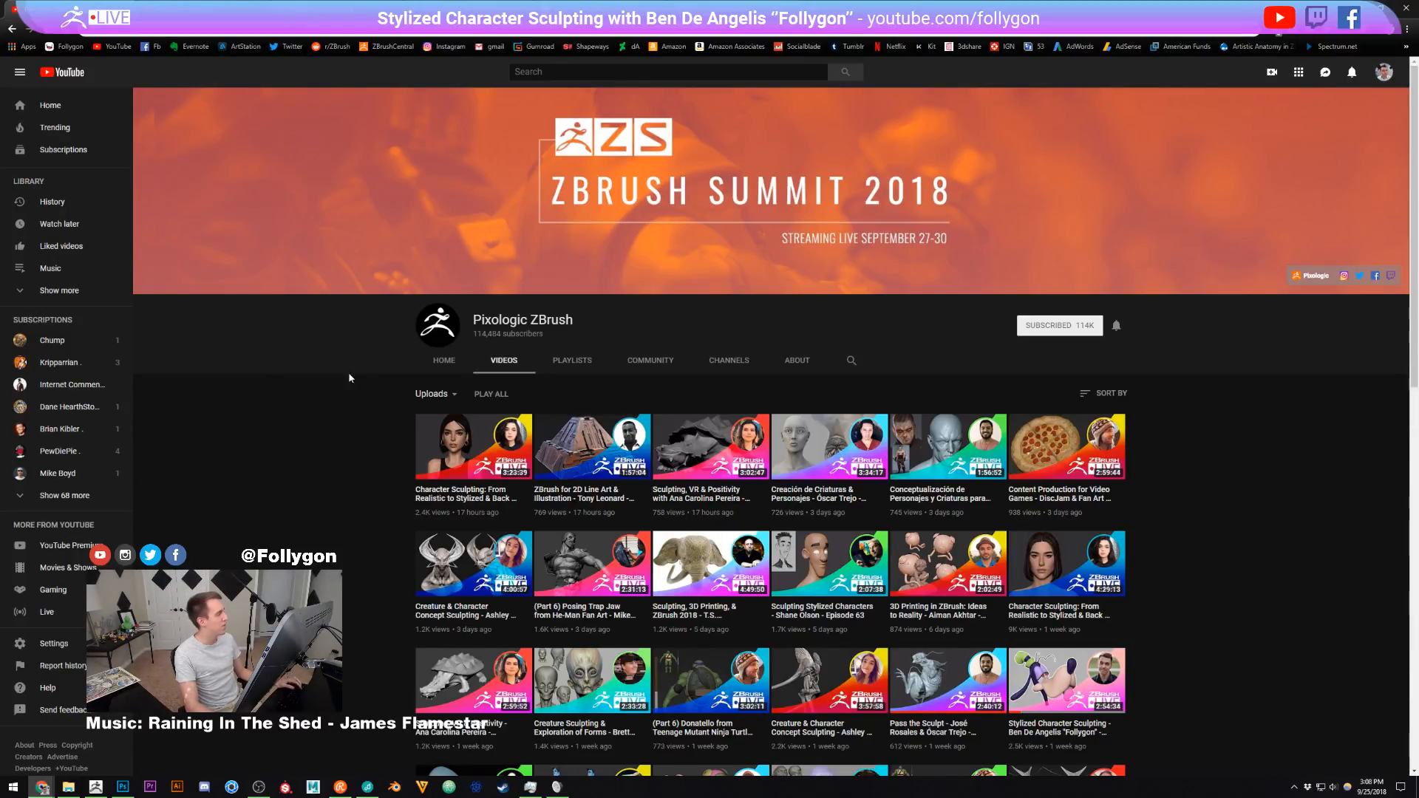
Browse the Follygon YouTube channel, the product store page and the concept artist's Twitter profile.
left_click(211, 8)
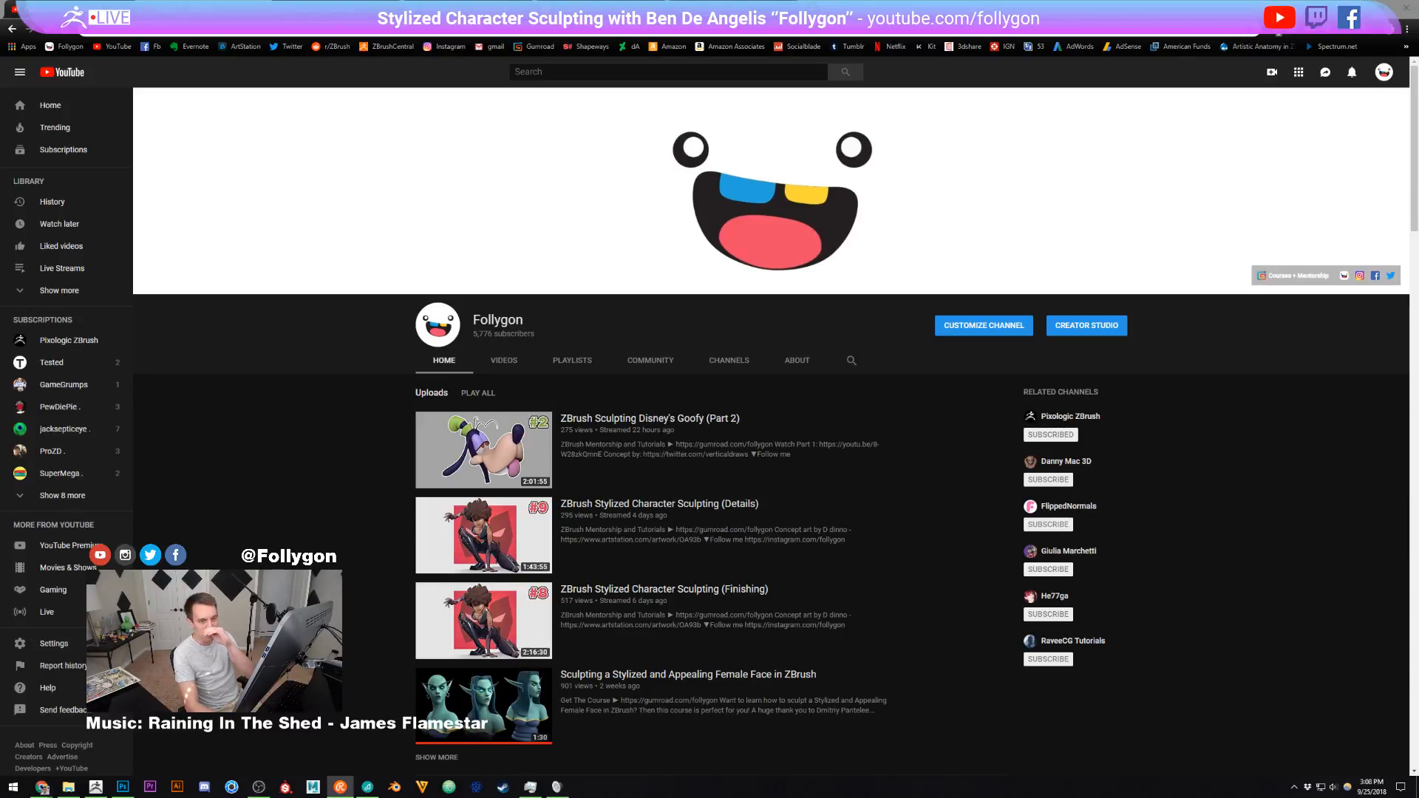
left_click(364, 346)
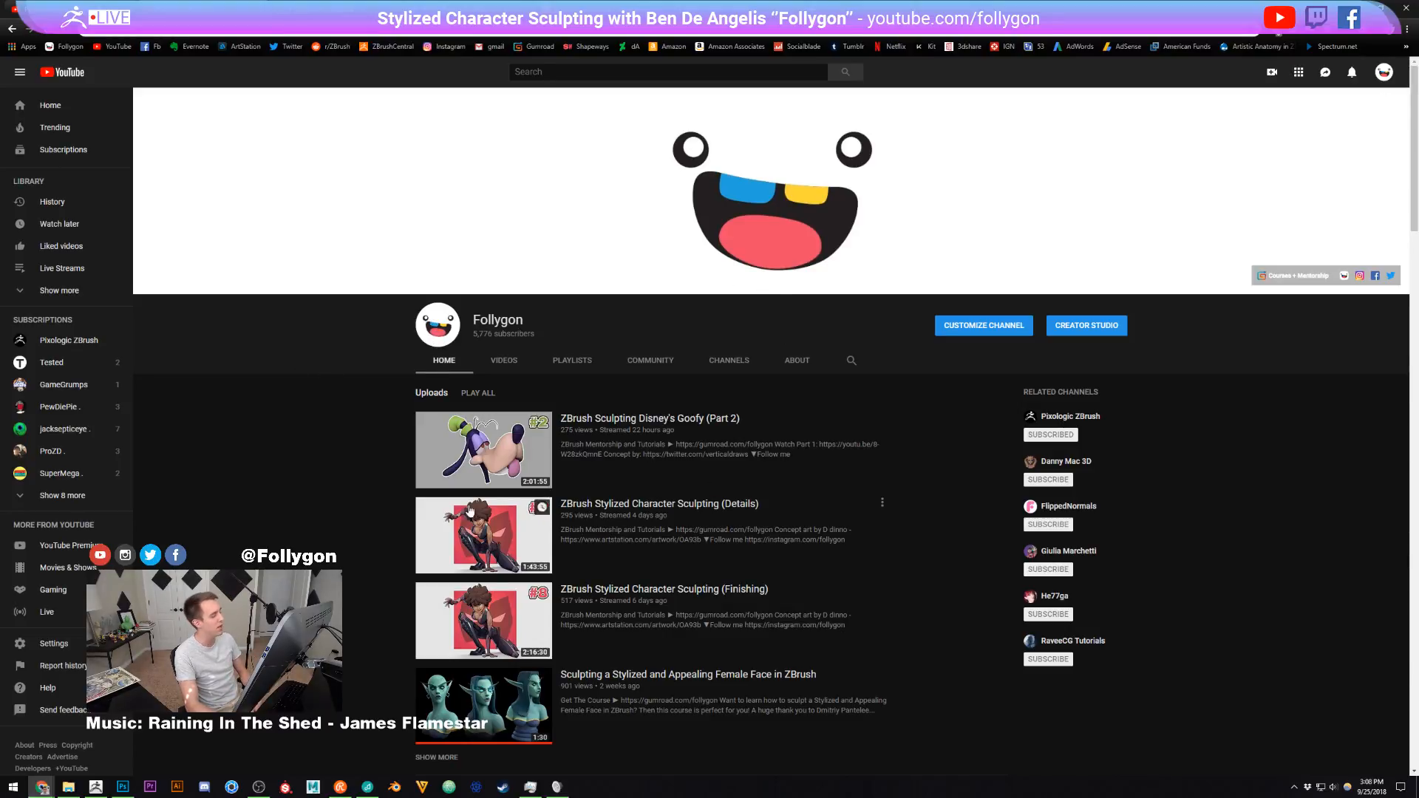
left_click(358, 7)
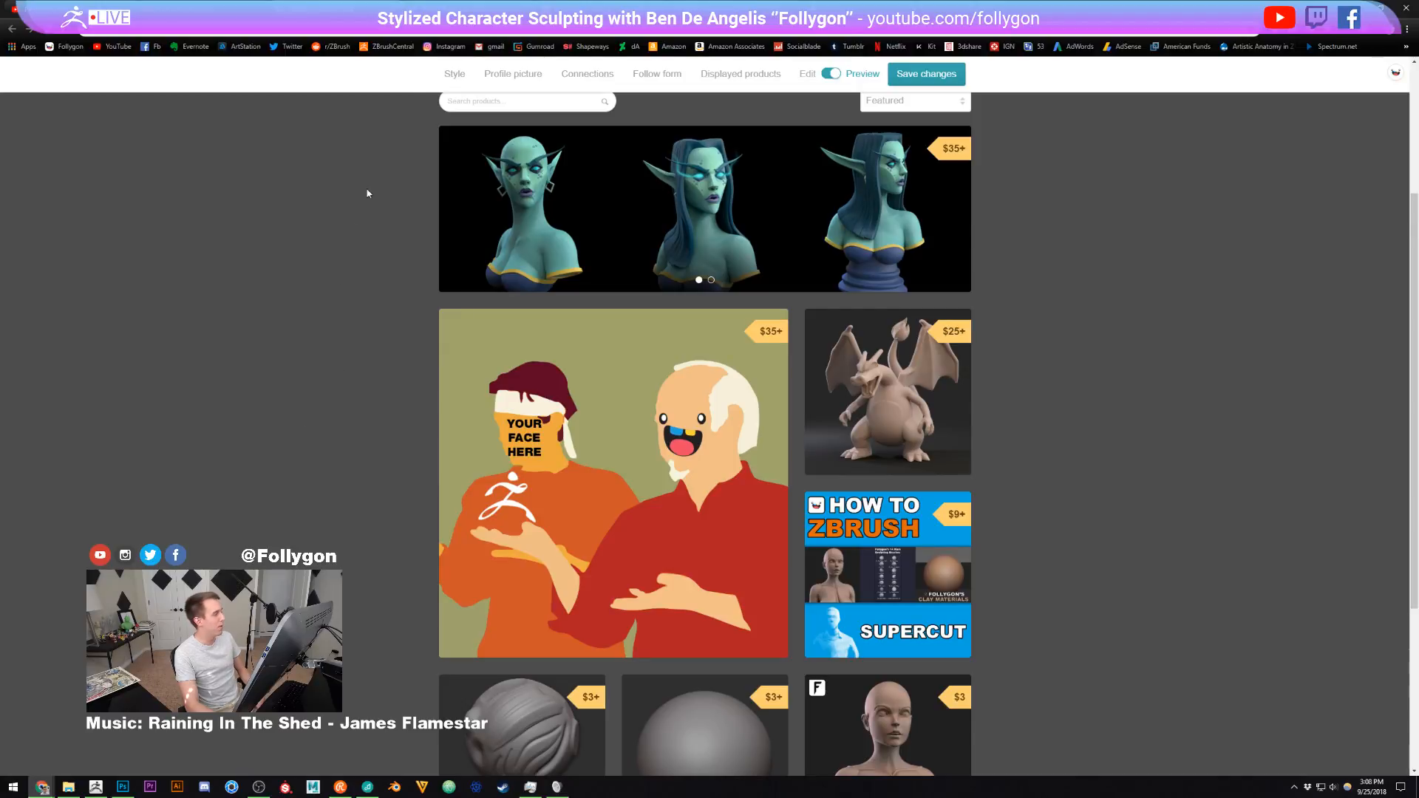
key("ctrl+Tab")
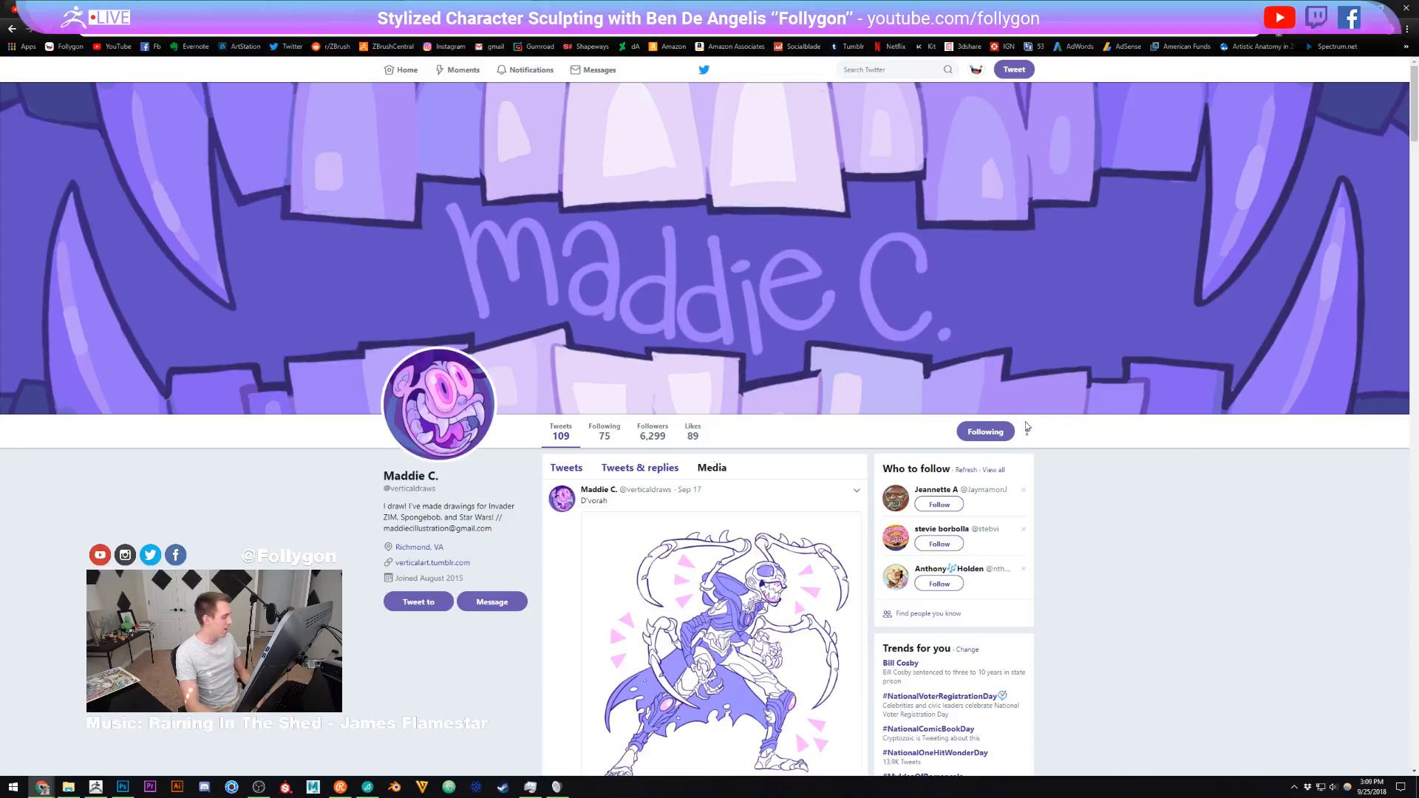
Switch to ZBrush and shift the Goofy reference image slightly toward the model with Spotlight.
left_click(95, 786)
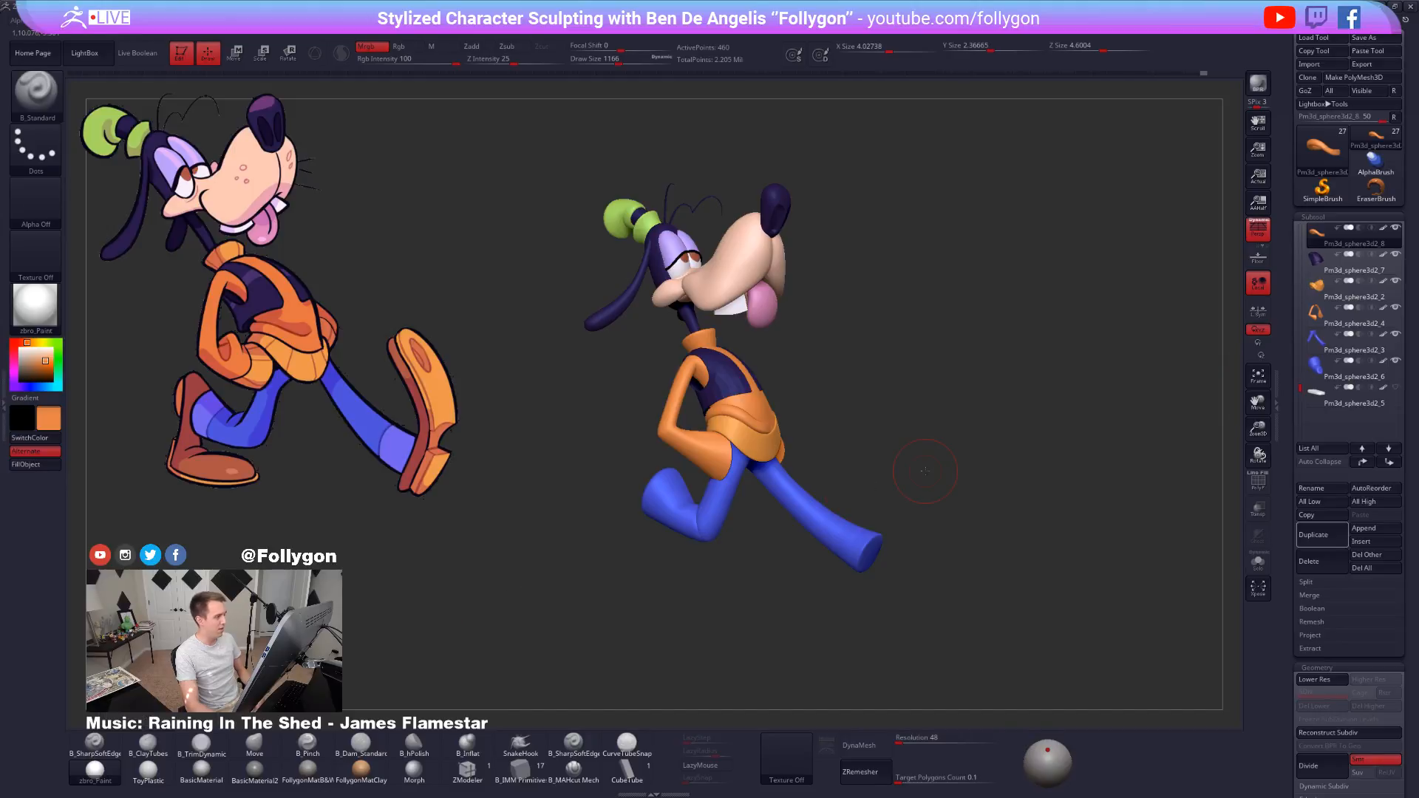
left_click_drag(855, 422, 865, 433, "alt")
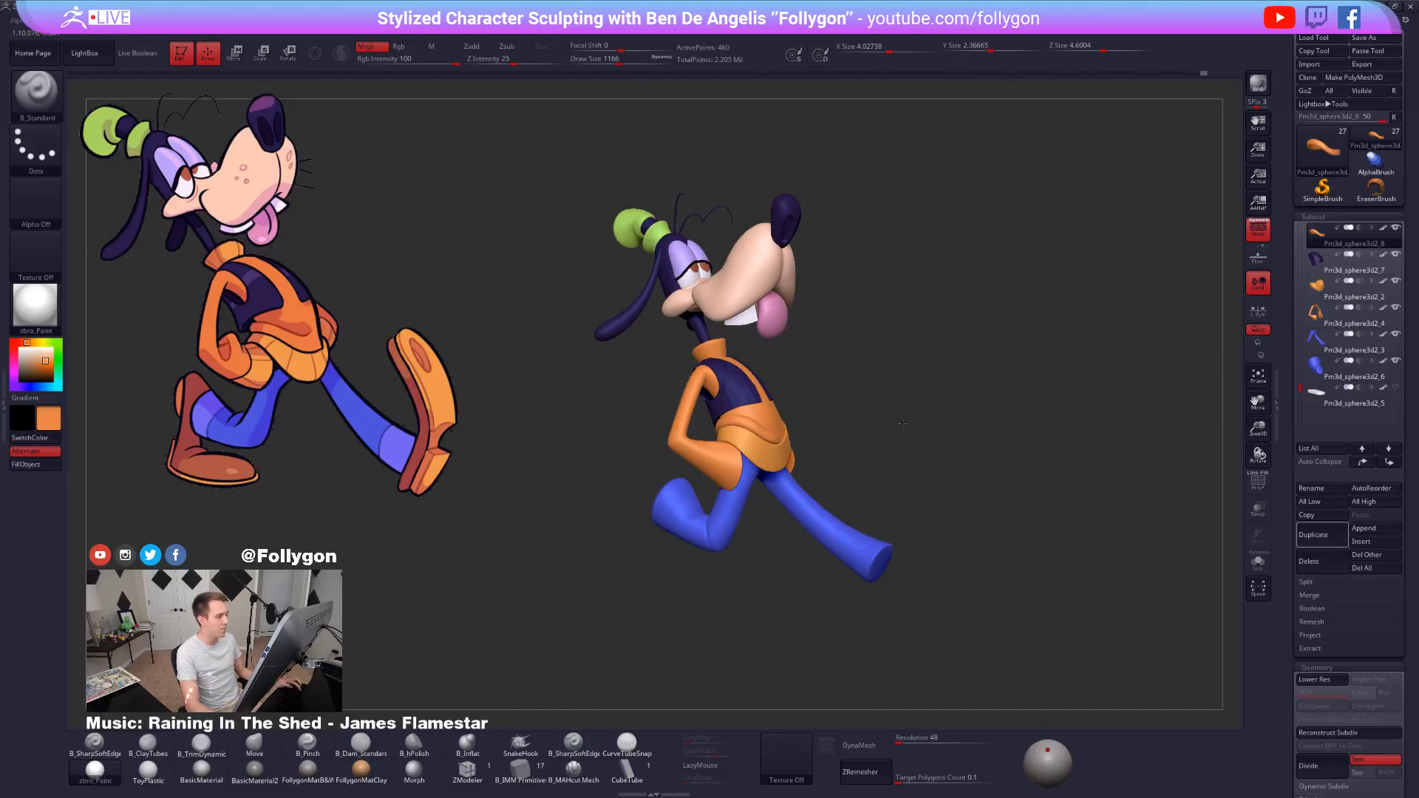
key("ctrl+space")
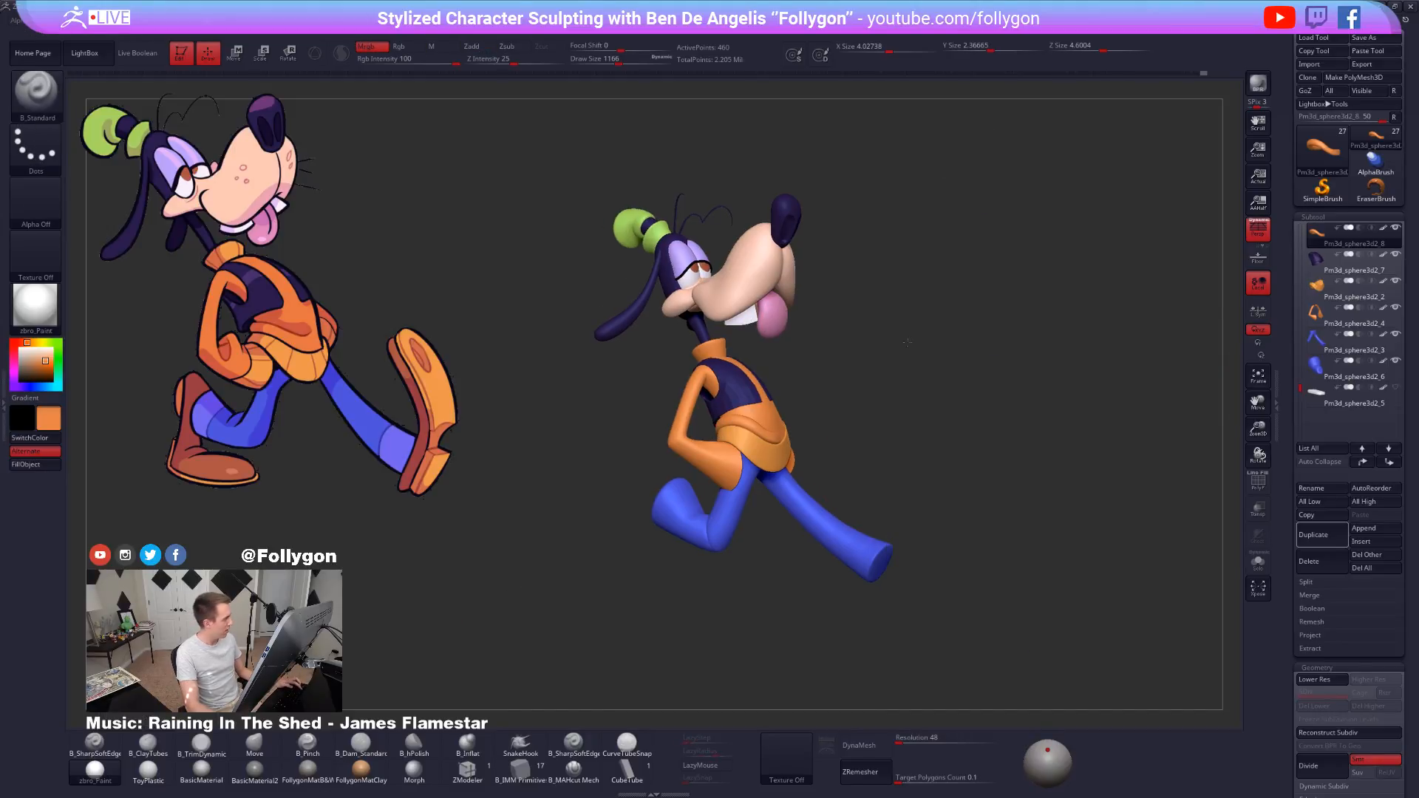
left_click_drag(909, 342, 928, 352, "alt")
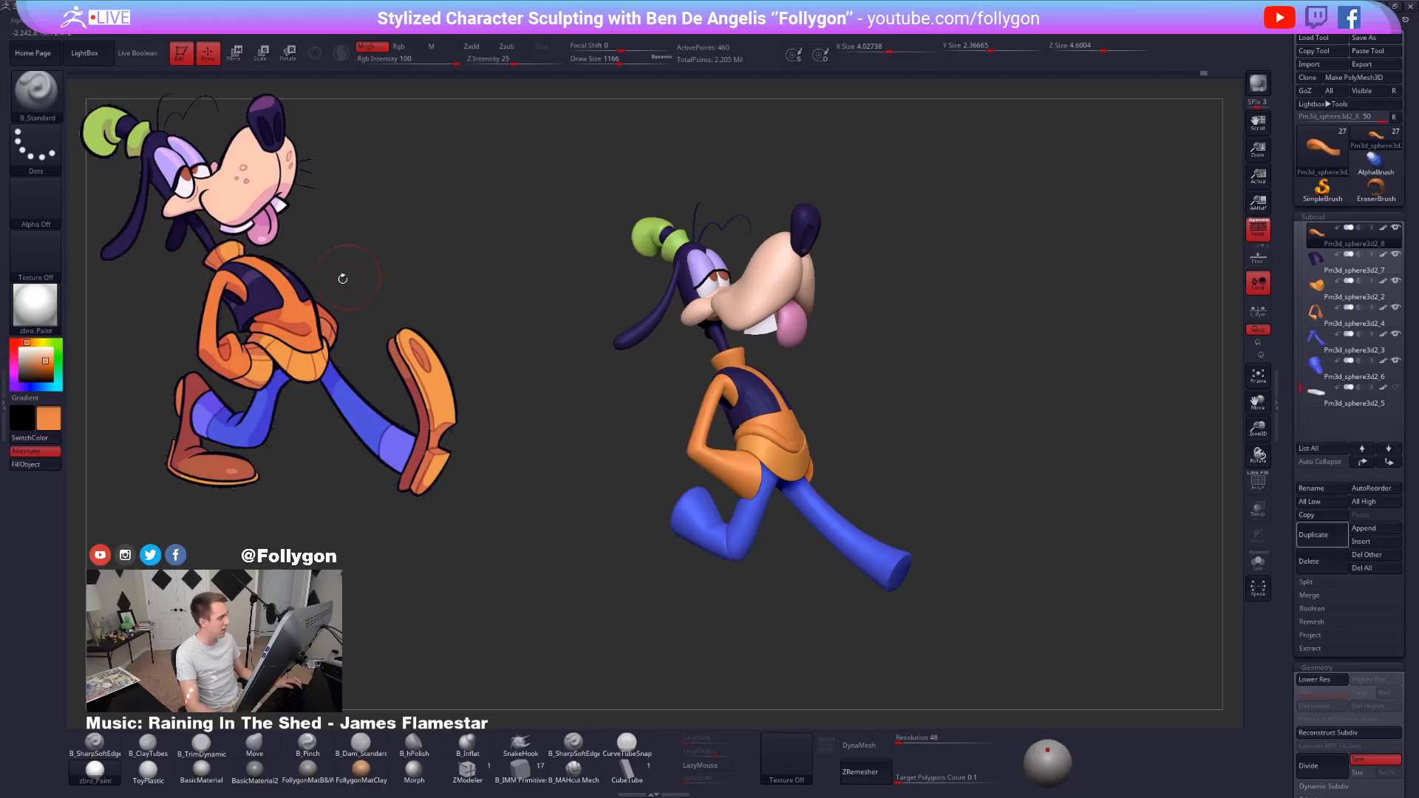
key("z")
left_click_drag(286, 321, 314, 326)
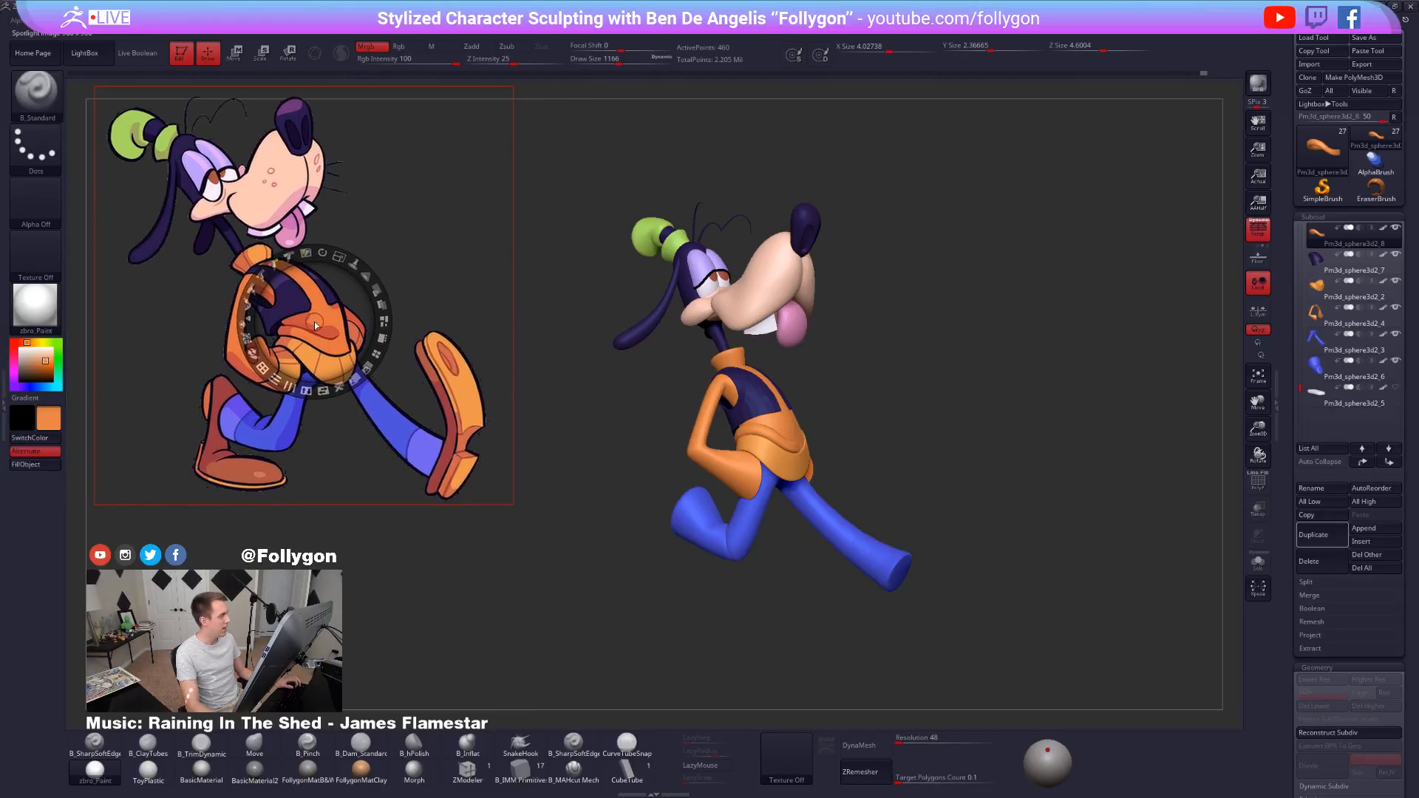
key("z")
Switch to the artist's Twitter page, find the Aug 22 Goofy post and view both drawings at full size.
key("alt+Tab")
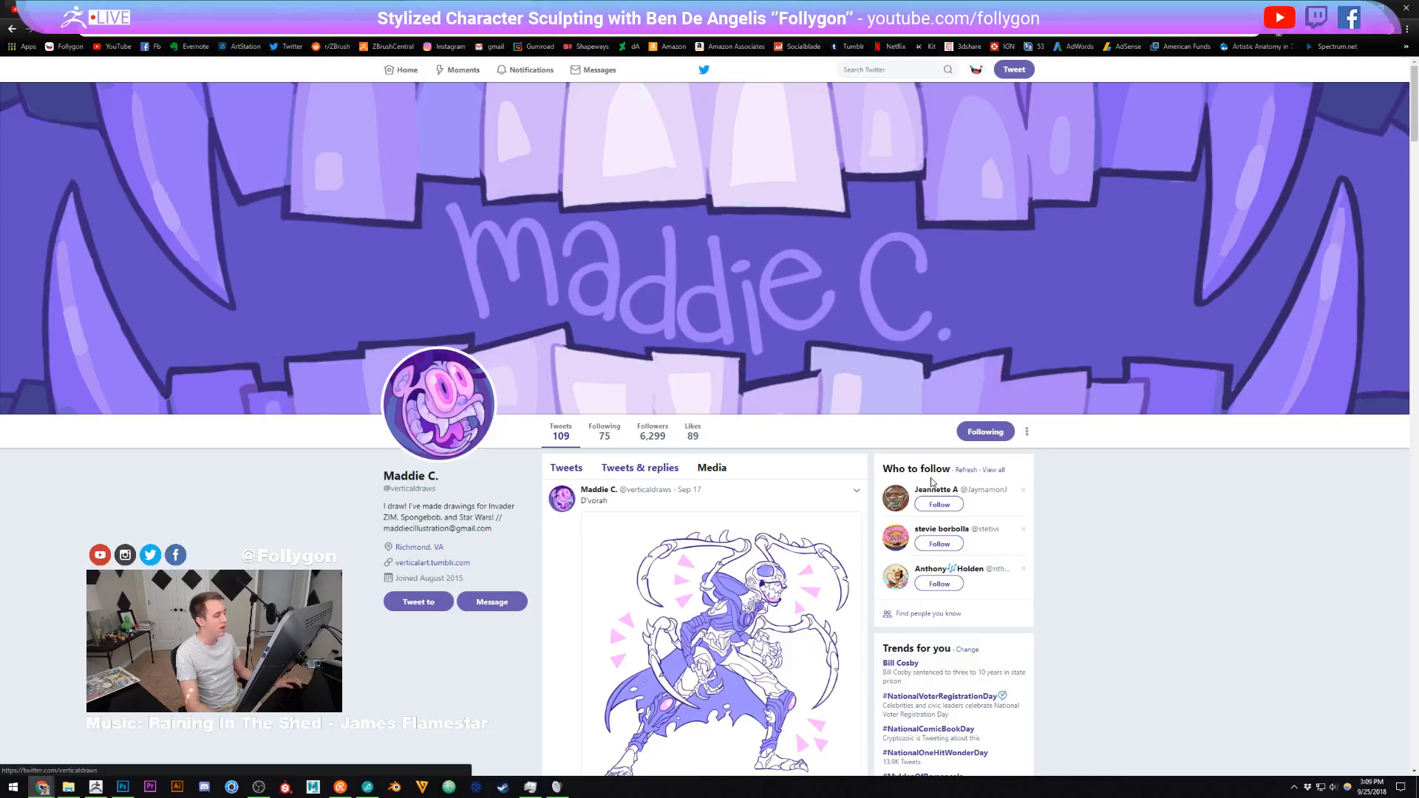
scroll(1133, 455, "down", 3)
scroll(1151, 453, "down", 15)
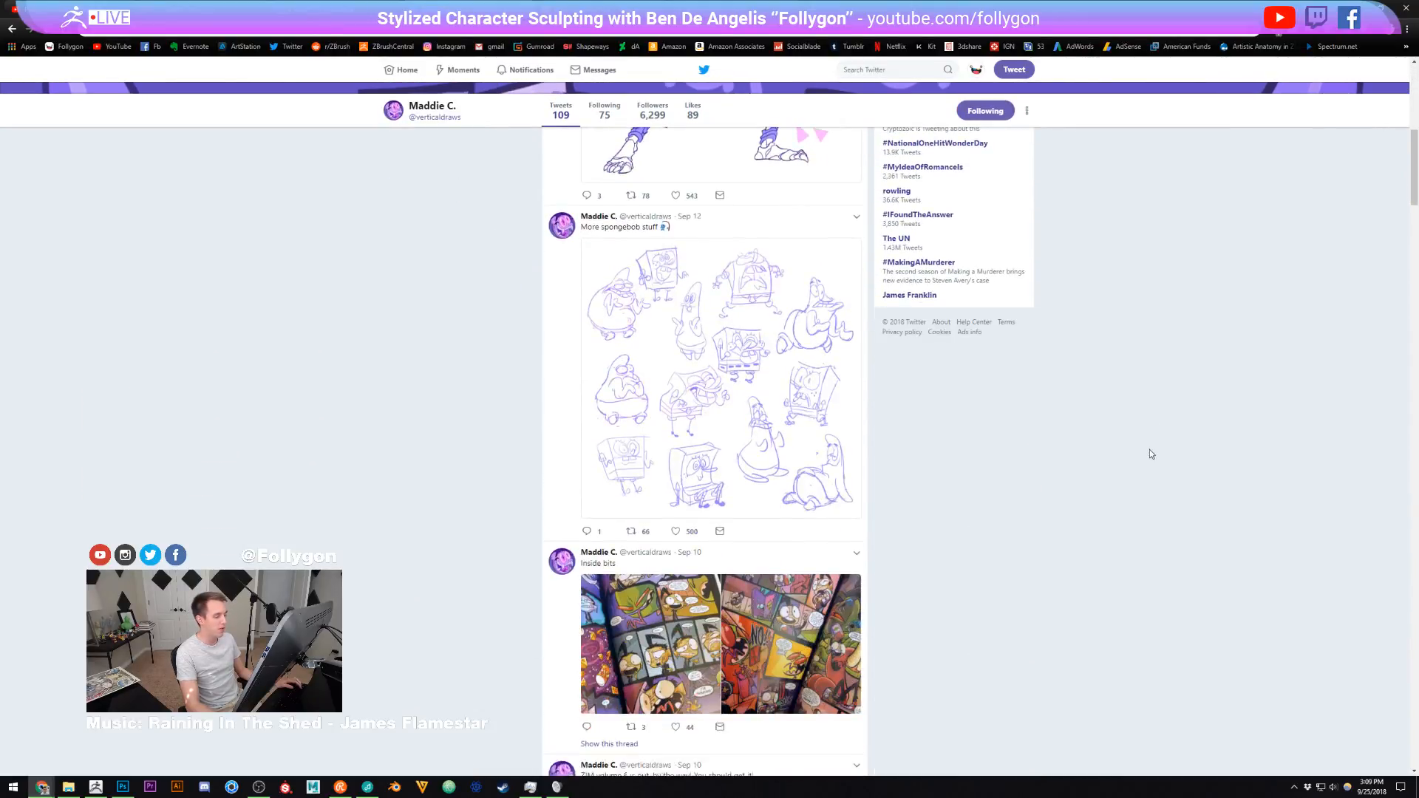
scroll(1090, 474, "down", 15)
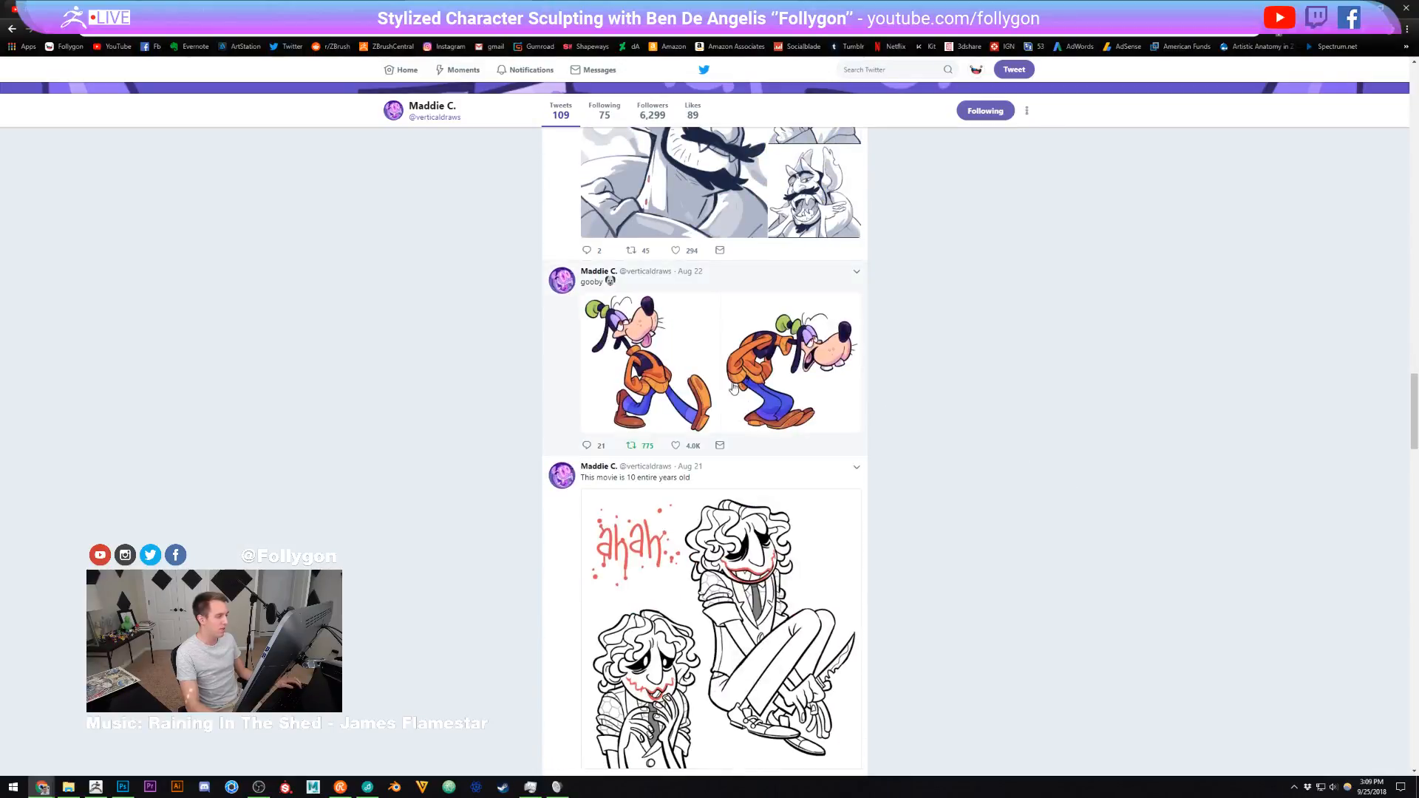
left_click(678, 367)
left_click(792, 448)
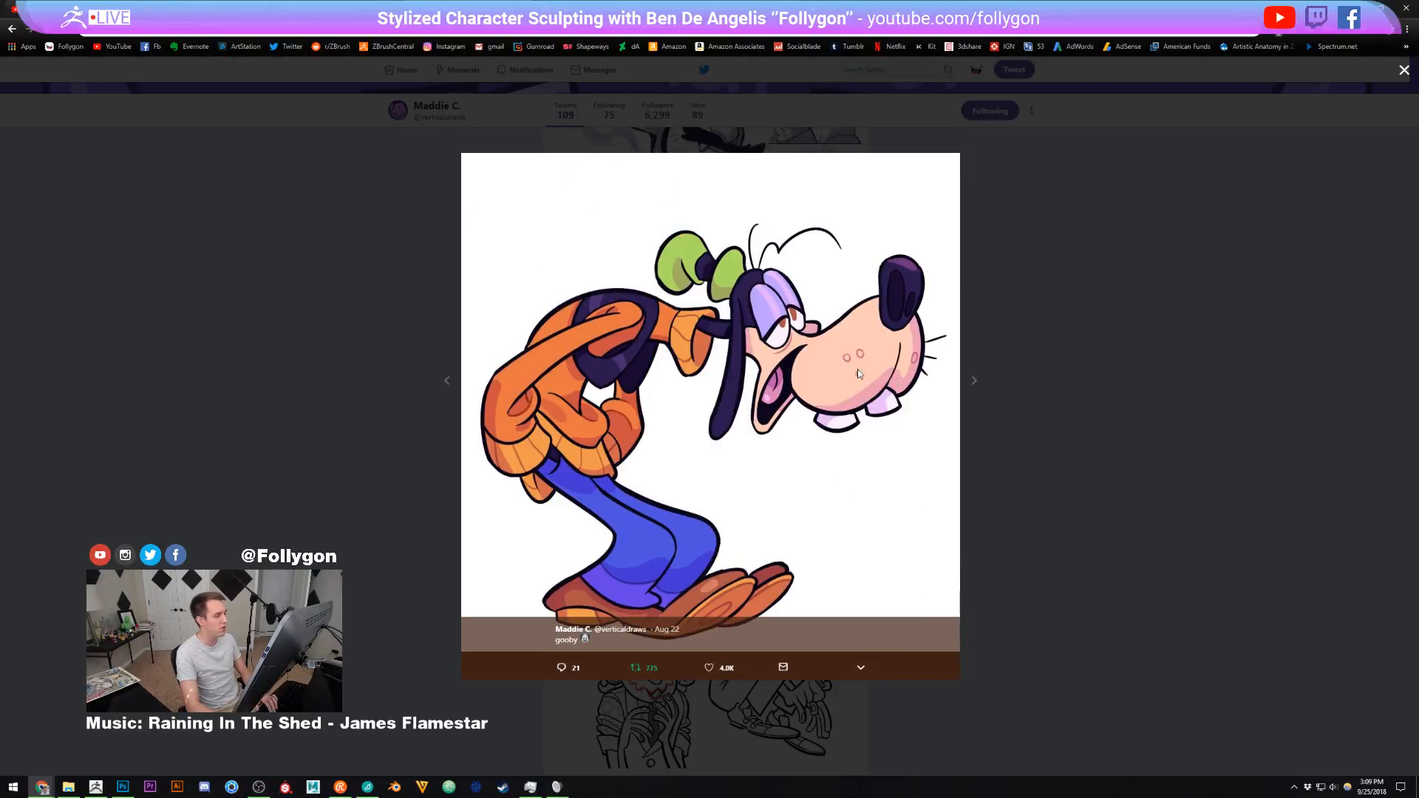
left_click(809, 407)
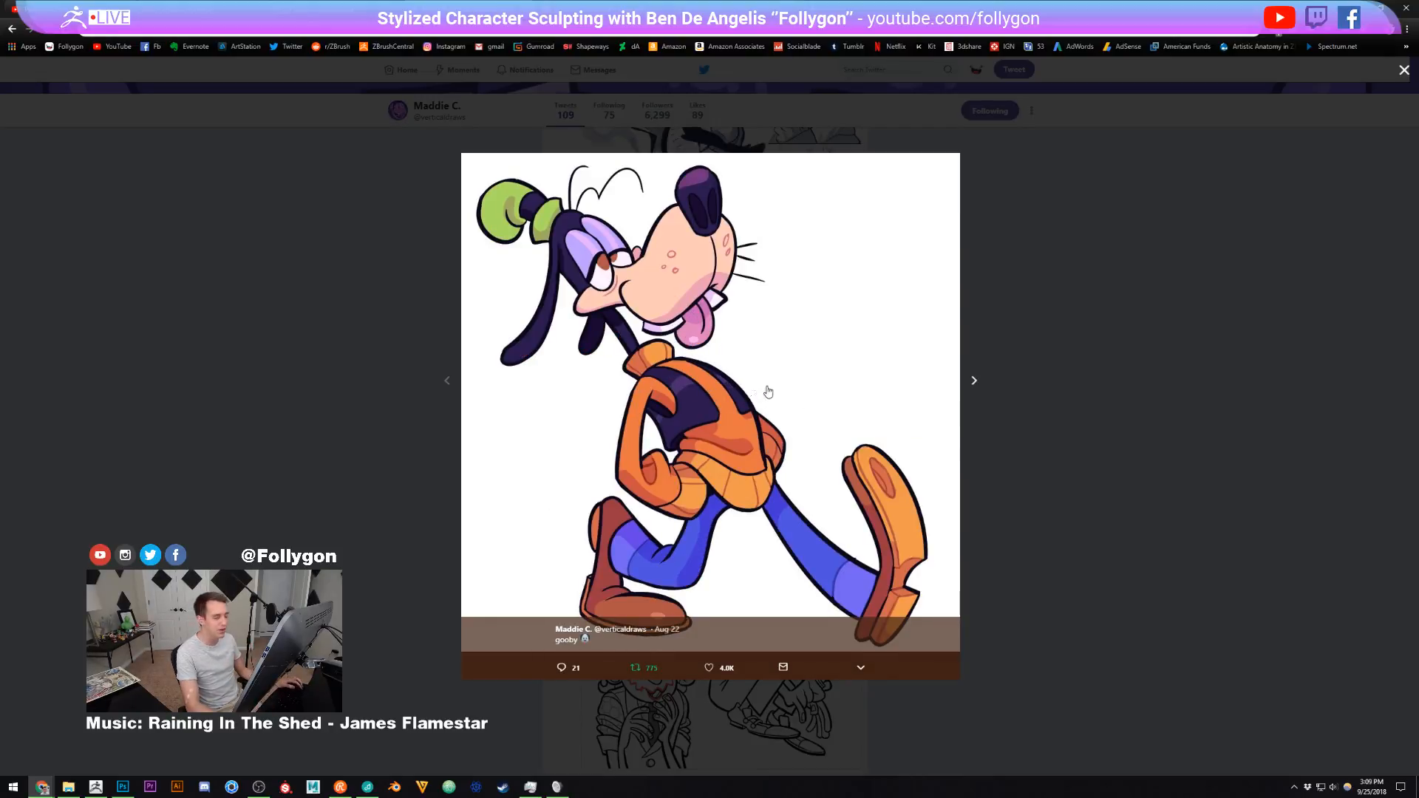
left_click(1076, 325)
scroll(994, 444, "up", 1)
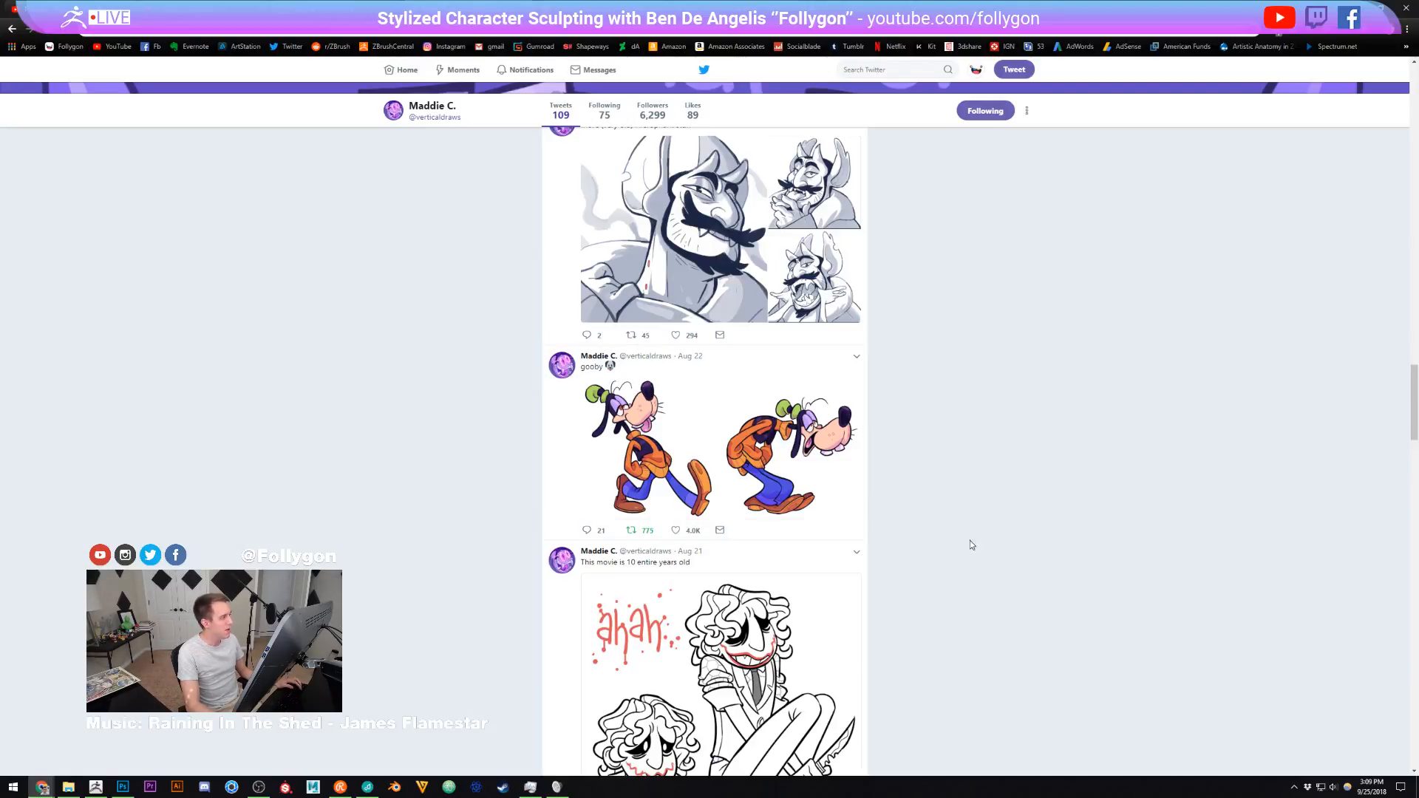
scroll(969, 545, "up", 20)
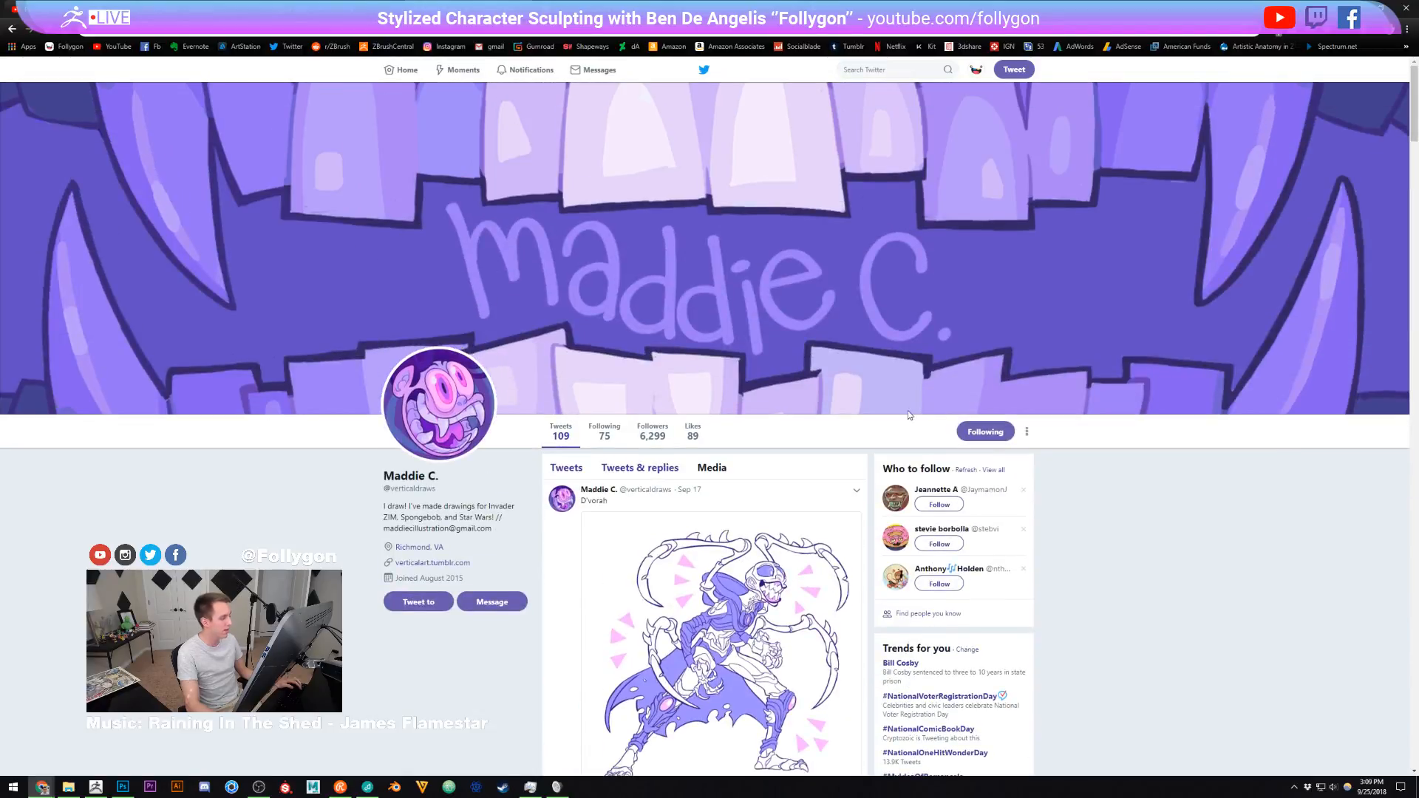
Switch back to ZBrush, select the Pm3d_sphere3d2 subtool and hide the body subtools to isolate the head.
left_click(95, 788)
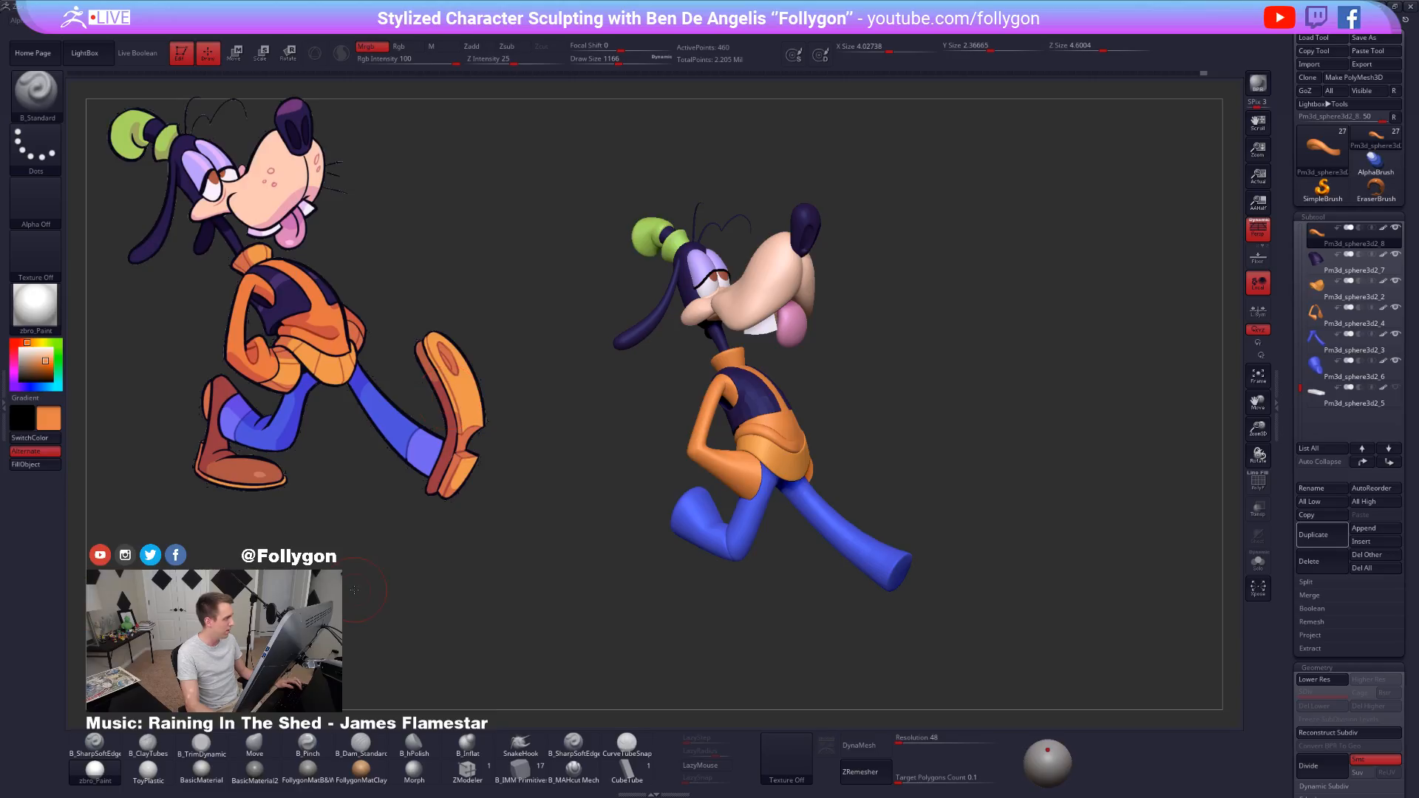
key("ctrl+space")
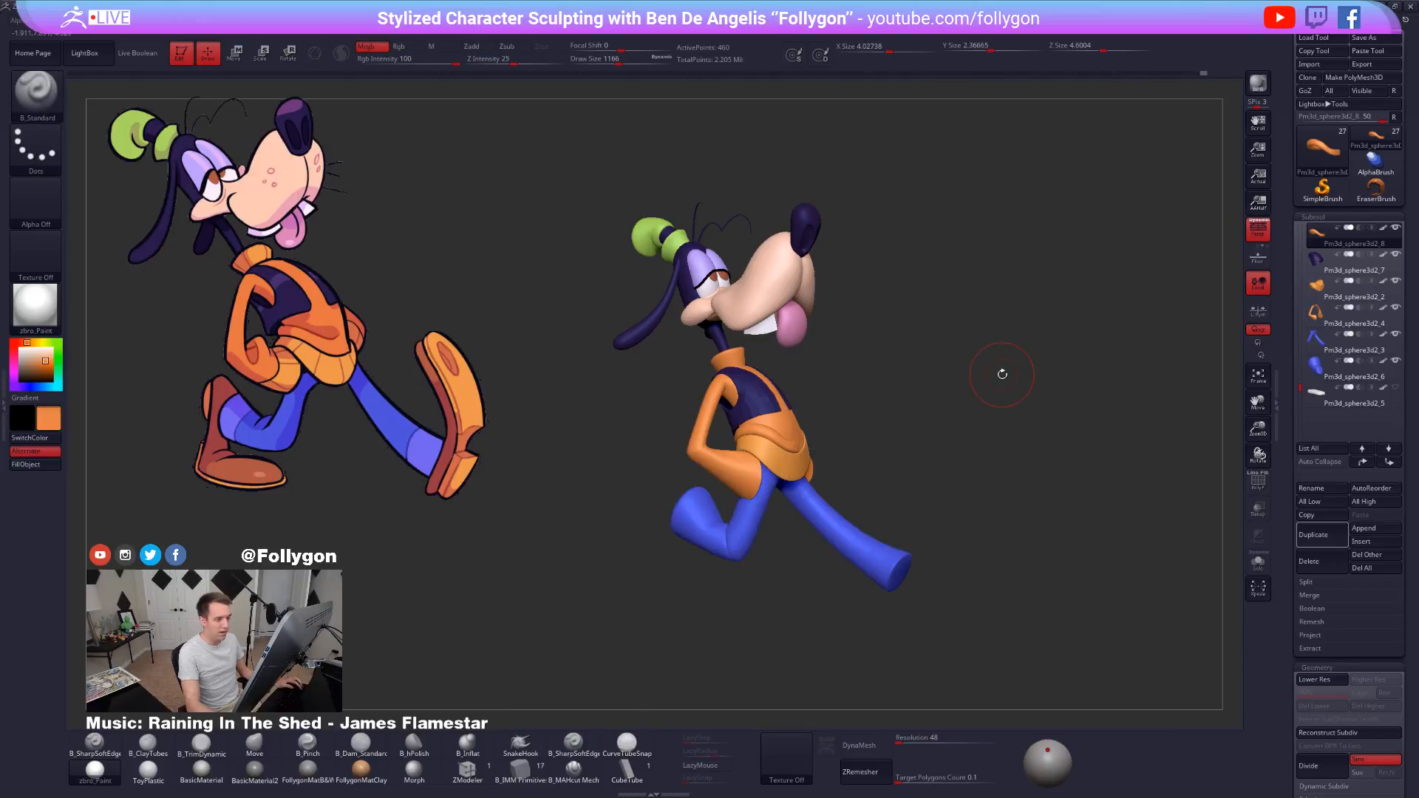
mouse_move(1319, 314)
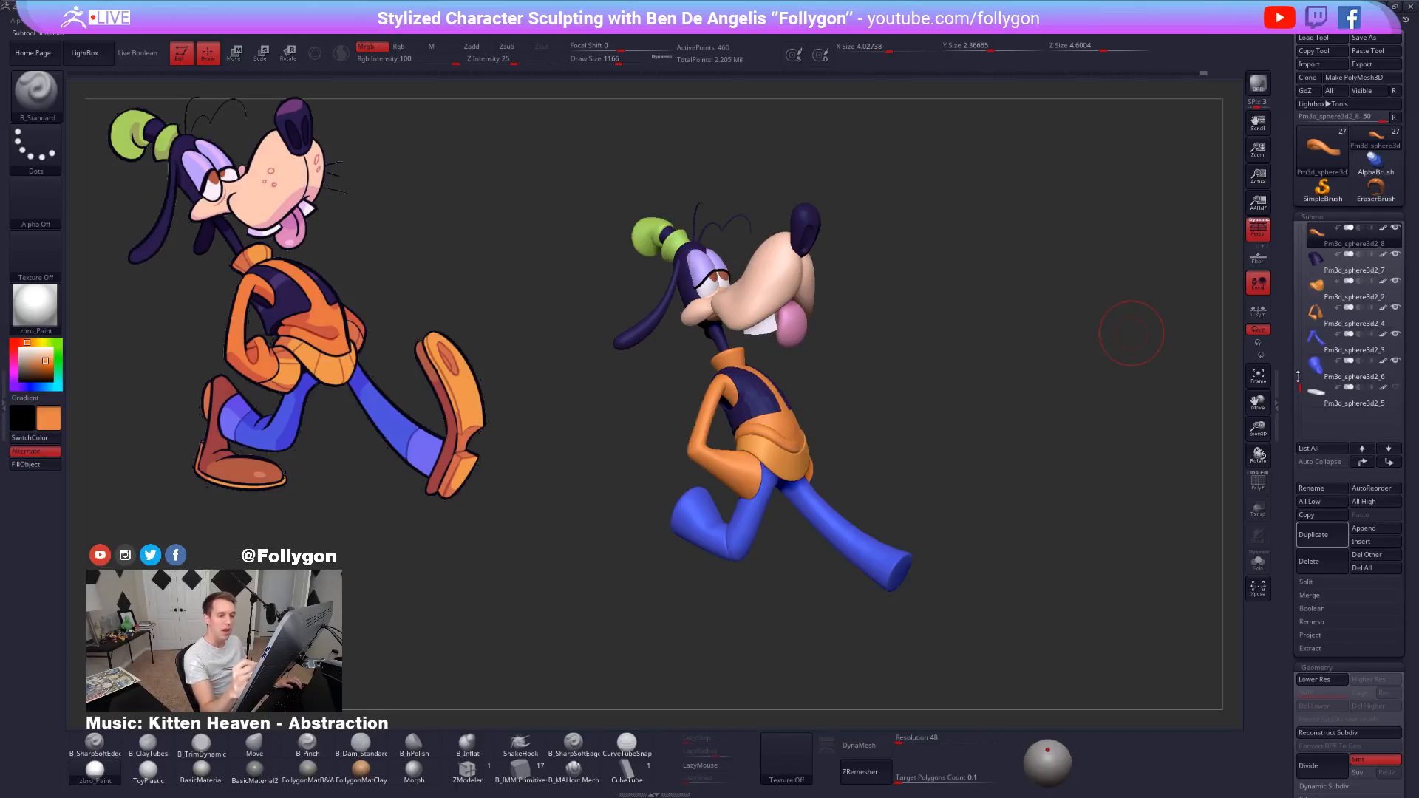
left_click_drag(1301, 388, 1304, 345)
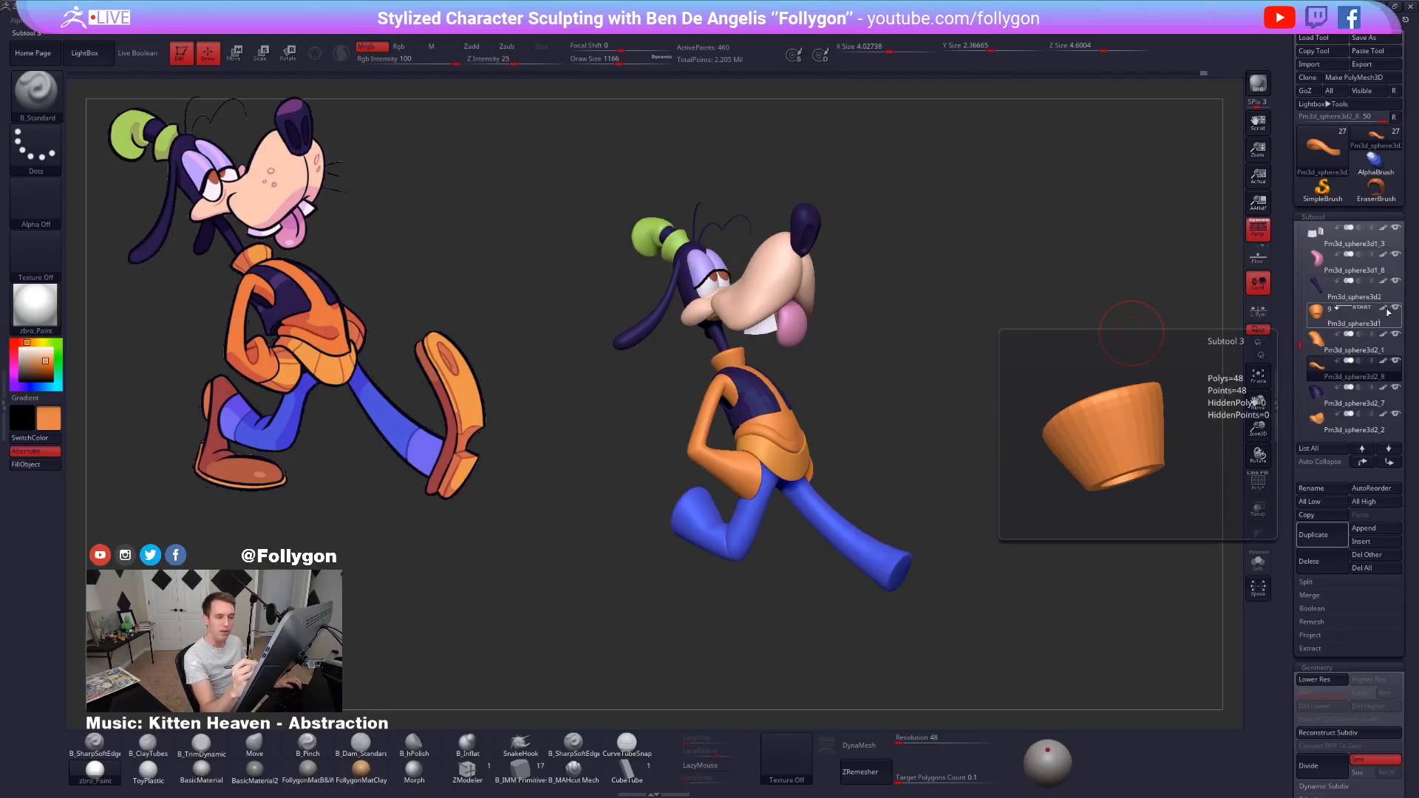
left_click(1395, 308, "ctrl+shift")
left_click(1333, 299)
left_click_drag(861, 362, 983, 542, "alt")
mouse_move(921, 466)
left_mouse_down()
mouse_move(777, 467)
mouse_move(891, 472)
mouse_move(859, 457)
left_mouse_up()
right_click(994, 409)
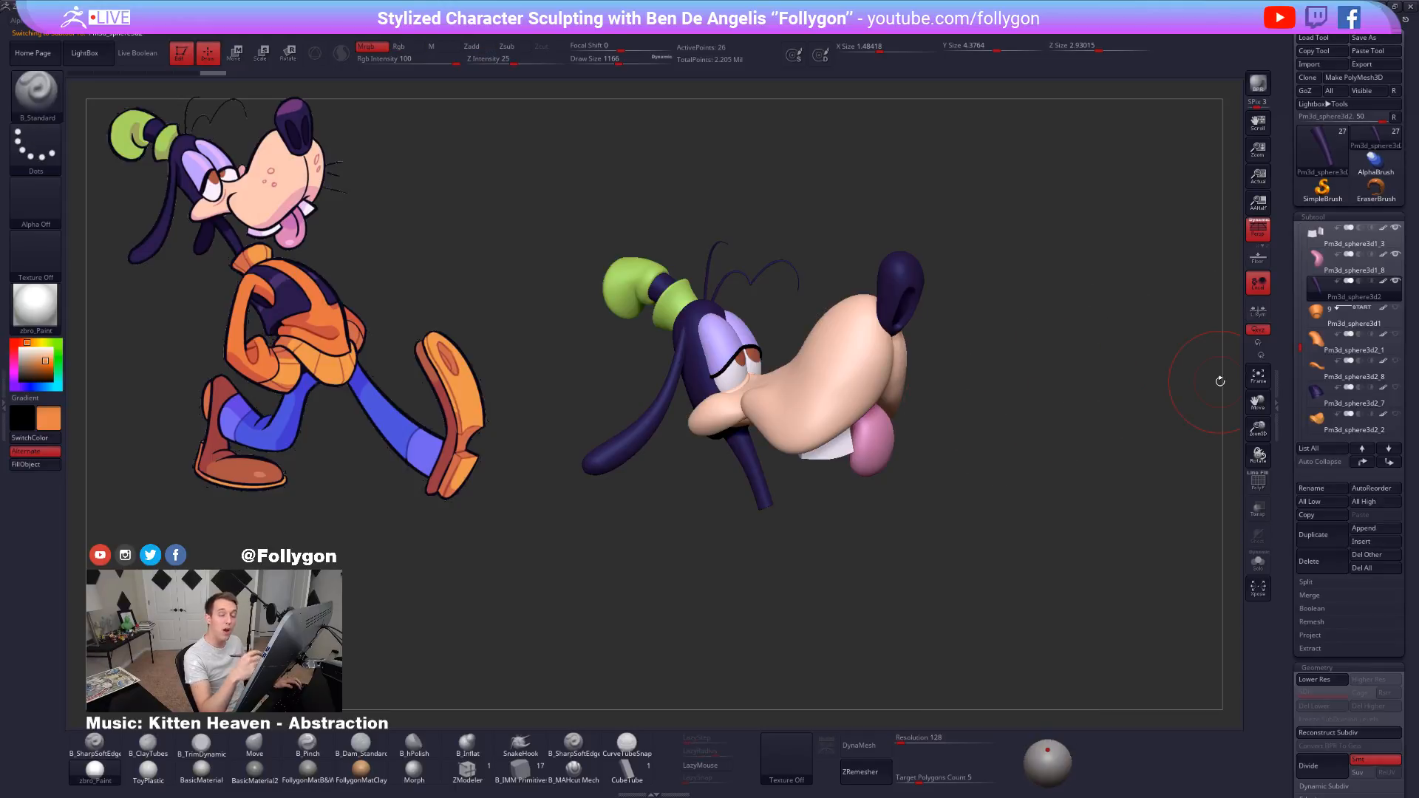
Show the body subtools again and make the fold across the sweater's front the active subtool.
left_click(1397, 309)
left_click_drag(1099, 489, 976, 501, "alt")
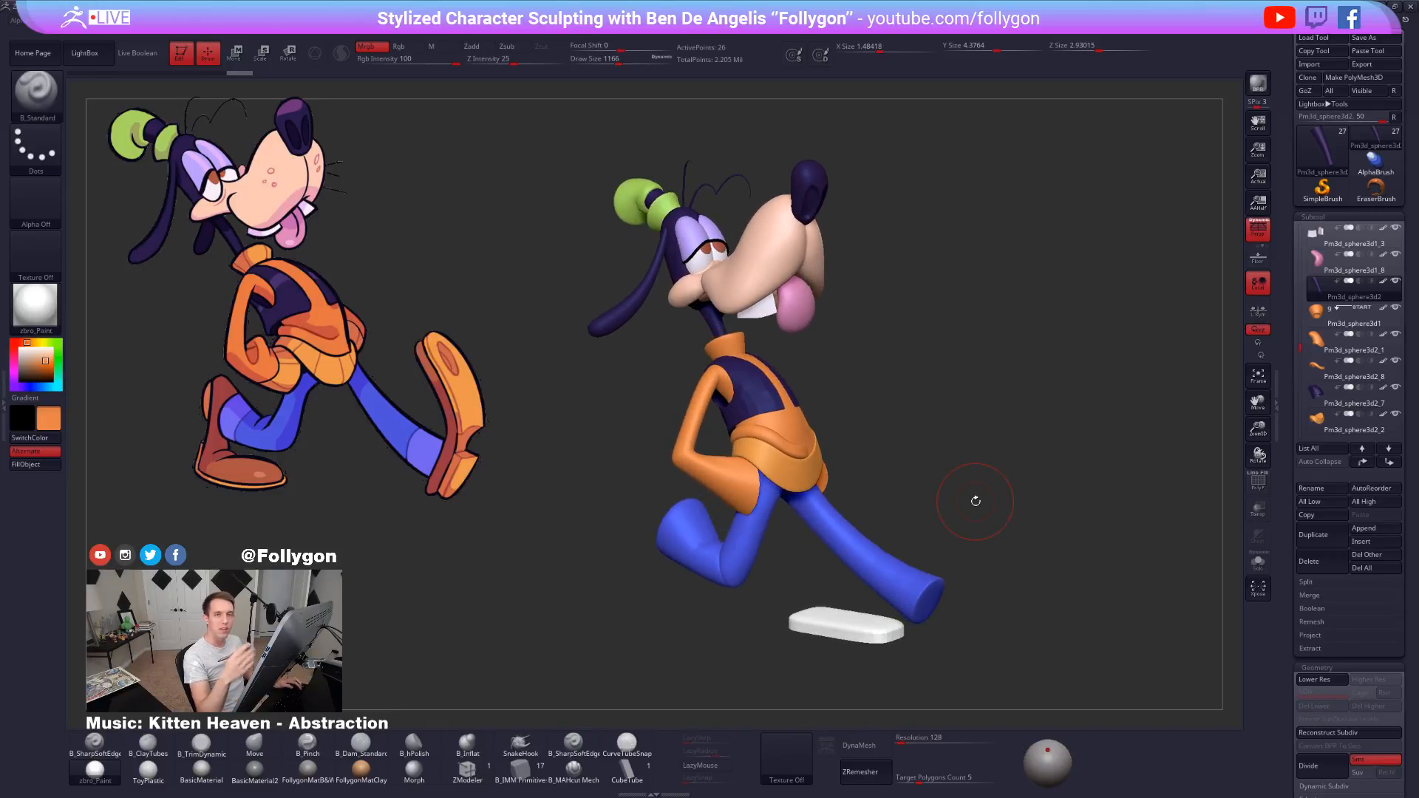
left_click_drag(884, 475, 807, 537)
left_click(789, 460, "alt")
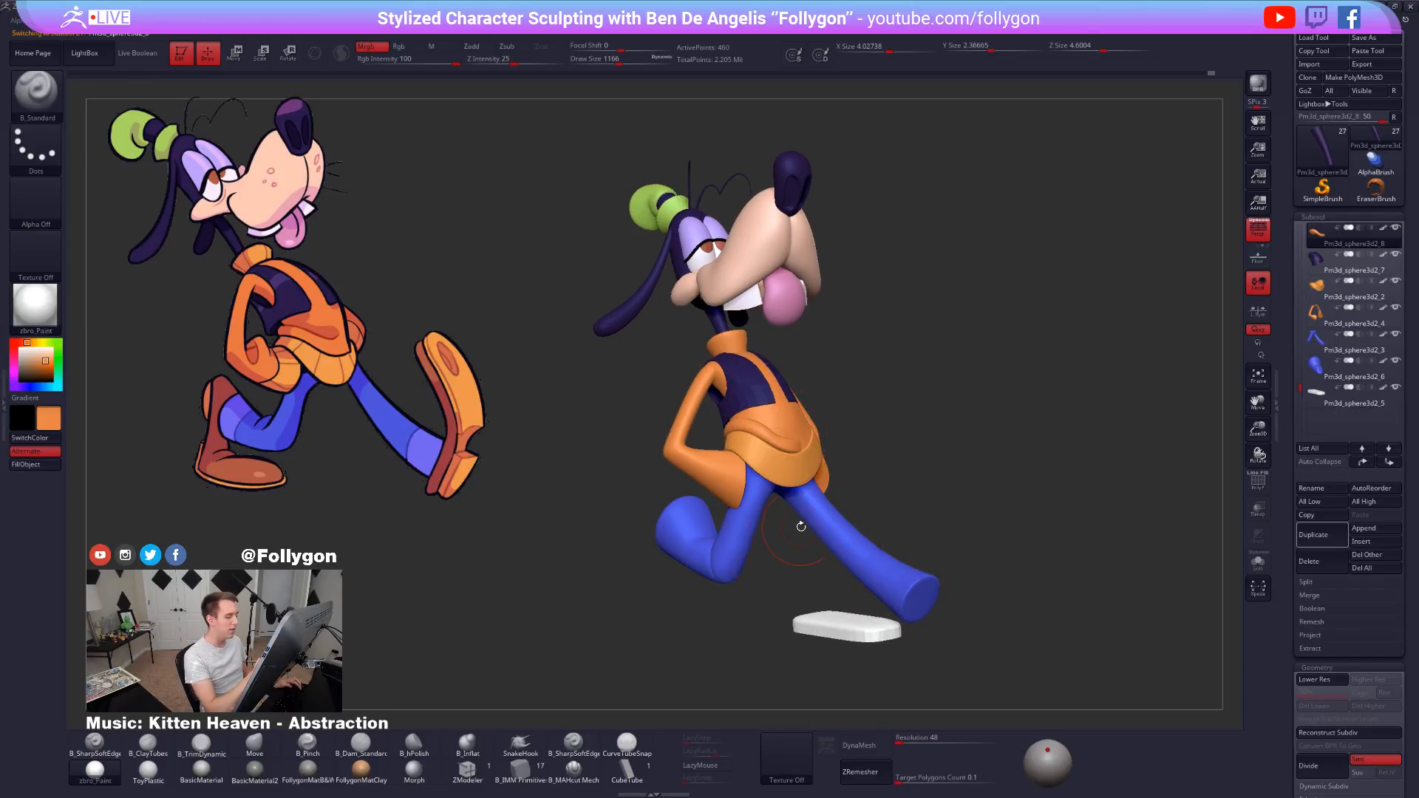
mouse_move(879, 451)
left_mouse_down()
mouse_move(1035, 453)
mouse_move(861, 465)
mouse_move(905, 460)
left_mouse_up()
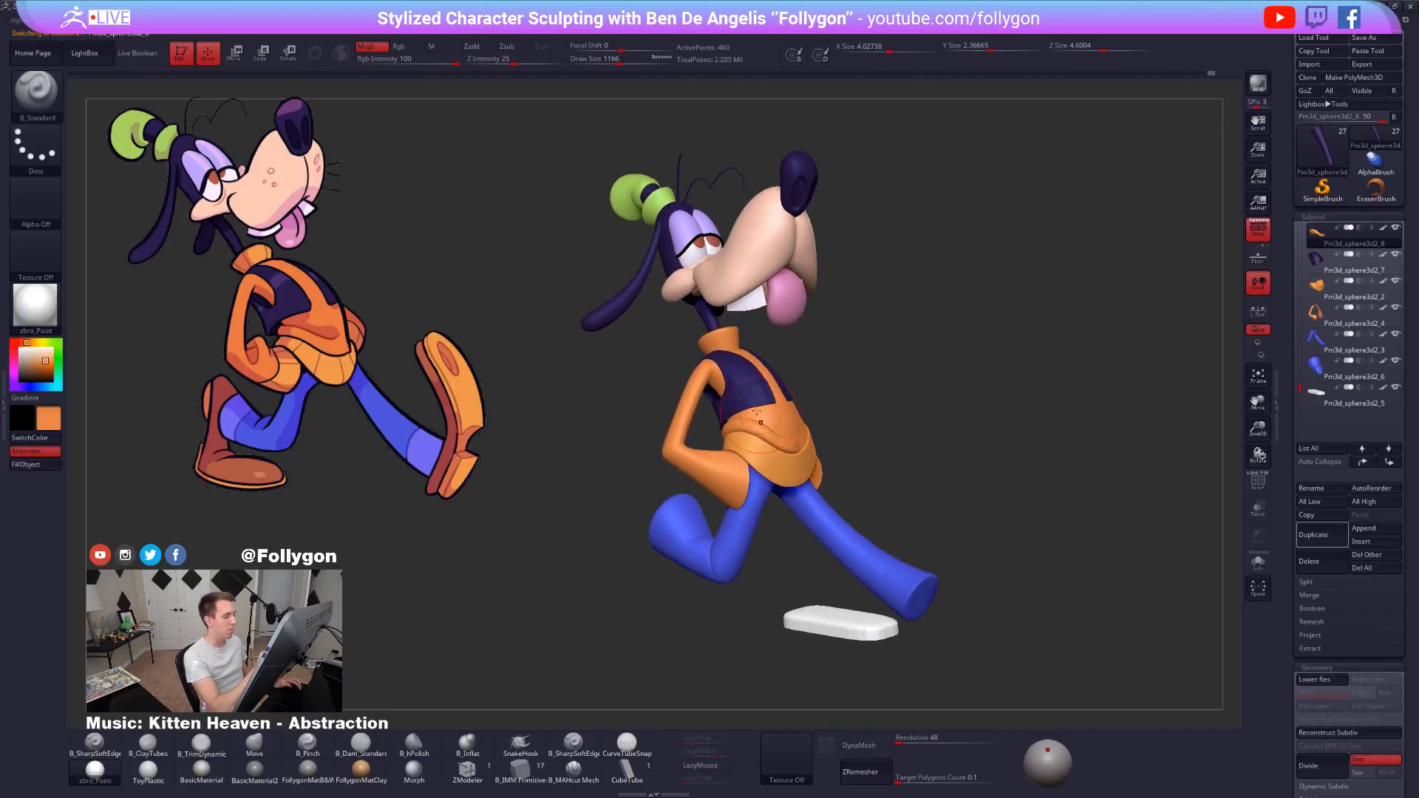
Select the dark vest subtool, examine its topology with PolyFrame and frame the whole figure.
left_click(749, 395, "alt")
left_click_drag(665, 458, 651, 476, "alt")
key("shift+s")
key("shift+f")
mouse_move(887, 517)
left_mouse_down()
mouse_move(798, 448)
mouse_move(898, 437)
mouse_move(938, 475)
mouse_move(956, 584)
mouse_move(1045, 539)
mouse_move(985, 582)
mouse_move(937, 592)
mouse_move(976, 601)
mouse_move(926, 532)
mouse_move(934, 517)
mouse_move(964, 539)
mouse_move(868, 374)
left_mouse_up()
key("shift+f")
key("shift+f")
key("shift+s")
key("shift+f")
key("f")
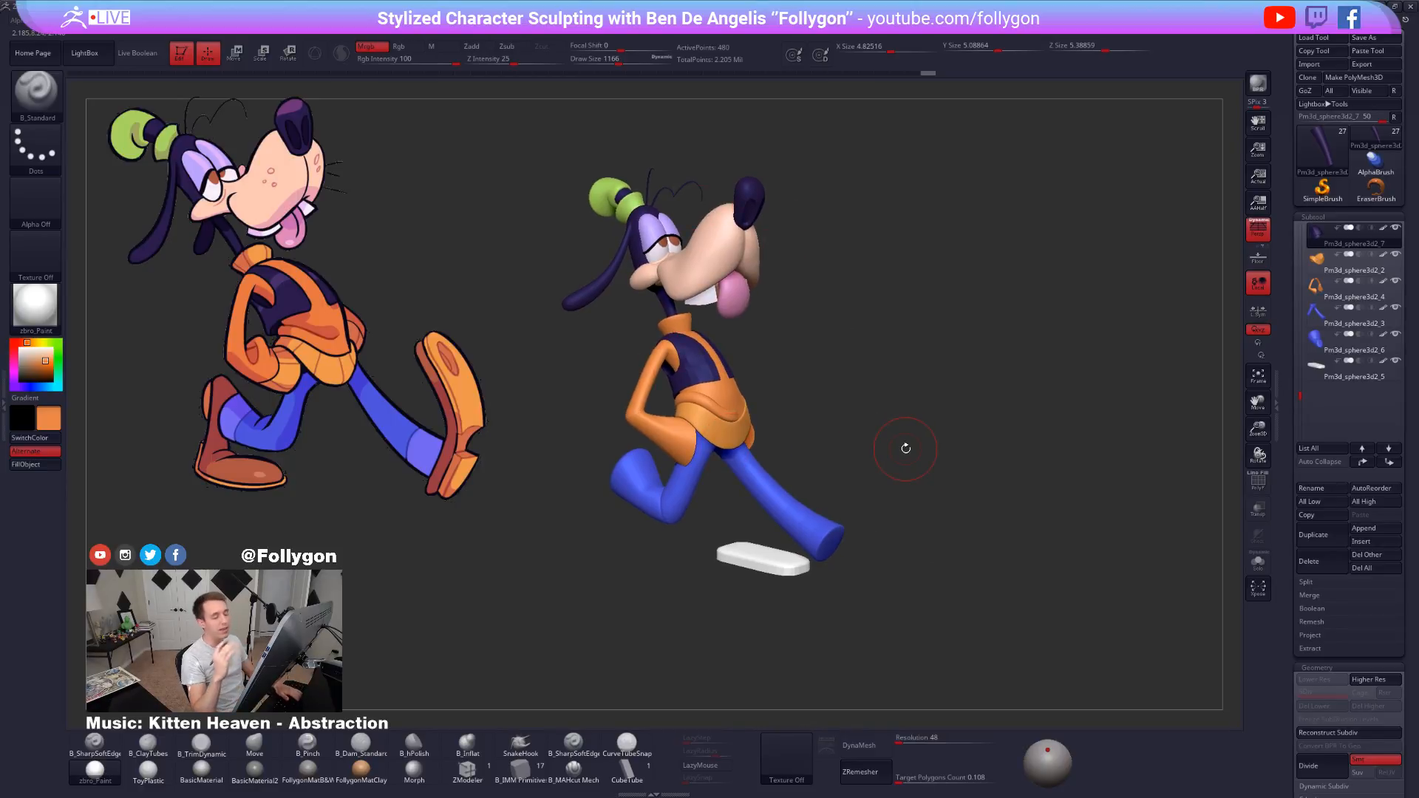
Lower the system volume and set the B_Standard brush's draw size to 1963.
key("XF86AudioLowerVolume")
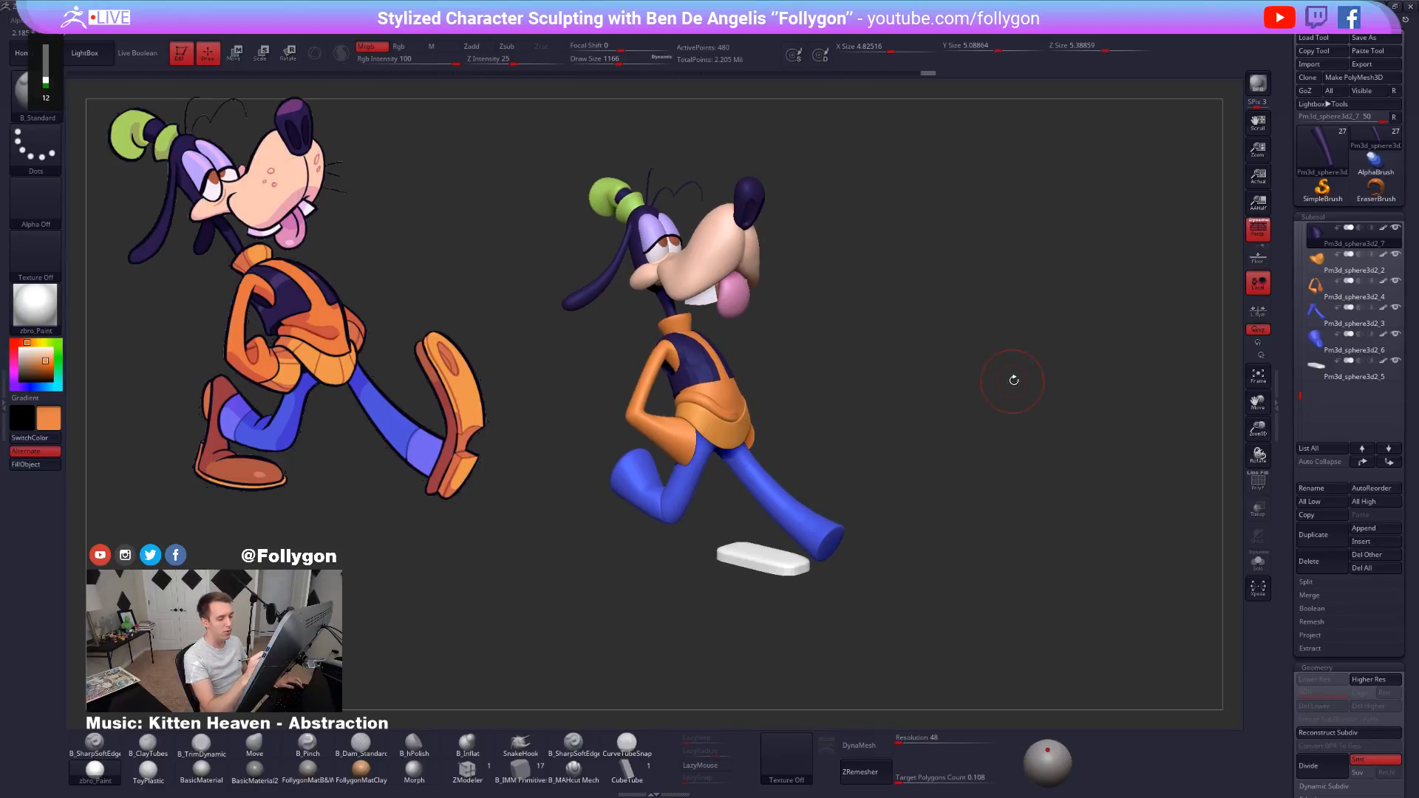
key("ctrl+space")
mouse_move(985, 448)
left_mouse_down("alt")
mouse_move(1002, 459)
mouse_move(1035, 434)
left_mouse_up("alt")
key("space")
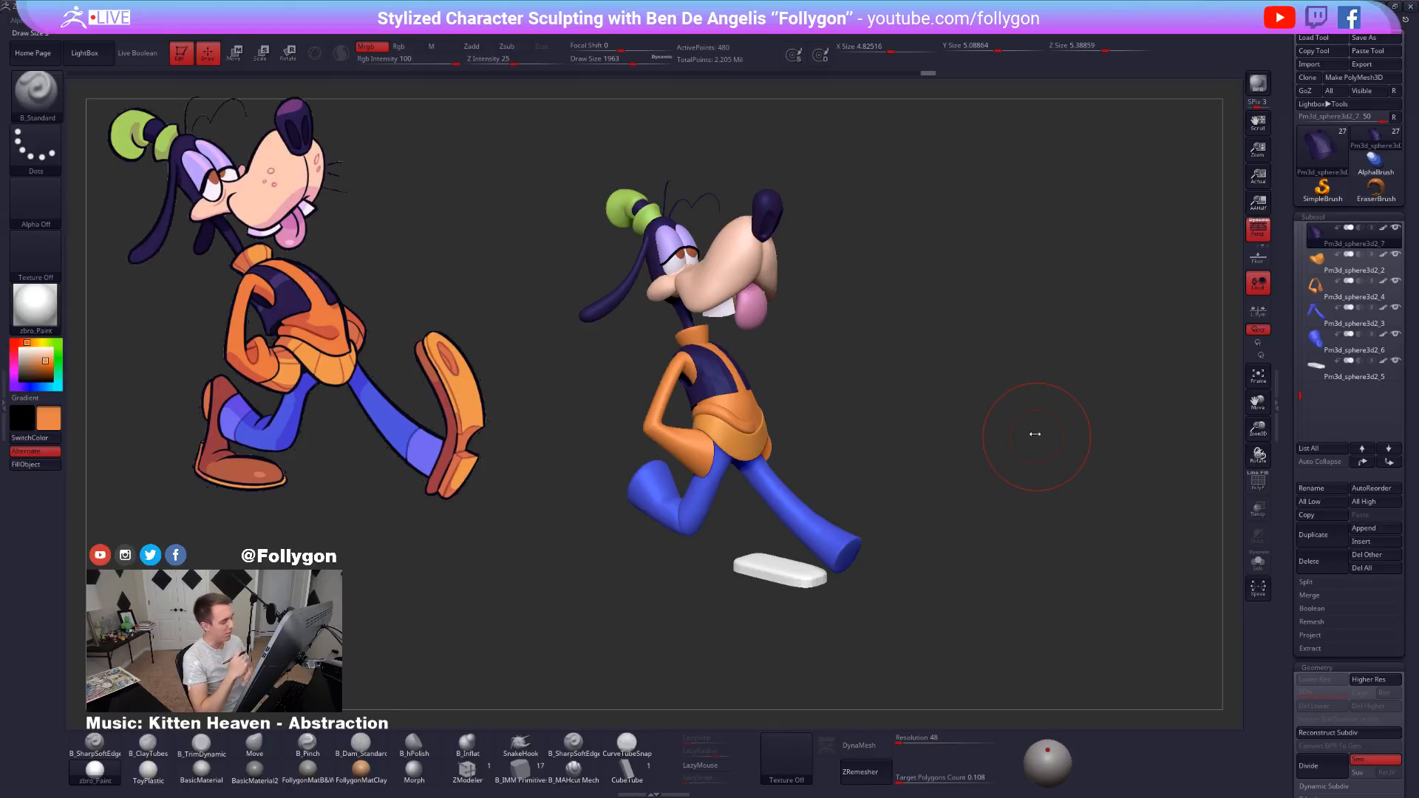
Select the blue legs subtool and nudge its shape slightly with the Move brush at a draw size of 1587.
mouse_move(869, 467)
left_mouse_down()
mouse_move(843, 468)
mouse_move(865, 453)
mouse_move(856, 485)
mouse_move(845, 471)
mouse_move(773, 464)
mouse_move(768, 436)
left_mouse_up()
left_click(762, 464, "alt")
key("b")
key("m")
key("v")
key("space")
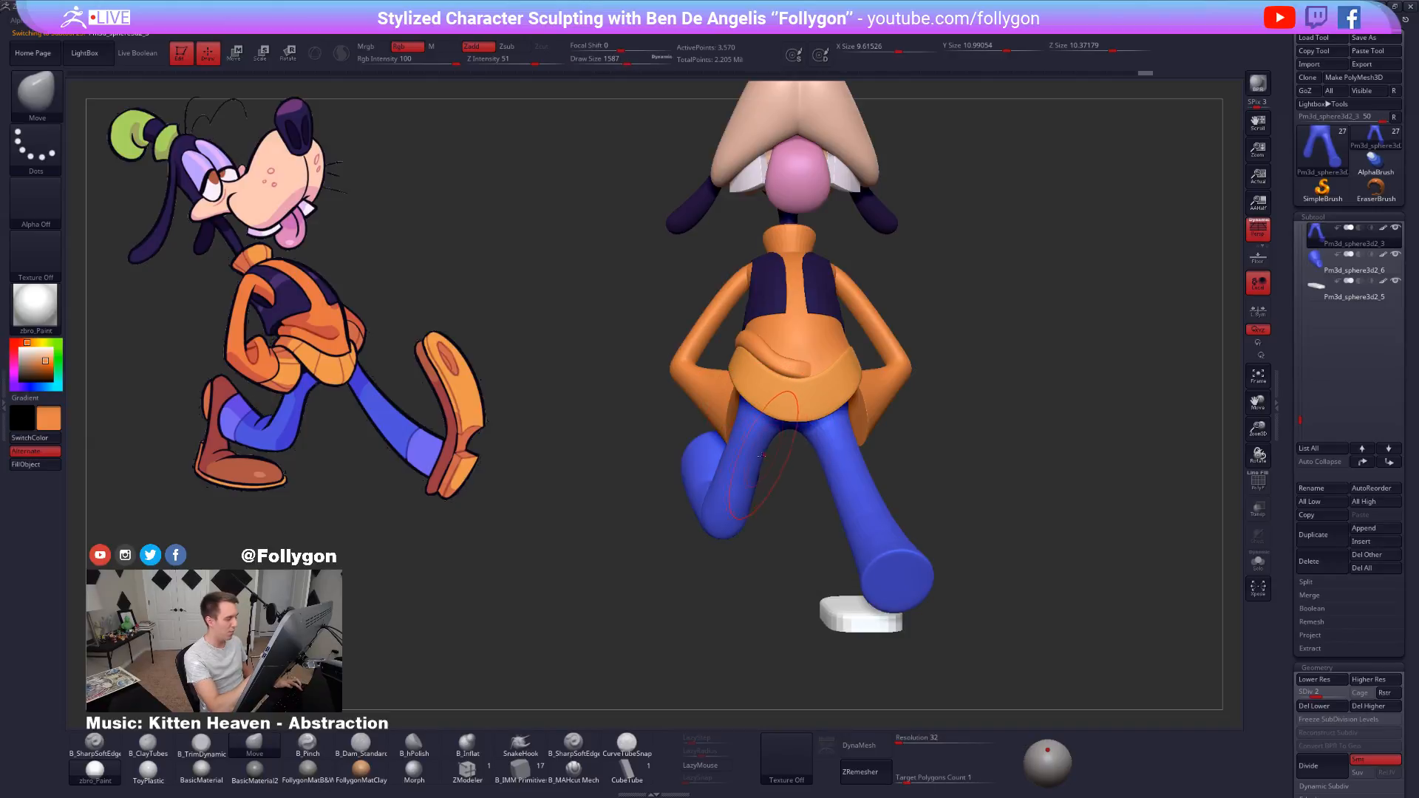
left_click_drag(954, 556, 987, 580)
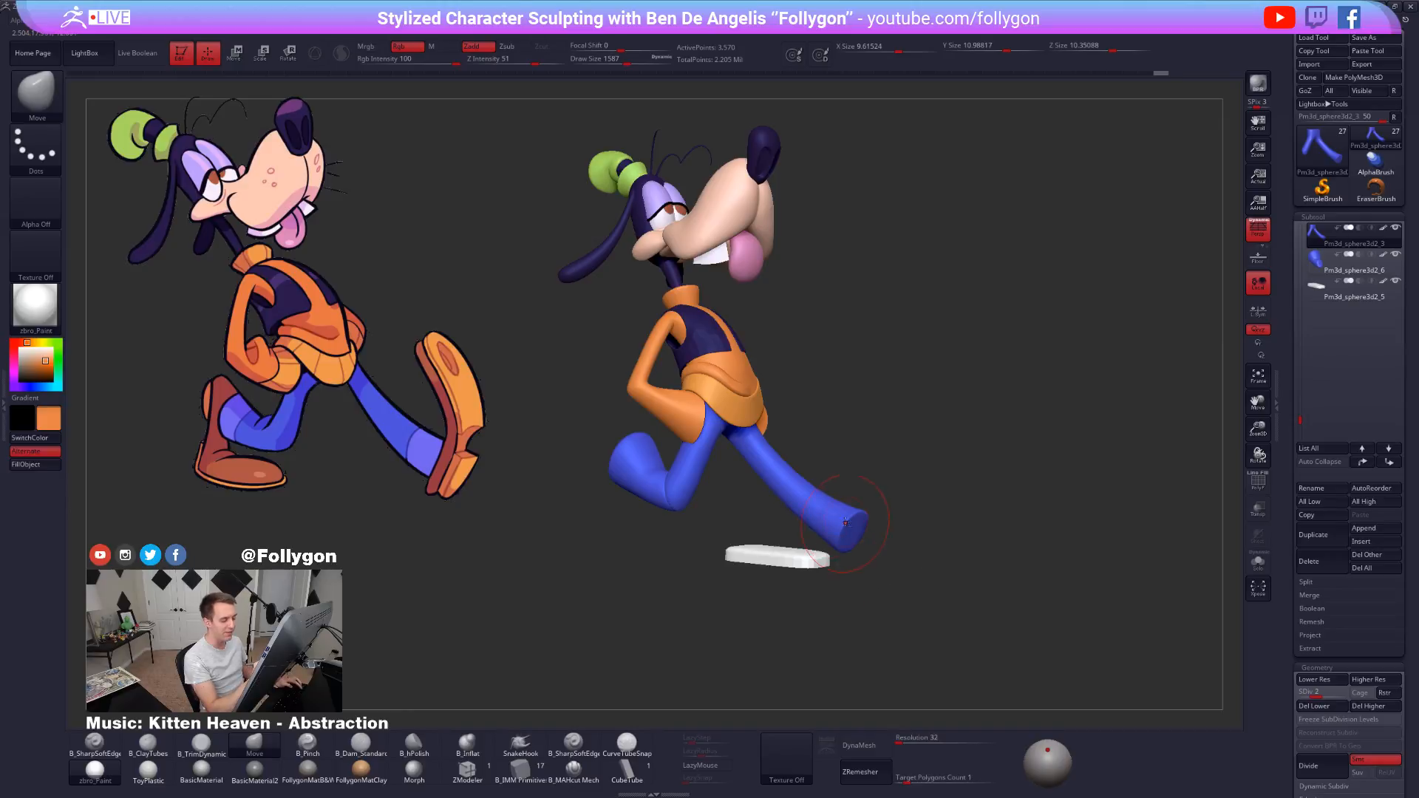
mouse_move(880, 585)
left_mouse_down()
mouse_move(924, 576)
mouse_move(843, 553)
left_mouse_up()
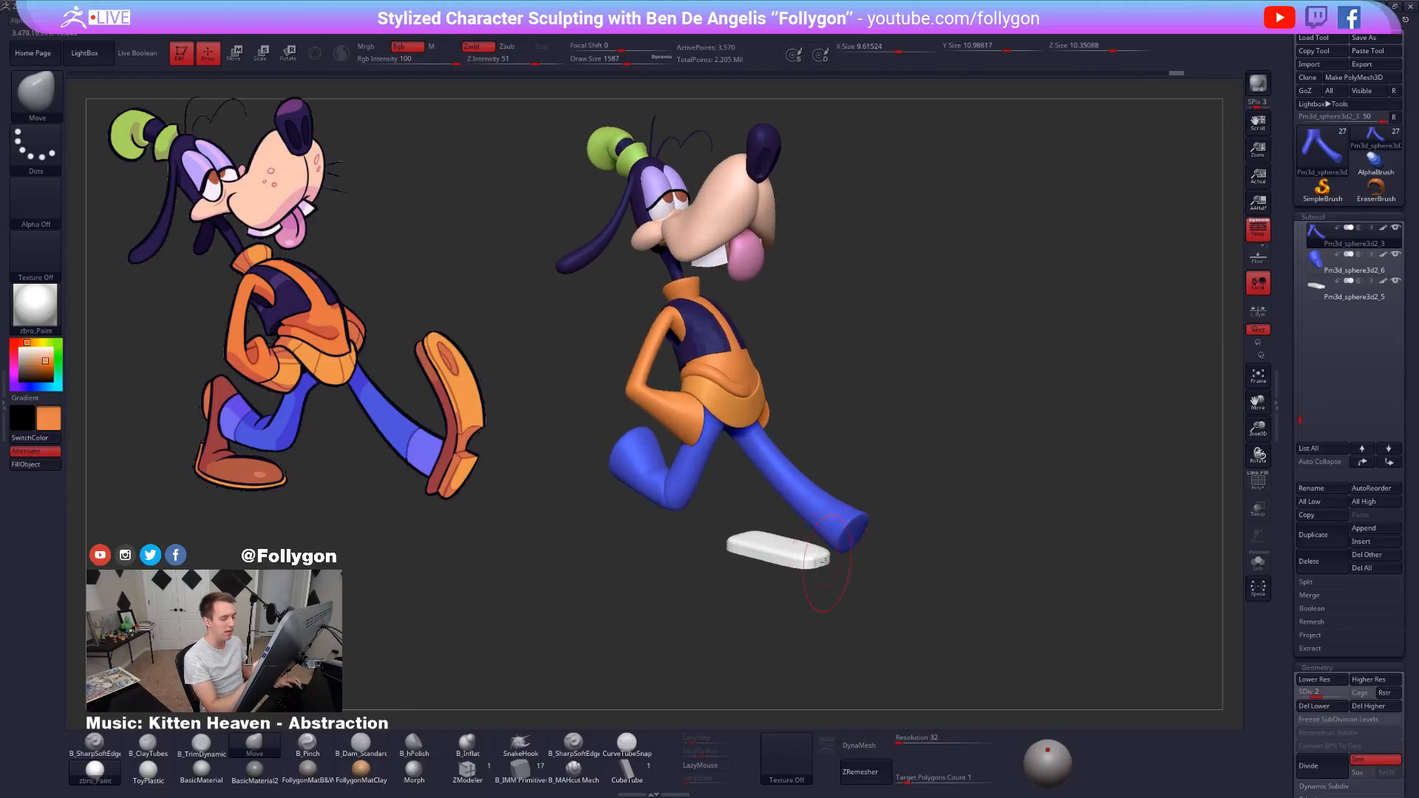
Make the white shoe block, the sweater's front fold and finally the orange arms the active subtool.
left_click(825, 551, "alt")
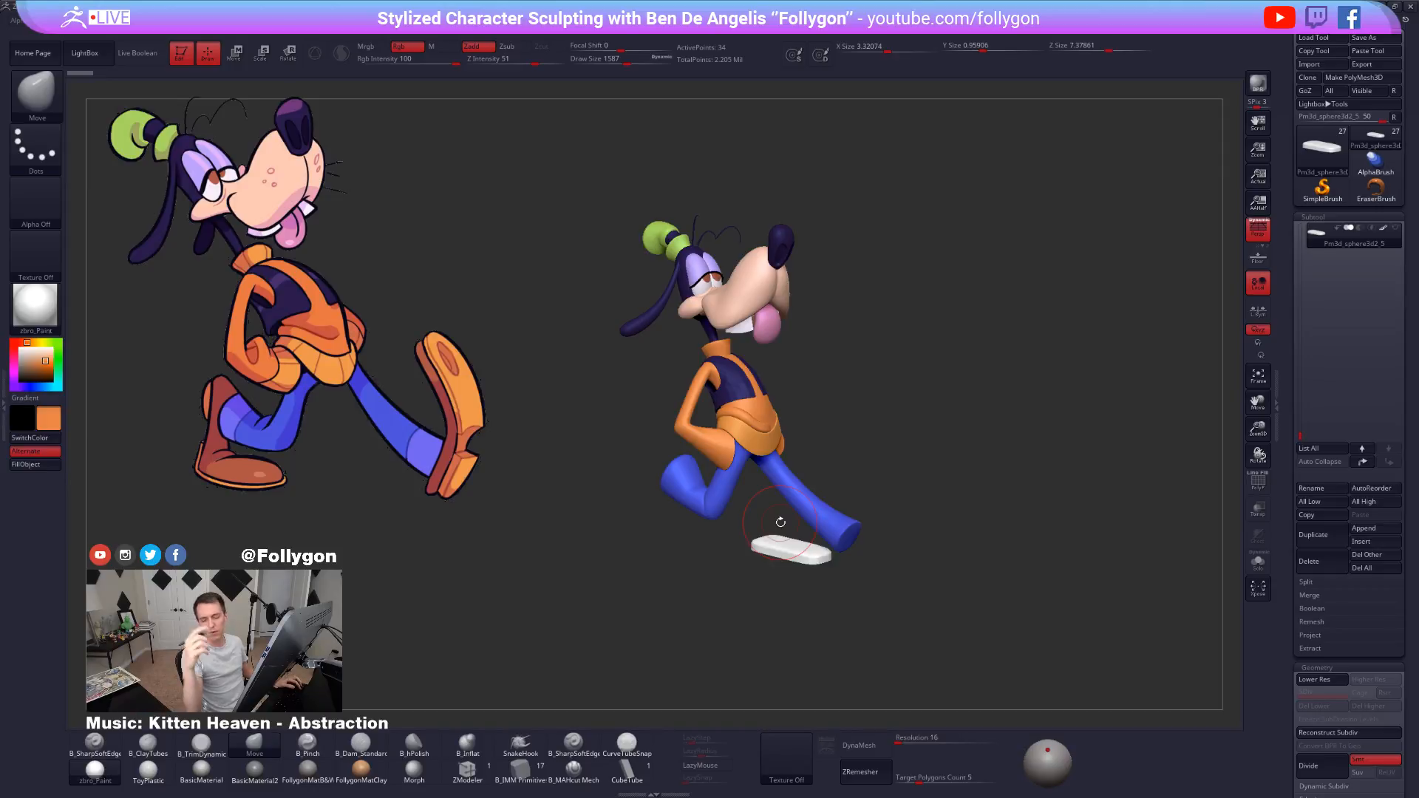
left_click_drag(895, 441, 908, 499)
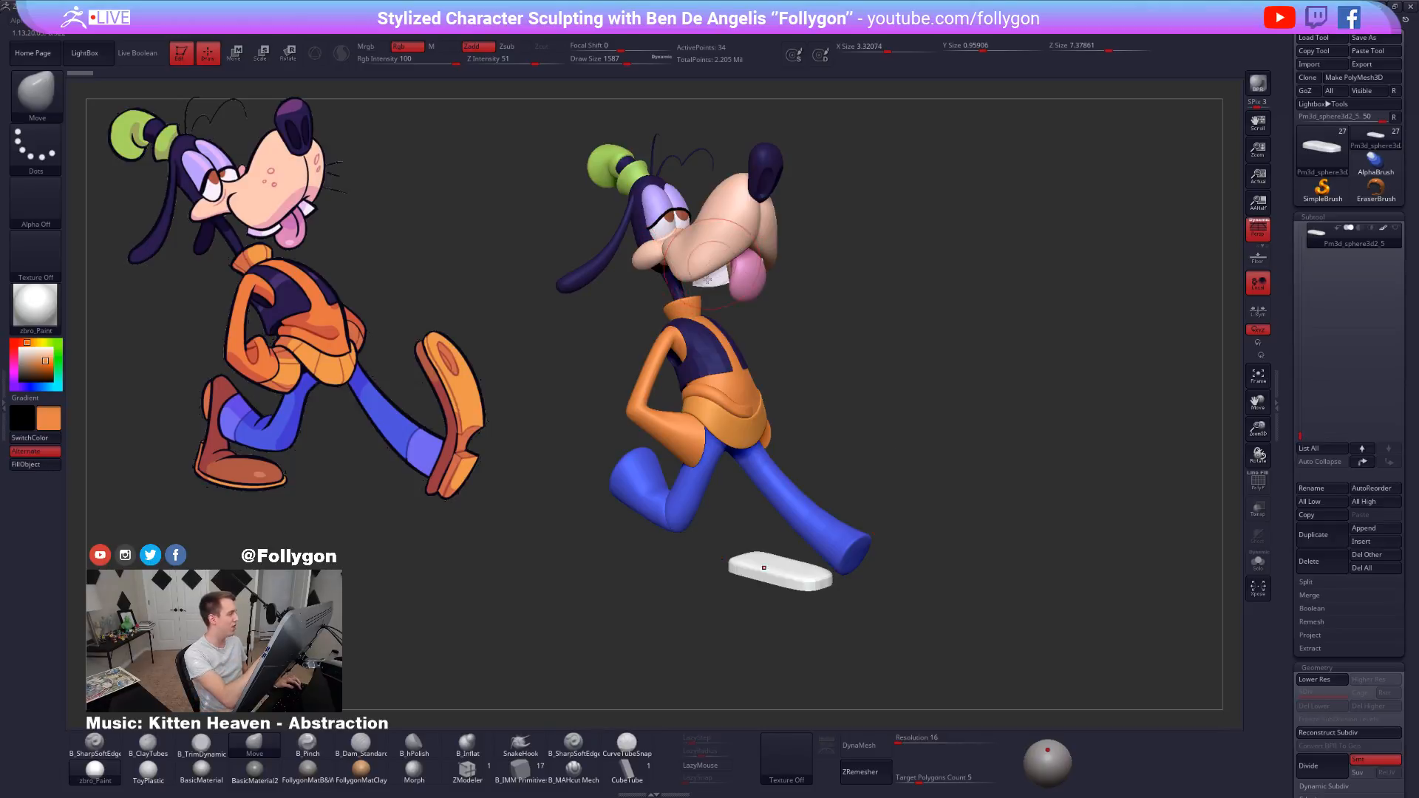
left_click_drag(909, 498, 763, 423)
left_click(768, 426, "alt")
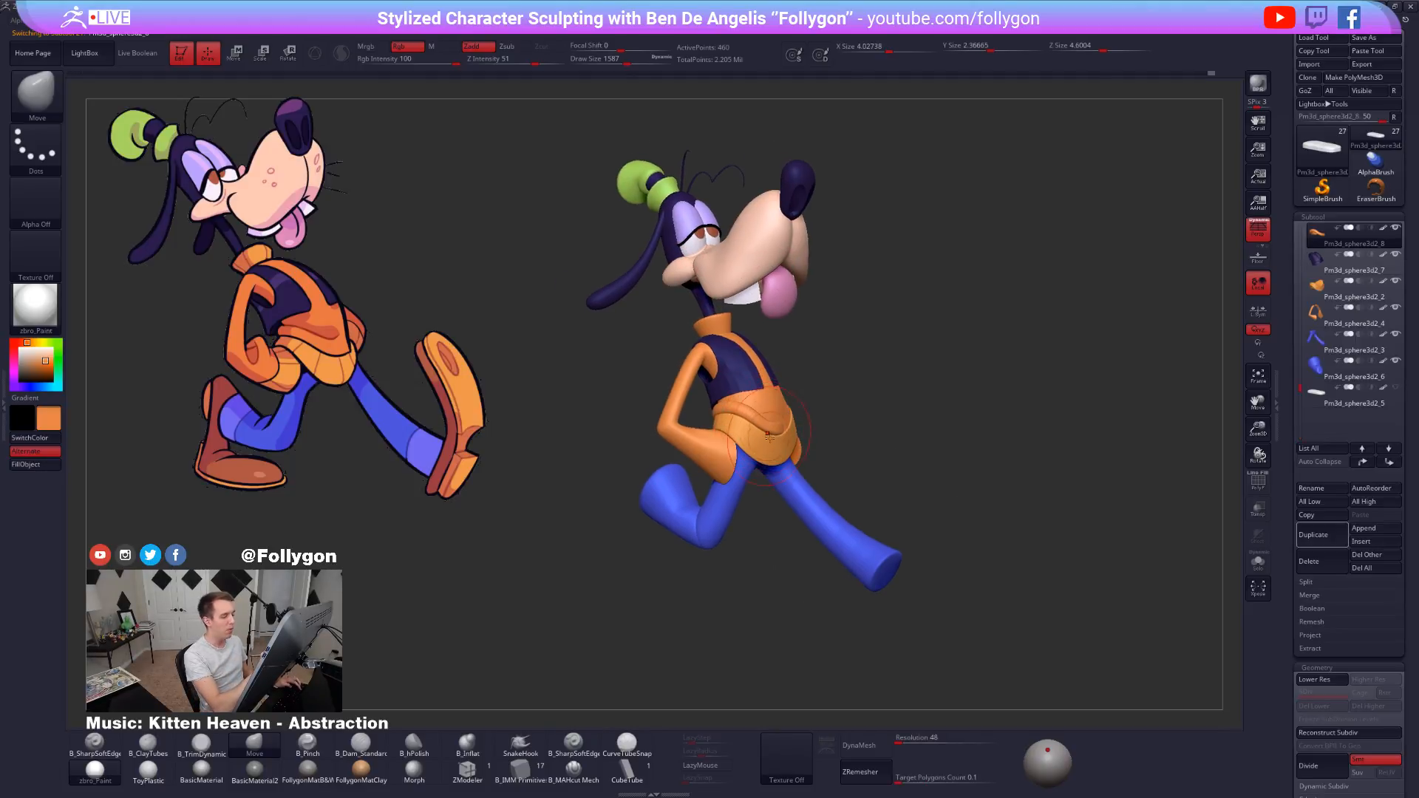
right_click_drag(769, 429, 805, 498, "ctrl")
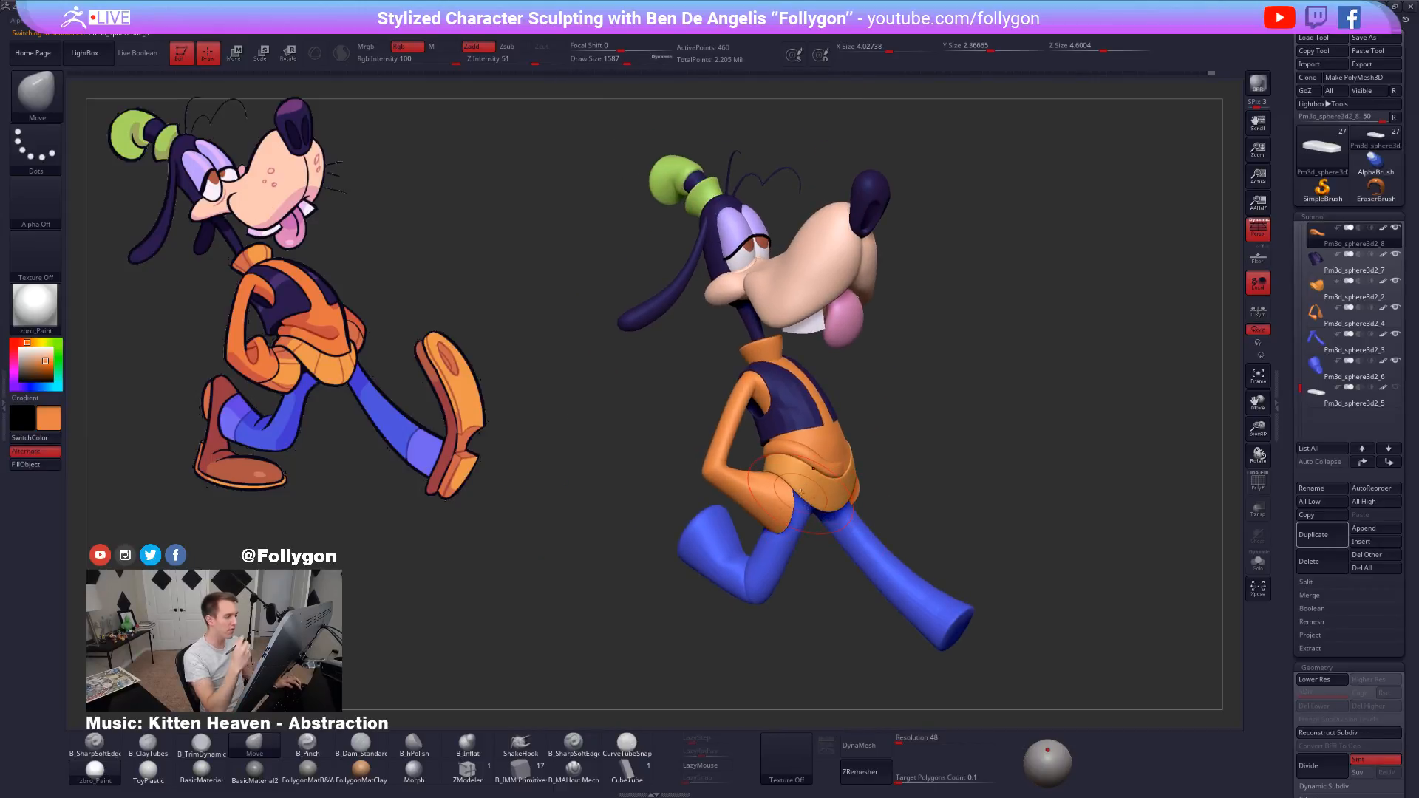
left_click(751, 492, "alt")
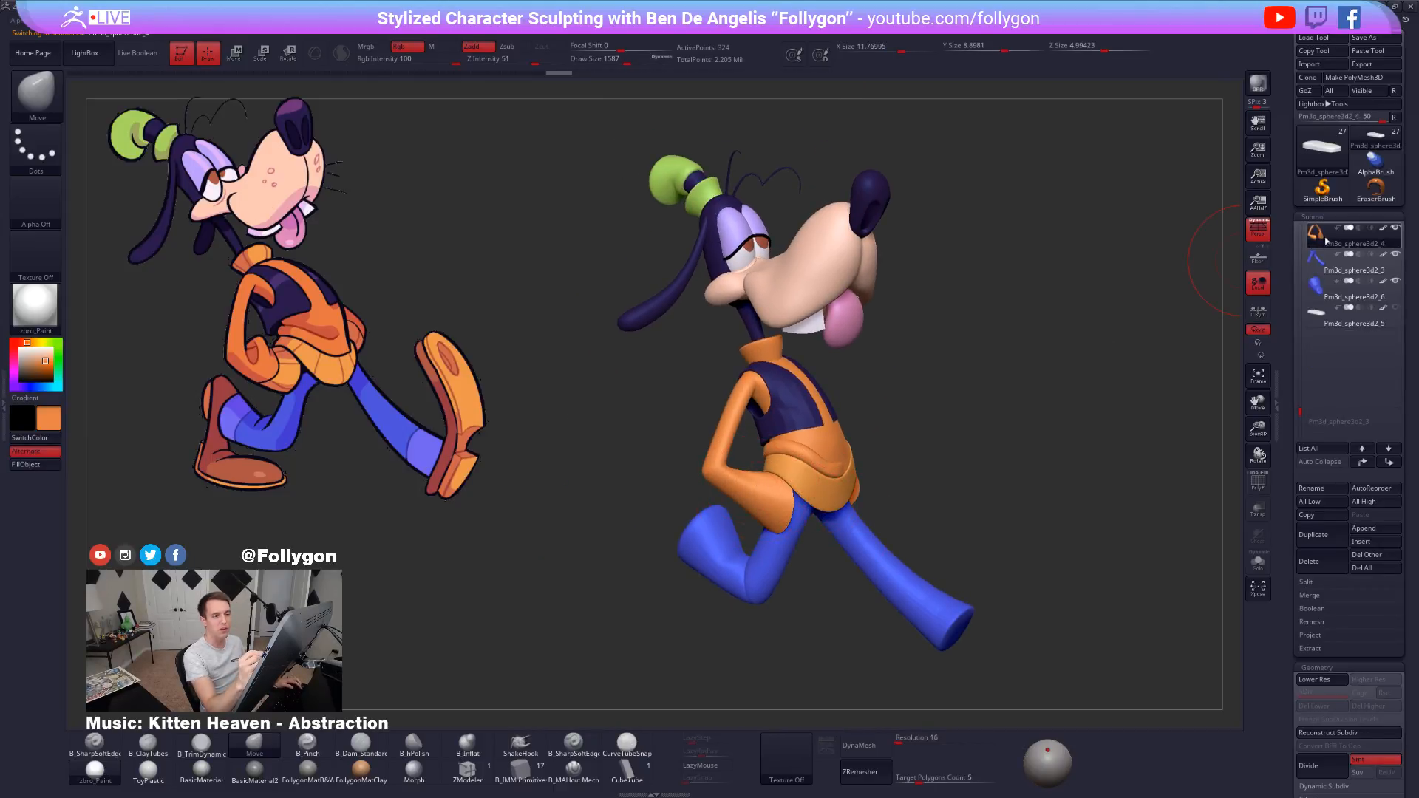
Hide the orange arms and make the sweater's front fold the active subtool, checking its topology with PolyFrame.
left_click(830, 464, "alt")
key("shift+f")
key("shift+f")
left_click_drag(868, 435, 910, 418, "alt")
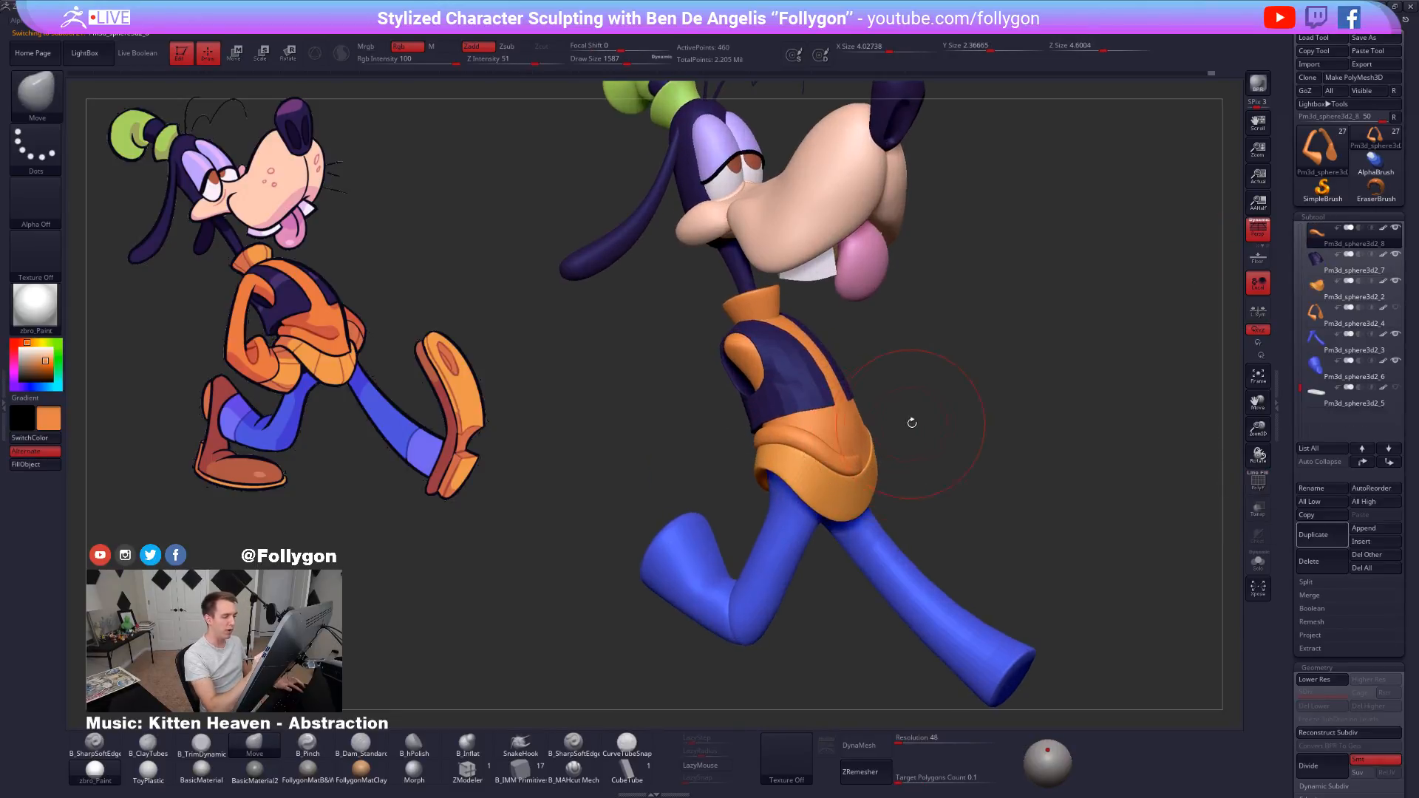
Try reshaping the sweater's front fold with the Move brush at a draw size of 1006.
key("space")
key("ctrl+shift+space")
left_click_drag(1020, 317, 959, 442)
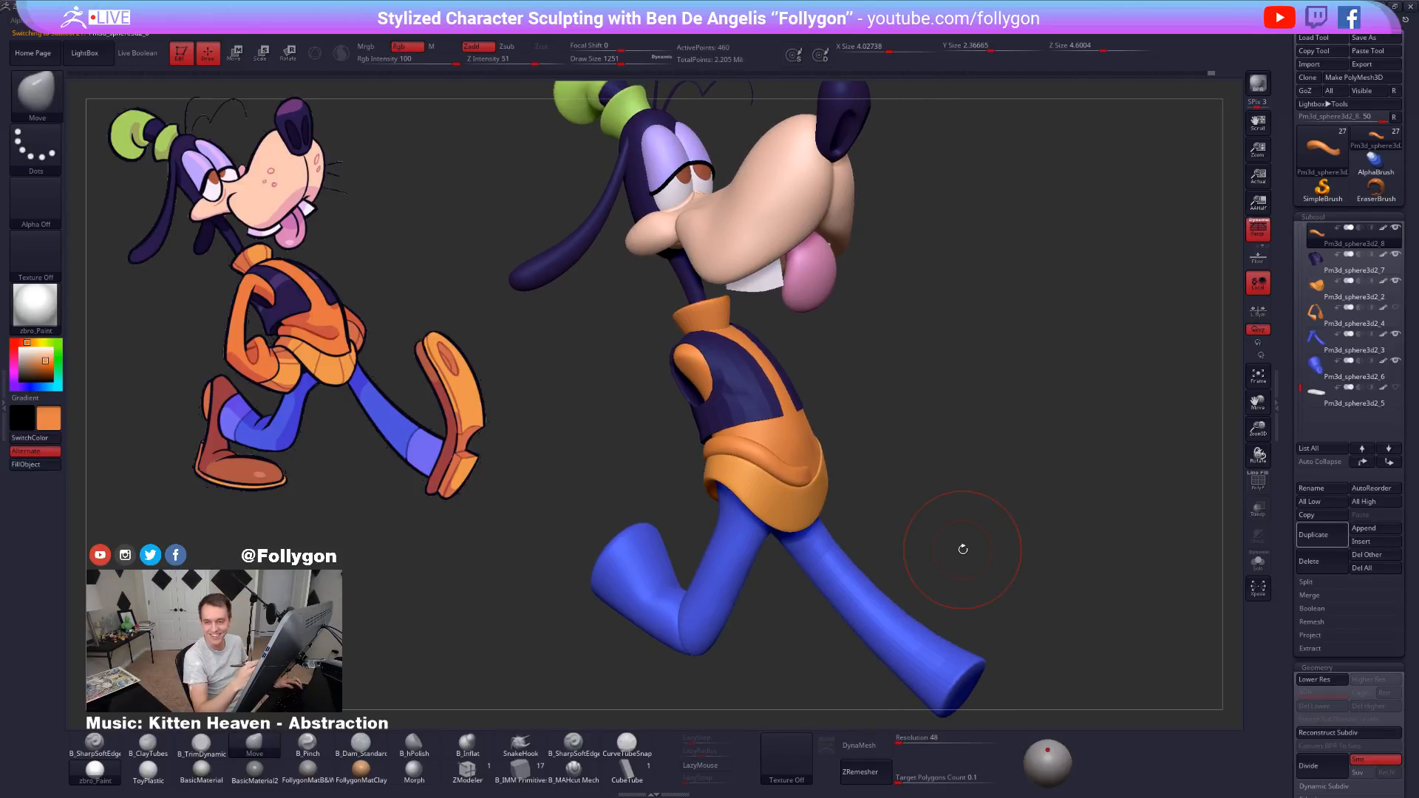
mouse_move(882, 420)
left_mouse_down("alt")
mouse_move(835, 388)
mouse_move(757, 408)
mouse_move(805, 411)
left_mouse_up("alt")
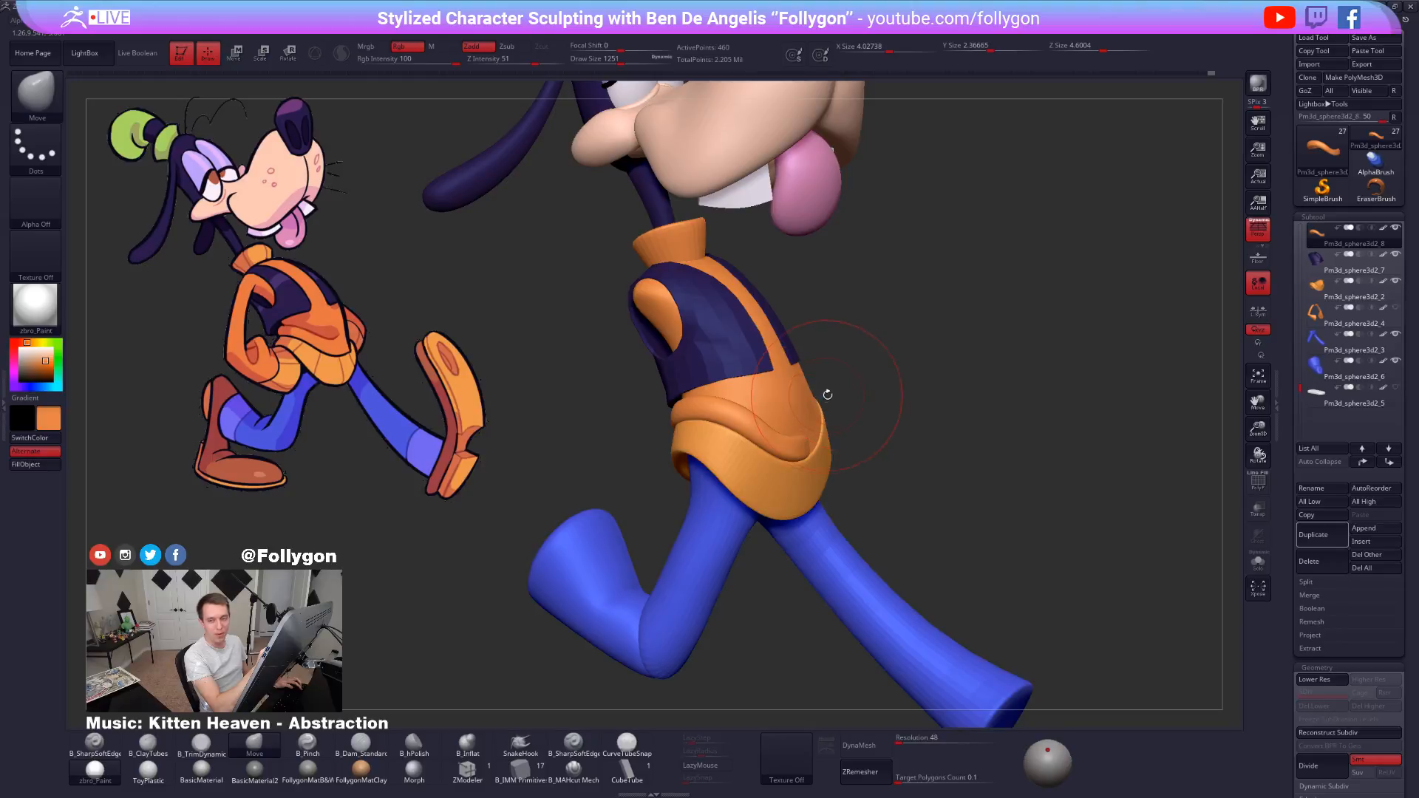
mouse_move(839, 434)
left_mouse_down("alt")
mouse_move(848, 448)
mouse_move(813, 494)
mouse_move(784, 495)
mouse_move(843, 490)
mouse_move(859, 542)
left_mouse_up("alt")
key("space")
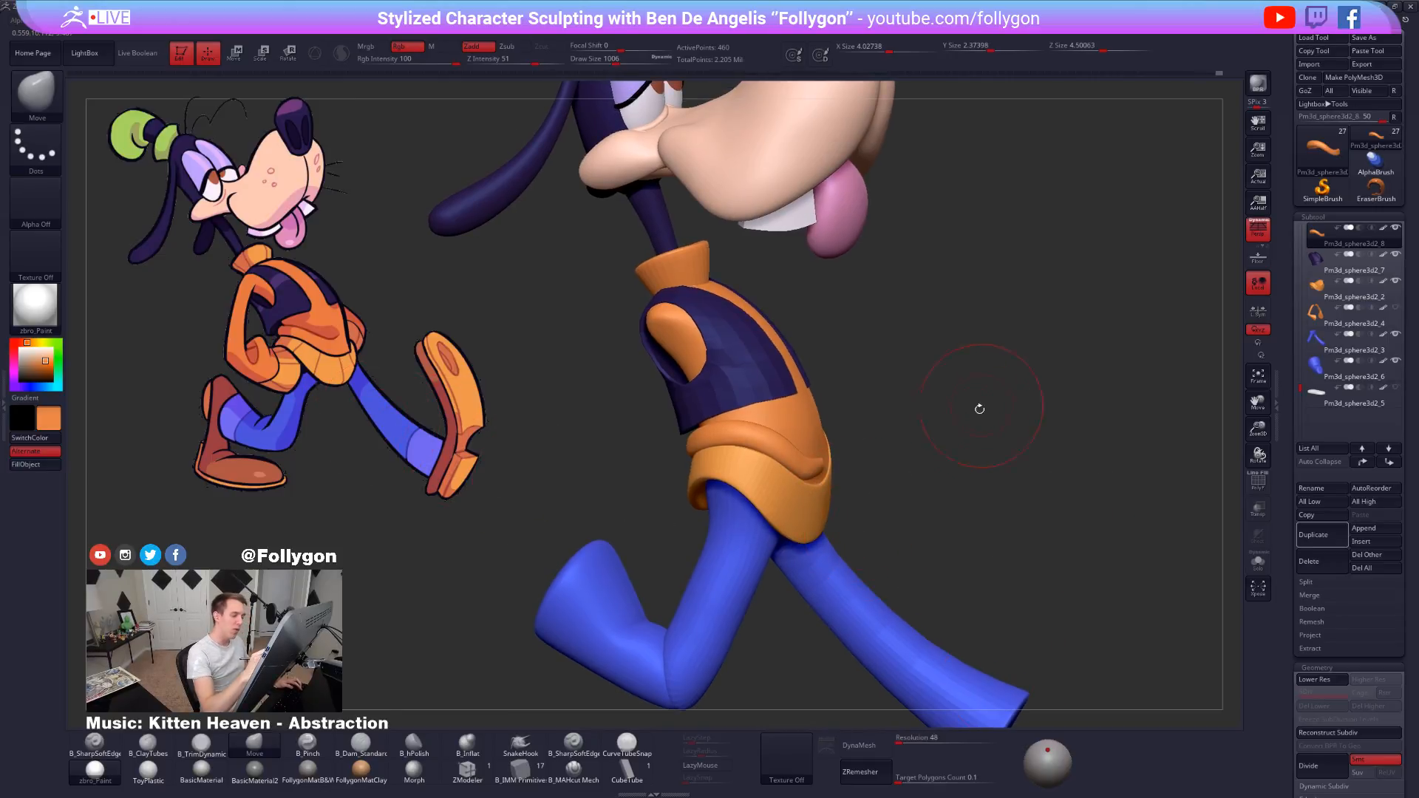
right_click_drag(817, 485, 801, 486)
left_click_drag(820, 481, 830, 473, "shift")
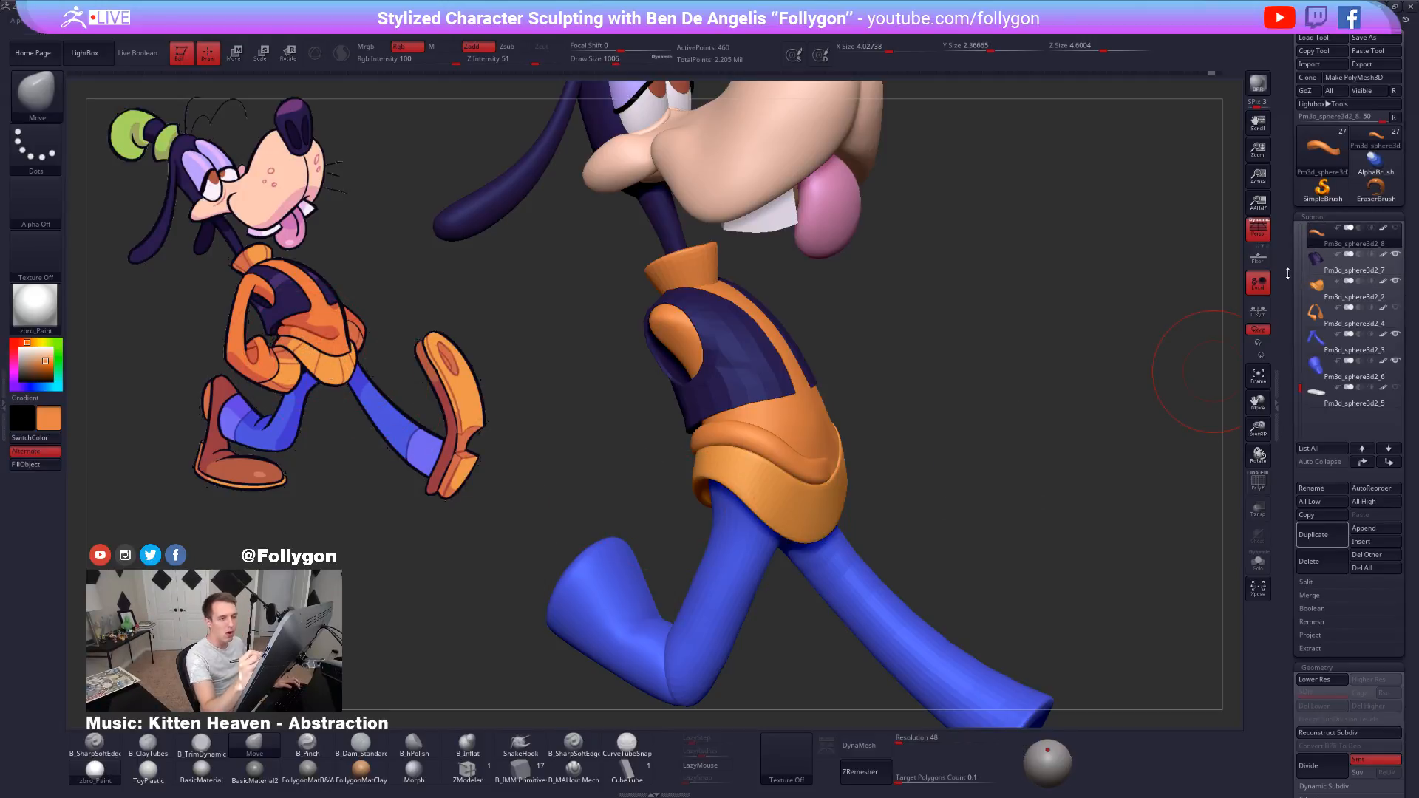
Select the orange sweater body and nudge its shape slightly with the Move brush at a draw size of 833.
key("Up")
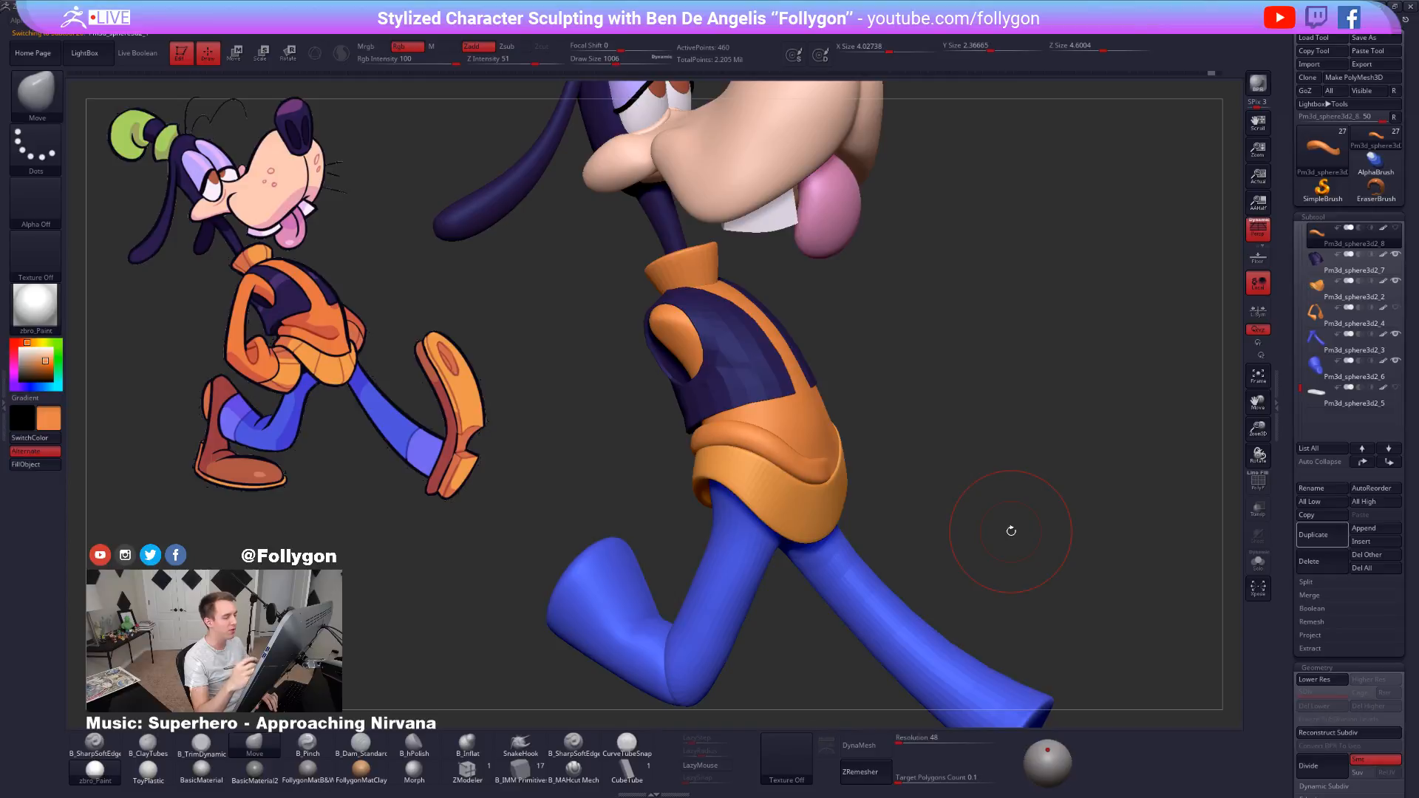
key("space")
left_click_drag(851, 442, 842, 441)
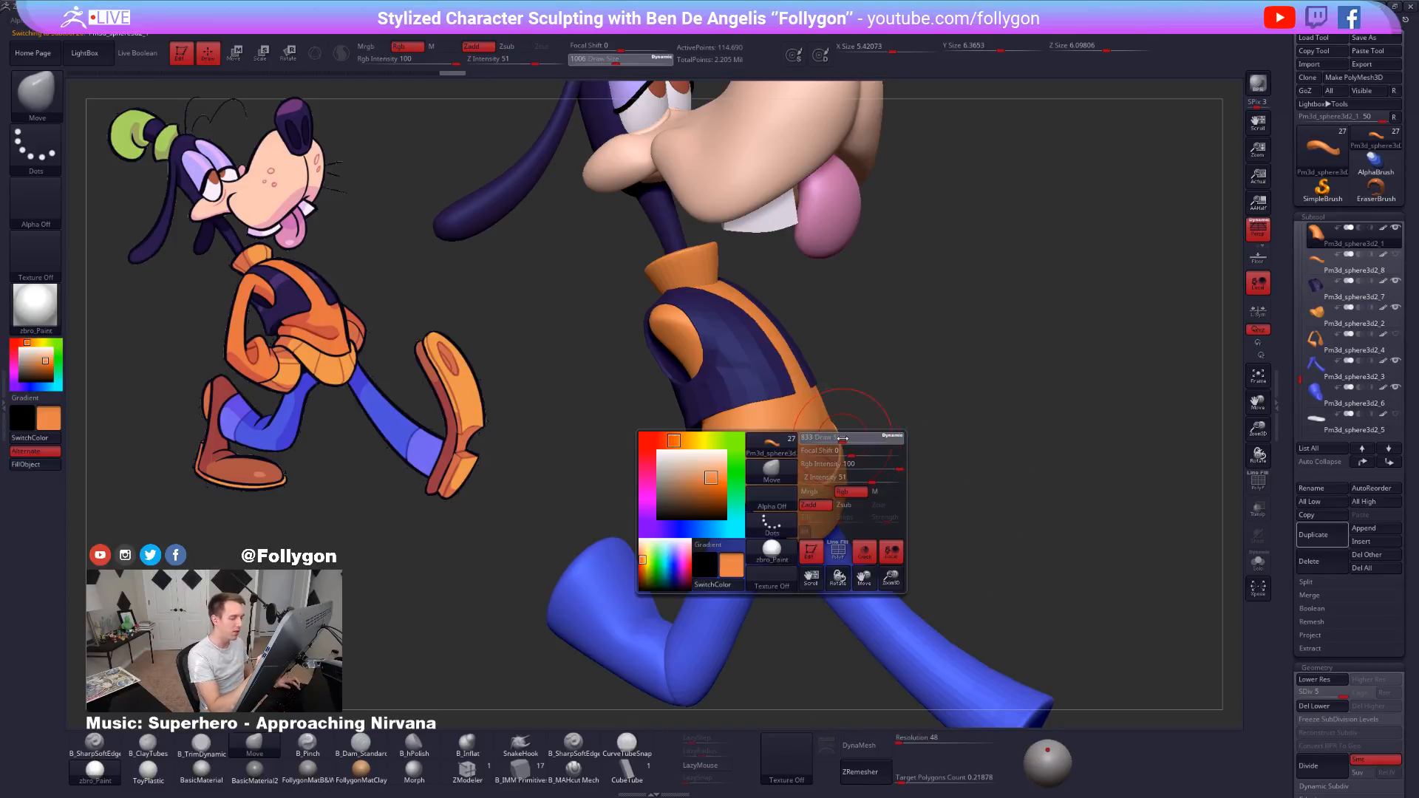
mouse_move(939, 473)
left_mouse_down()
mouse_move(820, 467)
mouse_move(814, 482)
mouse_move(795, 465)
left_mouse_up()
mouse_move(702, 471)
left_mouse_down()
mouse_move(894, 471)
mouse_move(828, 474)
left_mouse_up()
left_click_drag(913, 466, 875, 550, "alt")
Examine the figure with the green hat as the active subtool and return to the orange sweater body.
left_click_drag(591, 174, 676, 165)
left_click(676, 168, "alt")
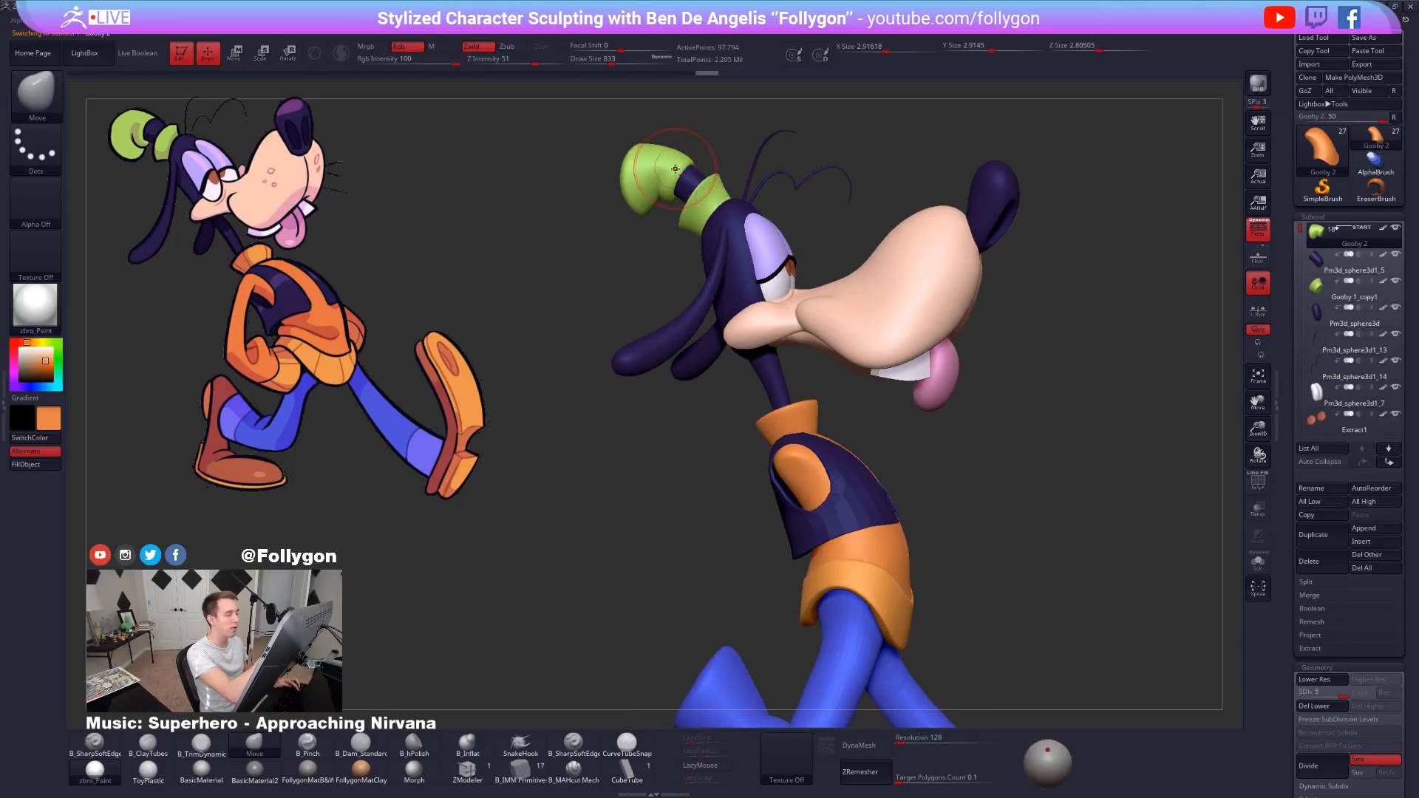
left_click_drag(641, 236, 677, 306)
key("alt+s")
key("alt+s")
right_click_drag(830, 511, 885, 475)
left_click(828, 520, "alt")
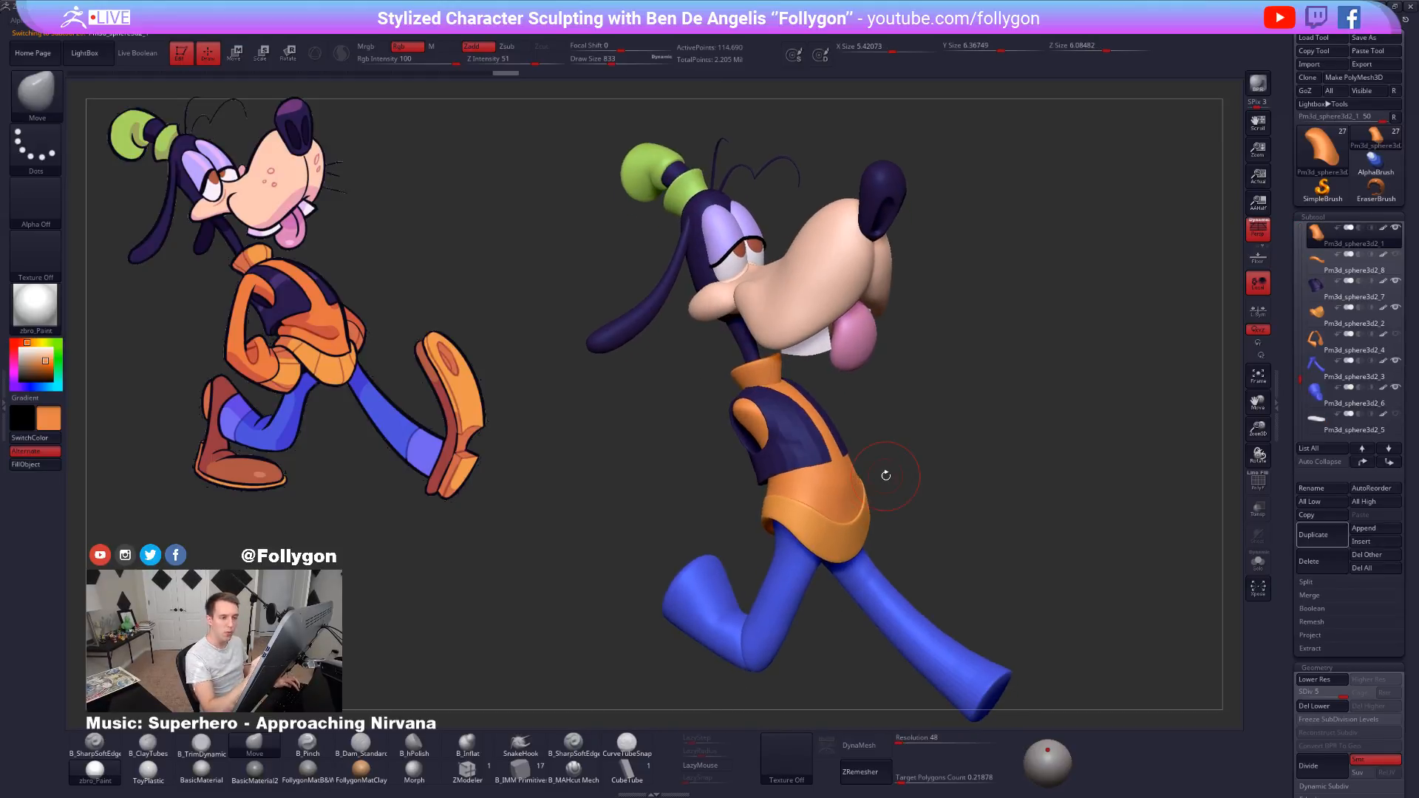
Make the sweater's front fold the active subtool and frame the torso closely.
left_click(1320, 273)
key("alt+s")
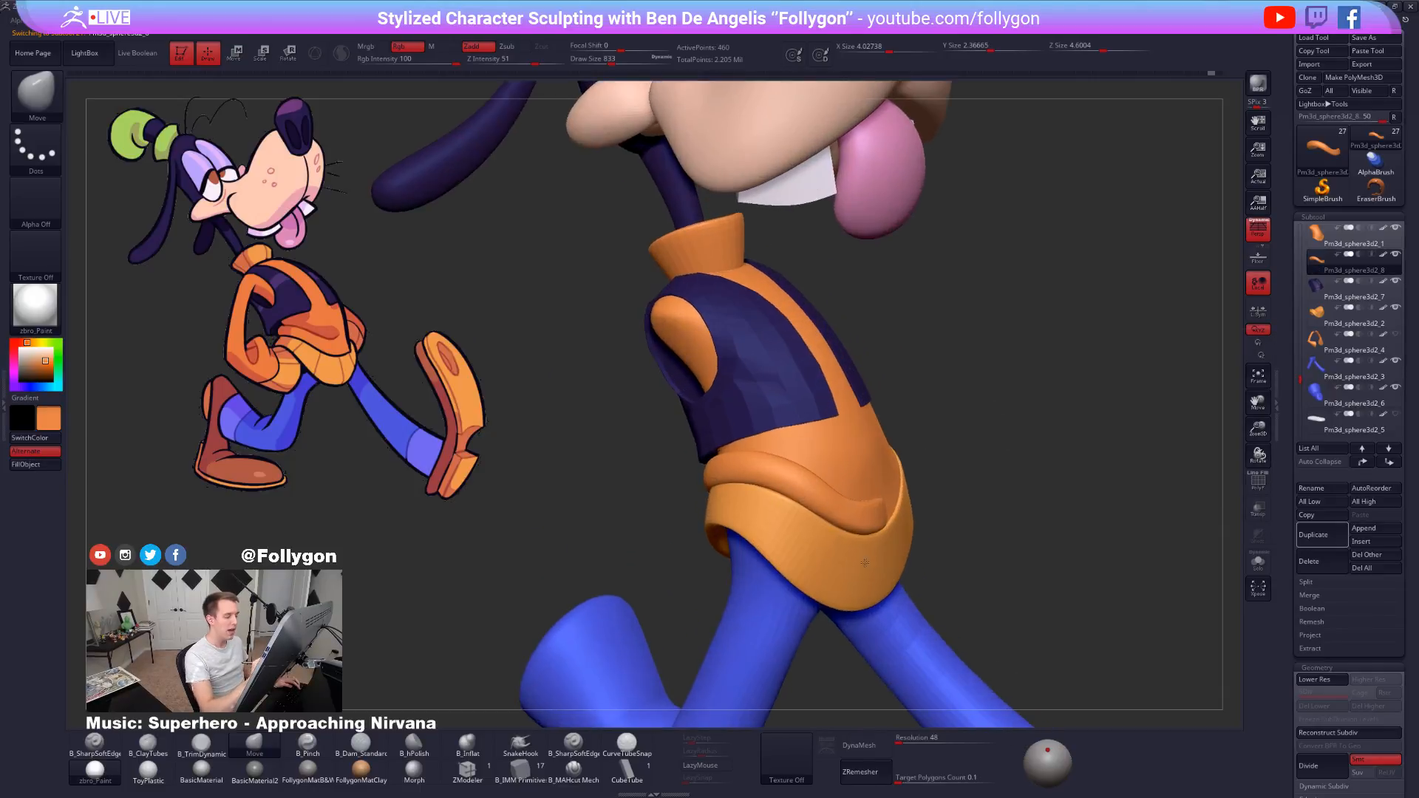
right_click_drag(834, 547, 784, 506)
key("alt+s")
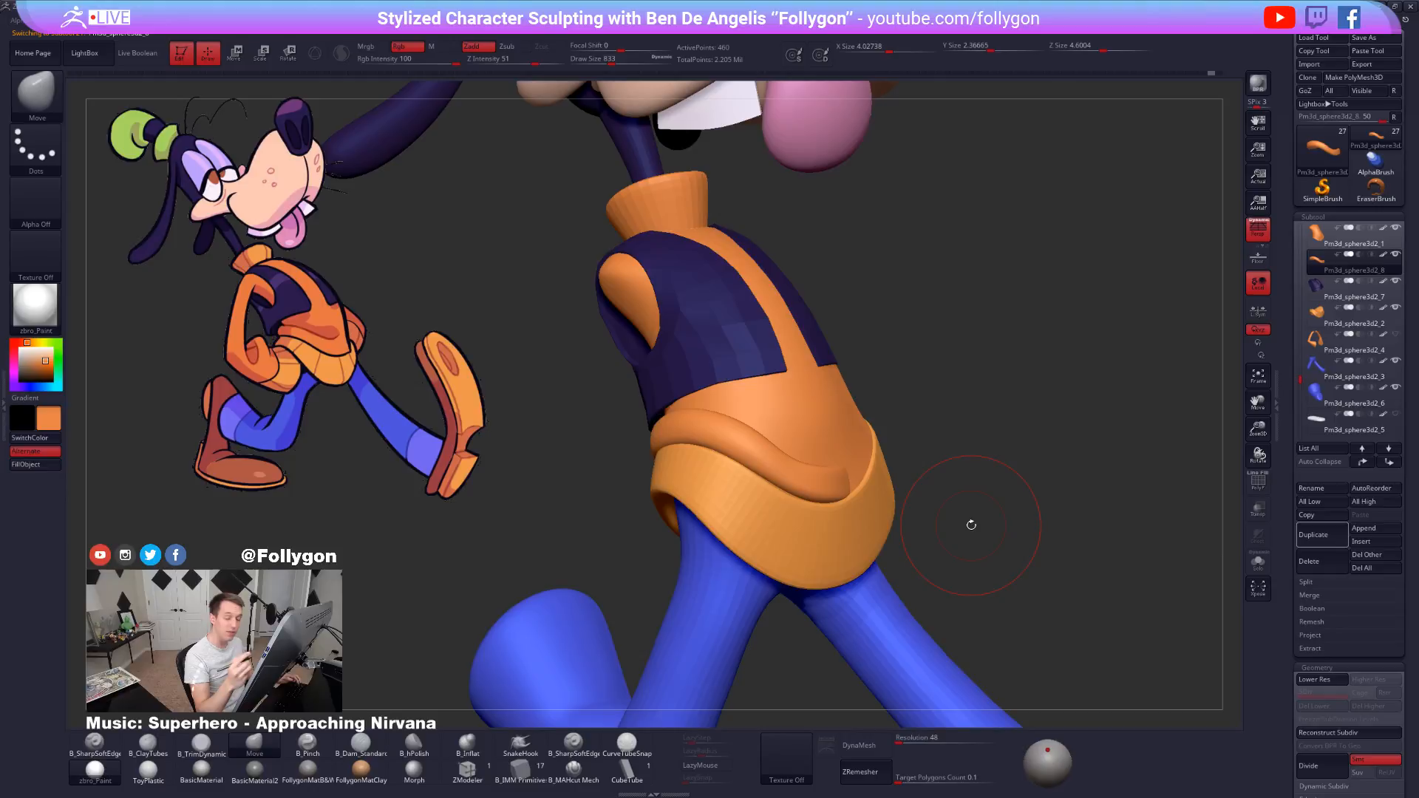
Try drawing a second fold tube around the sweater's side with the CurveTubeSnap brush at a draw size of 465.
left_click(627, 746)
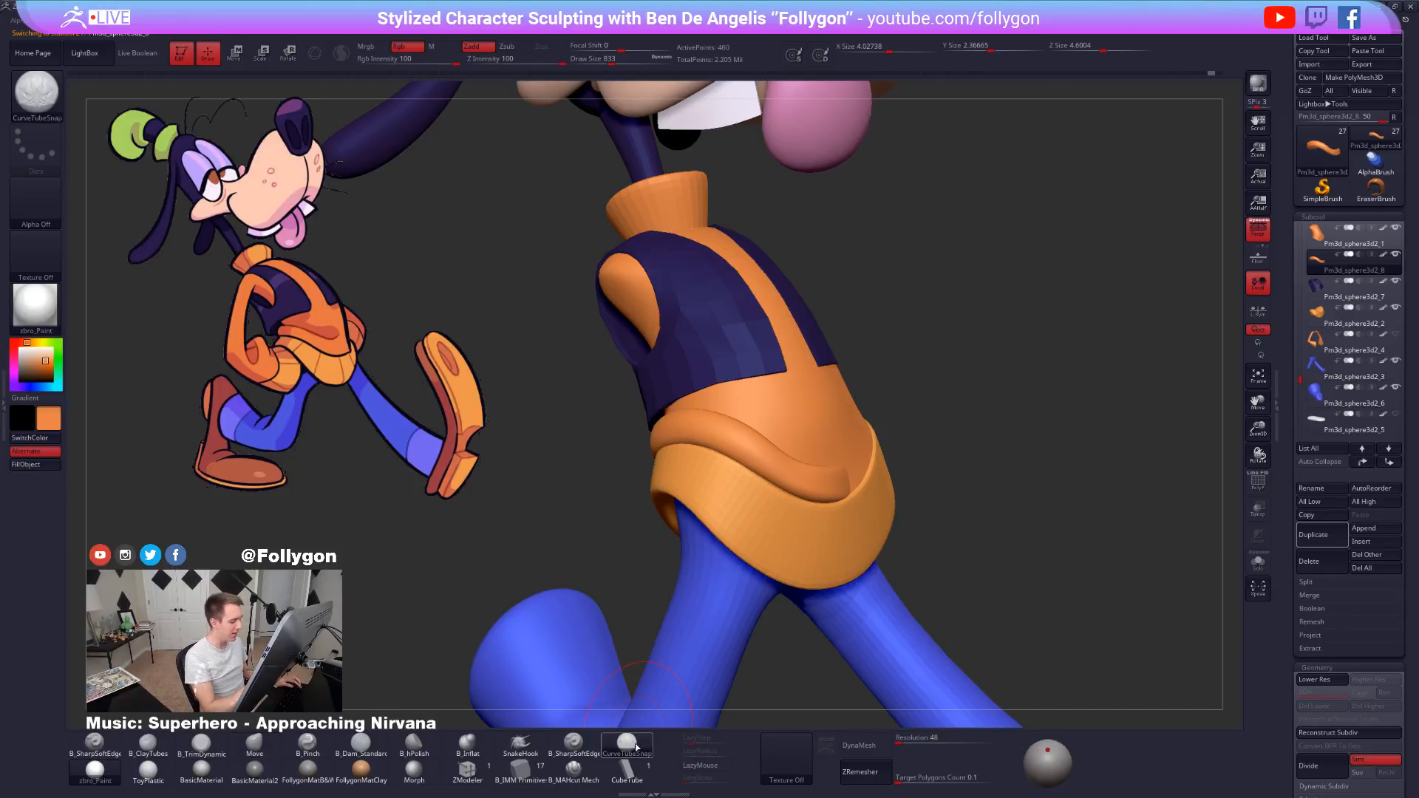
key("space")
left_click_drag(858, 428, 828, 427)
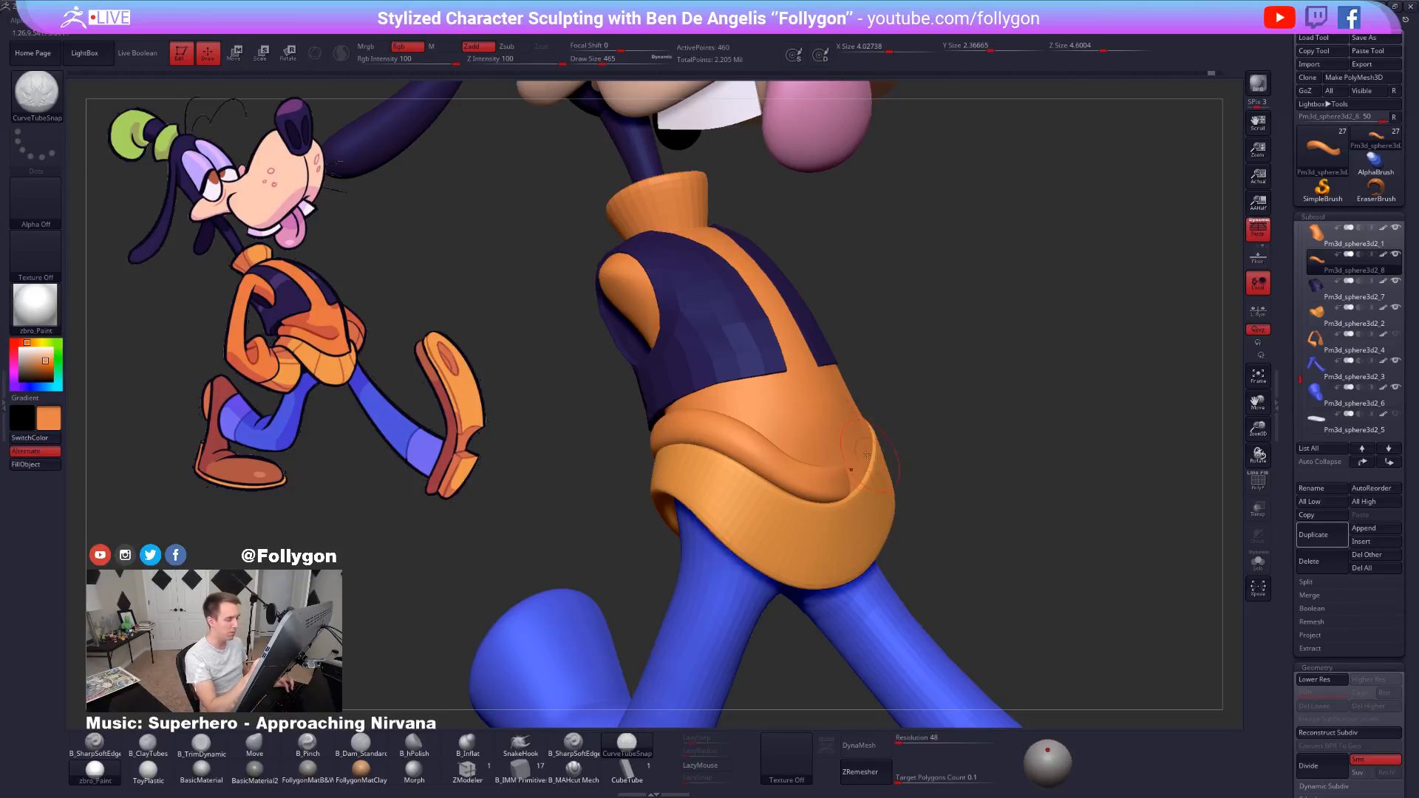
left_click_drag(1050, 414, 962, 401)
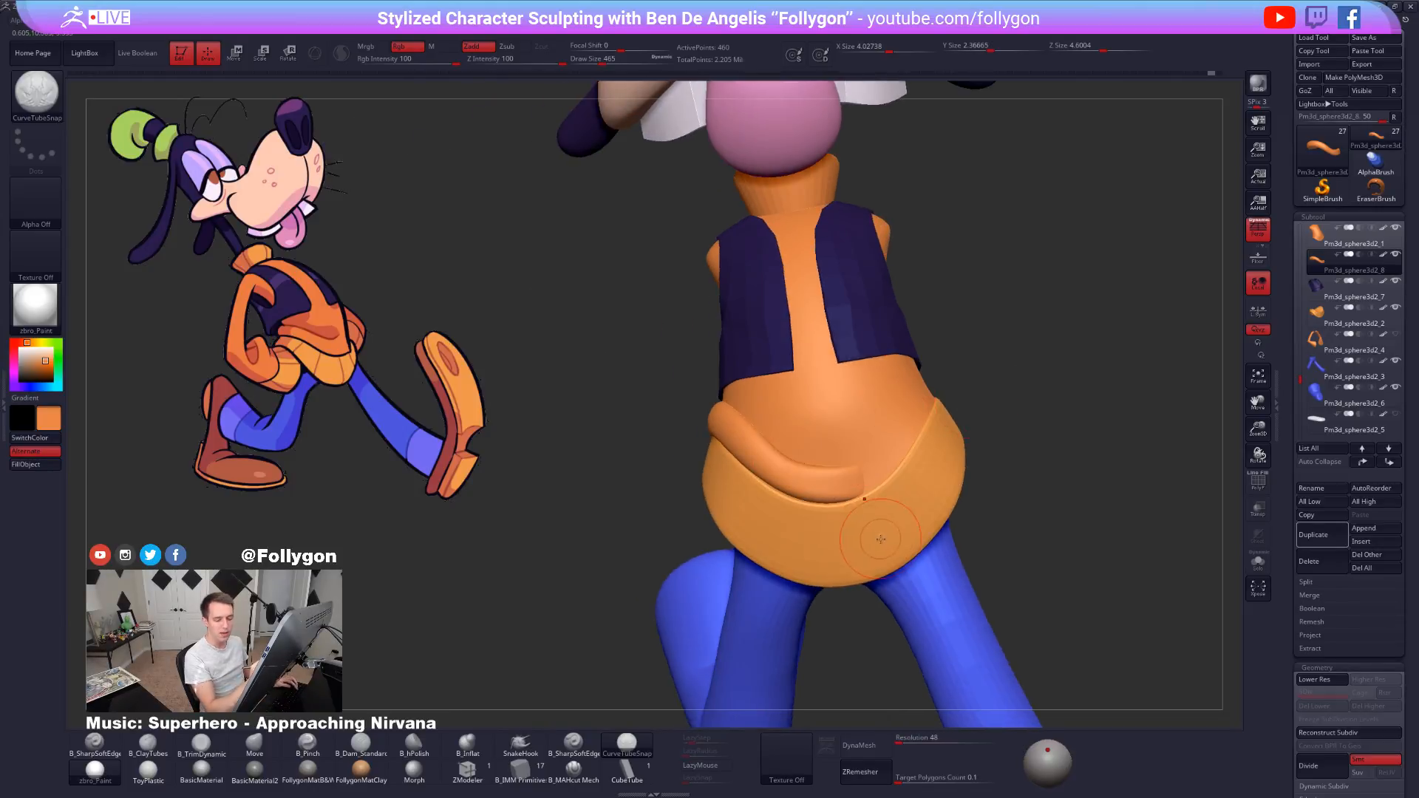
left_click_drag(998, 510, 1136, 538)
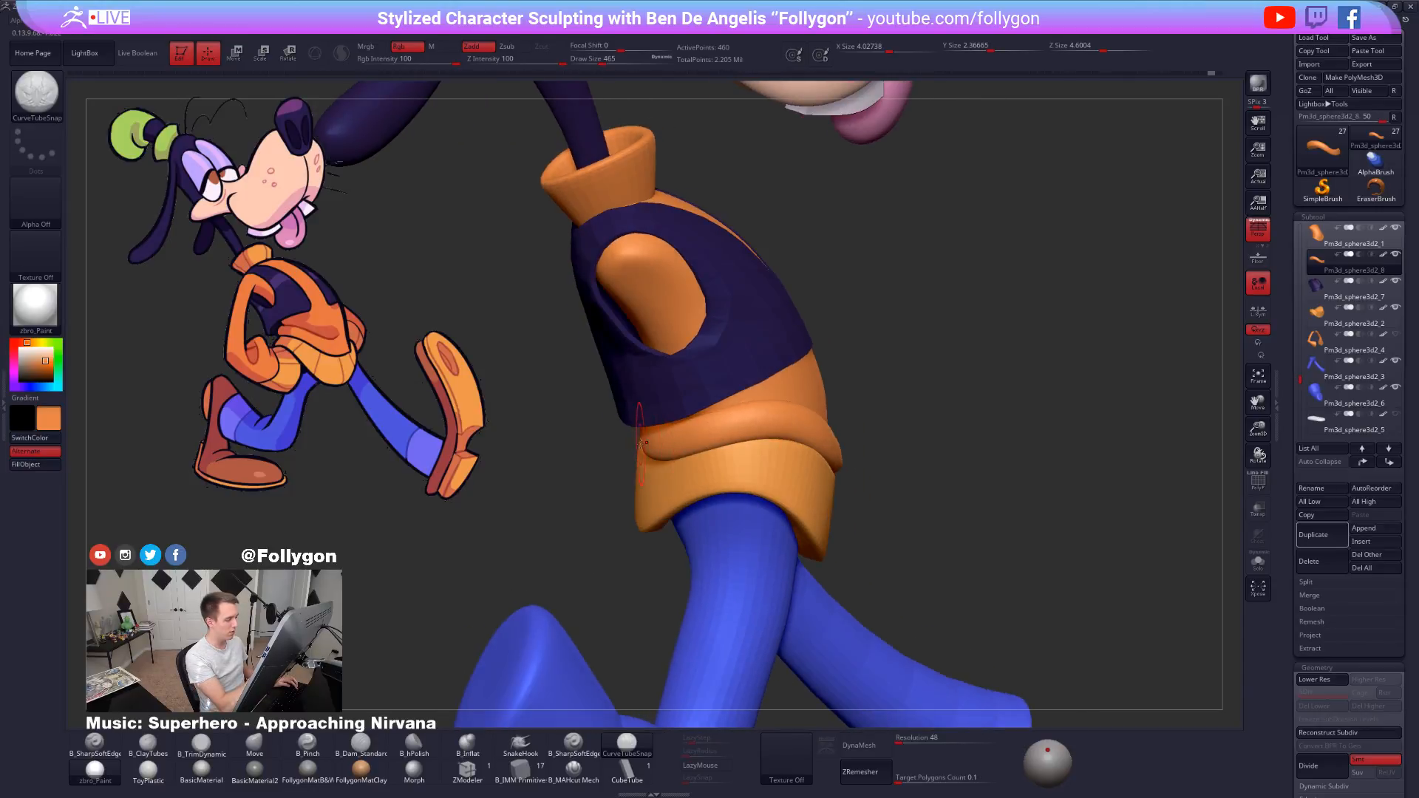
right_click_drag(644, 447, 616, 445)
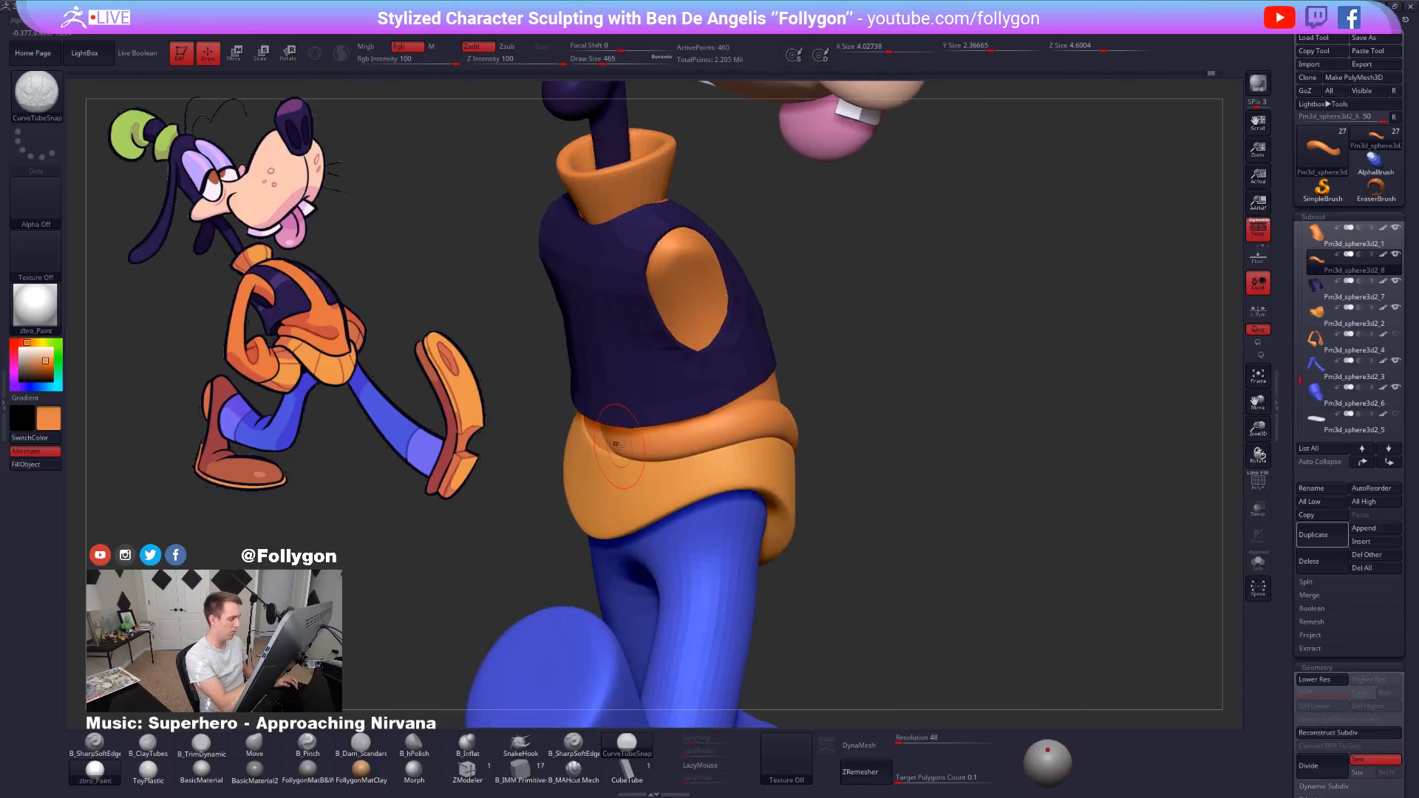
left_click_drag(778, 423, 788, 423)
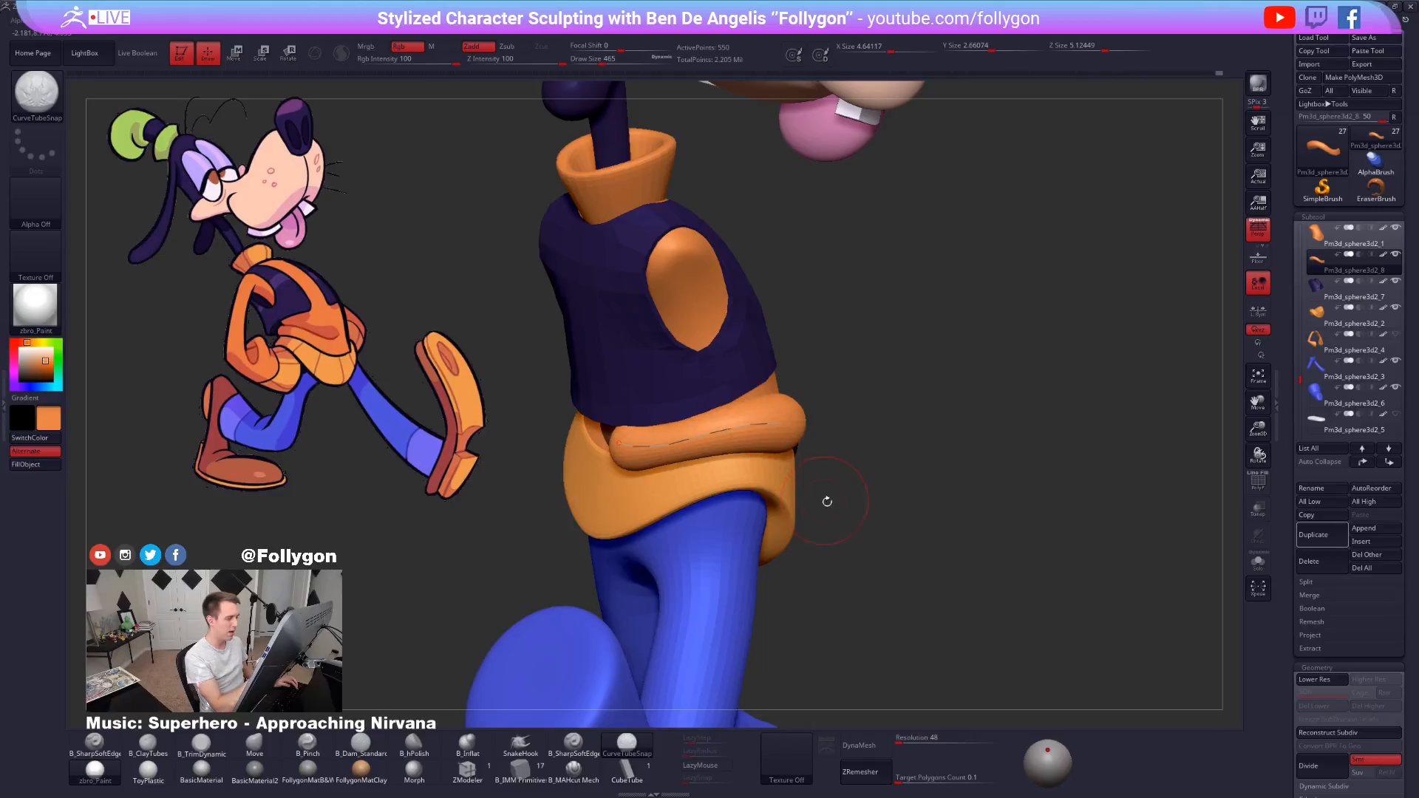
mouse_move(827, 500)
right_mouse_down()
mouse_move(751, 485)
mouse_move(802, 481)
right_mouse_up()
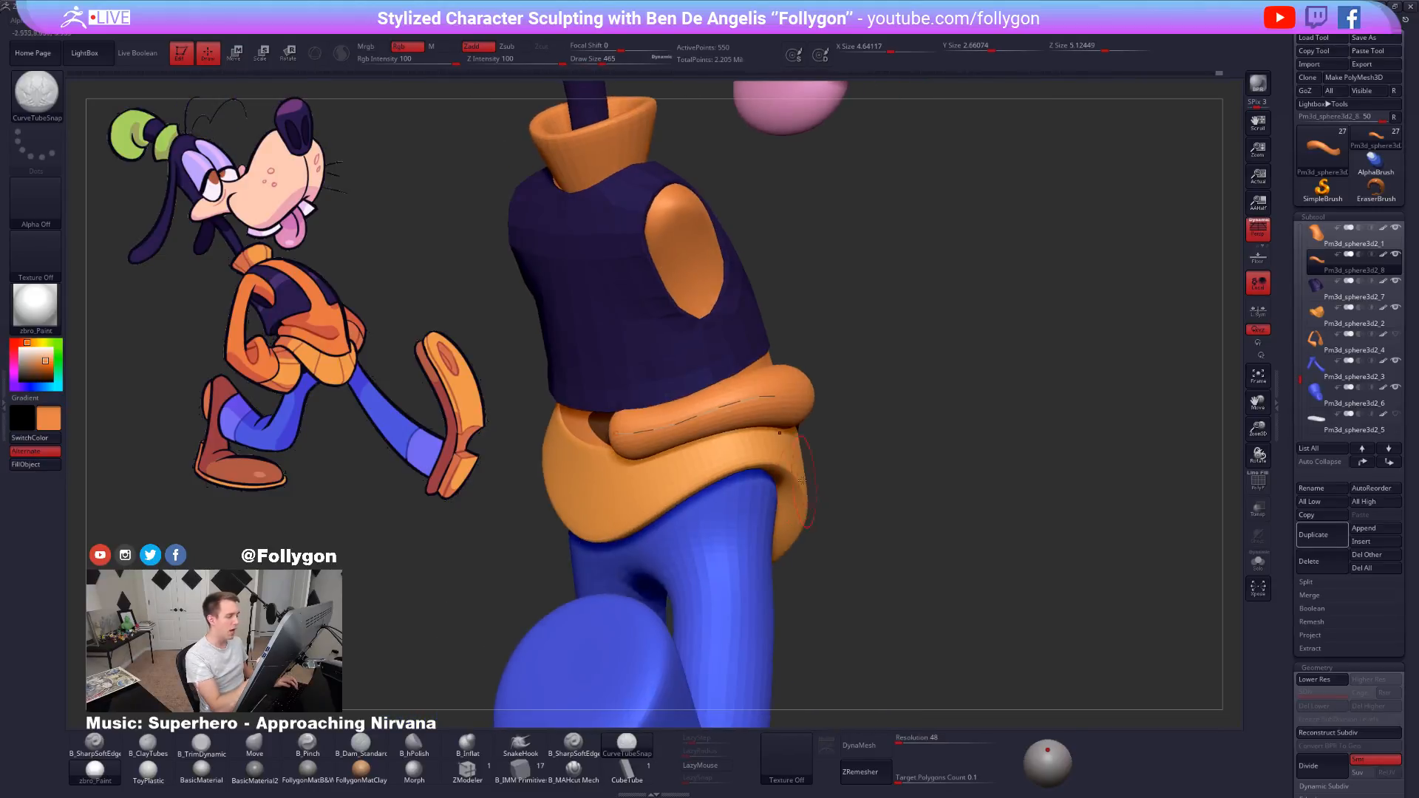
key("shift+s")
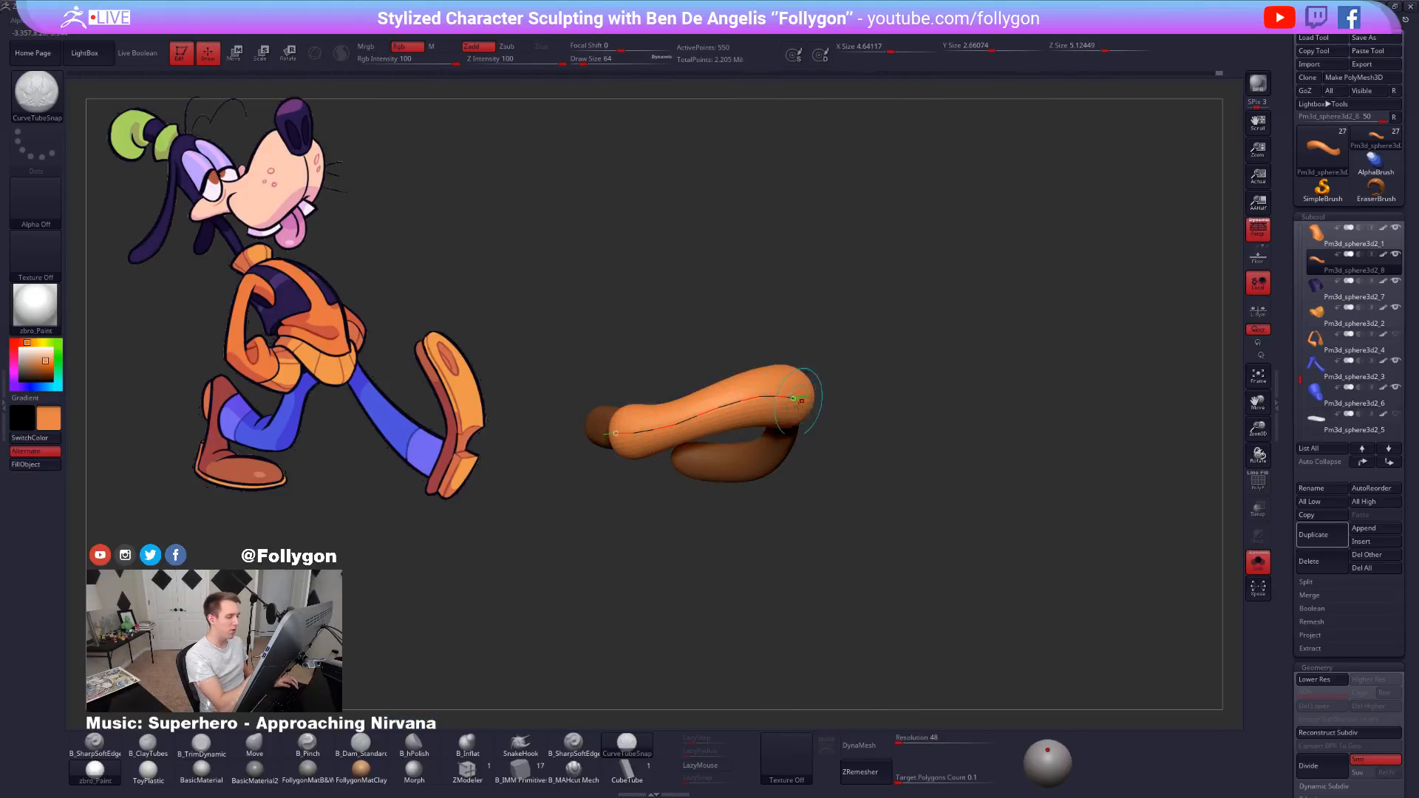
key("ctrl+z")
Examine the isolated fold and the CurveTubeSnap brush's curve settings, and bring the other subtools back into view.
right_click_drag(855, 476, 785, 478)
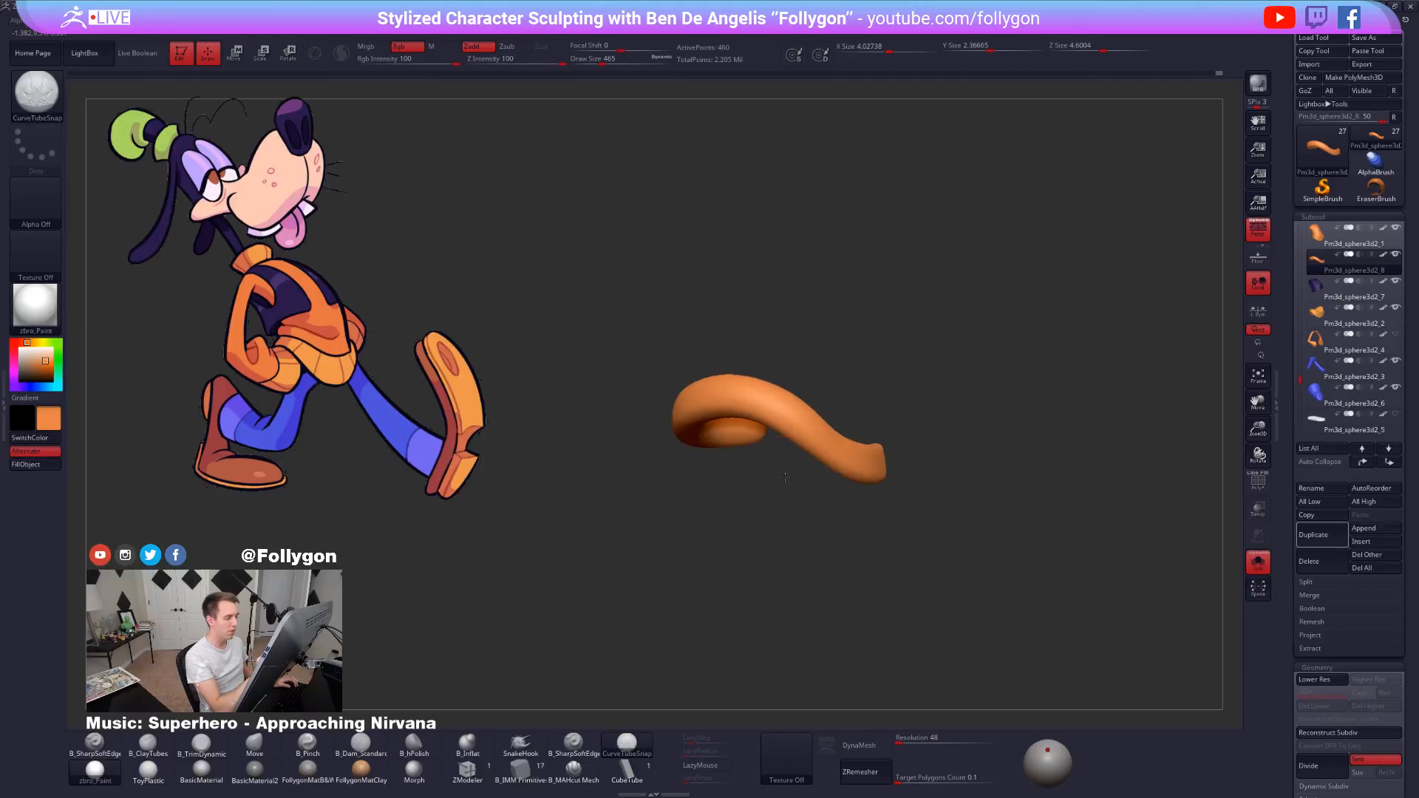
right_click_drag(869, 463, 892, 480)
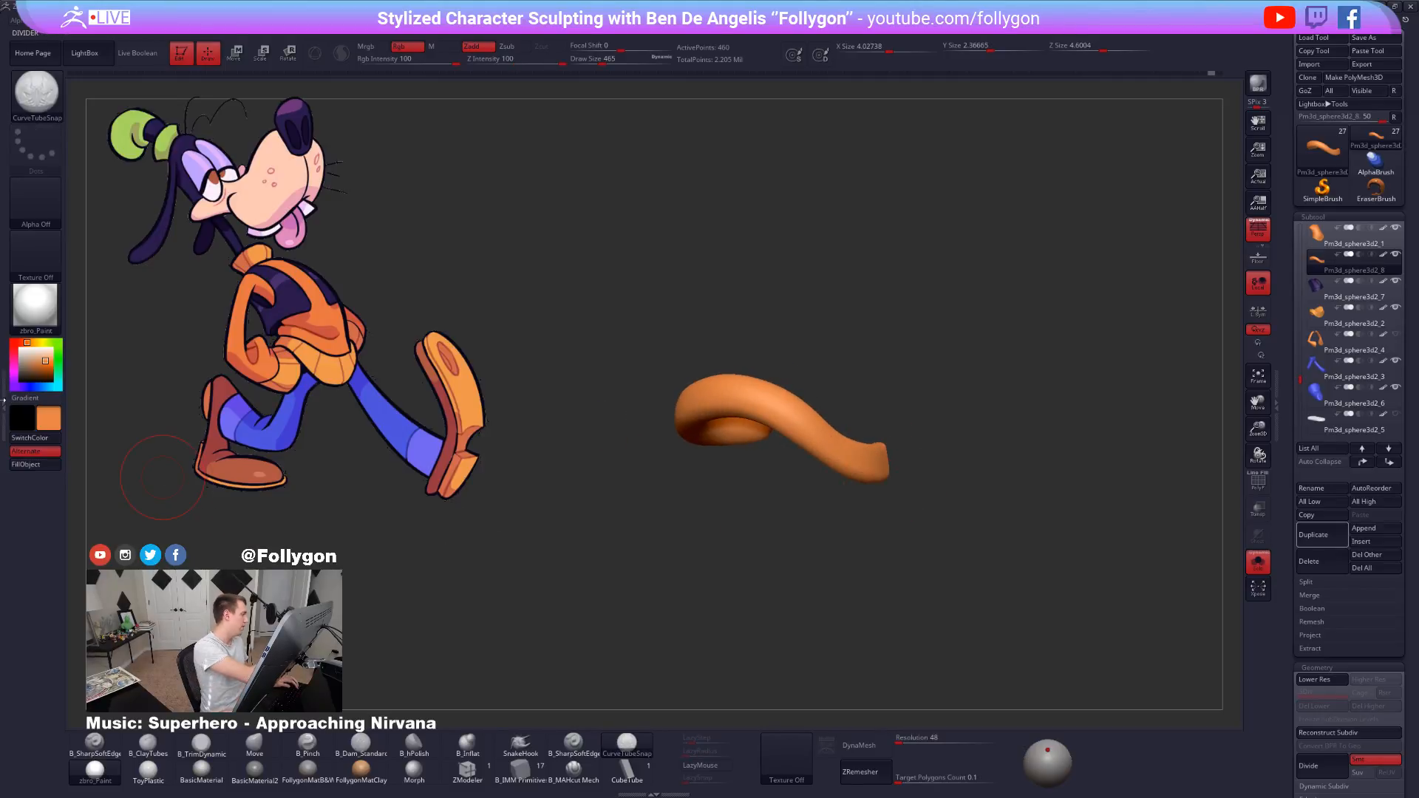
left_click(3, 416)
scroll(58, 435, "down", 5)
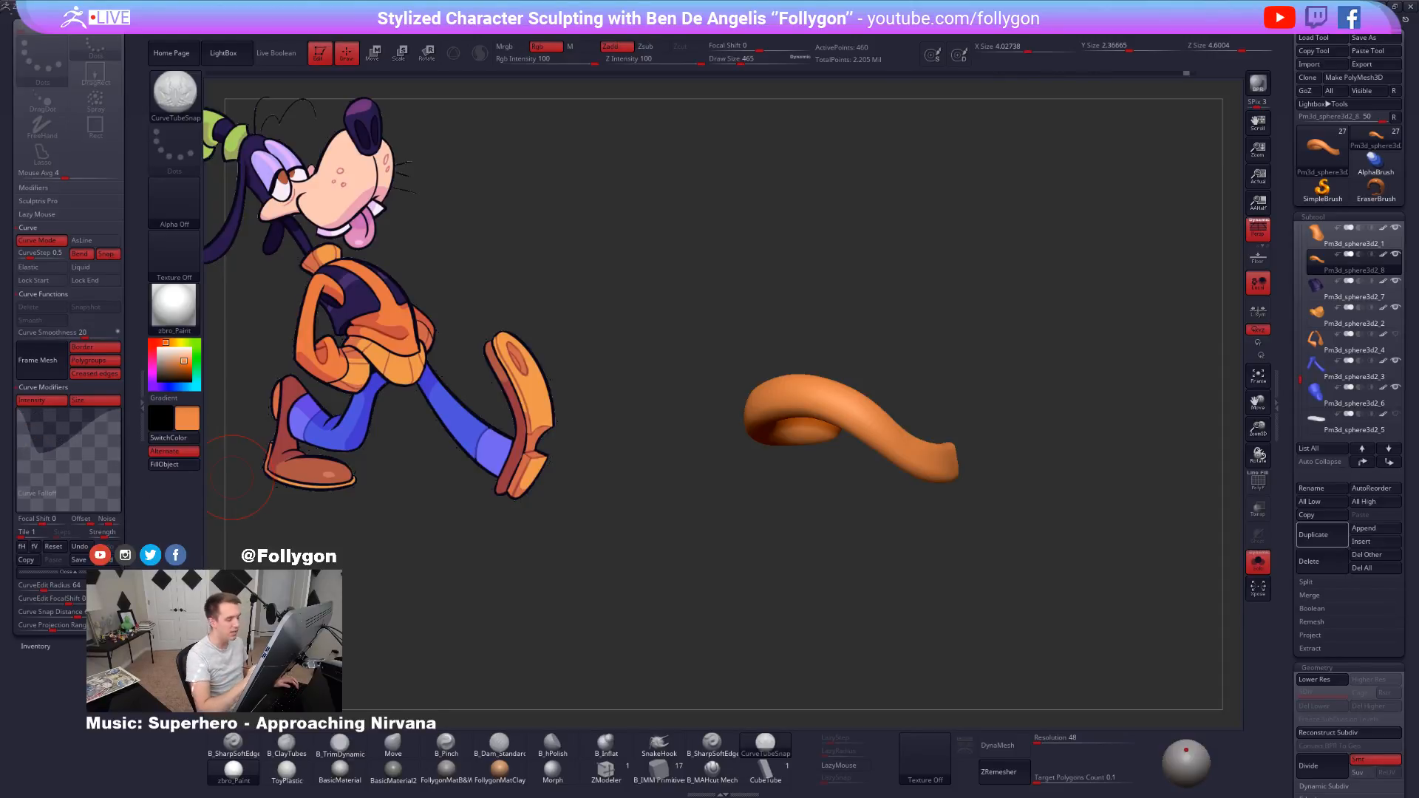
left_click(140, 404)
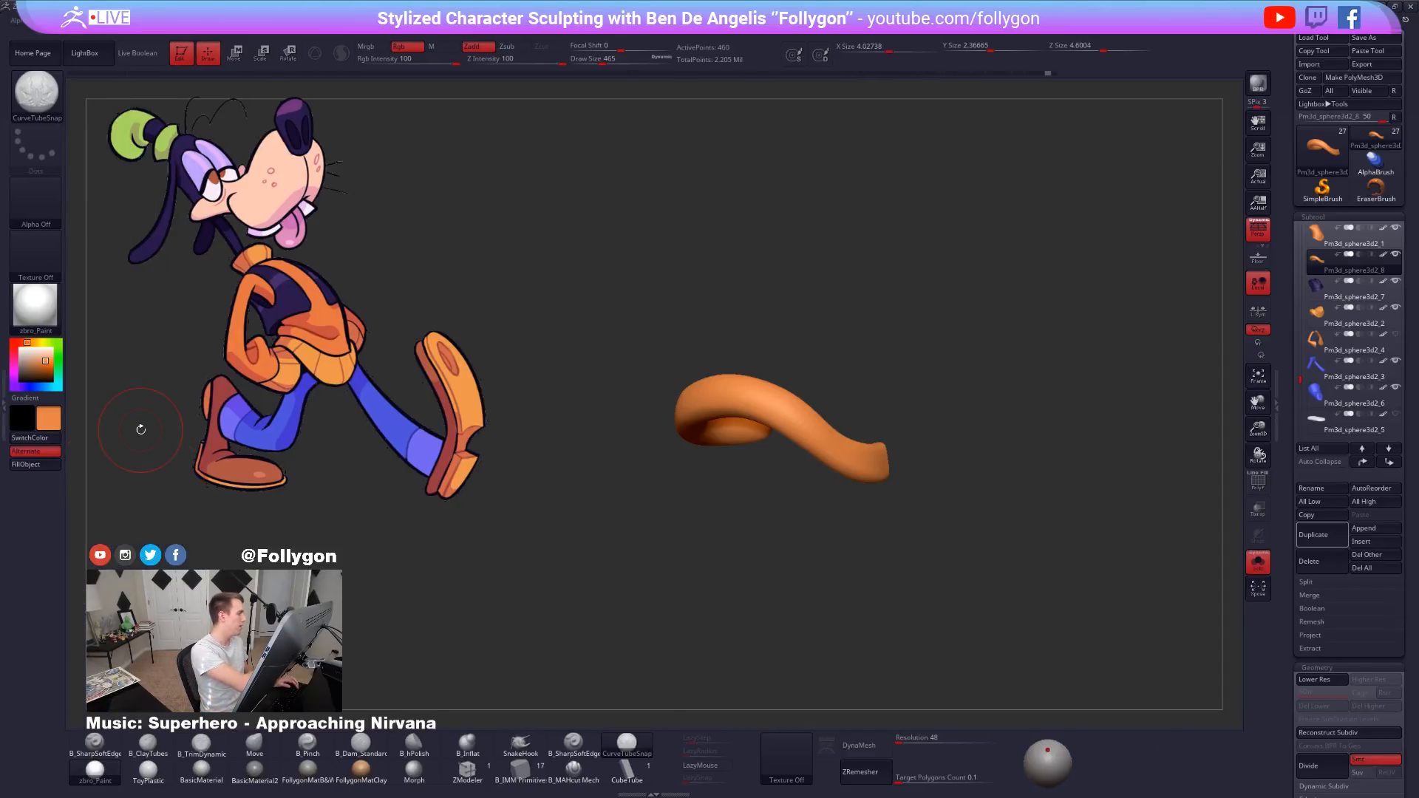
key("alt+shift+s")
Switch to the Move brush and set its draw size to 699 over the front end of the fold.
left_click_drag(952, 586, 1013, 584)
key("b")
key("m")
key("v")
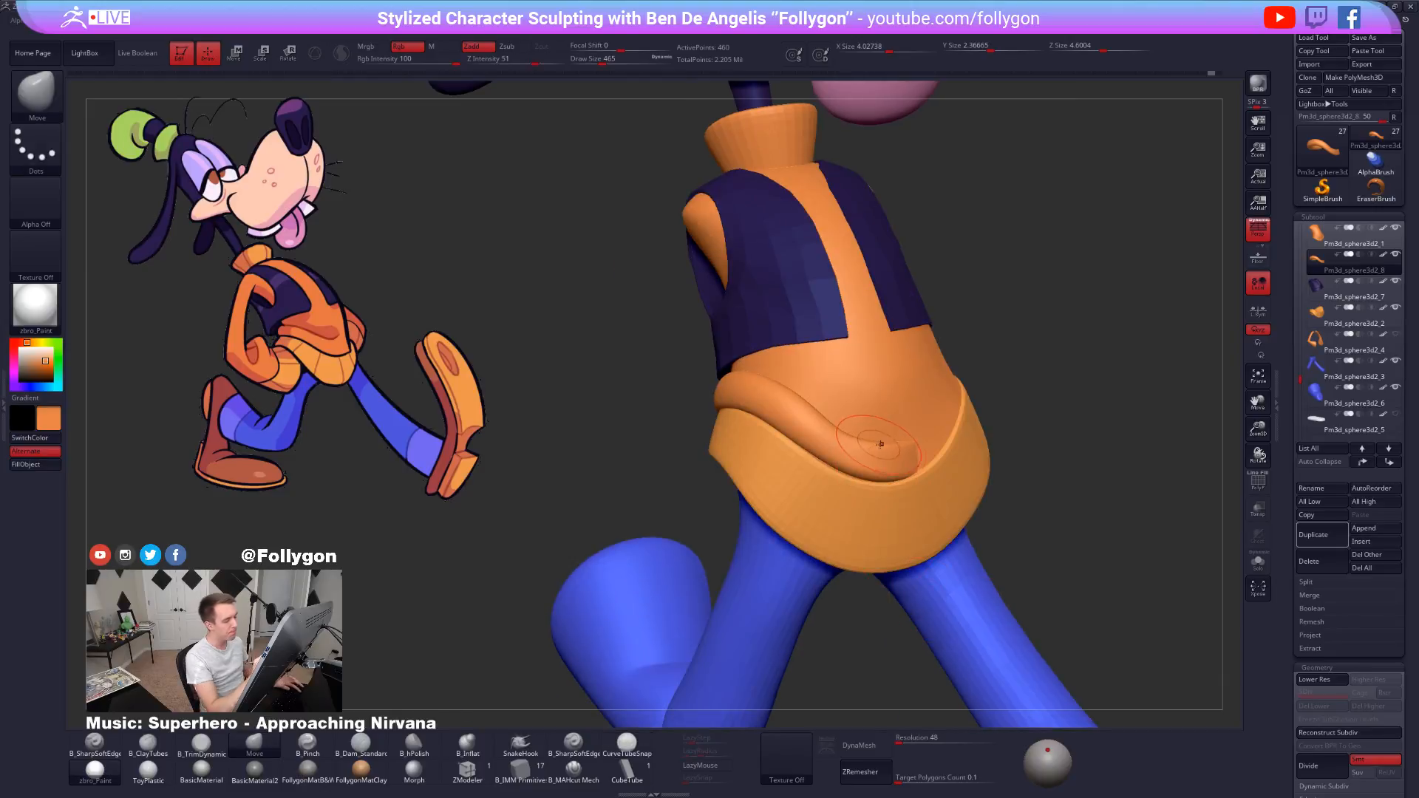
key("space")
left_click_drag(881, 445, 894, 443)
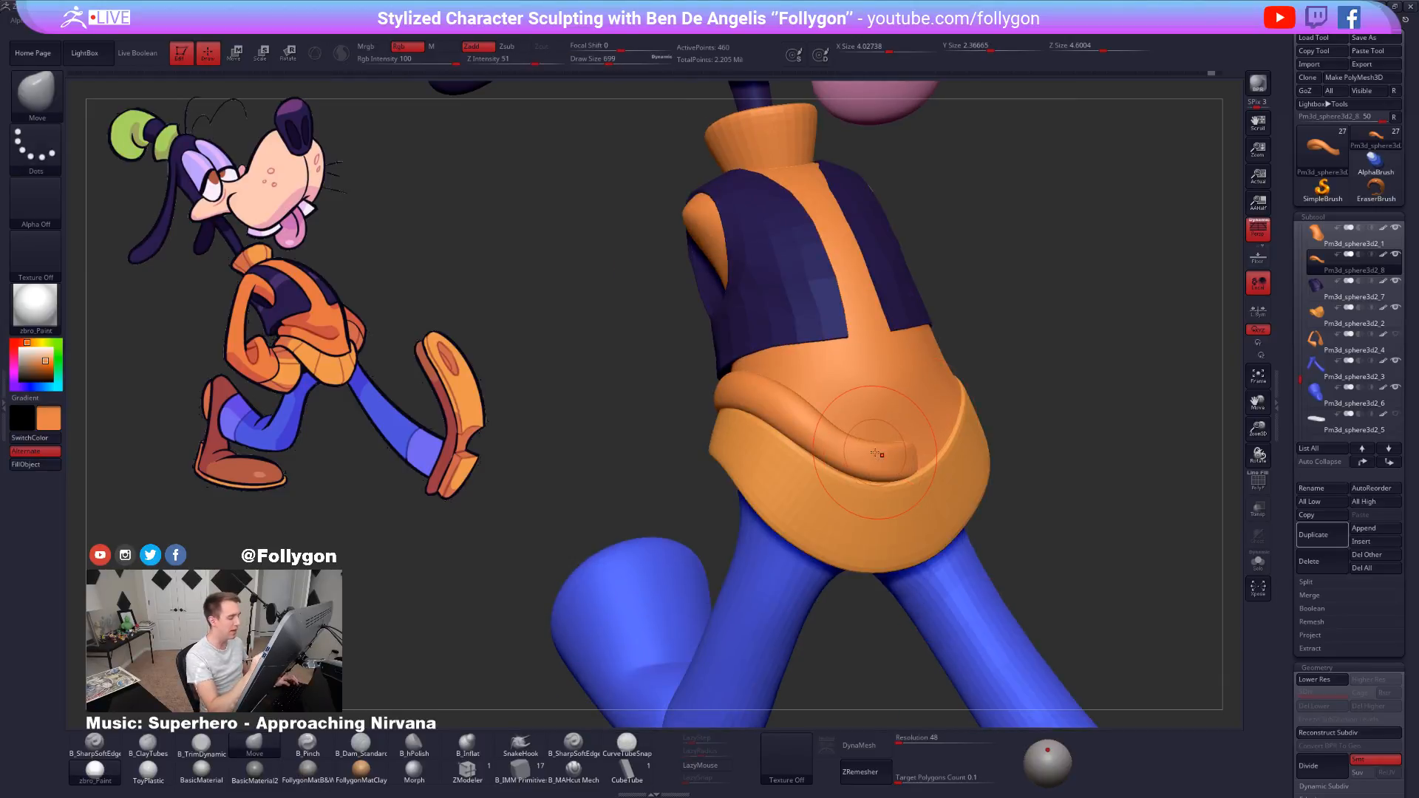
Select the orange sweater body and switch to the B_Dam_Standard brush at a draw size of 500.
left_click(882, 389, "alt")
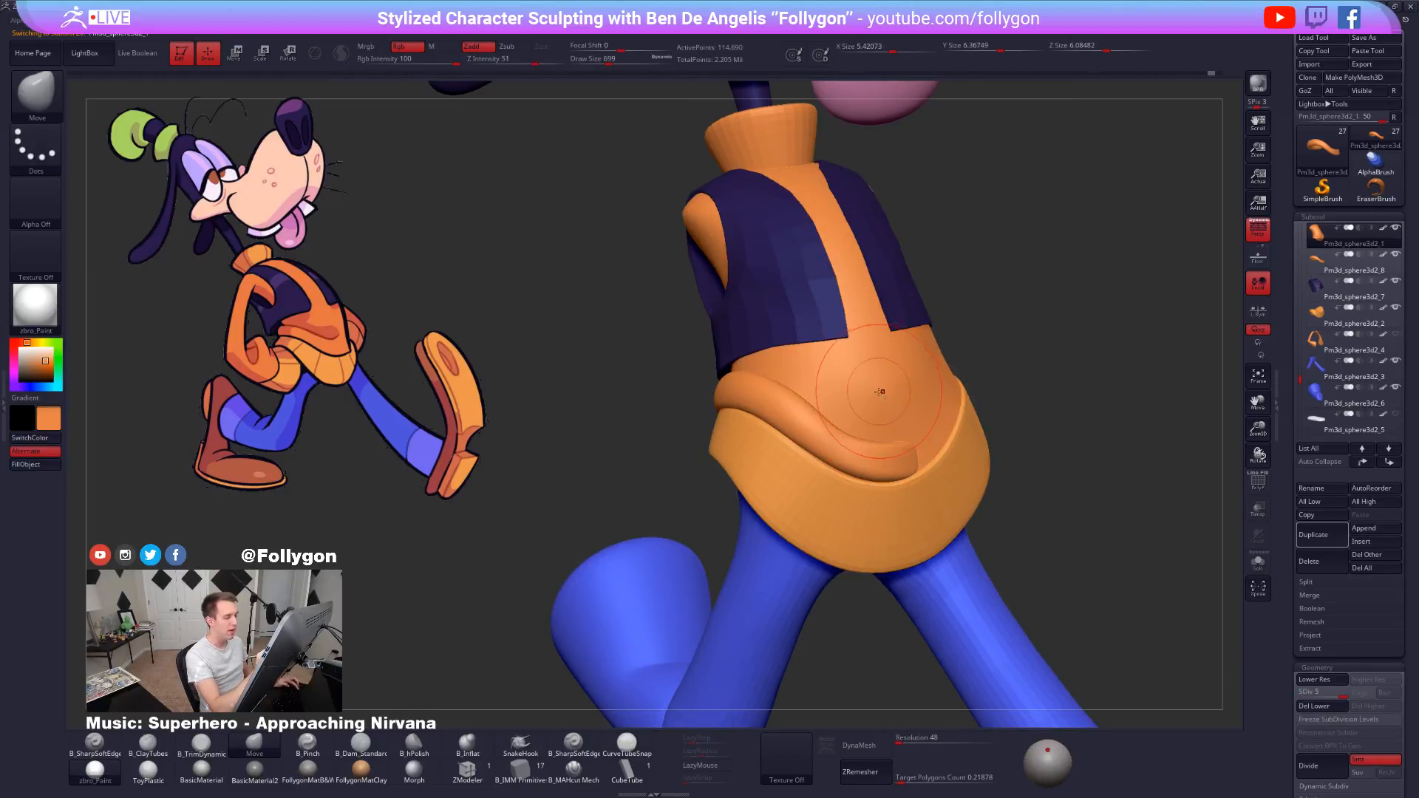
right_click_drag(880, 392, 875, 432, "alt")
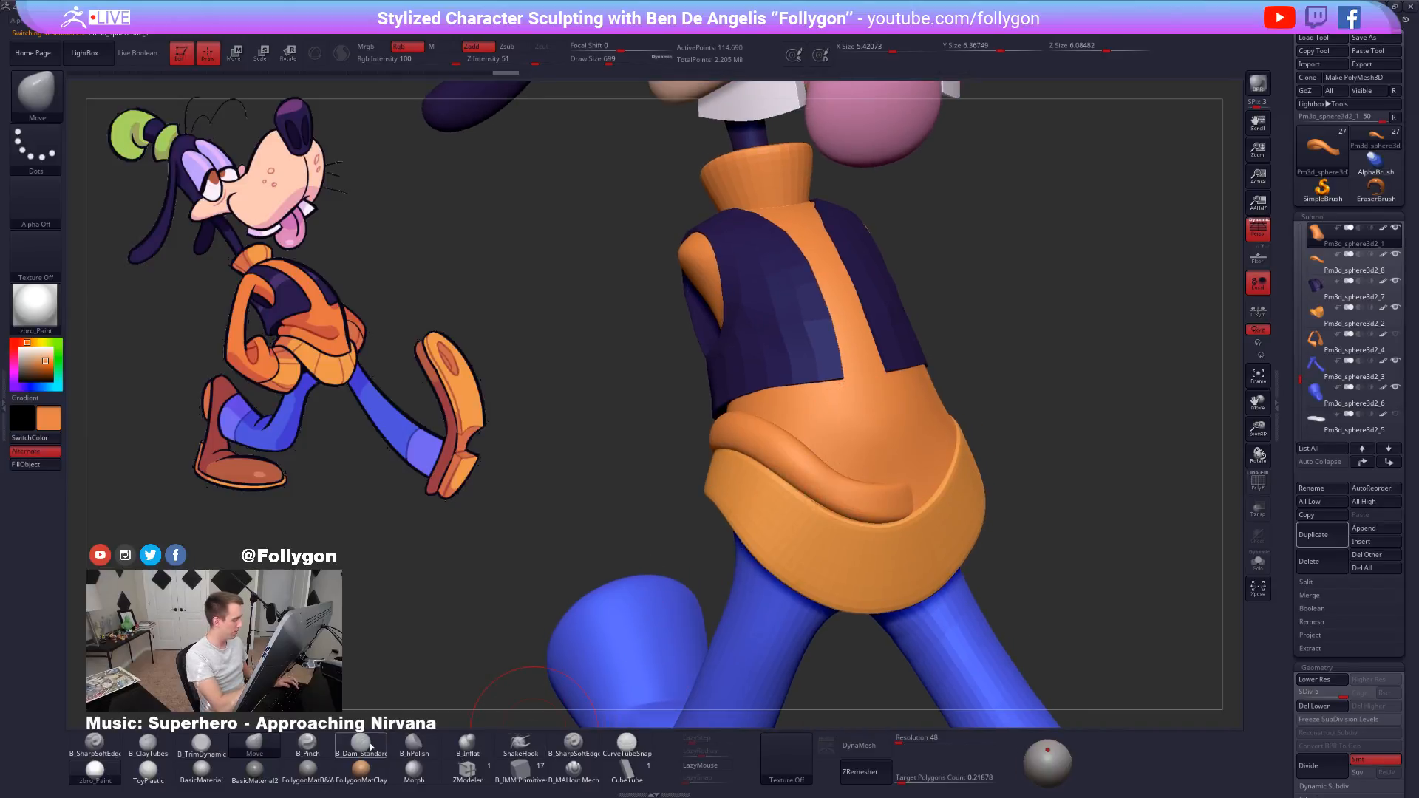
left_click(363, 743)
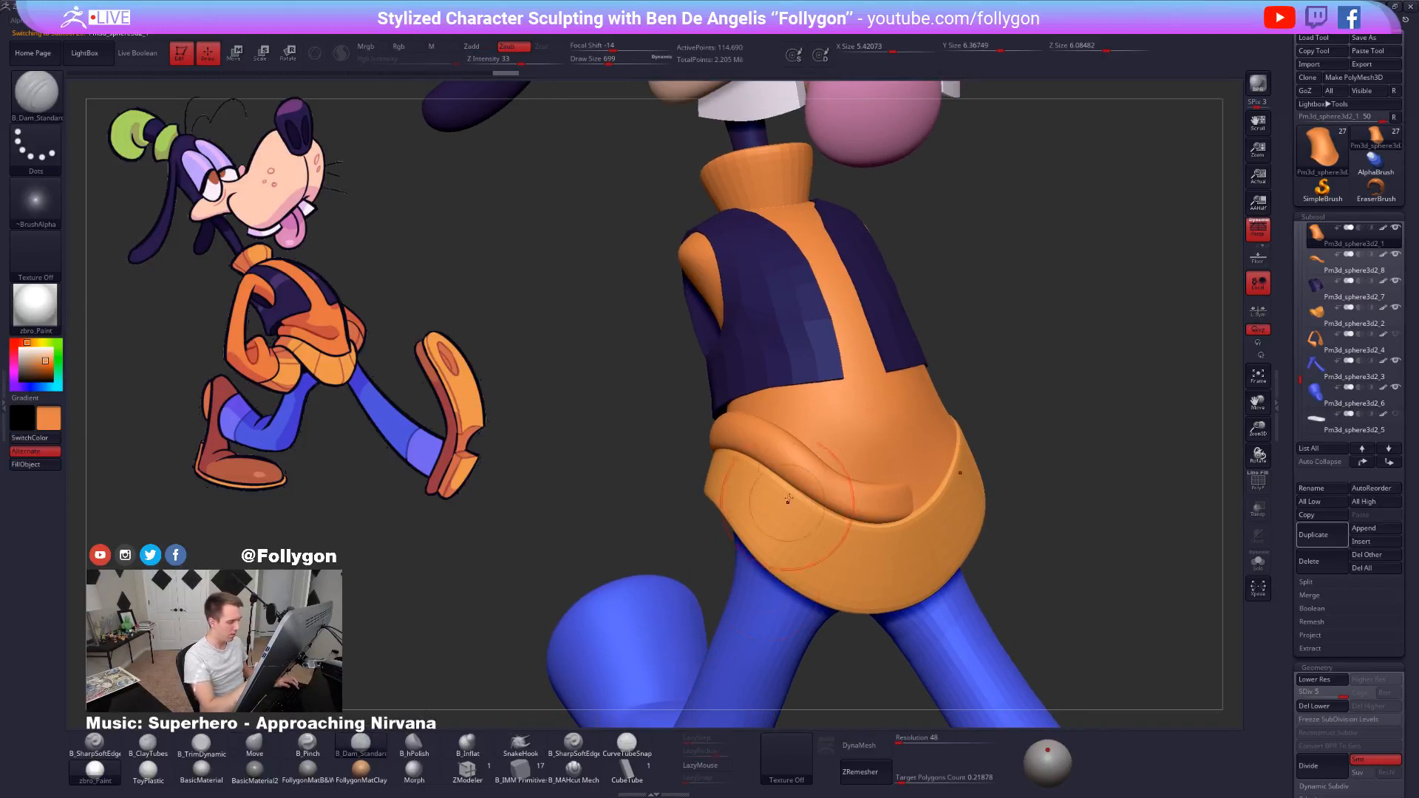
key("space")
left_click_drag(845, 456, 838, 457)
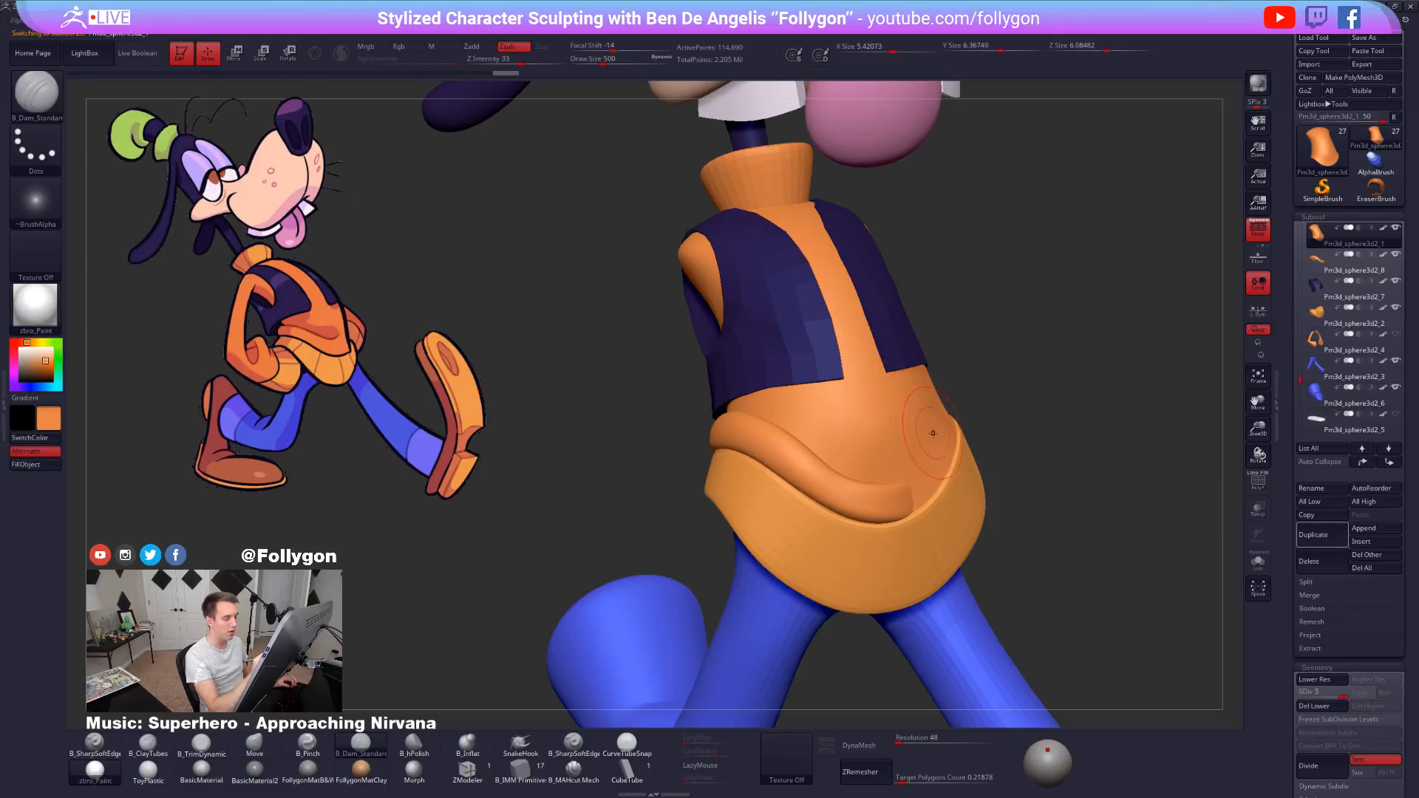
Turn on transparency for the sweater body, set the brush's draw size to 381 and enable LazyMouse.
right_click_drag(934, 418, 914, 499)
right_click_drag(914, 473, 912, 509, "ctrl")
right_click_drag(886, 459, 864, 503, "alt")
key("space")
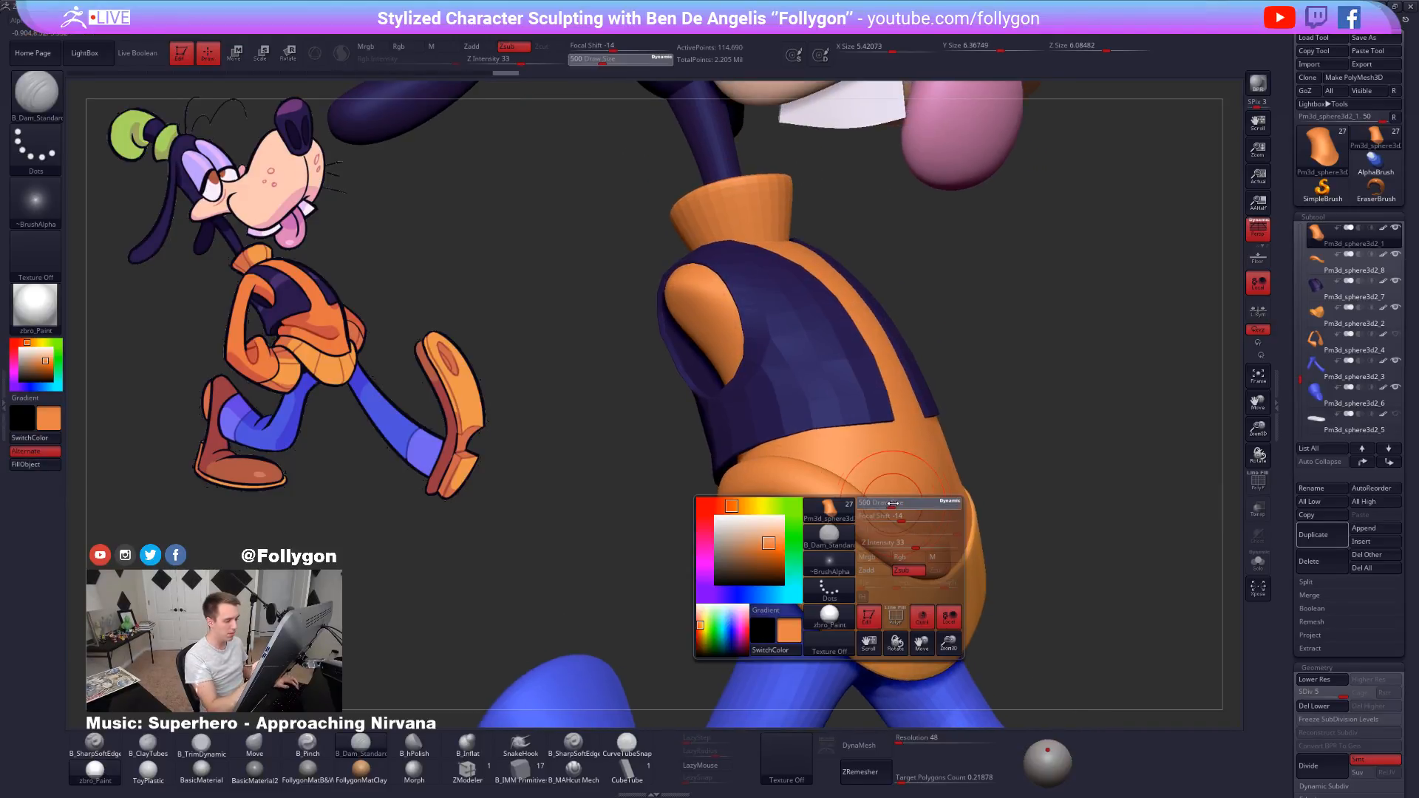
left_click_drag(864, 503, 867, 504)
left_click(1254, 520)
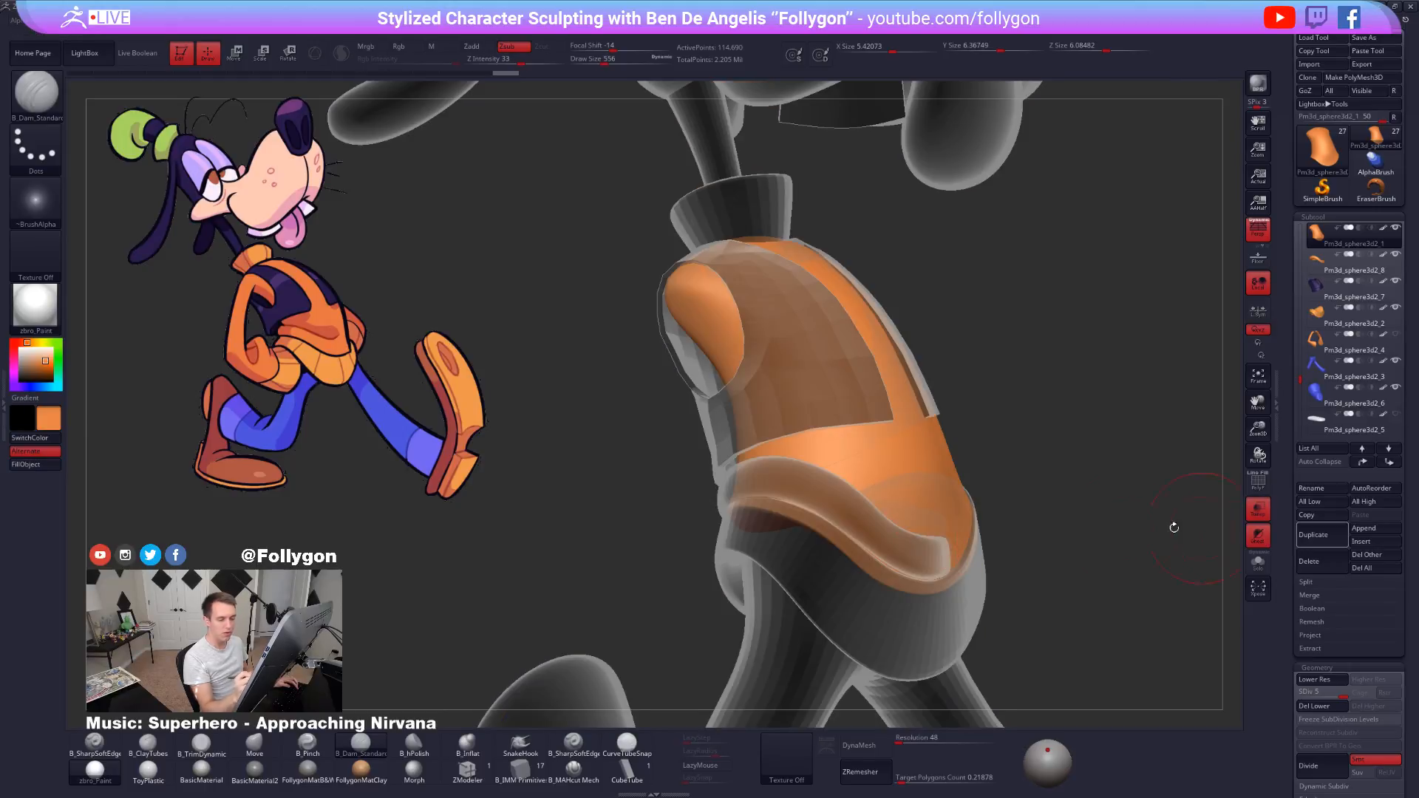
key("space")
mouse_move(960, 528)
left_mouse_down()
mouse_move(880, 514)
mouse_move(791, 457)
mouse_move(695, 485)
mouse_move(735, 471)
left_mouse_up()
left_click(706, 766)
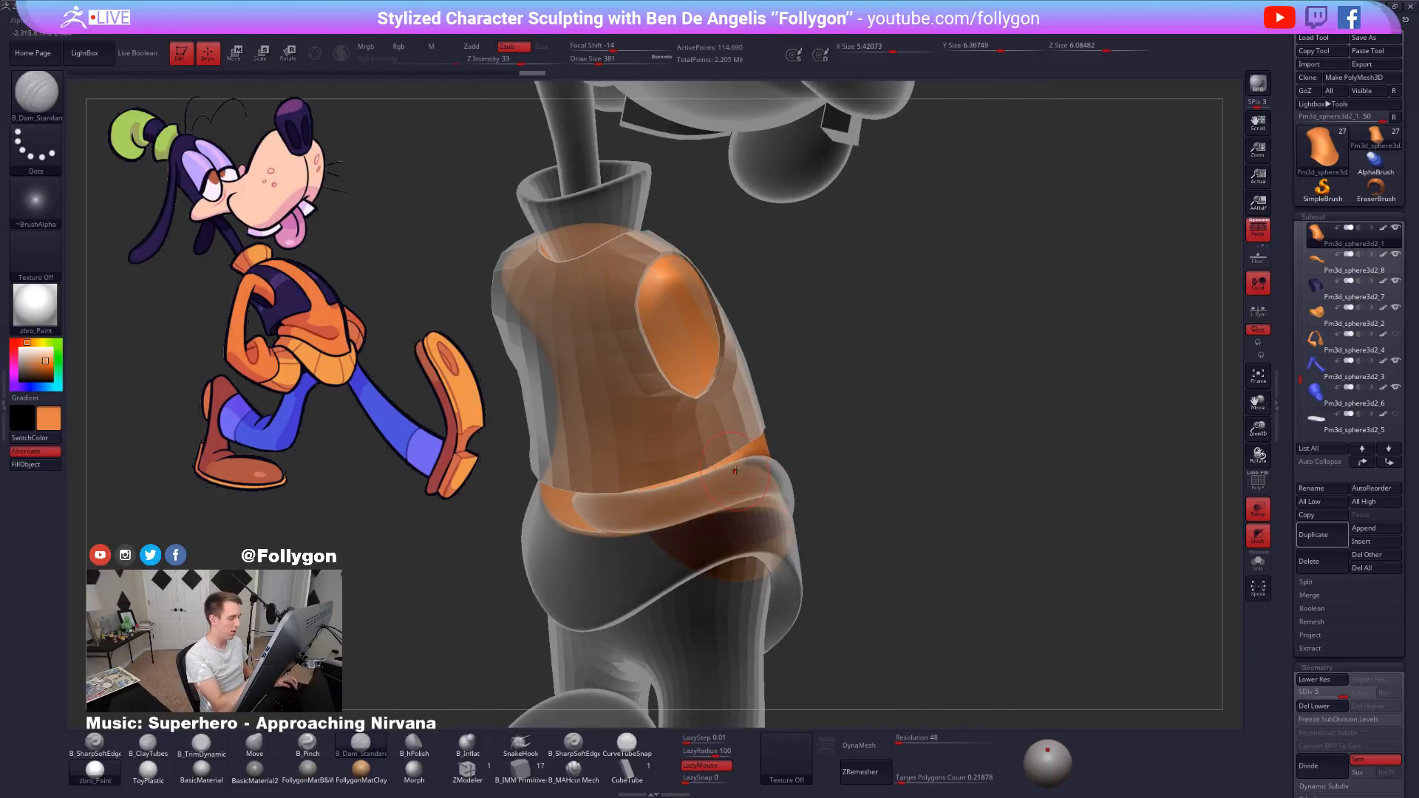
Carve a crease into the sweater body along the fold's upper edge, check it in isolation and turn transparency off.
right_click_drag(601, 518, 578, 502)
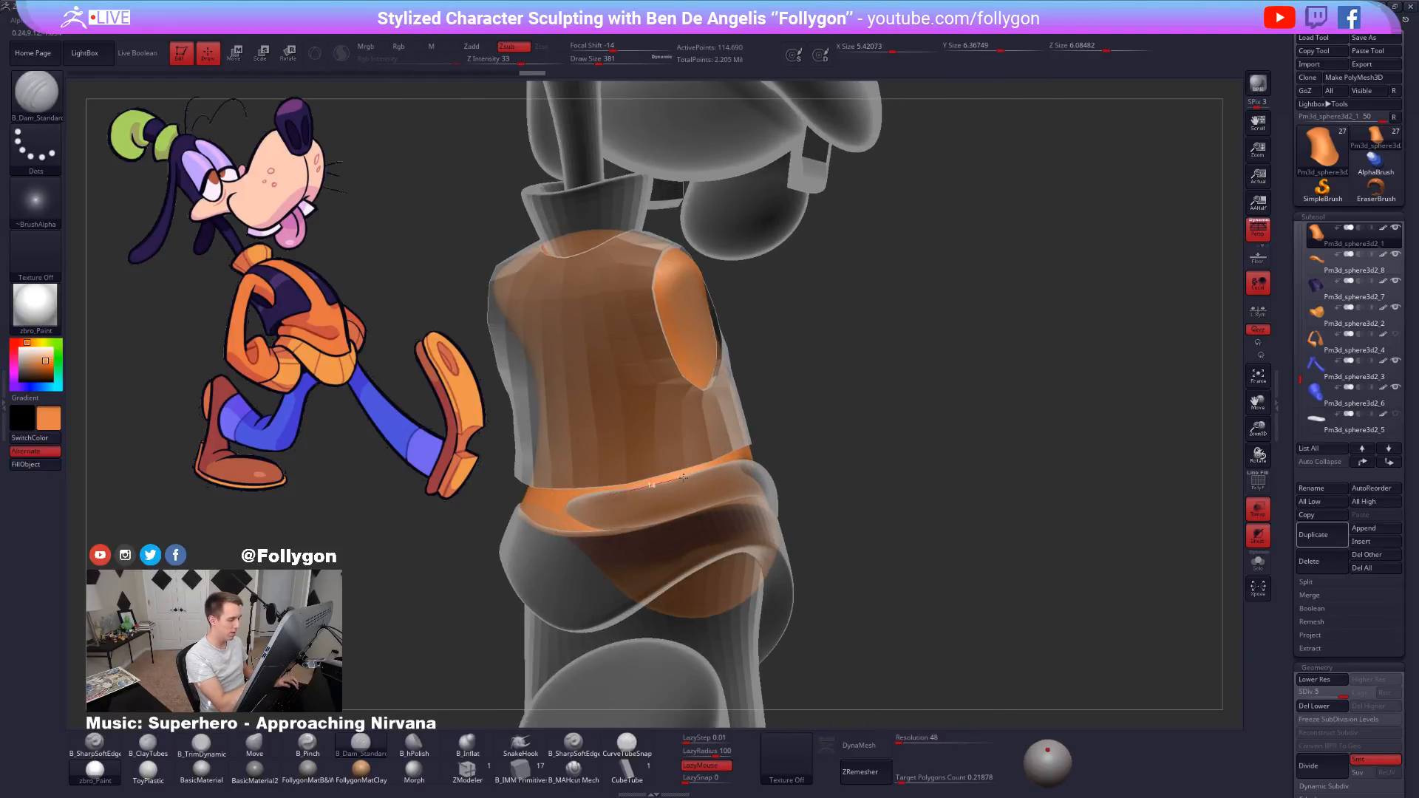
mouse_move(684, 478)
left_mouse_down()
mouse_move(759, 465)
mouse_move(711, 512)
mouse_move(819, 462)
left_mouse_up()
right_click_drag(851, 481, 747, 490)
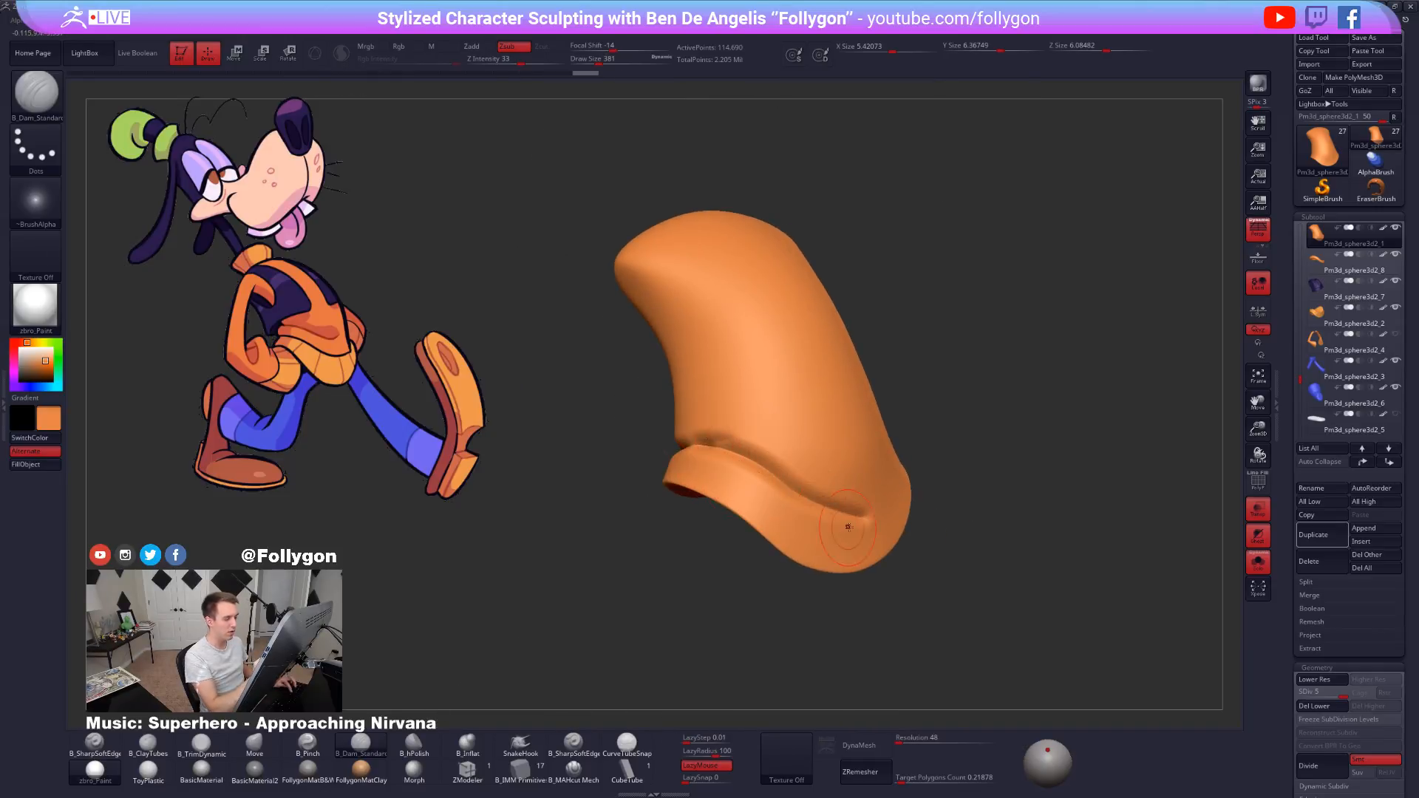
key("alt+s")
left_click(1258, 510)
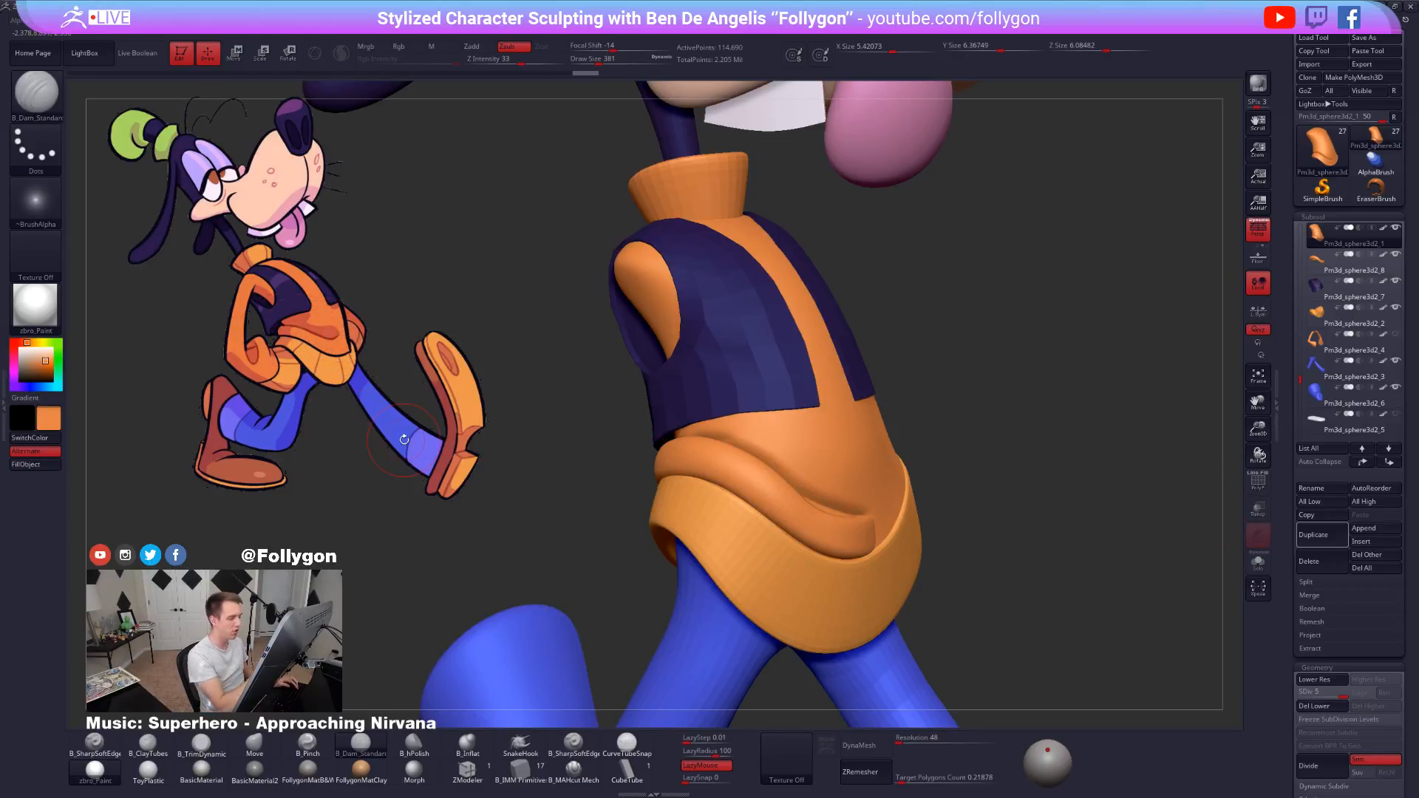
Switch to the B_ClayTubes brush and sculpt along the sweater body's lower band, just below the crease, with the body isolated.
key("b")
key("c")
key("t")
key("alt+s")
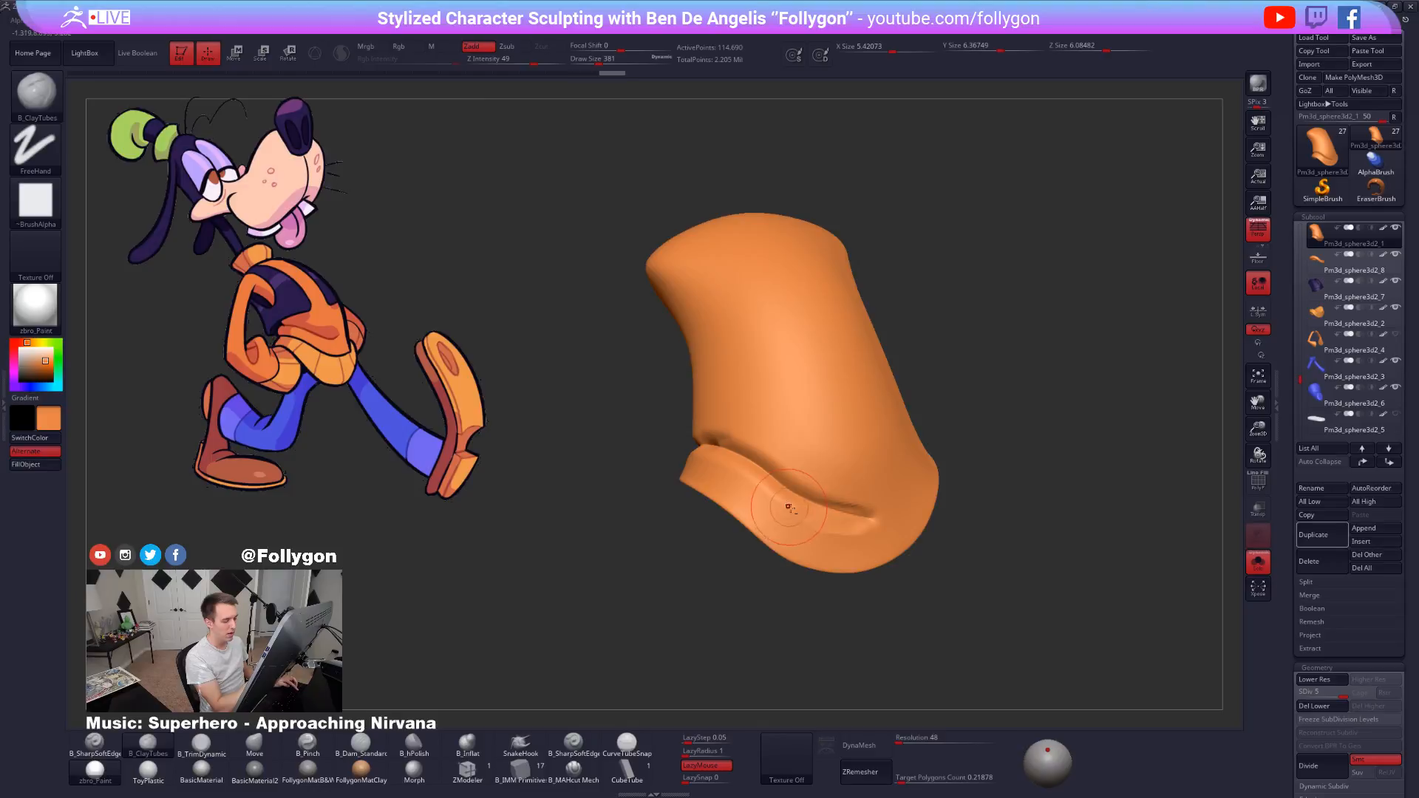
left_click_drag(856, 531, 746, 494)
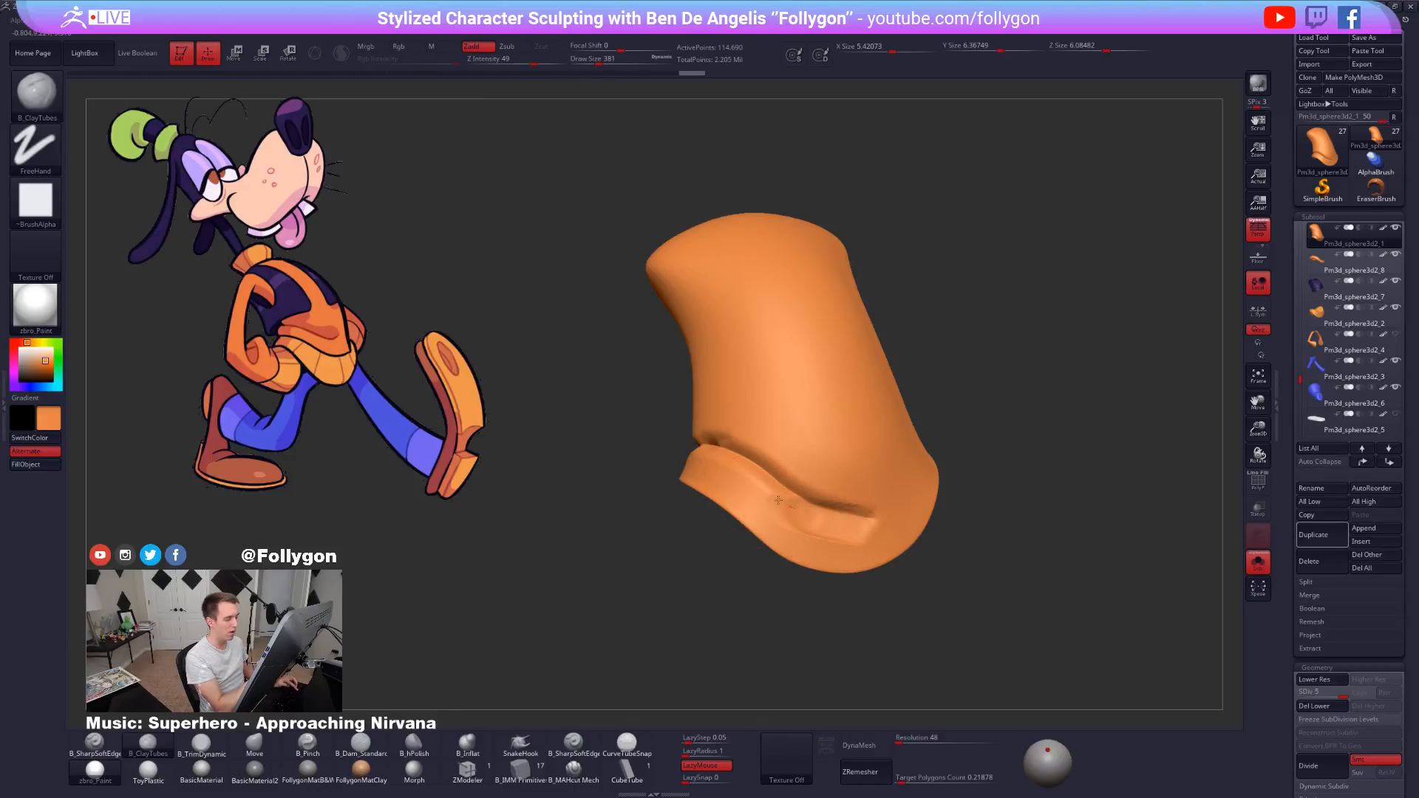
left_click_drag(850, 591, 843, 564)
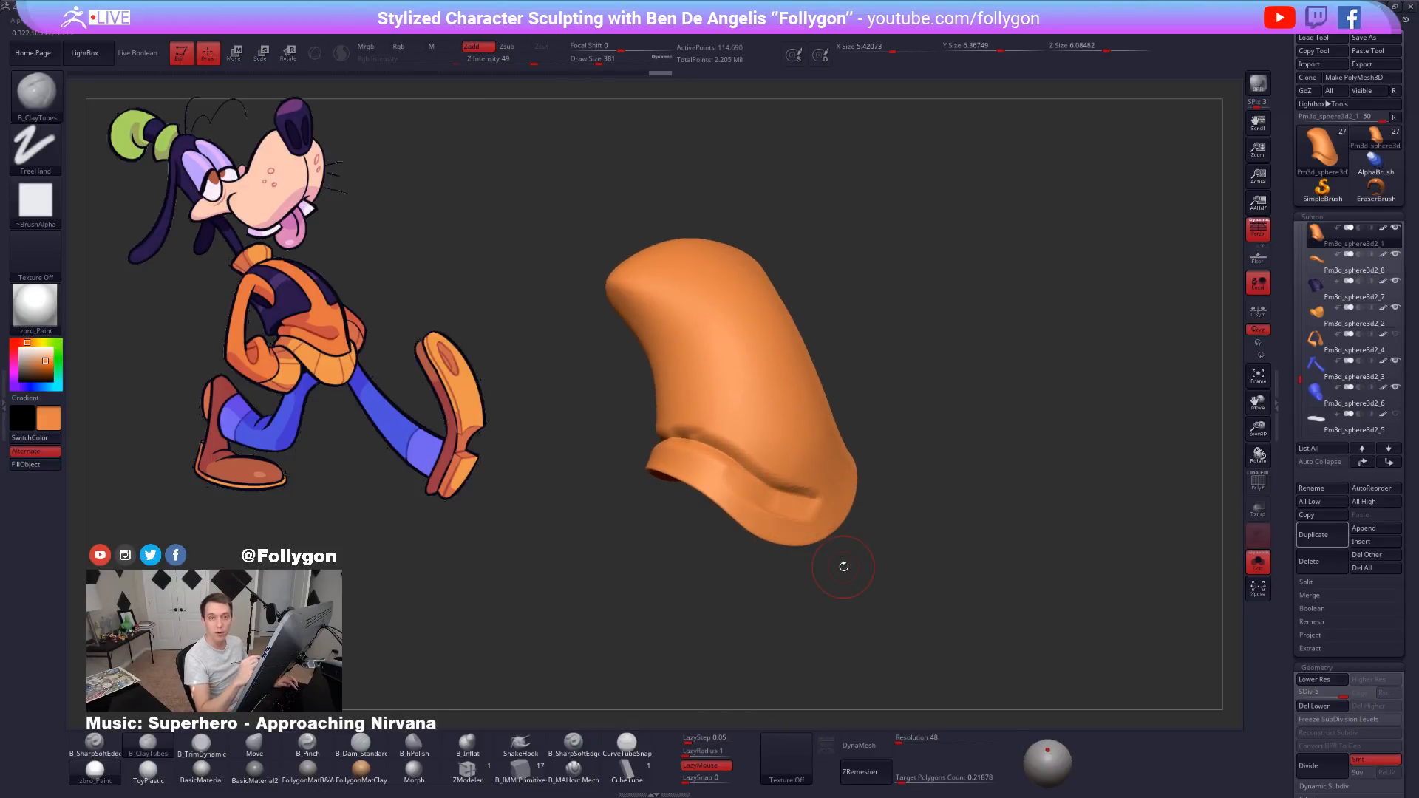
key("alt+s")
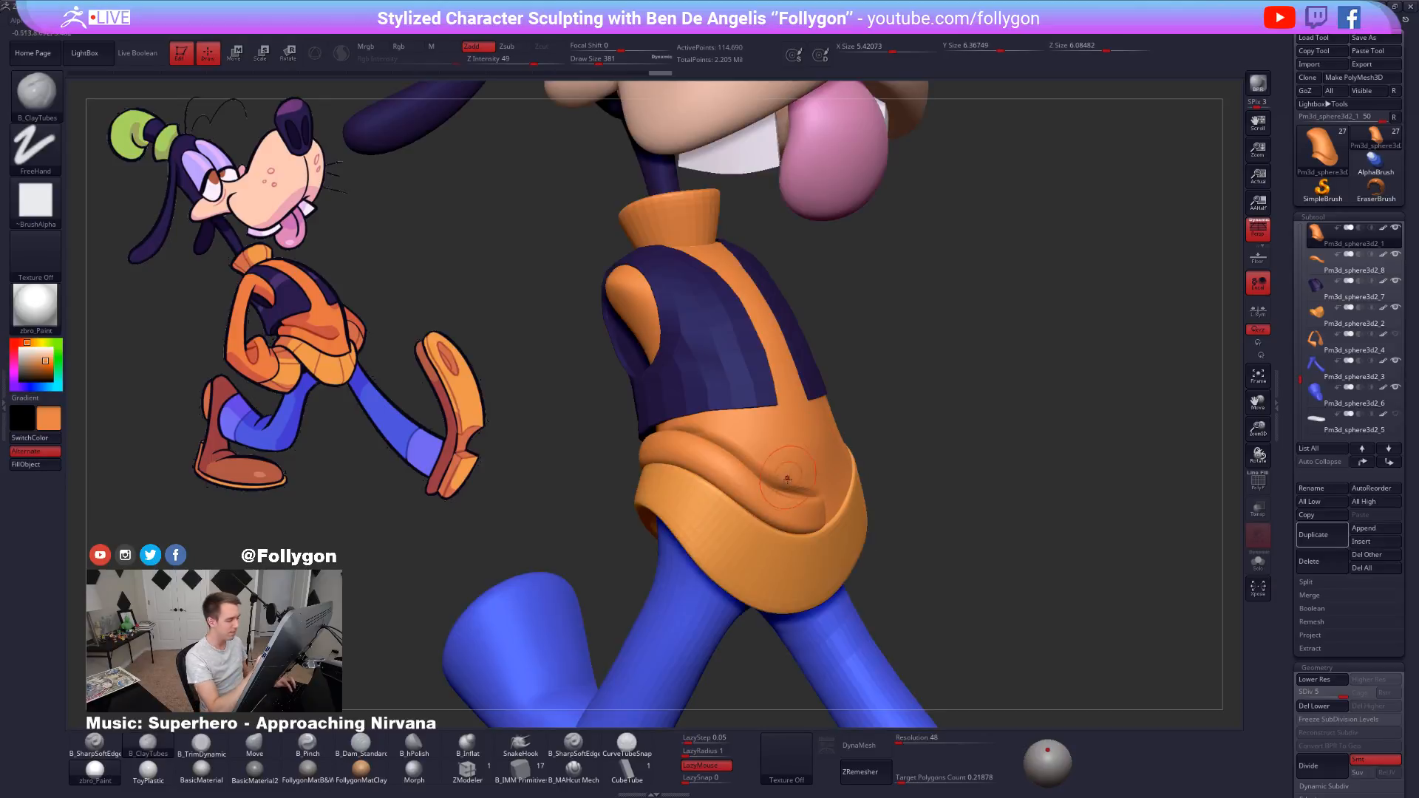
mouse_move(787, 482)
right_mouse_down()
mouse_move(769, 504)
mouse_move(789, 505)
right_mouse_up()
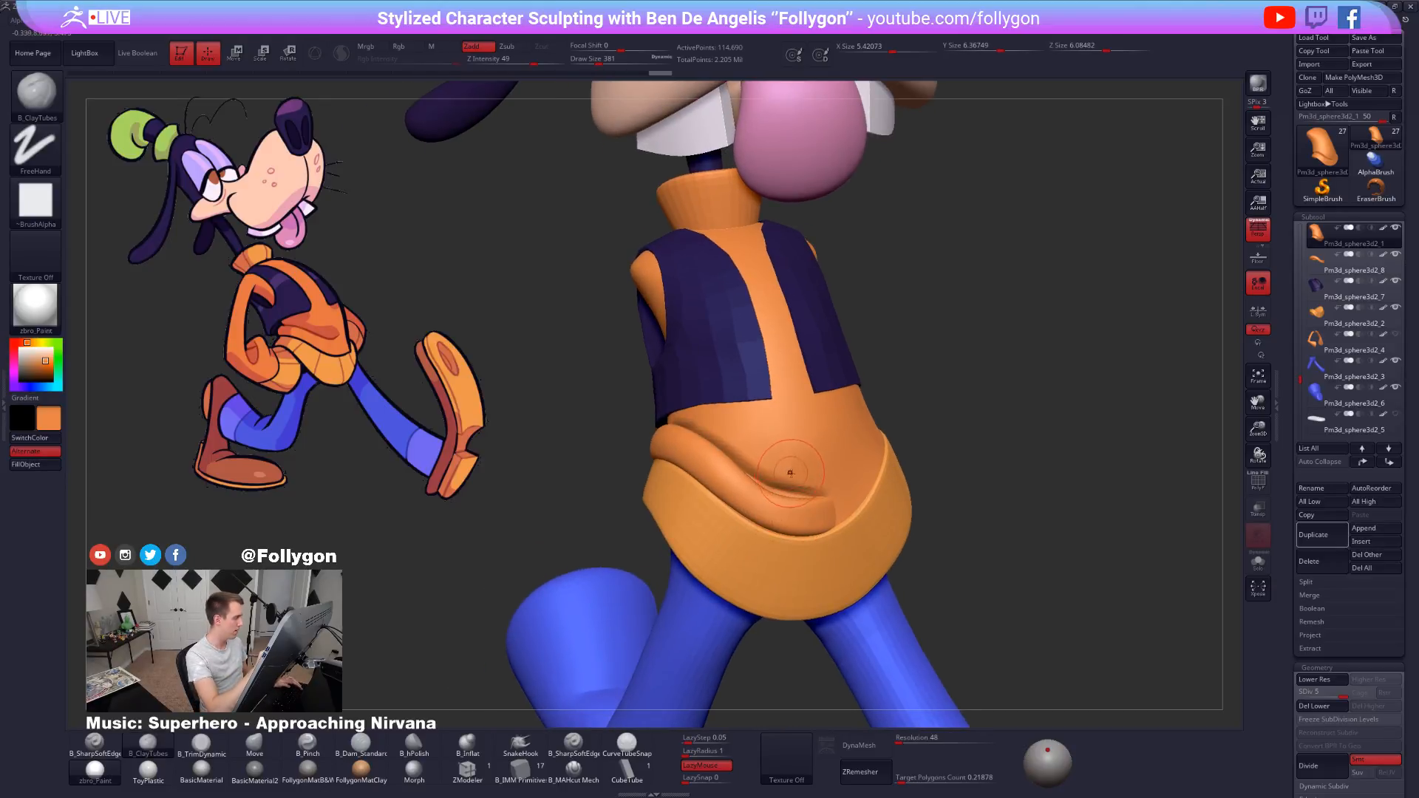
Adjust the B_ClayTubes draw size and build up clay on the isolated sweater body around the crease above the fold.
key("space")
left_click(792, 471)
right_click_drag(695, 473, 780, 445)
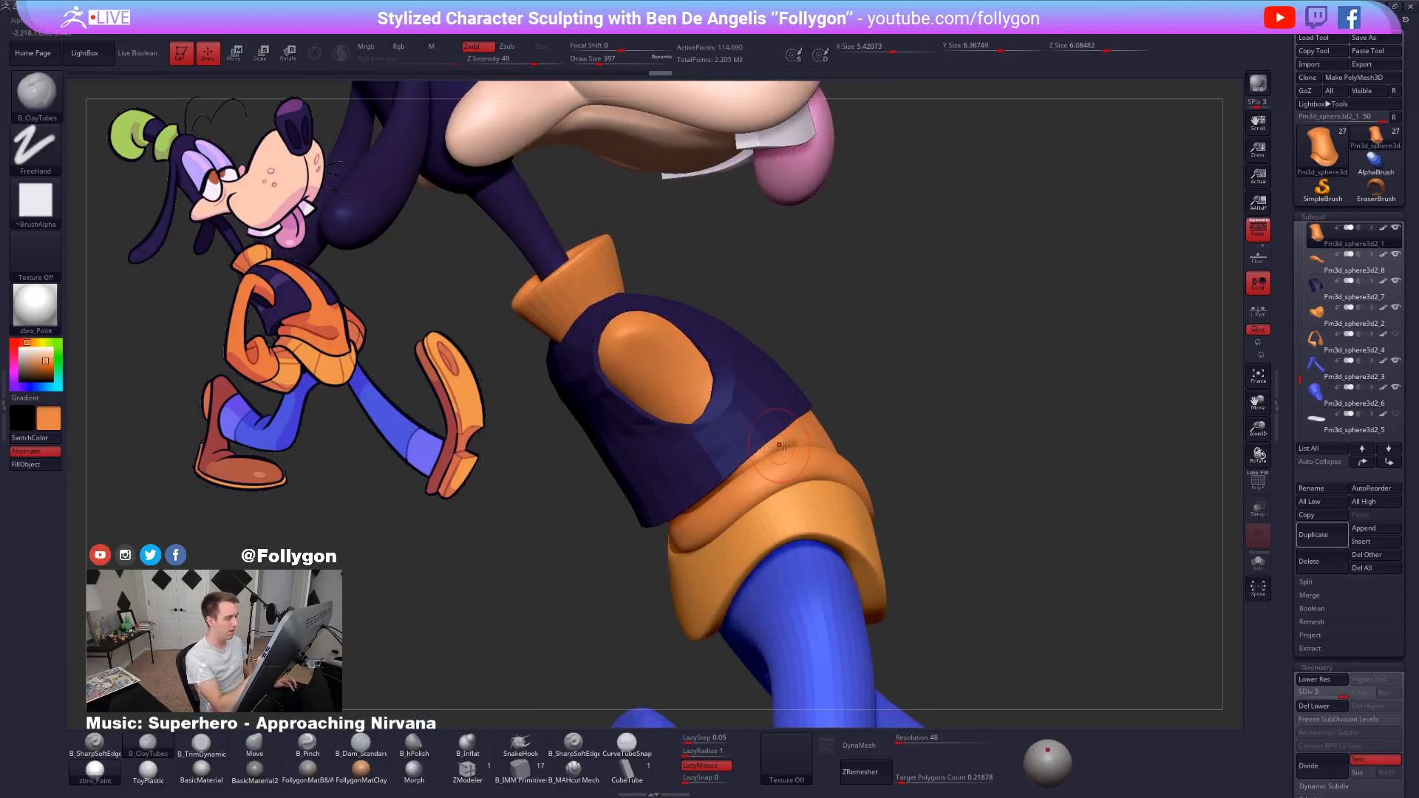
key("XF86AudioLowerVolume")
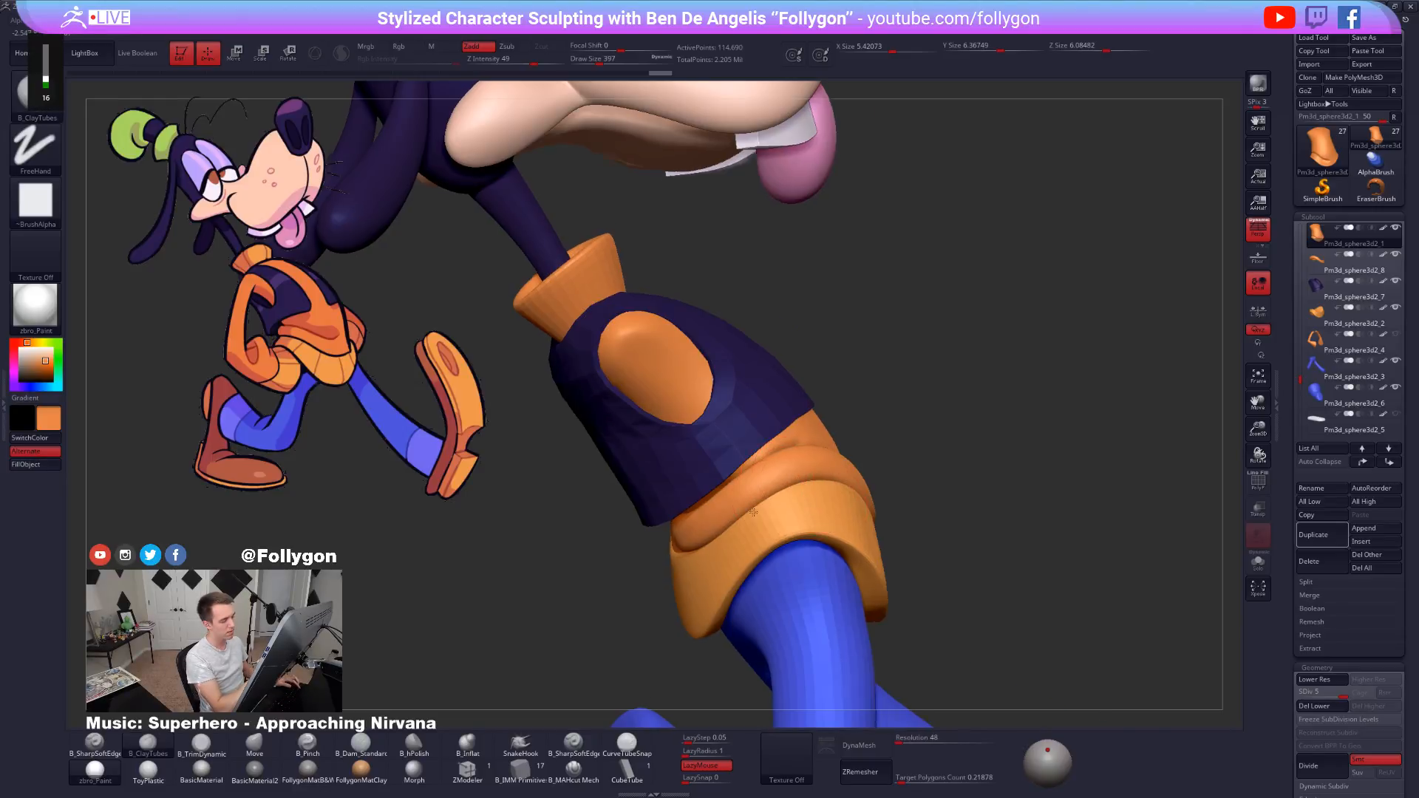
key("alt+s")
right_click_drag(788, 440, 866, 439)
right_click_drag(884, 437, 725, 464)
right_click_drag(875, 444, 807, 446)
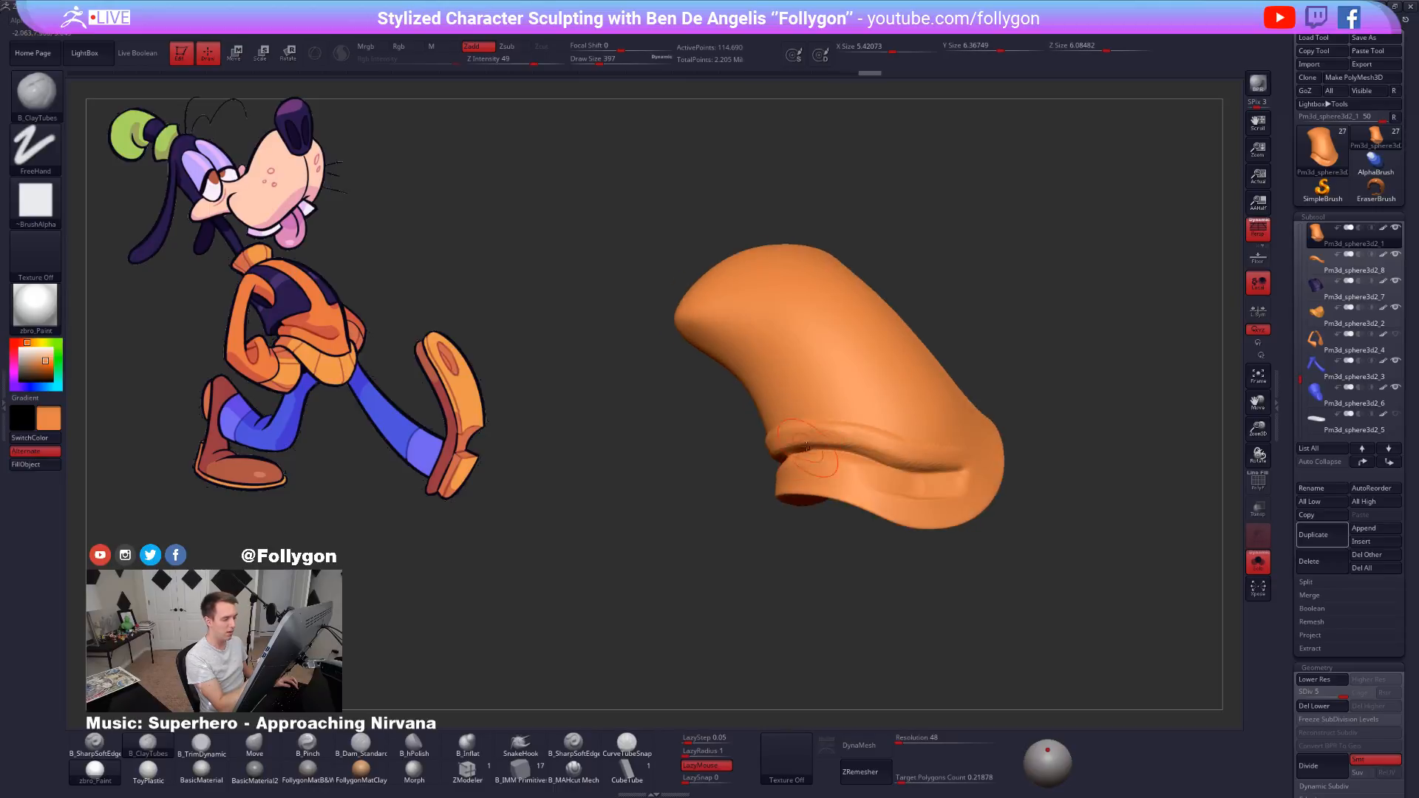
right_click_drag(935, 456, 909, 480)
mouse_move(872, 484)
left_mouse_down()
mouse_move(954, 495)
mouse_move(928, 485)
left_mouse_up()
mouse_move(822, 489)
right_mouse_down()
mouse_move(746, 481)
mouse_move(841, 486)
right_mouse_up()
Bring back the other parts and smooth the built-up clay on the sweater body above the fold.
key("alt+shift+s")
left_click_drag(843, 486, 873, 489, "shift")
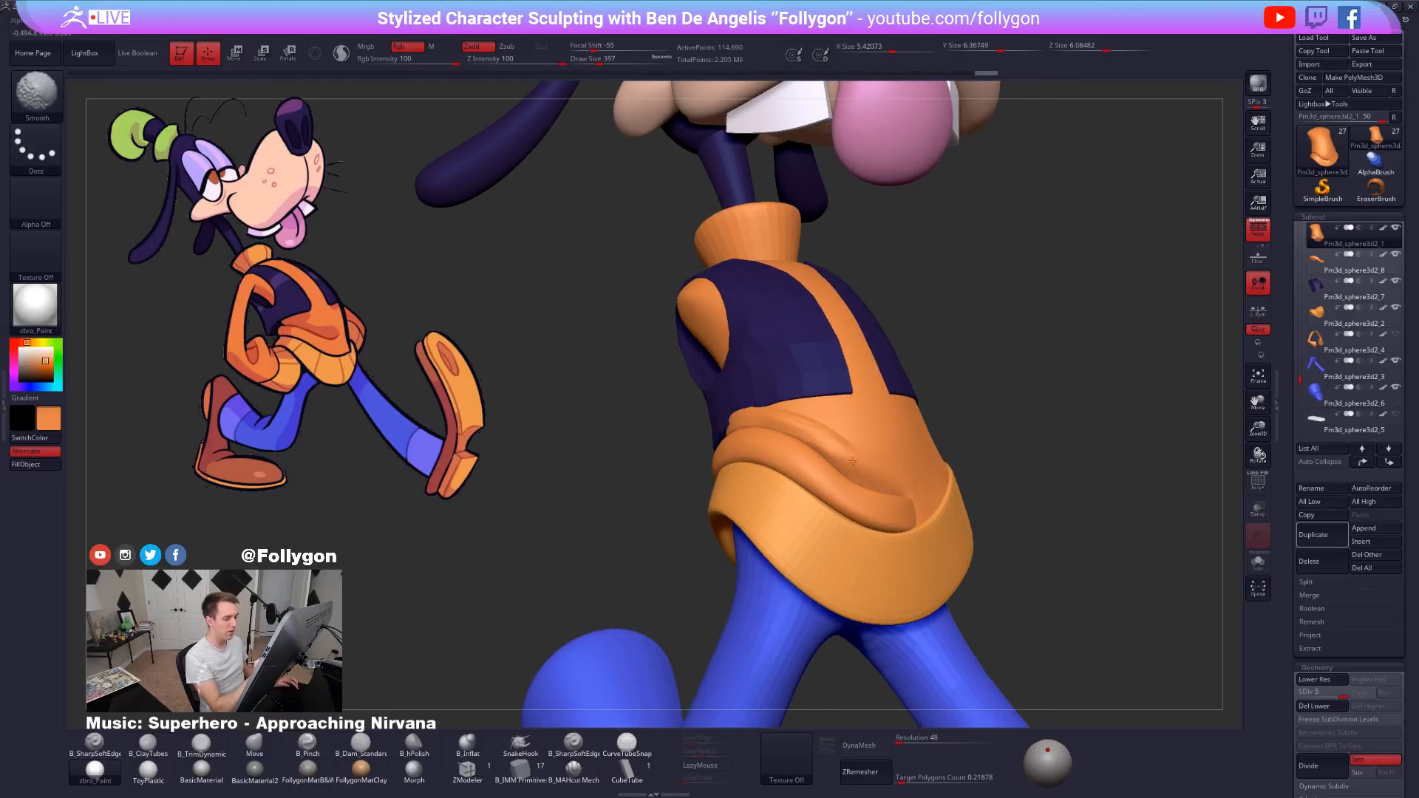
left_click_drag(785, 424, 753, 423, "shift")
right_click_drag(801, 468, 835, 464)
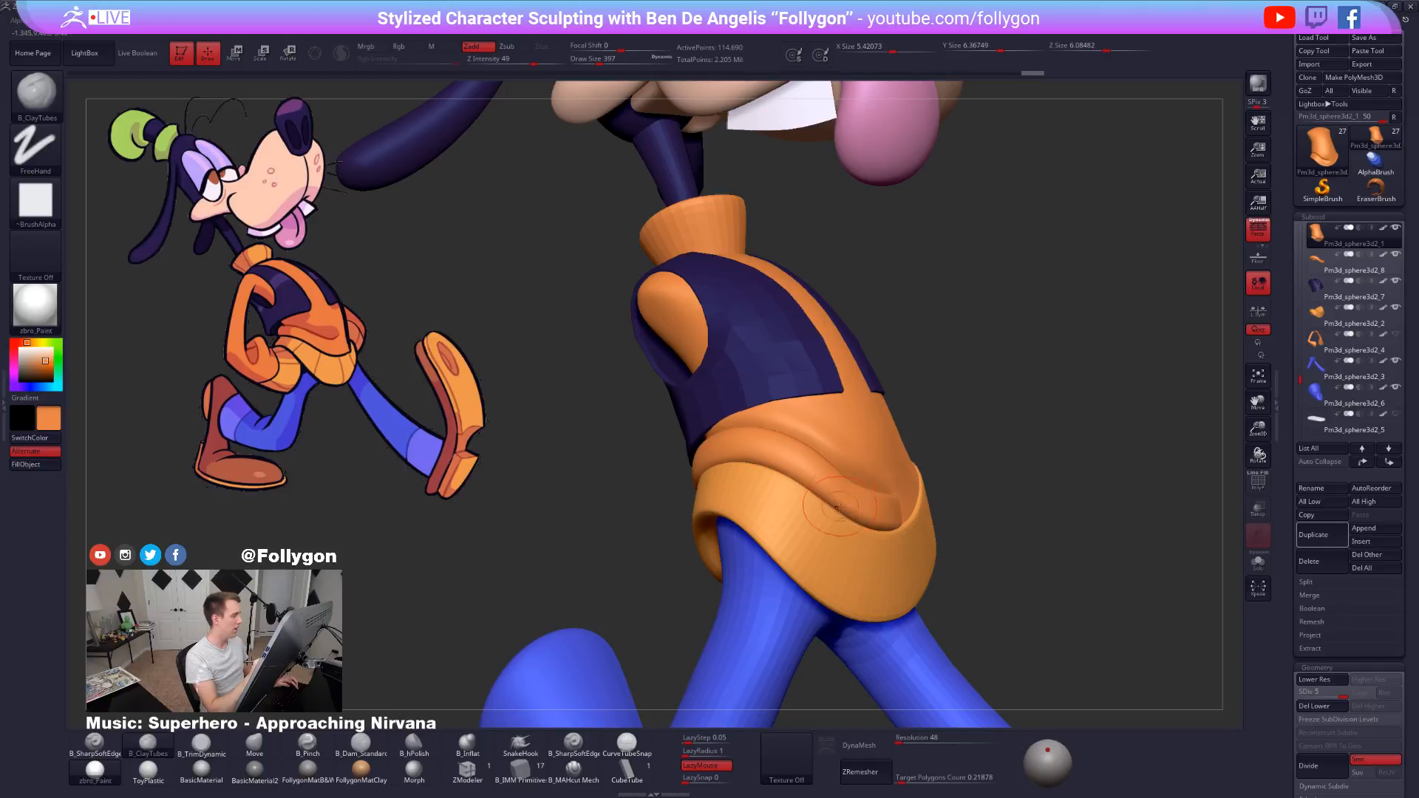
Hide the dark vest, select the fold subtool and check its wireframe.
mouse_move(870, 488)
right_mouse_down()
mouse_move(859, 497)
mouse_move(913, 483)
mouse_move(757, 441)
mouse_move(735, 402)
mouse_move(633, 427)
mouse_move(656, 491)
mouse_move(873, 510)
right_mouse_up()
left_click(1396, 280)
left_click(878, 509, "alt")
key("shift+f")
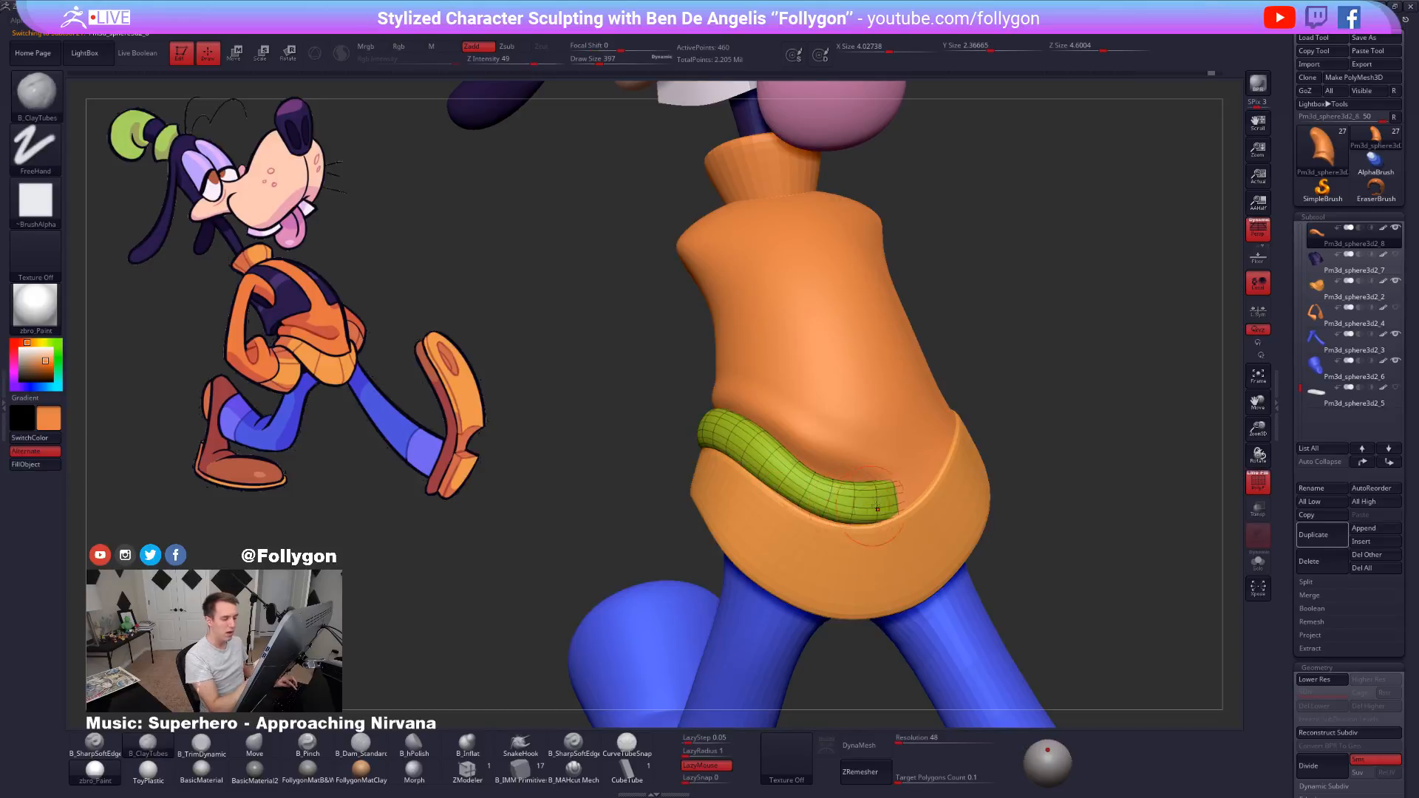
key("shift+f")
right_click_drag(877, 509, 825, 465, "alt")
Switch to the Move brush, set its draw size to 656 and enable BackfaceMask.
key("b")
key("m")
key("v")
key("space")
left_click_drag(813, 443, 821, 460)
key("space")
left_click_drag(876, 418, 858, 416)
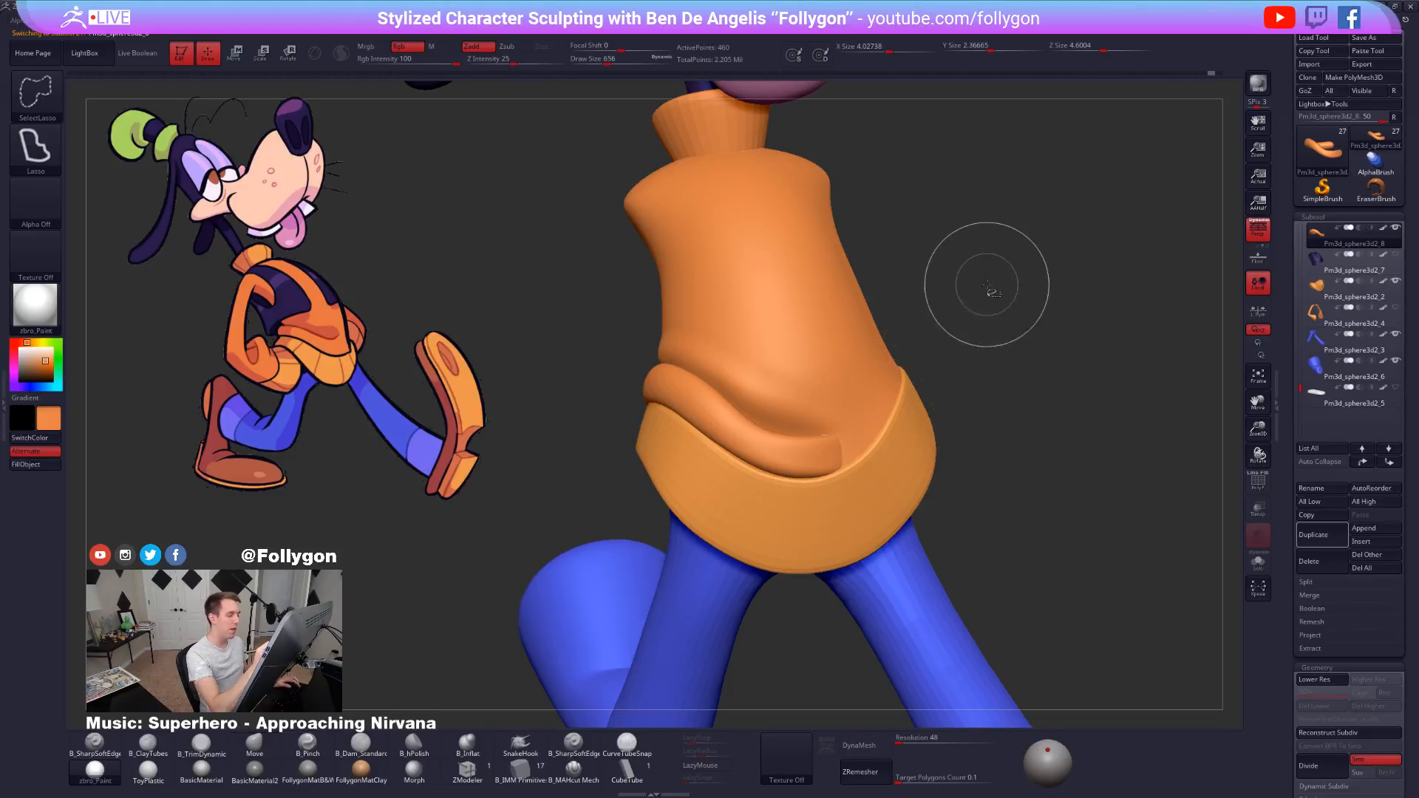
key("shift+space")
left_click(962, 296)
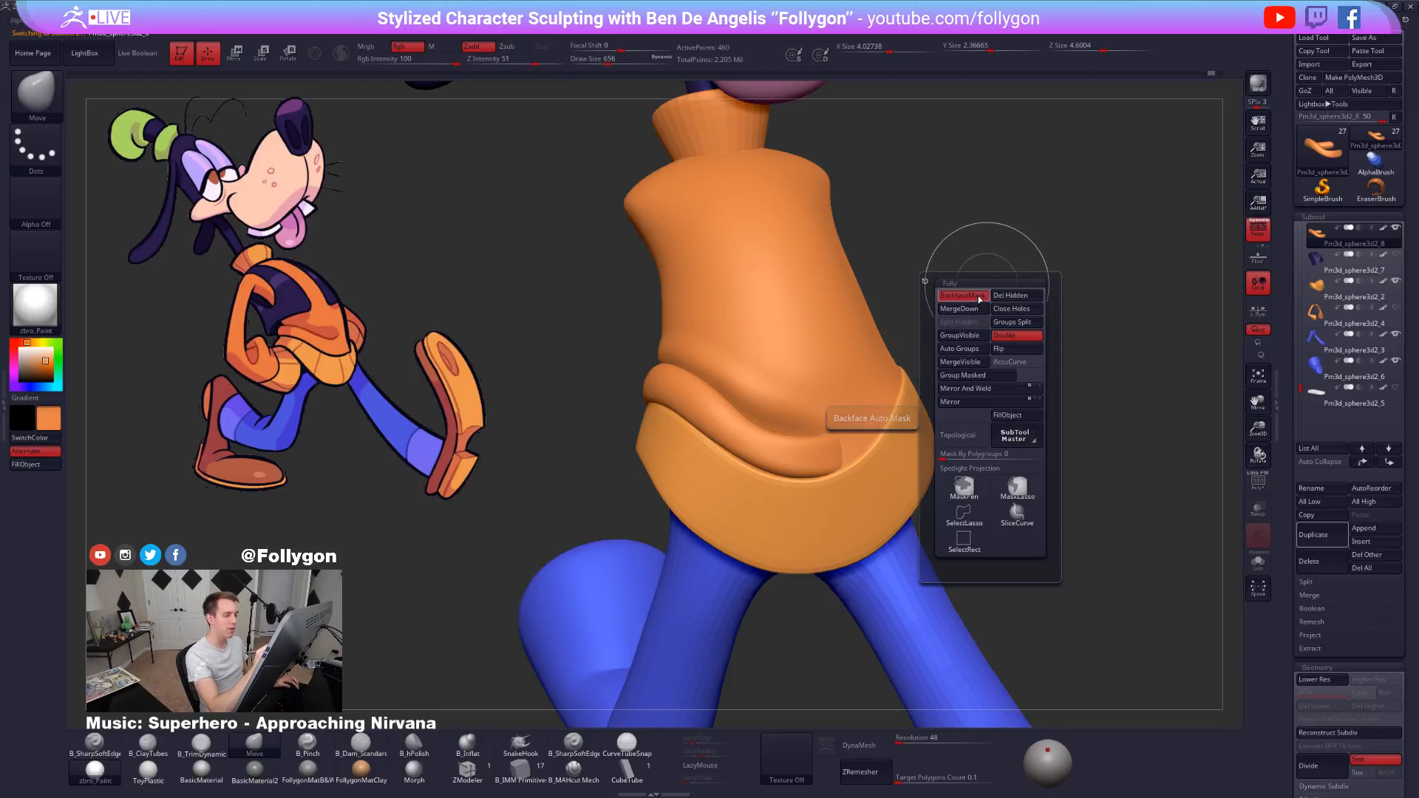
Reshape the front end of the fold with the Move brush so it sits against the sweater and waistband.
left_click_drag(829, 443, 840, 448)
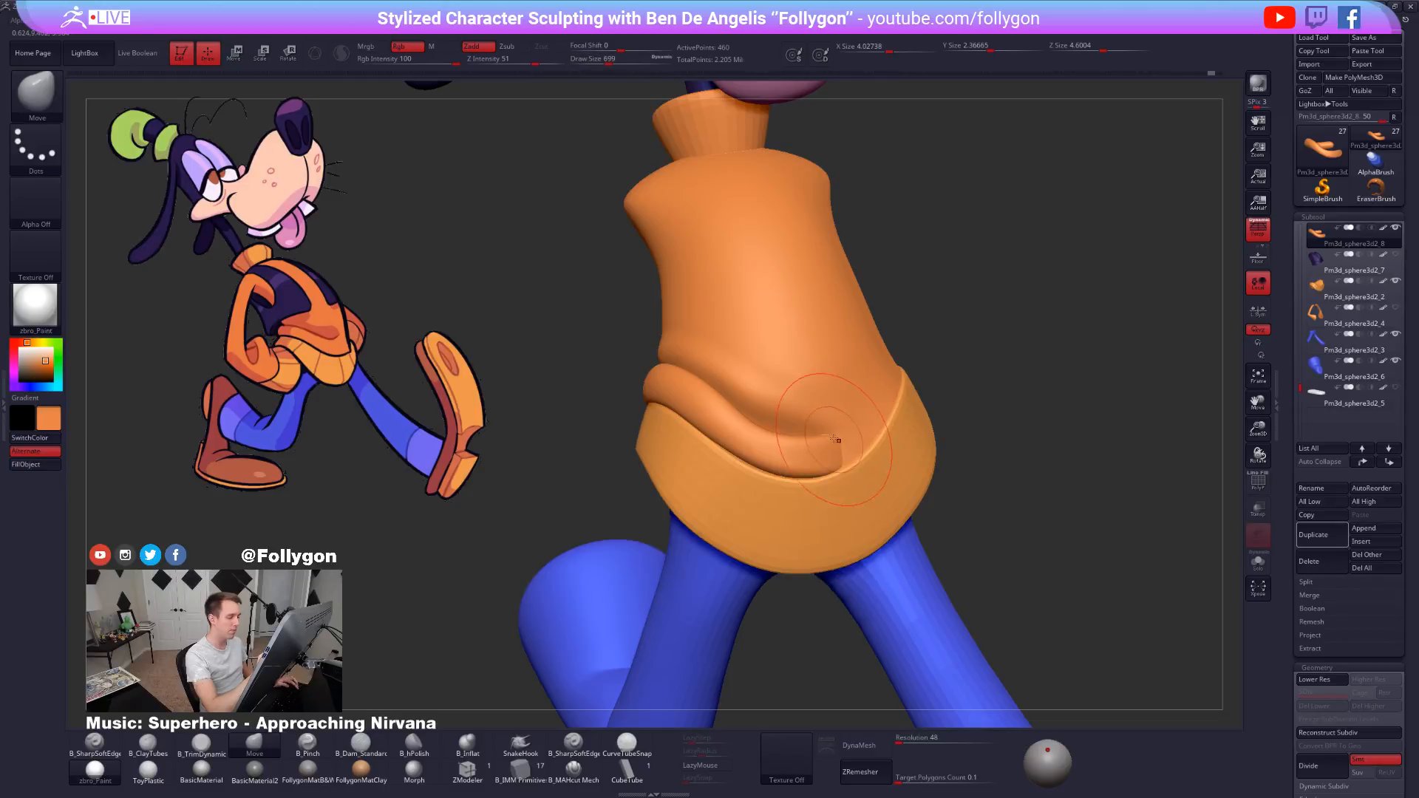
right_click_drag(806, 458, 839, 466)
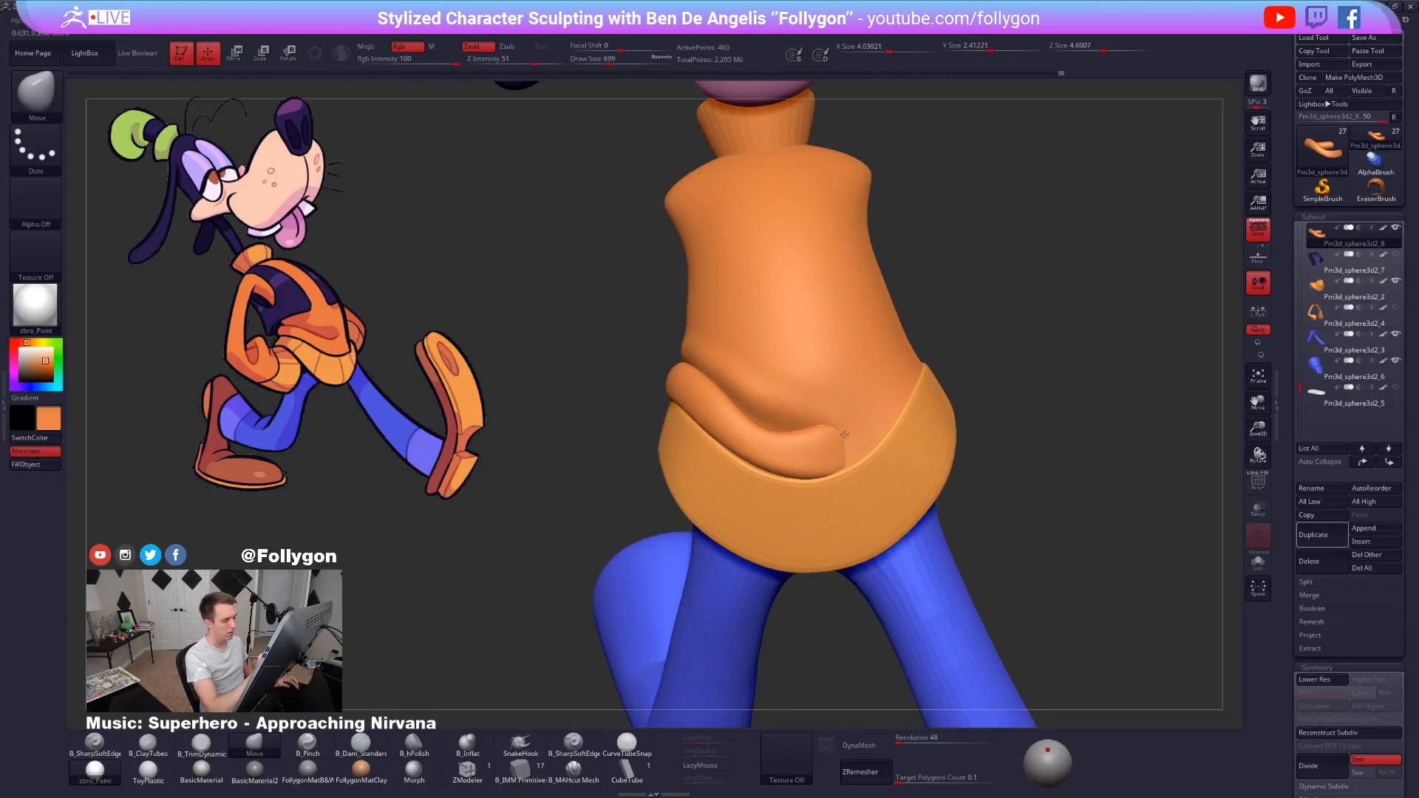
mouse_move(844, 477)
right_mouse_down()
mouse_move(814, 476)
mouse_move(732, 392)
mouse_move(694, 438)
mouse_move(559, 406)
mouse_move(553, 427)
mouse_move(592, 444)
mouse_move(592, 420)
right_mouse_up()
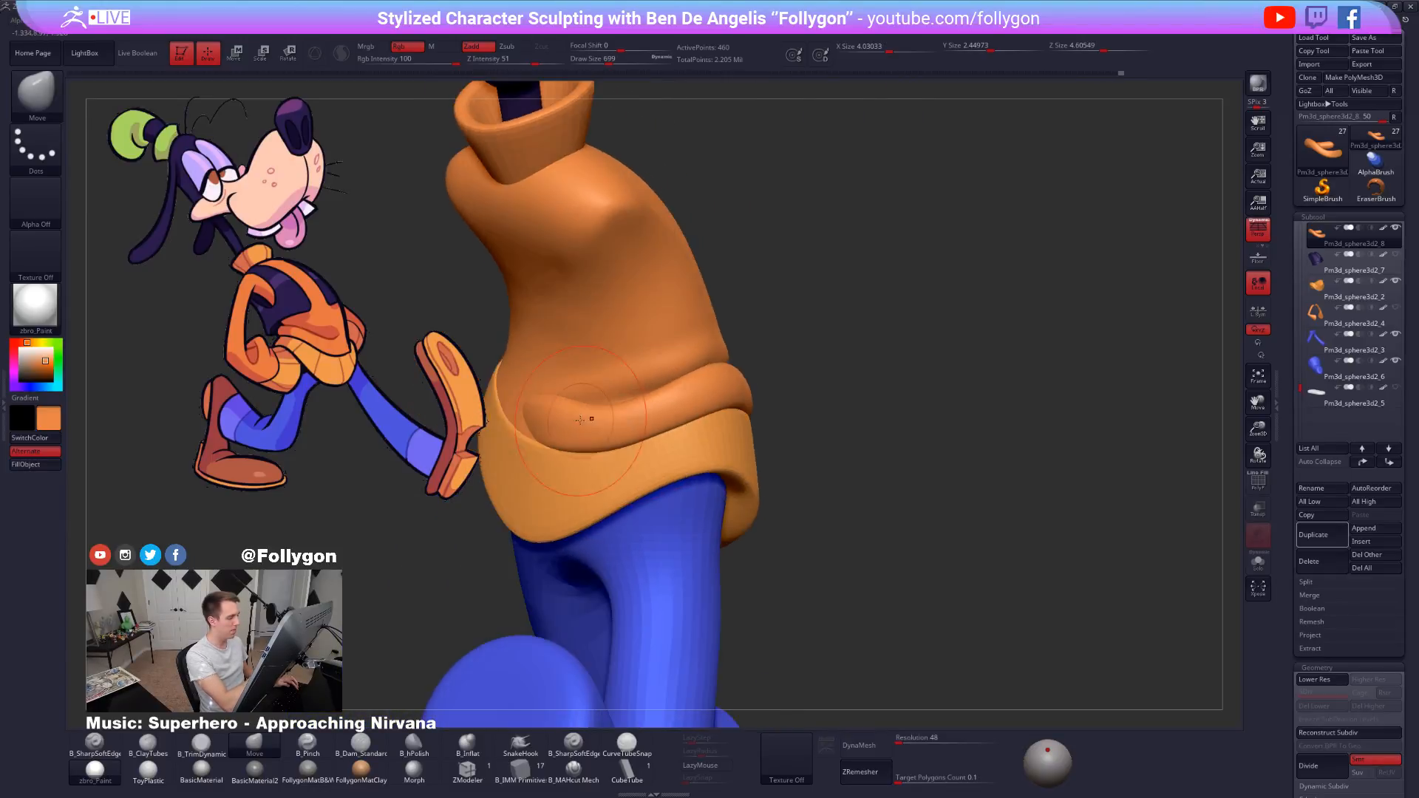
Compare the fold's mesh with Dynamic Subdiv off and on, using the wireframe display.
key("shift+f")
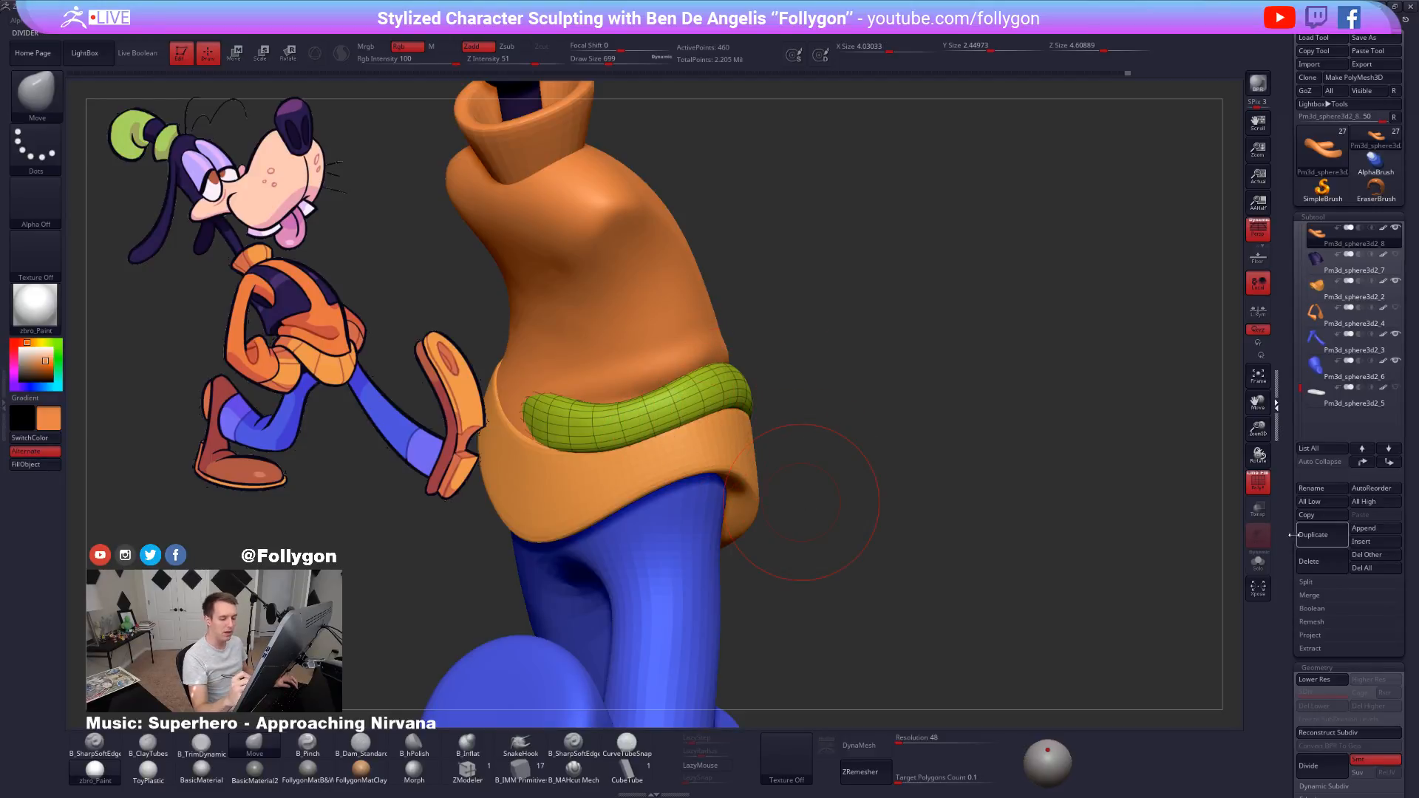
scroll(1316, 460, "down", 5)
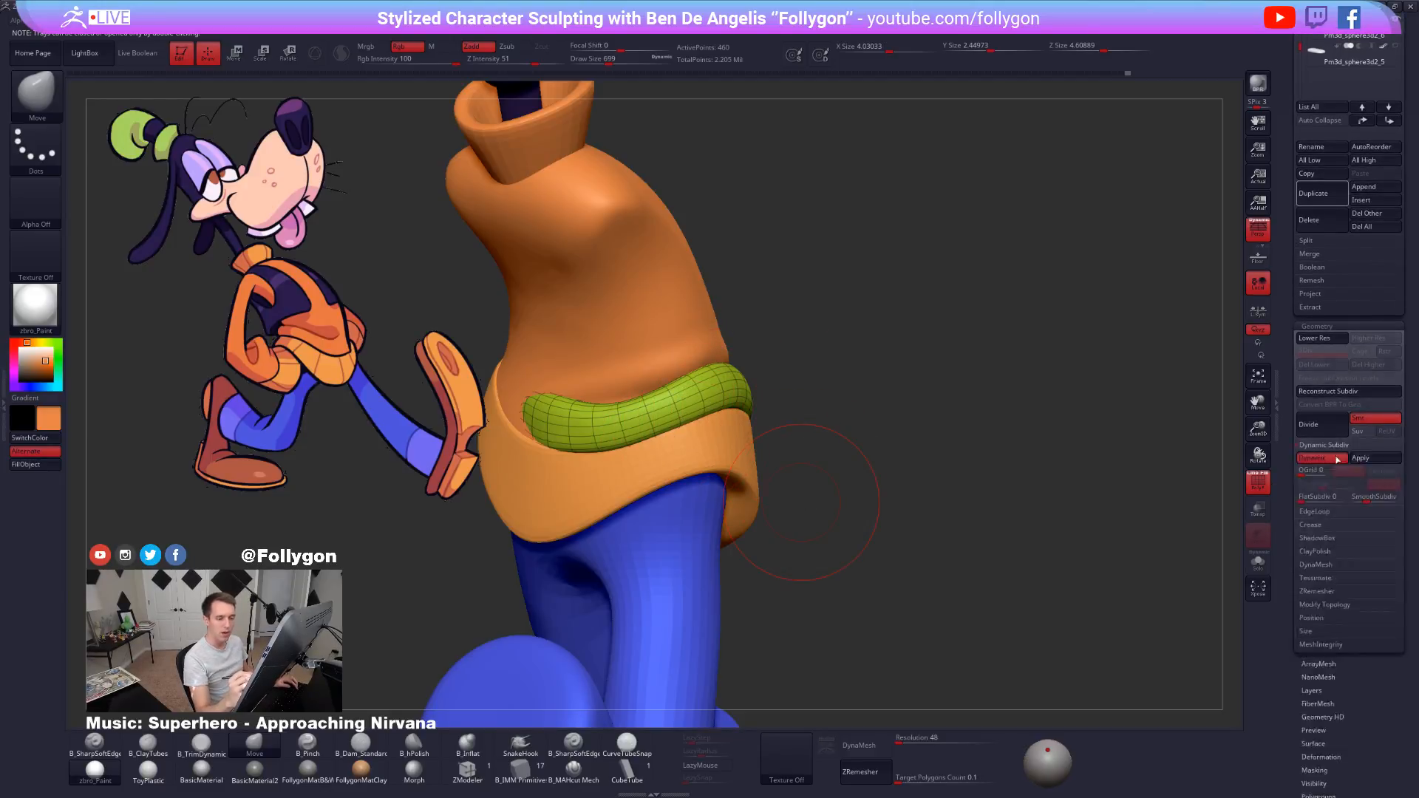
left_click(1322, 463)
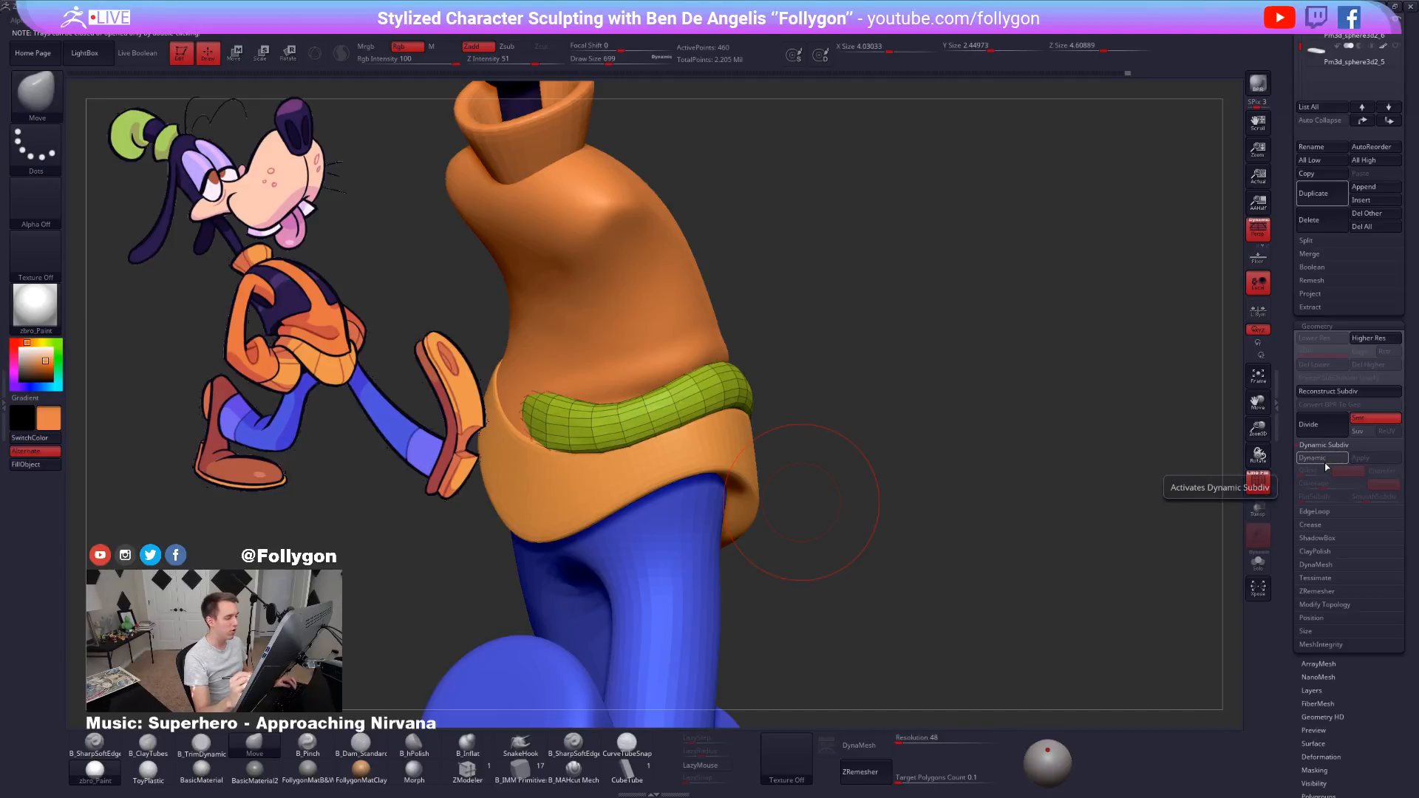
key("shift+f")
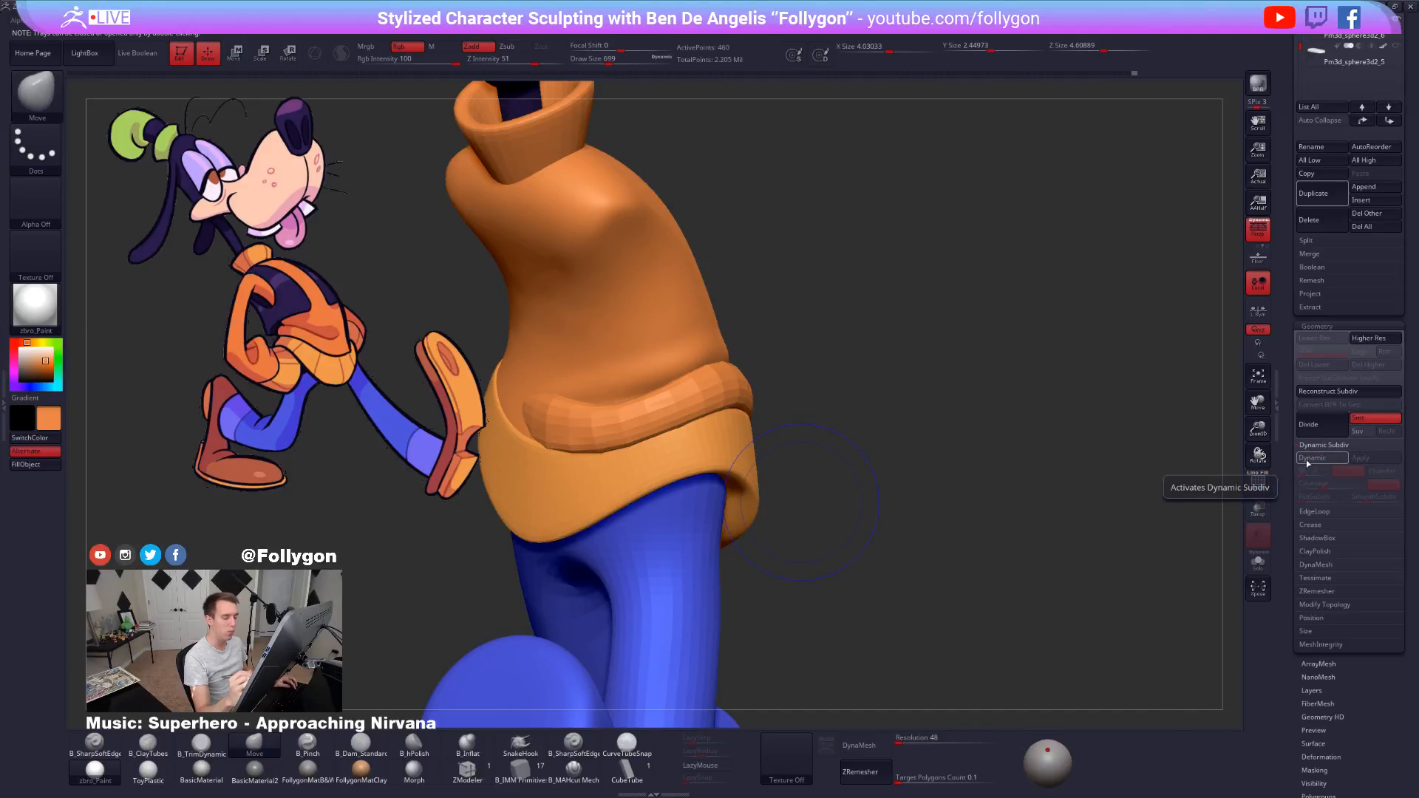
left_click(1284, 463)
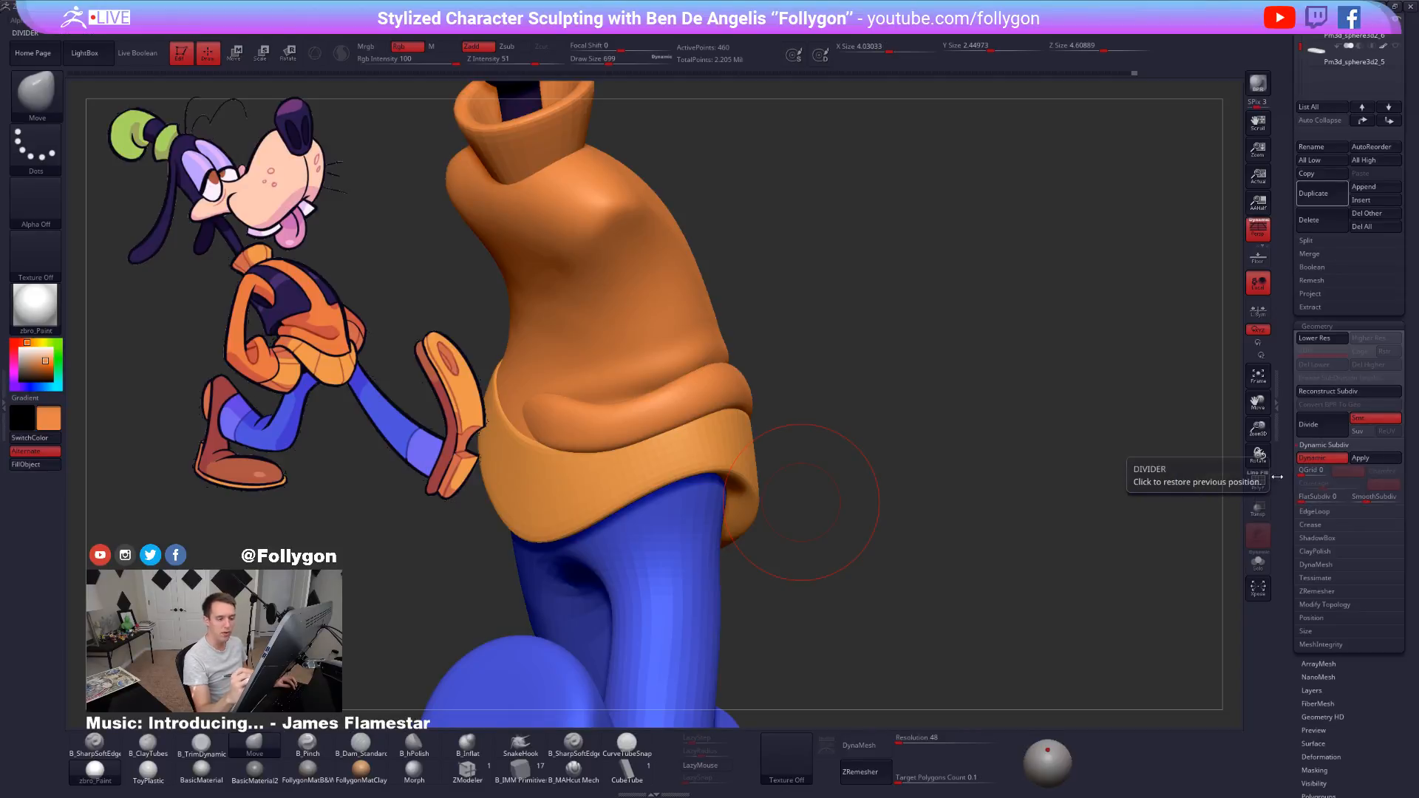
Convert the fold to real subdivision geometry up to level 4.
scroll(1350, 369, "up", 5)
key("shift+d")
left_click_drag(1021, 549, 916, 534)
right_click_drag(772, 471, 811, 482, "ctrl")
key("ctrl+d")
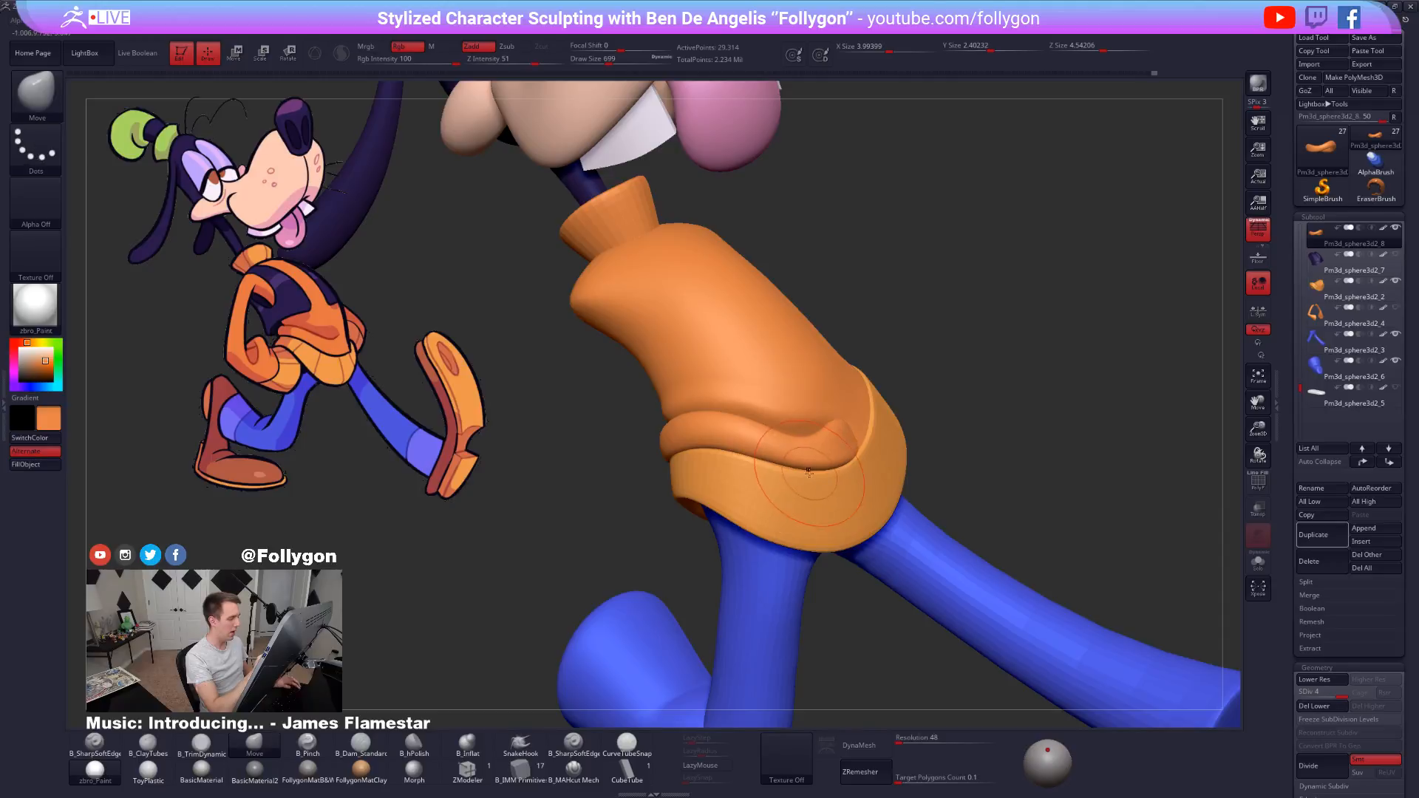
key("ctrl+d")
Switch to the B_Inflat brush, set its draw size to 335 and enable LazyMouse.
mouse_move(811, 456)
right_mouse_down()
mouse_move(767, 459)
mouse_move(776, 481)
mouse_move(834, 451)
mouse_move(816, 468)
right_mouse_up()
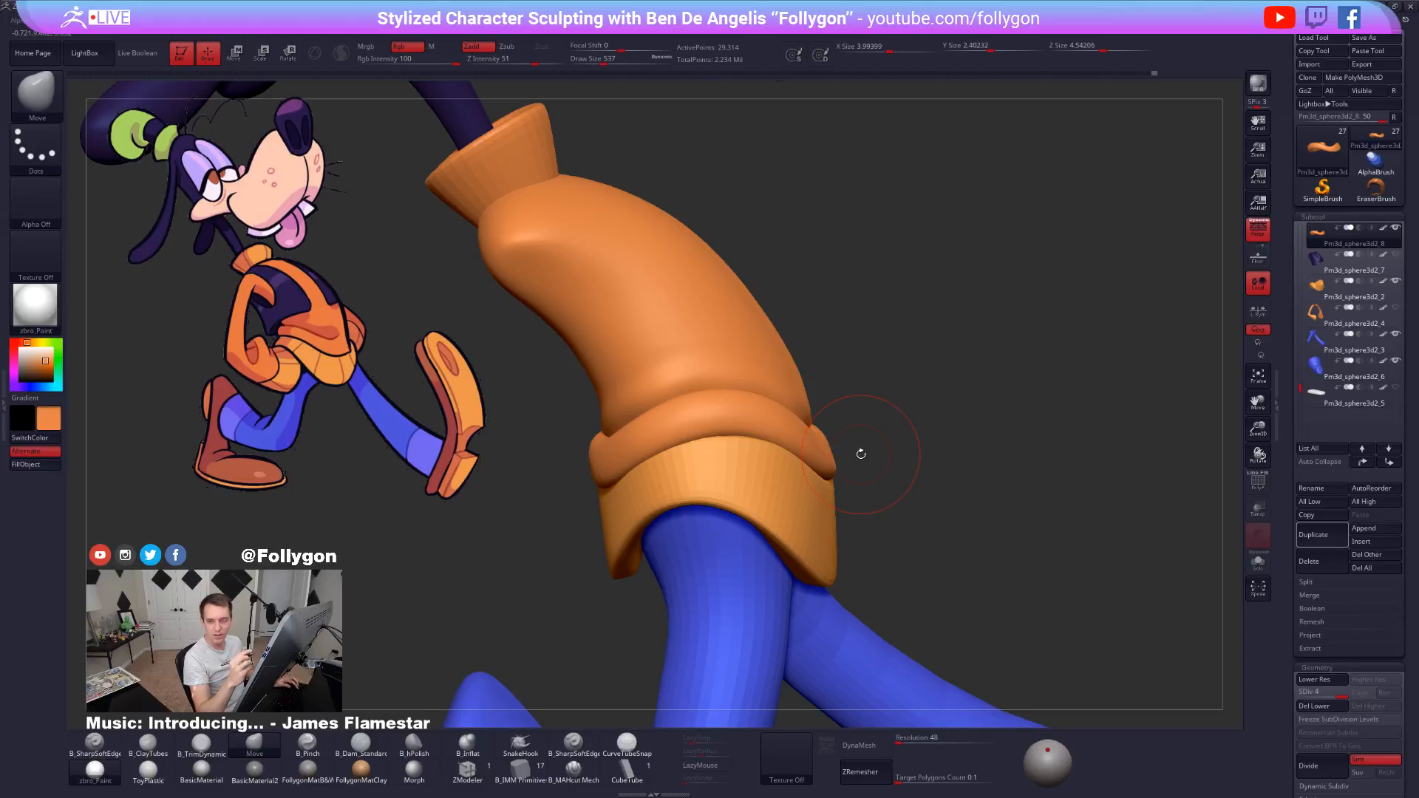
right_click_drag(788, 427, 835, 492)
left_click(468, 744)
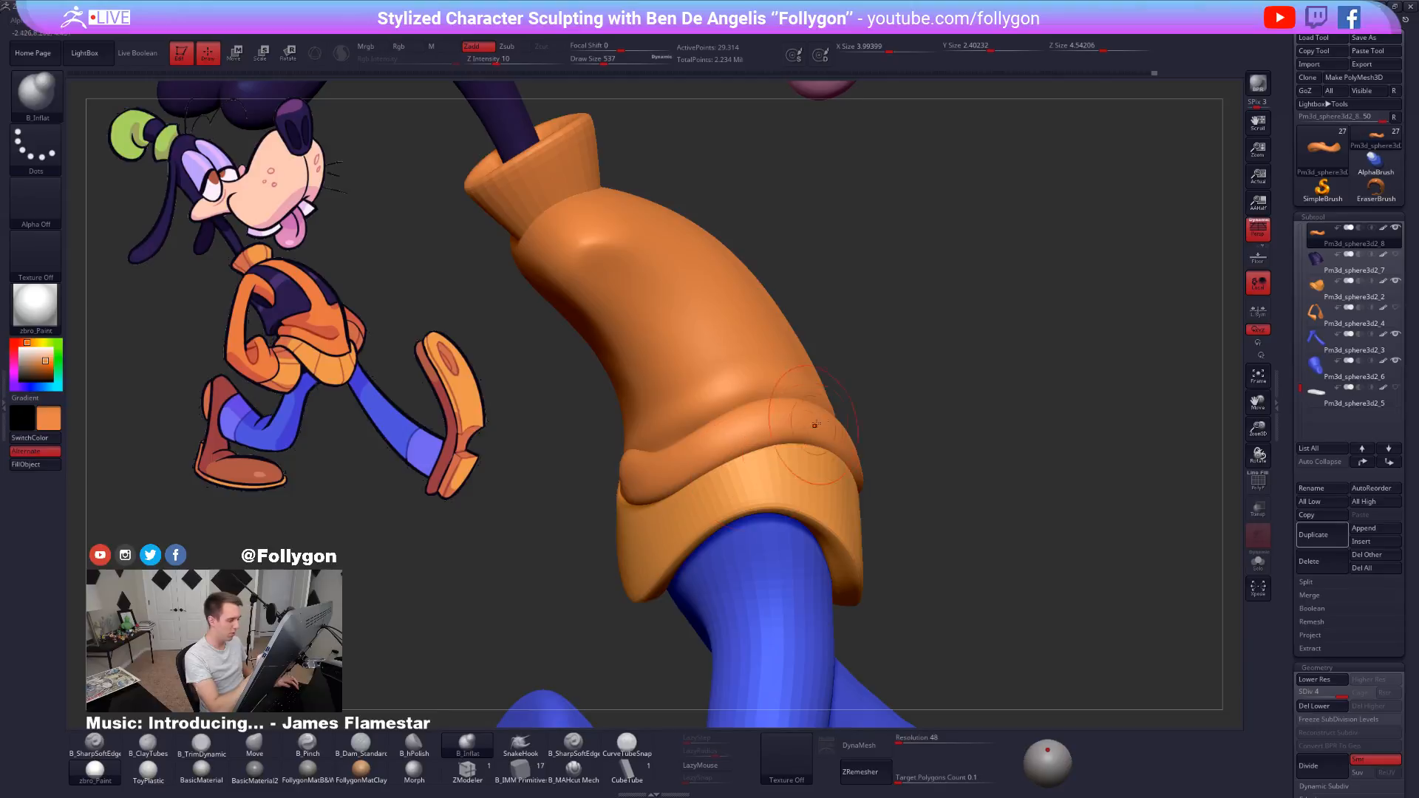
key("space")
left_click_drag(890, 399, 882, 400)
left_click(707, 765)
Inflate the fold with long strokes along its length on both sides of the waist.
right_click_drag(761, 483, 625, 484)
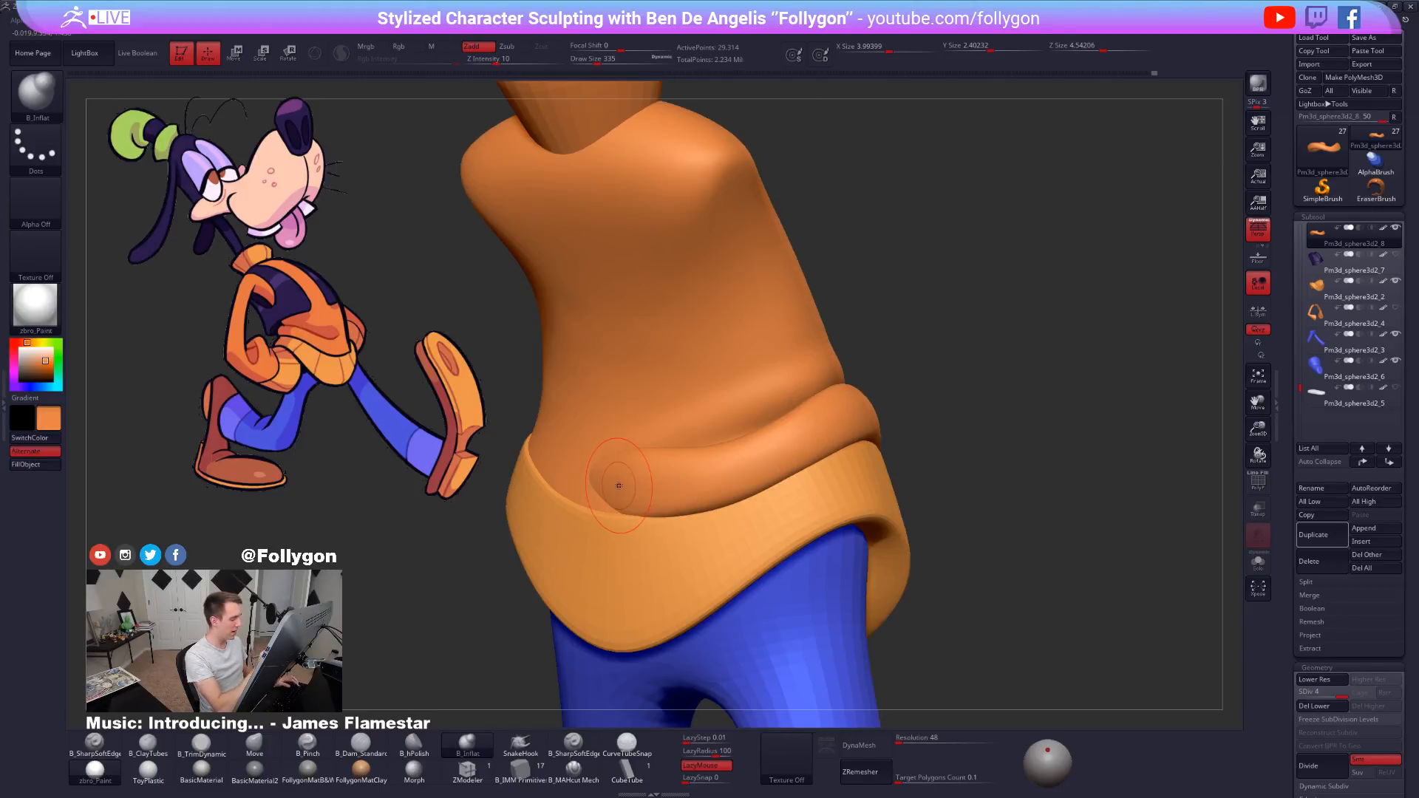
left_click_drag(615, 492, 554, 485)
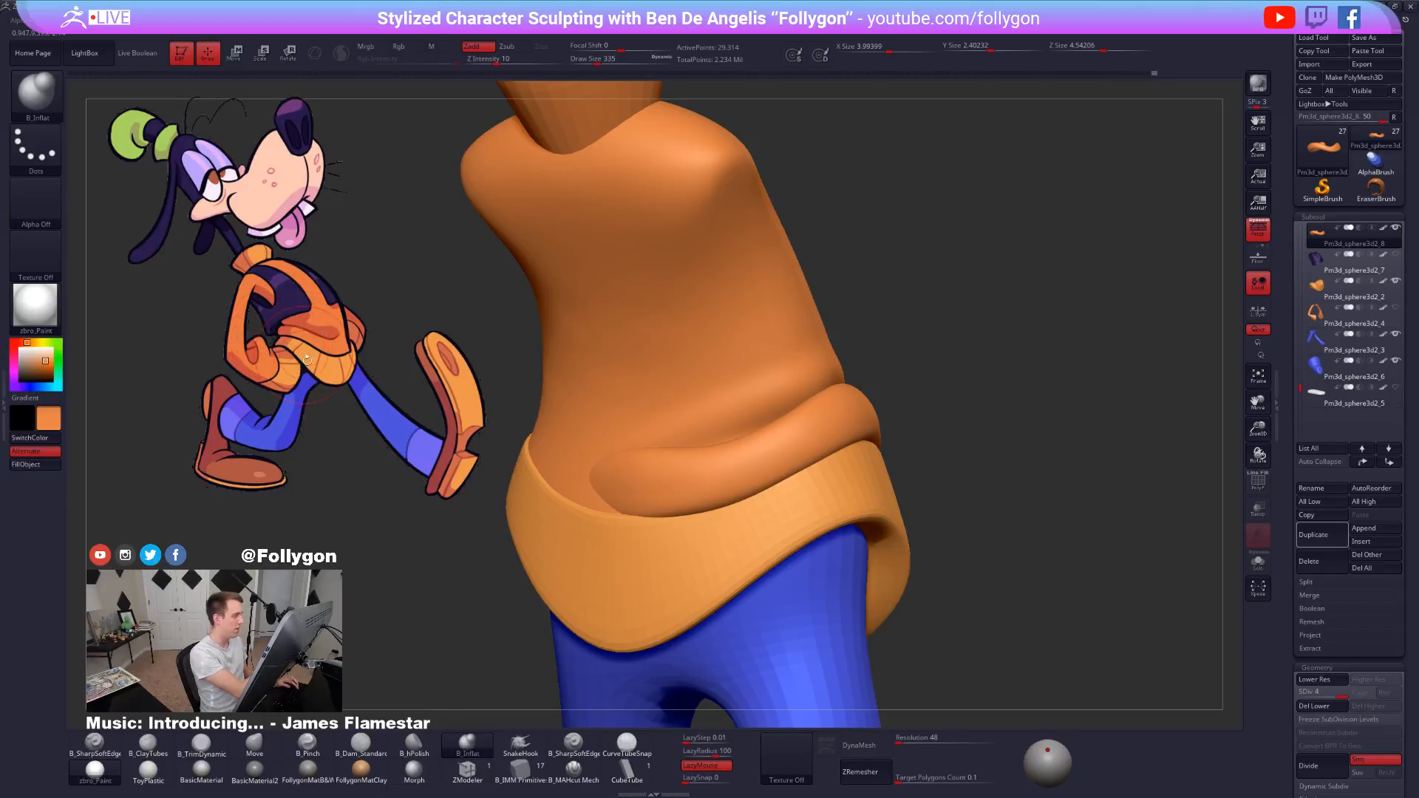
mouse_move(592, 498)
left_mouse_down()
mouse_move(706, 484)
mouse_move(846, 418)
left_mouse_up()
right_click_drag(925, 408, 1117, 411)
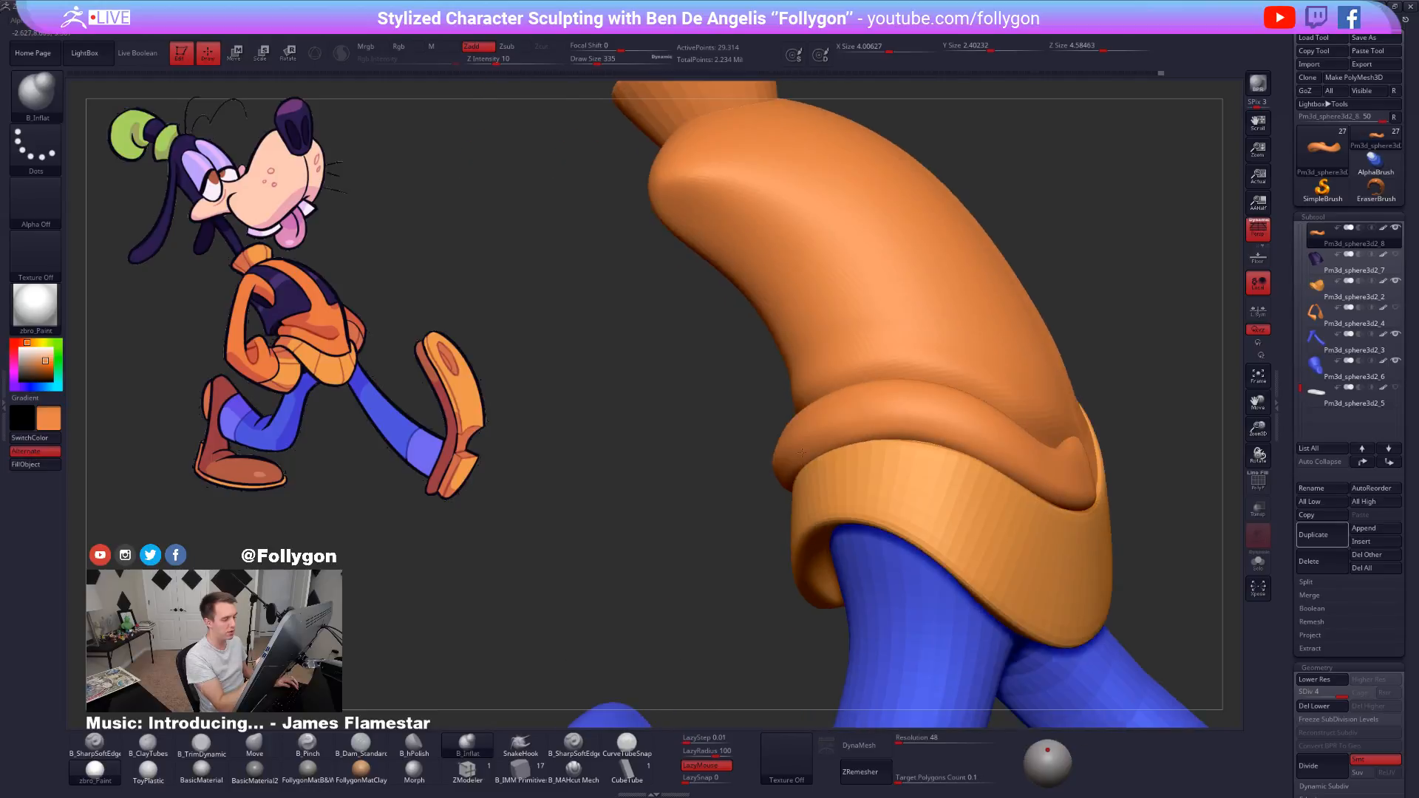
left_click_drag(791, 448, 824, 425)
left_click_drag(929, 414, 1076, 486)
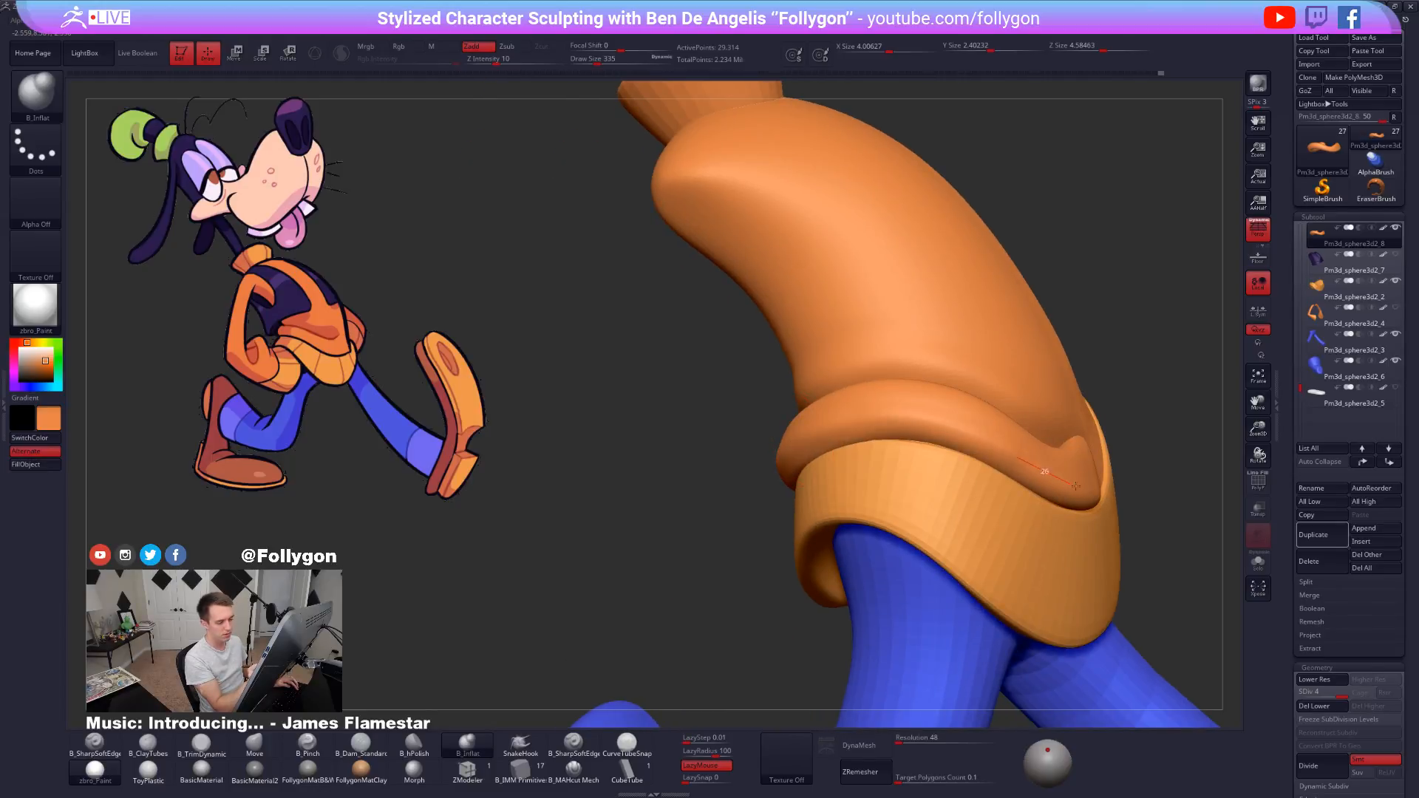
right_click_drag(1094, 494, 1146, 478)
Isolate the fold, set B_Inflat to Z Intensity 4 and draw size 430, and divide the fold to subdivision level 5.
key("alt+s")
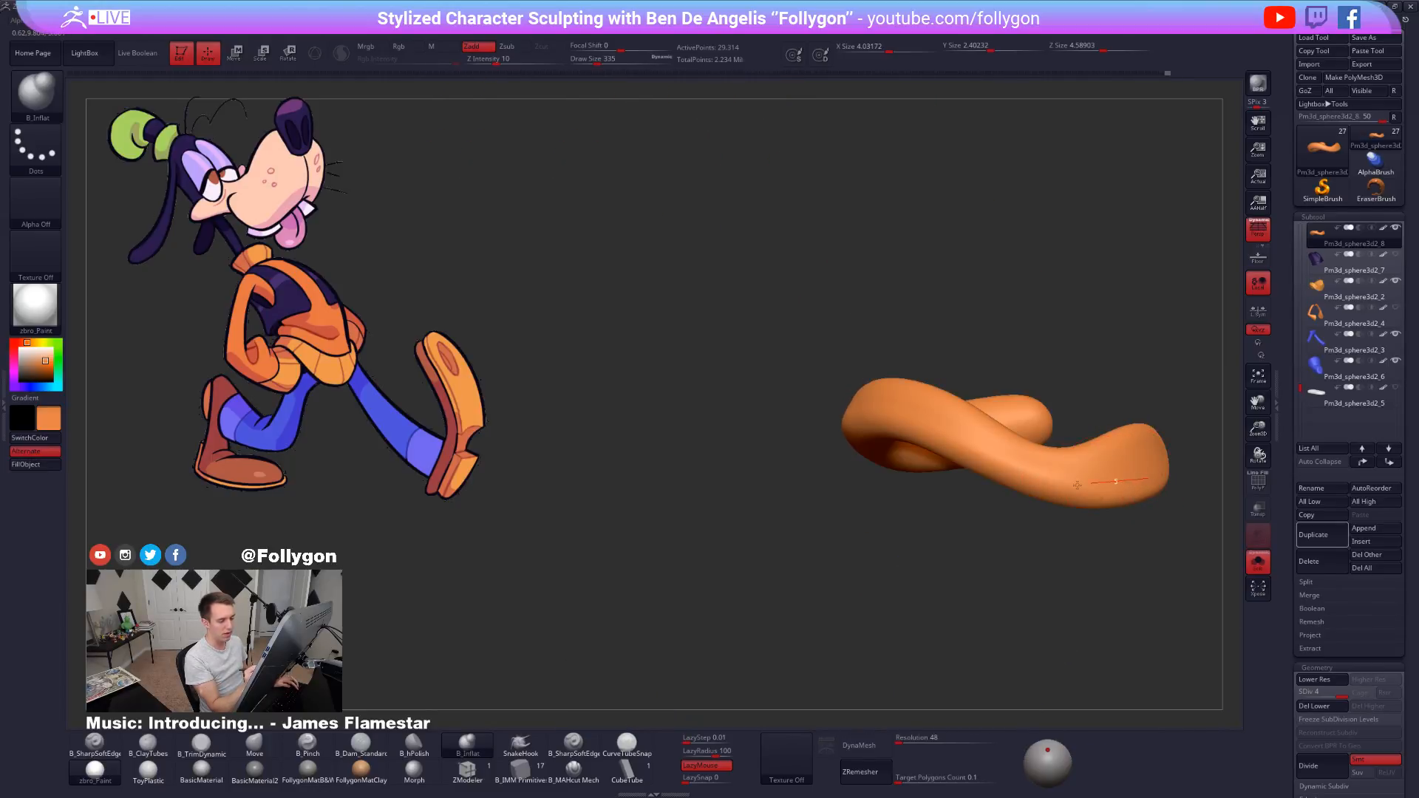
key("space")
left_click_drag(1077, 479, 1093, 478)
mouse_move(1054, 476)
right_mouse_down("alt")
mouse_move(917, 470)
mouse_move(891, 507)
mouse_move(849, 526)
mouse_move(871, 532)
right_mouse_up("alt")
key("space")
left_click_drag(894, 492, 887, 491)
key("space")
left_click_drag(917, 563, 892, 566)
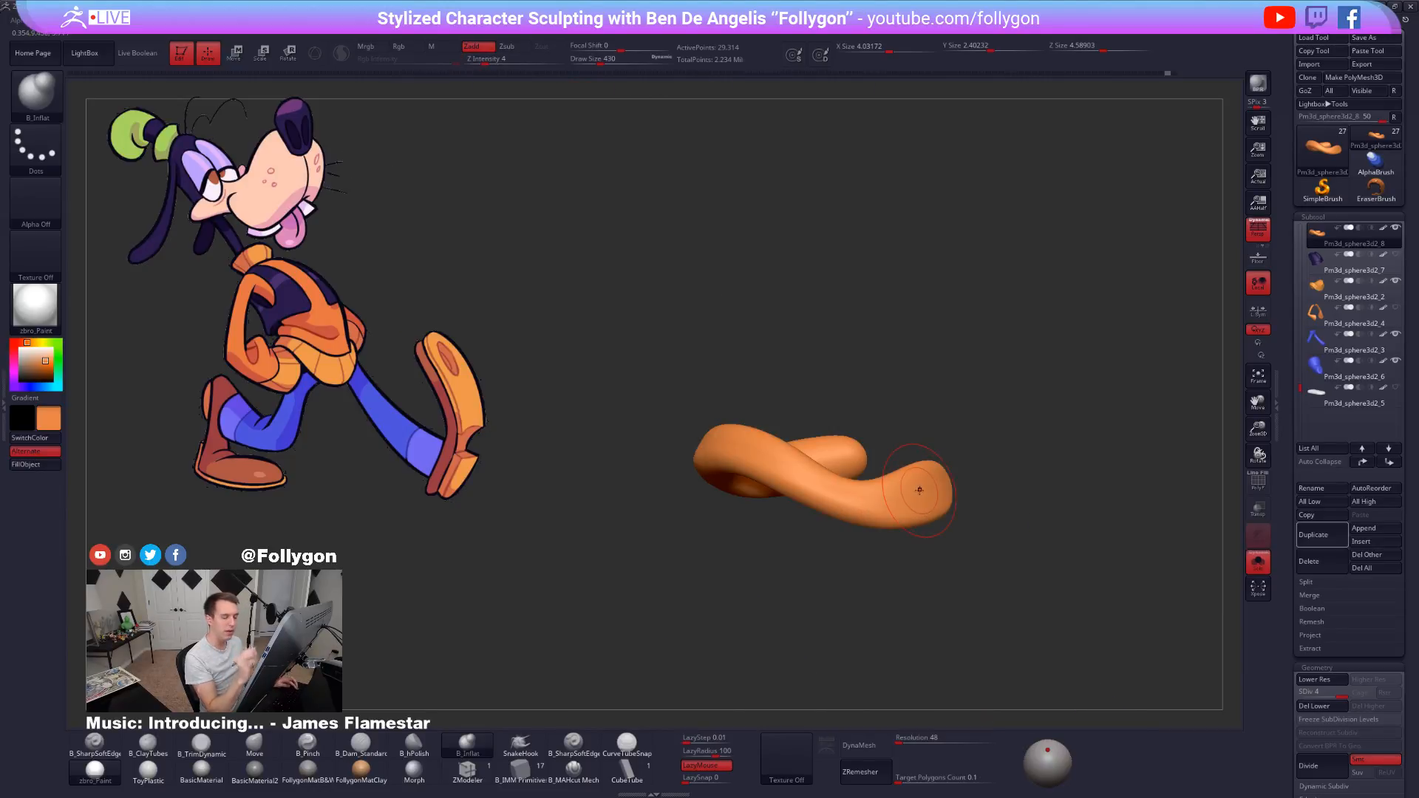
key("ctrl+d")
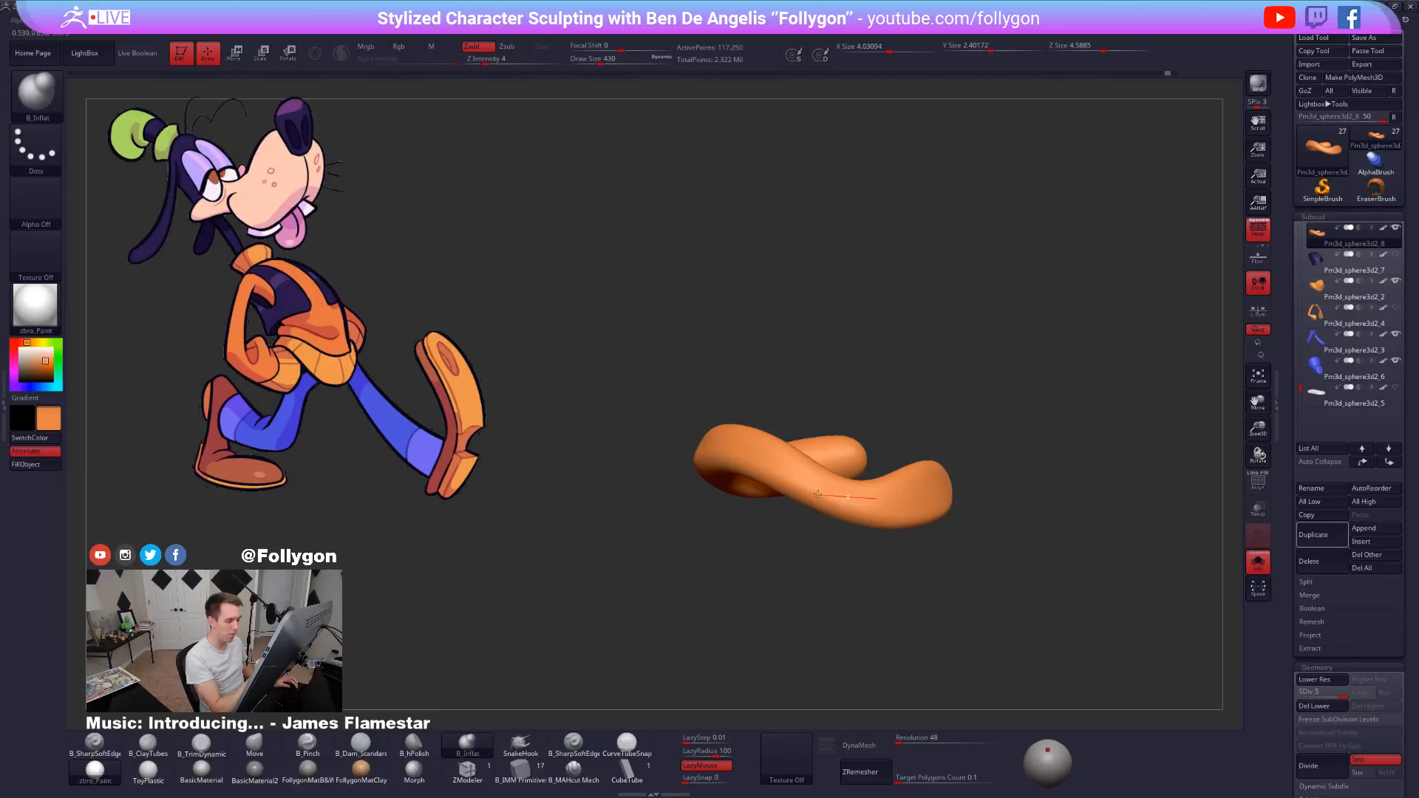
Inflate the isolated fold toward its curled end with B_Inflat at draw size 215 and Z Intensity 20.
left_click_drag(654, 460, 752, 476)
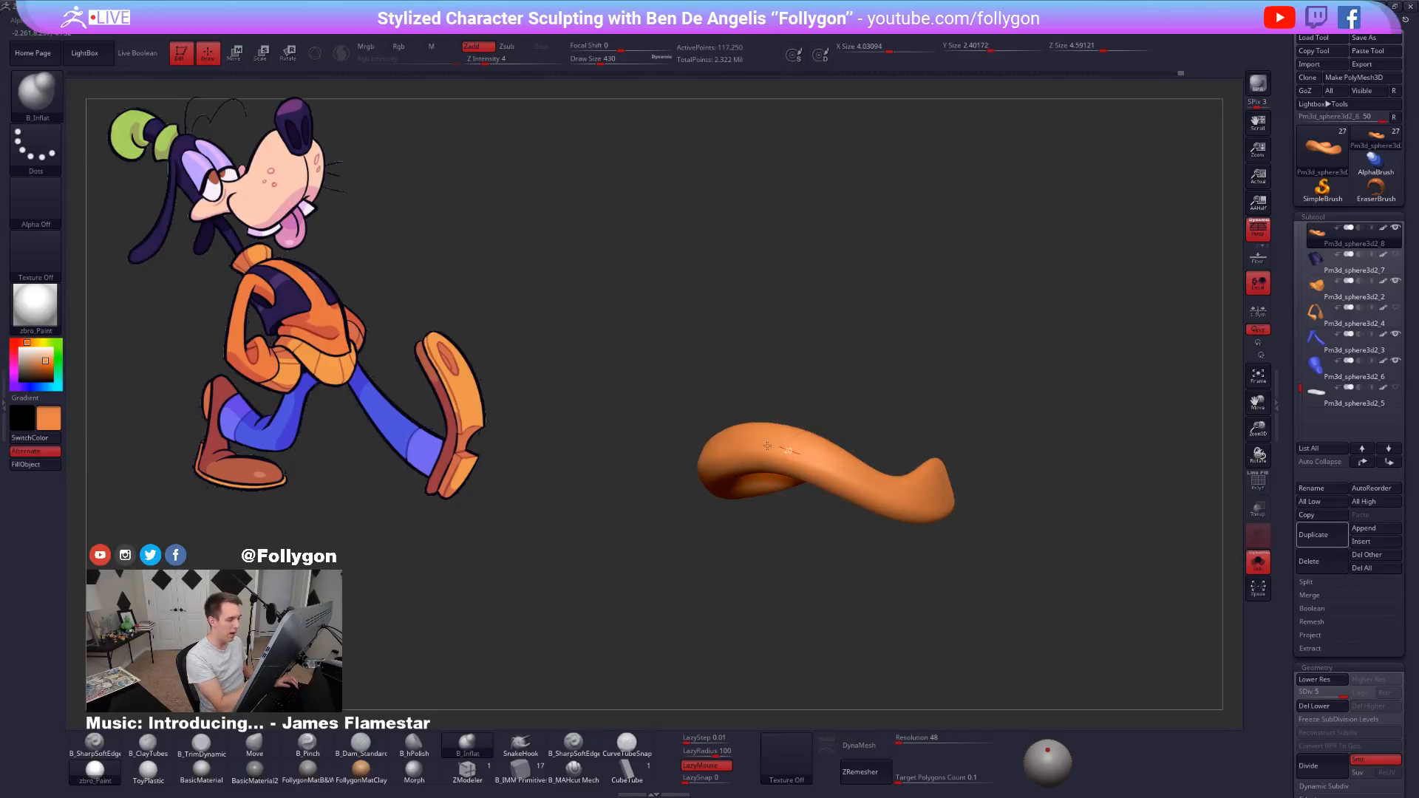
mouse_move(651, 486)
left_mouse_down()
mouse_move(764, 488)
mouse_move(792, 448)
mouse_move(814, 488)
left_mouse_up()
key("space")
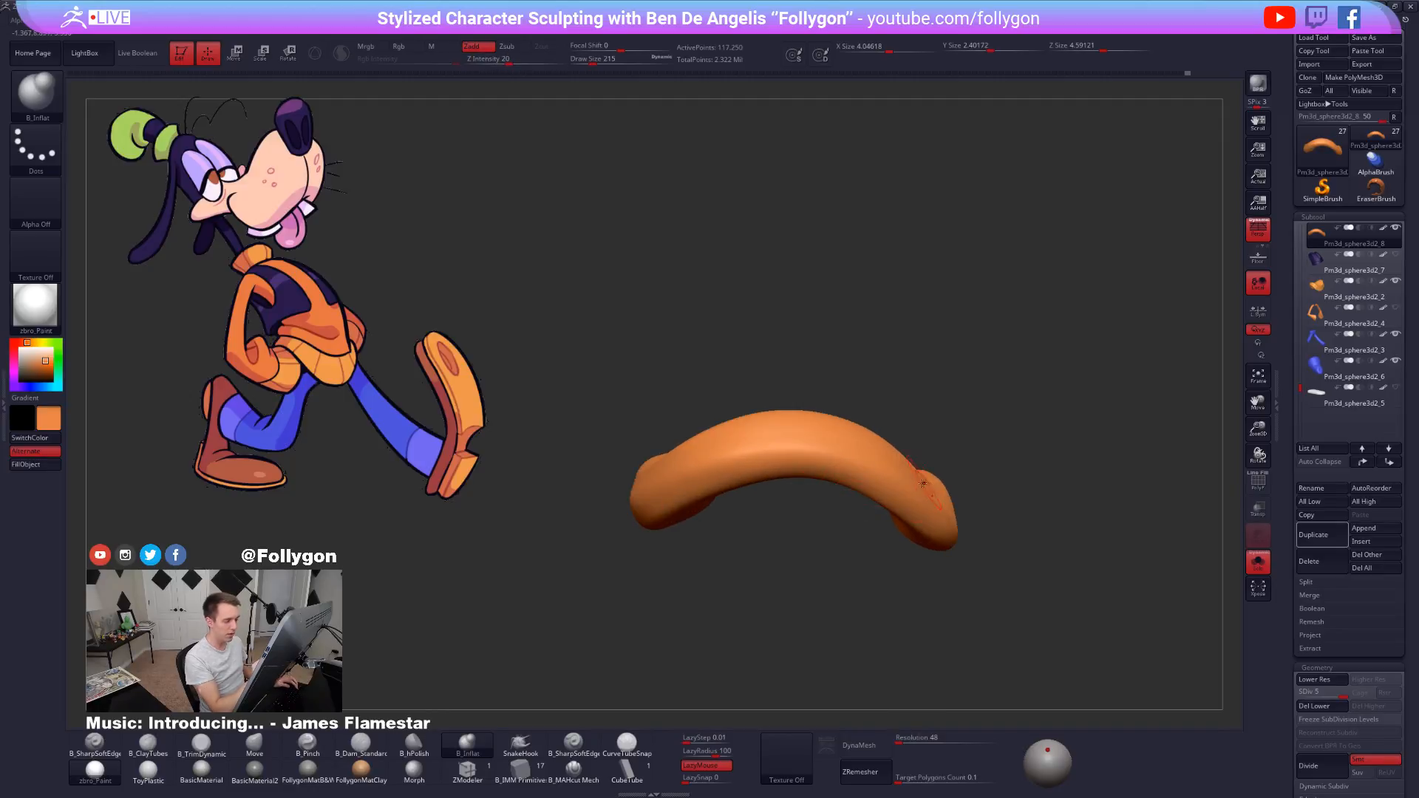
mouse_move(923, 482)
left_mouse_down()
mouse_move(854, 446)
mouse_move(717, 467)
left_mouse_up()
mouse_move(745, 531)
left_mouse_down()
mouse_move(850, 509)
mouse_move(861, 531)
mouse_move(800, 548)
left_mouse_up()
Set the B_Inflat draw size to 576 and undo the last inflate stroke on the fold.
key("space")
left_click_drag(828, 508, 845, 509)
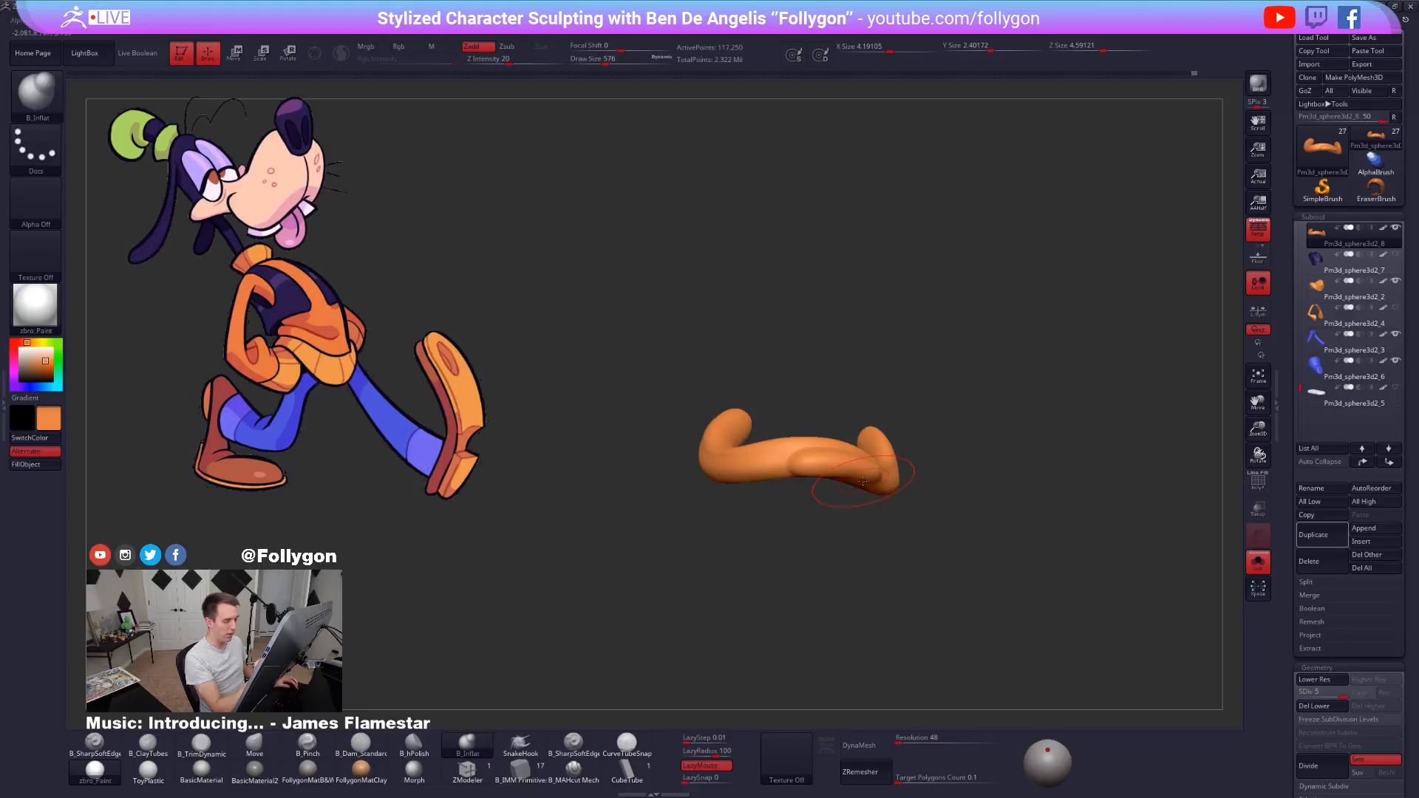
key("ctrl+z")
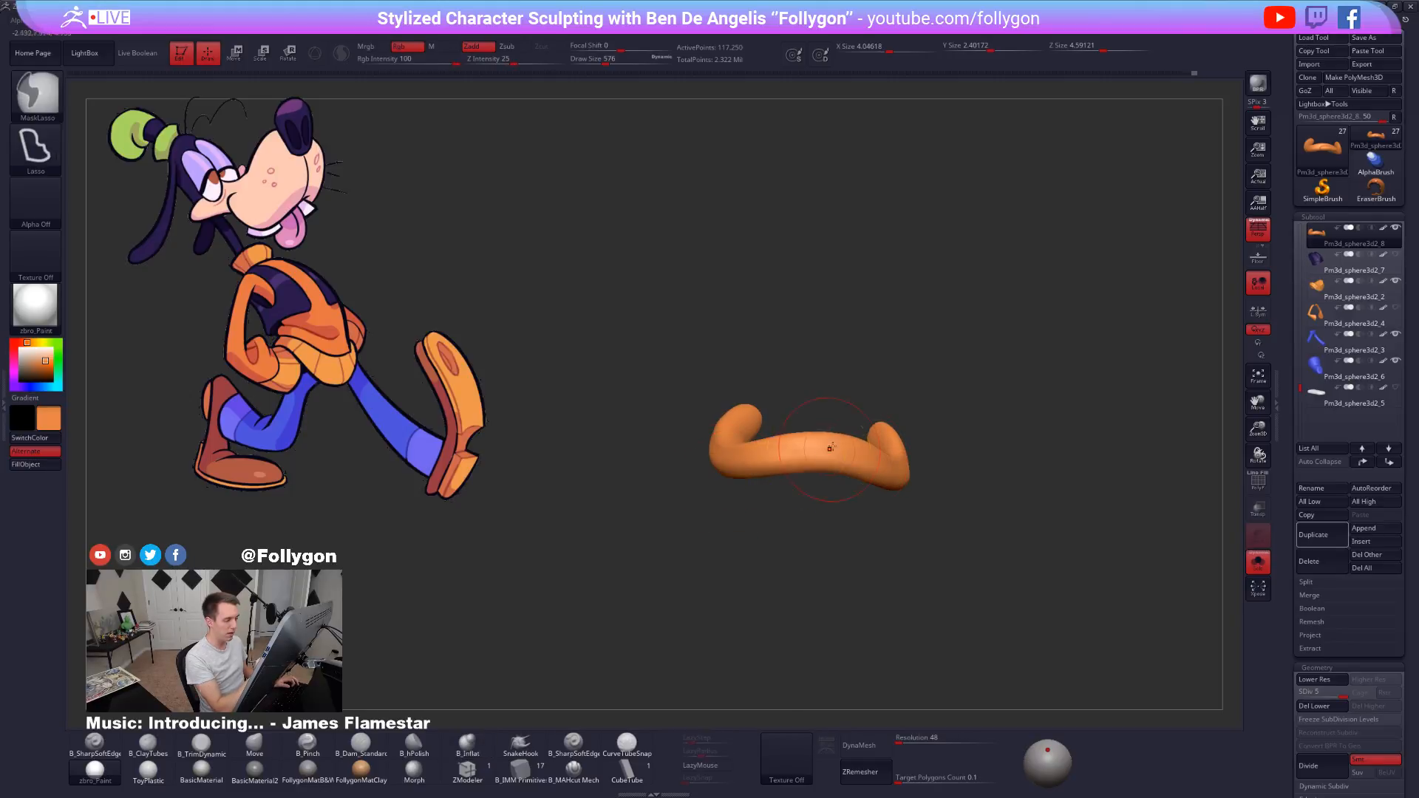
Inflate the isolated fold with B_Inflat at draw size 576 and Z Intensity 6, and bring back the whole character.
key("space")
left_click_drag(836, 487, 832, 487)
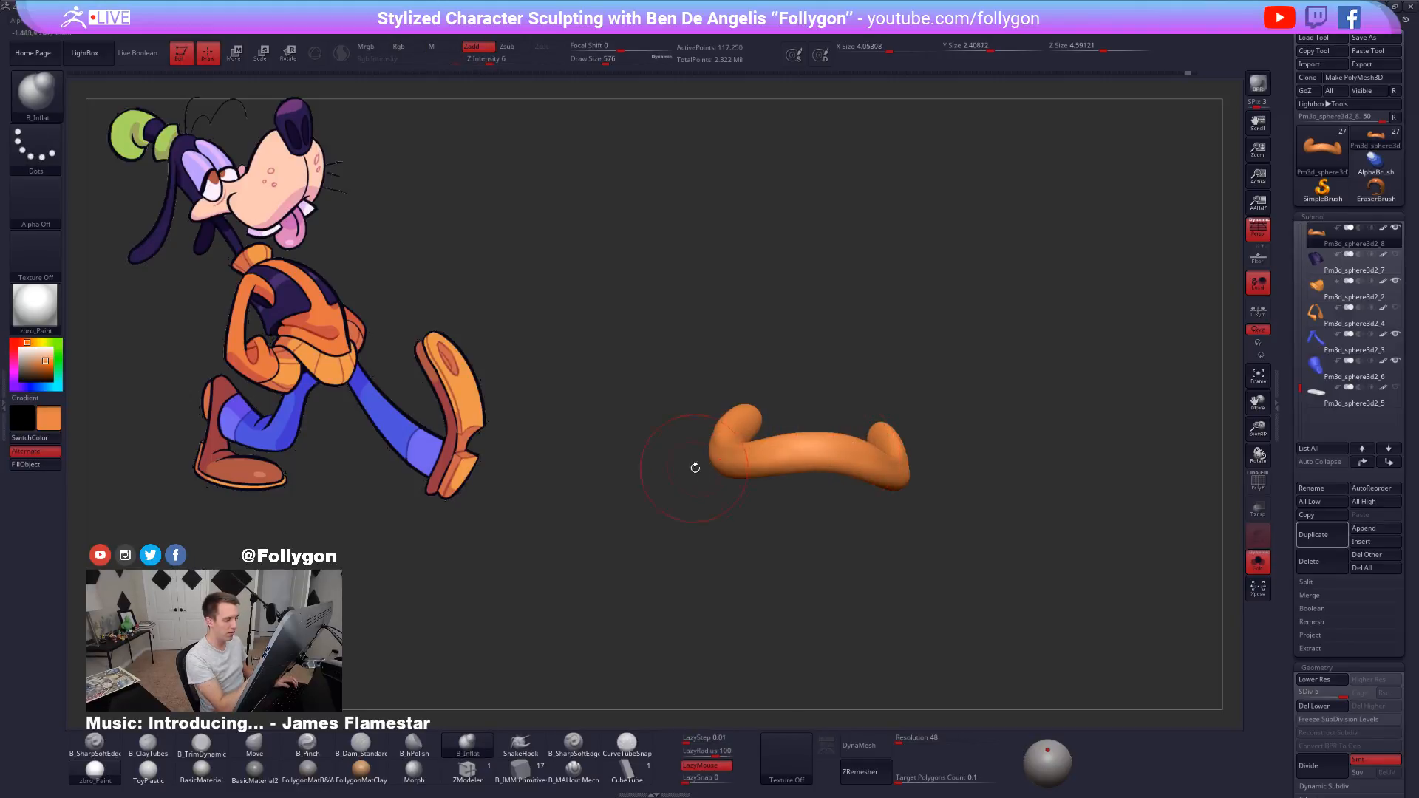
left_click_drag(695, 468, 808, 450)
left_click_drag(698, 494, 592, 477)
left_click(678, 491)
key("ctrl")
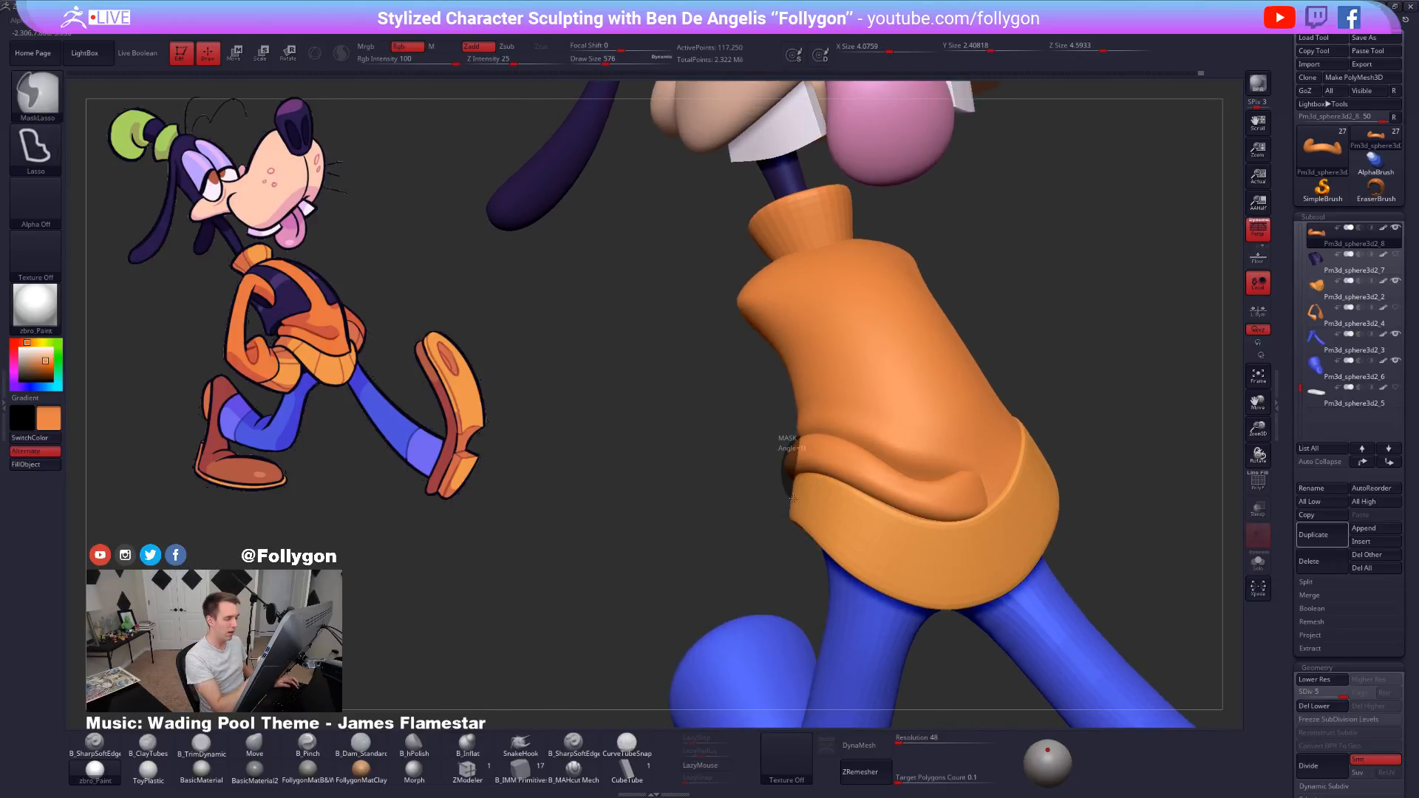
Smooth the fold at the side of the waist and nudge its curled end into place on the sweater.
mouse_move(793, 499)
left_mouse_down("ctrl")
mouse_move(791, 529)
mouse_move(743, 561)
left_mouse_up("ctrl")
left_click_drag(806, 455, 794, 451, "shift")
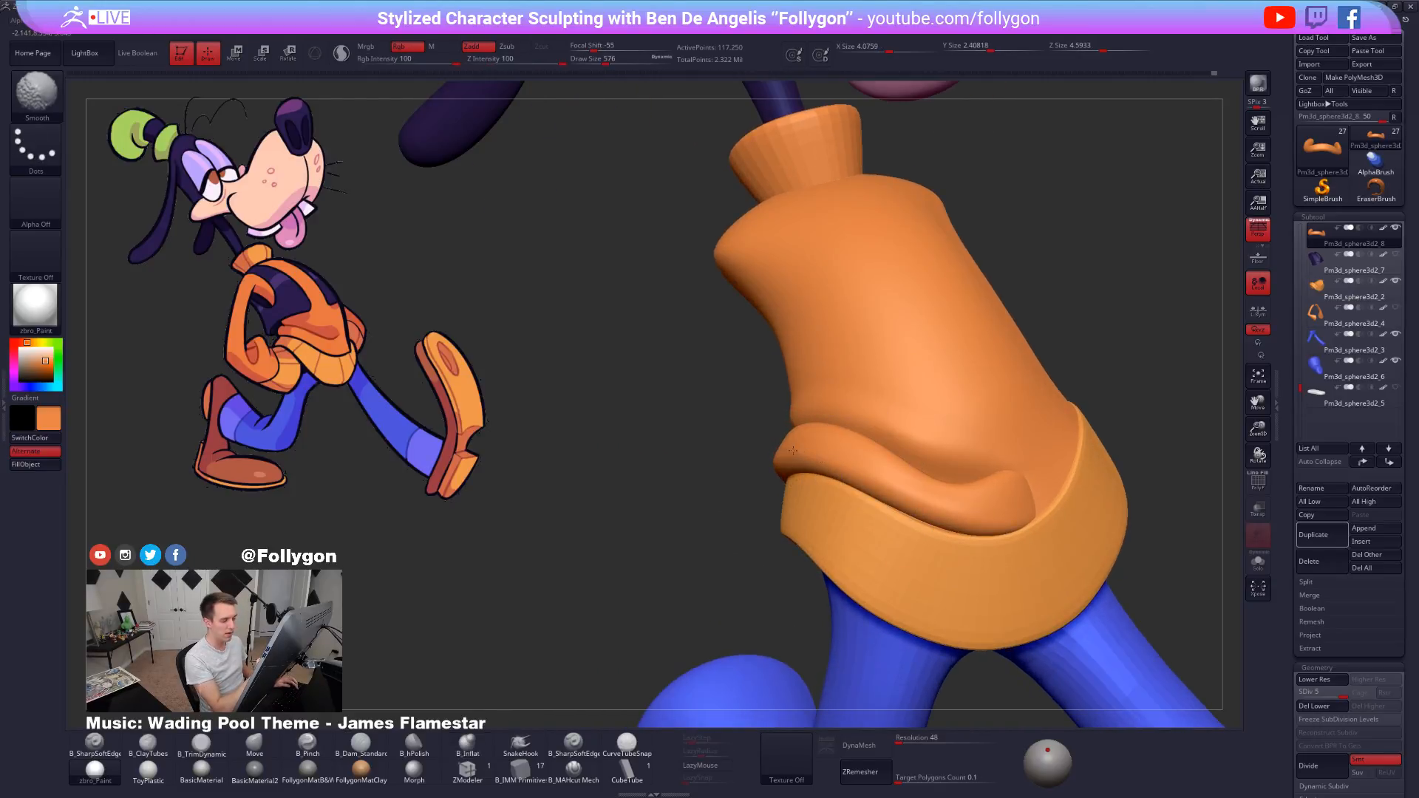
left_click_drag(983, 542, 1026, 538)
left_click_drag(1030, 483, 1037, 499)
right_click_drag(941, 519, 1102, 506)
right_click_drag(721, 477, 757, 487)
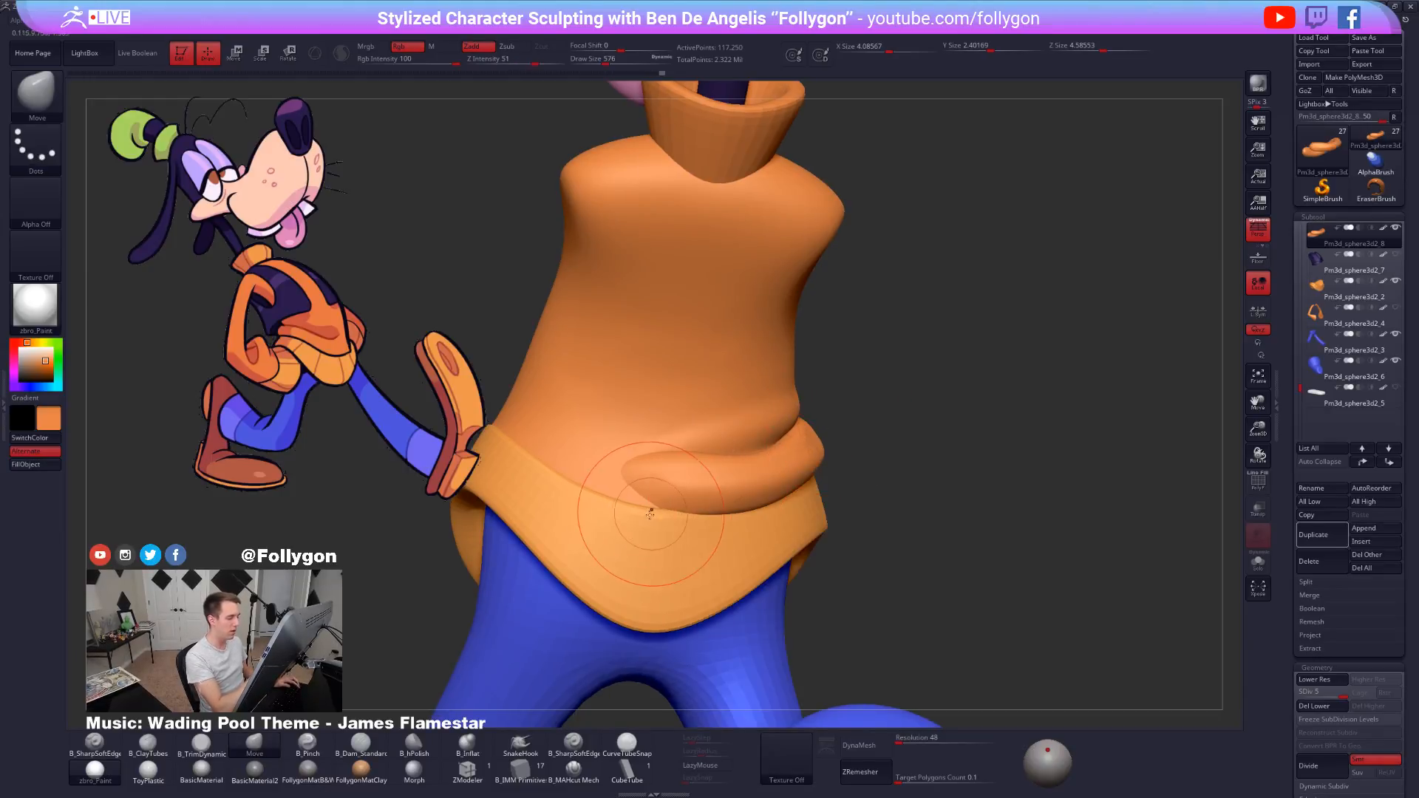
Check the fold's wireframe, lower its subdivision by two levels, and reshape and smooth it around the waist.
key("shift+f")
left_click_drag(842, 487, 936, 480)
key("shift+f")
key("shift+d")
key("shift+d")
left_click_drag(836, 452, 823, 457, "shift")
right_click_drag(822, 462, 916, 467)
left_click_drag(902, 458, 869, 465, "shift")
mouse_move(876, 491)
right_mouse_down()
mouse_move(983, 494)
mouse_move(776, 531)
mouse_move(826, 528)
mouse_move(796, 512)
mouse_move(850, 509)
mouse_move(871, 556)
mouse_move(833, 561)
mouse_move(820, 590)
mouse_move(839, 537)
right_mouse_up()
Select the sweater body, choose B_ClayTubes at draw size 519, and show the body in white with the FollygonMatB&W material.
left_click(850, 481, "alt")
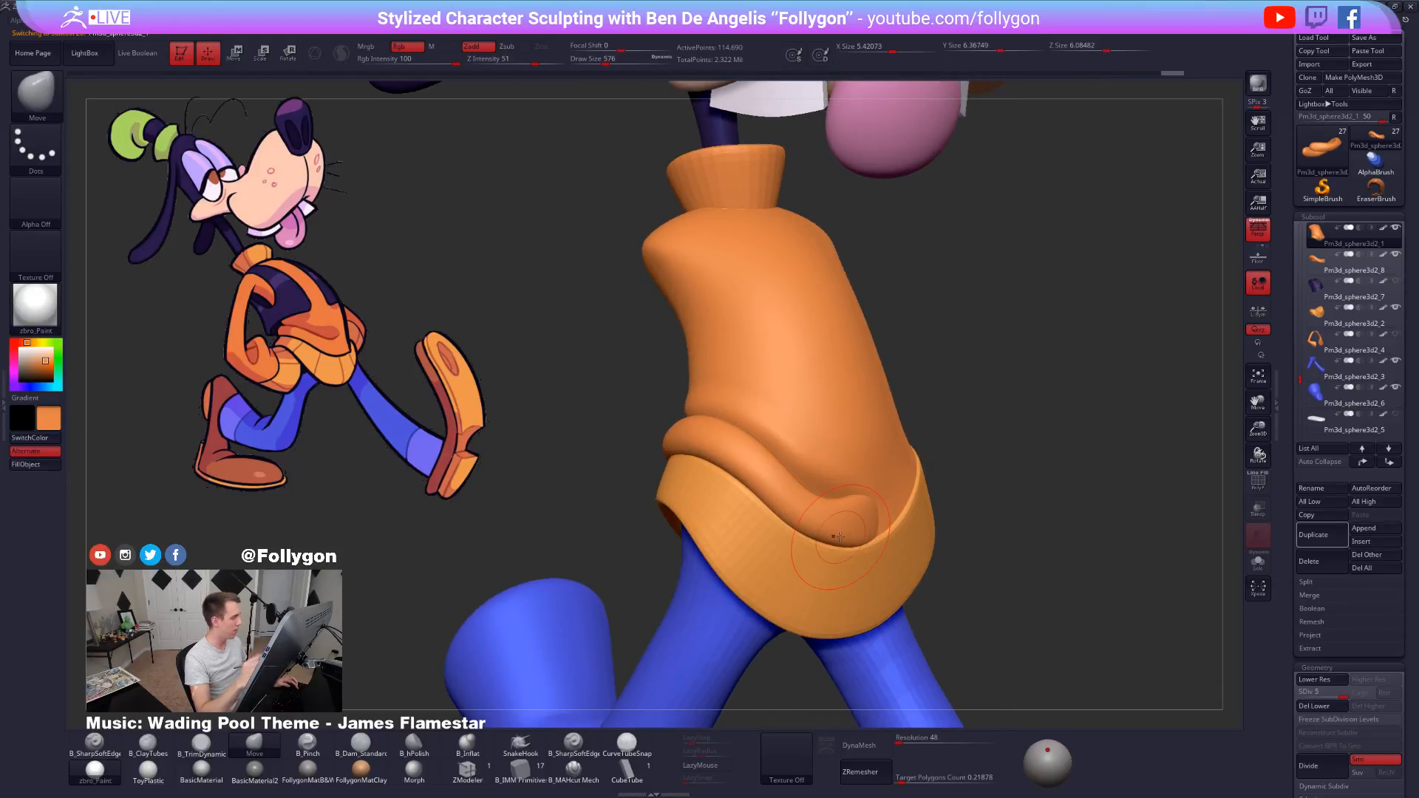
key("space")
left_click_drag(859, 510, 856, 510)
mouse_move(809, 511)
right_mouse_down("ctrl")
mouse_move(812, 526)
mouse_move(841, 522)
mouse_move(819, 527)
right_mouse_up("ctrl")
key("1")
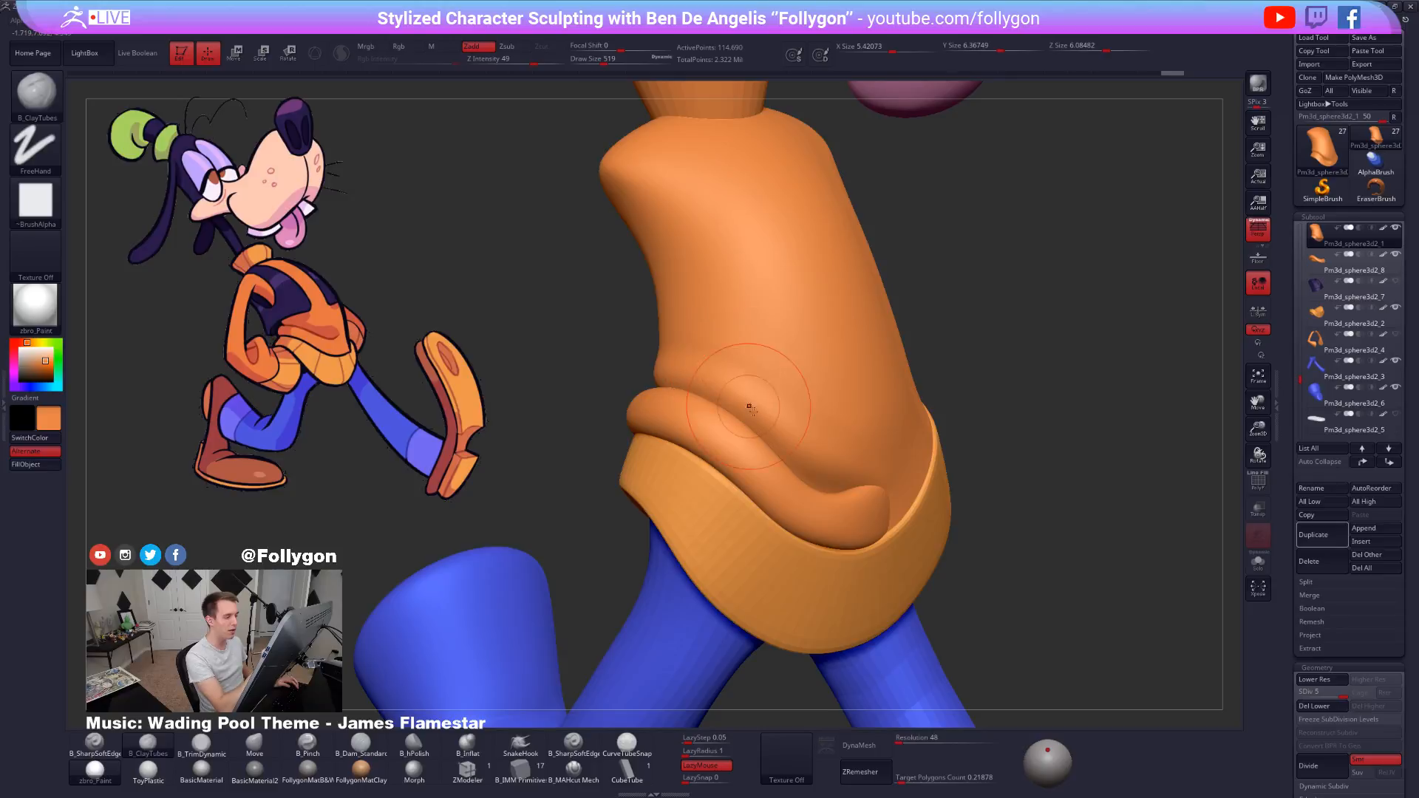
right_click_drag(769, 418, 783, 477)
mouse_move(772, 399)
left_mouse_down("ctrl")
mouse_move(669, 329)
mouse_move(773, 431)
left_mouse_up("ctrl")
left_click_drag(1011, 448, 1060, 415, "ctrl")
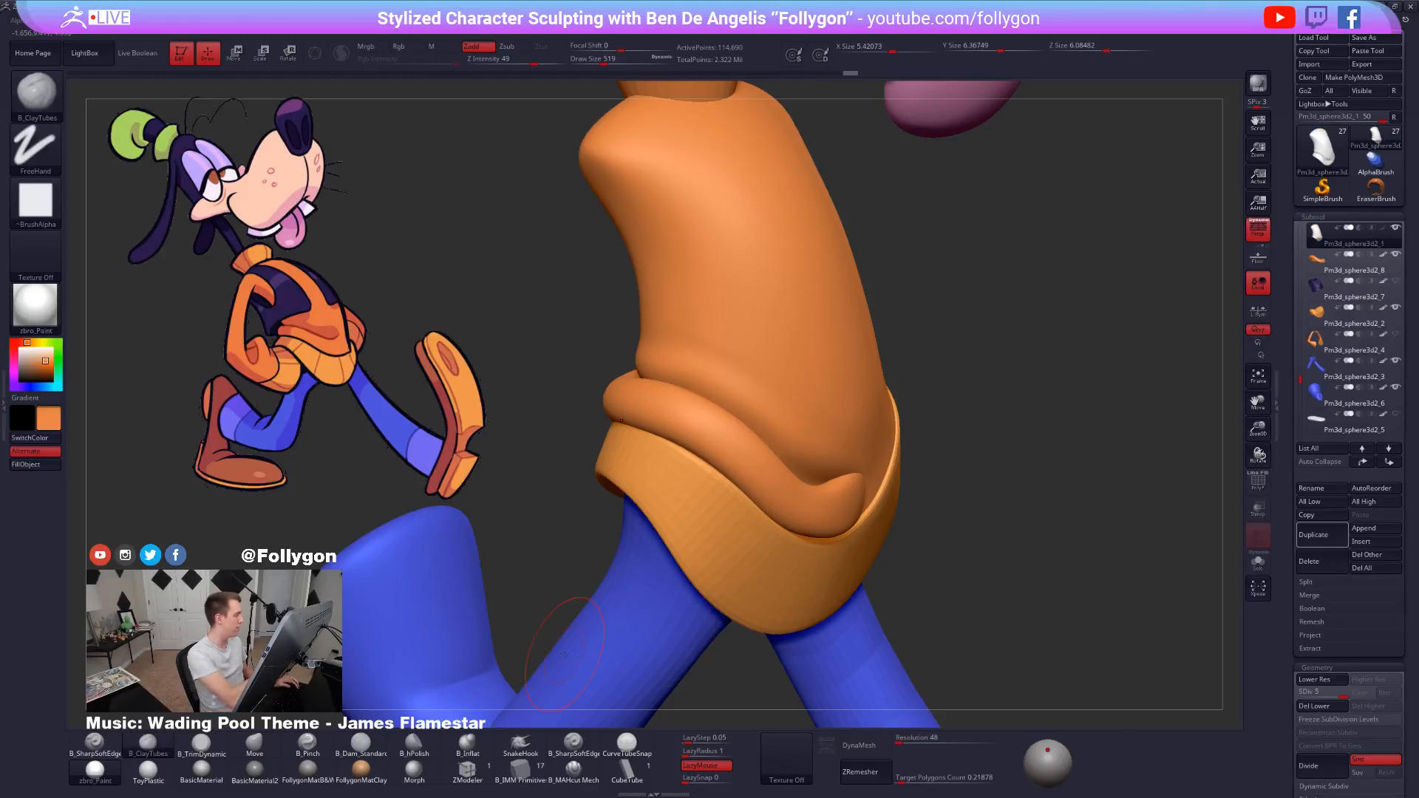
left_click_drag(44, 358, 20, 349)
left_click(307, 772)
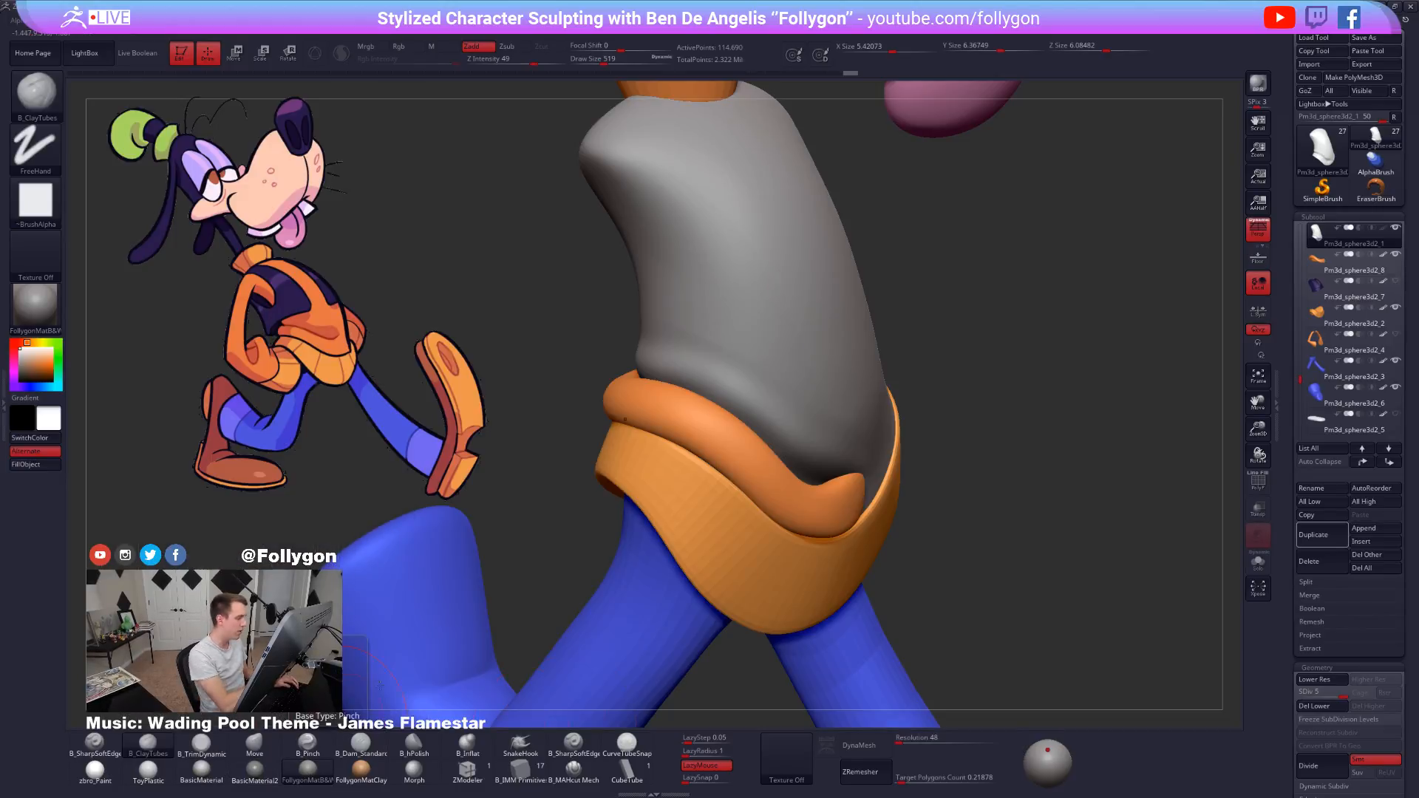
Divide the sweater body to subdivision level 6 and build up clay above the fold with B_ClayTubes at draw size 366.
key("space")
left_click_drag(814, 419, 802, 419)
mouse_move(798, 406)
right_mouse_down()
mouse_move(713, 373)
mouse_move(777, 411)
mouse_move(810, 468)
right_mouse_up()
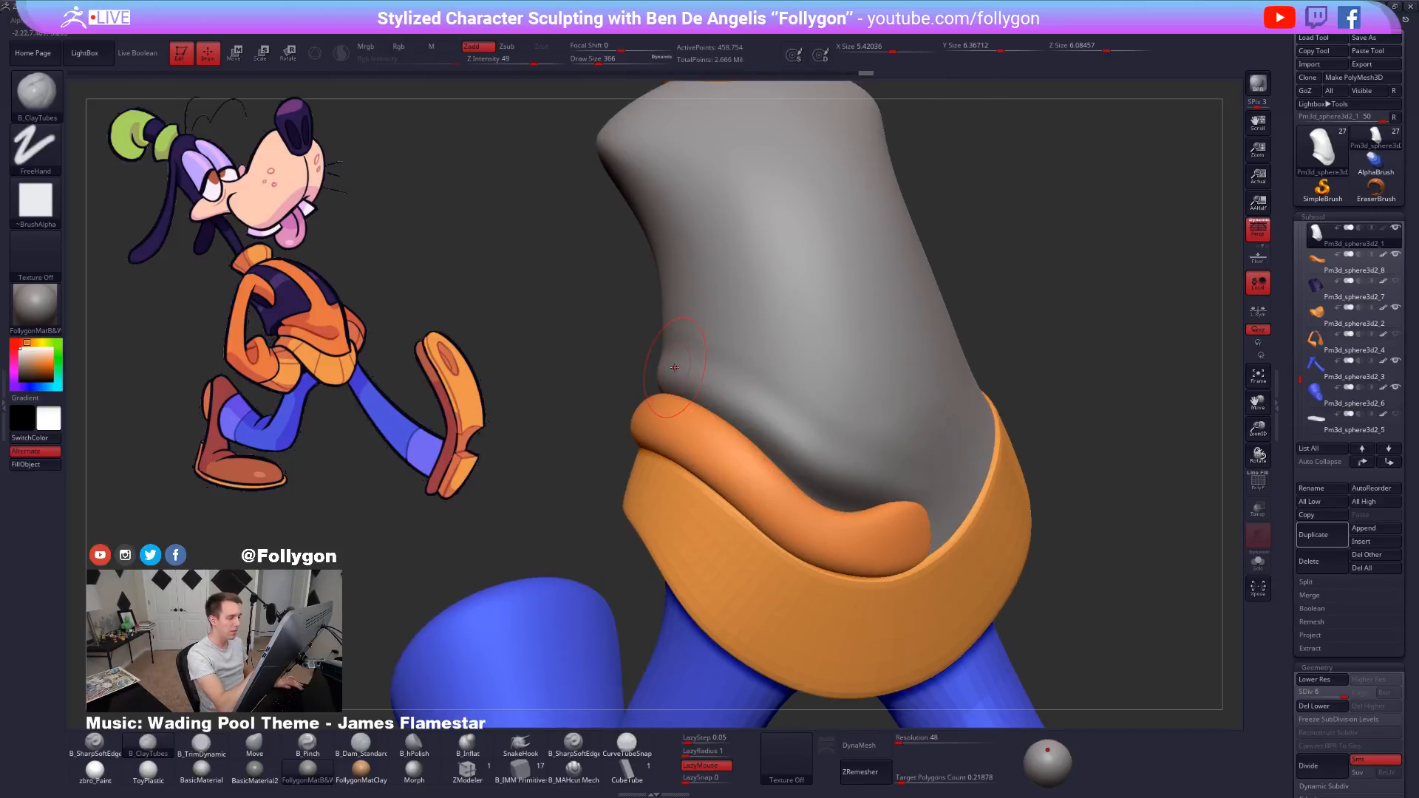
left_click_drag(735, 390, 836, 466)
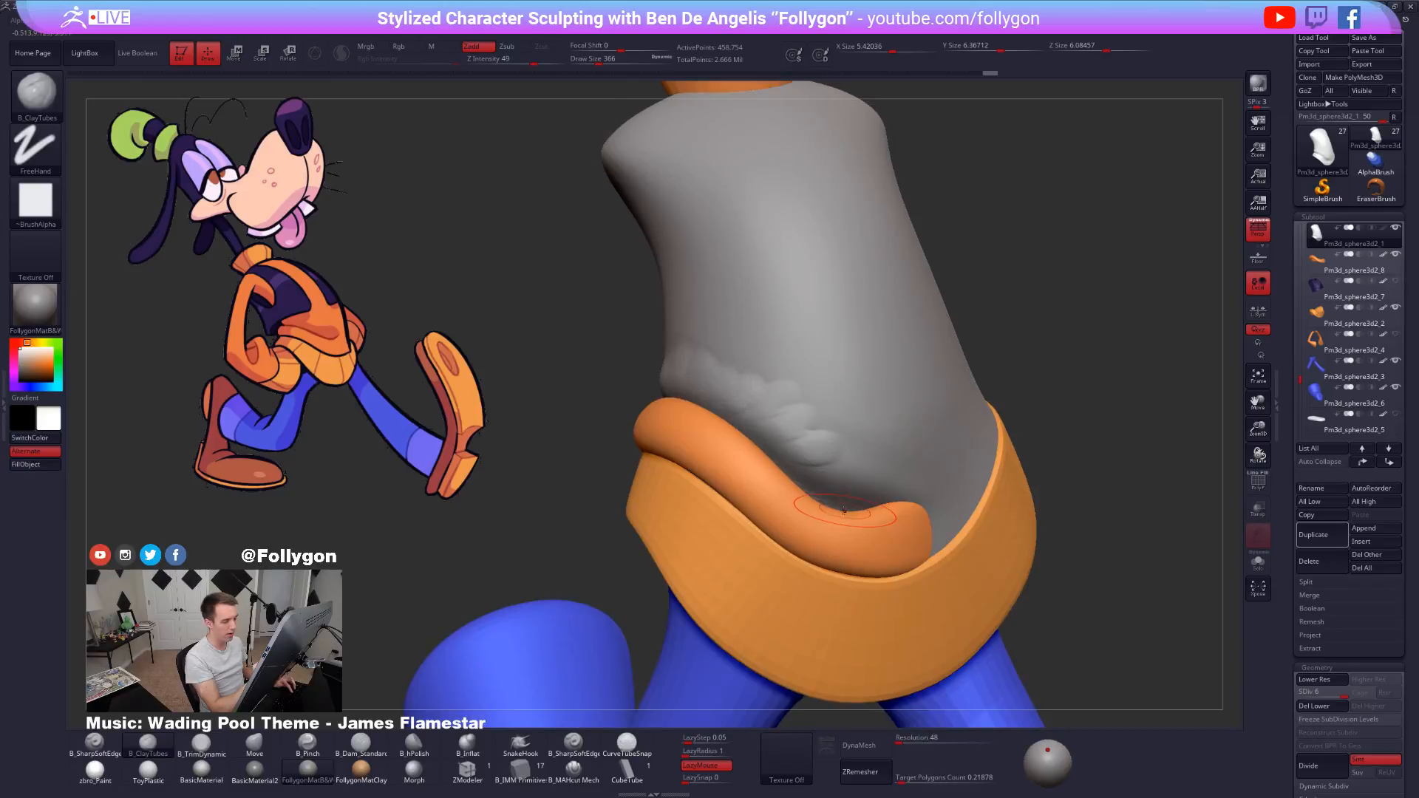
key("ctrl+shift+s")
mouse_move(821, 481)
left_mouse_down()
mouse_move(901, 448)
mouse_move(933, 485)
mouse_move(891, 440)
mouse_move(805, 447)
left_mouse_up()
Continue the B_ClayTubes build-up above the fold around the other side of the sweater body.
right_click_drag(799, 373, 713, 386)
left_click_drag(708, 388, 747, 362)
mouse_move(725, 408)
left_mouse_down()
mouse_move(776, 390)
mouse_move(799, 399)
left_mouse_up()
mouse_move(807, 402)
right_mouse_down()
mouse_move(747, 420)
mouse_move(887, 427)
right_mouse_up()
key("alt+s")
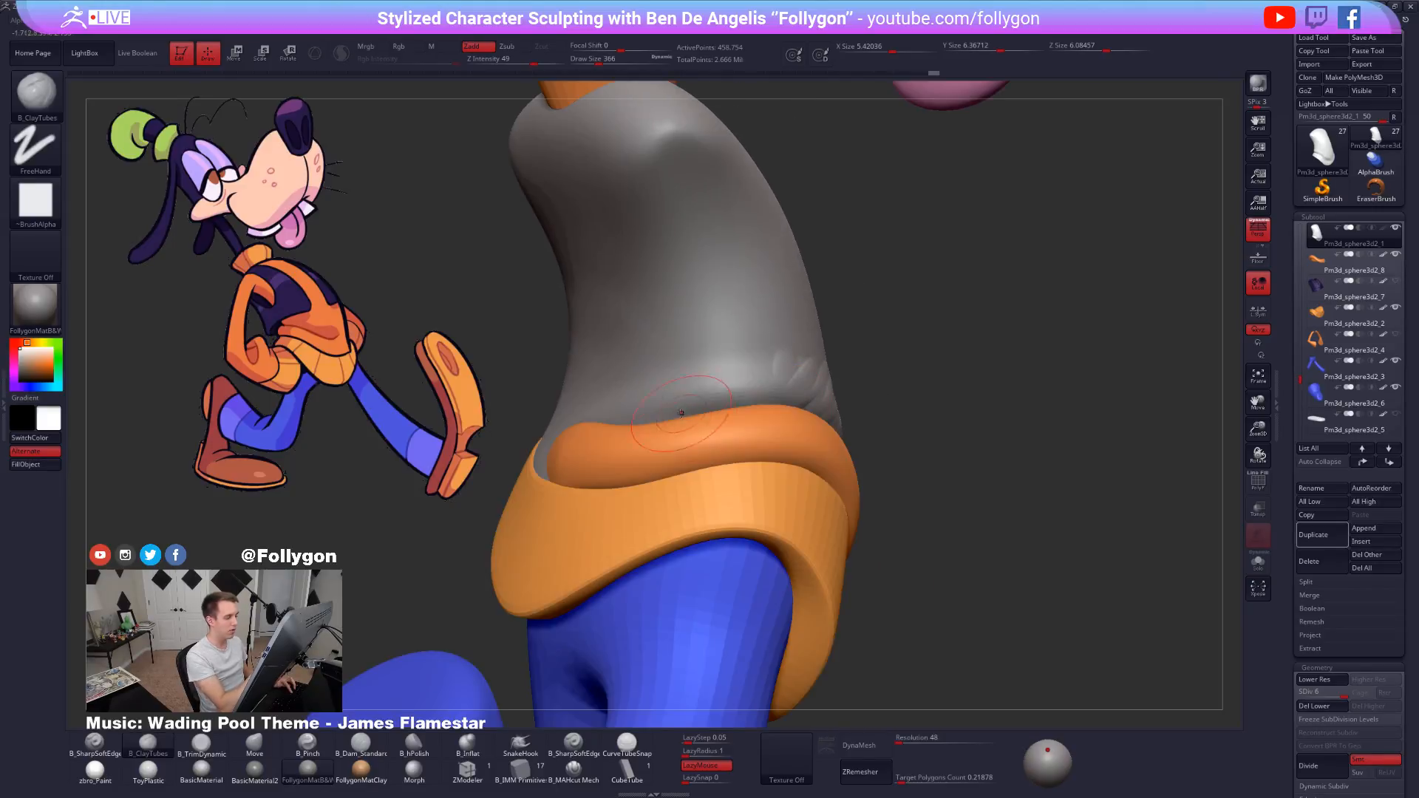
right_click_drag(714, 377, 691, 493)
key("alt+s")
Isolate the sweater body and extend the clay strokes along the crease above its hem on both sides.
left_click_drag(697, 484, 813, 477)
key("alt+s")
mouse_move(699, 495)
left_mouse_down()
mouse_move(768, 480)
mouse_move(826, 431)
left_mouse_up()
key("alt+s")
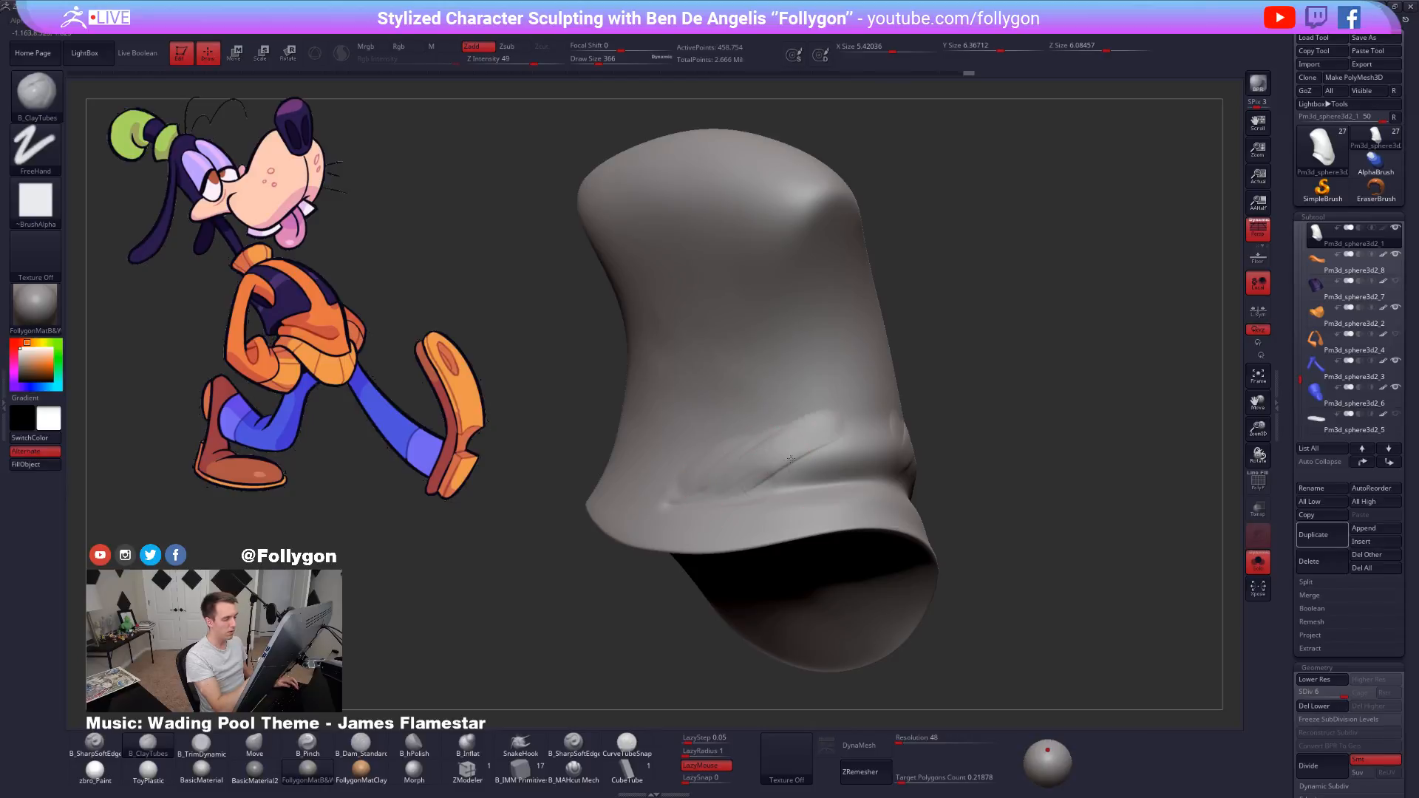
left_click_drag(765, 479, 847, 442)
left_click_drag(1065, 458, 976, 449)
mouse_move(825, 477)
left_mouse_down()
mouse_move(879, 436)
mouse_move(917, 432)
mouse_move(873, 482)
mouse_move(911, 519)
left_mouse_up()
right_click_drag(911, 520, 773, 486, "alt")
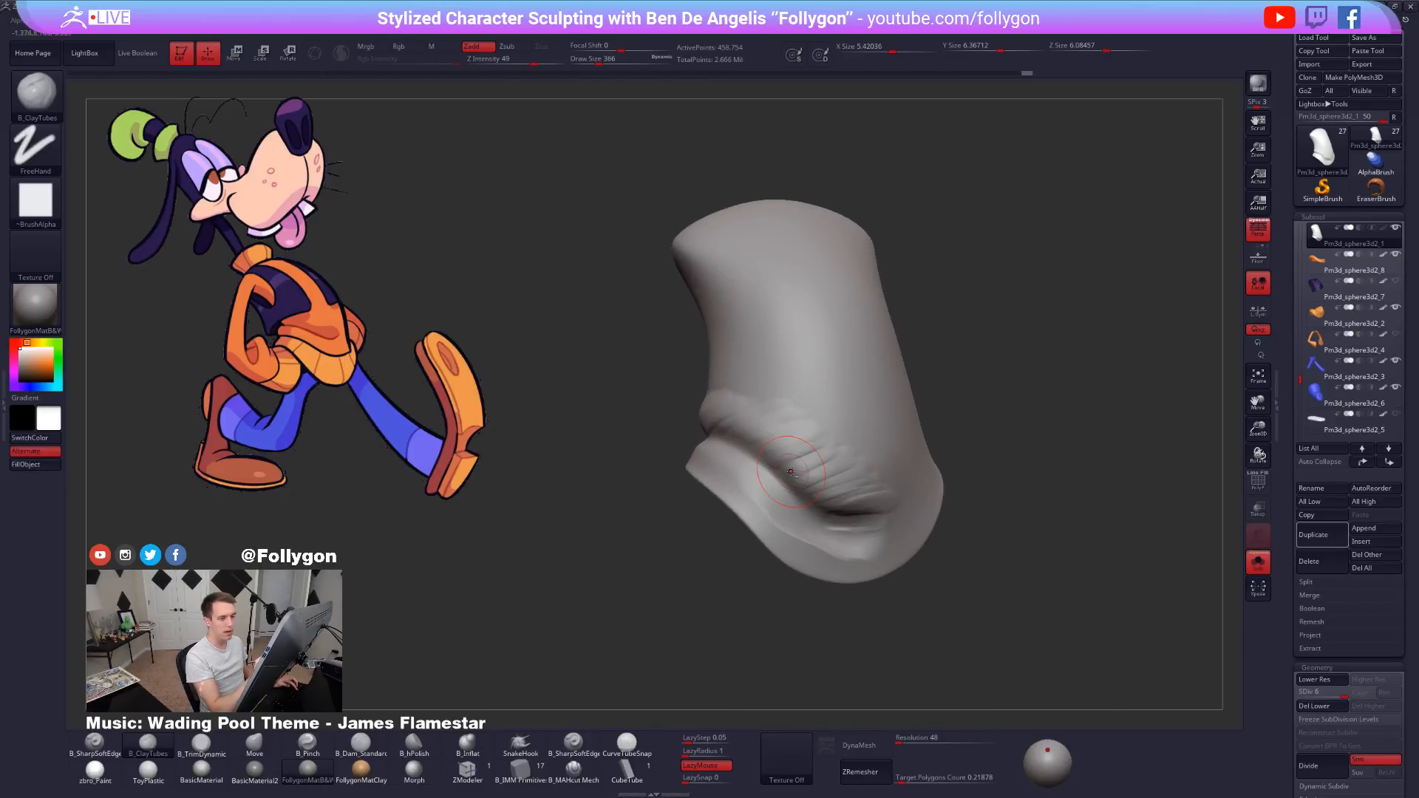
Restore the sweater body's orange colour and smooth the clay strokes above the hem, at subdivision level 5 with draw size 465.
left_click(1384, 228)
left_click_drag(1026, 431, 1024, 473, "alt")
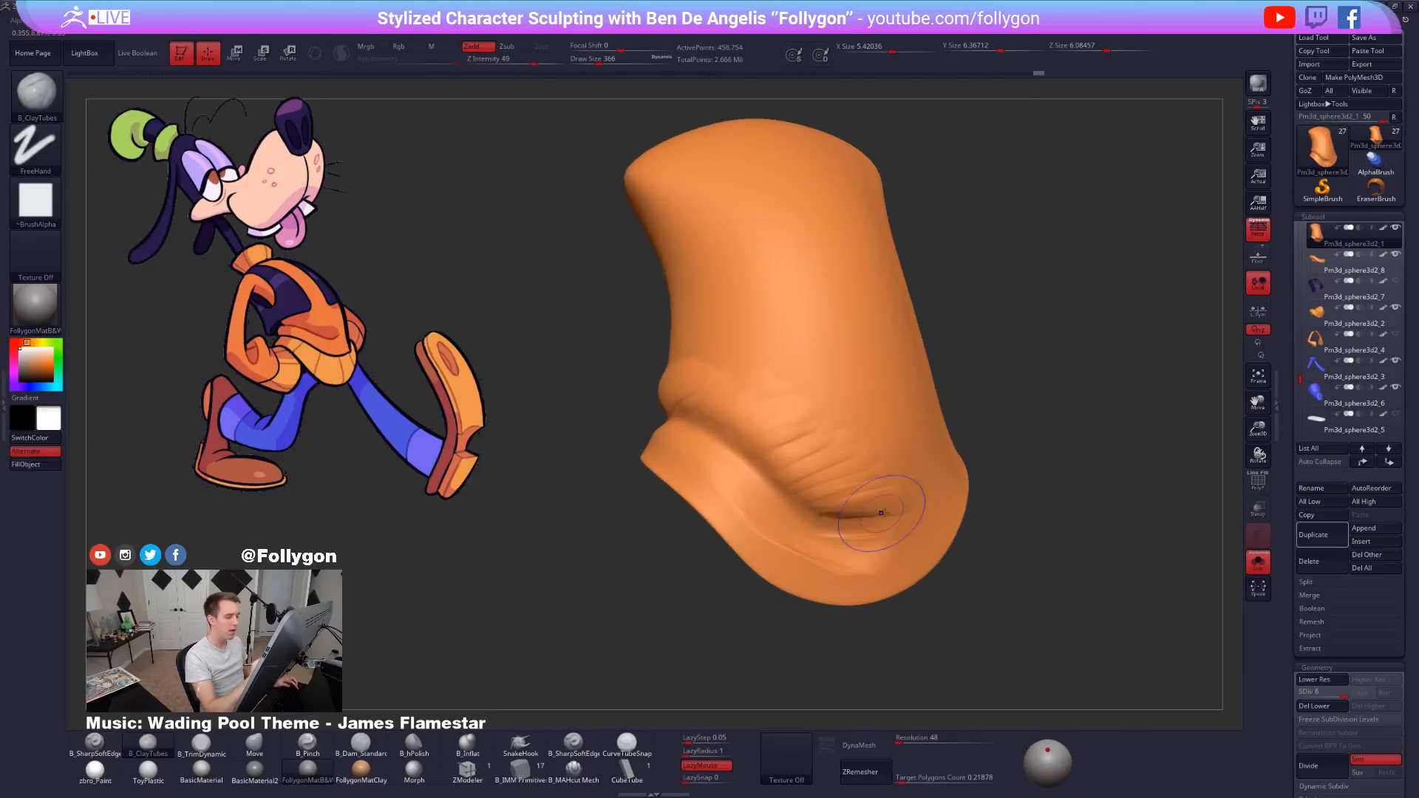
left_click_drag(874, 507, 878, 501, "shift")
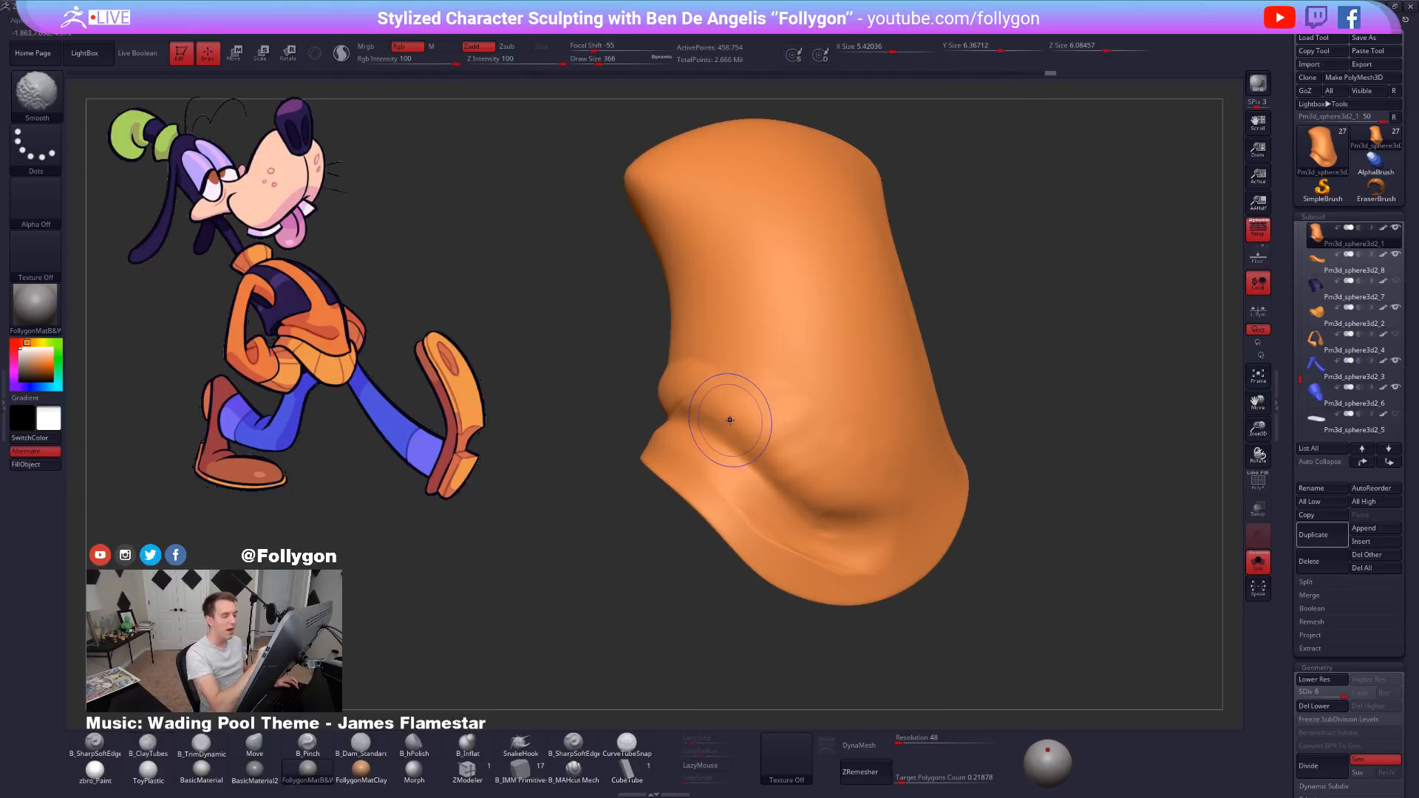
key("shift+d")
key("space")
left_click_drag(862, 477, 843, 525, "shift")
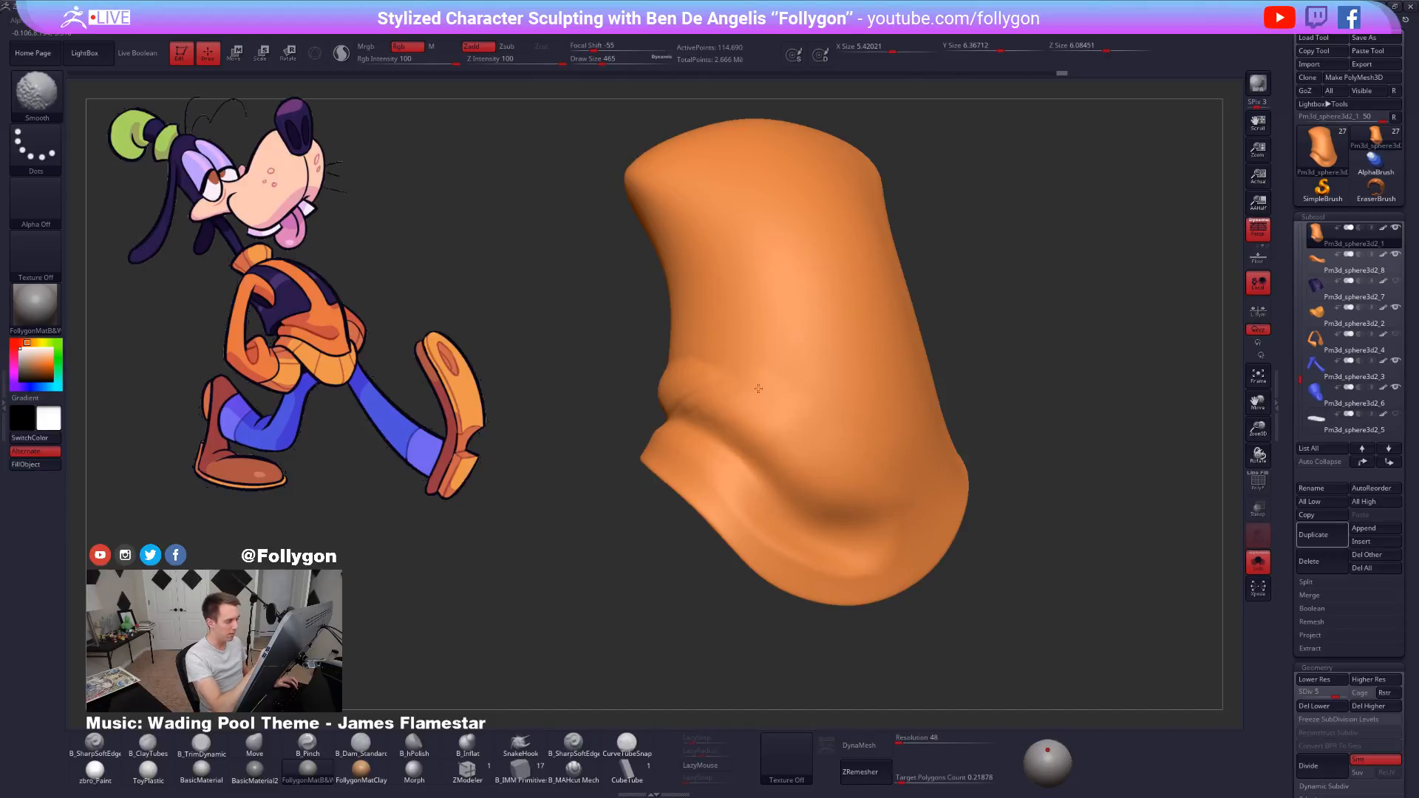
Smooth the crease above the hem on the sweater's side and front, alternating between subdivision levels 4 and 5.
mouse_move(758, 388)
right_mouse_down()
mouse_move(700, 397)
mouse_move(732, 429)
right_mouse_up()
mouse_move(627, 473)
right_mouse_down("alt")
mouse_move(800, 492)
mouse_move(733, 441)
mouse_move(691, 469)
right_mouse_up("alt")
key("shift+d")
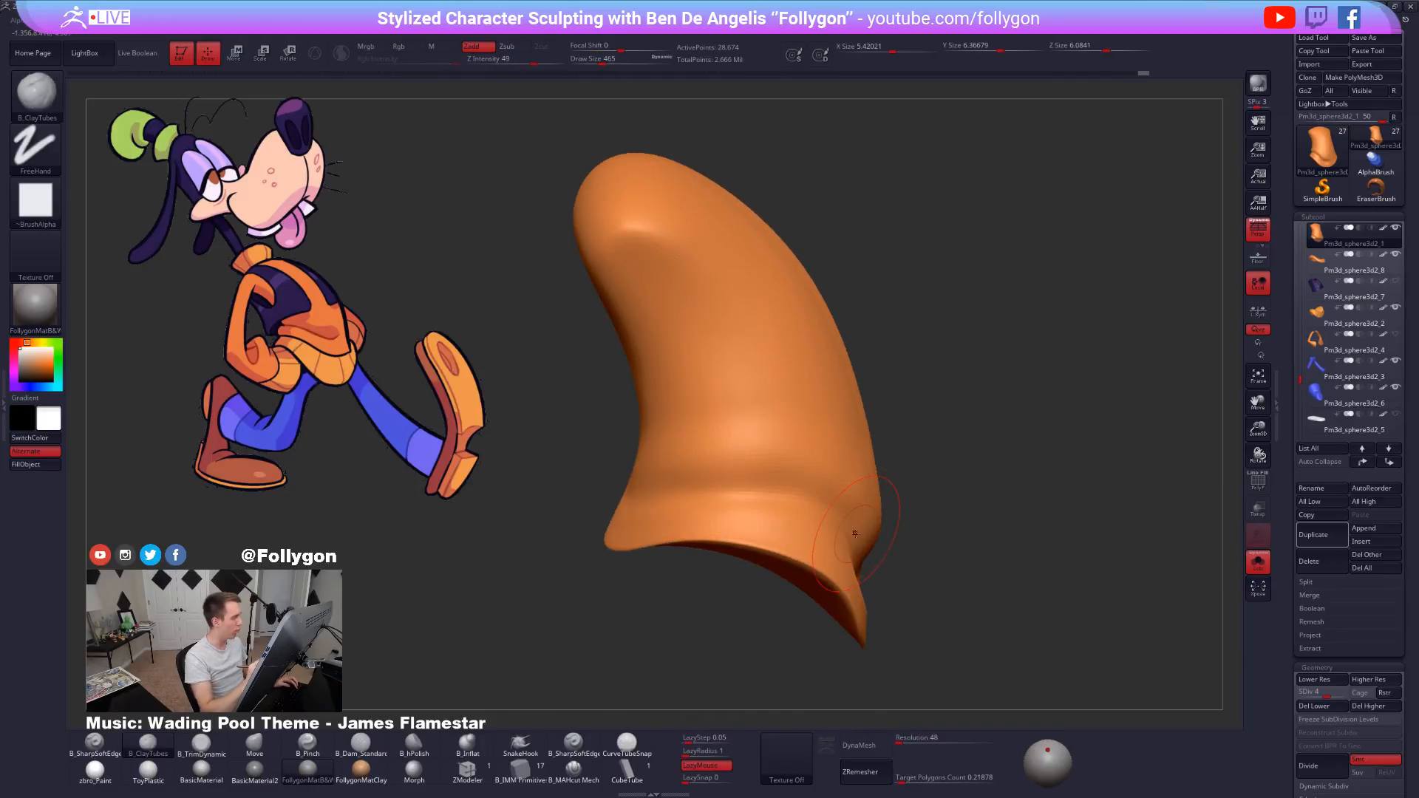
right_click_drag(855, 533, 865, 589)
key("d")
left_click_drag(816, 570, 852, 469, "shift")
left_click_drag(939, 577, 958, 531, "shift")
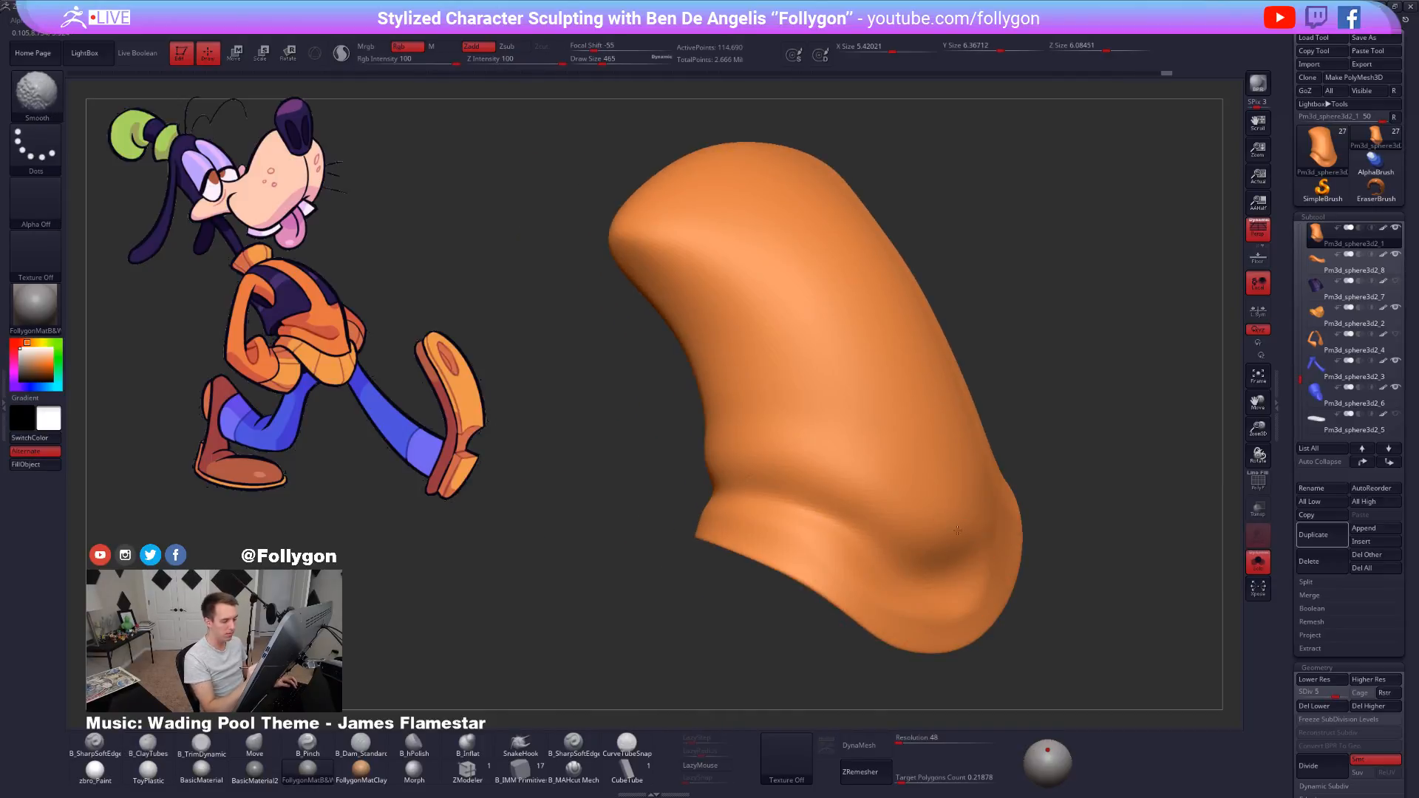
Smooth the bulge and crease all around the sweater's waist and return the body to subdivision level 6.
right_click_drag(745, 472, 786, 482)
left_click_drag(786, 482, 806, 491, "shift")
right_click_drag(806, 492, 703, 510)
left_click_drag(702, 510, 642, 526, "shift")
right_click_drag(642, 526, 678, 499)
left_click_drag(678, 499, 613, 498, "shift")
right_click_drag(783, 510, 850, 491)
left_click_drag(850, 492, 910, 500, "shift")
key("d")
right_click_drag(909, 500, 766, 440)
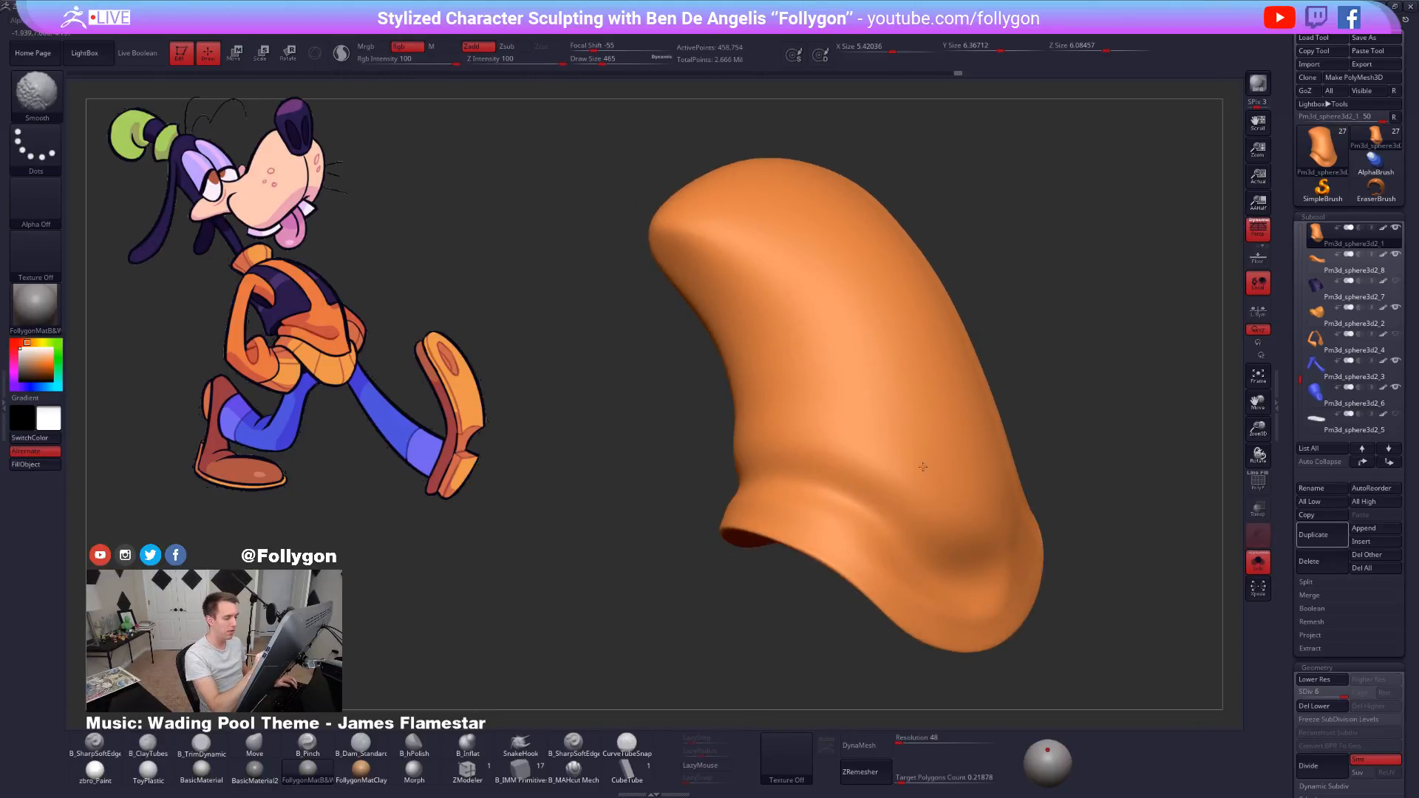
right_click_drag(967, 514, 944, 468)
mouse_move(944, 468)
left_mouse_down("shift")
mouse_move(1026, 474)
mouse_move(1035, 507)
left_mouse_up("shift")
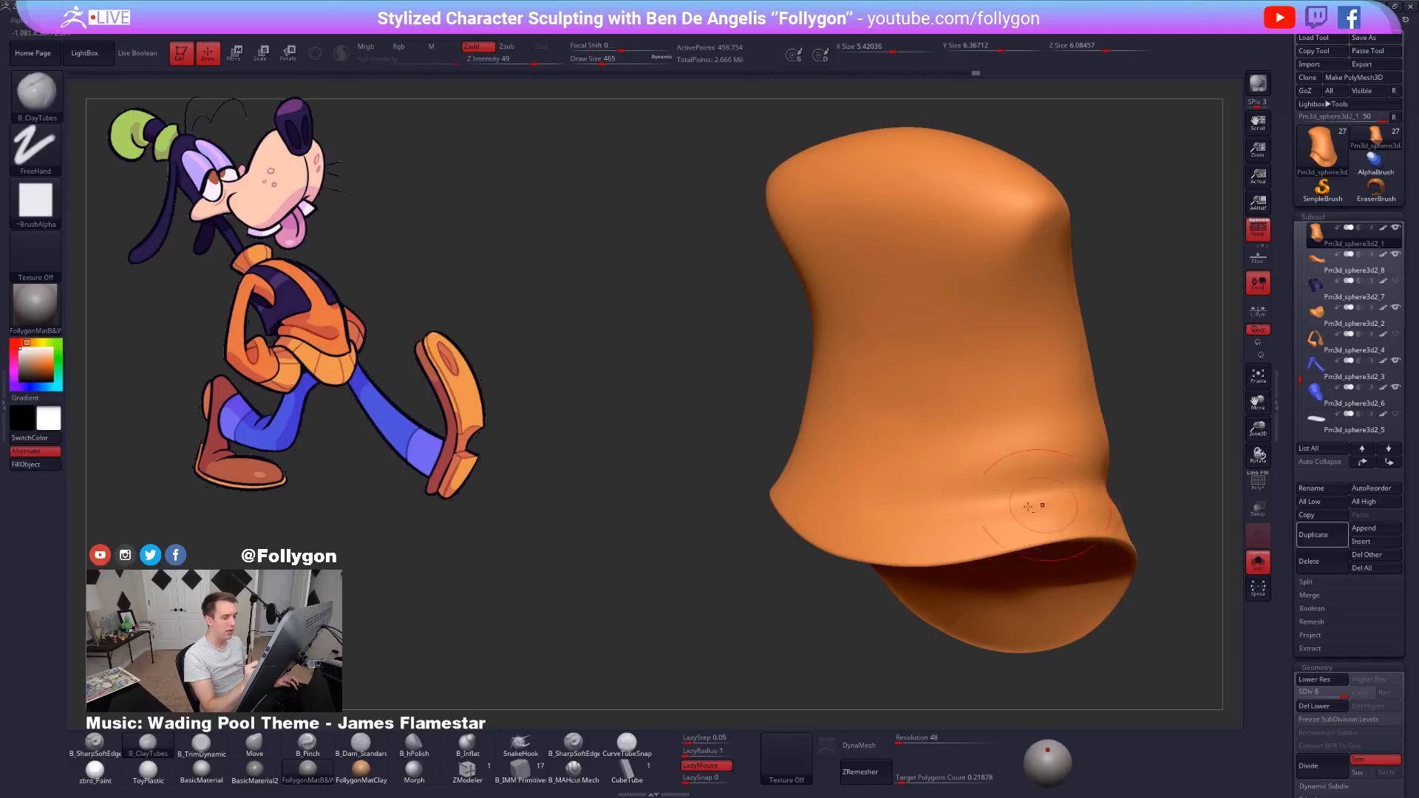
Show the whole character, select the waist fold, choose the Move brush and lower the fold to subdivision level 3.
mouse_move(1035, 507)
right_mouse_down()
mouse_move(794, 575)
mouse_move(938, 589)
mouse_move(850, 543)
mouse_move(881, 483)
mouse_move(874, 561)
mouse_move(869, 551)
right_mouse_up()
key("shift+s")
left_click(858, 538, "alt")
key("b")
key("m")
key("v")
key("shift+d")
key("shift+d")
key("space")
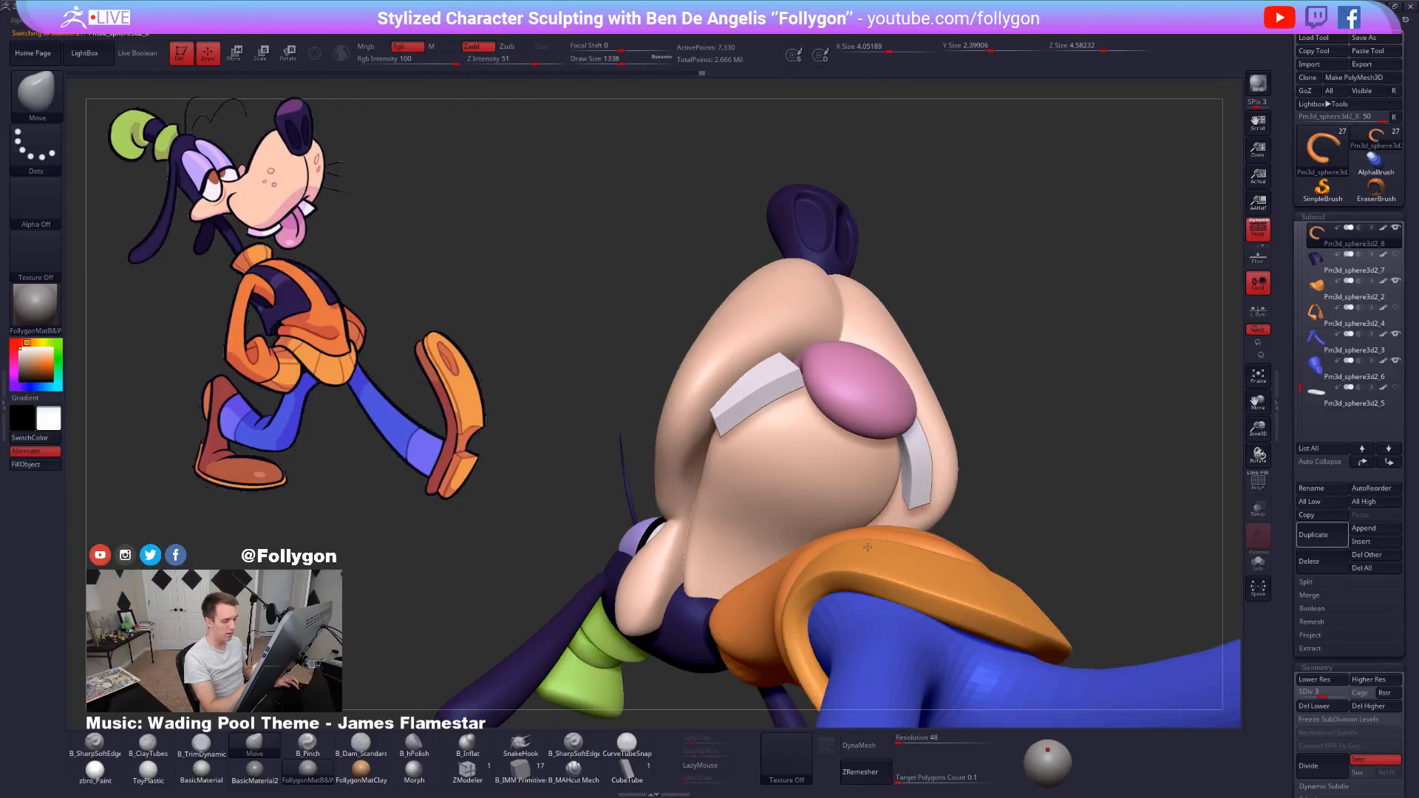
Pull the fold closer to the sweater from below with the Move brush at draw size 1084.
mouse_move(826, 563)
right_mouse_down()
mouse_move(786, 610)
mouse_move(797, 586)
mouse_move(791, 605)
mouse_move(762, 584)
right_mouse_up()
right_click_drag(815, 545, 818, 578)
key("space")
left_click_drag(818, 578, 807, 578)
mouse_move(807, 540)
right_mouse_down()
mouse_move(820, 579)
mouse_move(836, 547)
mouse_move(867, 621)
mouse_move(980, 618)
mouse_move(833, 556)
right_mouse_up()
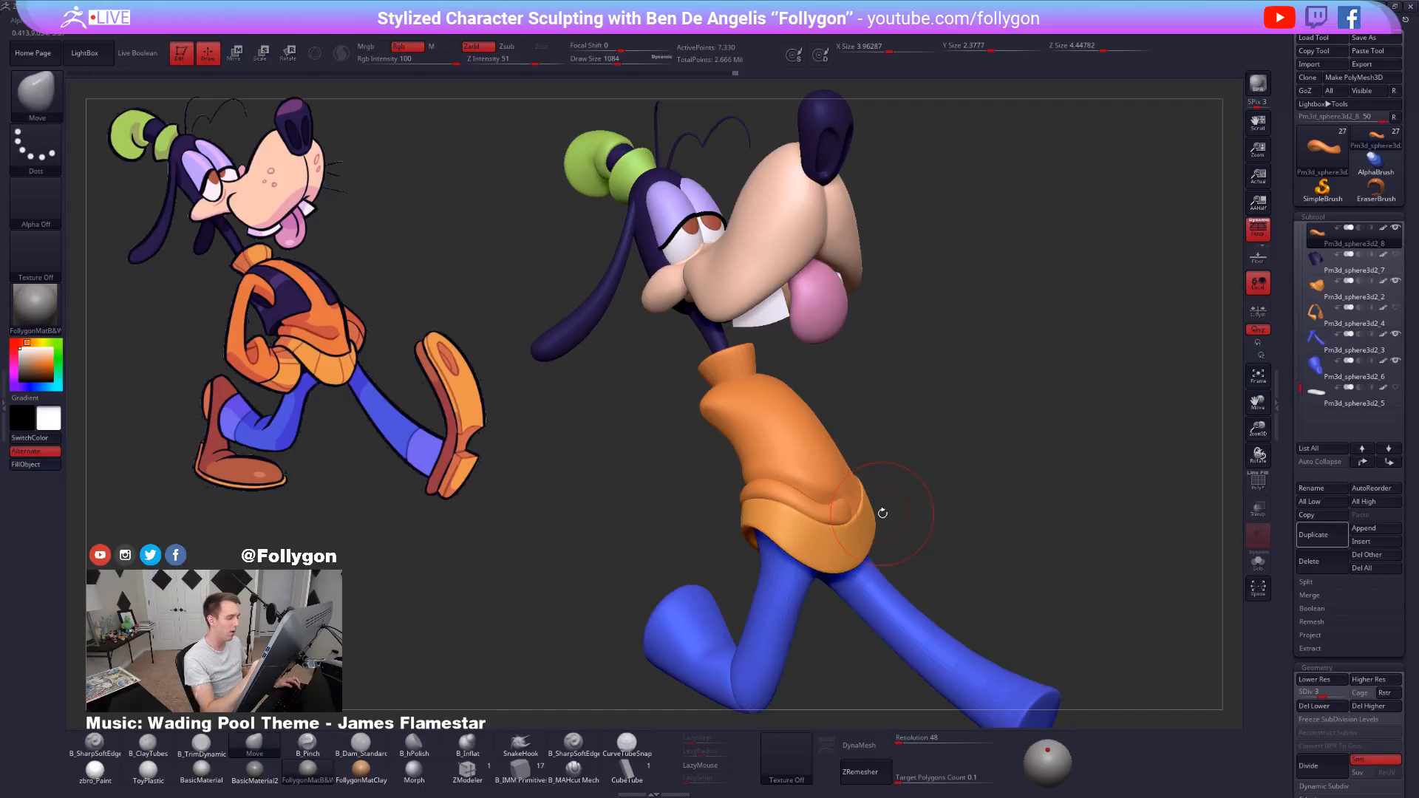
Nudge the fold's curled end along the sweater hem with the Move brush at draw size 857.
mouse_move(882, 513)
left_mouse_down("alt")
mouse_move(869, 566)
mouse_move(825, 532)
left_mouse_up("alt")
key("space")
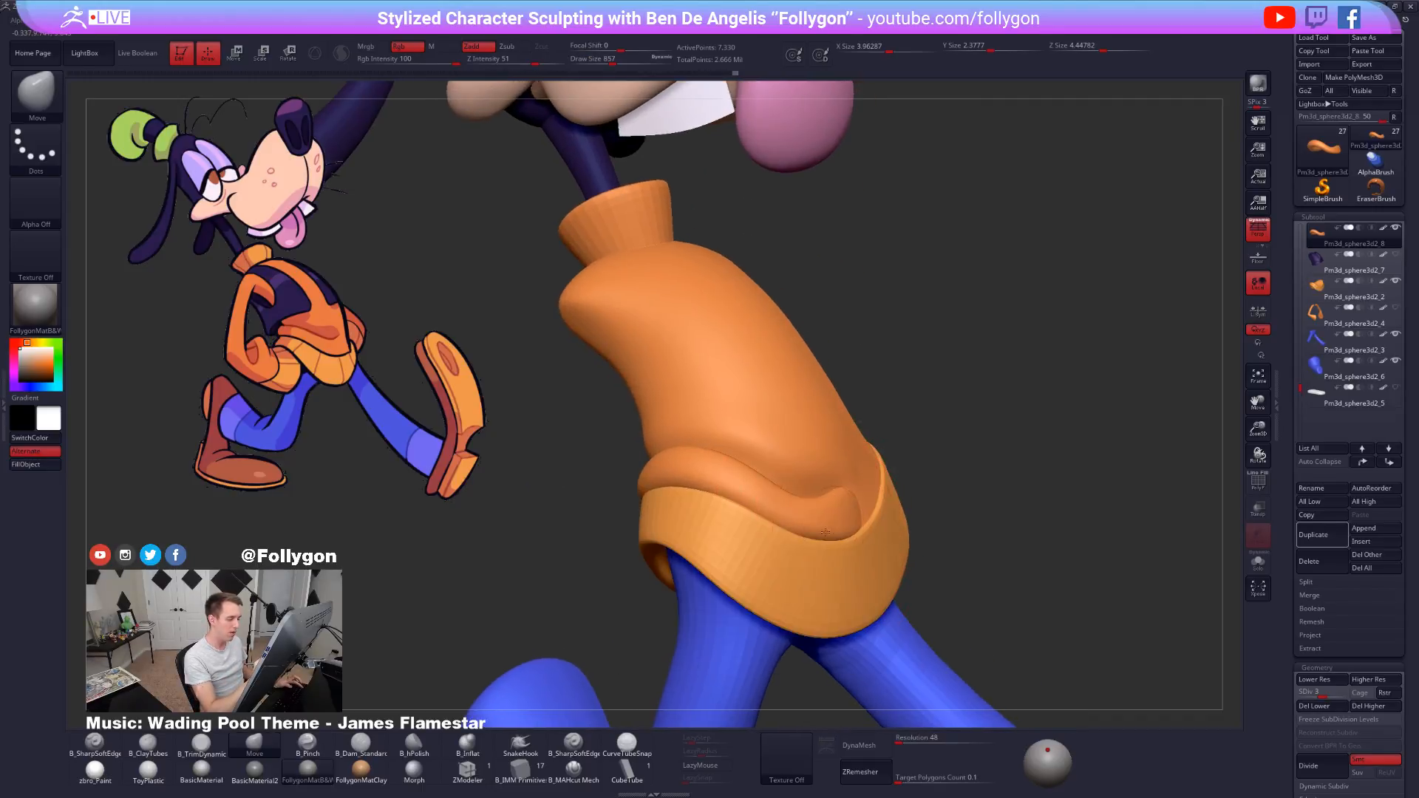
right_click_drag(825, 532, 872, 534)
left_click_drag(817, 531, 828, 538)
Adjust the fold around the side and back of the waist with the Move brush, using draw size 810.
mouse_move(872, 536)
right_mouse_down()
mouse_move(826, 523)
mouse_move(769, 457)
mouse_move(824, 485)
mouse_move(747, 434)
right_mouse_up()
key("space")
left_click_drag(757, 423, 747, 422)
right_click_drag(599, 469, 700, 475)
left_click_drag(697, 485, 692, 504)
right_click_drag(706, 510, 783, 477)
key("space")
left_click_drag(792, 491, 798, 491)
Refine the upper edge of the fold's rear section with the Move brush at draw size 615.
key("space")
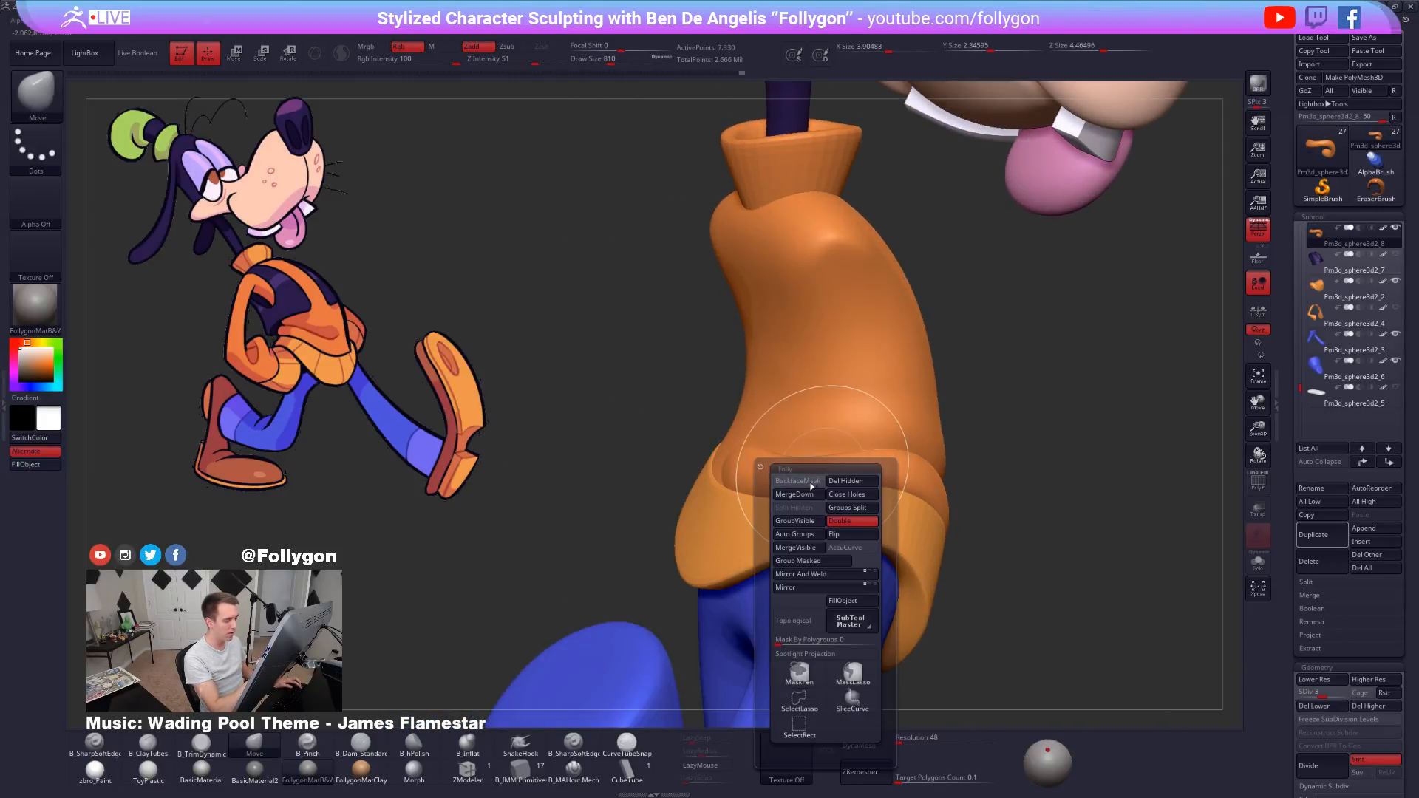
right_click_drag(823, 473, 835, 479)
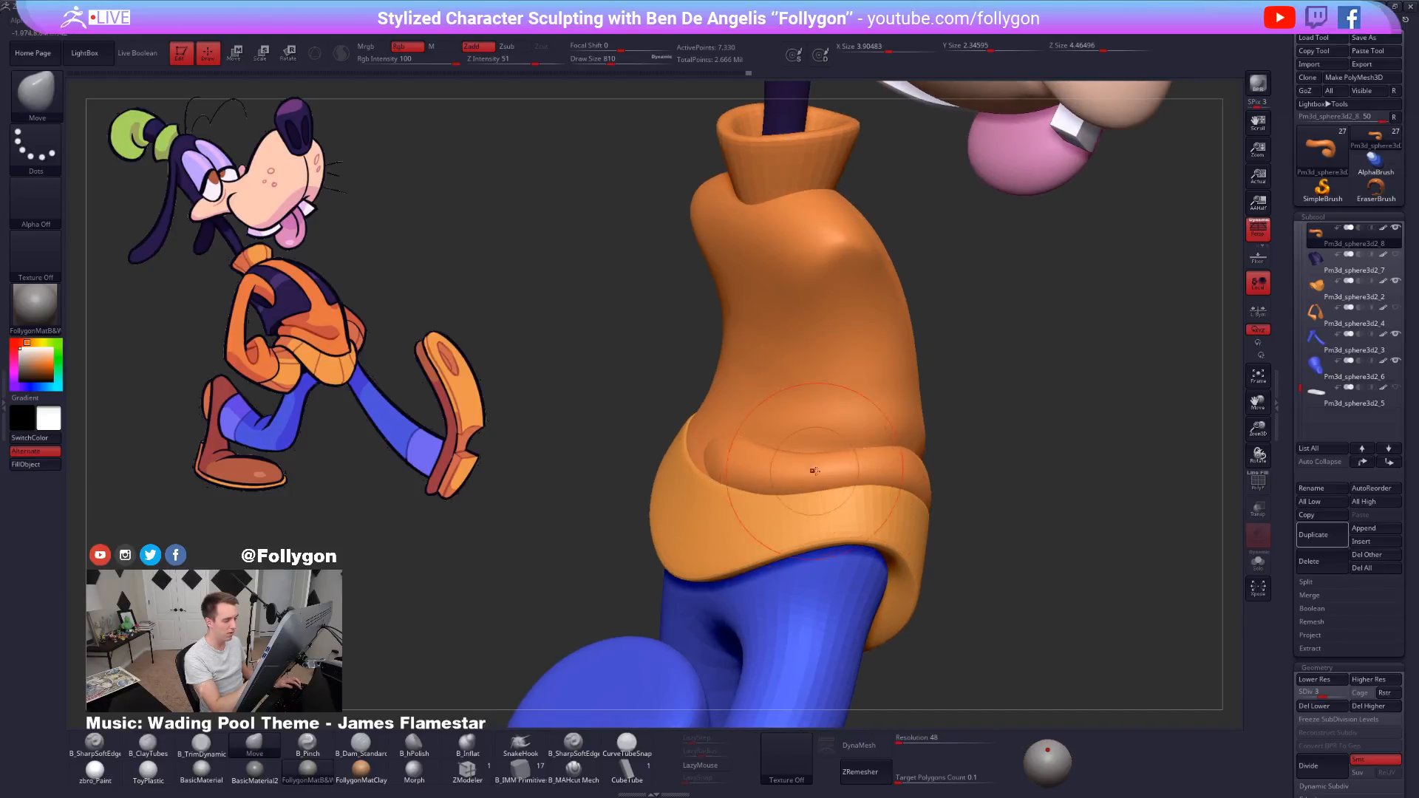
key("space")
mouse_move(937, 545)
right_mouse_down()
mouse_move(927, 578)
mouse_move(958, 550)
right_mouse_up()
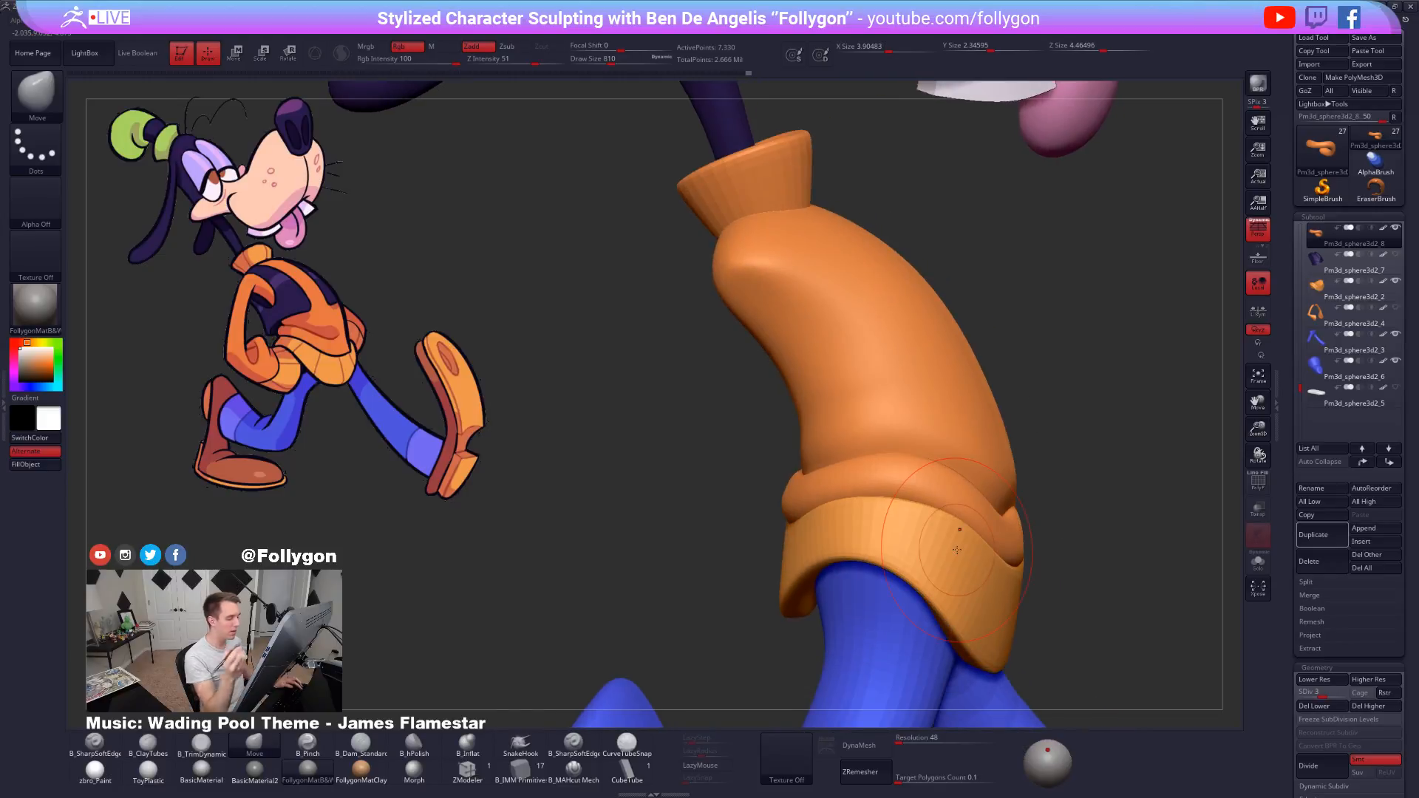
right_click_drag(836, 477, 842, 473)
key("space")
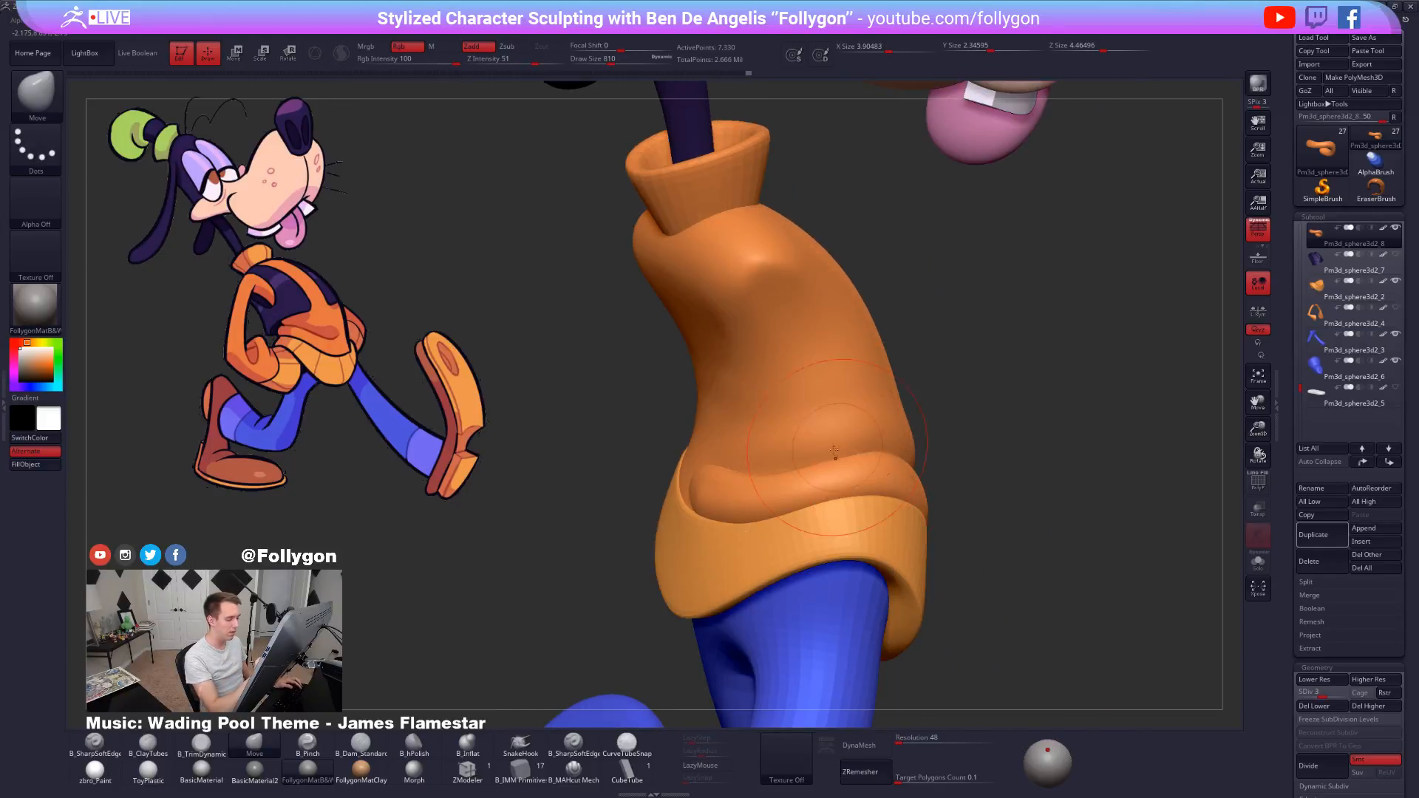
key("space")
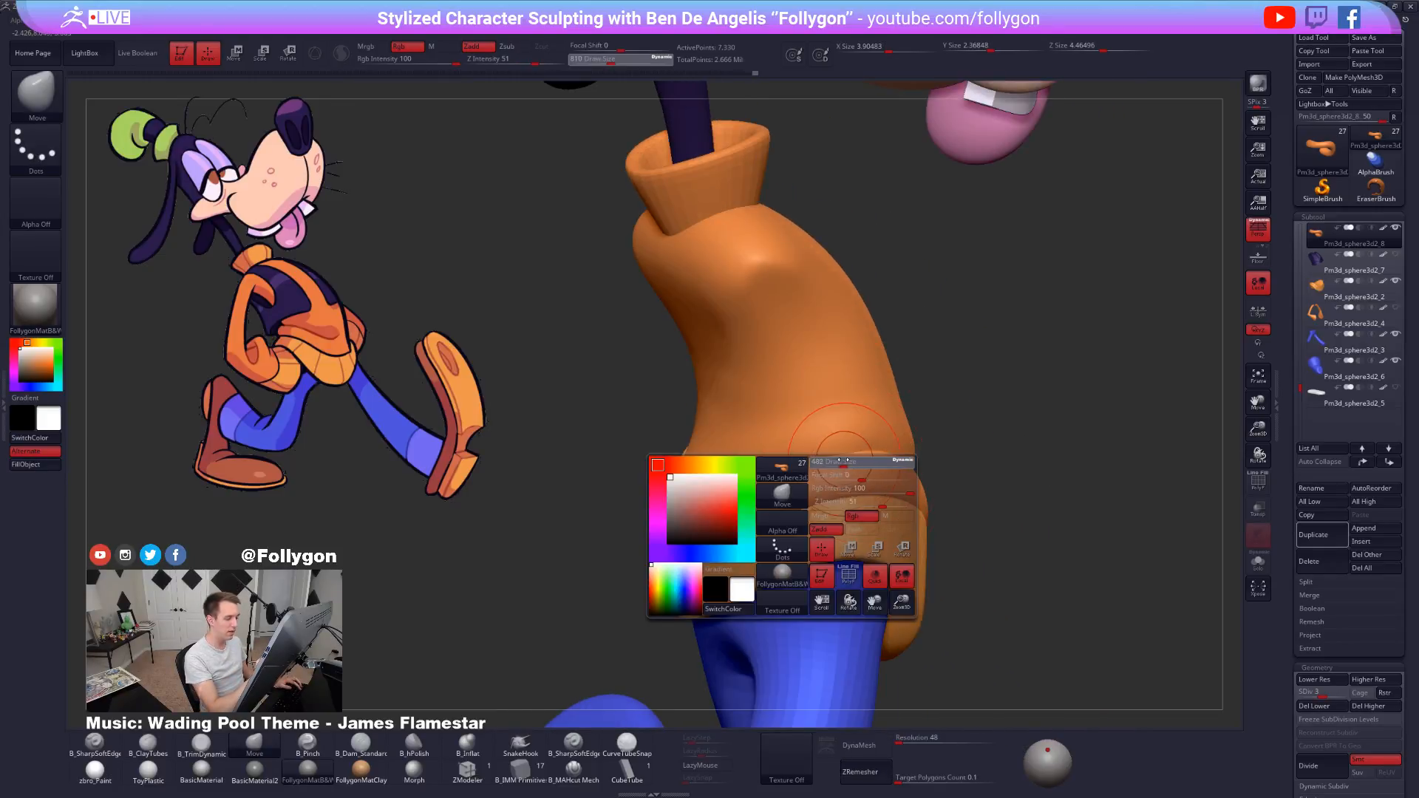
left_click_drag(846, 465, 853, 456)
key("ctrl+space")
key("space")
key("shift")
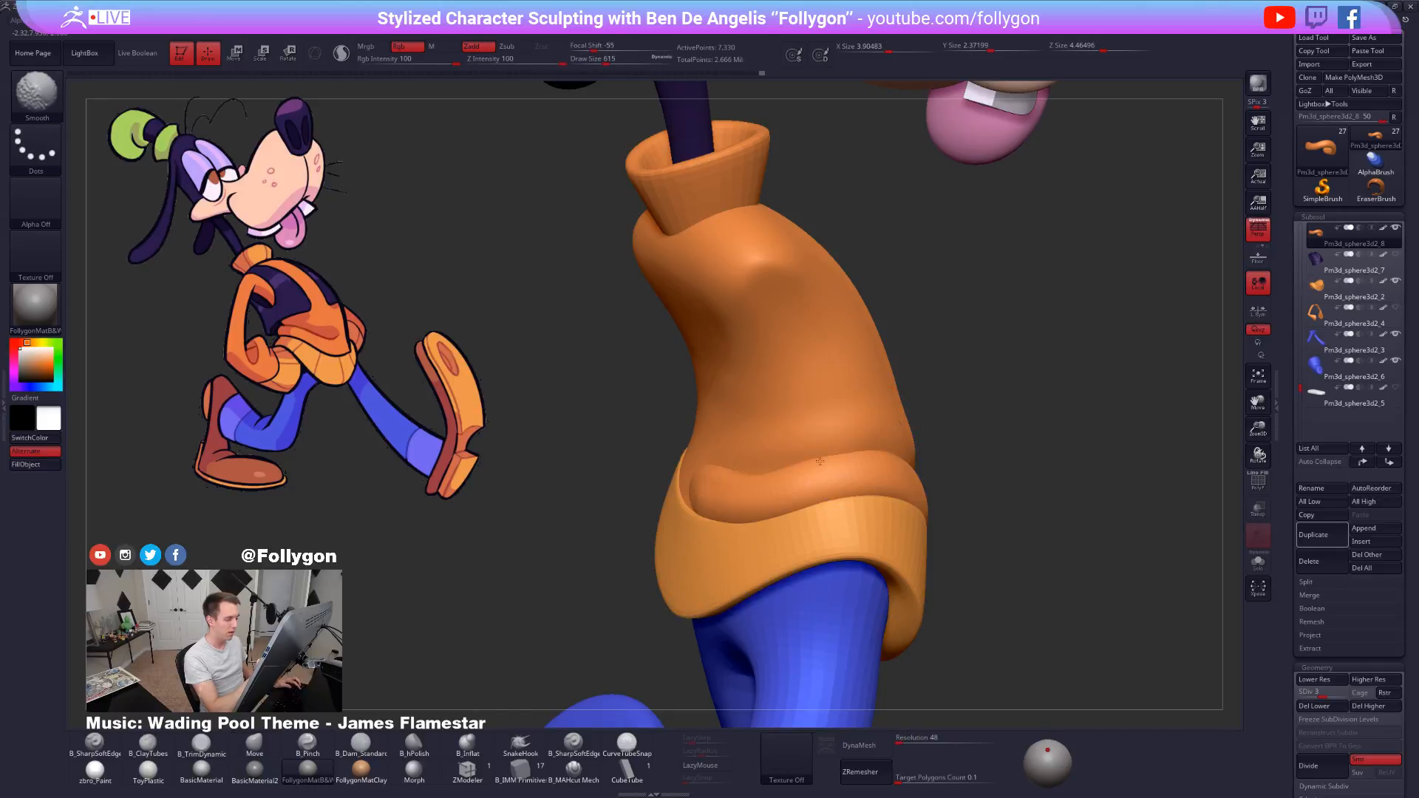
Raise the fold to subdivision level 5 and set the Move brush to draw size 1031 for shaping it from below.
mouse_move(813, 471)
right_mouse_down()
mouse_move(836, 471)
mouse_move(774, 490)
mouse_move(878, 558)
mouse_move(950, 562)
right_mouse_up()
right_click_drag(950, 562, 740, 565, "alt")
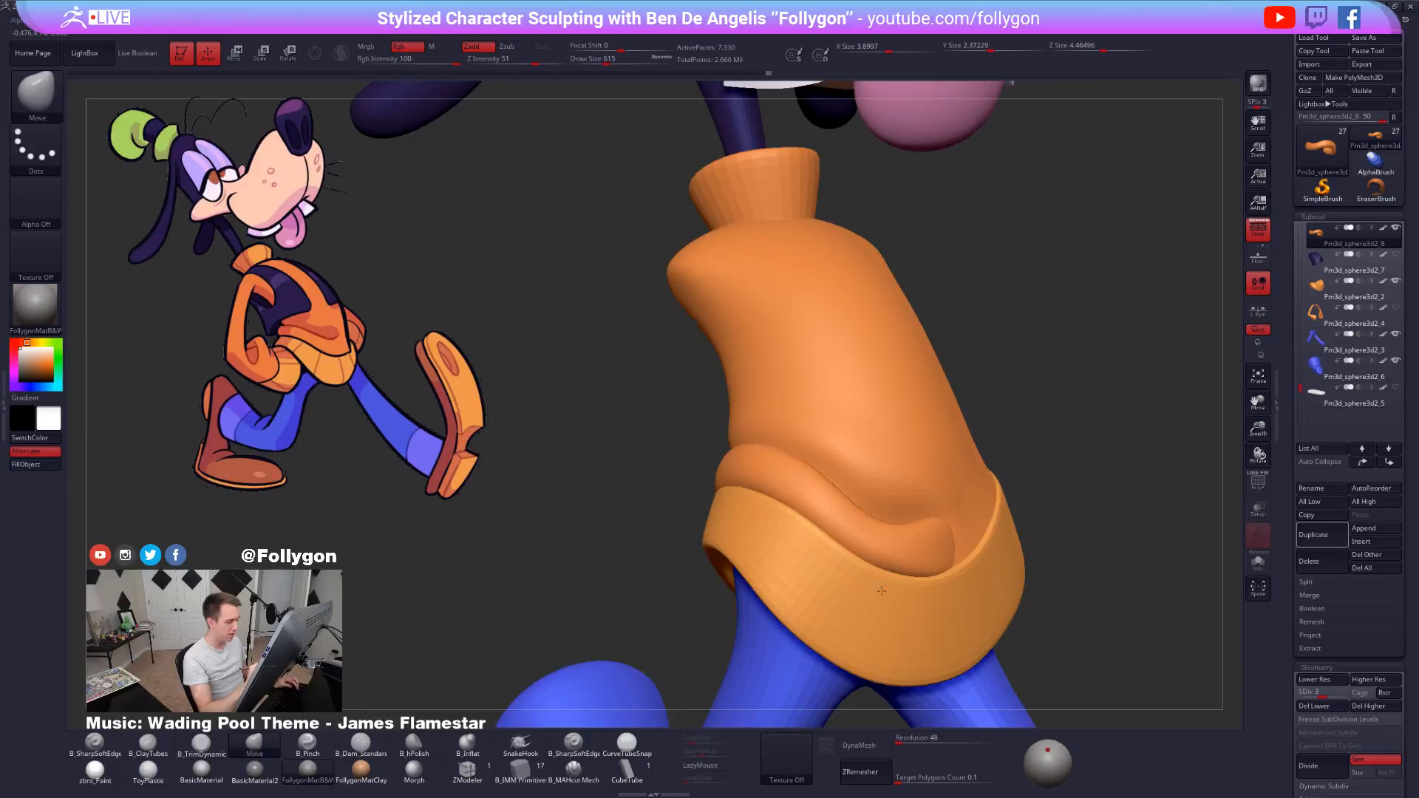
key("d")
key("d")
right_click_drag(954, 602, 830, 441, "alt")
key("space")
left_click_drag(822, 448, 839, 447)
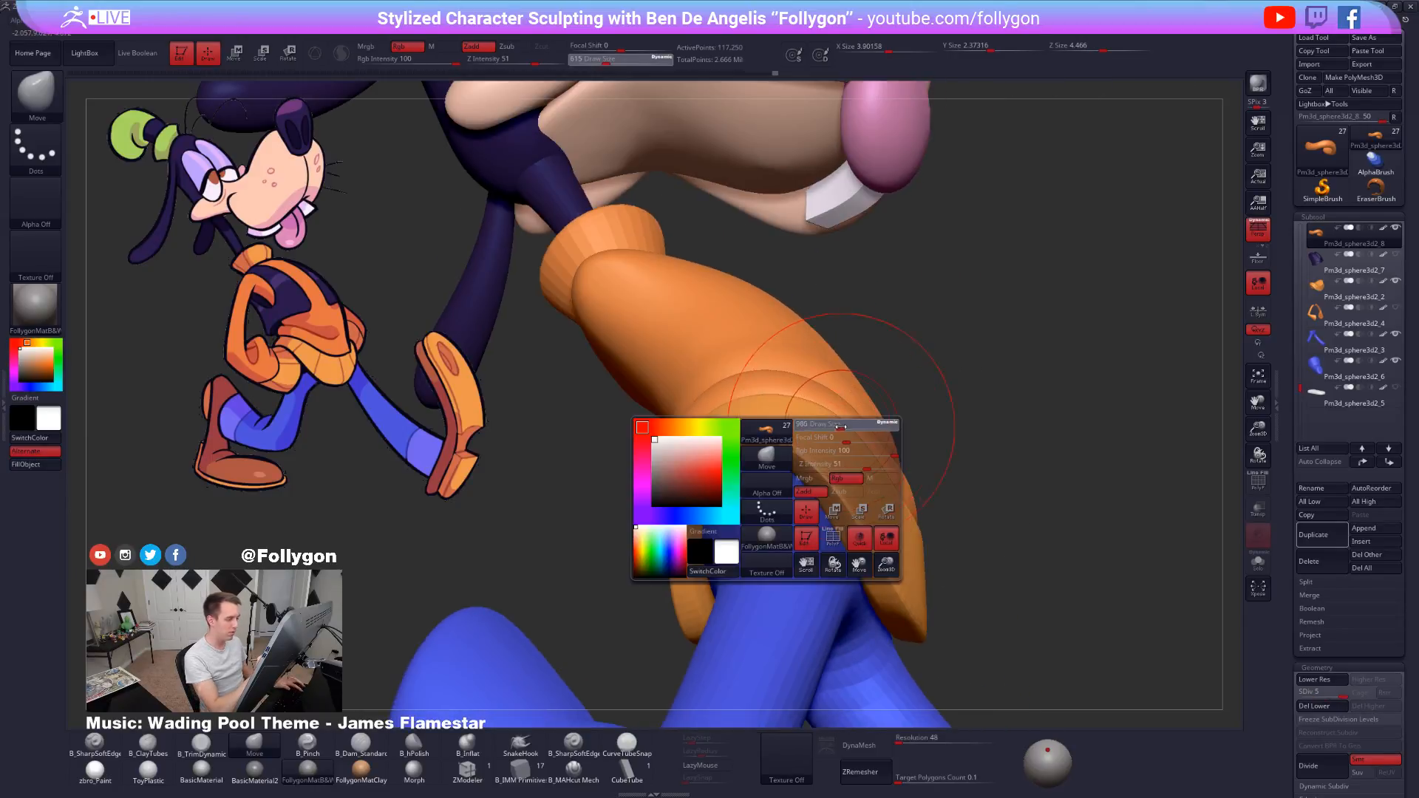
right_click_drag(835, 436, 748, 388)
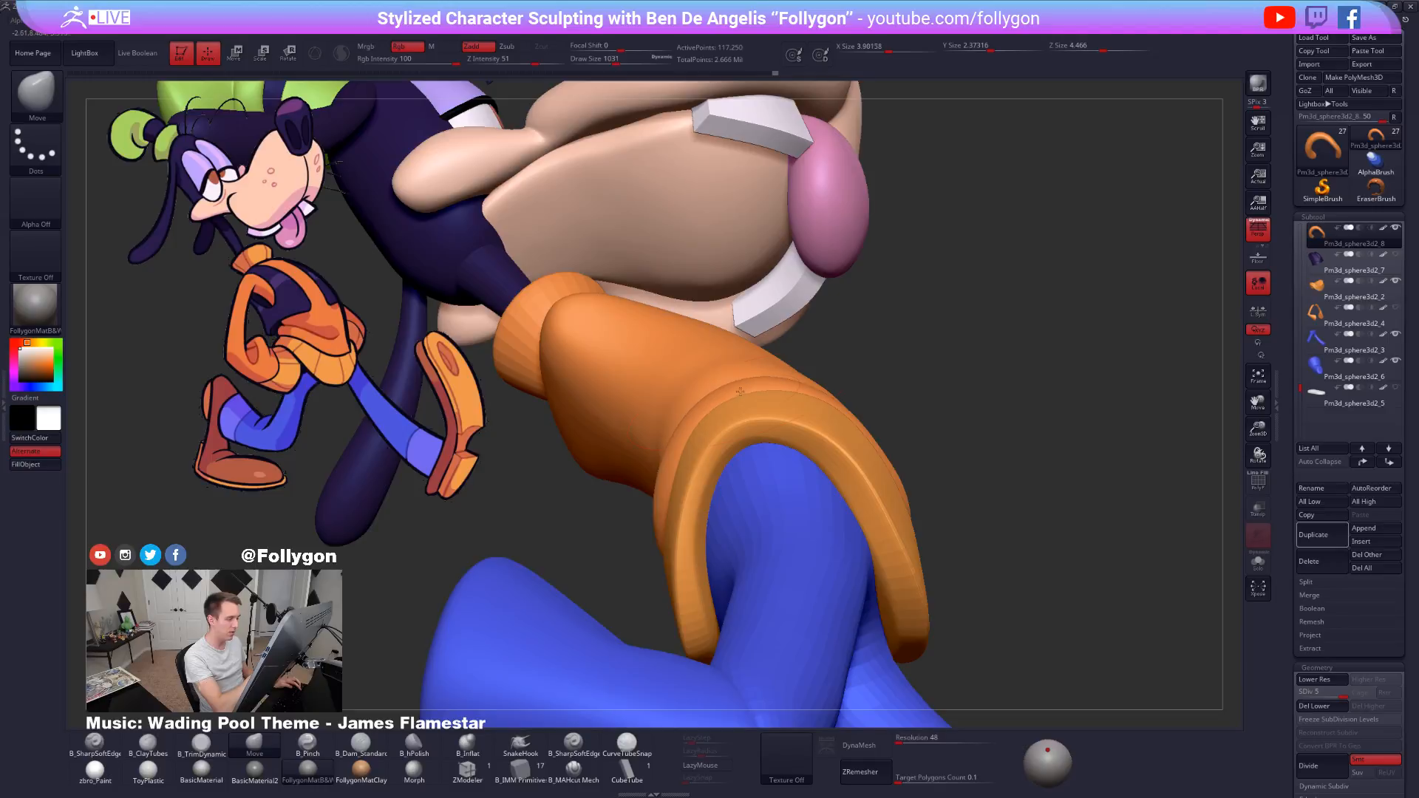
Smooth the fold along the side of the waist and refine its shape with the Move brush at draw size 595.
mouse_move(745, 418)
right_mouse_down()
mouse_move(650, 548)
mouse_move(635, 452)
right_mouse_up()
left_click_drag(638, 551, 615, 582, "shift")
mouse_move(621, 578)
right_mouse_down()
mouse_move(649, 551)
mouse_move(662, 554)
mouse_move(656, 579)
mouse_move(858, 559)
mouse_move(767, 555)
right_mouse_up()
key("space")
left_click_drag(842, 479, 831, 479)
mouse_move(739, 500)
right_mouse_down()
mouse_move(818, 483)
mouse_move(821, 518)
right_mouse_up()
Isolate the sweater body and build up its waist crease with the ClayTubes brush at draw size 366.
left_click(852, 479, "alt")
key("alt+s")
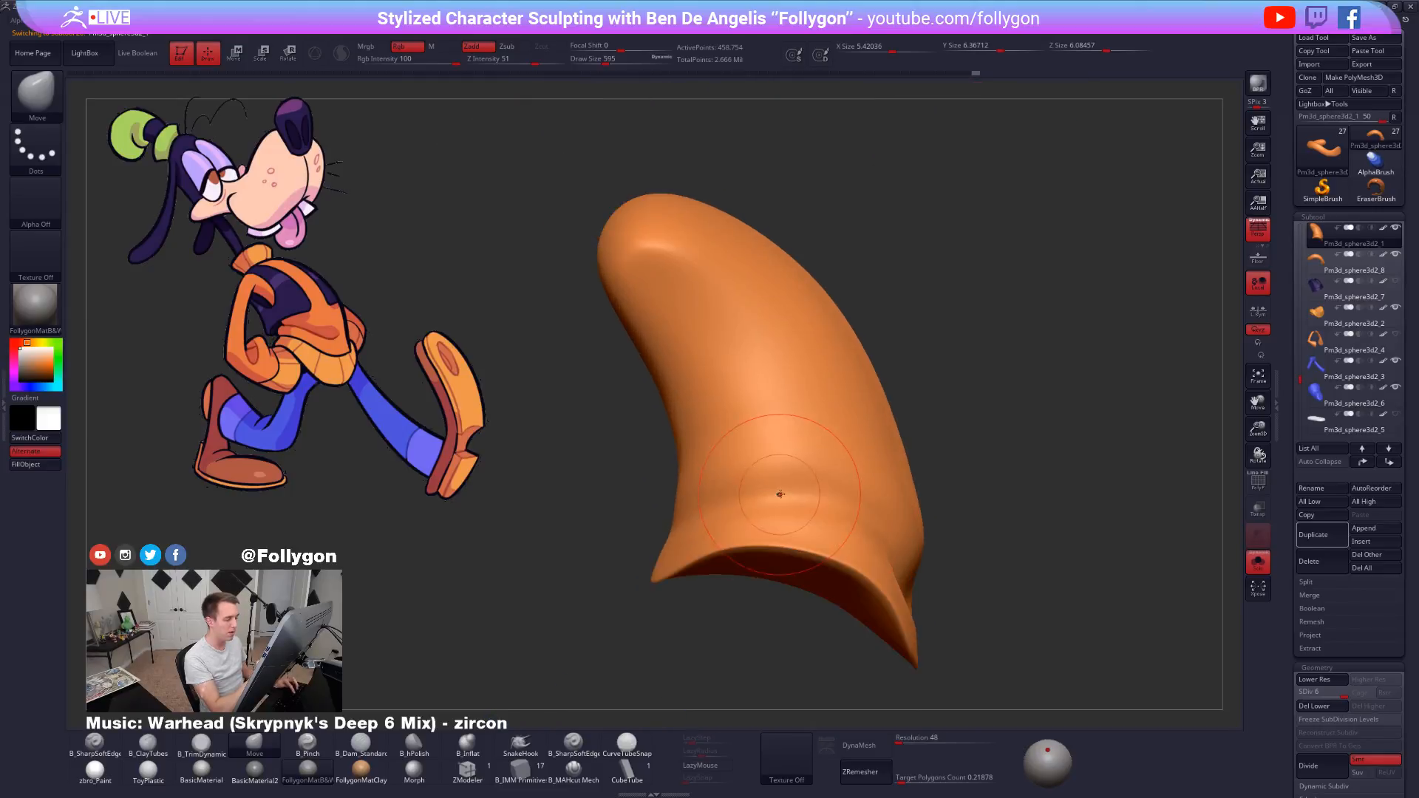
key("space")
left_click_drag(782, 494, 775, 495)
key("b")
key("c")
key("t")
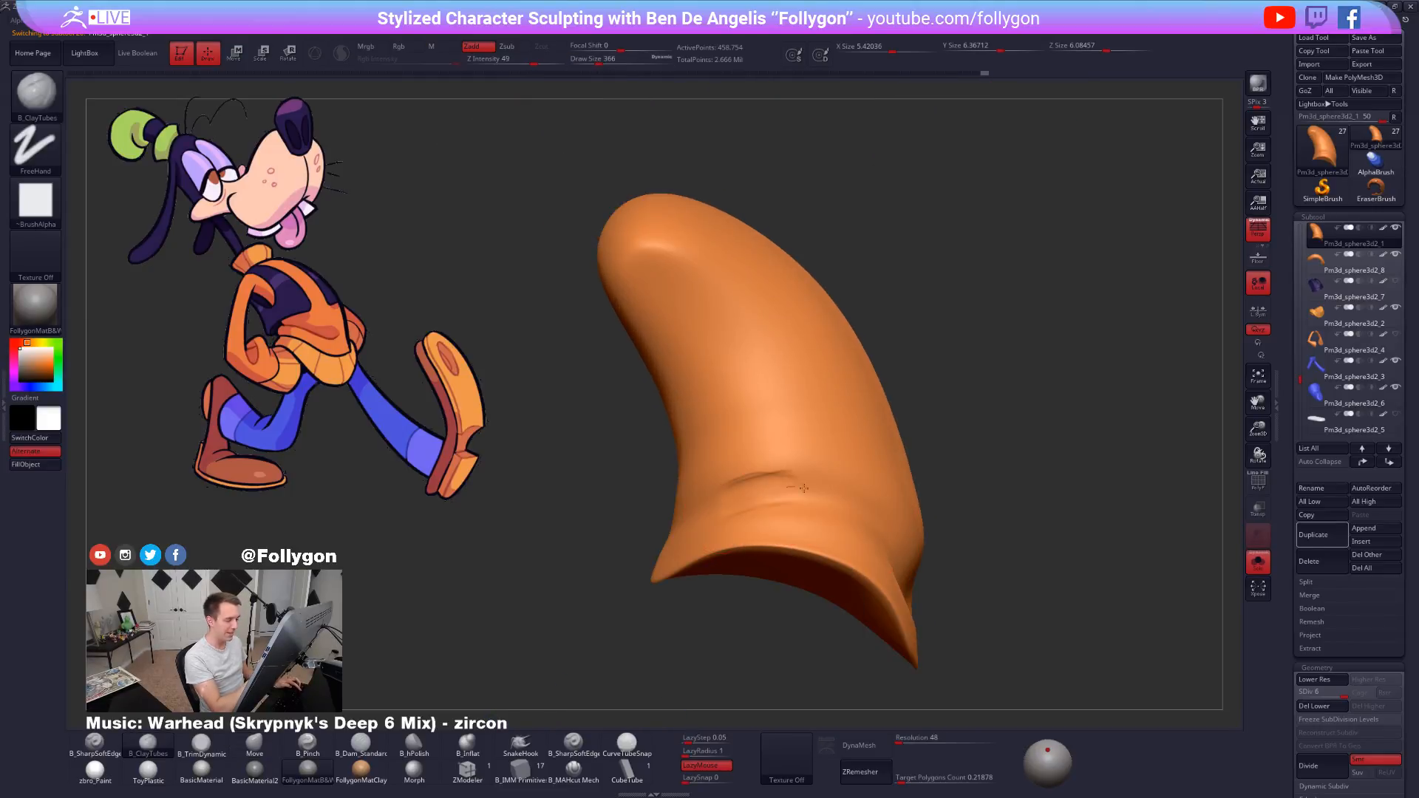
Smooth the built-up crease on the sweater body at subdivision level 5 and show all parts again.
key("shift")
key("shift+d")
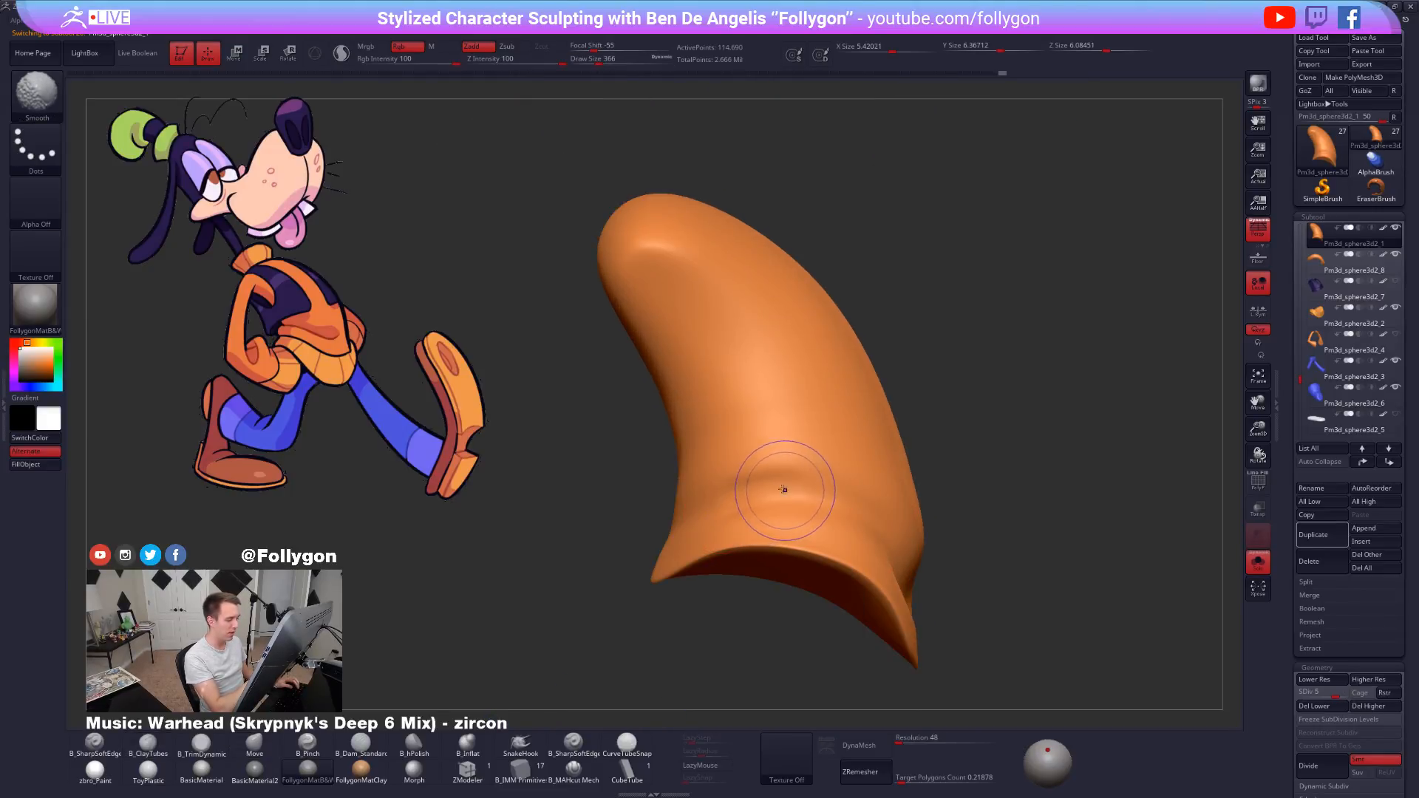
key("d")
left_click_drag(780, 491, 802, 503, "shift")
left_click(947, 549)
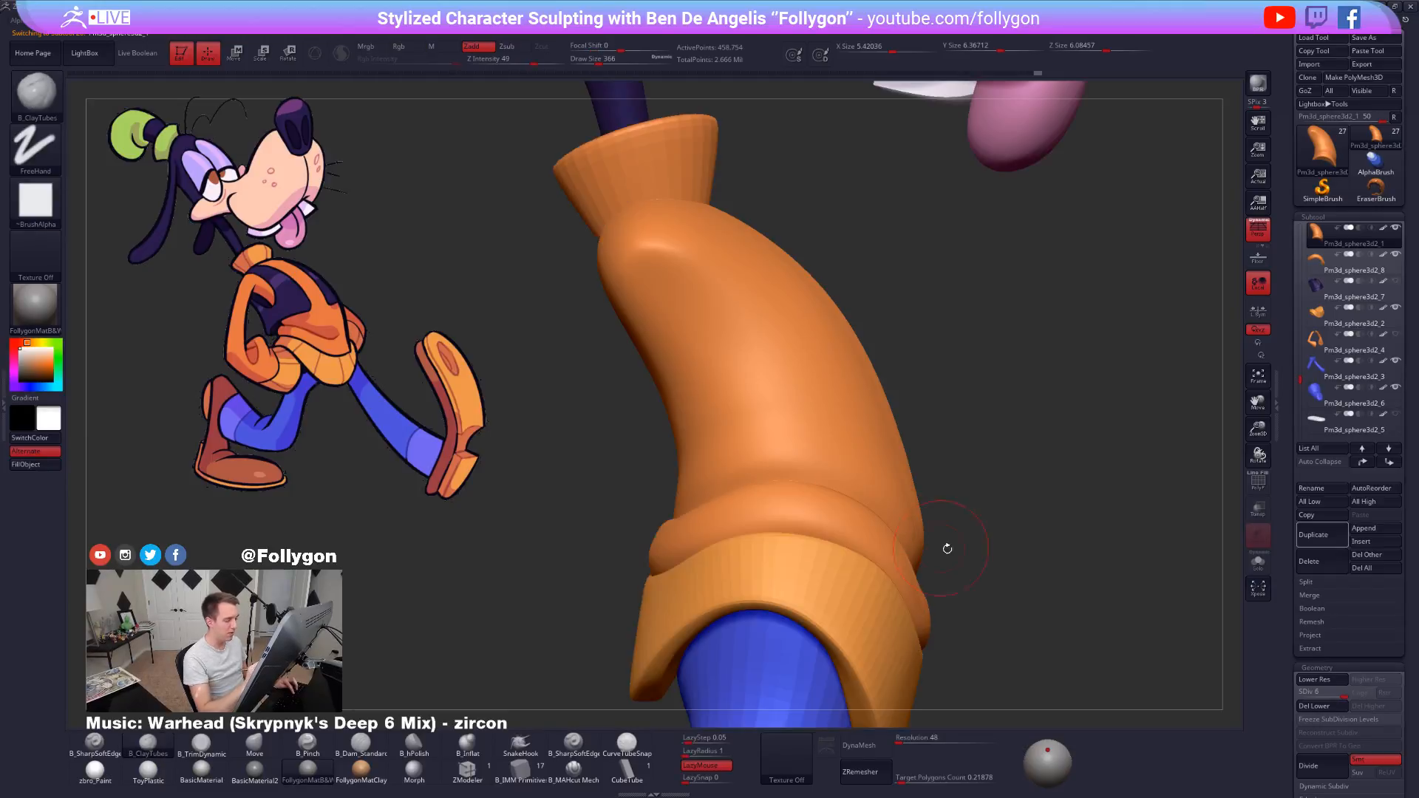
Reshape the sweater body around the front of the waist fold with the Move brush at draw size 556.
left_click_drag(947, 549, 959, 574)
left_click_drag(1066, 588, 988, 569, "alt")
right_click_drag(989, 565, 959, 586, "ctrl")
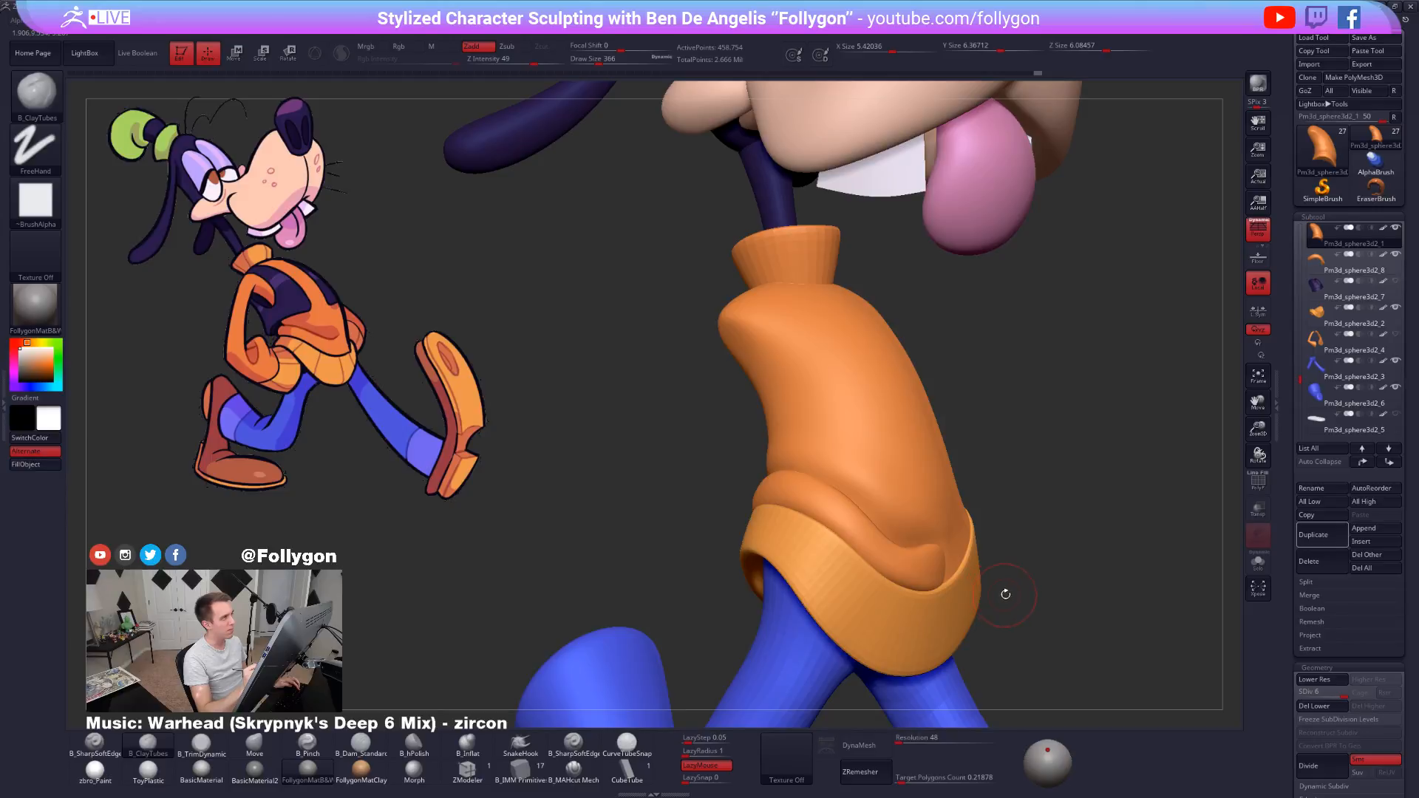
left_click_drag(1021, 590, 904, 500)
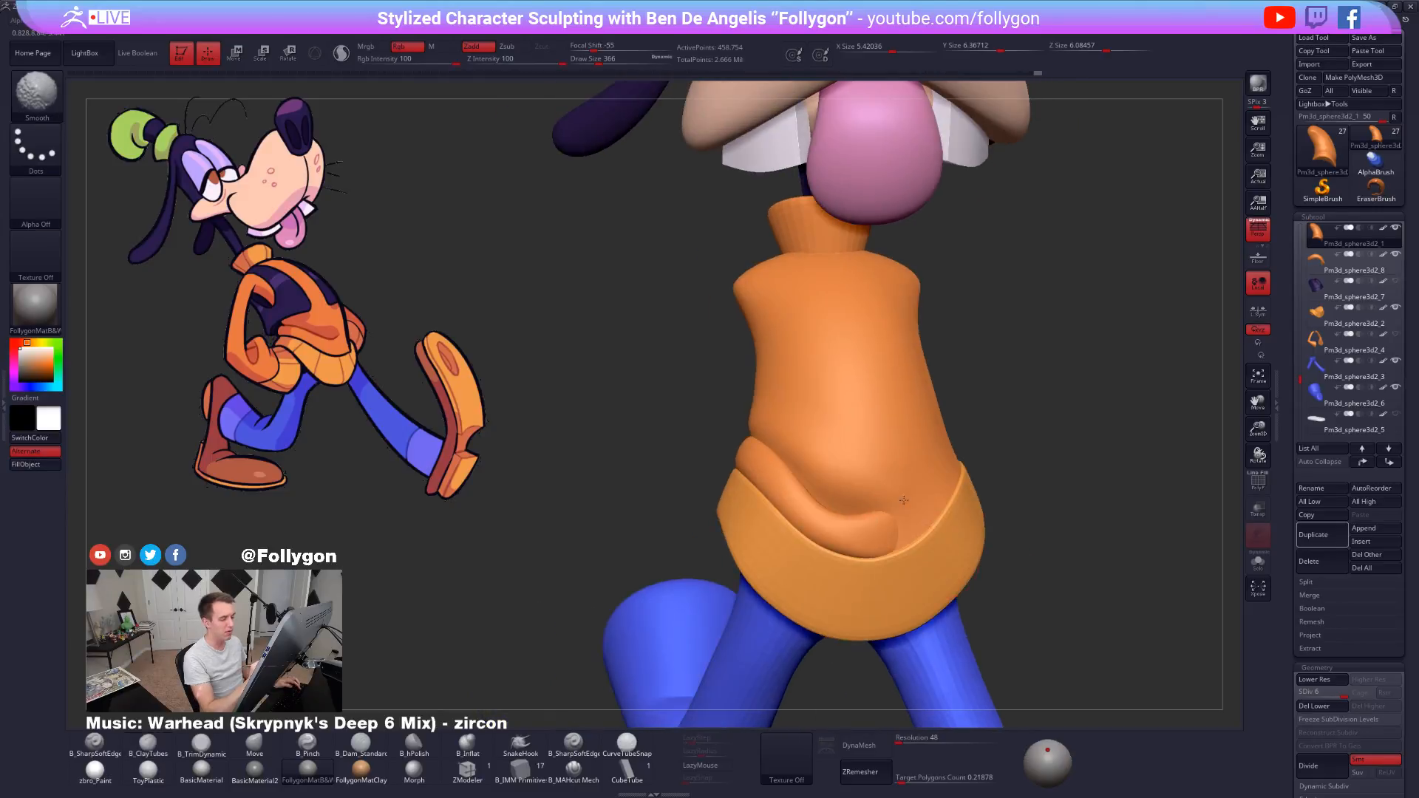
right_click_drag(921, 522, 884, 509, "alt")
key("b")
key("m")
key("v")
key("space")
left_click_drag(855, 498, 866, 498)
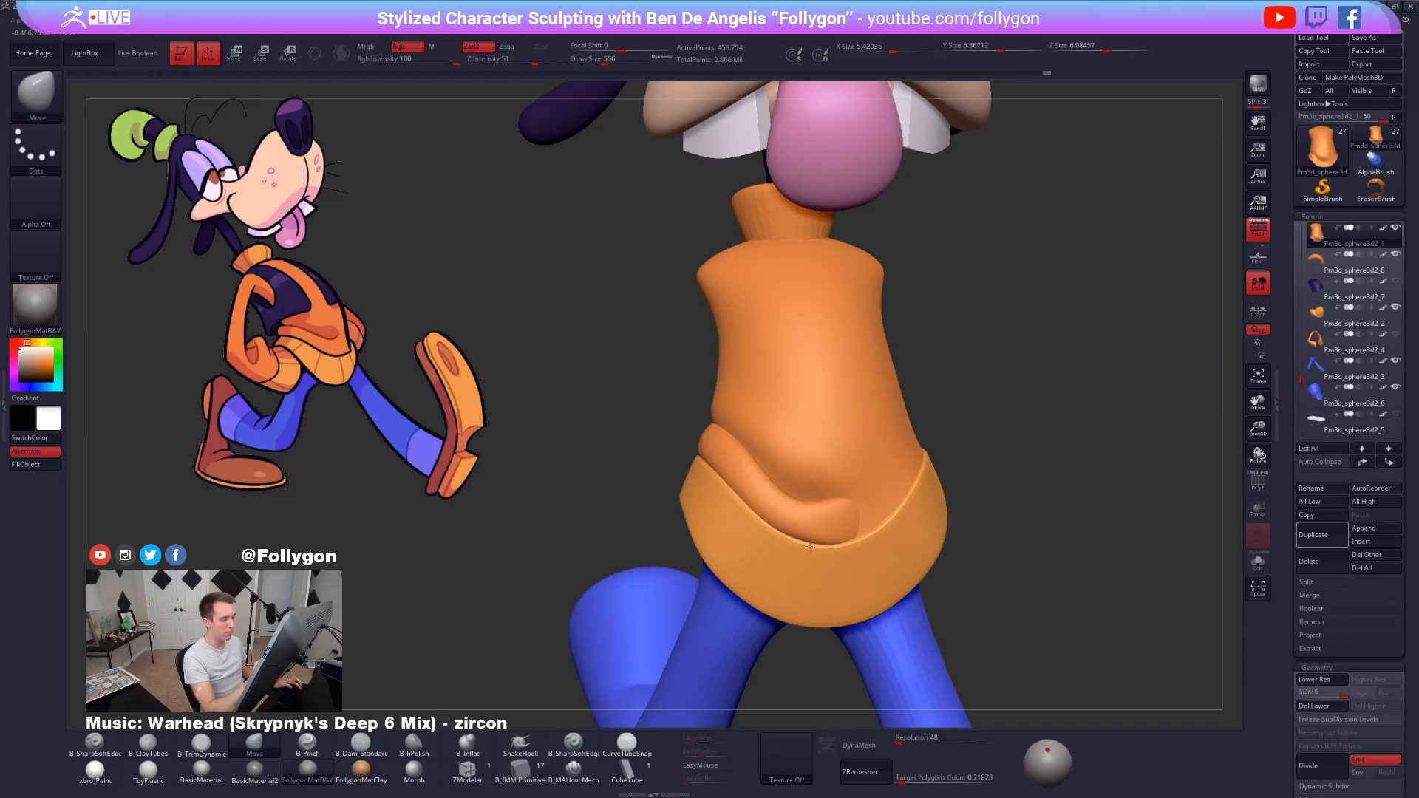
right_click_drag(897, 588, 916, 589)
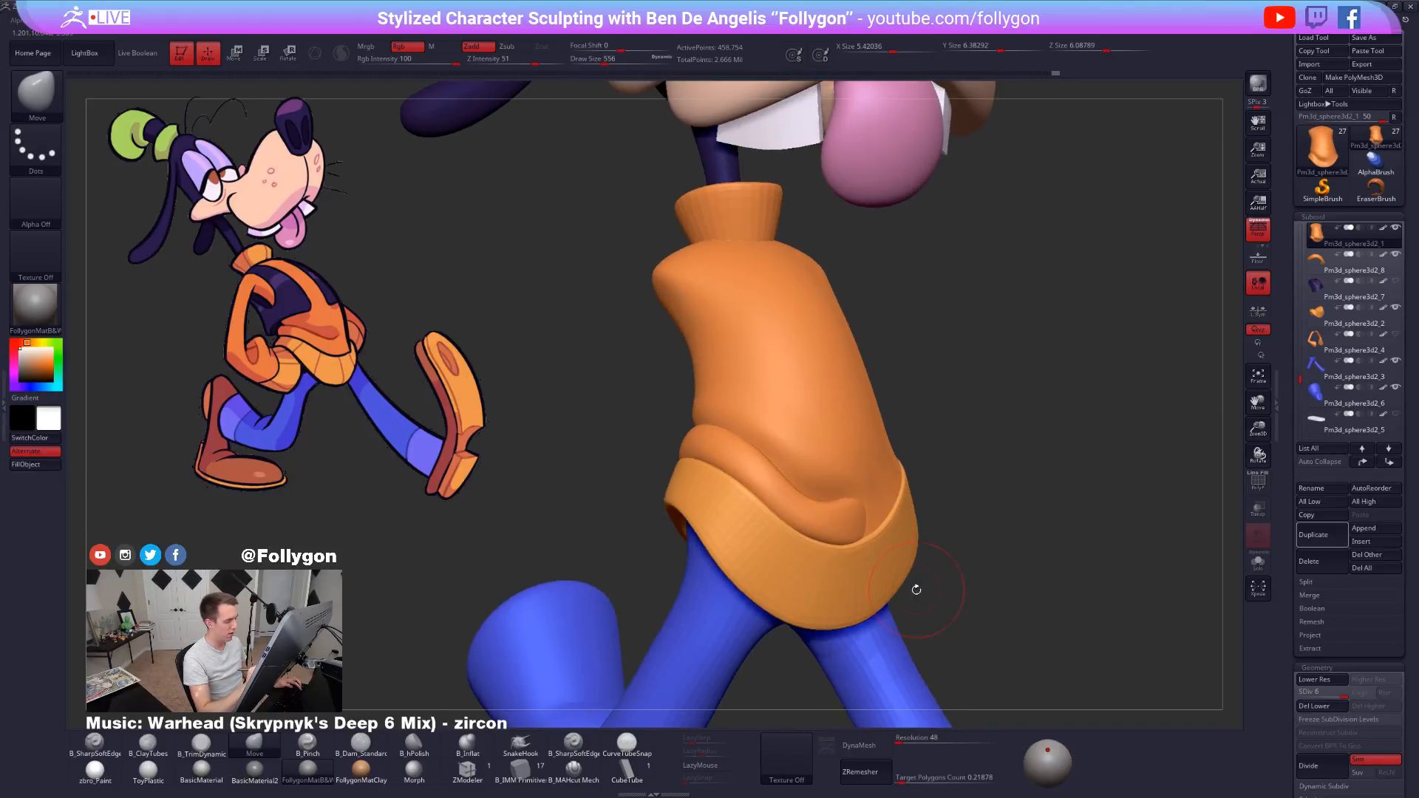
Smooth the sweater body above the fold's front end at draw size 656 and slightly adjust the fold.
key("space")
left_click_drag(822, 500, 821, 491)
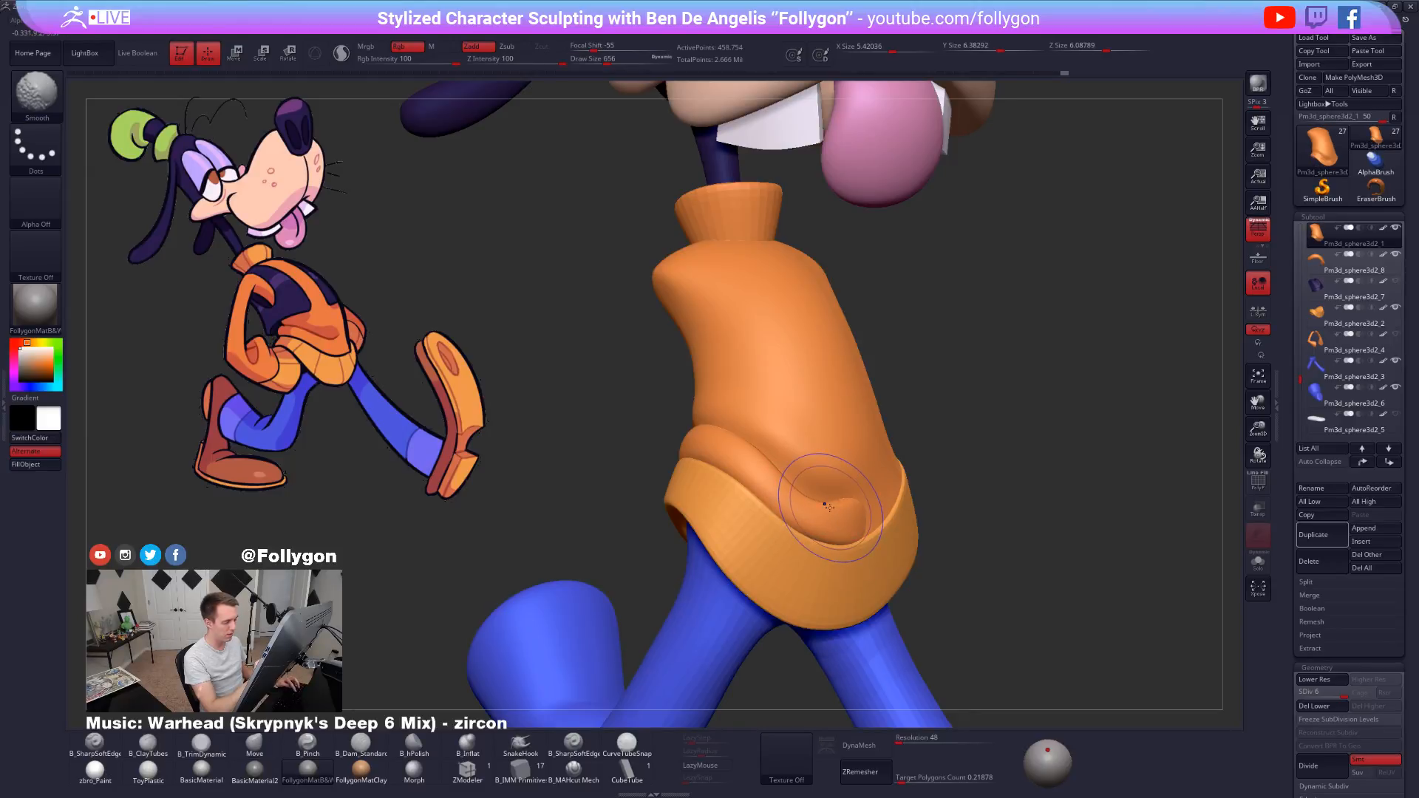
key("shift+f")
key("shift+f")
left_click(807, 512, "alt")
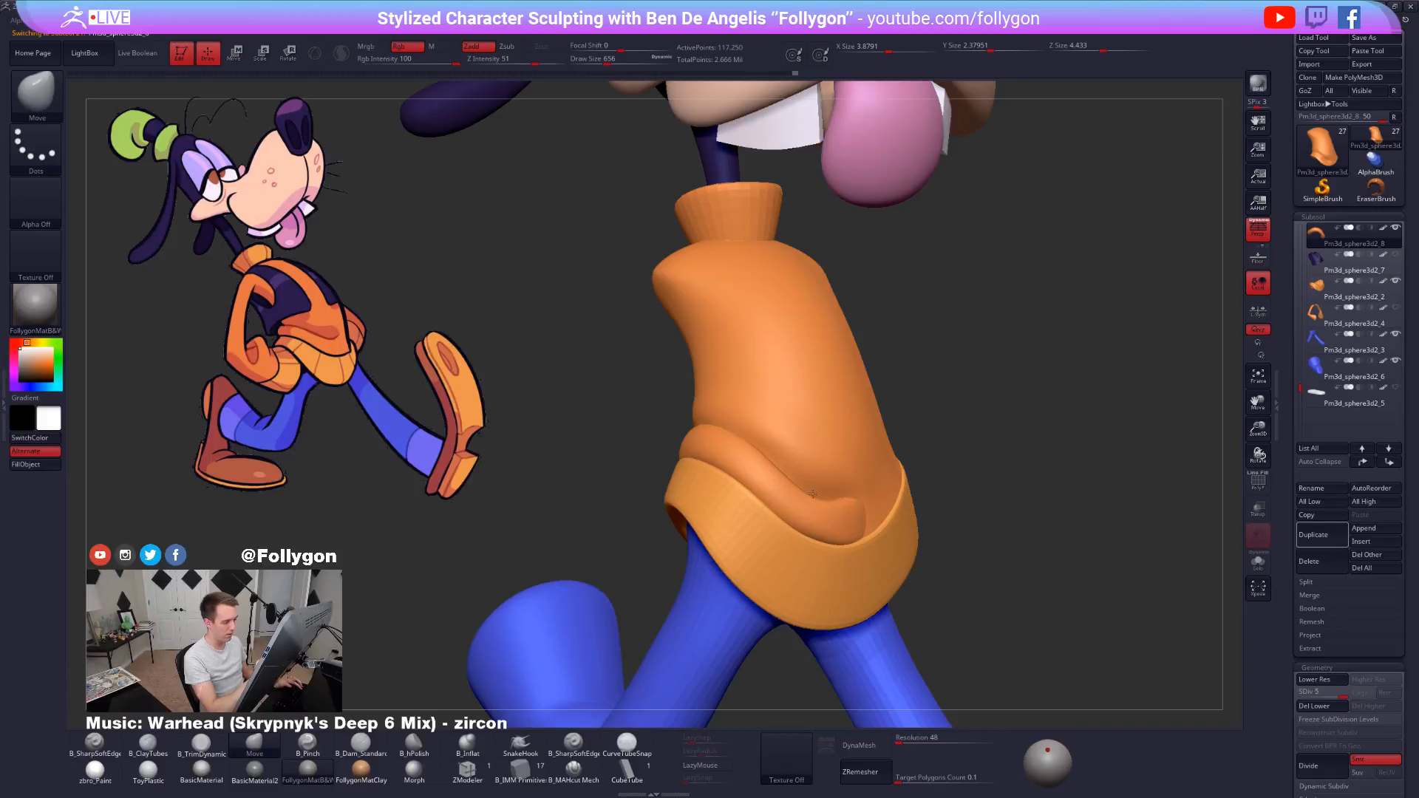
mouse_move(855, 520)
right_mouse_down("alt")
mouse_move(806, 493)
mouse_move(849, 511)
right_mouse_up("alt")
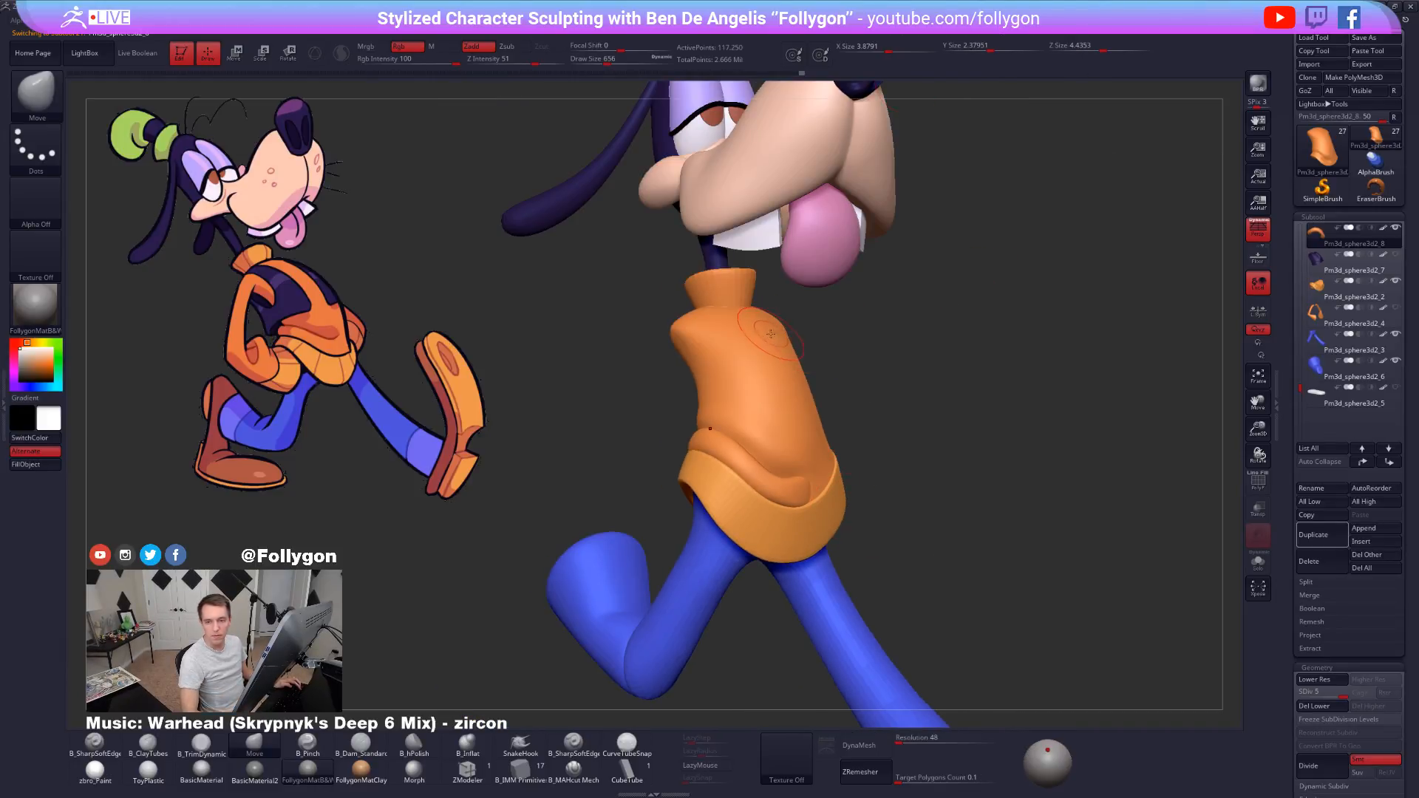
right_click_drag(747, 378, 767, 417, "ctrl")
Refine the sweater body beside the fold with the Move brush at draw size 810, working at subdivision level 4.
left_click(769, 416, "alt")
mouse_move(889, 428)
right_mouse_down()
mouse_move(785, 489)
mouse_move(841, 487)
right_mouse_up()
key("space")
left_click(788, 492)
left_click_drag(739, 464, 732, 455)
mouse_move(713, 462)
right_mouse_down()
mouse_move(760, 462)
mouse_move(804, 510)
right_mouse_up()
key("shift+d")
key("shift+d")
Try to mask the lower part of the isolated sweater body around the fold.
key("ctrl")
mouse_move(776, 495)
left_mouse_down("ctrl")
mouse_move(644, 489)
mouse_move(647, 640)
mouse_move(884, 551)
left_mouse_up("ctrl")
mouse_move(858, 518)
right_mouse_down()
mouse_move(778, 509)
mouse_move(877, 450)
right_mouse_up()
key("alt+s")
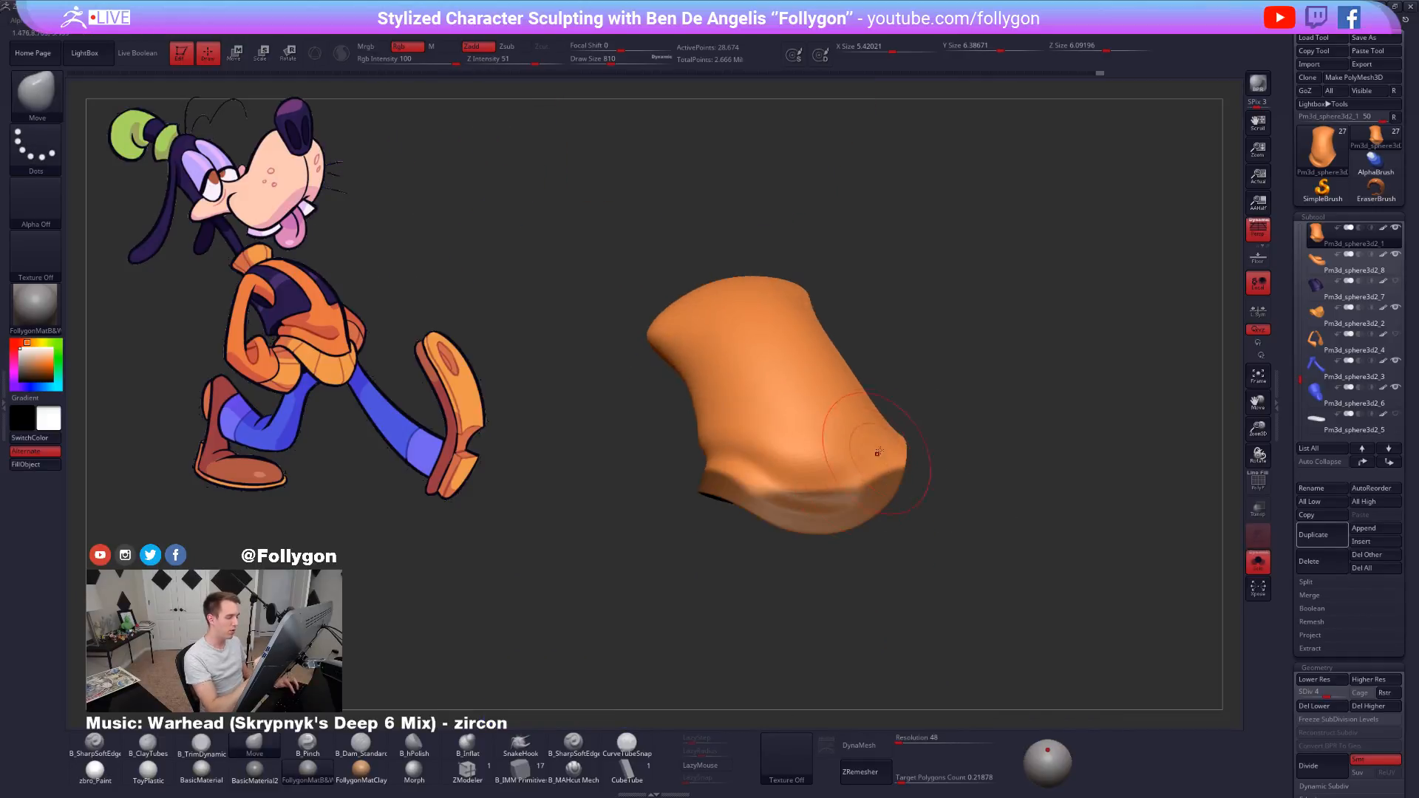
left_click(930, 424, "ctrl")
left_click(874, 460, "ctrl")
key("ctrl+z")
key("ctrl+z")
key("ctrl+z")
key("ctrl+z")
key("ctrl+z")
key("ctrl+z")
key("ctrl+z")
key("ctrl+z")
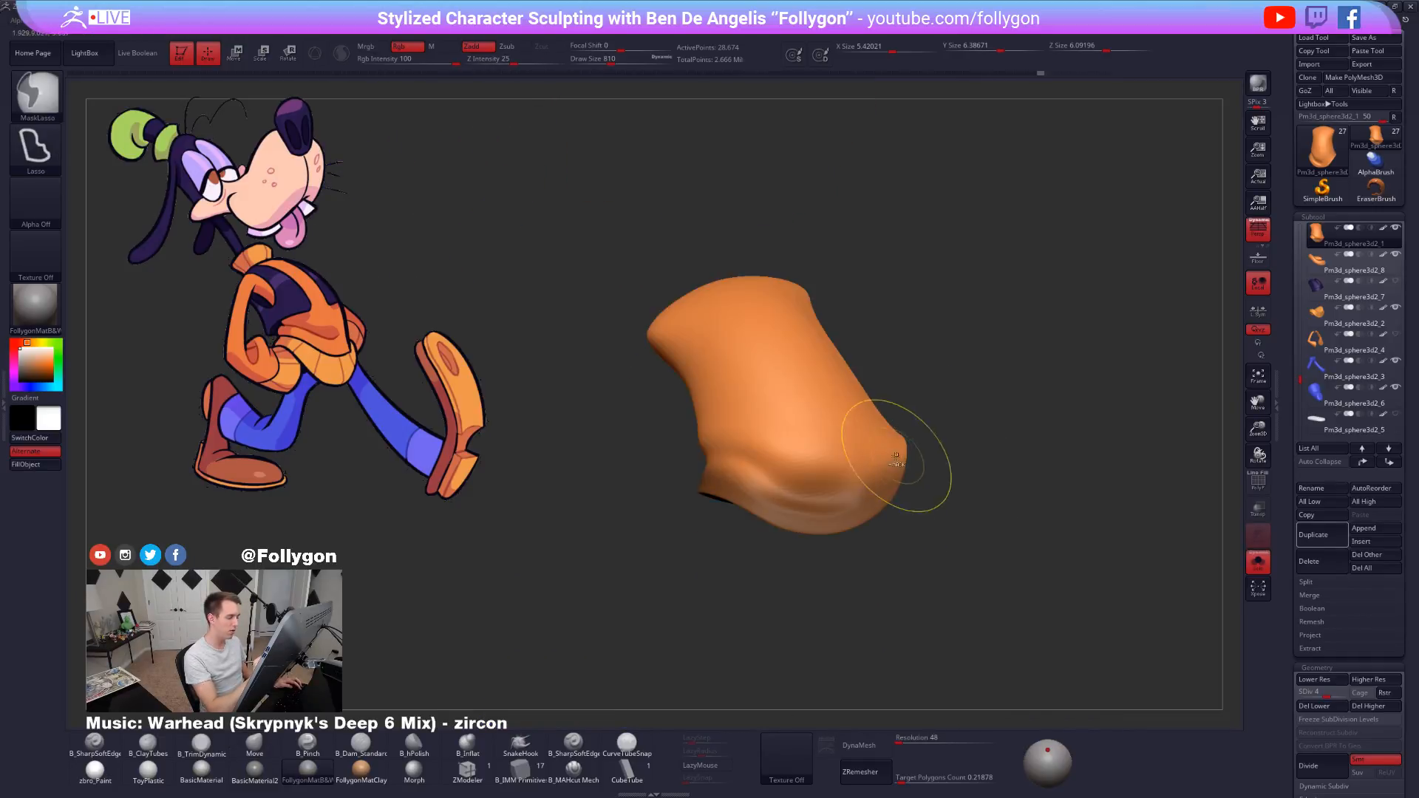
Show all parts again and reshape the sweater body around the fold with the Move brush at draw size 742.
key("alt+s")
mouse_move(843, 462)
right_mouse_down()
mouse_move(801, 487)
mouse_move(757, 473)
right_mouse_up()
key("space")
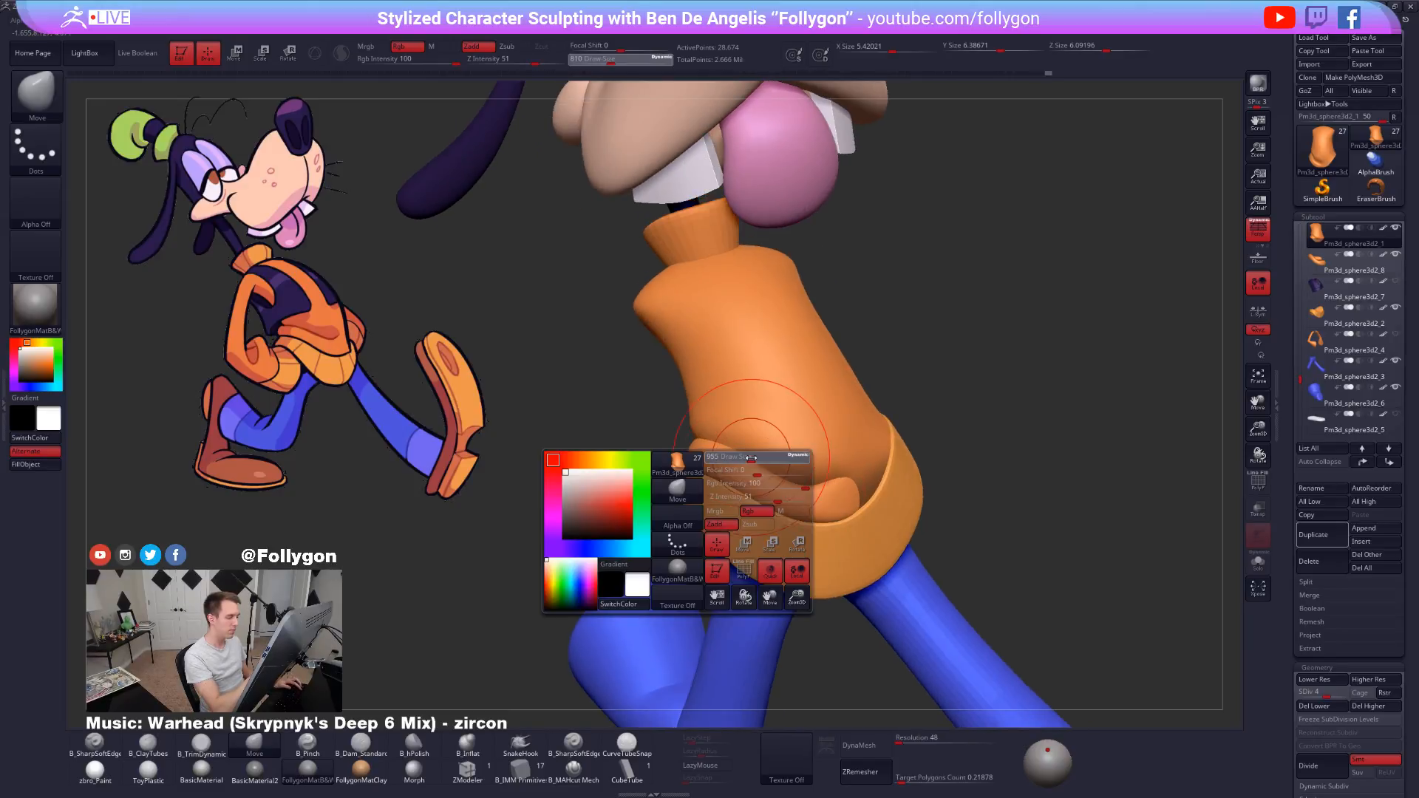
left_click_drag(746, 473, 759, 473)
left_click_drag(762, 484, 749, 466)
right_click_drag(710, 480, 754, 493)
mouse_move(709, 513)
right_mouse_down()
mouse_move(734, 481)
mouse_move(679, 450)
mouse_move(693, 450)
mouse_move(718, 467)
mouse_move(667, 478)
mouse_move(684, 487)
mouse_move(656, 506)
mouse_move(667, 455)
right_mouse_up()
right_click(667, 455)
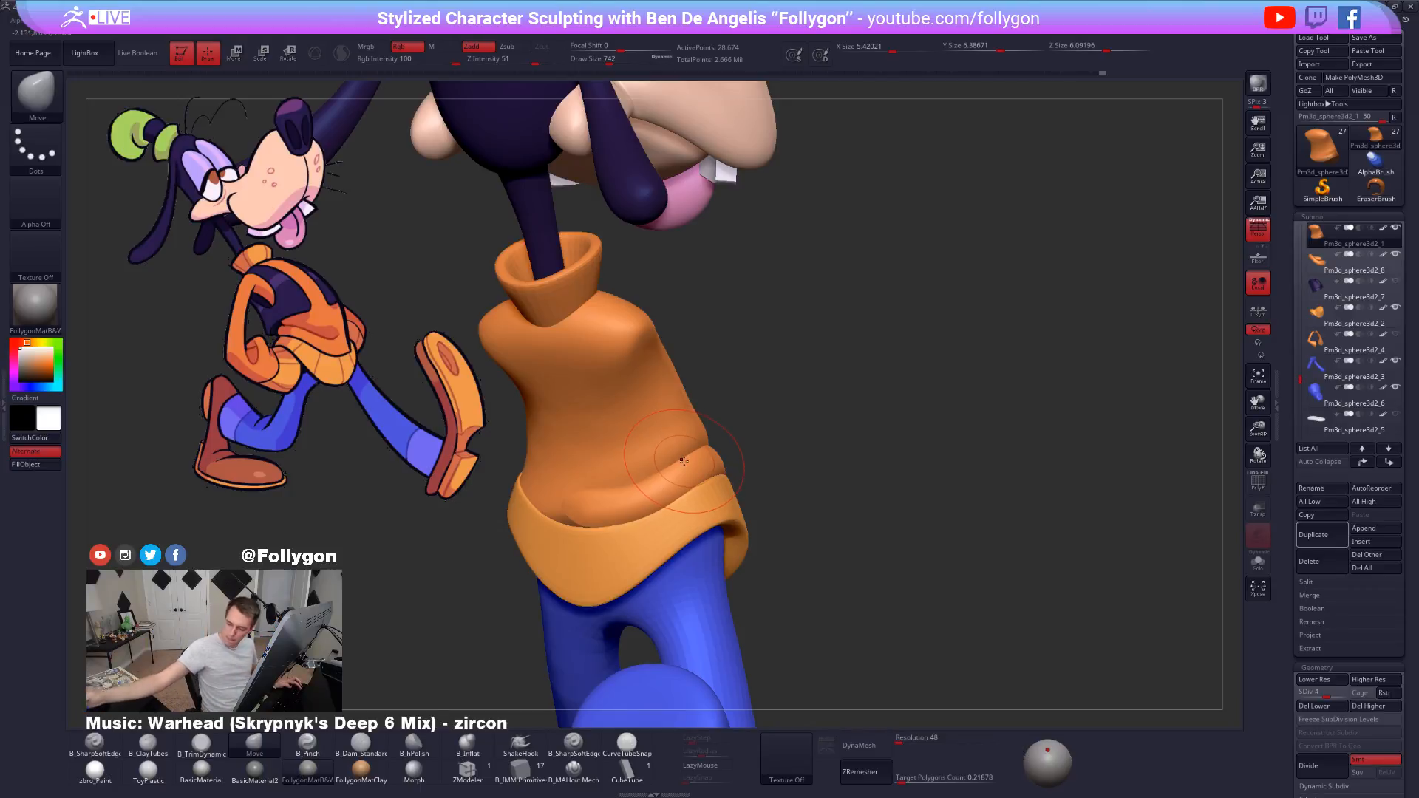
Refine the sweater body along the side of the fold at draw size 615 and return it to subdivision level 6.
key("space")
left_click_drag(739, 473, 689, 512)
right_click_drag(689, 512, 836, 500)
key("d")
key("d")
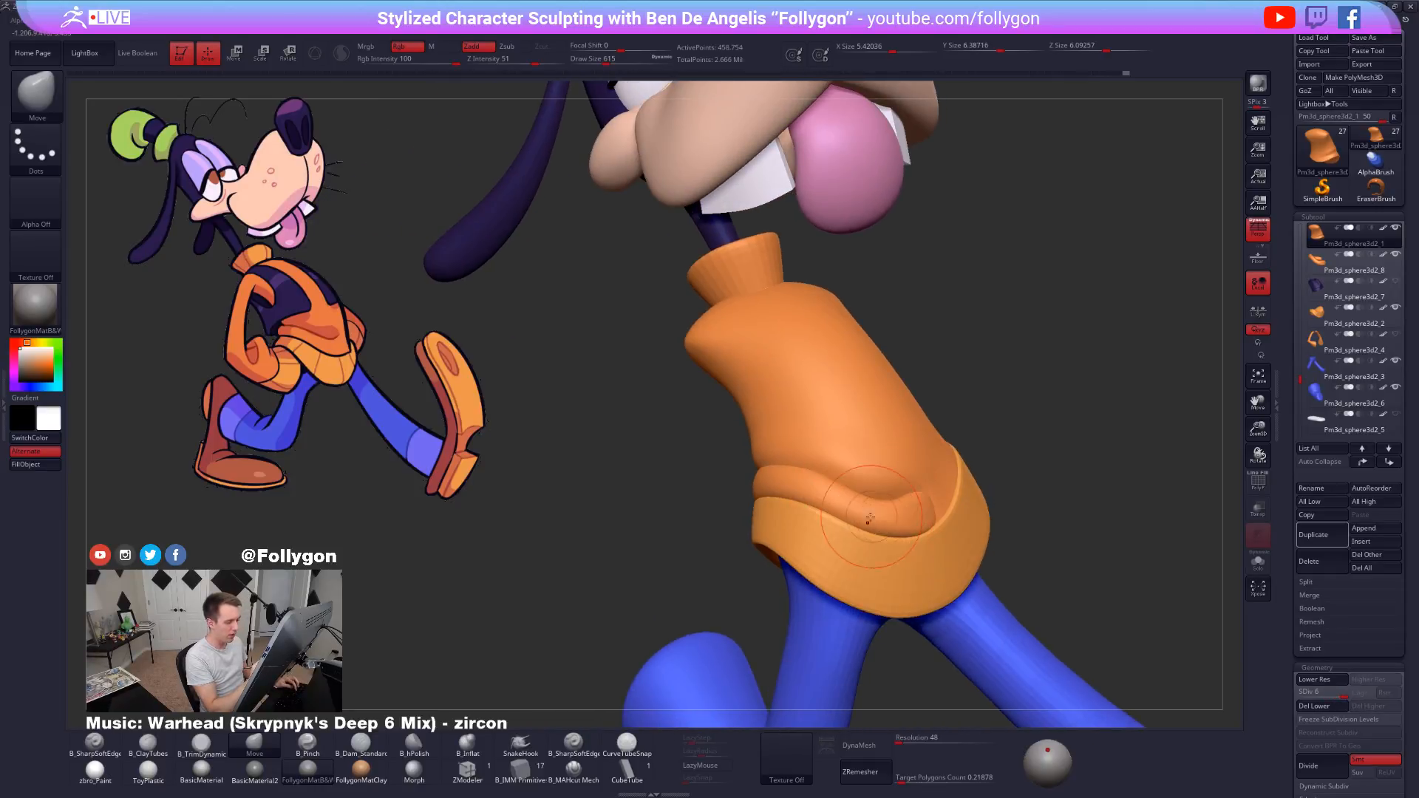
Prepare the DamStandard brush at draw size 465 for the sweater body and display the other parts as transparent ghosts.
key("alt+s")
key("space")
left_click_drag(878, 510, 868, 510)
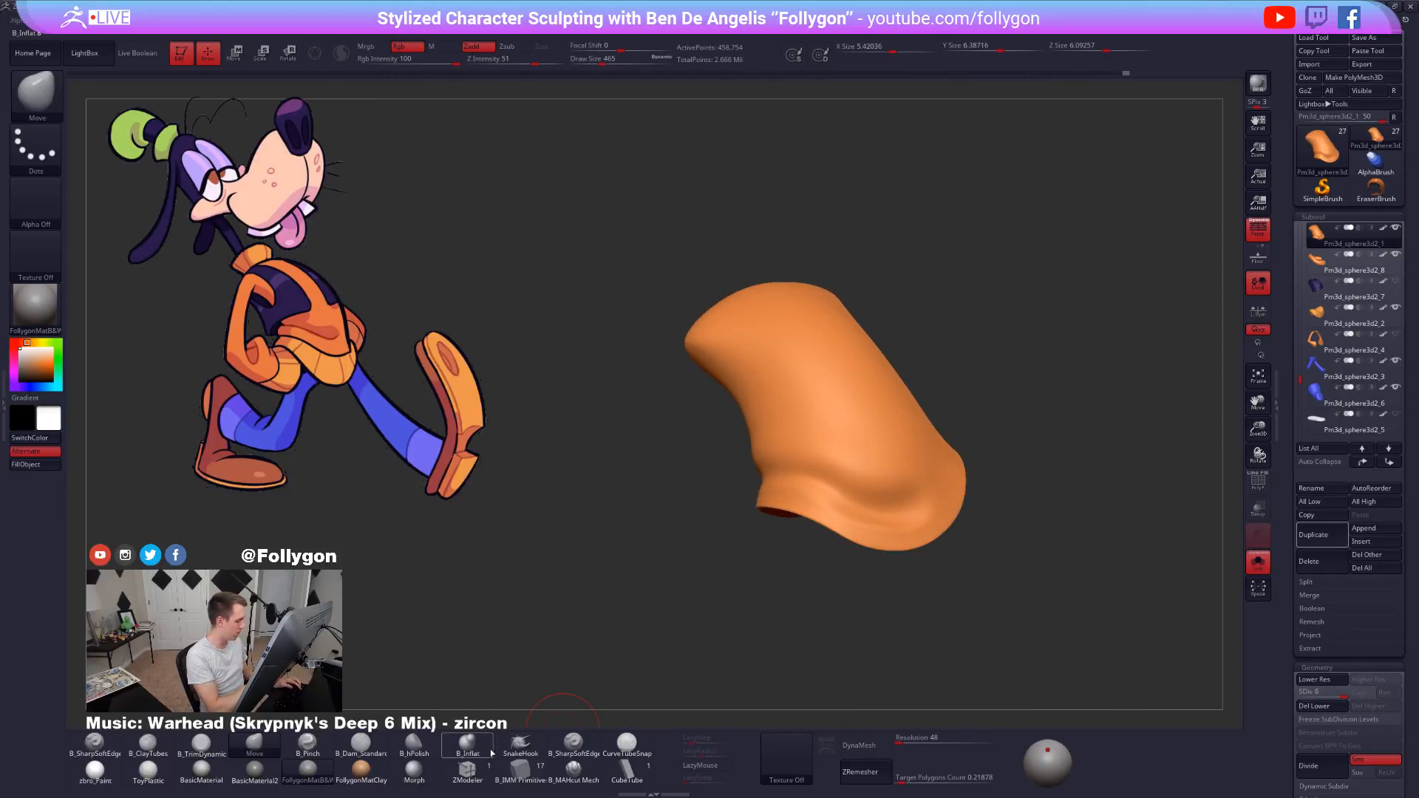
left_click(360, 746)
right_click_drag(869, 505, 885, 516, "ctrl")
key("alt+s")
key("alt+s")
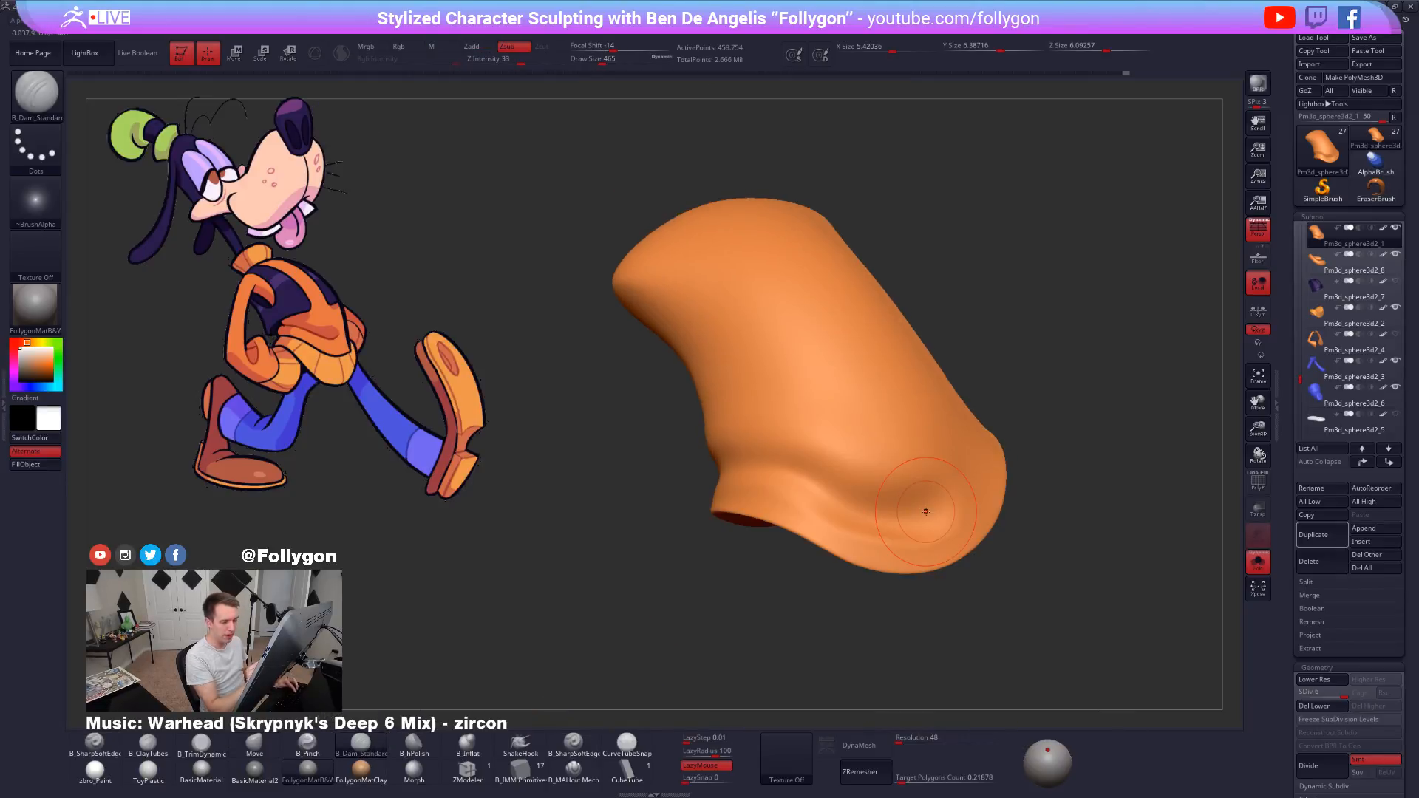
key("alt+s")
left_click(1260, 513)
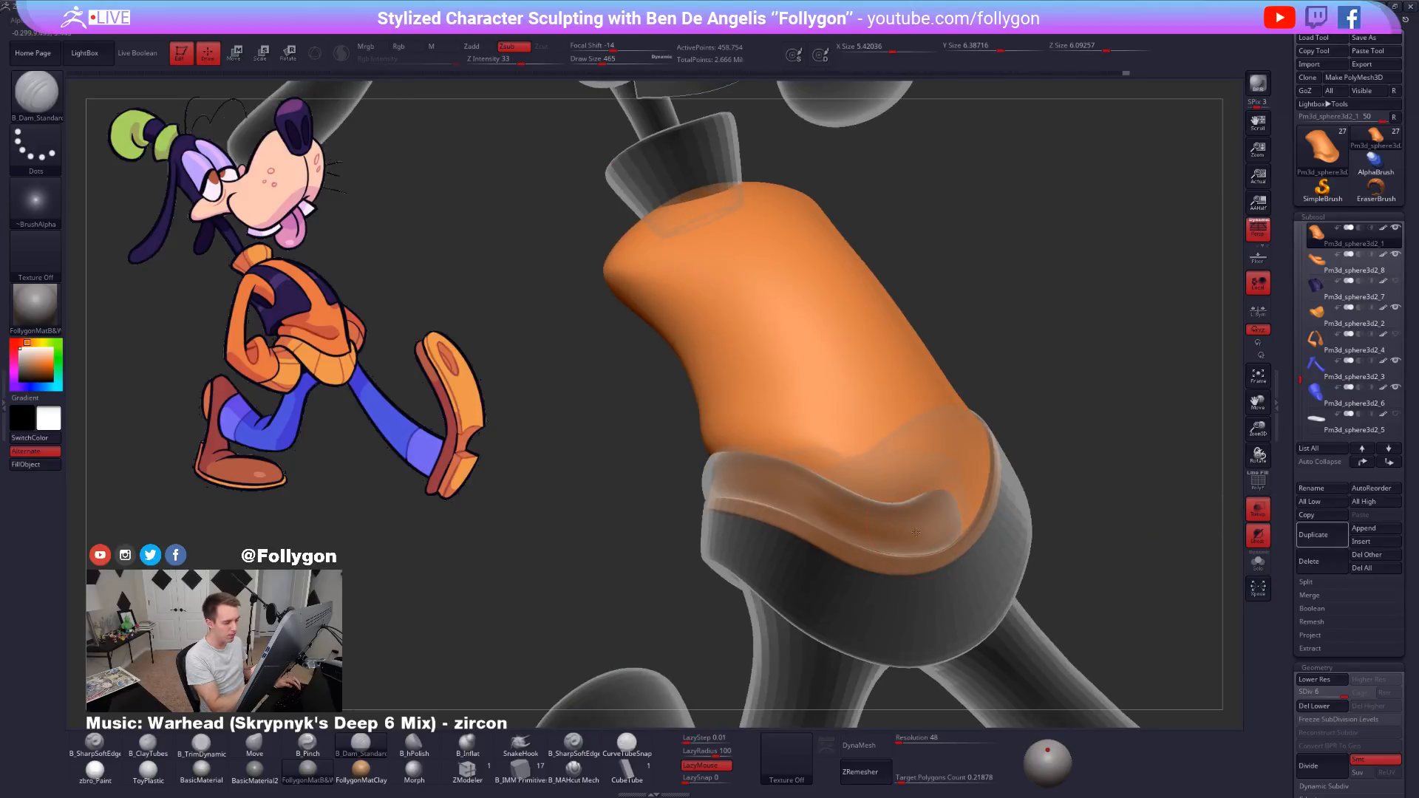
Carve a crease into the sweater body along the fold's upper edge from front to back, and turn transparency off.
right_click_drag(916, 532, 926, 516)
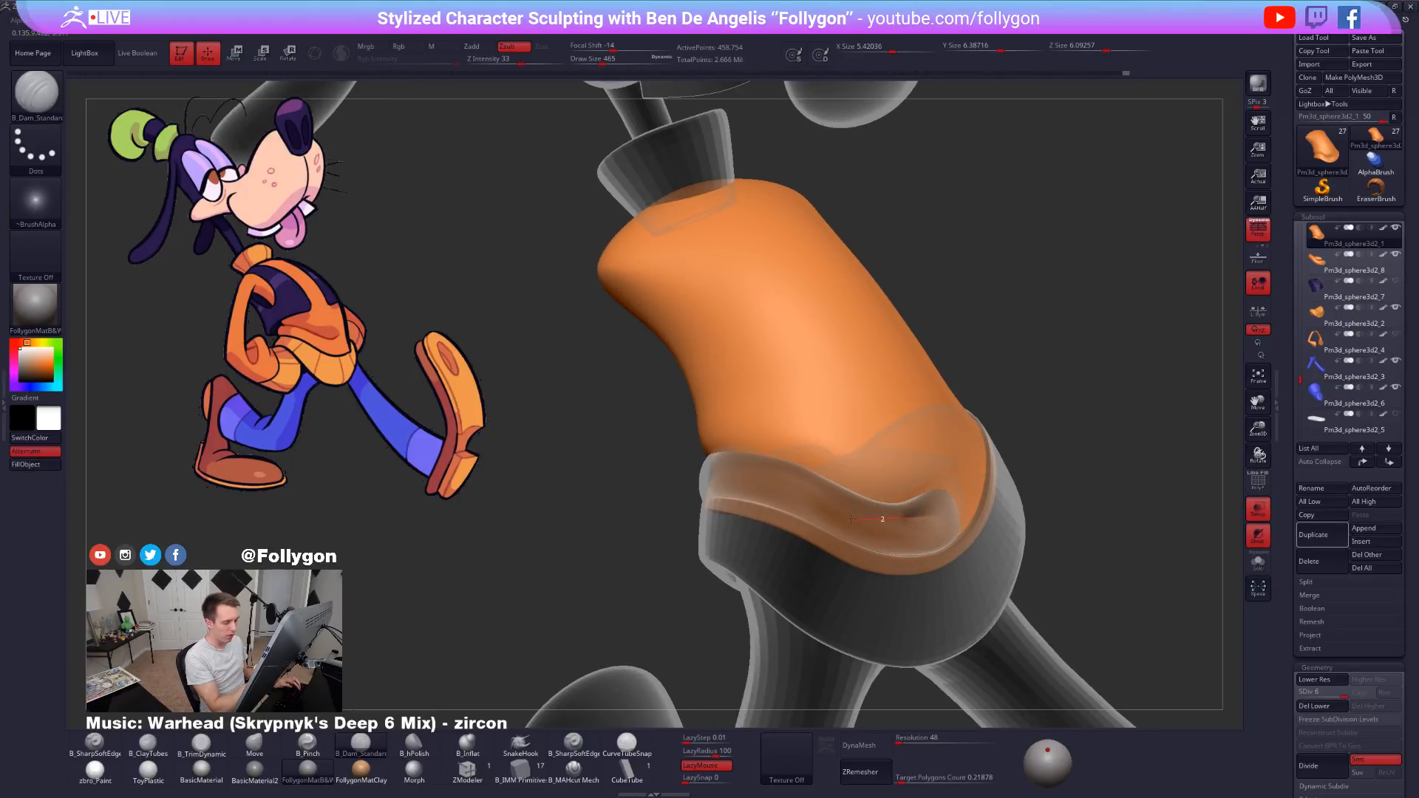
left_click_drag(841, 510, 850, 510)
left_click_drag(826, 492, 761, 460)
mouse_move(762, 460)
right_mouse_down()
mouse_move(749, 492)
mouse_move(627, 480)
right_mouse_up()
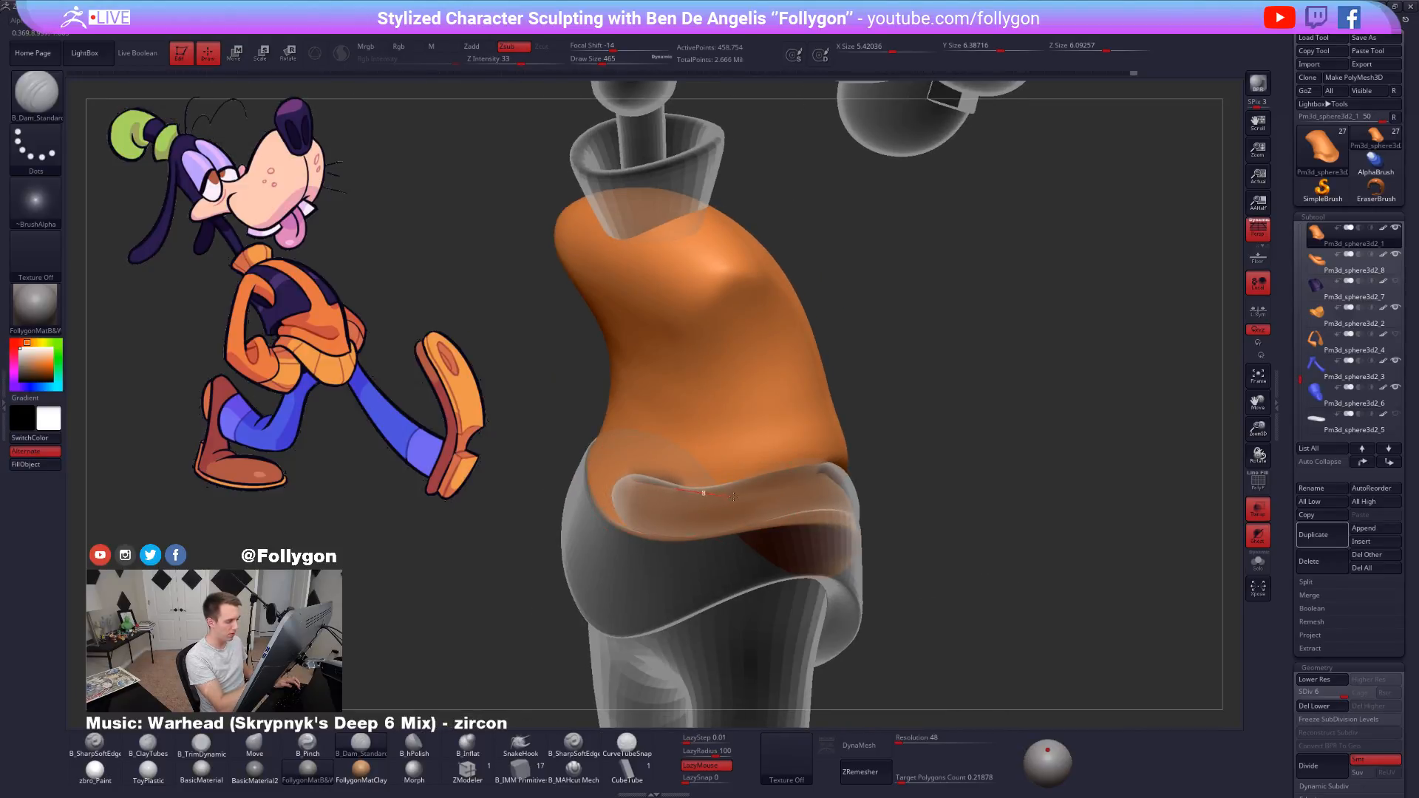
left_click_drag(770, 482, 848, 471)
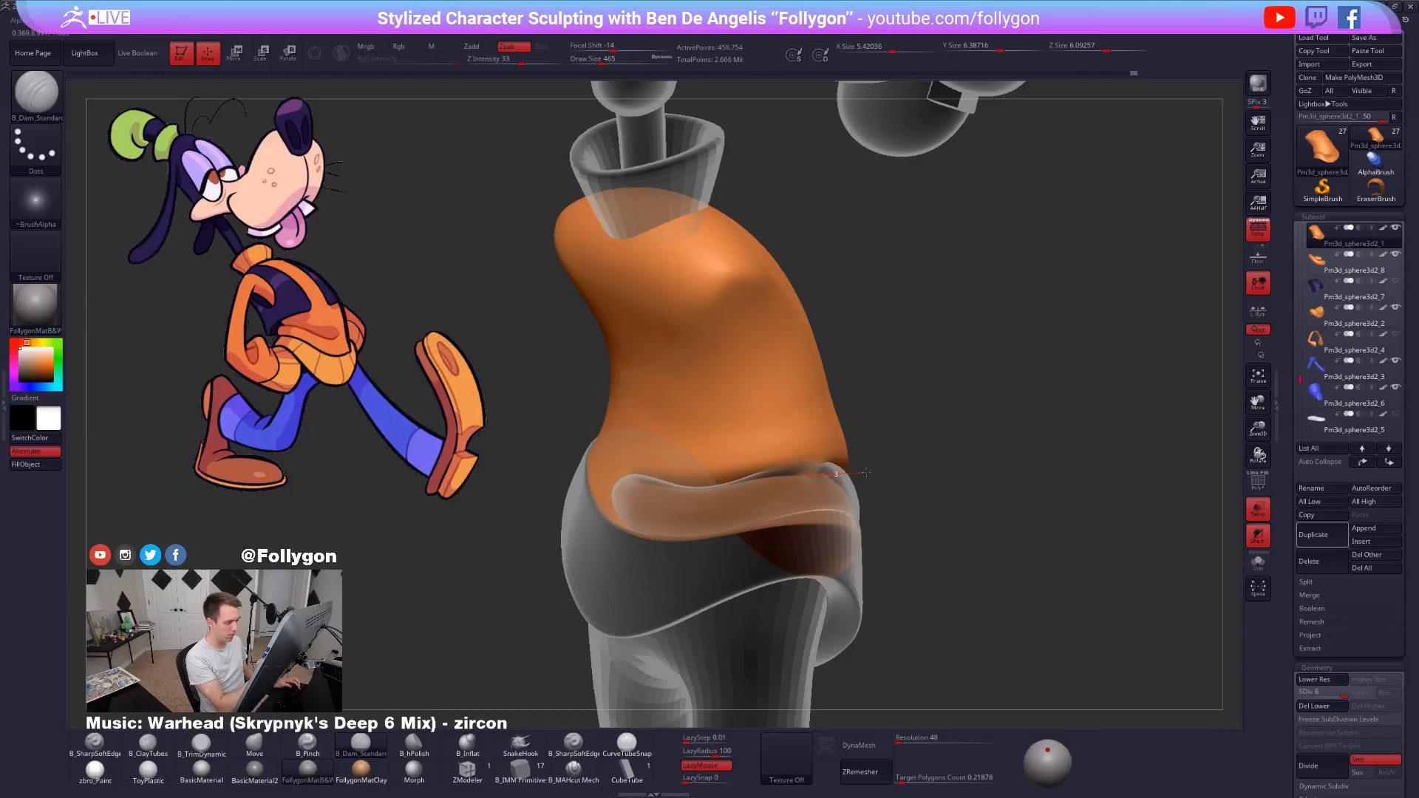
mouse_move(884, 468)
right_mouse_down()
mouse_move(817, 532)
mouse_move(861, 509)
mouse_move(846, 529)
mouse_move(828, 495)
mouse_move(851, 502)
right_mouse_up()
left_click(1258, 510)
Shape the sweater body around the carved crease with the Move brush at draw size 677.
key("b")
key("m")
key("v")
key("space")
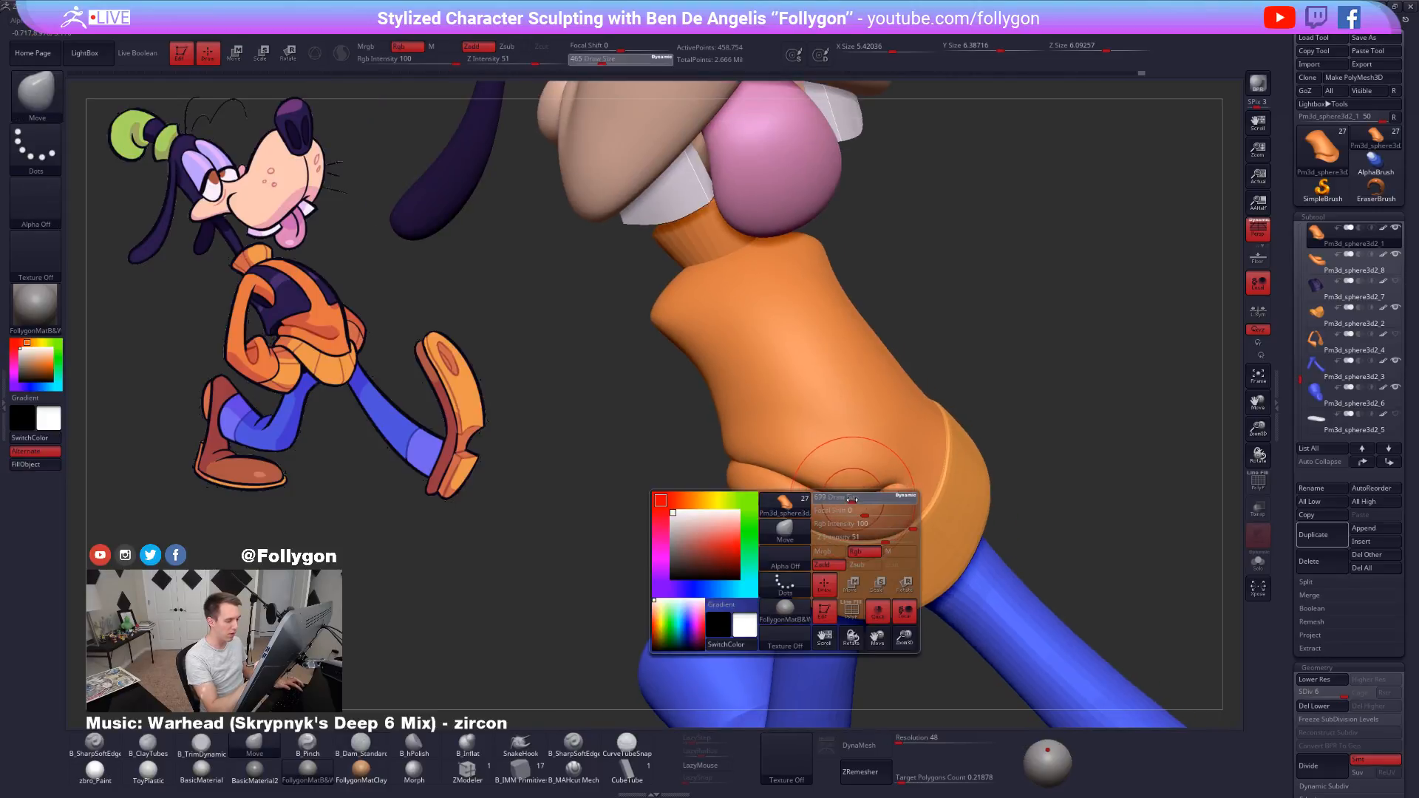
left_click_drag(852, 499, 856, 500)
mouse_move(855, 500)
right_mouse_down()
mouse_move(723, 475)
mouse_move(648, 509)
mouse_move(725, 505)
mouse_move(831, 544)
mouse_move(741, 482)
mouse_move(788, 523)
right_mouse_up()
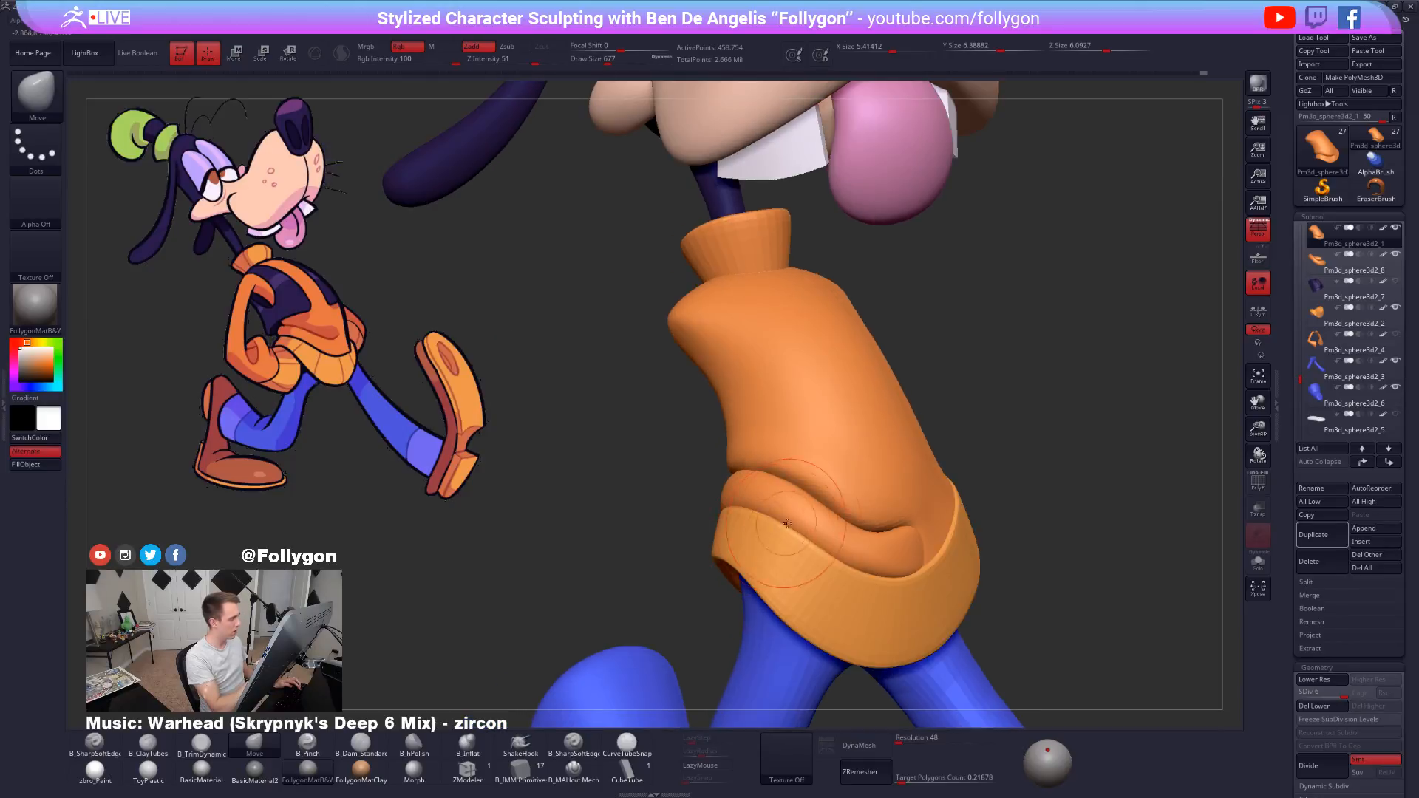
Lower the waist fold to subdivision level 2, smooth it, and reshape it with the Move brush at draw size 905.
left_click(826, 530, "alt")
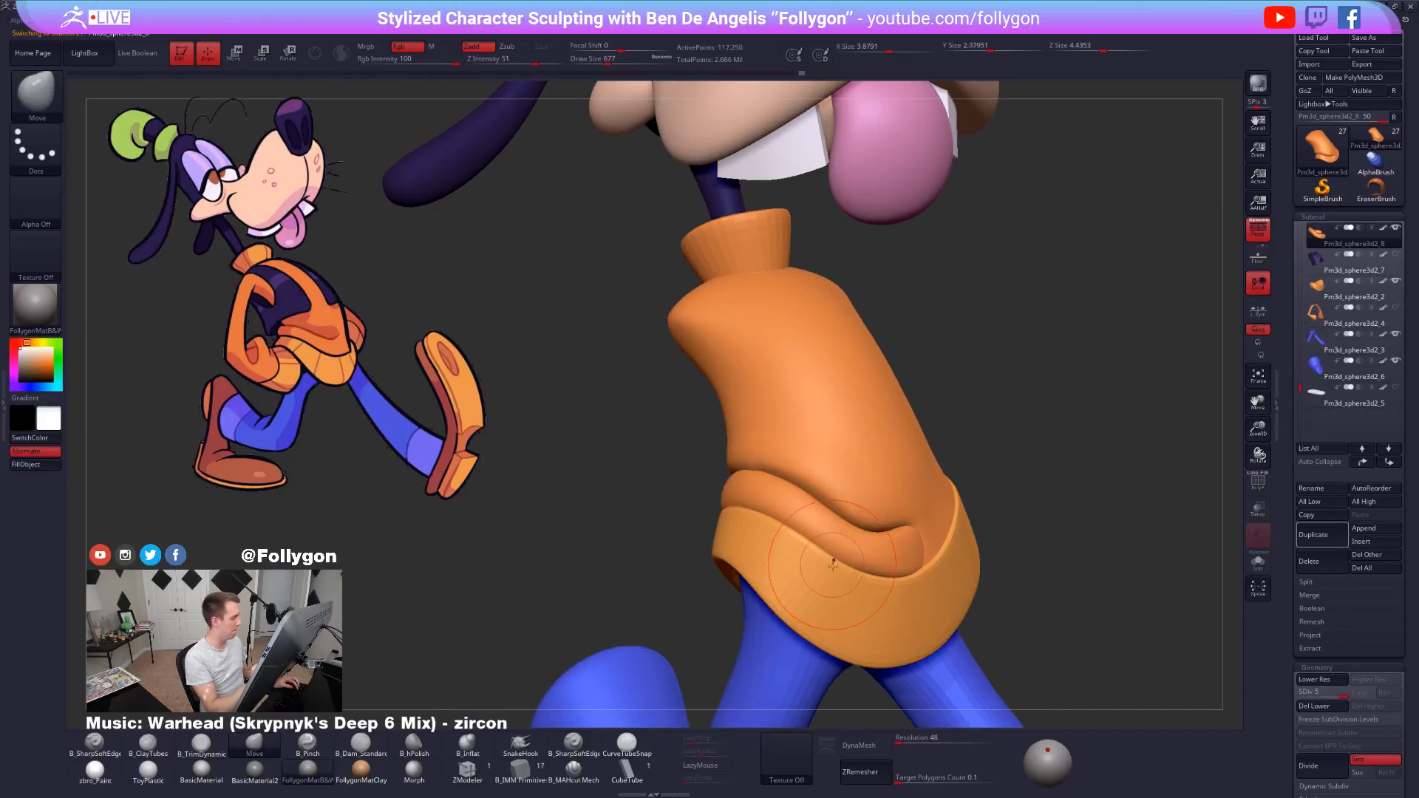
key("shift+d")
right_click_drag(833, 564, 831, 535)
key("shift+d")
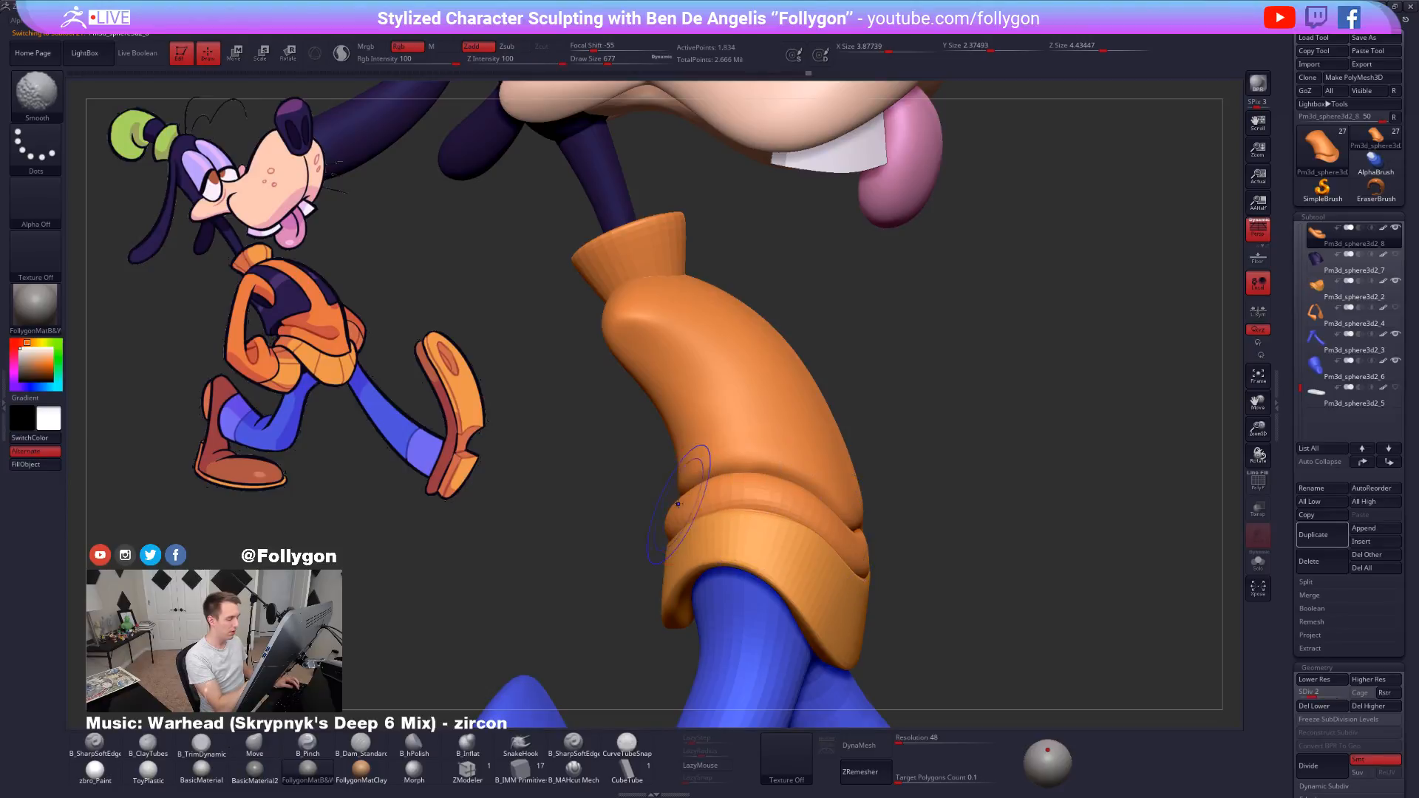
key("space")
left_click_drag(731, 560, 740, 561)
mouse_move(684, 443)
right_mouse_down()
mouse_move(758, 502)
mouse_move(795, 506)
mouse_move(906, 569)
mouse_move(872, 593)
right_mouse_up()
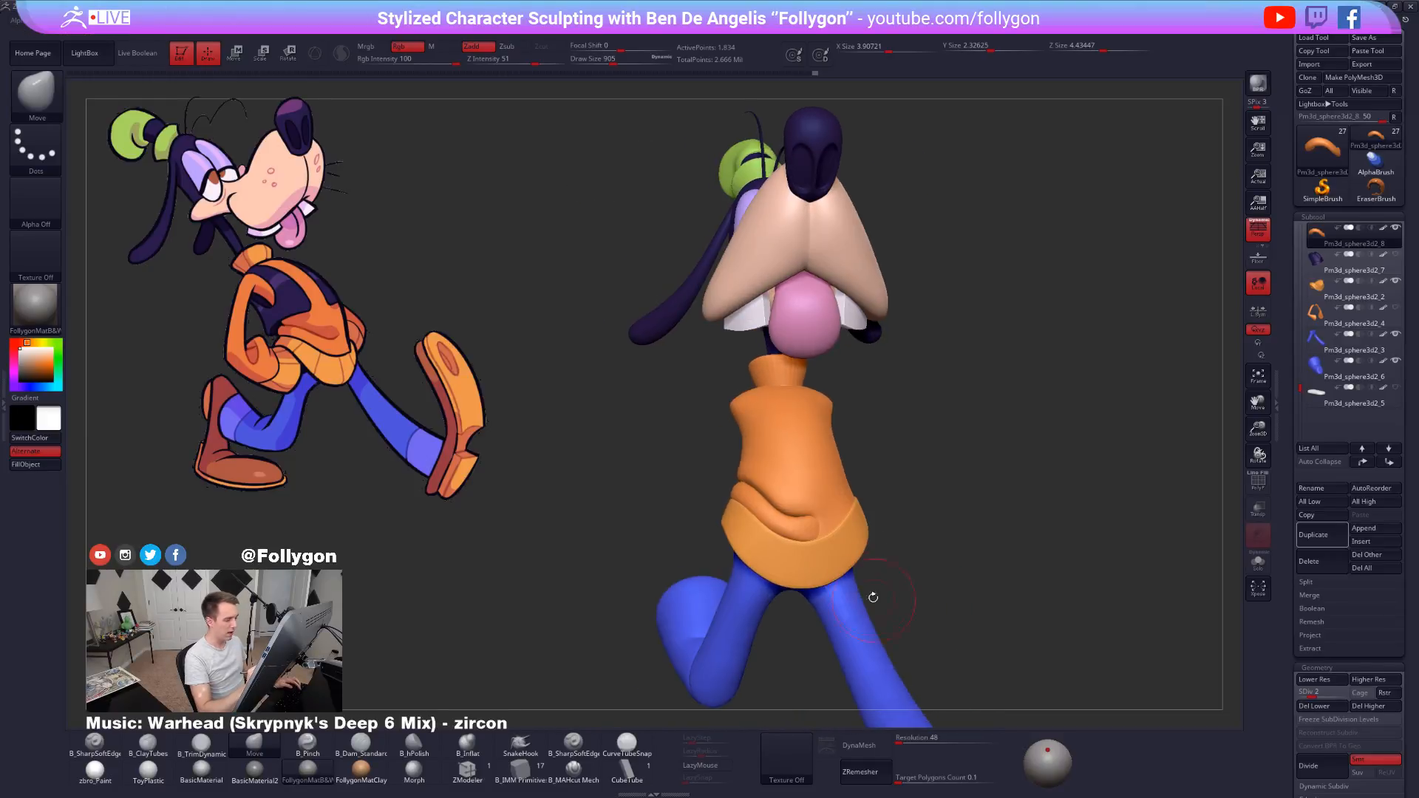
Smooth the sweater body's crease above the fold at lower subdivision levels, finishing at level 5.
right_click_drag(815, 538, 866, 570)
left_click(799, 496, "alt")
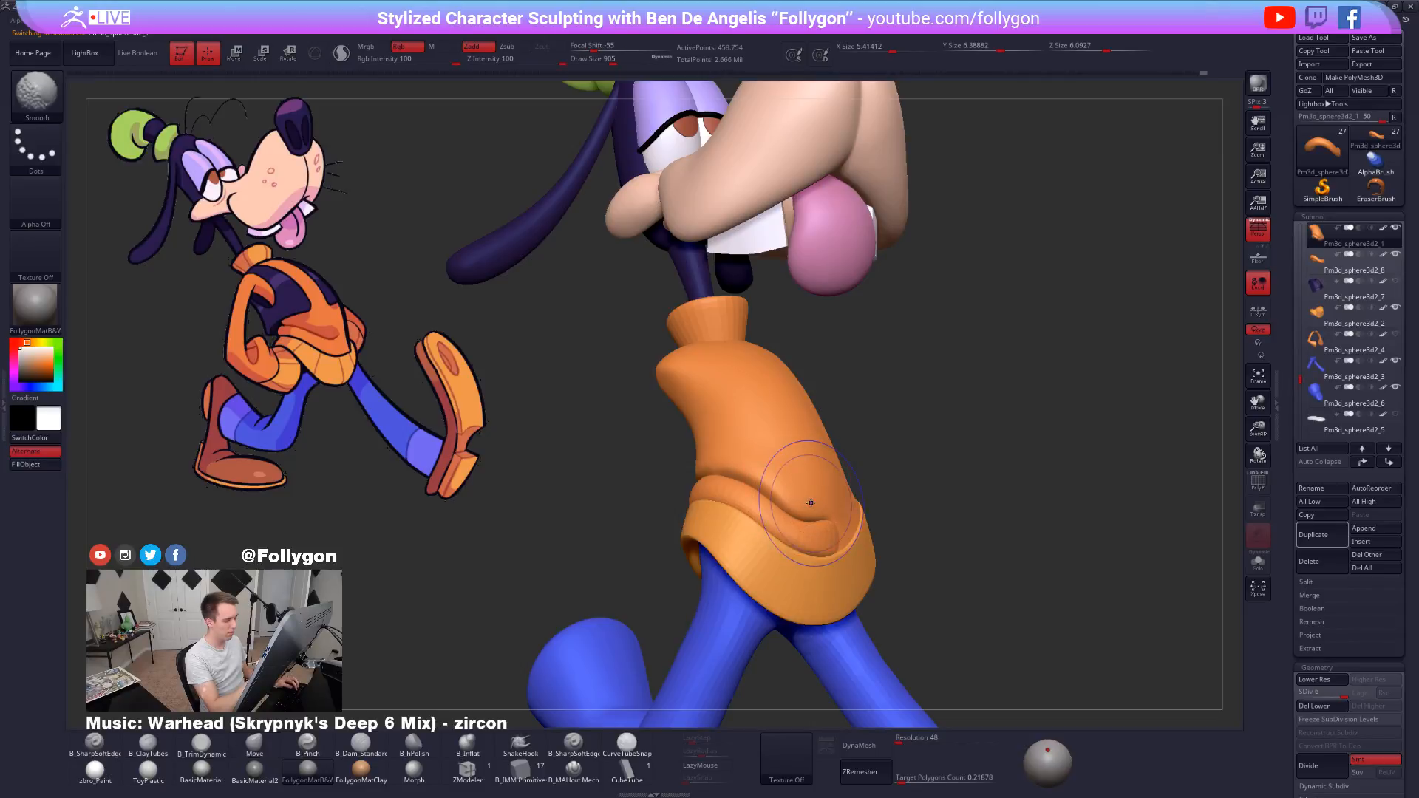
key("shift+d")
key("shift+d")
key("d")
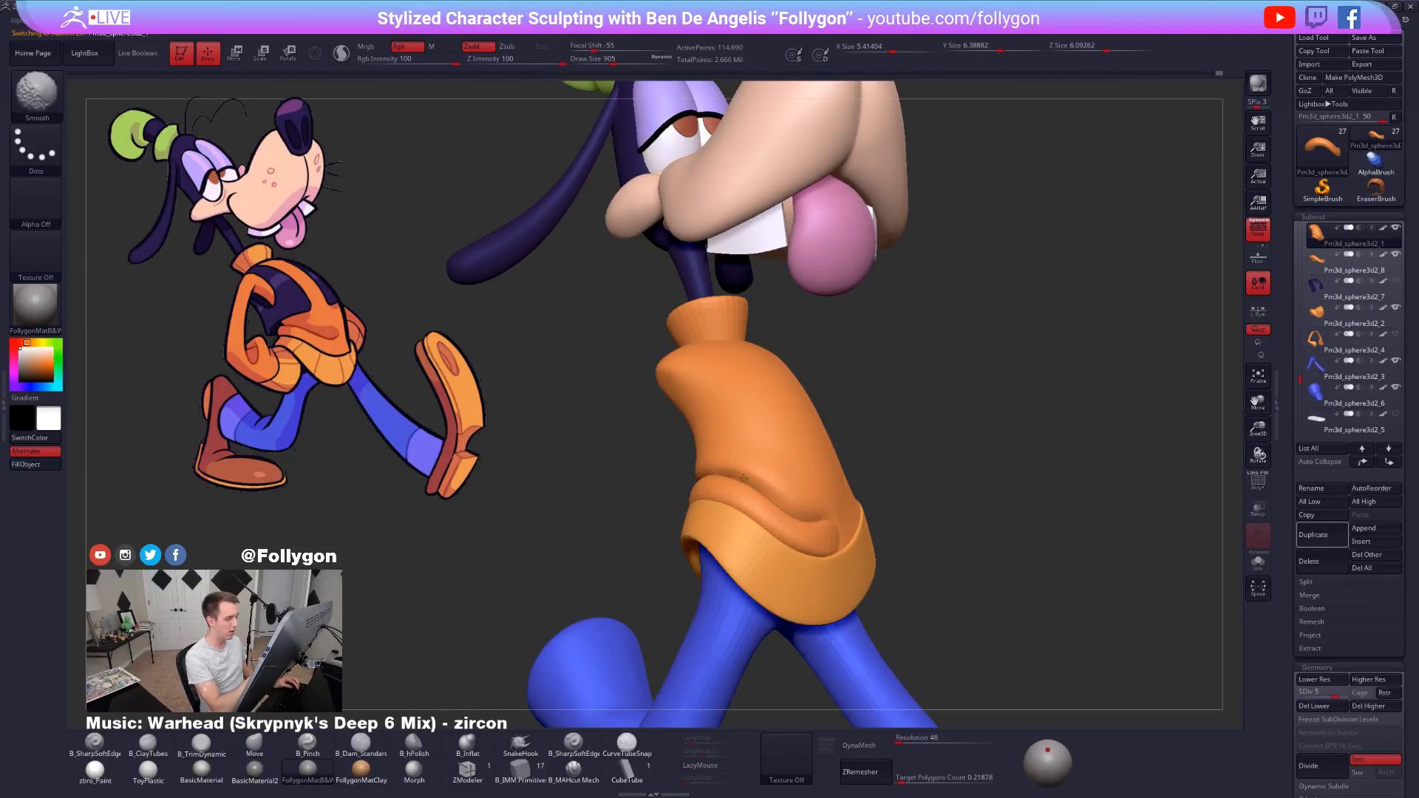
mouse_move(716, 488)
right_mouse_down()
mouse_move(675, 488)
mouse_move(722, 534)
mouse_move(763, 530)
right_mouse_up()
Reshape the front of the waist fold with the Move brush, reducing the draw size to 576.
left_click(817, 528, "alt")
right_click_drag(850, 566, 802, 580)
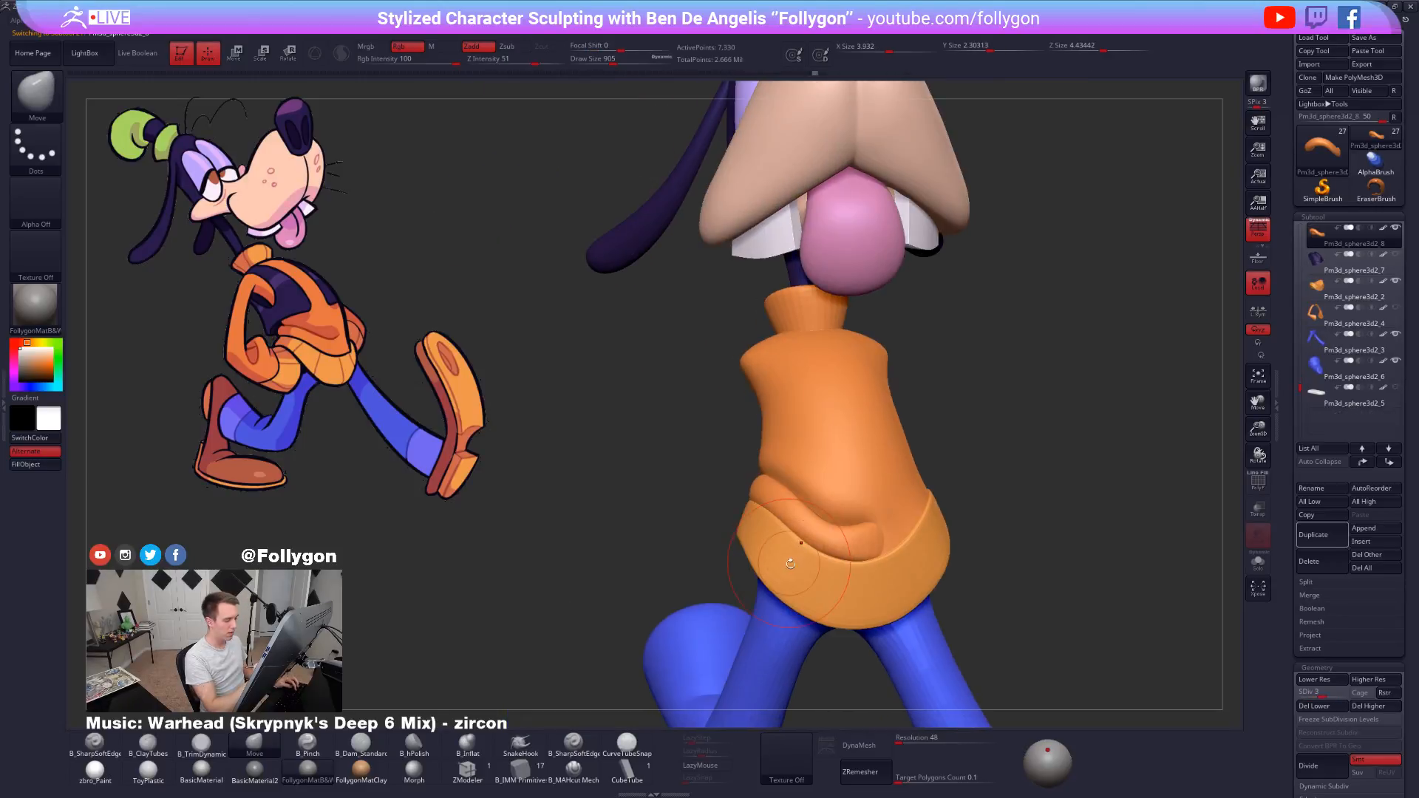
key("s")
left_click(842, 534)
mouse_move(854, 530)
right_mouse_down()
mouse_move(941, 574)
mouse_move(932, 607)
mouse_move(997, 613)
mouse_move(941, 586)
mouse_move(891, 593)
mouse_move(760, 474)
mouse_move(779, 570)
mouse_move(816, 565)
mouse_move(876, 593)
right_mouse_up()
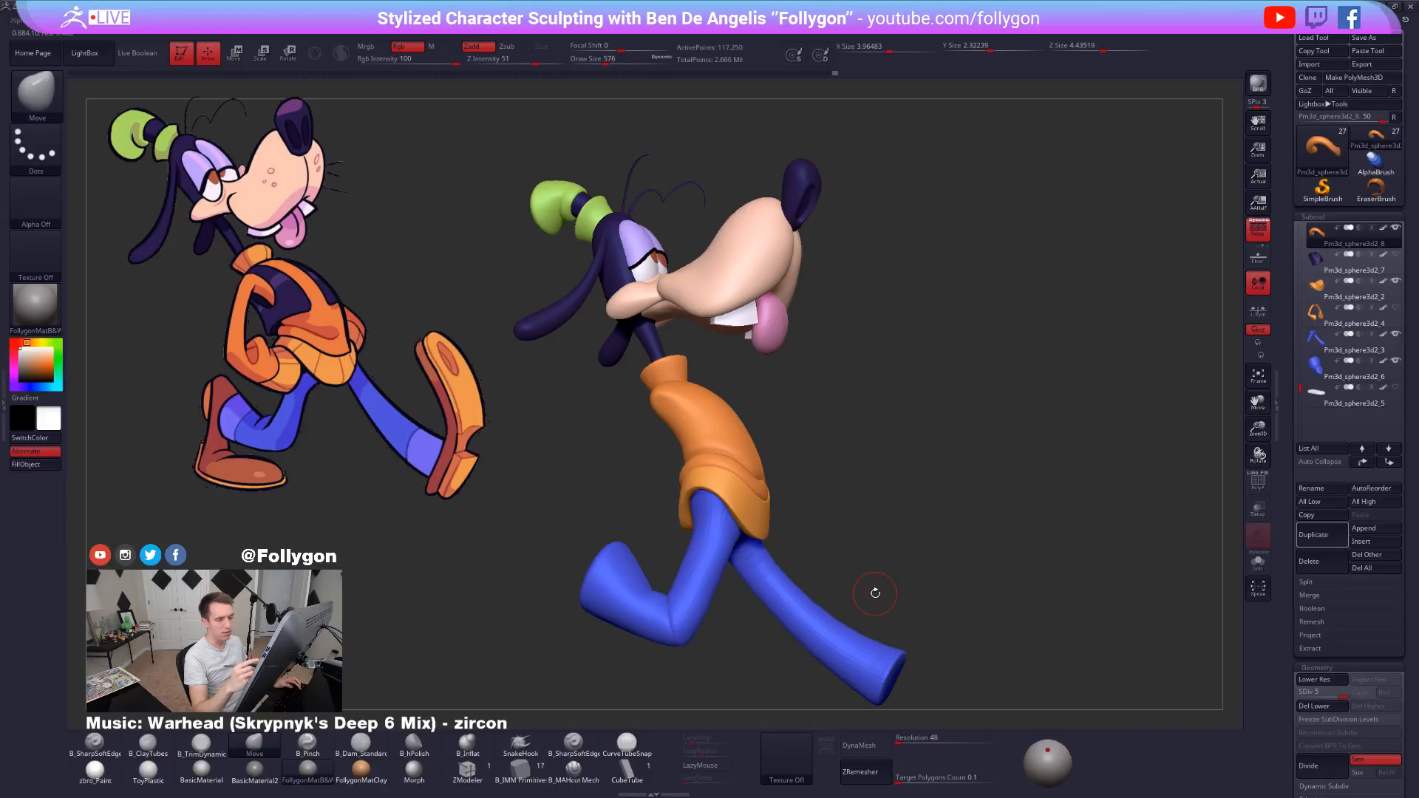
Select the sweater body and examine its polygon wireframe around the fold.
right_click_drag(904, 553, 835, 602)
key("shift+f")
key("shift+f")
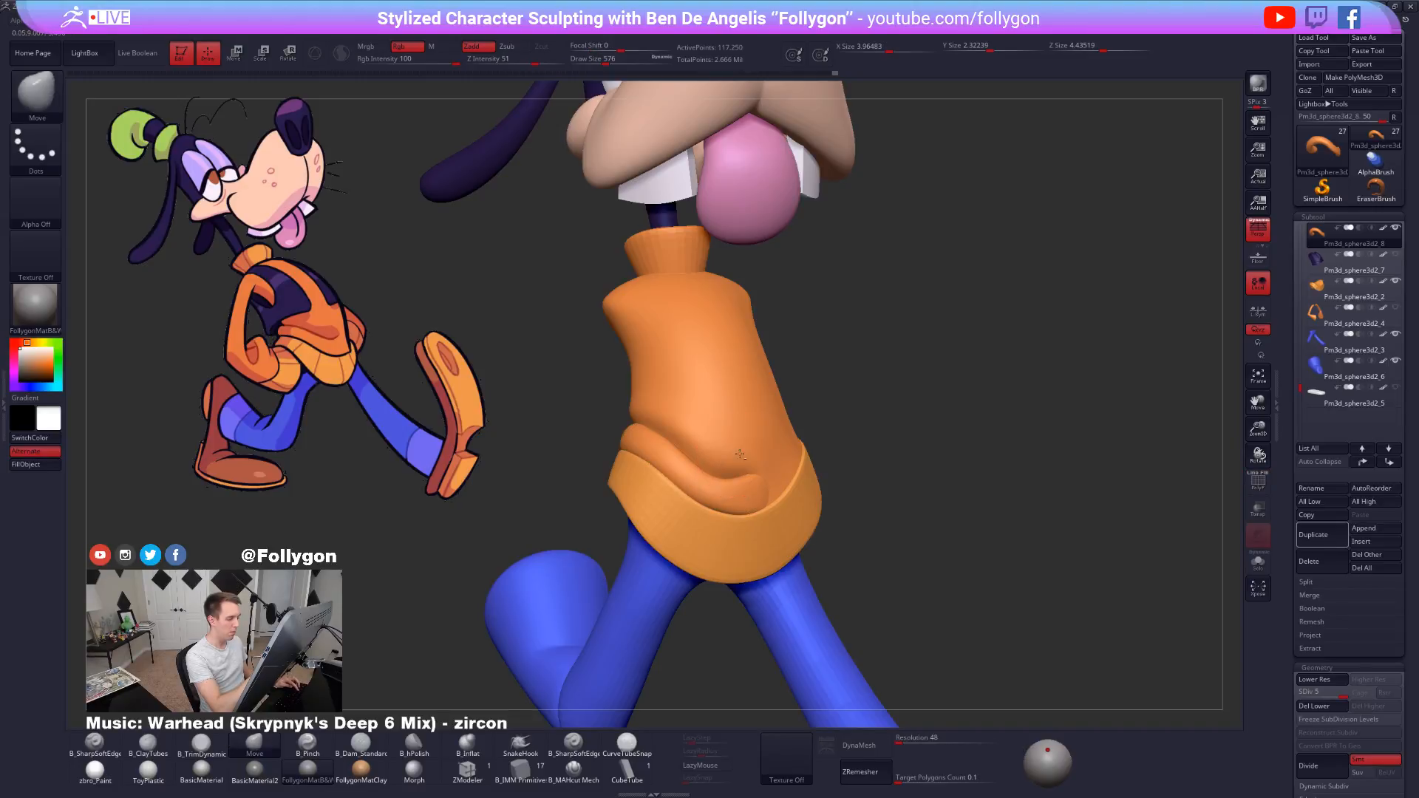
left_click(732, 460, "alt")
key("shift+f")
right_click_drag(761, 578, 836, 606, "alt")
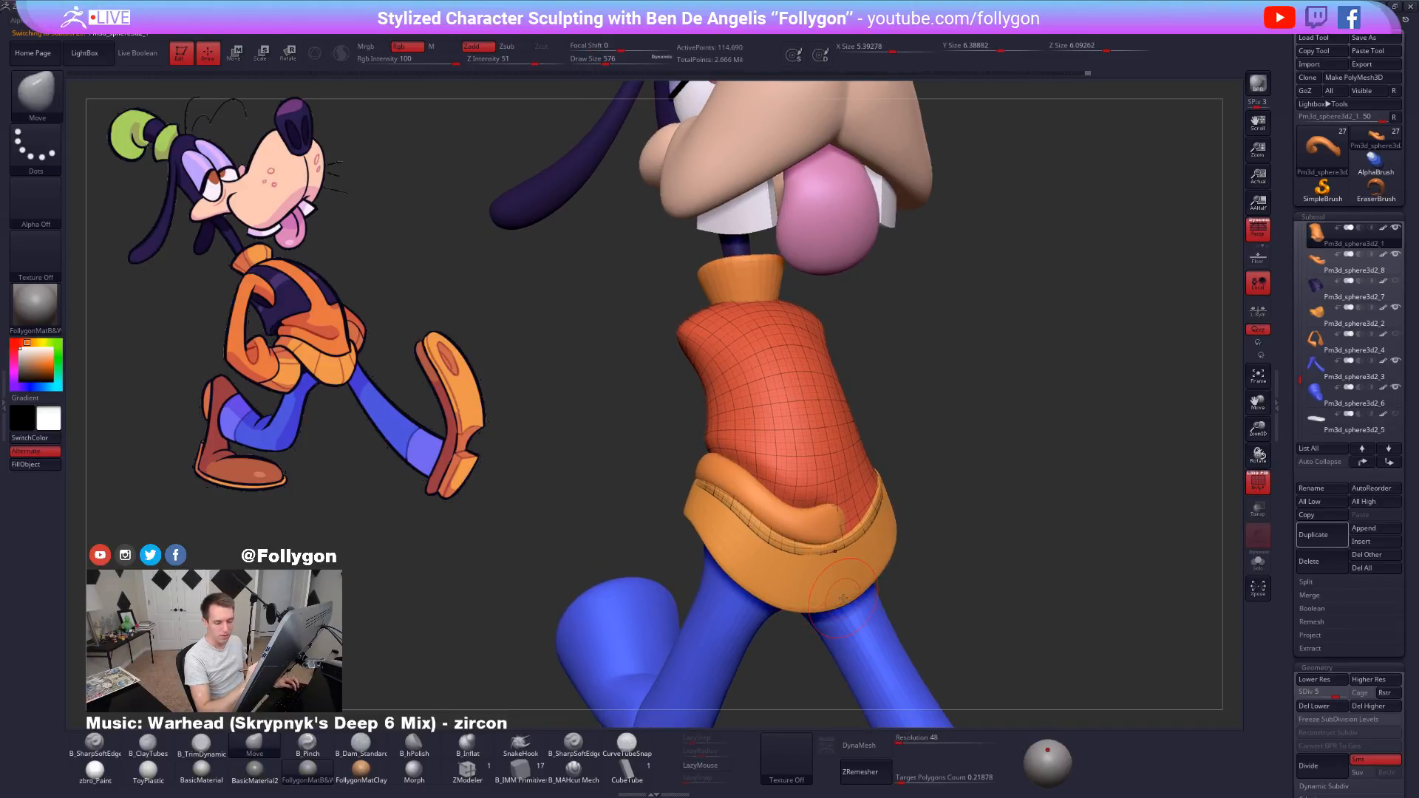
key("d")
key("shift+f")
Isolate the sweater body, smooth its waist crease at subdivision level 4 with draw size 656, and restore the higher subdivision level.
key("space")
right_click_drag(760, 493, 791, 498)
key("alt+s")
key("space")
left_click_drag(791, 497, 784, 499)
key("shift+d")
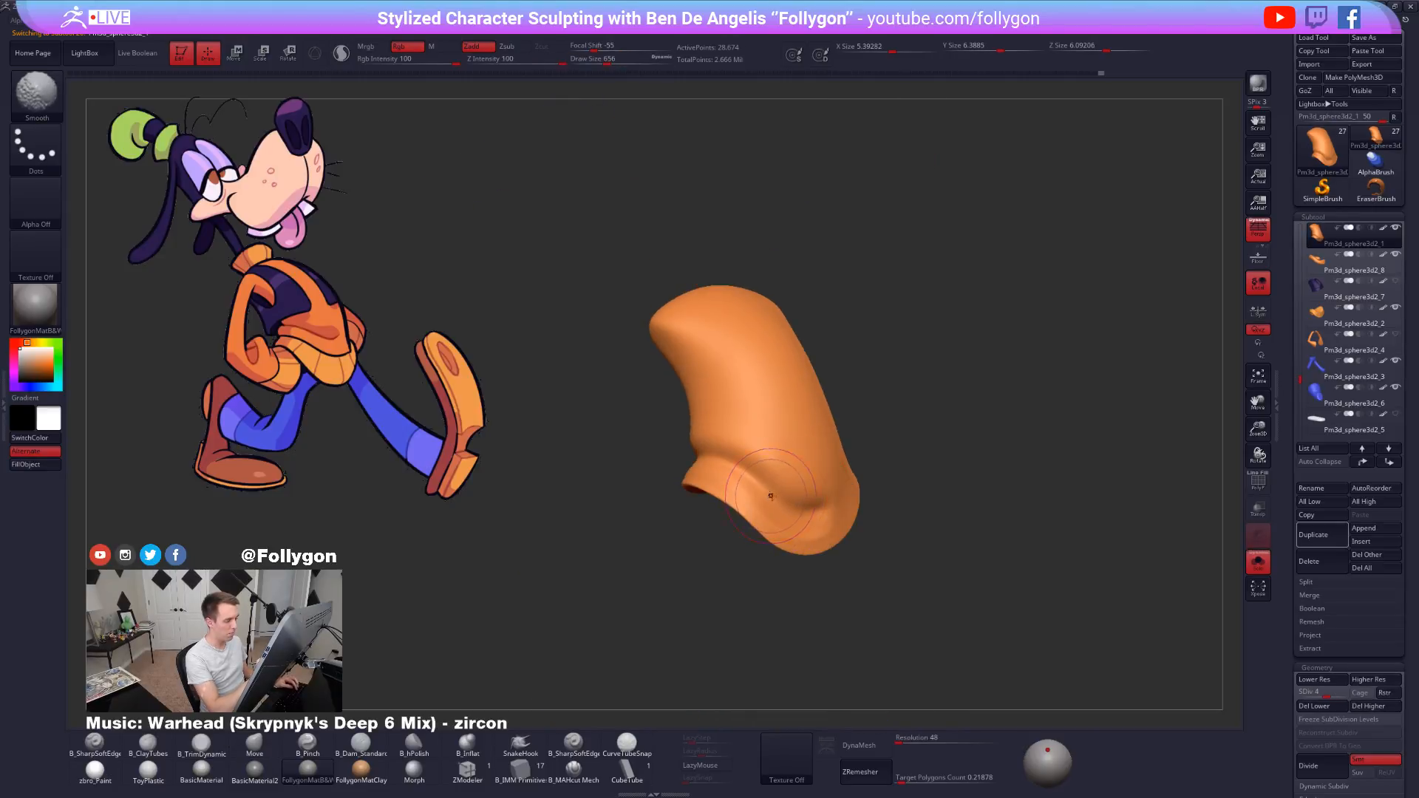
right_click_drag(772, 497, 774, 486)
mouse_move(681, 458)
right_mouse_down()
mouse_move(773, 479)
mouse_move(750, 467)
mouse_move(809, 502)
mouse_move(744, 467)
mouse_move(721, 485)
mouse_move(821, 517)
mouse_move(872, 458)
mouse_move(972, 487)
right_mouse_up()
key("alt+s")
key("d")
key("d")
Select the waist fold and refine its shape with the Move brush at draw size 905.
left_click(743, 468, "alt")
right_click(725, 484)
right_click_drag(972, 486, 929, 466, "alt")
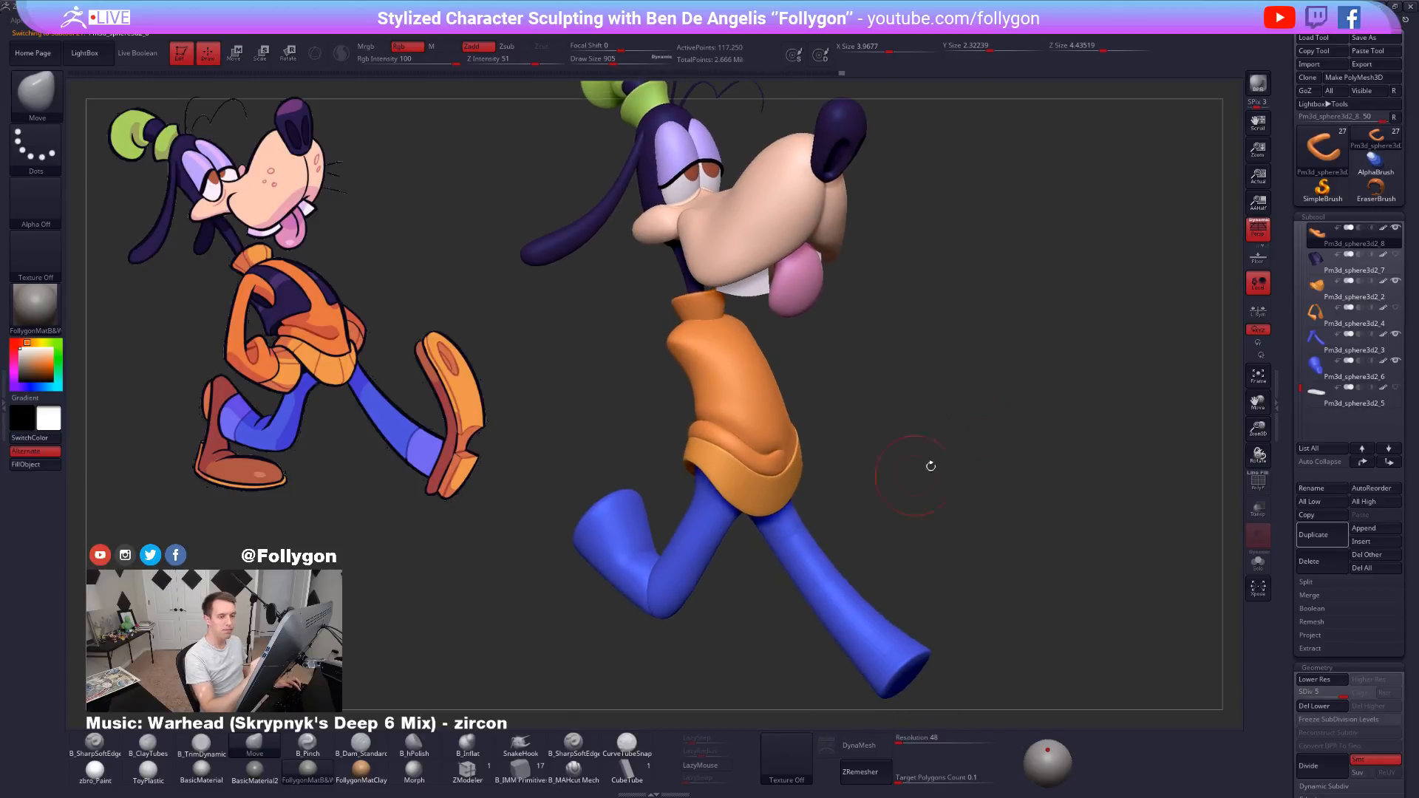
Select the sweater body, delete its lower subdivision levels, and merge the waist fold subtool into it.
scroll(1320, 296, "up", 2)
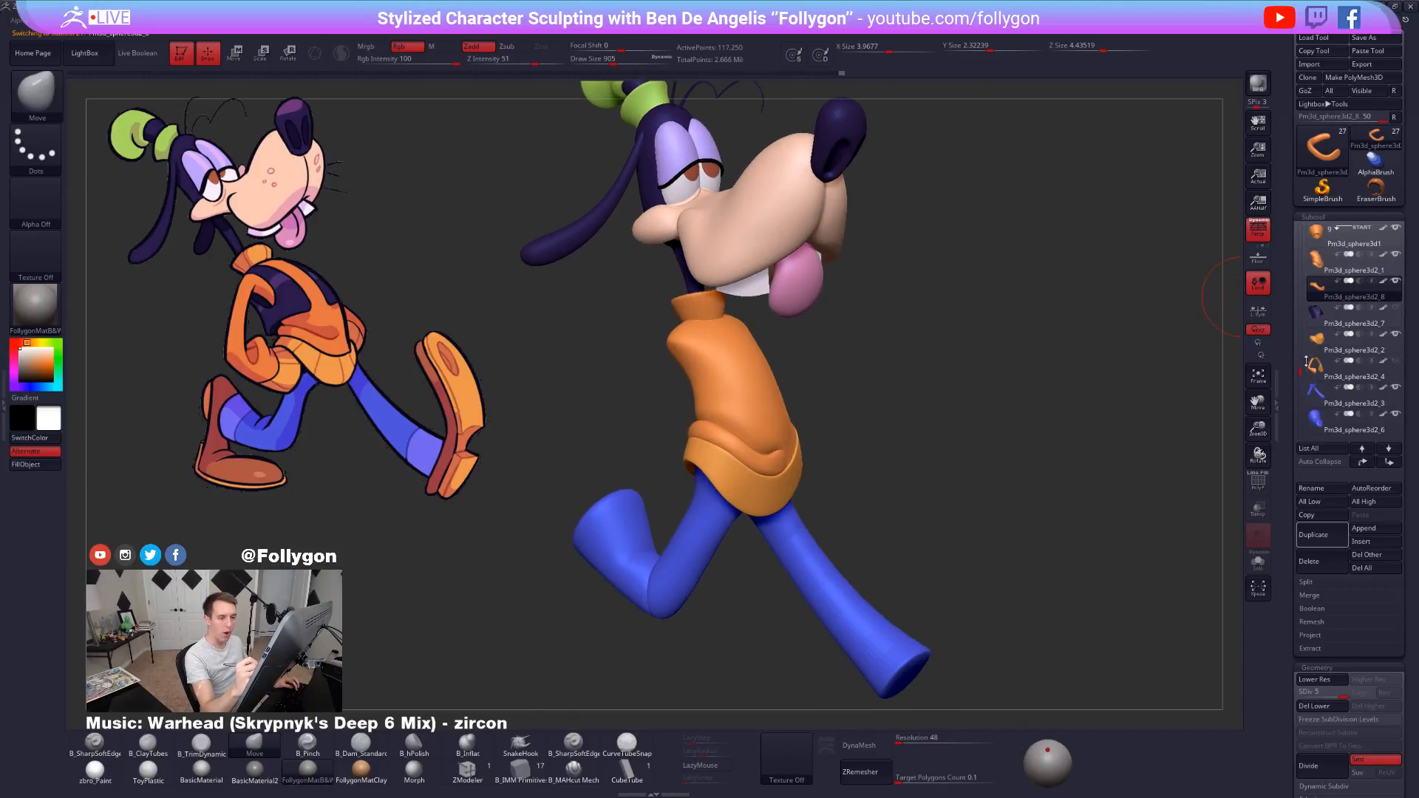
left_click(1322, 257)
key("shift+f")
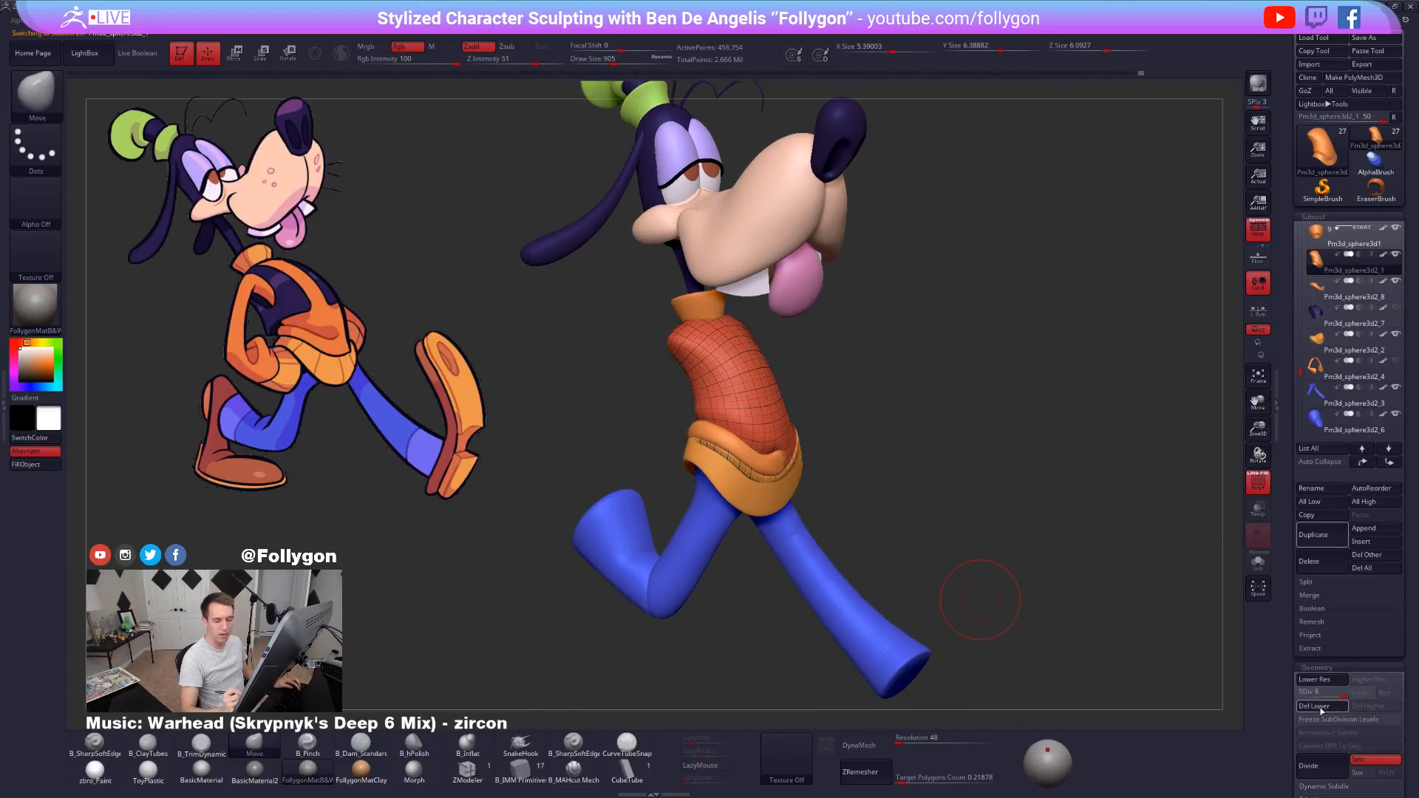
left_click(1301, 709)
key("ctrl+m")
left_click(1001, 423)
left_click(963, 453)
key("shift+f")
key("shift+f")
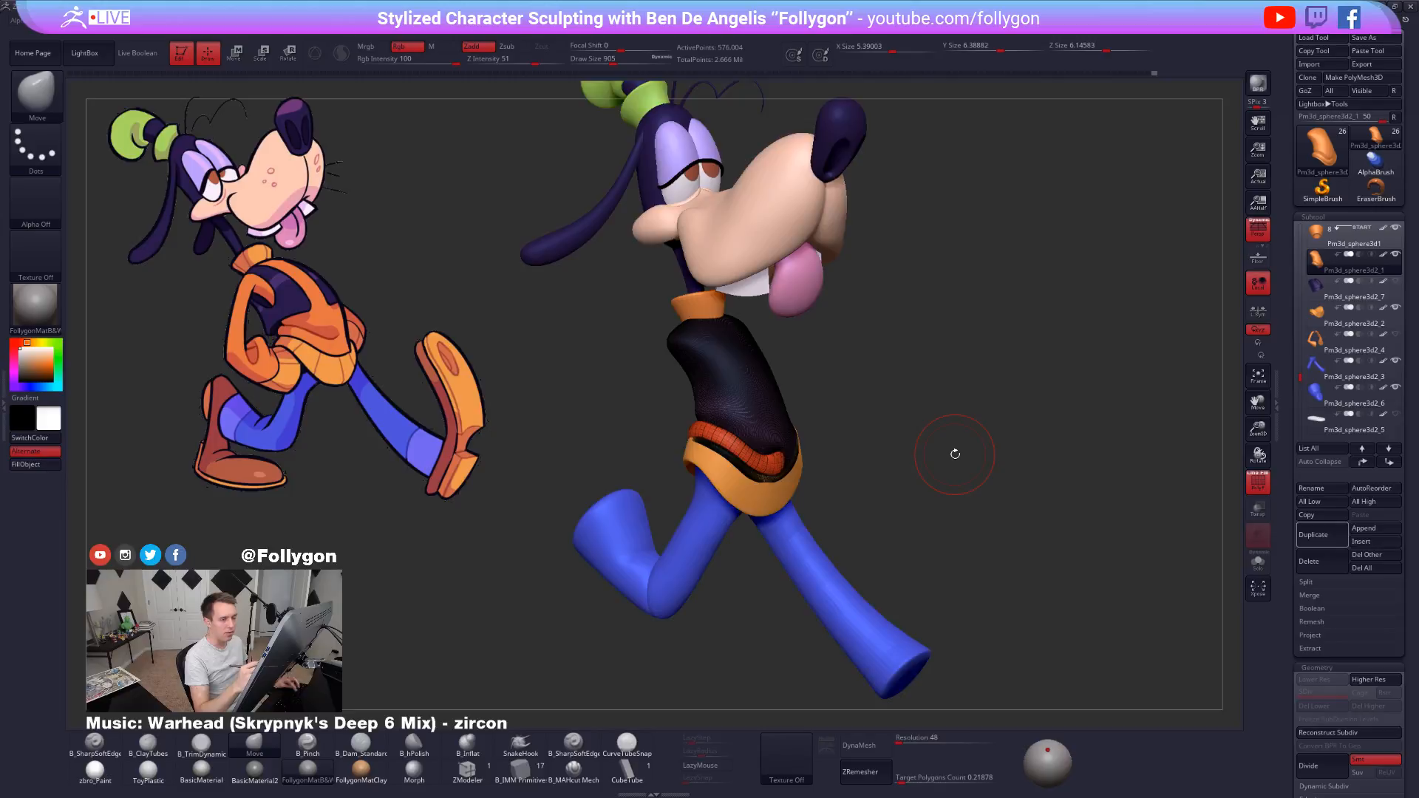
Isolate the merged sweater body to examine its shape, and compare it with its polypaint hidden and shown.
key("alt+s")
left_click(1258, 477)
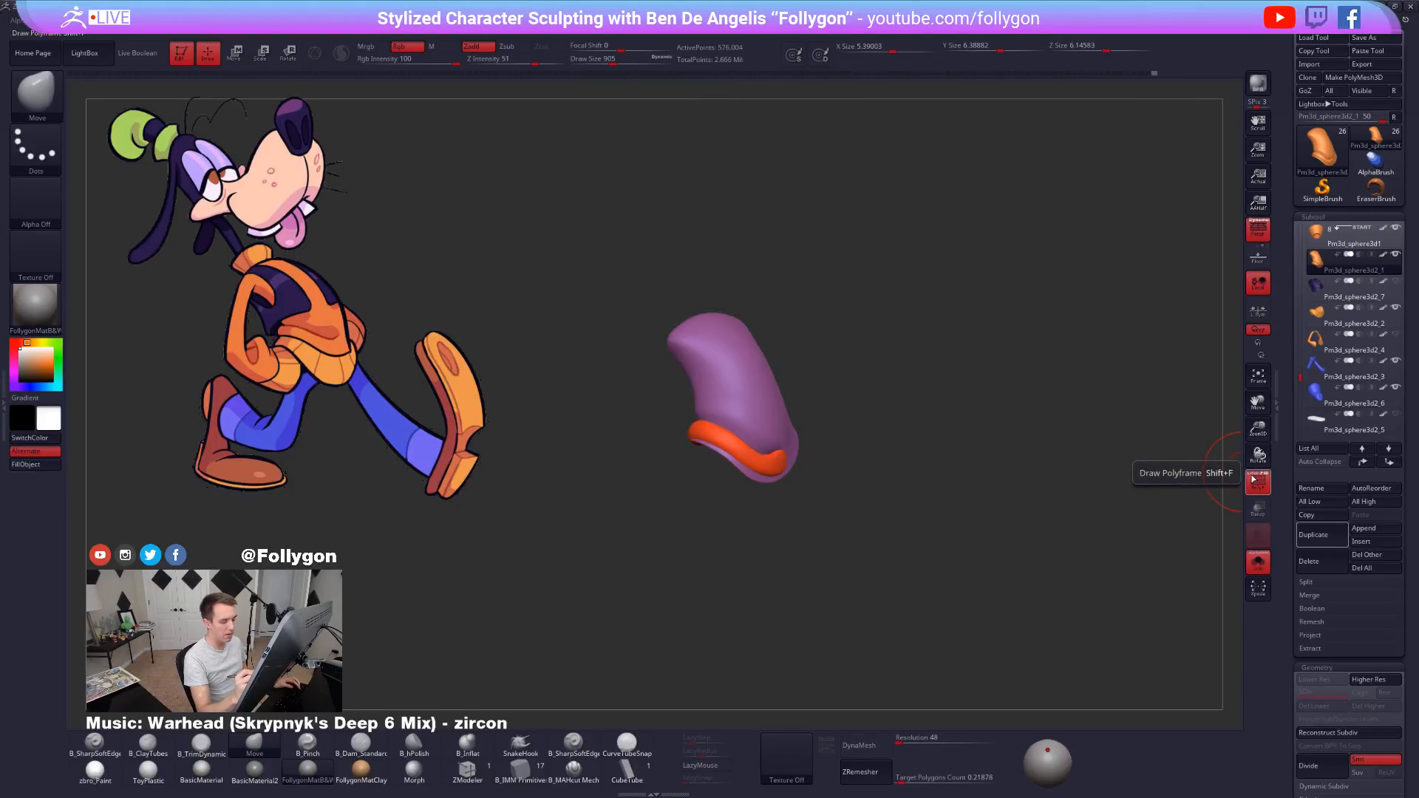
left_click(1254, 479)
left_click_drag(944, 484, 941, 523, "alt")
key("shift+f")
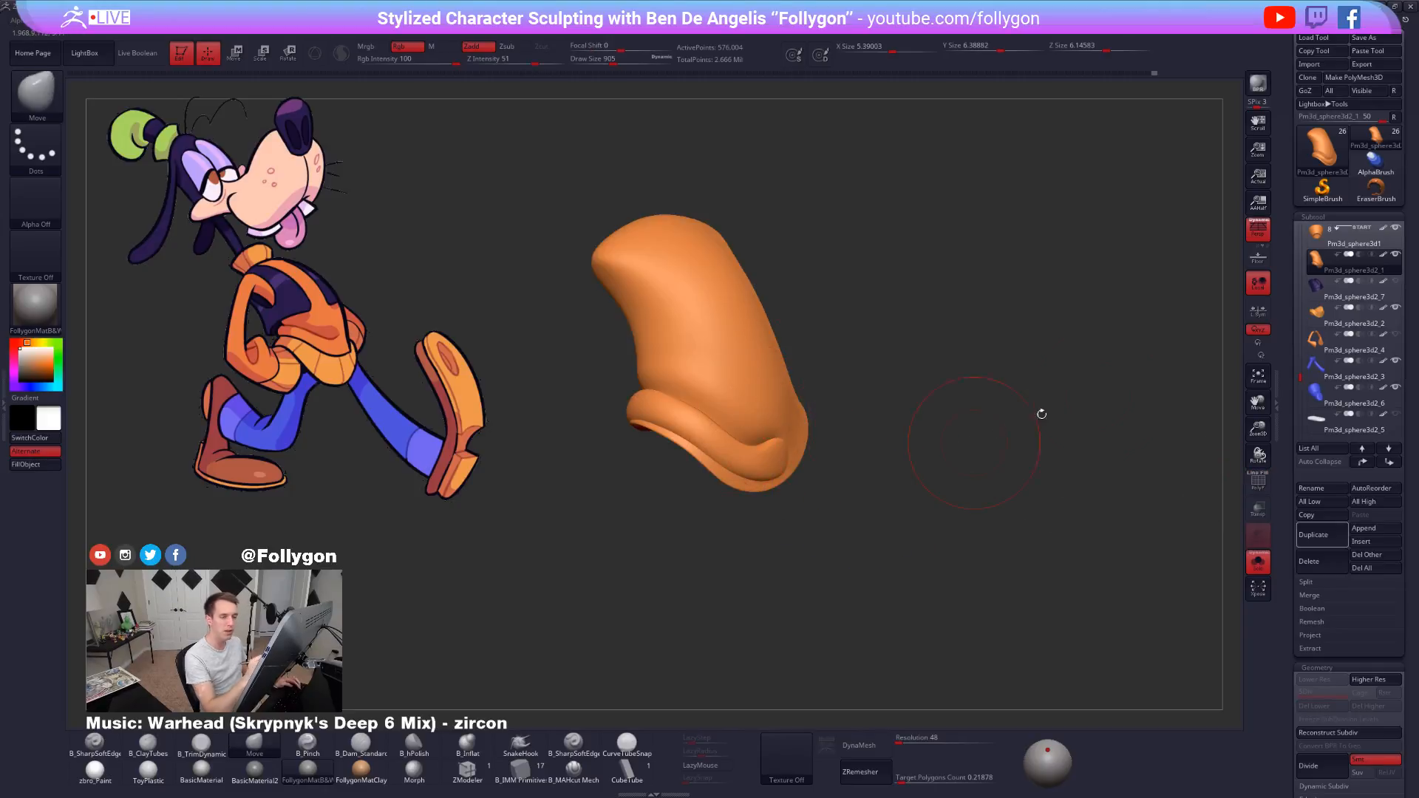
left_click(1384, 255)
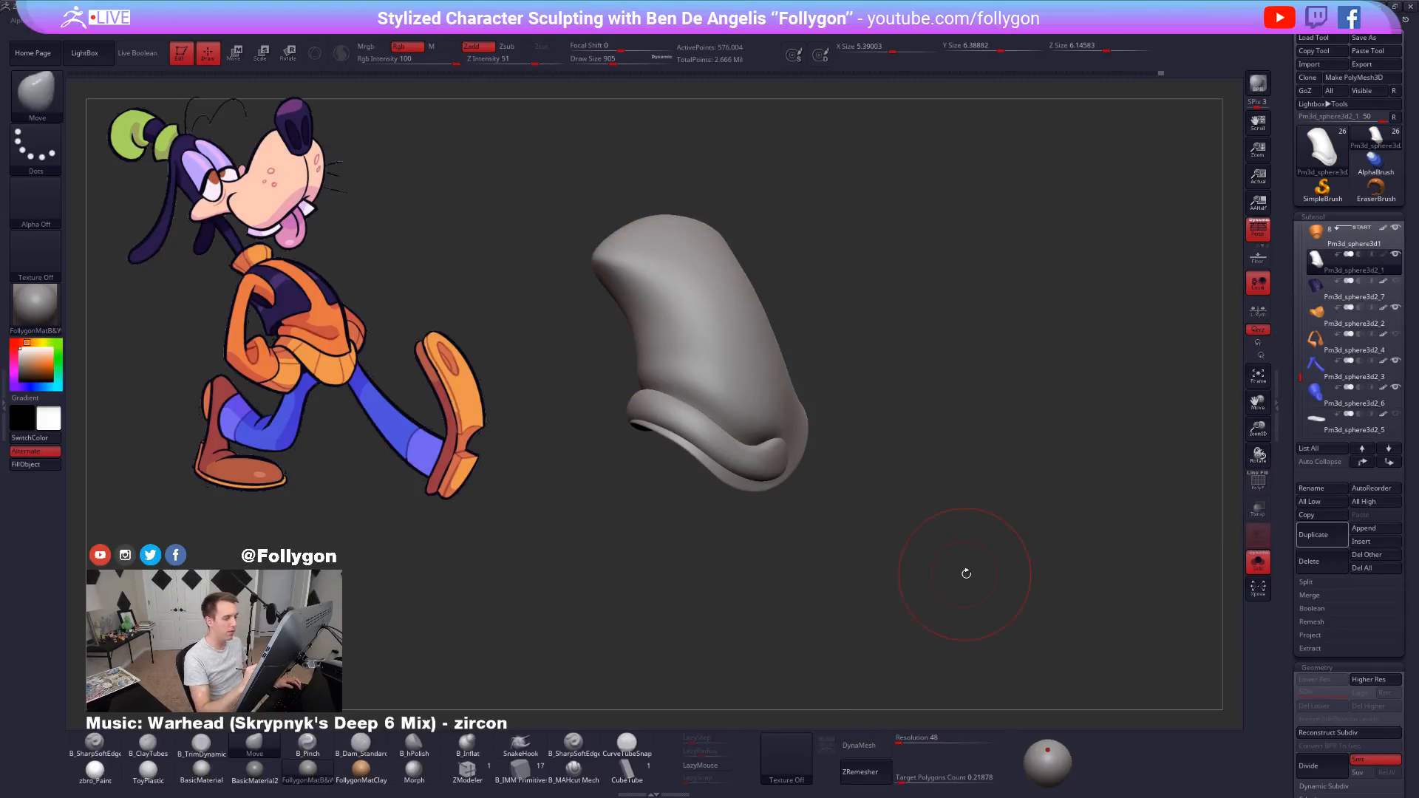
key("alt+s")
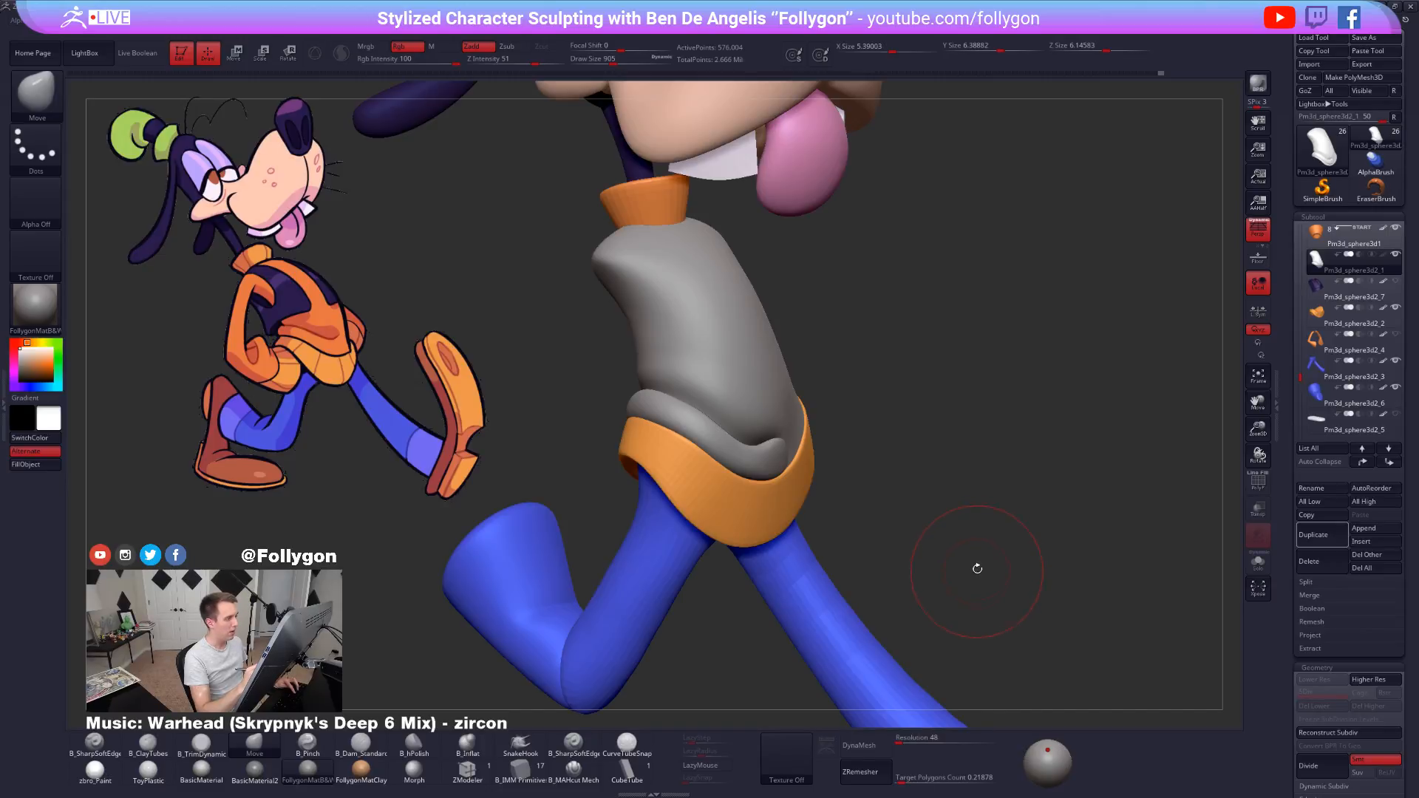
left_click(1385, 255)
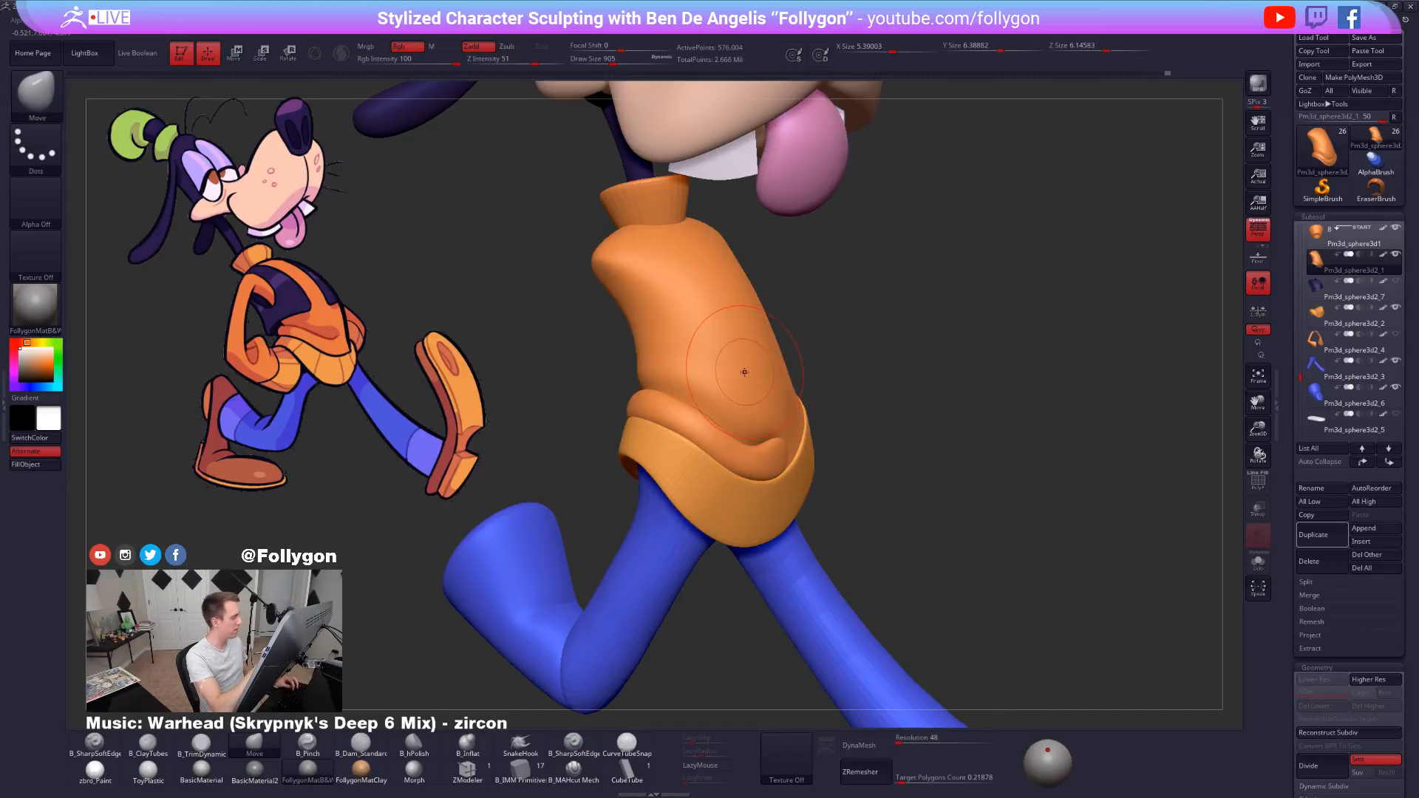
Store the sweater's orange as the secondary color with white as the main color, and turn off the sweater body's polypaint.
key("c")
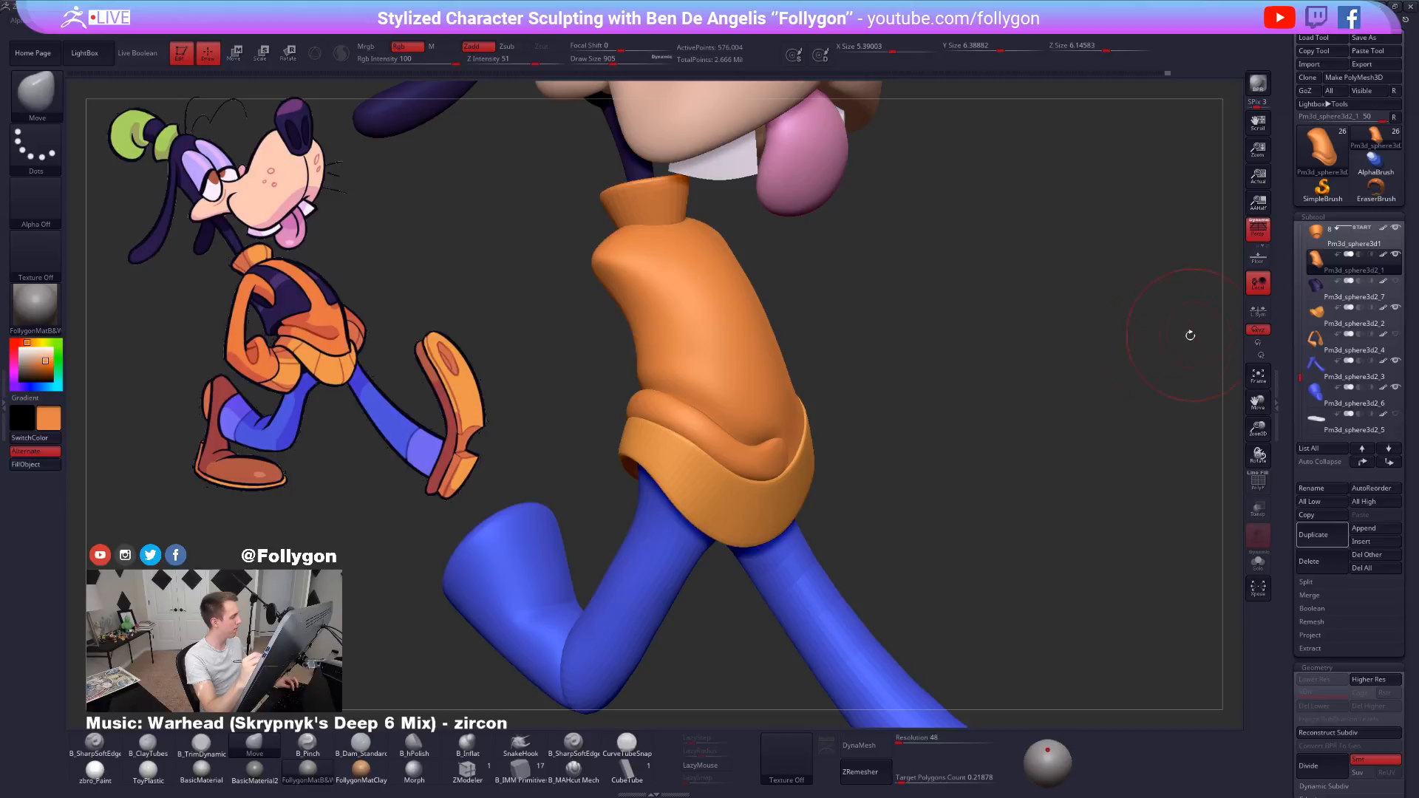
key("c")
key("c")
key("v")
left_click_drag(26, 380, 19, 348)
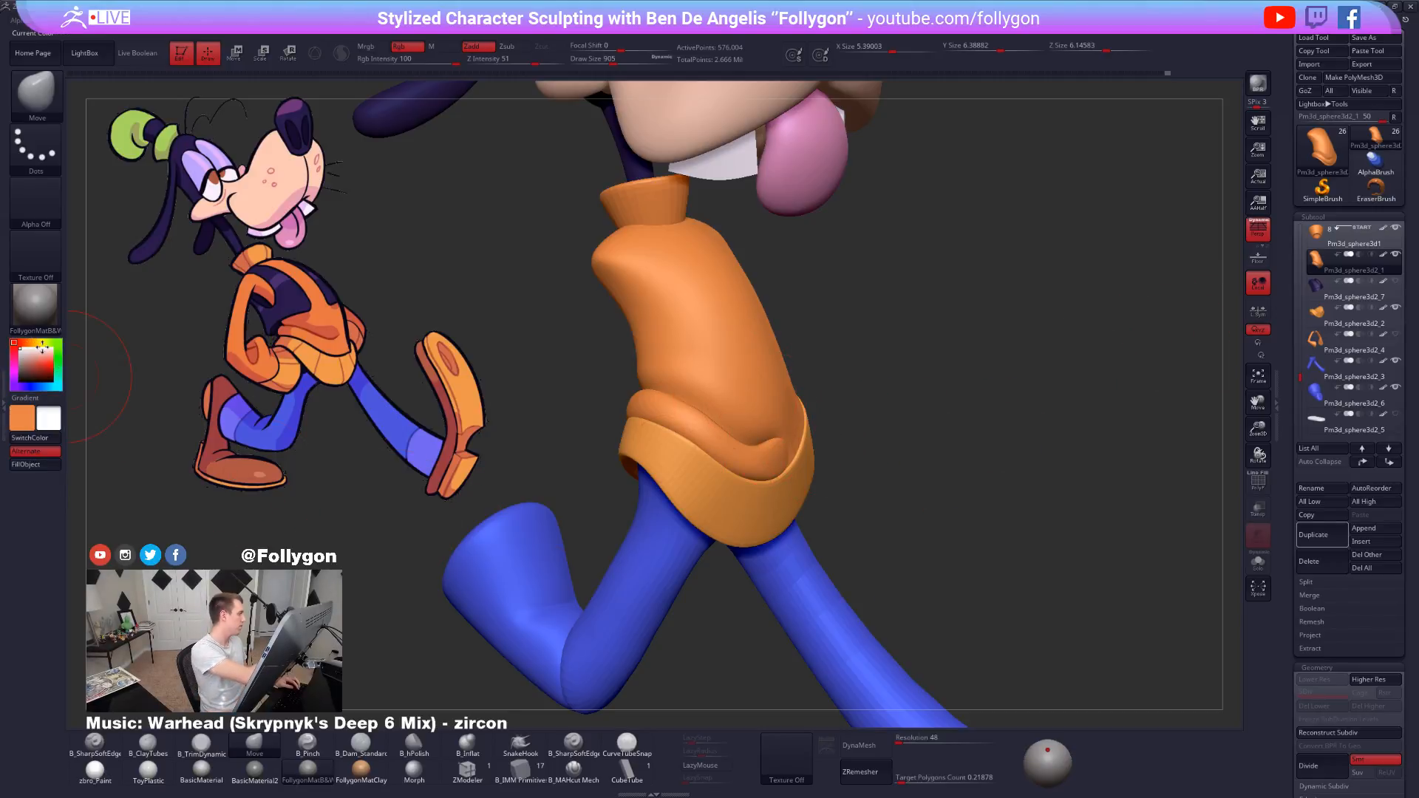
left_click(1384, 255)
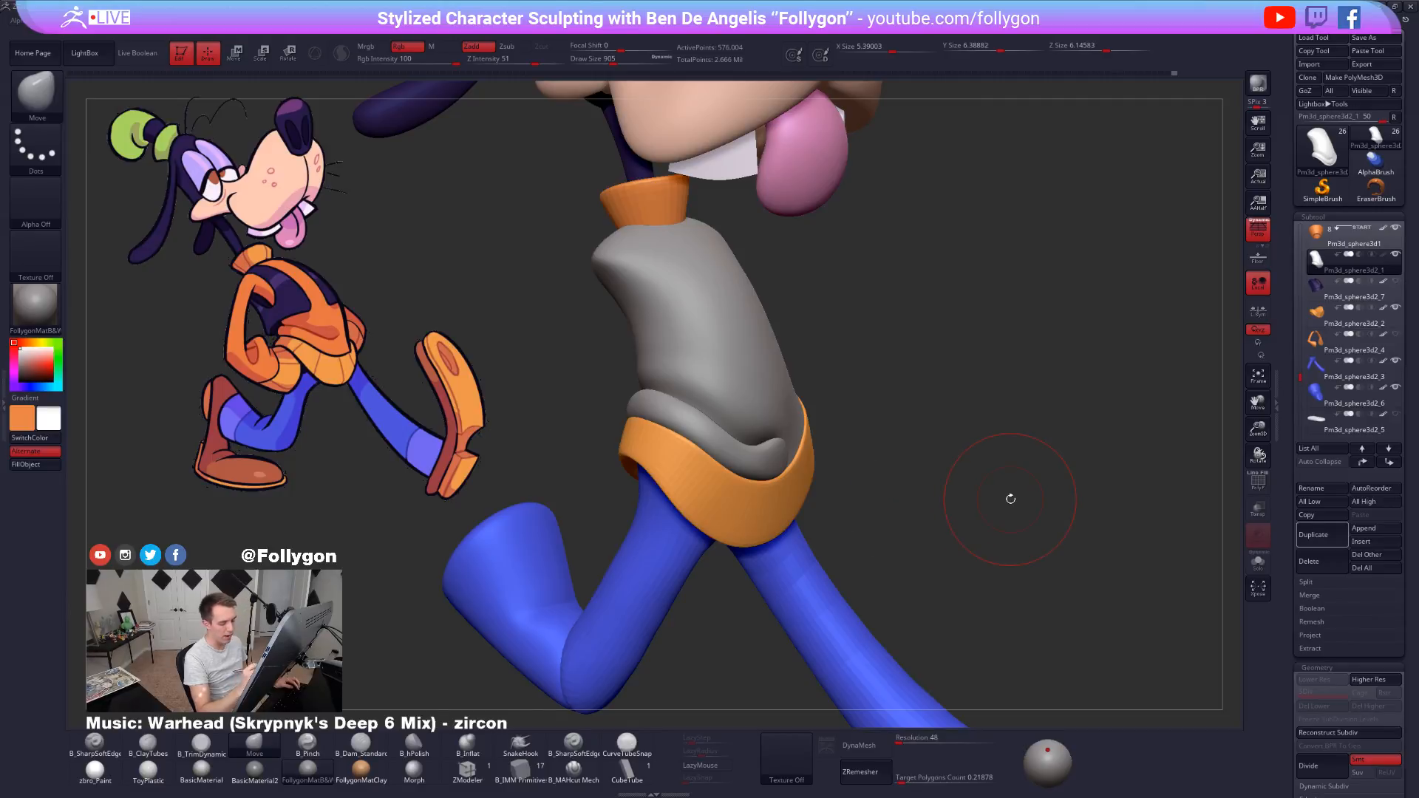
Try to DynaMesh the merged sweater body at resolution 48.
left_click(888, 742)
key("shift+f")
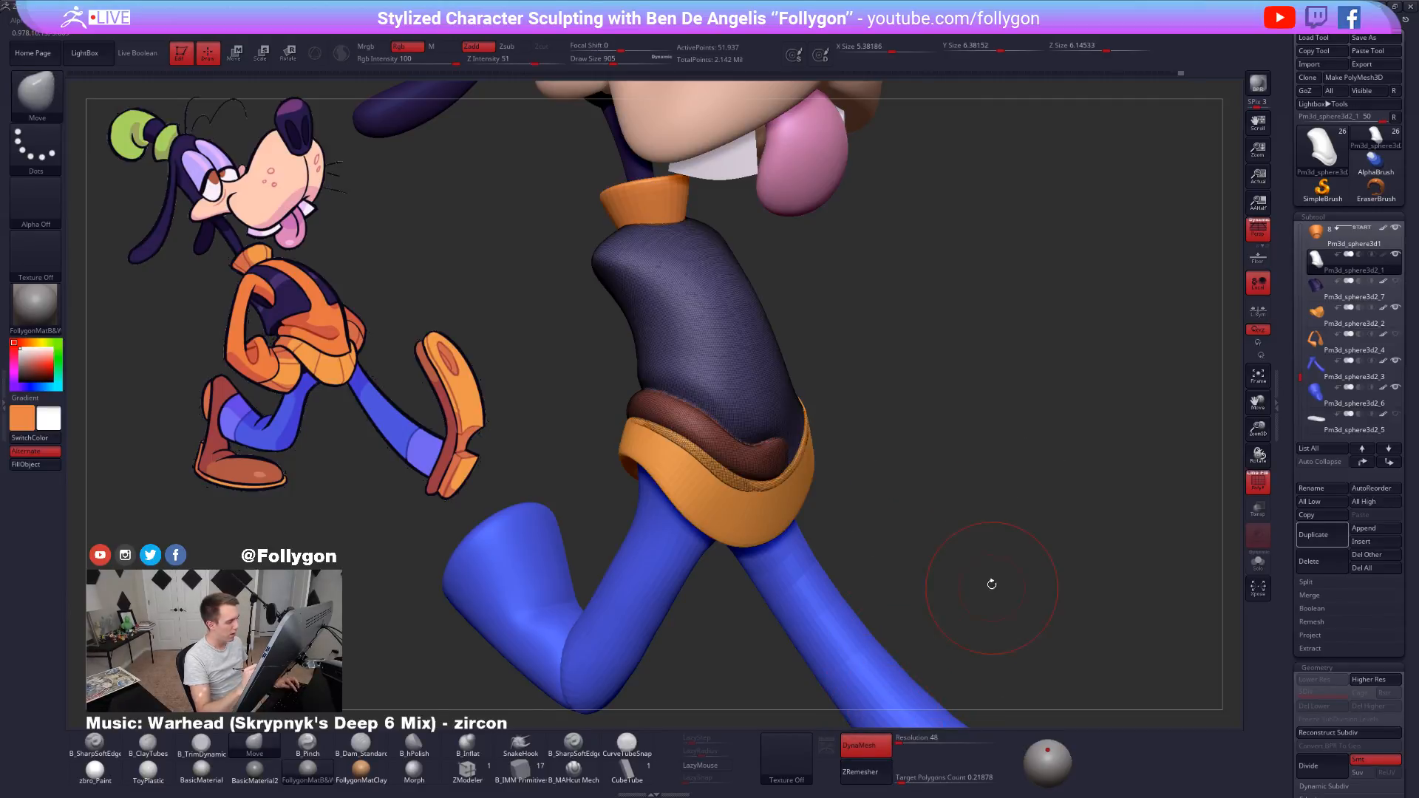
key("alt+s")
mouse_move(992, 569)
left_mouse_down()
mouse_move(1077, 587)
mouse_move(999, 585)
left_mouse_up()
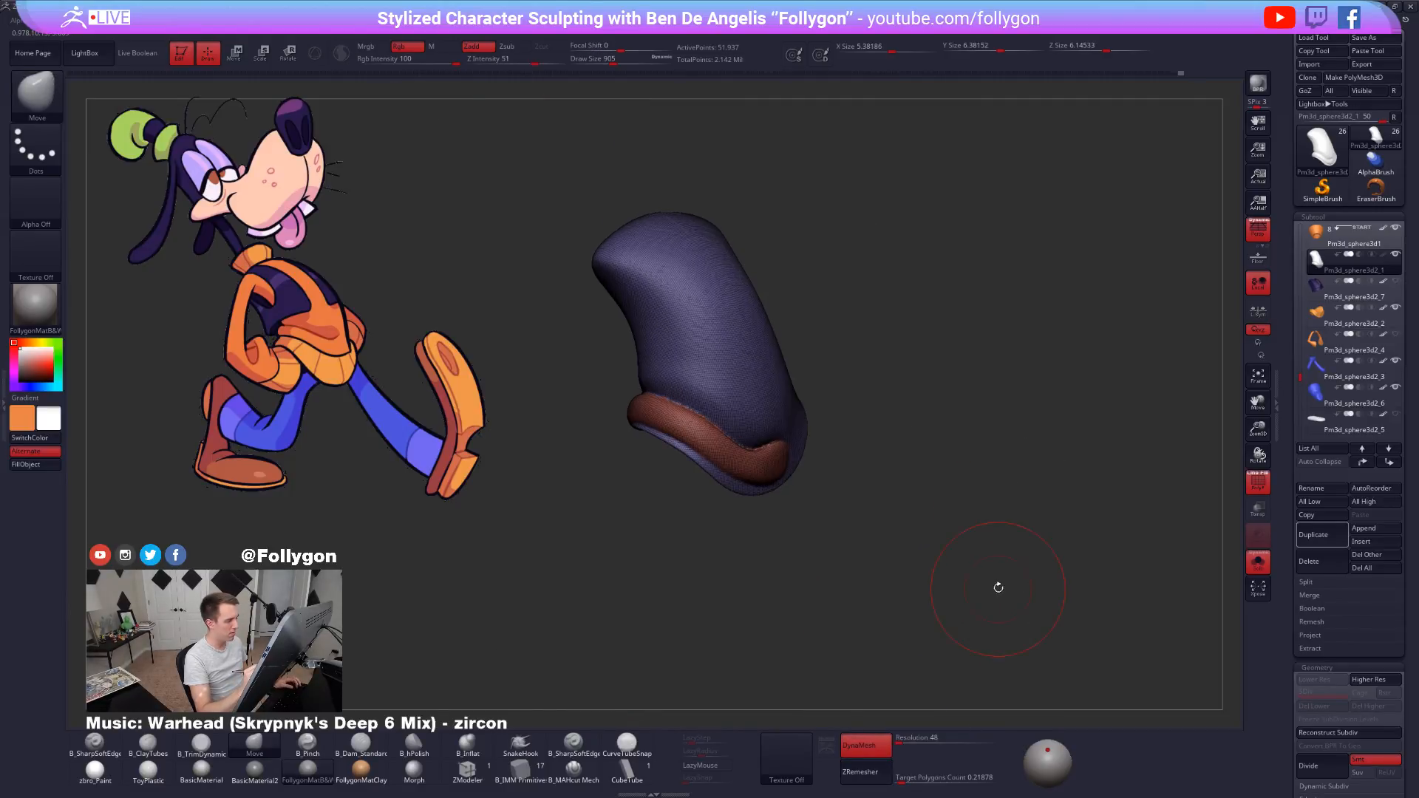
key("ctrl+z")
DynaMesh the merged sweater body at resolution 224 and bring the rest of the character back into view.
left_click(902, 742)
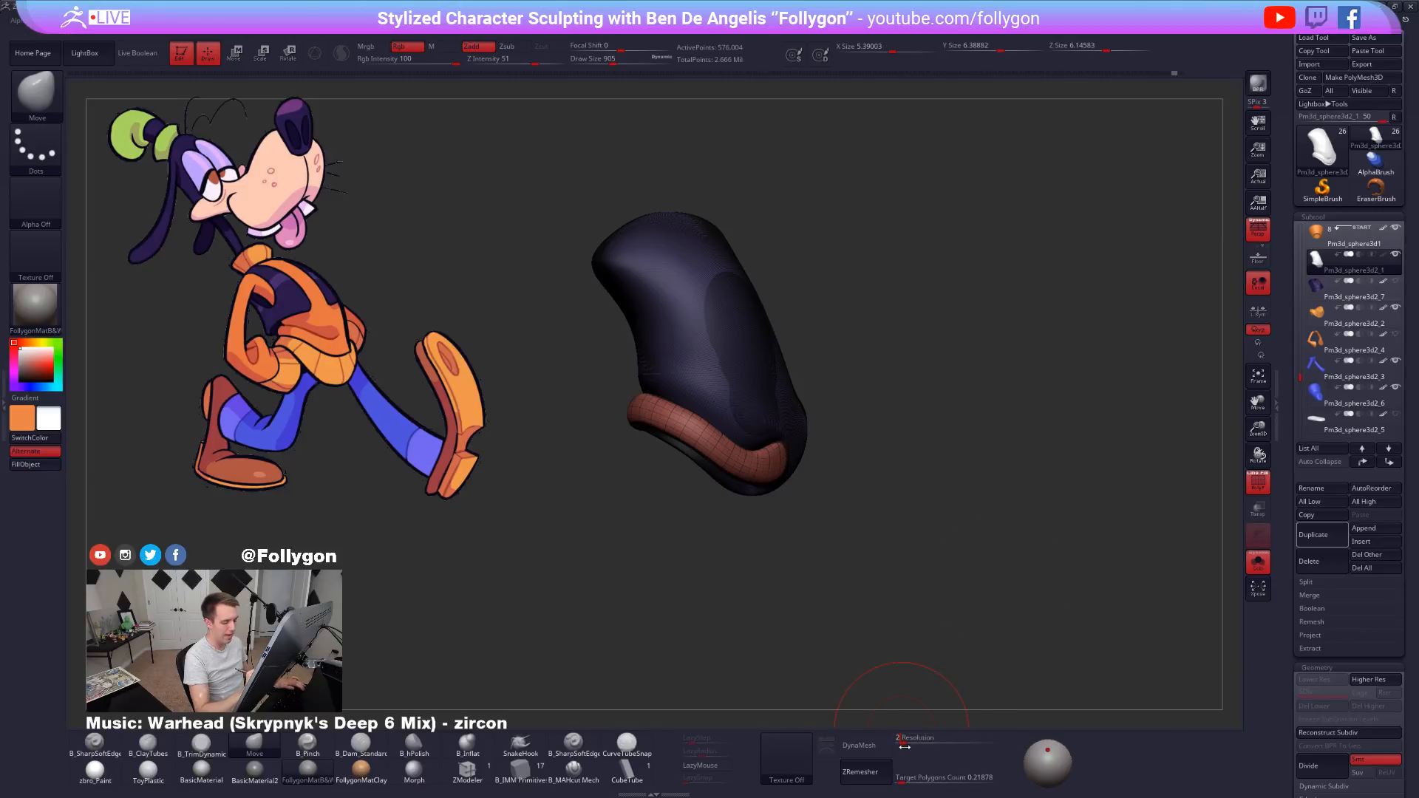
left_click(879, 746)
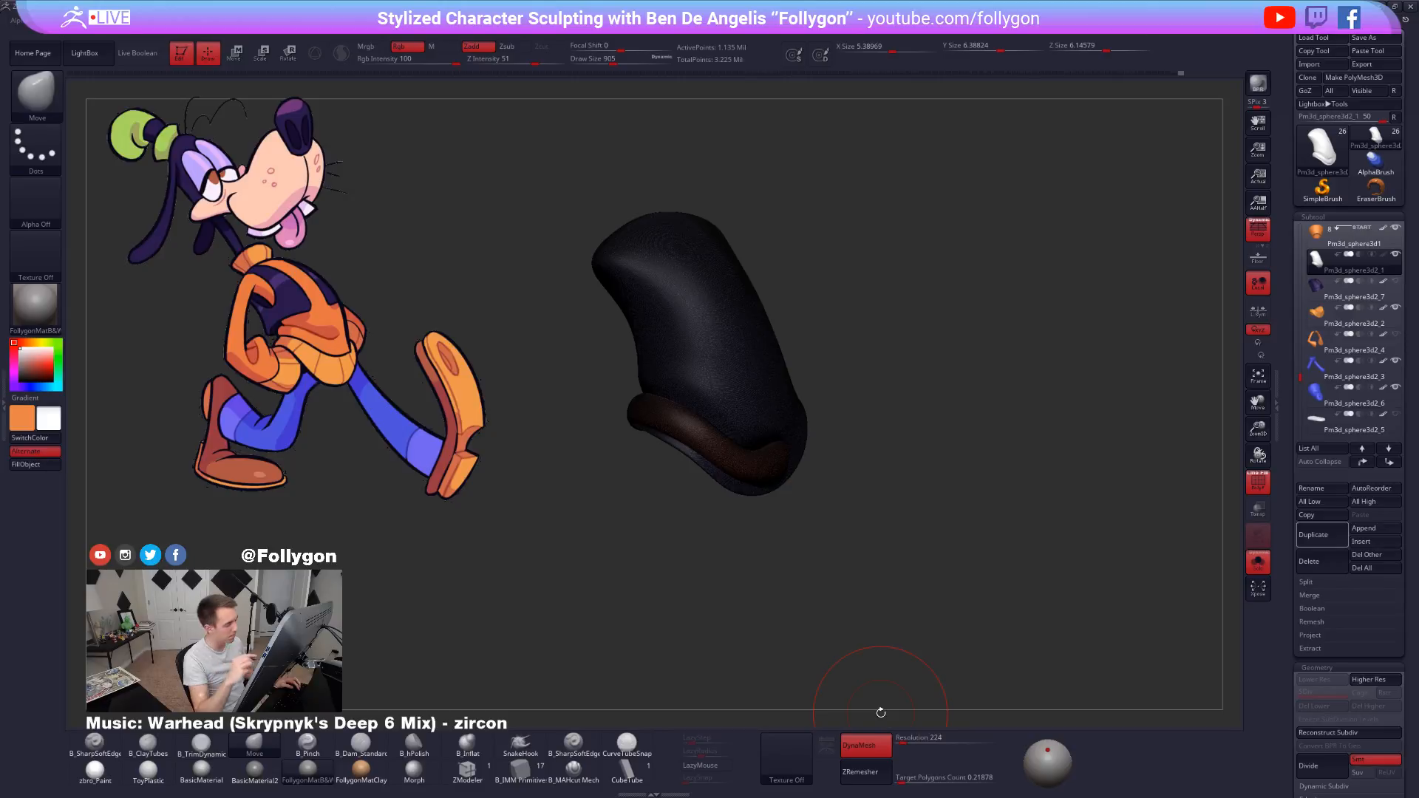
mouse_move(938, 575)
left_mouse_down()
mouse_move(963, 564)
mouse_move(954, 496)
left_mouse_up()
key("shift")
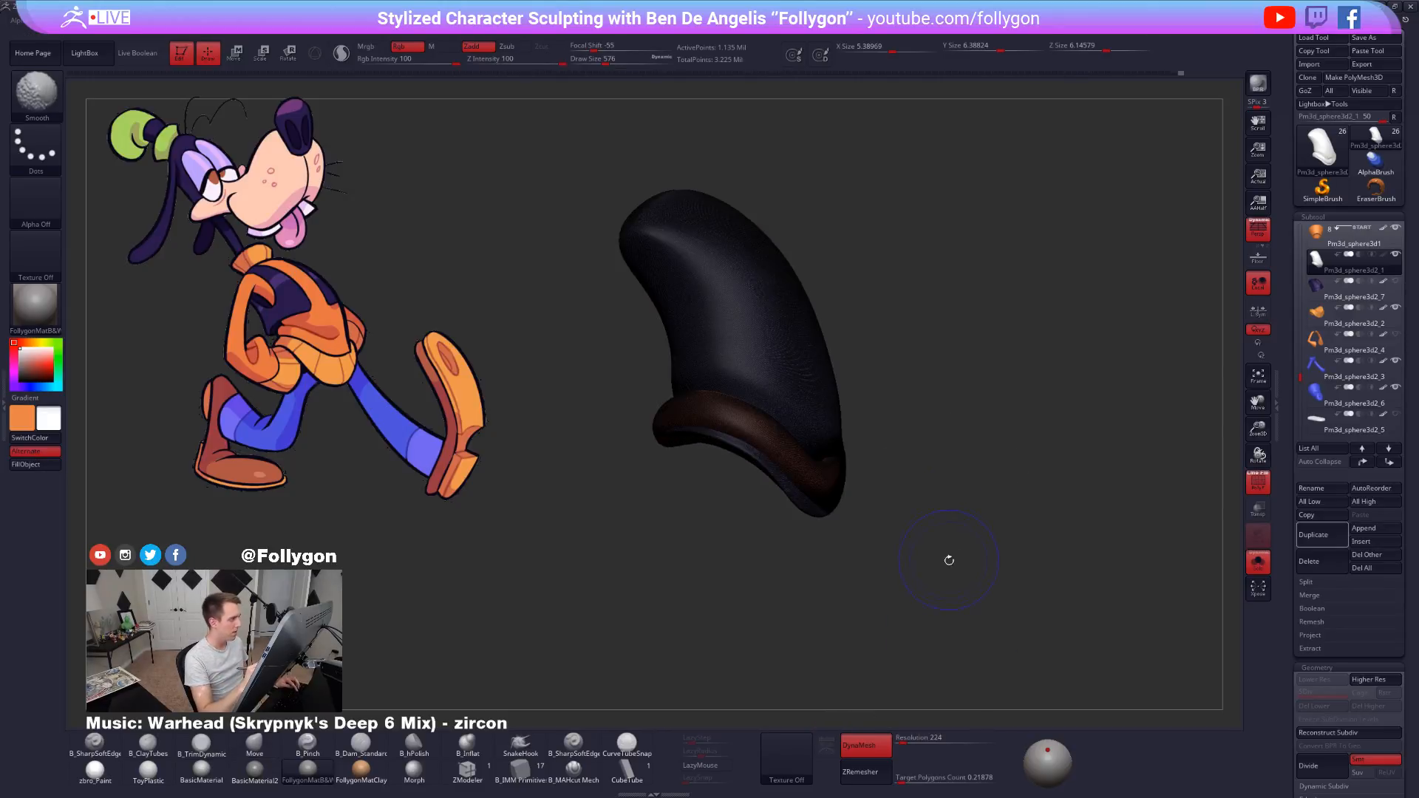
key("shift+f")
mouse_move(963, 526)
left_mouse_down("alt")
mouse_move(934, 564)
mouse_move(981, 602)
mouse_move(954, 635)
mouse_move(998, 621)
mouse_move(937, 621)
mouse_move(949, 610)
left_mouse_up("alt")
key("shift+s")
key("shift")
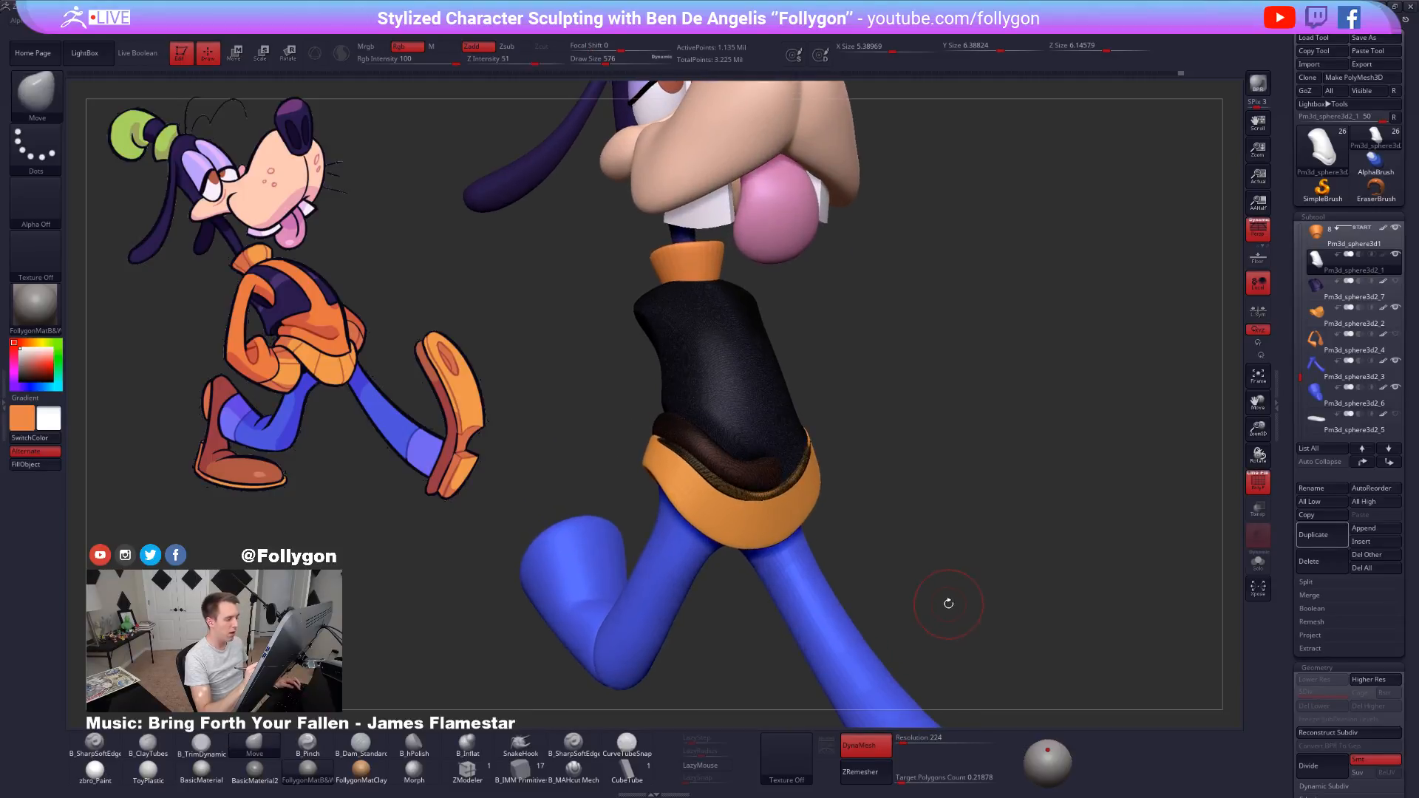
key("shift+f")
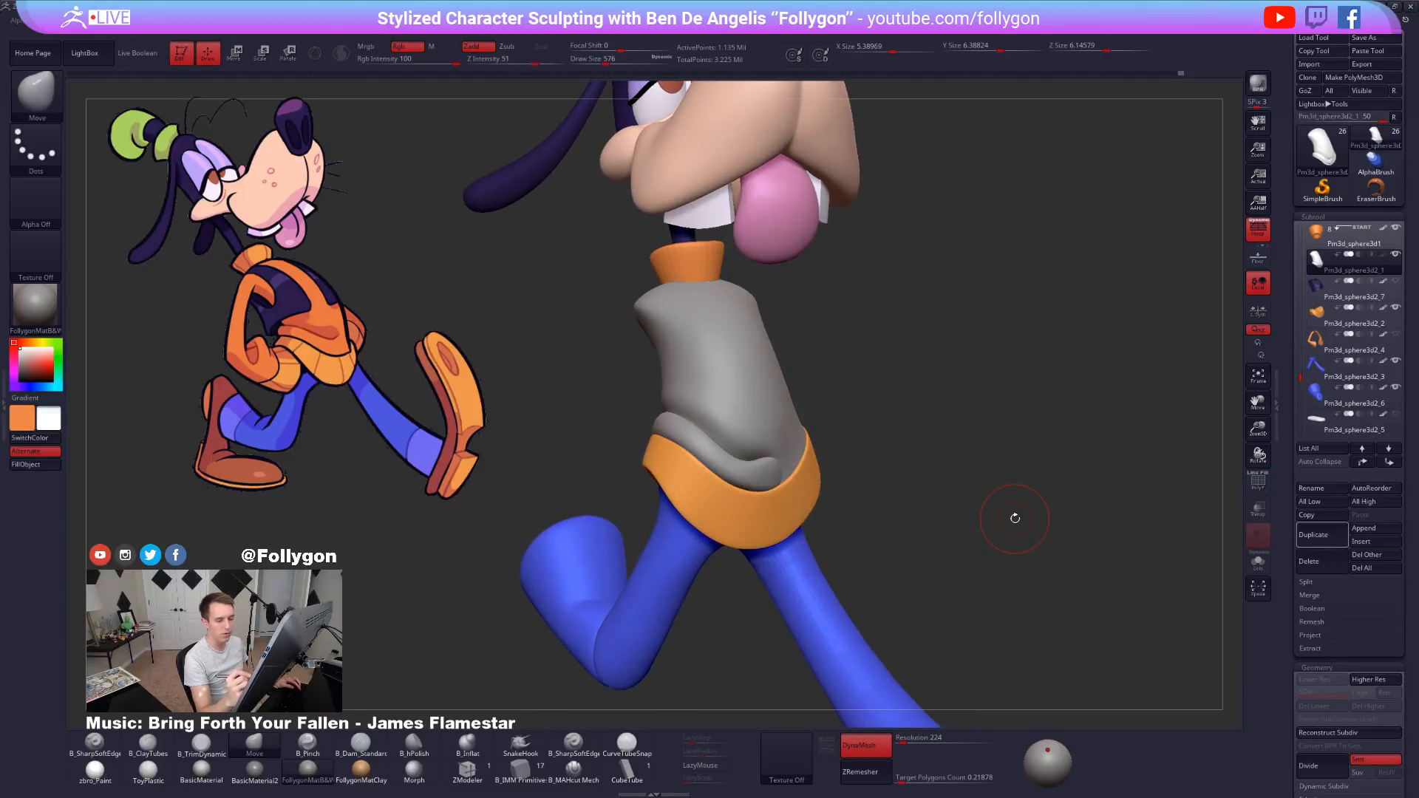
ZRemesh the sweater body with Keep Groups enabled and a target polygon count of 2.
scroll(1302, 439, "down", 5)
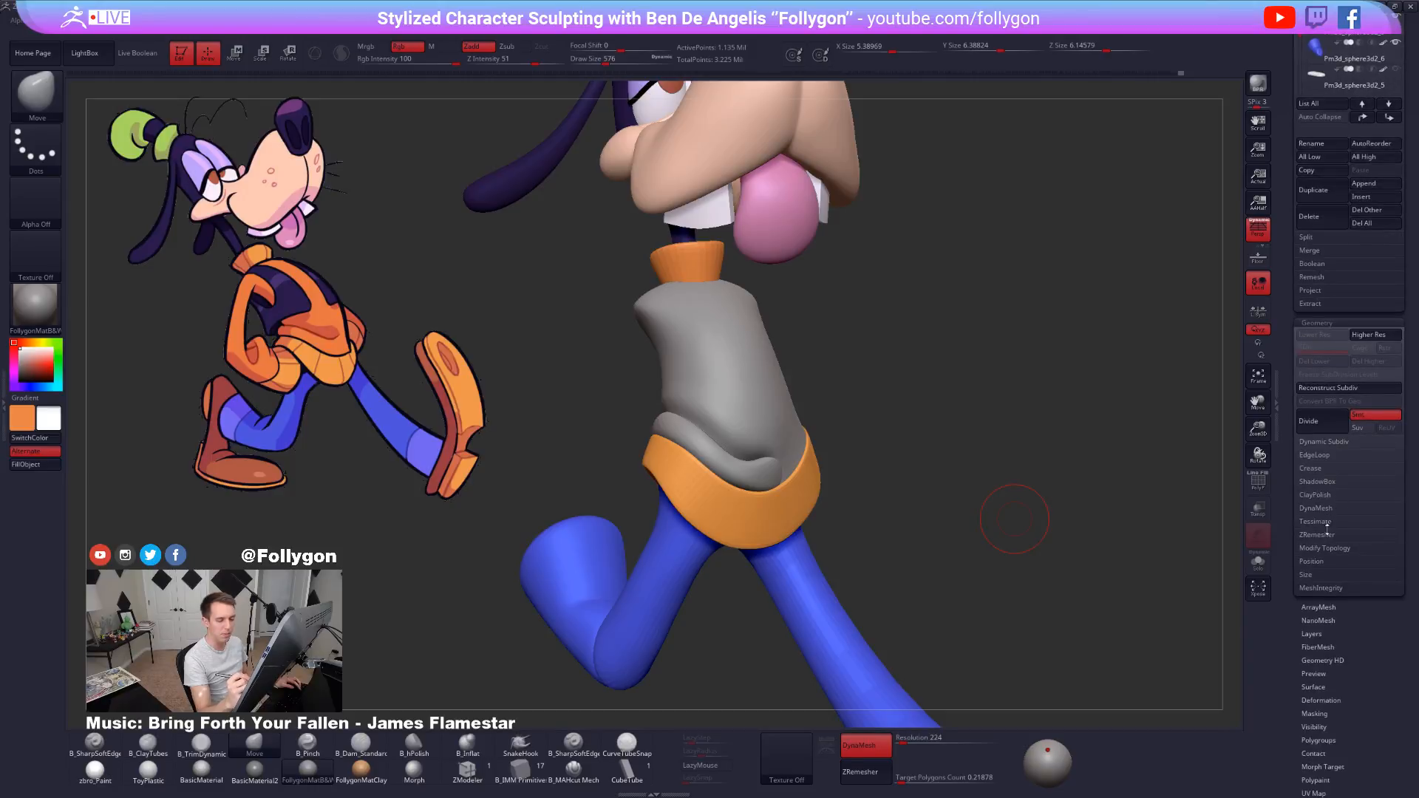
left_click(1323, 533)
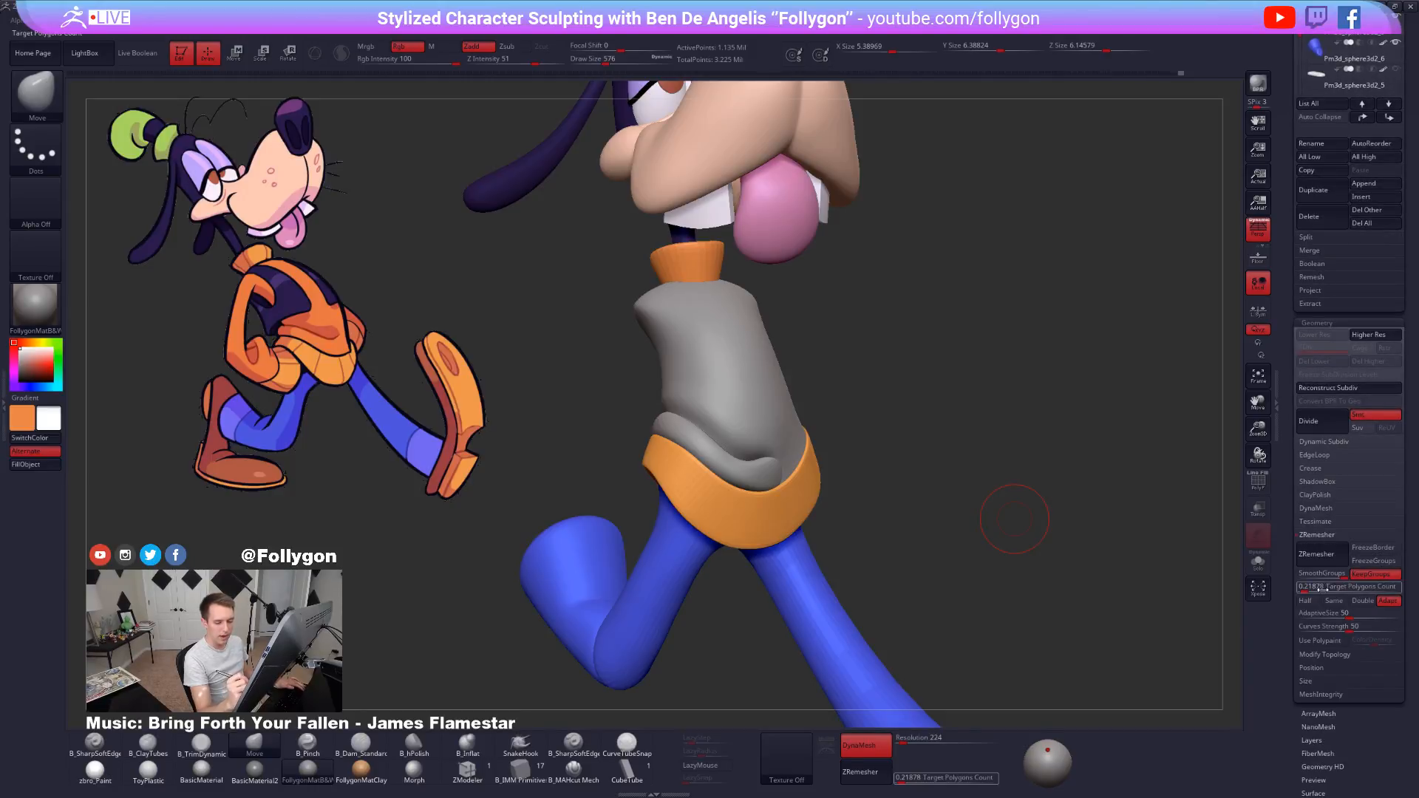
type("2")
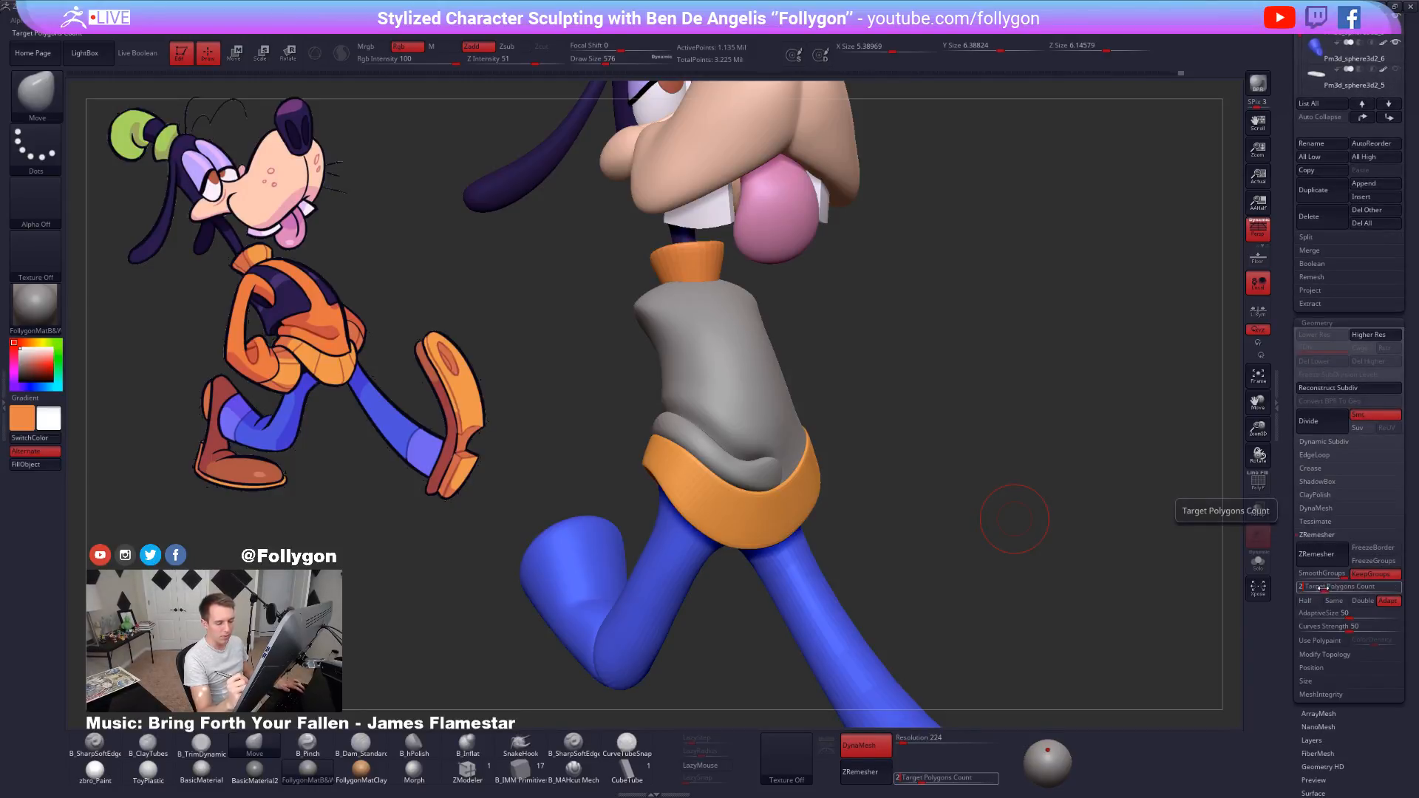
key("Return")
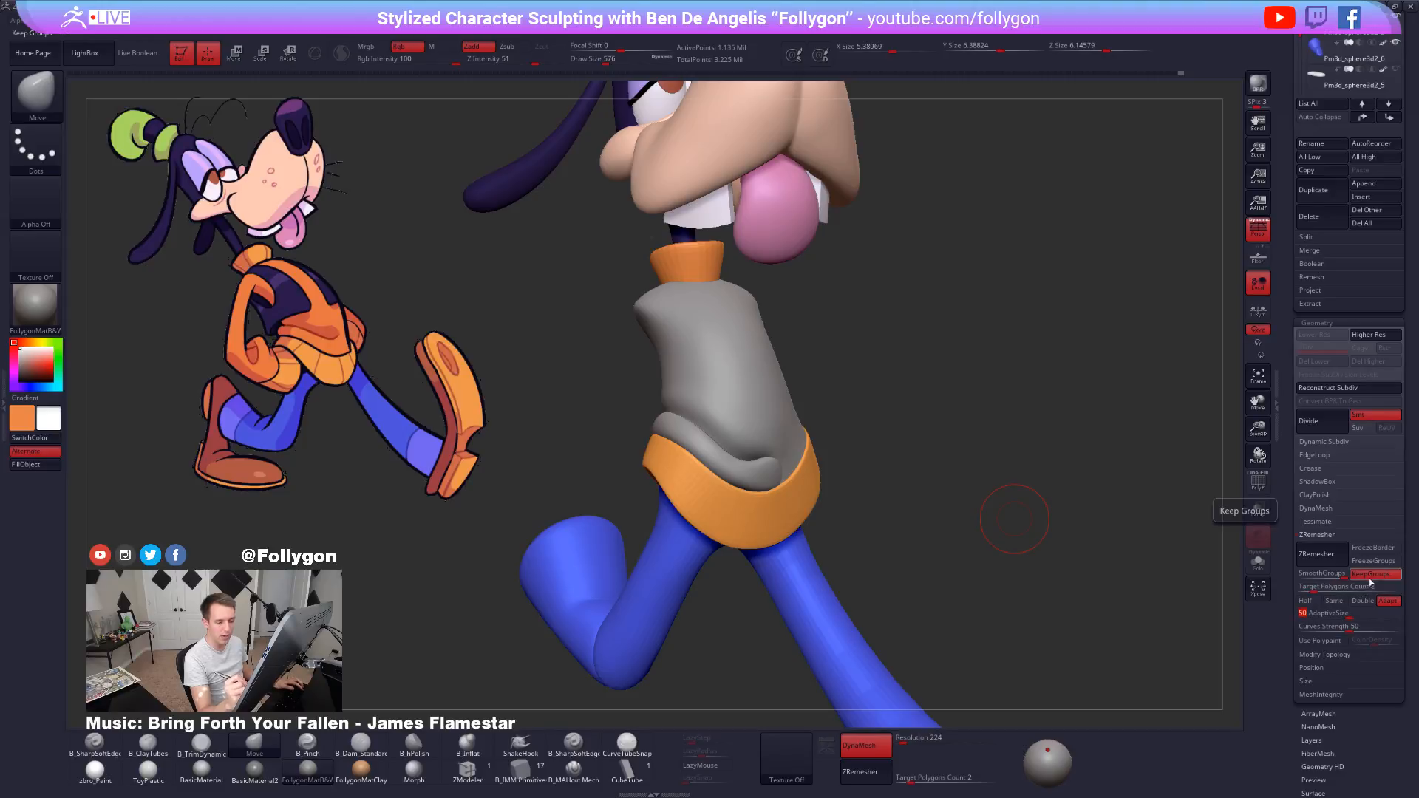
left_click(1329, 561)
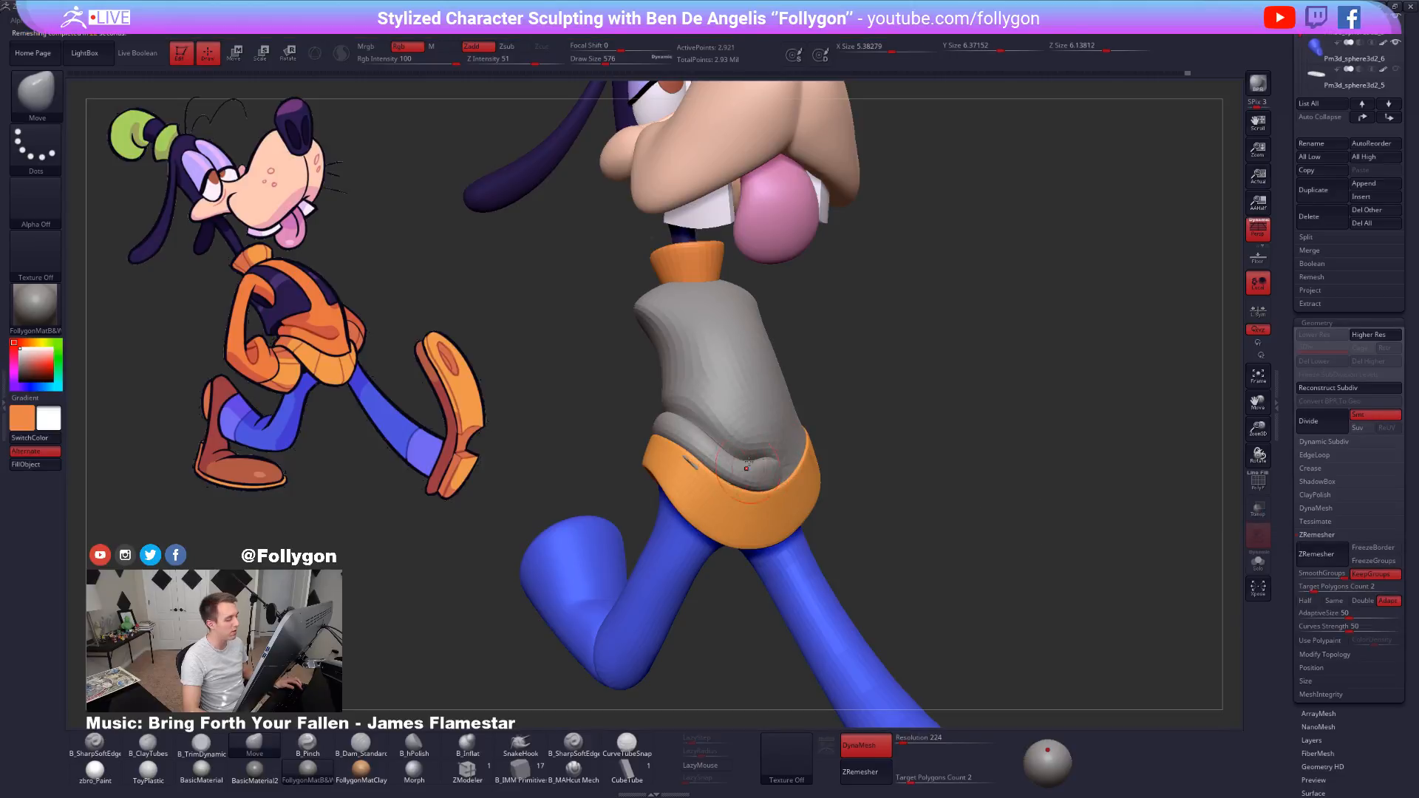
Isolate the sweater body to inspect the remeshed waist fold, and undo the ZRemesher result.
mouse_move(747, 469)
right_mouse_down()
mouse_move(846, 468)
mouse_move(739, 477)
mouse_move(647, 453)
mouse_move(750, 549)
mouse_move(698, 452)
right_mouse_up()
key("alt+s")
key("shift+f")
key("ctrl+z")
key("ctrl+shift+z")
key("shift+f")
key("ctrl+z")
Hide the polygroup that caps the underside of the isolated sweater body to expose the interior.
left_click(683, 474, "ctrl+shift")
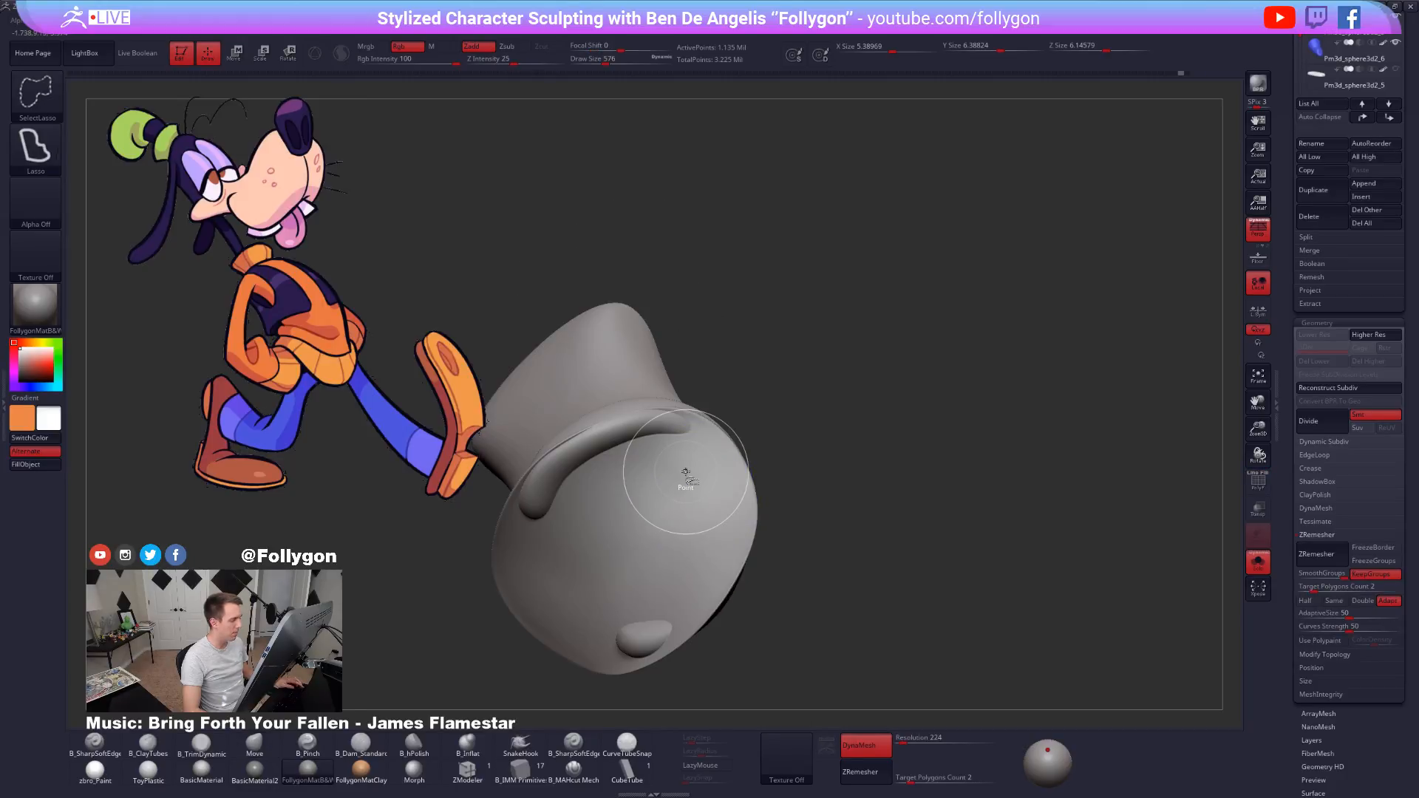
left_click(762, 480, "ctrl+shift")
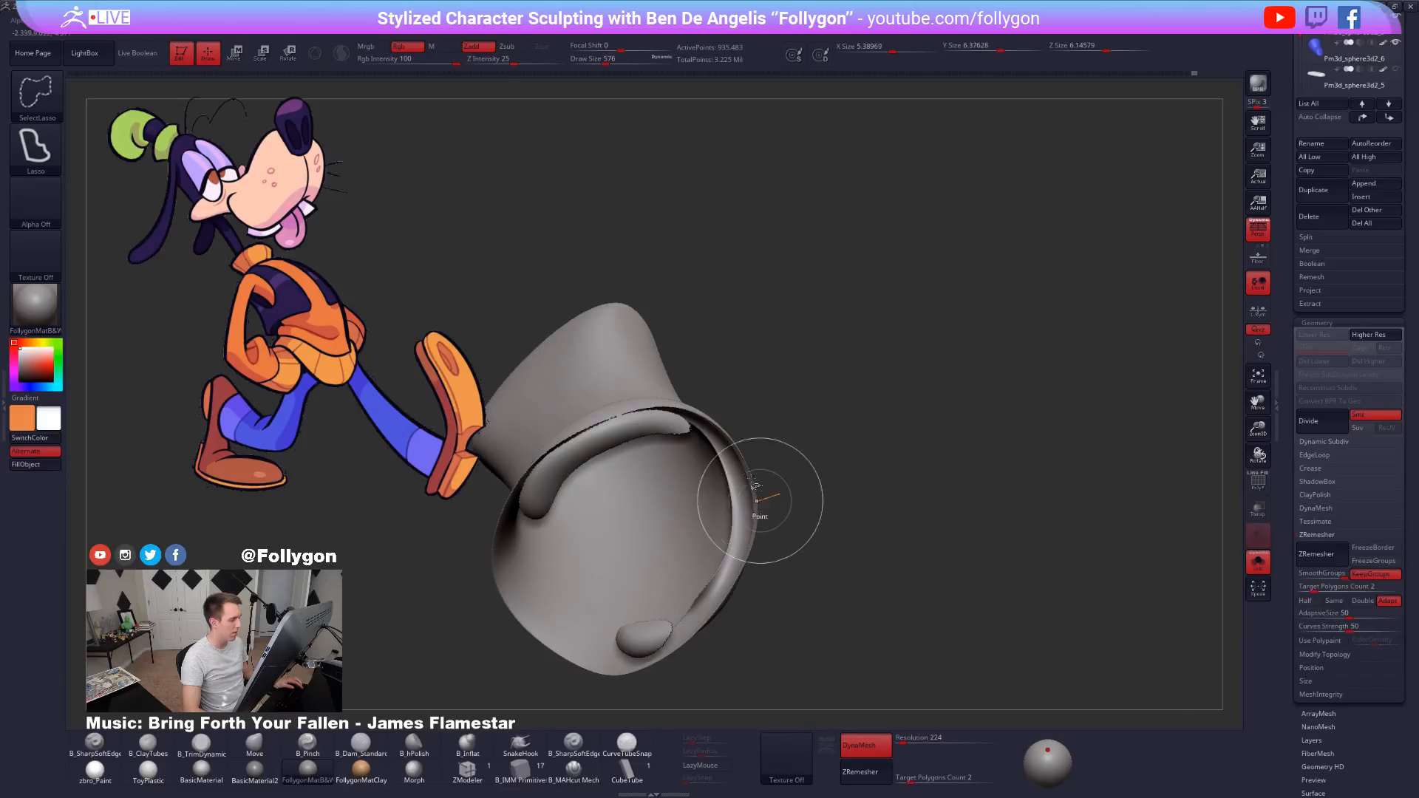
mouse_move(632, 439)
right_mouse_down("ctrl")
mouse_move(625, 477)
mouse_move(710, 481)
mouse_move(785, 531)
mouse_move(784, 466)
mouse_move(773, 566)
right_mouse_up("ctrl")
Test the connection of the small fold end with a Transpose topology mask, and hide that small piece.
key("w")
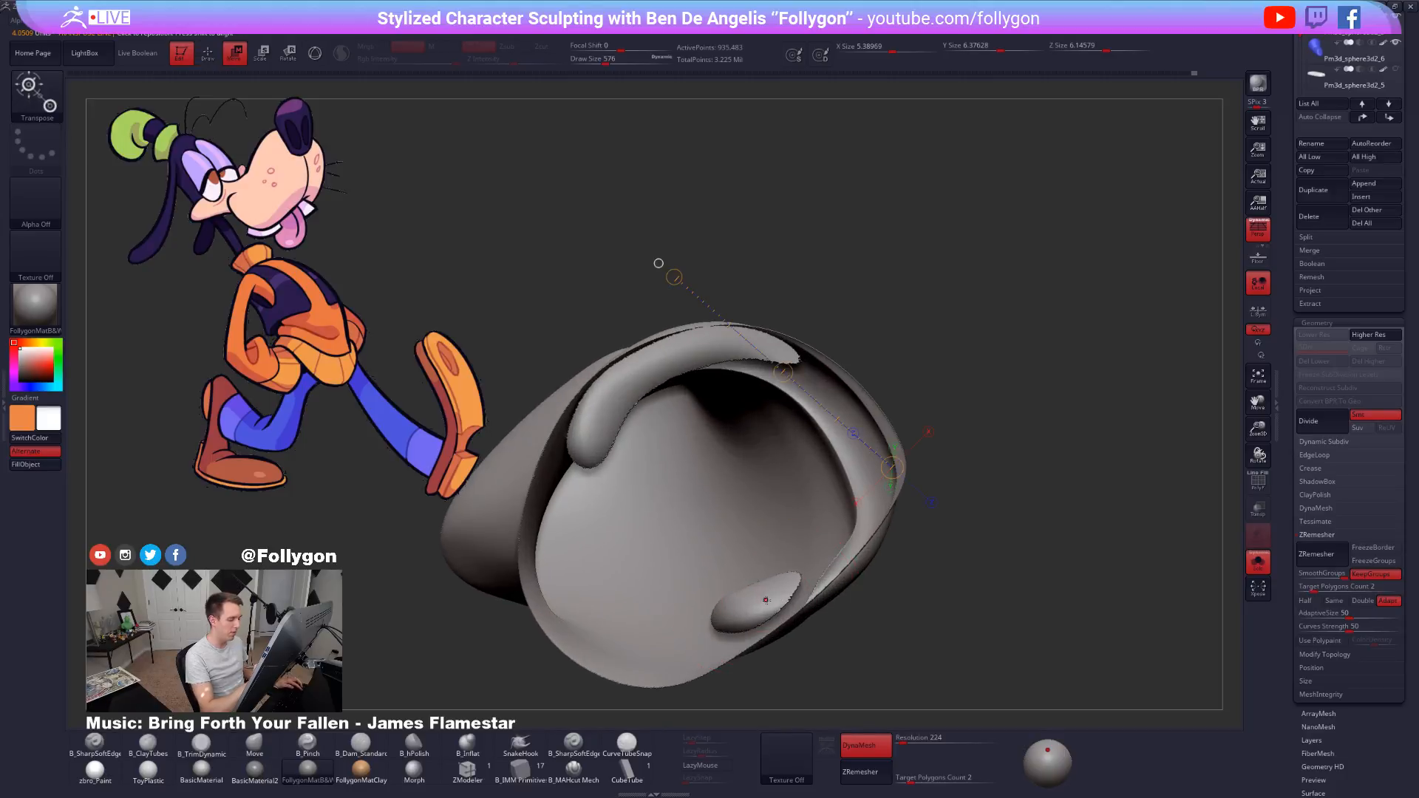
left_click(768, 601, "ctrl")
left_click_drag(801, 600, 918, 596, "ctrl")
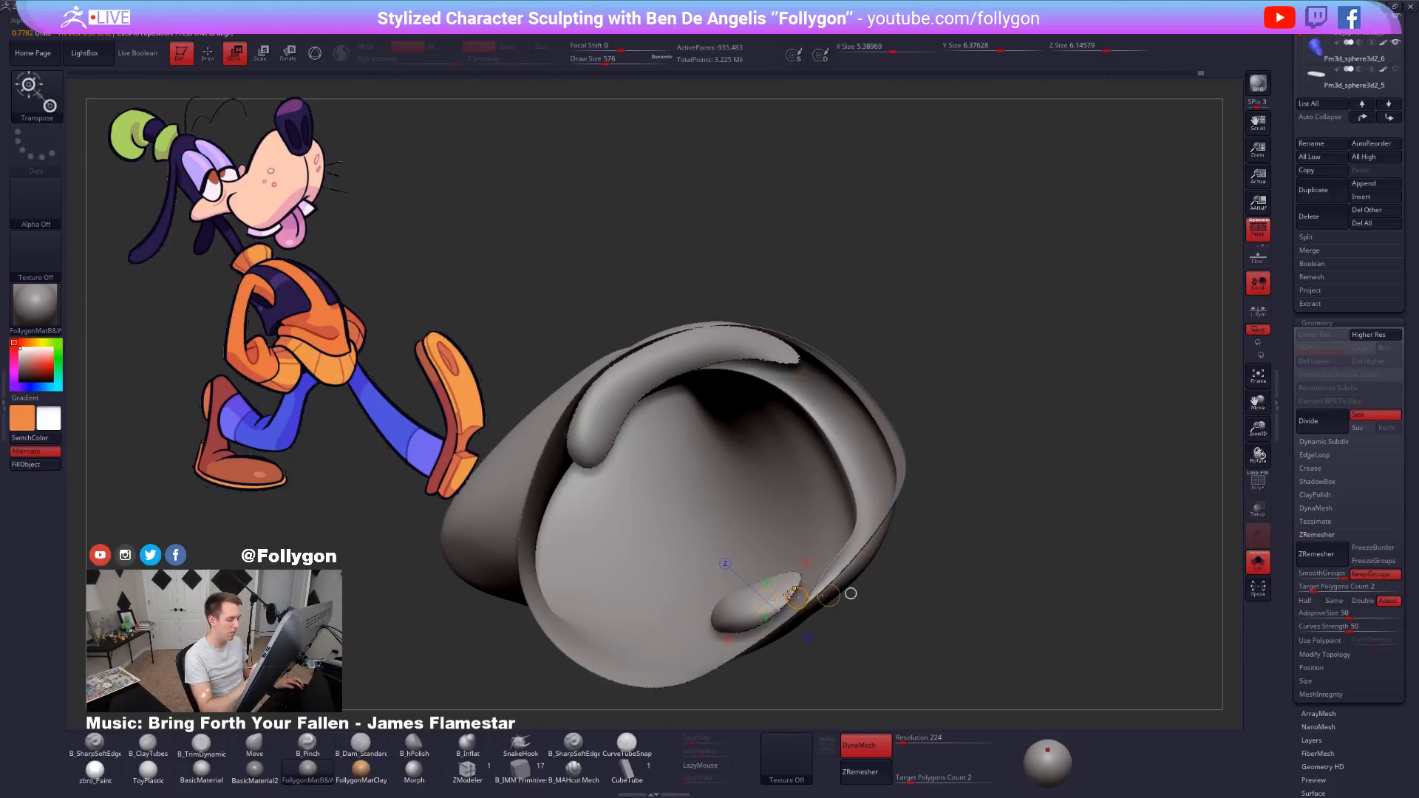
key("q")
mouse_move(766, 603)
left_mouse_down("ctrl+alt+shift")
mouse_move(821, 575)
mouse_move(753, 611)
left_mouse_up("ctrl+alt+shift")
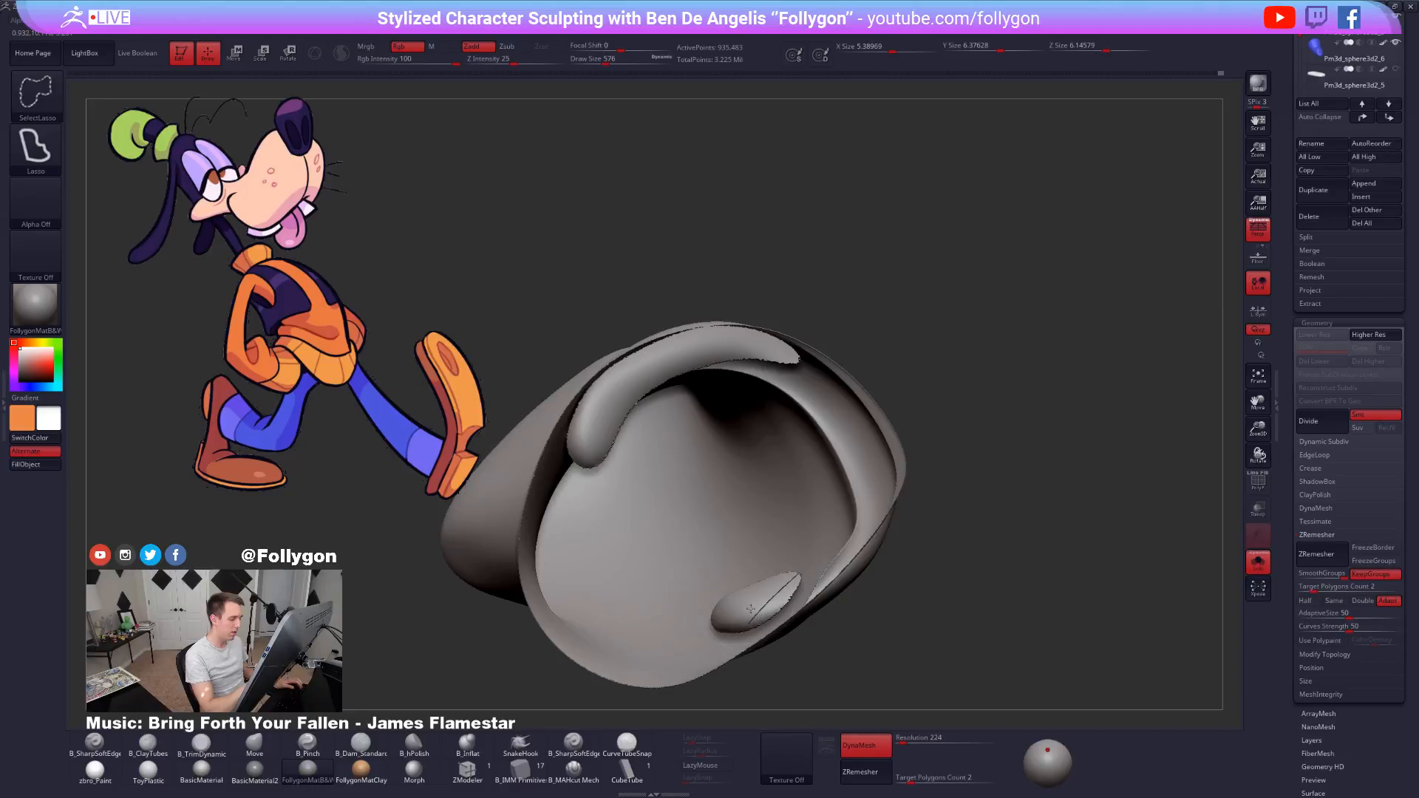
Set the draw size to 140 and test where the long fold joins the body with a Transpose topology mask.
right_click_drag(753, 610, 832, 510)
key("space")
left_click_drag(831, 432, 805, 433)
right_click_drag(805, 432, 814, 442)
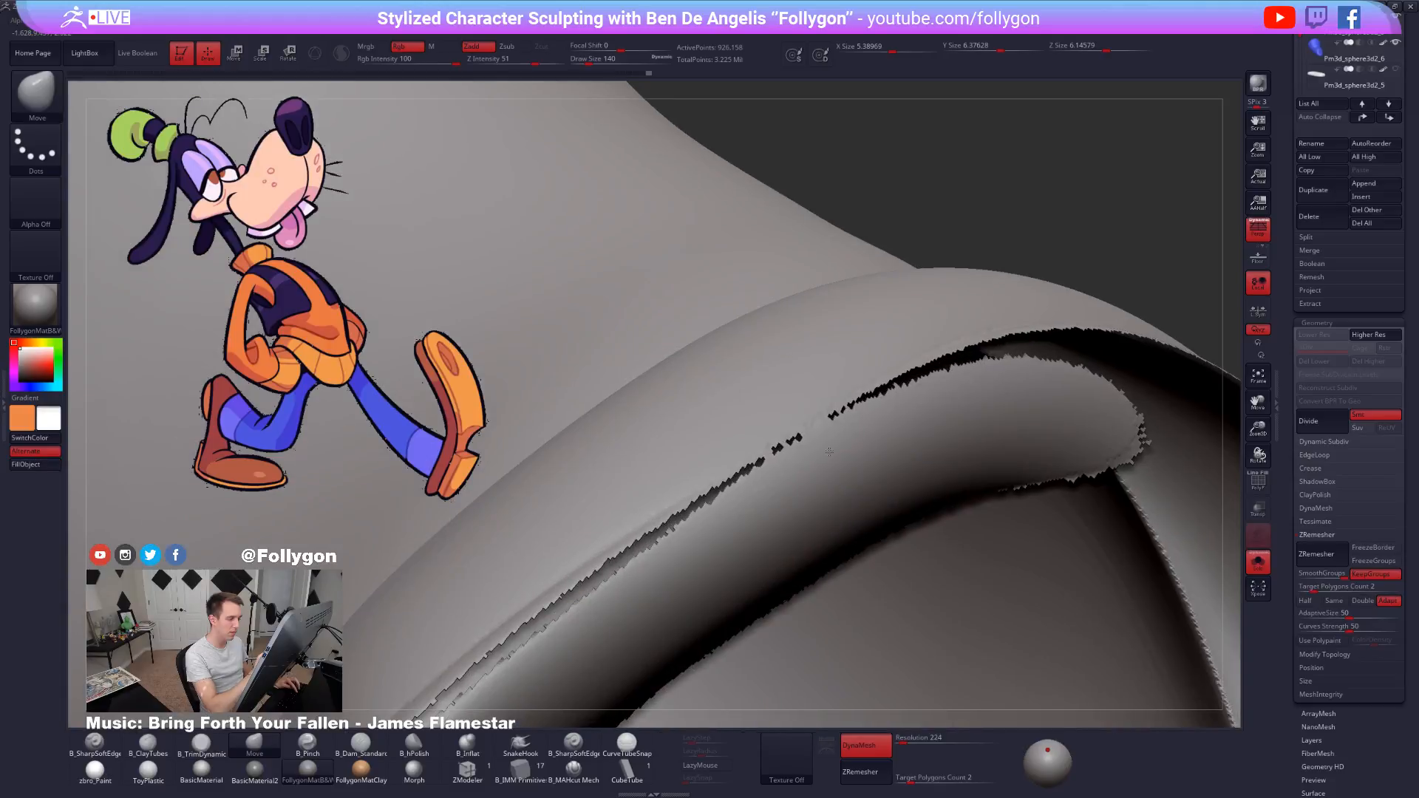
key("shift+f")
key("shift+f")
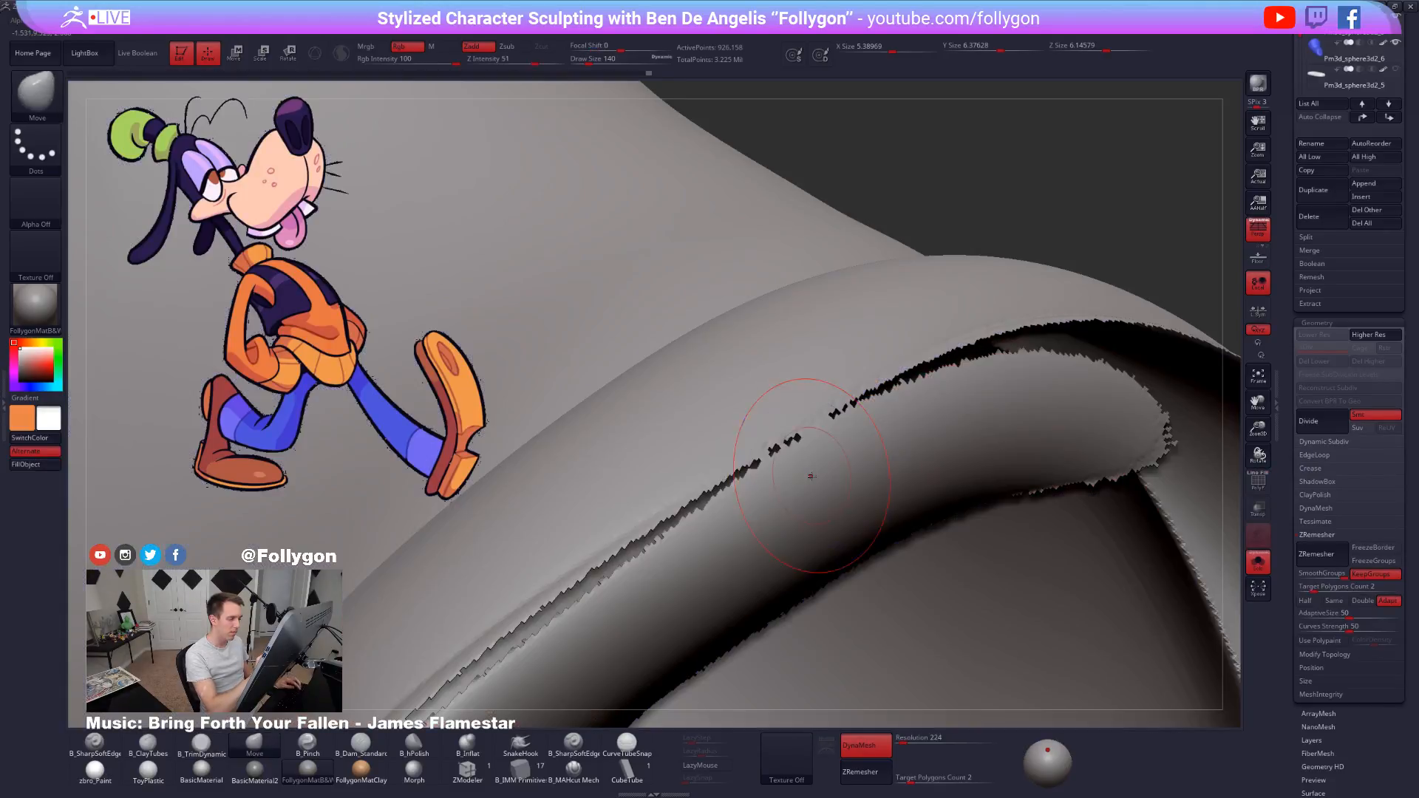
key("w")
left_click_drag(811, 485, 900, 483)
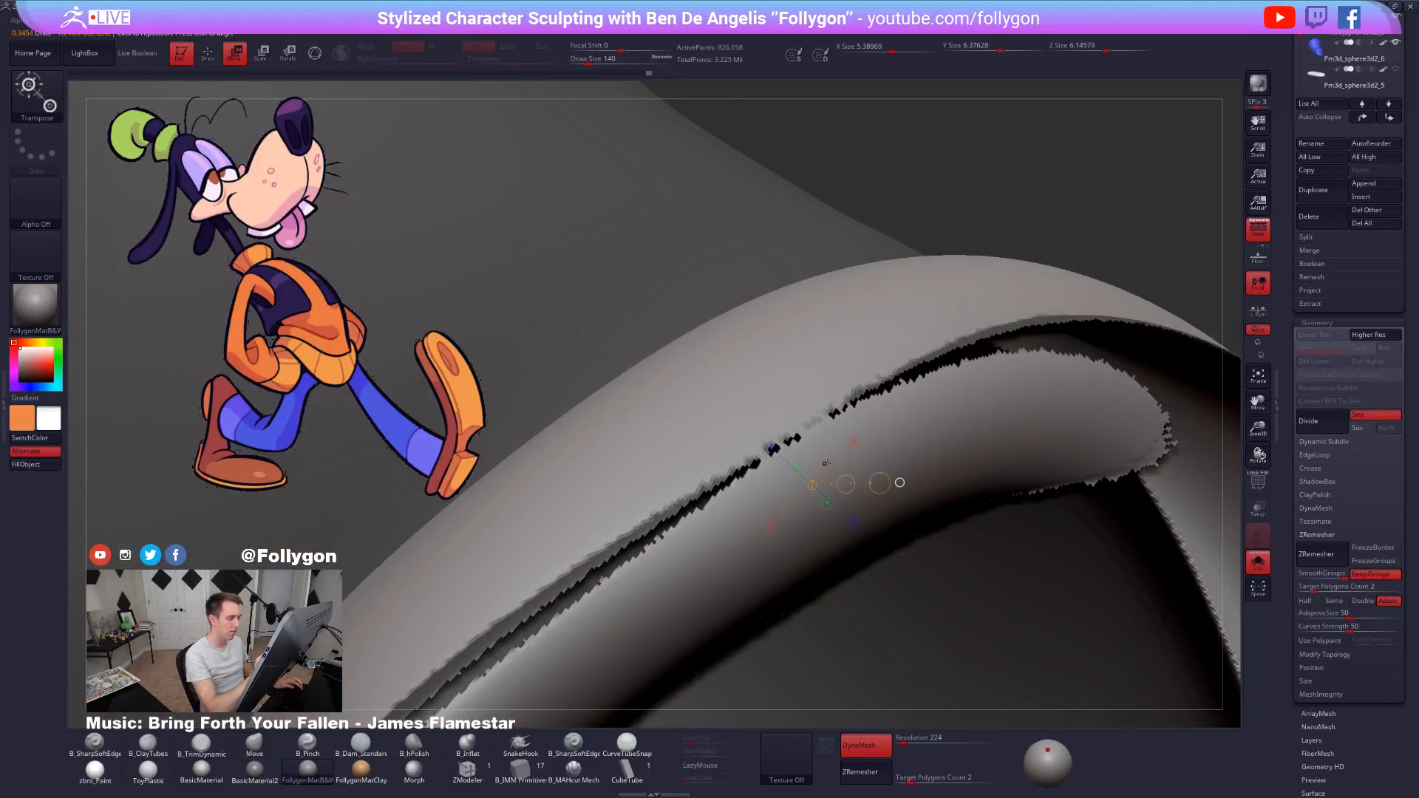
key("q")
Invert the mesh visibility to group the sweater body's underside surface as its own polygroup, and bring back the rest of the body.
left_click_drag(840, 411, 844, 418, "ctrl+shift")
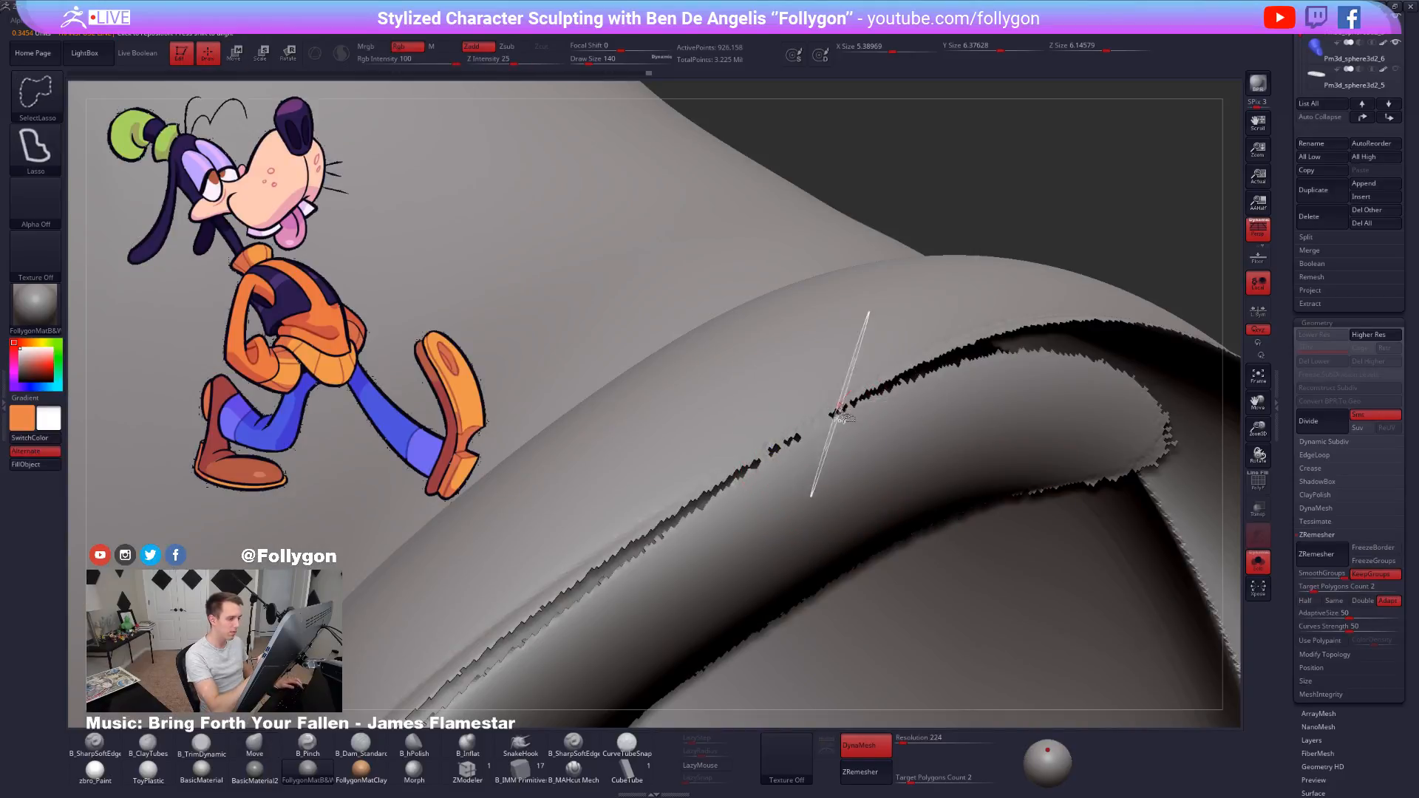
left_click_drag(1035, 192, 1037, 306, "alt")
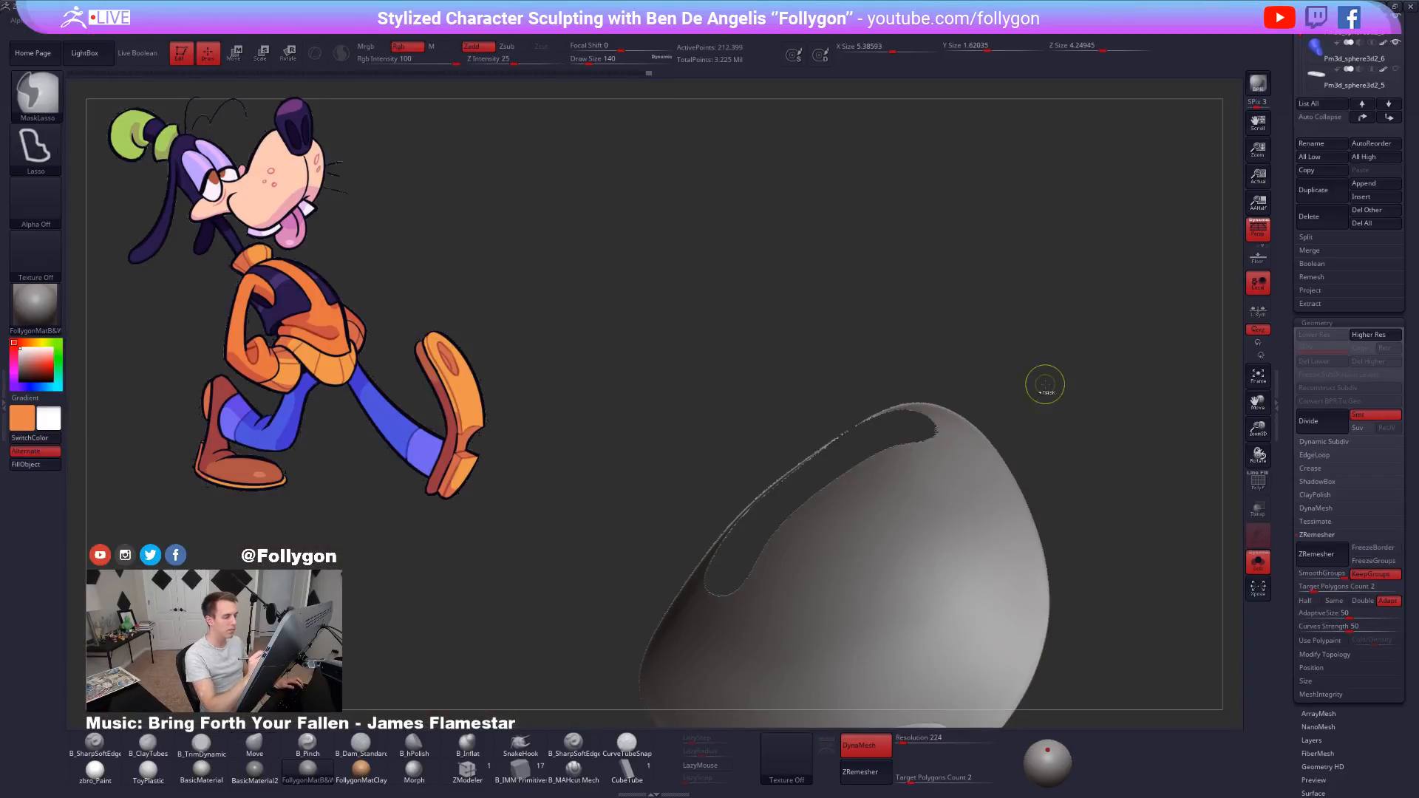
key("shift+f")
key("ctrl+w")
left_click(1057, 371, "ctrl+shift")
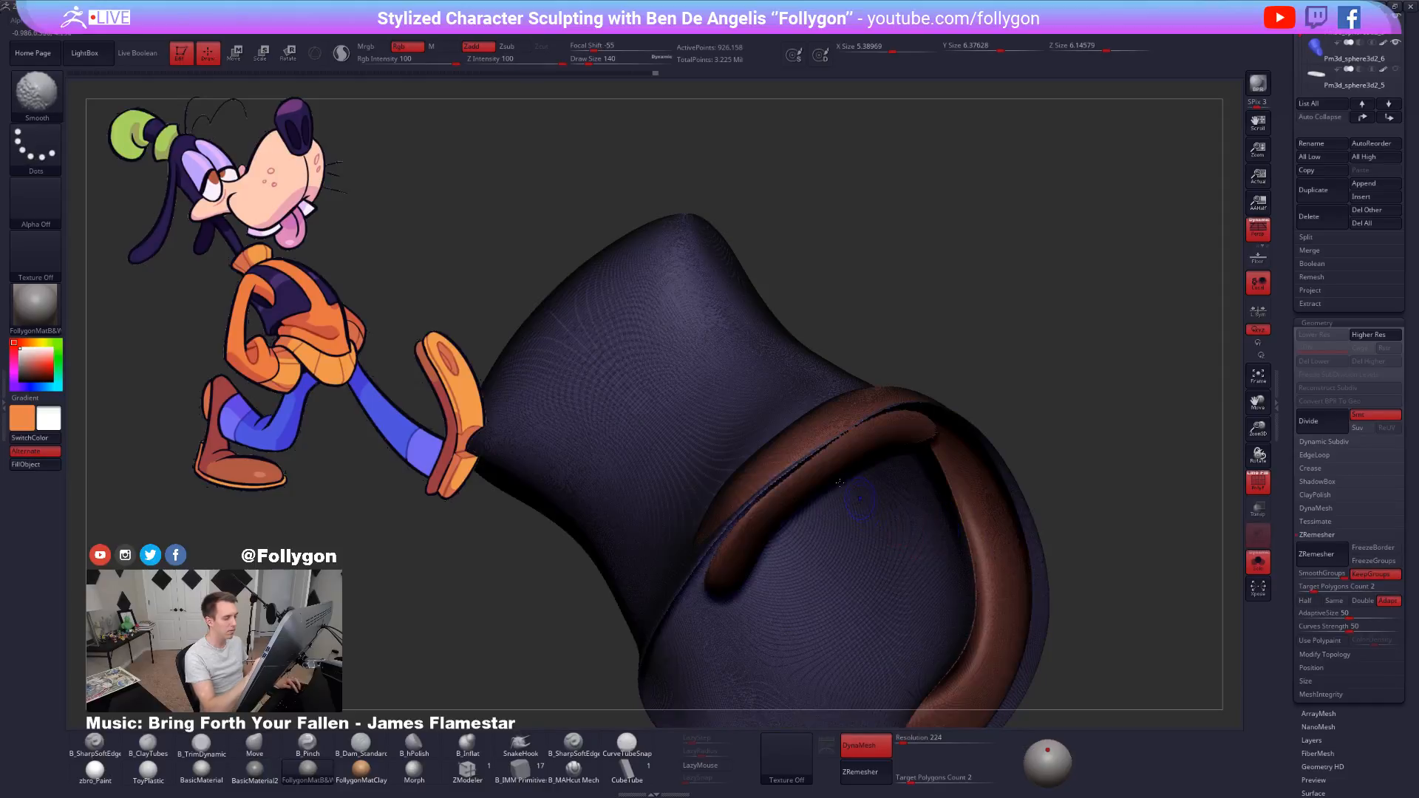
Isolate the region where the long fold meets the sweater body with a lasso selection and show its polygroup wireframe.
key("shift+f")
mouse_move(865, 406)
left_mouse_down("ctrl+shift")
mouse_move(720, 507)
mouse_move(873, 545)
mouse_move(975, 387)
mouse_move(833, 458)
mouse_move(811, 484)
mouse_move(776, 454)
mouse_move(806, 443)
mouse_move(746, 464)
mouse_move(721, 507)
mouse_move(840, 447)
mouse_move(806, 459)
mouse_move(842, 422)
left_mouse_up("ctrl+shift")
left_click(858, 476, "ctrl+shift")
key("shift+f")
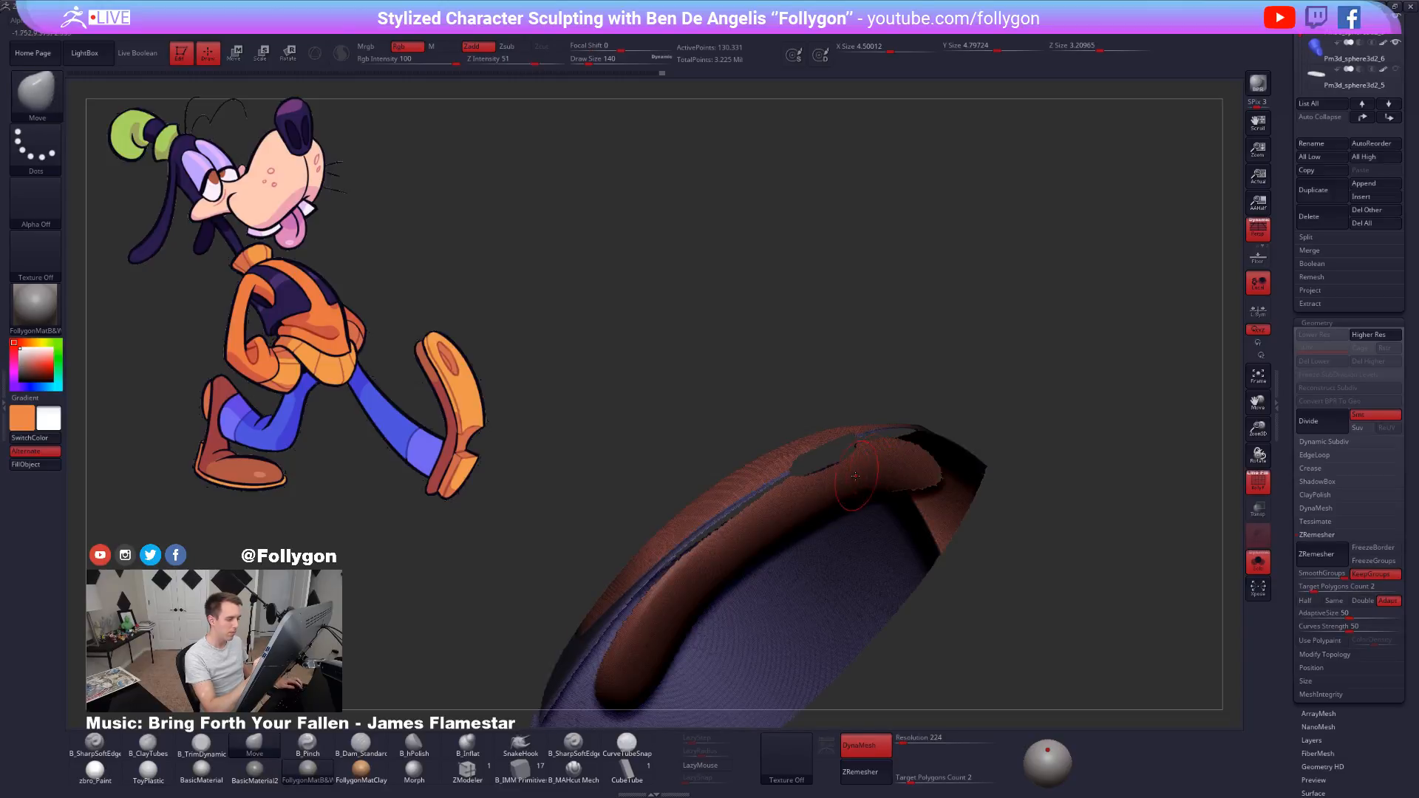
Mask the long fold with a Transpose topology mask, group it as its own polygroup, and bring back the whole sweater body.
key("w")
left_click_drag(778, 505, 735, 472, "ctrl")
key("ctrl+i")
key("ctrl+w")
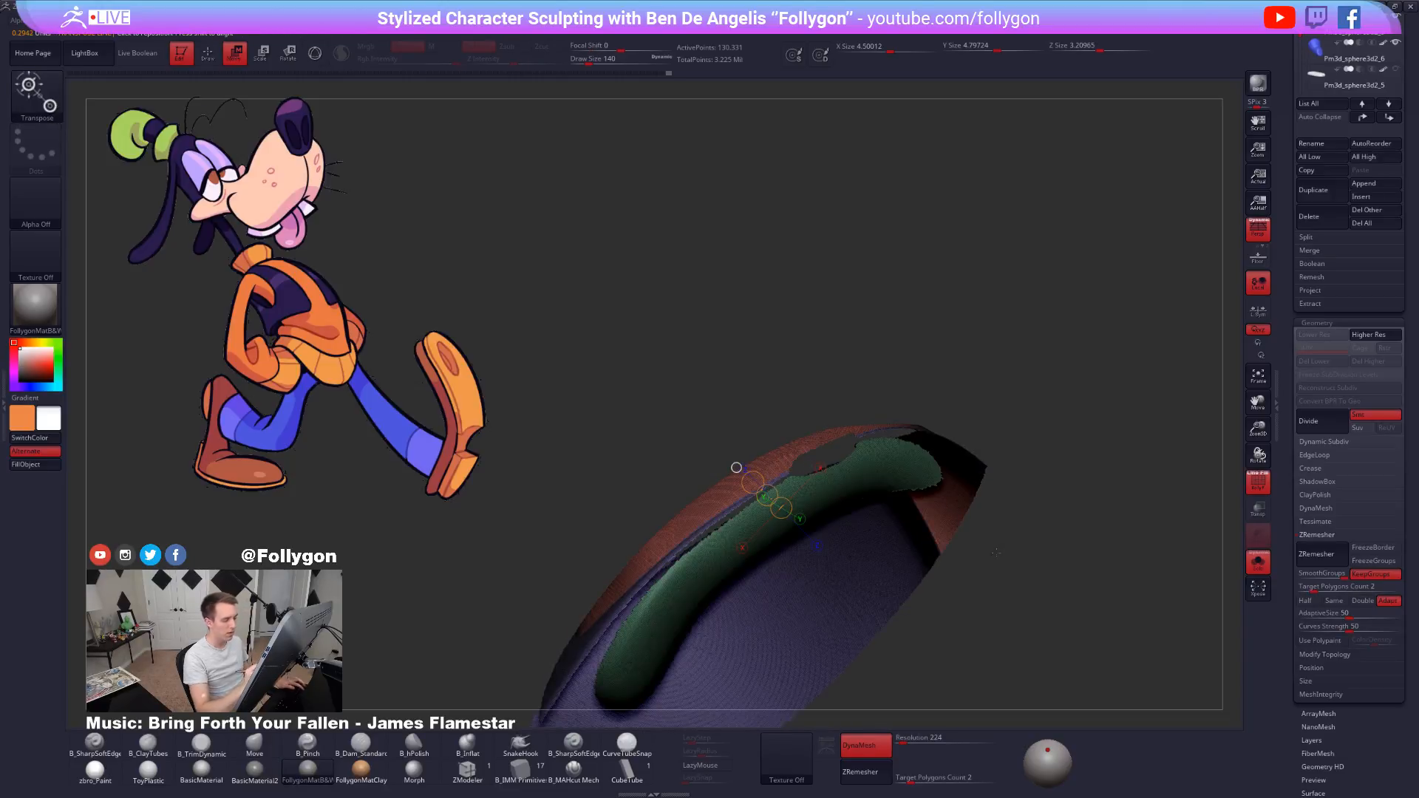
key("q")
left_click(995, 559, "ctrl+shift")
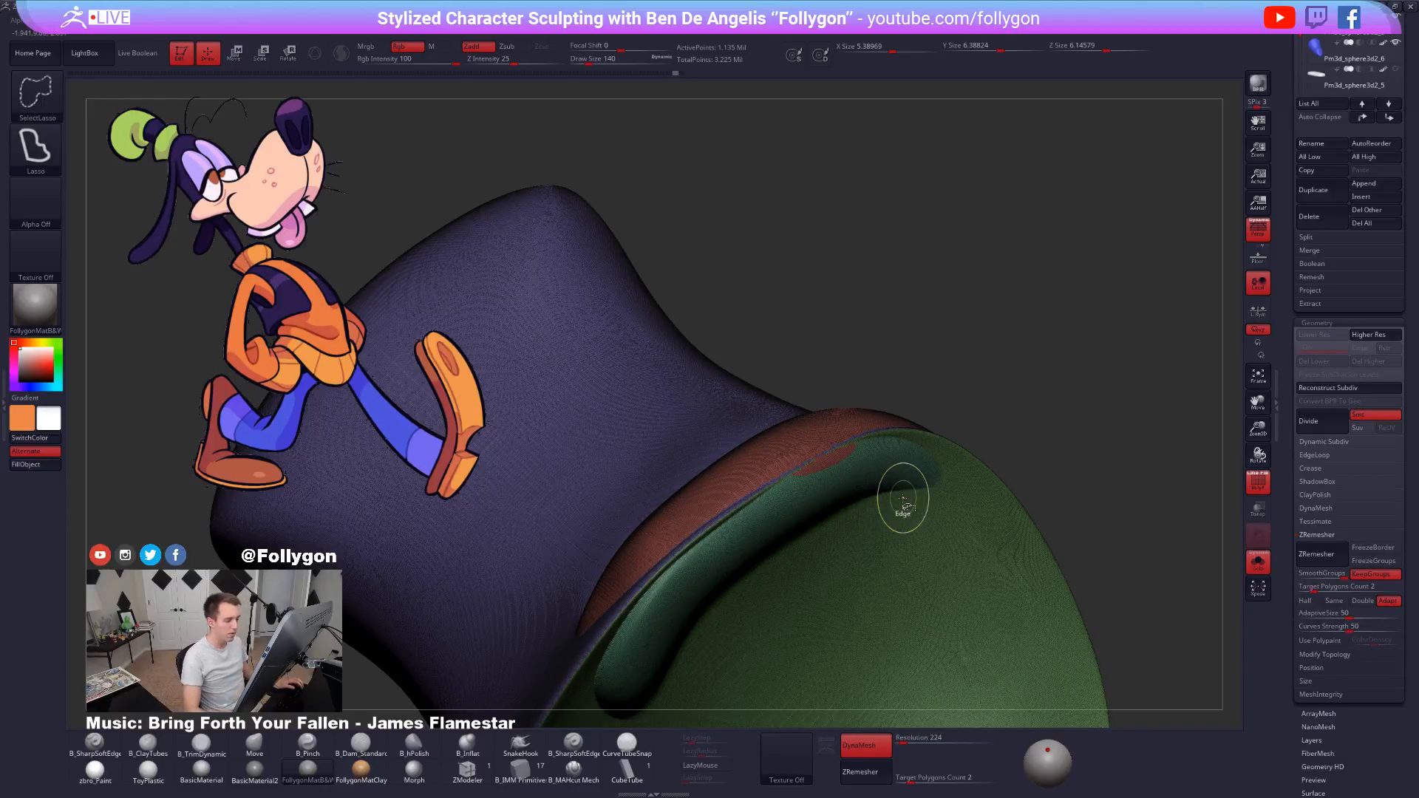
Hide the new fold group and the underside, and isolate the stray polygons along the fold's seam with lasso selections.
left_click(909, 464, "ctrl+shift")
left_click(1019, 359, "ctrl+shift")
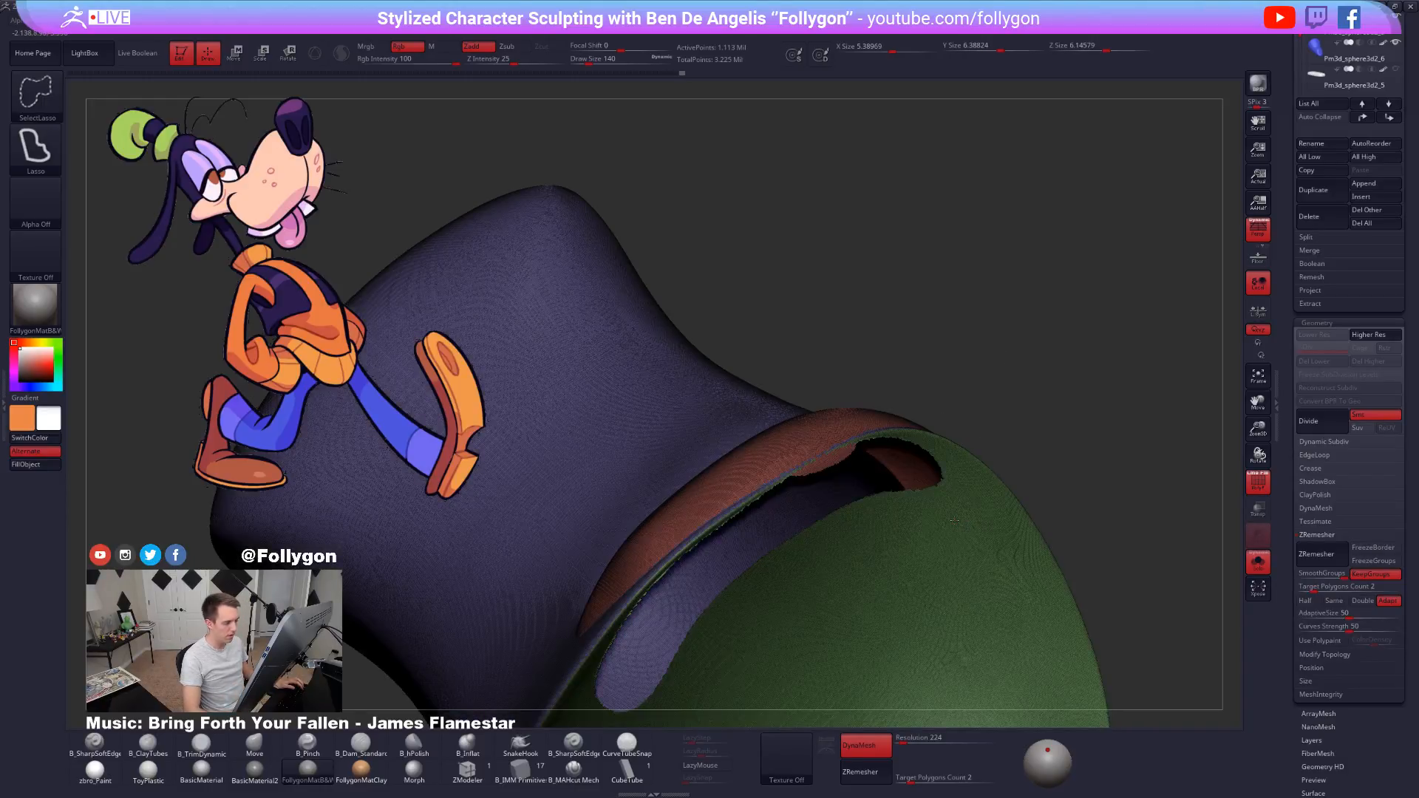
left_click(954, 521, "ctrl+alt+shift")
right_click_drag(845, 452, 866, 521, "ctrl")
mouse_move(739, 510)
left_mouse_down("ctrl+shift")
mouse_move(924, 436)
mouse_move(834, 460)
left_mouse_up("ctrl+shift")
mouse_move(834, 460)
right_mouse_down("ctrl")
mouse_move(830, 479)
mouse_move(692, 527)
right_mouse_up("ctrl")
mouse_move(676, 516)
left_mouse_down("ctrl+alt+shift")
mouse_move(1093, 311)
mouse_move(517, 532)
mouse_move(665, 521)
left_mouse_up("ctrl+alt+shift")
mouse_move(954, 458)
right_mouse_down("ctrl")
mouse_move(986, 463)
mouse_move(893, 472)
right_mouse_up("ctrl")
mouse_move(816, 384)
left_mouse_down("ctrl+shift")
mouse_move(795, 224)
mouse_move(795, 241)
left_mouse_up("ctrl+shift")
key("ctrl+w")
key("ctrl+z")
key("ctrl+z")
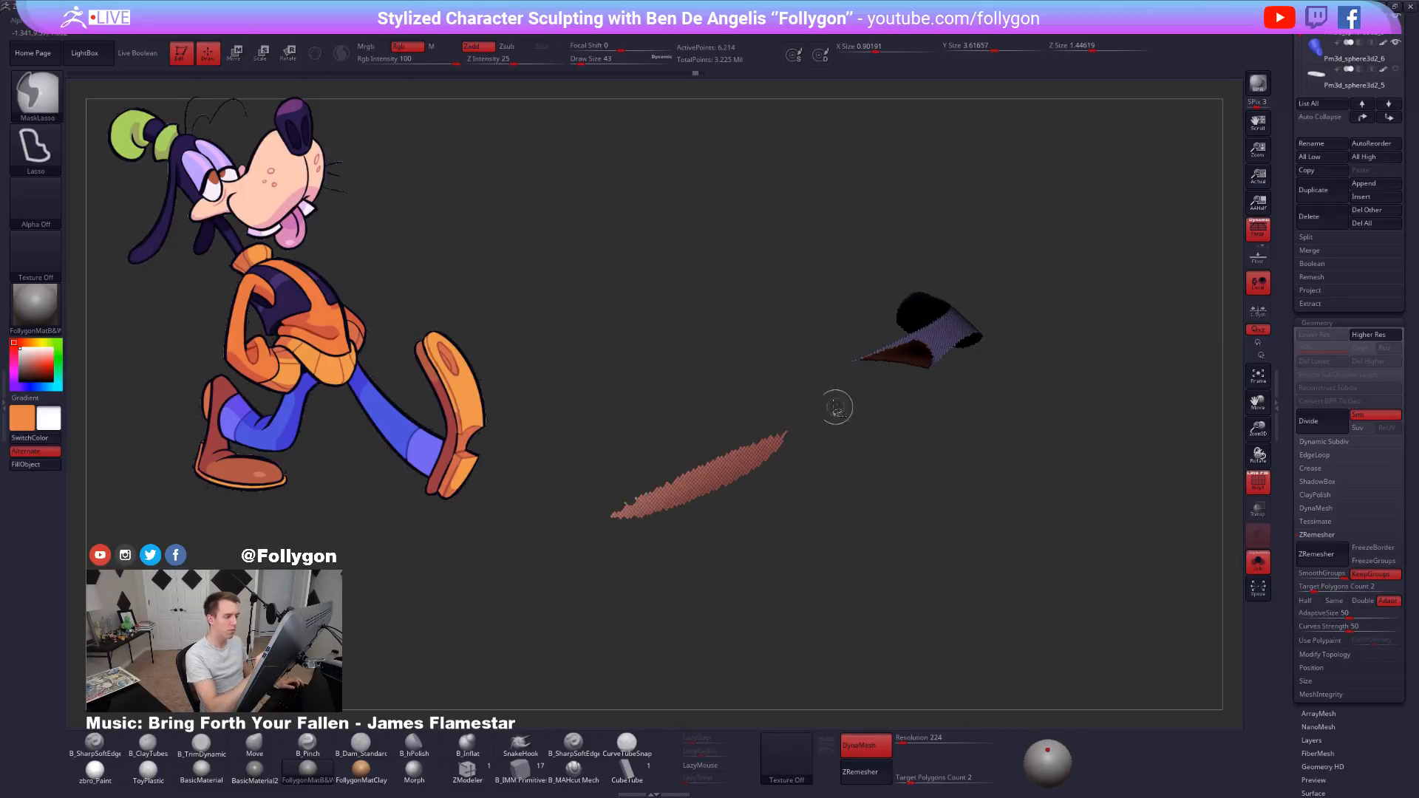
Hide the leftover dark piece, group the remaining seam strip as its own polygroup, and bring back the whole sweater body.
mouse_move(819, 392)
left_mouse_down("ctrl+alt+shift")
mouse_move(828, 216)
mouse_move(825, 233)
left_mouse_up("ctrl+alt+shift")
key("ctrl+w")
left_click_drag(859, 522, 877, 503, "ctrl+shift")
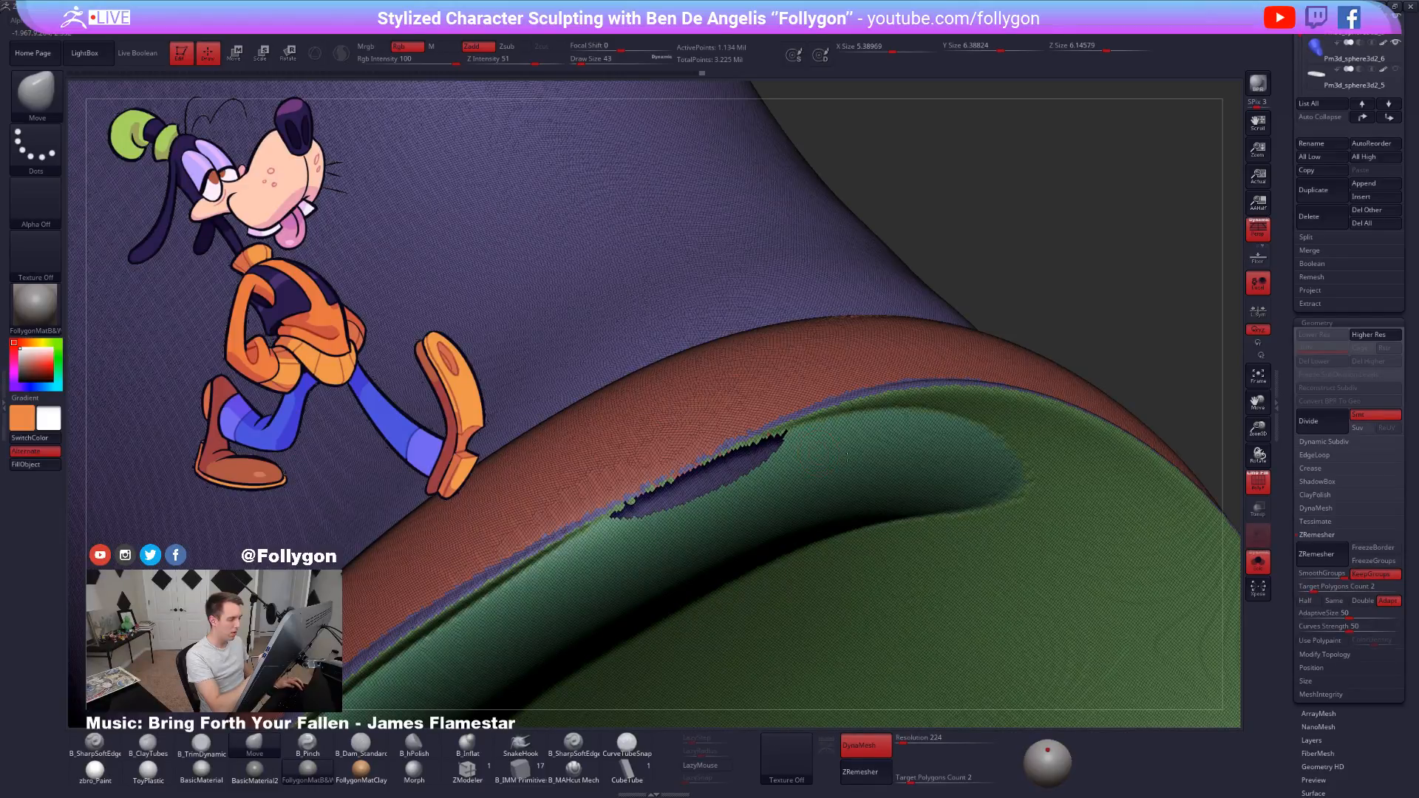
right_click_drag(847, 458, 1038, 339, "ctrl")
left_click(1002, 368, "ctrl+shift")
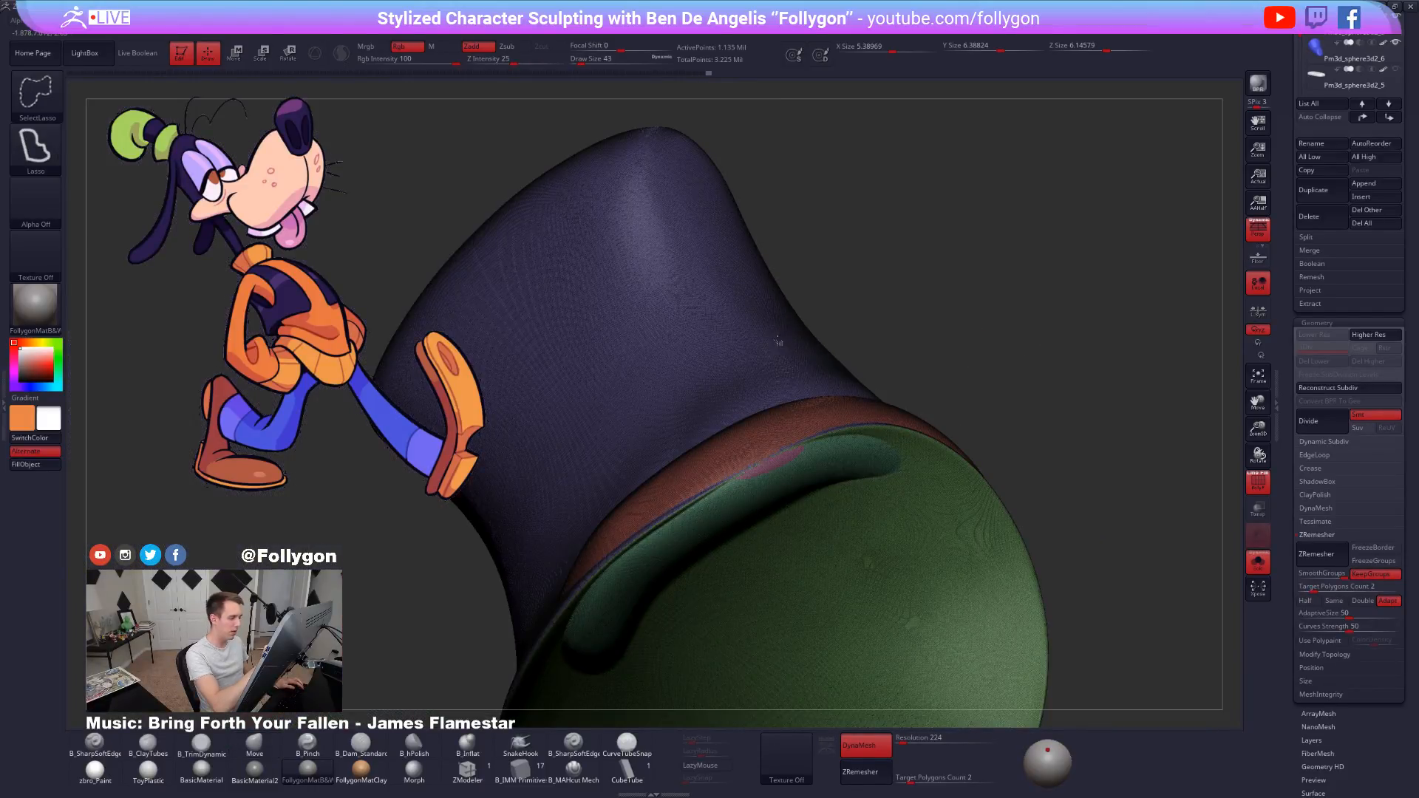
right_click_drag(783, 344, 786, 354, "ctrl")
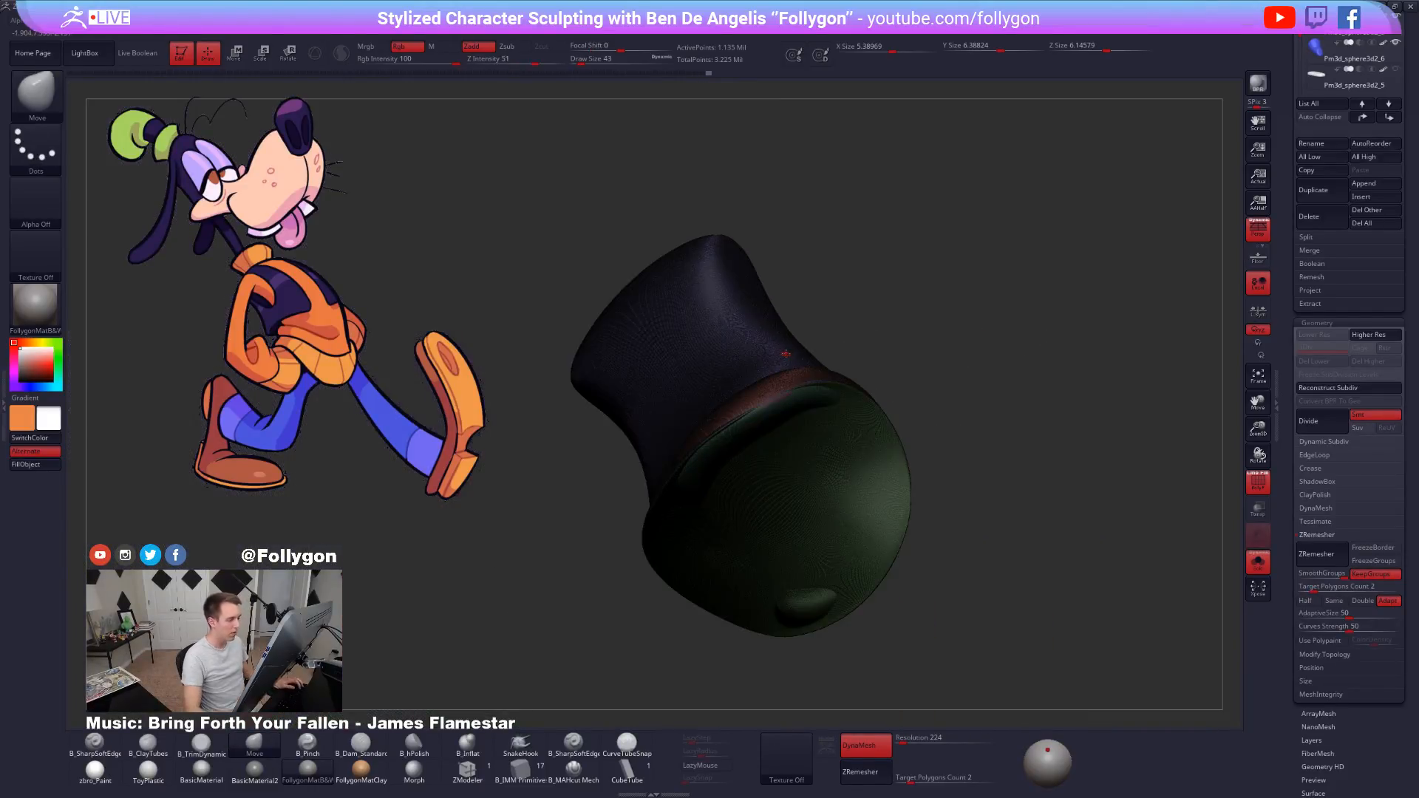
Isolate the outer fold band and hide the small seam patch beside it, with the polygroup wireframe shown.
key("ctrl+shift")
key("shift+f")
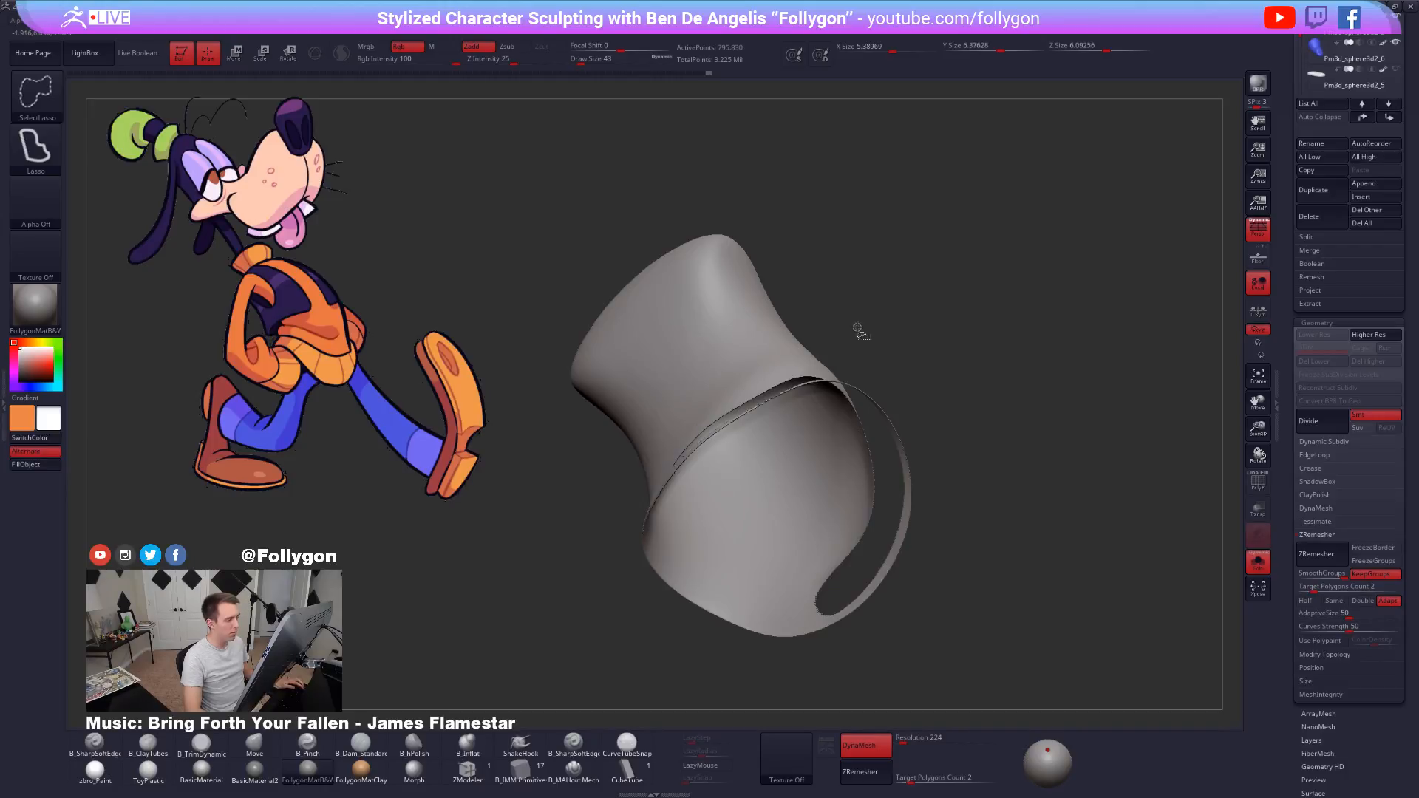
left_click(832, 470, "ctrl+shift")
left_click(825, 478, "ctrl+shift")
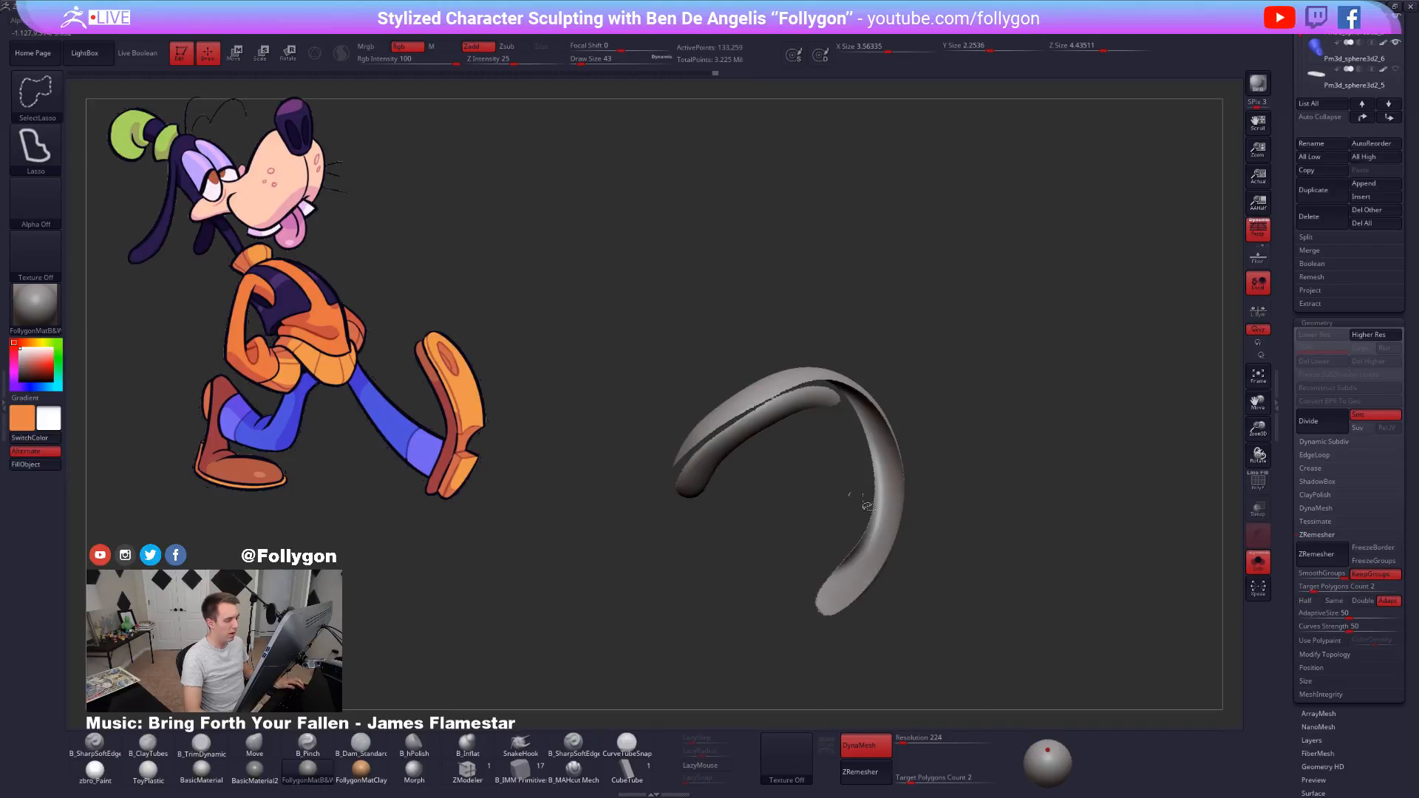
left_click(774, 406, "ctrl+shift")
key("f")
key("shift+f")
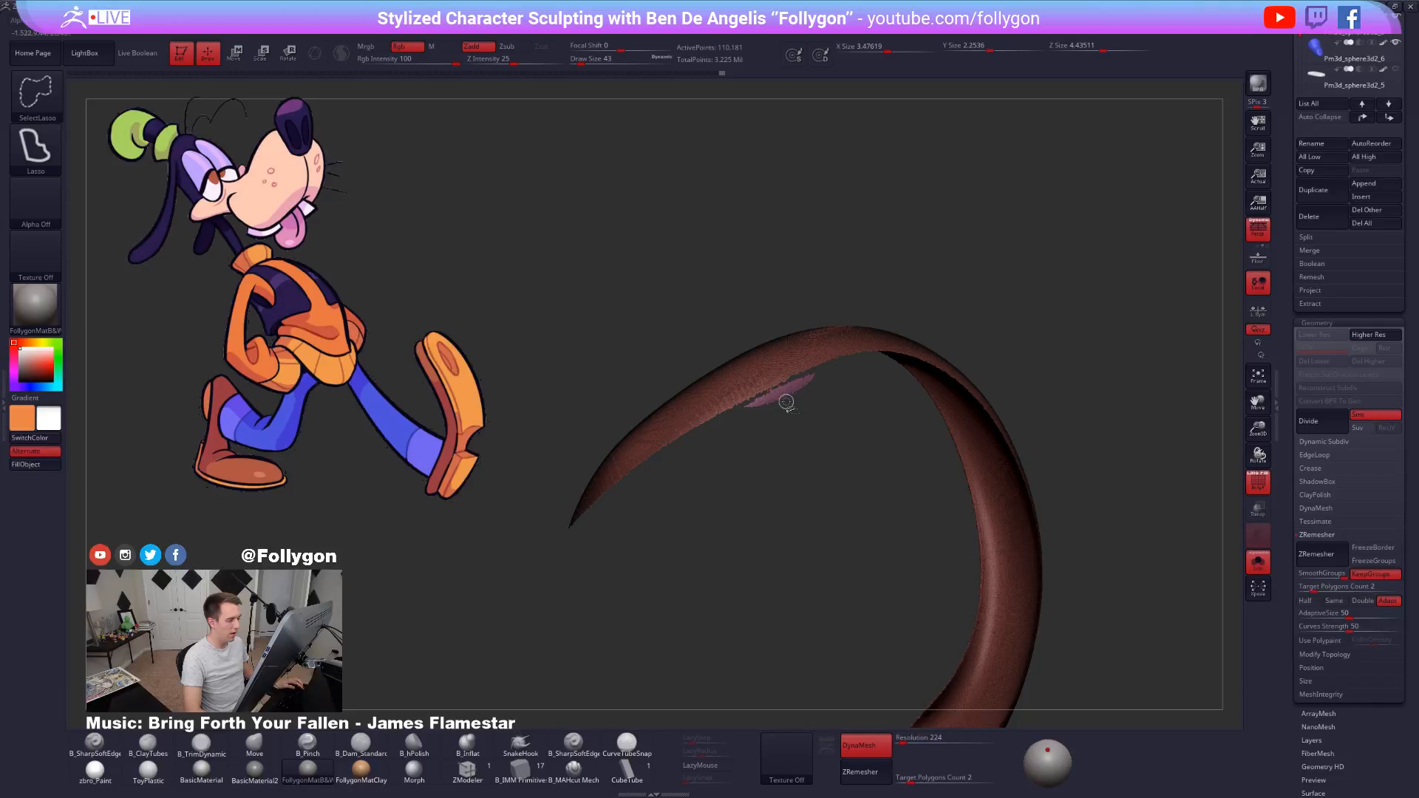
left_click(784, 400, "ctrl+shift")
left_click_drag(827, 457, 826, 473, "alt")
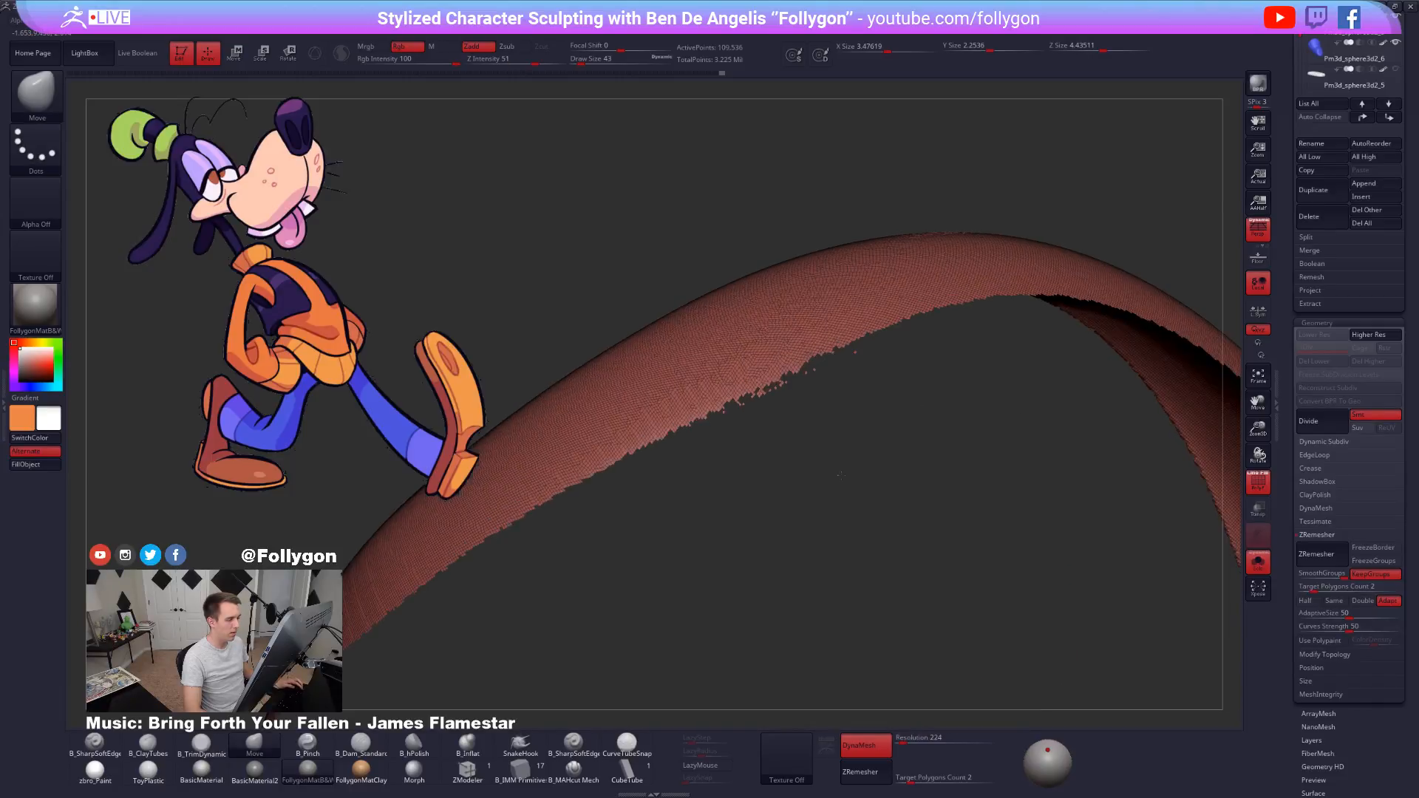
Hide the stray polygons along the band's jagged edge, regroup the band as one polygroup, and bring back the sweater body.
key("ctrl+shift")
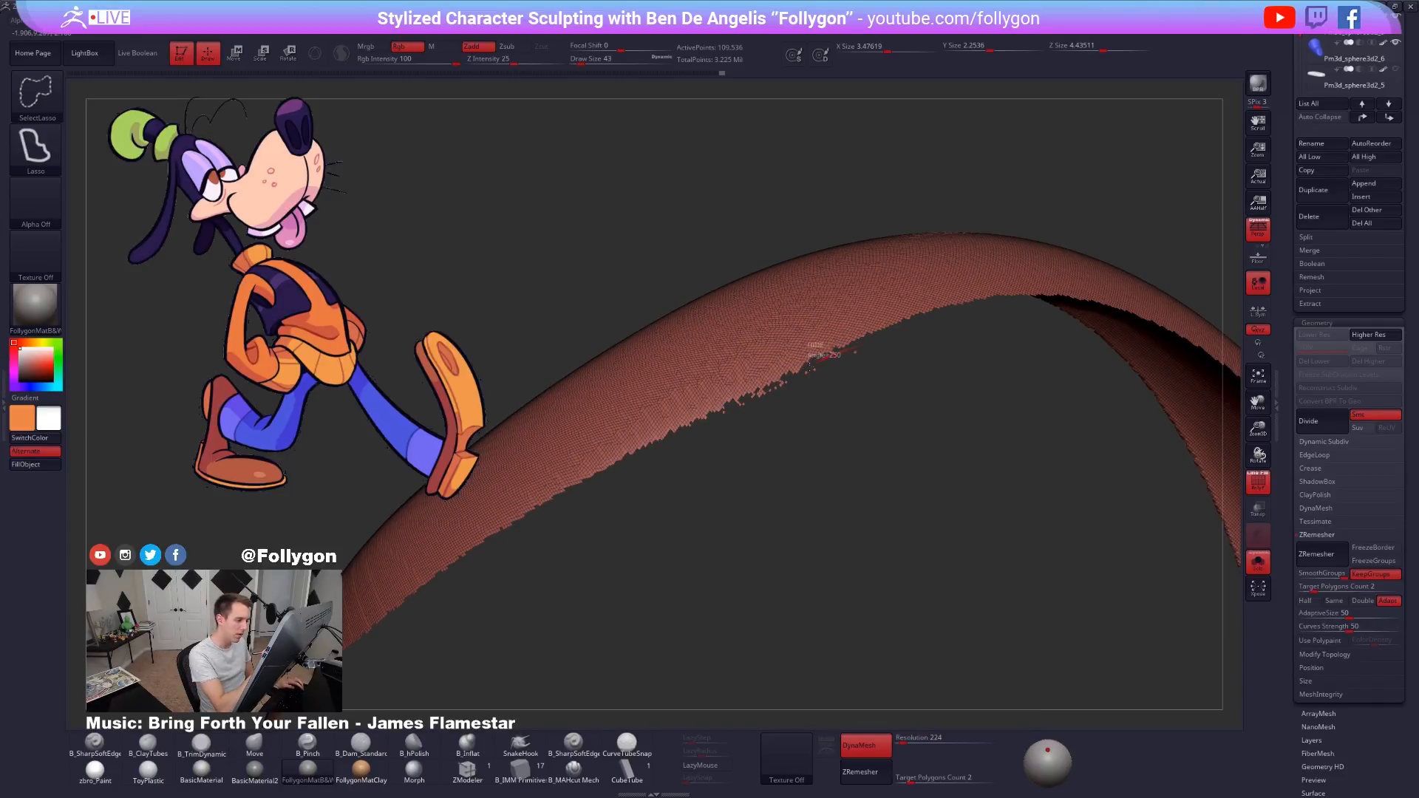
mouse_move(727, 408)
left_mouse_down("ctrl+alt+shift")
mouse_move(887, 467)
mouse_move(994, 451)
mouse_move(858, 463)
left_mouse_up("ctrl+alt+shift")
key("ctrl+w")
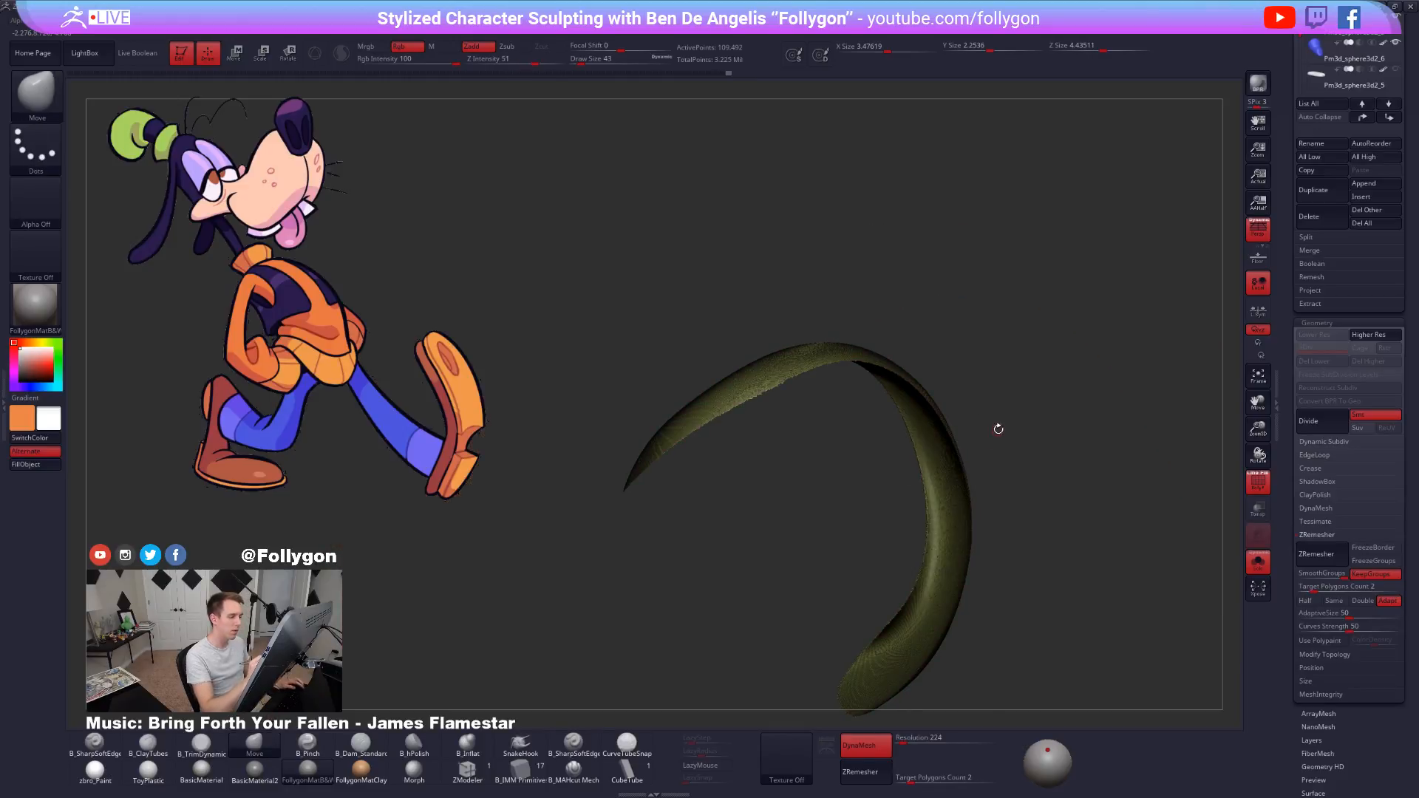
left_click(1048, 481, "ctrl+shift")
left_click_drag(1033, 537, 989, 603)
ZRemesh the sweater body with a target polygon count of 1, and show its wireframe among the other character parts.
key("shift+f")
left_click(1306, 600)
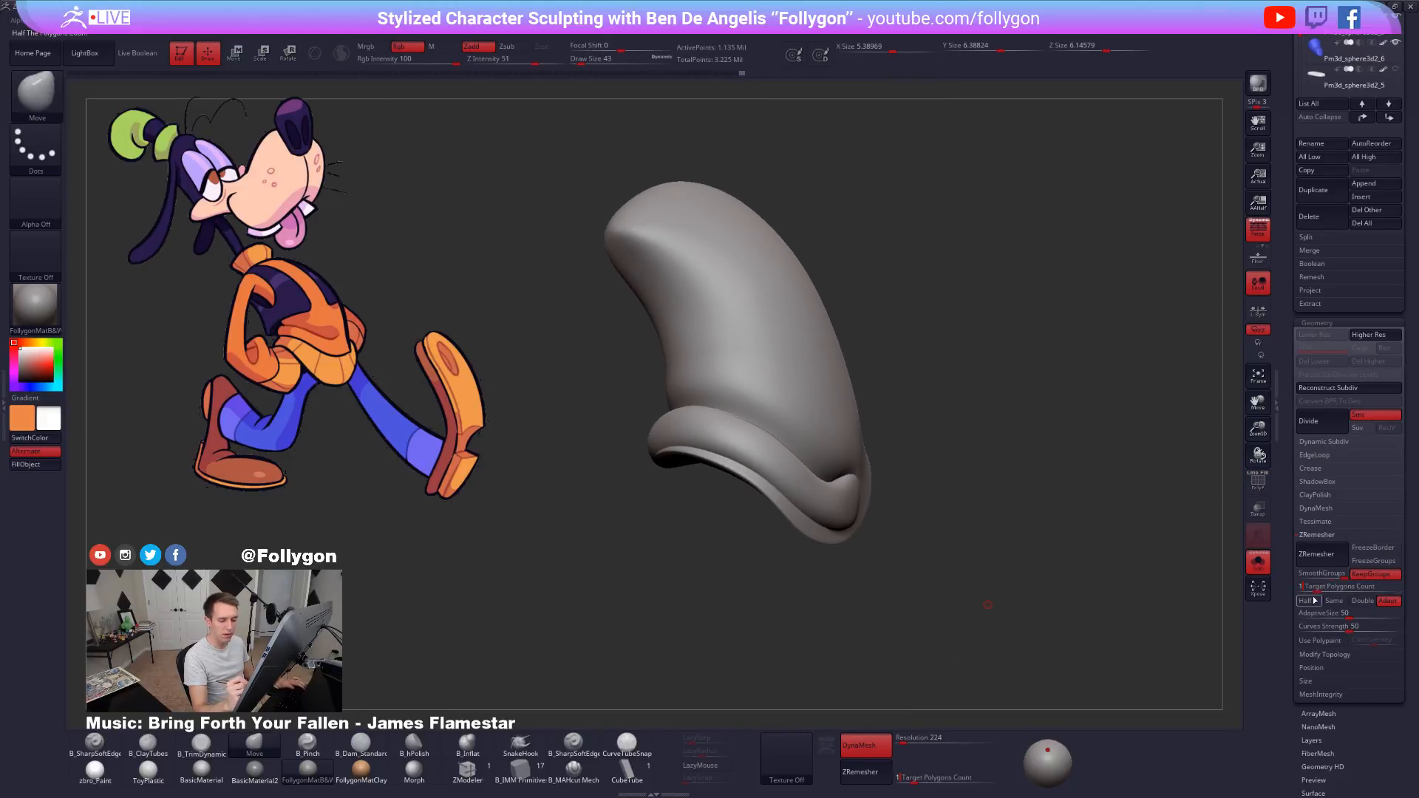
left_click_drag(1047, 538, 1048, 568, "alt")
key("alt+s")
key("ctrl+s")
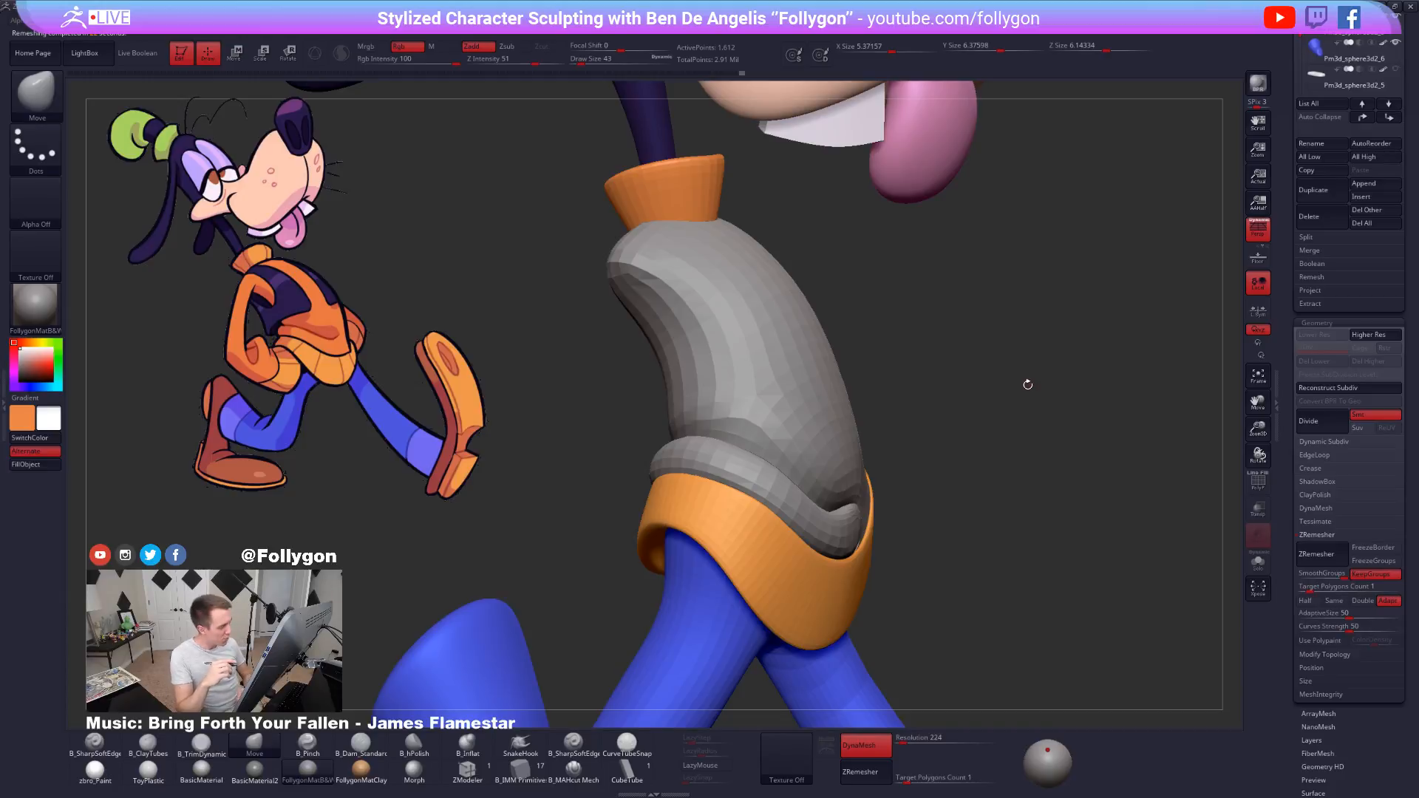
left_click_drag(898, 542, 944, 623)
key("shift+f")
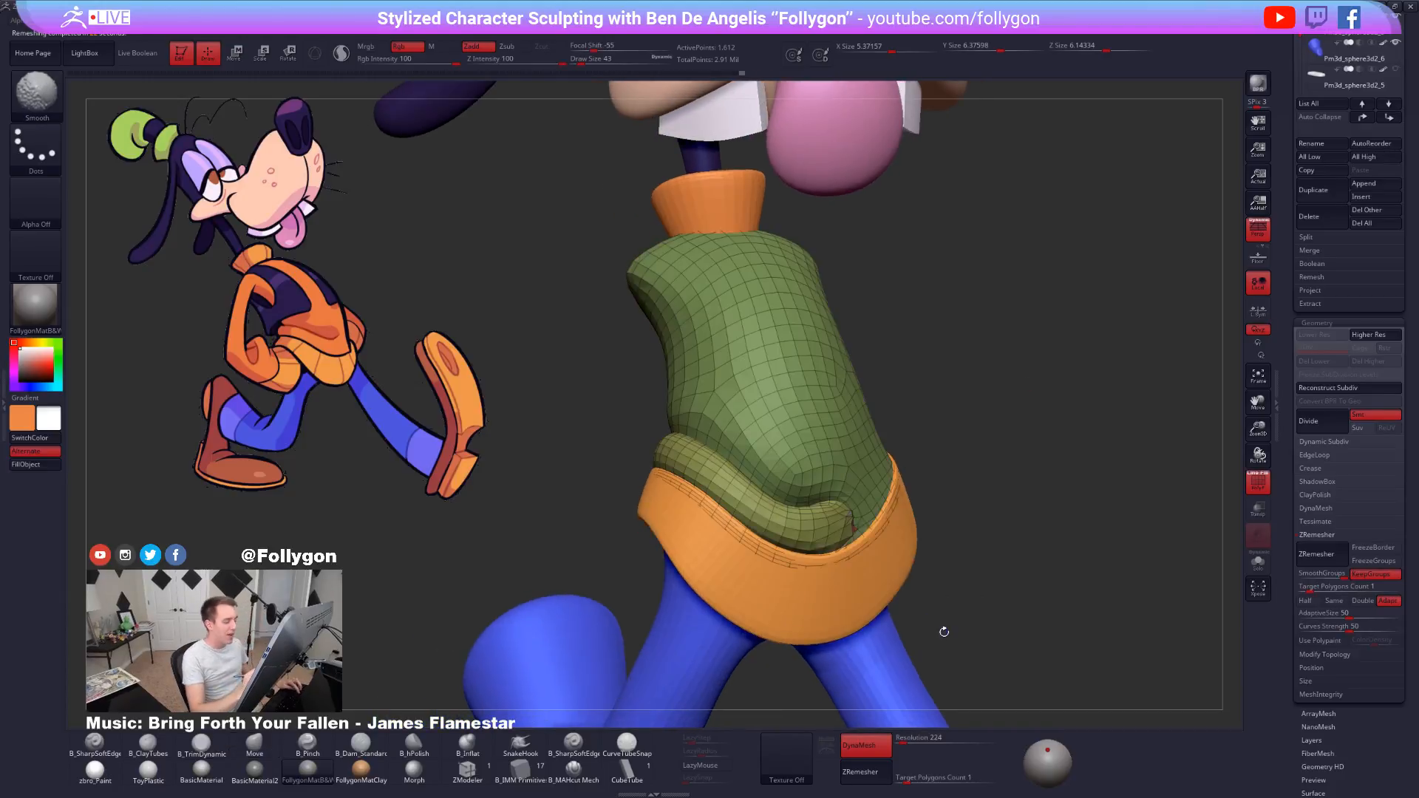
Try subdividing the remeshed sweater body three times, and undo the subdivisions.
key("alt+s")
left_click_drag(870, 546, 847, 621)
right_click_drag(1021, 536, 945, 525, "ctrl")
key("ctrl+d")
key("ctrl+d")
key("ctrl+d")
key("ctrl+z")
key("ctrl+z")
key("ctrl+z")
Preview the sweater body with smooth subdivision beside the other parts, and return to its isolated low-poly wireframe.
key("shift+f")
left_click_drag(1116, 599, 1002, 626)
key("alt+s")
key("ctrl+d")
right_click_drag(809, 520, 839, 526)
left_click_drag(847, 530, 905, 571)
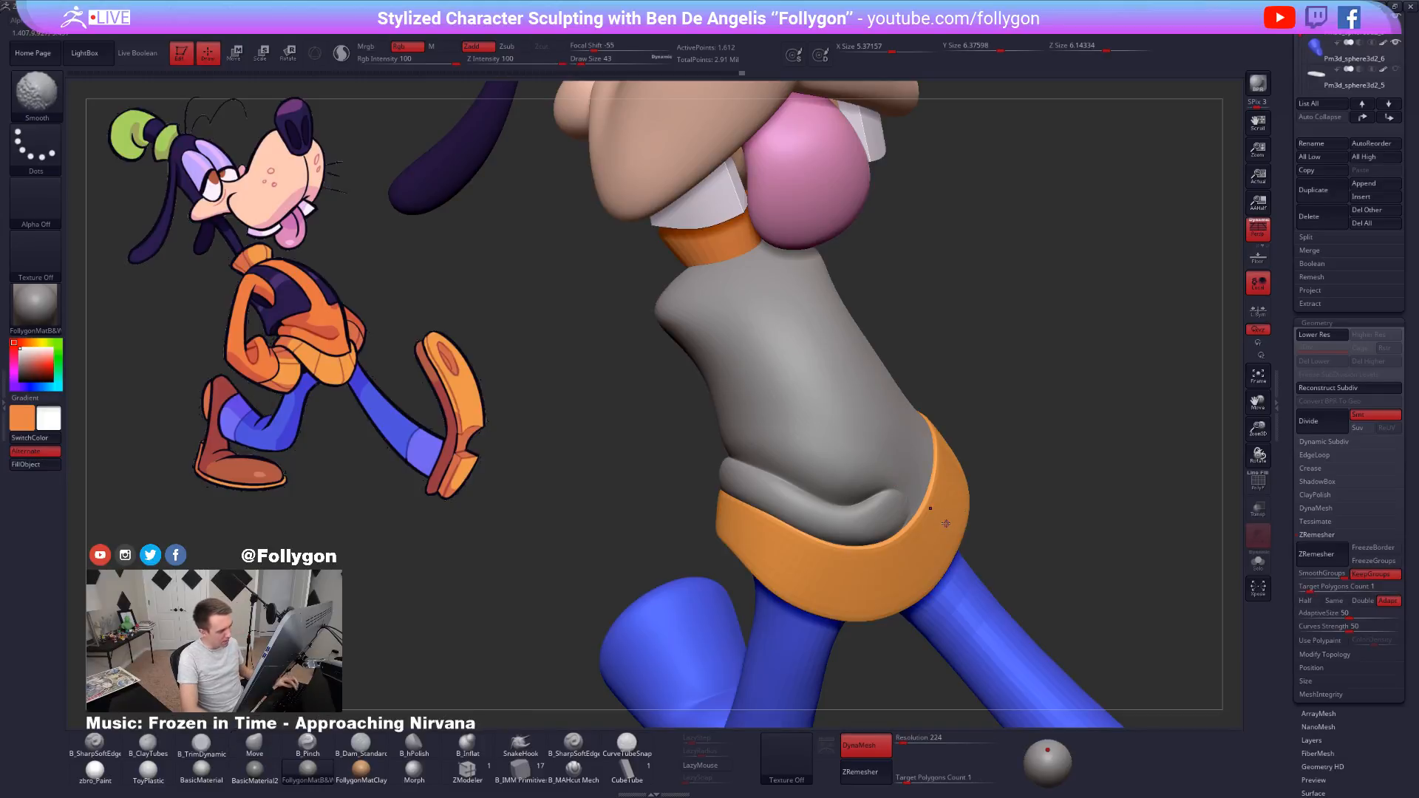
key("shift+f")
key("shift+d")
key("shift+s")
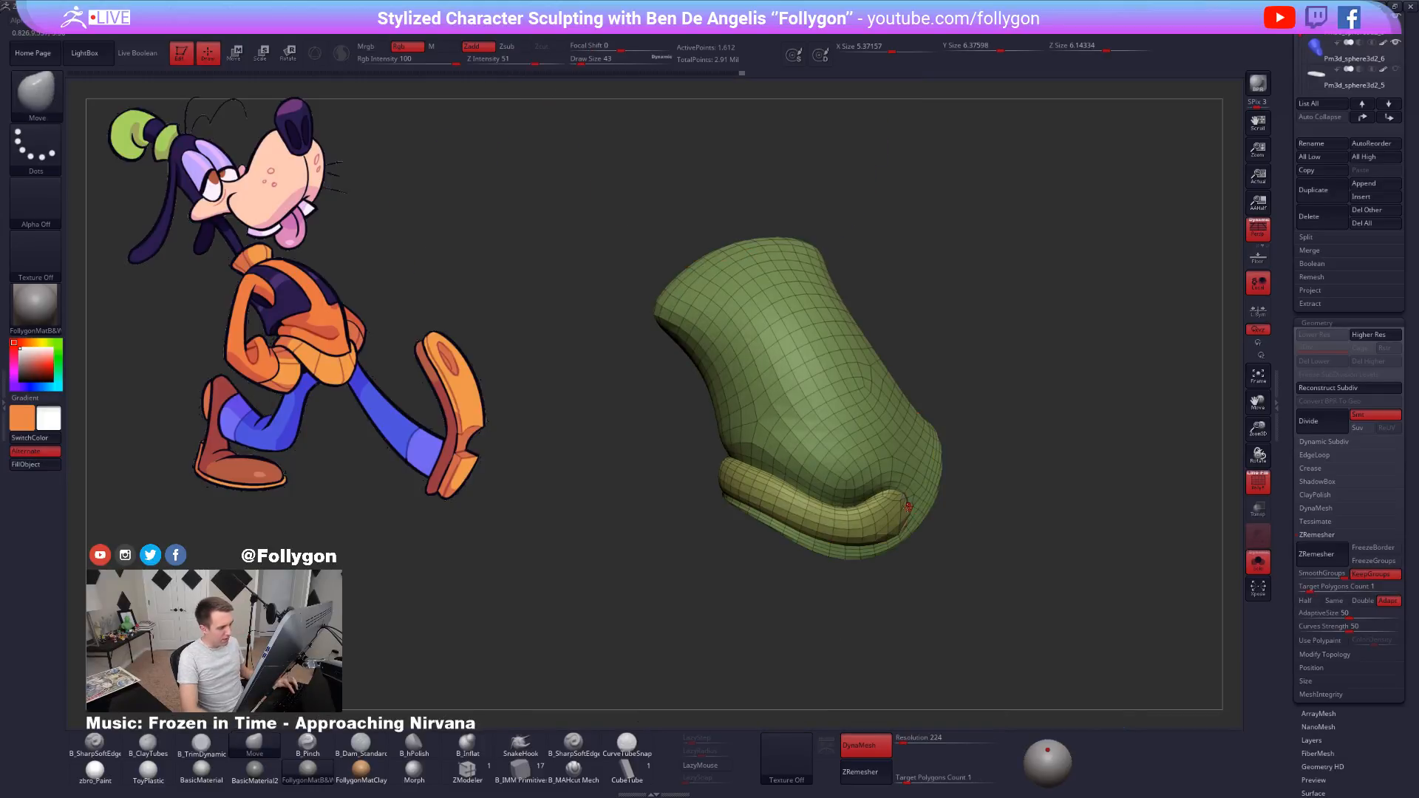
Merge the stray patch at the fold's end into the sweater body's polygroup, and bring the fold back into view.
right_click_drag(906, 493, 906, 536, "ctrl")
key("ctrl+shift")
left_click(897, 515, "ctrl+shift")
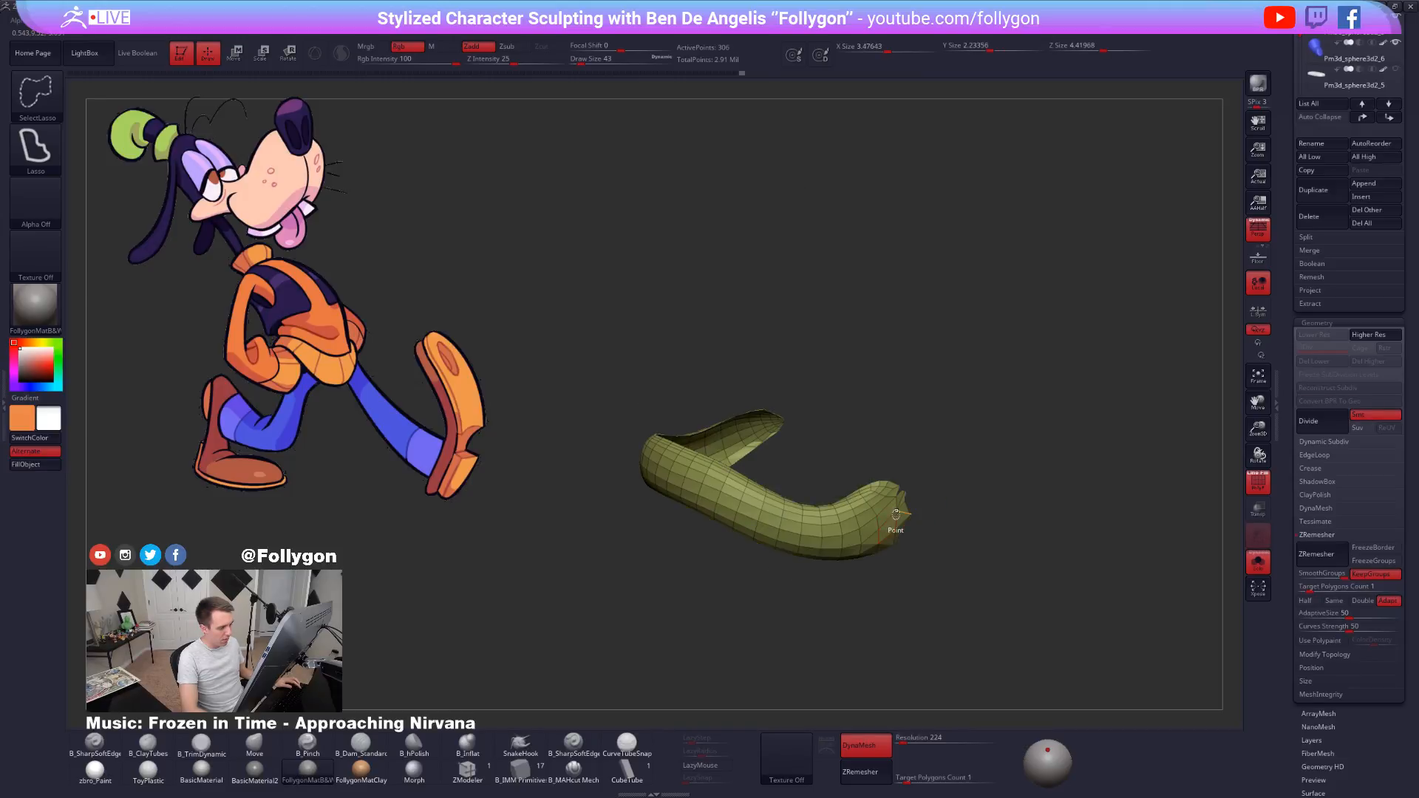
left_click(991, 540, "ctrl+shift")
left_click(1024, 553, "ctrl+shift")
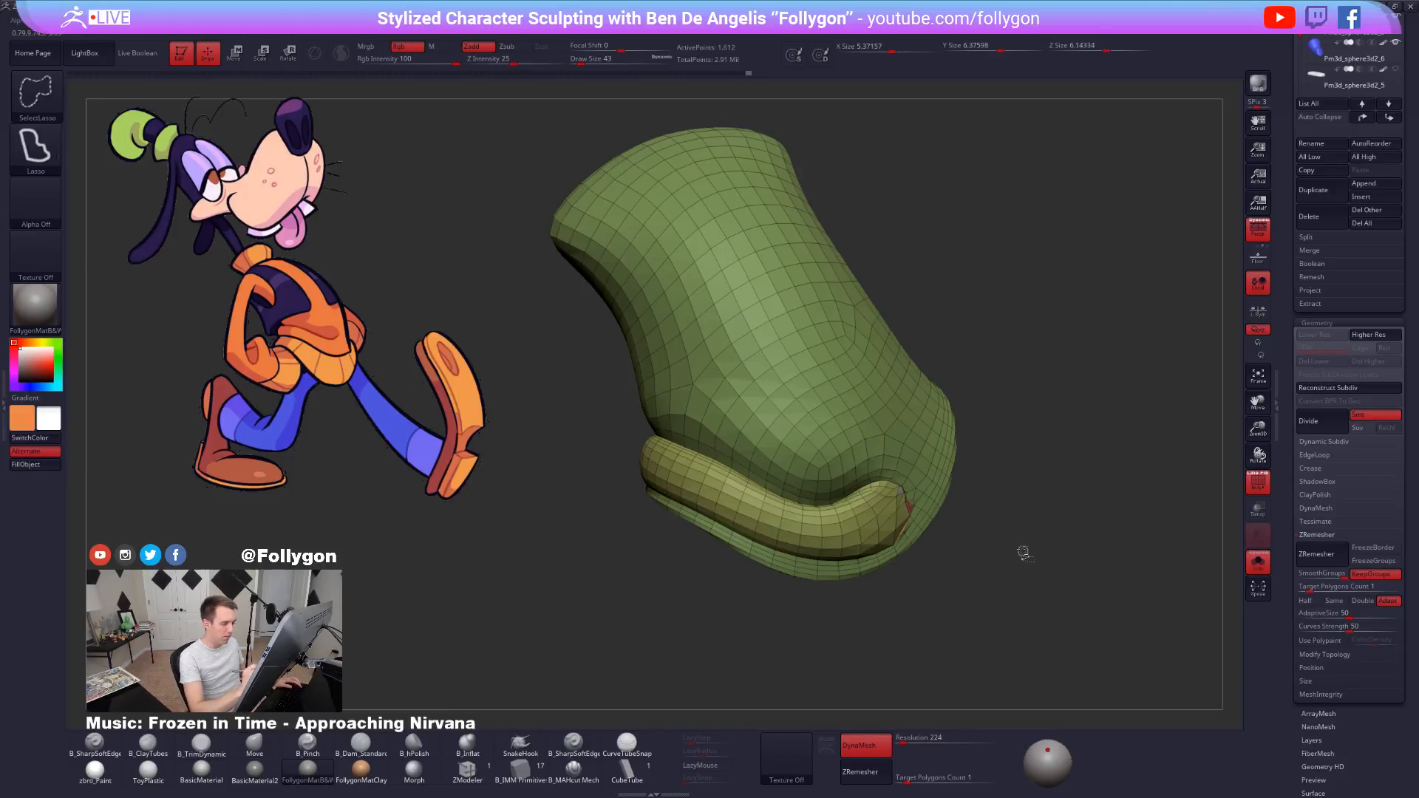
left_click(933, 470, "ctrl+shift")
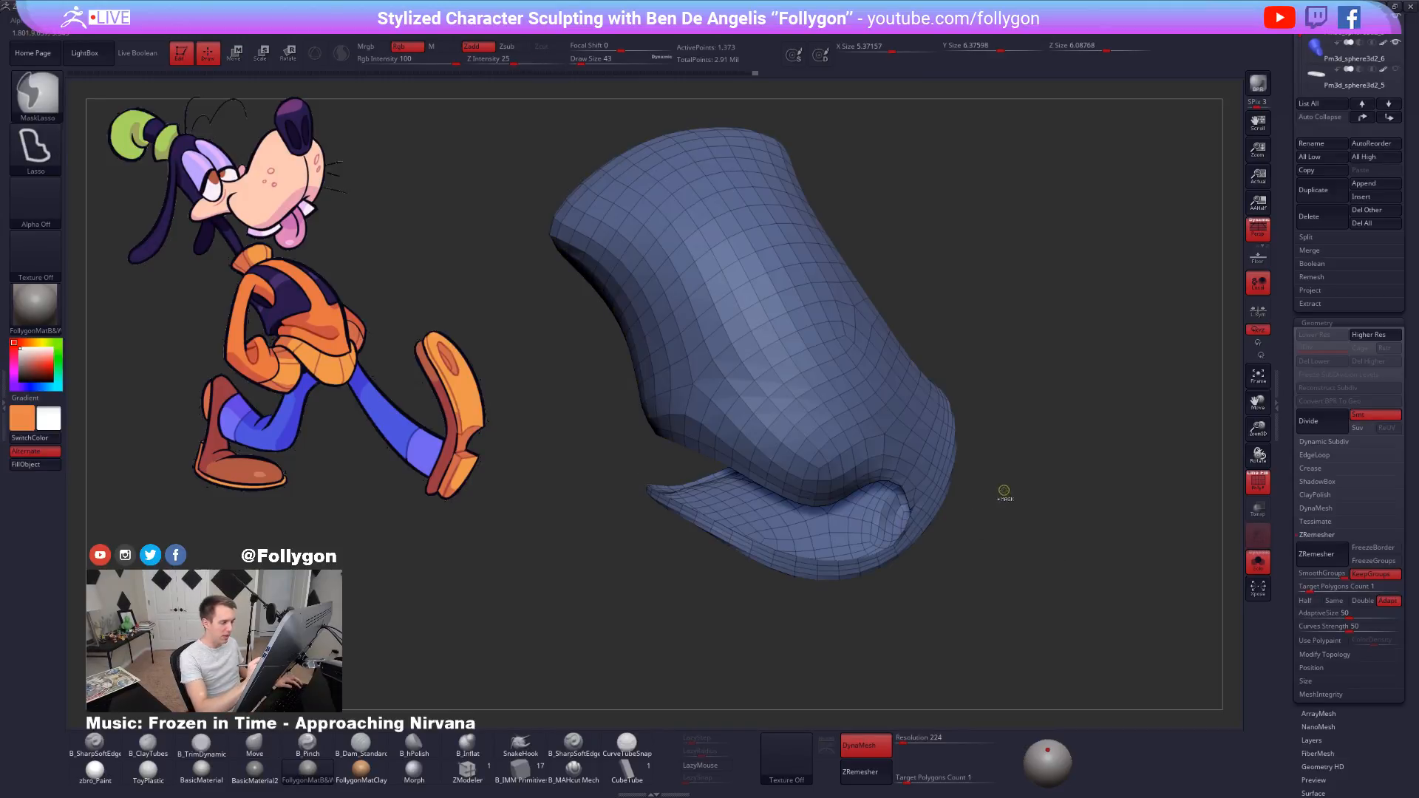
left_click_drag(1001, 494, 1024, 491, "ctrl+shift")
left_click(1013, 540, "ctrl+shift")
Try ZRemeshing the regrouped sweater body again.
left_click(1325, 556)
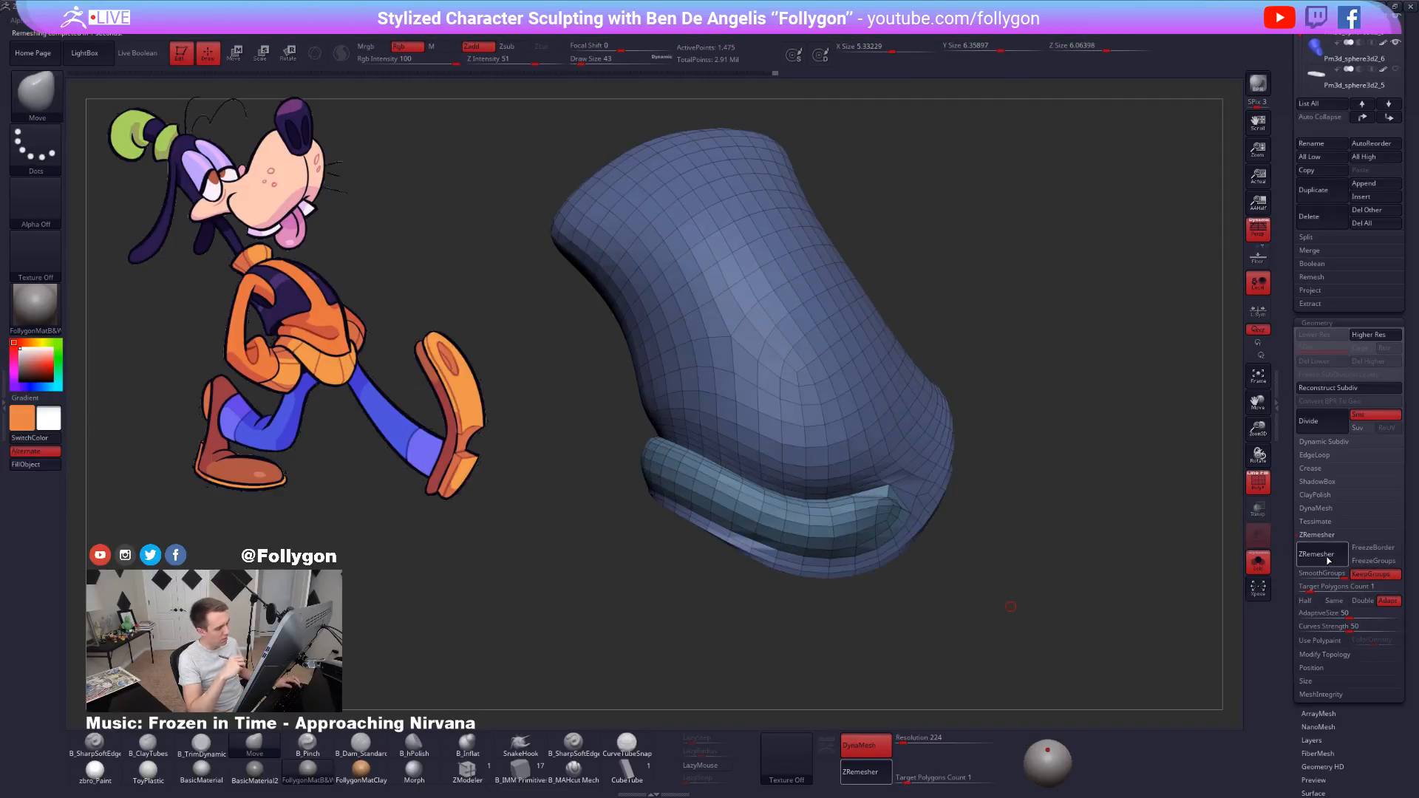
right_click_drag(873, 614, 861, 532, "ctrl")
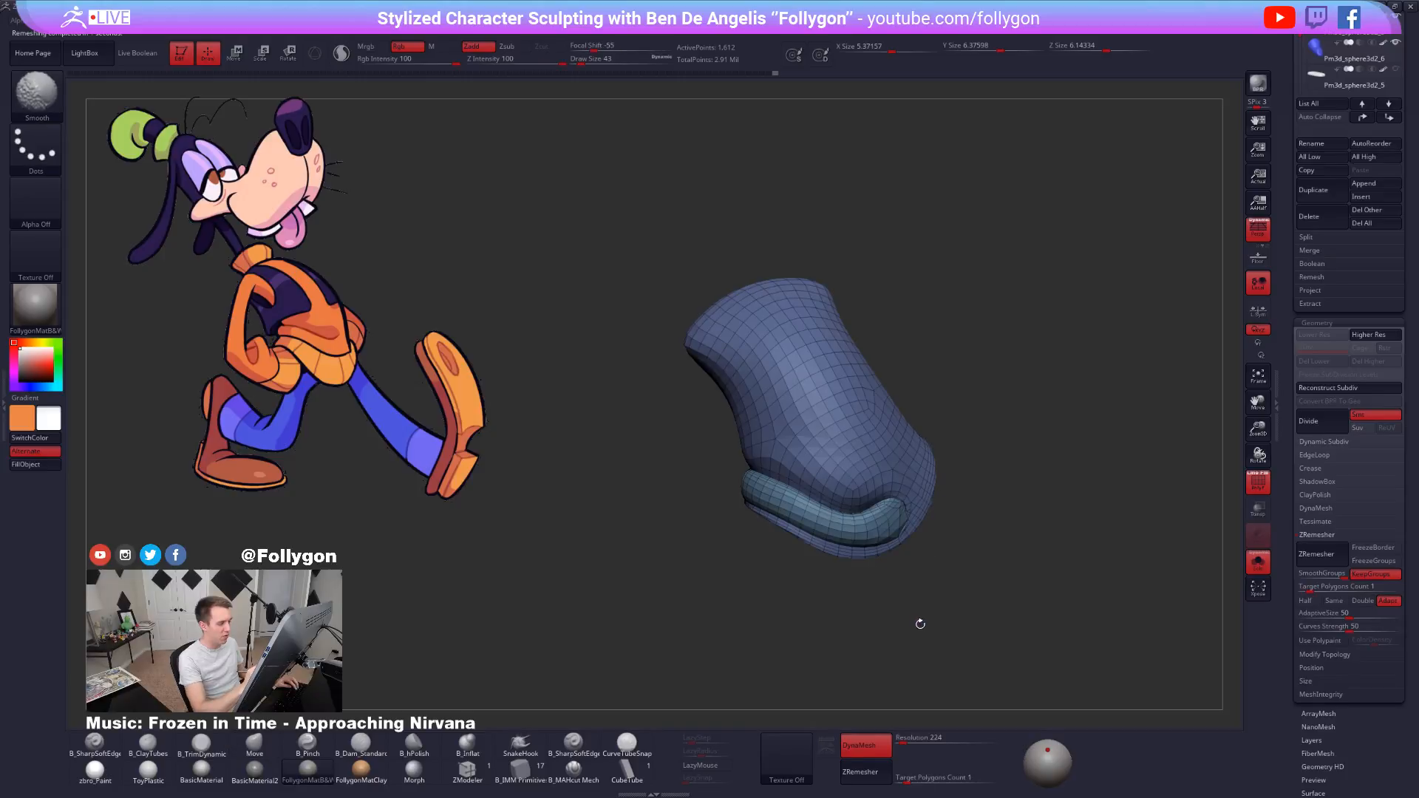
Turn off the wireframe and subdivide the sweater body up to subdivision level 4, leaving it isolated.
key("shift+f")
key("alt+s")
left_click_drag(919, 624, 966, 626)
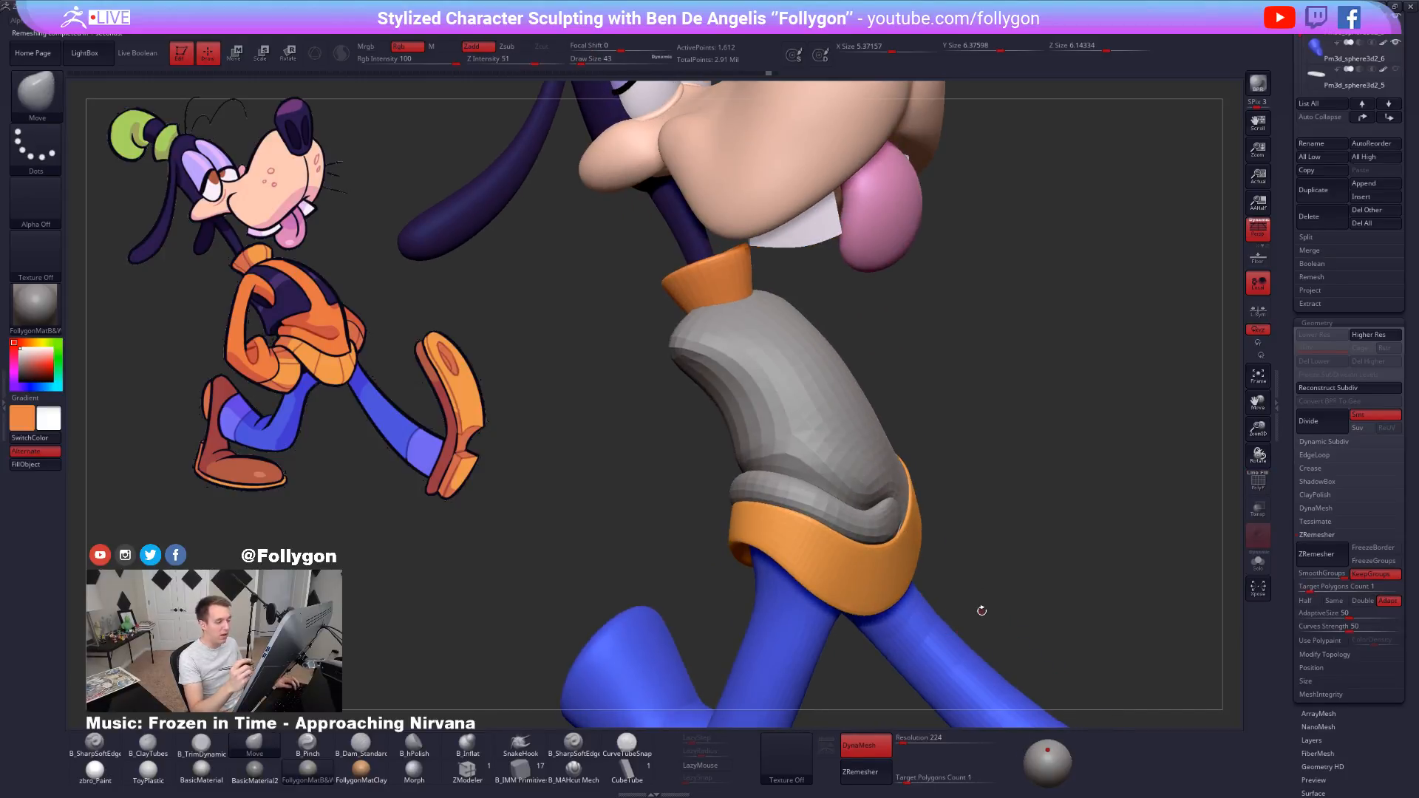
key("ctrl+d")
key("alt+s")
key("f")
key("ctrl+d")
key("ctrl+d")
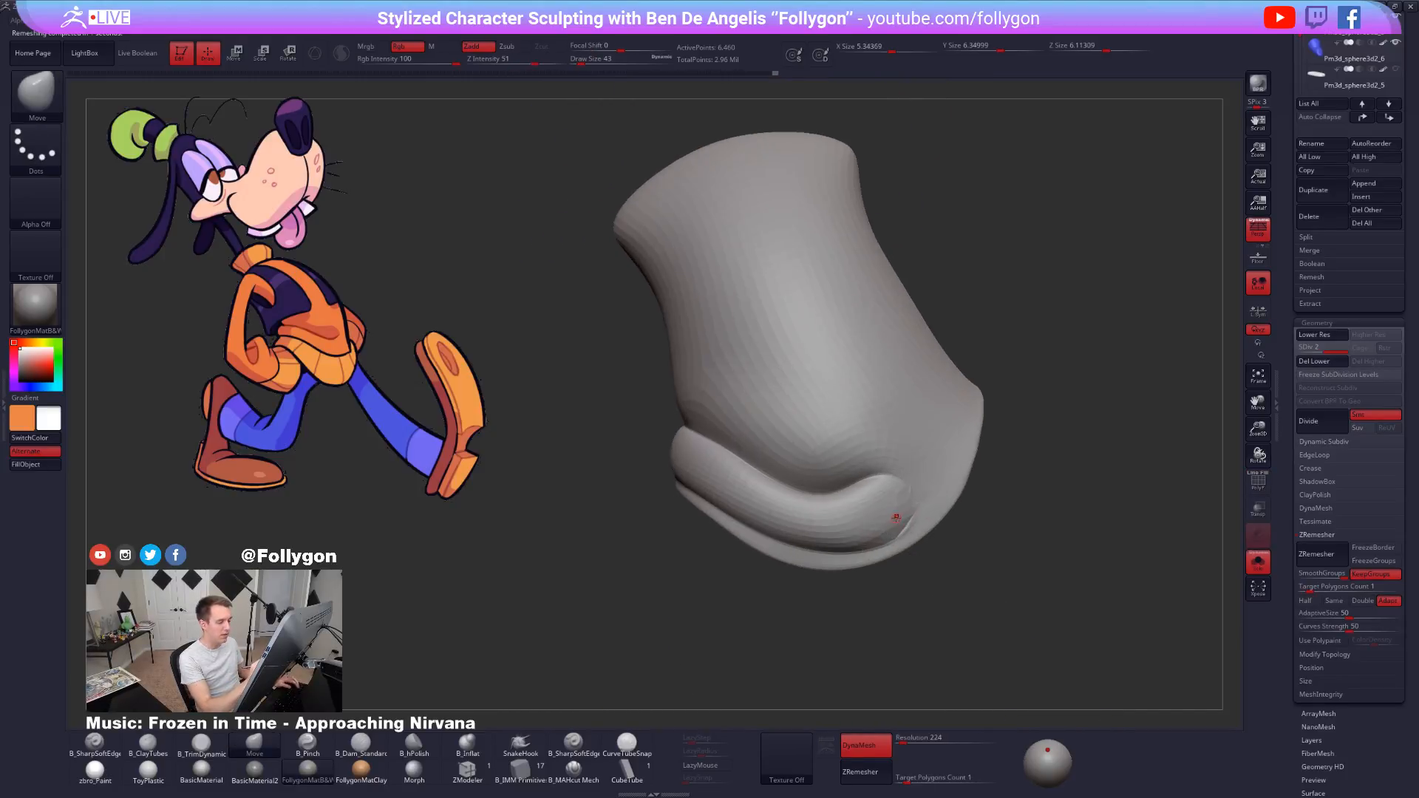
Blend the fold's end into the sweater body with the TrimDynamic brush at draw size 265, and drop to subdivision level 3.
key("space")
left_click_drag(910, 506, 918, 506)
key("3")
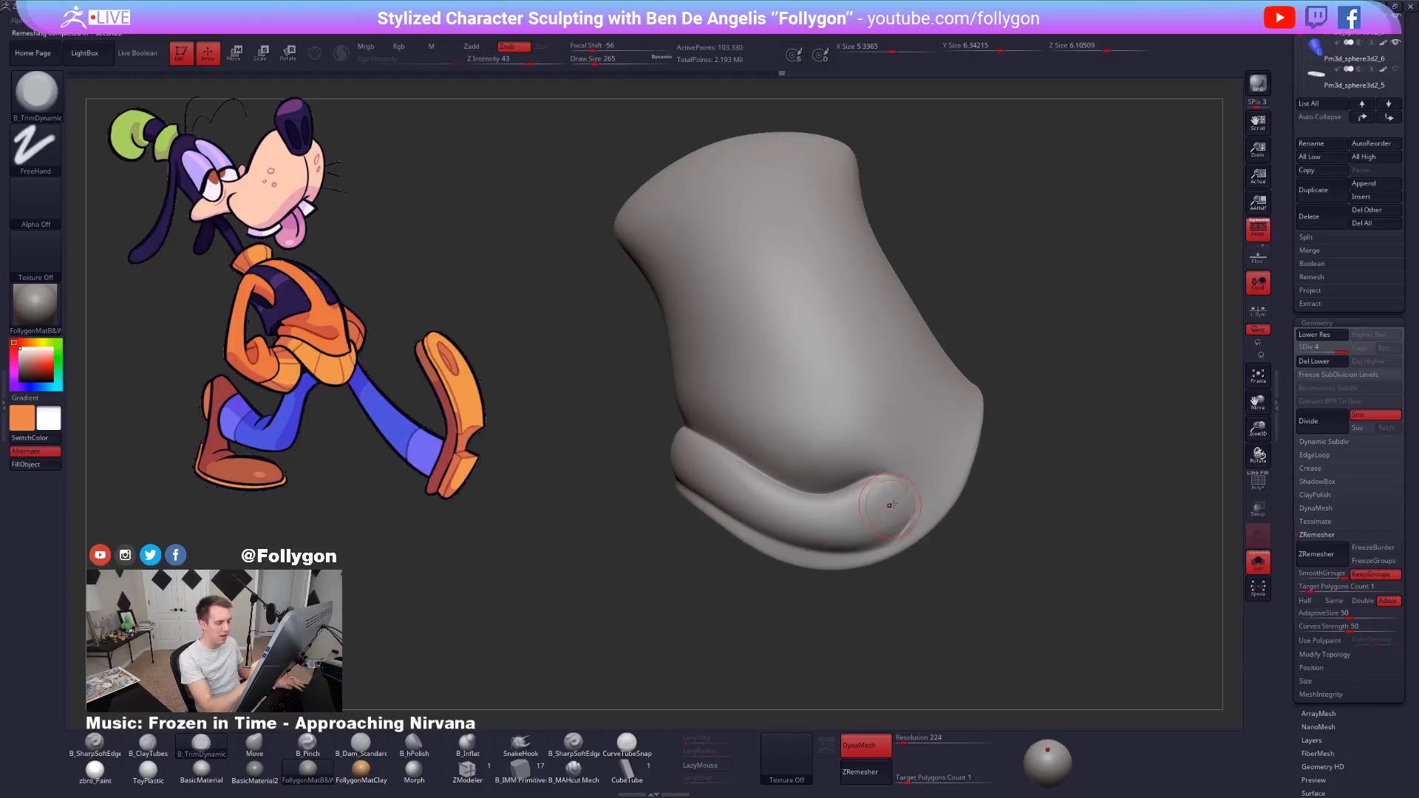
key("alt+s")
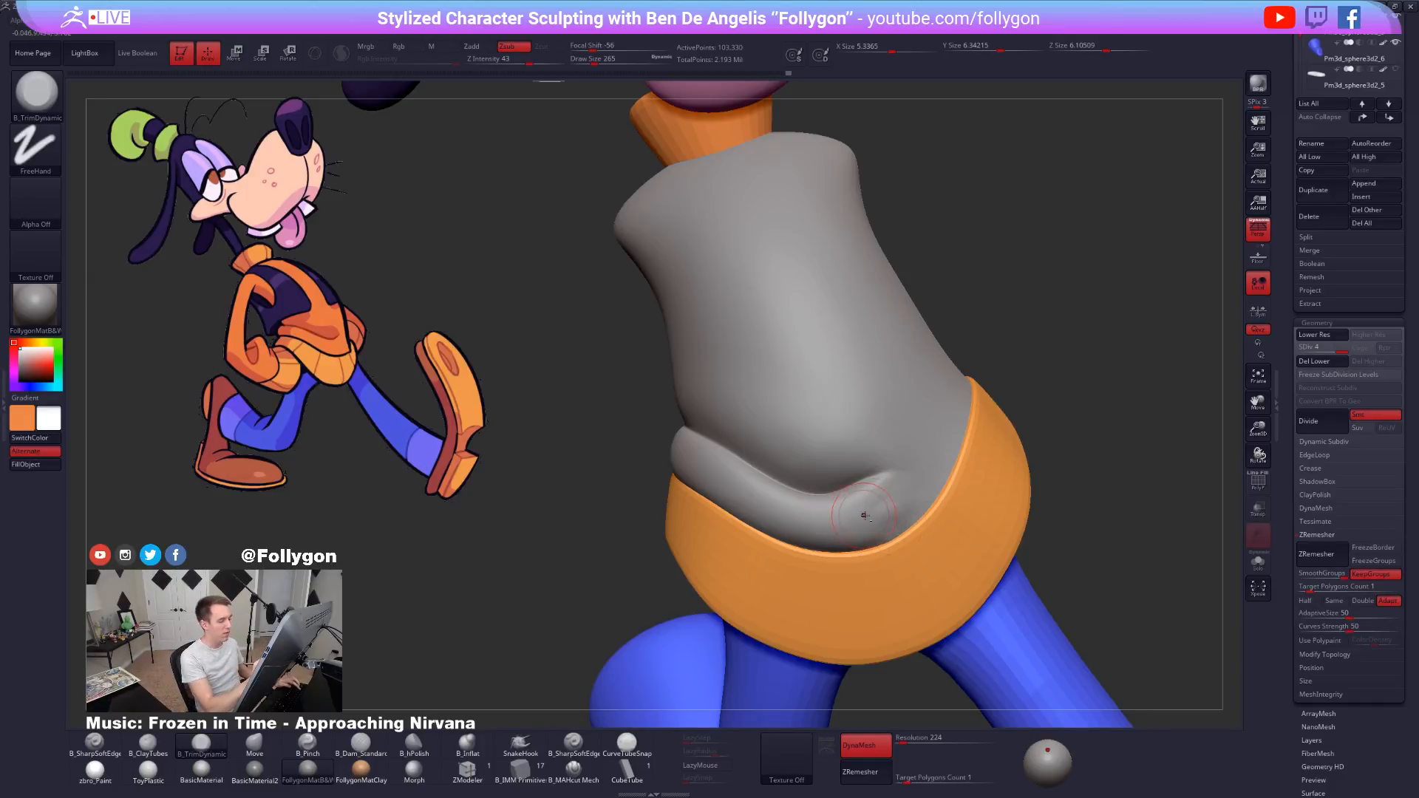
key("alt+s")
key("shift+d")
key("alt+s")
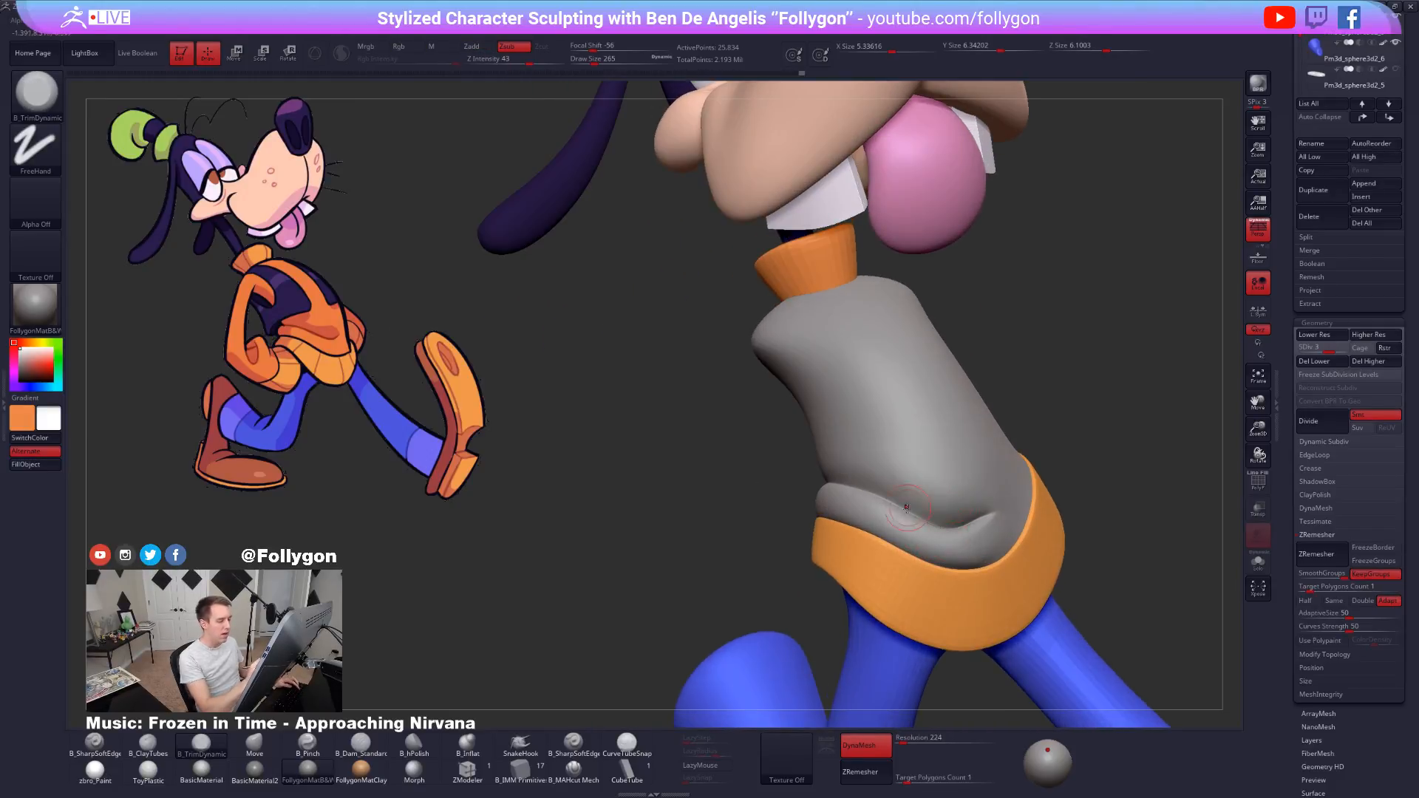
Choose the Move brush and mask the waist fold with a Transpose topology mask.
key("b")
key("m")
key("v")
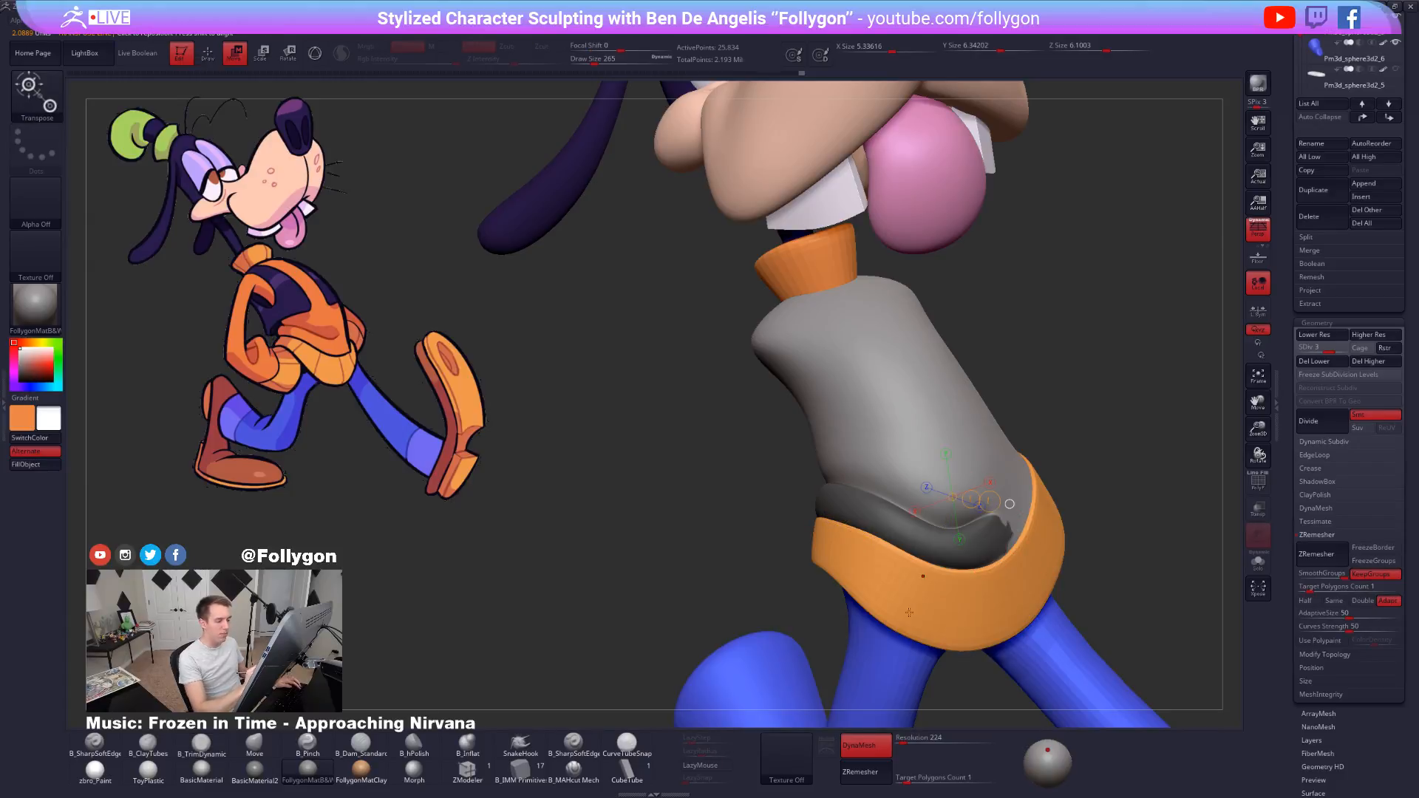
key("space")
key("w")
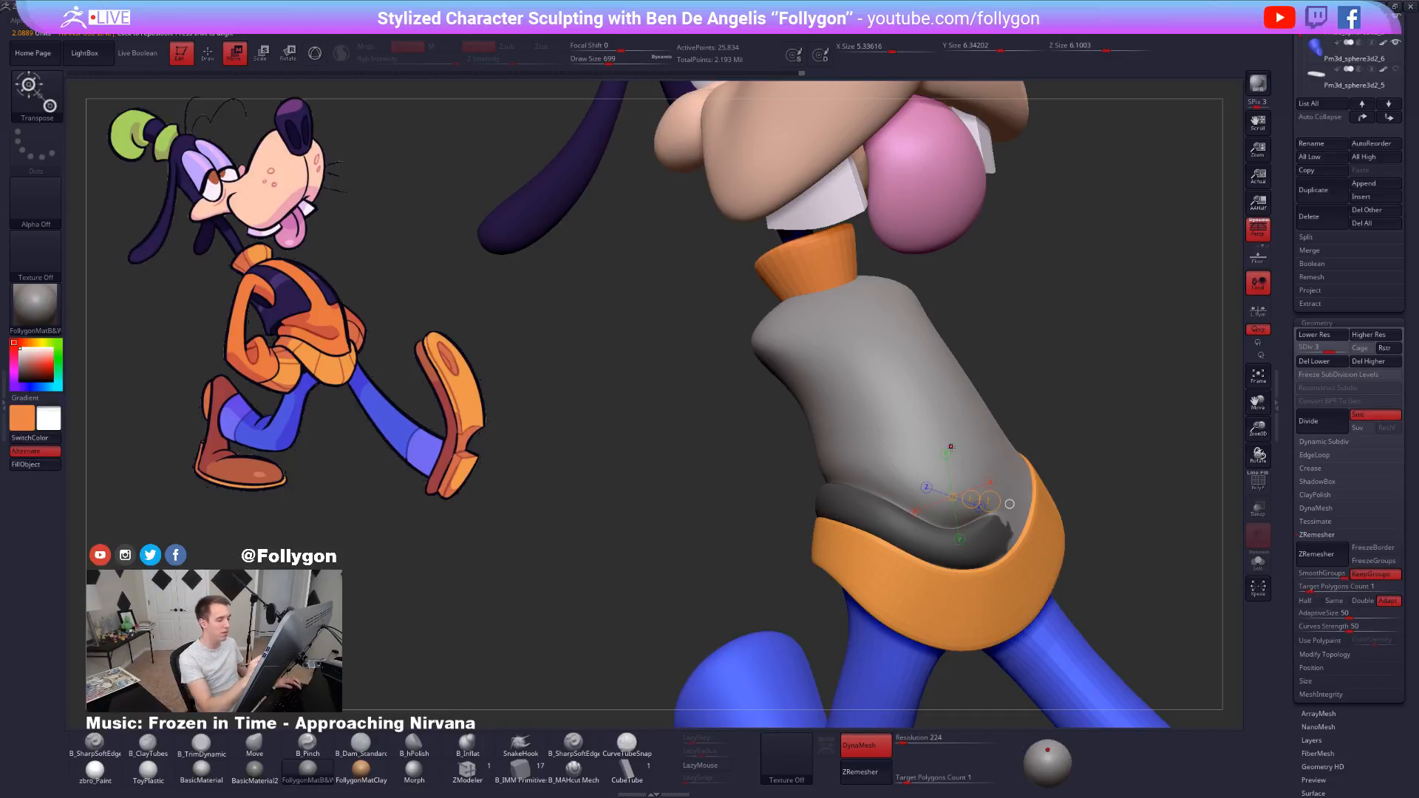
Enlarge the Move brush, set the sweater body to subdivision level 2, and blur the fold's mask.
key("q")
key("space")
key("shift+d")
key("shift+d")
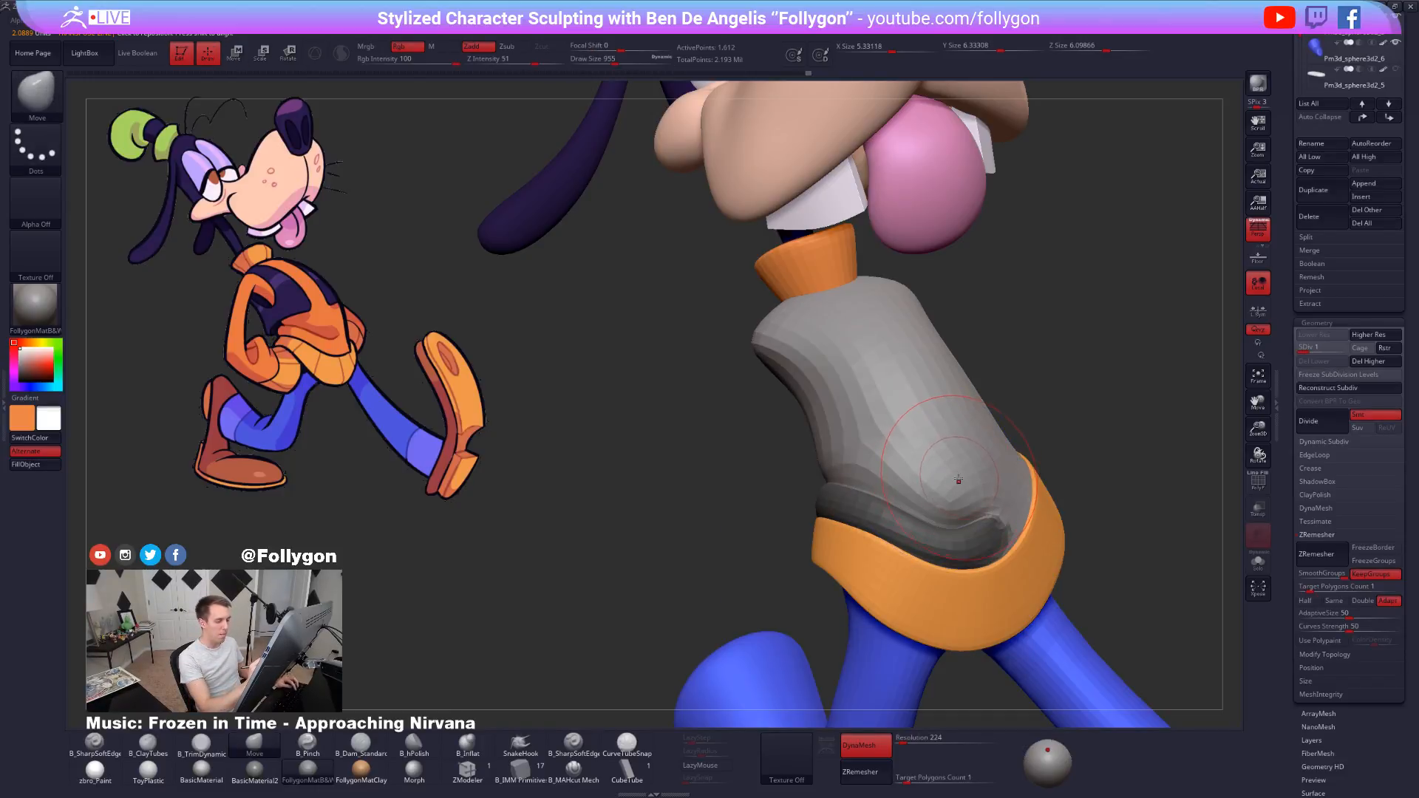
key("d")
left_click(1034, 435, "ctrl")
left_click(992, 462, "ctrl")
left_click(1042, 437, "ctrl")
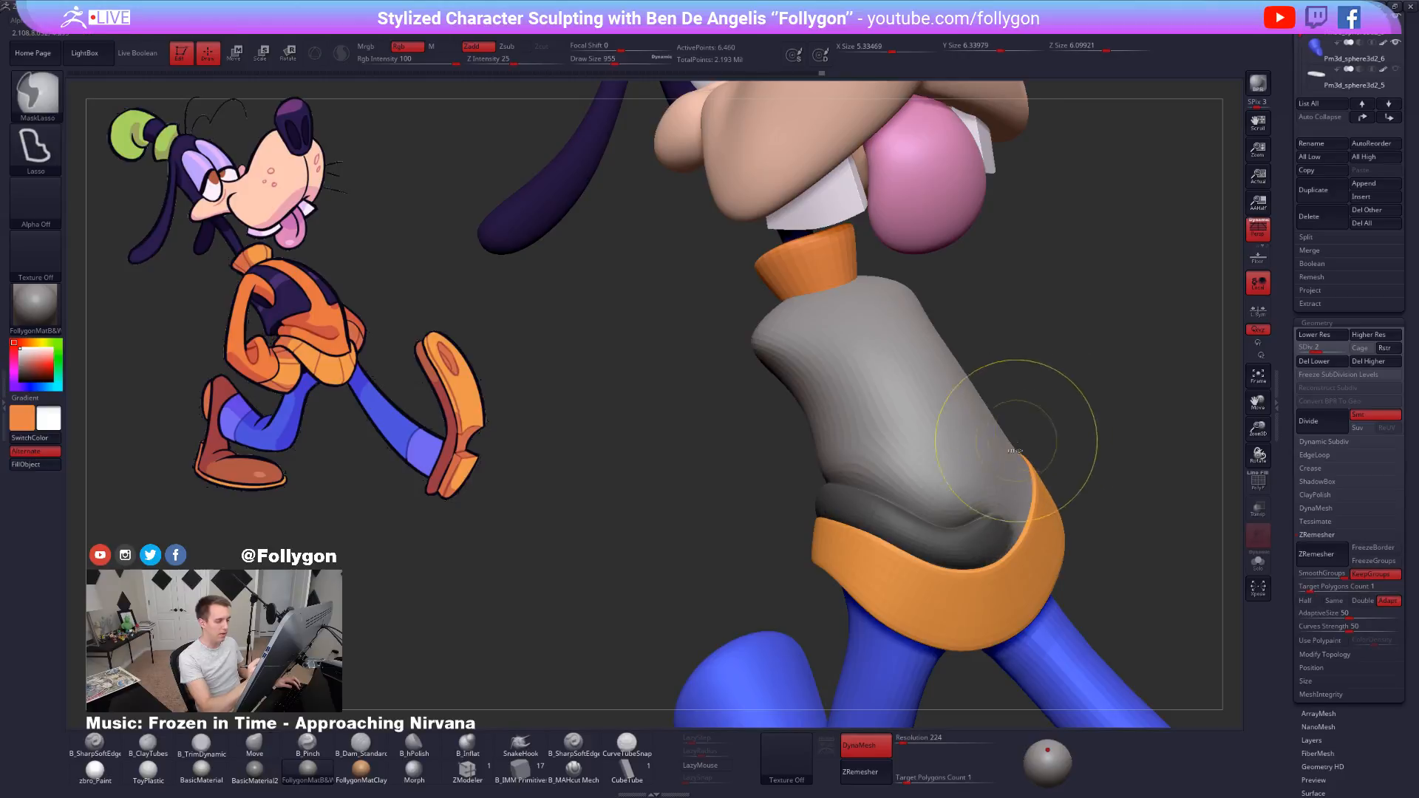
Nudge the sweater surface above the masked fold with the Move brush, and check the body in isolation.
right_click_drag(983, 473, 930, 536)
left_click_drag(929, 529, 931, 533)
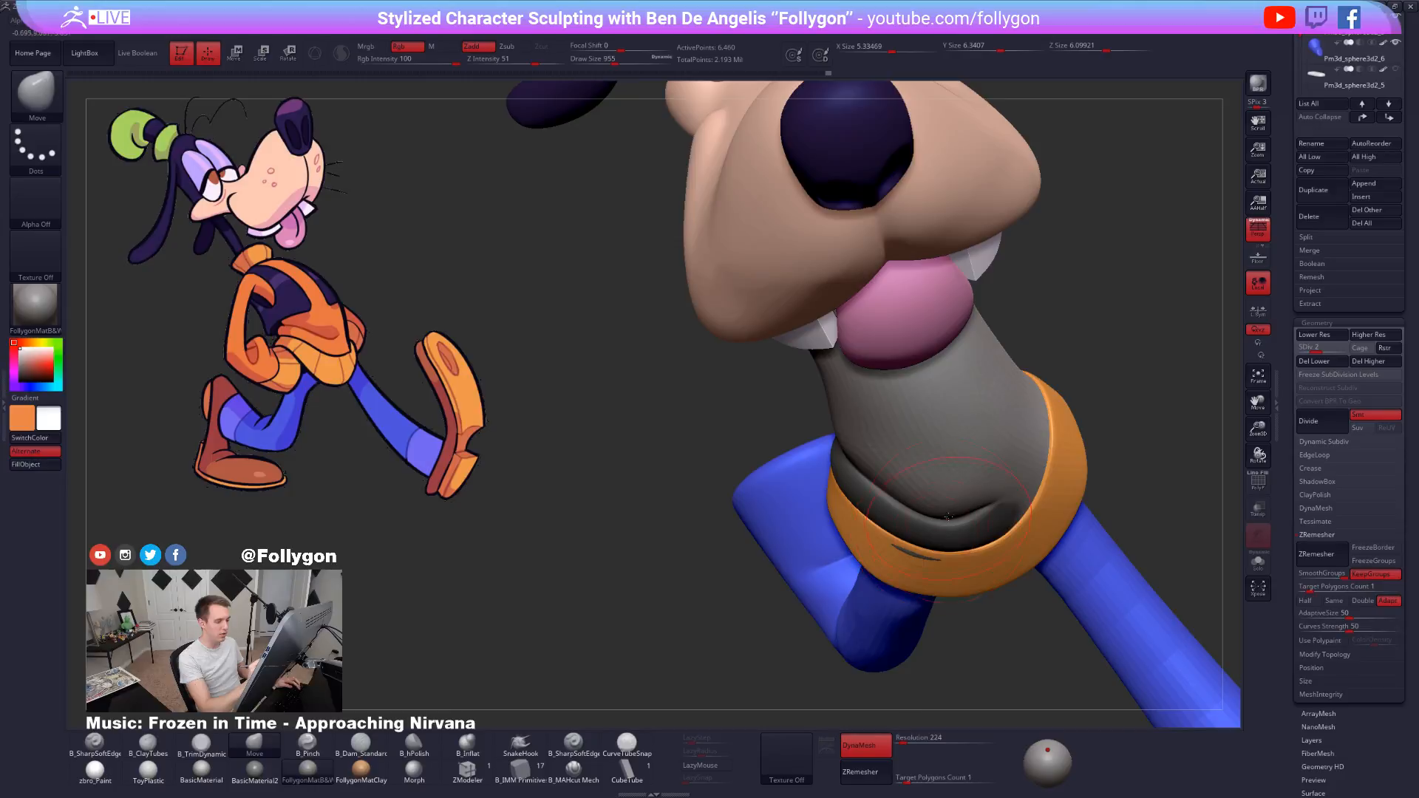
key("shift+s")
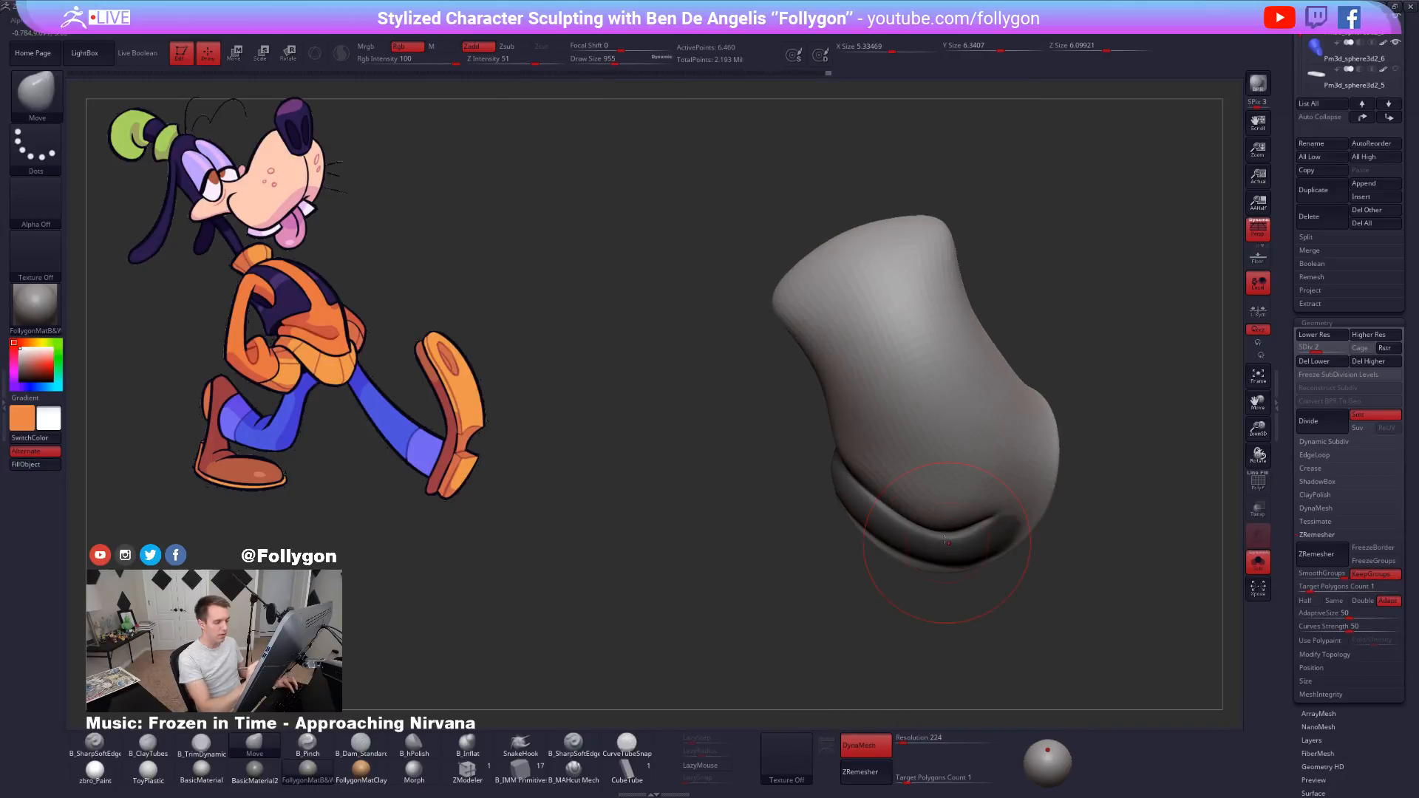
key("shift+s")
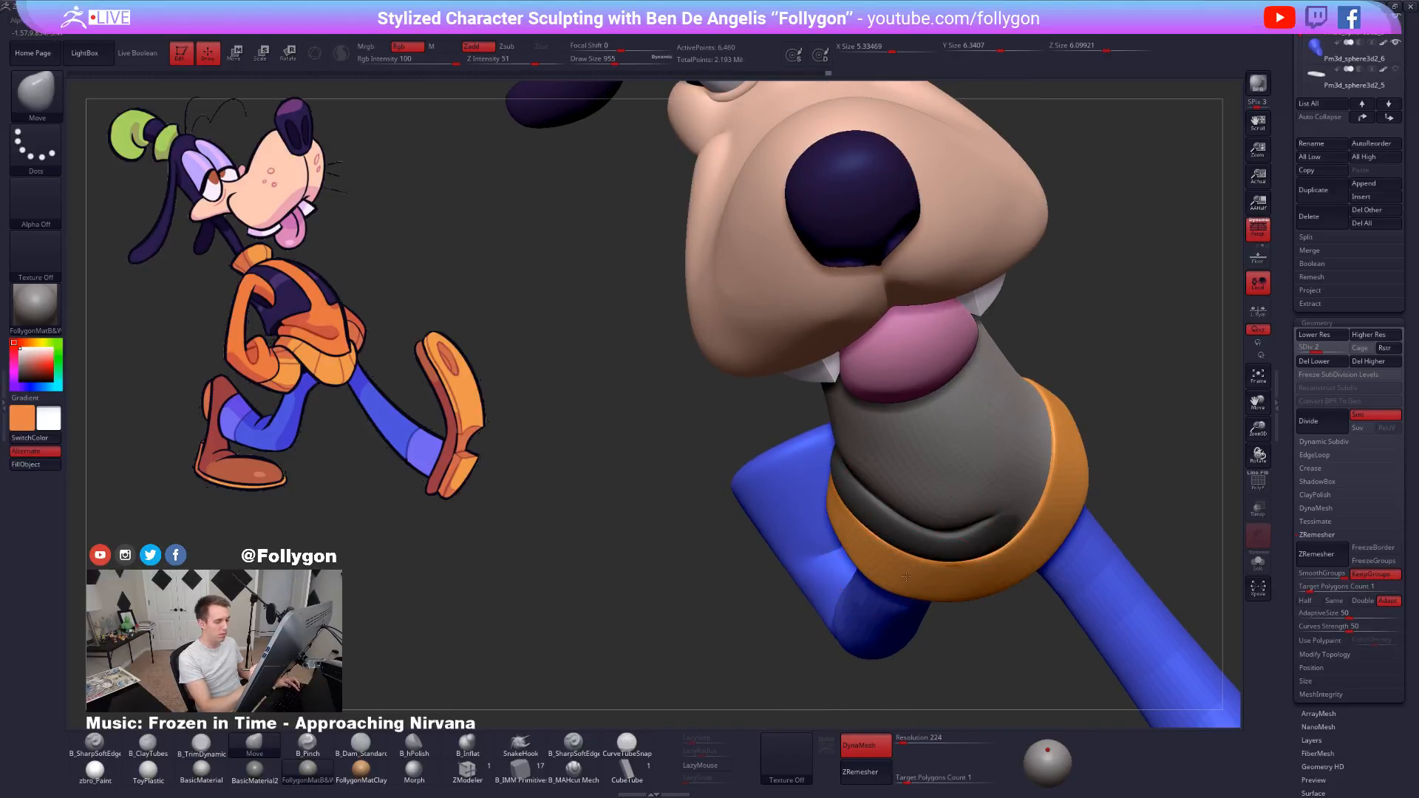
Set the Move brush to draw size 656 and nudge the sweater body's back just above the masked fold.
mouse_move(914, 548)
right_mouse_down()
mouse_move(850, 488)
mouse_move(870, 528)
mouse_move(917, 552)
mouse_move(954, 546)
mouse_move(937, 523)
mouse_move(884, 525)
mouse_move(909, 557)
mouse_move(944, 485)
right_mouse_up()
key("space")
key("space")
left_click_drag(875, 493, 870, 493)
mouse_move(870, 503)
right_mouse_down()
mouse_move(887, 518)
mouse_move(830, 482)
right_mouse_up()
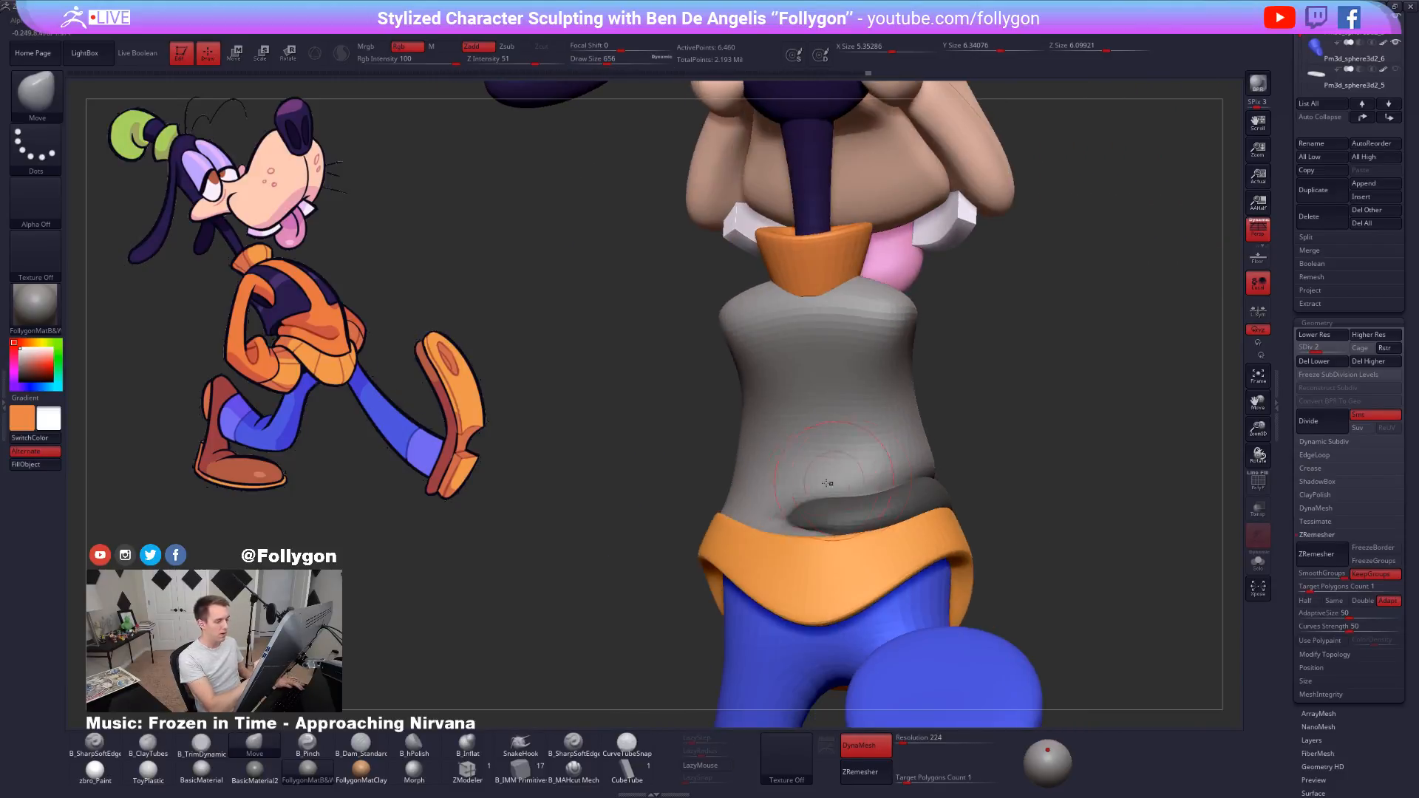
Build up the surface around the fold's end with the ClayTubes brush at subdivision level 3, and invert the mask.
key("2")
left_click_drag(827, 489, 855, 484)
right_click_drag(876, 506, 876, 483)
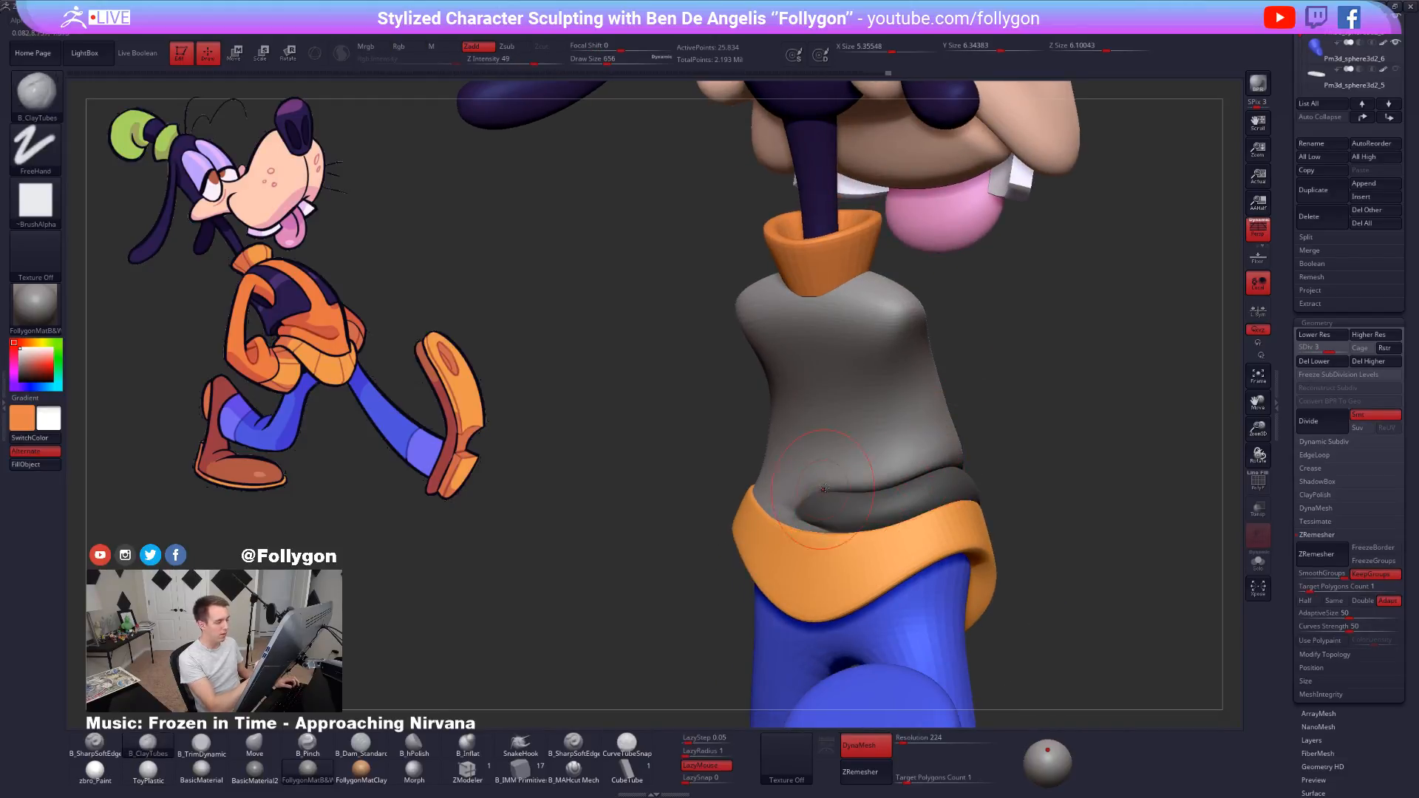
mouse_move(877, 501)
right_mouse_down()
mouse_move(1055, 469)
mouse_move(950, 490)
right_mouse_up()
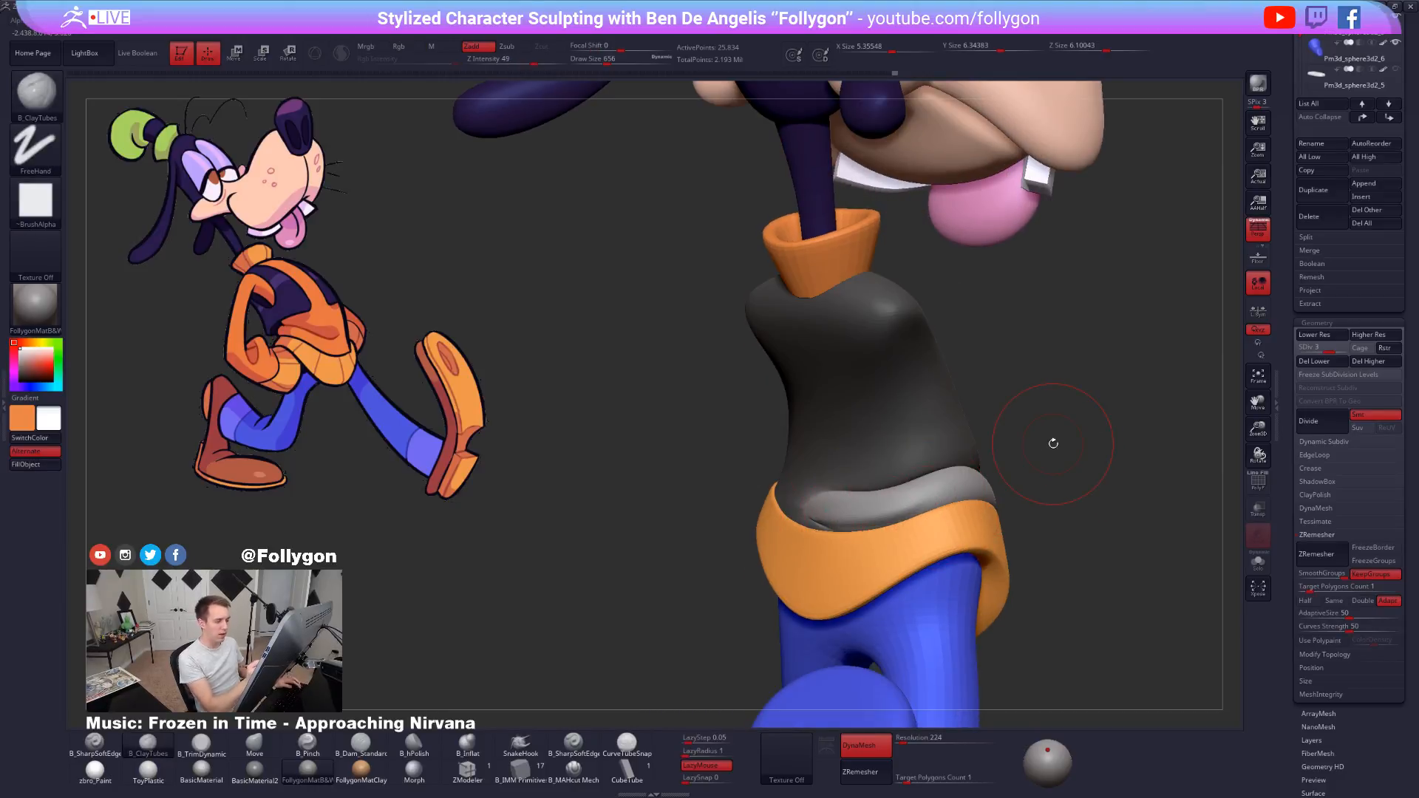
Isolate the sweater body at subdivision level 4 and blend the fold's end using a smaller ClayTubes brush without the mask.
mouse_move(1046, 483)
right_mouse_down()
mouse_move(1020, 466)
mouse_move(930, 482)
mouse_move(840, 542)
mouse_move(800, 538)
right_mouse_up()
key("d")
key("alt+s")
key("[")
key("[")
key("[")
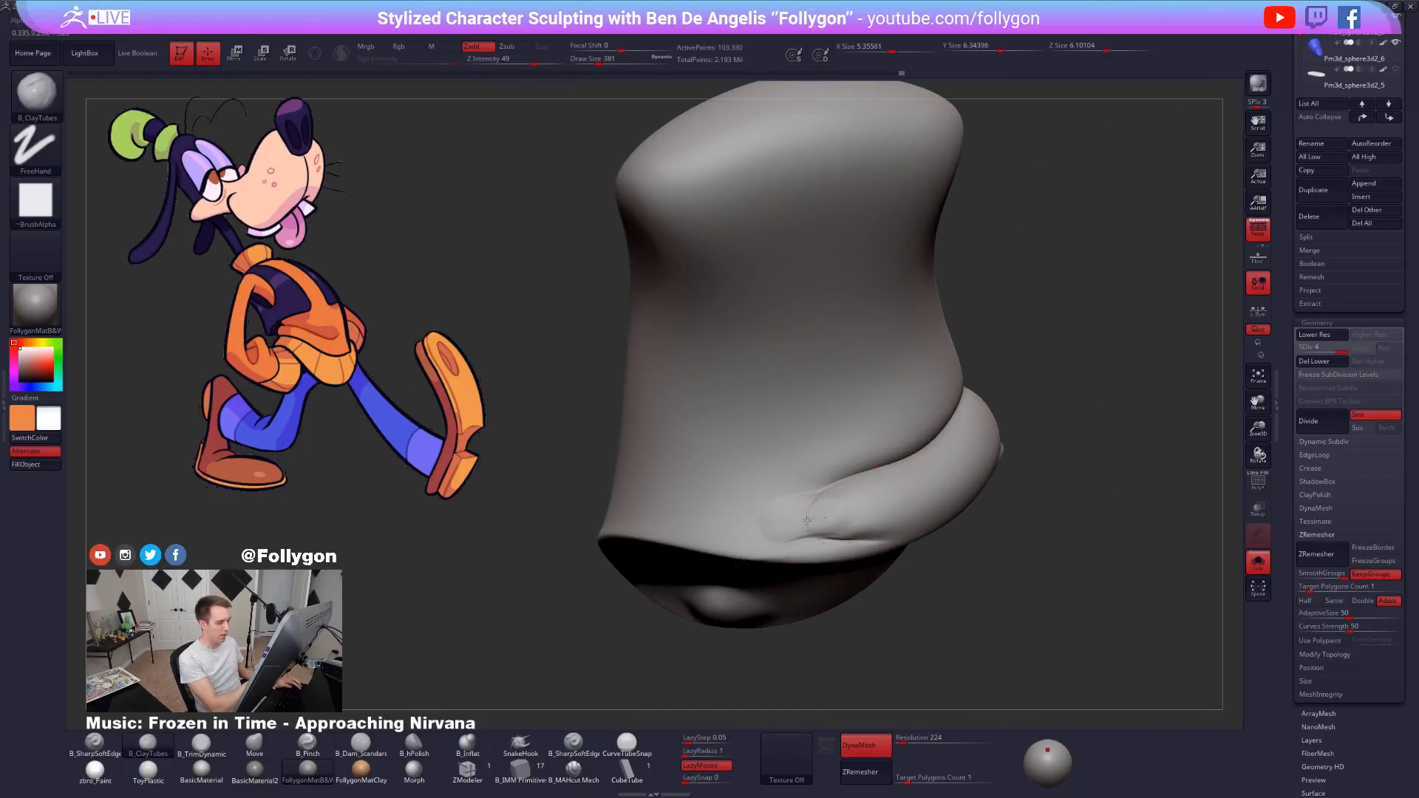
Smooth the fold's end at subdivision level 3, and return to level 4.
key("shift+d")
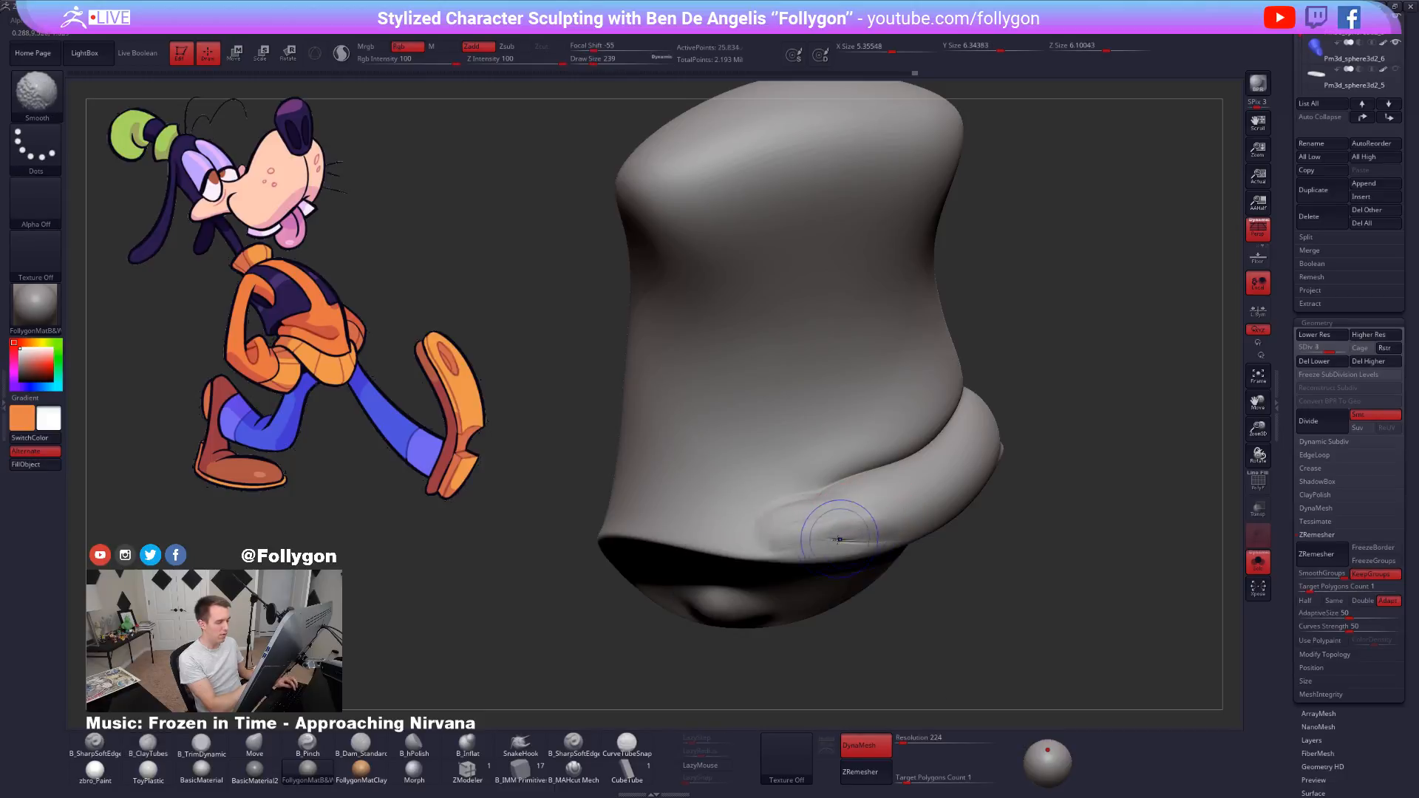
key("d")
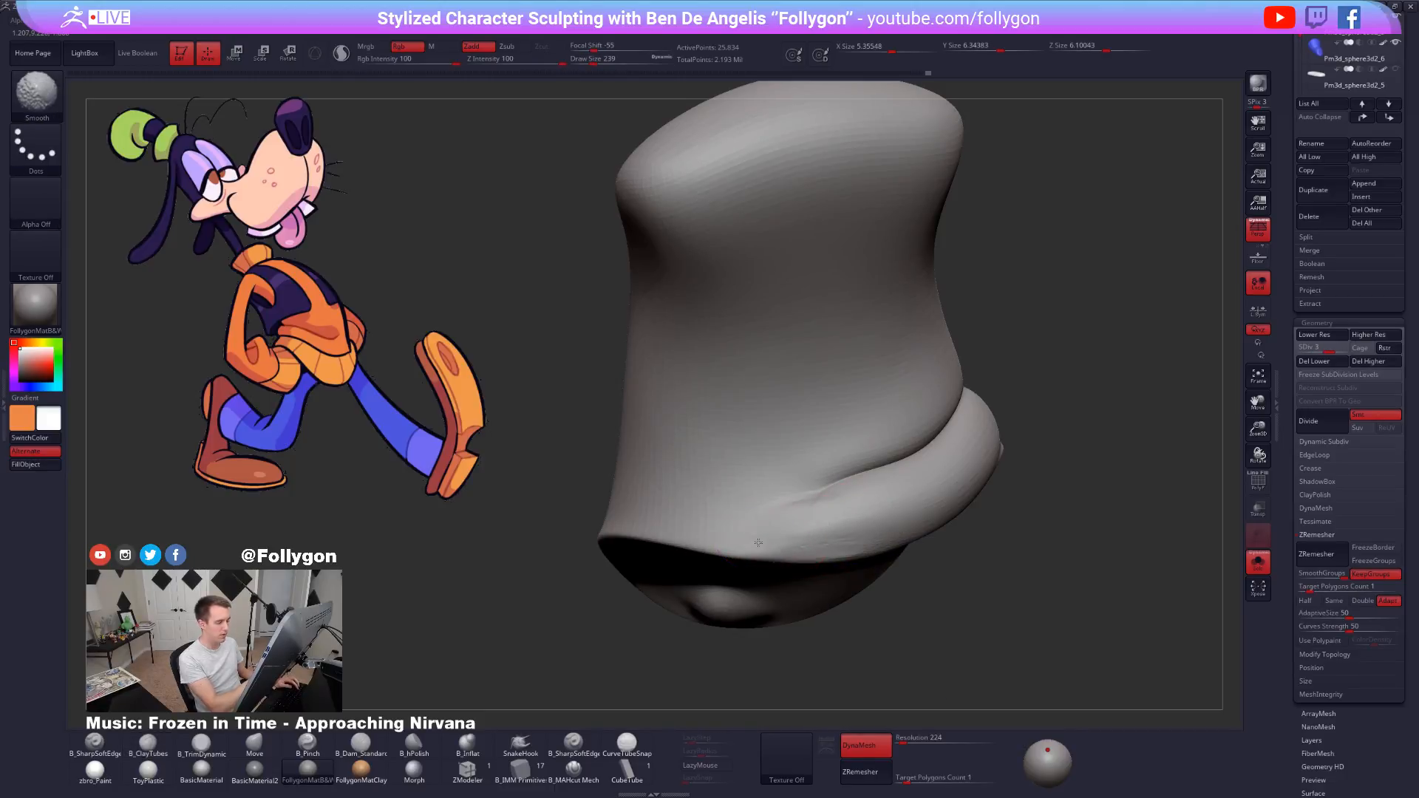
key("d")
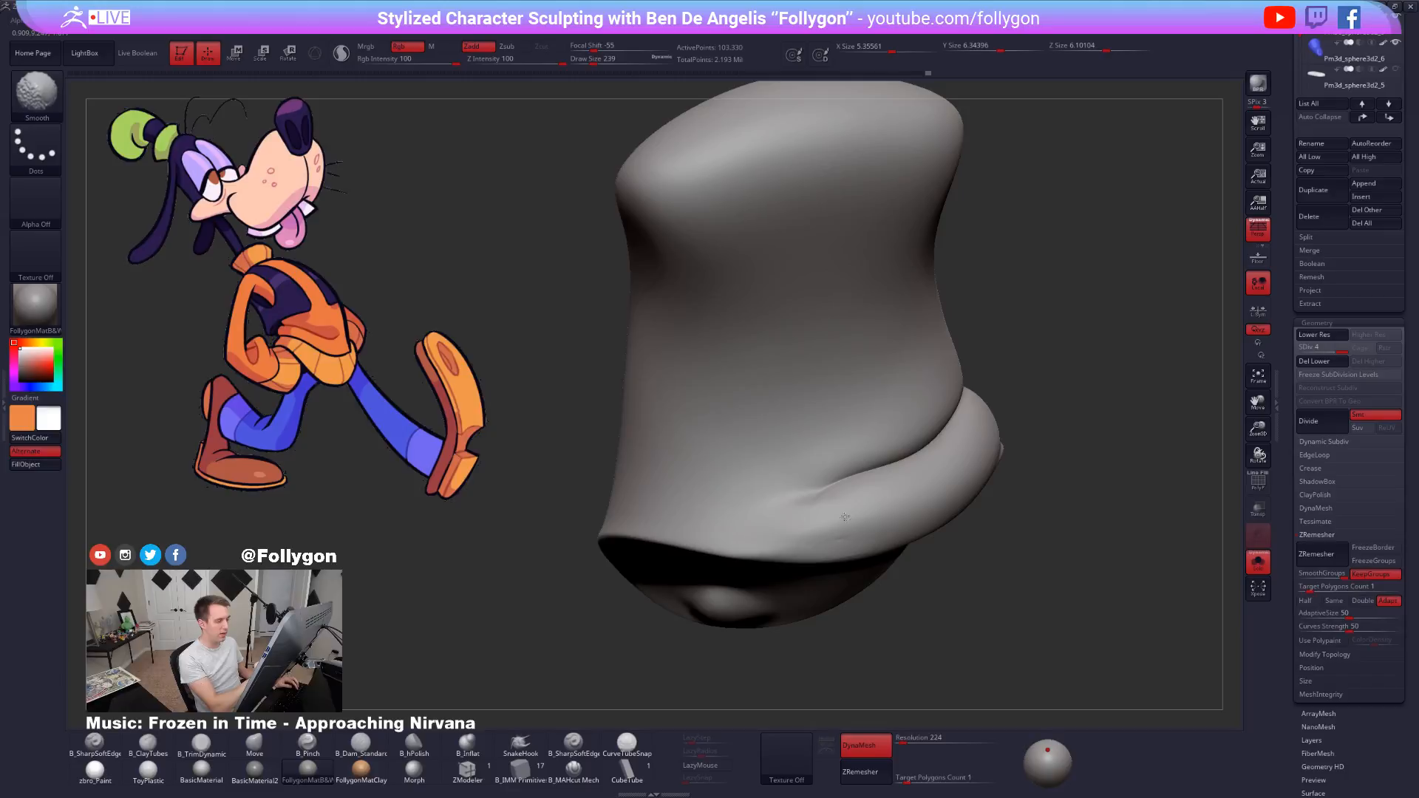
Flatten the fold's end with the TrimDynamic brush at draw size 306, and smooth the transition into the body.
key("3")
left_click_drag(800, 527, 887, 524)
key("space")
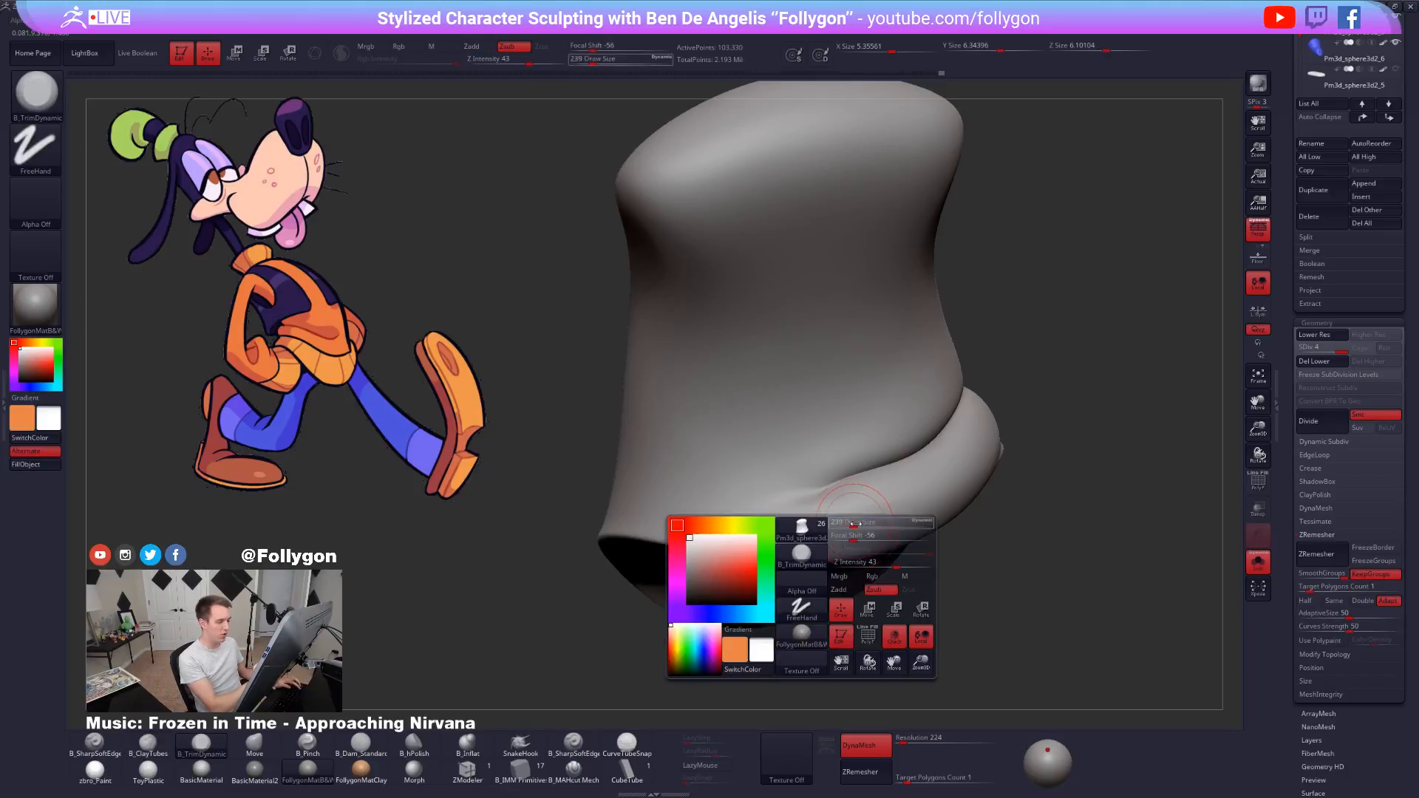
left_click_drag(795, 527, 817, 519)
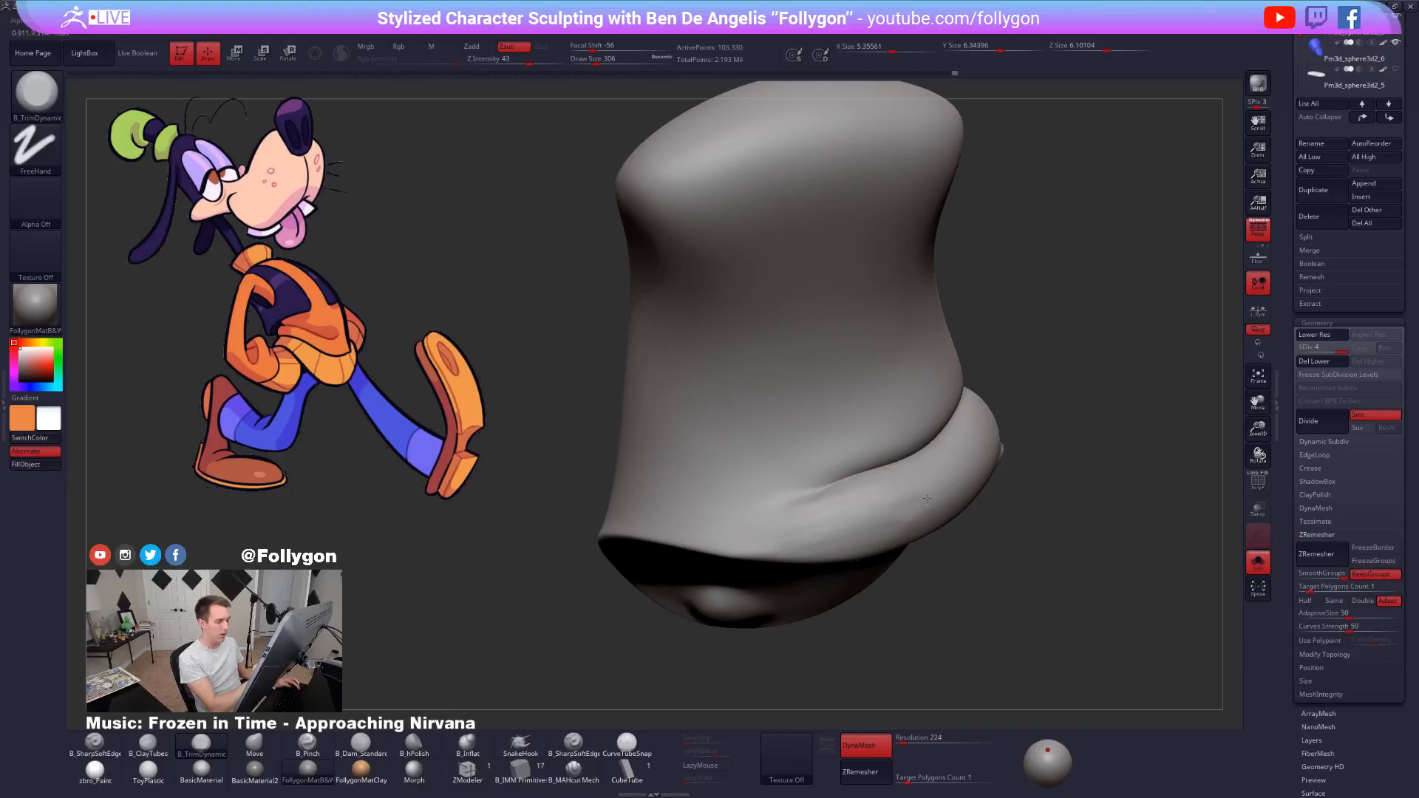
key("shift")
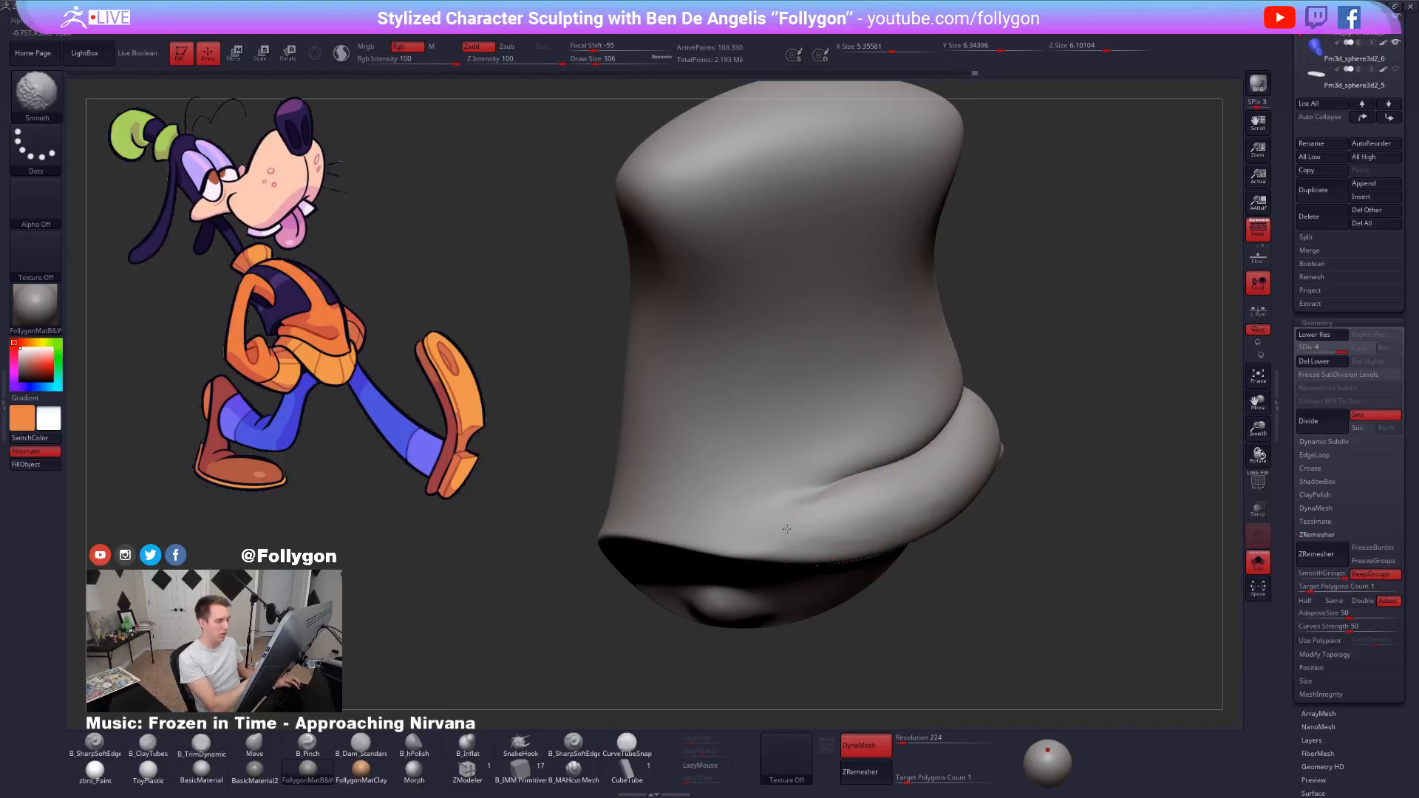
Show the other visible parts again and smooth the front of the sweater above the fold's end.
mouse_move(950, 439)
right_mouse_down()
mouse_move(1013, 422)
mouse_move(808, 570)
mouse_move(896, 589)
mouse_move(862, 505)
right_mouse_up()
key("shift")
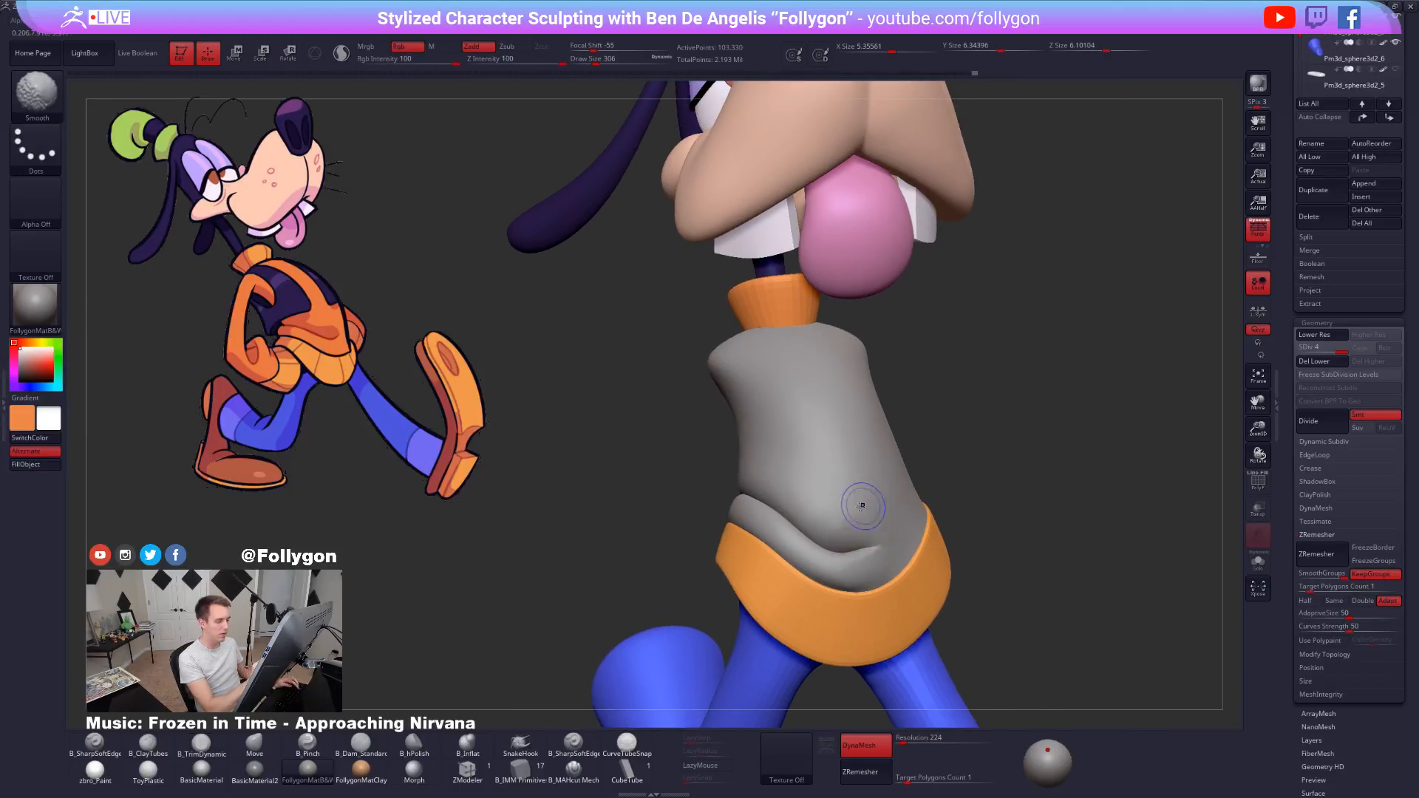
left_click_drag(862, 506, 839, 525, "shift")
mouse_move(840, 526)
right_mouse_down("ctrl")
mouse_move(858, 510)
mouse_move(910, 570)
mouse_move(766, 448)
right_mouse_up("ctrl")
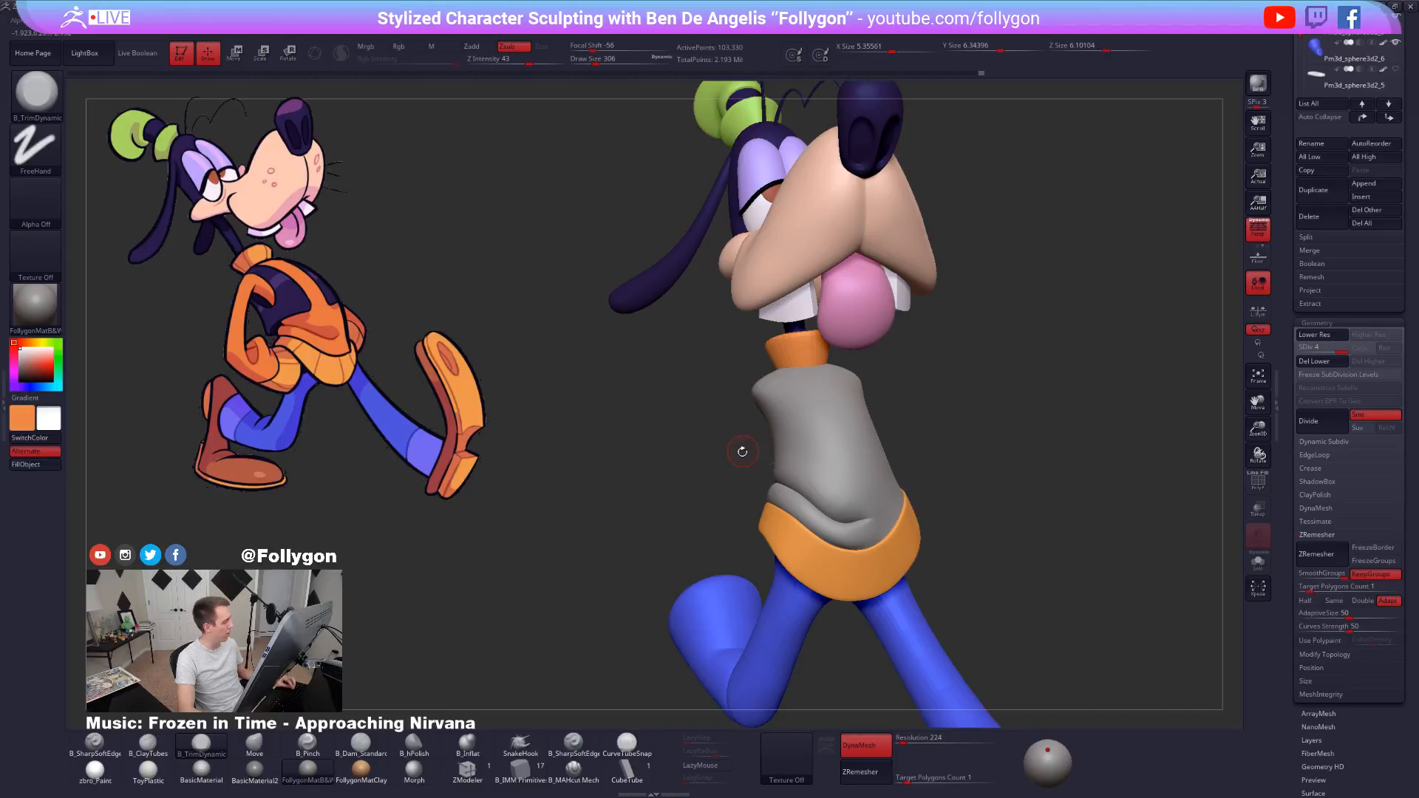
Fill the sweater body with orange and give it the zbro_Paint material.
key("v")
key("1")
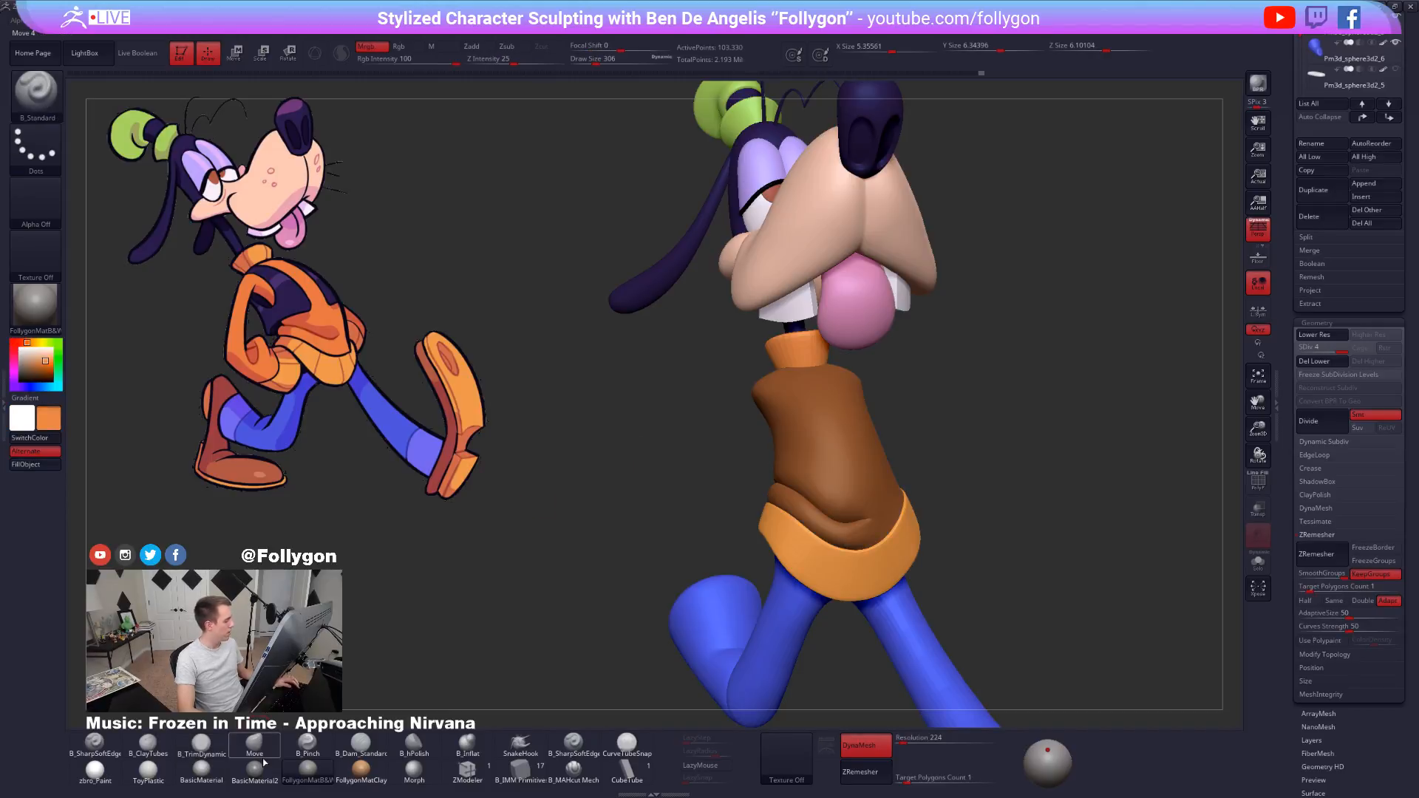
left_click(95, 770)
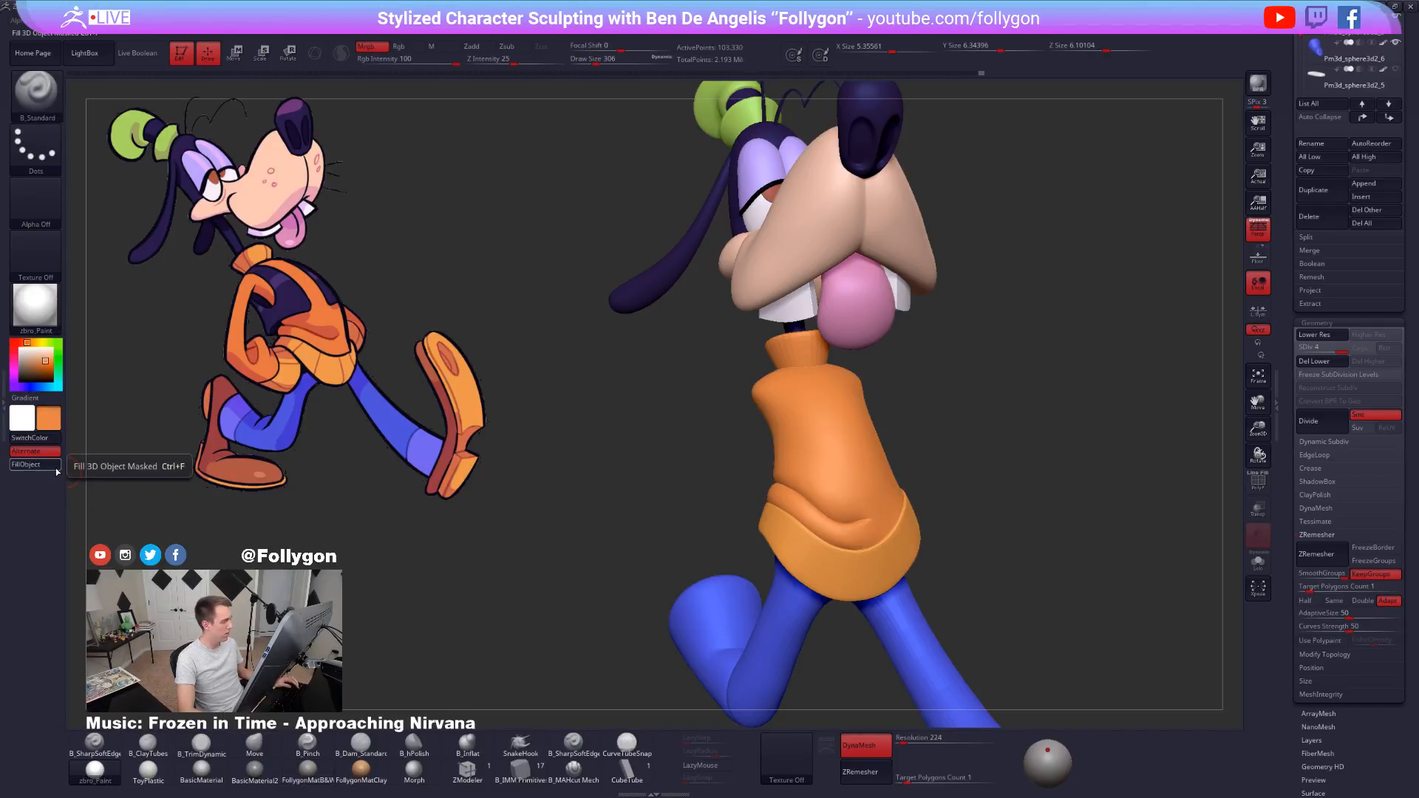
Show all hidden subtools so the vest, arms and shoe appear with the rest of the character.
right_click_drag(850, 430, 816, 487, "ctrl")
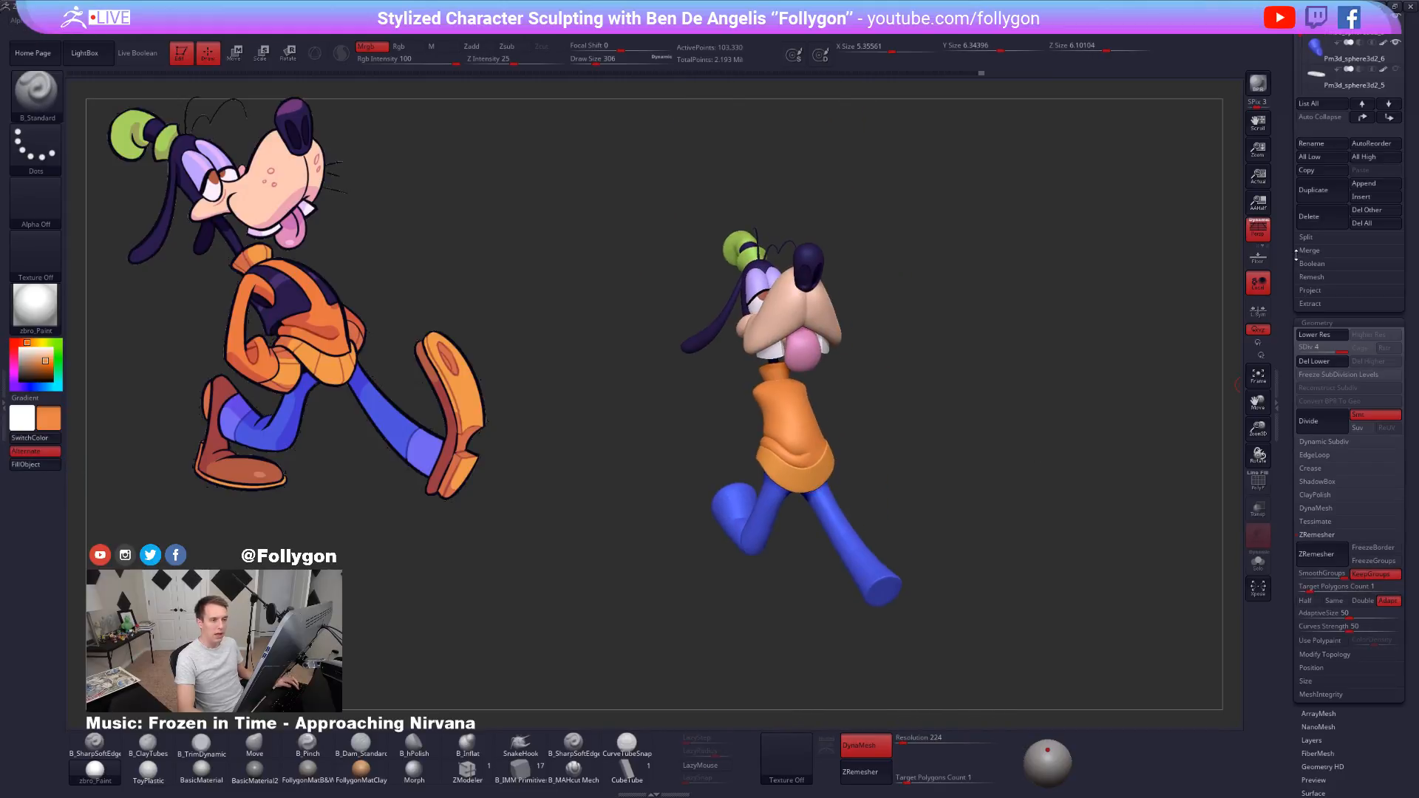
left_click_drag(1297, 255, 1297, 599)
left_click(1395, 254, "shift")
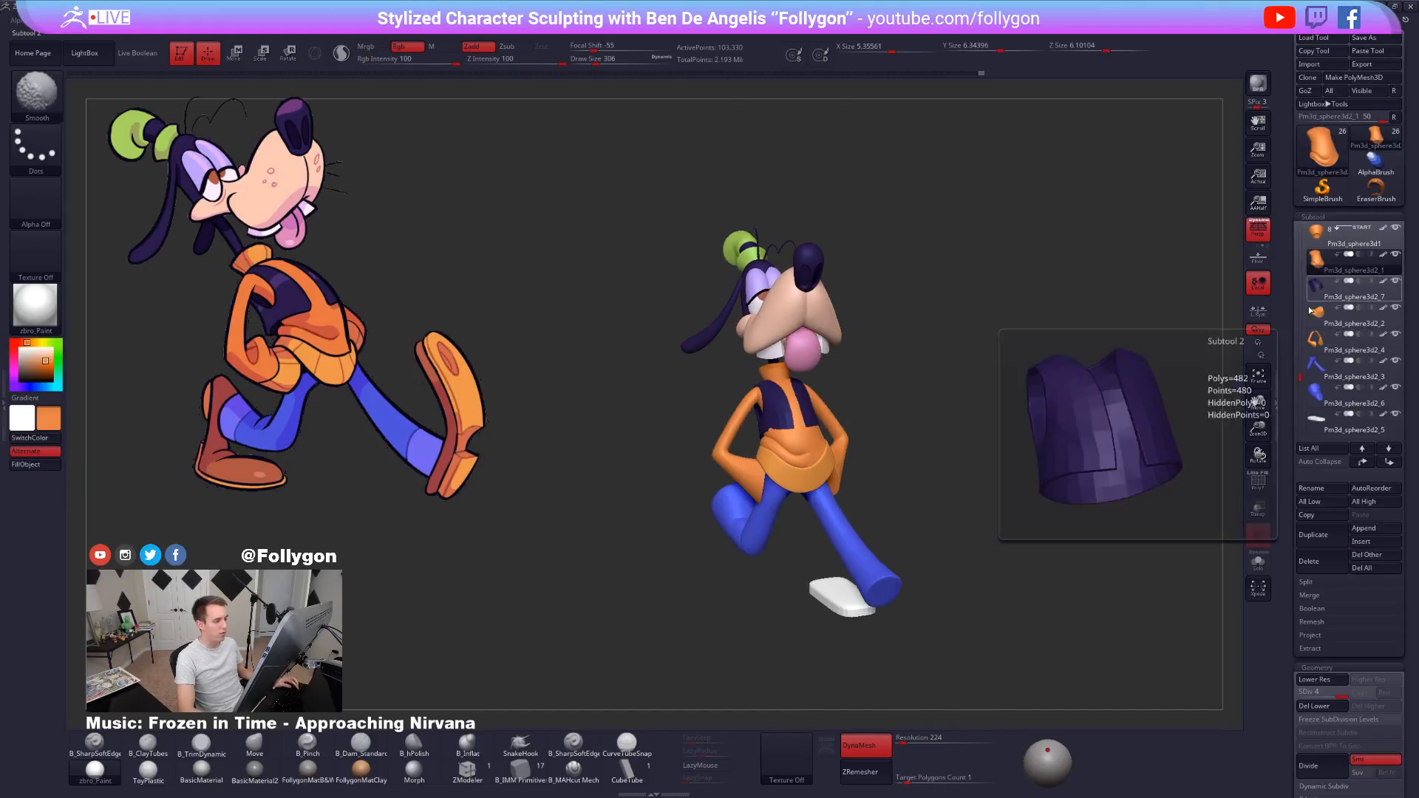
Select the vest and adjust its front with an enlarged Move brush while its wireframe is displayed.
left_click(787, 414, "alt")
right_click_drag(777, 402, 966, 456, "ctrl")
key("shift+f")
key("b")
key("m")
key("v")
key("space")
mouse_move(786, 446)
left_mouse_down()
mouse_move(816, 439)
mouse_move(779, 472)
left_mouse_up()
Select the sweater body, smooth the front end of its fold at a lower subdivision level, and return to level 4.
left_click(822, 503, "alt")
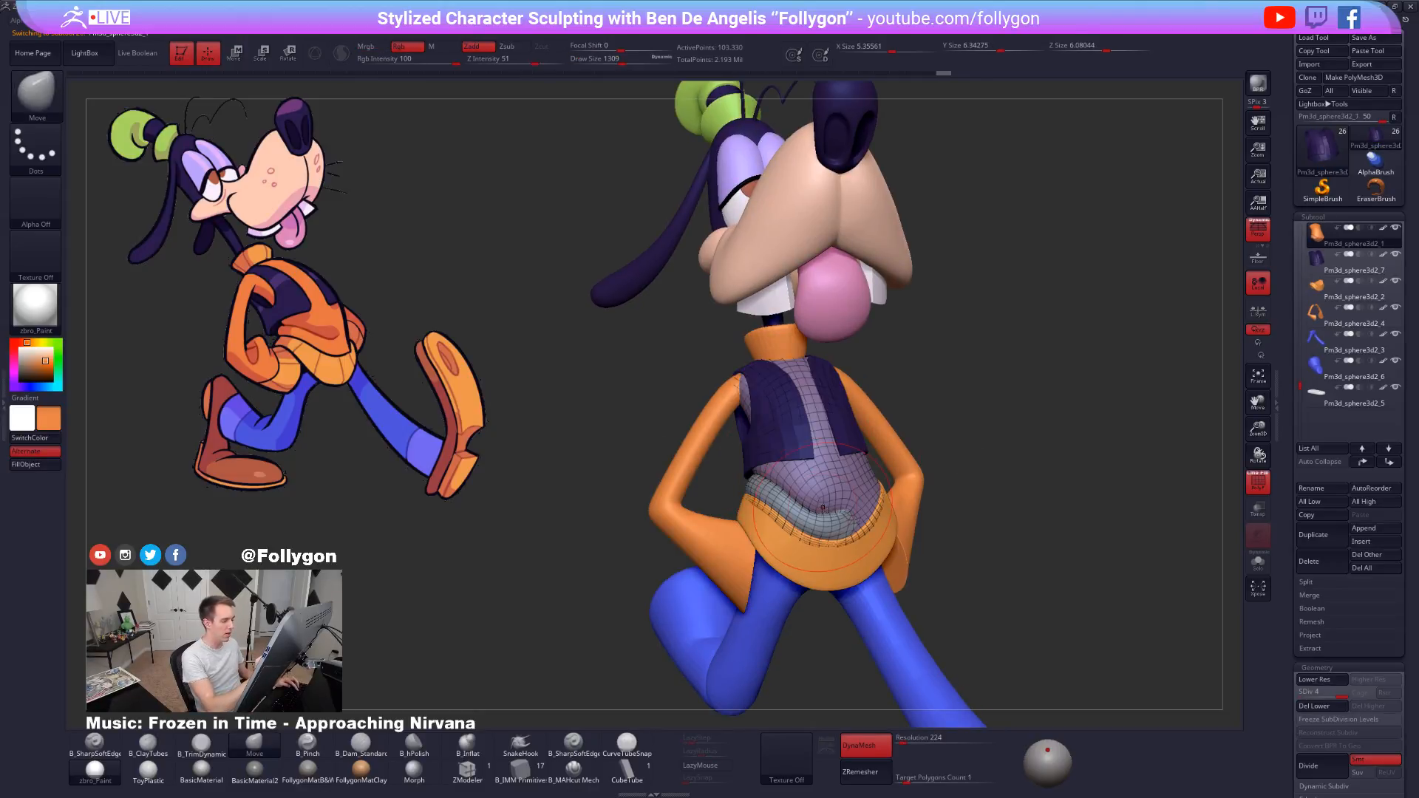
key("space")
right_click_drag(846, 536, 827, 553, "ctrl")
key("shift+d")
key("shift+d")
left_click_drag(843, 508, 820, 505, "shift")
key("d")
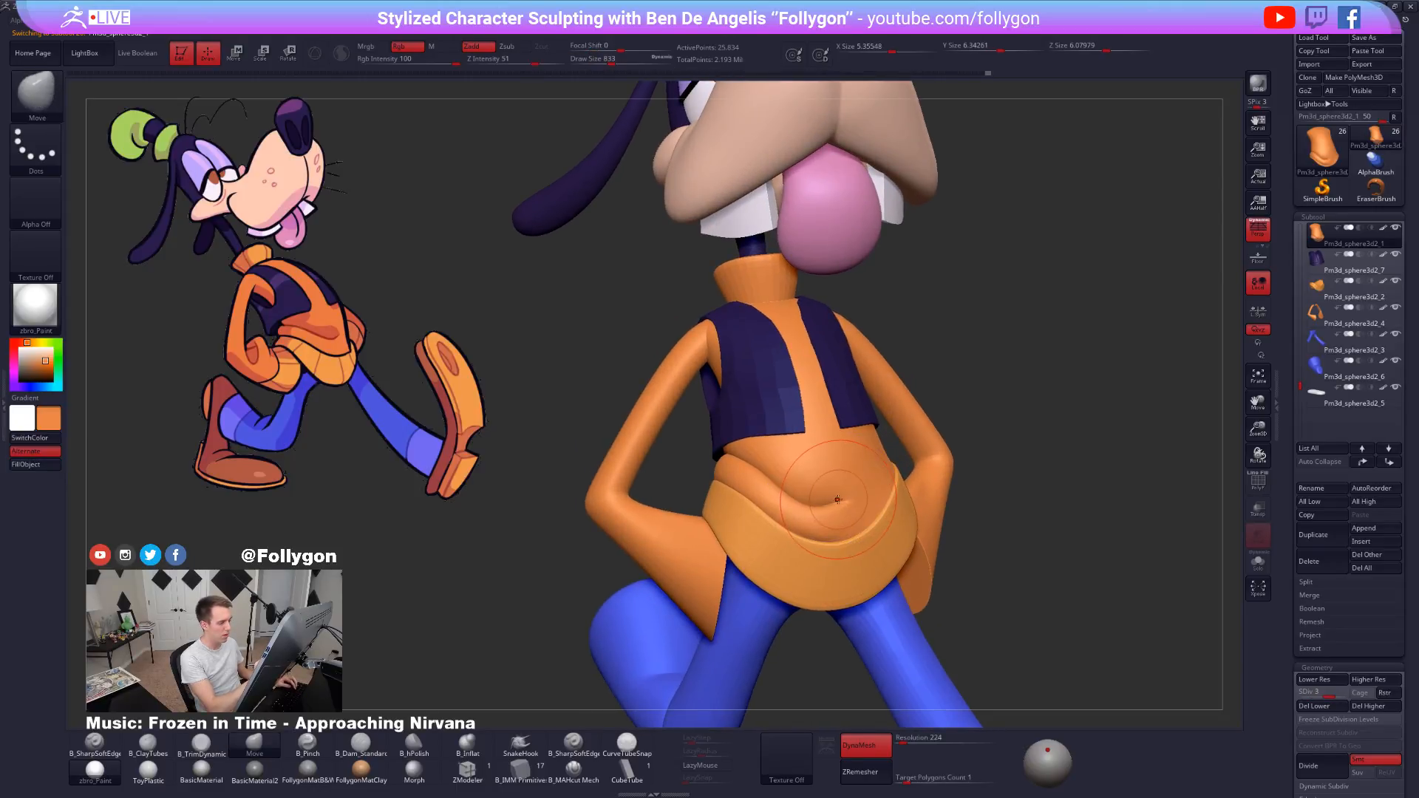
key("d")
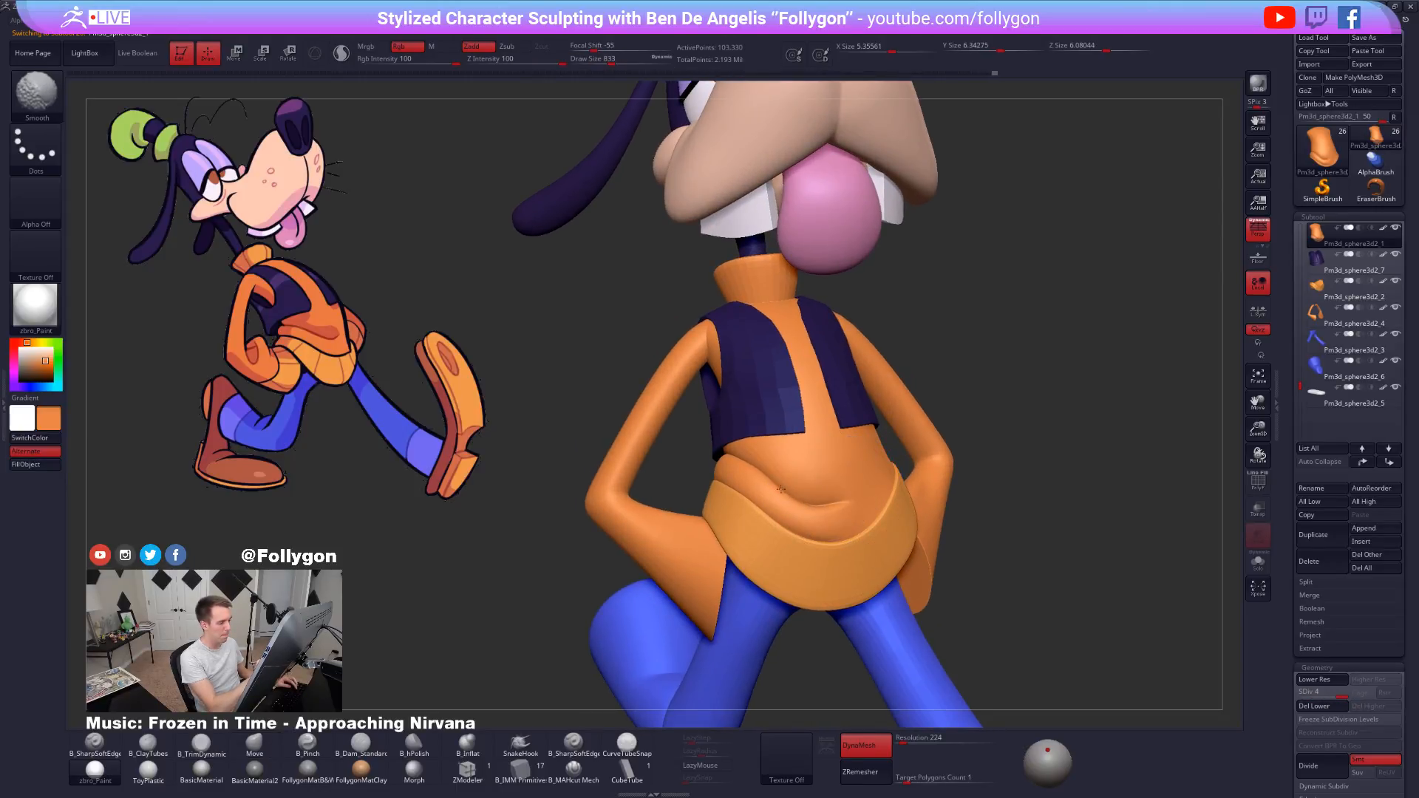
Isolate the sweater body and reshape the back of its fold with the Move brush at draw size 656.
mouse_move(740, 460)
right_mouse_down()
mouse_move(801, 522)
mouse_move(764, 495)
right_mouse_up()
key("alt+s")
left_click_drag(751, 493, 769, 480)
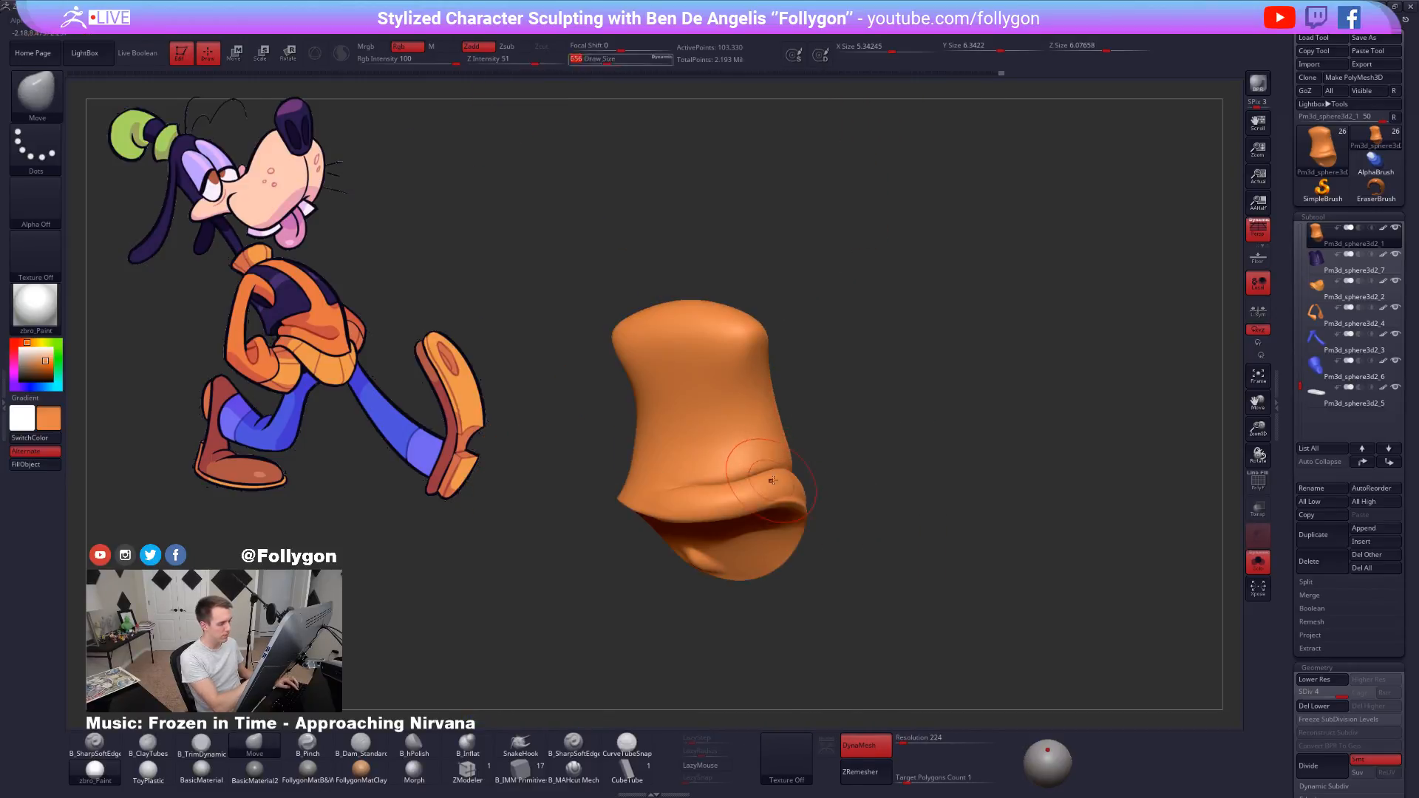
right_click_drag(769, 480, 790, 475)
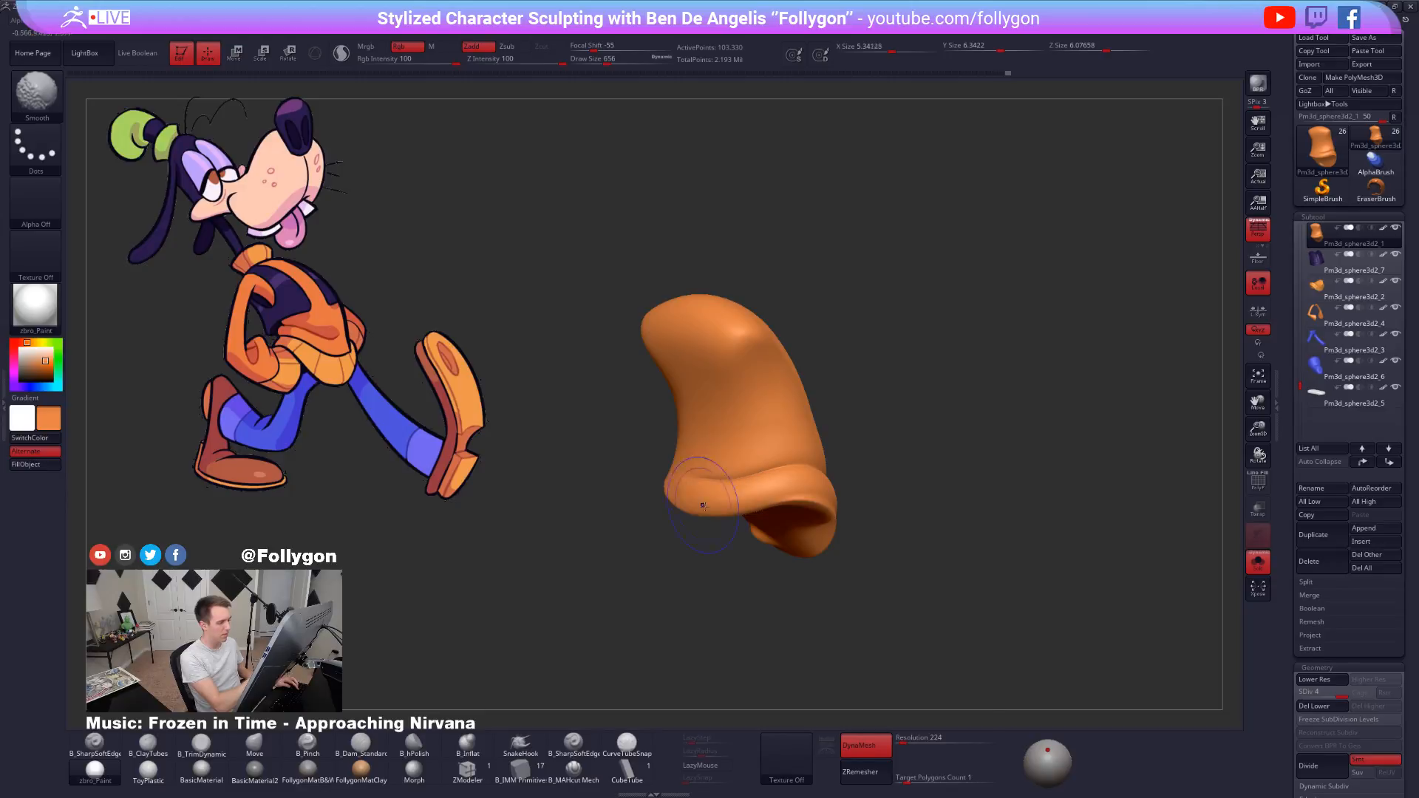
right_click_drag(703, 505, 672, 532)
key("alt+s")
Mask the waist fold with a Transpose topology mask, and set the Move brush to draw size 595 at subdivision level 2.
mouse_move(862, 513)
right_mouse_down()
mouse_move(840, 561)
mouse_move(790, 533)
mouse_move(834, 567)
right_mouse_up()
key("w")
left_click_drag(870, 529, 842, 517, "ctrl")
key("q")
key("space")
key("shift+d")
key("shift+d")
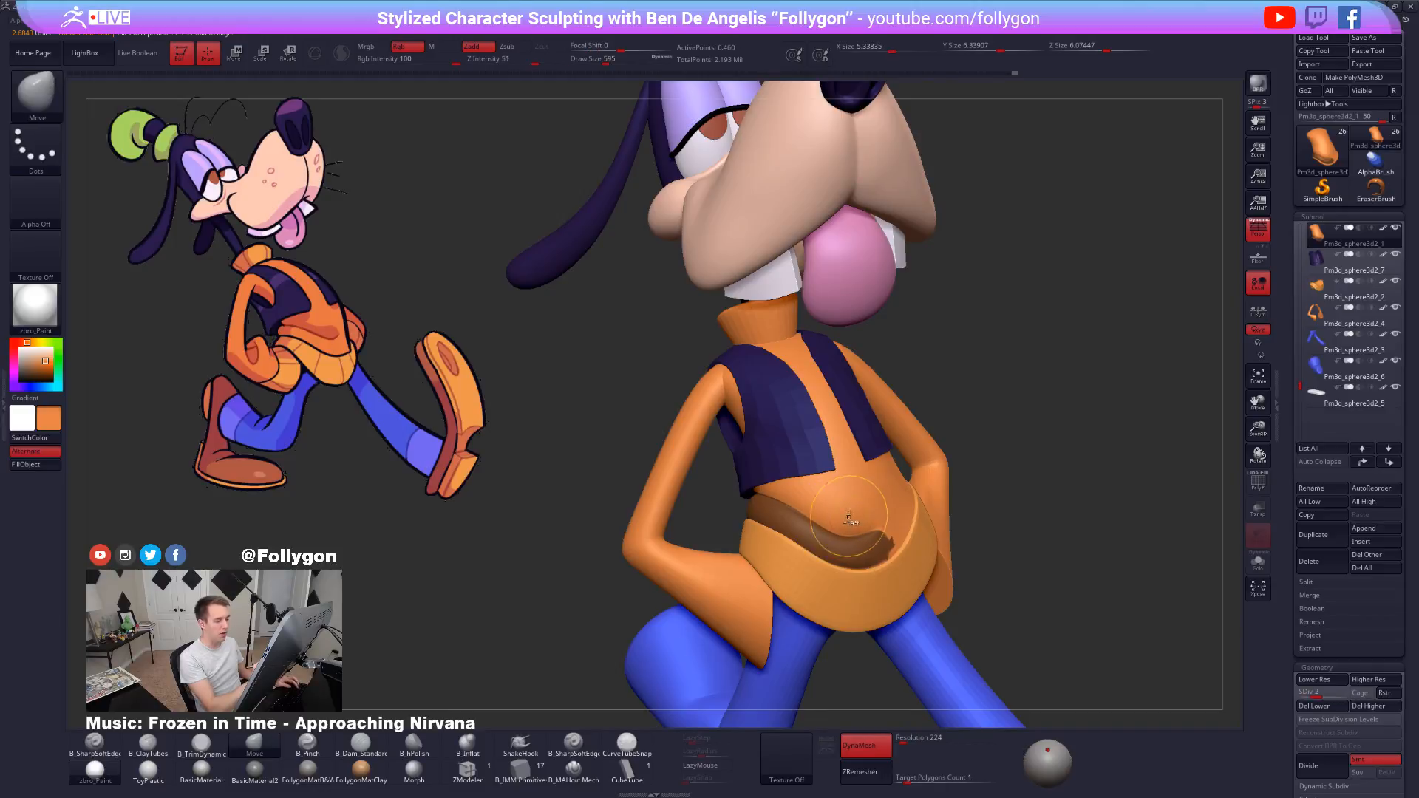
Choose the B_SharpSoftEdge brush at draw size 321 for the isolated sweater body and enable LazyMouse.
right_click_drag(849, 517, 842, 578)
key("shift+s")
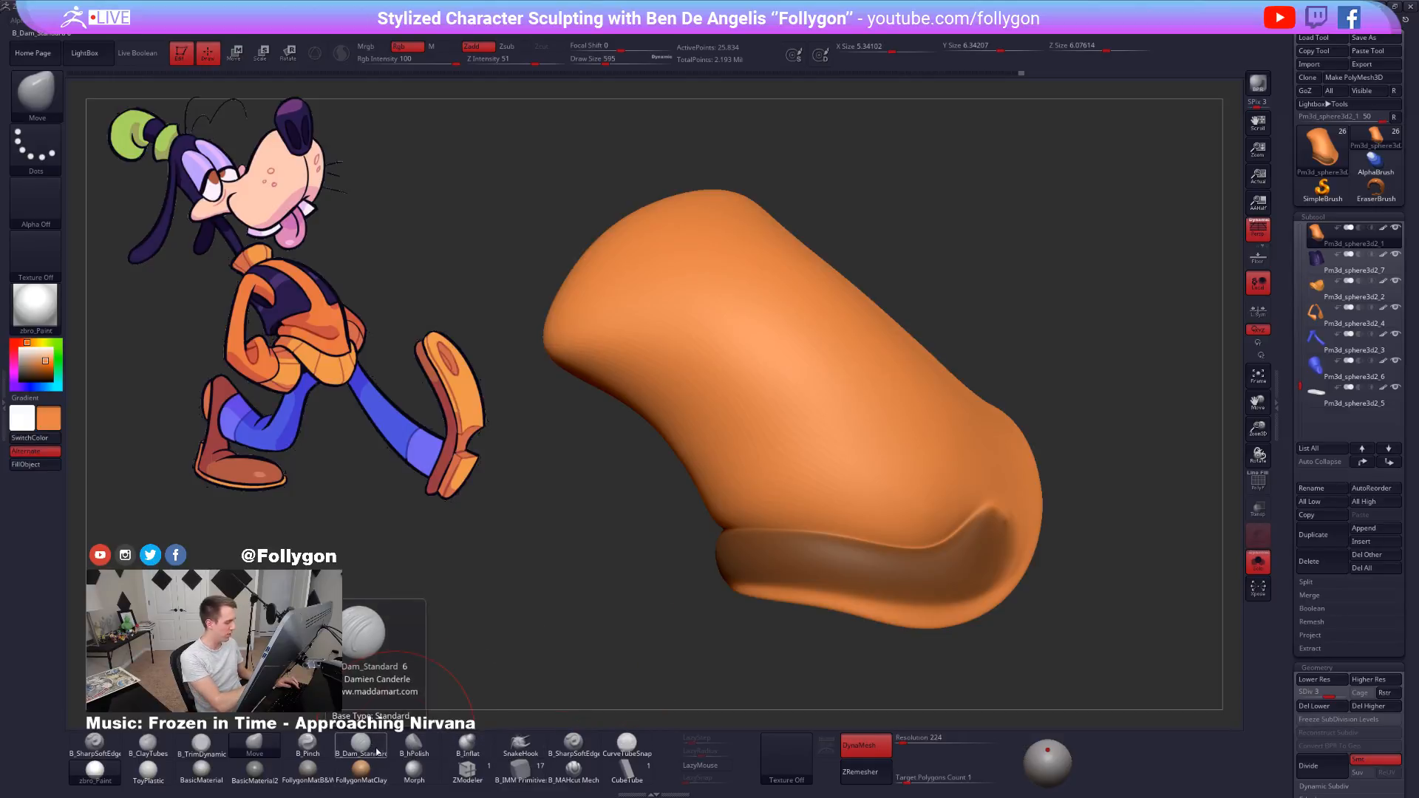
left_click(627, 745)
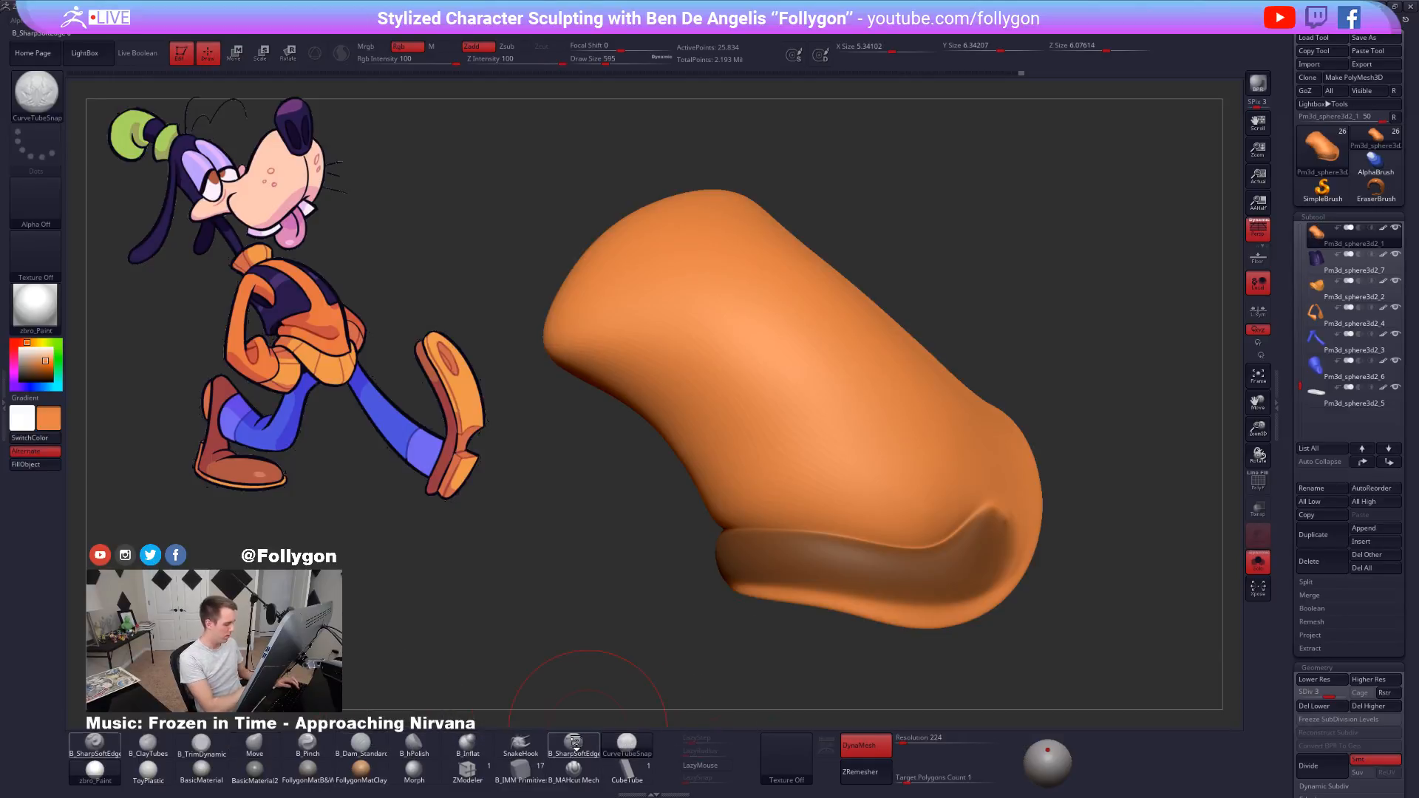
left_click(574, 743)
mouse_move(854, 480)
right_mouse_down()
mouse_move(882, 535)
mouse_move(942, 534)
right_mouse_up()
key("space")
left_click_drag(950, 532, 935, 530)
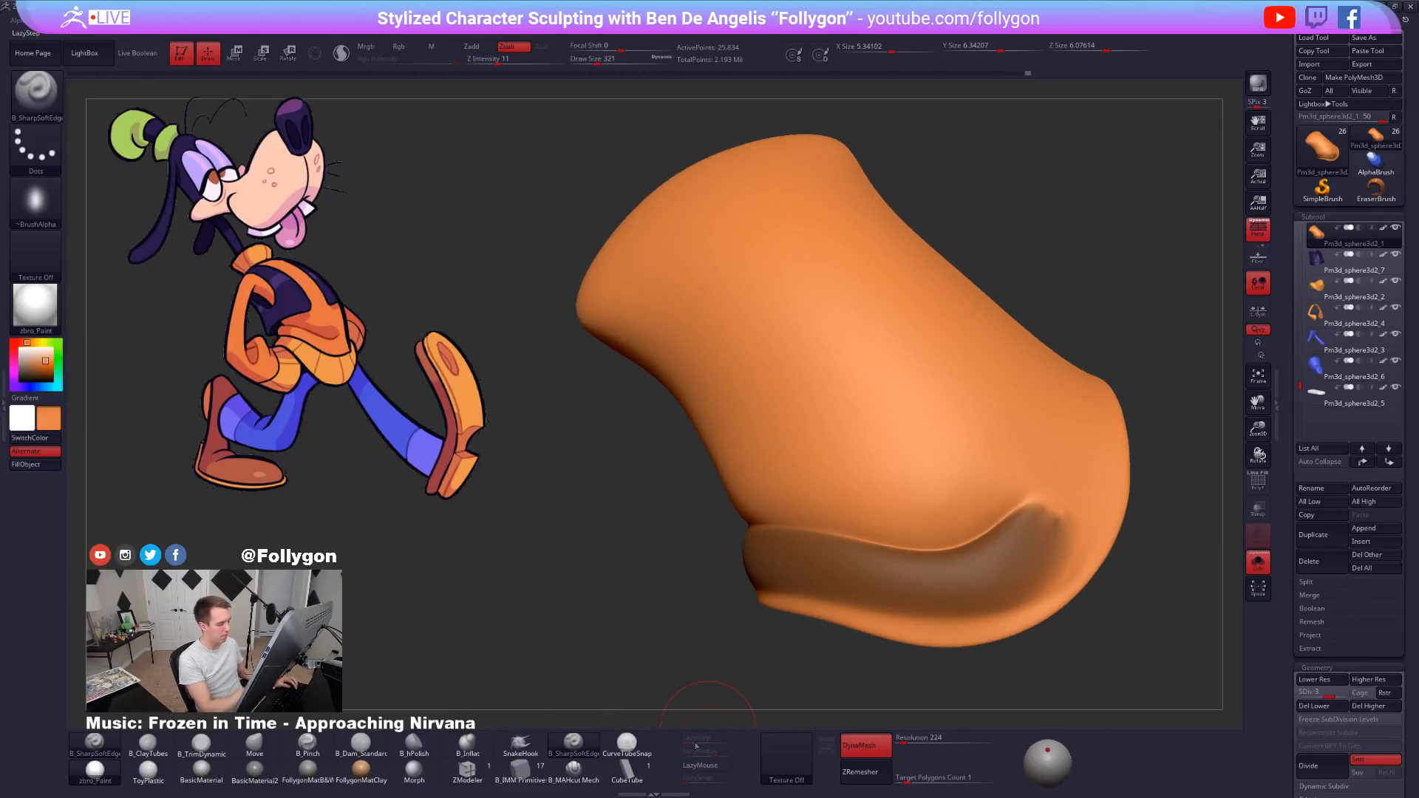
left_click(715, 766)
Clear the fold's mask and sharpen the crease along the fold's front with the brush at draw size 227.
left_click_drag(742, 623, 769, 630, "ctrl")
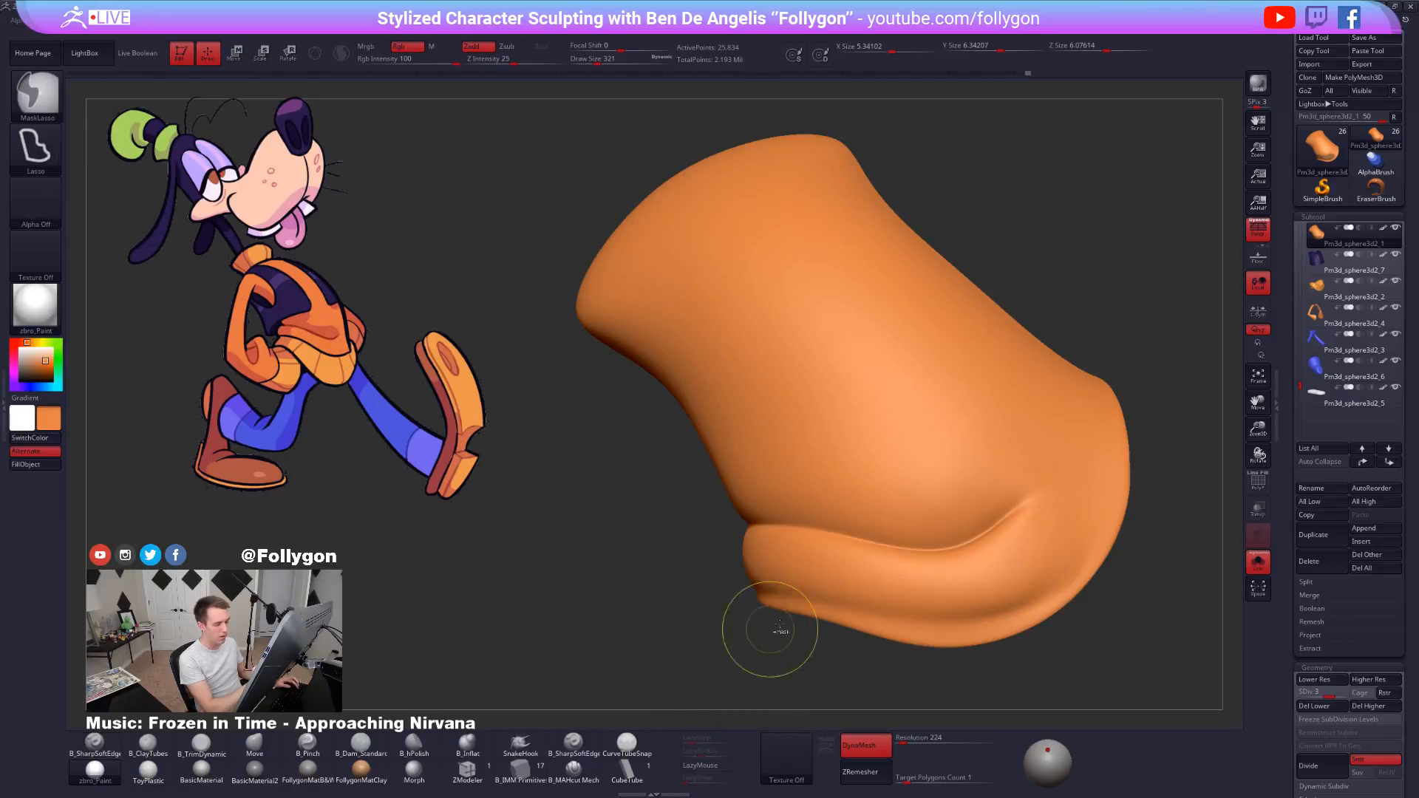
key("space")
left_click_drag(1013, 511, 953, 554)
mouse_move(968, 556)
right_mouse_down()
mouse_move(887, 565)
mouse_move(916, 589)
mouse_move(944, 545)
right_mouse_up()
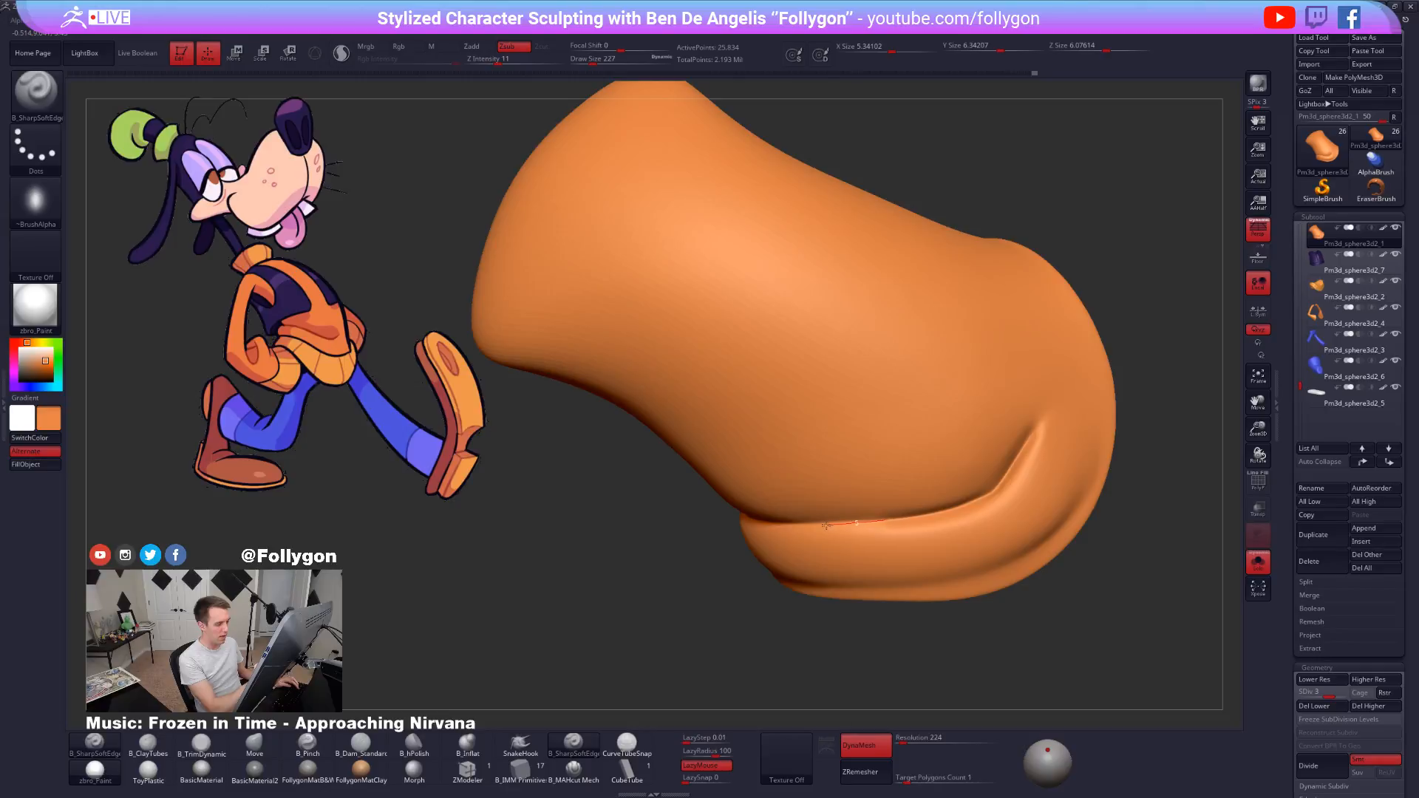
left_click_drag(769, 524, 707, 516)
Continue sharpening the crease above the fold around the sweater's side and back.
mouse_move(707, 516)
right_mouse_down()
mouse_move(845, 535)
mouse_move(766, 546)
mouse_move(883, 543)
mouse_move(919, 516)
right_mouse_up()
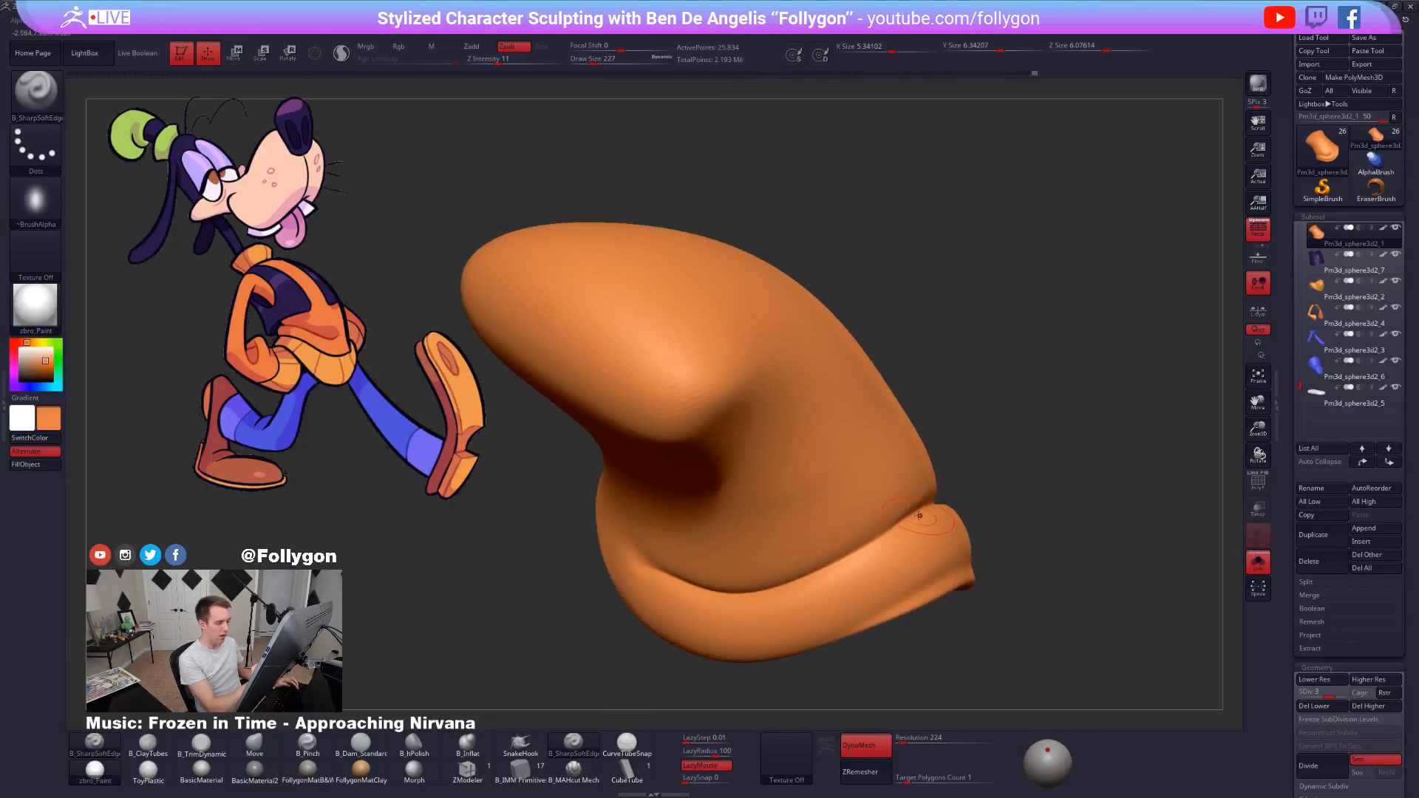
left_click_drag(820, 575, 737, 601)
right_click_drag(738, 601, 656, 590)
left_click_drag(655, 590, 715, 589)
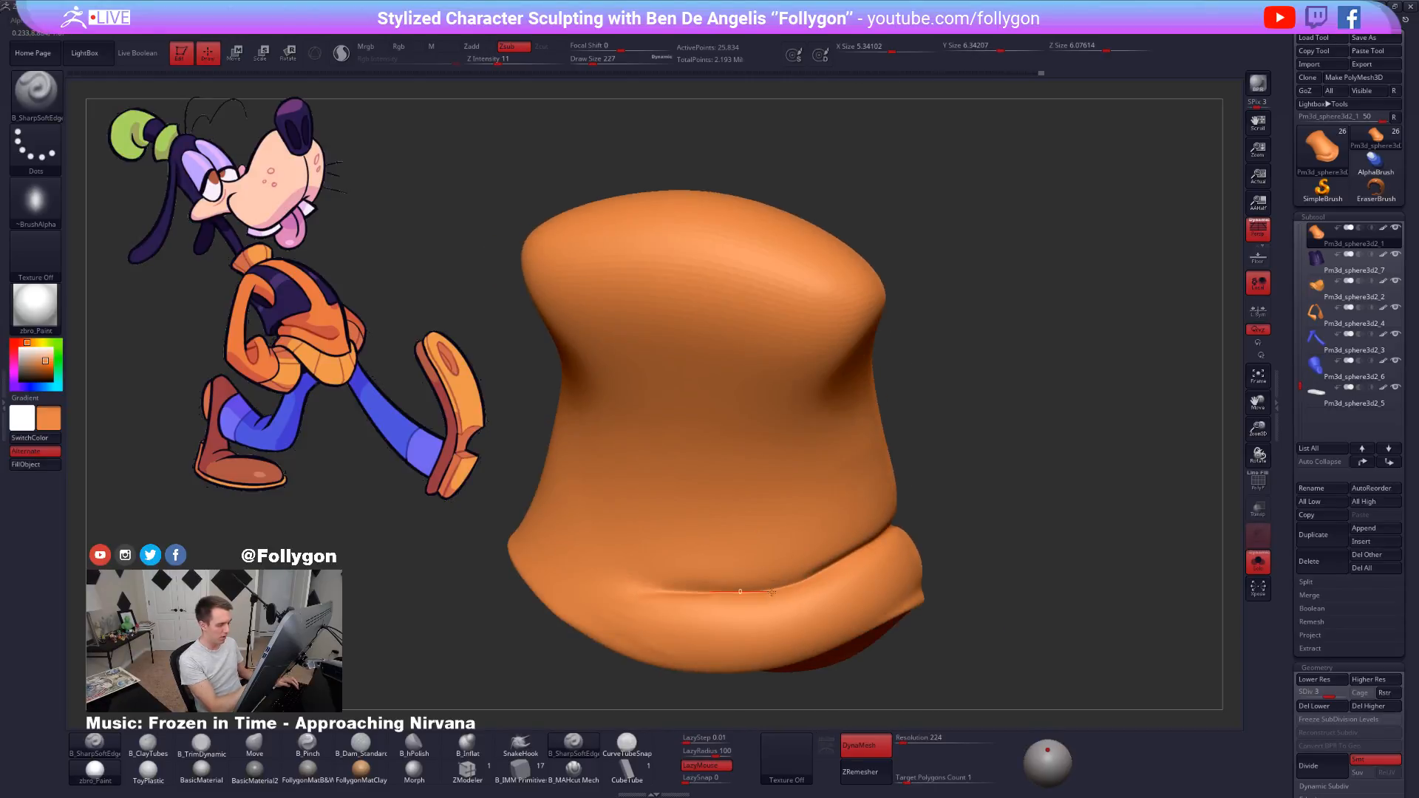
left_click_drag(817, 582, 865, 567)
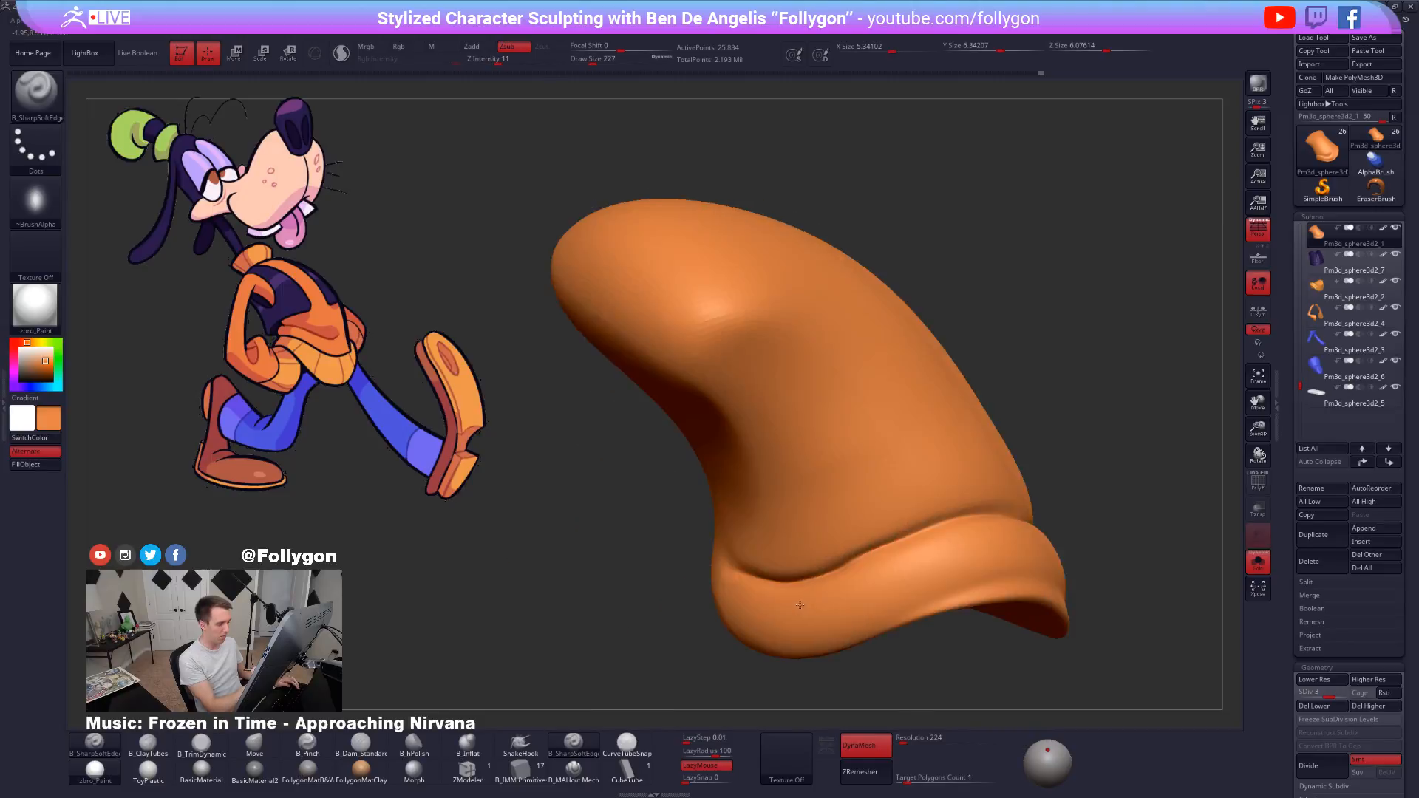
Smooth the sweater surface beside the sharpened crease at the back of the fold.
mouse_move(865, 566)
right_mouse_down()
mouse_move(879, 569)
mouse_move(857, 576)
right_mouse_up()
key("shift")
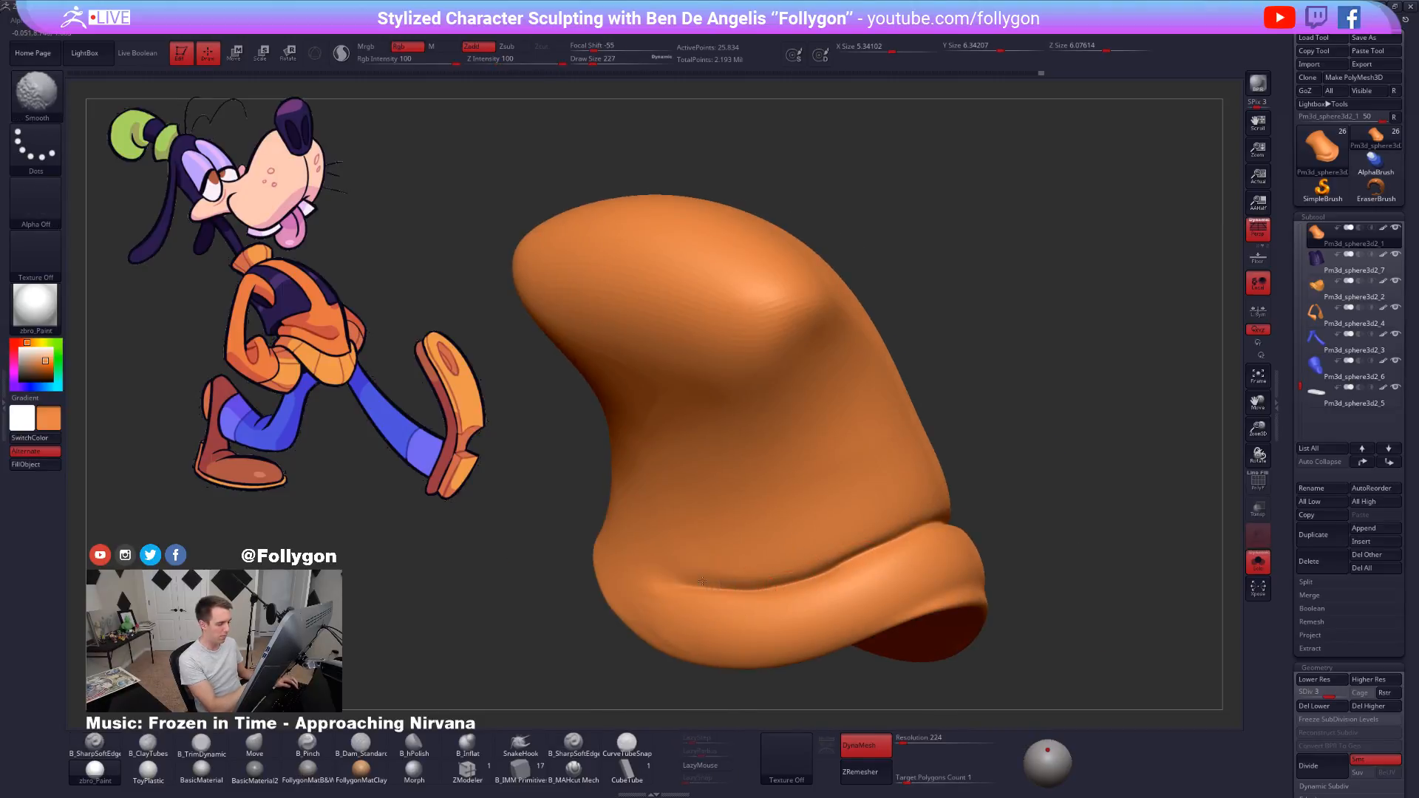
left_click_drag(860, 553, 905, 534, "shift")
right_click_drag(906, 533, 954, 544)
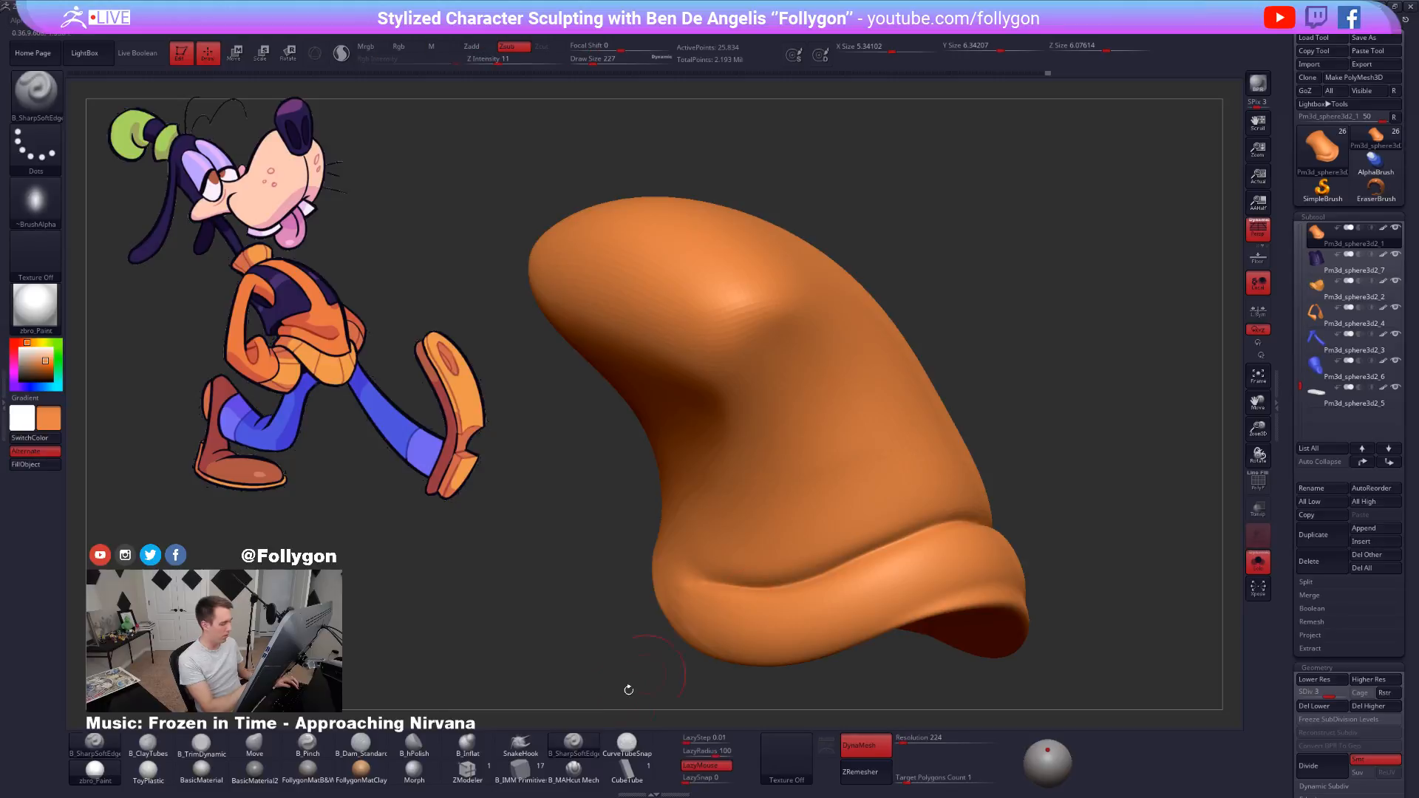
Carve a wrinkle above the fold with B_Dam_Standard at subdivision level 4, and a second one higher up with B_SharpSoftEdge.
left_click(361, 744)
key("d")
left_click_drag(775, 567, 887, 507)
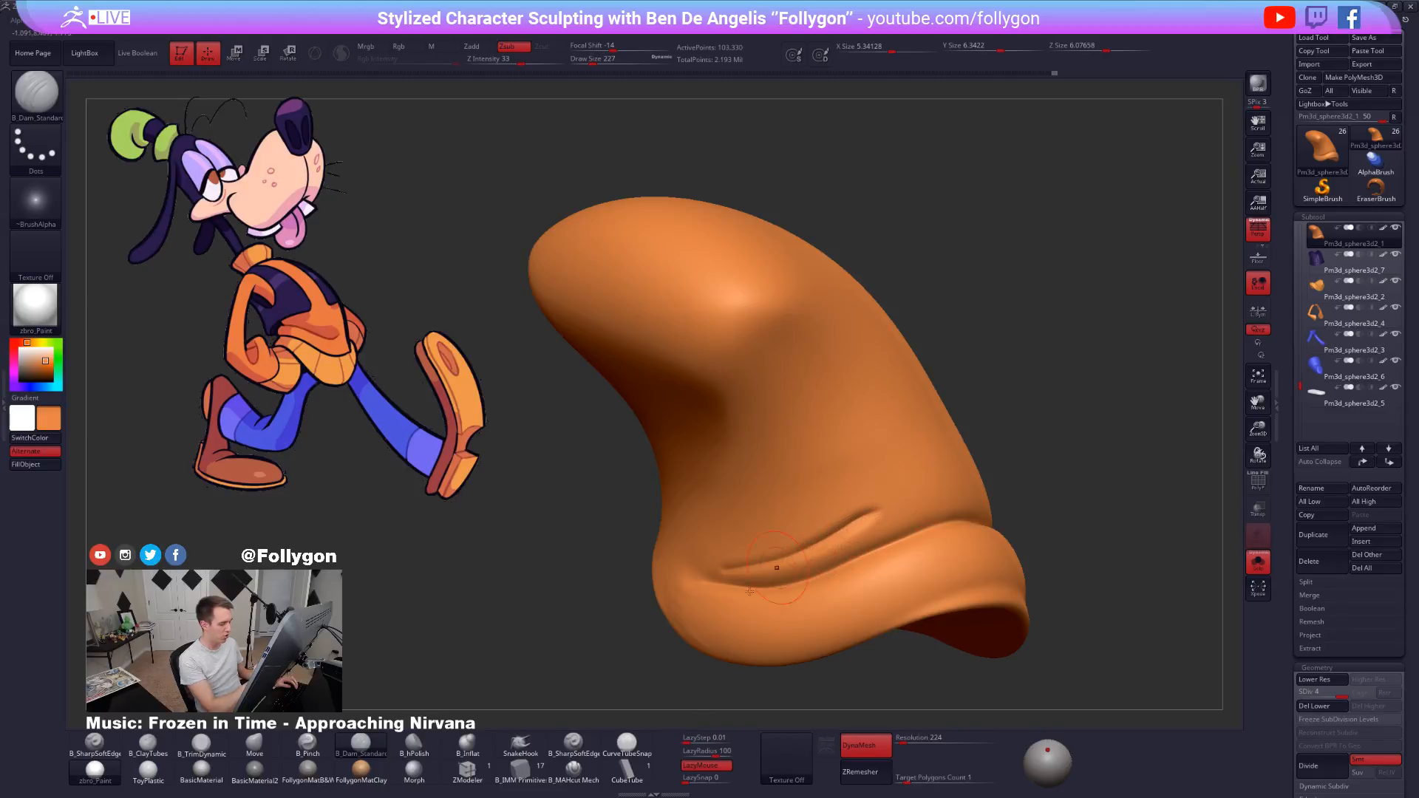
left_click(578, 751)
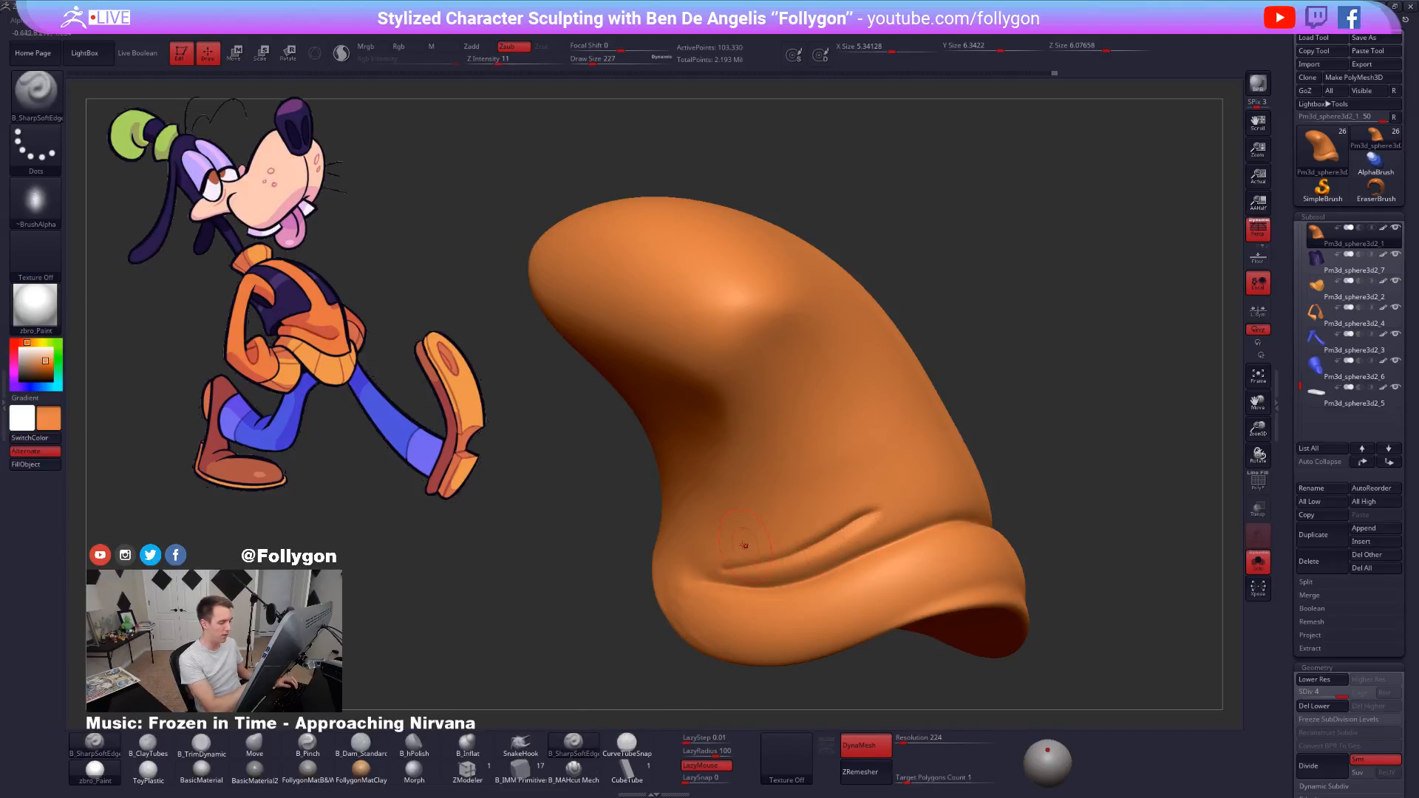
mouse_move(770, 522)
left_mouse_down()
mouse_move(840, 476)
mouse_move(929, 457)
mouse_move(950, 469)
left_mouse_up()
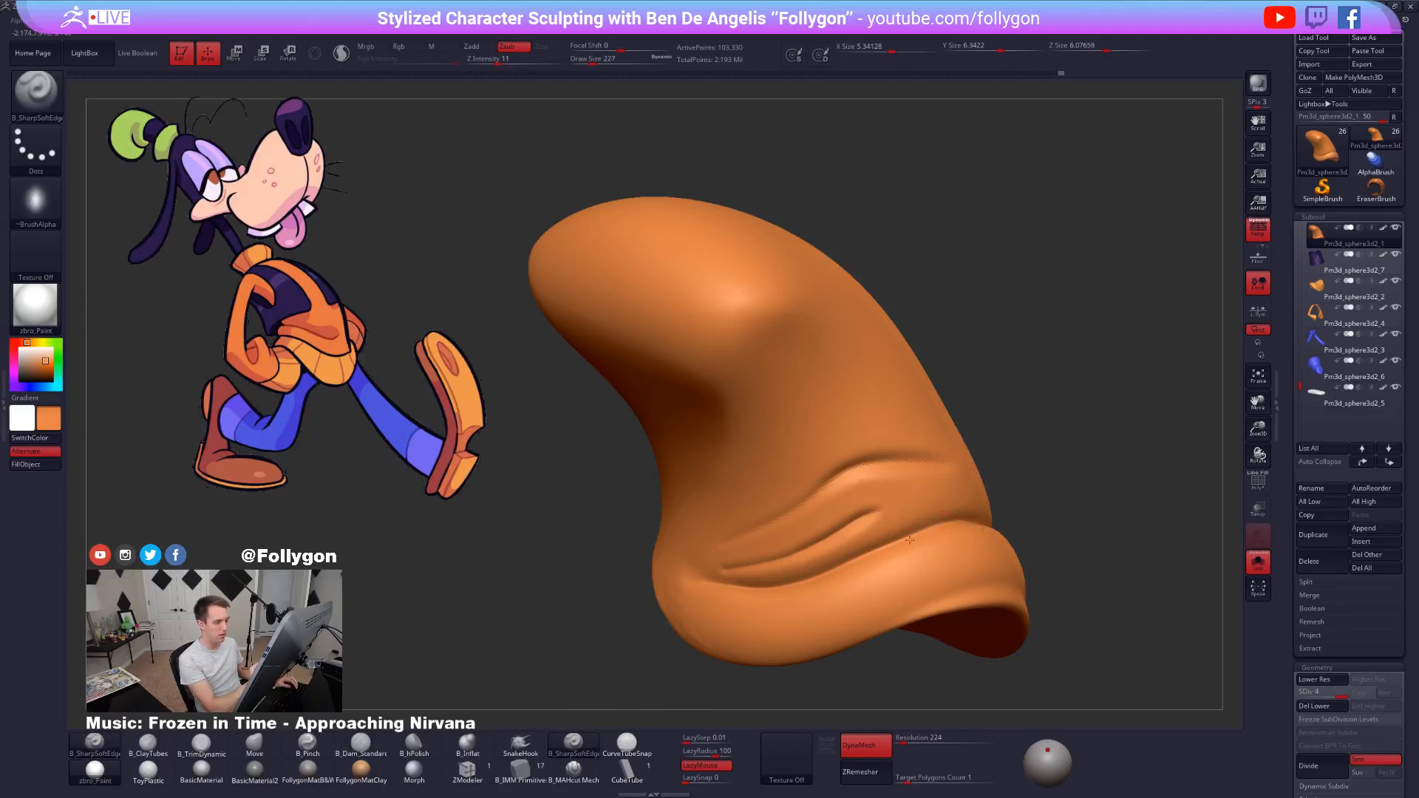
Undo the wrinkles carved into the sweater above the waist fold.
right_click_drag(954, 473, 925, 503)
key("ctrl+z")
key("ctrl+z")
key("ctrl+z")
Try wrinkles running along the waist fold with B_SharpSoftEdge and B_Dam_Standard, and undo both strokes.
right_click_drag(935, 552, 906, 543)
left_click_drag(830, 591, 1033, 544)
left_click(361, 744)
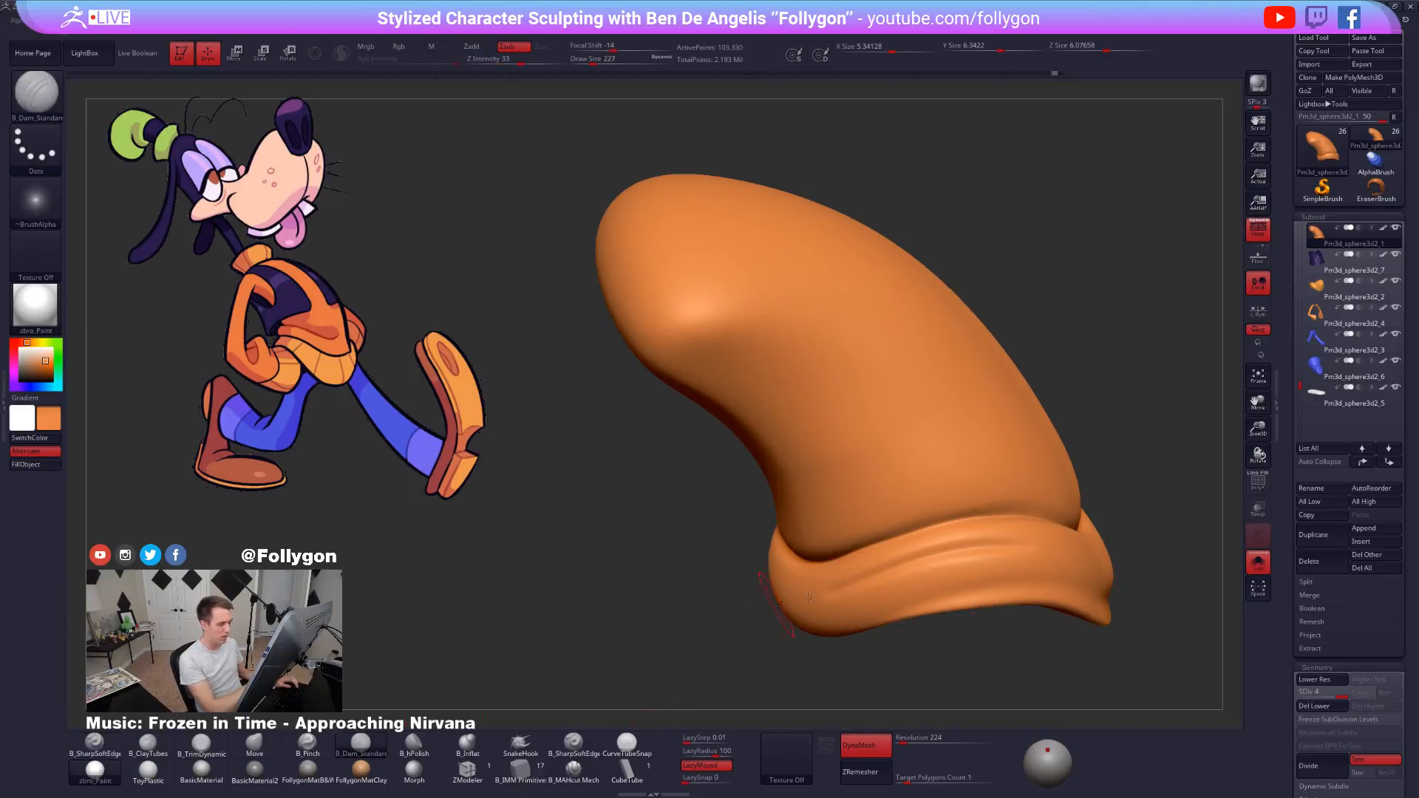
left_click_drag(838, 608, 957, 571)
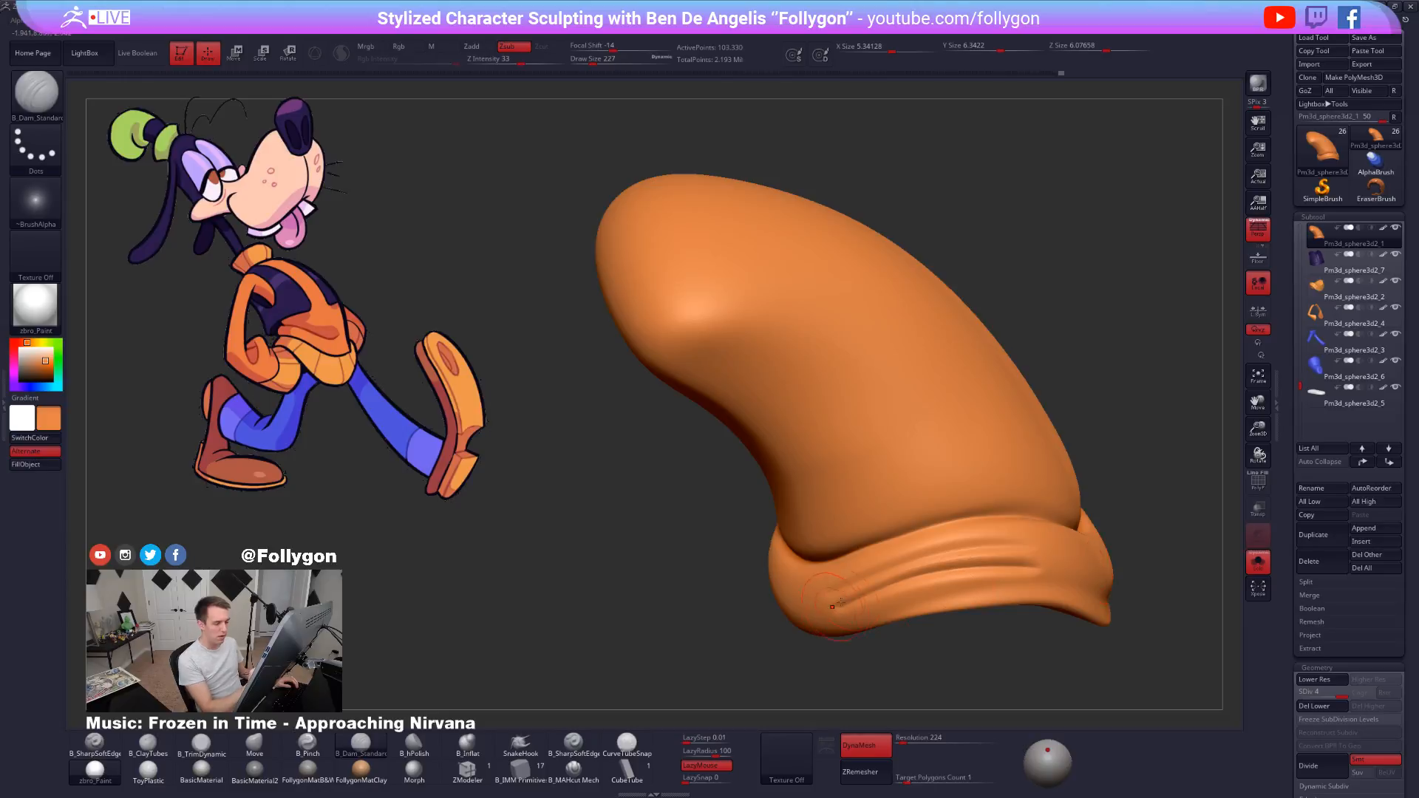
key("ctrl+z")
key("ctrl+z")
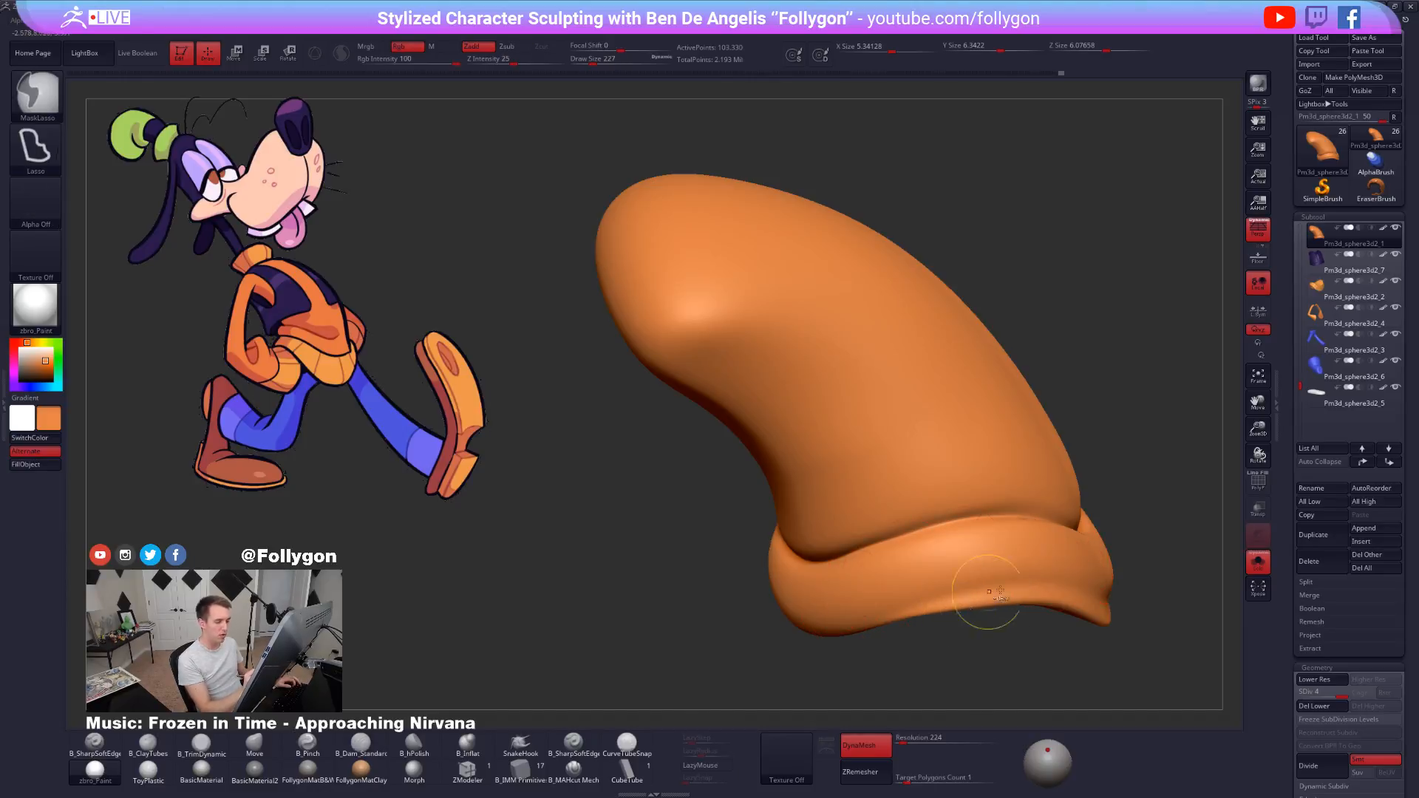
Smooth the sweater surface along the crease above the waist fold.
right_click_drag(989, 608, 830, 592, "alt")
left_click_drag(821, 517, 911, 513, "shift")
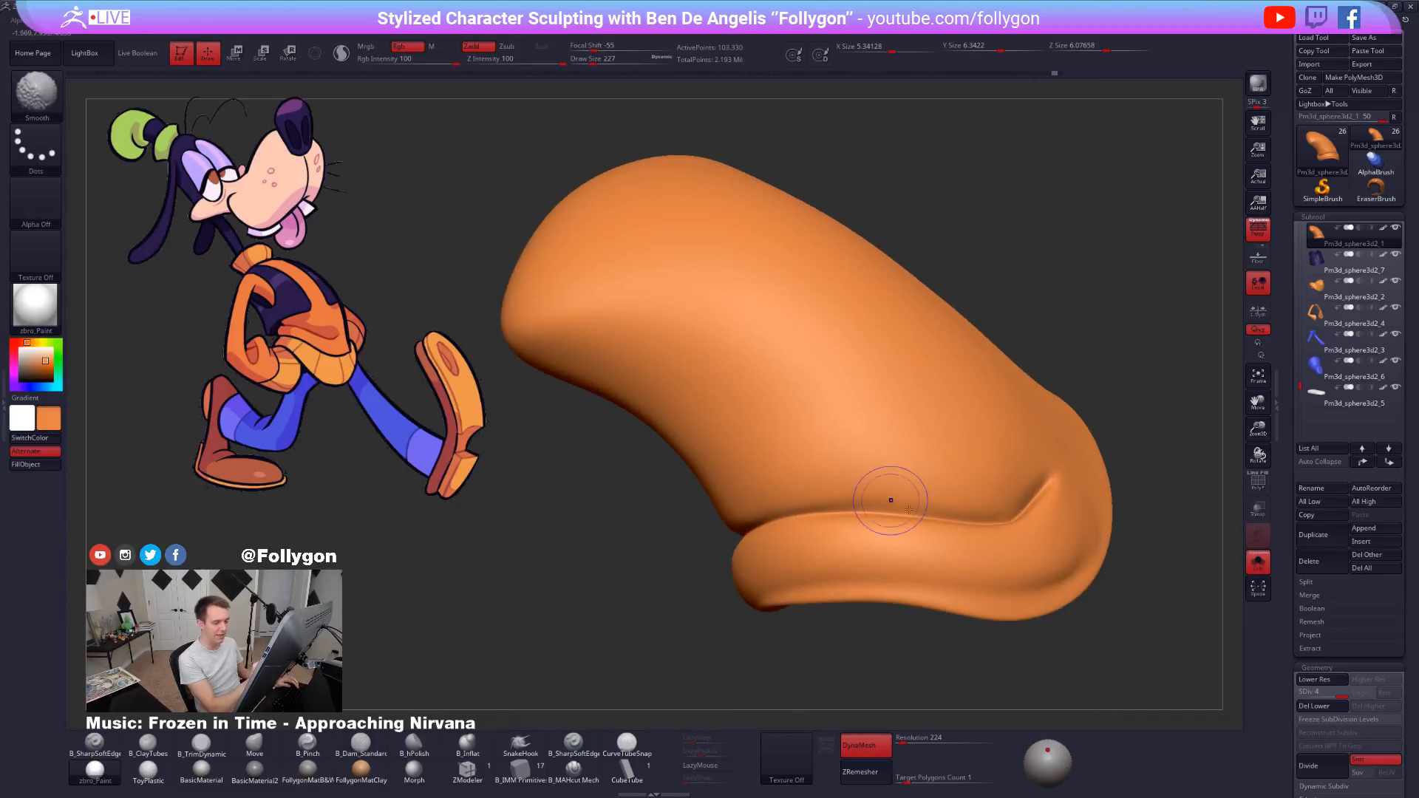
mouse_move(892, 496)
right_mouse_down()
mouse_move(947, 565)
mouse_move(998, 562)
mouse_move(964, 587)
mouse_move(941, 554)
right_mouse_up()
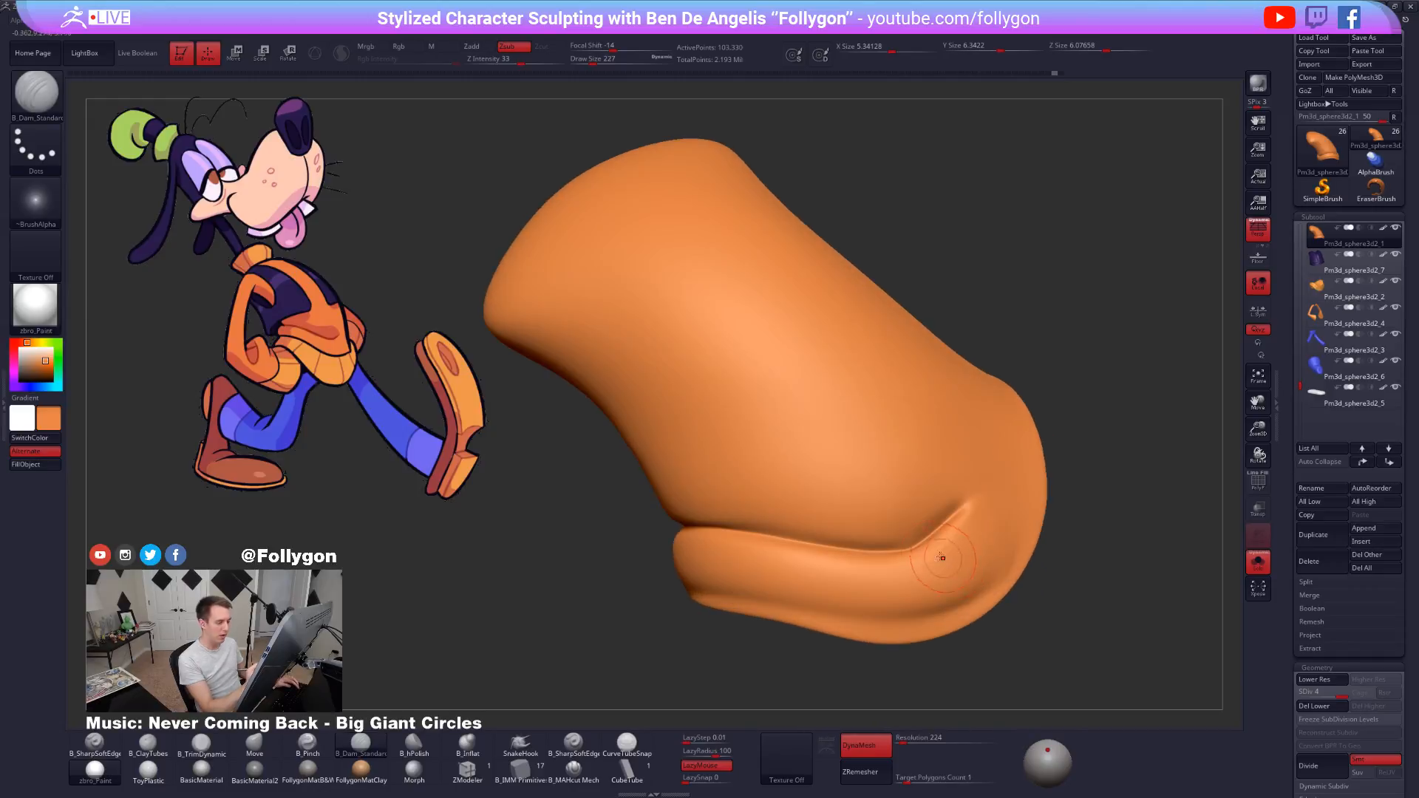
Lower the sweater to subdivision level 2 and mask only the waist fold, with the Move brush set to draw size 350.
key("w")
left_click(903, 506, "ctrl")
key("b")
key("m")
key("v")
key("space")
left_click_drag(917, 525, 925, 525)
key("shift+d")
key("shift+d")
left_click(924, 513, "ctrl")
right_click_drag(925, 513, 927, 548, "ctrl")
left_click(1021, 523, "ctrl")
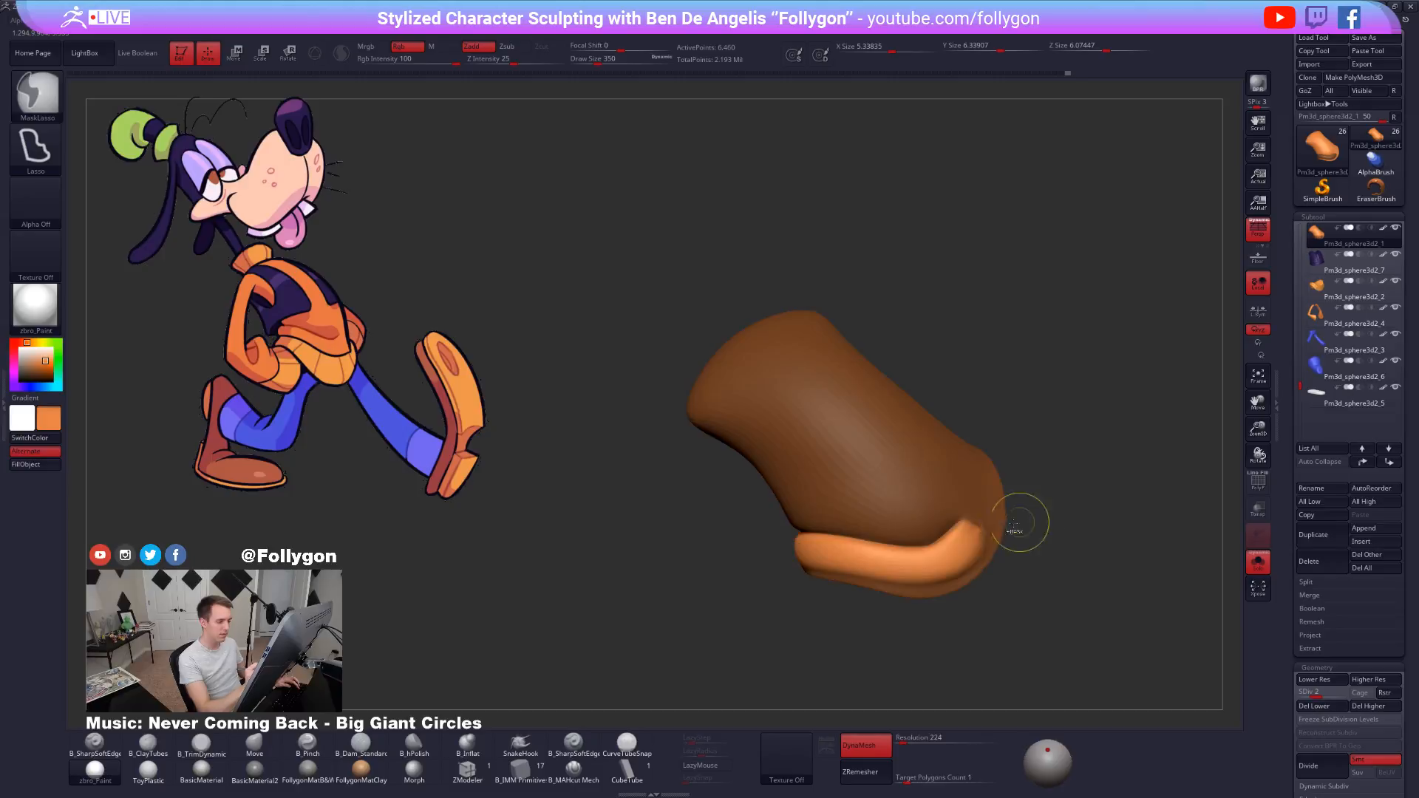
left_click(977, 523, "ctrl")
left_click(1050, 549, "ctrl")
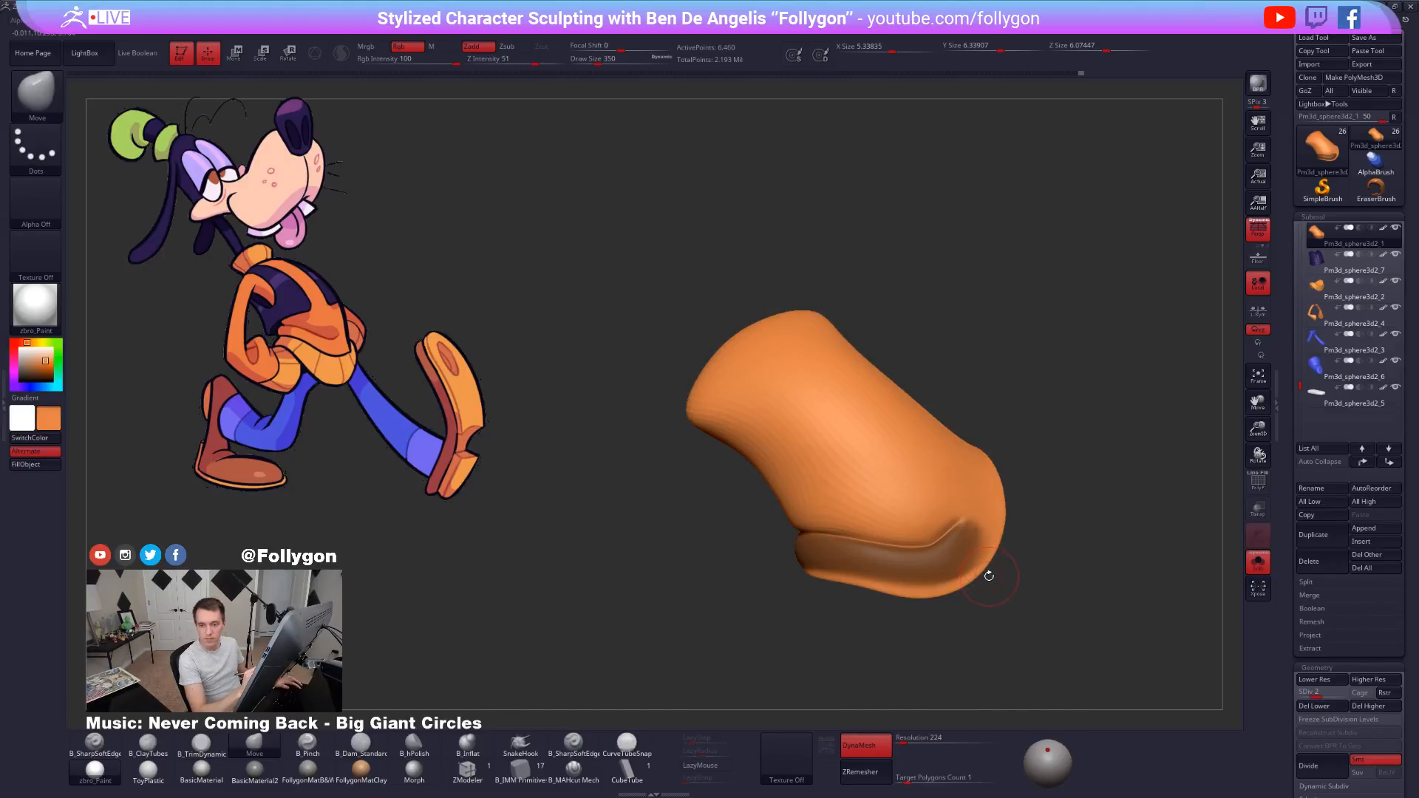
Show the full character and reshape the unmasked belly above the fold with the Move brush at draw sizes 519 and 500.
right_click_drag(929, 582, 928, 636)
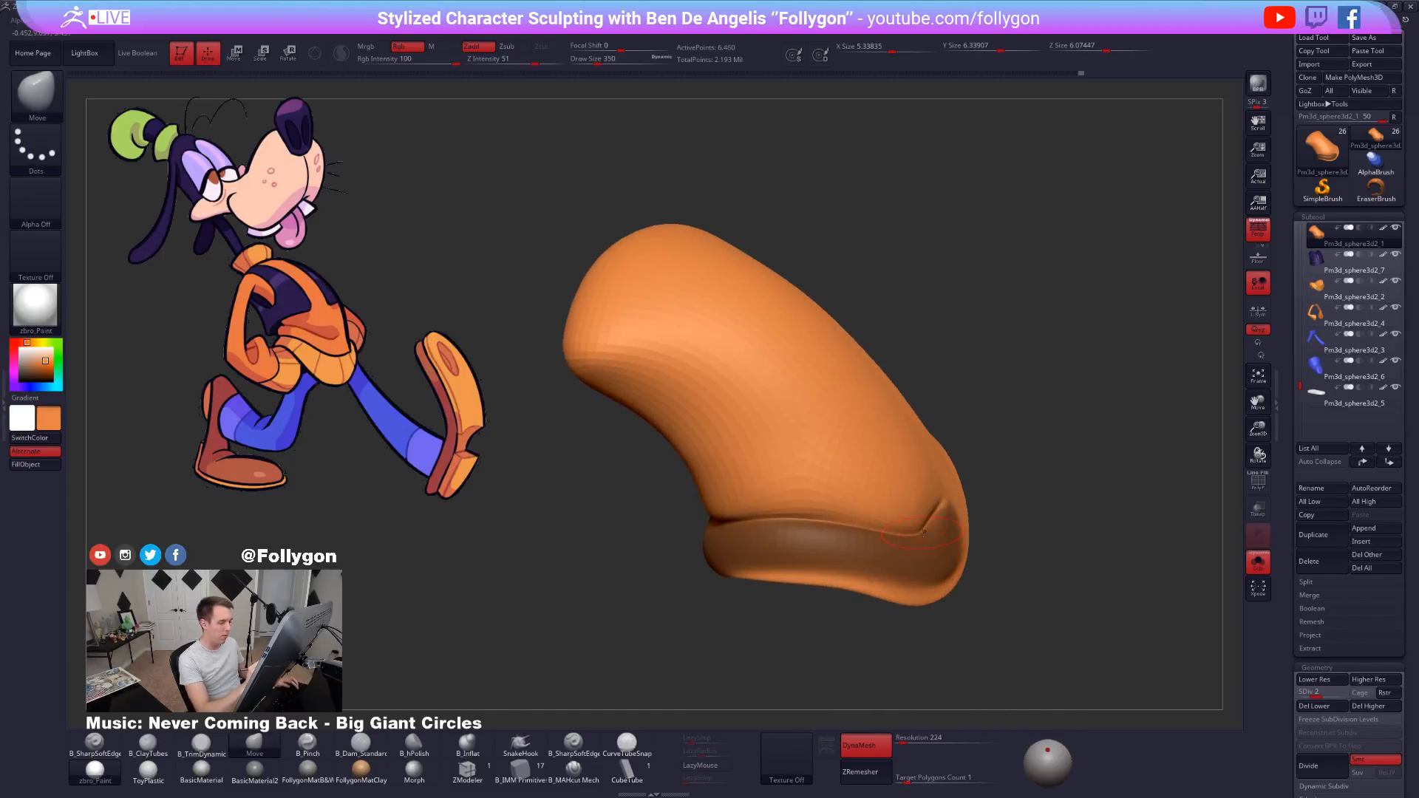
key("alt+s")
right_click_drag(928, 559, 885, 515)
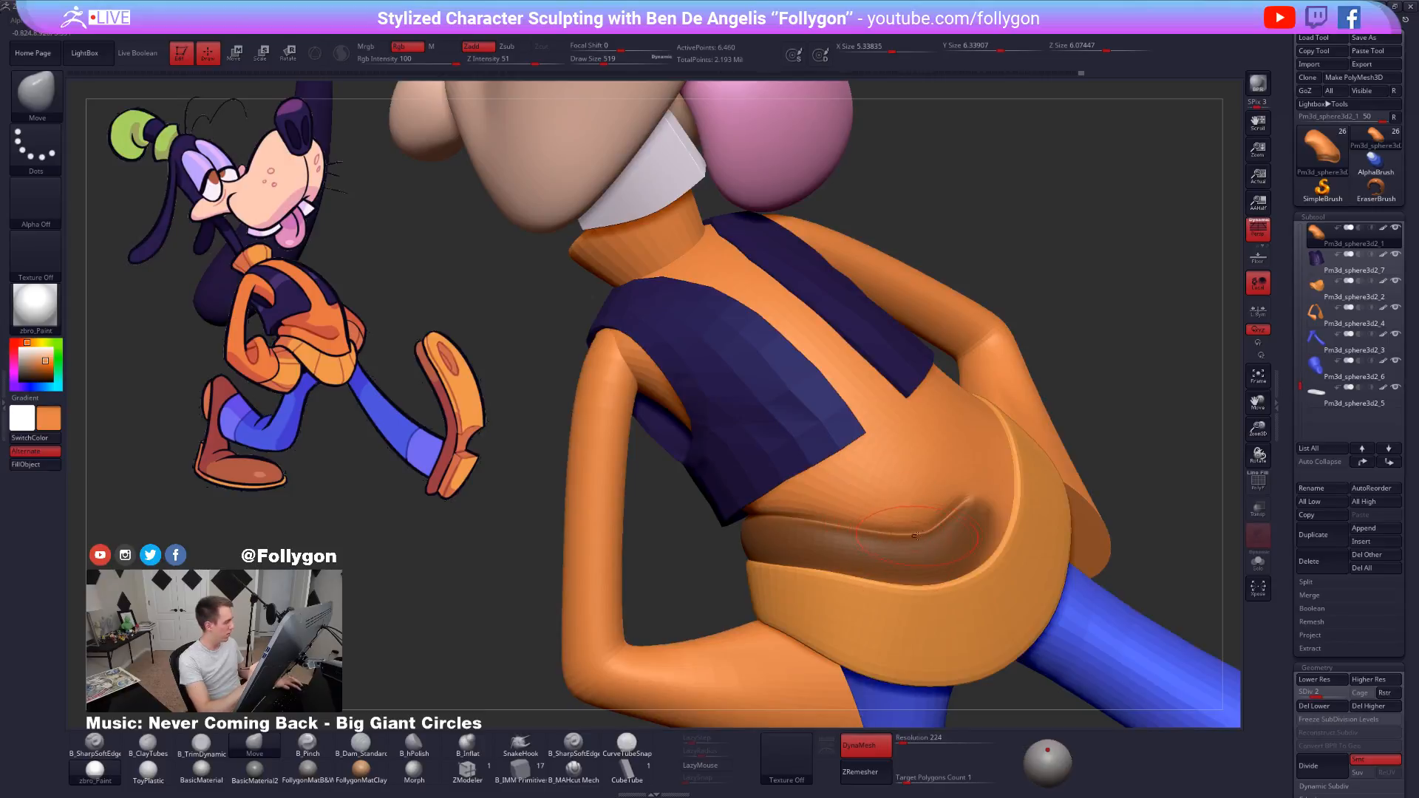
key("space")
left_click_drag(931, 526, 923, 527)
mouse_move(933, 526)
right_mouse_down("shift")
mouse_move(903, 531)
mouse_move(905, 555)
mouse_move(948, 542)
right_mouse_up("shift")
key("space")
left_click_drag(946, 542, 952, 542)
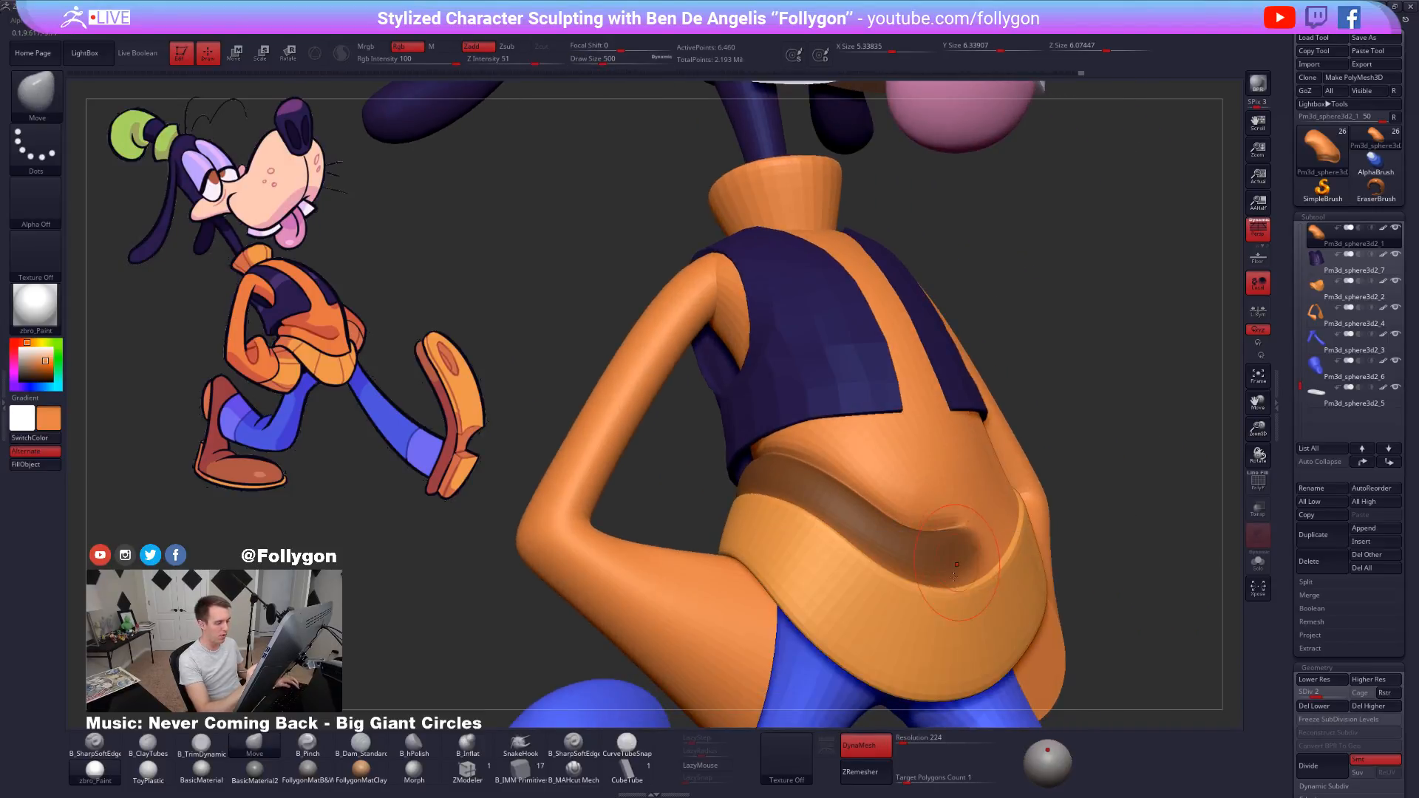
Refine the belly's overhang at draw size 414, clear the mask and return the sweater to subdivision level 4.
right_click_drag(946, 488, 933, 520)
key("space")
left_click_drag(947, 528, 940, 528)
mouse_move(940, 527)
right_mouse_down()
mouse_move(944, 544)
mouse_move(910, 521)
mouse_move(861, 538)
mouse_move(863, 523)
mouse_move(980, 534)
mouse_move(990, 555)
right_mouse_up()
mouse_move(1087, 596)
right_mouse_down()
mouse_move(1030, 618)
mouse_move(1065, 607)
right_mouse_up()
key("d")
key("d")
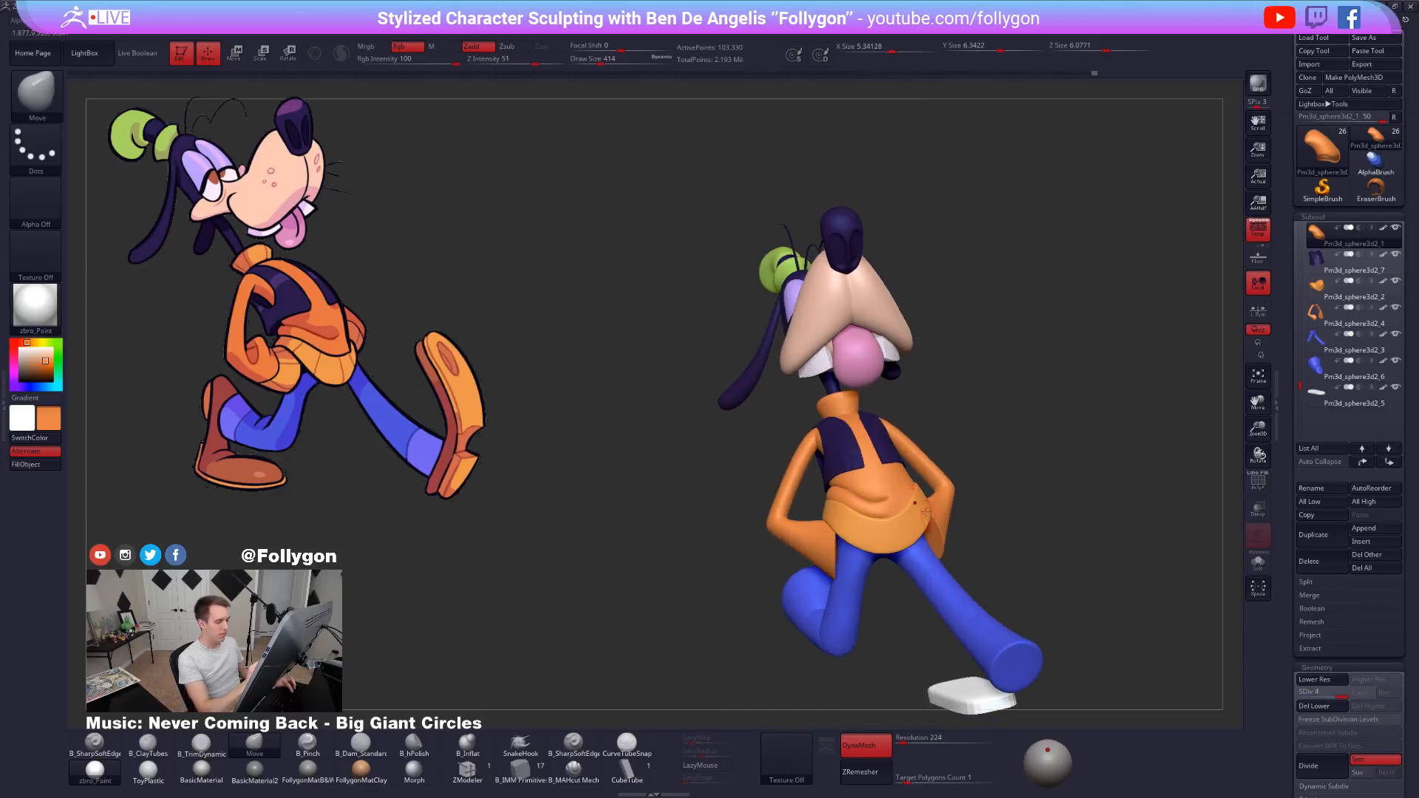
Isolate the sweater, flatten and smooth the front of its waist fold with B_TrimDynamic at draw size 414, and show the full character again.
key("alt+s")
right_click_drag(935, 592, 913, 529, "ctrl")
key("b")
key("t")
key("d")
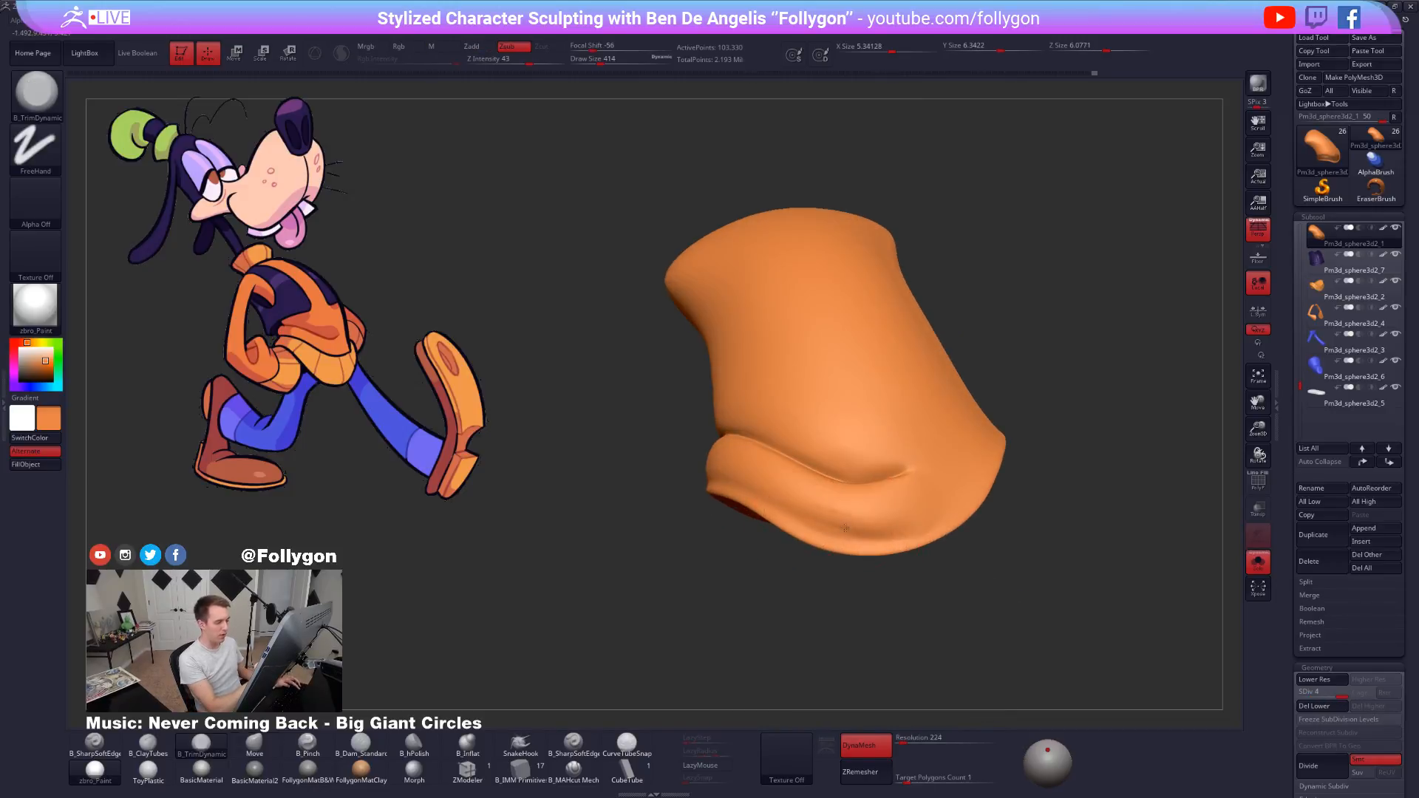
key("space")
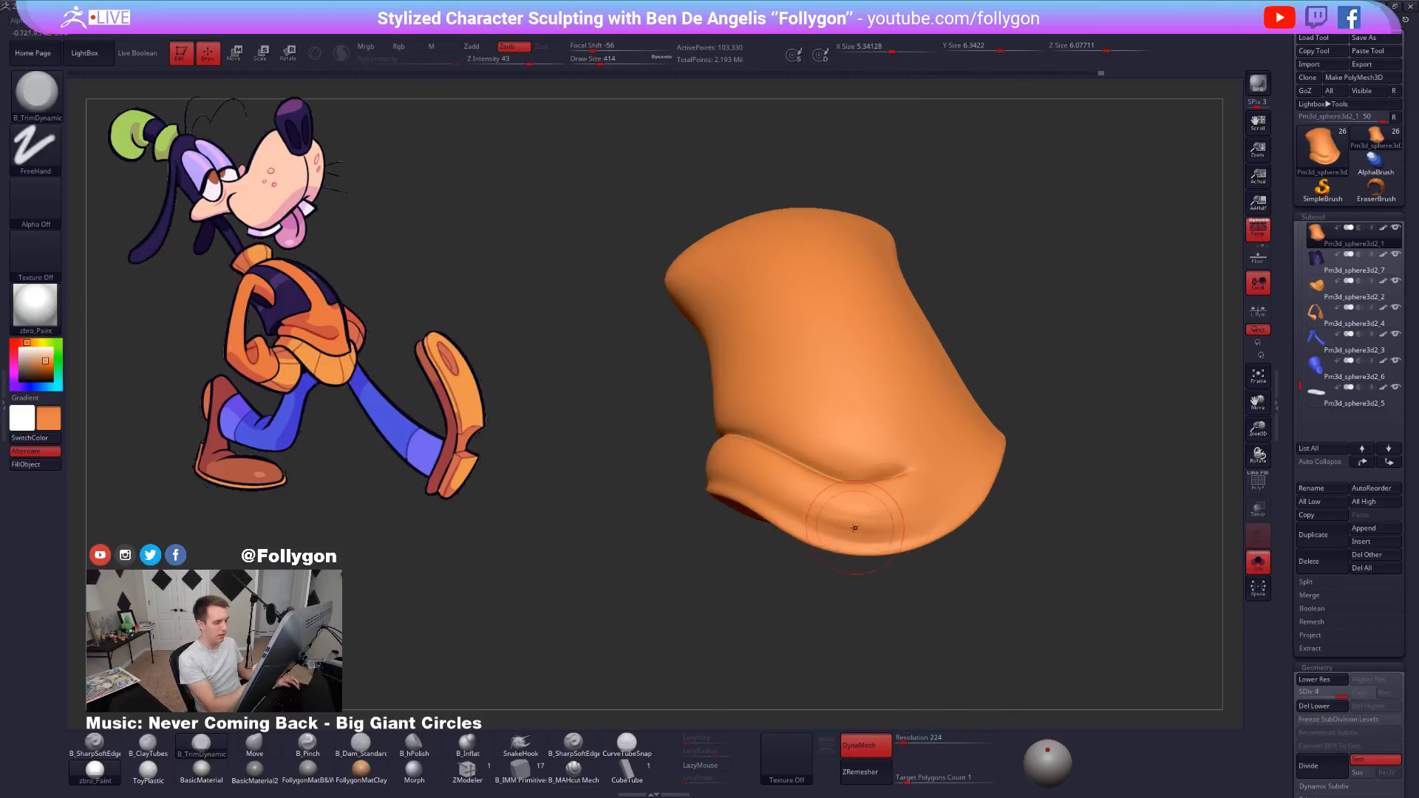
right_click_drag(855, 527, 805, 524)
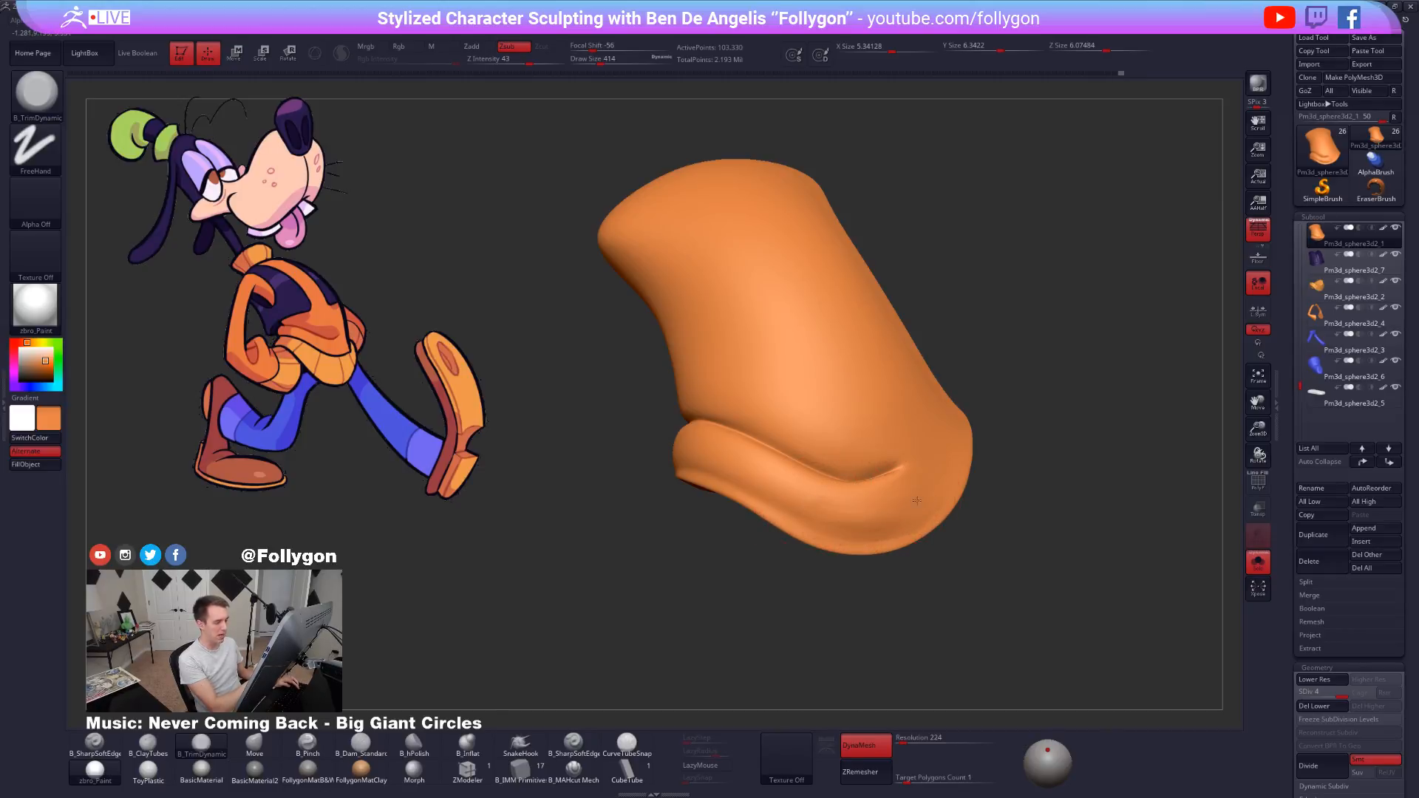
key("shift")
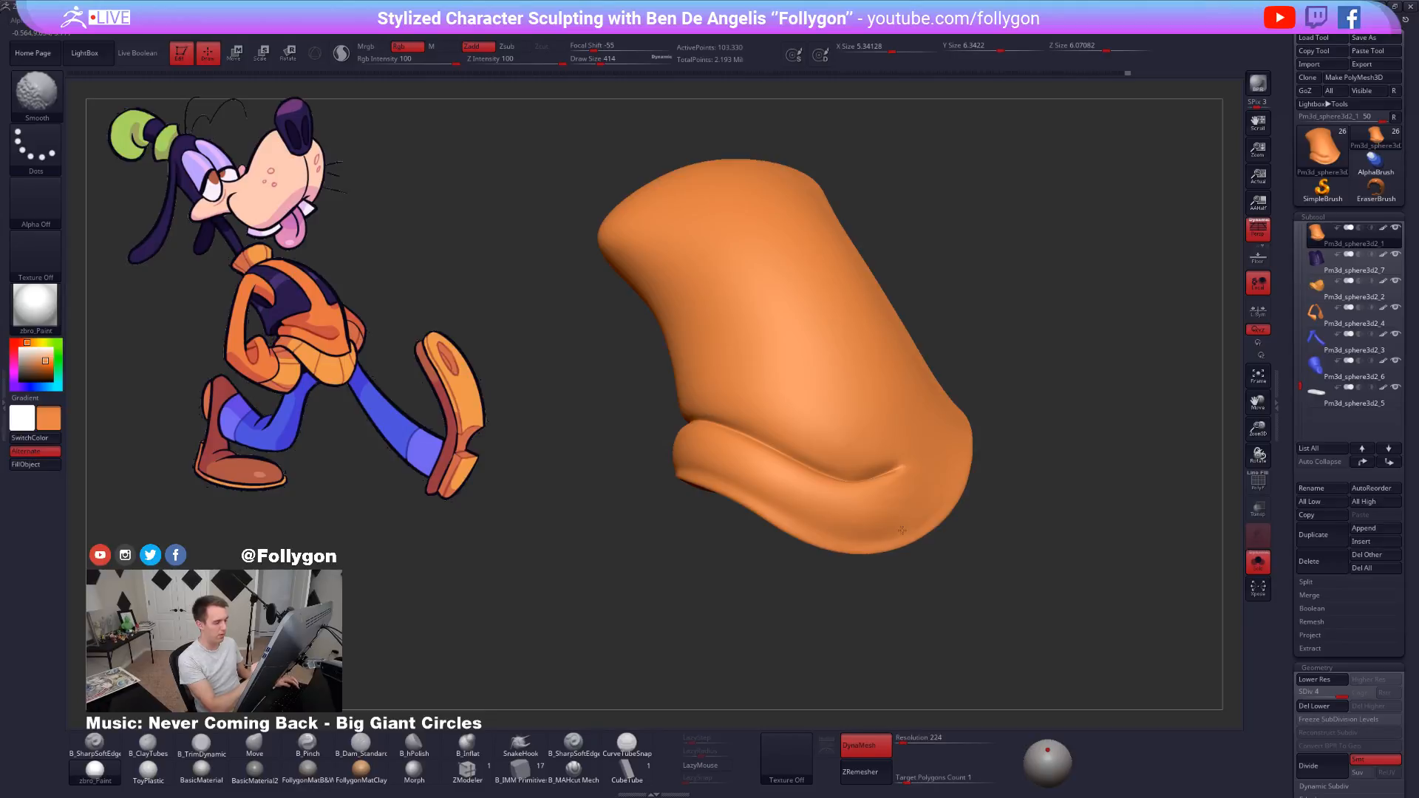
key("shift+ctrl+s")
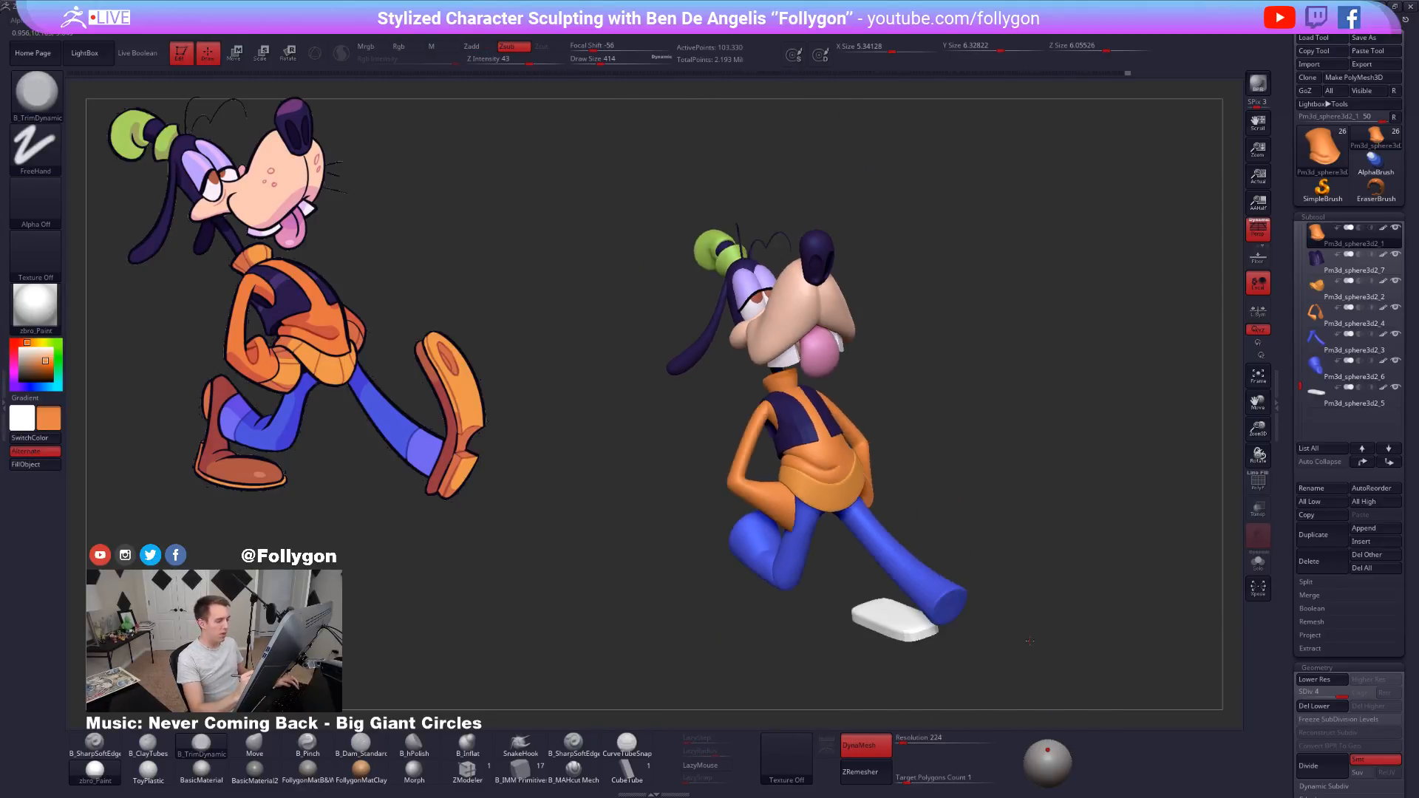
left_click_drag(1030, 642, 1134, 593)
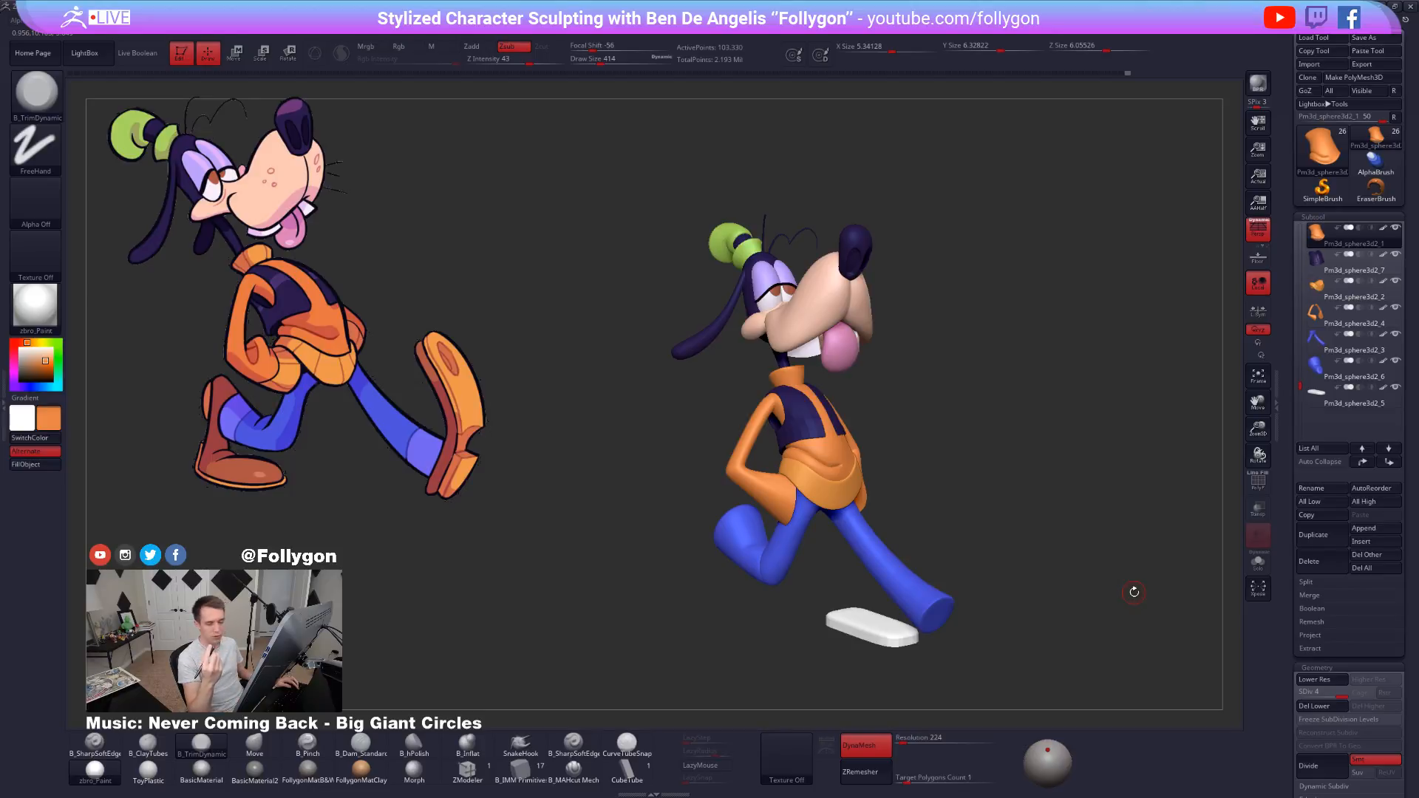
left_click_drag(1008, 597, 1019, 660)
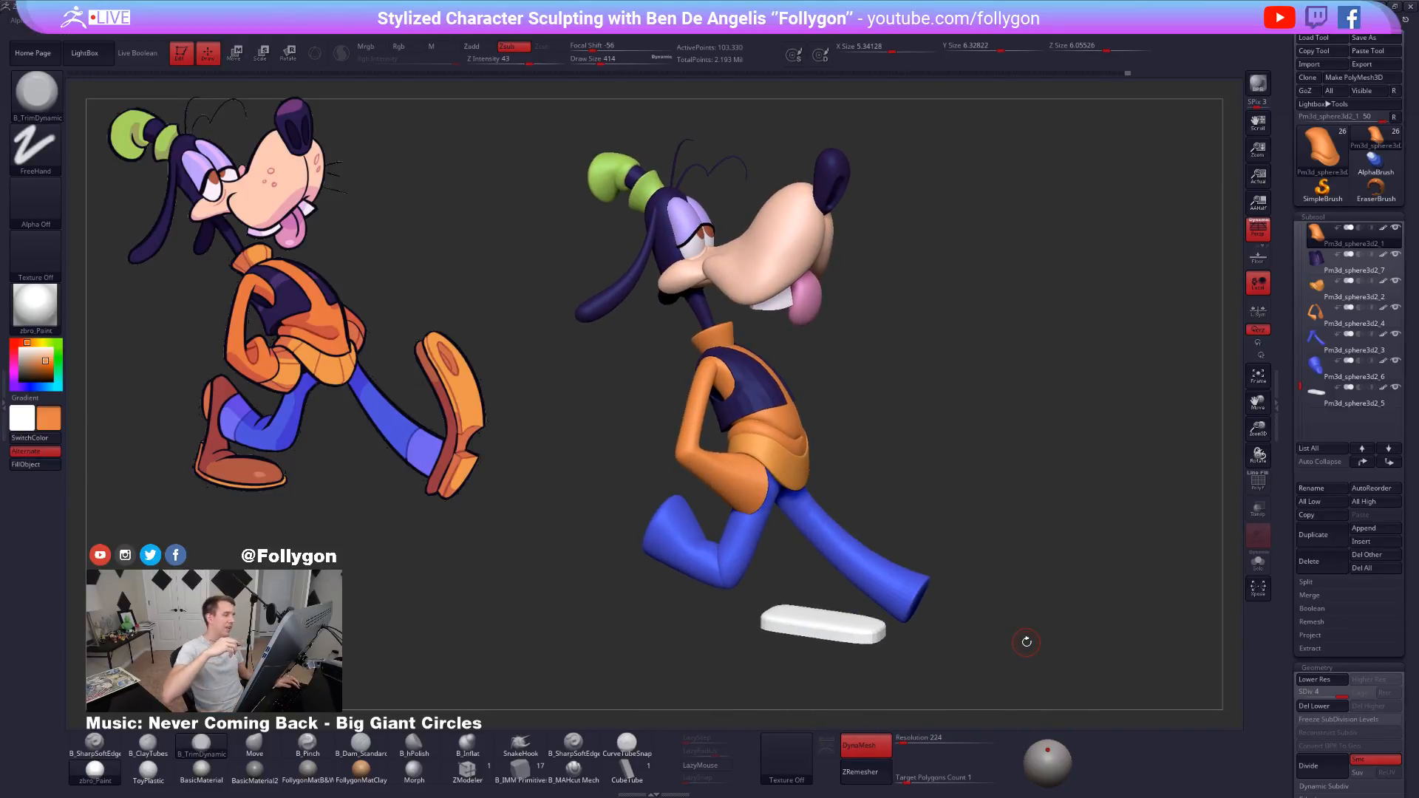
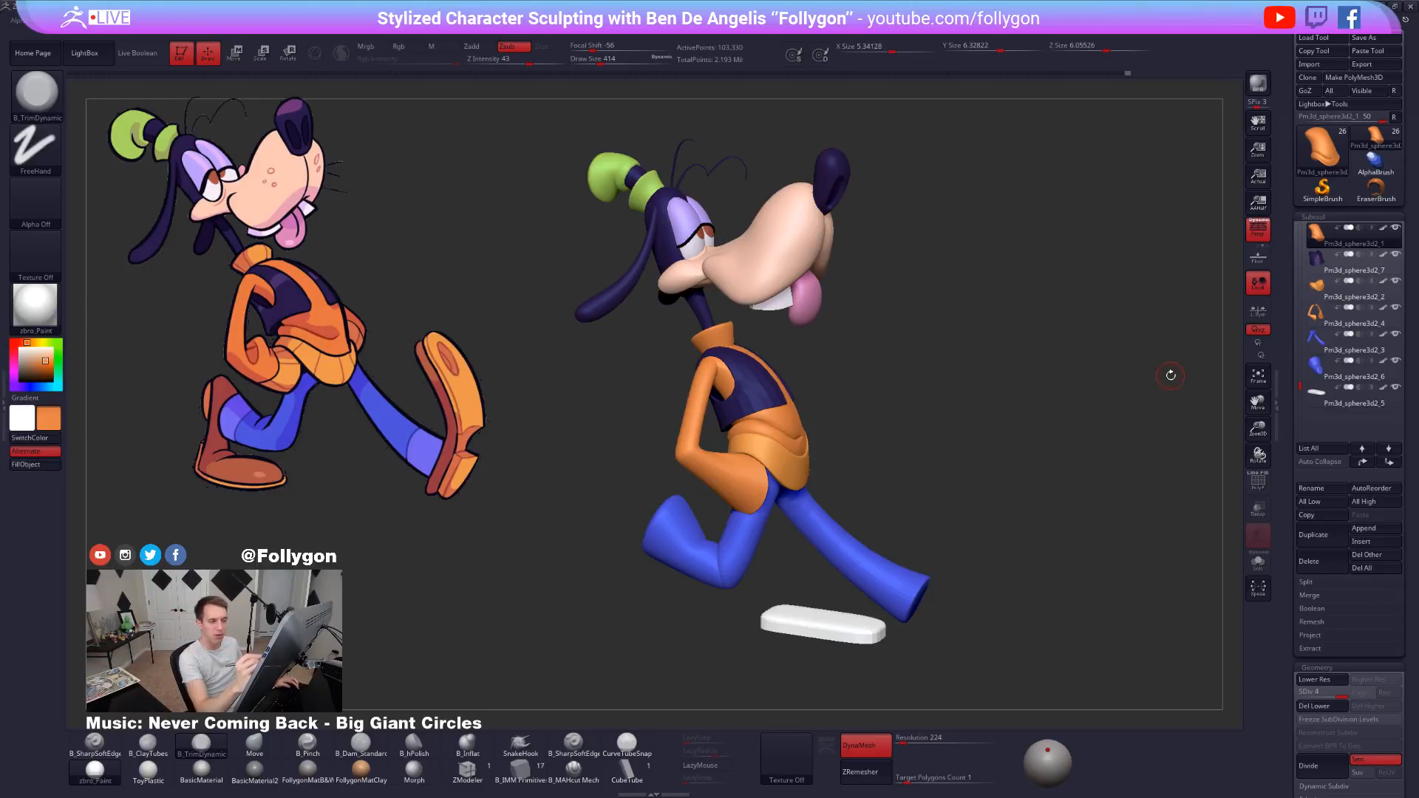
Select the white shoe block under the front foot, turn off its smoothed subdivision preview and switch off perspective.
left_click(1325, 397)
key("shift+f")
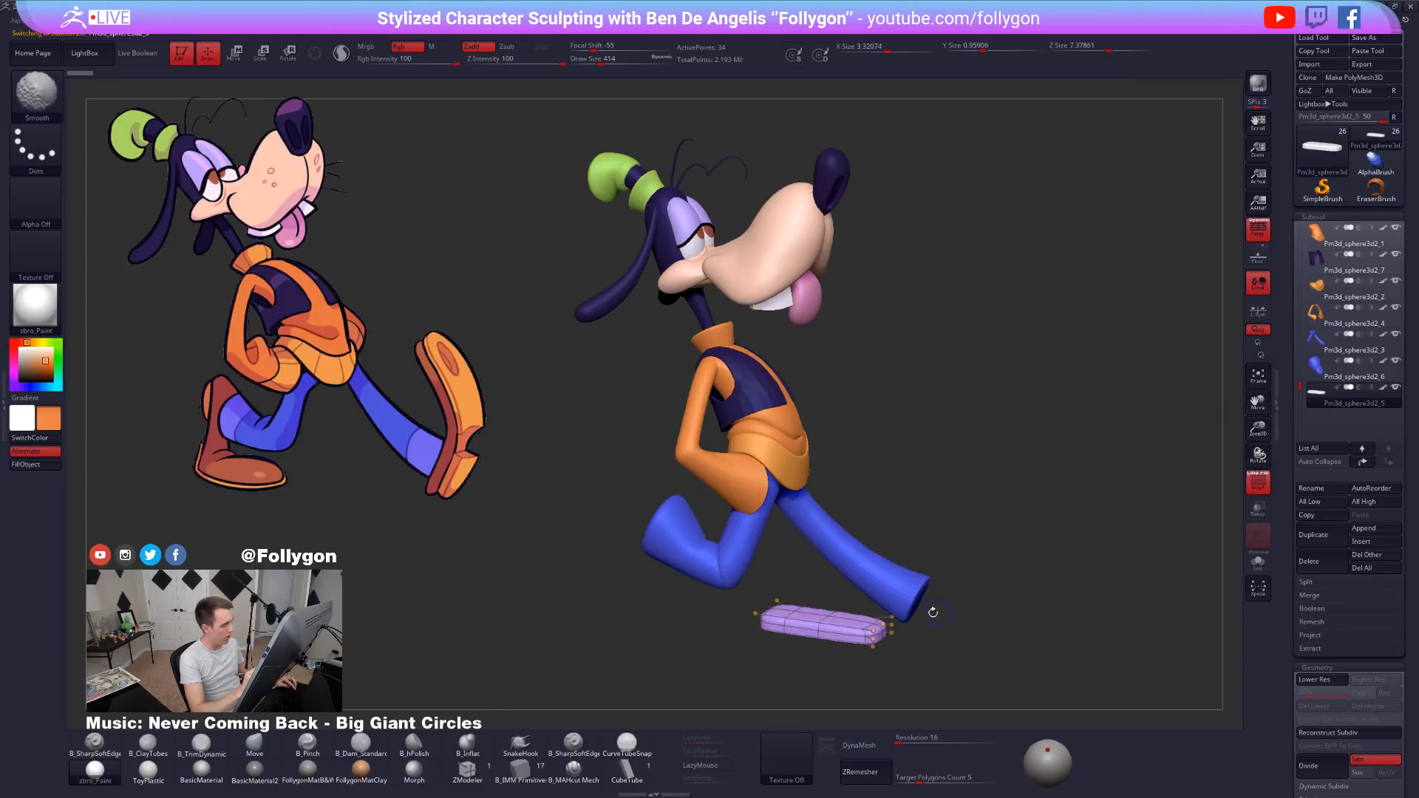
key("shift+f")
key("shift+d")
key("alt+s")
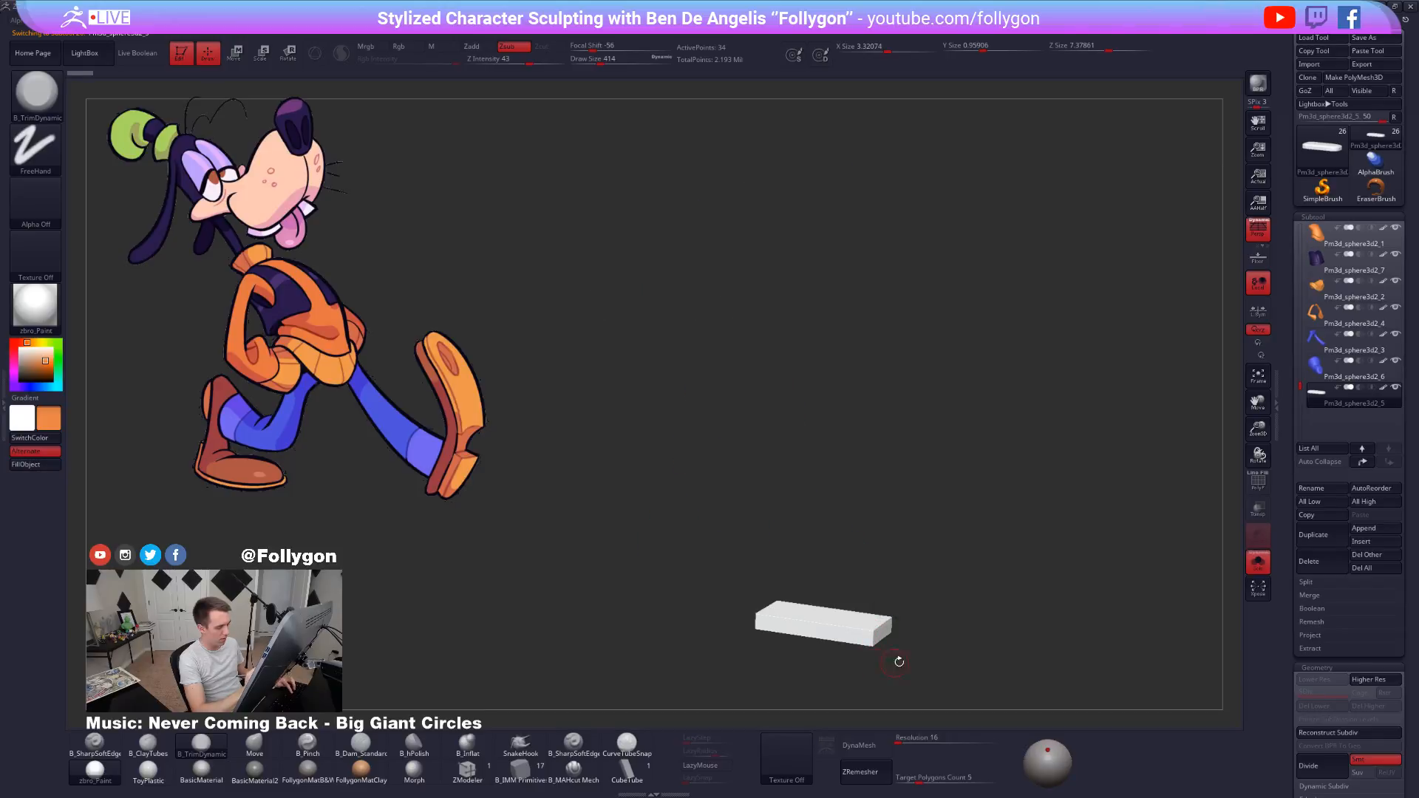
left_click_drag(899, 662, 919, 618)
key("shift+f")
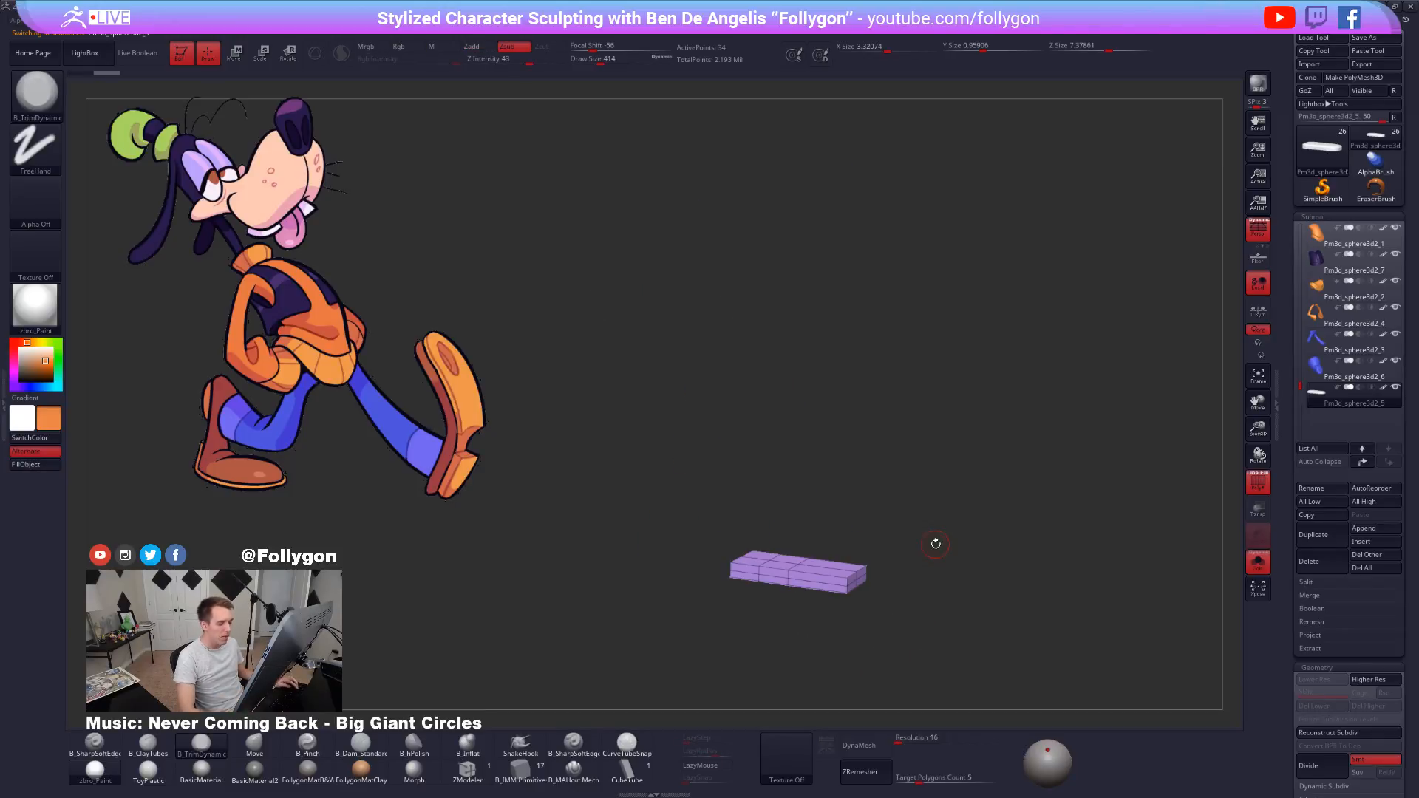
key("alt+s")
left_click(1259, 230)
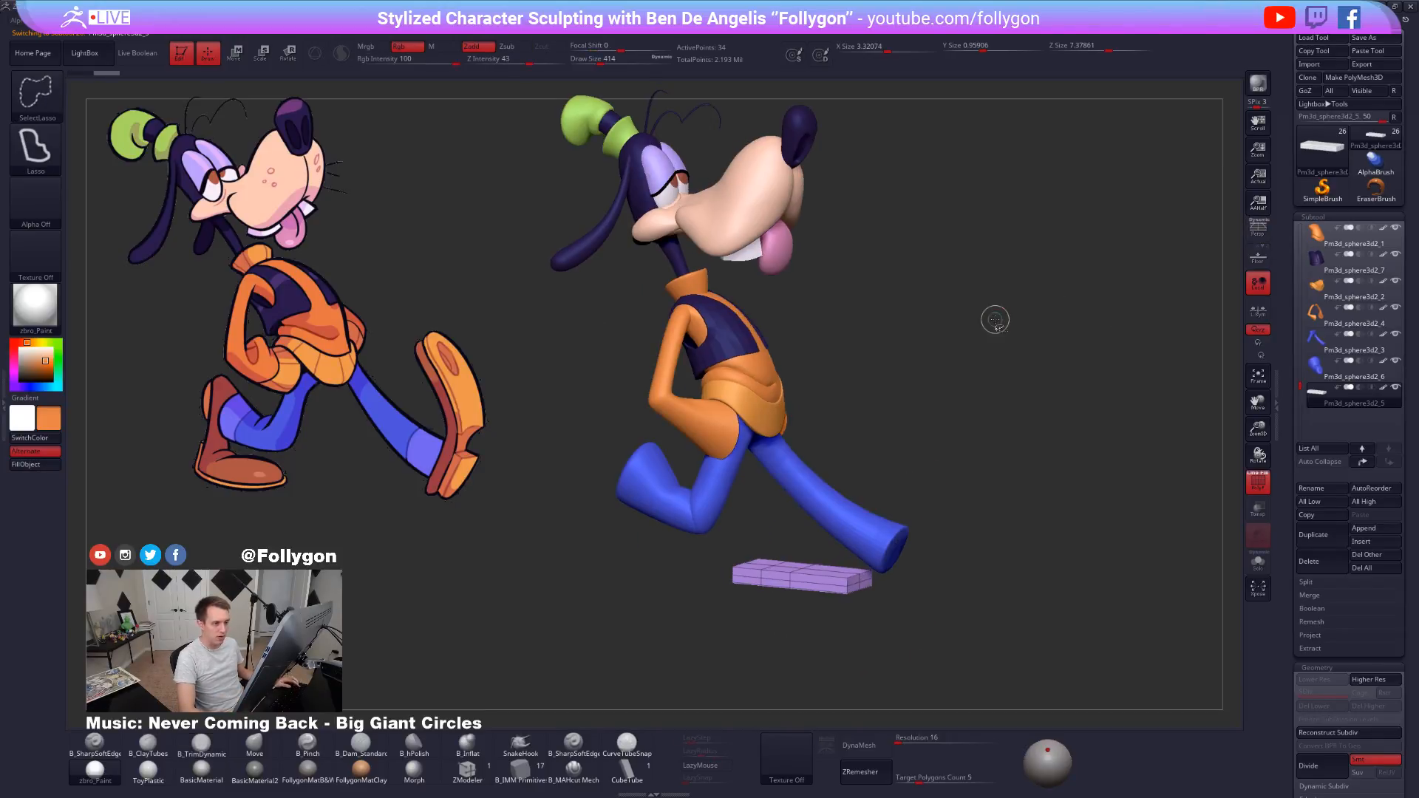
Pick the reddish brown from the shoe in the concept art and fill the foot block with it.
key("space")
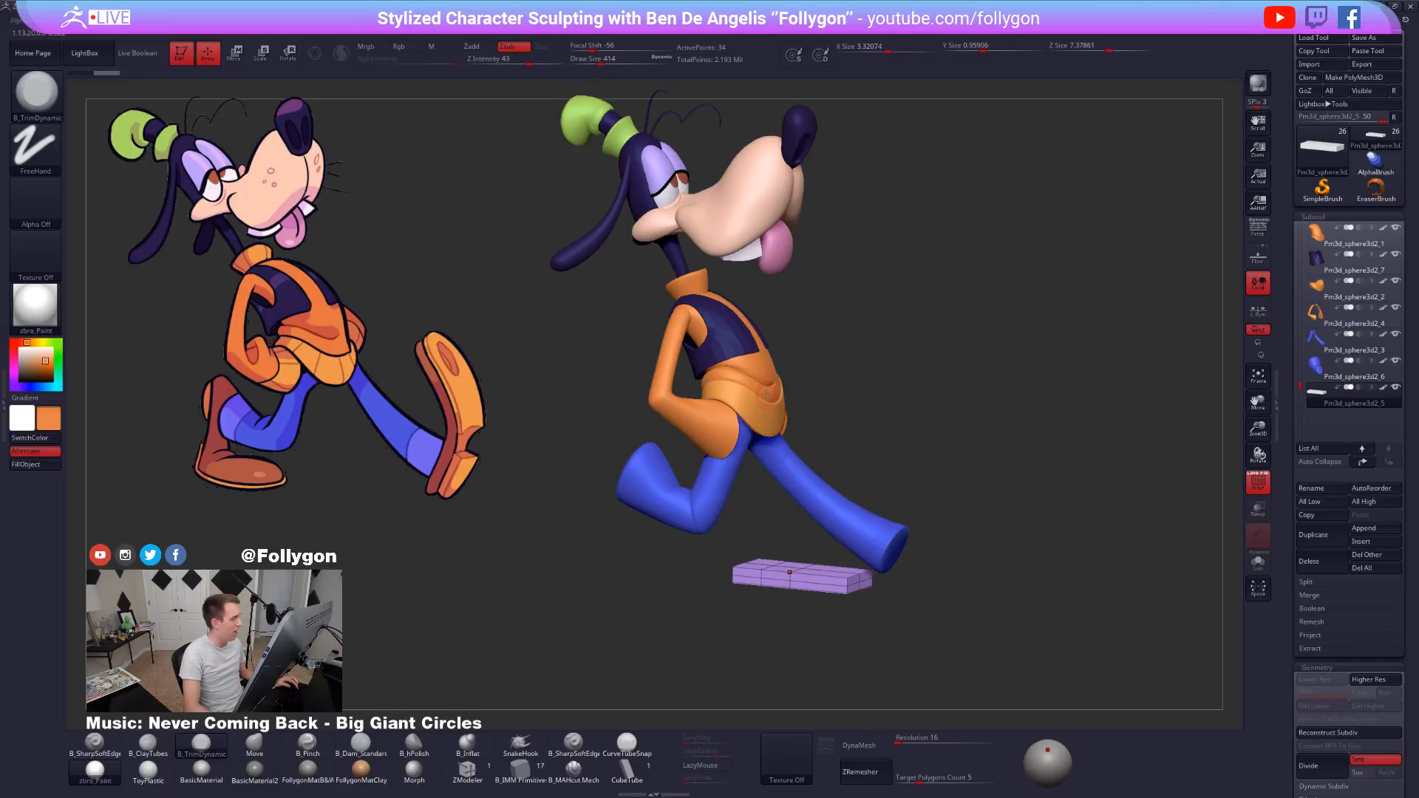
right_click_drag(788, 436, 770, 484)
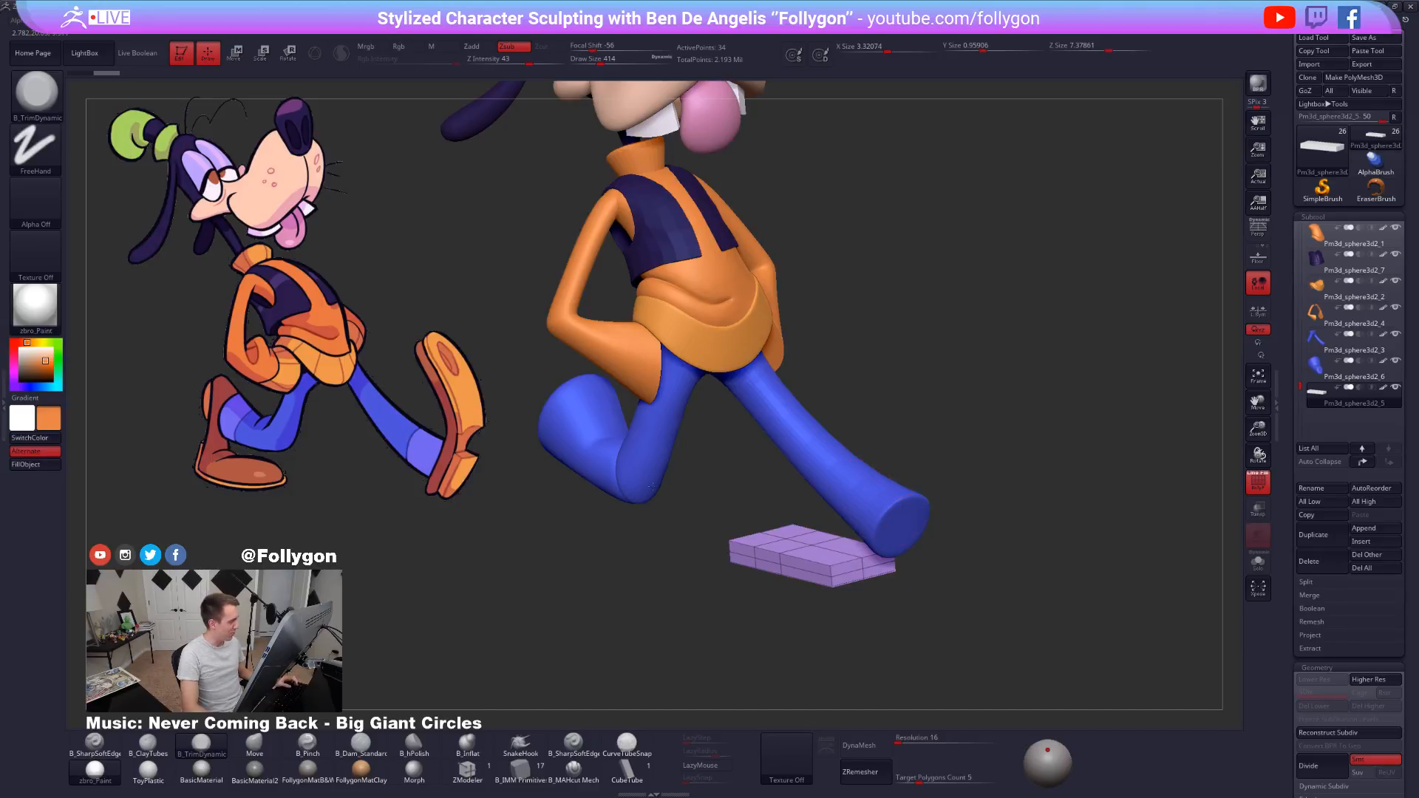
key("space")
key("c")
key("z")
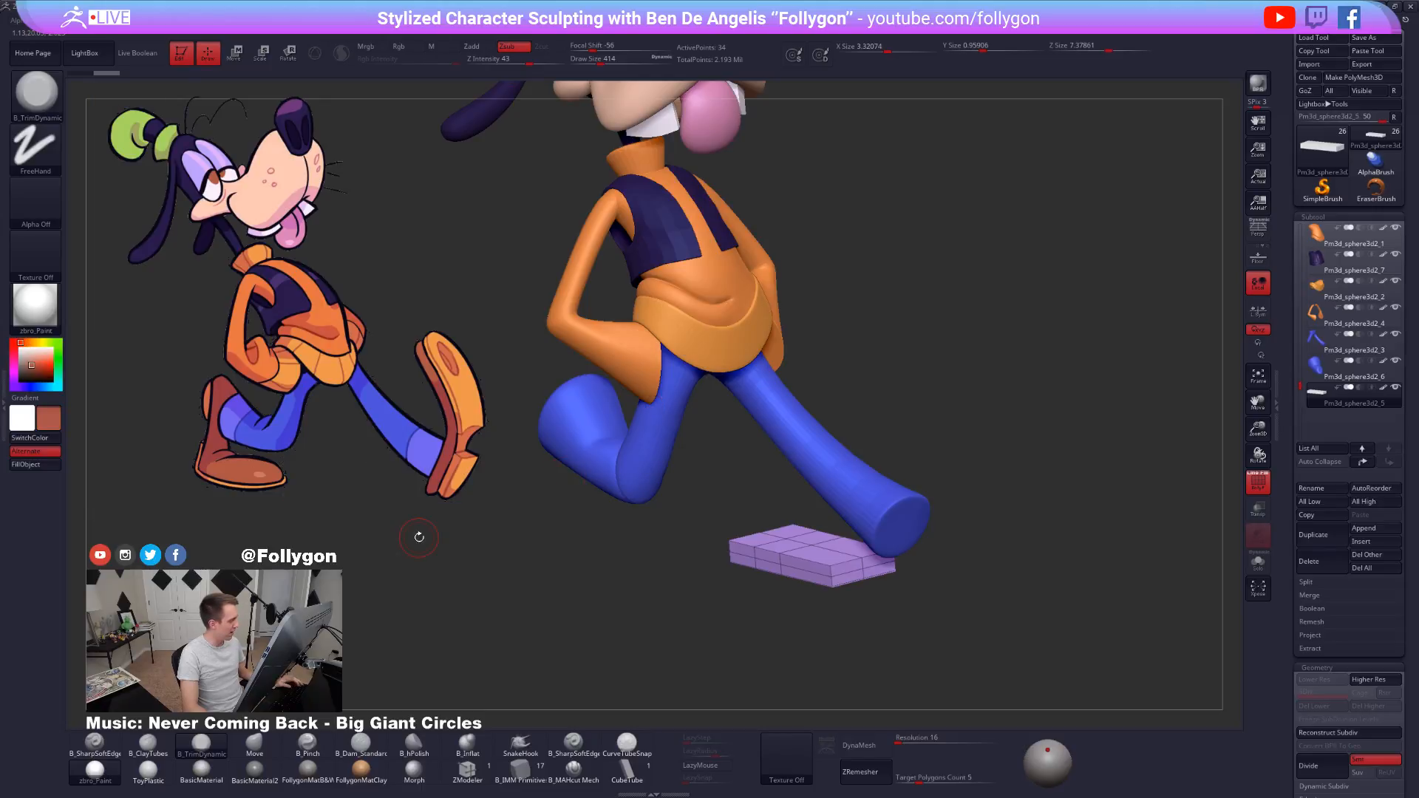
key("shift+f")
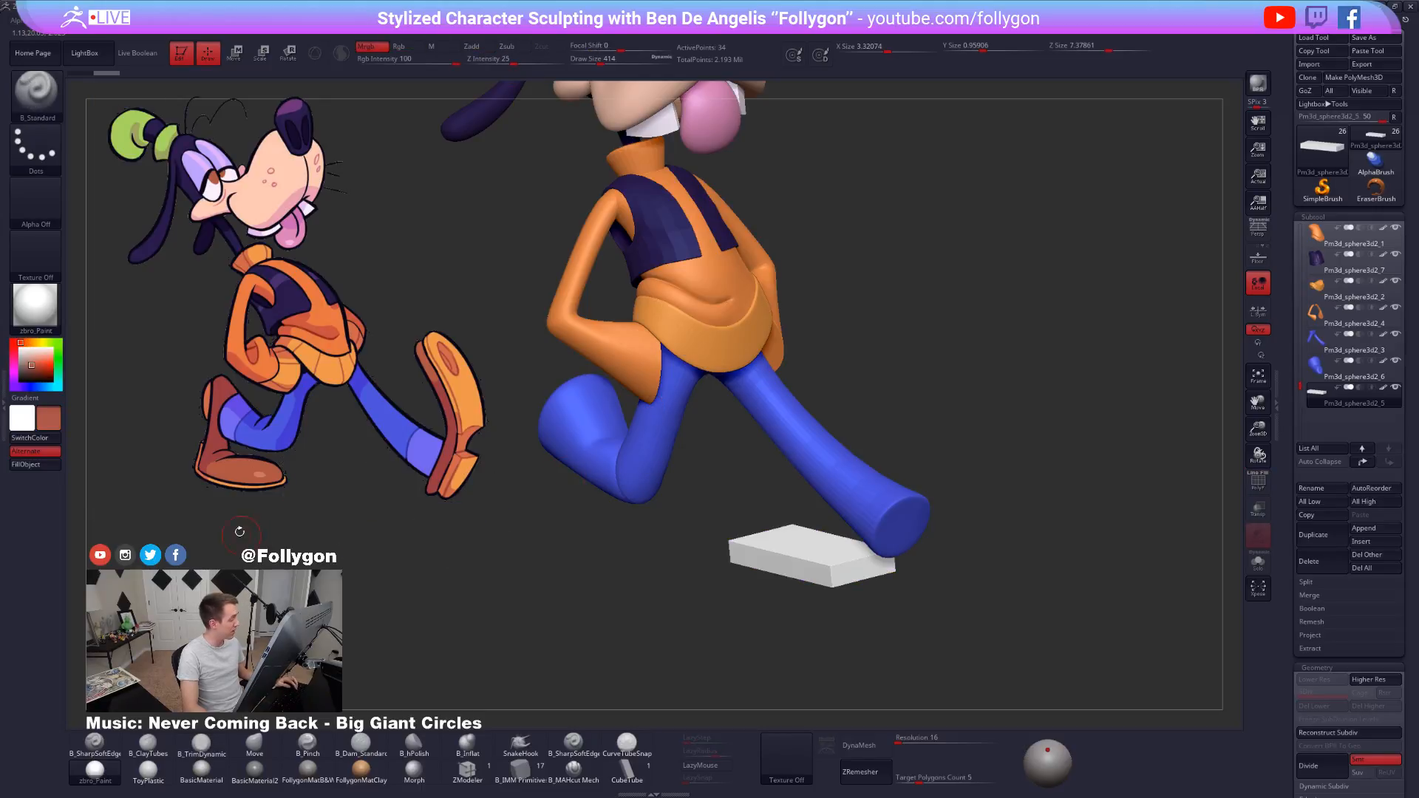
left_click(29, 465)
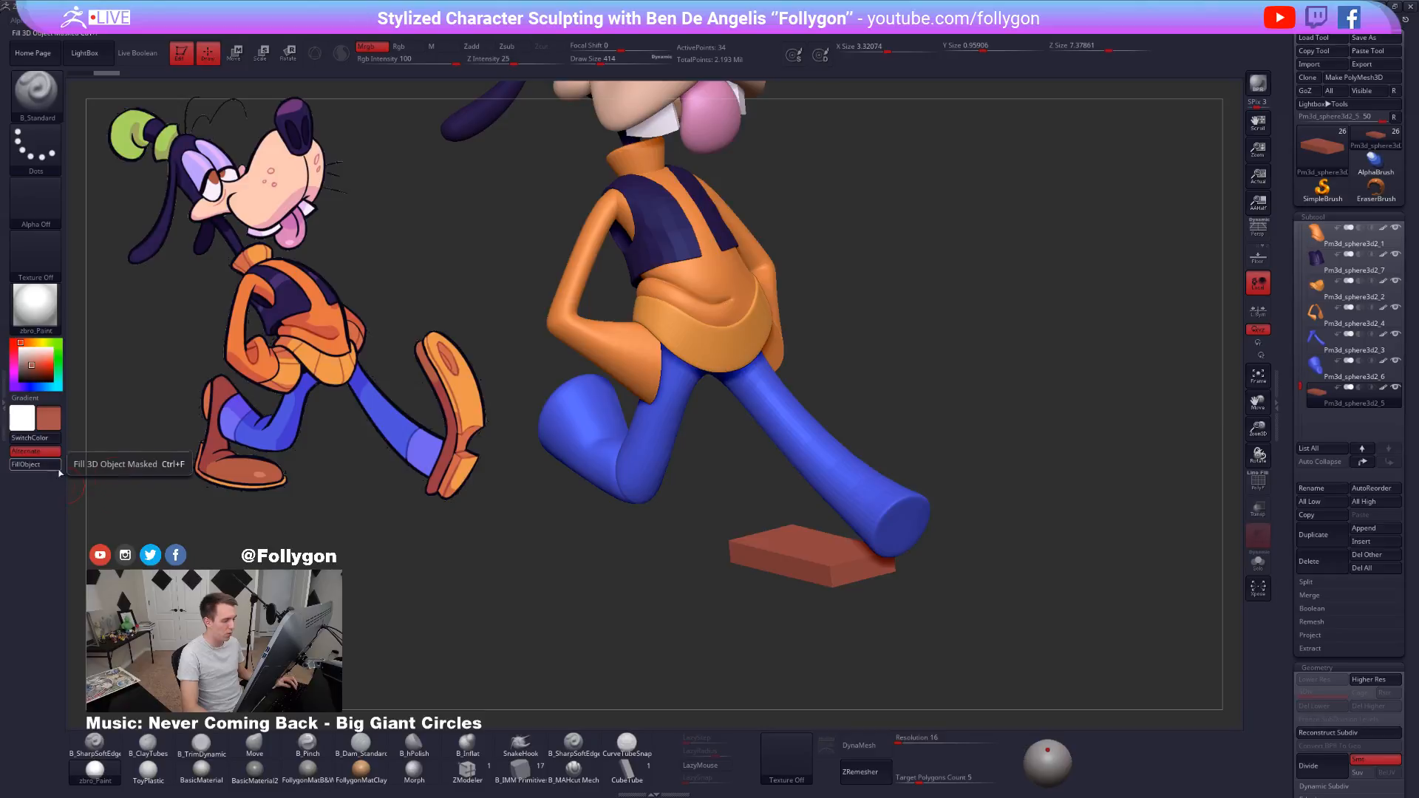
right_click_drag(757, 556, 714, 514)
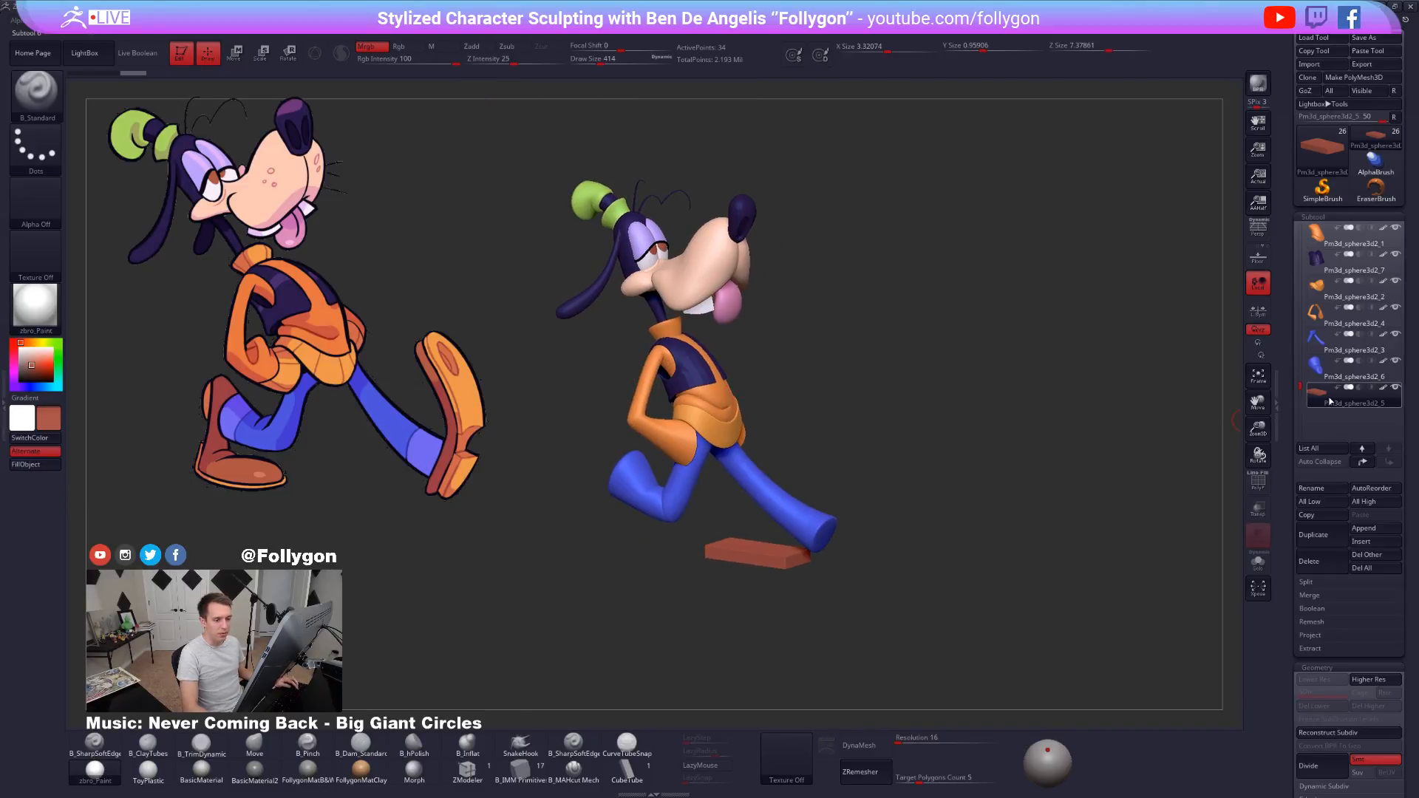
Apply the Unify deformation to the reddish-brown shoe block.
mouse_move(868, 500)
right_mouse_down("alt")
mouse_move(942, 484)
mouse_move(950, 517)
right_mouse_up("alt")
key("w")
mouse_move(764, 558)
left_mouse_down("shift")
mouse_move(836, 558)
mouse_move(769, 555)
left_mouse_up("shift")
key("q")
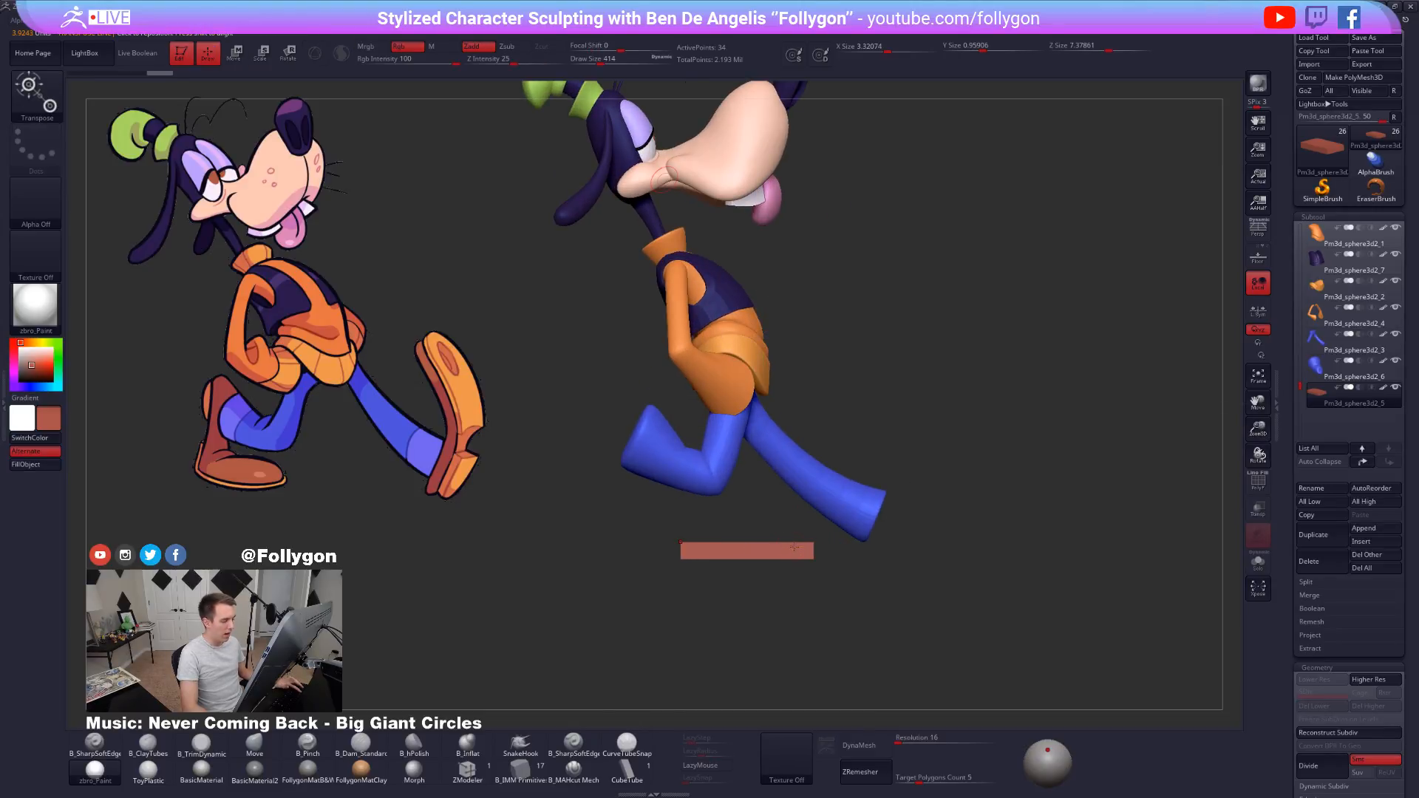
right_click_drag(906, 545, 795, 550)
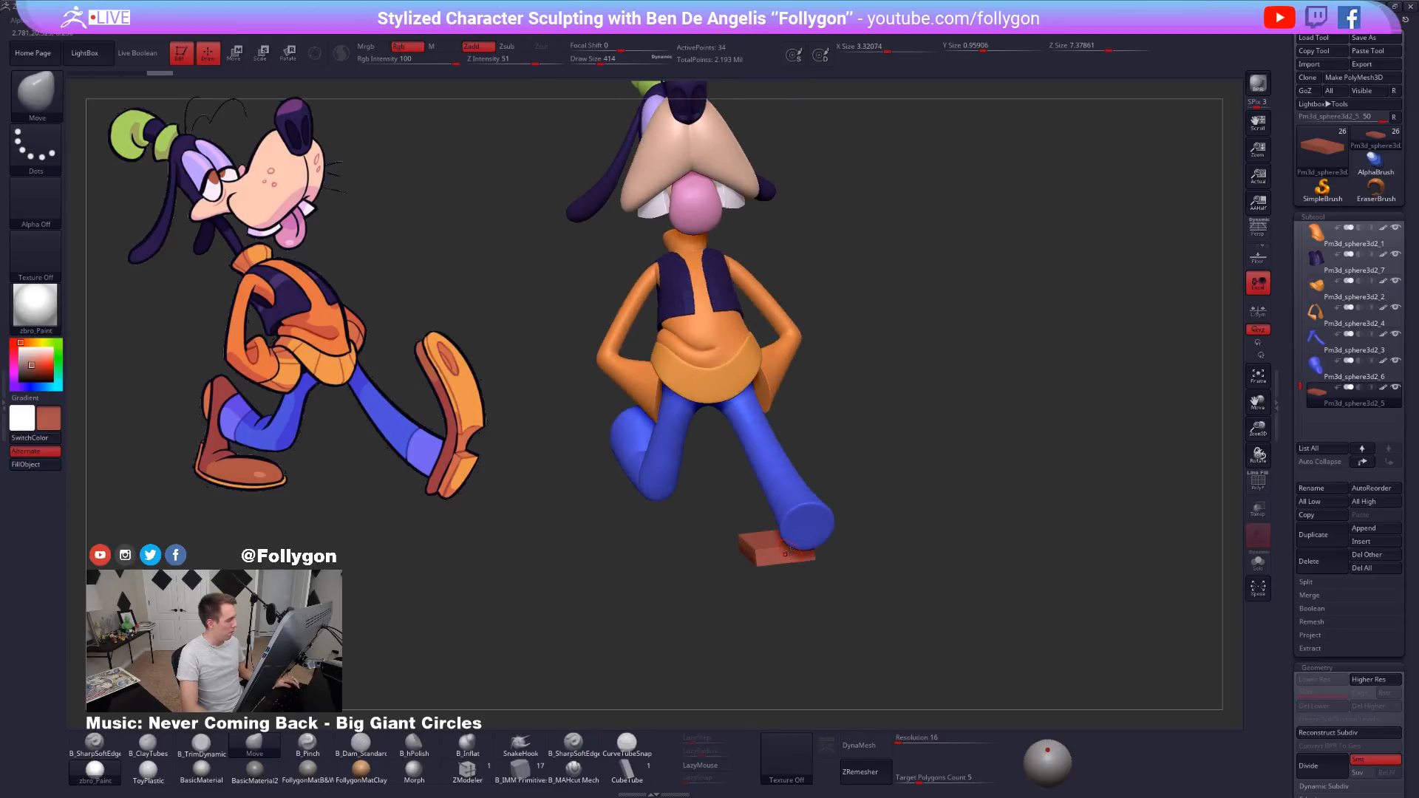
right_click_drag(735, 555, 834, 565)
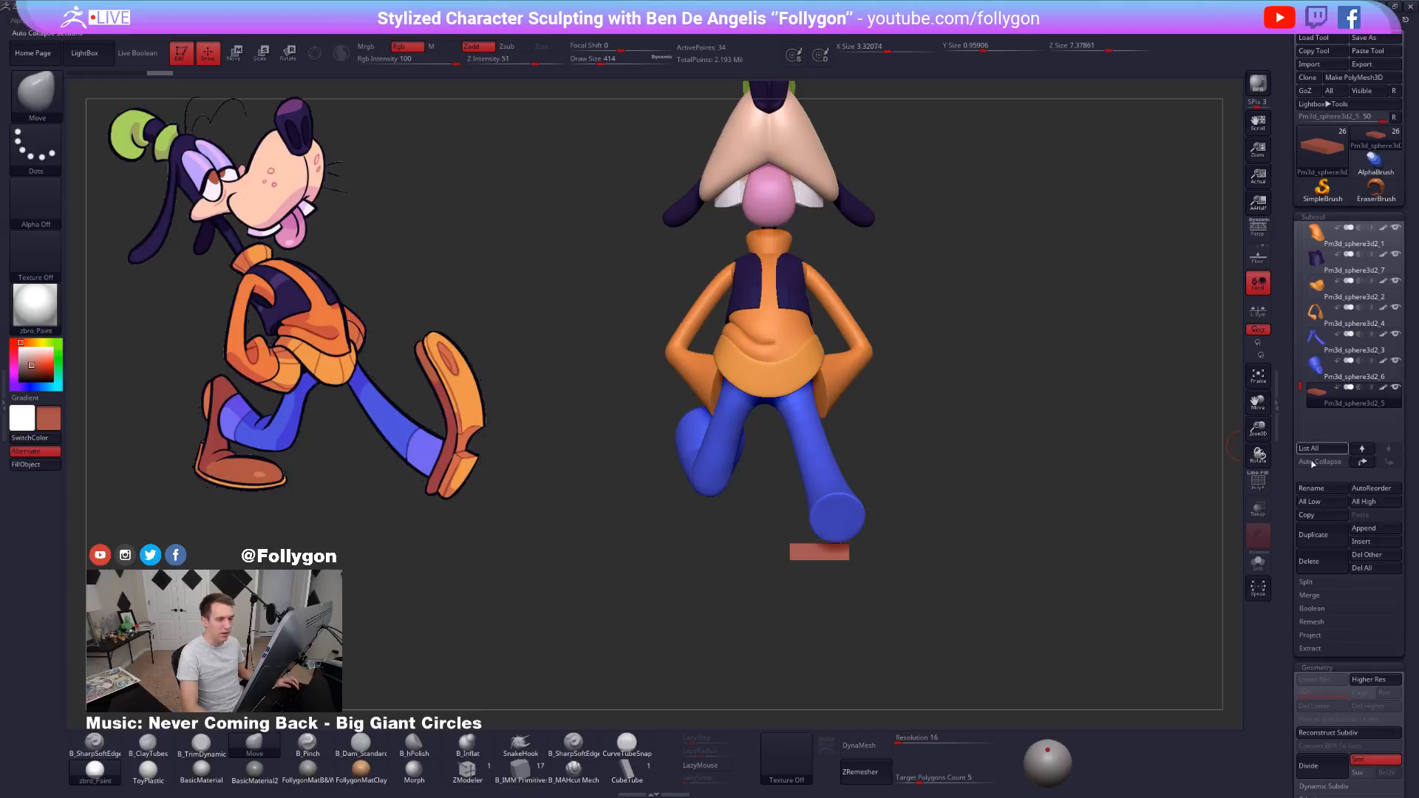
left_click_drag(1298, 491, 1305, 331)
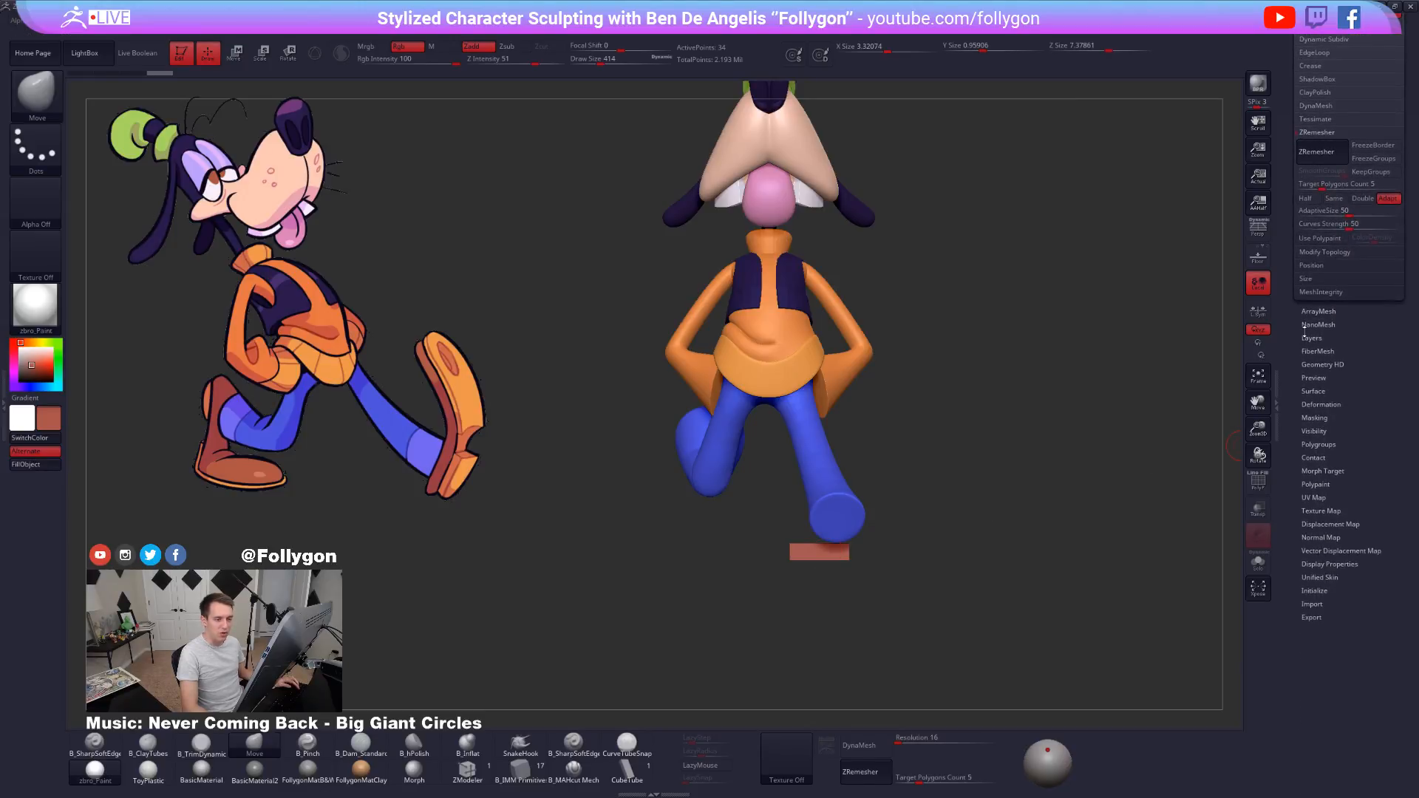
left_click(1330, 406)
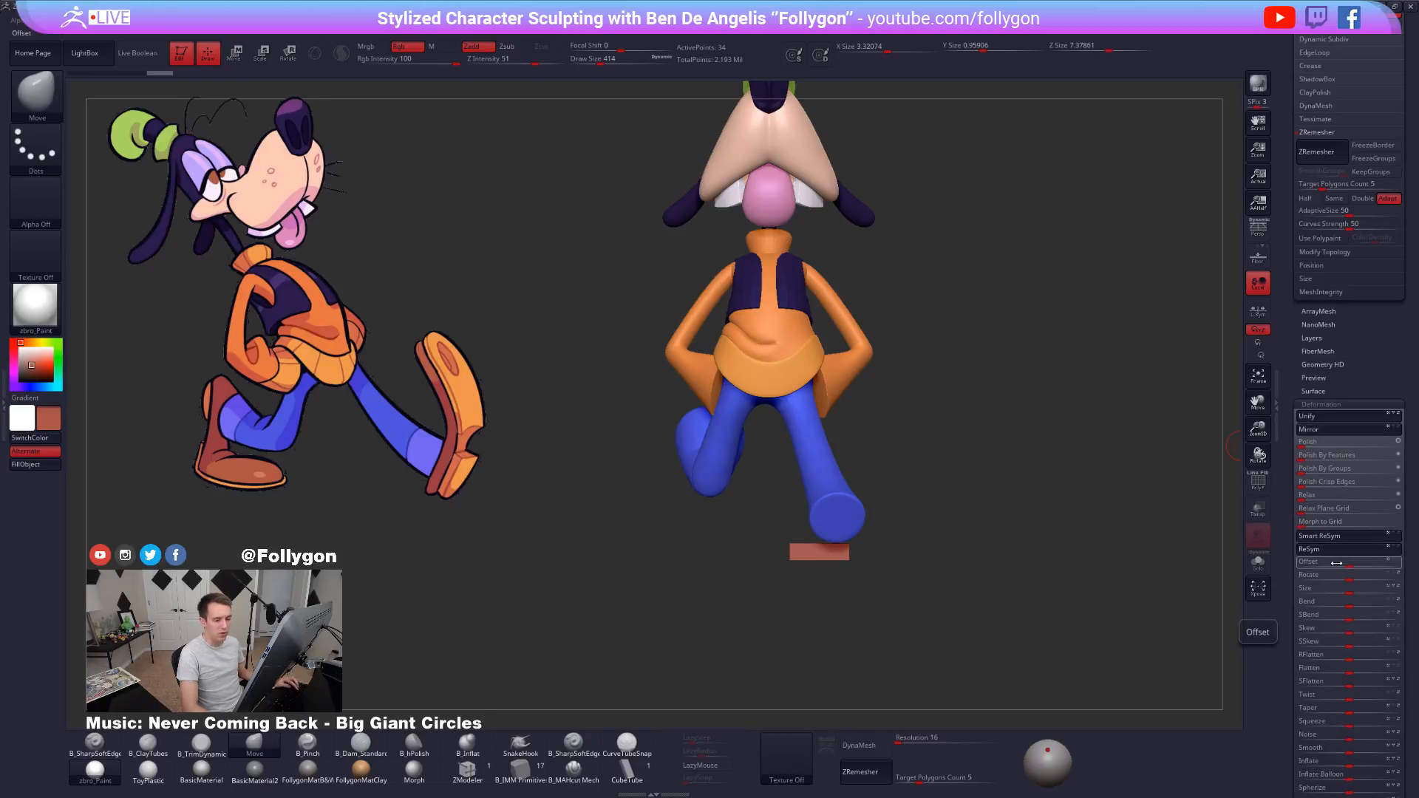
left_click(1337, 421)
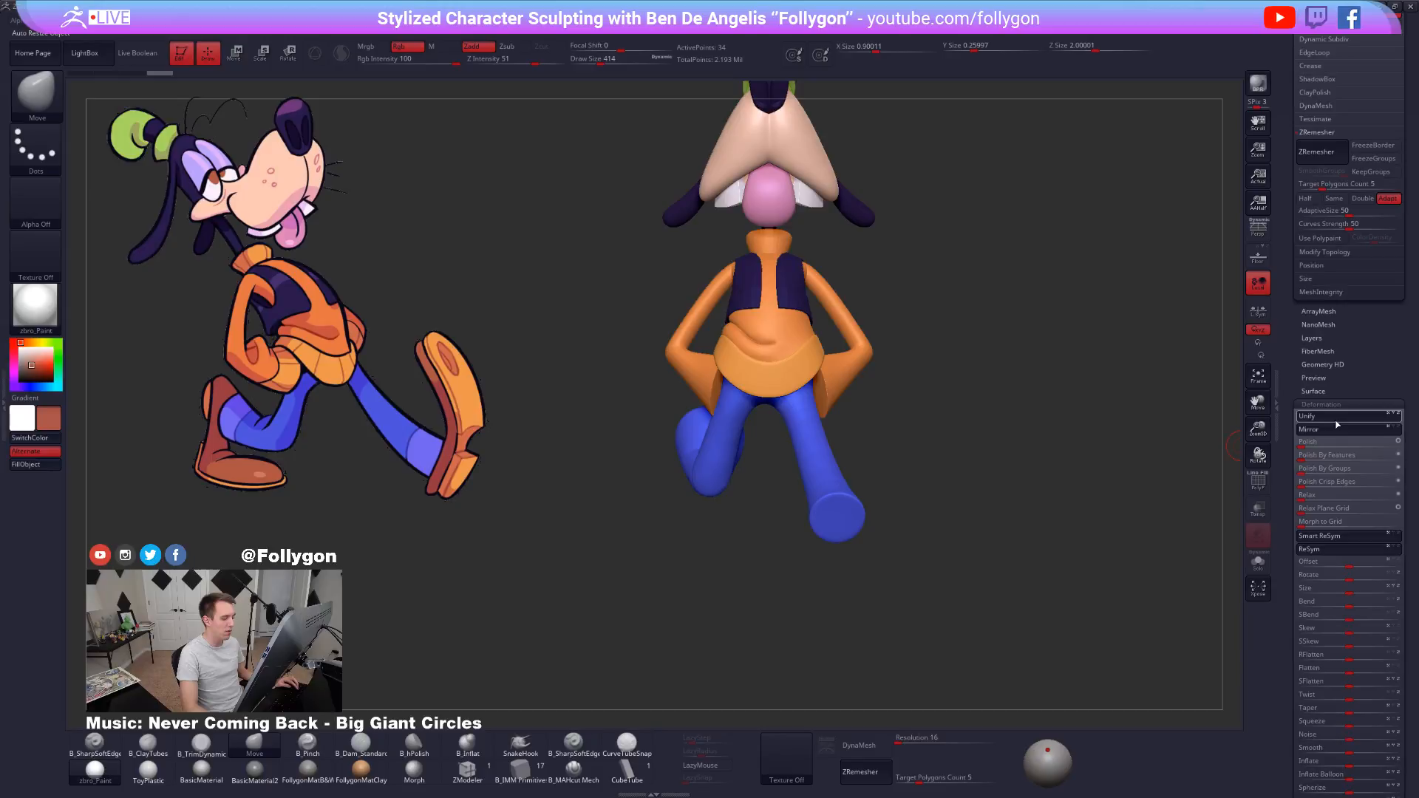
Isolate the shoe block, show the full character again in side view and place a vertical Transpose move line downward from the block.
left_click_drag(1088, 384, 987, 359, "alt")
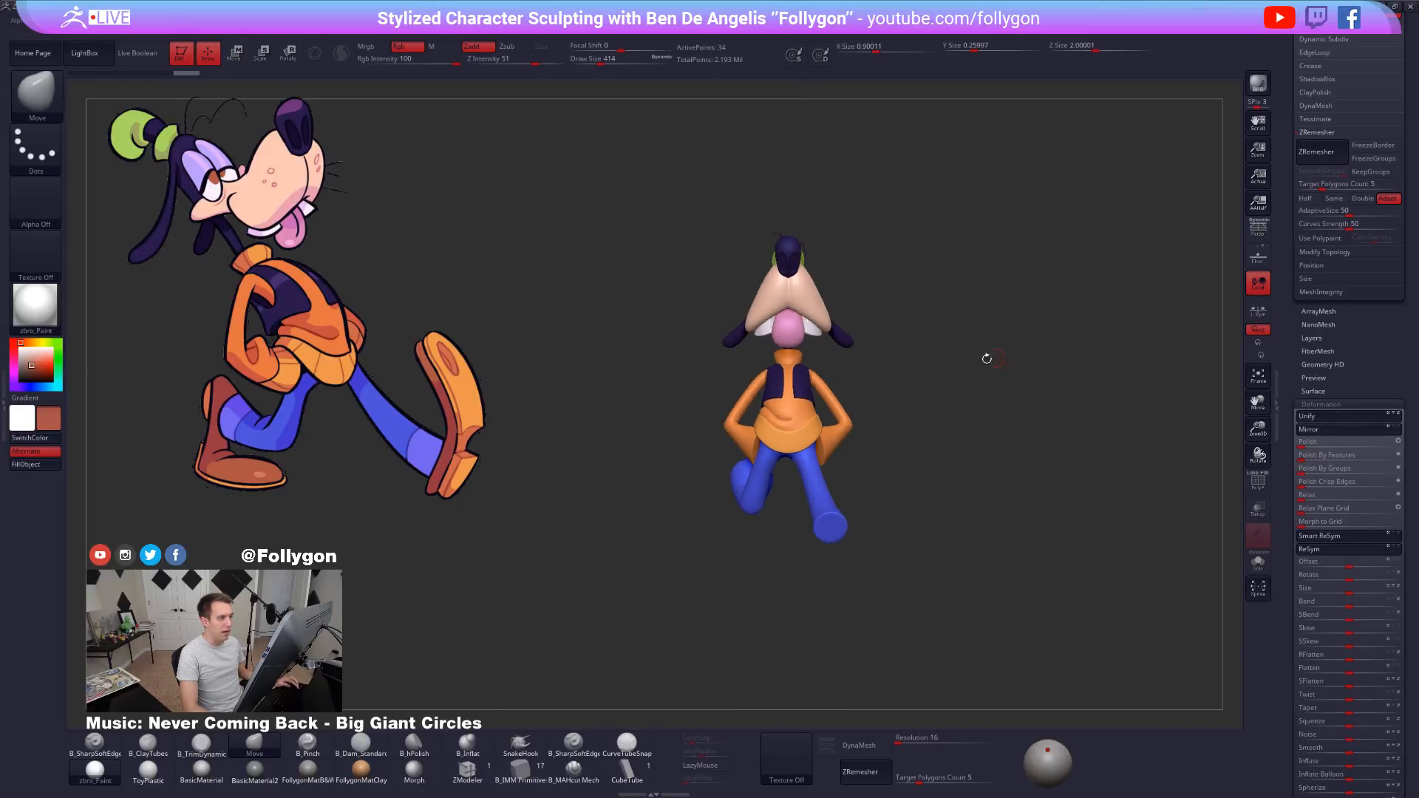
key("f")
key("alt+s")
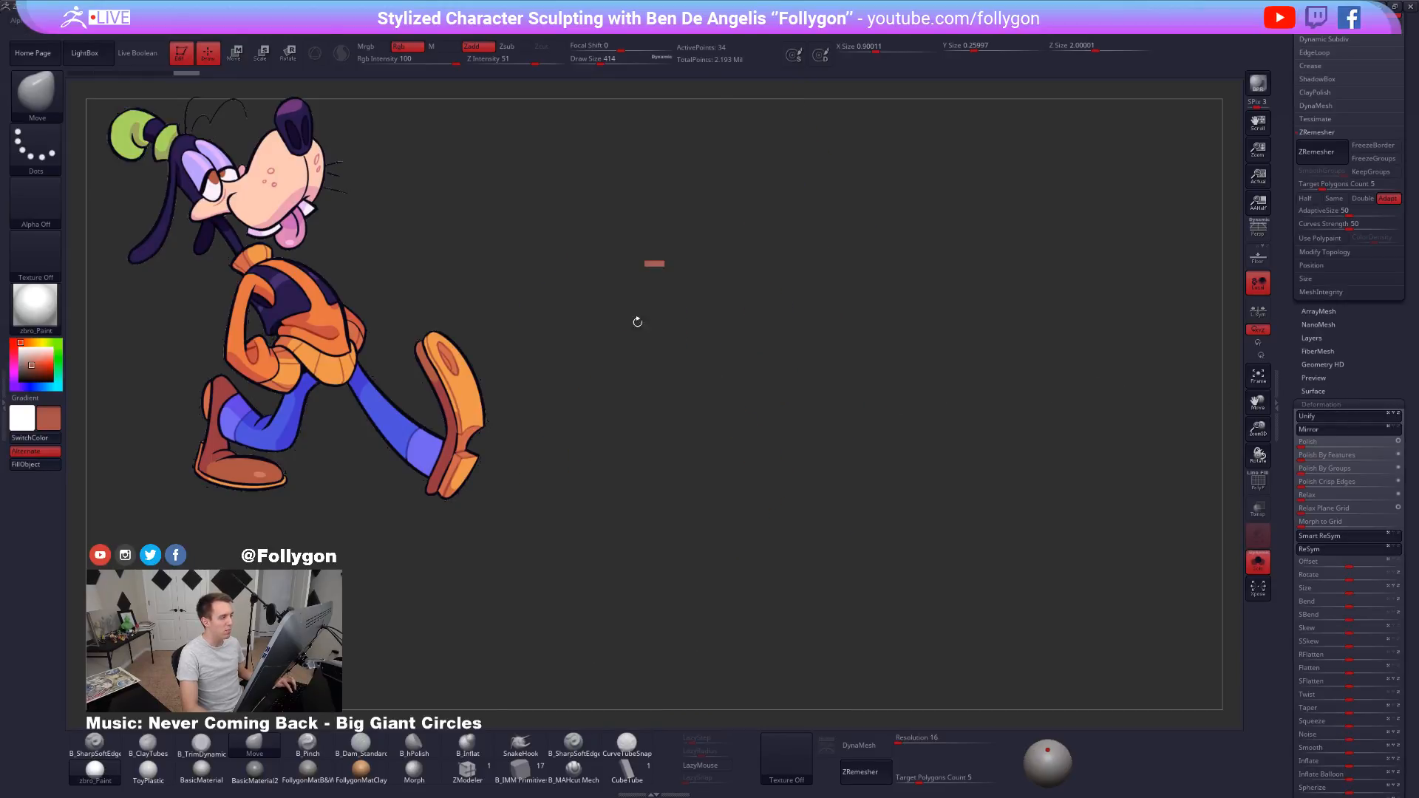
left_click_drag(633, 272, 664, 277)
key("w")
key("alt+s")
left_click_drag(782, 435, 783, 519, "shift")
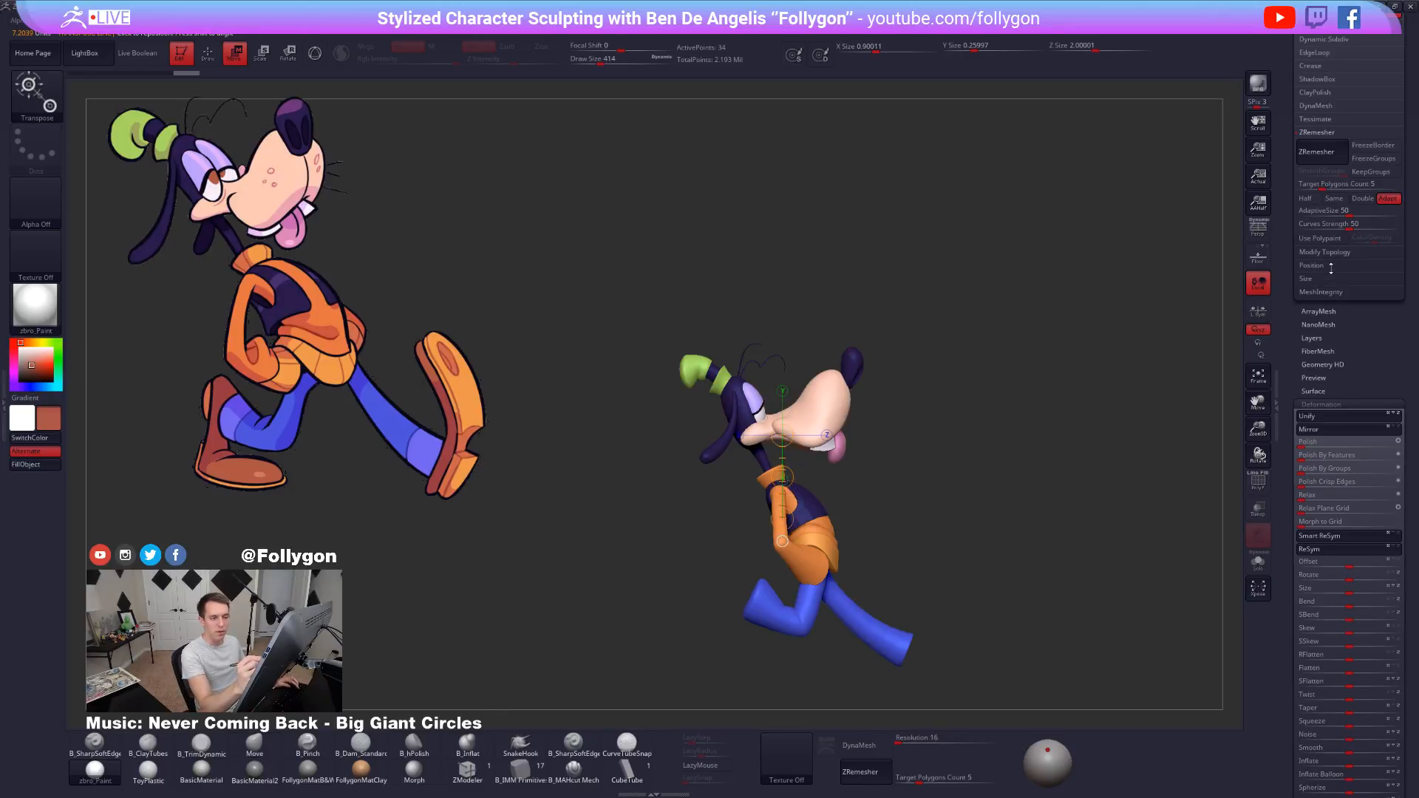
Examine the Position and Size settings of the shoe block, close them and return to the subtool list.
left_click(1332, 268)
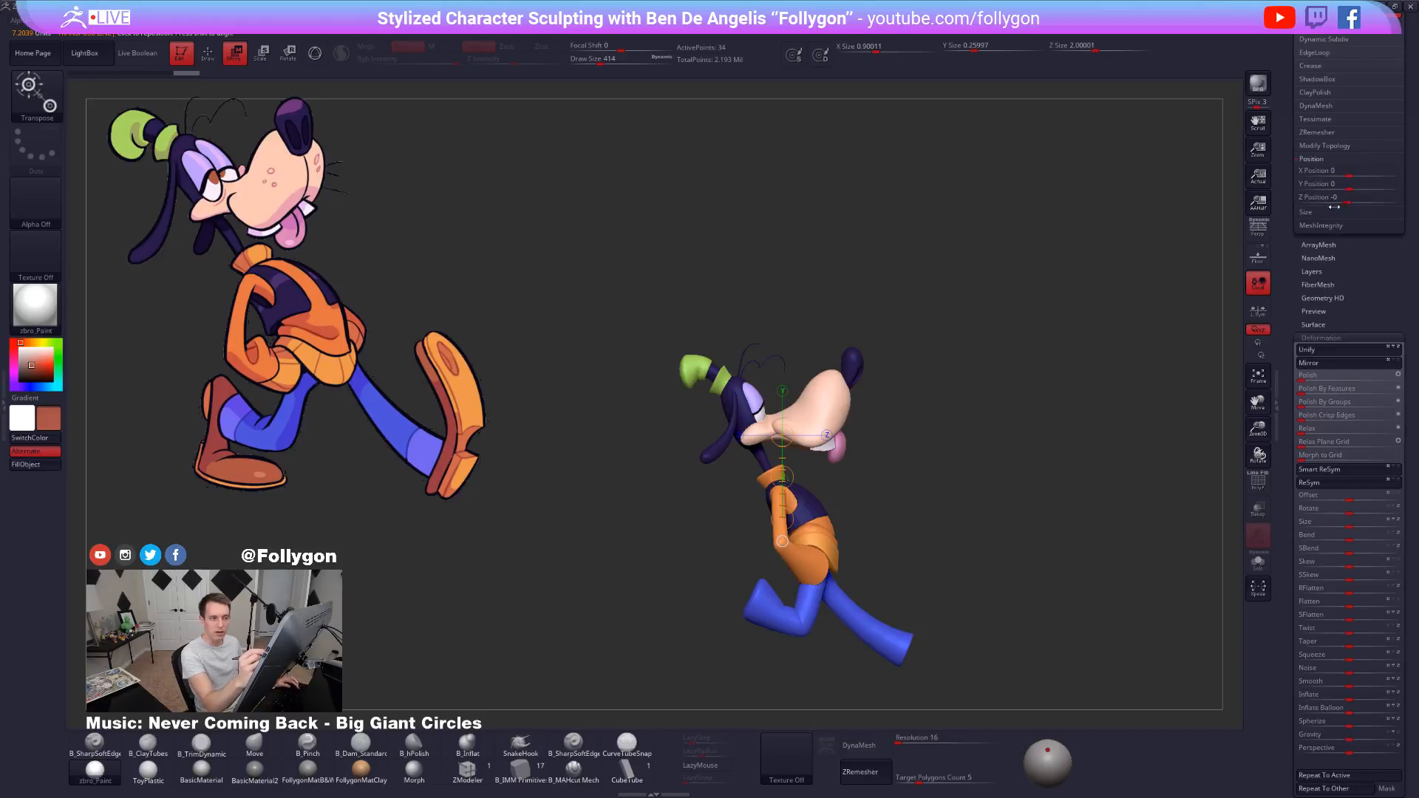
left_click(1319, 159)
left_click(1330, 173)
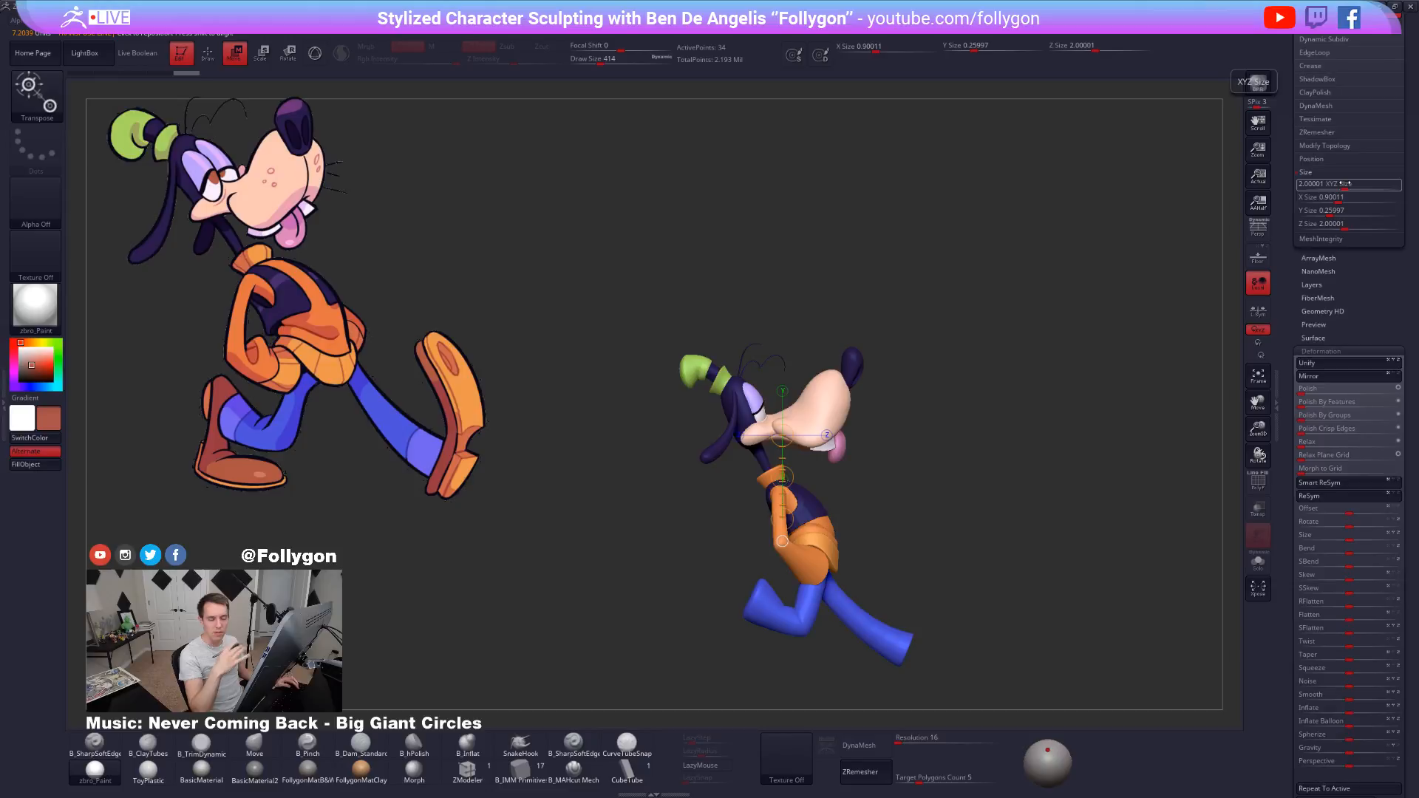
left_click(1328, 175)
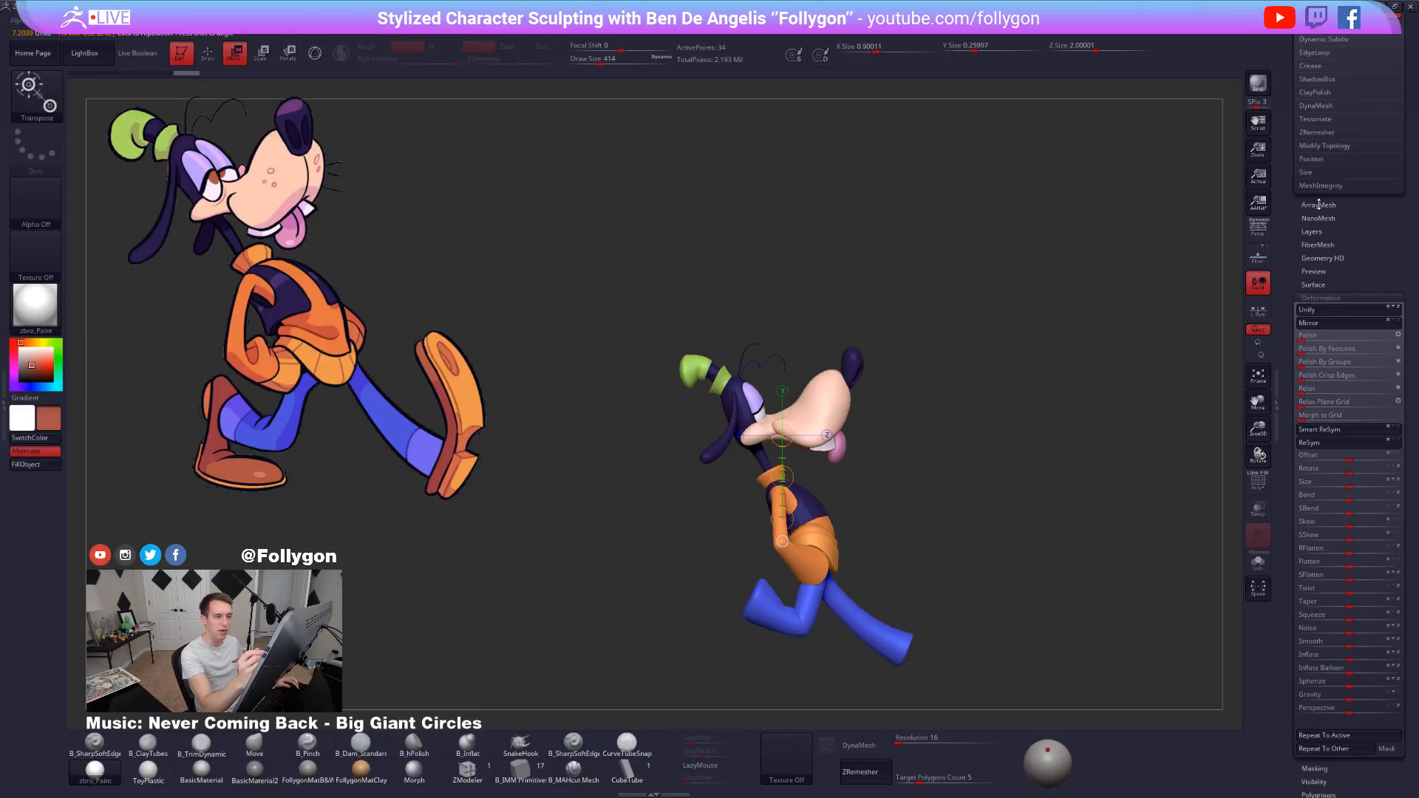
left_click(1326, 297)
left_click_drag(1329, 285, 1329, 665)
Move the reddish-brown shoe block down out of the head to below the character's feet.
left_click_drag(961, 518, 984, 414, "alt")
left_click_drag(828, 625, 844, 570)
key("e")
left_click_drag(953, 543, 828, 540)
left_click_drag(830, 510, 826, 588, "alt")
Scale the isolated shoe block up uniformly to about 2.49 x 0.72 x 5.53 and show the full character again.
key("alt+s")
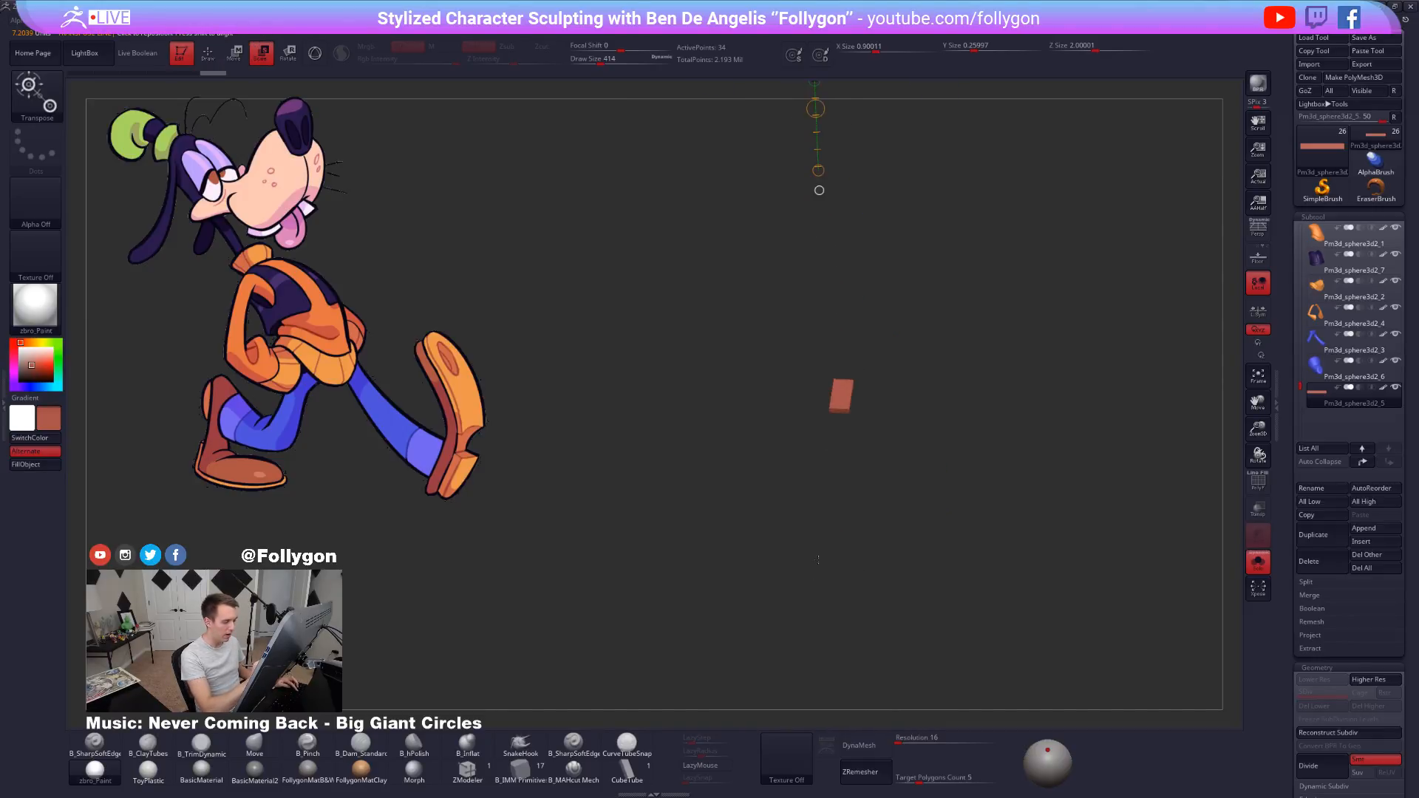
key("shift+f")
left_click_drag(841, 394, 913, 394, "shift")
left_click_drag(900, 457, 874, 423)
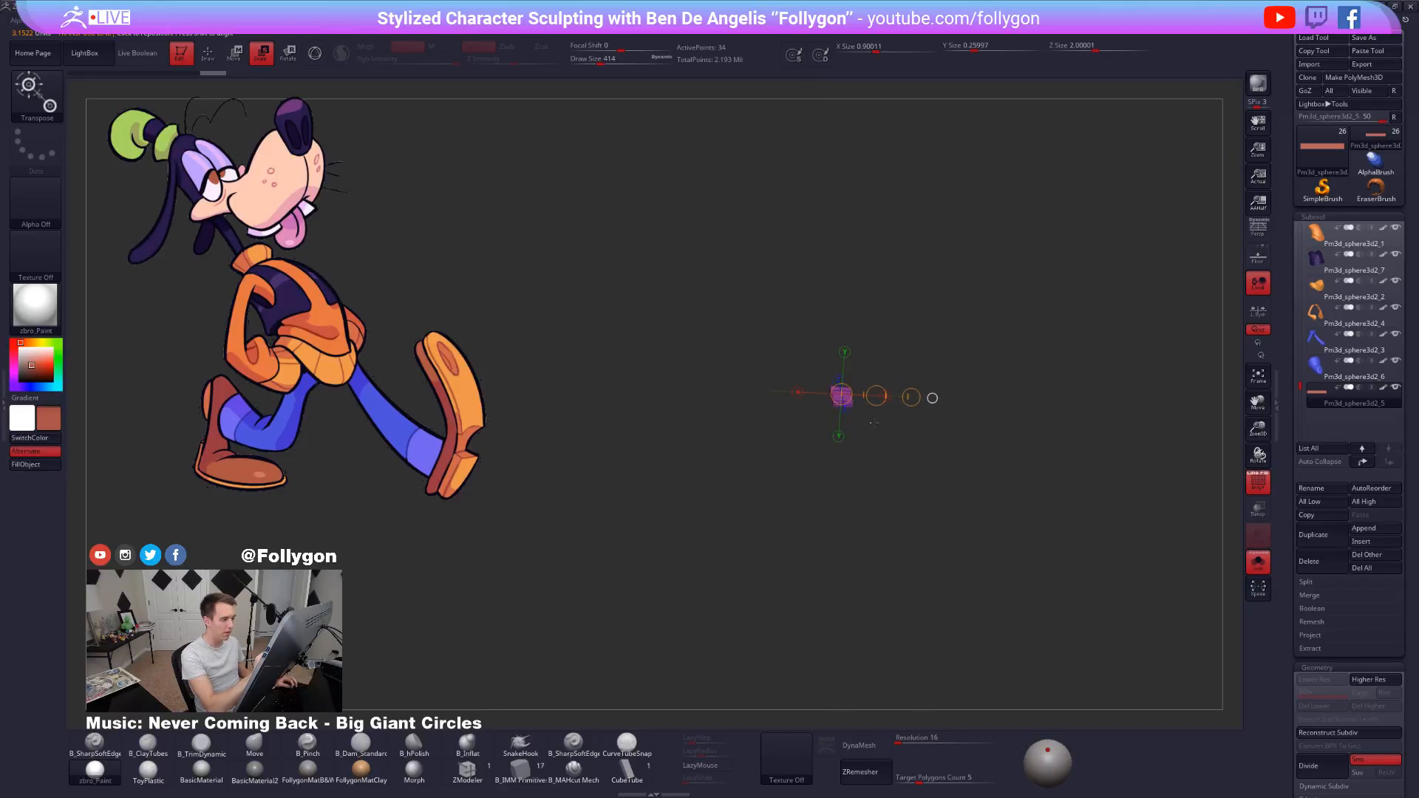
left_click_drag(947, 397, 952, 398)
key("alt+s")
left_click_drag(896, 435, 908, 453, "shift")
left_click_drag(913, 398, 927, 398)
mouse_move(885, 472)
left_mouse_down("alt")
mouse_move(867, 560)
mouse_move(933, 559)
left_mouse_up("alt")
key("q")
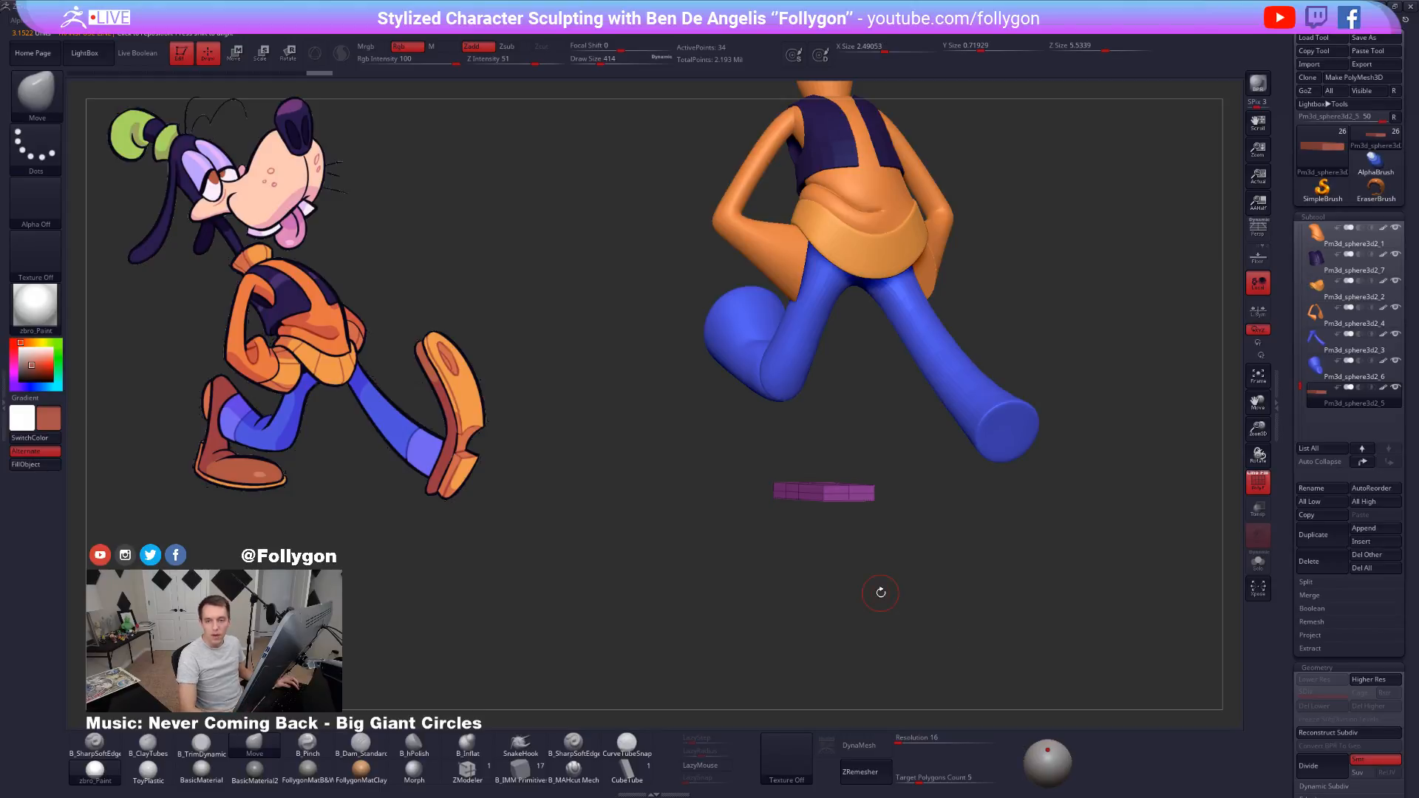
Preview the shoe block with smoothed dynamic subdivision, turn the preview off and compare its size with the legs.
left_click_drag(870, 466, 833, 531, "alt")
key("d")
key("shift+d")
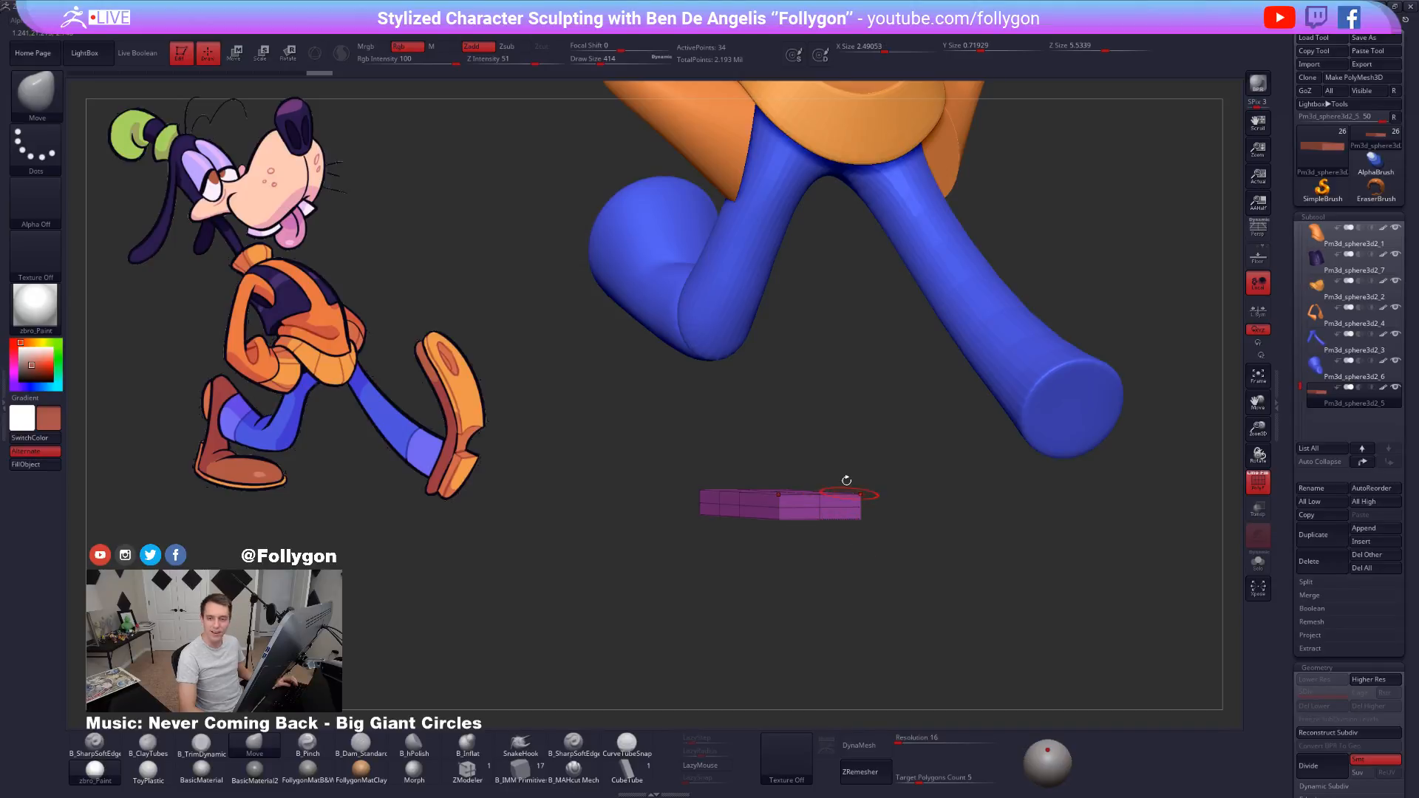
left_click_drag(870, 473, 847, 439, "alt")
left_click_drag(833, 342, 836, 360, "alt")
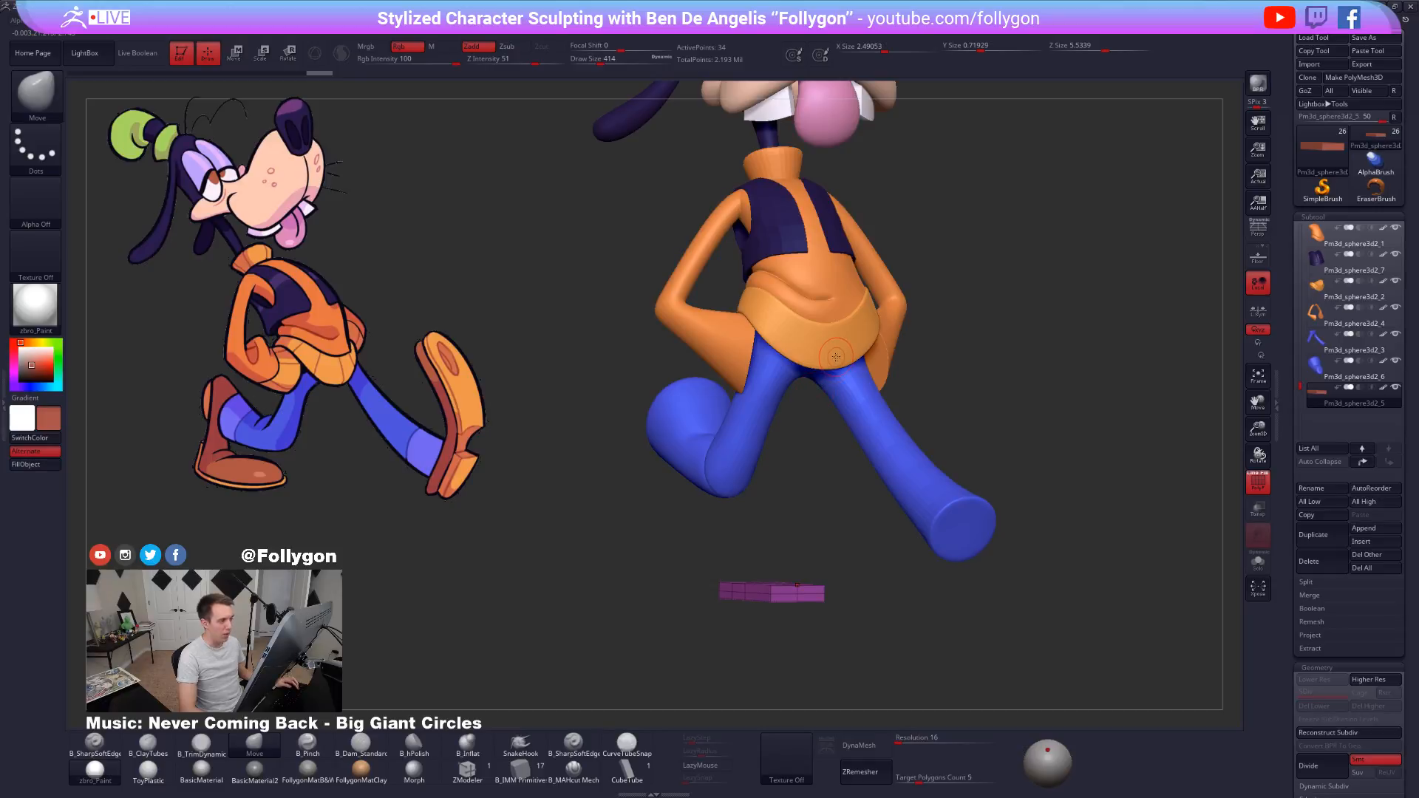
Select the sweater, open its ZRemesher settings and inspect its wireframe and surface in isolation.
left_click(840, 325, "alt")
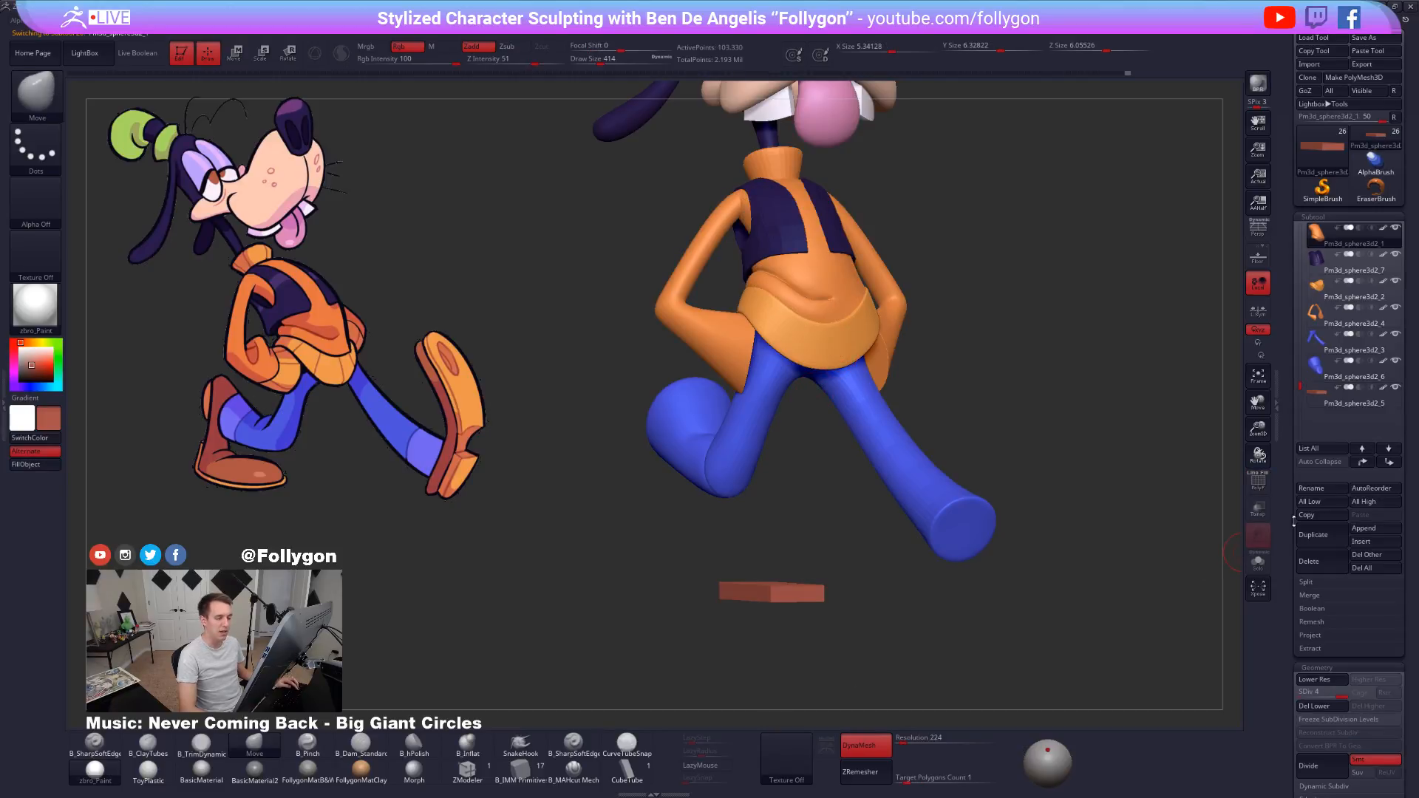
left_click_drag(1294, 521, 1301, 434)
left_click(1317, 649)
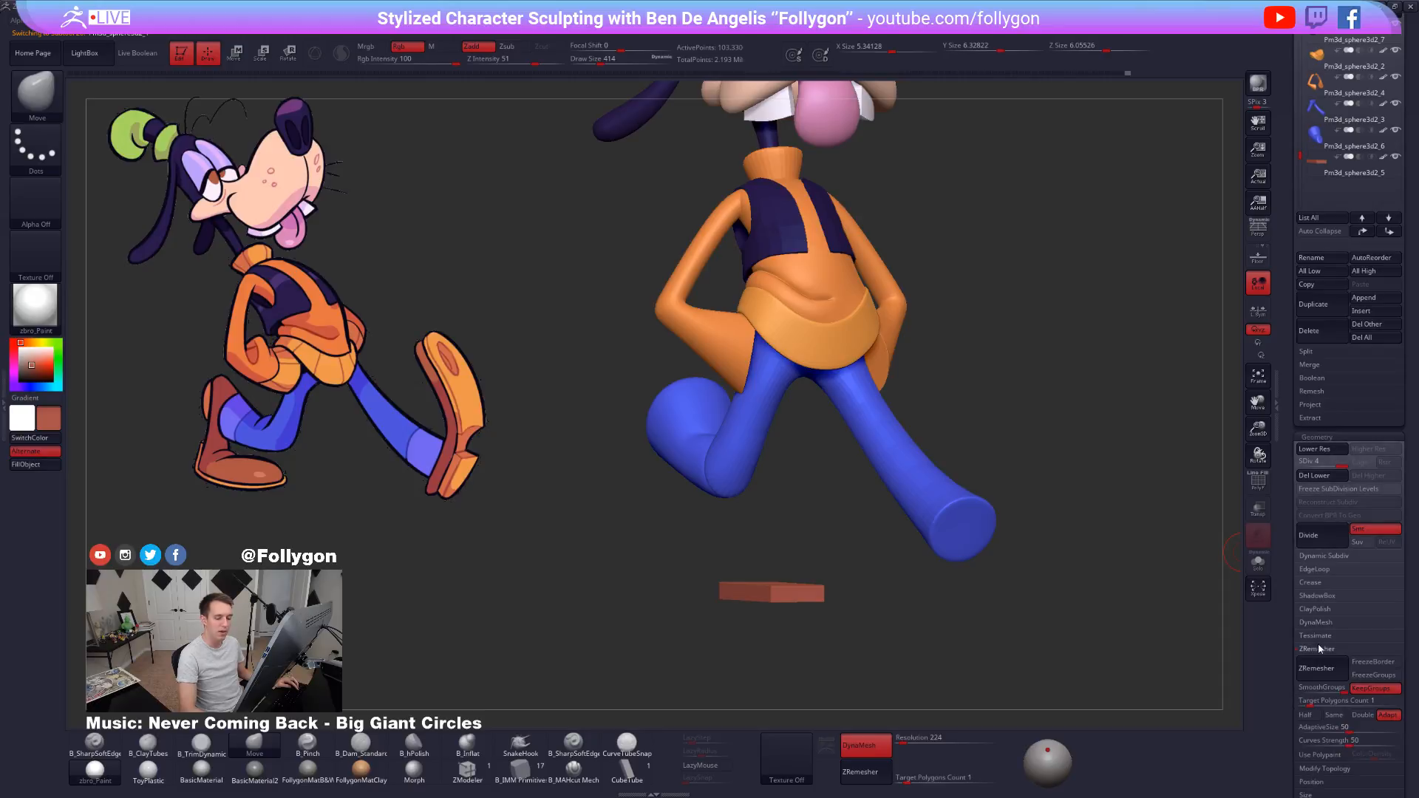
left_click_drag(1290, 542, 1290, 522)
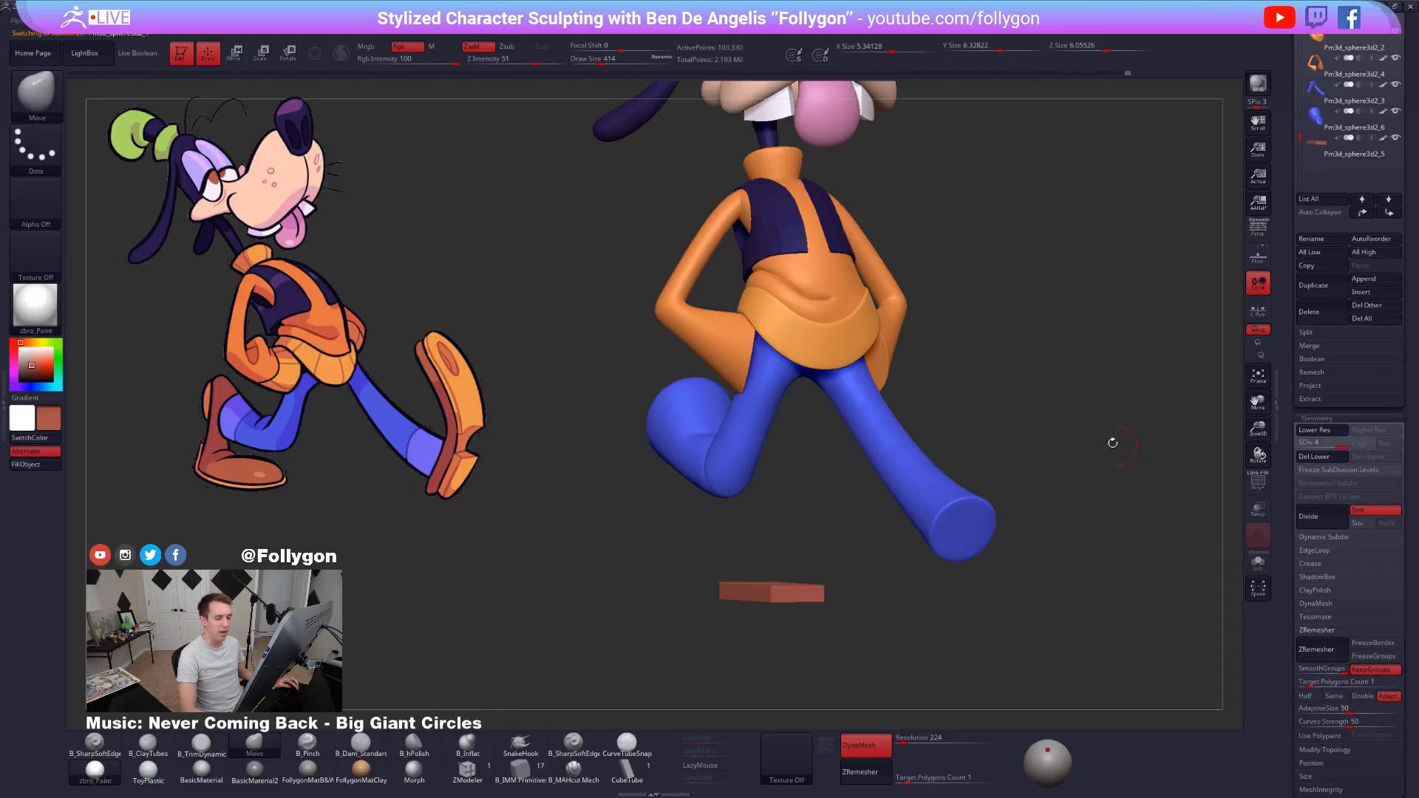
left_click_drag(1090, 436, 1093, 507, "alt")
key("shift+f")
key("alt+s")
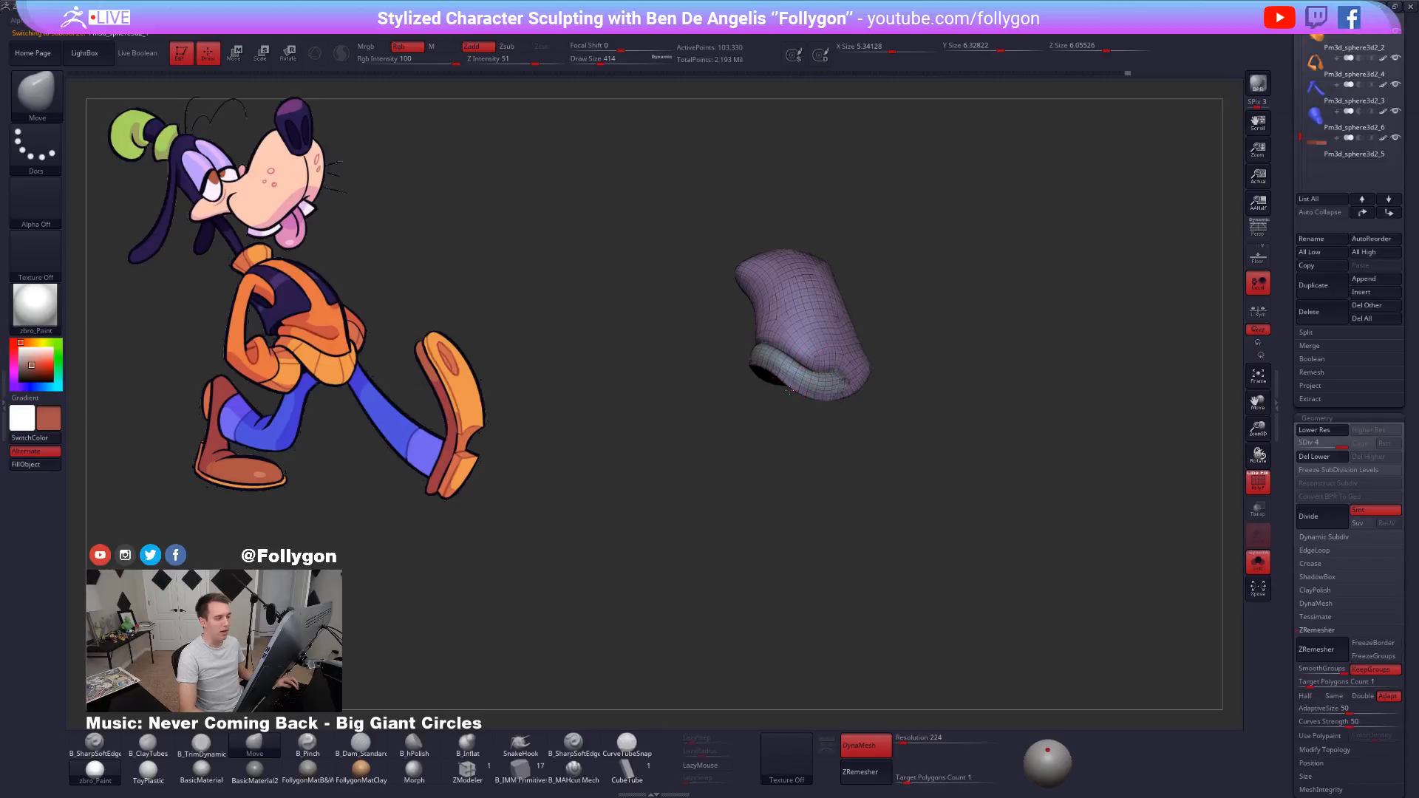
left_click_drag(822, 423, 799, 400)
key("shift+f")
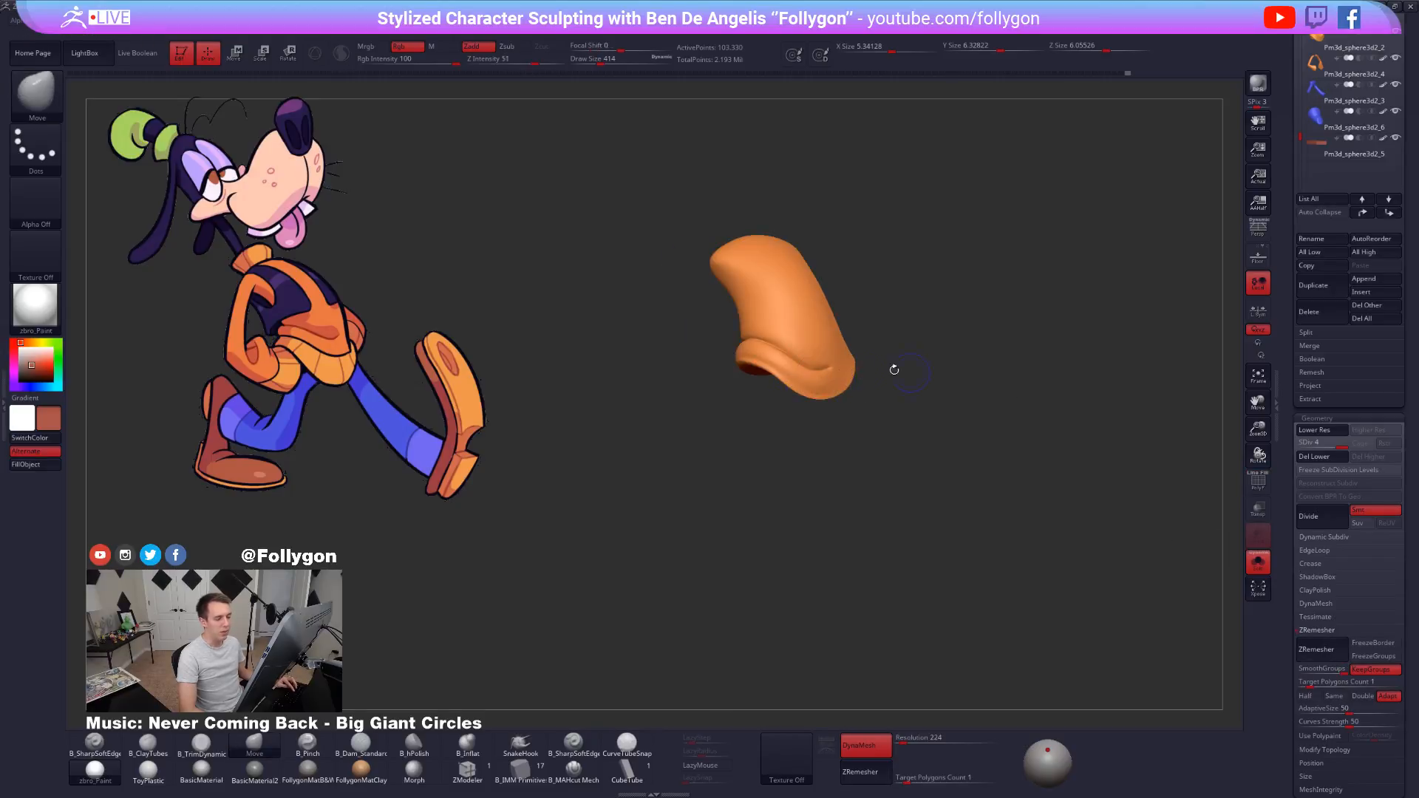
key("alt+s")
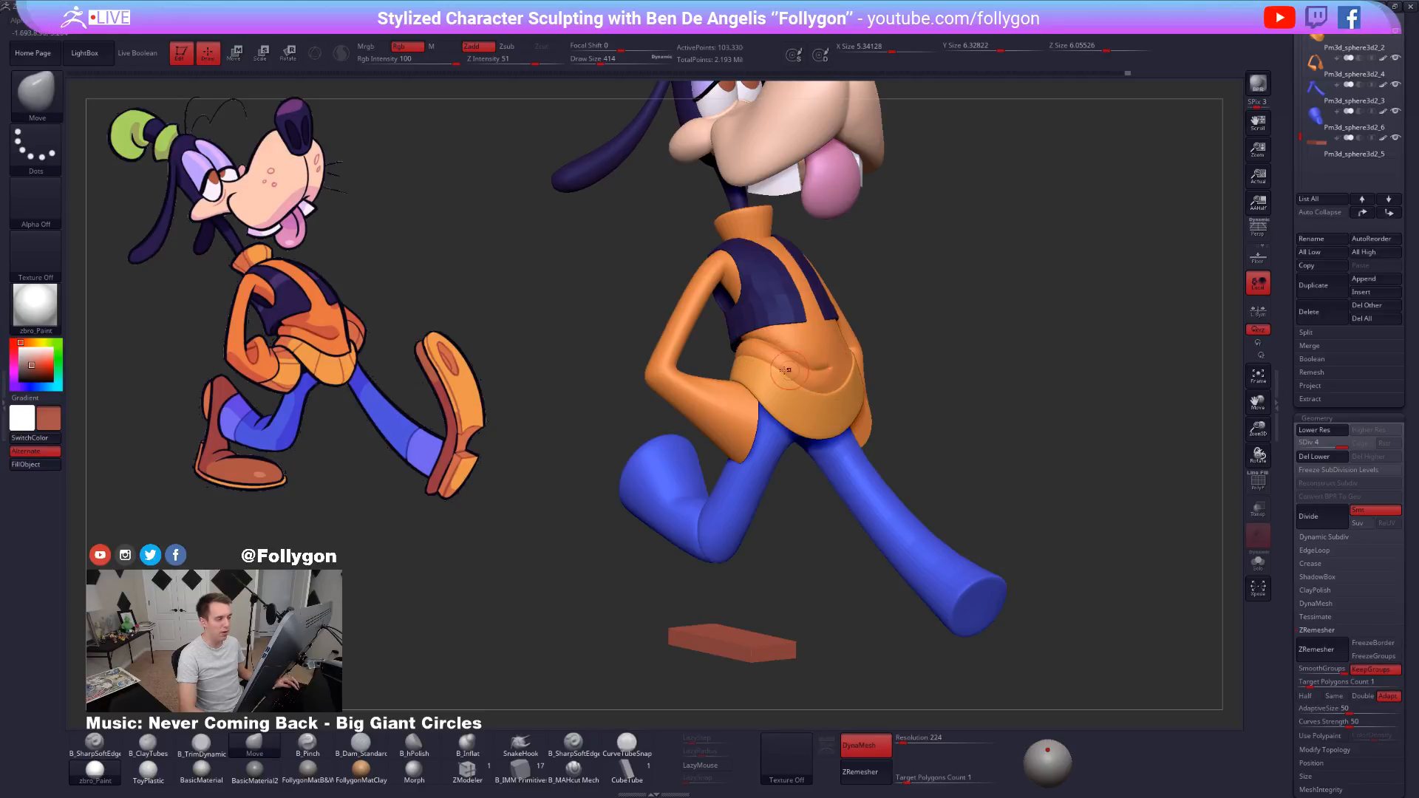
left_click_drag(1289, 427, 1290, 676)
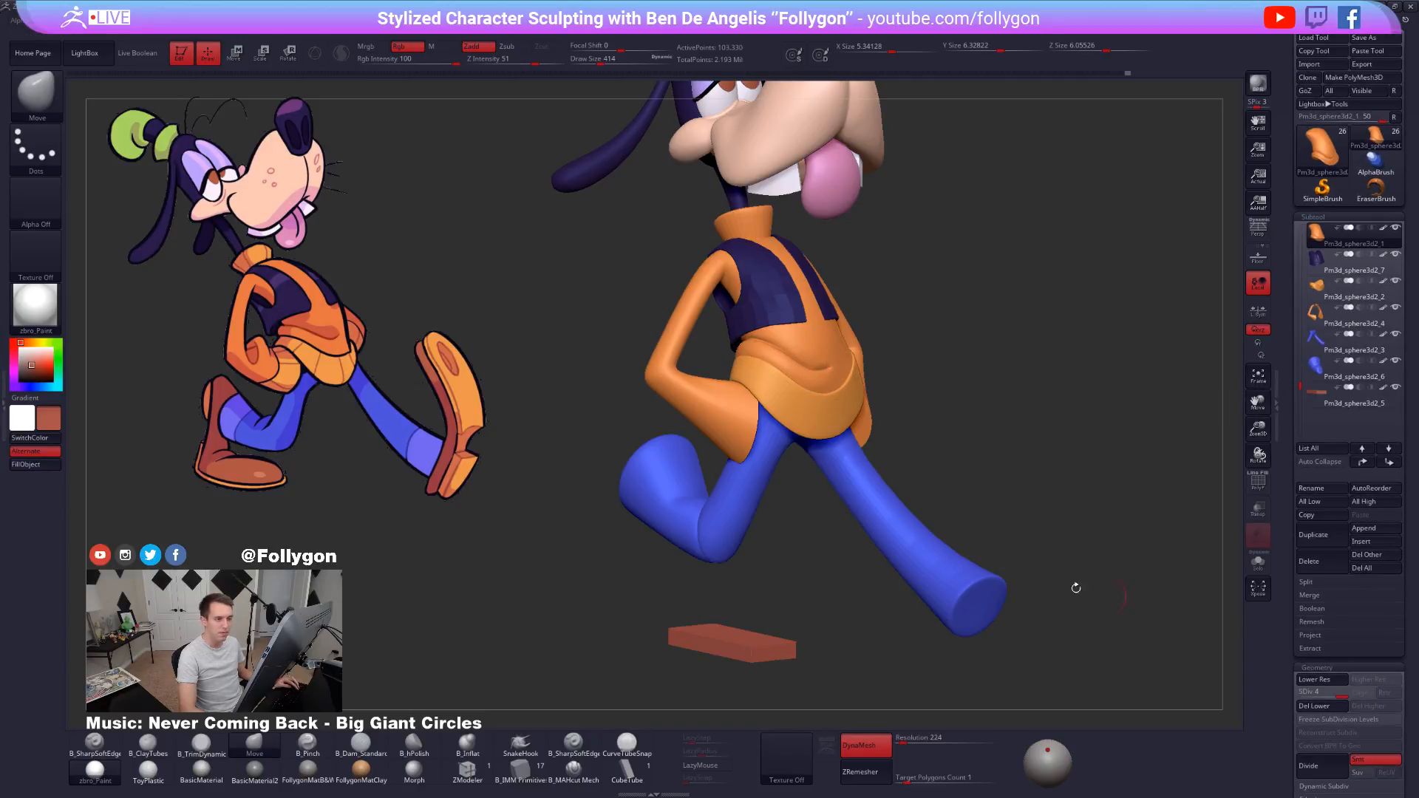
Select the reddish-brown shoe block, hide all other subtools and display its polygon wireframe.
left_click_drag(933, 522, 918, 447, "alt")
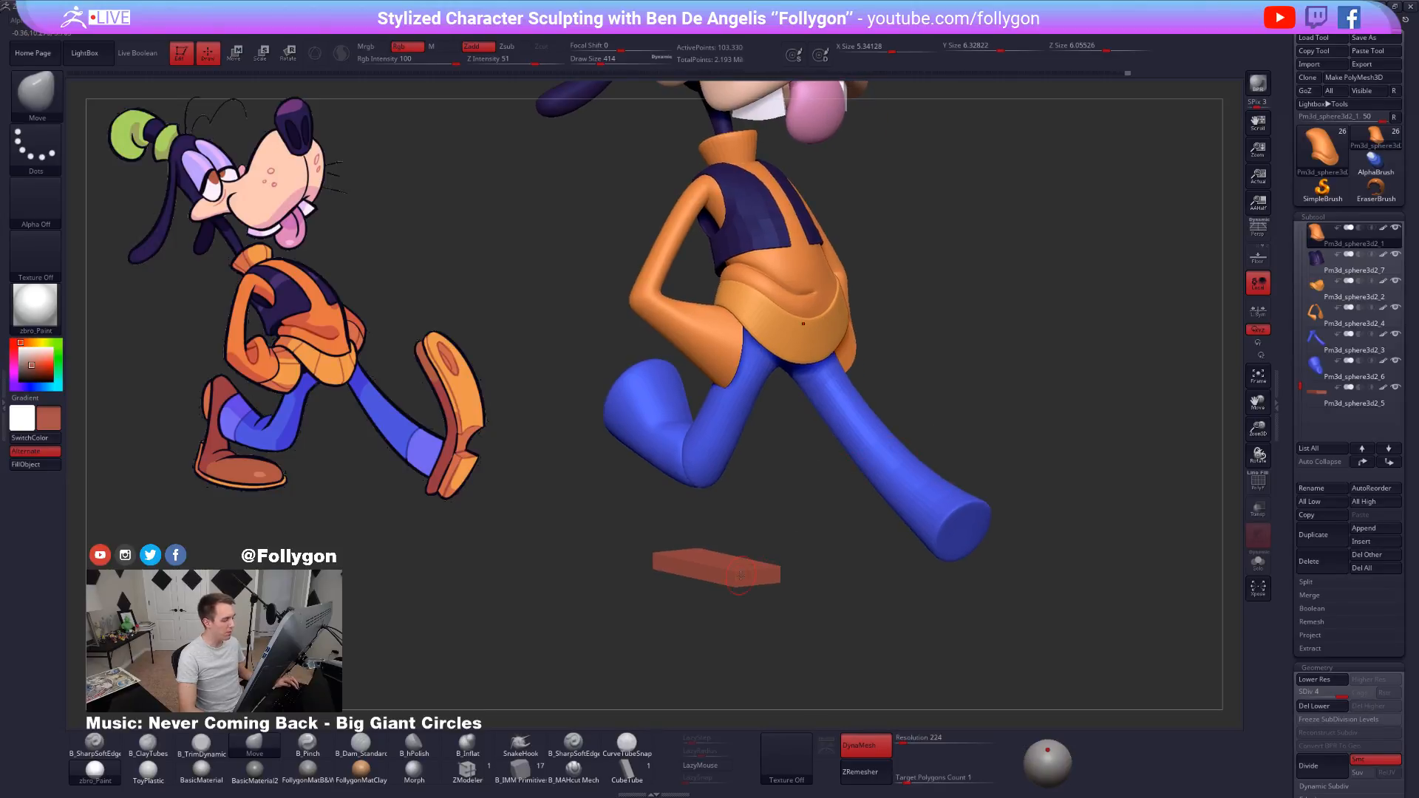
left_click(767, 572, "alt")
left_click_drag(804, 596, 836, 575, "alt")
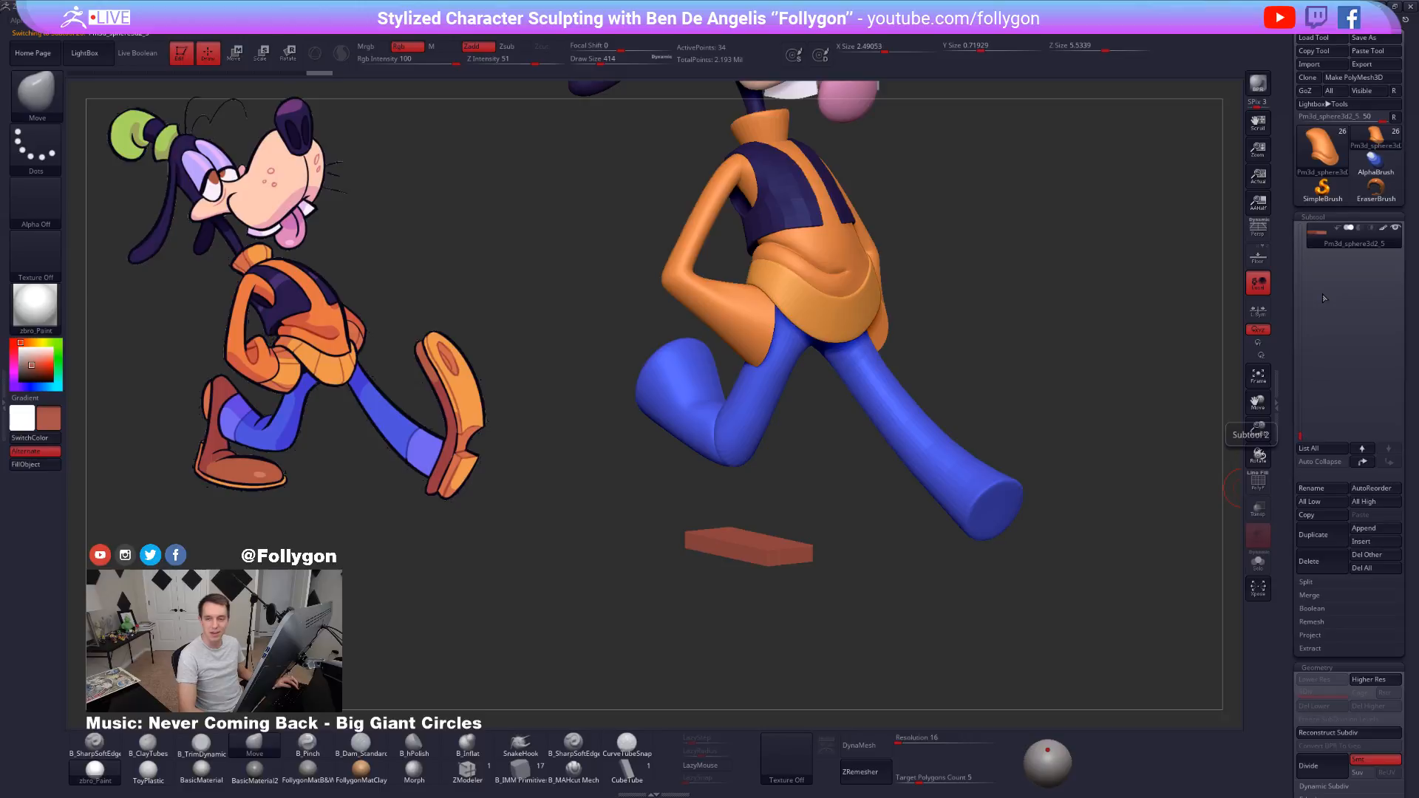
left_click(1317, 236, "shift")
key("shift+f")
left_click_drag(789, 514, 817, 474, "alt")
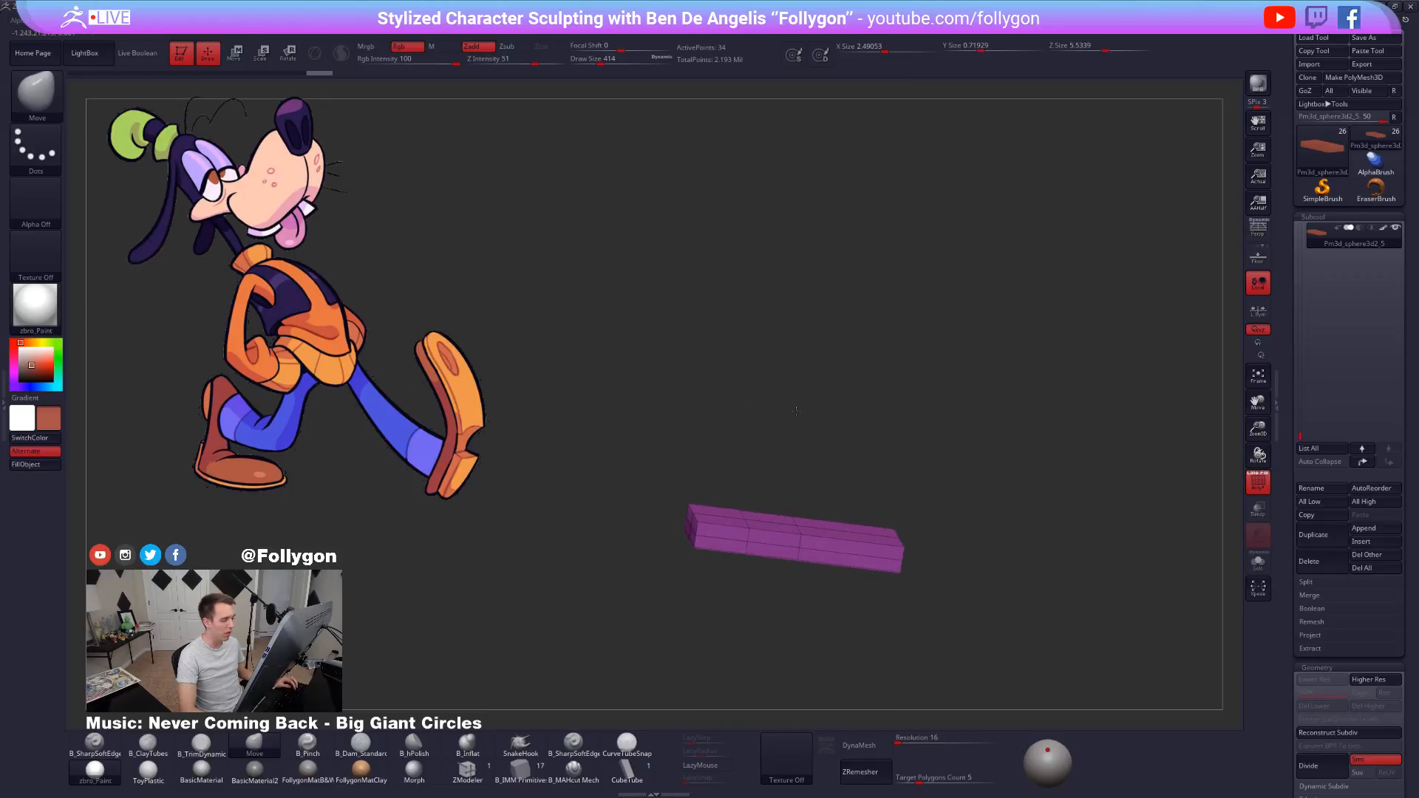
Taper the shoe block in plan view by widening its toe end to an X size of about 3.90, checking the smoothed preview.
key("d")
left_click_drag(927, 567, 880, 504, "alt")
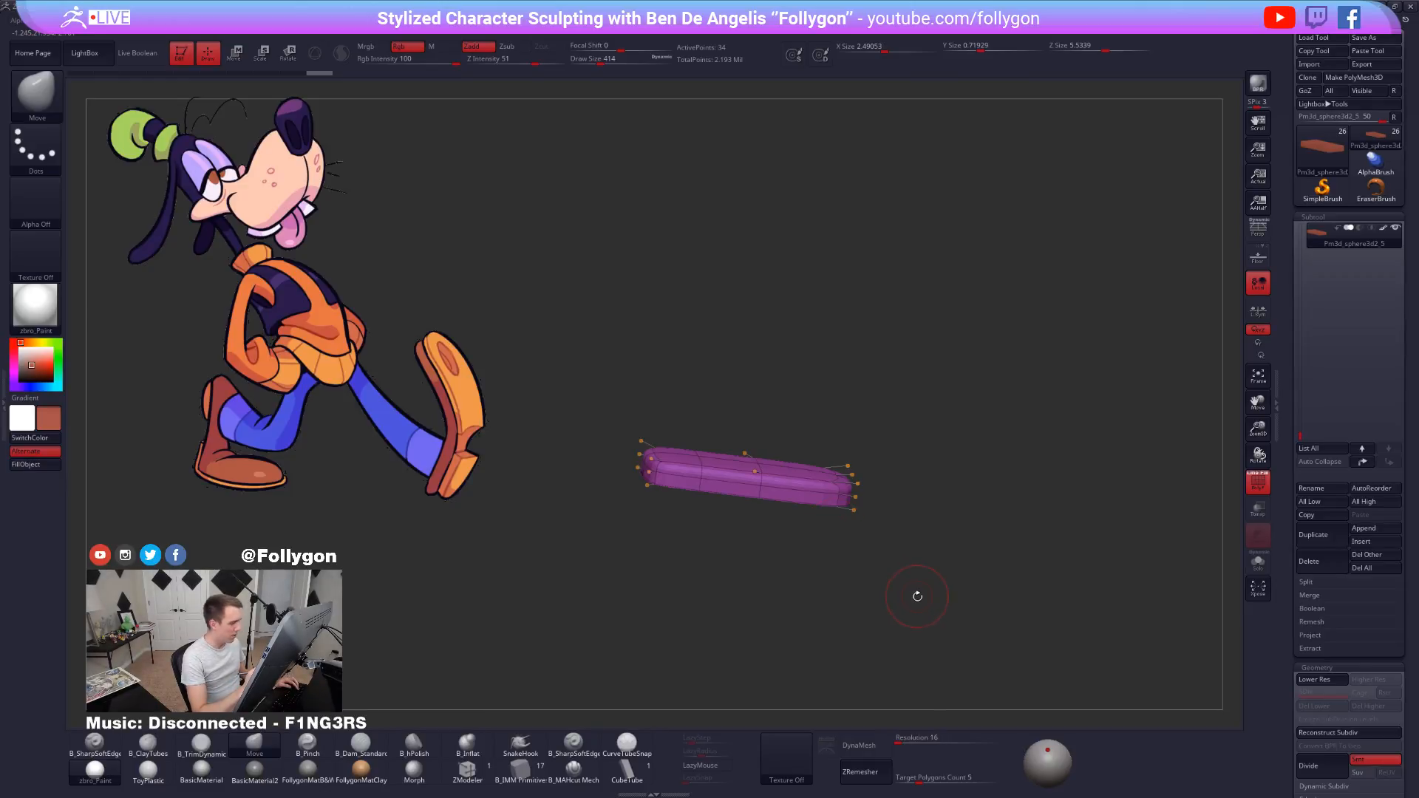
left_click_drag(917, 597, 915, 710, "shift")
key("shift+d")
left_click_drag(843, 529, 850, 577, "alt")
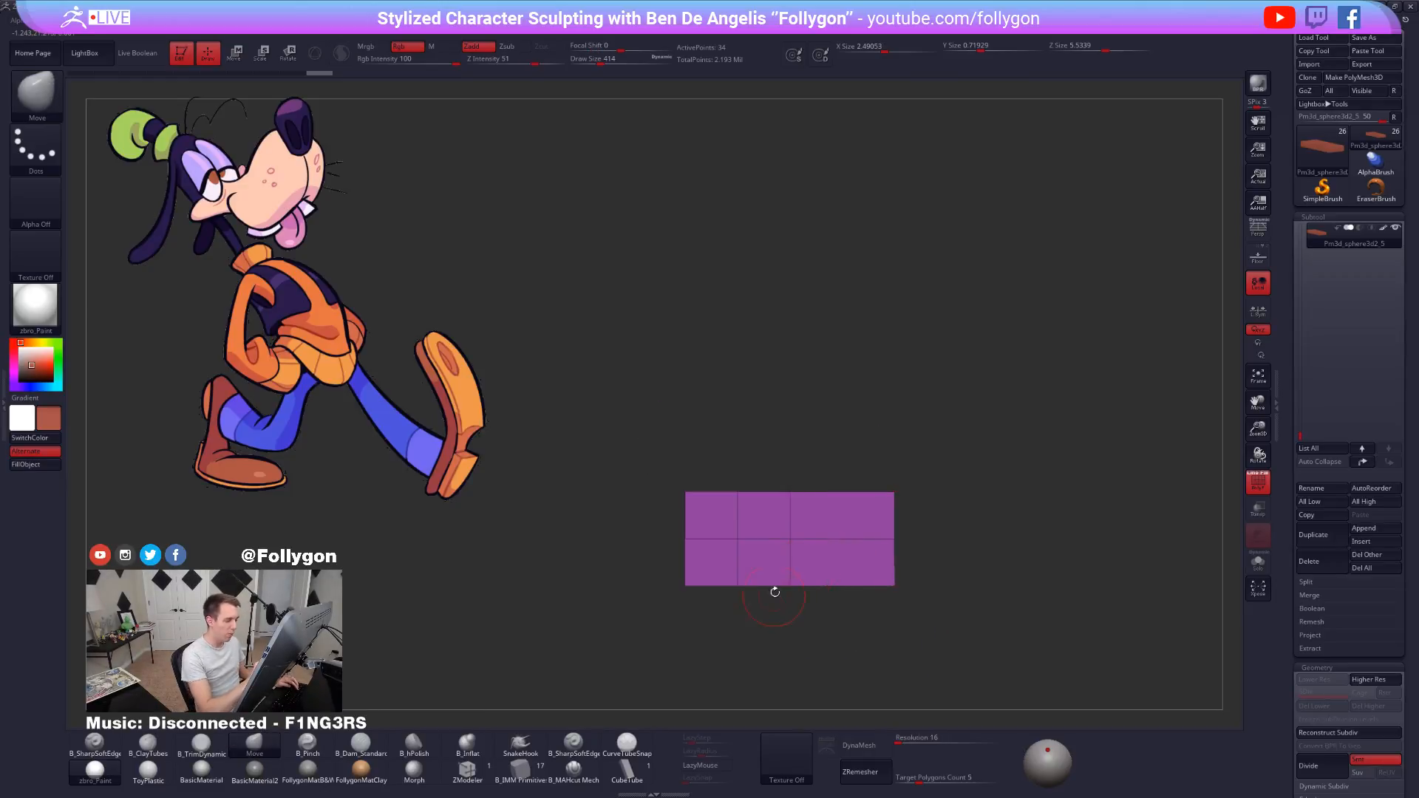
mouse_move(723, 492)
left_mouse_down("ctrl")
mouse_move(983, 482)
mouse_move(729, 414)
mouse_move(745, 420)
left_mouse_up("ctrl")
key("r")
mouse_move(685, 492)
left_mouse_down()
mouse_move(932, 491)
mouse_move(931, 461)
left_mouse_up()
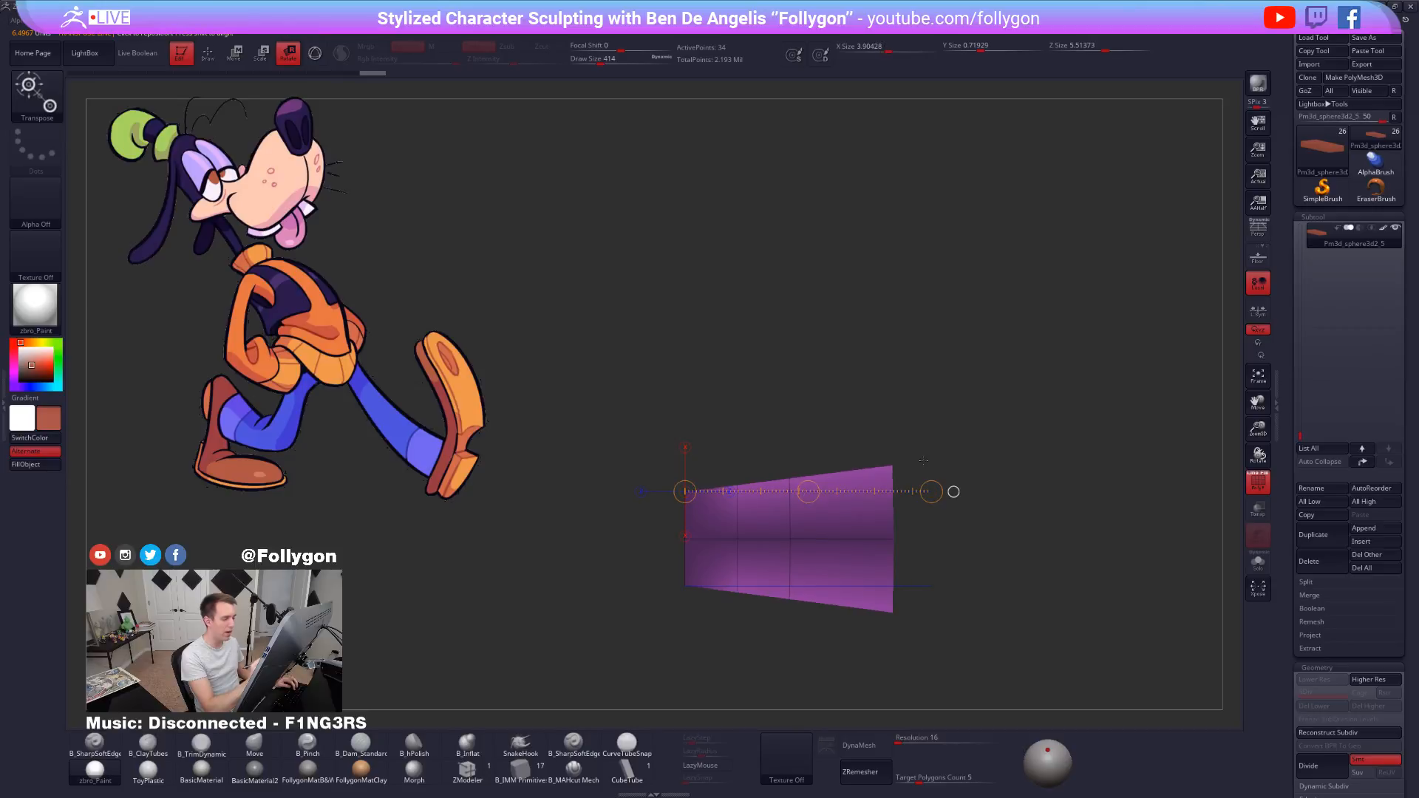
key("d")
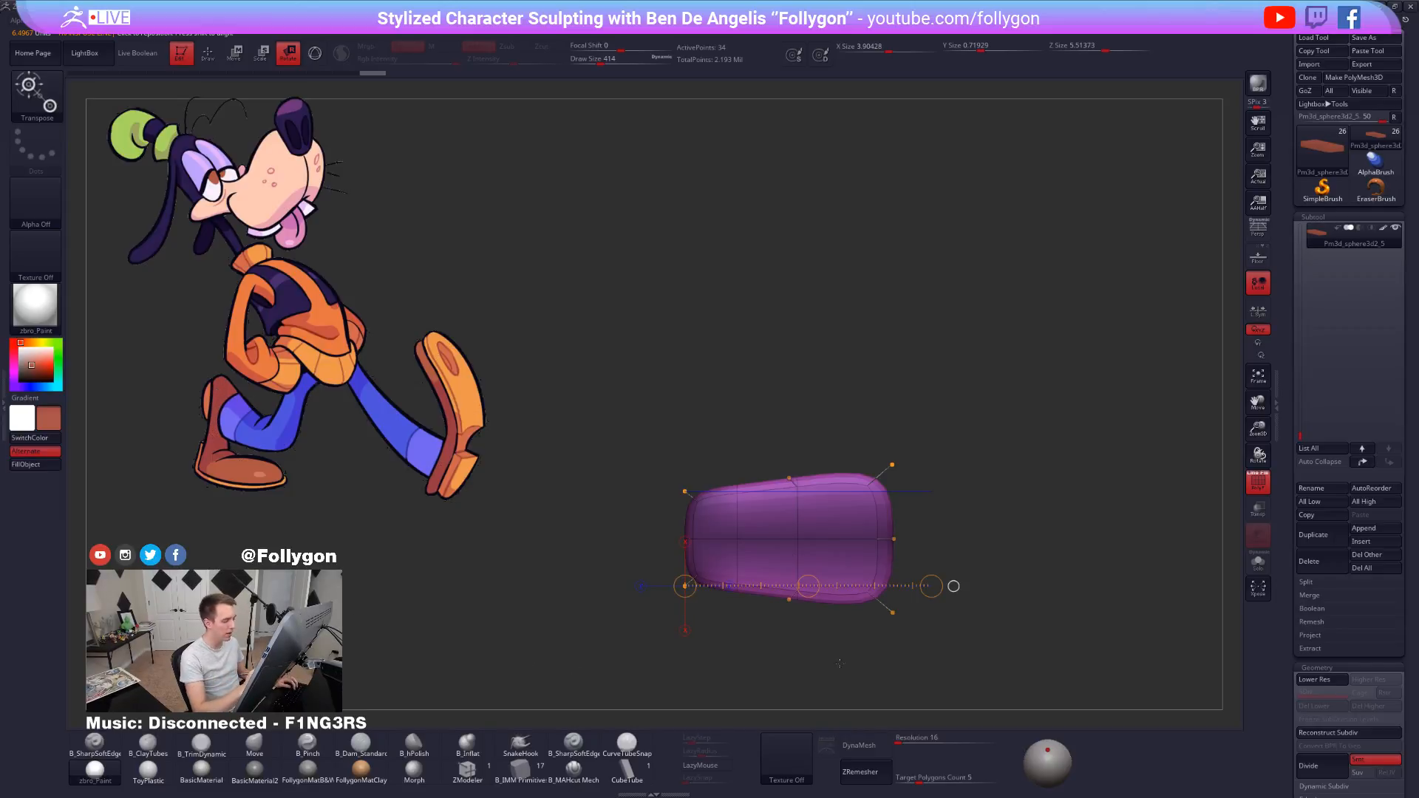
key("shift+d")
key("q")
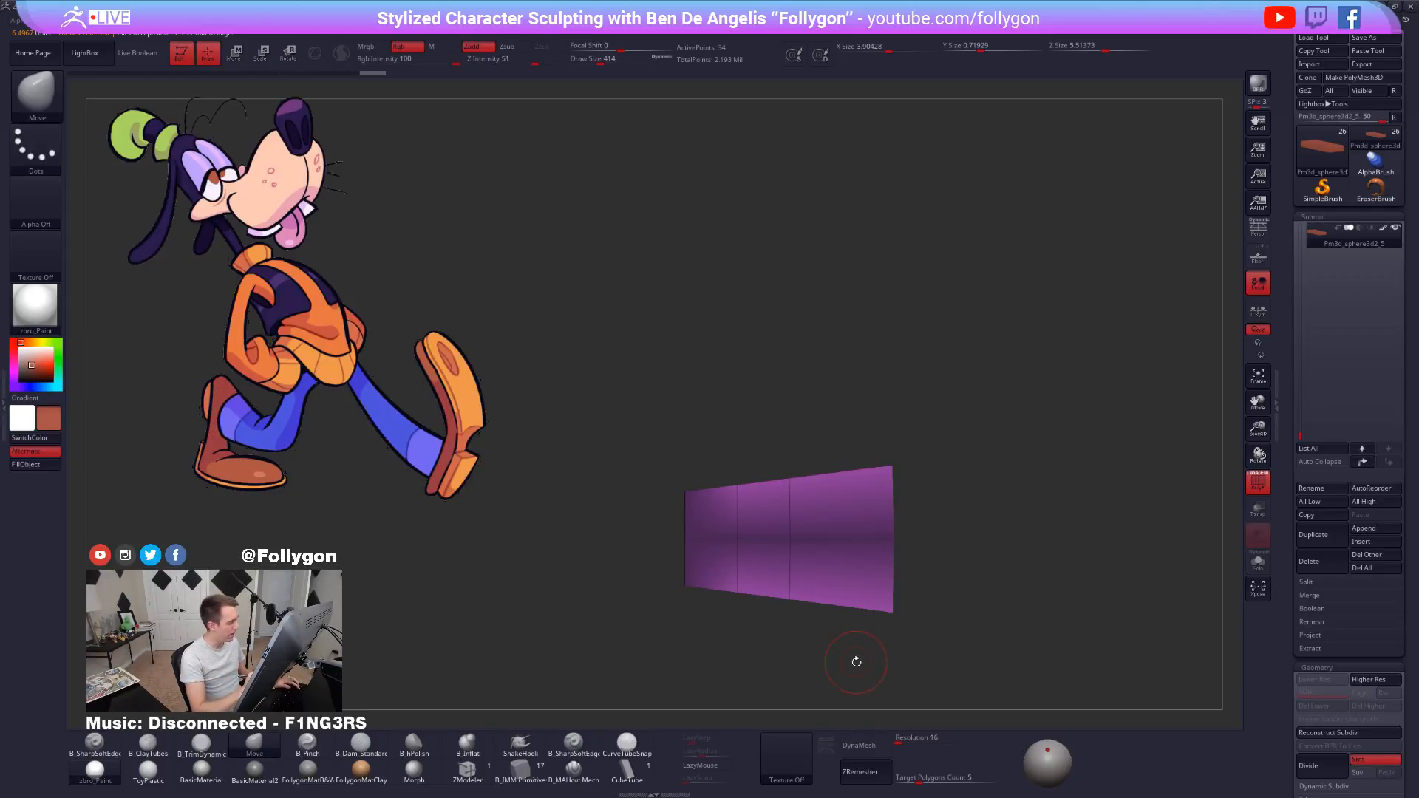
Pull the centre of the toe edge forward into a point with smoothing on, giving a Z size of about 6.45.
key("d")
key("shift+d")
key("ctrl")
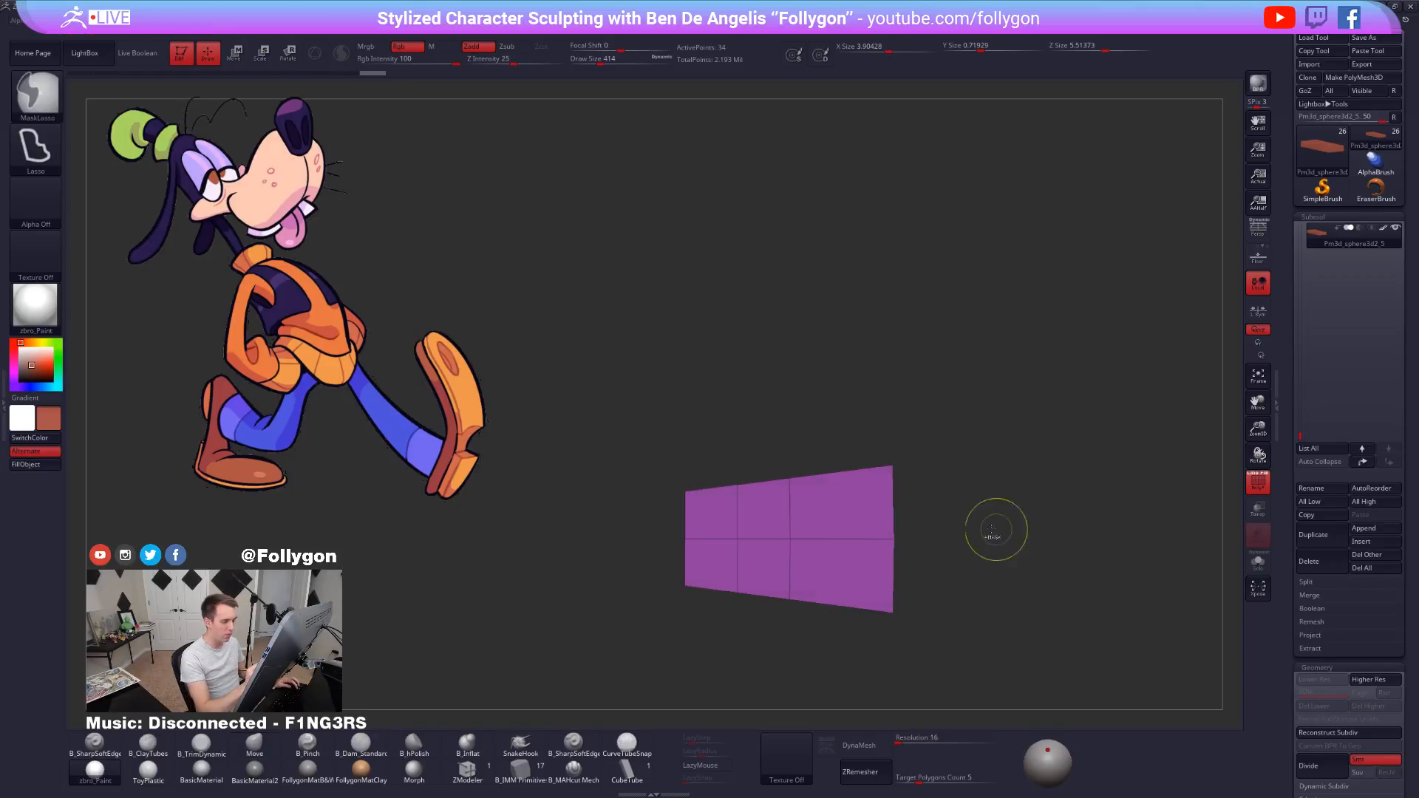
key("d")
key("w")
mouse_move(895, 539)
left_mouse_down()
mouse_move(1015, 539)
mouse_move(953, 540)
mouse_move(976, 540)
left_mouse_up()
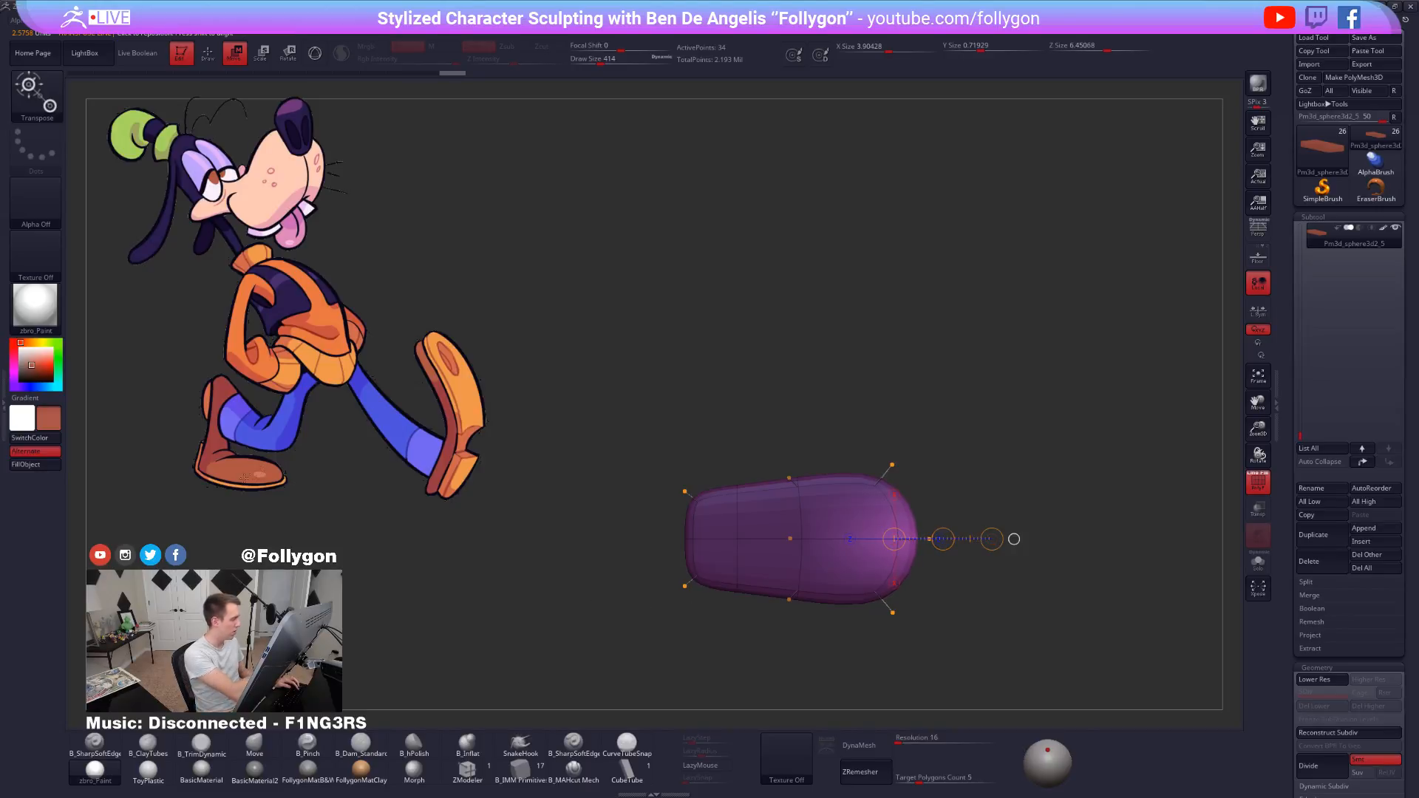
Mask the rest of the shoe and pull the mid-foot edge loop inward to narrow the sole behind the toe.
mouse_move(795, 444)
left_mouse_down("ctrl")
mouse_move(785, 459)
mouse_move(815, 456)
mouse_move(803, 547)
mouse_move(805, 524)
left_mouse_up("ctrl")
key("shift+d")
key("q")
key("b")
key("m")
key("v")
key("w")
key("d")
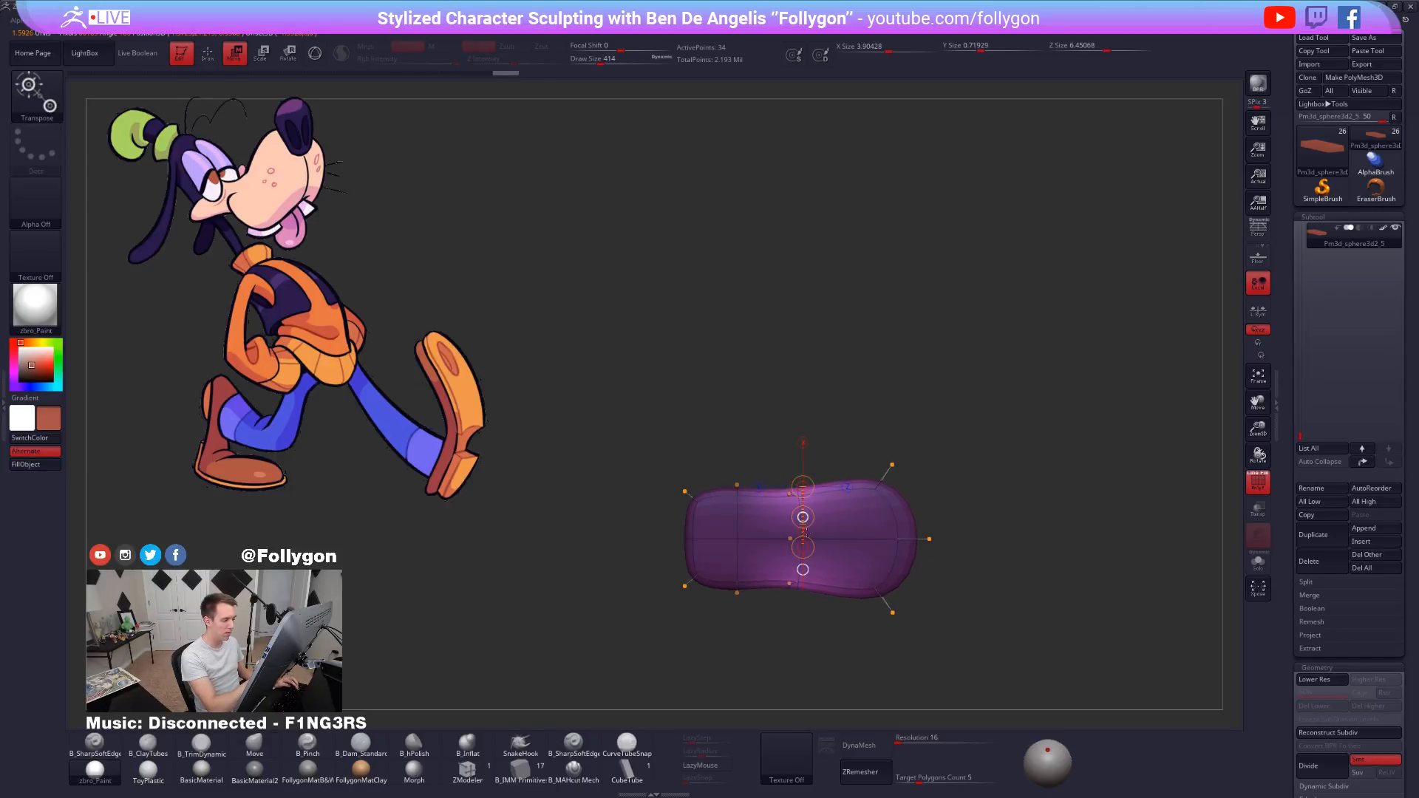
Narrow the edge loop nearer the heel as well, return to the Move brush and check the smoothed outline up close.
key("shift+d")
left_click_drag(754, 443, 735, 482, "ctrl")
left_click_drag(762, 559, 763, 505)
key("d")
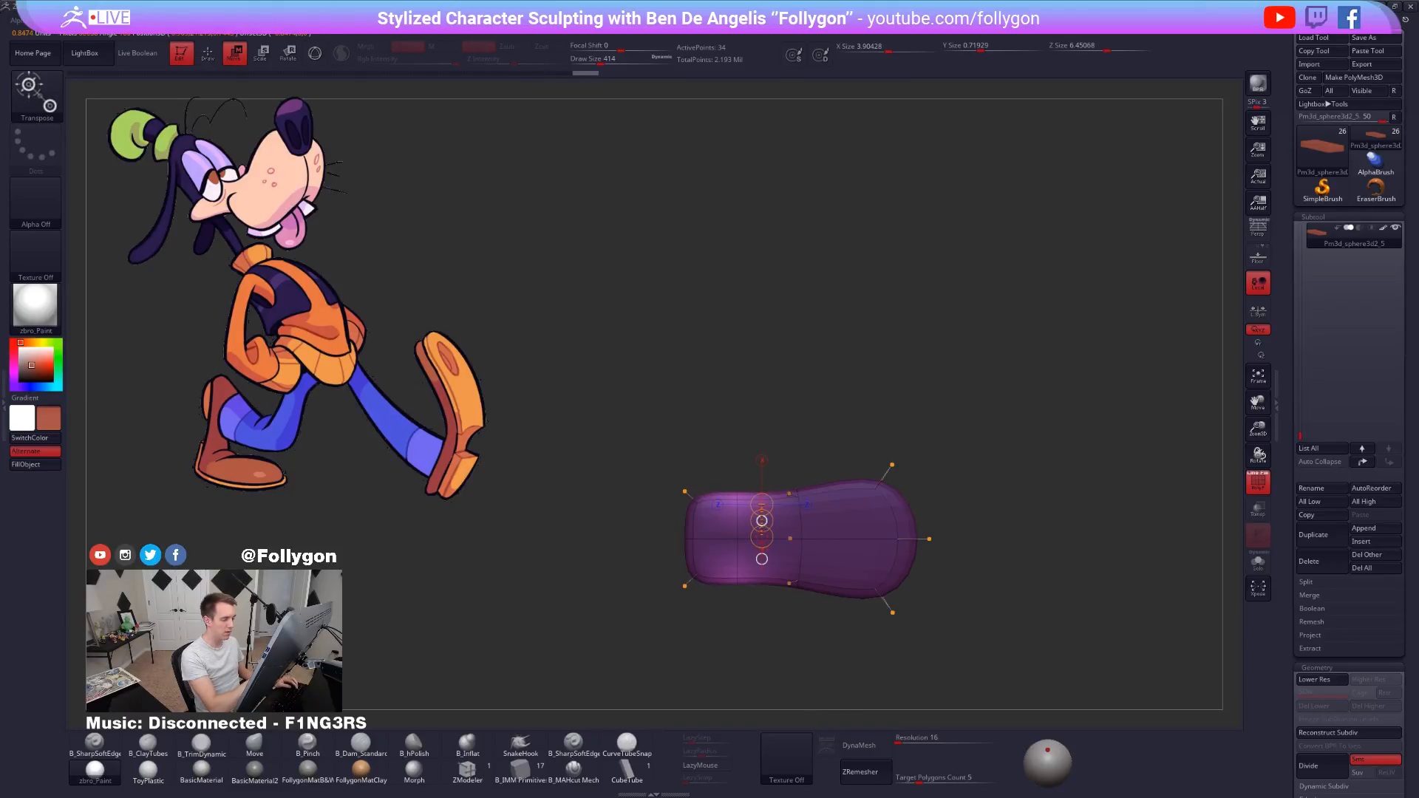
key("shift+d")
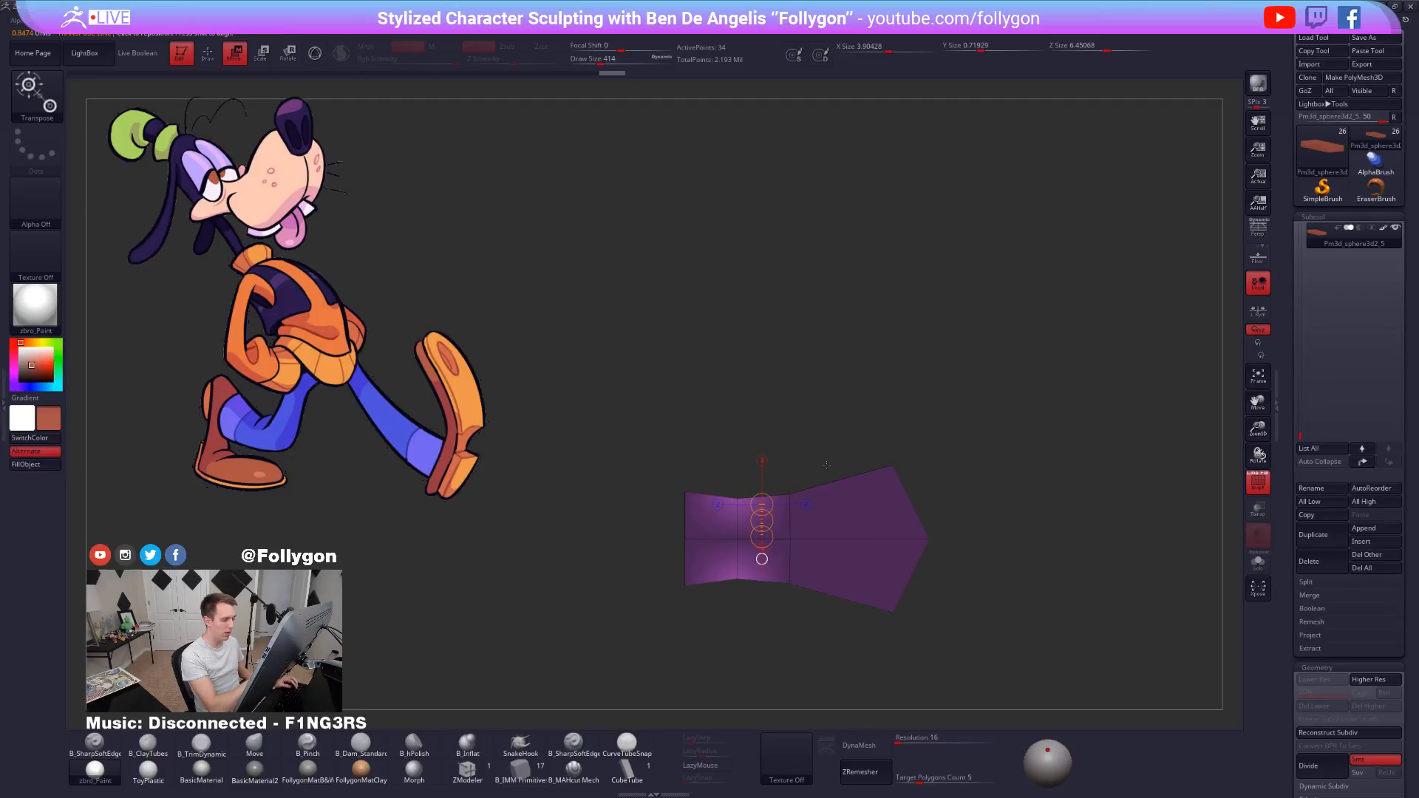
key("q")
key("b")
key("m")
key("v")
key("d")
mouse_move(982, 590)
left_mouse_down()
mouse_move(994, 532)
mouse_move(1027, 640)
left_mouse_up()
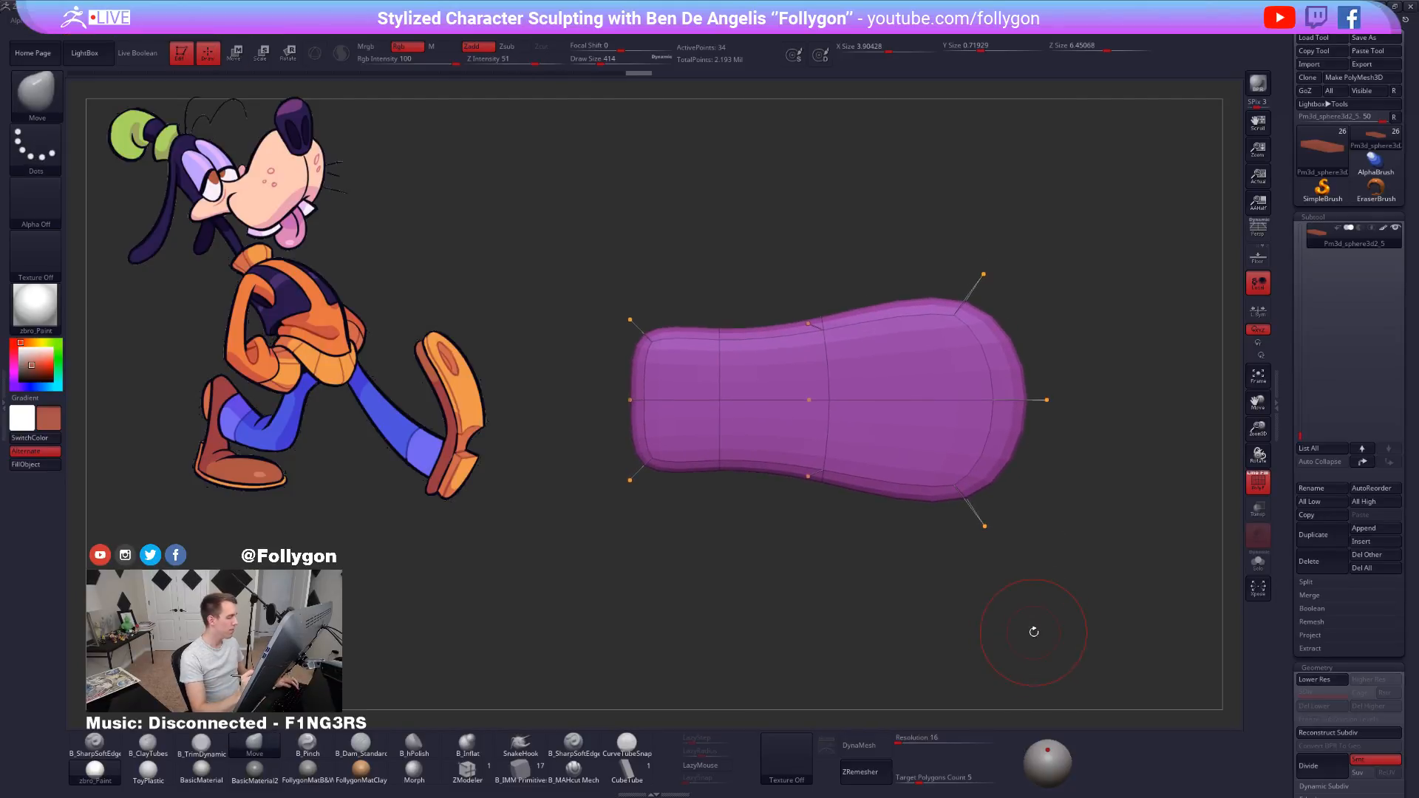
Pull the two outer corners of the heel inward to narrow the back end of the shoe.
key("shift+d")
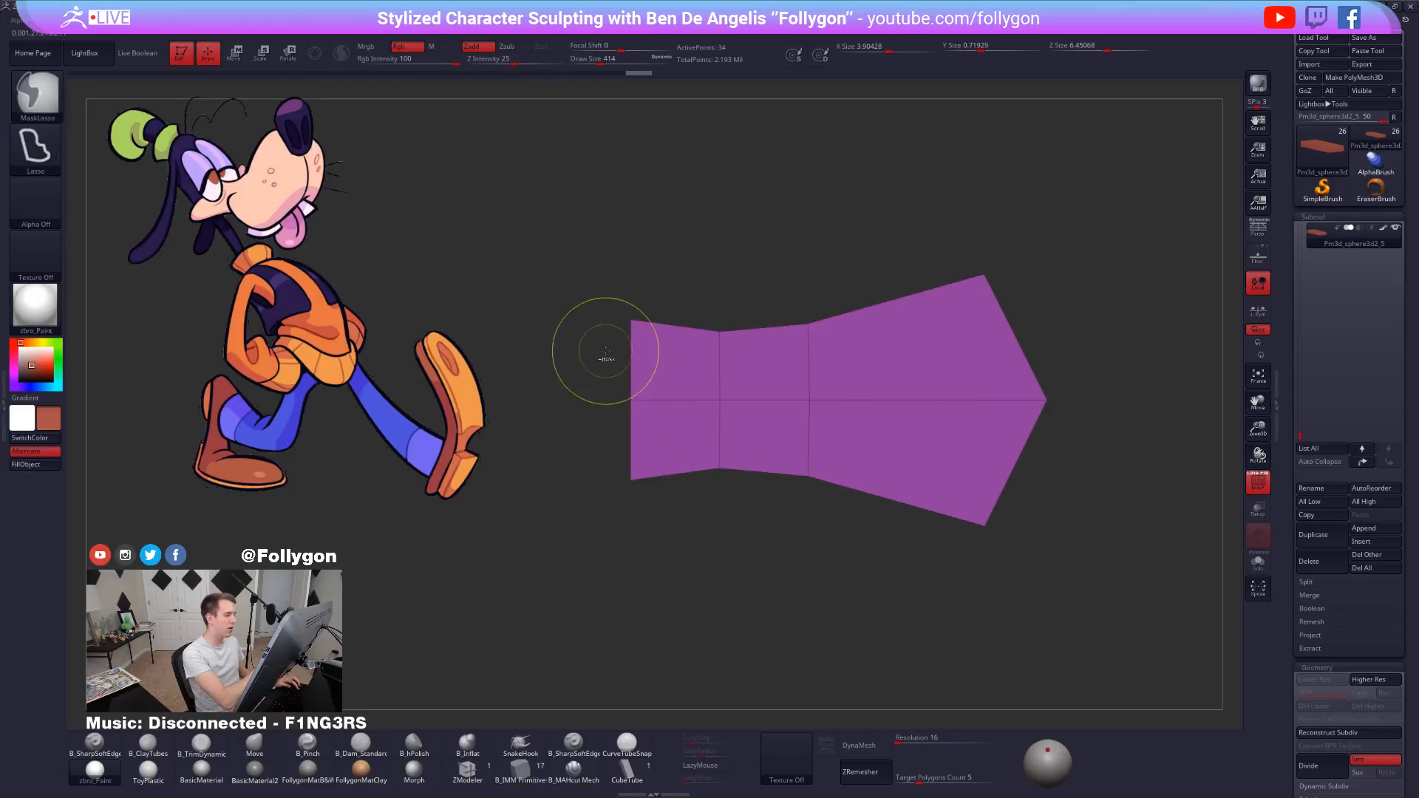
key("w")
key("shift+d")
left_click_drag(673, 329, 674, 364)
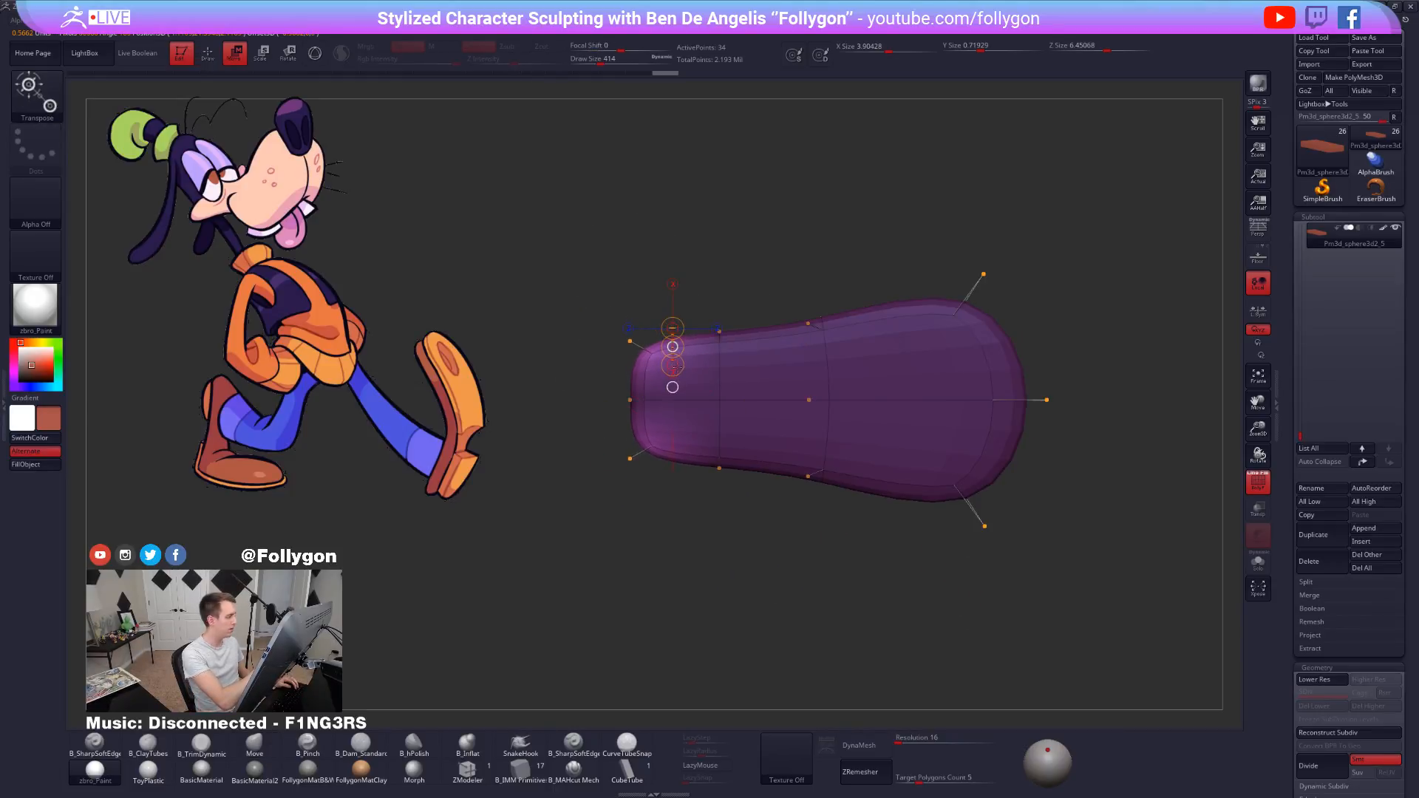
key("shift+d")
Pull the centre of the heel edge backward to round the heel, giving a Z size of about 6.63.
mouse_move(608, 440)
left_mouse_down()
mouse_move(600, 392)
mouse_move(615, 414)
mouse_move(720, 397)
mouse_move(688, 402)
left_mouse_up()
key("q")
left_click(618, 421, "ctrl")
key("w")
key("d")
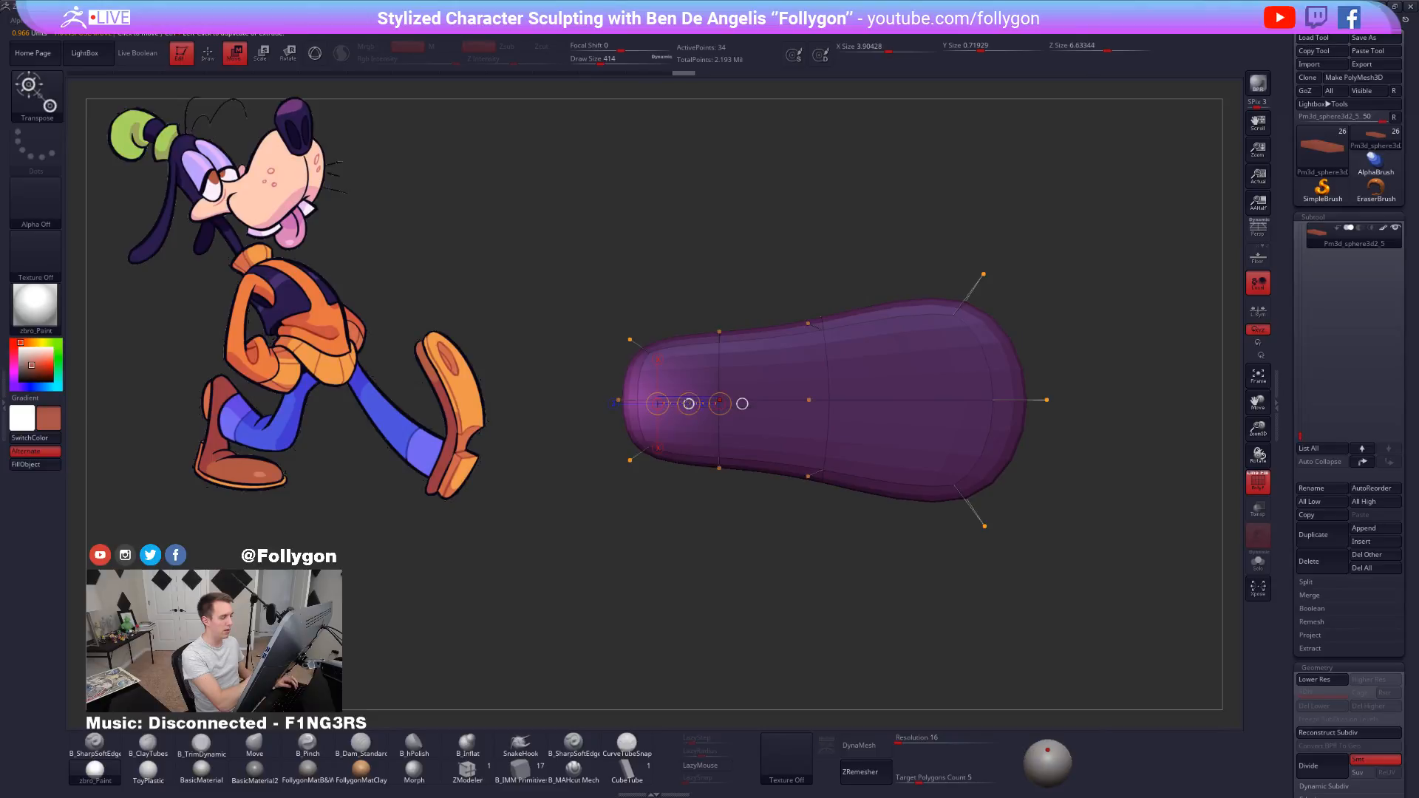
Clear the mask, return to the Move brush and raise the centre-line points on top of the mid-foot into a ridge.
key("q")
mouse_move(936, 577)
left_mouse_down("ctrl")
mouse_move(1036, 589)
mouse_move(1020, 671)
mouse_move(1035, 671)
mouse_move(1045, 624)
mouse_move(1033, 665)
mouse_move(923, 628)
left_mouse_up("ctrl")
key("shift+d")
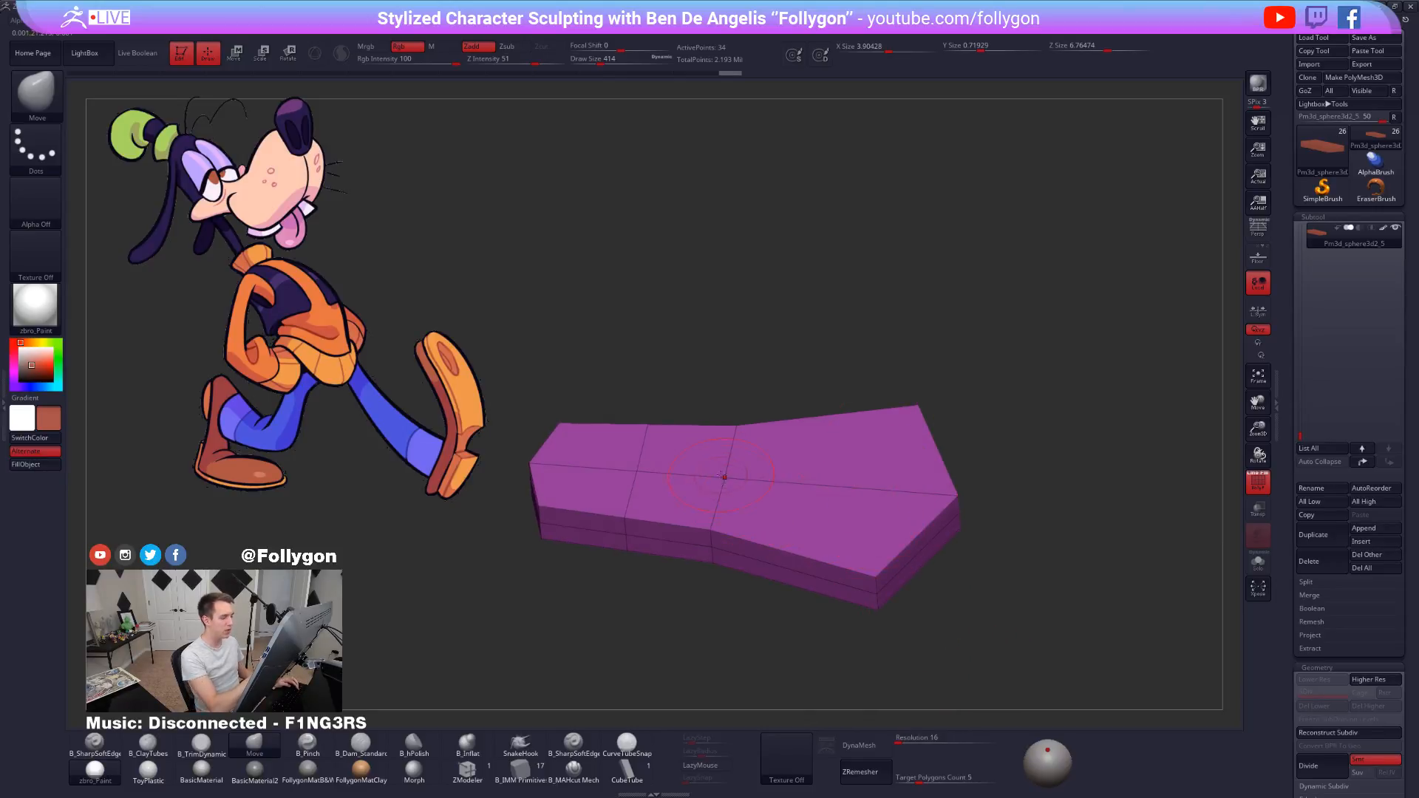
left_click_drag(724, 477, 767, 474, "alt")
left_click_drag(647, 466, 676, 470, "alt")
mouse_move(713, 601)
left_mouse_down()
mouse_move(716, 565)
mouse_move(729, 598)
mouse_move(819, 544)
left_mouse_up()
key("ctrl+d")
left_click_drag(846, 486, 844, 466, "shift")
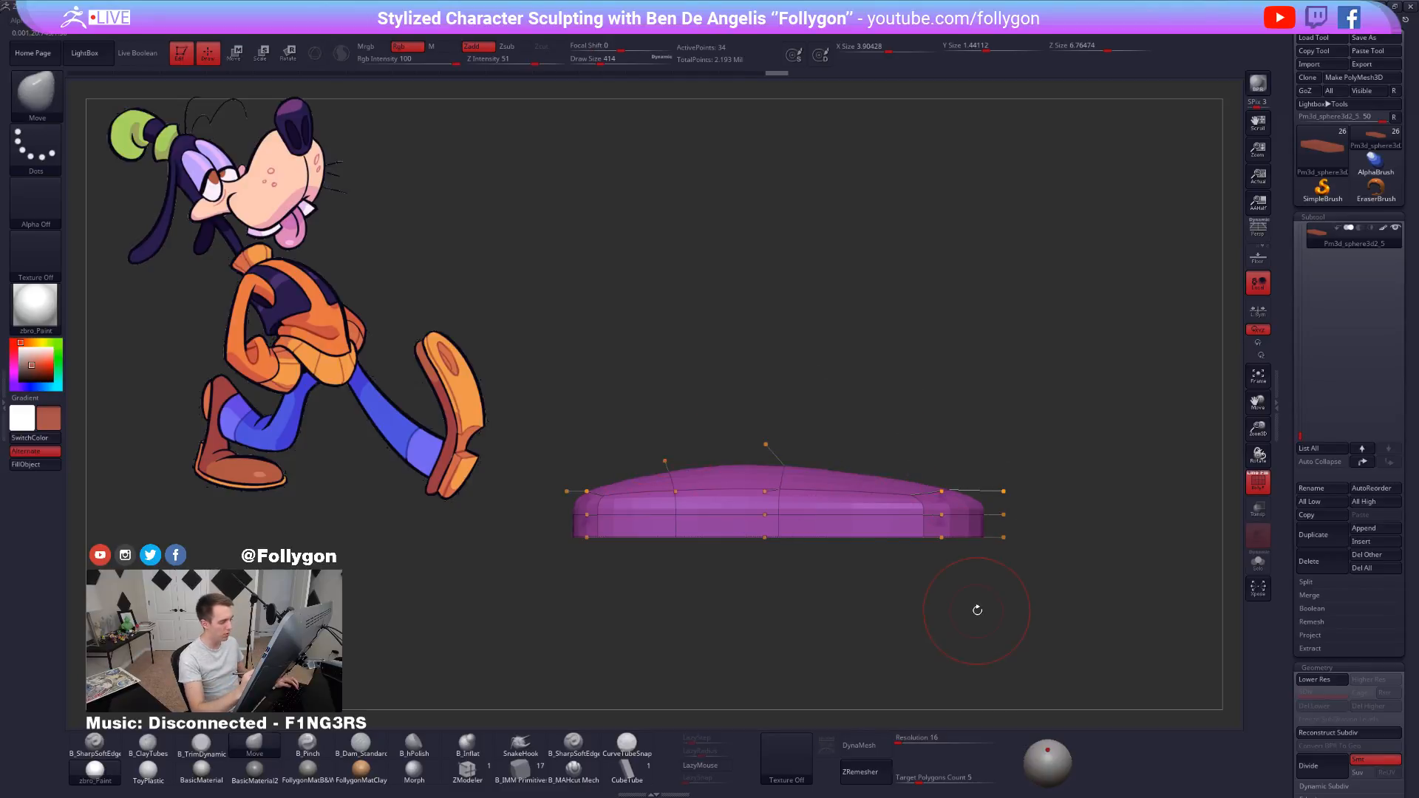
Reduce the brush draw size to 160, raise the top centre point of the heel edge and check the smoothed side profile.
key("shift+d")
left_click_drag(933, 586, 744, 497)
key("space")
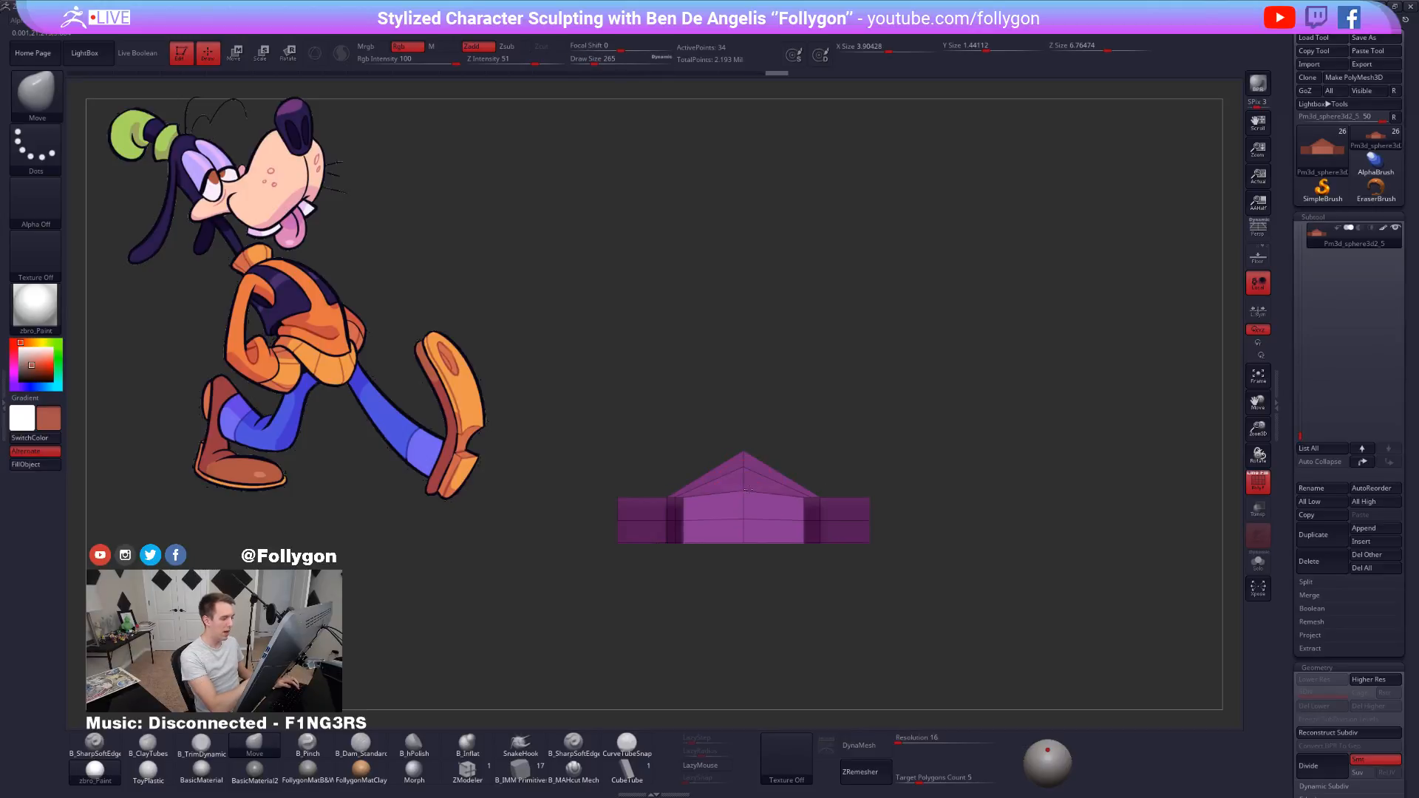
key("space")
left_click_drag(752, 497, 745, 494)
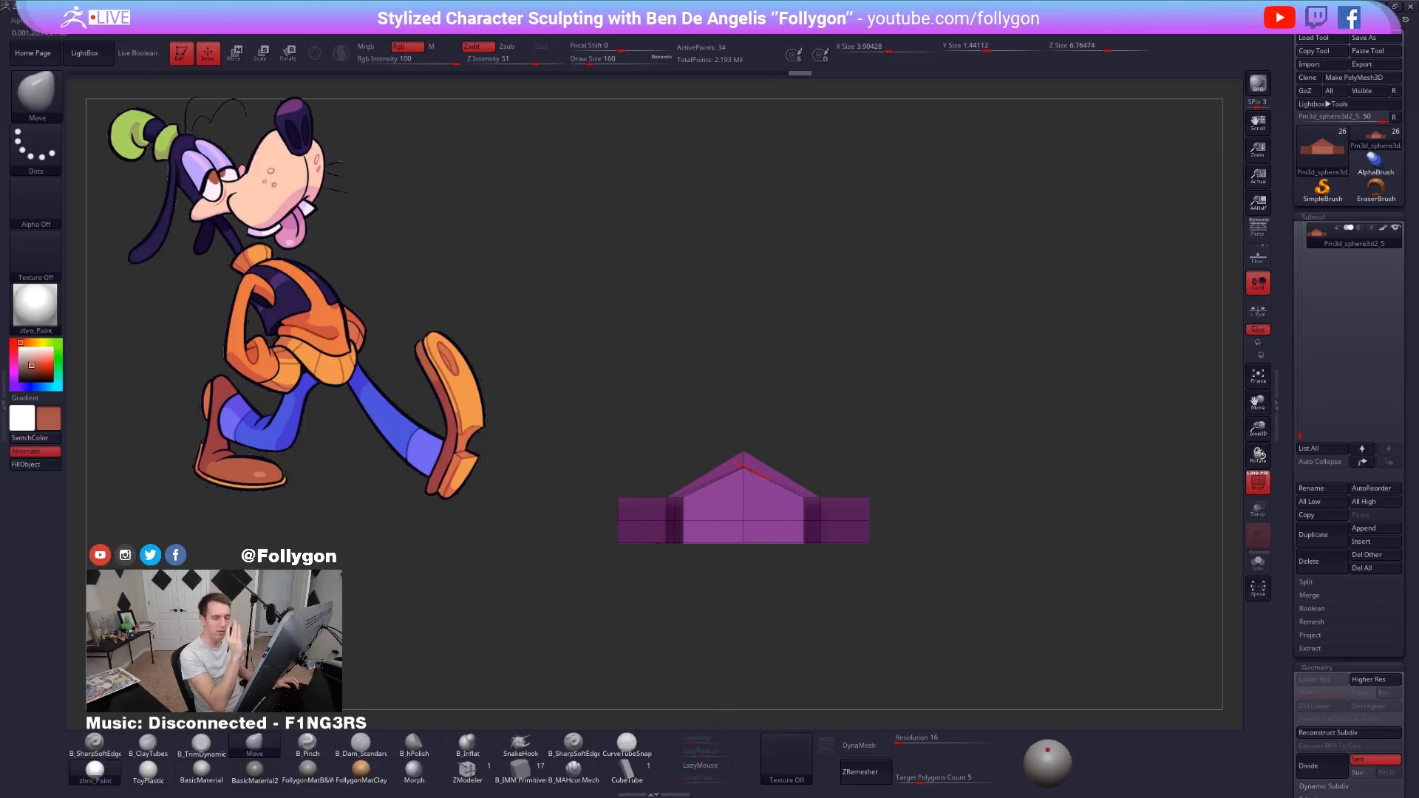
right_click_drag(803, 501, 770, 517, "shift")
key("d")
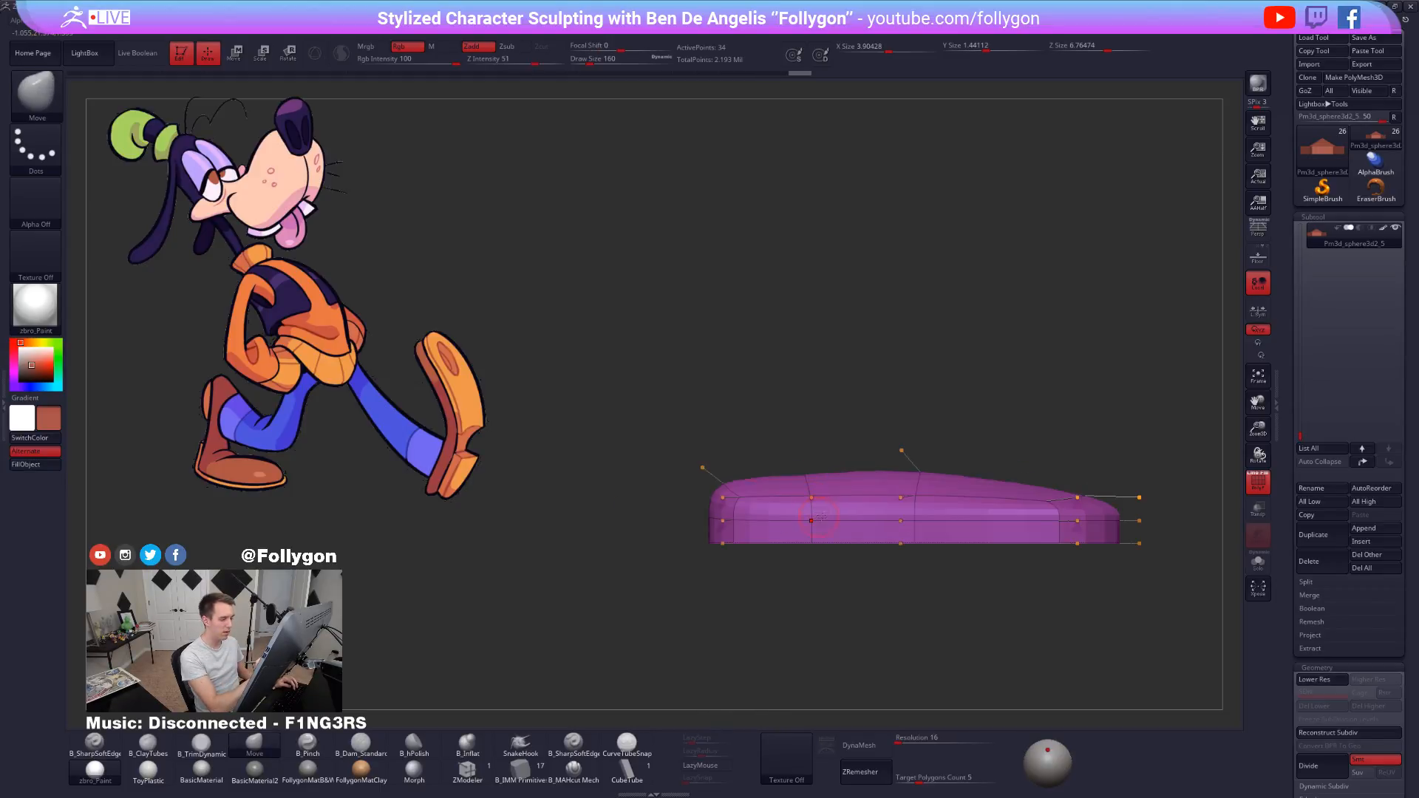
Return to the low-poly display, switch to the ZModeler brush and open the polygon actions for the toe's top face.
right_click_drag(866, 530, 833, 638, "alt")
key("shift+d")
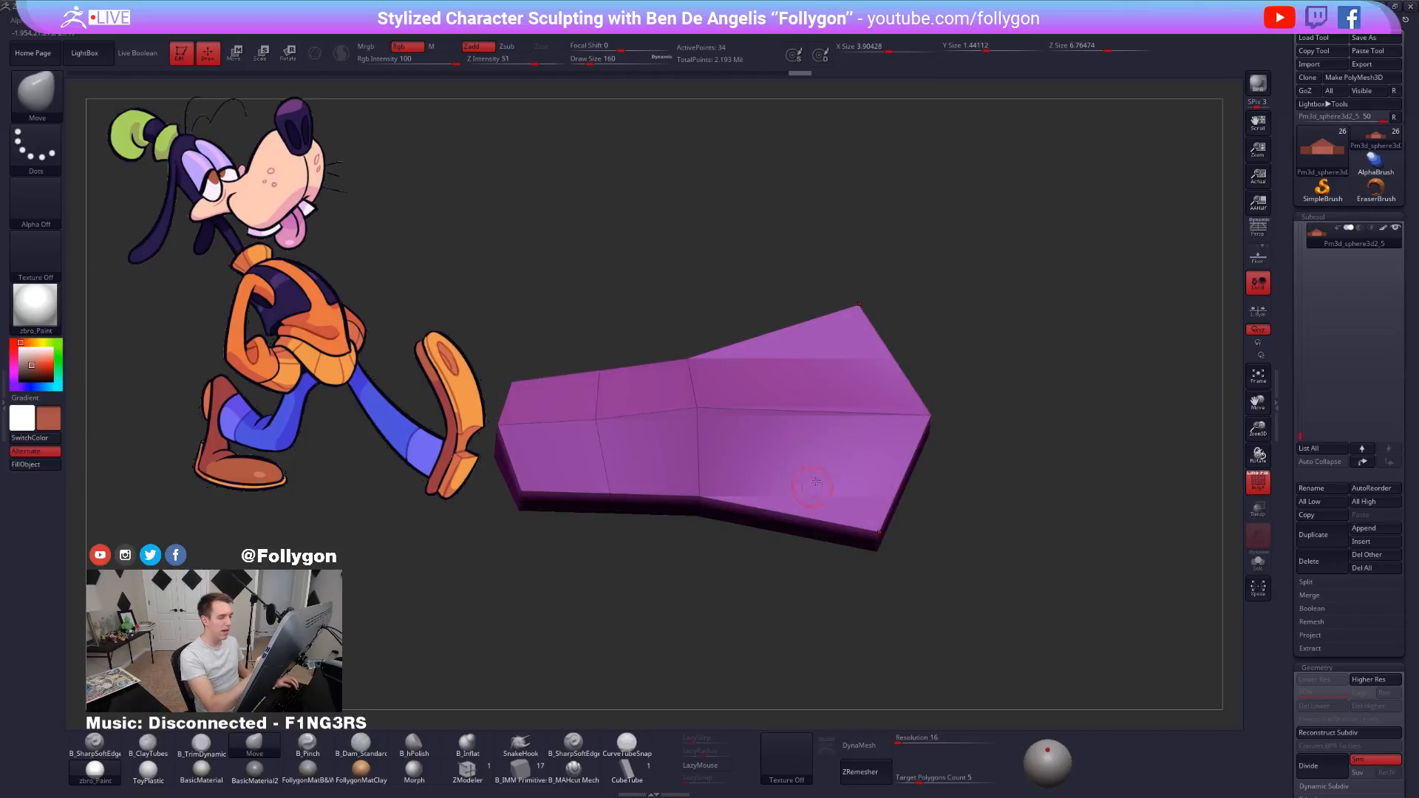
left_click(468, 769)
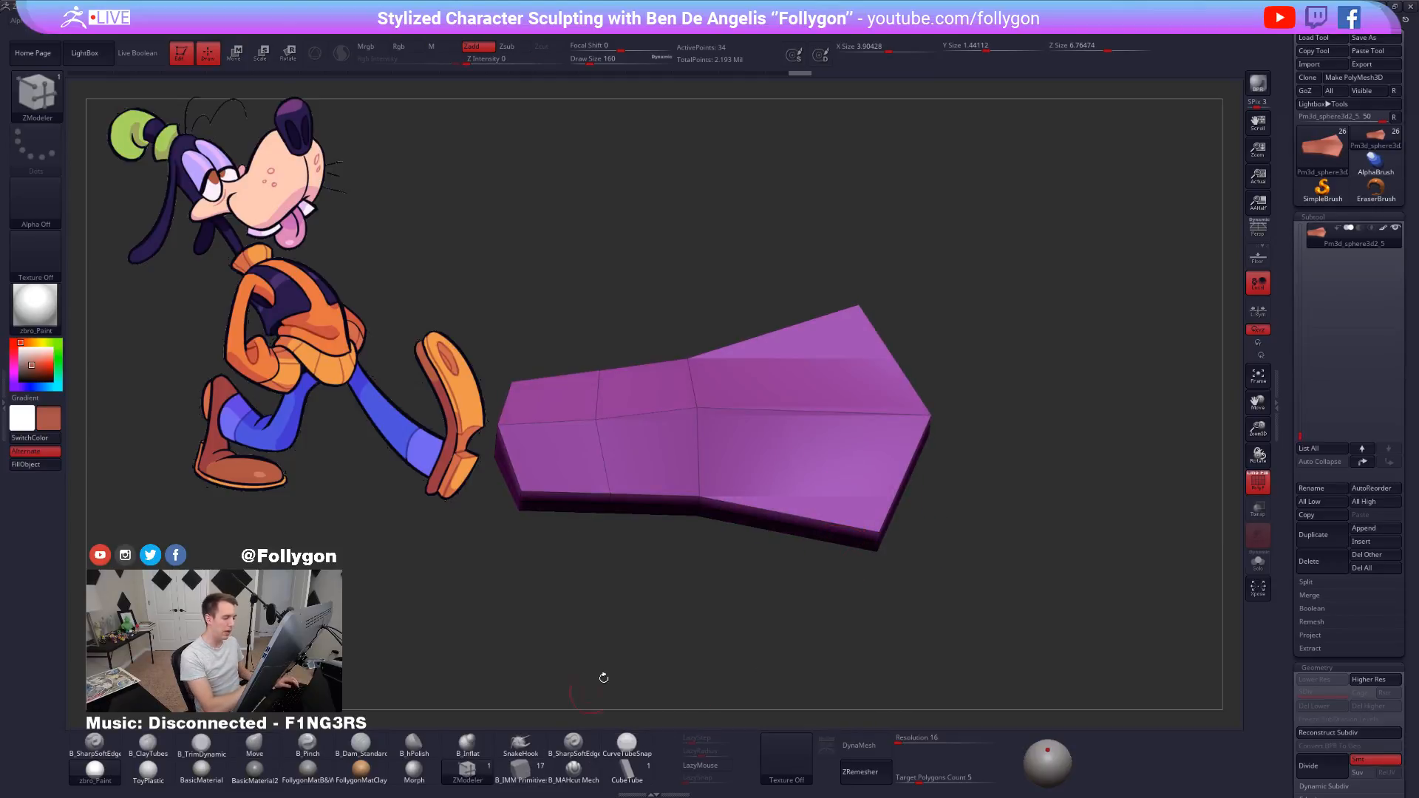
key("space")
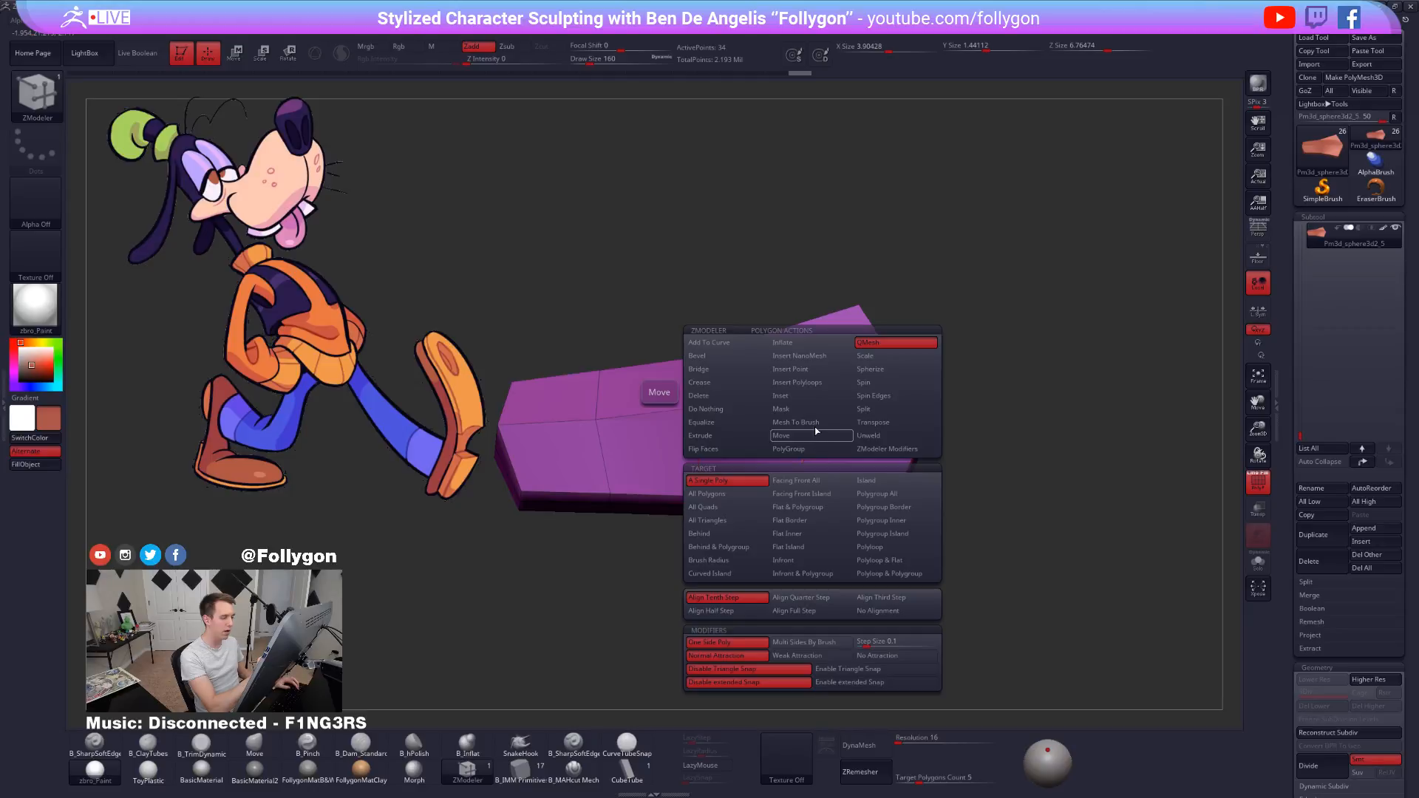
Set the ZModeler polygon action to Insert Polyloops with the Polyloop target and insert a loop across the shoe's toe section.
left_click(824, 383)
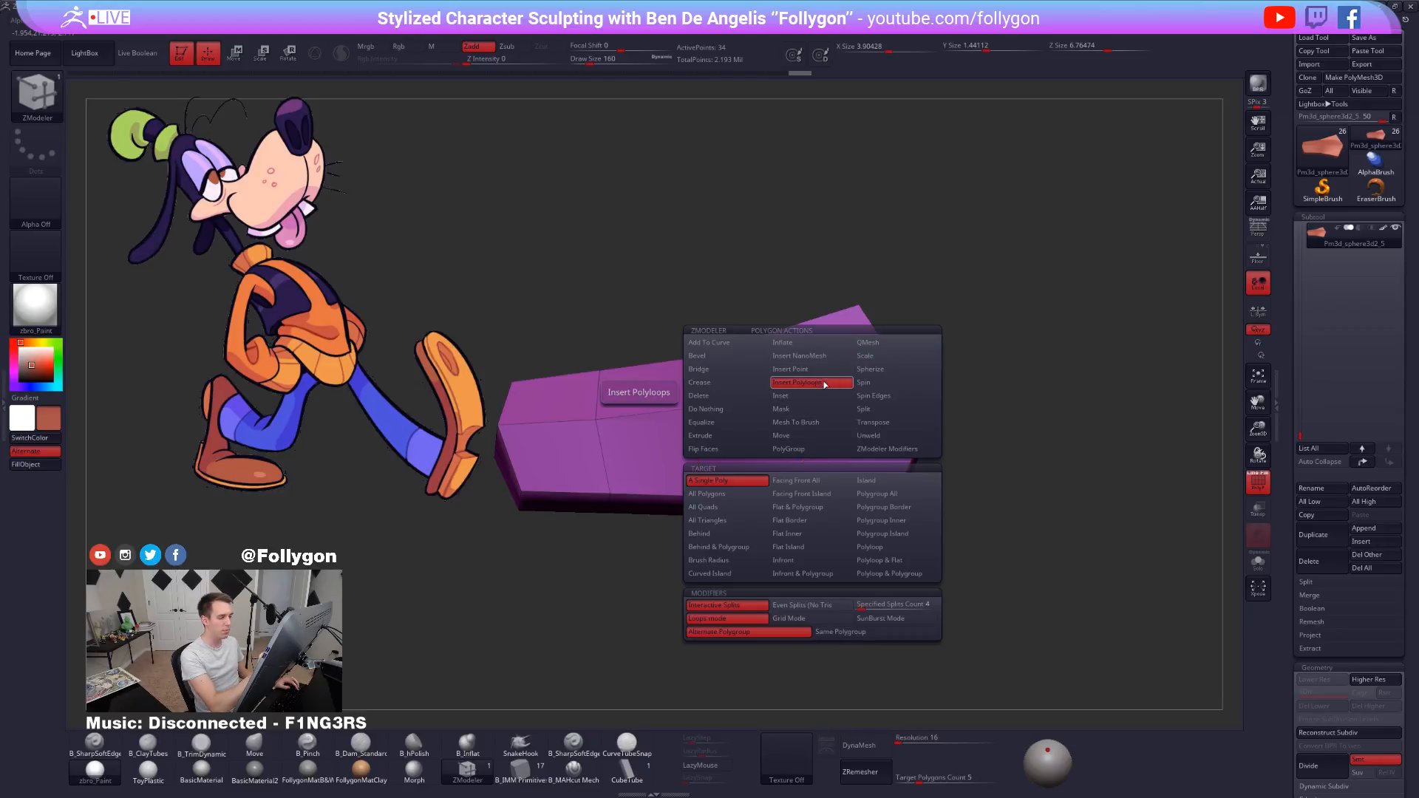
left_click(896, 548)
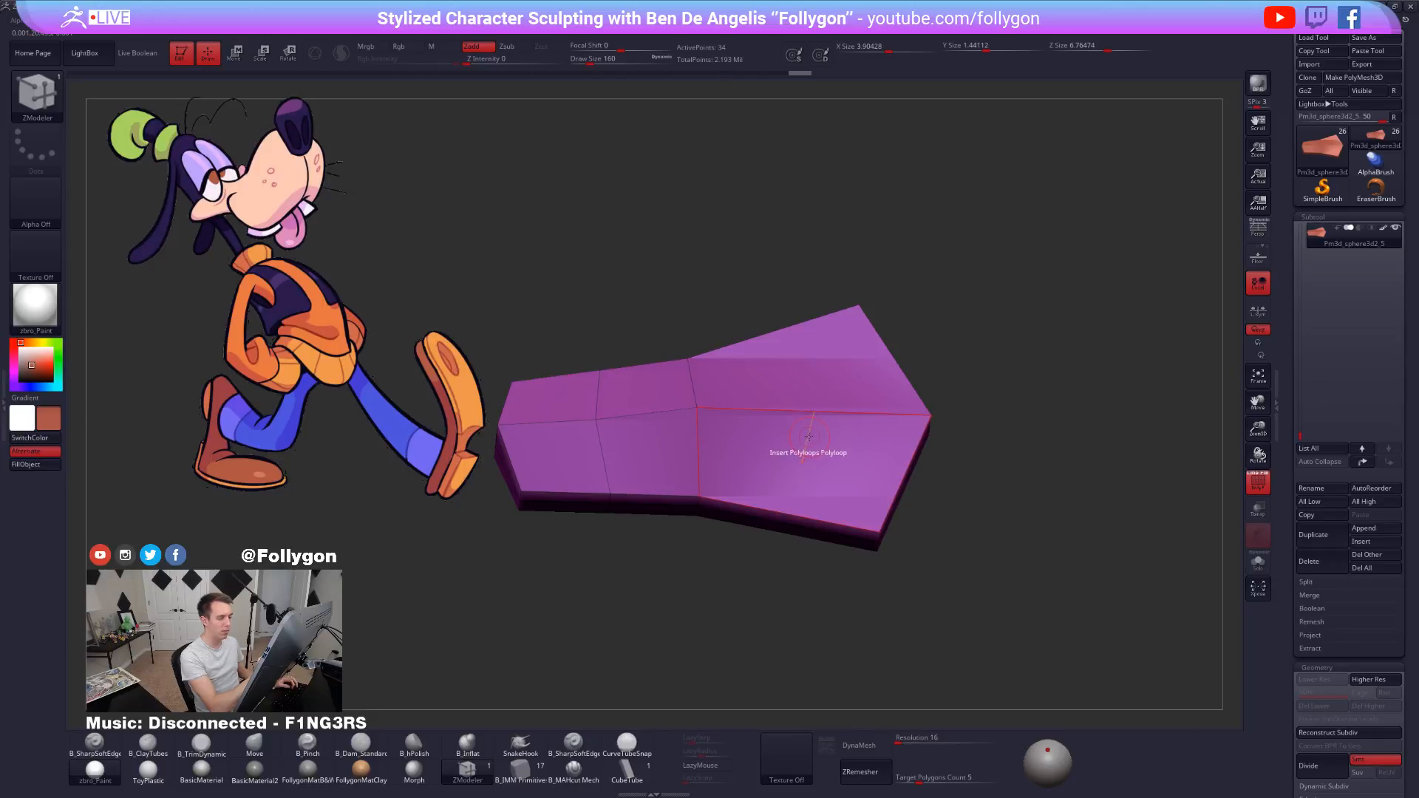
left_click_drag(808, 437, 801, 466)
Raise the top centre of the new toe loop with the Move brush and check the shoe in smoothed preview.
mouse_move(902, 621)
left_mouse_down()
mouse_move(935, 561)
mouse_move(983, 583)
mouse_move(958, 598)
mouse_move(866, 594)
mouse_move(825, 452)
left_mouse_up()
key("b")
key("m")
key("v")
mouse_move(858, 624)
left_mouse_down()
mouse_move(828, 518)
mouse_move(802, 488)
left_mouse_up()
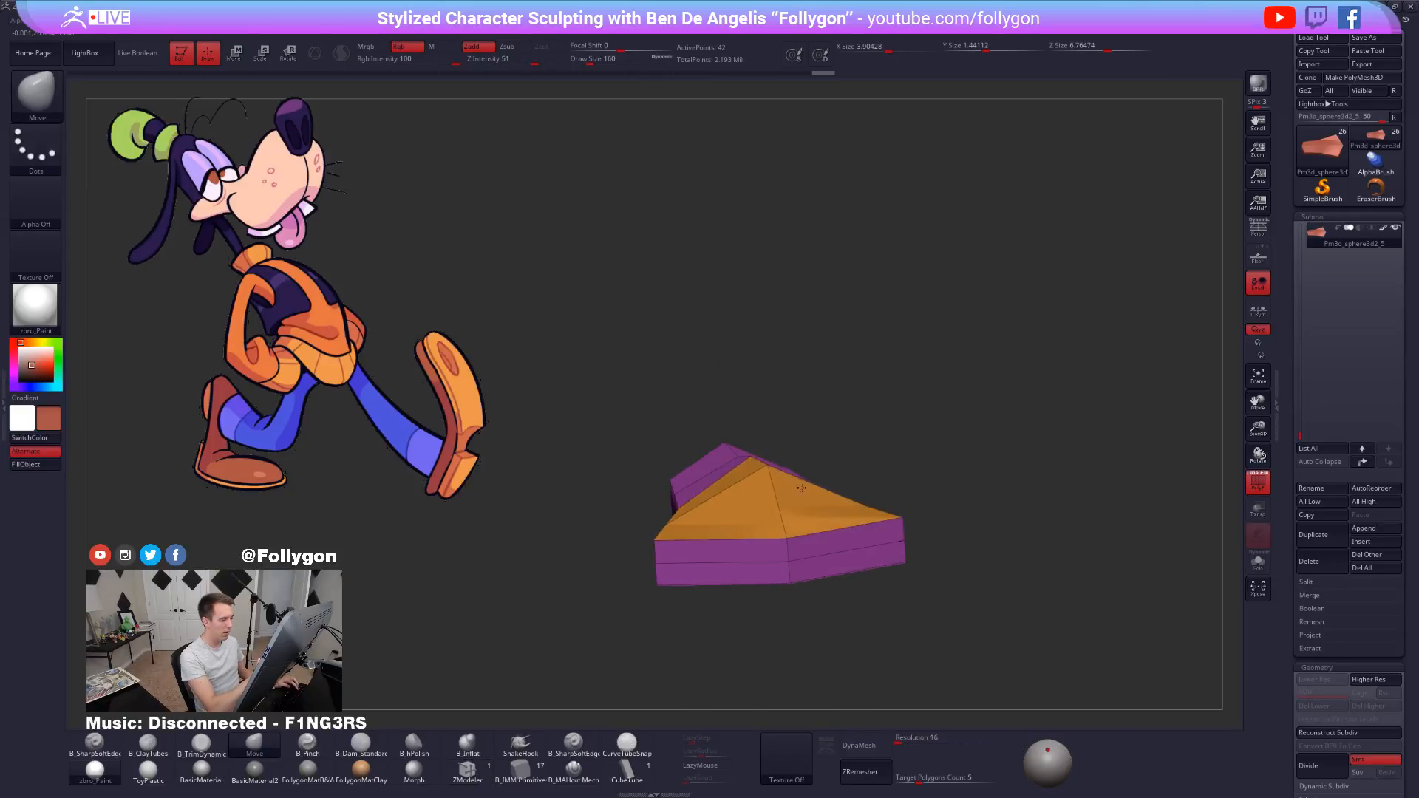
key("d")
left_click_drag(709, 584, 926, 561)
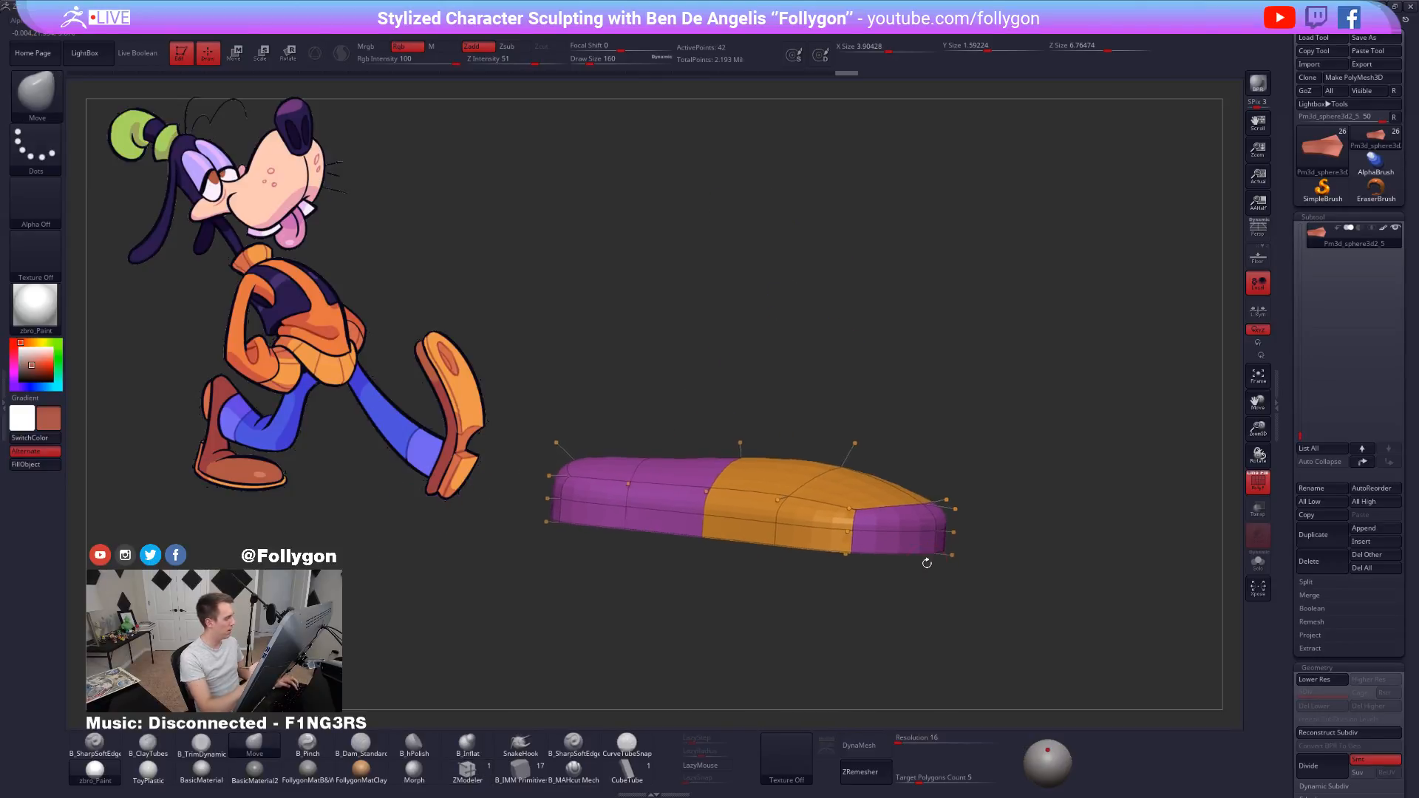
left_click_drag(954, 639, 909, 619)
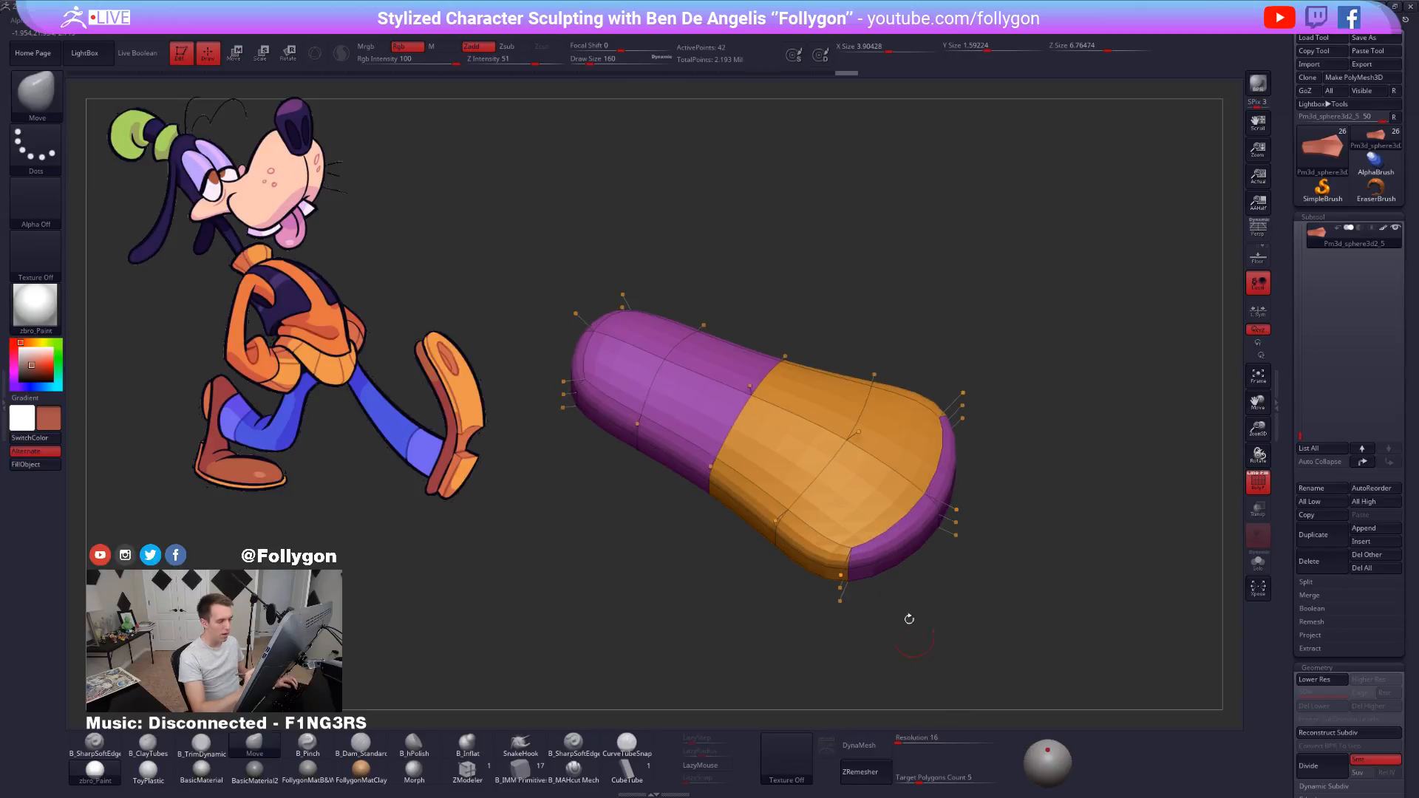
key("shift+d")
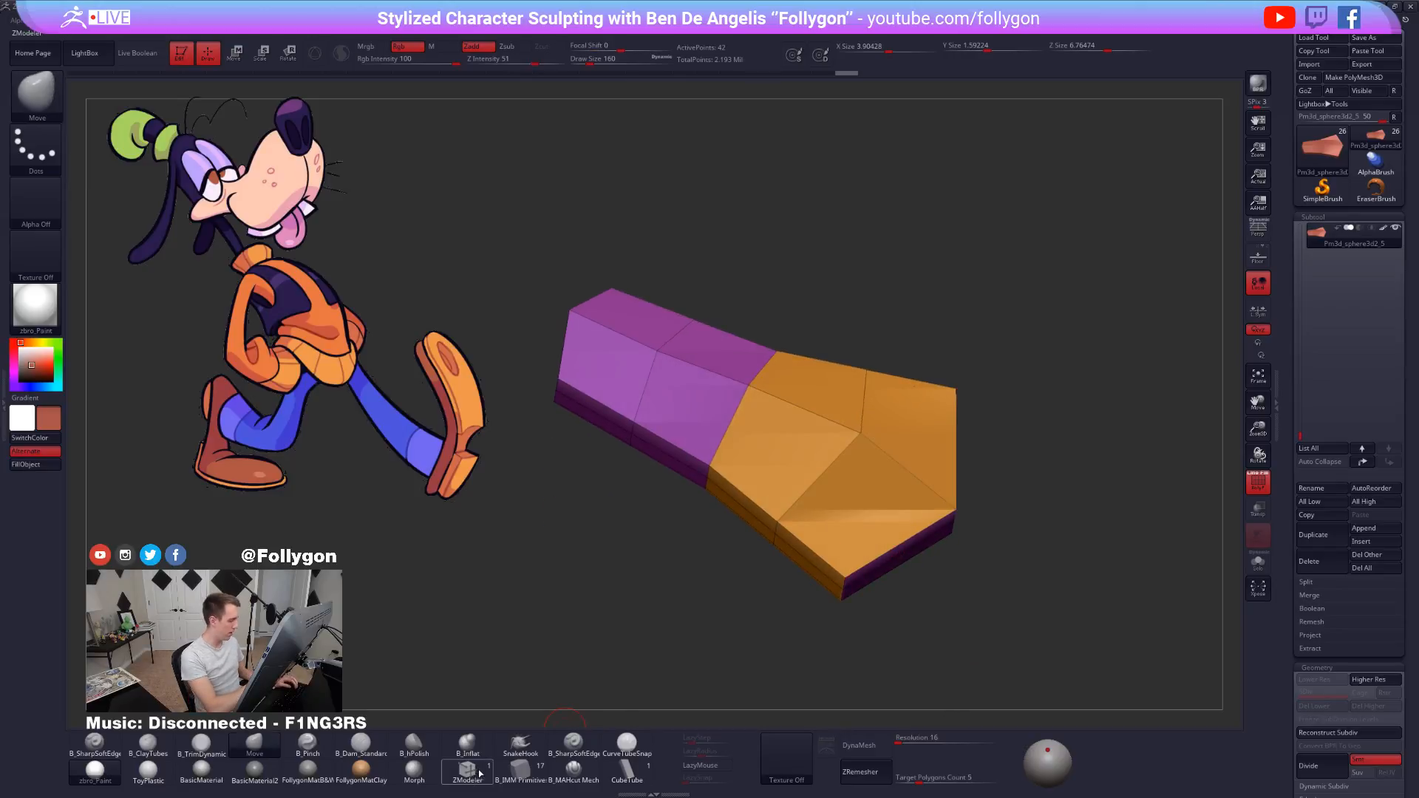
Insert another polyloop across the front of the toe section with ZModeler.
left_click(467, 771)
key("z")
key("z")
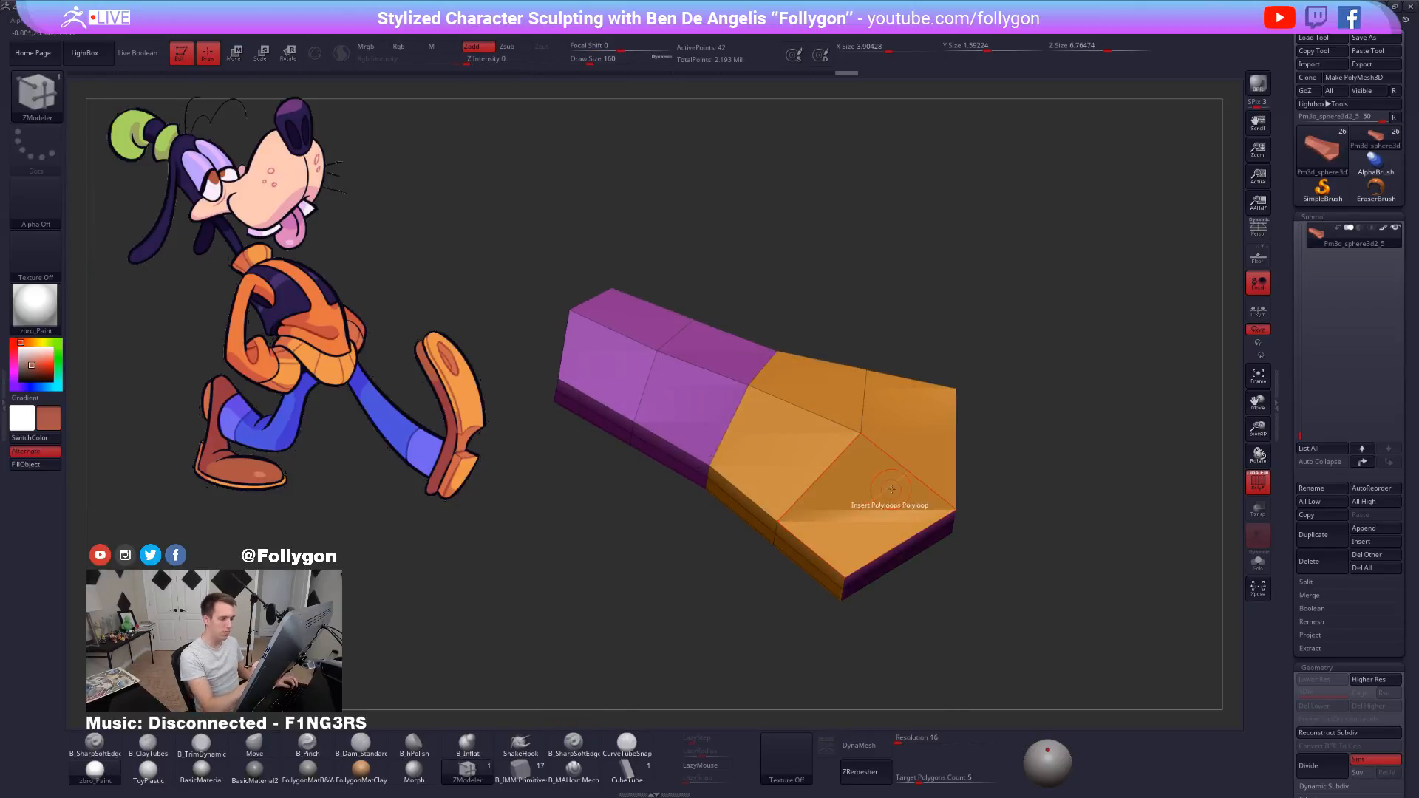
key("ctrl+z")
key("ctrl+z")
key("ctrl+shift+z")
key("ctrl+shift+z")
left_click(890, 488)
Lift the top centre of the front toe loop with the Move brush to round the toe's profile.
right_click_drag(903, 531, 907, 486)
key("b")
key("m")
key("v")
left_click_drag(916, 482, 930, 472)
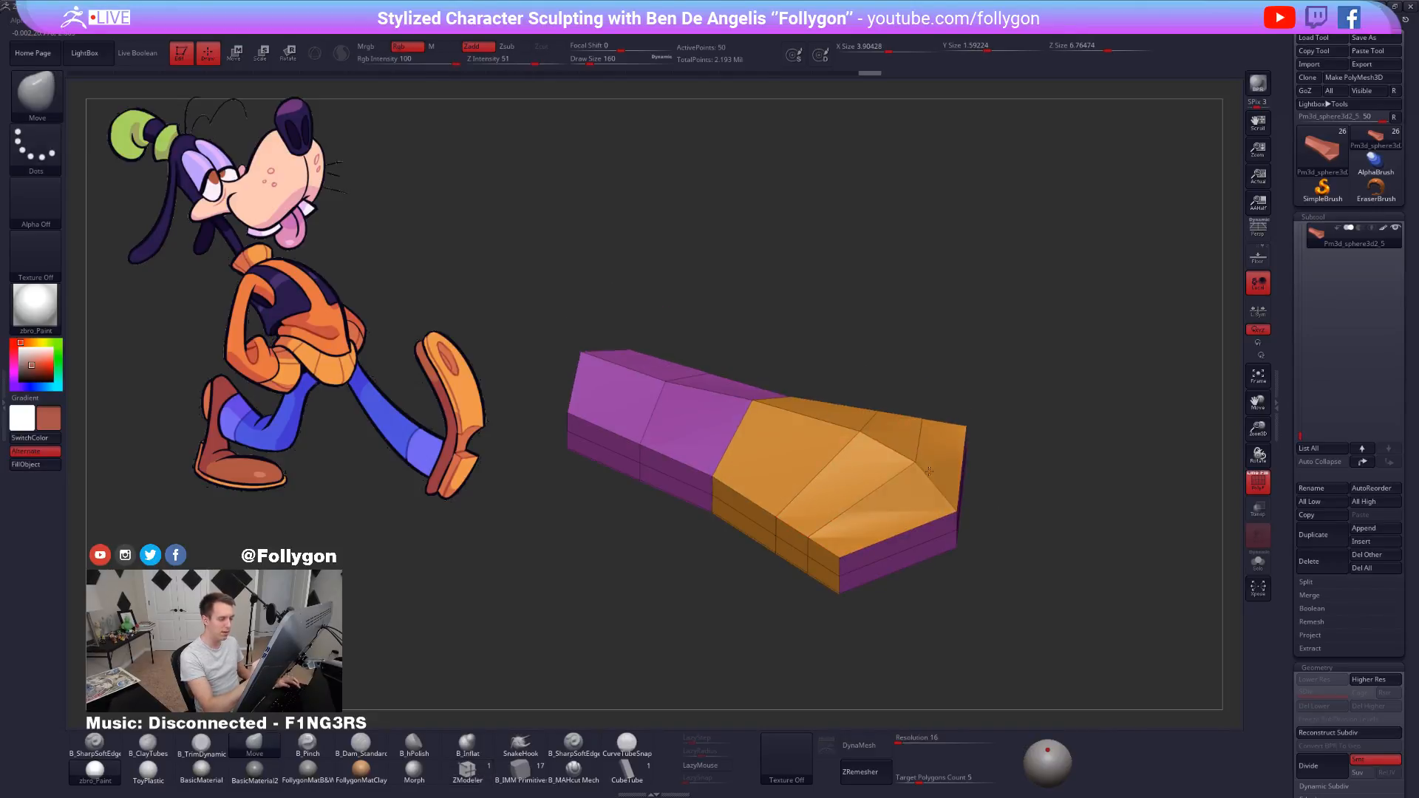
Examine the shoe's smoothed and low-poly shape from the side, front and three-quarter angles.
right_click_drag(933, 474, 967, 605, "shift")
key("d")
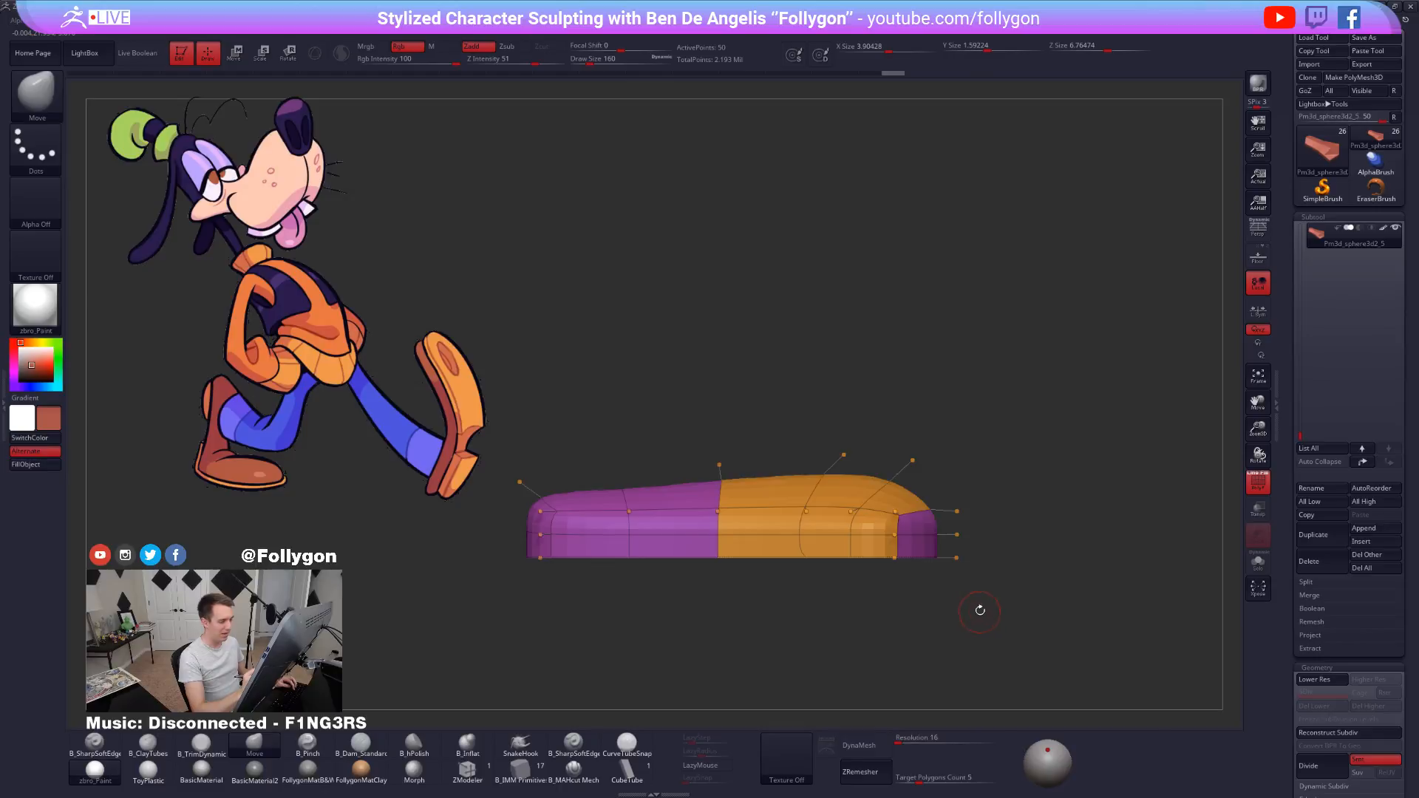
mouse_move(953, 621)
left_mouse_down()
mouse_move(910, 637)
mouse_move(950, 641)
mouse_move(882, 649)
left_mouse_up()
key("shift+d")
right_click_drag(833, 563, 850, 543)
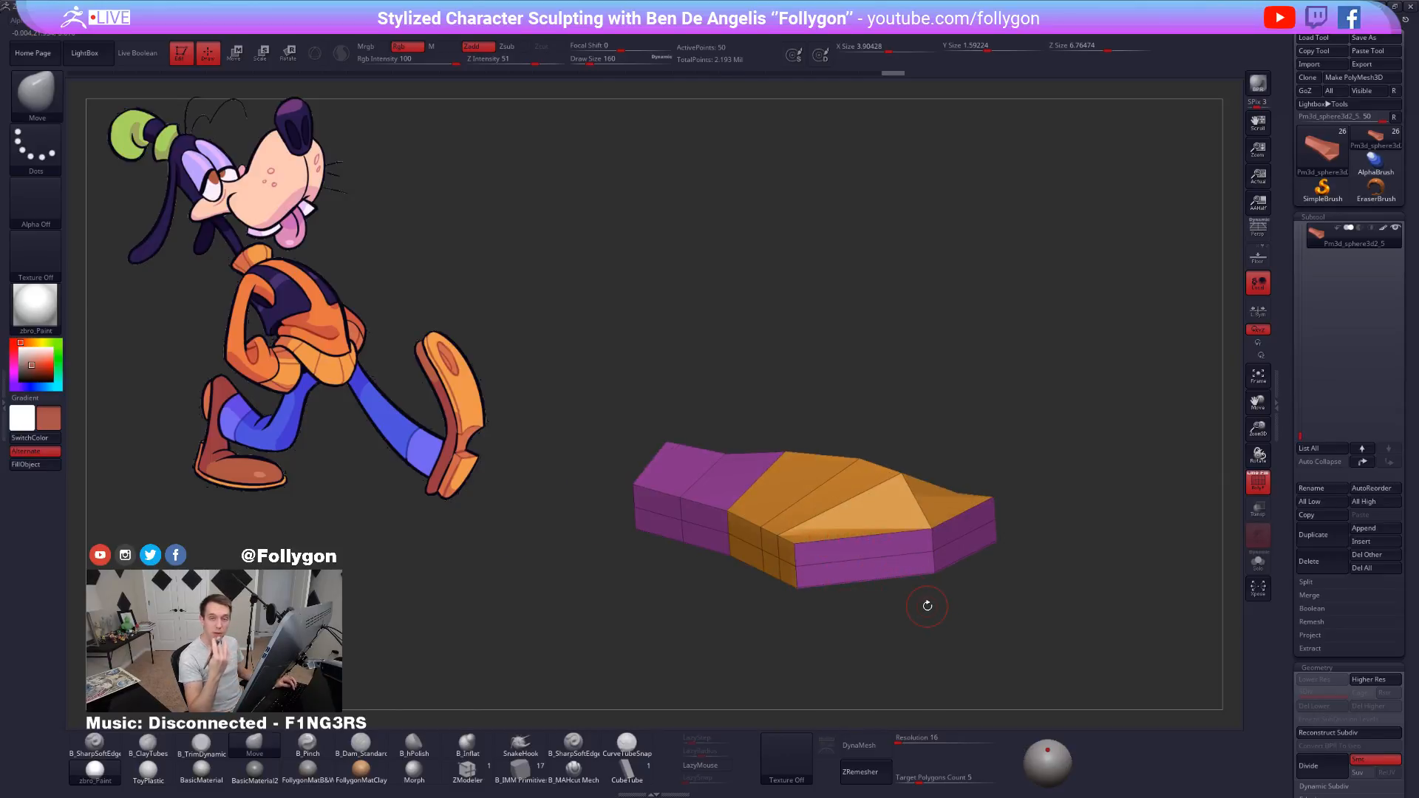
key("d")
right_click_drag(927, 607, 821, 452)
right_click_drag(864, 551, 821, 530, "ctrl")
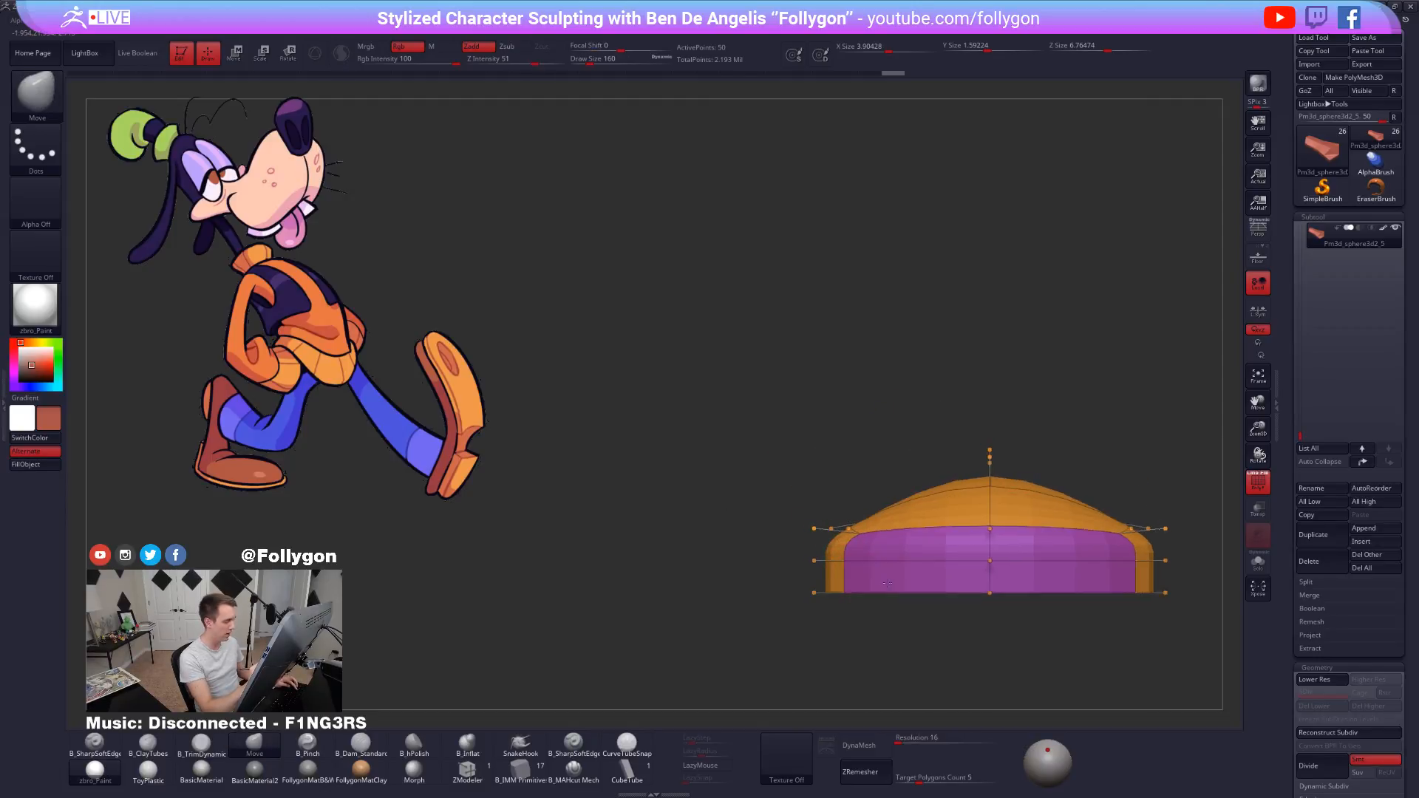
right_click_drag(872, 592, 886, 601, "ctrl")
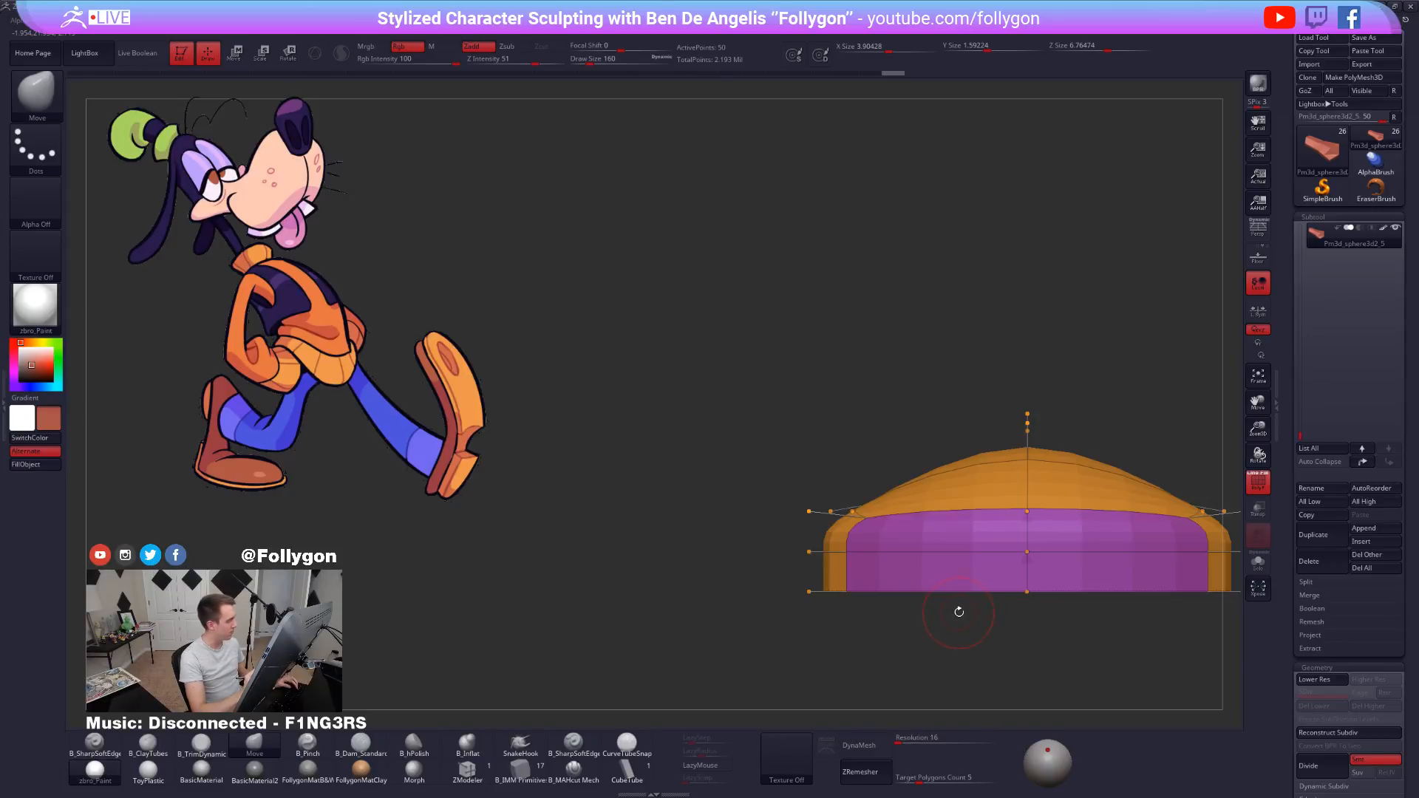
left_click_drag(976, 591, 947, 615)
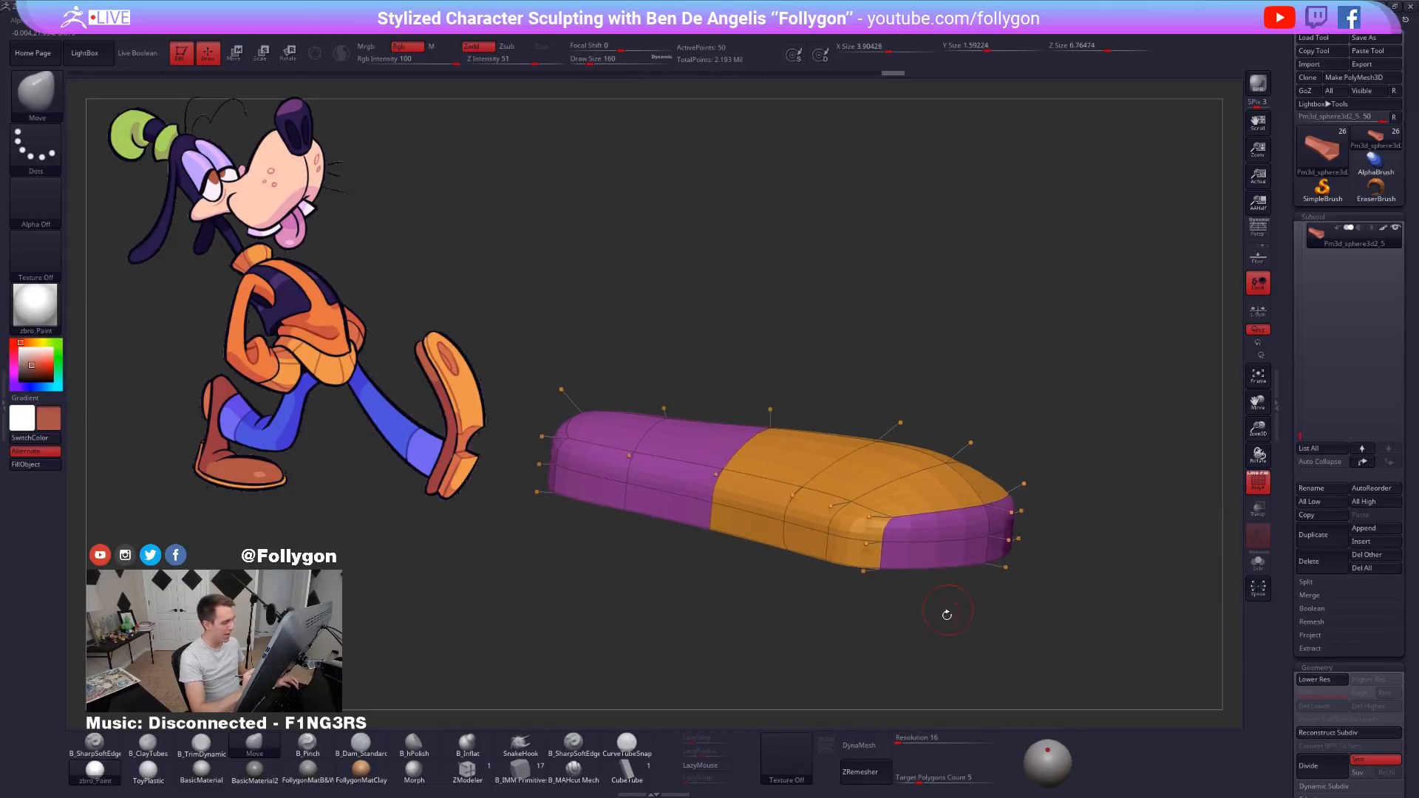
Remove the horizontal edge loop running around the shoe's side wall with ZModeler and preview the smoothed result.
key("shift+d")
key("shift+f")
key("shift+f")
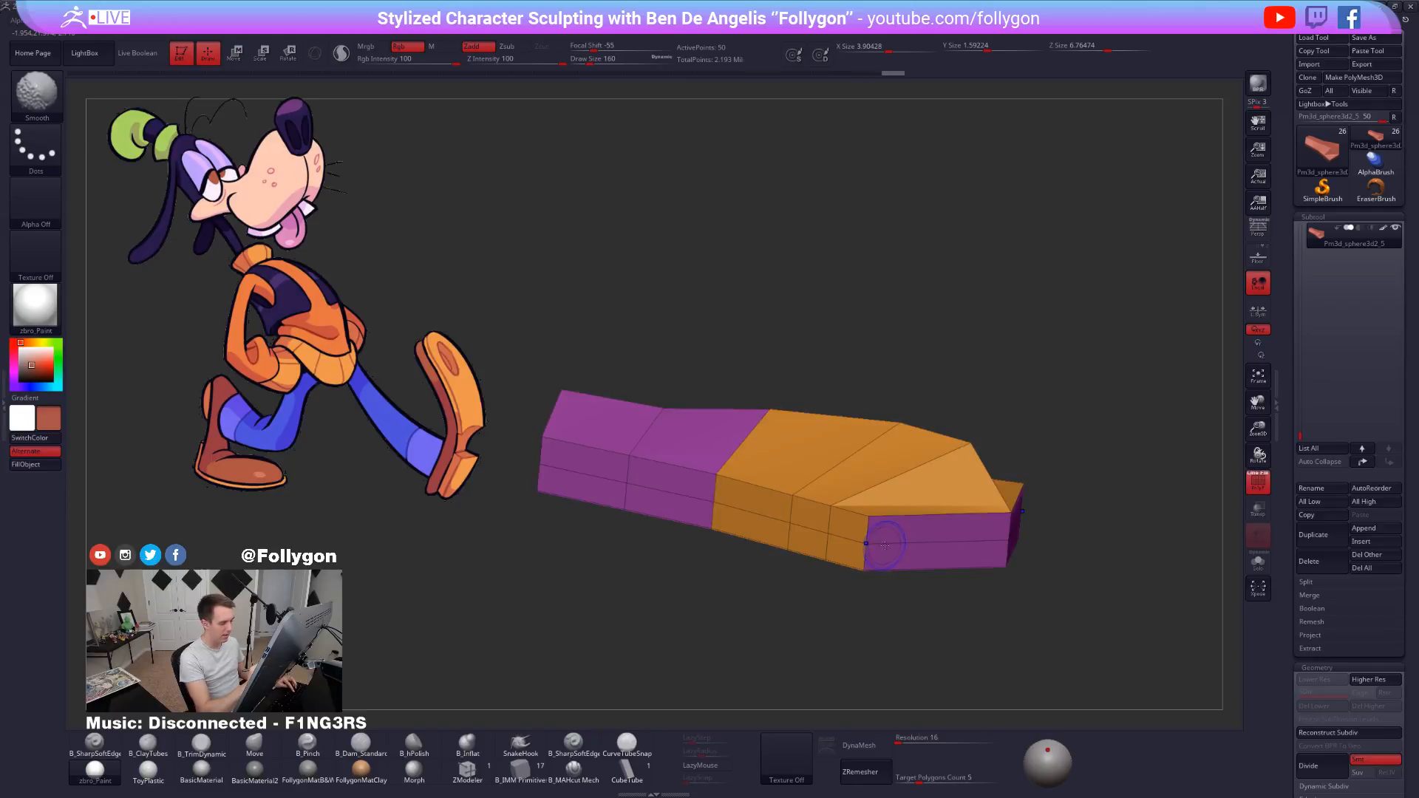
left_click(468, 770)
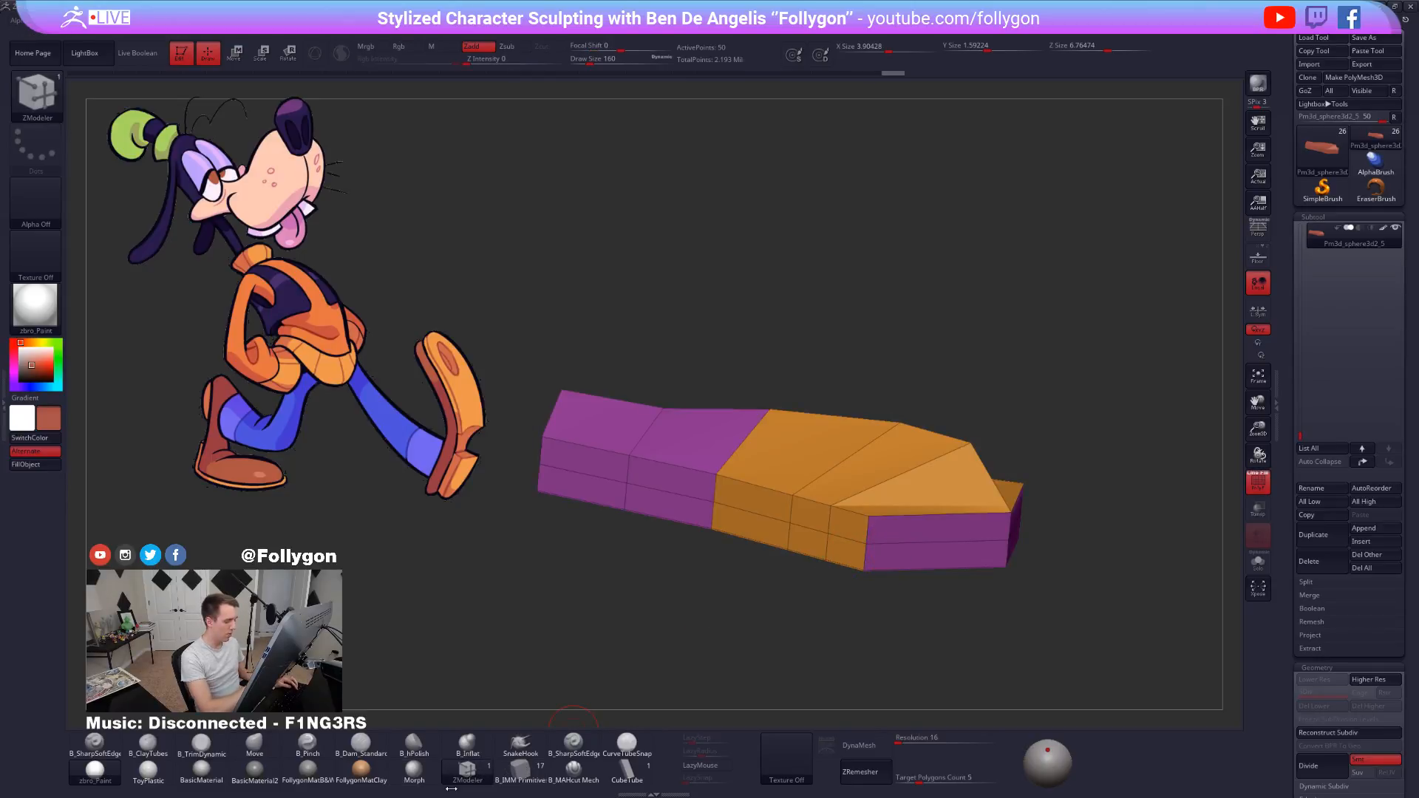
key("space")
left_click(939, 543)
key("d")
mouse_move(959, 581)
left_mouse_down()
mouse_move(983, 586)
mouse_move(938, 585)
left_mouse_up()
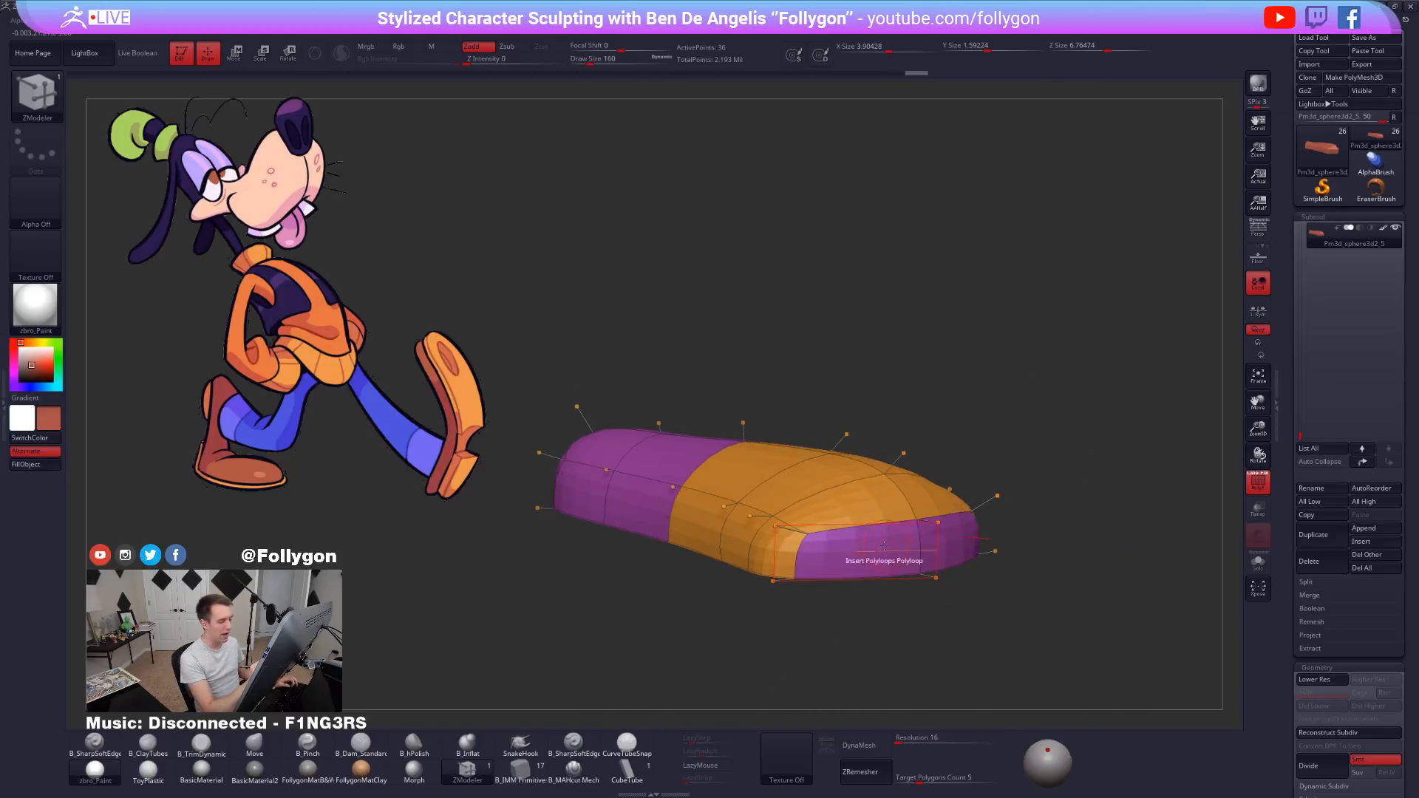
Compare the smoothed shoe with and without the horizontal side loop, ending with the loop removed.
key("ctrl+z")
key("d")
left_click_drag(936, 652, 925, 653)
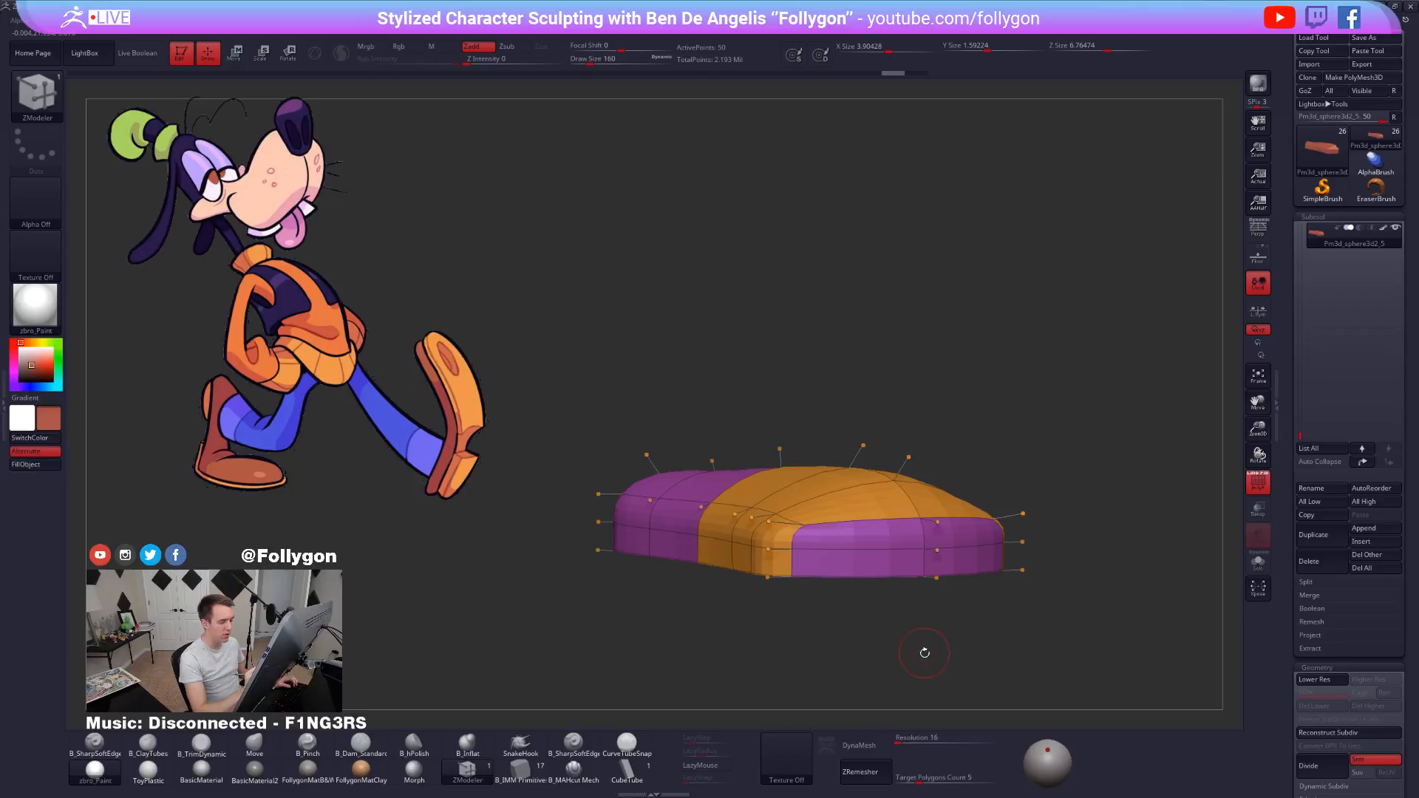
key("ctrl+shift+z")
key("d")
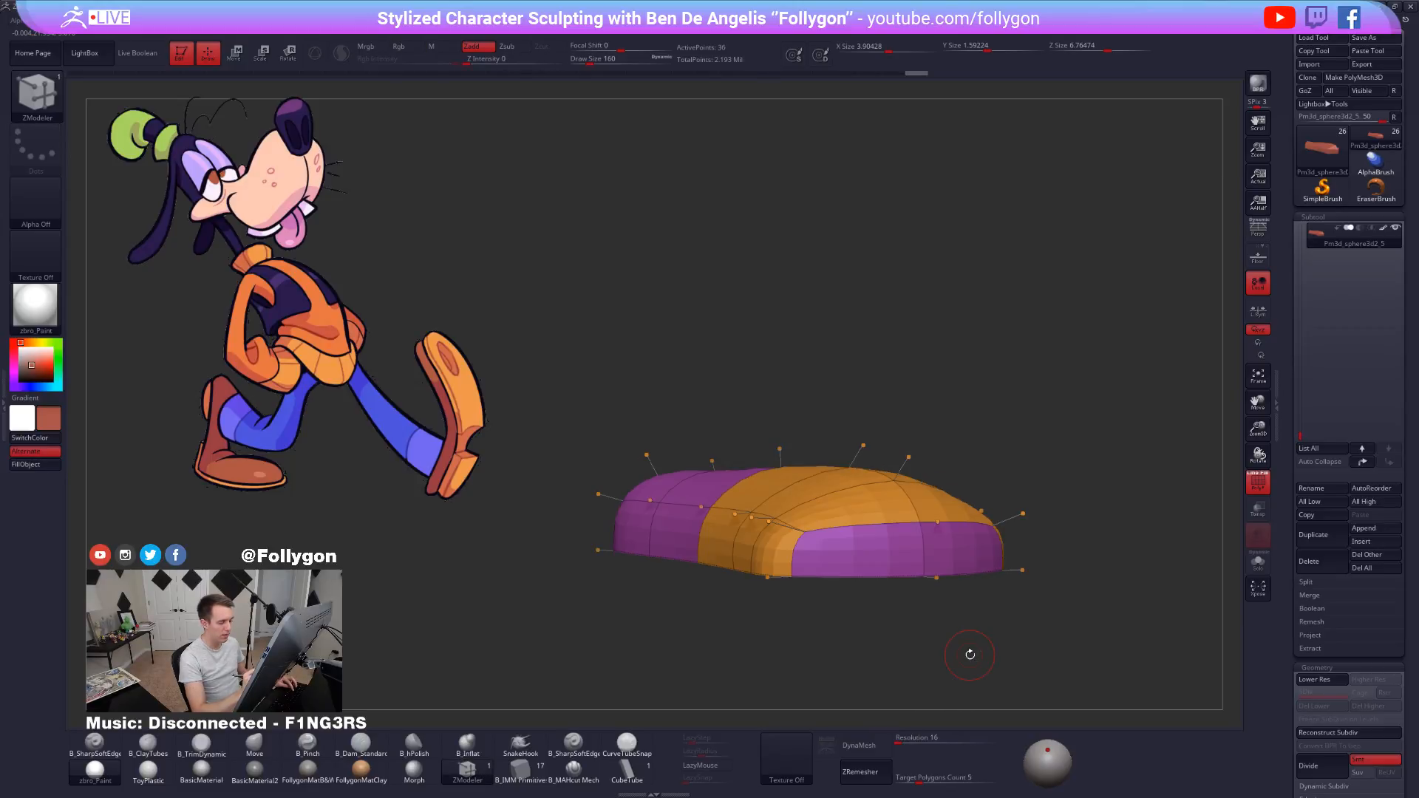
key("ctrl+z")
key("d")
left_click_drag(967, 653, 945, 647)
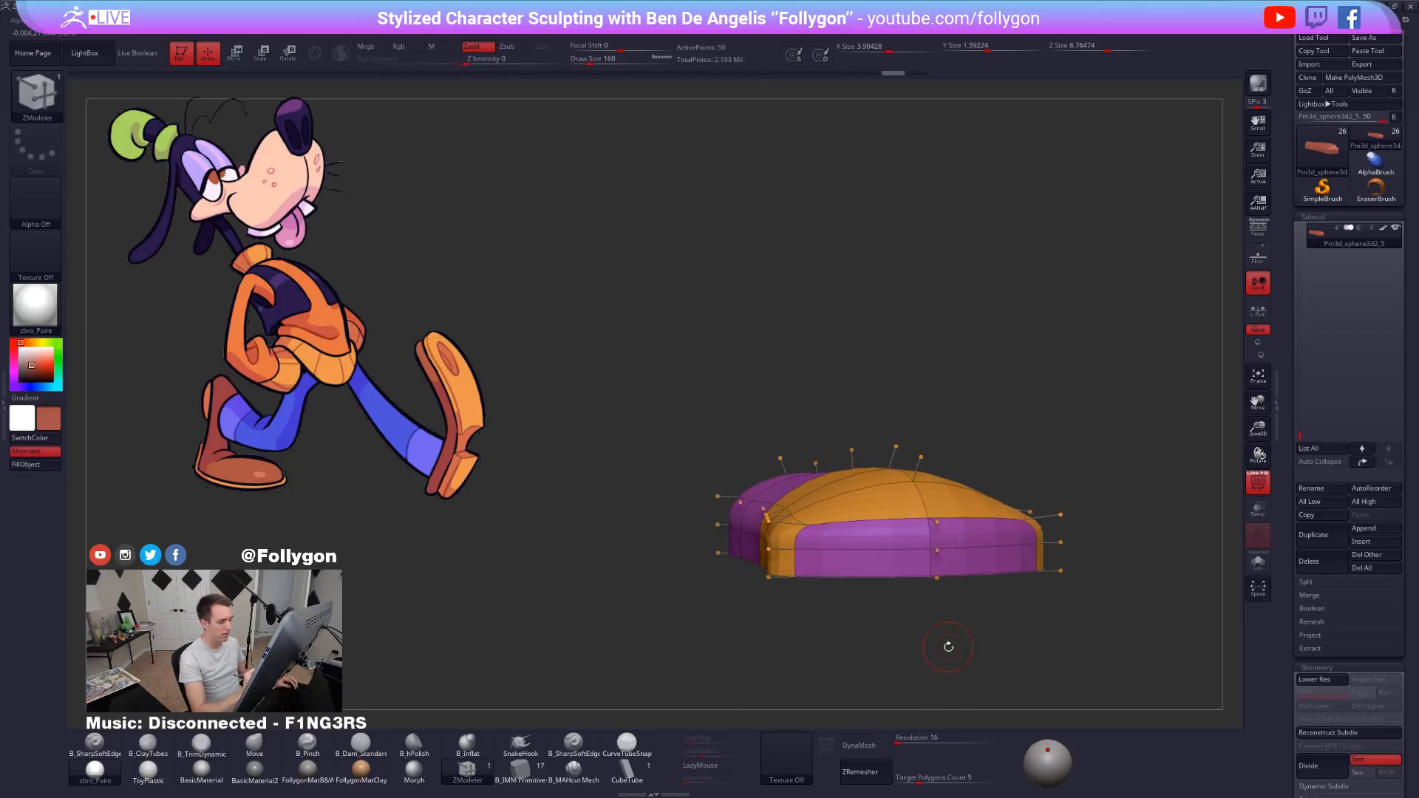
key("ctrl+shift+z")
key("d")
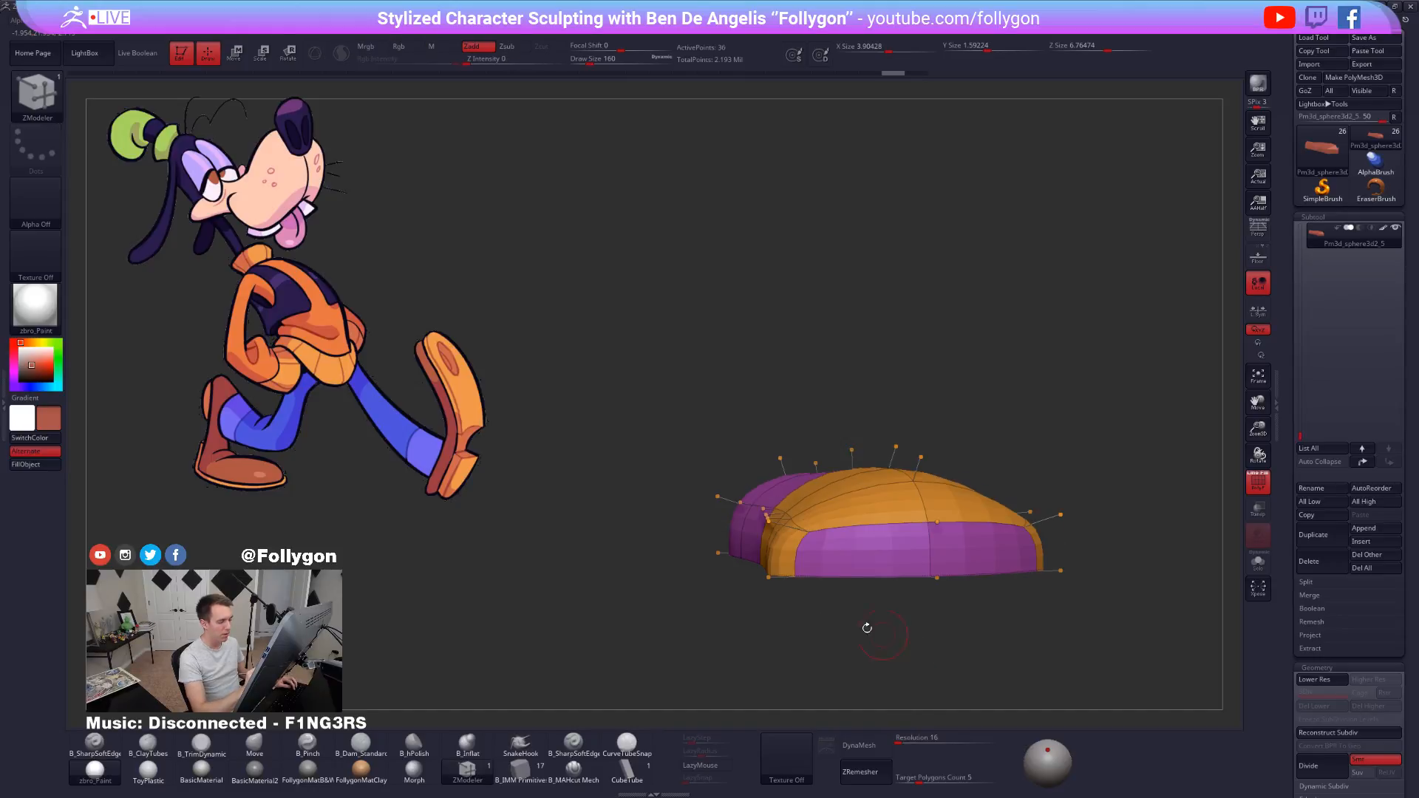
Switch to the Move brush and check the toe outline from above in smoothed and low-poly display.
mouse_move(830, 590)
left_mouse_down()
mouse_move(827, 633)
mouse_move(770, 539)
left_mouse_up()
key("shift+d")
key("b")
key("m")
key("v")
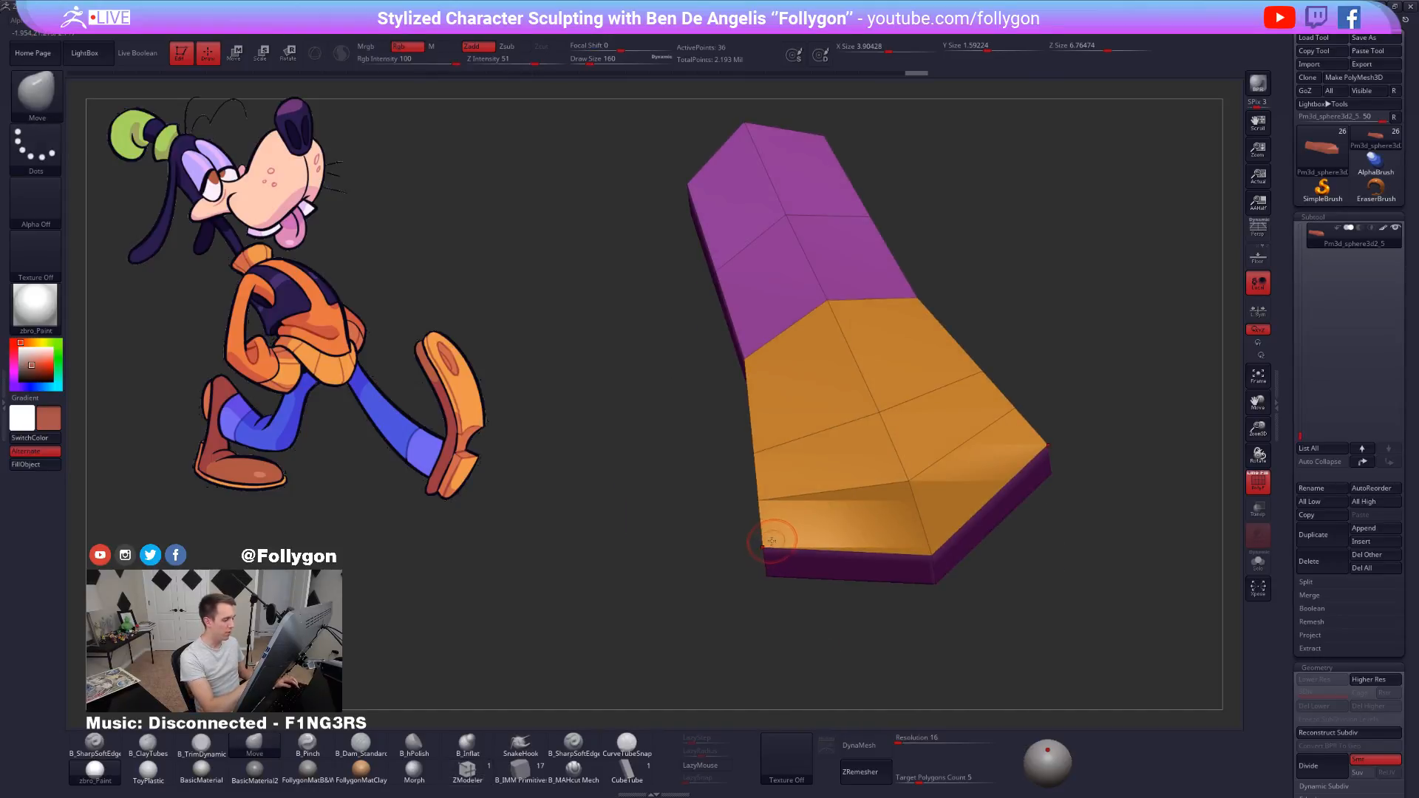
key("d")
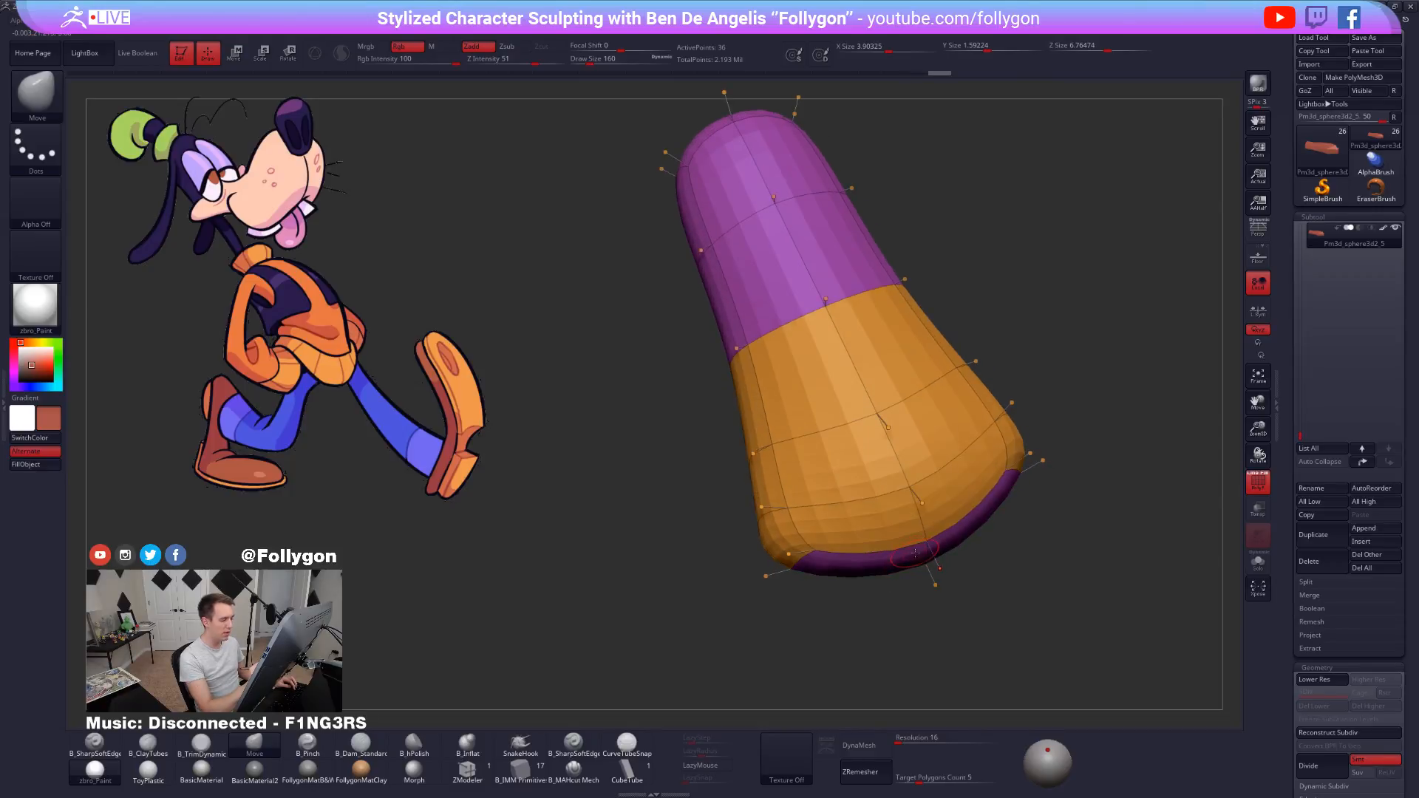
key("shift+d")
key("d")
left_click_drag(831, 580, 882, 627)
key("shift+d")
Enlarge the draw size to 742, mask all but the toe's centre, and move the tip forward with Transpose.
key("space")
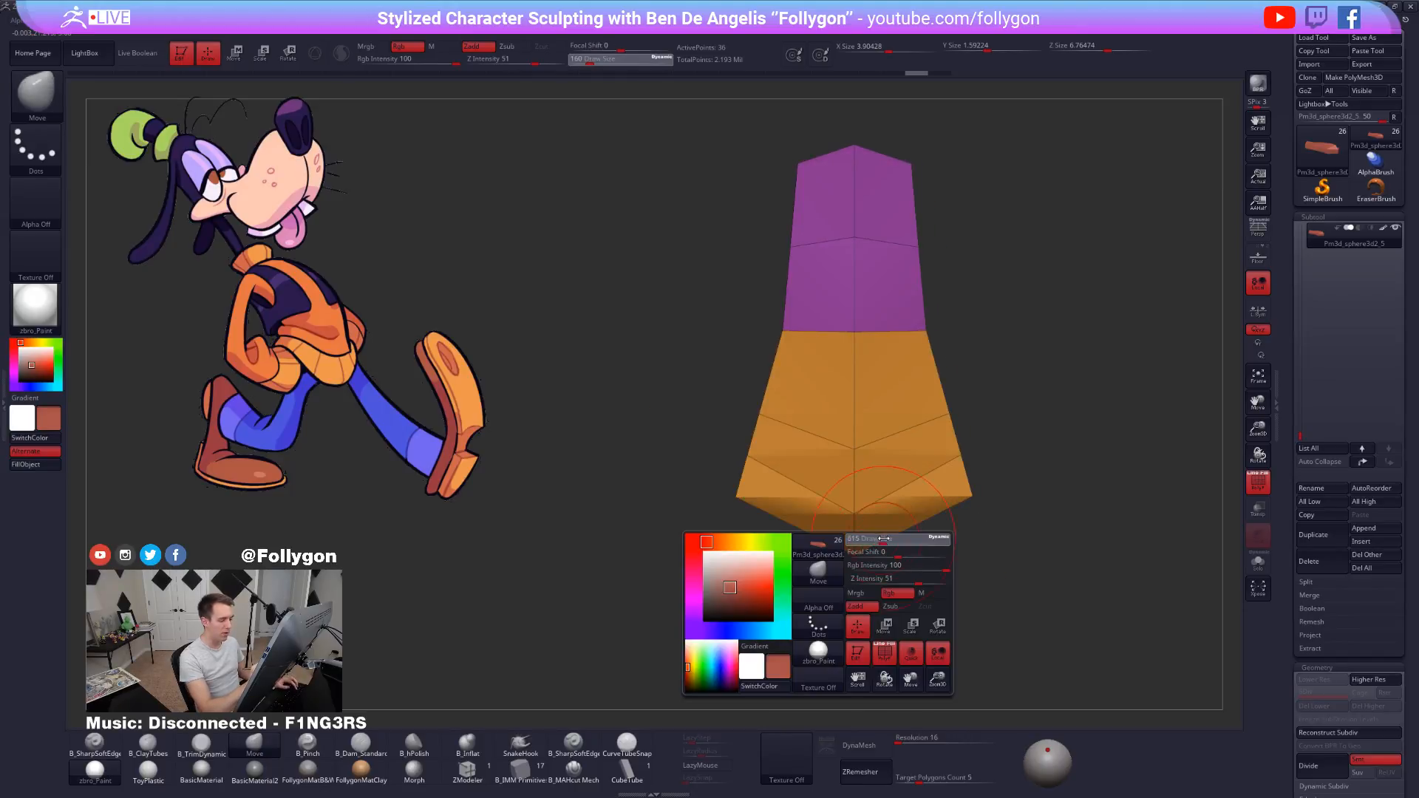
mouse_move(894, 567)
left_mouse_down("ctrl+alt")
mouse_move(844, 417)
mouse_move(833, 606)
left_mouse_up("ctrl+alt")
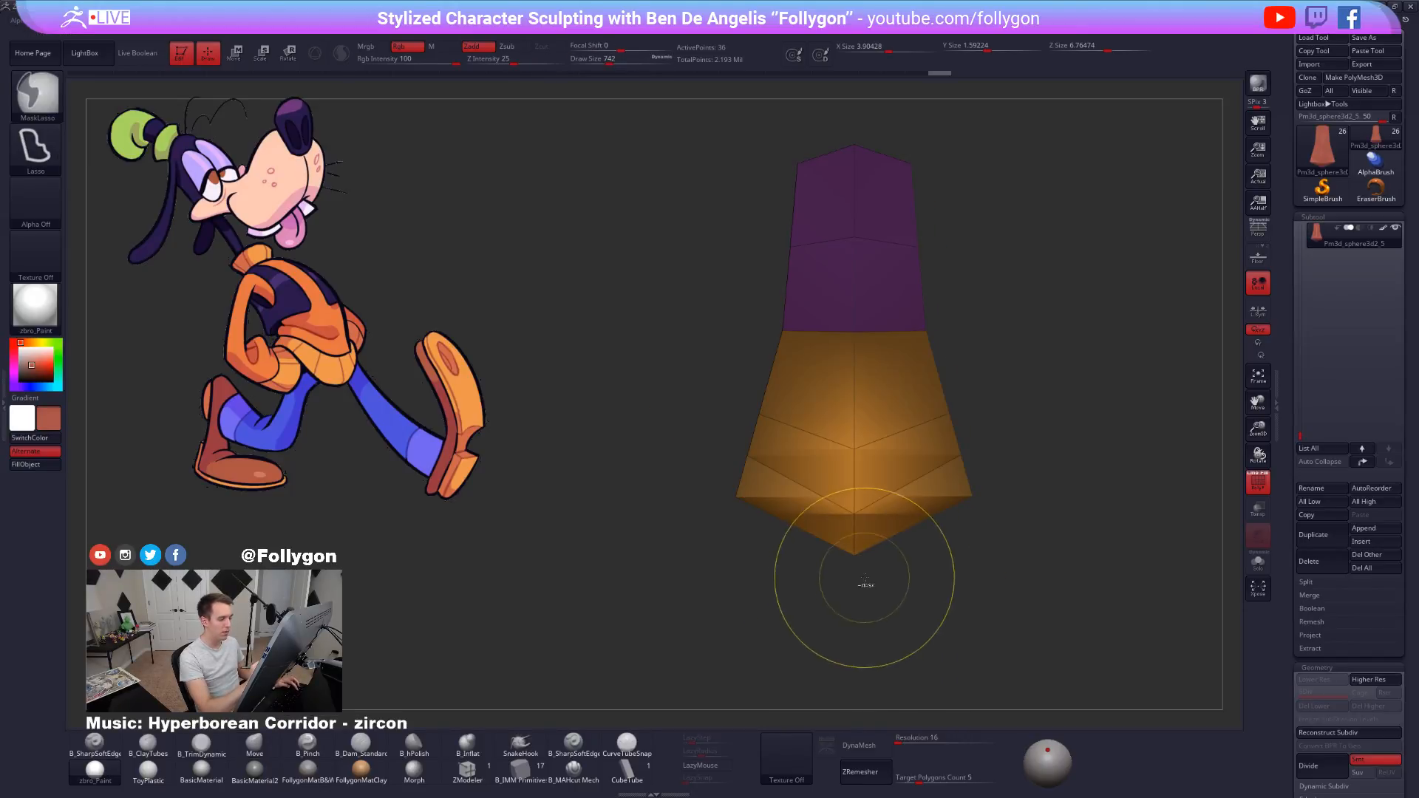
key("w")
left_click_drag(854, 449, 857, 663, "shift")
key("d")
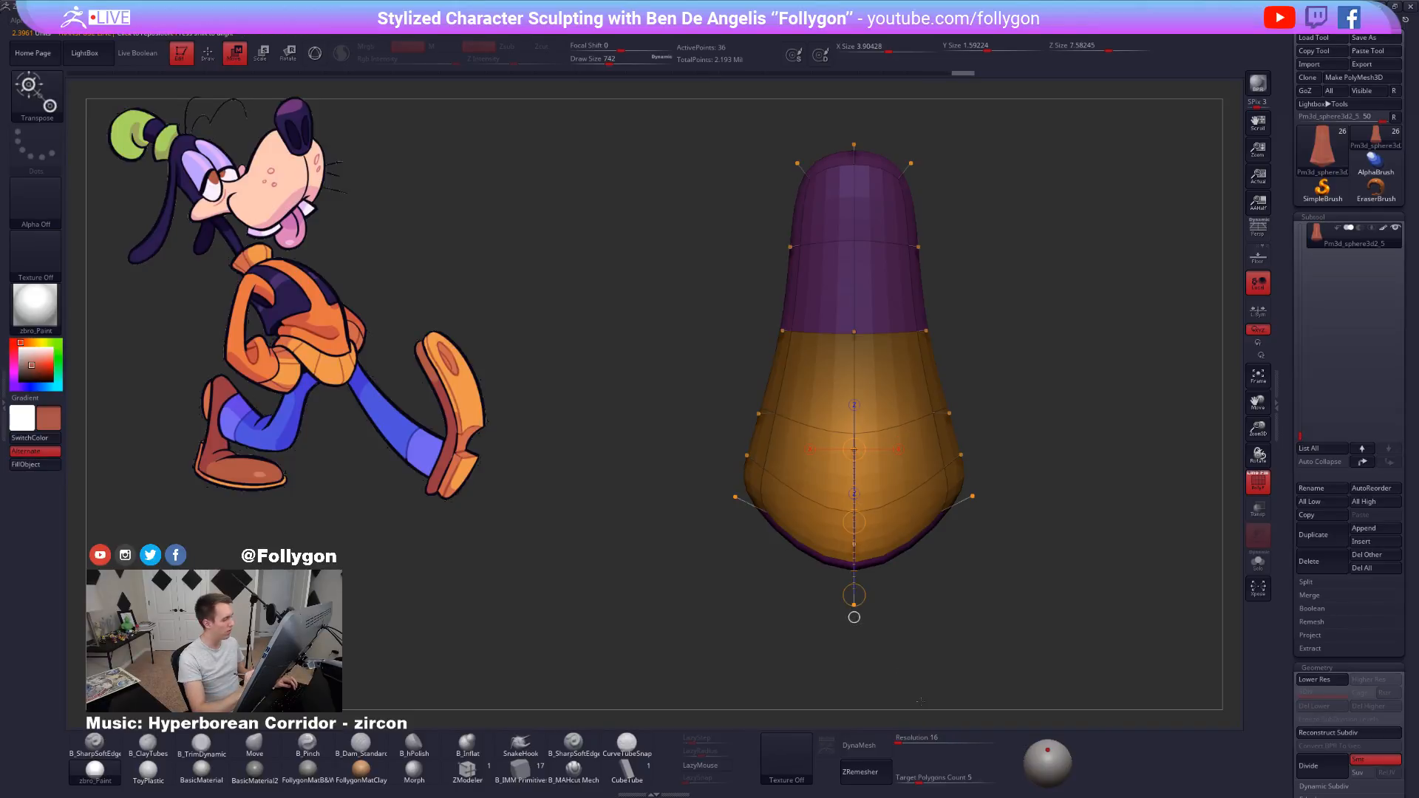
key("shift+d")
key("q")
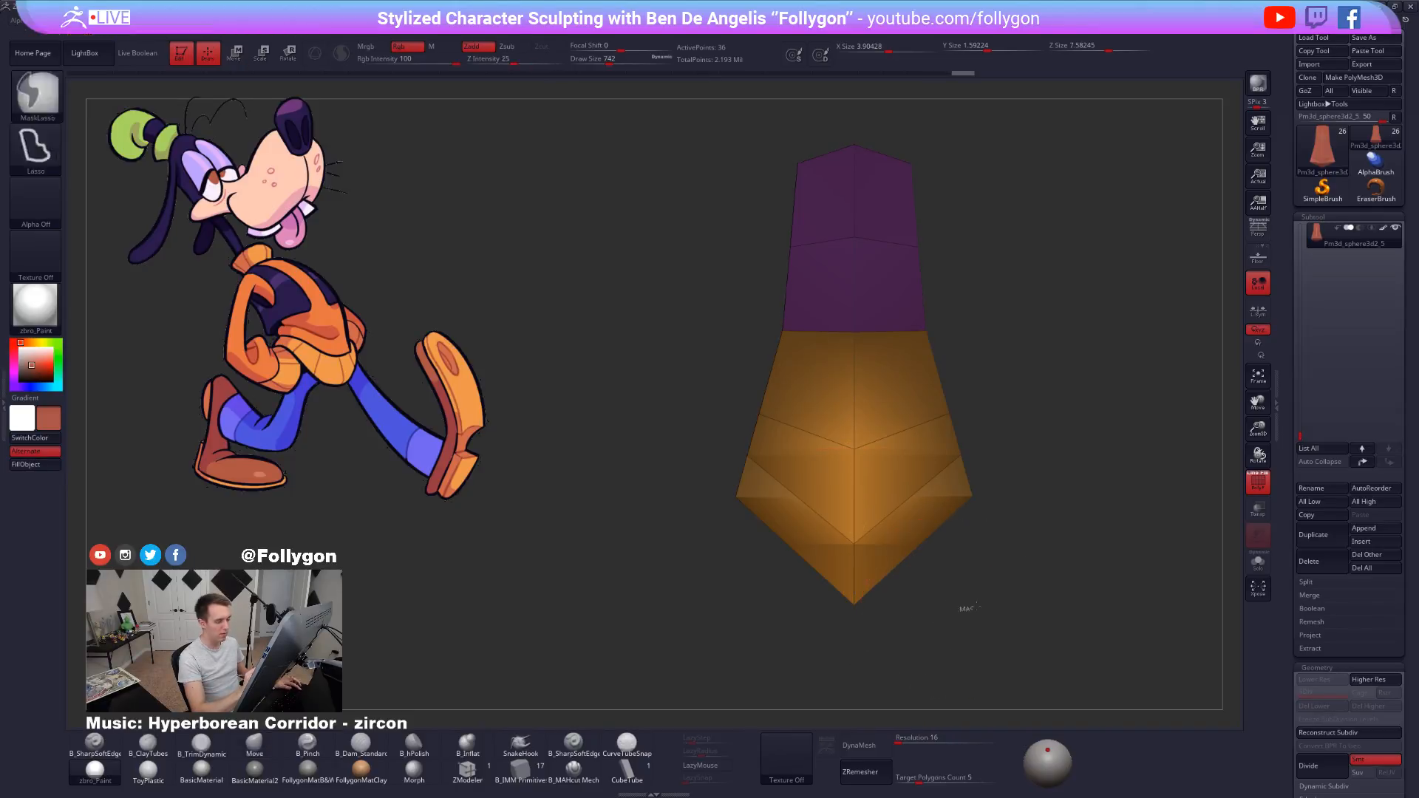
Mask all but the toe's outer corners, move them inward and forward with Transpose, and clear the mask.
left_click_drag(966, 608, 985, 591, "ctrl")
mouse_move(981, 470)
left_mouse_down("ctrl")
mouse_move(1035, 561)
mouse_move(969, 503)
mouse_move(972, 594)
left_mouse_up("ctrl")
key("w")
key("d")
left_click_drag(973, 545, 908, 597)
scroll(1301, 517, "down", 3)
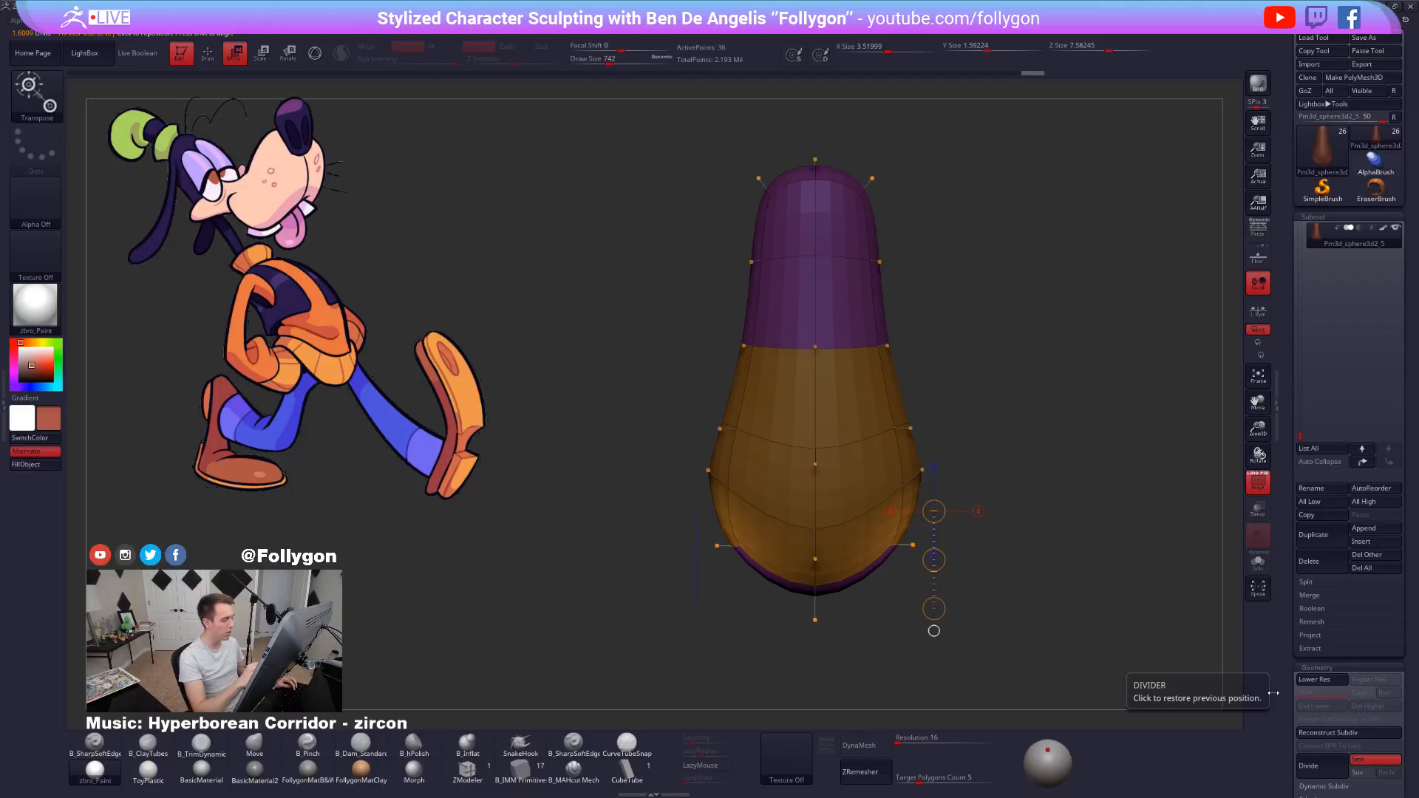
left_click(799, 602)
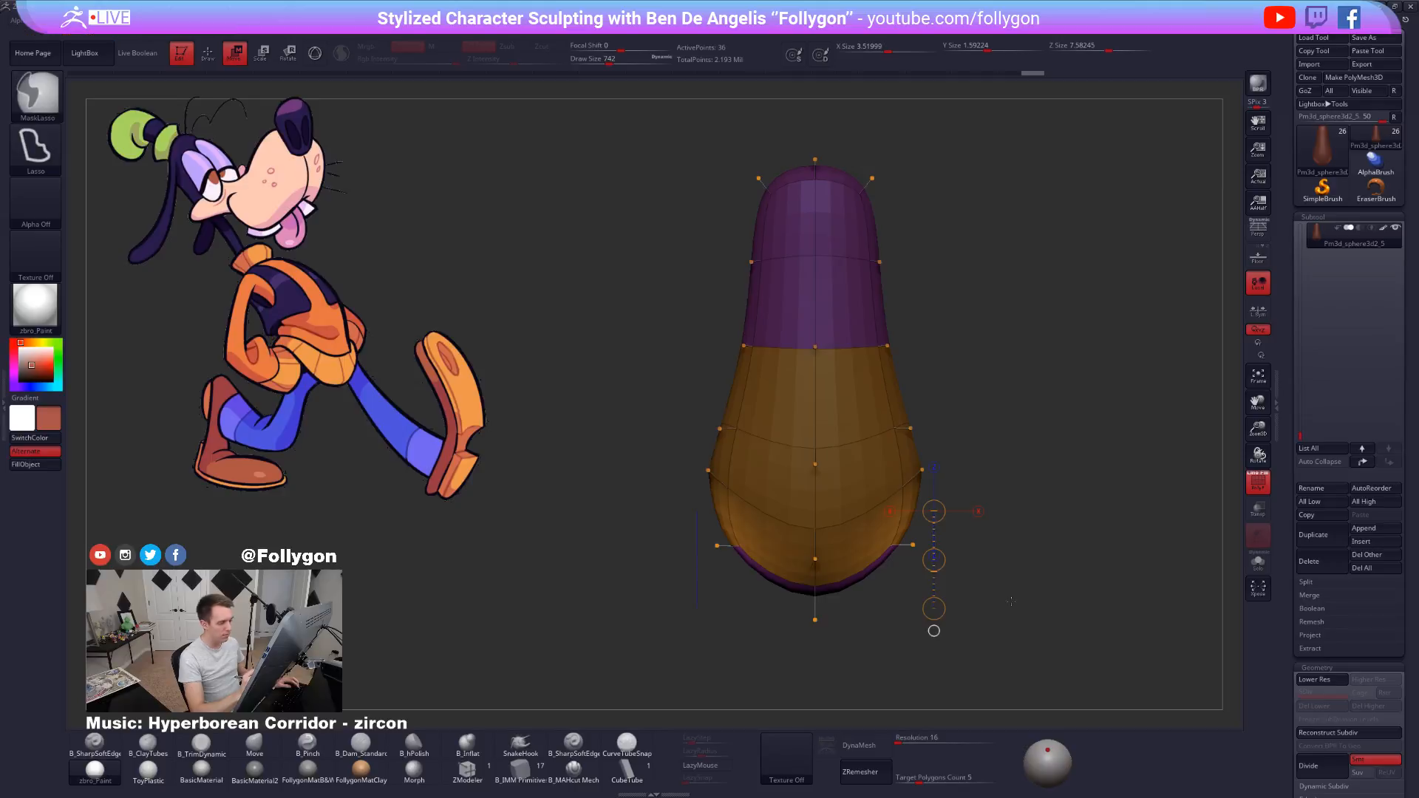
key("ctrl+z")
key("q")
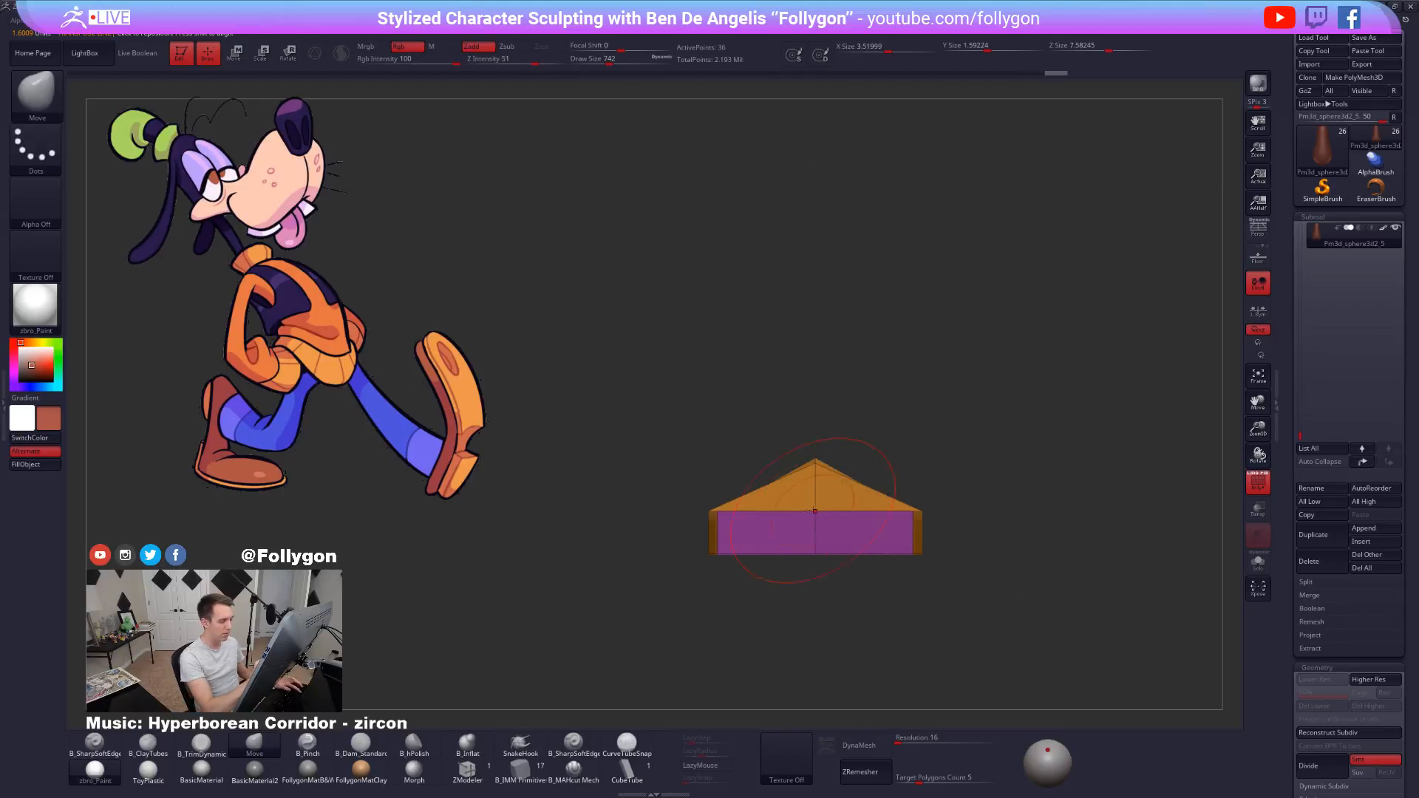
Reduce the Move brush draw size to 321 and raise the top of the toe in side view.
key("d")
key("space")
key("ctrl+z")
mouse_move(866, 532)
left_mouse_down("alt")
mouse_move(968, 538)
mouse_move(961, 444)
left_mouse_up("alt")
key("shift+d")
left_click_drag(995, 500, 999, 481)
key("d")
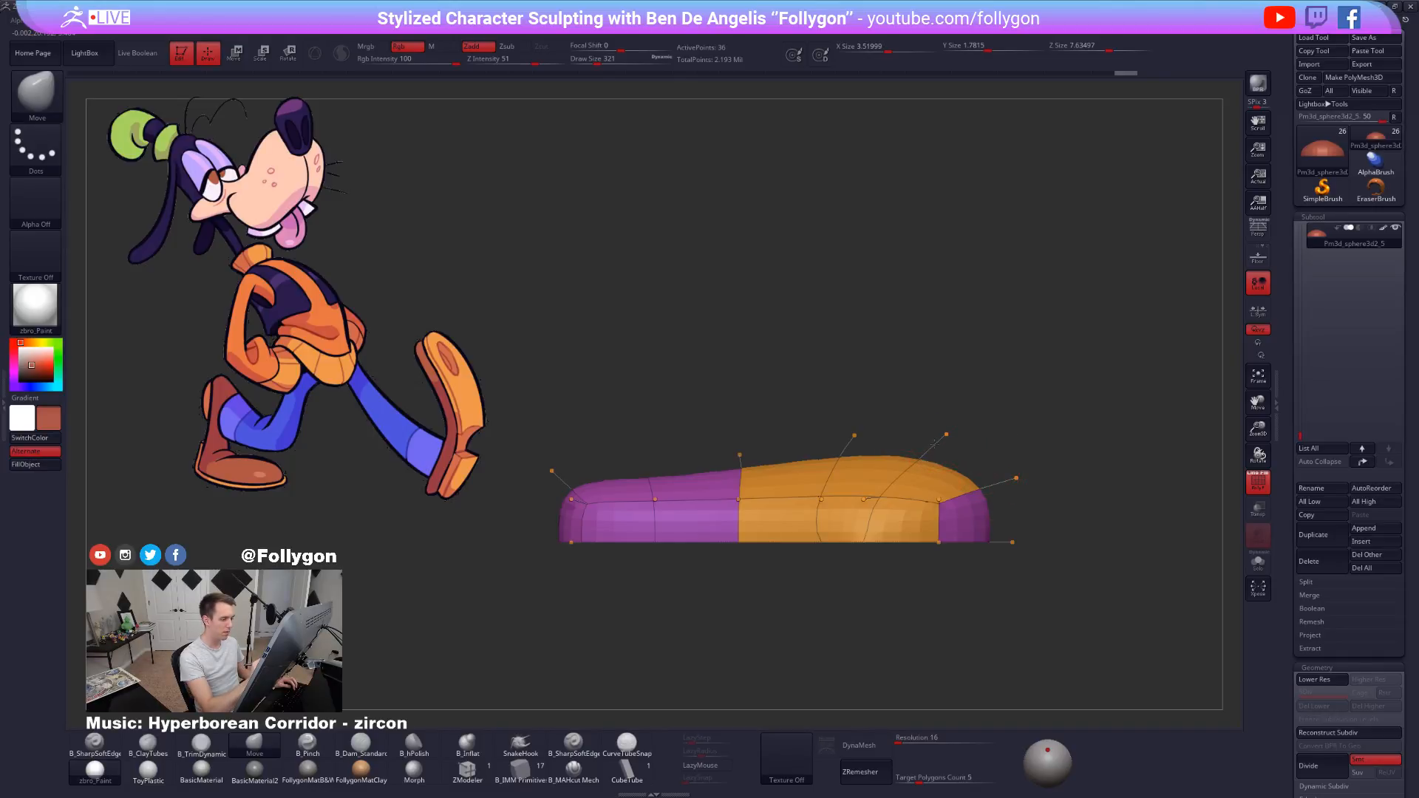
Pull the toe's upper points higher and its front edge slightly back with the Move brush in smoothed preview.
left_click_drag(934, 443, 940, 432)
mouse_move(1017, 479)
left_mouse_down()
mouse_move(1026, 465)
mouse_move(1009, 470)
left_mouse_up()
left_click_drag(951, 423, 846, 431)
left_click_drag(1049, 399, 730, 470)
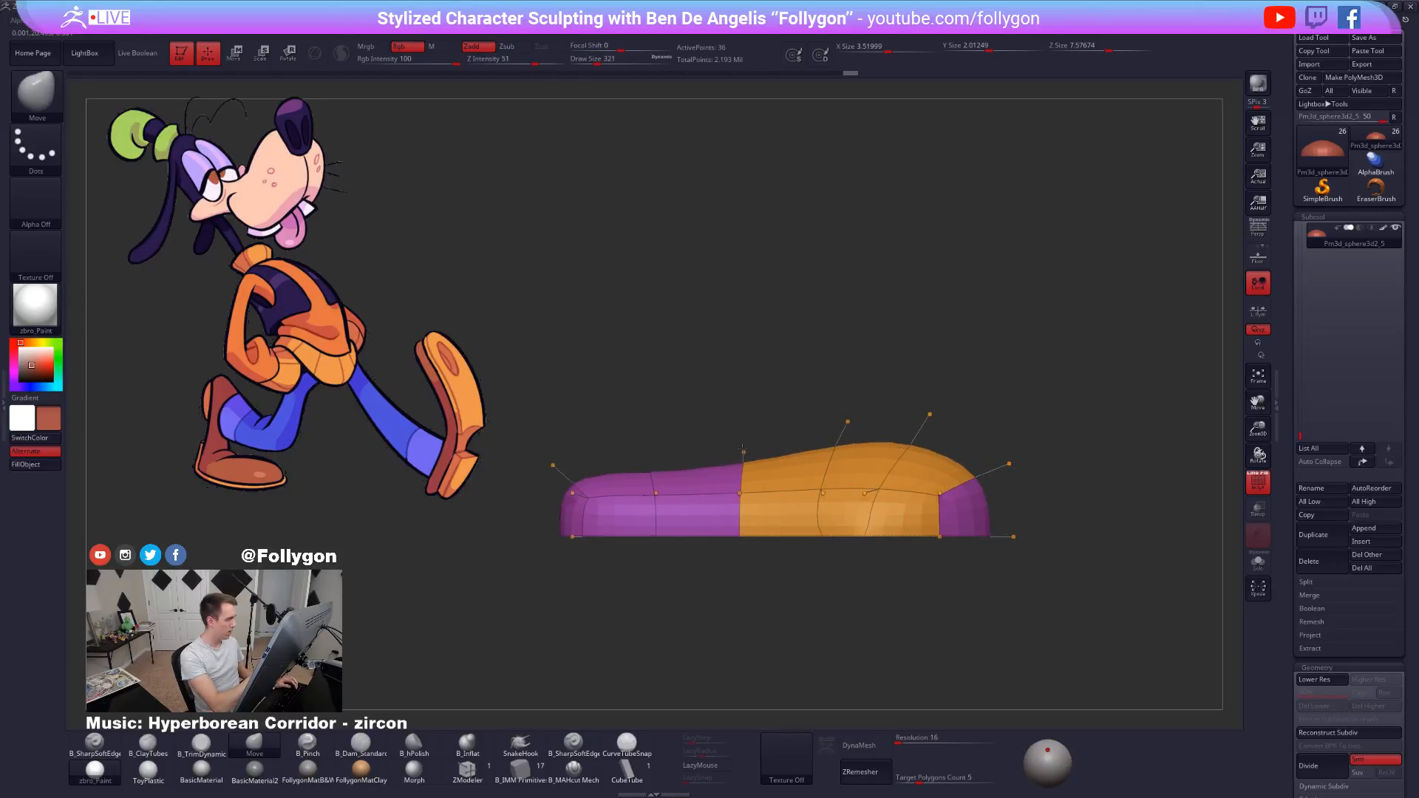
Raise the top edge points of the heel section slightly with the Move brush in side view.
key("shift+d")
left_click_drag(652, 466, 647, 451)
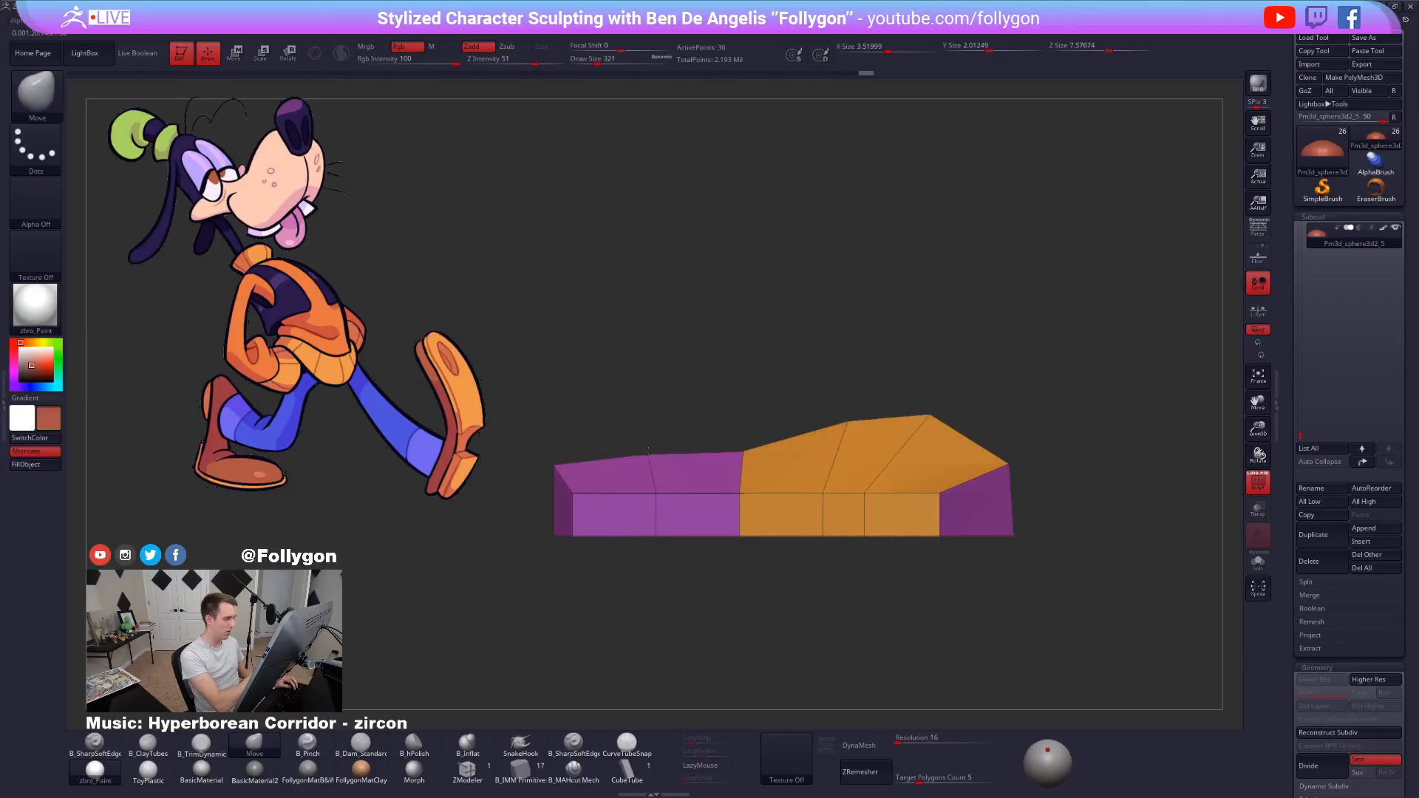
key("d")
key("shift+d")
left_click_drag(556, 466, 558, 462)
key("d")
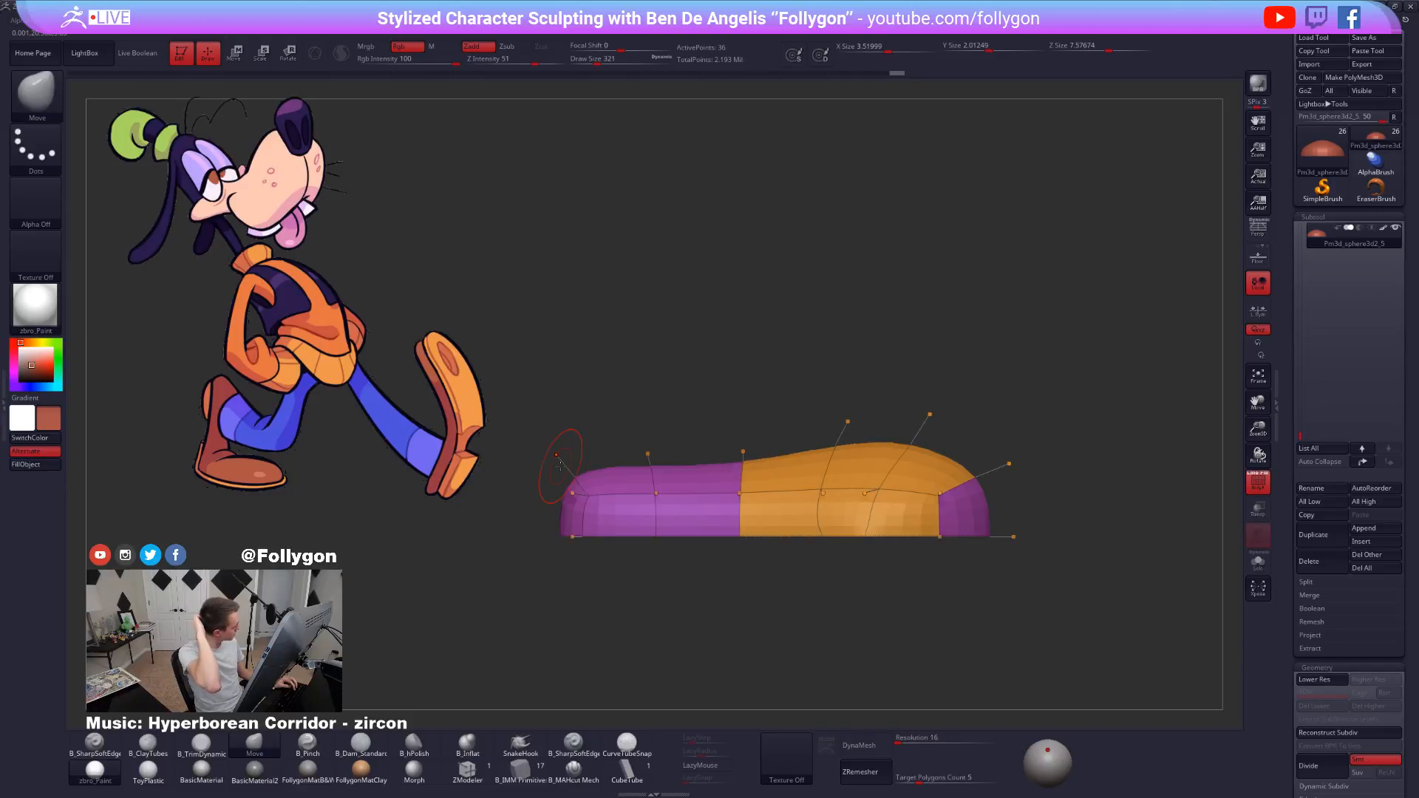
Mask all but the heel's rear outer corners and move them inward with Transpose in top view to narrow the heel.
left_click_drag(776, 584, 947, 636, "shift")
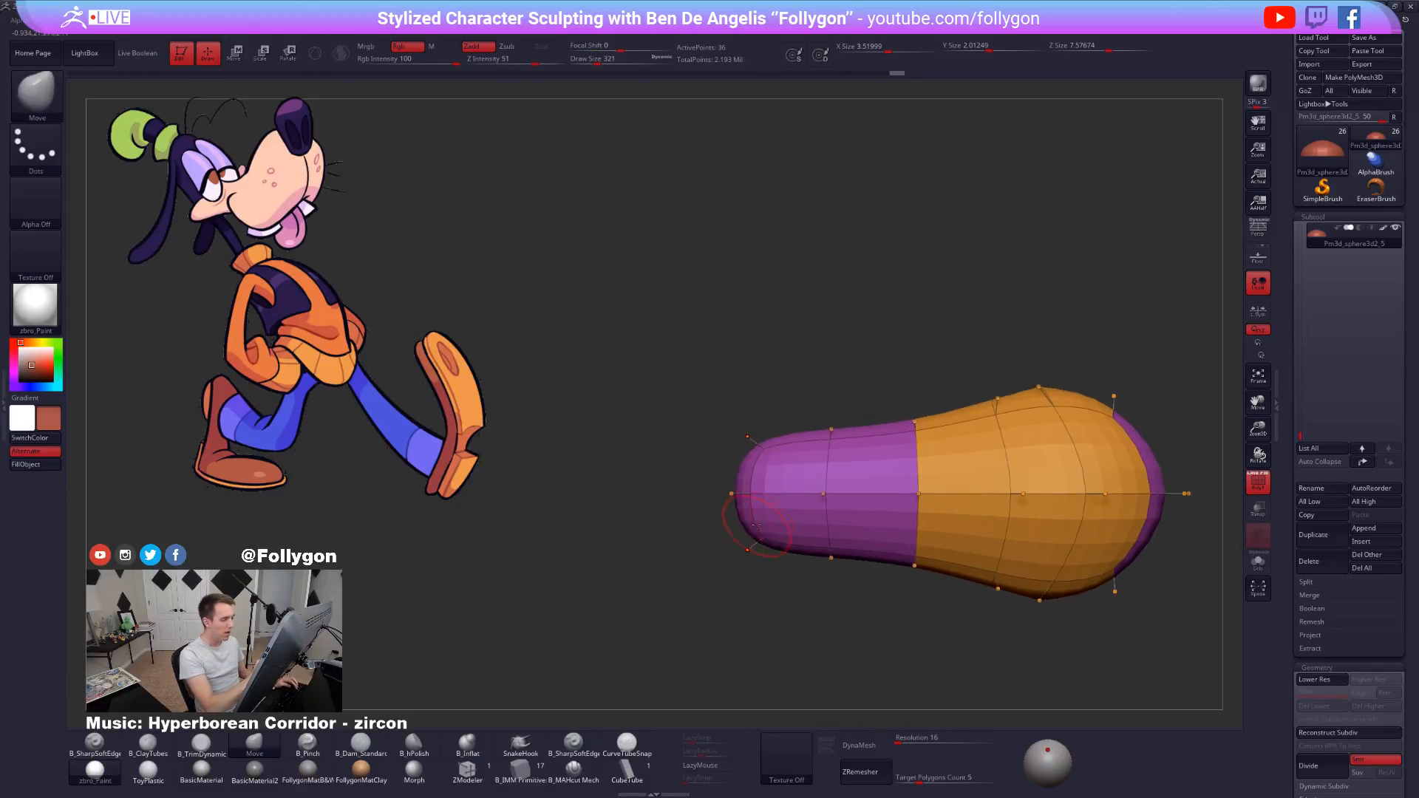
left_click_drag(728, 551, 761, 584, "alt")
key("shift+d")
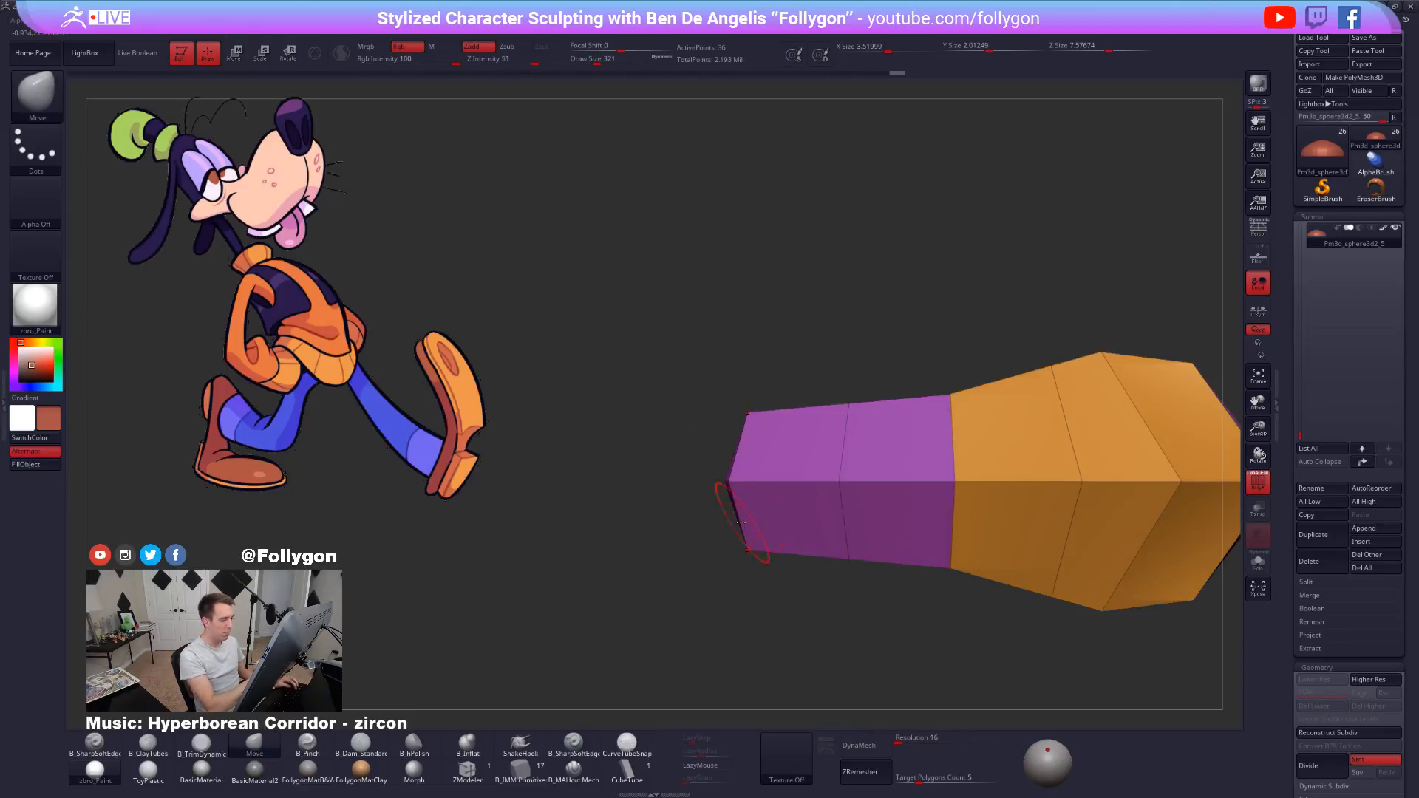
left_click(748, 559, "ctrl")
key("w")
mouse_move(748, 553)
left_mouse_down()
mouse_move(710, 633)
mouse_move(731, 586)
mouse_move(684, 591)
left_mouse_up()
key("d")
Move the side points at the middle of the heel section slightly inward with Transpose and clear the mask.
mouse_move(827, 383)
left_mouse_down("ctrl")
mouse_move(874, 379)
mouse_move(869, 451)
left_mouse_up("ctrl")
left_click(880, 345, "ctrl")
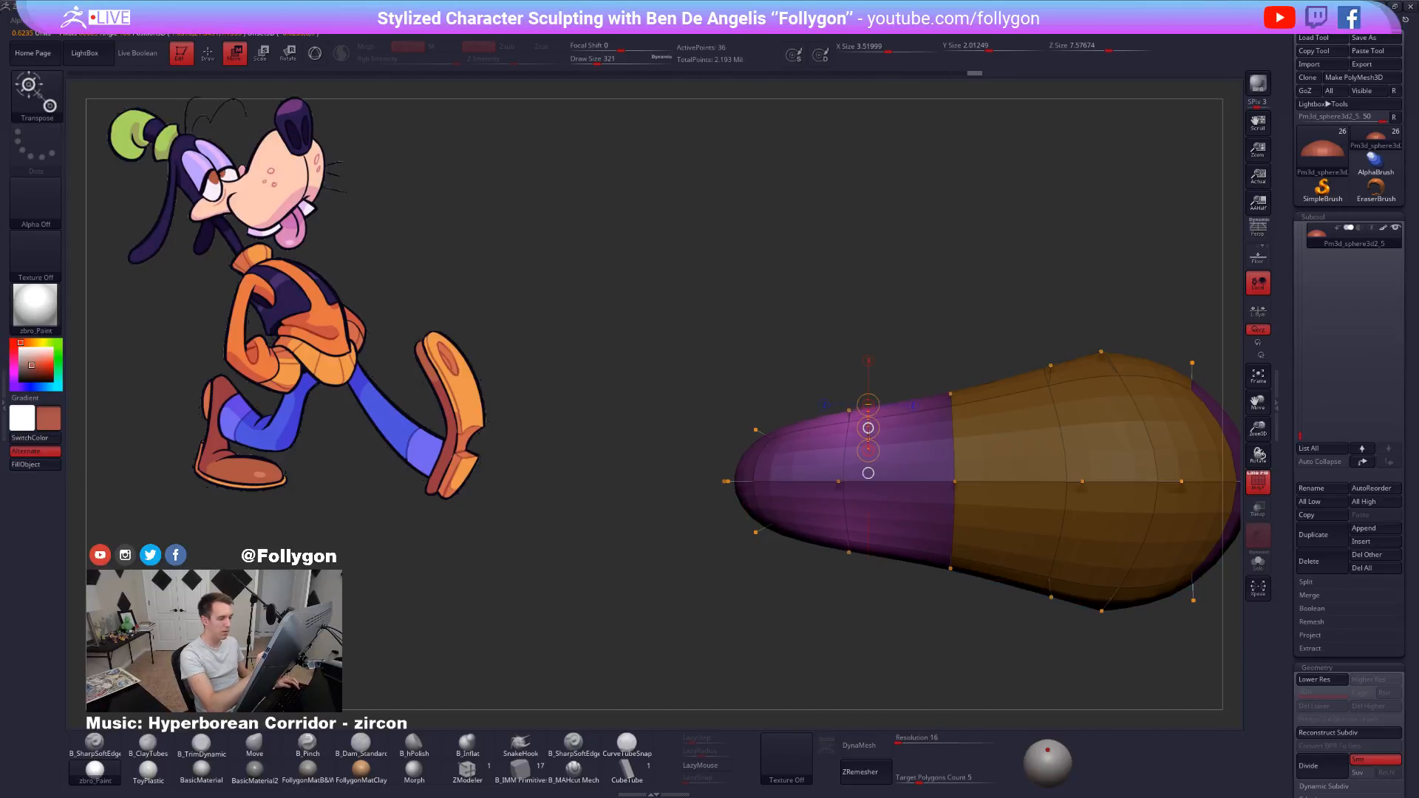
left_click(1035, 481, "ctrl")
key("q")
Inspect the smoothed shoe from above and from the sole, with the wireframe shown and hidden.
mouse_move(1035, 480)
left_mouse_down()
mouse_move(1024, 447)
mouse_move(926, 583)
mouse_move(931, 667)
left_mouse_up()
key("shift+f")
mouse_move(1017, 659)
left_mouse_down()
mouse_move(986, 668)
mouse_move(983, 721)
mouse_move(1000, 676)
left_mouse_up()
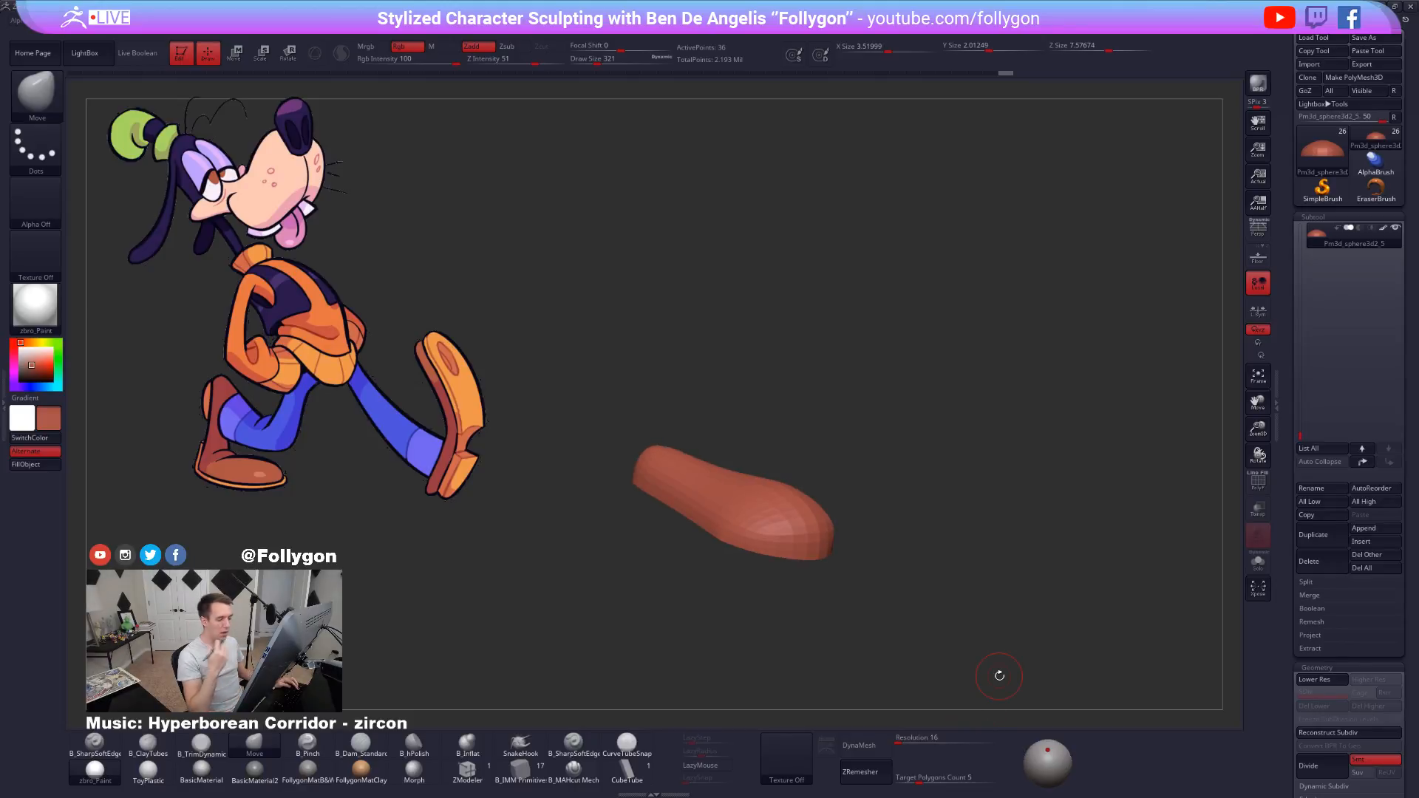
right_click_drag(798, 547, 831, 528)
key("shift+f")
right_click_drag(915, 648, 690, 669)
key("shift+f")
key("shift+f")
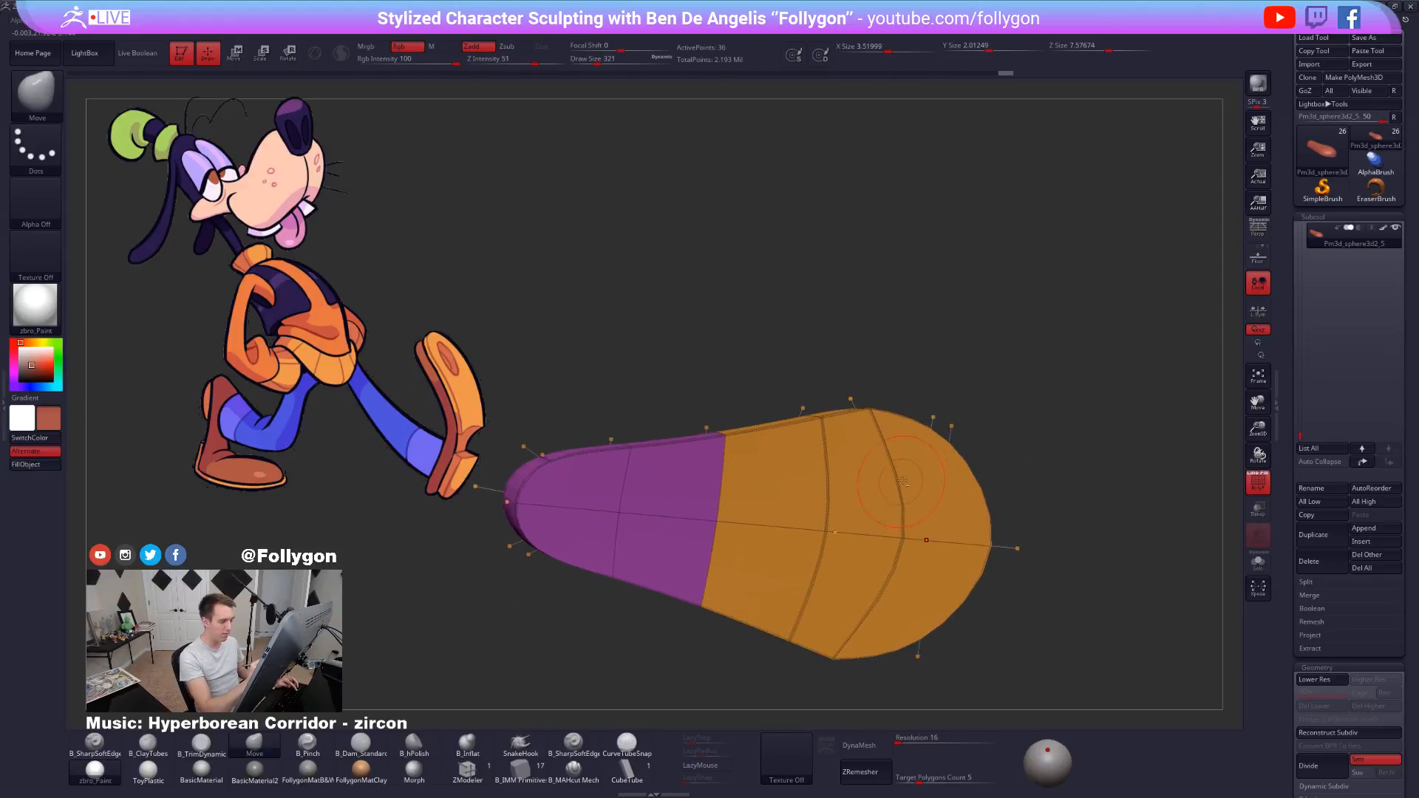
Set ZModeler's edge action to Crease with the EdgeLoop Complete target, preview the shoe smoothed, and return to the Move brush.
key("shift+d")
key("b")
key("z")
key("m")
key("space")
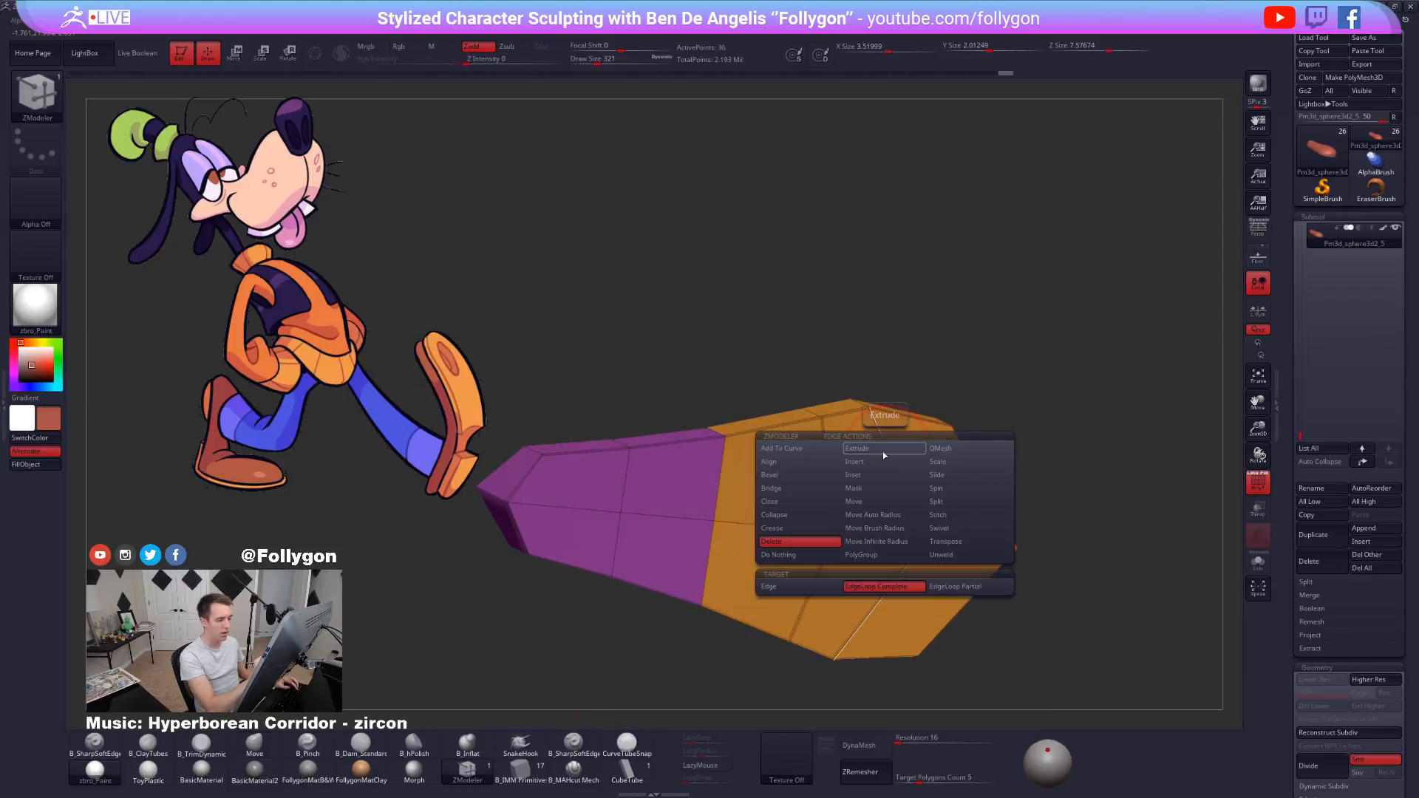
left_click(800, 528)
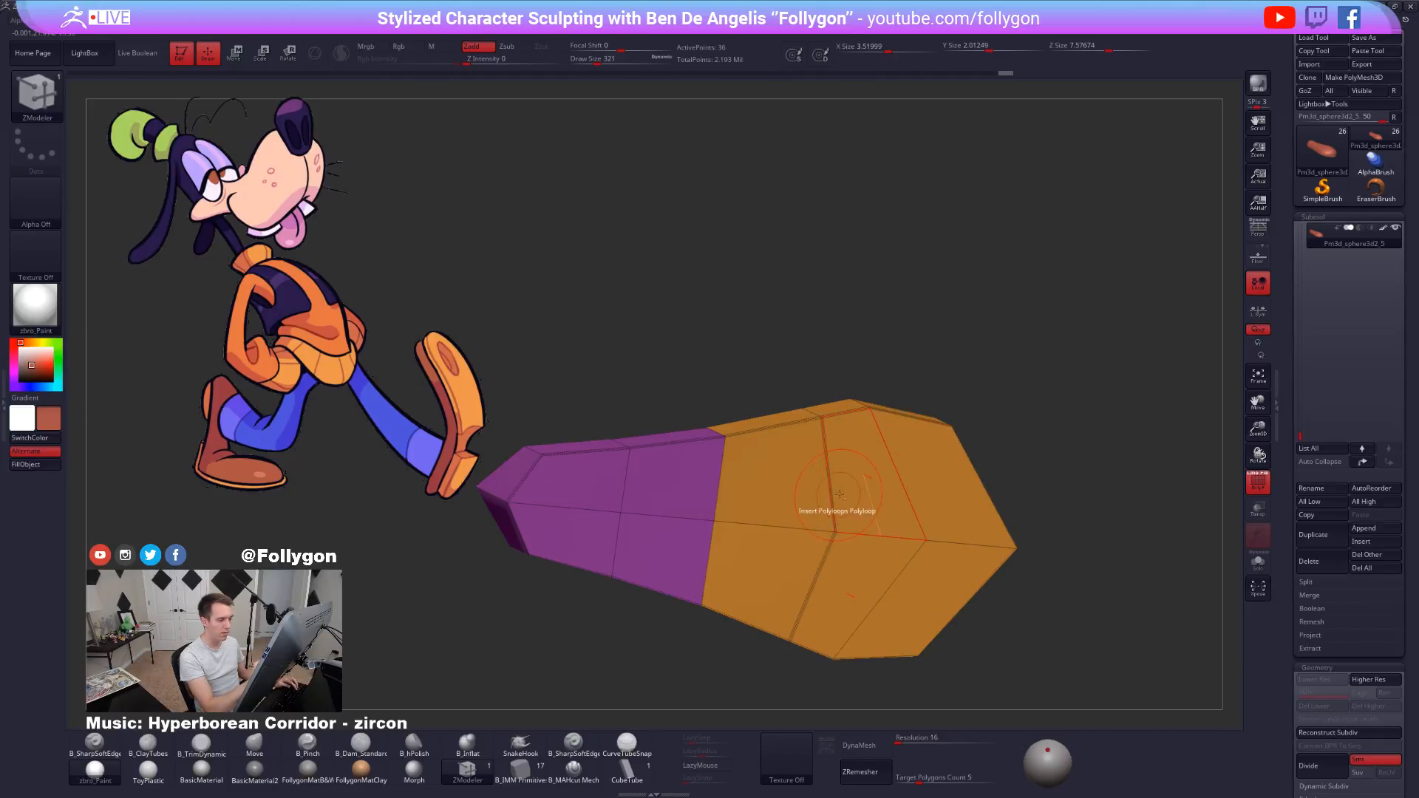
key("d")
left_click_drag(1035, 604, 991, 703)
key("shift+f")
key("b")
key("m")
key("v")
Examine the smoothed shoe's silhouette from below, from the side and in three-quarter view.
mouse_move(1042, 647)
left_mouse_down()
mouse_move(1056, 646)
mouse_move(1014, 710)
mouse_move(992, 693)
mouse_move(1012, 706)
mouse_move(1041, 623)
left_mouse_up()
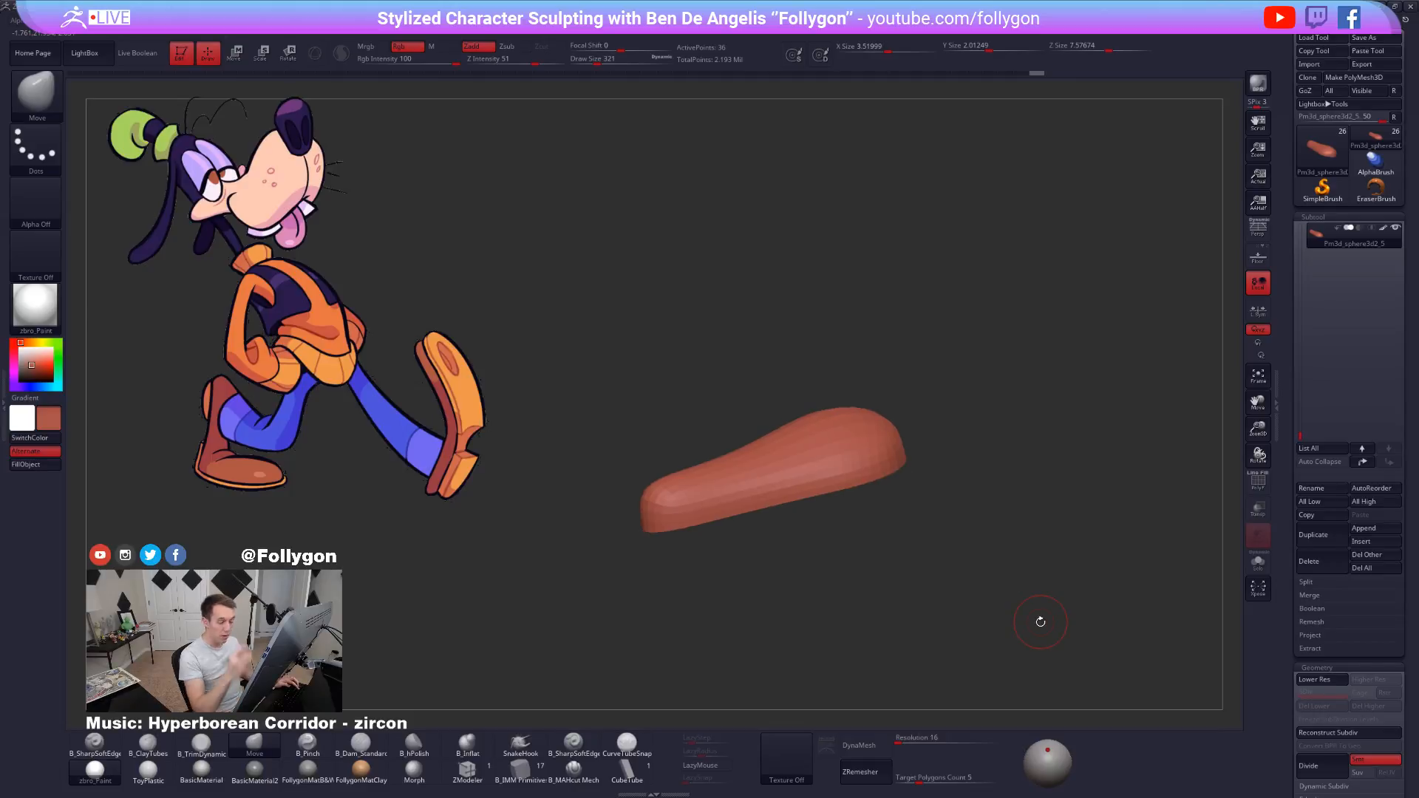
left_click_drag(991, 571, 979, 607)
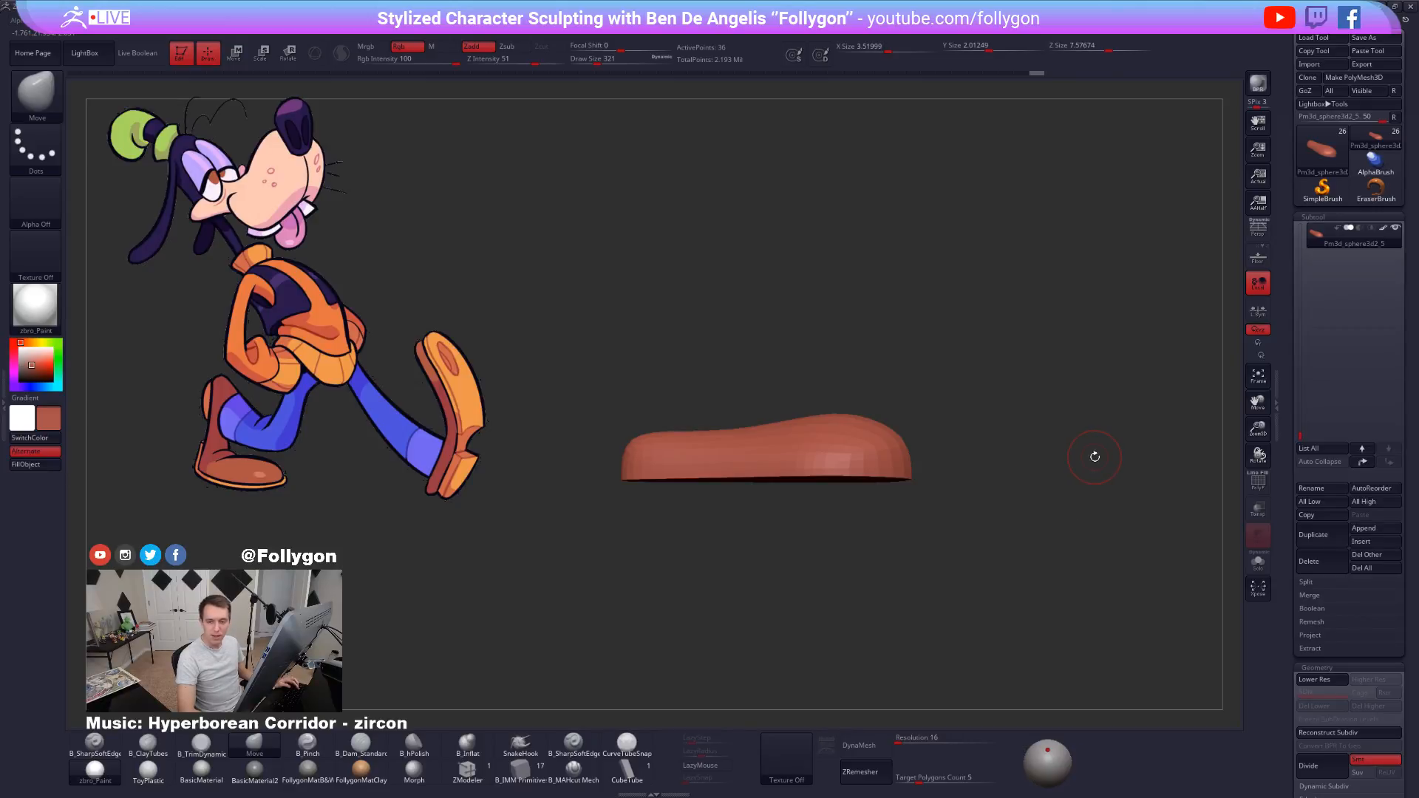
left_click_drag(918, 380, 917, 409)
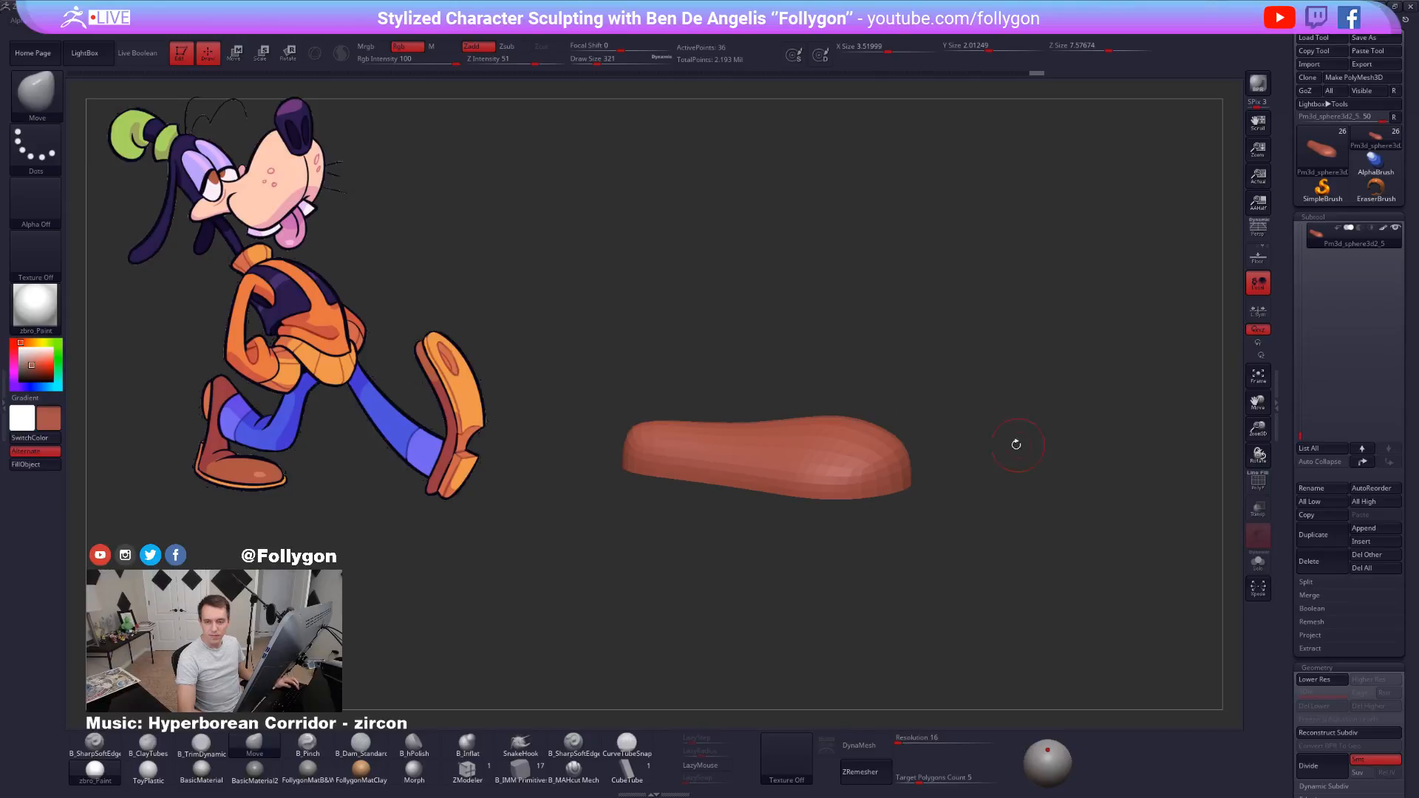
right_click(941, 397, "ctrl")
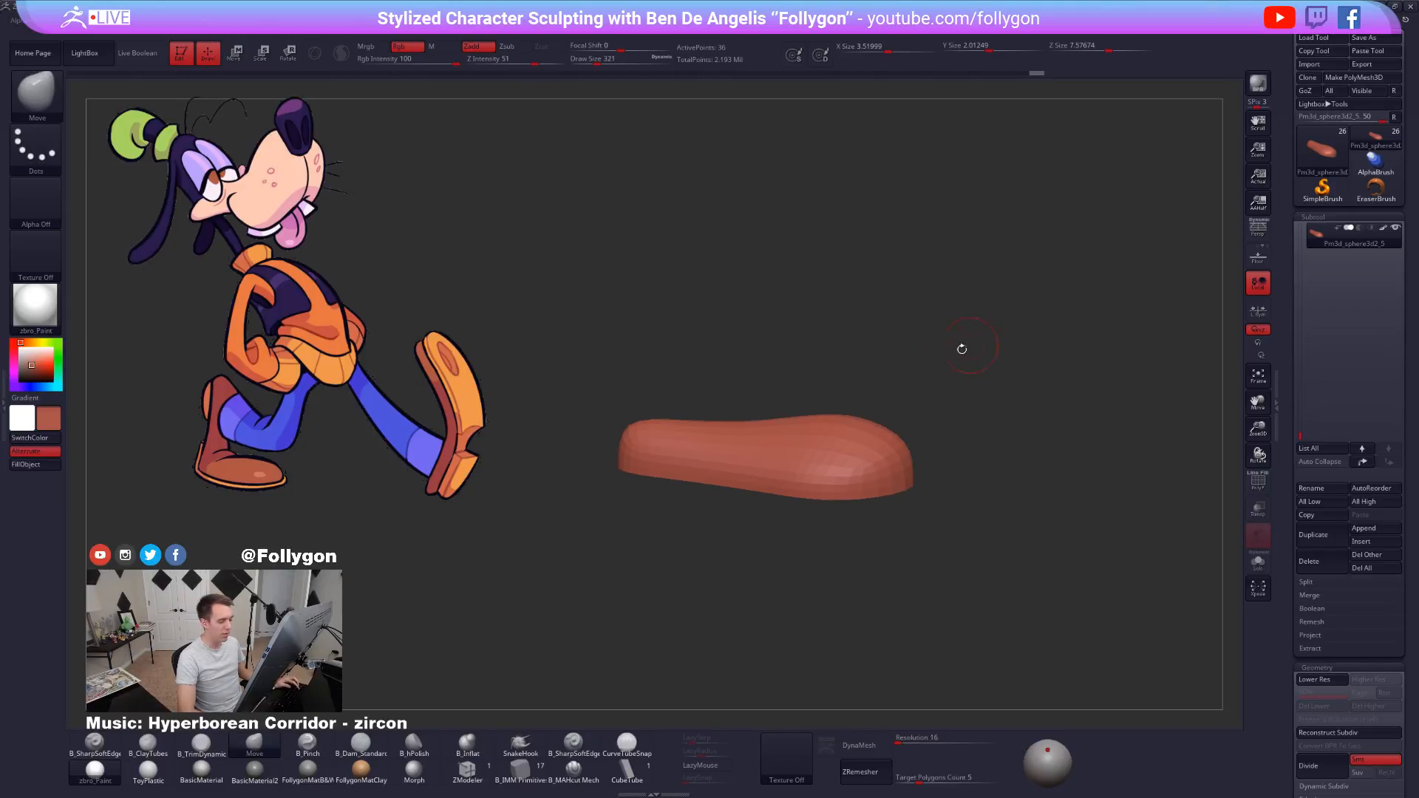
left_click_drag(914, 378, 912, 396, "alt")
key("shift+f")
key("shift+f")
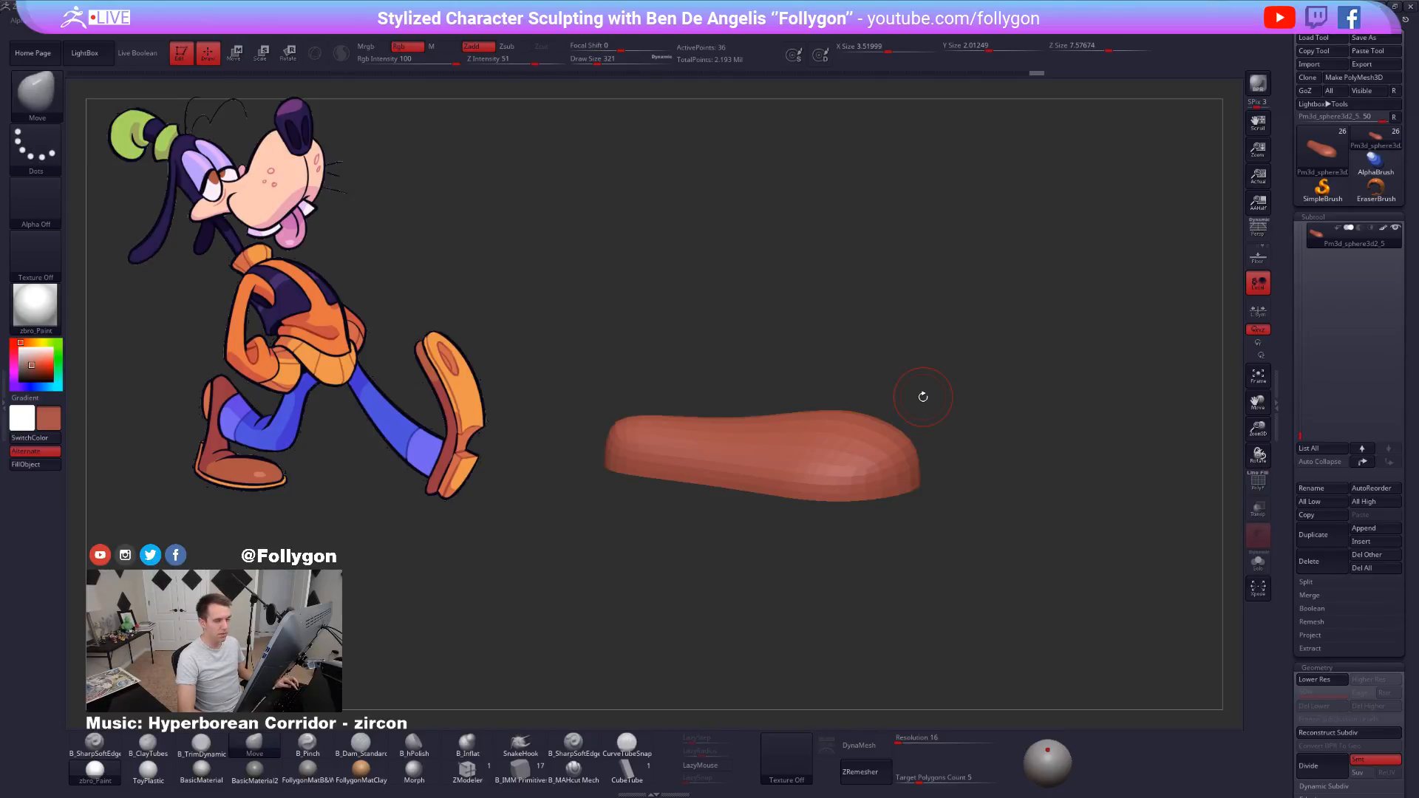
left_click_drag(950, 407, 997, 422, "alt")
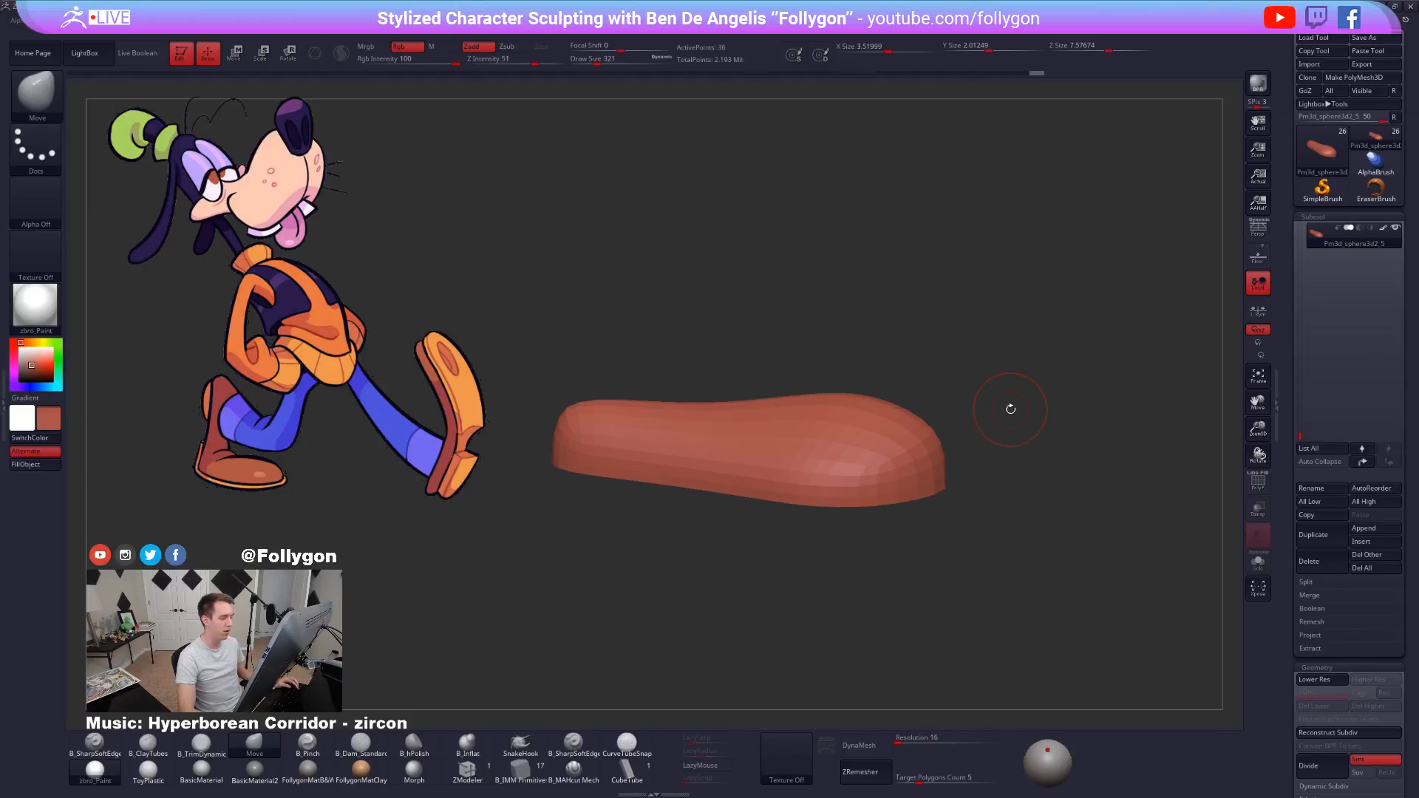
left_click_drag(1075, 422, 1047, 412, "alt")
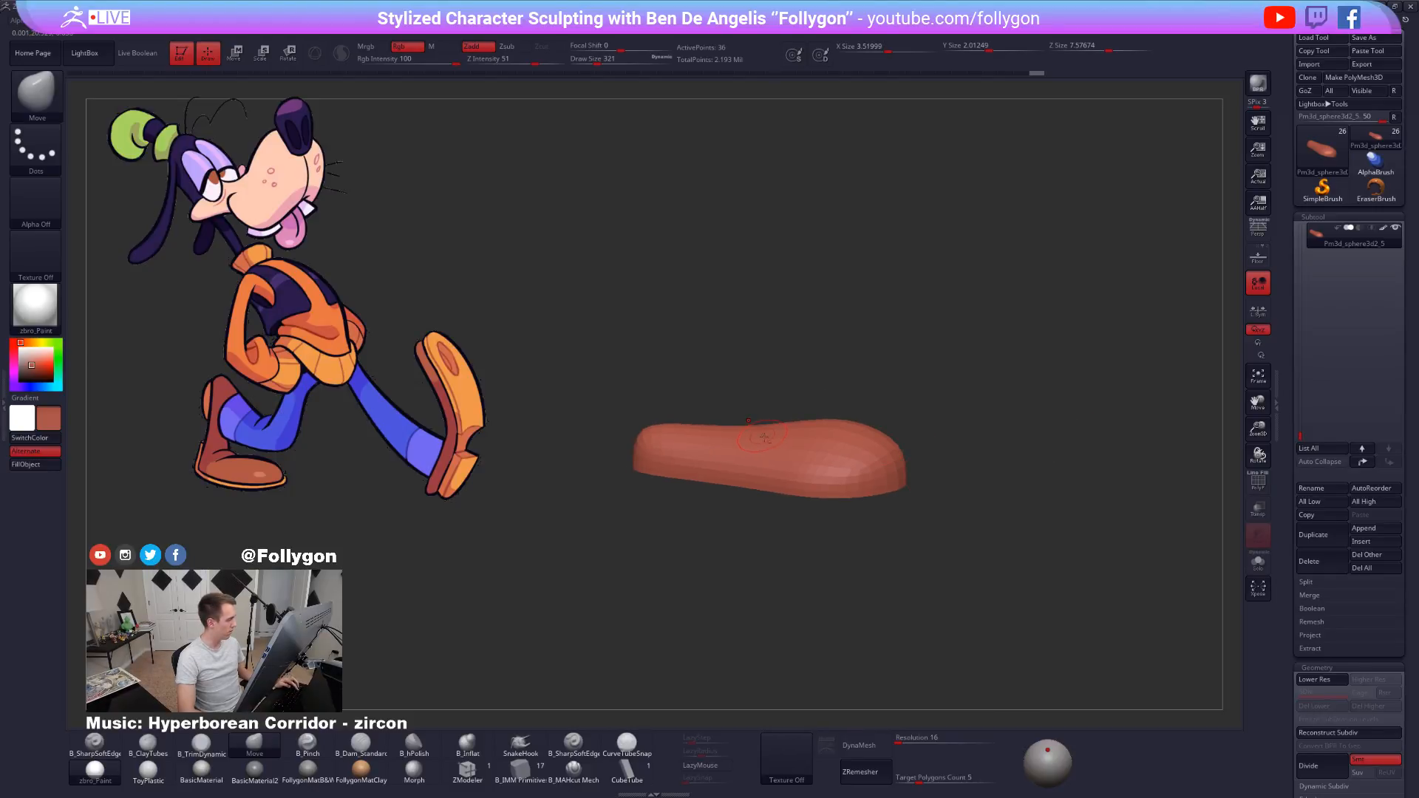
mouse_move(916, 456)
left_mouse_down("alt")
mouse_move(959, 475)
mouse_move(935, 460)
left_mouse_up("alt")
Turn on perspective and show the whole character to compare the shoe with the reference drawing.
key("shift+d")
key("shift+d")
mouse_move(662, 467)
left_mouse_down("shift")
mouse_move(798, 518)
mouse_move(1151, 332)
mouse_move(1129, 323)
mouse_move(1013, 542)
mouse_move(1016, 624)
mouse_move(1020, 572)
mouse_move(1028, 591)
mouse_move(994, 630)
mouse_move(858, 640)
mouse_move(988, 670)
left_mouse_up("shift")
key("shift+f")
left_click(1151, 332, "ctrl+shift")
key("shift+f")
left_click(1258, 233)
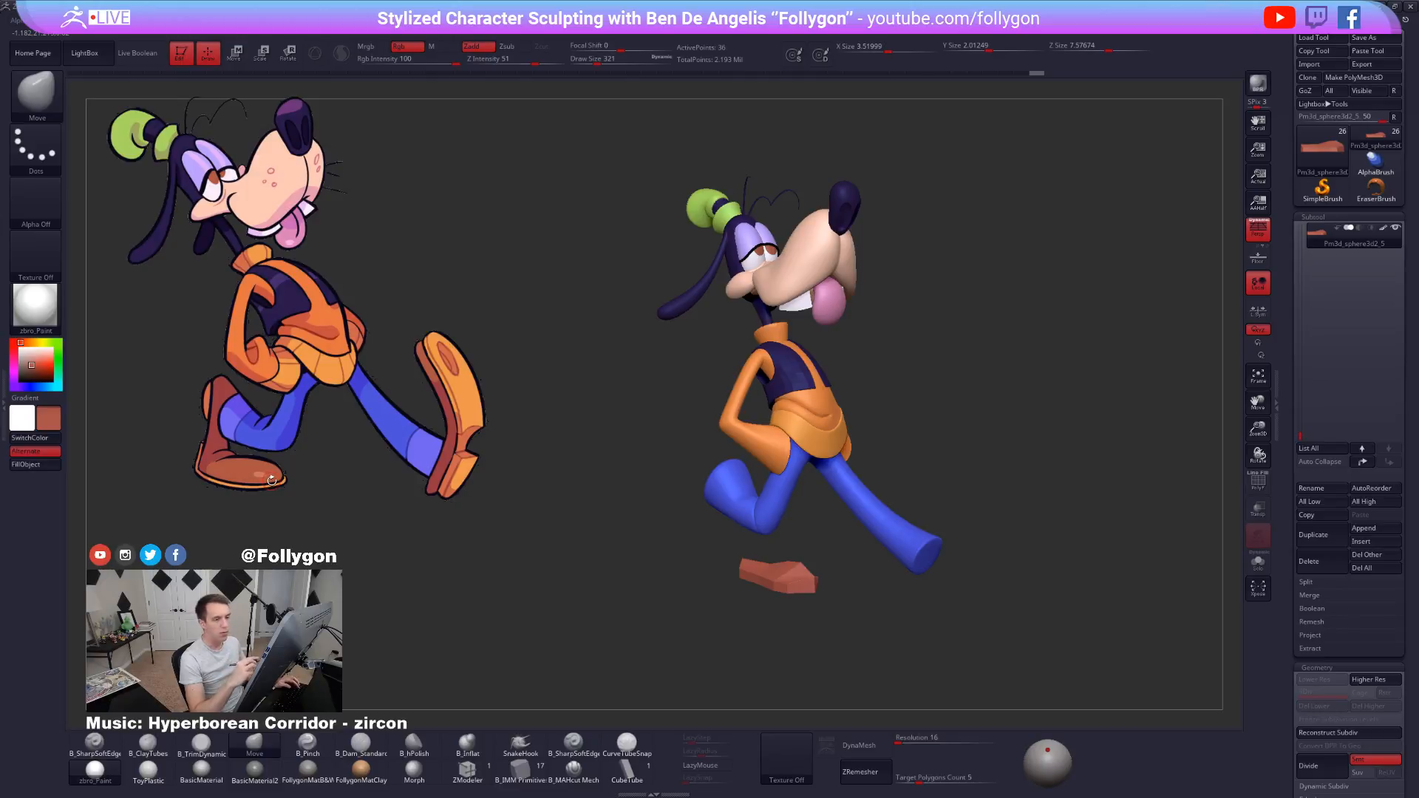
Isolate the shoe and examine its low-poly and smoothed shapes in side and top views.
key("ctrl+n")
left_click_drag(767, 525, 918, 637)
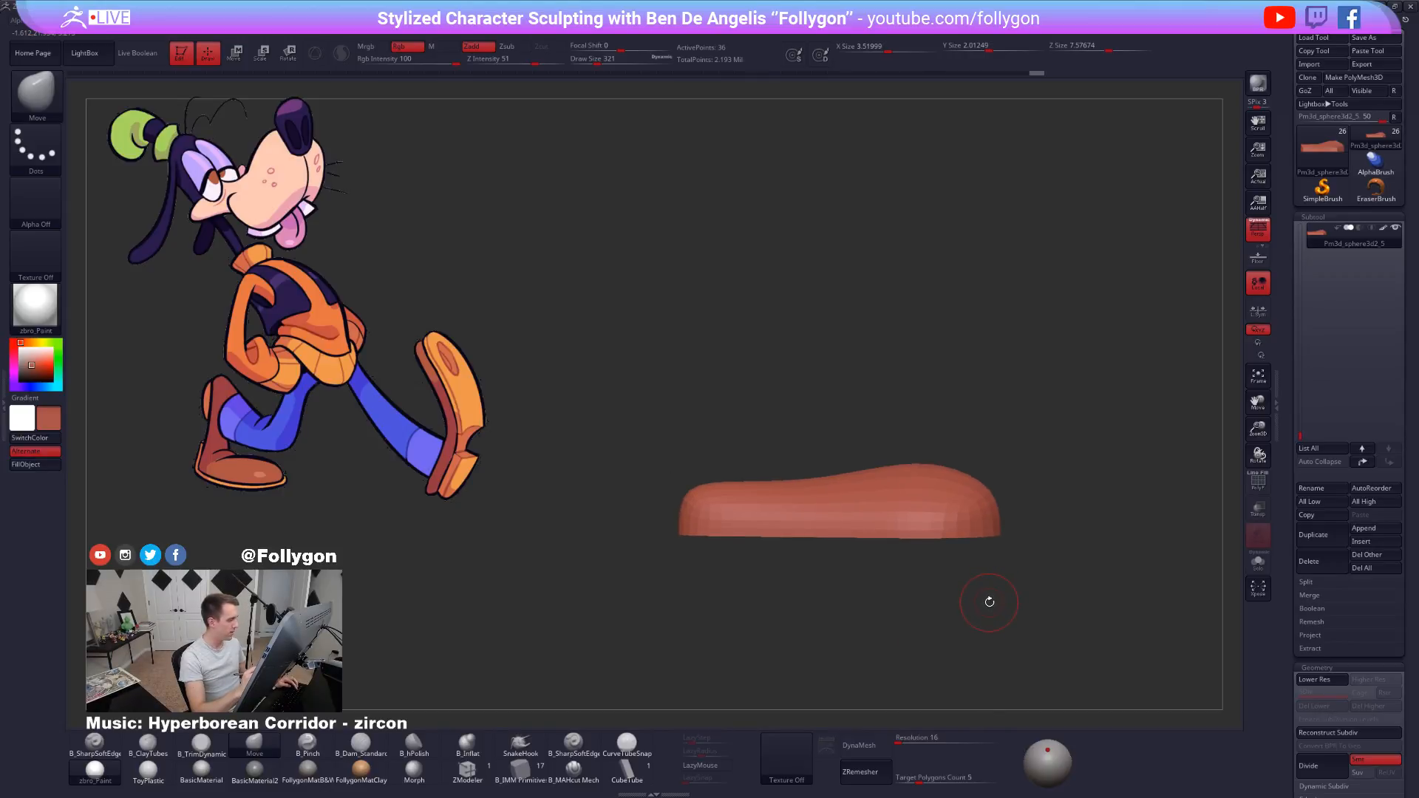
key("shift+d")
key("shift+d")
key("shift+f")
left_click_drag(1018, 627, 988, 638, "alt")
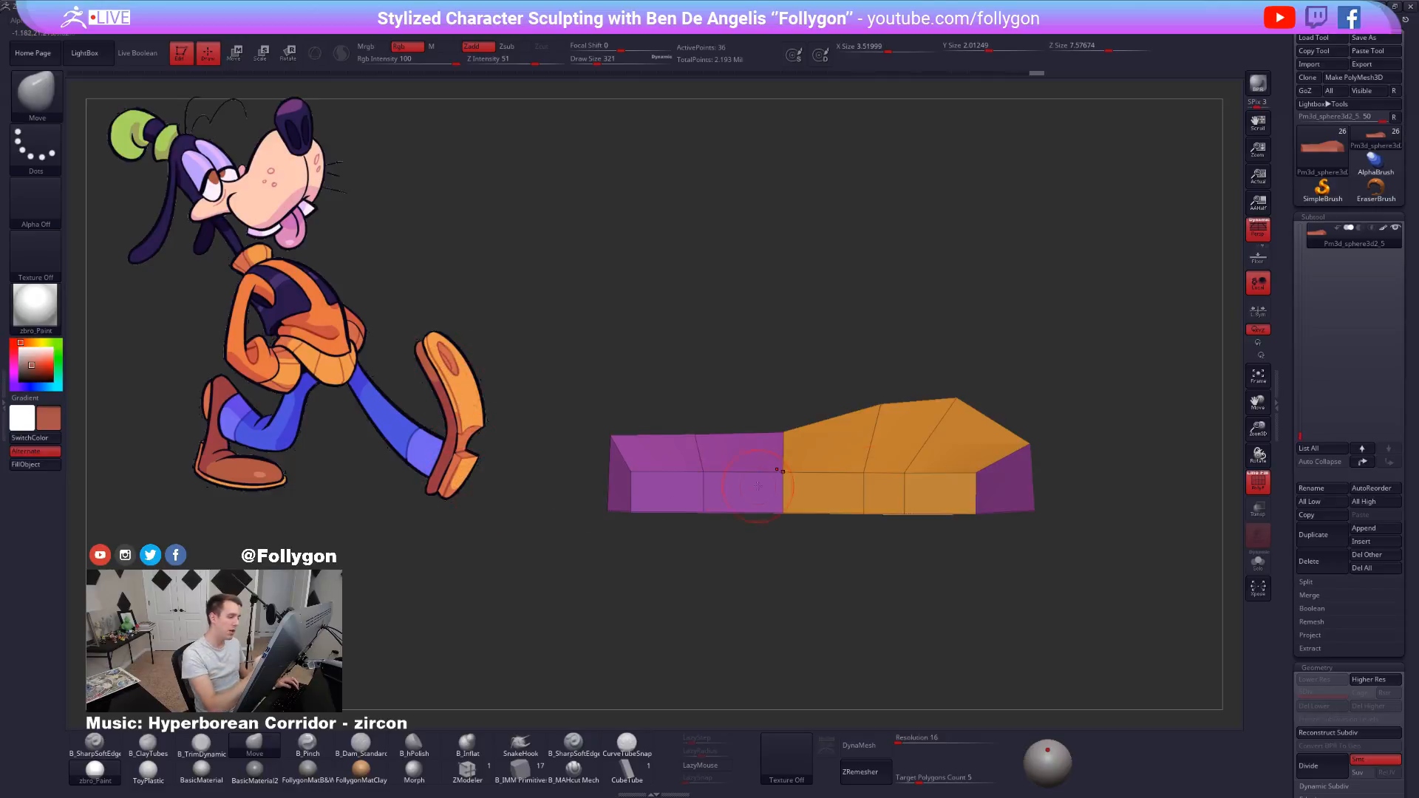
key("d")
left_click_drag(890, 551, 883, 619, "shift")
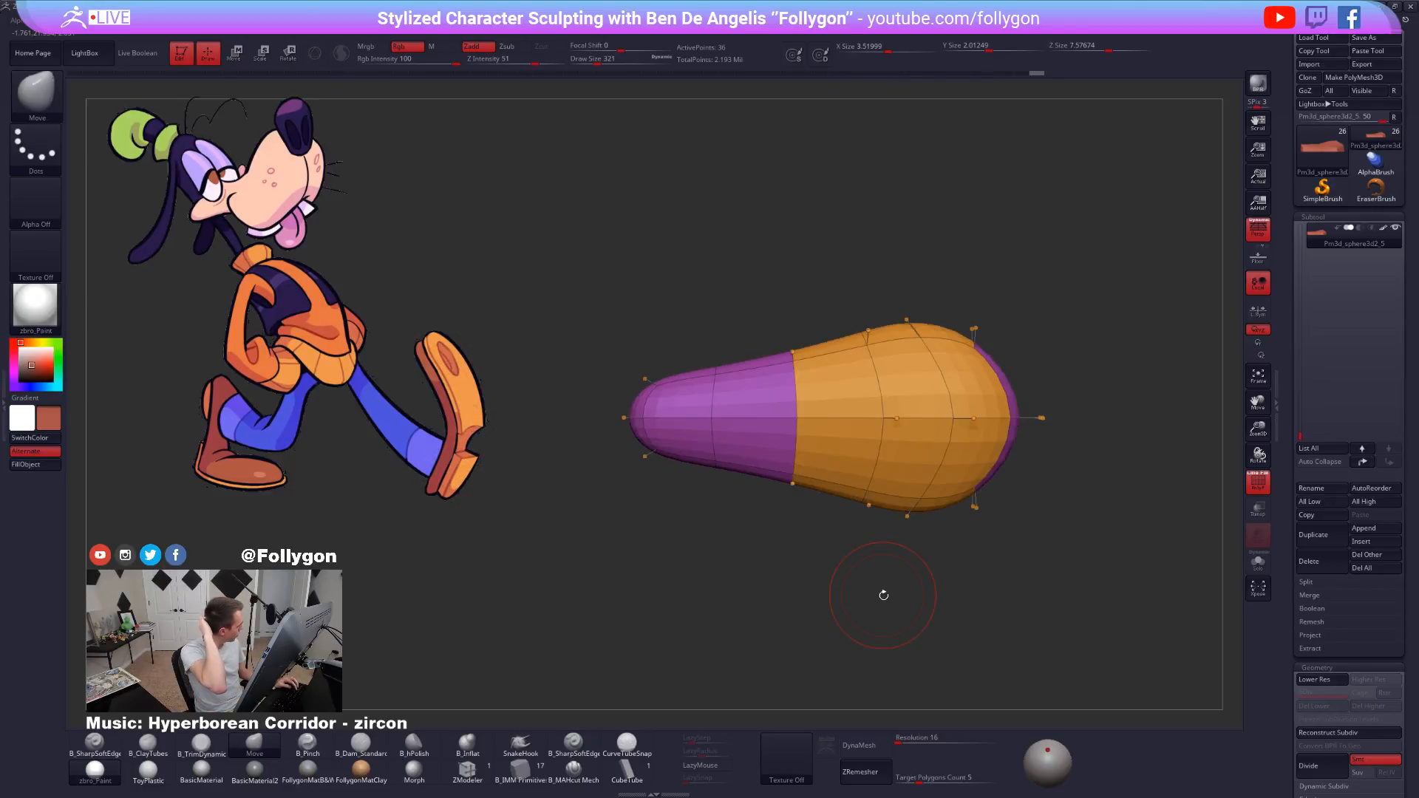
left_click_drag(917, 525, 910, 473, "alt")
key("shift+f")
left_click_drag(933, 570, 936, 518, "shift")
left_click_drag(954, 570, 957, 508, "alt")
key("alt+s")
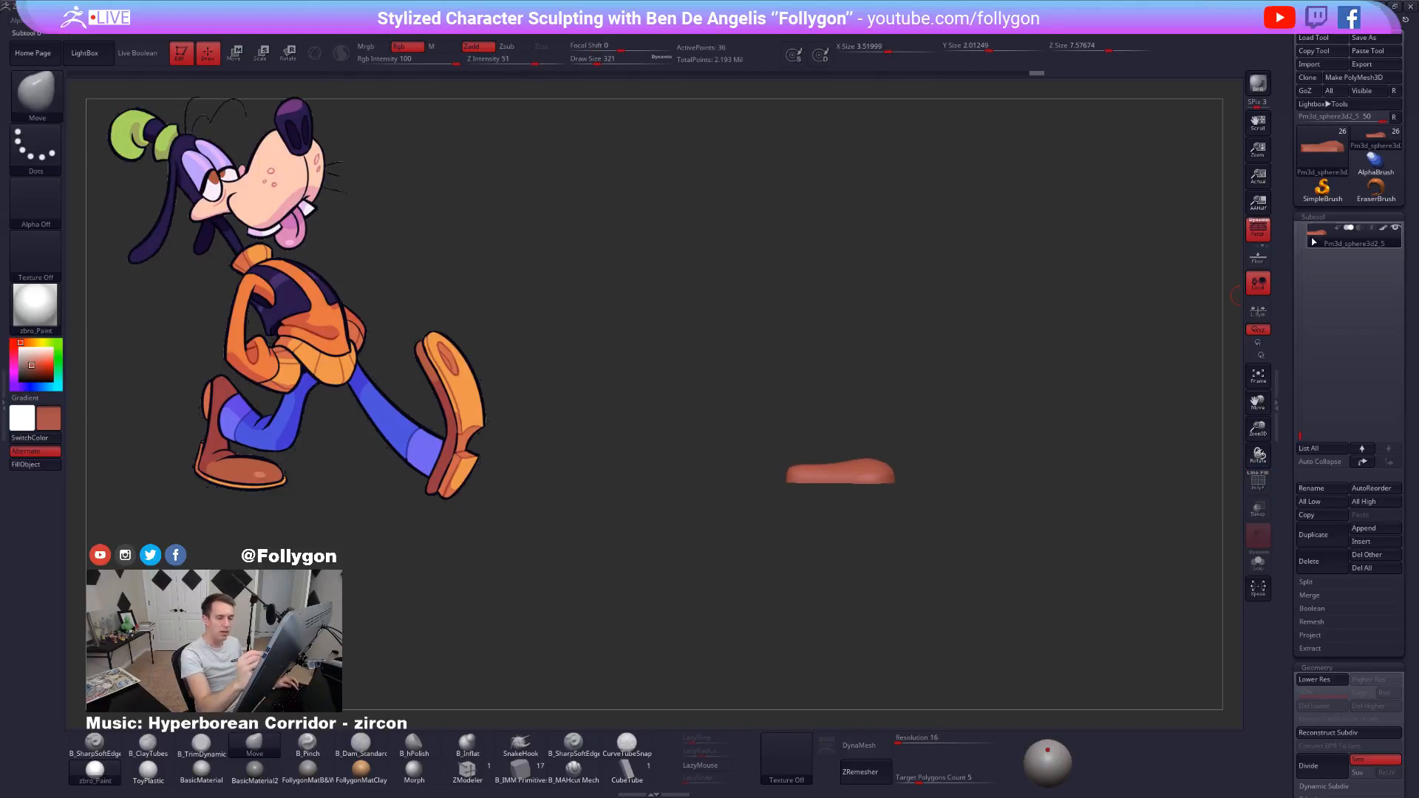
Show the full character, rotate the shoe upright with Transpose, and move it toward the forward leg's foot end.
left_click(1396, 228, "shift")
left_click_drag(1159, 390, 952, 544)
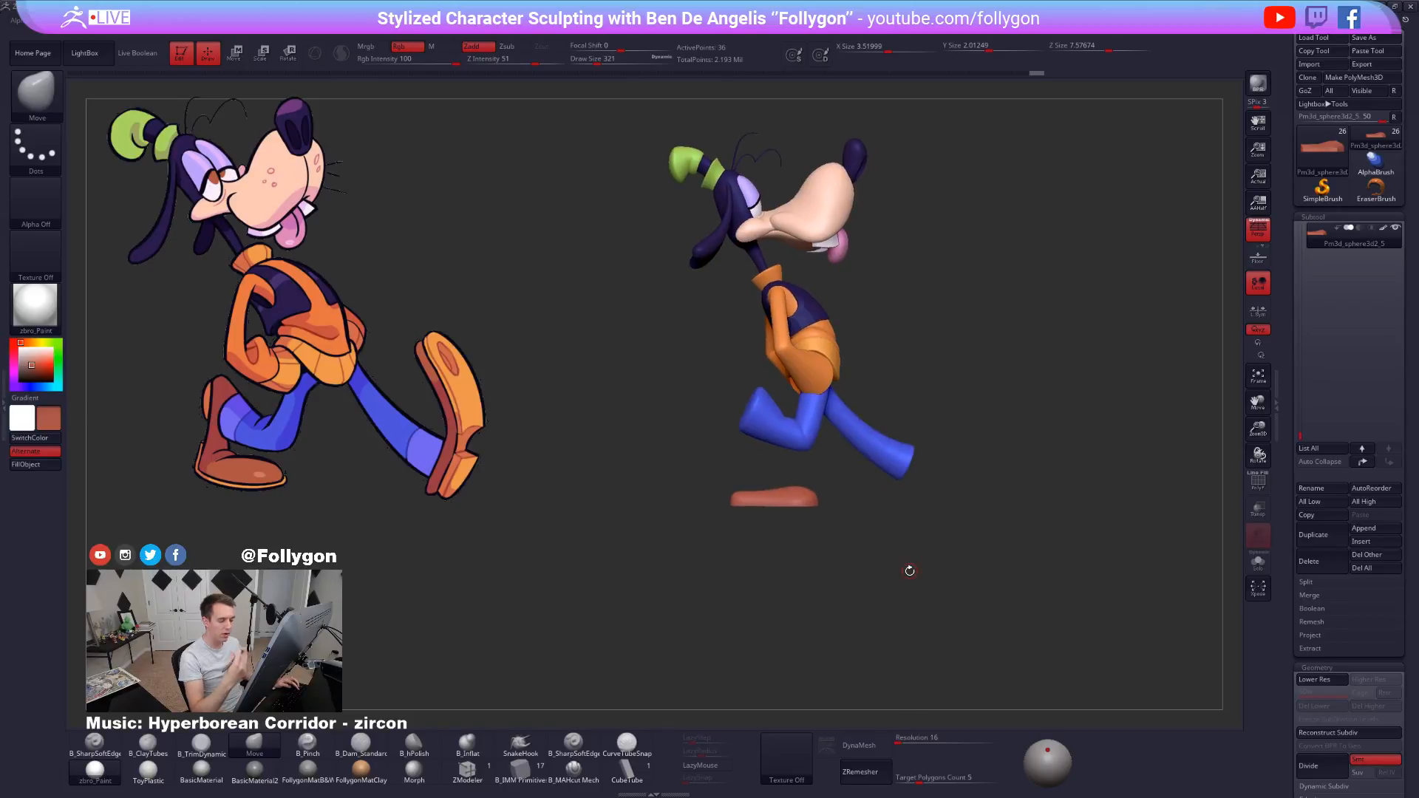
key("w")
mouse_move(794, 507)
left_mouse_down("shift")
mouse_move(1019, 503)
mouse_move(975, 542)
mouse_move(912, 558)
mouse_move(917, 613)
left_mouse_up("shift")
key("r")
mouse_move(892, 489)
left_mouse_down()
mouse_move(1094, 490)
mouse_move(1084, 444)
mouse_move(984, 335)
left_mouse_up()
key("w")
left_click_drag(1000, 490, 1045, 452)
Move the shoe sideways in front view with Transpose so it sits on the end of the forward leg.
left_click_drag(963, 536, 841, 568, "alt")
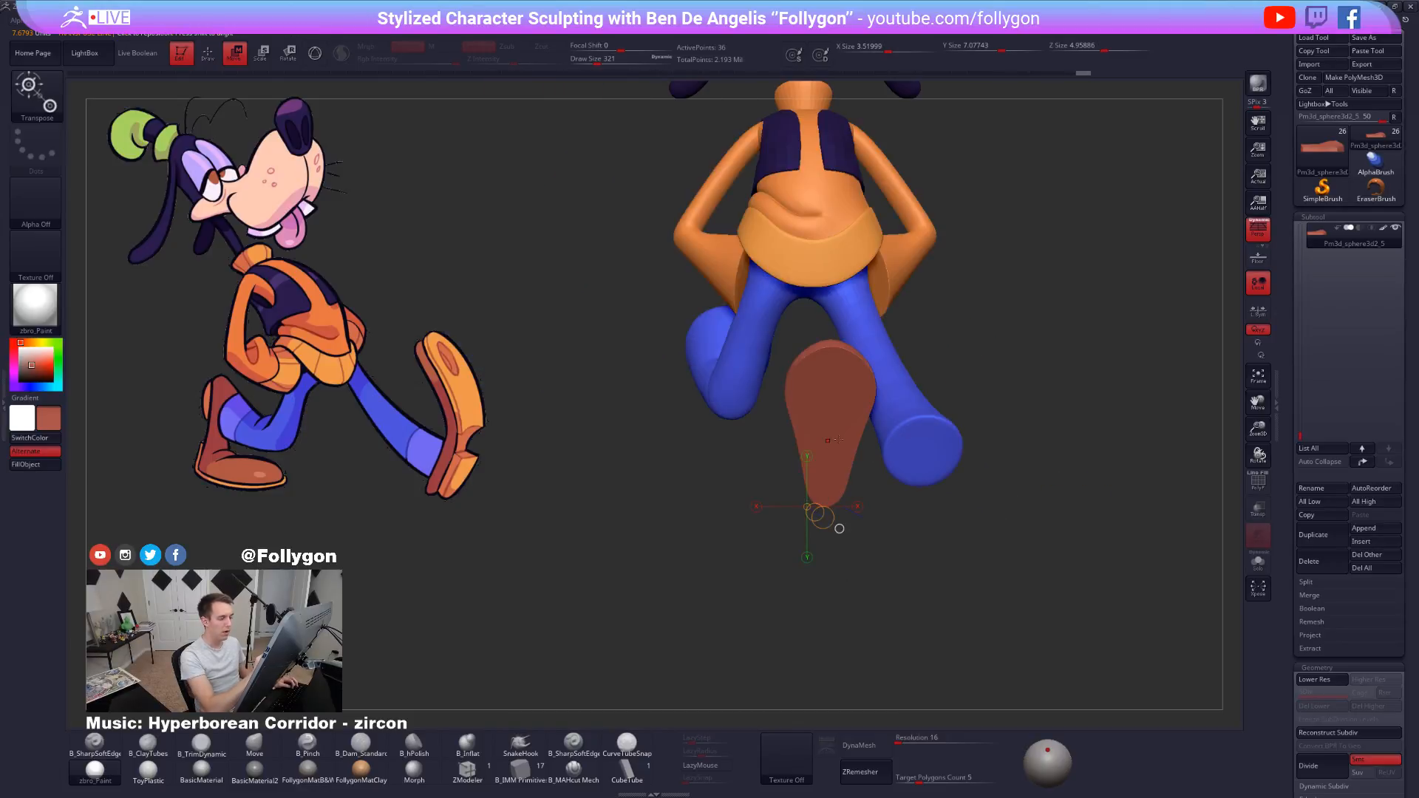
left_click_drag(887, 517, 829, 530, "alt")
left_click_drag(786, 485, 896, 470, "shift")
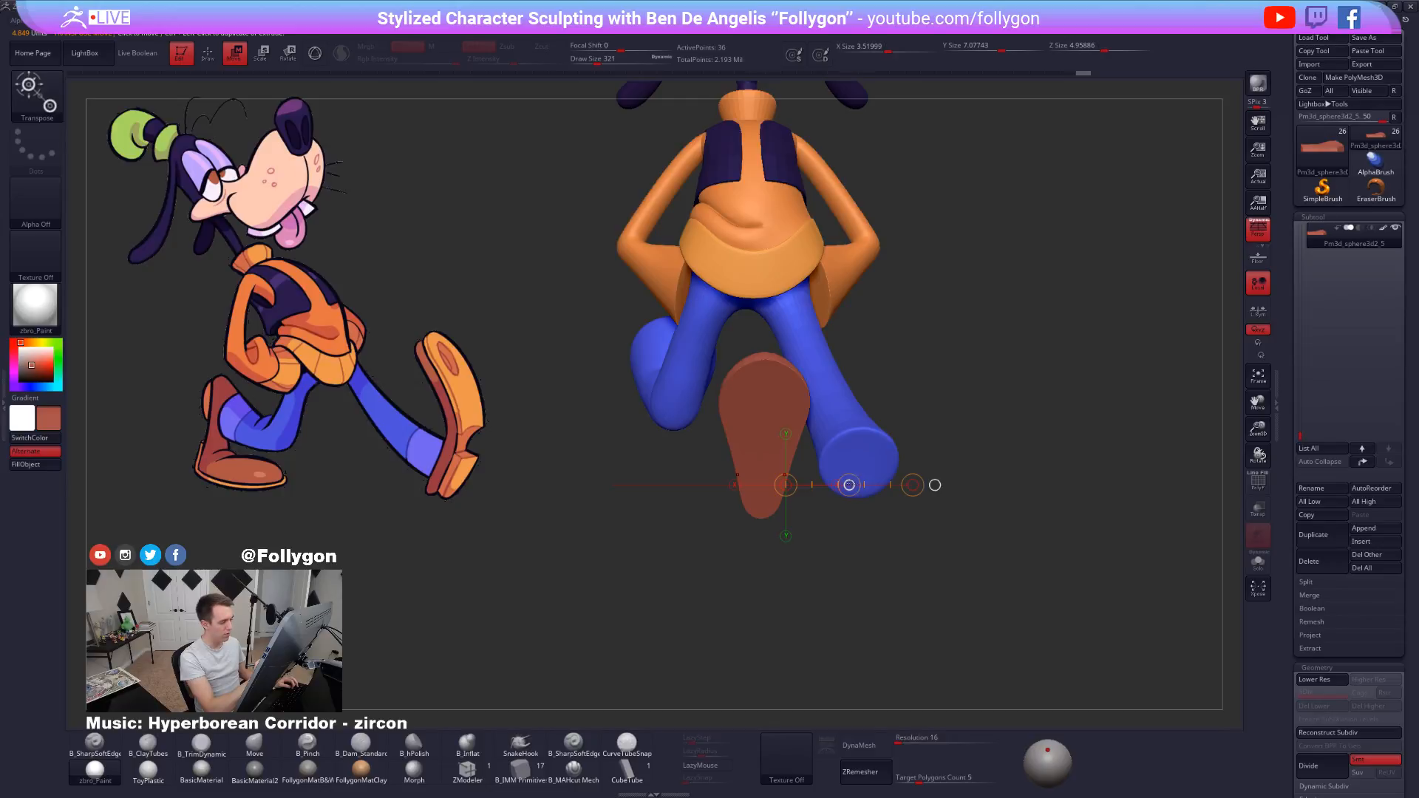
left_click_drag(849, 485, 935, 485)
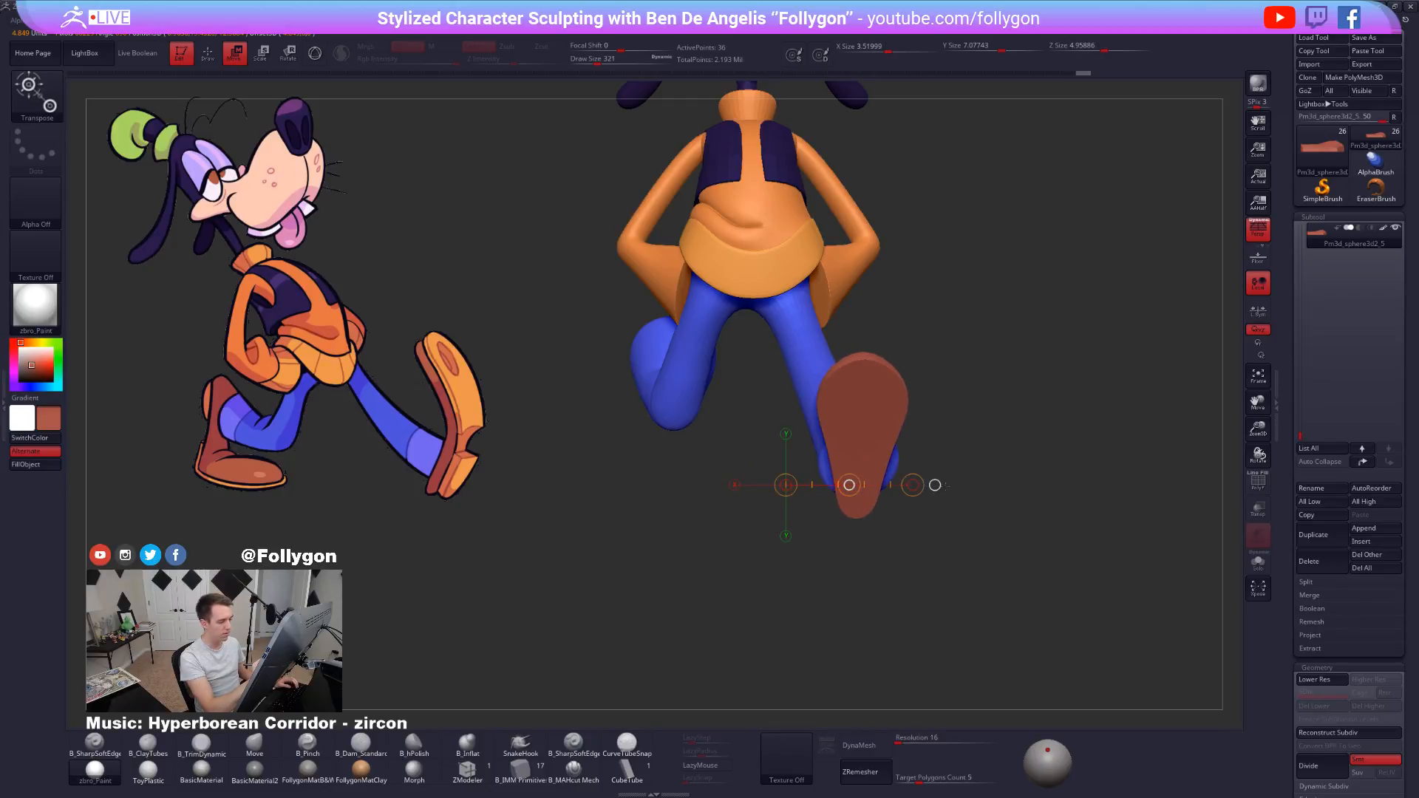
Enlarge the shoe with Transpose Scale to an X size of about 5.14 so it fits the forward leg.
left_click_drag(856, 530, 897, 594)
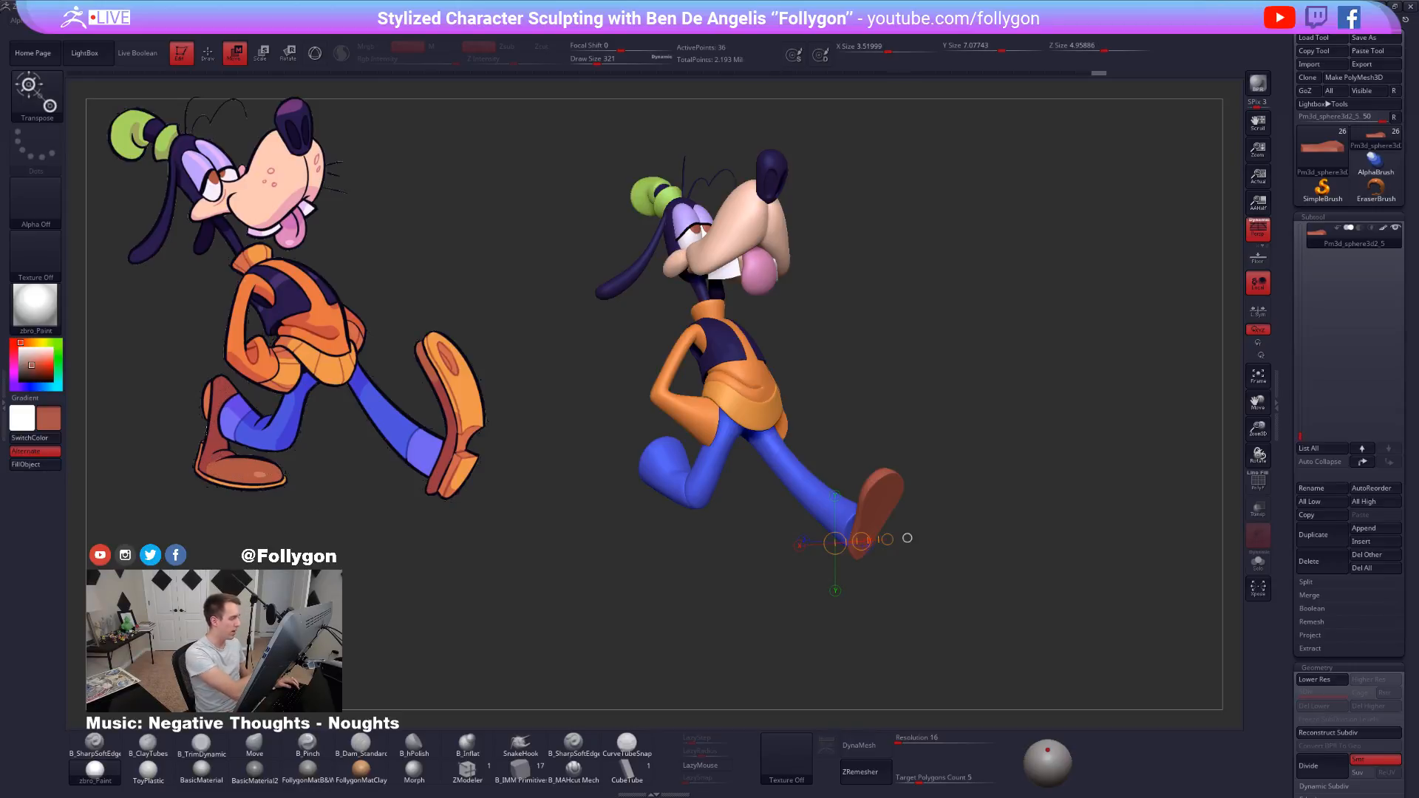
right_click_drag(822, 556, 825, 613, "ctrl")
key("shift+f")
left_click_drag(864, 580, 959, 597)
key("e")
right_click_drag(961, 600, 985, 600)
left_click_drag(960, 591, 964, 589)
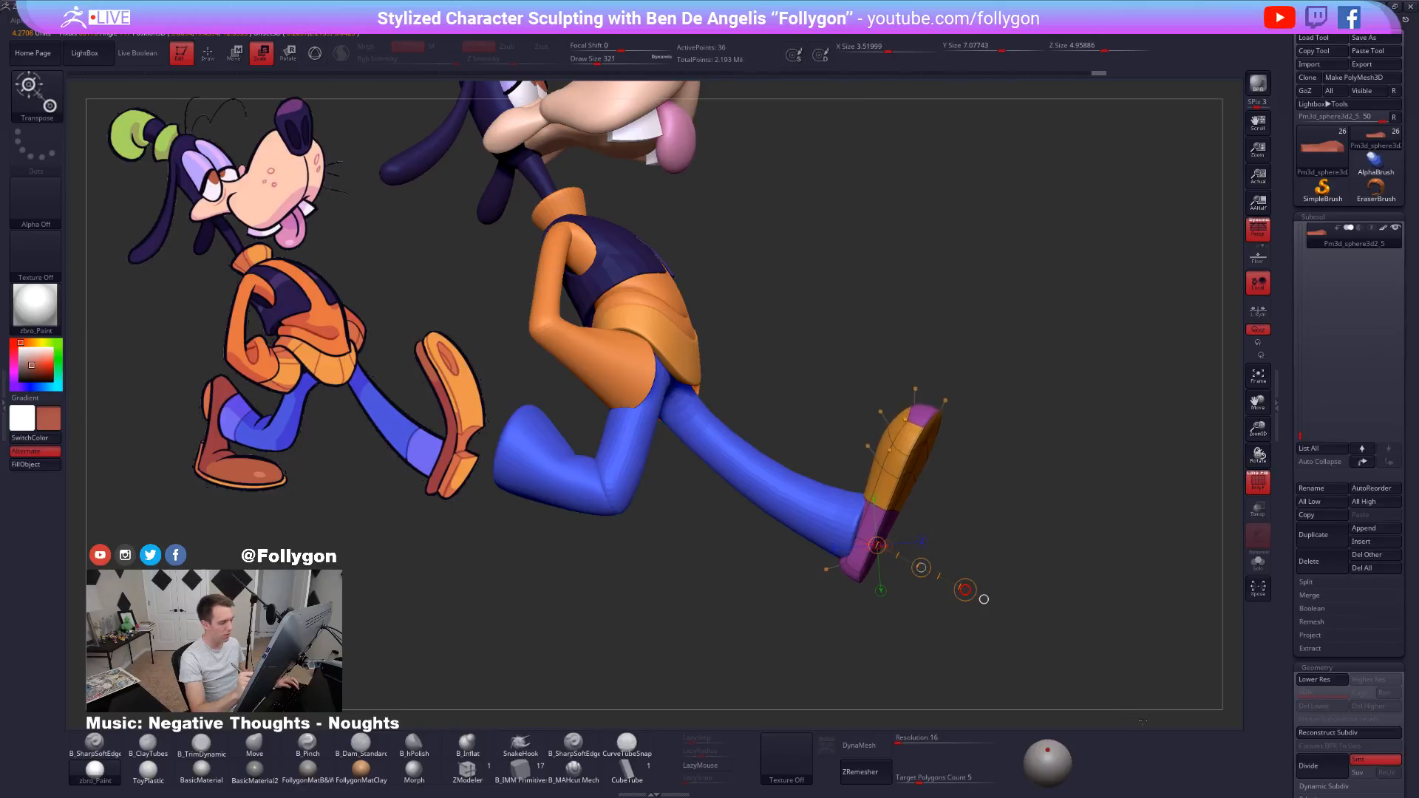
key("f")
left_click_drag(973, 596, 1102, 659)
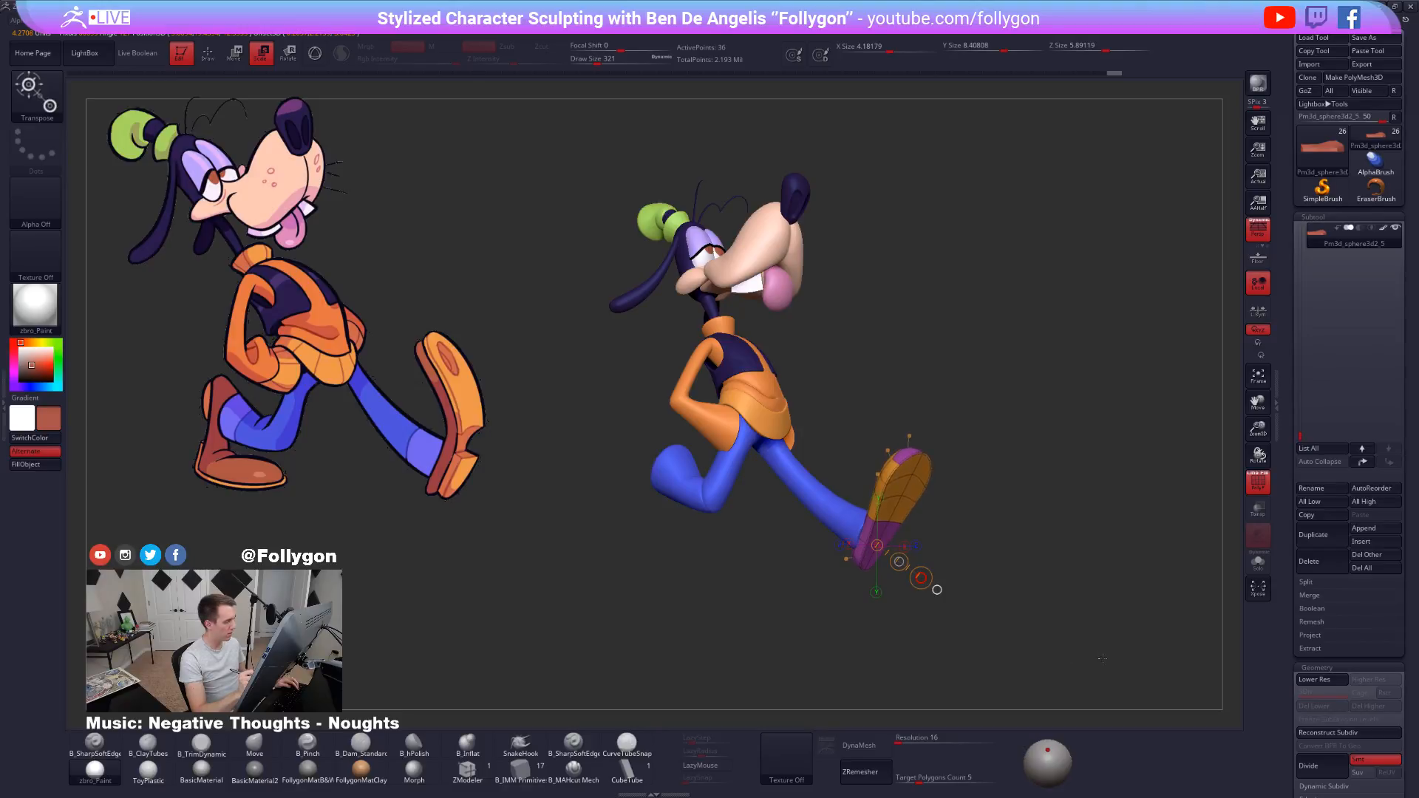
key("q")
Mask the heel section of the low-poly shoe and rotate the toe section back toward the leg with Transpose.
key("shift+d")
left_click_drag(1108, 665, 1050, 636)
left_click_drag(961, 561, 917, 528, "alt")
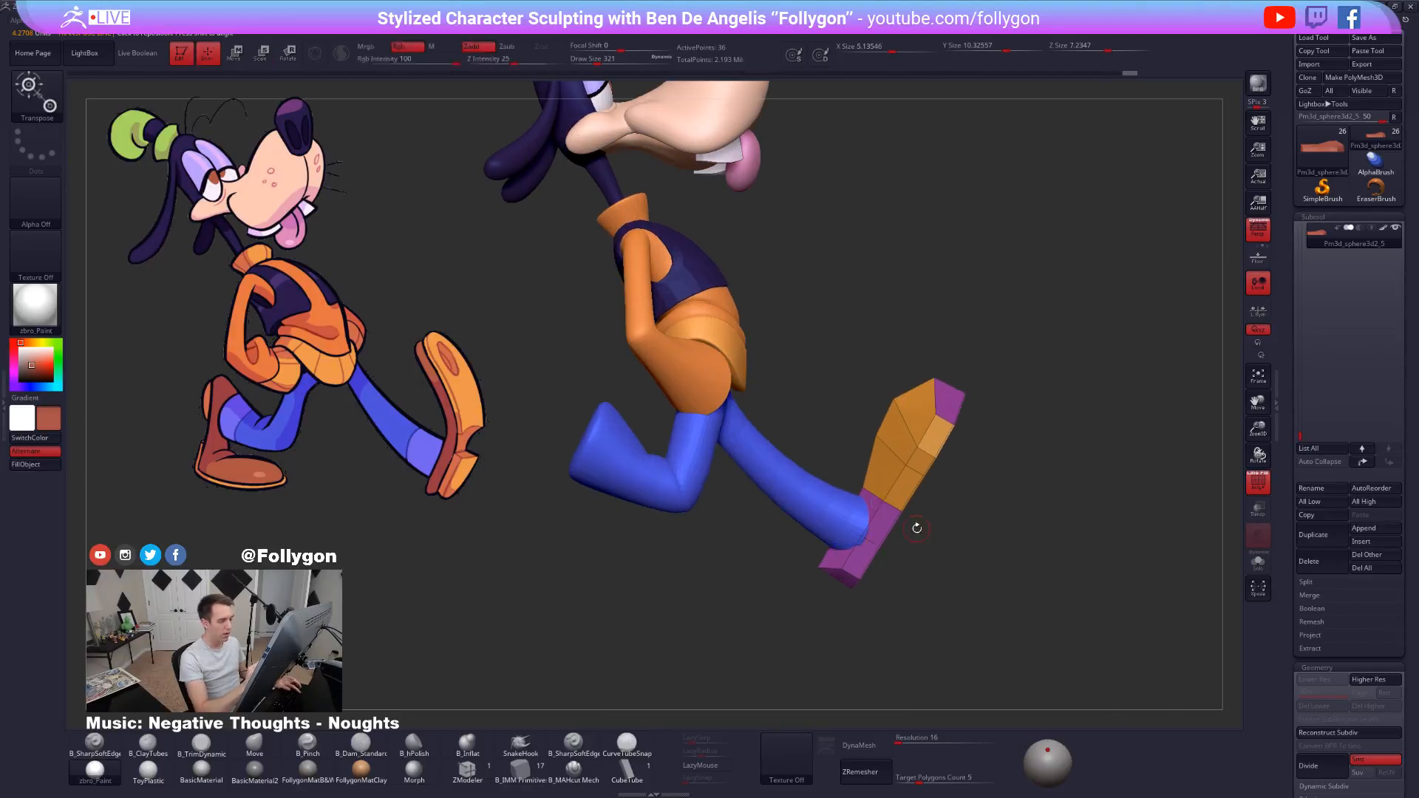
mouse_move(846, 460)
left_mouse_down("ctrl")
mouse_move(936, 334)
mouse_move(1012, 563)
mouse_move(982, 545)
left_mouse_up("ctrl")
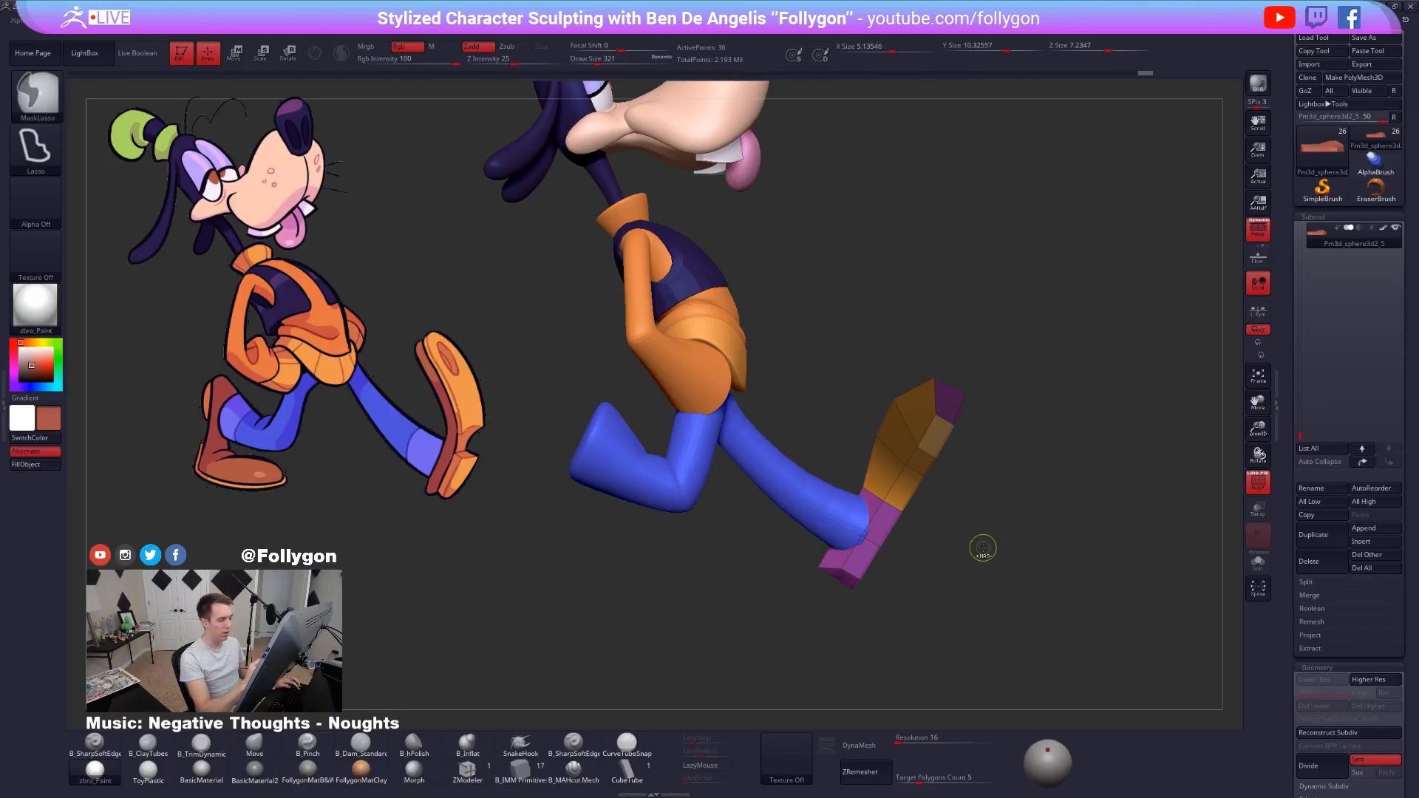
left_click(916, 539, "ctrl")
key("r")
left_click_drag(877, 545, 951, 589)
mouse_move(903, 512)
left_mouse_down()
mouse_move(982, 358)
mouse_move(965, 338)
left_mouse_up()
key("d")
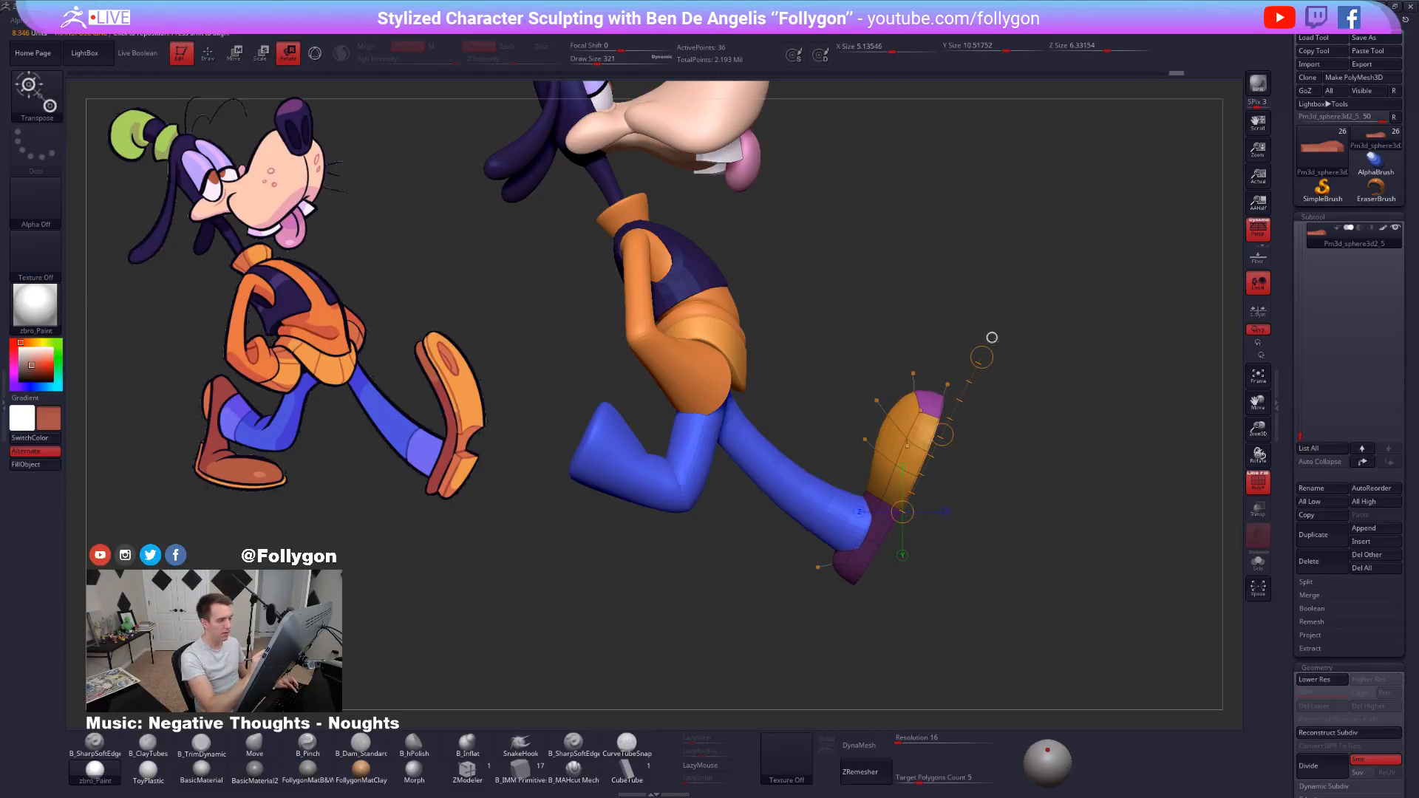
Extend the mask over the rear of the toe section and rotate the front of the toe further back.
key("shift+d")
key("q")
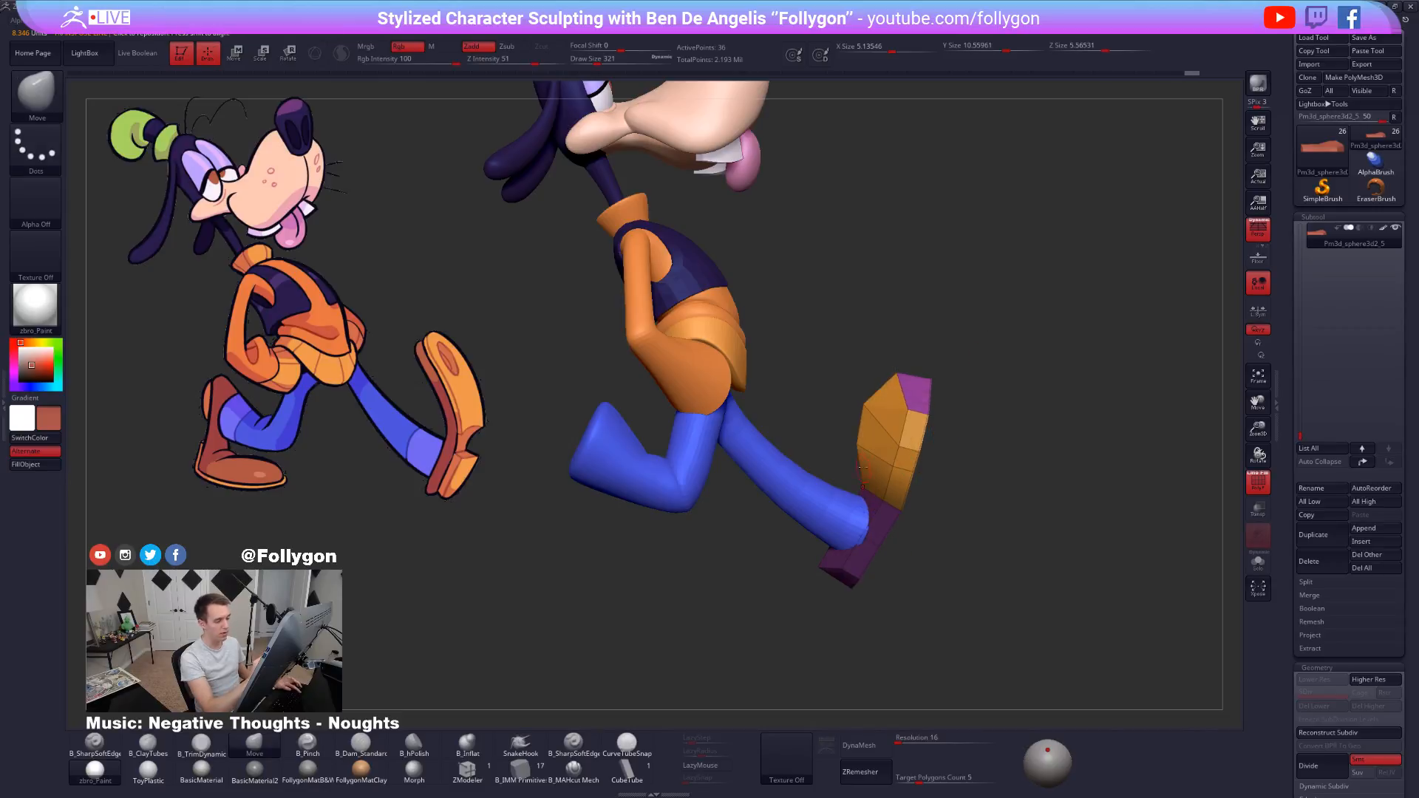
mouse_move(921, 464)
left_mouse_down("ctrl")
mouse_move(824, 433)
mouse_move(924, 518)
mouse_move(940, 333)
mouse_move(905, 318)
left_mouse_up("ctrl")
key("r")
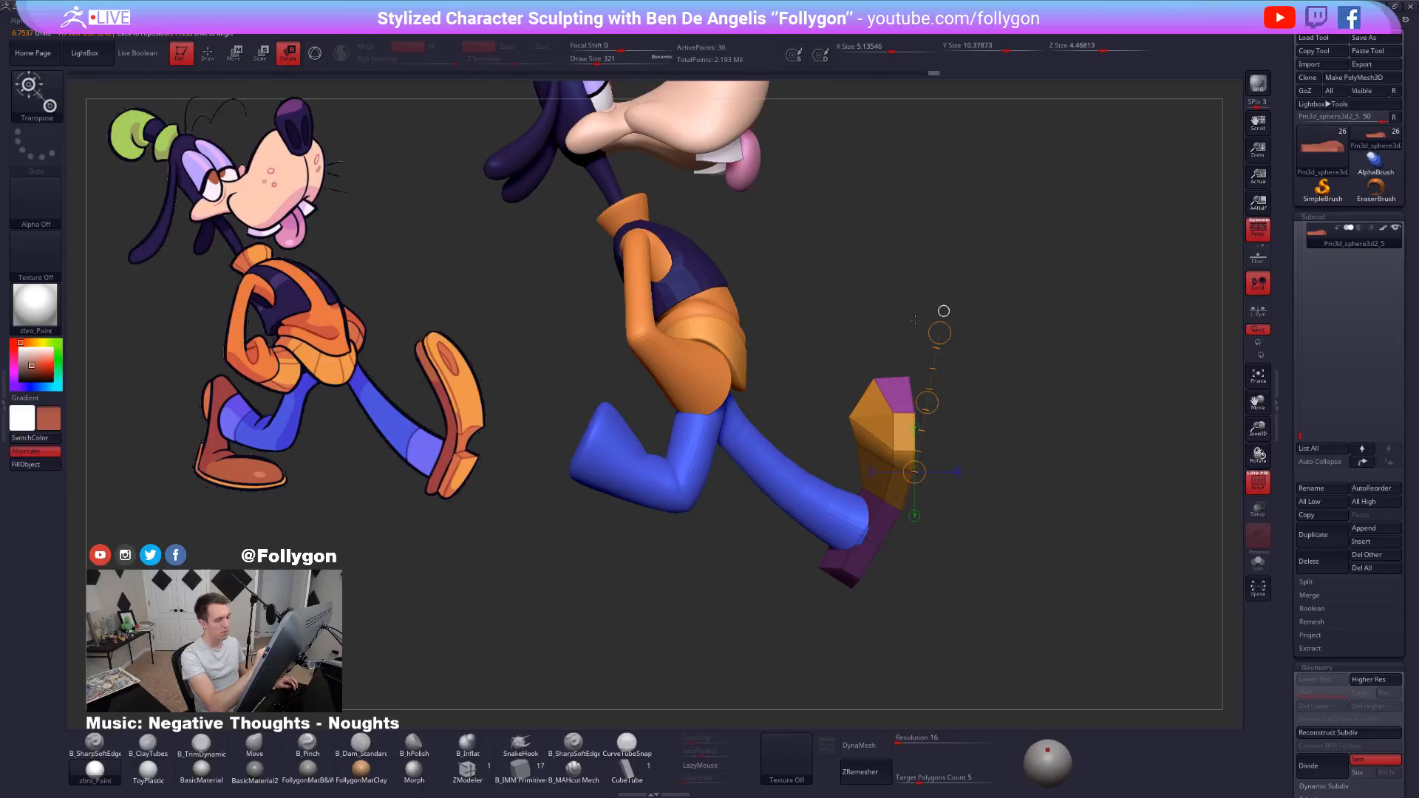
key("d")
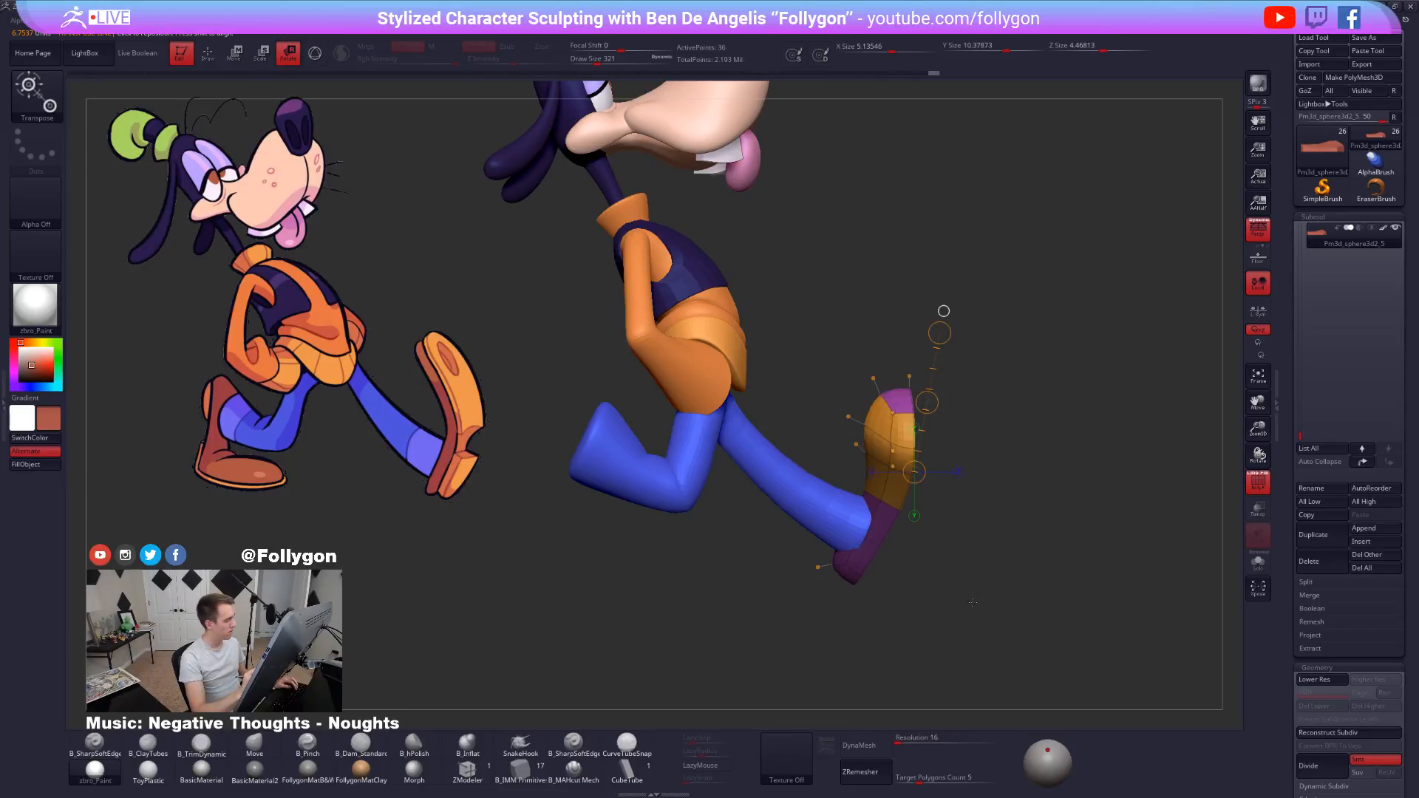
Clear the mask and scale the whole shoe up slightly with Transpose to an X size of about 5.38.
left_click_drag(971, 598, 921, 602)
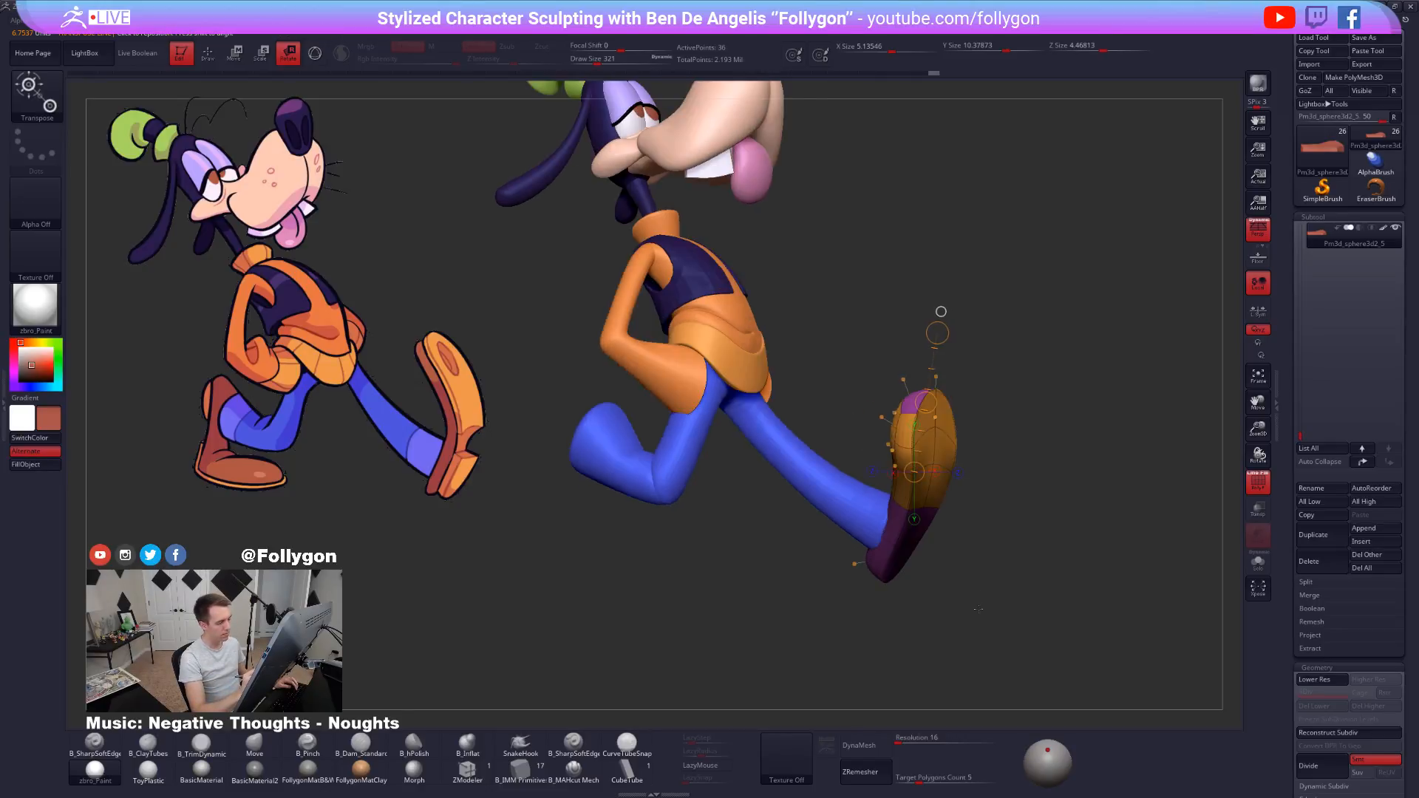
left_click_drag(971, 647, 972, 612, "alt")
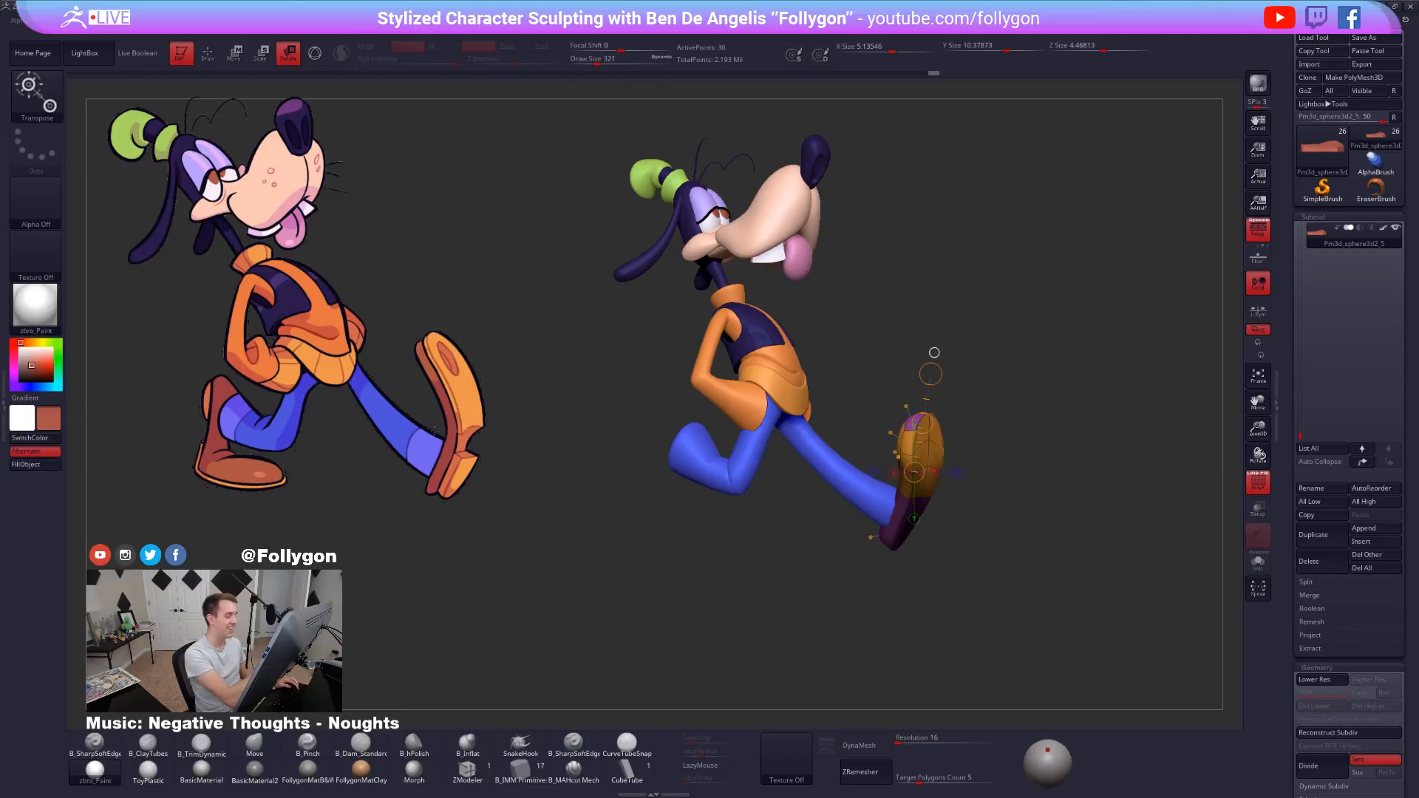
mouse_move(936, 584)
left_mouse_down("alt")
mouse_move(936, 565)
mouse_move(1043, 619)
left_mouse_up("alt")
key("e")
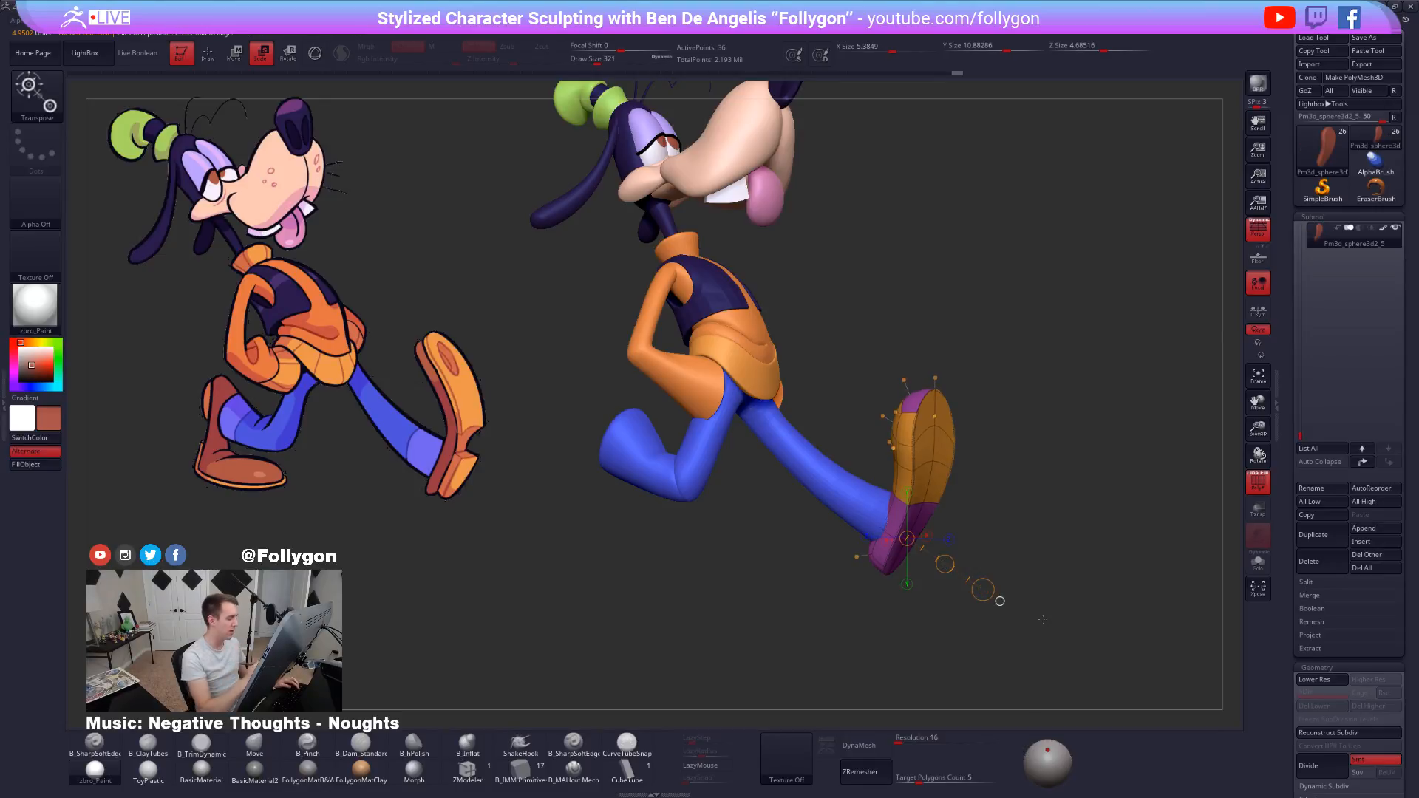
Flatten the shoe's thickness with a Transpose Move line across the sole, to a Z size of about 4.32.
left_click_drag(907, 650, 946, 635)
key("w")
left_click_drag(928, 571, 941, 574)
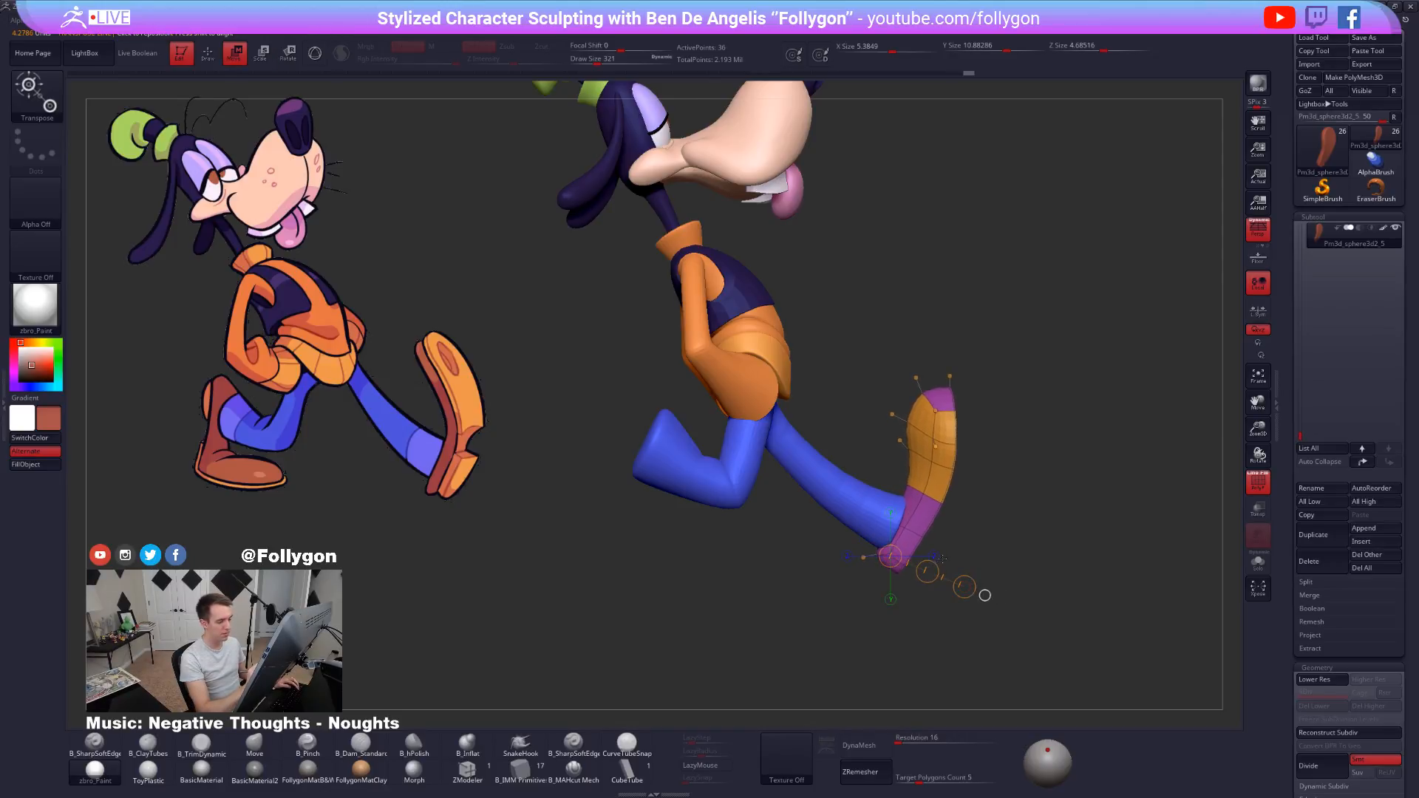
key("shift+s")
right_click_drag(921, 538, 921, 557, "ctrl")
key("shift+d")
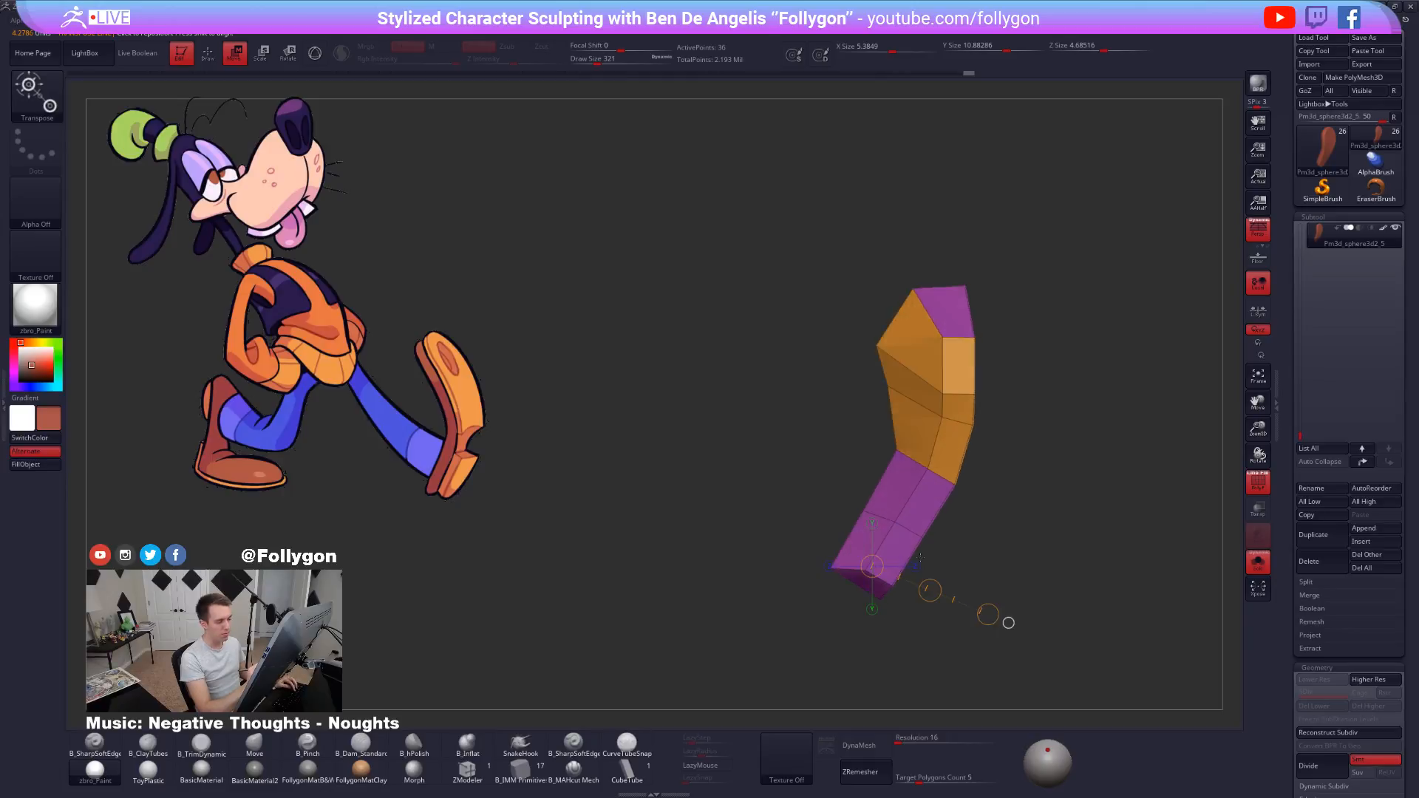
left_click_drag(865, 512, 1085, 570)
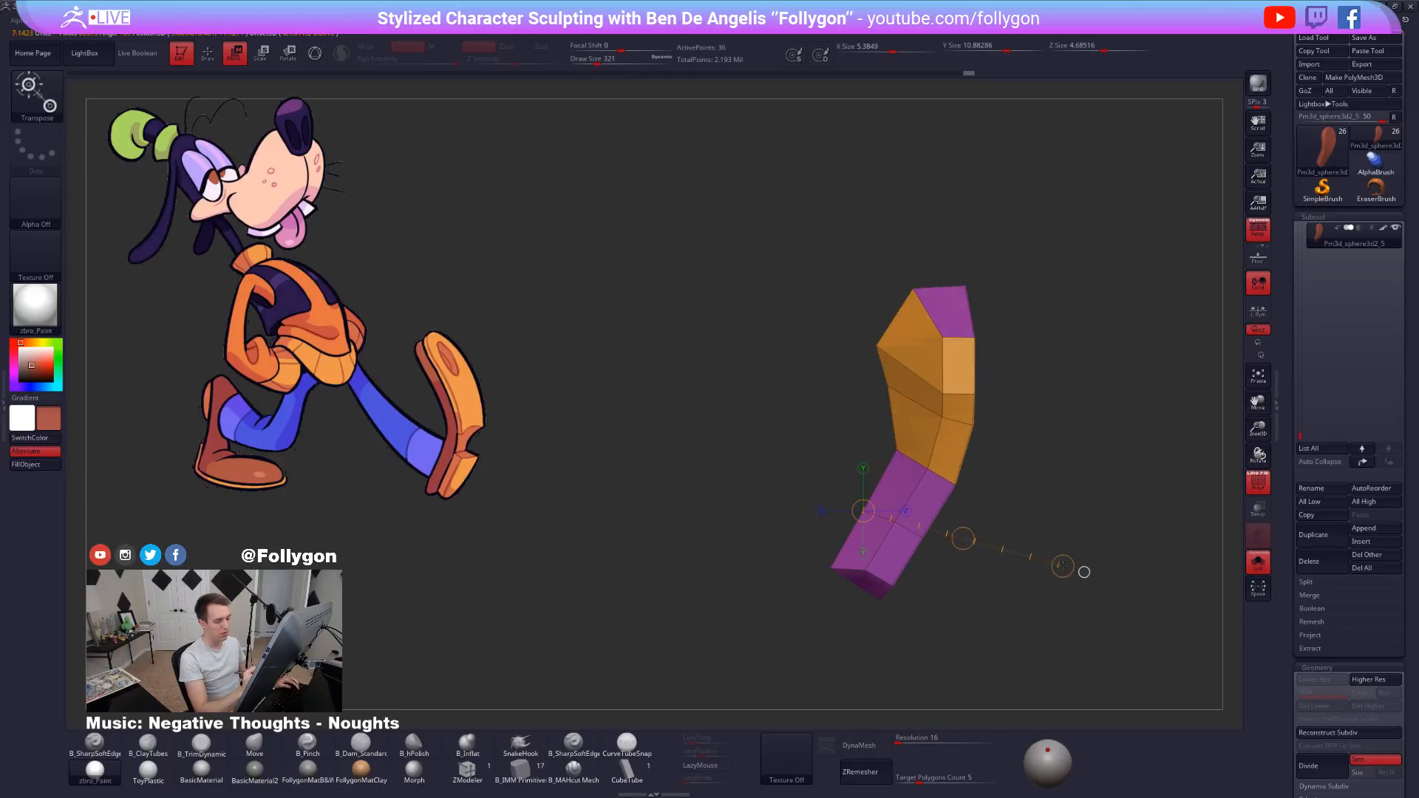
key("shift+s")
key("d")
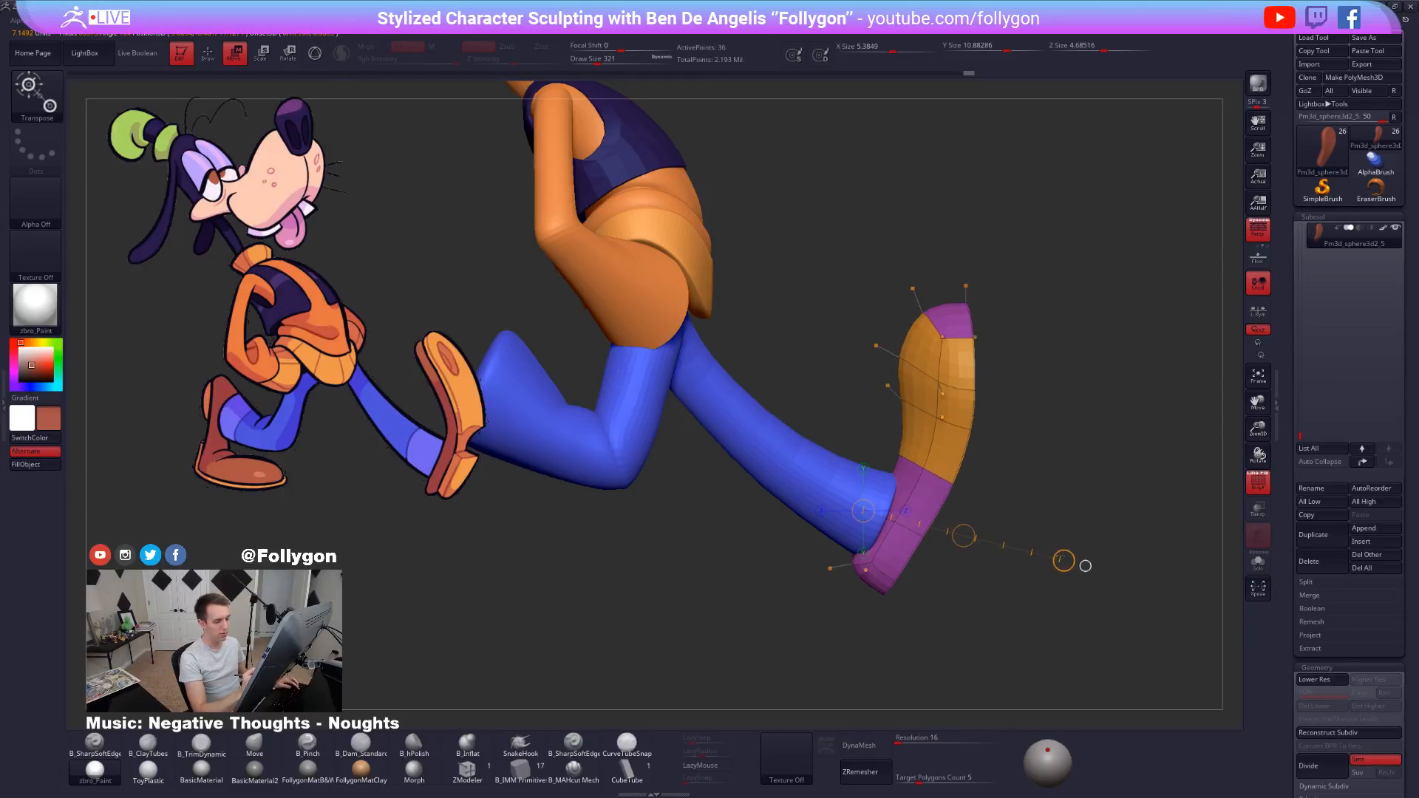
left_click_drag(1062, 560, 1032, 552)
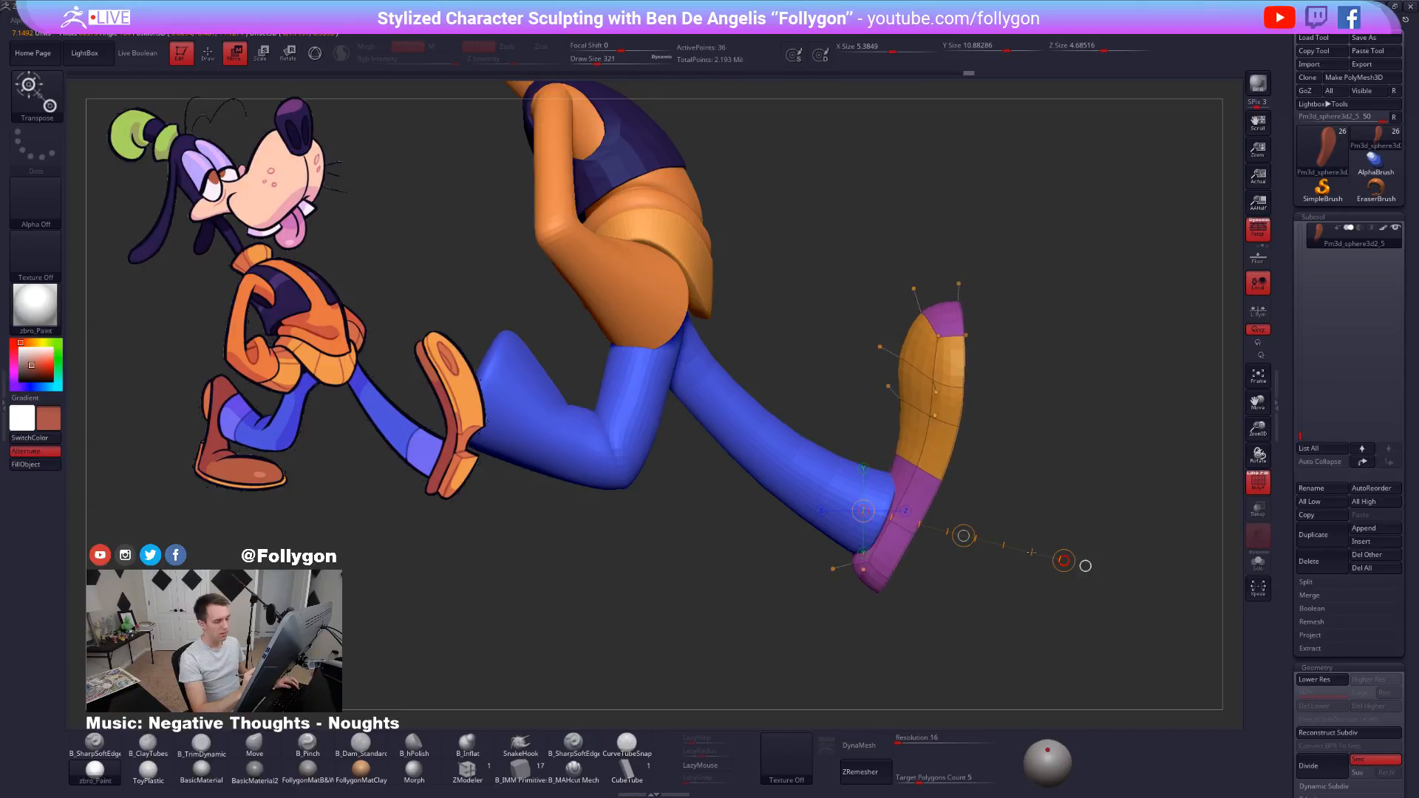
Thin the shoe further with Transpose Move to a Z size of about 3.91.
left_click_drag(983, 654, 945, 605, "alt")
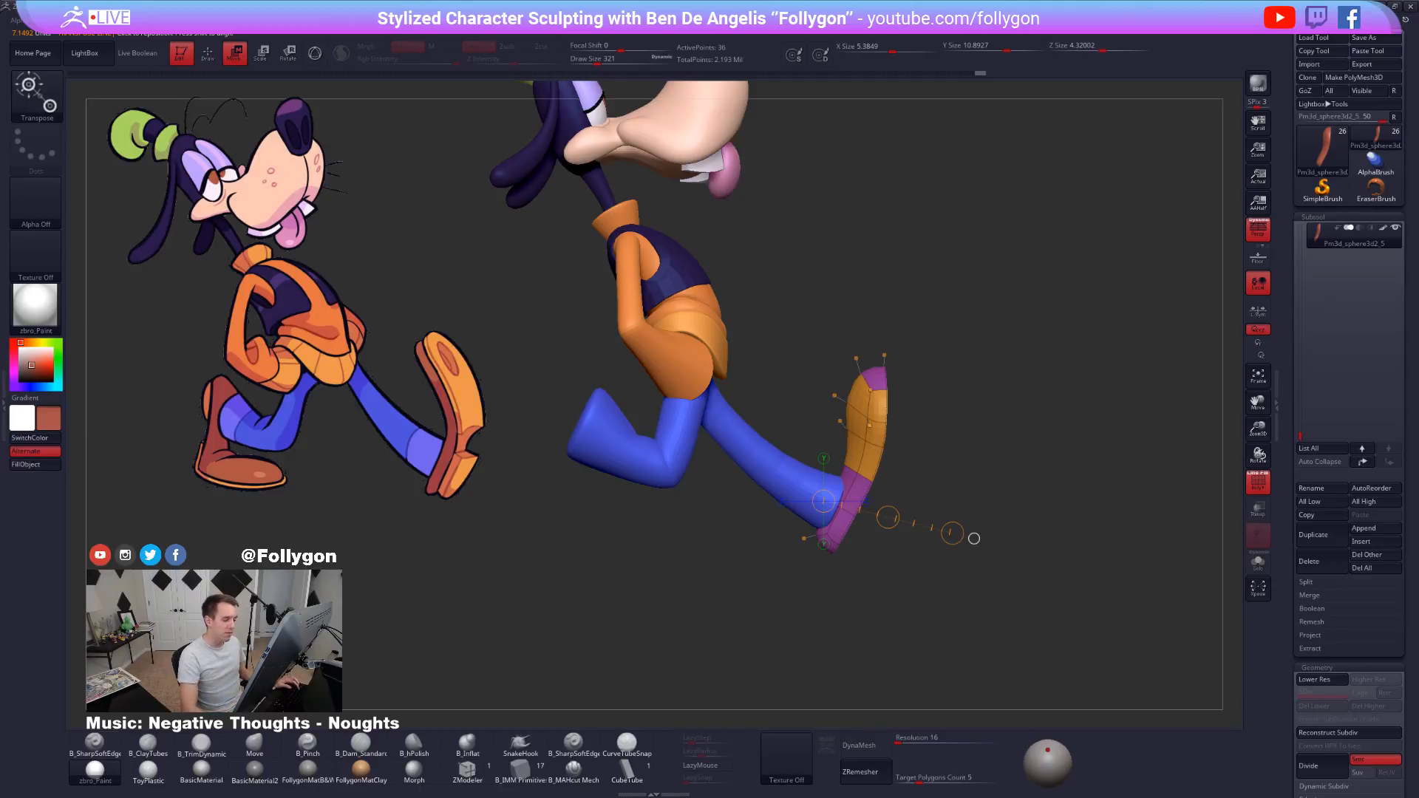
left_click_drag(1047, 315, 961, 417)
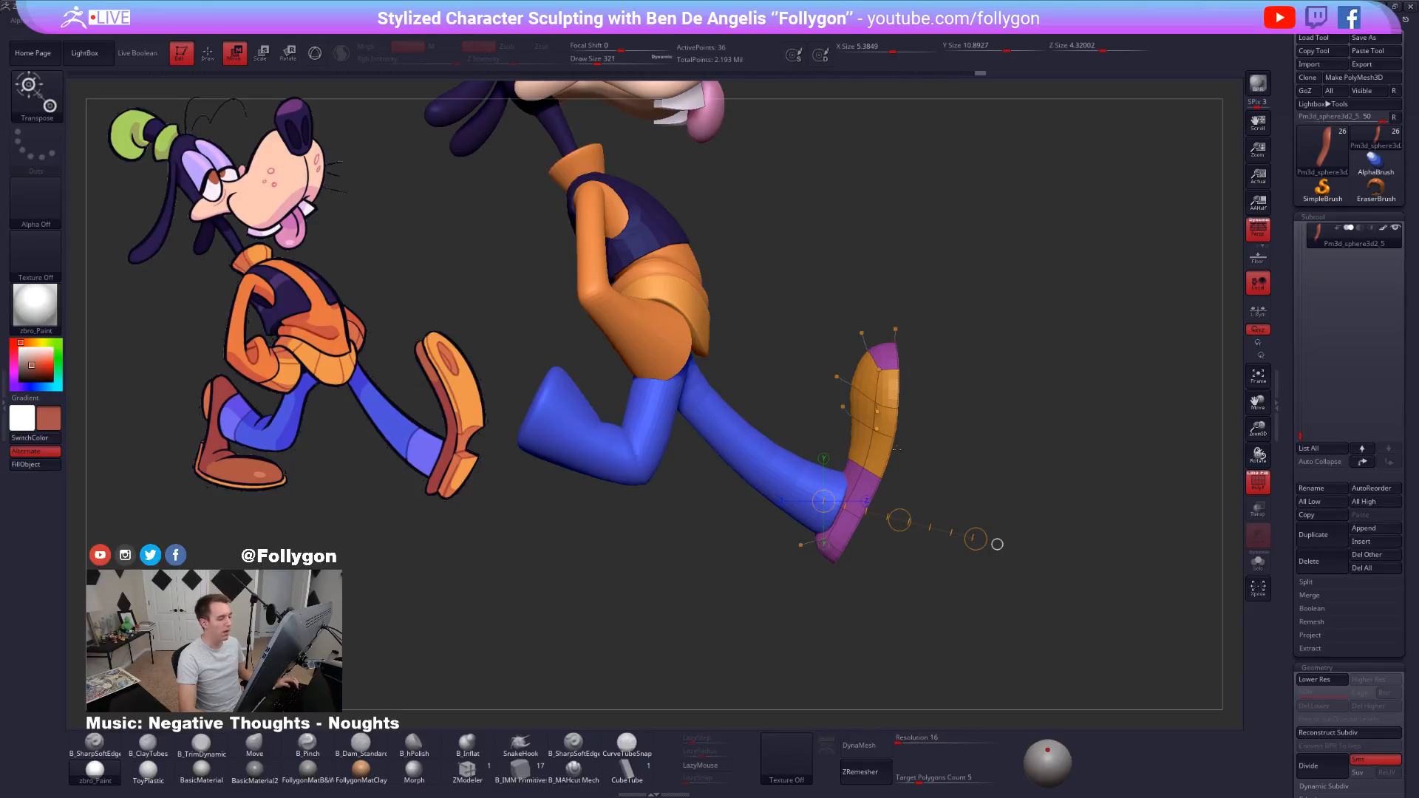
right_click_drag(897, 450, 873, 485, "ctrl")
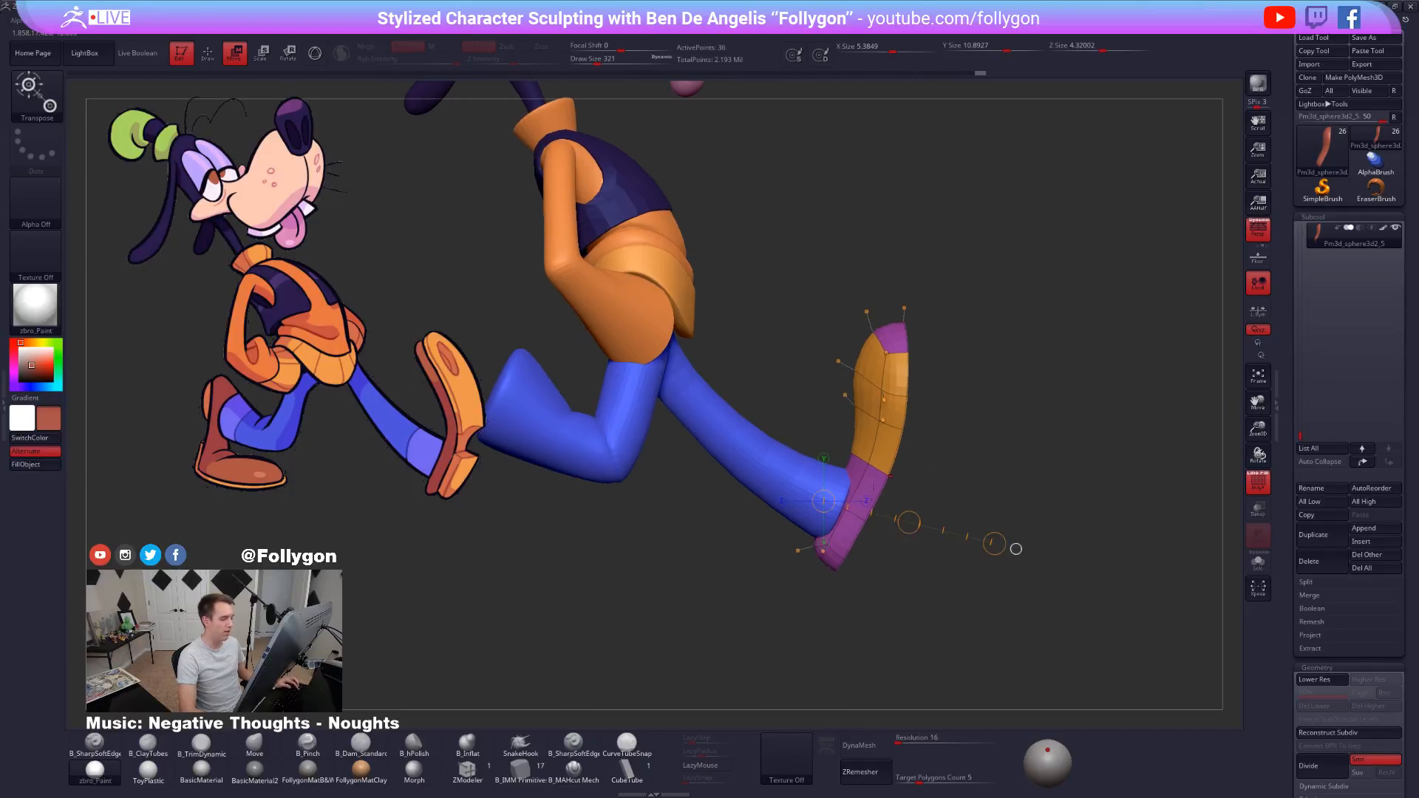
left_click_drag(844, 472, 972, 471)
Mask the heel section on the lowest subdivision level and rotate the front of the shoe back toward the leg.
key("shift+d")
key("q")
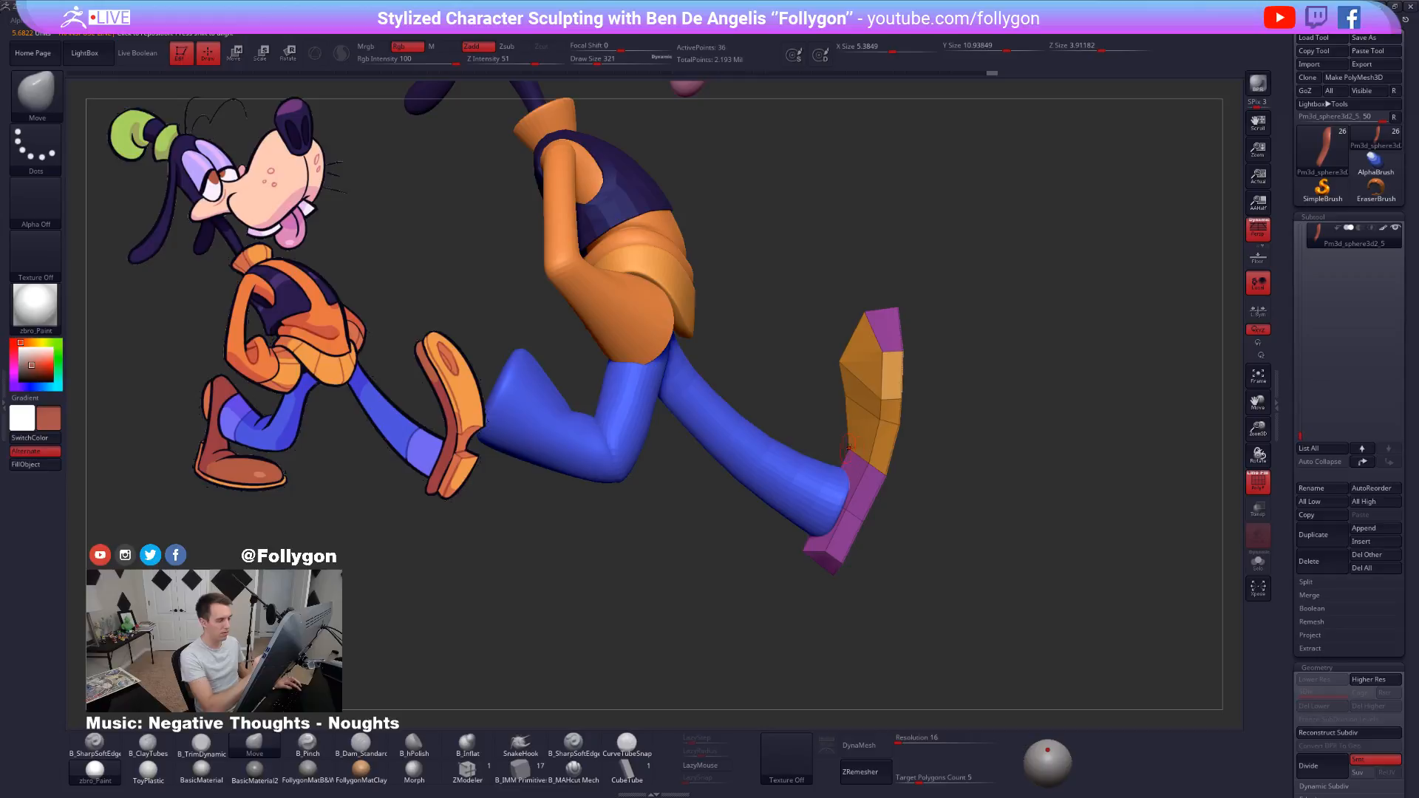
mouse_move(825, 455)
left_mouse_down("ctrl")
mouse_move(947, 258)
mouse_move(793, 247)
left_mouse_up("ctrl")
key("r")
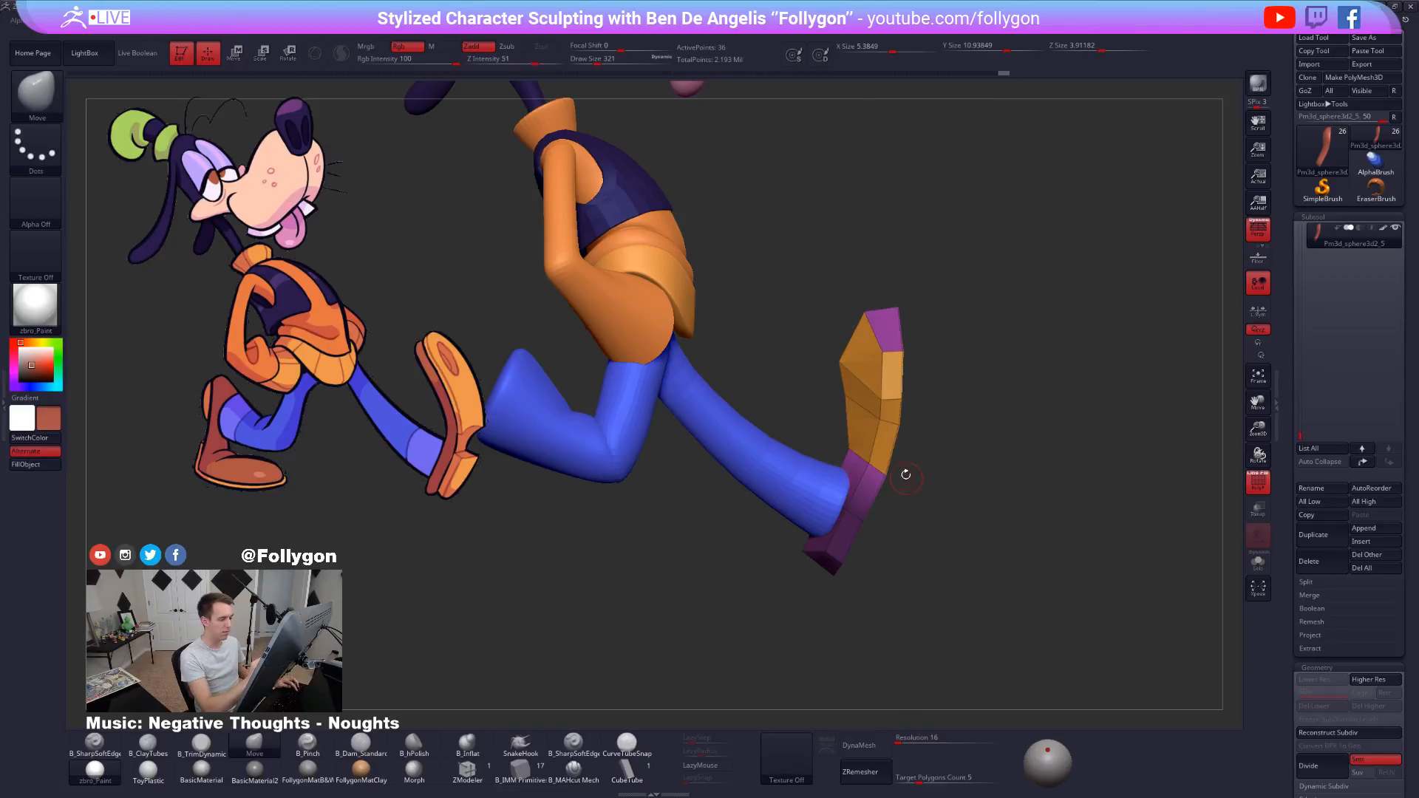
left_click_drag(887, 476, 950, 320)
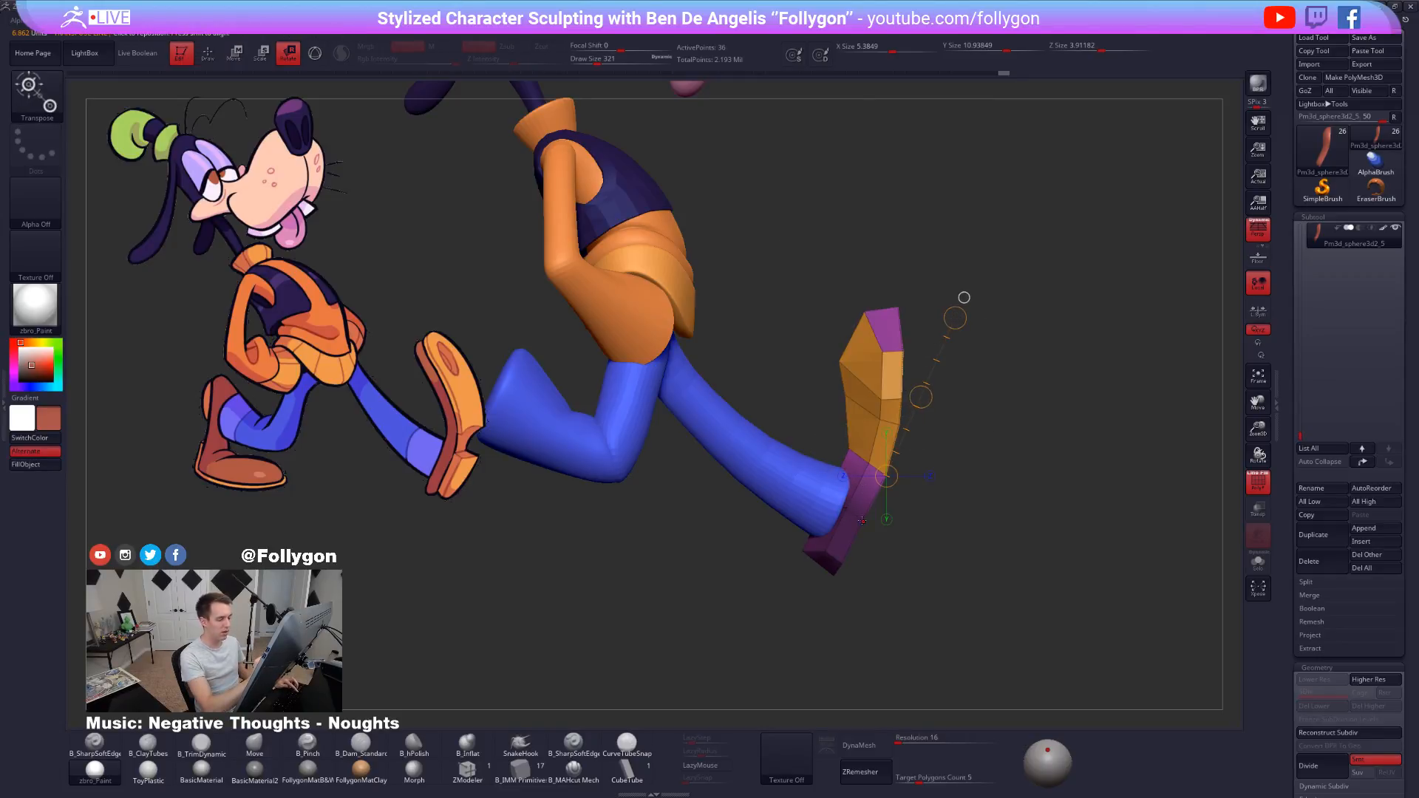
left_click_drag(847, 510, 934, 332)
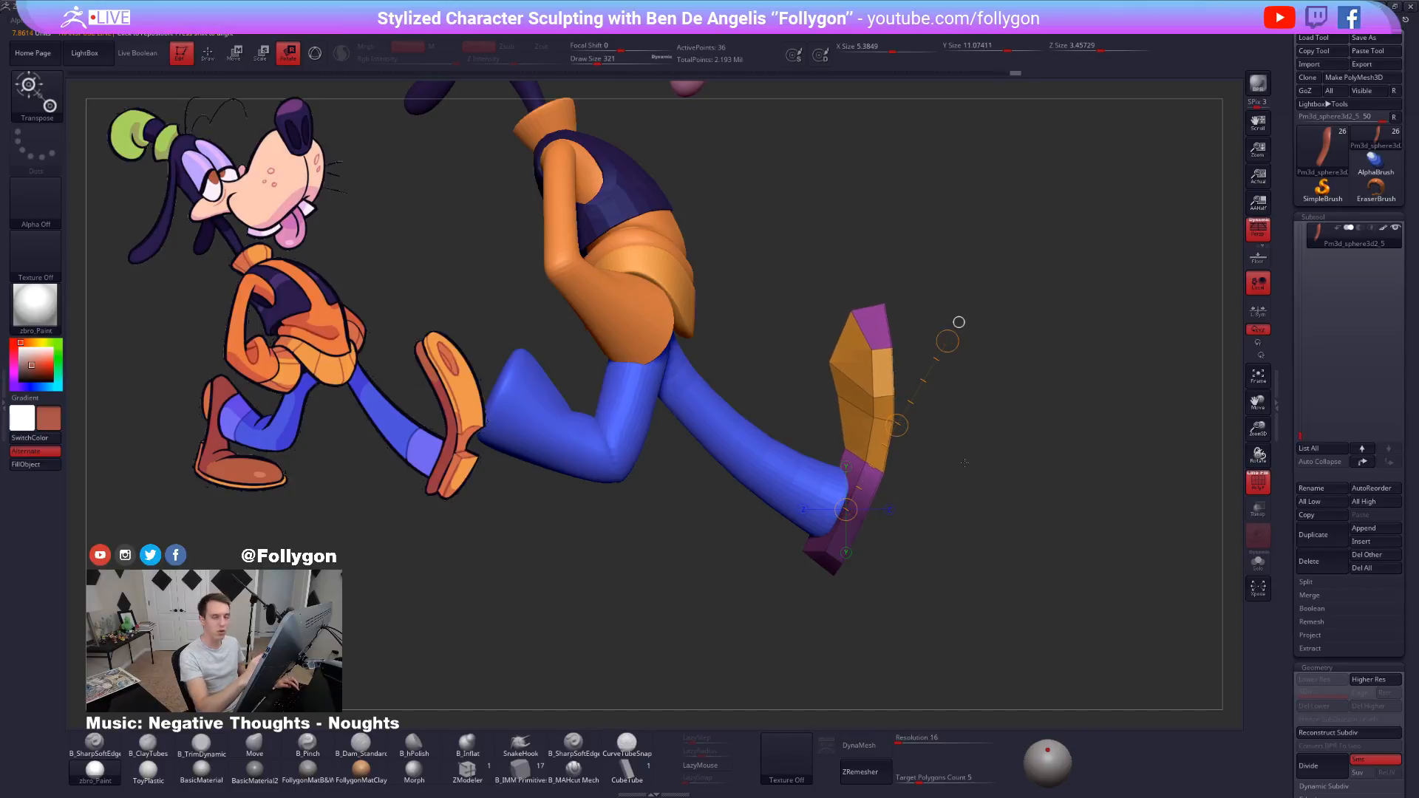
key("d")
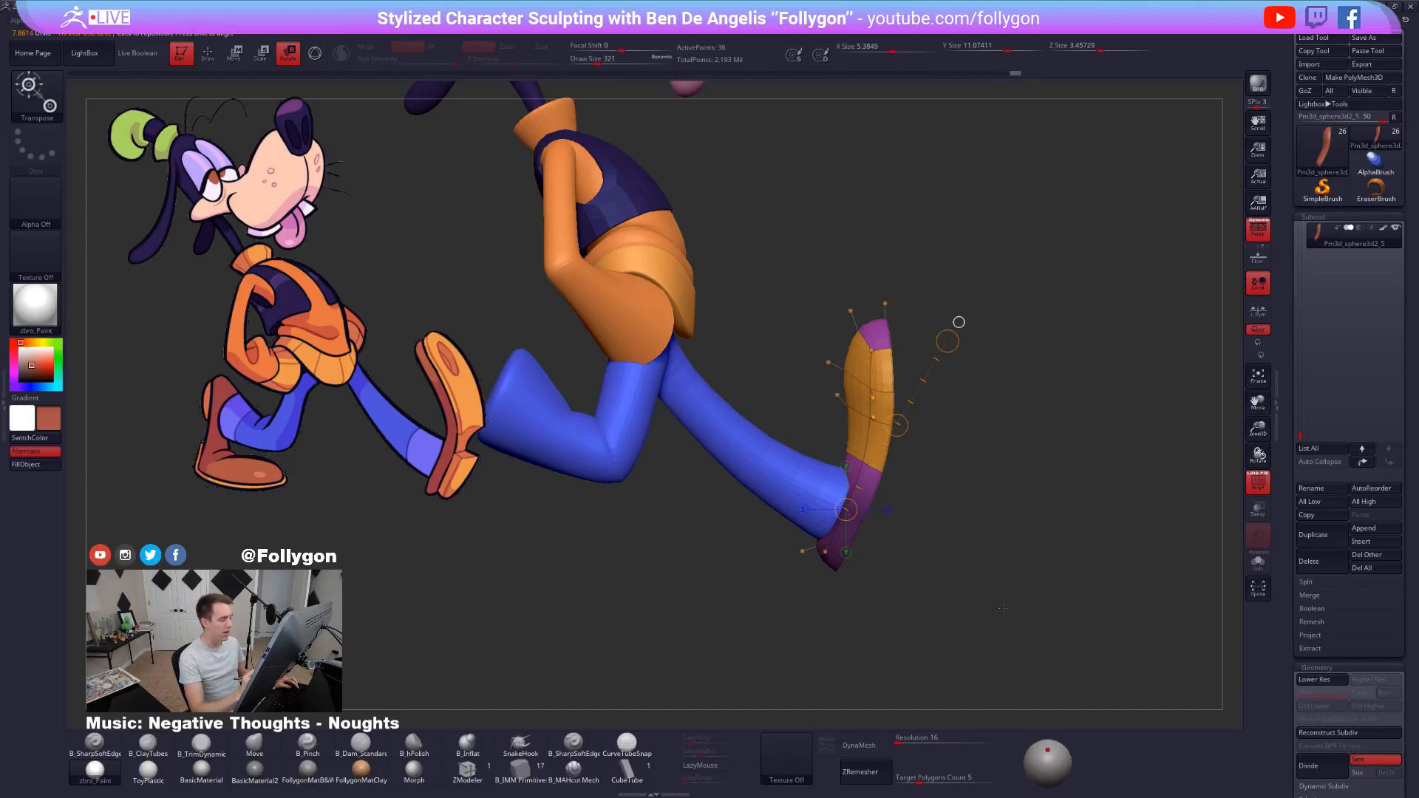
Extend the mask over the middle of the low-poly shoe and rotate the toe end slightly further back.
key("shift+d")
key("q")
mouse_move(911, 383)
left_mouse_down("ctrl")
mouse_move(775, 397)
mouse_move(905, 569)
left_mouse_up("ctrl")
key("r")
mouse_move(873, 398)
left_mouse_down()
mouse_move(936, 248)
mouse_move(908, 258)
left_mouse_up()
key("d")
left_click_drag(983, 547, 983, 651, "alt")
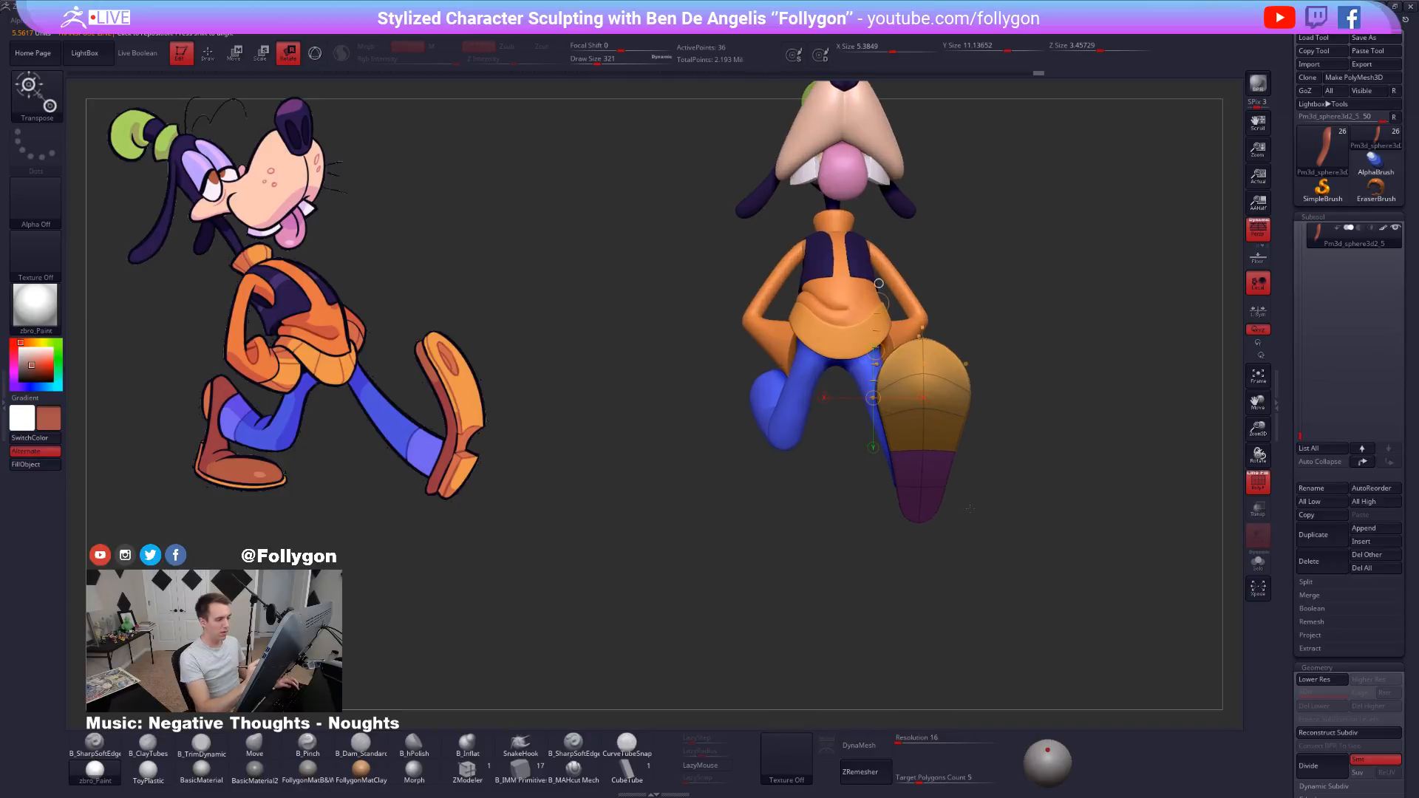
Clear the mask, narrow the shoe with Transpose Move to an X size of about 4.42, and switch perspective off.
left_click_drag(1050, 532, 1079, 569, "ctrl")
key("w")
left_click_drag(924, 451, 958, 446)
key("p")
left_click_drag(875, 484, 859, 546)
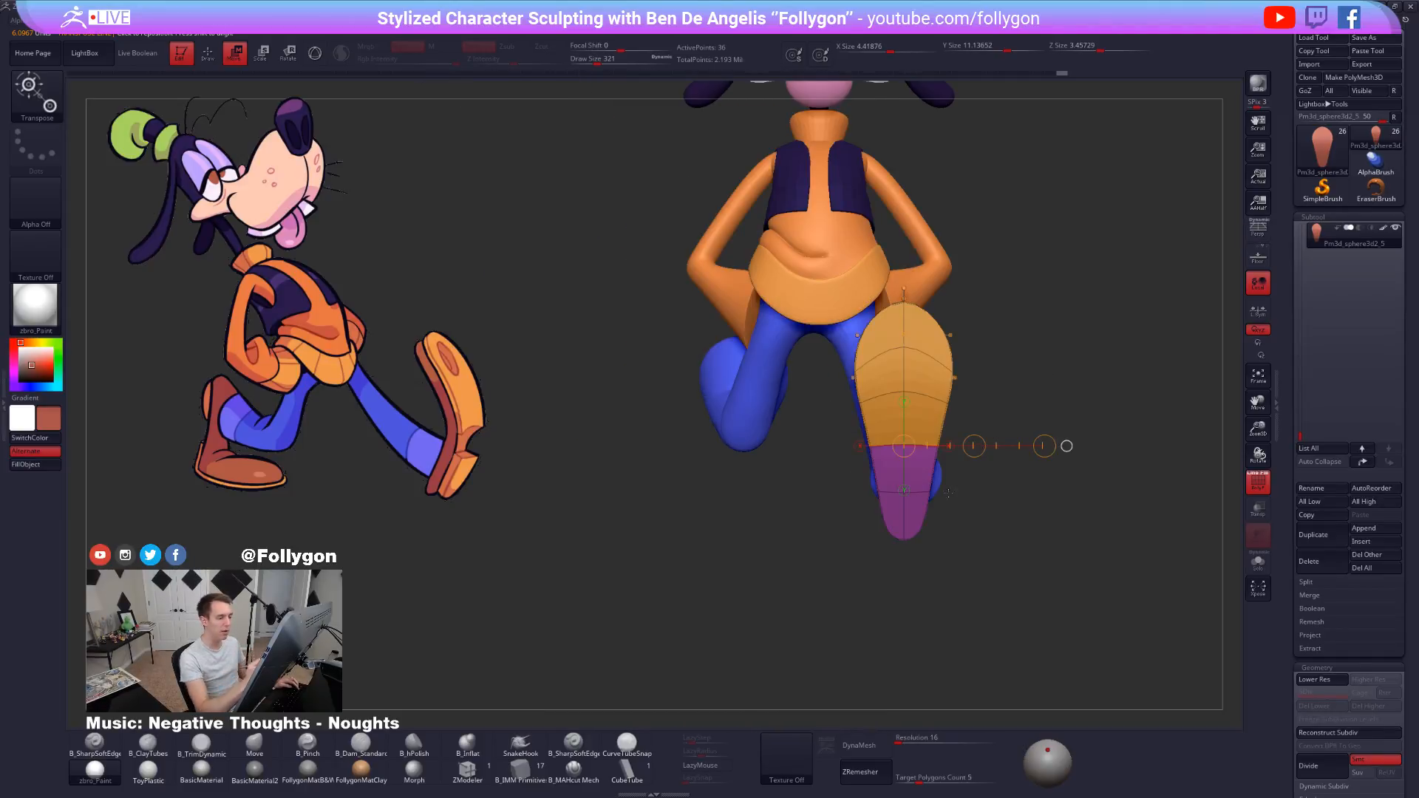
Turn perspective back on and hide the polyframe to compare the whole figure with the reference drawing.
left_click_drag(949, 493, 986, 513)
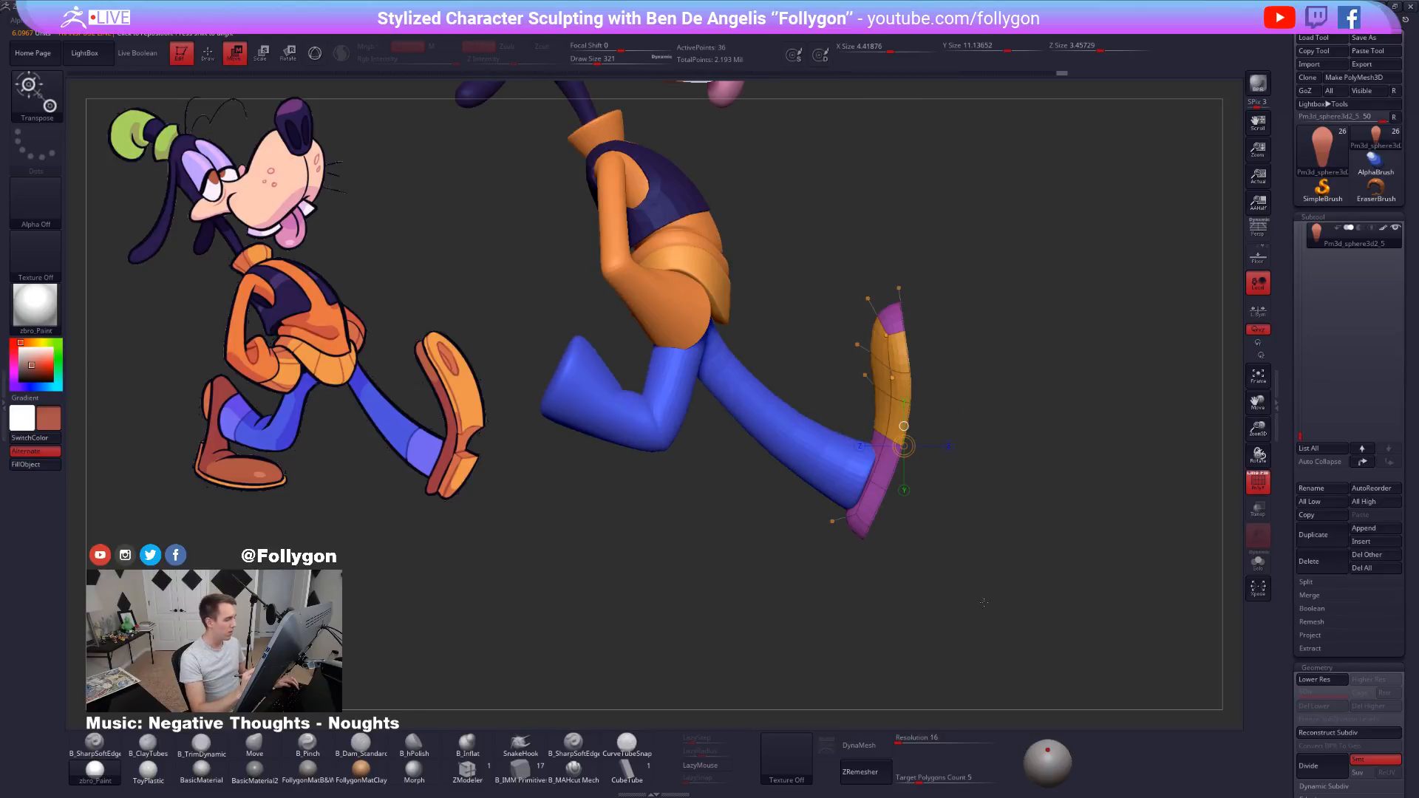
left_click_drag(984, 602, 939, 591)
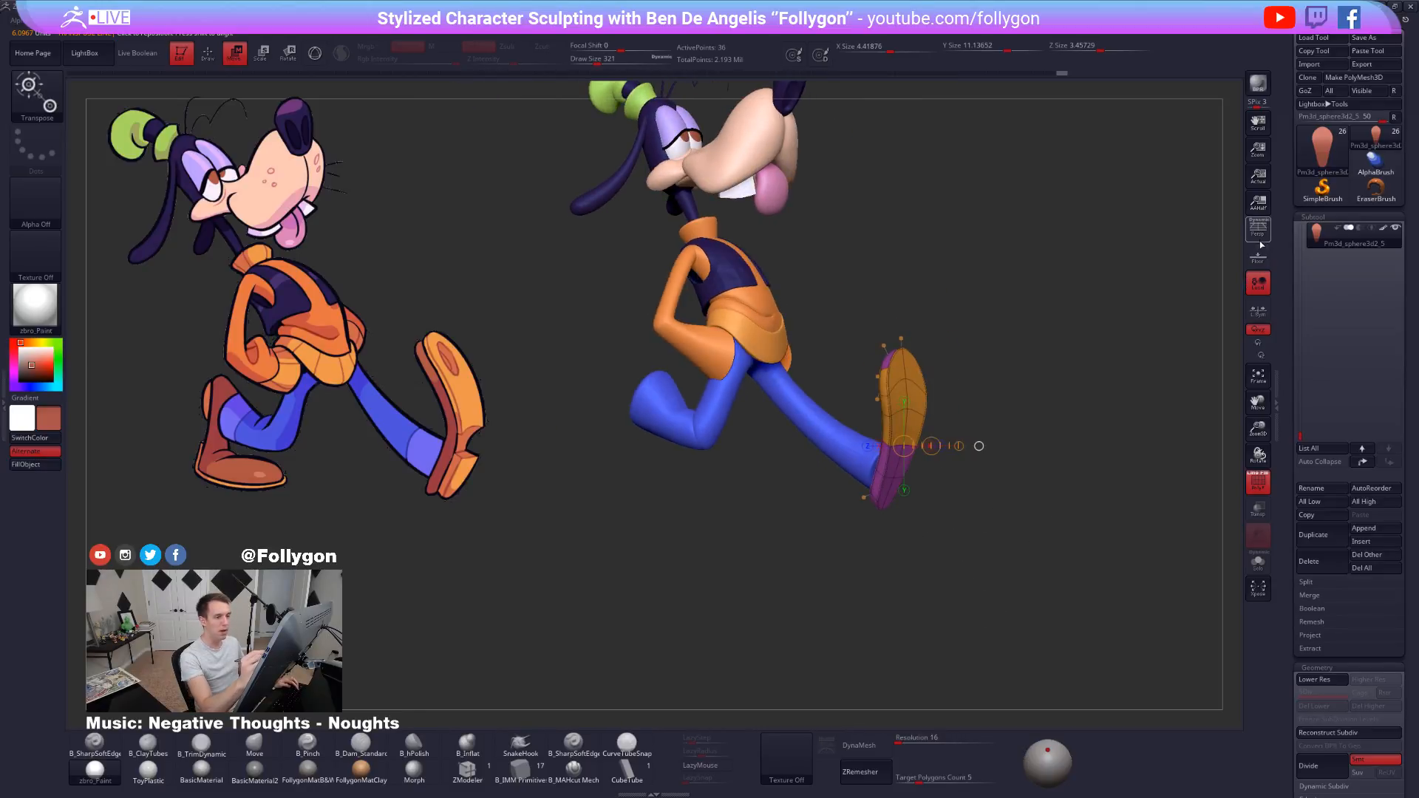
left_click(1260, 235)
mouse_move(1035, 511)
left_mouse_down("alt")
mouse_move(1032, 638)
mouse_move(1027, 595)
left_mouse_up("alt")
key("shift+f")
key("q")
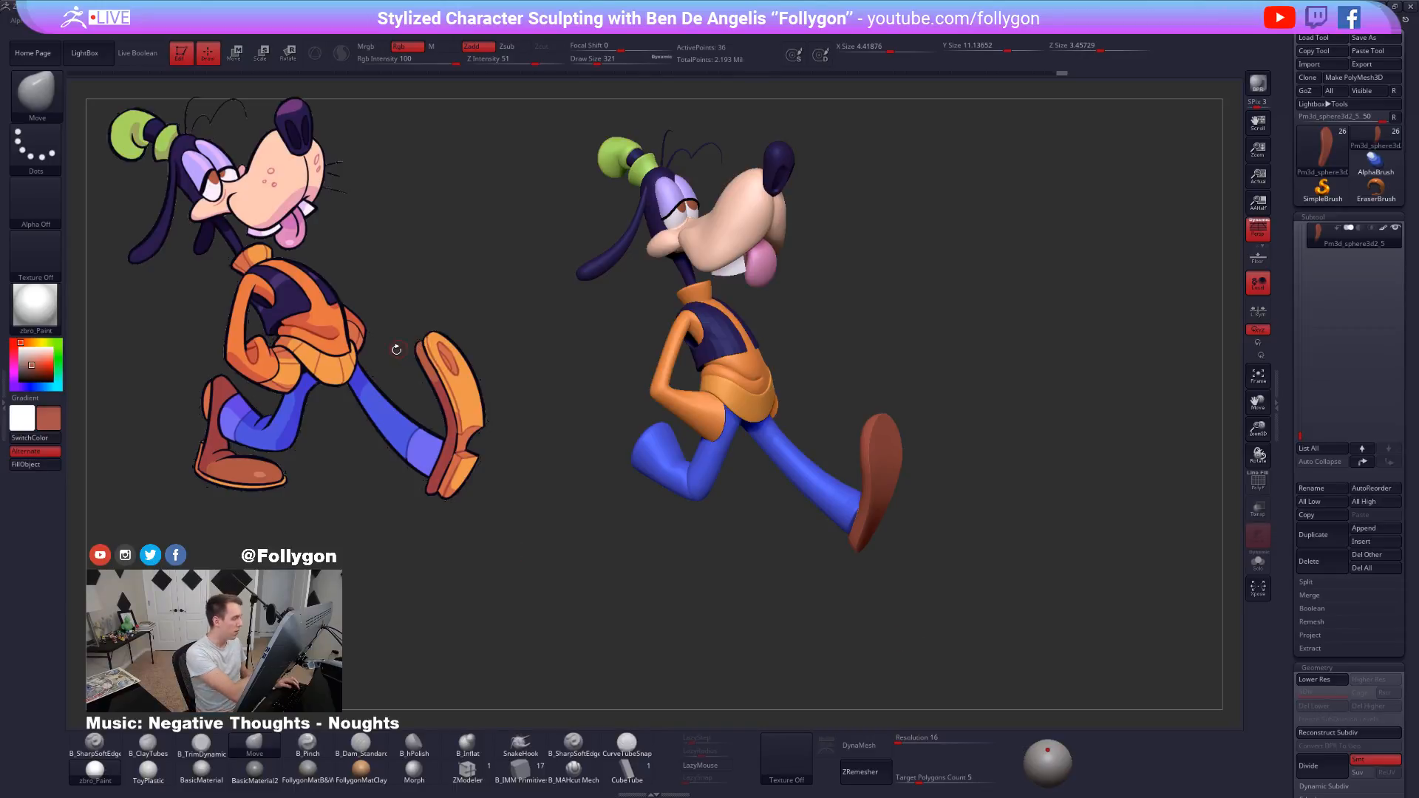
Scale the whole shoe up from the heel with Transpose Scale to an X size of about 5.22.
key("w")
mouse_move(370, 326)
left_mouse_down()
mouse_move(554, 344)
mouse_move(605, 327)
mouse_move(814, 334)
mouse_move(722, 336)
mouse_move(1001, 381)
left_mouse_up()
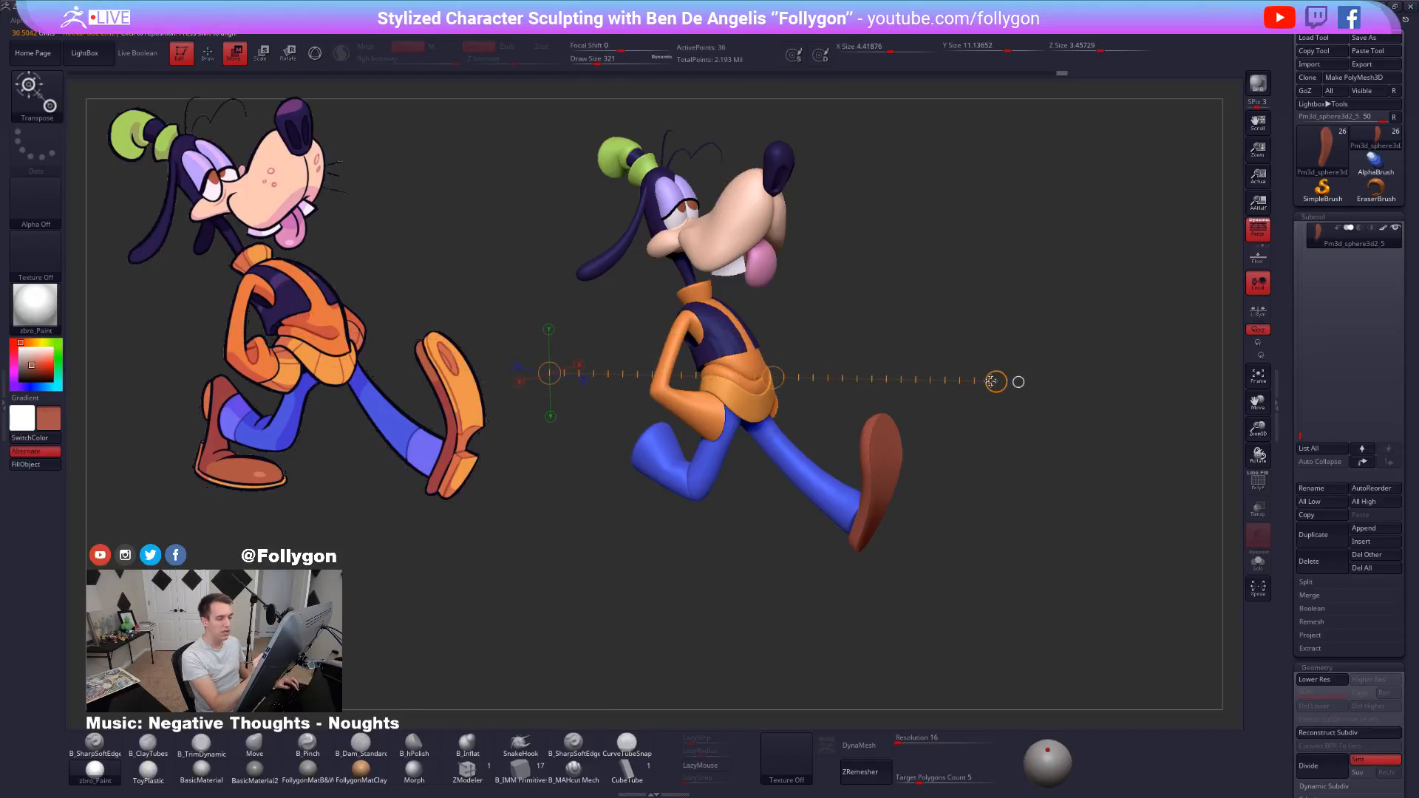
right_click_drag(921, 562, 840, 564, "shift")
key("e")
left_click_drag(857, 551, 858, 644)
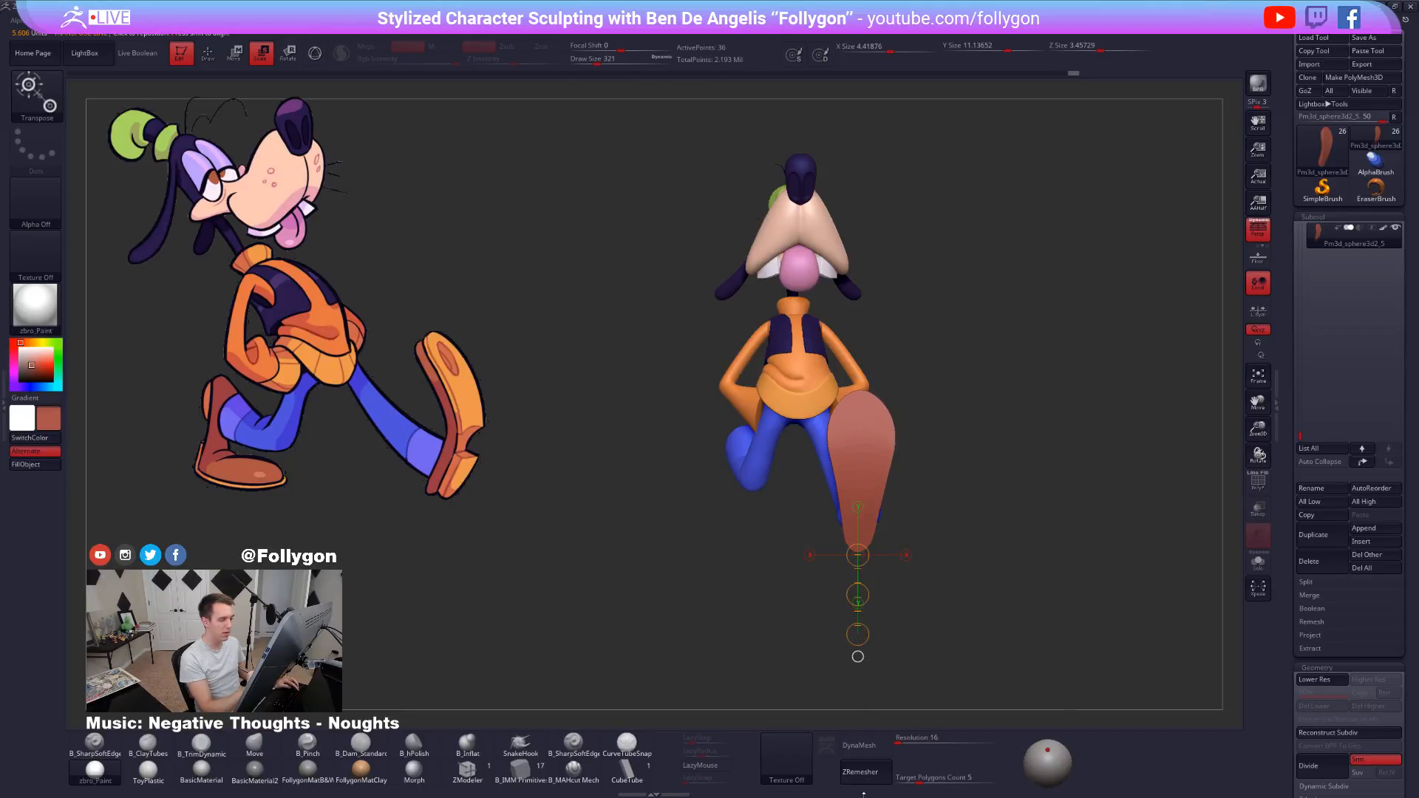
left_click_drag(678, 796, 677, 797)
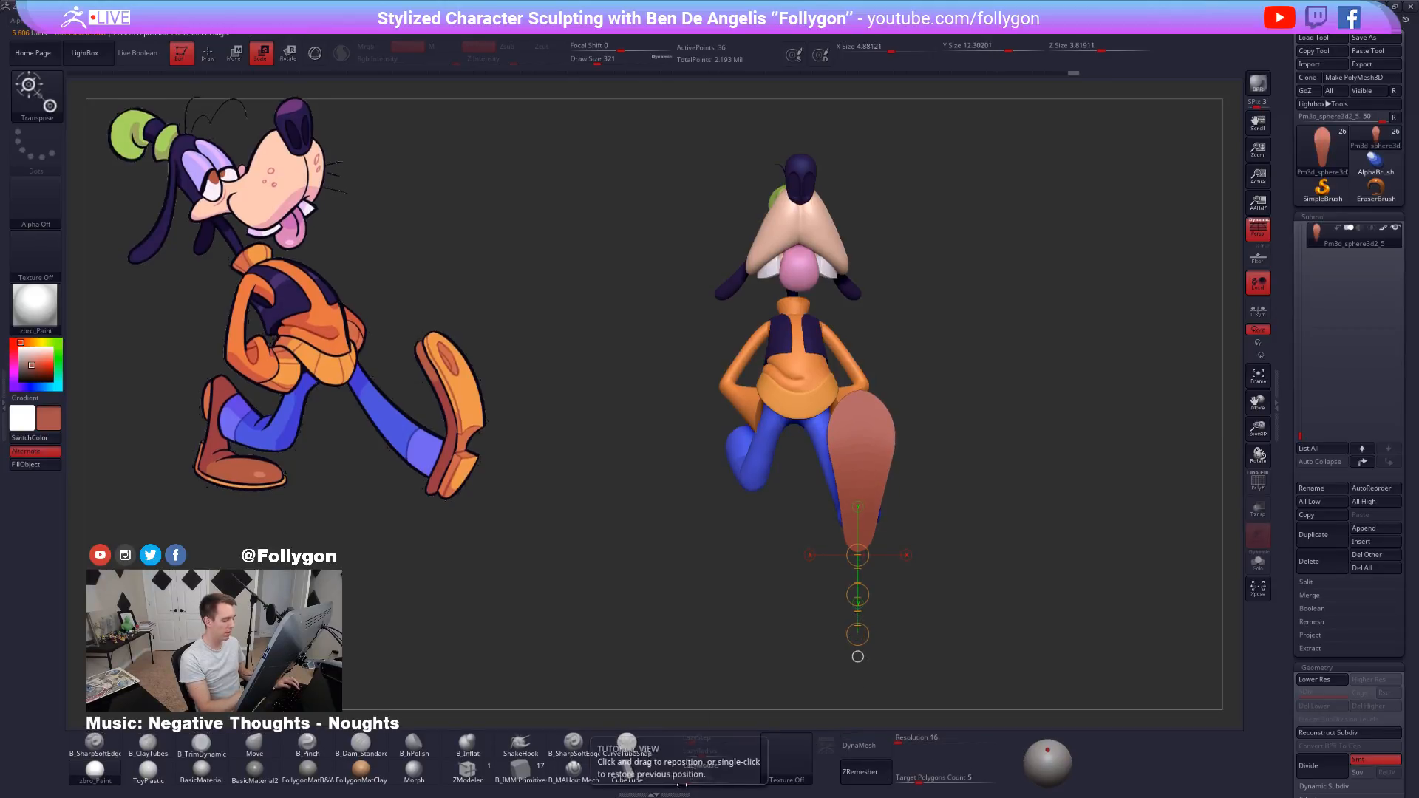
left_click_drag(857, 635, 854, 688)
left_click_drag(901, 602, 1010, 600)
key("q")
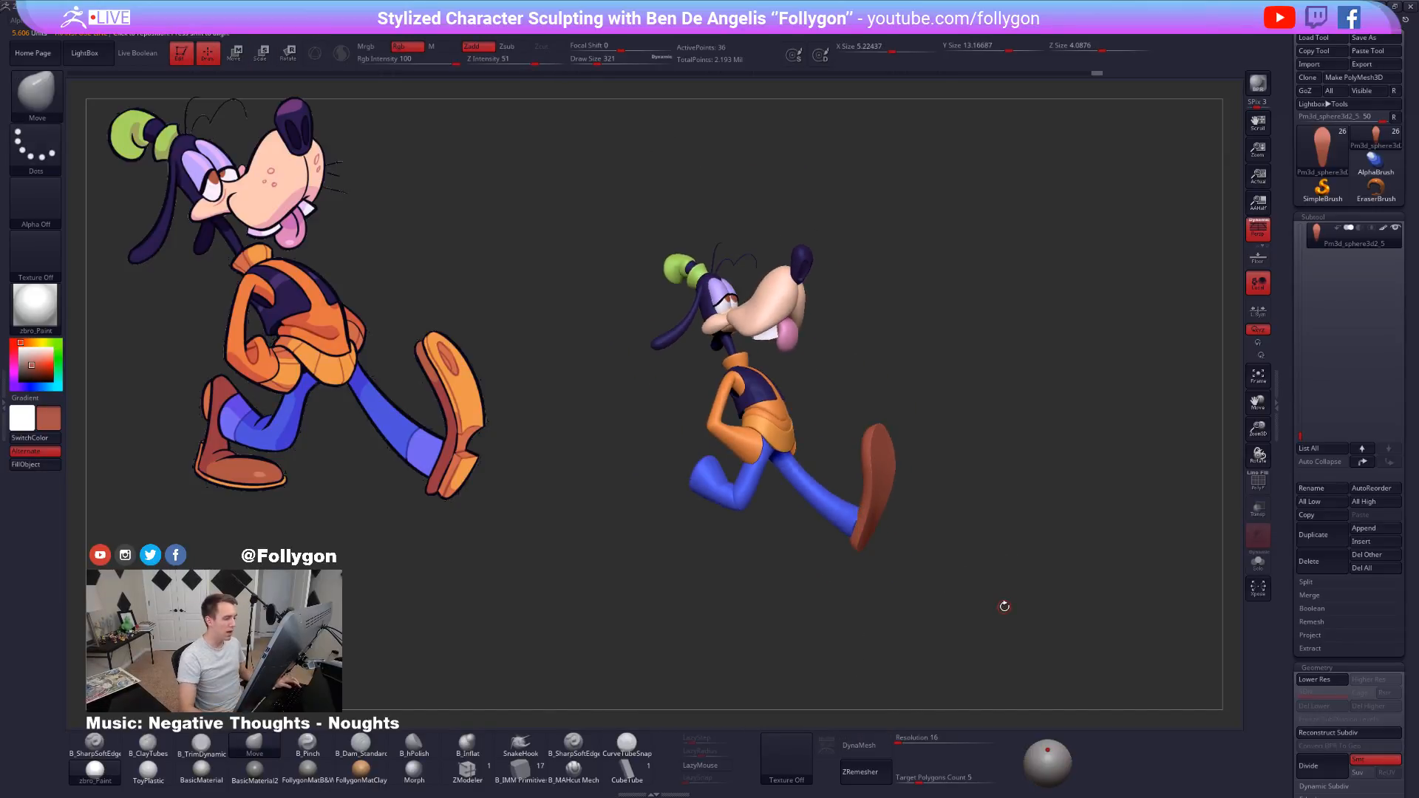
Show the polyframe, mask the heel end of the low-poly shoe, and rotate the rest back toward the leg.
left_click_drag(966, 507, 969, 514)
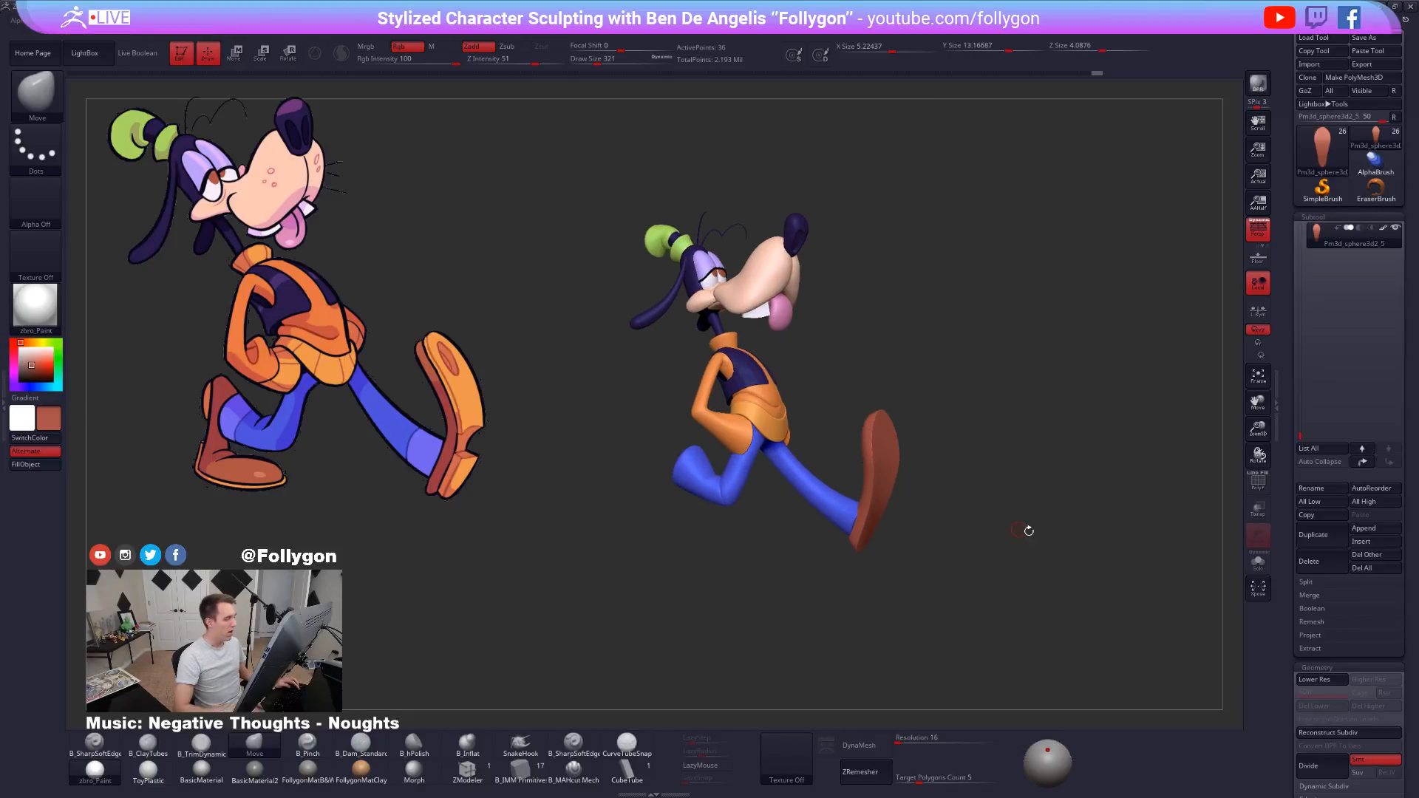
left_click_drag(873, 499, 900, 507)
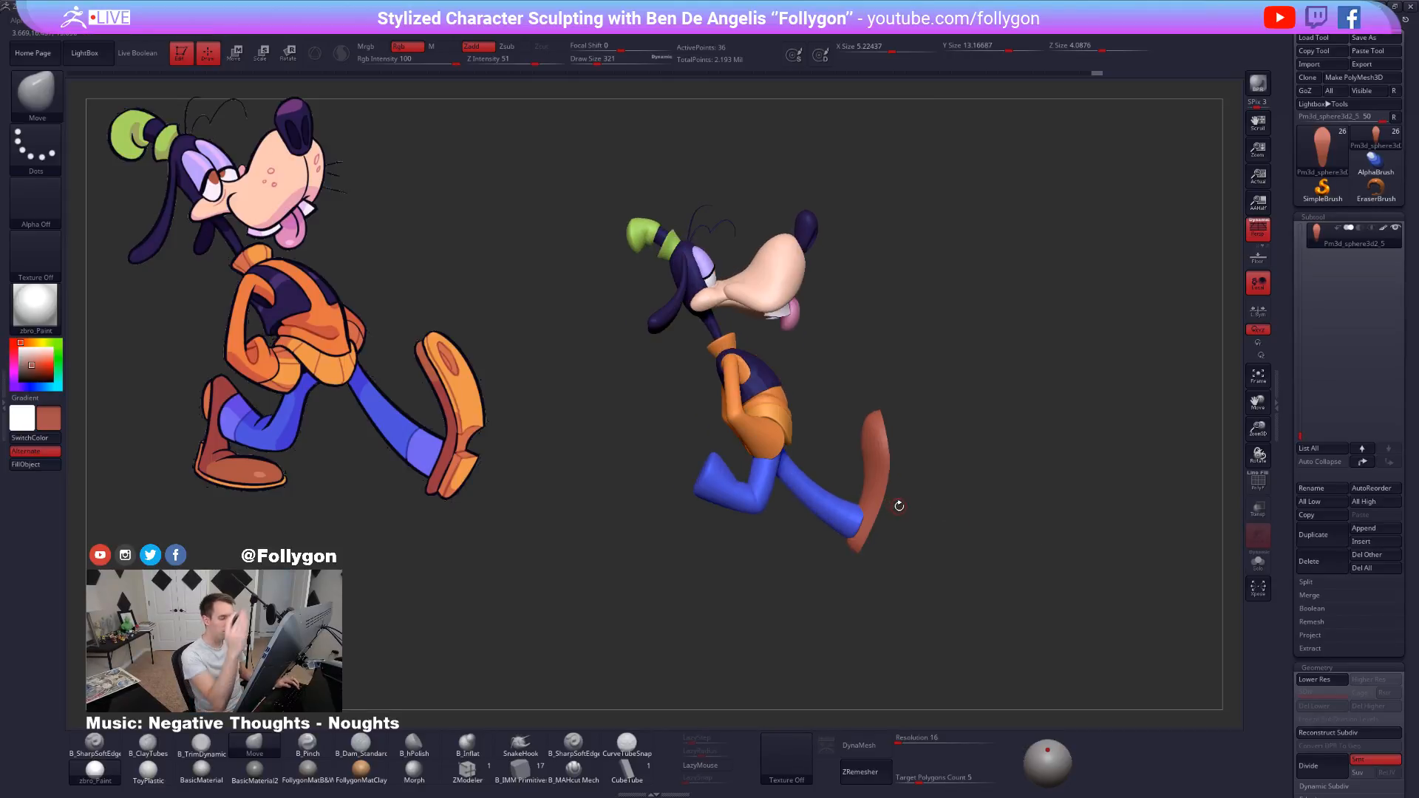
right_click_drag(861, 471, 865, 493, "ctrl")
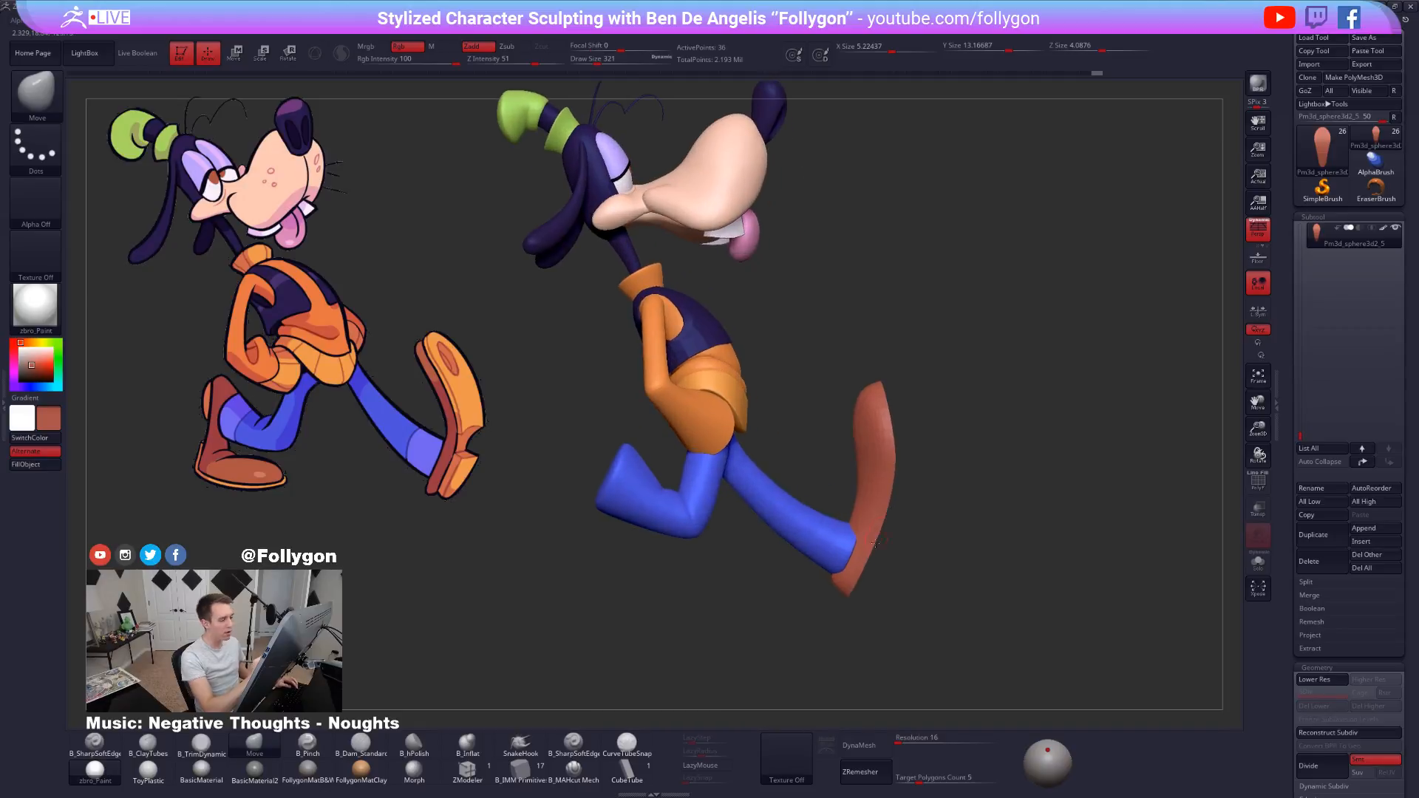
key("shift+d")
key("shift+f")
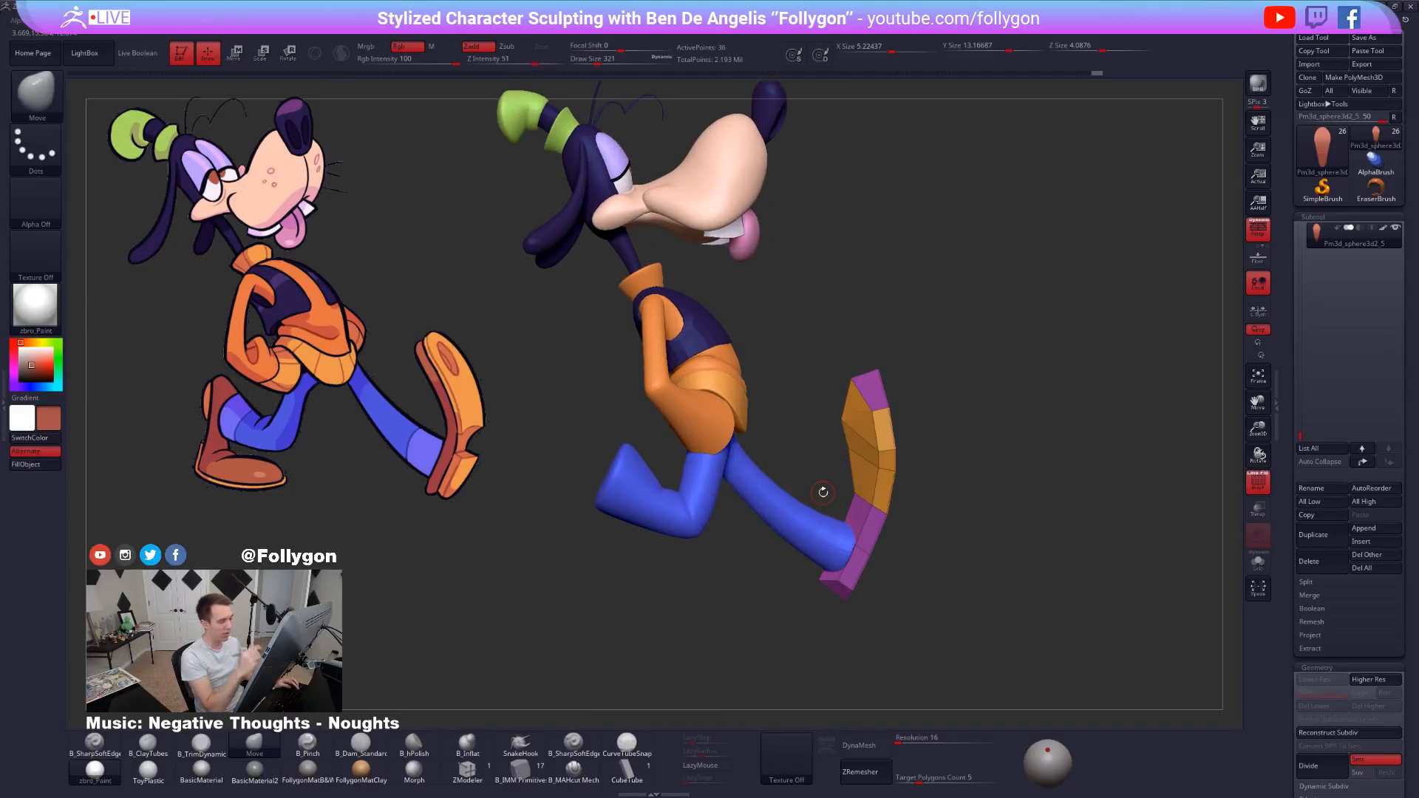
mouse_move(830, 493)
left_mouse_down("ctrl+alt")
mouse_move(970, 513)
mouse_move(806, 279)
left_mouse_up("ctrl+alt")
key("r")
mouse_move(856, 546)
left_mouse_down()
mouse_move(927, 354)
mouse_move(899, 340)
left_mouse_up()
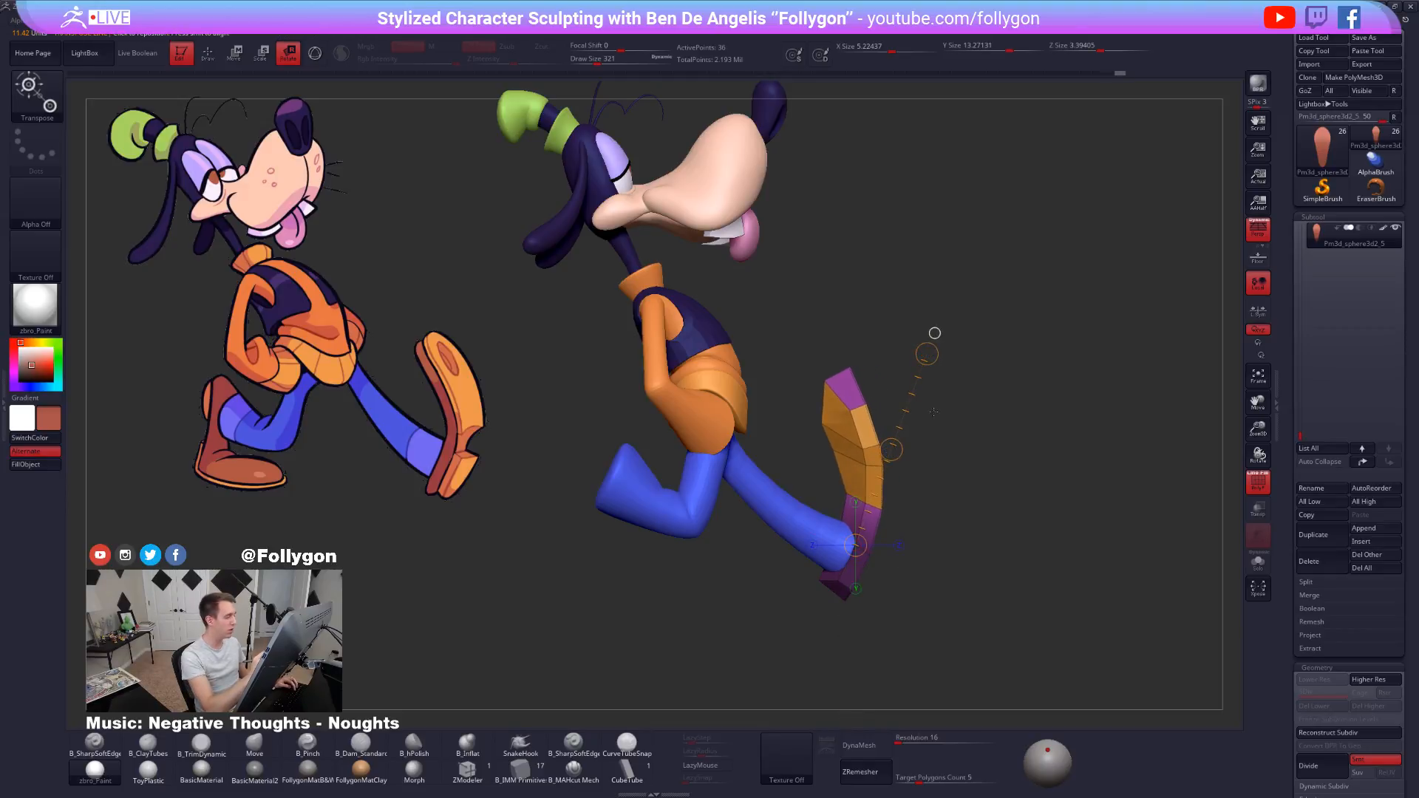
key("d")
left_click_drag(998, 518, 959, 601)
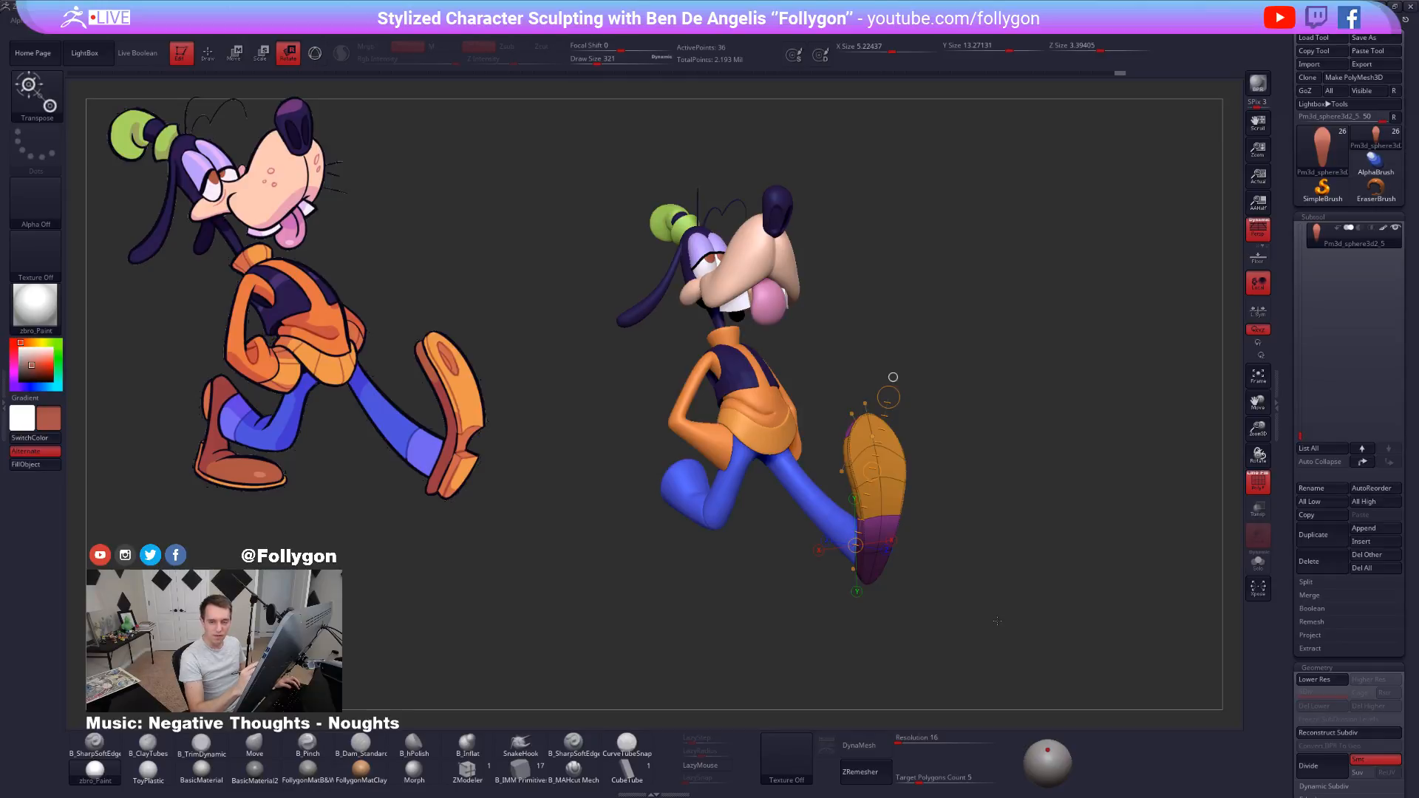
Mask the rear half of the low-poly shoe and rotate the toe half to adjust the sole's curve.
mouse_move(907, 501)
right_mouse_down()
mouse_move(991, 517)
mouse_move(939, 634)
mouse_move(973, 578)
mouse_move(970, 624)
right_mouse_up()
key("shift+d")
key("q")
mouse_move(831, 424)
left_mouse_down("ctrl")
mouse_move(907, 673)
mouse_move(850, 654)
left_mouse_up("ctrl")
key("r")
mouse_move(893, 448)
left_mouse_down()
mouse_move(961, 299)
mouse_move(947, 294)
left_mouse_up()
key("d")
right_click_drag(950, 480, 956, 432, "ctrl")
mouse_move(983, 639)
right_mouse_down()
mouse_move(1023, 643)
mouse_move(982, 649)
mouse_move(1020, 622)
mouse_move(1011, 592)
mouse_move(1017, 606)
right_mouse_up()
key("q")
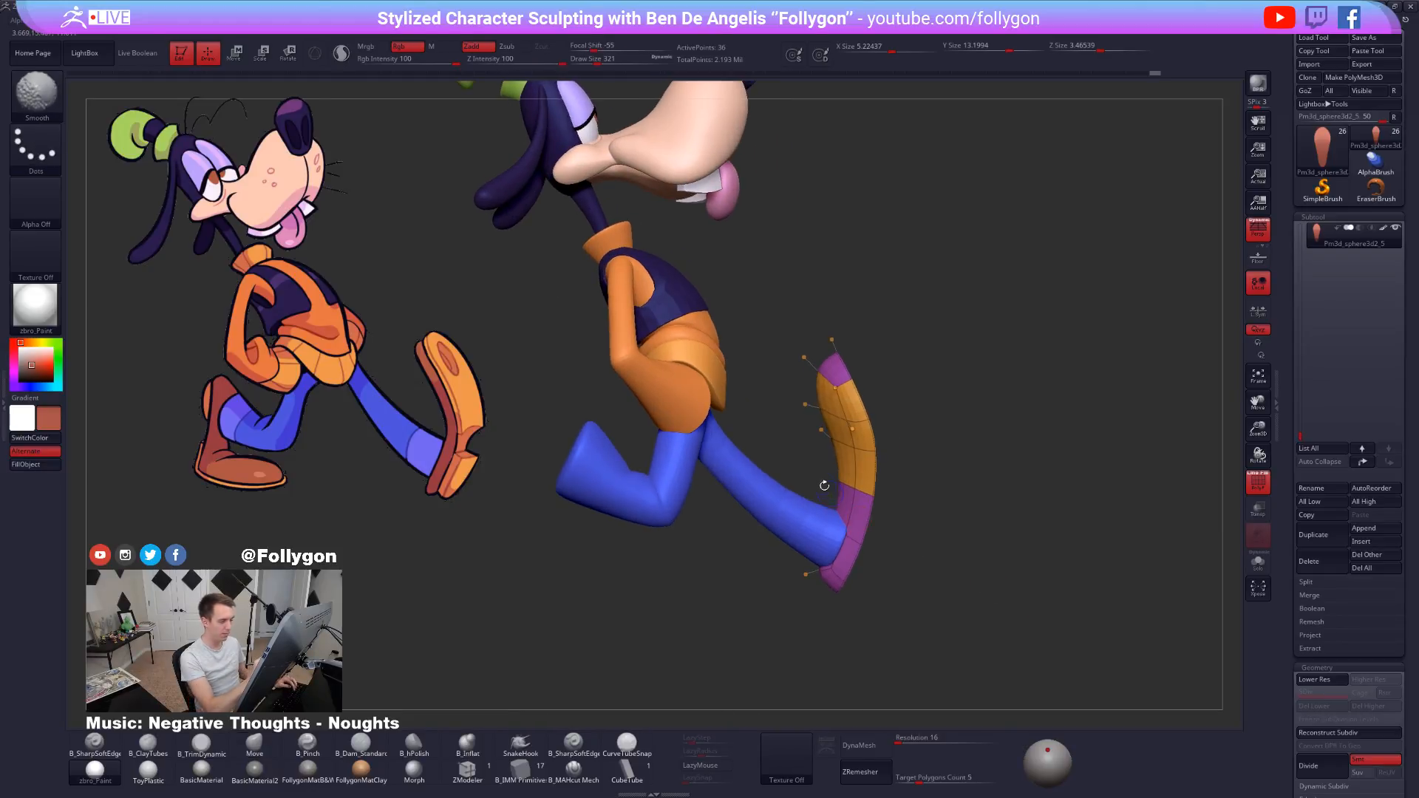
key("shift+d")
mouse_move(817, 428)
left_mouse_down("ctrl")
mouse_move(936, 461)
mouse_move(944, 497)
left_mouse_up("ctrl")
mouse_move(943, 502)
left_mouse_down("ctrl")
mouse_move(822, 503)
mouse_move(813, 484)
left_mouse_up("ctrl")
left_click(910, 332, "ctrl")
key("w")
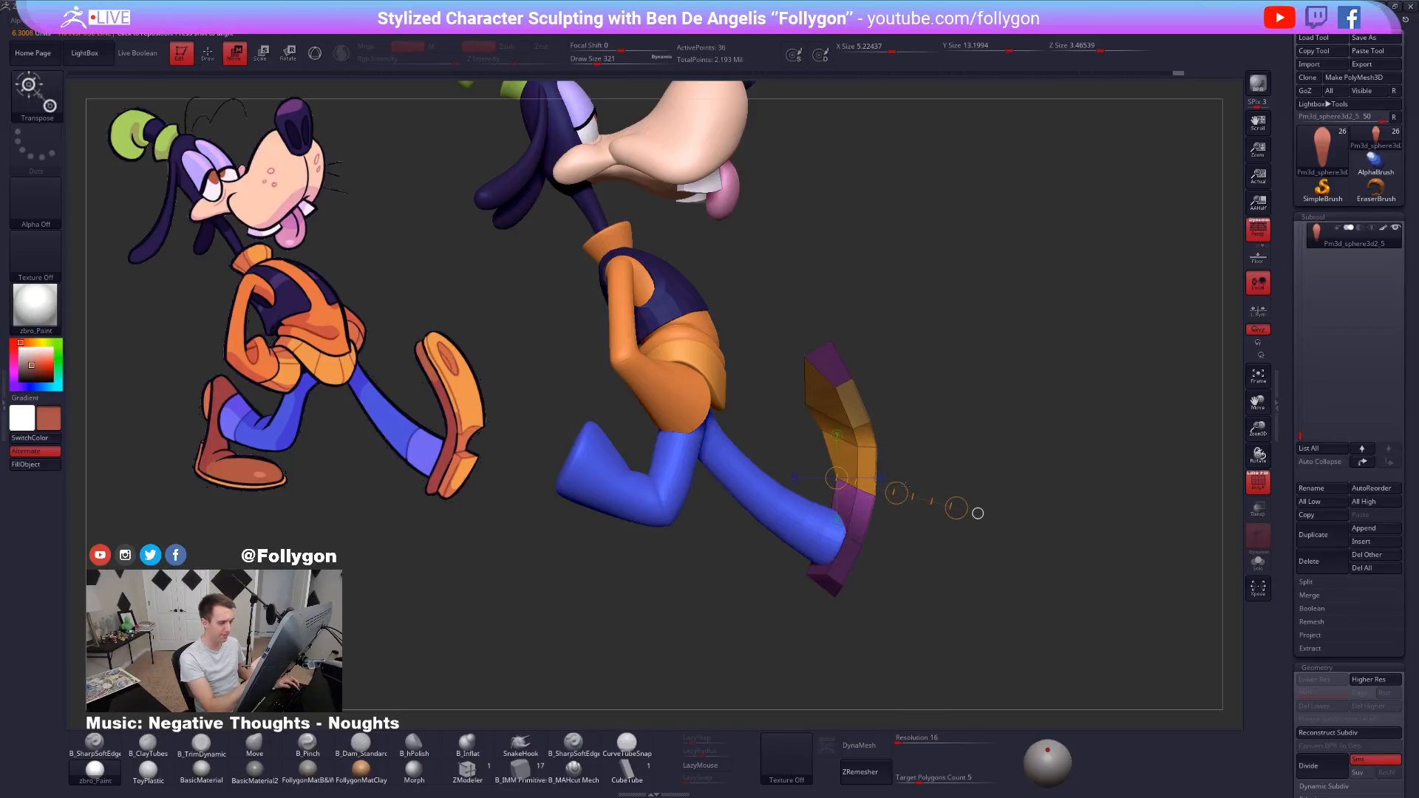
key("q")
key("w")
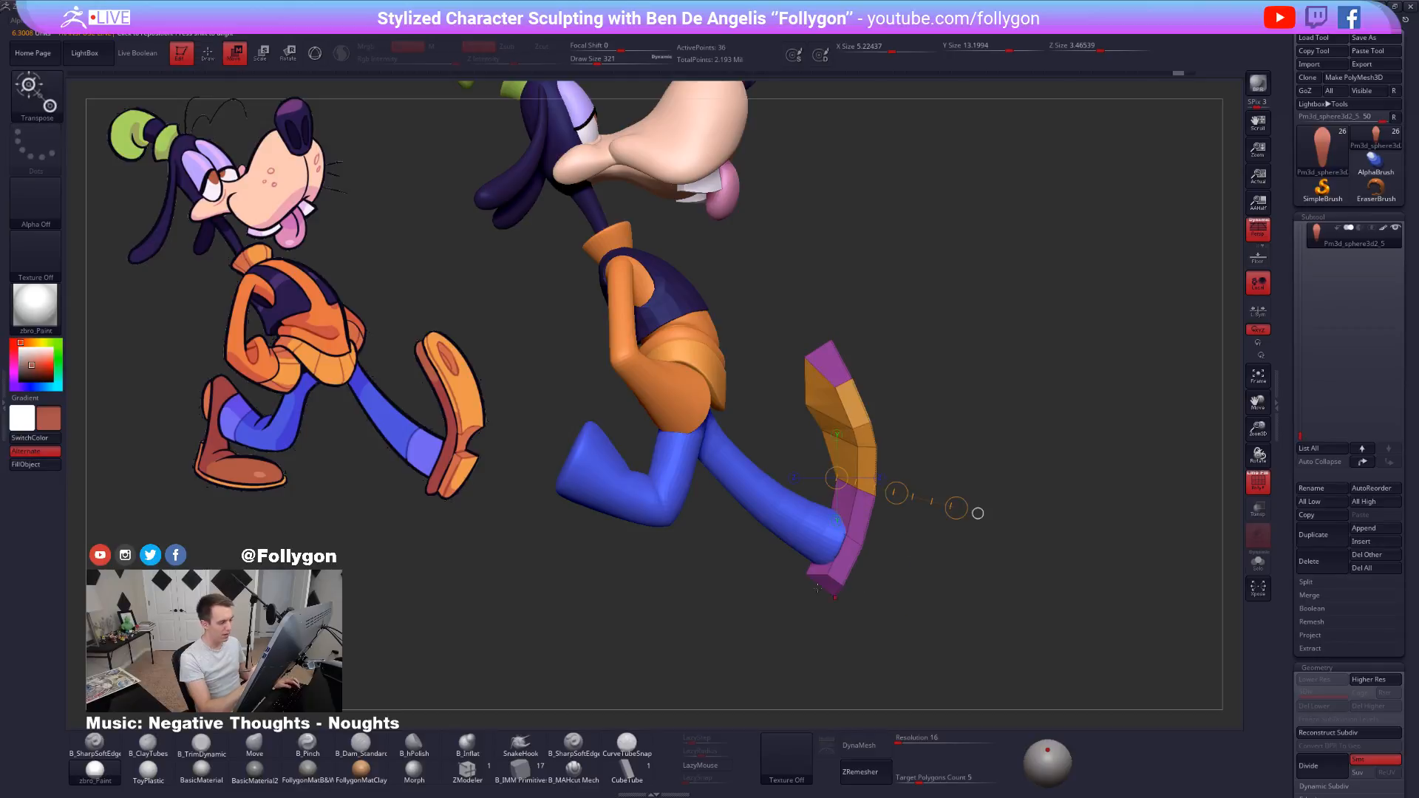
Rotate the whole unmasked shoe about the ankle so the toe tilts away from the leg.
key("r")
left_click_drag(847, 534, 961, 444)
key("ctrl+d")
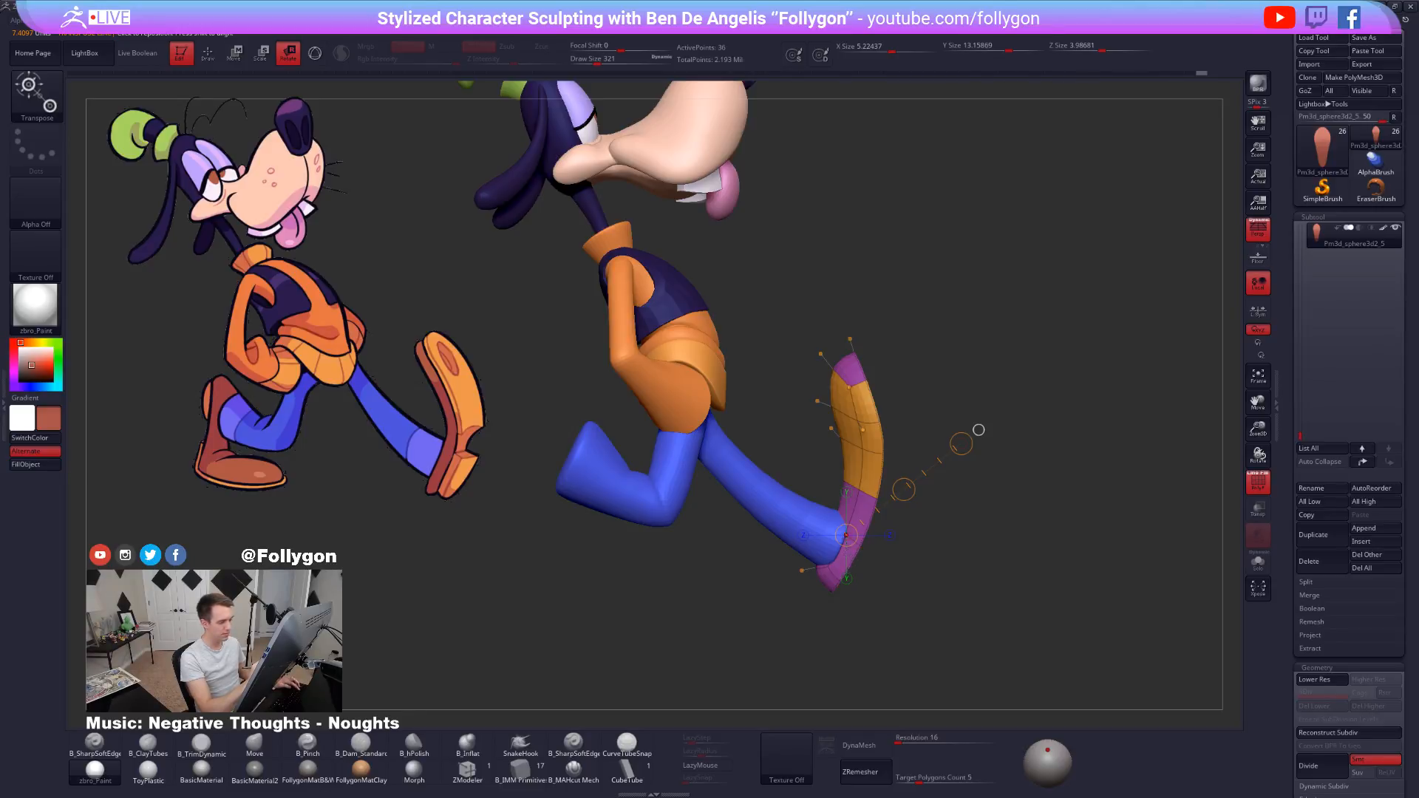
Mask the heel section on the lower subdivision level and rotate the front of the shoe slightly with Transpose.
key("q")
key("shift+d")
left_click_drag(834, 509, 805, 306, "ctrl")
key("r")
left_click_drag(979, 429, 970, 438)
Select the Move brush, return the shoe to its higher subdivision level, and hide the polyframe.
key("q")
key("b")
key("m")
key("v")
key("d")
key("f")
mouse_move(964, 640)
left_mouse_down()
mouse_move(948, 668)
mouse_move(966, 669)
left_mouse_up()
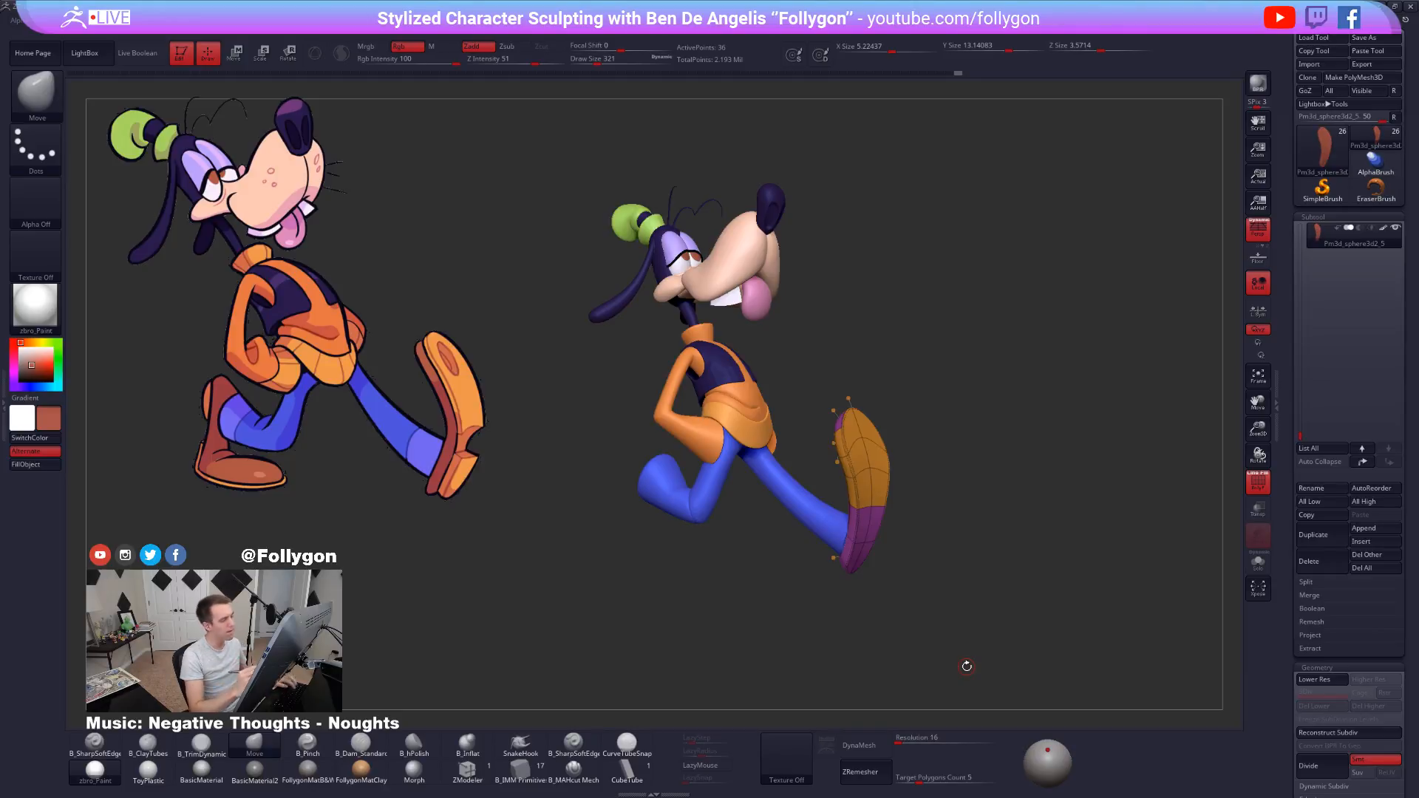
left_click_drag(1094, 436, 1104, 396)
key("shift+f")
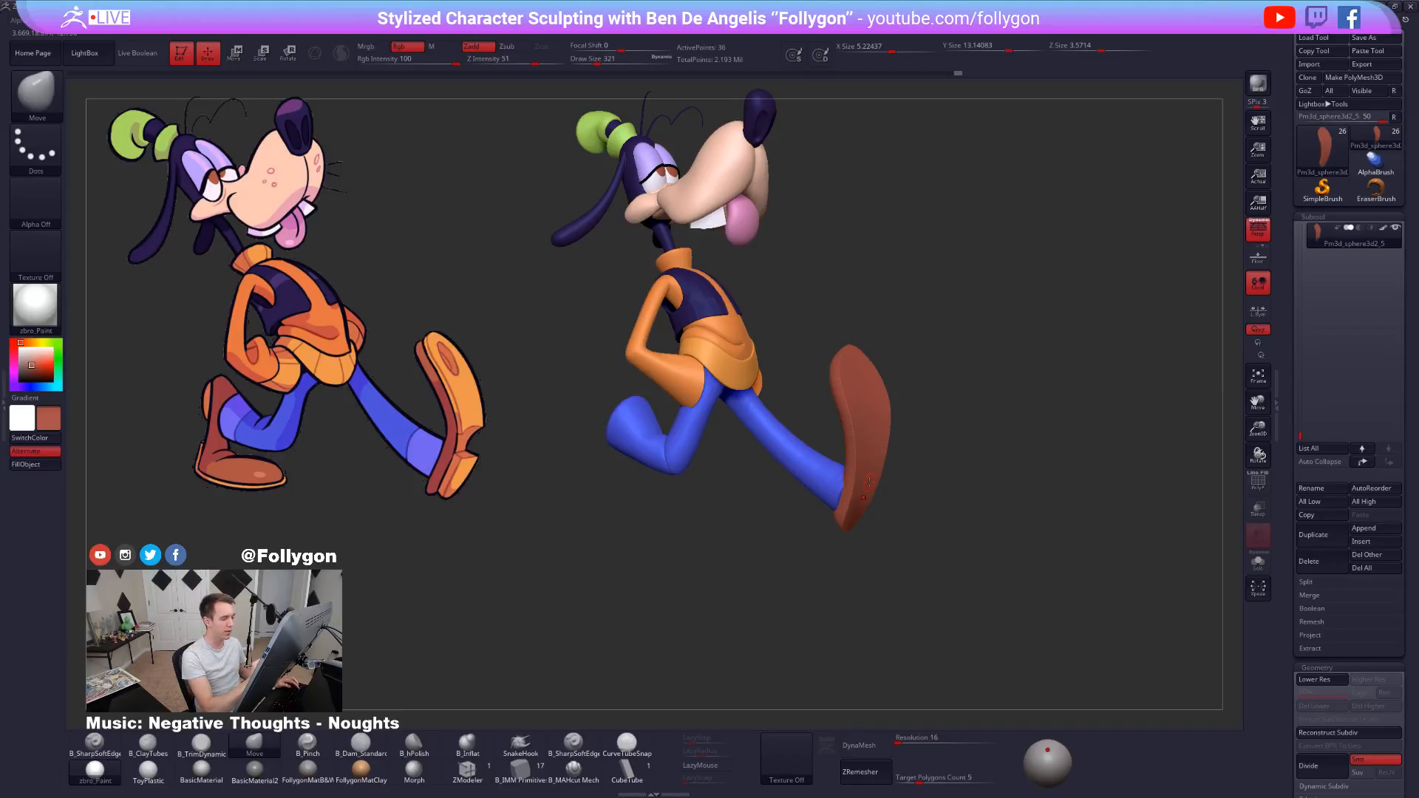
Move the whole shoe in toward the forward leg's ankle with Transpose so the foot end sits closer to the leg.
left_click_drag(1020, 623, 1050, 622, "shift")
left_click(1255, 238)
key("w")
mouse_move(859, 495)
left_mouse_down()
mouse_move(982, 402)
mouse_move(969, 551)
mouse_move(1055, 615)
mouse_move(991, 581)
left_mouse_up()
left_click(1255, 232)
left_click_drag(1072, 385, 1032, 429)
left_click_drag(922, 556, 908, 555)
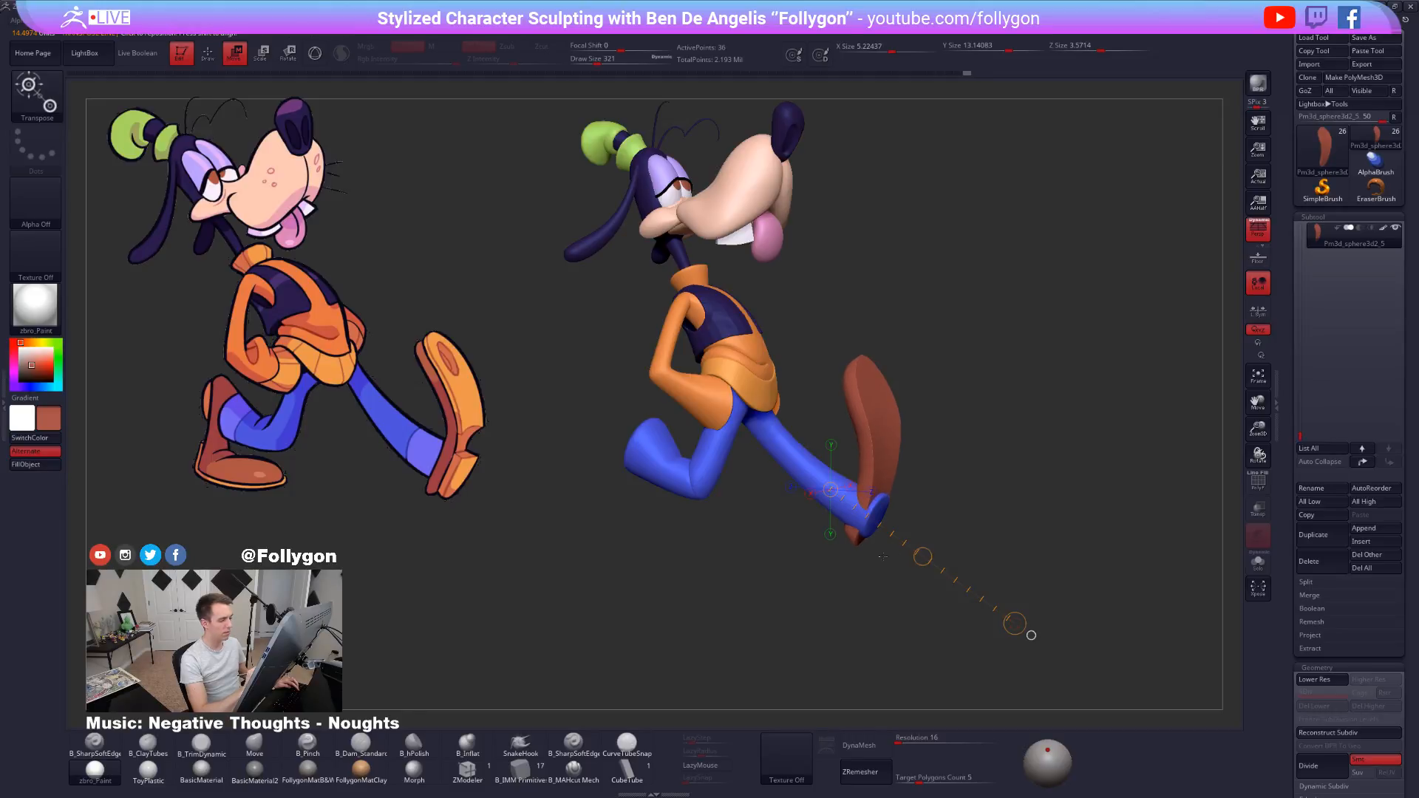
Select the legs and pull the forward leg's end back with Transpose so it stops at the shoe's inner face.
key("q")
left_click(871, 522, "alt")
right_click_drag(871, 521, 877, 555)
left_click(1257, 229)
key("shift+d")
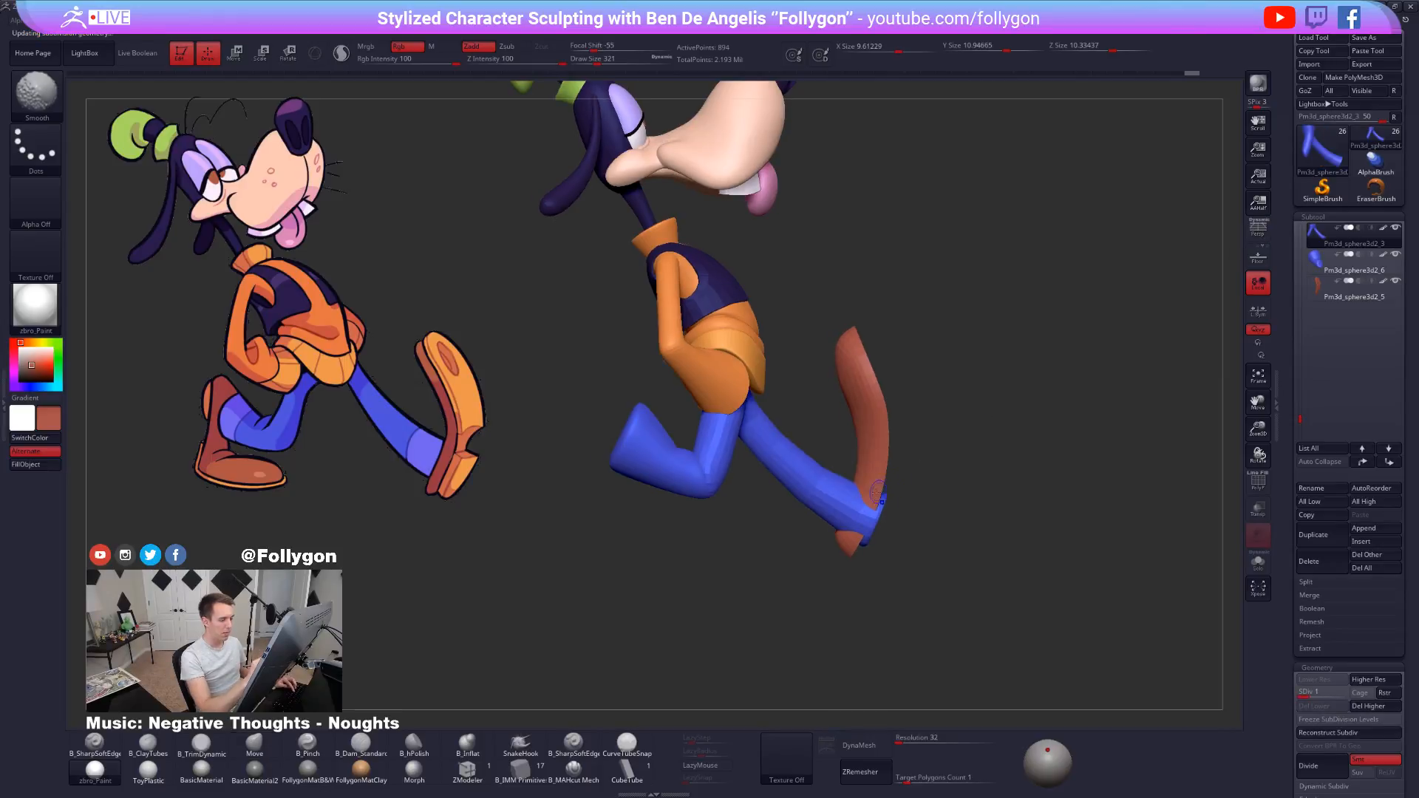
key("shift+f")
key("alt+s")
key("d")
key("d")
key("d")
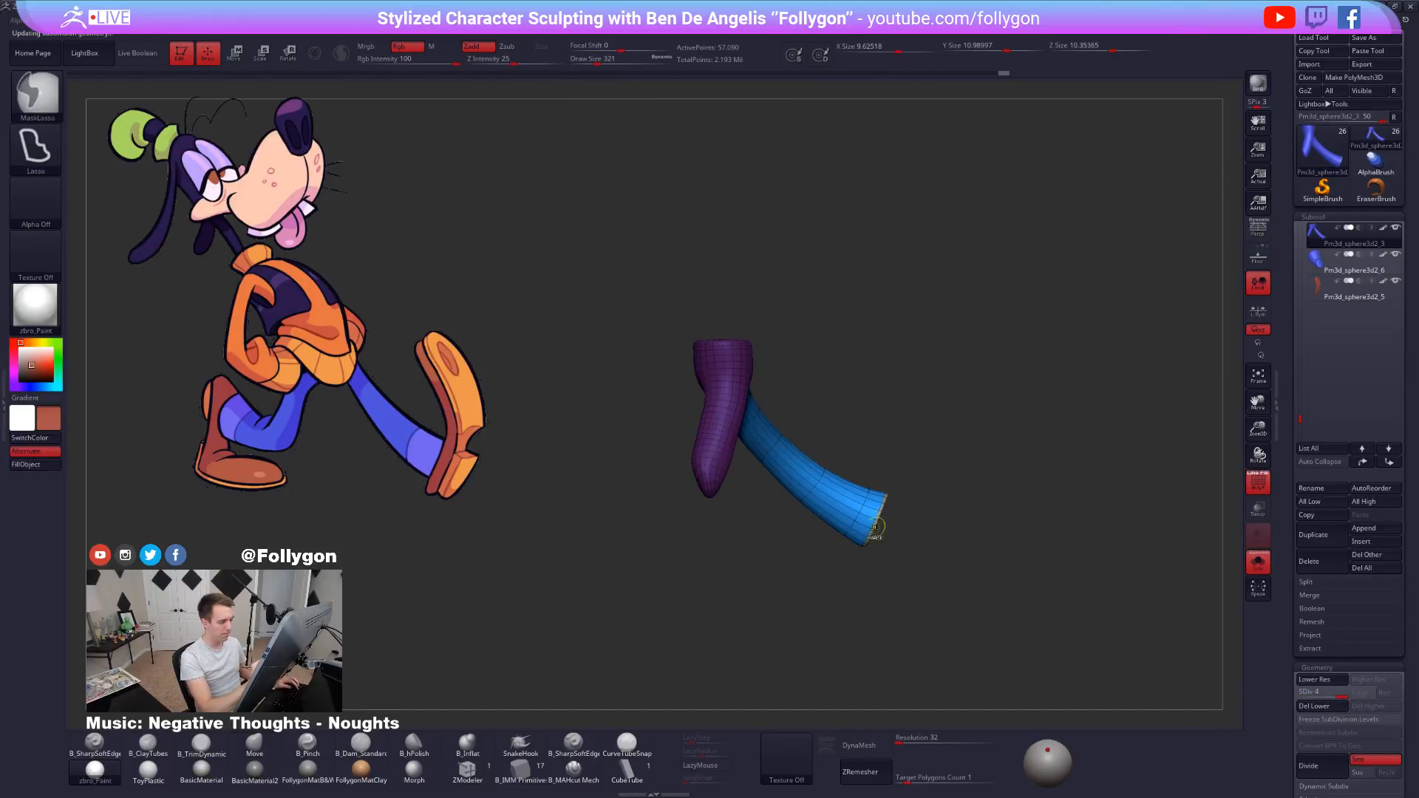
key("w")
mouse_move(810, 492)
left_mouse_down()
mouse_move(976, 574)
mouse_move(916, 542)
left_mouse_up()
key("alt+s")
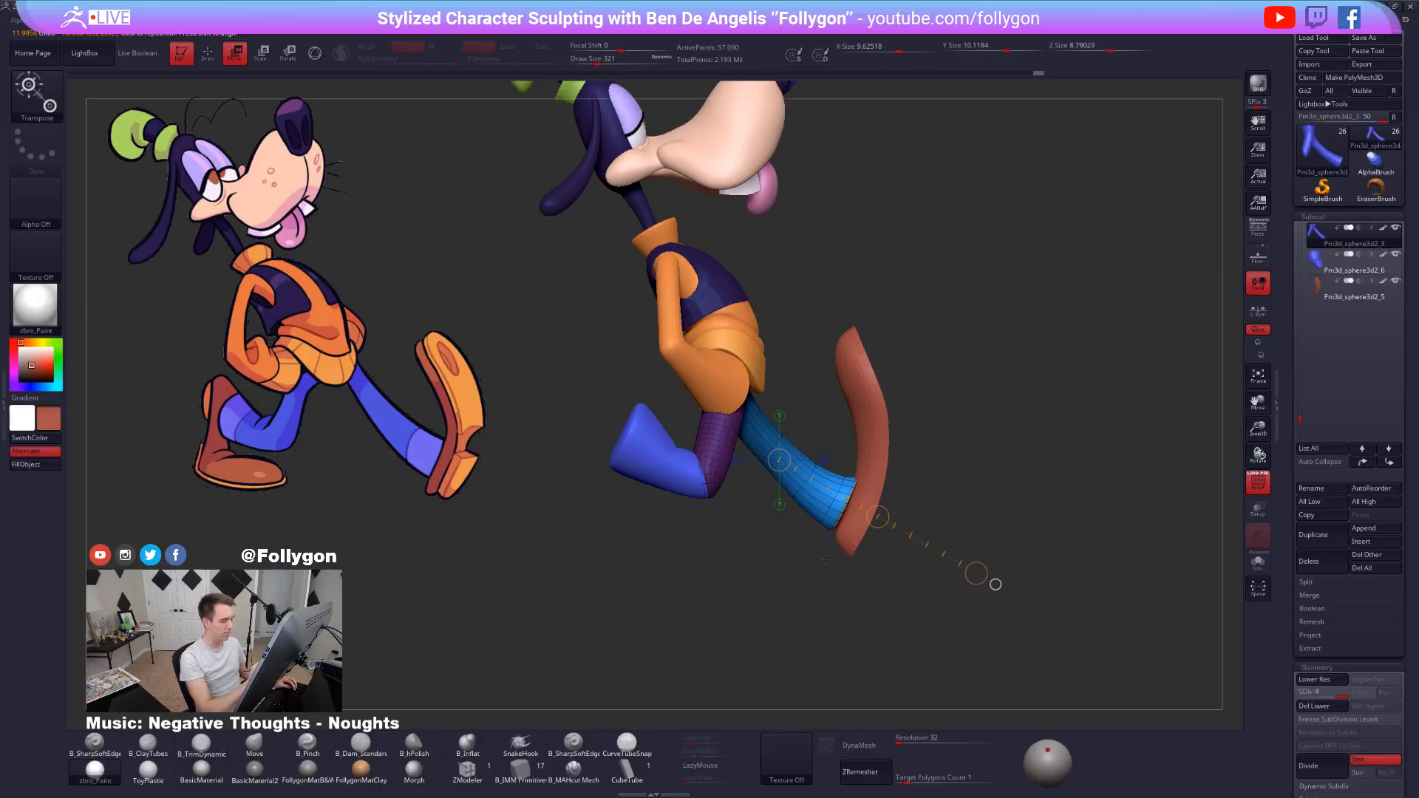
Isolate the legs at their lowest subdivision level and mask everything except the forward leg's ankle end.
key("shift+d")
key("q")
key("space")
key("alt+s")
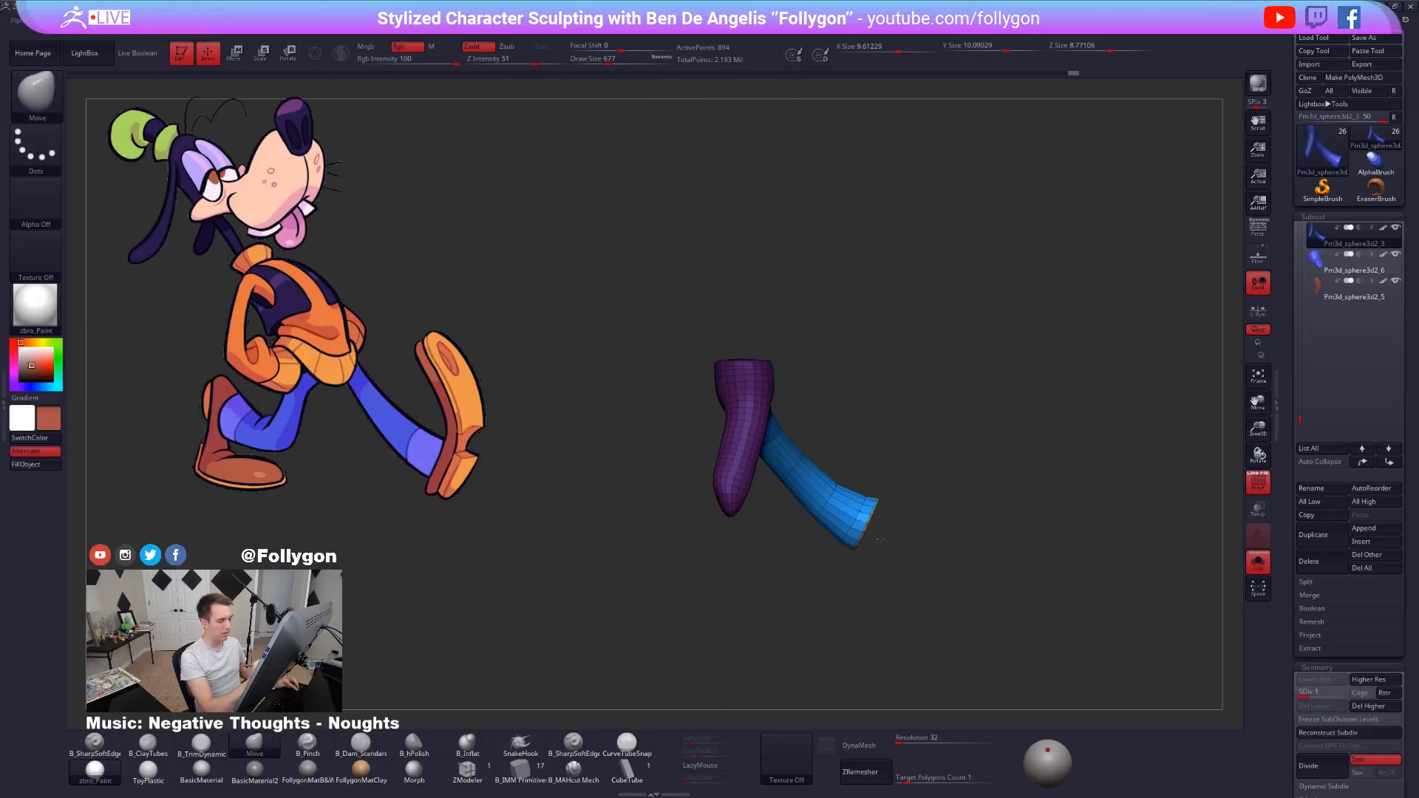
mouse_move(881, 539)
right_mouse_down("ctrl")
mouse_move(902, 456)
mouse_move(865, 430)
right_mouse_up("ctrl")
mouse_move(882, 457)
left_mouse_down("ctrl")
mouse_move(950, 580)
mouse_move(958, 568)
left_mouse_up("ctrl")
left_click(1059, 407, "ctrl")
right_click_drag(888, 539, 851, 538)
key("e")
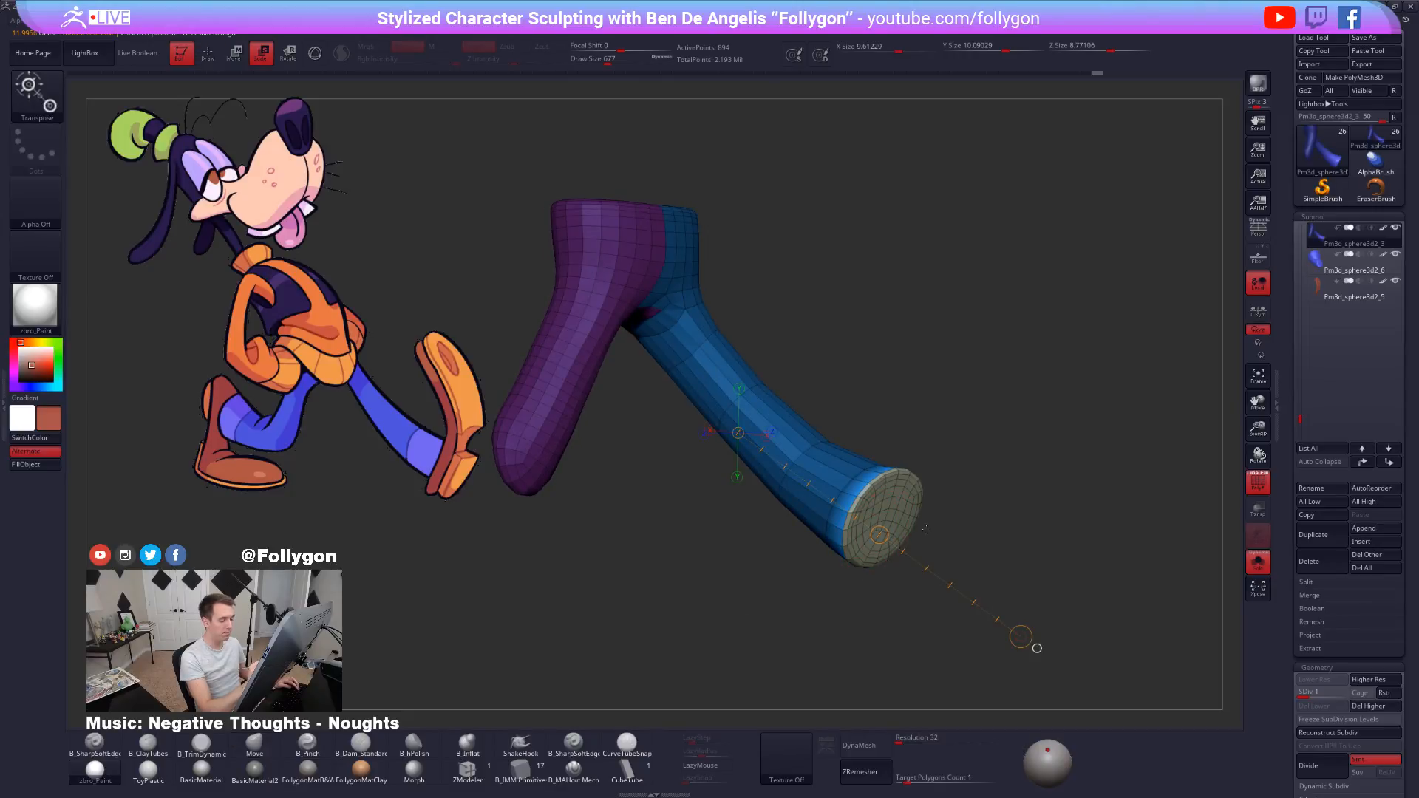
Scale the unmasked end of the forward leg with a Transpose line drawn outward from the ankle.
left_click_drag(1037, 648, 1212, 693)
right_click_drag(1065, 600, 1116, 607)
right_click_drag(1106, 518, 1088, 587, "ctrl")
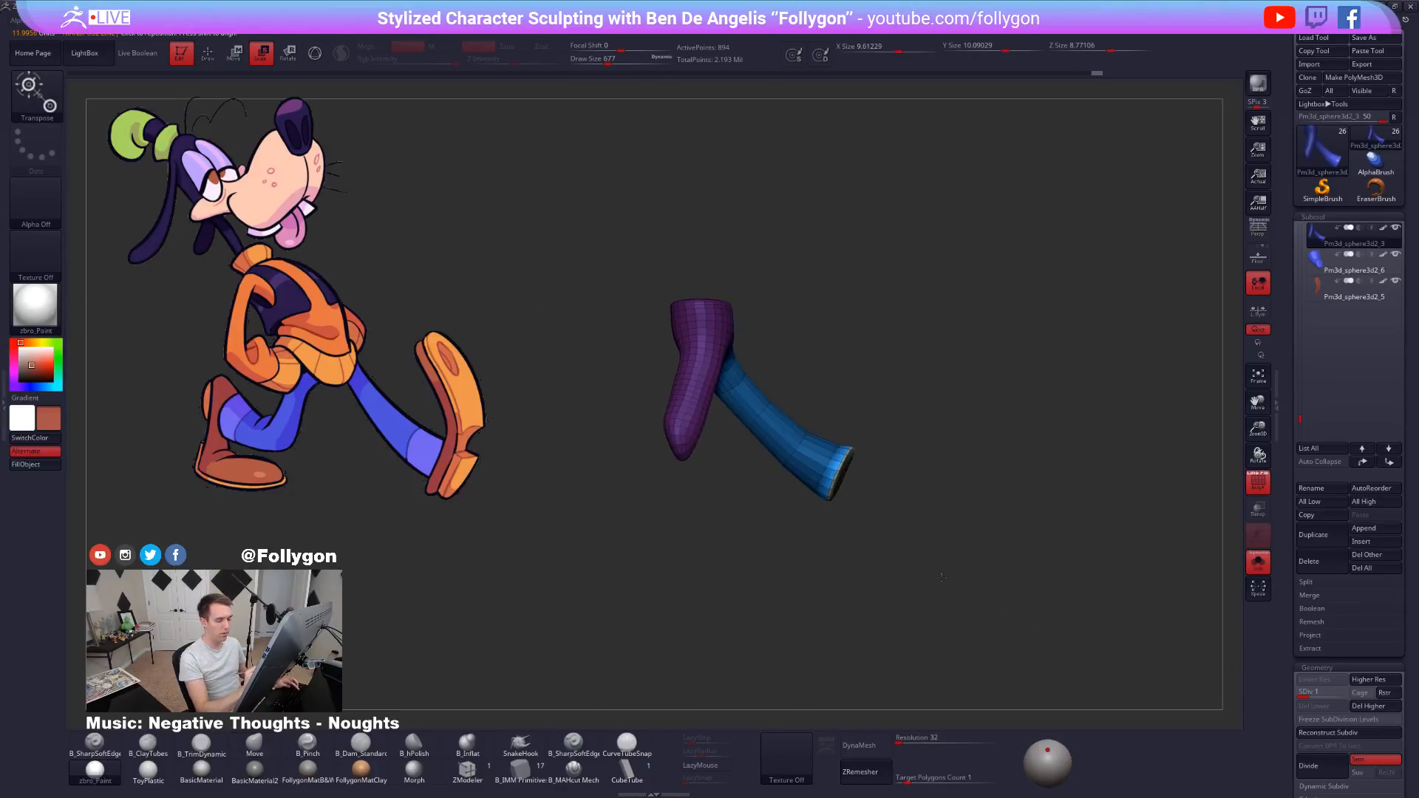
left_click_drag(1053, 564, 1044, 560)
right_click_drag(980, 581, 1009, 594)
left_click_drag(843, 475, 932, 512)
key("ctrl+d")
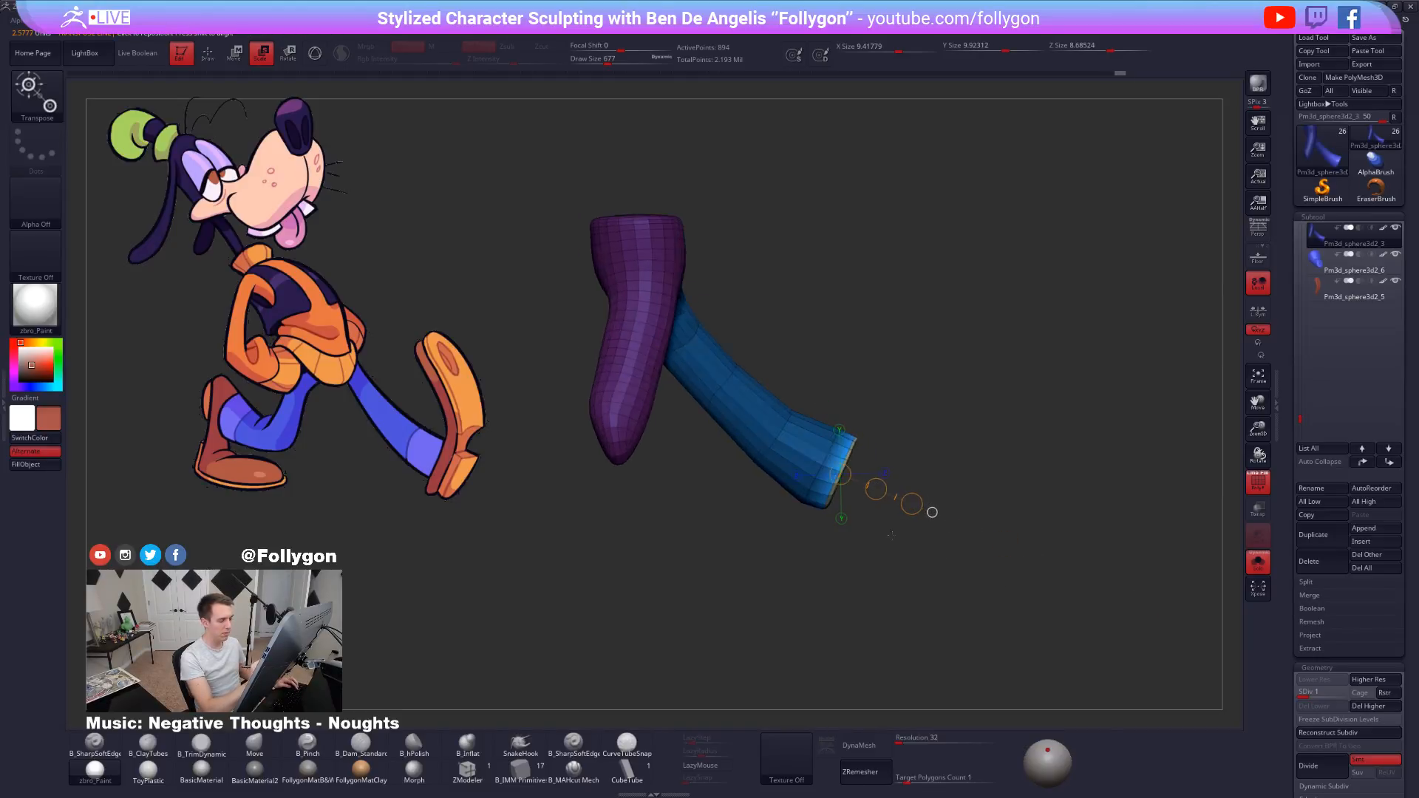
Return the legs to subdivision level 4, clear the mask, and show the full character without polyframe.
key("d")
key("d")
key("q")
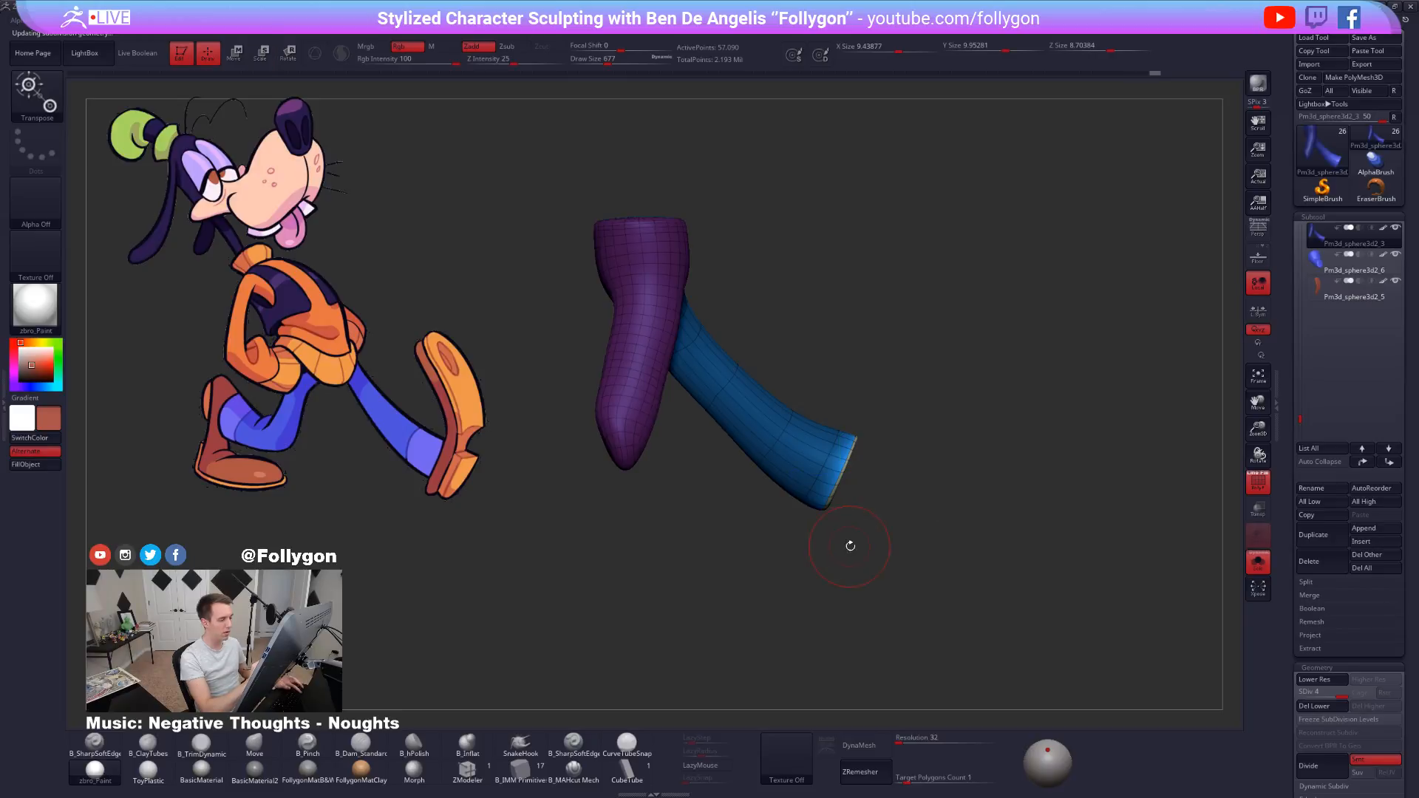
right_click_drag(850, 545, 833, 546)
mouse_move(851, 543)
left_mouse_down("ctrl")
mouse_move(933, 603)
mouse_move(967, 651)
left_mouse_up("ctrl")
key("alt+s")
key("shift+f")
Turn perspective back on for the full character view and save the project.
left_click_drag(880, 527, 853, 546)
left_click_drag(853, 545, 850, 532, "alt")
mouse_move(992, 644)
left_mouse_down("alt")
mouse_move(1006, 668)
mouse_move(1014, 653)
left_mouse_up("alt")
left_click(1258, 230)
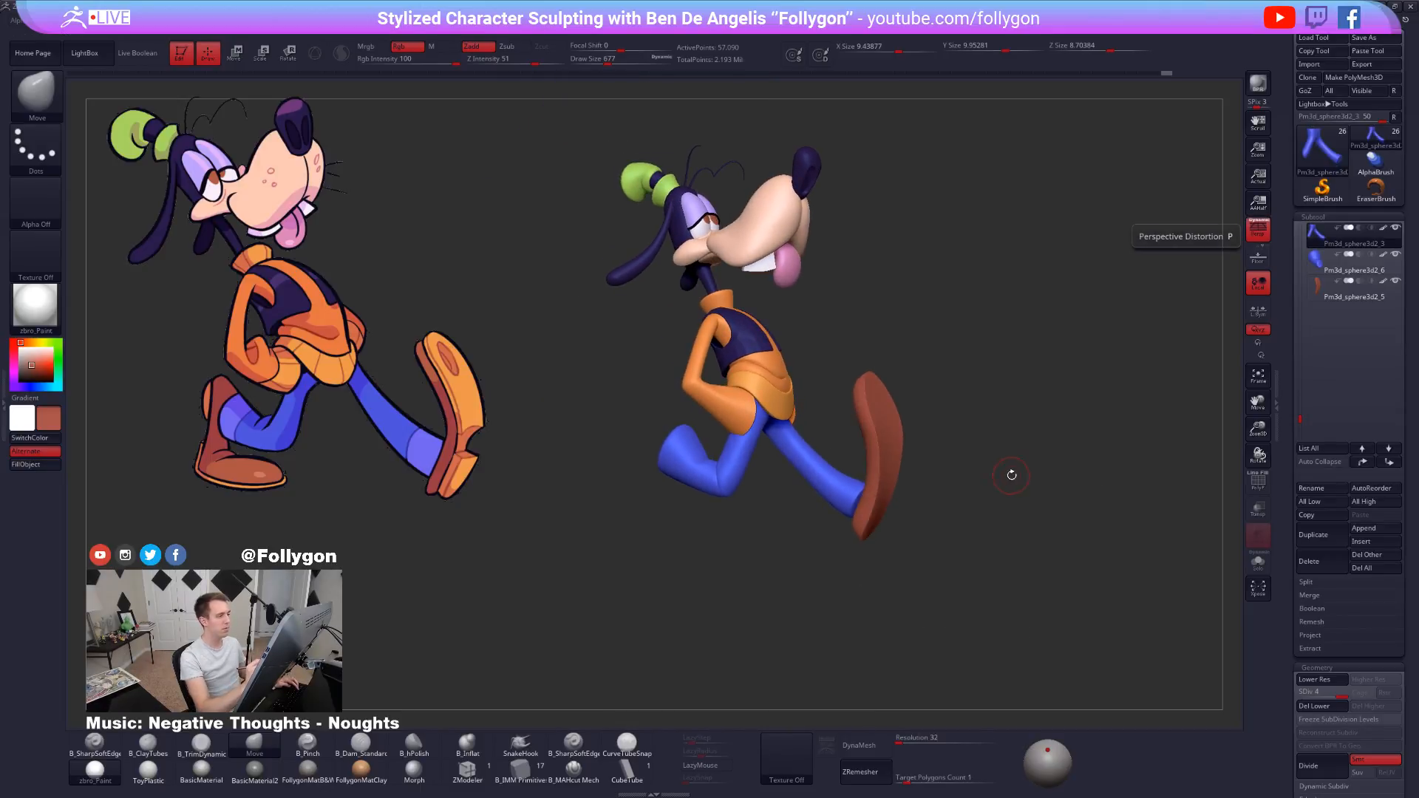
left_click_drag(1011, 473, 1004, 489)
key("ctrl+s")
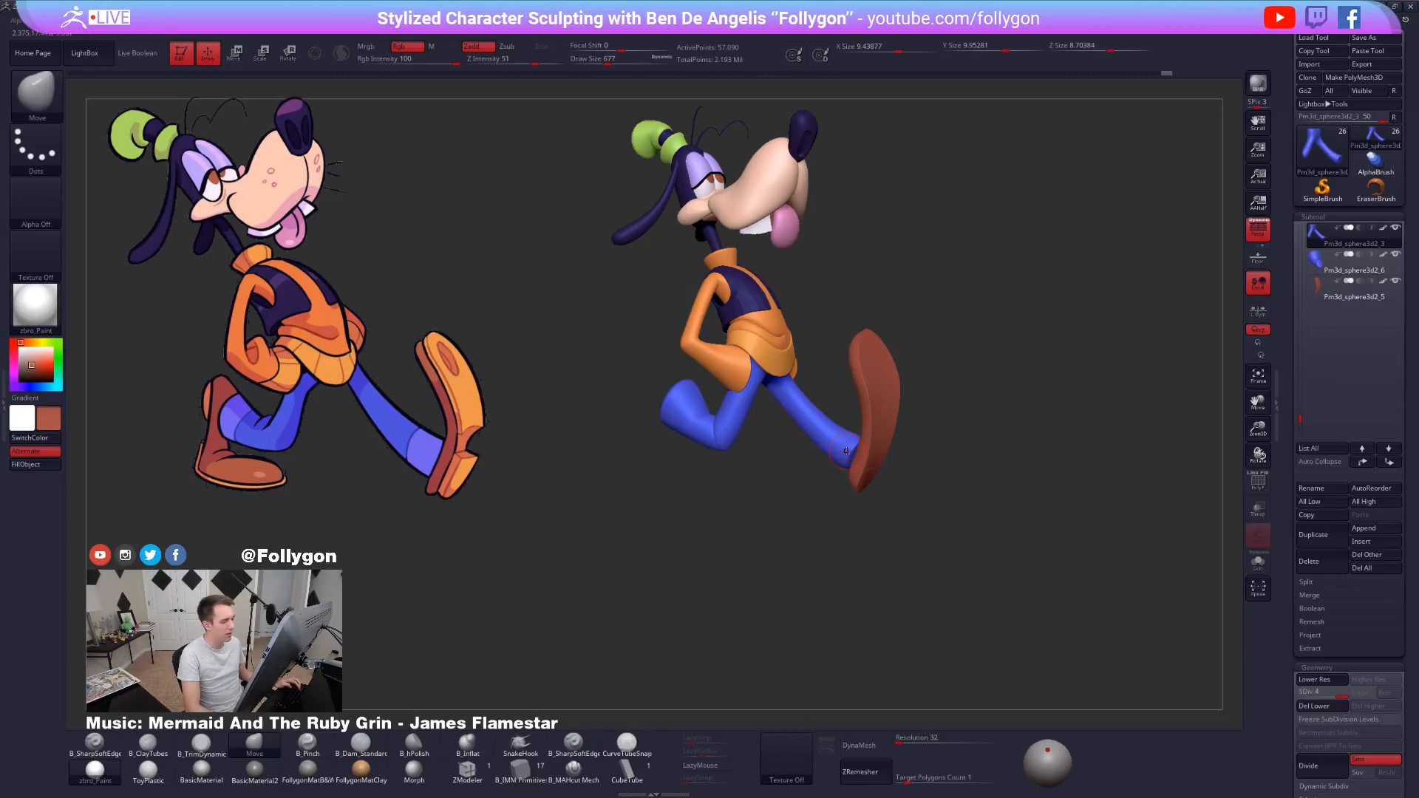
Enlarge the Move brush, and select the shoe with a Transpose move line set across its heel.
left_click_drag(897, 472, 923, 493, "alt")
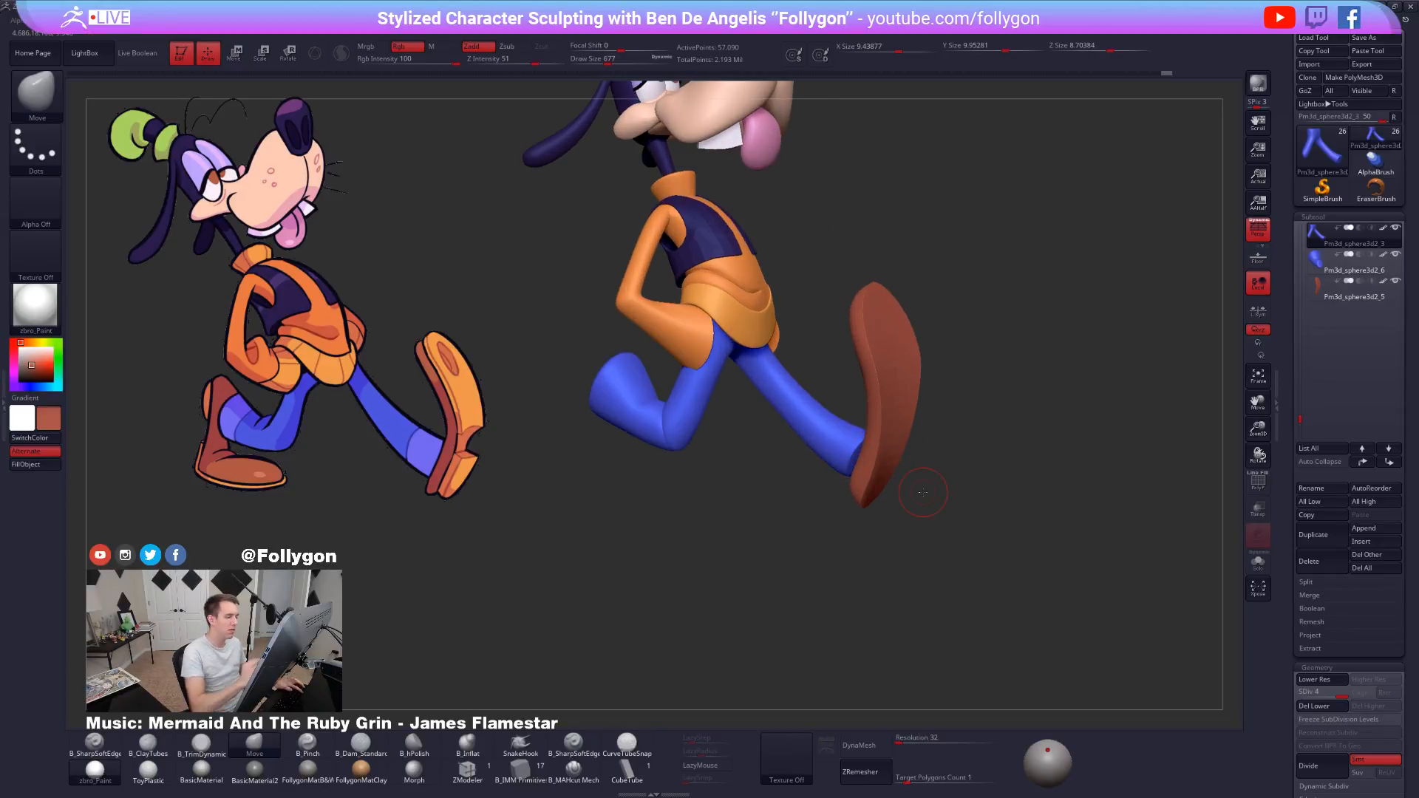
key("space")
left_click_drag(805, 400, 828, 401)
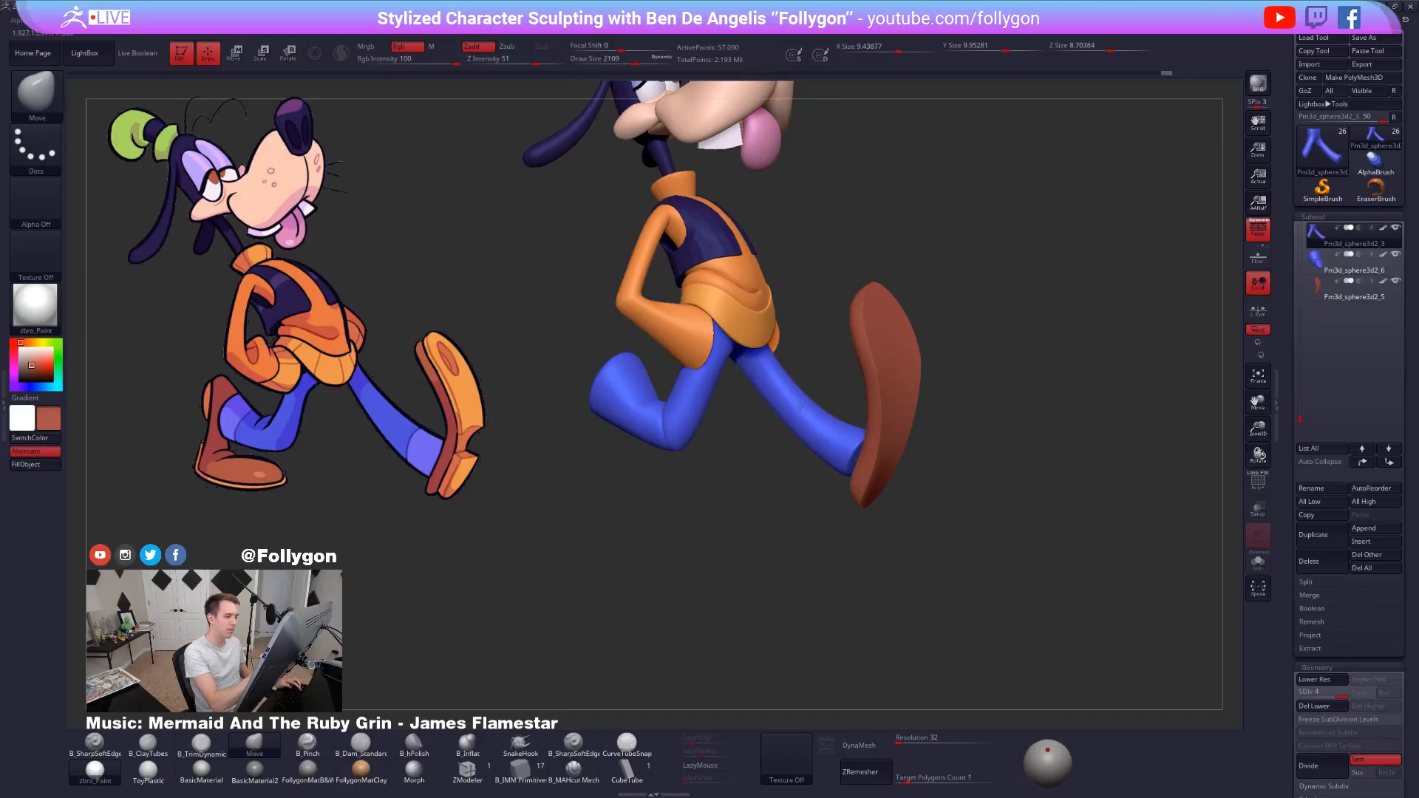
left_click(885, 442, "alt")
key("w")
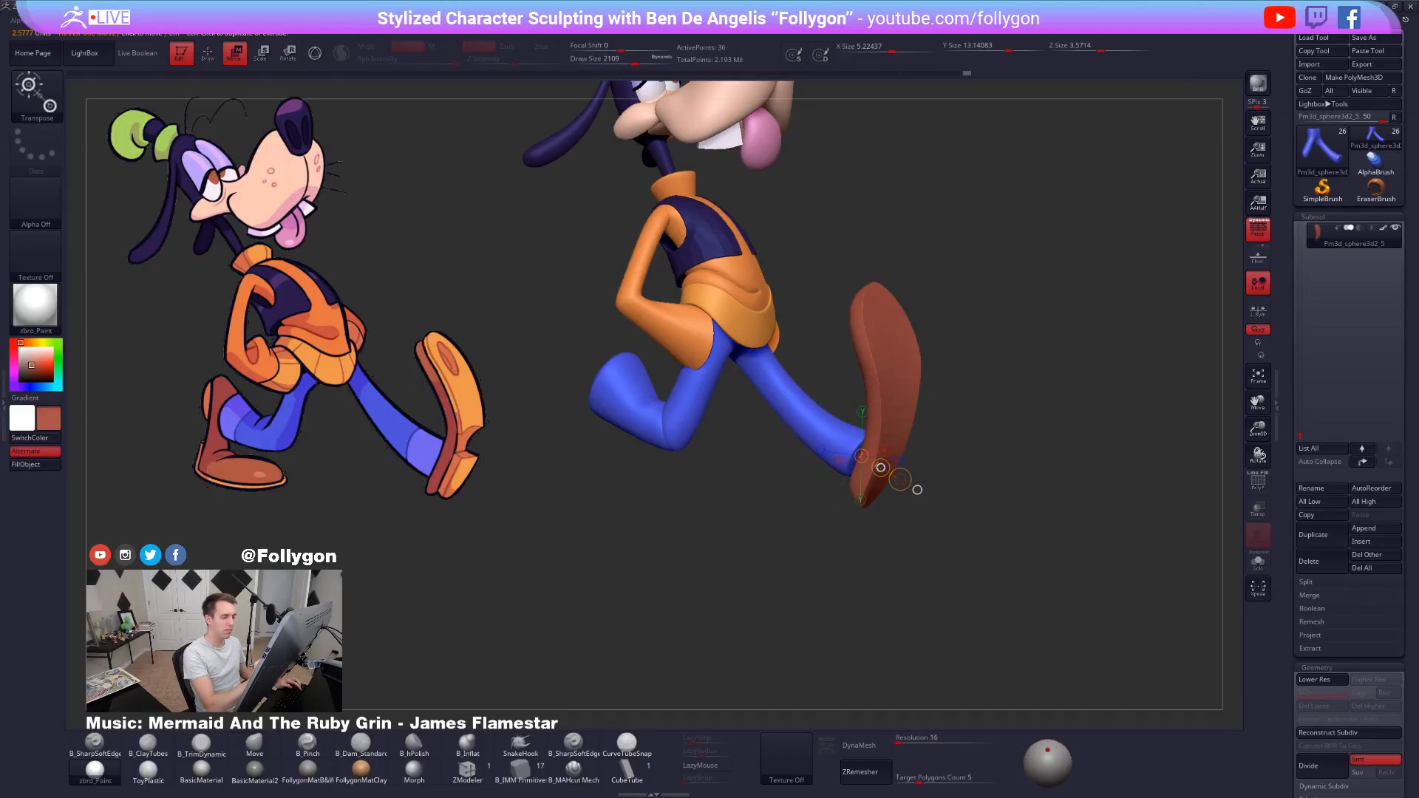
left_click_drag(914, 488, 923, 482)
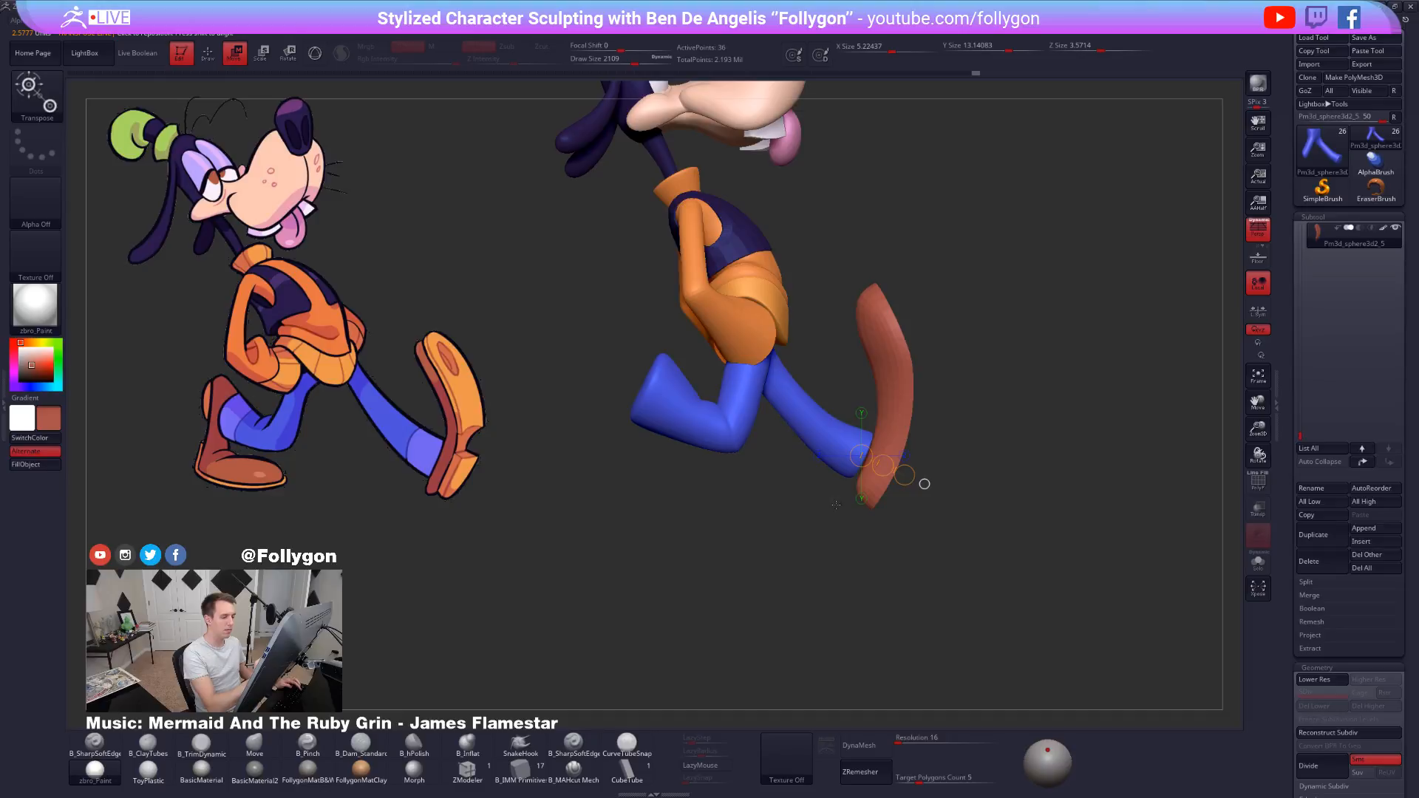
Select the legs, adjust the forward ankle with the Move brush, and isolate the legs at the lowest subdivision level.
key("q")
left_click(856, 461, "alt")
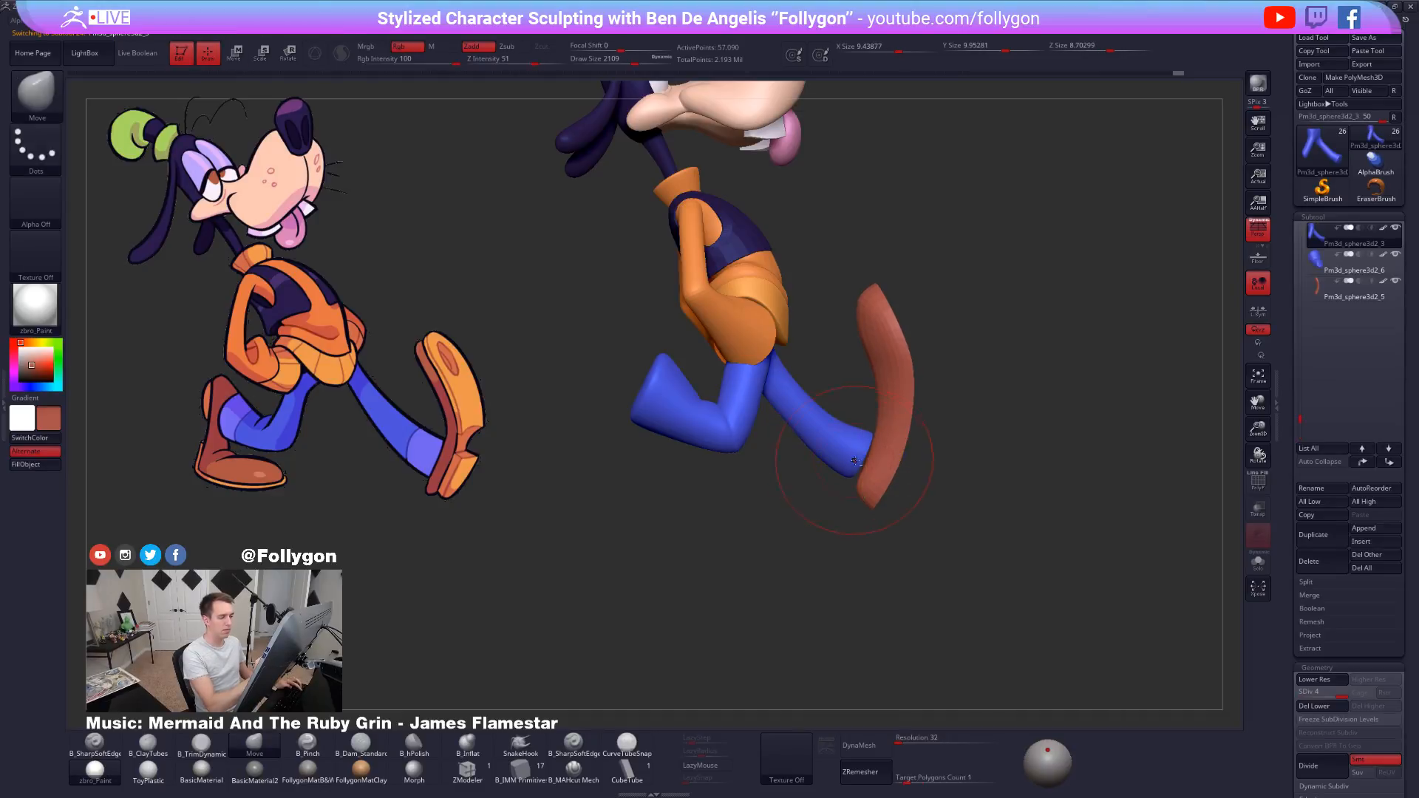
mouse_move(877, 459)
left_mouse_down()
mouse_move(852, 480)
mouse_move(809, 479)
left_mouse_up()
key("space")
key("shift+d")
key("shift+d")
key("shift+d")
key("space")
key("ctrl+shift+s")
key("space")
Reshape the forward leg's ankle end with the Move brush and return the legs to subdivision level 4.
left_click_drag(902, 467, 894, 467)
mouse_move(929, 491)
left_mouse_down()
mouse_move(895, 468)
mouse_move(912, 475)
mouse_move(858, 495)
mouse_move(851, 476)
left_mouse_up()
left_click_drag(874, 446, 875, 473, "shift")
key("d")
left_click_drag(870, 425, 934, 445)
key("d")
key("d")
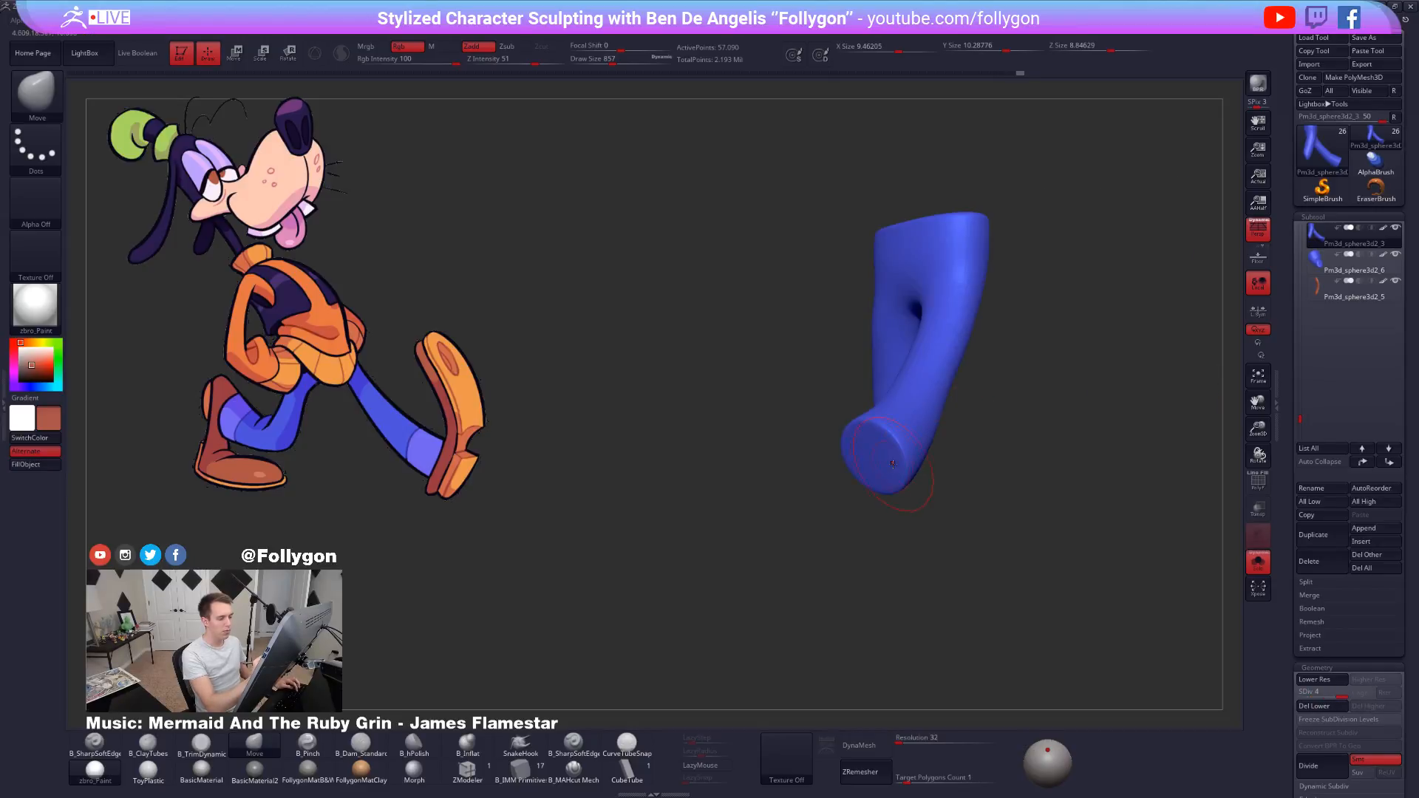
Show the whole character and examine the forward leg and shoe from several angles against the reference drawing.
left_click_drag(887, 522, 949, 551)
left_click(949, 553)
left_click_drag(1097, 607, 1087, 649, "alt")
left_click_drag(1103, 662, 1050, 668)
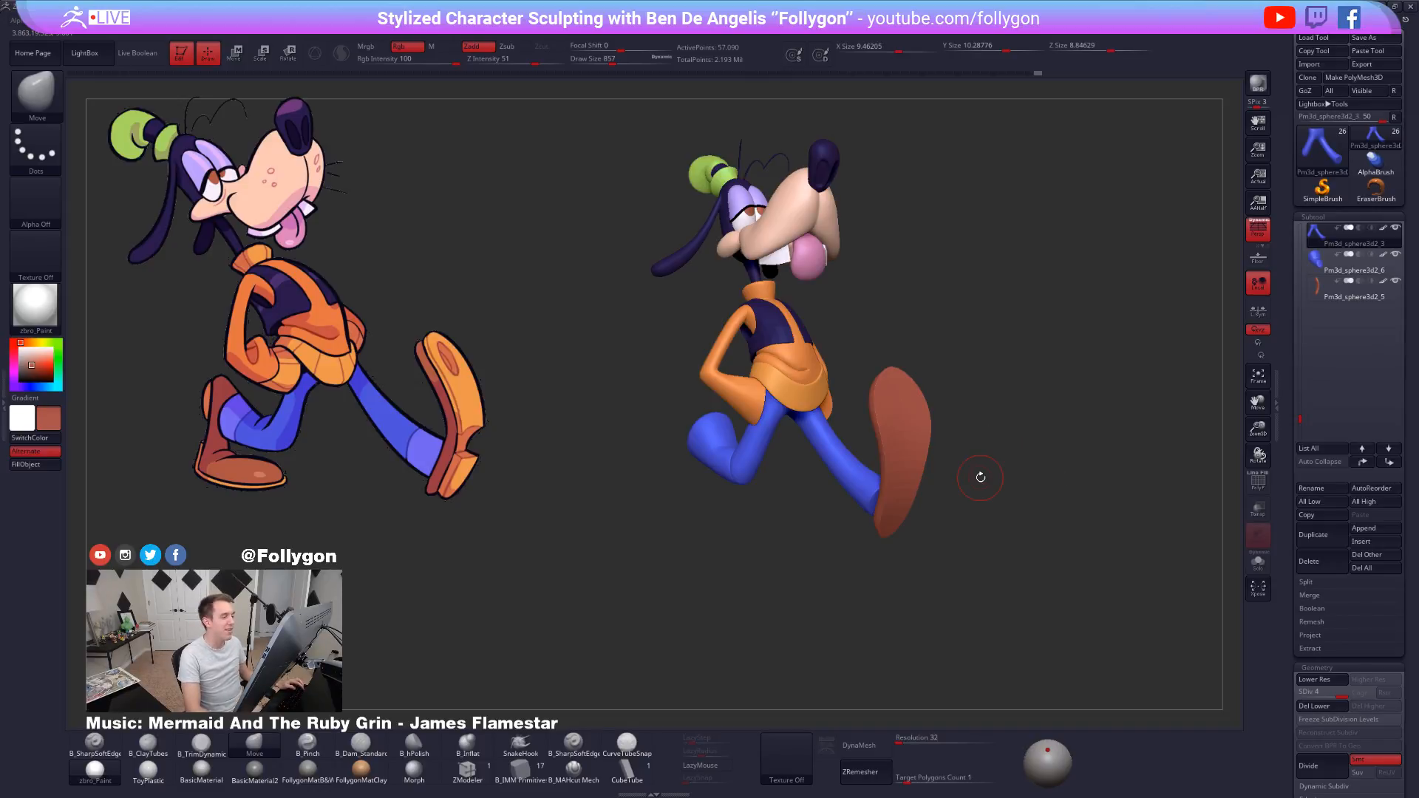
right_click(930, 366)
left_click_drag(942, 325, 937, 388)
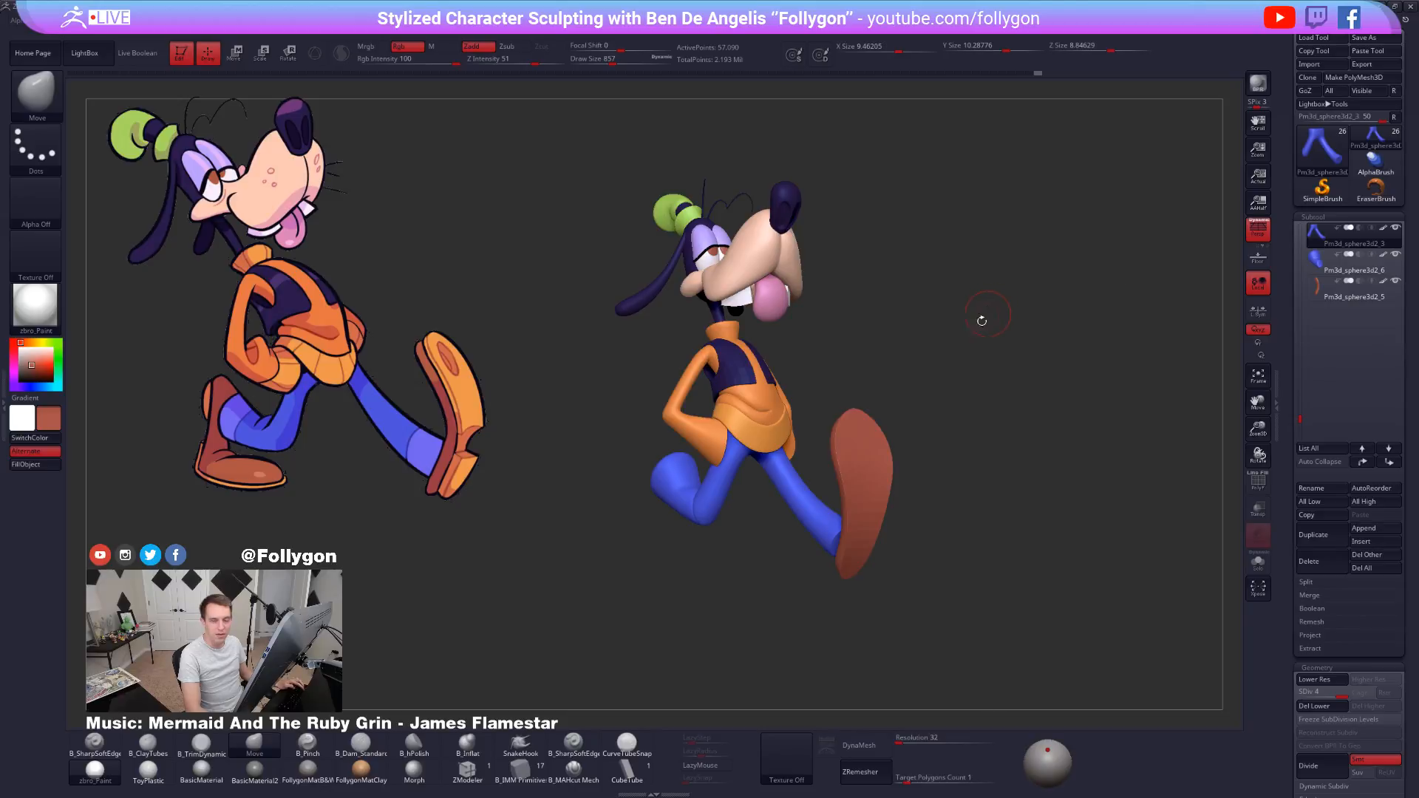
mouse_move(982, 320)
left_mouse_down()
mouse_move(983, 399)
mouse_move(1065, 403)
left_mouse_up()
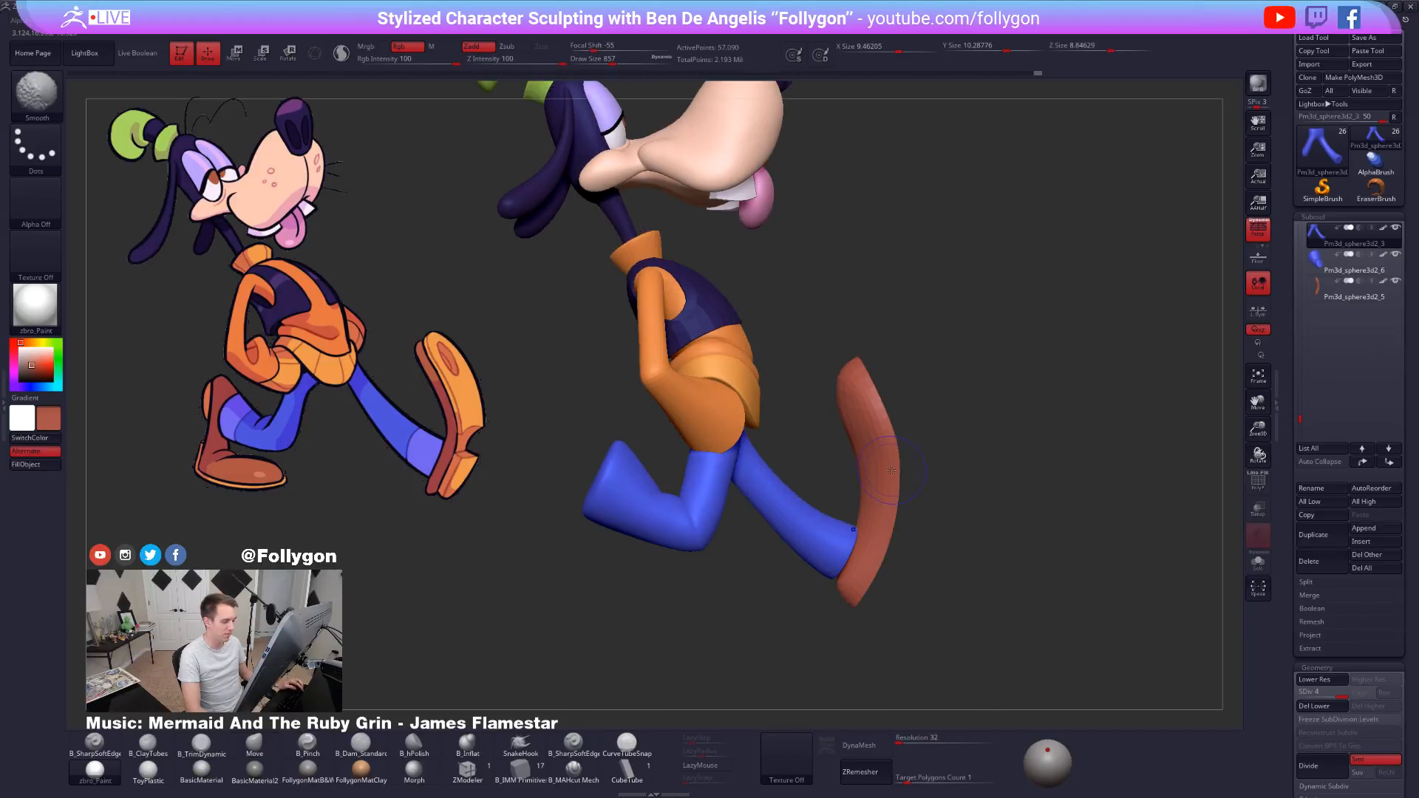
left_click_drag(927, 396, 928, 428, "alt")
key("shift+f")
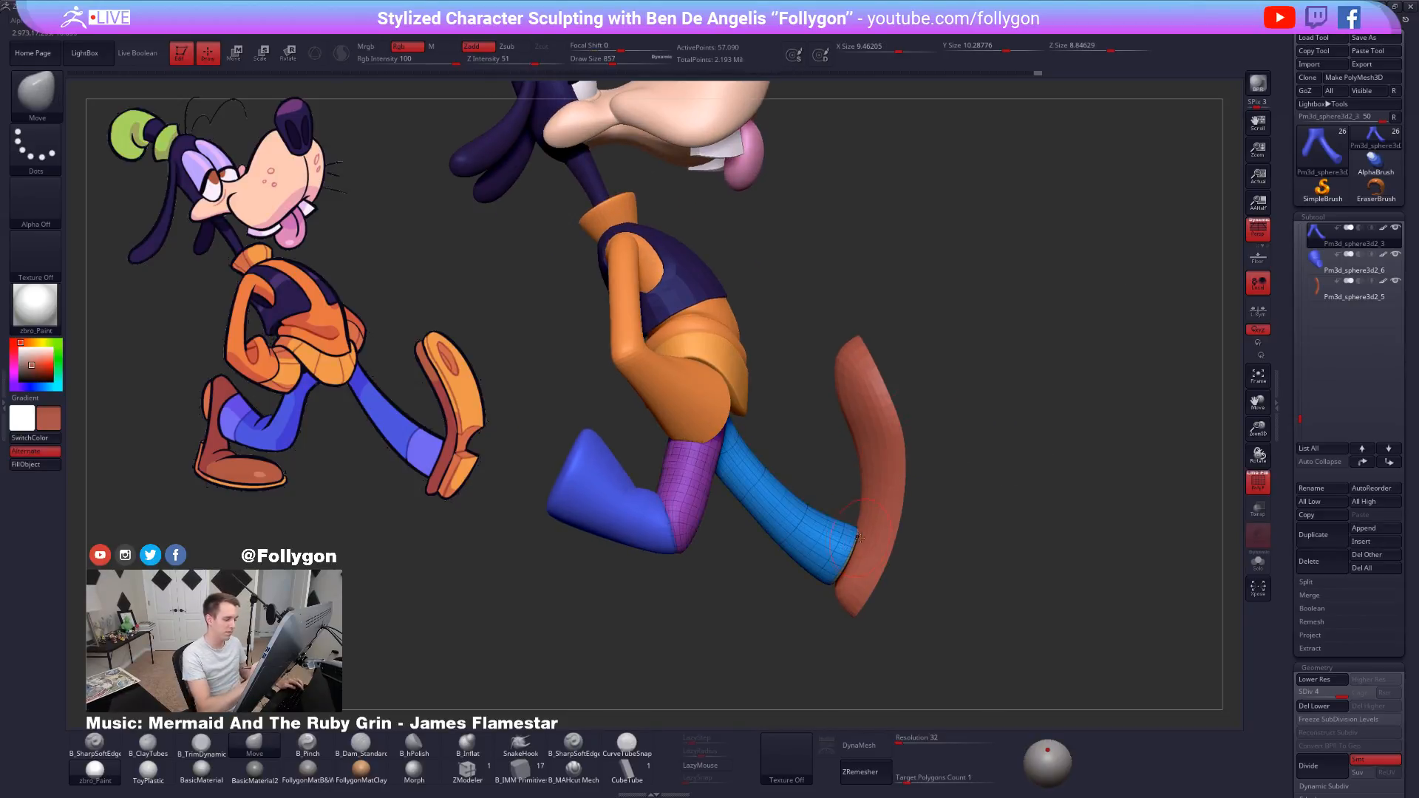
key("shift+f")
Refine the forward leg's calf and ankle contour with a resized Move brush, lowering the legs to subdivision level 2.
key("space")
left_click_drag(854, 527, 867, 524)
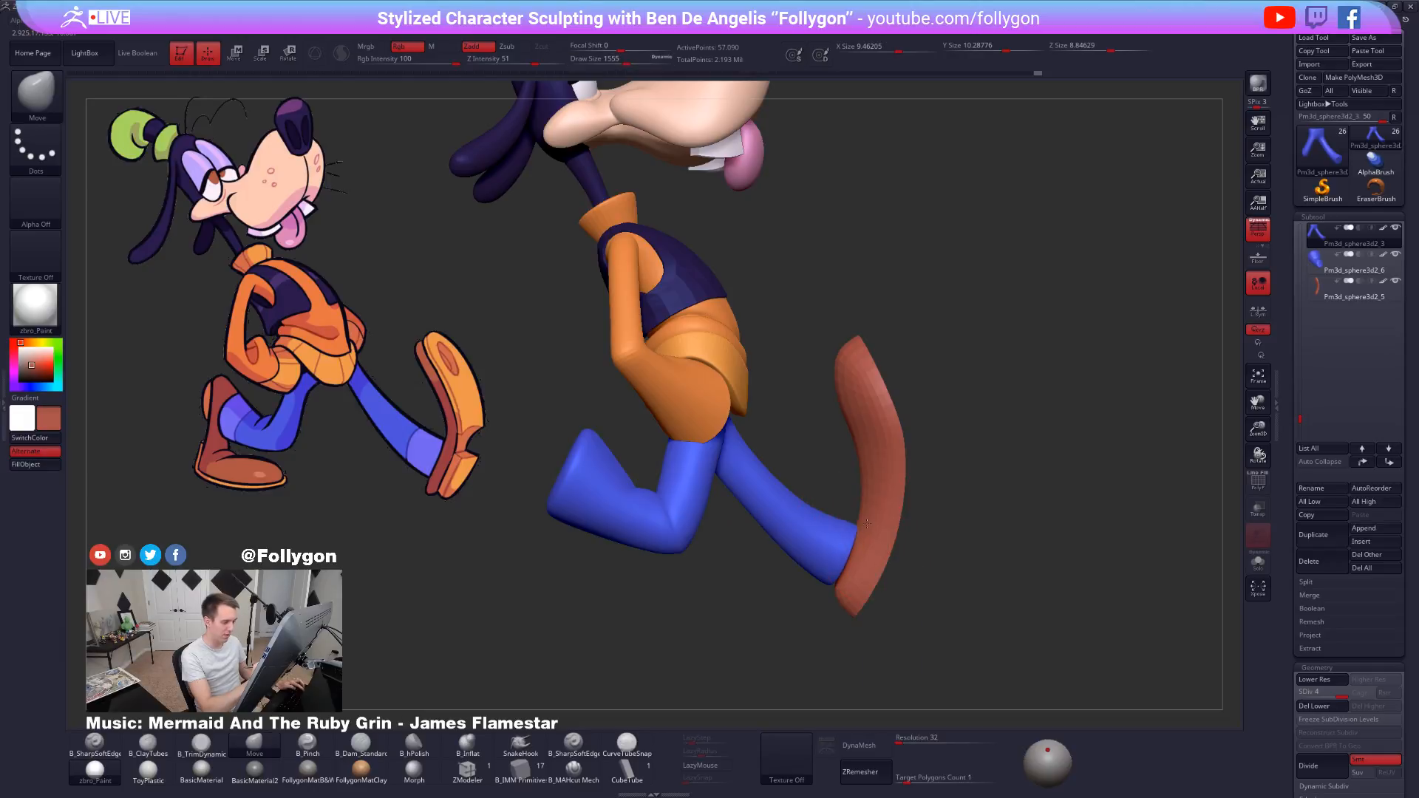
left_click_drag(1050, 551, 850, 542)
key("space")
key("space")
key("shift+d")
key("shift+d")
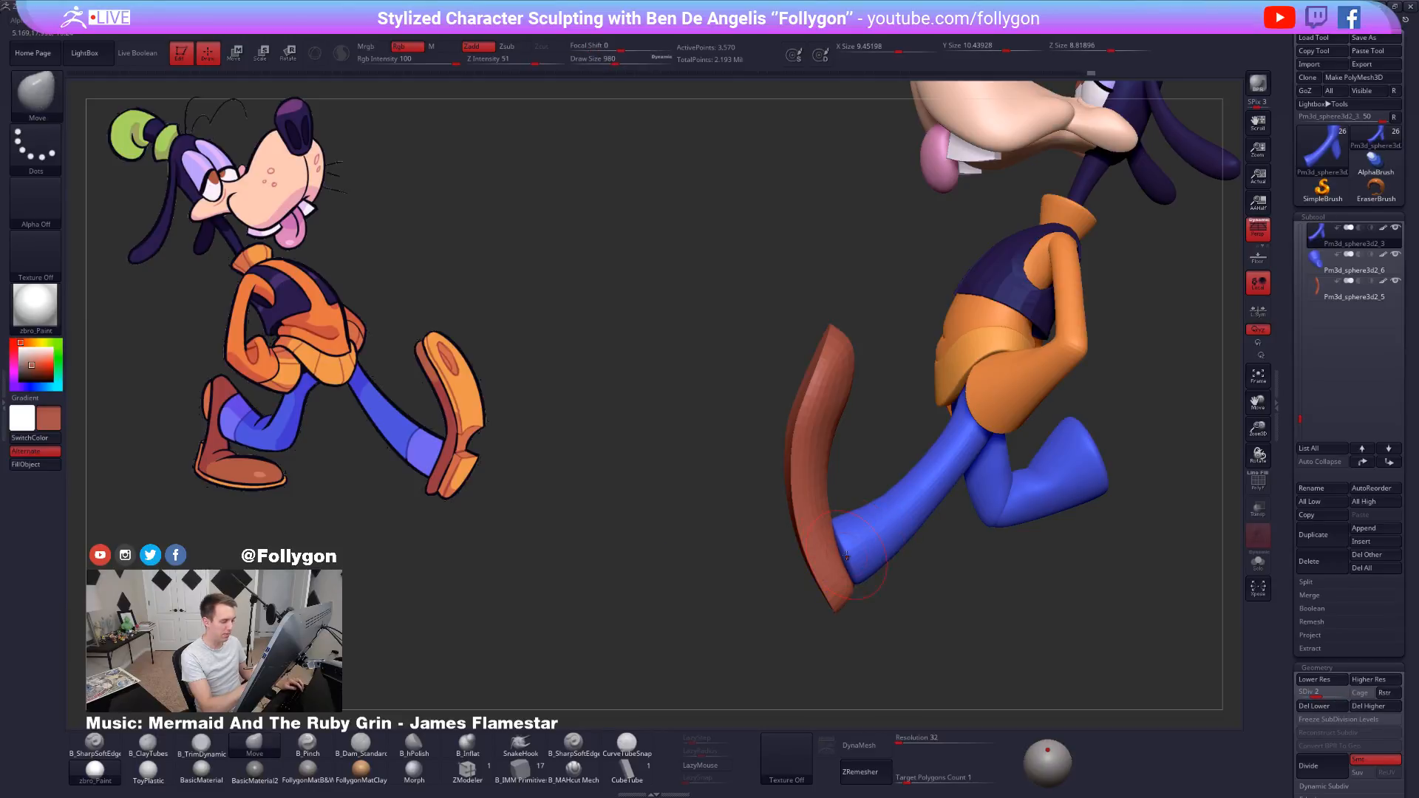
Isolate the legs and switch to the TrimDynamic brush to flatten the forward leg's end cap.
key("alt+s")
right_click_drag(854, 554, 884, 584)
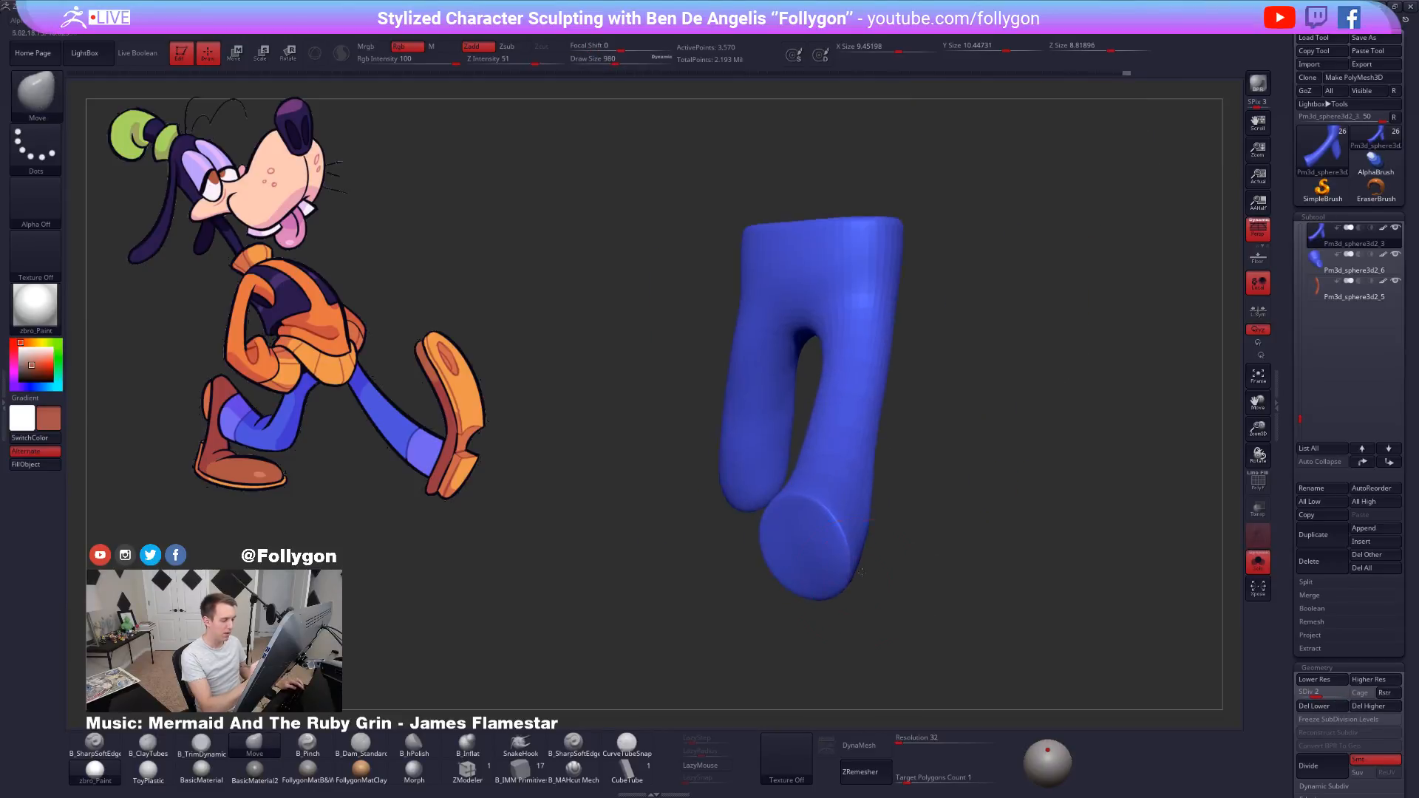
right_click_drag(791, 551, 826, 549)
key("shift+f")
key("3")
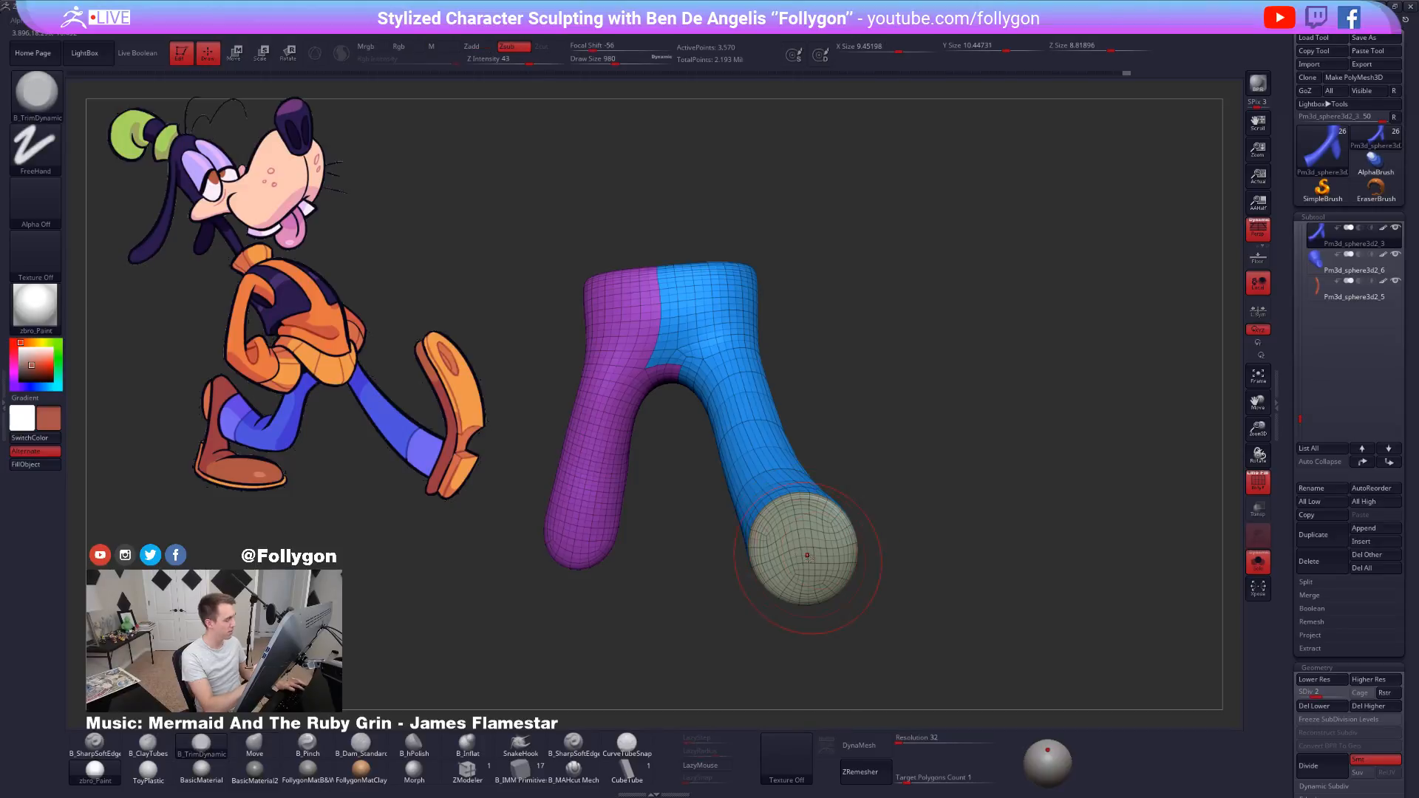
key("shift+f")
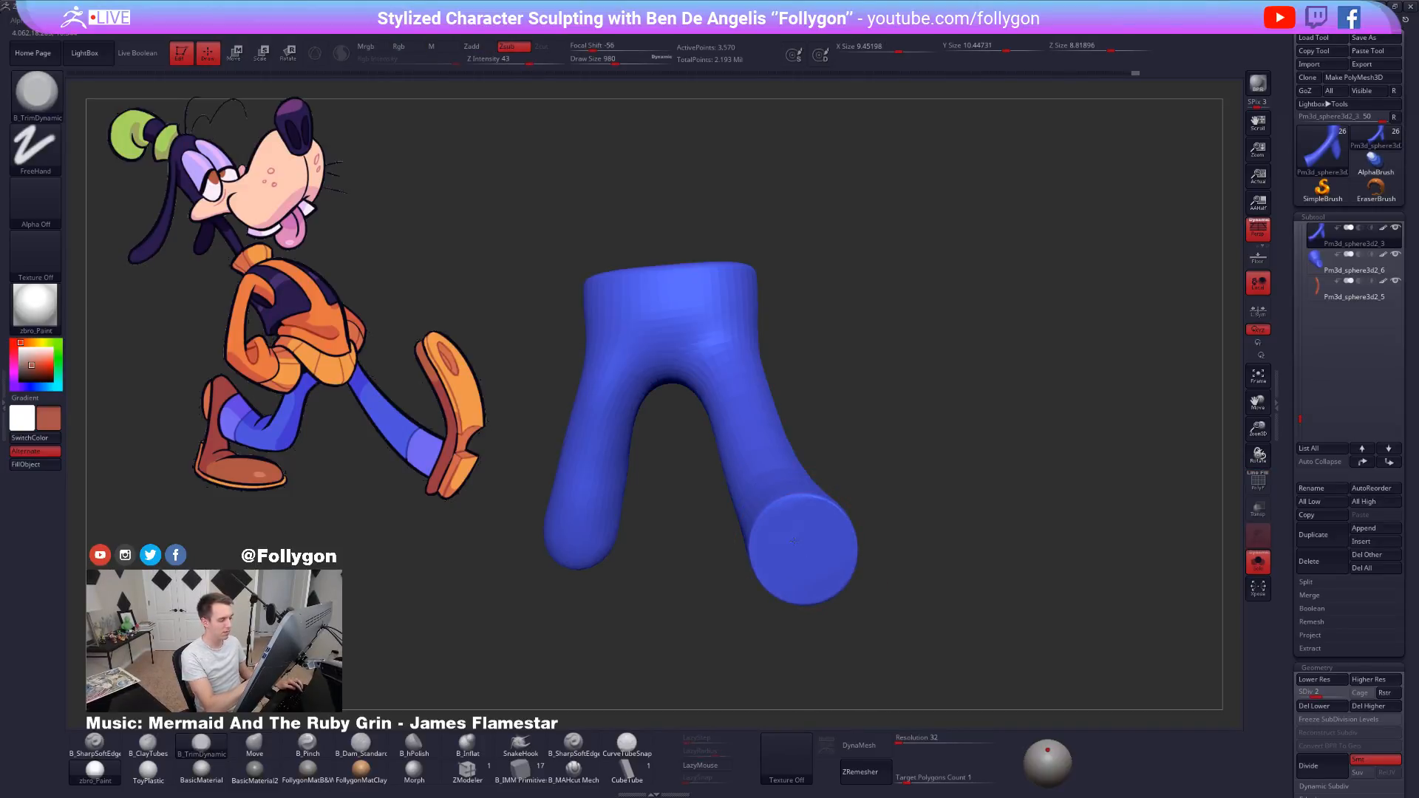
Show the full character again and adjust the forward ankle using the Move brush at draw size 1787.
mouse_move(817, 584)
right_mouse_down()
mouse_move(831, 561)
mouse_move(835, 574)
mouse_move(821, 566)
right_mouse_up()
key("alt+s")
key("4")
key("space")
left_click_drag(821, 565, 837, 563)
mouse_move(837, 563)
right_mouse_down()
mouse_move(837, 582)
mouse_move(922, 580)
mouse_move(911, 583)
right_mouse_up()
Nudge the shoe sideways over the ankle with Transpose from the front, using ghost transparency while aligning it.
left_click(1257, 510)
left_click(812, 503, "alt")
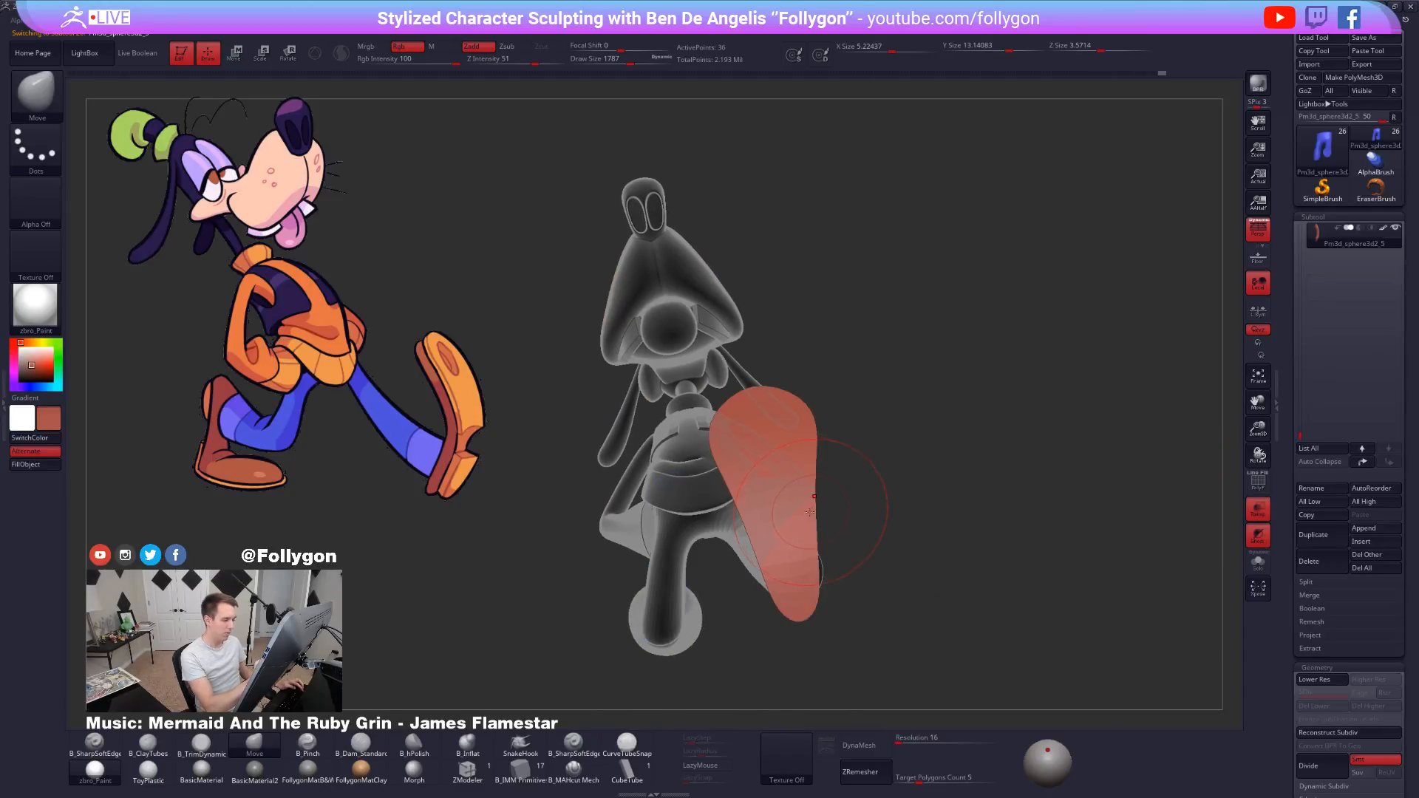
key("w")
left_click_drag(780, 580, 939, 547)
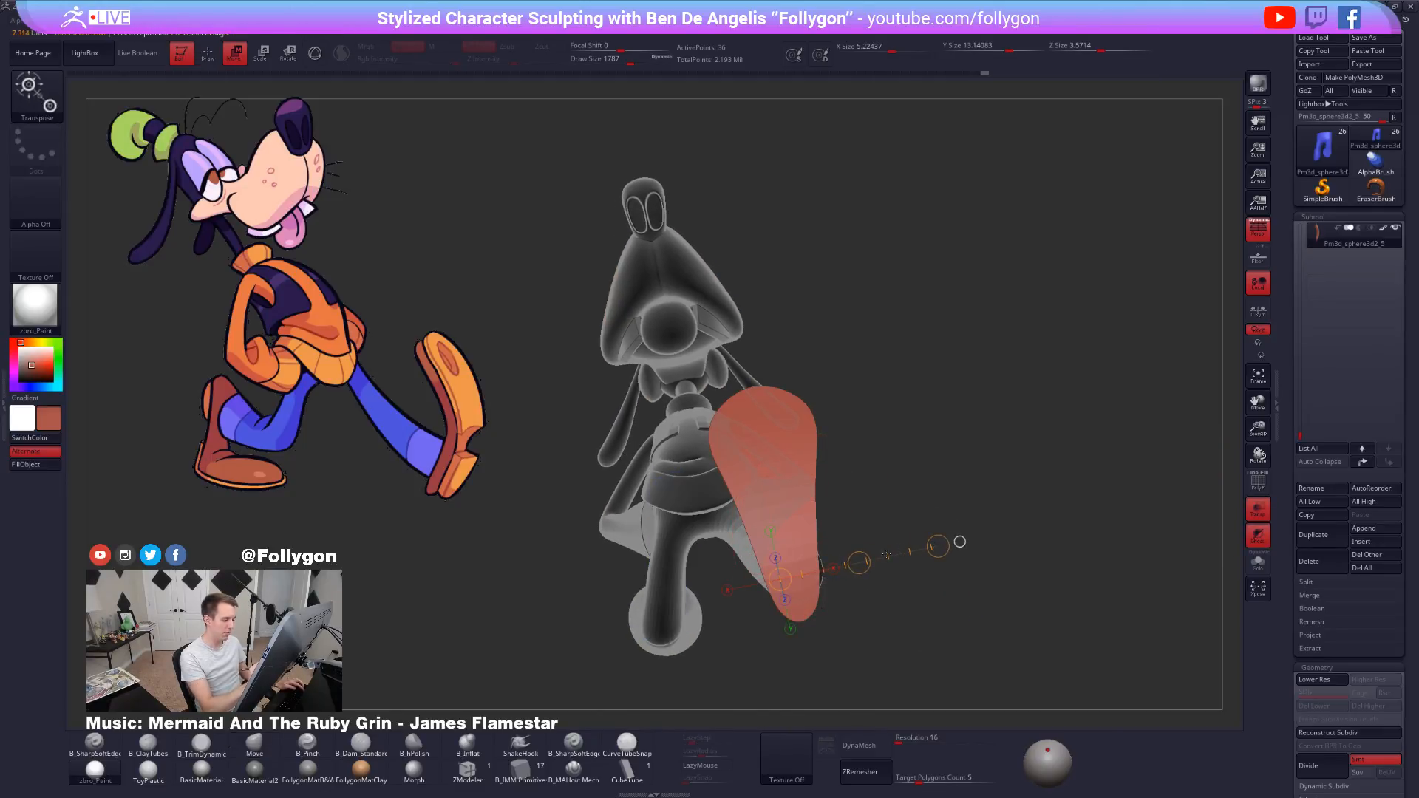
left_click(1256, 510)
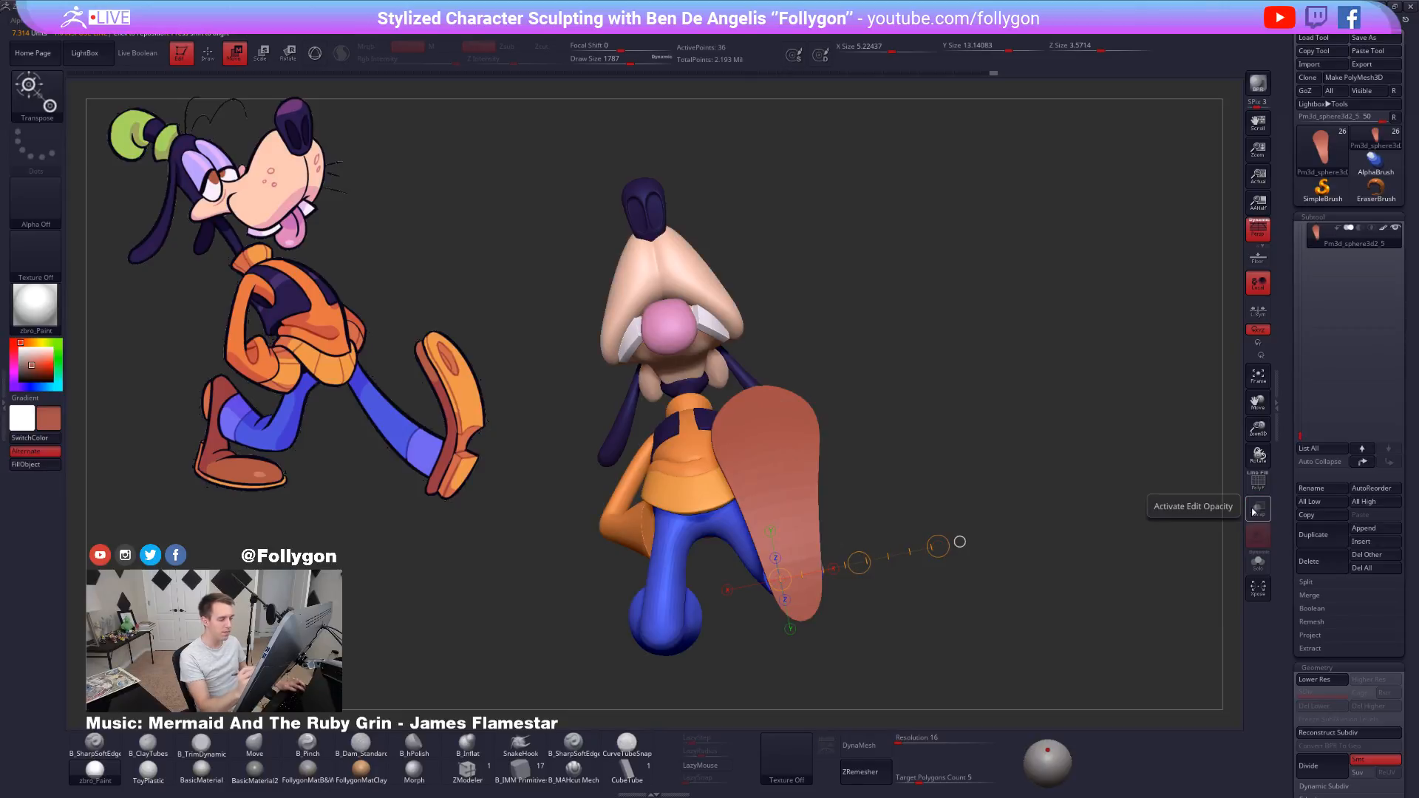
Select the legs with the Move brush active and return them to their highest subdivision level.
key("q")
left_click_drag(965, 595, 932, 573)
left_click(861, 586, "alt")
key("d")
key("d")
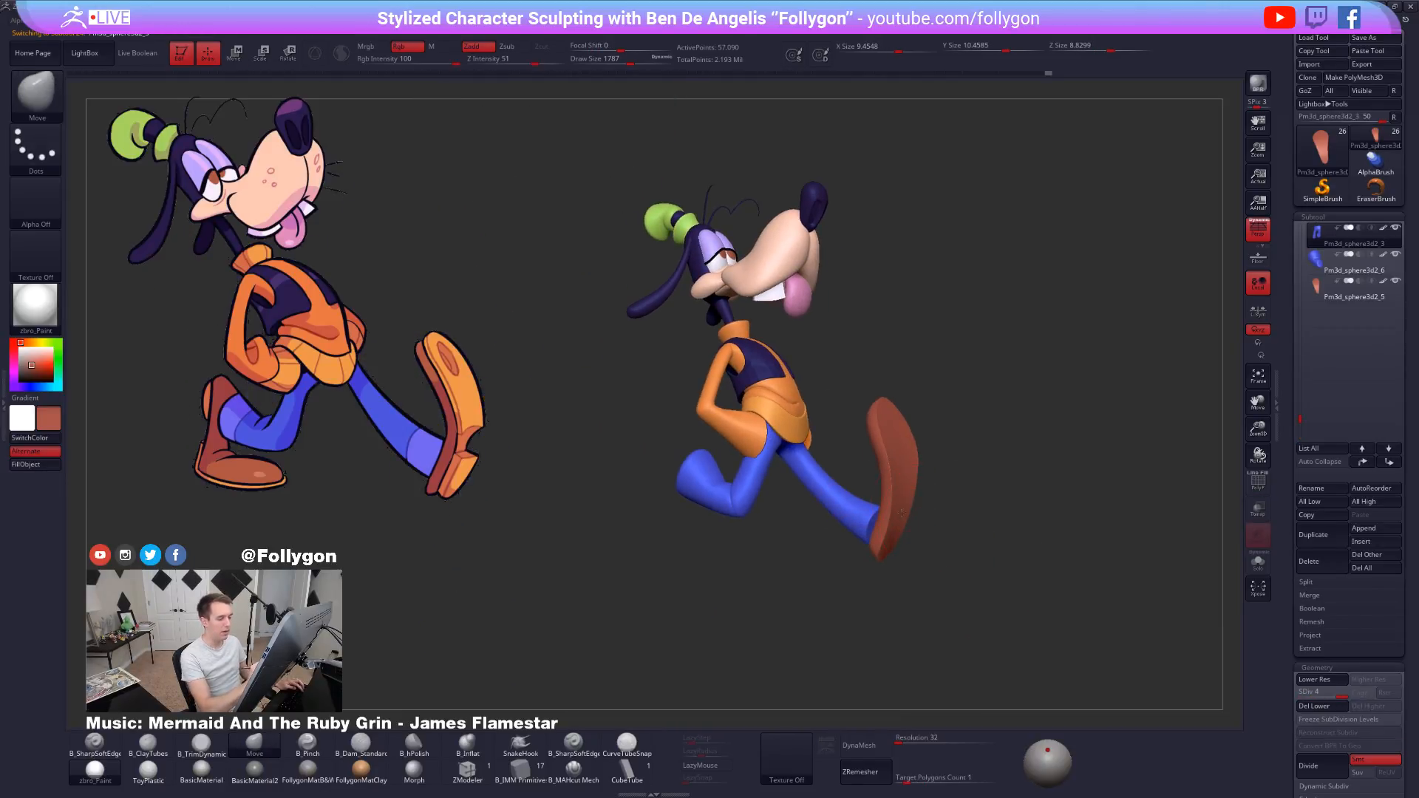
Select the shoe, set a side view without perspective, and reduce the Move brush's draw size to 1058.
left_click(906, 522, "alt")
left_click_drag(954, 443, 969, 558, "shift")
left_click(1259, 229)
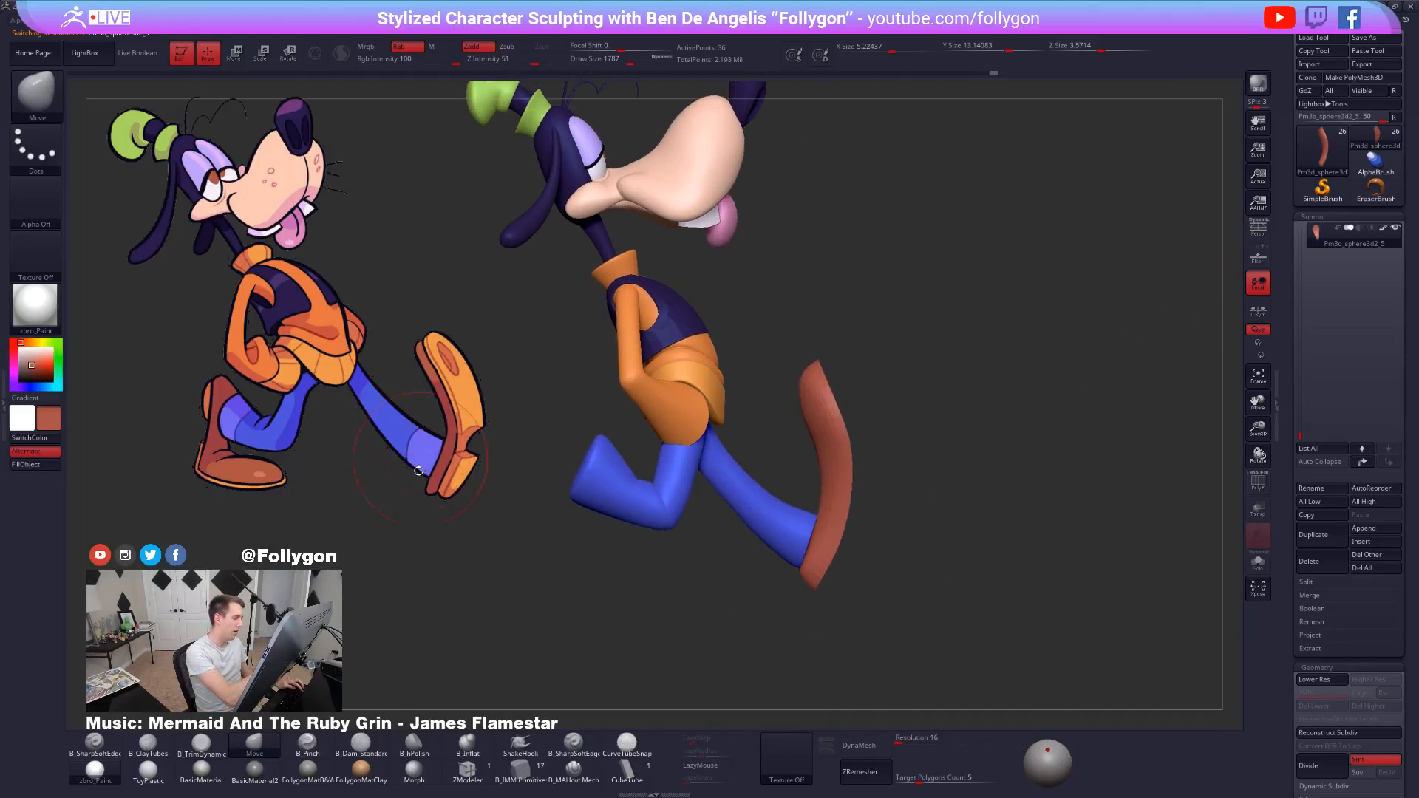
left_click_drag(1009, 583, 1015, 619)
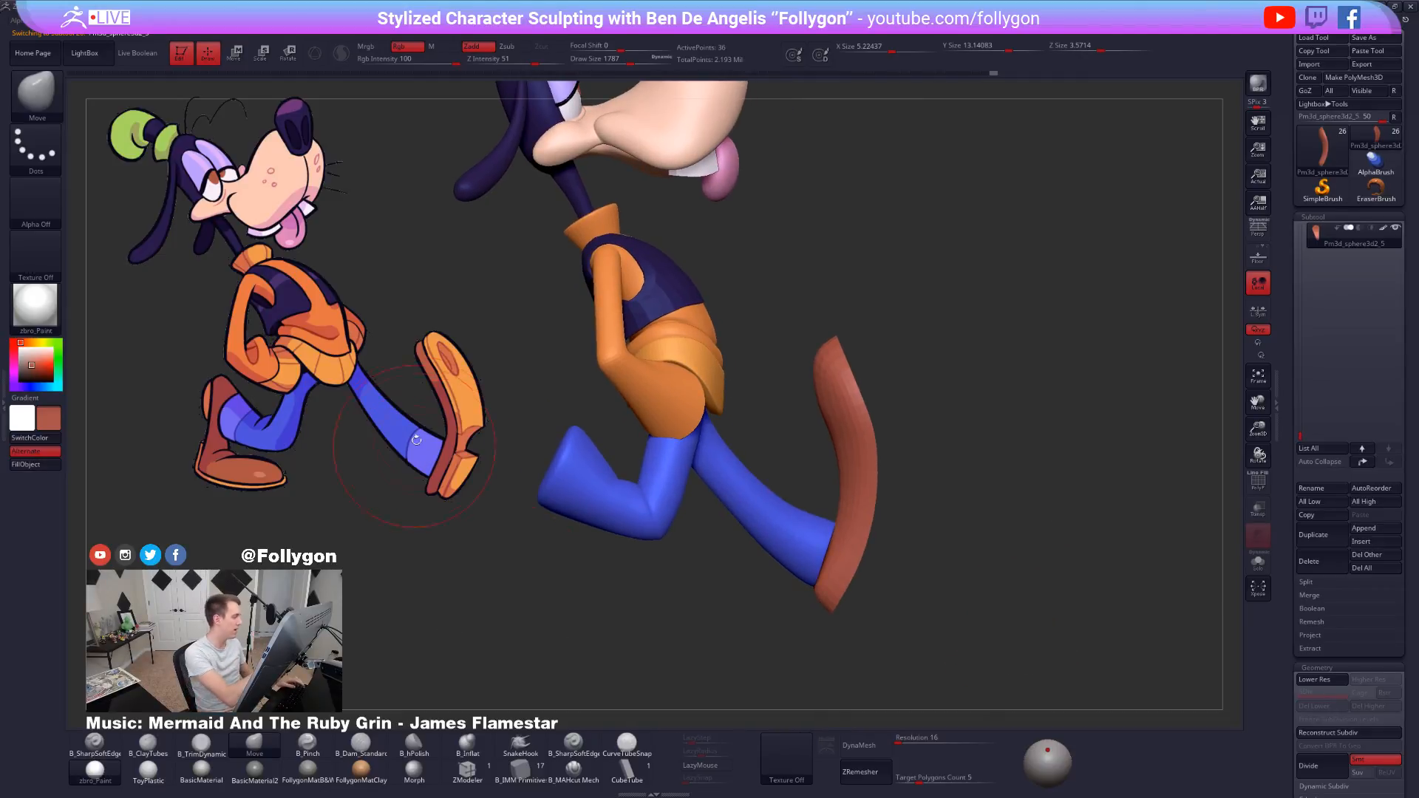
key("space")
left_click_drag(982, 461, 979, 511)
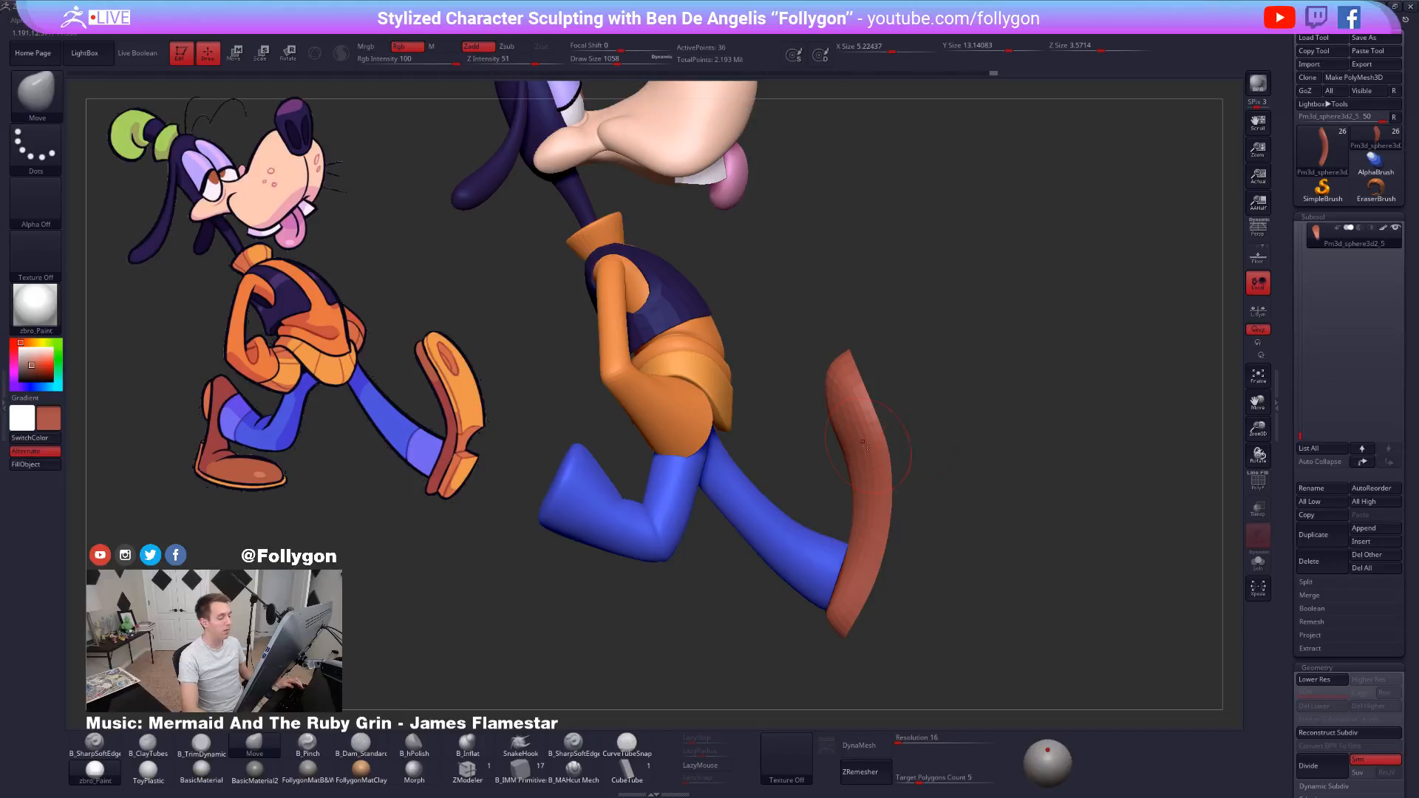
Display the shoe's polyframe and drop it to its lowest subdivision level.
right_click_drag(869, 446, 898, 447, "alt")
key("shift+f")
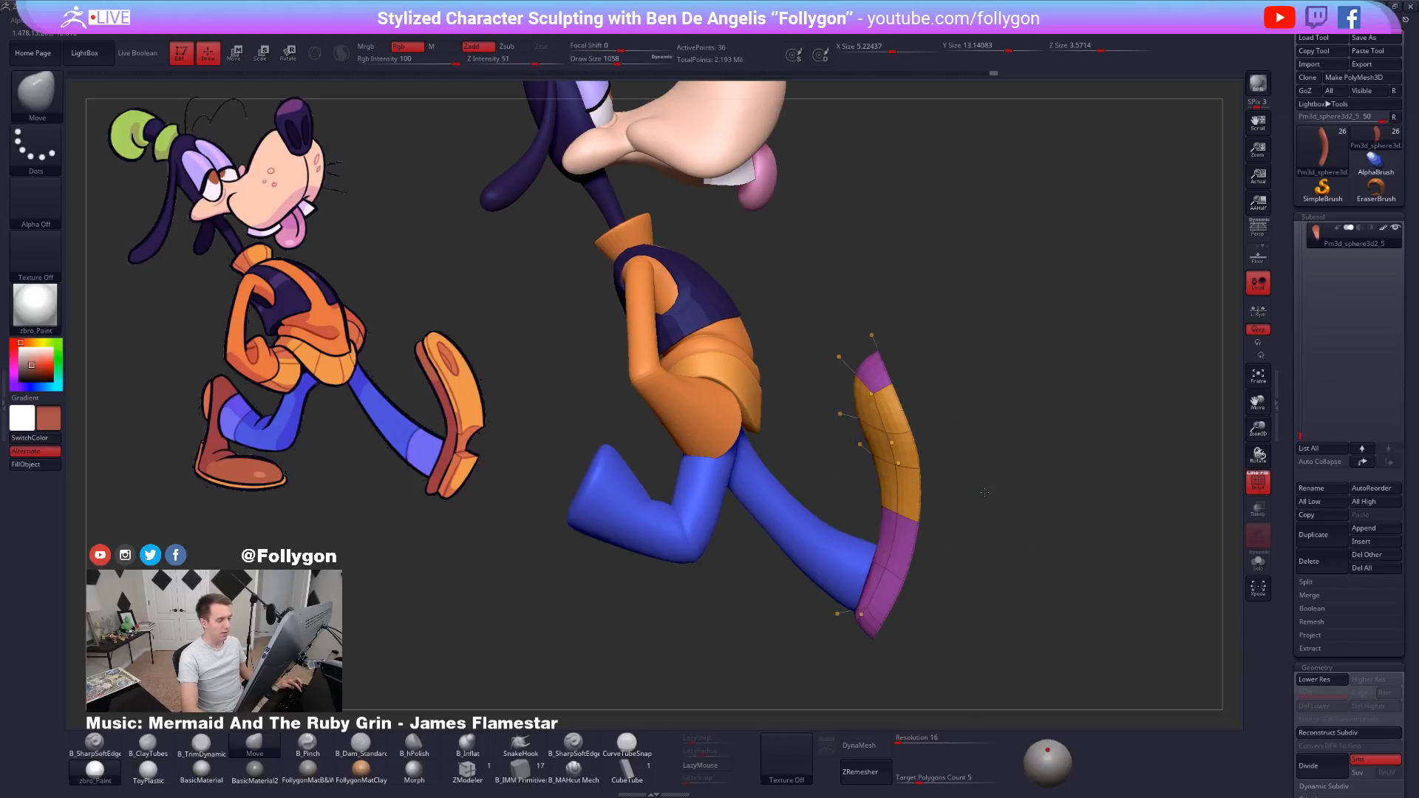
right_click_drag(996, 506, 976, 459, "alt")
key("shift+d")
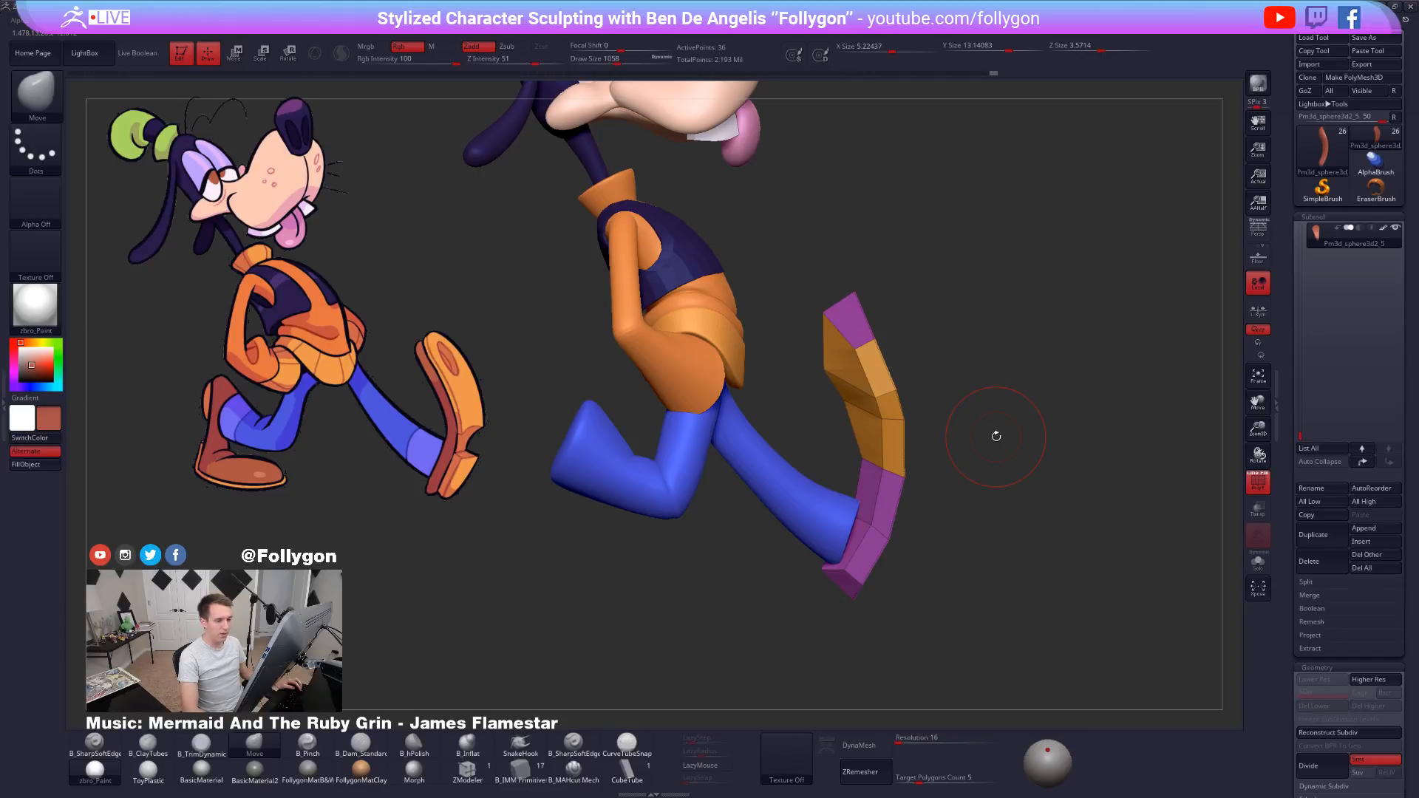
Return the shoe to a smooth subdivision level, duplicate its subtool, and isolate the active shoe with Solo.
key("d")
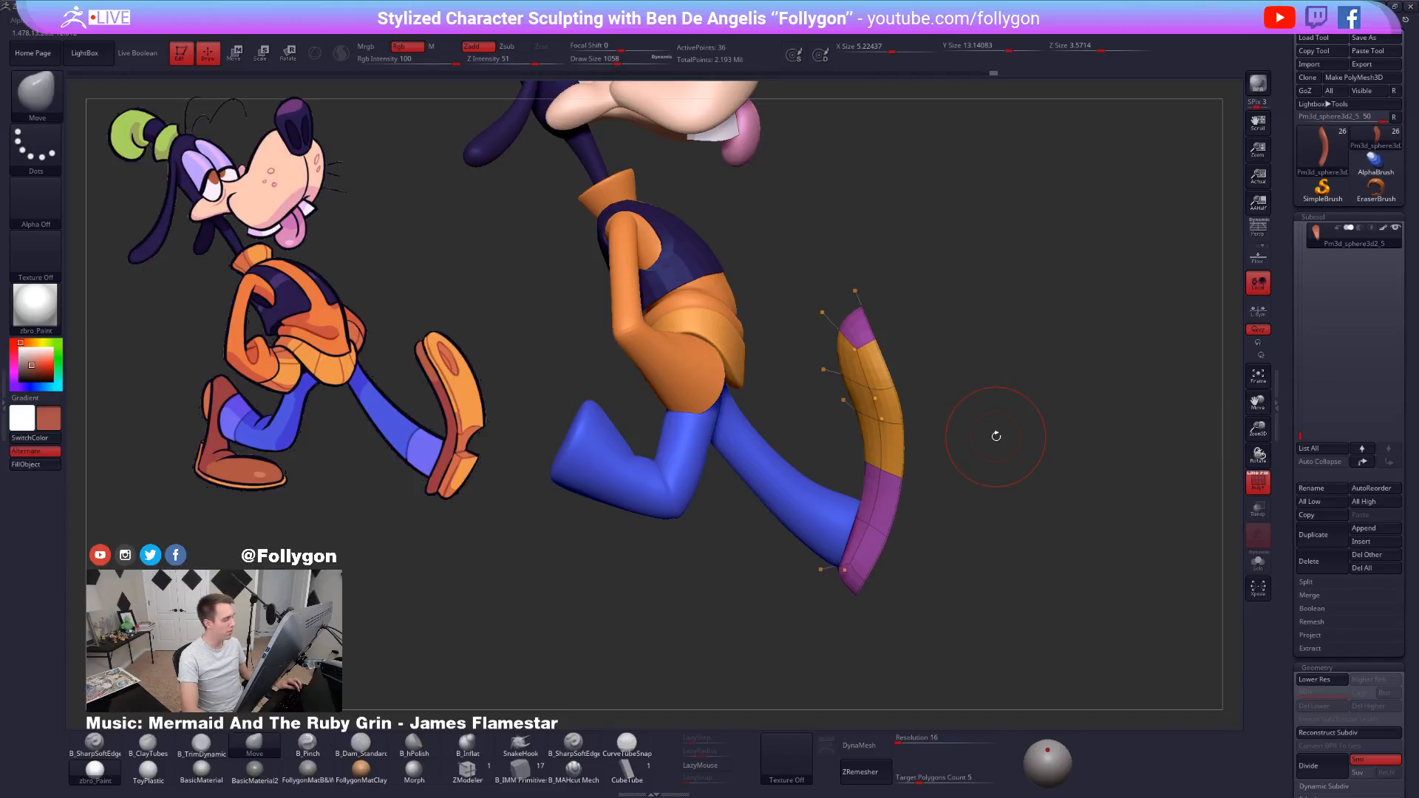
mouse_move(995, 436)
right_mouse_down()
mouse_move(1019, 444)
mouse_move(991, 445)
right_mouse_up()
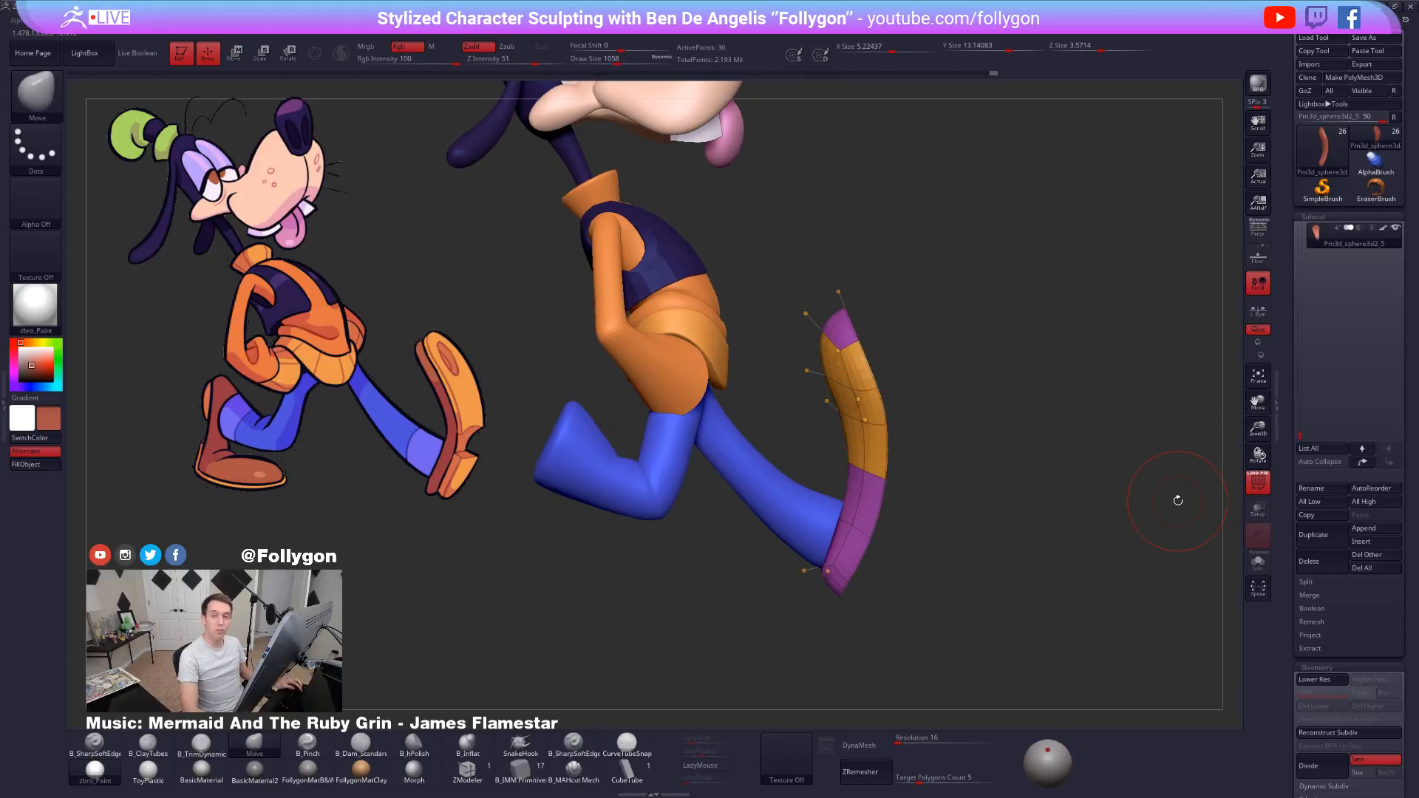
left_click(1314, 535)
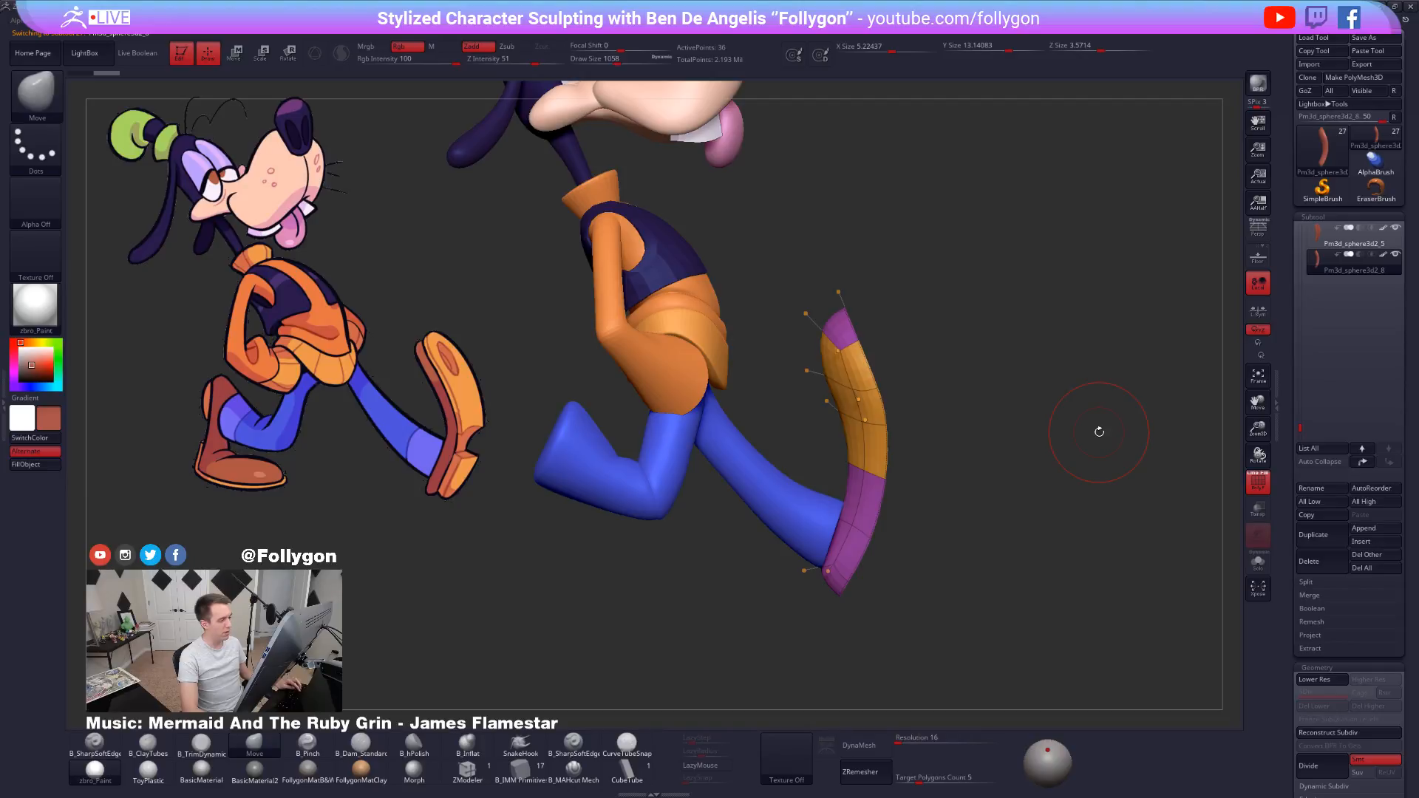
key("ctrl+shift+s")
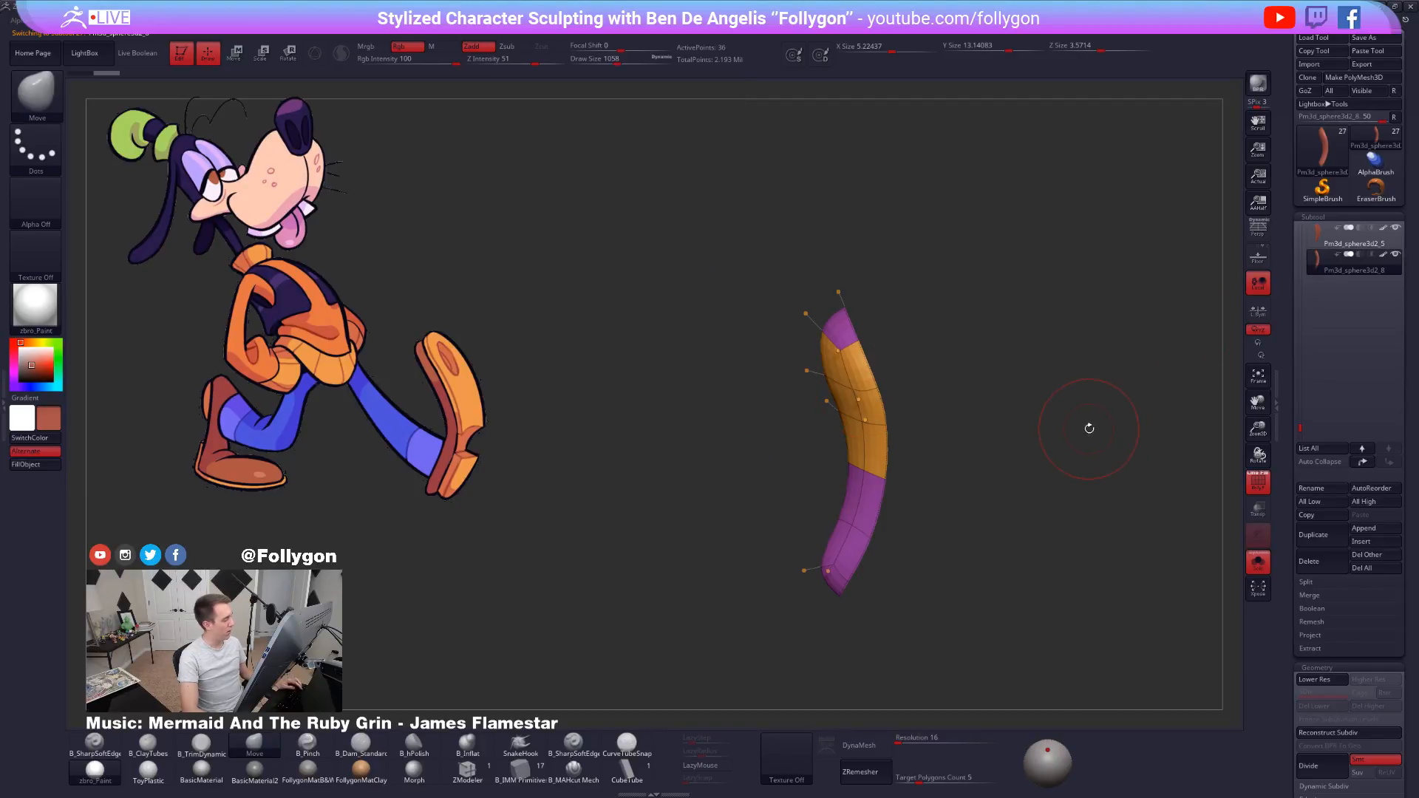
At the lowest subdivision level, put the shoe in one polygroup and mark its sole faces as a temporary group with the ZModeler brush.
left_click_drag(1091, 452, 1009, 417)
key("shift+f")
key("shift+d")
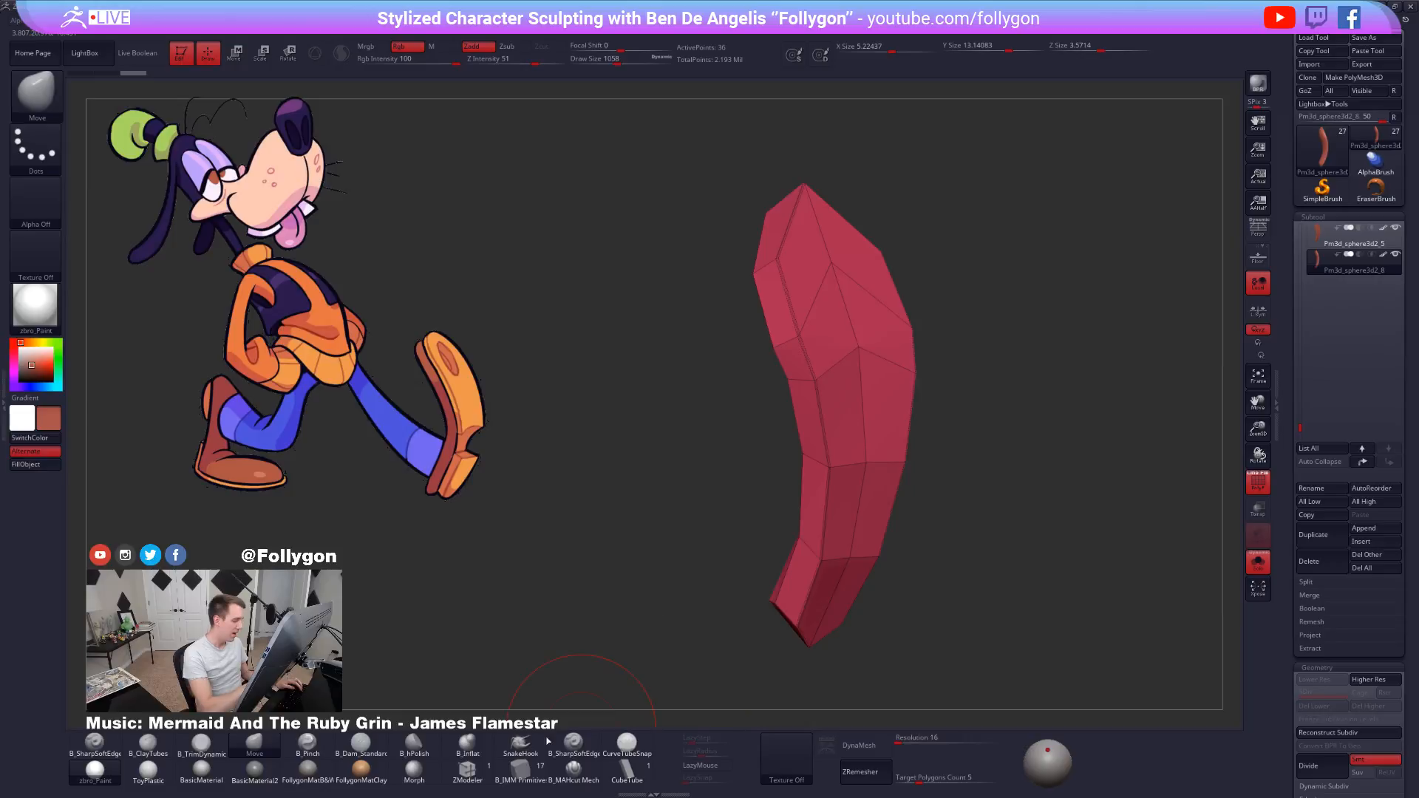
left_click(482, 774)
right_click_drag(856, 482, 887, 491)
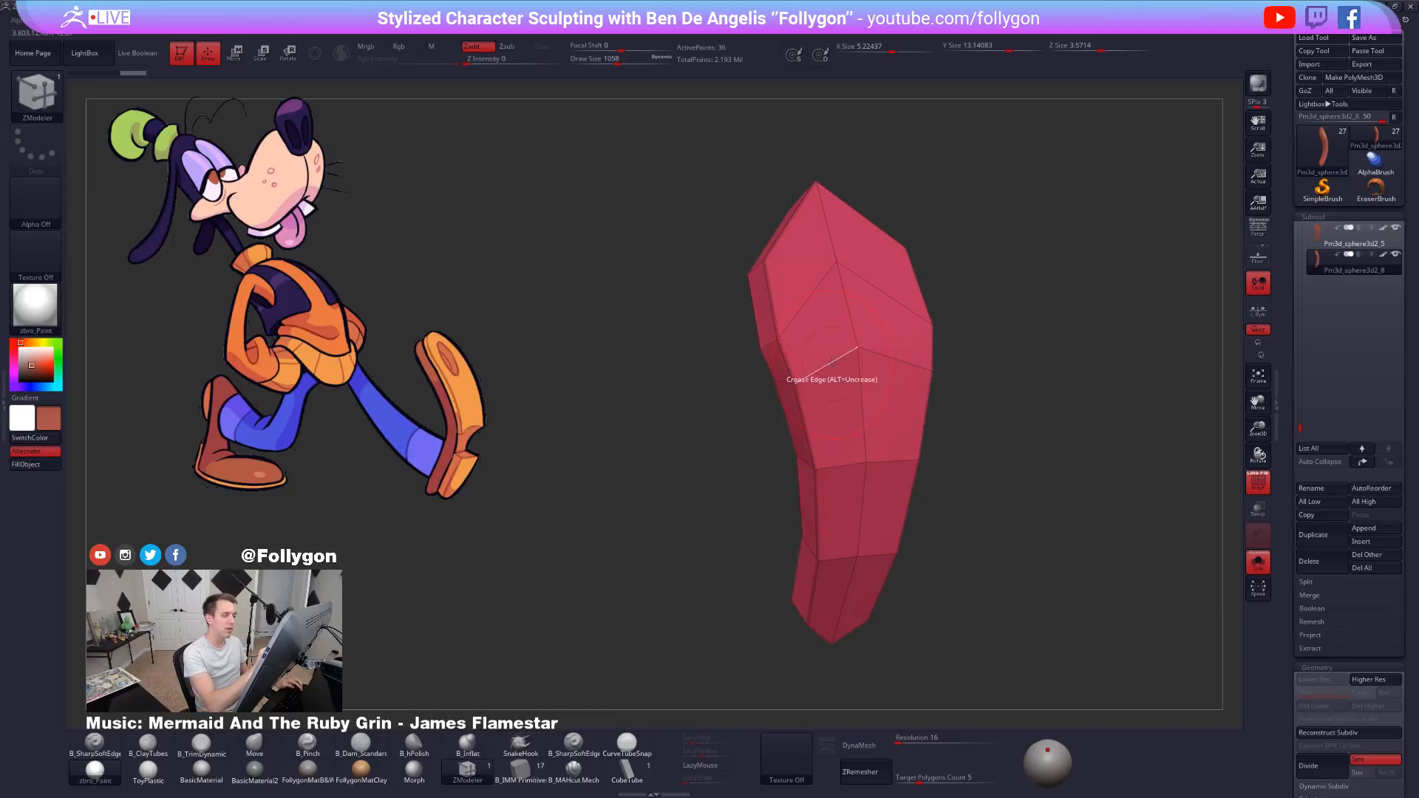
mouse_move(802, 252)
left_mouse_down()
mouse_move(858, 311)
mouse_move(850, 414)
mouse_move(880, 494)
mouse_move(836, 591)
mouse_move(864, 590)
left_mouse_up()
left_click_drag(954, 443, 1005, 425)
Extrude the marked sole faces outward with ZModeler's Extrude set to A Single Poly, and check the slab at a smooth subdivision level.
key("space")
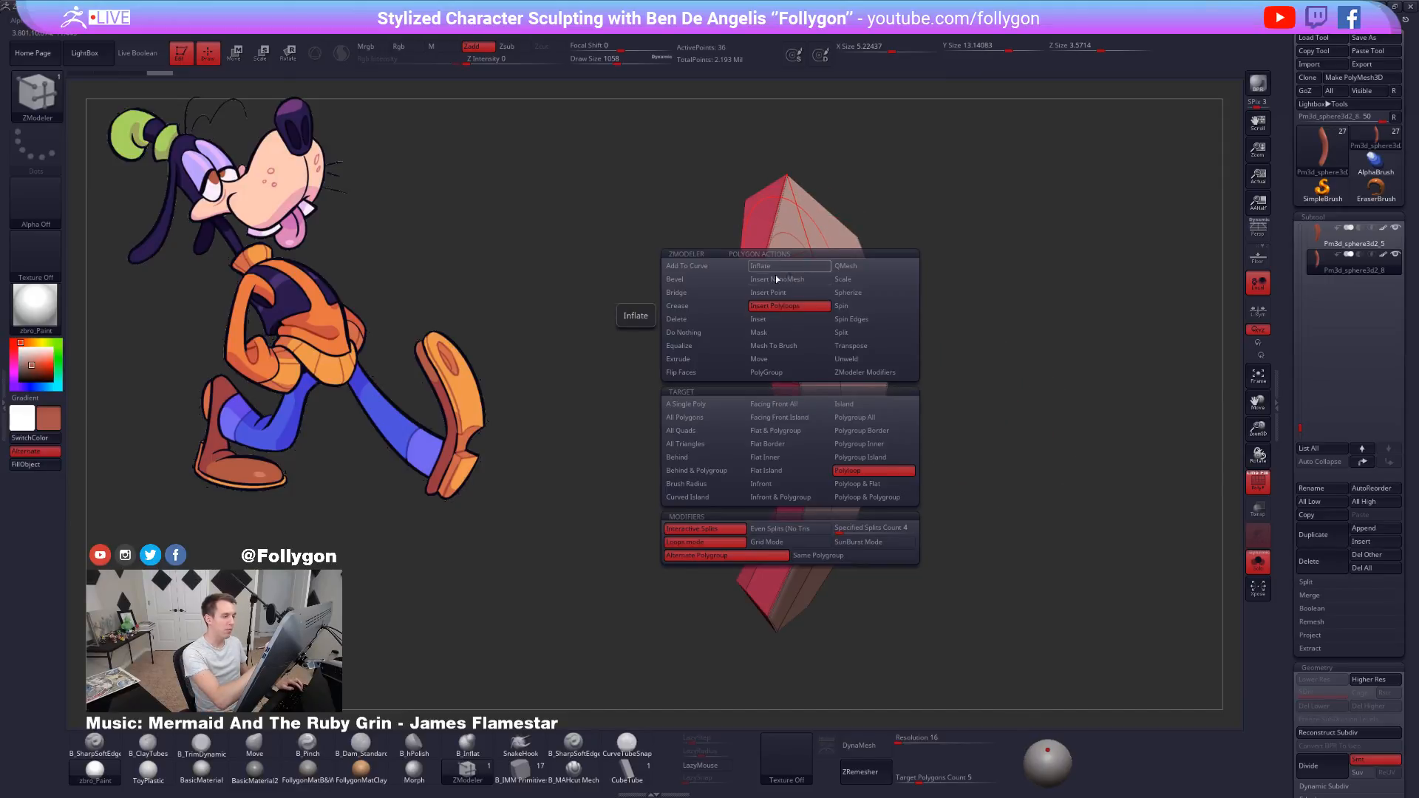
left_click(708, 359)
left_click(711, 404)
right_click_drag(856, 339, 883, 346)
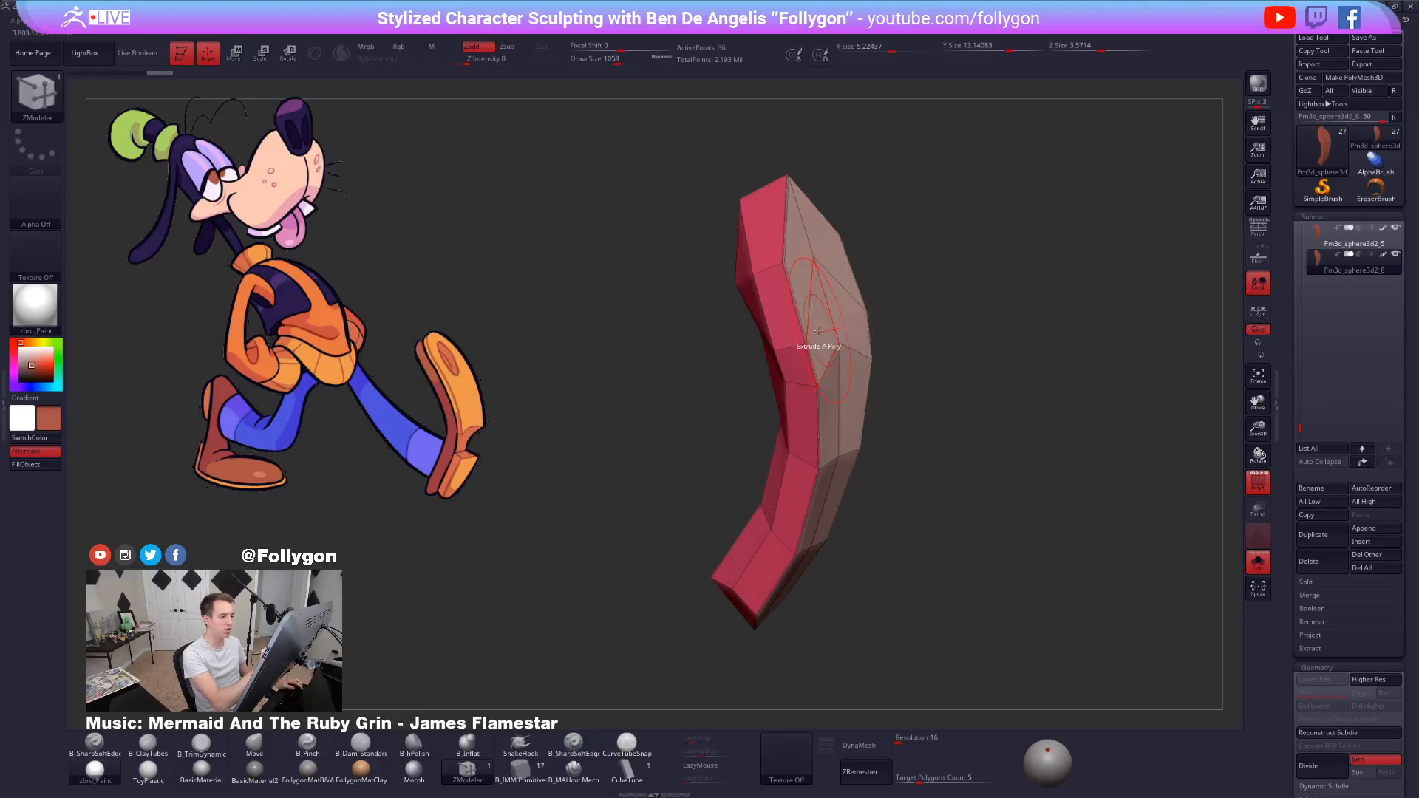
left_click_drag(819, 342, 836, 334)
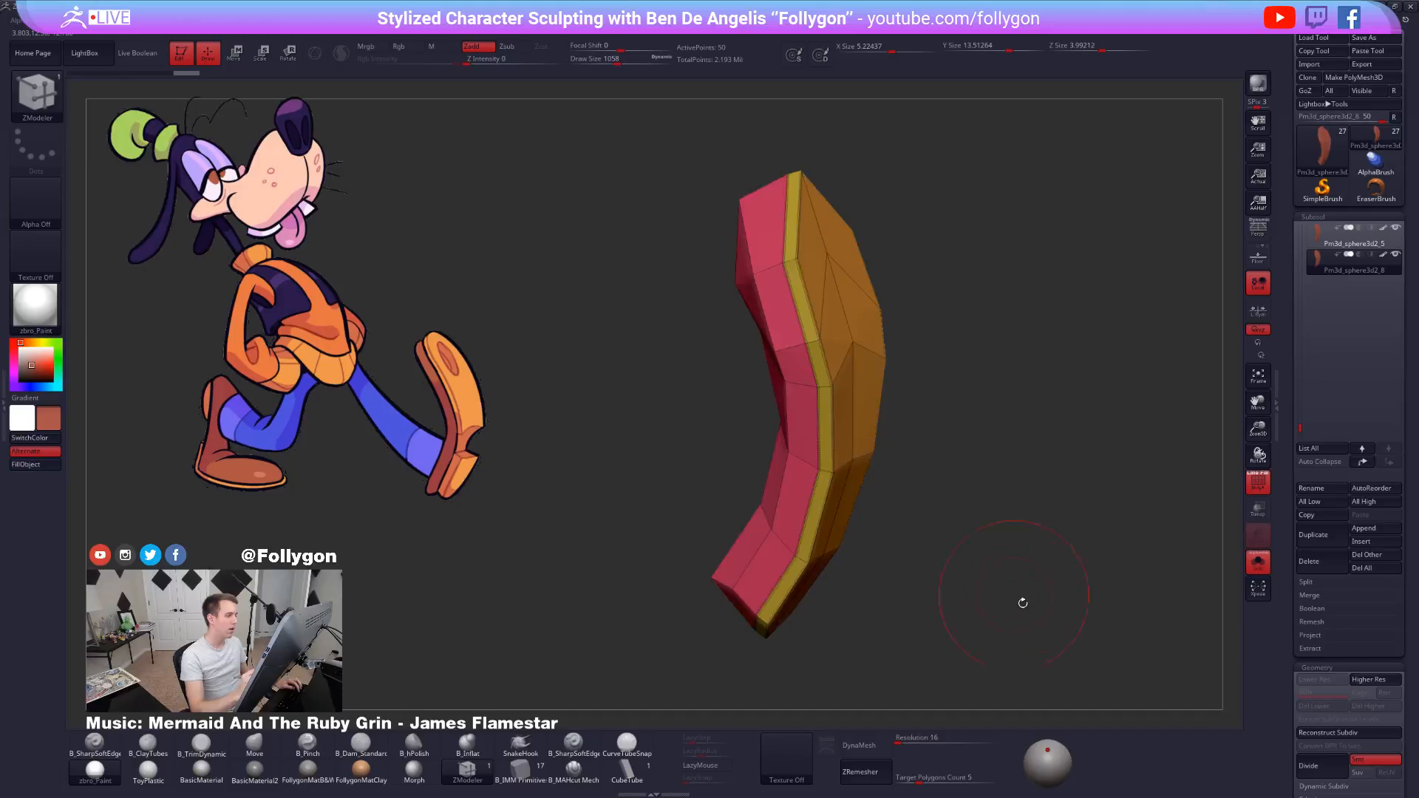
key("ctrl+d")
mouse_move(1038, 632)
left_mouse_down()
mouse_move(1088, 661)
mouse_move(1055, 644)
mouse_move(1087, 643)
left_mouse_up()
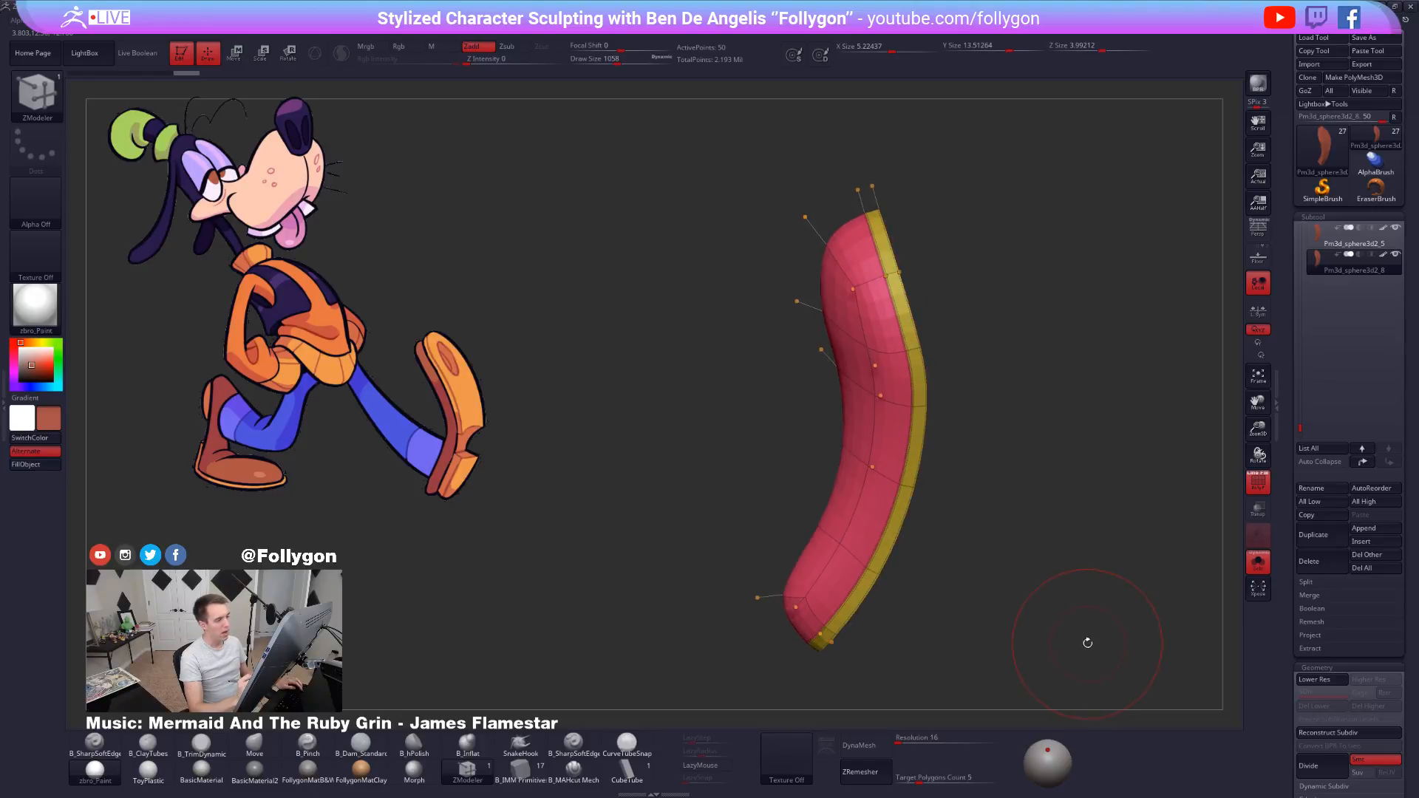
Extrude the band around the sole outward using the Polyloop target, forming a rim, and inspect it smoothed without polyframe.
key("shift+d")
left_click_drag(903, 630, 893, 534, "alt")
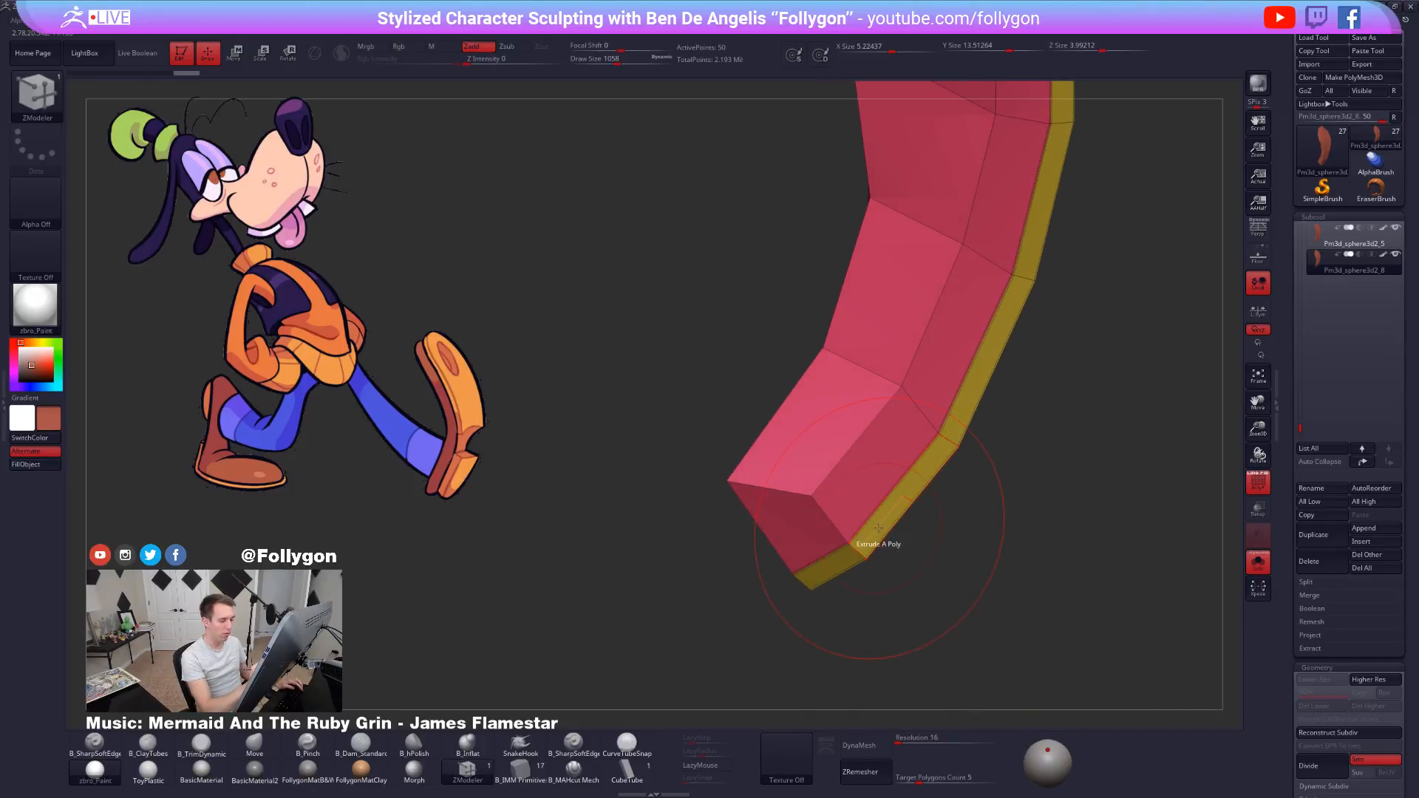
key("space")
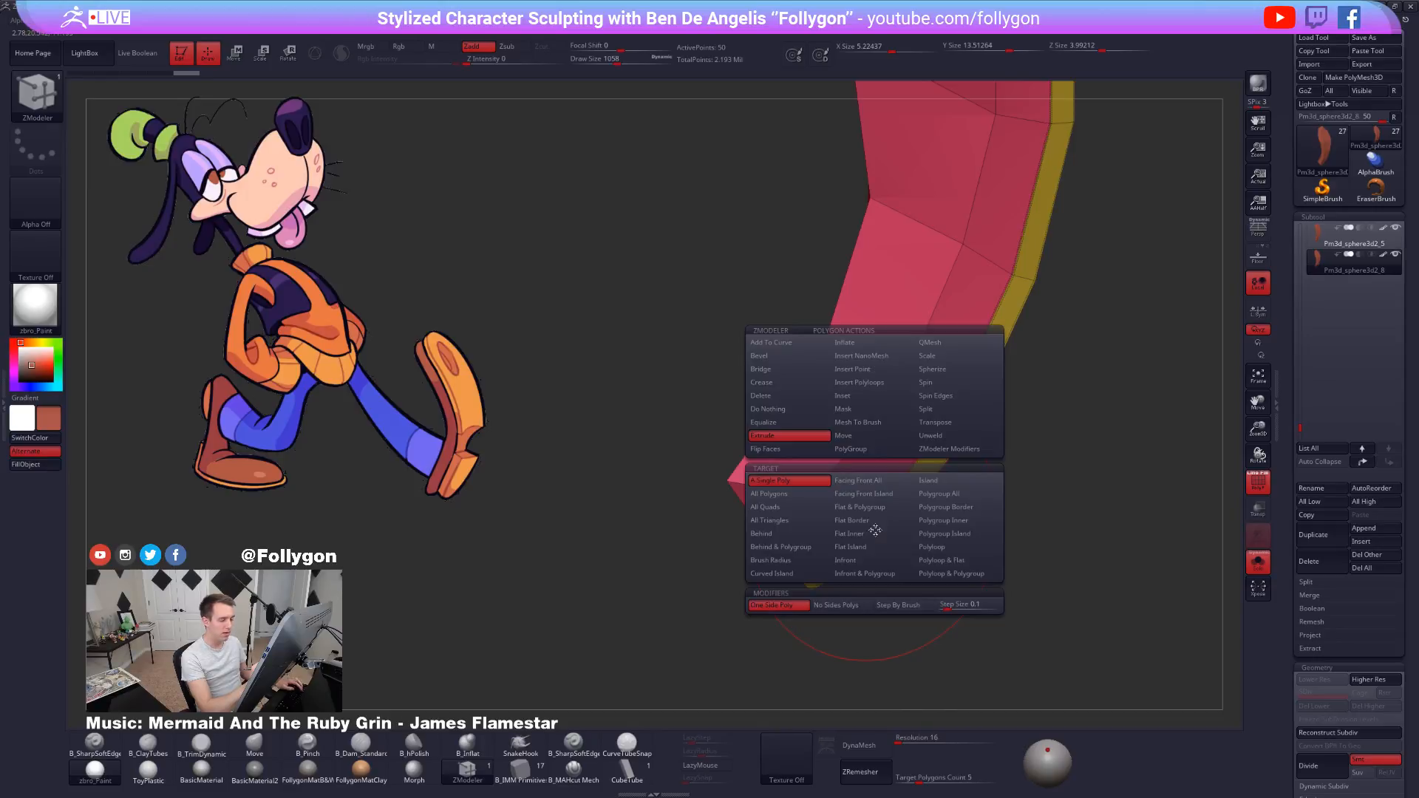
left_click(939, 548)
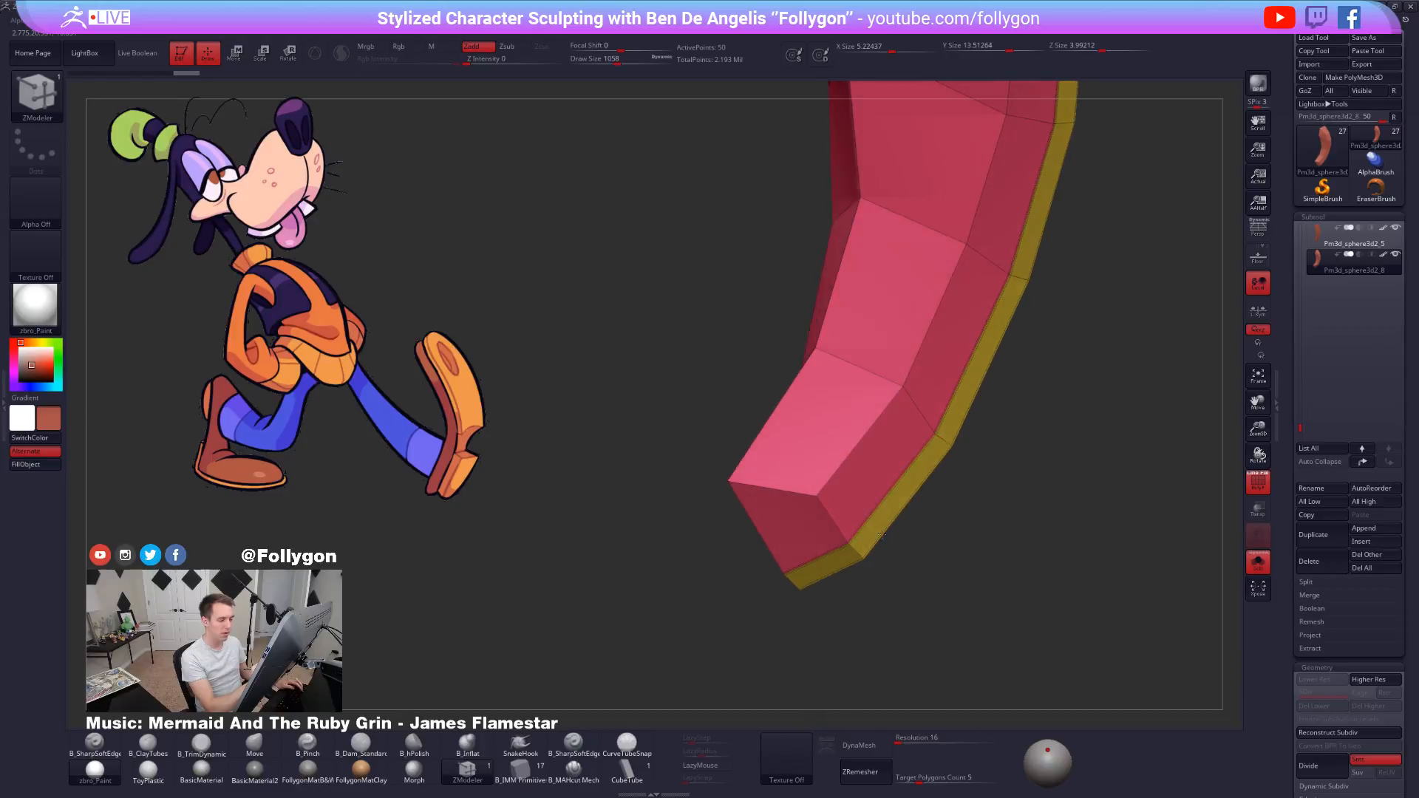
left_click_drag(874, 526, 1048, 632)
key("d")
key("shift+f")
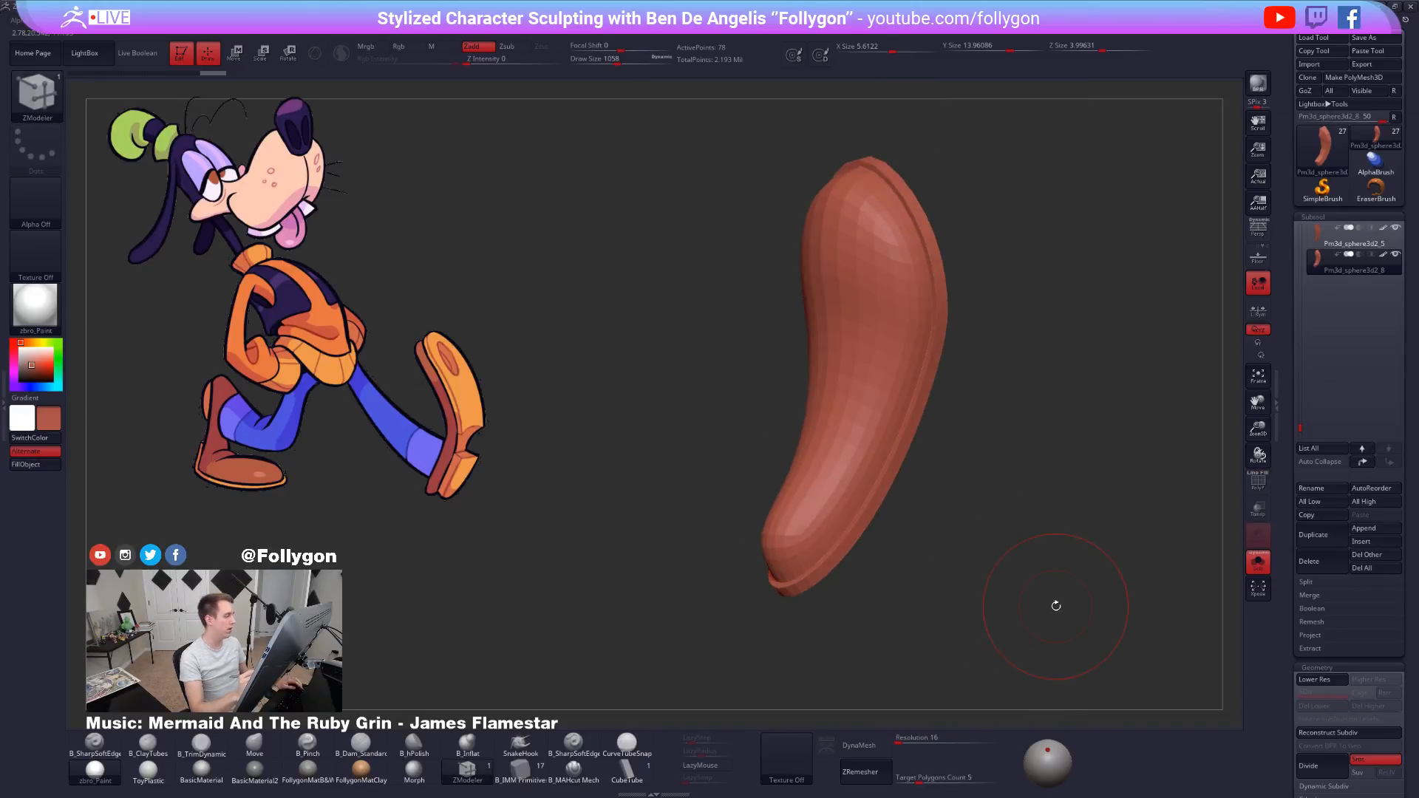
left_click_drag(1057, 606, 914, 475)
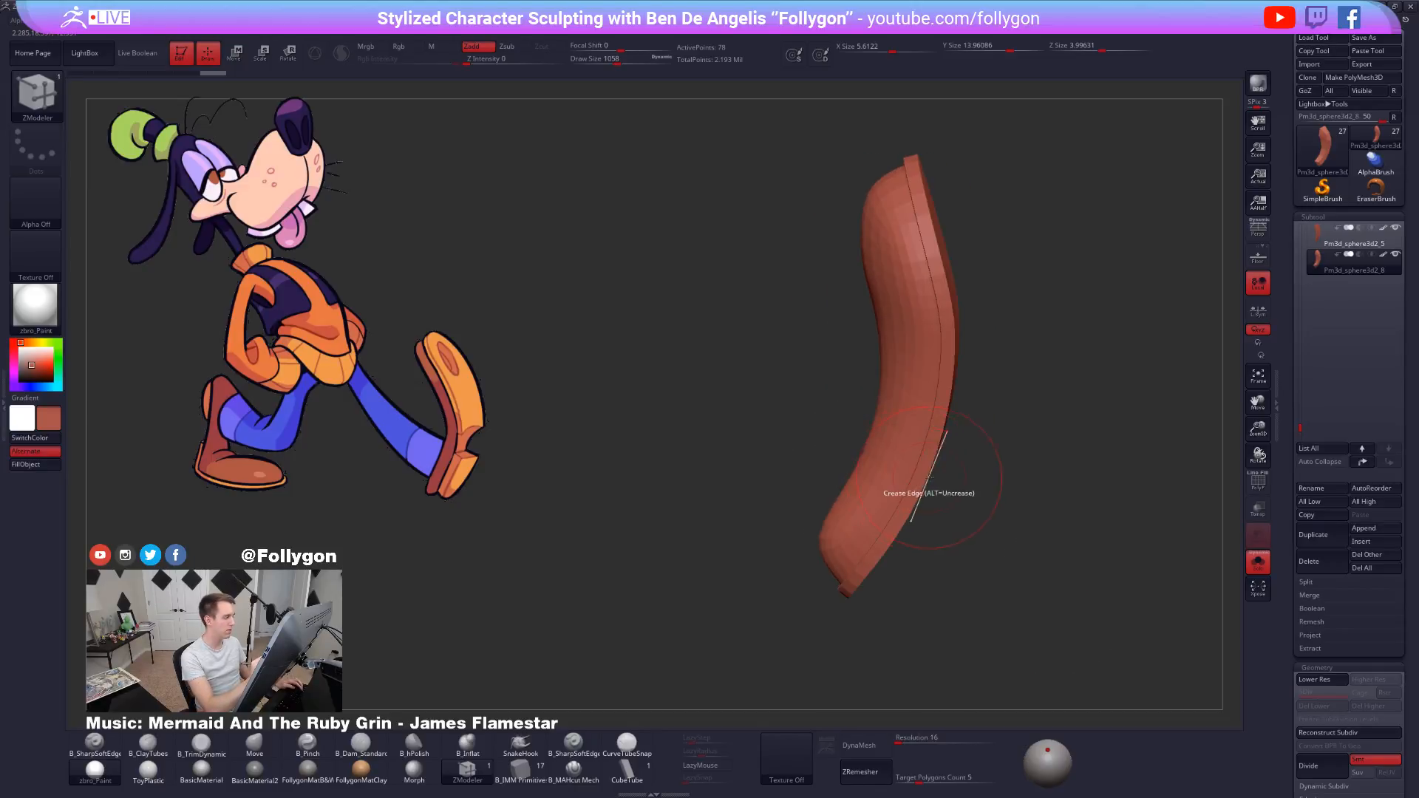
right_click_drag(903, 454, 900, 525)
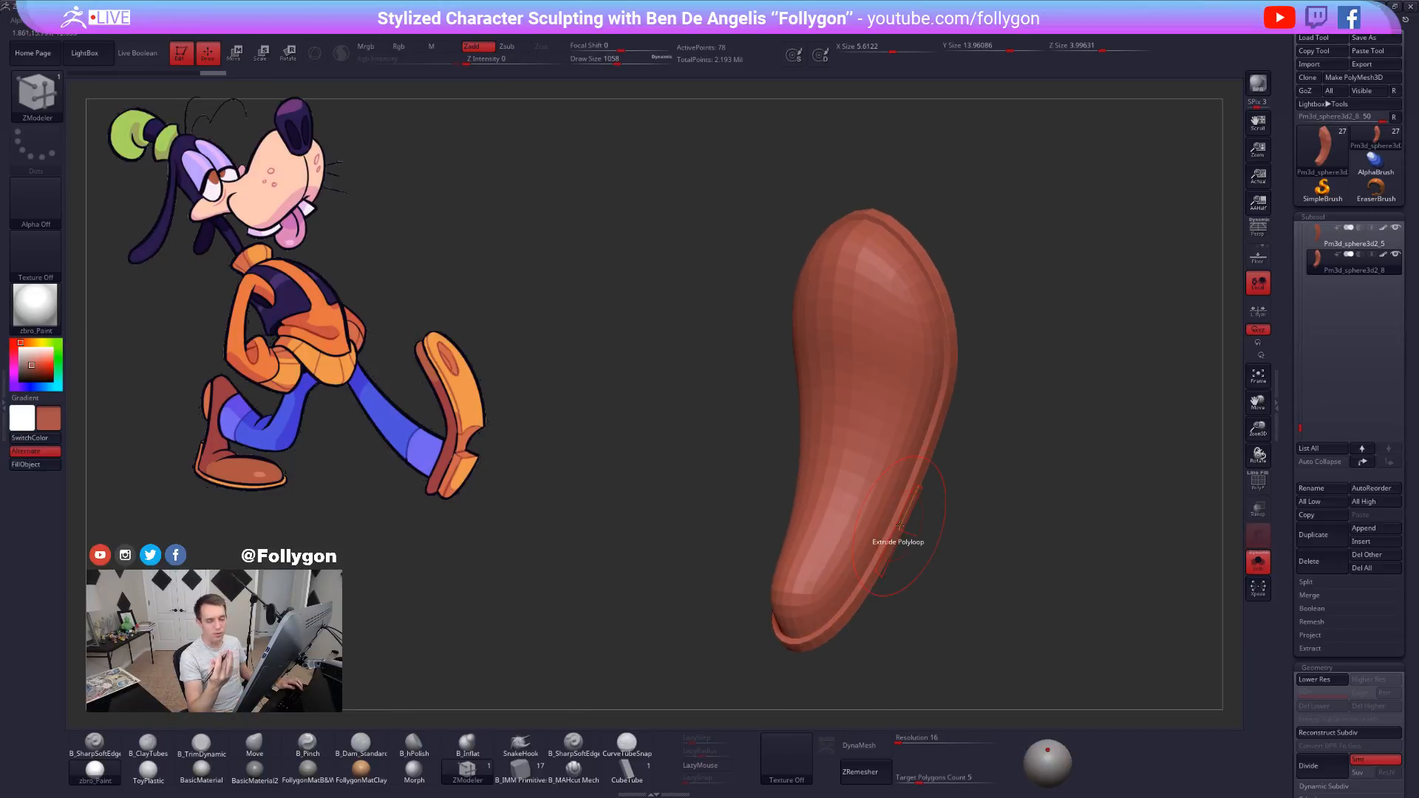
From the side at the lowest subdivision level, mask the whole shoe except the outer edge of the sole's heel half.
key("shift+f")
left_click_drag(1065, 588, 1033, 635)
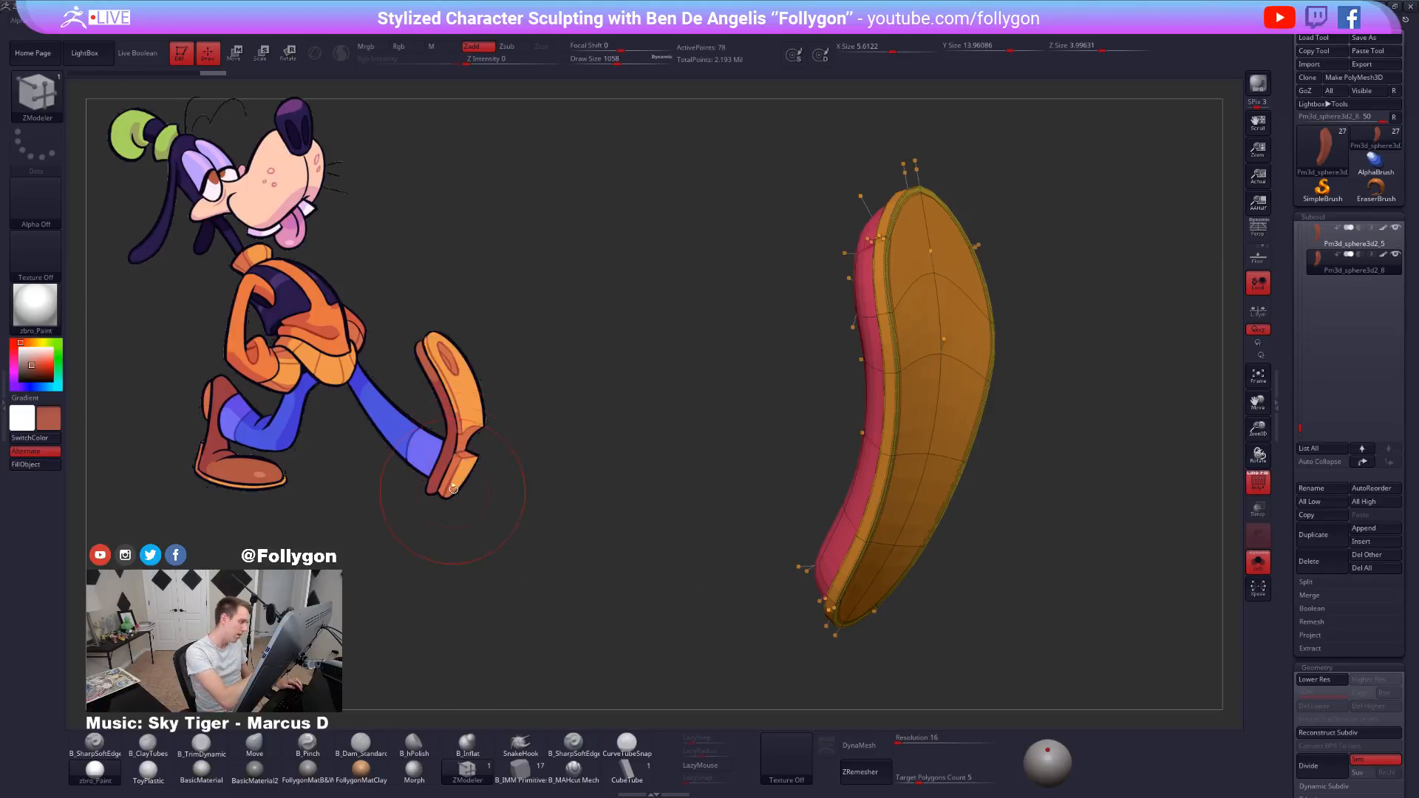
left_click_drag(1035, 482, 1116, 479)
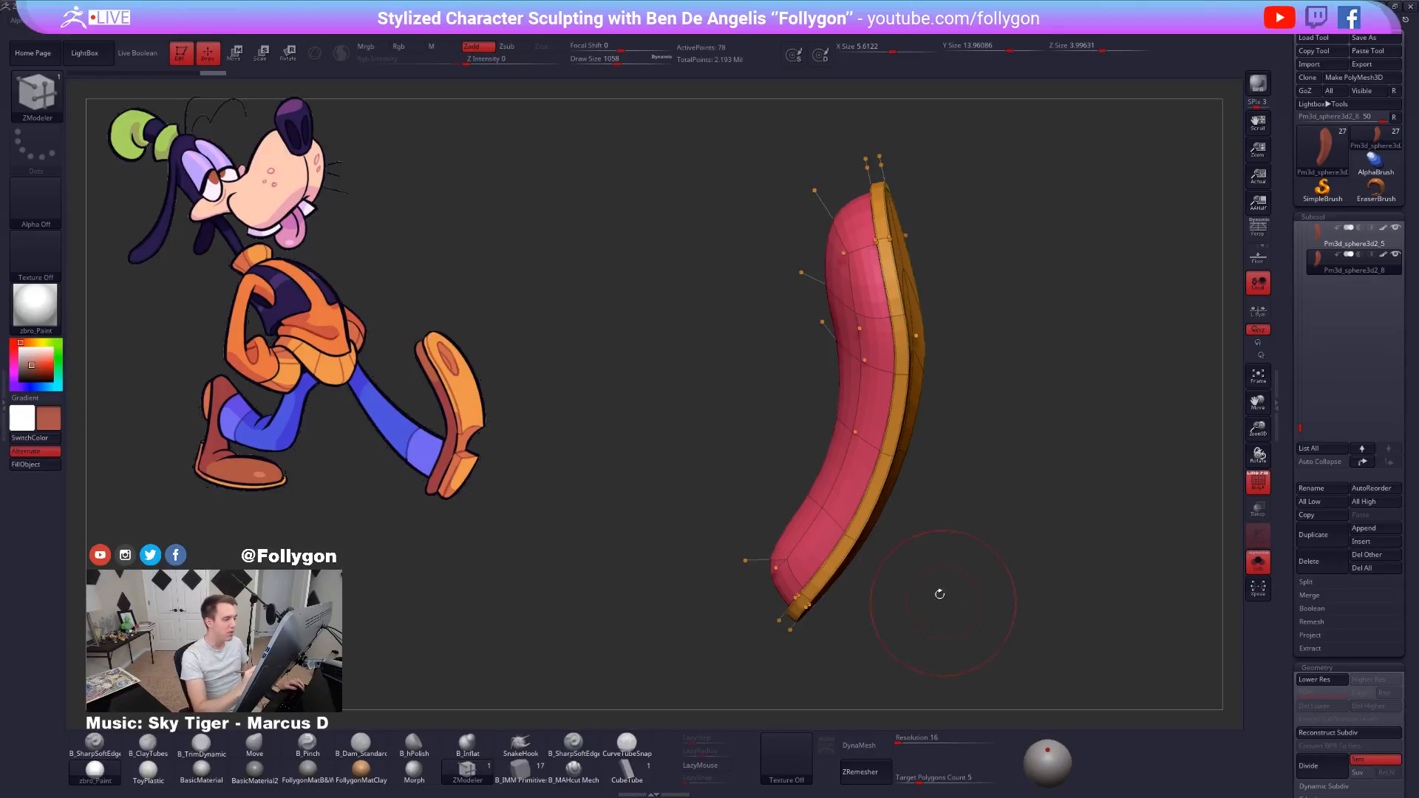
left_click_drag(908, 466, 868, 523, "shift")
key("shift+f")
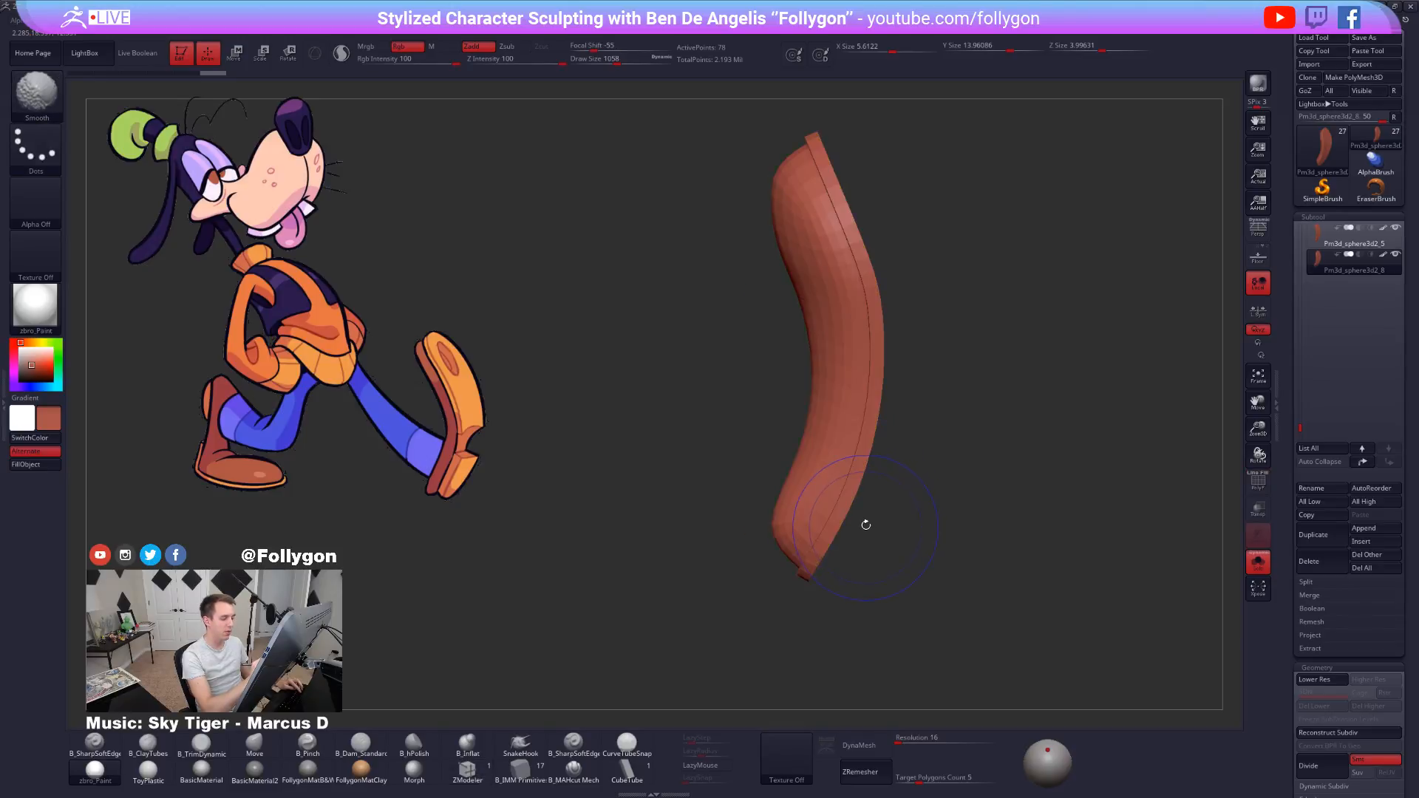
key("shift+d")
key("shift+f")
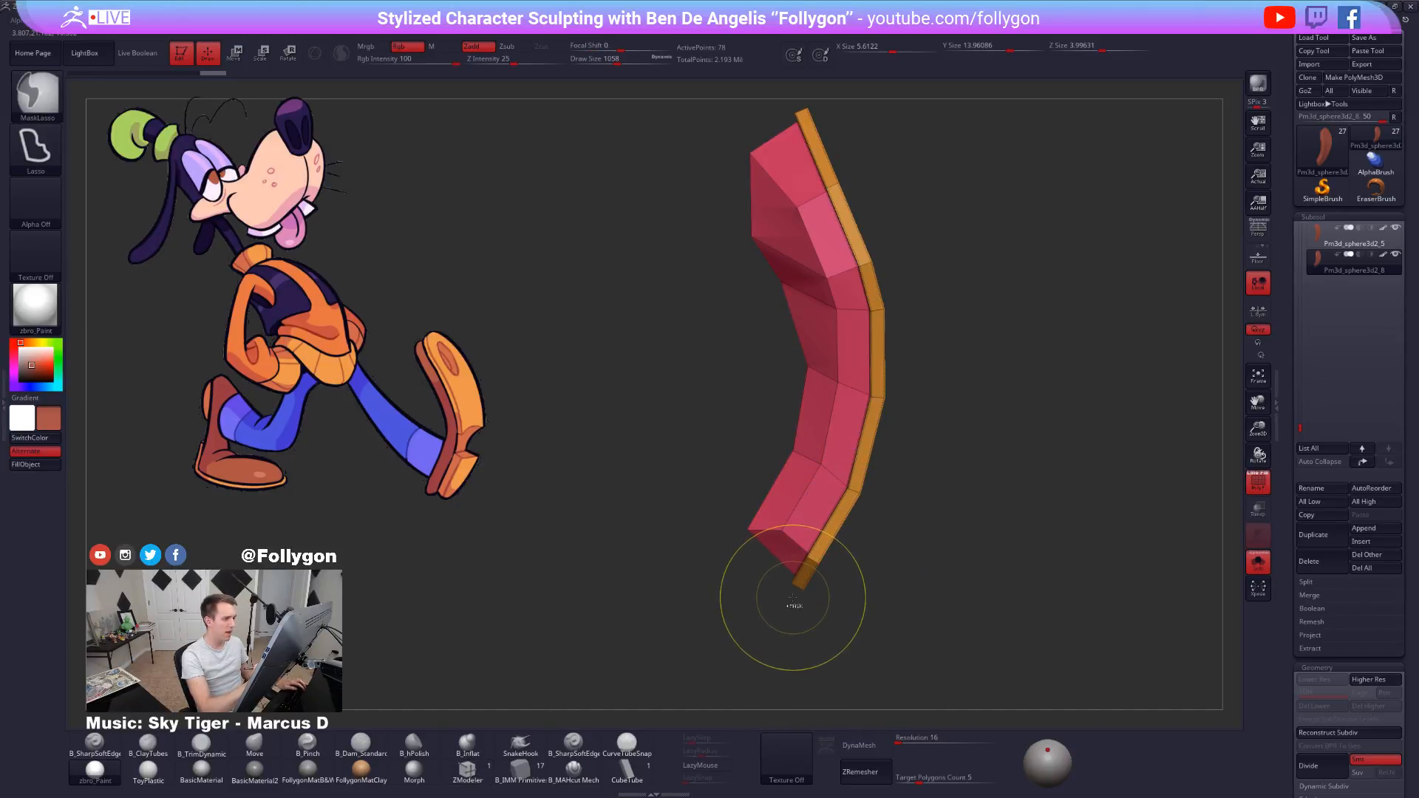
mouse_move(794, 593)
left_mouse_down("ctrl")
mouse_move(876, 477)
mouse_move(983, 581)
mouse_move(805, 676)
mouse_move(795, 596)
left_mouse_up("ctrl")
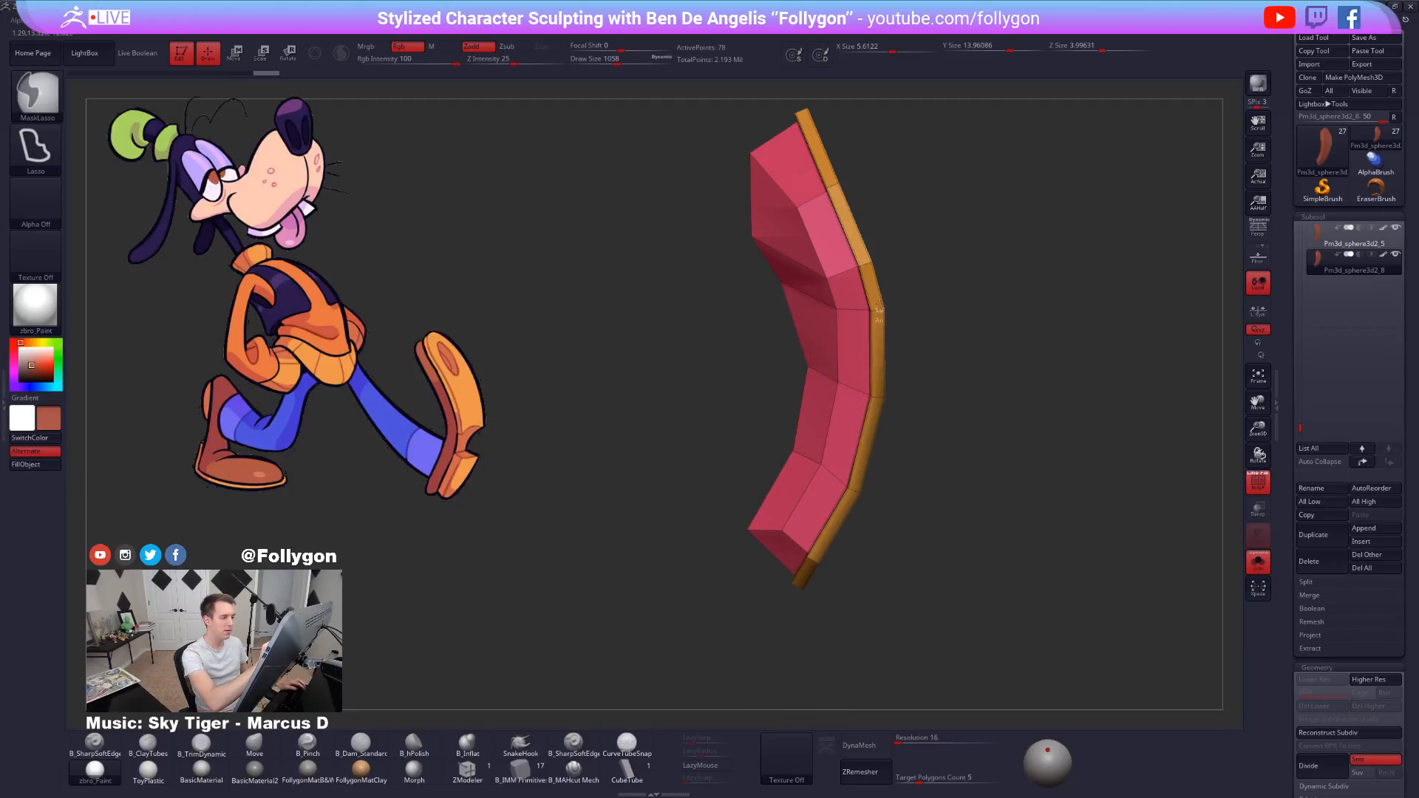
mouse_move(880, 305)
left_mouse_down("ctrl")
mouse_move(1016, 362)
mouse_move(884, 514)
left_mouse_up("ctrl")
left_click(1007, 523, "ctrl")
Rotate and move the unmasked heel part of the sole with a Transpose line from the ball of the foot to thicken the heel.
key("r")
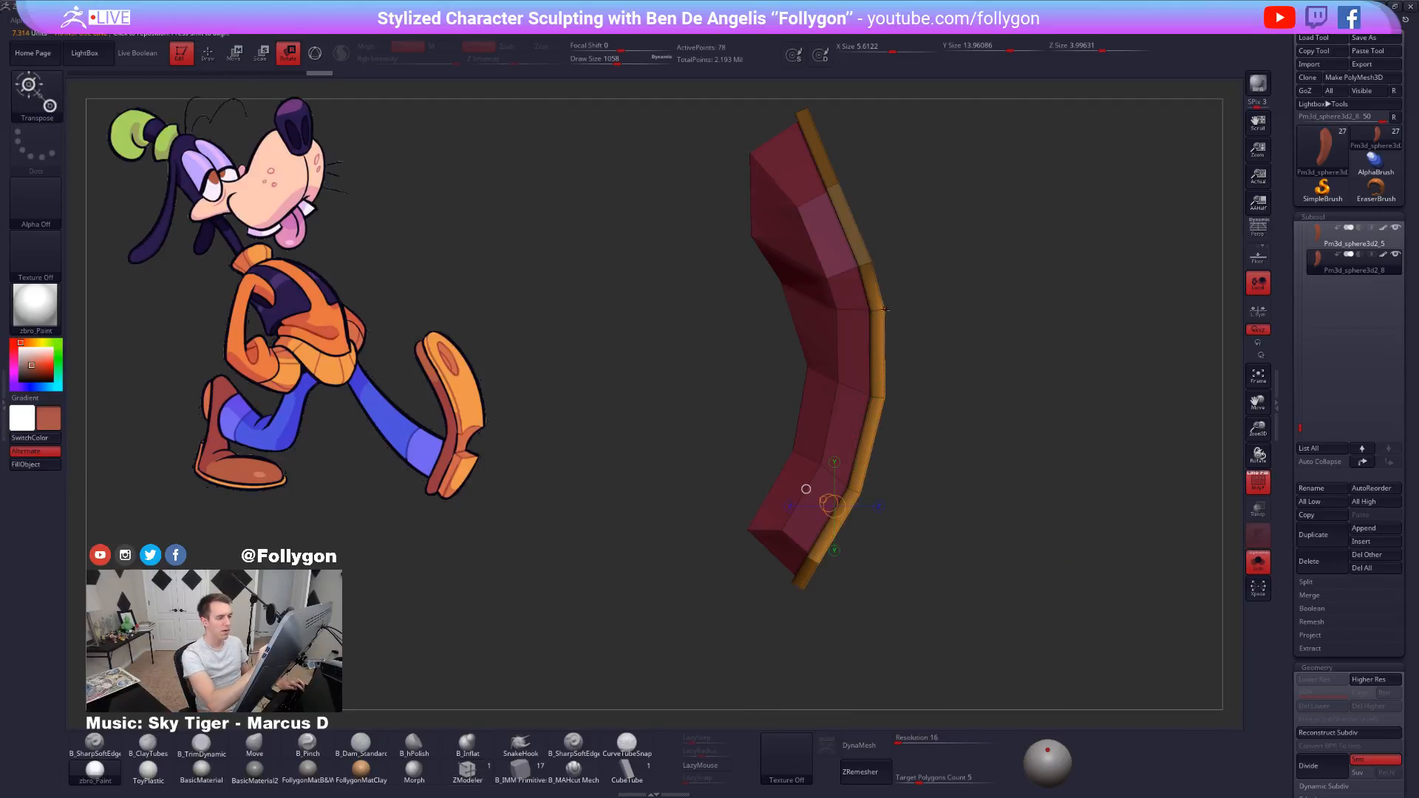
left_click_drag(885, 308, 896, 657)
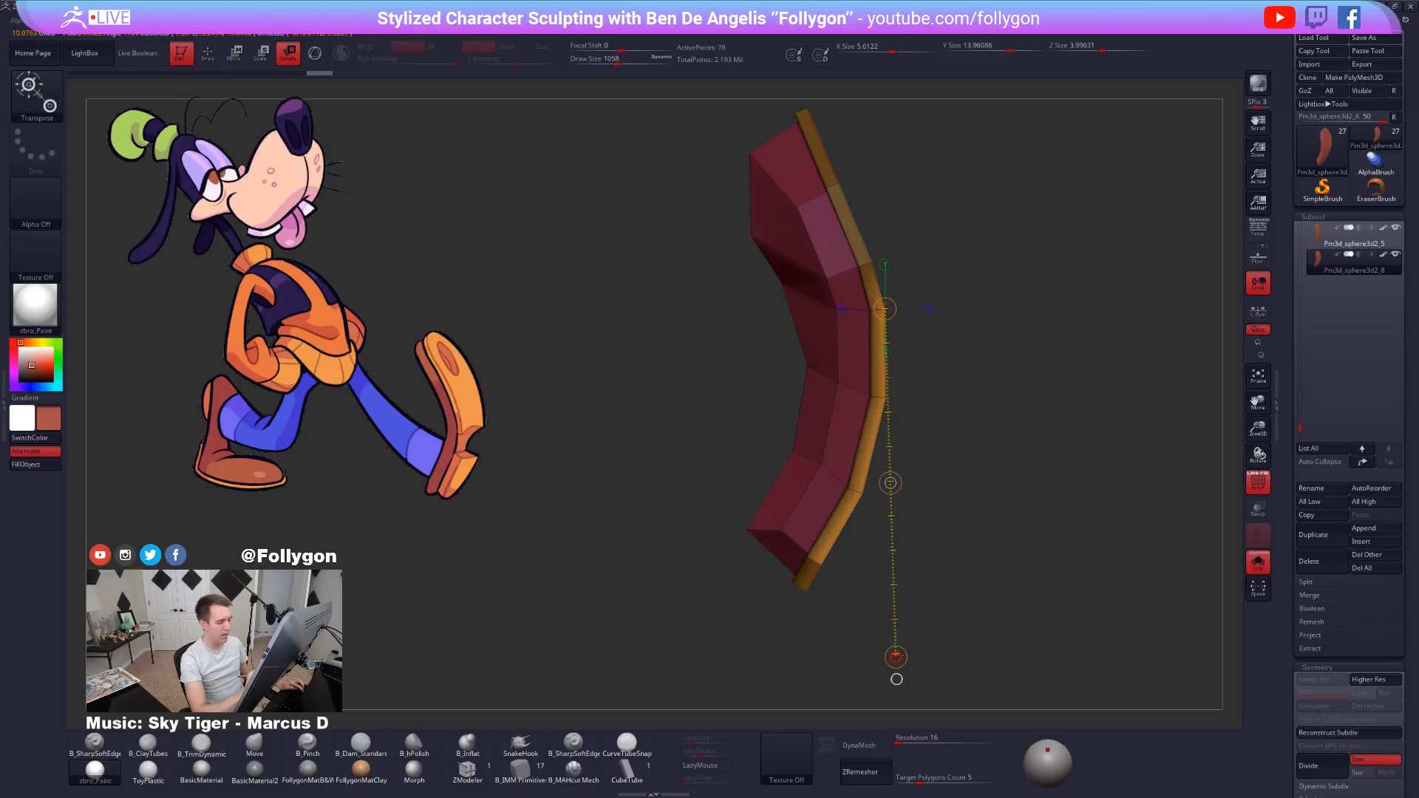
key("d")
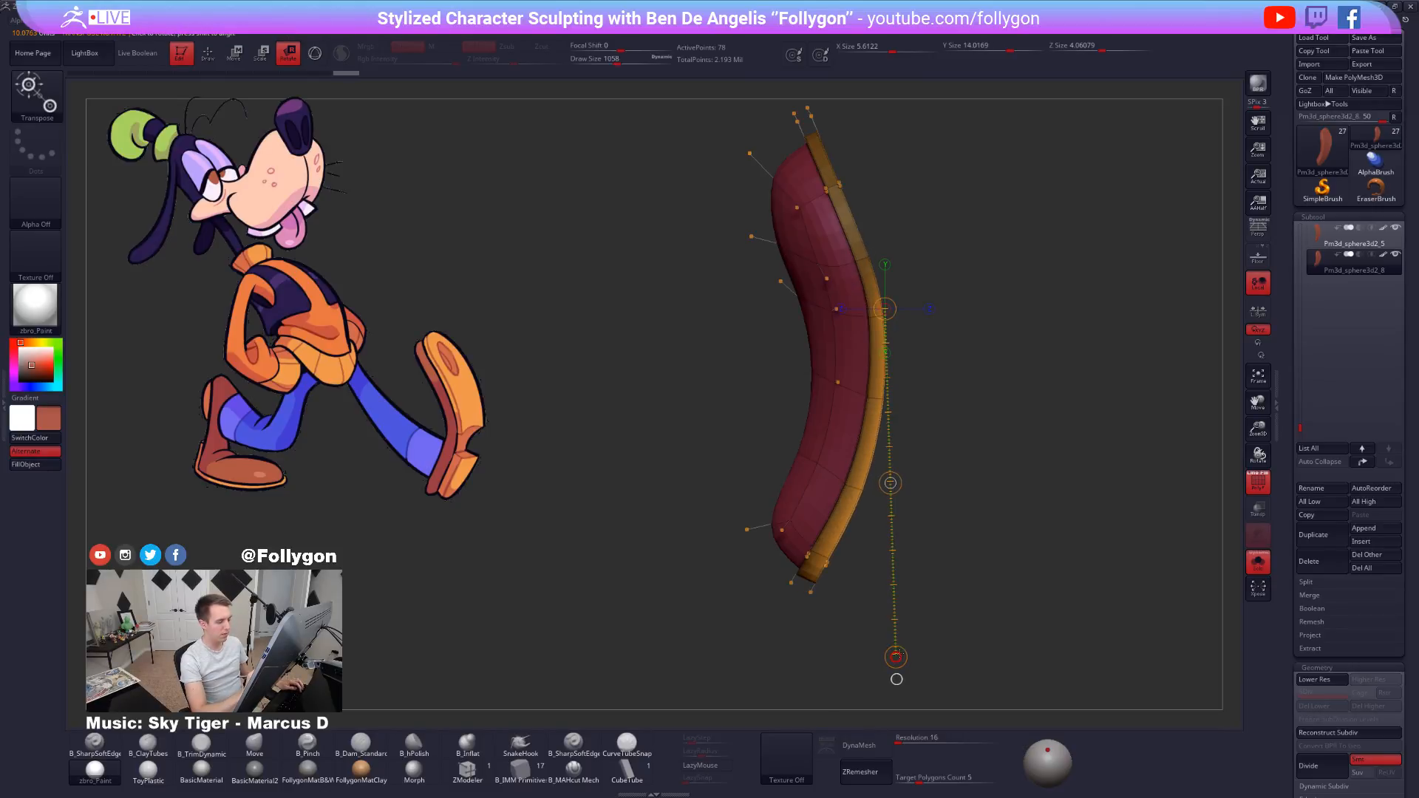
left_click_drag(896, 656, 896, 657)
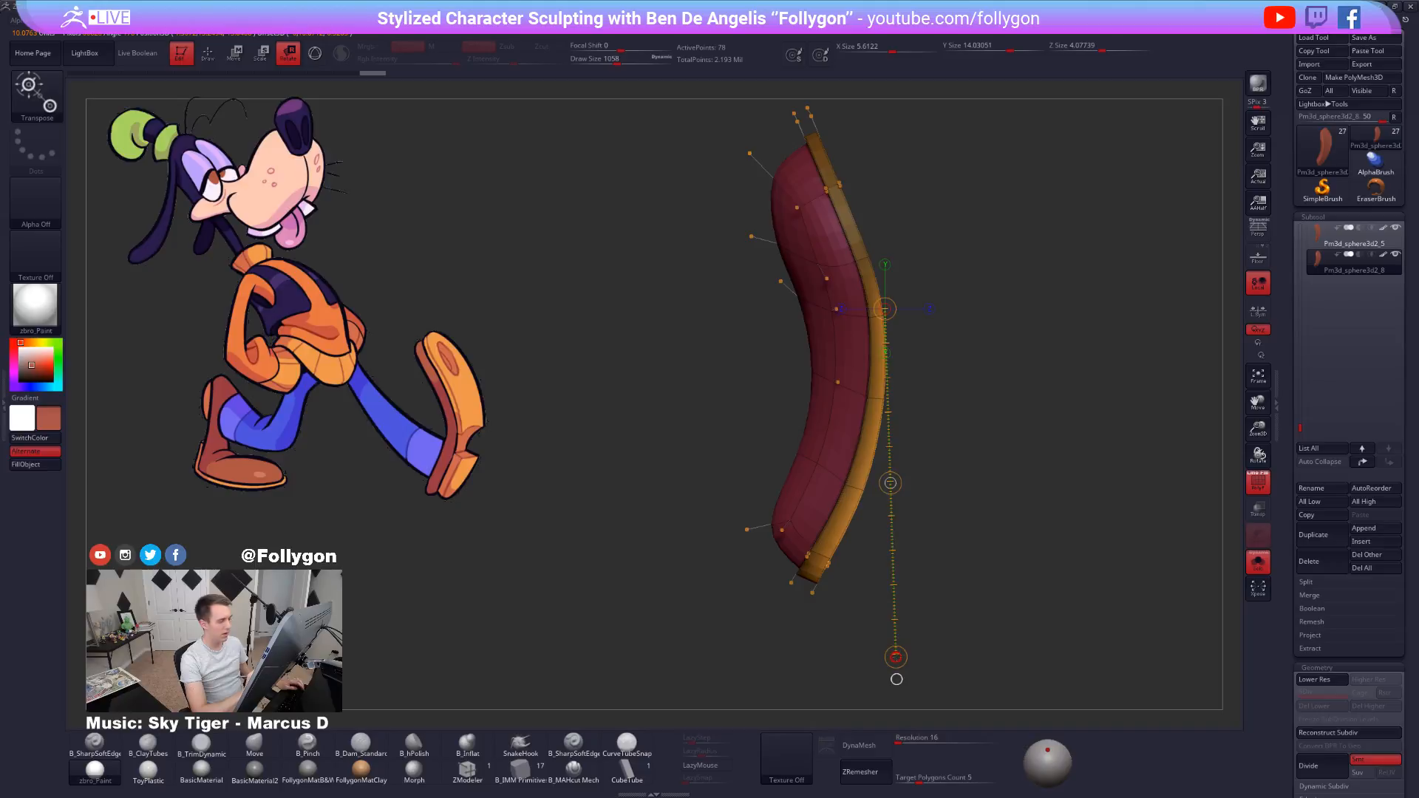
key("w")
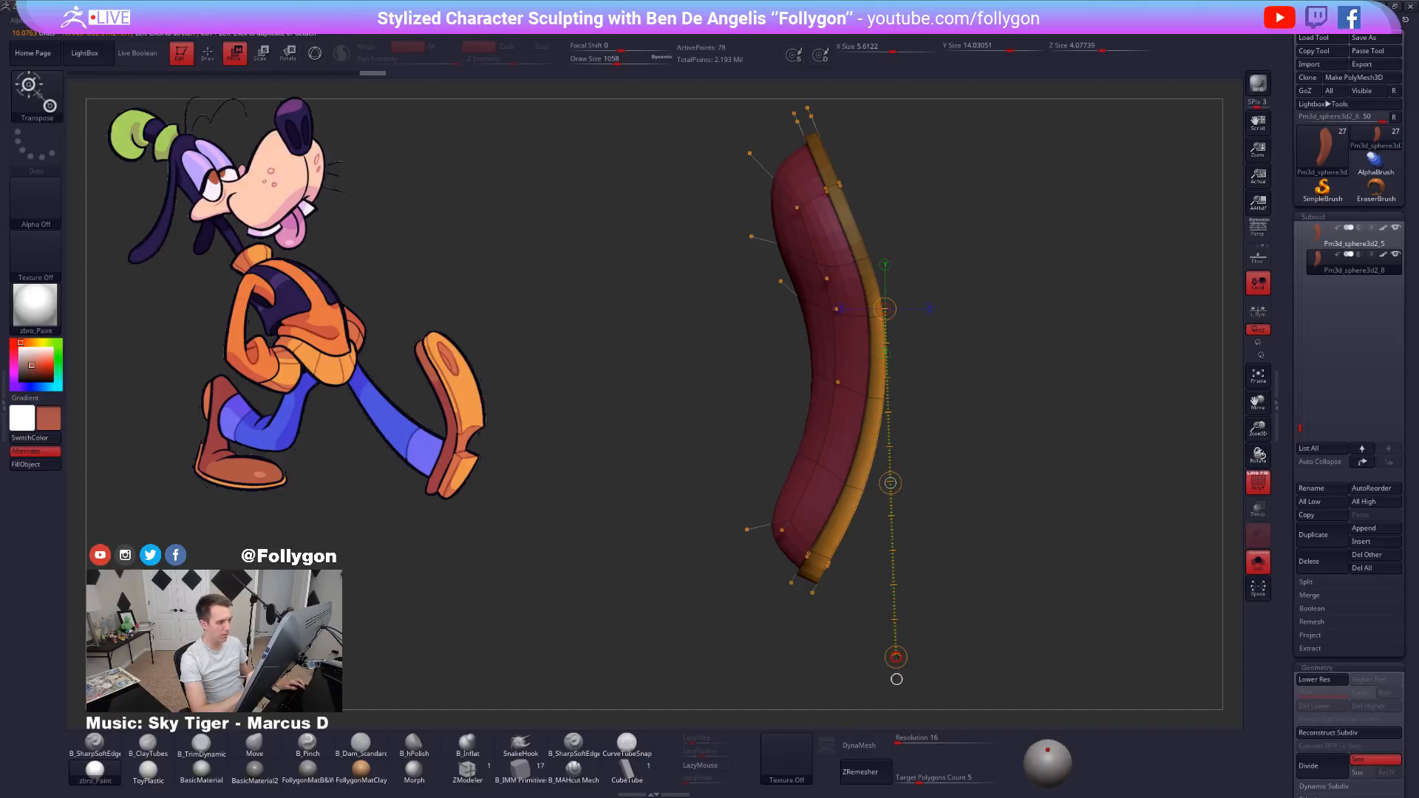
left_click_drag(897, 658, 896, 658)
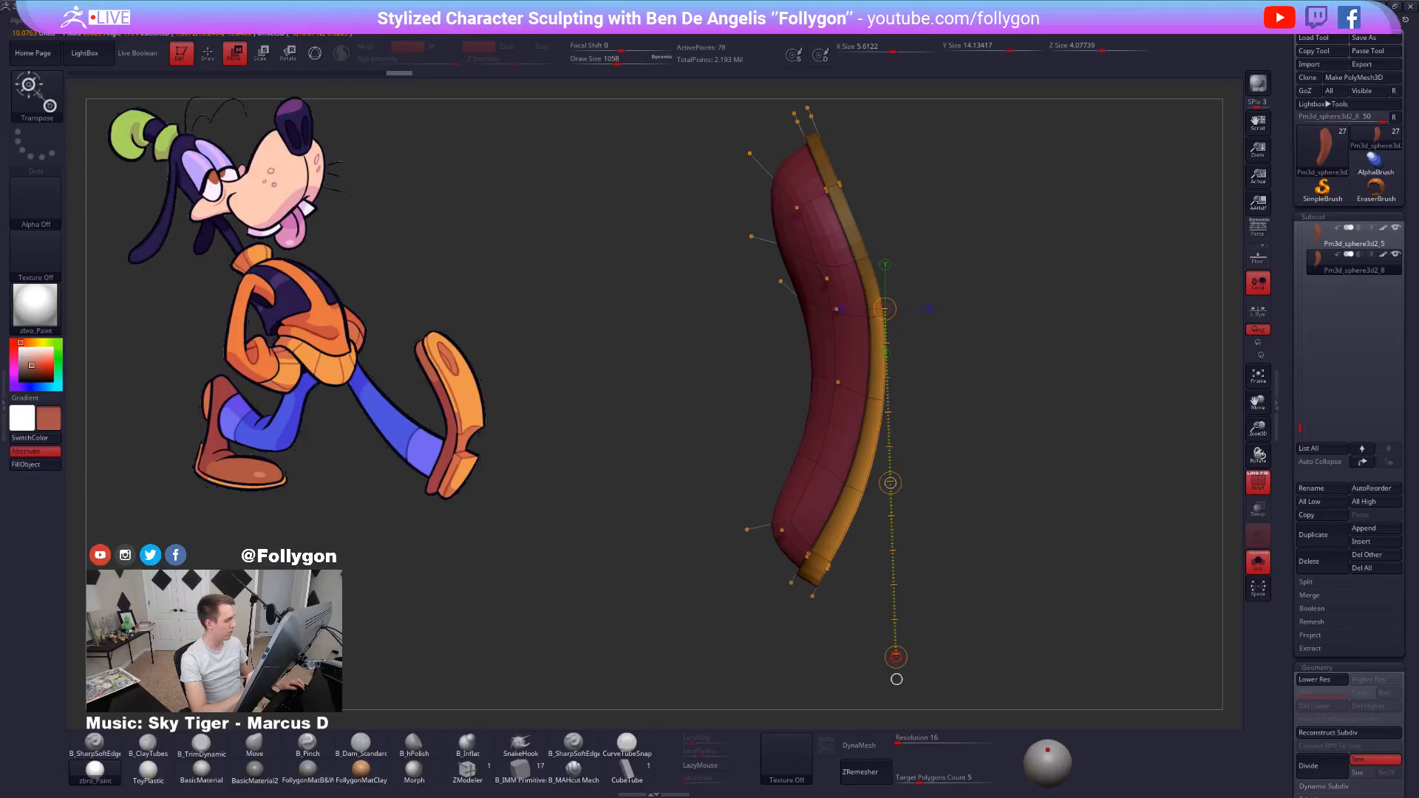
Return to Draw mode, clear the mask, and drop the shoe to its lowest subdivision level with polyframe displayed.
key("q")
mouse_move(989, 586)
left_mouse_down()
mouse_move(973, 614)
mouse_move(1073, 613)
left_mouse_up()
key("shift+f")
key("shift+f")
key("shift+d")
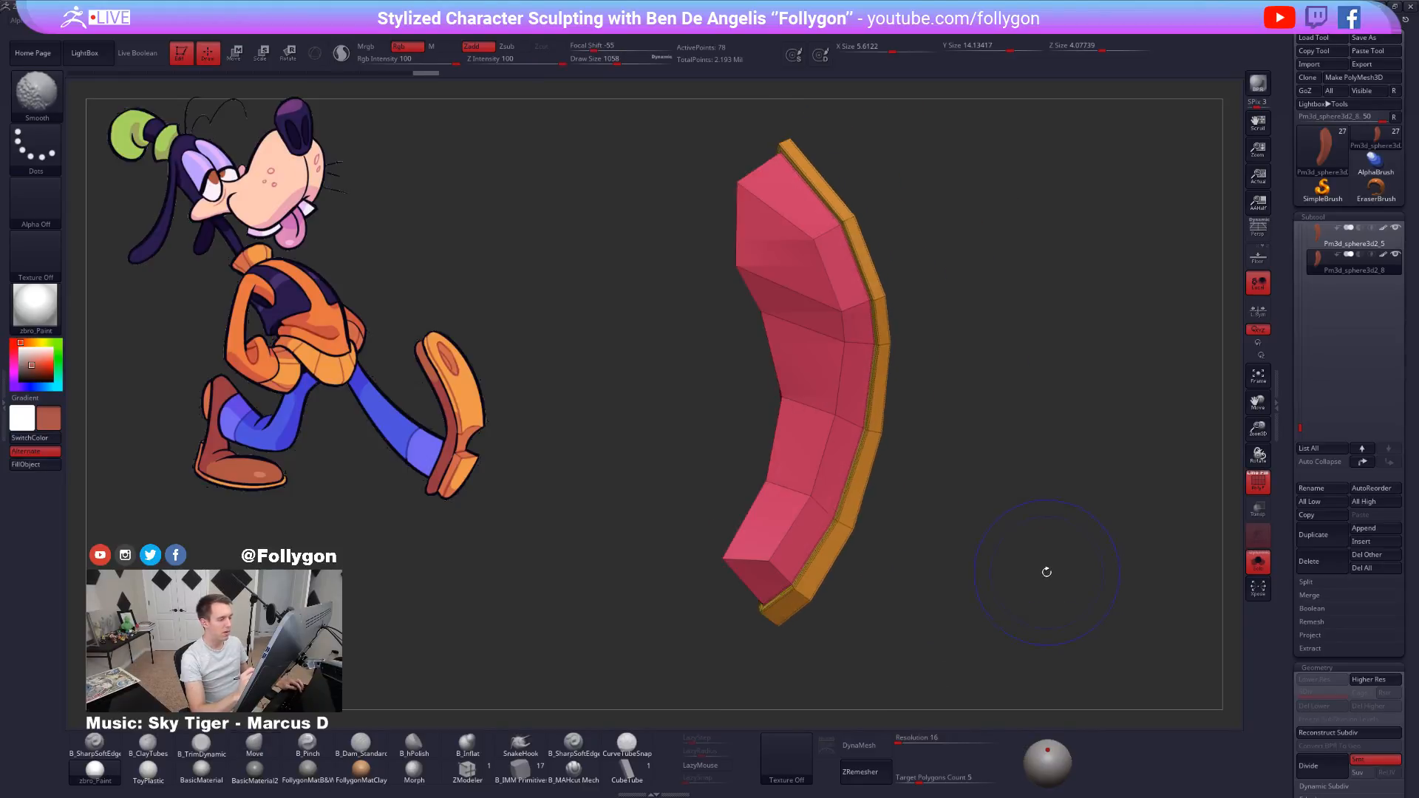
Isolate the sole's polygroup to compare it with the original shoe and full character, and restore the complete shoe in Solo.
left_click(835, 415, "ctrl+shift")
left_click_drag(930, 439, 1001, 446, "ctrl+shift")
key("alt+s")
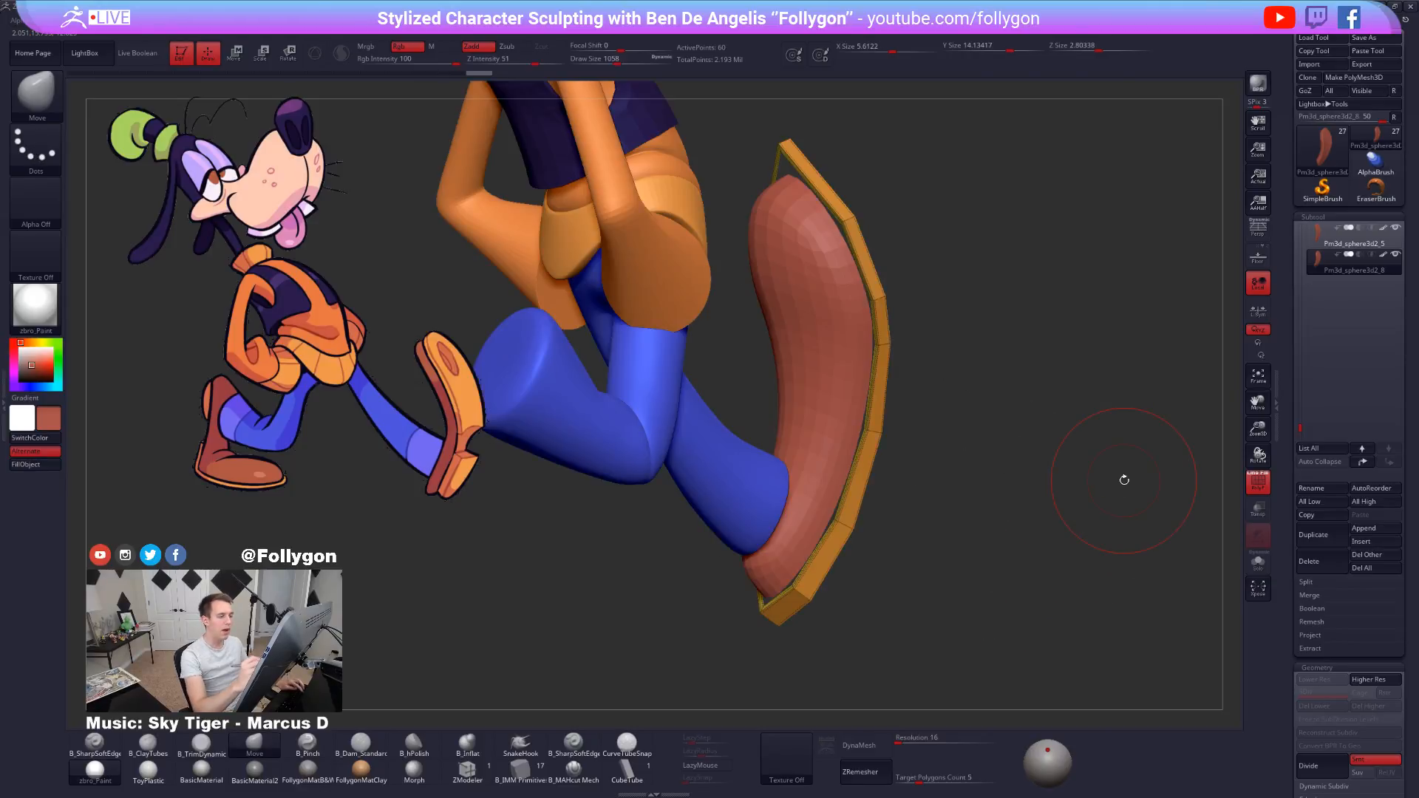
key("d")
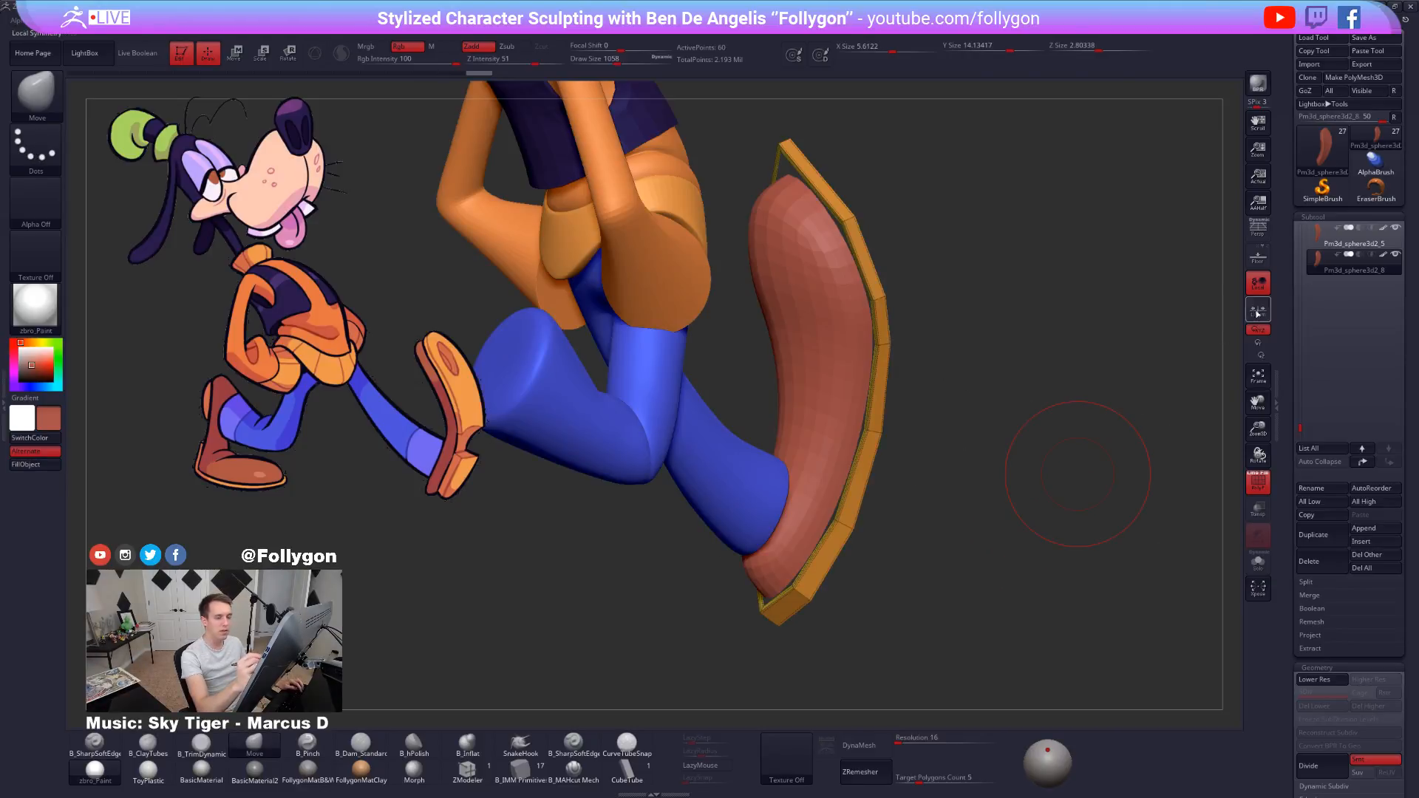
mouse_move(1045, 606)
left_mouse_down()
mouse_move(998, 592)
mouse_move(1058, 597)
left_mouse_up()
left_click(1050, 590, "ctrl+shift")
key("alt+s")
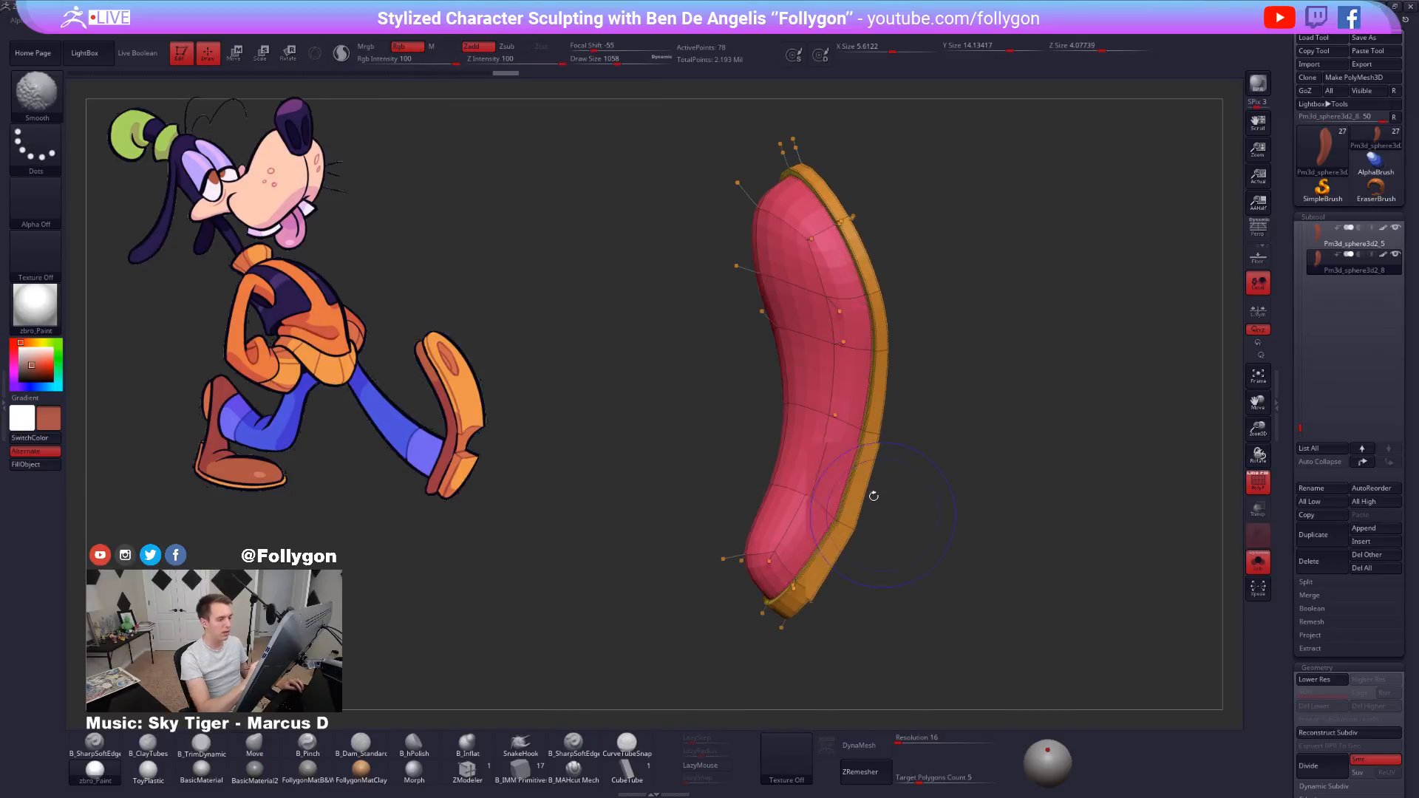
At the shoe's lowest subdivision level, choose the ZModeler brush and set its polygon action to QMesh on A Single Poly.
key("shift+d")
left_click_drag(950, 518, 955, 571, "alt")
left_click_drag(961, 443, 943, 438)
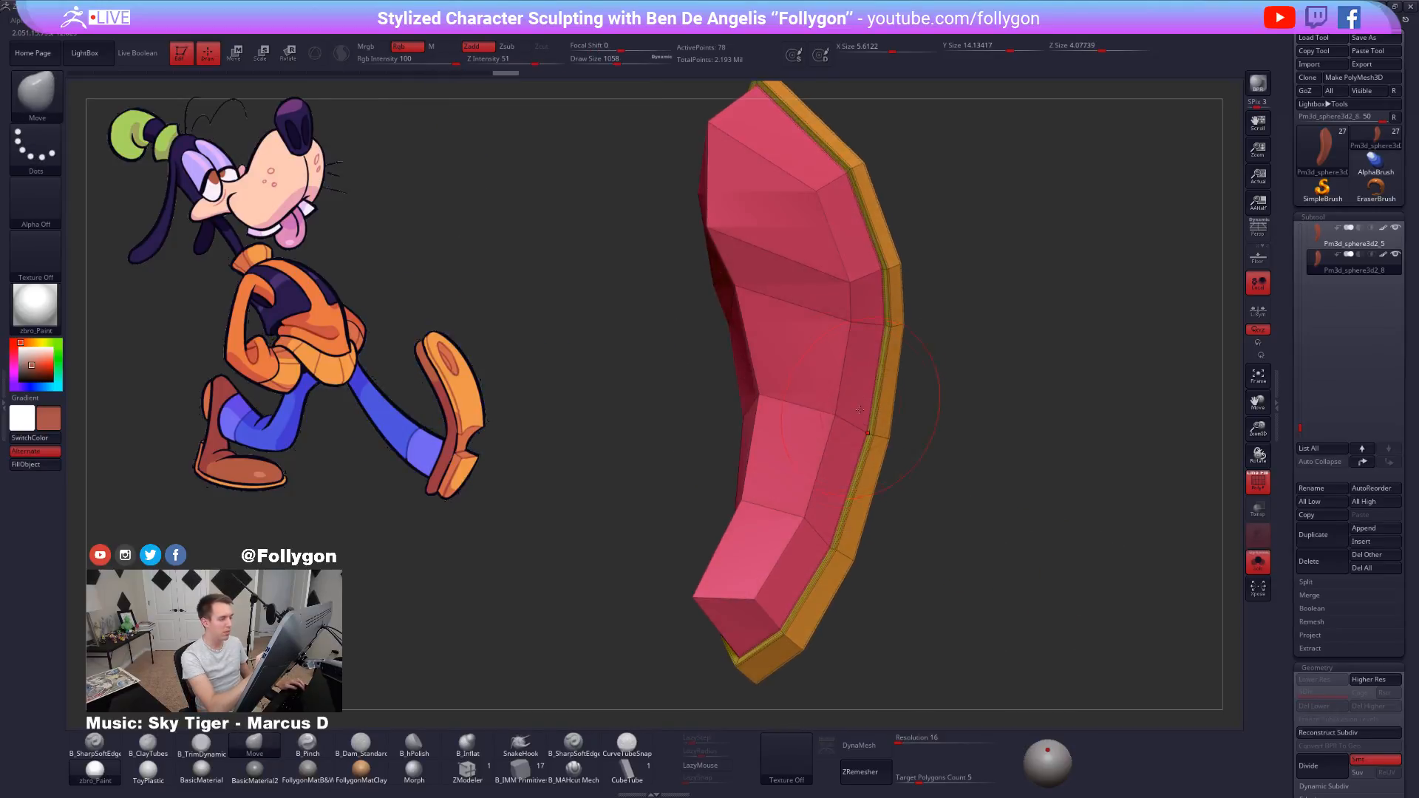
left_click(467, 770)
right_click_drag(843, 441, 928, 526, "alt")
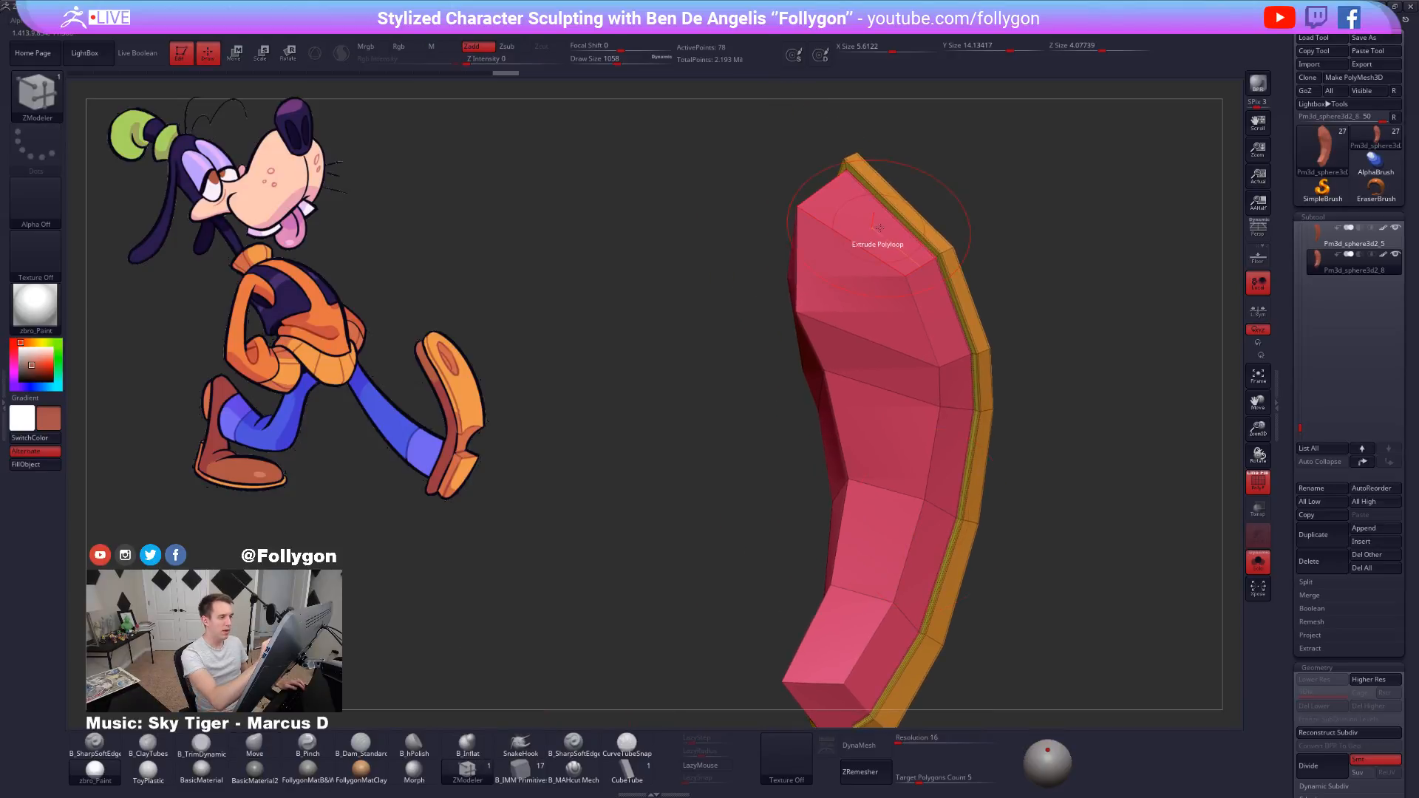
right_click_drag(880, 235, 891, 236)
key("space")
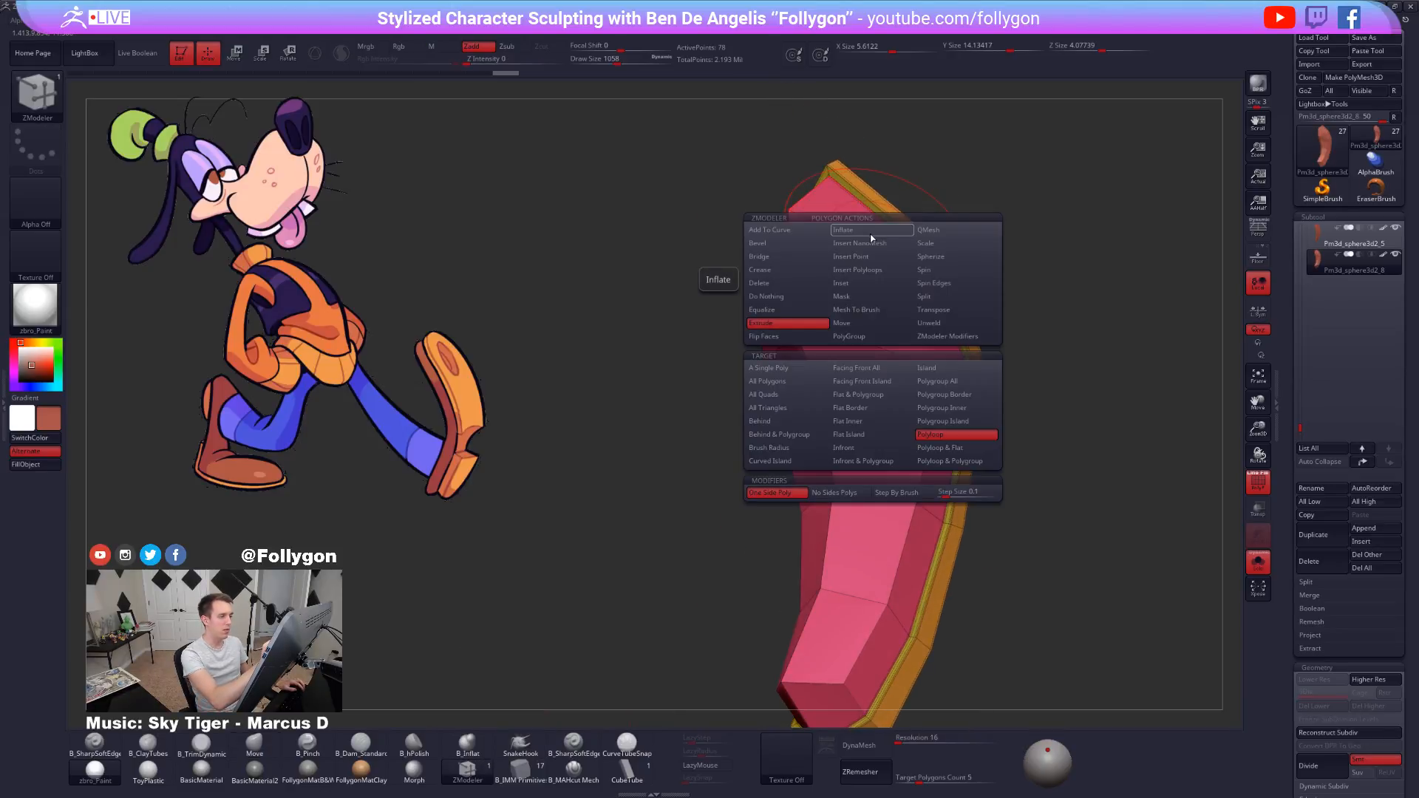
left_click(928, 230)
left_click(771, 367)
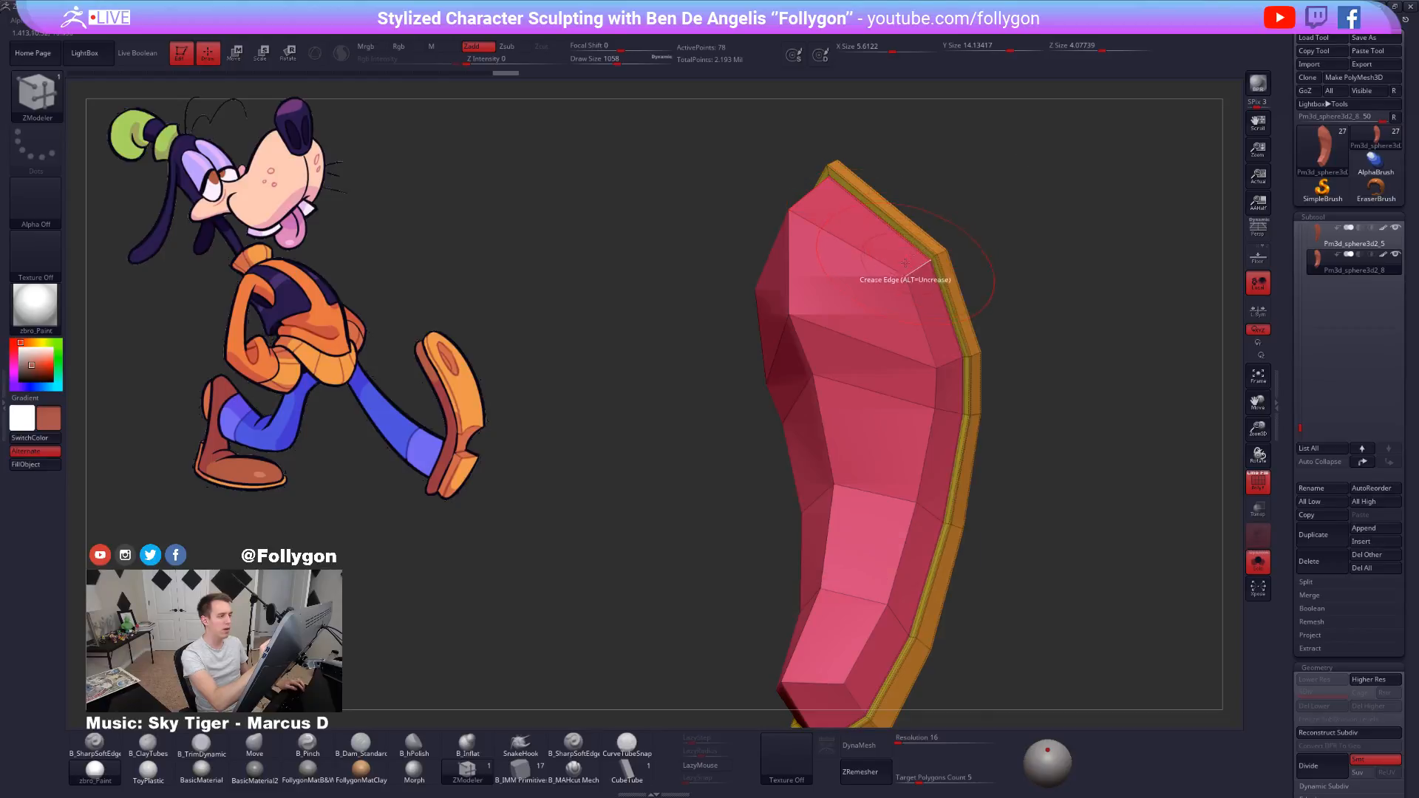
Try removing the shoe upper's faces beside the sole's toe rim with QMesh, and undo the attempts.
left_click_drag(866, 235, 831, 336)
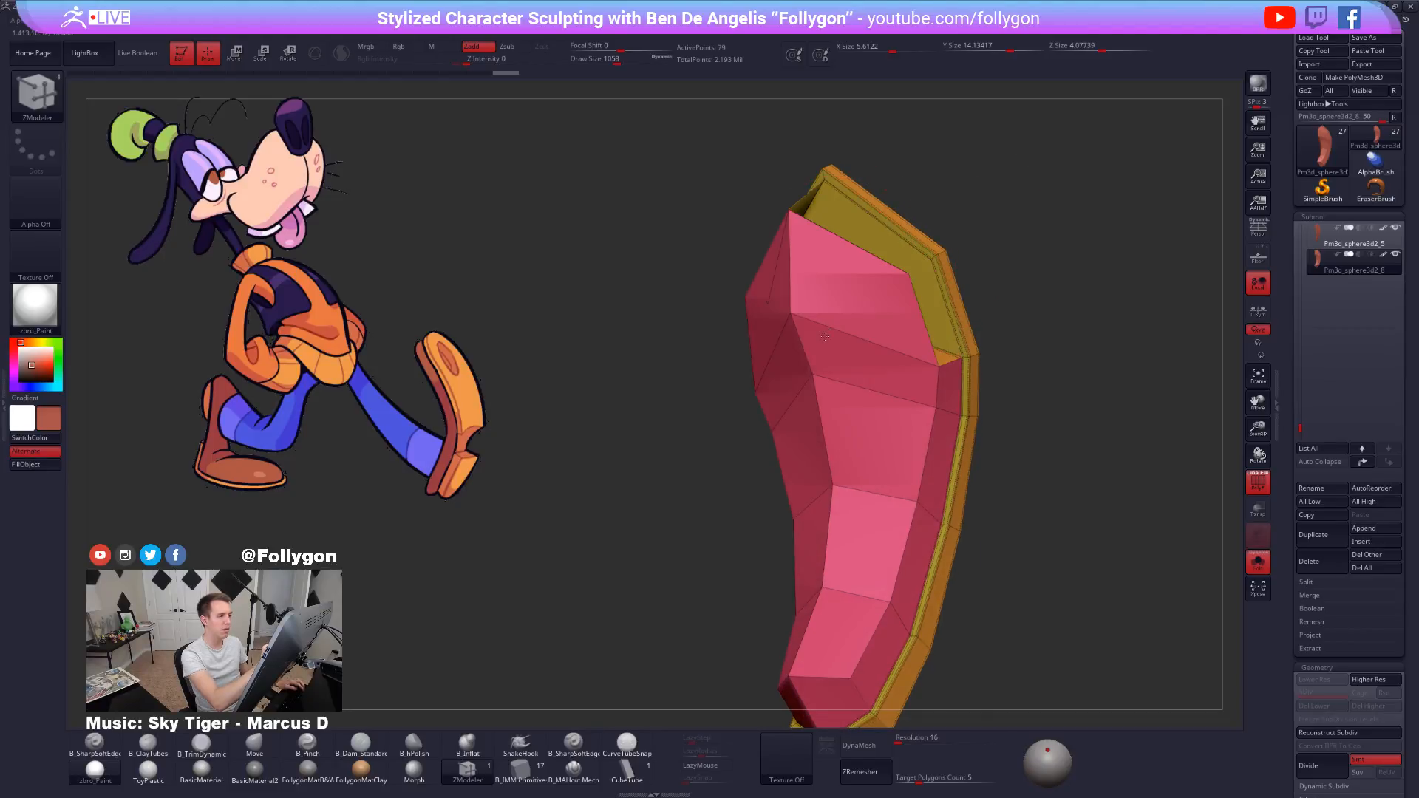
key("ctrl+z")
right_click_drag(910, 389, 882, 409)
key("shift+d")
left_click_drag(863, 276, 935, 274)
right_click_drag(935, 278, 920, 318)
key("ctrl+z")
key("shift+d")
right_click_drag(925, 444, 971, 399, "ctrl")
Isolate the sole's polygroup, delete the hidden shoe upper, and try closing the holes.
left_click(976, 401, "ctrl+shift")
key("space")
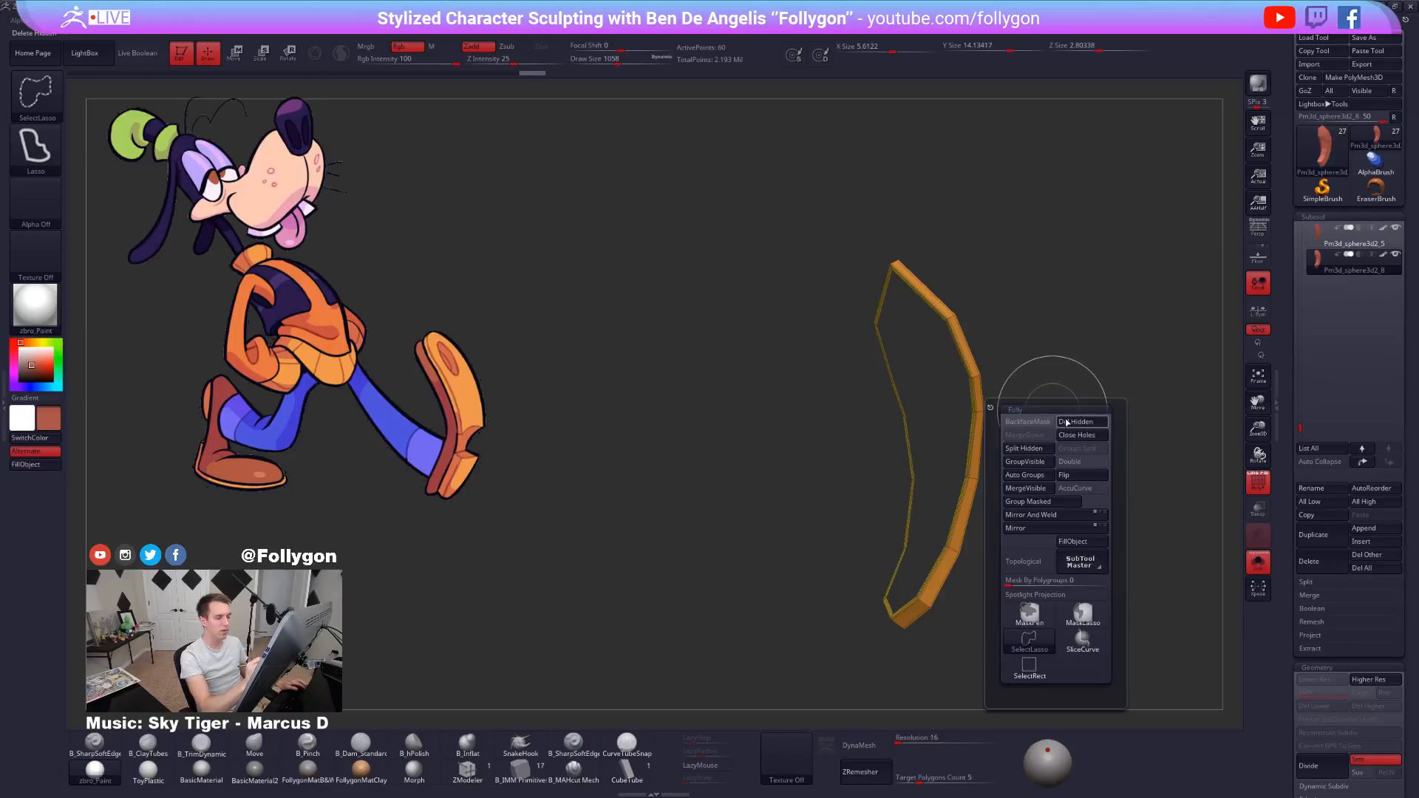
left_click(1071, 422)
left_click(1079, 437)
right_click_drag(1094, 396, 967, 404)
Set ZModeler's edge action to Bridge with Edges as target and bridge the opposite inner rim edges across the heel.
right_click_drag(967, 404, 882, 457, "alt")
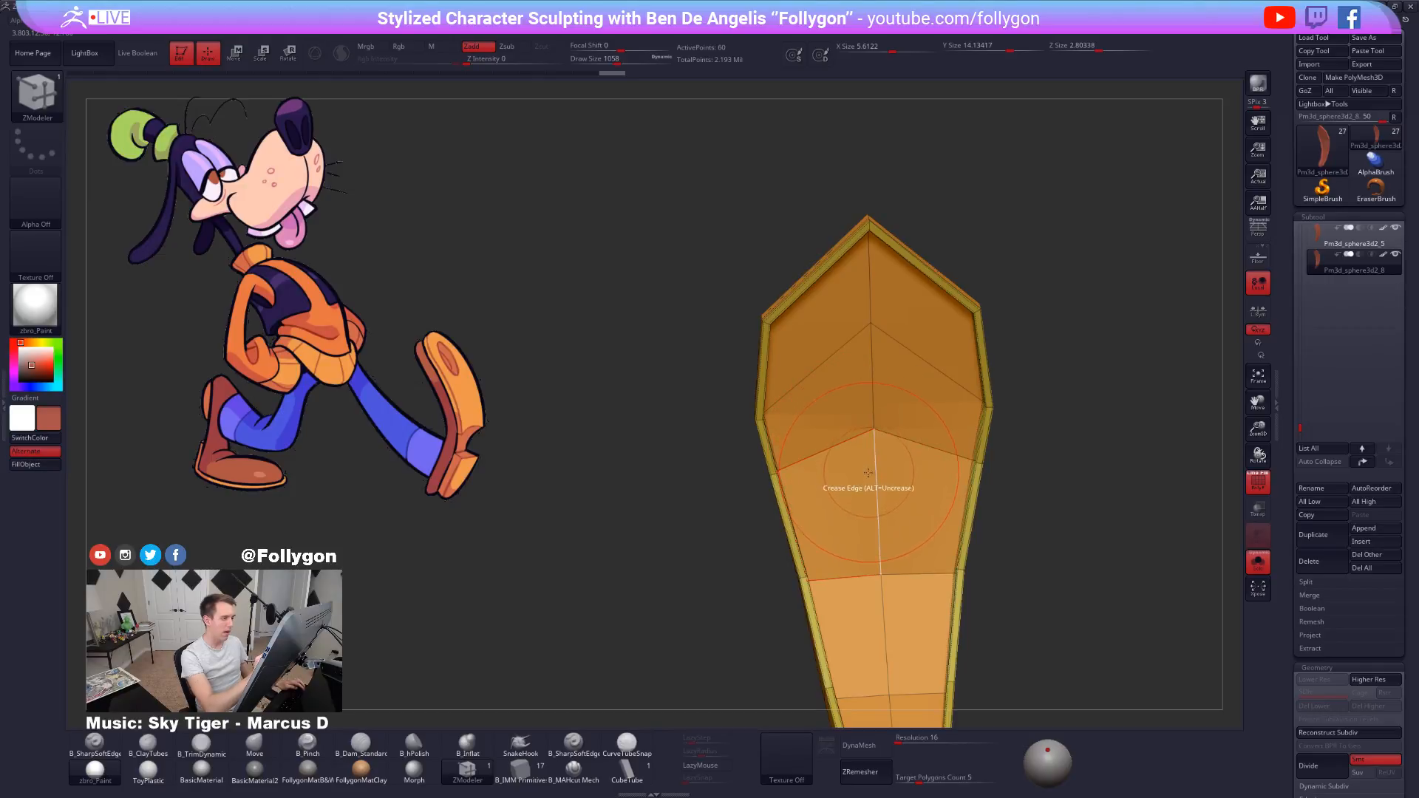
right_click_drag(967, 467, 935, 482)
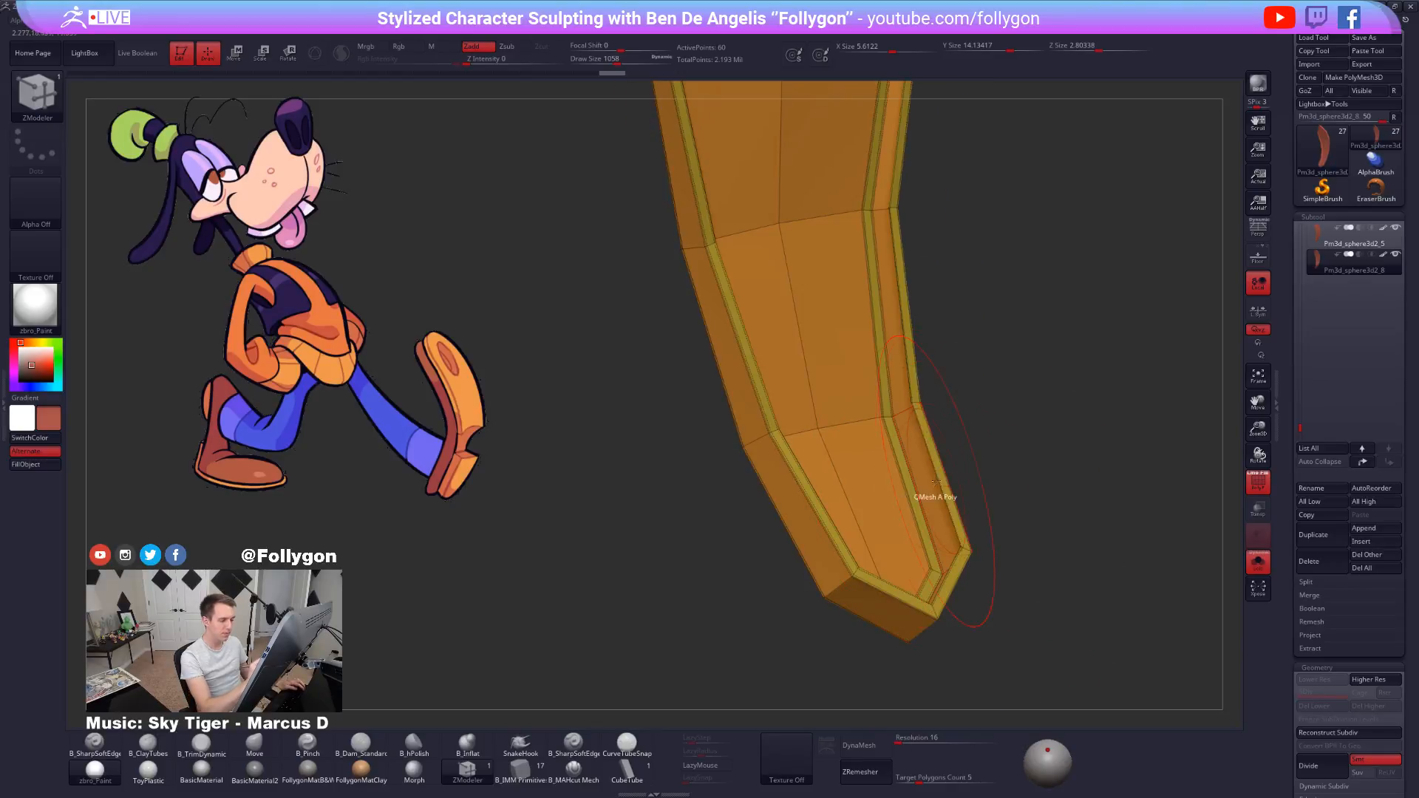
key("space")
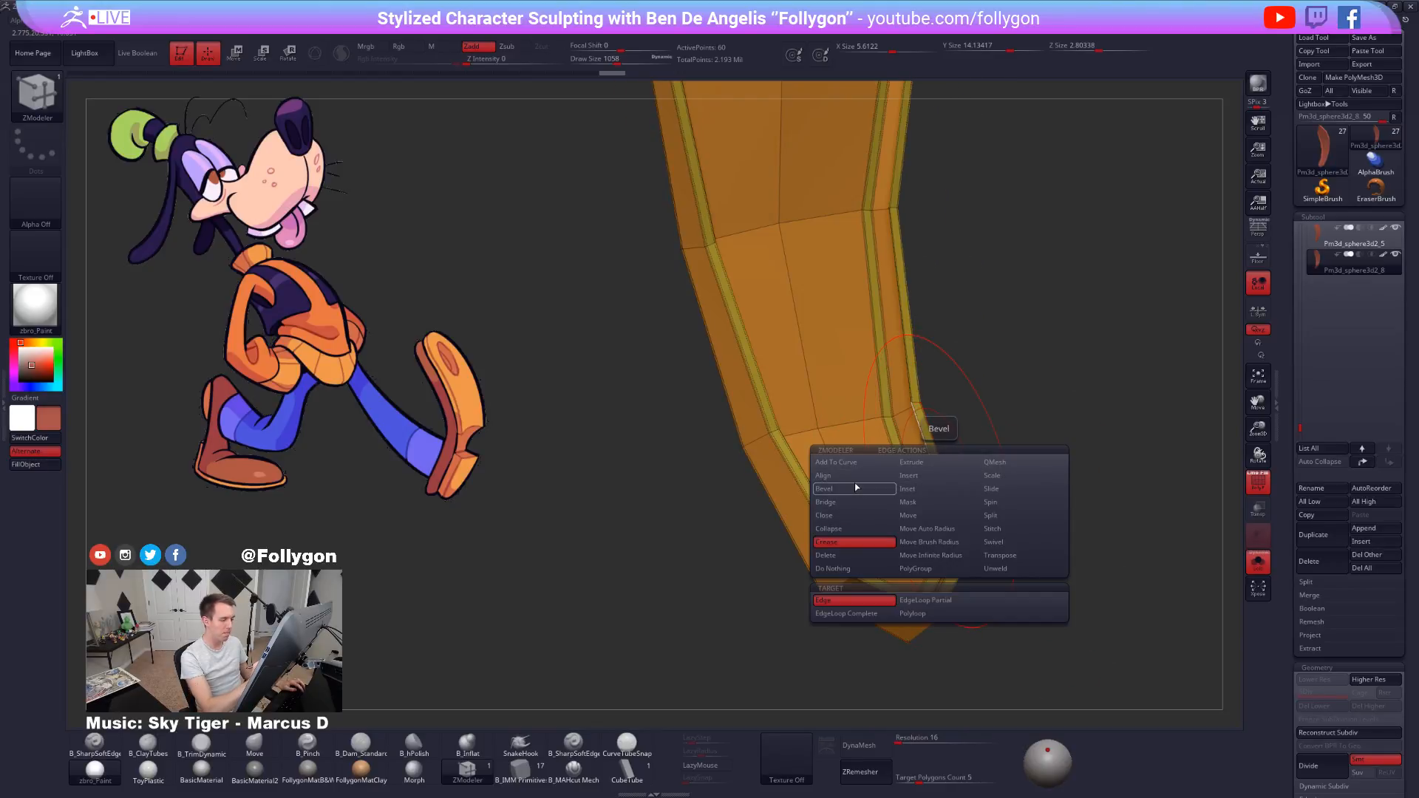
left_click(852, 503)
left_click(855, 601)
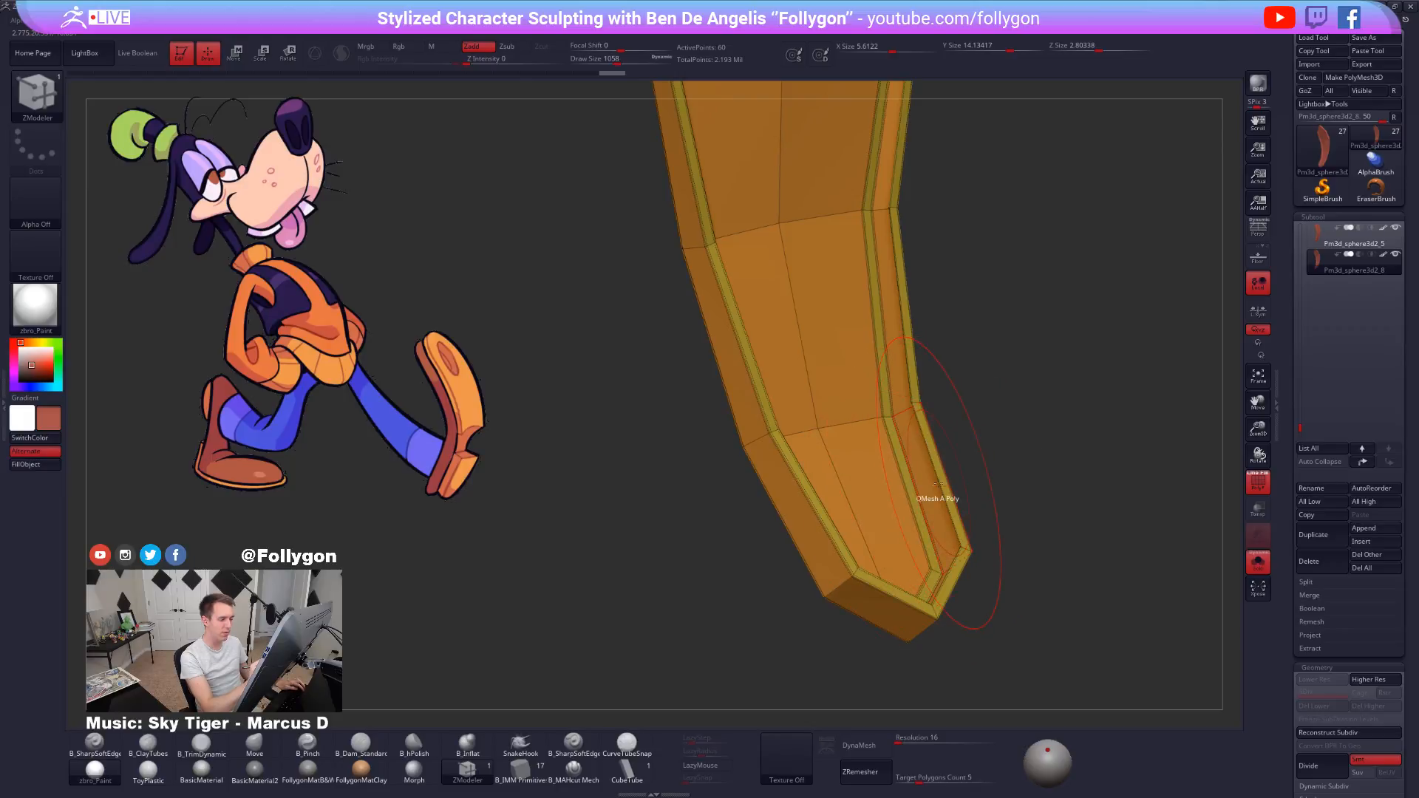
right_click_drag(934, 502, 795, 529)
left_click(790, 540)
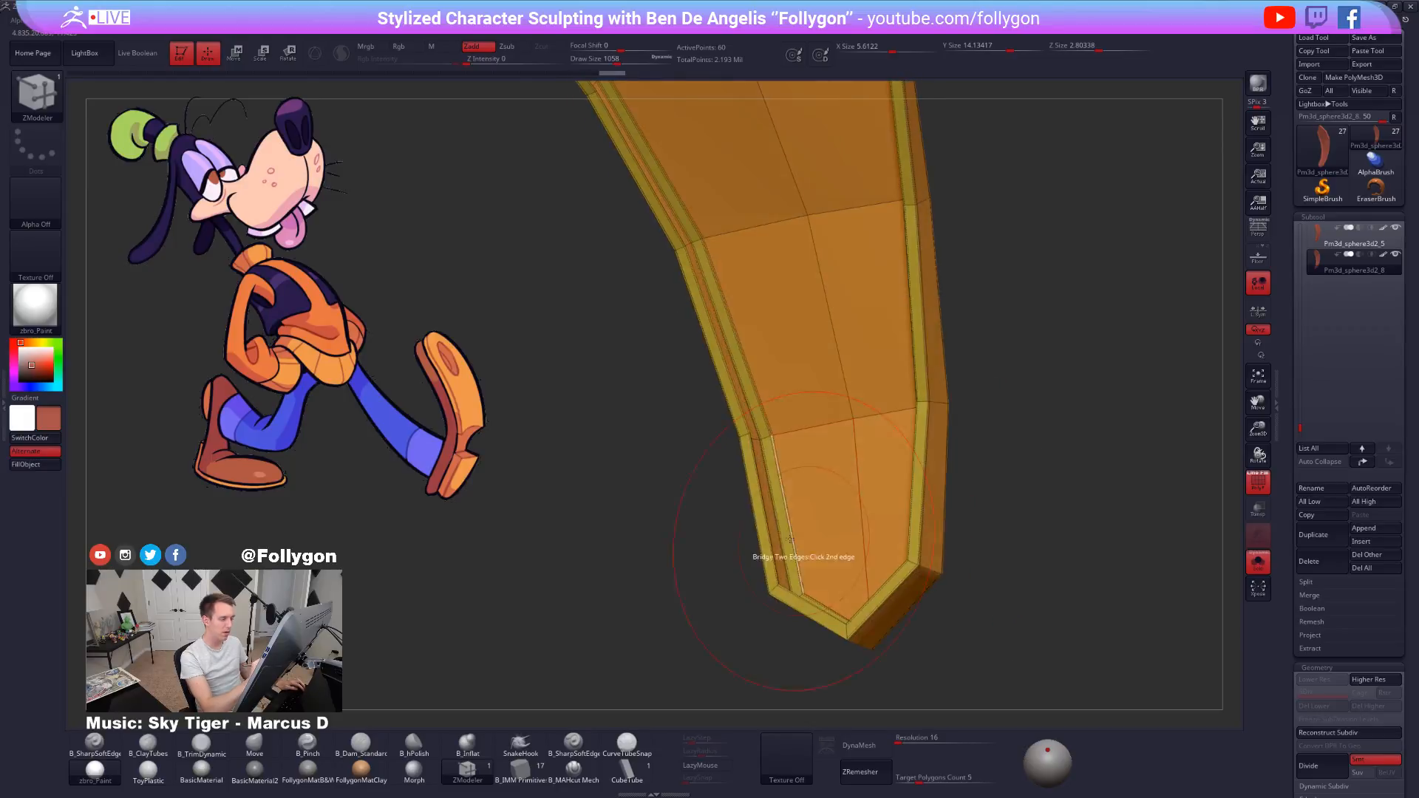
left_click(763, 513)
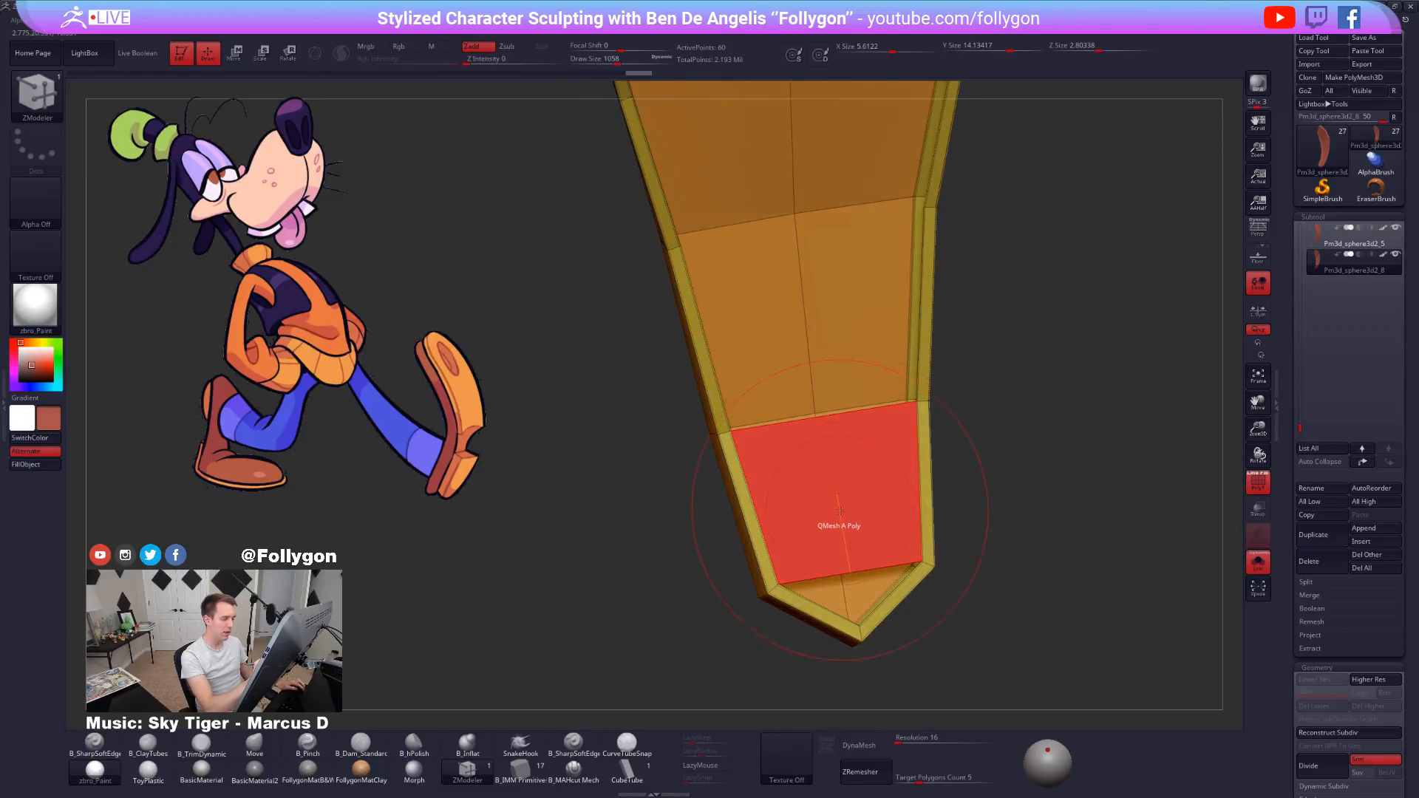
Set the polygon action to Insert Polyloops on Polyloop and insert a centre loop along the heel bridge.
key("space")
left_click(837, 385)
left_click(837, 506)
right_click_drag(841, 527, 889, 571)
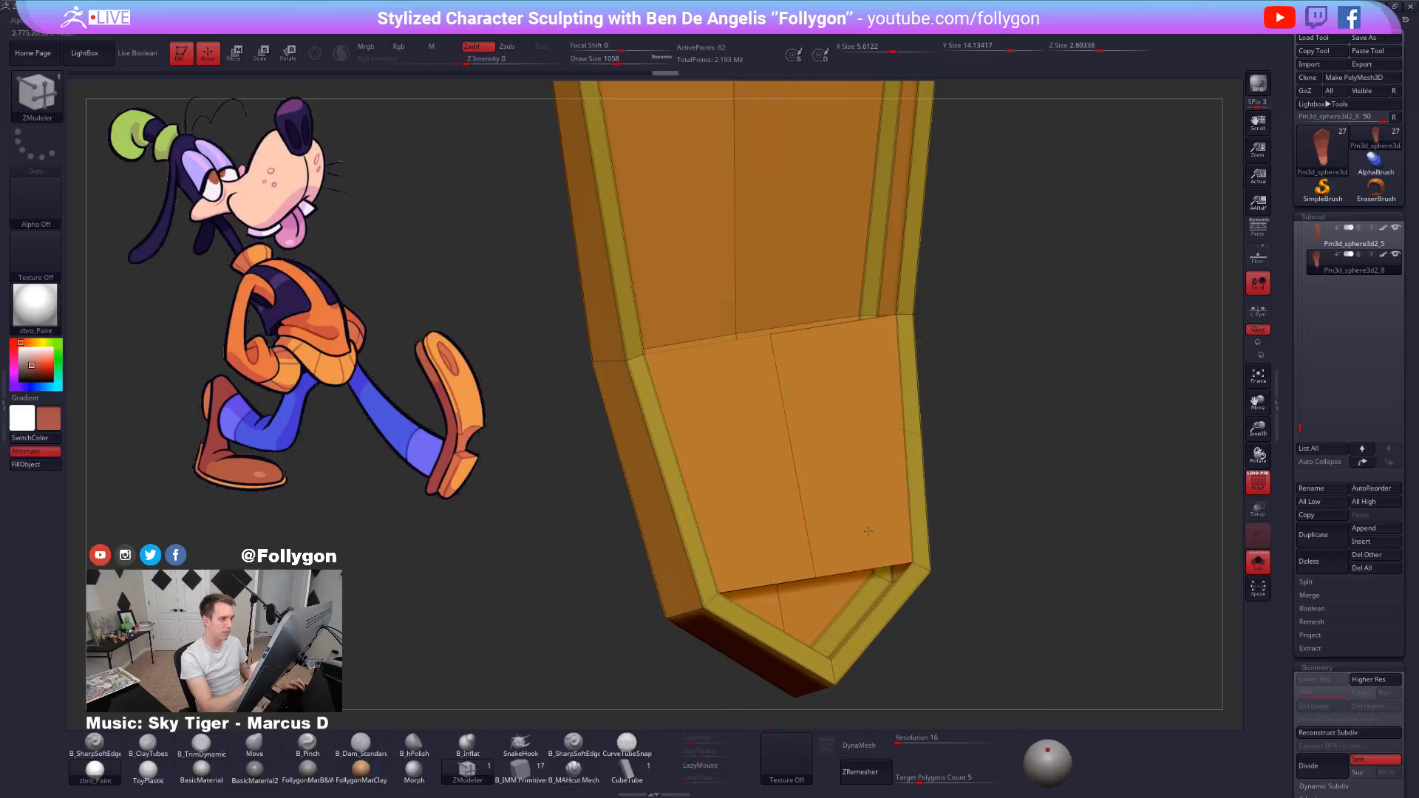
Try bridging the rim edges across the widest part of the toe with a centre loop, and undo it.
right_click_drag(871, 567, 647, 453)
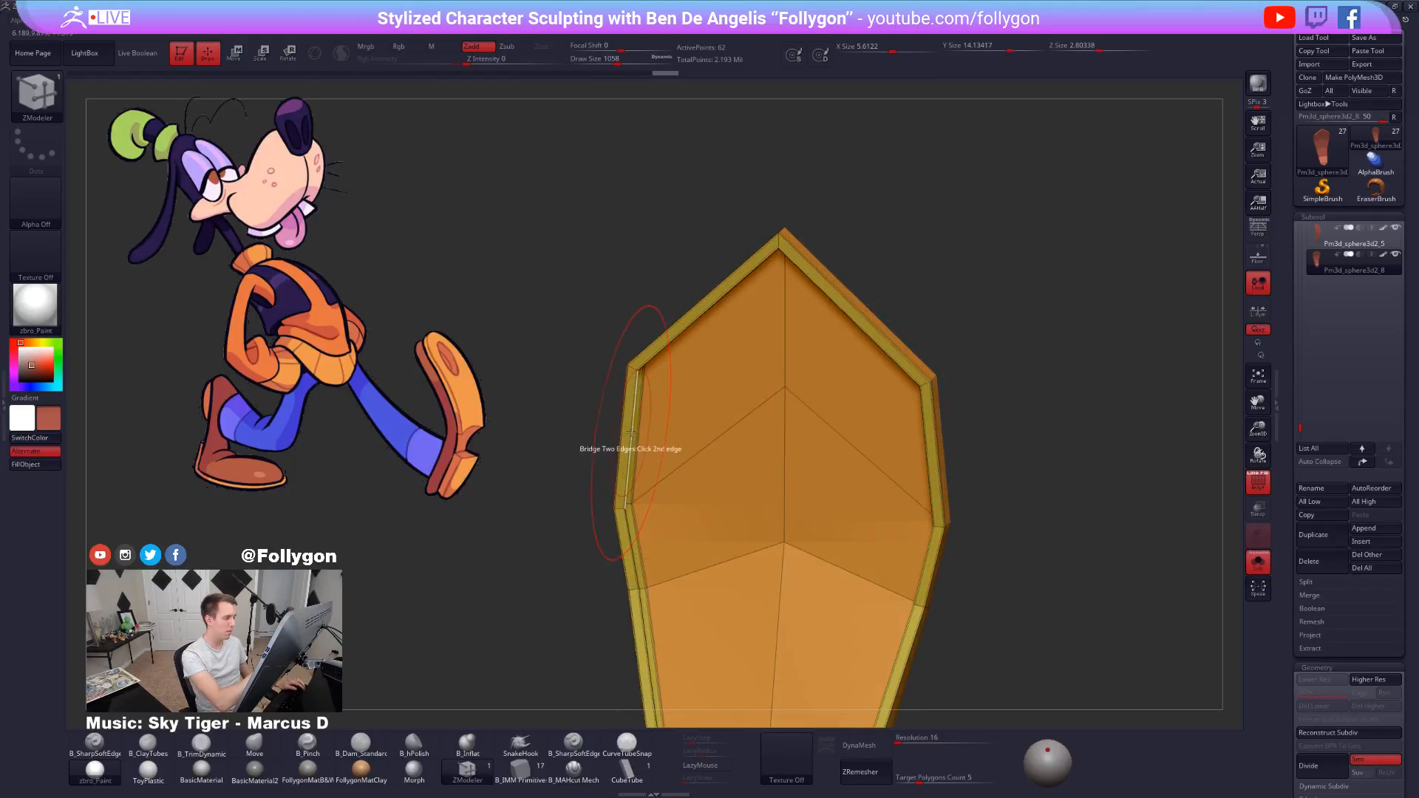
right_click_drag(703, 401, 776, 433)
key("d")
key("shift+d")
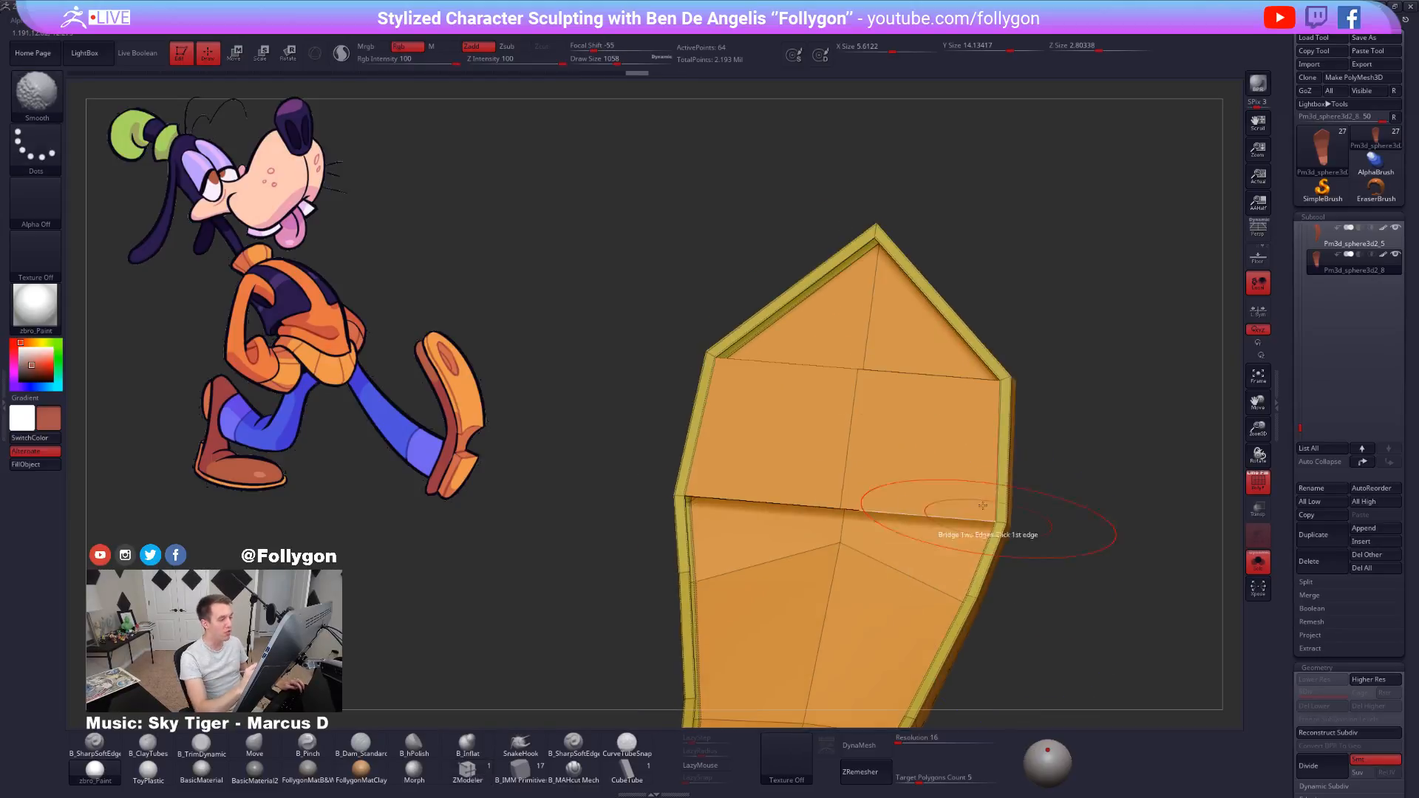
mouse_move(927, 387)
right_mouse_down()
mouse_move(921, 399)
mouse_move(969, 427)
mouse_move(954, 432)
mouse_move(984, 441)
mouse_move(918, 455)
mouse_move(898, 584)
right_mouse_up()
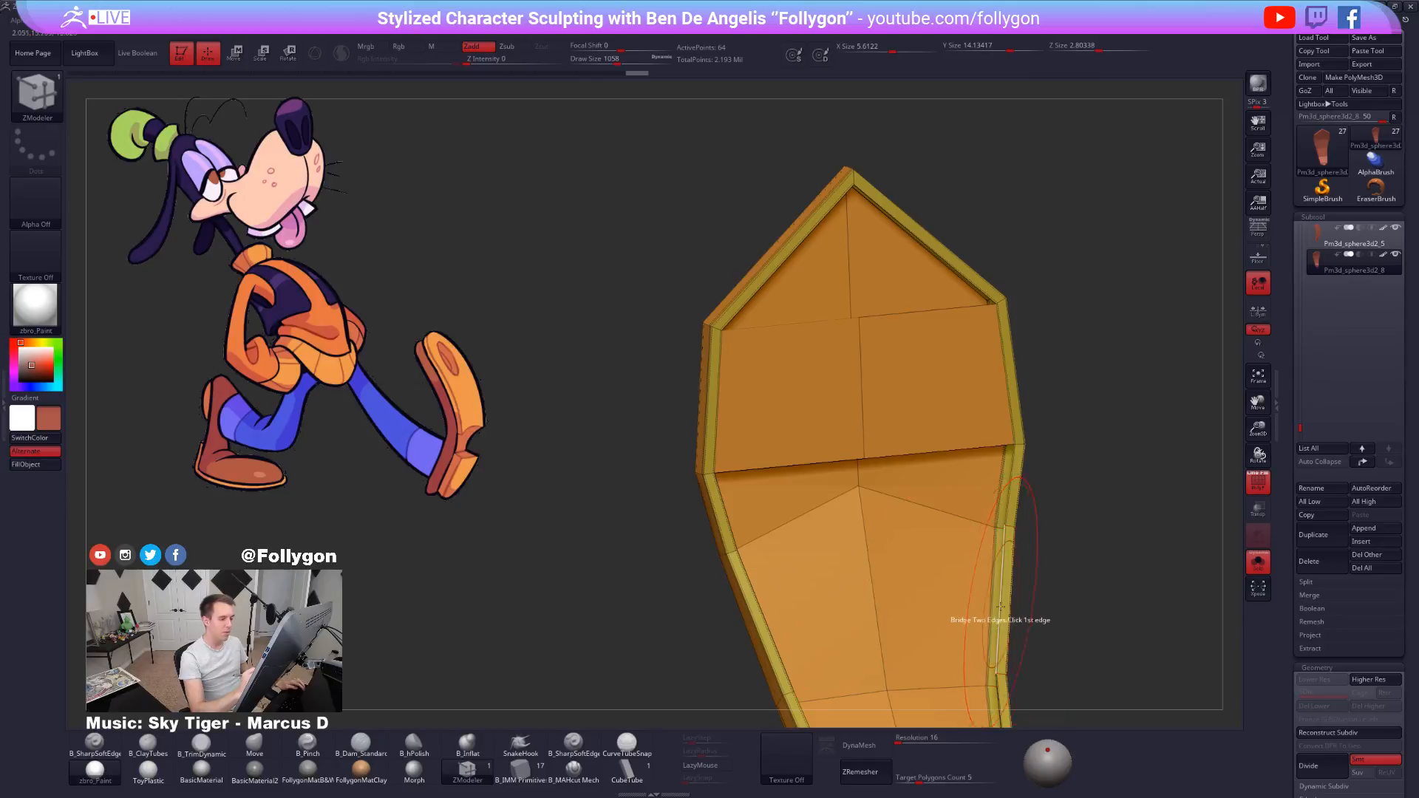
left_click(1007, 492)
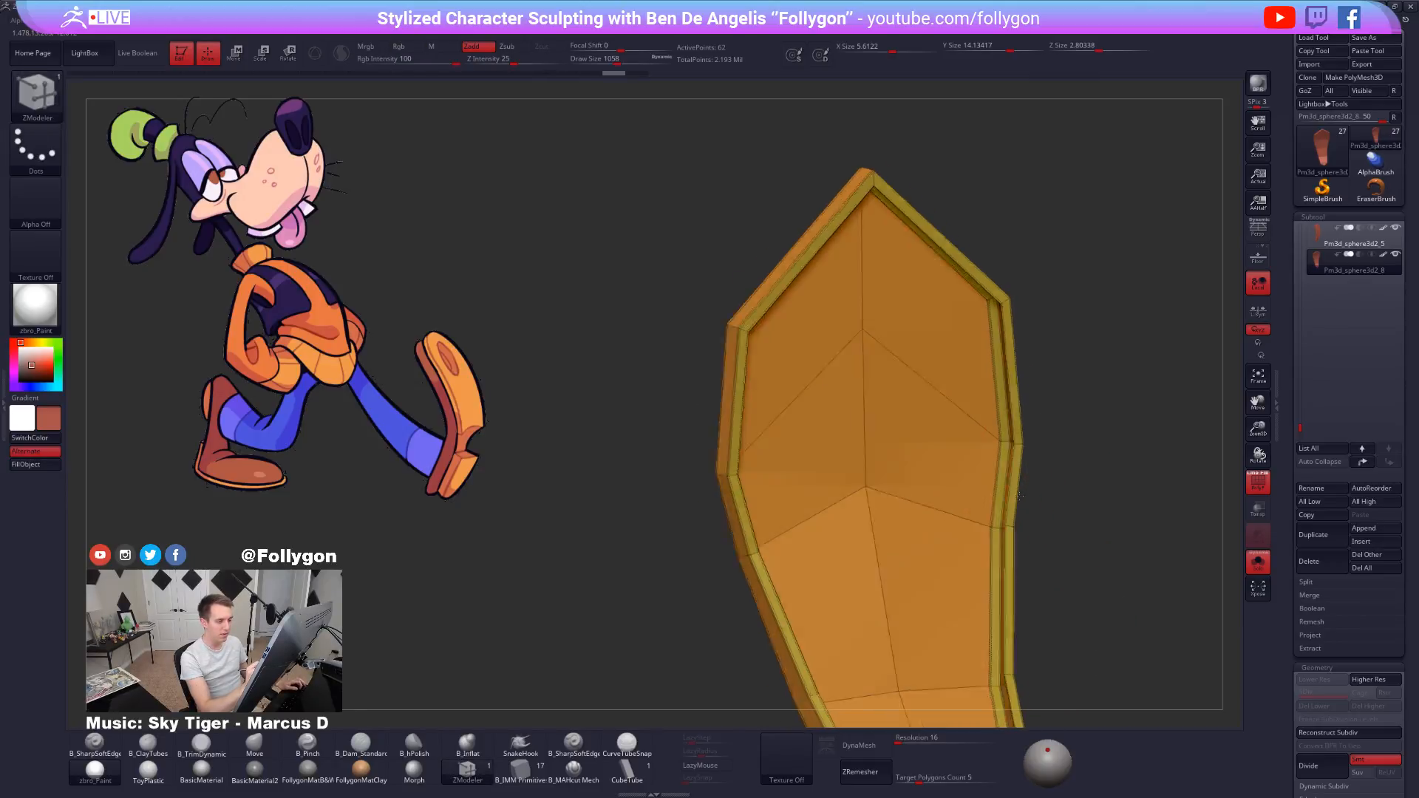
Bridge the rim edges across the narrow segment behind the toe and insert a centre loop in the new face.
right_click_drag(993, 509, 893, 519)
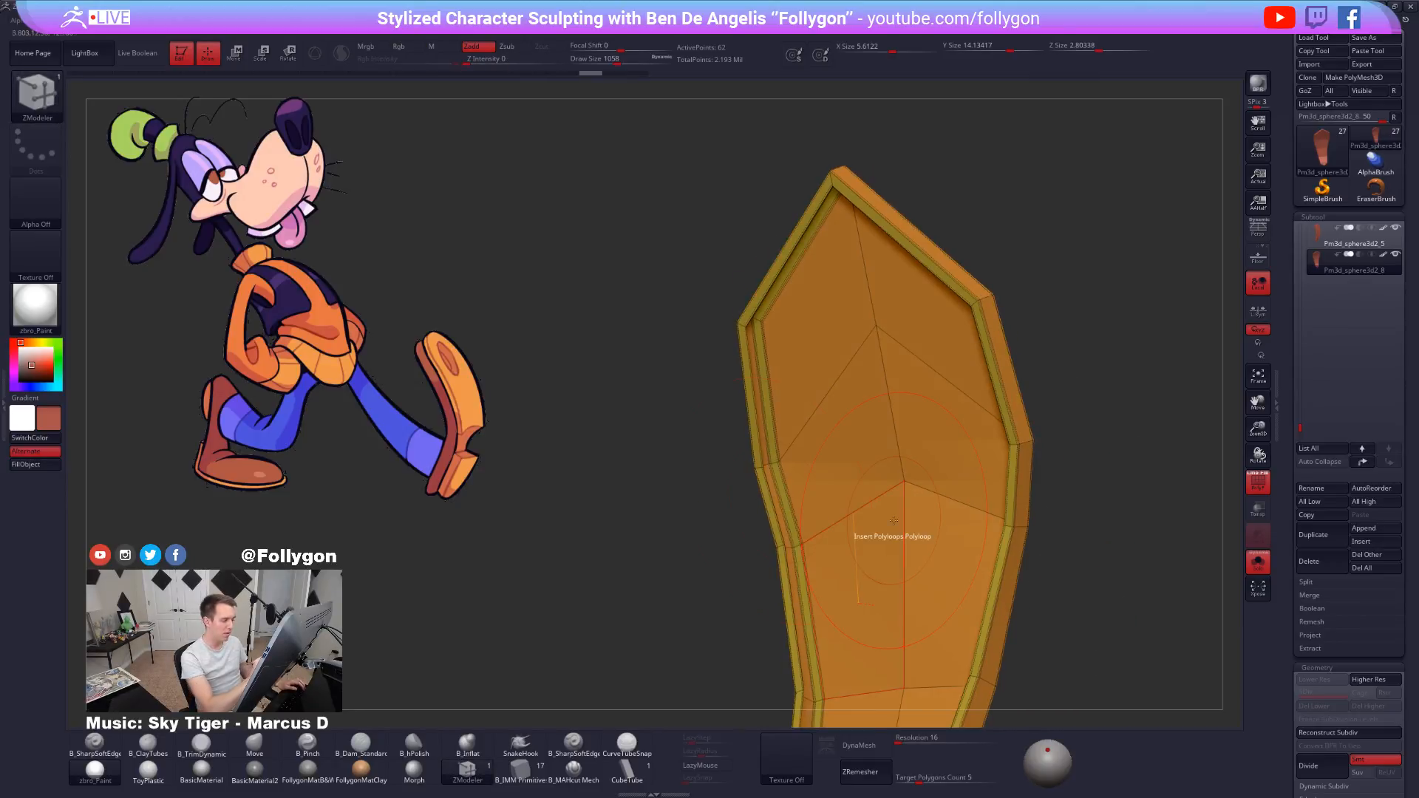
left_click(772, 506)
mouse_move(783, 510)
right_mouse_down()
mouse_move(903, 479)
mouse_move(969, 497)
mouse_move(924, 511)
right_mouse_up()
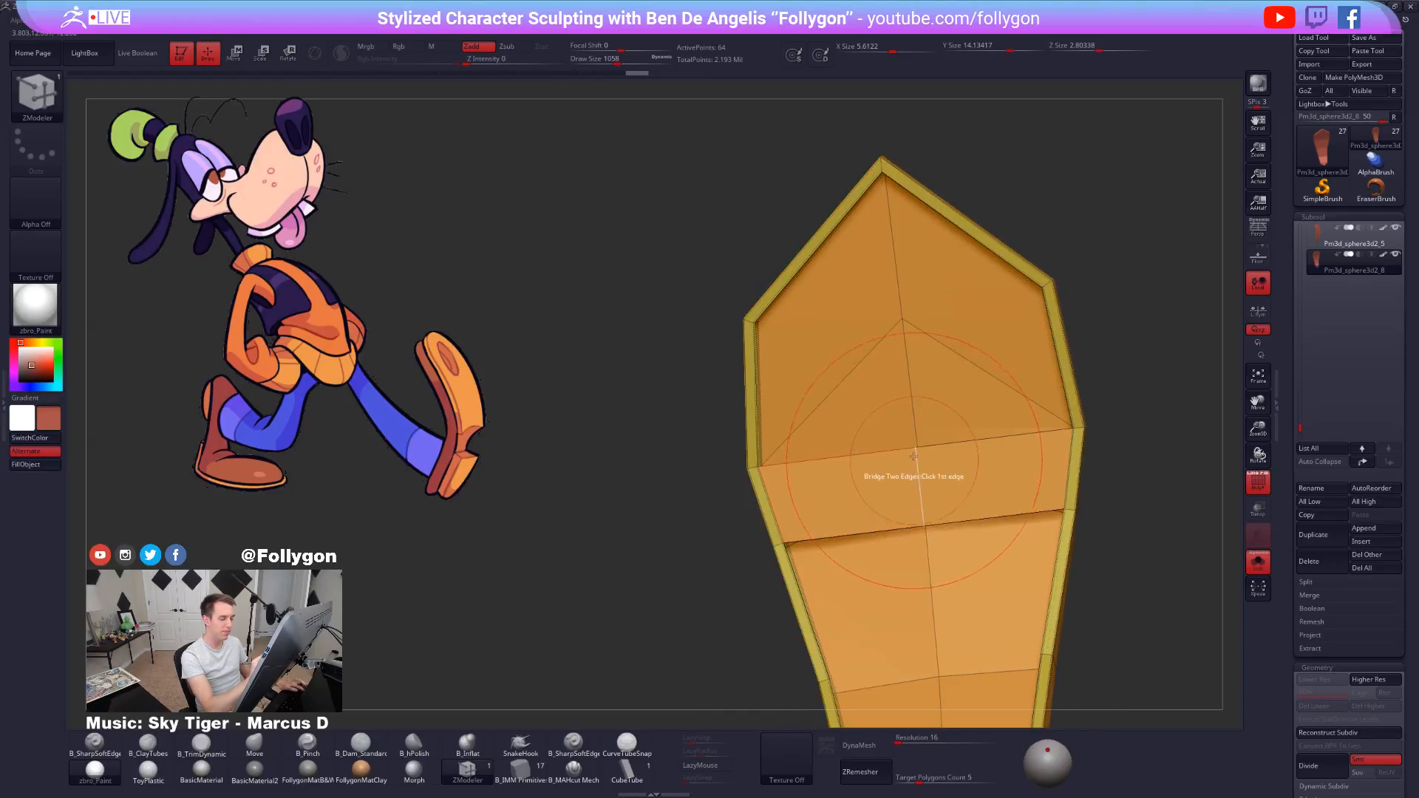
Try nudging the sole's points using the Move brush at Draw Size 306, undo it, and return to ZModeler.
key("b")
key("m")
key("v")
key("space")
left_click_drag(927, 453, 916, 452)
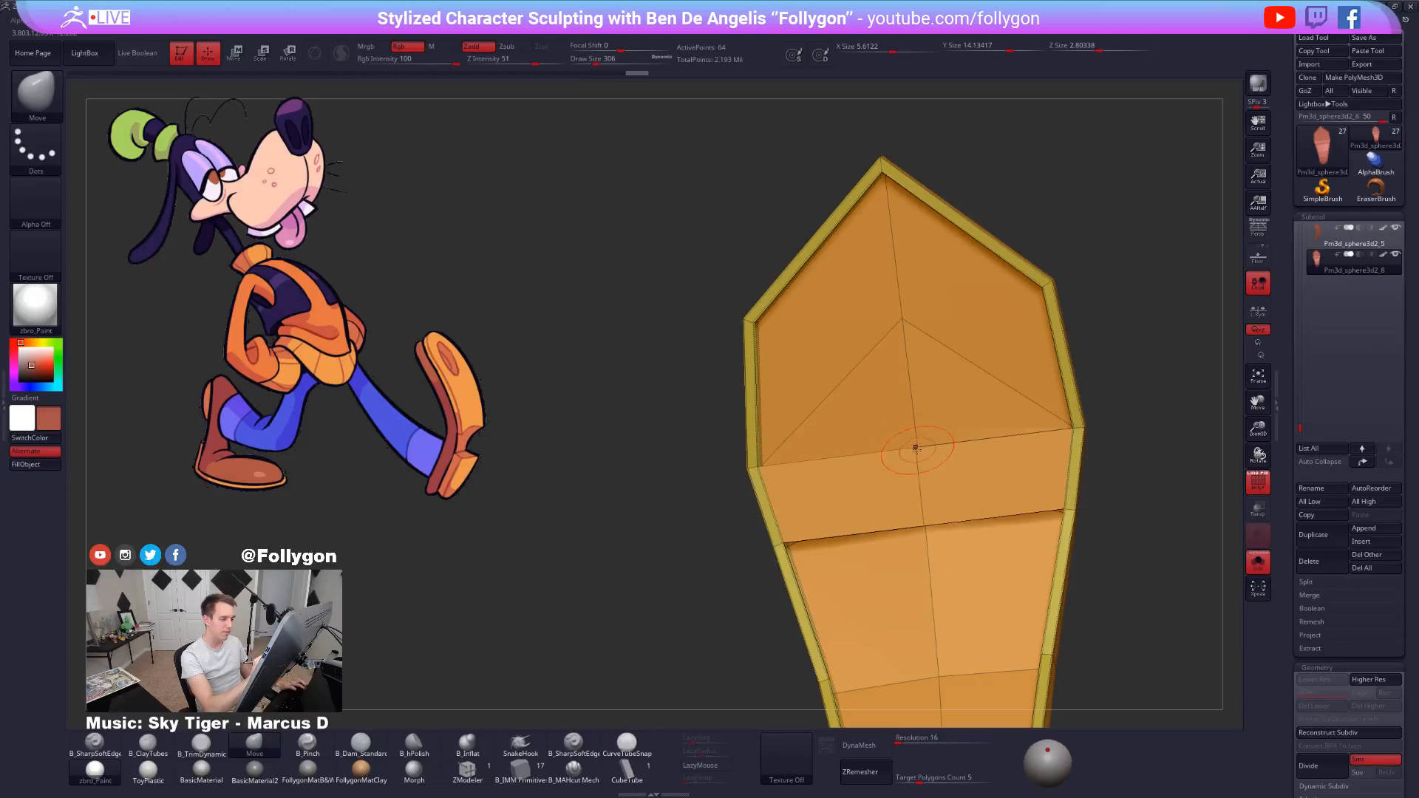
left_click_drag(890, 198, 892, 200)
key("ctrl+z")
right_click_drag(936, 436, 971, 450)
left_click(479, 779)
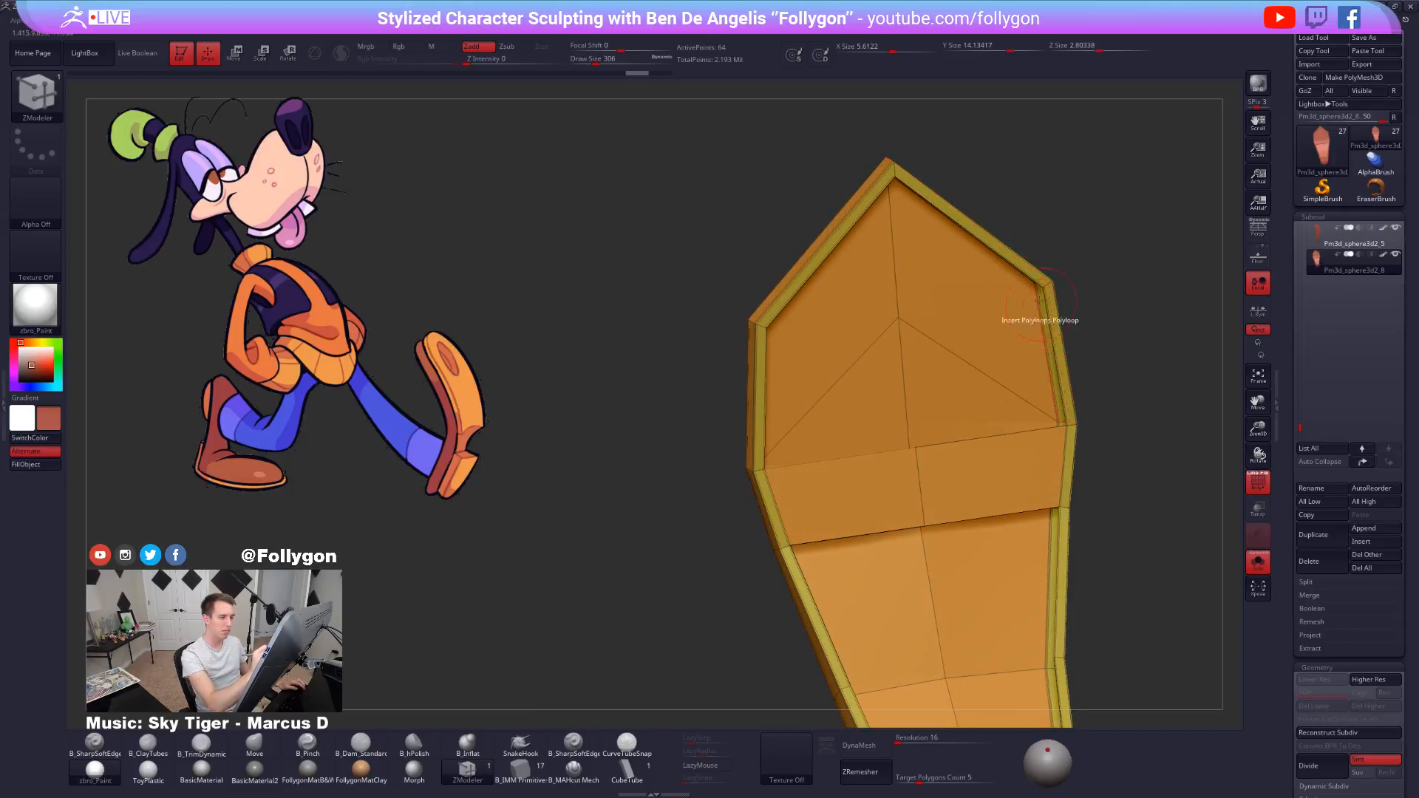
Fill the toe opening with two faces by bridging the new centre edge to the rim on each side.
right_click_drag(1035, 307, 994, 231)
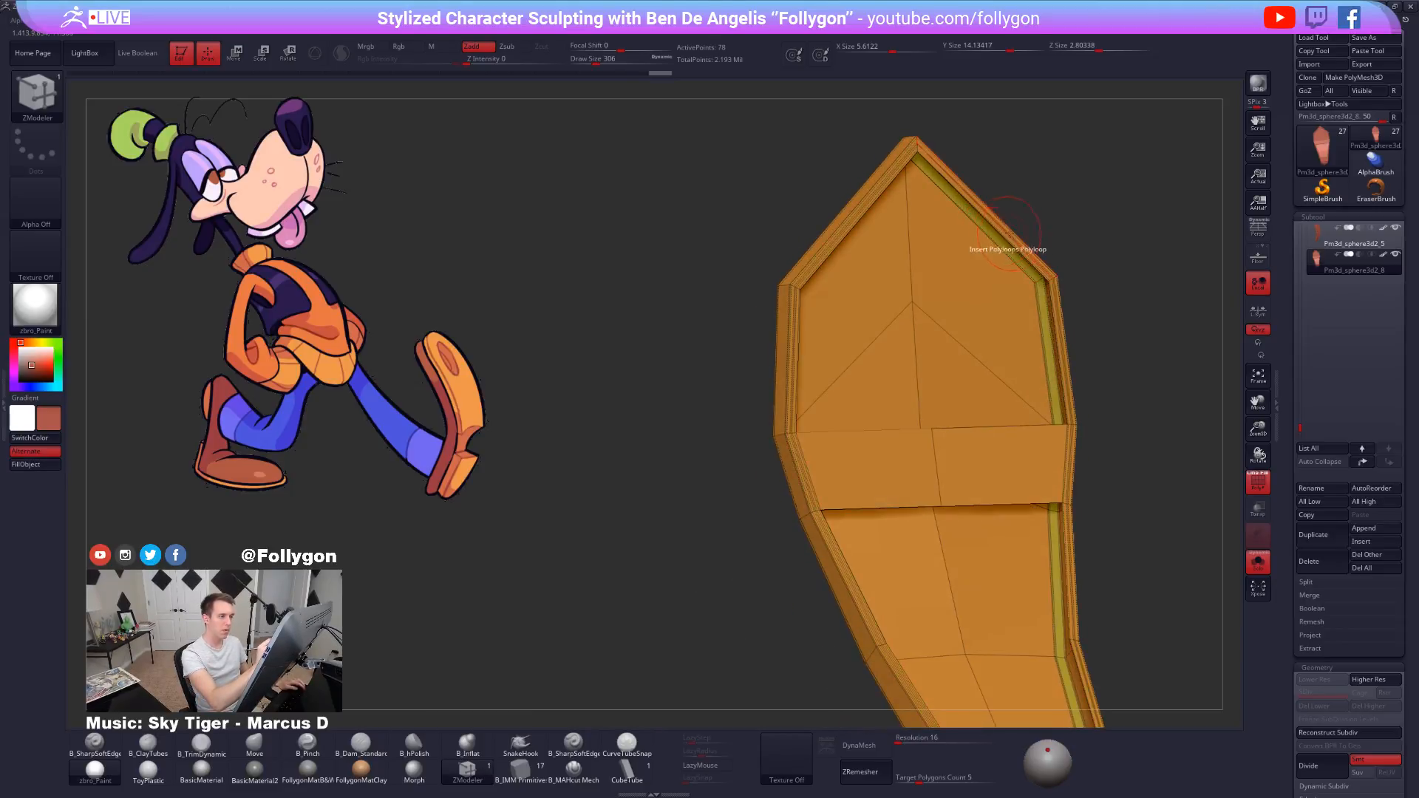
left_click(1010, 242)
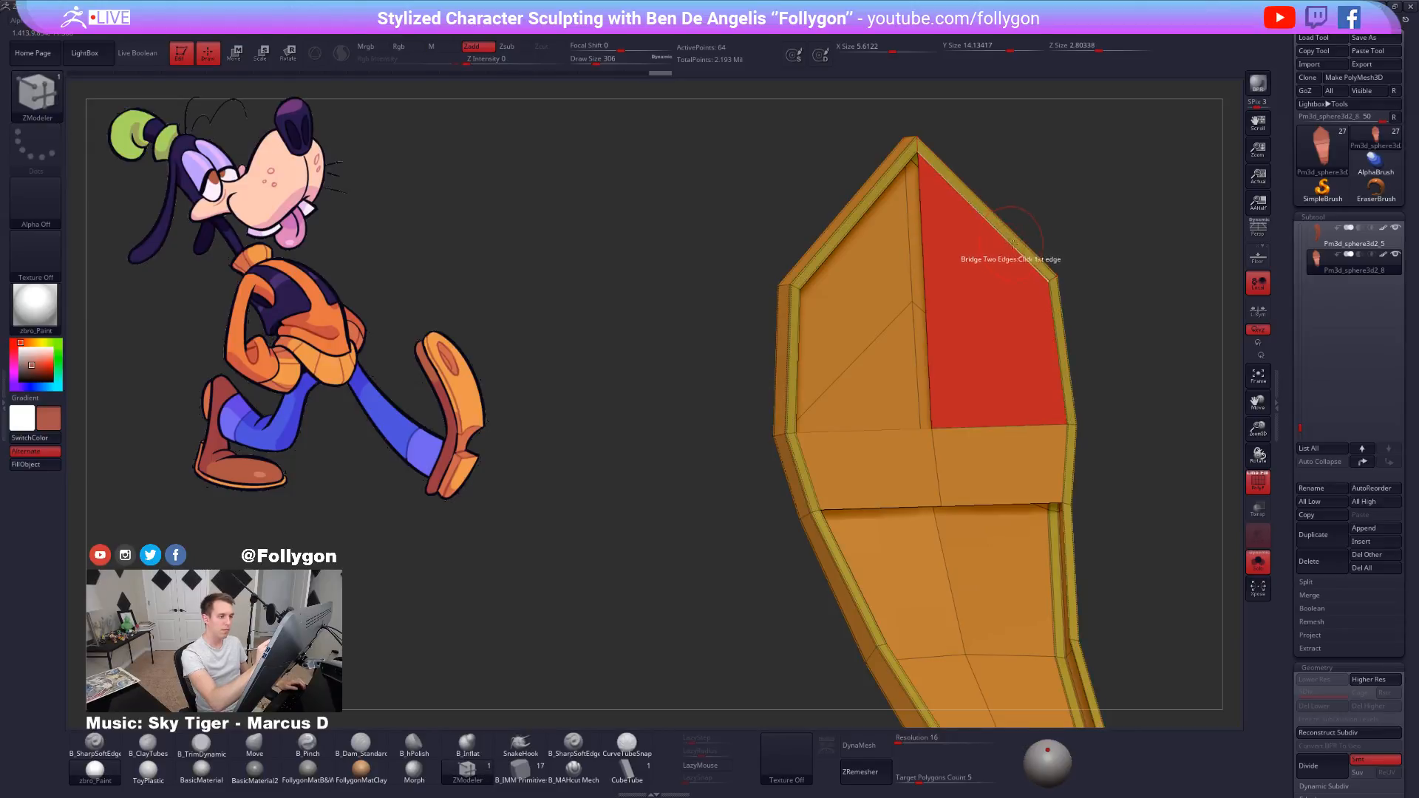
right_click_drag(1010, 241, 696, 549)
left_click(829, 405)
left_click(838, 257)
Set the polygon action to Delete on A Single Poly and delete both bridge faces over the heel.
key("shift+d")
key("space")
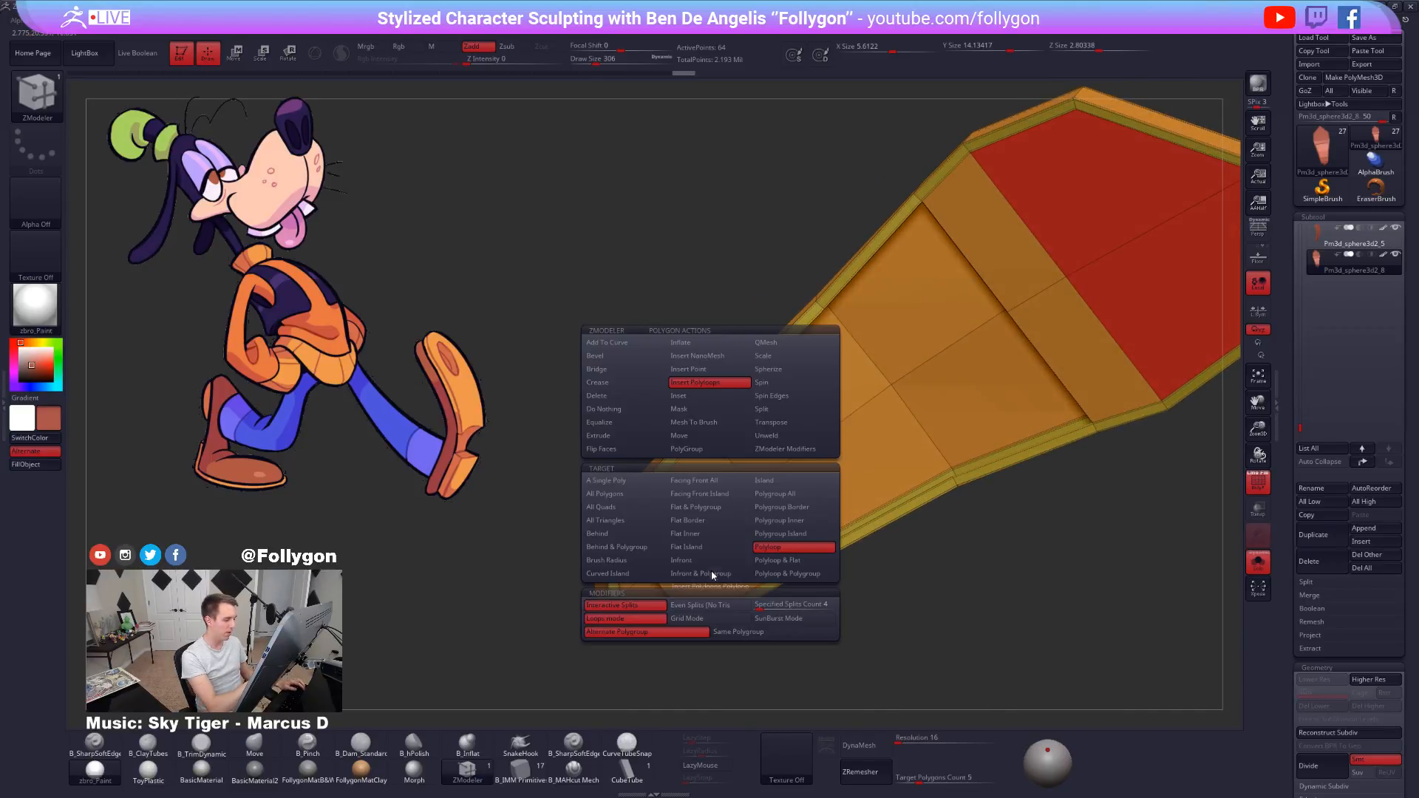
left_click(625, 401)
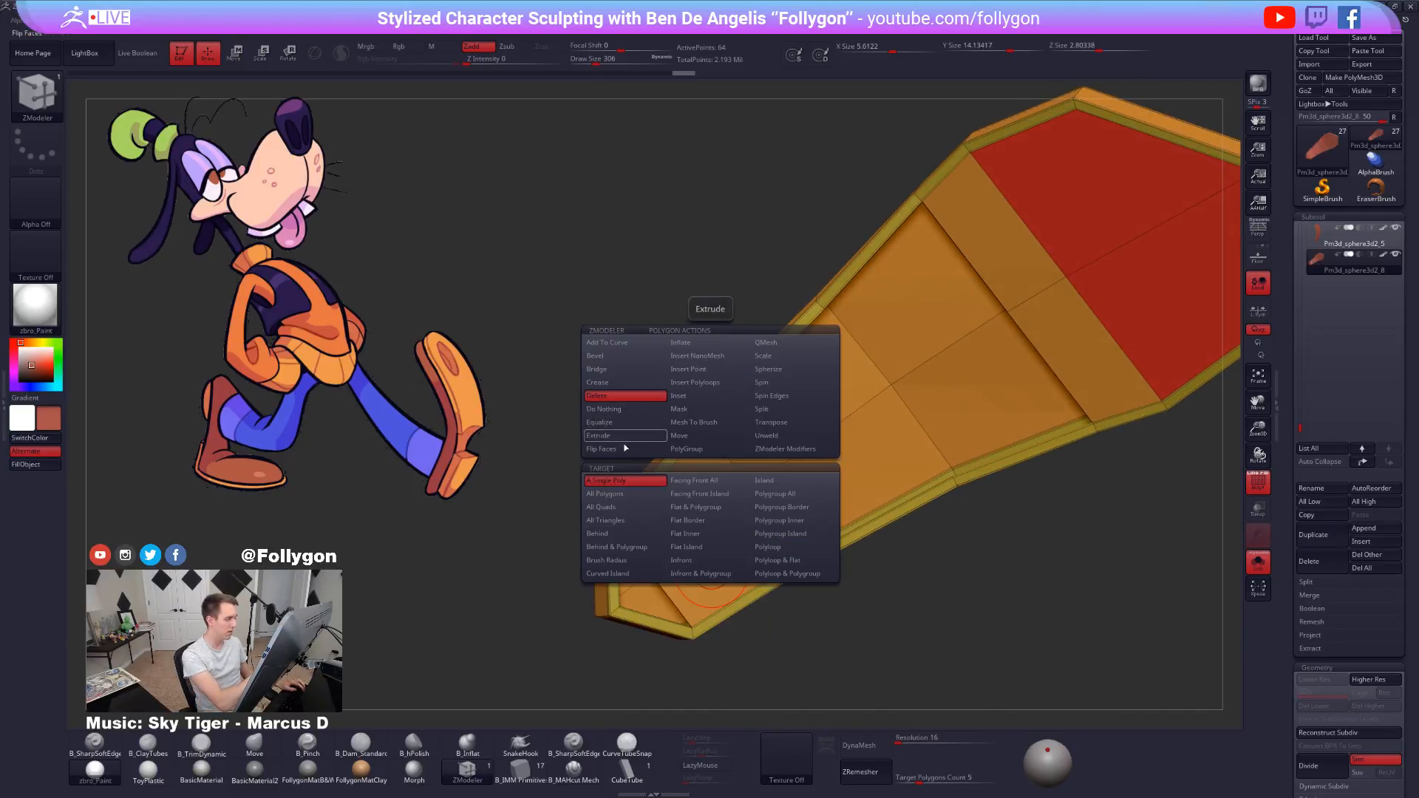
left_click(704, 559)
left_click(690, 531)
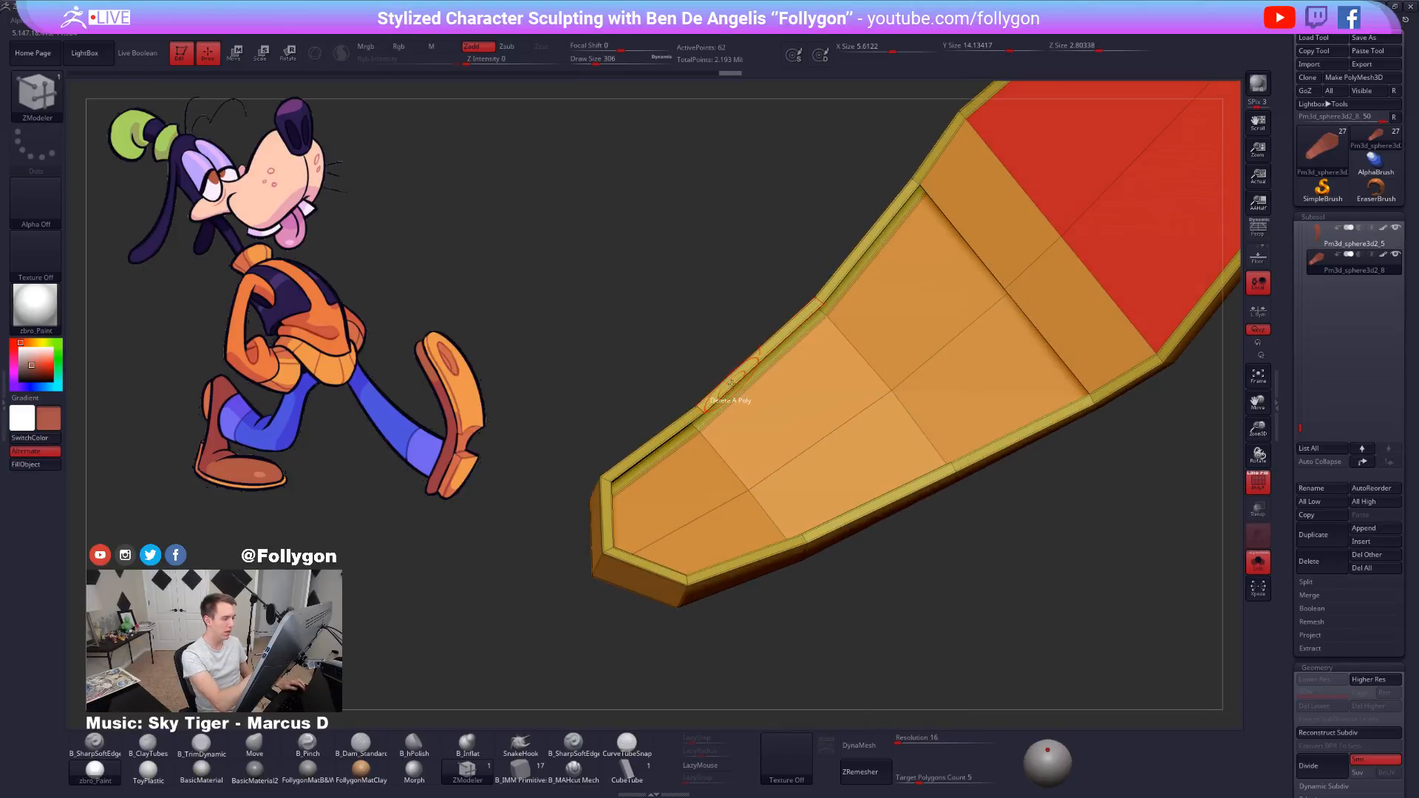
Set the polygon action to Bridge and bridge the opposite rim edges across the sole segment just ahead of the heel tip.
key("space")
left_click(644, 371)
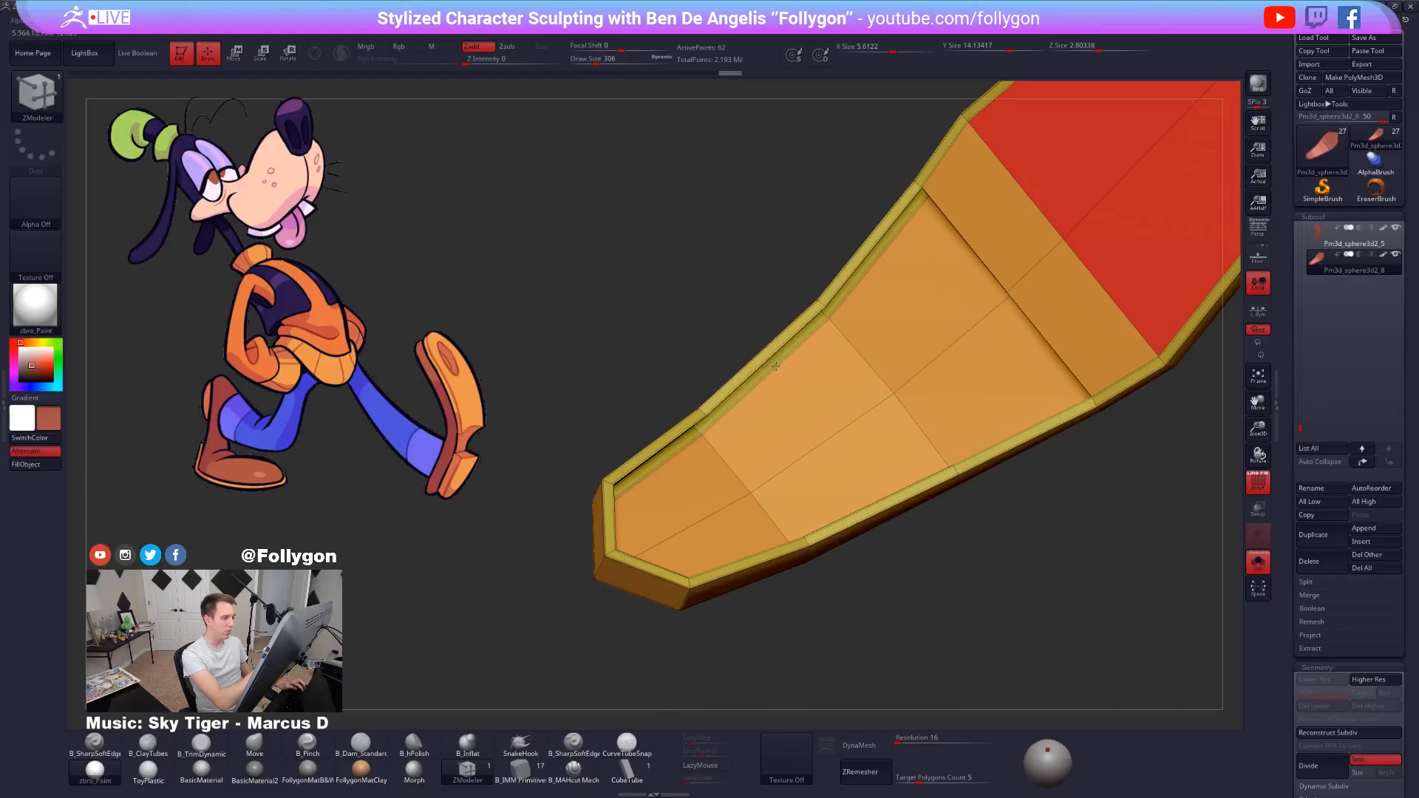
left_click_drag(732, 355, 771, 358, "alt")
key("space")
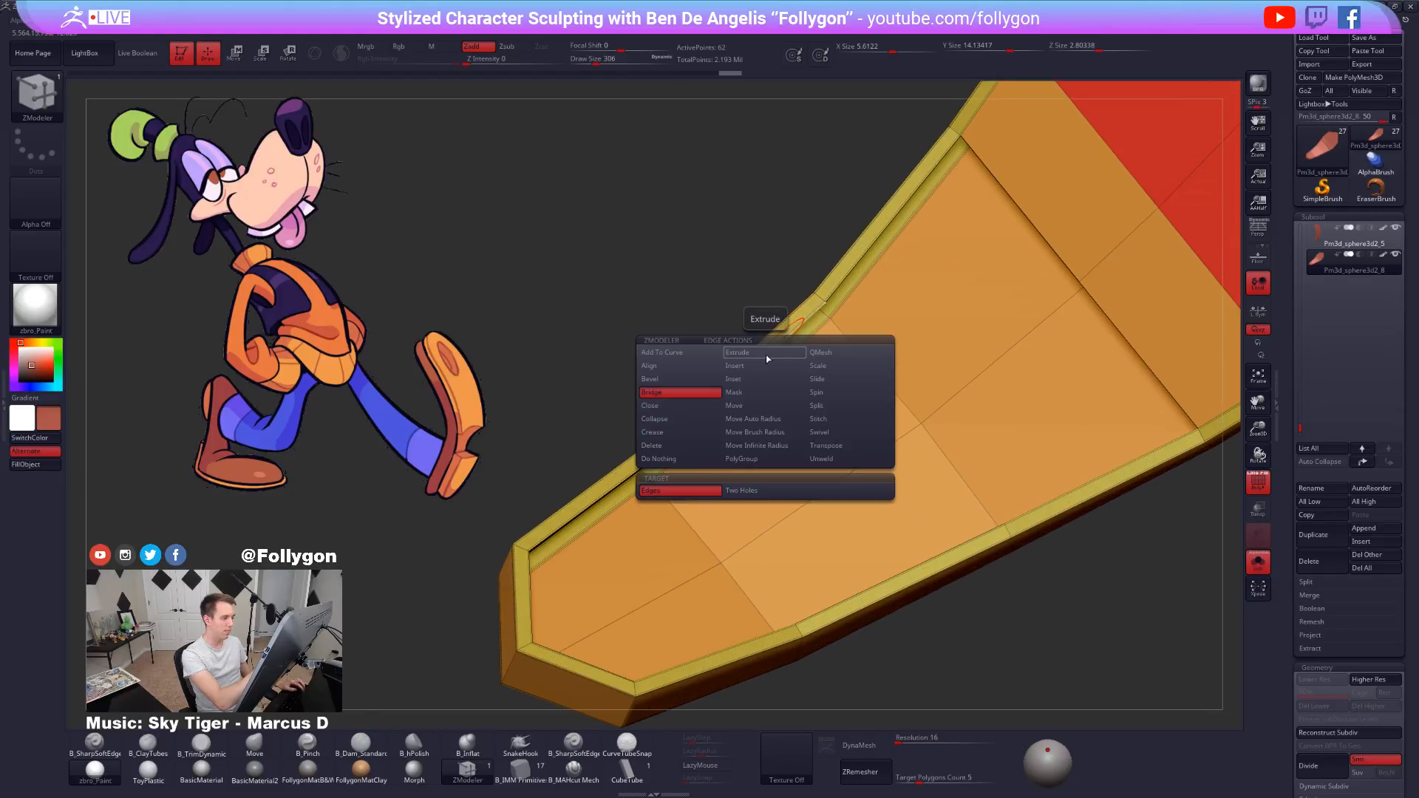
left_click(766, 353)
right_click_drag(884, 584, 810, 378)
left_click(830, 559)
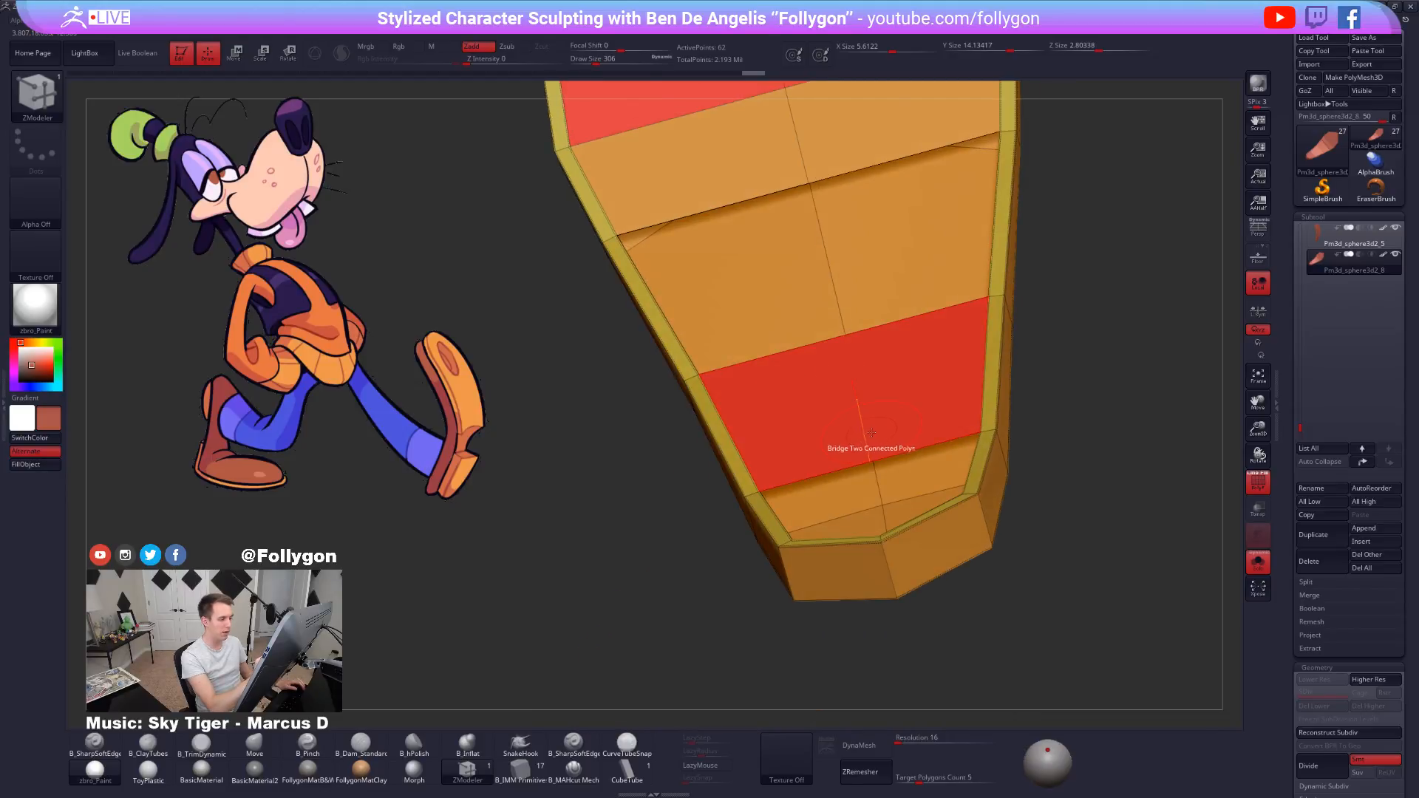
Change the polygon action back to Insert Polyloops and insert a centre loop in the bridge ahead of the heel tip.
right_click_drag(867, 432, 870, 435)
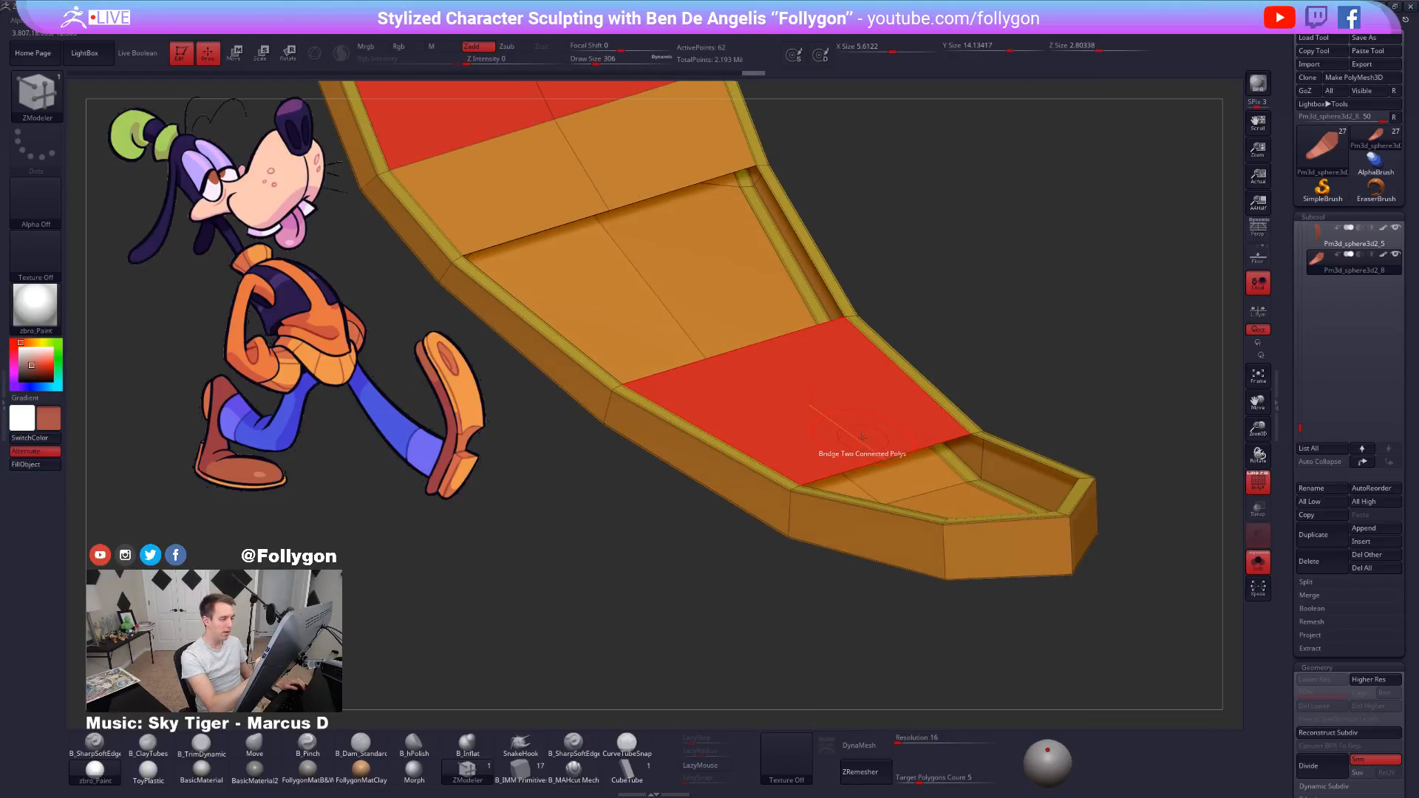
key("space")
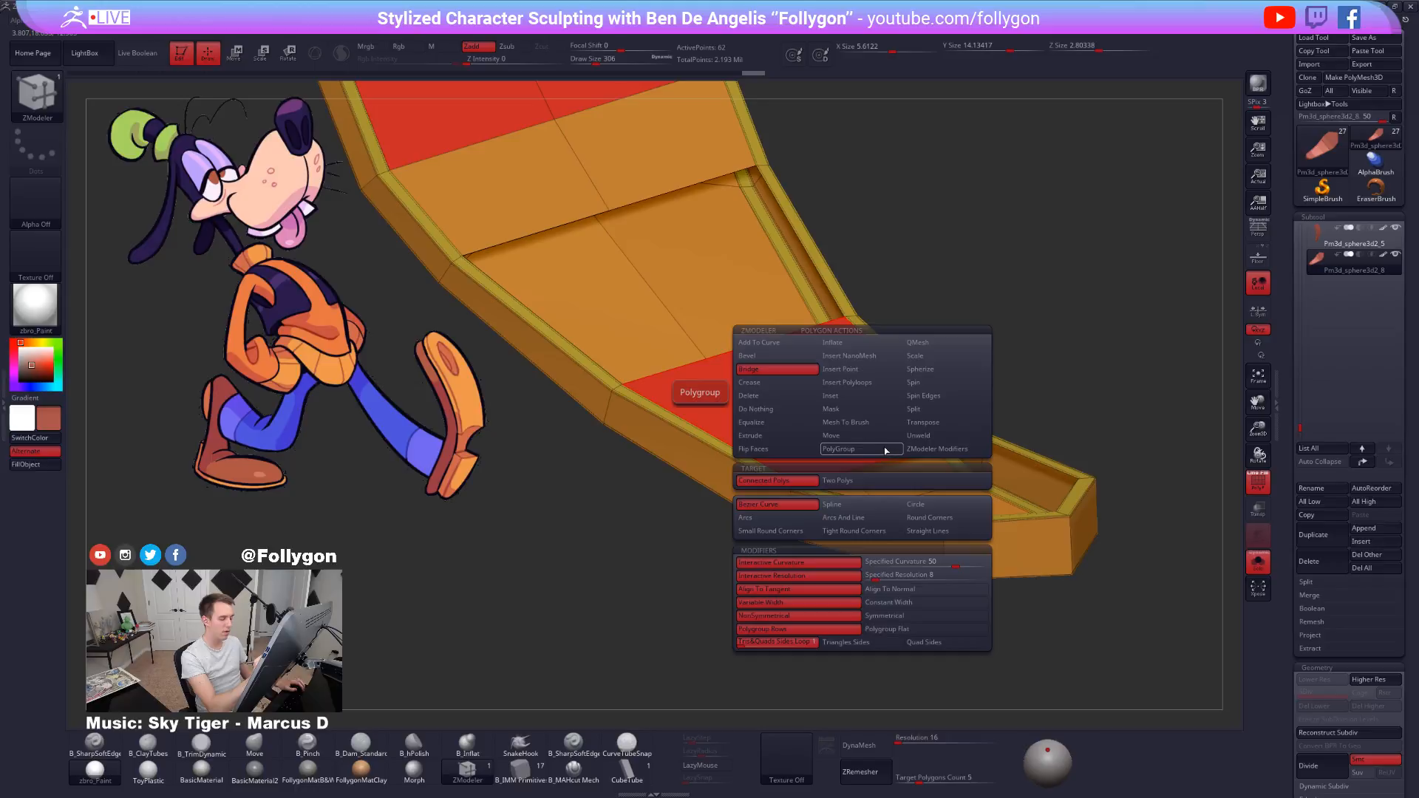
left_click(848, 382)
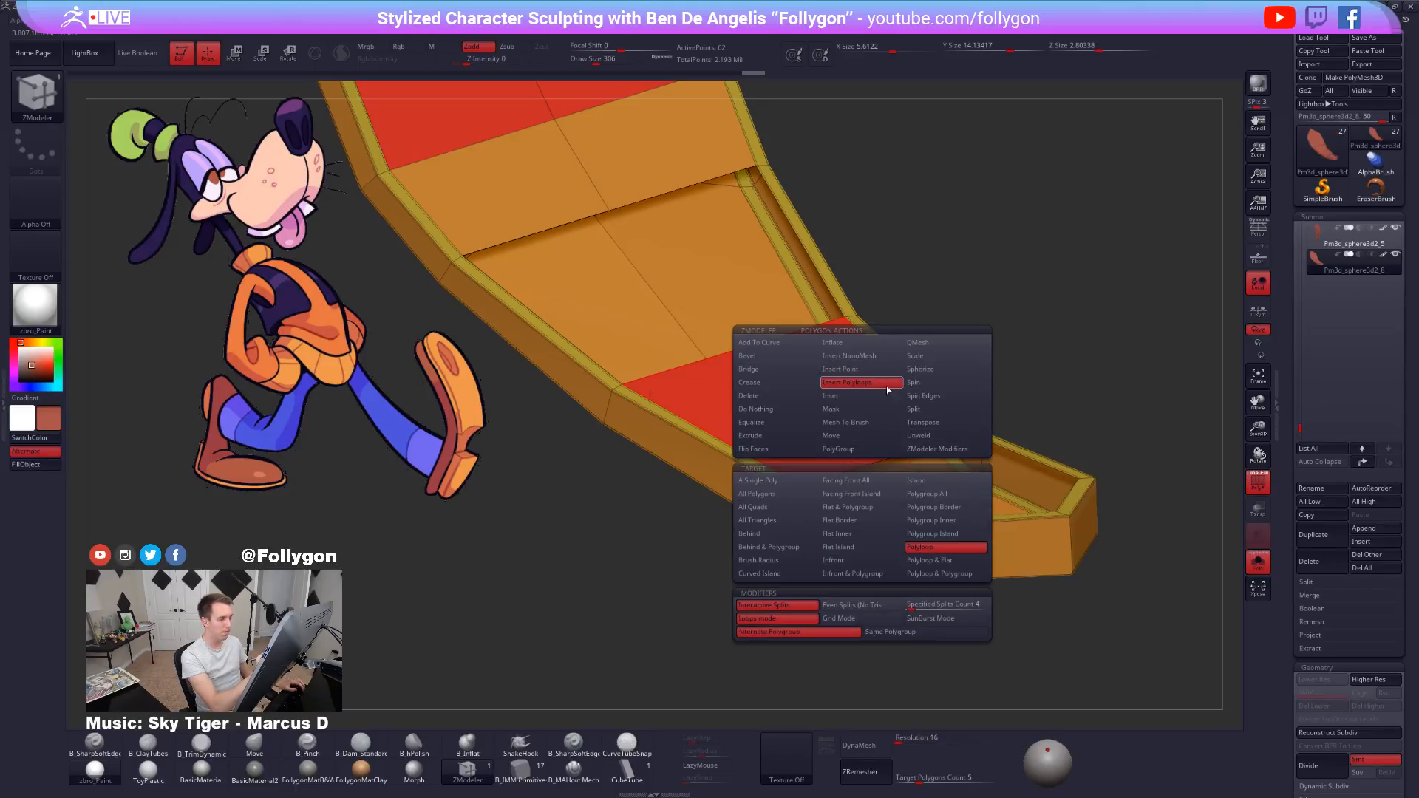
right_click_drag(847, 425, 917, 392)
Bridge the centre edge to the rim edge to fill one half of the heel tip's opening.
key("space")
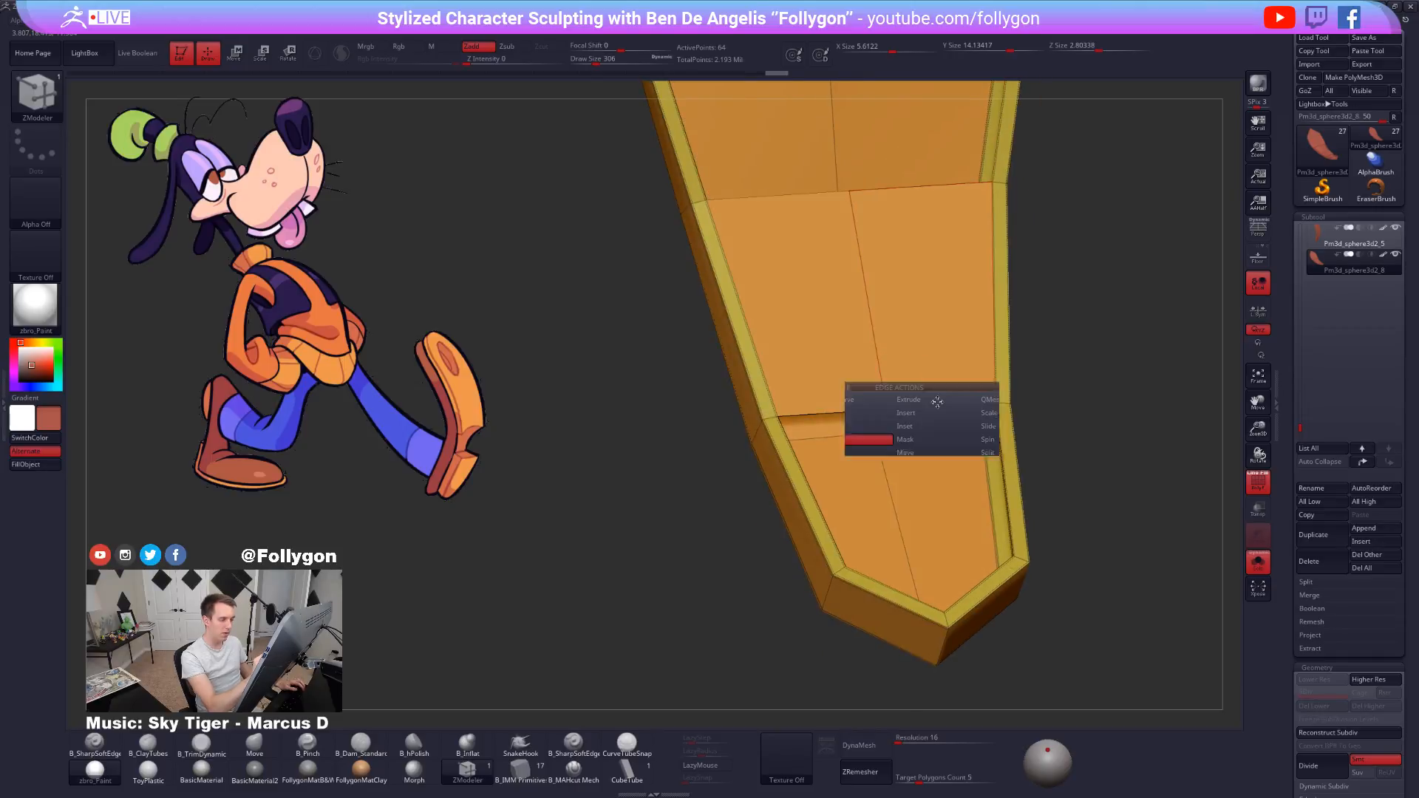
left_click(943, 402)
right_click_drag(970, 522, 1004, 580)
left_click(1015, 625)
left_click(1019, 621)
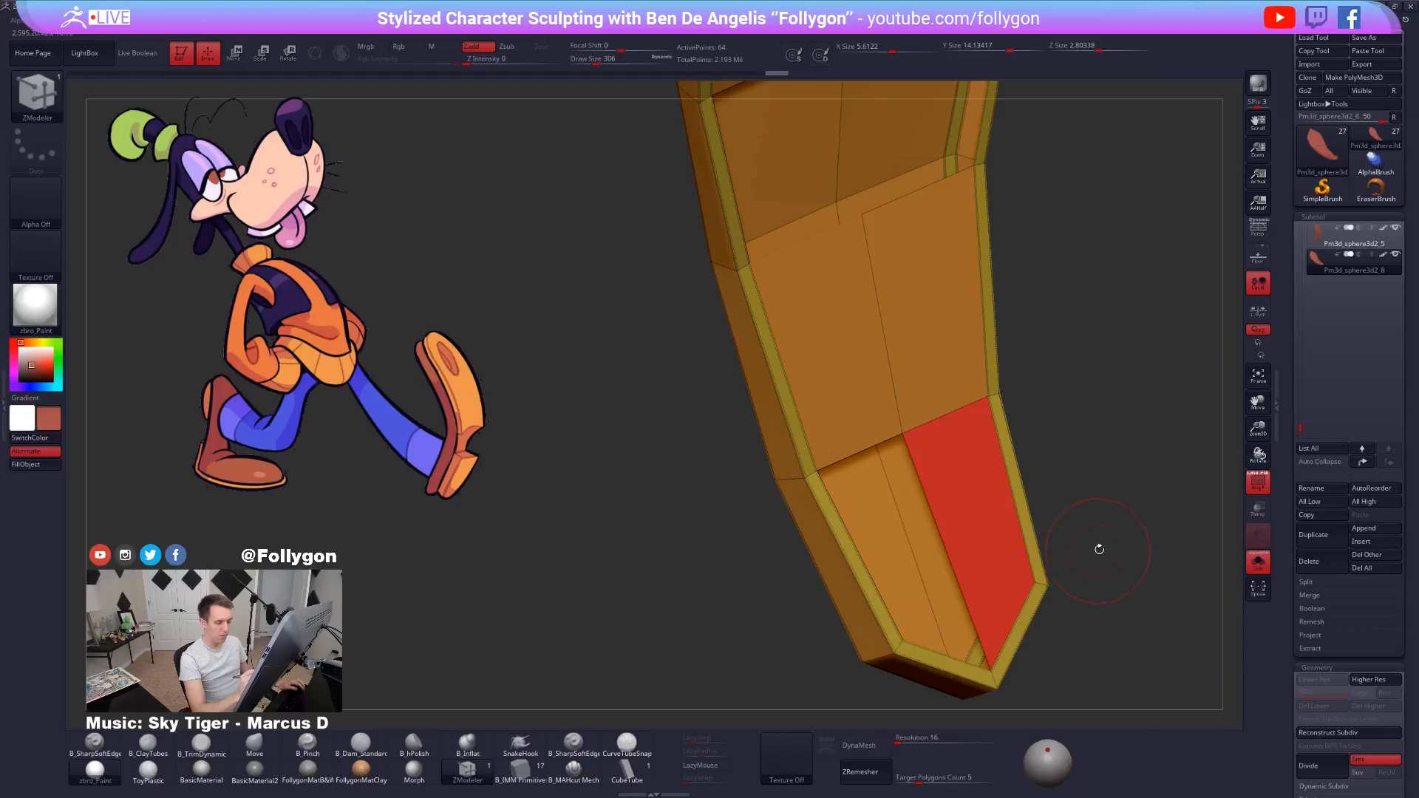
Reduce the draw size to 1 and bridge the centre edge to the rim edge across the heel tip's remaining half.
key("space")
left_click_drag(1100, 547, 1069, 548)
mouse_move(1057, 551)
right_mouse_down()
mouse_move(976, 529)
mouse_move(901, 399)
right_mouse_up()
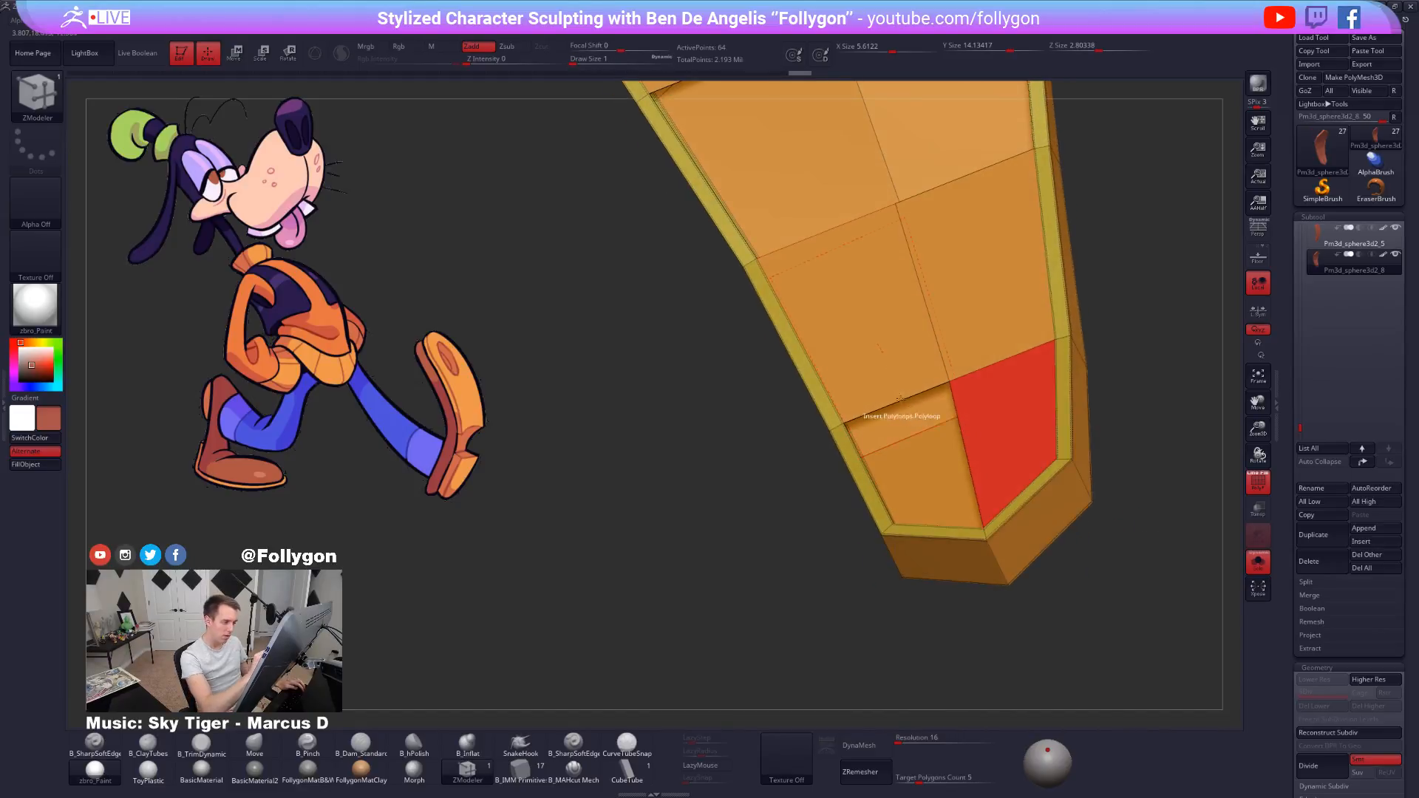
right_click_drag(915, 489, 911, 593)
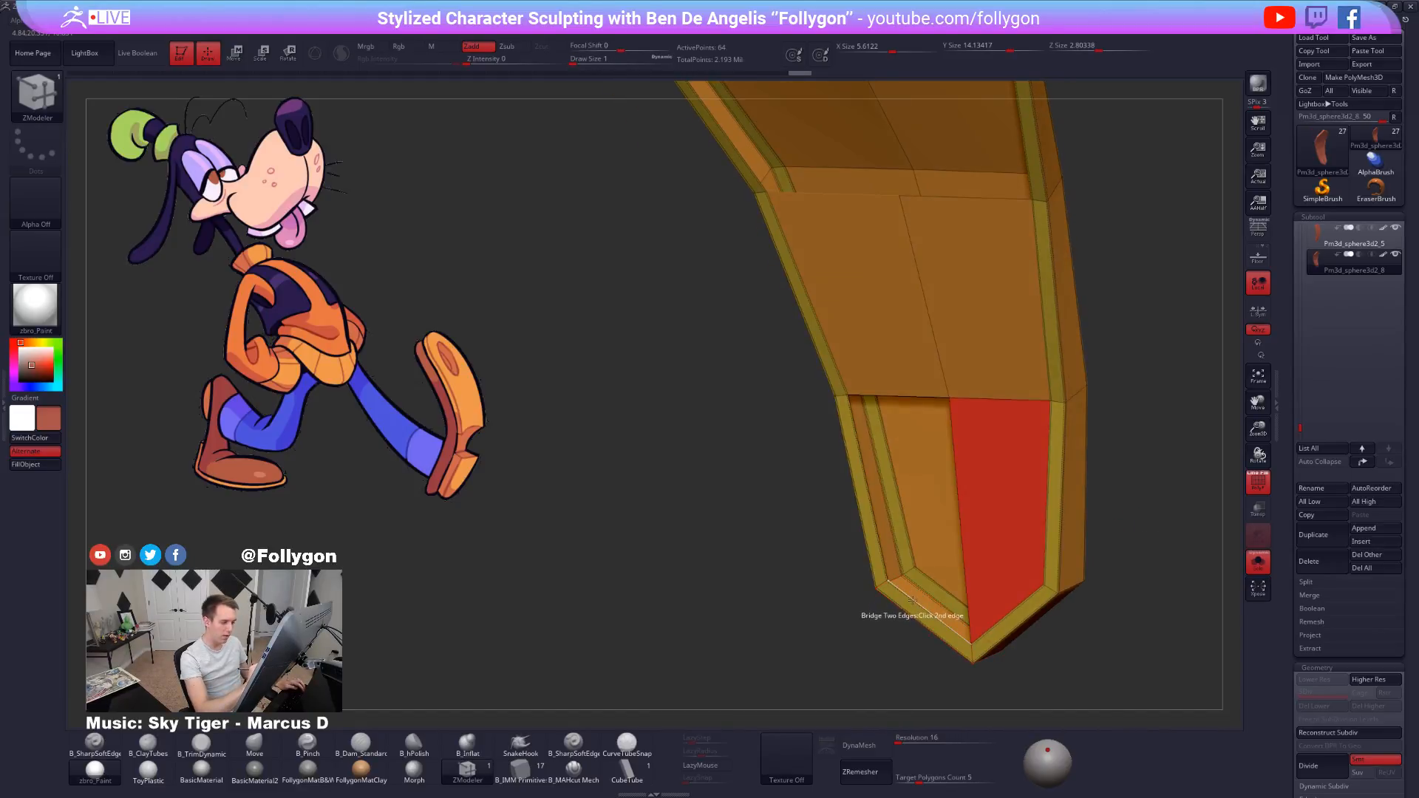
left_click(913, 600)
right_click_drag(904, 543, 892, 576)
right_click_drag(900, 519, 967, 547)
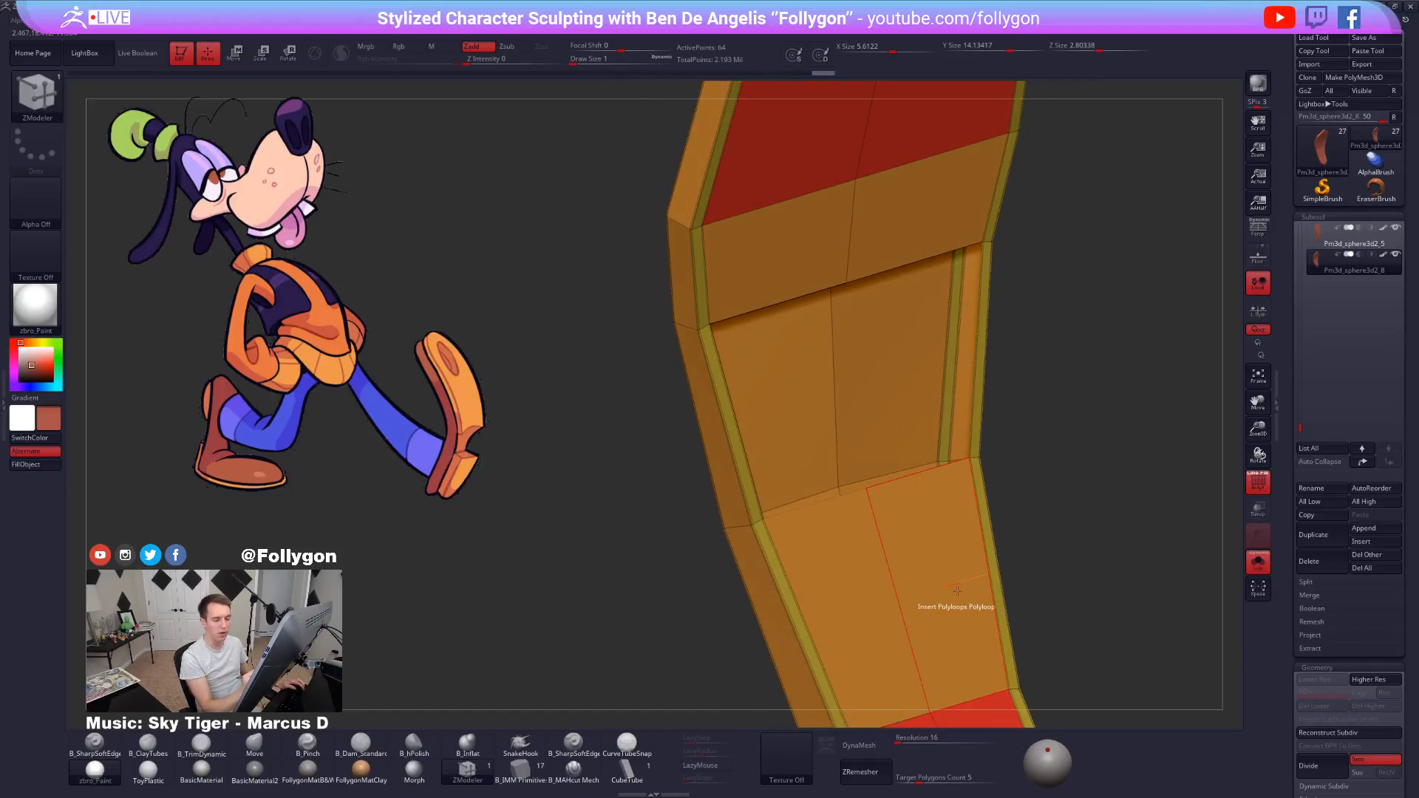
Set the polygon action to Do Nothing and bridge edges to close the remaining openings along the middle of the sole.
key("space")
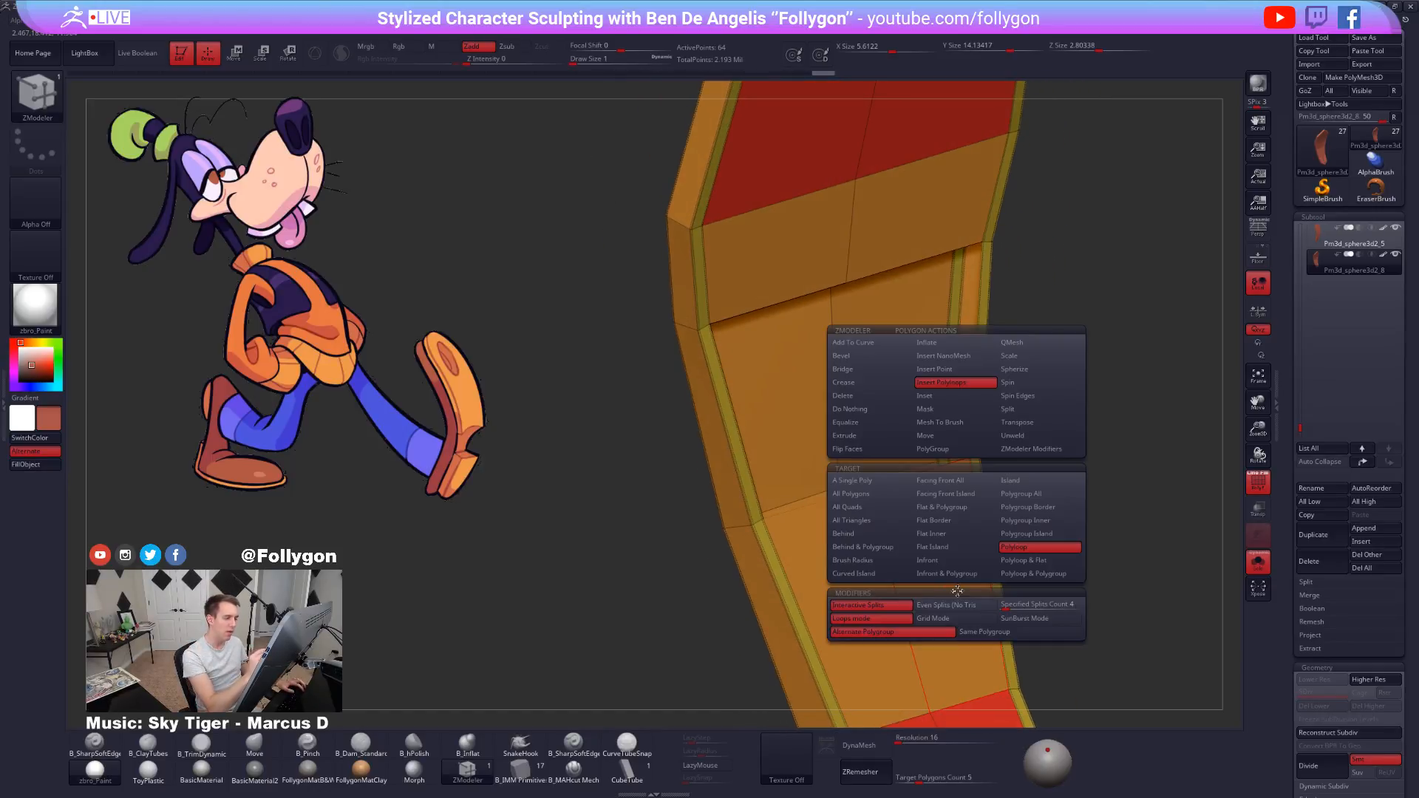
left_click(867, 411)
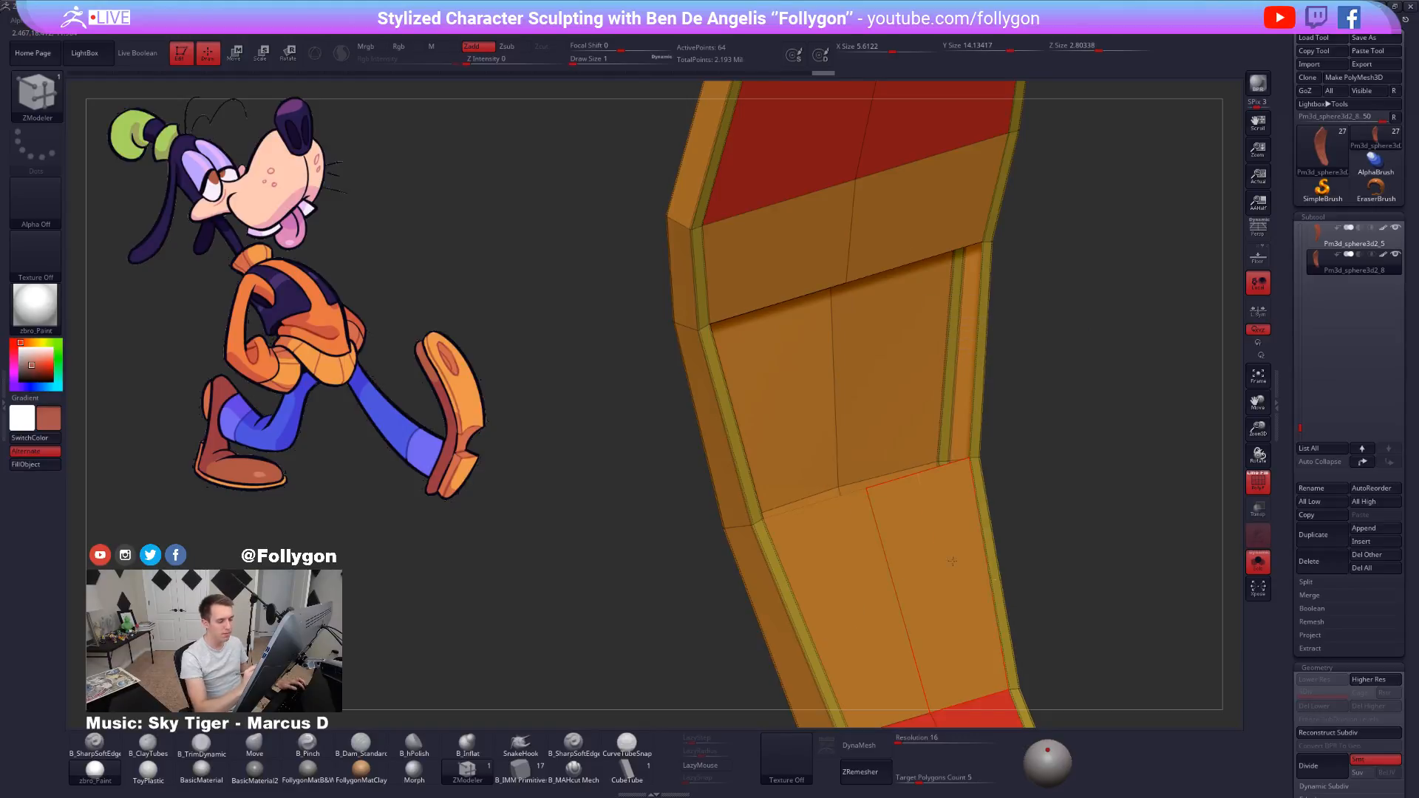
right_click_drag(927, 513, 967, 343)
left_click(1042, 409)
left_click(951, 319)
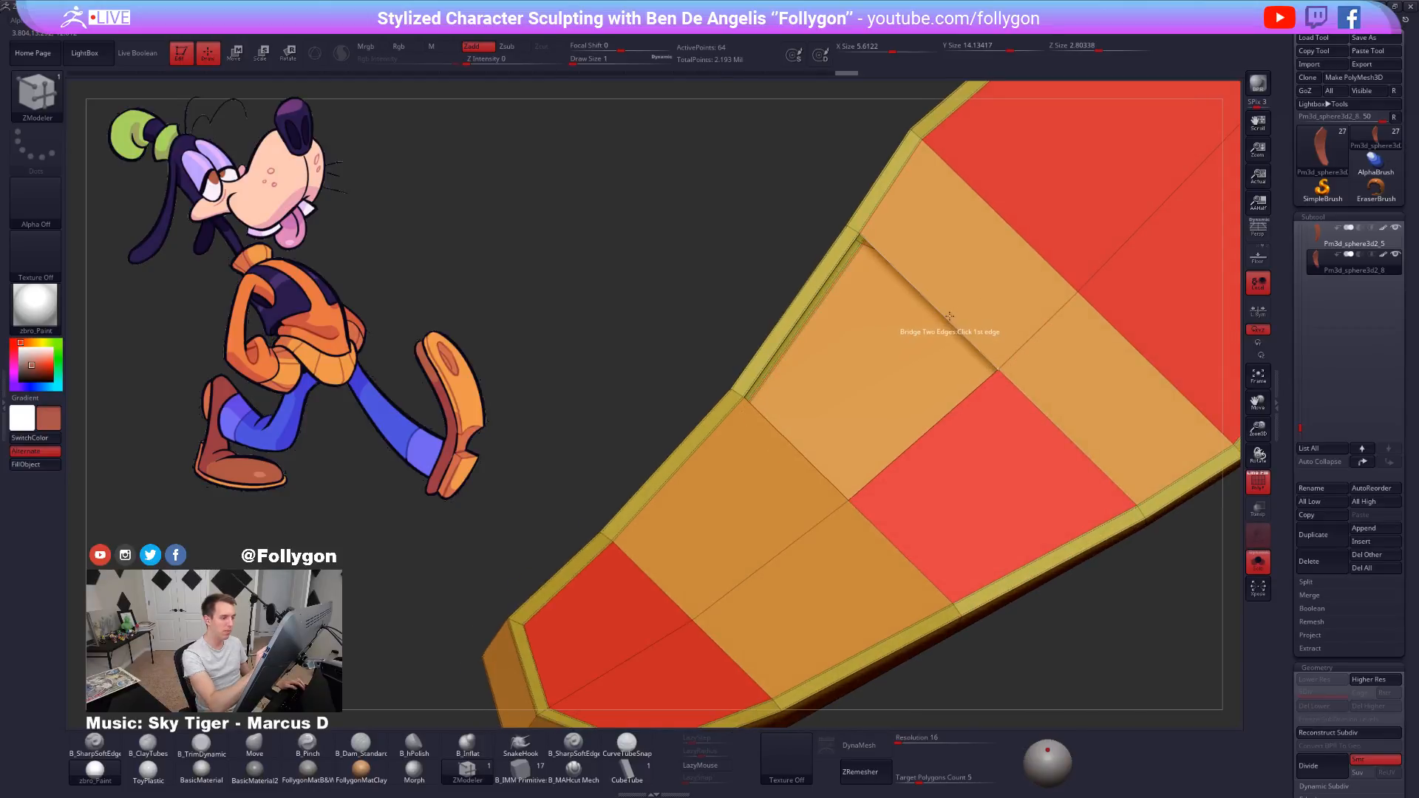
right_click_drag(867, 388, 860, 450)
left_click(804, 451)
Turn on dynamic subdivision for the sole and show the rest of the character again.
key("shift+f")
right_click_drag(1080, 663, 1005, 642, "alt")
key("d")
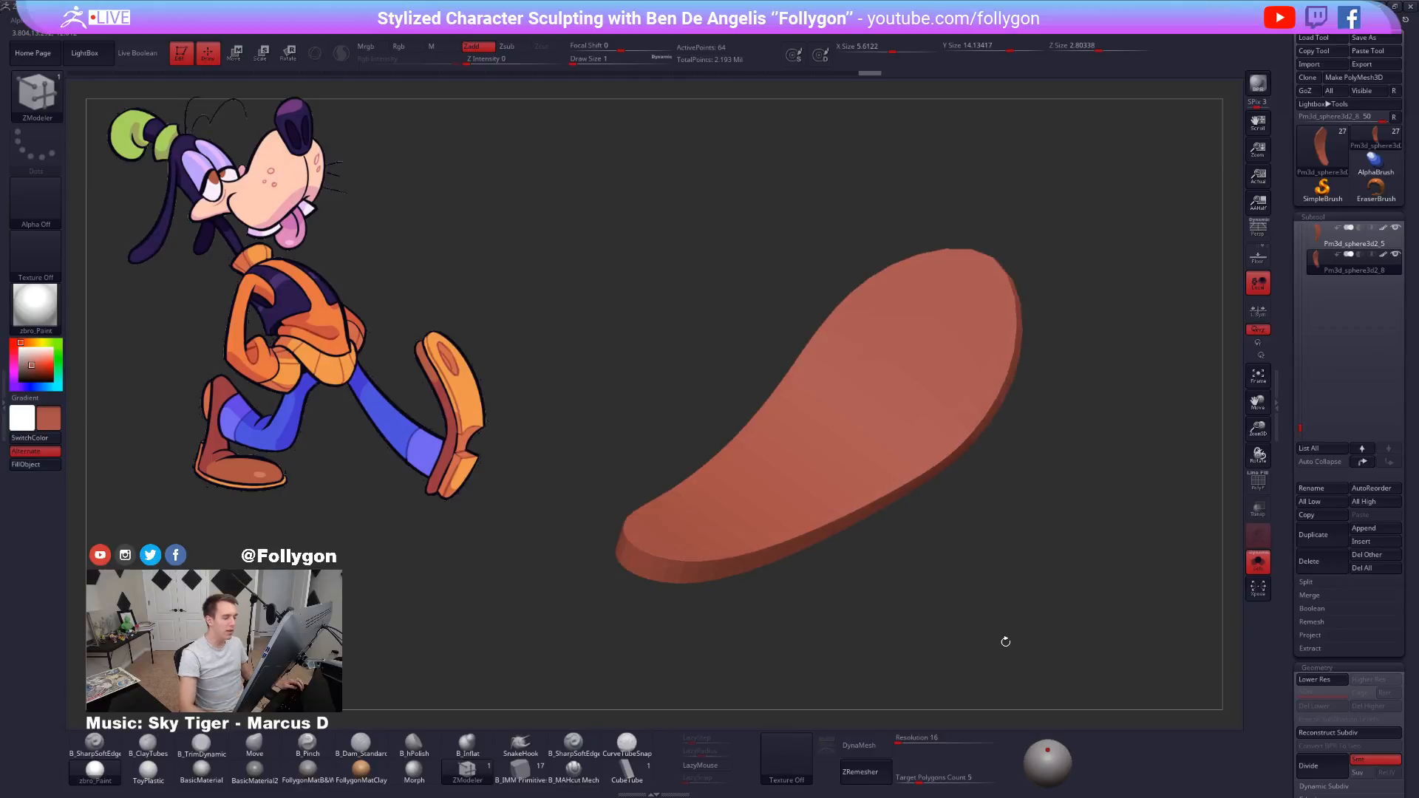
mouse_move(886, 485)
right_mouse_down()
mouse_move(1050, 477)
mouse_move(820, 503)
mouse_move(850, 497)
mouse_move(744, 464)
mouse_move(909, 547)
mouse_move(842, 557)
mouse_move(860, 479)
right_mouse_up()
key("shift+f")
key("alt+s")
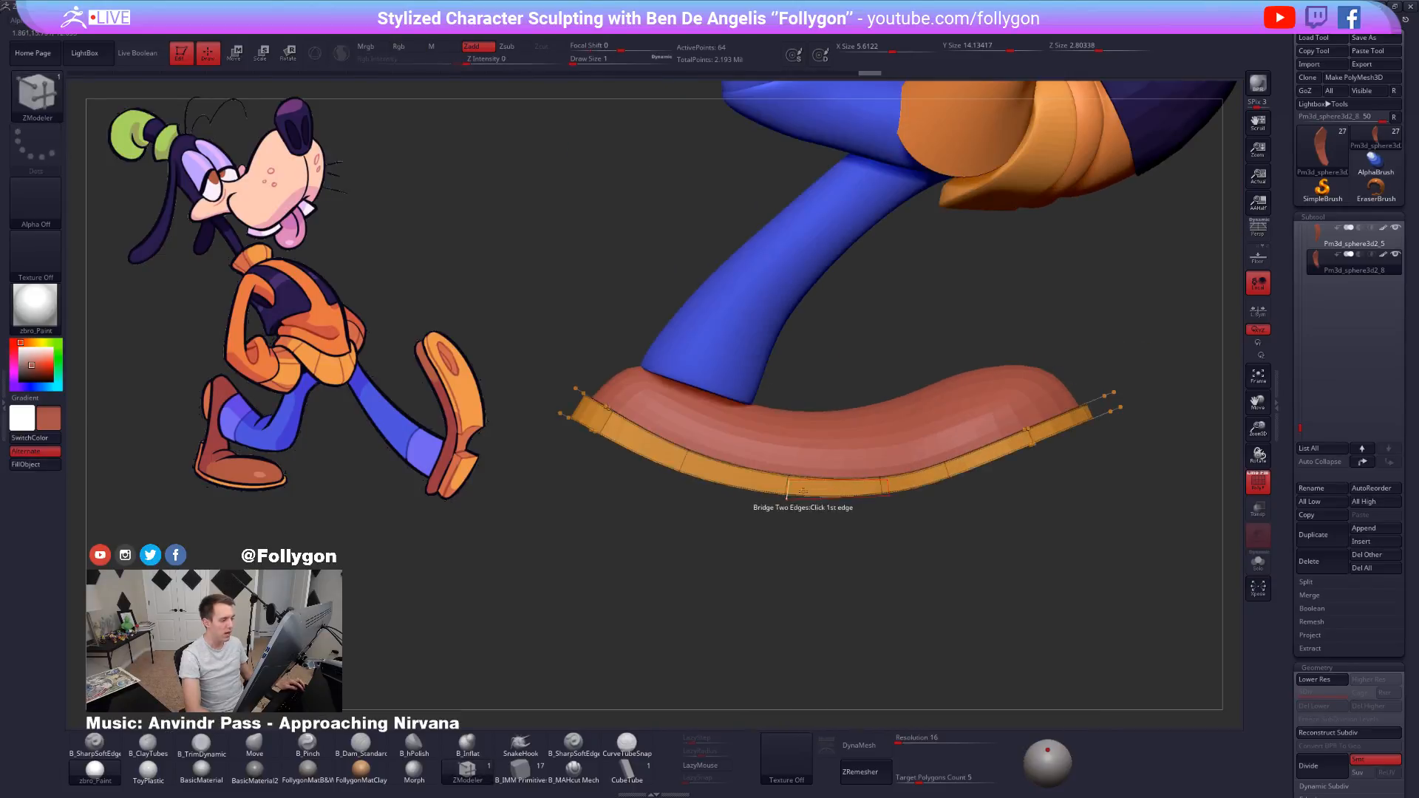
Sample the orange of the raised shoe's sole in the reference drawing and fill the sole object with it.
key("c")
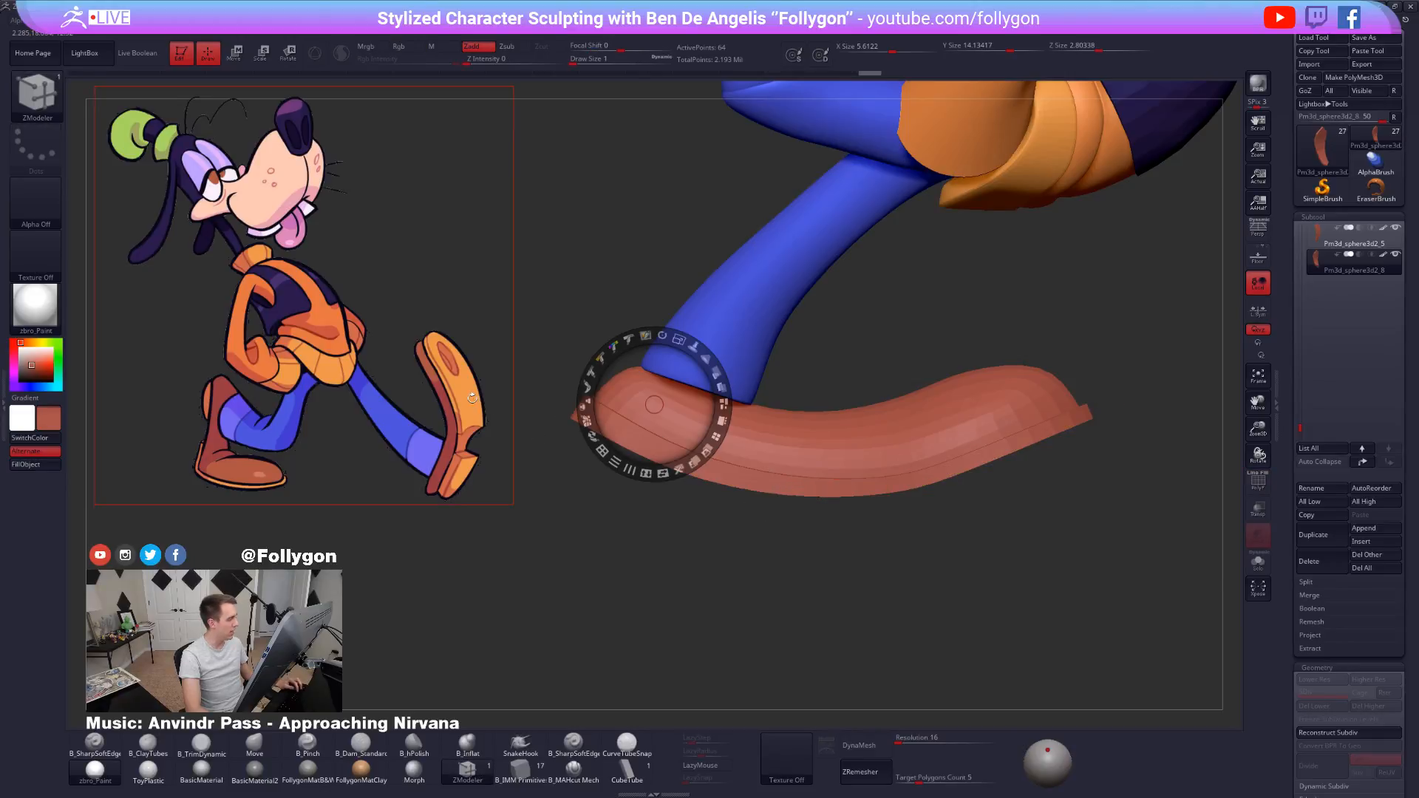
key("1")
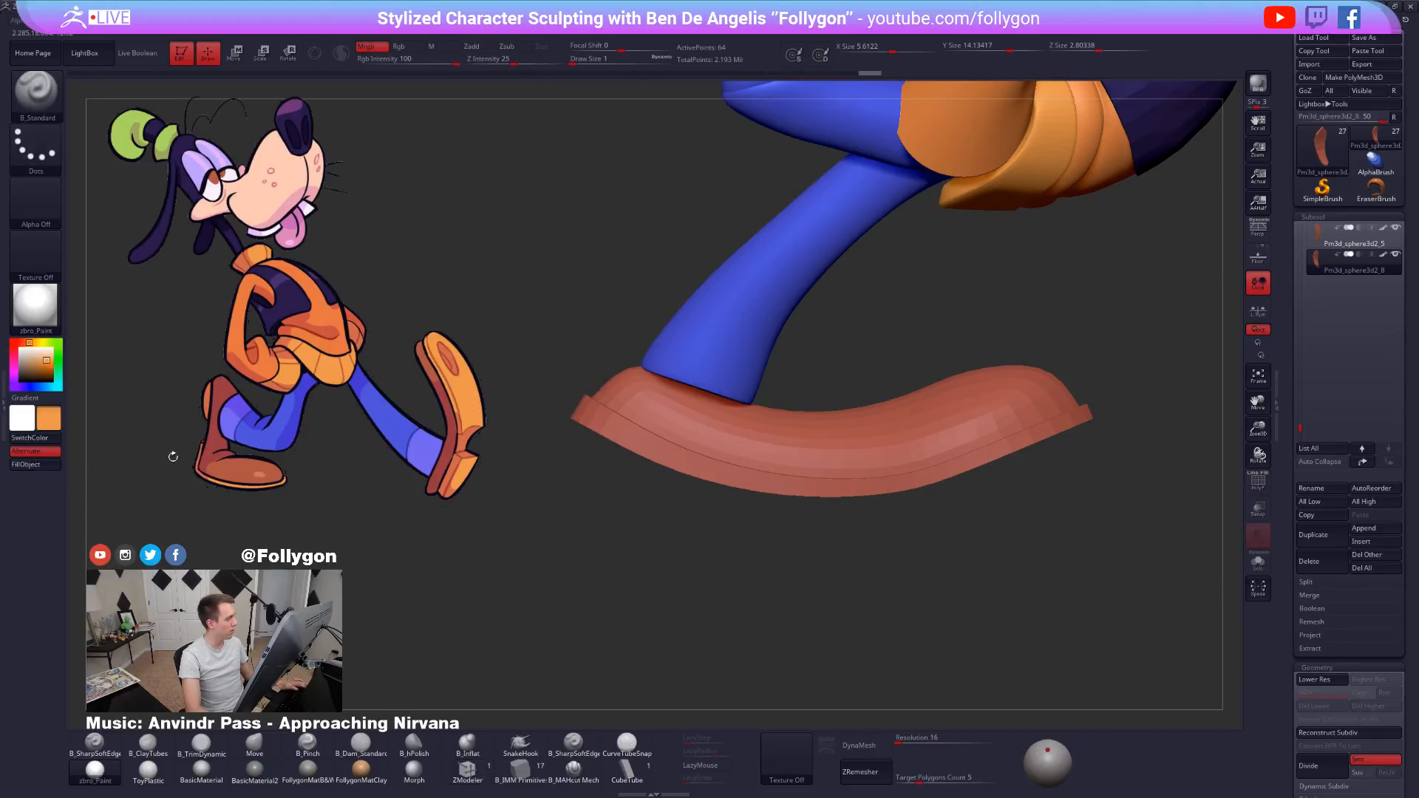
left_click(37, 465)
mouse_move(669, 510)
right_mouse_down()
mouse_move(679, 434)
mouse_move(808, 532)
right_mouse_up()
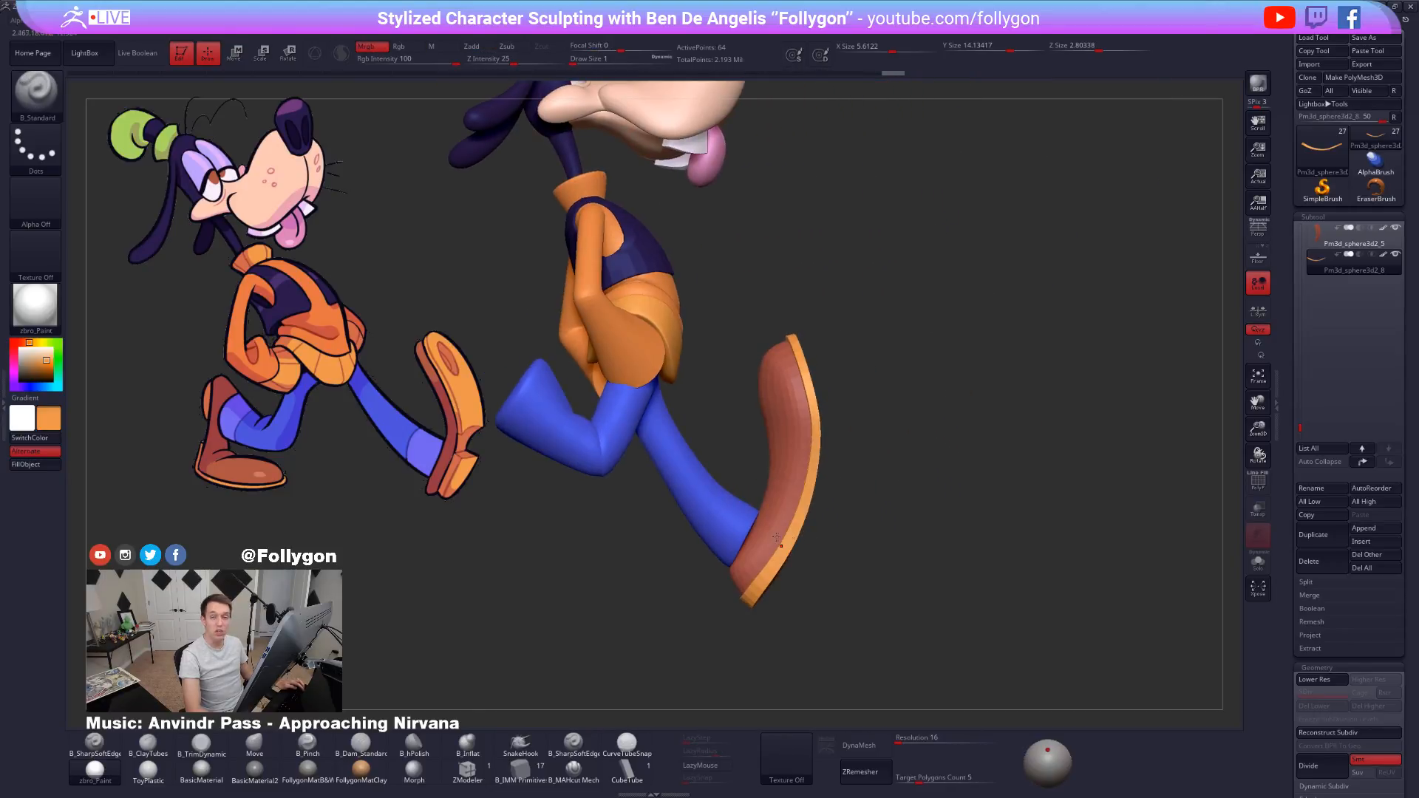
right_click_drag(744, 500, 798, 490)
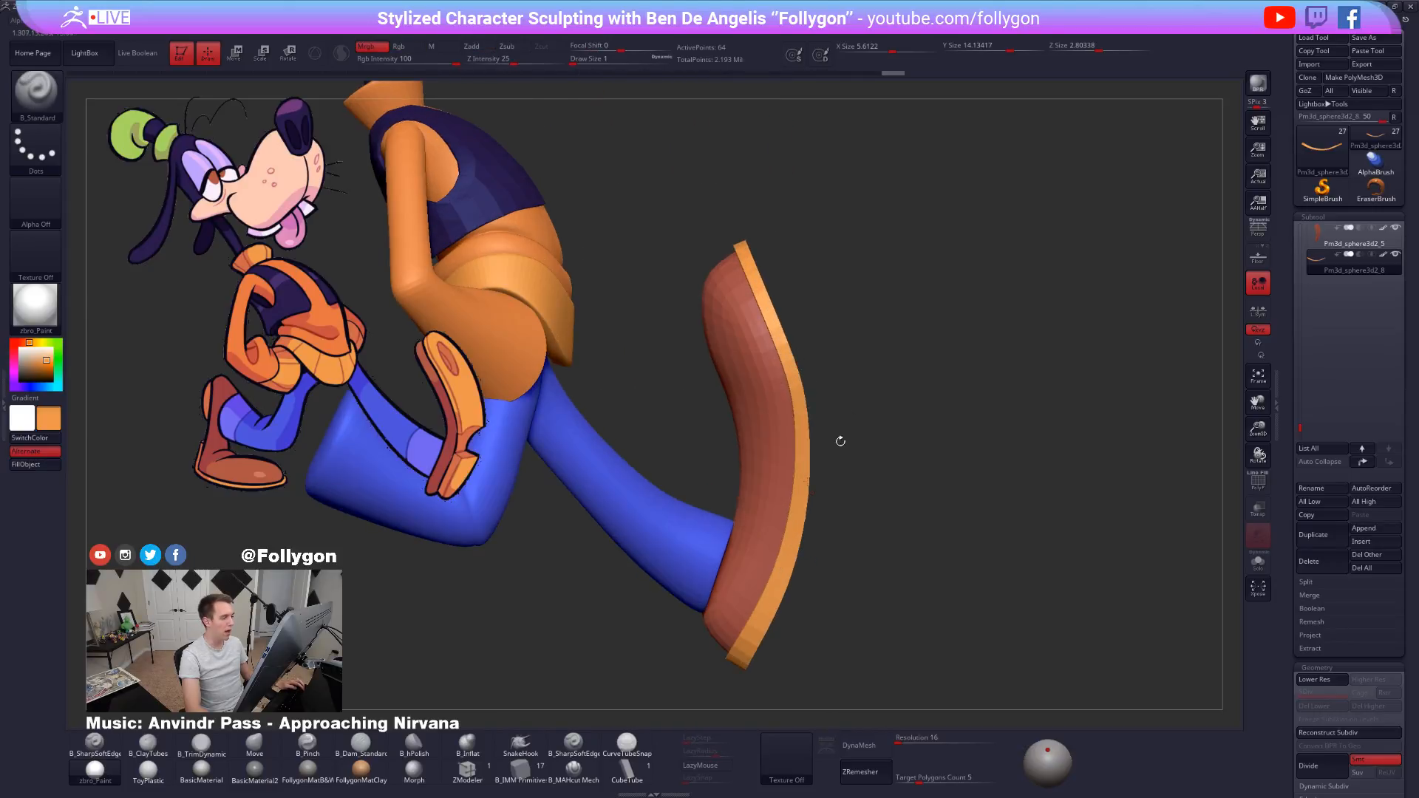
key("shift+f")
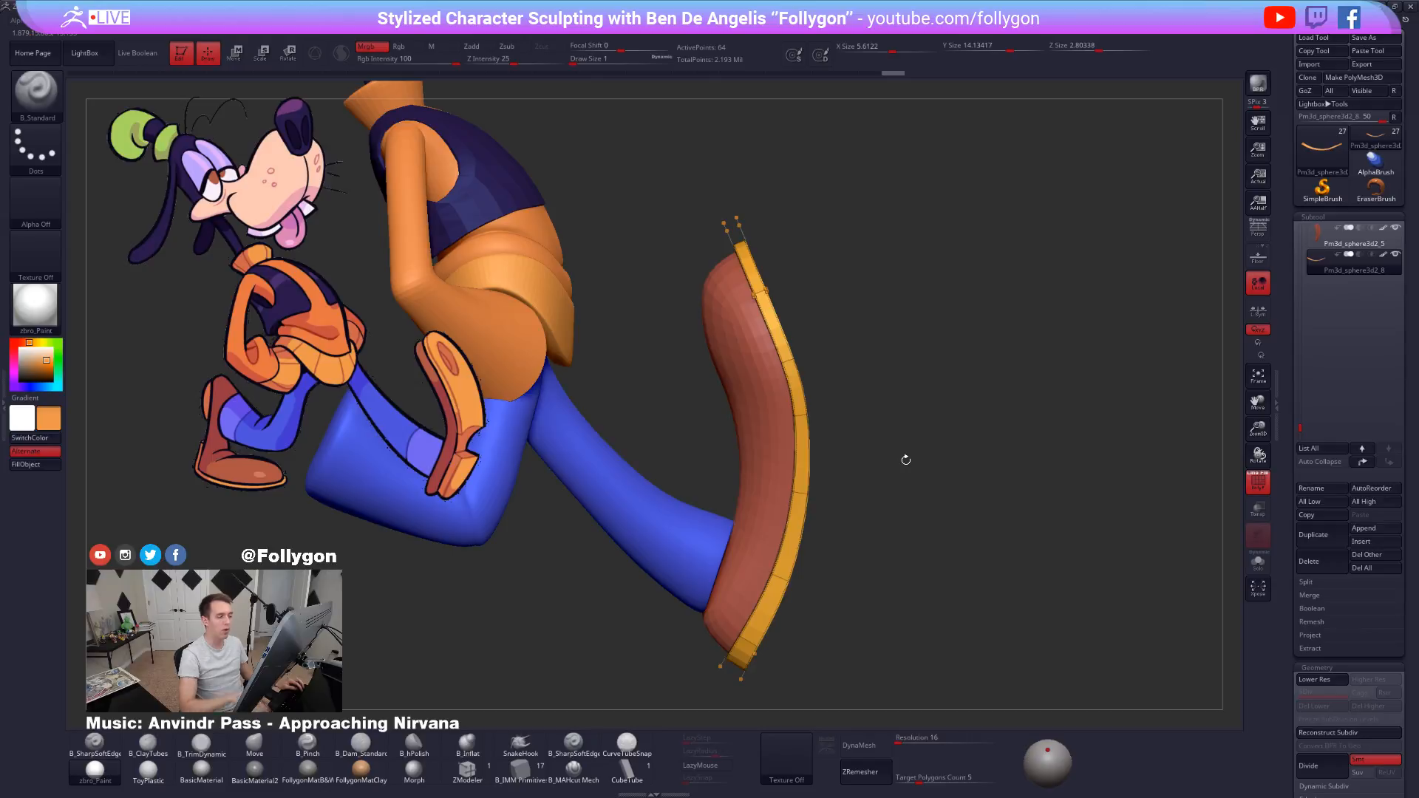
mouse_move(904, 459)
right_mouse_down()
mouse_move(805, 353)
mouse_move(784, 286)
right_mouse_up()
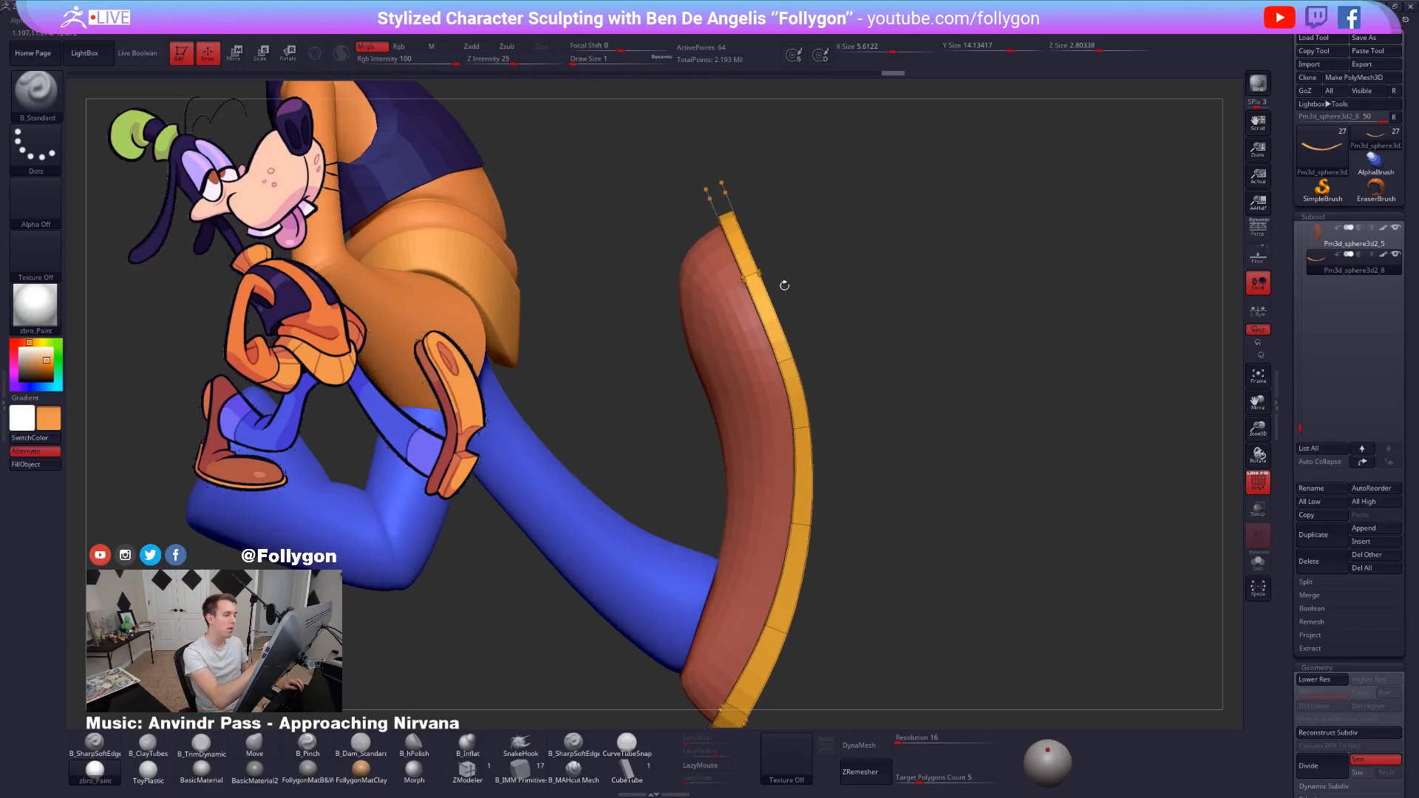
key("w")
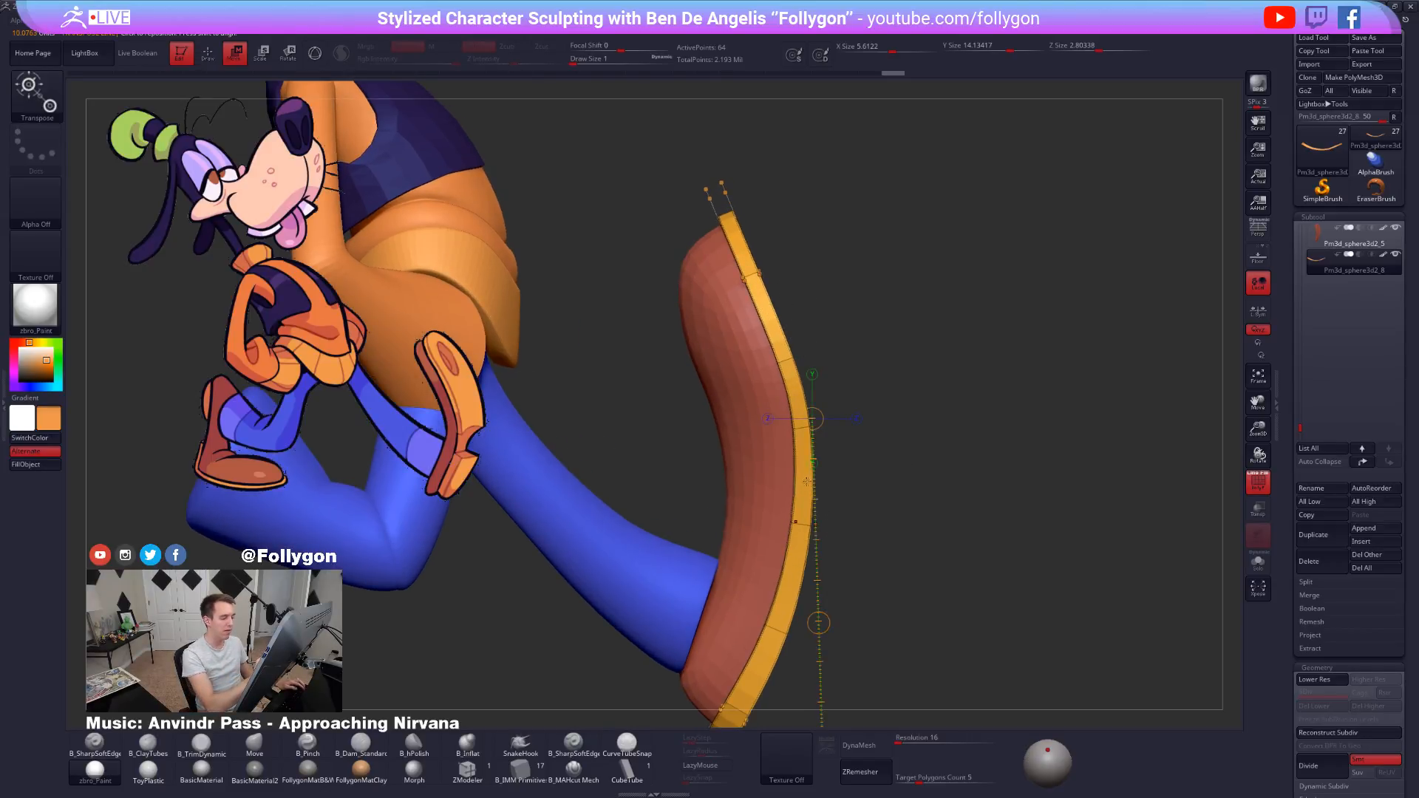
left_click_drag(808, 481, 888, 484)
key("shift+f")
mouse_move(887, 484)
right_mouse_down("ctrl")
mouse_move(836, 414)
mouse_move(836, 449)
right_mouse_up("ctrl")
key("q")
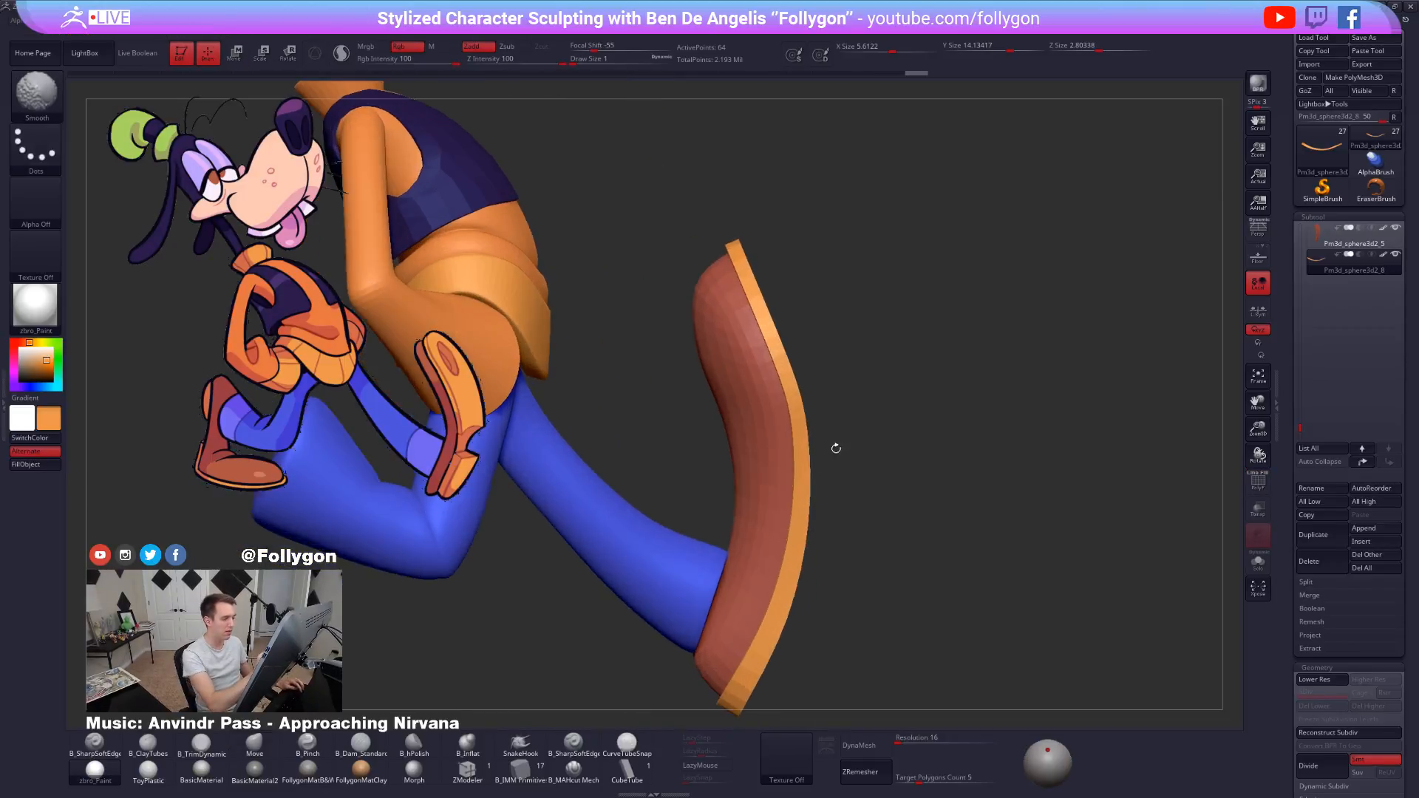
Turn off the sole's dynamic subdivision and choose the Move brush with a draw size of 1429.
key("shift+d")
key("shift+f")
key("b")
key("m")
key("v")
key("space")
left_click_drag(810, 311, 841, 312)
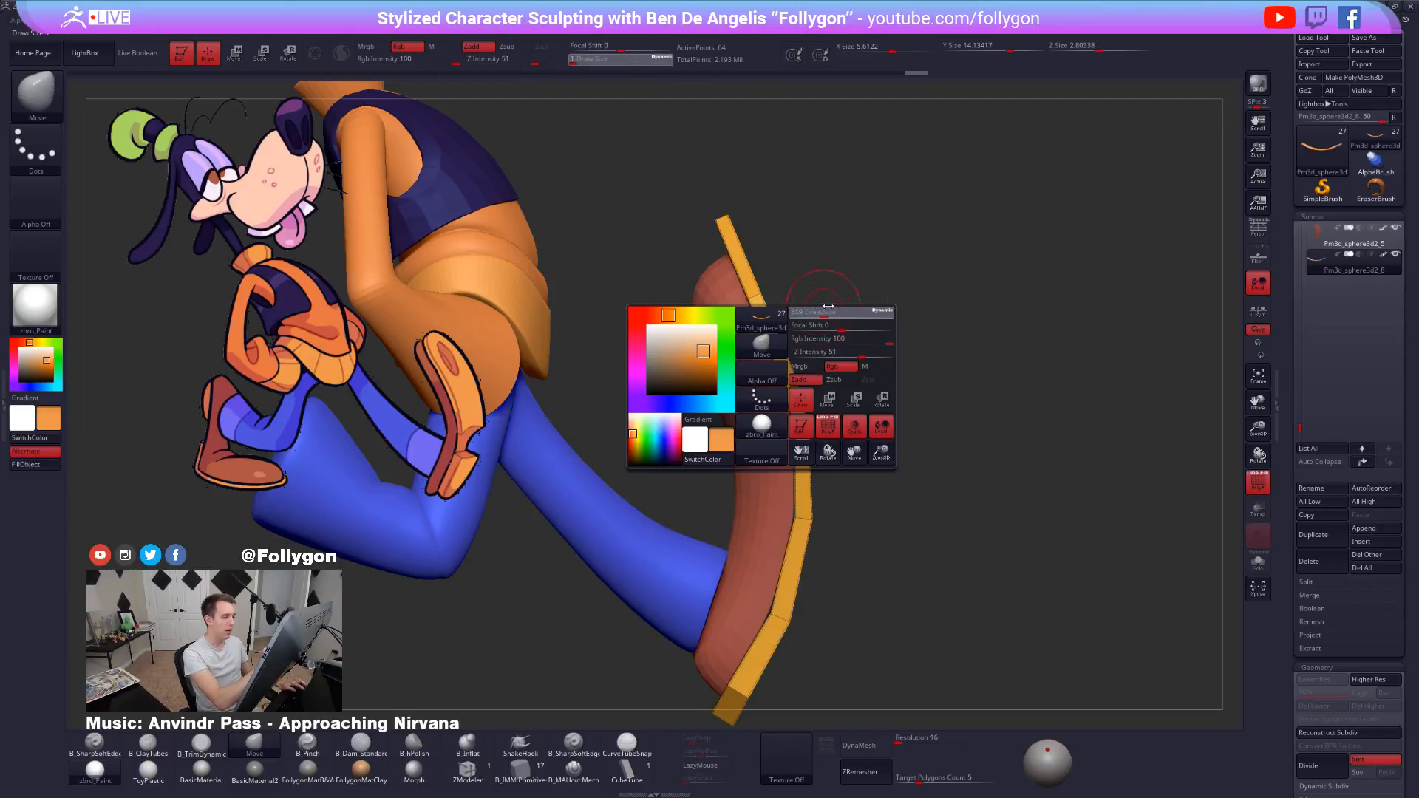
Mask all of the sole except its toe section and rotate that section about its bend with Transpose.
mouse_move(739, 333)
left_mouse_down("ctrl")
mouse_move(795, 176)
mouse_move(600, 273)
left_mouse_up("ctrl")
left_click(628, 336, "ctrl")
key("r")
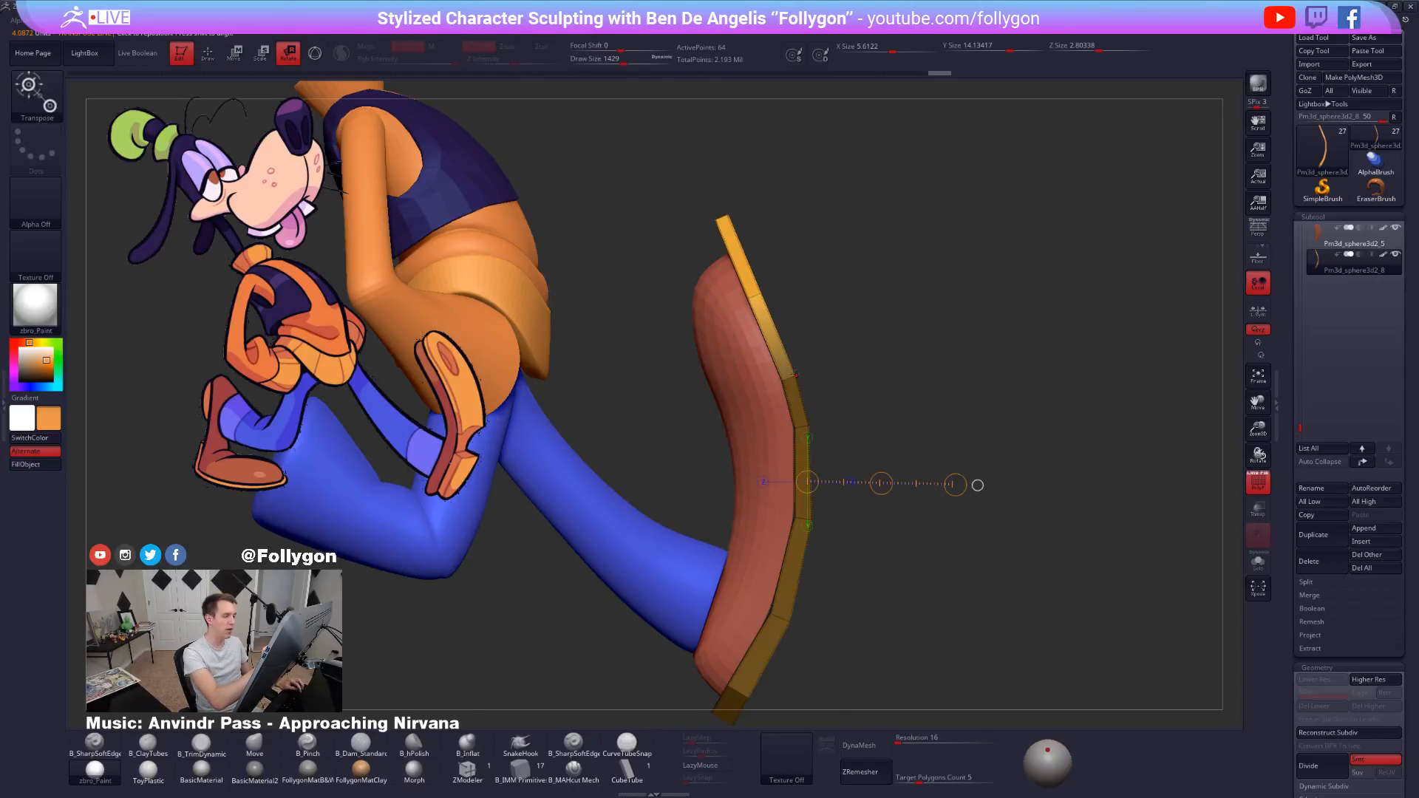
key("d")
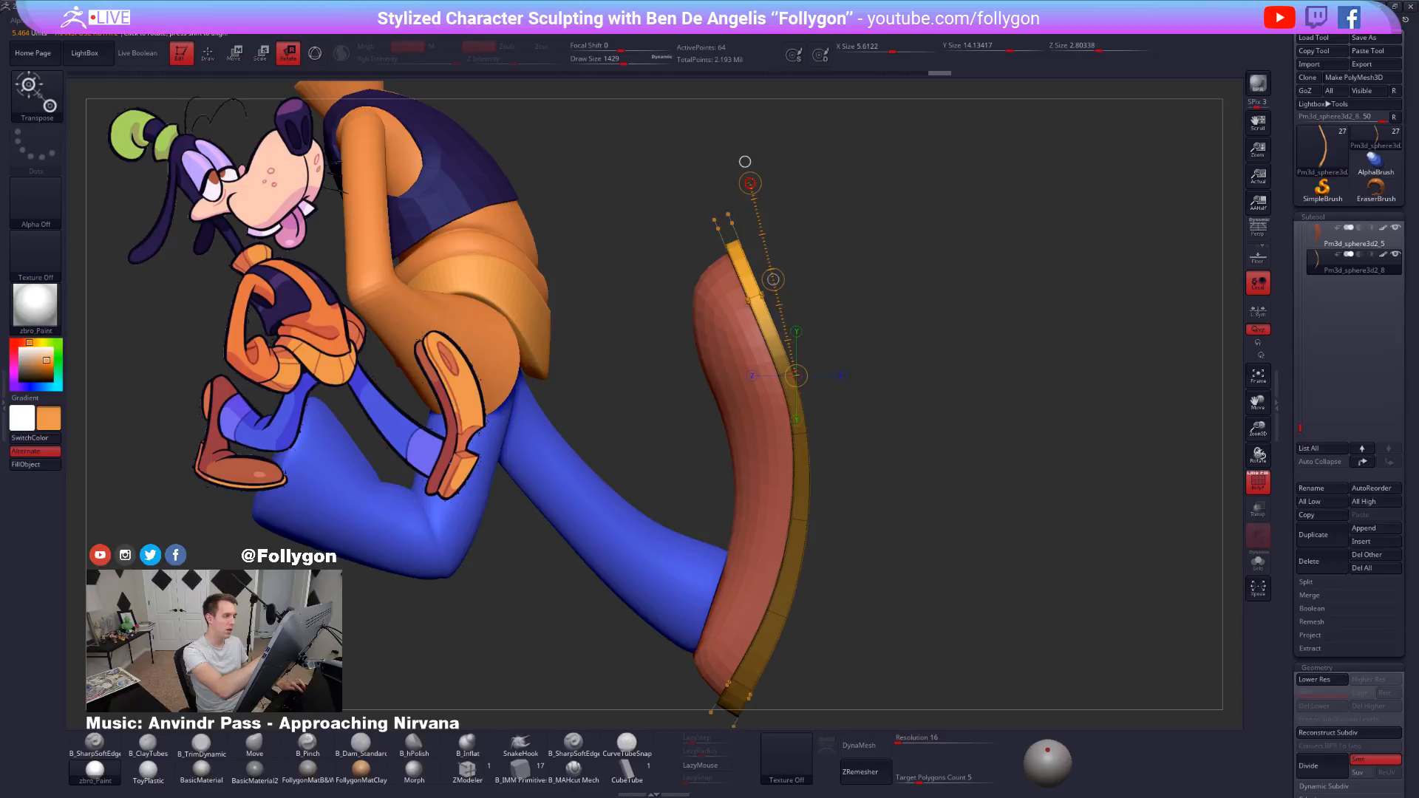
key("shift+d")
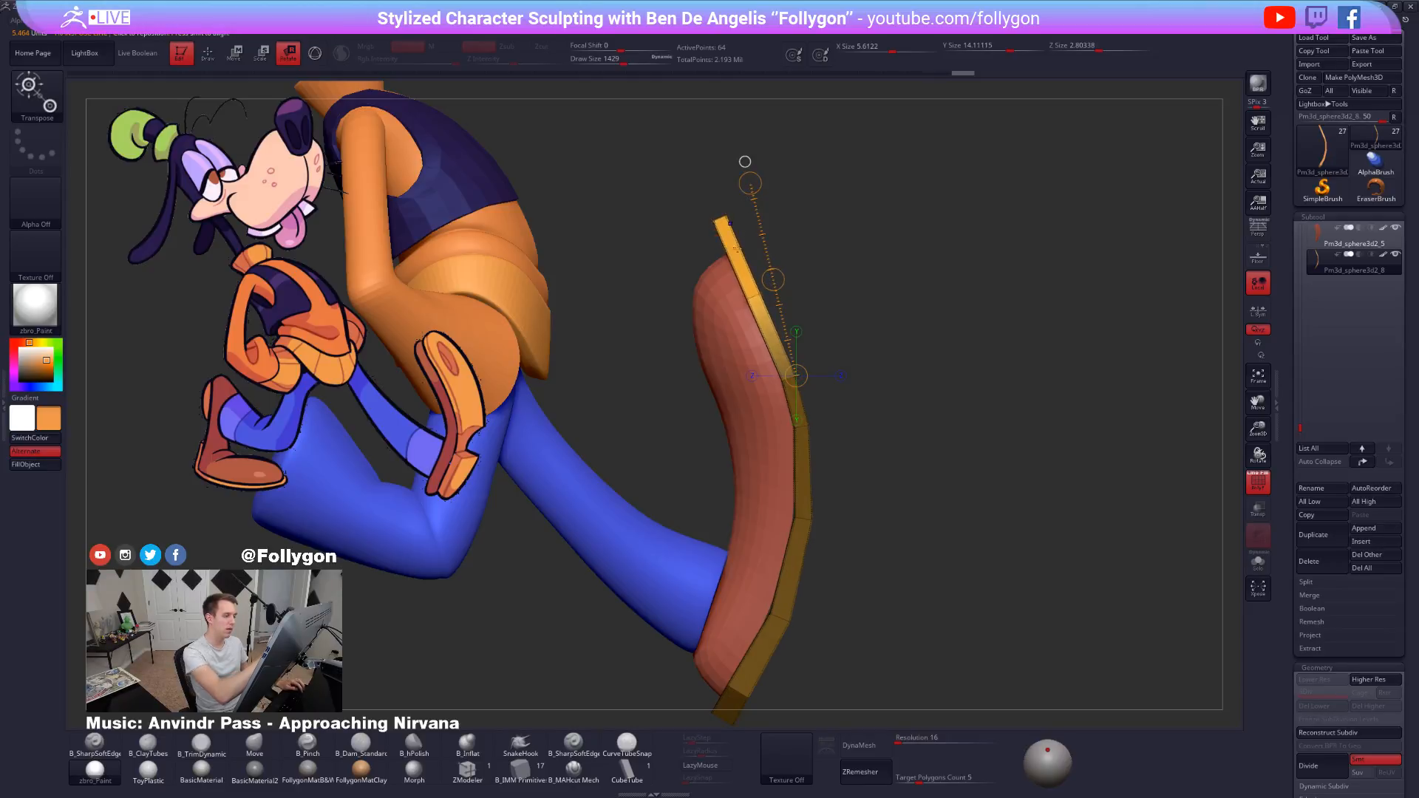
Extend the mask to leave only the toe tip free, rotate the tip and turn dynamic subdivision back on.
key("q")
left_click_drag(786, 266, 831, 380, "ctrl")
key("r")
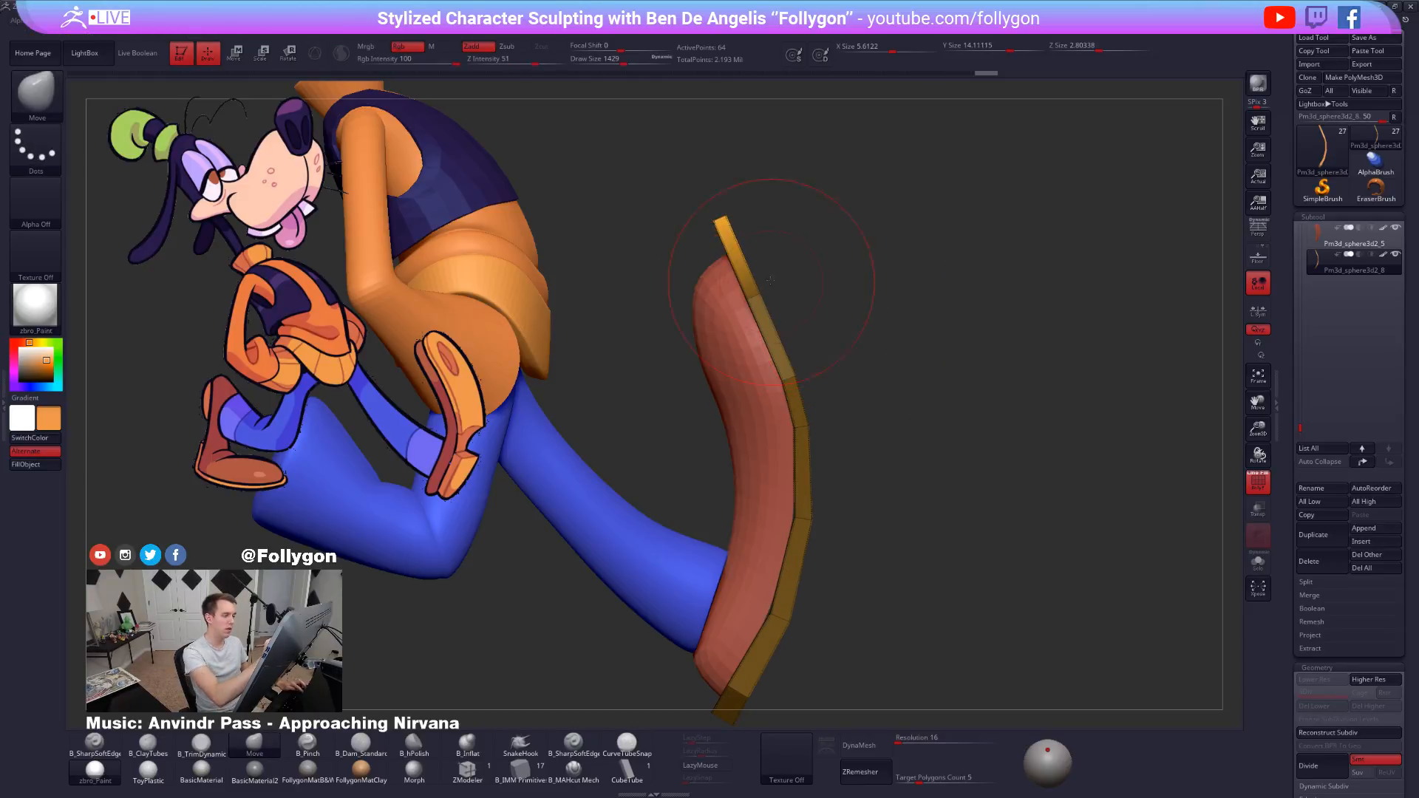
key("d")
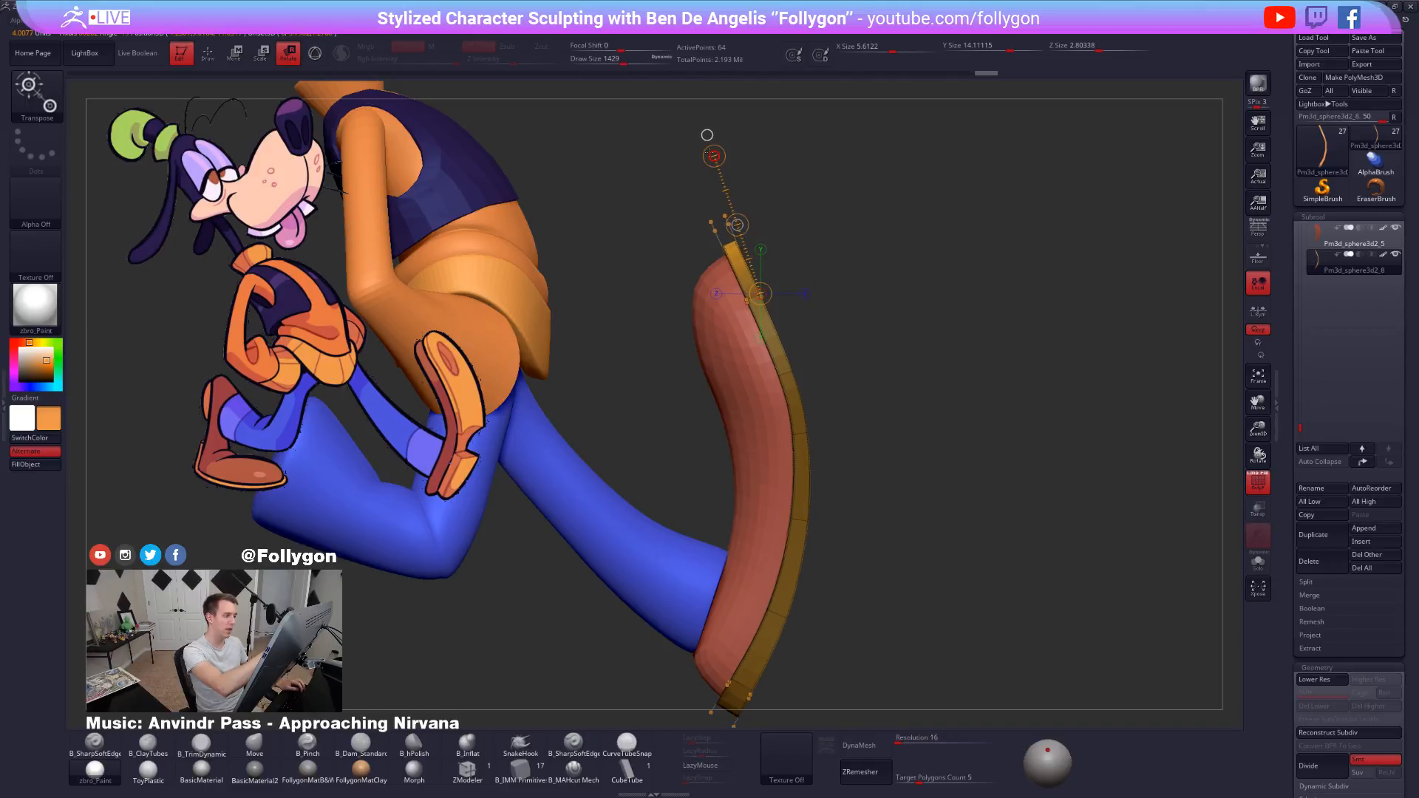
mouse_move(879, 458)
left_mouse_down()
mouse_move(1035, 474)
mouse_move(1047, 488)
left_mouse_up()
Isolate the sole without wireframe and examine its outline straight on from below.
key("q")
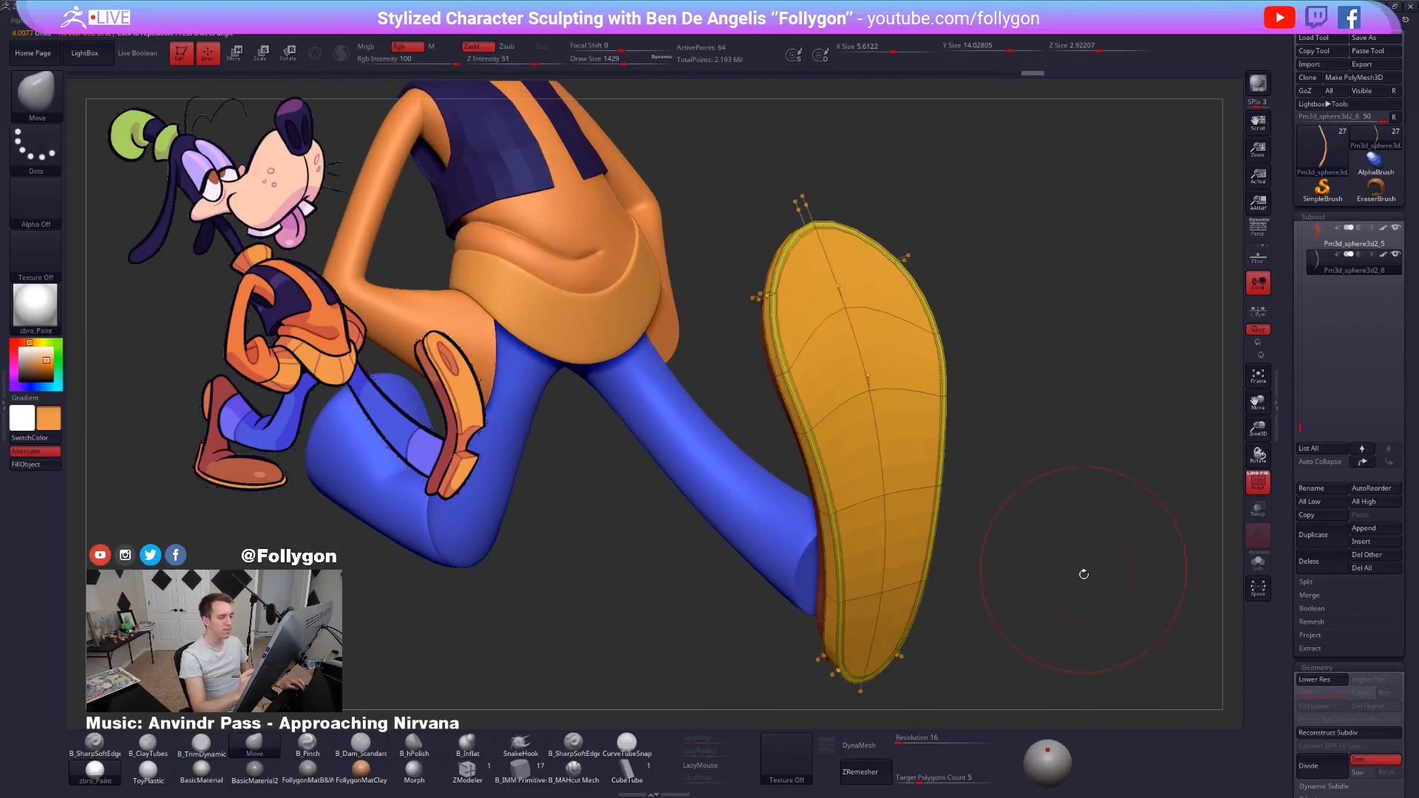
key("shift+f")
left_click_drag(1084, 574, 1043, 547, "alt")
left_click_drag(1020, 606, 1087, 622)
left_click_drag(997, 568, 1013, 611, "alt")
left_click_drag(897, 519, 906, 581, "alt")
left_click_drag(833, 395, 880, 454, "shift")
mouse_move(946, 488)
left_mouse_down("shift")
mouse_move(956, 617)
mouse_move(950, 554)
mouse_move(896, 418)
mouse_move(893, 461)
left_mouse_up("shift")
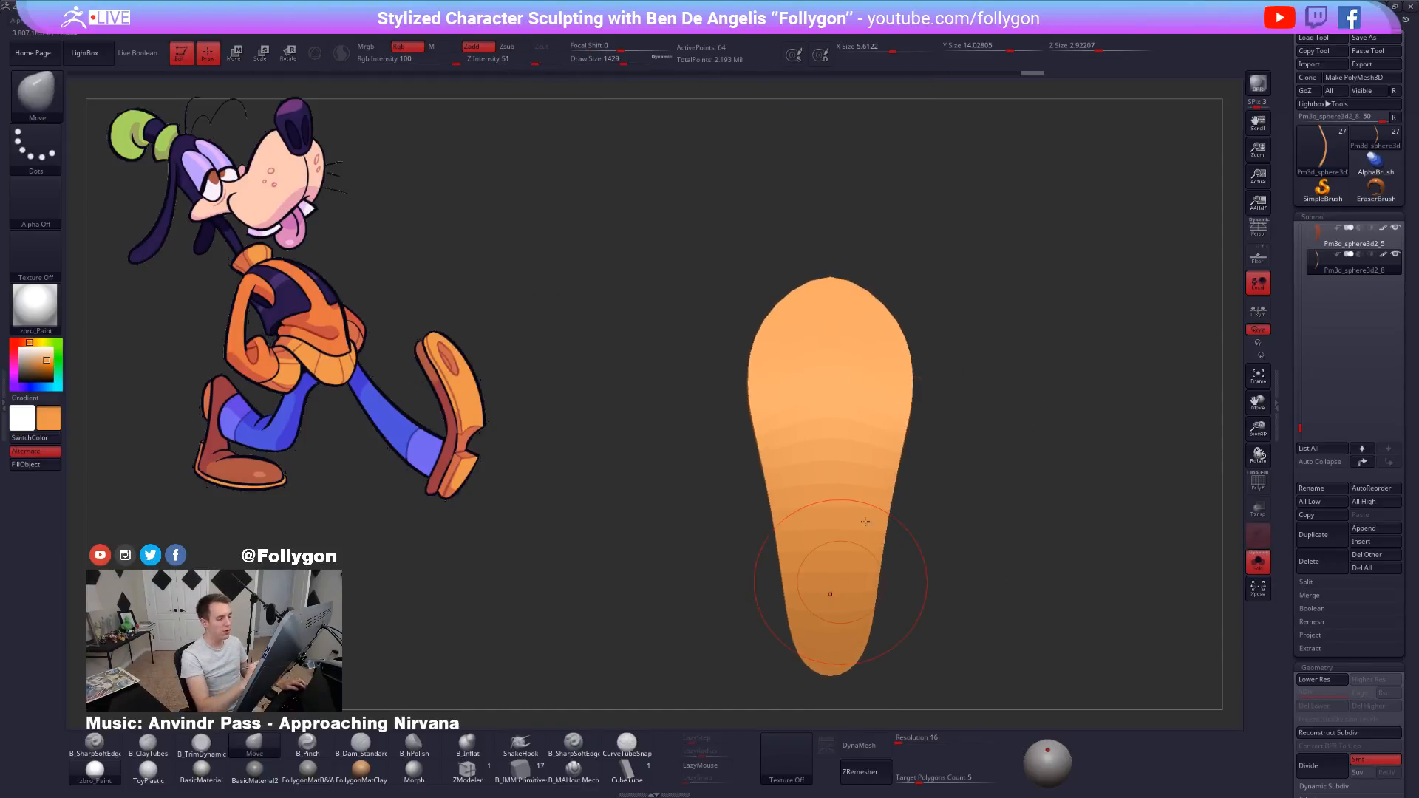
Set the Move brush's draw size to 857 and turn on Local Symmetry for editing the sole.
right_click_drag(865, 522, 869, 510)
mouse_move(869, 511)
right_mouse_down("alt")
mouse_move(976, 517)
mouse_move(856, 508)
right_mouse_up("alt")
key("space")
left_click_drag(1089, 559, 1080, 556)
key("shift+f")
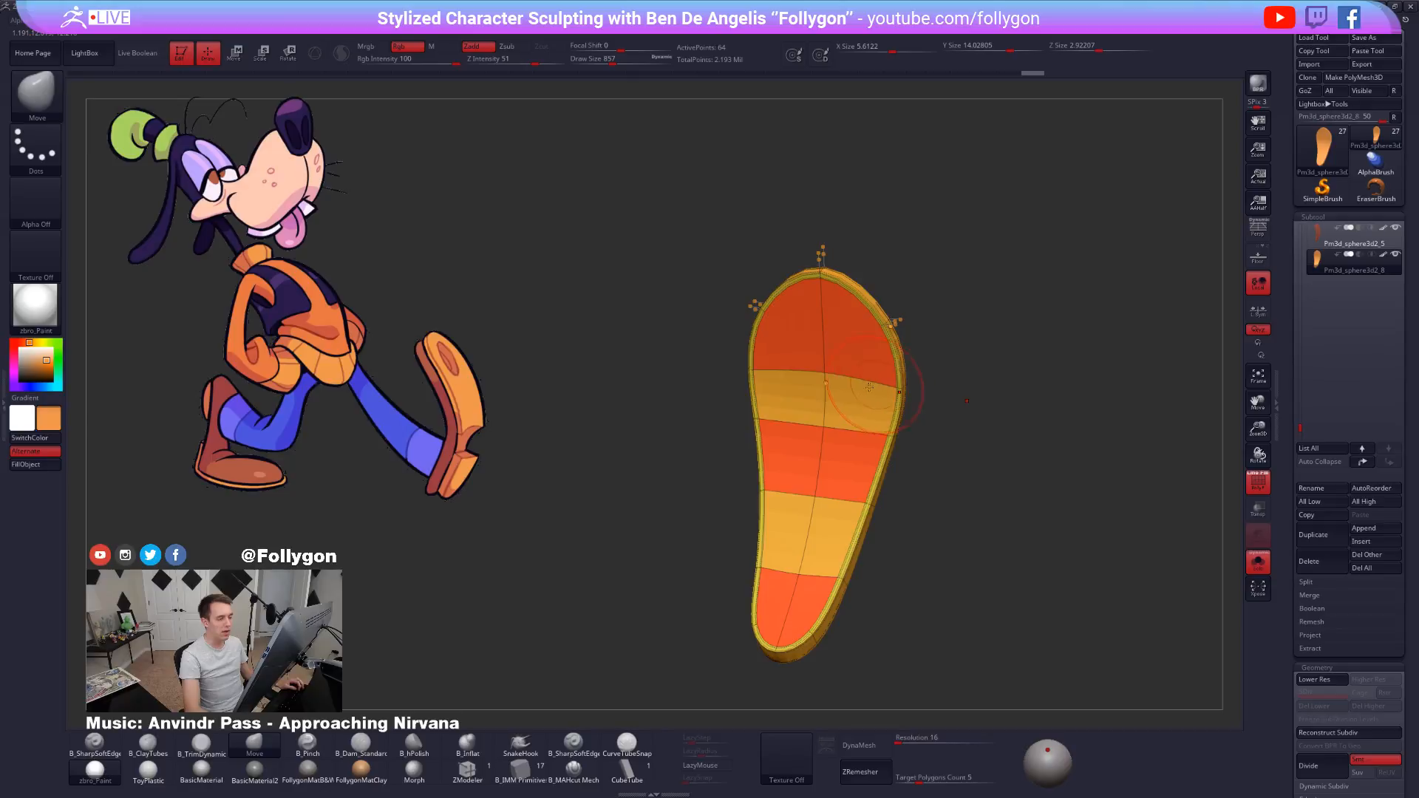
left_click(1258, 311)
mouse_move(754, 374)
left_mouse_down()
mouse_move(742, 377)
mouse_move(738, 356)
mouse_move(753, 369)
left_mouse_up()
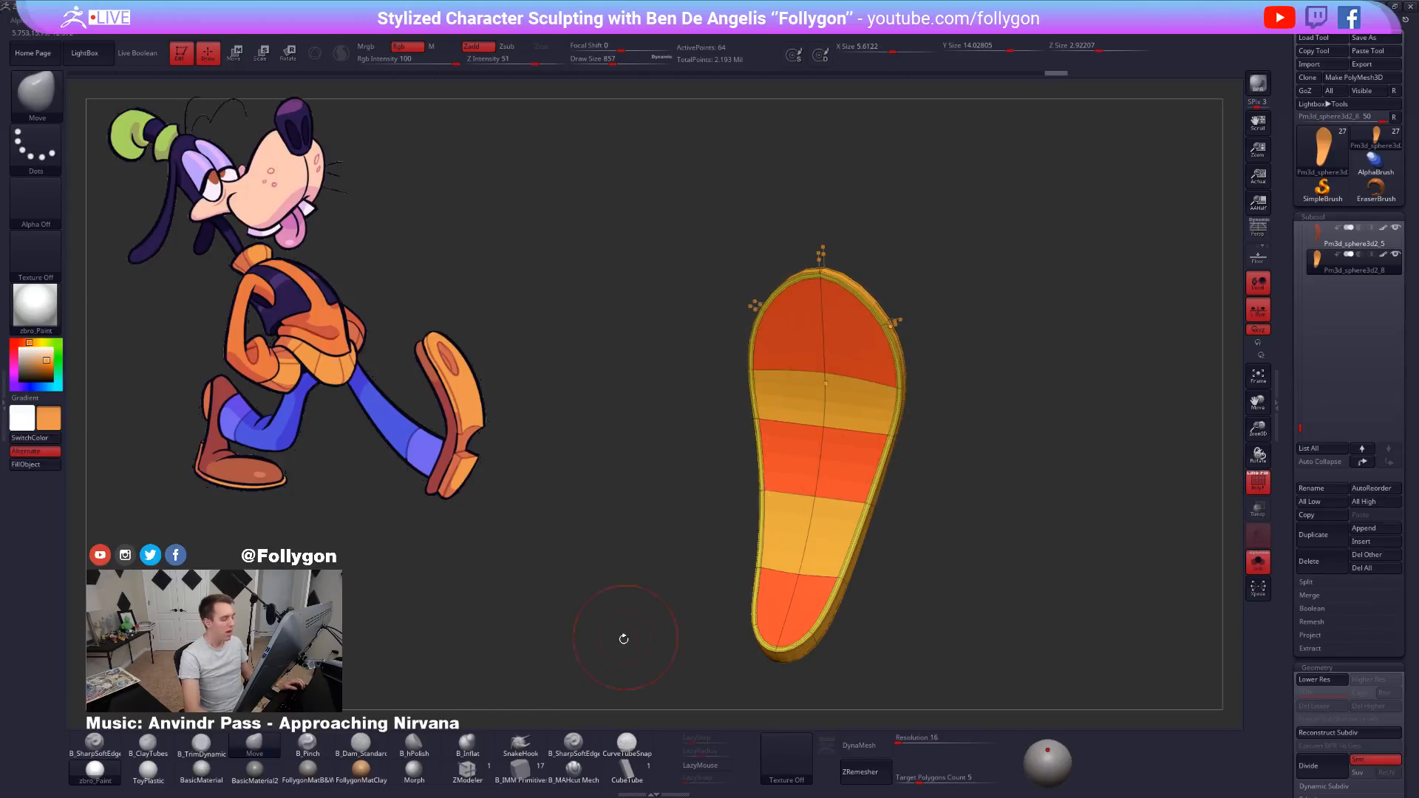
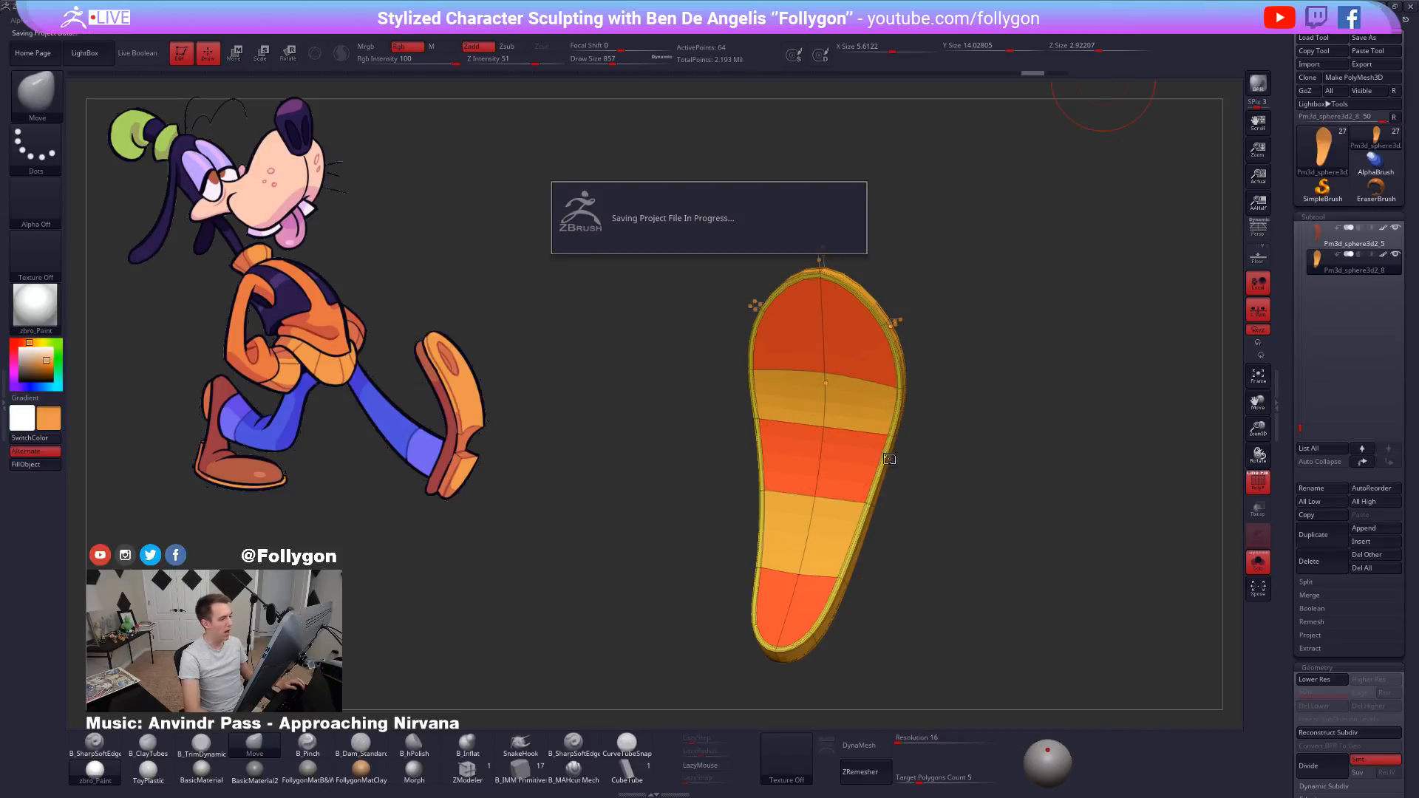
Adjust the front part of the sole with the Move brush and show the rest of the character again.
left_click_drag(928, 444, 792, 396)
left_click_drag(1009, 371, 784, 251)
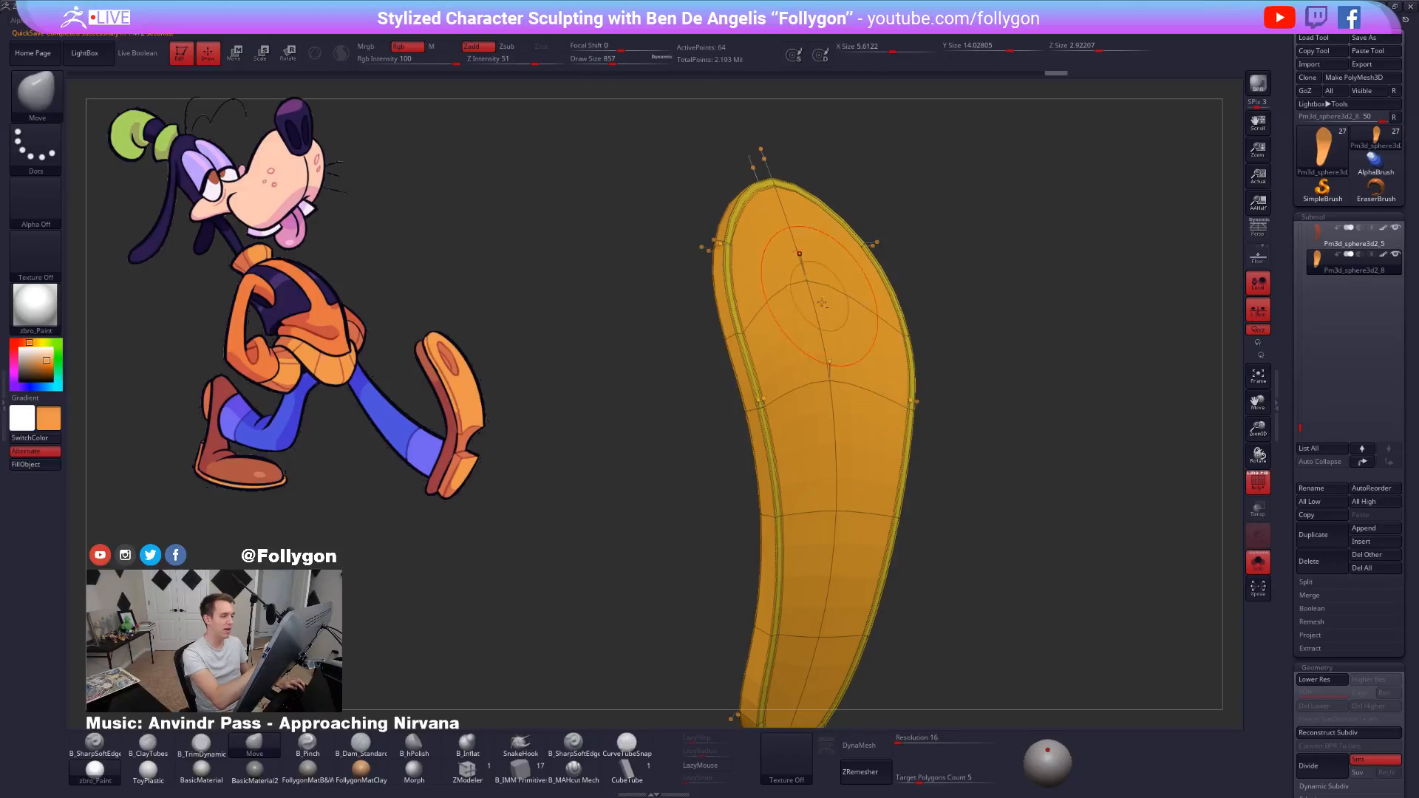
mouse_move(822, 303)
left_mouse_down()
mouse_move(855, 462)
mouse_move(848, 513)
mouse_move(916, 526)
mouse_move(930, 490)
mouse_move(929, 522)
mouse_move(896, 539)
left_mouse_up()
key("shift+f")
key("shift+f")
key("shift+f")
key("ctrl+shift+s")
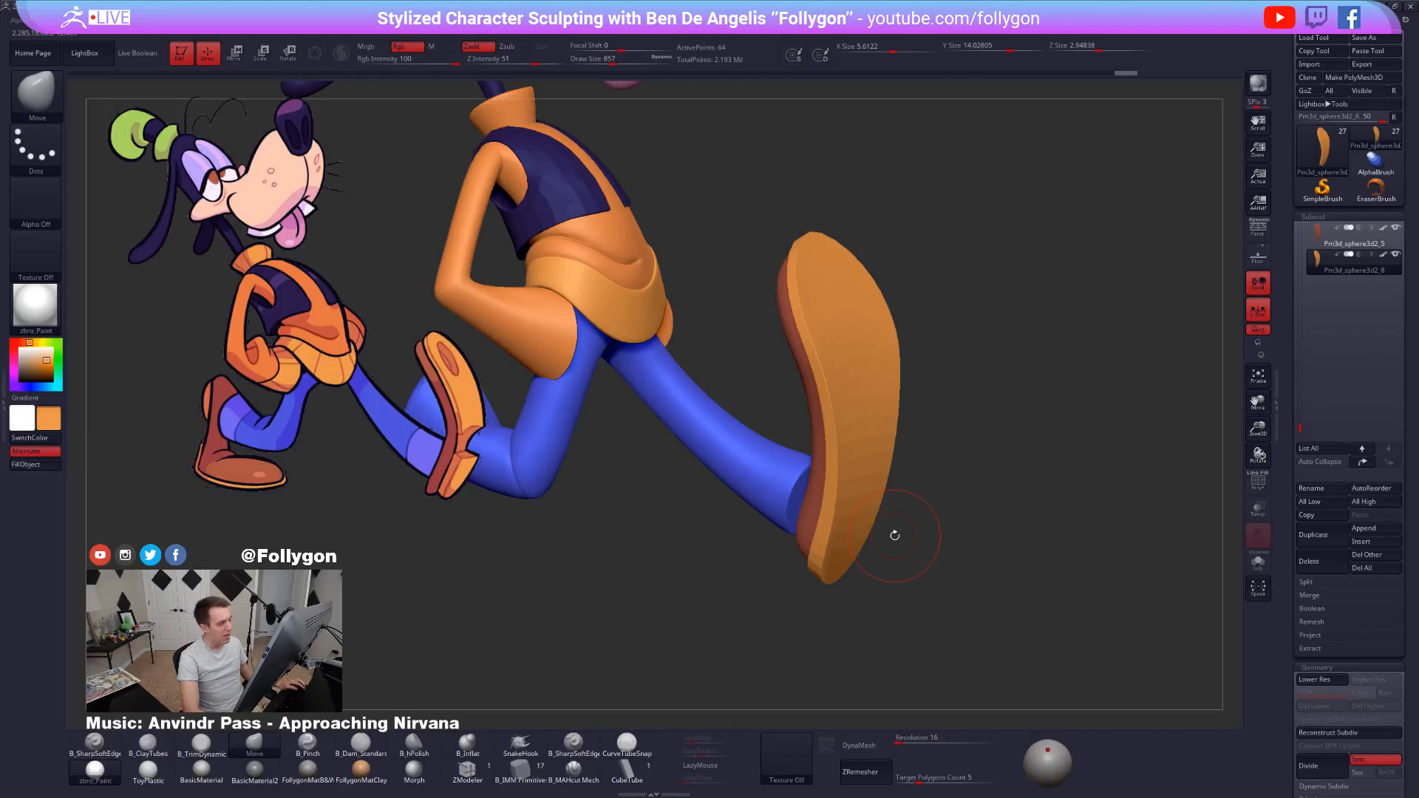
Turn off the sole's dynamic subdivision and mask everything except its toe end.
left_click_drag(882, 469, 867, 400)
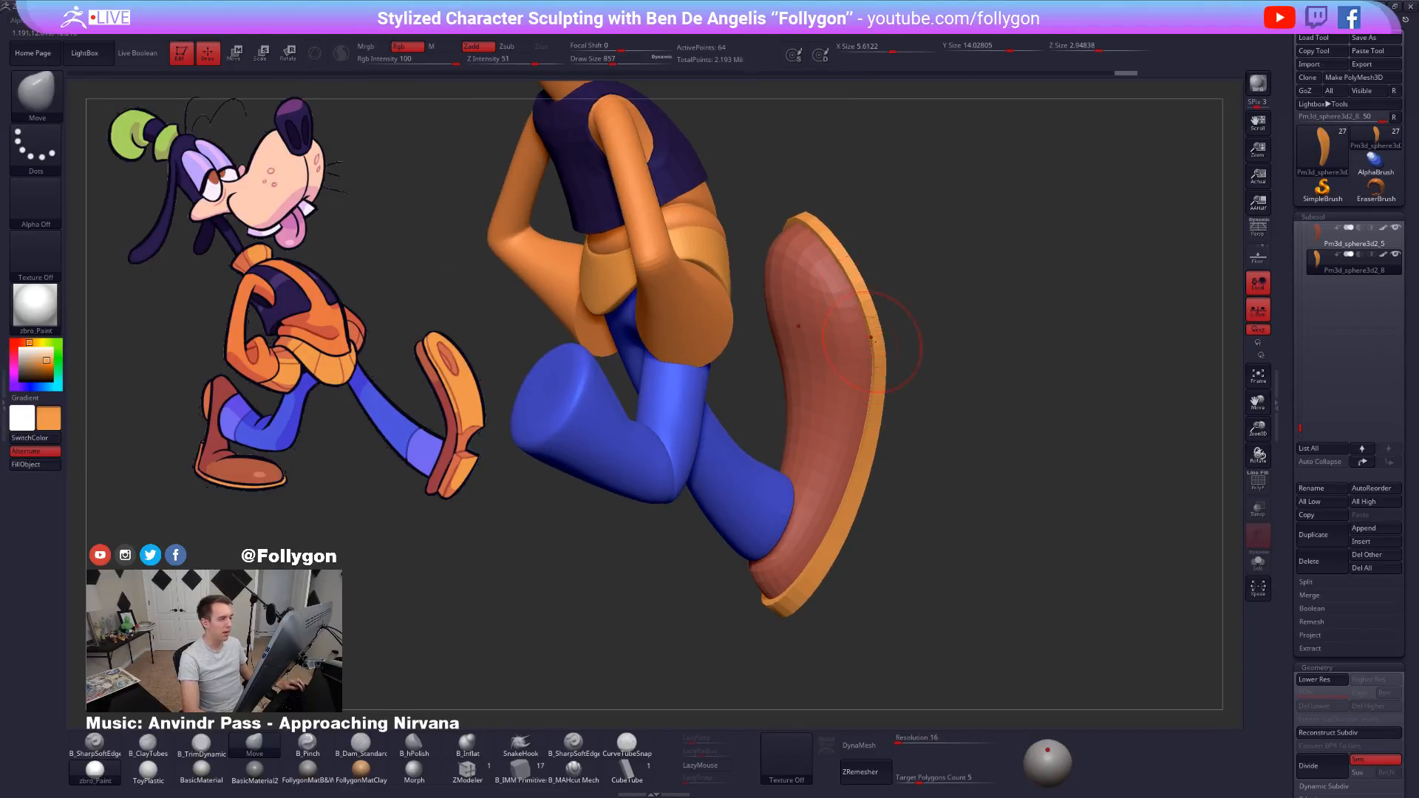
left_click_drag(875, 346, 902, 475)
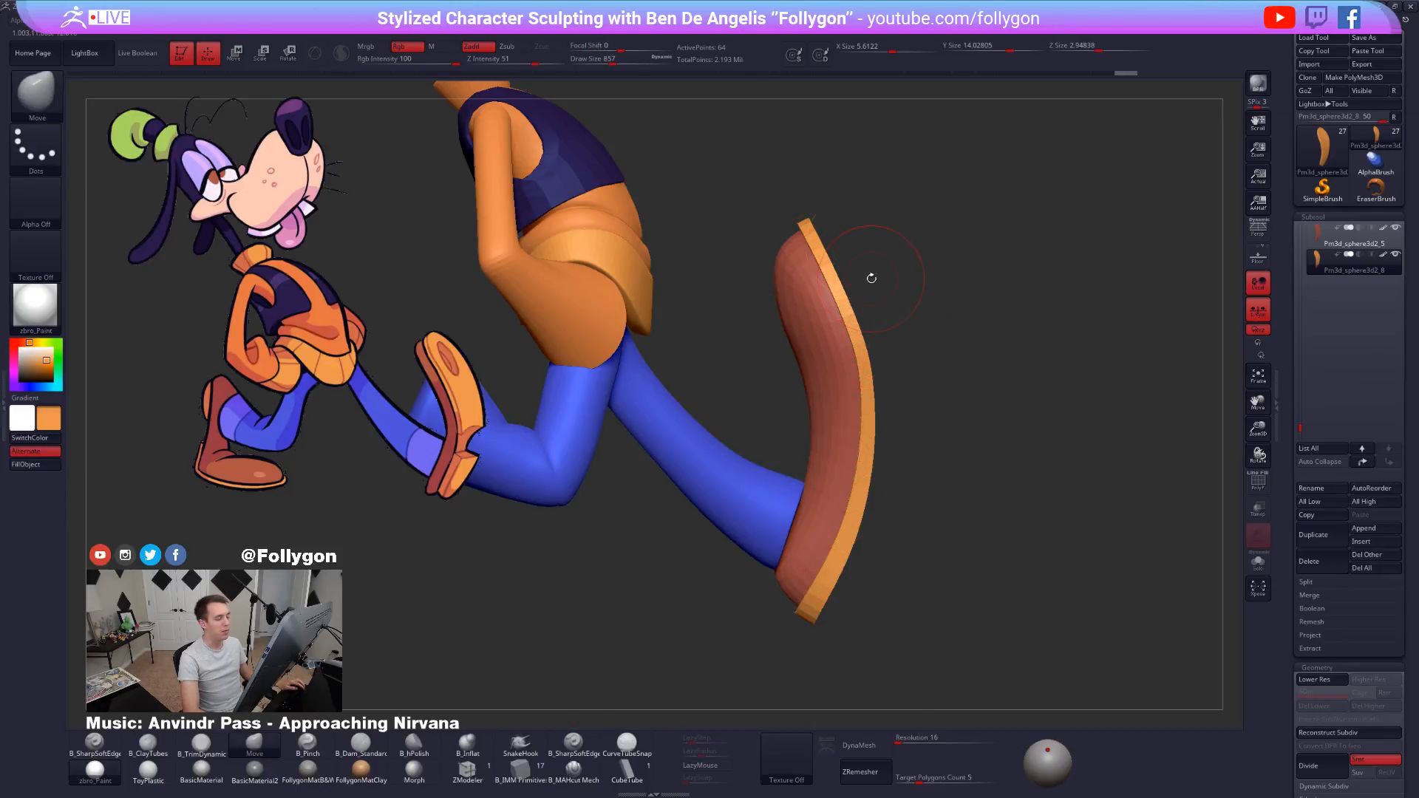
key("ctrl+shift")
left_click_drag(915, 546, 961, 475, "alt")
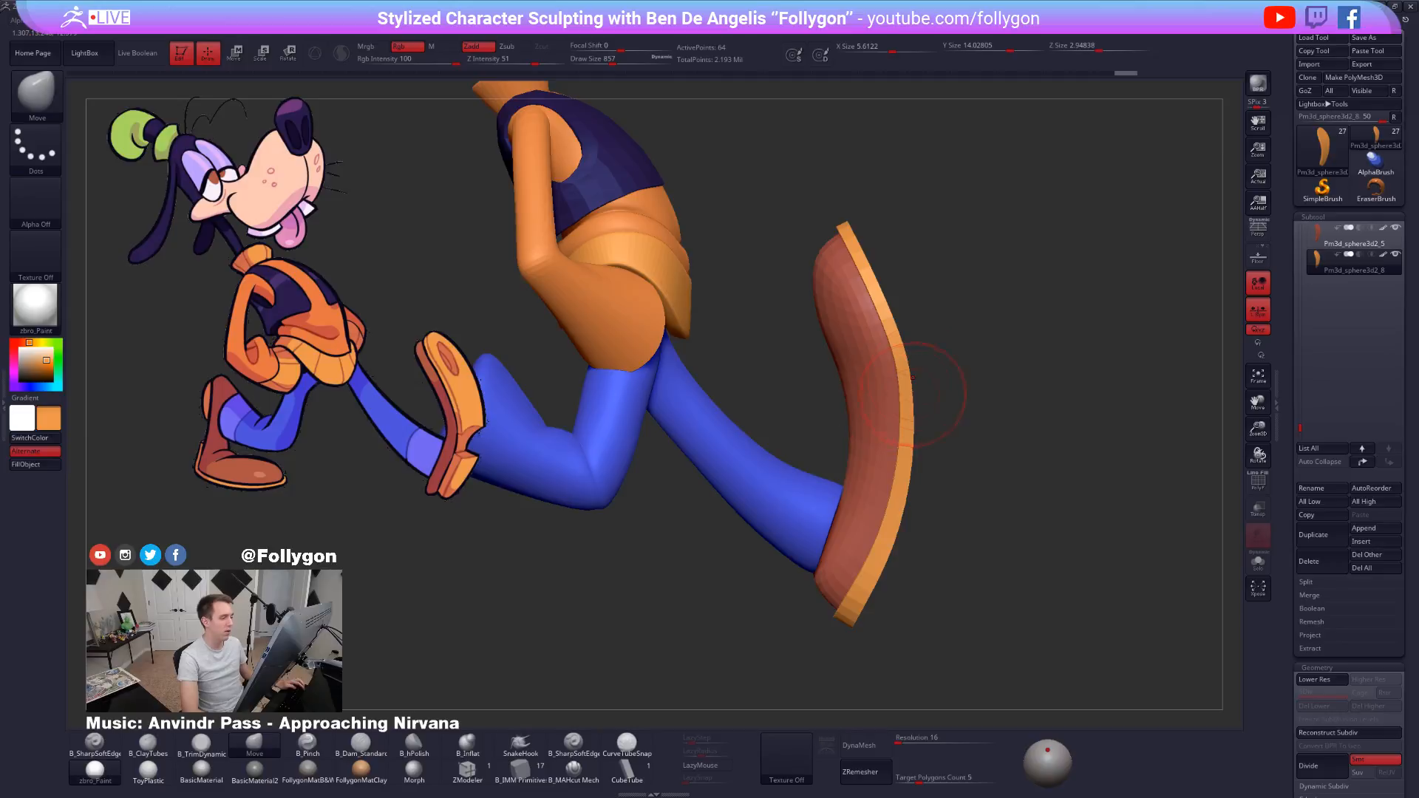
key("shift+f")
key("shift+d")
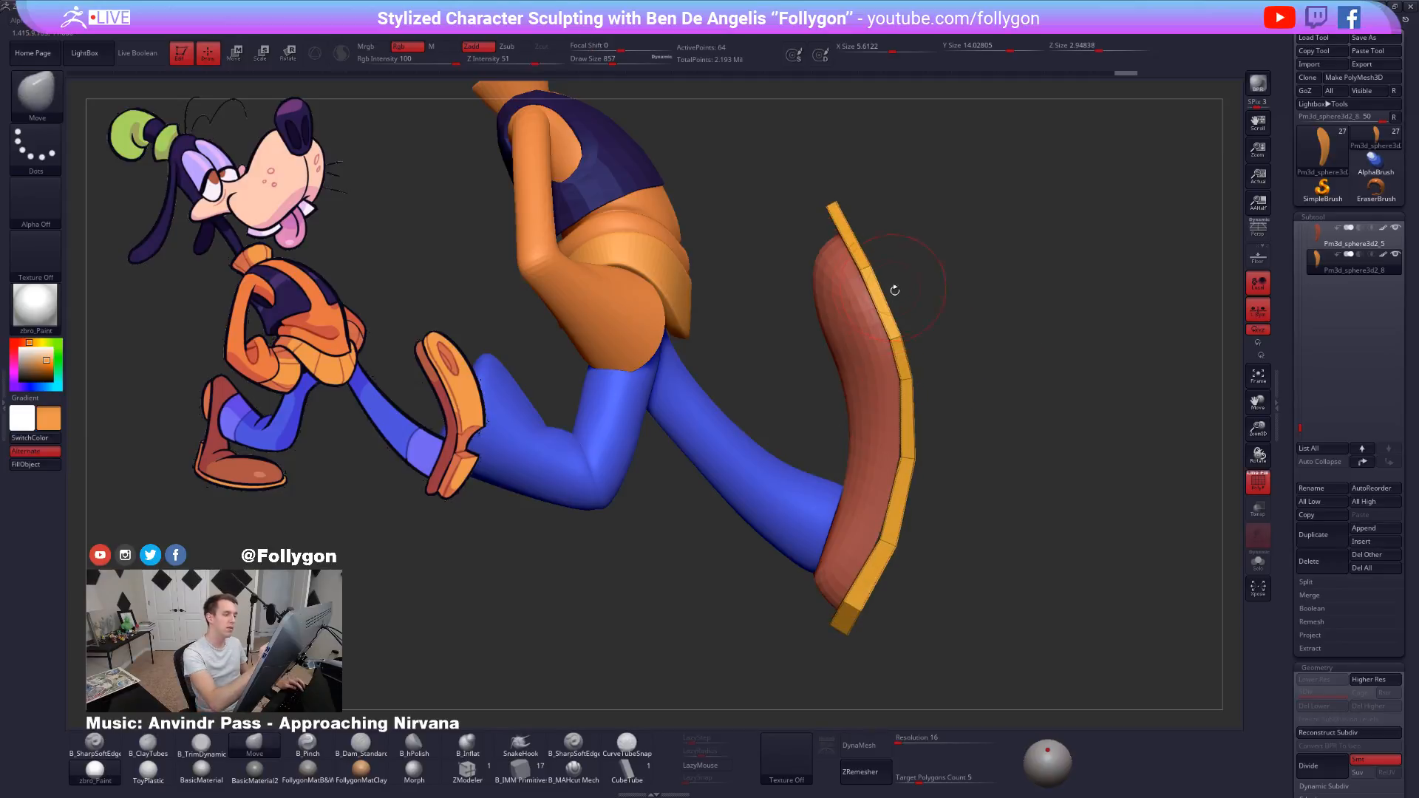
right_click_drag(894, 288, 877, 235, "ctrl")
left_click_drag(880, 130, 887, 200, "ctrl")
left_click(939, 174, "ctrl")
Nudge the unmasked toe end outward with Transpose Move under dynamic subdivision, and clear the mask.
right_click_drag(909, 270, 889, 438, "alt")
key("d")
key("w")
left_click_drag(833, 335, 969, 284)
left_click_drag(898, 312, 900, 312)
left_click_drag(987, 370, 999, 386, "ctrl")
key("q")
right_click_drag(1081, 596, 1041, 673, "ctrl")
key("shift+f")
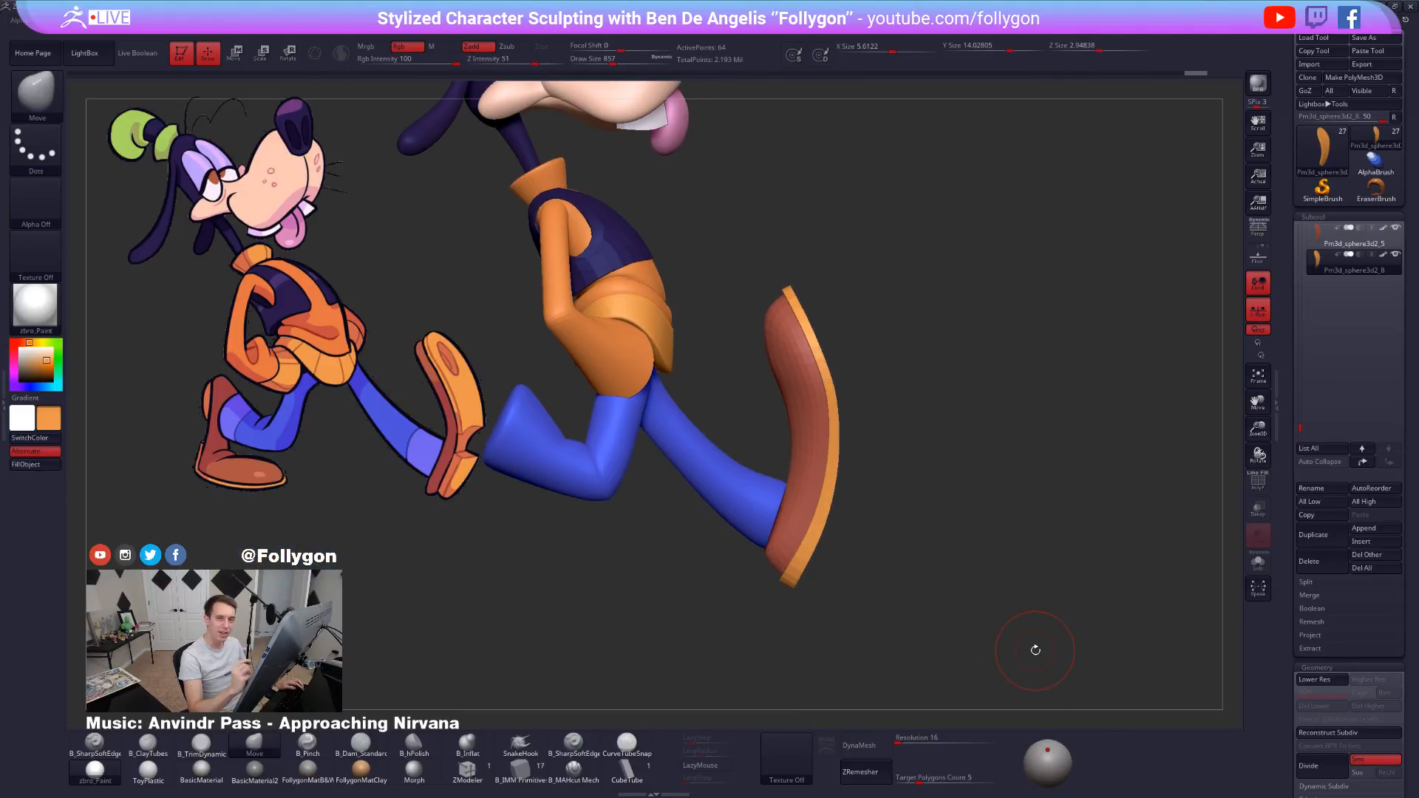
Mask everything except the sole's toe end, rotate that end with Transpose Rotate, restore dynamic subdivision and clear the mask.
right_click_drag(1032, 648, 1033, 650)
key("shift+f")
key("shift+d")
left_click_drag(812, 285, 803, 268, "ctrl")
left_click(699, 323, "ctrl")
right_click_drag(699, 323, 706, 370, "ctrl")
key("r")
left_click_drag(826, 311, 825, 239)
mouse_move(814, 316)
left_mouse_down()
mouse_move(850, 198)
mouse_move(844, 218)
left_mouse_up()
key("d")
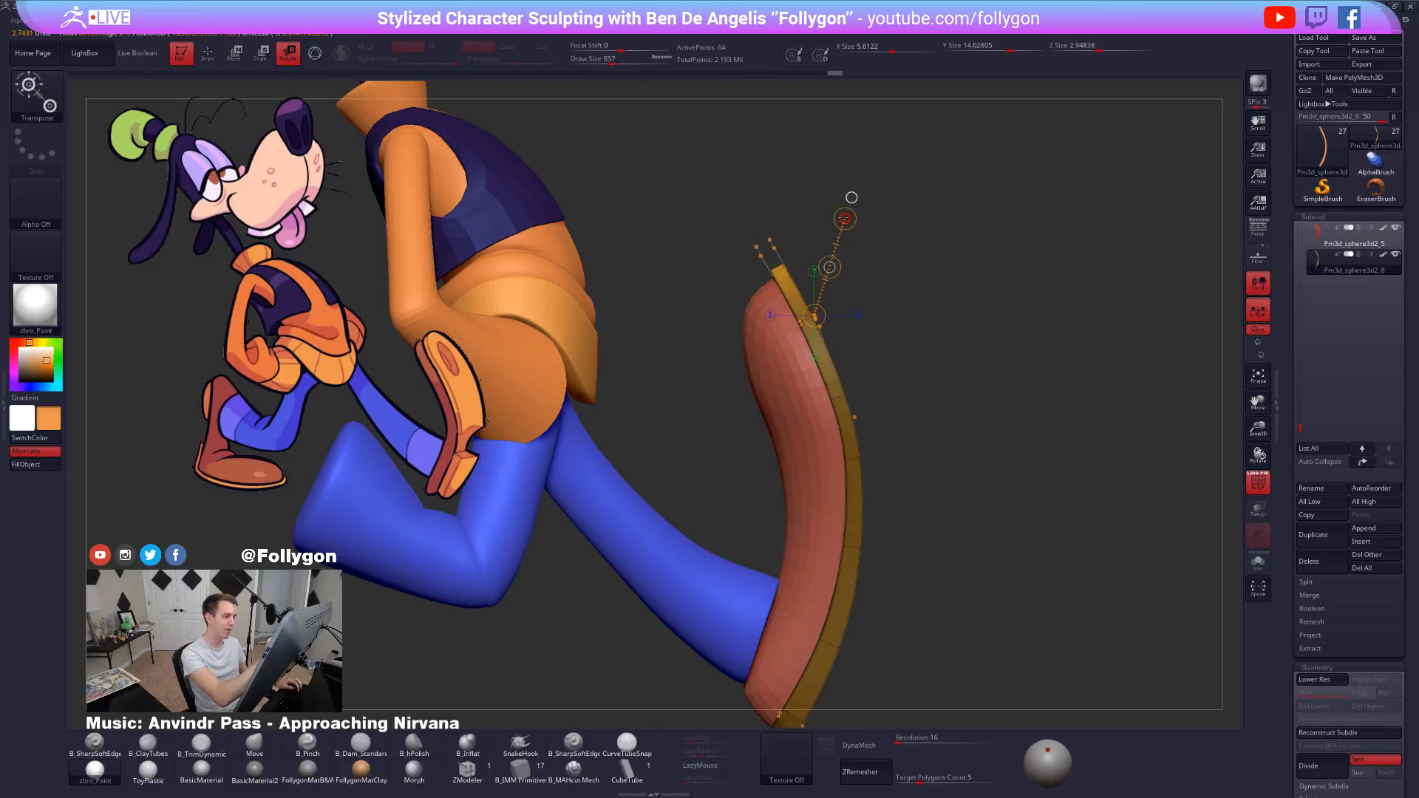
key("q")
left_click_drag(929, 475, 1001, 463, "ctrl")
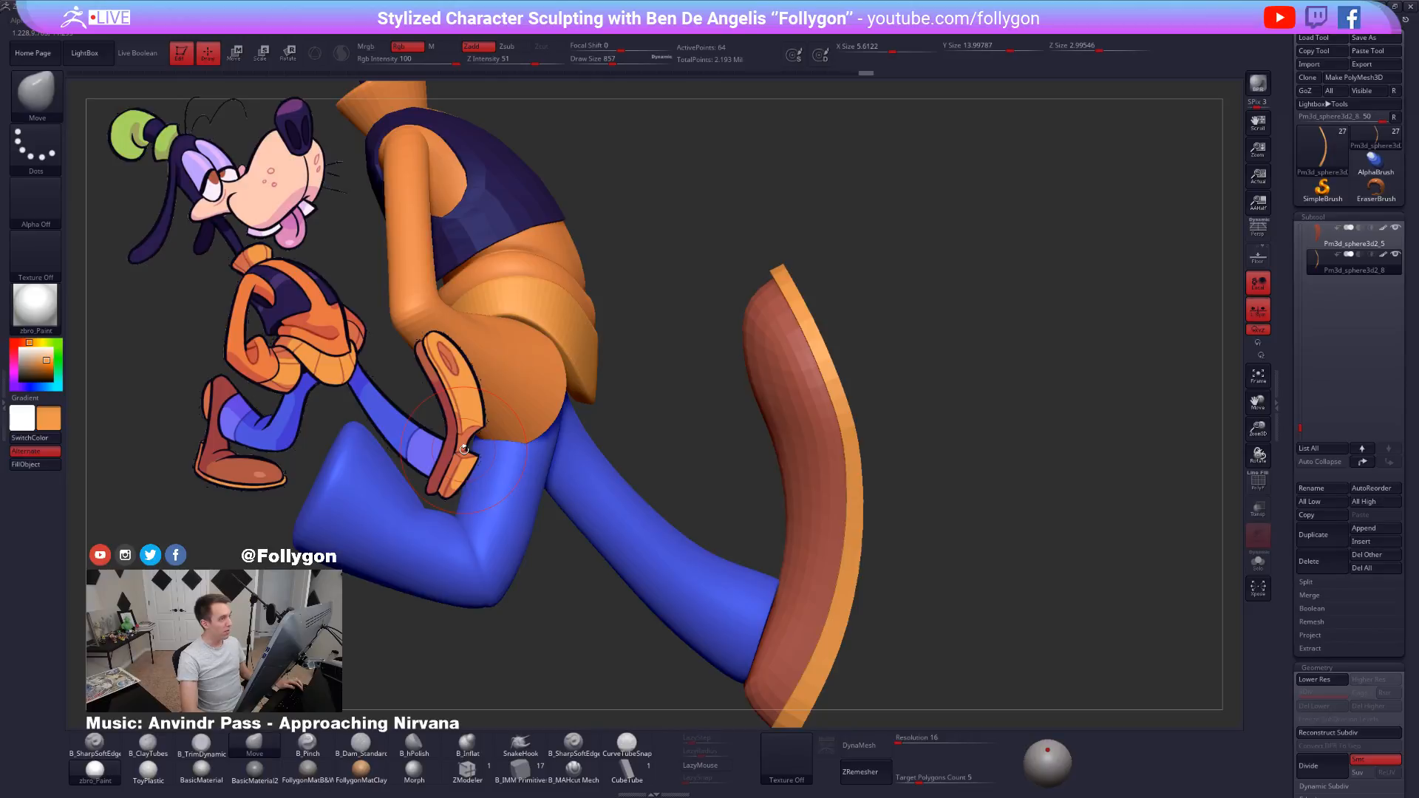
Duplicate the orange sole subtool and keep the copy selected.
mouse_move(825, 464)
right_mouse_down("ctrl")
mouse_move(695, 474)
mouse_move(902, 551)
mouse_move(848, 563)
mouse_move(629, 551)
mouse_move(724, 545)
right_mouse_up("ctrl")
right_click_drag(825, 541, 829, 489, "alt")
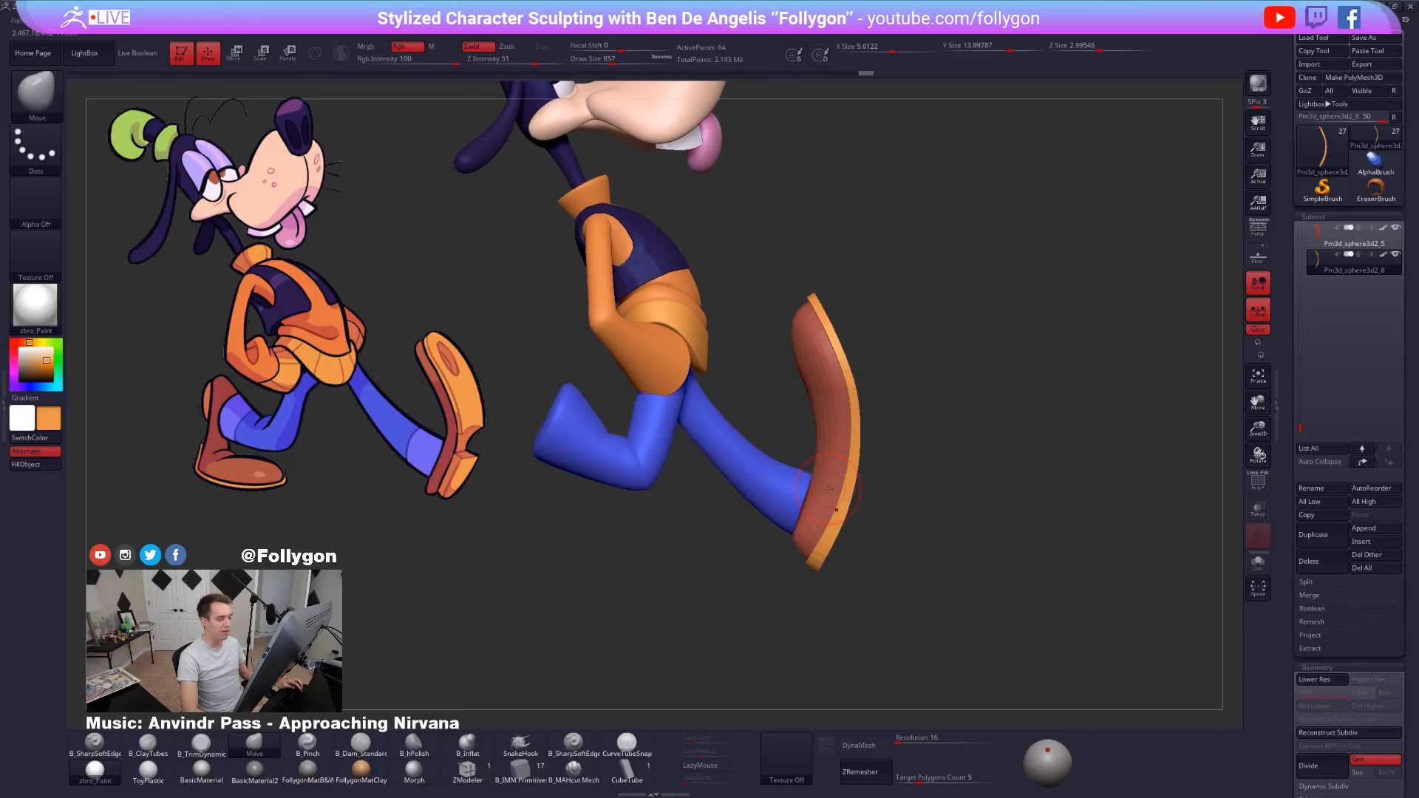
right_click_drag(976, 453, 990, 481, "ctrl")
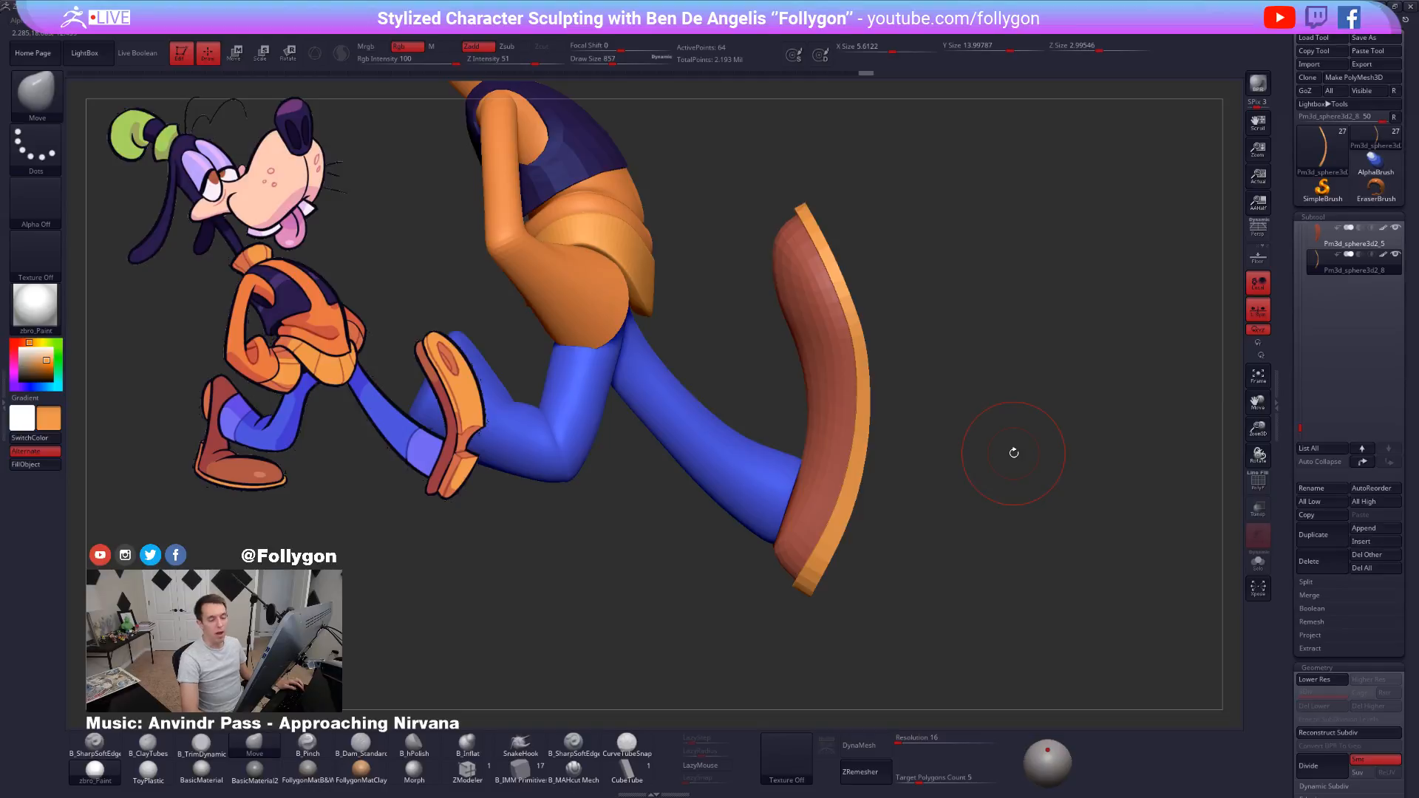
left_click(1314, 535)
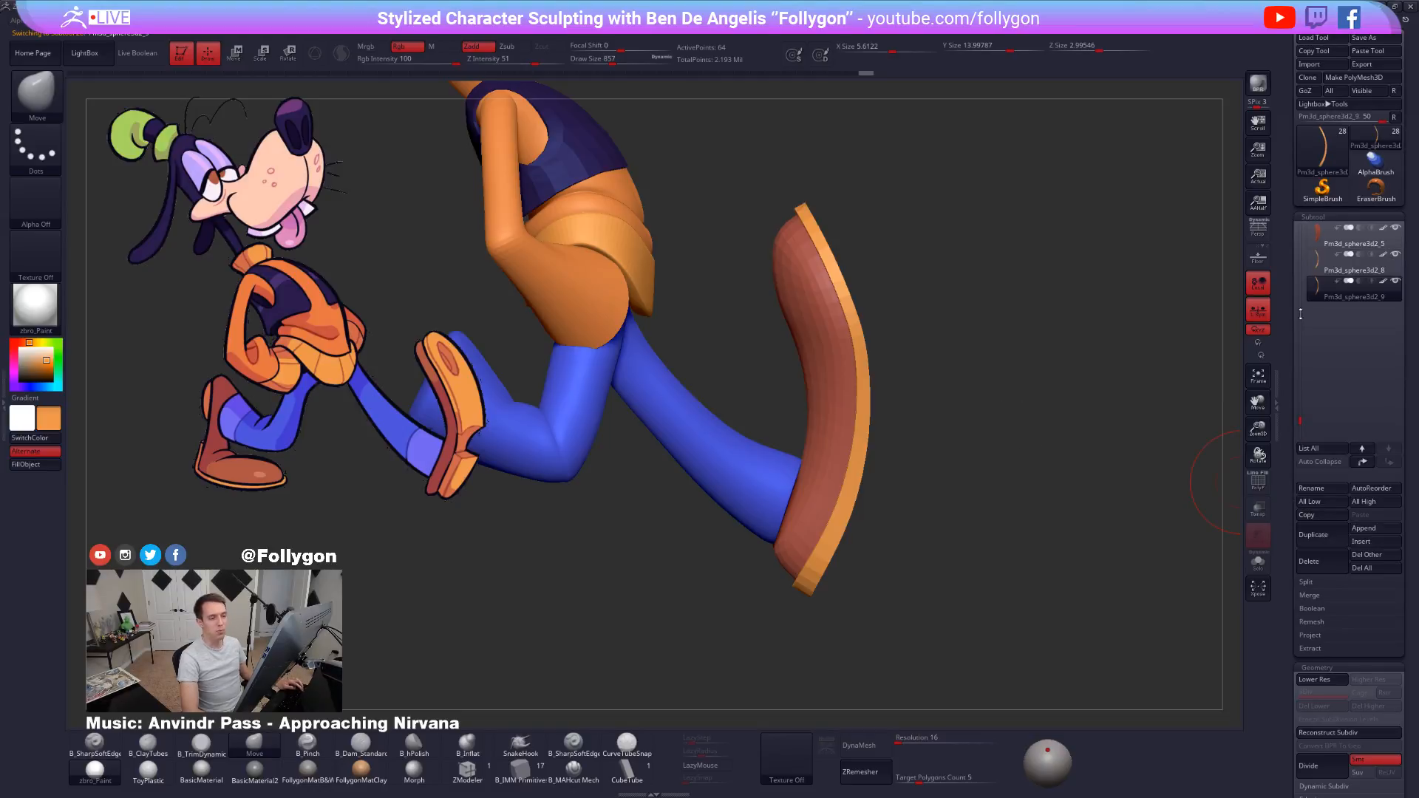
mouse_move(1302, 298)
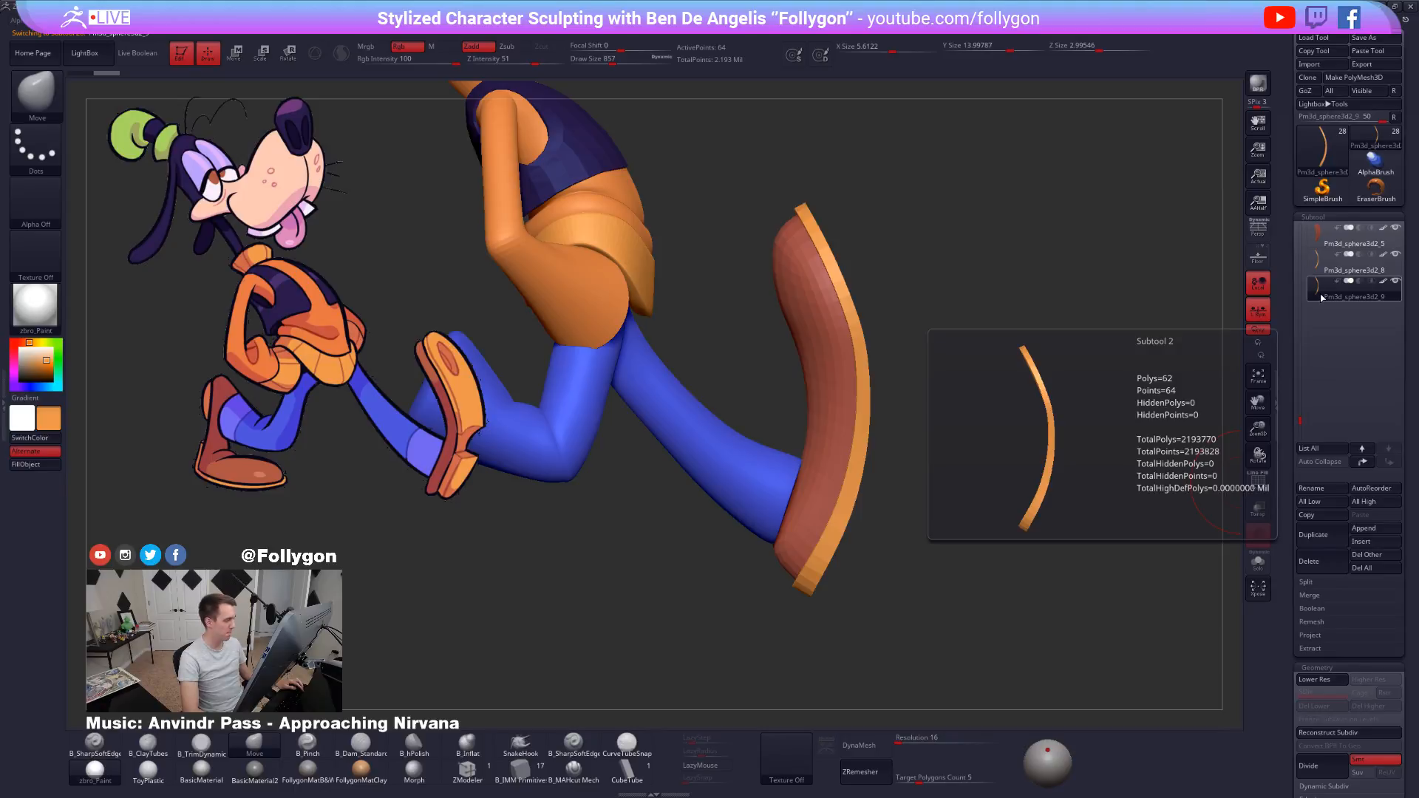
Choose Perfect Cube as the insert for the IMM Primitive brush and swap the main colour to orange.
left_click_drag(1109, 380, 1050, 385)
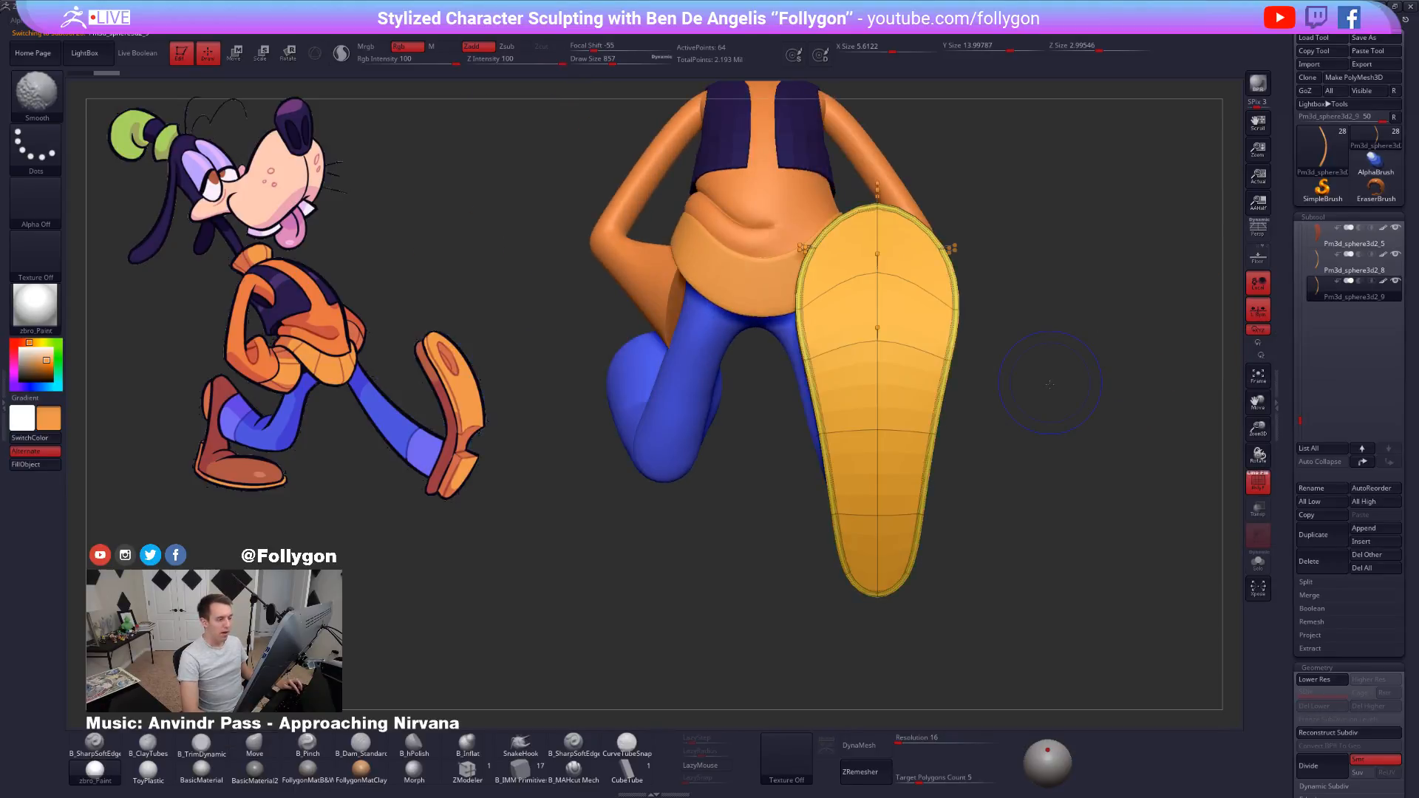
left_click(542, 772)
key("m")
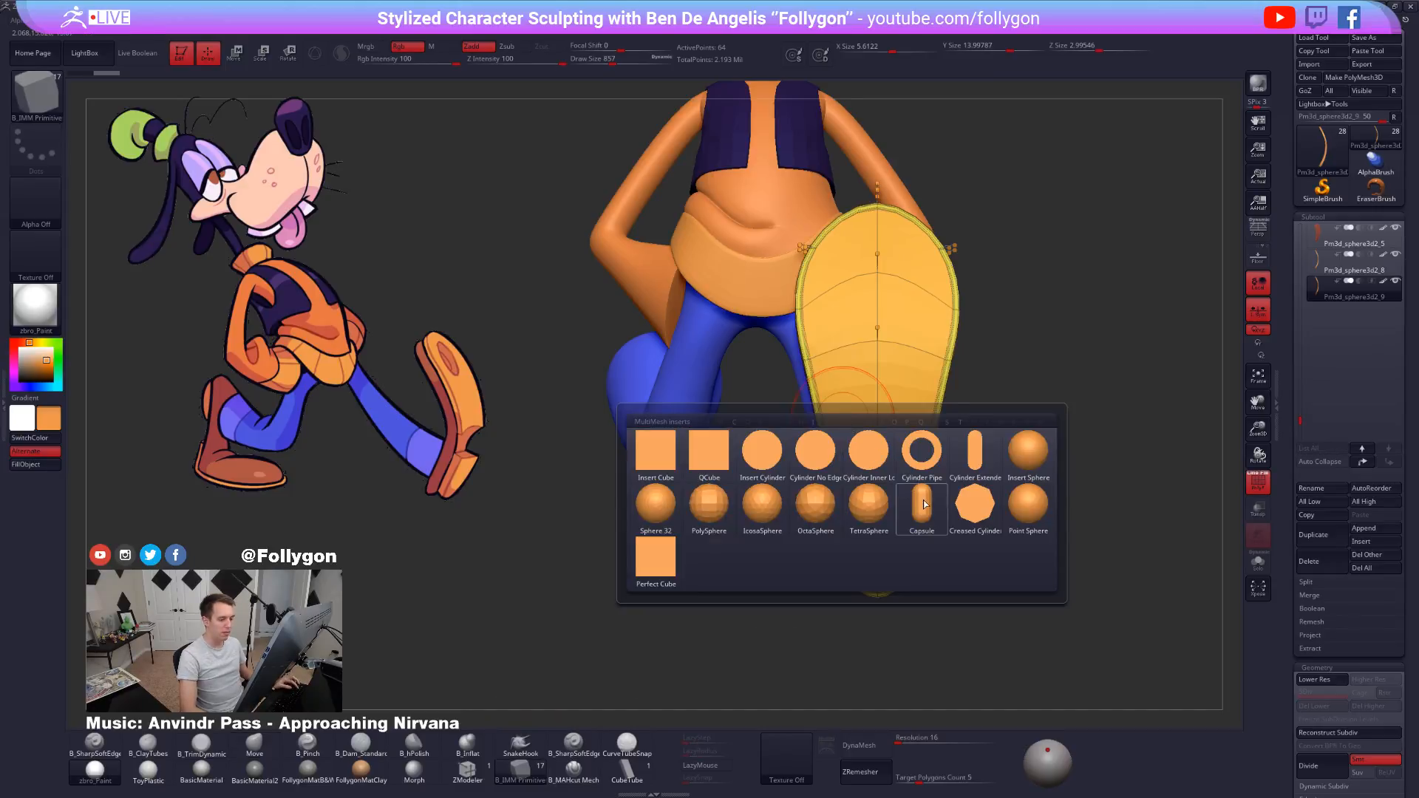
left_click(656, 561)
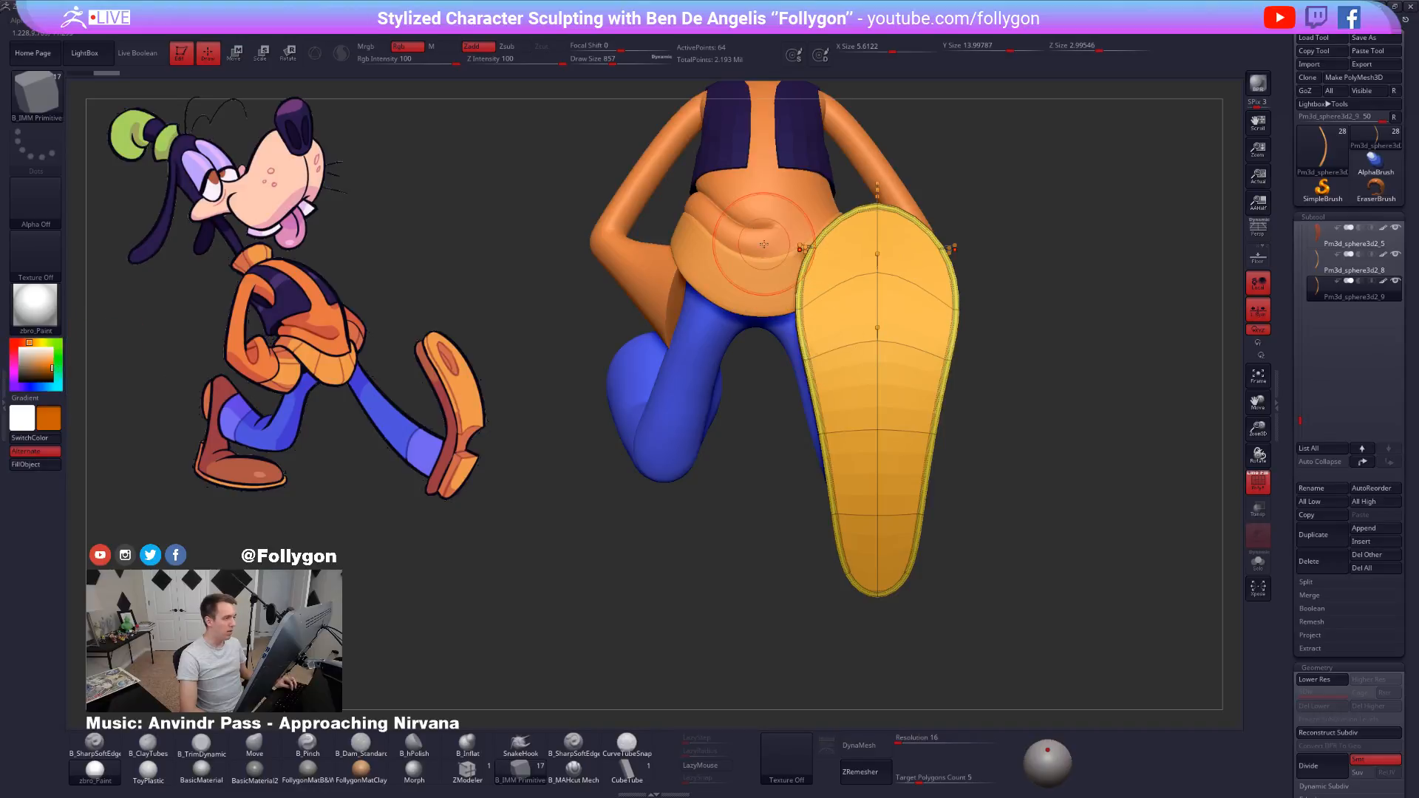
key("v")
key("shift+f")
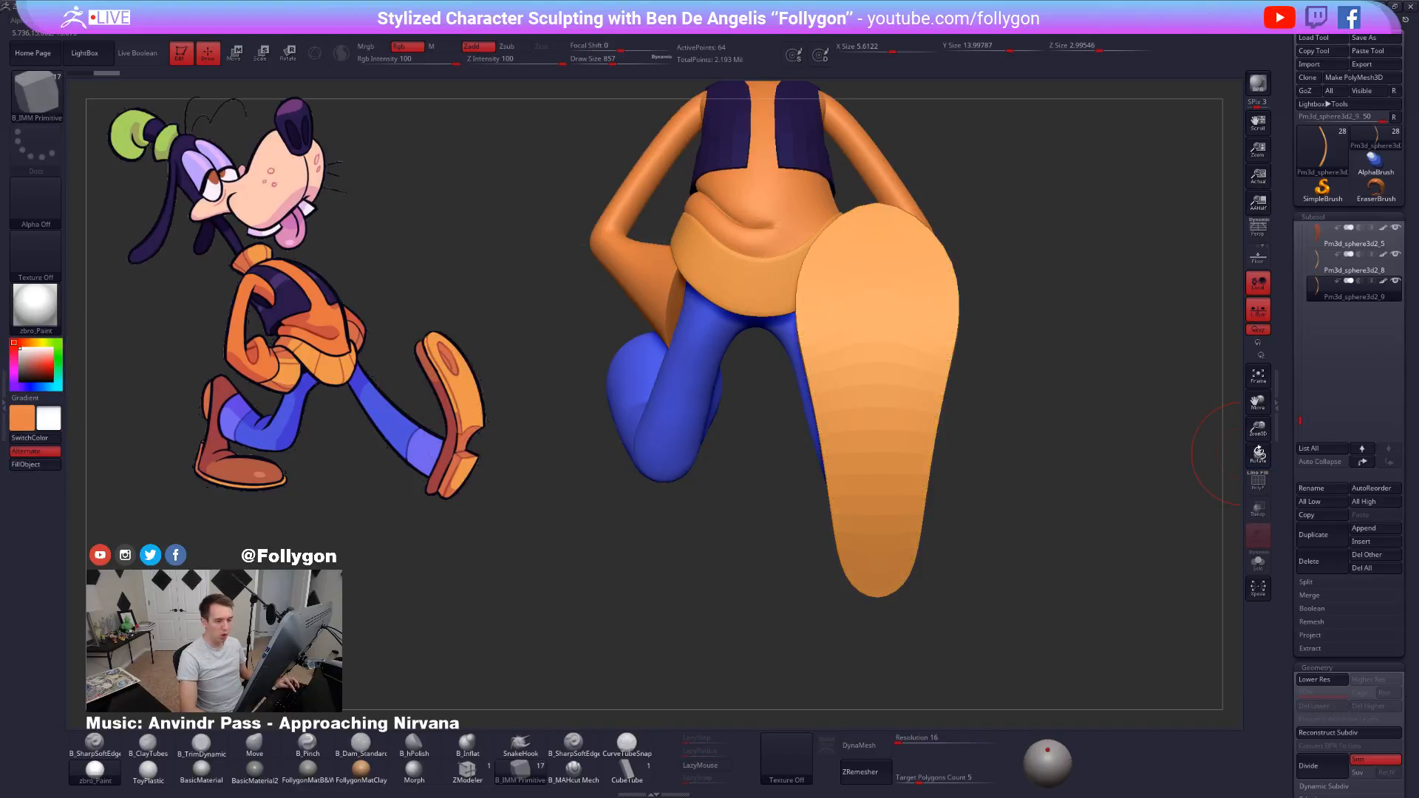
Try to replace the duplicated sole with an initialized QCube, and undo it.
left_click_drag(1296, 433, 1299, 251)
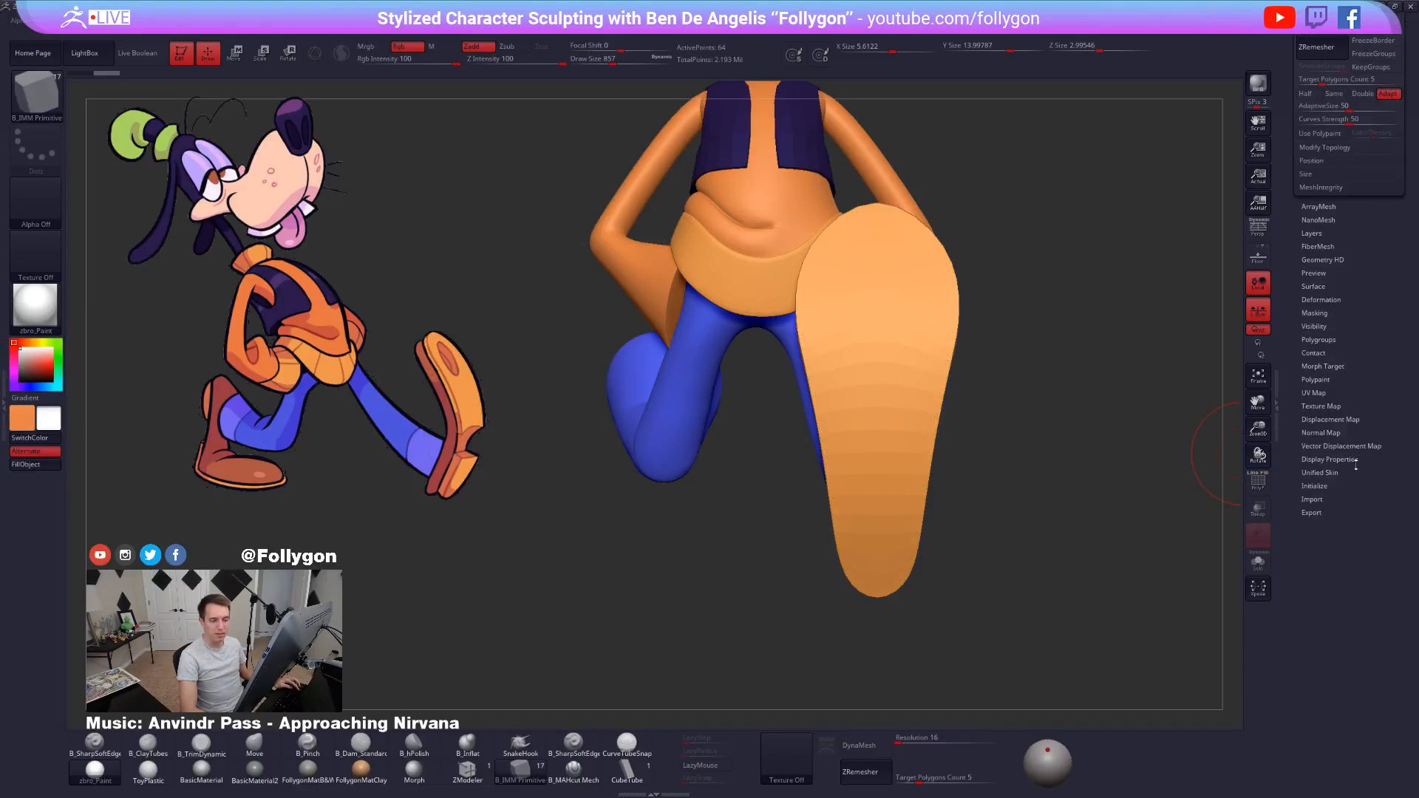
left_click(1315, 486)
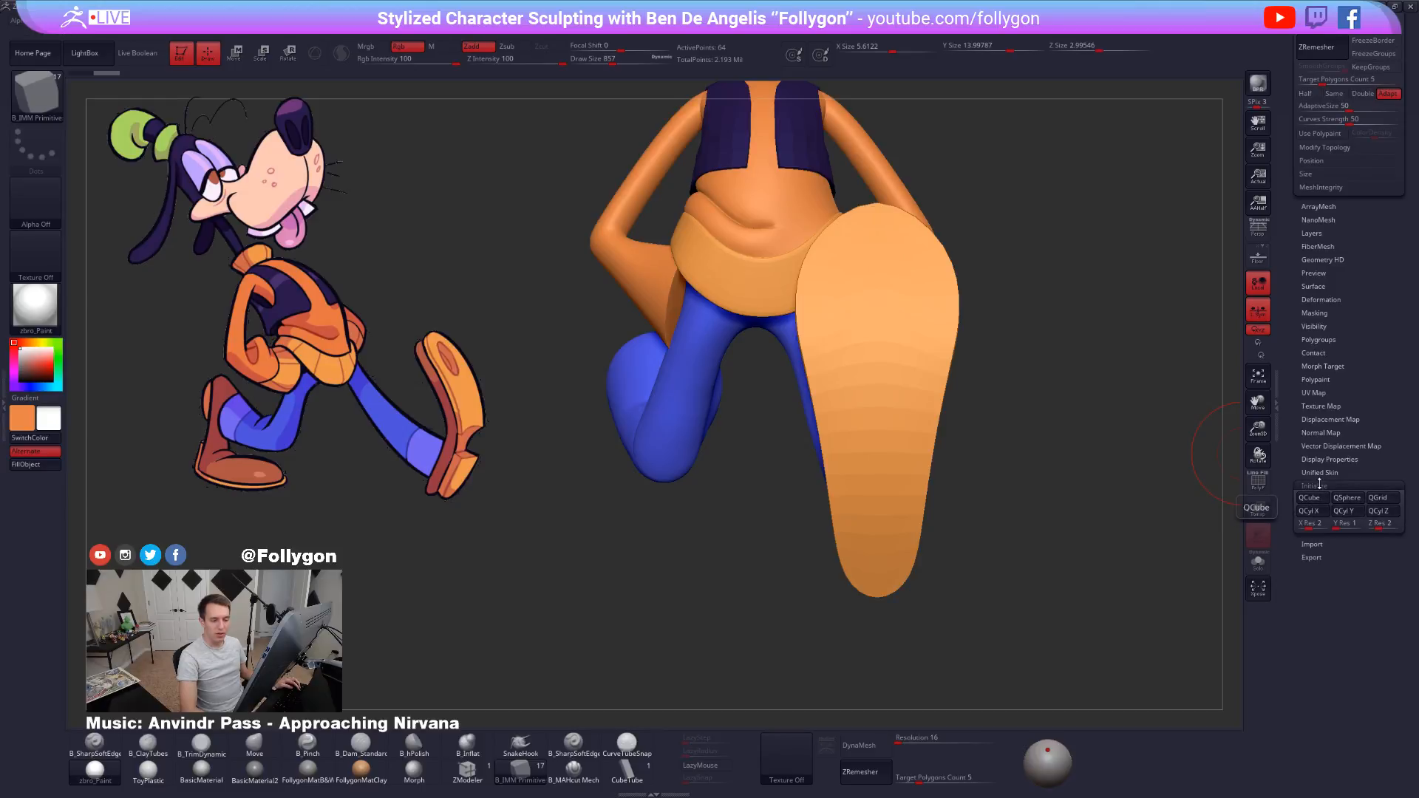
left_click(1305, 498)
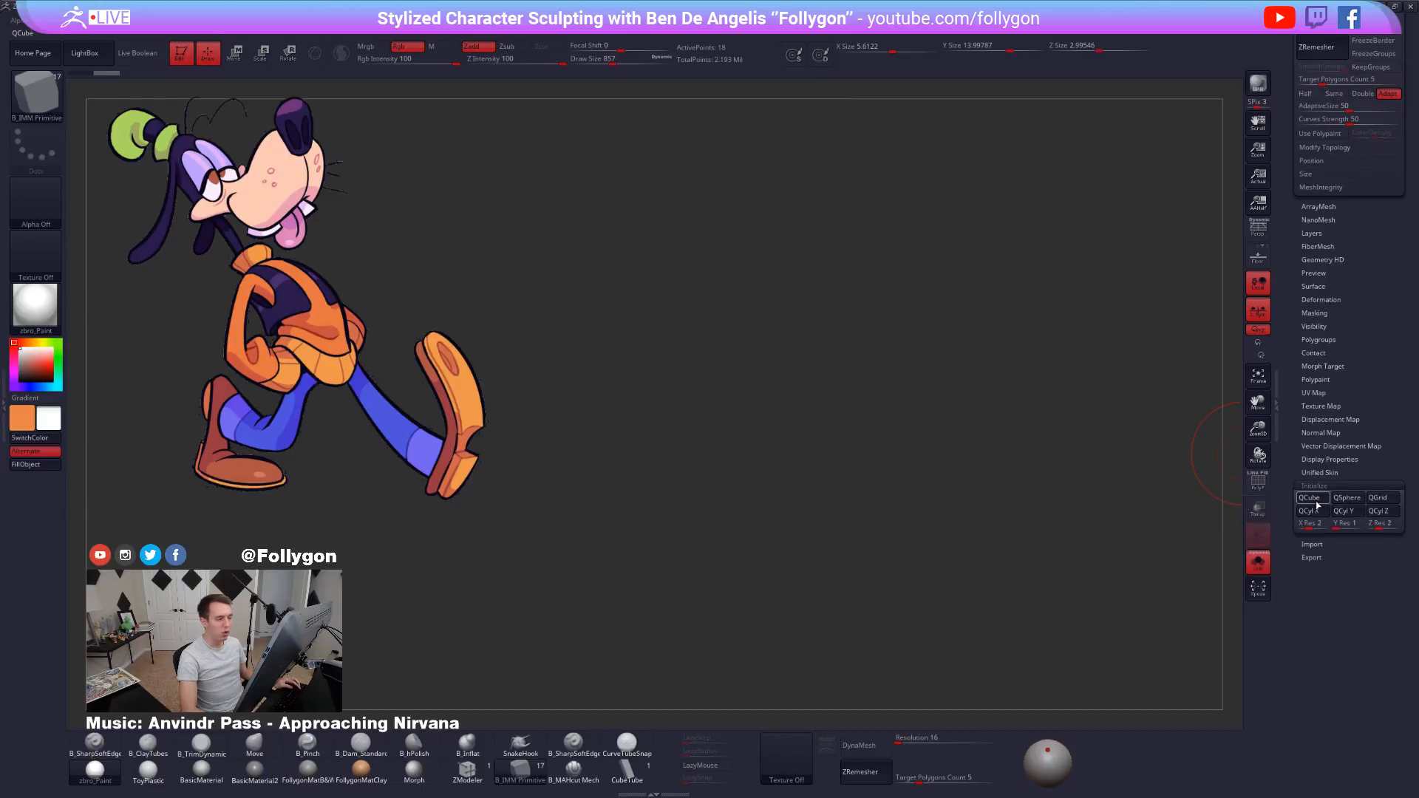
key("shift")
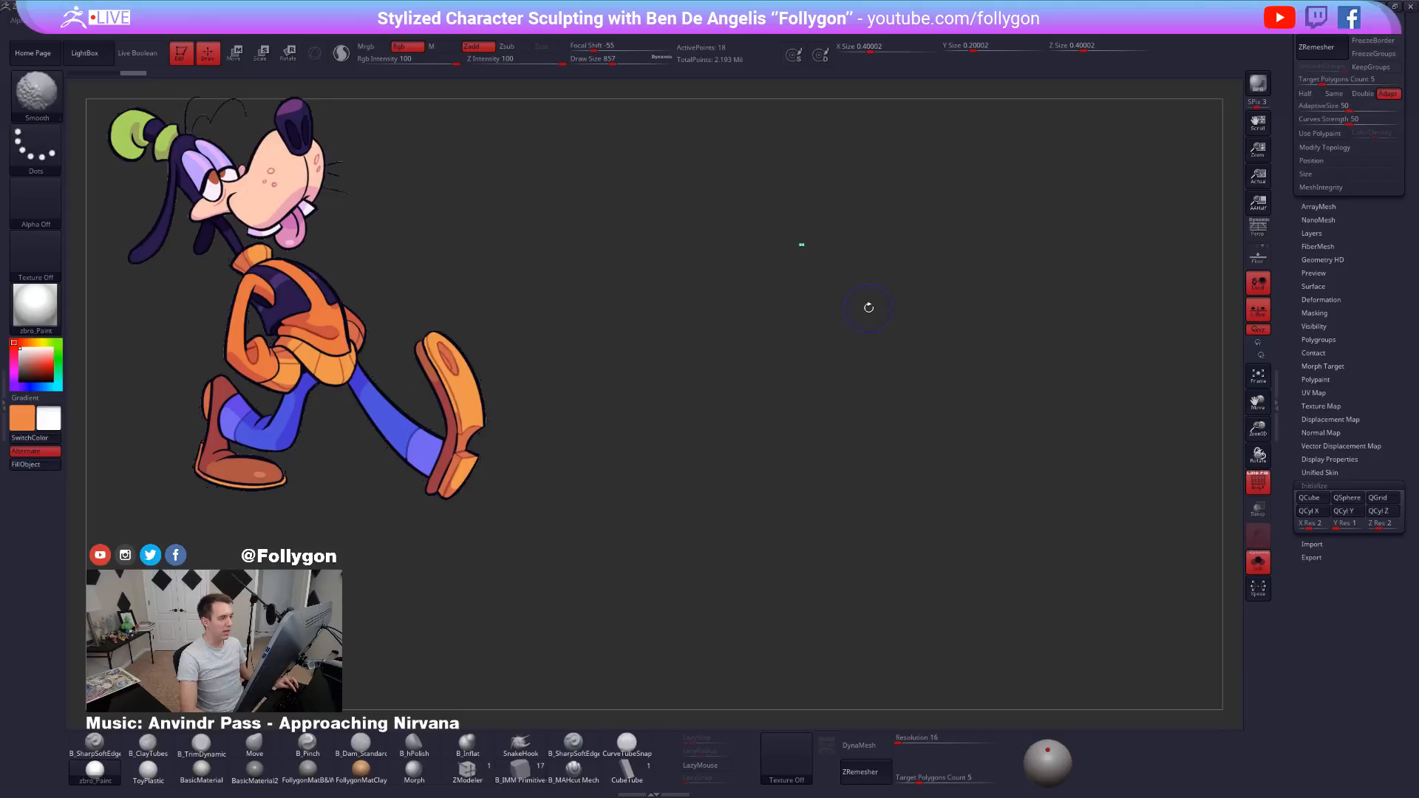
key("f")
right_click_drag(916, 381, 743, 482, "ctrl")
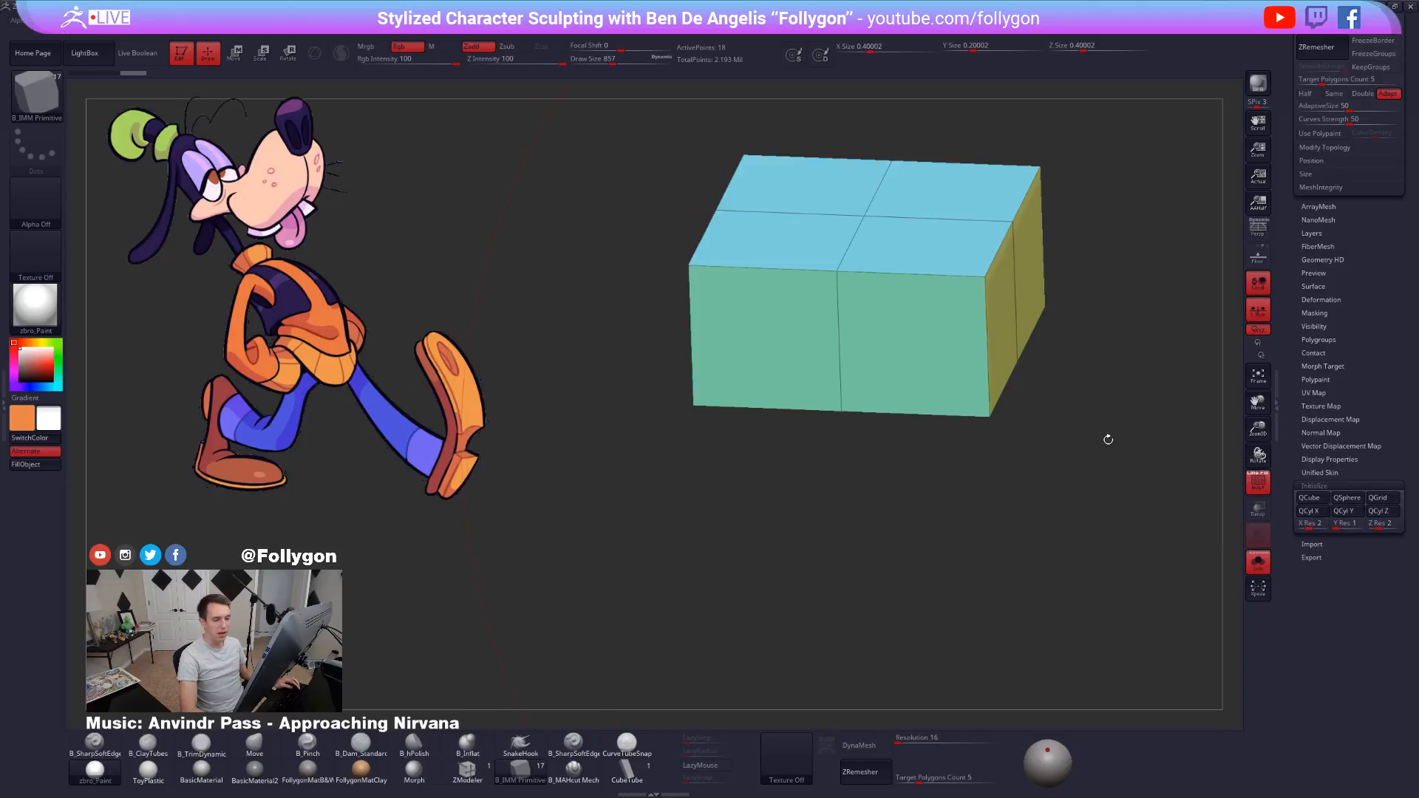
key("ctrl+z")
Insert a cube about 2.08 units in size at the middle of the duplicated sole, viewed straight on.
key("f")
right_click_drag(867, 529, 950, 403, "alt")
right_click_drag(950, 403, 934, 412, "shift")
right_click_drag(798, 399, 920, 390, "ctrl")
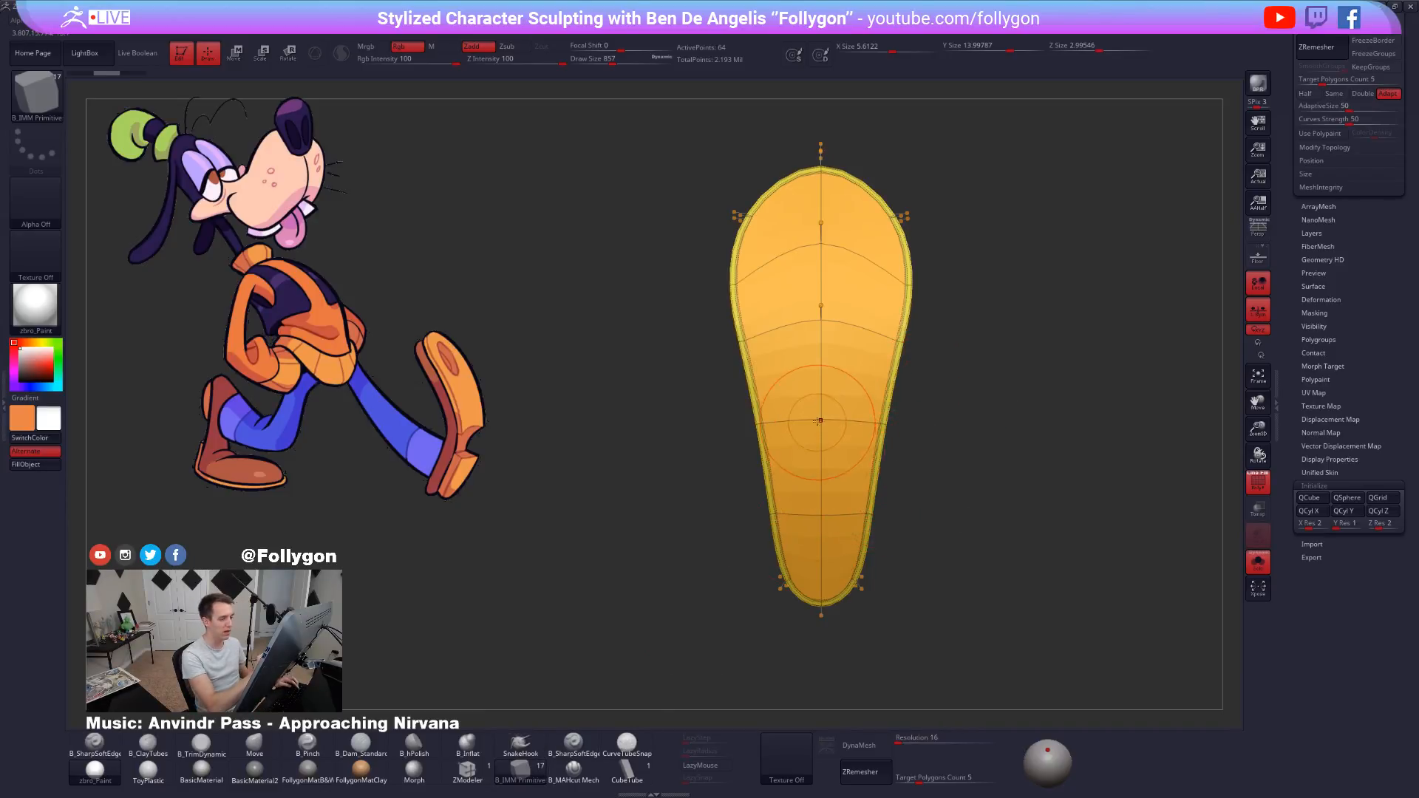
right_click_drag(820, 422, 824, 473, "ctrl")
left_click_drag(820, 422, 811, 490)
Clear the mask, isolate the inserted cube and delete the hidden sole geometry from this subtool.
right_click_drag(813, 511, 862, 511, "ctrl")
left_click_drag(903, 509, 1035, 459, "ctrl")
left_click(855, 442, "ctrl+shift")
key("space")
left_click(1044, 479)
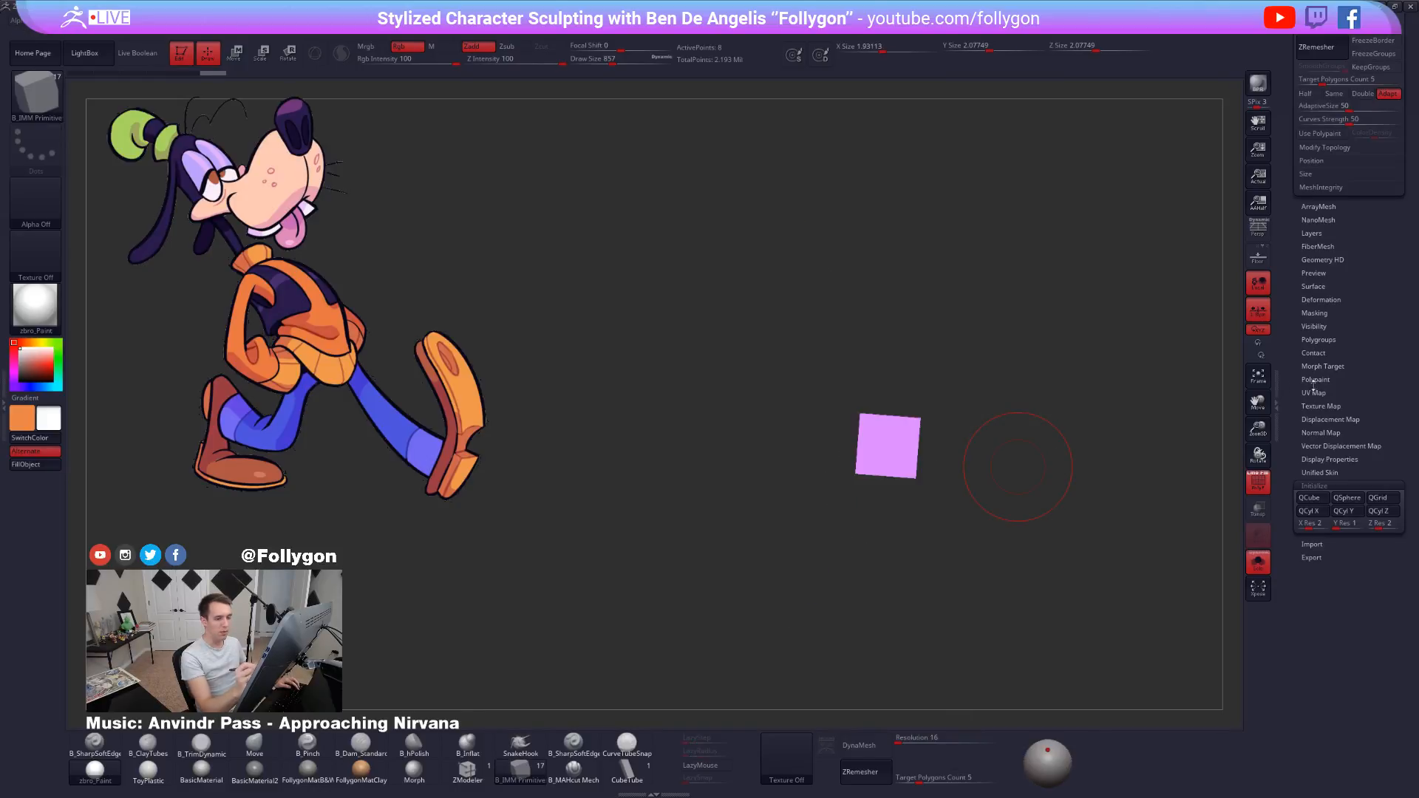
Show the rest of the character again and stretch the cube sideways beyond the sole's width, to about 5.55 units.
left_click_drag(1077, 538, 993, 562)
key("alt+s")
right_click_drag(943, 477, 918, 497, "alt")
right_click_drag(918, 497, 895, 445, "alt")
key("w")
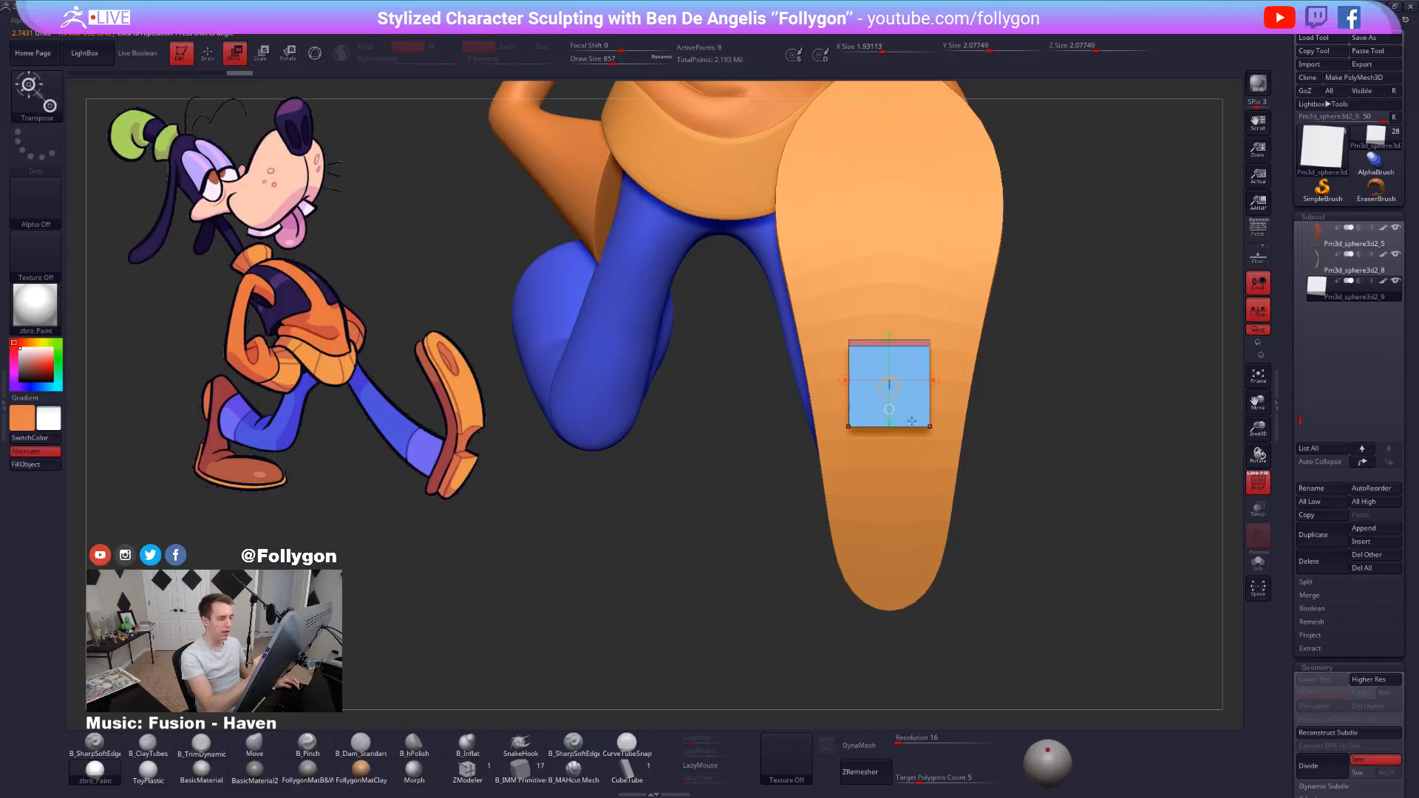
left_click_drag(928, 427, 1030, 425)
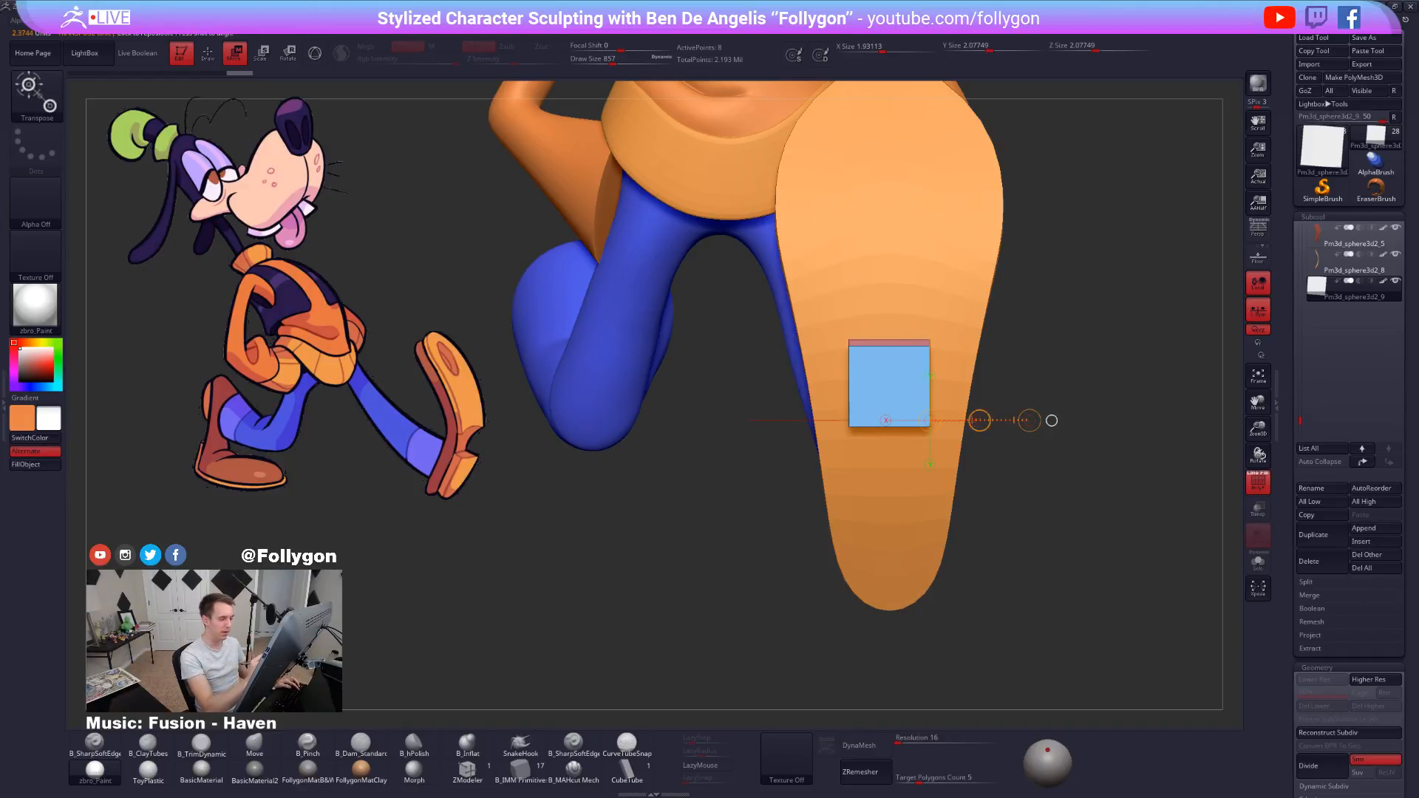
left_click_drag(980, 420, 1056, 420)
right_click_drag(791, 511, 925, 521)
right_click_drag(1021, 600, 895, 593, "alt")
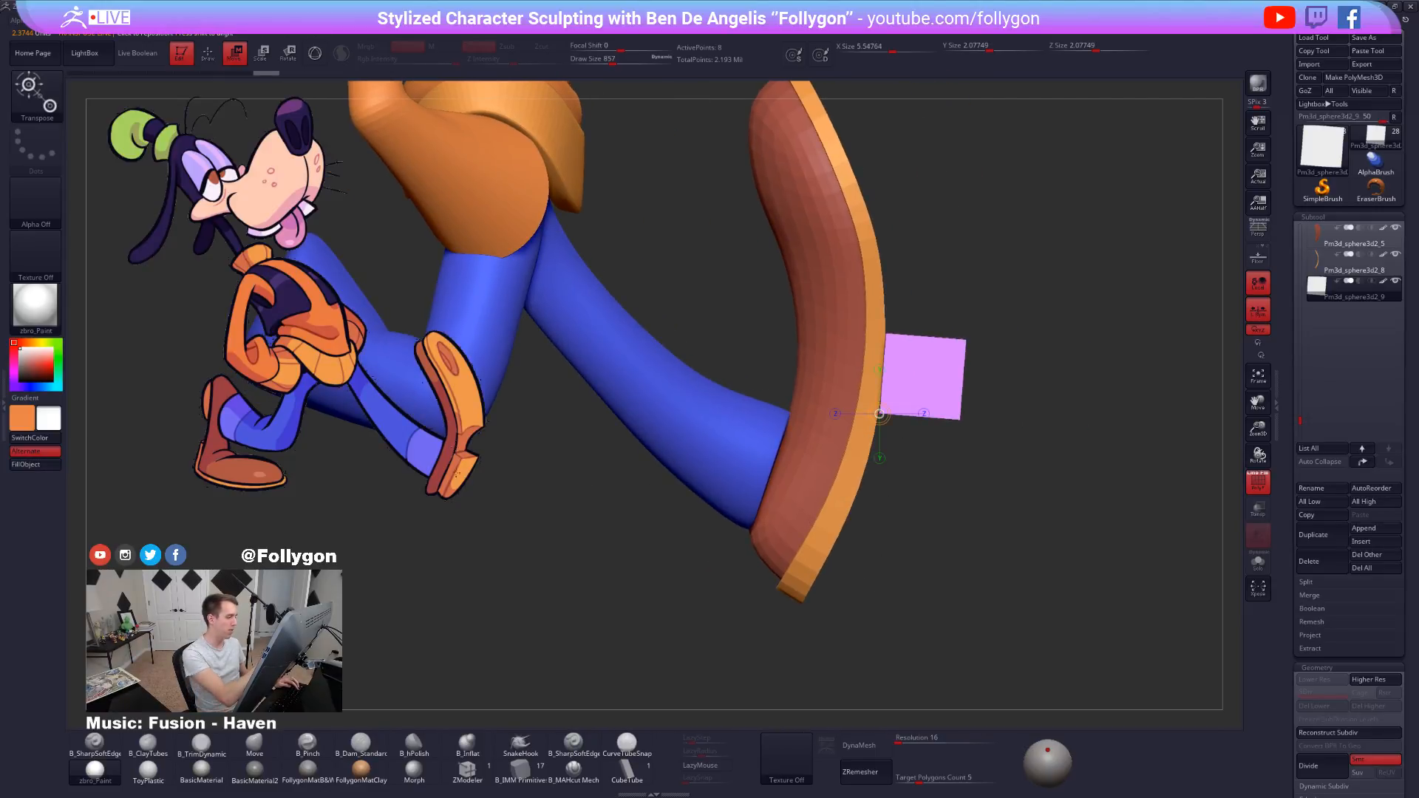
right_click_drag(817, 592, 814, 515, "ctrl")
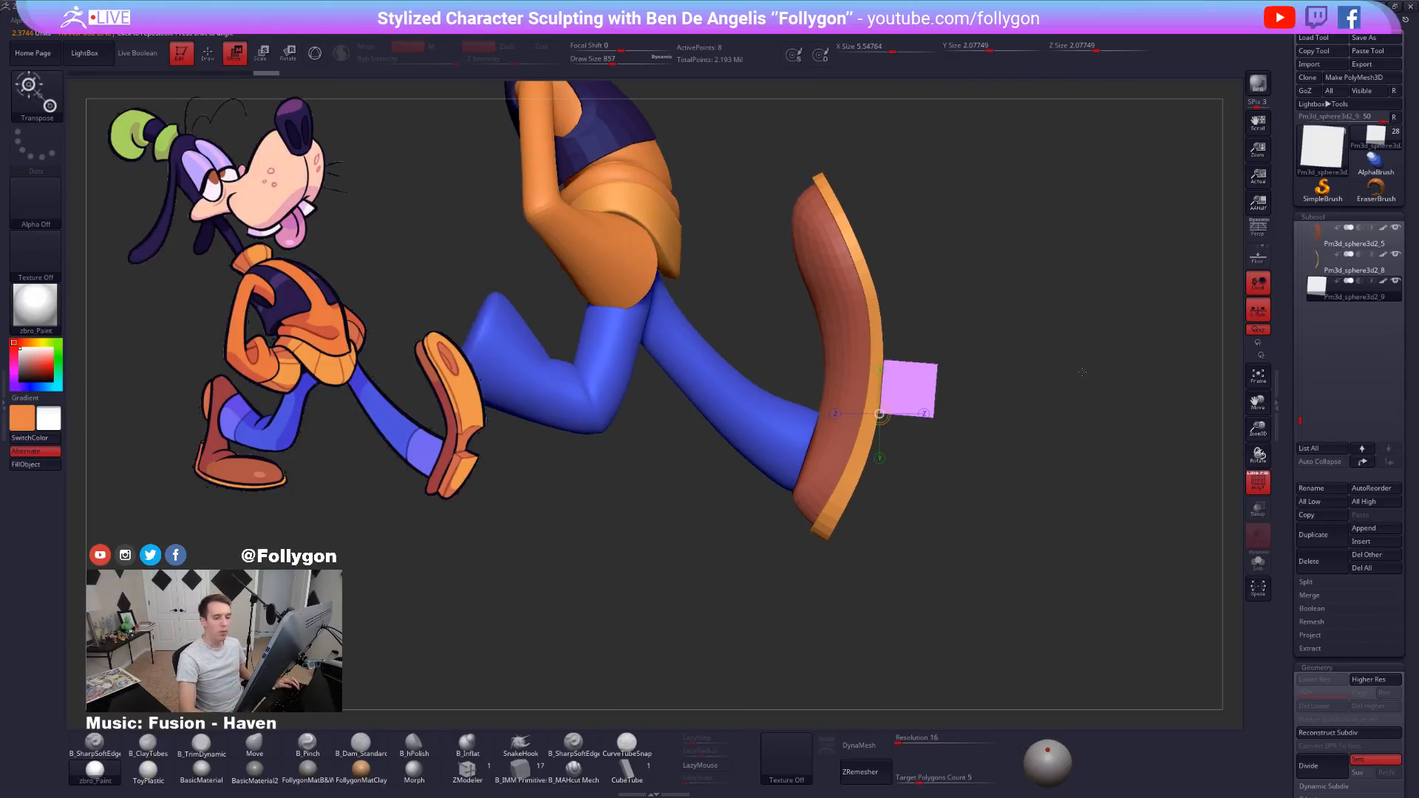
Set the cube to subtract, turn on Live Boolean and move the cube into the sole to cut a gap.
mouse_move(1361, 285)
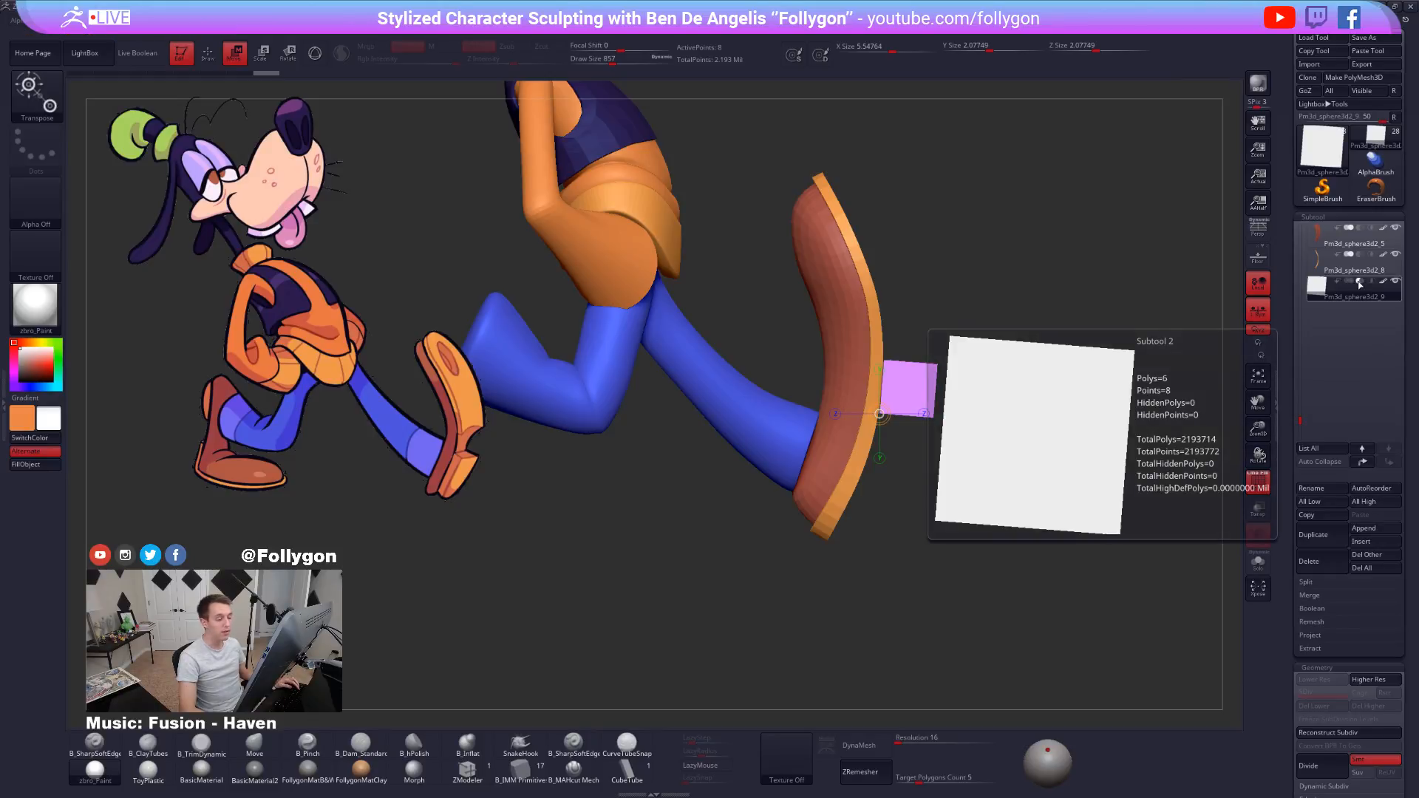
left_click(135, 54)
key("shift+f")
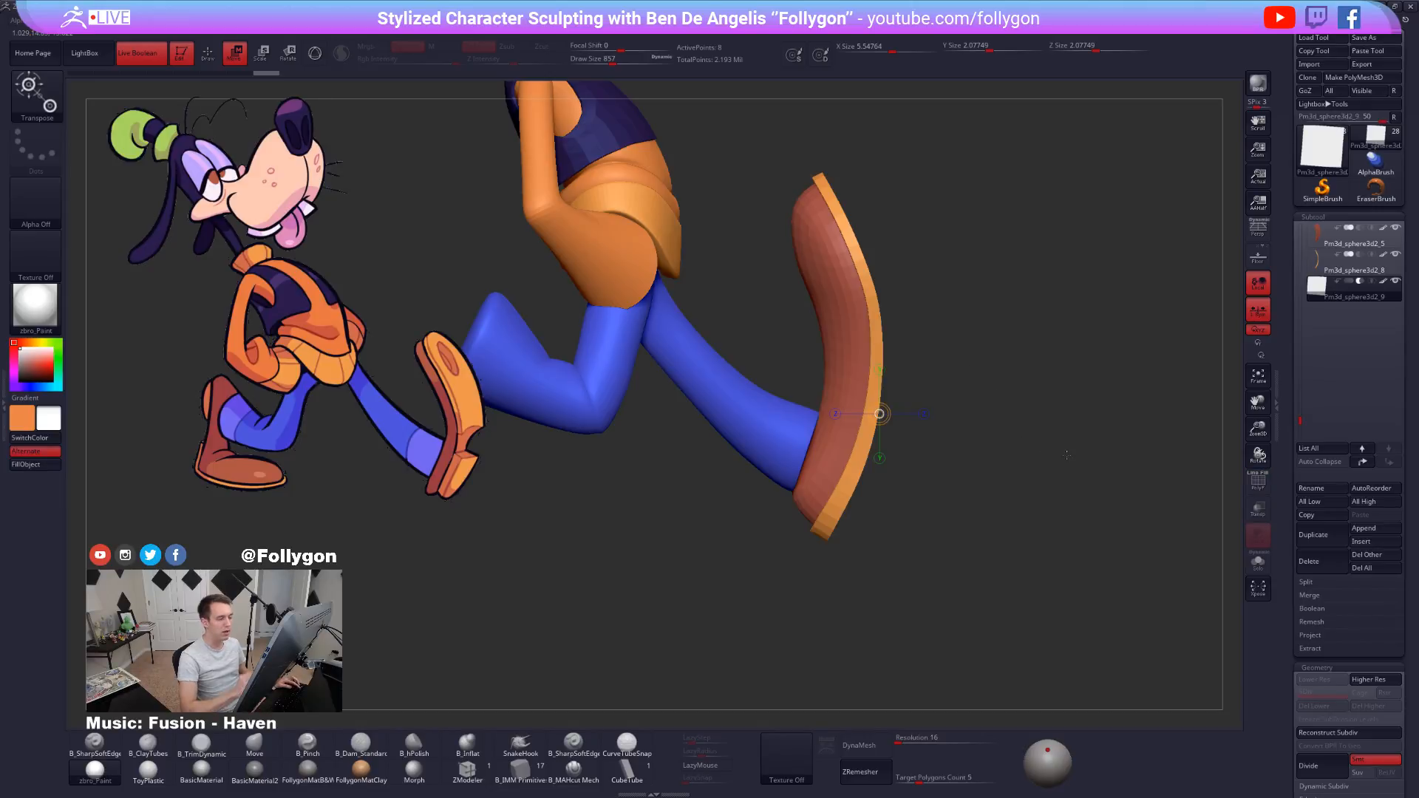
mouse_move(868, 397)
left_mouse_down("shift")
mouse_move(979, 397)
mouse_move(869, 397)
left_mouse_up("shift")
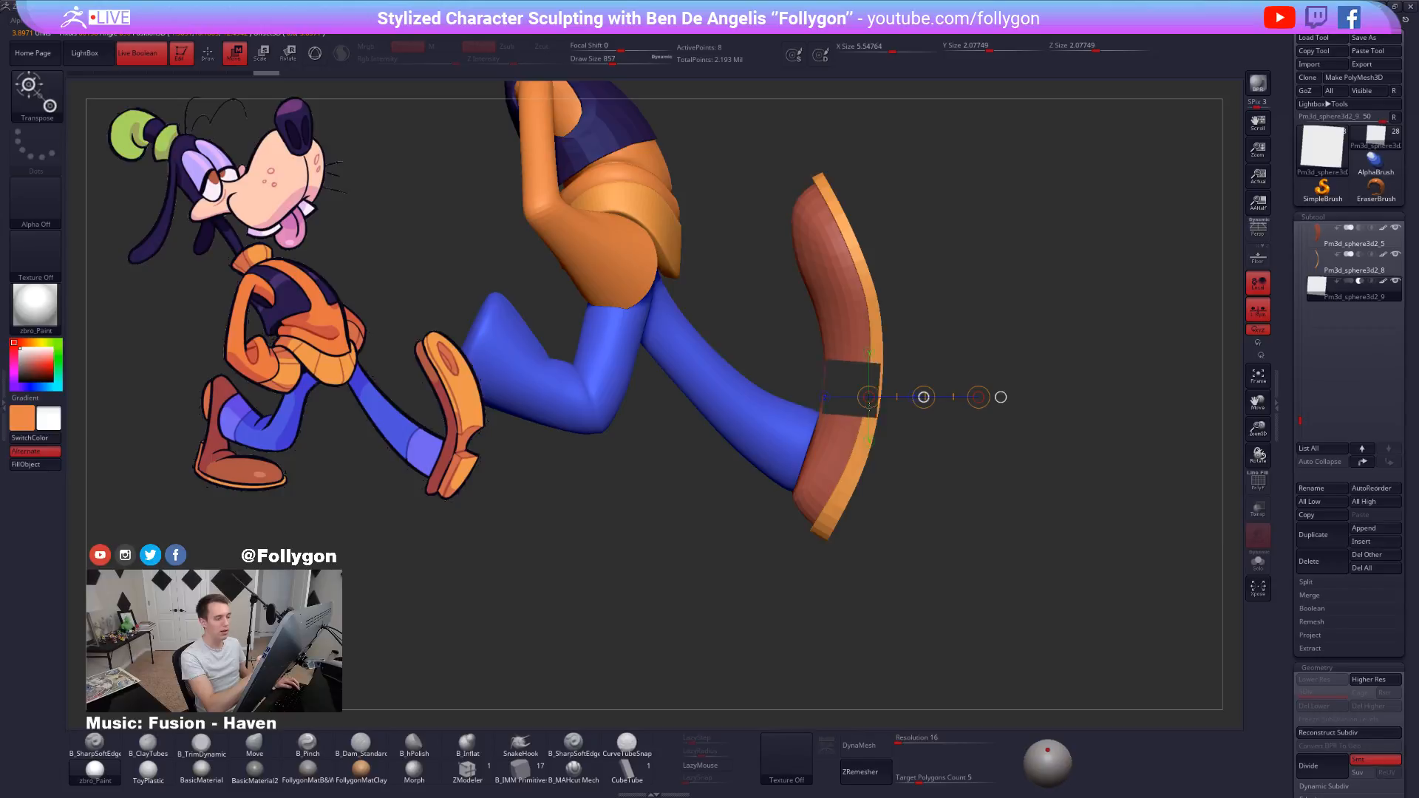
left_click_drag(1032, 466, 1147, 471)
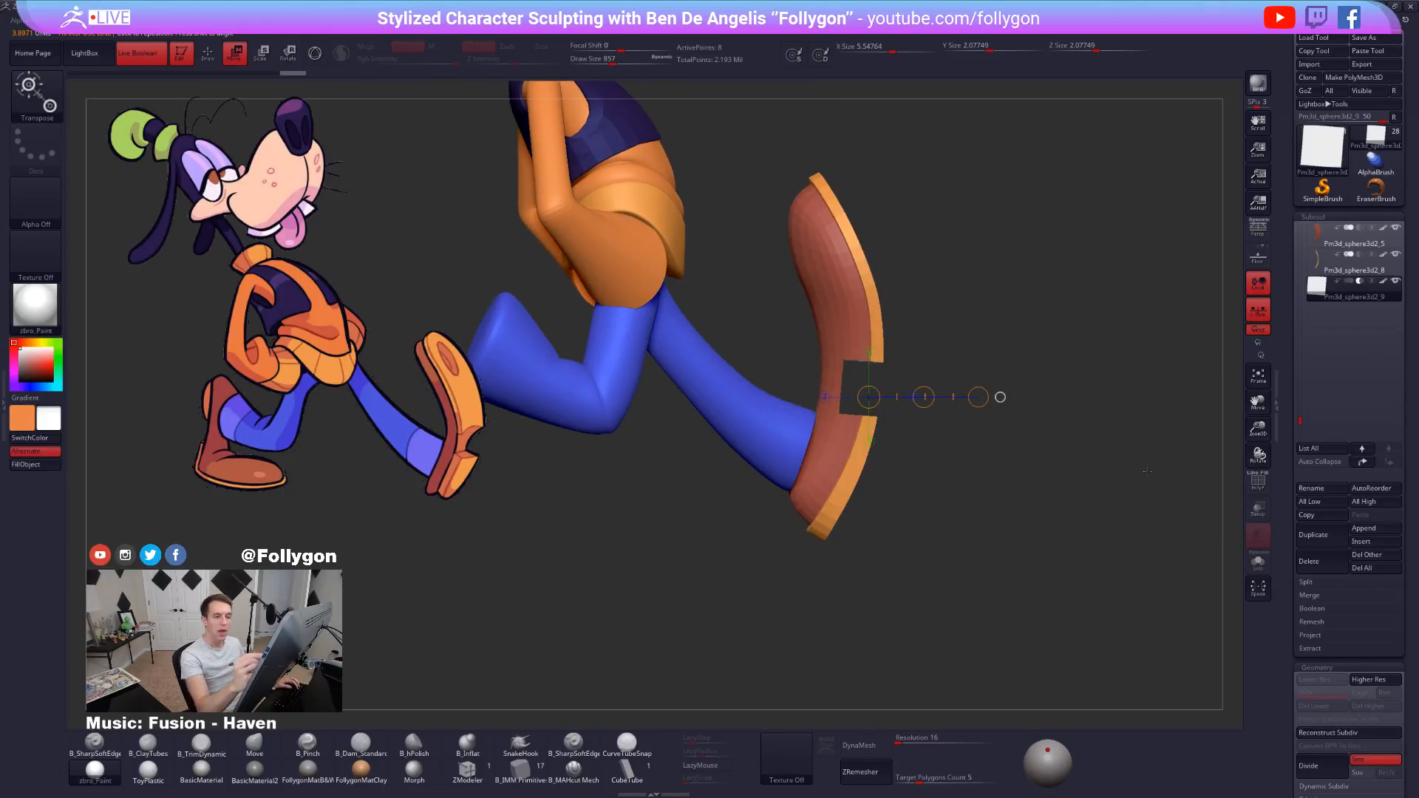
Move the red shoe subtool to the end of the subtool list, below the subtracting cube.
left_click(1314, 246)
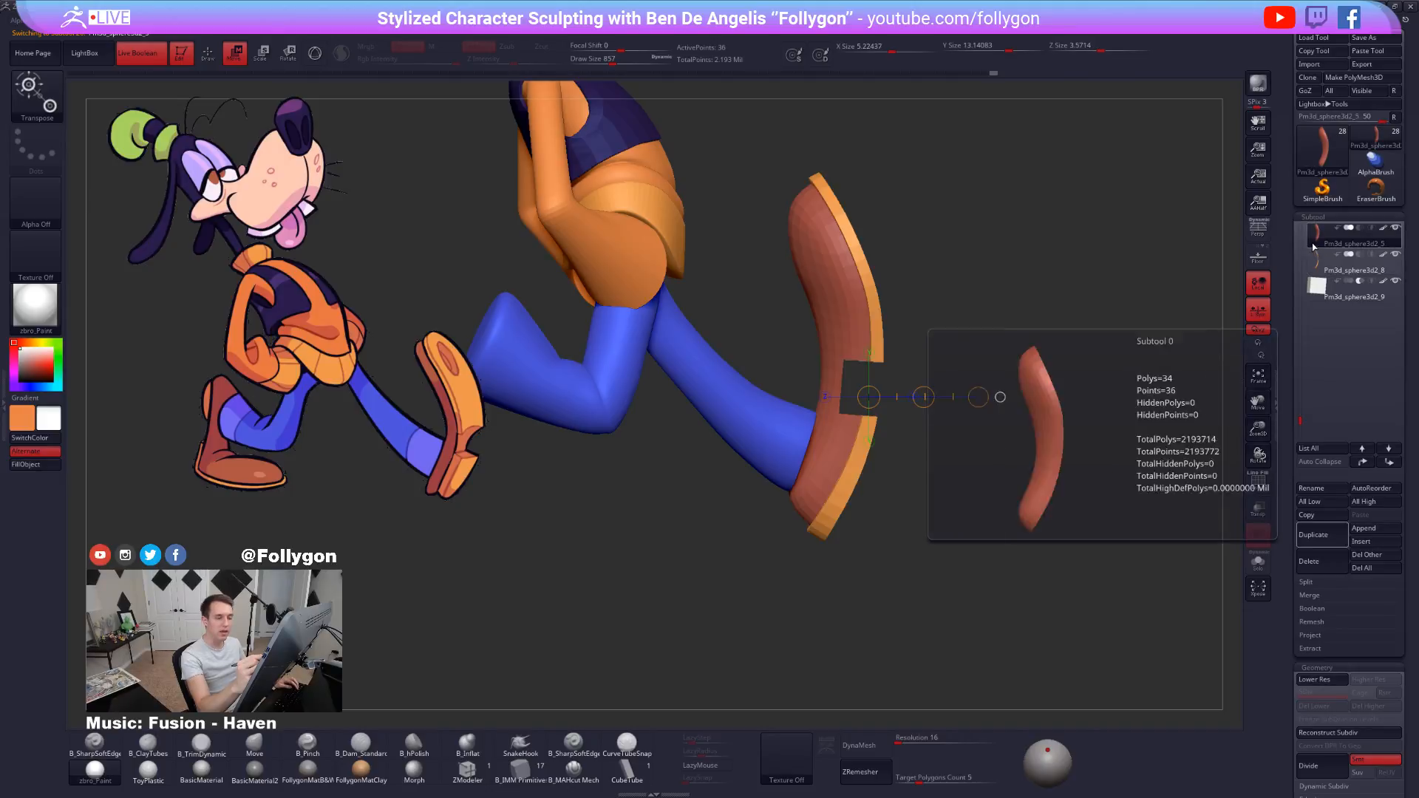
left_click(1390, 463, "shift")
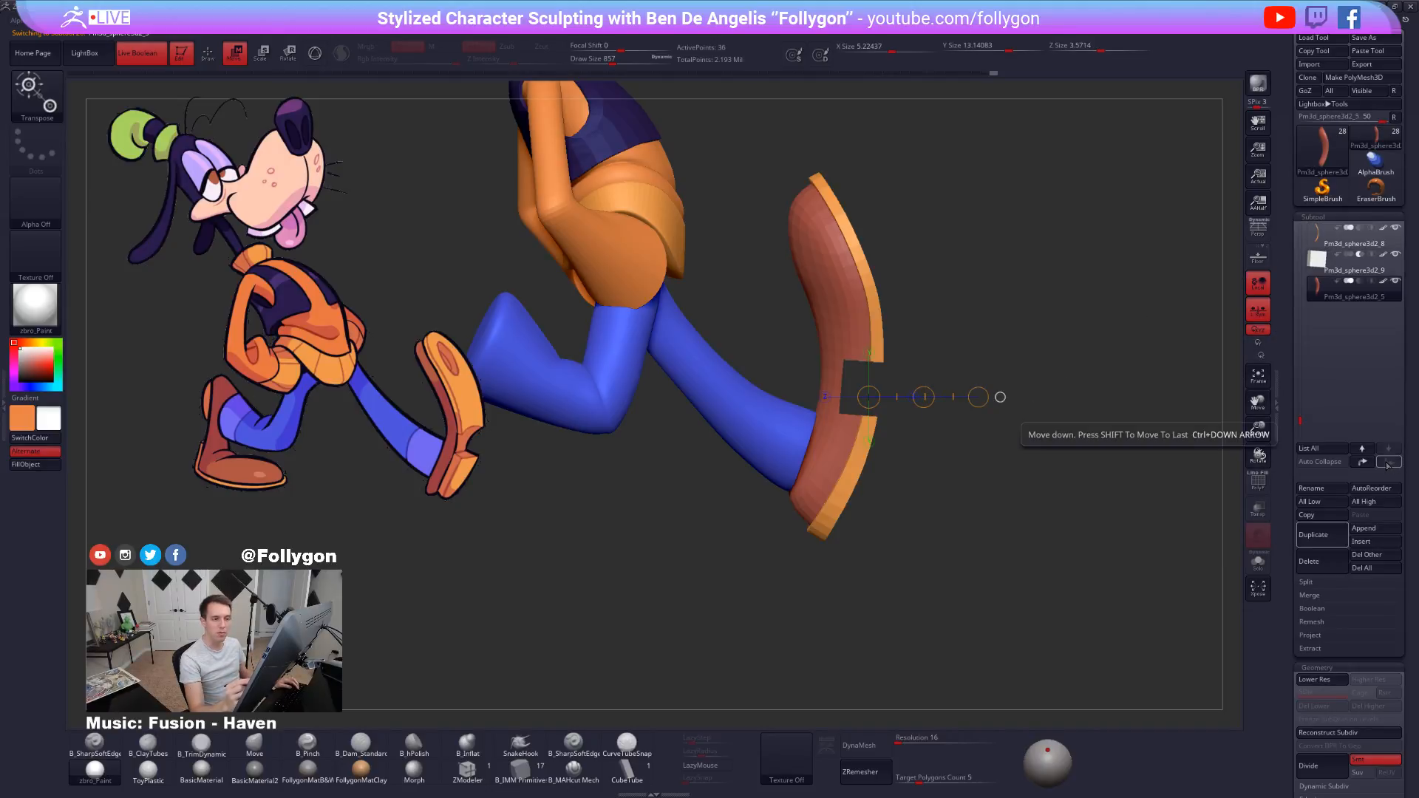
left_click_drag(1121, 597, 1082, 601)
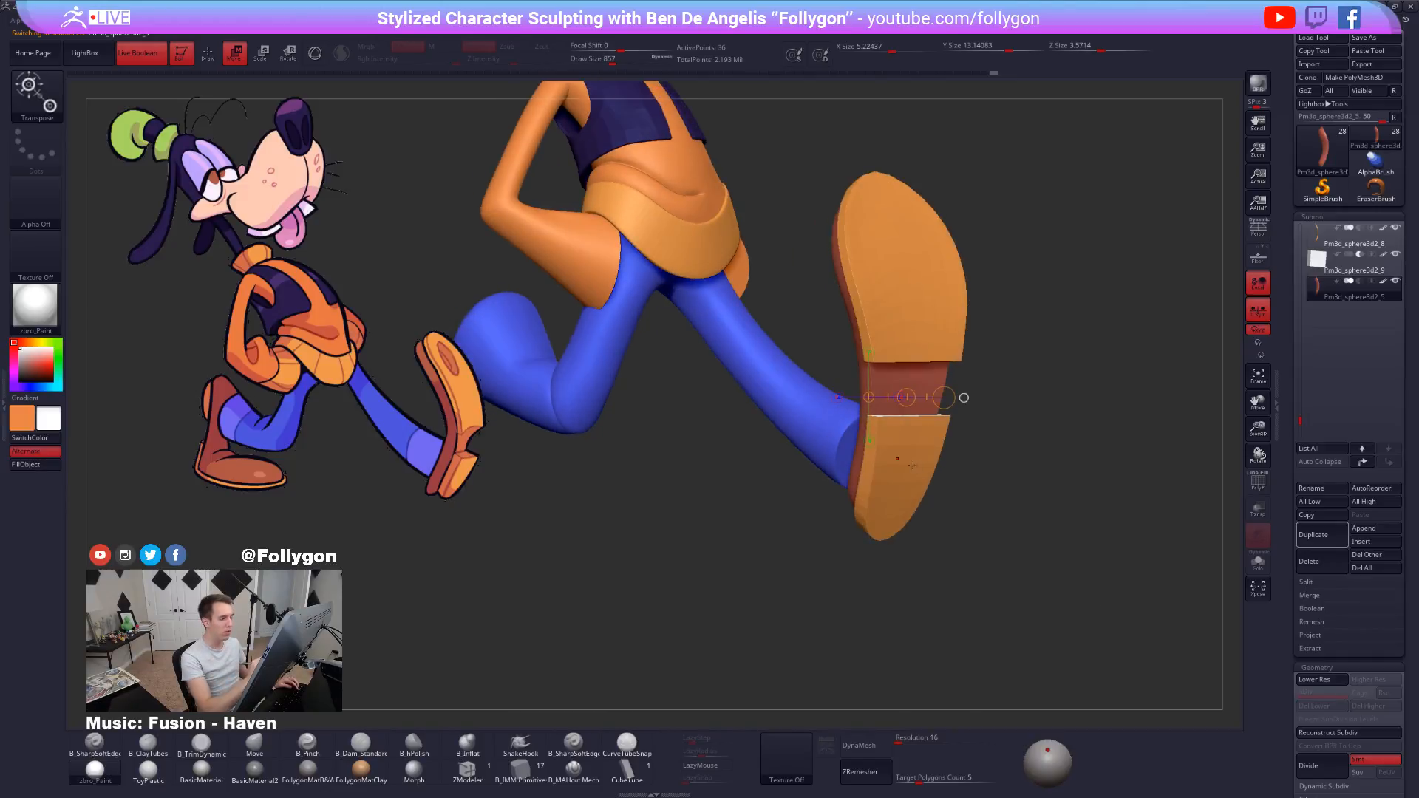
left_click_drag(913, 464, 959, 471)
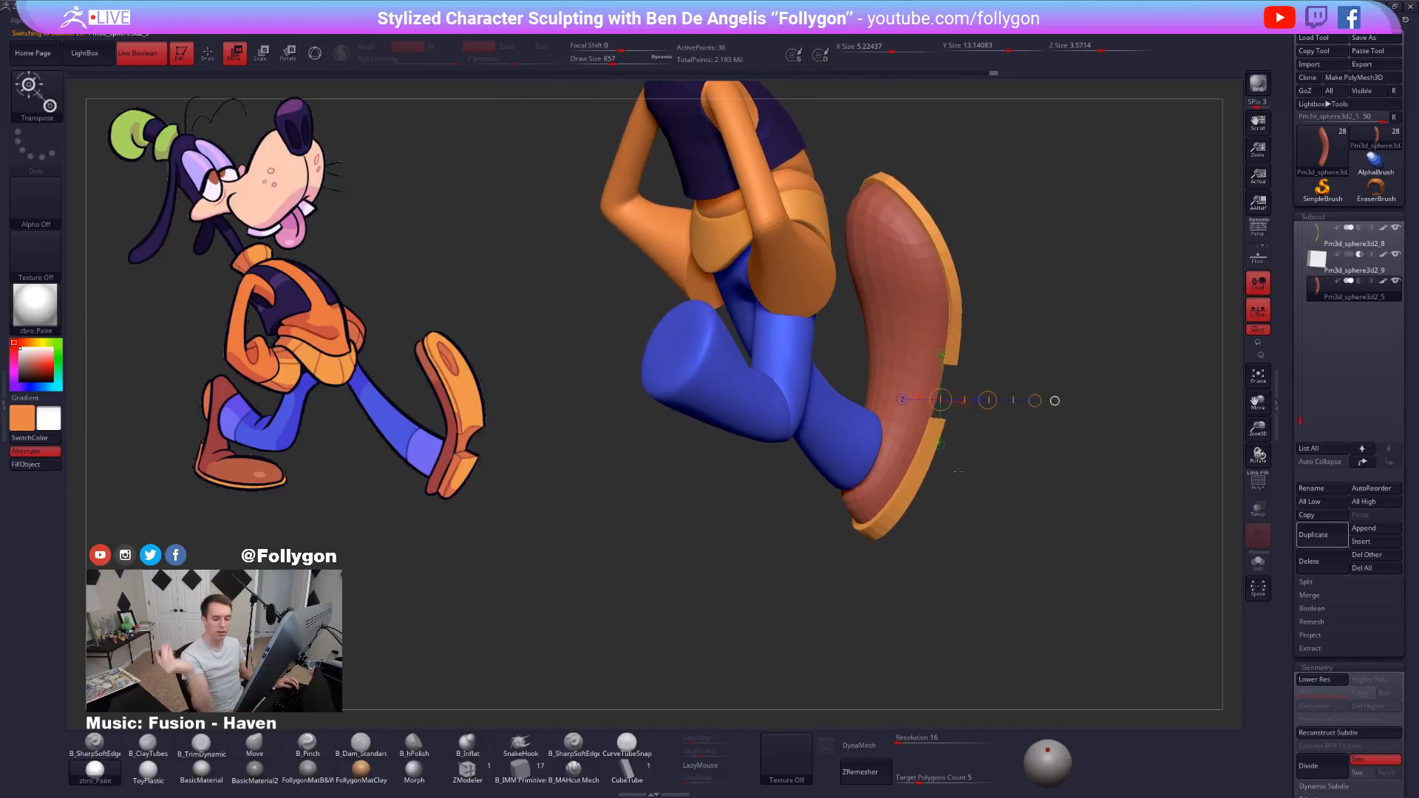
Select the cutting cube, shift it down toward the heel and tilt it to follow the sole's curve.
left_click(1322, 262)
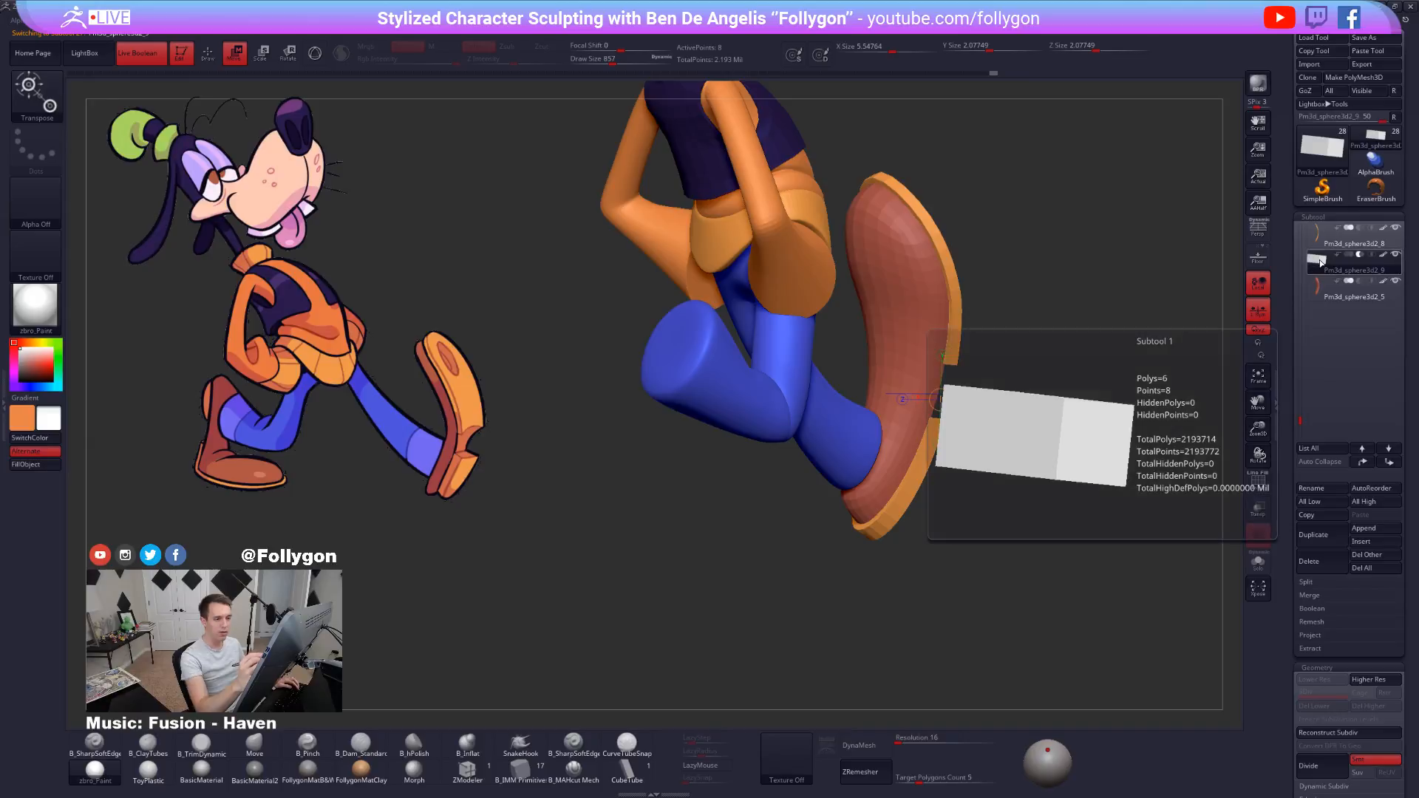
mouse_move(961, 599)
left_mouse_down()
mouse_move(1002, 650)
mouse_move(1011, 629)
mouse_move(964, 588)
left_mouse_up()
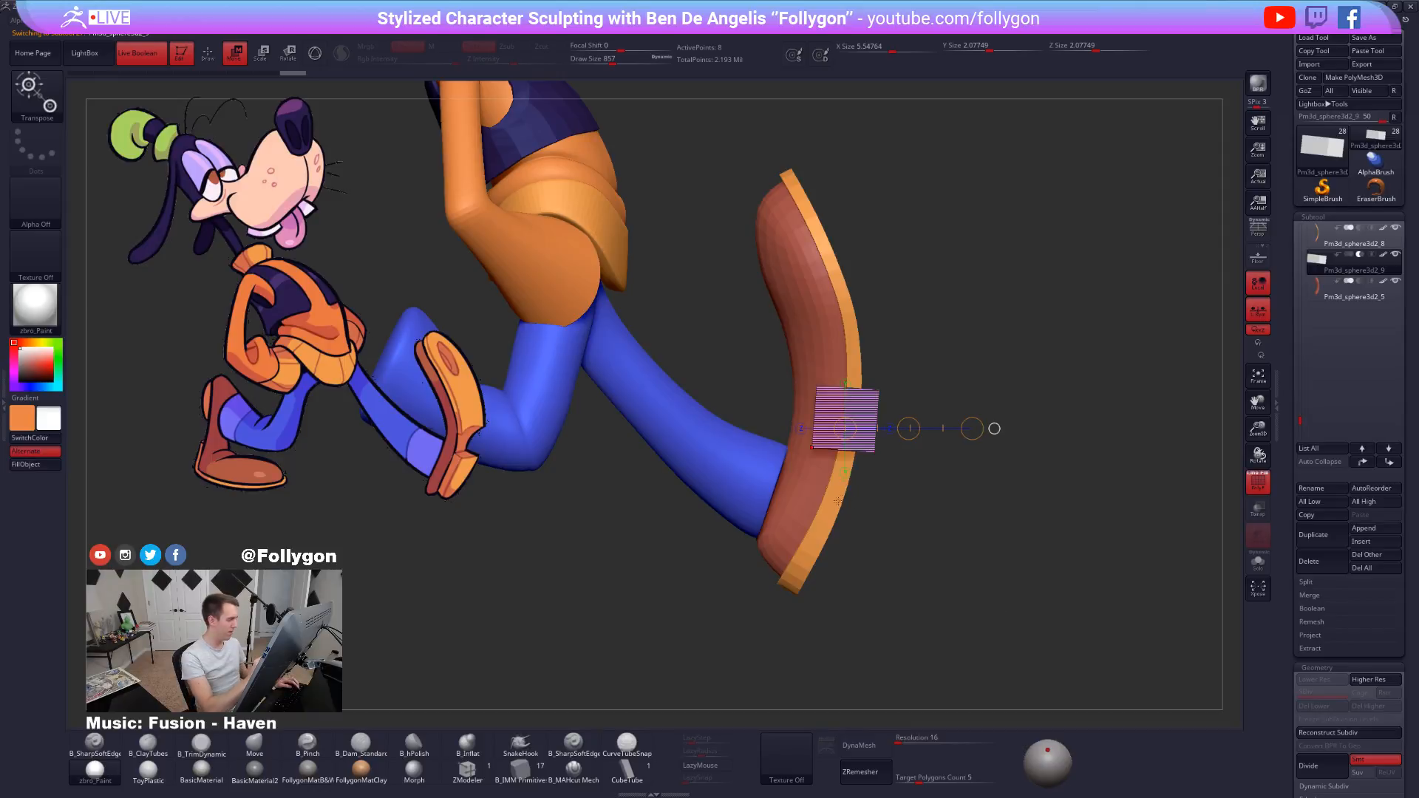
left_click_drag(871, 414, 871, 541, "shift")
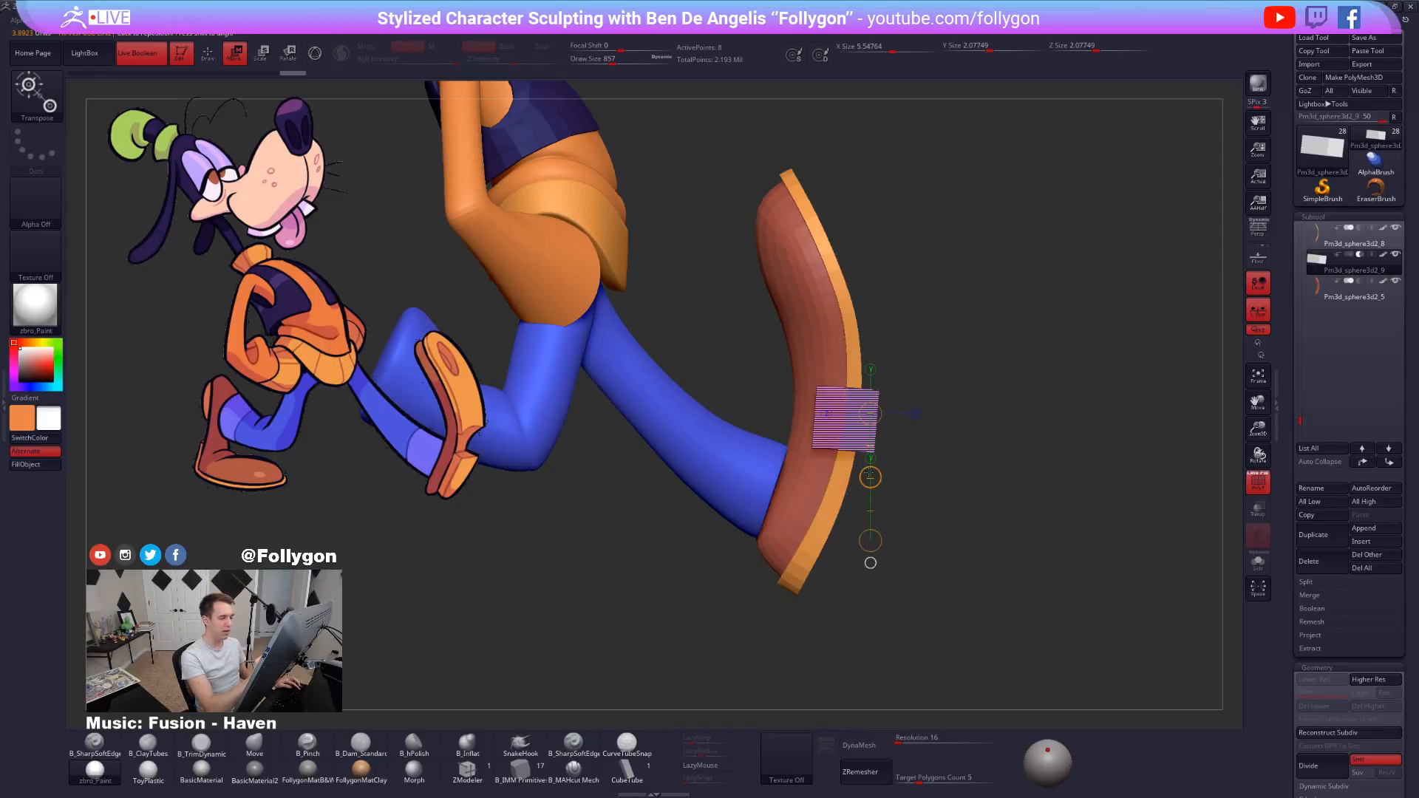
left_click_drag(871, 478, 873, 505)
key("r")
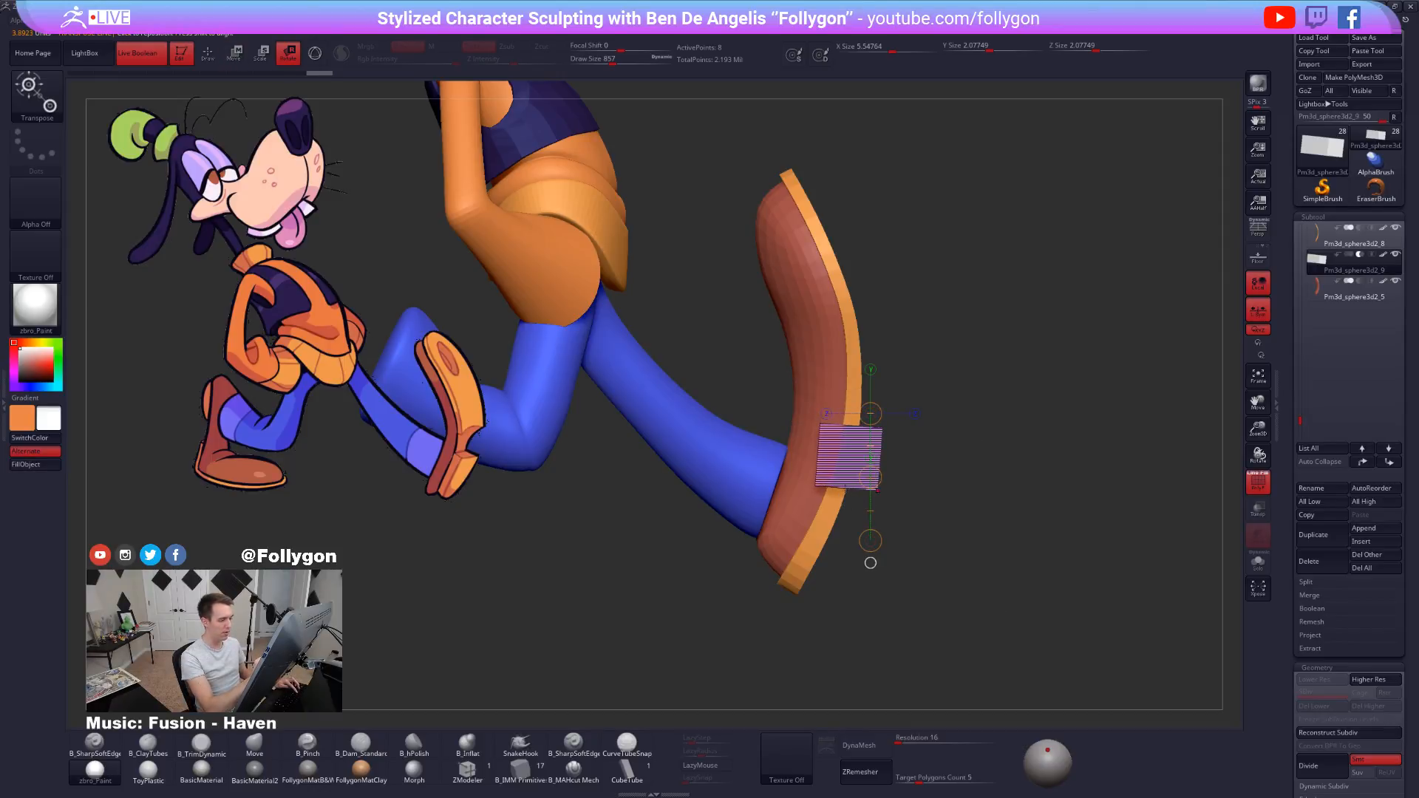
key("w")
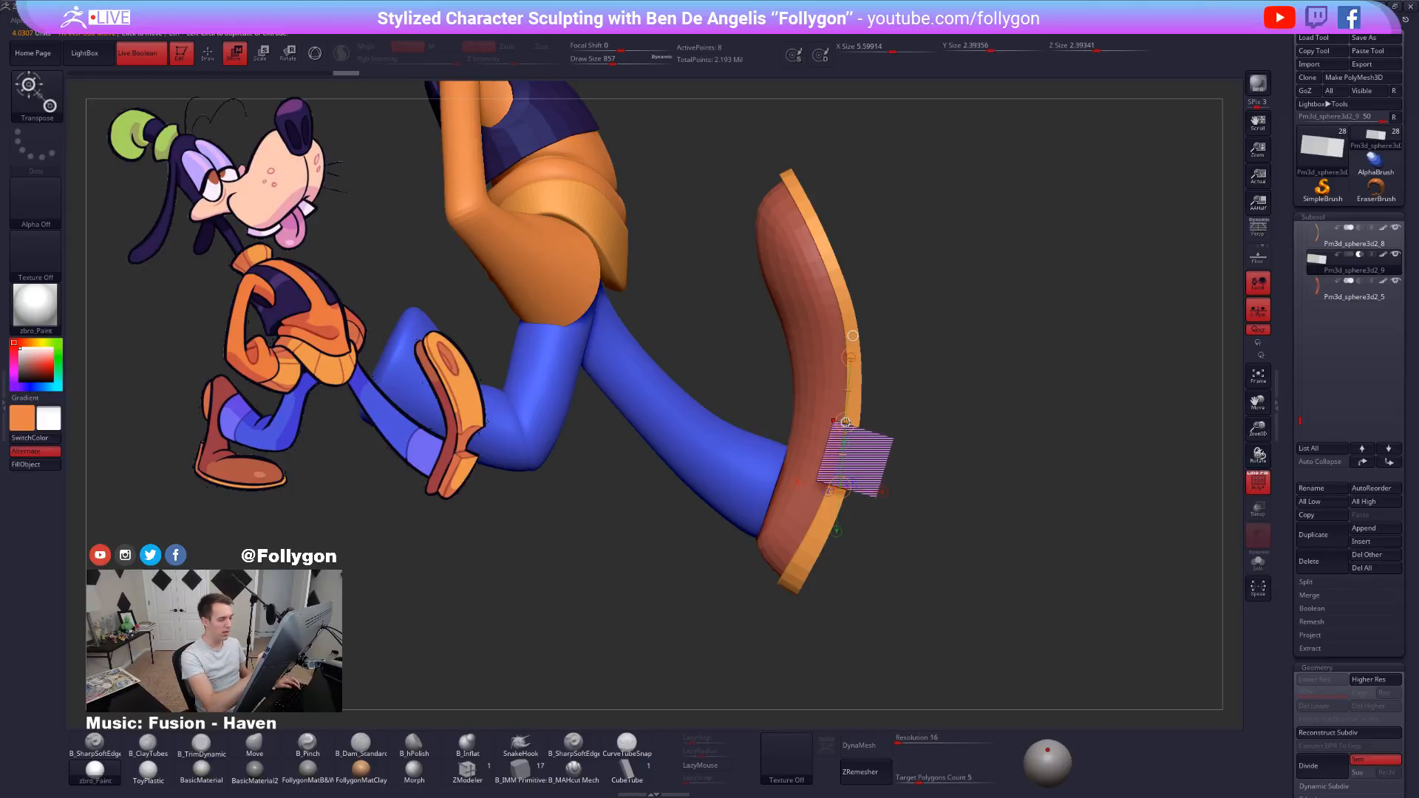
Mirror and weld the cutting cube to give it an edge loop through its middle.
key("shift+f")
left_click_drag(976, 547, 938, 488, "alt")
left_click_drag(1035, 592, 896, 525)
key("shift+space")
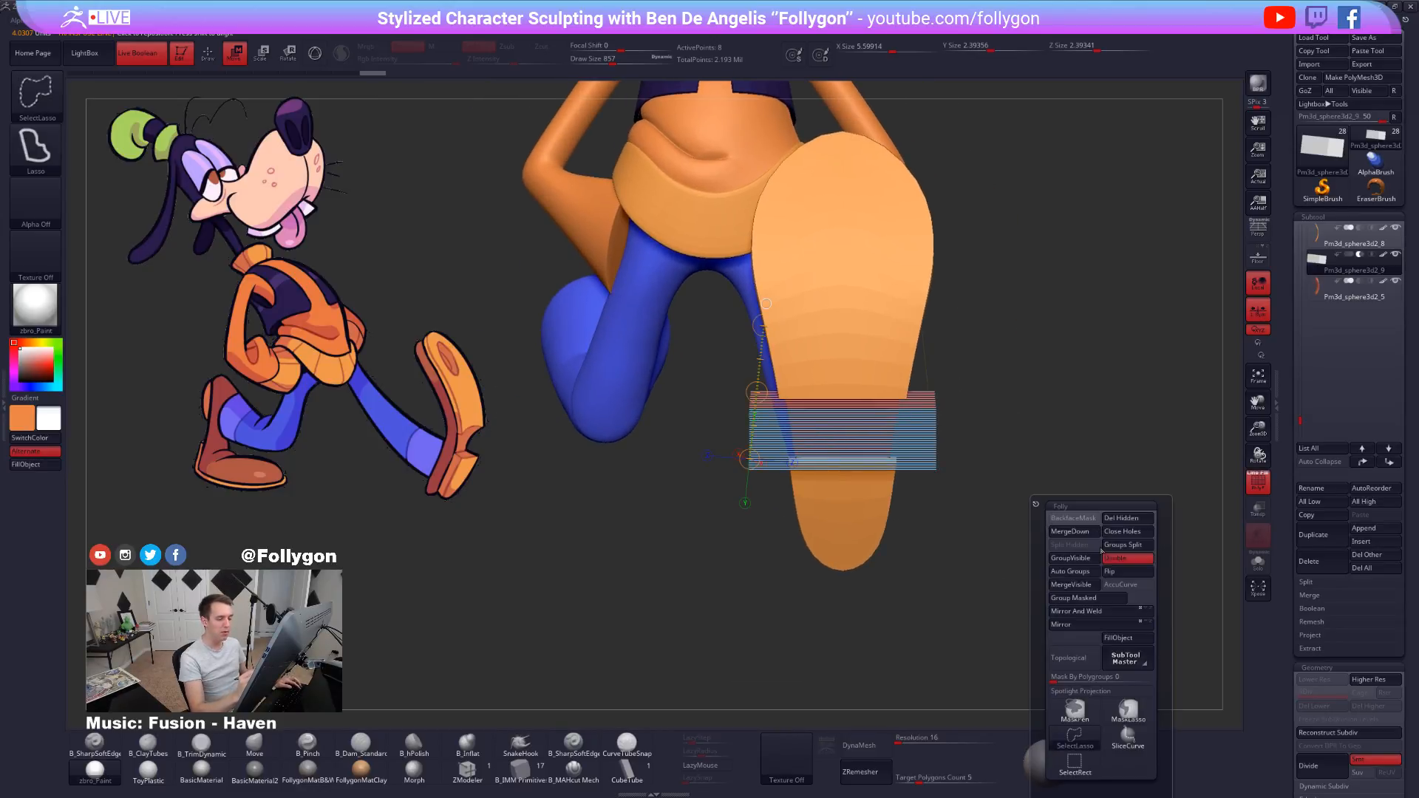
left_click(1106, 612)
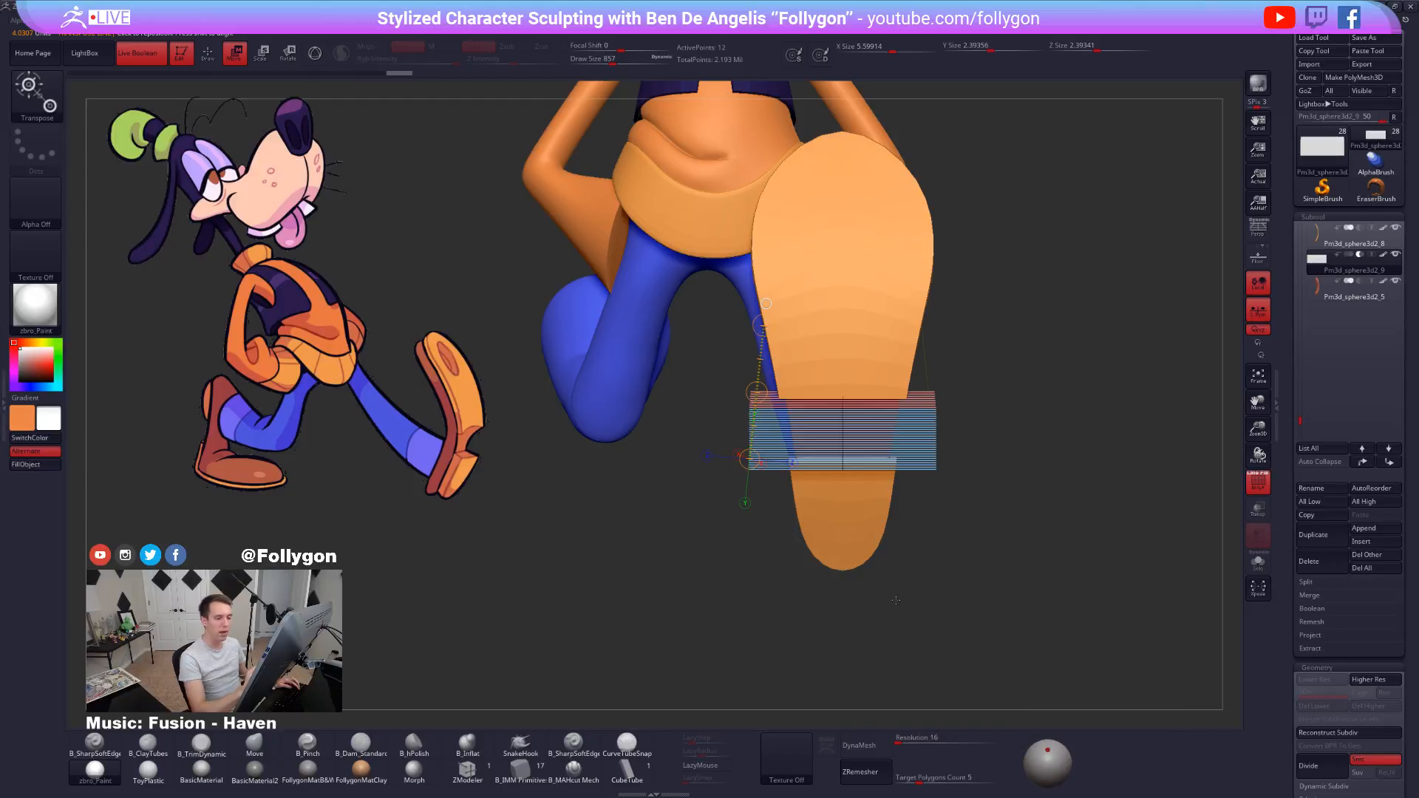
Isolate the cutting cube and set the ZModeler brush's edge action to Crease.
left_click(1259, 561)
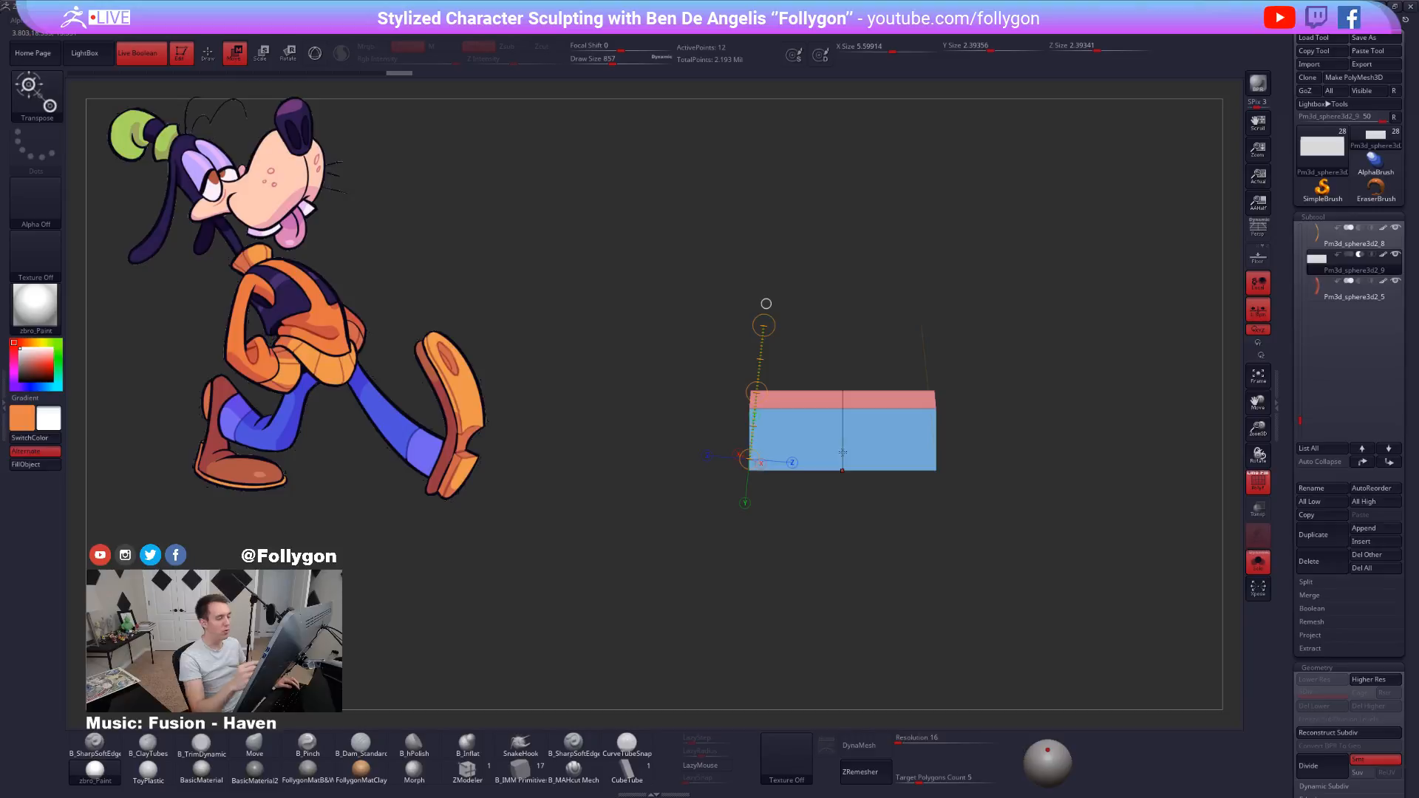
right_click_drag(844, 436, 856, 473, "alt")
key("q")
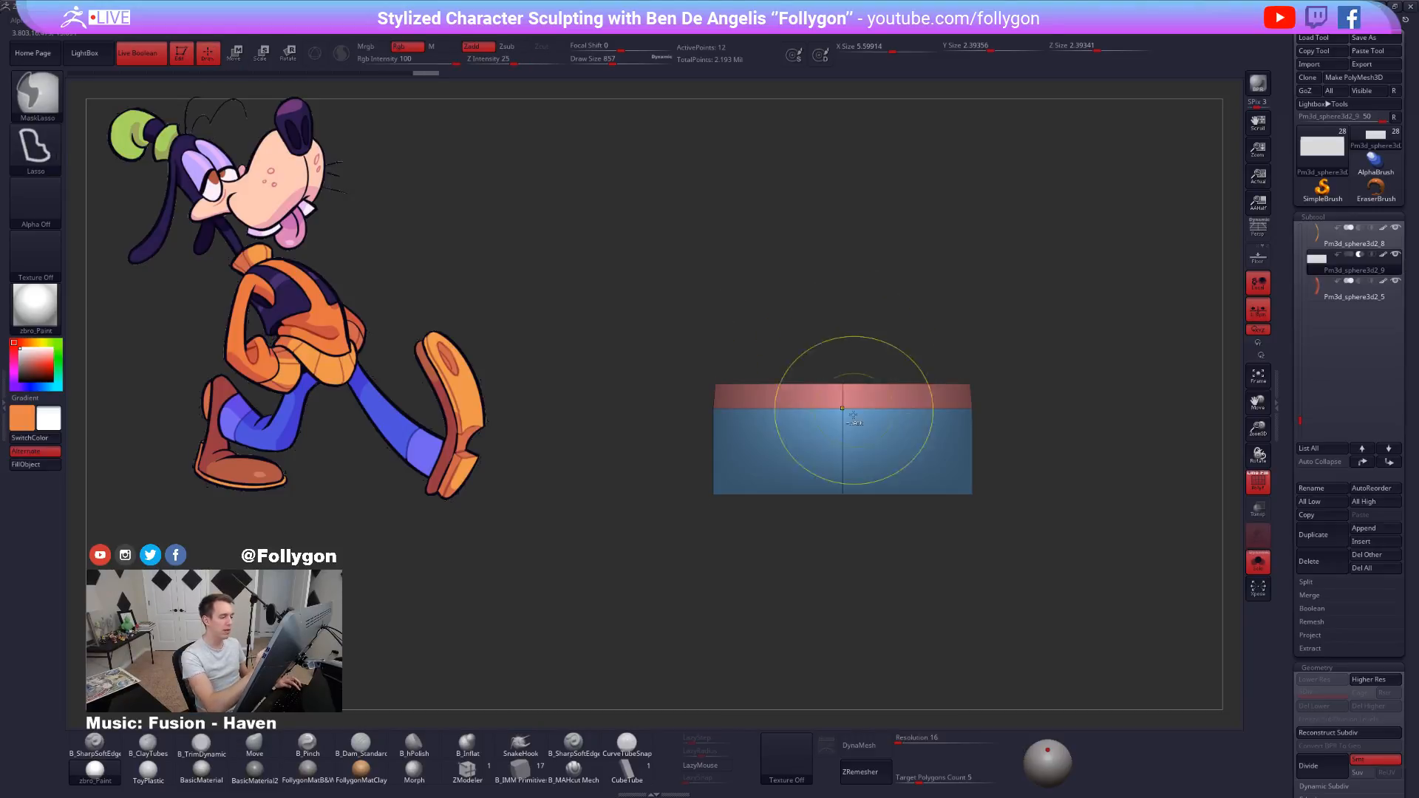
right_click_drag(853, 418, 888, 579)
key("w")
key("shift+d")
key("q")
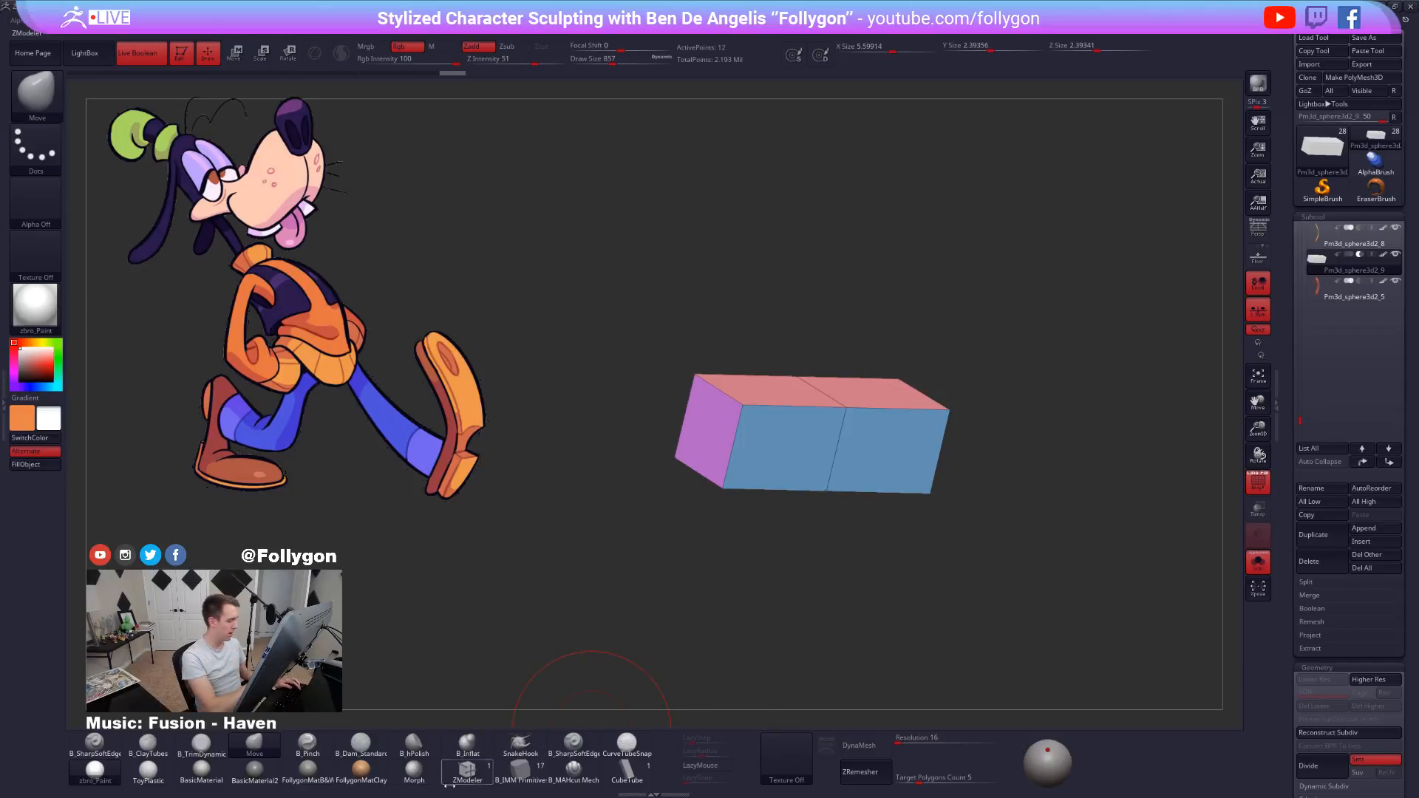
left_click(468, 772)
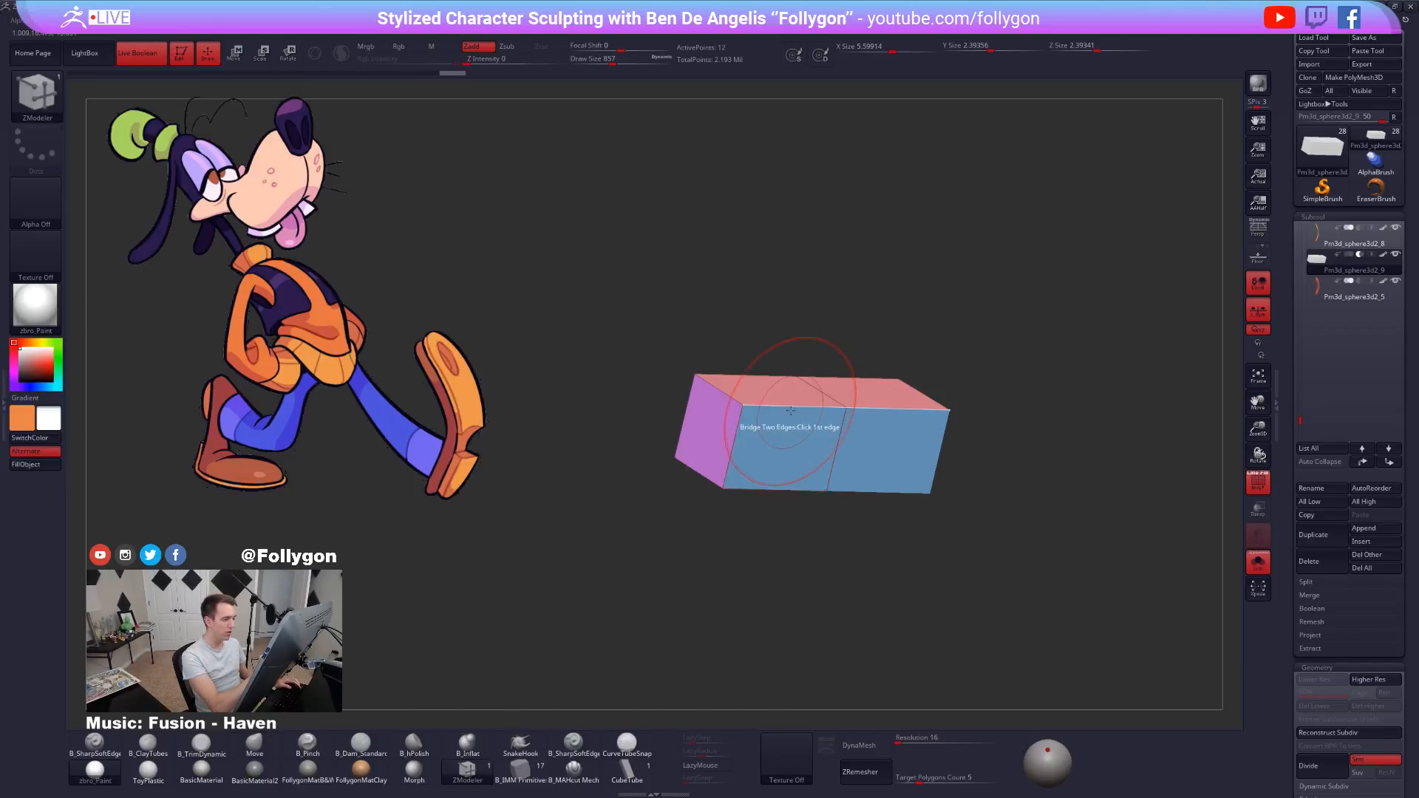
key("space")
left_click(701, 488)
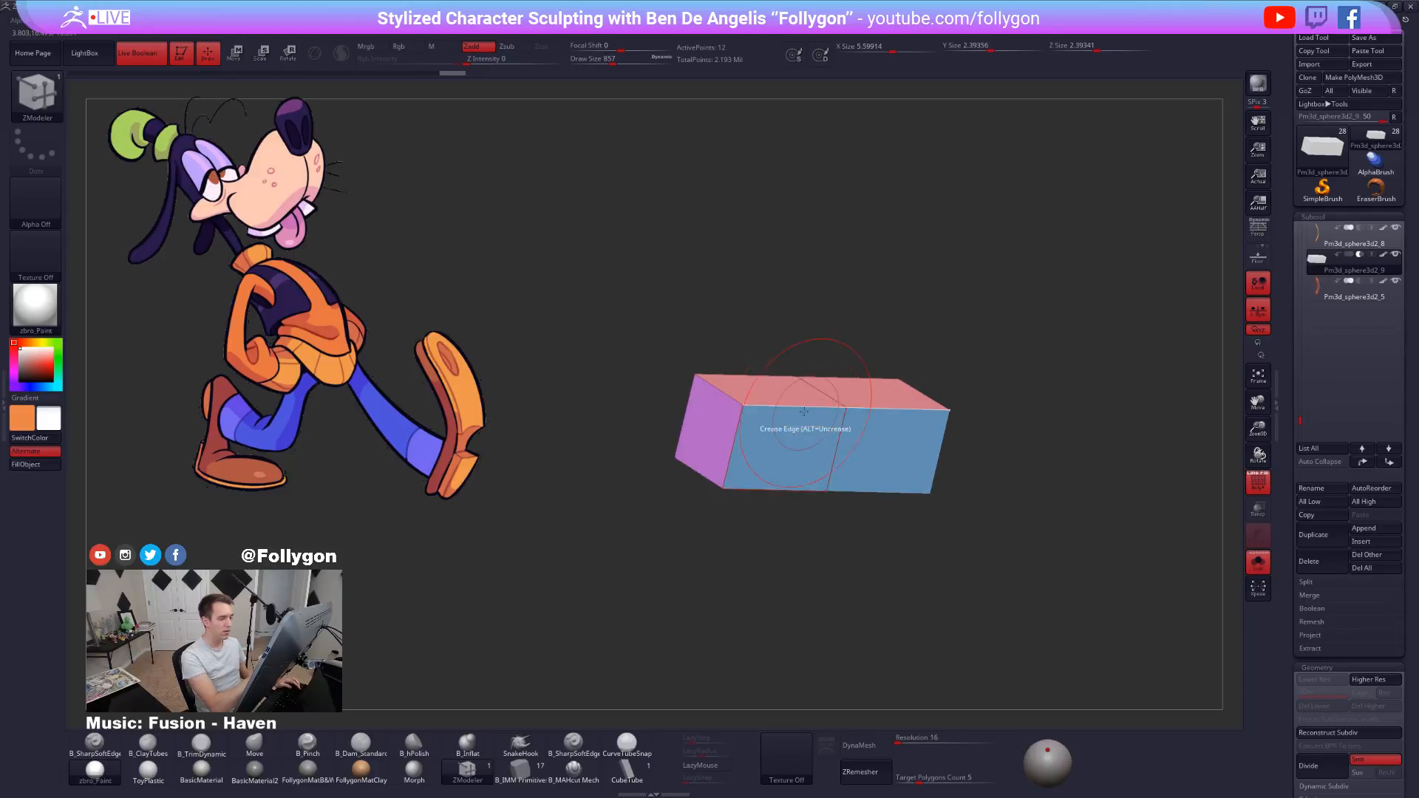
Crease the cube's edges that should stay sharp and subdivide it to round its top.
right_click_drag(778, 435, 786, 550)
key("ctrl+d")
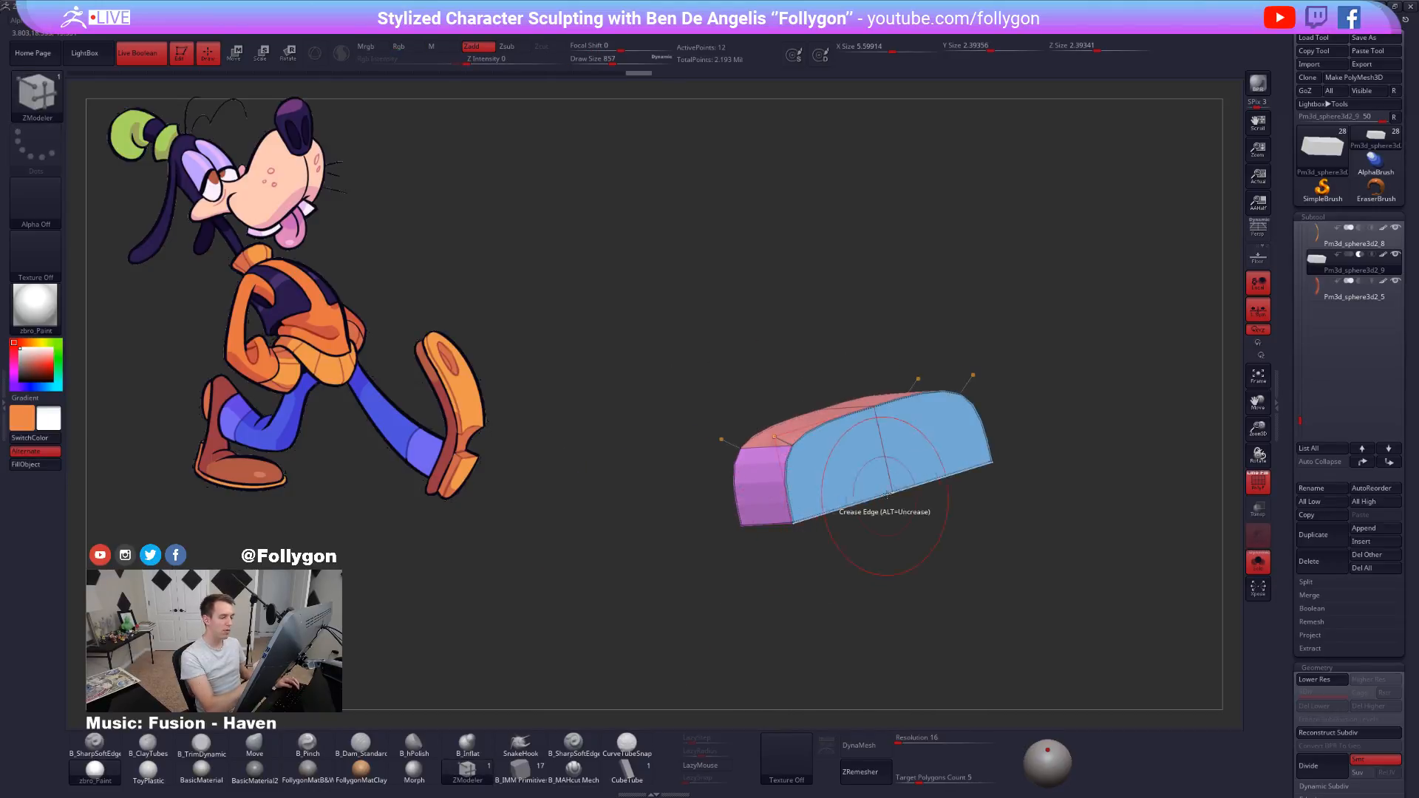
right_click_drag(884, 497, 836, 507)
key("shift+d")
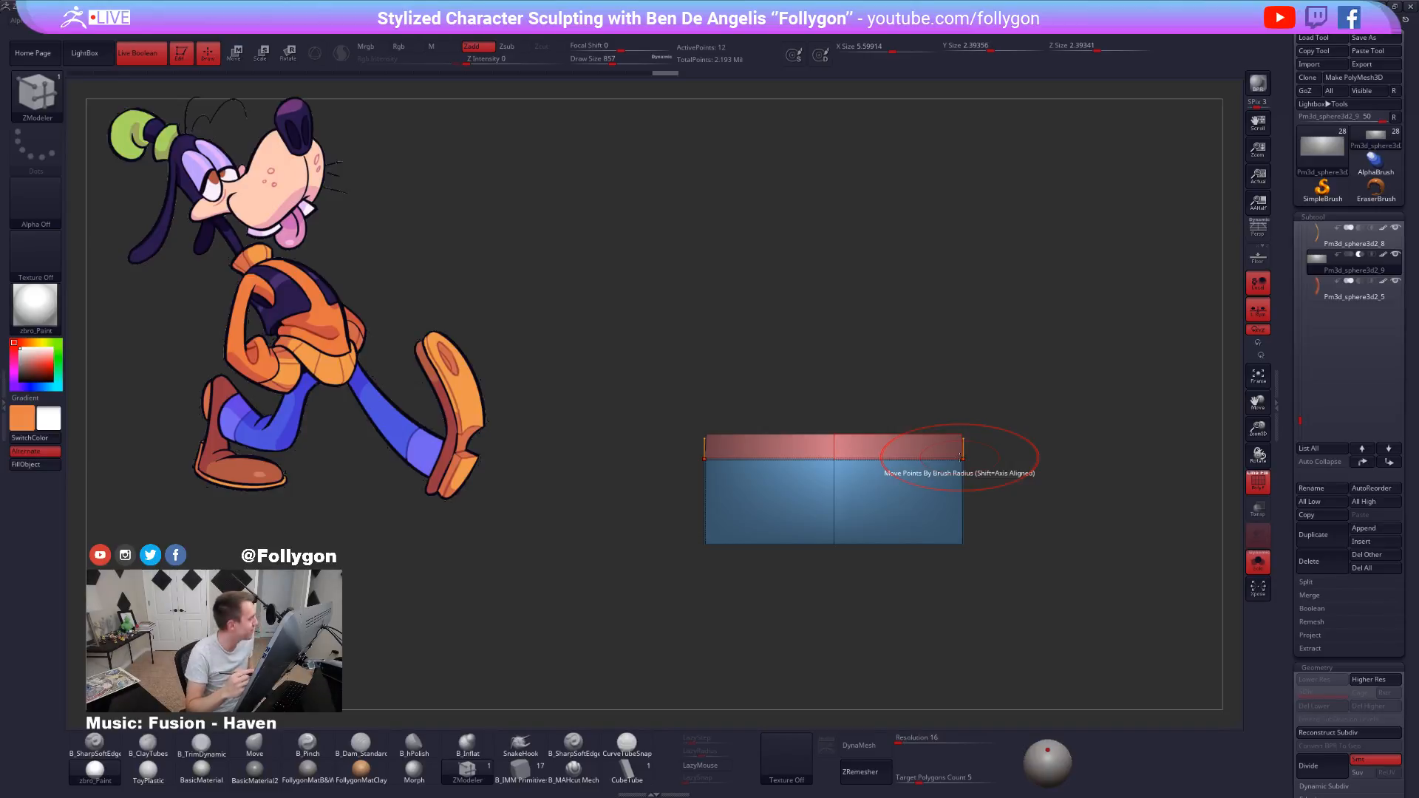
Raise the cube's middle edge at the low subdivision level so its top arches, and show the whole character with the smoothed cut.
right_click_drag(887, 454, 901, 465, "ctrl")
key("w")
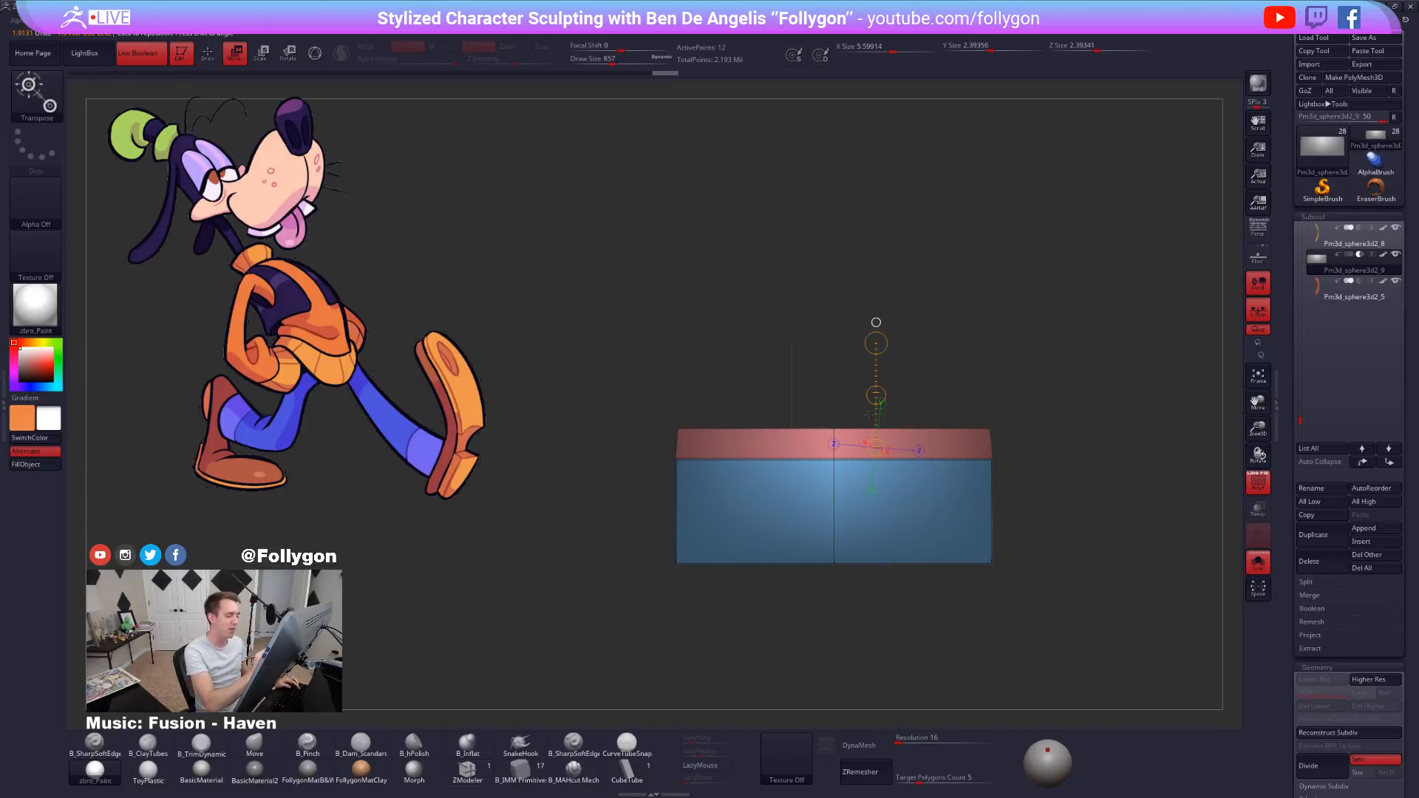
right_click_drag(898, 403, 953, 406)
key("d")
left_click_drag(883, 400, 893, 378)
key("shift+d")
key("d")
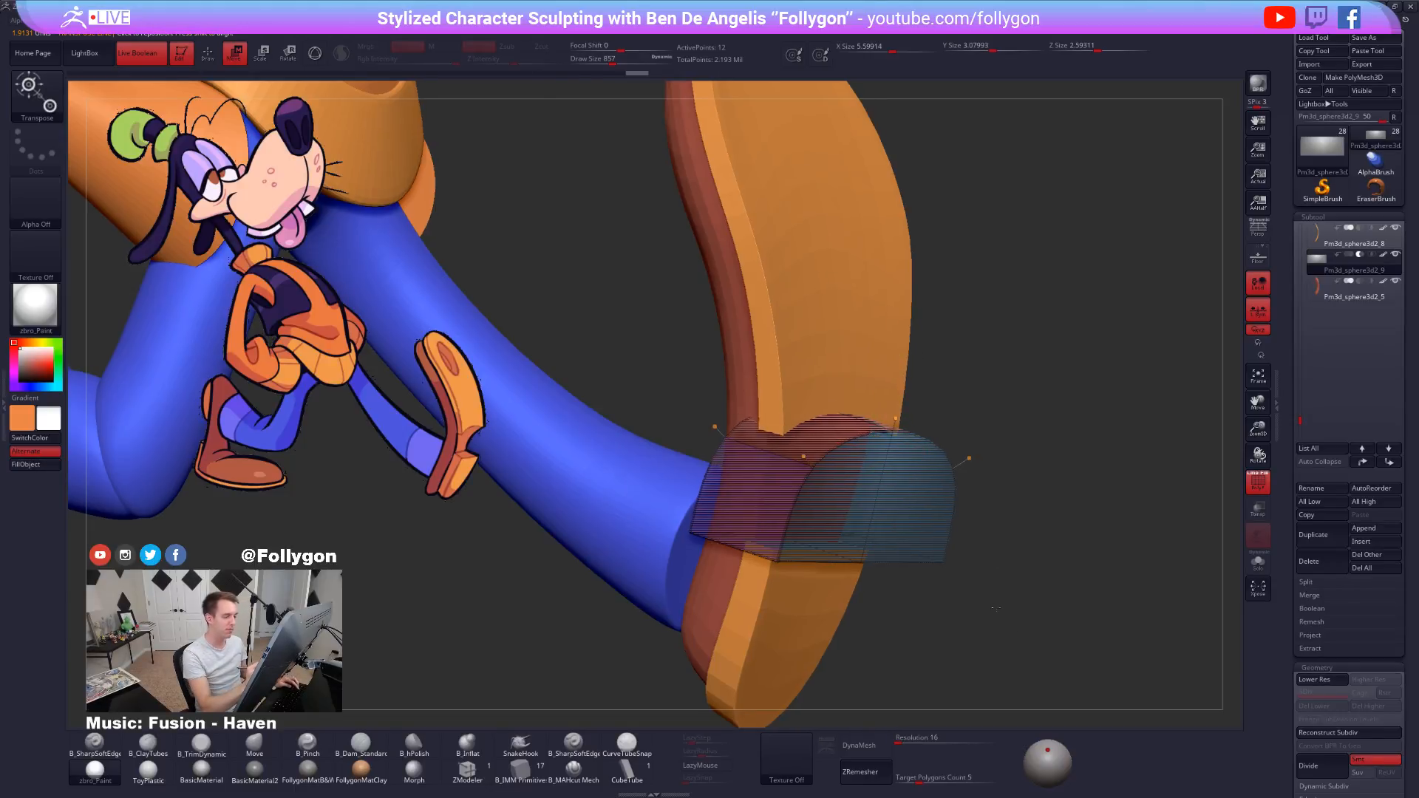
key("shift+f")
right_click_drag(1007, 693, 986, 647, "ctrl")
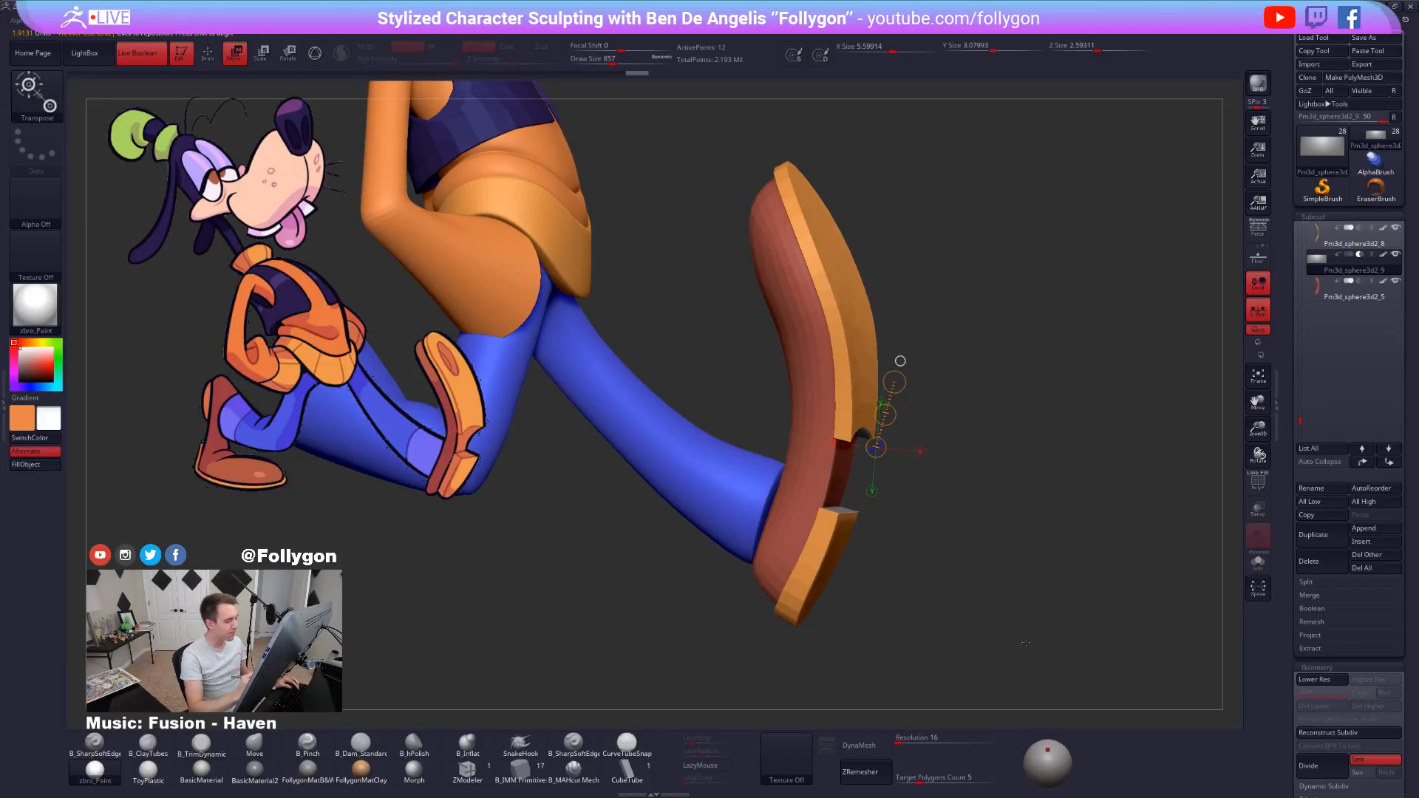
Mask part of the cutting cube, lower its arched upper side to narrow the heel gap, and clear the mask.
right_click_drag(1026, 643, 1018, 653)
key("q")
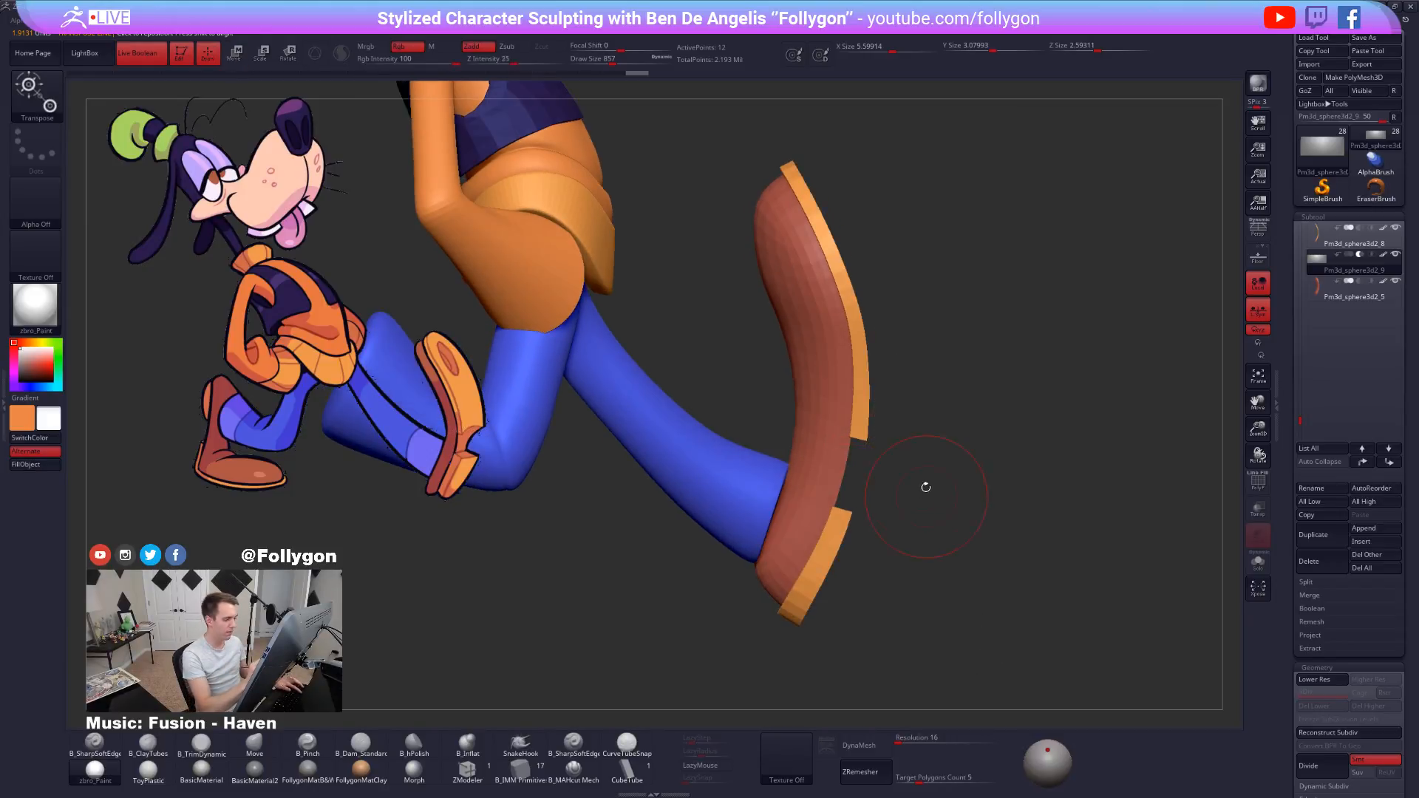
key("alt+s")
mouse_move(915, 488)
left_mouse_down("ctrl")
mouse_move(795, 438)
mouse_move(1030, 412)
left_mouse_up("ctrl")
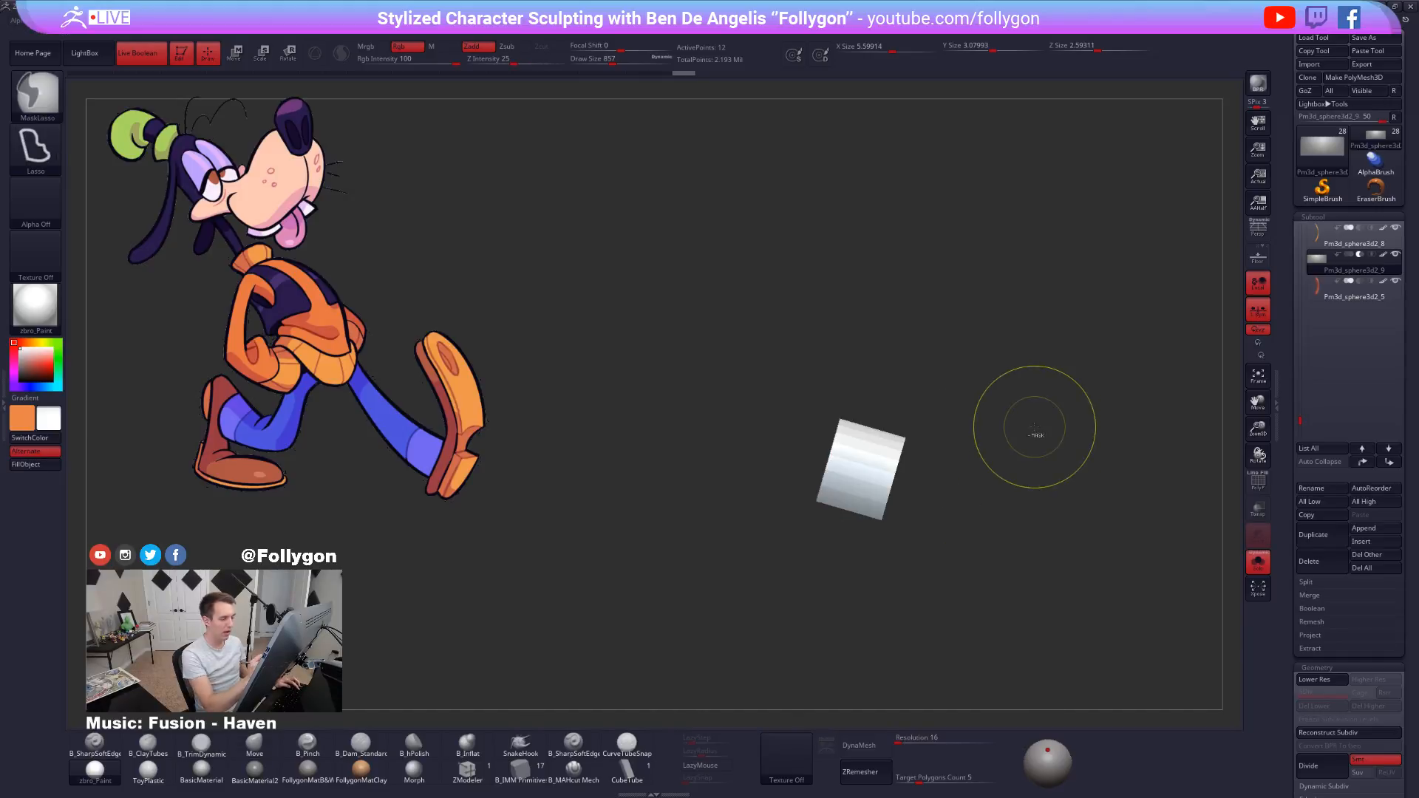
key("w")
key("alt+s")
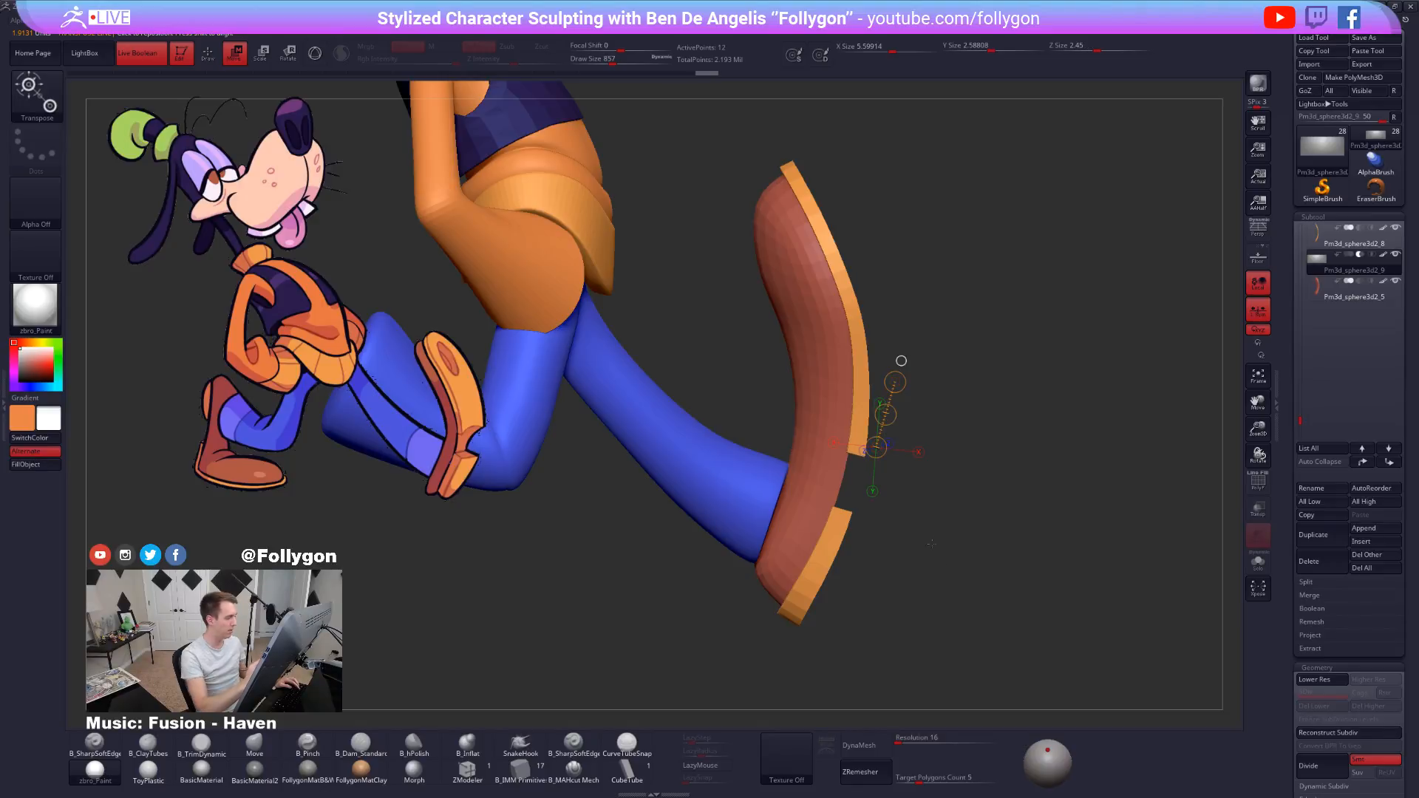
mouse_move(901, 361)
left_mouse_down()
mouse_move(850, 347)
mouse_move(890, 363)
left_mouse_up()
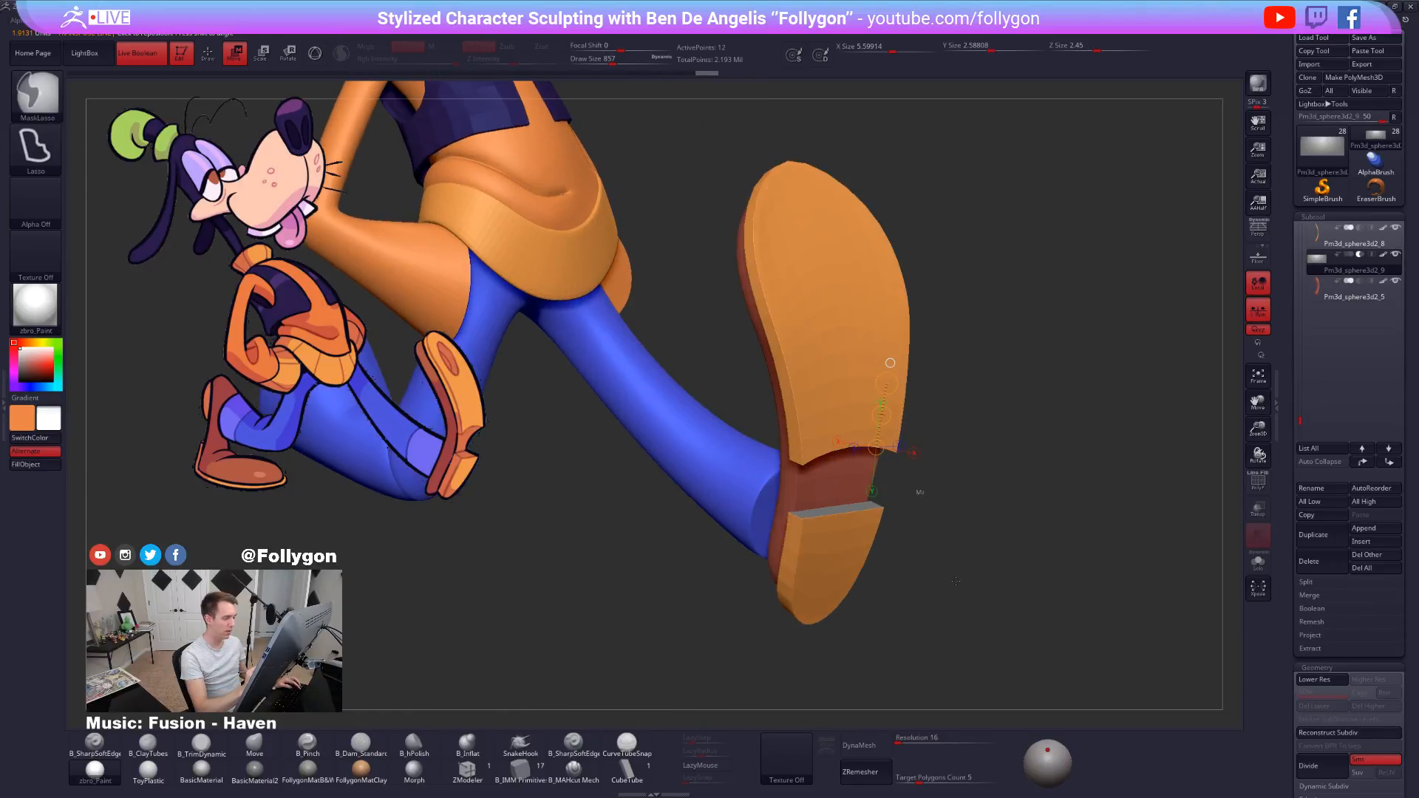
left_click(956, 582, "ctrl")
Select the red shoe with its wireframe shown and sample the sole's orange as the active color.
key("q")
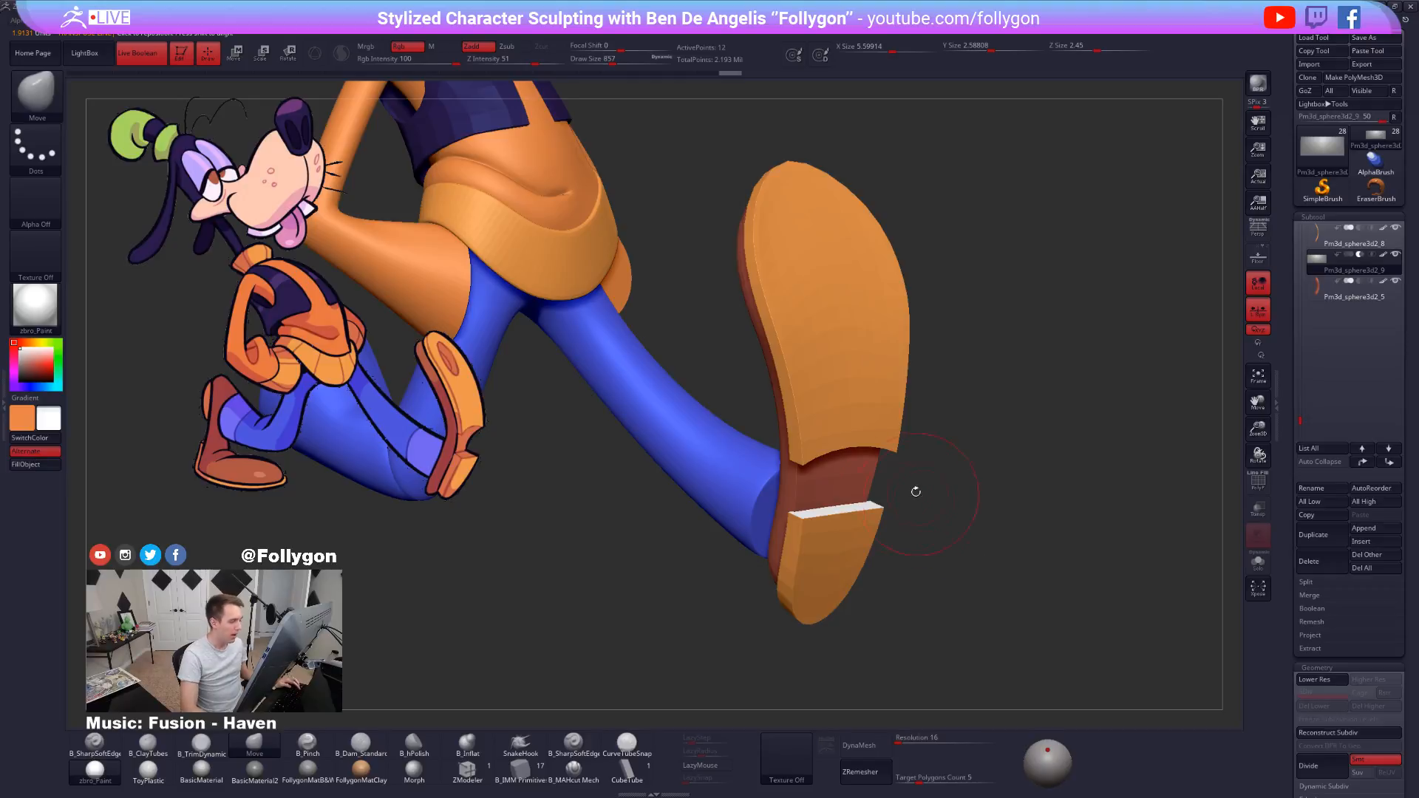
left_click(830, 478, "alt")
key("shift+d")
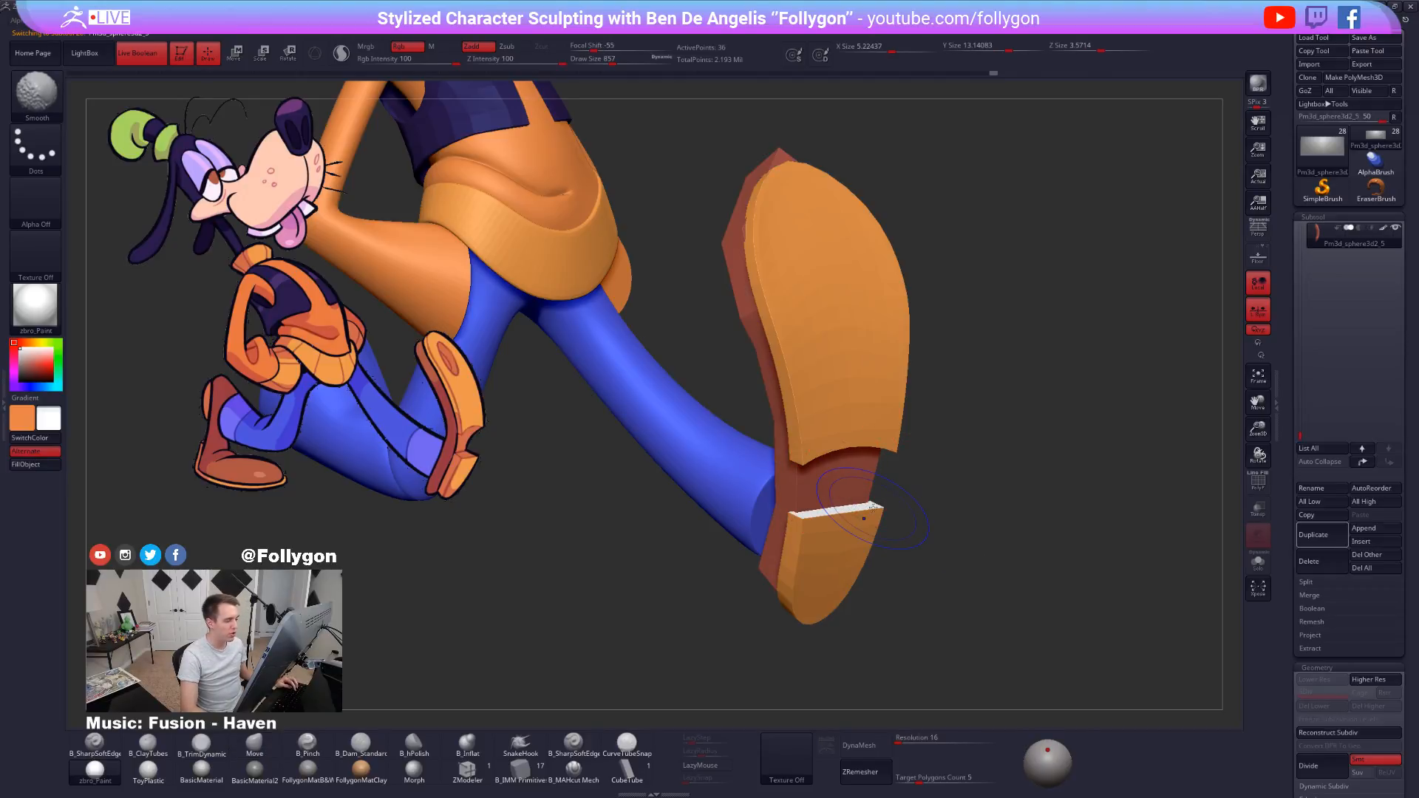
key("alt+s")
key("shift+f")
key("d")
key("alt+s")
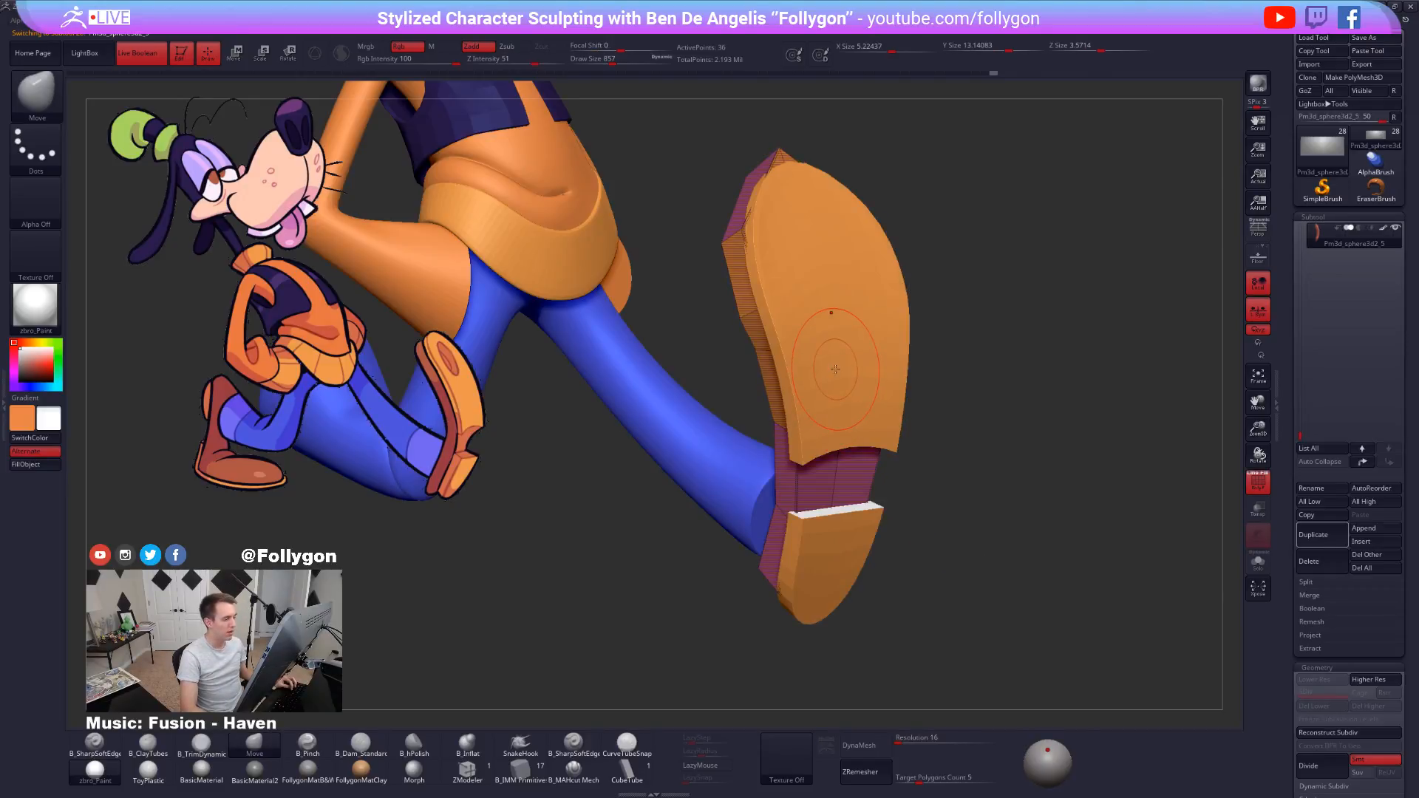
key("c")
Examine the isolated red shoe's shape and topology at its low and smooth subdivision levels.
key("shift+d")
key("alt+s")
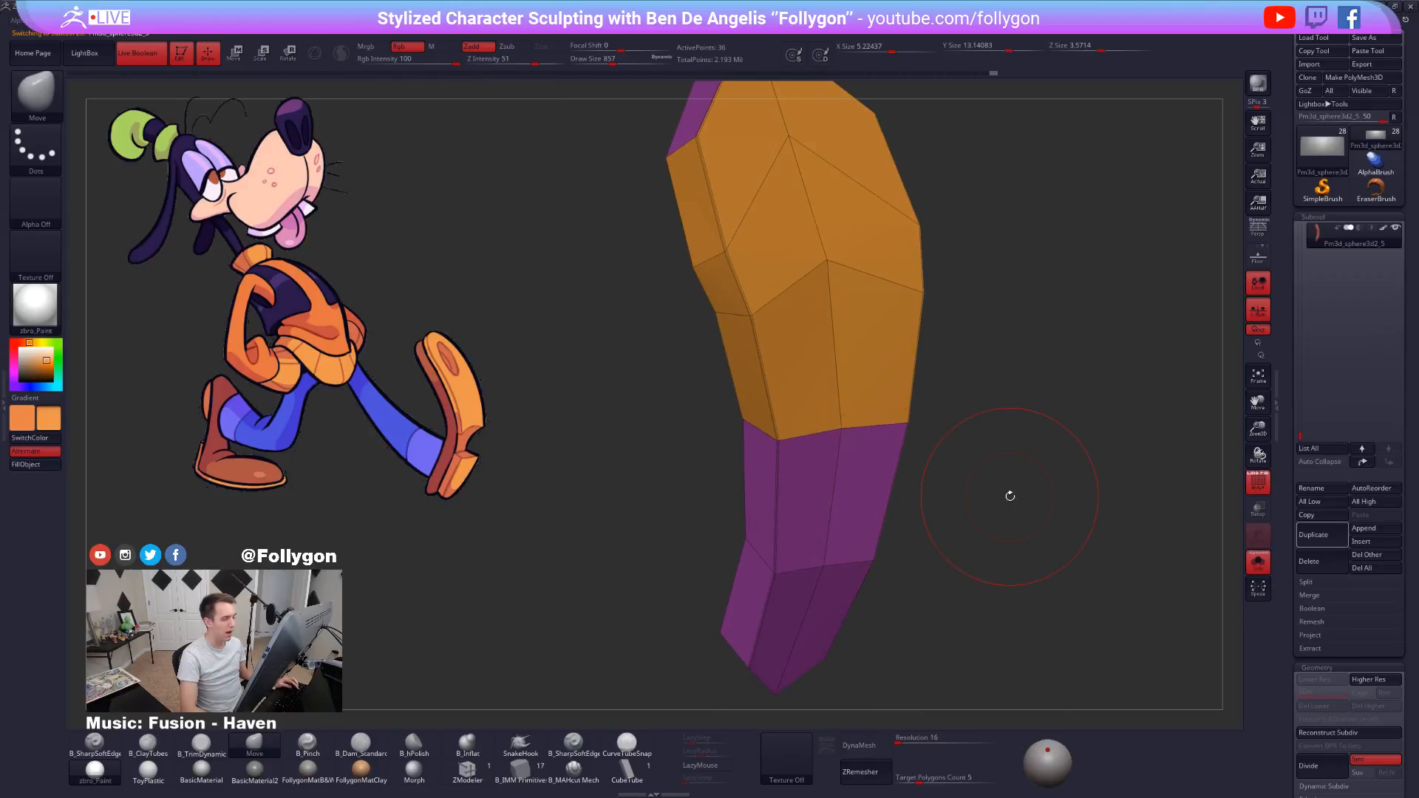
key("d")
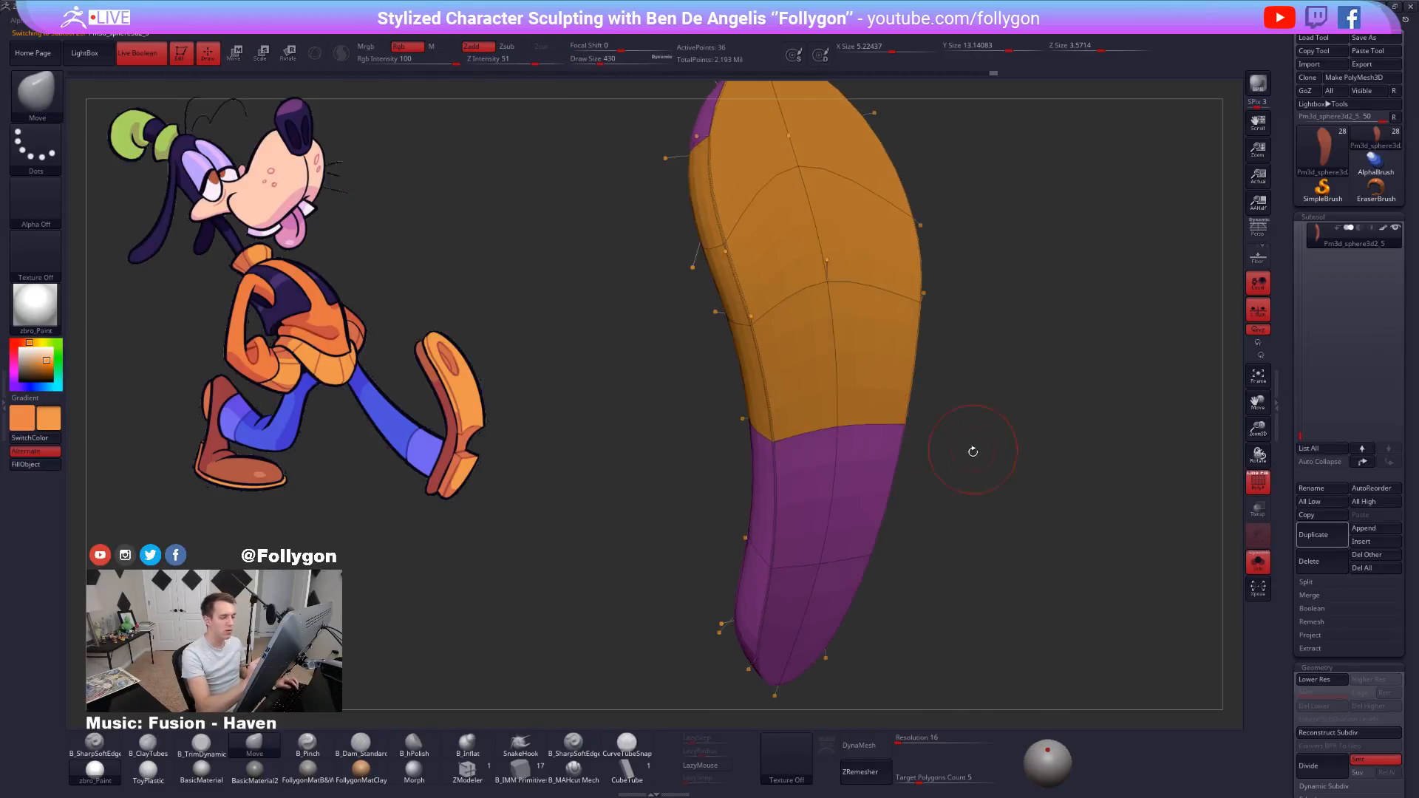
key("shift+f")
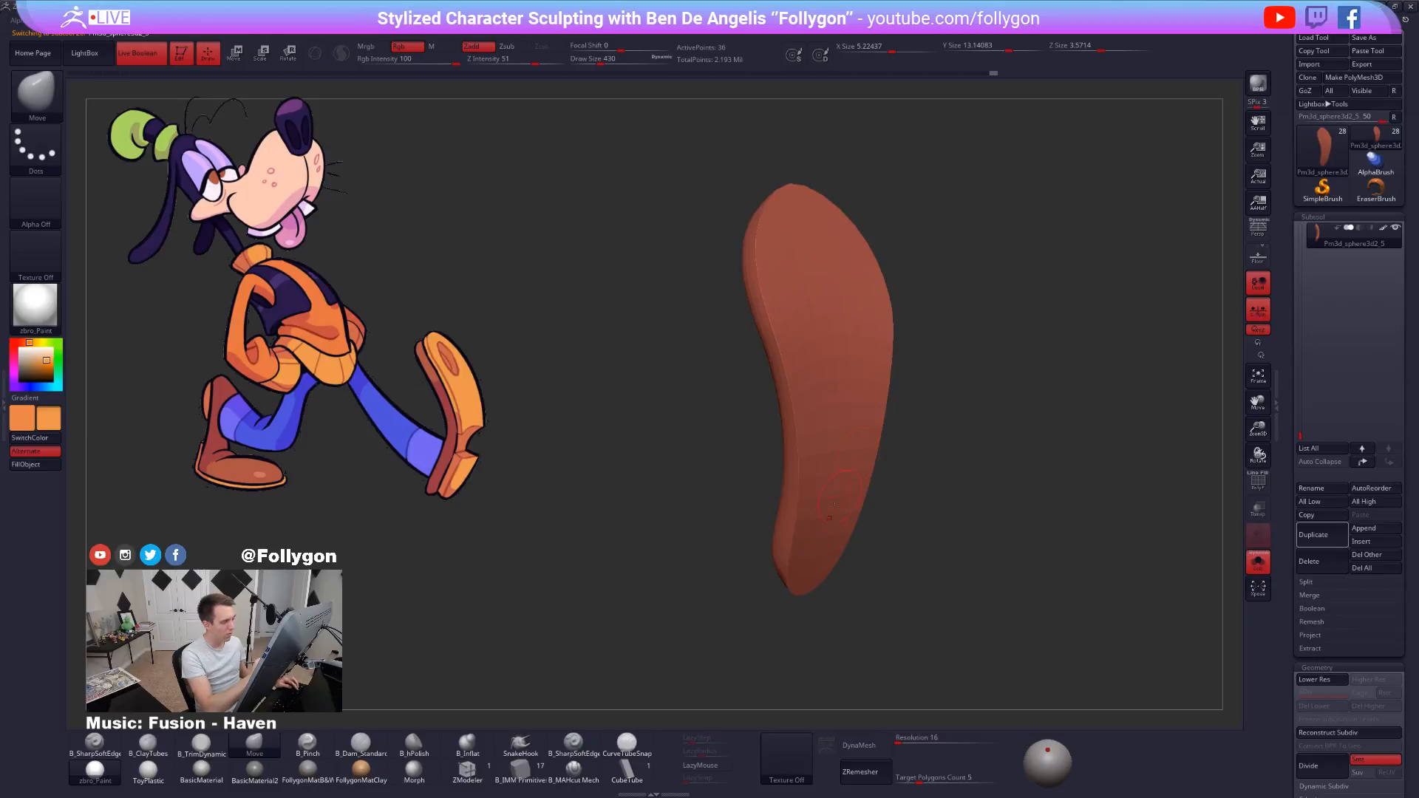
key("alt+s")
left_click_drag(973, 646, 932, 632)
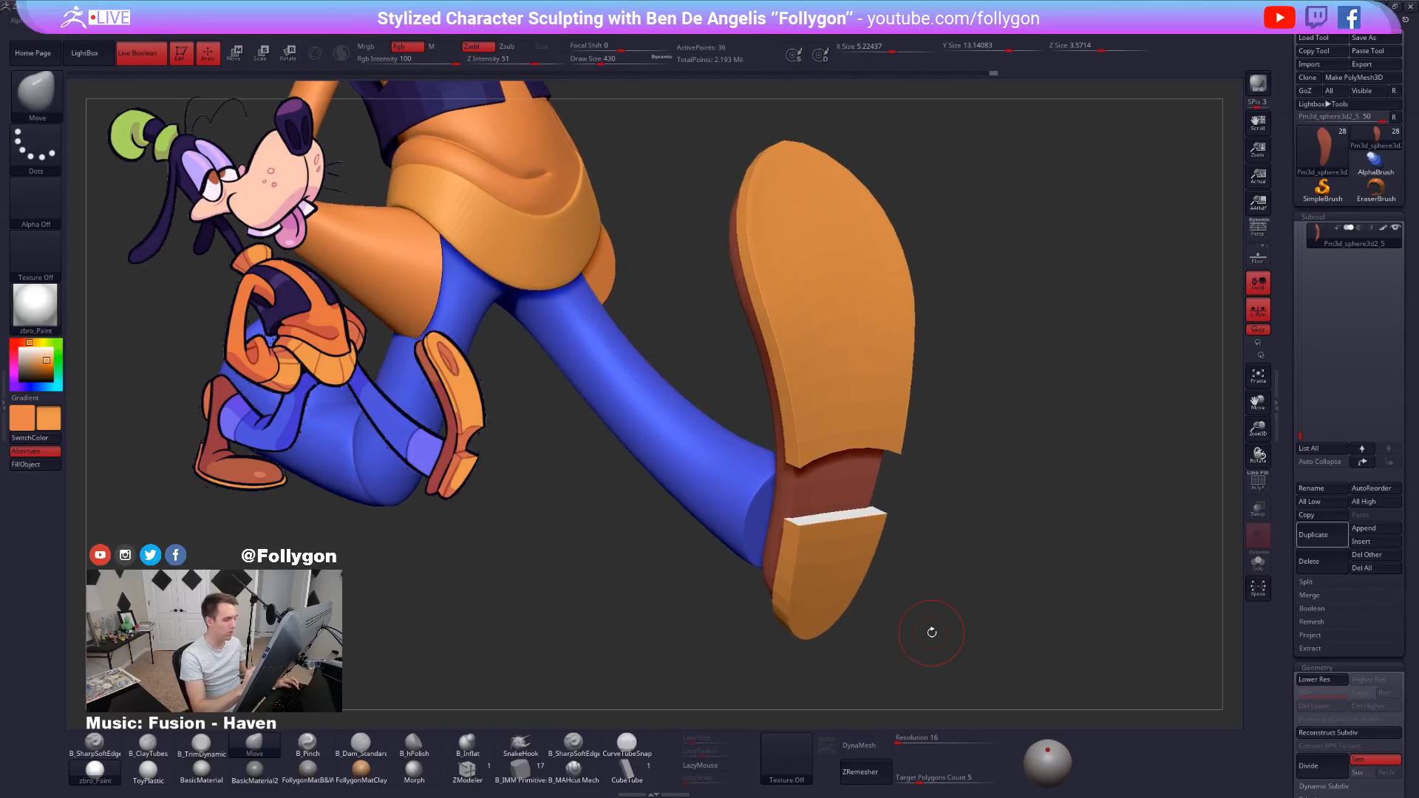
Select the cutting cube and fill it with the sampled orange so the cut faces match the sole.
left_click_drag(1301, 436, 1300, 429)
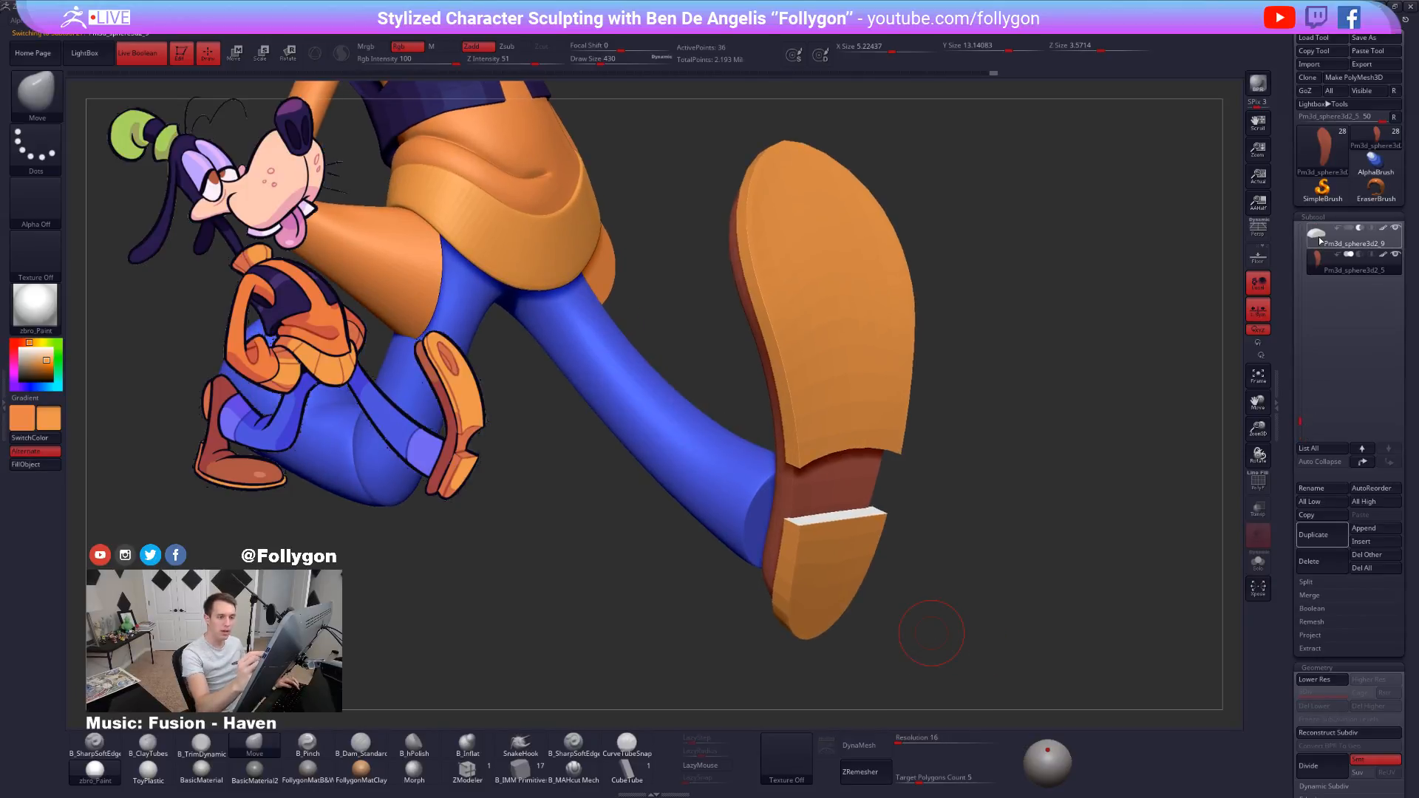
left_click(1350, 237)
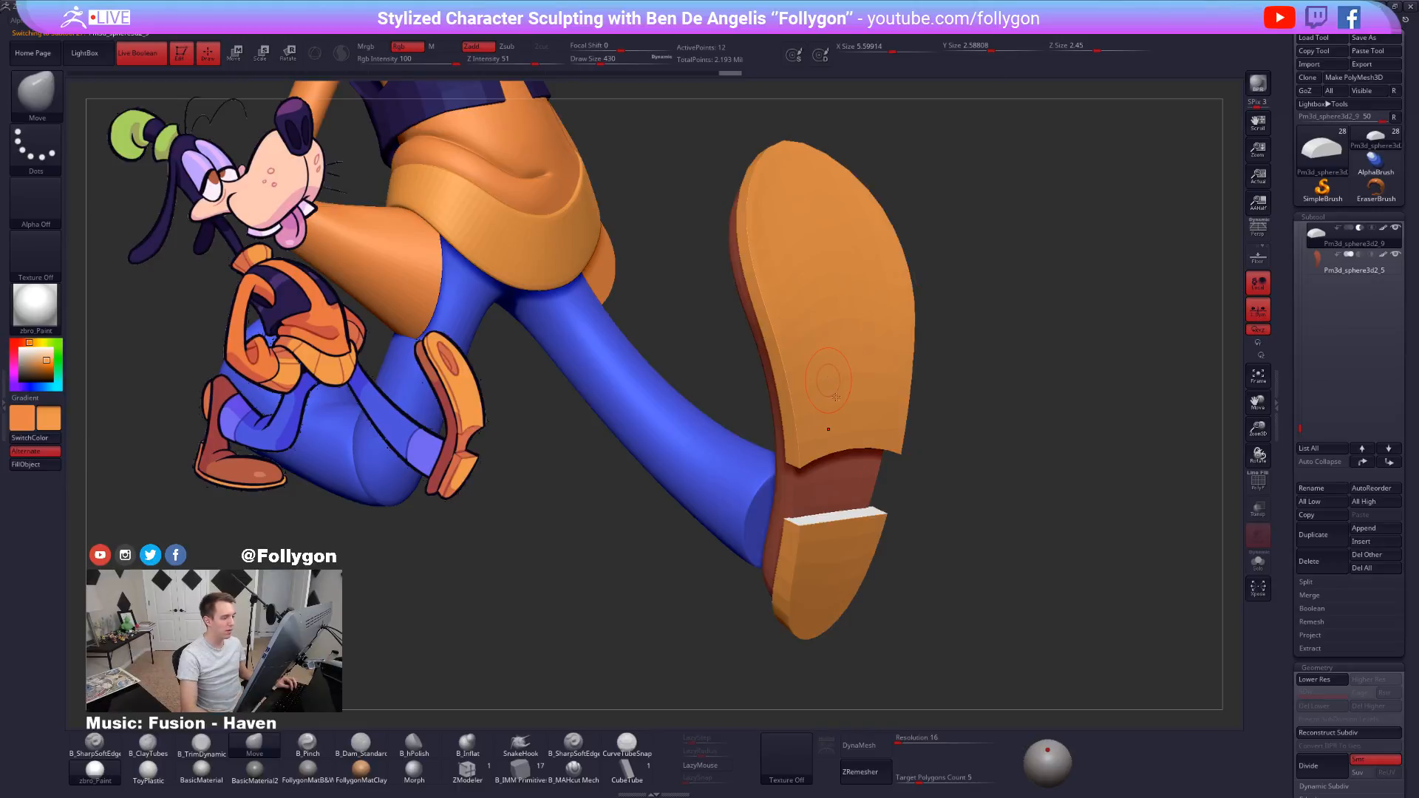
mouse_move(939, 540)
left_mouse_down()
mouse_move(906, 451)
mouse_move(920, 396)
left_mouse_up()
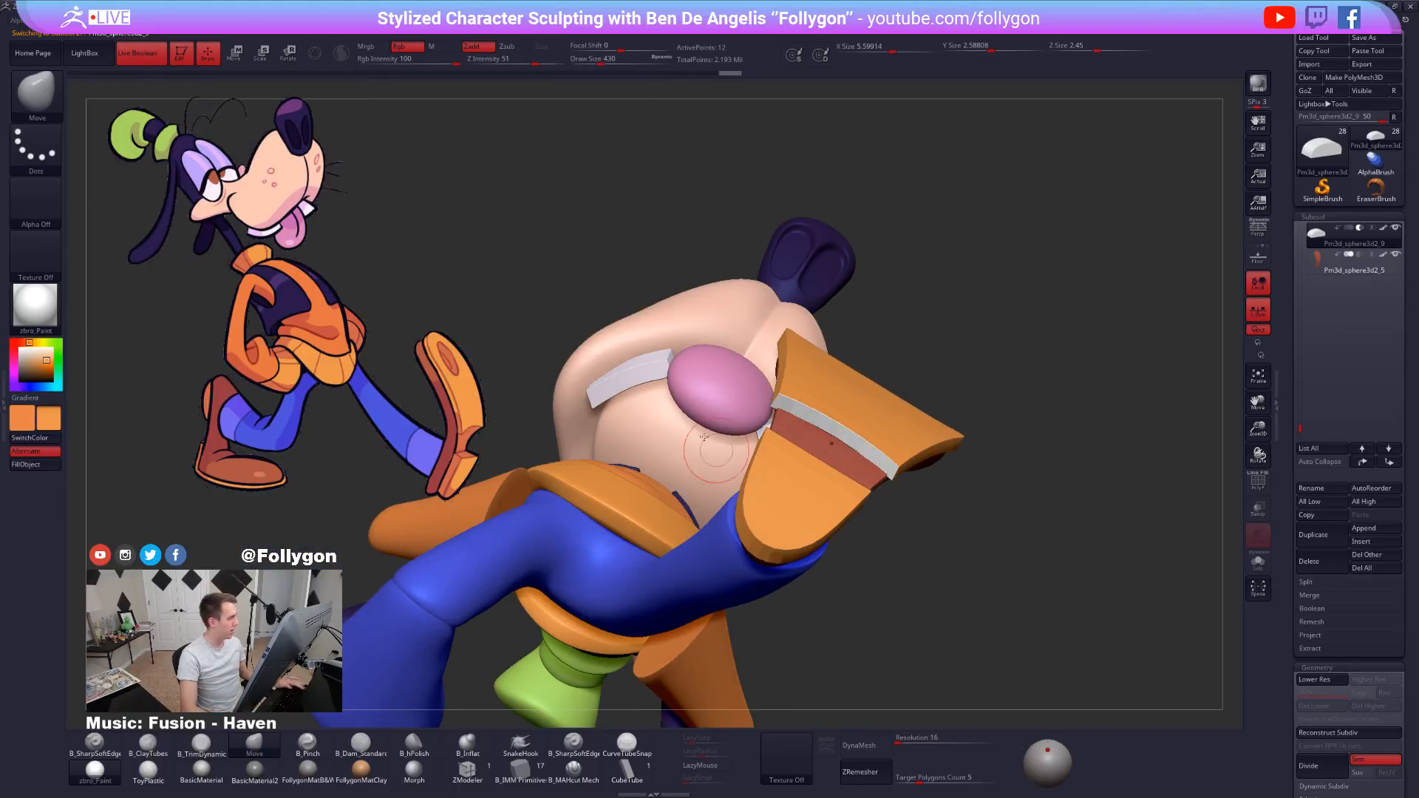
key("1")
left_click(37, 465)
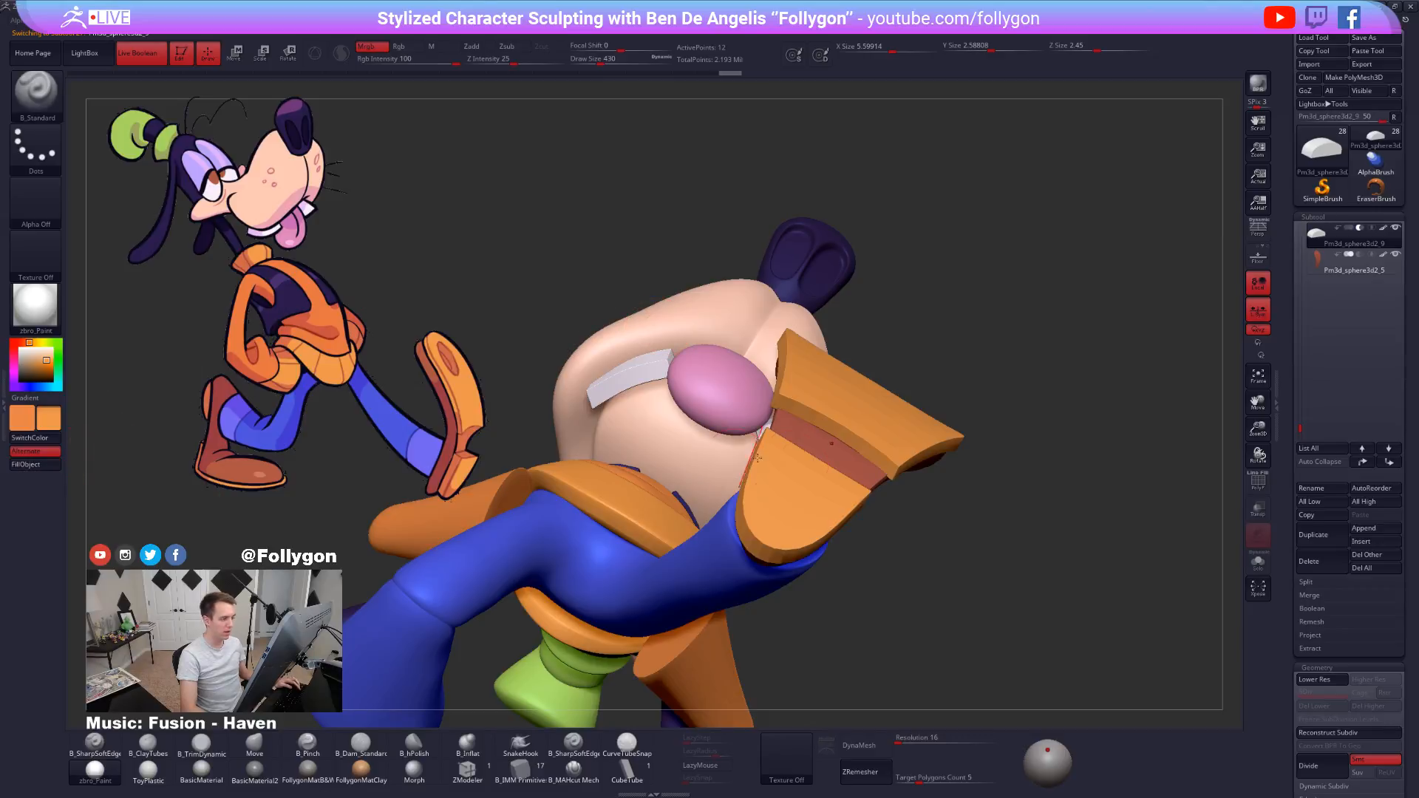
left_click_drag(902, 460, 1072, 502)
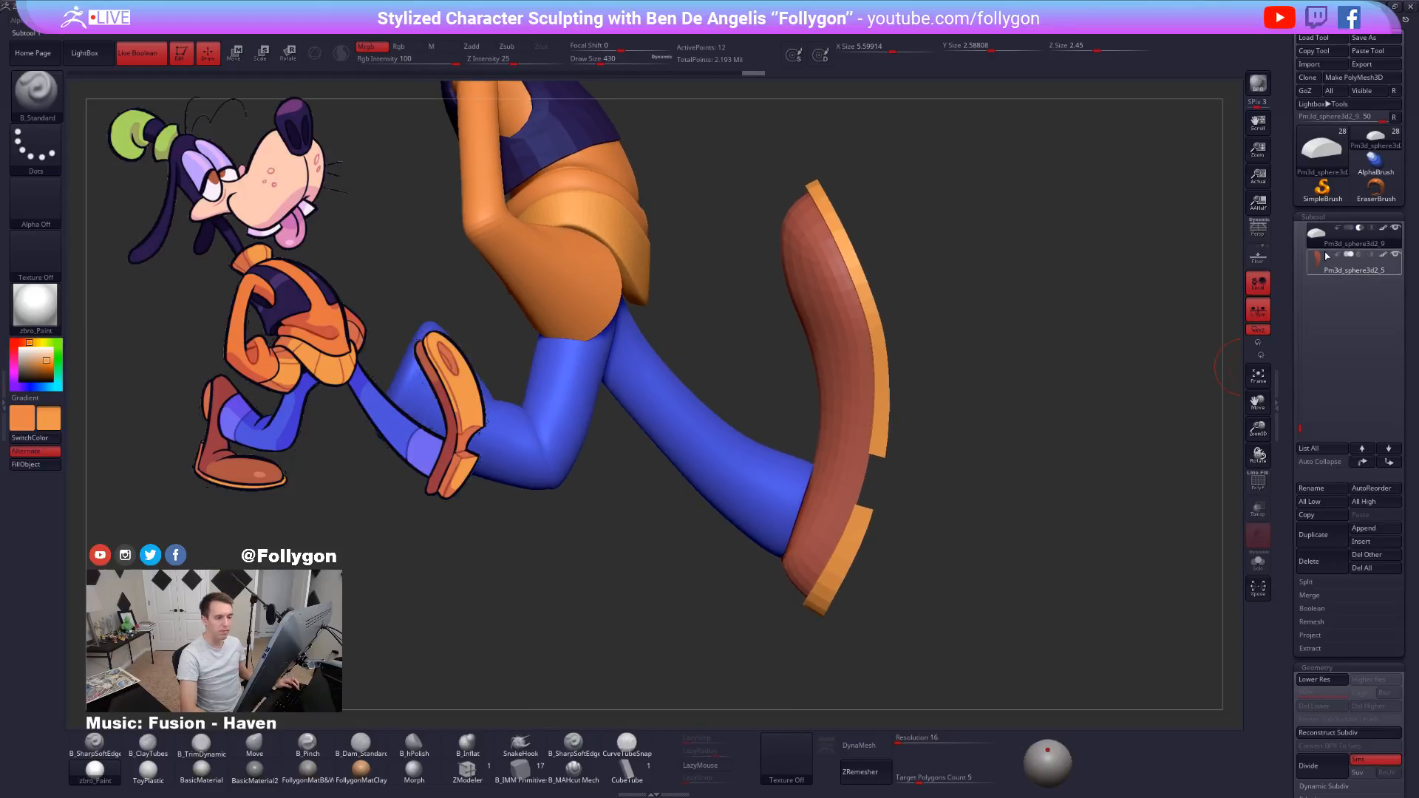
Try adjusting the orange sole around the heel gap with a Transpose line, and undo the adjustment.
key("Up")
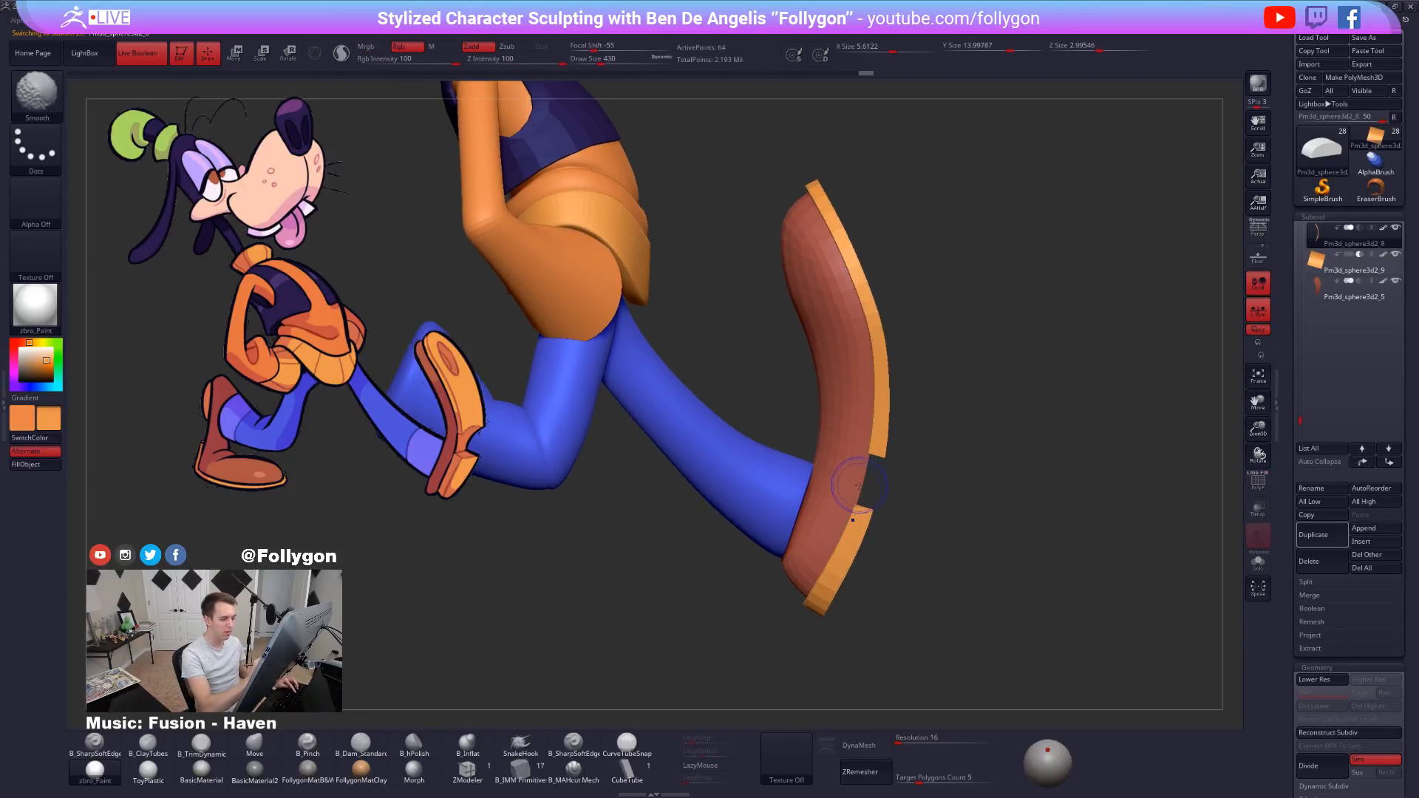
left_click_drag(859, 485, 890, 478, "alt")
key("w")
left_click_drag(935, 414, 971, 290)
left_click_drag(877, 454, 1036, 489)
left_click_drag(947, 469, 944, 469)
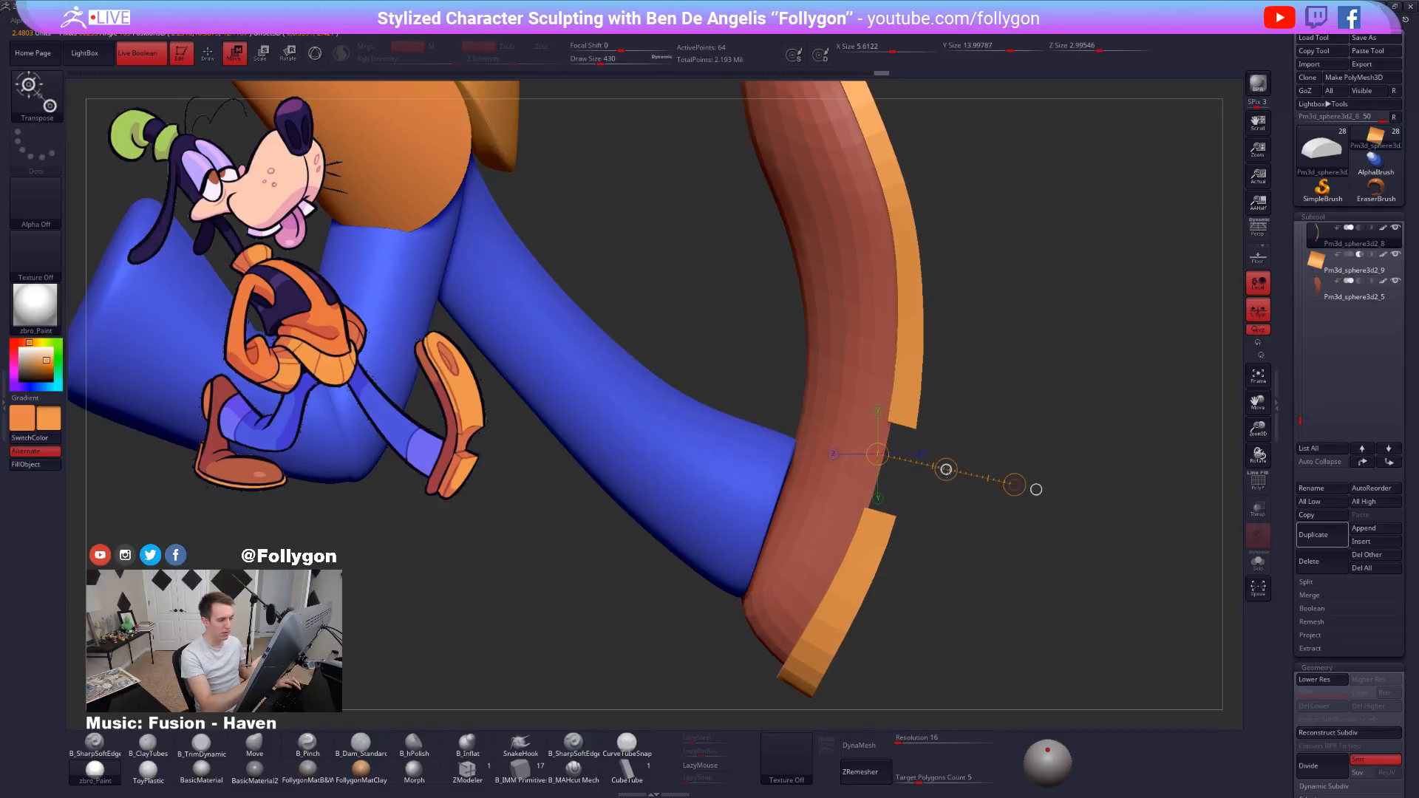
left_click_drag(1042, 615, 945, 551)
key("ctrl+z")
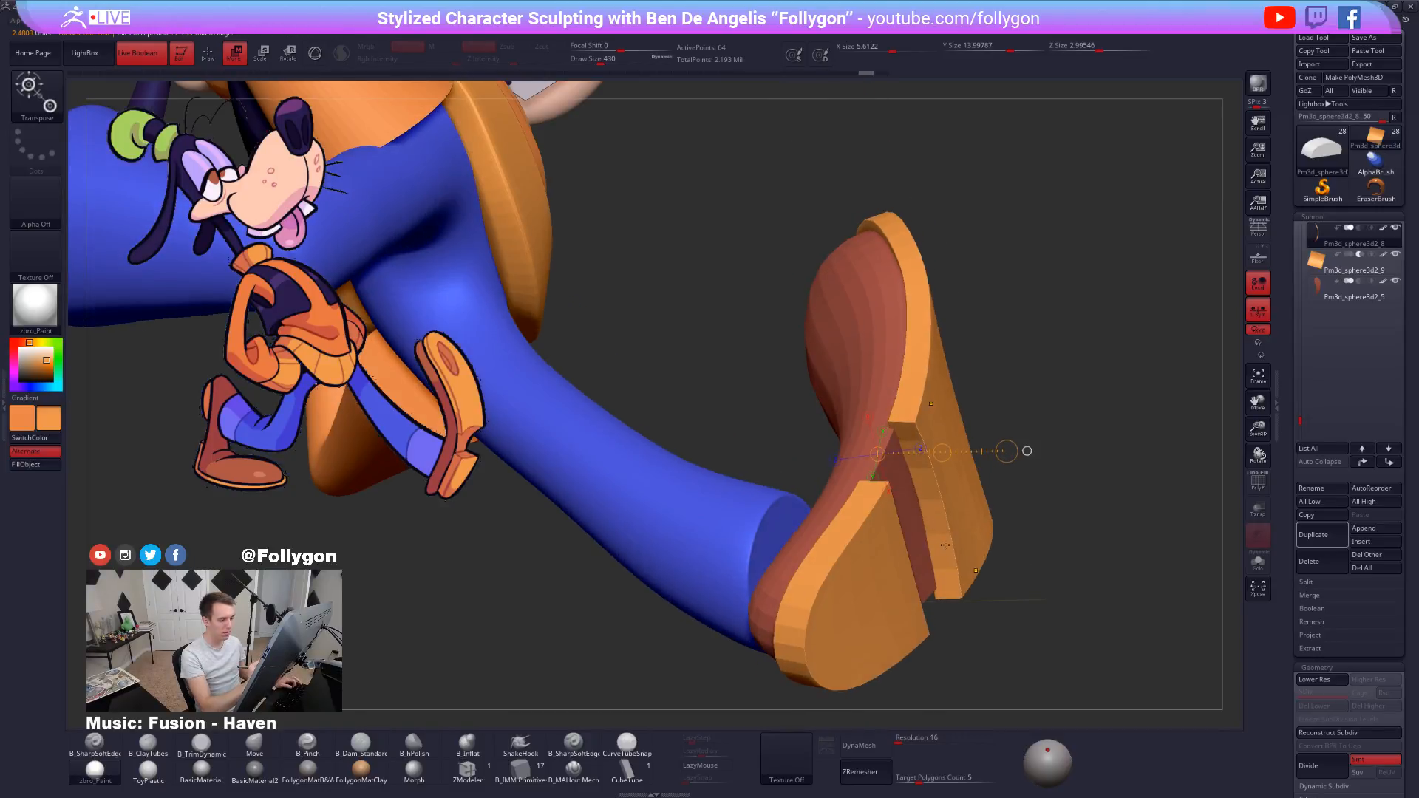
key("ctrl+shift+z")
left_click(917, 601)
mouse_move(954, 662)
left_mouse_down("alt")
mouse_move(937, 614)
mouse_move(967, 659)
left_mouse_up("alt")
key("q")
key("ctrl+z")
mouse_move(904, 584)
left_mouse_down()
mouse_move(947, 587)
mouse_move(922, 596)
mouse_move(939, 589)
mouse_move(890, 564)
left_mouse_up()
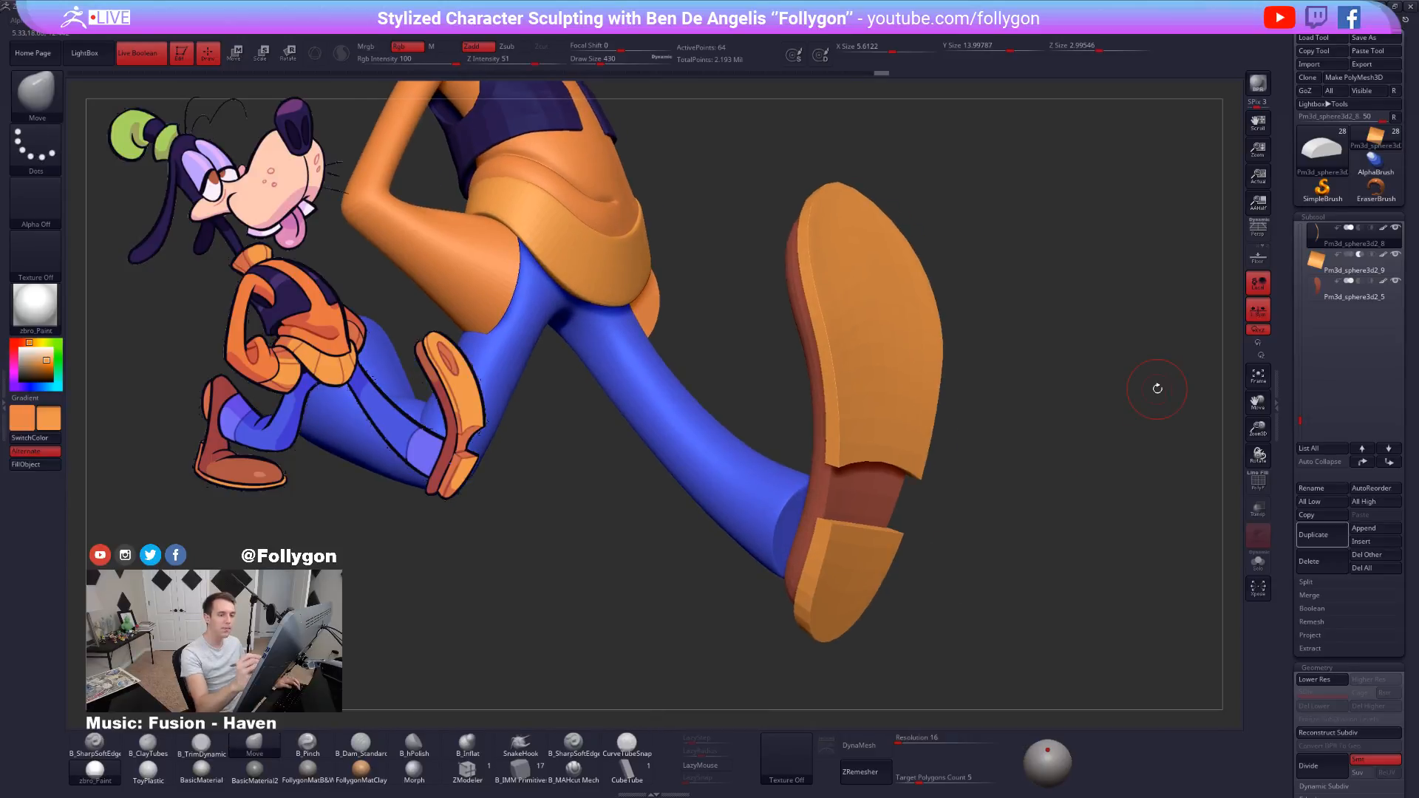
Select the orange sole and pull its sides slightly inward above the heel gap with a Move brush of size 2035.
left_click(1320, 264)
left_click_drag(987, 574, 887, 581)
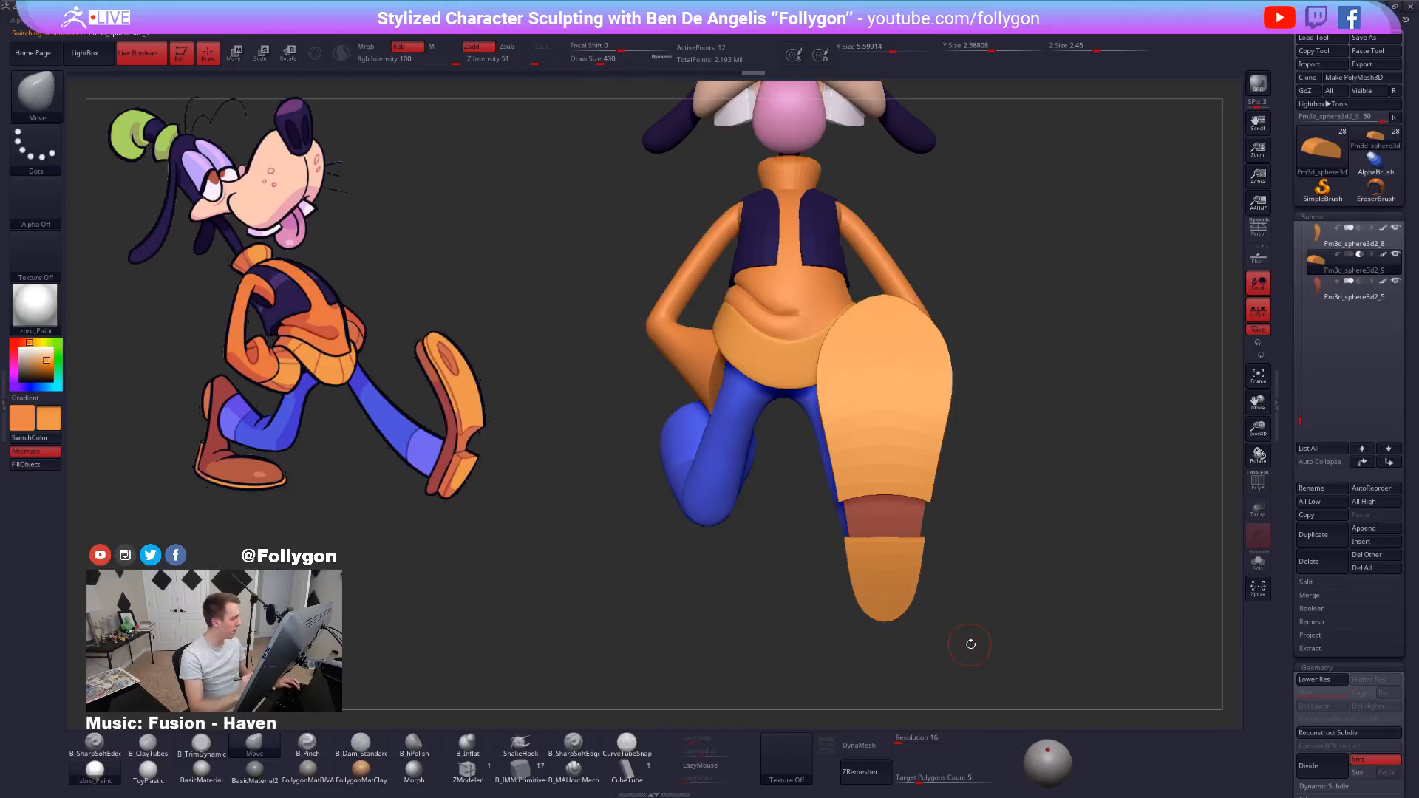
left_click(932, 445, "alt")
key("shift+f")
key("space")
mouse_move(932, 445)
left_mouse_down()
mouse_move(951, 446)
mouse_move(950, 486)
left_mouse_up()
key("shift+f")
key("space")
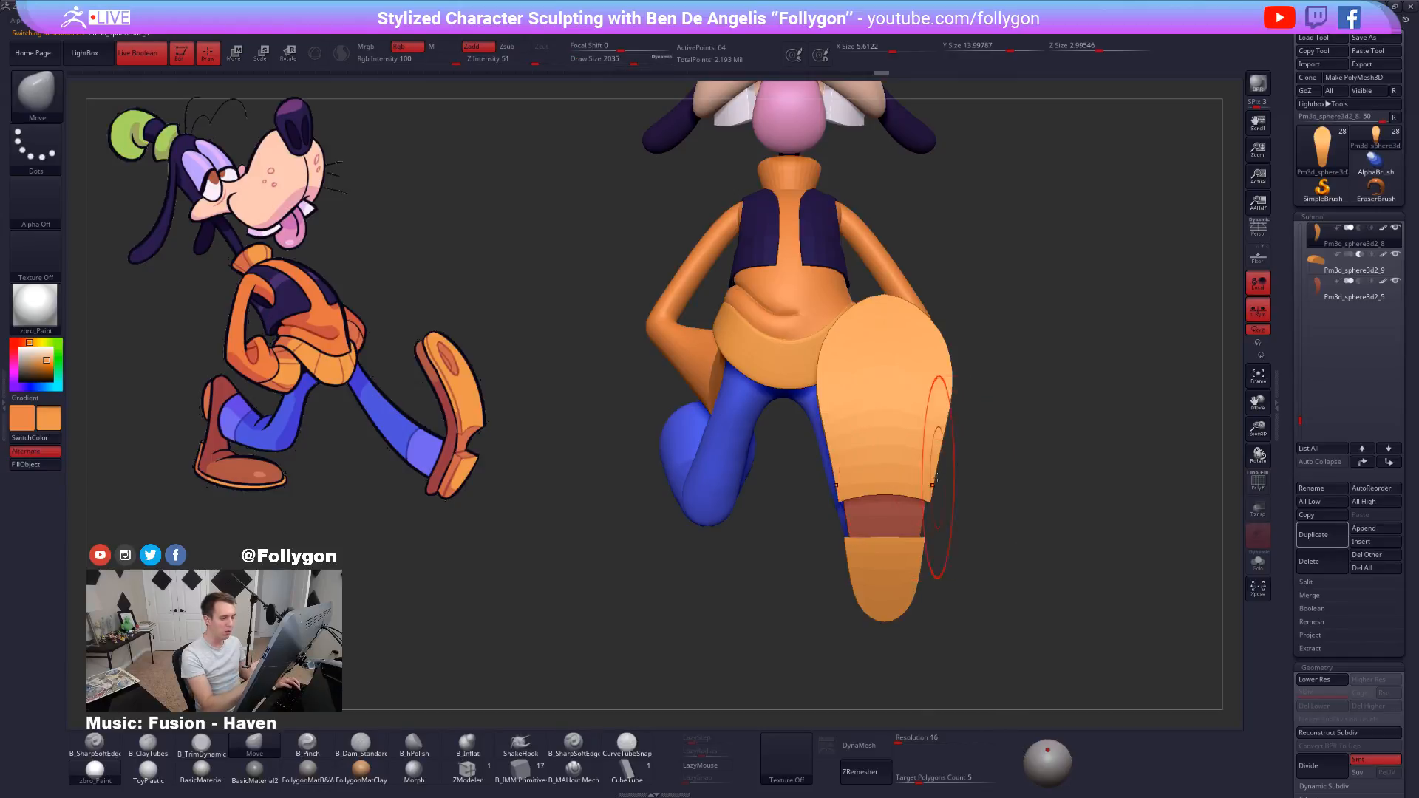
left_click_drag(947, 418, 889, 400)
mouse_move(891, 403)
right_mouse_down("shift")
mouse_move(972, 435)
mouse_move(909, 469)
right_mouse_up("shift")
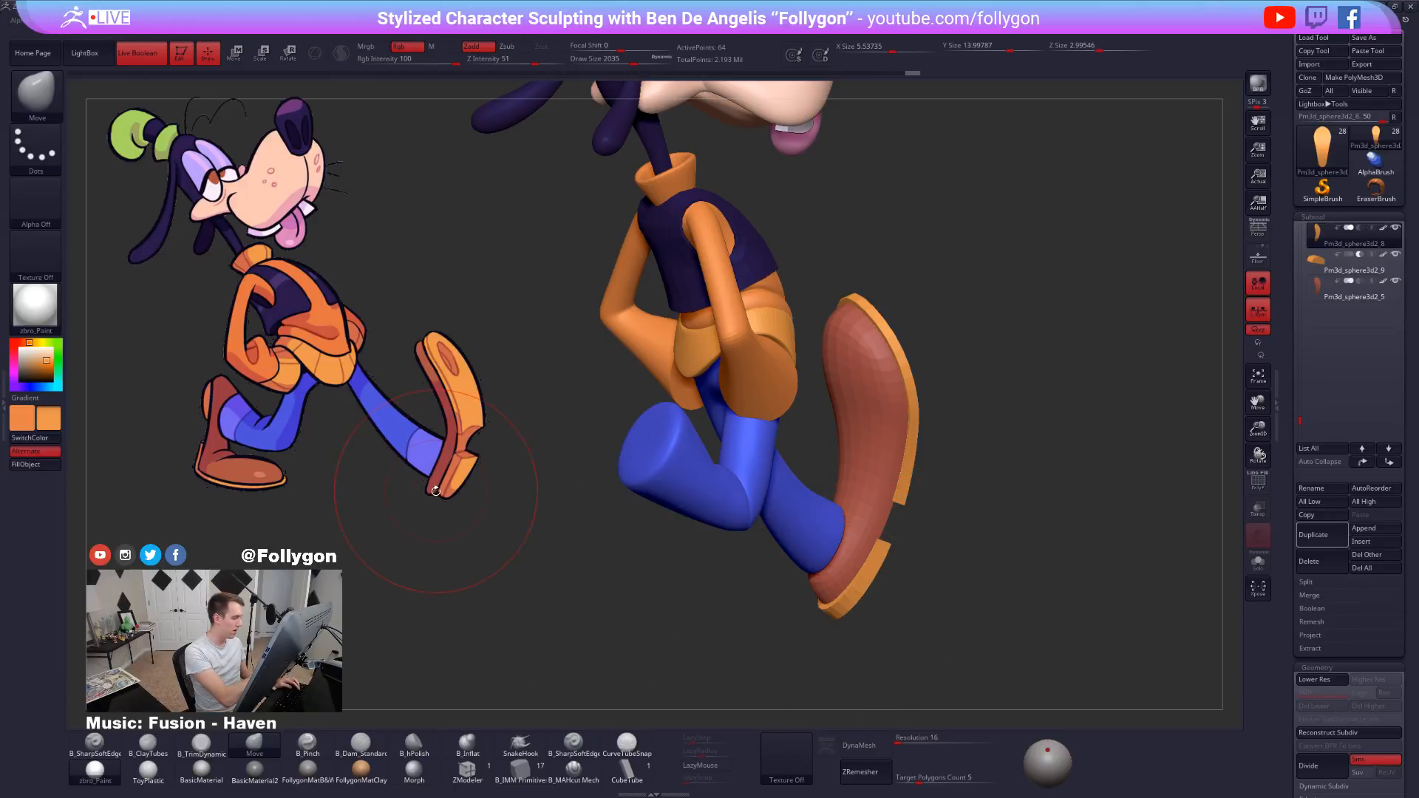
Turn on perspective for the viewport and compare the character's shoe with the reference from several angles.
right_click_drag(823, 616, 830, 621)
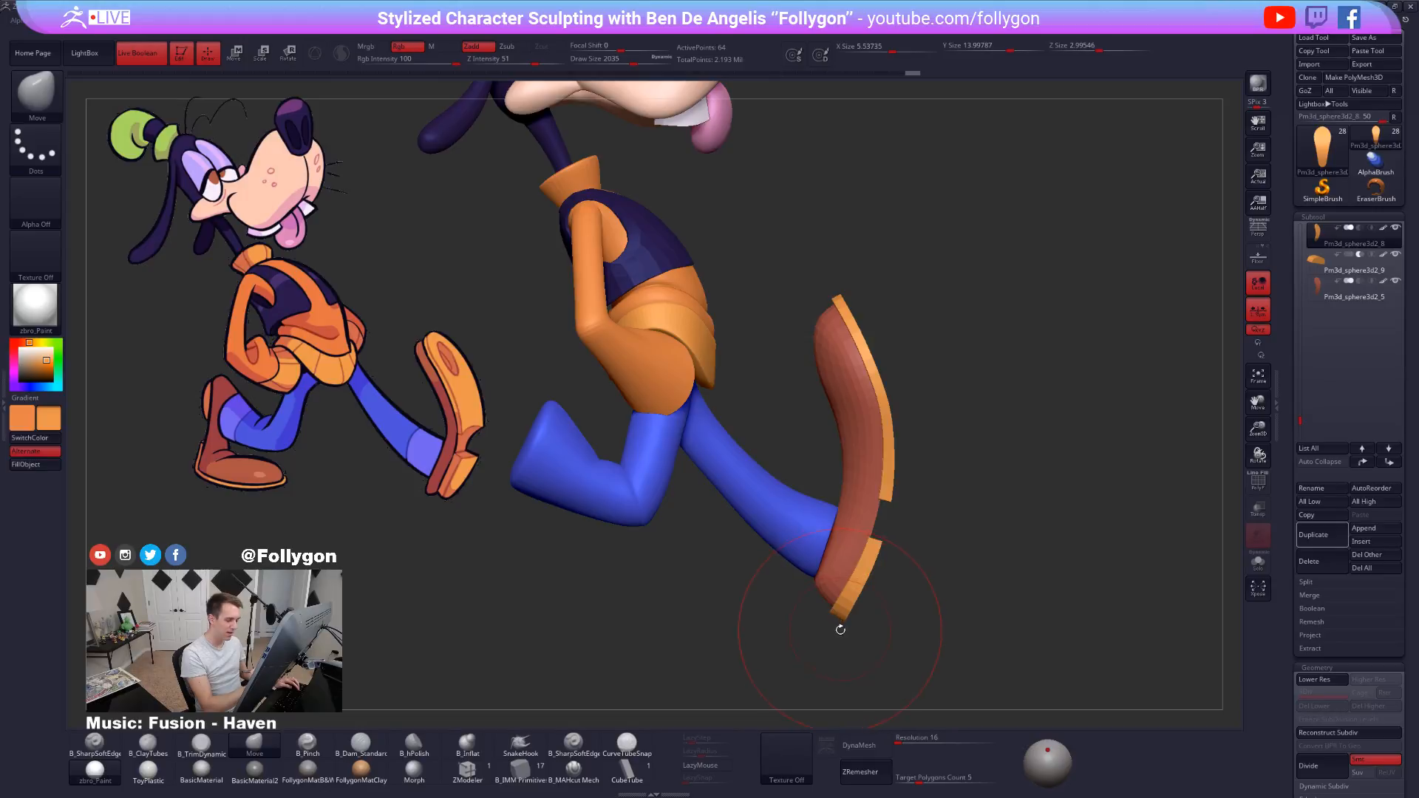
right_click_drag(839, 626, 847, 611)
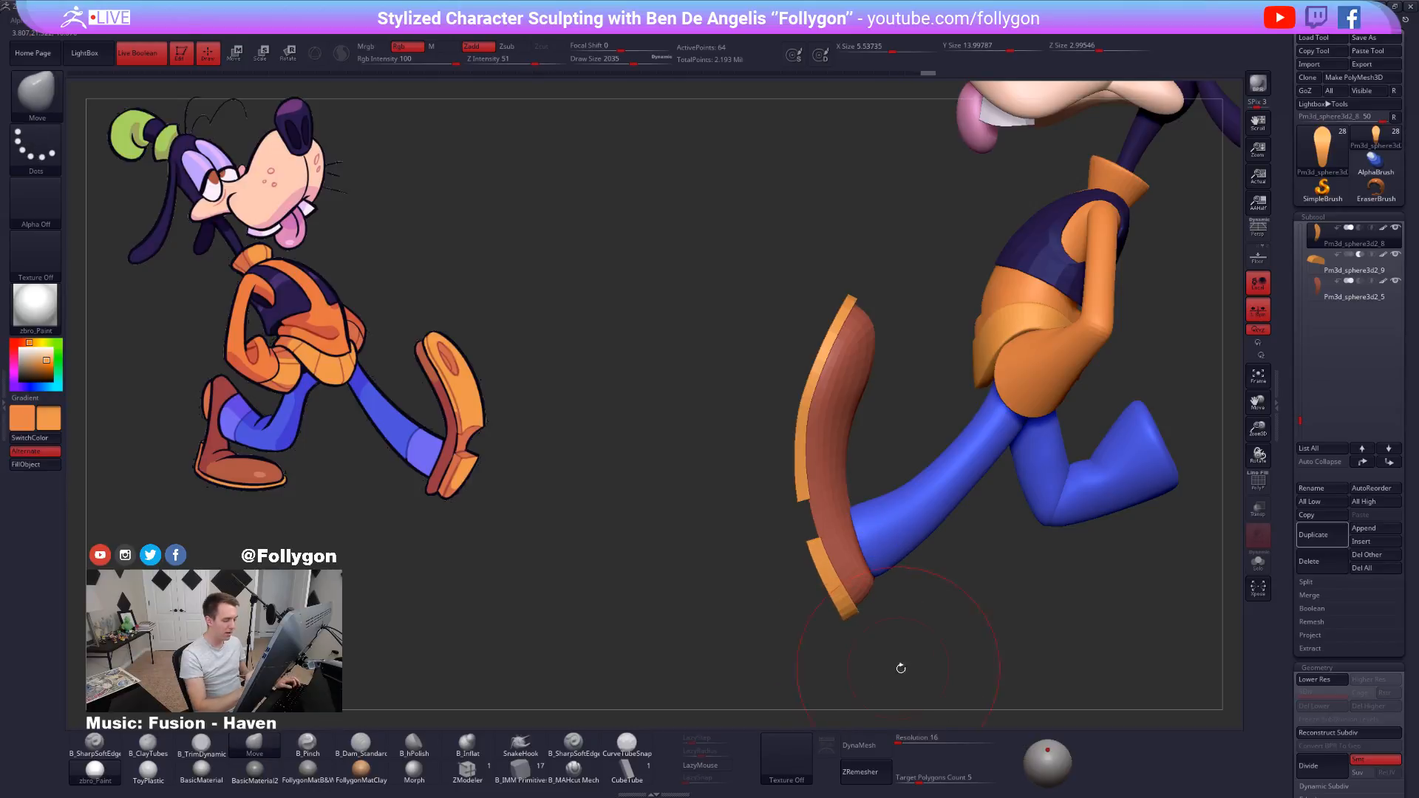
key("ctrl+z")
mouse_move(852, 565)
right_mouse_down()
mouse_move(964, 592)
mouse_move(912, 598)
right_mouse_up()
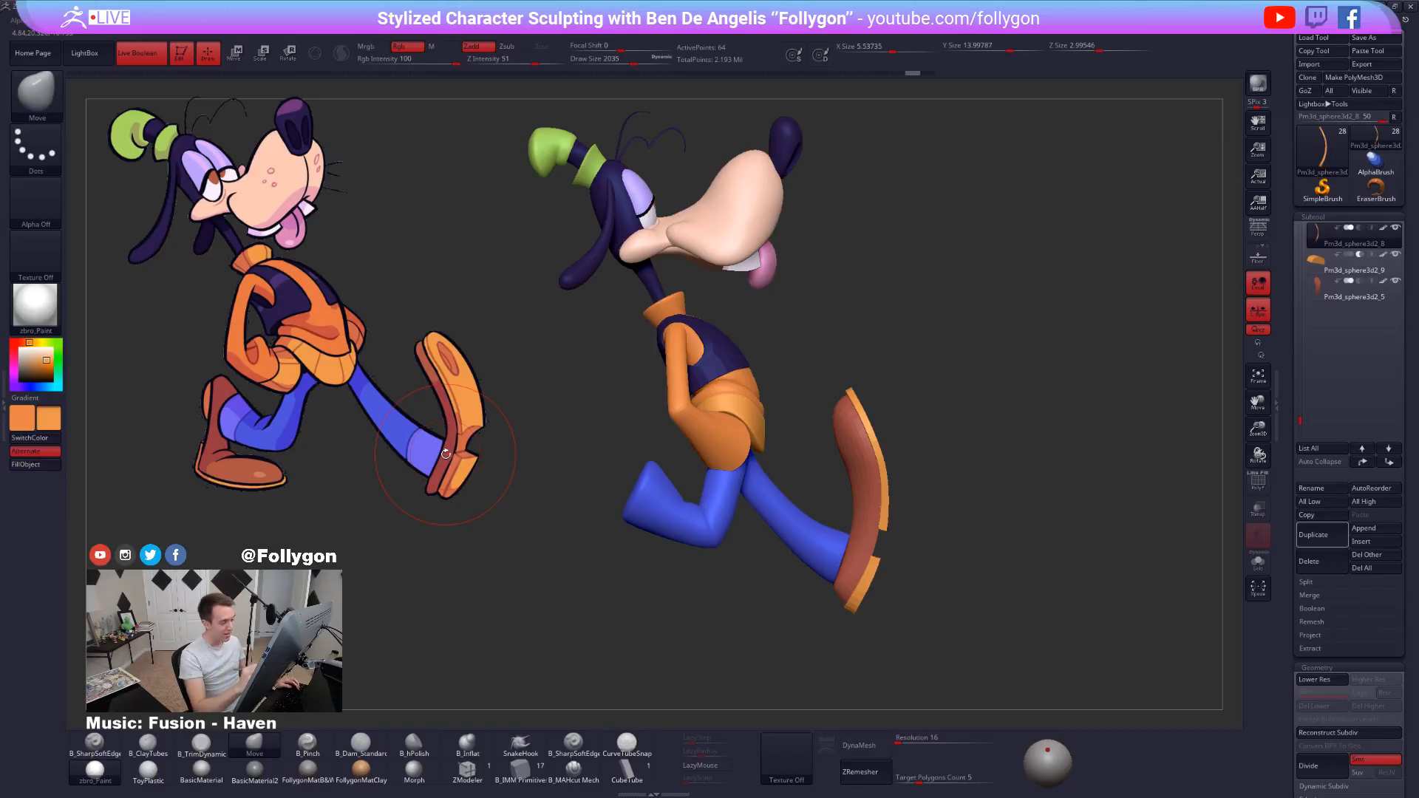
left_click_drag(968, 595, 965, 519)
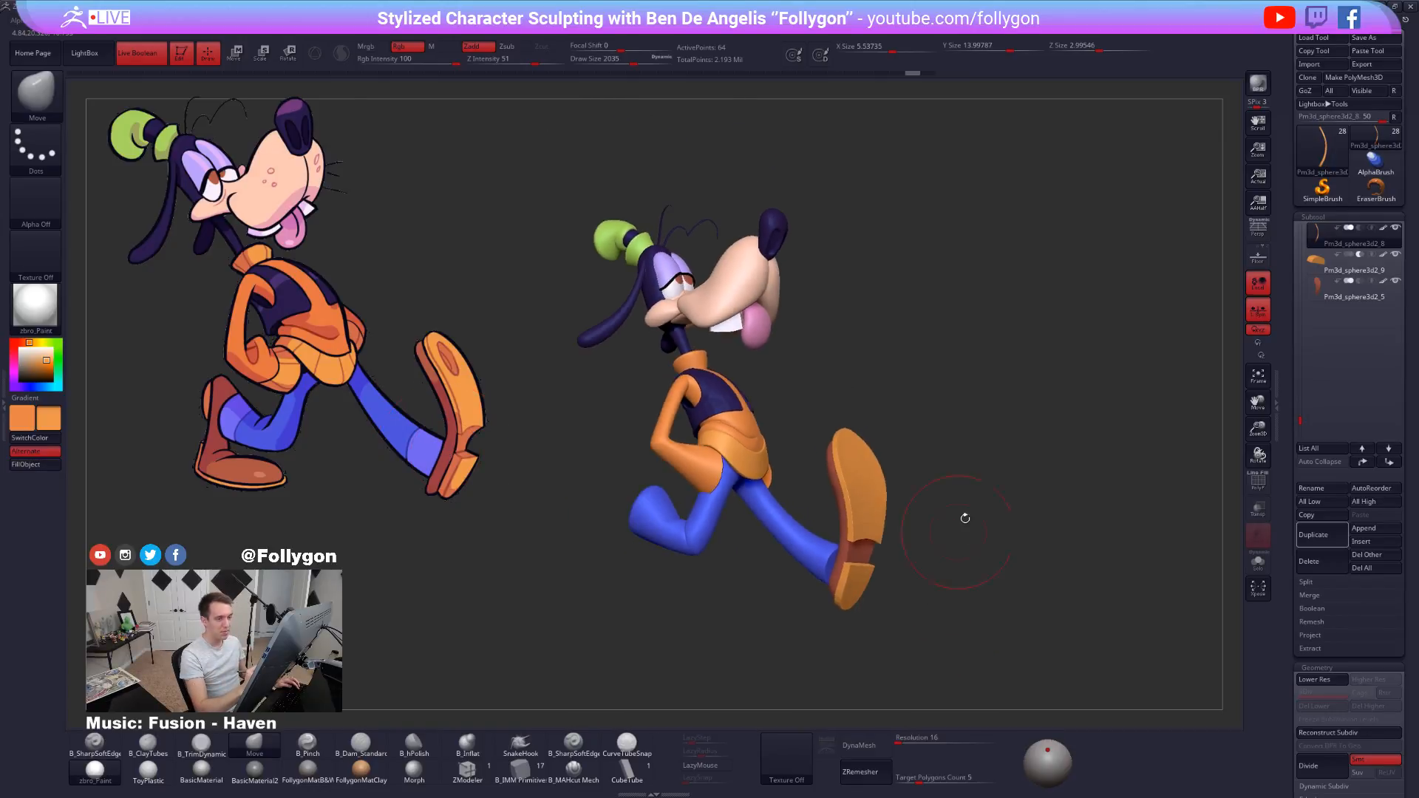
left_click(1253, 238)
left_click_drag(1050, 587, 1055, 630)
left_click_drag(1030, 699, 1042, 653, "alt")
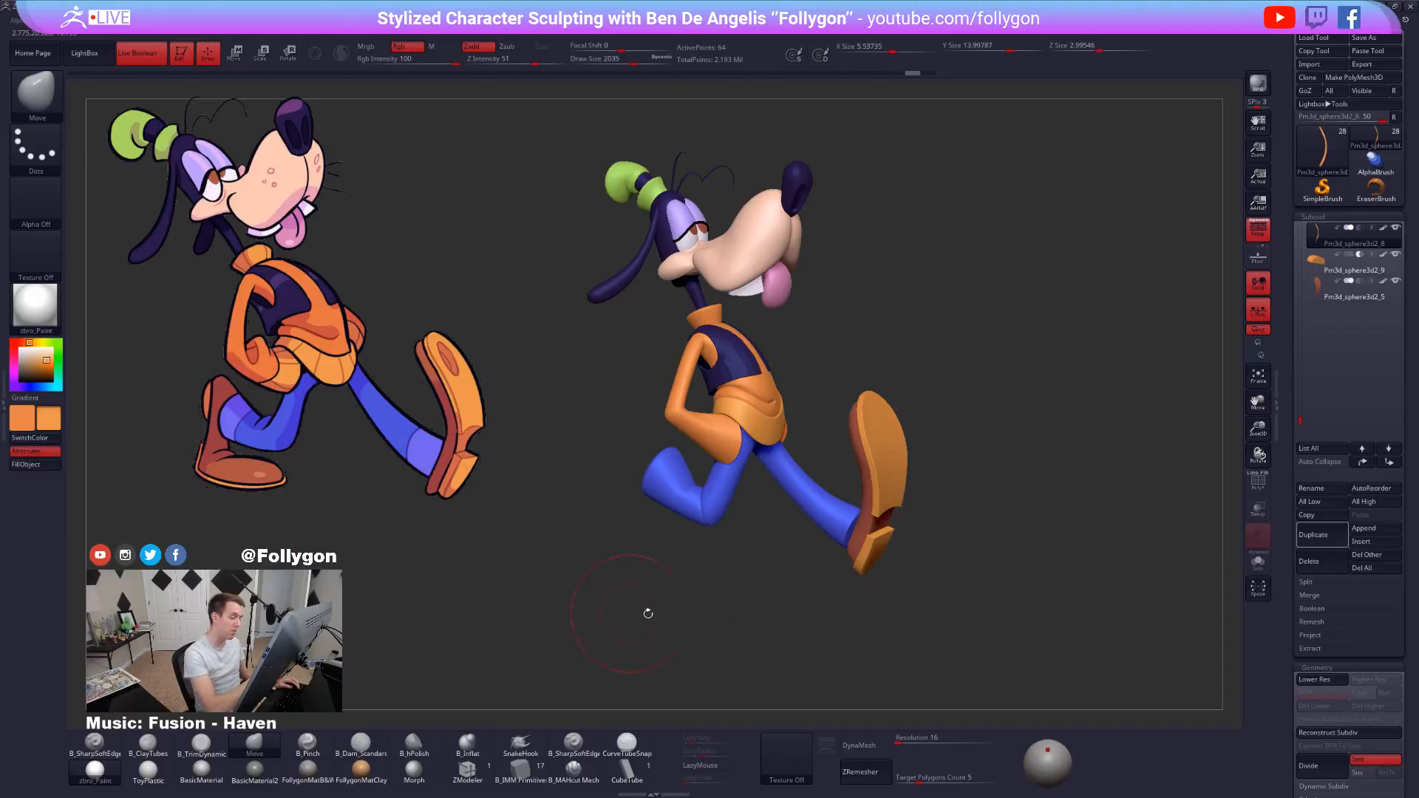
left_click_drag(854, 578, 943, 642)
Isolate the red shoe at its unsmoothed level with polygroups and wireframe shown, and set the brush size to 636.
left_click(880, 518, "alt")
key("shift+d")
key("shift+d")
key("shift+d")
key("shift+f")
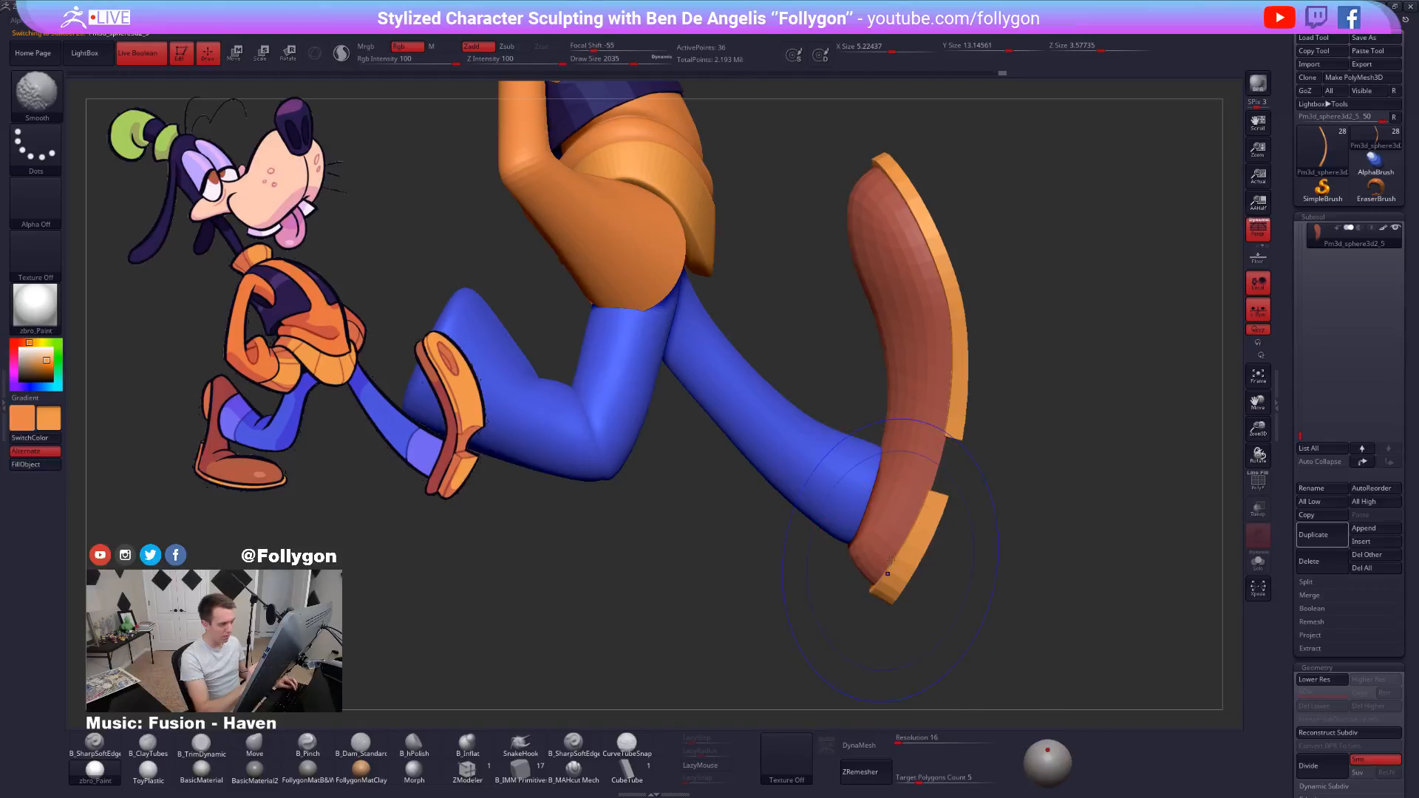
key("alt+s")
key("space")
left_click(914, 546)
mouse_move(902, 560)
left_mouse_down()
mouse_move(928, 554)
mouse_move(860, 551)
left_mouse_up()
left_click_drag(849, 548, 850, 556, "alt")
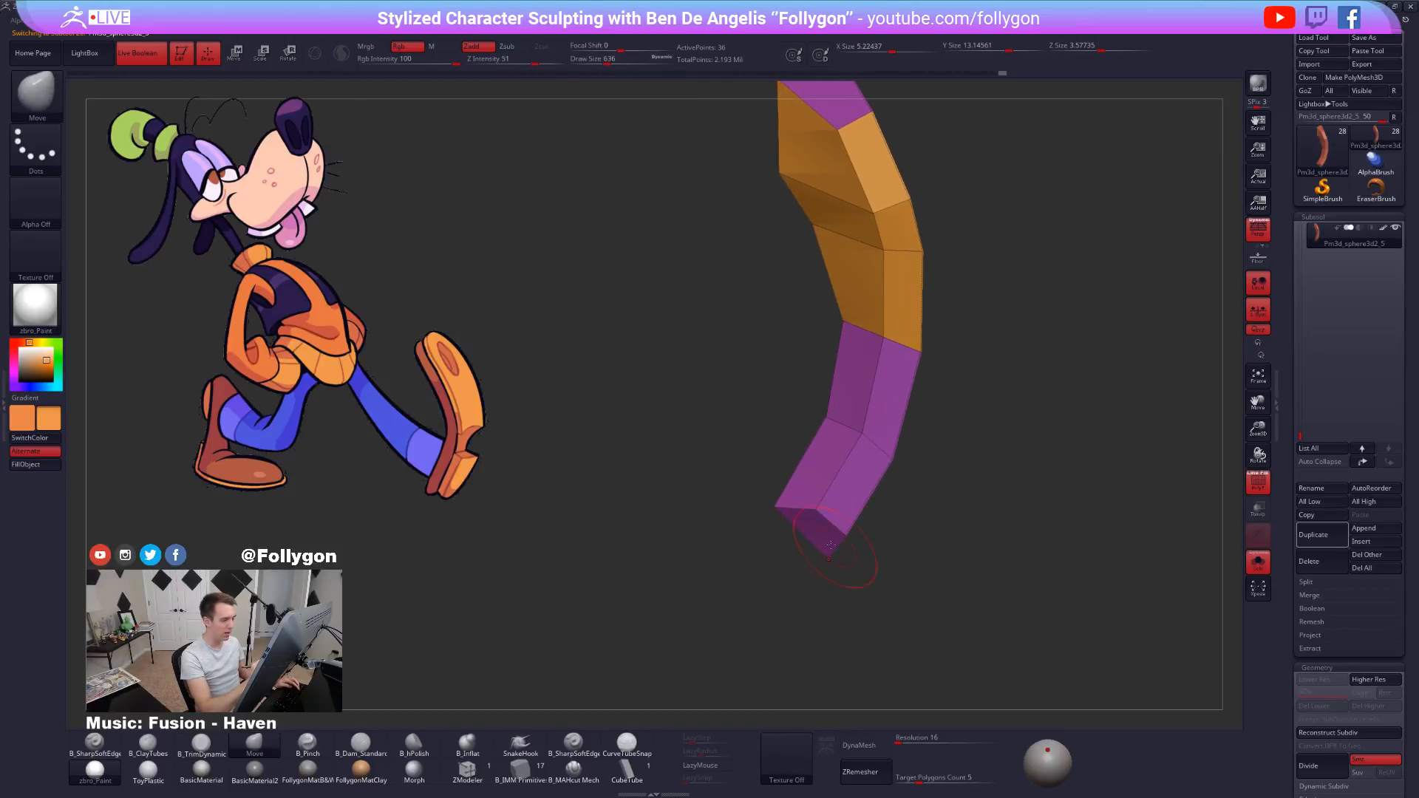
Divide the red shoe's low-poly base mesh once.
key("d")
key("shift+d")
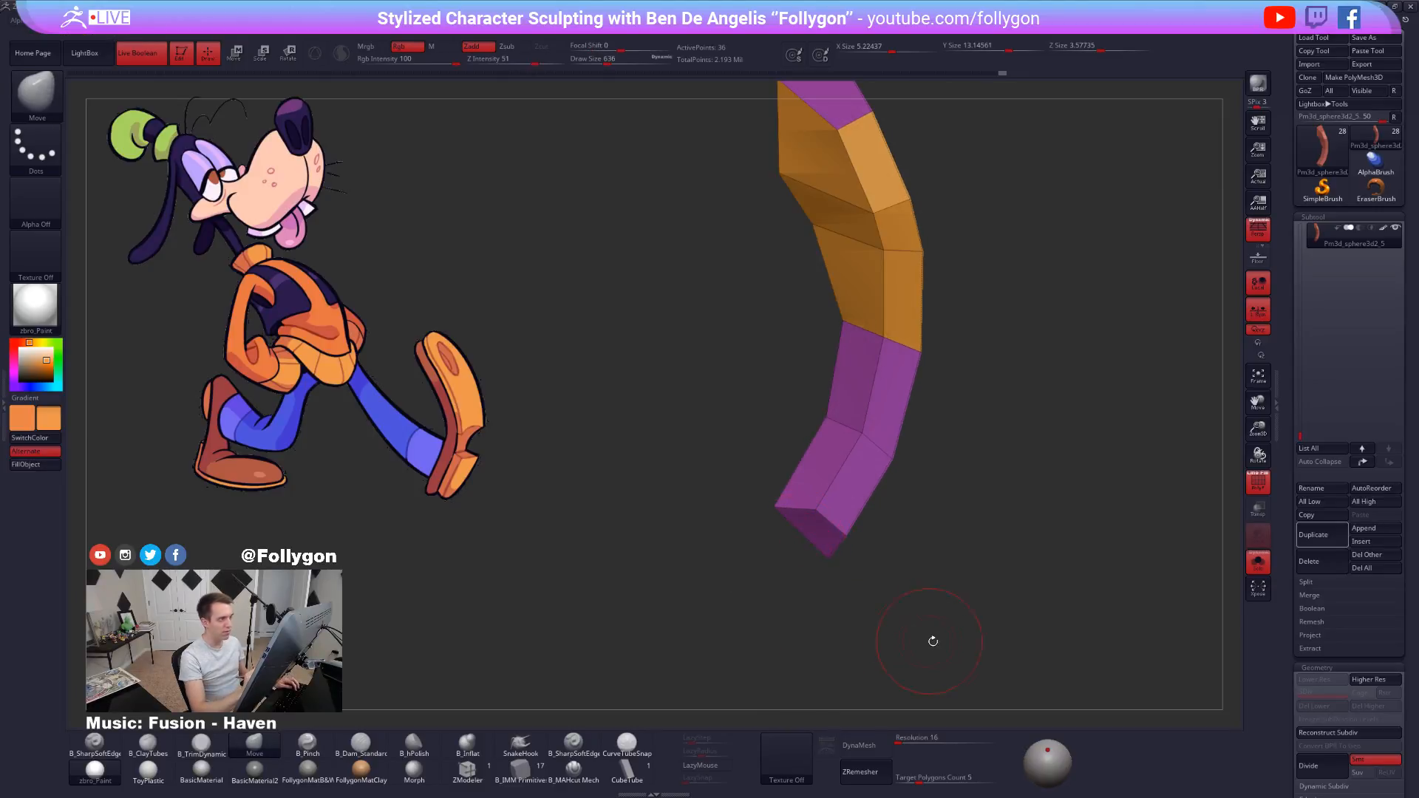
key("ctrl+d")
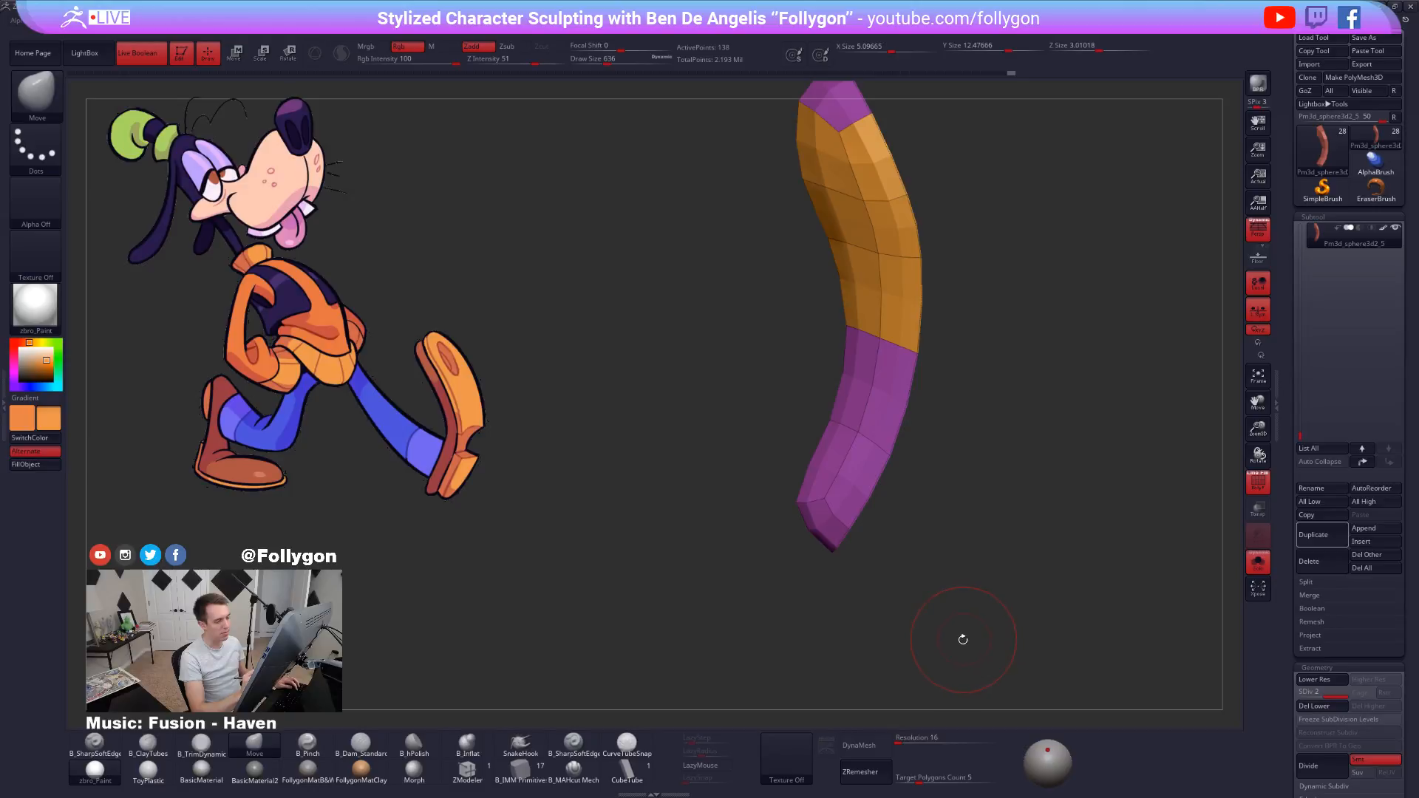
Mask all of the red shoe except its heel, fill out the heel's back corner, and clear the mask.
mouse_move(811, 567)
left_mouse_down()
mouse_move(917, 567)
mouse_move(792, 559)
mouse_move(845, 510)
mouse_move(813, 480)
mouse_move(732, 543)
left_mouse_up()
key("b")
key("m")
key("v")
key("w")
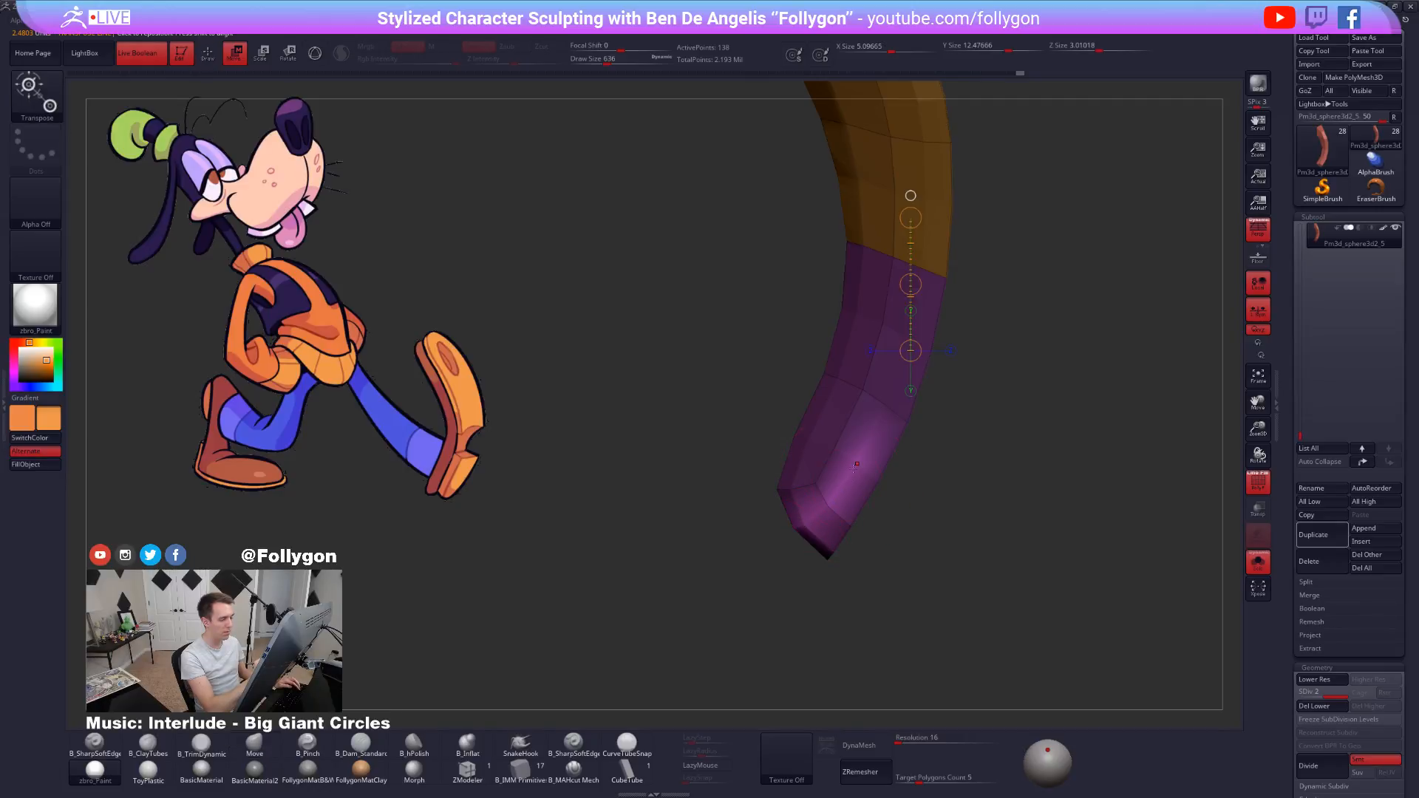
left_click_drag(873, 432, 722, 636)
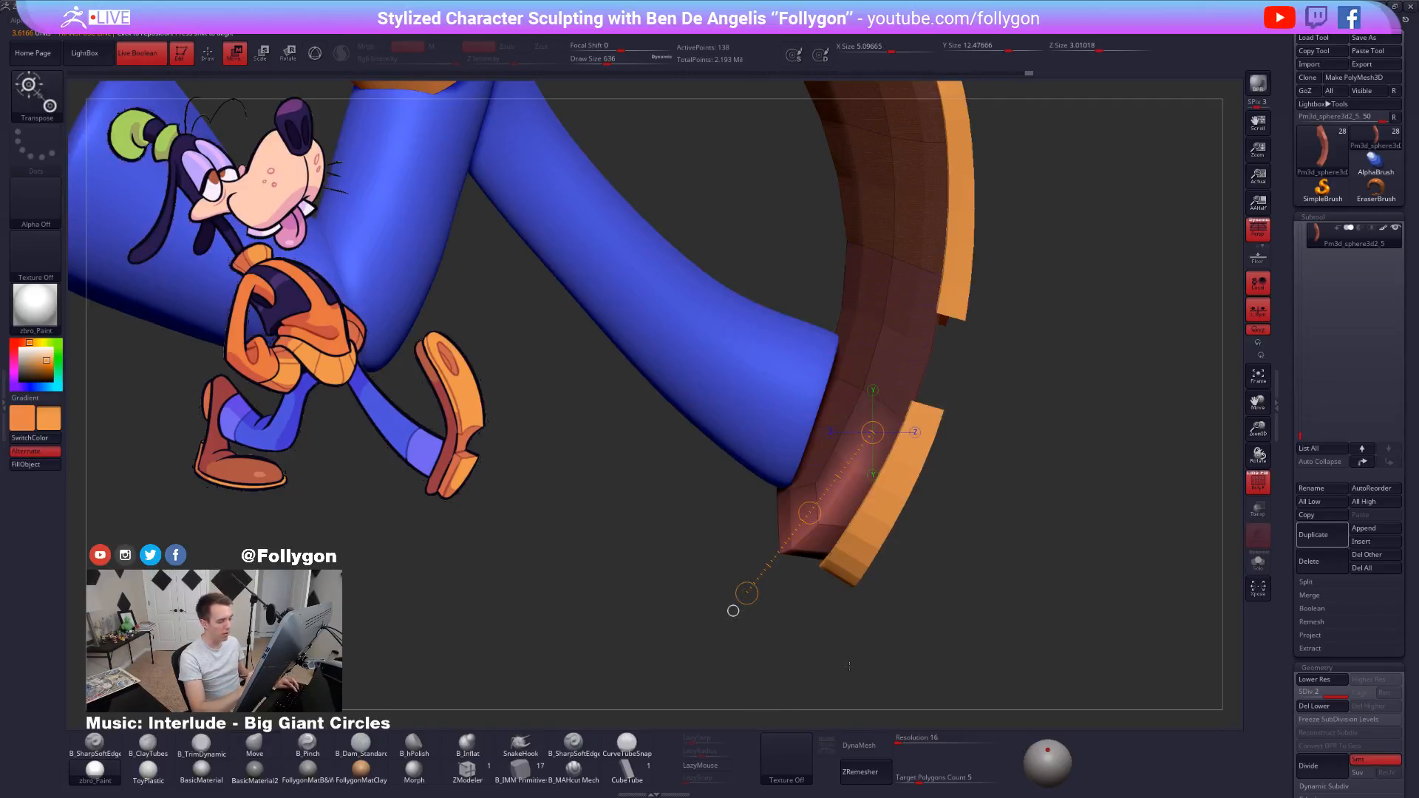
key("q")
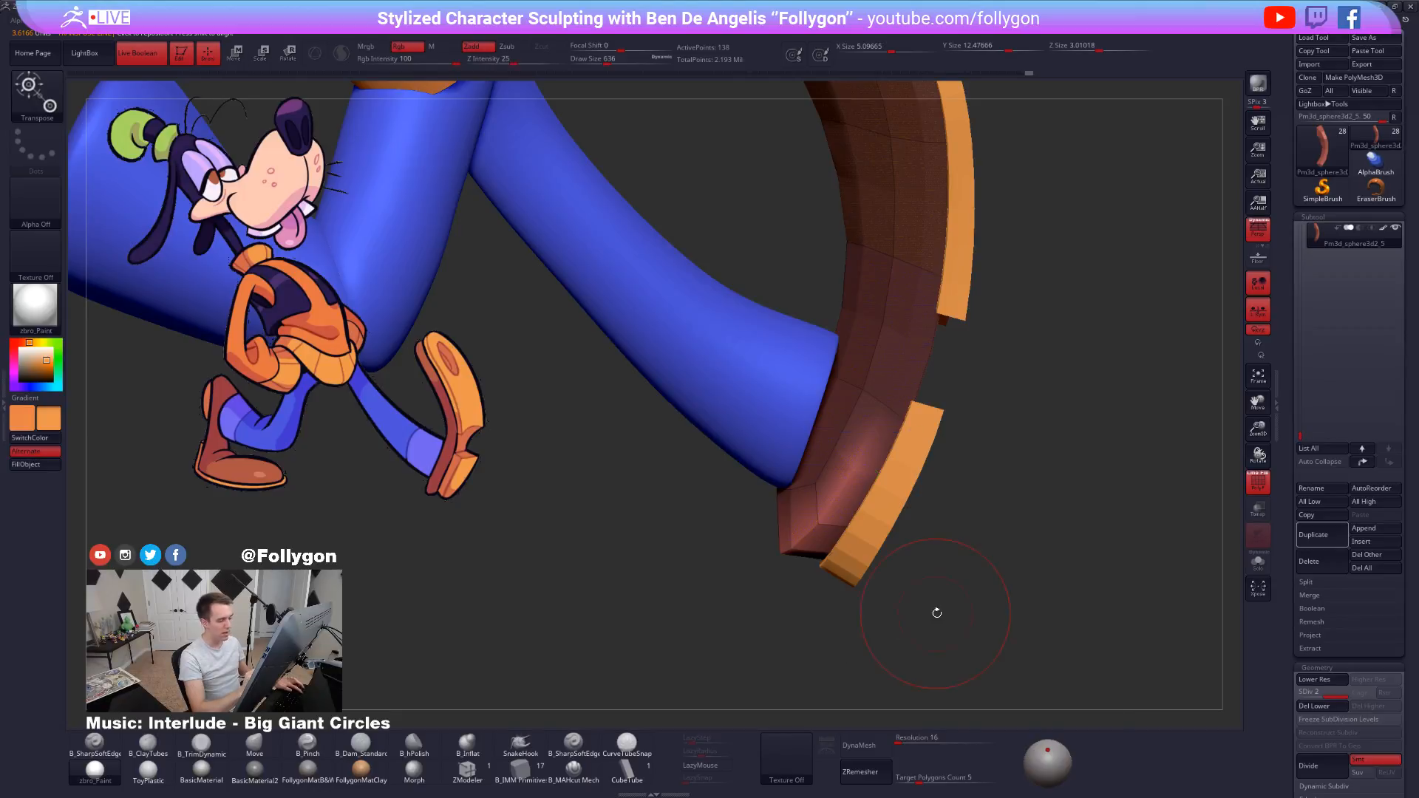
left_click(1101, 552, "ctrl")
Delete the red shoe's lower subdivision level and refine its heel with the Move brush in the smooth preview.
key("shift+d")
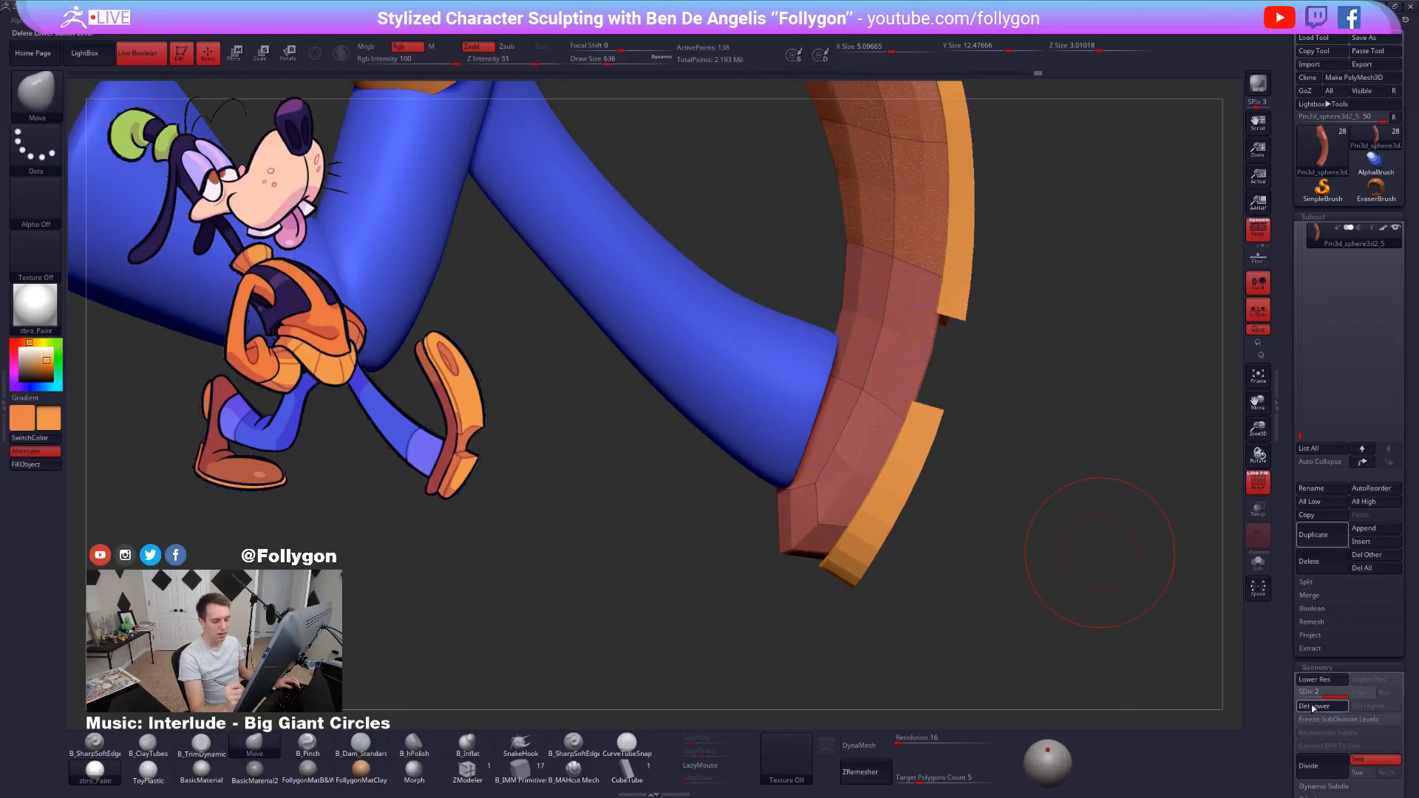
left_click_drag(1160, 619, 1118, 621)
key("d")
left_click_drag(1030, 633, 973, 611)
left_click_drag(855, 515, 889, 511)
left_click_drag(985, 641, 877, 716)
Compare the red shoe's faceted and smoothed forms, and examine how its heel sits inside the orange sole.
key("shift+d")
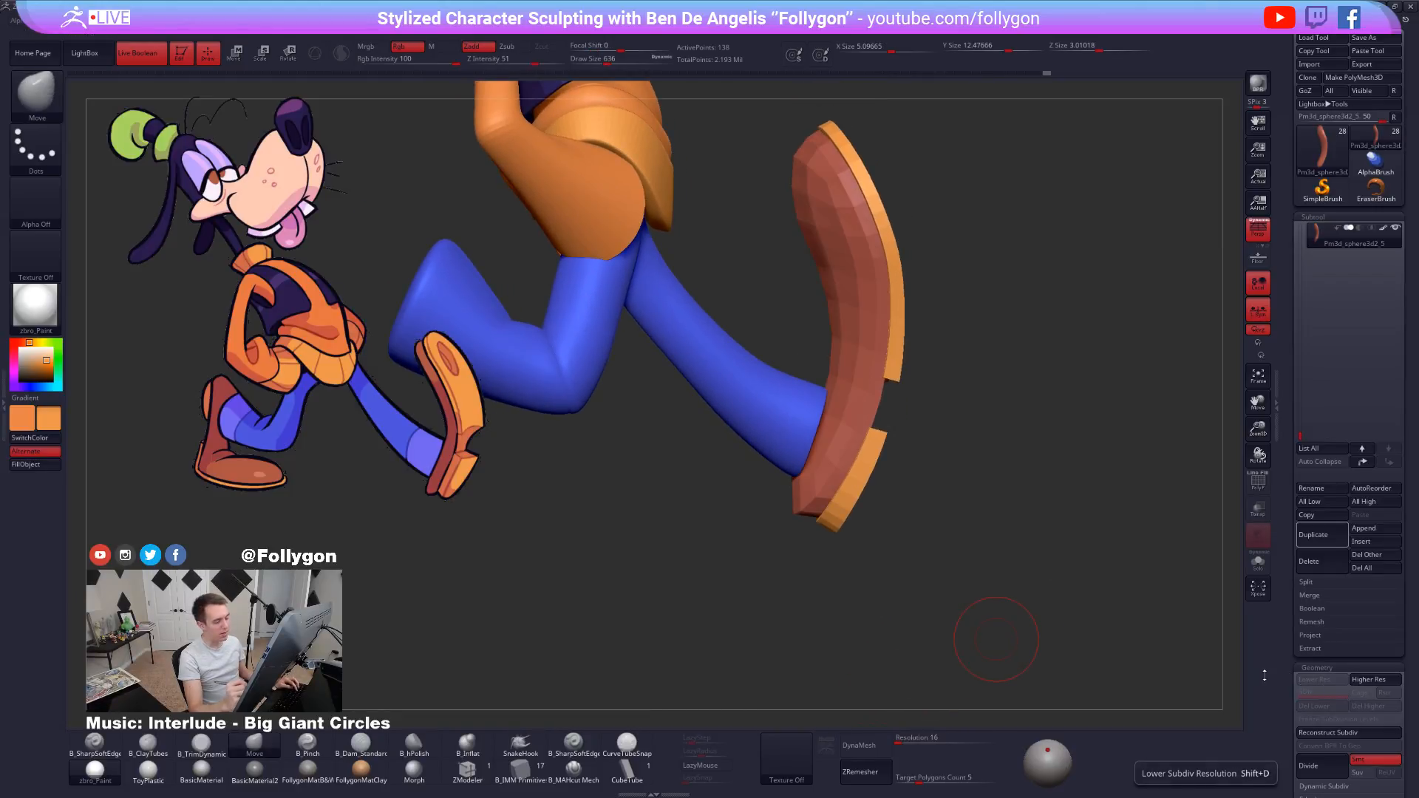
key("d")
key("shift+d")
key("d")
key("shift+d")
key("d")
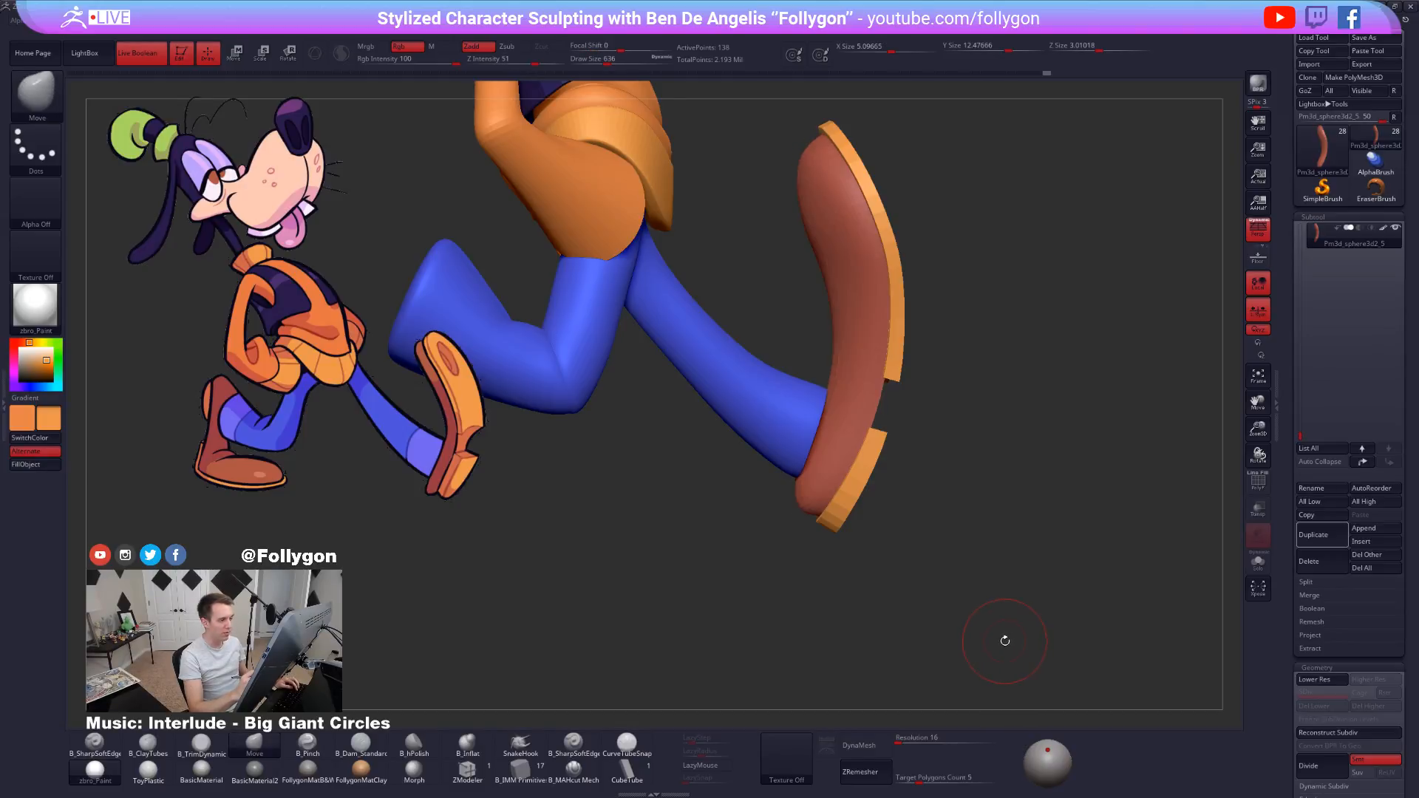
left_click_drag(1011, 643, 1035, 628)
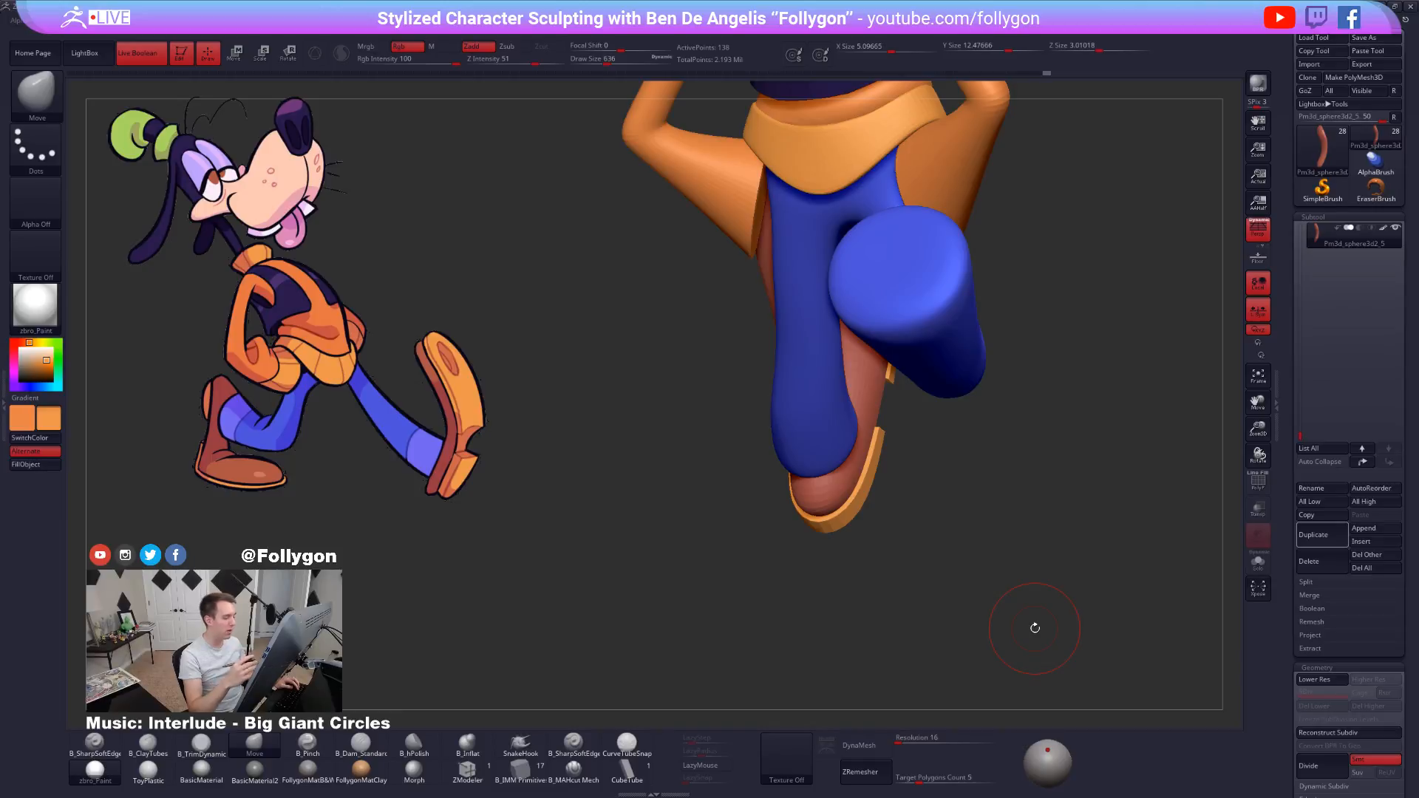
Select the orange sole and shape its rim around the red heel with a Move brush of size 1399.
left_click(852, 499, "alt")
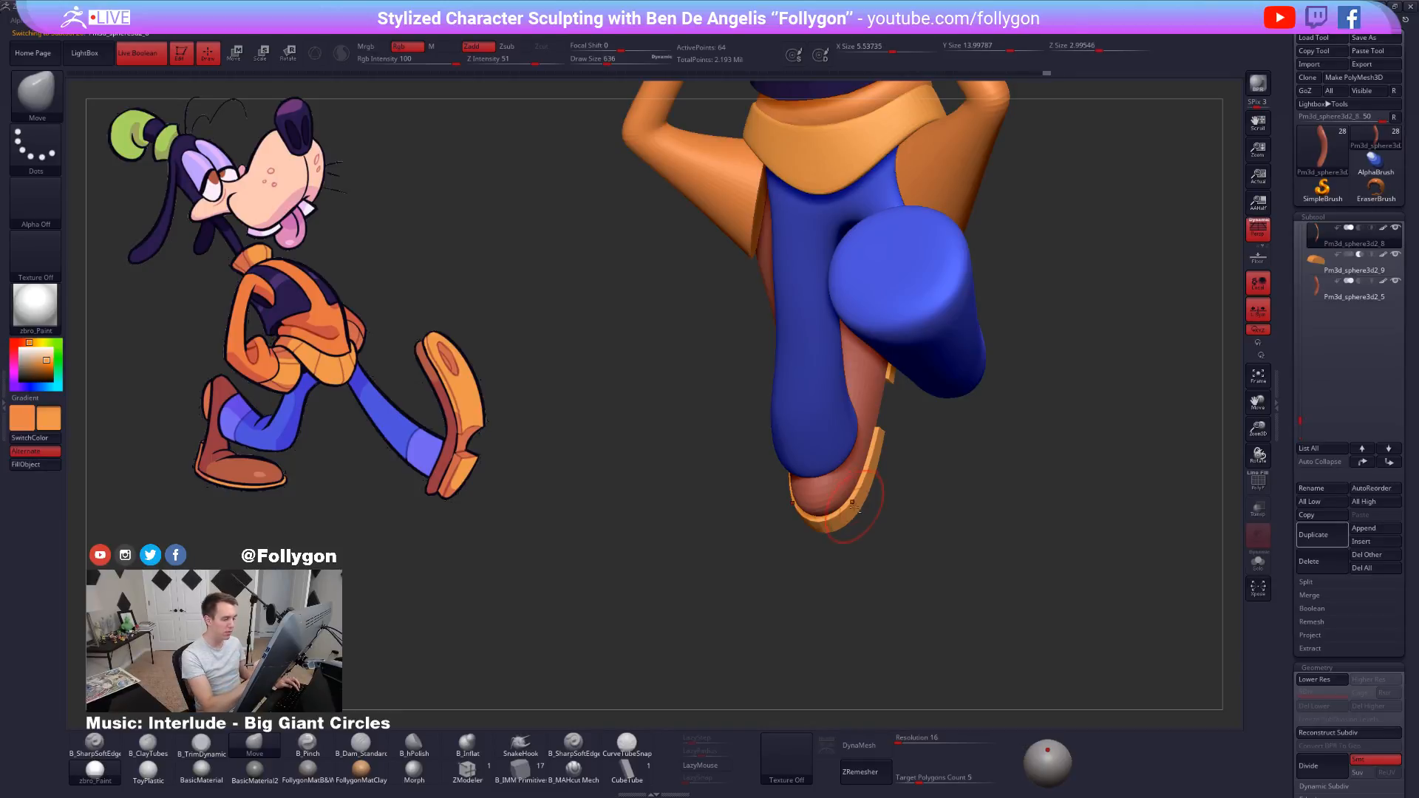
key("space")
left_click_drag(872, 501, 874, 476)
key("space")
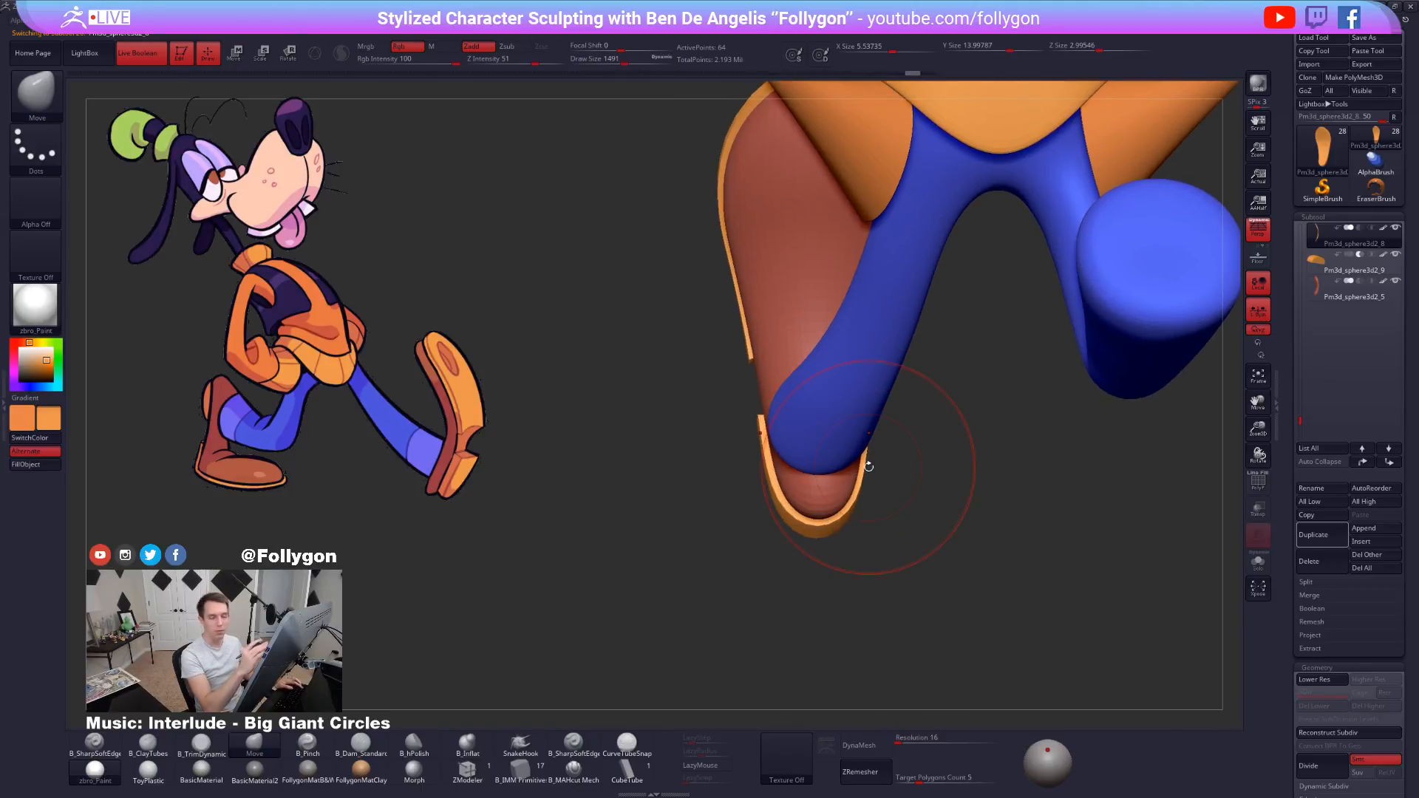
mouse_move(847, 514)
left_mouse_down()
mouse_move(921, 530)
mouse_move(919, 561)
mouse_move(942, 438)
mouse_move(917, 533)
mouse_move(937, 477)
left_mouse_up()
key("space")
key("space")
mouse_move(1024, 477)
left_mouse_down()
mouse_move(954, 462)
mouse_move(943, 478)
left_mouse_up()
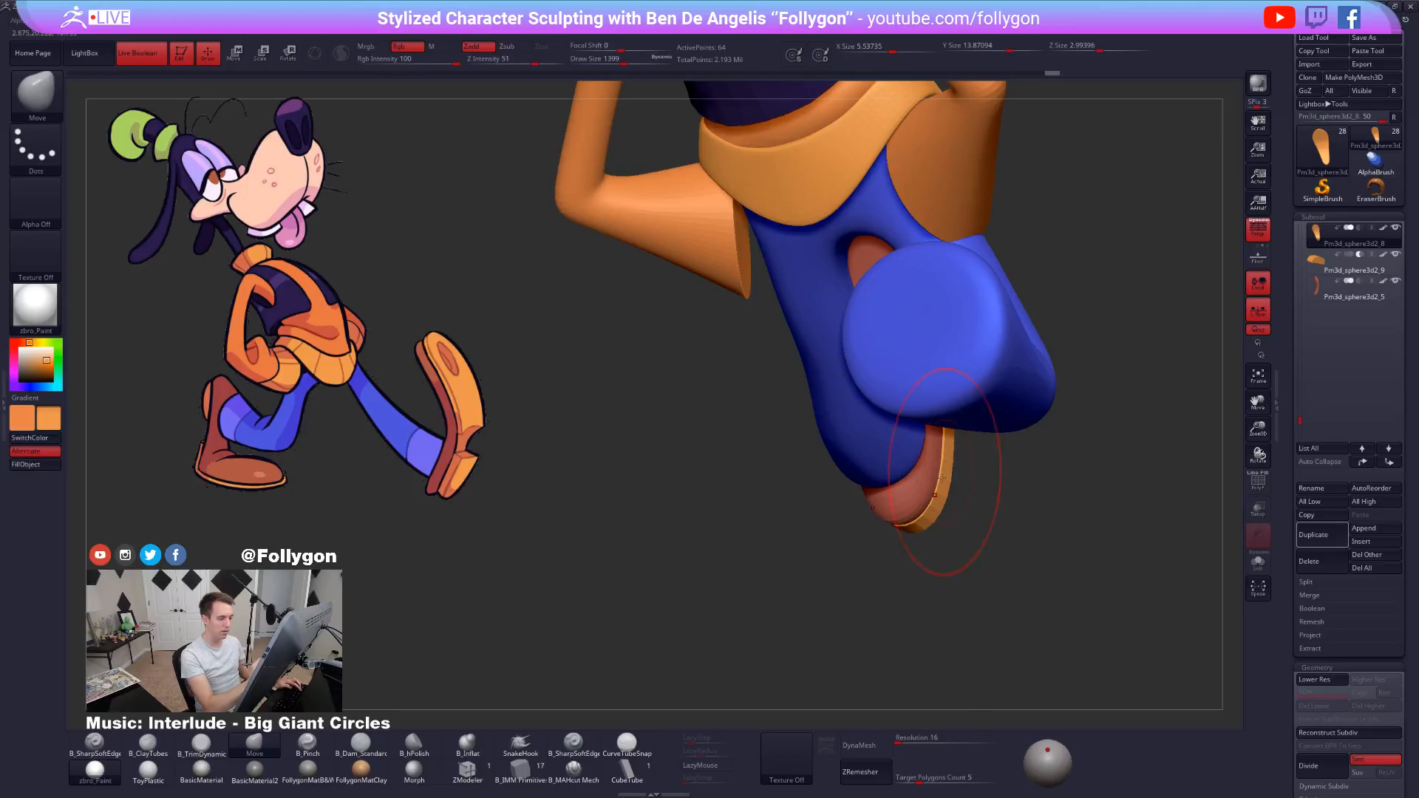
Pull the orange sole's rim tighter around the red shoe's toe with the Move brush.
mouse_move(919, 539)
left_mouse_down()
mouse_move(896, 570)
mouse_move(903, 317)
mouse_move(887, 370)
mouse_move(909, 469)
mouse_move(919, 237)
left_mouse_up()
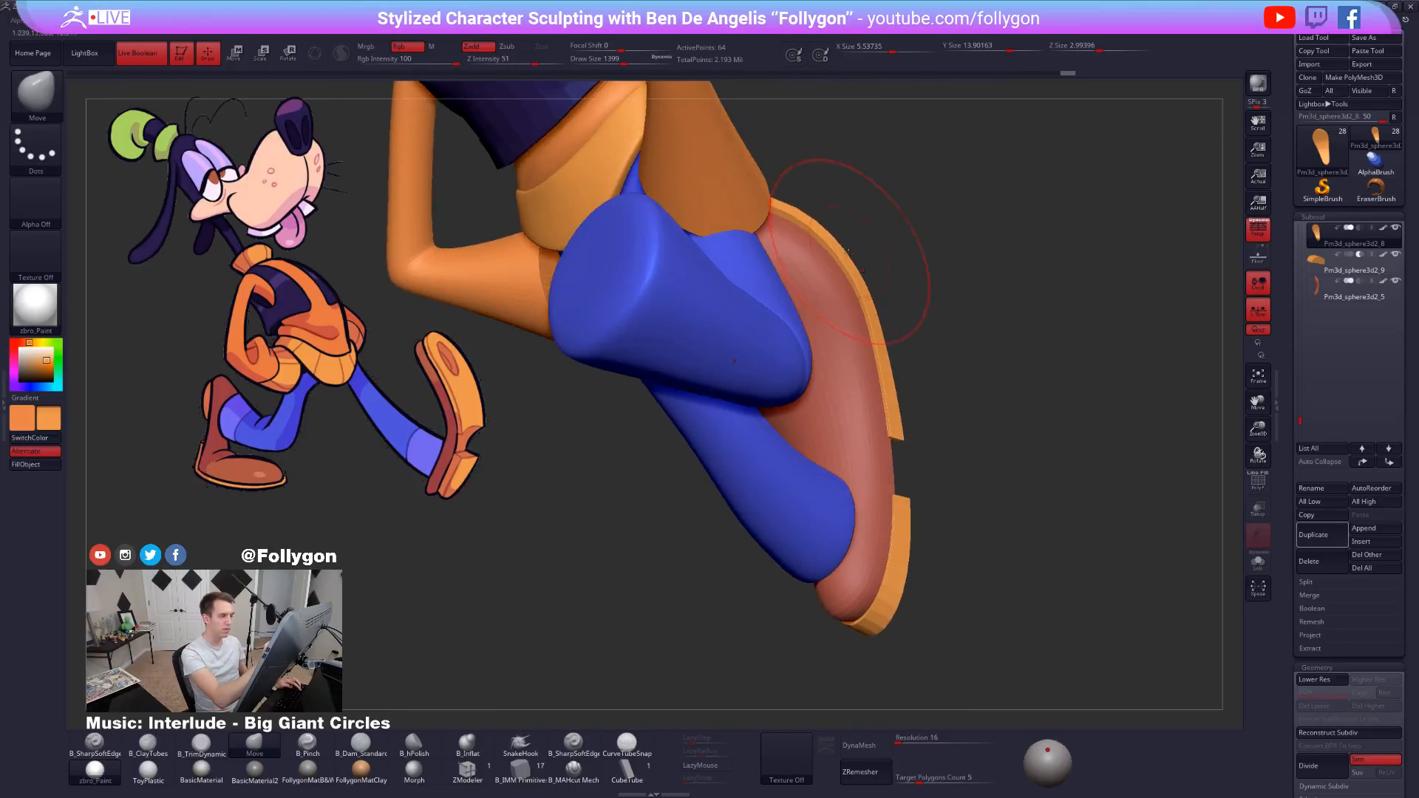
mouse_move(843, 260)
left_mouse_down()
mouse_move(703, 349)
mouse_move(743, 311)
left_mouse_up()
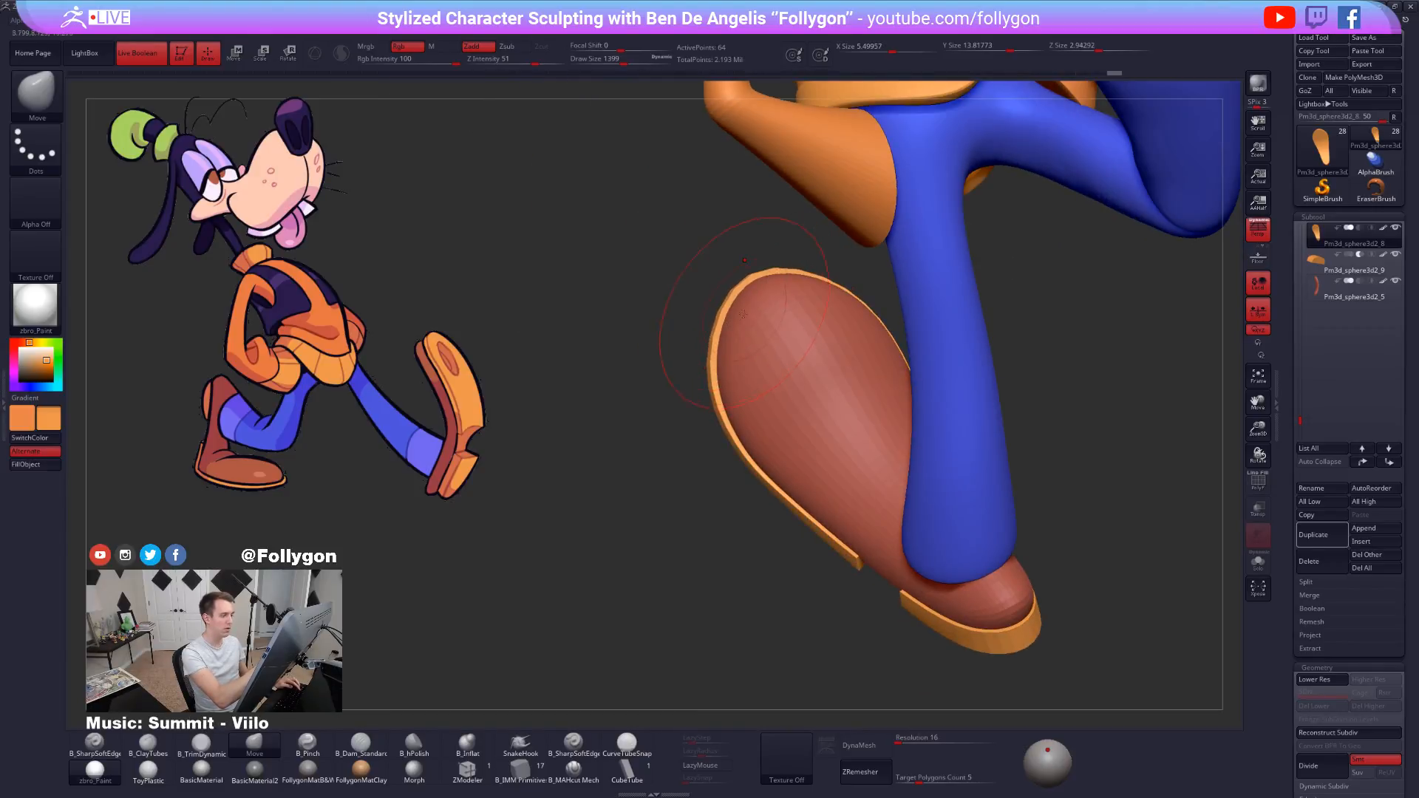
left_click_drag(719, 358, 738, 410)
mouse_move(702, 495)
left_mouse_down()
mouse_move(847, 515)
mouse_move(878, 618)
mouse_move(891, 524)
left_mouse_up()
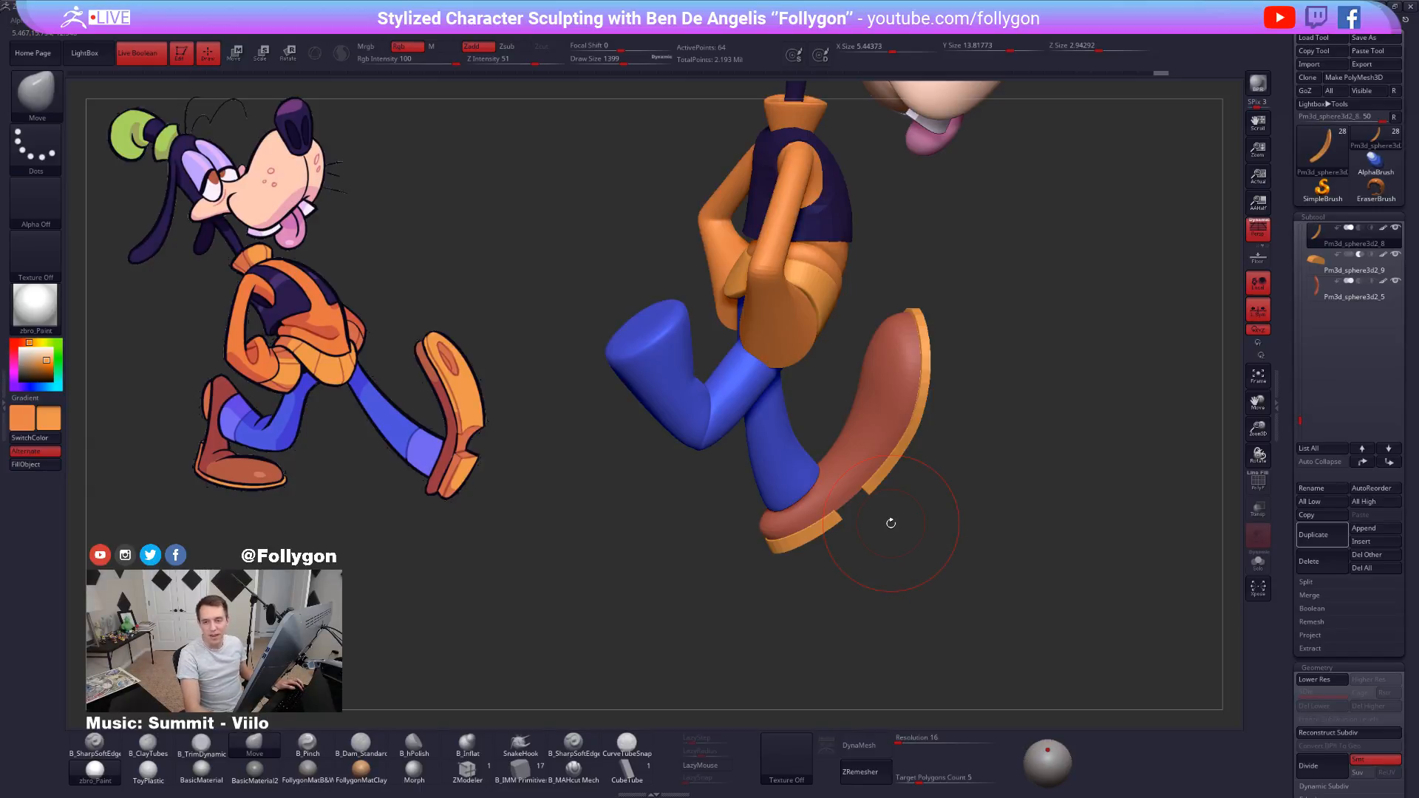
left_click_drag(902, 480, 908, 470)
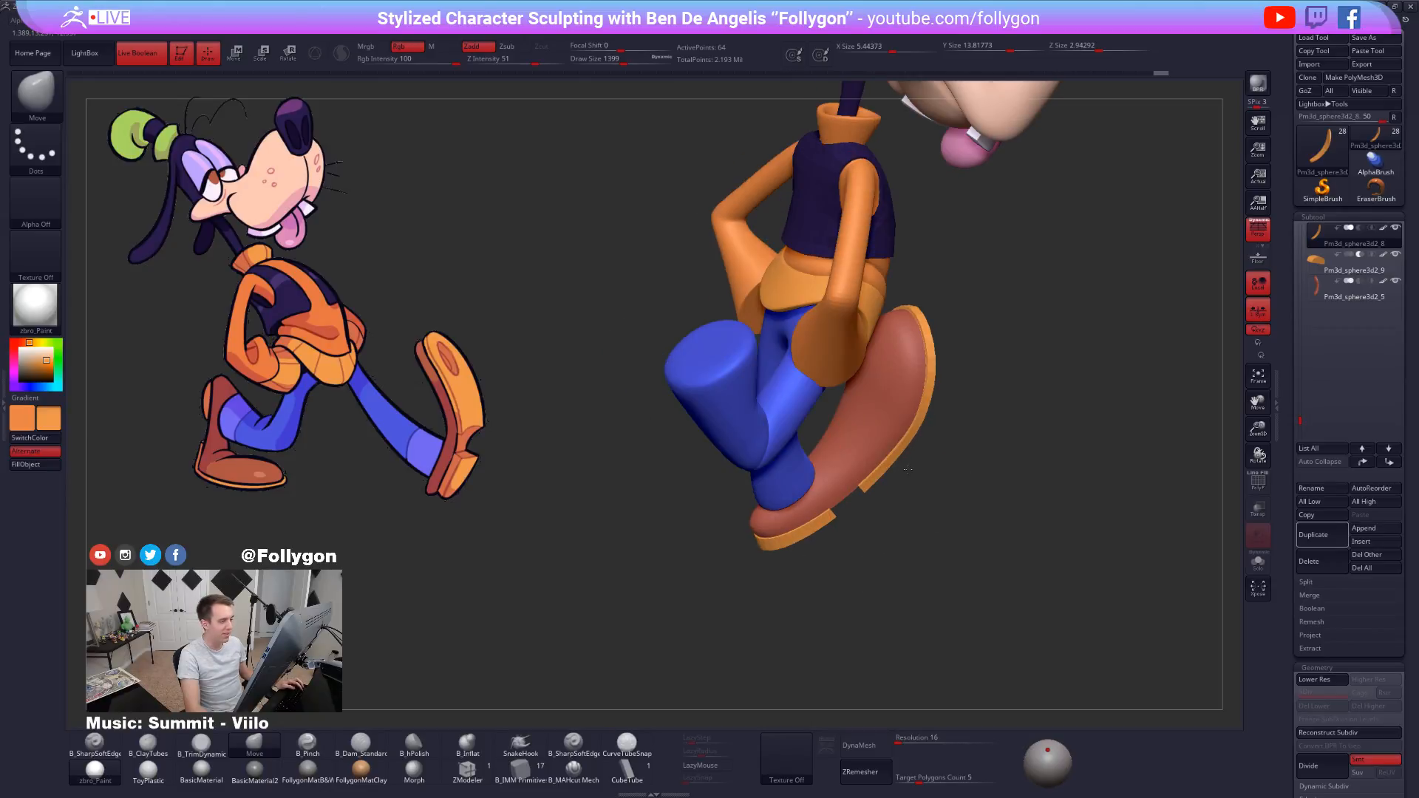
Nudge the orange sole's rim around the back of the heel with the Move brush, checking it against the reference.
mouse_move(944, 412)
left_mouse_down()
mouse_move(938, 593)
mouse_move(928, 532)
mouse_move(935, 551)
mouse_move(959, 544)
mouse_move(908, 503)
mouse_move(892, 537)
left_mouse_up()
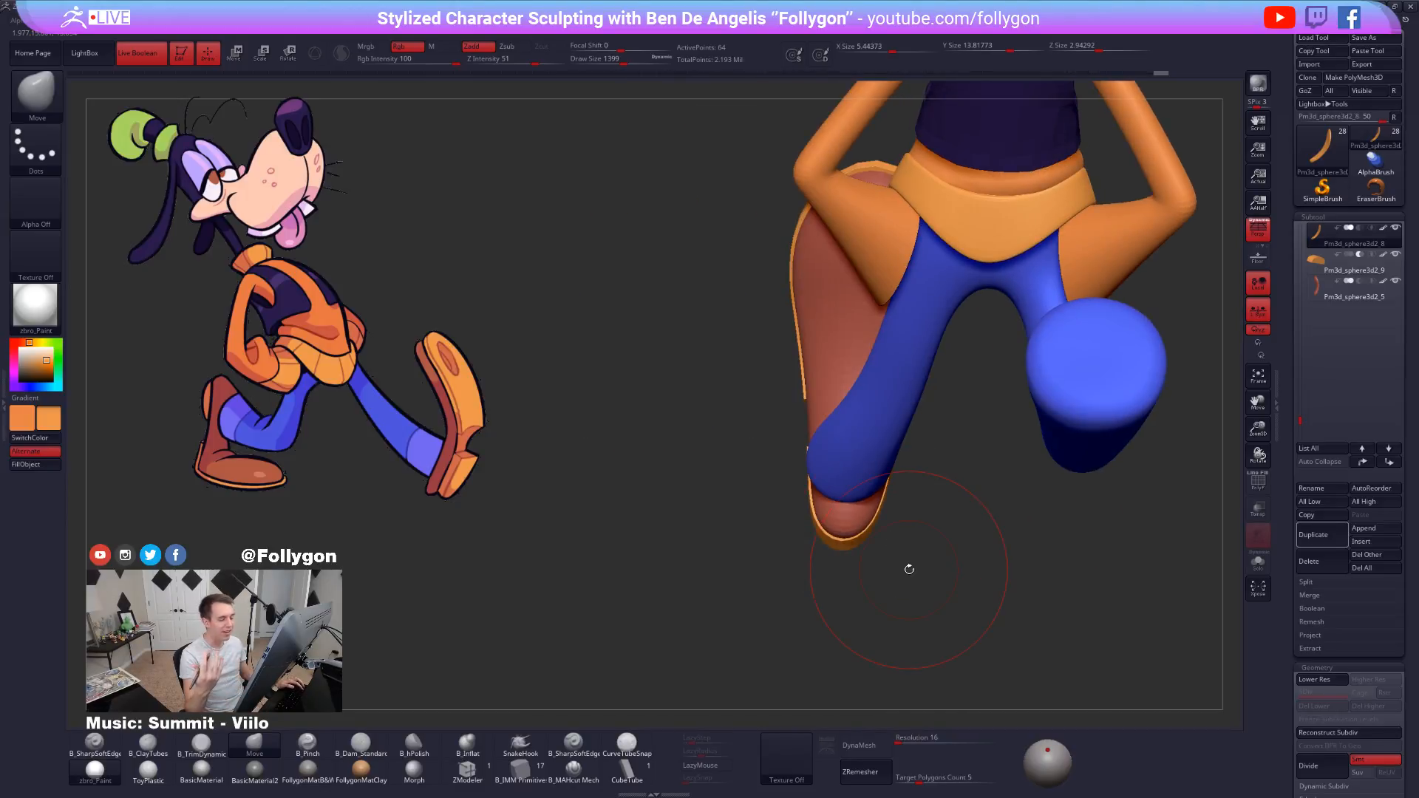
left_click_drag(909, 570, 837, 556)
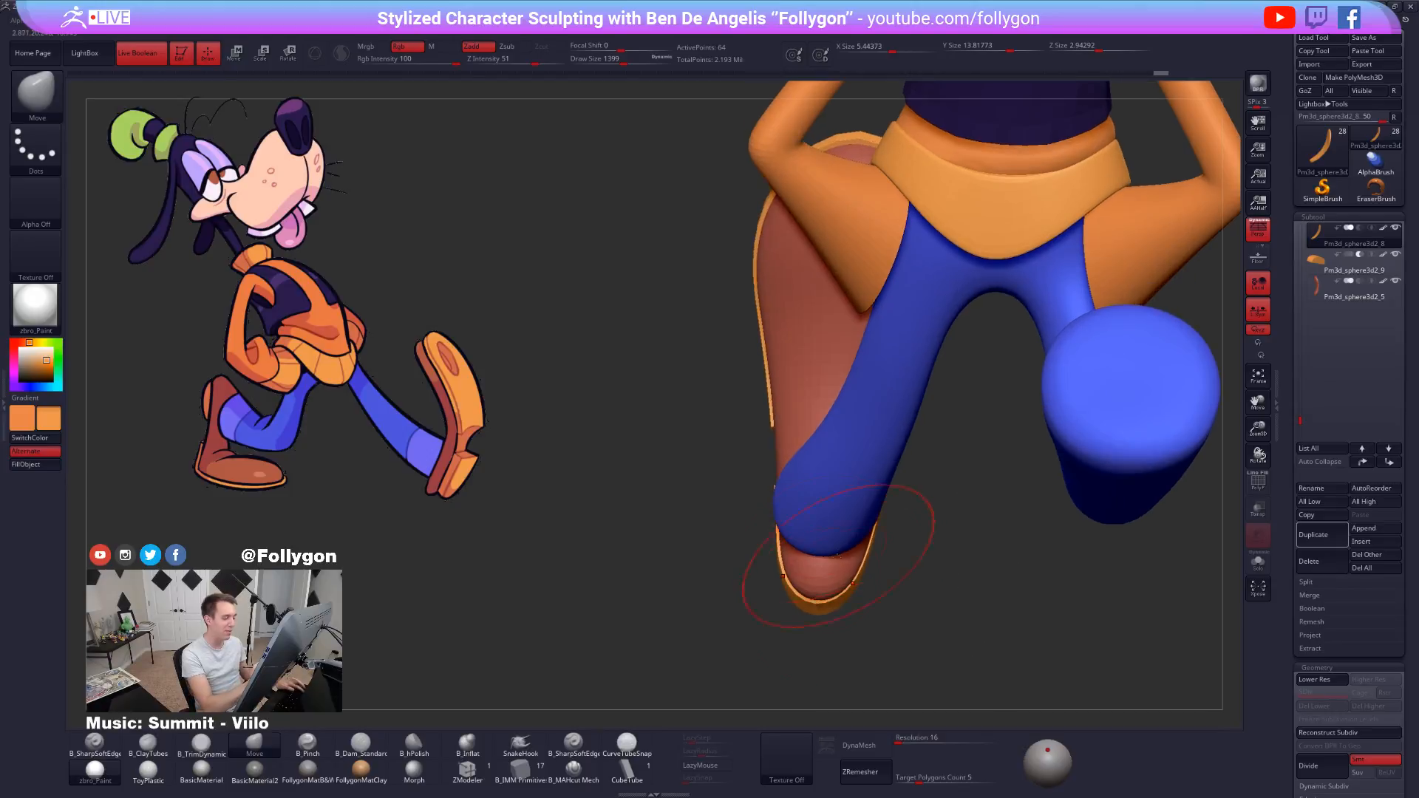
left_click_drag(935, 572, 784, 561)
mouse_move(928, 614)
left_mouse_down("alt")
mouse_move(924, 555)
mouse_move(932, 564)
left_mouse_up("alt")
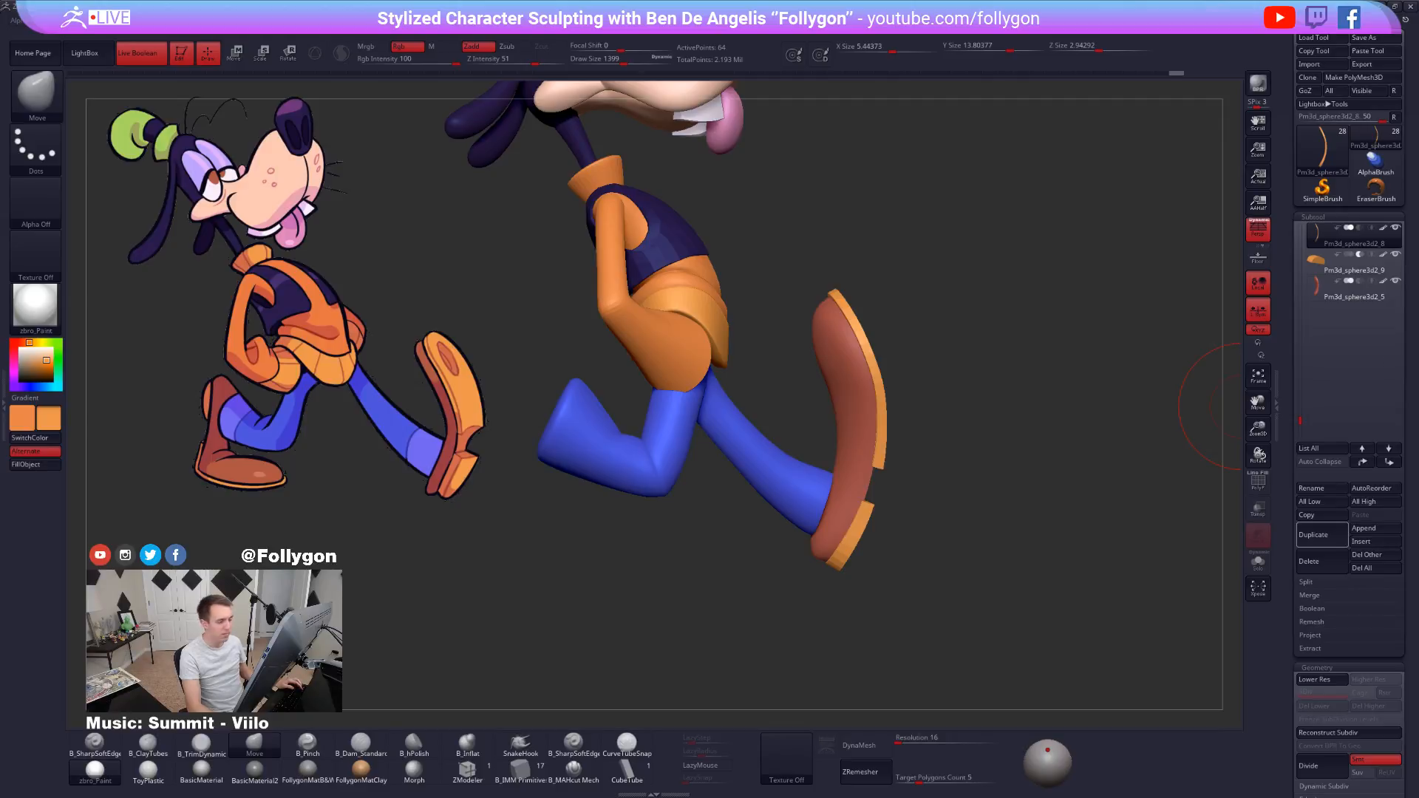
left_click_drag(936, 402, 865, 405)
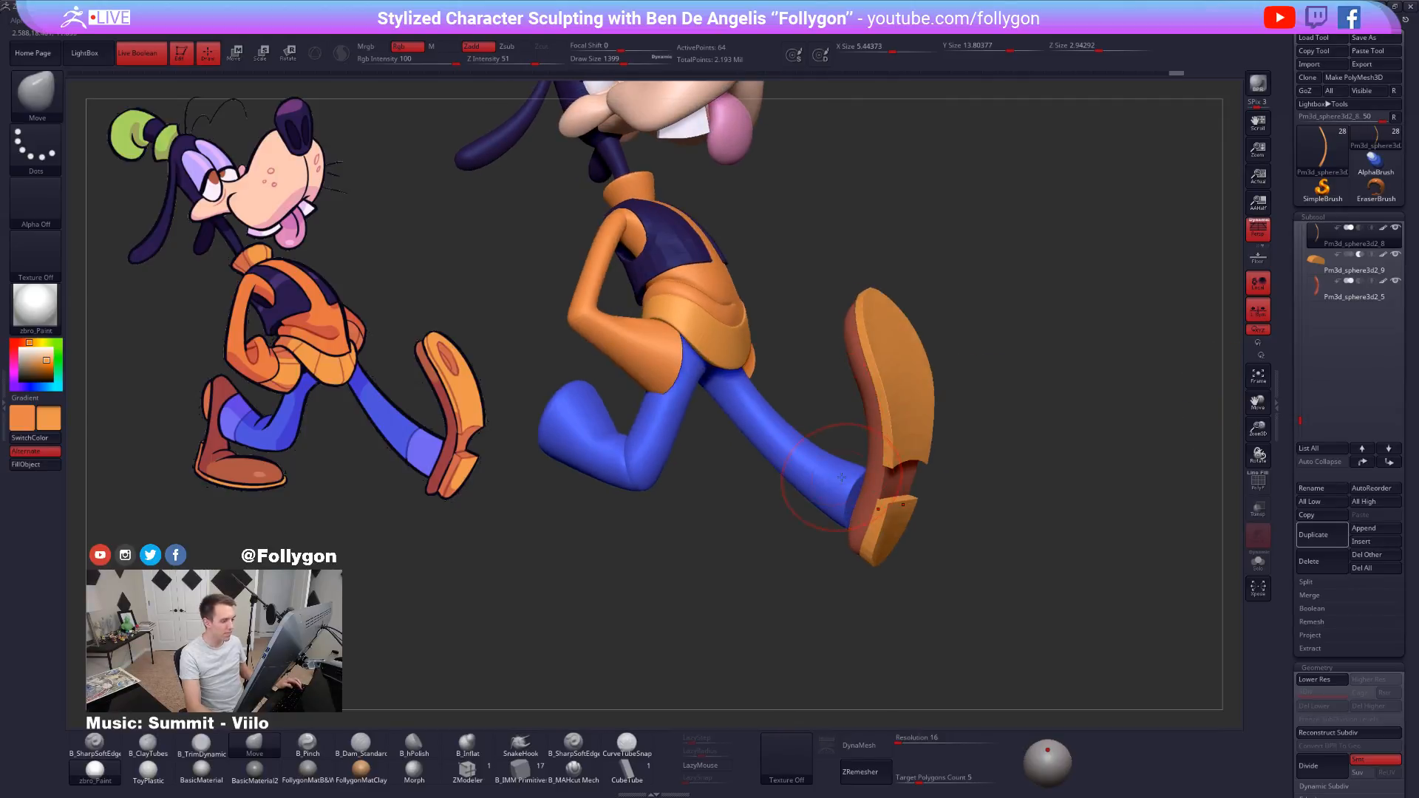
Isolate the red shoe with its wireframe shown and smoothing off, and set ZModeler's edge action to Delete with the Edge target.
left_click(884, 443, "alt")
key("shift+f")
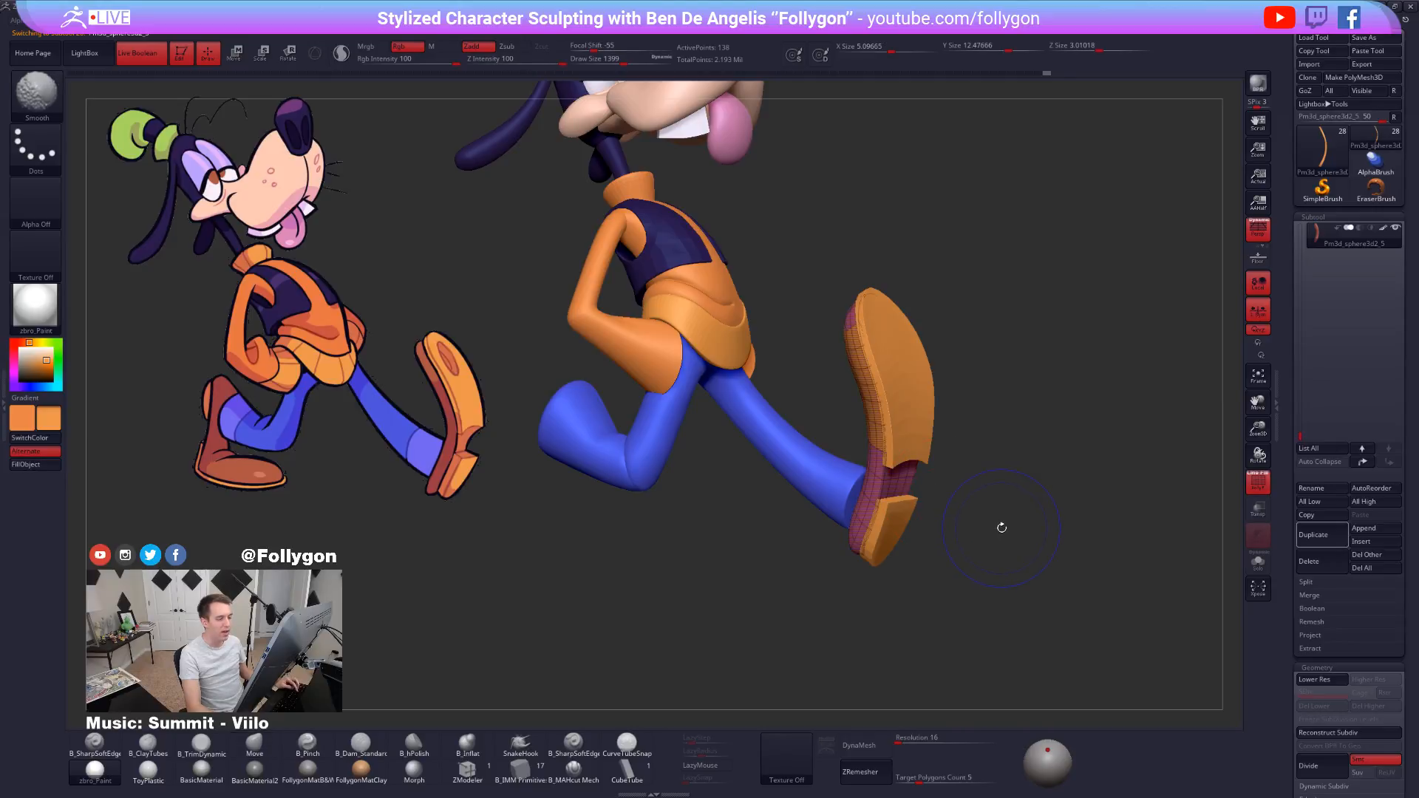
left_click(467, 771)
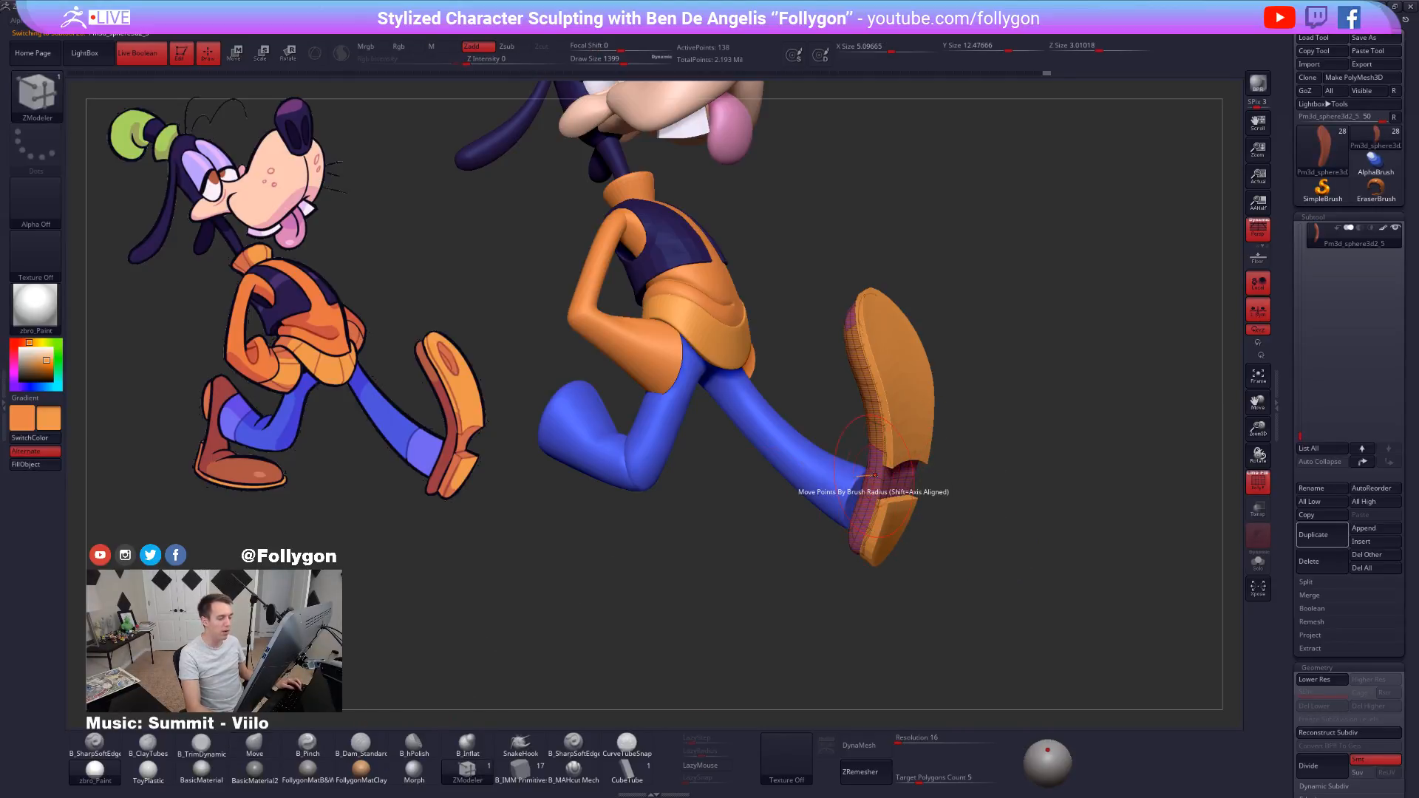
key("ctrl+shift+s")
right_click_drag(875, 476, 890, 514, "ctrl")
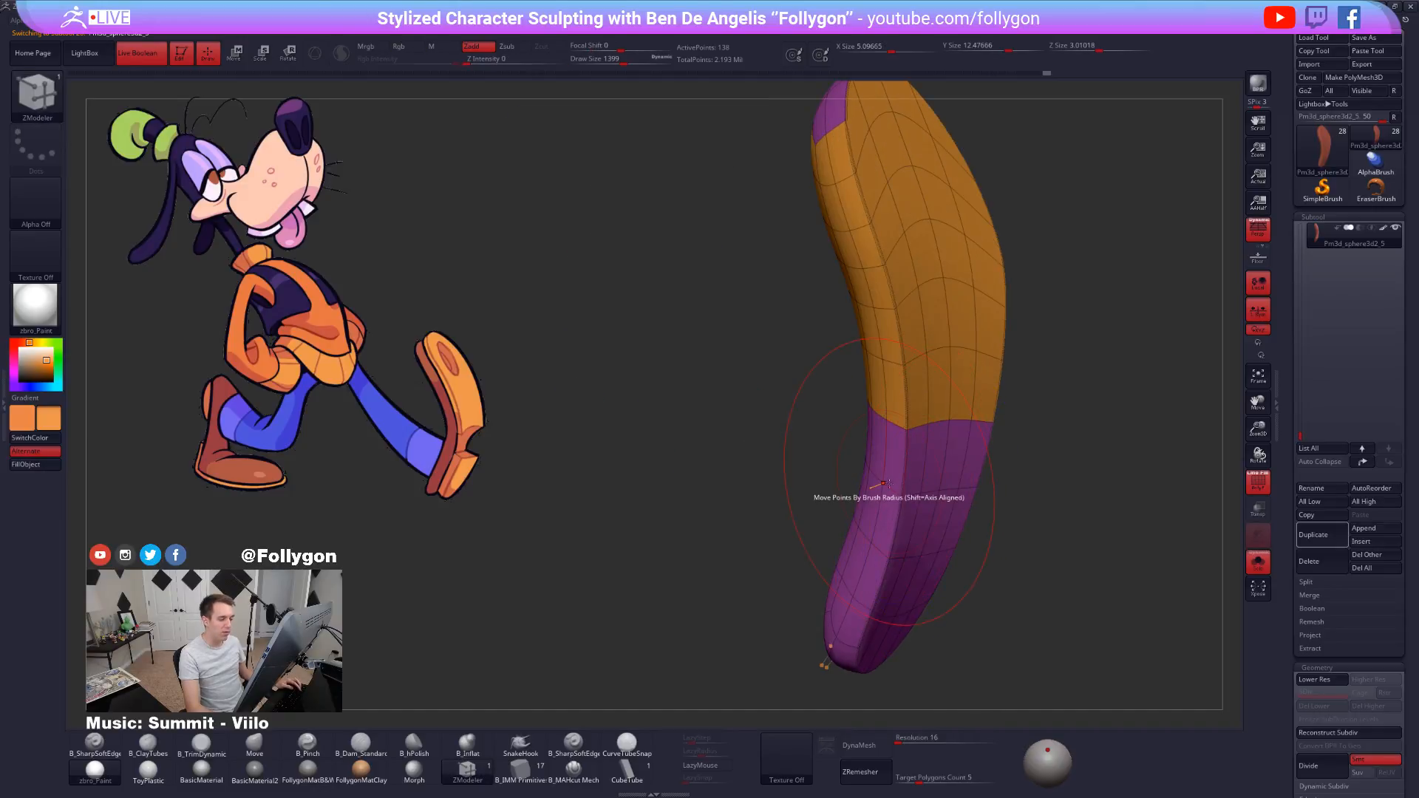
key("space")
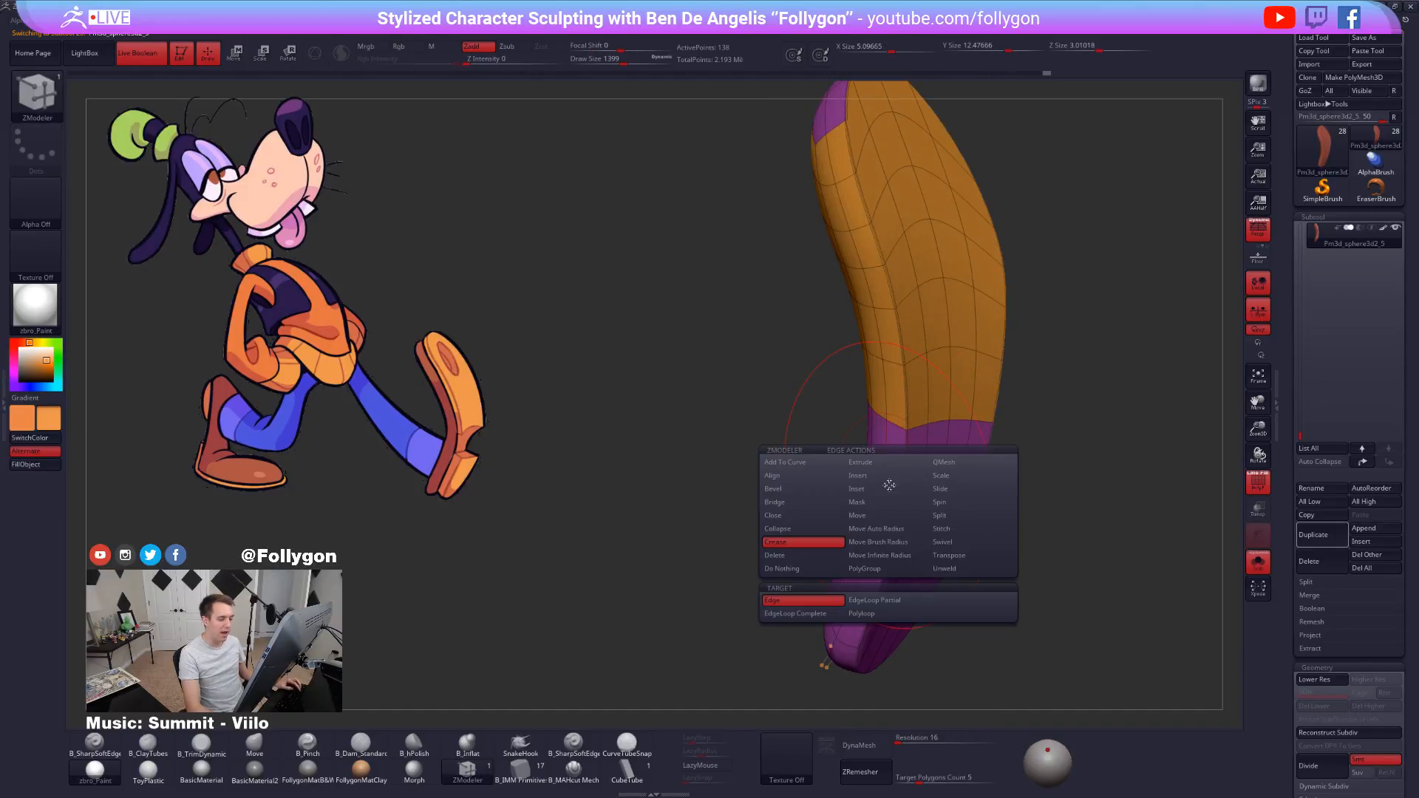
left_click(817, 555)
left_click(795, 601)
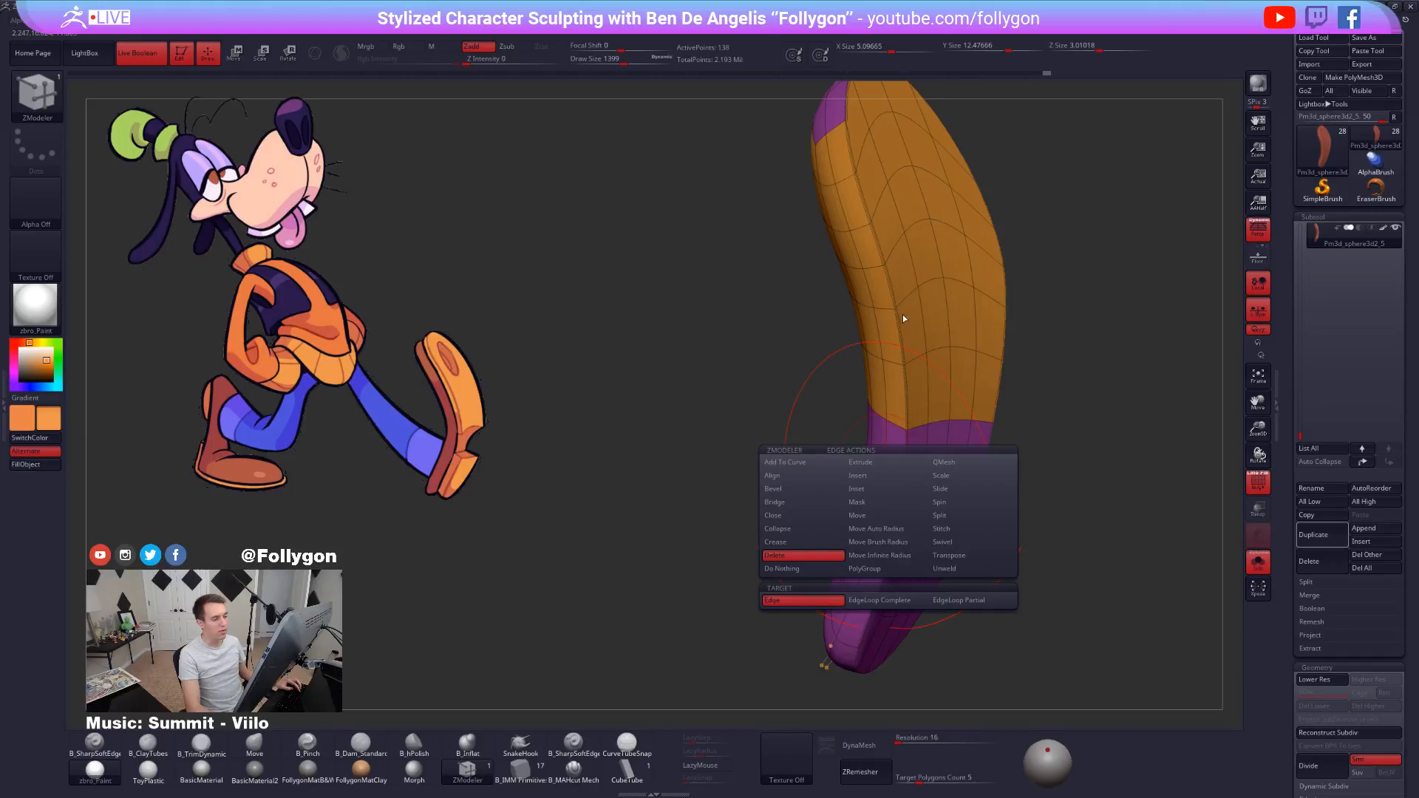
key("shift+d")
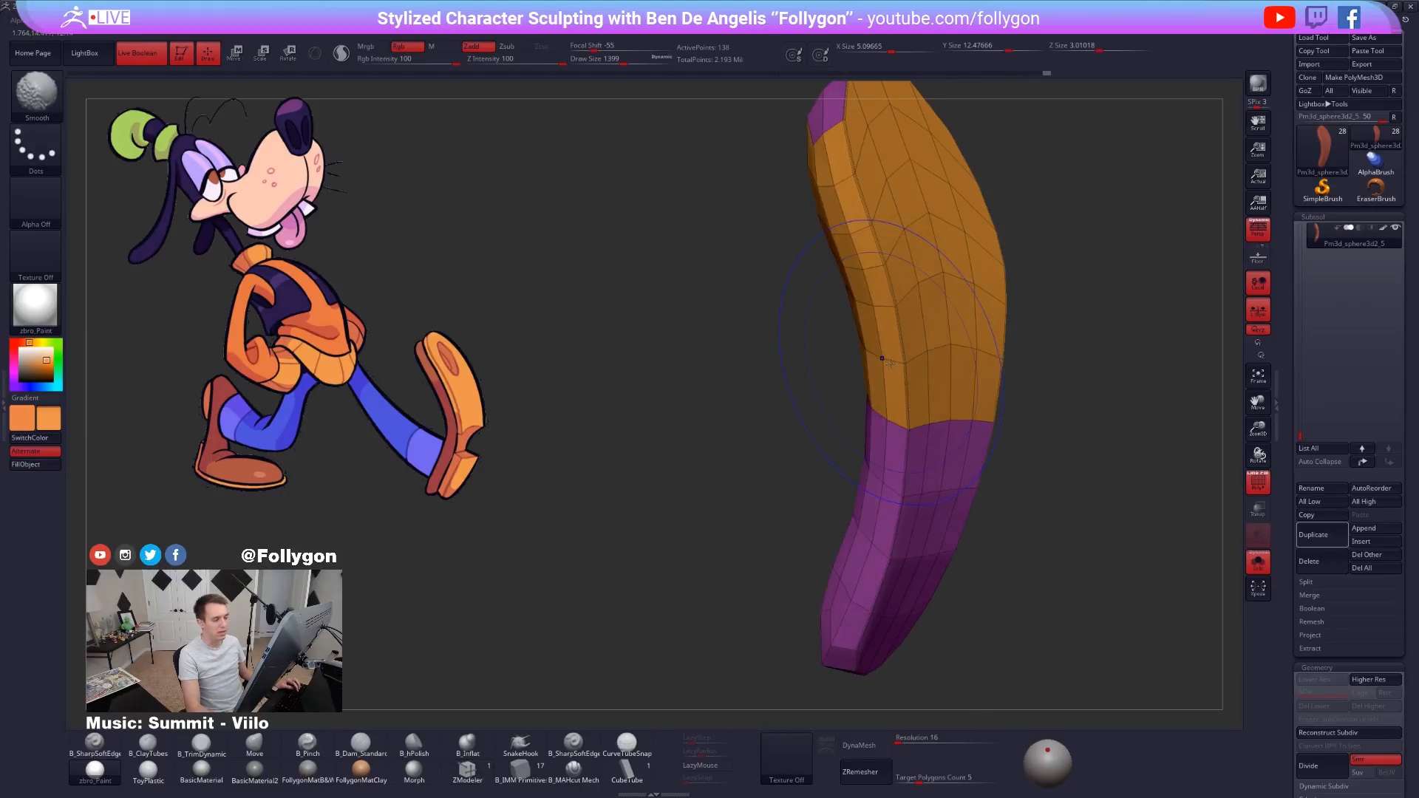
Try deleting a complete edge loop on the red shoe's side with ZModeler, undo it and return the target to Edge.
key("space")
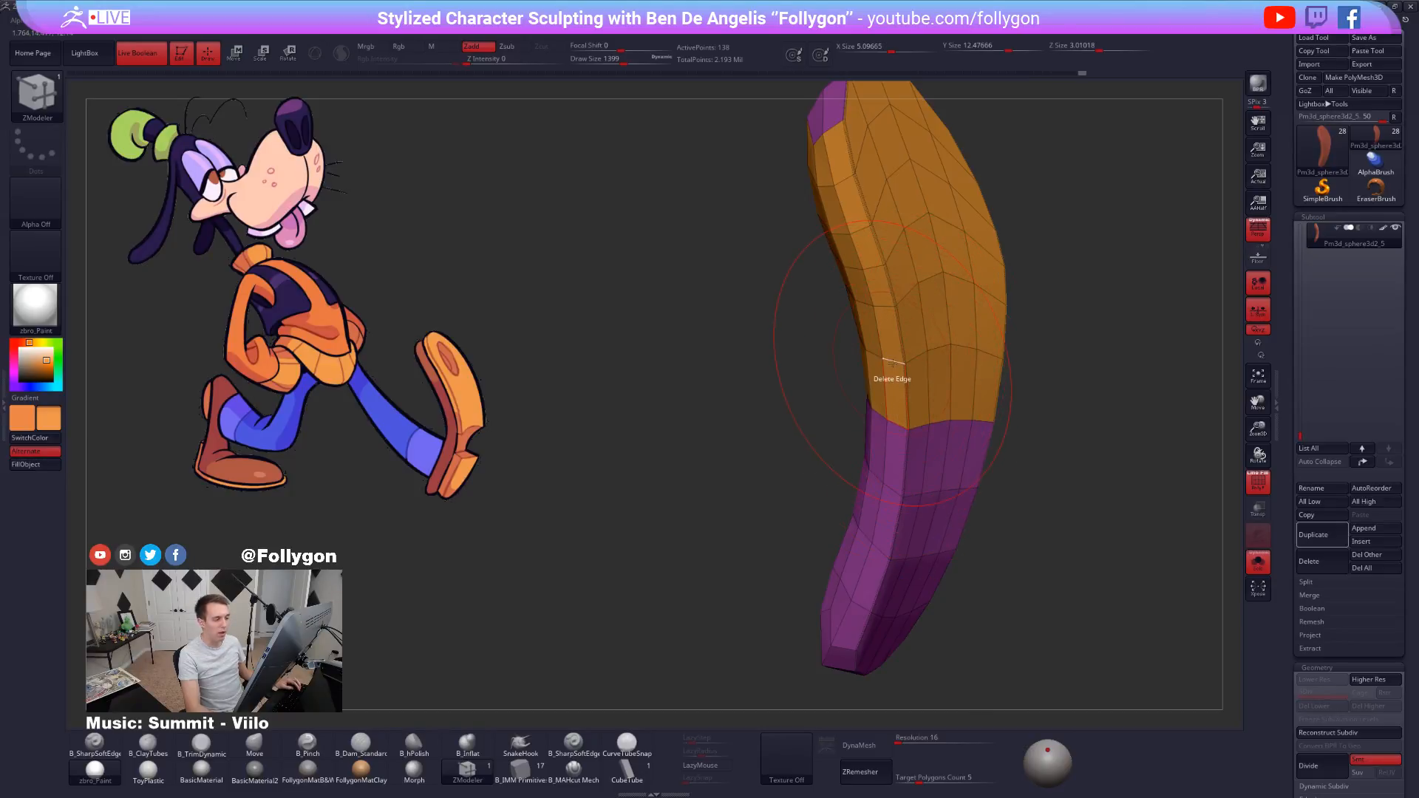
key("space")
left_click(885, 506)
left_click(891, 361)
key("ctrl+z")
key("space")
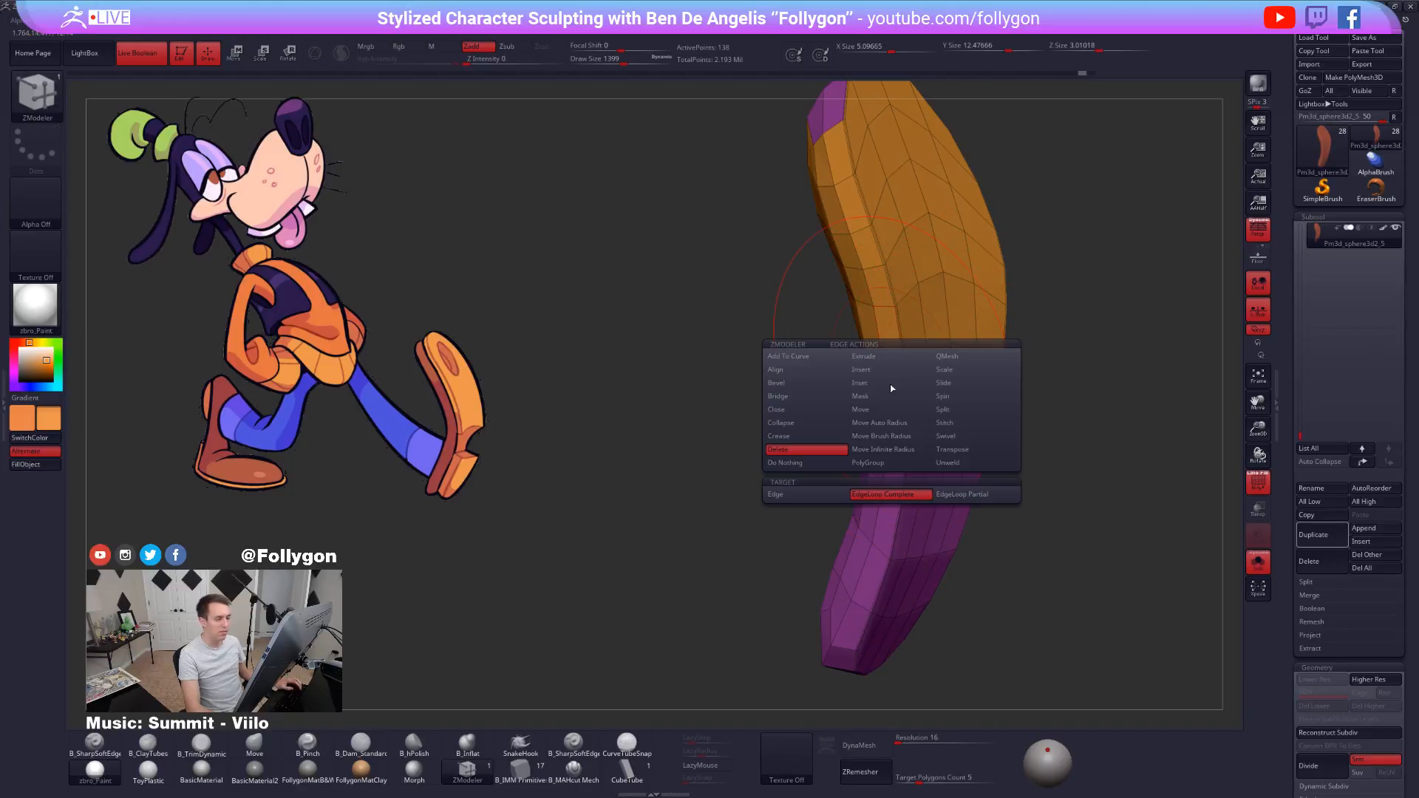
left_click(825, 492)
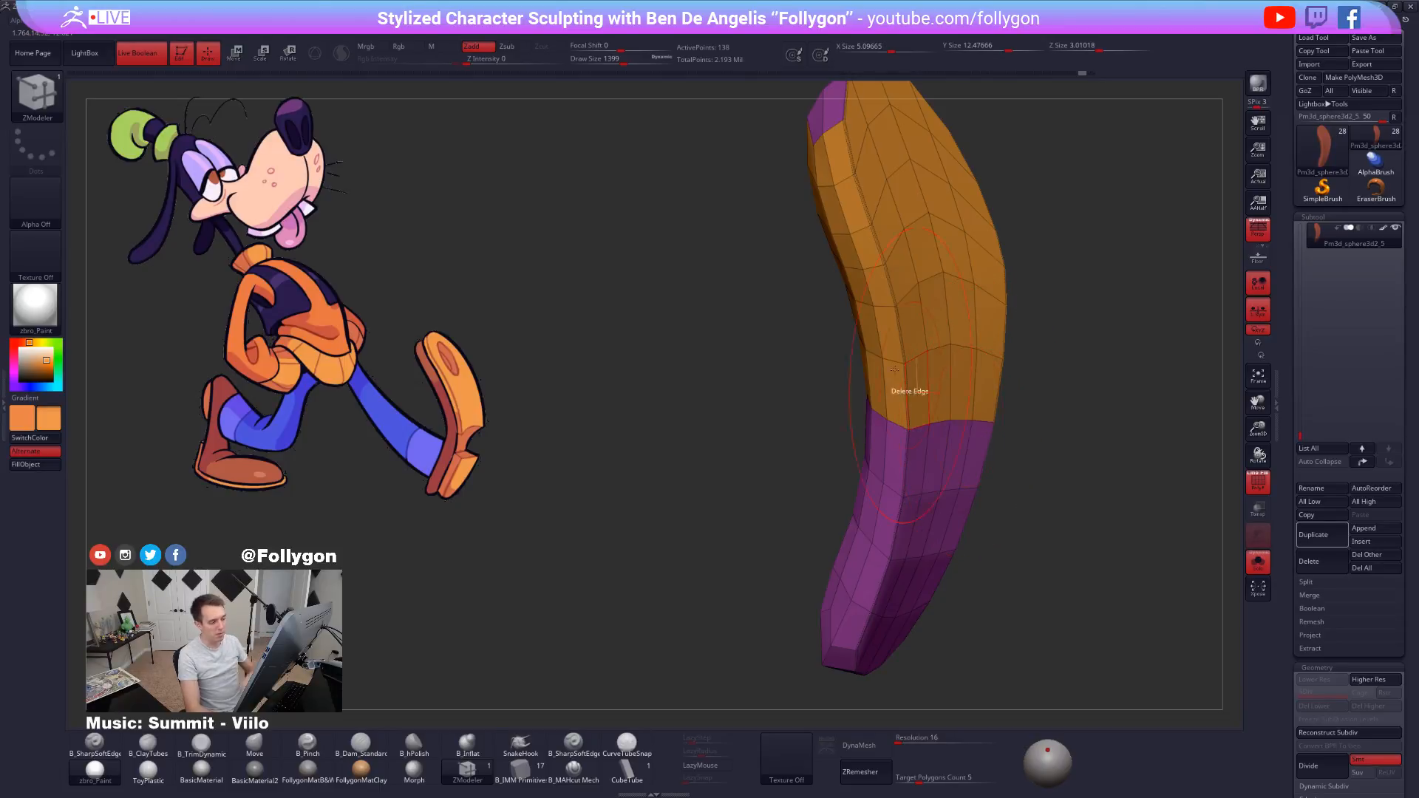
Try flattening the red shoe's outer side with a Transpose line in Move mode, undoing each attempt.
mouse_move(1013, 410)
left_mouse_down("alt")
mouse_move(1007, 391)
mouse_move(969, 424)
mouse_move(1065, 401)
mouse_move(976, 399)
left_mouse_up("alt")
key("w")
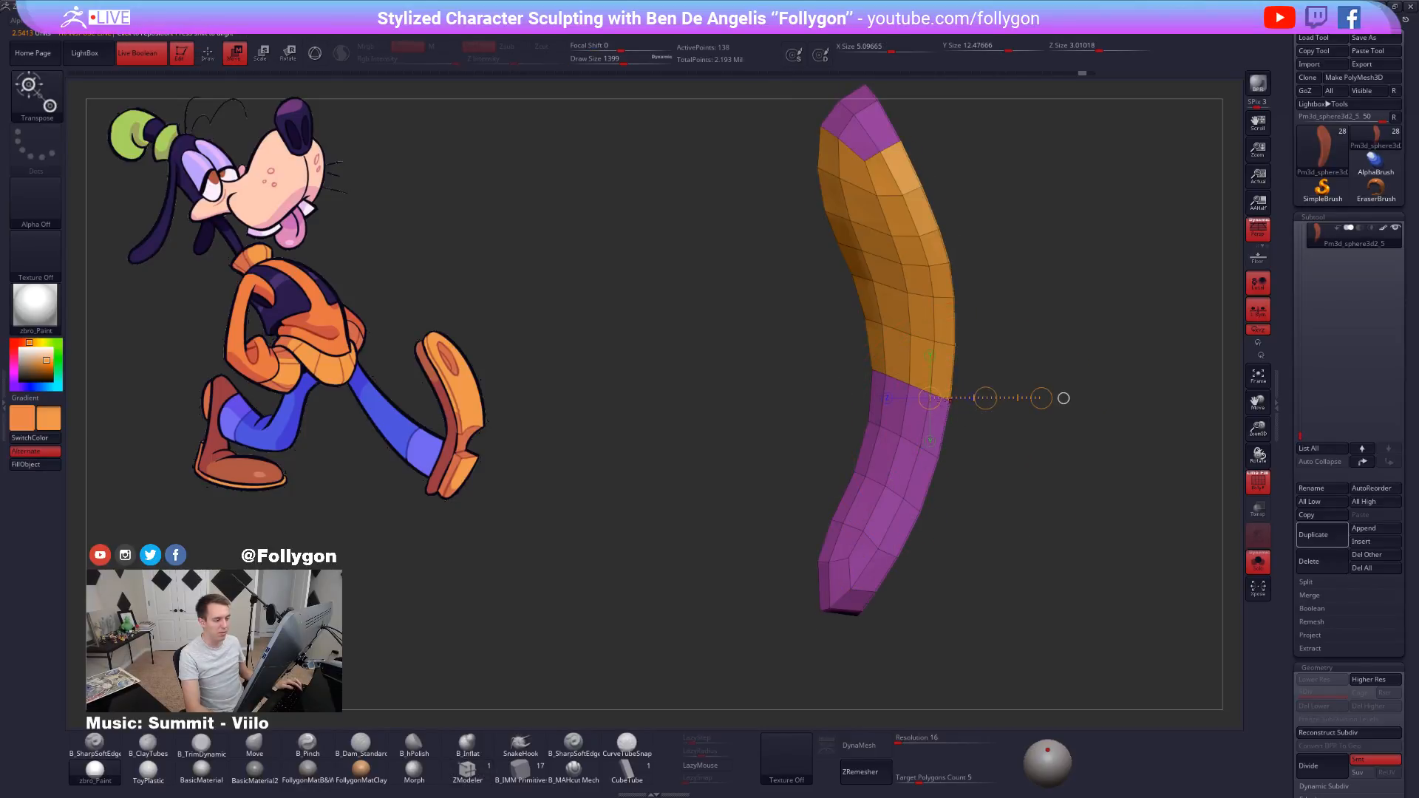
left_click(930, 398)
left_click_drag(1057, 450, 967, 464)
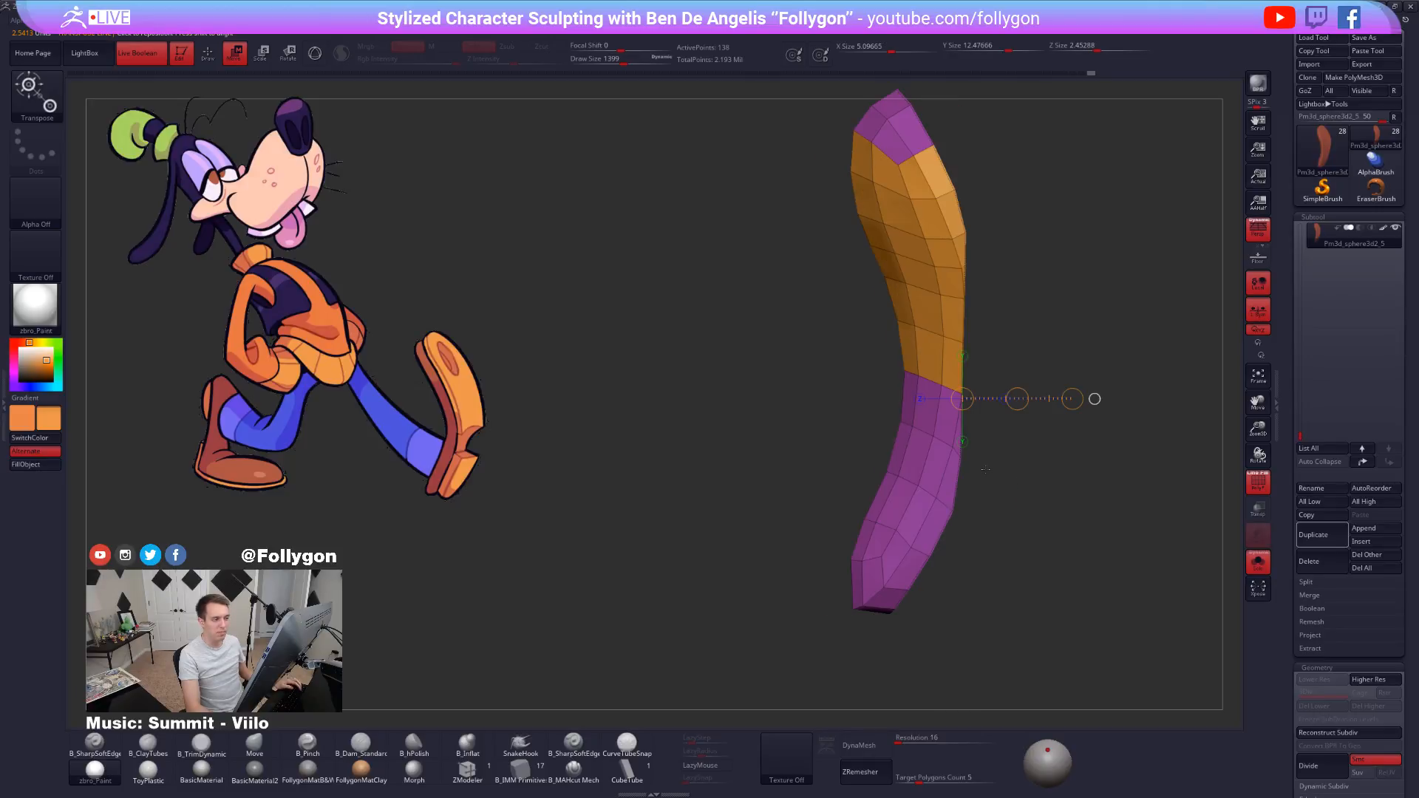
key("ctrl+z")
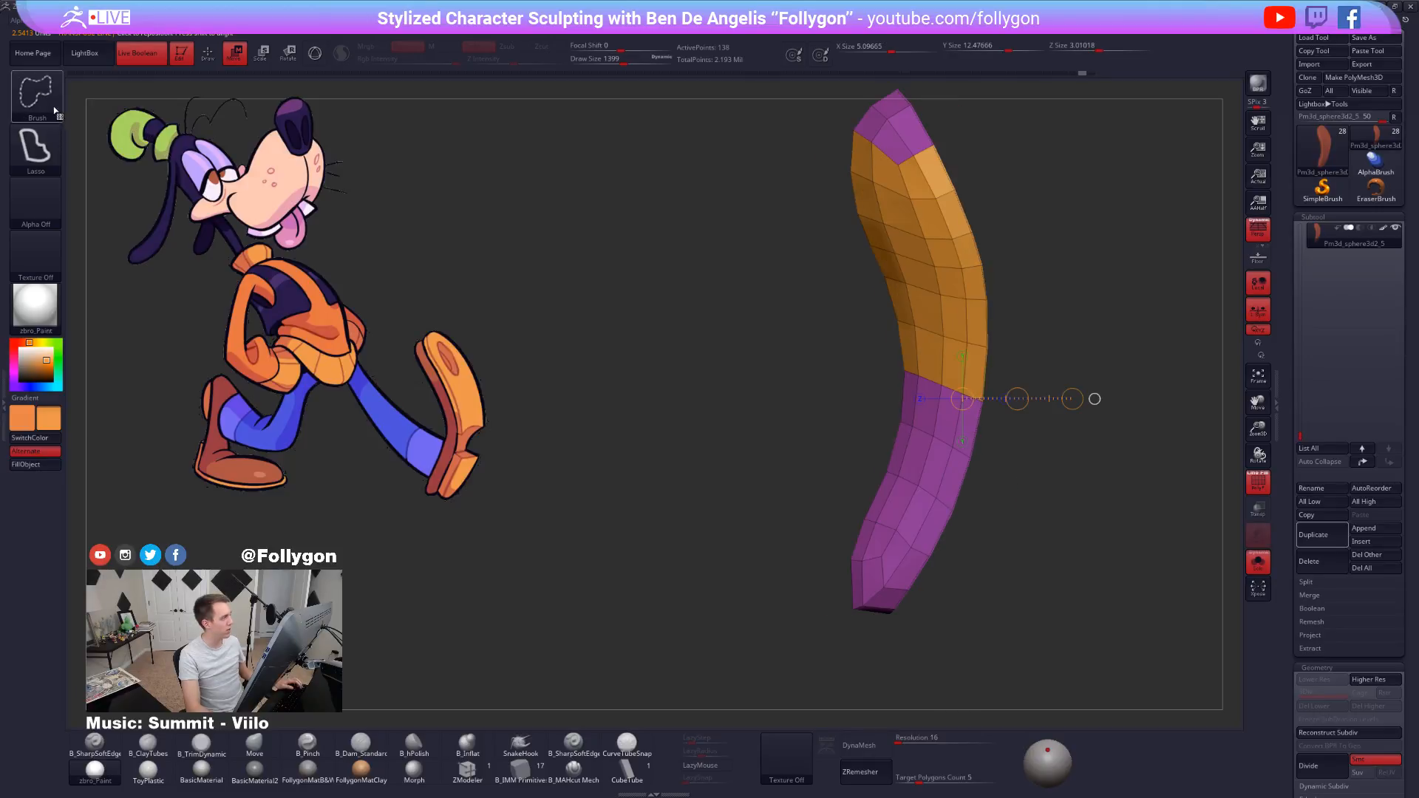
left_click(55, 109, "ctrl+shift")
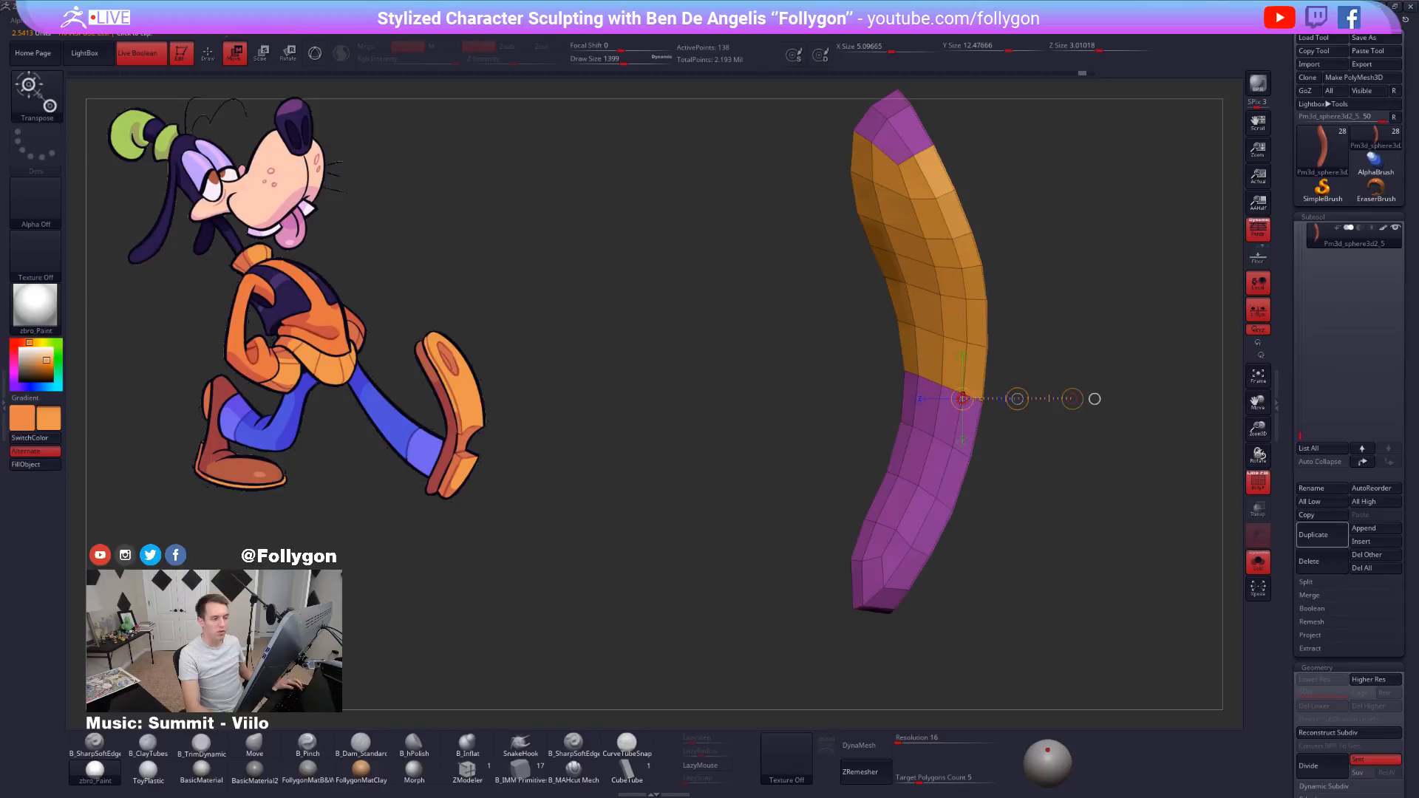
left_click(963, 399)
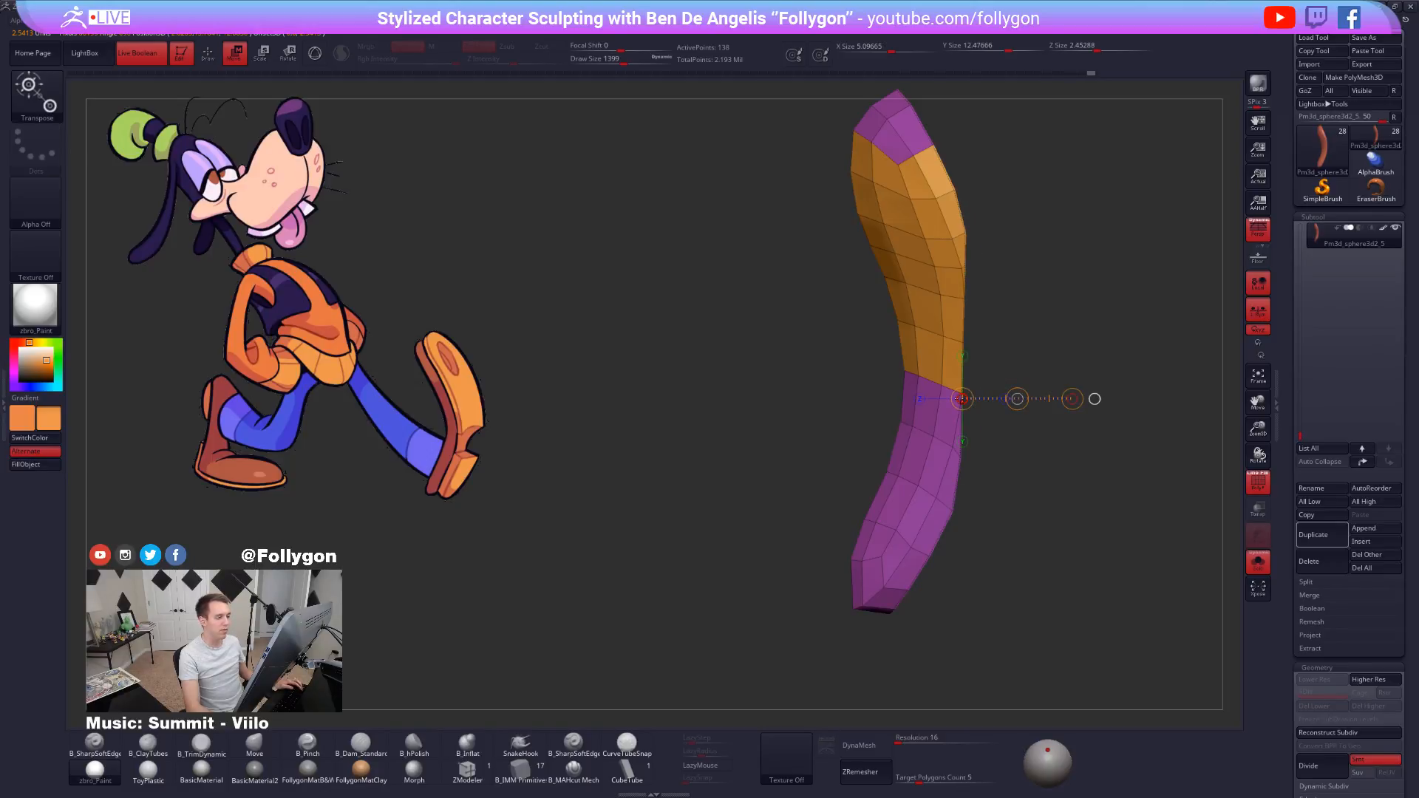
right_click_drag(1035, 474, 994, 477)
key("ctrl+z")
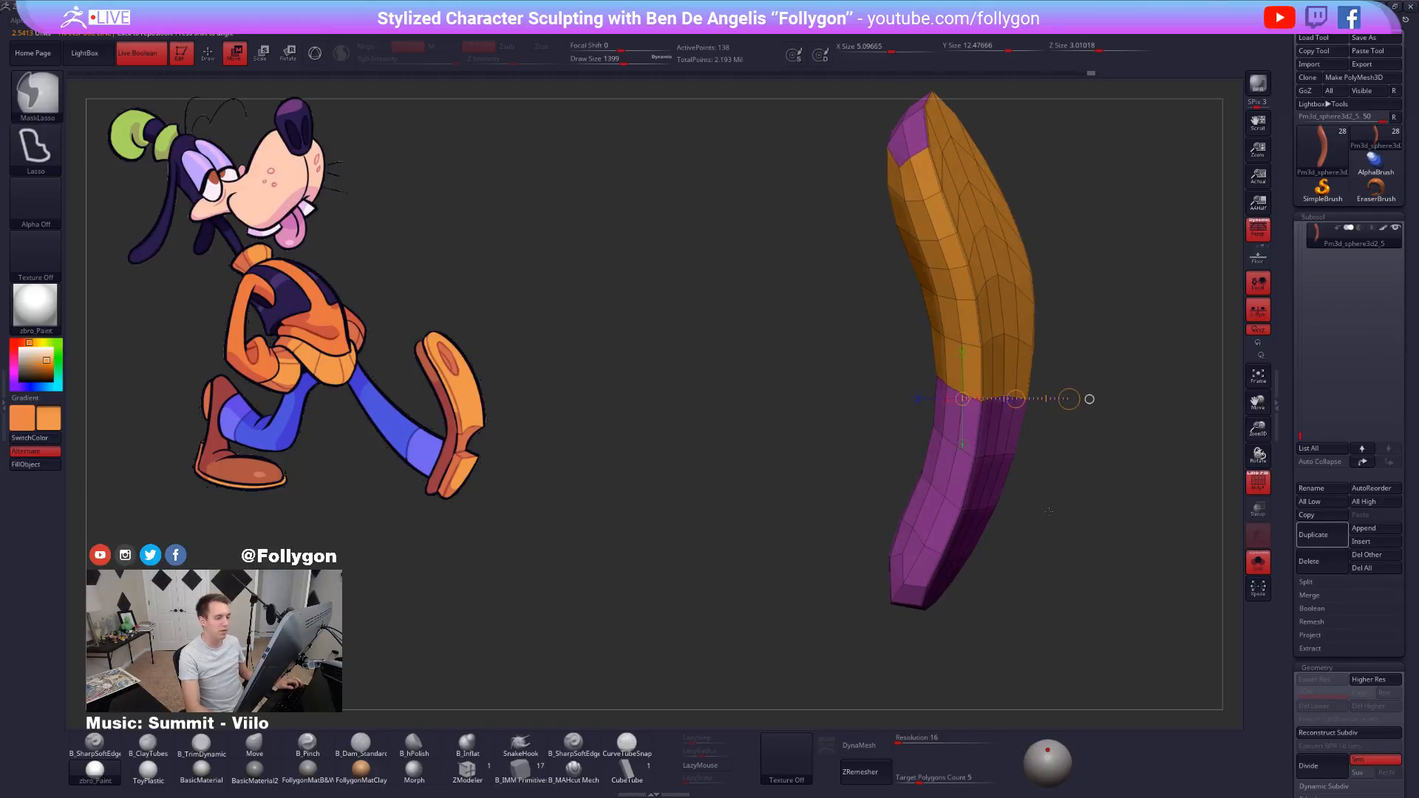
Return to the Move brush in Draw mode and show the whole character with smoothing on and the wireframe off.
key("q")
mouse_move(995, 532)
right_mouse_down("ctrl")
mouse_move(997, 484)
mouse_move(908, 502)
right_mouse_up("ctrl")
key("shift+s")
key("d")
key("shift+f")
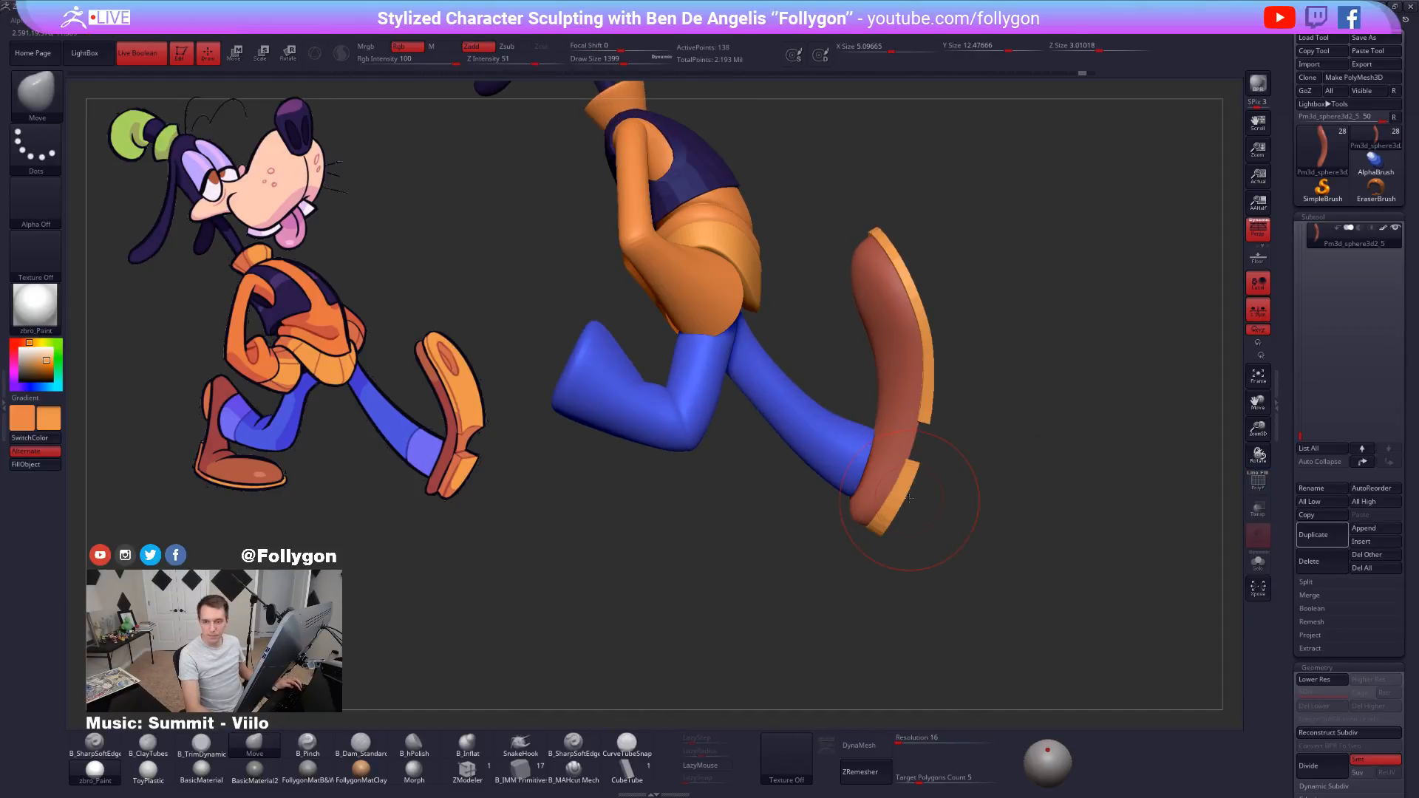
right_click_drag(913, 501, 929, 531, "ctrl")
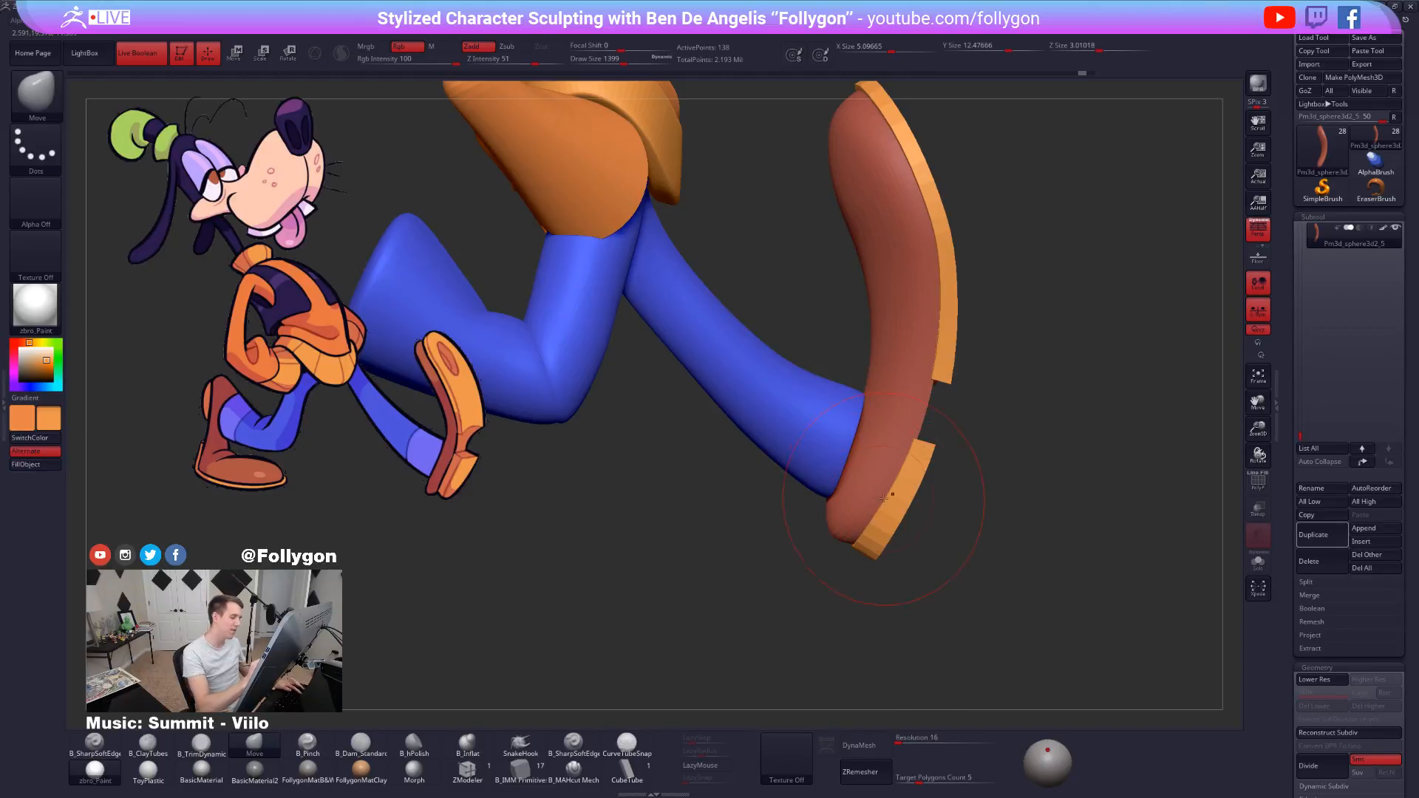
Set the Move brush size to 677 and check the heel against the sole with smoothing off and on.
key("space")
left_click_drag(883, 511, 864, 511)
mouse_move(821, 560)
right_mouse_down("ctrl")
mouse_move(843, 570)
mouse_move(843, 546)
mouse_move(861, 544)
right_mouse_up("ctrl")
key("shift+d")
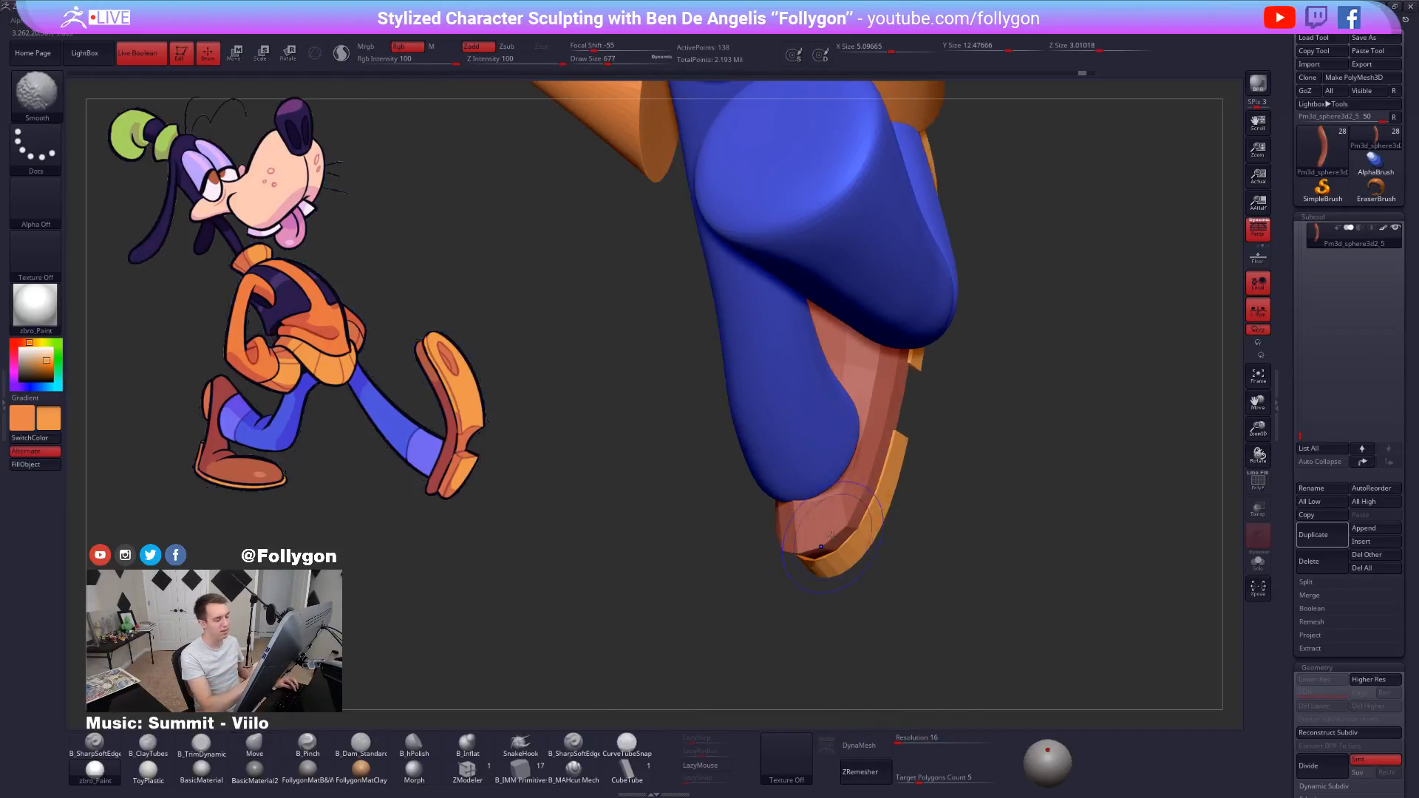
right_click_drag(822, 547, 788, 567)
key("d")
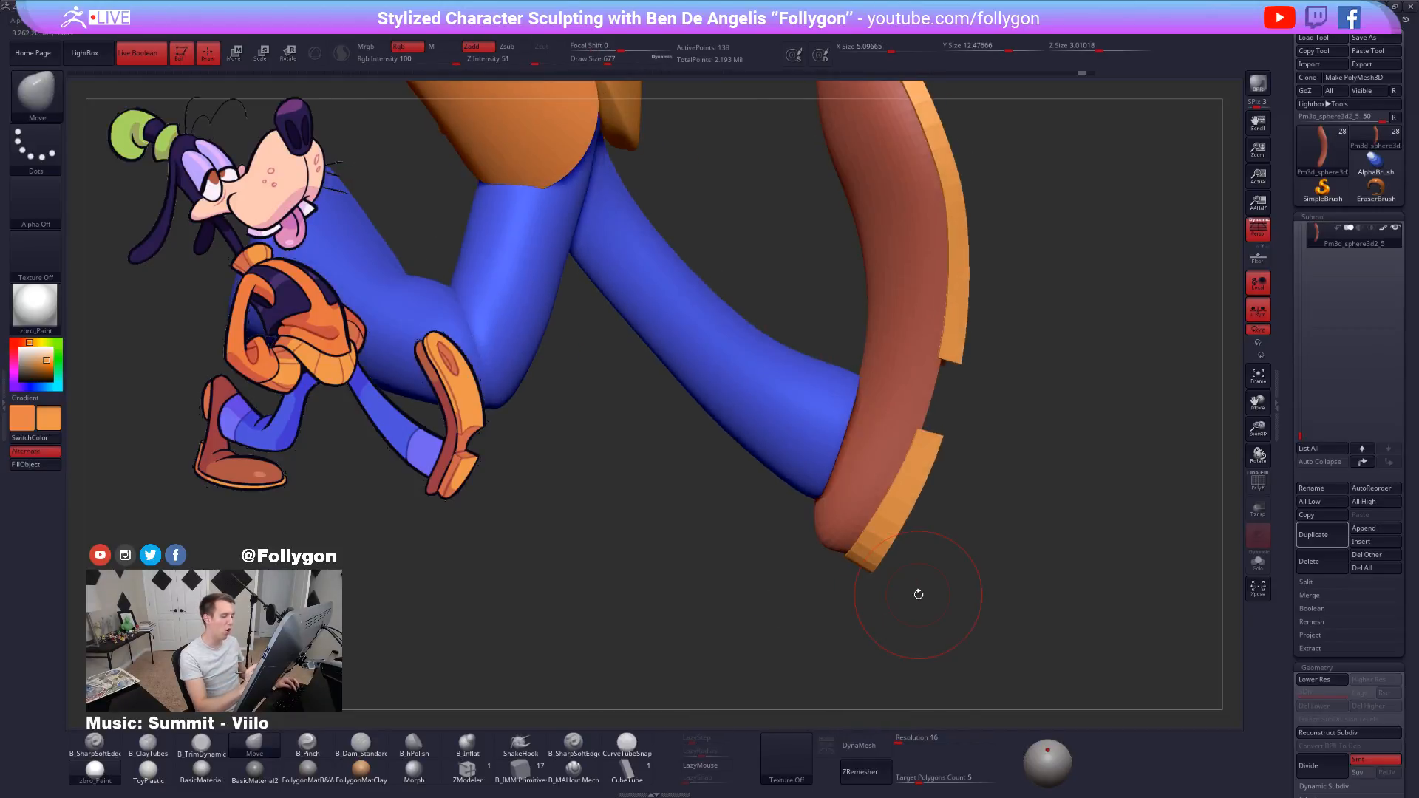
right_click_drag(919, 592, 908, 633, "ctrl")
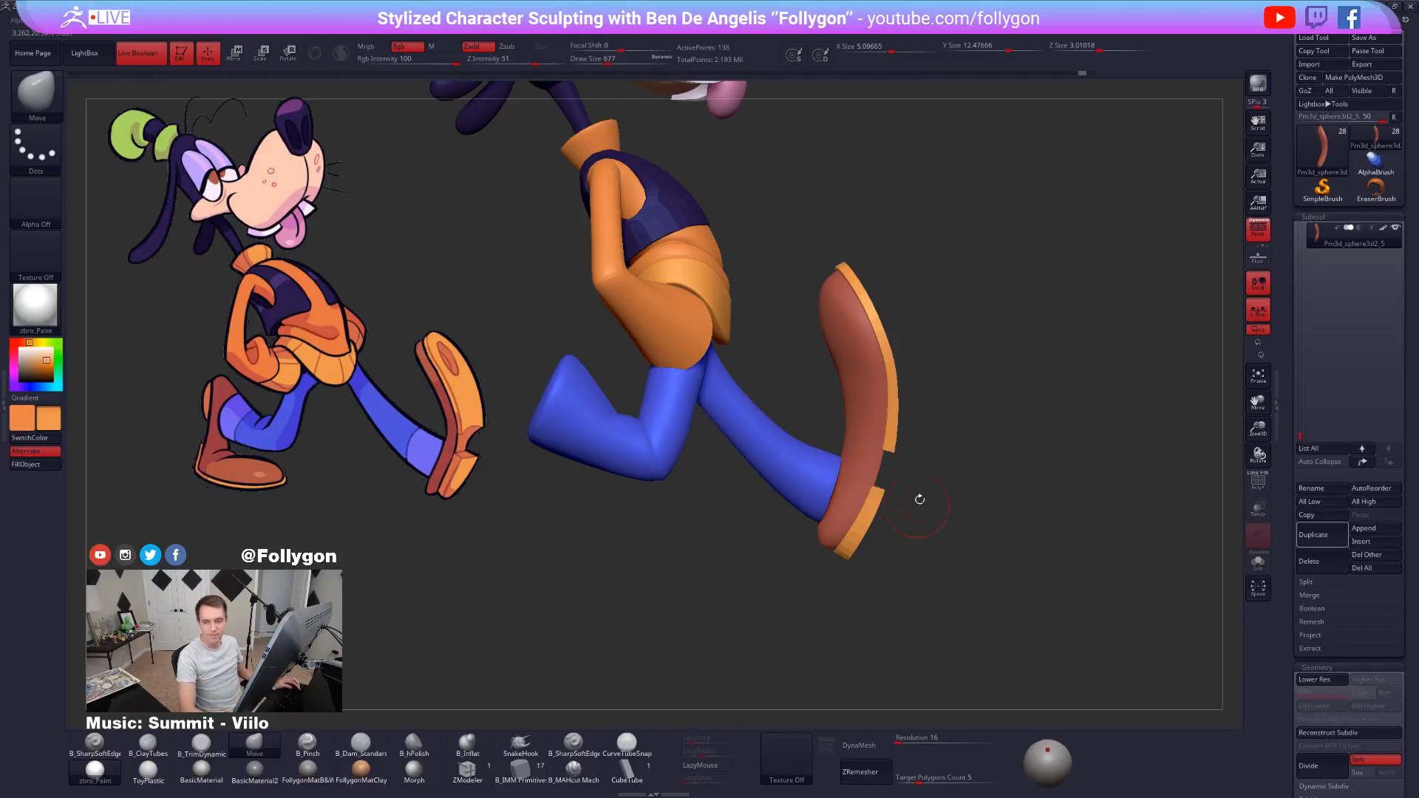
right_click_drag(978, 410, 968, 410)
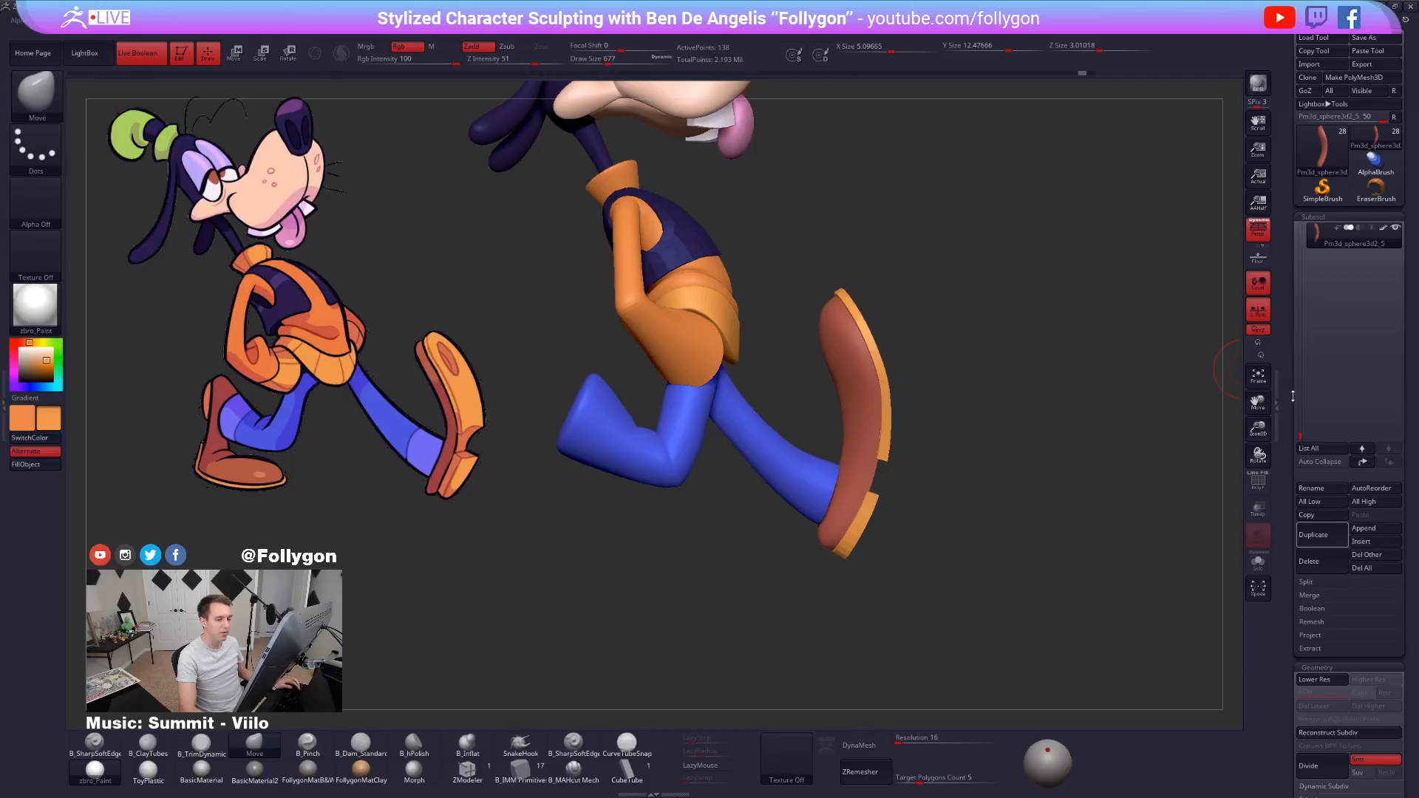
Open the Modify Topology options in the red shoe's geometry settings.
left_click_drag(1293, 397, 1275, 272)
left_click_drag(1288, 215, 1301, 261)
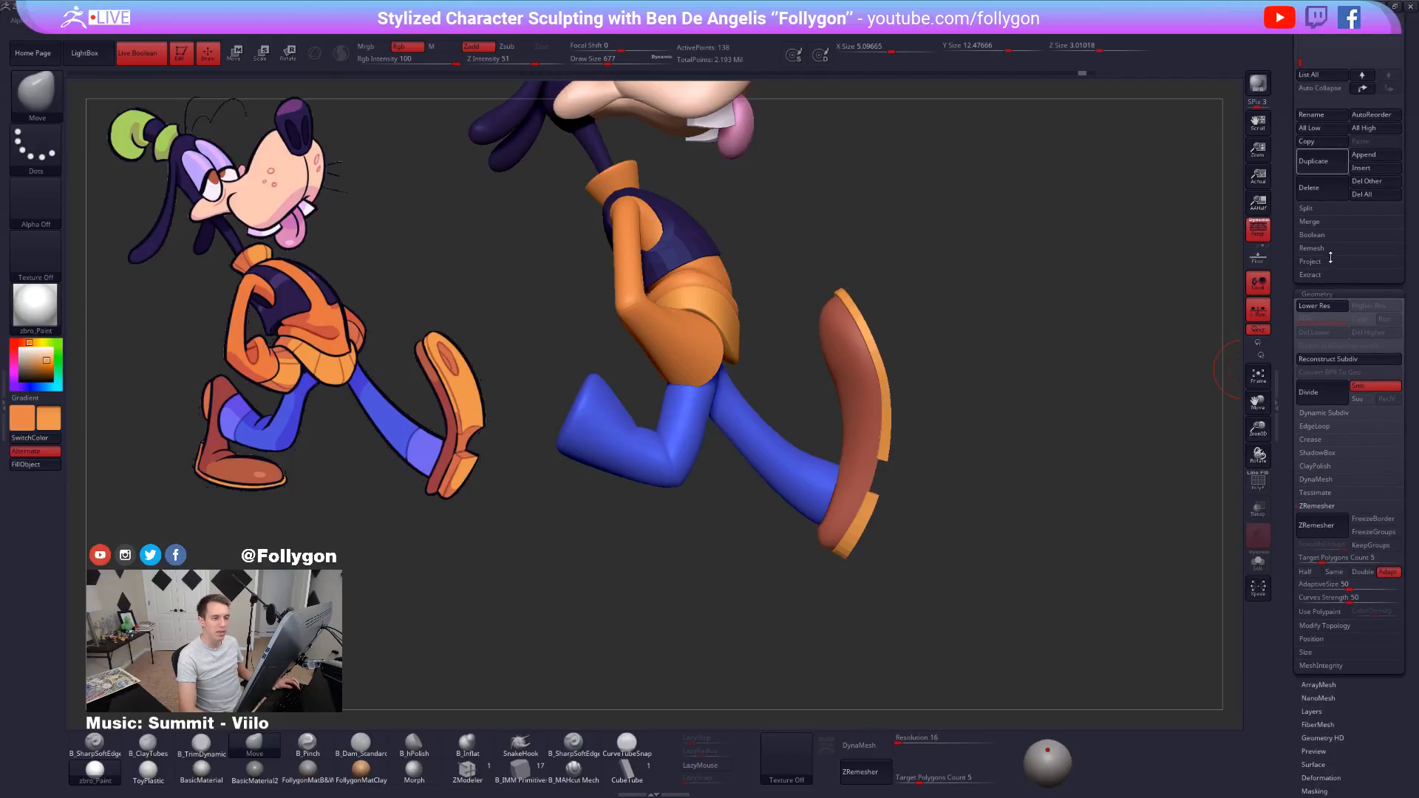
left_click(1325, 625)
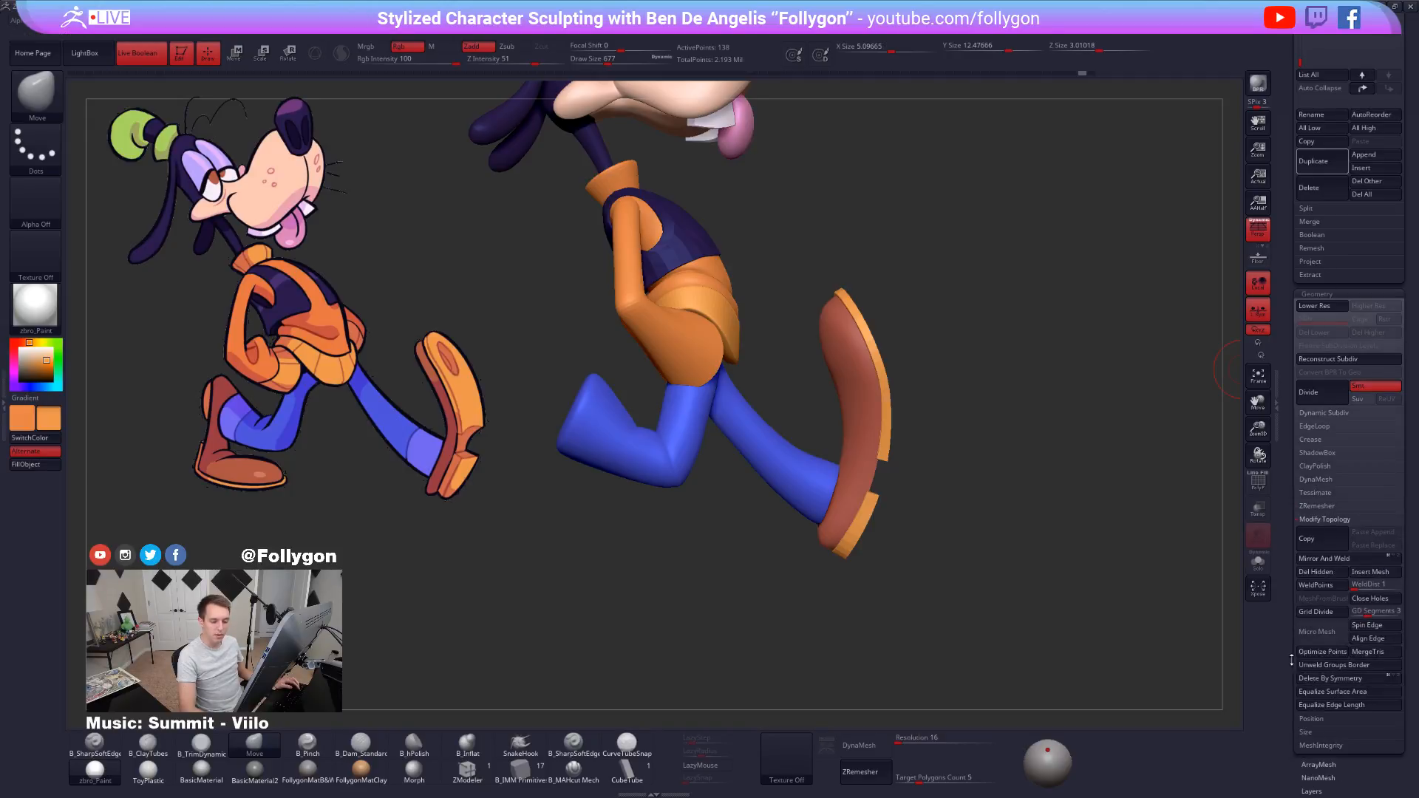
left_click_drag(1298, 629, 1299, 559)
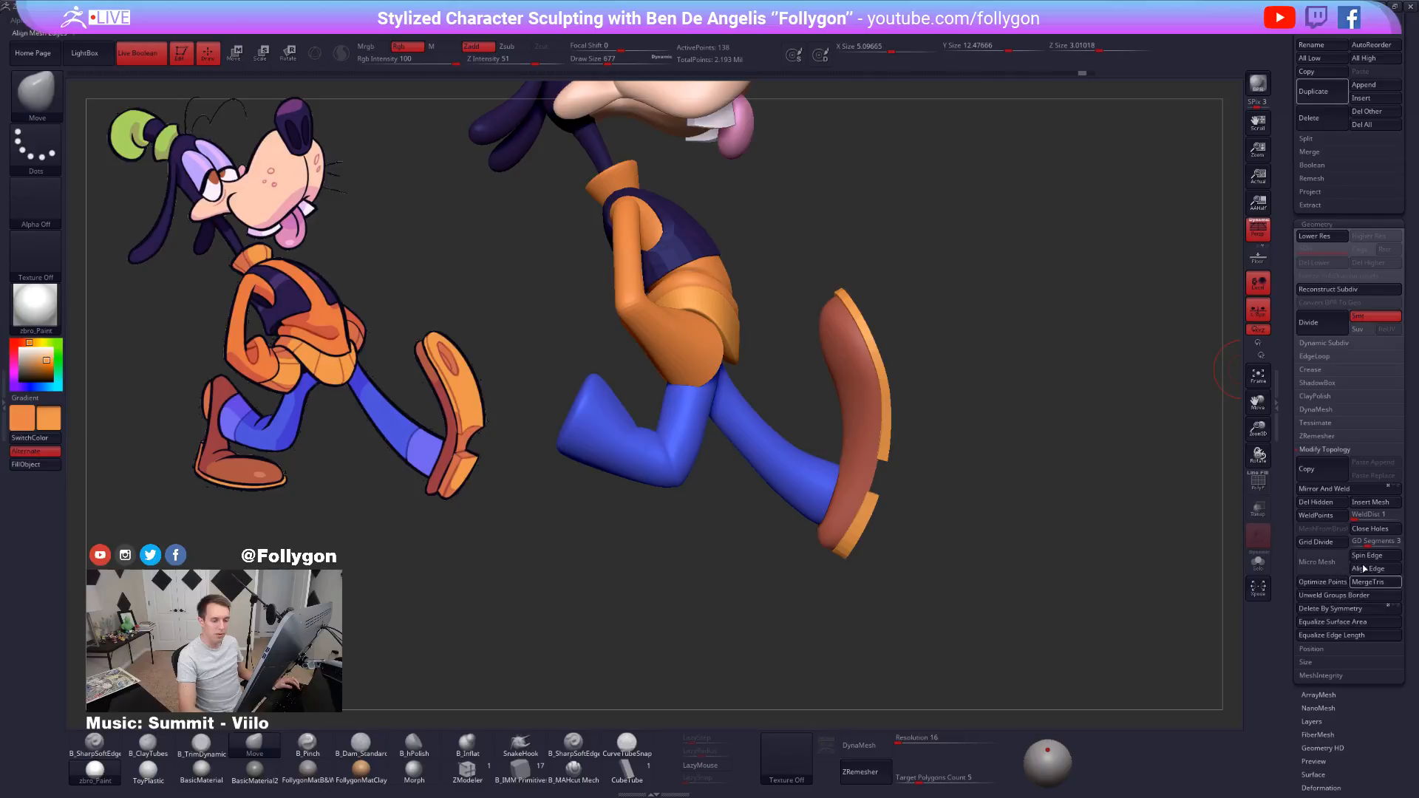
Select the subtractive half-round block subtool at the shoe's heel gap and duplicate it.
key("ctrl")
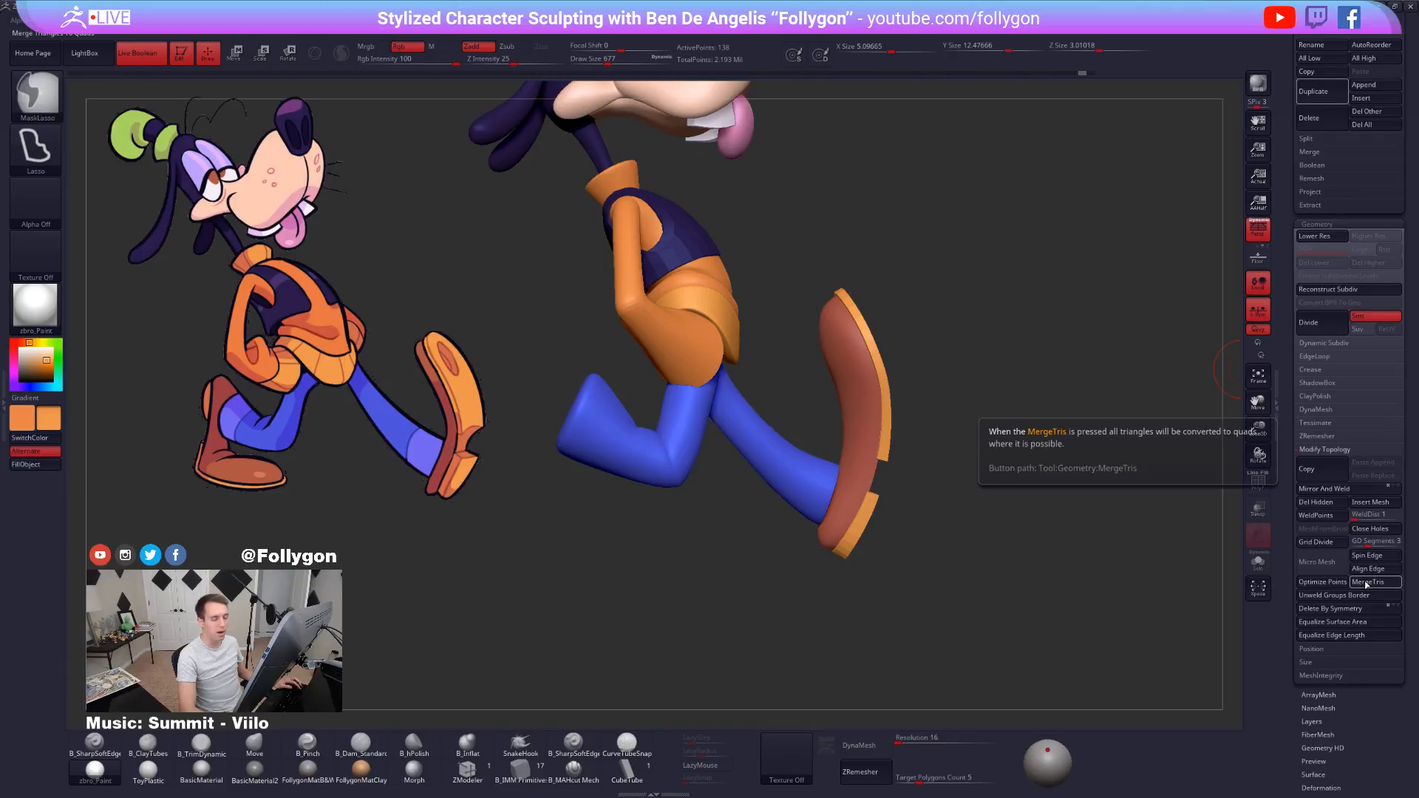
left_click(1324, 449)
scroll(1306, 427, "up", 5)
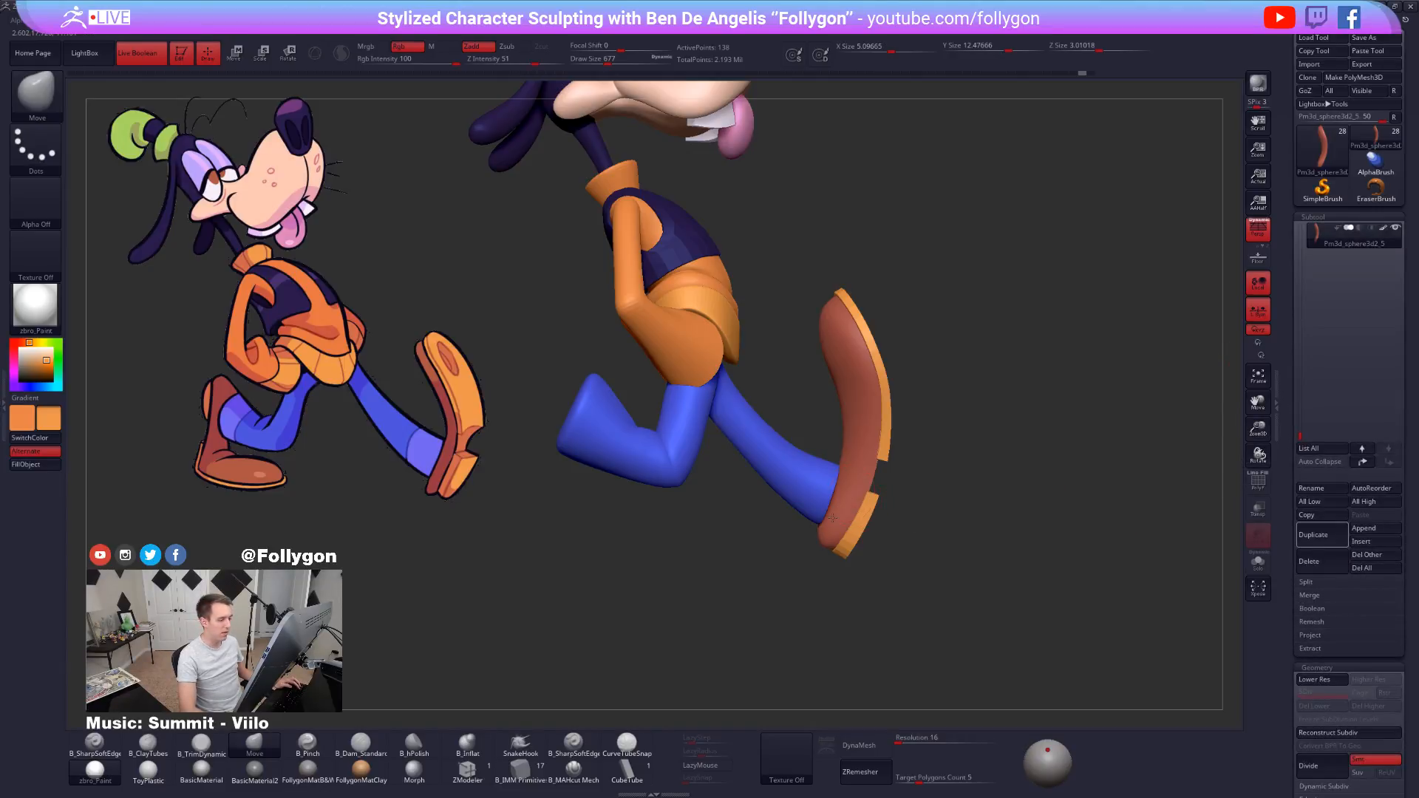
left_click_drag(897, 507, 919, 513, "alt")
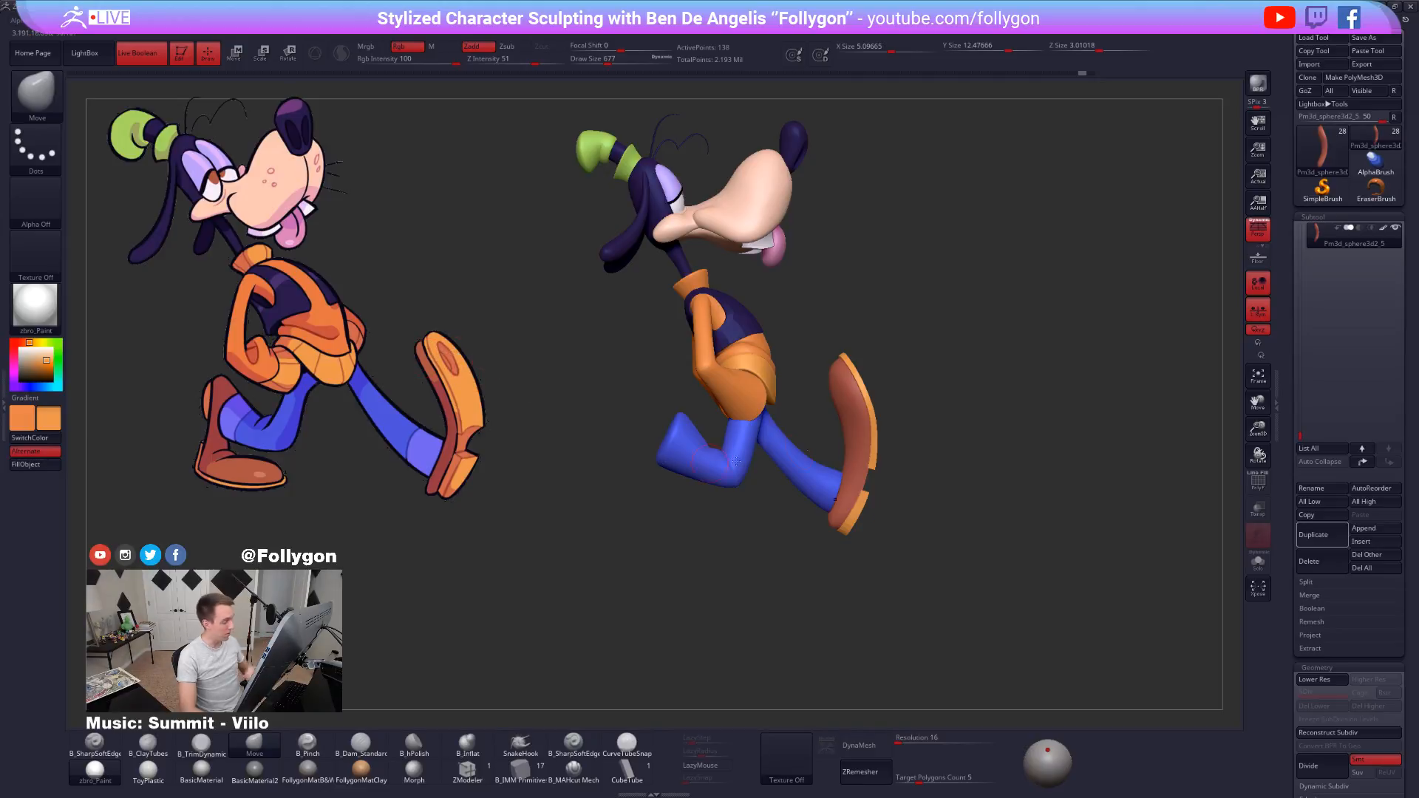
left_click_drag(818, 445, 687, 449)
scroll(877, 376, "up", 3)
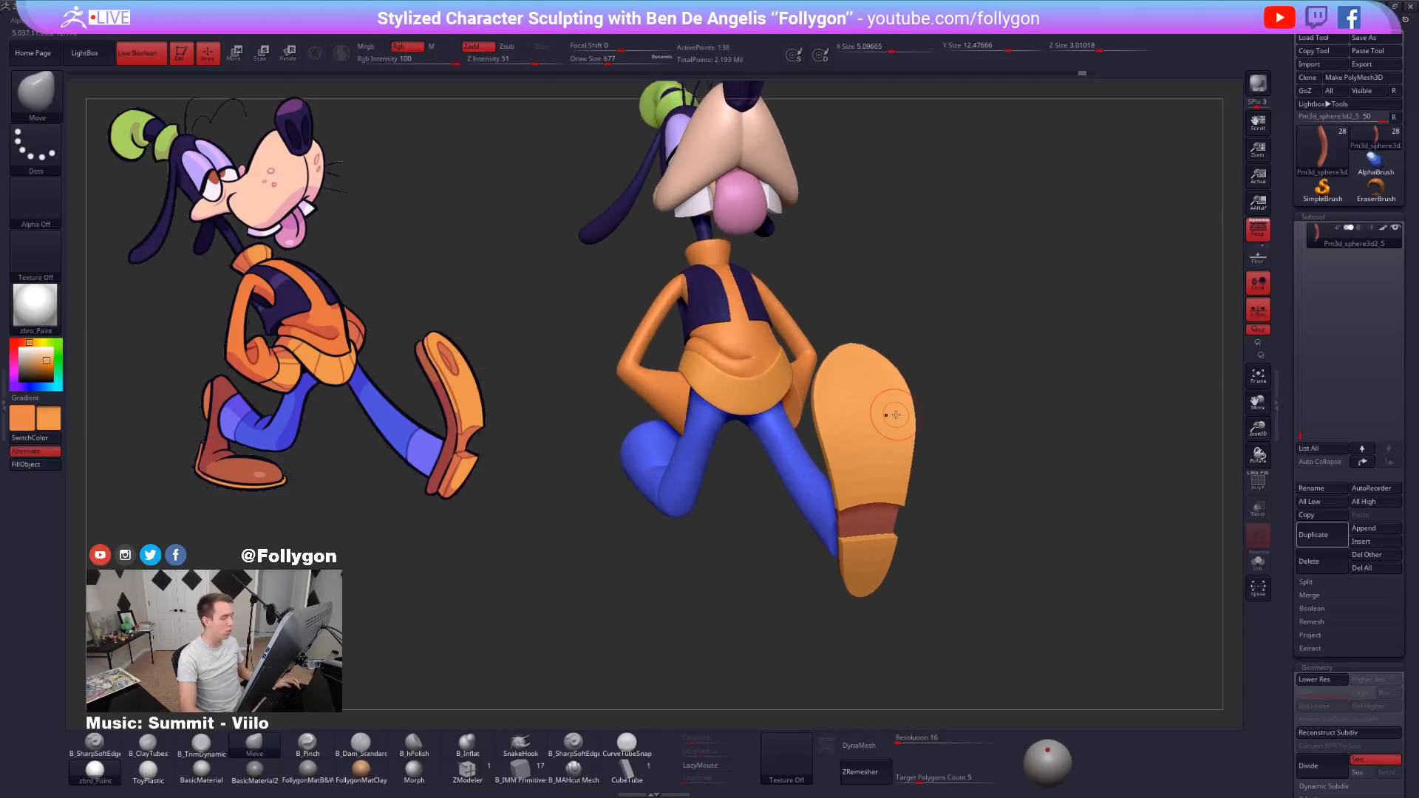
left_click_drag(1302, 435, 1302, 422)
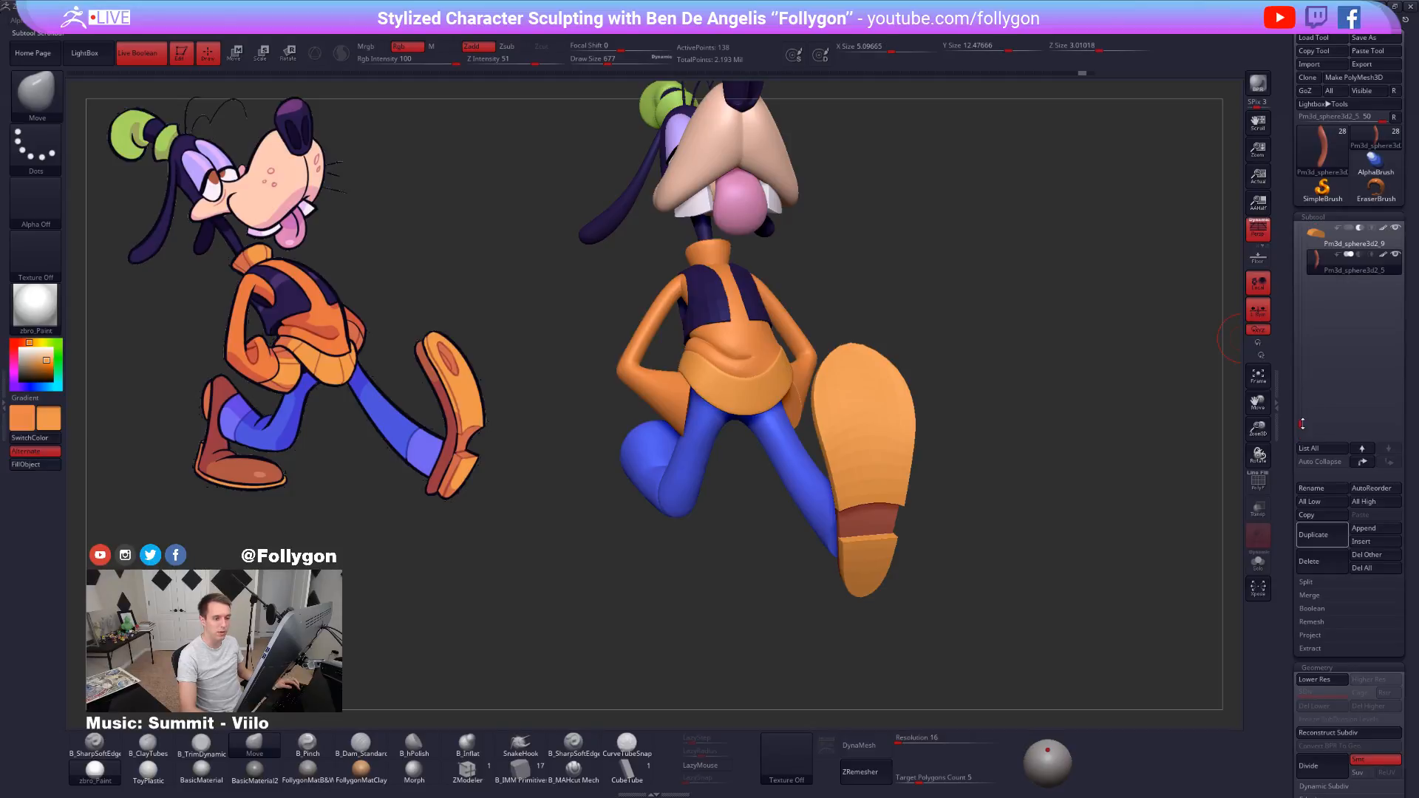
left_click(1339, 261)
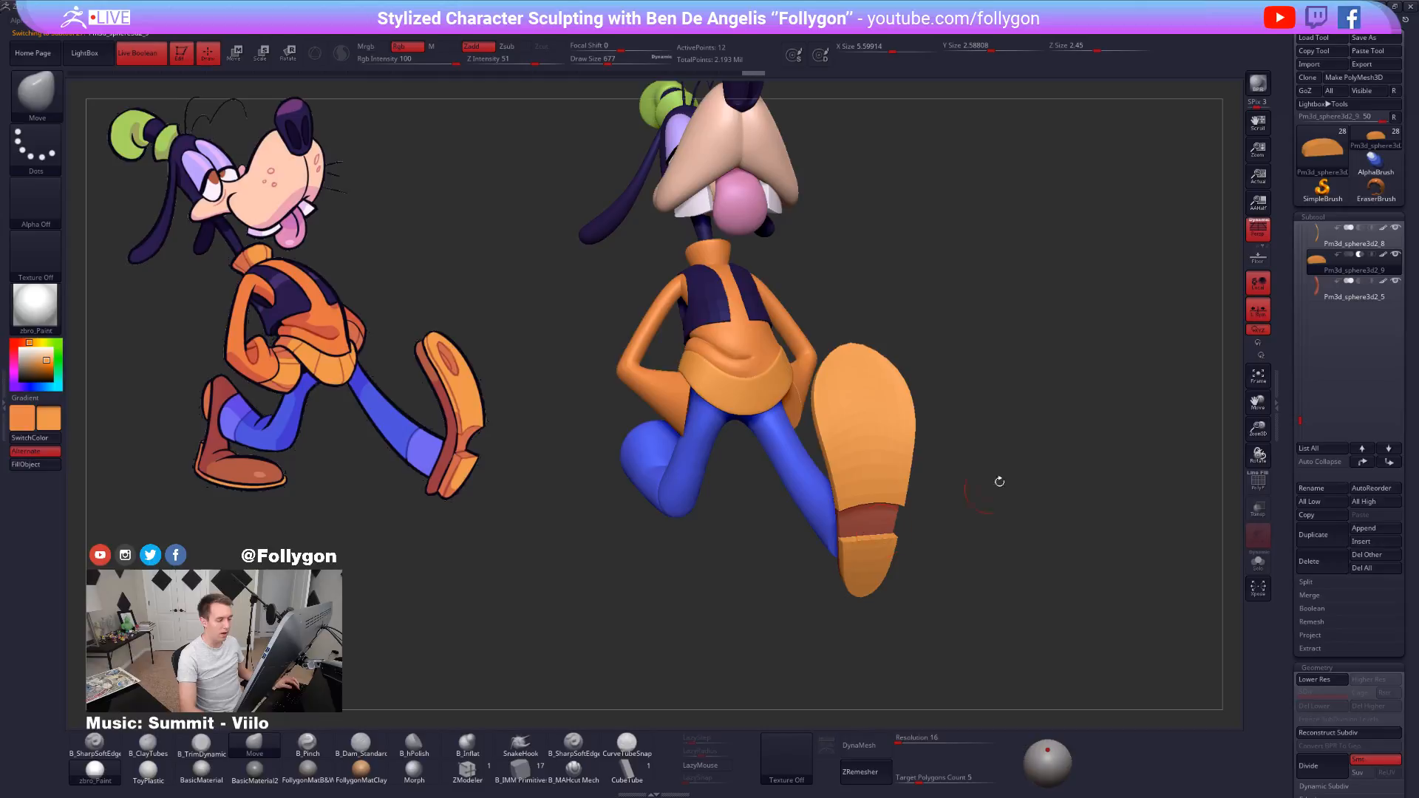
key("shift+f")
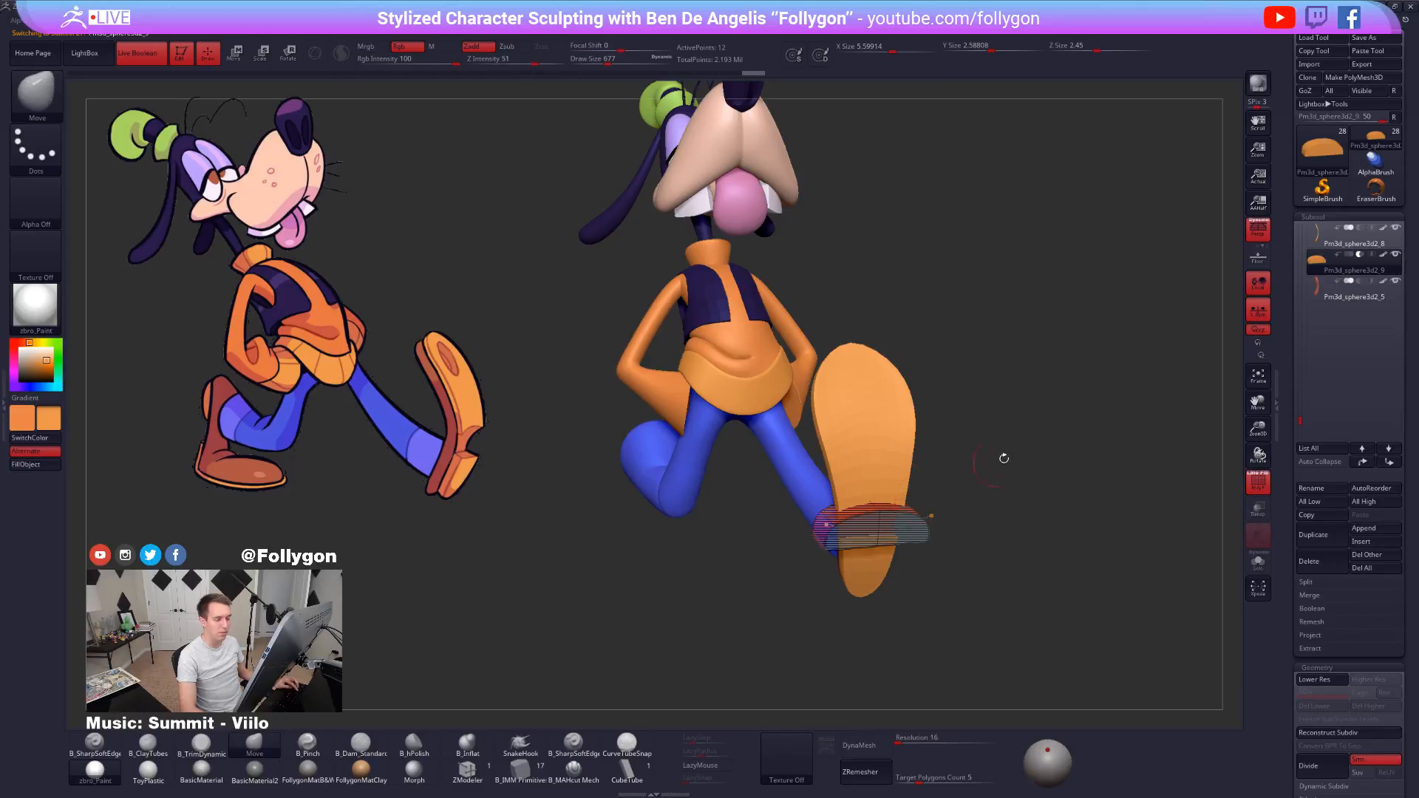
left_click(1332, 536)
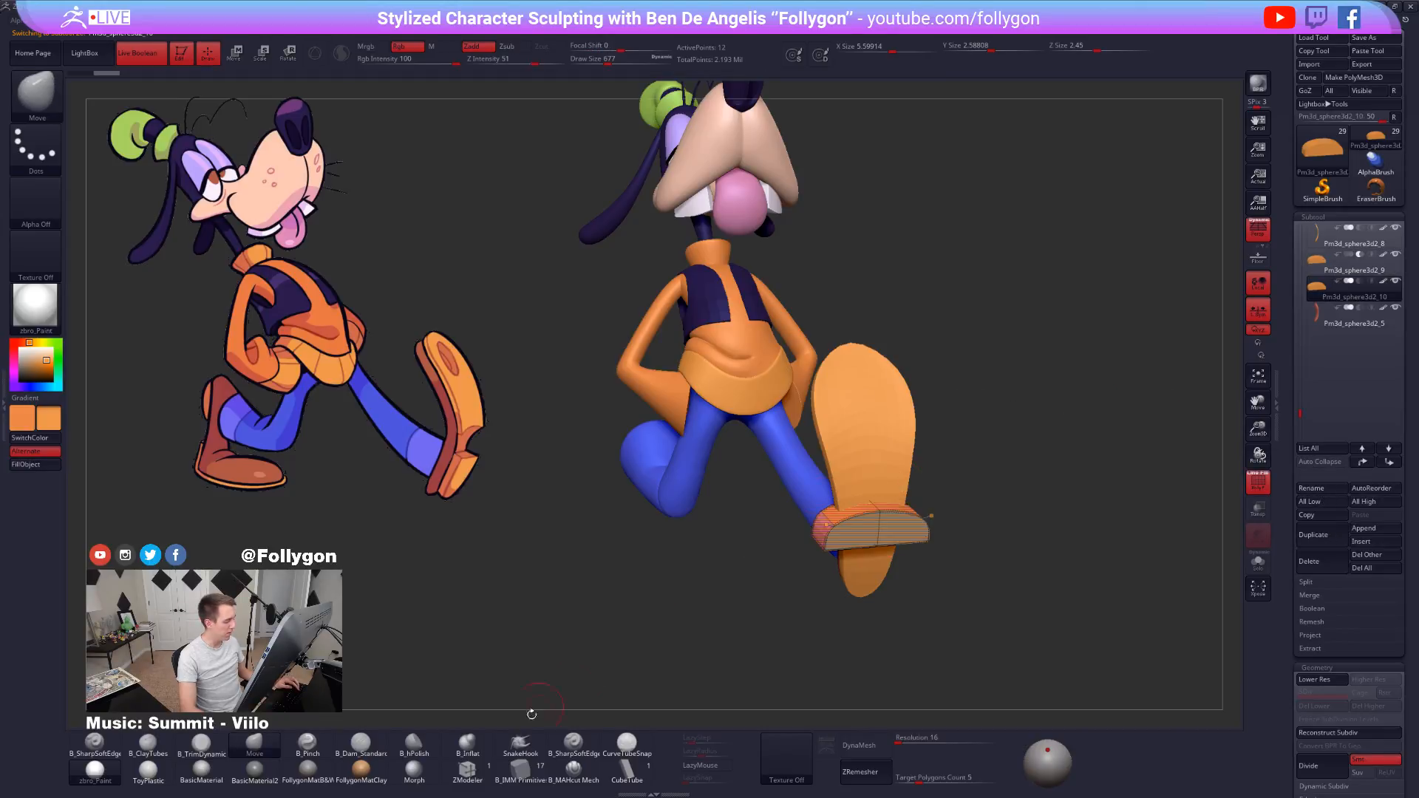
Insert a Creased Cylinder from the IMM Primitive brush onto the toe area of the raised shoe's sole.
left_click(467, 769)
key("F1")
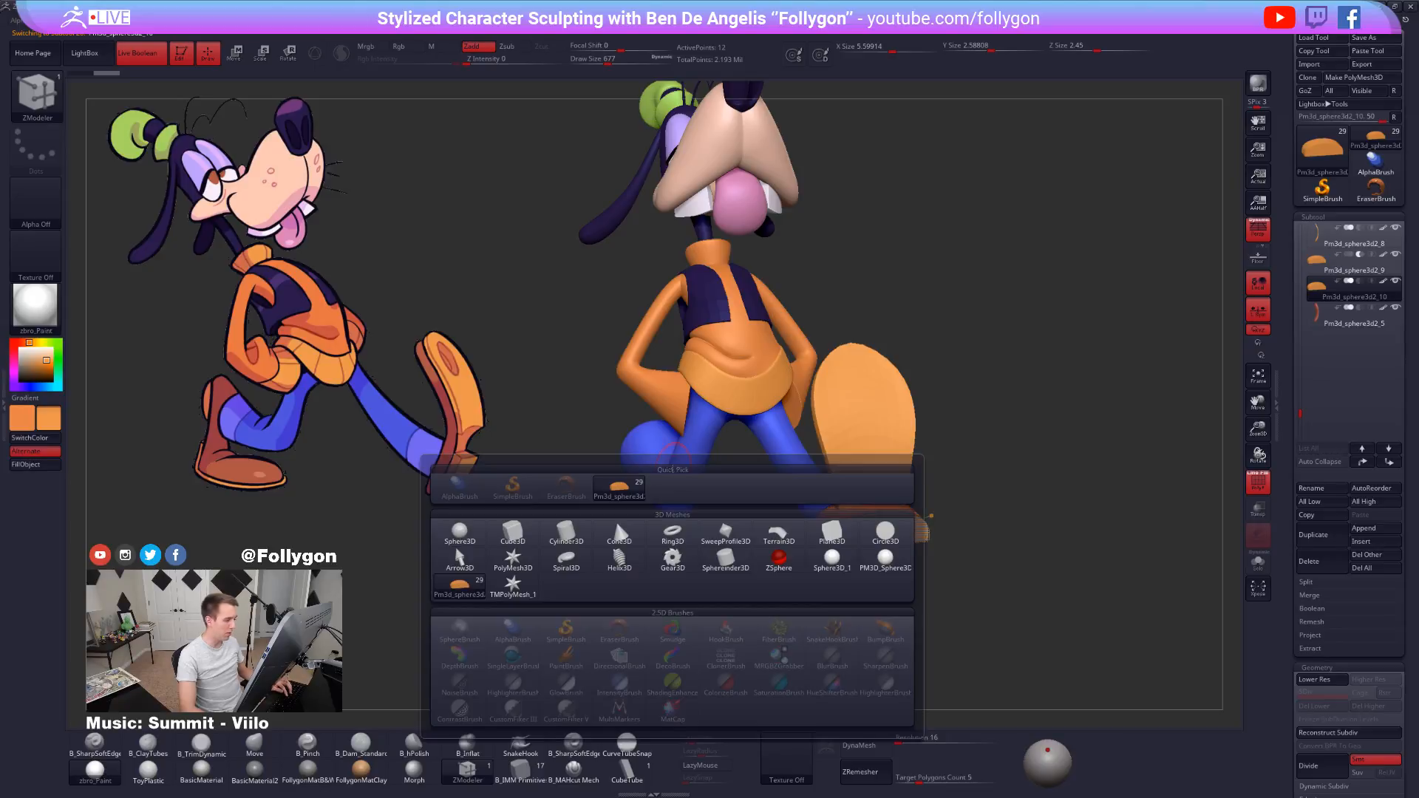
left_click(521, 769)
key("m")
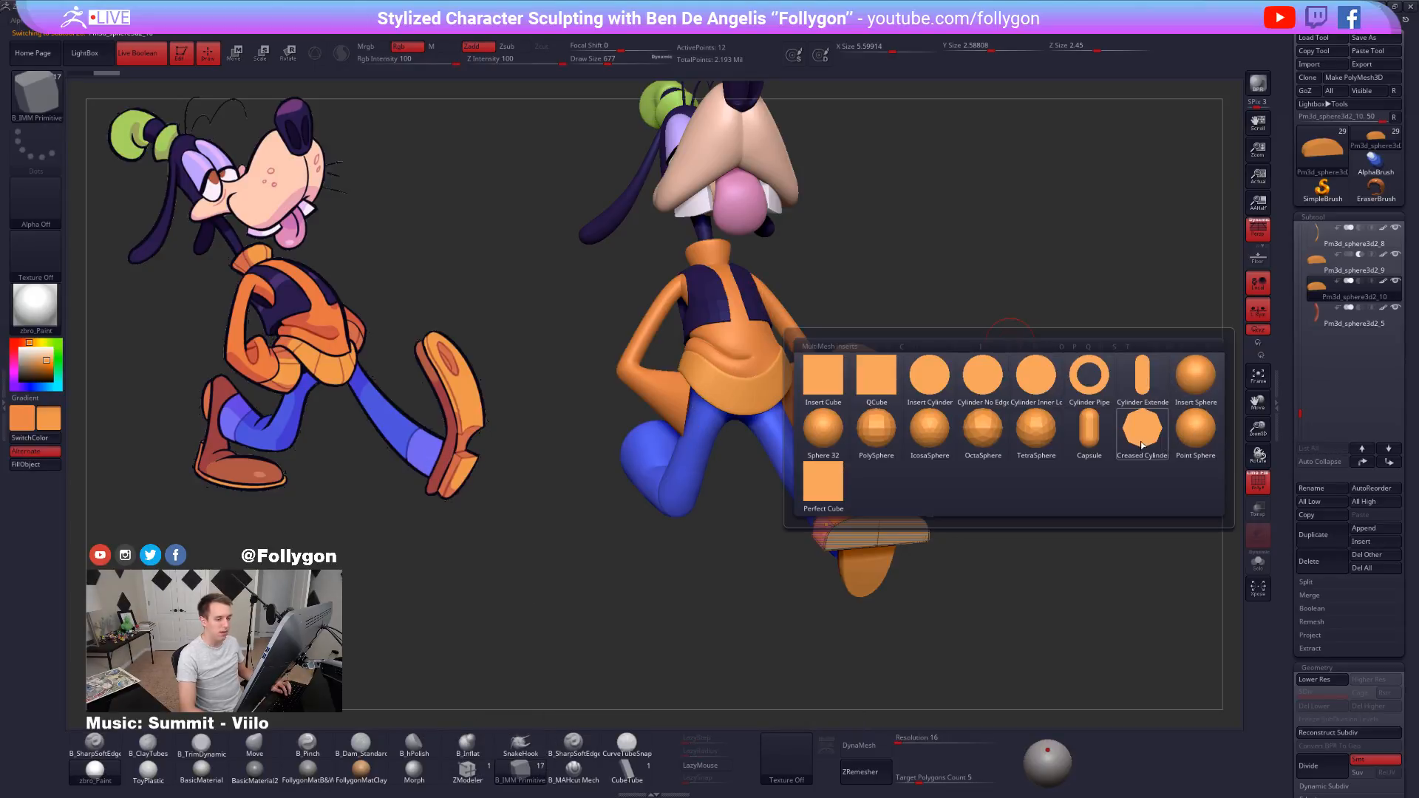
mouse_move(860, 398)
right_mouse_down("shift")
mouse_move(862, 259)
mouse_move(865, 384)
right_mouse_up("shift")
key("shift+f")
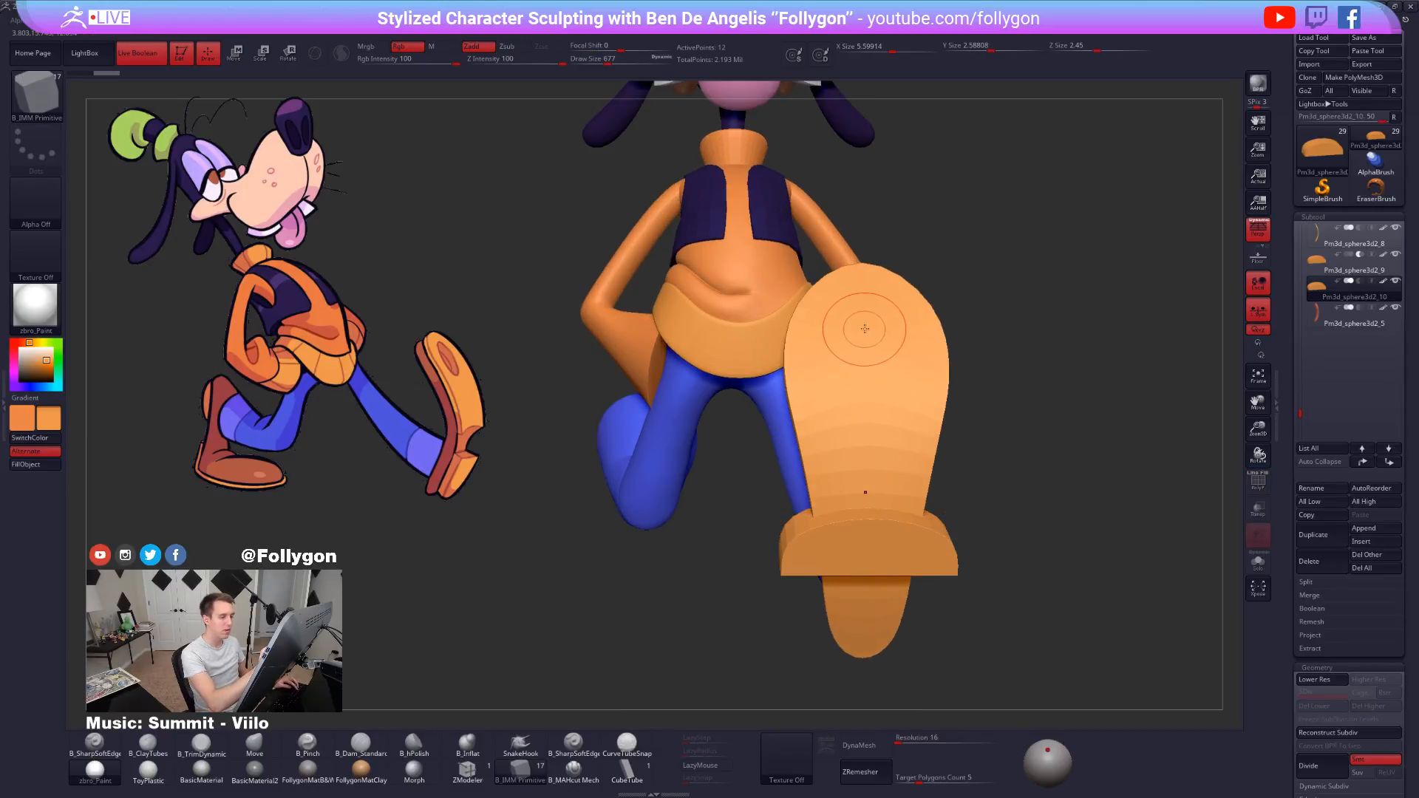
left_click_drag(866, 327, 866, 351)
right_click_drag(865, 351, 868, 318)
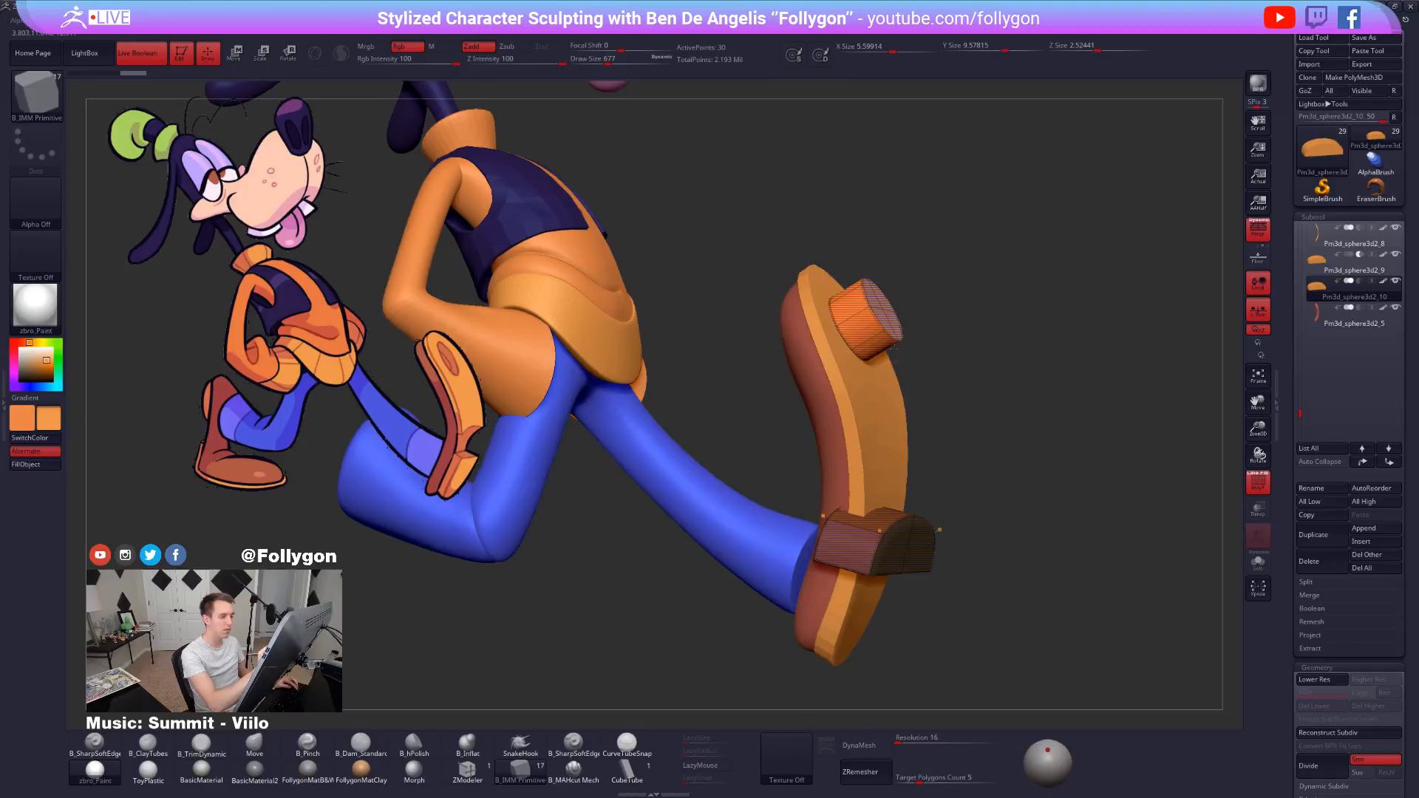
Isolate the inserted cylinder and delete the hidden block geometry from the duplicated subtool.
key("shift+s")
key("shift+d")
left_click_drag(882, 416, 900, 633, "ctrl+alt+shift")
key("space")
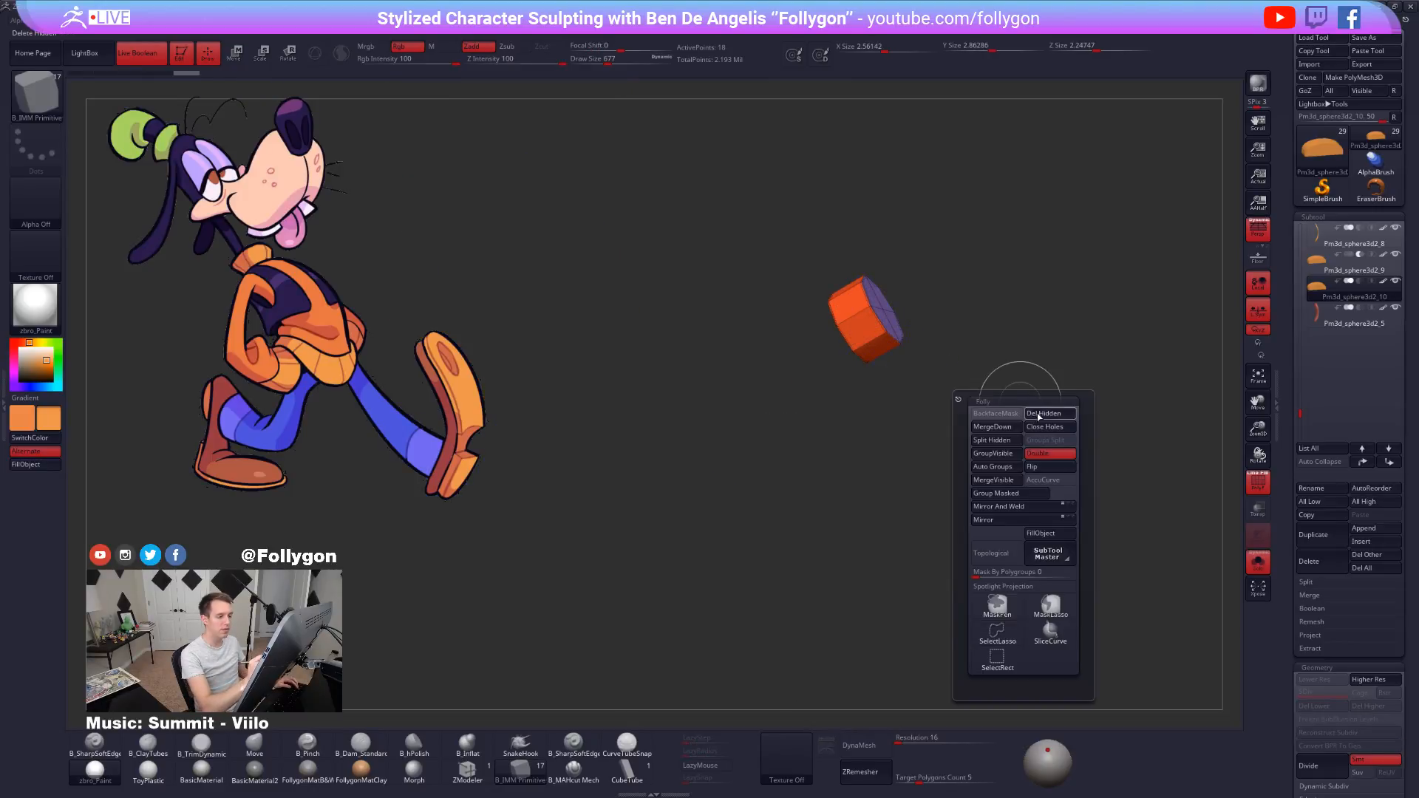
left_click(1042, 416)
Adjust the cylinder's length along its axis with a Transpose line drawn out from its end cap.
key("d")
mouse_move(911, 376)
left_mouse_down()
mouse_move(935, 342)
mouse_move(908, 385)
left_mouse_up()
key("p")
key("w")
left_click(948, 337)
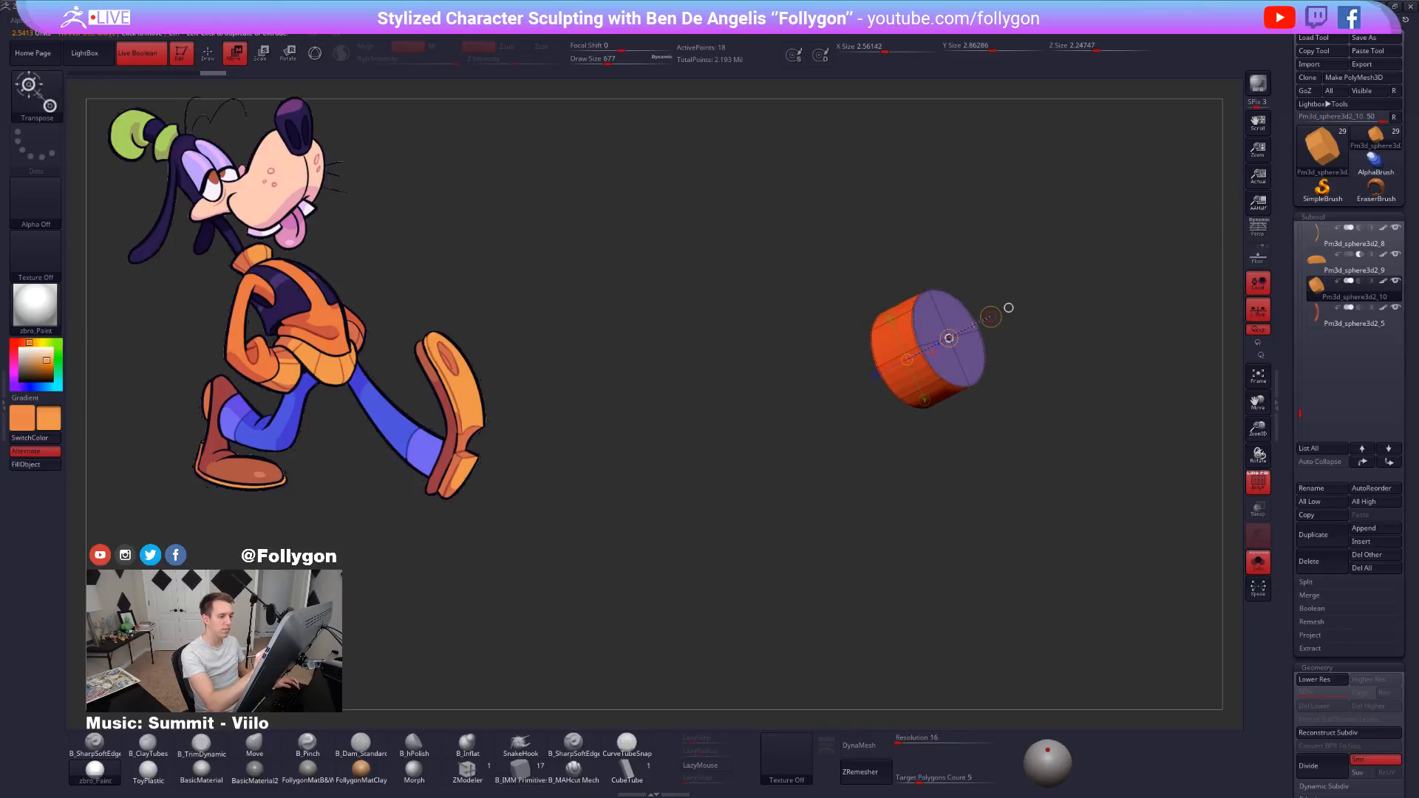
left_click_drag(1007, 309, 995, 314)
left_click(944, 402)
key("shift+d")
key("ctrl+z")
left_click_drag(995, 403, 1026, 403, "shift")
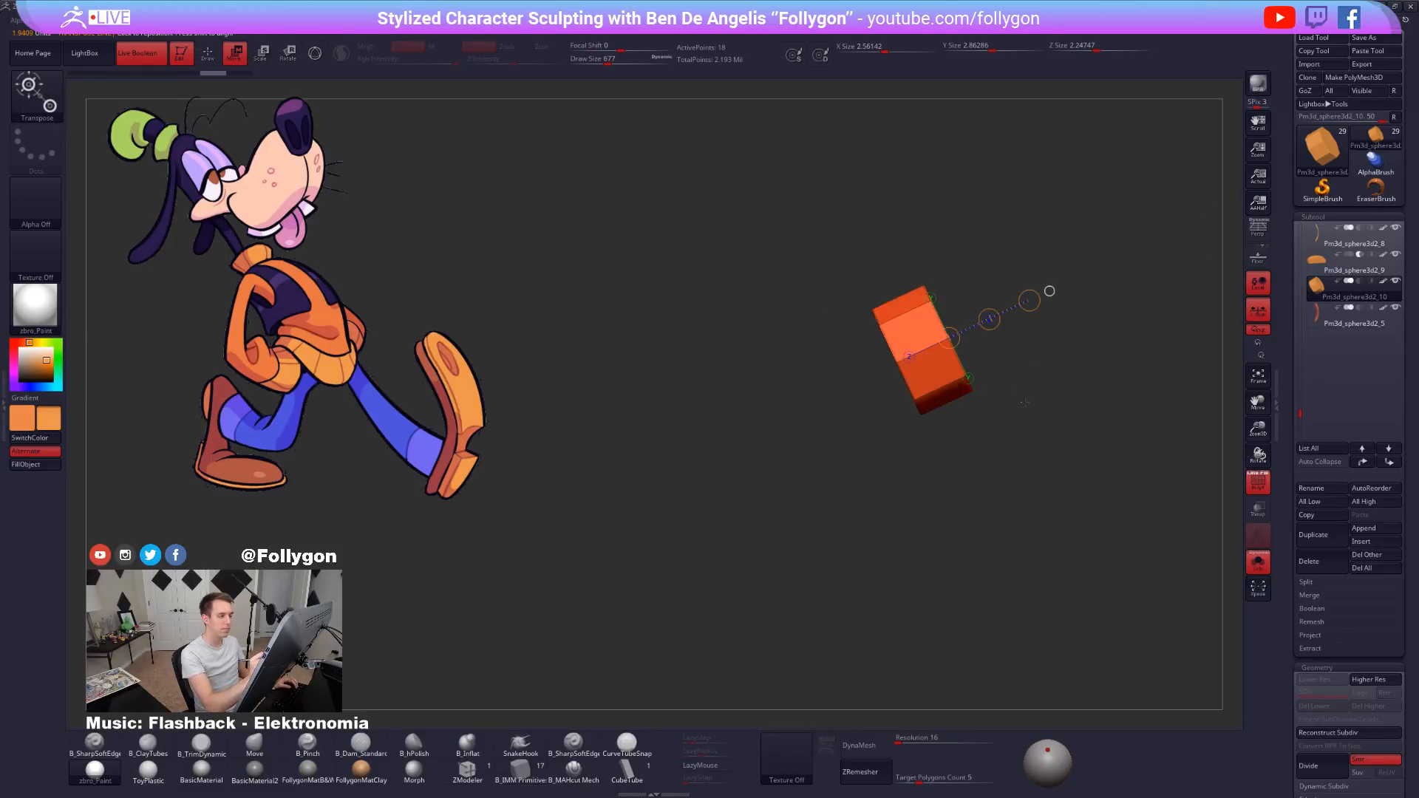
key("alt+s")
left_click_drag(1035, 298, 1030, 301)
Set the cylinder subtool to boolean subtraction so it cuts a round recess into the orange sole.
key("d")
mouse_move(1065, 559)
left_mouse_down("alt")
mouse_move(1053, 492)
mouse_move(955, 522)
left_mouse_up("alt")
key("shift+f")
key("q")
left_click(1359, 281)
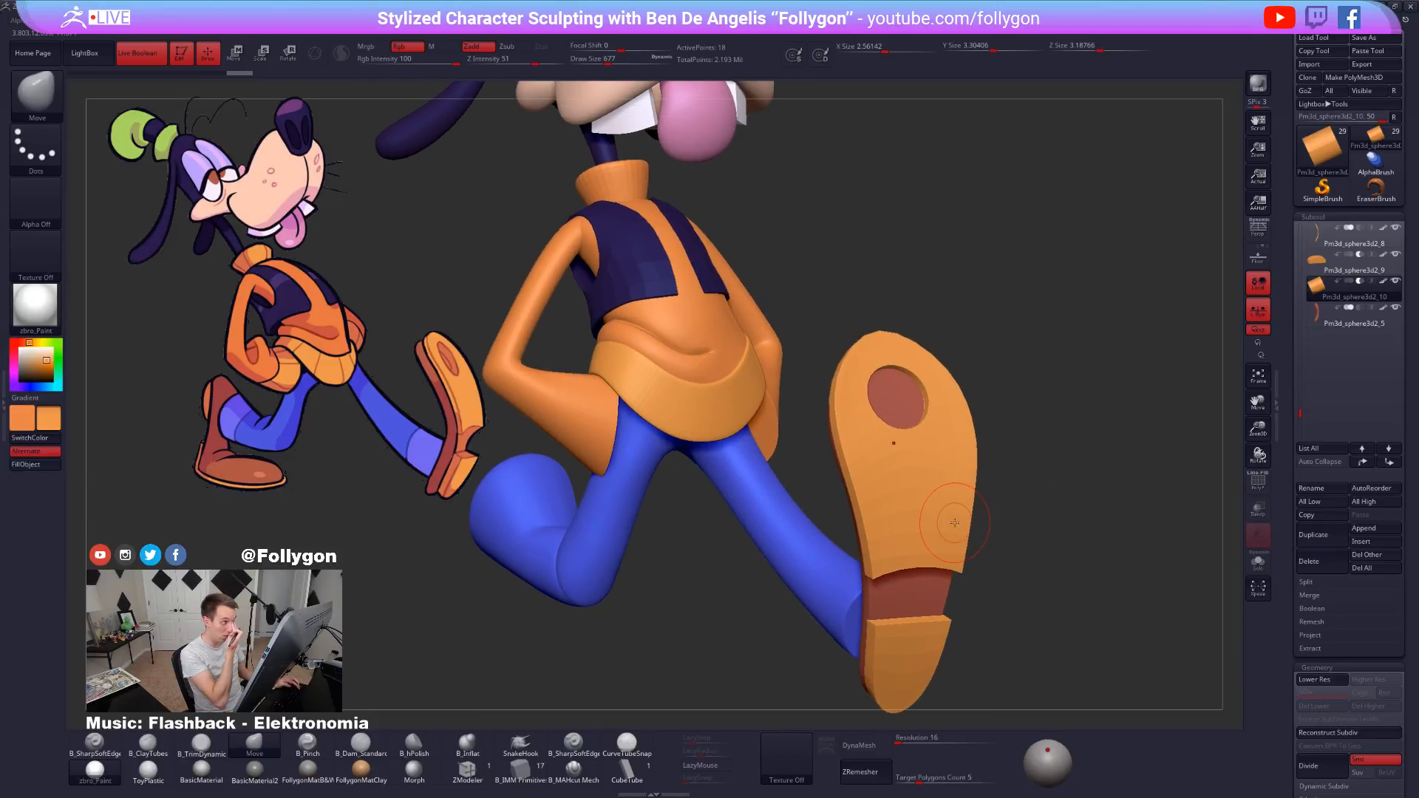
left_click_drag(803, 438, 913, 455)
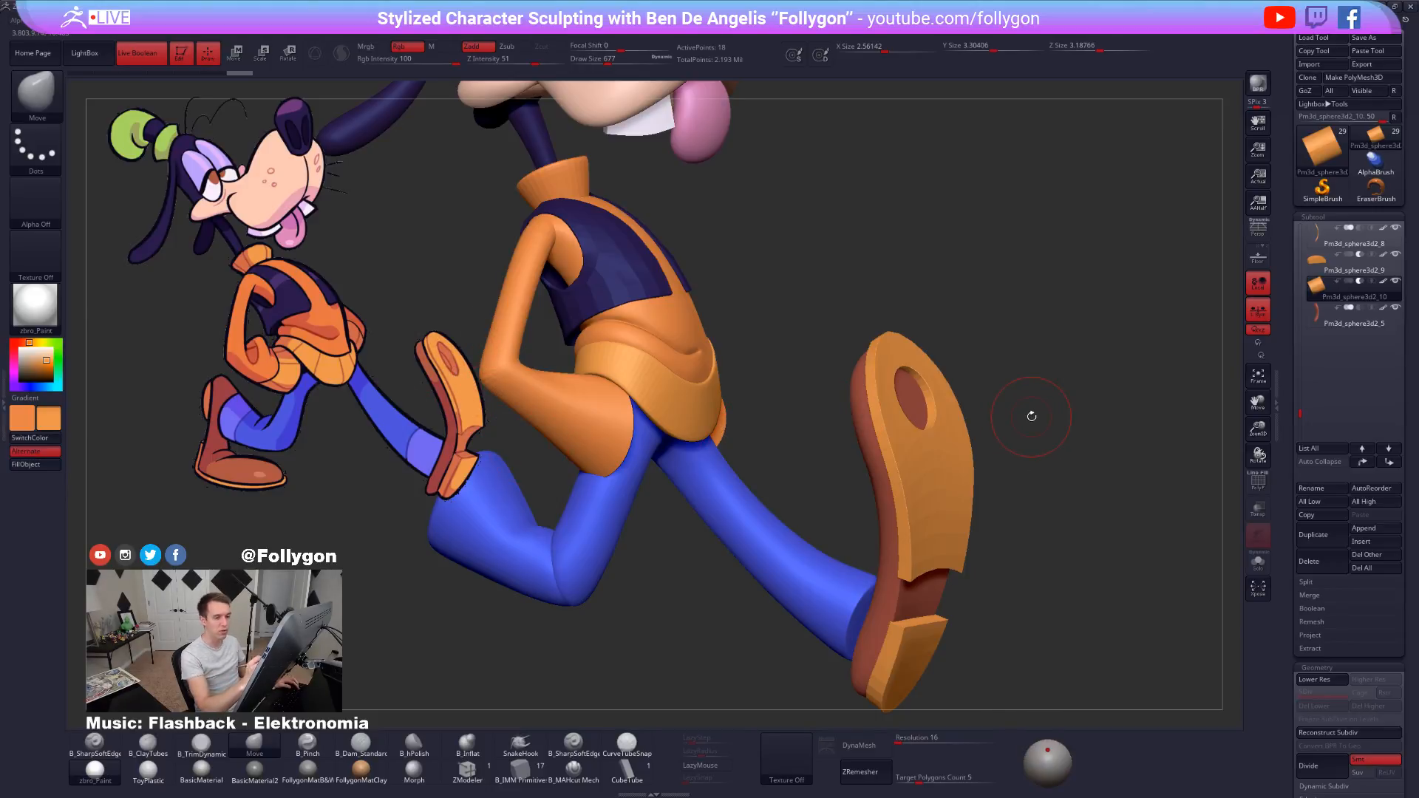
Try the cylinder one place lower in the subtool order so it also cuts the brown shoe, and move it back up.
left_click(1389, 449)
mouse_move(1157, 615)
left_mouse_down()
mouse_move(1134, 625)
mouse_move(1157, 625)
left_mouse_up()
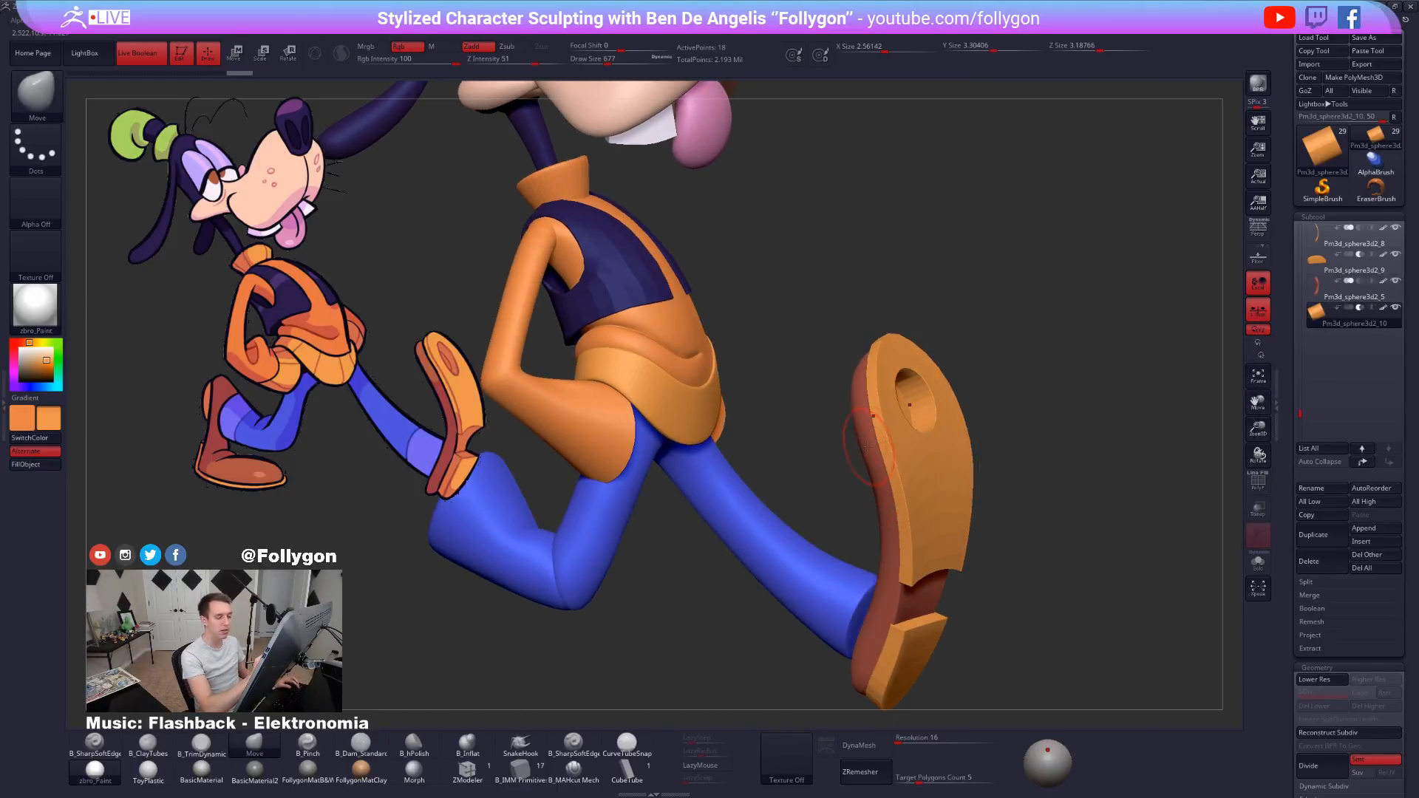
left_click(1362, 448)
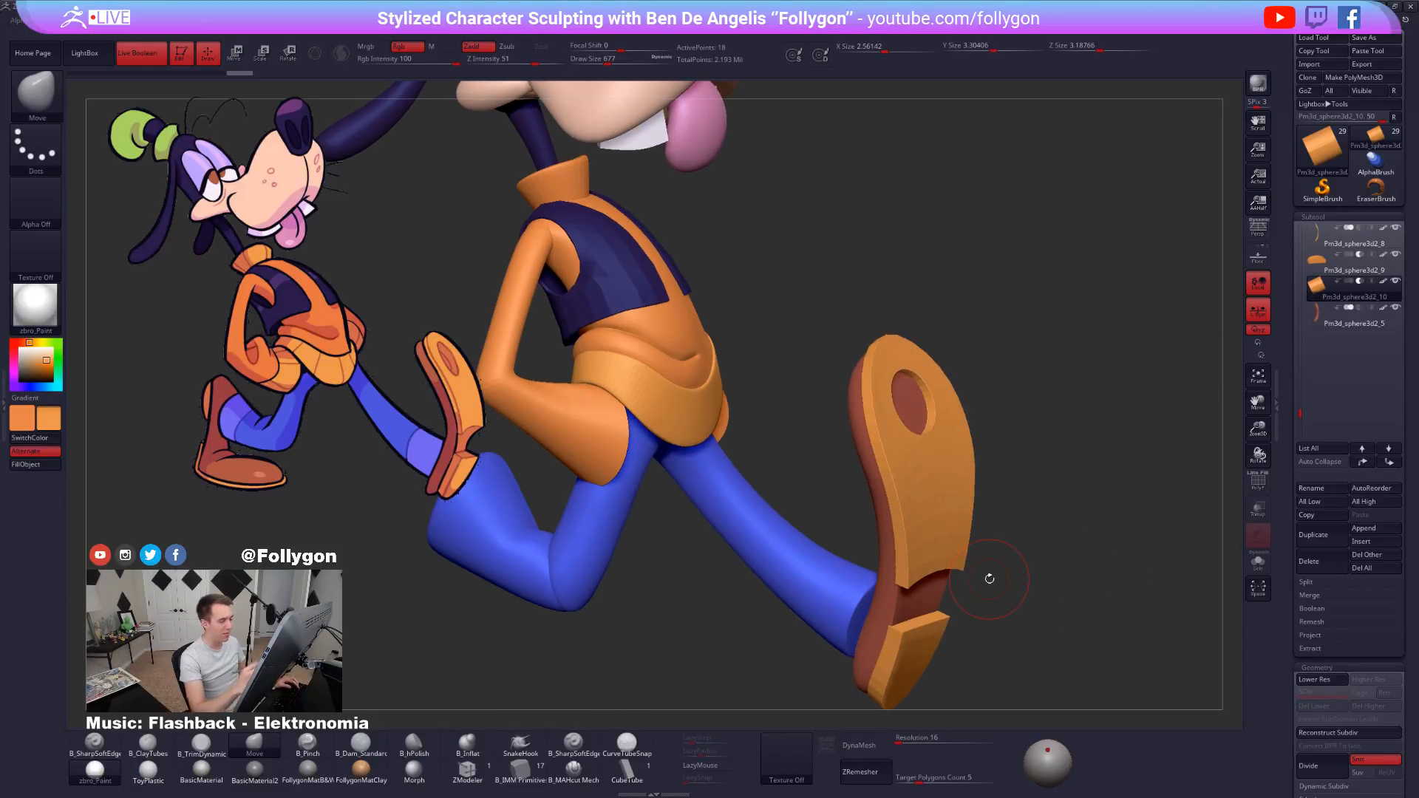
left_click_drag(1030, 621, 1002, 652)
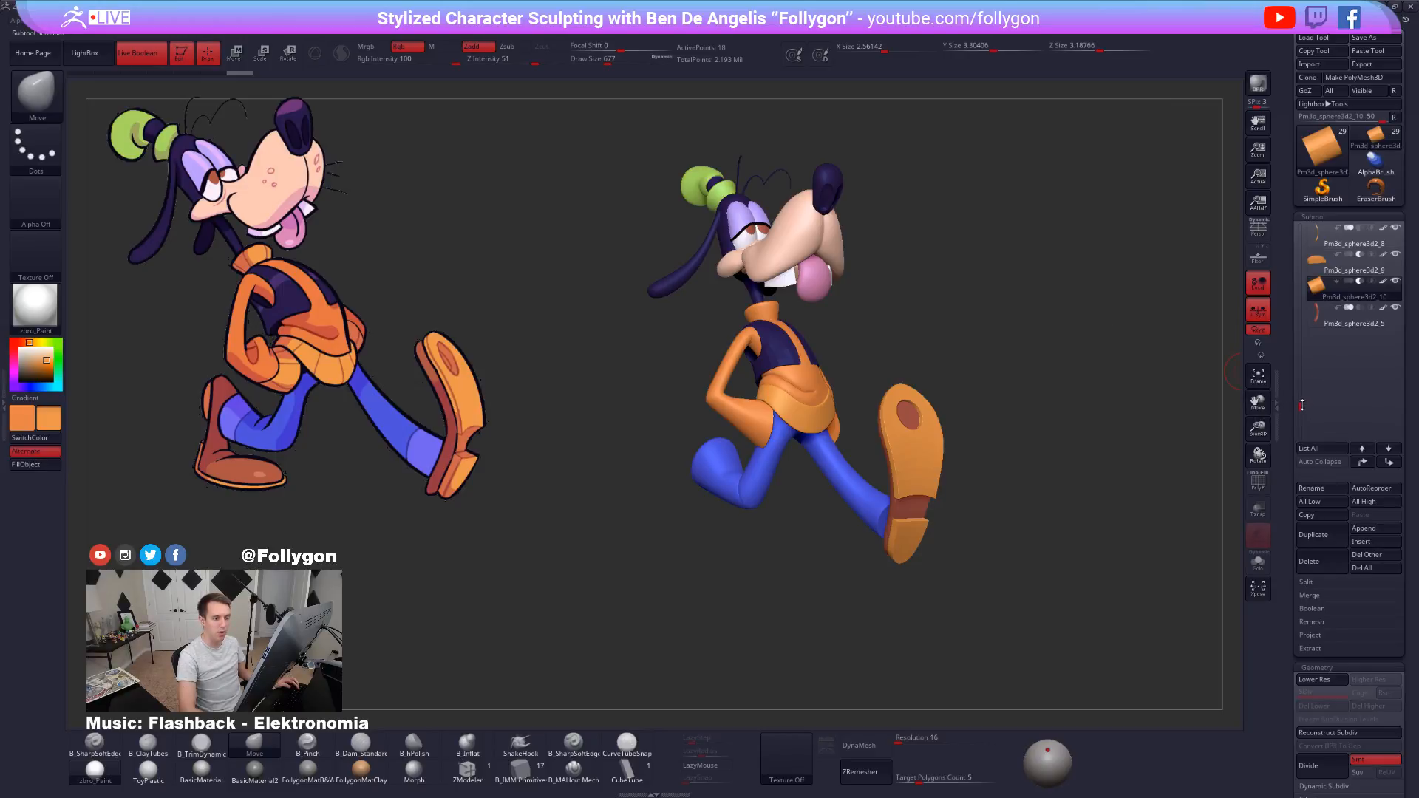
Select the orange sole subtool and generate a TPoseMesh of the whole character with Transpose Master.
scroll(1302, 406, "up", 2)
left_click(1319, 296)
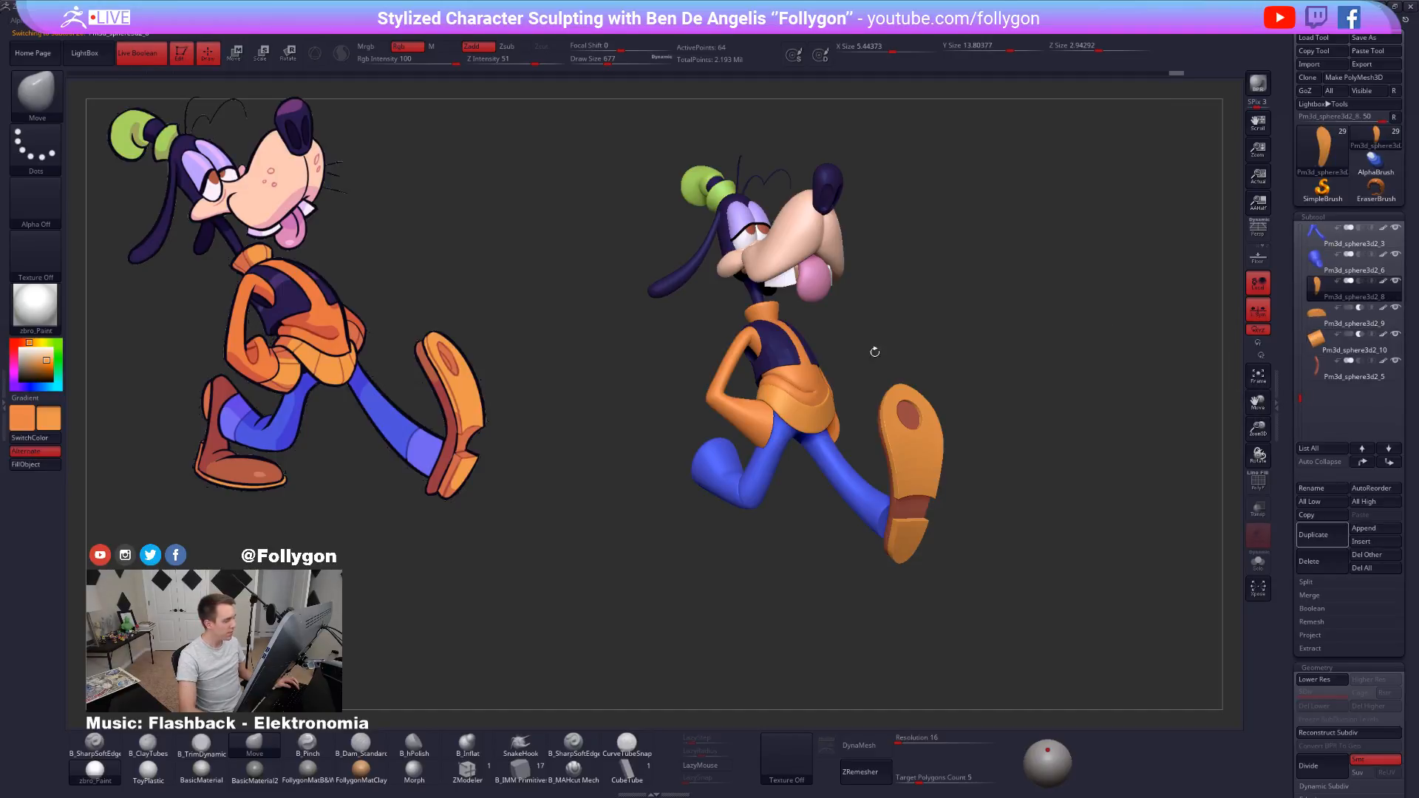
mouse_move(778, 494)
right_mouse_down()
mouse_move(930, 509)
mouse_move(908, 713)
mouse_move(924, 482)
right_mouse_up()
key("shift")
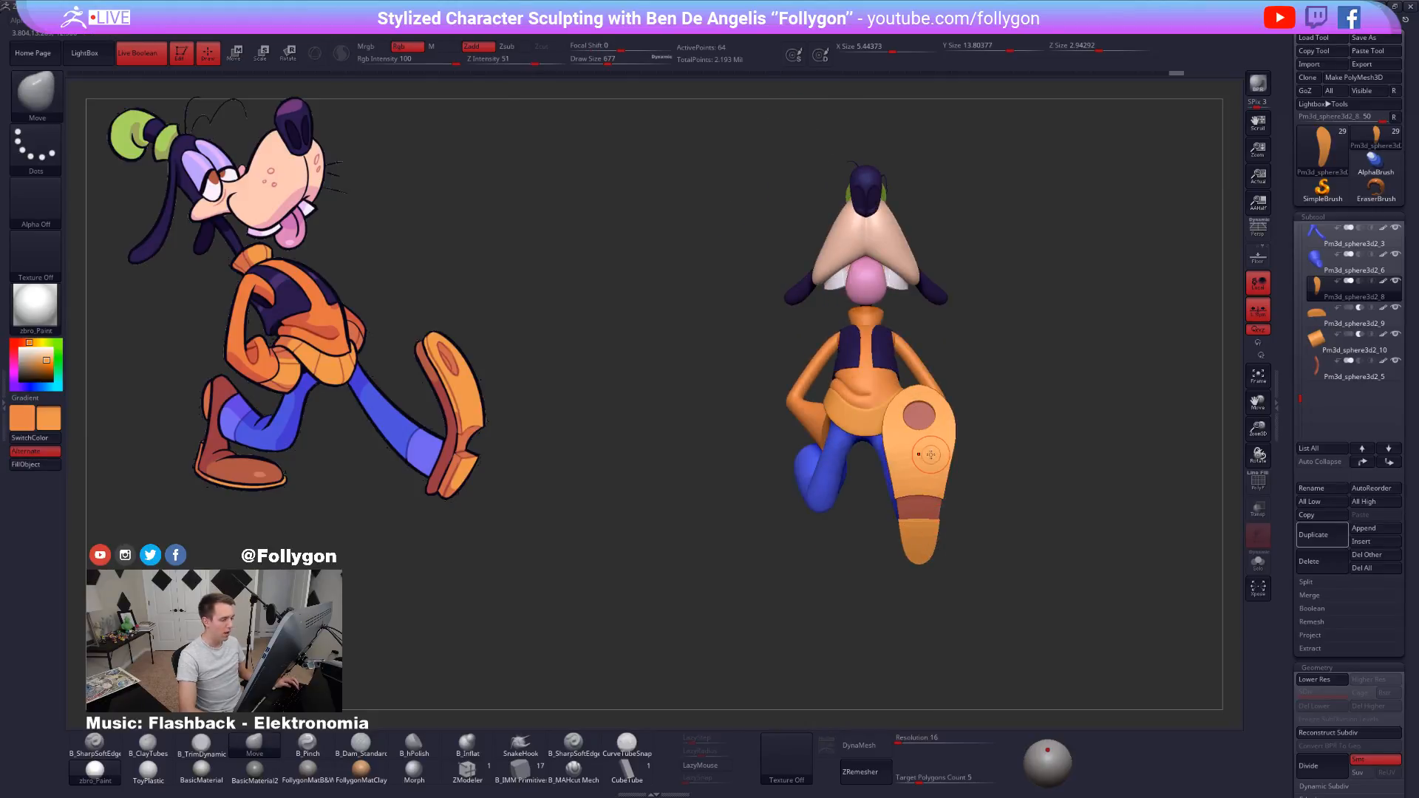
right_click_drag(929, 488, 1116, 522)
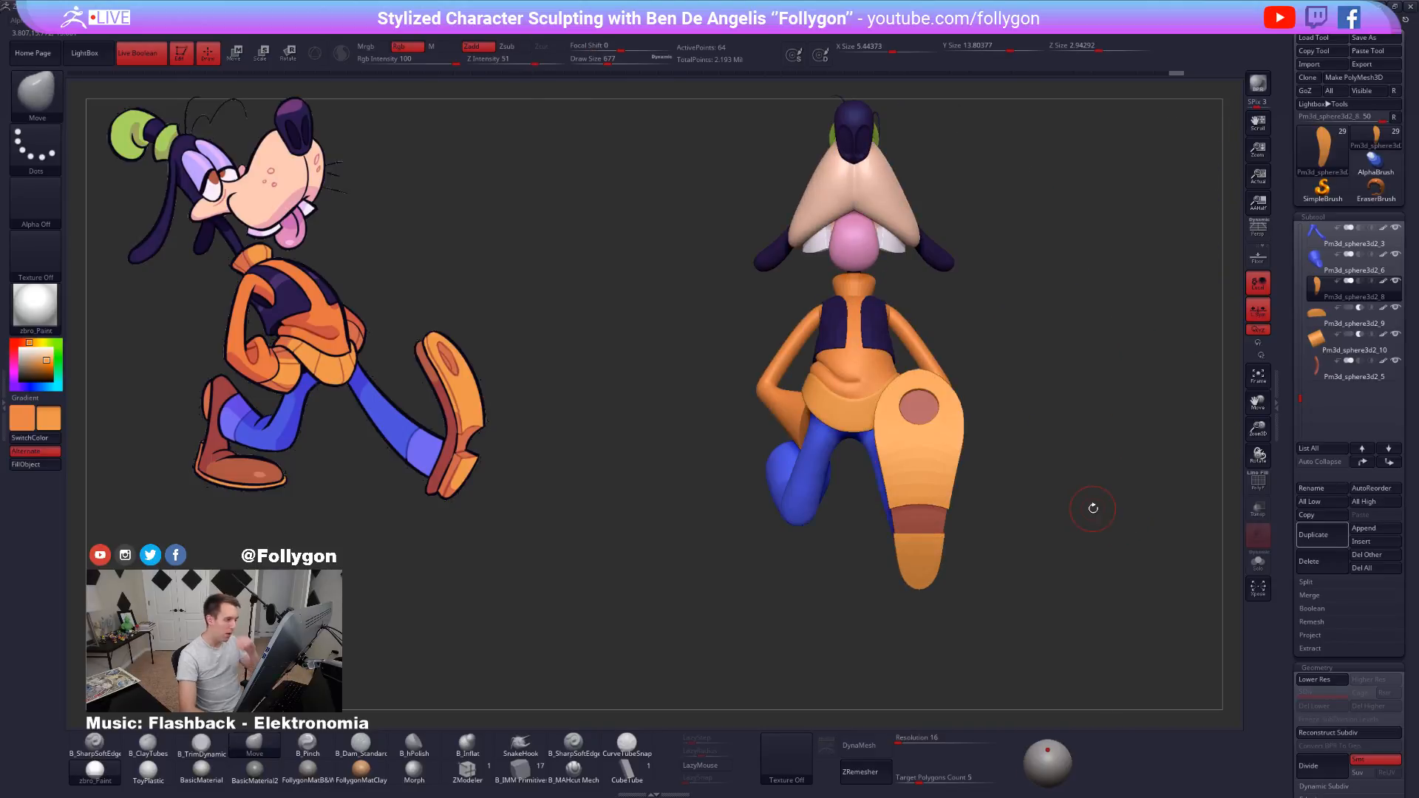
left_click(4, 266)
left_click_drag(135, 83, 151, 418)
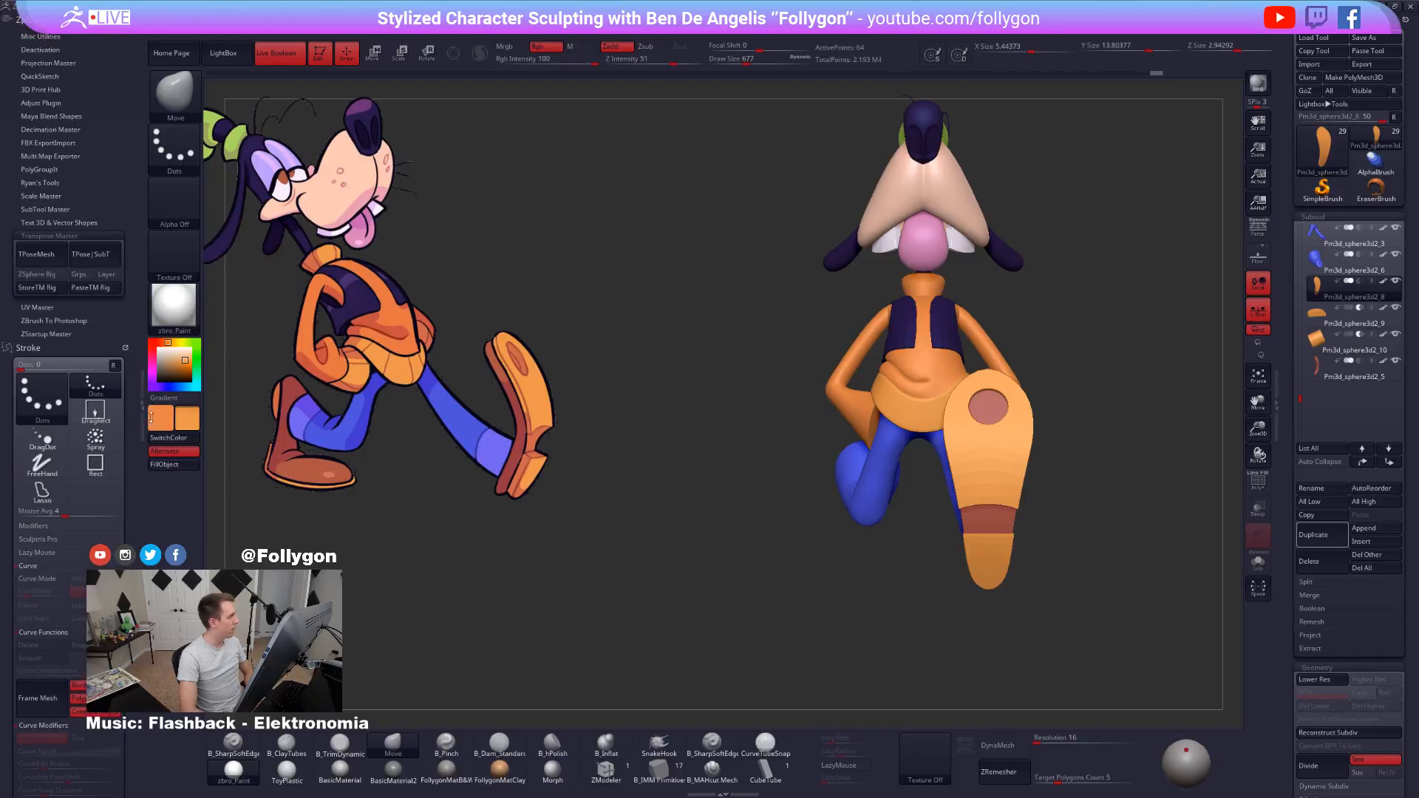
left_click(55, 255)
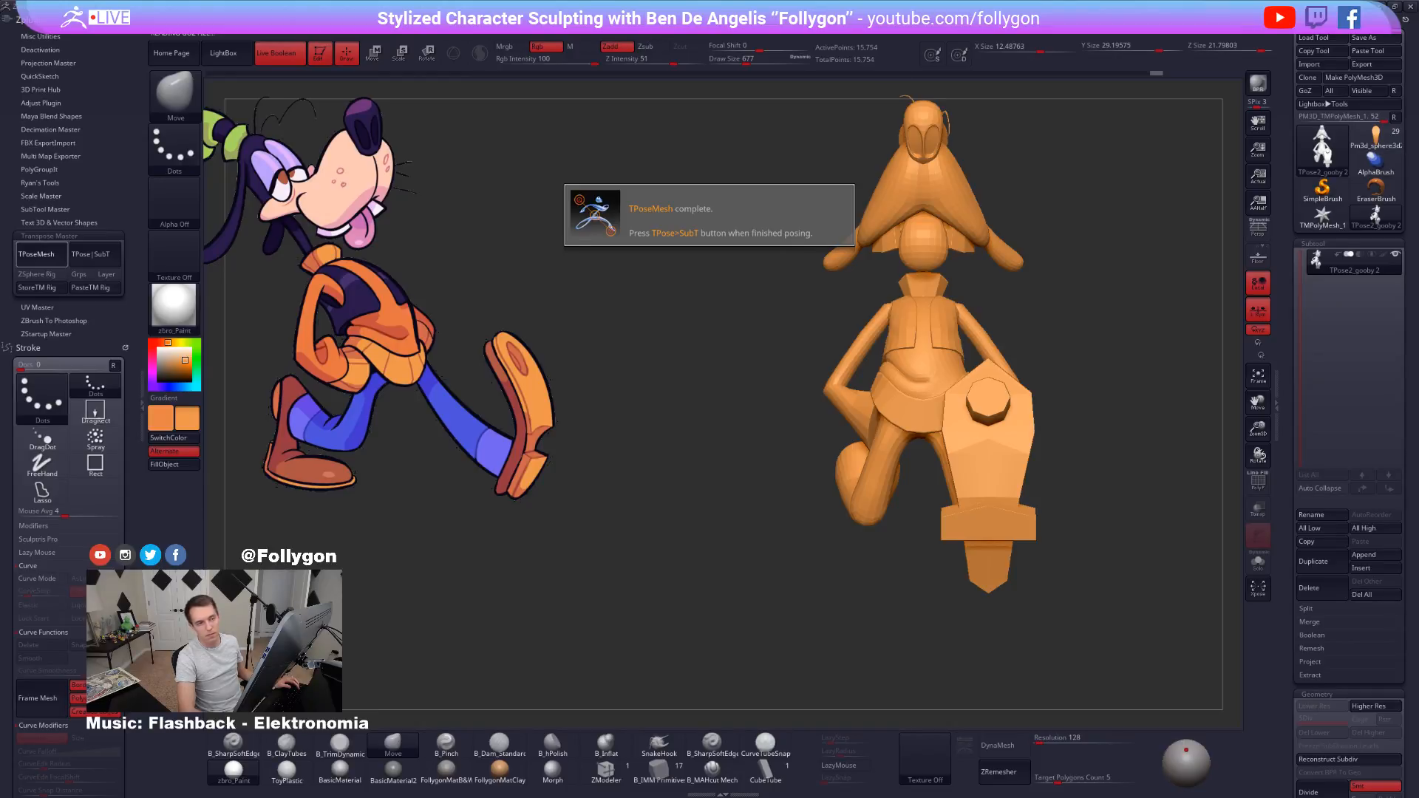
Mask the whole character except the raised shoe, its sole and the two subtraction pieces, using polygroup visibility and SelectRect.
left_click_drag(1109, 412, 892, 450)
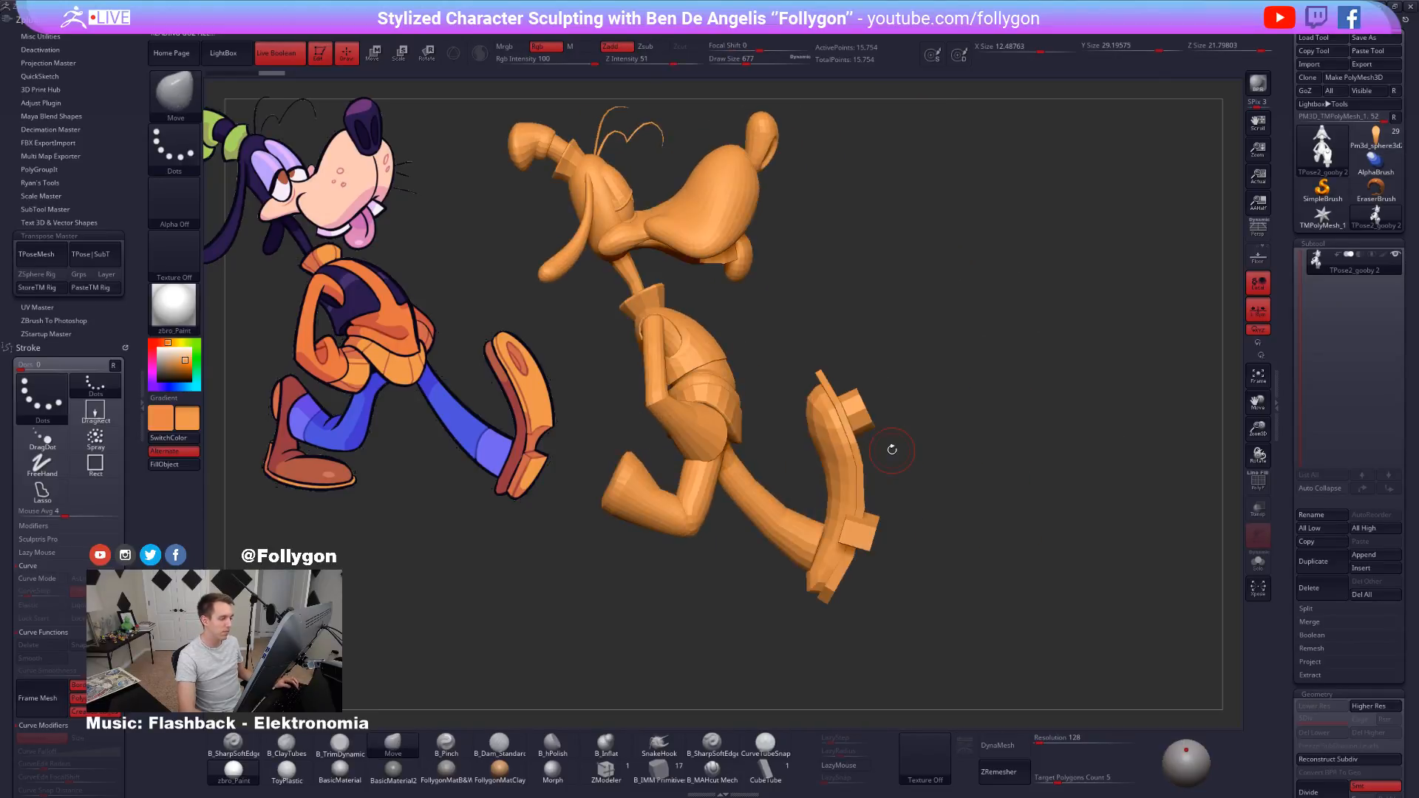
key("shift+f")
key("ctrl+shift+space")
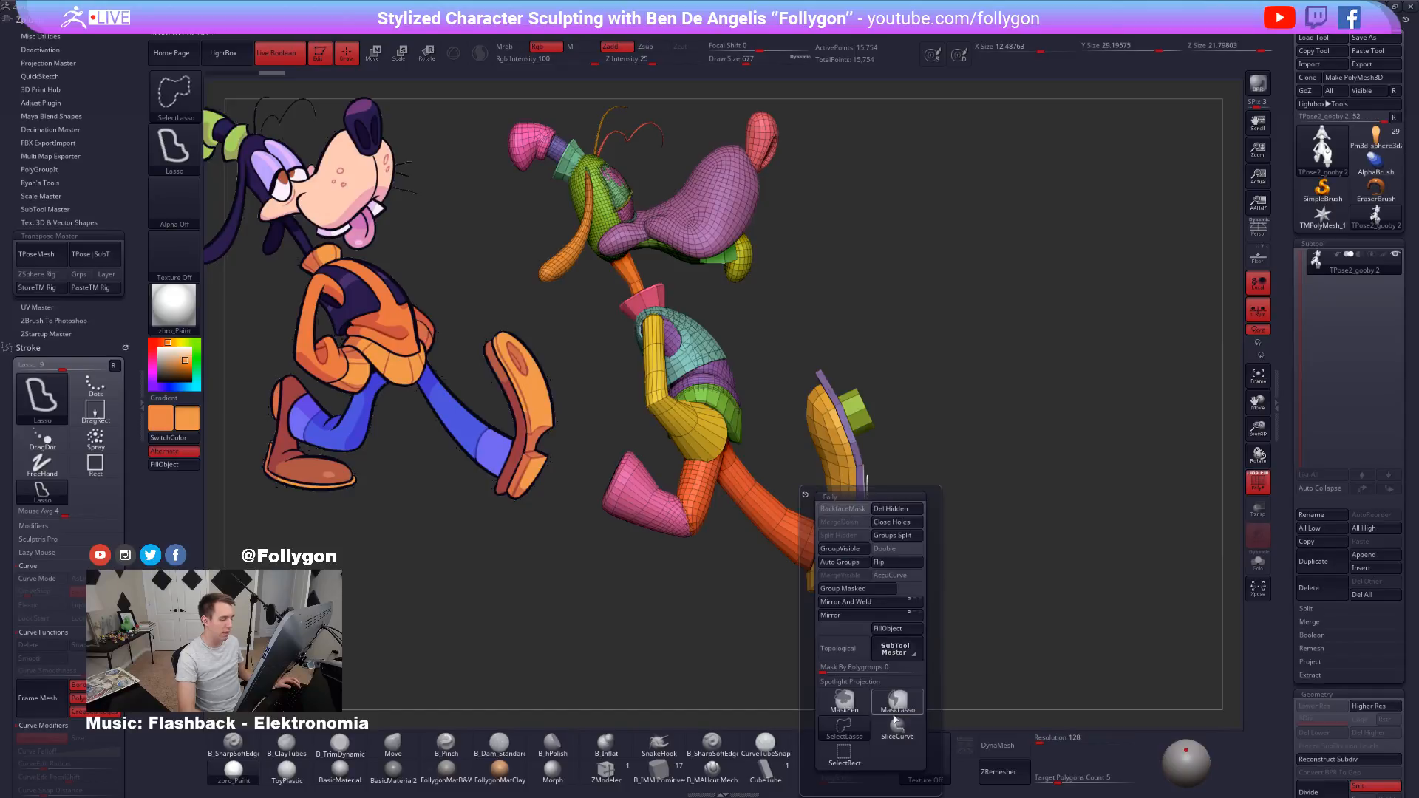
left_click(844, 754, "ctrl+shift")
left_click(836, 488, "ctrl+shift")
left_click_drag(932, 467, 896, 480, "ctrl+shift")
left_click(866, 419, "ctrl+shift")
left_click(854, 436, "ctrl+shift")
left_click(863, 527, "ctrl+shift")
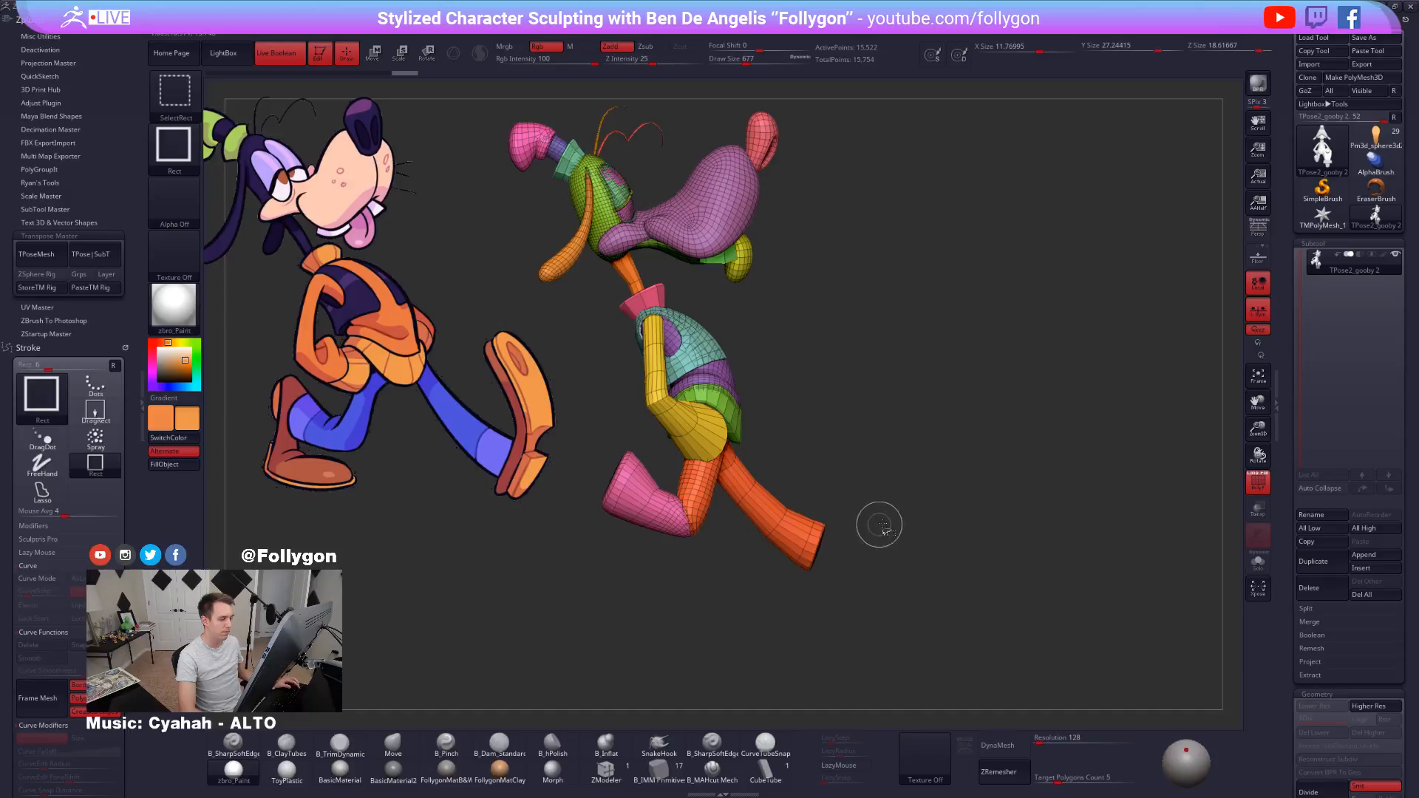
left_click(992, 460, "ctrl")
left_click(1020, 462, "ctrl+shift")
Narrow the unmasked shoe parts slightly with a Transpose line drawn sideways from the shoe's centre.
left_click_drag(1027, 464, 921, 480, "shift")
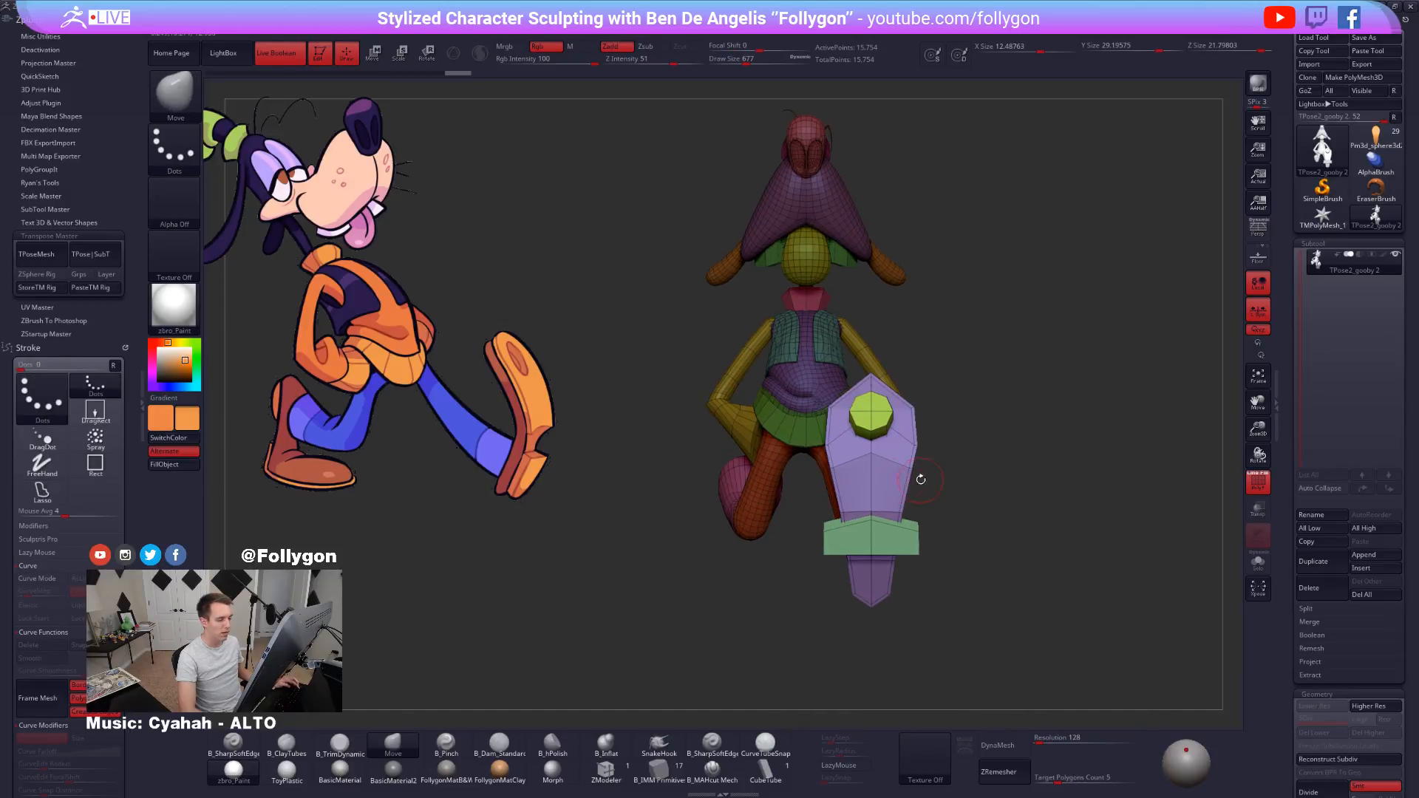
key("w")
left_click_drag(872, 378, 870, 453)
left_click_drag(870, 510, 1010, 510)
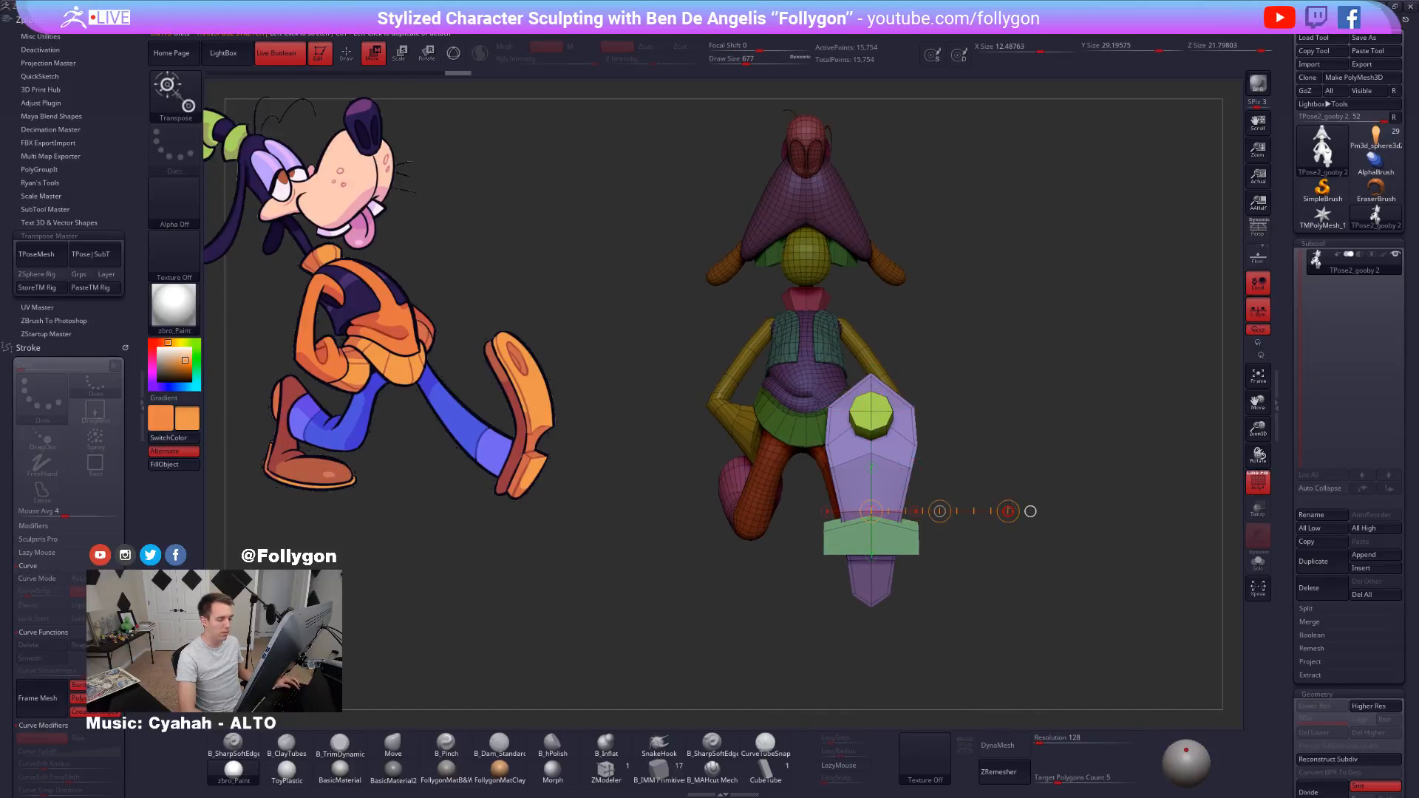
key("d")
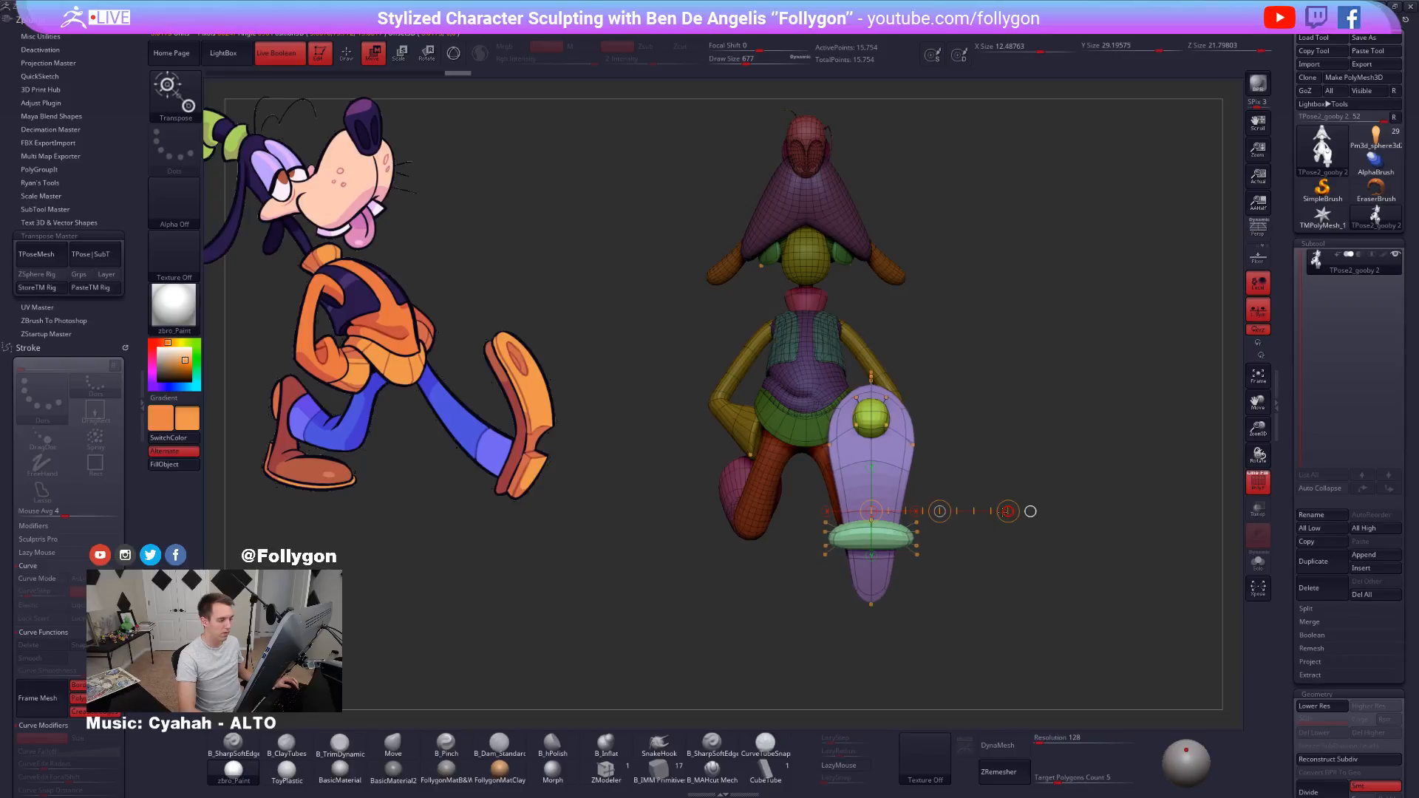
left_click_drag(994, 510, 986, 512)
mouse_move(947, 589)
left_mouse_down()
mouse_move(1019, 589)
mouse_move(952, 588)
left_mouse_up()
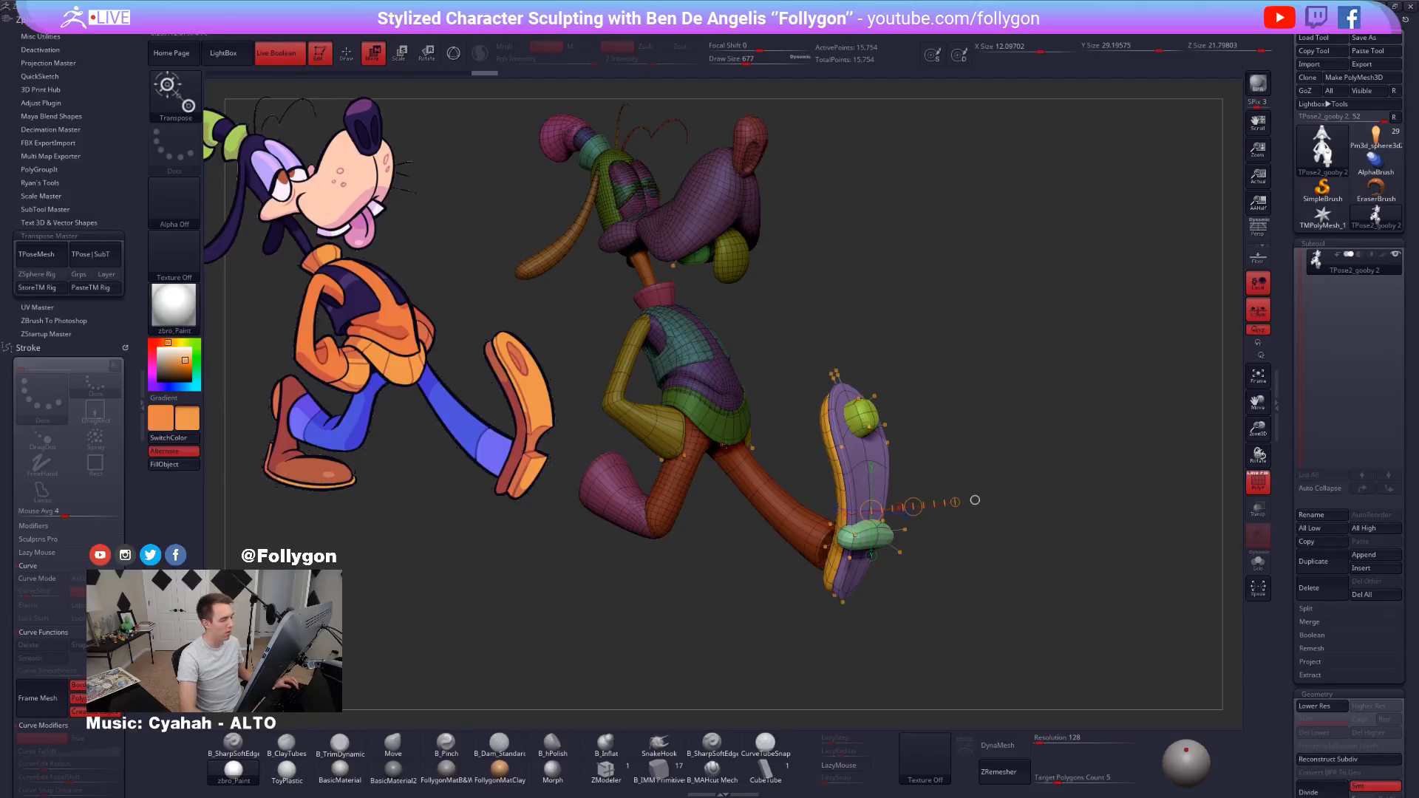
mouse_move(975, 500)
left_mouse_down()
mouse_move(890, 471)
mouse_move(954, 492)
left_mouse_up()
key("q")
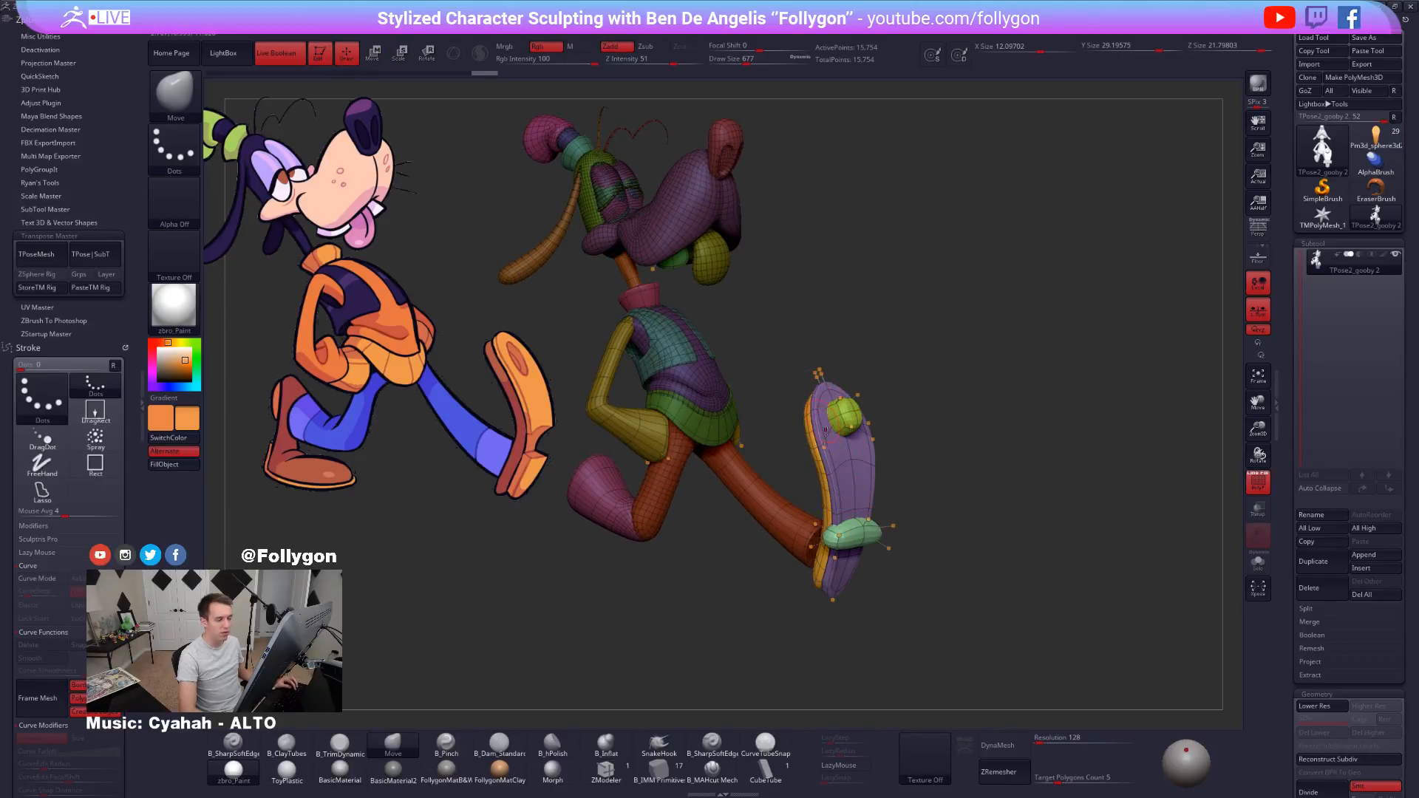
Narrow the raised shoe parts a touch further from the front with Transpose and clear the mask on the rest of the character.
key("shift+d")
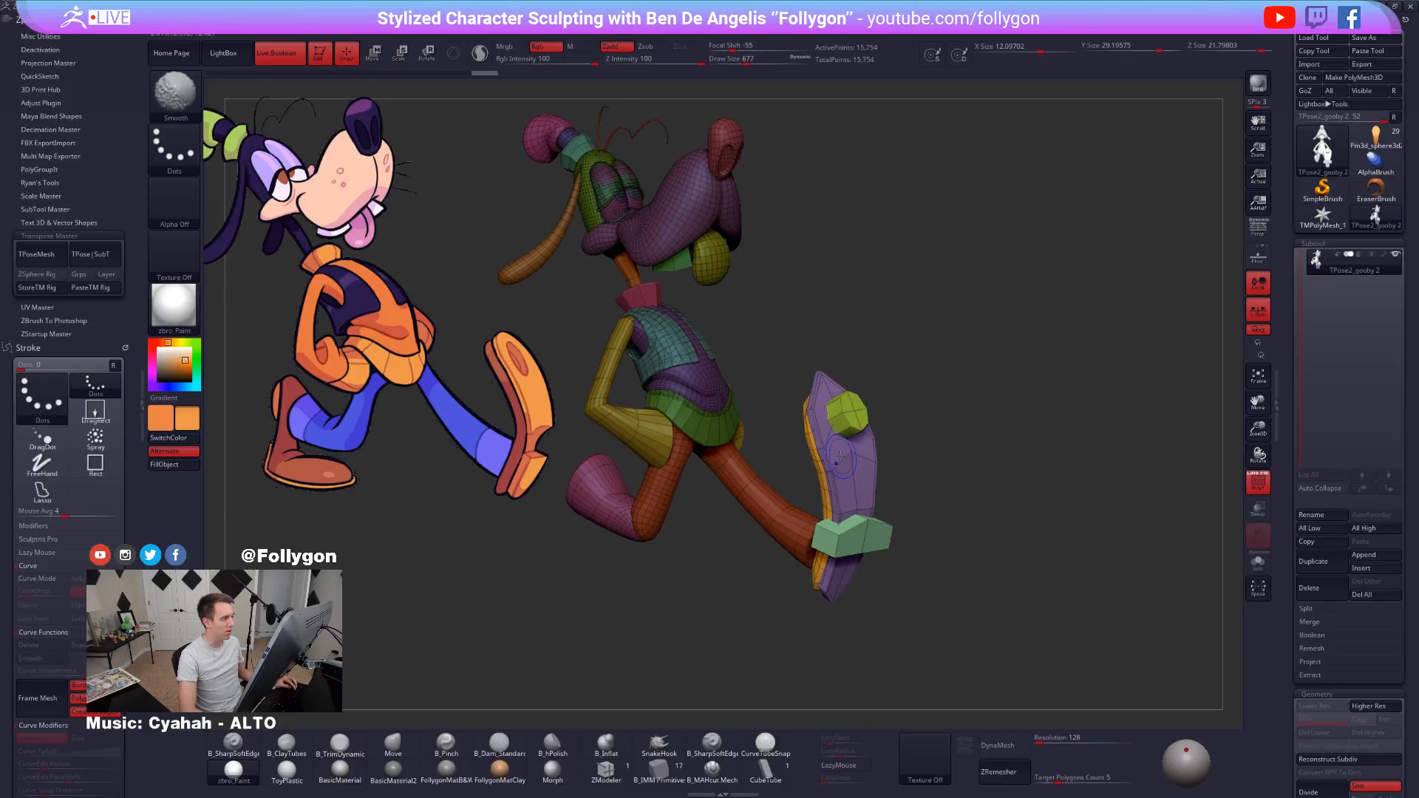
key("shift+f")
mouse_move(865, 518)
right_mouse_down()
mouse_move(896, 520)
mouse_move(834, 531)
mouse_move(857, 535)
right_mouse_up()
key("d")
key("w")
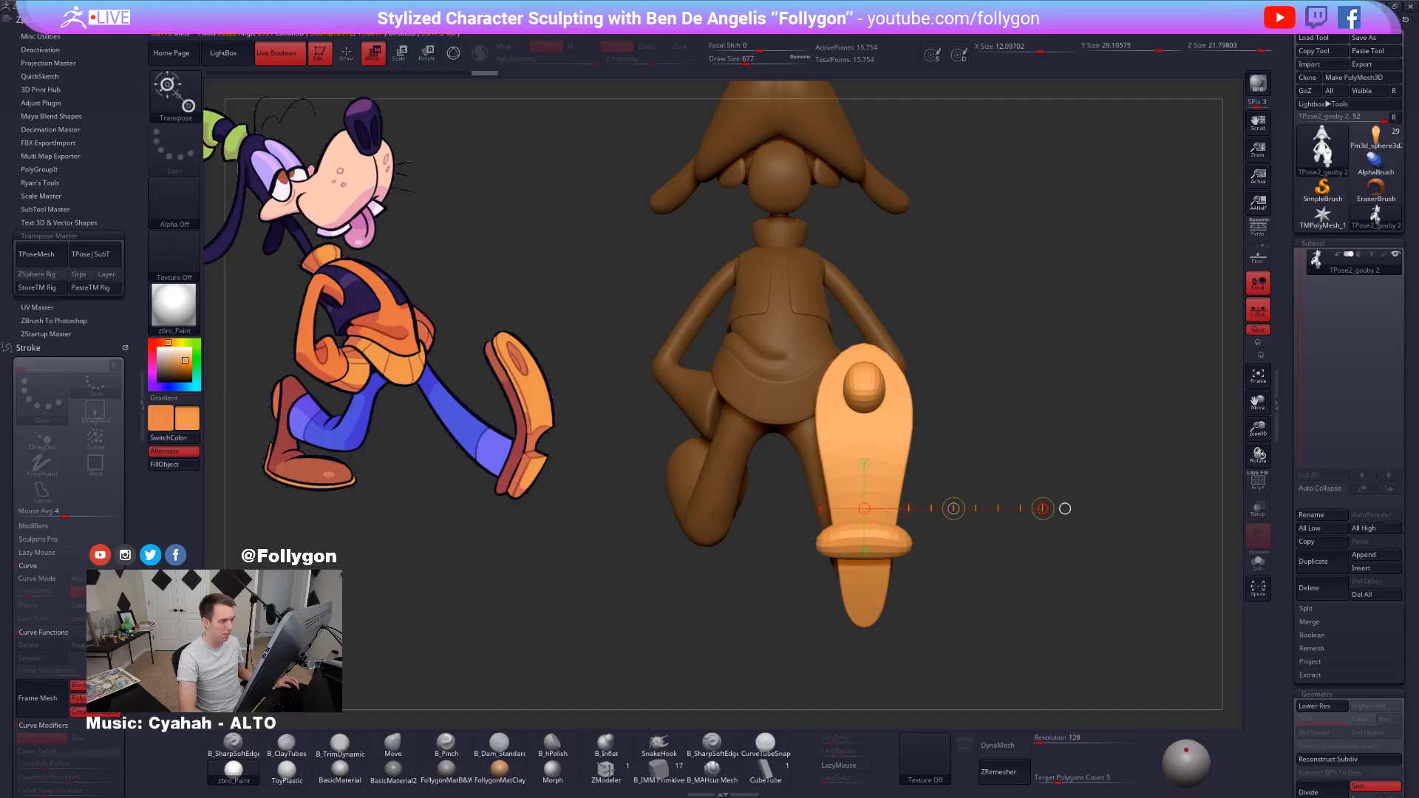
key("q")
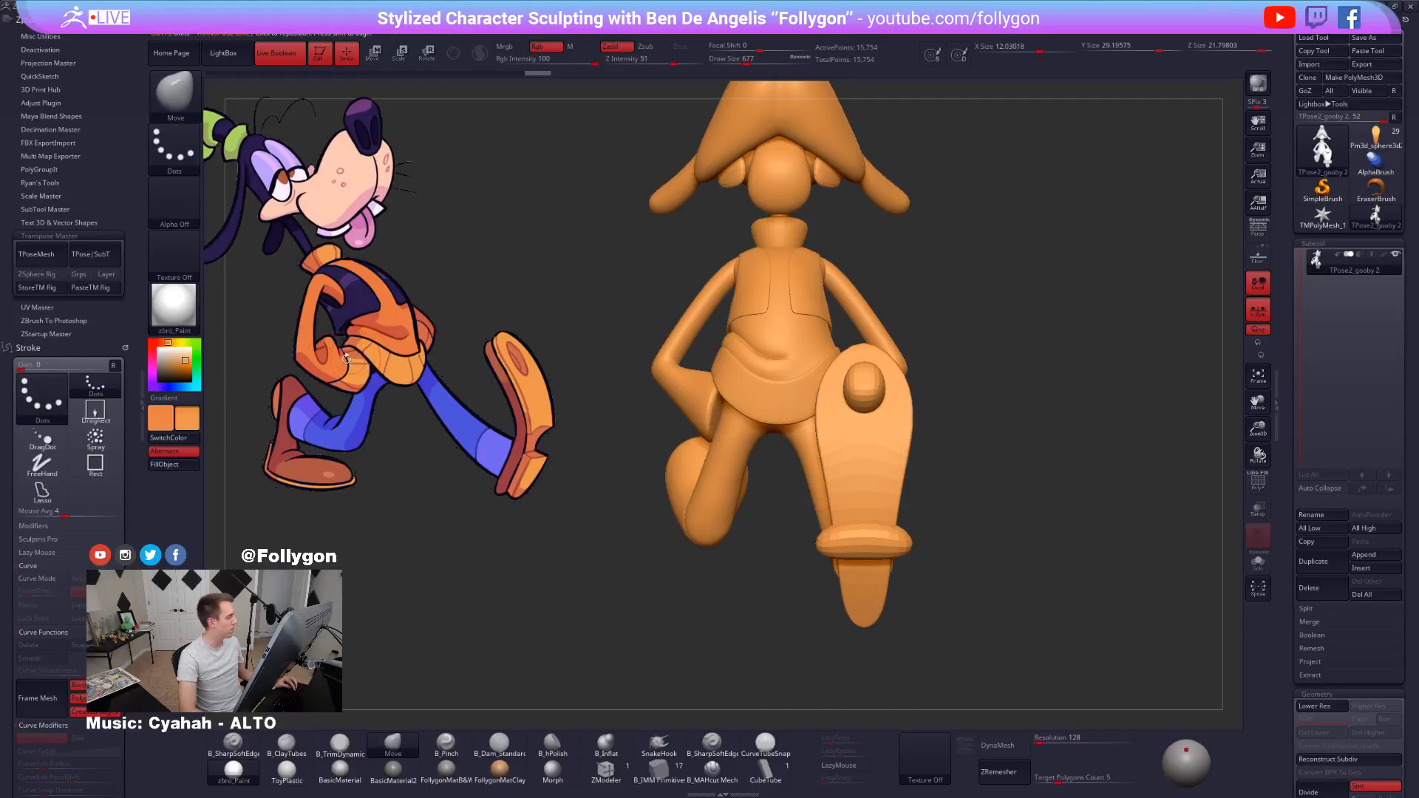
Drop the posed mesh to its lowest subdivision level and transfer its changes back to all subtools with Transpose Master's TPose|SubT.
key("shift+d")
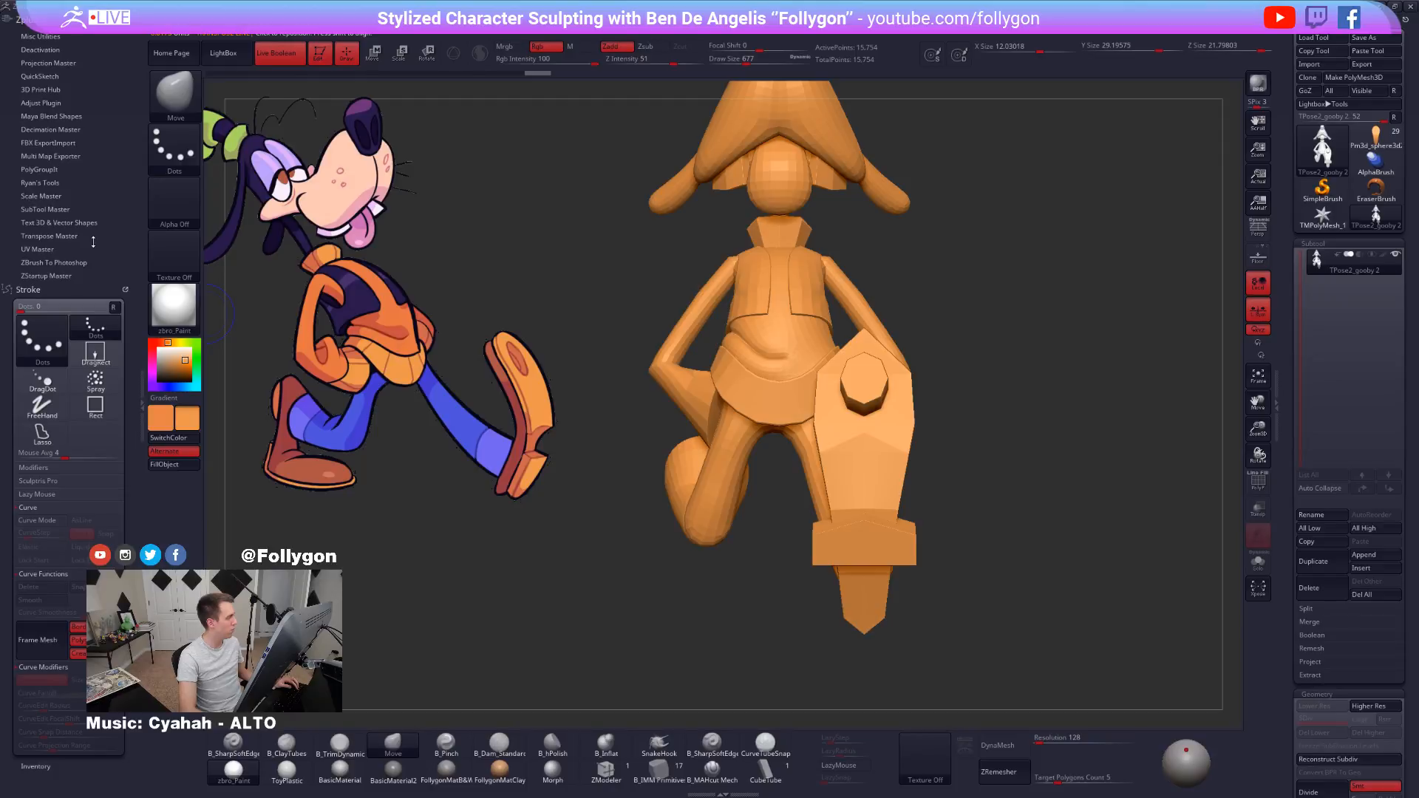
left_click(89, 237)
left_click(95, 254)
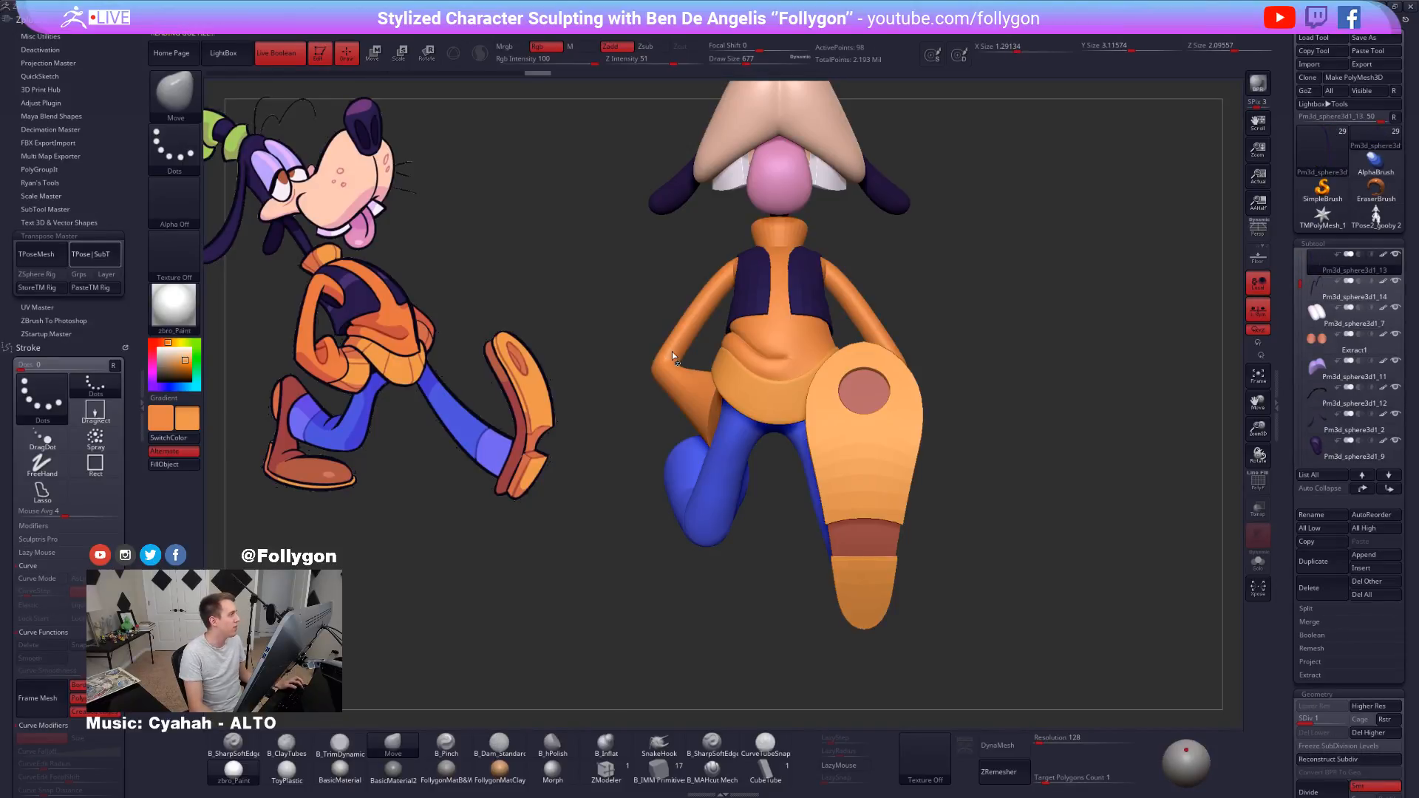
key("Down")
key("Down")
key("Down")
key("Down")
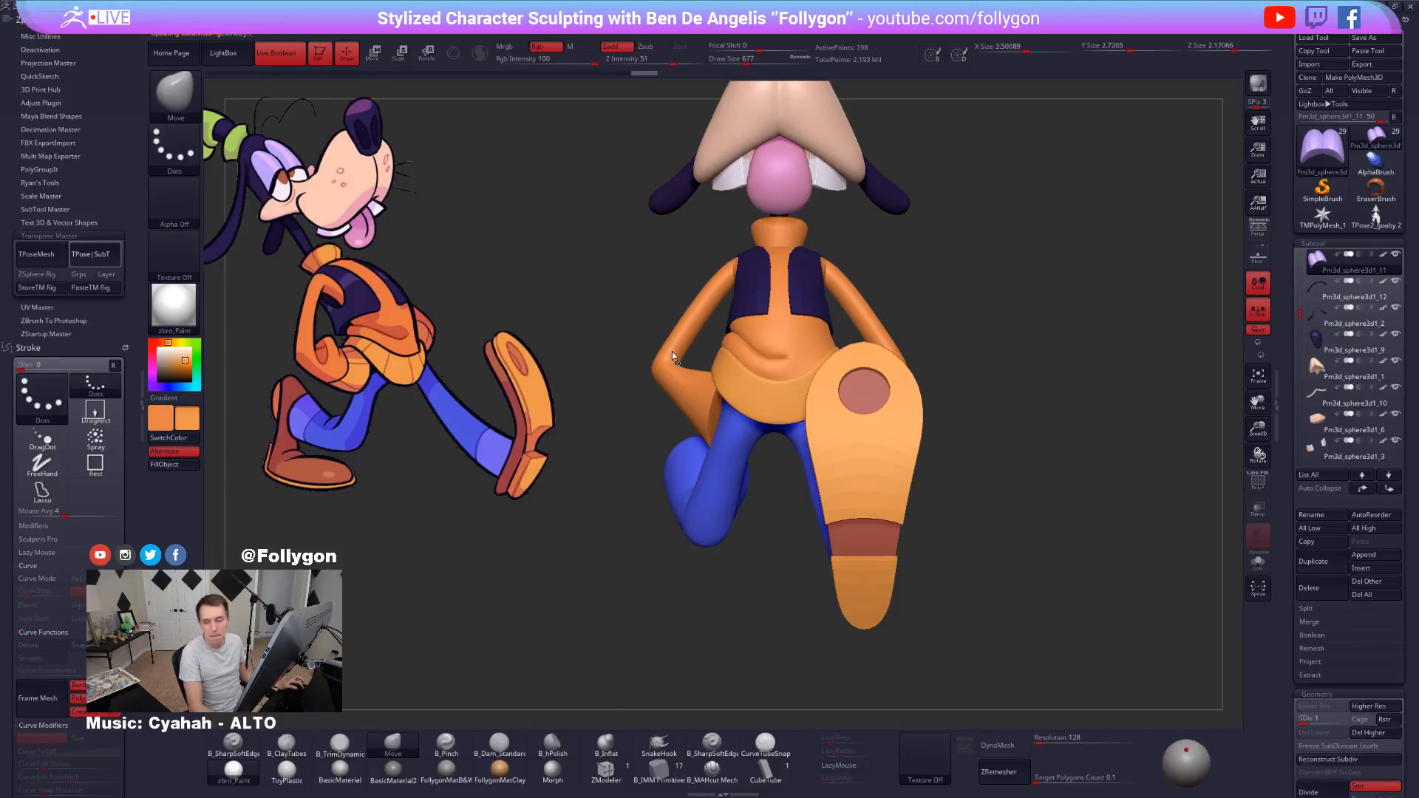
key("Down")
key("Down")
key("Down")
key("Down")
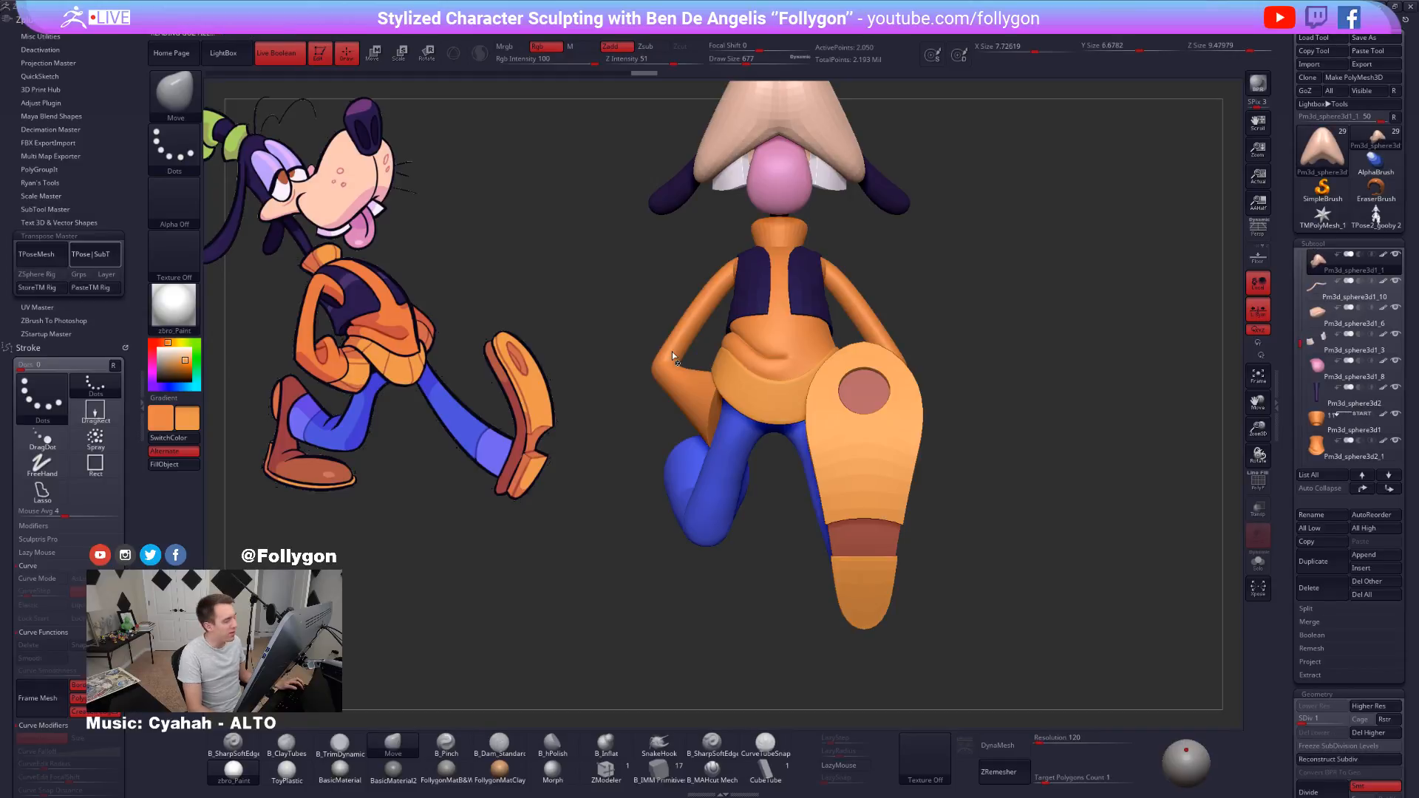
key("Down")
key("Down")
key("Down")
key("Down")
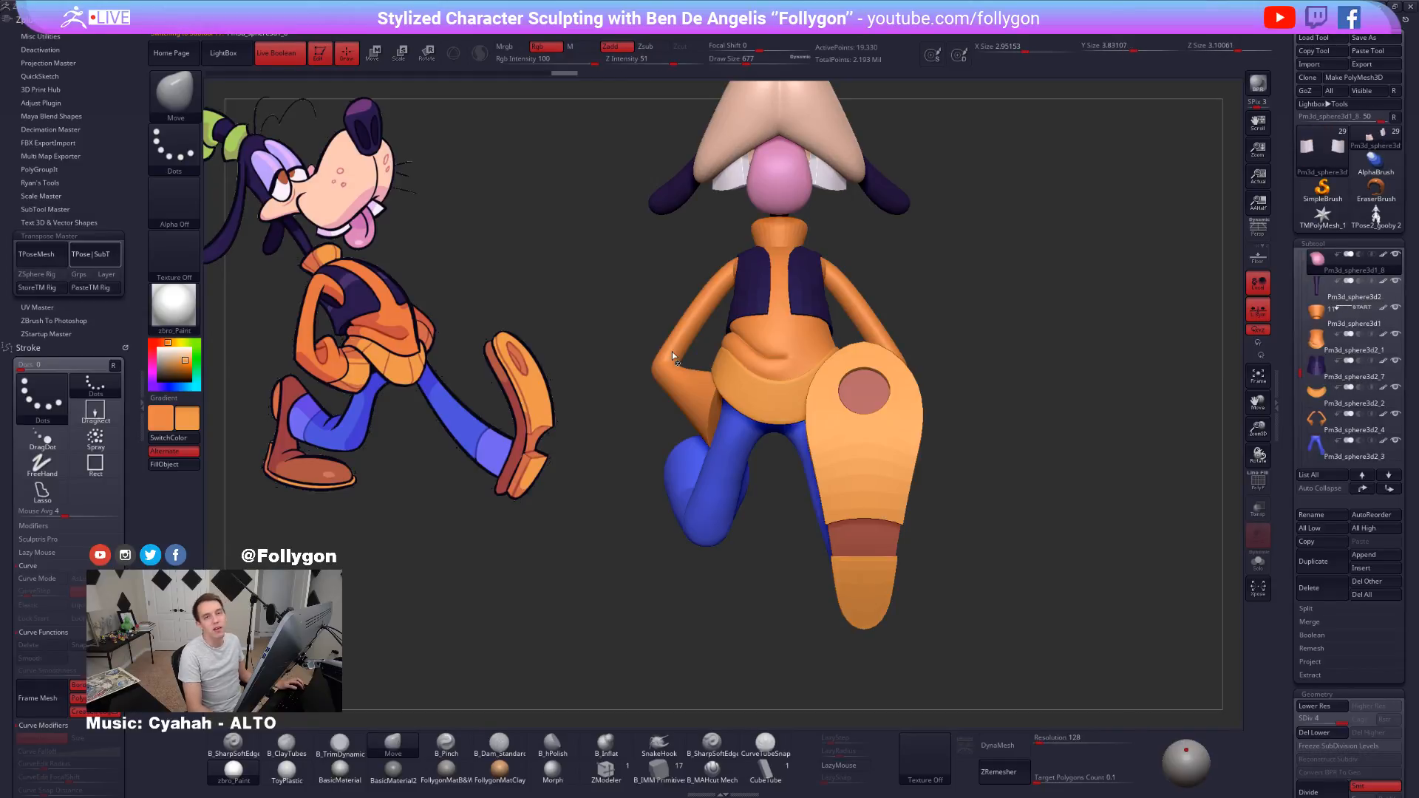
key("Down")
key("Down")
key("Down")
key("Down")
key("Down")
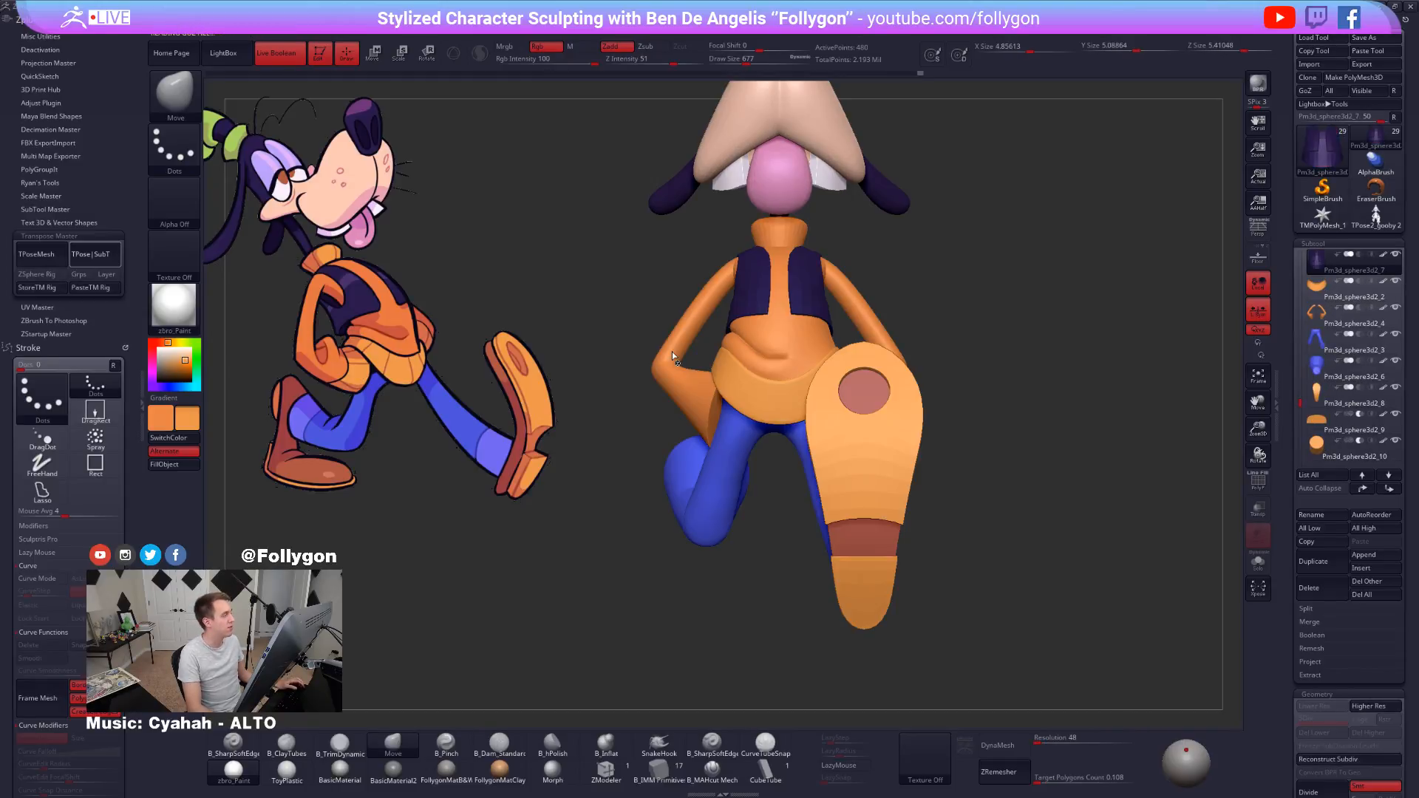
key("Down")
key("Down")
key("Down")
key("Down")
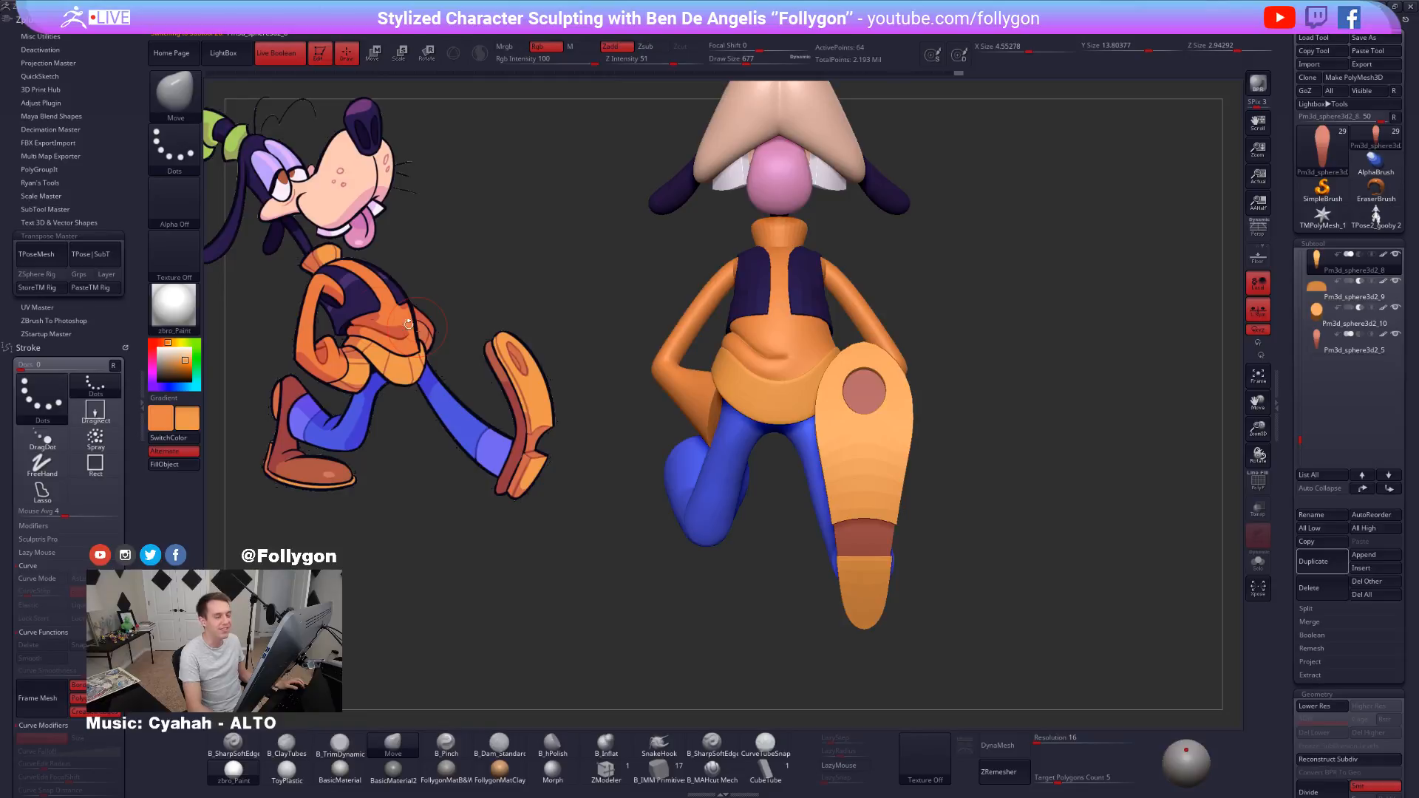
Close the plugin and stroke tray and compare the whole character with the reference drawing from a three-quarter view.
left_click(139, 400)
right_click_drag(819, 420, 850, 420)
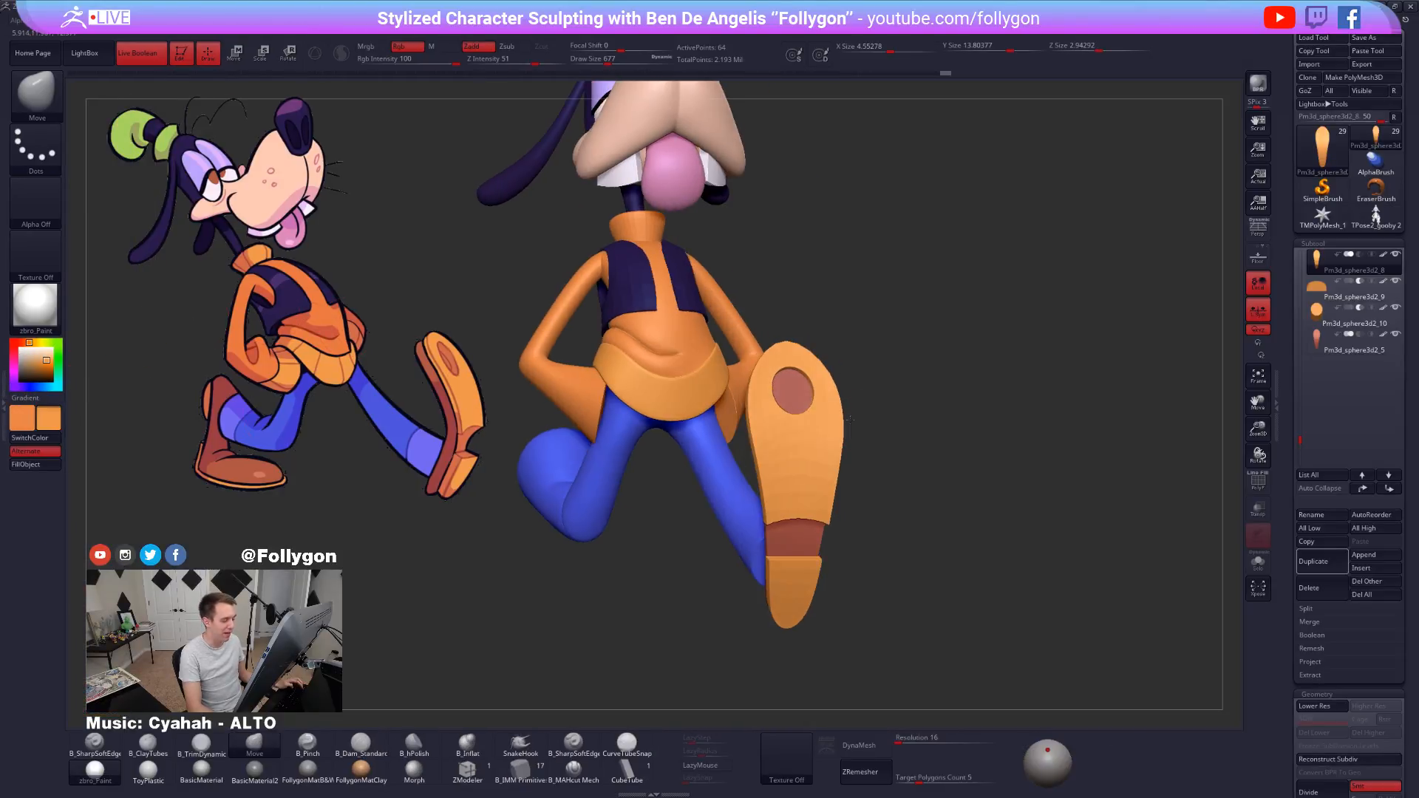
right_click_drag(894, 464, 948, 355, "alt")
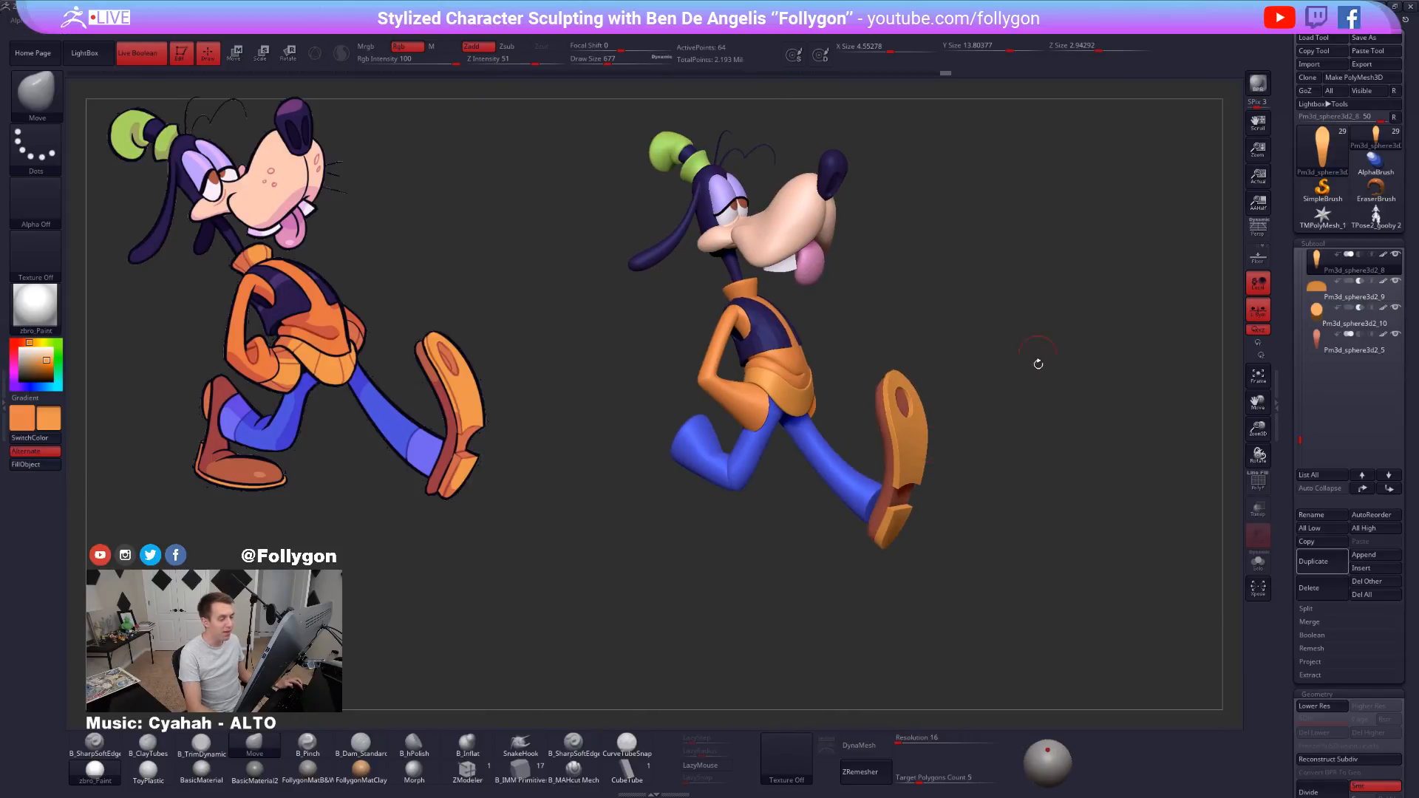
right_click_drag(1039, 372, 994, 408, "alt")
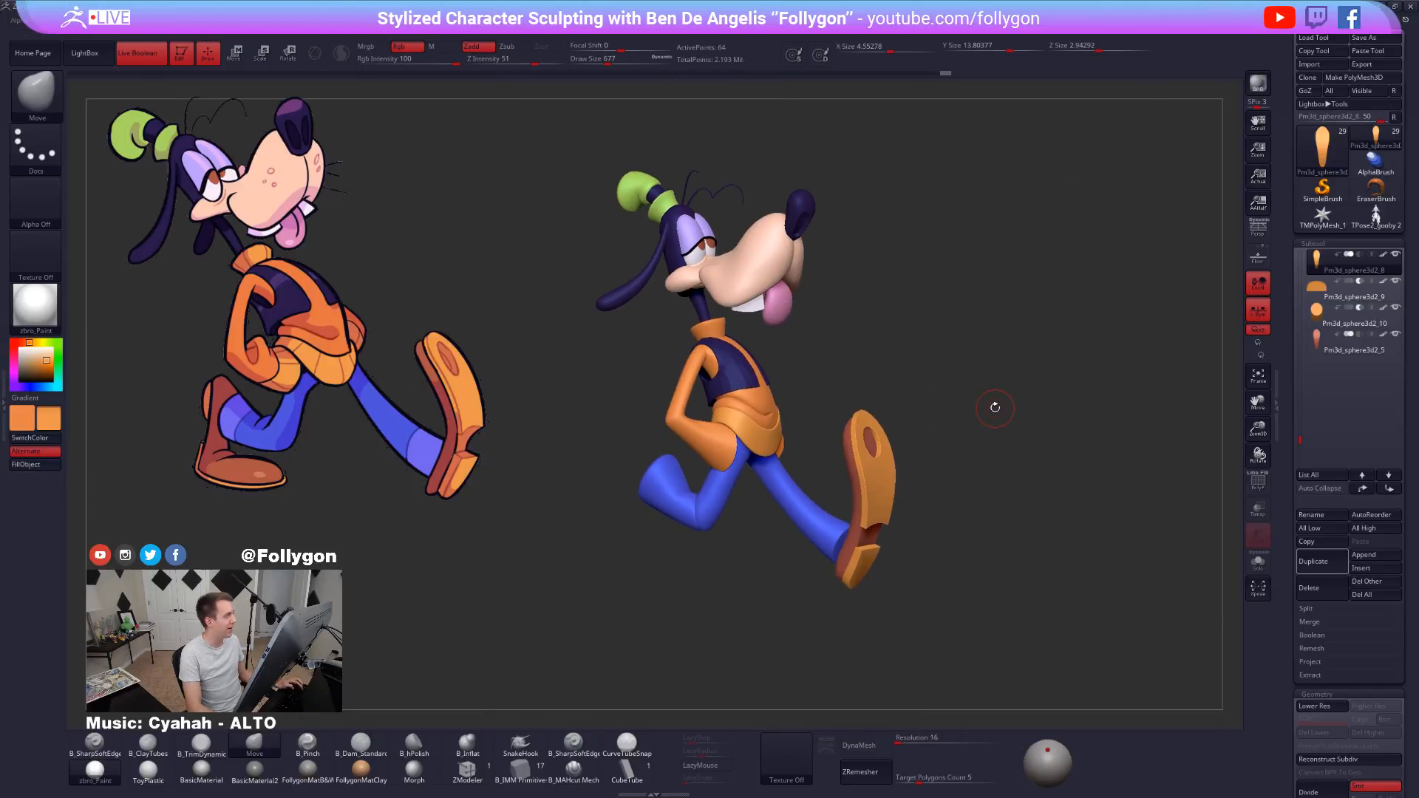
Quick-save the project and check the QuickSave files in LightBox.
left_click(83, 52)
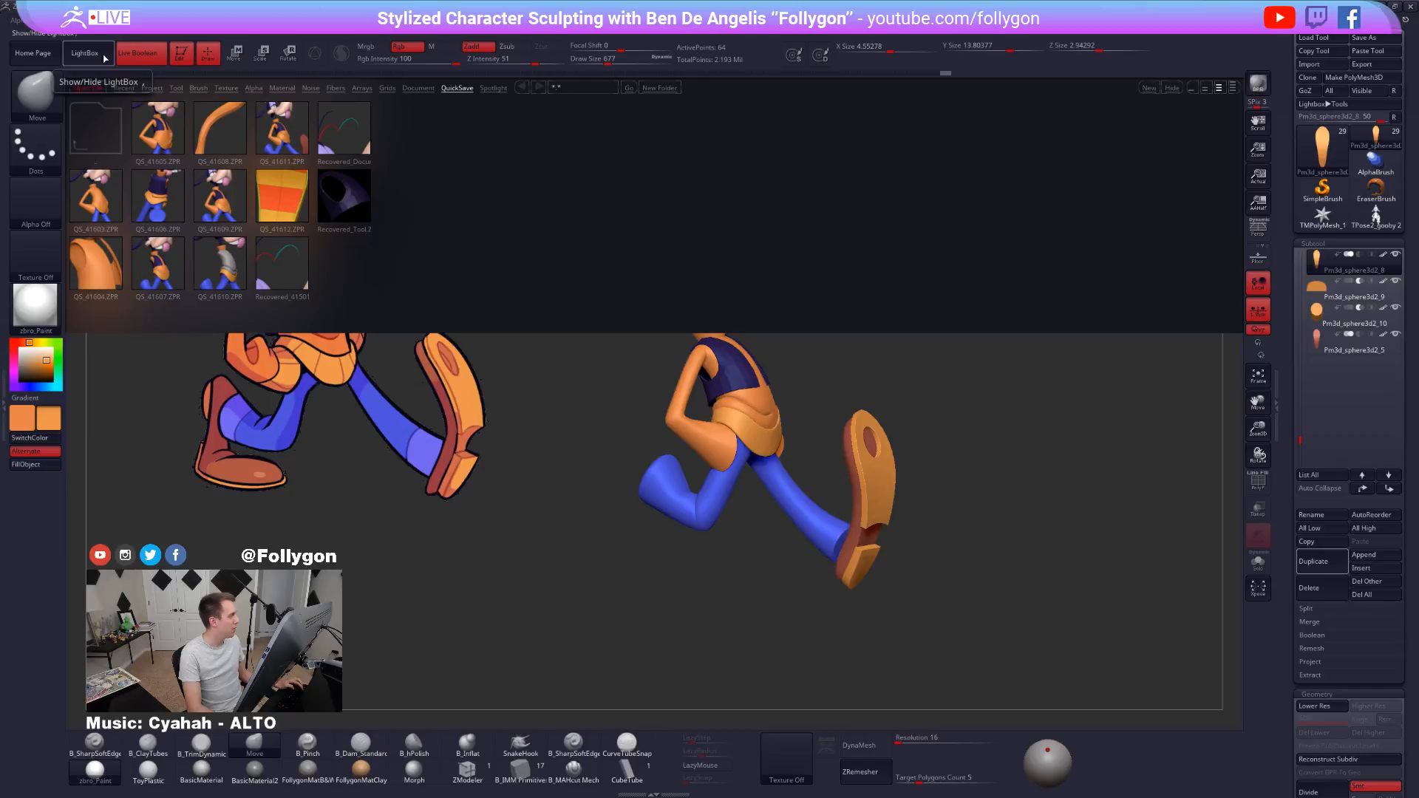
left_click(105, 59)
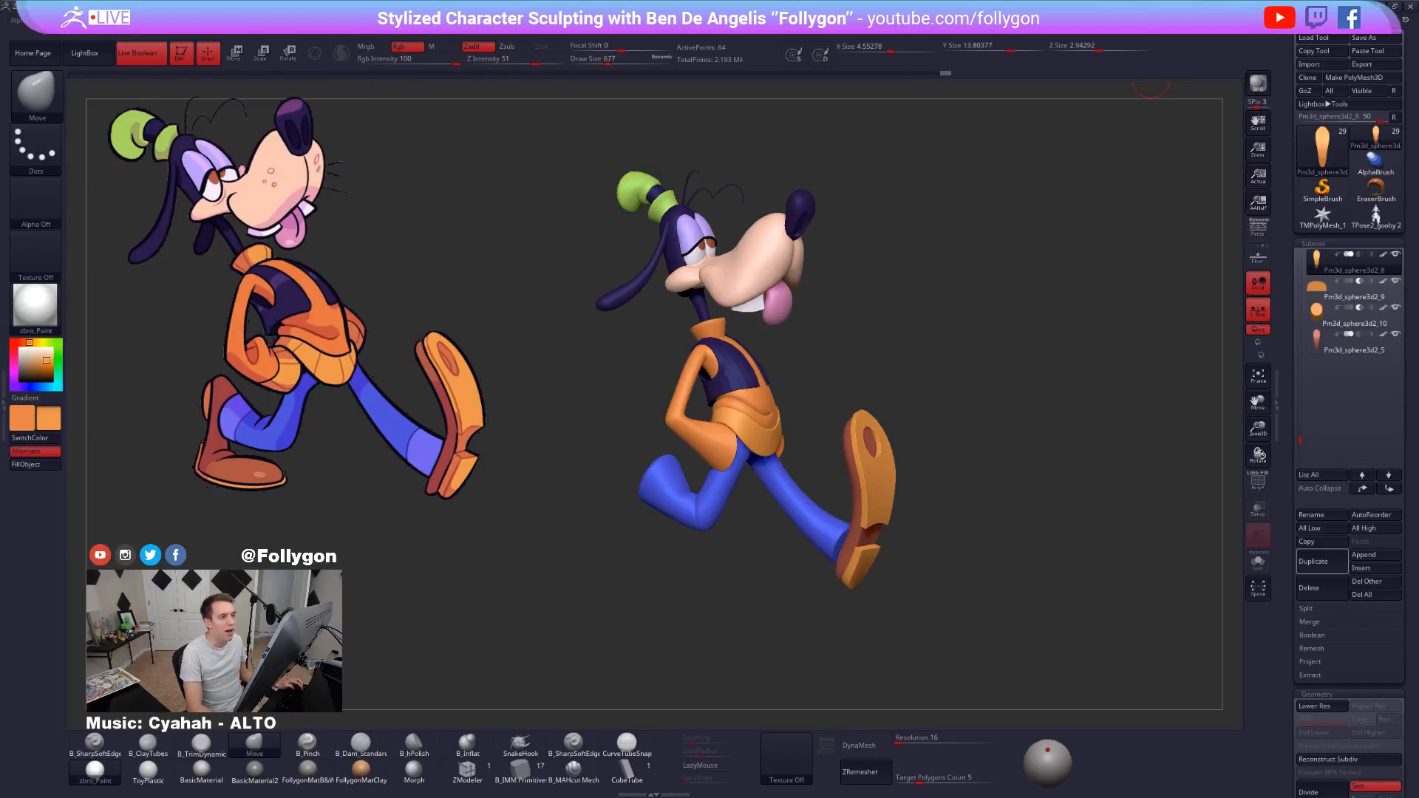
key("ctrl+s")
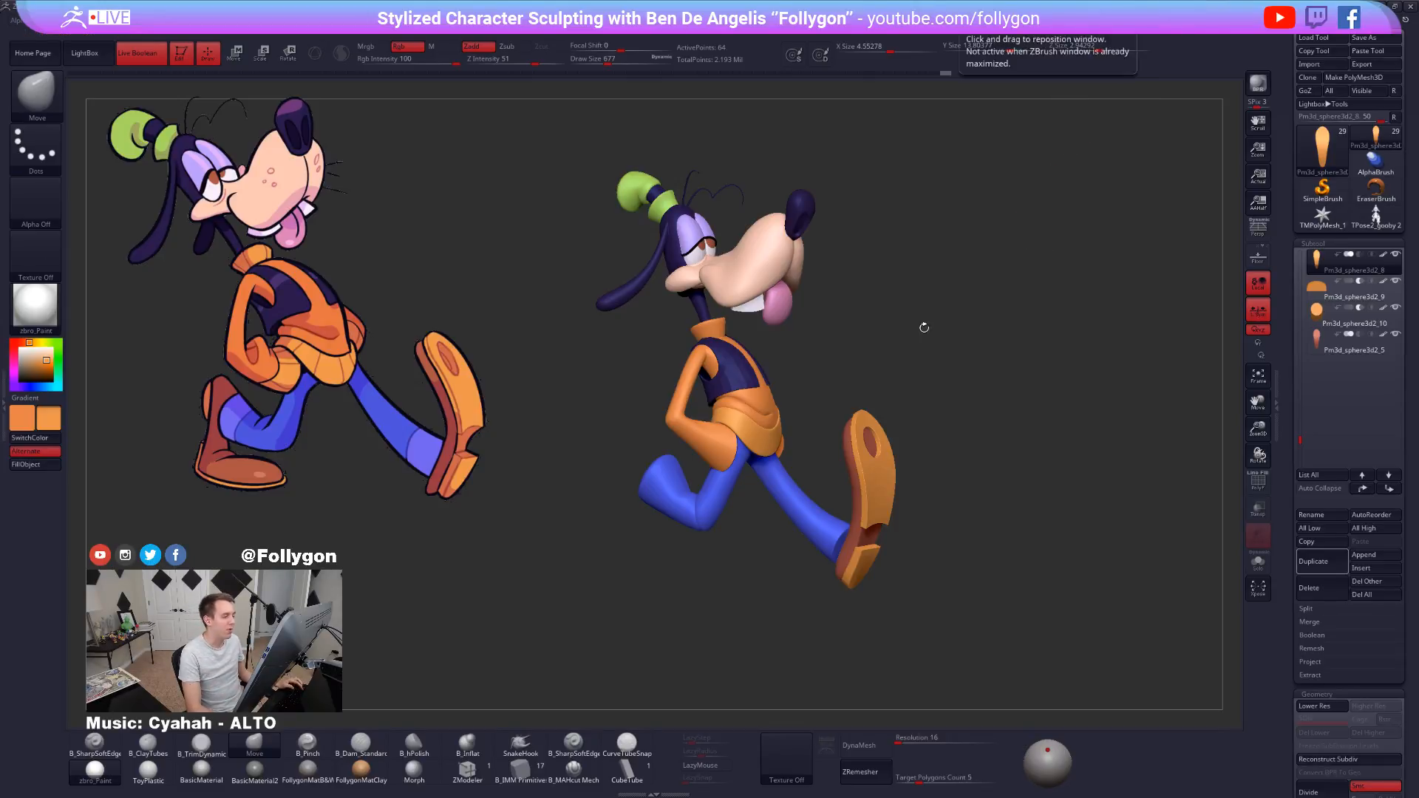
left_click_drag(916, 514, 929, 542, "alt")
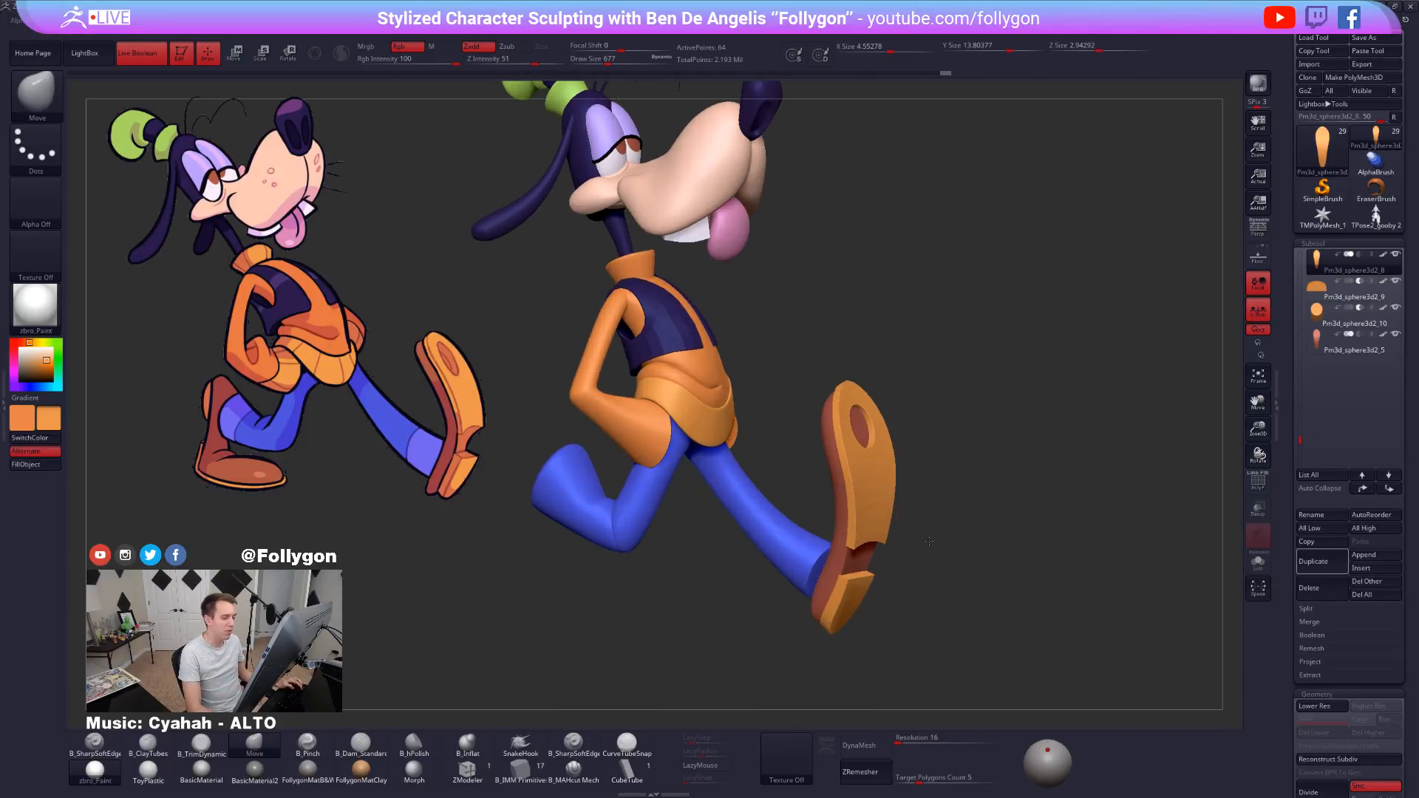
left_click(83, 53)
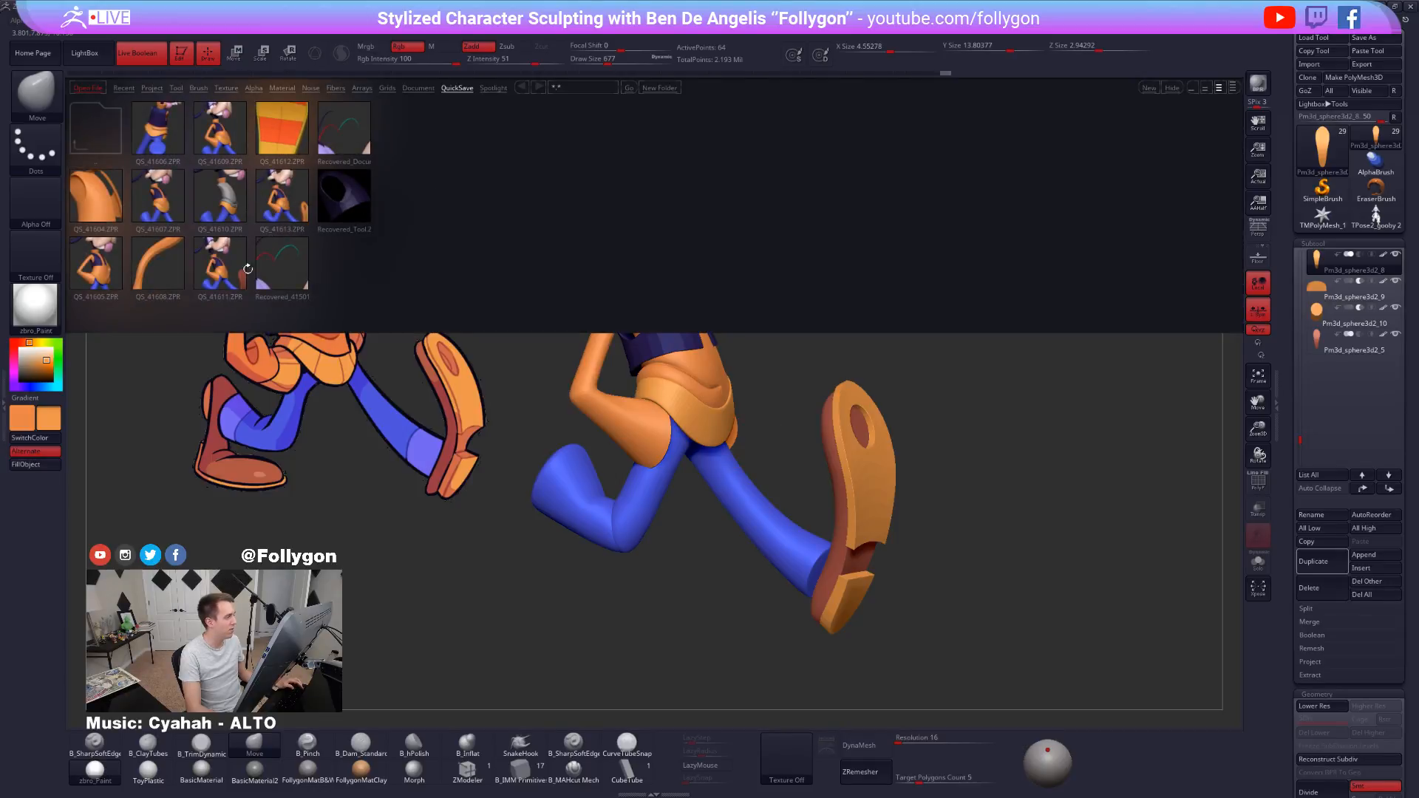
left_click(93, 57)
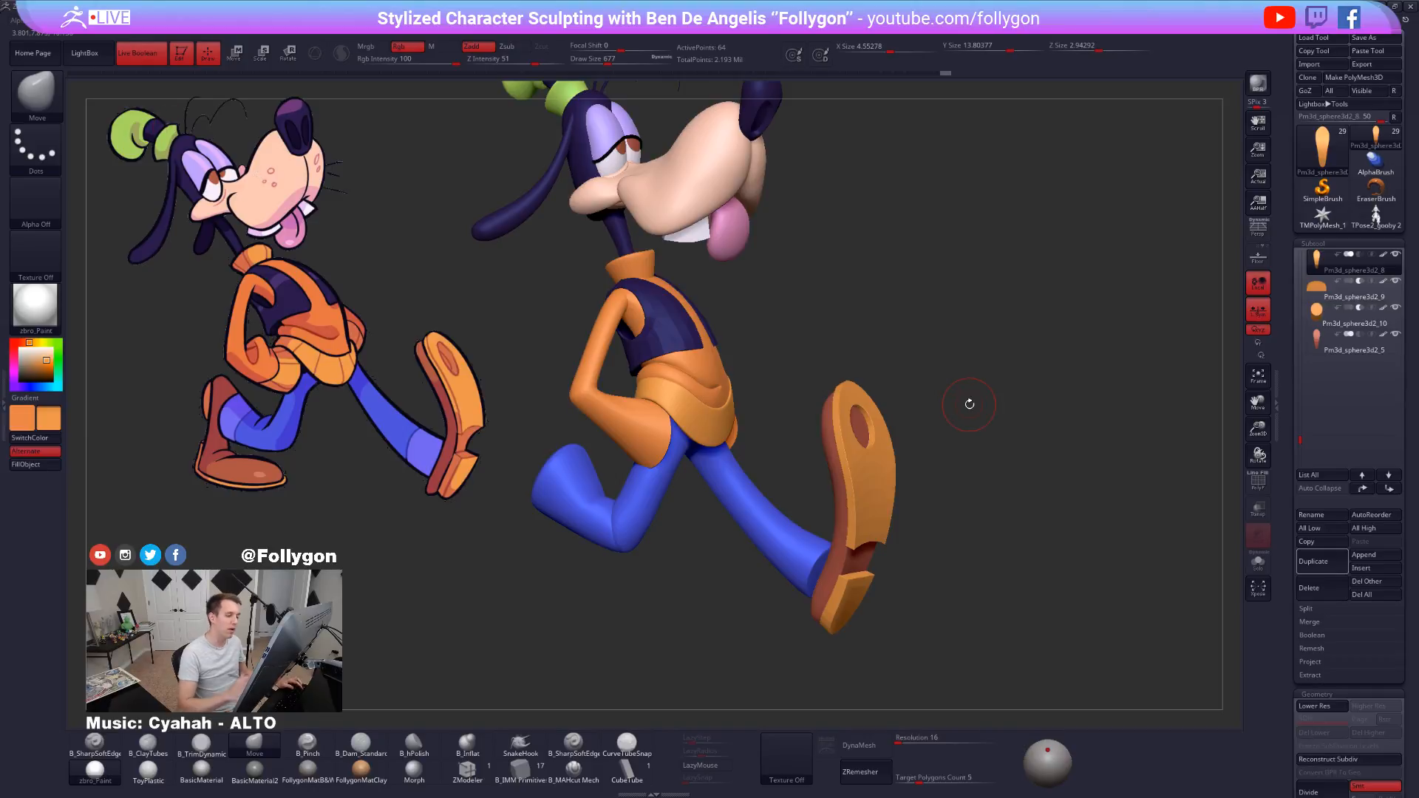
Select the subtraction cylinder for the sole's round hole and narrow it sideways with a Transpose line.
left_click_drag(969, 404, 1020, 533)
scroll(976, 421, "up", 3)
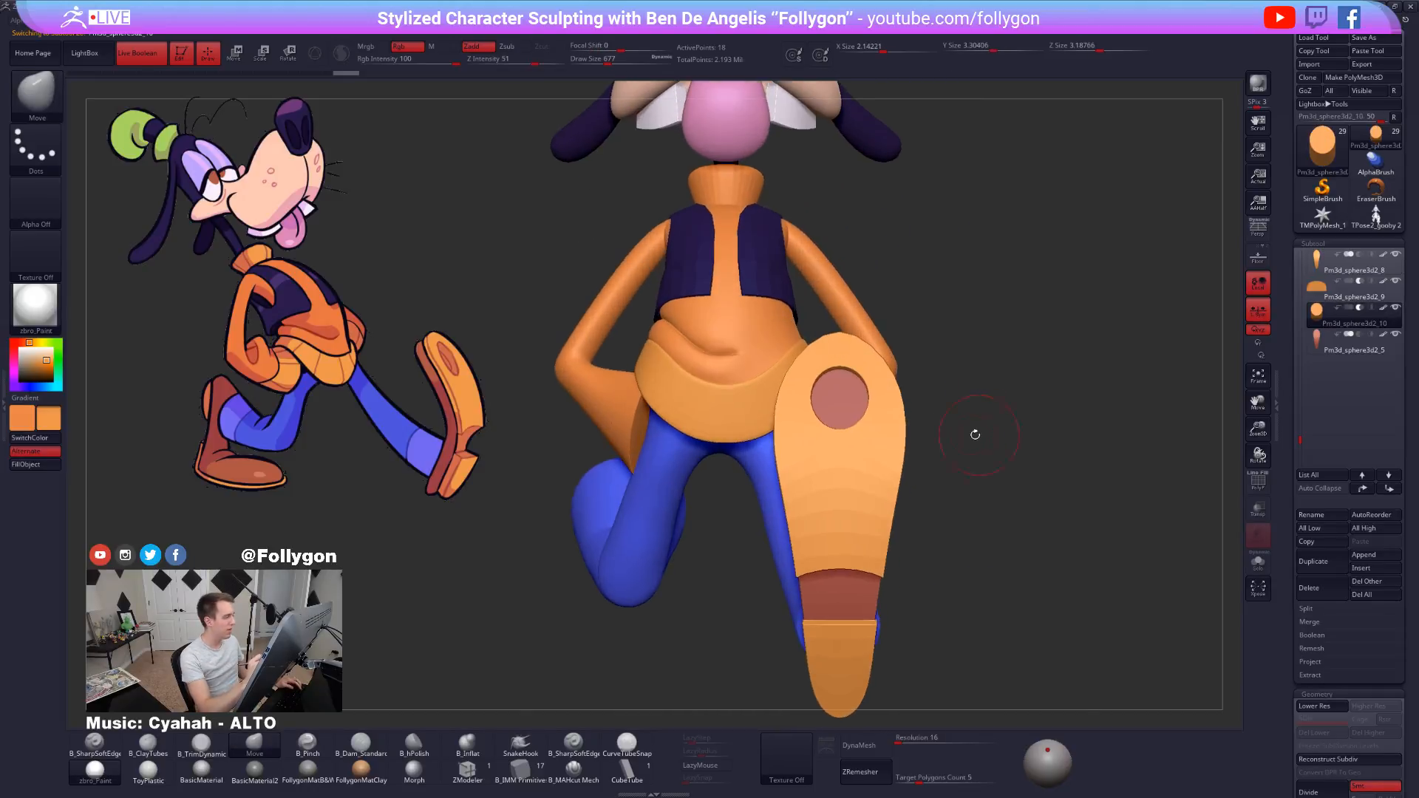
key("w")
key("shift+f")
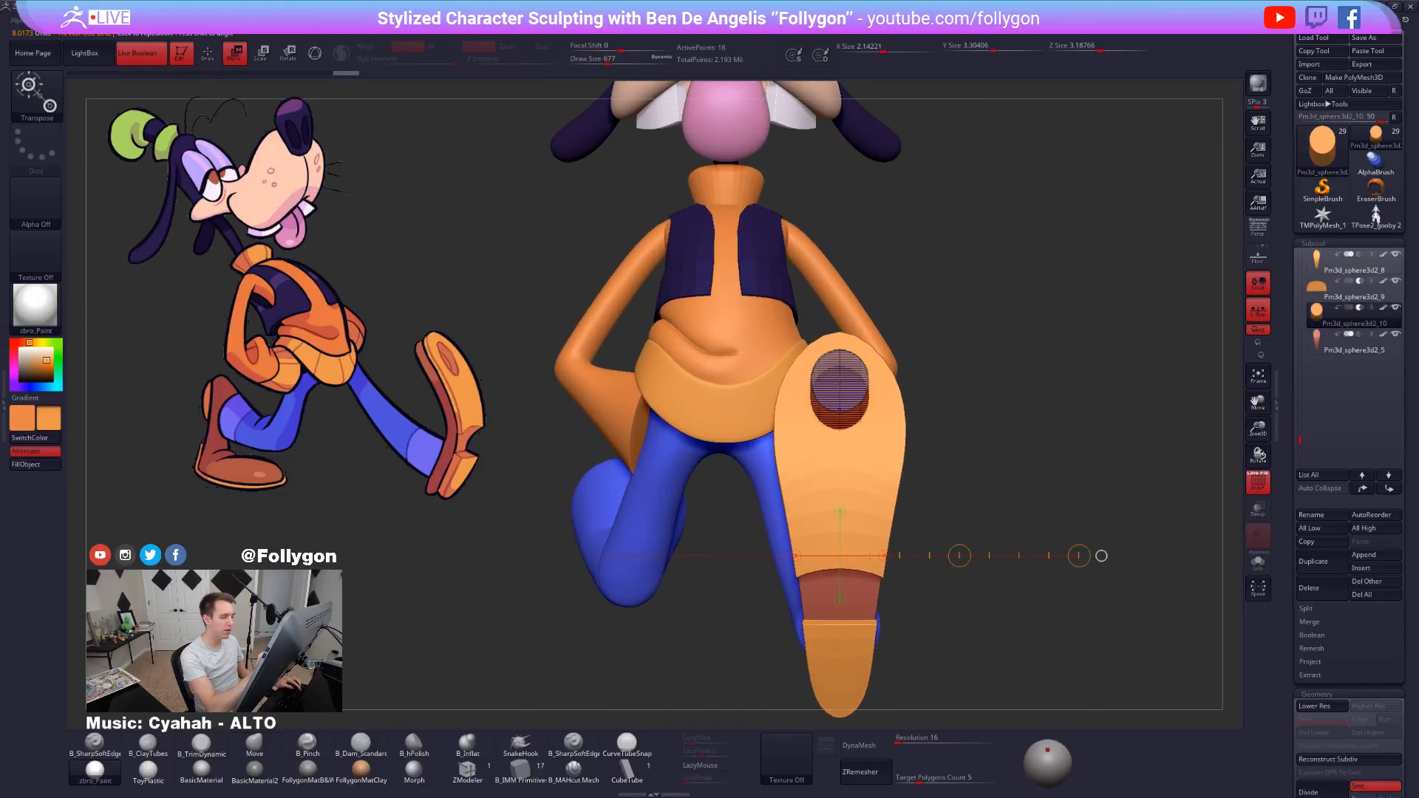
key("shift+f")
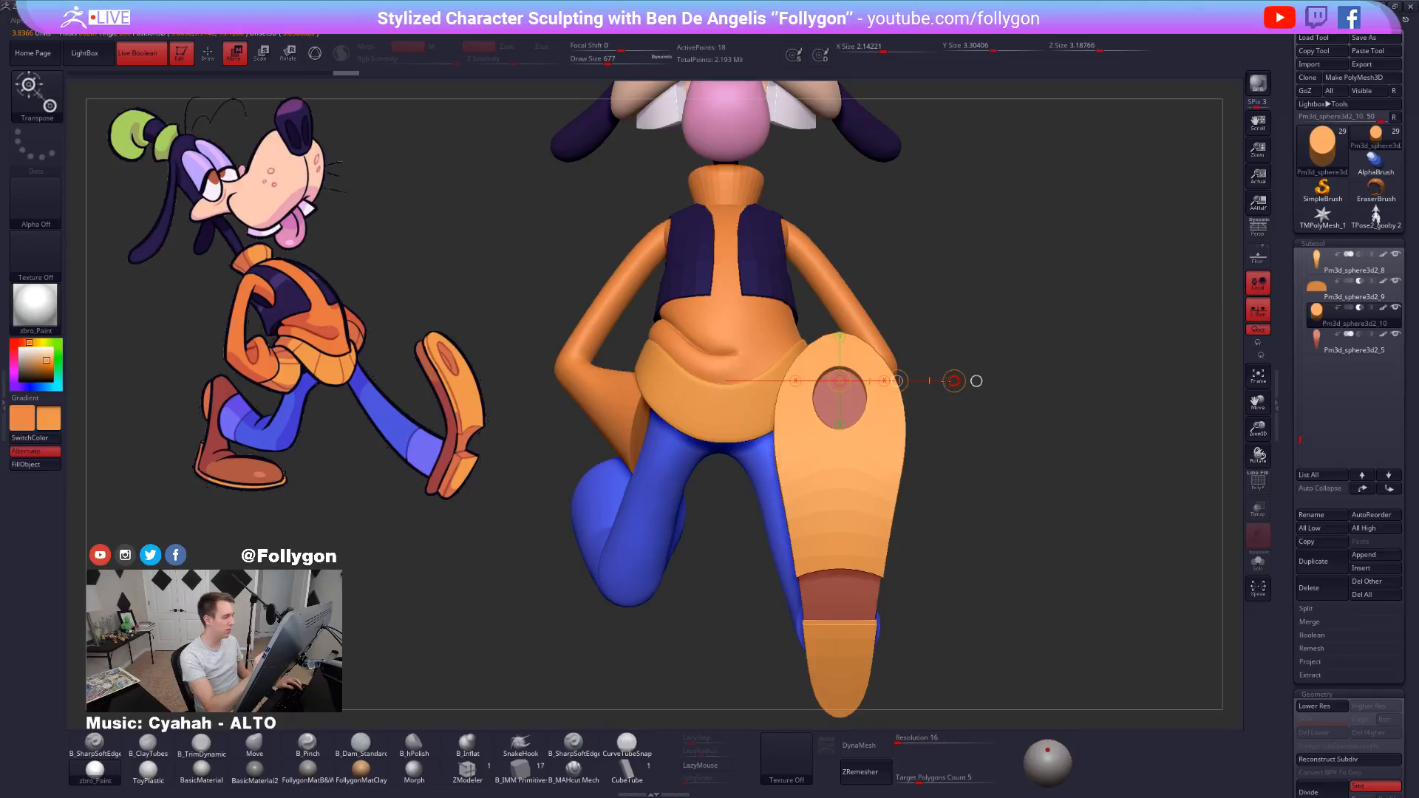
scroll(934, 384, "down", 3)
left_click_drag(935, 384, 984, 602)
key("q")
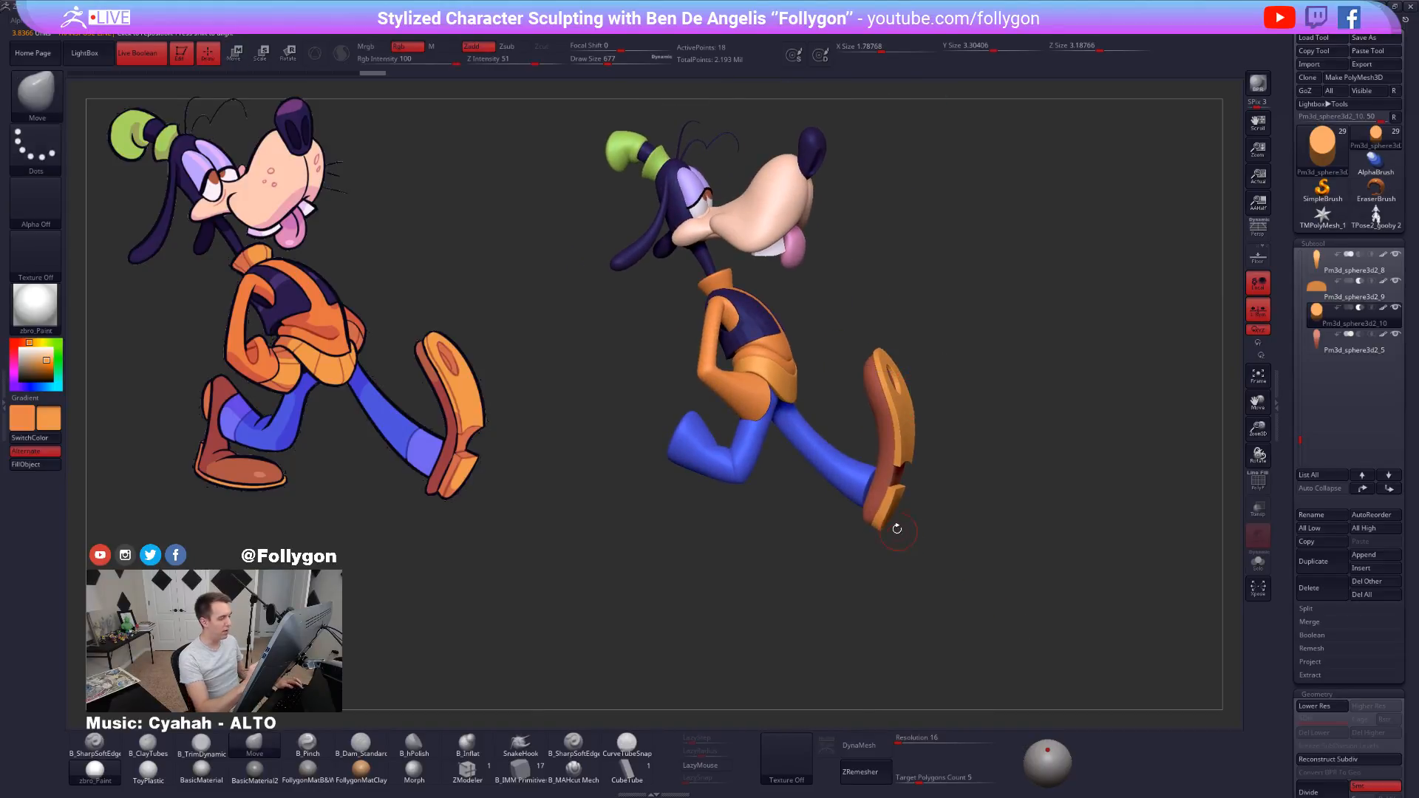
Select the brown shoe and restore the full subtool list by switching to the PolyMesh3D tool and back to the character.
right_click_drag(896, 527, 883, 548, "ctrl")
left_click(883, 547, "alt")
right_click_drag(904, 698, 905, 628, "alt")
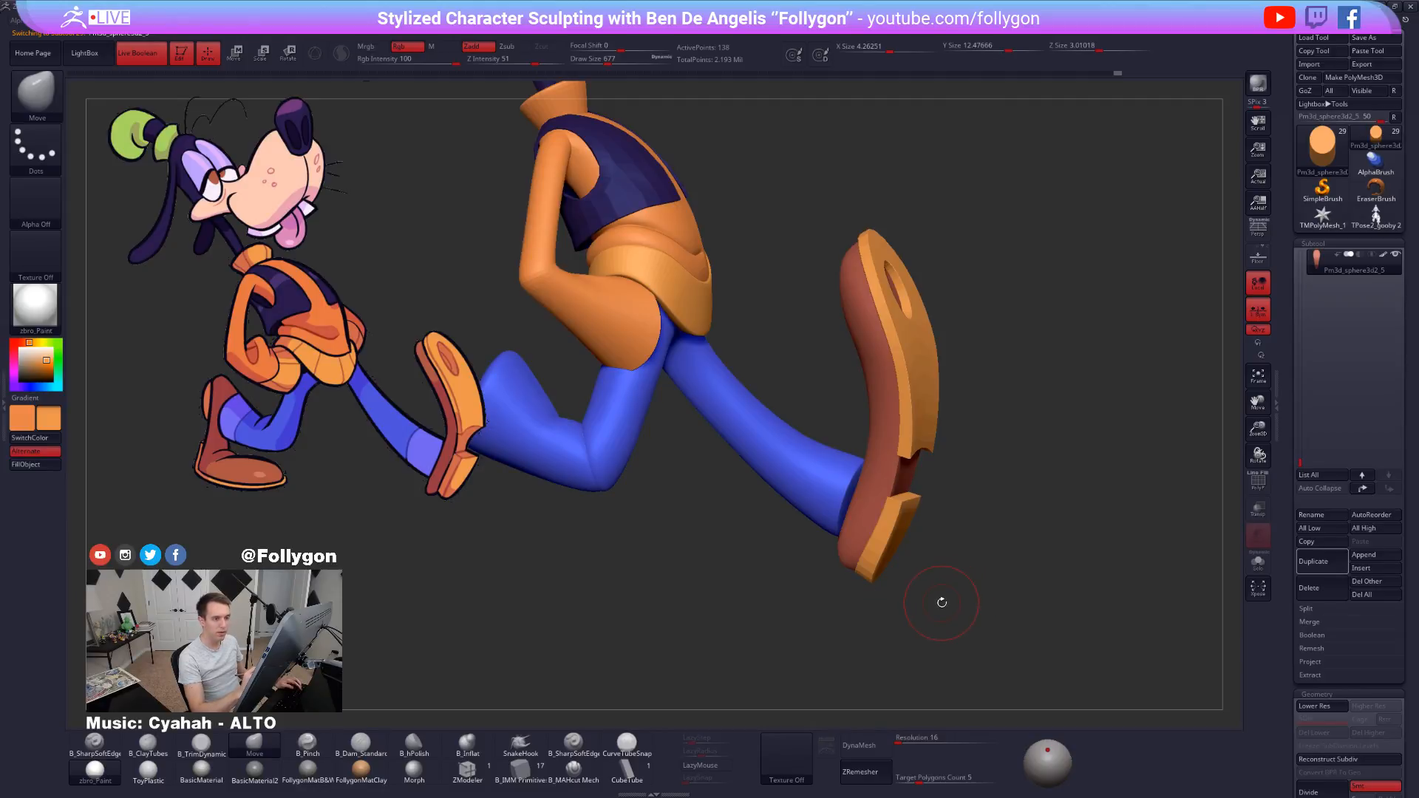
left_click(1379, 225)
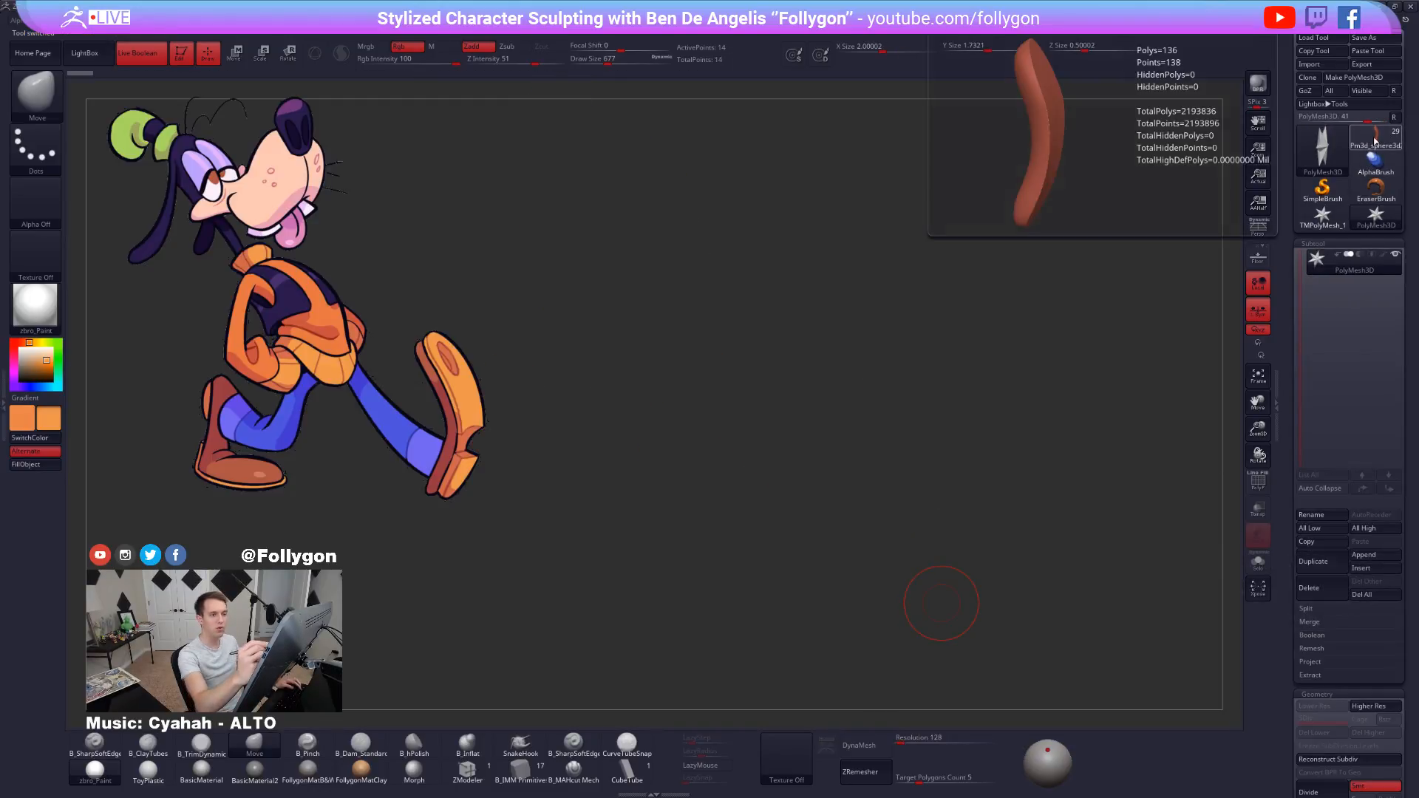
left_click(1376, 141)
left_click_drag(1299, 429, 1302, 382)
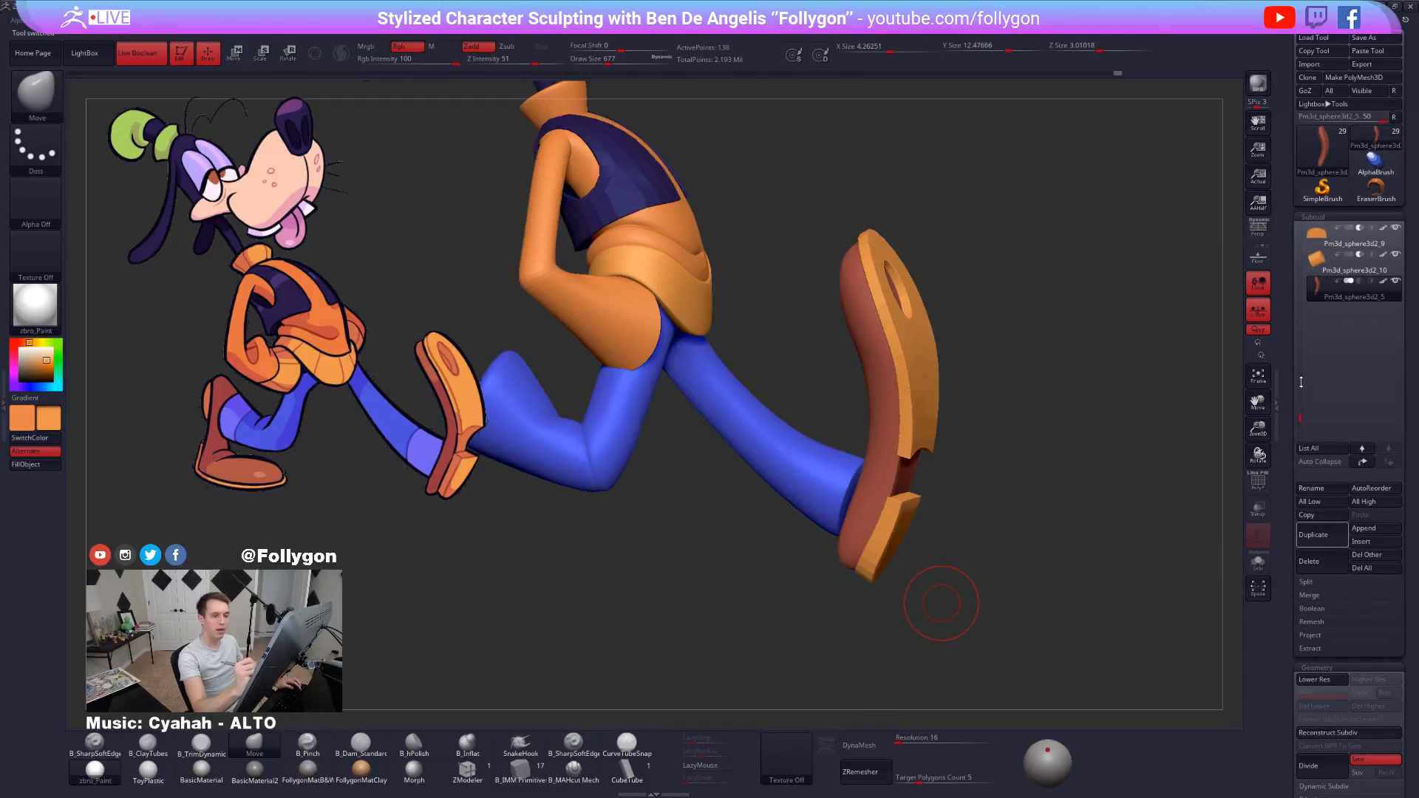
Select the heel's subtraction piece and move it outward with Transpose so it cuts only the orange sole.
left_click(1326, 243)
key("shift+f")
left_click_drag(1065, 450, 967, 532)
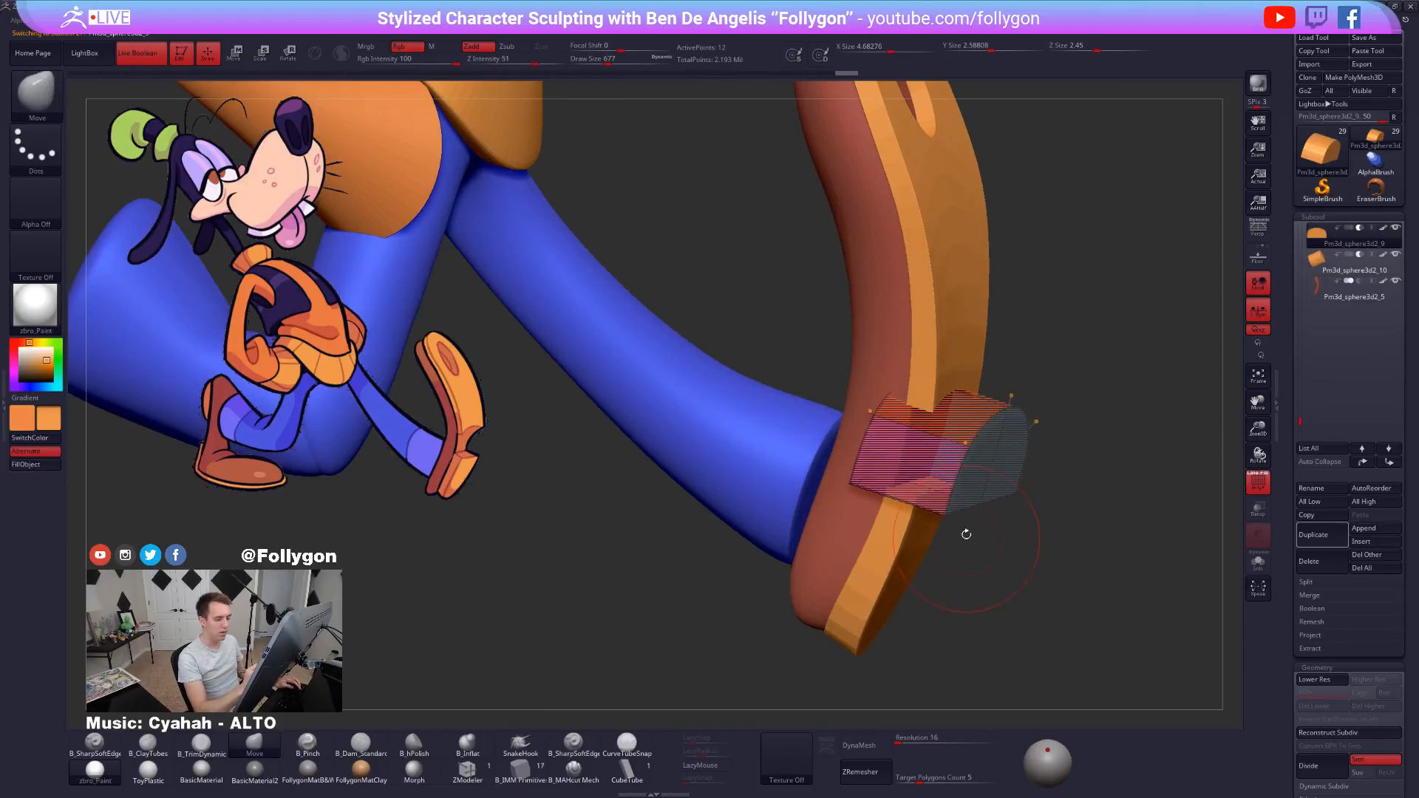
key("w")
key("shift+f")
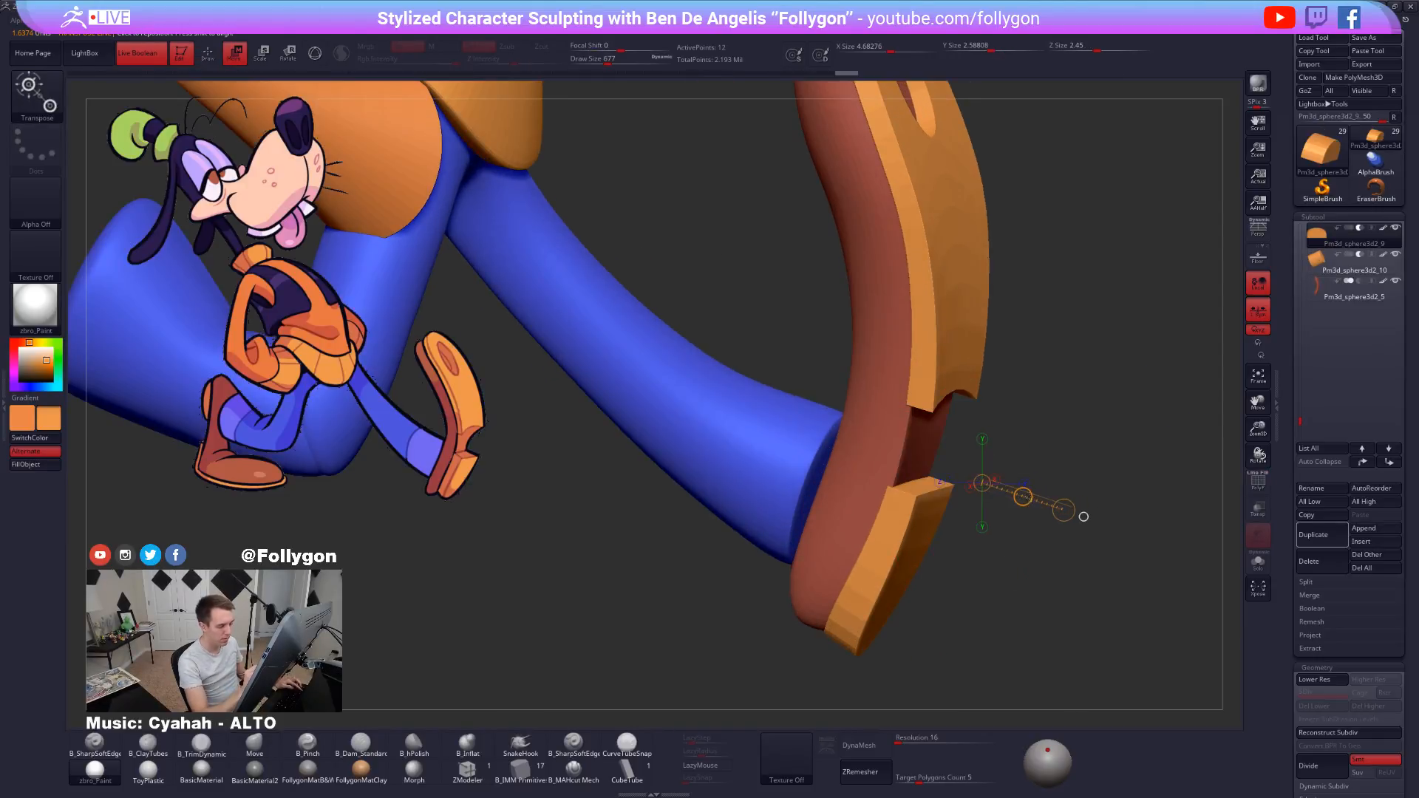
left_click_drag(1050, 514, 1053, 518)
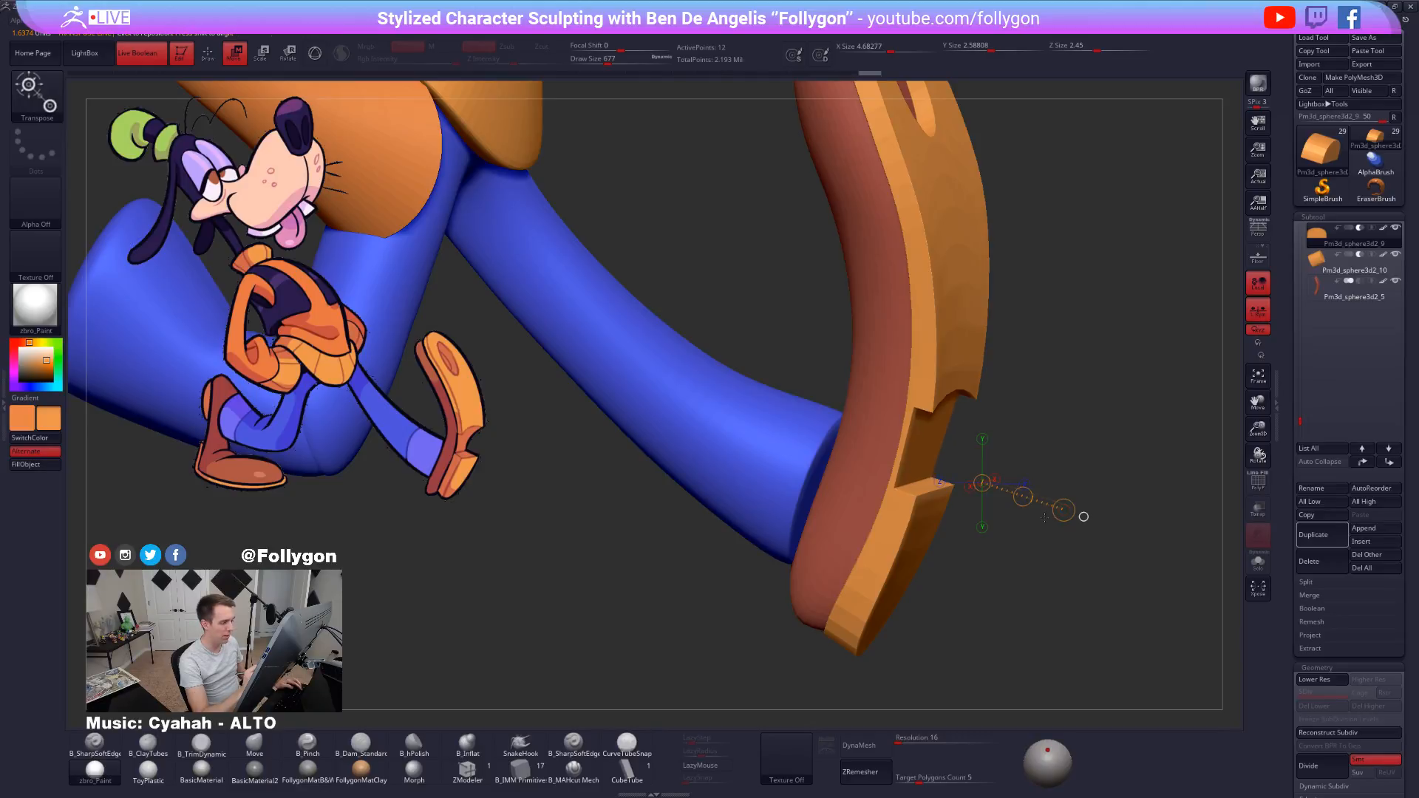
left_click_drag(1034, 494, 1024, 498)
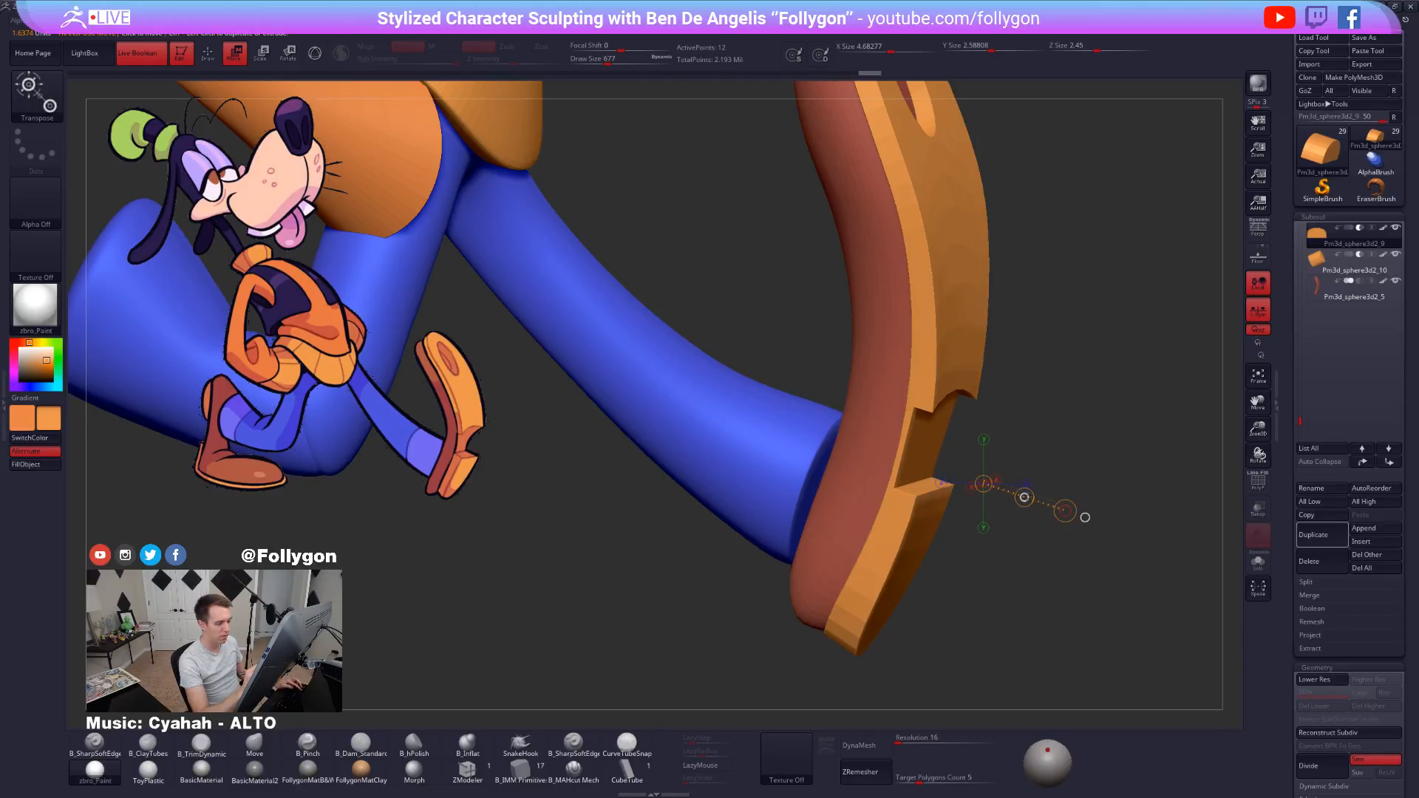
left_click_drag(1008, 566, 1021, 574)
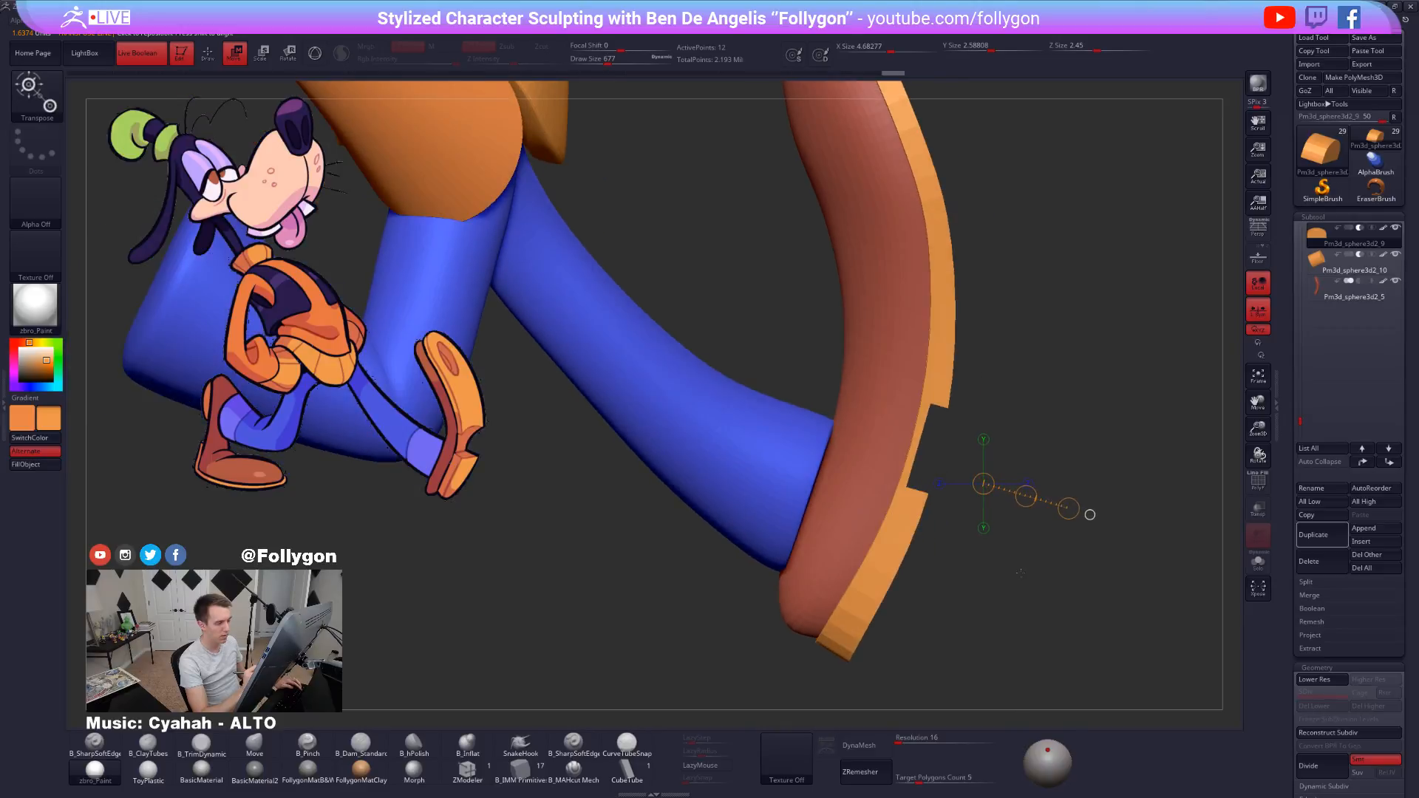
Isolate the brown shoe with its polyframe shown, set the draw size to 366 and drop it to its lowest subdivision level.
right_click_drag(998, 589, 927, 582)
key("q")
left_click(881, 522, "alt")
key("shift+f")
key("alt+s")
key("s")
left_click_drag(1014, 549, 1006, 544)
key("shift+d")
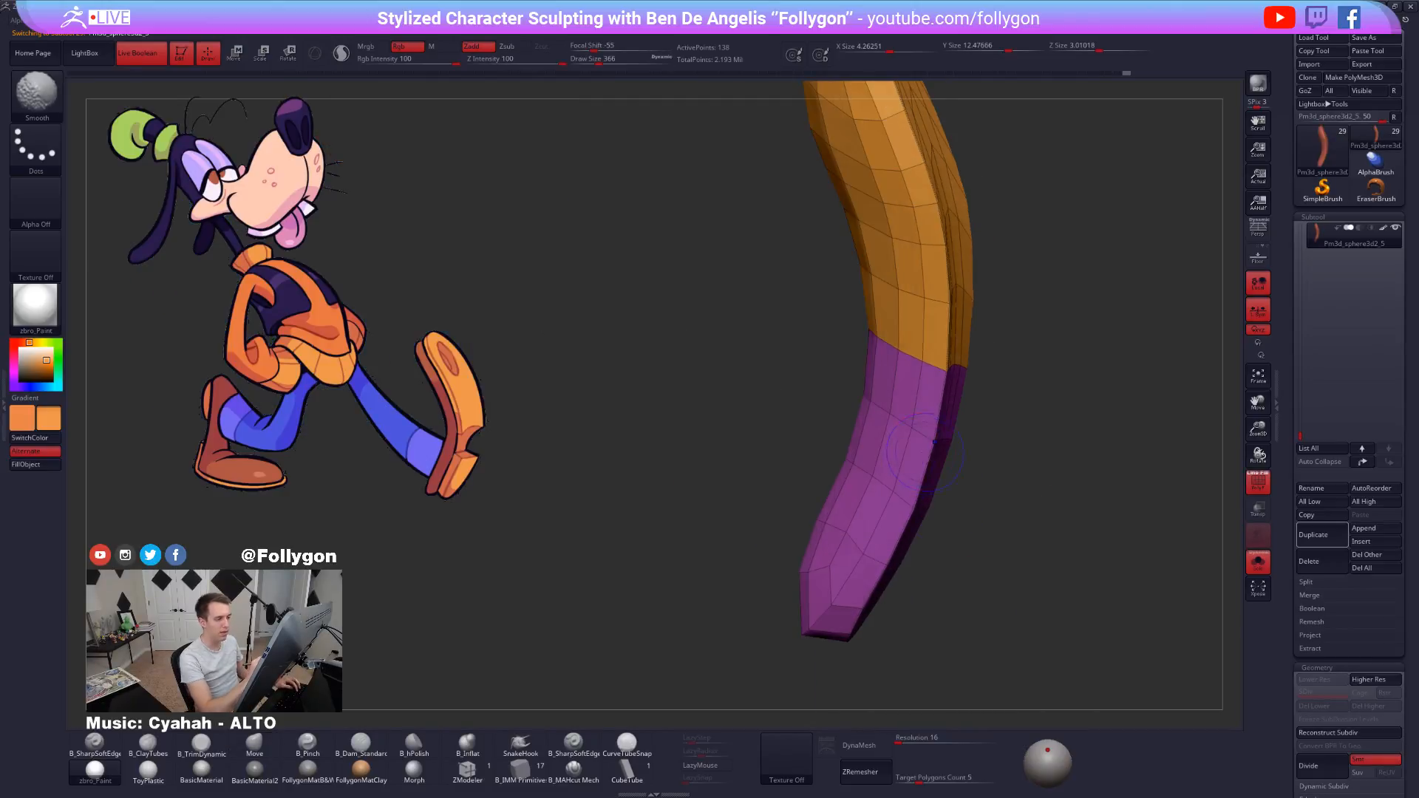
Isolate the brown shoe with its polyframe shown, switch to the ZModeler brush and set its edge action to Bevel.
mouse_move(939, 496)
right_mouse_down()
mouse_move(944, 463)
mouse_move(933, 472)
mouse_move(945, 483)
right_mouse_up()
key("alt+s")
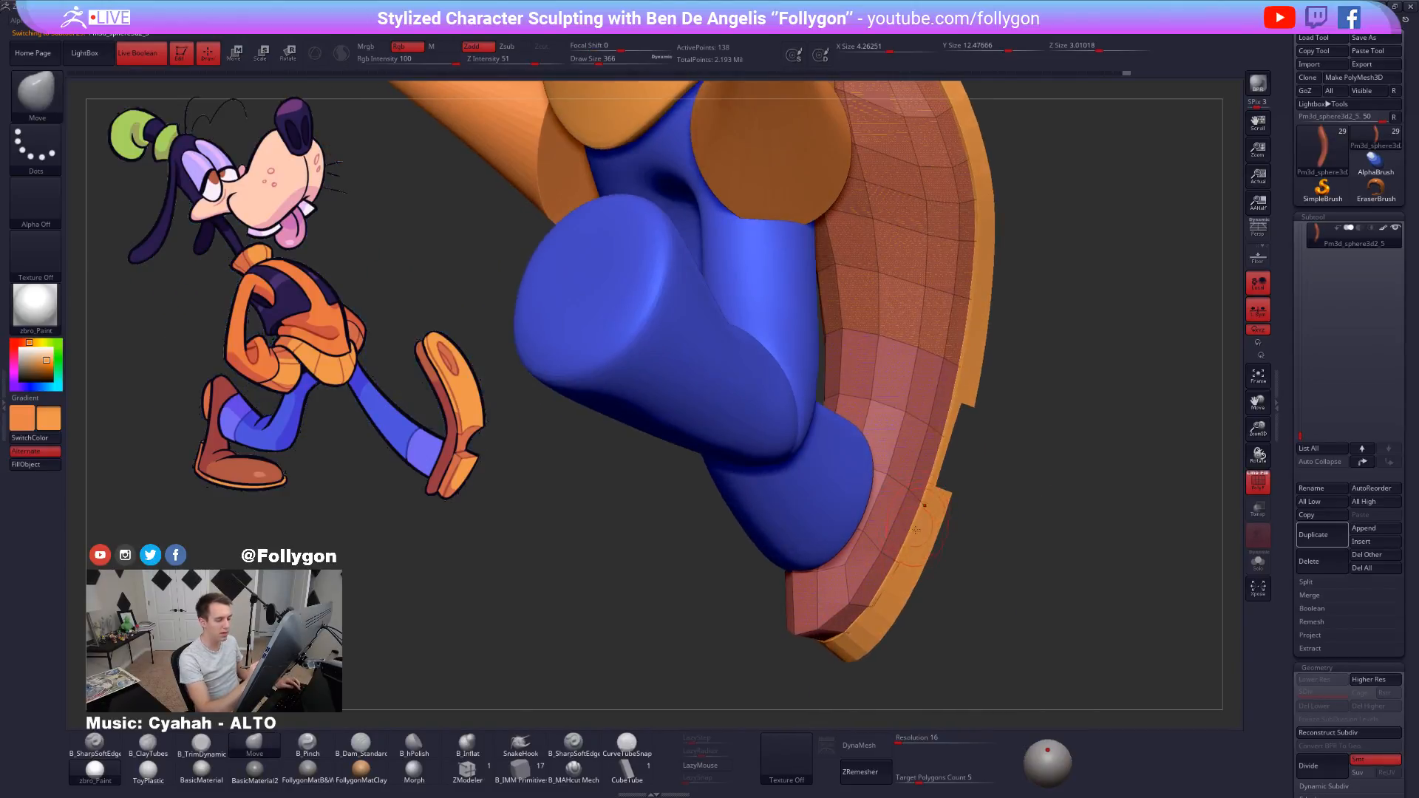
key("shift+f")
key("alt+s")
right_click_drag(925, 607, 917, 584)
key("shift+f")
left_click(481, 763)
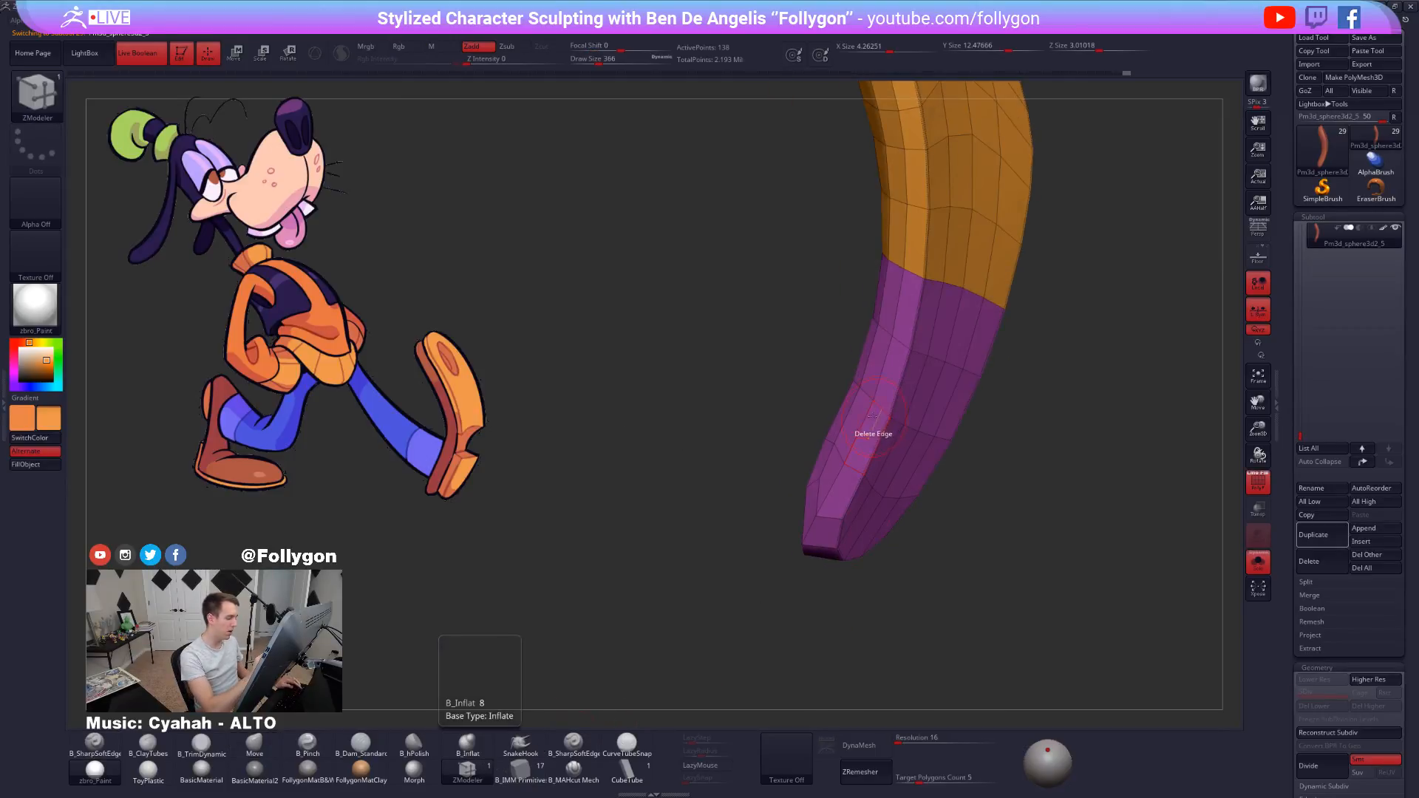
right_click_drag(888, 420, 875, 468, "ctrl")
key("space")
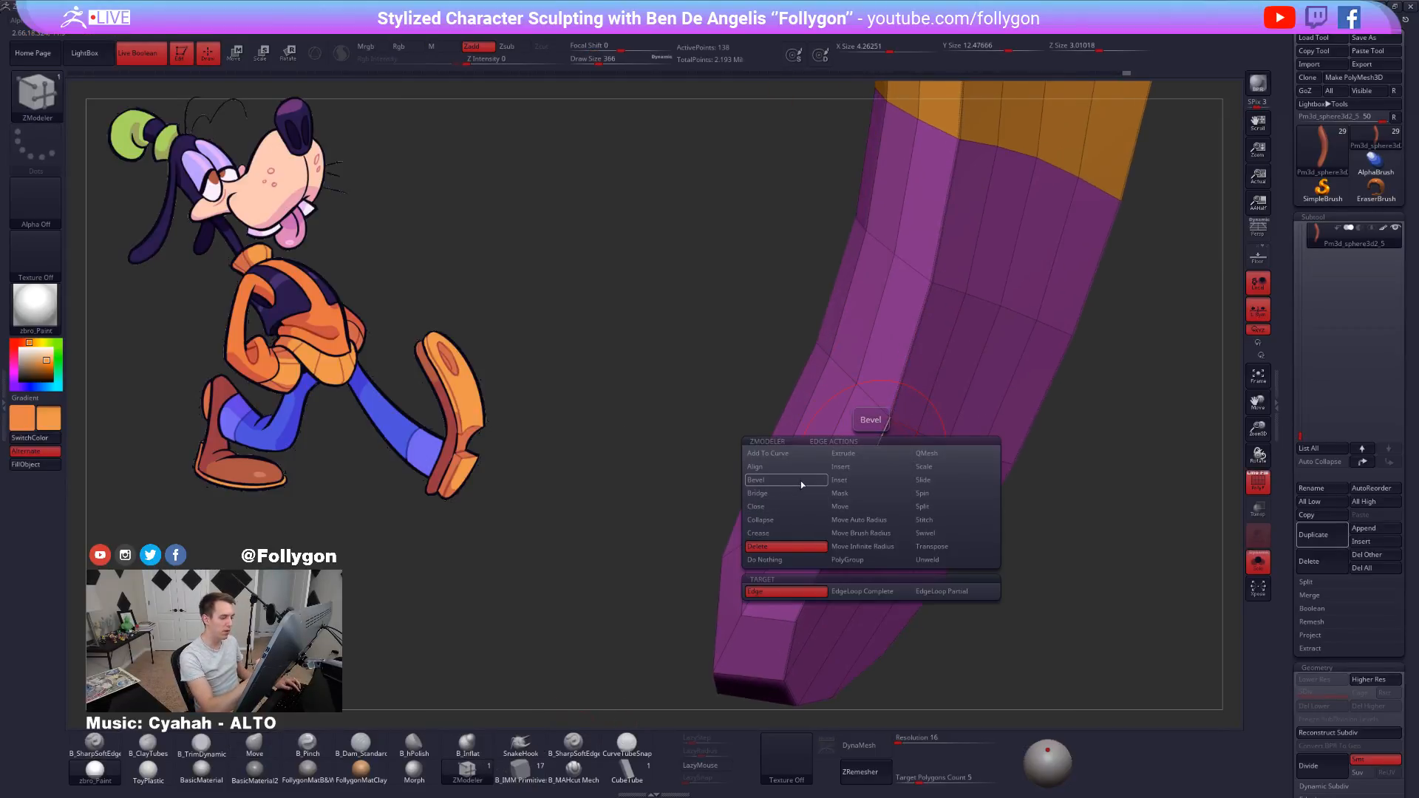
left_click(801, 480)
Bevel the edge loop around the brown shoe's rim along the sole and raise the shoe's subdivision level.
right_click_drag(1042, 580, 830, 502, "ctrl")
left_click_drag(825, 485, 820, 489)
mouse_move(841, 520)
right_mouse_down("ctrl")
mouse_move(936, 667)
mouse_move(957, 631)
mouse_move(992, 631)
mouse_move(1009, 612)
mouse_move(905, 576)
mouse_move(911, 591)
mouse_move(1014, 596)
mouse_move(945, 486)
right_mouse_up("ctrl")
key("shift+f")
key("d")
Select the orange sole, isolate it at its lowest subdivision level and activate the ZModeler brush.
key("alt+s")
left_click(944, 583, "alt")
key("alt+s")
key("shift+d")
key("shift+d")
key("b")
key("z")
key("m")
Try beveling the sole's rim on the side facing the shoe, preview it smoothed, and undo it.
left_click(956, 495)
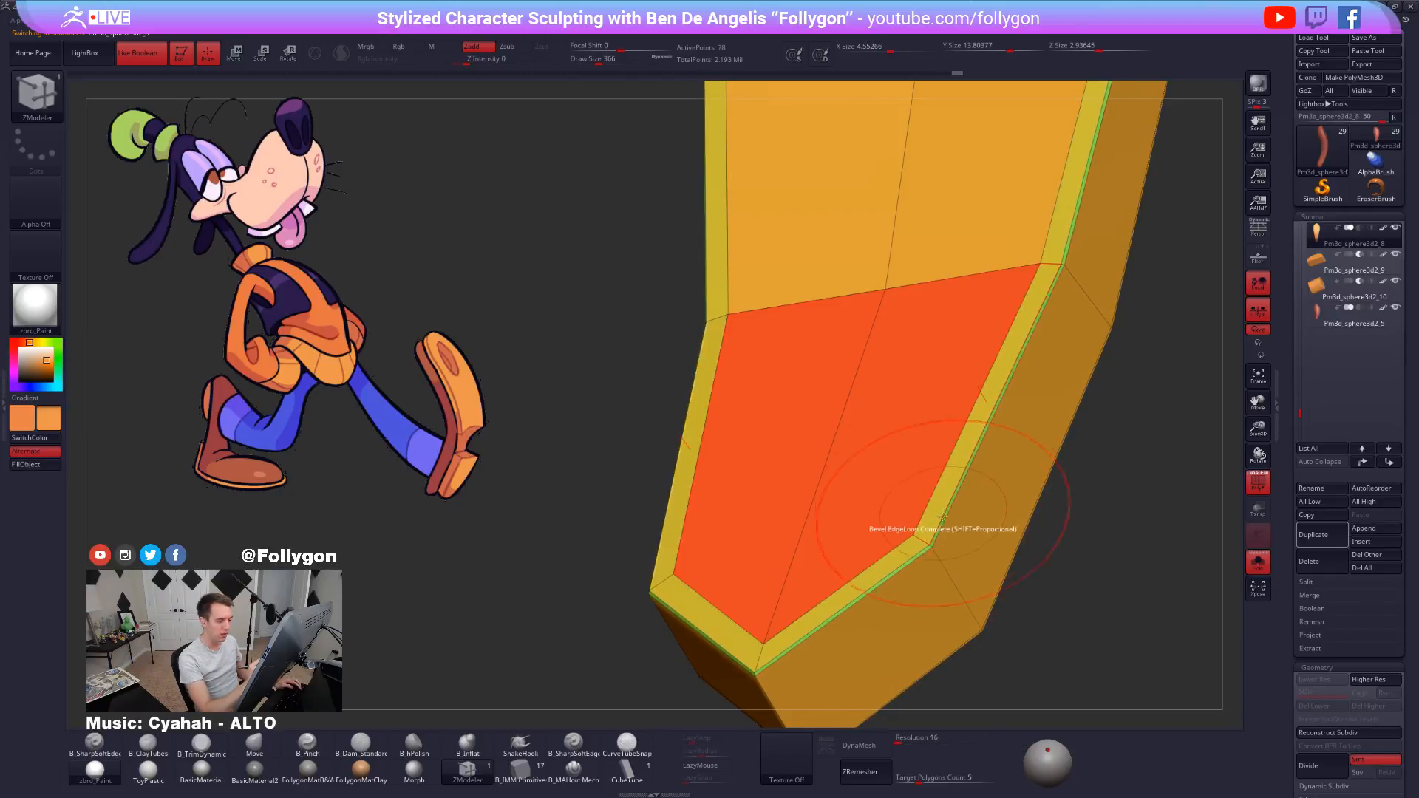
right_click_drag(943, 516, 965, 503)
key("d")
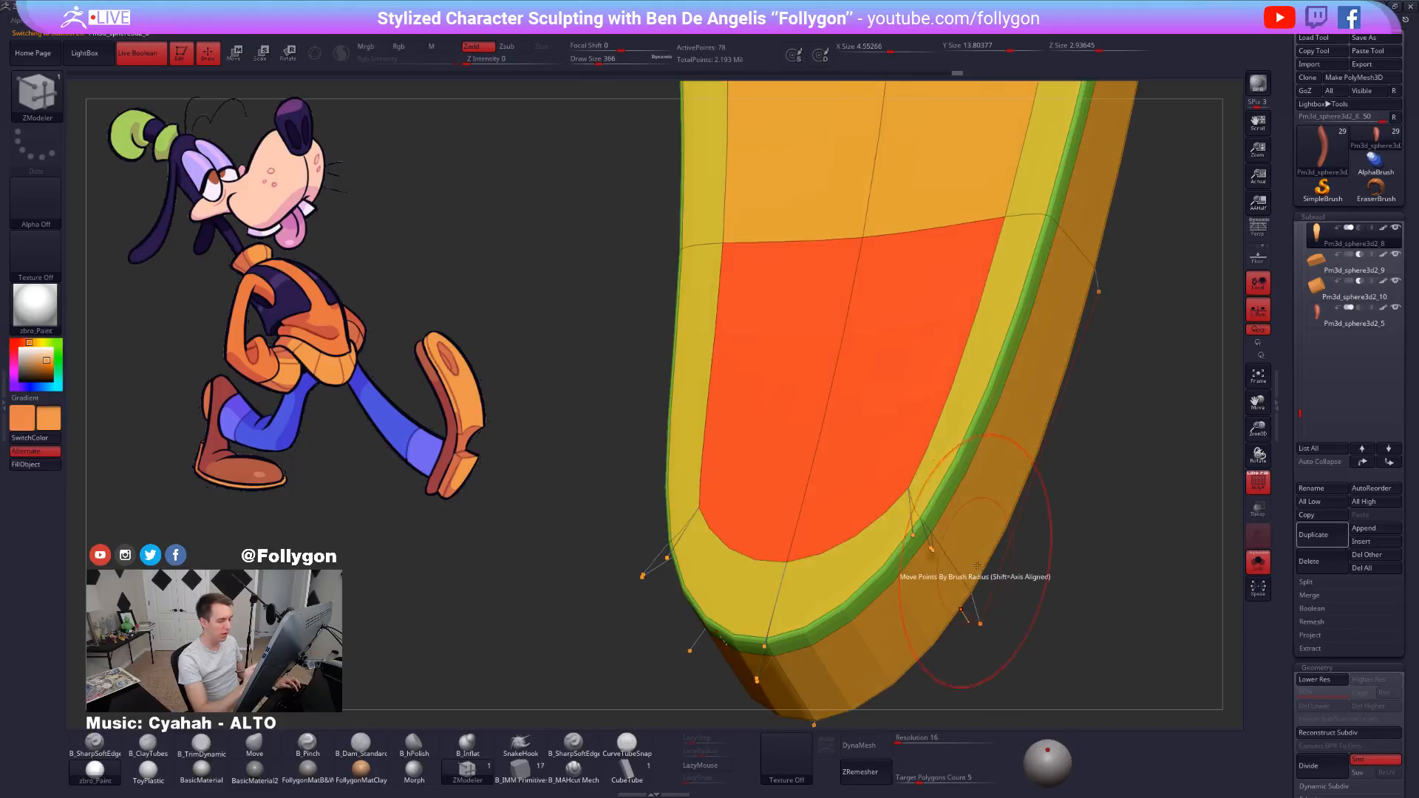
key("shift+f")
key("alt+s")
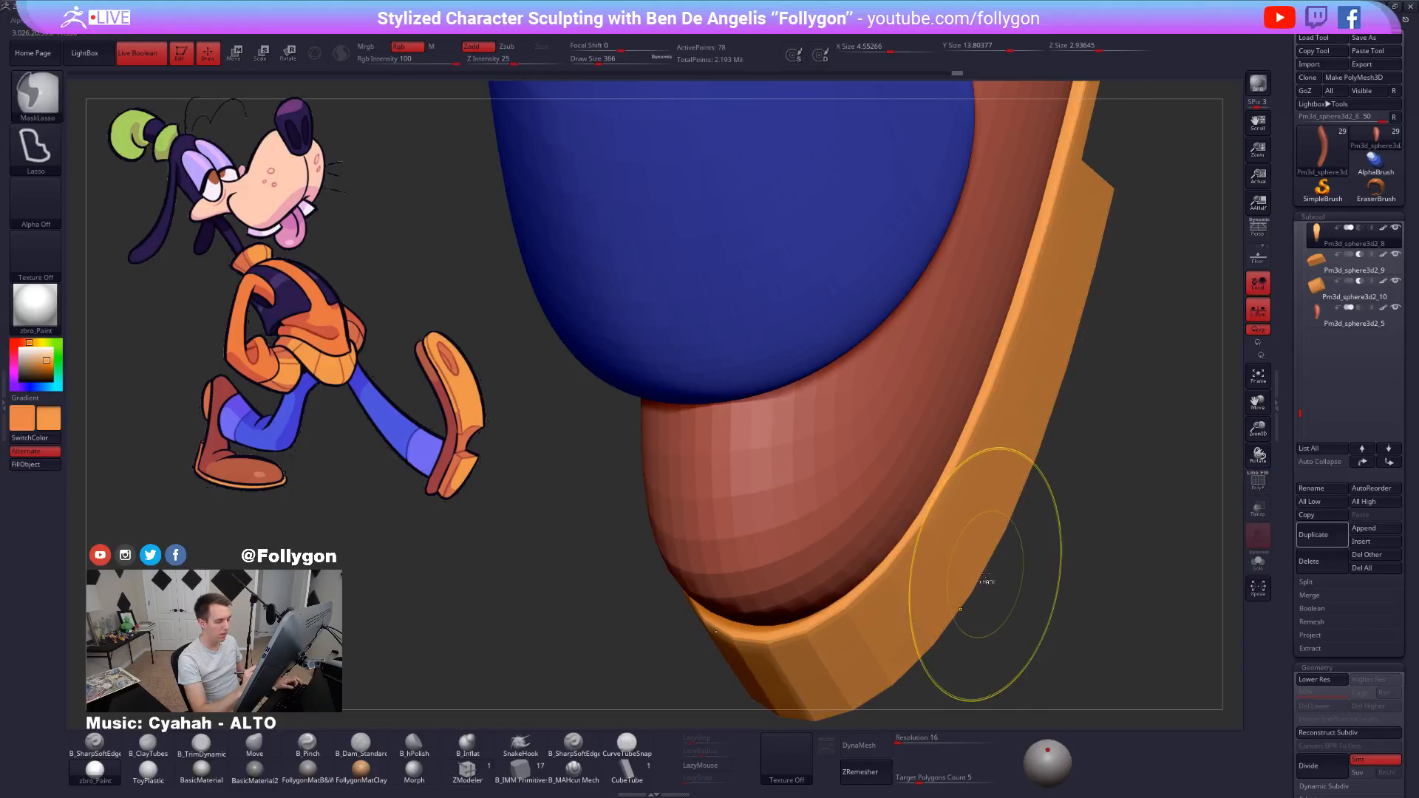
right_click_drag(1001, 574, 983, 579)
key("ctrl+z")
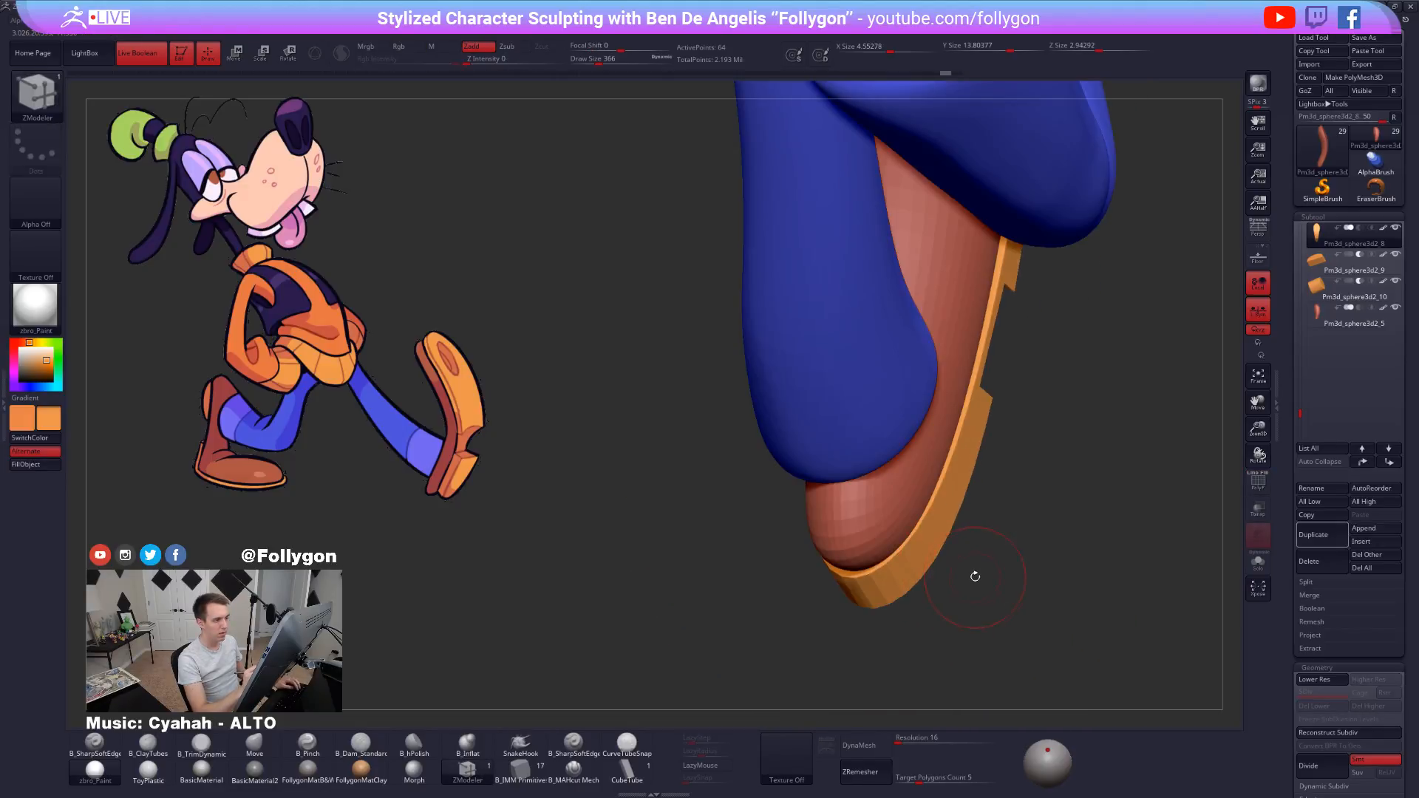
Bevel the complete edge loop around the orange sole's rim facing the shoe and preview it at a higher subdivision level.
key("alt+s")
right_click_drag(894, 551, 944, 444)
key("shift+d")
key("shift+f")
key("shift+d")
left_click_drag(942, 452, 951, 441)
mouse_move(1026, 549)
left_mouse_down("alt")
mouse_move(1044, 546)
mouse_move(1054, 574)
mouse_move(994, 578)
left_mouse_up("alt")
key("shift+f")
key("d")
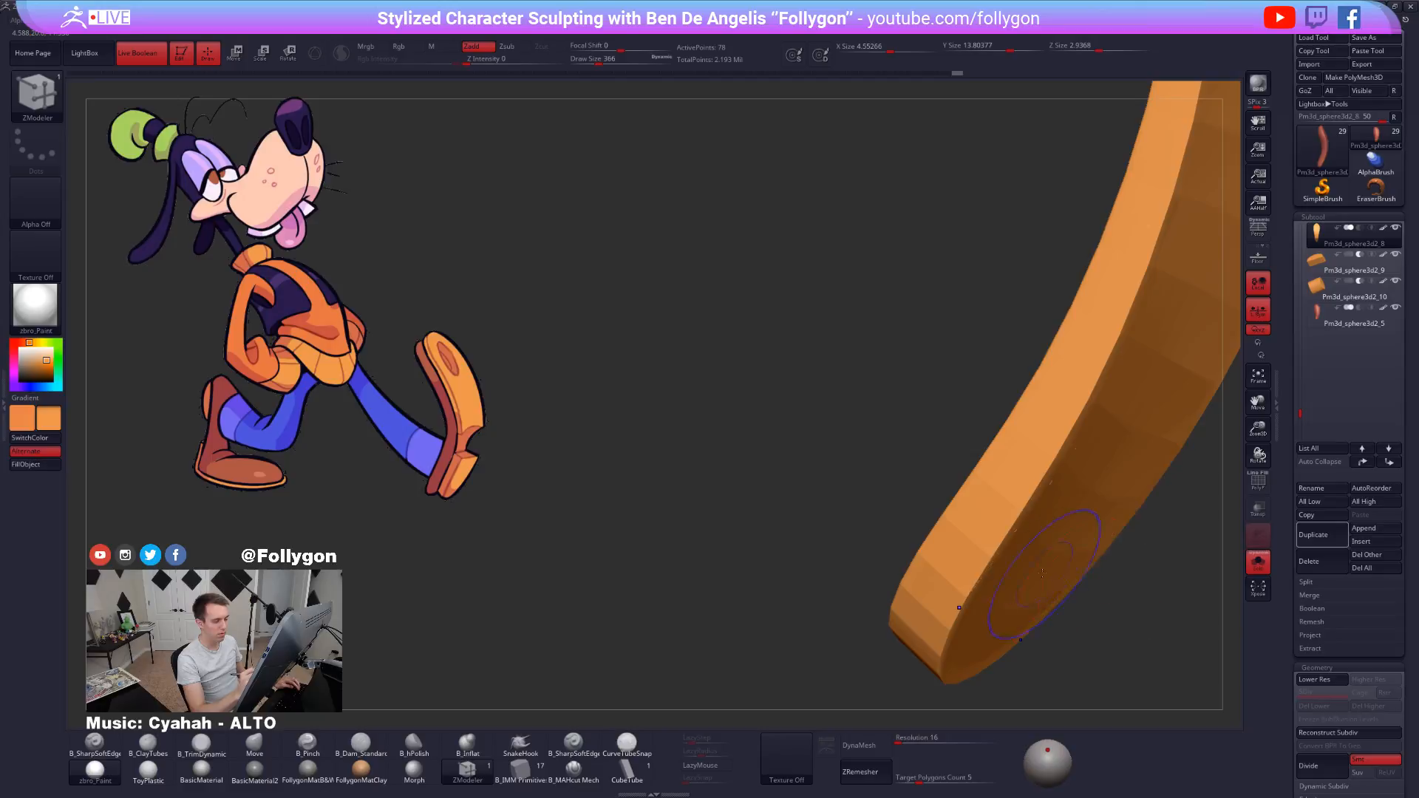
Bevel the complete edge loop around the sole's outer rim at the lowest level, smooth it and show the whole character.
key("shift+d")
key("shift+f")
right_click_drag(1004, 536, 843, 419, "ctrl")
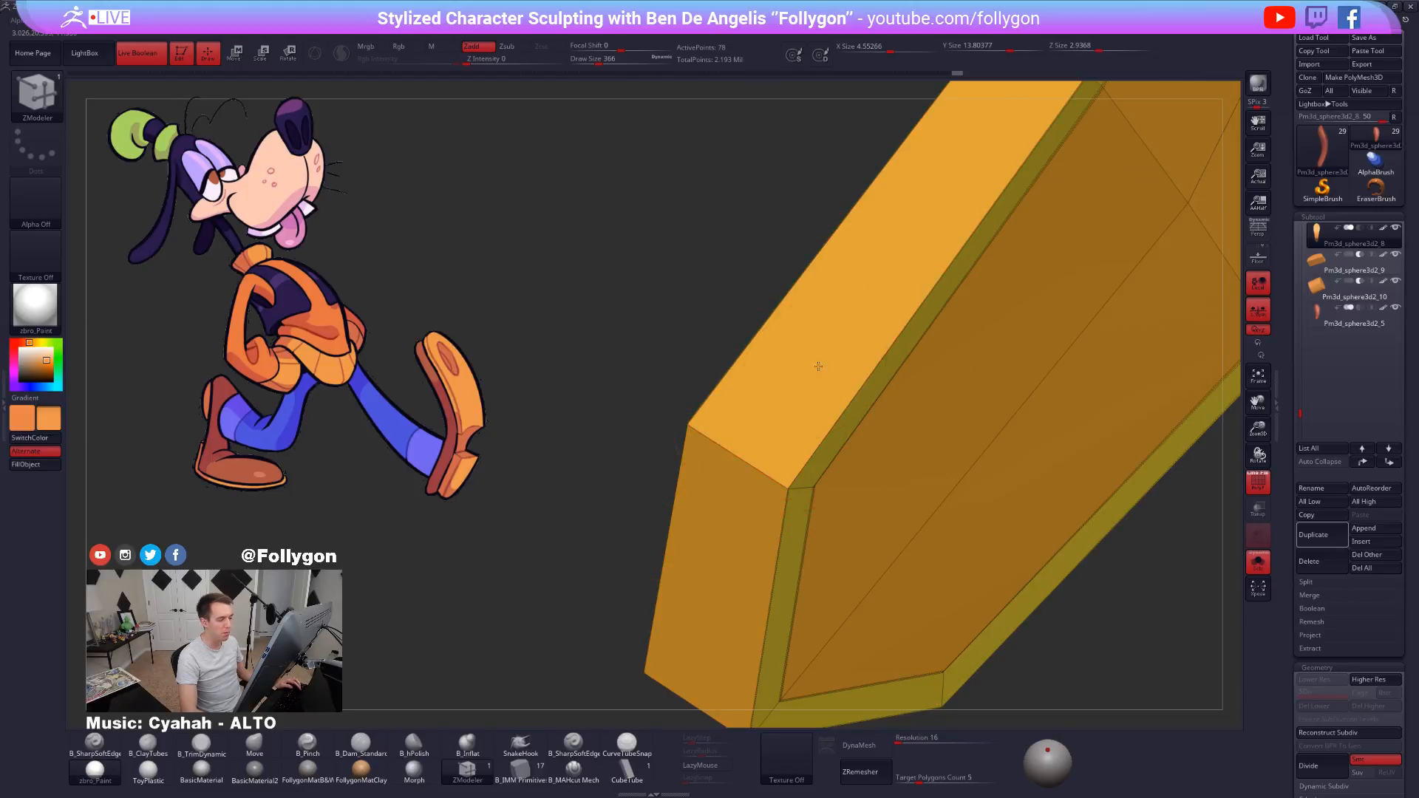
right_click_drag(818, 367, 906, 370)
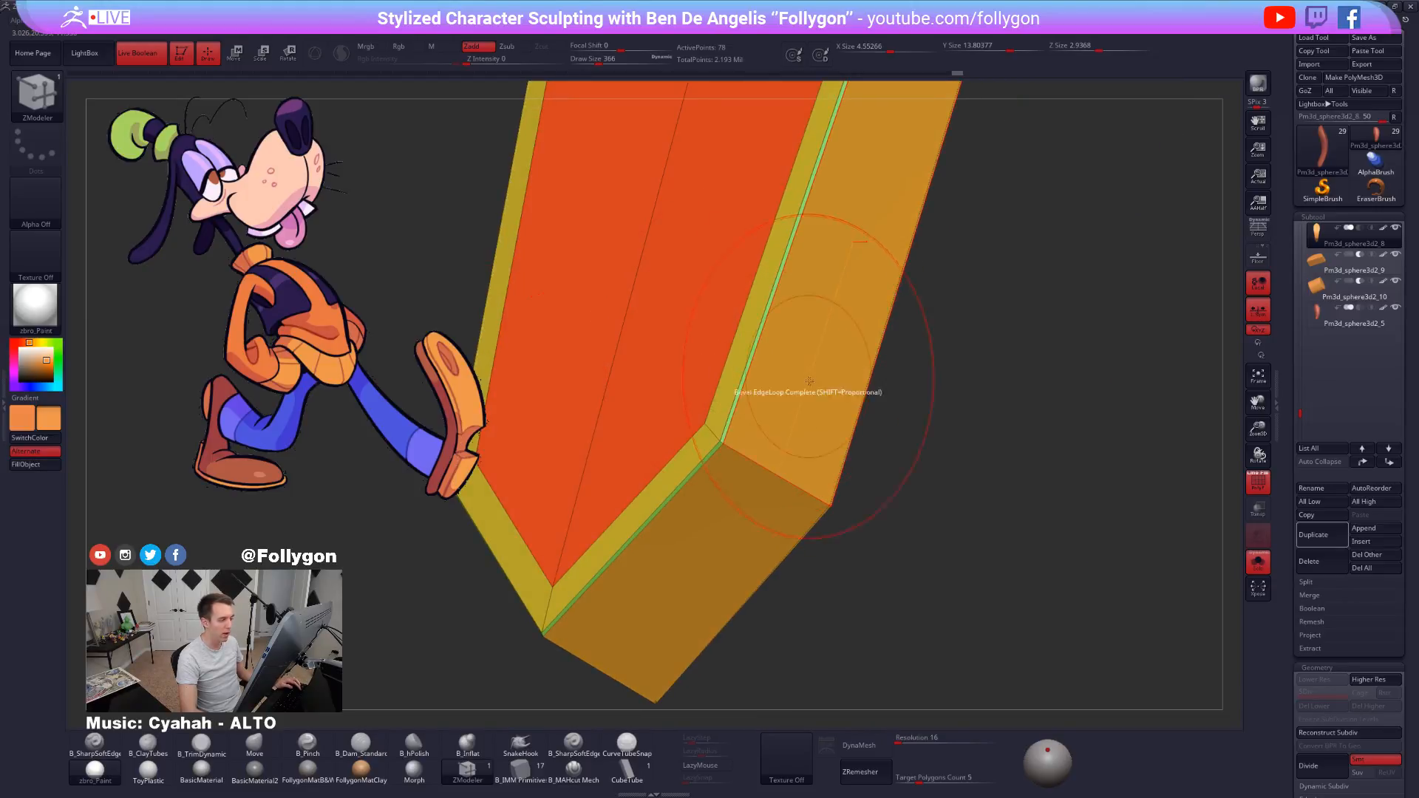
right_click_drag(819, 381, 786, 406)
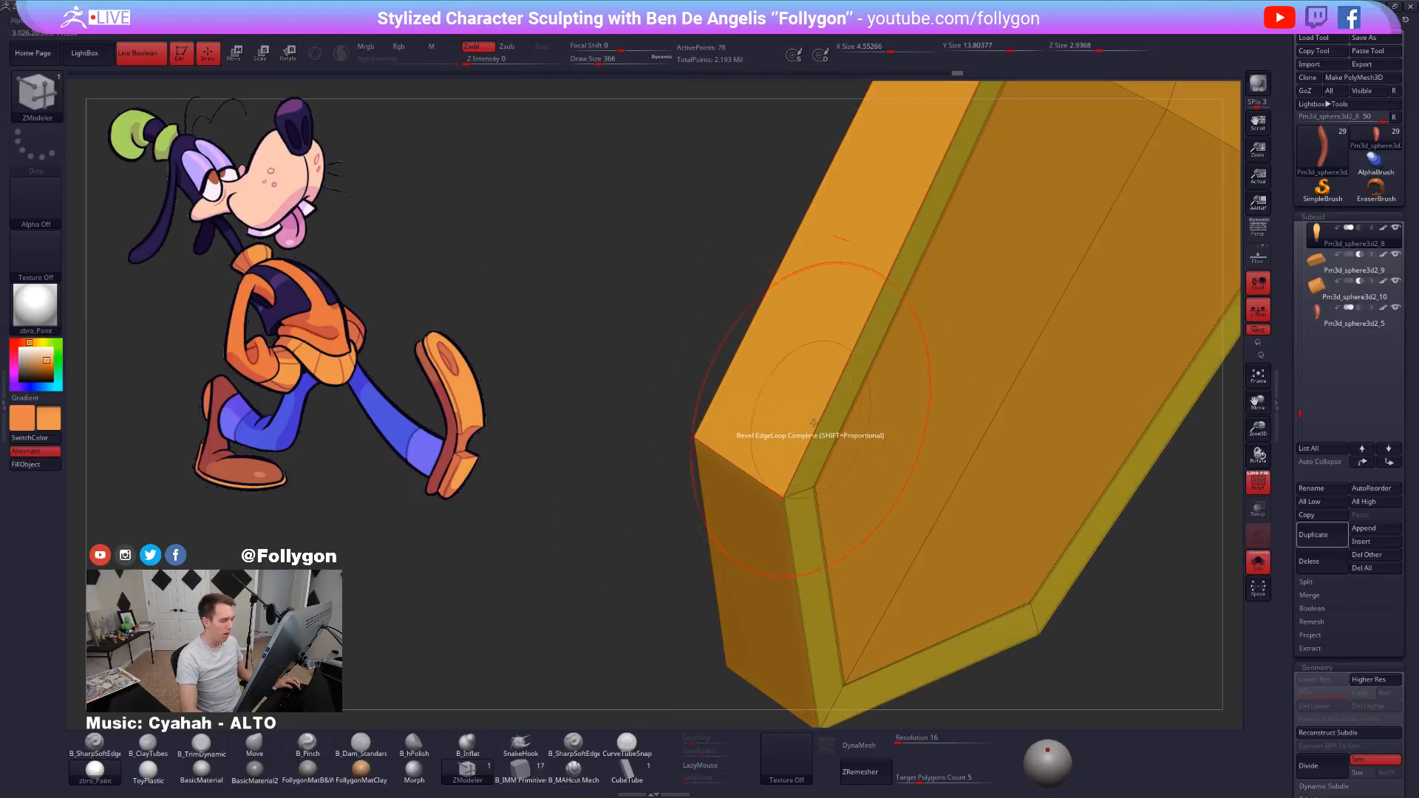
left_click(818, 424)
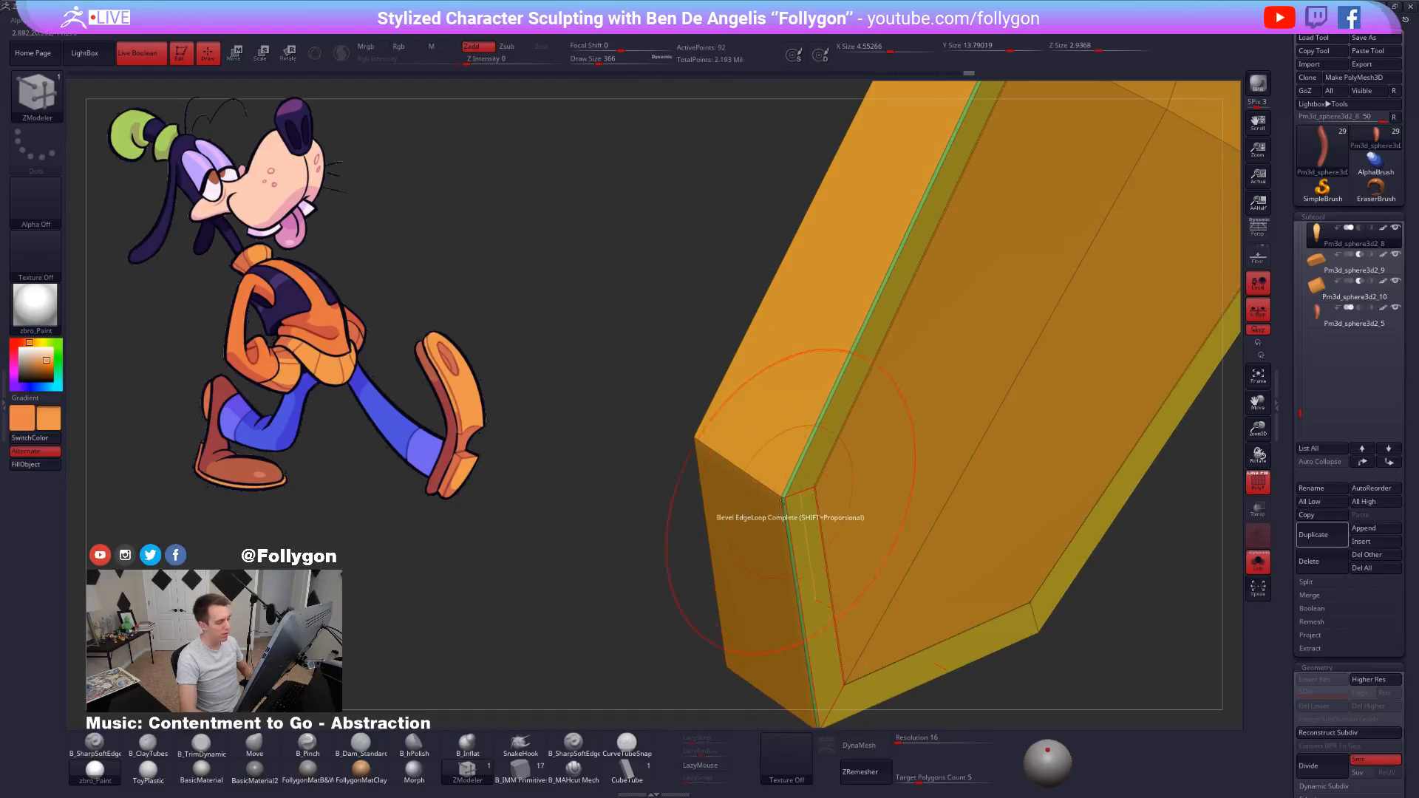
right_click_drag(781, 516, 643, 540)
key("d")
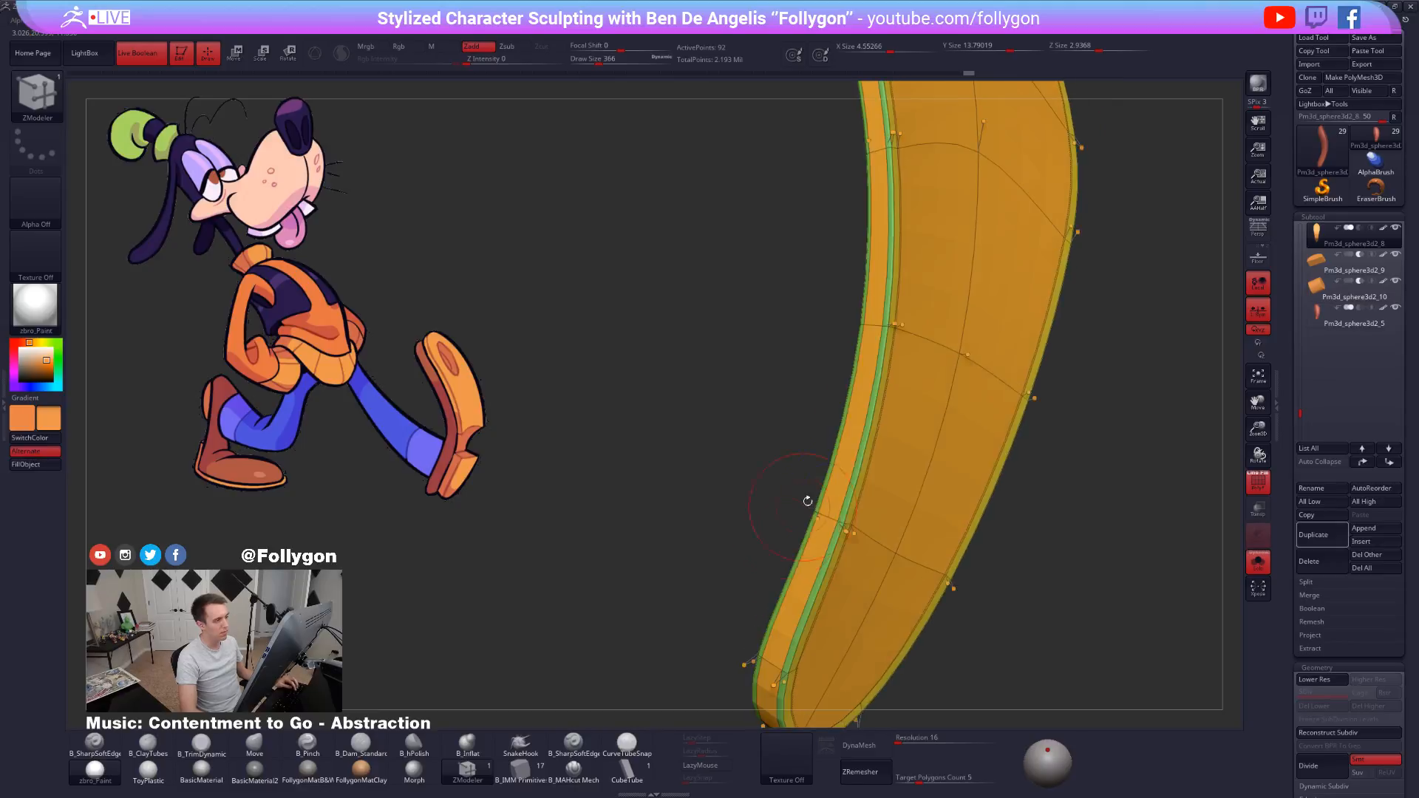
key("shift+f")
right_click_drag(863, 465, 799, 444)
key("alt+s")
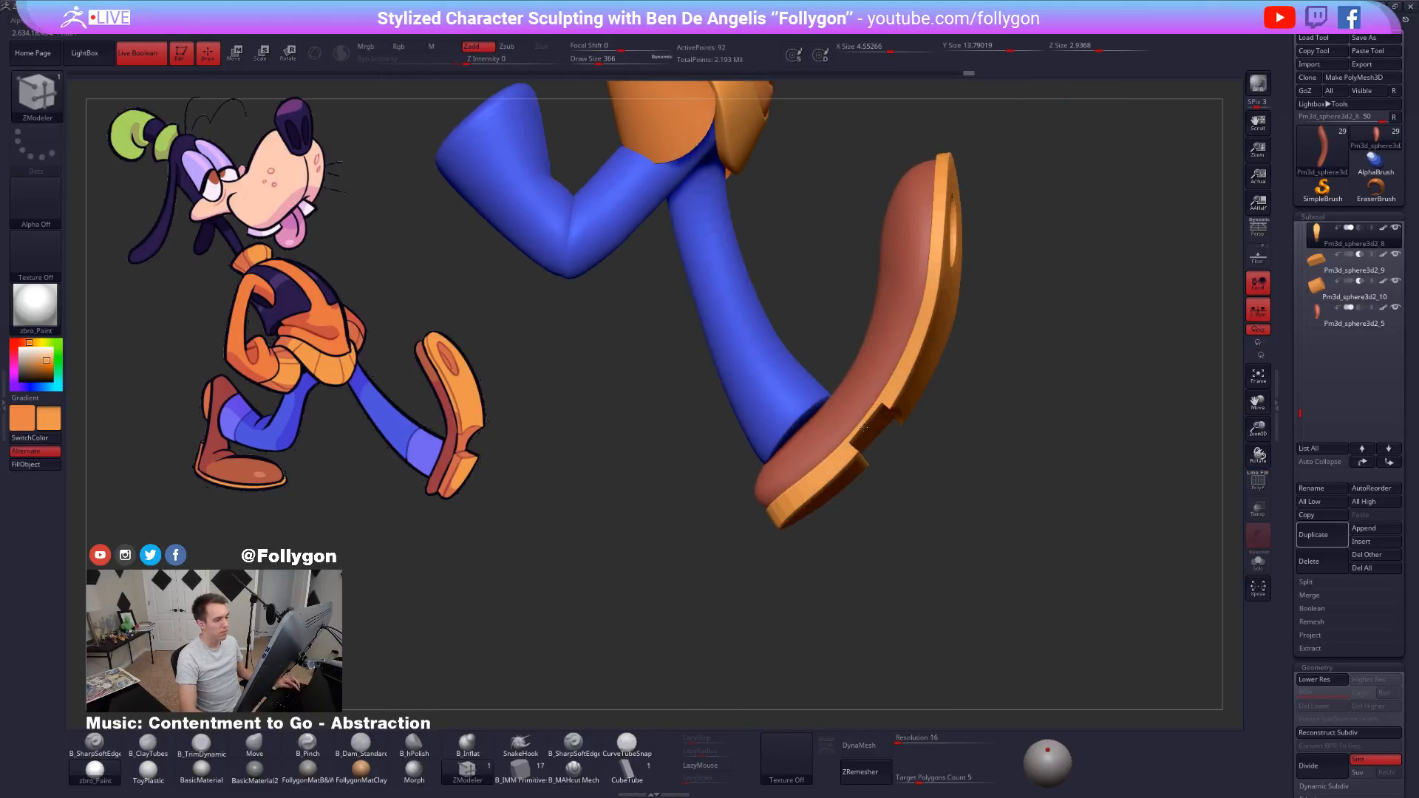
Select the brown shoe, switch to the Move brush and isolate the shoe.
mouse_move(883, 422)
right_mouse_down("ctrl")
mouse_move(894, 481)
mouse_move(794, 457)
mouse_move(884, 459)
mouse_move(794, 420)
right_mouse_up("ctrl")
left_click(838, 436, "alt")
key("b")
key("m")
key("v")
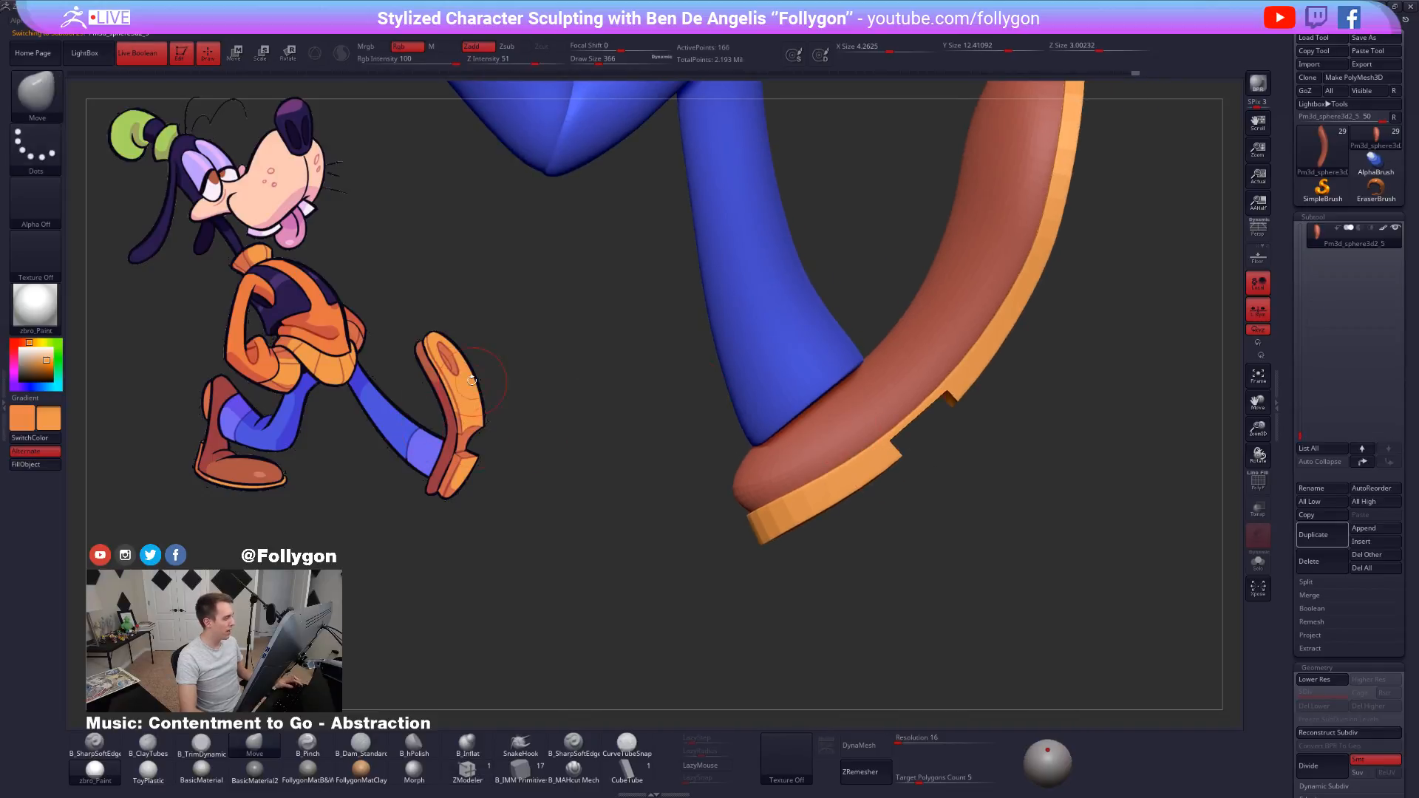
right_click_drag(859, 470, 955, 441)
key("shift+f")
key("shift+f")
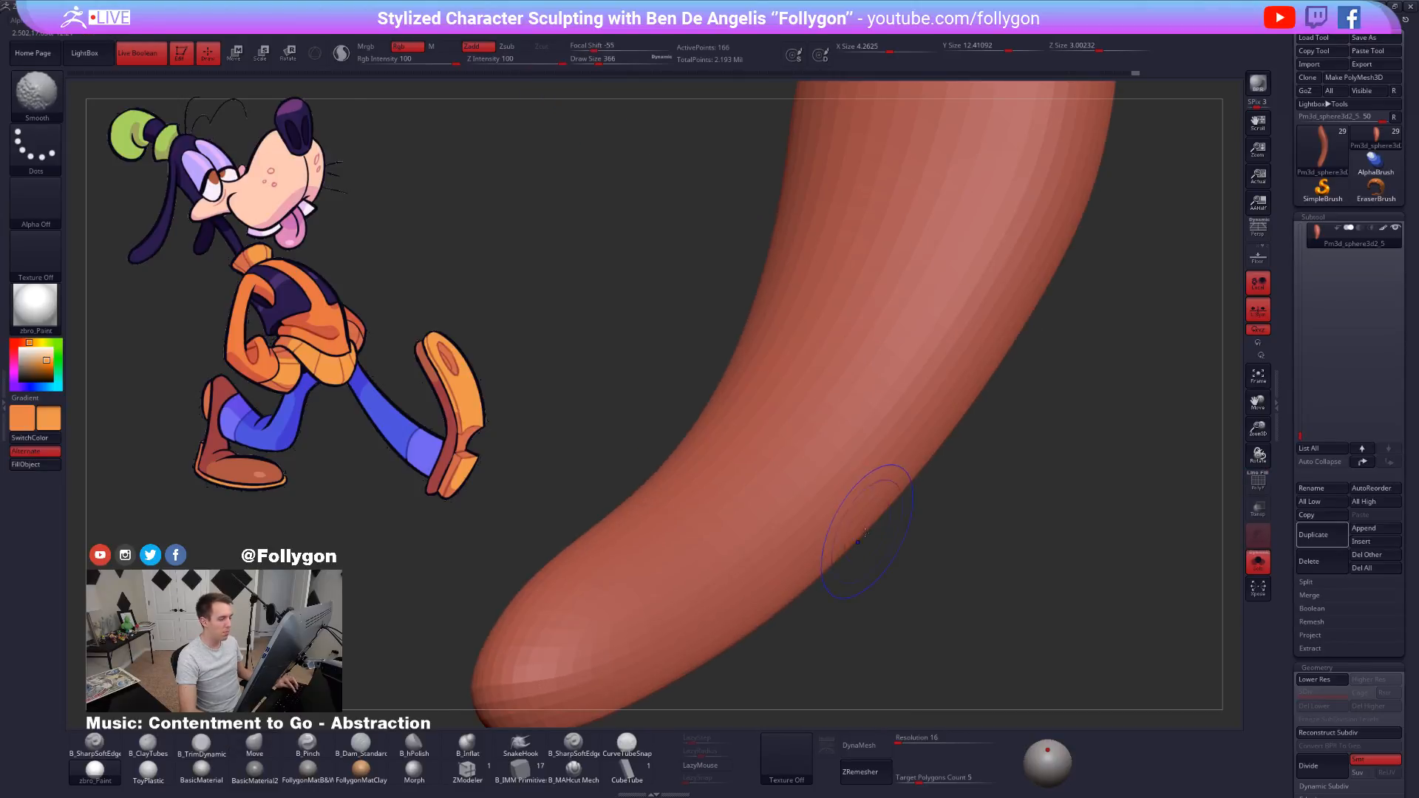
Switch to the ZModeler brush and undo the brown shoe's existing edge bevel.
key("shift+f")
key("shift+d")
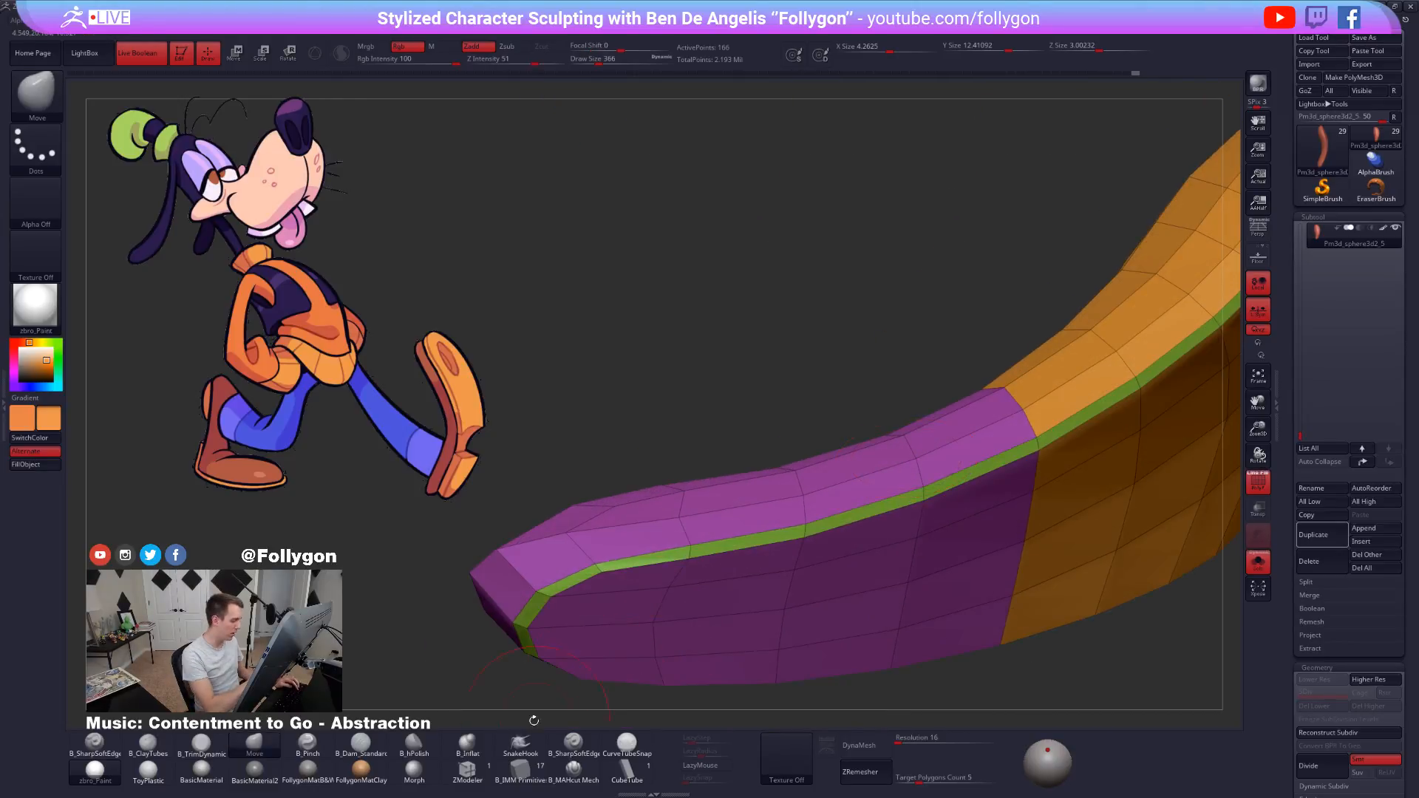
left_click(468, 771)
key("d")
right_click_drag(808, 527, 774, 533, "ctrl")
key("ctrl+z")
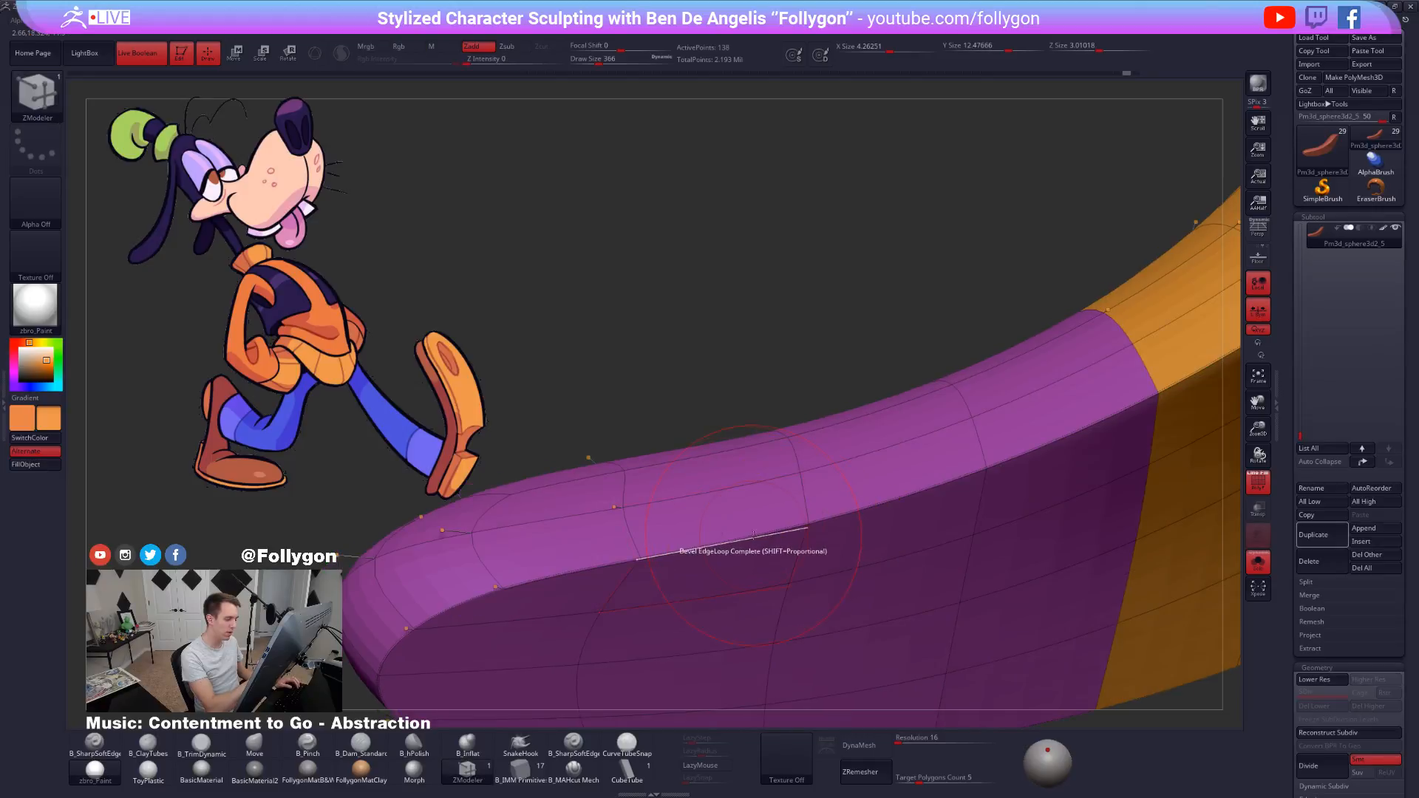
Try edge-loop bevels around the brown shoe's upper face at the lowest subdivision level, undoing each attempt.
key("shift+d")
left_click(753, 553)
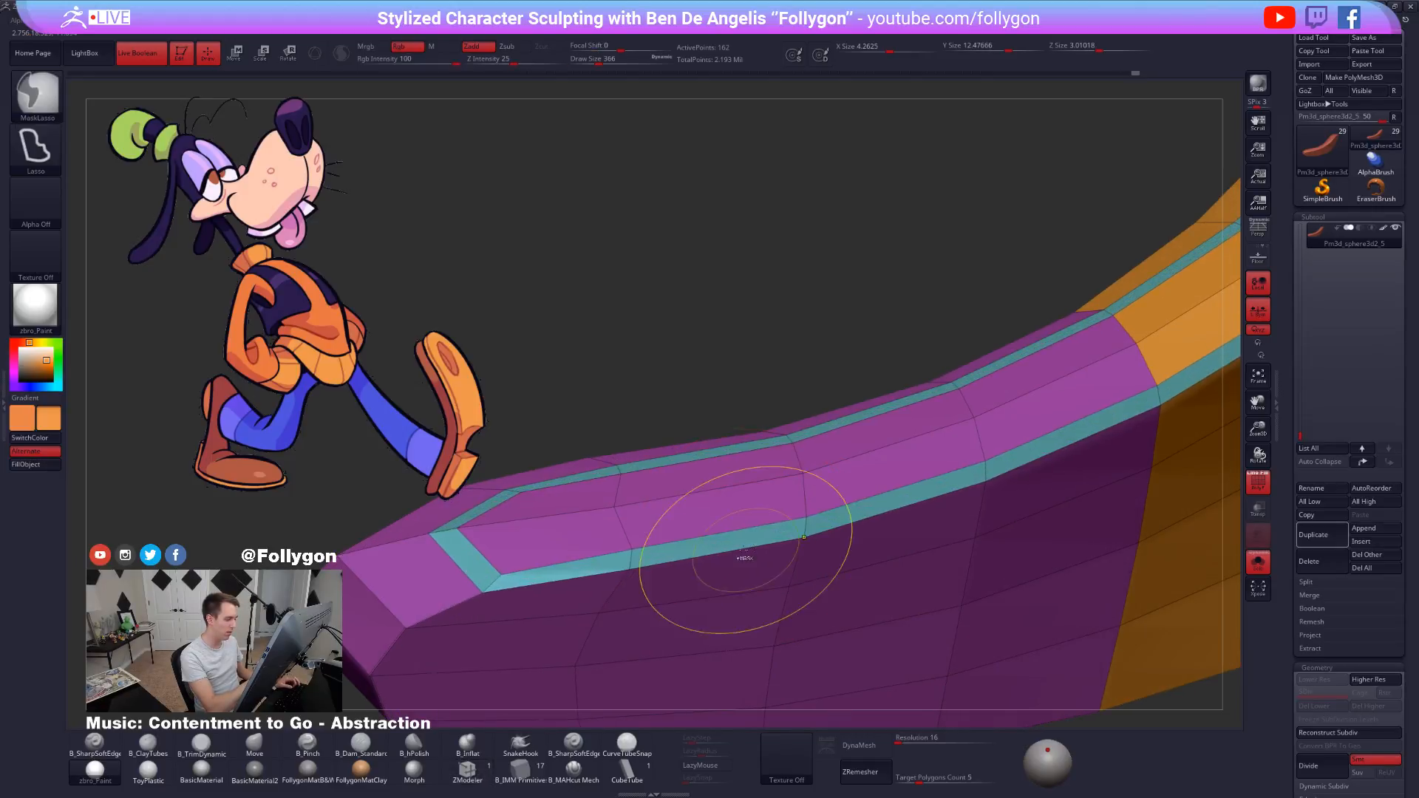
key("ctrl+z")
key("d")
key("shift+d")
right_click_drag(697, 510, 760, 471, "alt")
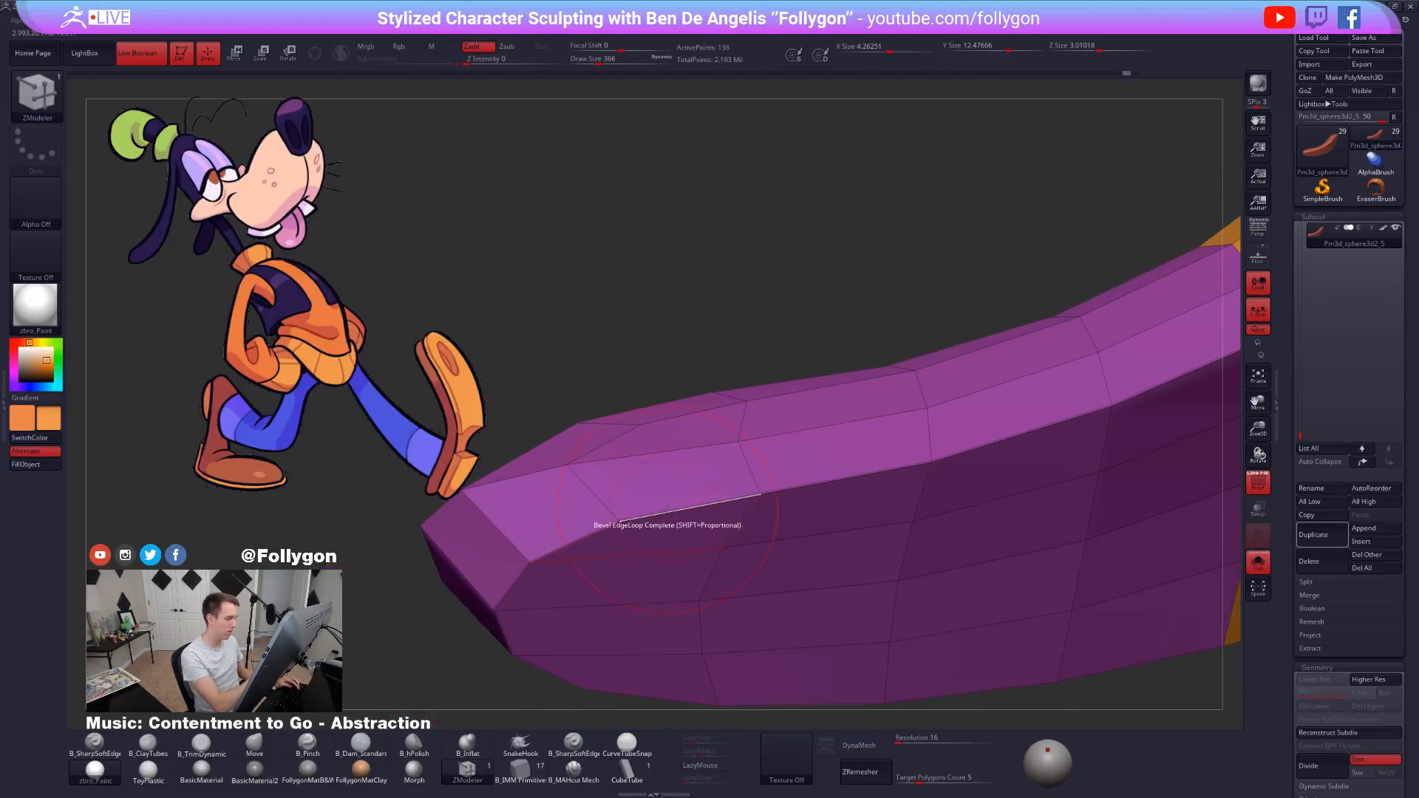
left_click_drag(732, 500, 735, 479)
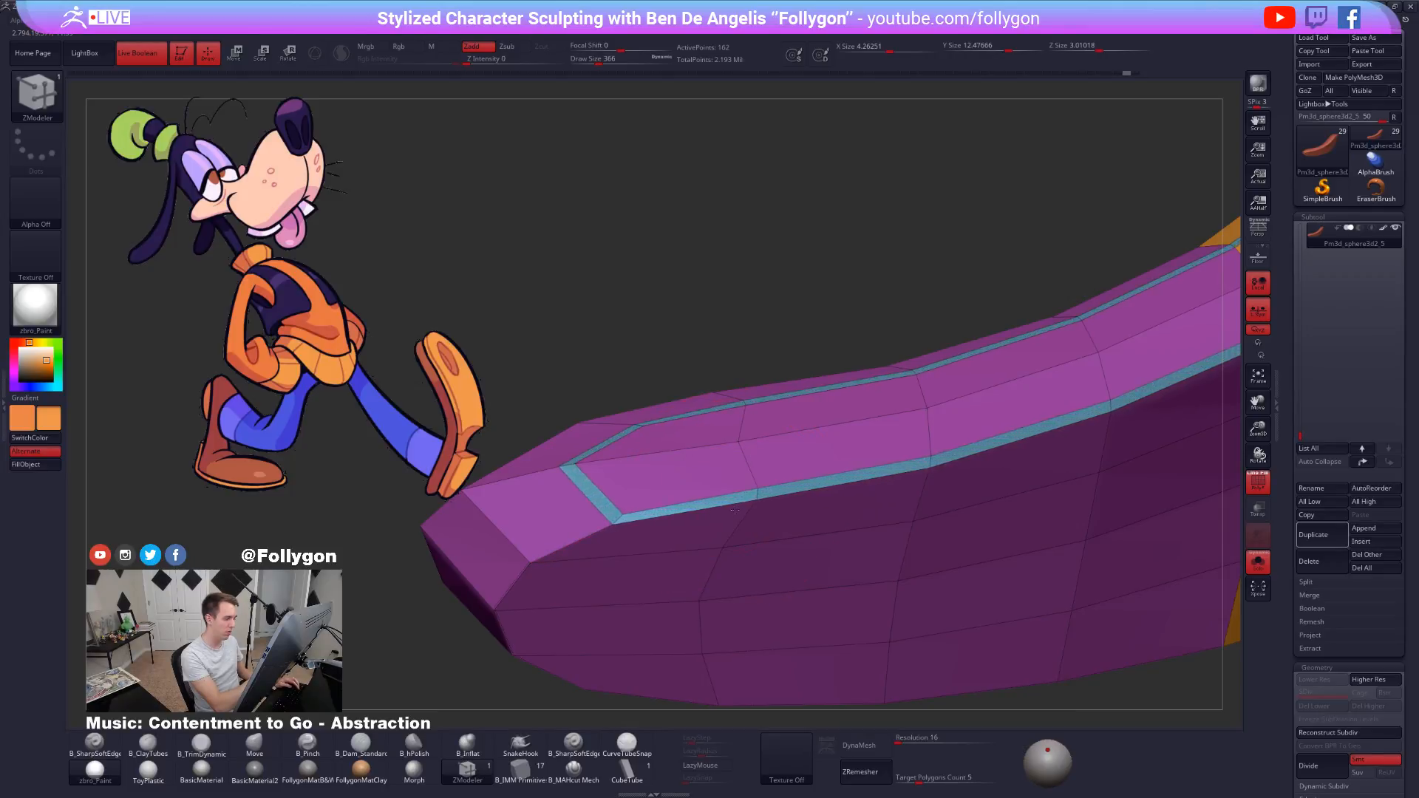
key("d")
right_click_drag(736, 479, 923, 479)
key("shift+d")
Bevel the complete edge loop around the brown shoe's sole-side rim, smooth it and show the whole character without polyframe.
key("d")
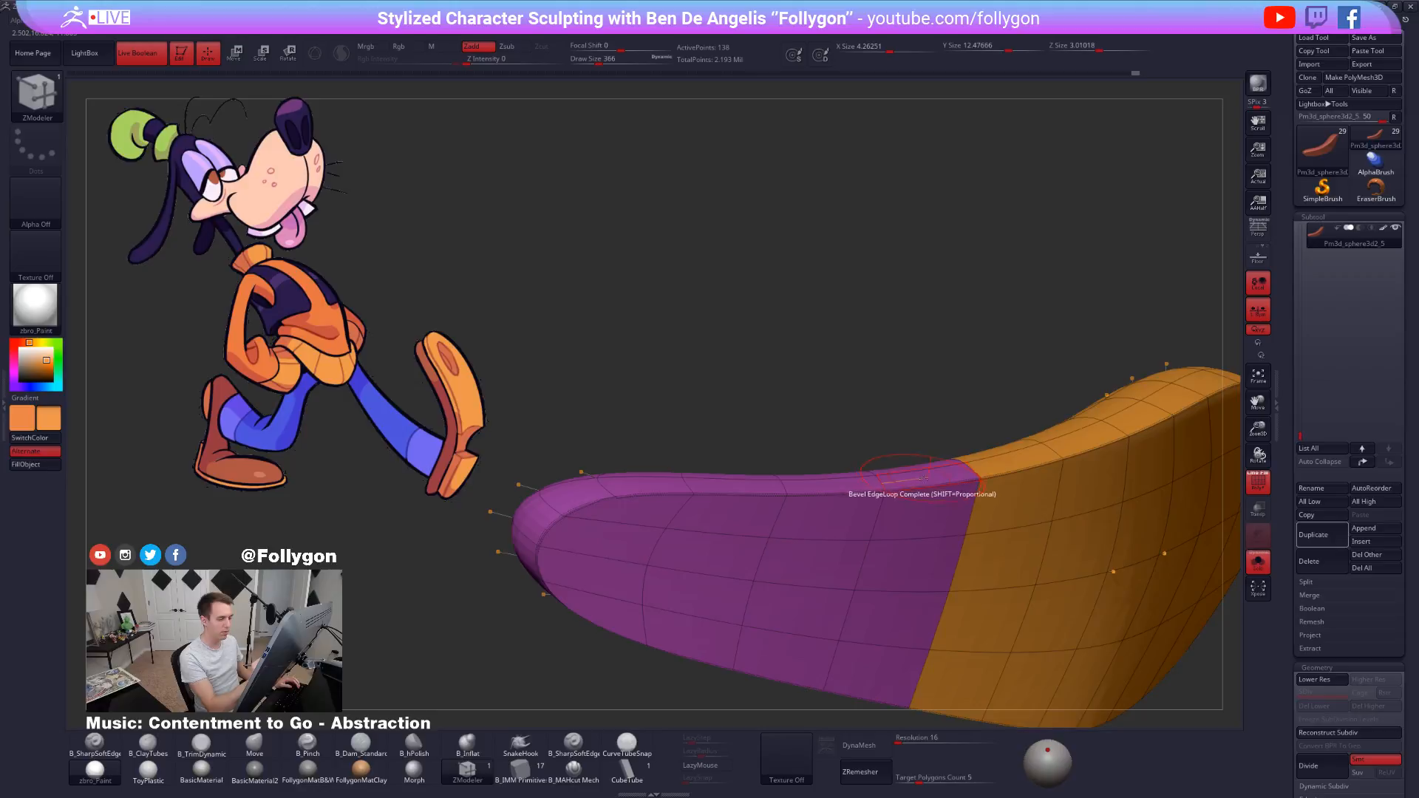
left_click_drag(971, 479, 967, 502)
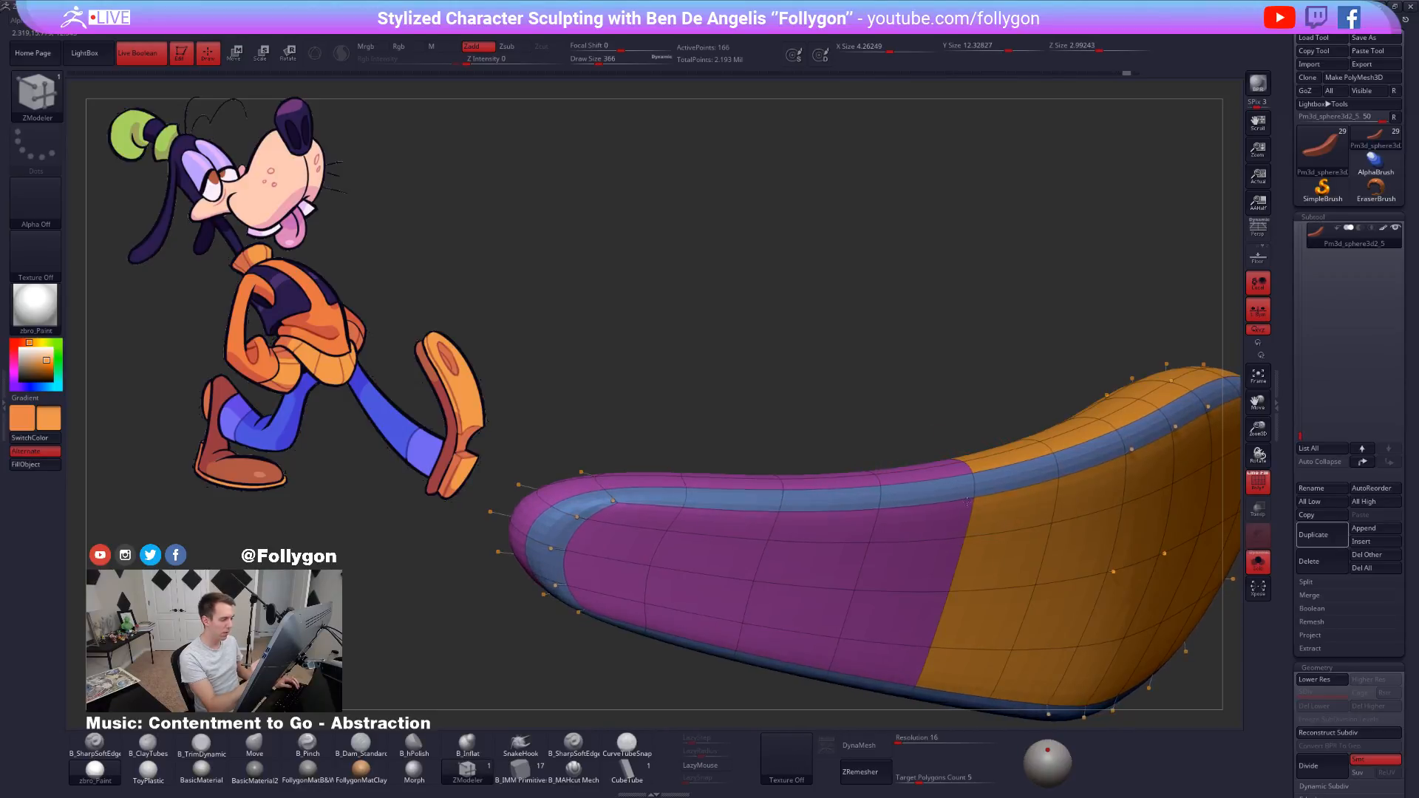
key("shift+d")
key("d")
right_click_drag(963, 511, 951, 579)
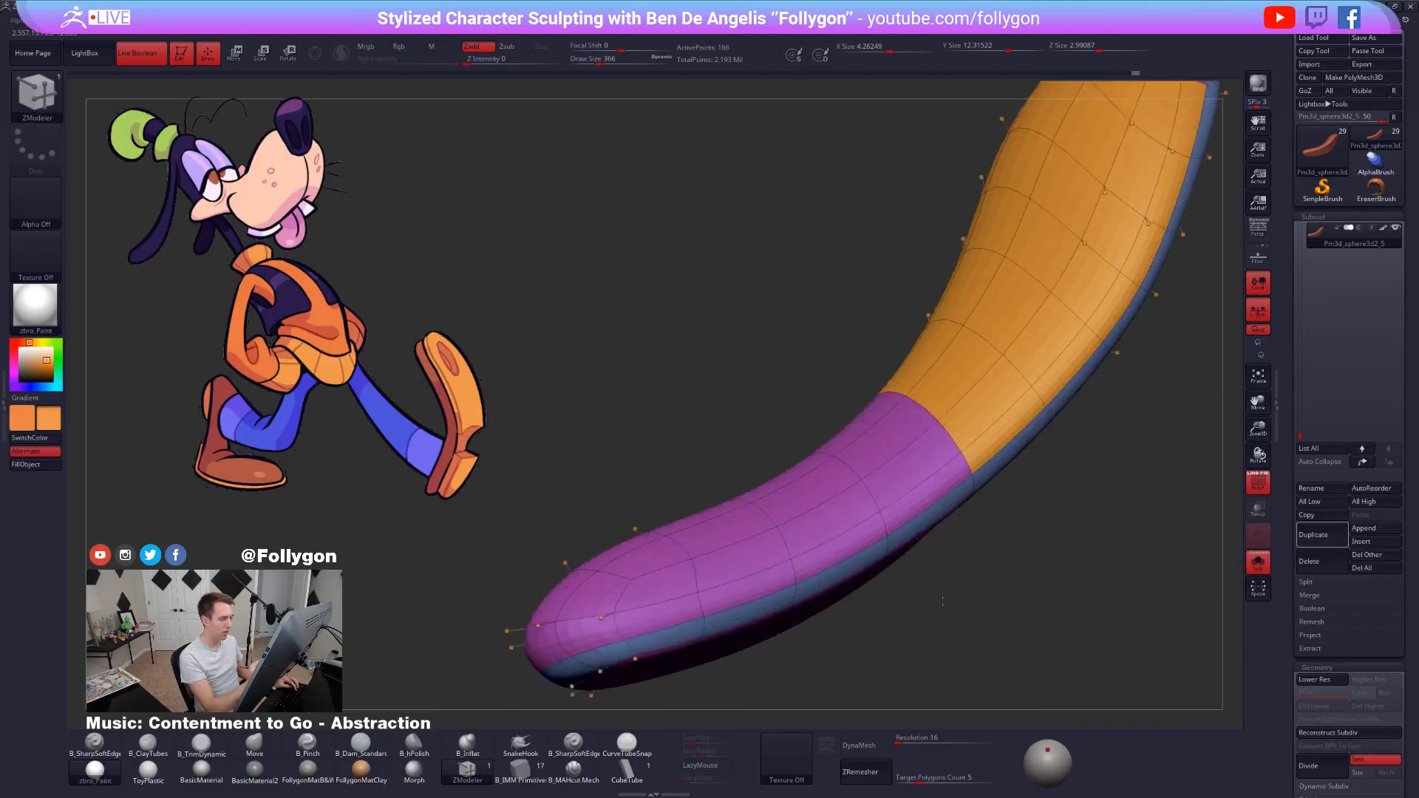
key("shift+f")
key("alt+s")
right_click_drag(1023, 612, 933, 562, "ctrl")
mouse_move(933, 562)
right_mouse_down("alt")
mouse_move(840, 510)
mouse_move(893, 552)
mouse_move(932, 491)
mouse_move(921, 518)
mouse_move(941, 535)
mouse_move(922, 508)
mouse_move(921, 556)
right_mouse_up("alt")
right_click_drag(975, 644, 967, 652)
Switch to the Move brush and set its draw size to 1166.
key("b")
key("m")
key("v")
right_click_drag(950, 591, 928, 488)
key("space")
left_click_drag(927, 474, 930, 474)
Compare the brown shoe's low and smoothed levels, isolate it and undo the last Move changes to its shape.
key("shift+d")
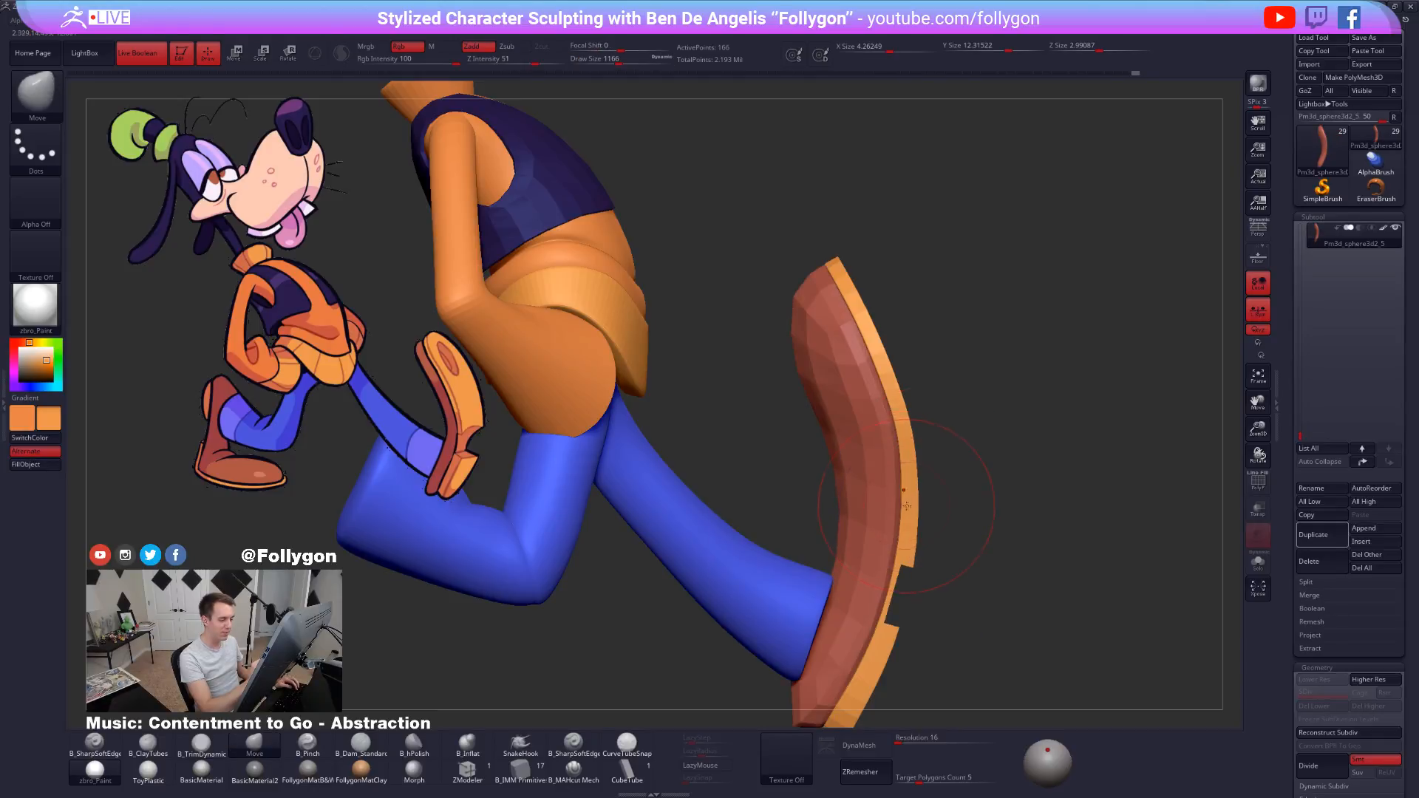
key("d")
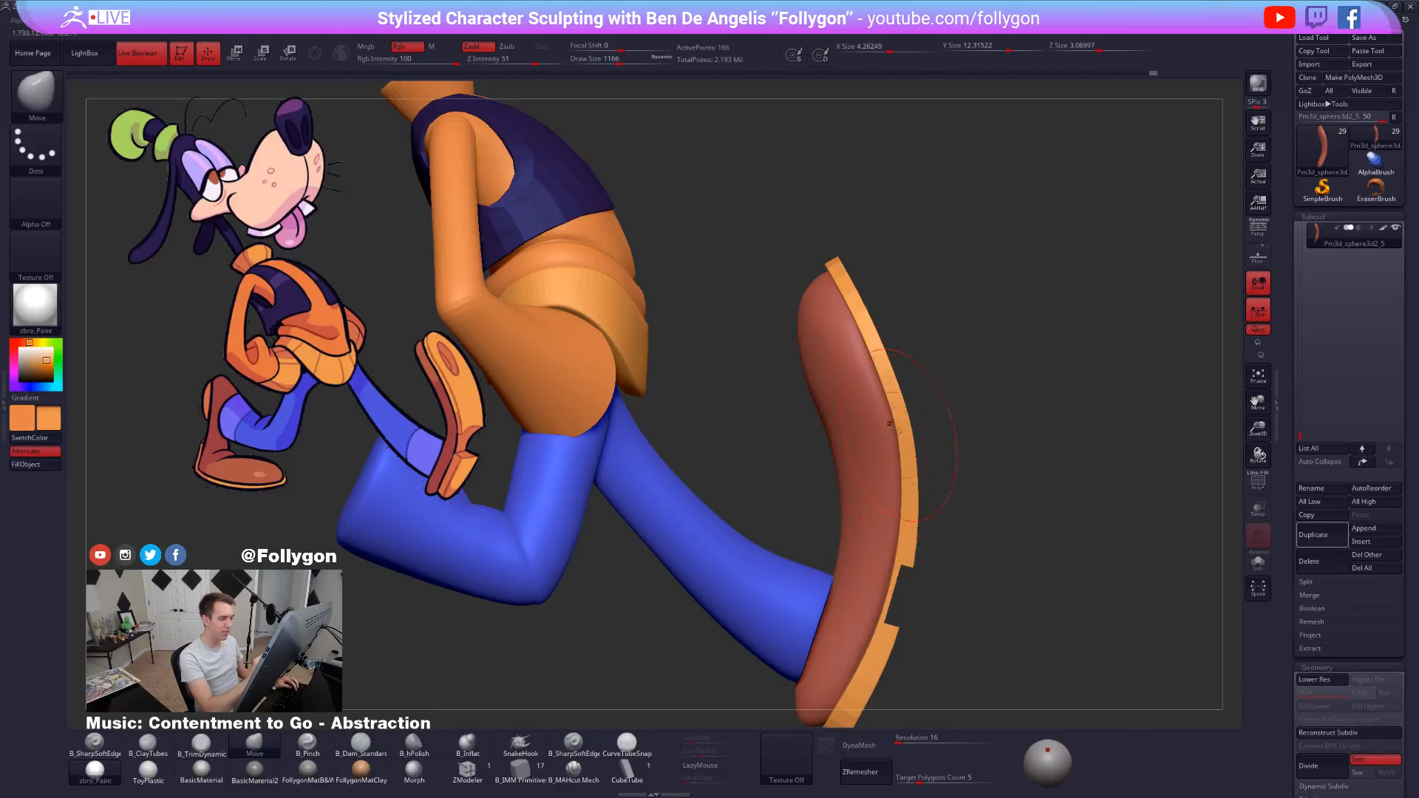
right_click_drag(859, 312, 837, 403)
key("alt+s")
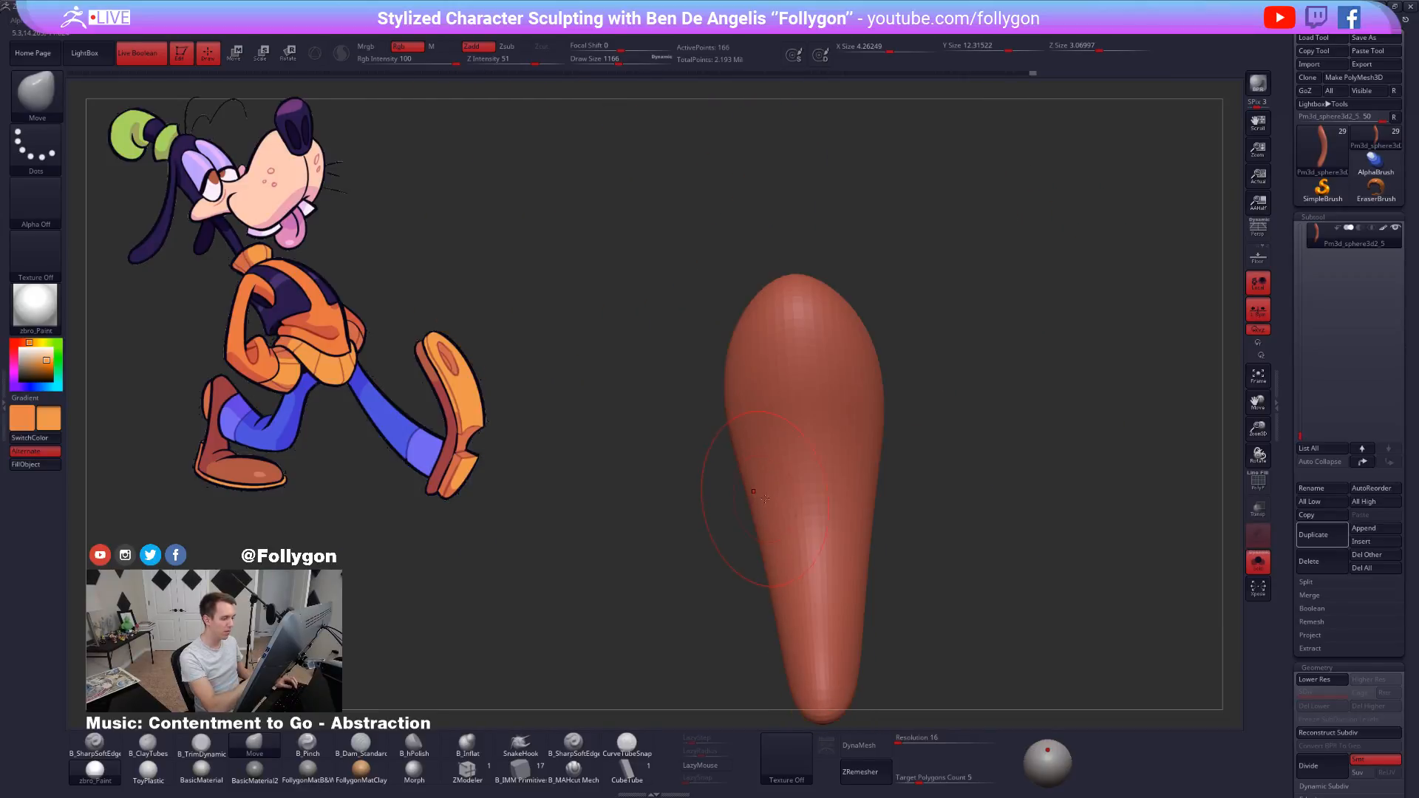
right_click_drag(886, 500, 894, 510)
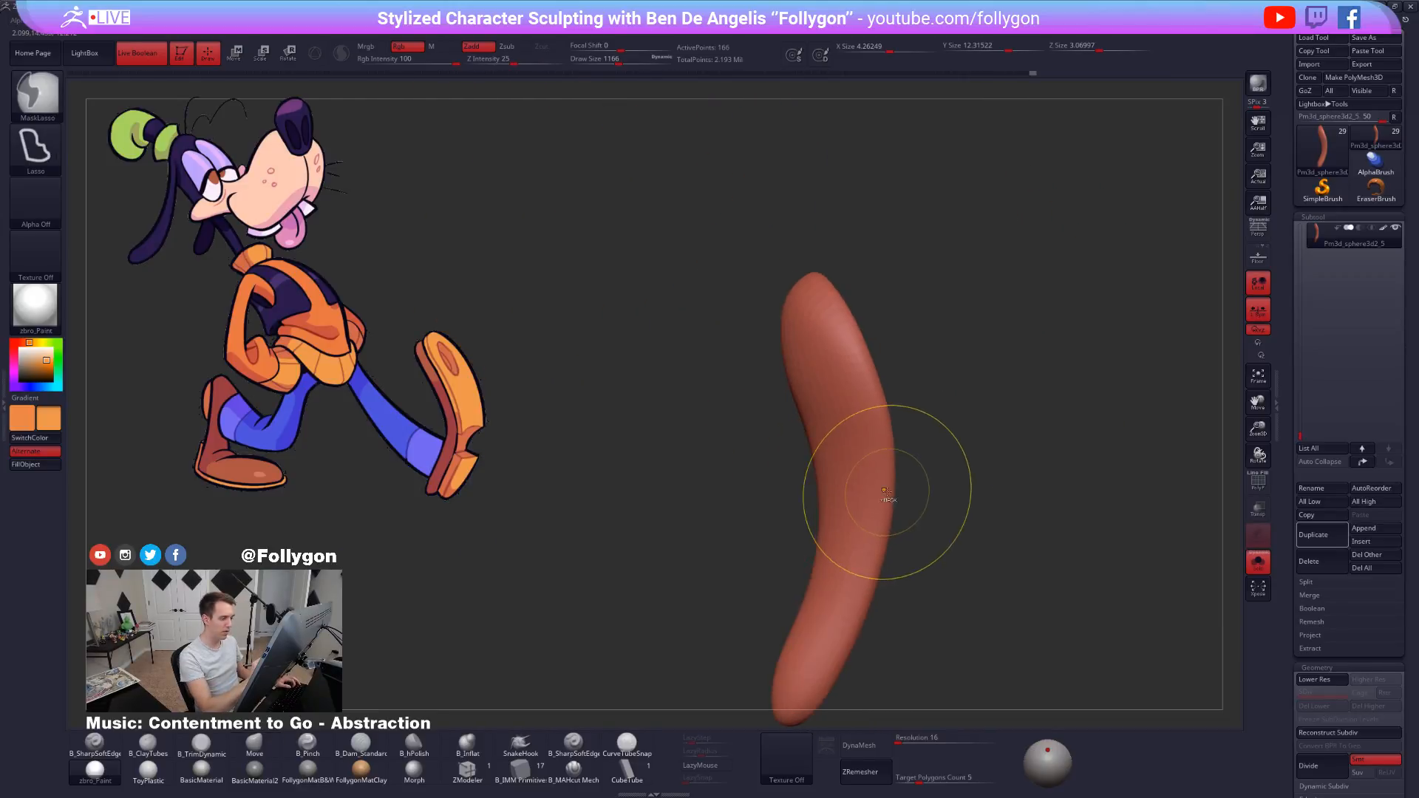
key("shift+d")
key("ctrl+z")
key("ctrl+shift+z")
key("d")
key("shift+f")
right_click_drag(894, 495, 859, 485)
key("shift+f")
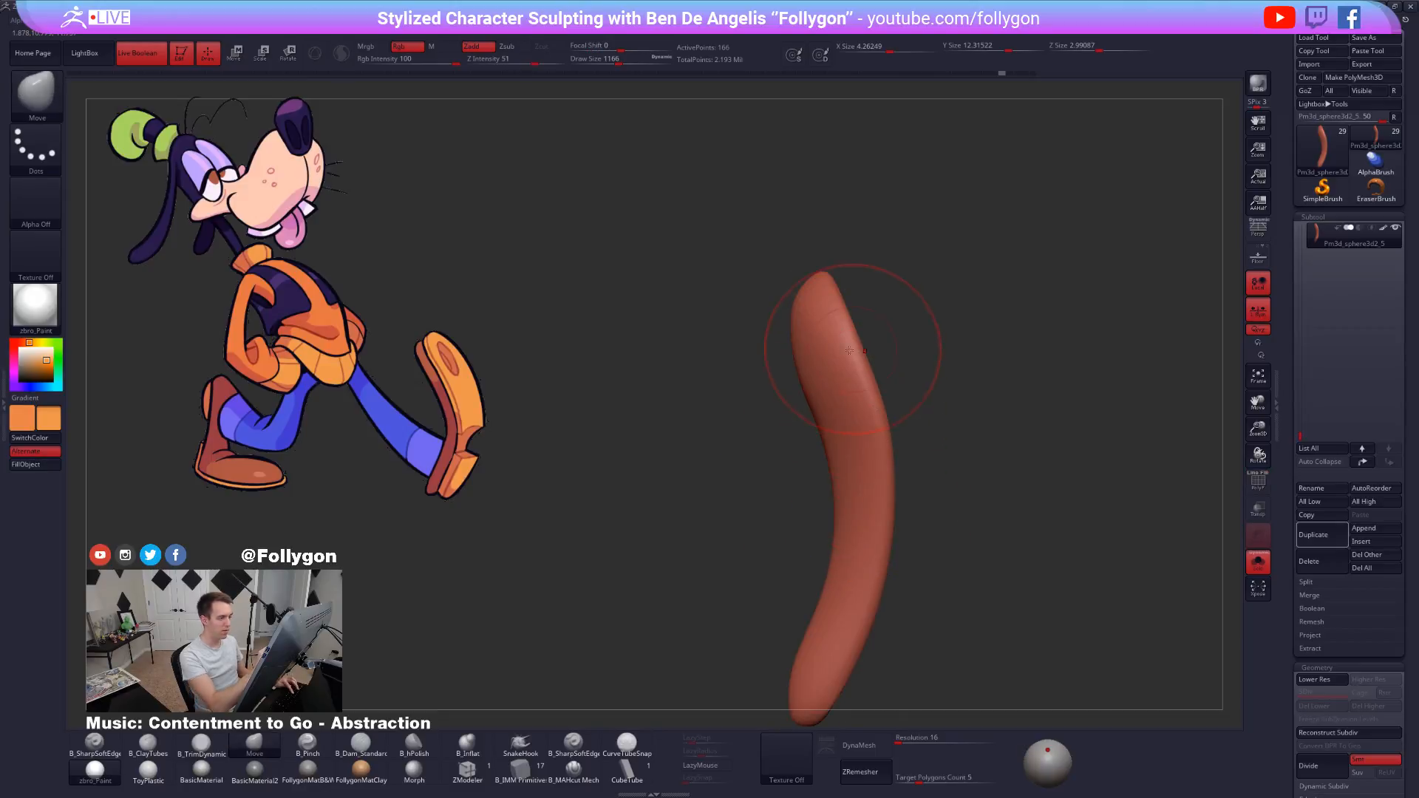
Set the draw size to 1280 and push the brown shoe's side profile to fit against the orange sole.
key("shift+s")
key("space")
left_click_drag(858, 350, 867, 353)
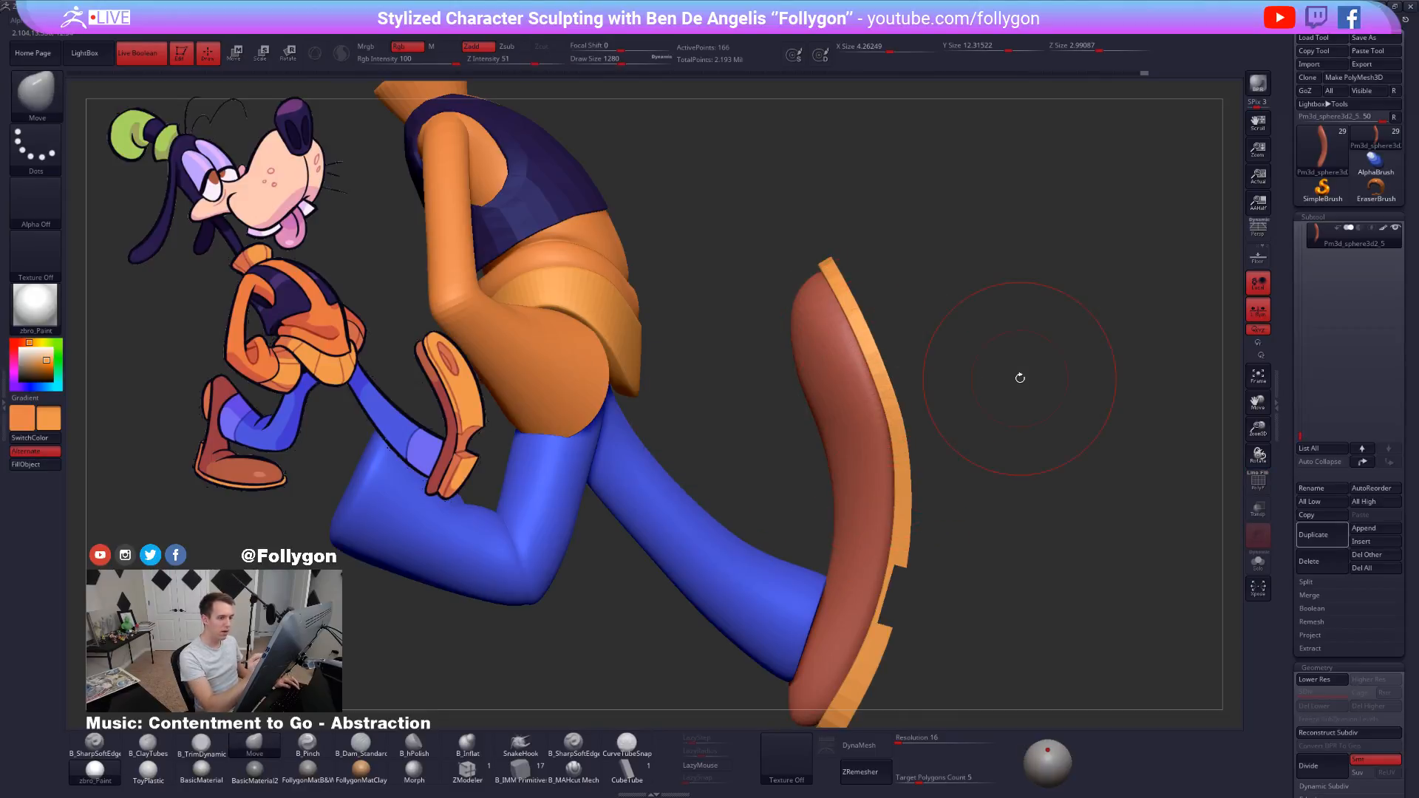
key("shift+s")
right_click_drag(896, 468, 915, 497)
key("shift+s")
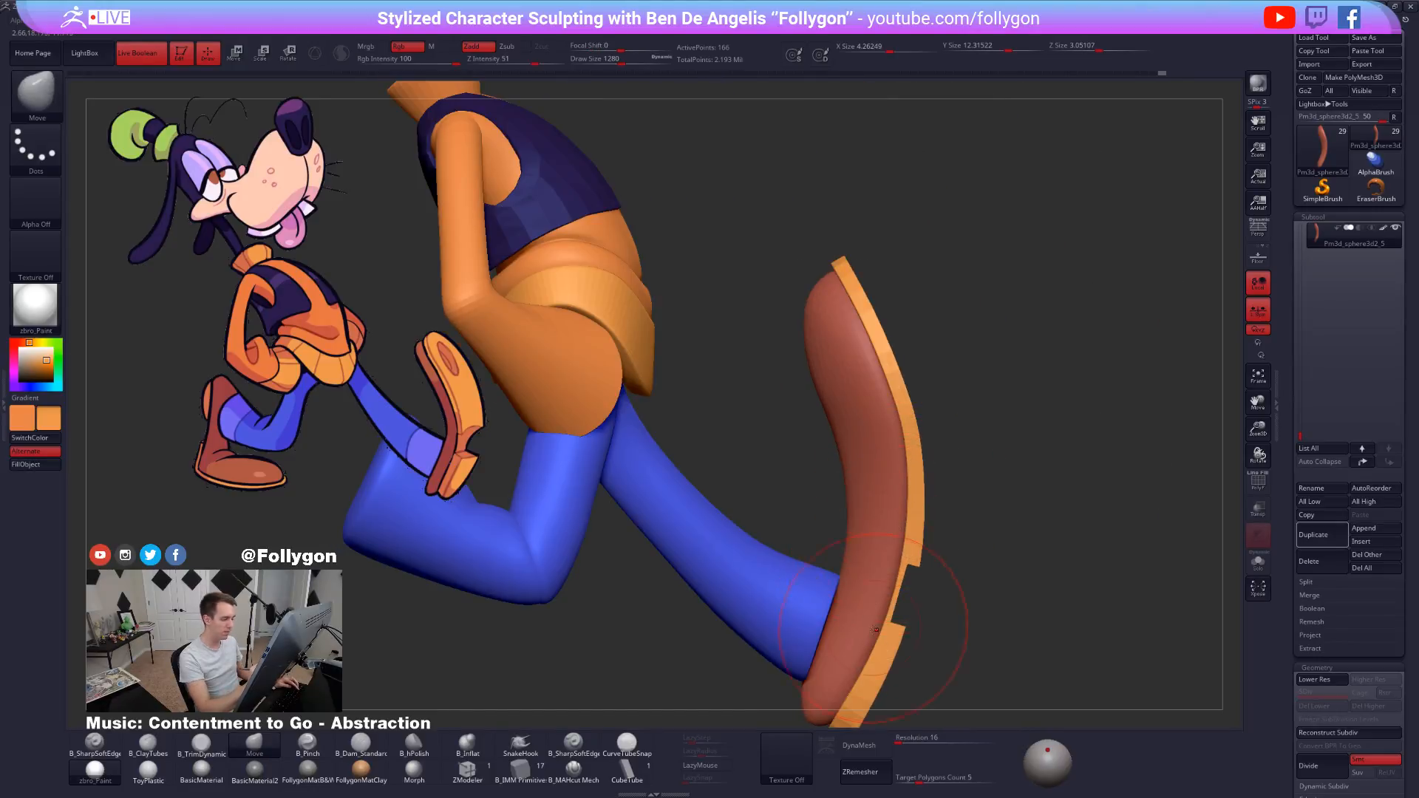
right_click_drag(875, 646, 862, 627)
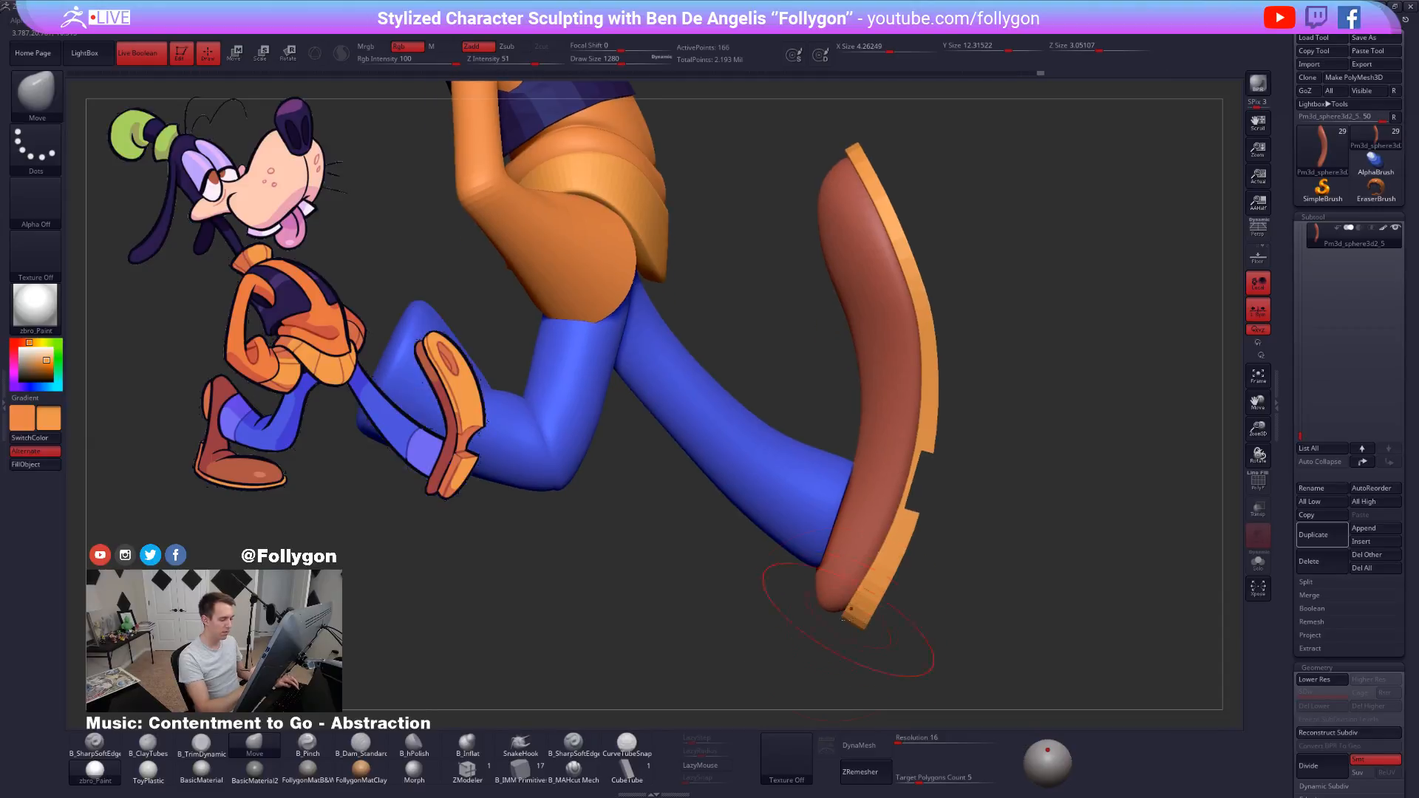
Pull the brown shoe's heel end downward and outward with the Move brush so it lines up with the sole's end.
left_click_drag(829, 610, 826, 615)
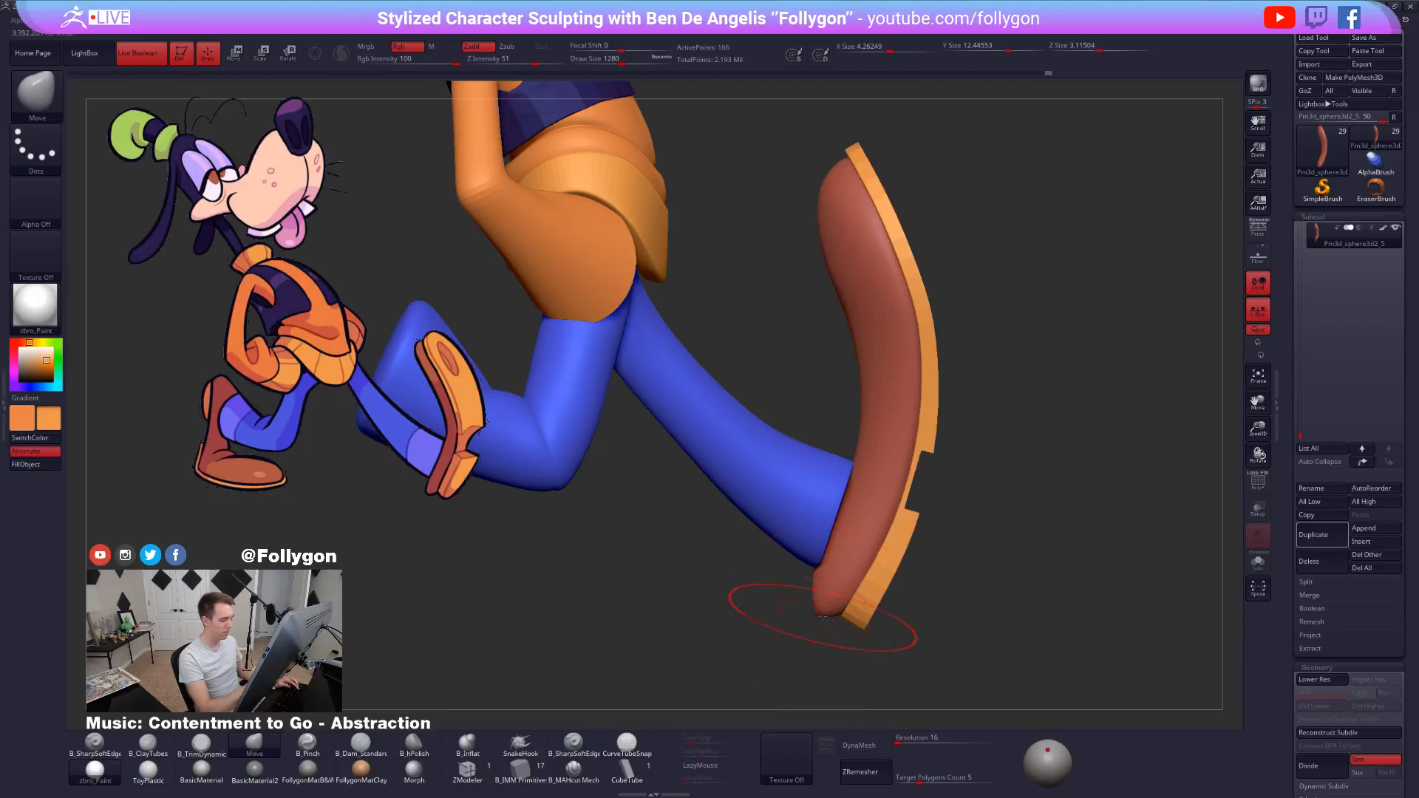
key("f")
mouse_move(848, 607)
right_mouse_down()
mouse_move(929, 675)
mouse_move(963, 641)
mouse_move(1006, 637)
mouse_move(829, 623)
right_mouse_up()
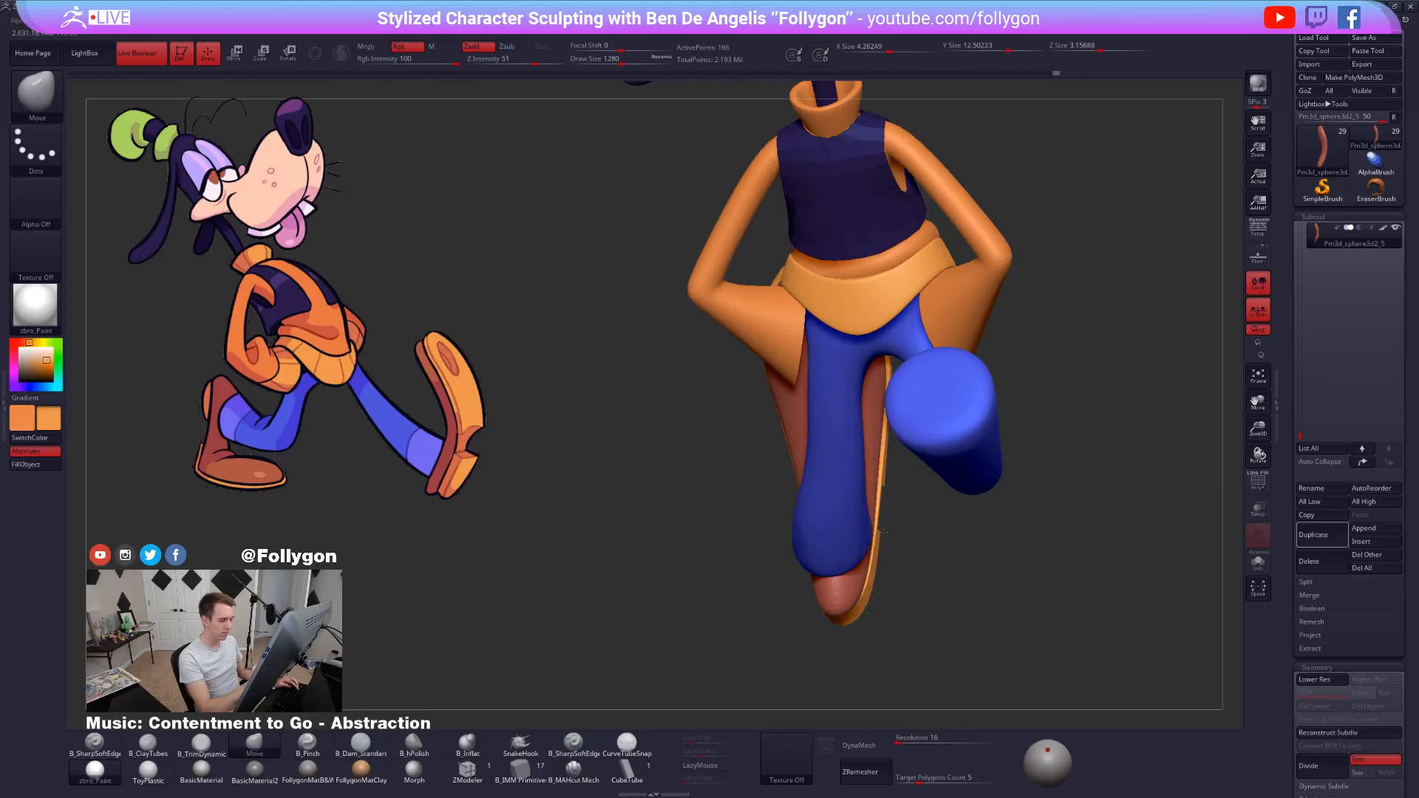
right_click_drag(881, 458, 804, 512)
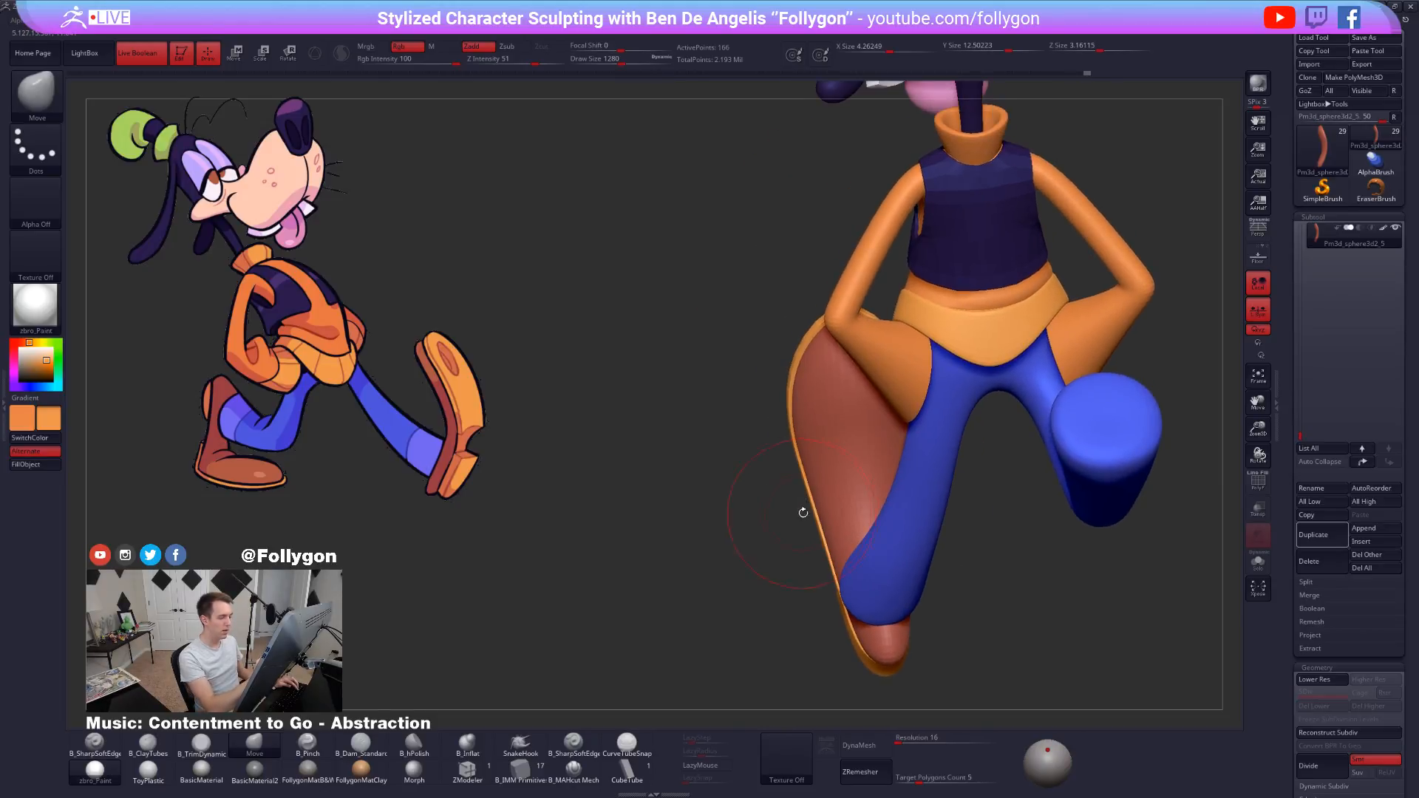
Compare the raised shoe's upper and sole with the reference drawing from the front, underside and side, with the Move brush active.
mouse_move(828, 563)
right_mouse_down()
mouse_move(829, 599)
mouse_move(813, 429)
right_mouse_up()
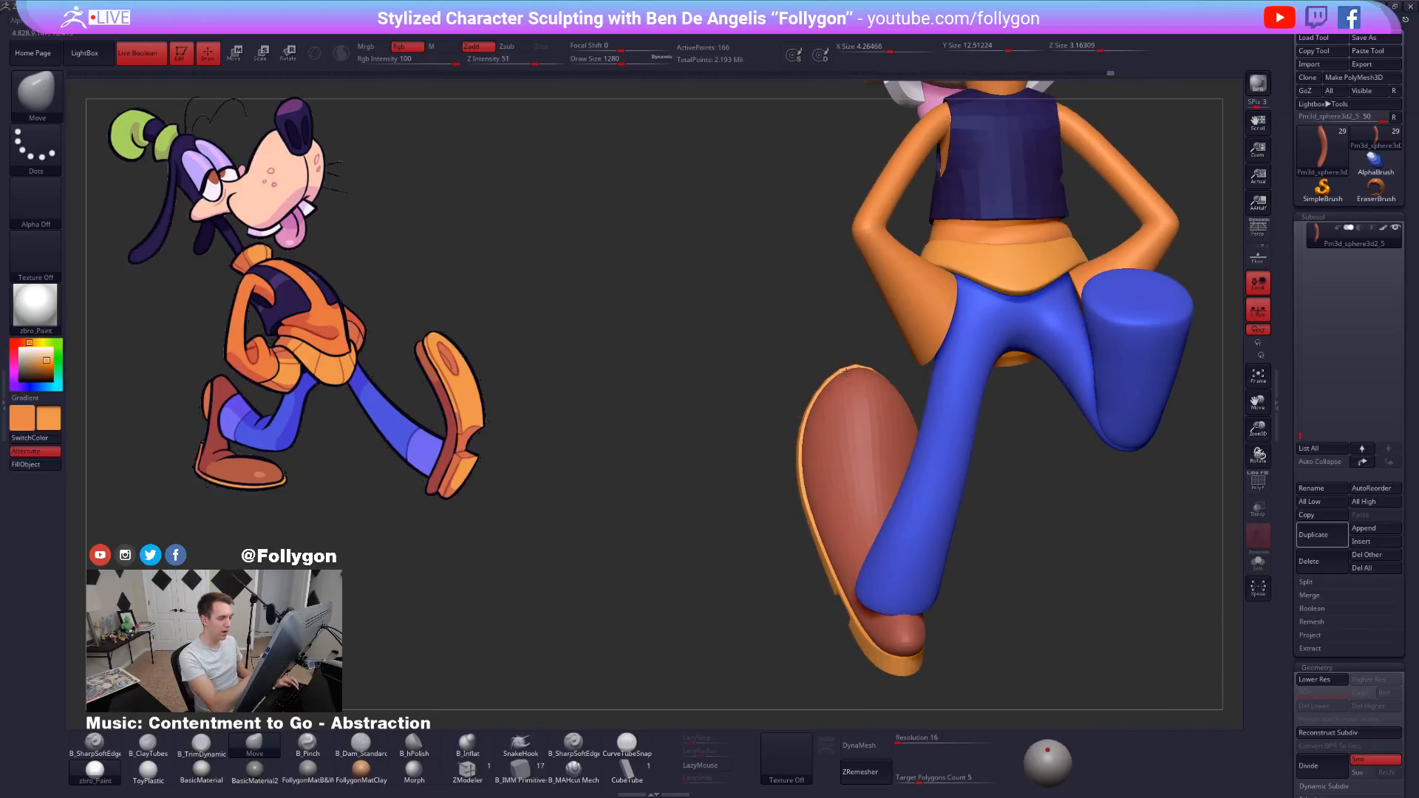
mouse_move(833, 412)
right_mouse_down()
mouse_move(890, 450)
mouse_move(947, 591)
mouse_move(1011, 604)
mouse_move(1017, 618)
mouse_move(1033, 606)
right_mouse_up()
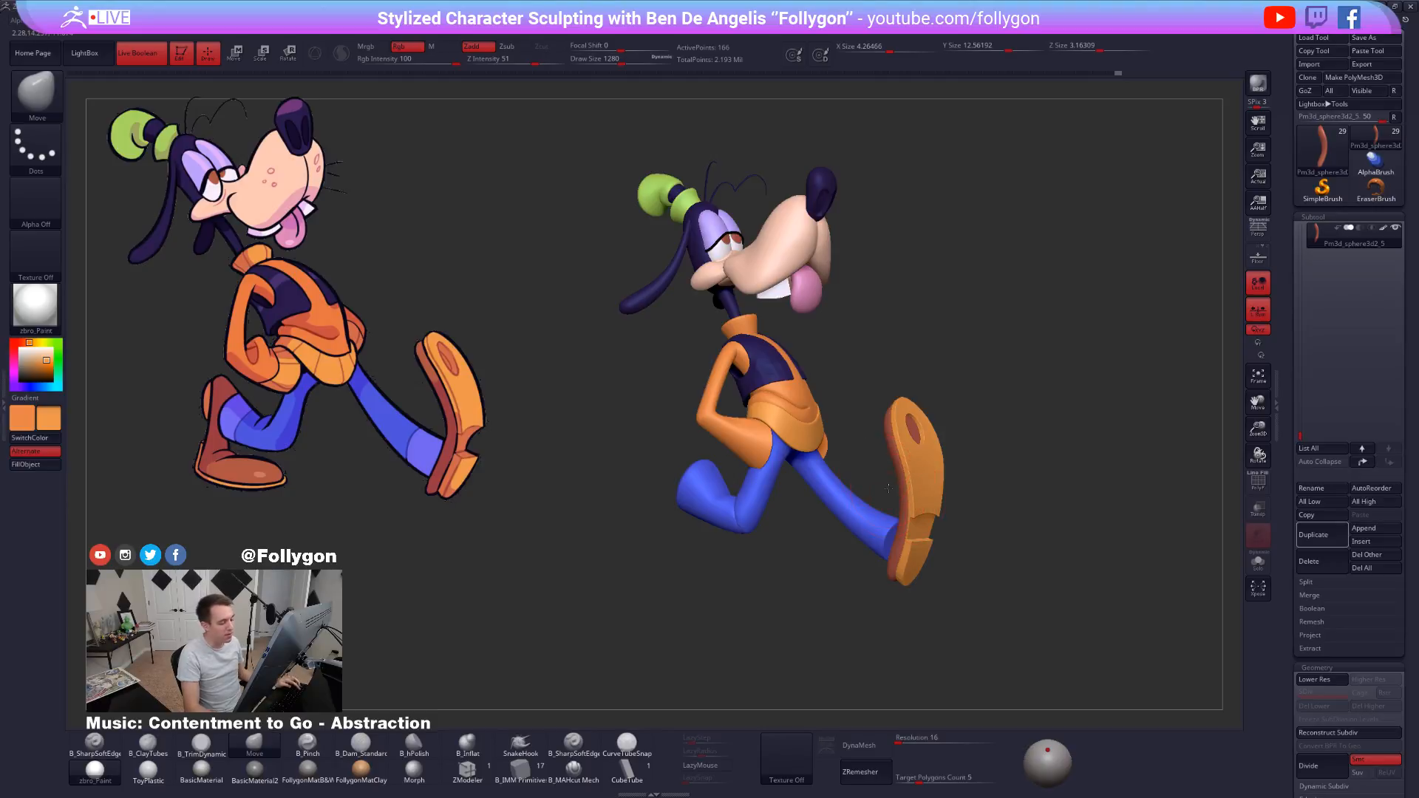
mouse_move(888, 488)
left_mouse_down("alt")
mouse_move(890, 560)
mouse_move(975, 567)
mouse_move(926, 550)
mouse_move(878, 492)
left_mouse_up("alt")
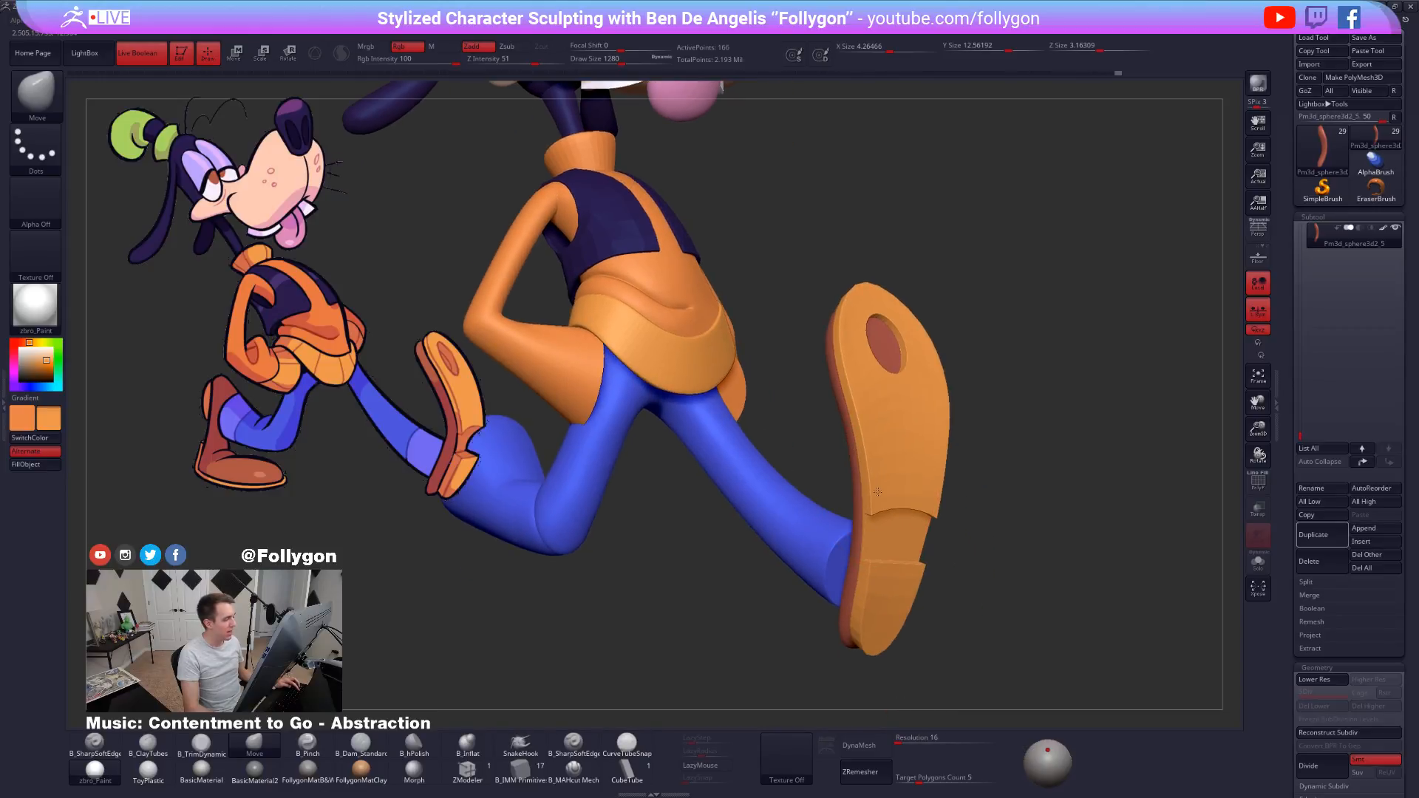
left_click_drag(963, 499, 951, 498, "alt")
mouse_move(1013, 538)
left_mouse_down()
mouse_move(959, 549)
mouse_move(996, 535)
left_mouse_up()
key("ctrl+shift+f")
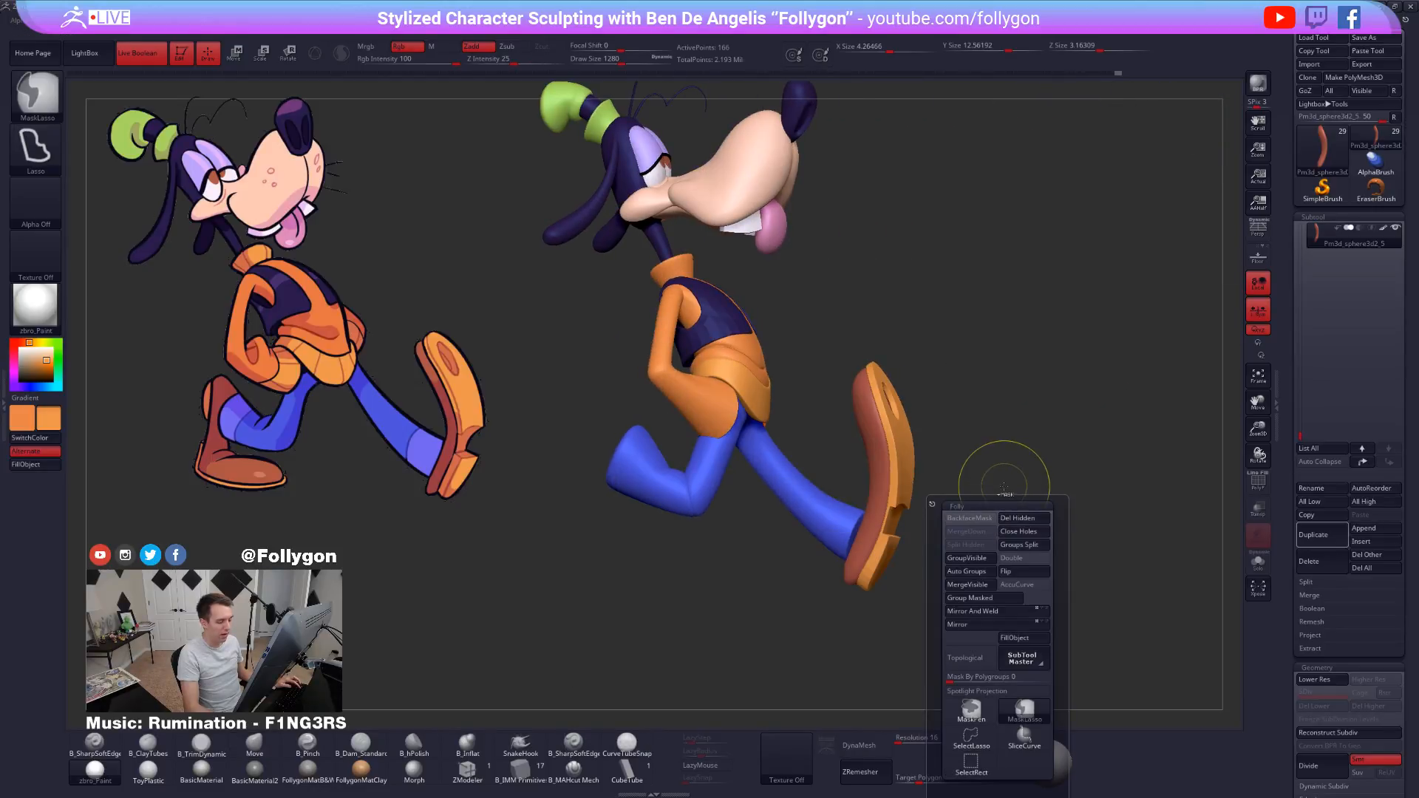
left_click(971, 733)
left_click_drag(961, 555, 886, 564)
key("b")
key("m")
key("v")
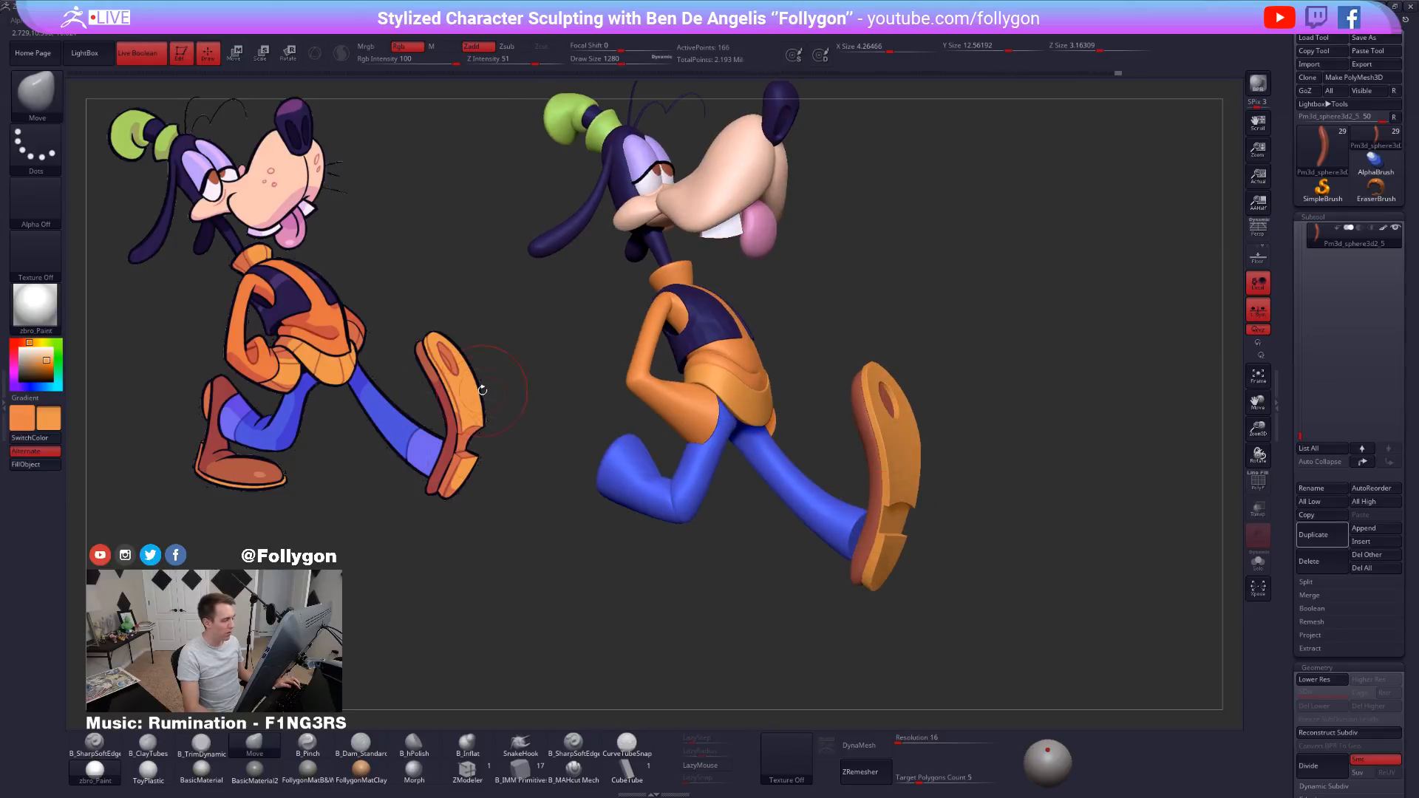
left_click_drag(876, 510, 879, 507)
right_click_drag(878, 416, 889, 490, "ctrl")
mouse_move(887, 581)
right_mouse_down("ctrl")
mouse_move(889, 425)
mouse_move(906, 448)
mouse_move(925, 428)
mouse_move(963, 491)
right_mouse_up("ctrl")
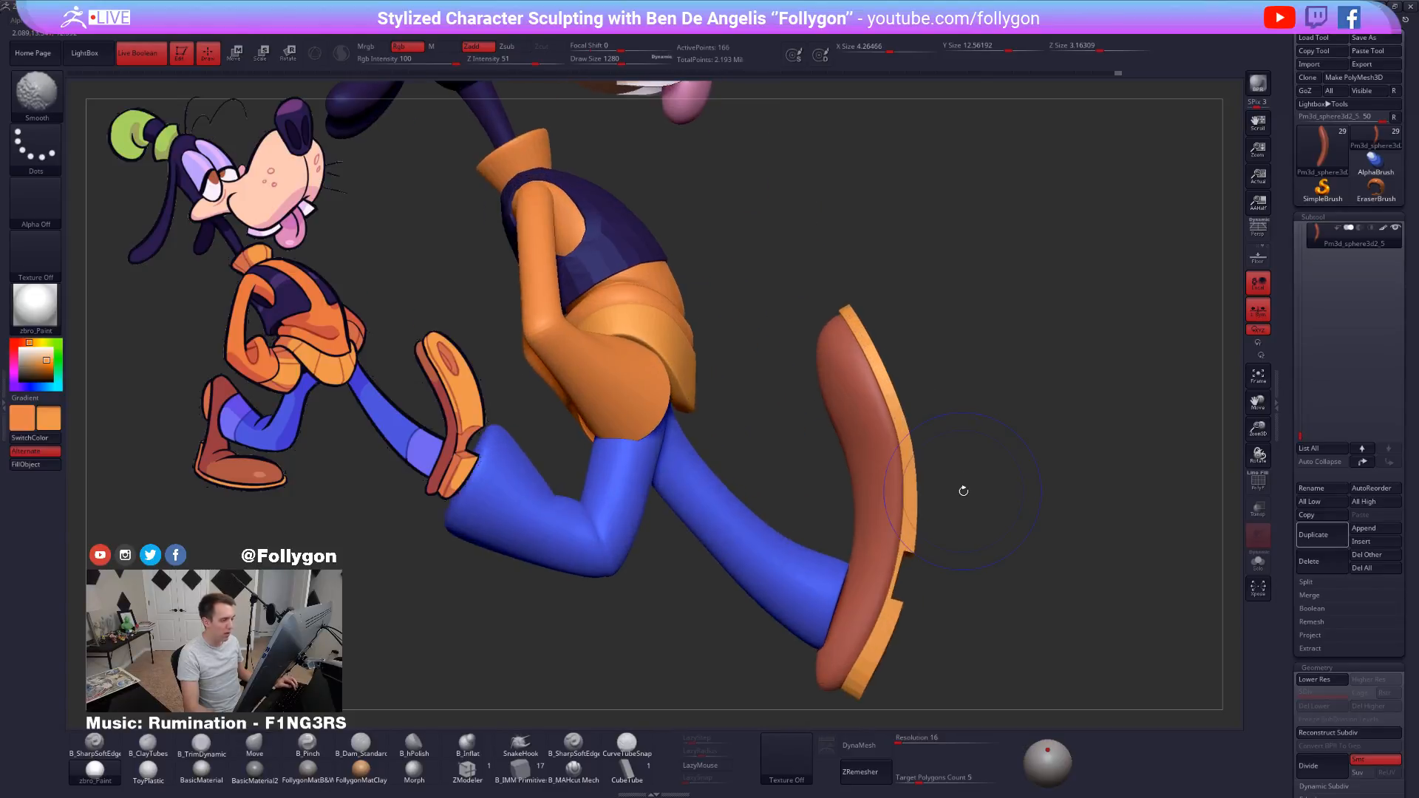
Drop the brown shoe to its lowest subdivision level and isolate it with its polygroup wireframe shown.
key("shift+d")
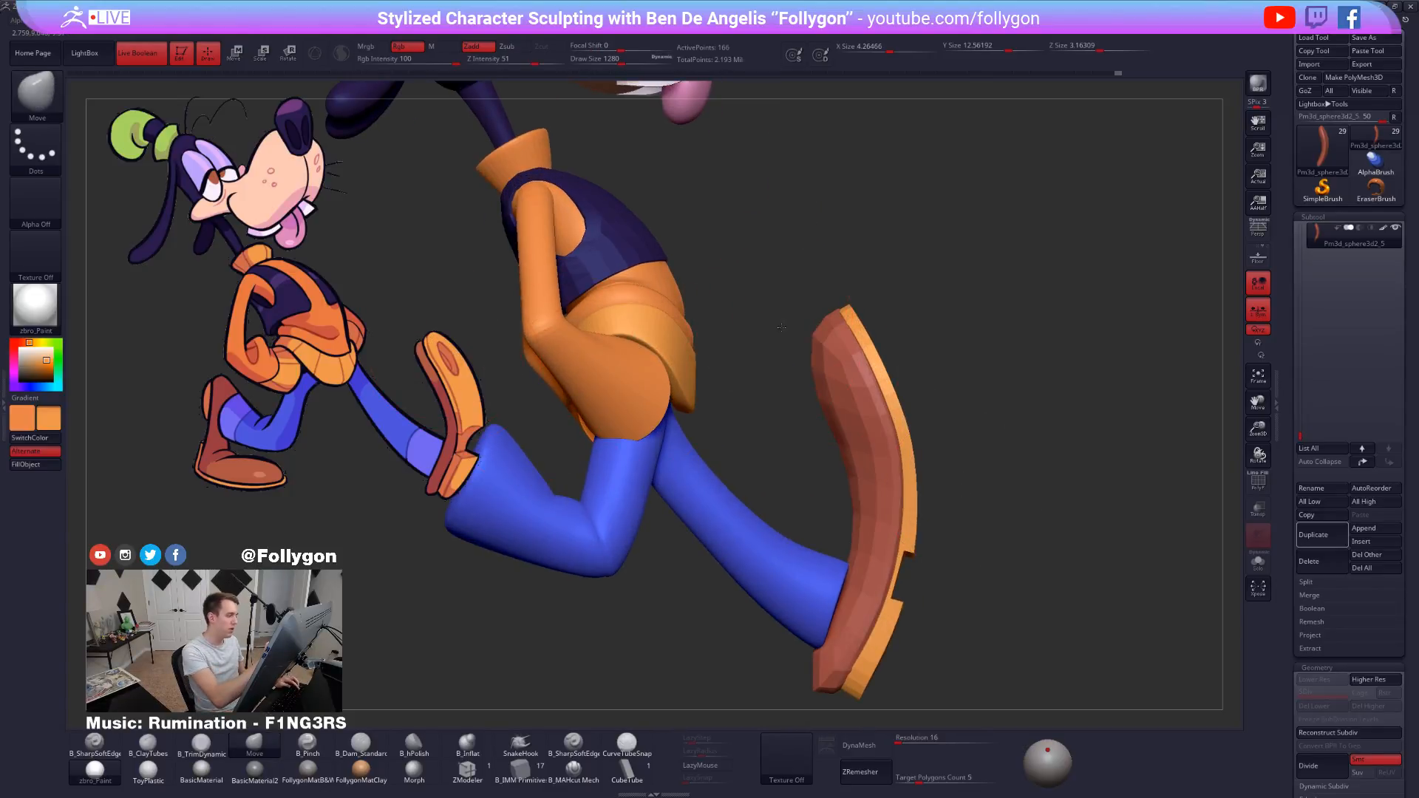
right_click_drag(792, 317, 798, 349, "ctrl")
key("d")
key("alt+s")
key("shift+f")
key("shift+d")
Mask the brown shoe below its toe end and soften the mask's edge.
mouse_move(810, 255)
left_mouse_down("ctrl+shift")
mouse_move(762, 362)
mouse_move(791, 396)
mouse_move(846, 403)
left_mouse_up("ctrl+shift")
right_click_drag(904, 357, 919, 415, "alt")
left_click(933, 409, "ctrl")
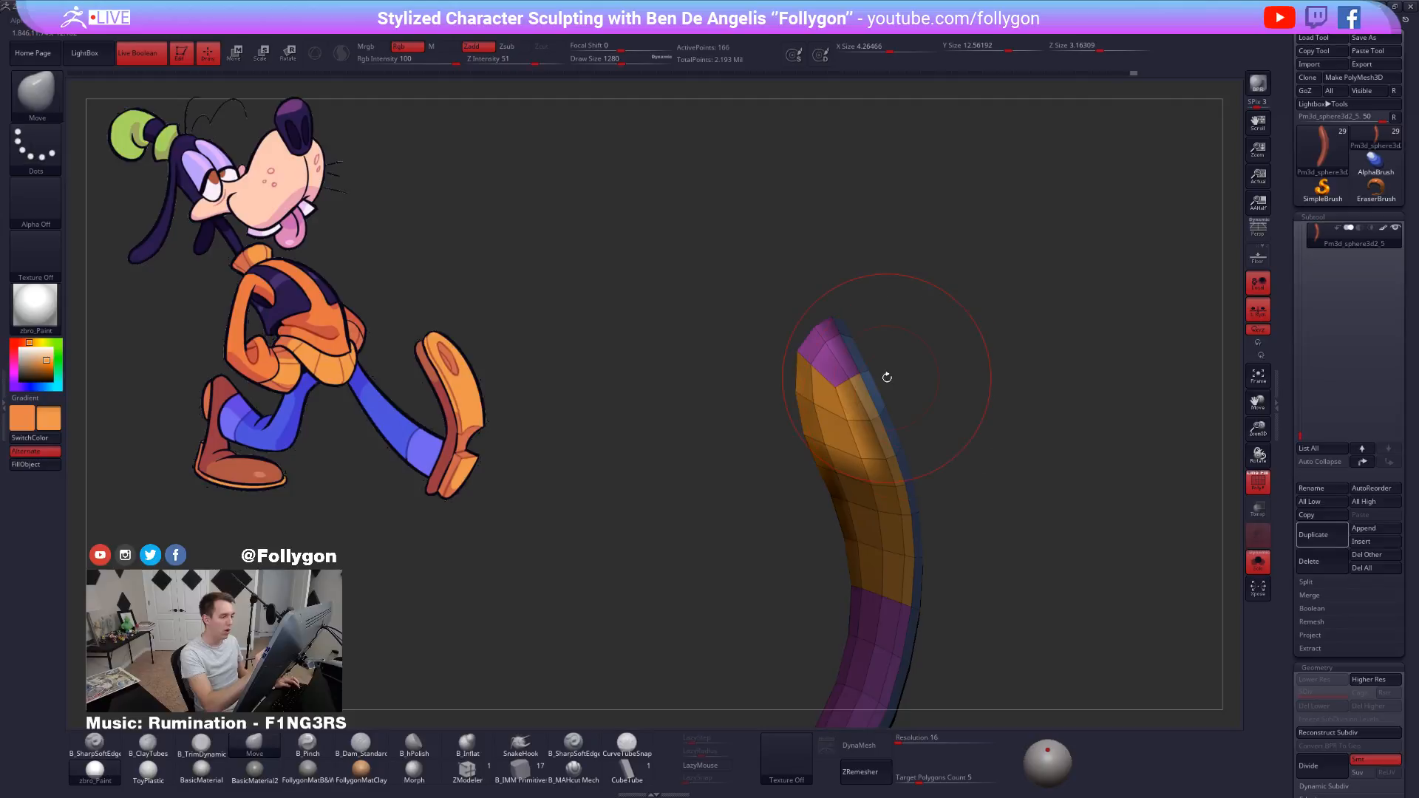
left_click(894, 366, "ctrl")
left_click(871, 411, "ctrl")
left_click(922, 394, "ctrl")
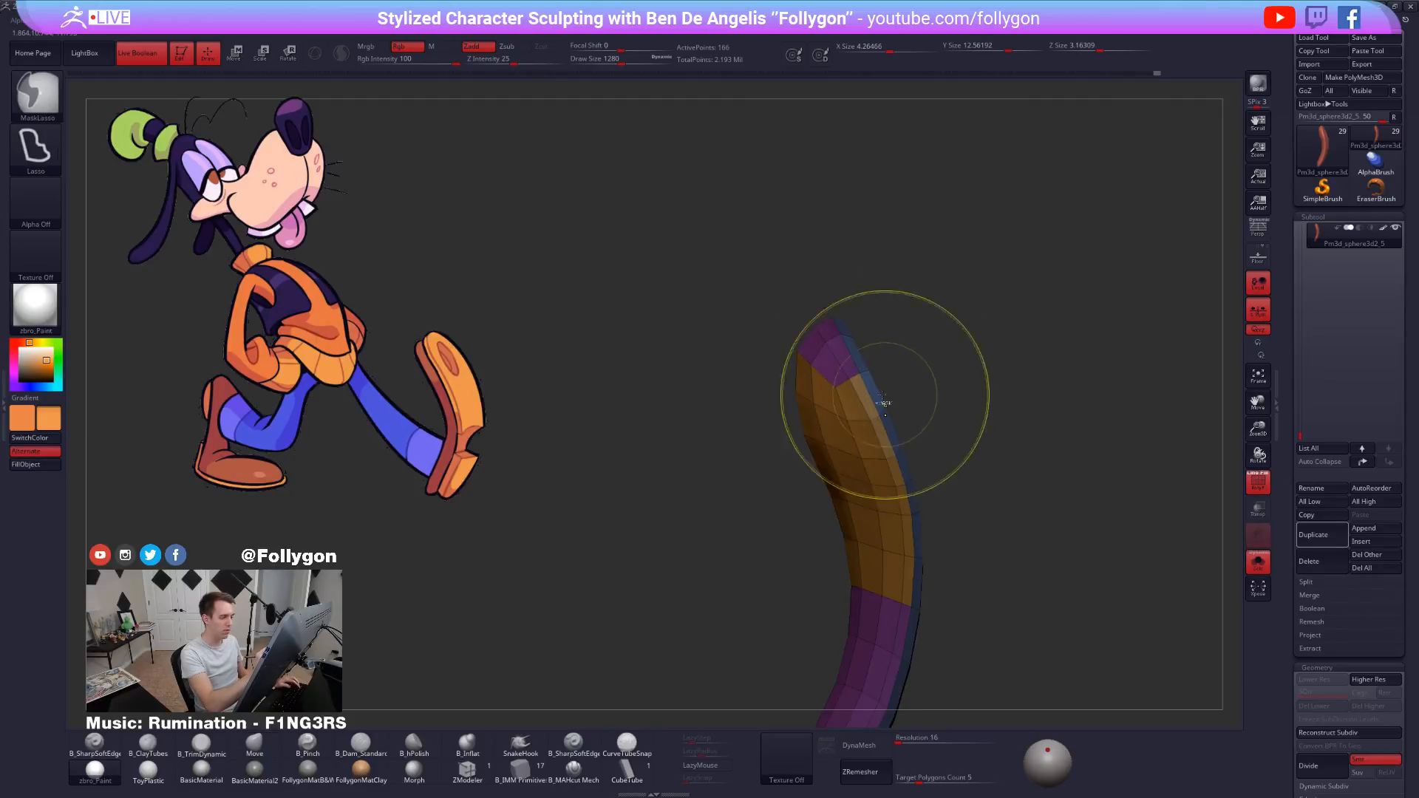
left_click(877, 378, "ctrl")
left_click(900, 361, "ctrl")
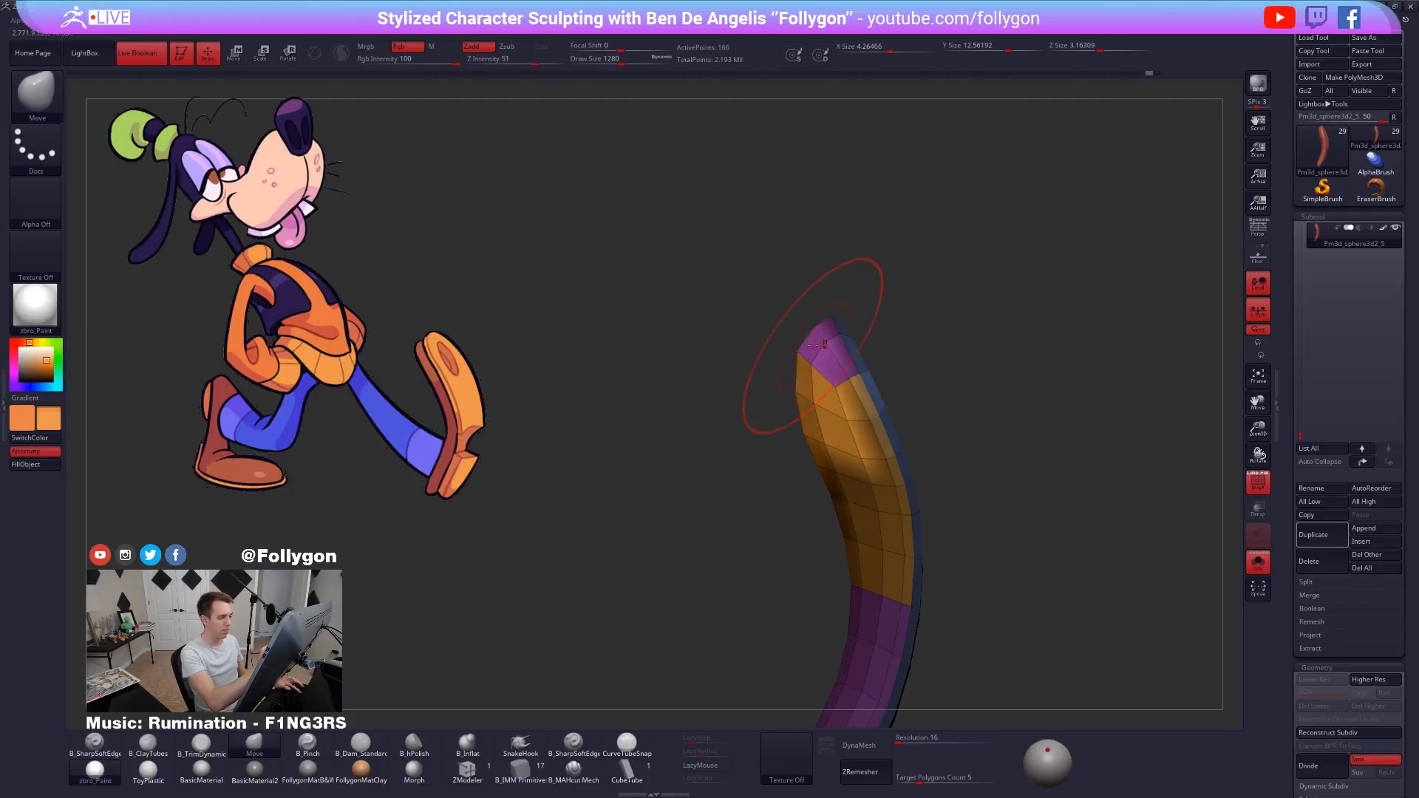
Reshape and smooth the brown shoe's unmasked toe end at a higher subdivision level, using a draw size of 1685.
key("space")
left_click(814, 340)
key("ctrl+d")
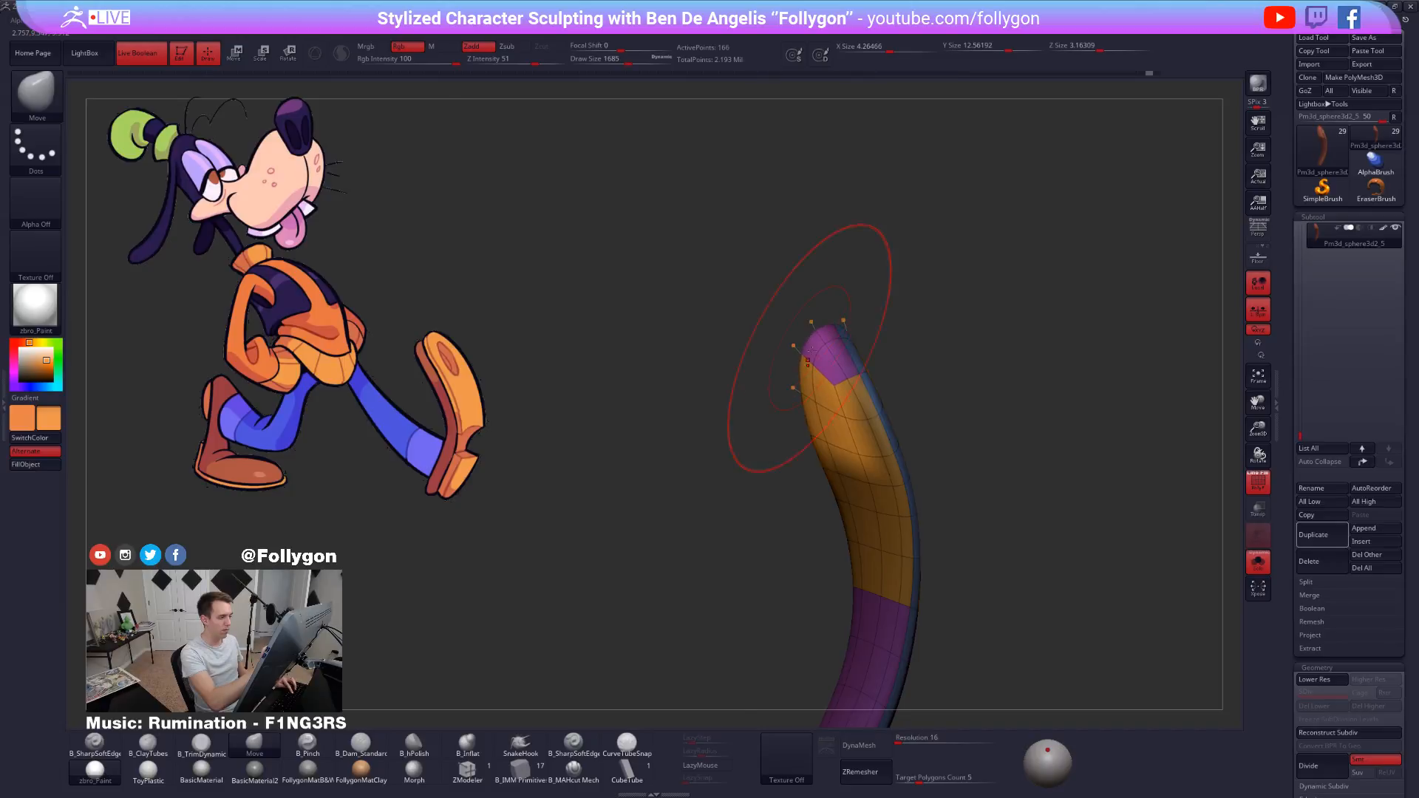
key("alt+s")
key("alt+s")
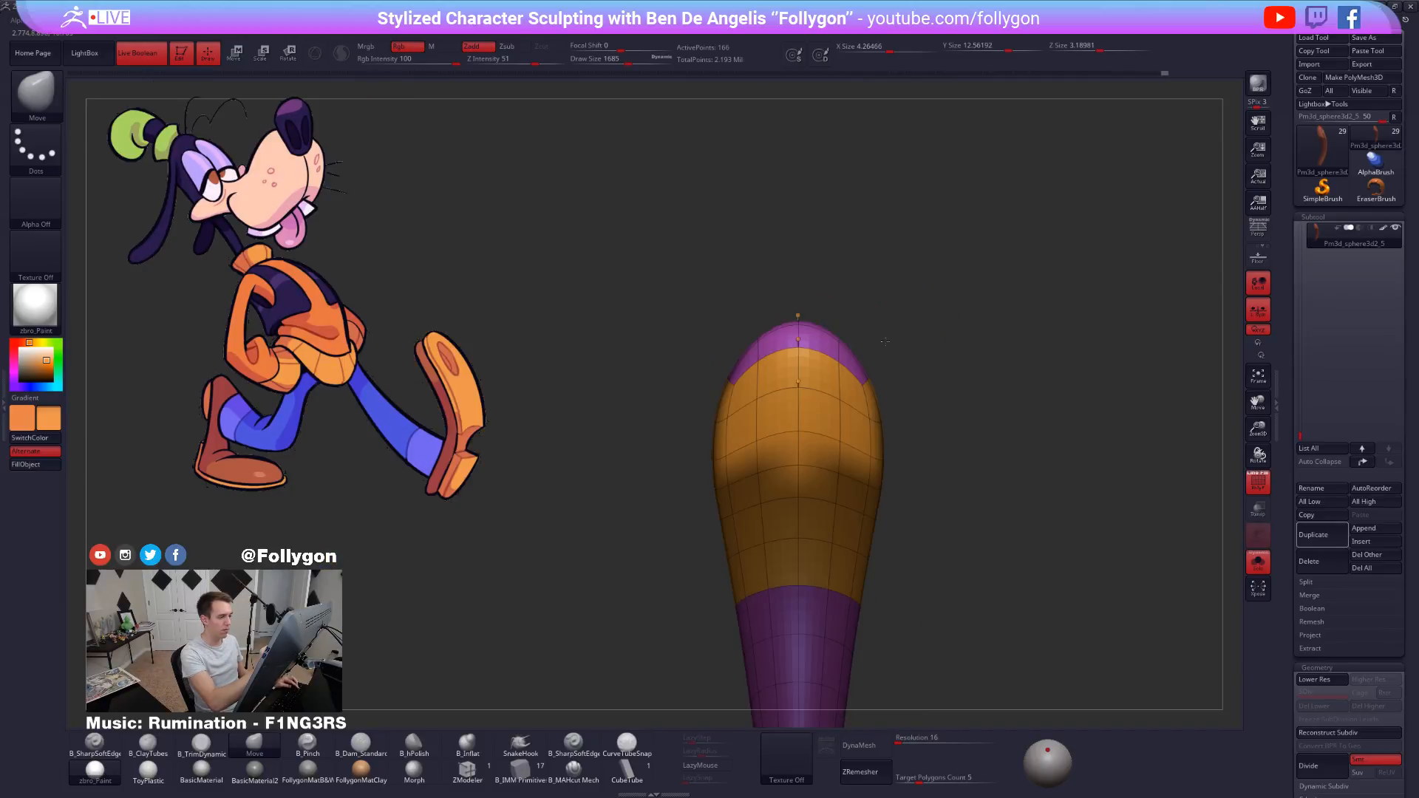
key("alt+s")
left_click_drag(1020, 370, 850, 369)
key("alt+s")
right_click_drag(849, 382, 841, 376, "shift")
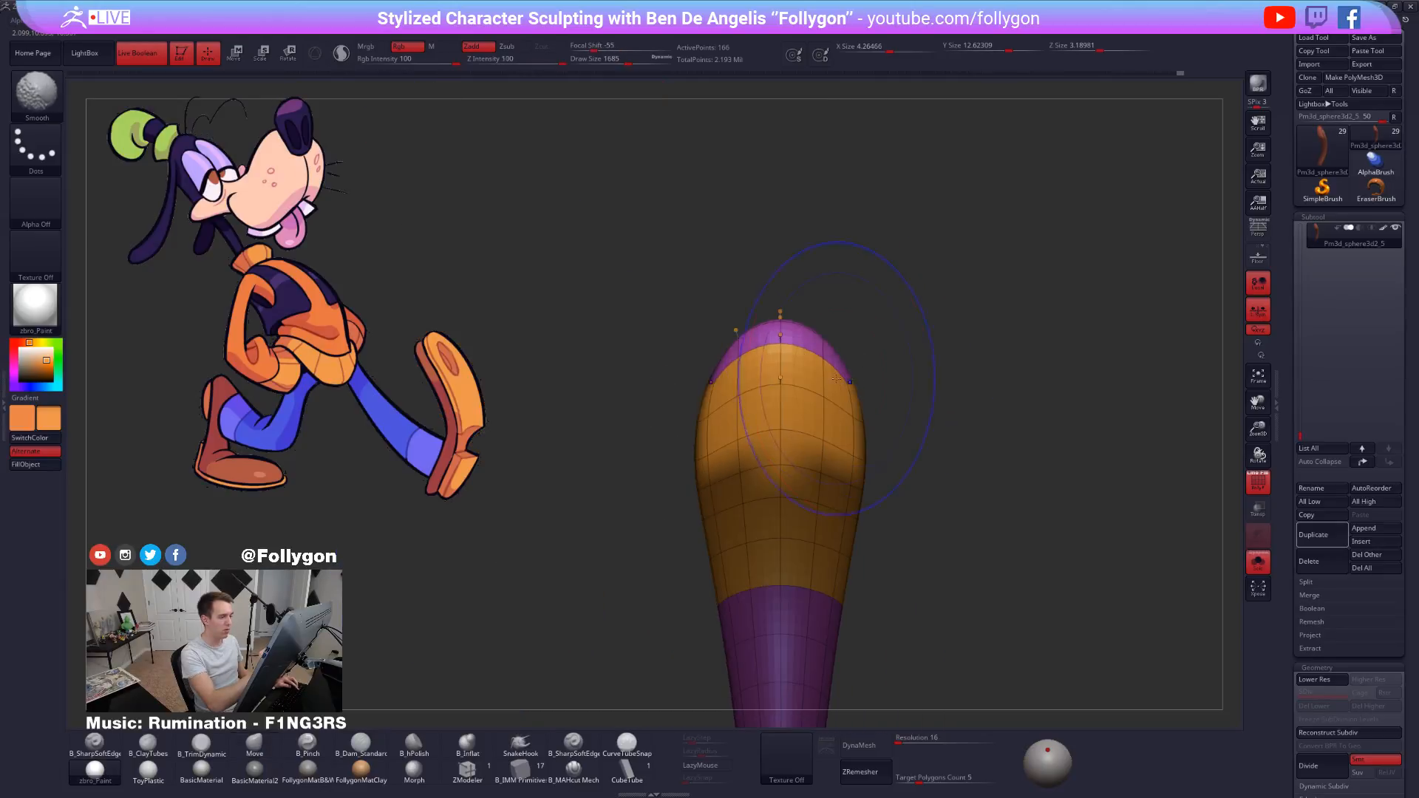
Clear the mask, adjust the side of the shoe's toe at draw size 1166, and bring back the full character without wireframe.
left_click_drag(889, 422, 881, 425, "ctrl")
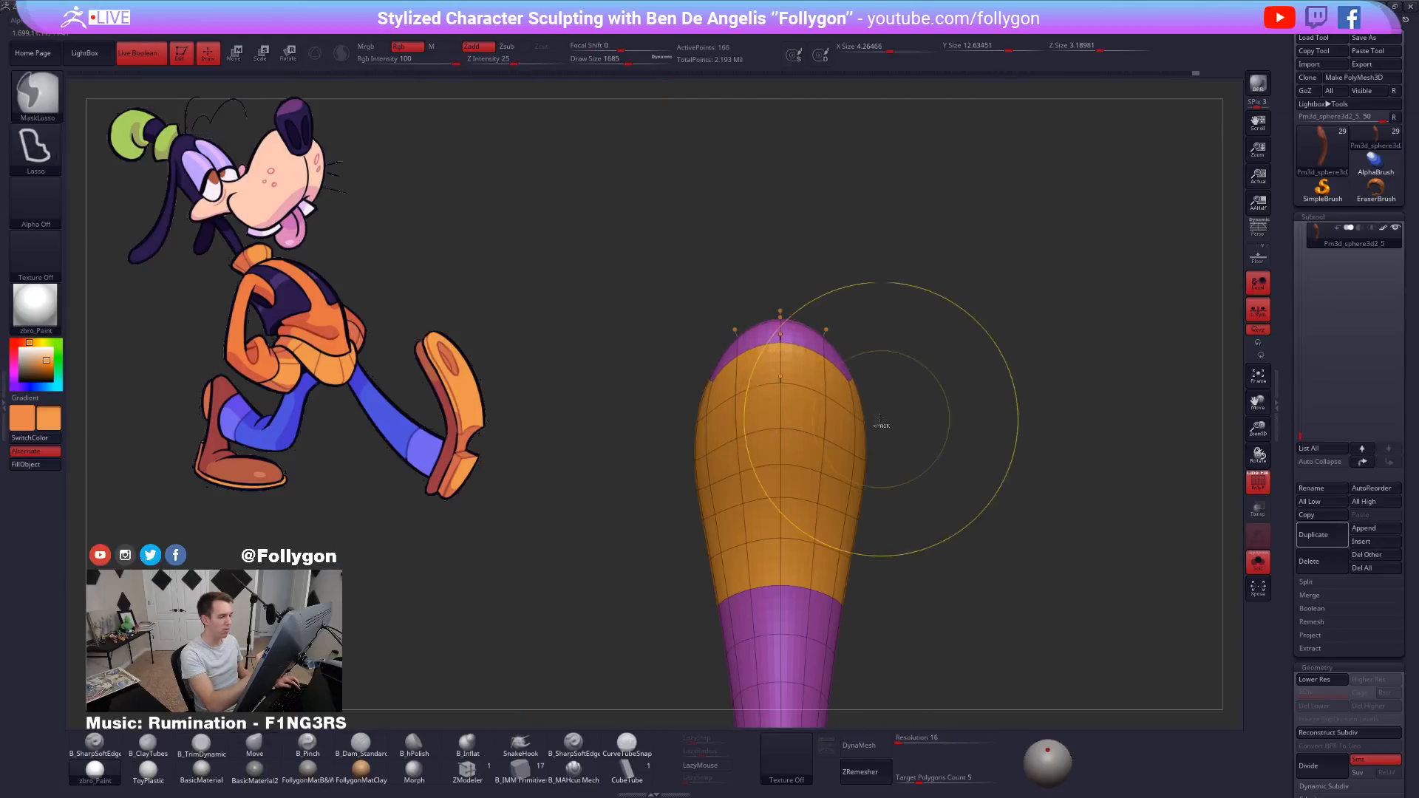
key("space")
left_click_drag(850, 378, 840, 381)
right_click_drag(834, 439, 875, 473)
key("shift+f")
key("alt+s")
right_click_drag(953, 584, 817, 361, "alt")
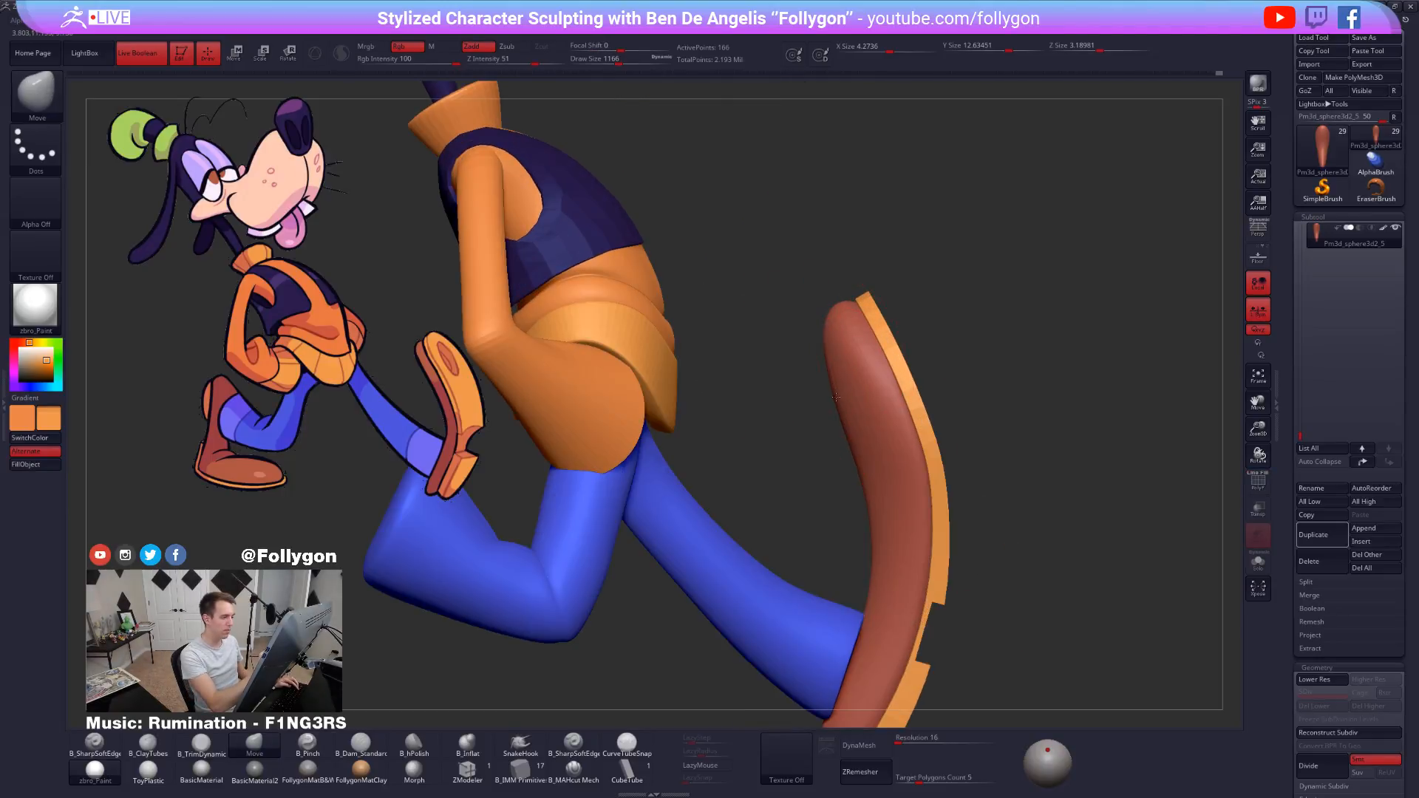
Set the draw size to 1429 and nudge the brown shoe's middle section toward the orange sole.
right_click_drag(898, 490, 877, 489, "ctrl")
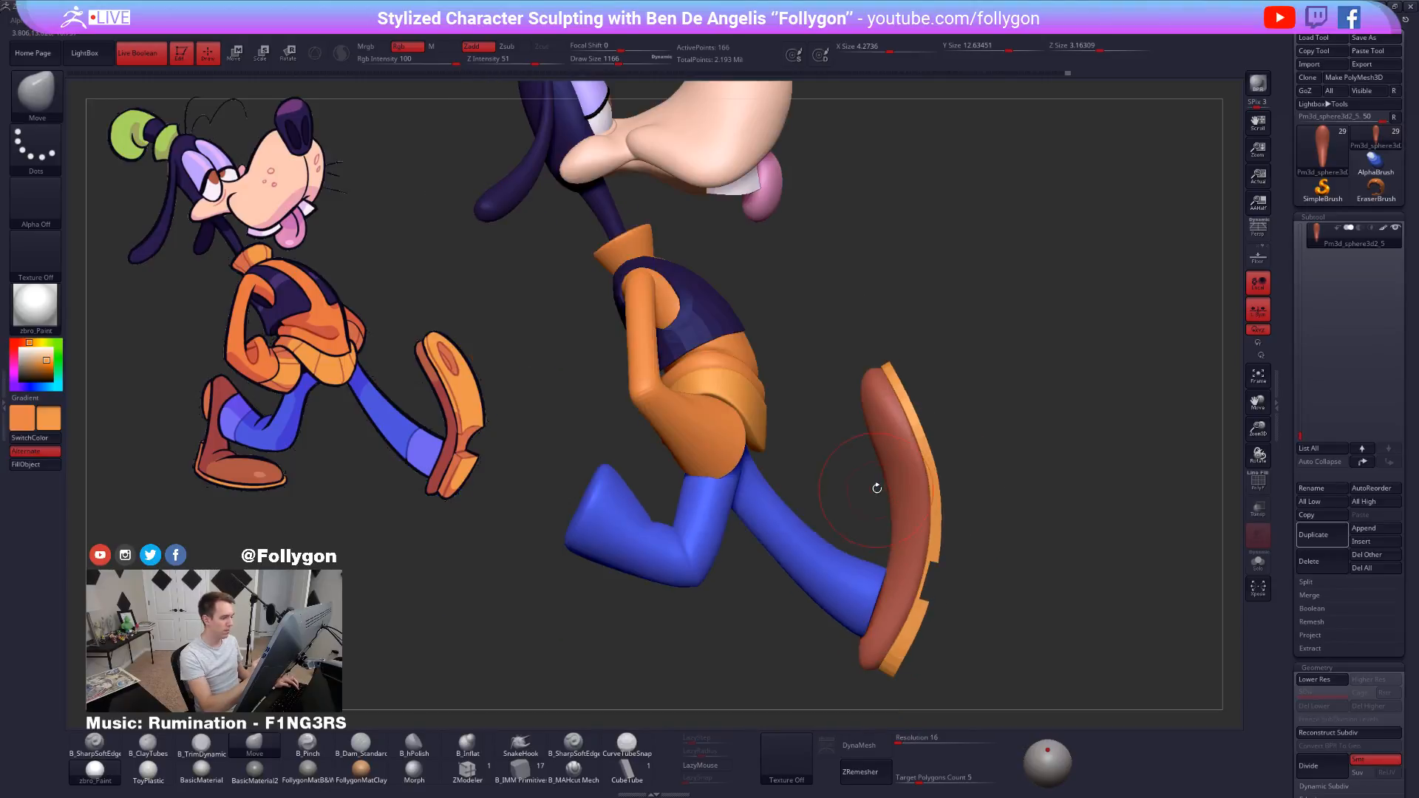
key("space")
left_click_drag(894, 522, 899, 521)
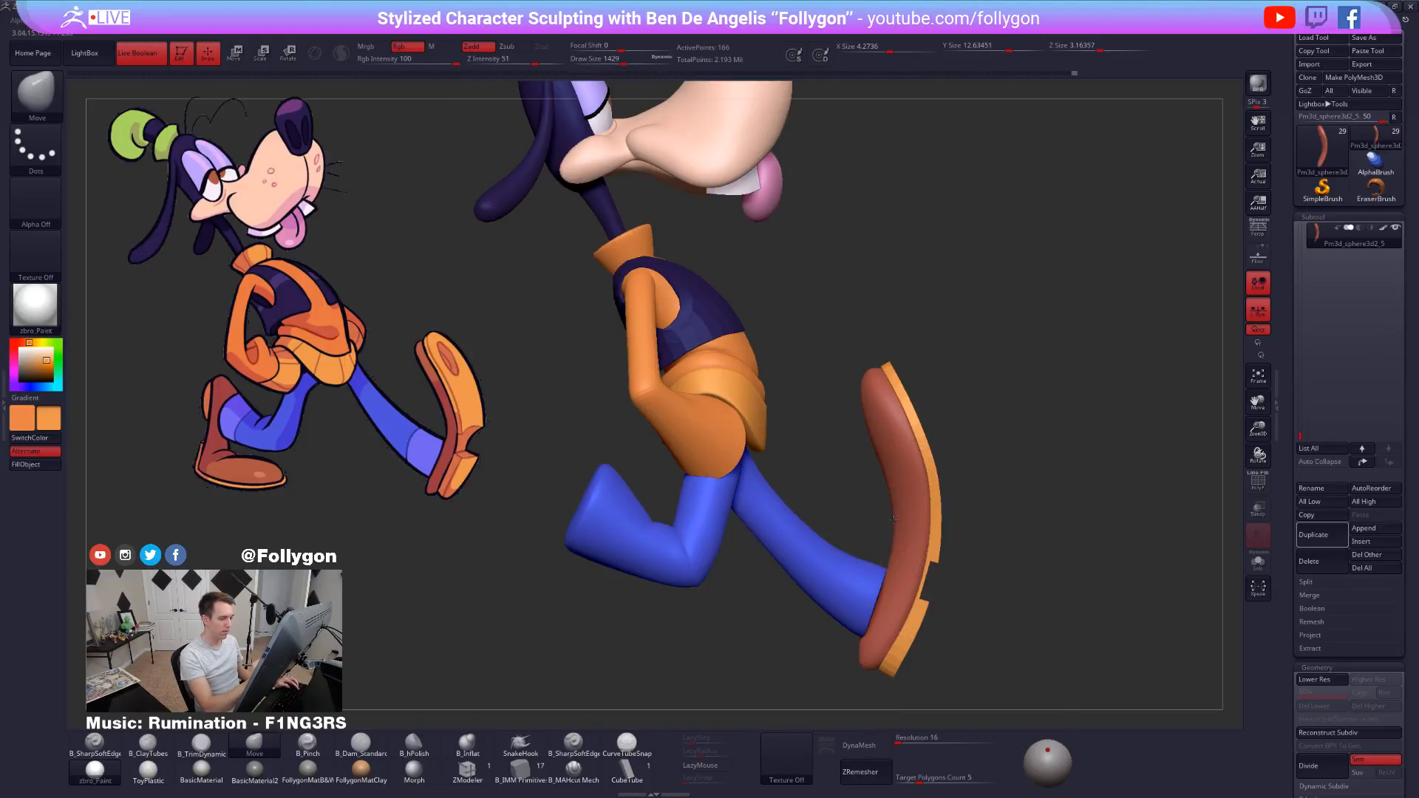
right_click_drag(927, 558, 896, 573)
right_click_drag(896, 636, 935, 575, "alt")
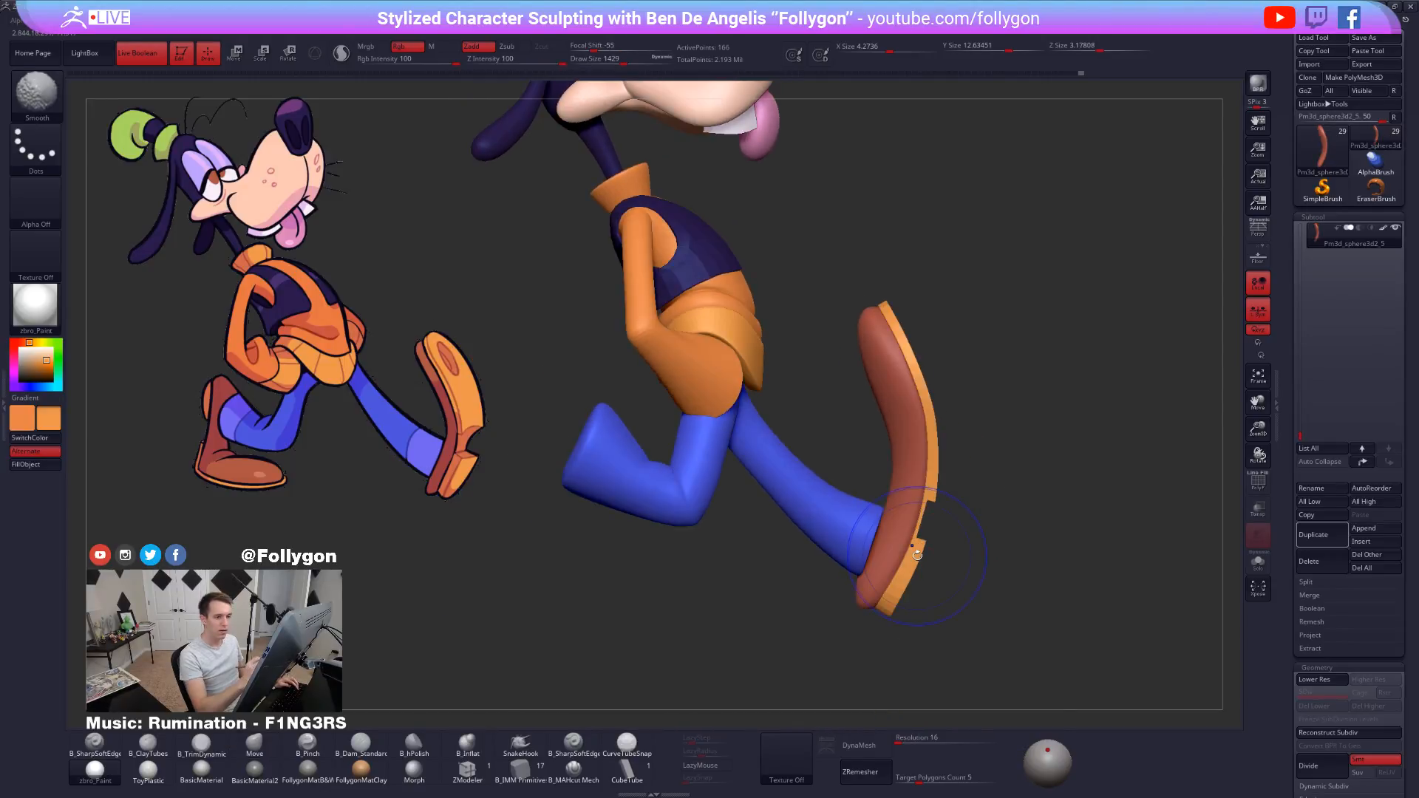
Duplicate the orange sole and move the copy to the opposite side of the brown shoe, like a hot dog bun.
left_click_drag(1300, 433, 1312, 402)
left_click(1331, 265)
left_click(1324, 535)
key("w")
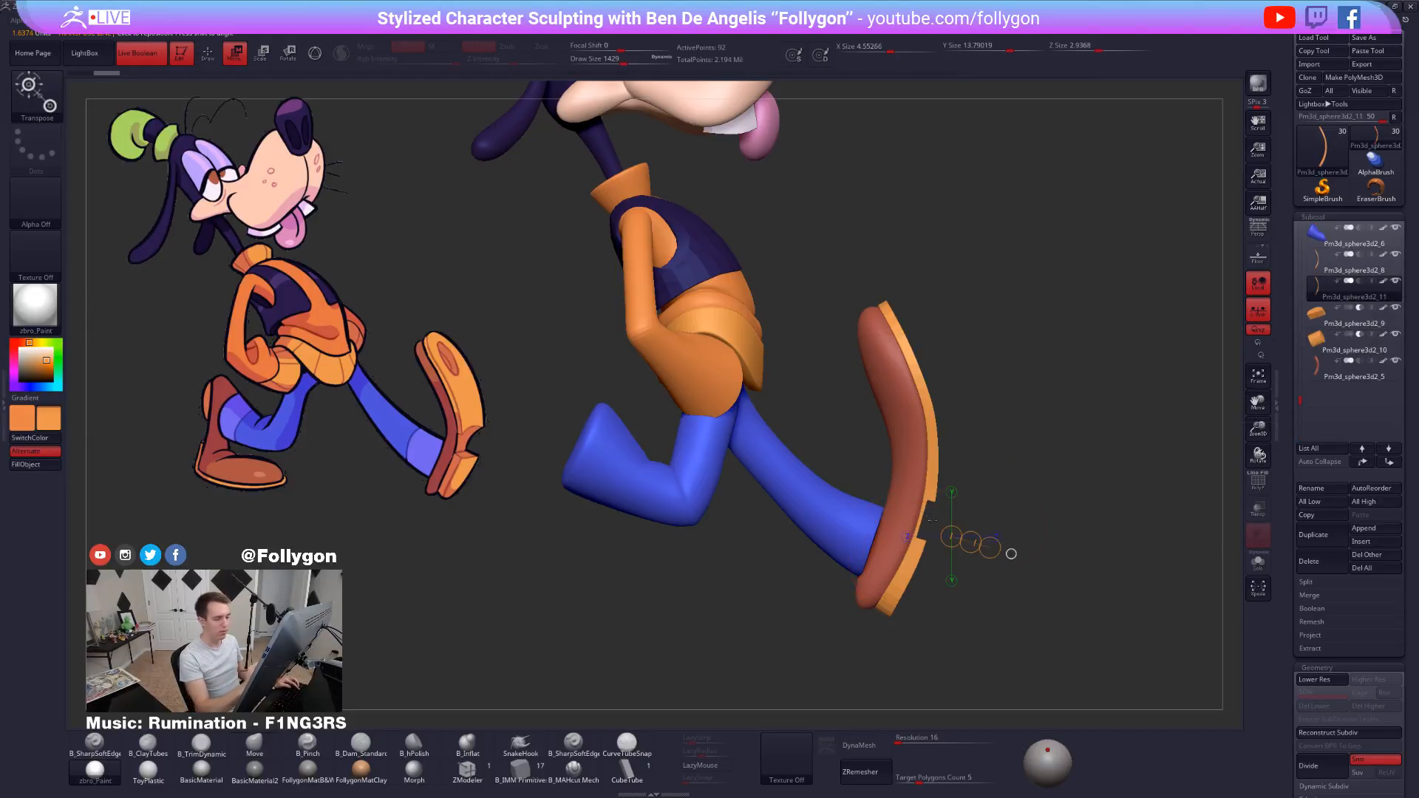
left_click_drag(936, 527, 1053, 554)
mouse_move(974, 535)
left_mouse_down("shift")
mouse_move(925, 543)
mouse_move(969, 538)
left_mouse_up("shift")
key("q")
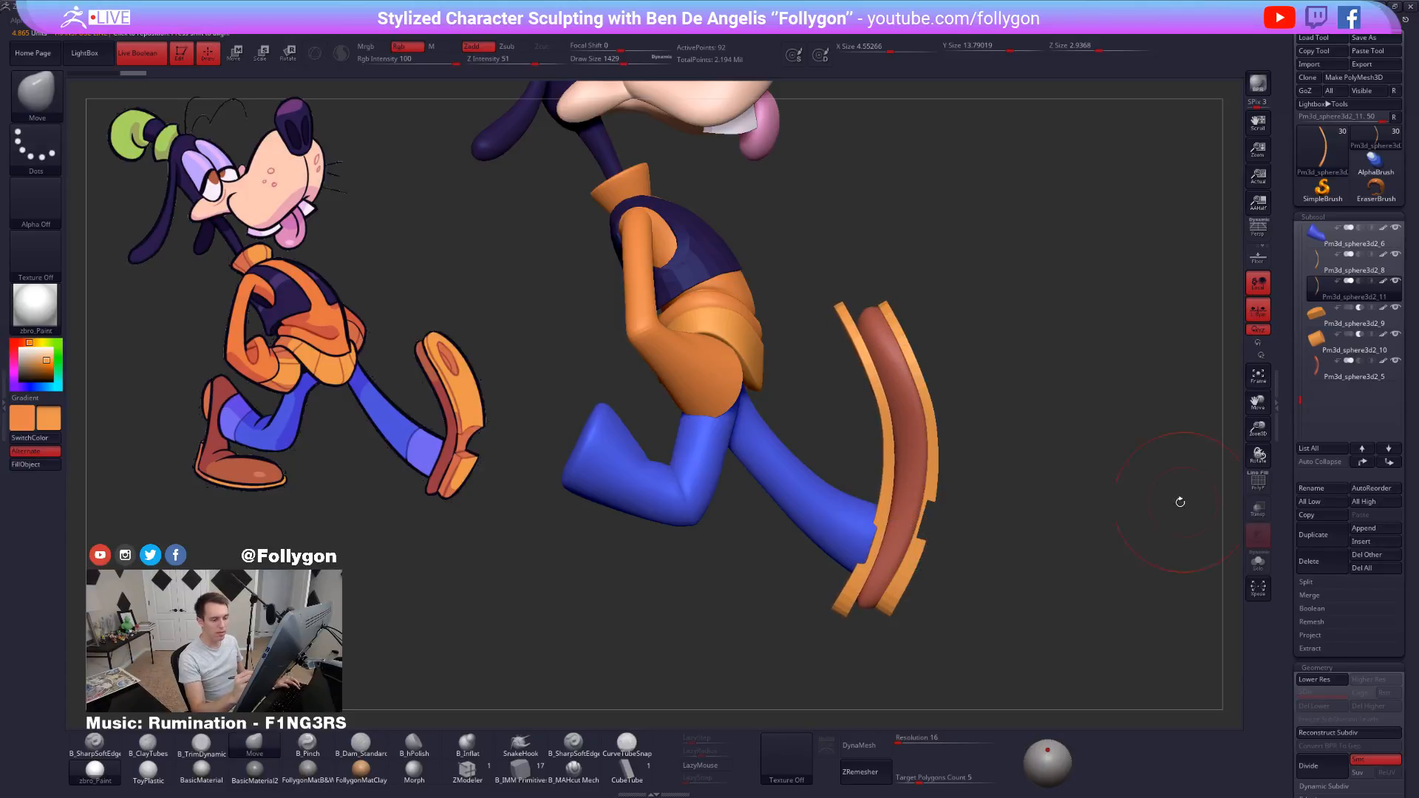
Draw a wavy red tube along the brown shoe from toe to heel with the CubeTube brush at draw size 279.
key("space")
left_click_drag(1150, 504, 1128, 503)
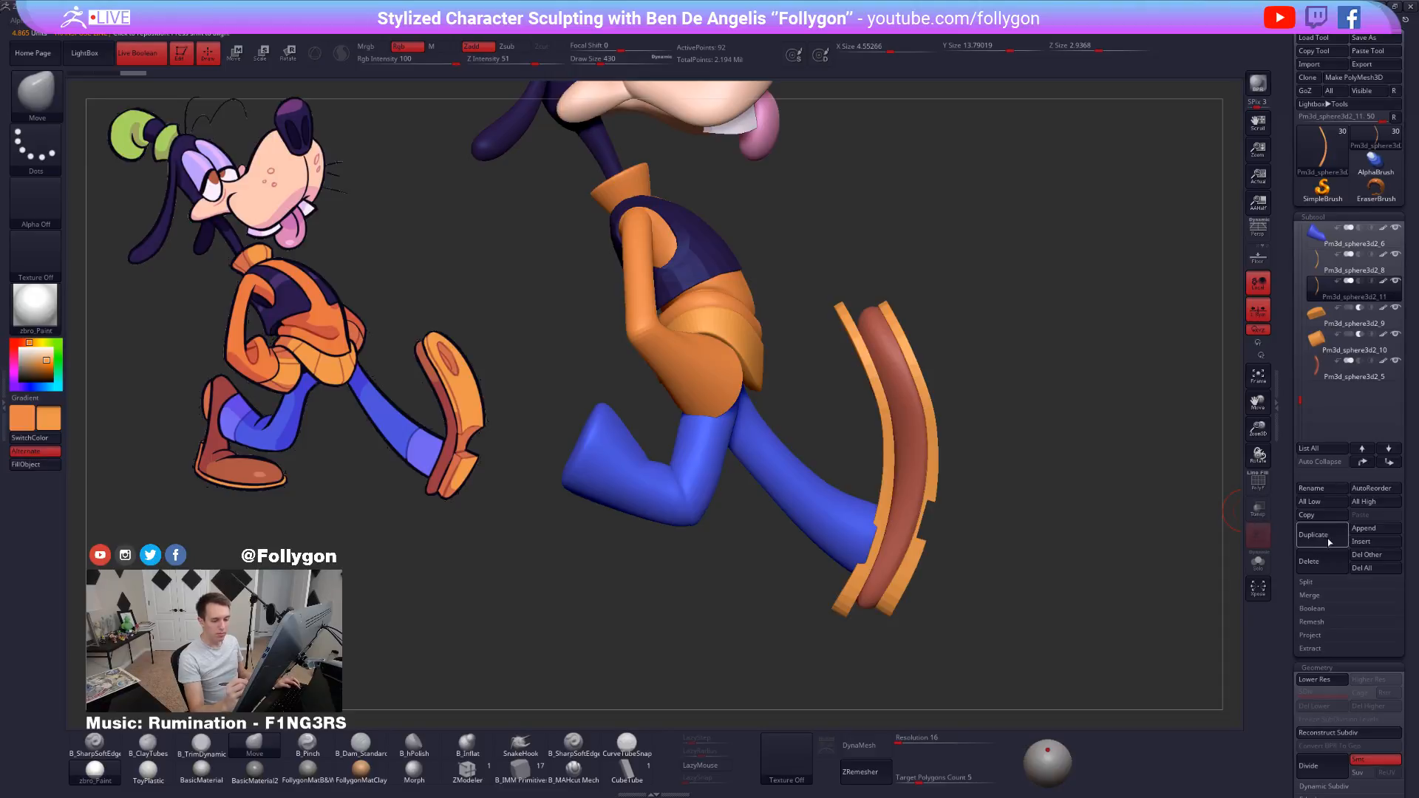
left_click(648, 773)
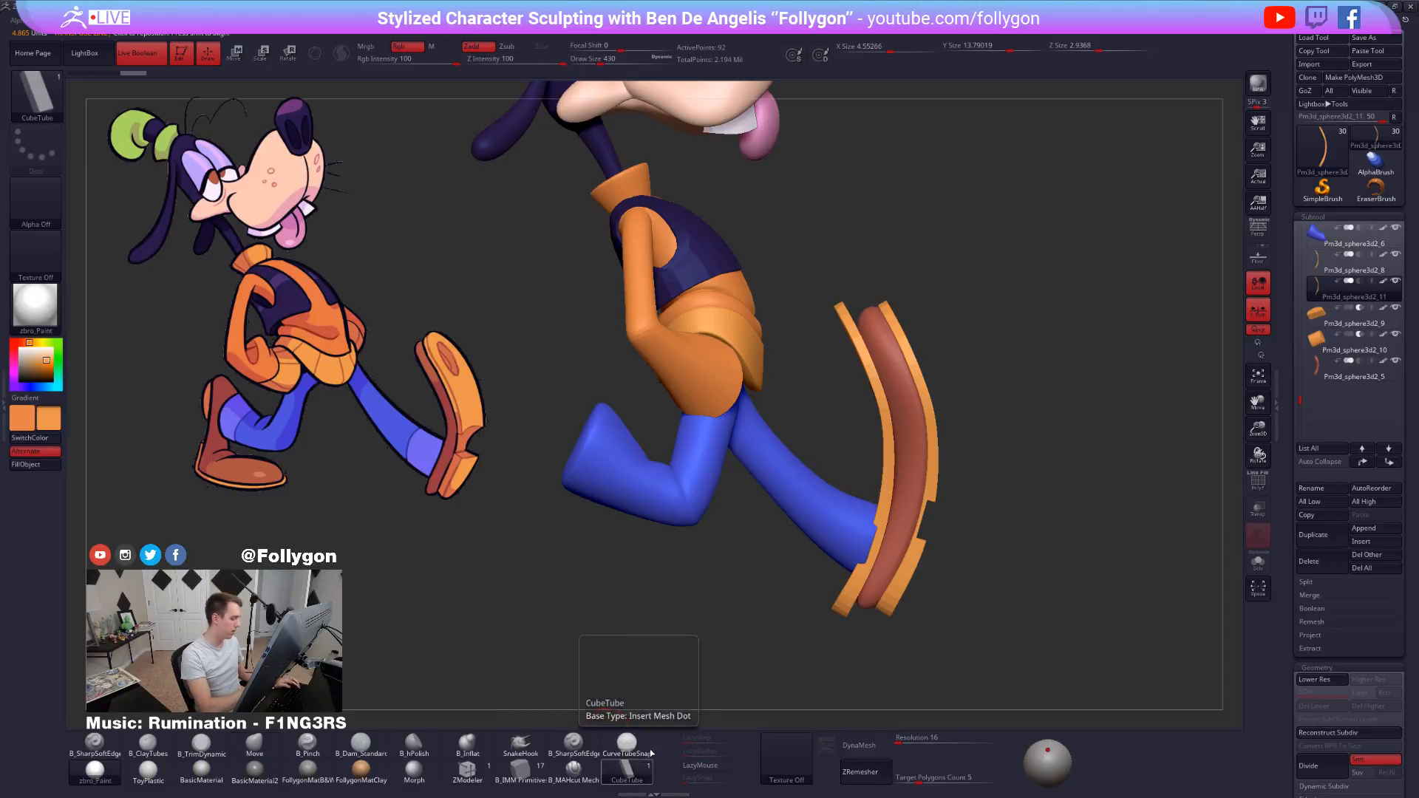
left_click(20, 342)
left_click(45, 368)
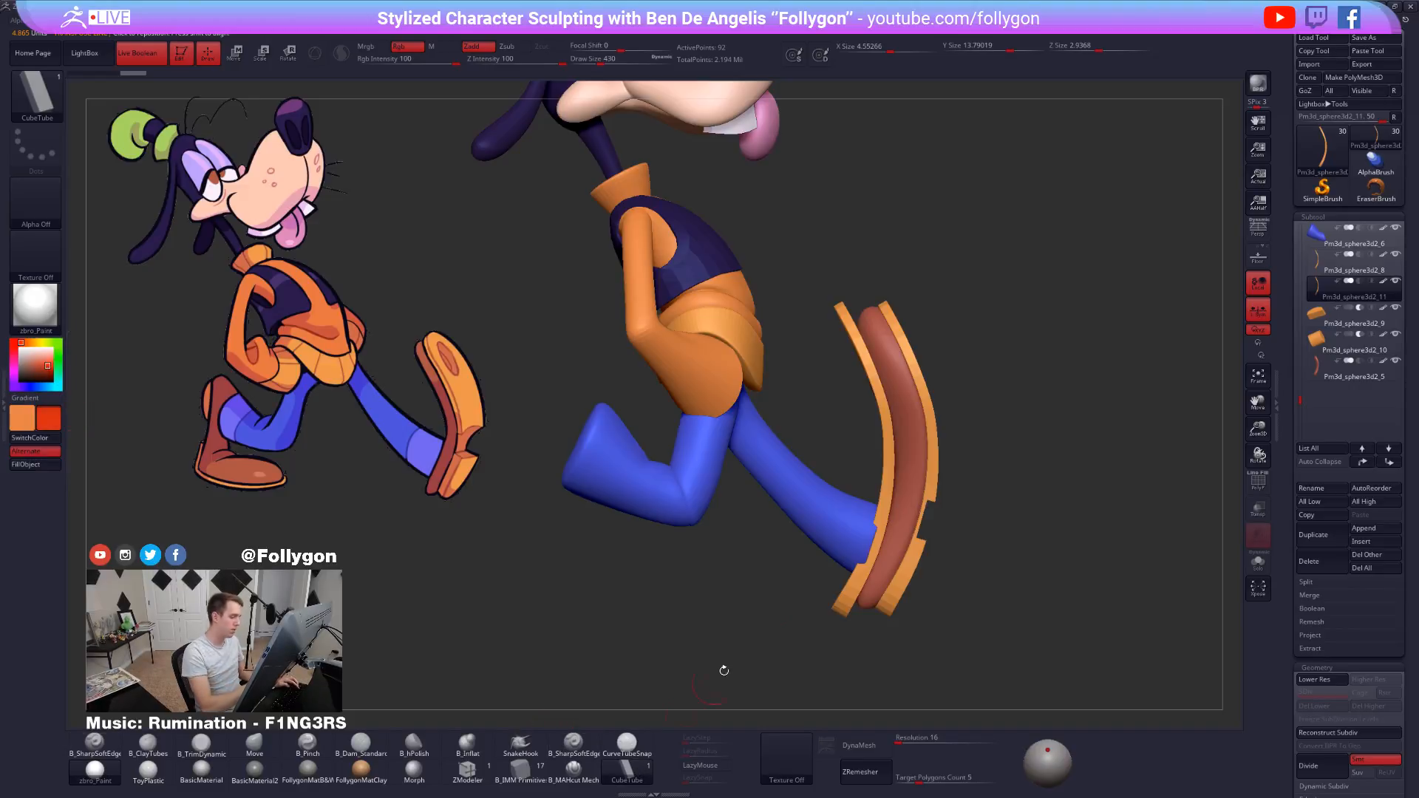
left_click_drag(724, 671, 738, 729, "alt")
key("space")
left_click_drag(877, 248, 871, 248)
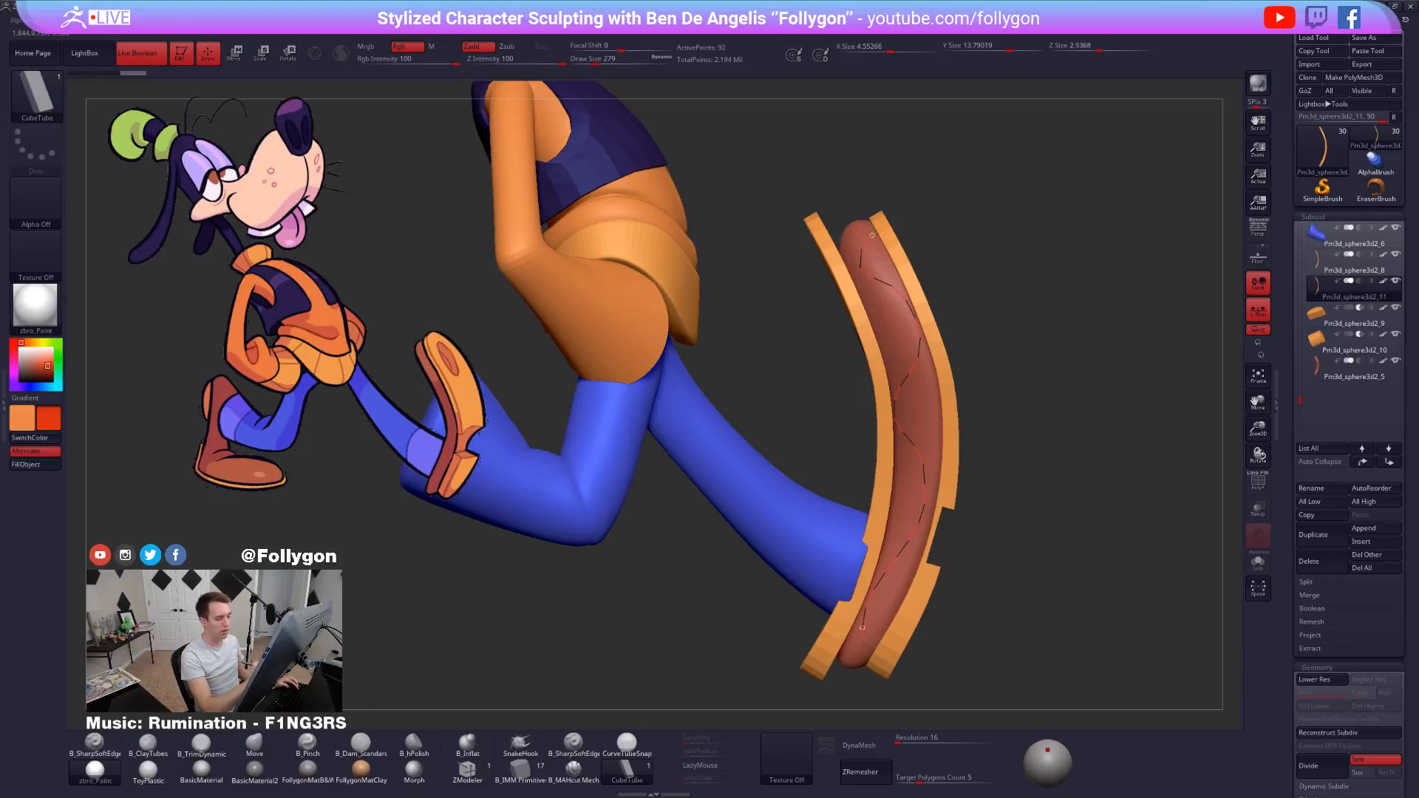
left_click_drag(862, 627, 864, 634)
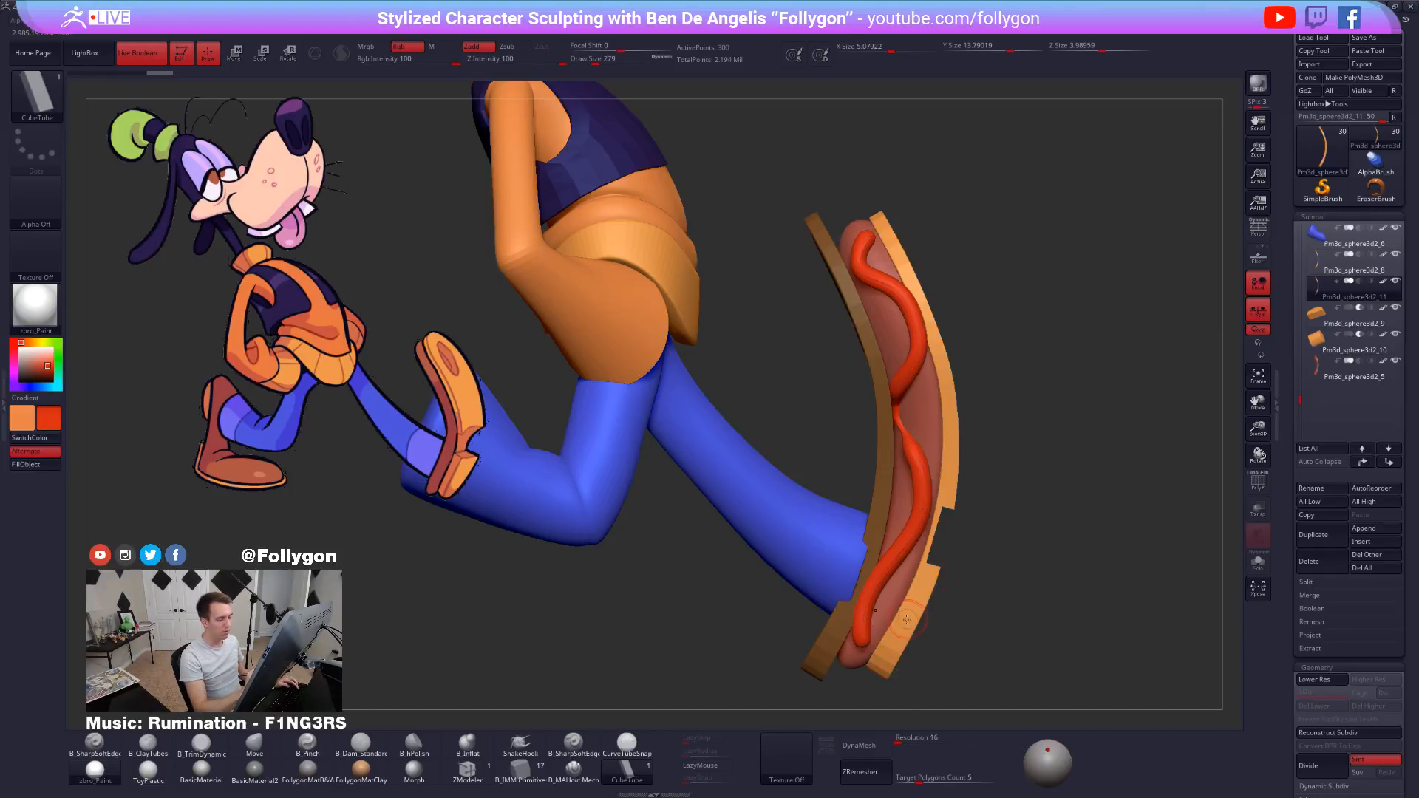
Pick yellow, draw a second wavy tube along the shoe over the red one, and clear the mask.
left_click(38, 343)
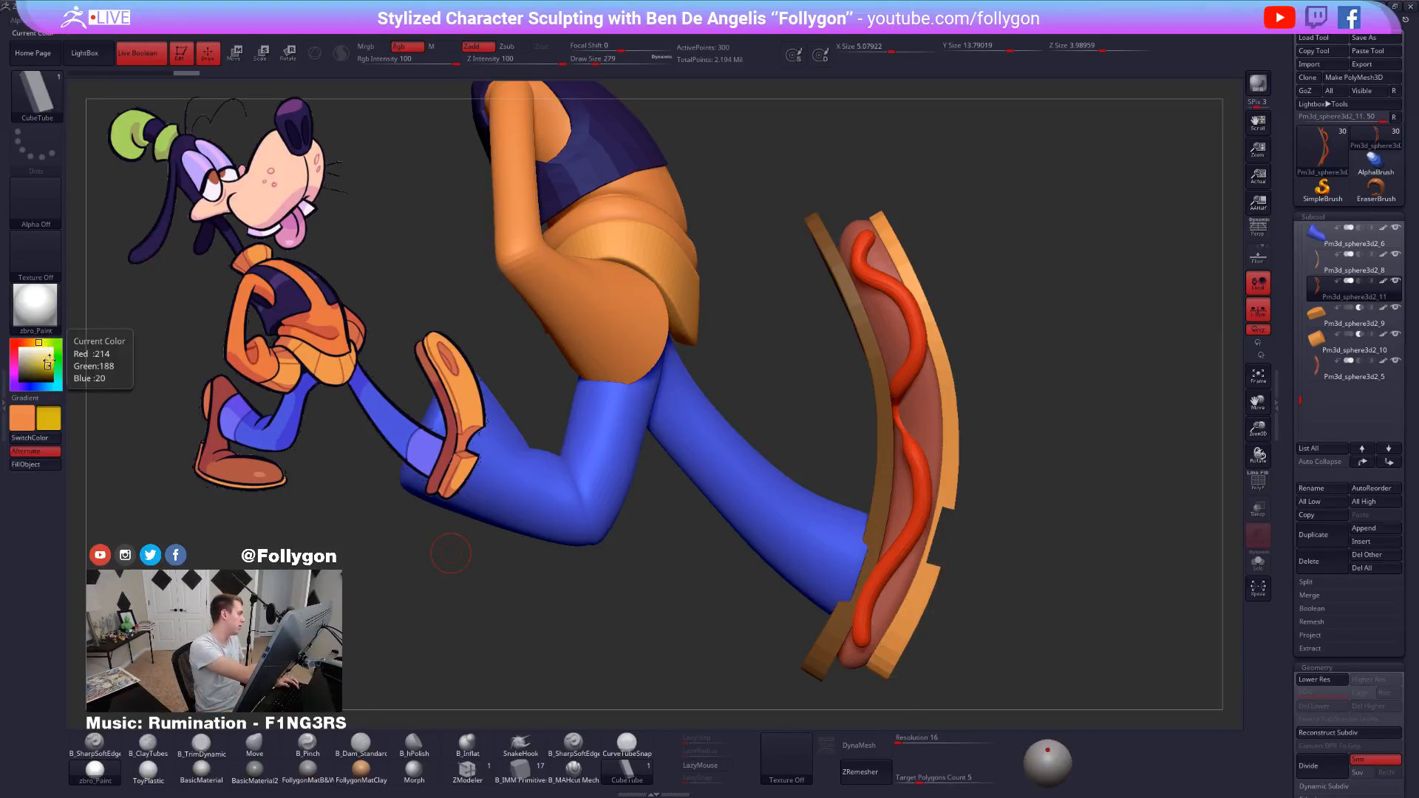
left_click(46, 362)
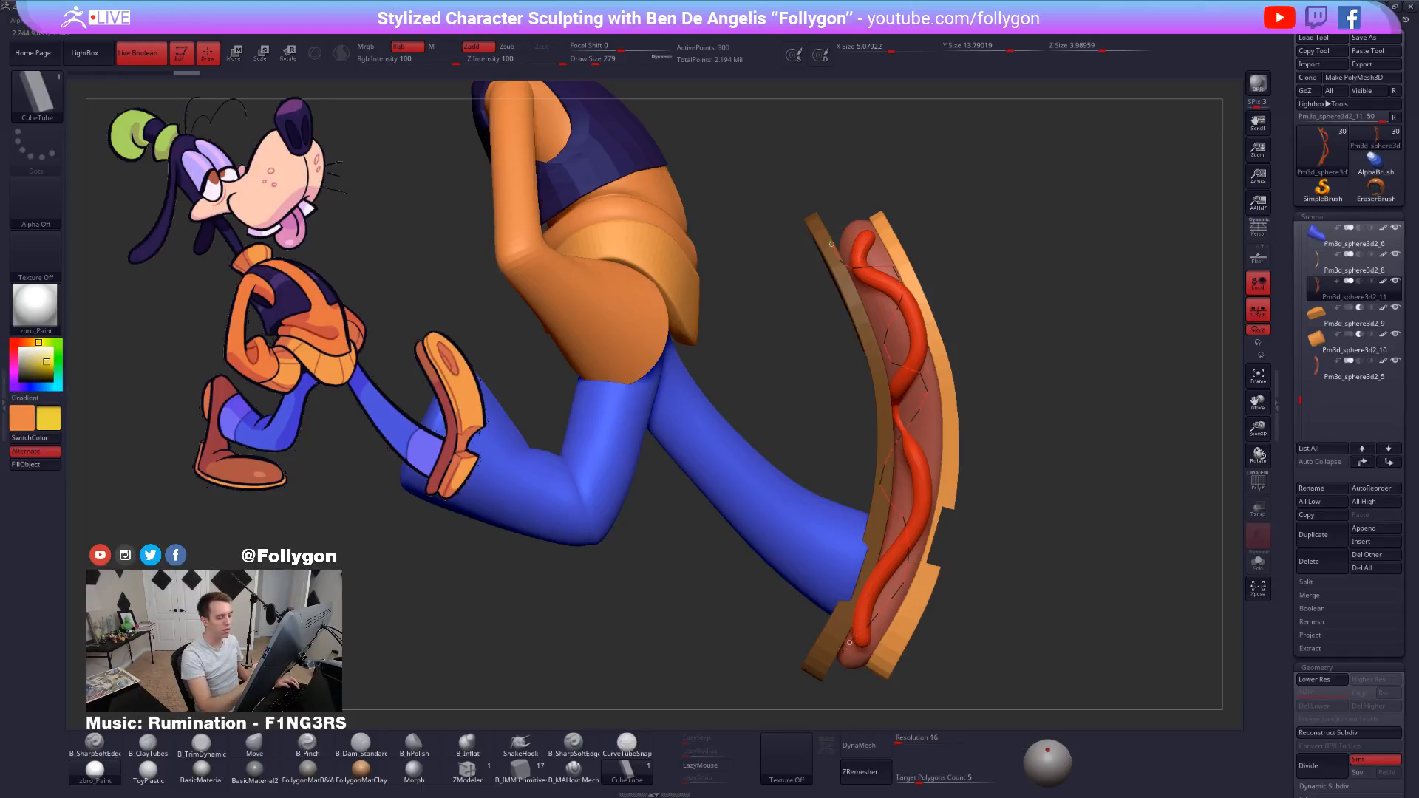
left_click_drag(849, 642, 843, 616)
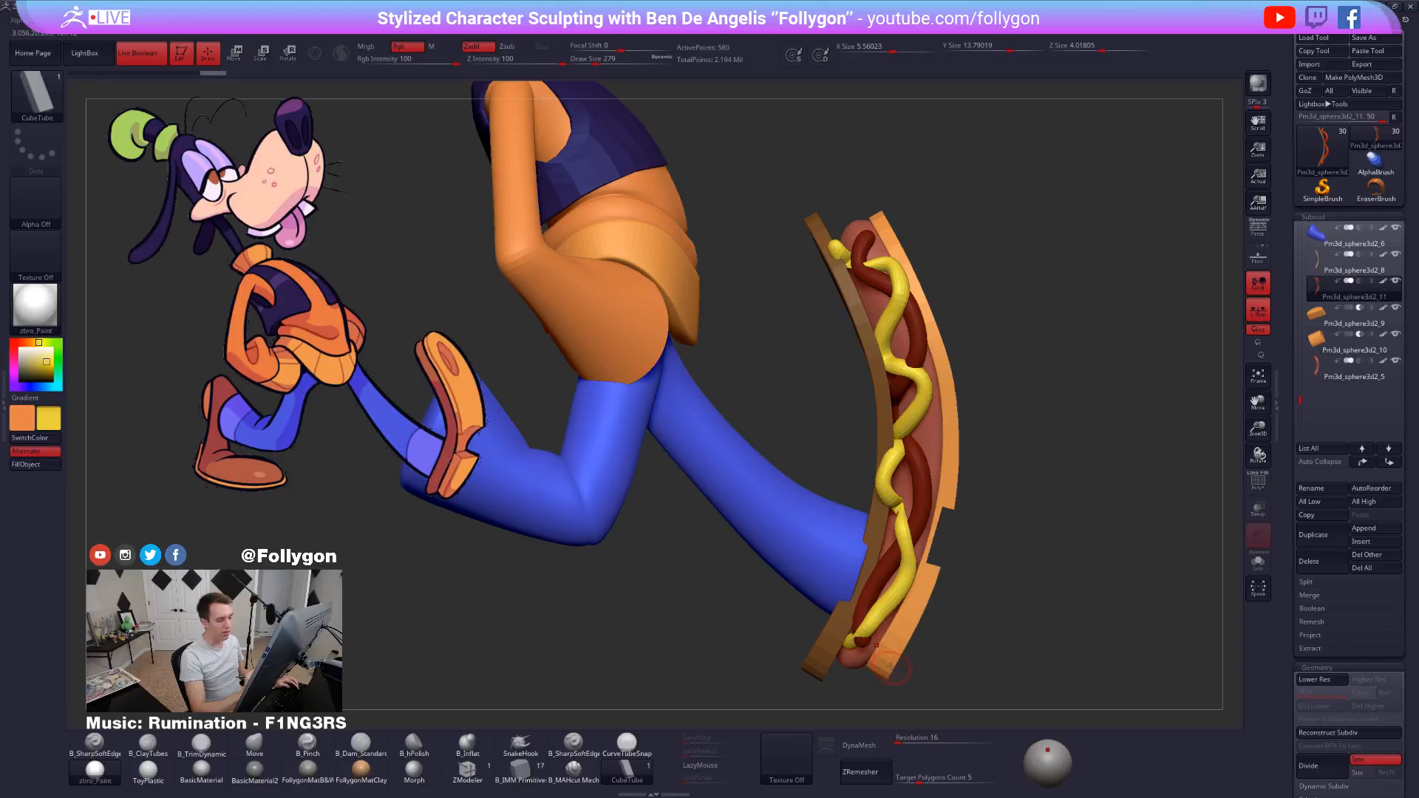
left_click_drag(892, 667, 940, 682)
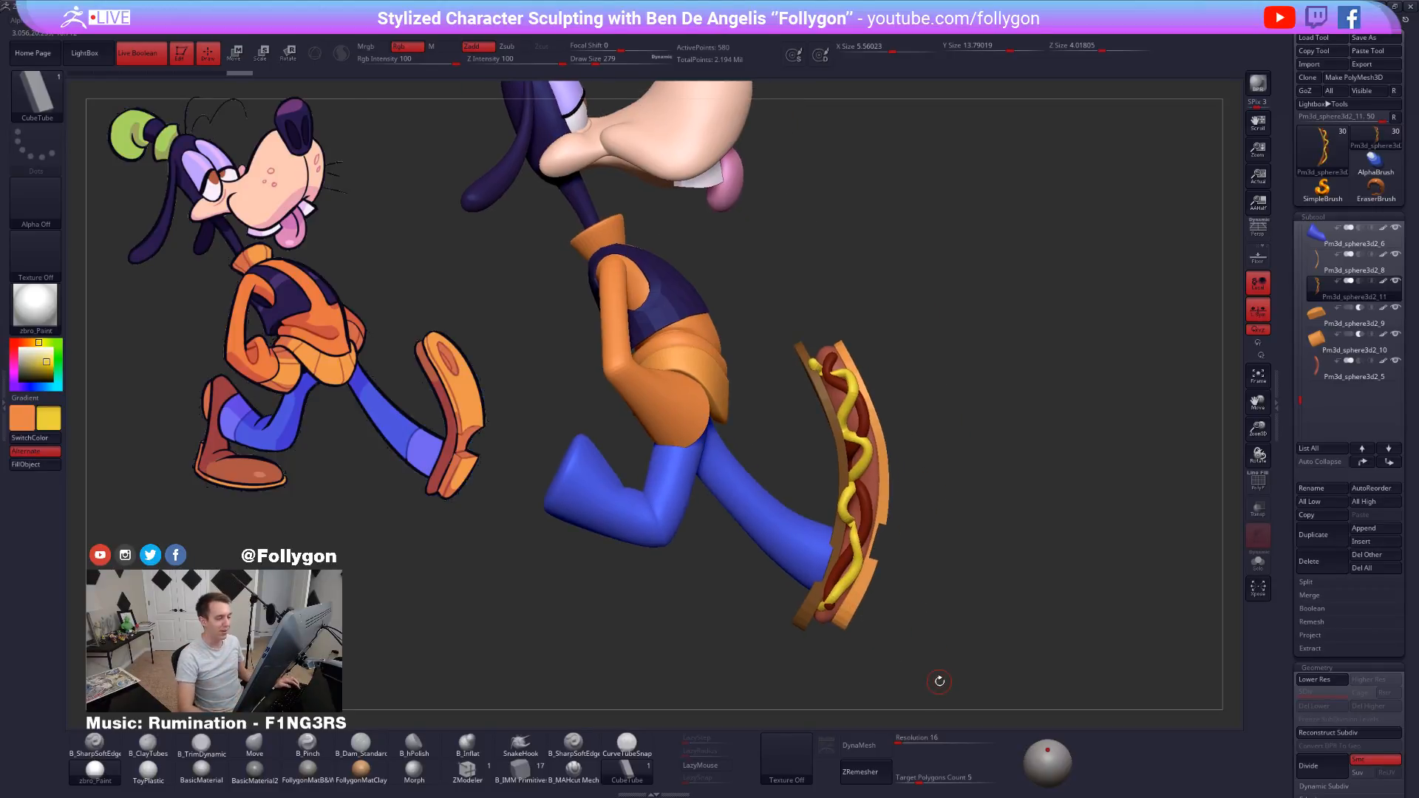
left_click(961, 619, "ctrl")
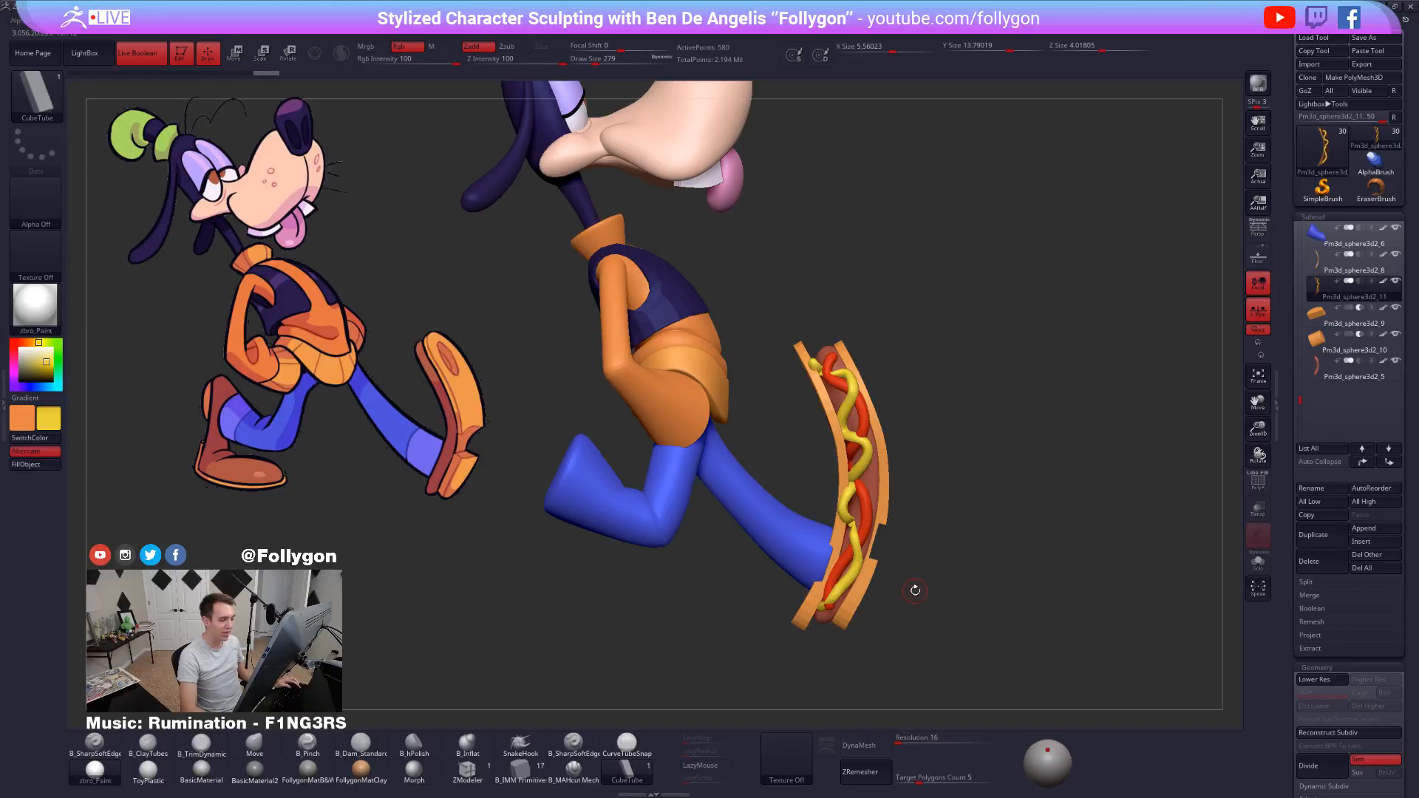
Hide the duplicated sole with its red and yellow tubes and save the project.
left_click(1318, 318)
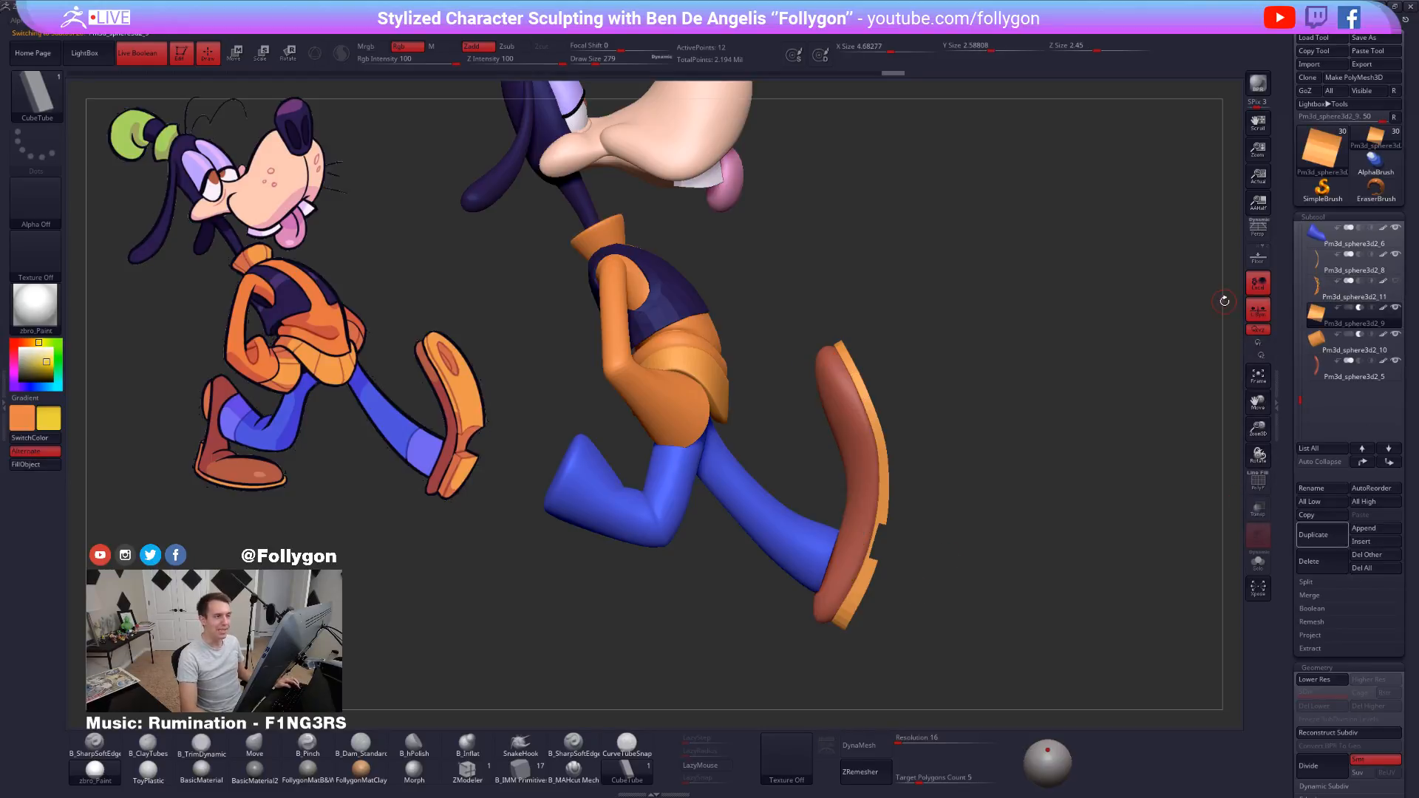
key("ctrl+s")
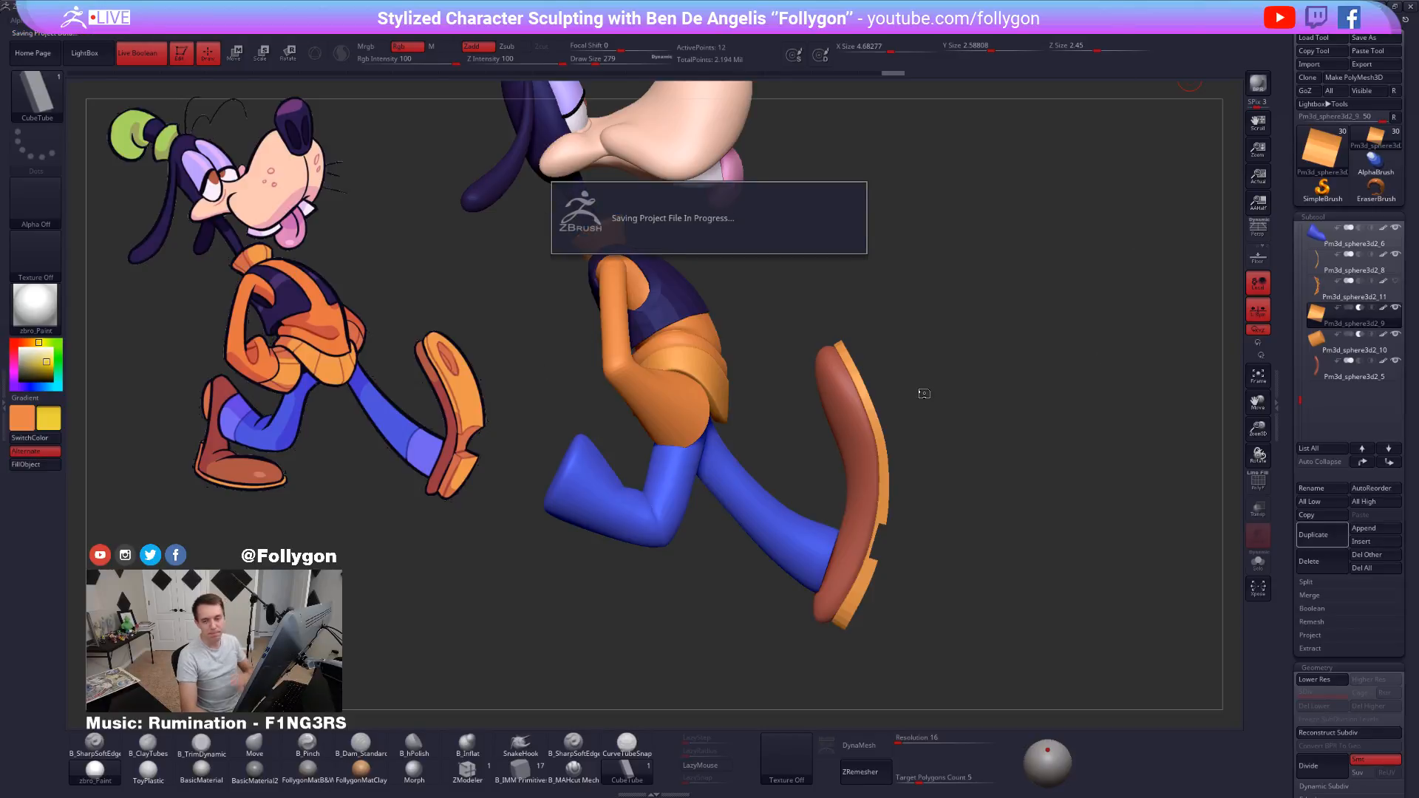
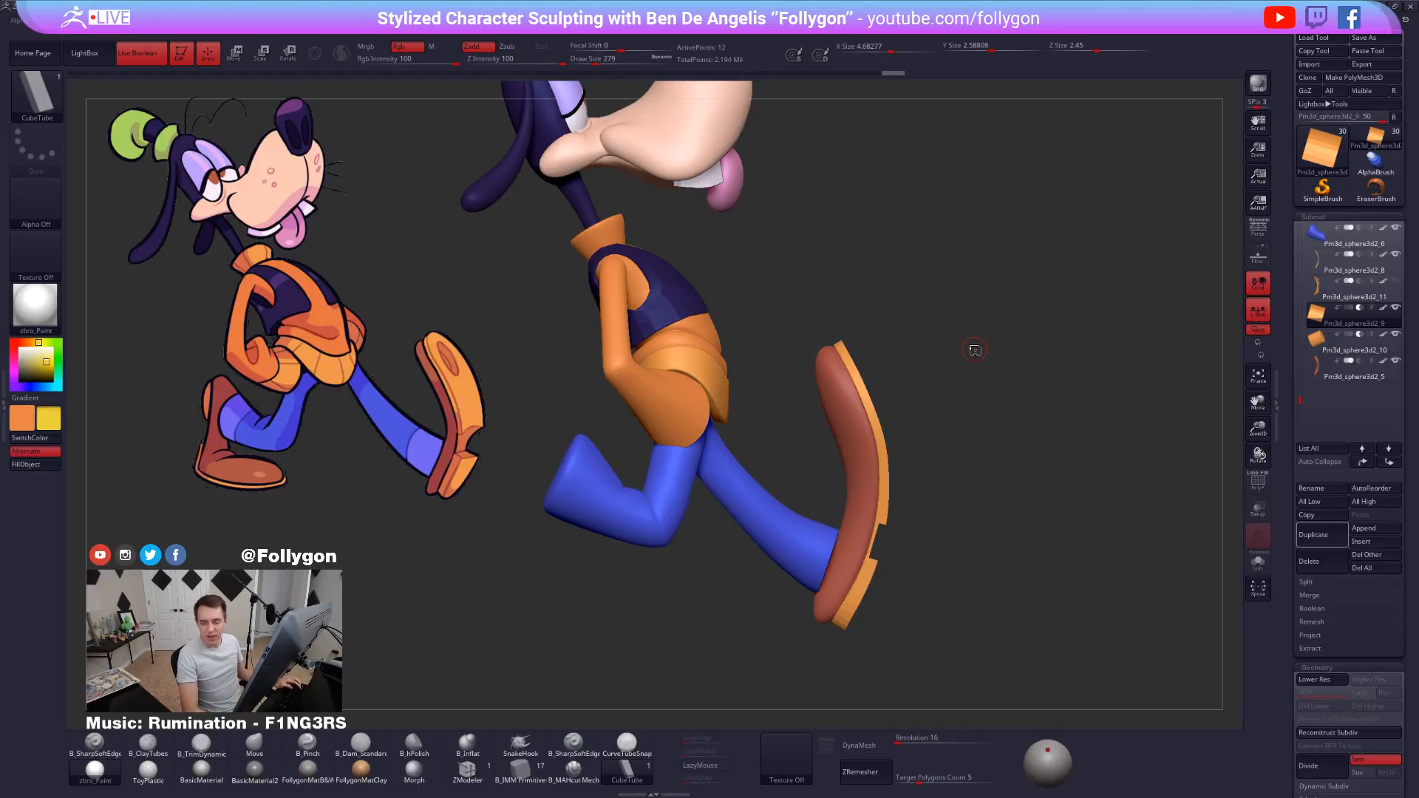
Select the hidden hot dog subtool to show it again on the full character.
left_click_drag(1000, 420, 916, 460)
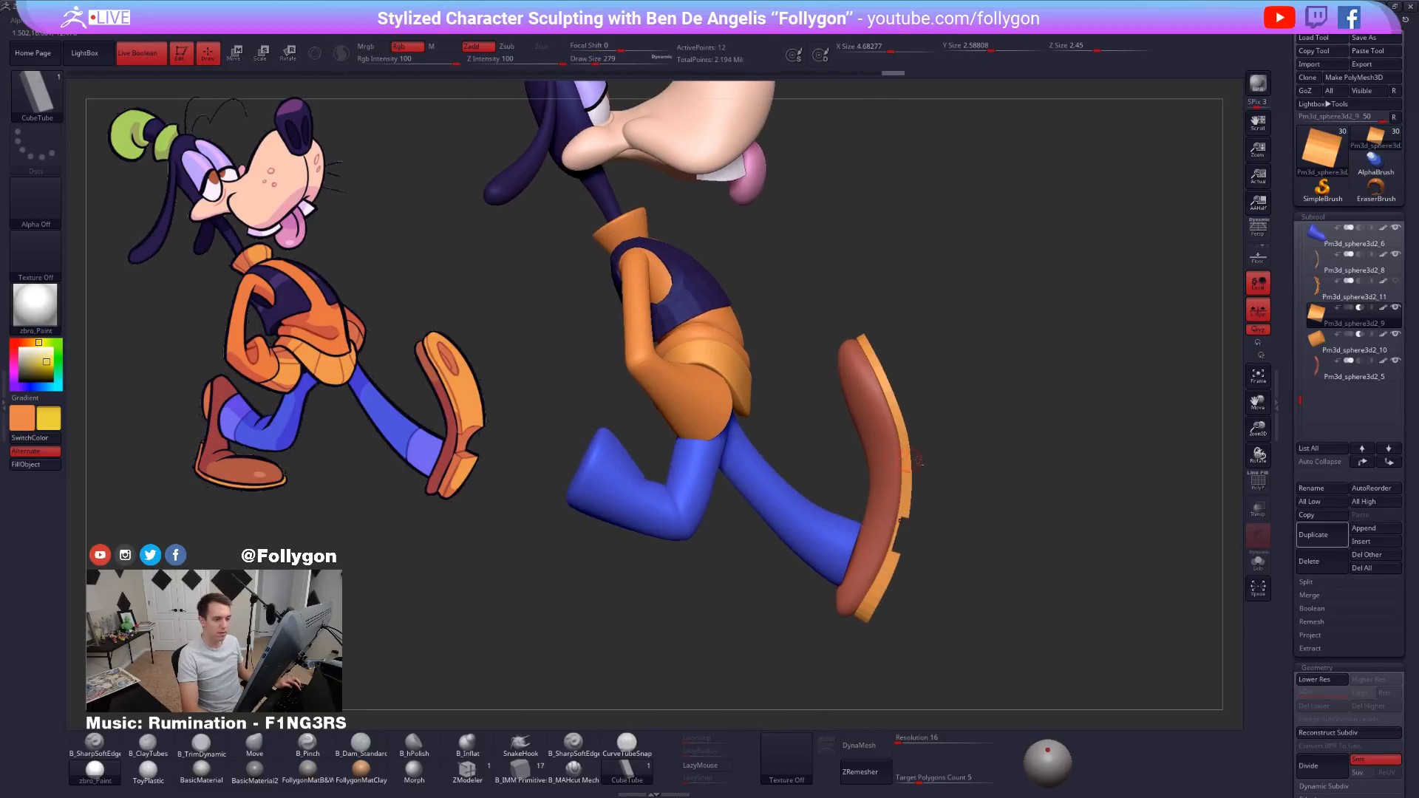
left_click_drag(1114, 443, 1053, 471, "alt")
left_click(1325, 287)
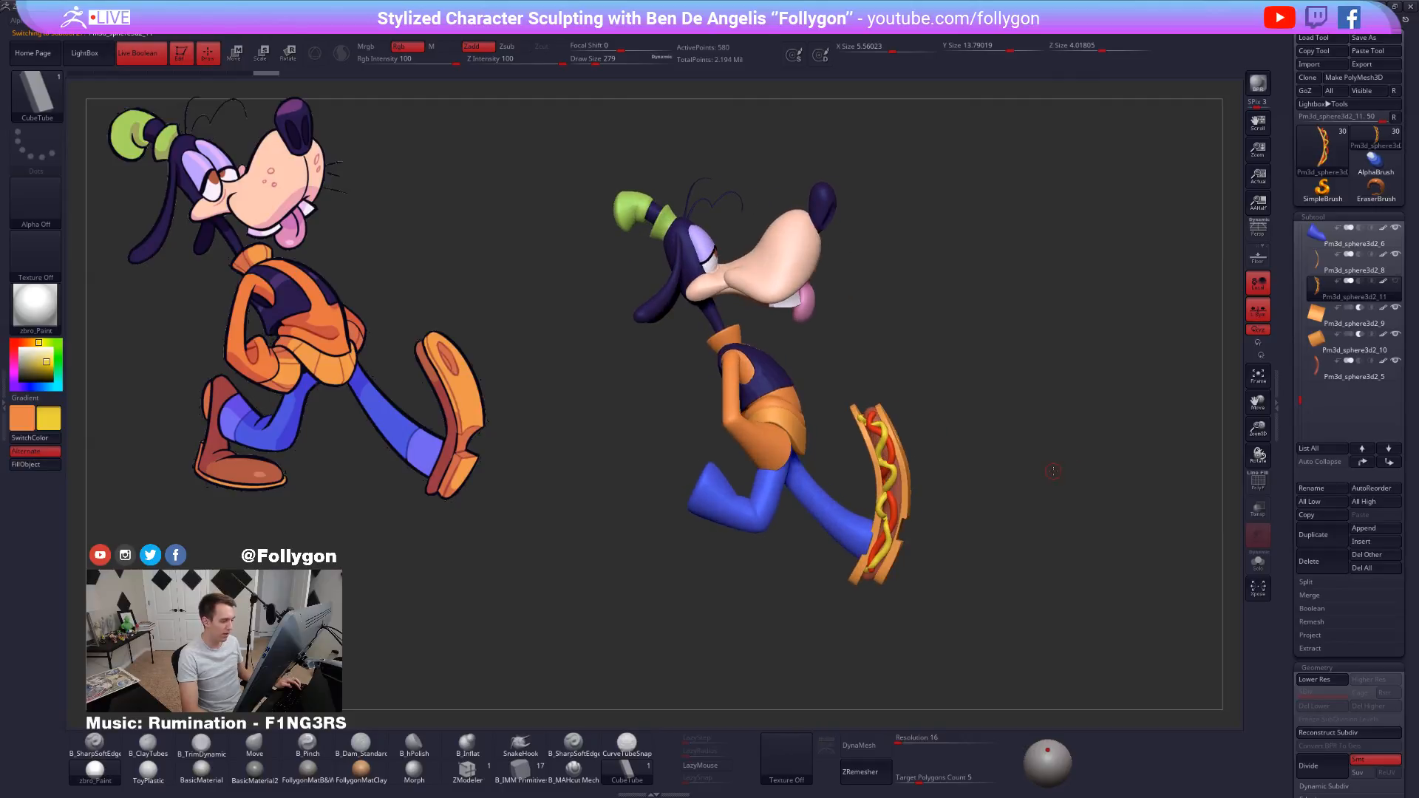
Delete the hot dog subtool from the raised shoe.
left_click_drag(922, 550, 1153, 503)
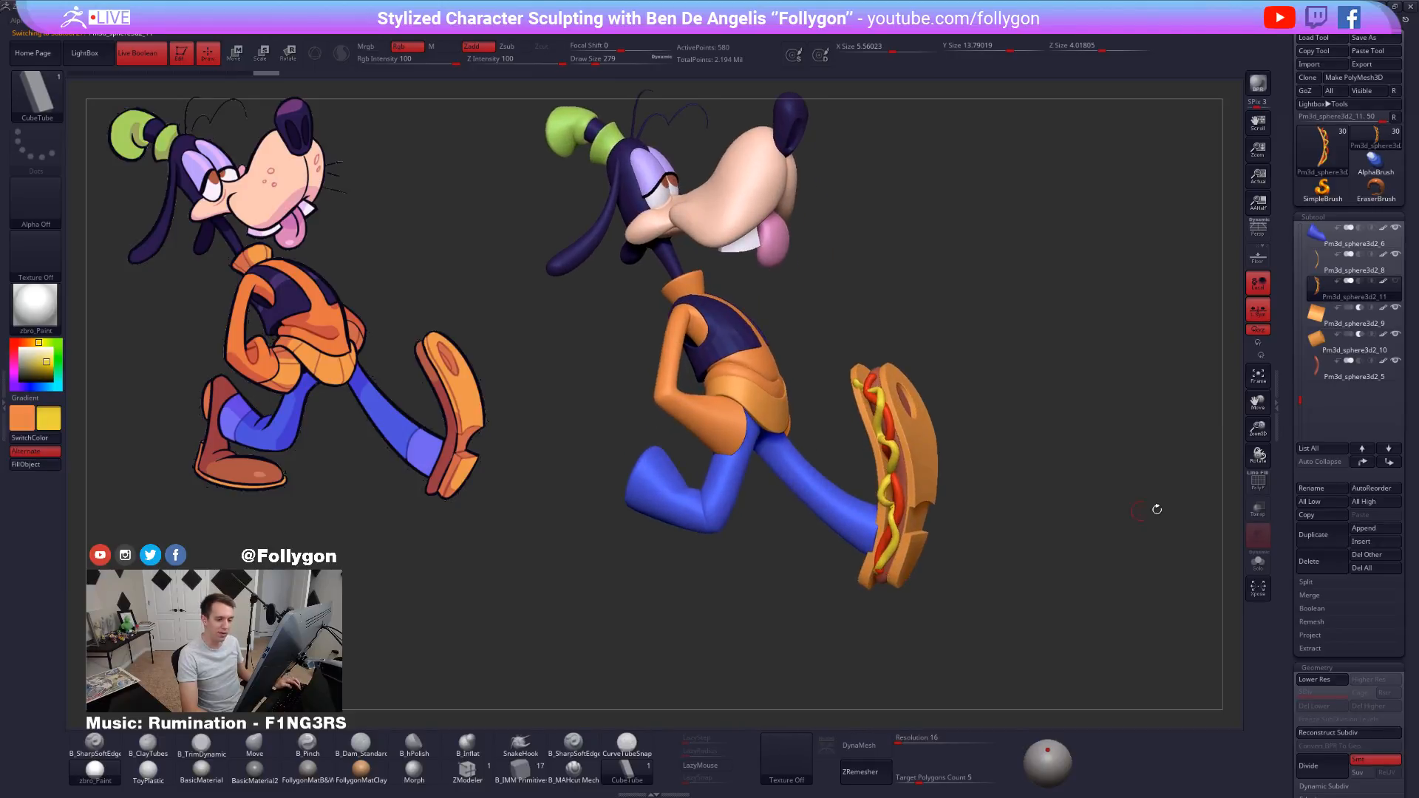
left_click(1319, 571)
left_click(1219, 597)
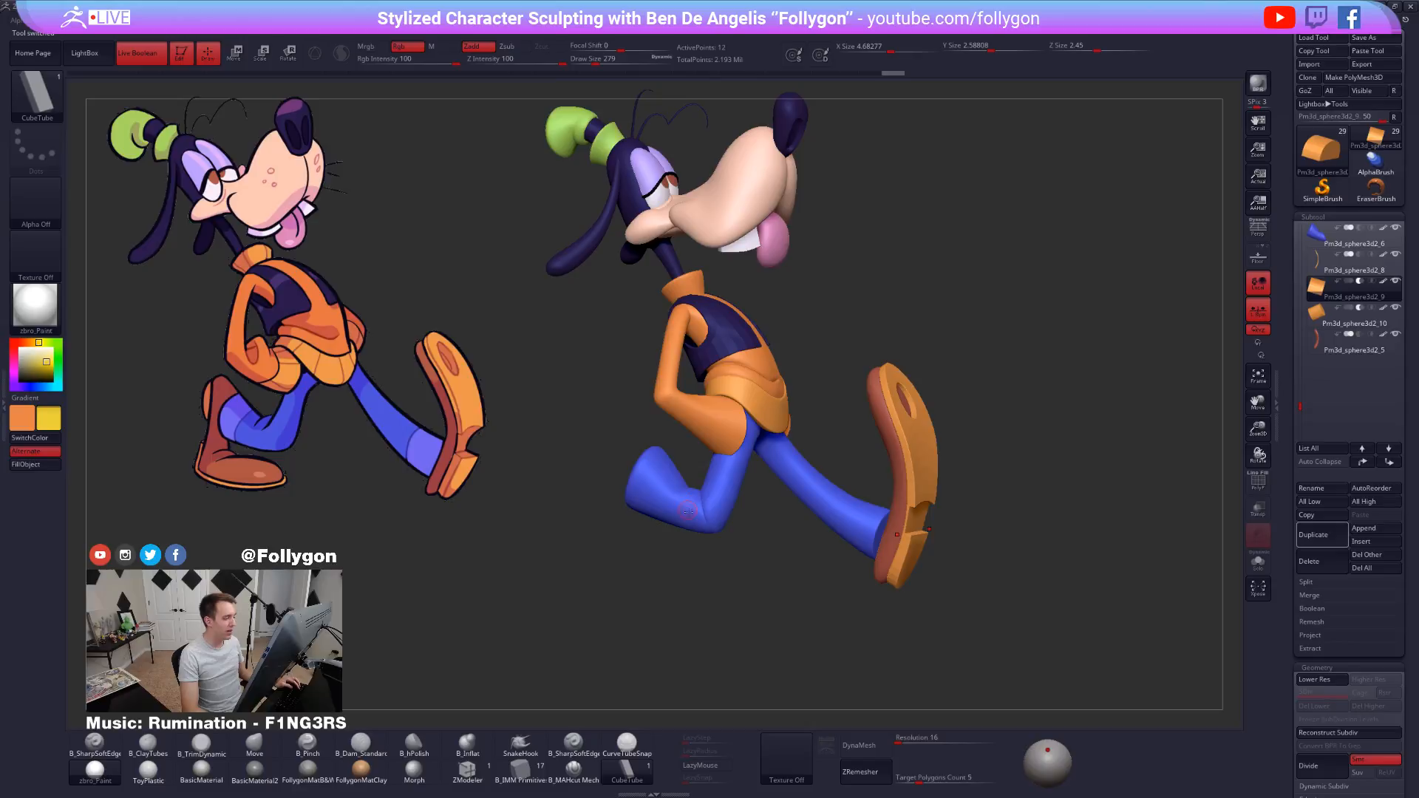
left_click_drag(471, 539, 909, 524)
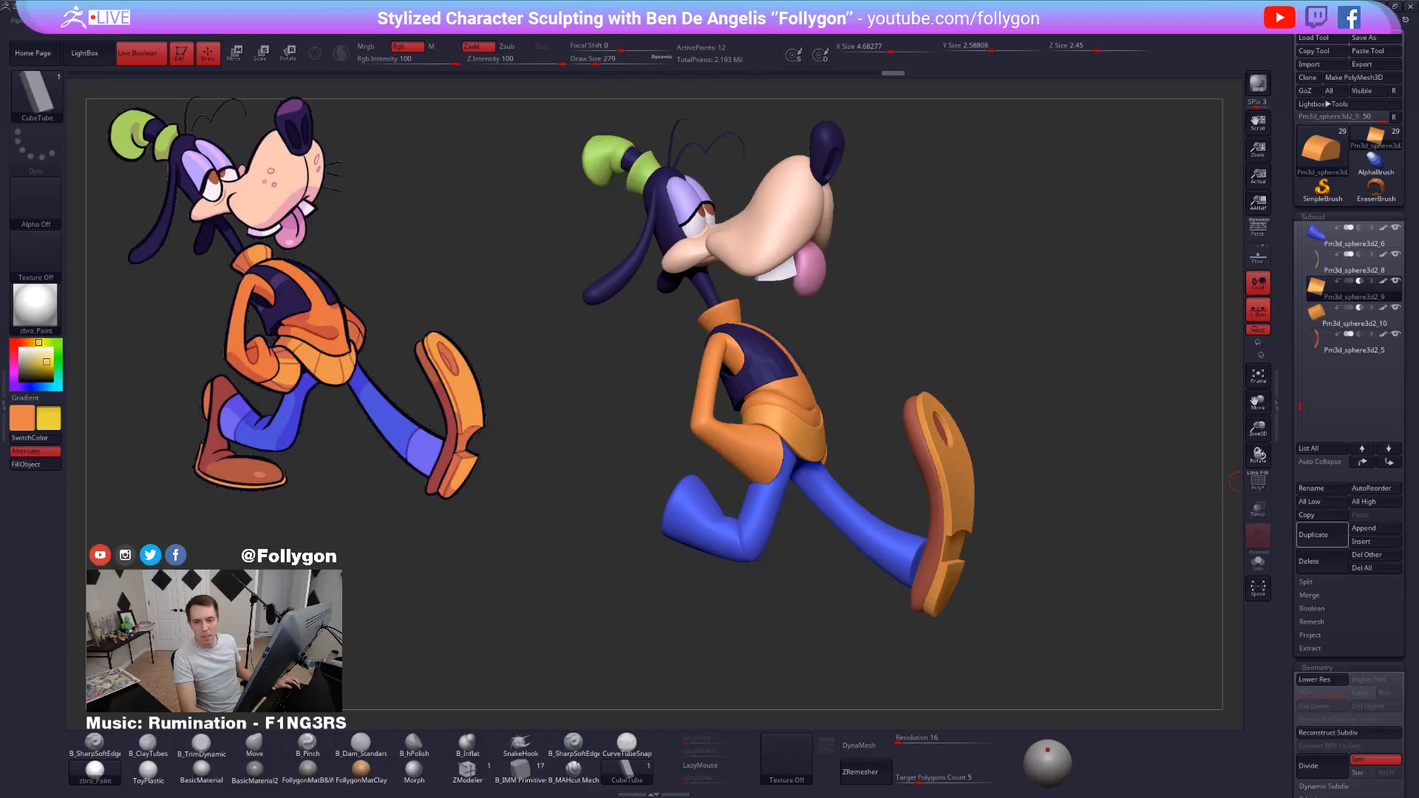
Select the orange torso subtool, isolate it, and lower it to subdivision level 2.
left_click(799, 467, "alt")
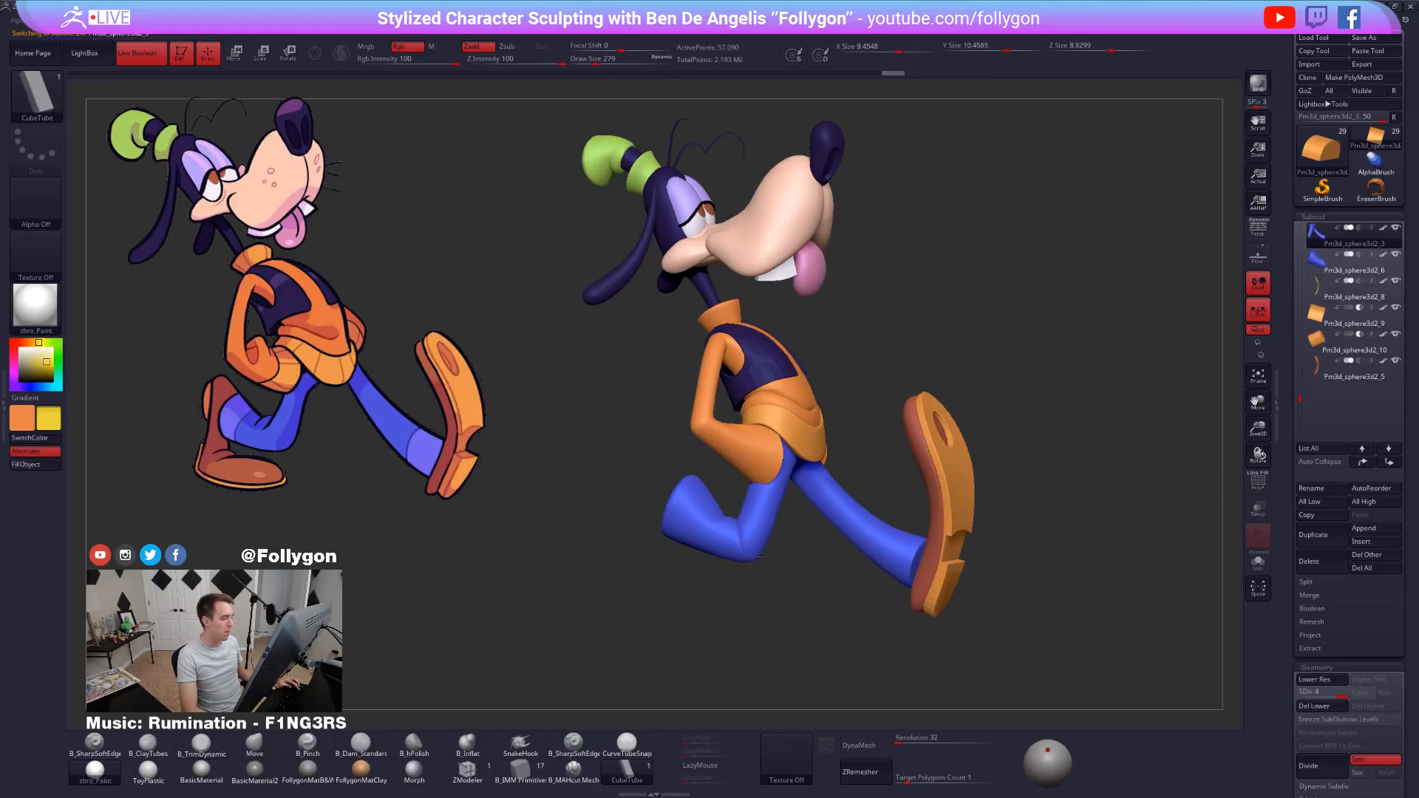
right_click_drag(761, 556, 819, 561, "ctrl")
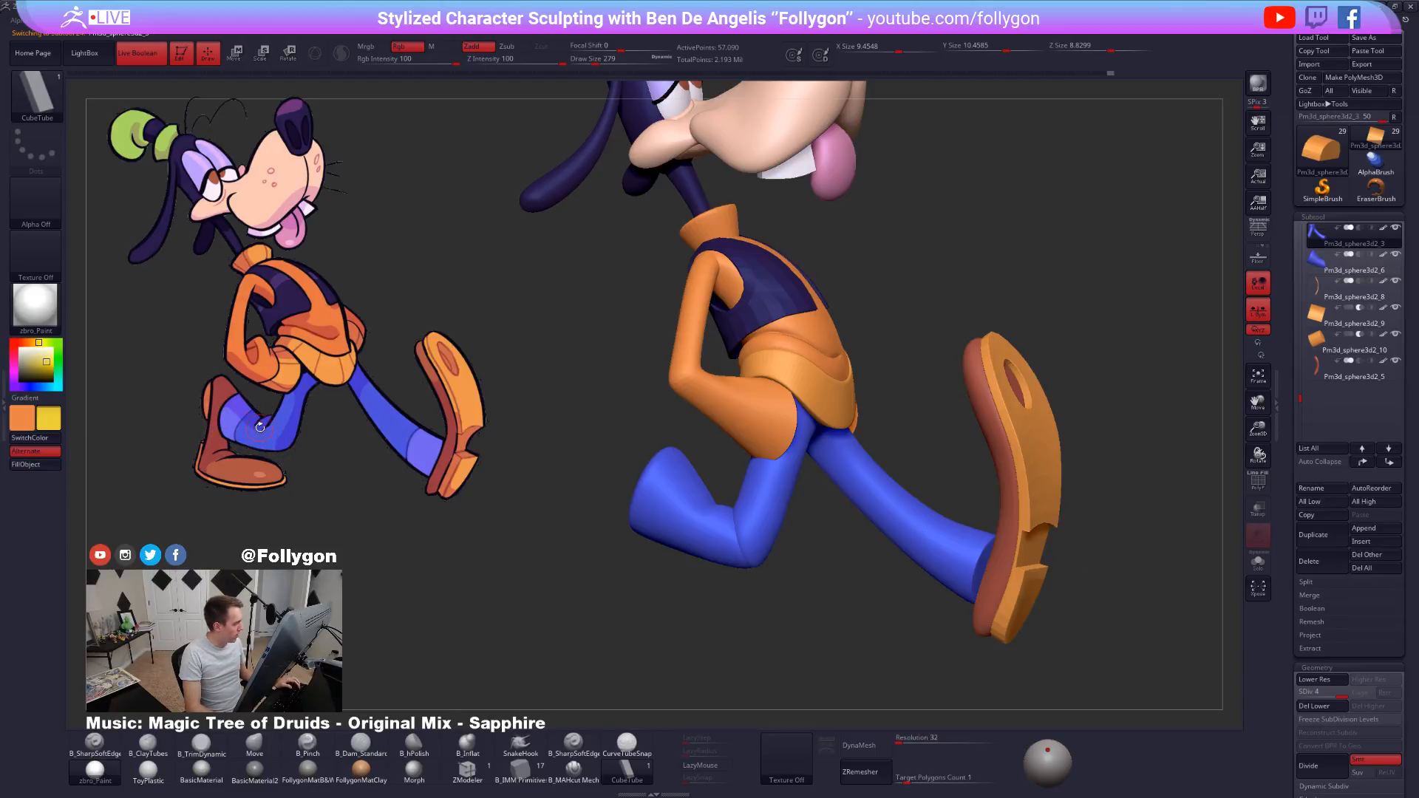
left_click(790, 342, "alt")
right_click_drag(791, 343, 815, 366)
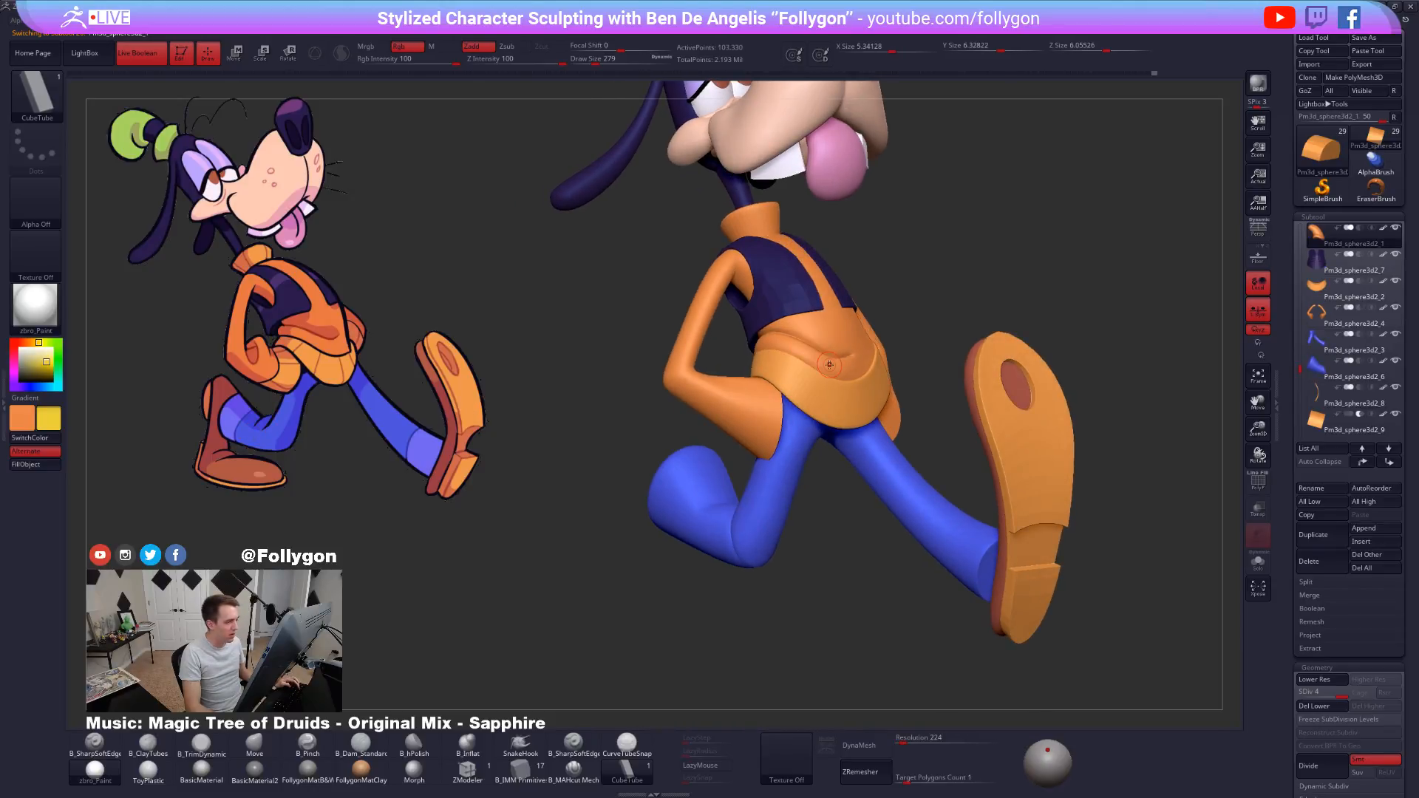
key("alt+s")
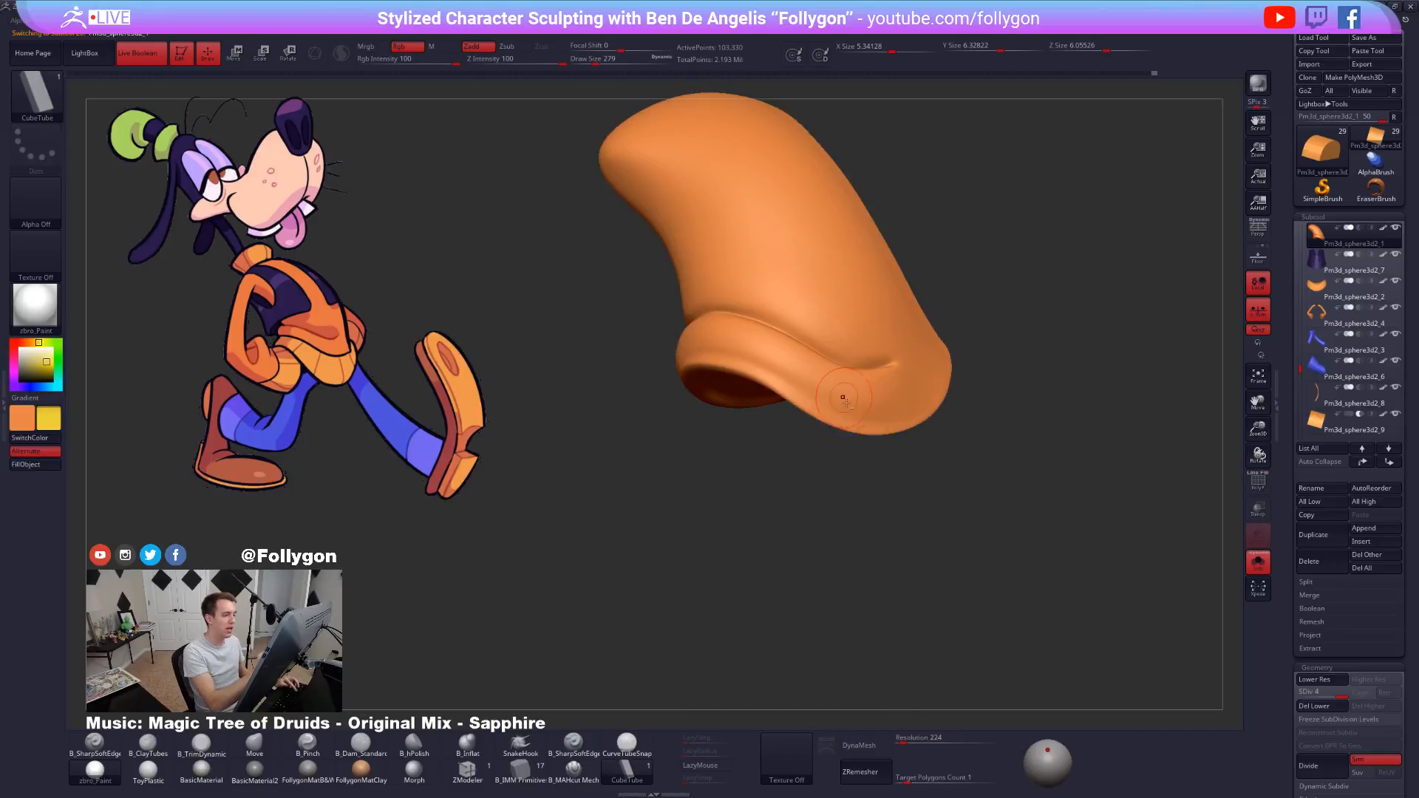
right_click_drag(843, 399, 862, 469)
key("space")
key("shift+d")
key("shift+d")
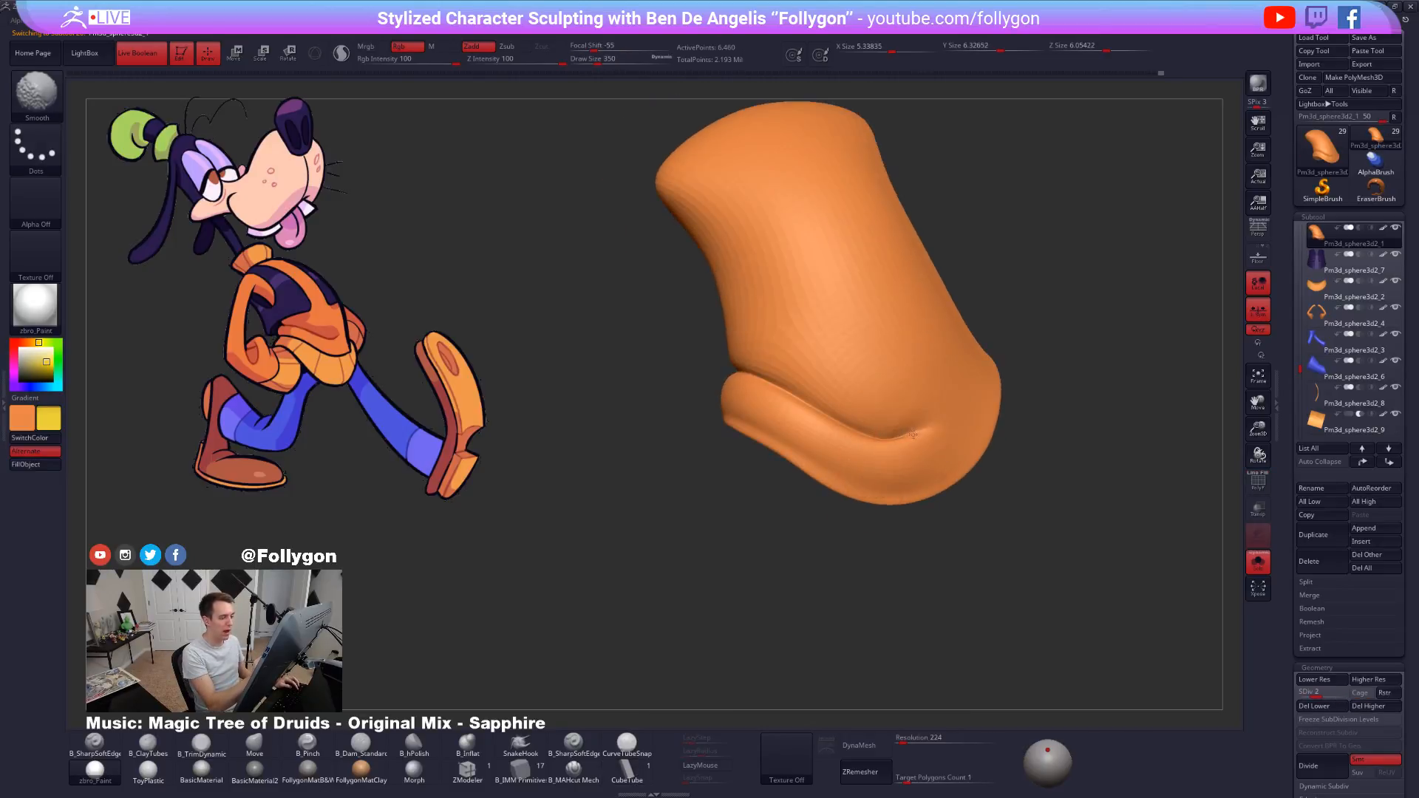
Smooth the belly fold around the isolated torso, then bring back the full character.
left_click_drag(672, 428, 817, 443)
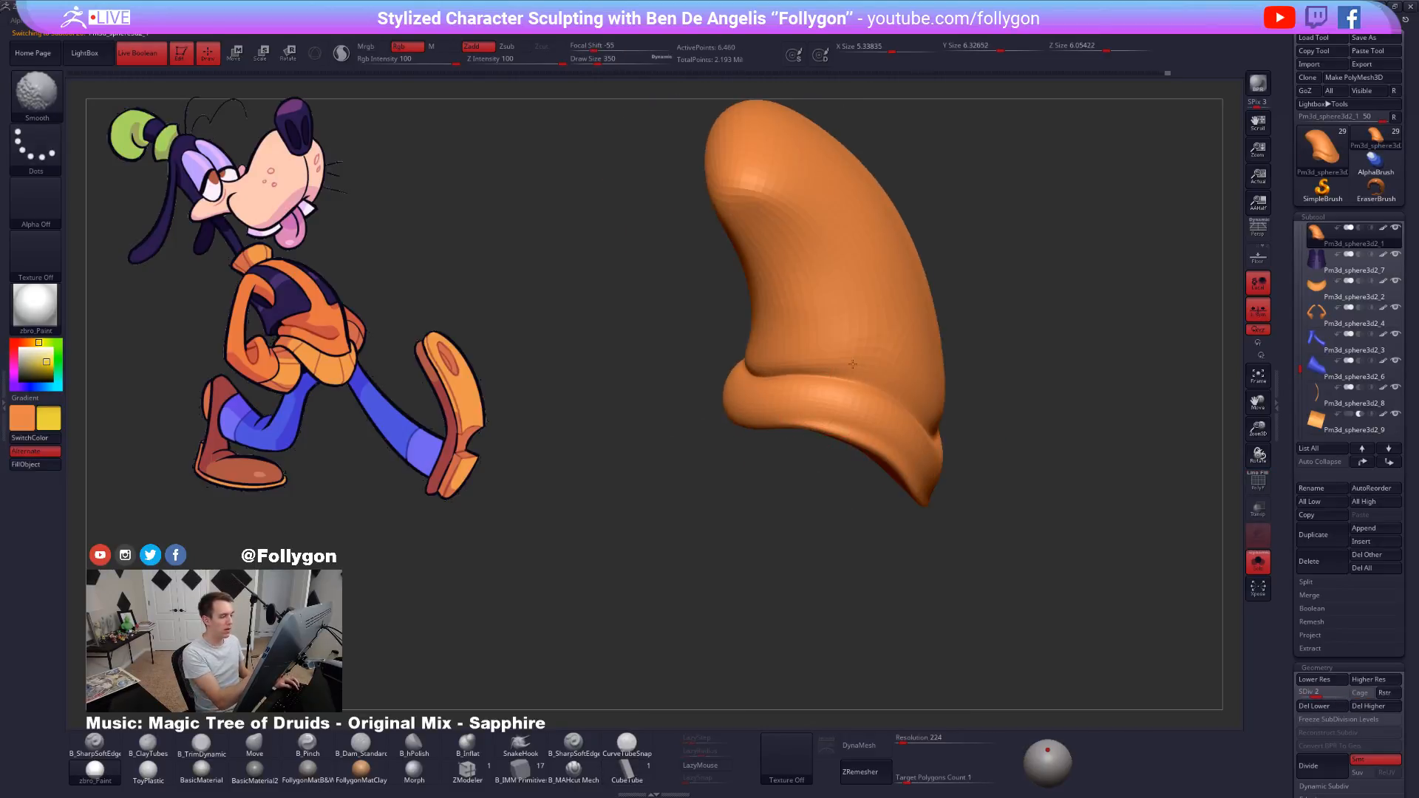
left_click_drag(853, 365, 751, 373, "shift")
left_click_drag(658, 436, 798, 444)
left_click_drag(778, 372, 676, 374, "shift")
mouse_move(614, 473)
left_mouse_down()
mouse_move(743, 493)
mouse_move(961, 484)
left_mouse_up()
left_click(970, 481)
right_click_drag(788, 494, 935, 516, "ctrl")
key("alt+s")
Set the draw size to 465, check the smoothed torso on the character, and return it to subdivision level 4.
key("space")
left_click_drag(936, 516, 941, 515)
mouse_move(902, 508)
right_mouse_down()
mouse_move(921, 496)
mouse_move(915, 522)
mouse_move(734, 464)
mouse_move(647, 505)
mouse_move(802, 505)
right_mouse_up()
key("shift+f")
key("shift+f")
key("ctrl+shift+s")
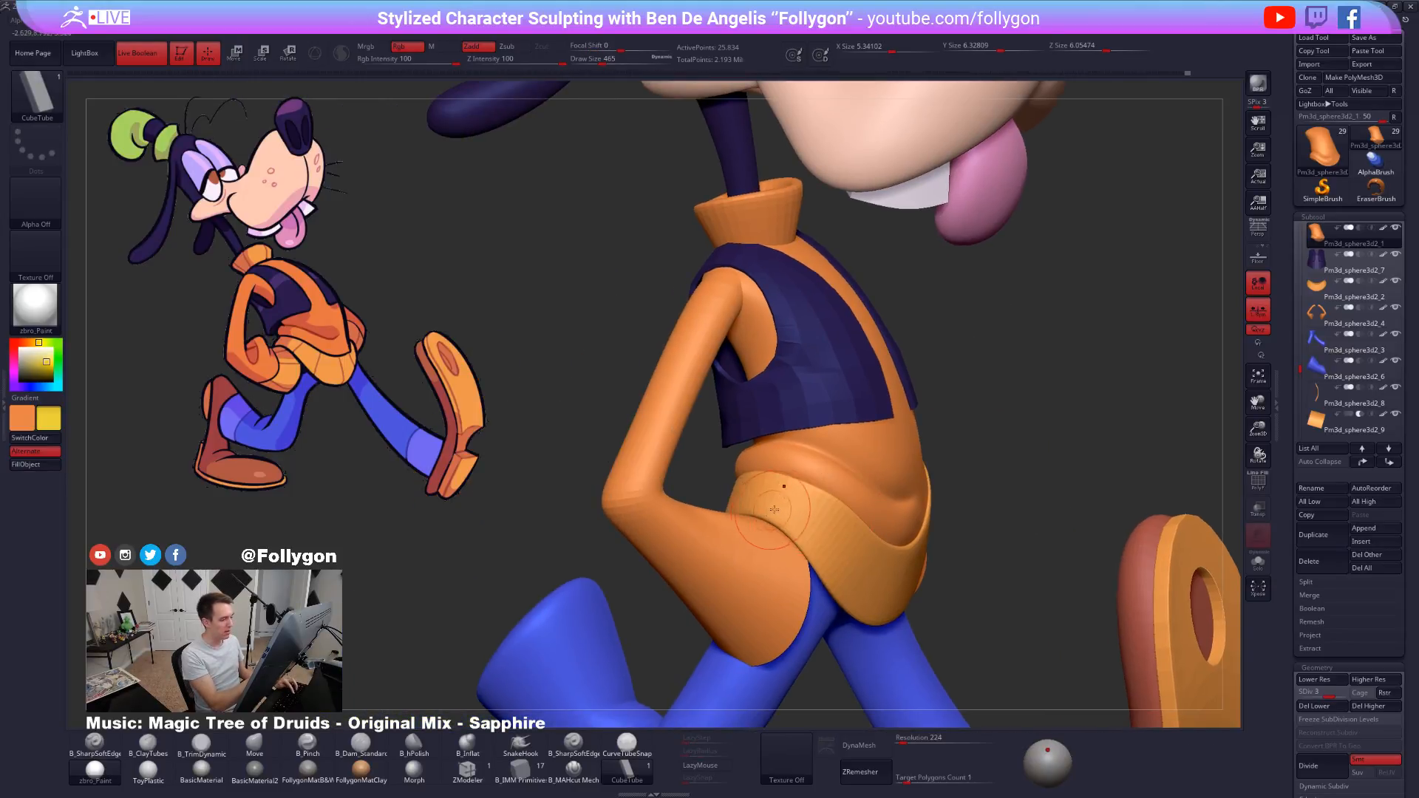
key("ctrl+shift+s")
key("d")
Sharpen the crease above the torso's belly fold with the B_SharpSoftEdge brush at draw size 321.
left_click(575, 745)
key("space")
left_click_drag(852, 489, 827, 473)
mouse_move(907, 494)
right_mouse_down()
mouse_move(883, 500)
mouse_move(878, 526)
mouse_move(789, 525)
mouse_move(746, 503)
right_mouse_up()
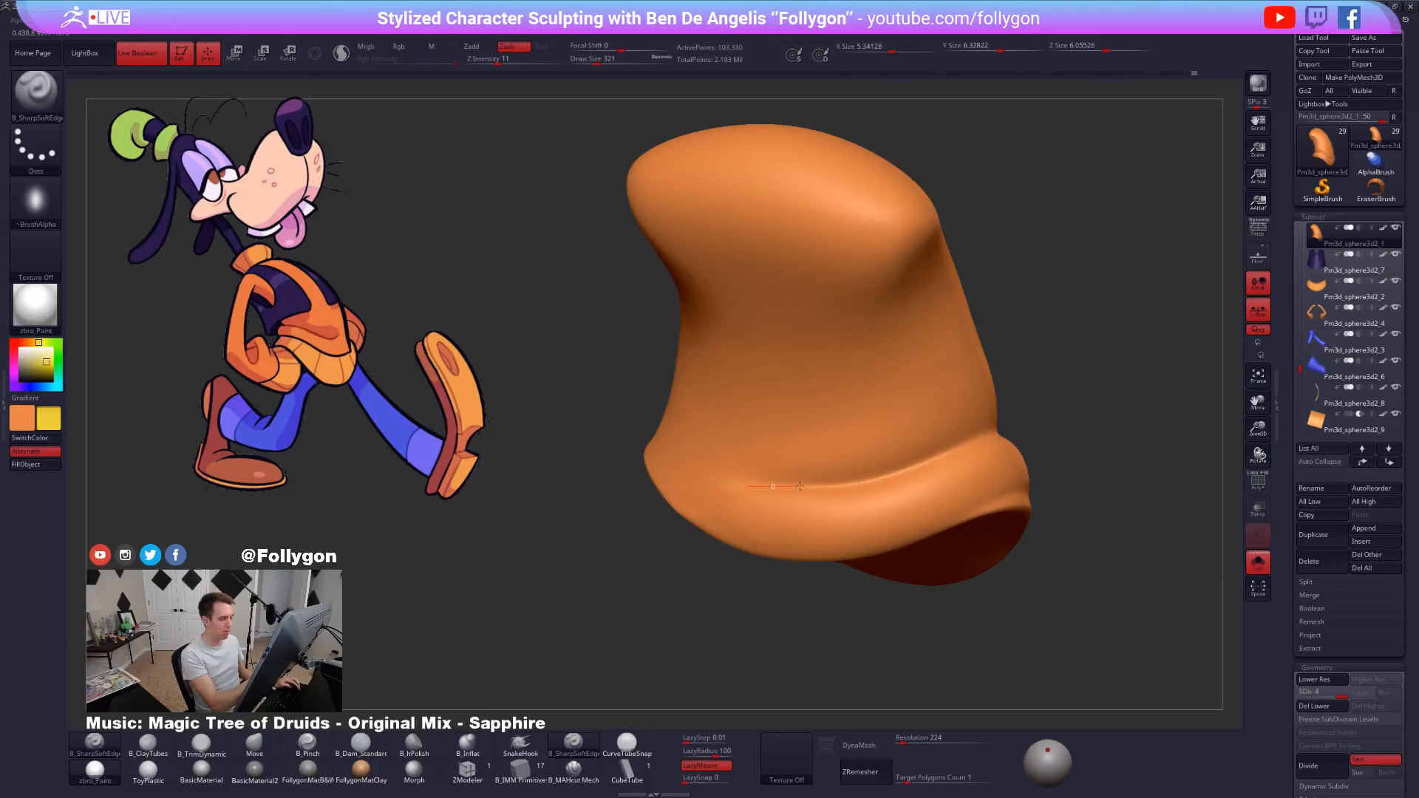
mouse_move(831, 485)
left_mouse_down()
mouse_move(920, 473)
mouse_move(1046, 407)
left_mouse_up()
mouse_move(994, 468)
right_mouse_down()
mouse_move(935, 525)
mouse_move(879, 549)
mouse_move(979, 494)
right_mouse_up()
mouse_move(1098, 436)
left_mouse_down()
mouse_move(1054, 459)
mouse_move(847, 482)
left_mouse_up()
right_click_drag(850, 481, 968, 461)
mouse_move(786, 536)
right_mouse_down()
mouse_move(863, 505)
mouse_move(864, 482)
right_mouse_up()
Trim the belly fold with the B_TrimDynamic brush, check it on the full character, and isolate the torso again.
key("2")
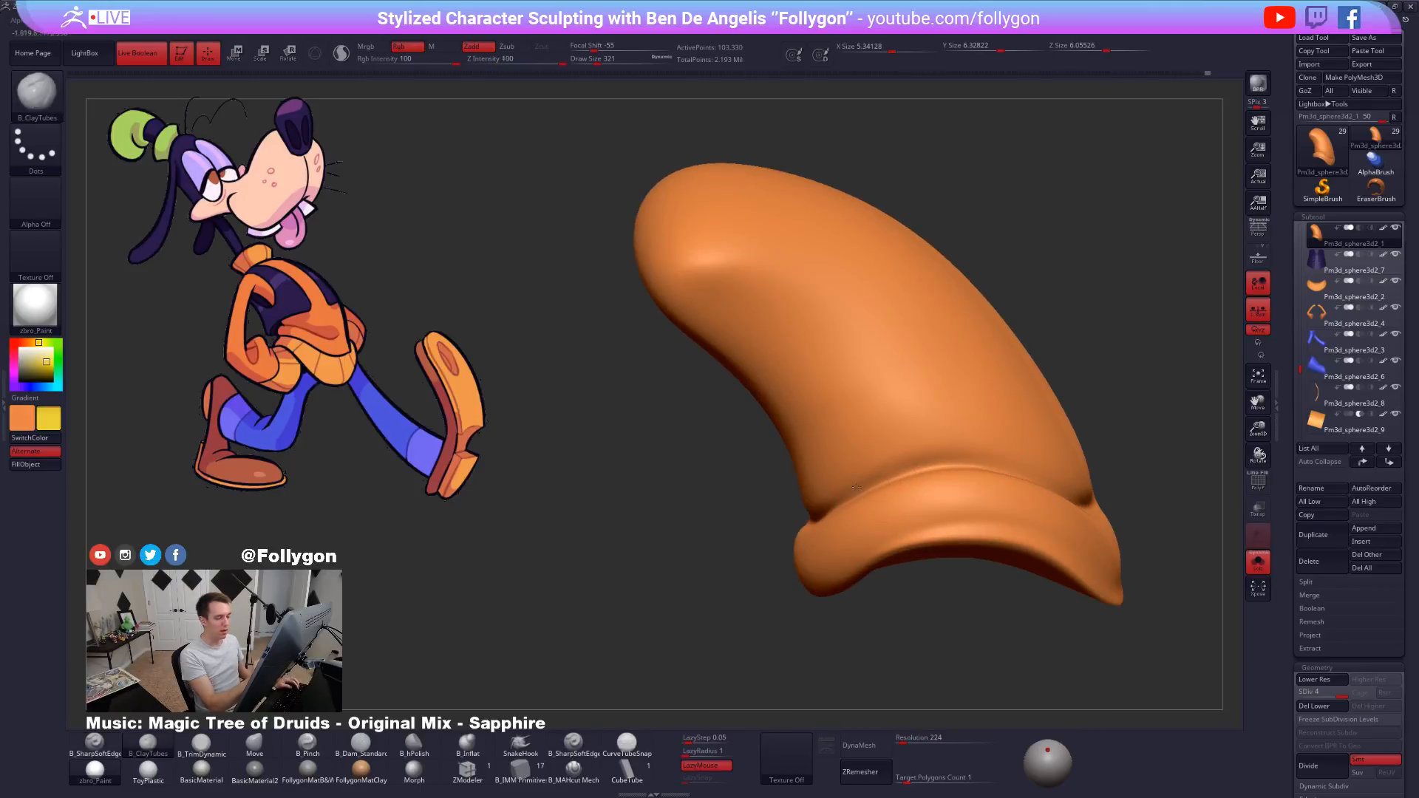
mouse_move(914, 459)
right_mouse_down()
mouse_move(856, 529)
mouse_move(801, 491)
right_mouse_up()
key("3")
mouse_move(793, 495)
left_mouse_down()
mouse_move(865, 481)
mouse_move(898, 503)
left_mouse_up()
right_click_drag(851, 477, 742, 497, "ctrl")
key("shift+s")
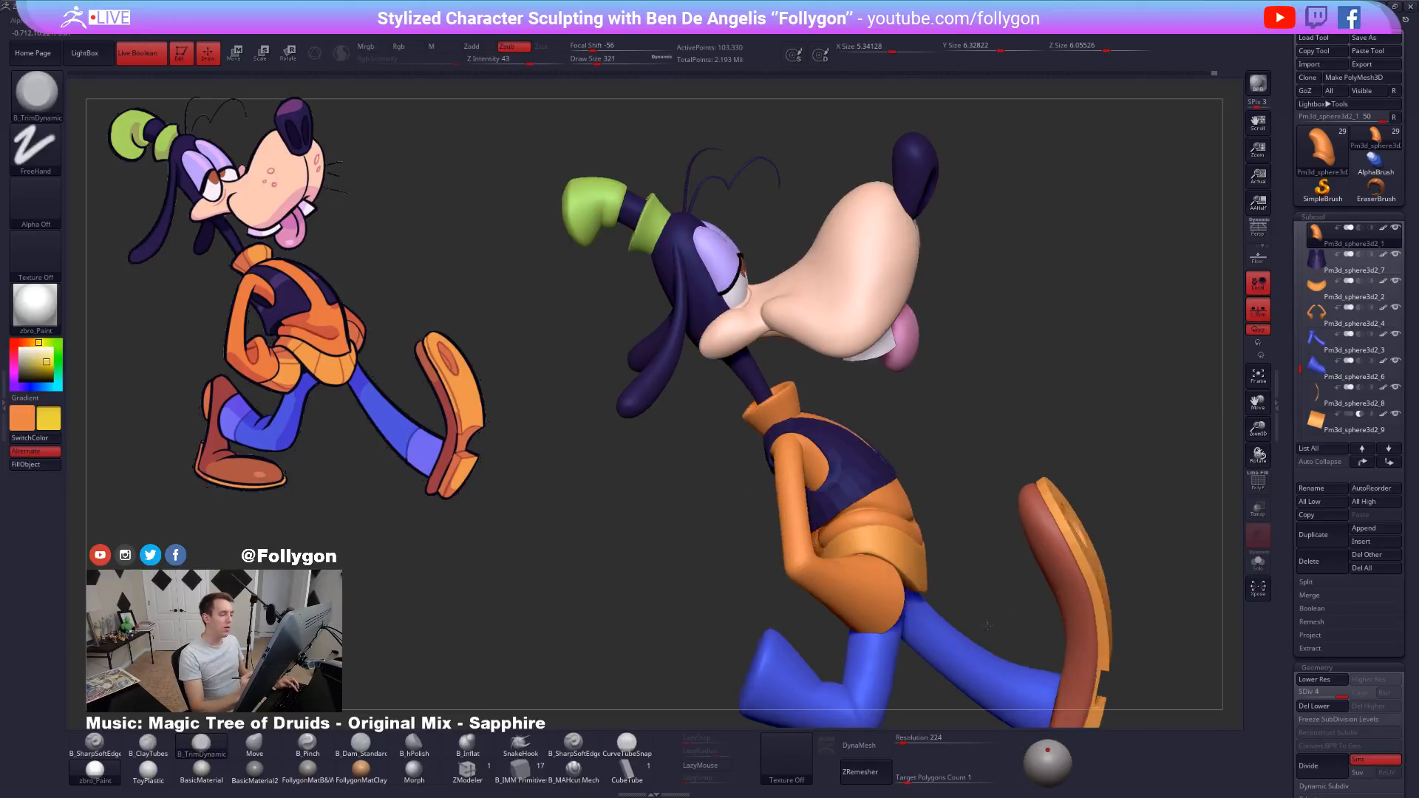
right_click_drag(917, 628, 985, 649)
right_click_drag(953, 595, 911, 610)
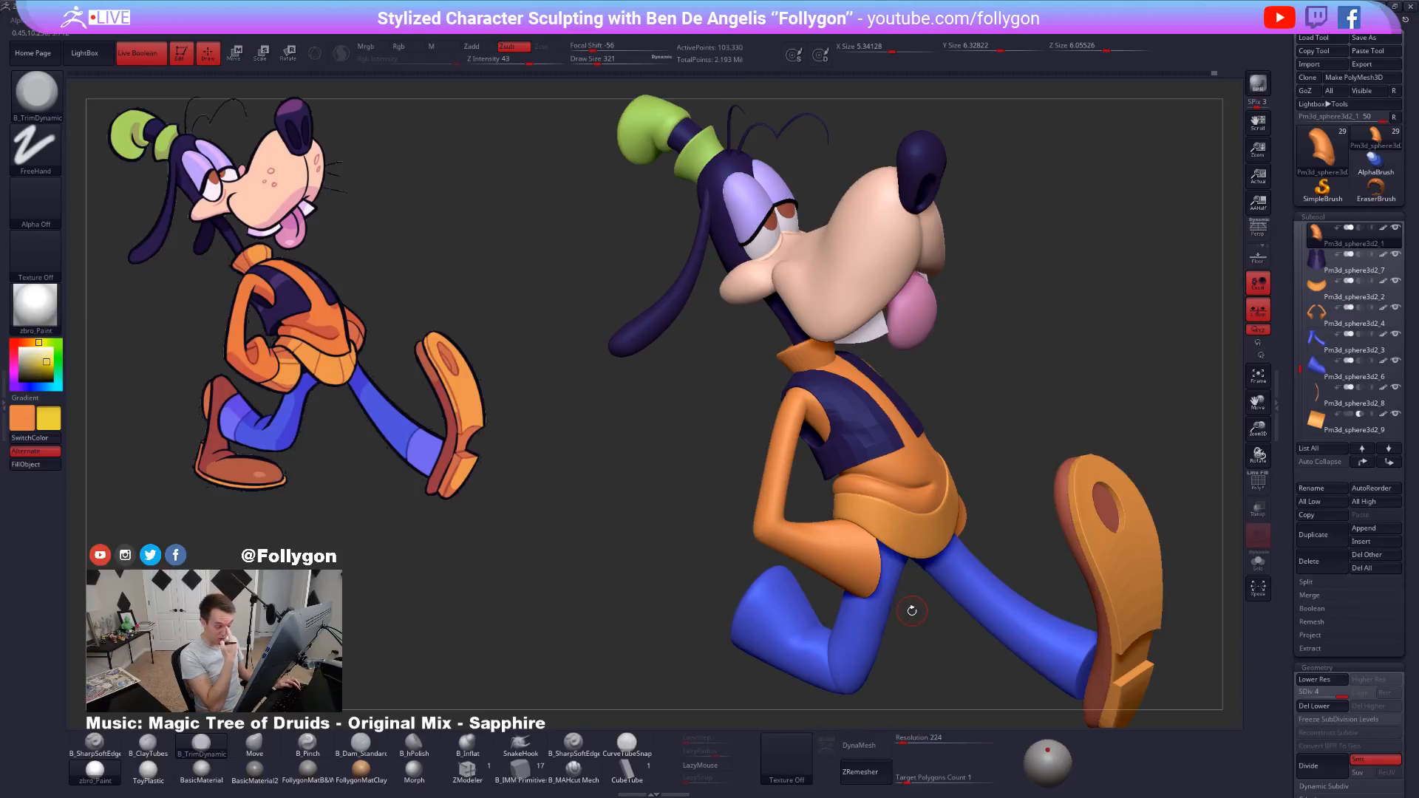
key("shift+s")
right_click_drag(908, 512, 855, 621, "ctrl")
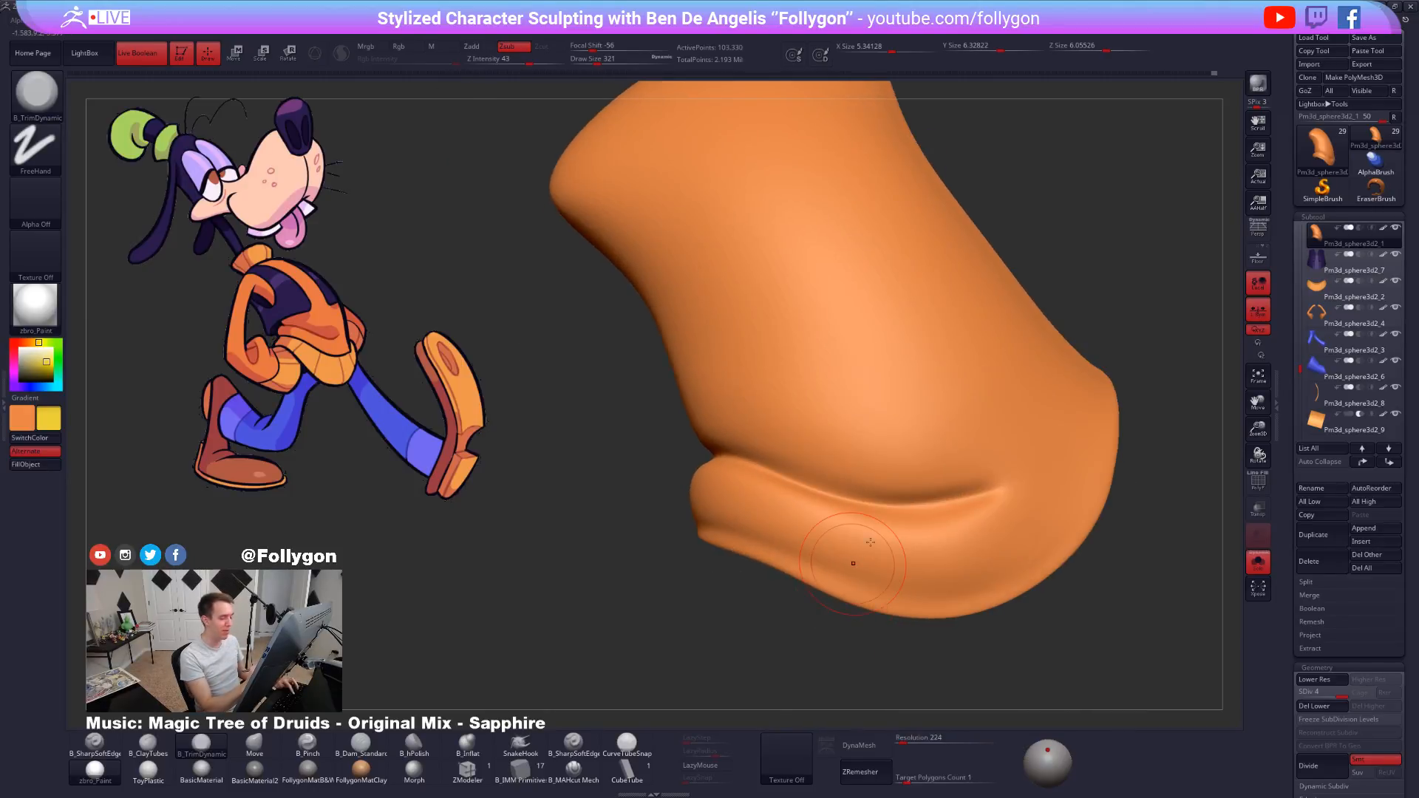
Fill the end of the belly crease with the B_ClayTubes brush at draw size 292 and smooth the transition.
key("shift+s")
key("shift+s")
mouse_move(904, 492)
left_mouse_down()
mouse_move(978, 476)
mouse_move(950, 494)
left_mouse_up()
key("space")
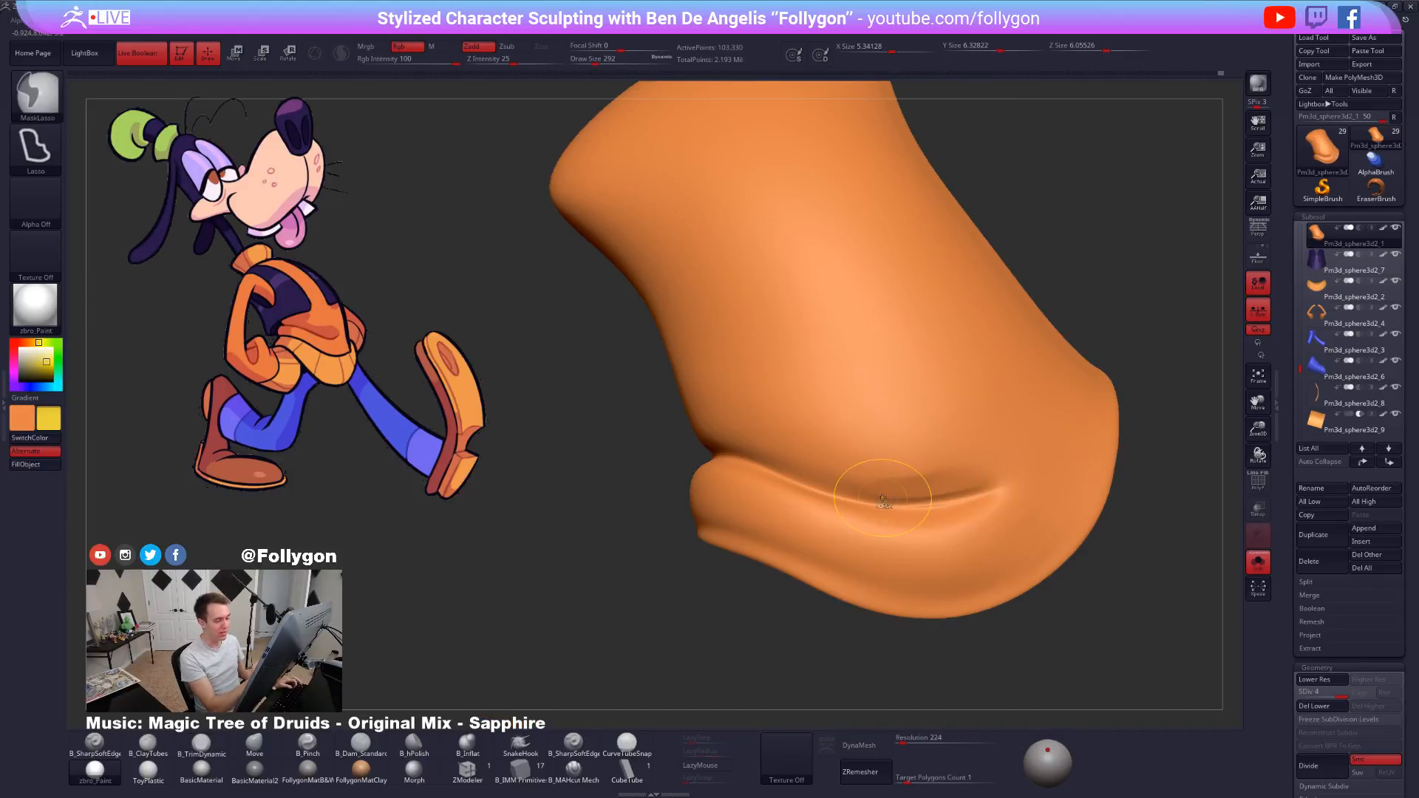
key("ctrl+z")
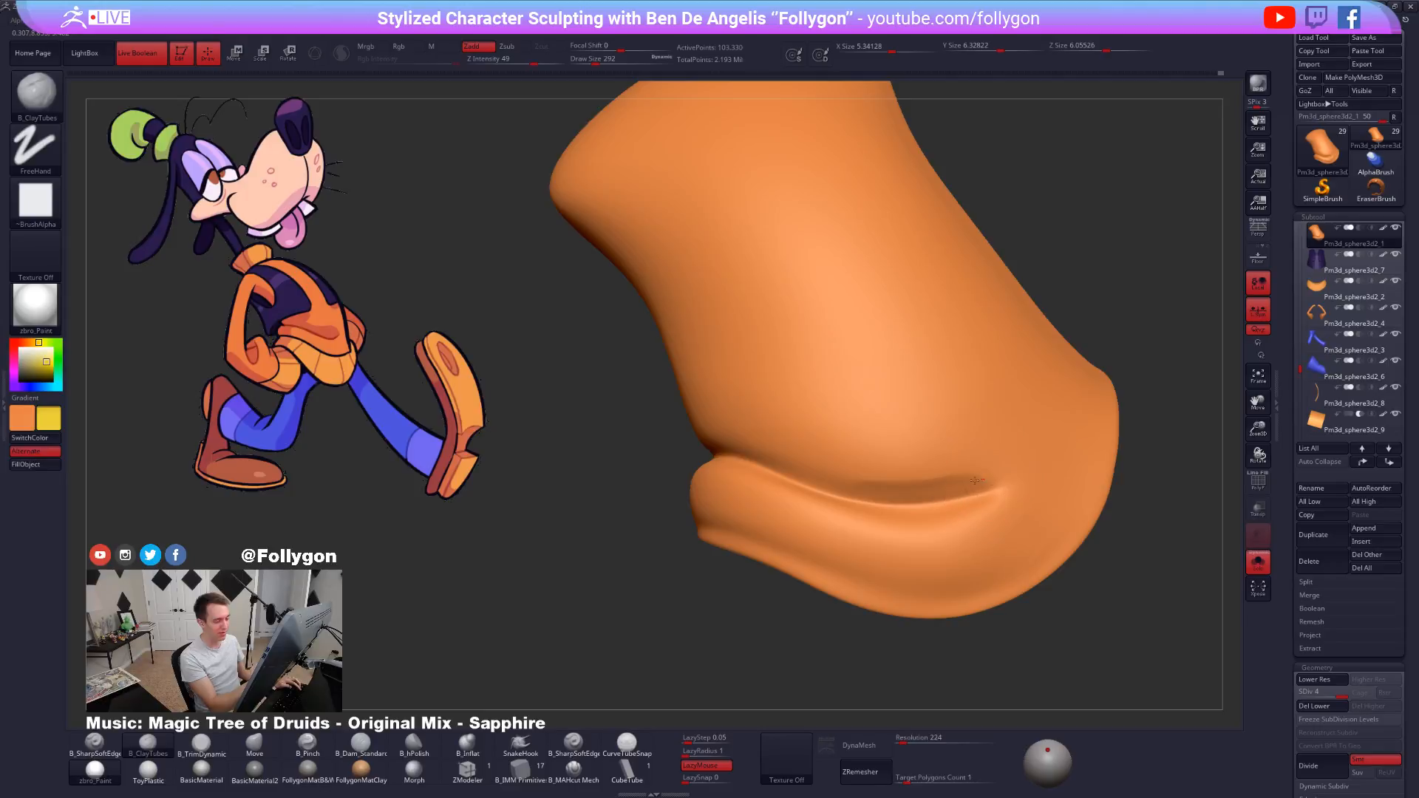
mouse_move(979, 477)
left_mouse_down()
mouse_move(838, 485)
mouse_move(938, 485)
left_mouse_up()
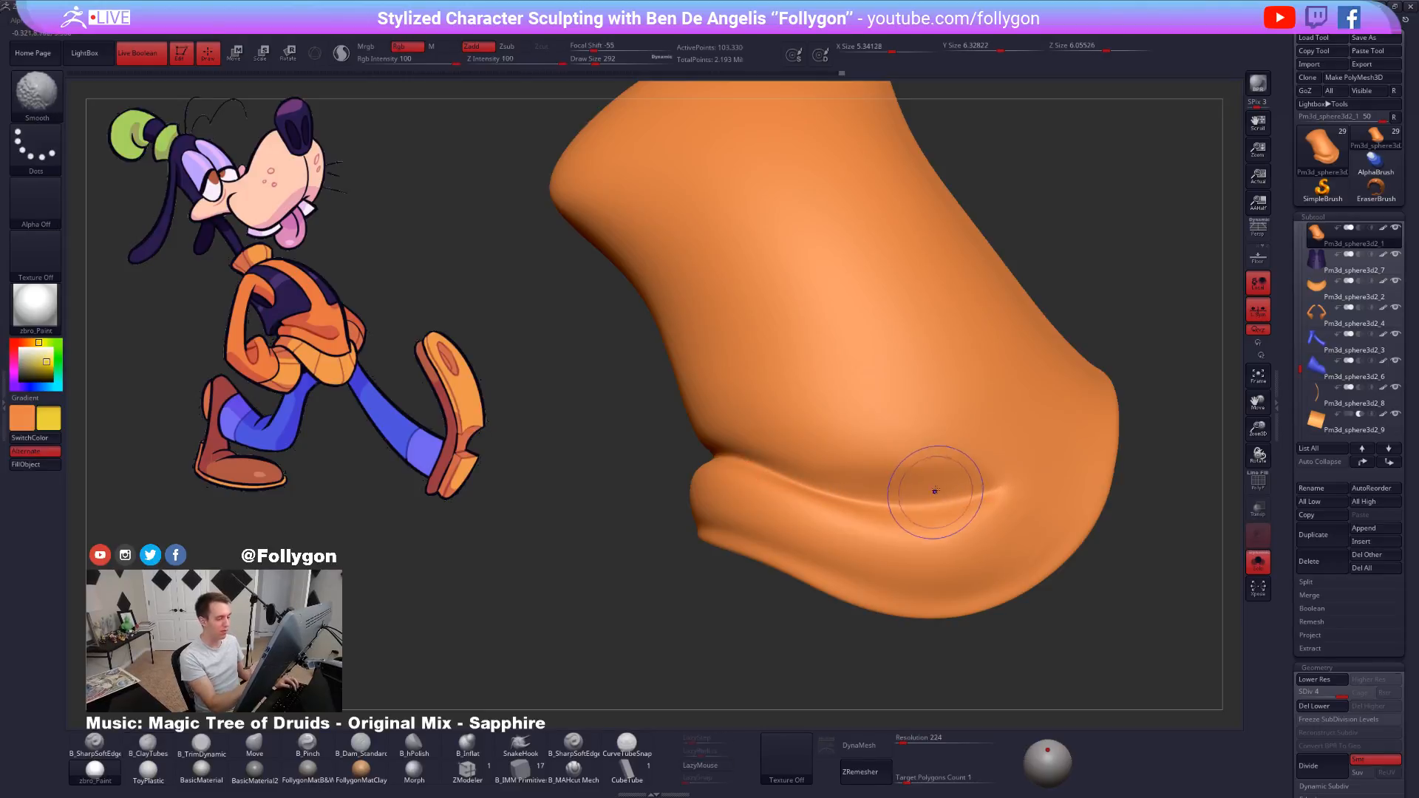
key("shift+d")
key("d")
mouse_move(855, 451)
left_mouse_down("shift")
mouse_move(941, 466)
mouse_move(935, 480)
left_mouse_up("shift")
mouse_move(931, 535)
right_mouse_down("ctrl")
mouse_move(911, 559)
mouse_move(890, 501)
right_mouse_up("ctrl")
left_click_drag(890, 501, 916, 504, "shift")
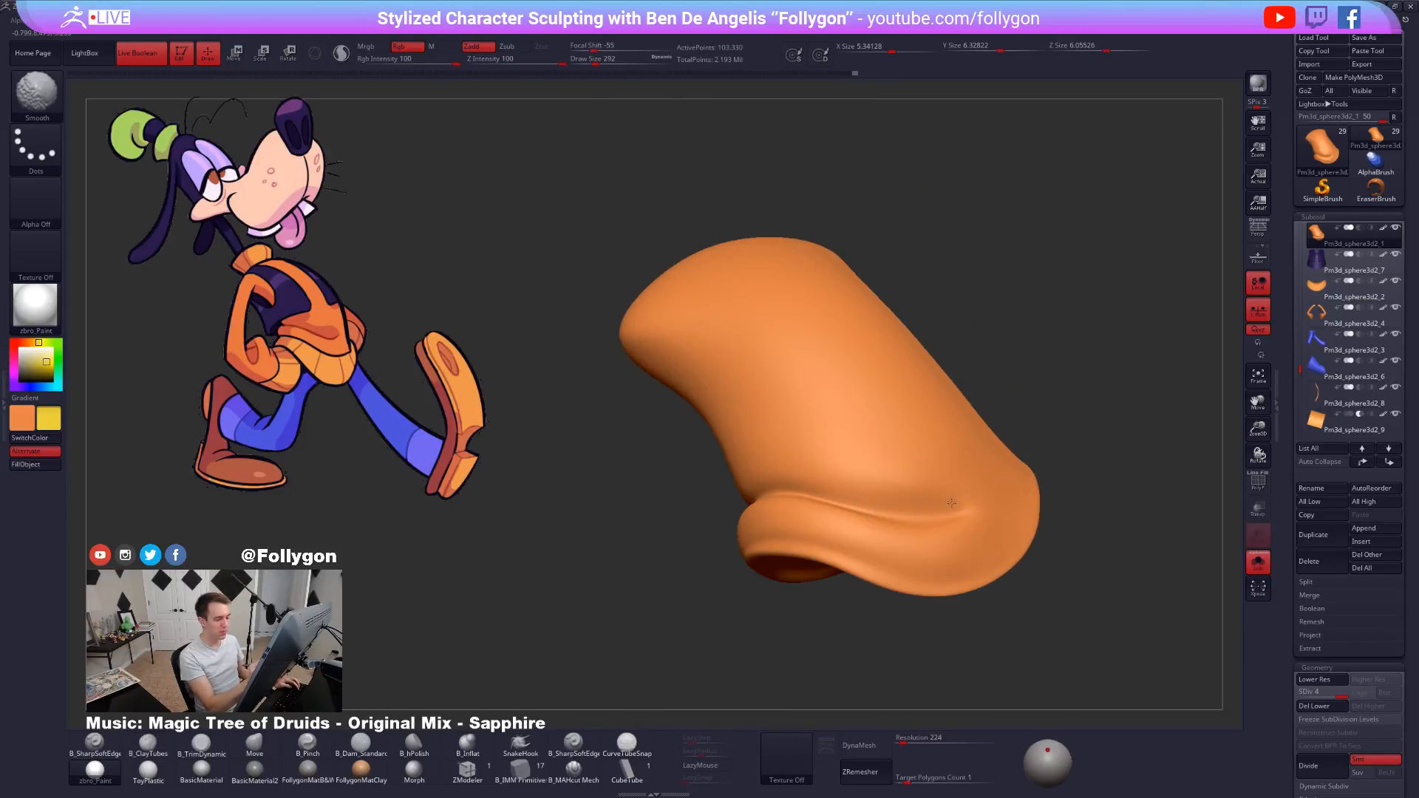
right_click_drag(887, 503, 922, 529)
left_click_drag(921, 529, 967, 497, "shift")
Compare the torso with the full character, isolate it again, and lower it to subdivision level 2.
key("alt+s")
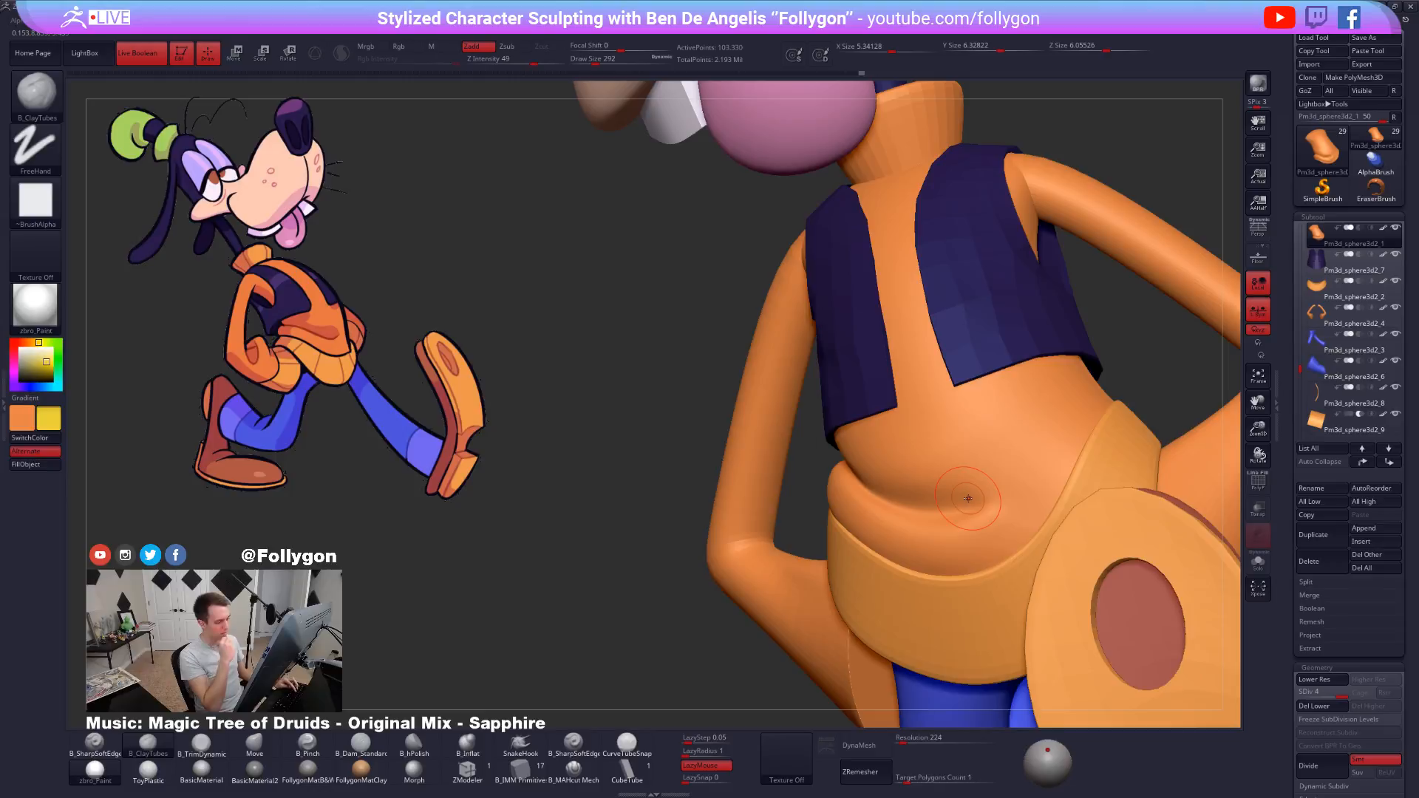
mouse_move(916, 523)
right_mouse_down()
mouse_move(951, 560)
mouse_move(899, 579)
mouse_move(916, 603)
mouse_move(941, 532)
right_mouse_up()
key("alt+s")
key("alt+s")
key("alt+s")
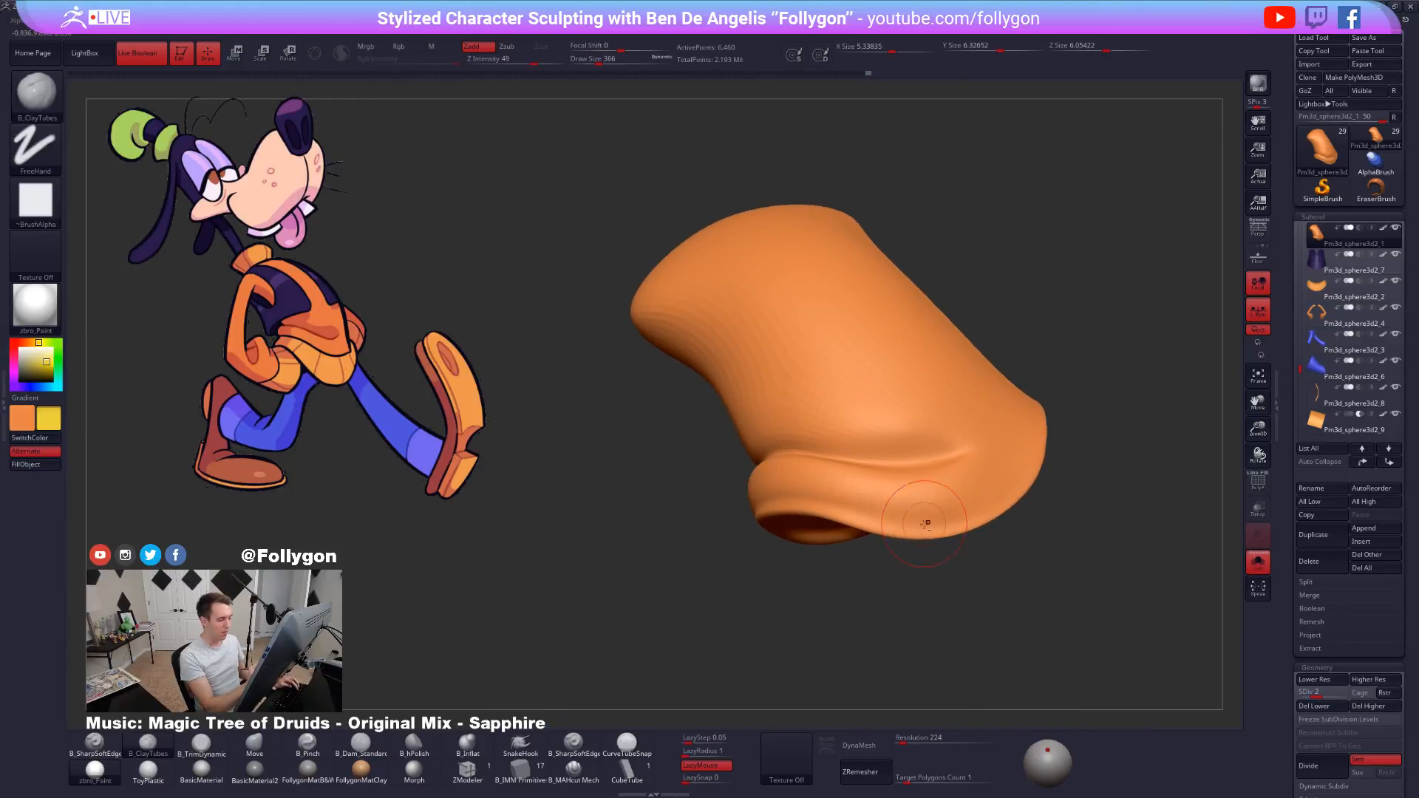
key("shift+d")
key("shift+d")
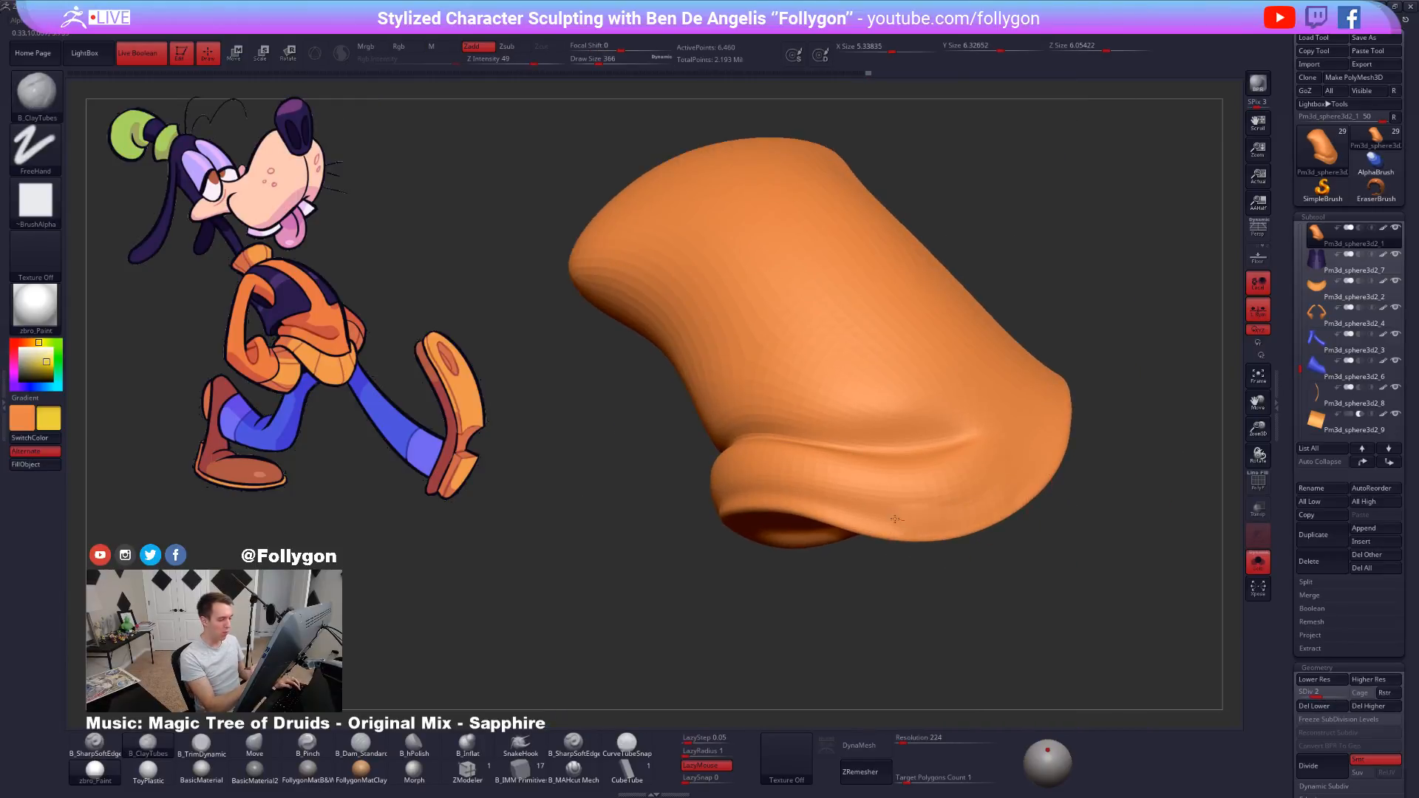
Build up the lower belly fold with the B_ClayTubes brush at draw size 366 and smooth it from several sides.
left_click_drag(808, 495, 779, 505)
right_click_drag(779, 506, 797, 498)
left_click_drag(797, 498, 676, 513)
mouse_move(768, 528)
right_mouse_down()
mouse_move(820, 526)
mouse_move(880, 492)
right_mouse_up()
left_click_drag(887, 488, 901, 484, "shift")
mouse_move(901, 484)
right_mouse_down()
mouse_move(854, 514)
mouse_move(887, 529)
right_mouse_up()
left_click_drag(888, 488, 933, 496, "shift")
right_click_drag(933, 497, 983, 484)
left_click_drag(984, 484, 946, 495, "shift")
mouse_move(946, 496)
right_mouse_down()
mouse_move(923, 522)
mouse_move(843, 530)
right_mouse_up()
Smooth the fold further at subdivision level 3 and raise the torso to level 4.
key("d")
left_click_drag(894, 513, 1058, 476, "shift")
left_click_drag(964, 494, 832, 488, "shift")
key("d")
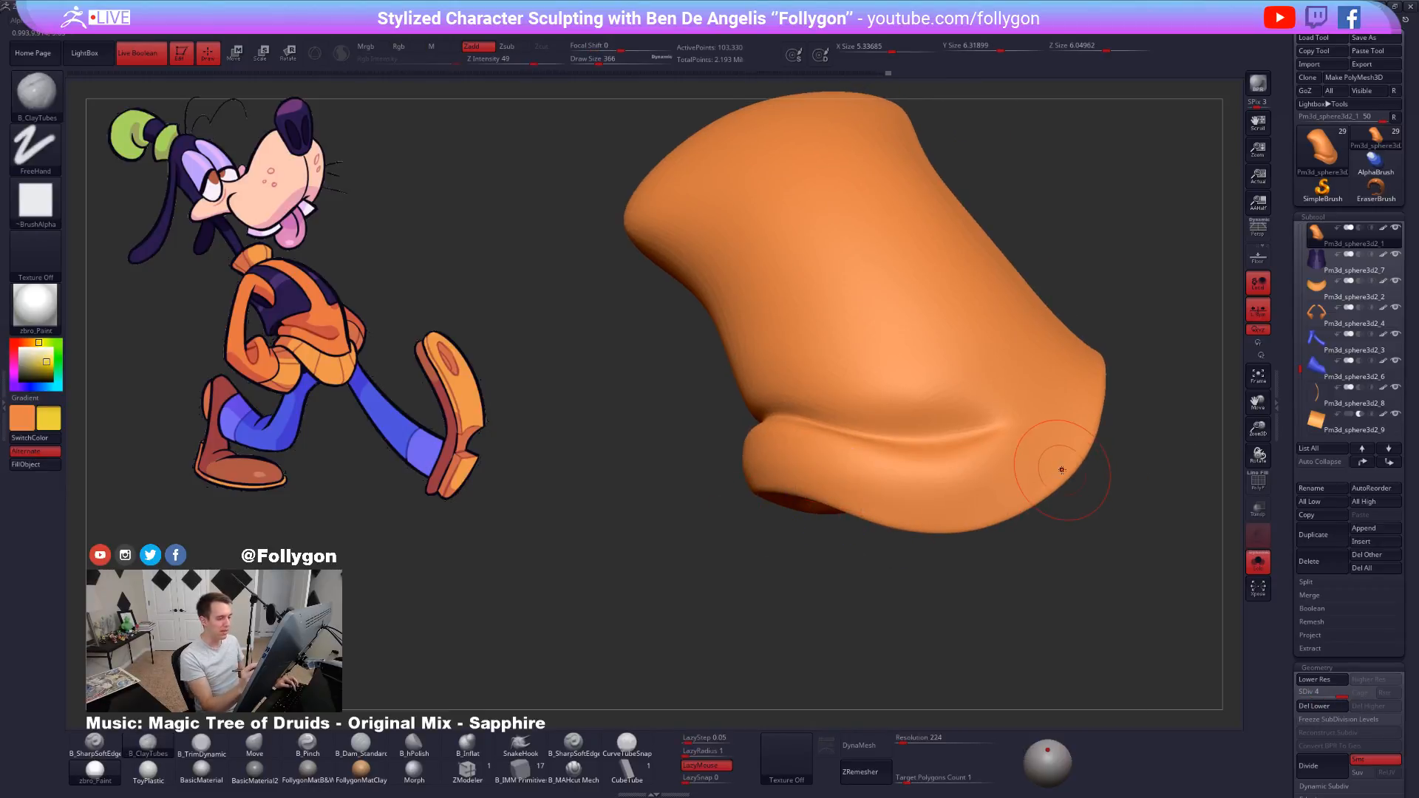
Set up the B_MAHcut Mech brush with draw size 192 and LazyMouse enabled, keeping the torso isolated.
right_click_drag(908, 505, 948, 550, "alt")
left_click(573, 769)
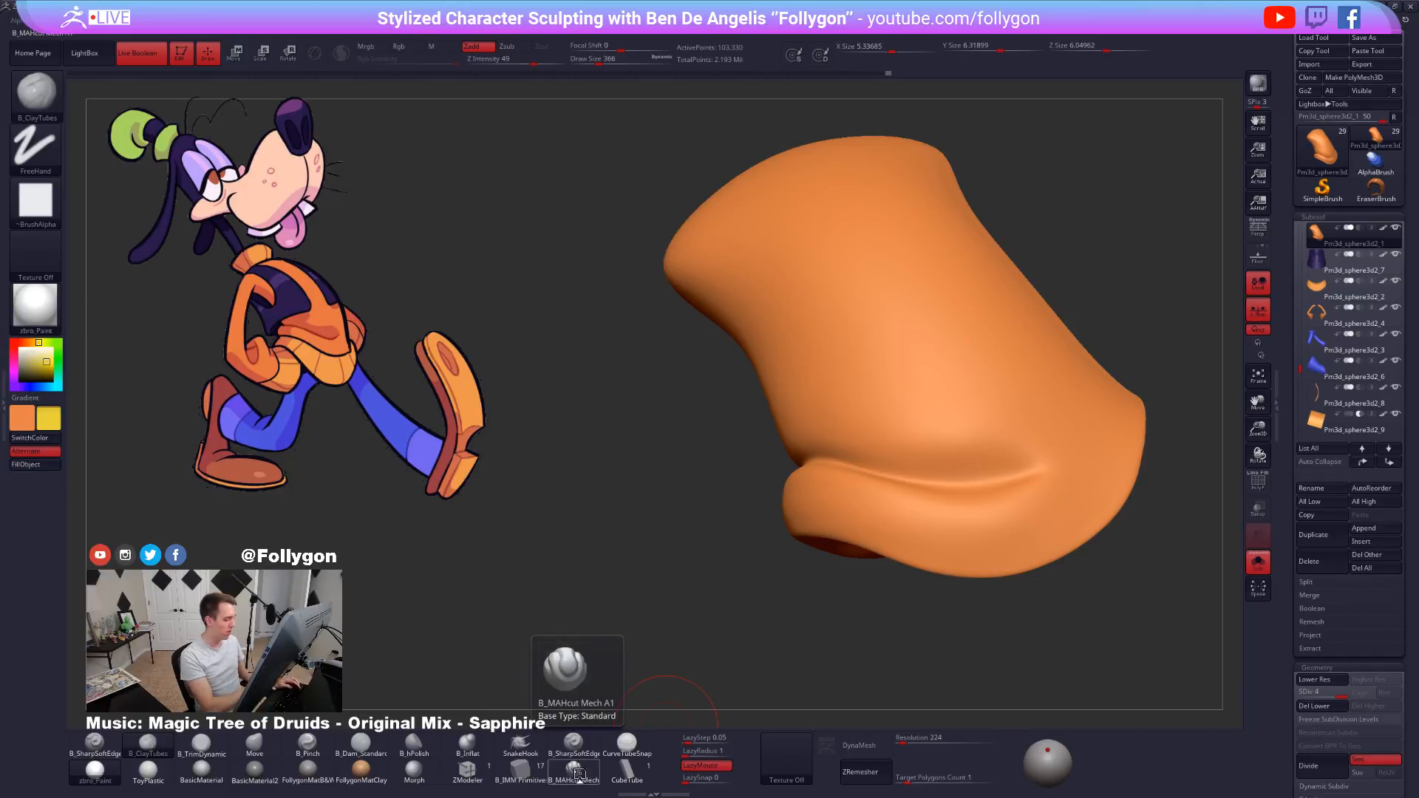
key("space")
left_click_drag(908, 528, 892, 529)
key("alt+s")
mouse_move(851, 569)
right_mouse_down()
mouse_move(896, 584)
mouse_move(913, 610)
right_mouse_up()
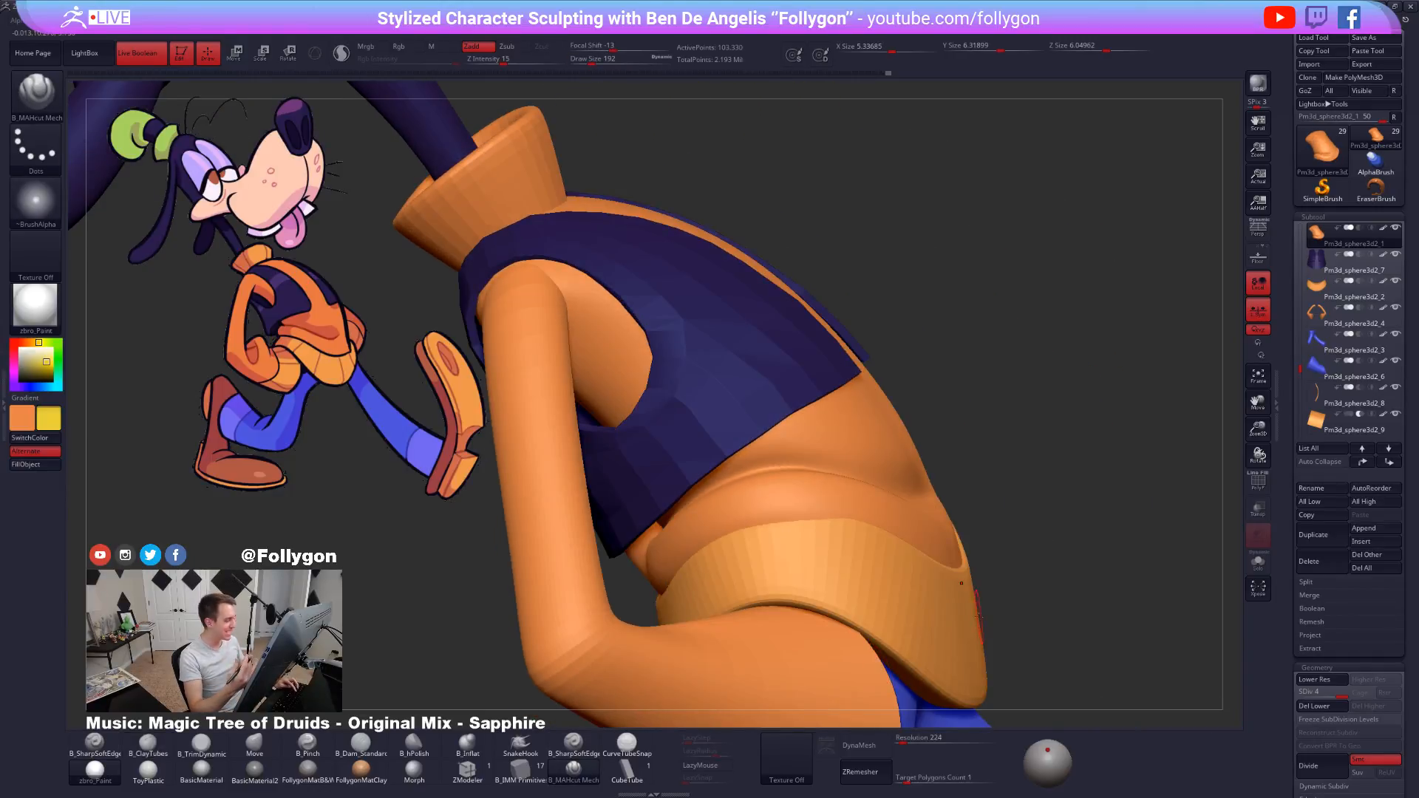
key("alt+s")
right_click_drag(979, 616, 890, 553)
right_click_drag(702, 535, 673, 540)
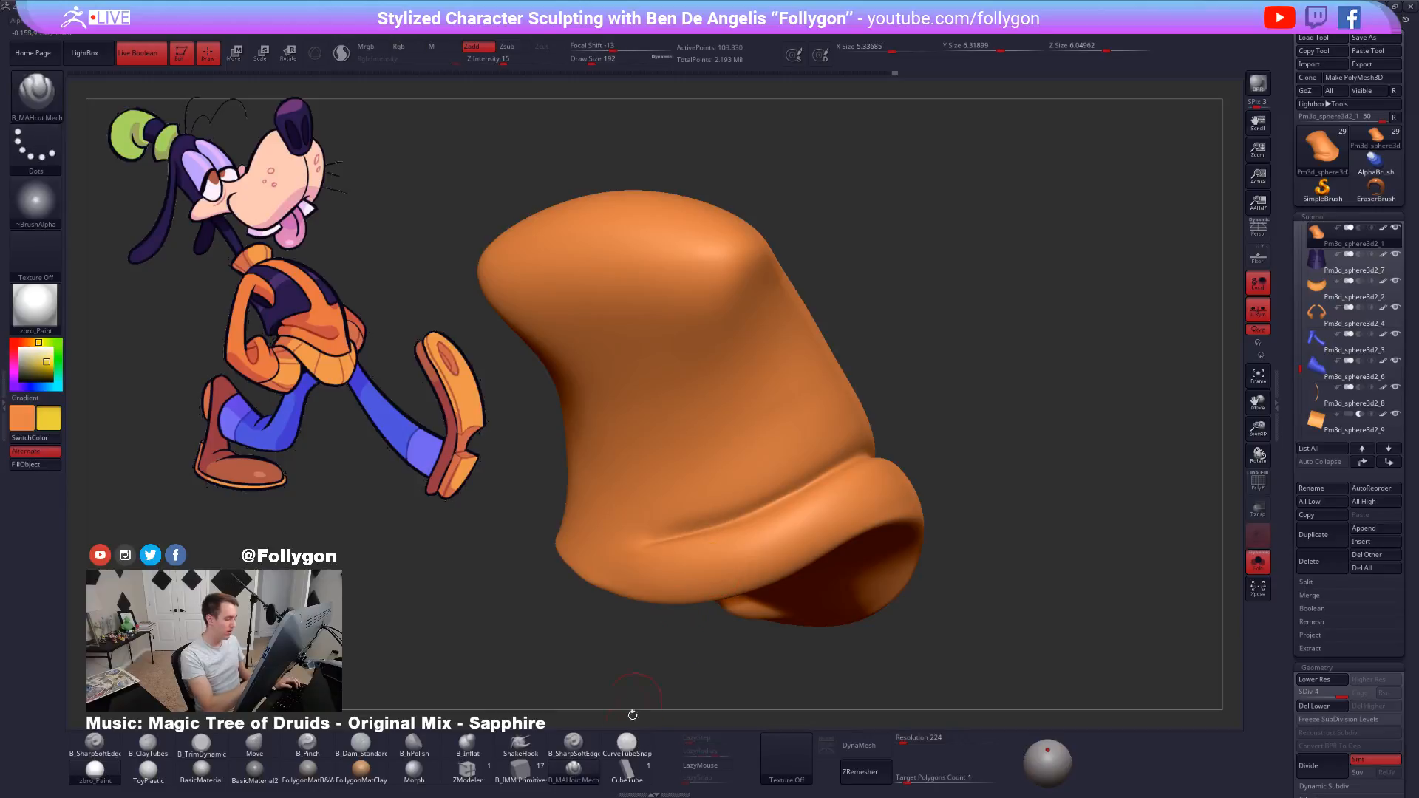
left_click(705, 765)
Cut the crease above the front belly fold with the B_MAHcut Mech brush at draw size 215.
right_click_drag(792, 525, 870, 530)
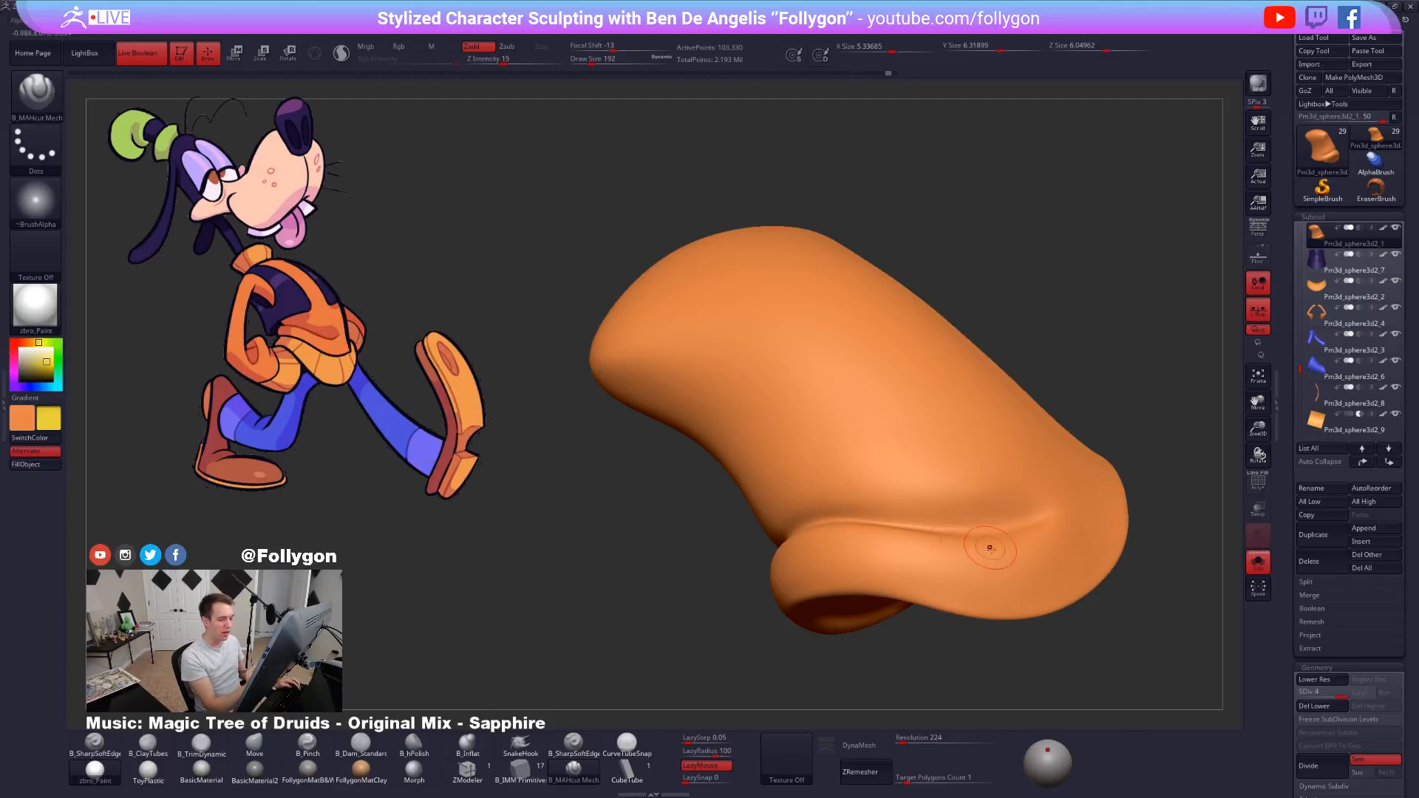
right_click_drag(992, 546, 999, 538)
key("space")
mouse_move(1016, 540)
left_mouse_down()
mouse_move(1081, 526)
mouse_move(1058, 510)
mouse_move(967, 522)
left_mouse_up()
key("space")
right_click_drag(964, 524, 981, 533)
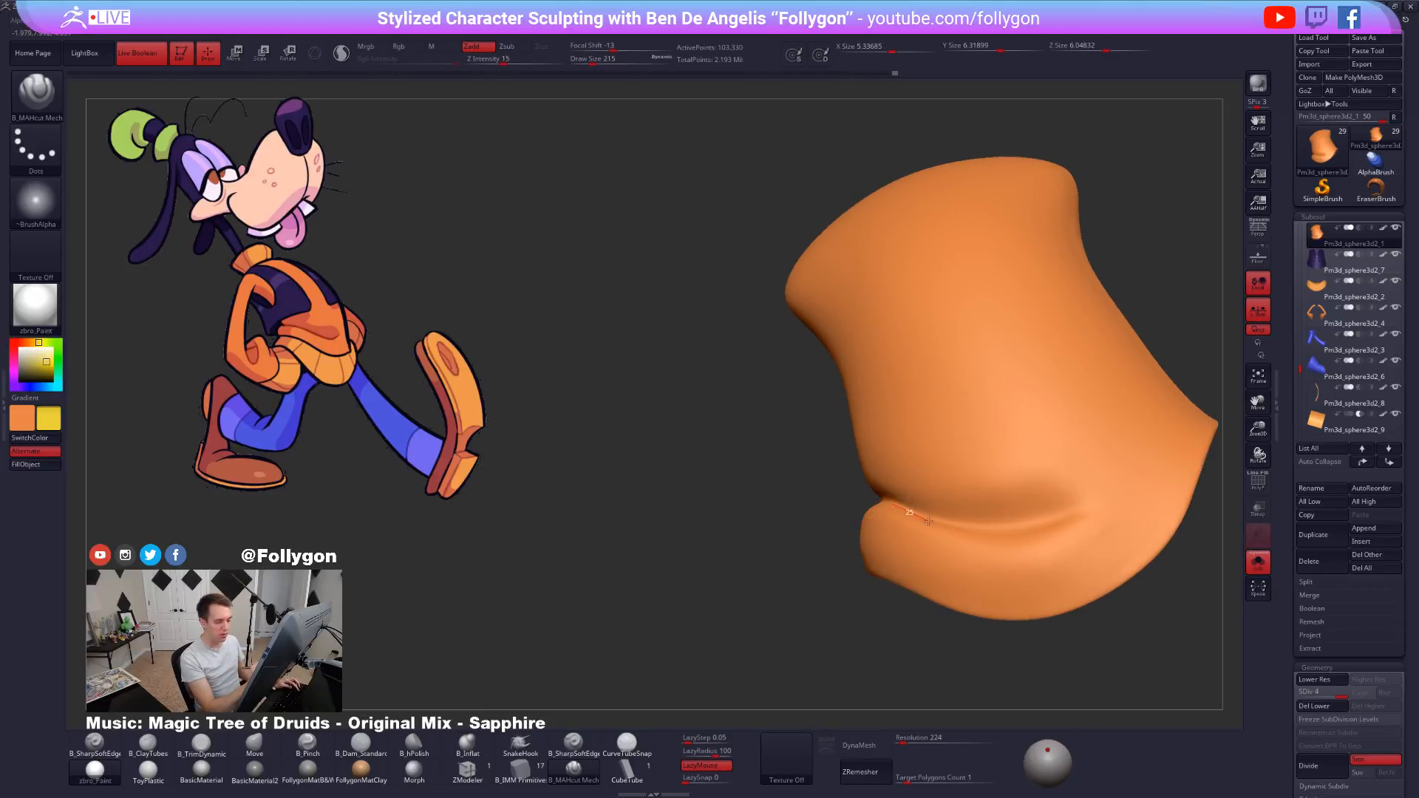
mouse_move(928, 522)
left_mouse_down()
mouse_move(1005, 534)
mouse_move(1102, 500)
left_mouse_up()
mouse_move(1084, 565)
right_mouse_down()
mouse_move(1009, 526)
mouse_move(1027, 519)
right_mouse_up()
Deepen the crease on the torso's other side at draw size 321 and smooth its tapered end.
key("space")
left_click_drag(1029, 530, 1008, 520)
key("space")
mouse_move(1010, 517)
right_mouse_down()
mouse_move(941, 501)
mouse_move(937, 519)
mouse_move(889, 520)
right_mouse_up()
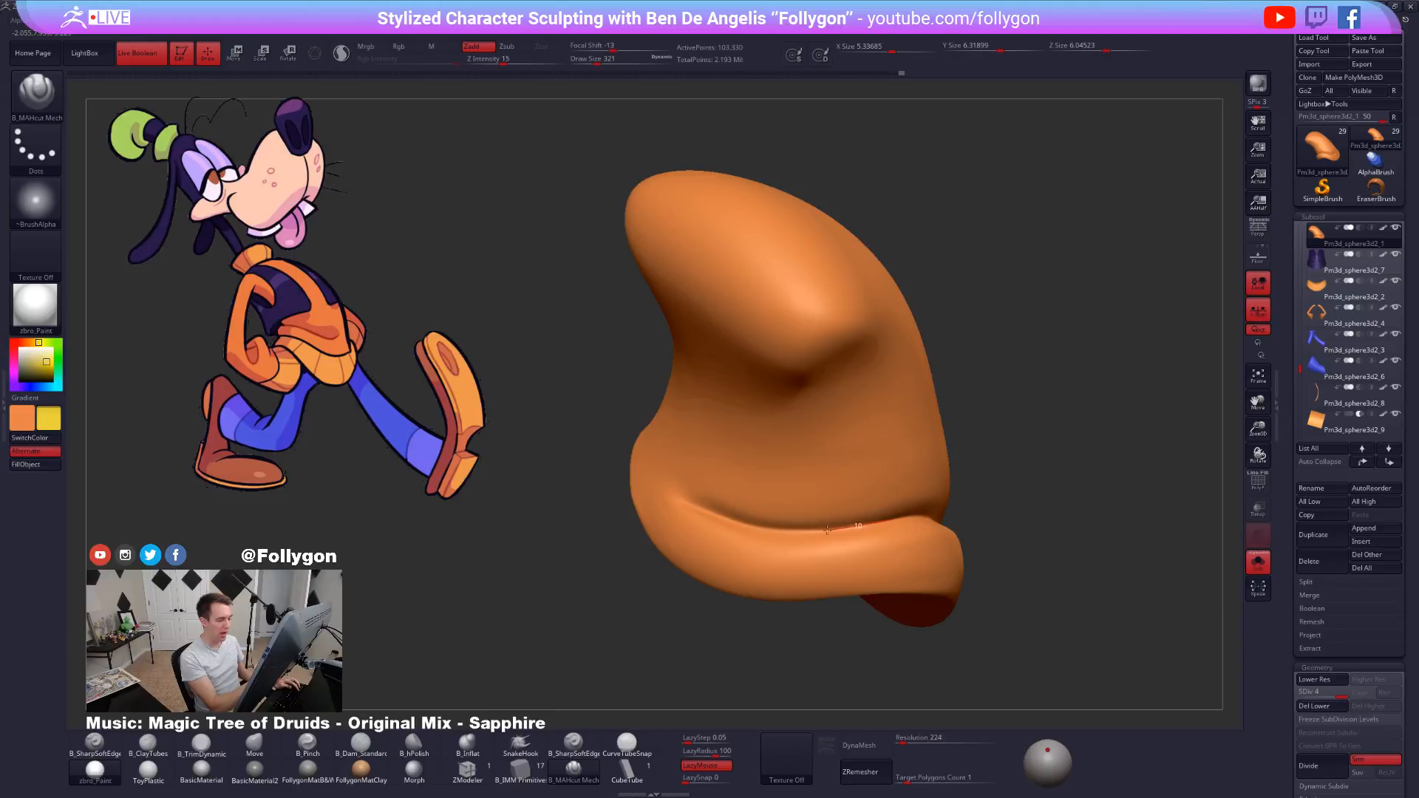
mouse_move(625, 547)
right_mouse_down()
mouse_move(809, 532)
mouse_move(828, 502)
mouse_move(856, 568)
right_mouse_up()
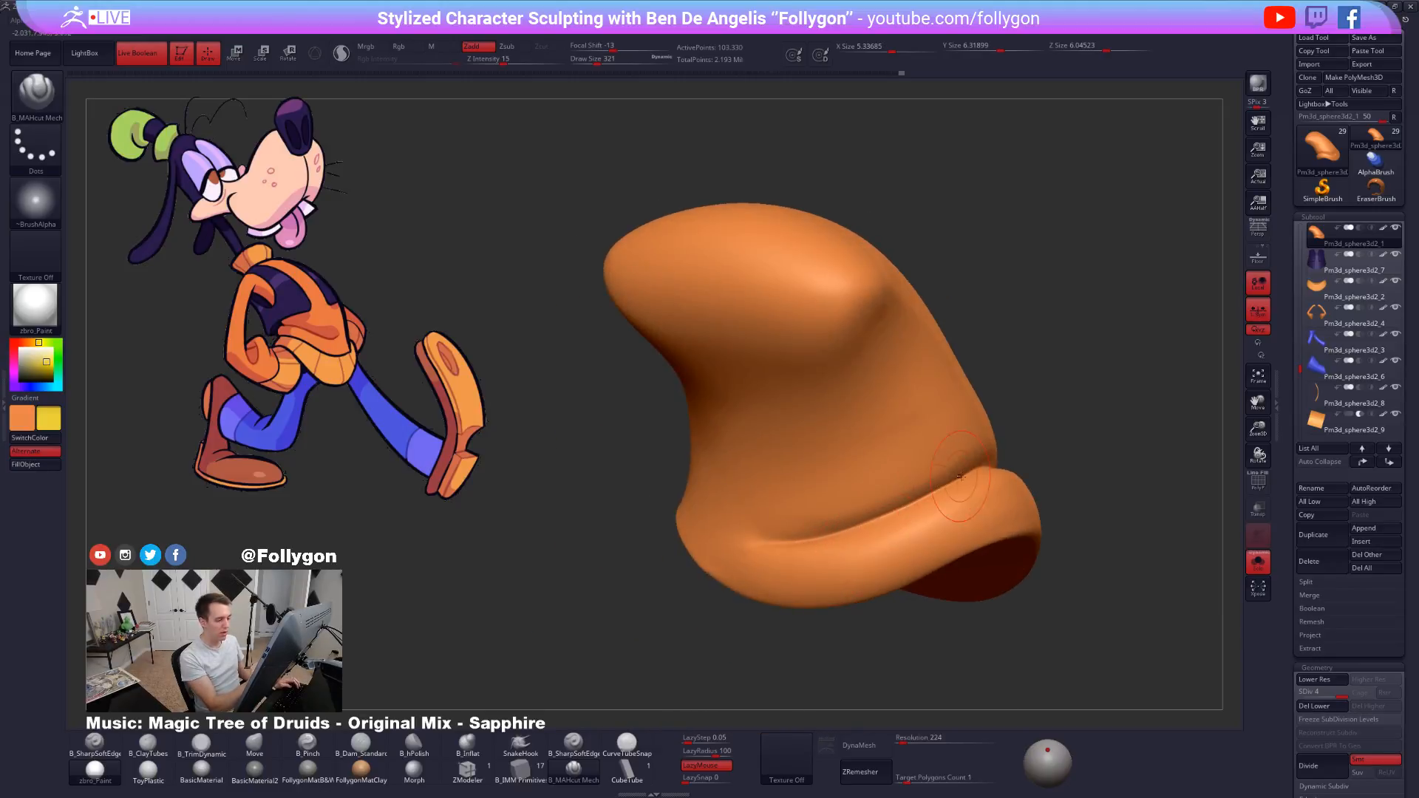
key("shift")
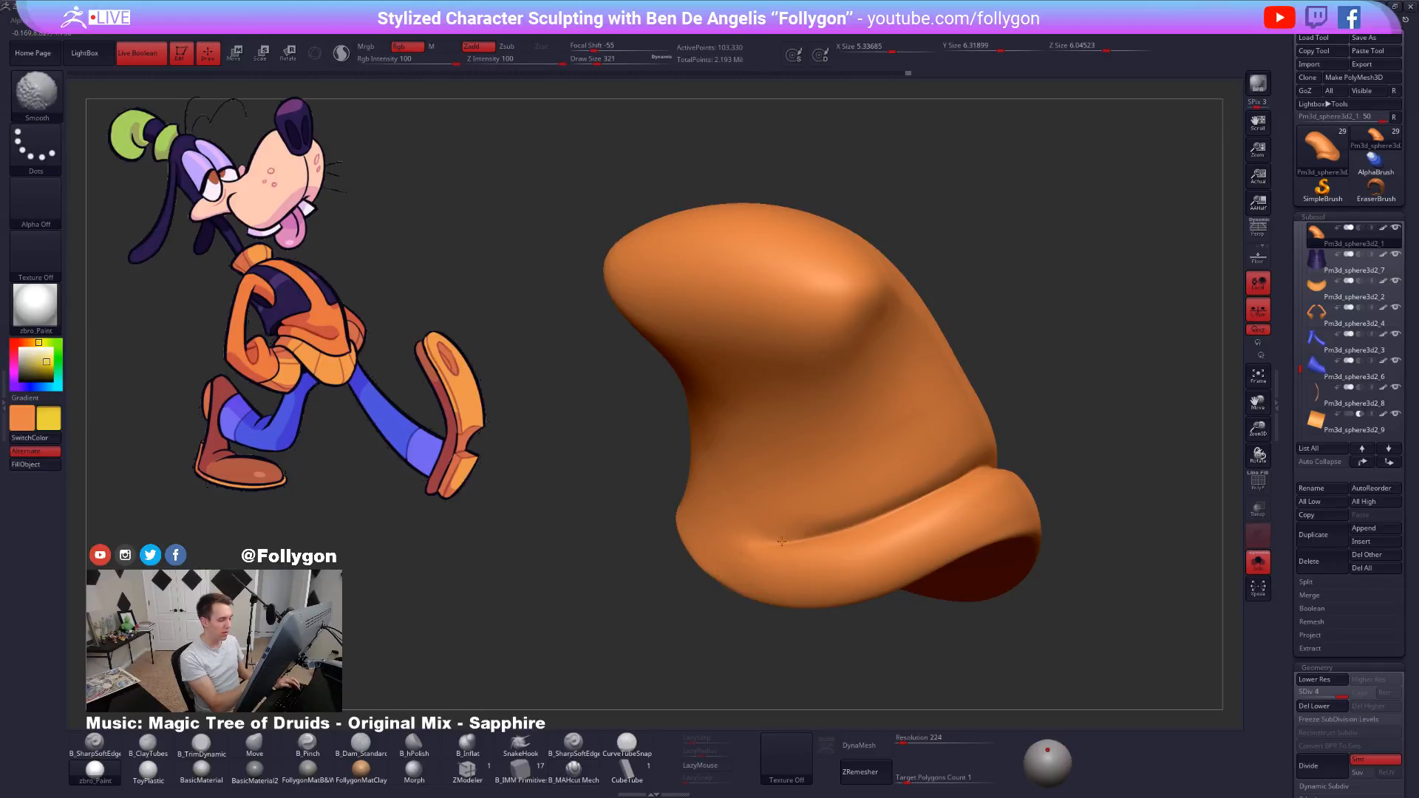
mouse_move(985, 450)
right_mouse_down()
mouse_move(906, 447)
mouse_move(951, 576)
mouse_move(912, 499)
right_mouse_up()
key("shift")
Extend the crease cut around the torso's side and smooth the area above it at draw size 414.
left_click_drag(987, 485, 1053, 489)
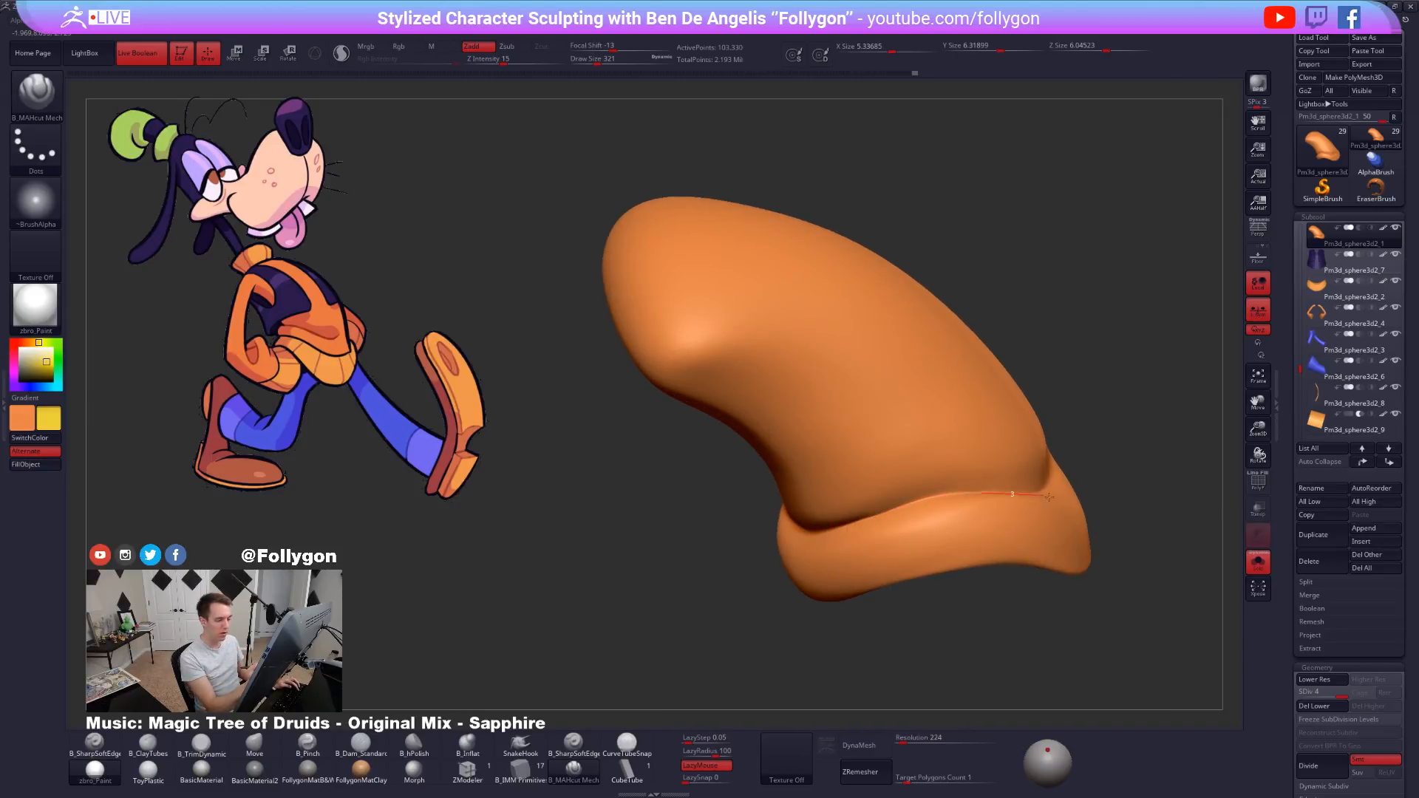
mouse_move(898, 510)
right_mouse_down()
mouse_move(987, 488)
mouse_move(1042, 499)
right_mouse_up()
key("shift")
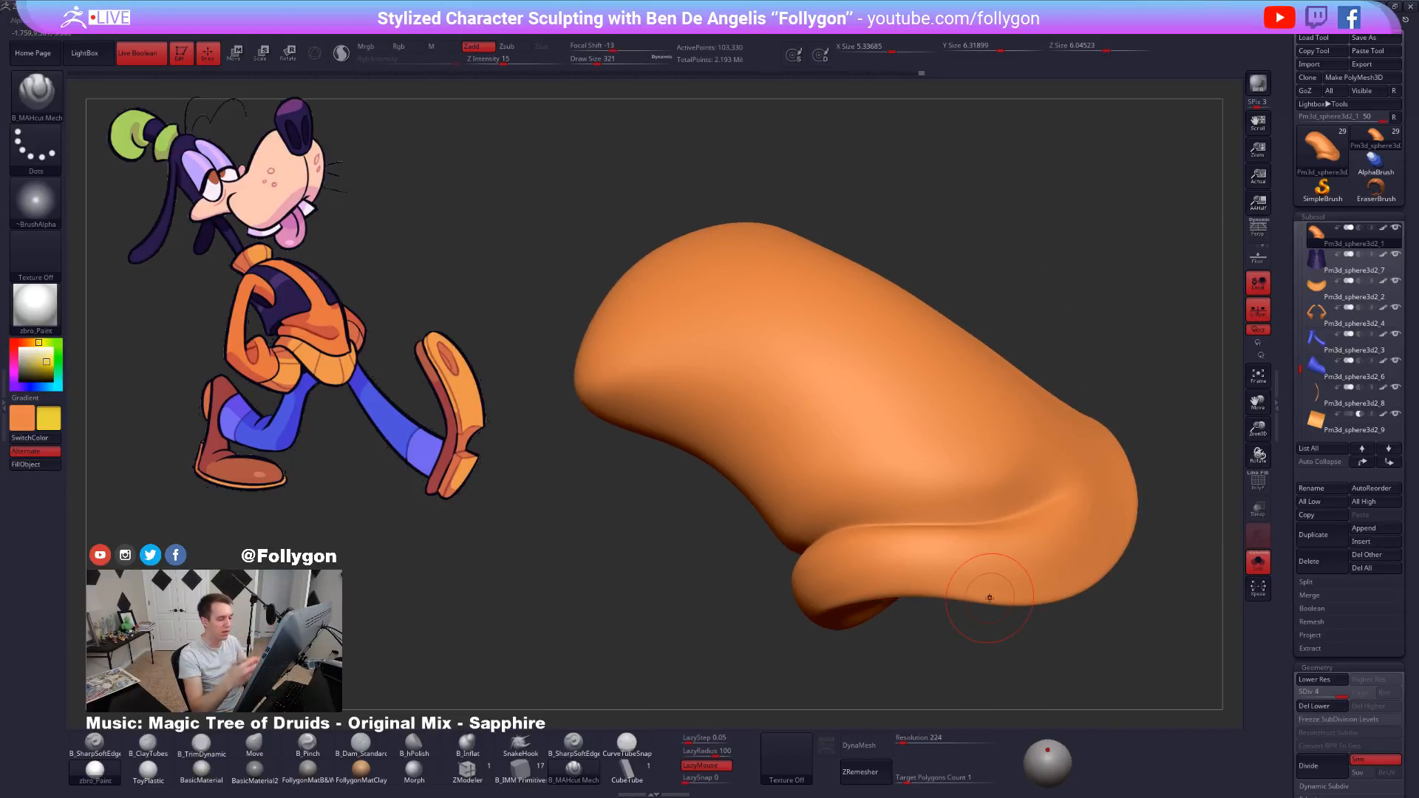
key("shift")
key("space")
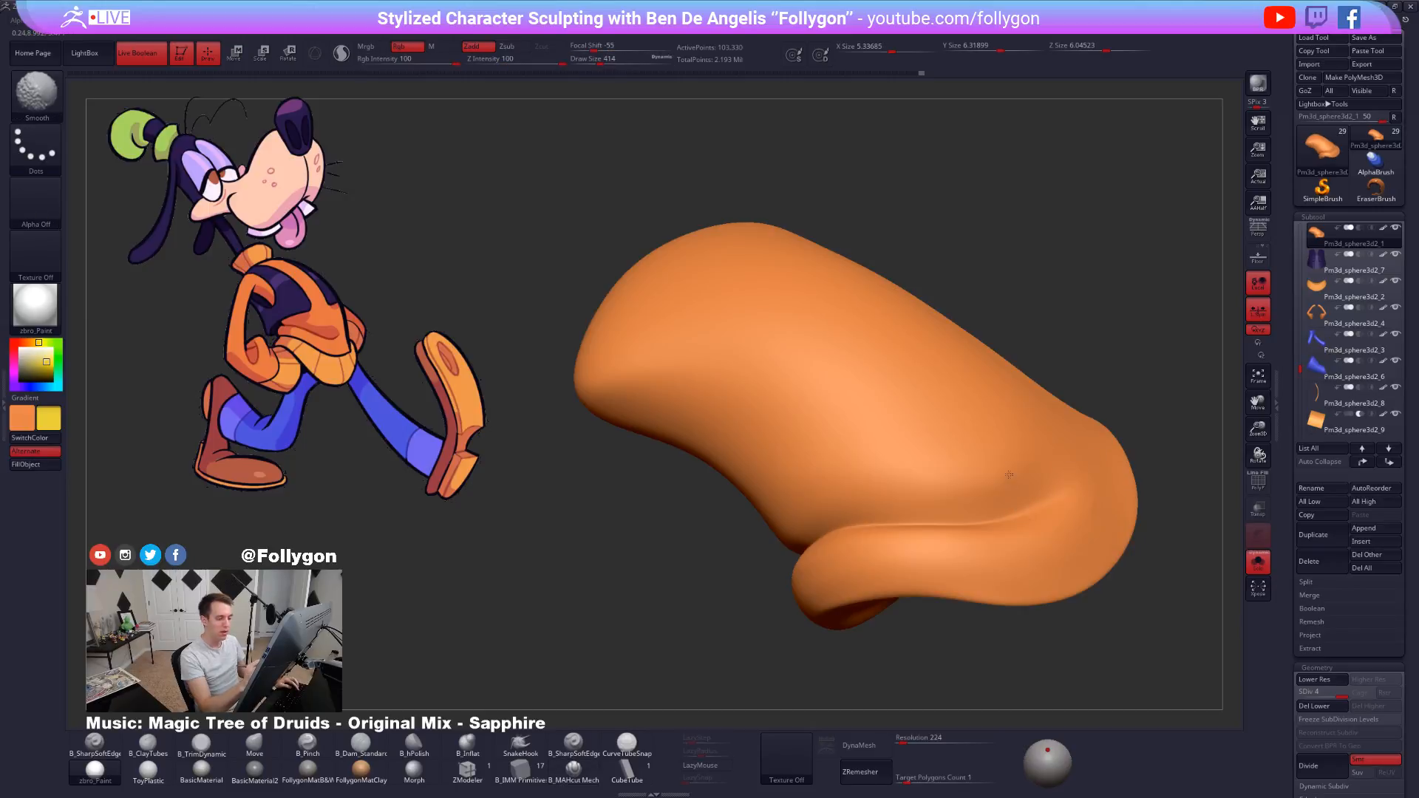
mouse_move(1013, 505)
right_mouse_down()
mouse_move(976, 543)
mouse_move(998, 509)
mouse_move(1074, 520)
mouse_move(1024, 521)
mouse_move(1043, 589)
mouse_move(1012, 547)
right_mouse_up()
key("shift")
Lower the torso to subdivision level 3, show the full character, and set the draw size to 638.
key("shift+d")
key("ctrl+shift+s")
key("space")
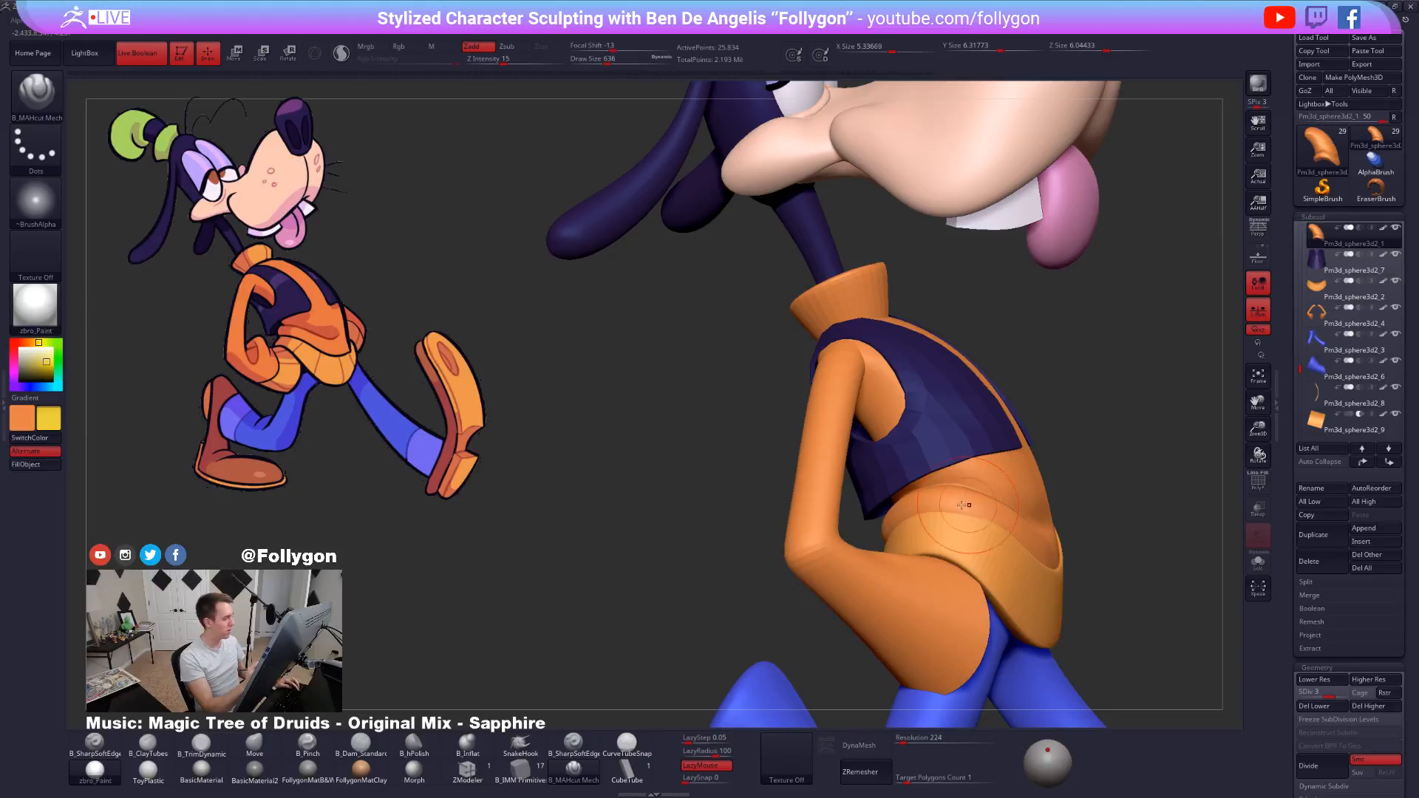
Isolate the torso and adjust the belly fold with the Move brush at draw size 430.
key("ctrl+shift+s")
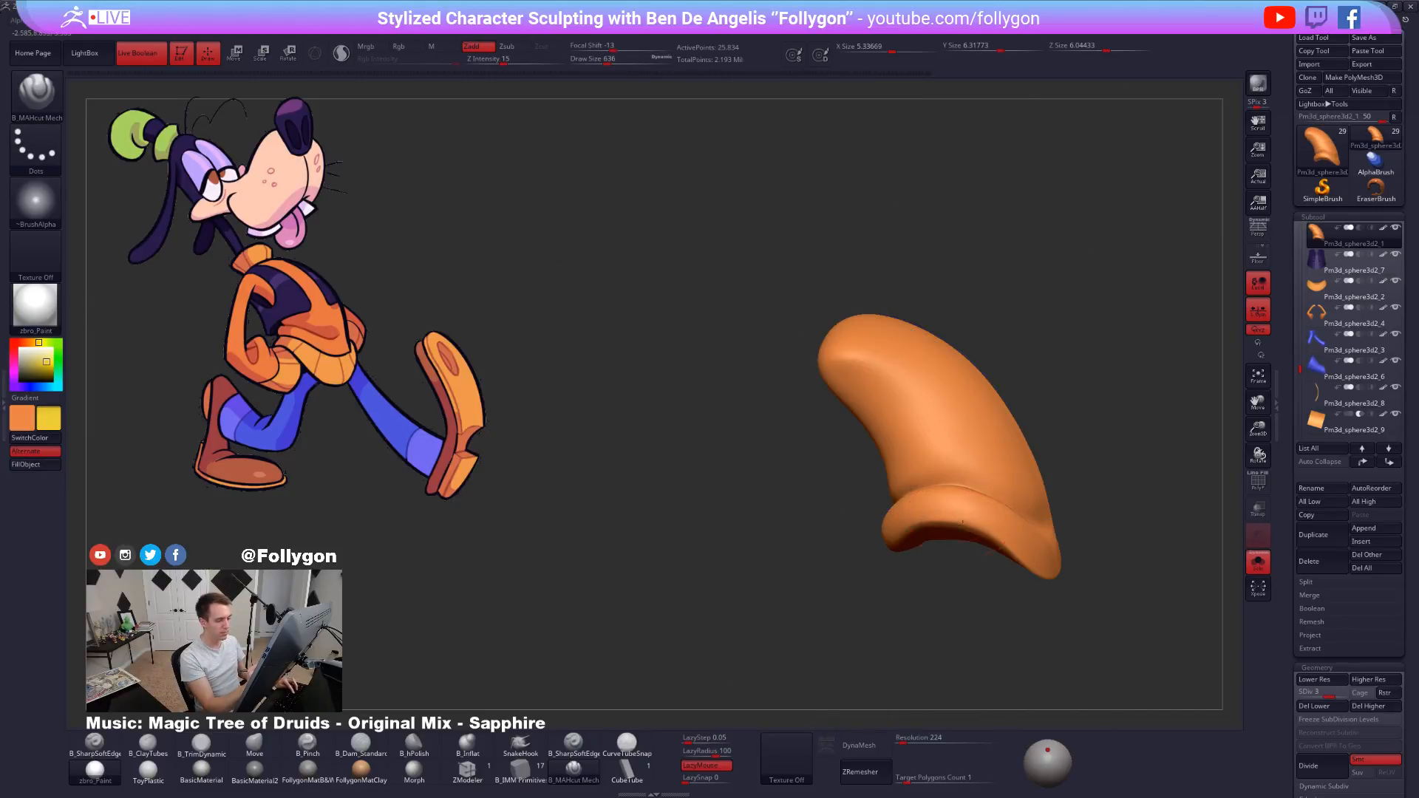
key("space")
right_click_drag(969, 501, 1009, 510)
key("b")
key("m")
key("v")
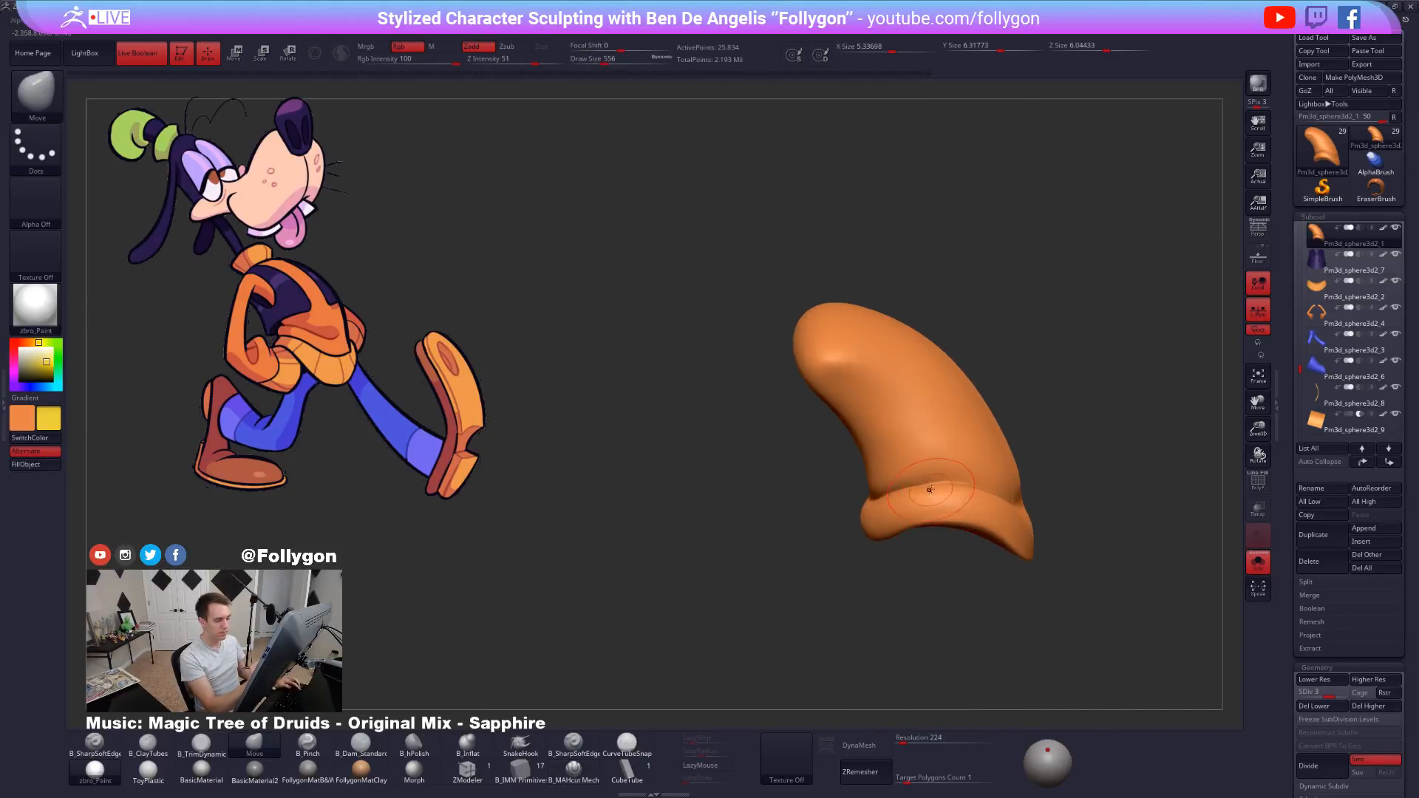
key("space")
left_click_drag(930, 490, 925, 494)
mouse_move(925, 494)
right_mouse_down()
mouse_move(925, 510)
mouse_move(947, 480)
mouse_move(910, 507)
mouse_move(857, 511)
right_mouse_up()
Flatten the belly fold with the B_TrimDynamic brush at draw size 430 and show the full character again.
key("shift+f")
key("shift+f")
key("b")
key("t")
key("d")
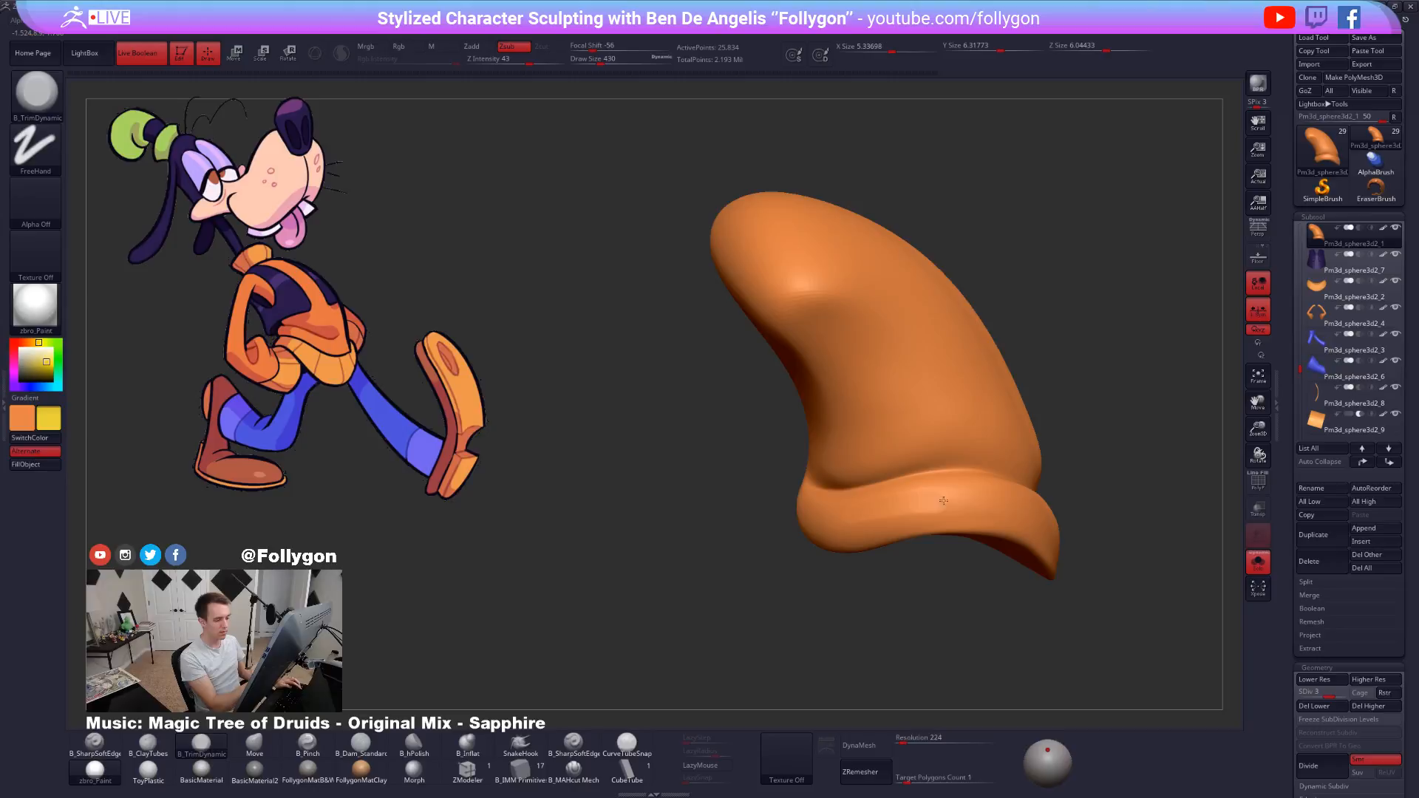
mouse_move(943, 501)
right_mouse_down("alt")
mouse_move(935, 538)
mouse_move(968, 584)
mouse_move(955, 562)
right_mouse_up("alt")
key("shift+s")
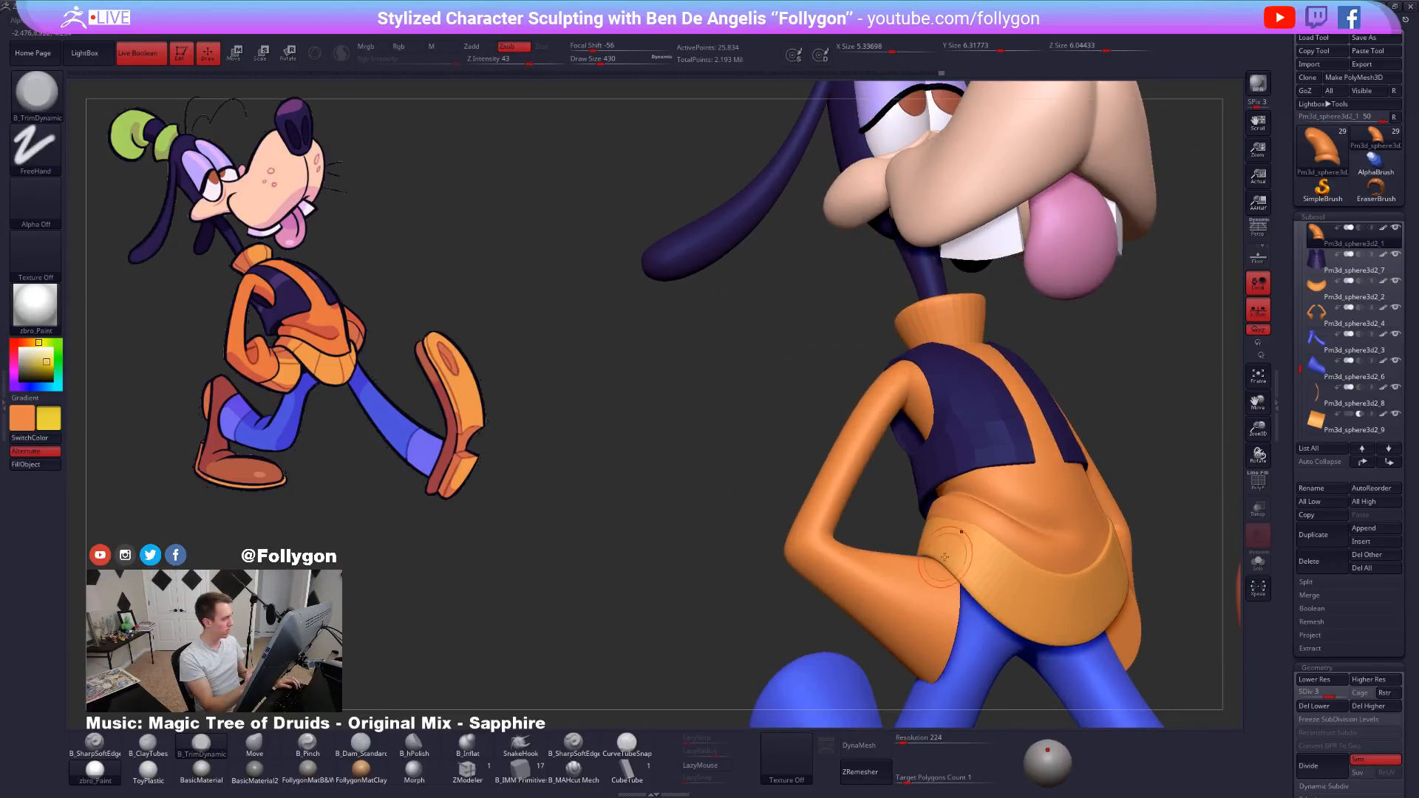
Mask the front of the belly fold, lower the torso to subdivision level 1, and set the Move brush's draw size to 857.
key("ctrl")
key("shift+d")
left_click_drag(939, 510, 1079, 547, "ctrl")
key("space")
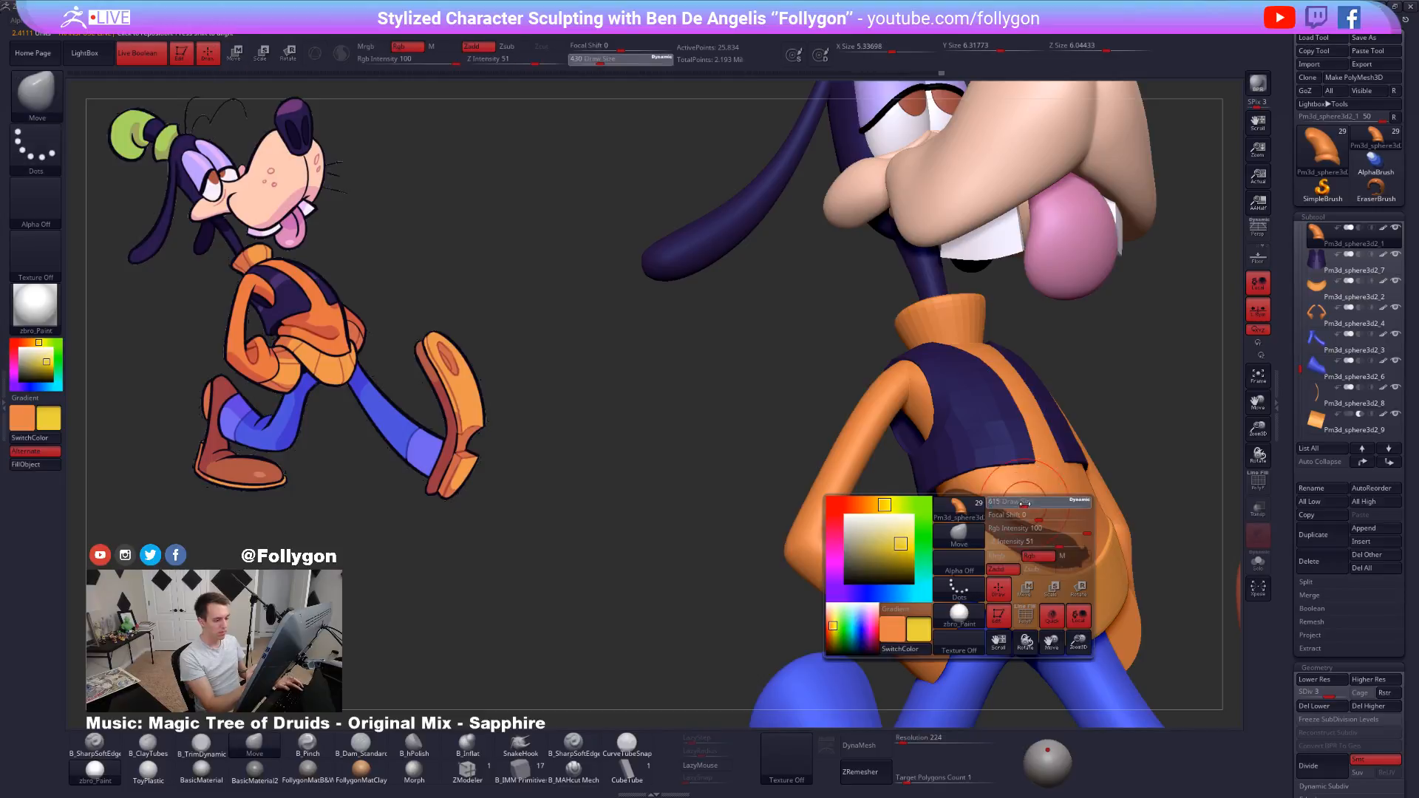
key("shift+d")
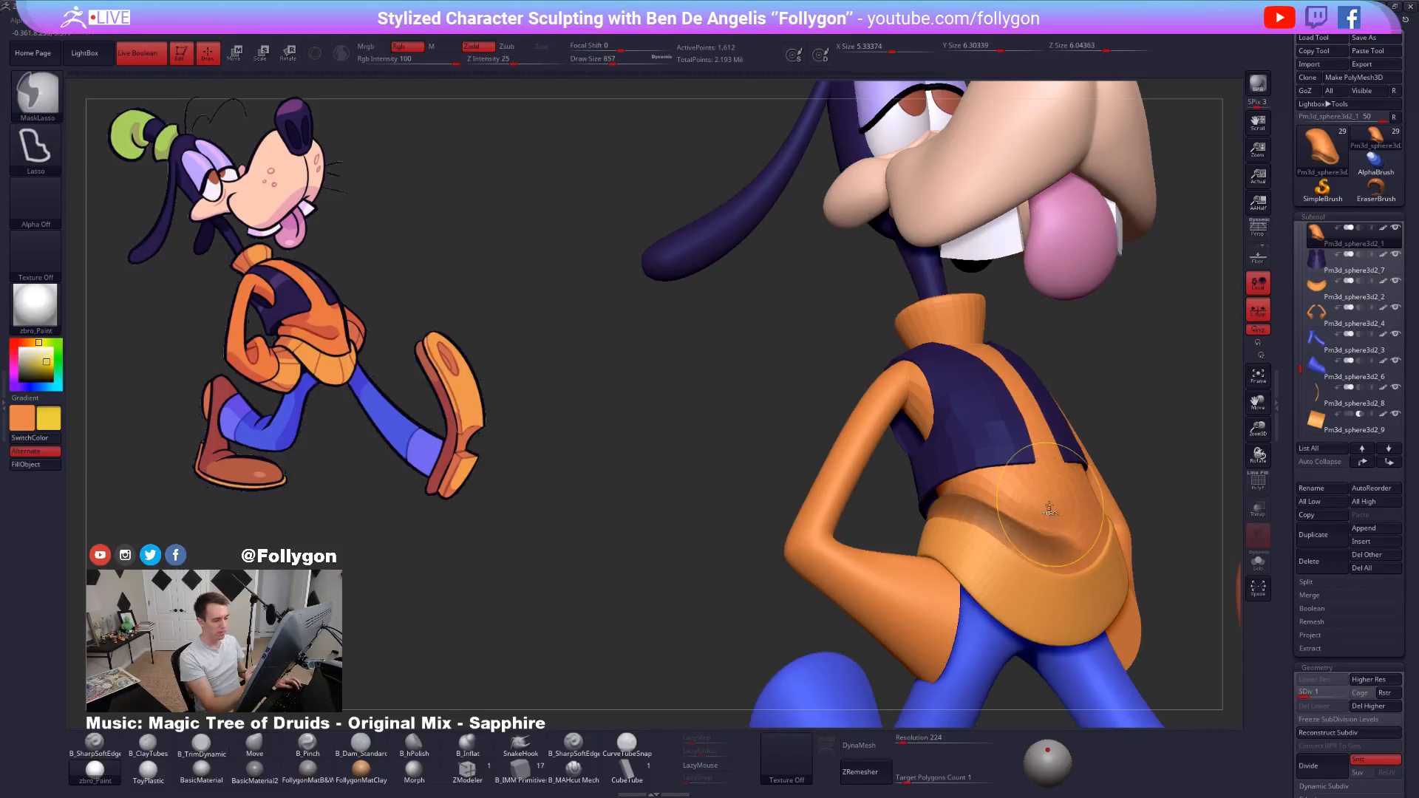
right_click_drag(1056, 503, 1021, 523)
Isolate the torso to extend the fold's mask around its side, show all parts, and set the draw size to 1460.
key("shift+alt+s")
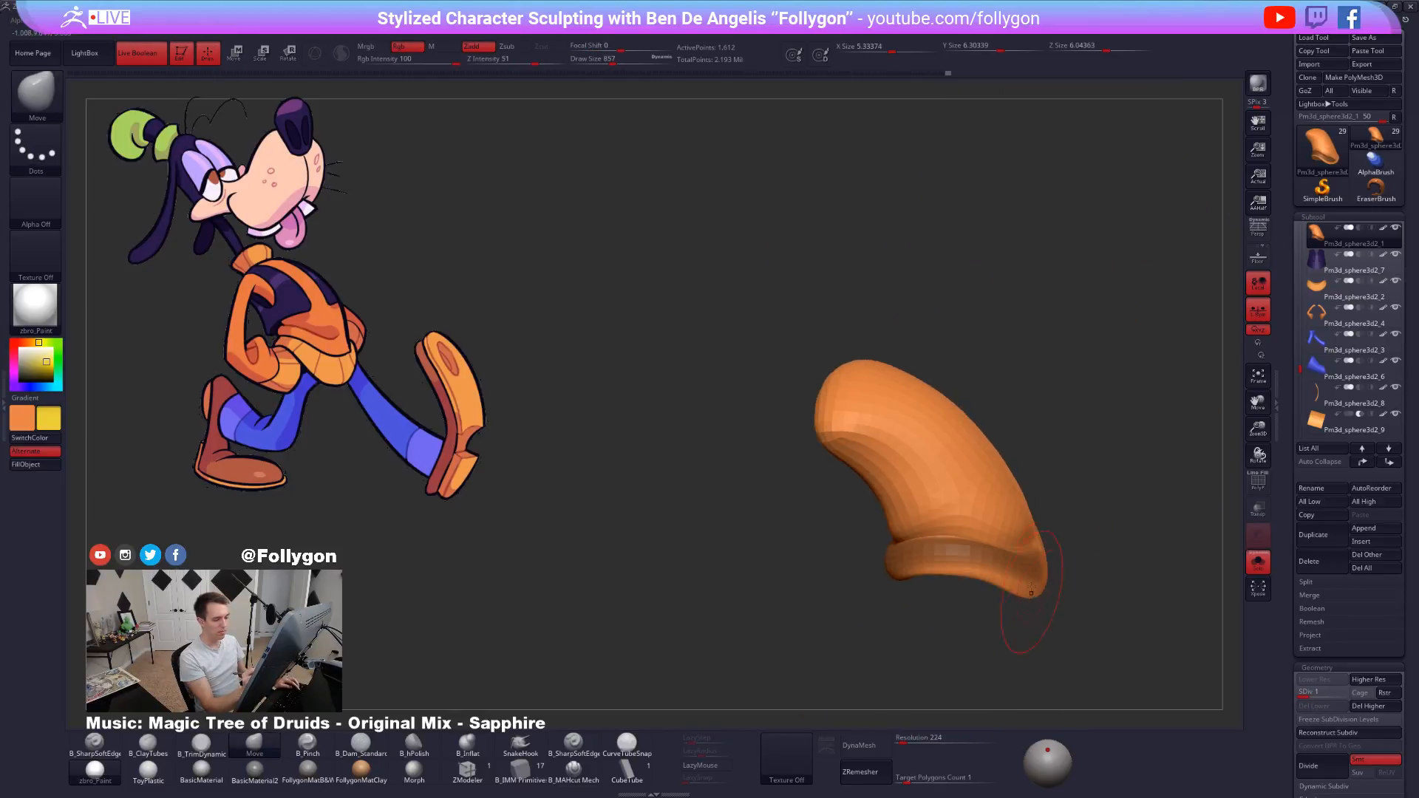
key("ctrl")
mouse_move(940, 549)
left_mouse_down("ctrl")
mouse_move(857, 663)
mouse_move(1148, 628)
left_mouse_up("ctrl")
right_click_drag(1166, 665, 985, 586)
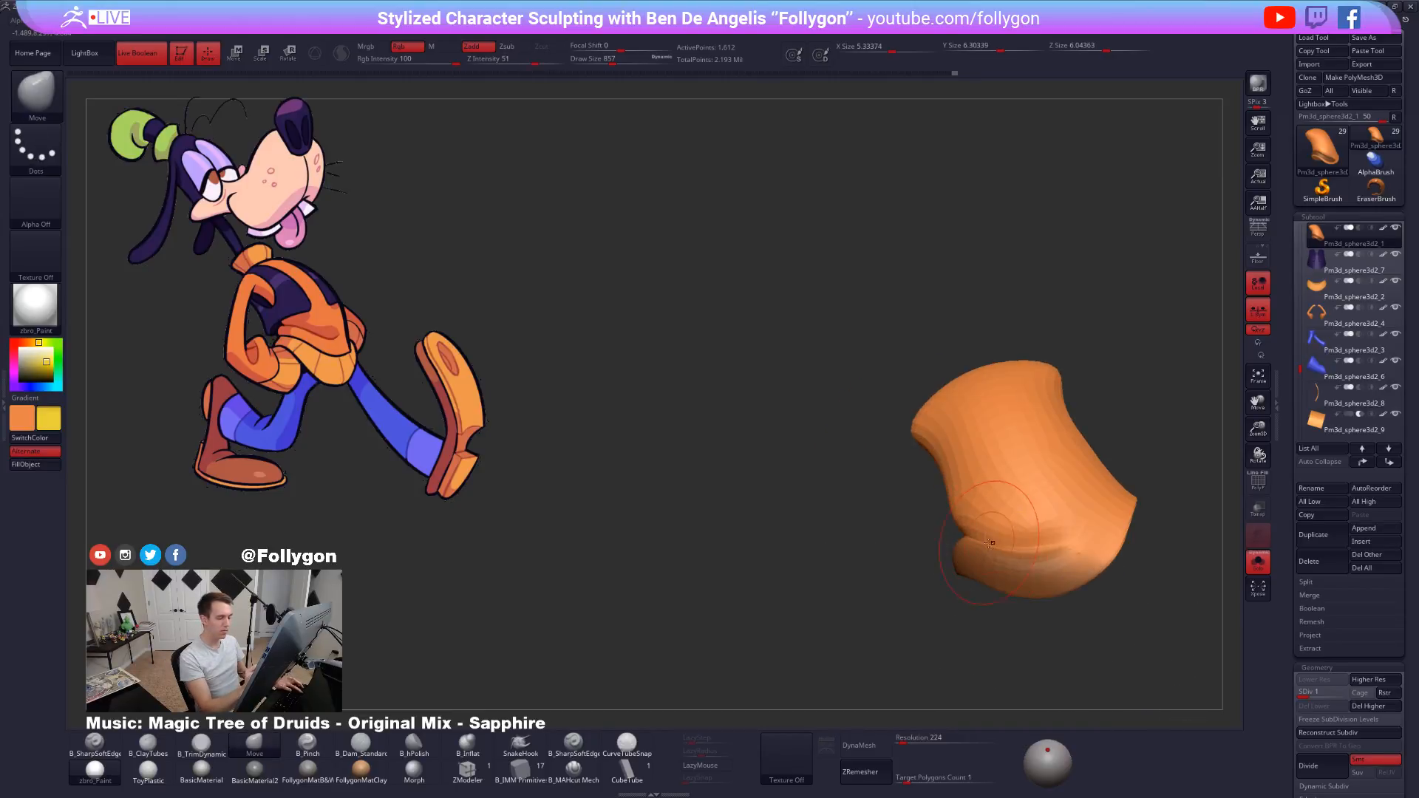
key("space")
key("shift+alt+s")
key("space")
left_click_drag(964, 538, 969, 535)
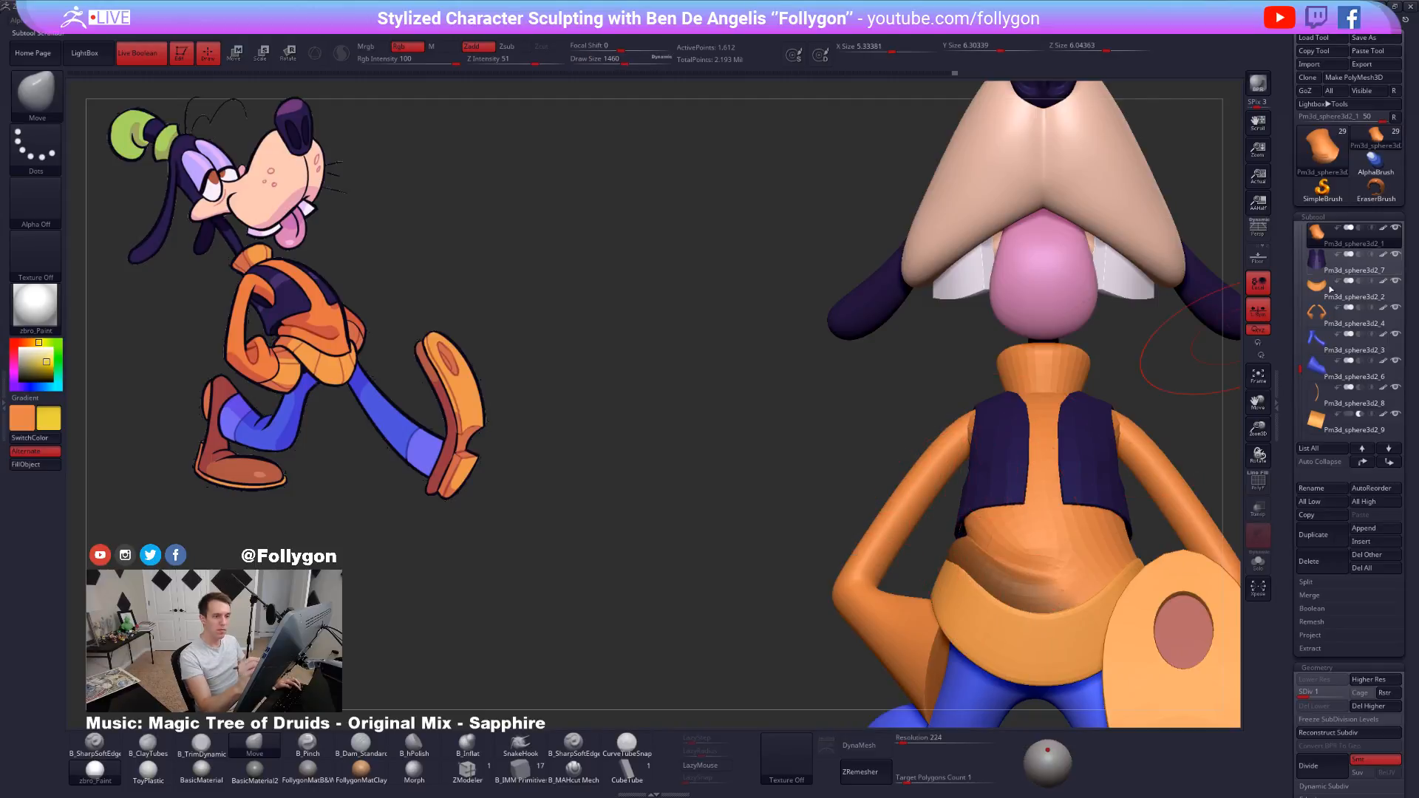
Hide the vest and adjust the torso's silhouette above the fold with the Move brush at draw size 1251.
left_click(1395, 255)
right_click_drag(994, 555, 992, 573)
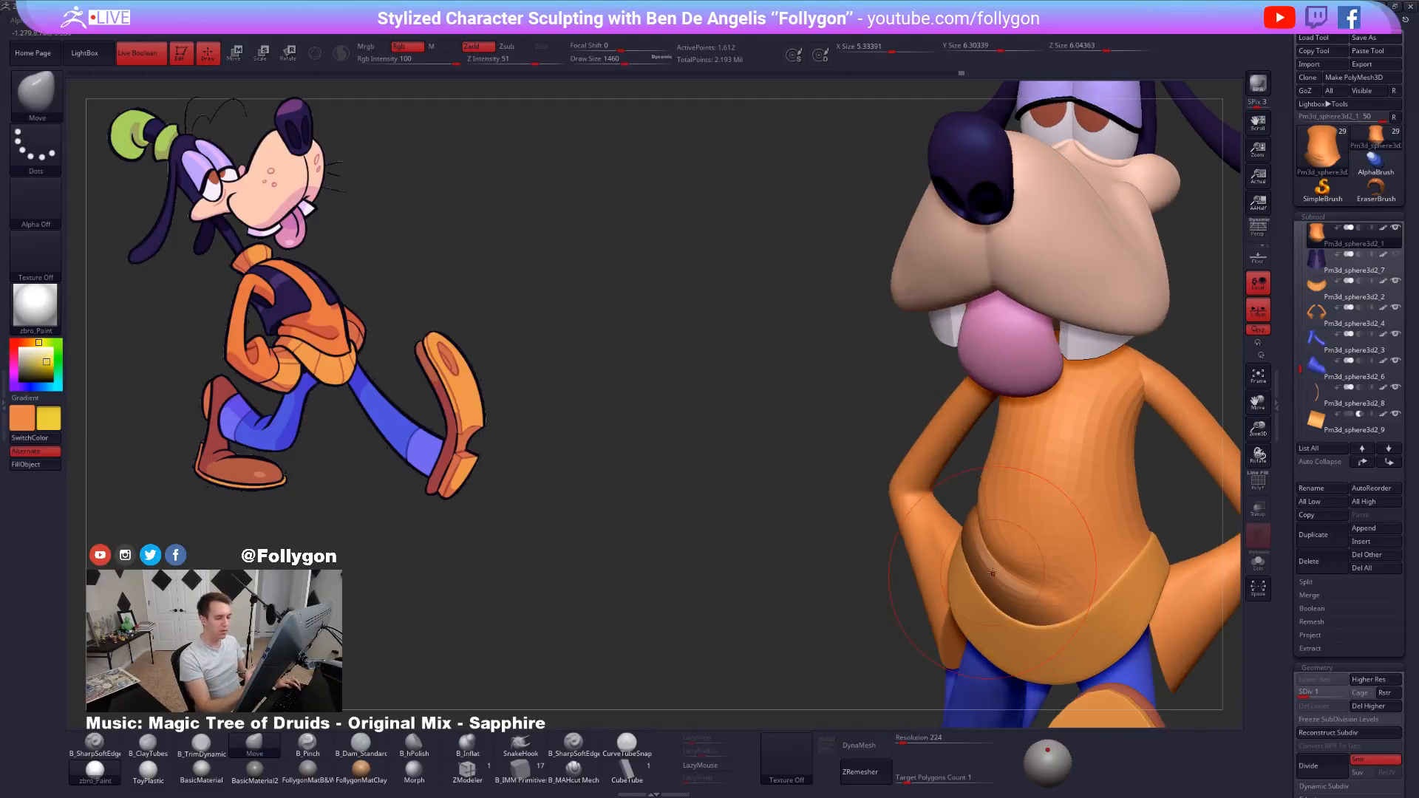
key("space")
left_click_drag(990, 573, 969, 573)
right_click_drag(968, 569, 961, 429)
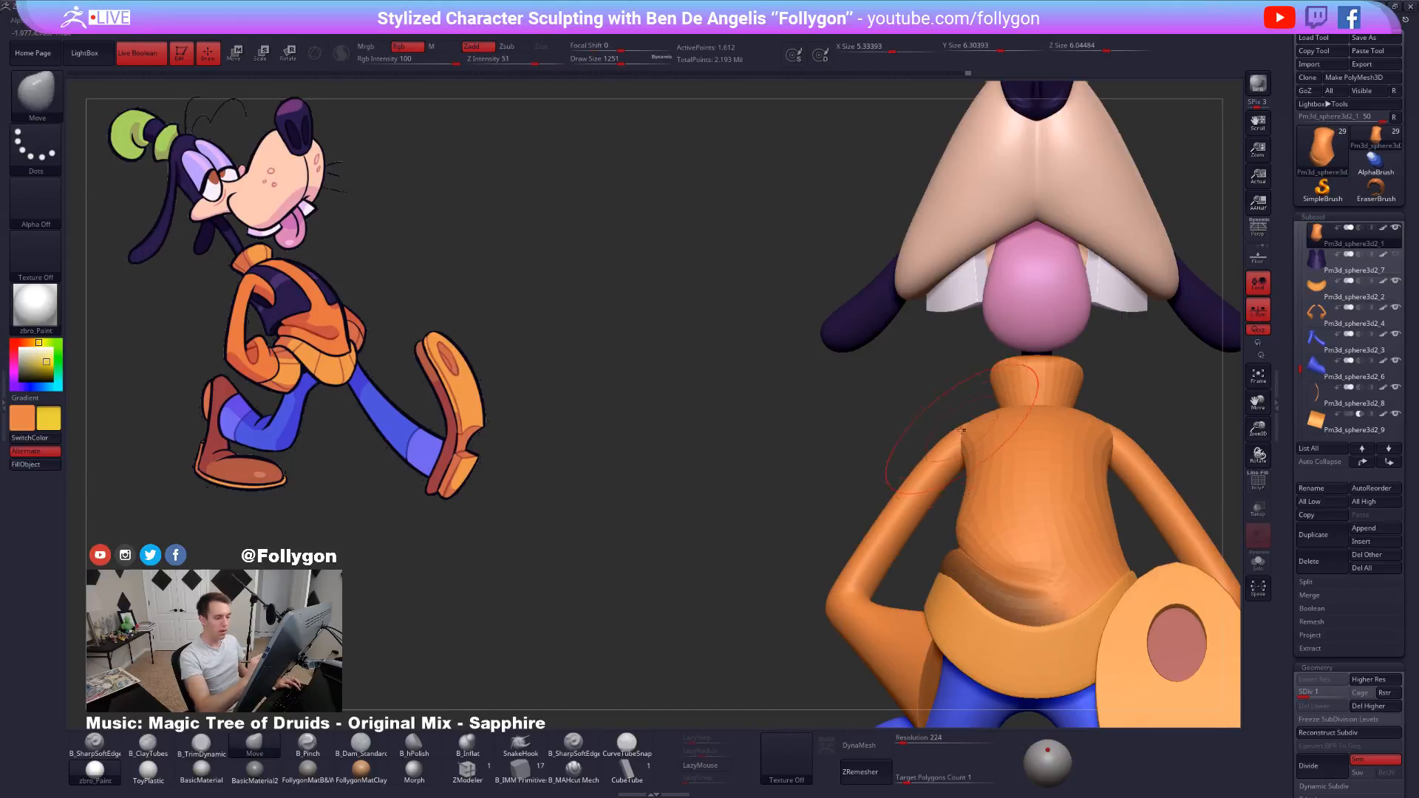
Reshape the torso's sides around the belly fold with the Move brush from several angles, varying the draw size.
mouse_move(944, 533)
right_mouse_down()
mouse_move(970, 556)
mouse_move(955, 556)
mouse_move(1132, 584)
mouse_move(1220, 621)
right_mouse_up()
key("space")
left_click_drag(961, 529, 949, 530)
mouse_move(949, 531)
right_mouse_down()
mouse_move(1000, 534)
mouse_move(945, 542)
mouse_move(998, 518)
mouse_move(962, 543)
mouse_move(984, 548)
mouse_move(958, 546)
mouse_move(947, 628)
mouse_move(983, 598)
mouse_move(1015, 599)
mouse_move(962, 565)
mouse_move(1004, 601)
mouse_move(917, 566)
mouse_move(953, 528)
mouse_move(917, 566)
mouse_move(889, 527)
mouse_move(911, 541)
right_mouse_up()
key("space")
left_click(965, 541)
key("space")
left_click(971, 622)
Raise the torso's subdivision level and refine the isolated belly fold with smaller Move brush adjustments.
key("d")
key("d")
key("space")
left_click(980, 621)
key("alt+s")
key("space")
left_click(919, 548)
Bring the torso to subdivision level 4, smooth the fold and its crease, and show the full character.
key("ctrl+d")
key("shift")
left_click_drag(891, 534, 950, 556, "shift")
right_click_drag(898, 563, 929, 570)
key("shift")
mouse_move(1023, 561)
right_mouse_down("ctrl")
mouse_move(987, 544)
mouse_move(1050, 539)
right_mouse_up("ctrl")
key("alt+s")
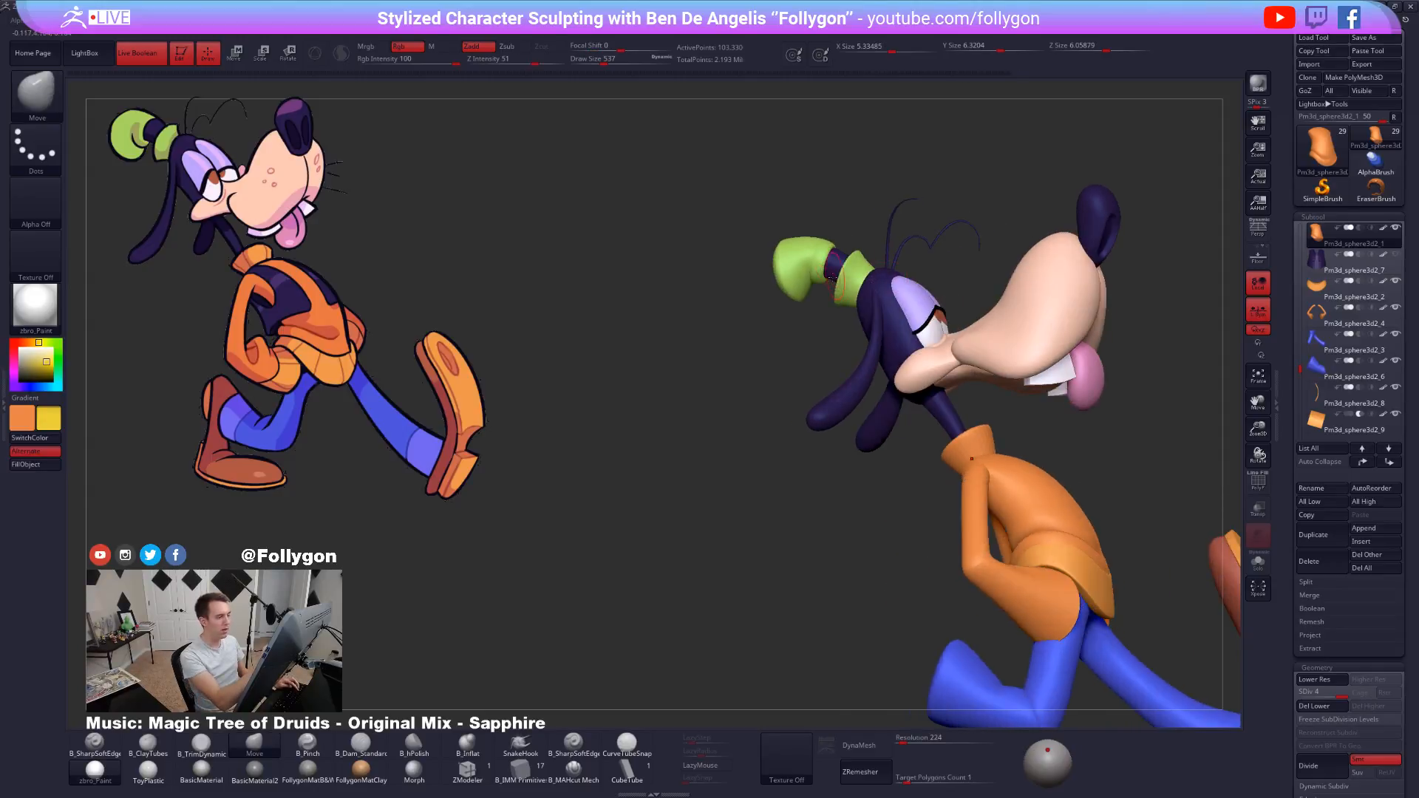
Isolate the torso, smooth the belly fold and its tapered end at draw size 537, and show all parts again.
key("alt+s")
mouse_move(984, 488)
right_mouse_down("ctrl")
mouse_move(1026, 554)
mouse_move(980, 552)
right_mouse_up("ctrl")
key("shift")
left_click_drag(1020, 553, 998, 556, "shift")
mouse_move(953, 577)
right_mouse_down()
mouse_move(895, 591)
mouse_move(1050, 584)
mouse_move(1050, 619)
mouse_move(1096, 620)
right_mouse_up()
left_click_drag(1097, 619, 1104, 610, "shift")
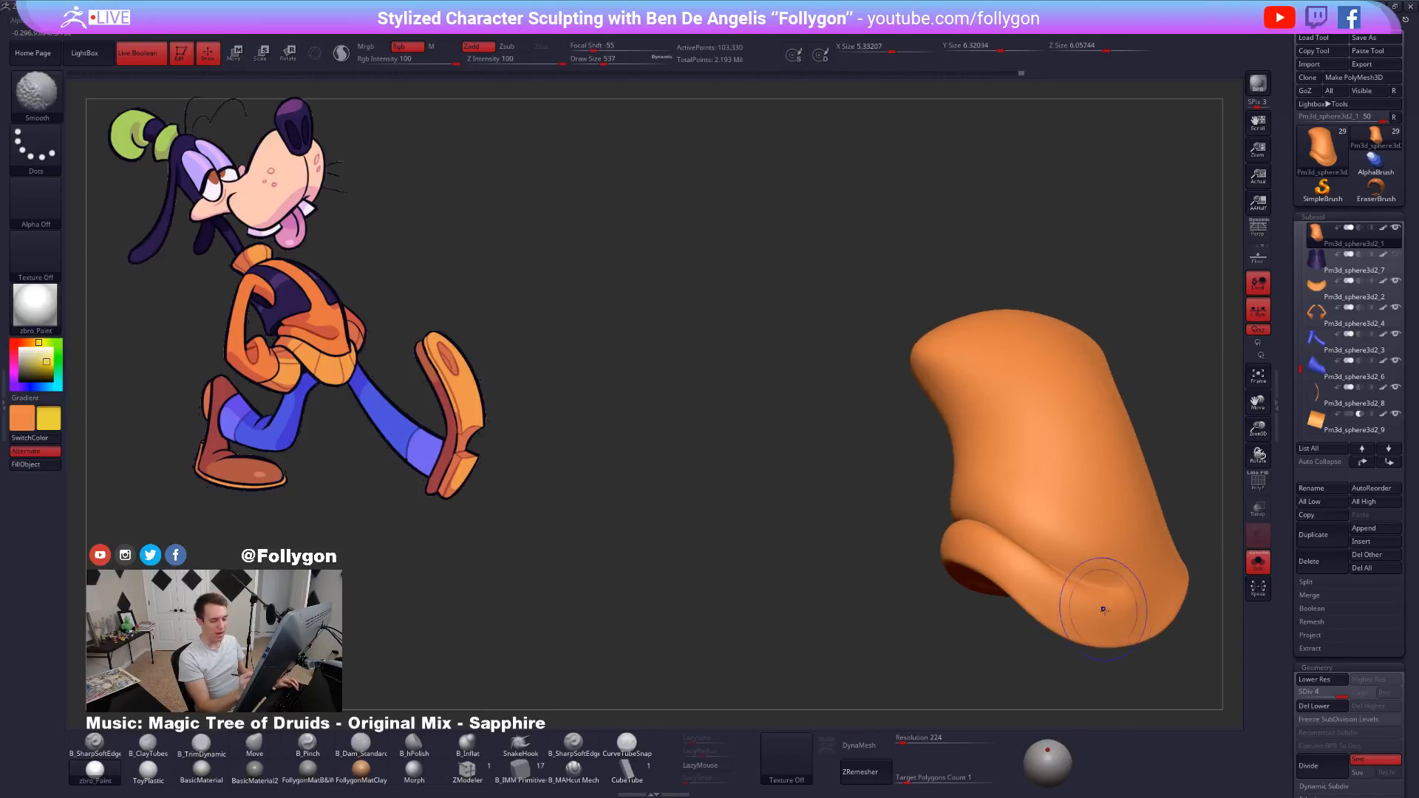
right_click_drag(1103, 610, 1098, 569, "ctrl")
right_click_drag(1098, 570, 988, 481, "alt")
key("alt+s")
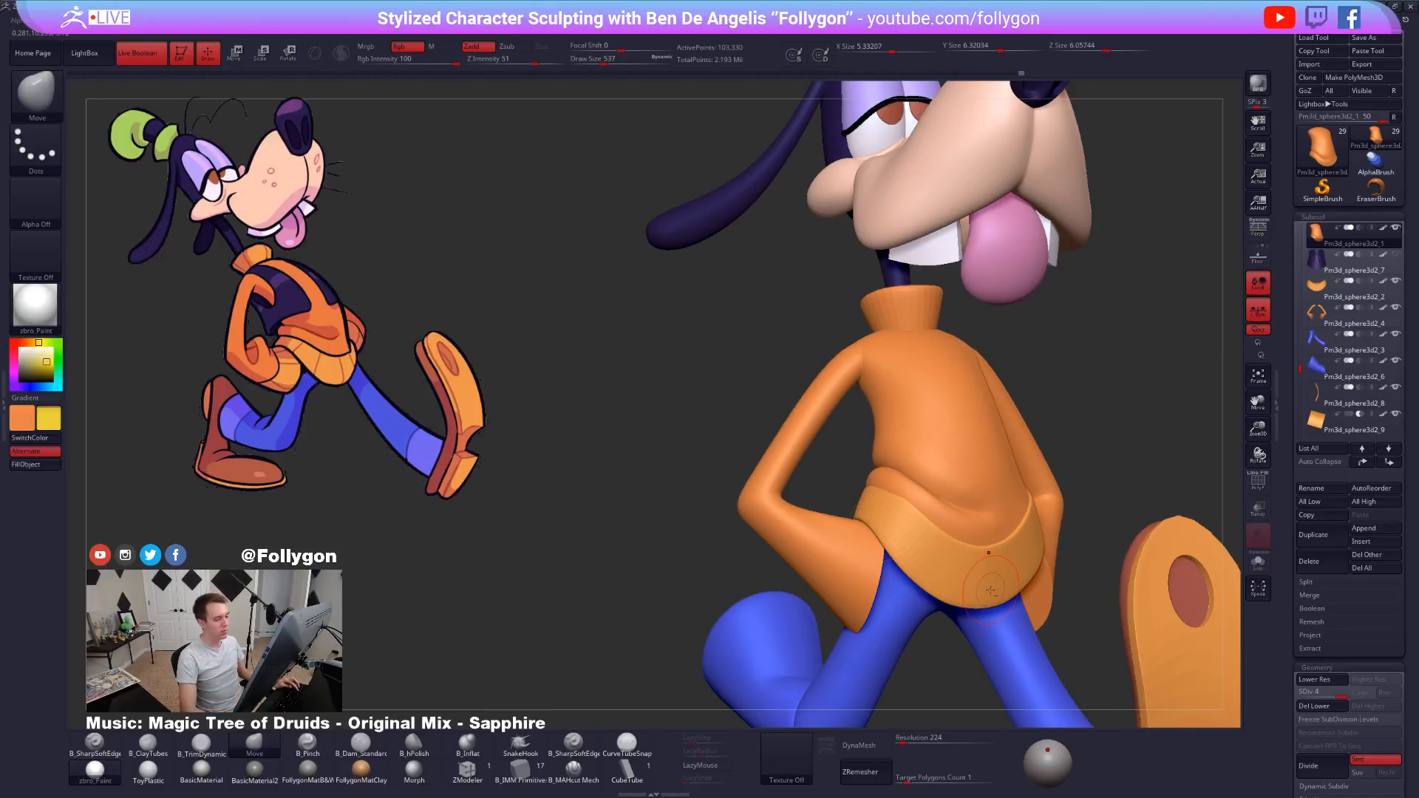
Select the vest, show it over the torso, and adjust its lower edge with the Move brush.
mouse_move(991, 591)
right_mouse_down("ctrl")
mouse_move(953, 496)
mouse_move(889, 459)
mouse_move(910, 494)
right_mouse_up("ctrl")
key("Down")
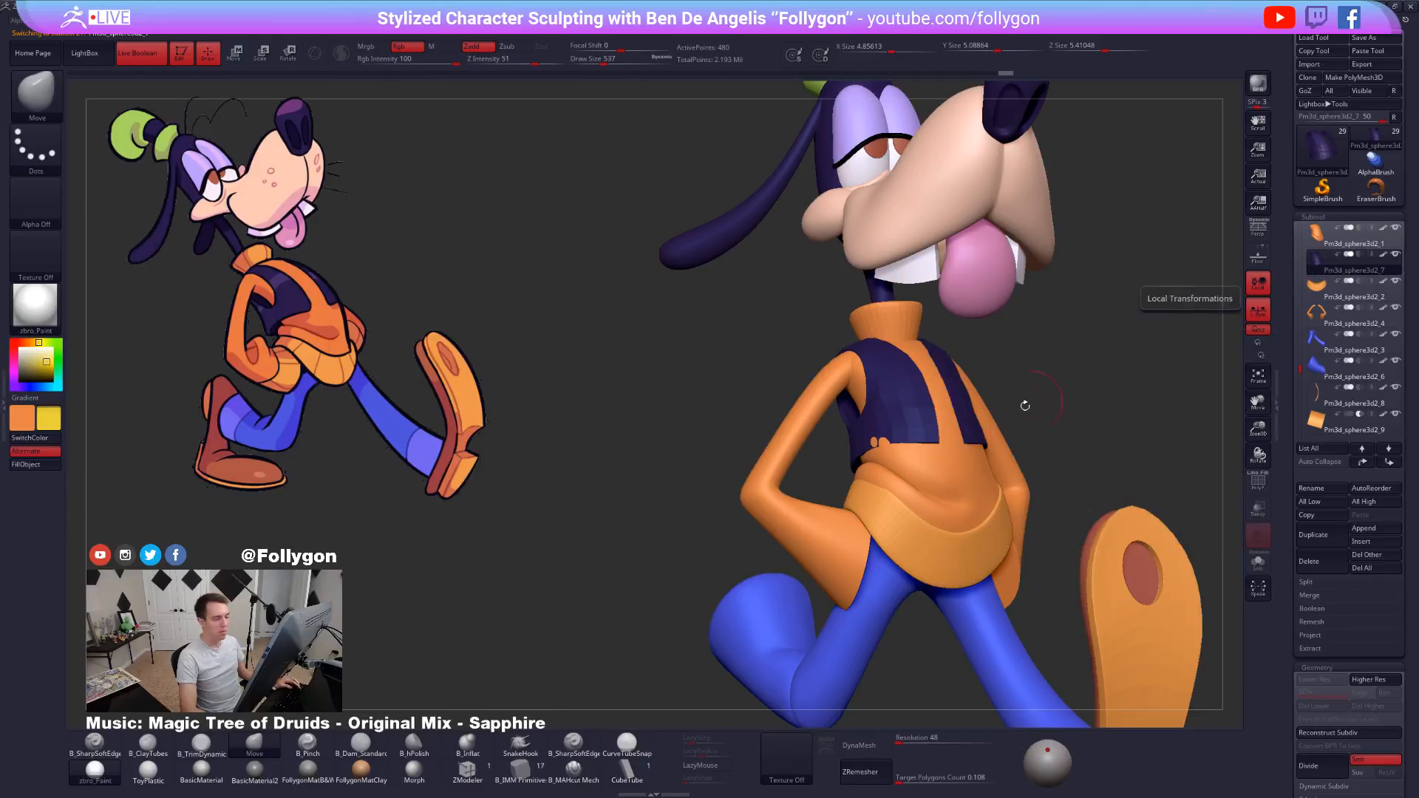
key("space")
left_click_drag(875, 452, 896, 453)
mouse_move(976, 470)
right_mouse_down()
mouse_move(867, 472)
mouse_move(865, 556)
mouse_move(917, 565)
right_mouse_up()
Select the blue legs and adjust their shape with the Move brush at draw size 955.
left_click(880, 572, "alt")
key("space")
left_click_drag(923, 556, 915, 556)
right_click_drag(942, 596, 877, 573)
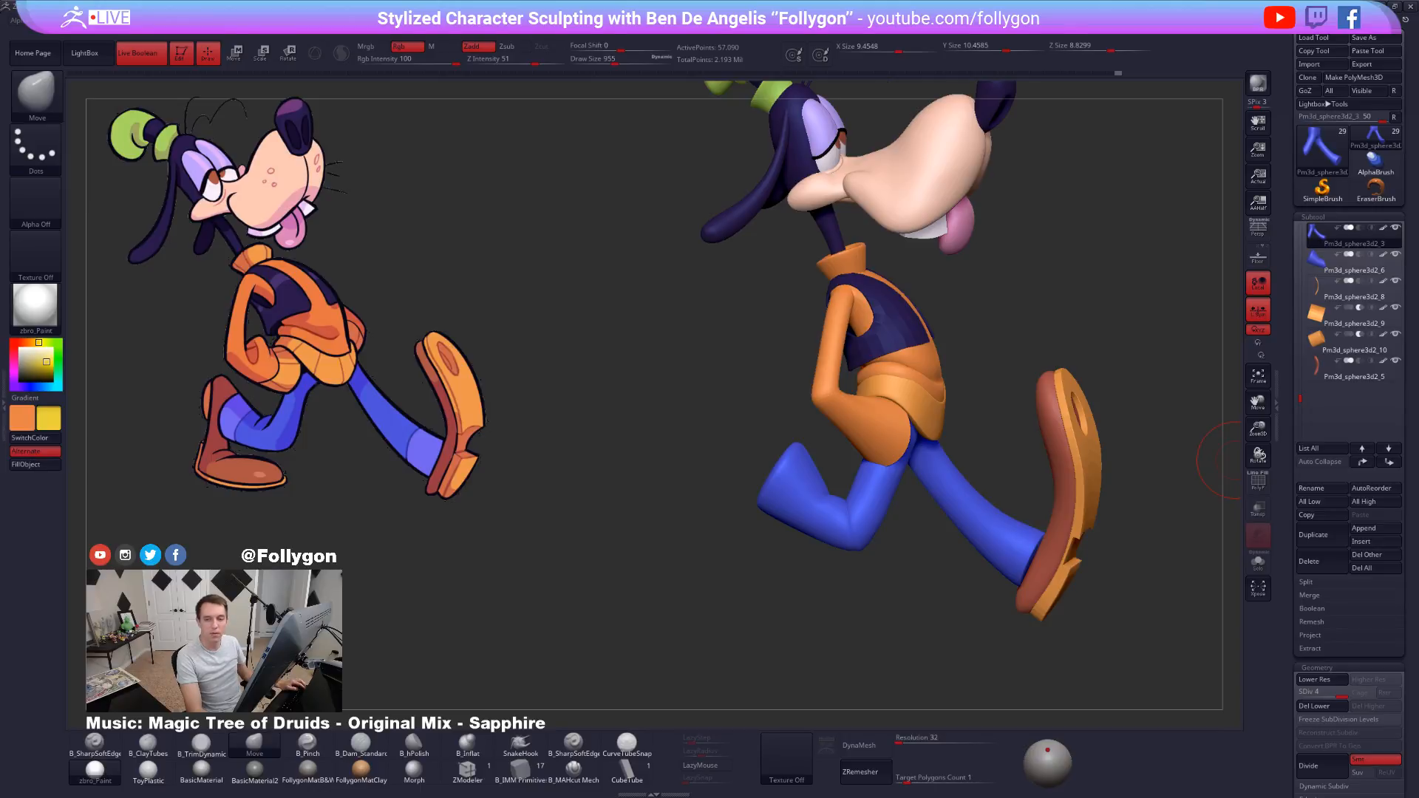
Examine the muzzle and head against the reference and open the head's geometry size and position settings.
left_click_drag(1043, 272, 900, 299, "alt")
left_click_drag(903, 208, 926, 253, "alt")
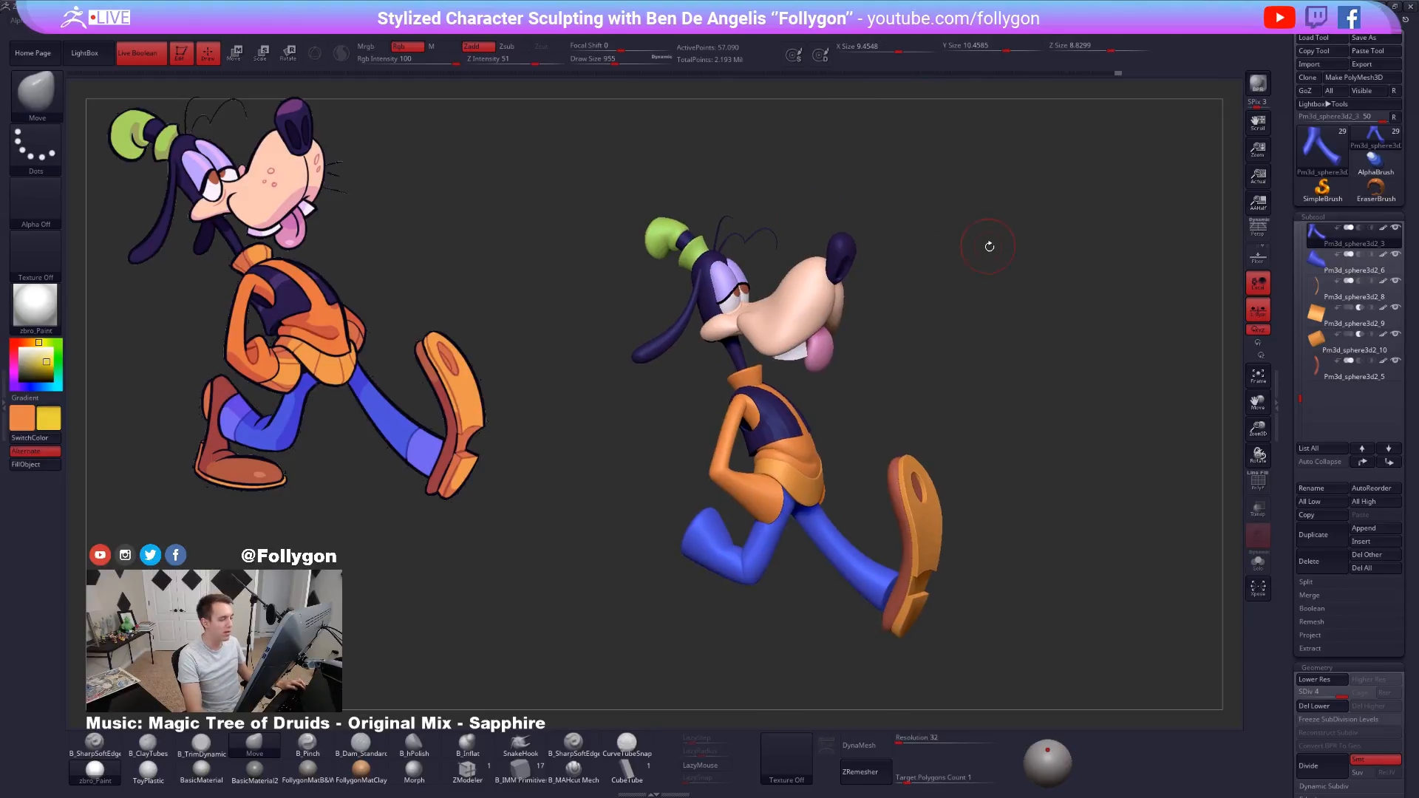
left_click_drag(988, 244, 1046, 228)
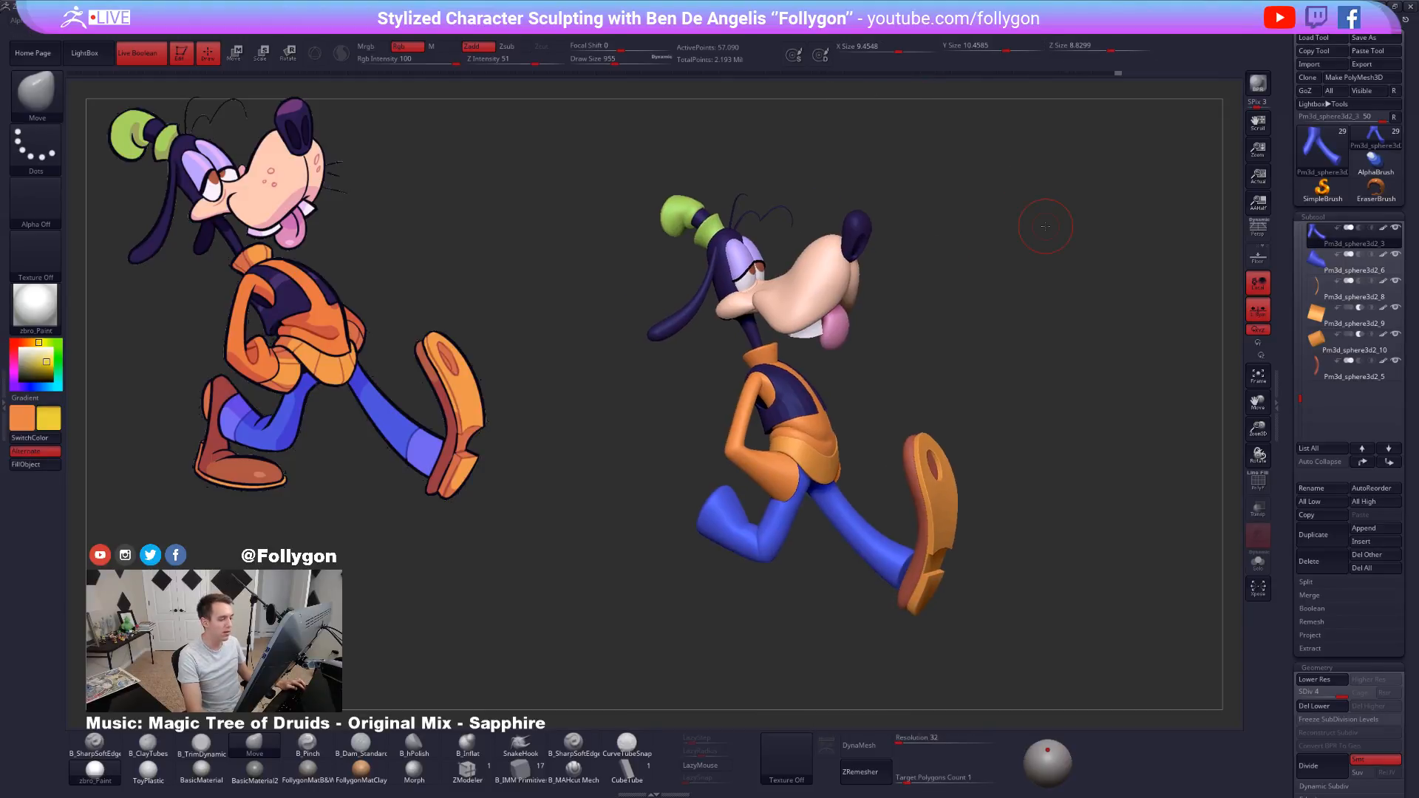
left_click(825, 280, "alt")
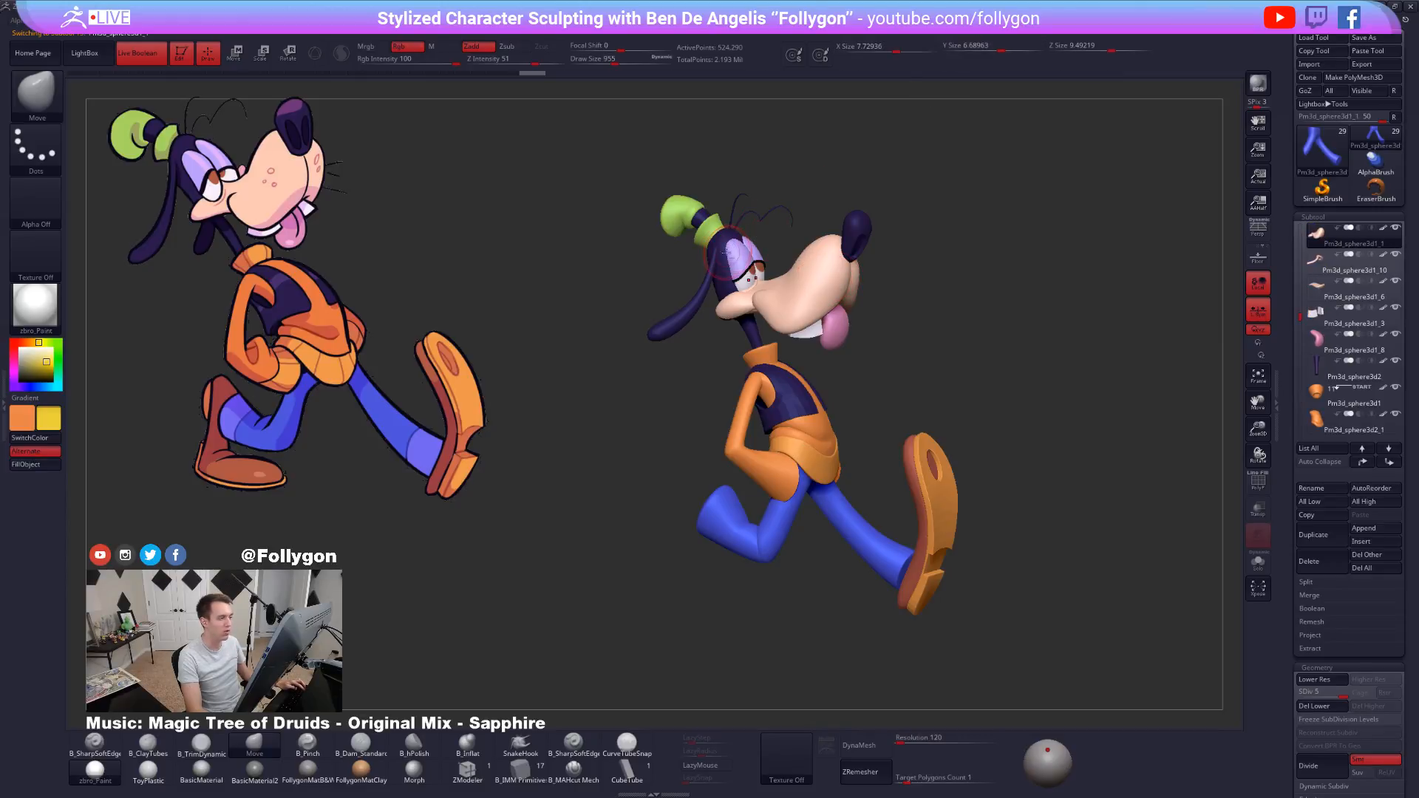
left_click(722, 249, "alt")
left_click_drag(1297, 372, 1300, 177)
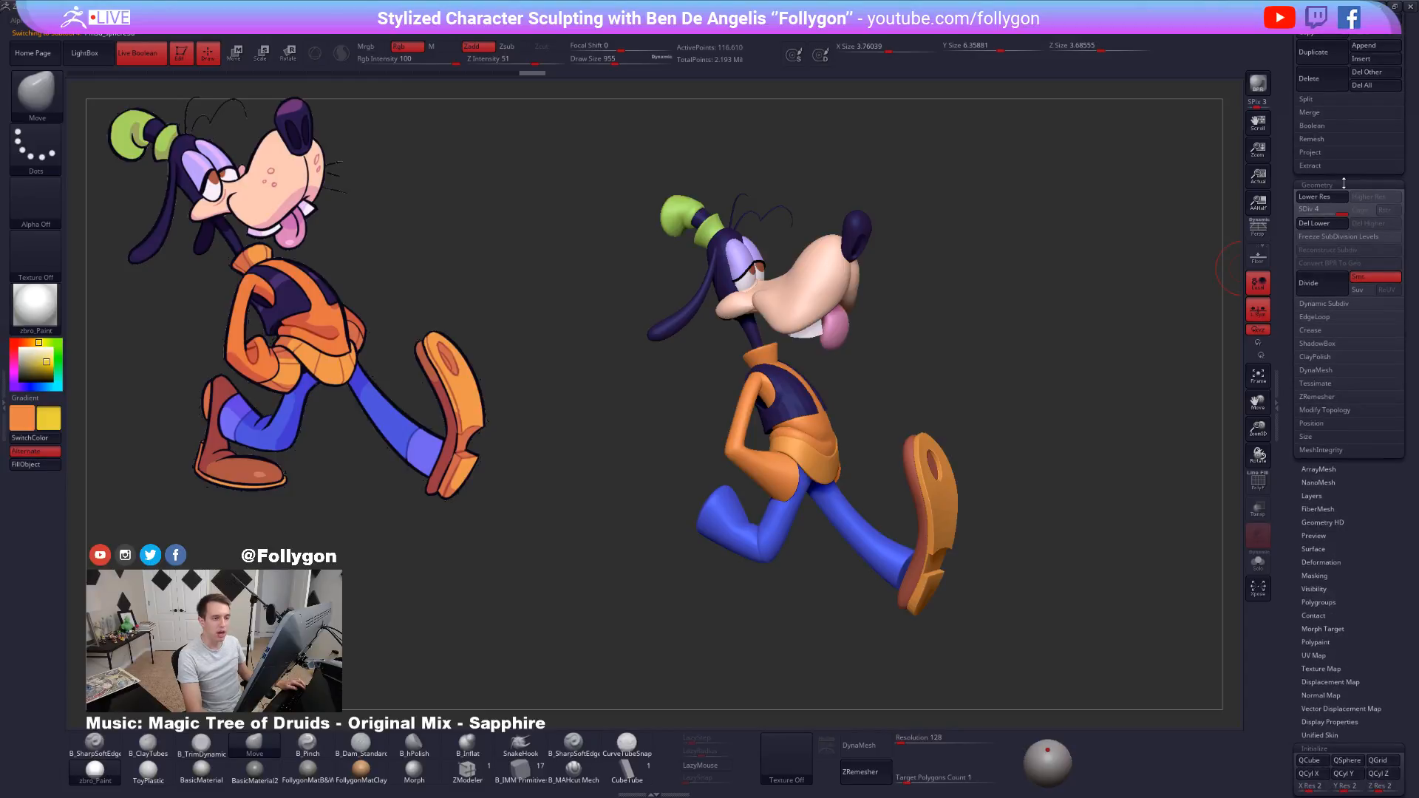
left_click(1318, 438)
left_click(1319, 425)
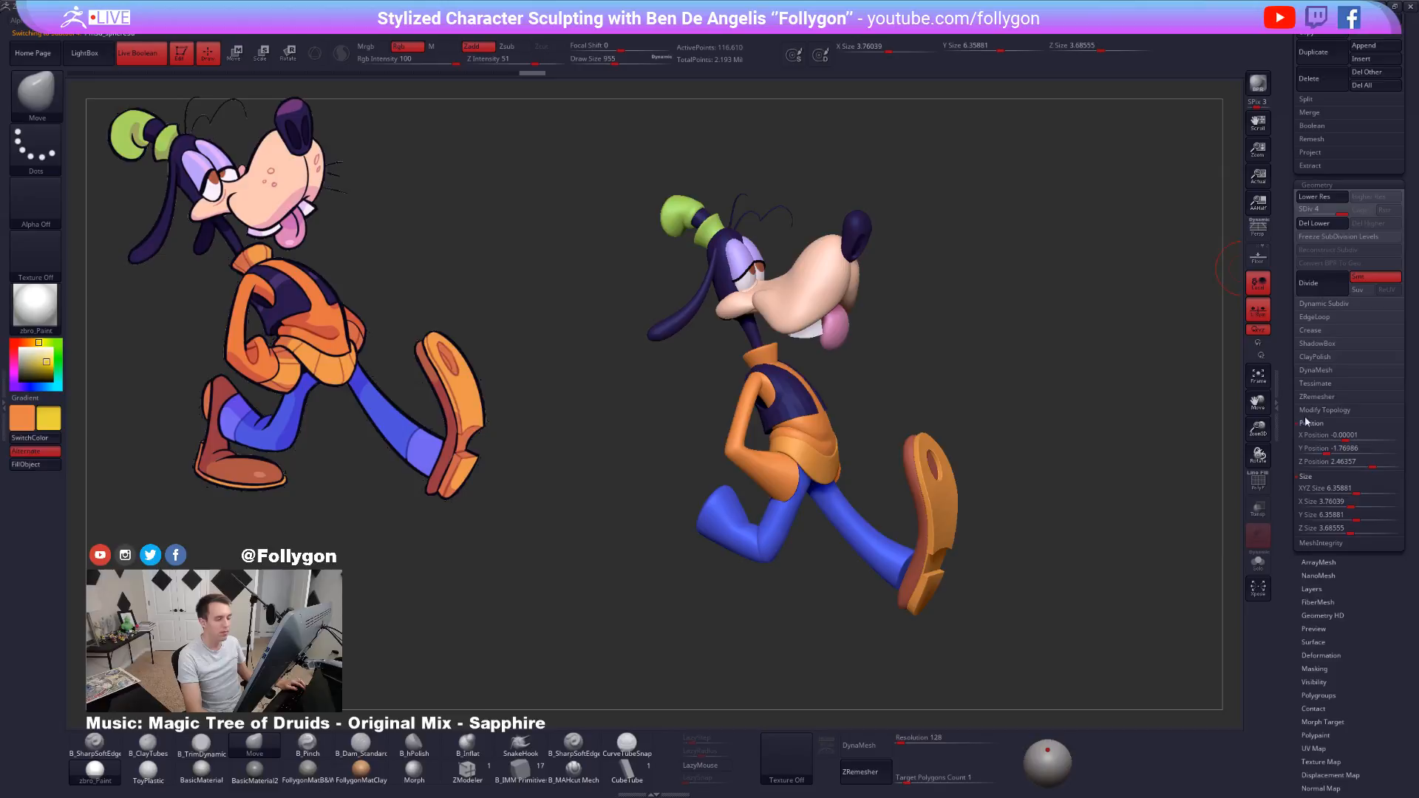
Isolate the nose, examine its size and position values from the front, and set the draw size to 742.
left_click(854, 232, "alt")
key("alt+s")
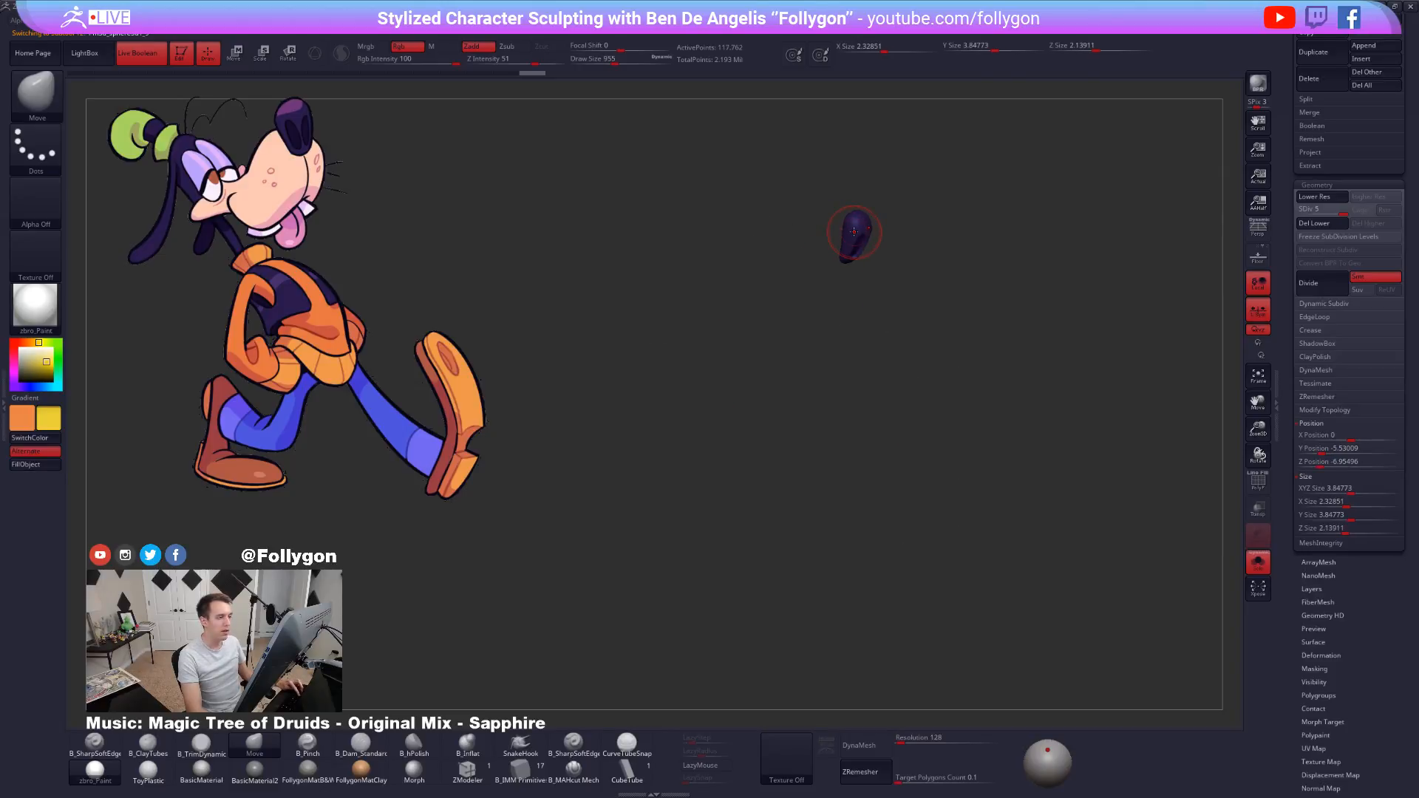
right_click_drag(854, 232, 950, 307, "ctrl")
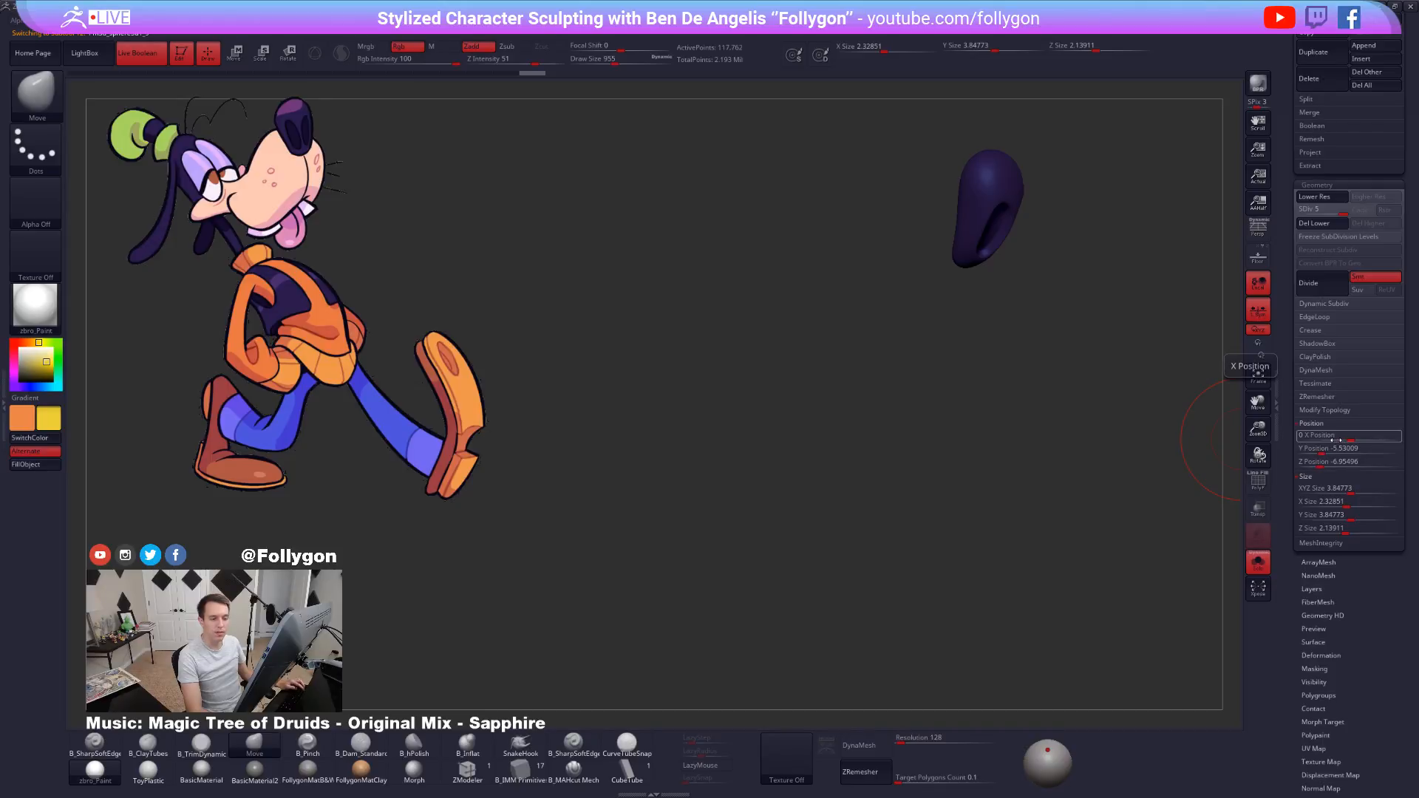
right_click_drag(1109, 355, 986, 299)
right_click_drag(986, 299, 1070, 417, "alt")
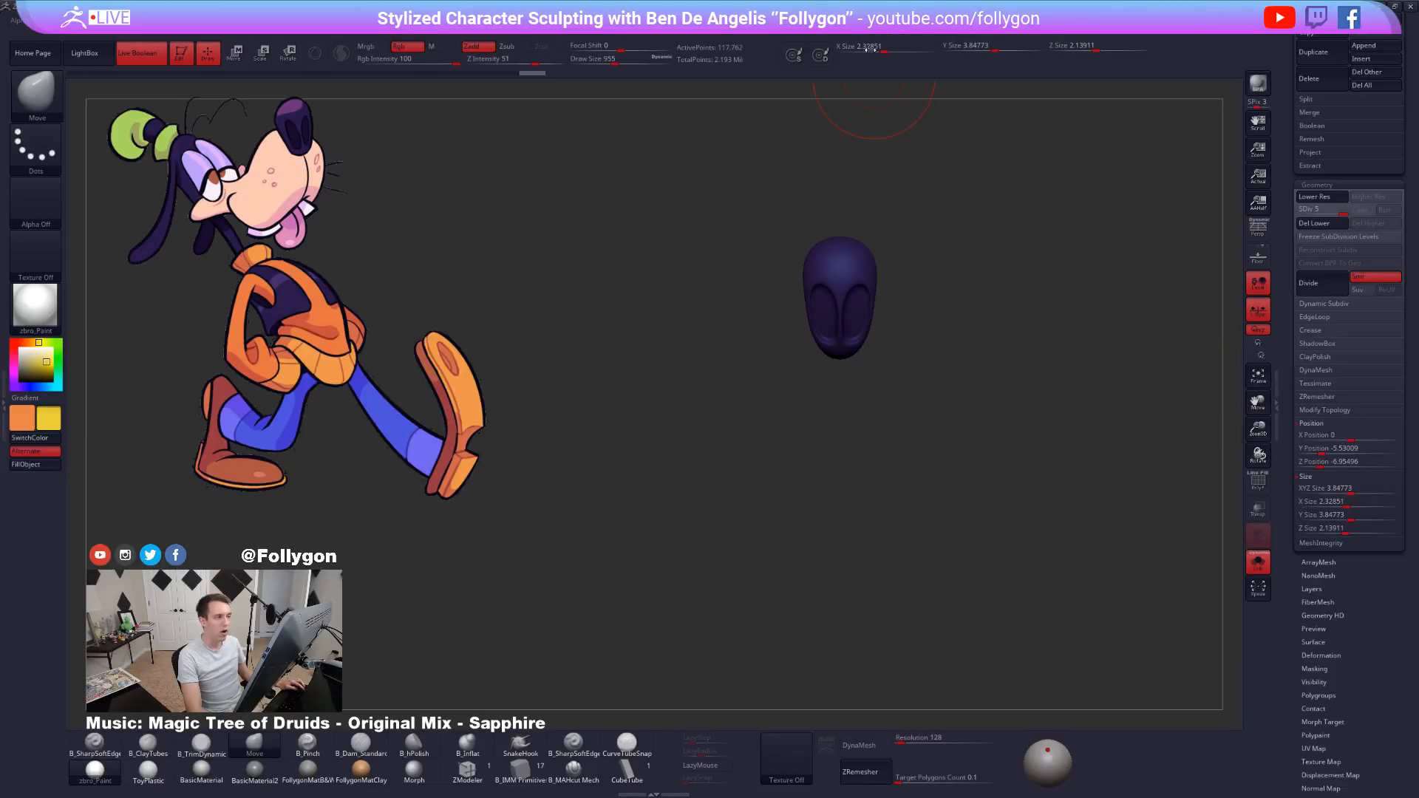
key("space")
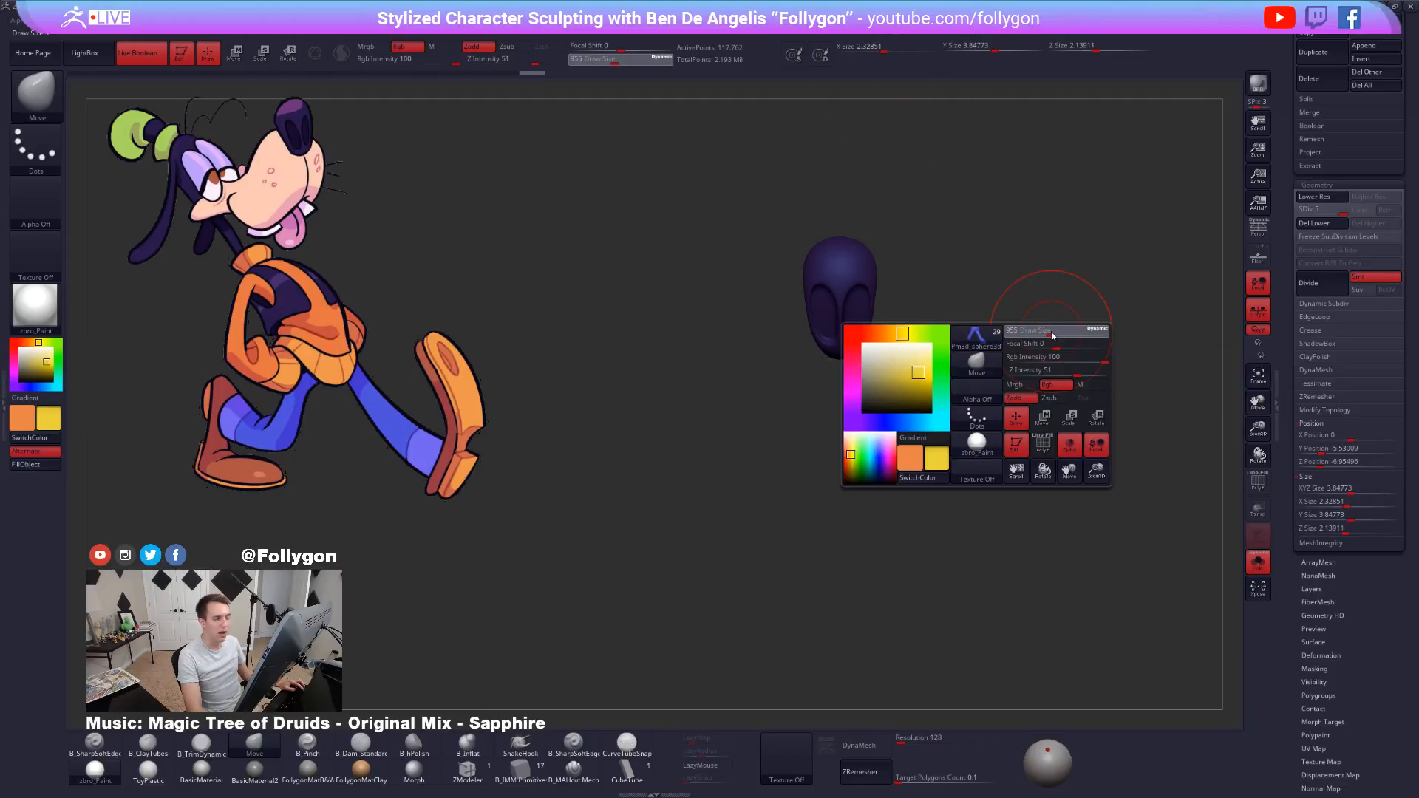
left_click_drag(1052, 335, 1047, 335)
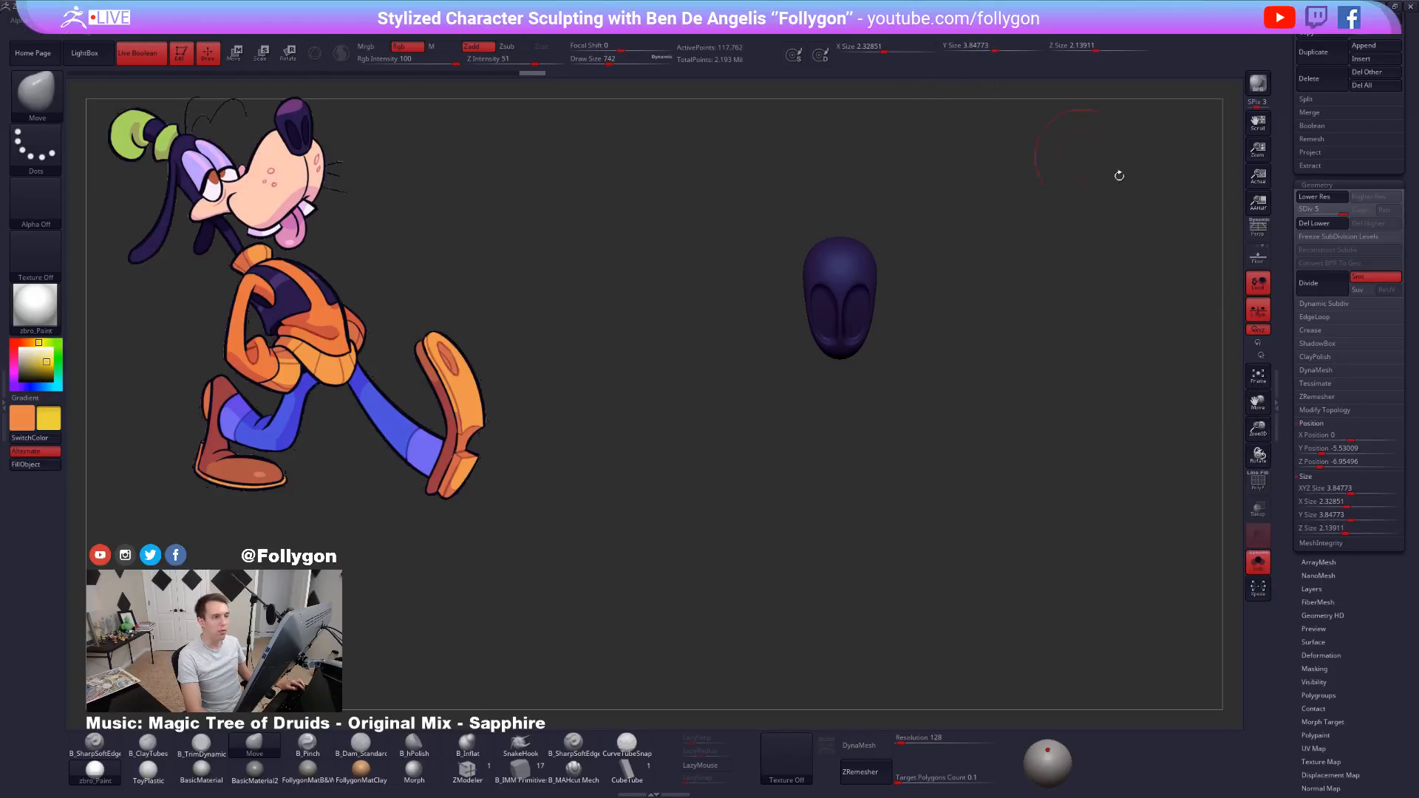
Close the geometry size and position settings and check the tool's export scale and offset options.
left_click(1315, 440)
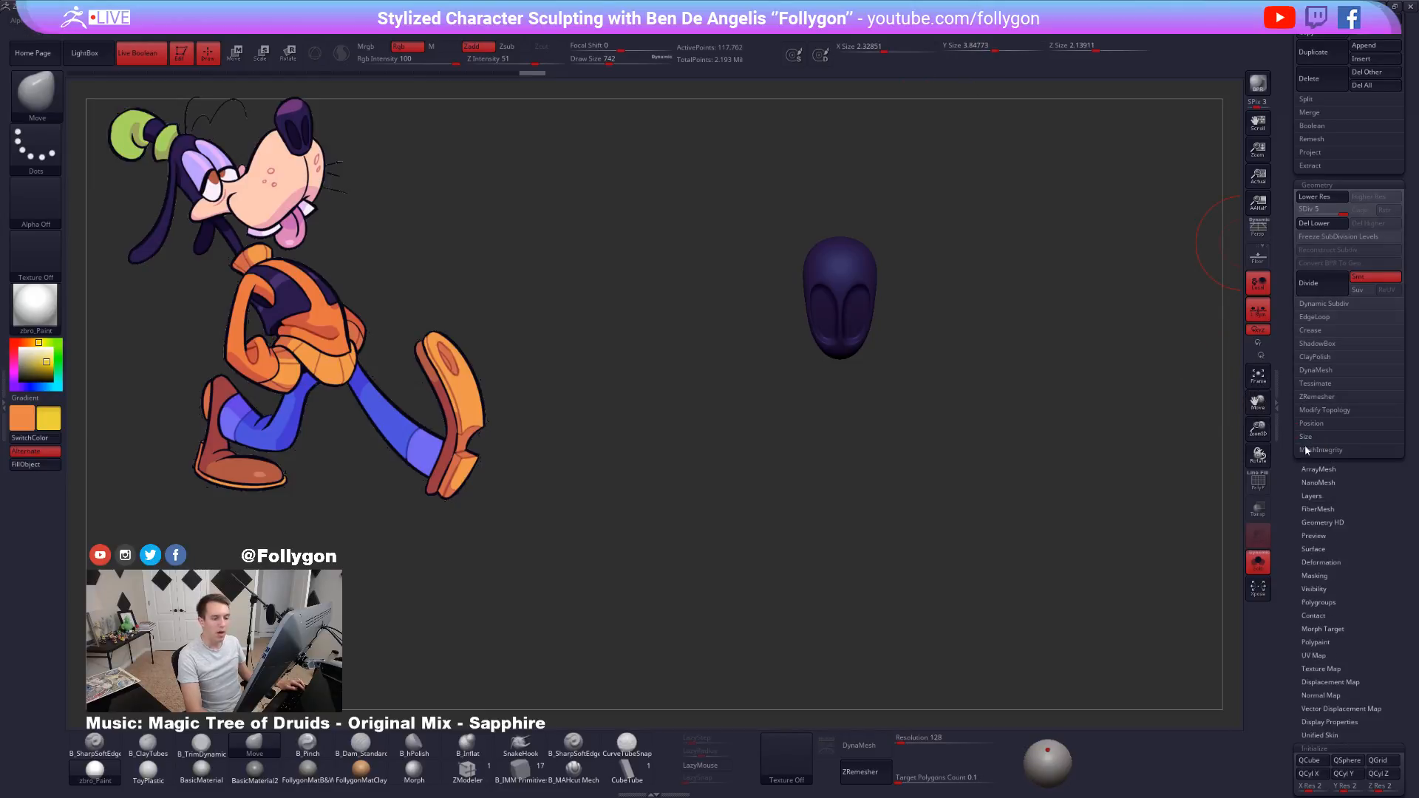
scroll(1301, 492, "down", 5)
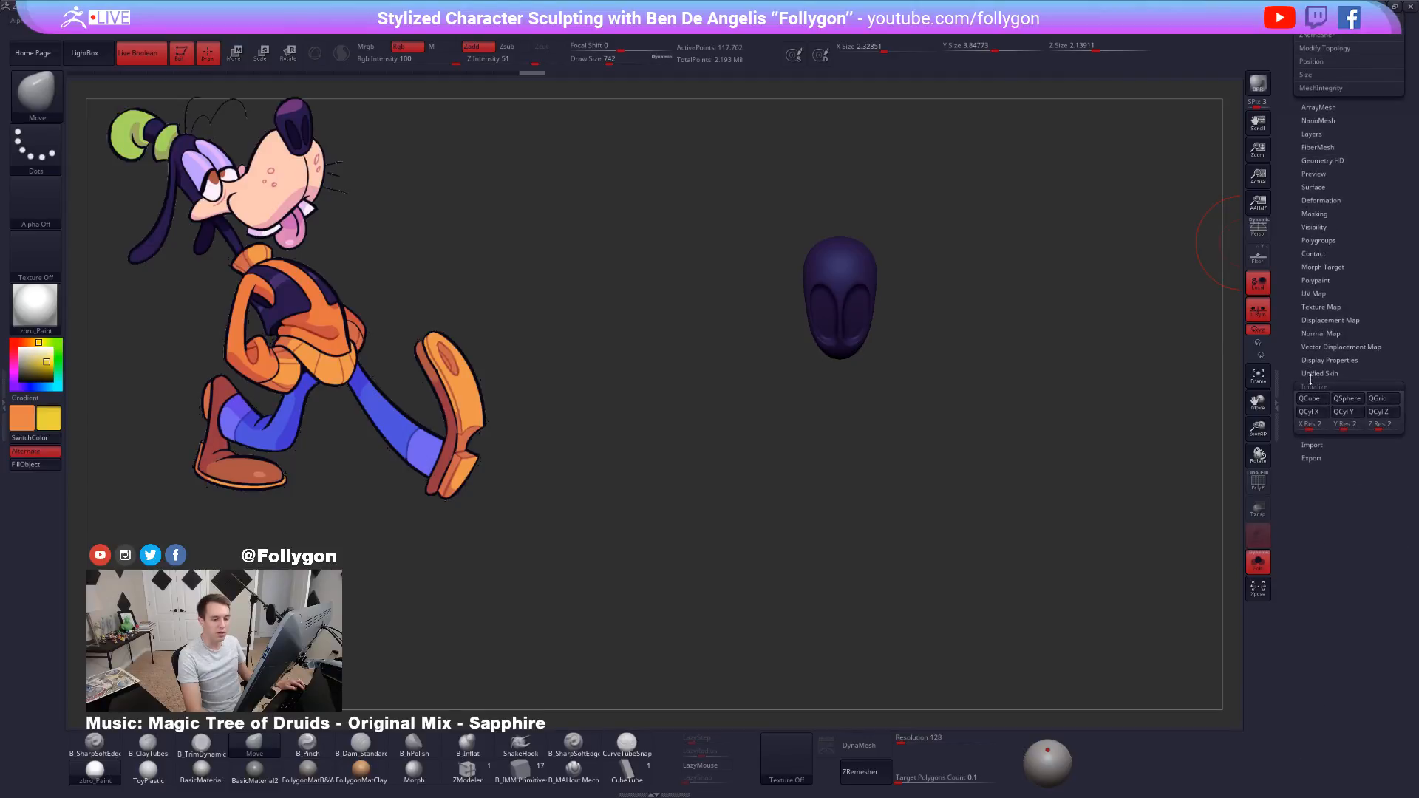
left_click(1318, 460)
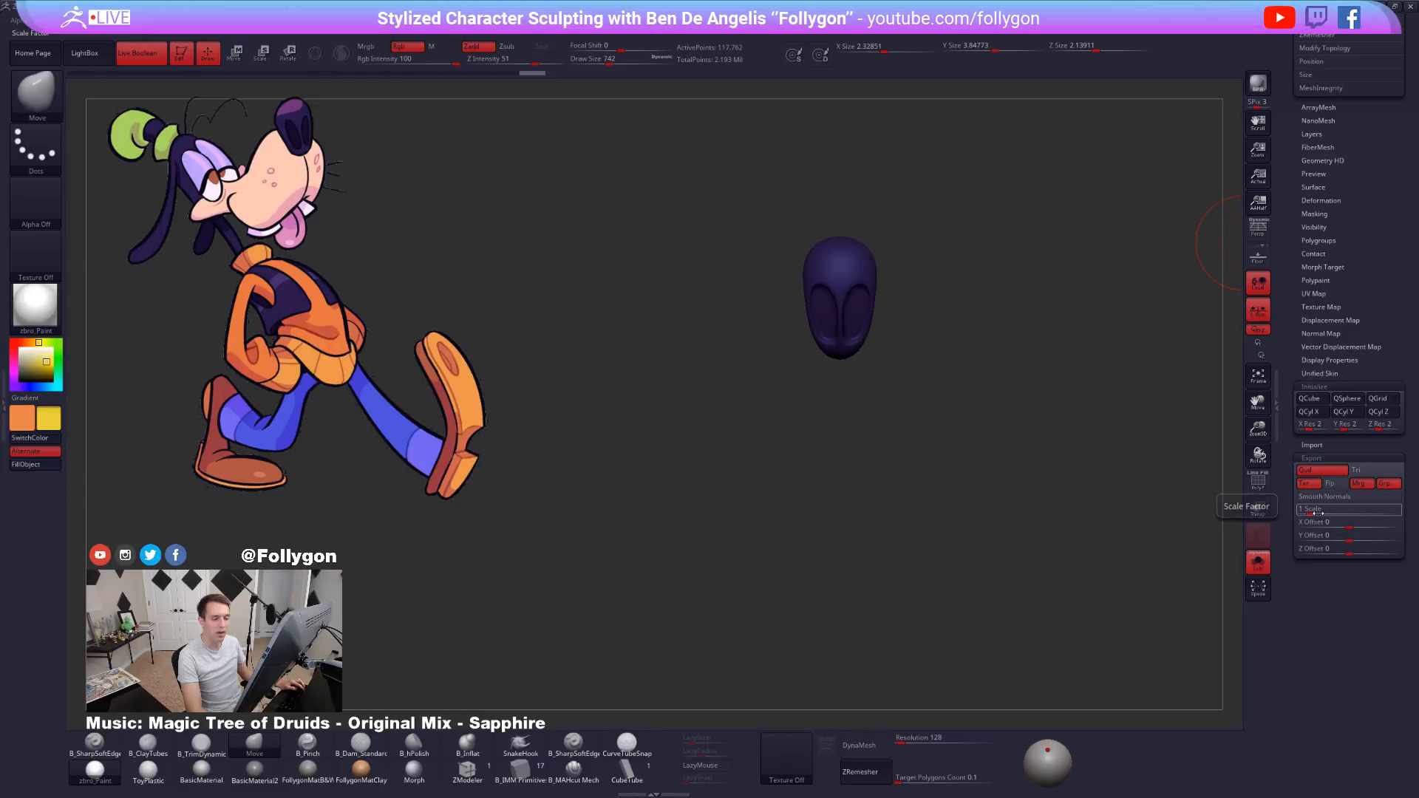
left_click(1312, 459)
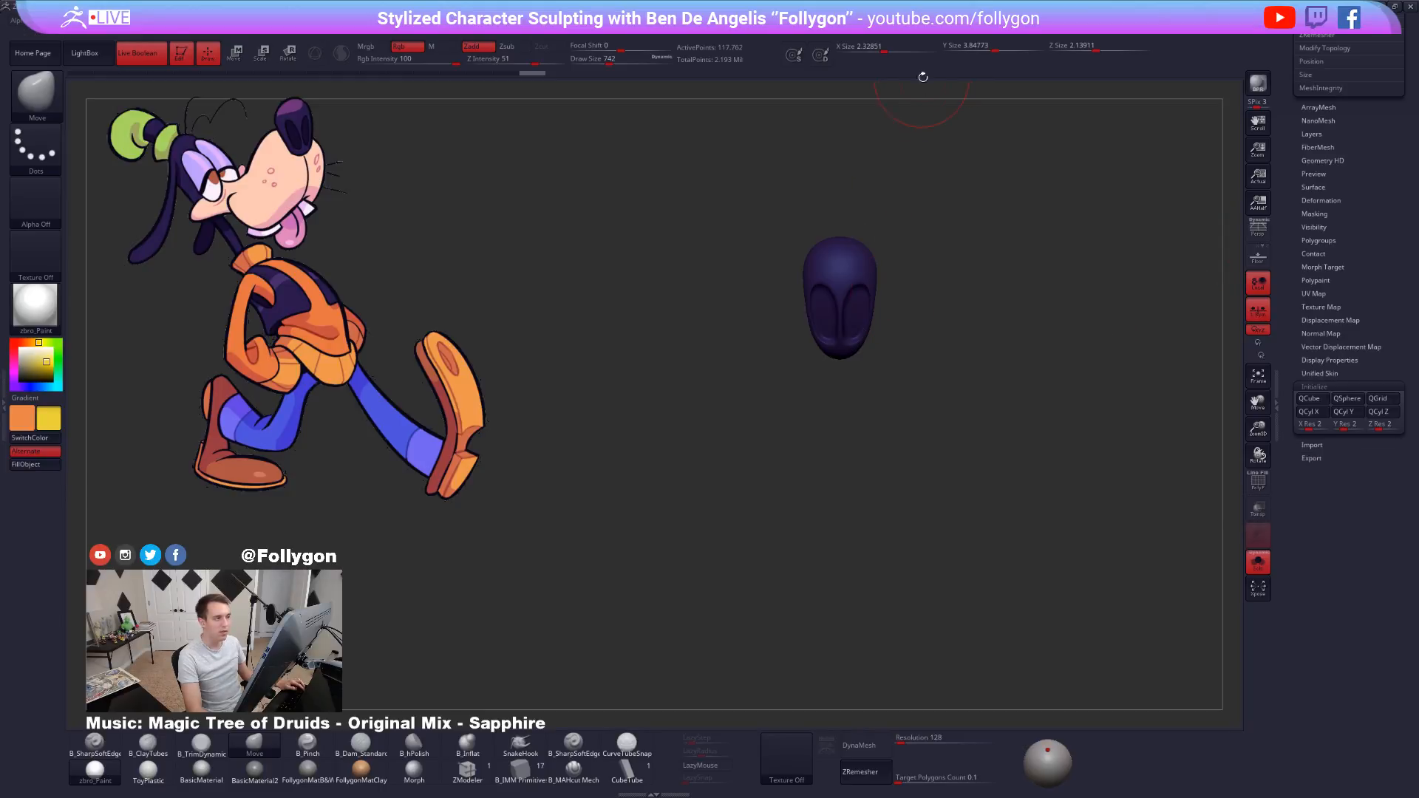
scroll(1362, 512, "up", 10)
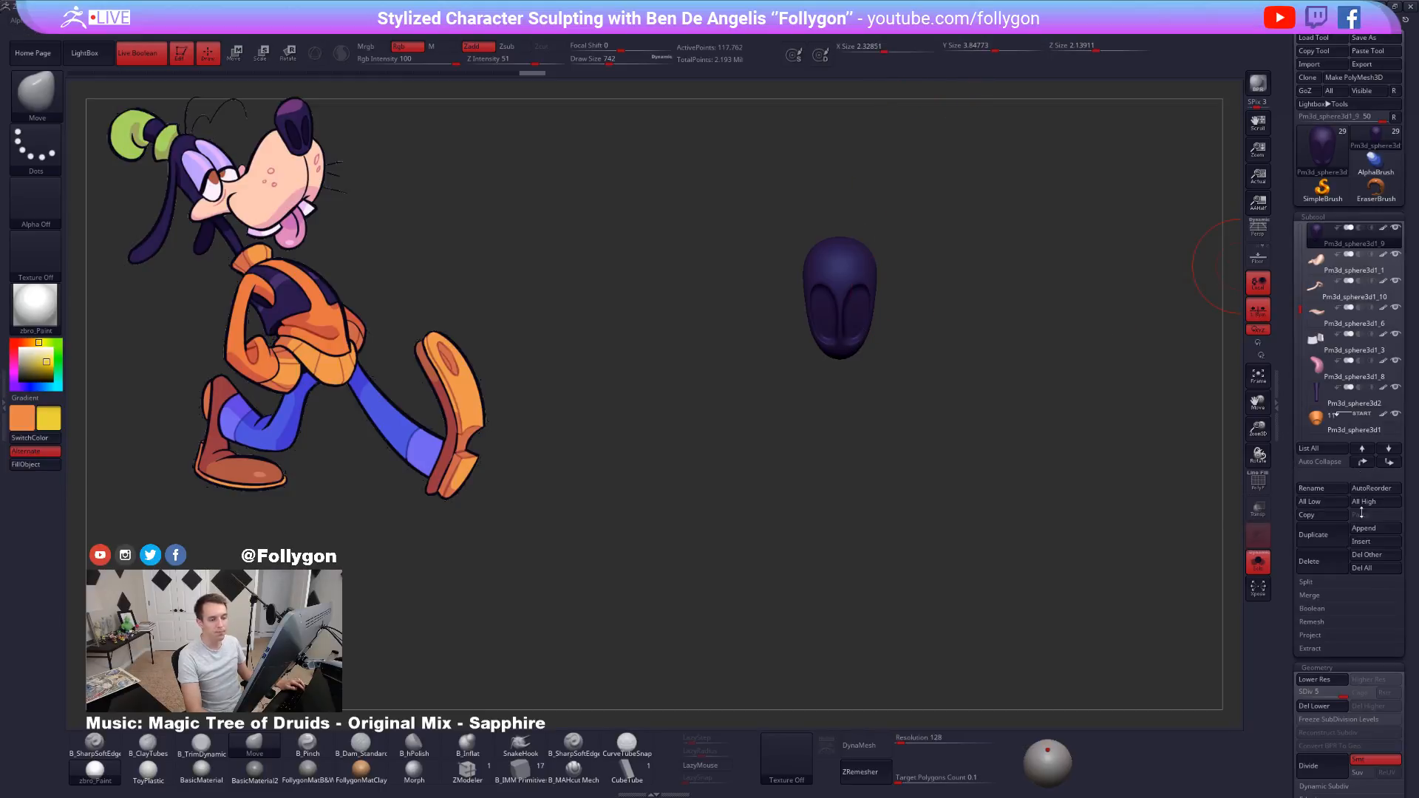
Show the full character, check the muzzle's dimensions, and select the orange torso.
left_click_drag(1072, 315, 986, 238, "alt")
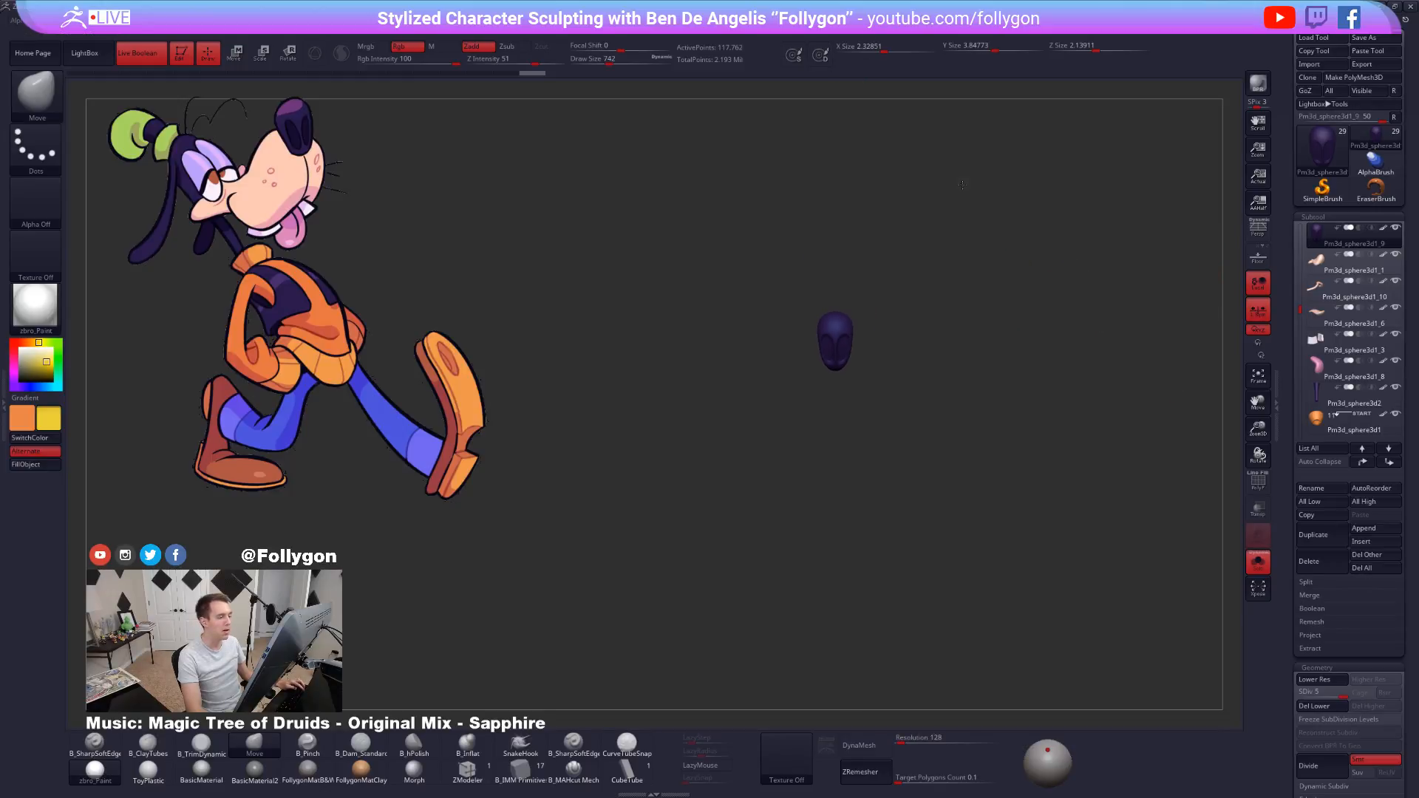
left_click_drag(919, 340, 862, 381, "alt")
key("alt+s")
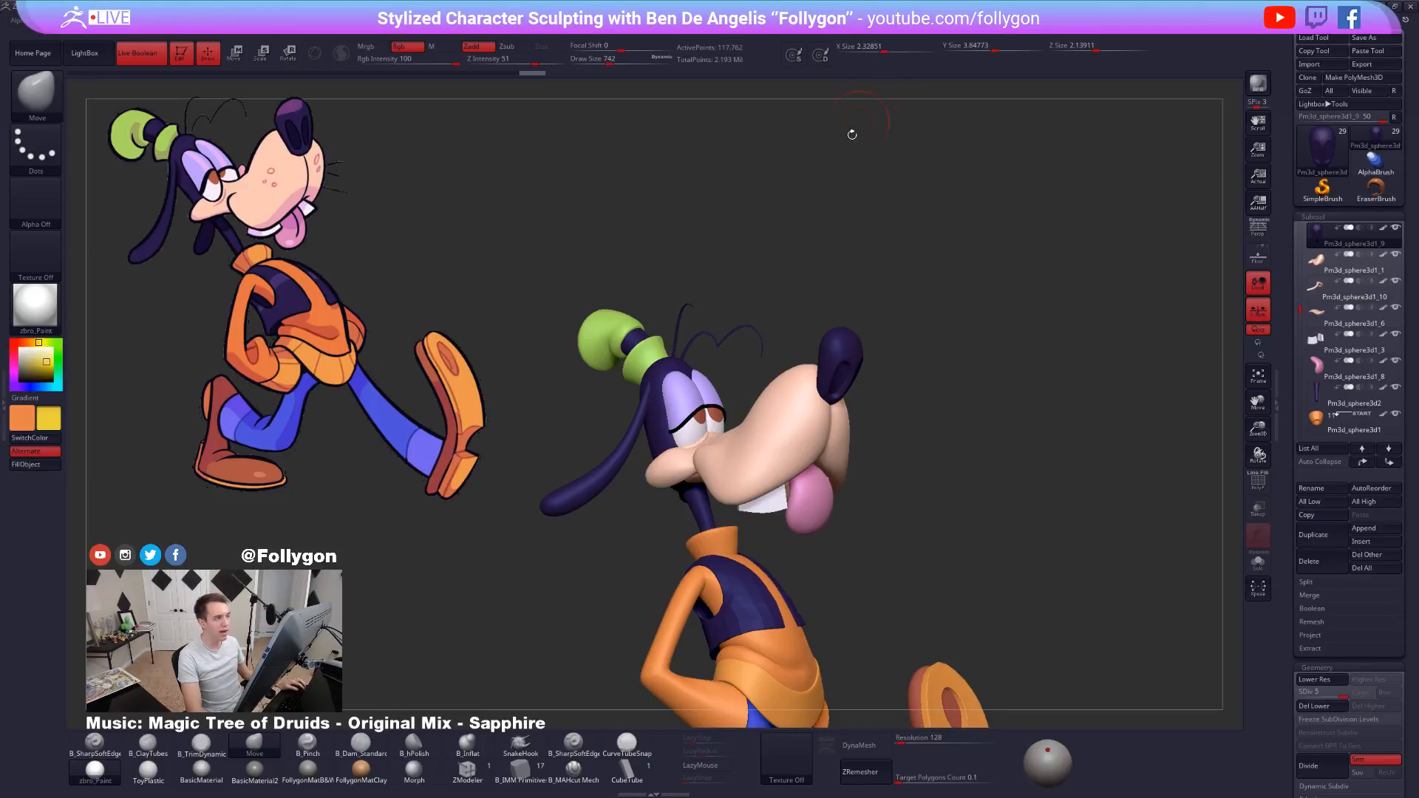
left_click(794, 418, "alt")
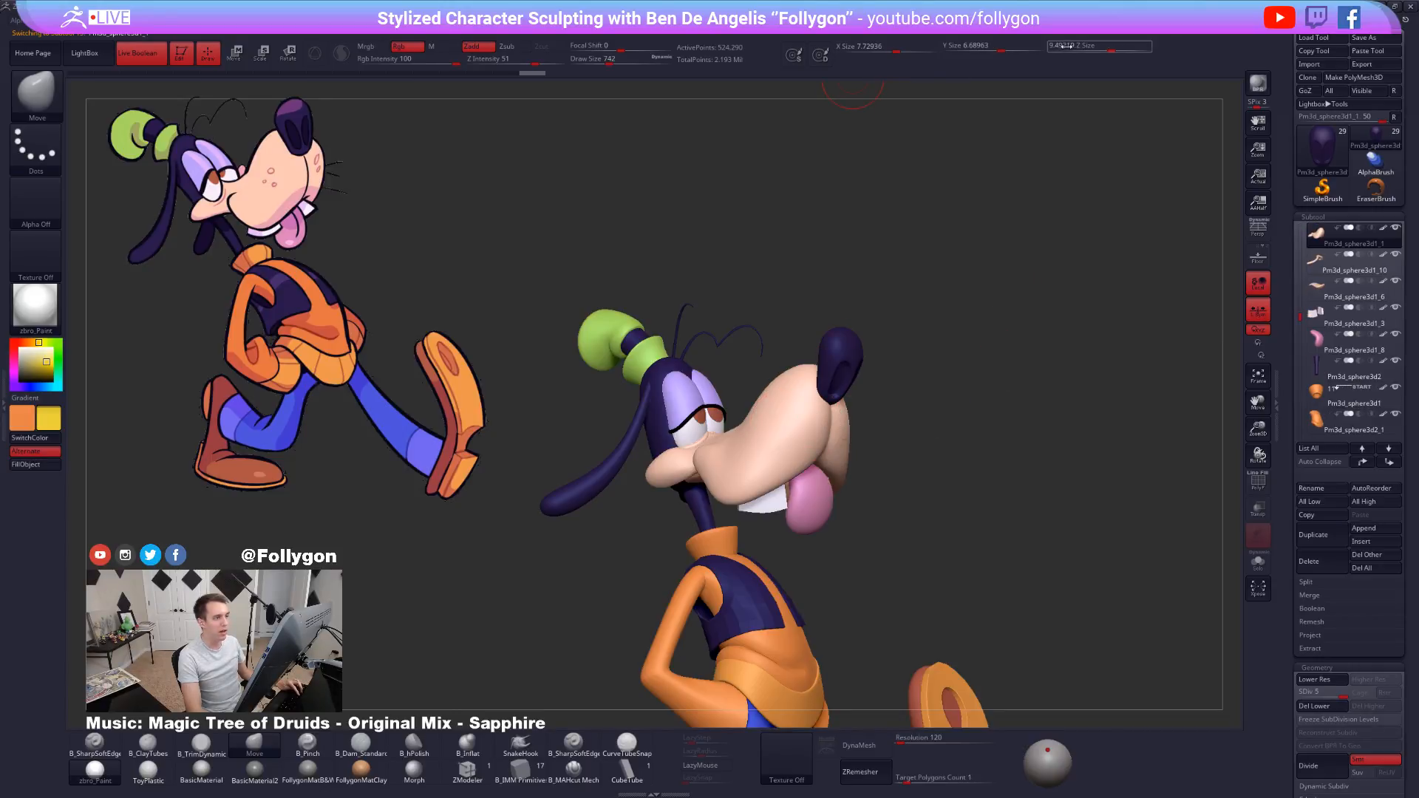
right_click_drag(802, 628, 851, 412, "ctrl")
left_click(851, 412, "alt")
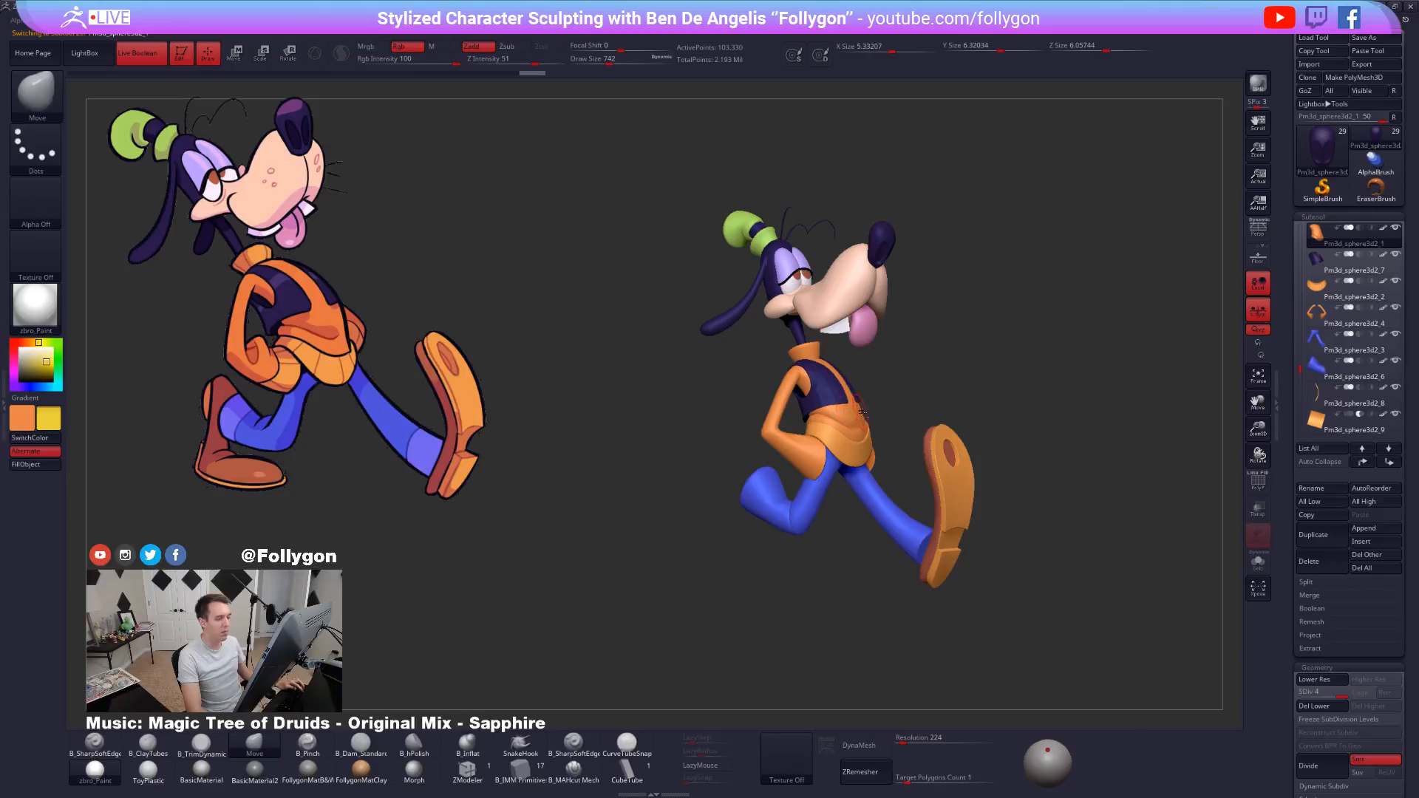
Check the dimensions of the front foot's sole and the green hat within the full character.
key("ctrl+shift+s")
key("ctrl+shift+s")
left_click(969, 468, "alt")
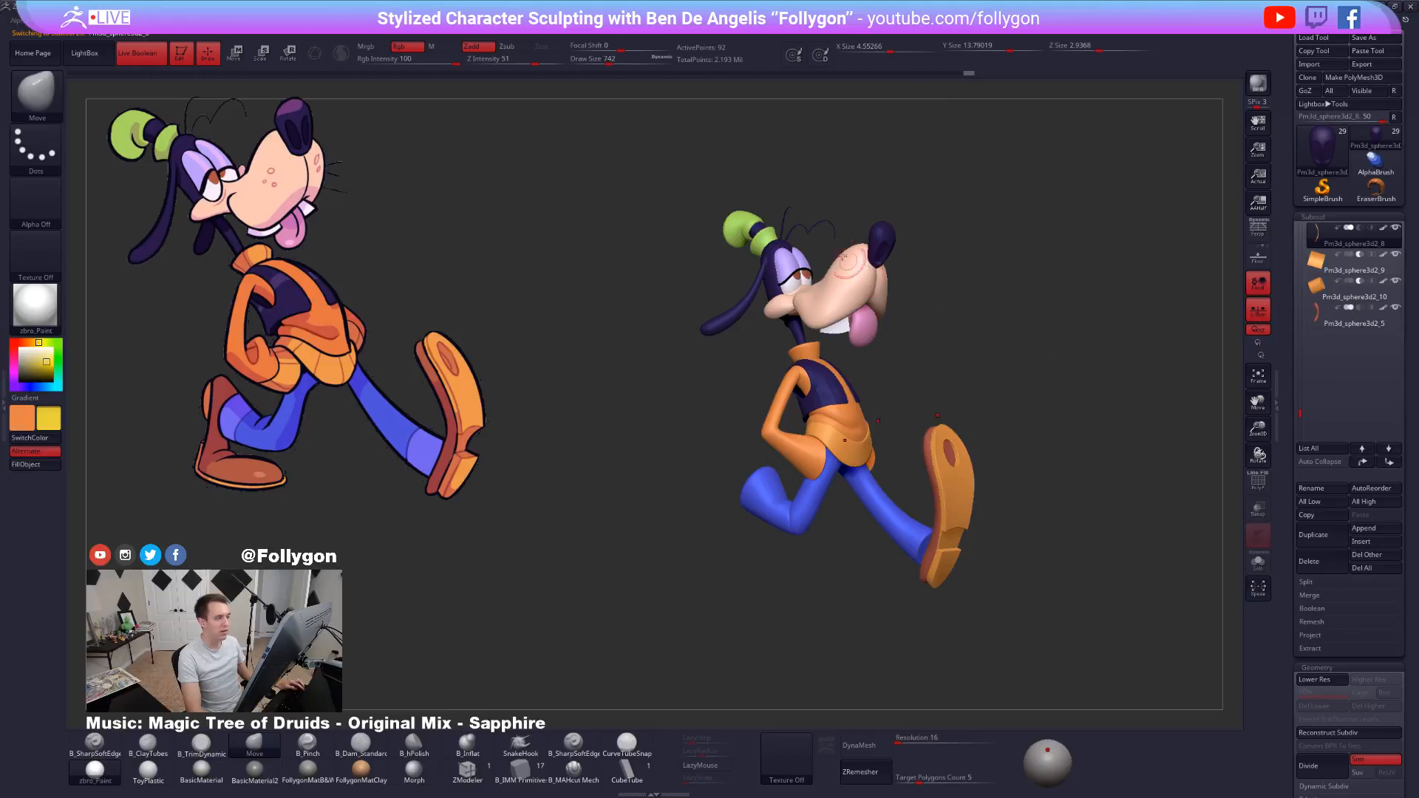
left_click(748, 227, "alt")
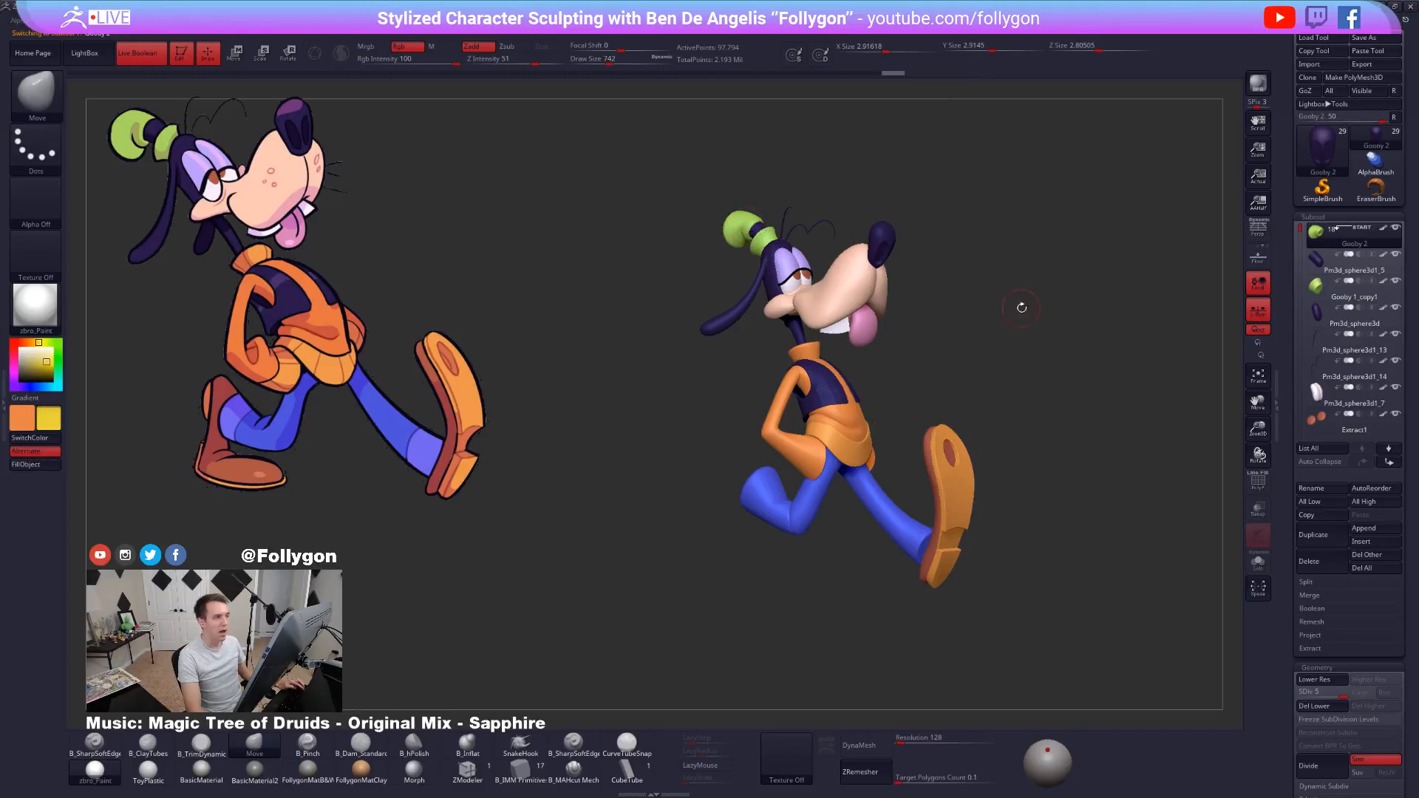
key("space")
left_click_drag(900, 441, 907, 433)
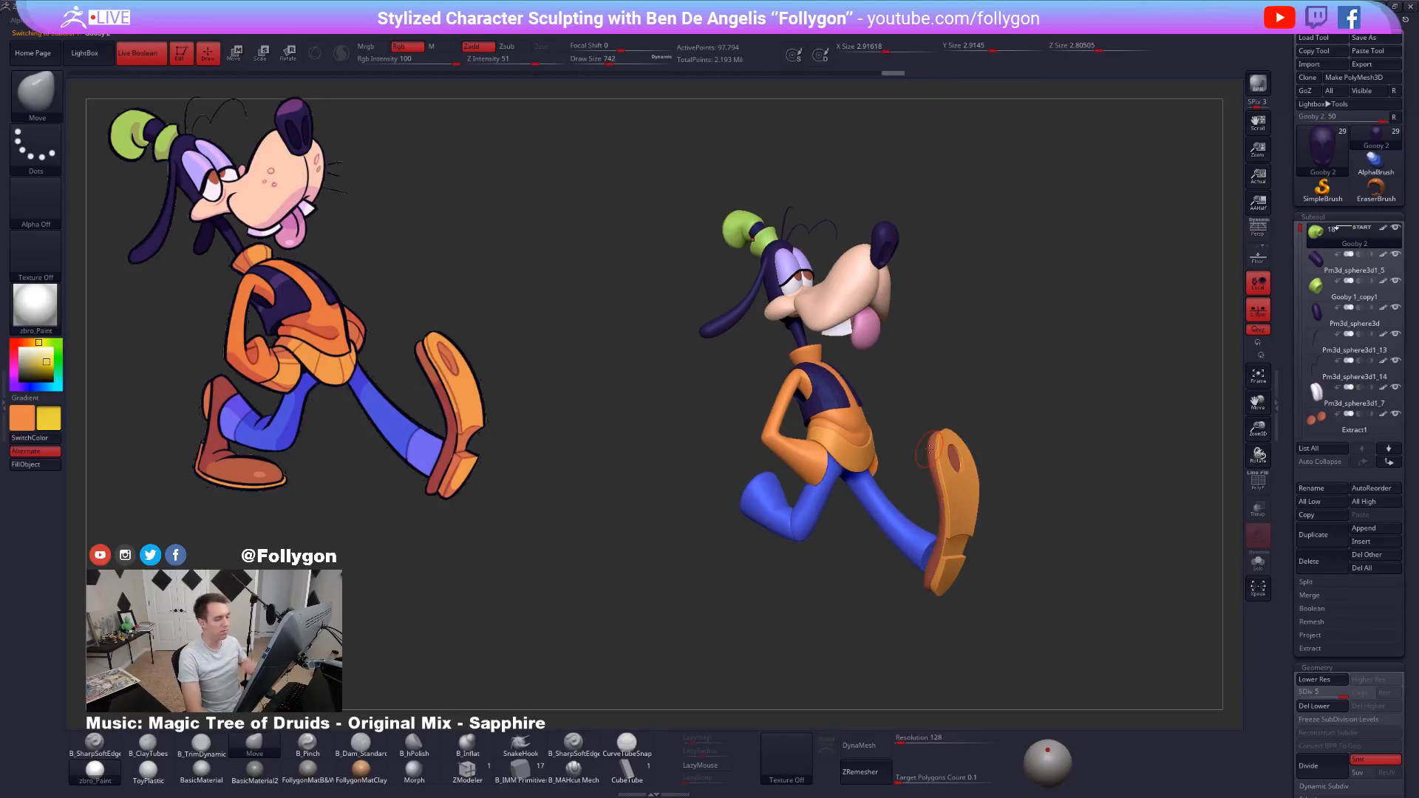
Select the blue trousers, compare the bent leg with the reference and show the trousers' wireframe.
left_click(795, 512, "alt")
left_click_drag(795, 511, 941, 525, "alt")
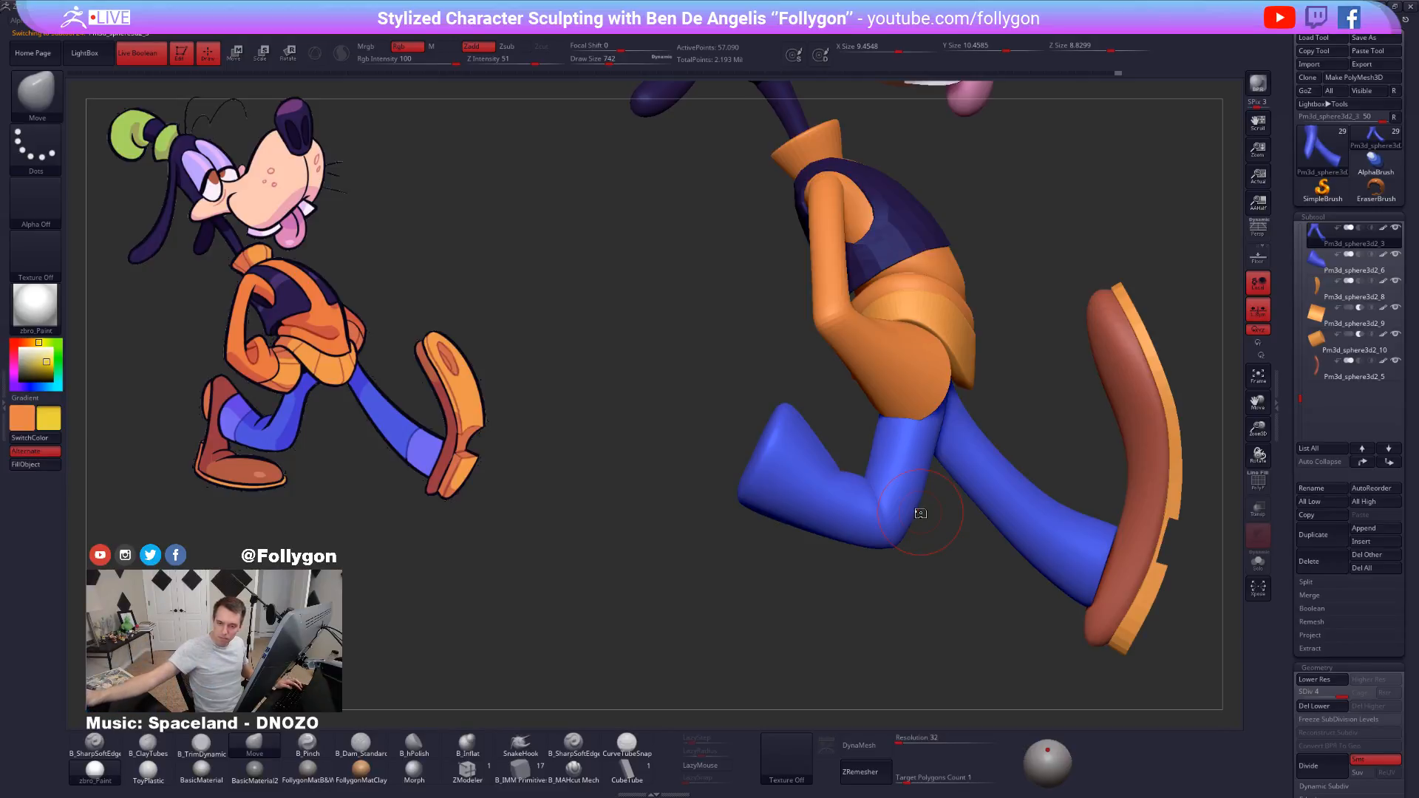
right_click_drag(920, 514, 915, 608, "ctrl")
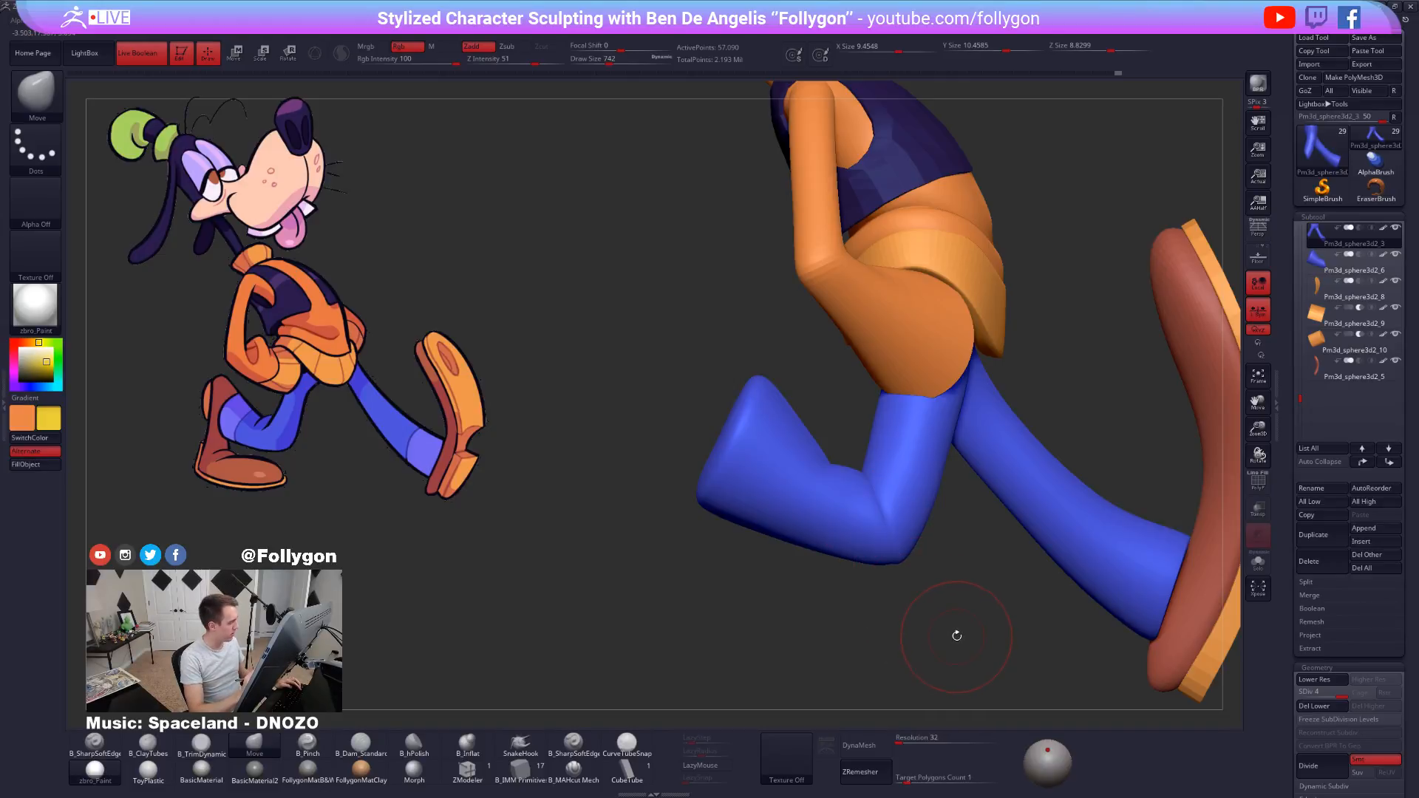
right_click_drag(975, 650, 941, 638, "ctrl")
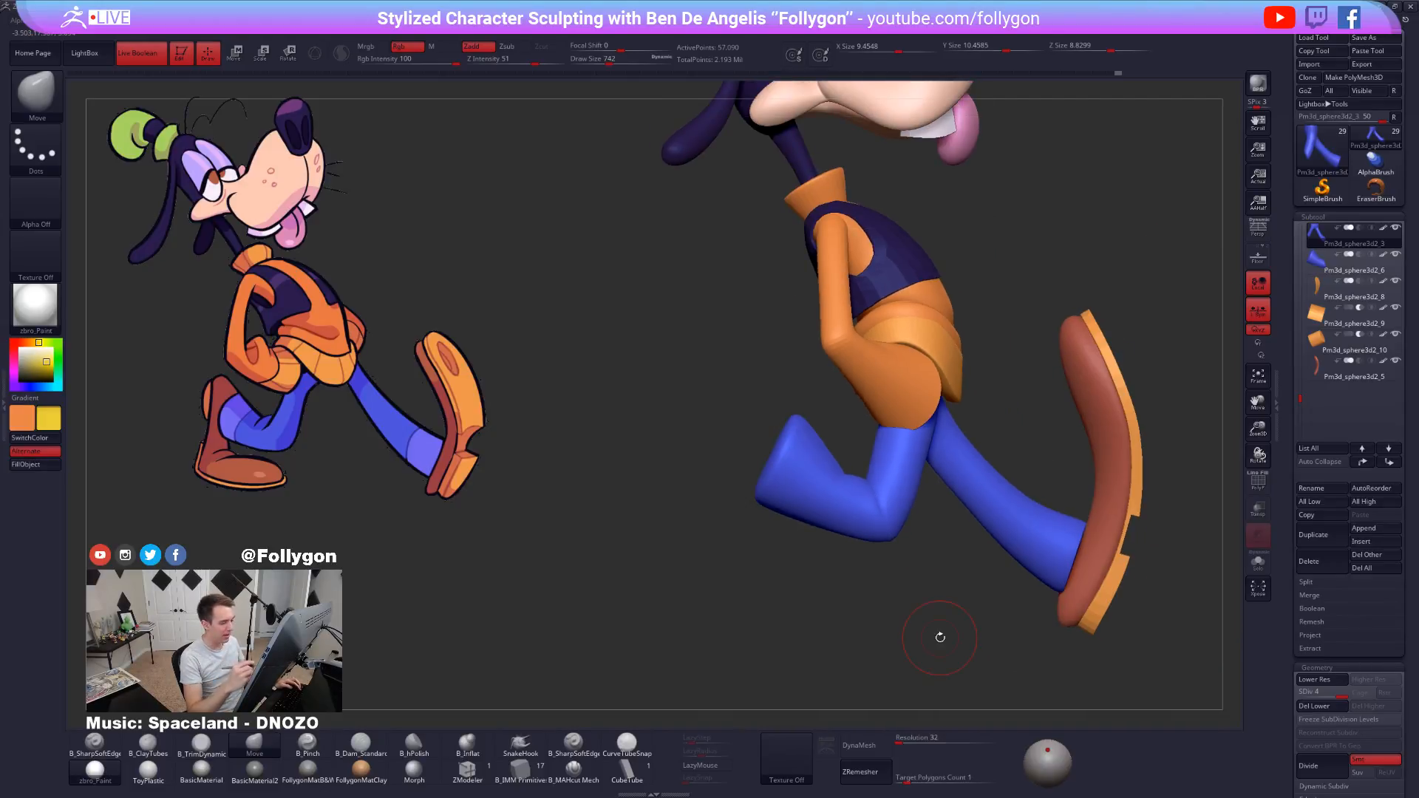
key("shift+f")
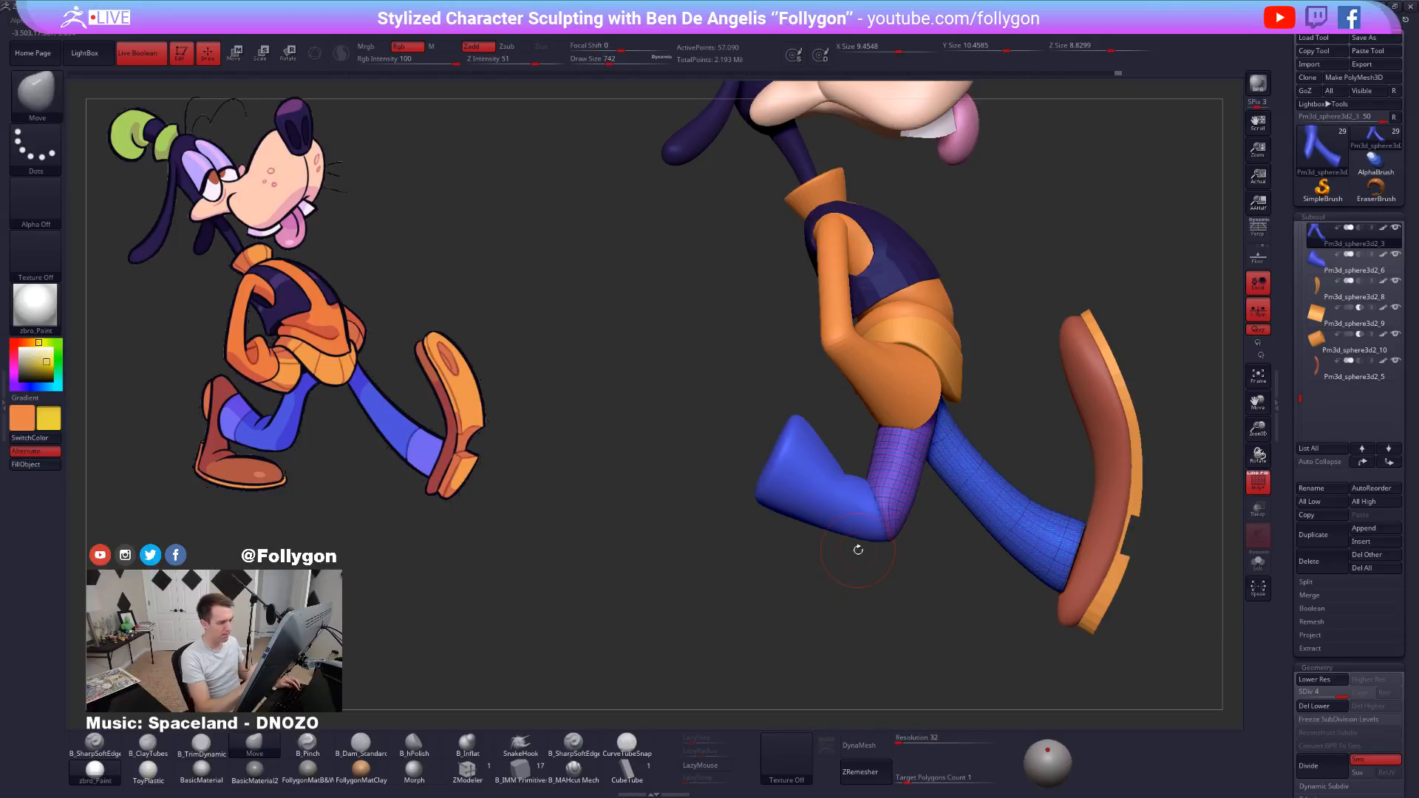
Set the bent leg's lower section to its lowest subdivision level, with the draw size at 1058.
left_click(876, 517, "alt")
key("space")
key("shift")
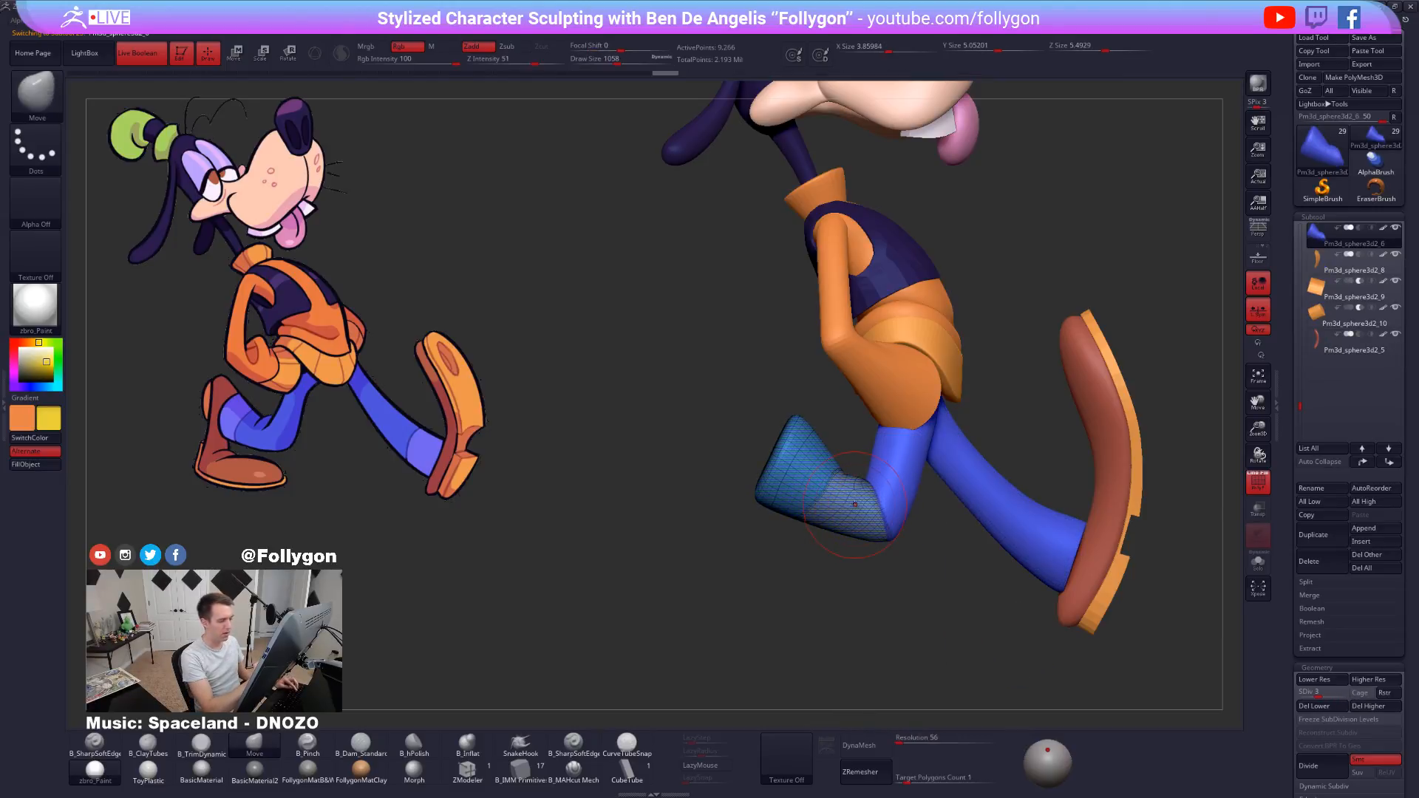
key("shift+d")
key("shift+f")
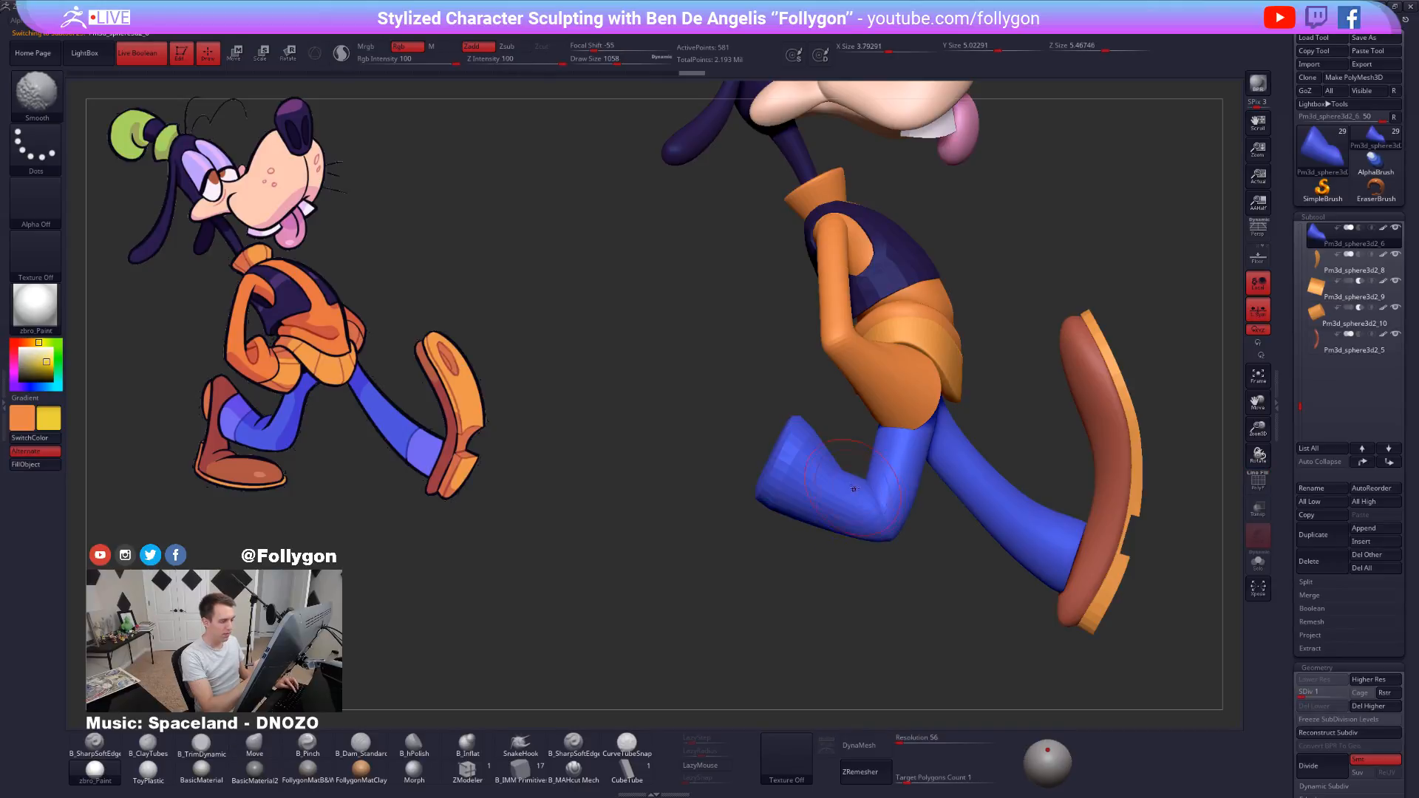
Isolate the lower leg section and reshape its knee end with the Move brush at draw size 980.
key("space")
key("ctrl+shift+s")
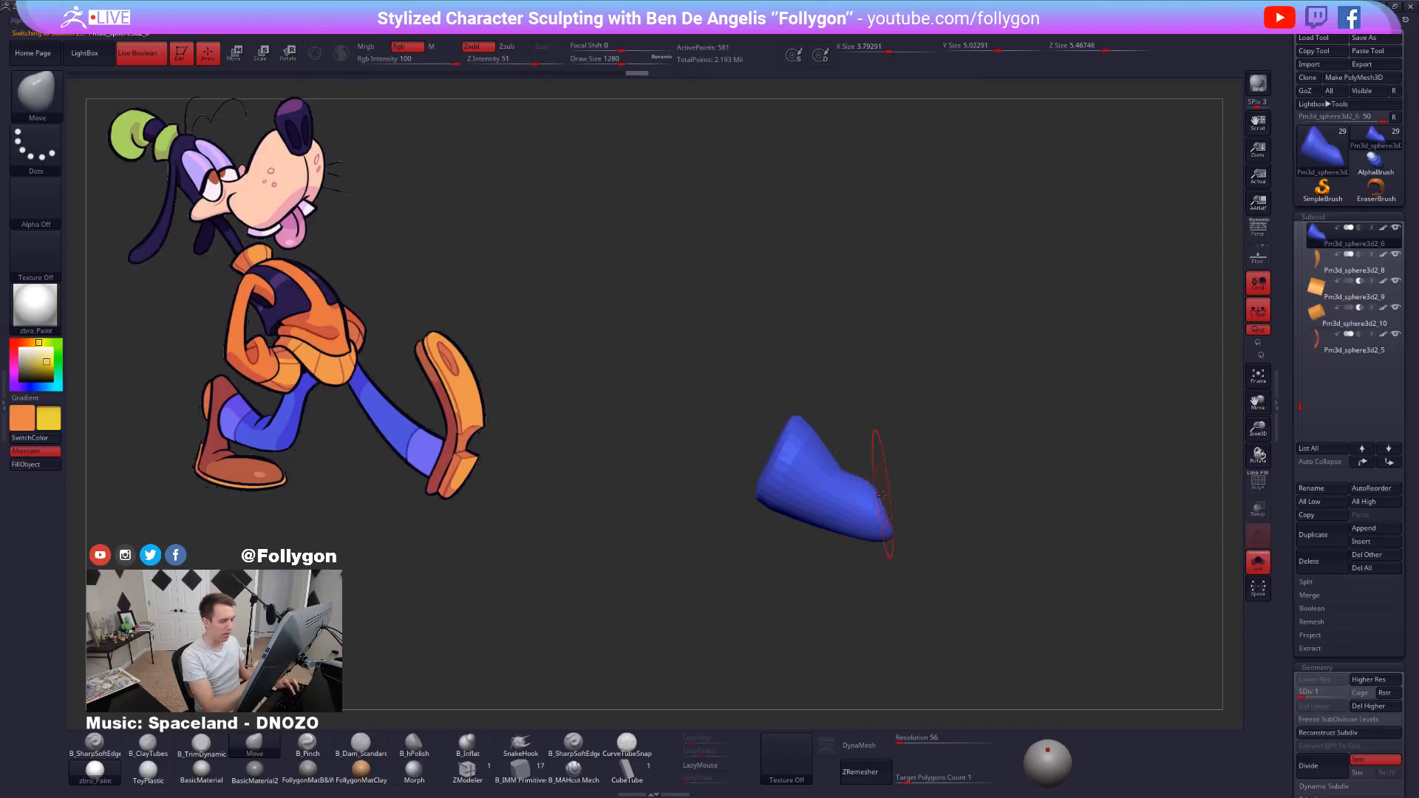
right_click_drag(882, 510, 910, 522, "ctrl")
key("space")
left_click_drag(919, 494, 906, 490)
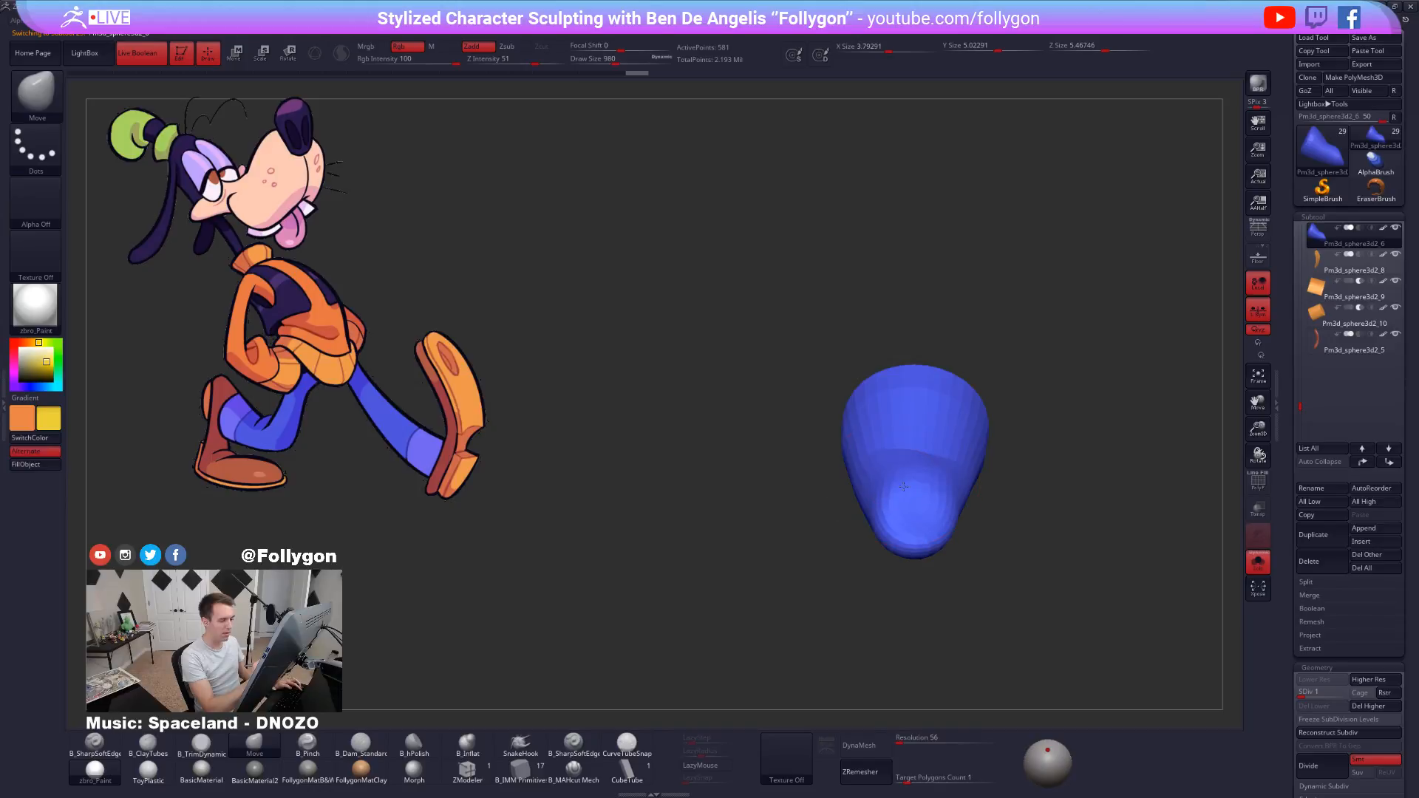
right_click_drag(937, 508, 957, 545)
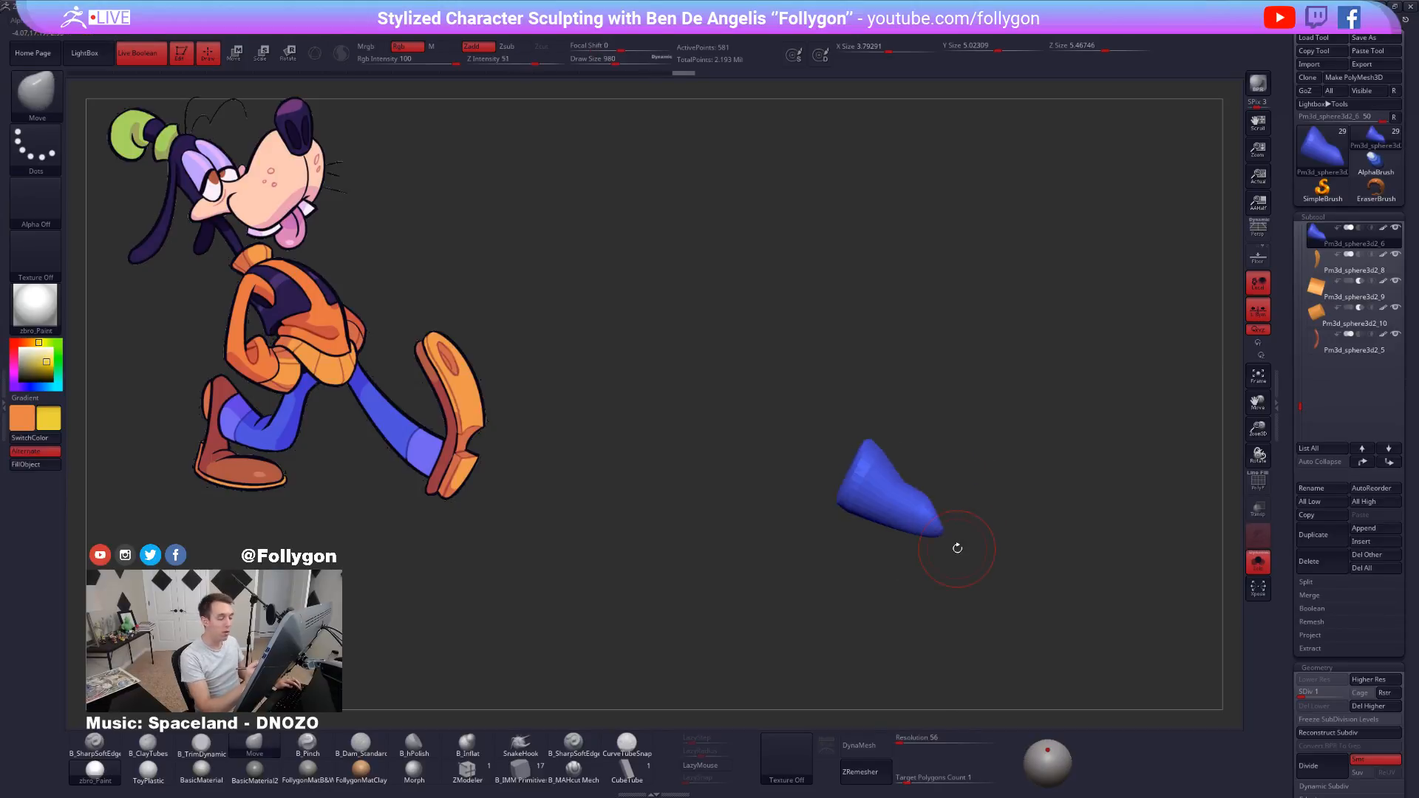
key("ctrl+shift+s")
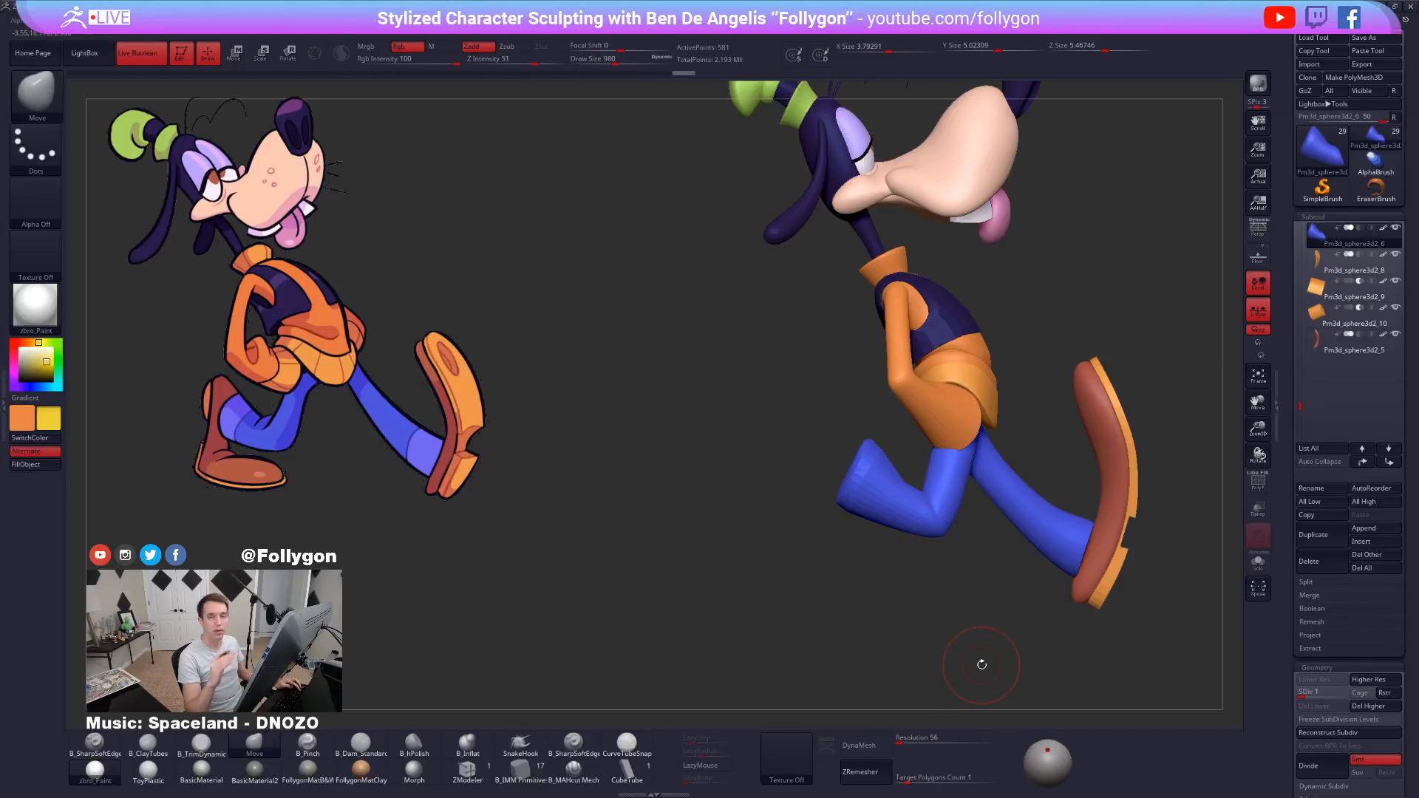
Raise the lower leg section to subdivision level 6 and check how the knee joins the thigh.
right_click_drag(909, 517, 913, 488, "ctrl")
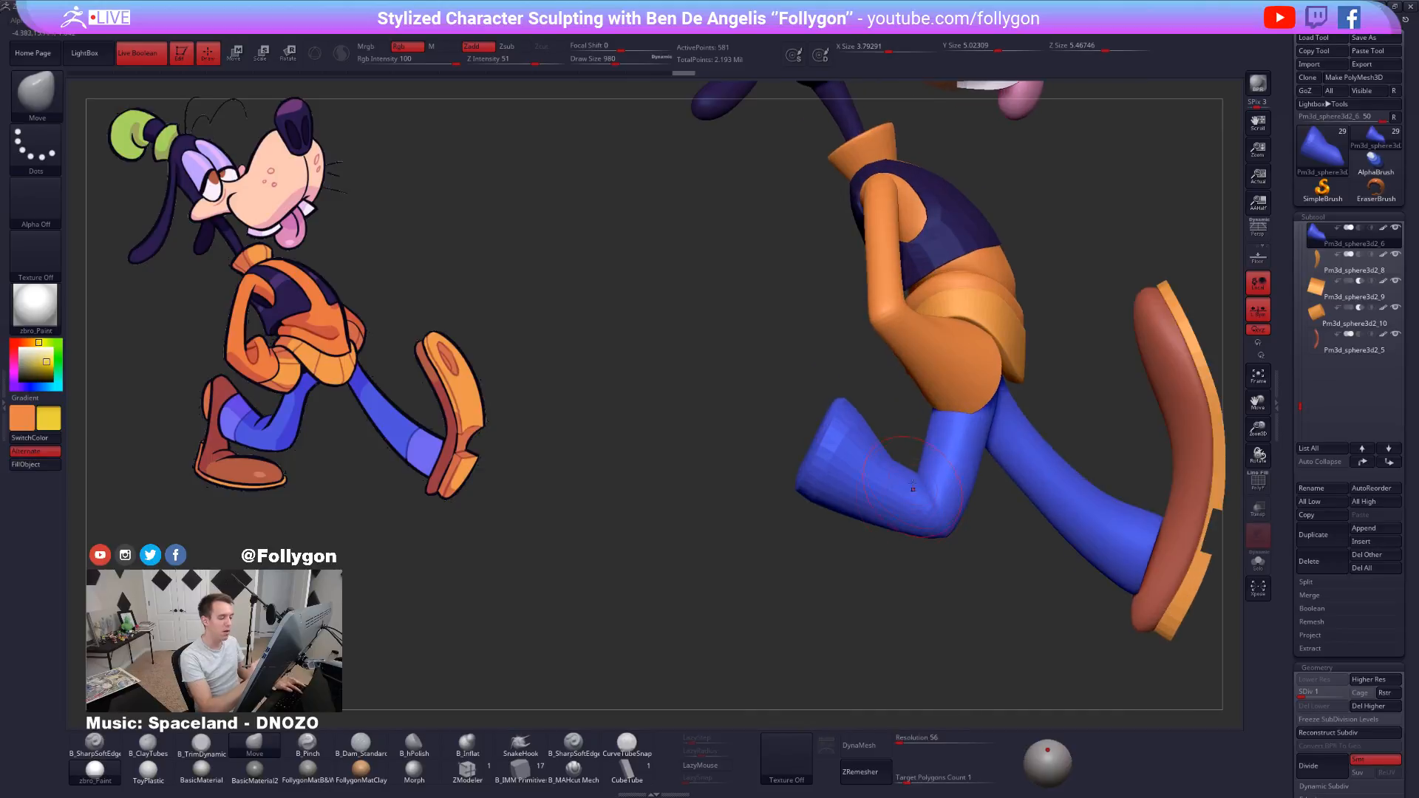
key("d")
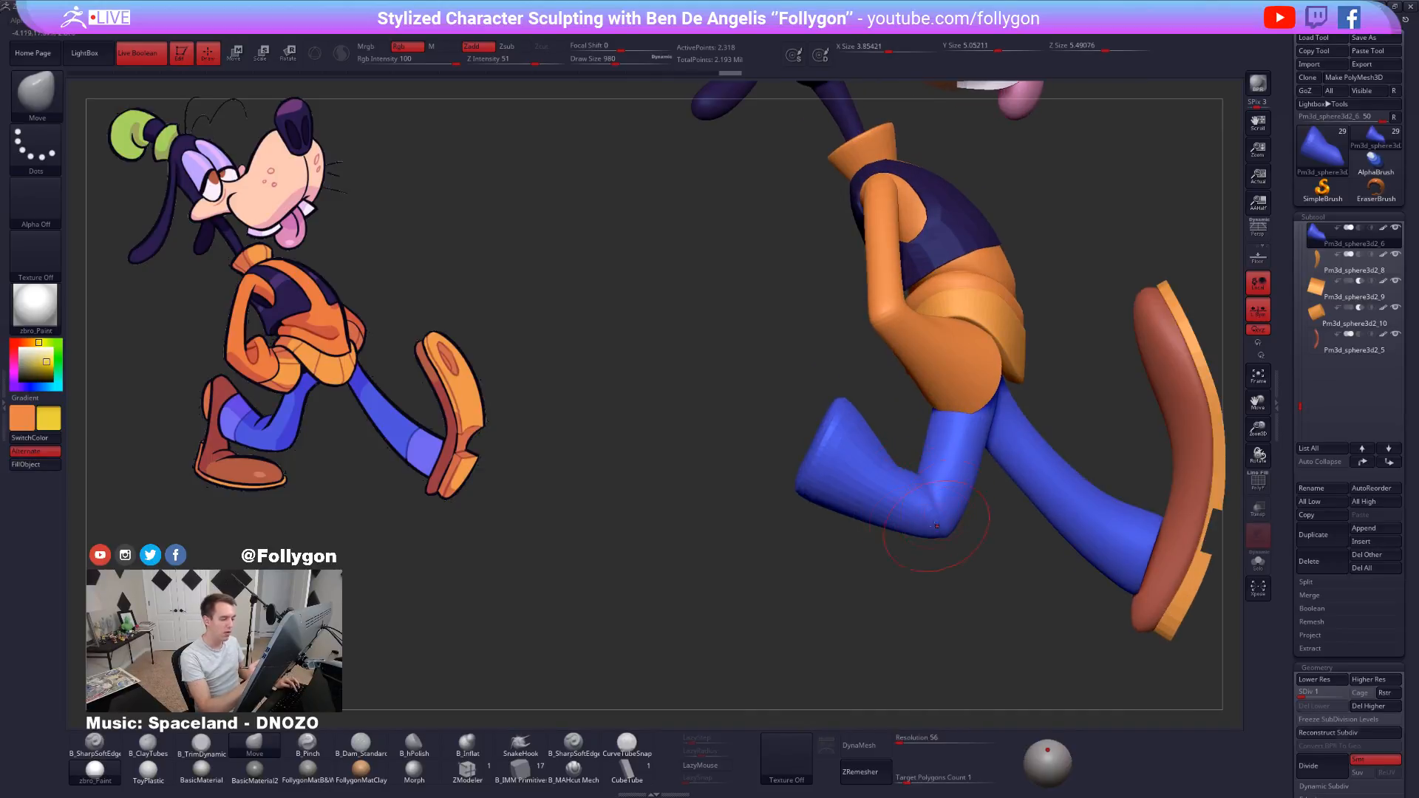
key("d")
mouse_move(885, 502)
right_mouse_down()
mouse_move(946, 540)
mouse_move(894, 546)
mouse_move(891, 457)
mouse_move(882, 634)
right_mouse_up()
key("shift+f")
key("shift+f")
key("alt+s")
right_click_drag(897, 554, 919, 532)
key("alt+s")
right_click_drag(990, 620, 956, 620)
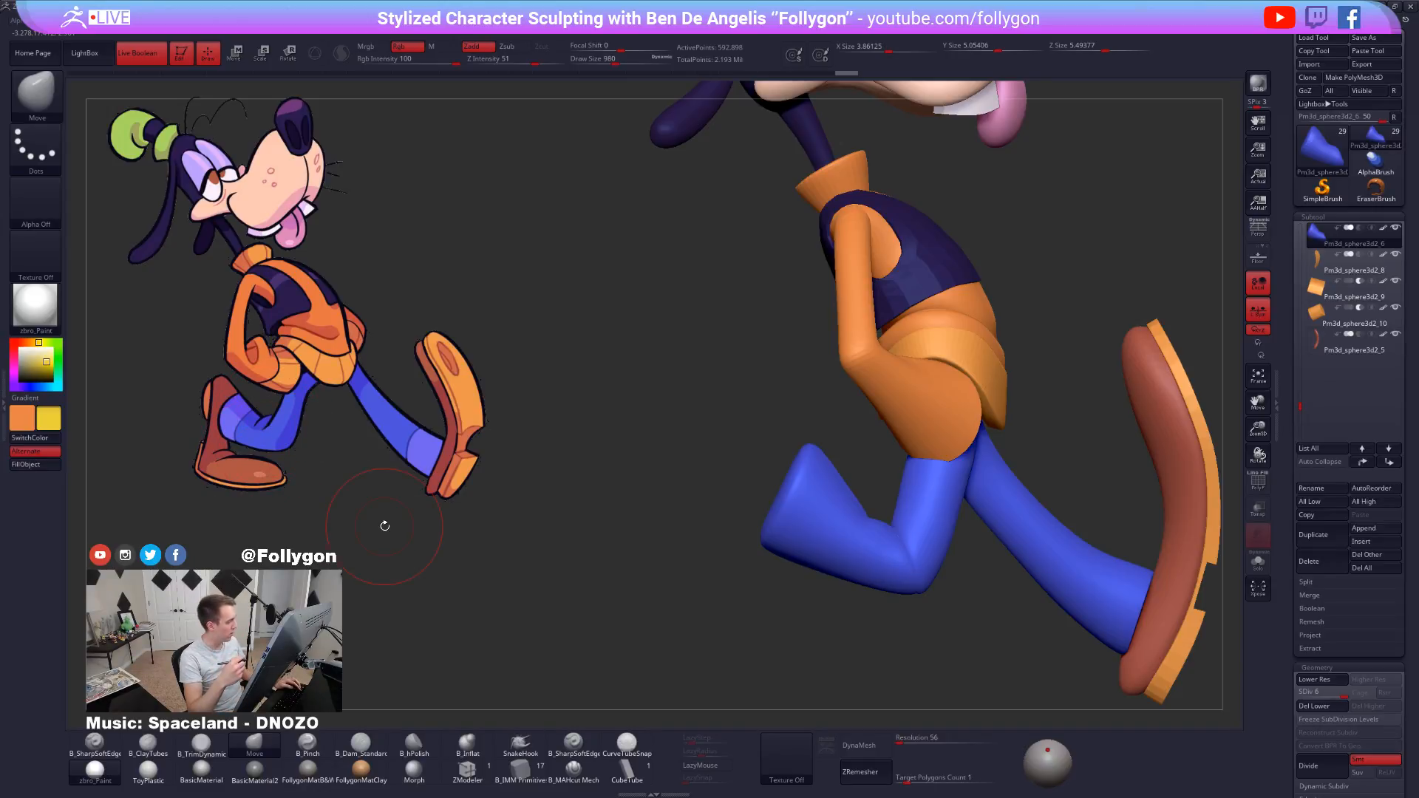
Select the brown shoe on the front foot and duplicate it.
left_click_drag(1095, 650, 1013, 635)
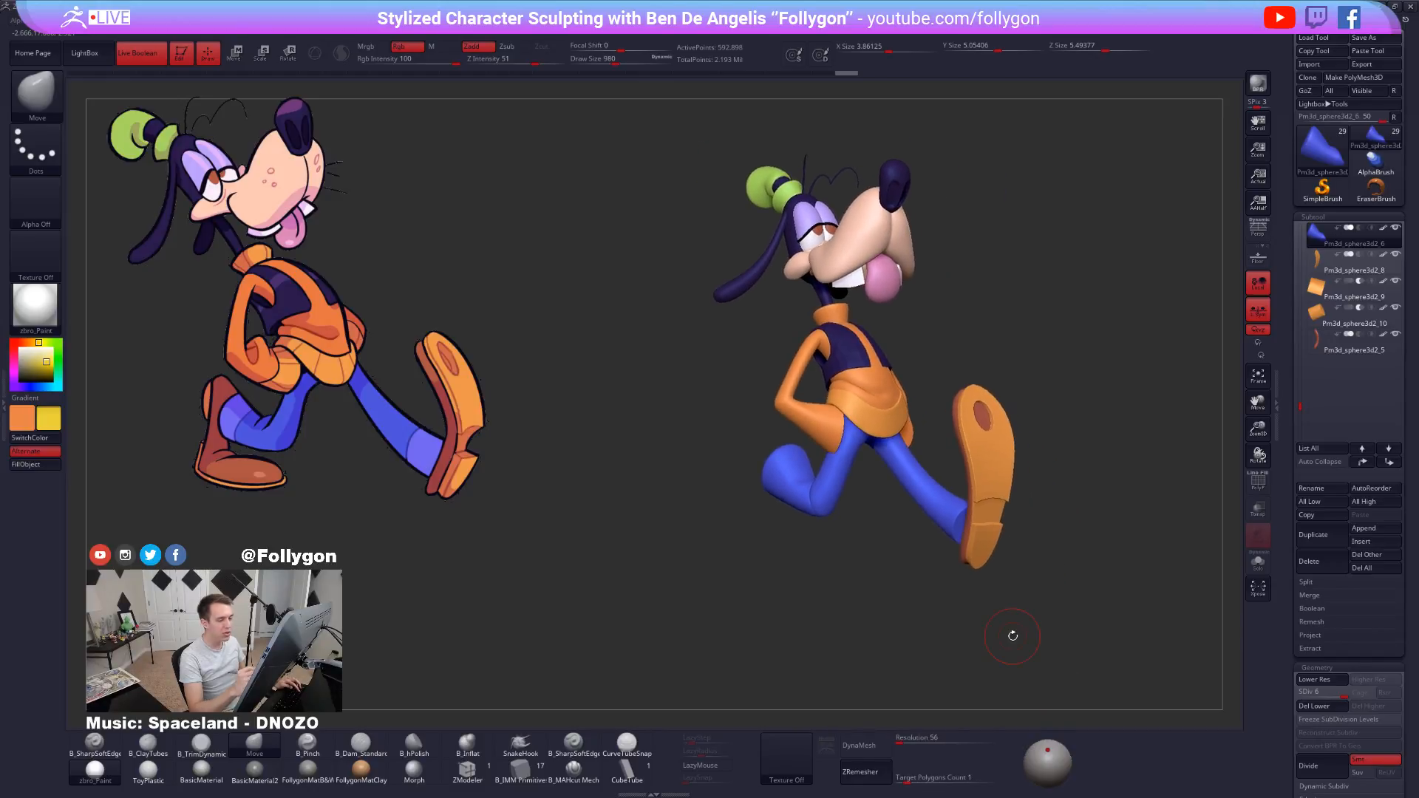
left_click(1321, 349)
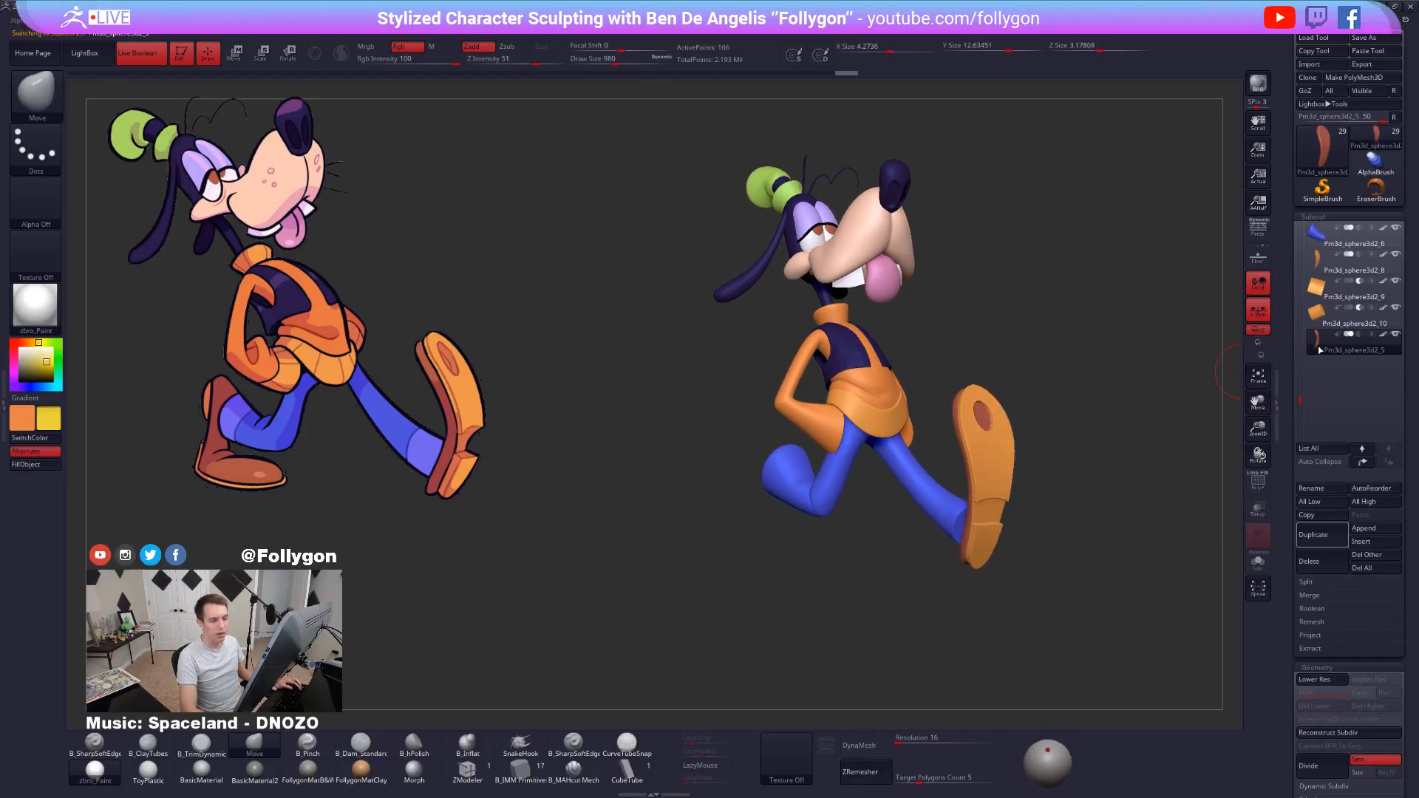
left_click(1323, 536)
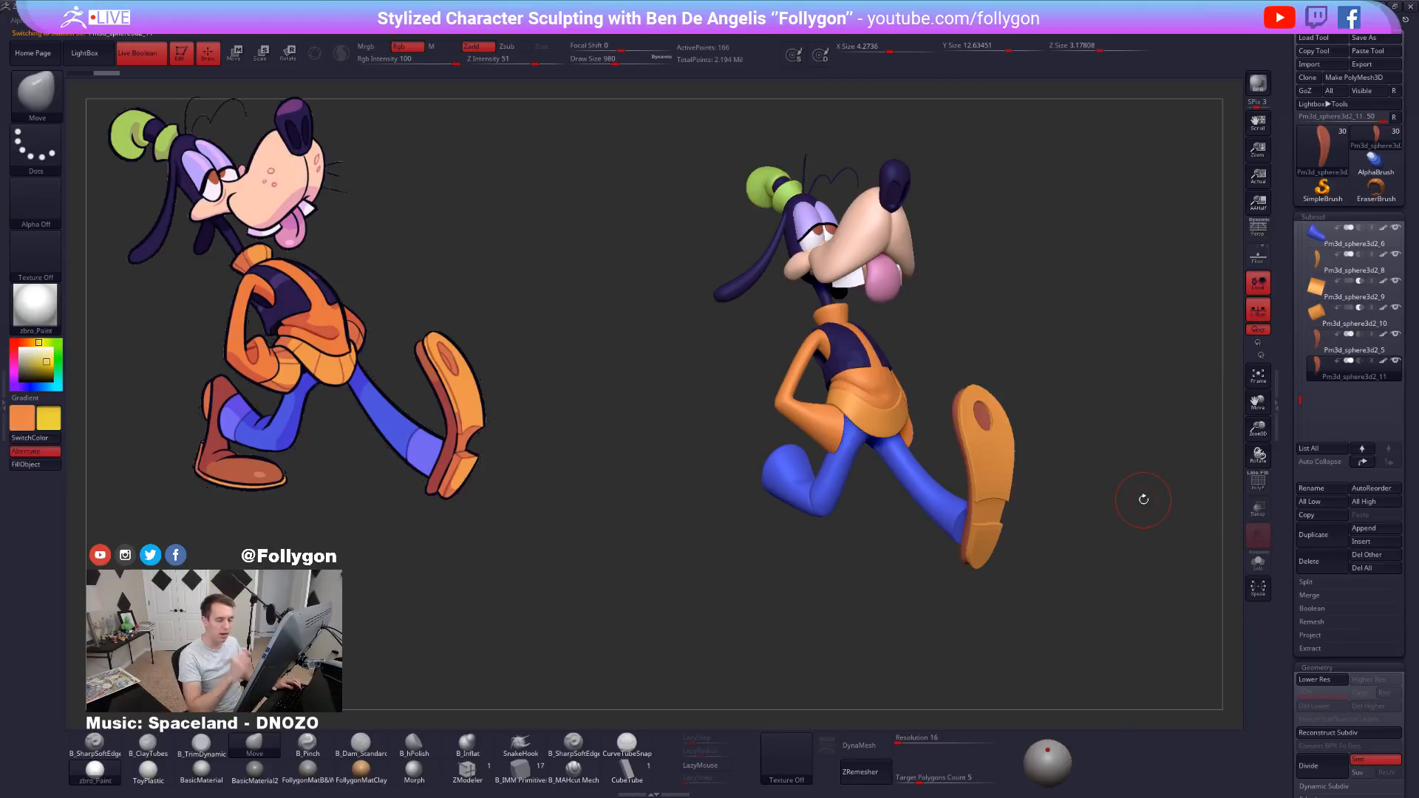
Move the duplicated shoe from the front foot across to the bent leg's side.
left_click_drag(1057, 590, 1017, 588, "shift")
key("w")
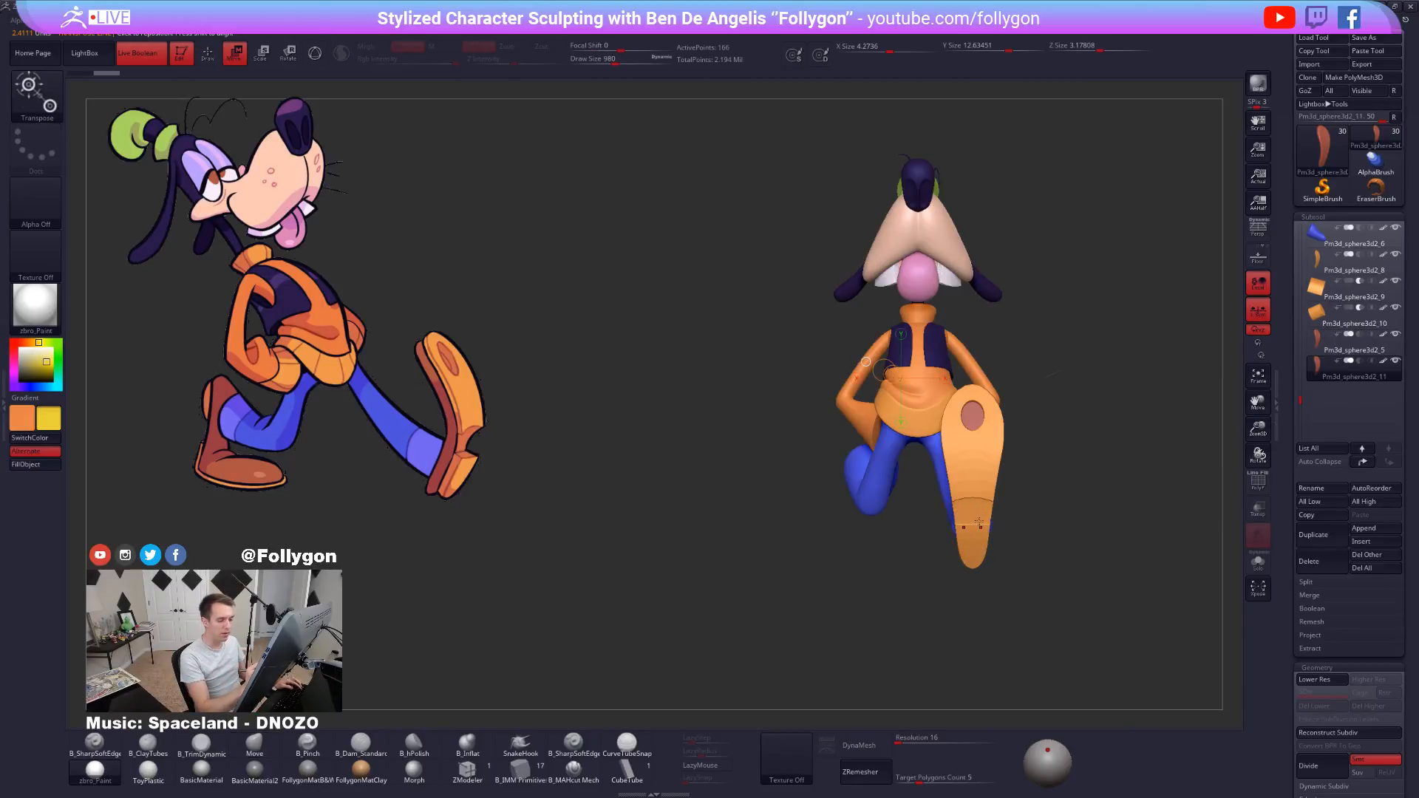
mouse_move(982, 509)
left_mouse_down("shift")
mouse_move(1092, 510)
mouse_move(856, 546)
left_mouse_up("shift")
mouse_move(836, 599)
left_mouse_down("shift")
mouse_move(976, 595)
mouse_move(954, 595)
left_mouse_up("shift")
Rotate and reposition the duplicated shoe so it stands upright behind the bent leg.
key("r")
mouse_move(905, 501)
left_mouse_down("shift")
mouse_move(1015, 500)
mouse_move(831, 614)
mouse_move(742, 583)
left_mouse_up("shift")
key("w")
mouse_move(960, 501)
left_mouse_down()
mouse_move(693, 488)
mouse_move(691, 607)
mouse_move(652, 601)
left_mouse_up()
key("r")
left_click_drag(735, 590, 694, 591, "shift")
key("w")
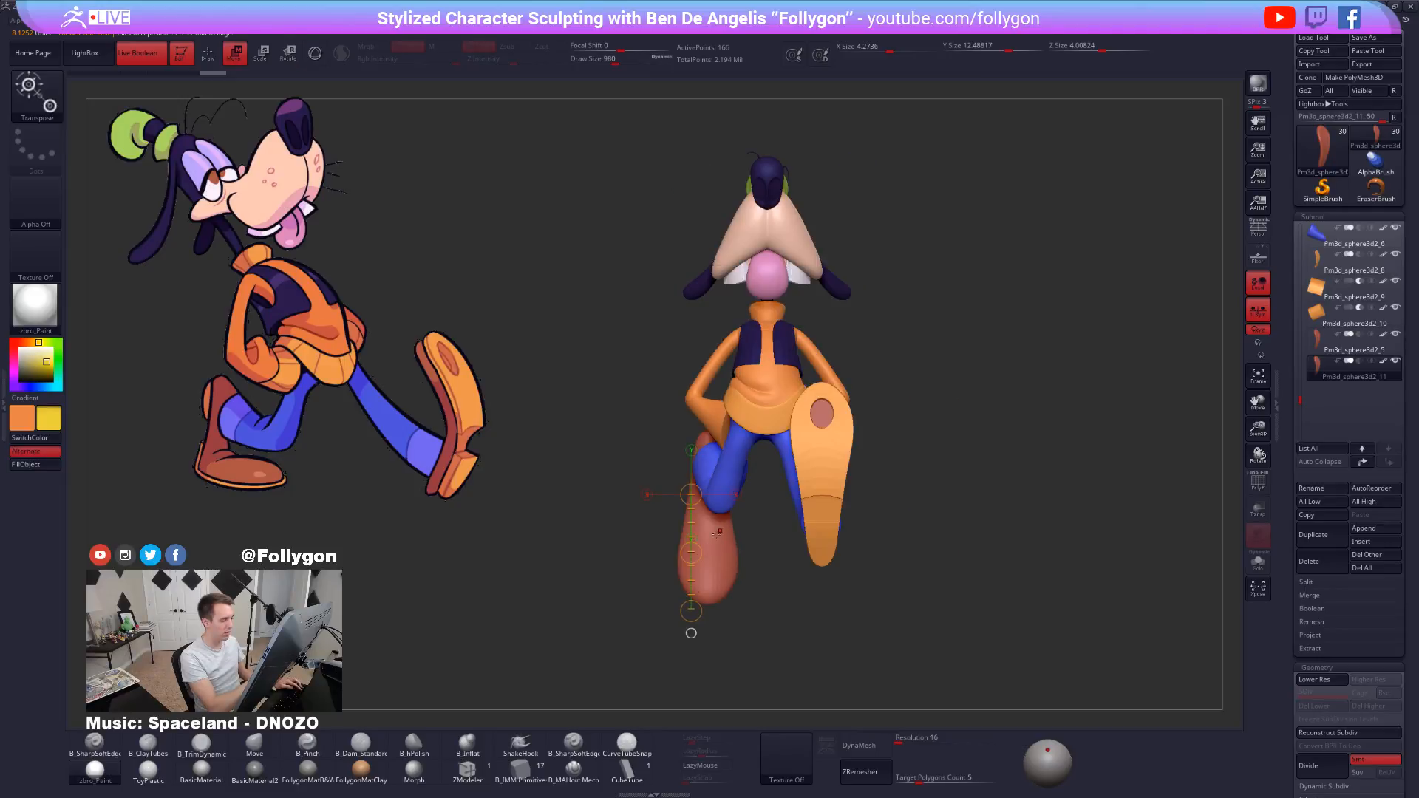
mouse_move(720, 531)
left_mouse_down("shift")
mouse_move(788, 531)
mouse_move(764, 532)
left_mouse_up("shift")
left_click_drag(751, 580, 799, 581)
Mask the upper half of the duplicated shoe at its lowest subdivision level, leaving the toe half free.
key("shift+d")
key("q")
mouse_move(740, 526)
left_mouse_down("ctrl")
mouse_move(647, 567)
mouse_move(848, 580)
mouse_move(843, 564)
left_mouse_up("ctrl")
left_click(834, 602, "ctrl")
key("r")
key("q")
key("shift+f")
mouse_move(689, 524)
left_mouse_down("ctrl")
mouse_move(756, 527)
mouse_move(728, 529)
left_mouse_up("ctrl")
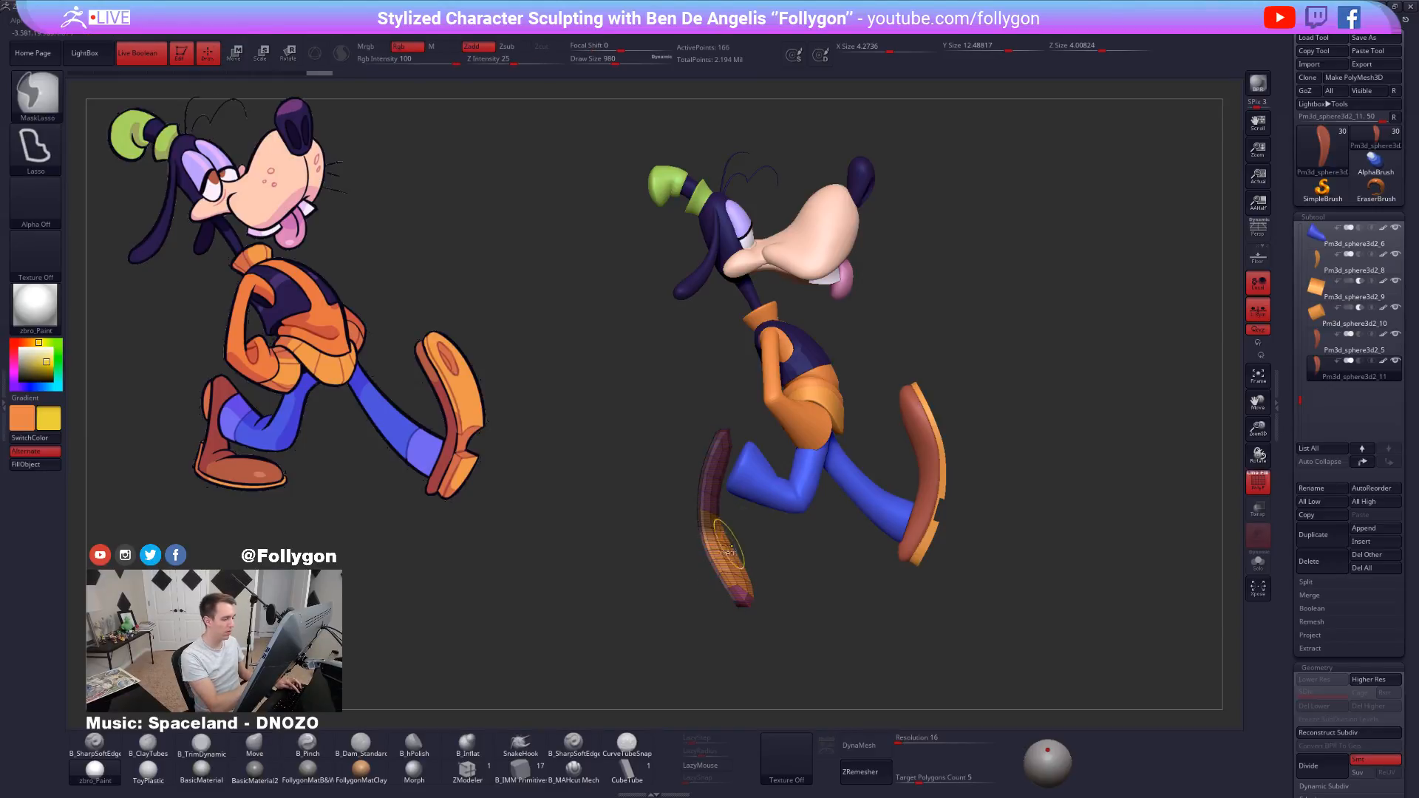
Refine the shoe's mask and rotate the toe half forward until it lies flat at a right angle to the ankle.
key("r")
key("q")
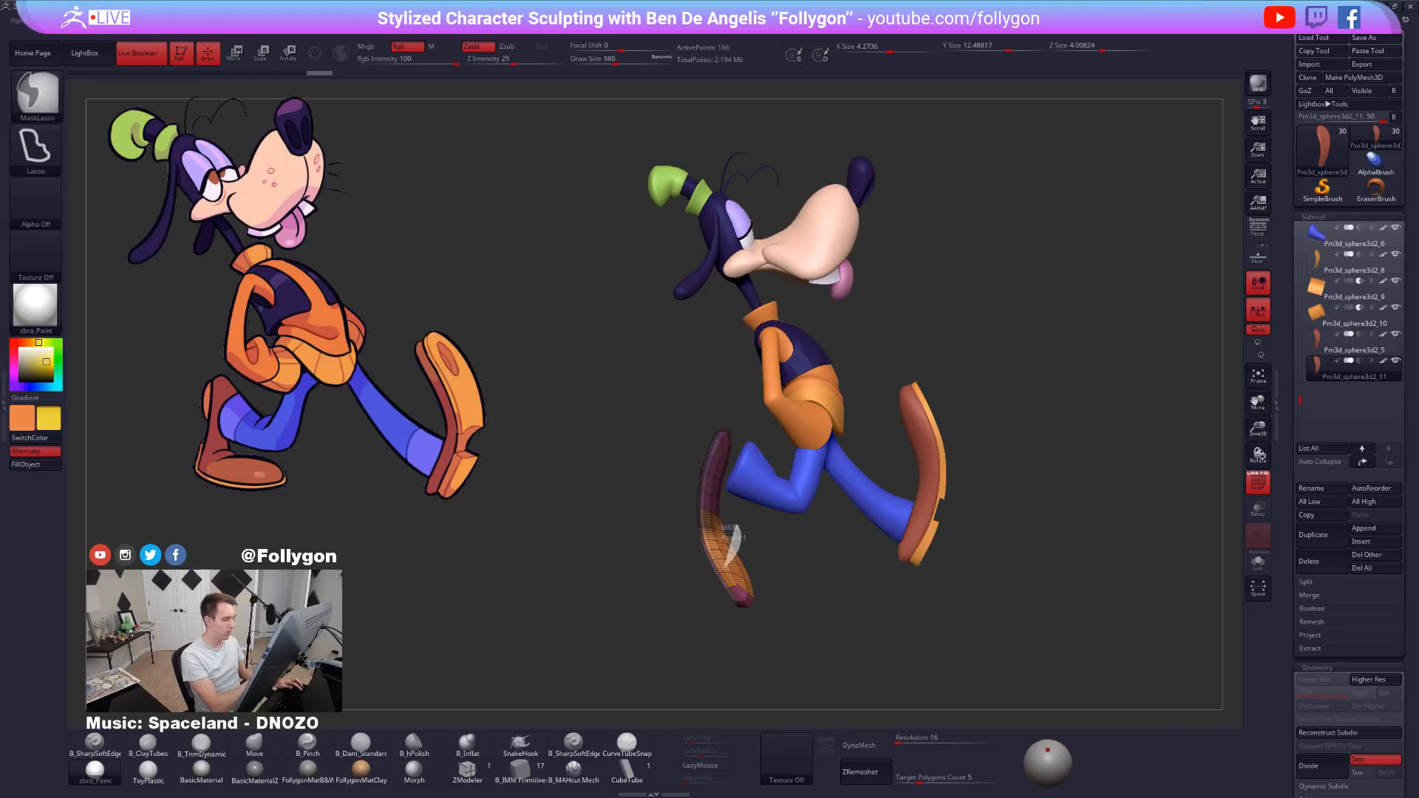
mouse_move(717, 571)
left_mouse_down("ctrl")
mouse_move(666, 526)
mouse_move(684, 521)
mouse_move(752, 685)
left_mouse_up("ctrl")
key("r")
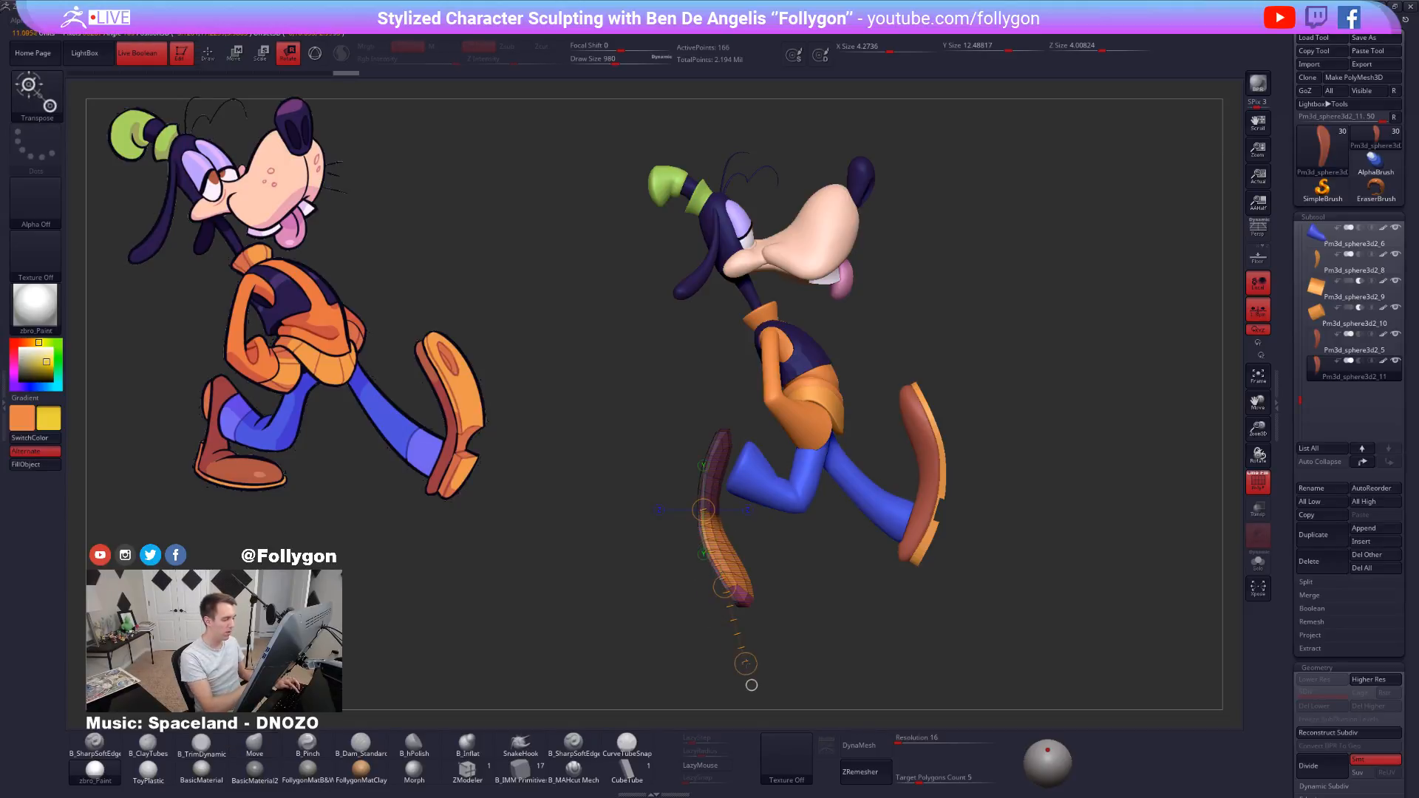
key("q")
right_click_drag(753, 520, 754, 583, "ctrl")
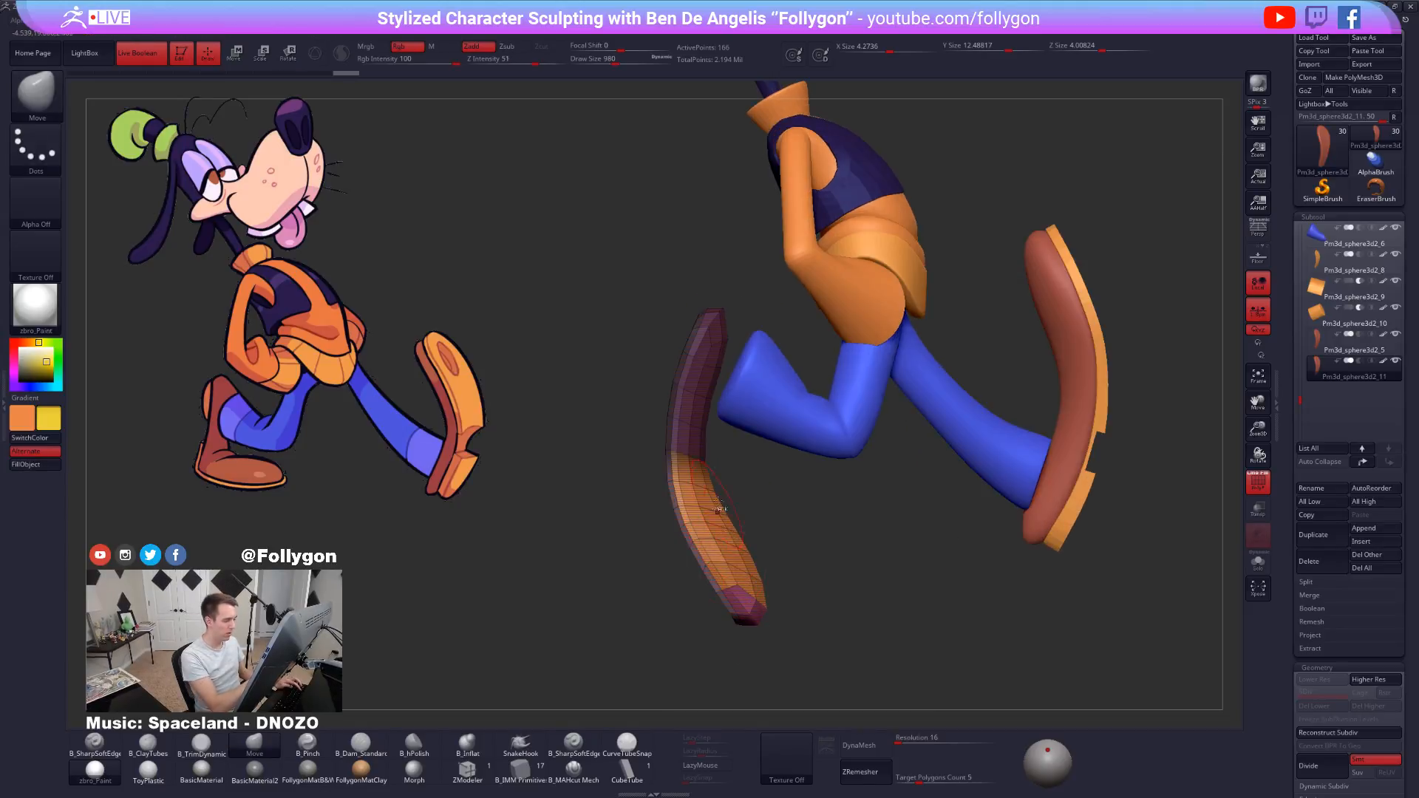
mouse_move(742, 493)
left_mouse_down("ctrl")
mouse_move(611, 436)
mouse_move(717, 620)
mouse_move(791, 679)
mouse_move(853, 620)
mouse_move(886, 537)
mouse_move(879, 520)
mouse_move(746, 456)
mouse_move(790, 505)
left_mouse_up("ctrl")
key("r")
key("d")
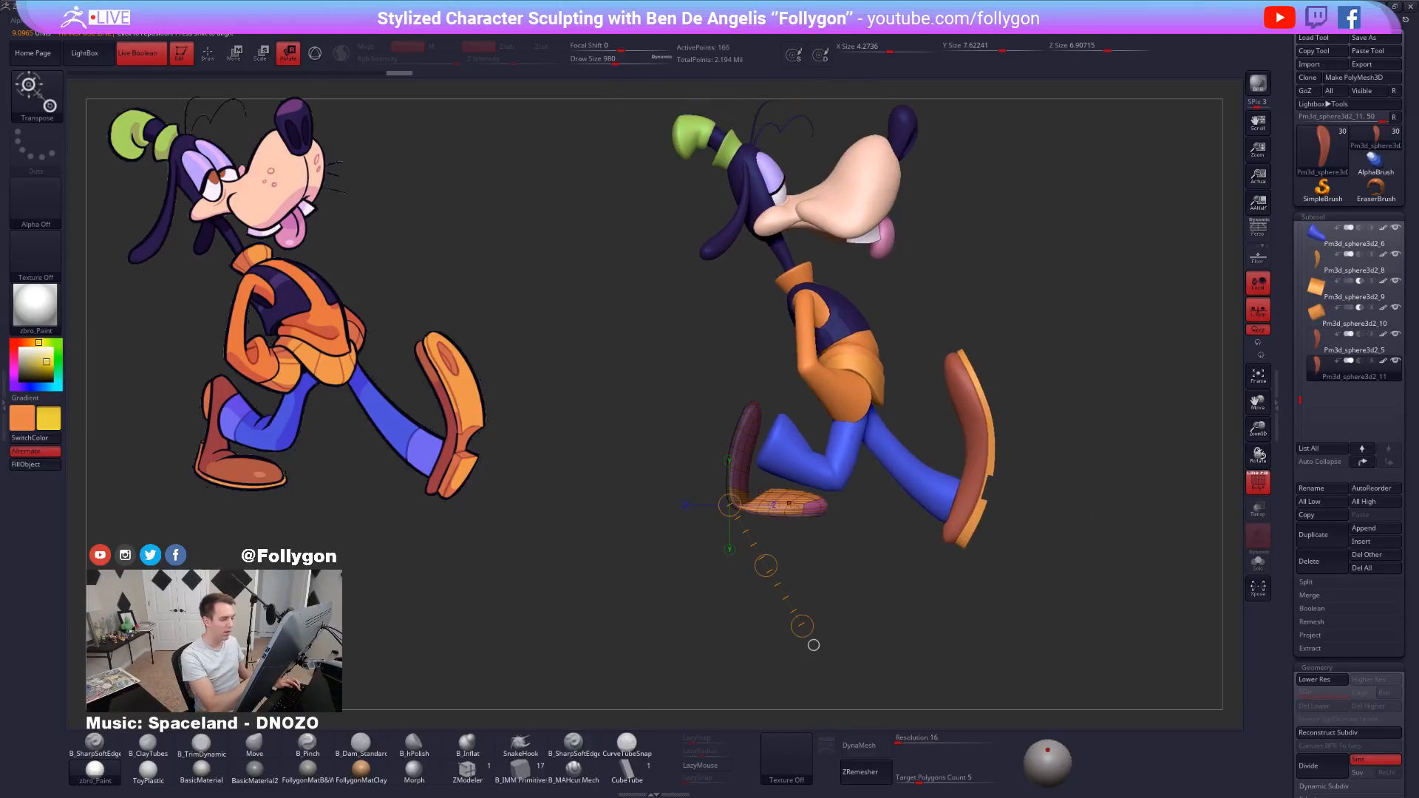
Hide the wireframe and move the bent shoe sideways in line with the lower leg.
left_click_drag(991, 632, 925, 678)
key("shift+f")
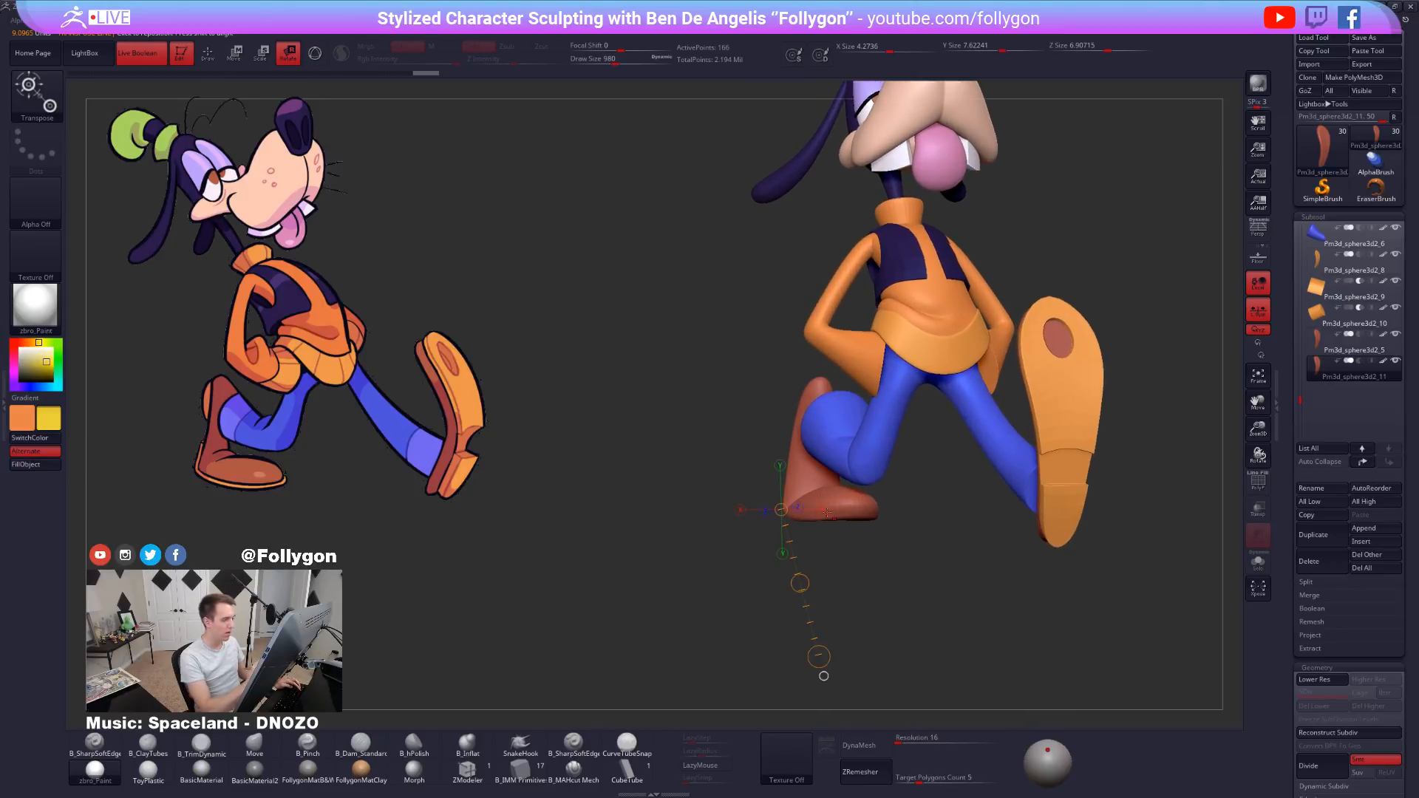
left_click_drag(933, 608, 896, 608)
key("w")
mouse_move(858, 505)
left_mouse_down("shift")
mouse_move(938, 505)
mouse_move(819, 527)
left_mouse_up("shift")
key("q")
Adjust the brown shoe's position around the end of the lower leg and reselect the lower leg section.
left_click(834, 467, "alt")
mouse_move(896, 596)
left_mouse_down()
mouse_move(903, 656)
mouse_move(896, 611)
left_mouse_up()
left_click(793, 506, "alt")
key("w")
mouse_move(785, 507)
left_mouse_down("shift")
mouse_move(882, 513)
mouse_move(857, 514)
mouse_move(859, 500)
left_mouse_up("shift")
key("q")
left_click(831, 467, "alt")
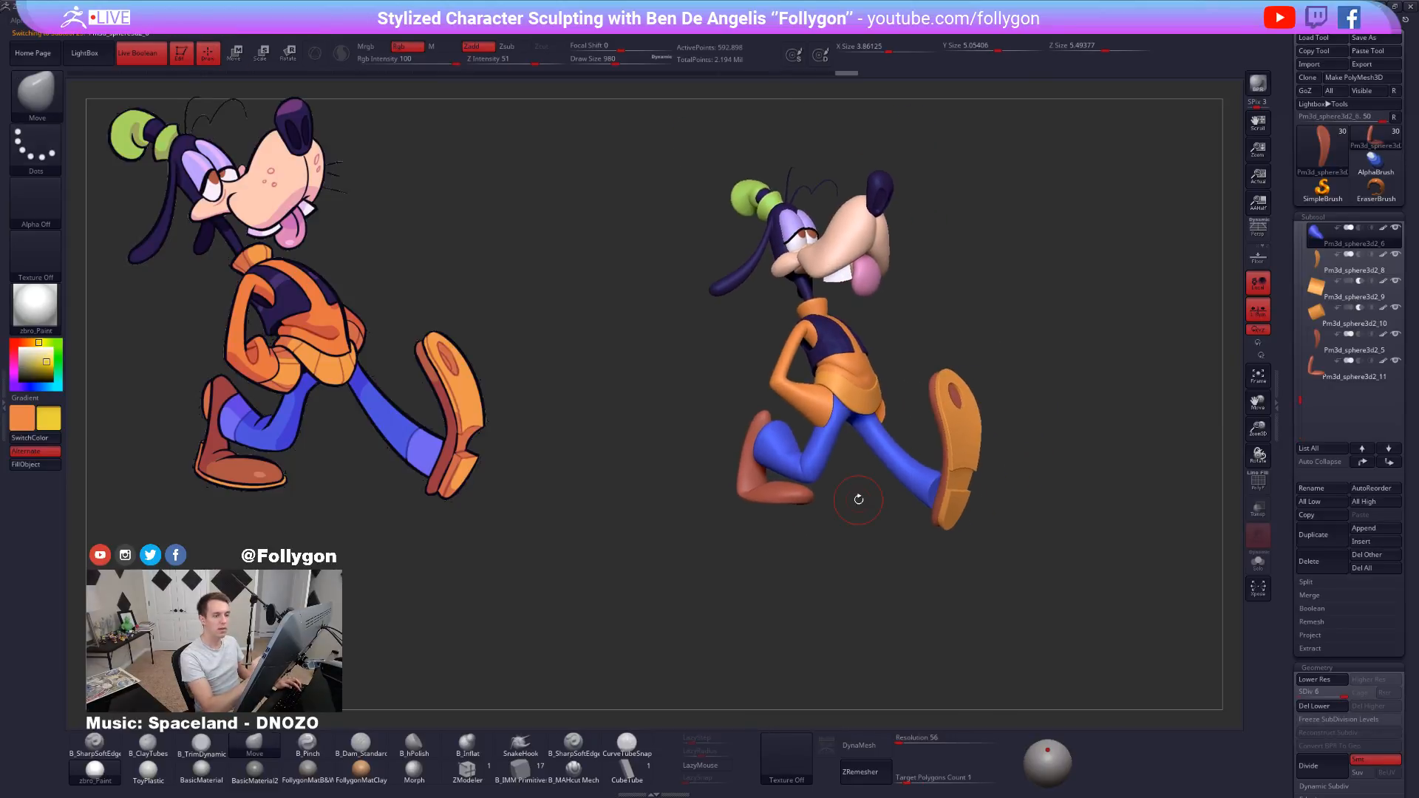
Turn off local symmetry, turn on perspective and compare the character's pose with the reference.
left_click(1266, 316)
left_click(1263, 231)
left_click_drag(1095, 639, 1073, 638)
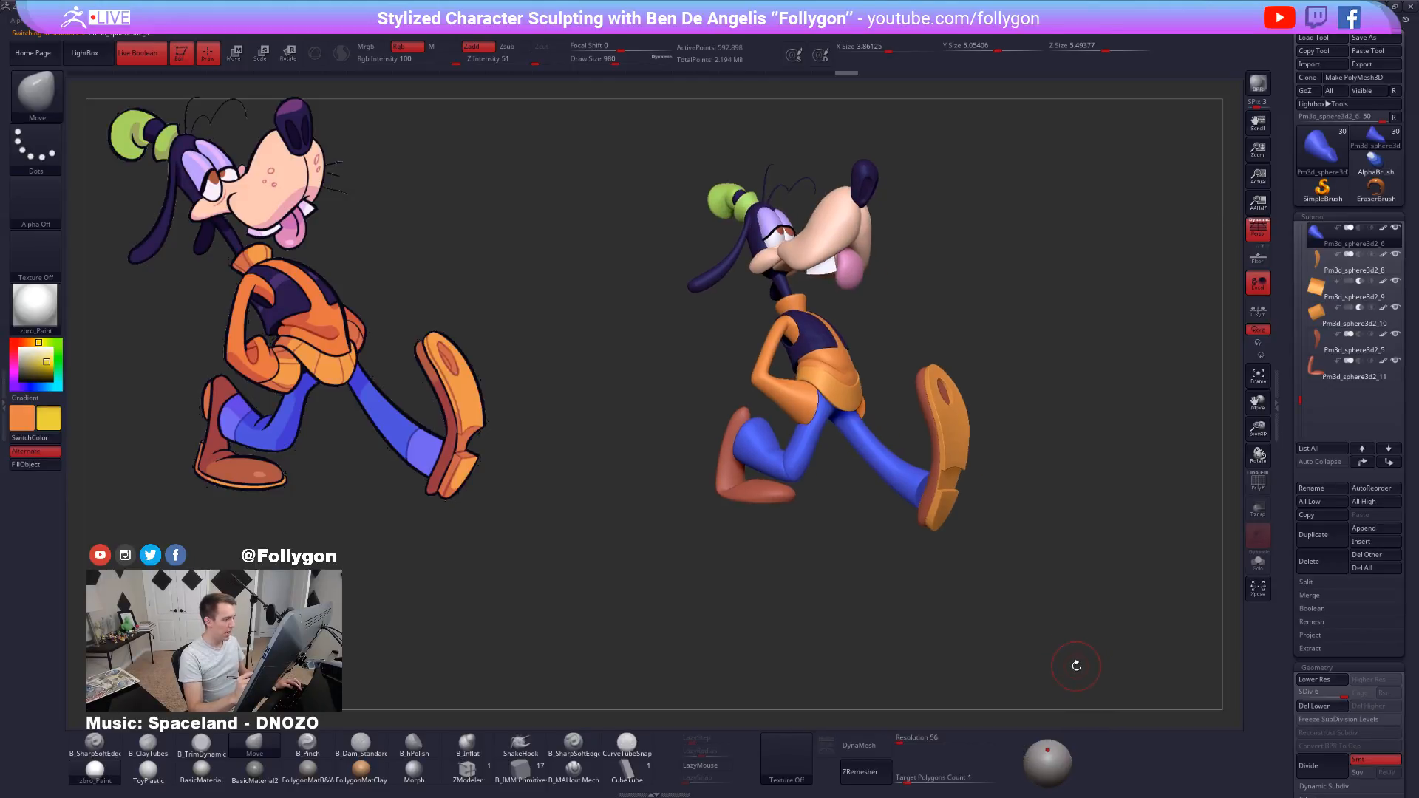
left_click_drag(855, 580, 790, 575, "alt")
left_click_drag(799, 503, 765, 485, "alt")
left_click_drag(770, 497, 795, 514)
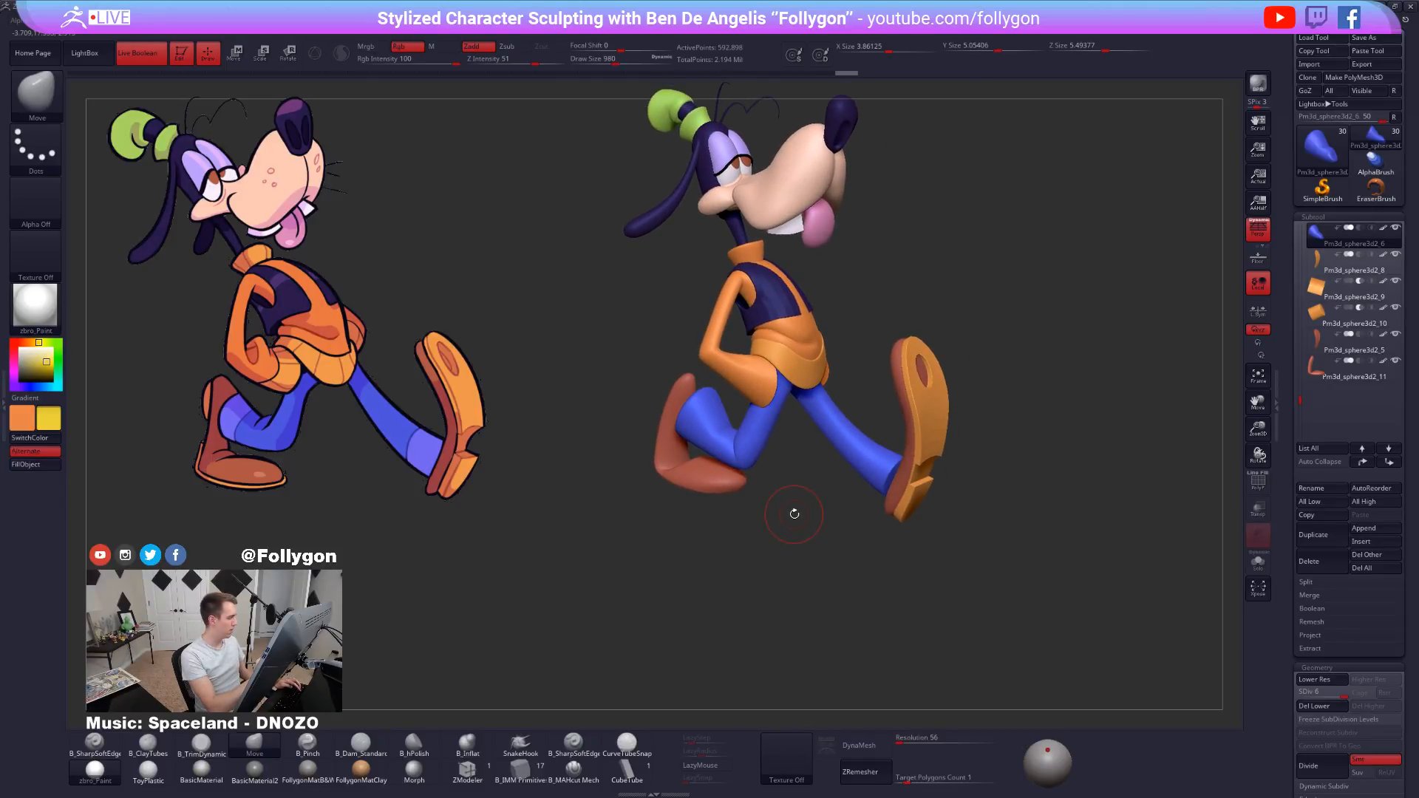
left_click_drag(793, 488, 811, 475, "alt")
Show the wireframe, set the blue trousers to their lowest subdivision level and isolate them.
key("shift+f")
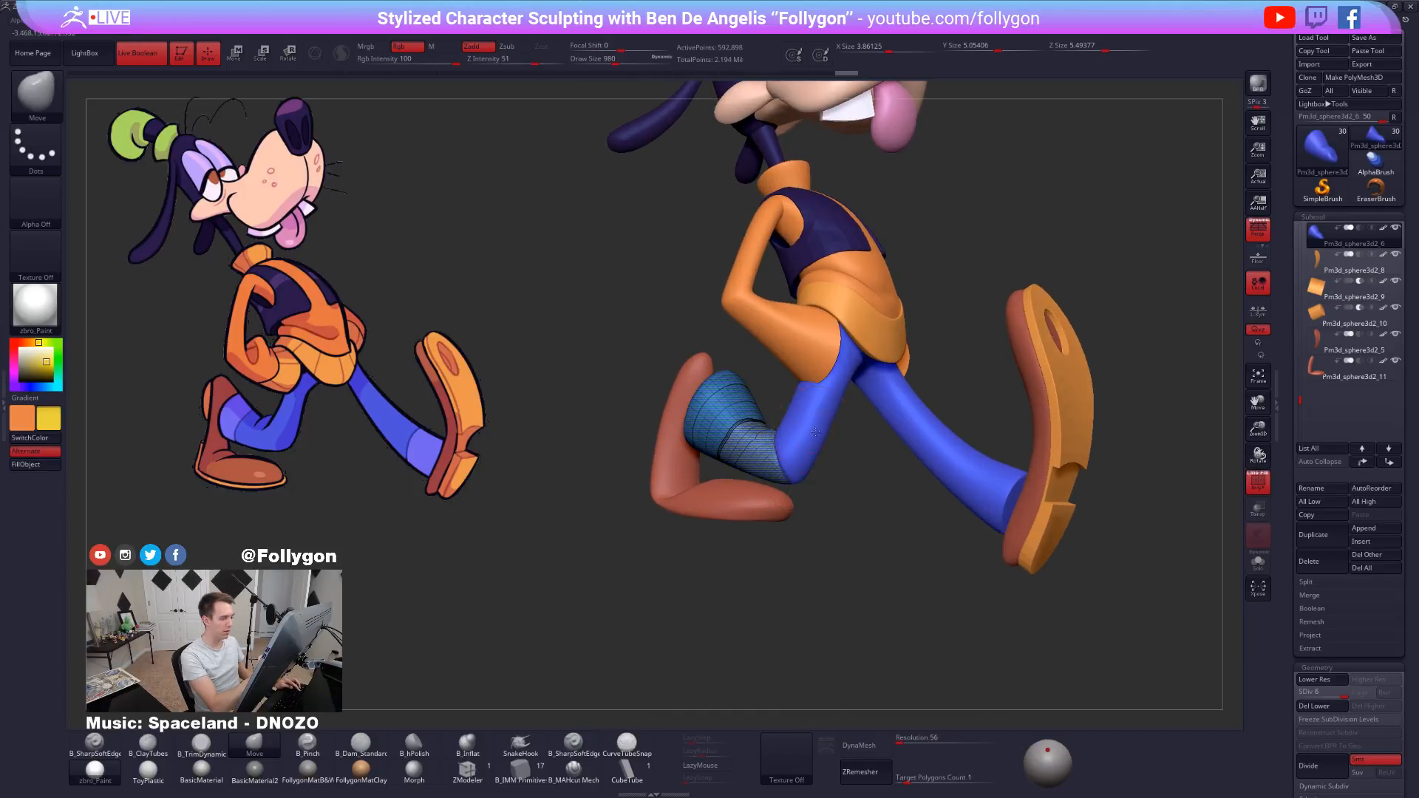
left_click(816, 432, "alt")
key("shift+d")
key("shift+d")
key("shift+d")
key("alt+s")
right_click_drag(815, 431, 810, 454)
Mask the trousers except for the knee end of the bent leg's thigh and soften the mask's edge.
mouse_move(836, 417)
left_mouse_down("ctrl")
mouse_move(803, 396)
mouse_move(808, 489)
left_mouse_up("ctrl")
left_click(814, 493, "ctrl")
left_click(816, 463, "ctrl")
left_click(797, 453, "ctrl")
left_click(820, 463, "ctrl")
right_click_drag(799, 455, 770, 435)
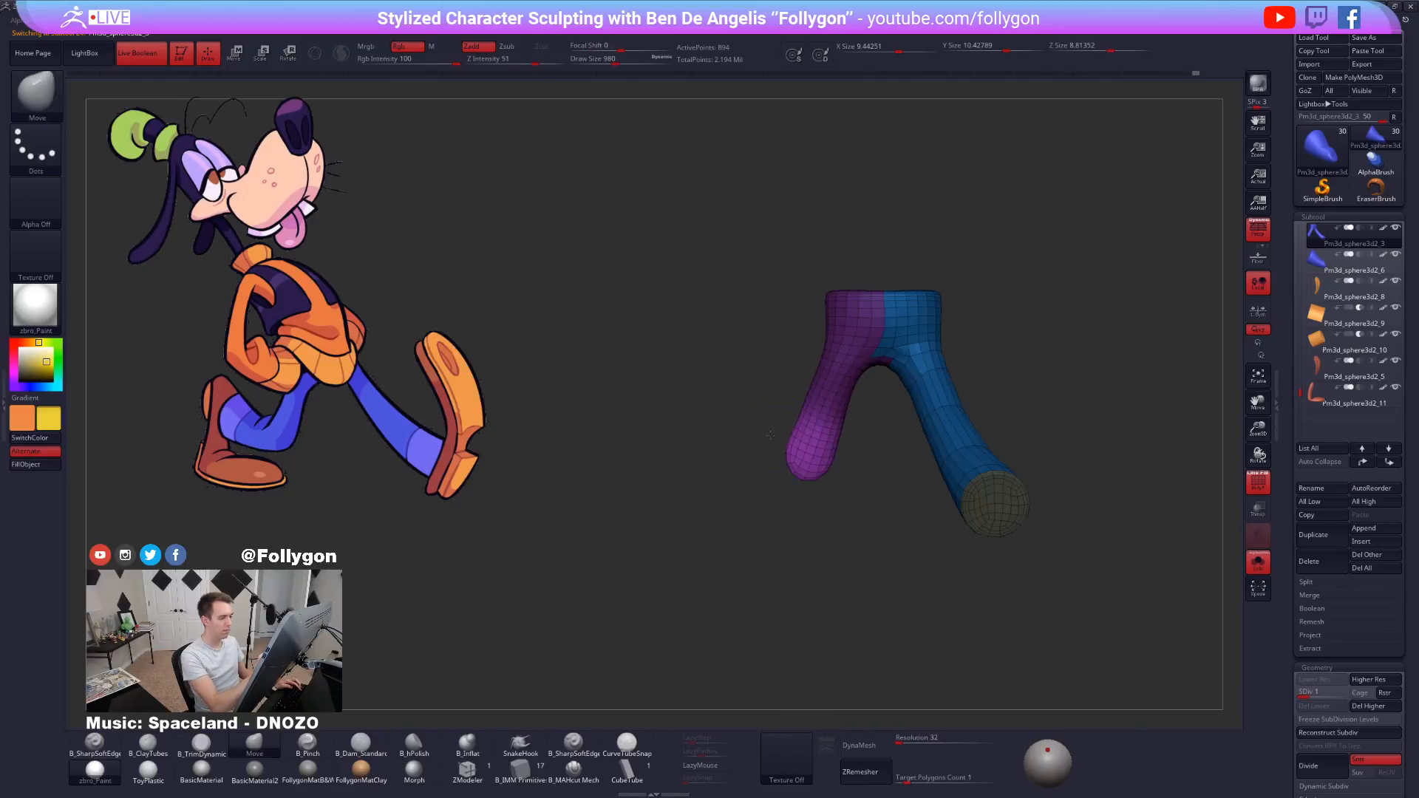
Move the unmasked knee end of the thigh toward the lower leg and show the full character again.
key("w")
left_click_drag(838, 373, 780, 535)
right_click_drag(781, 532, 864, 511)
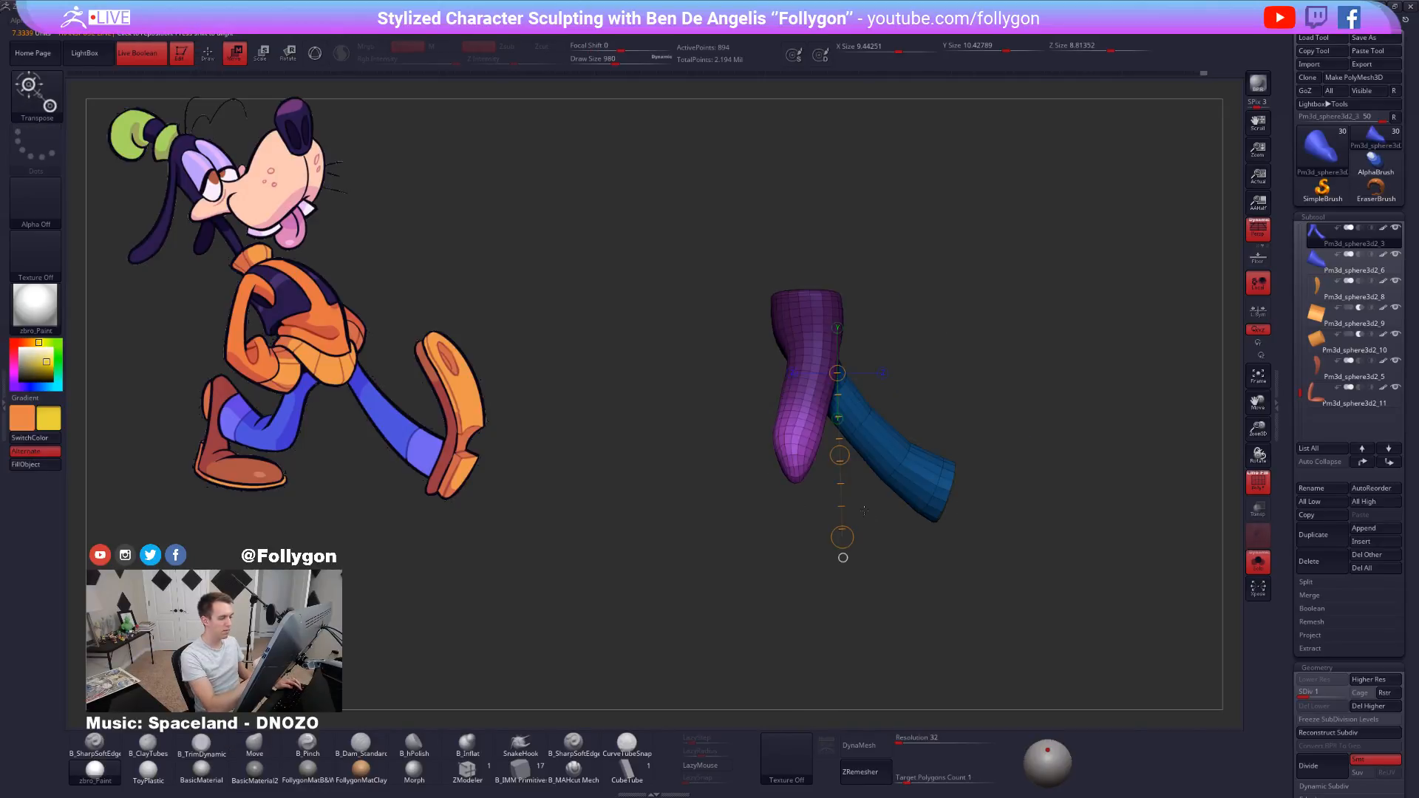
key("r")
key("w")
left_click_drag(849, 457, 818, 456)
left_click_drag(815, 530, 781, 539)
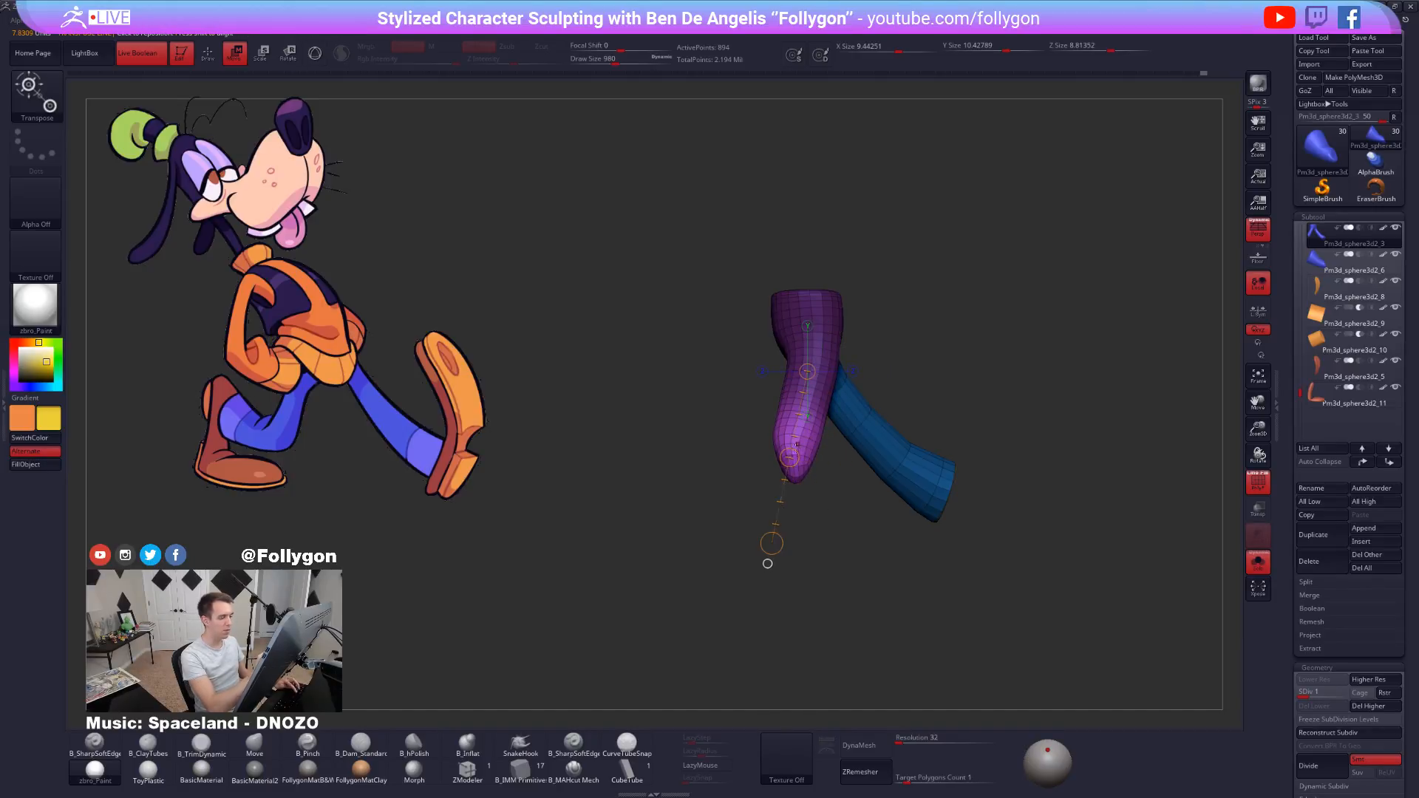
key("alt+s")
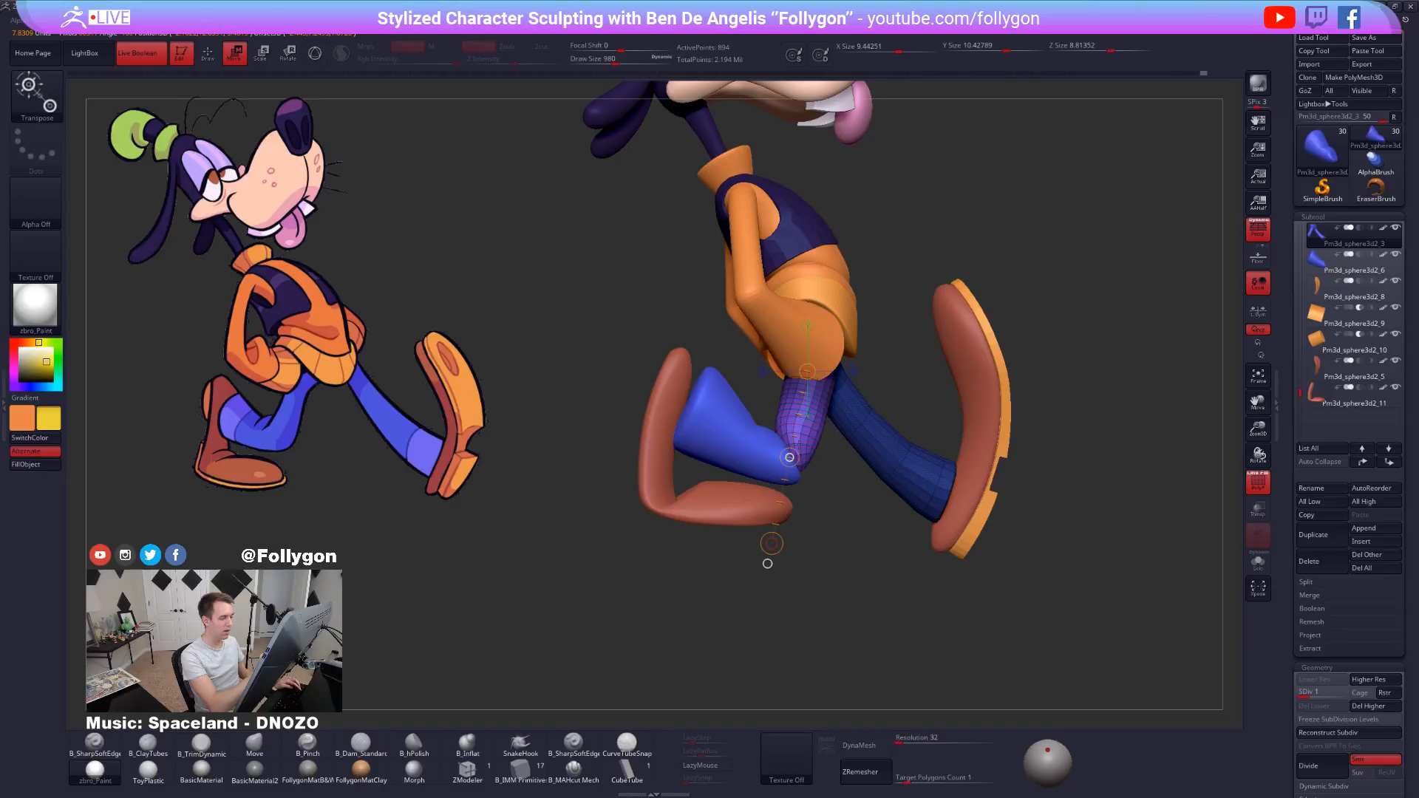
Hide the wireframe, clear the mask from the blue trousers and raise them to subdivision level 4.
left_click(793, 463, "alt")
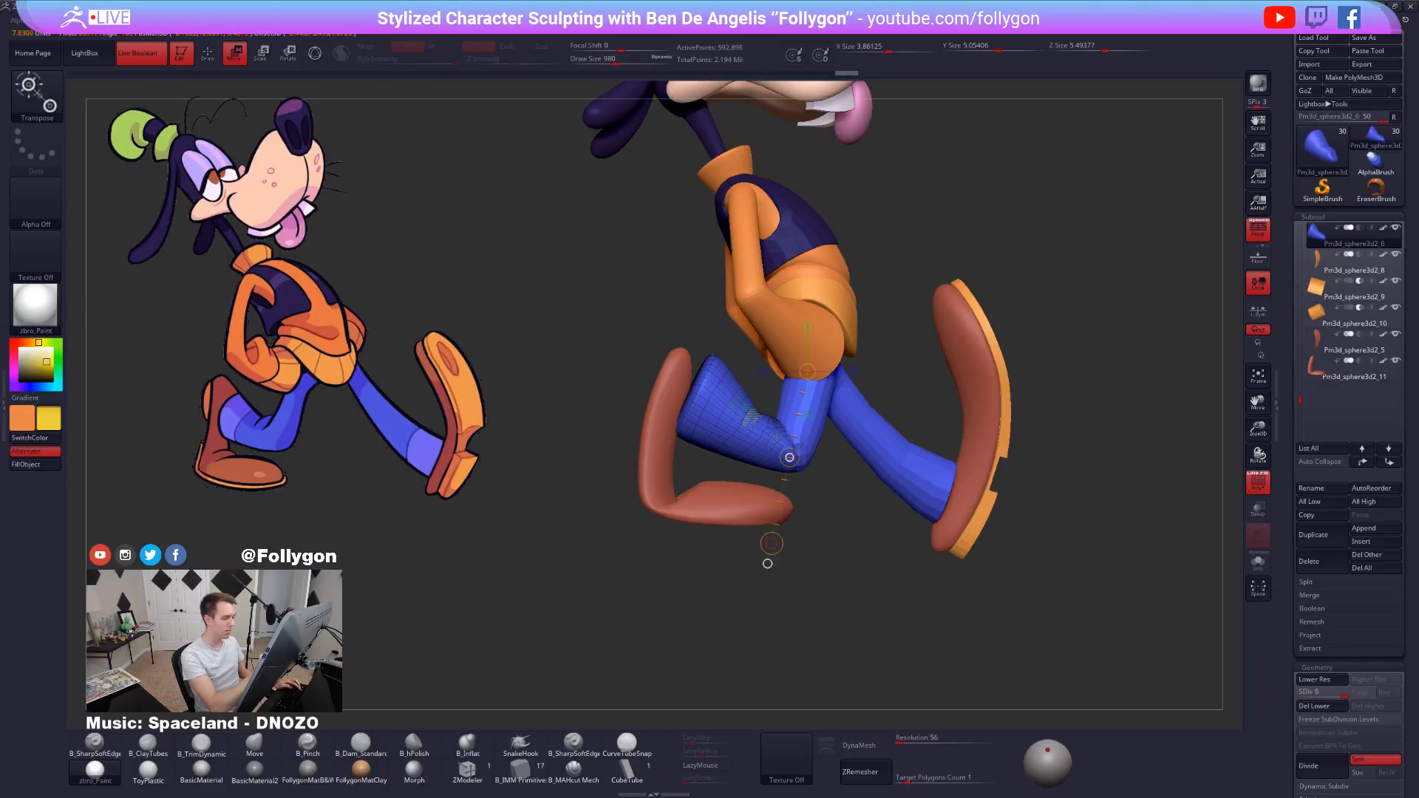
key("shift+f")
left_click_drag(810, 442, 812, 460)
key("q")
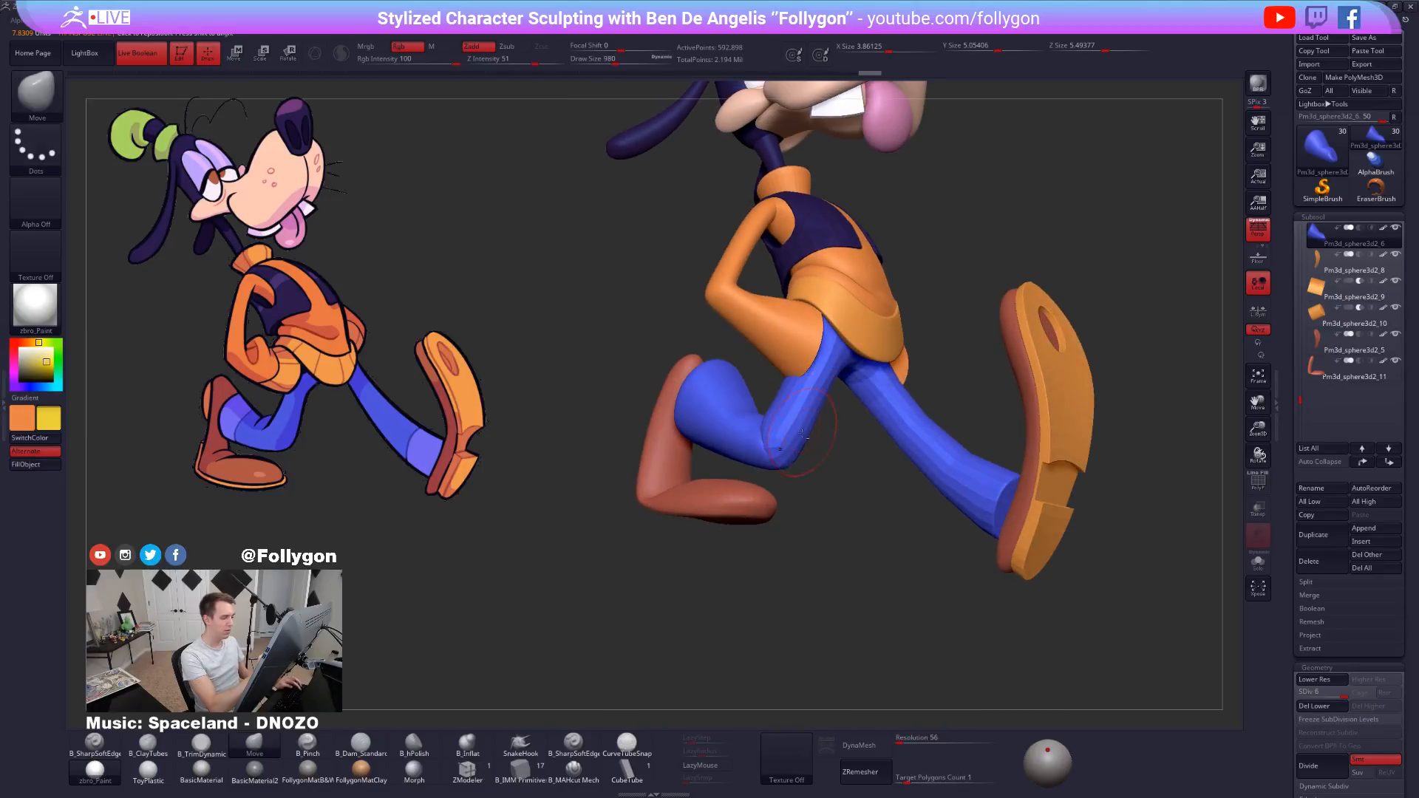
left_click(803, 426, "alt")
left_click_drag(873, 603, 900, 630, "ctrl")
key("d")
key("f")
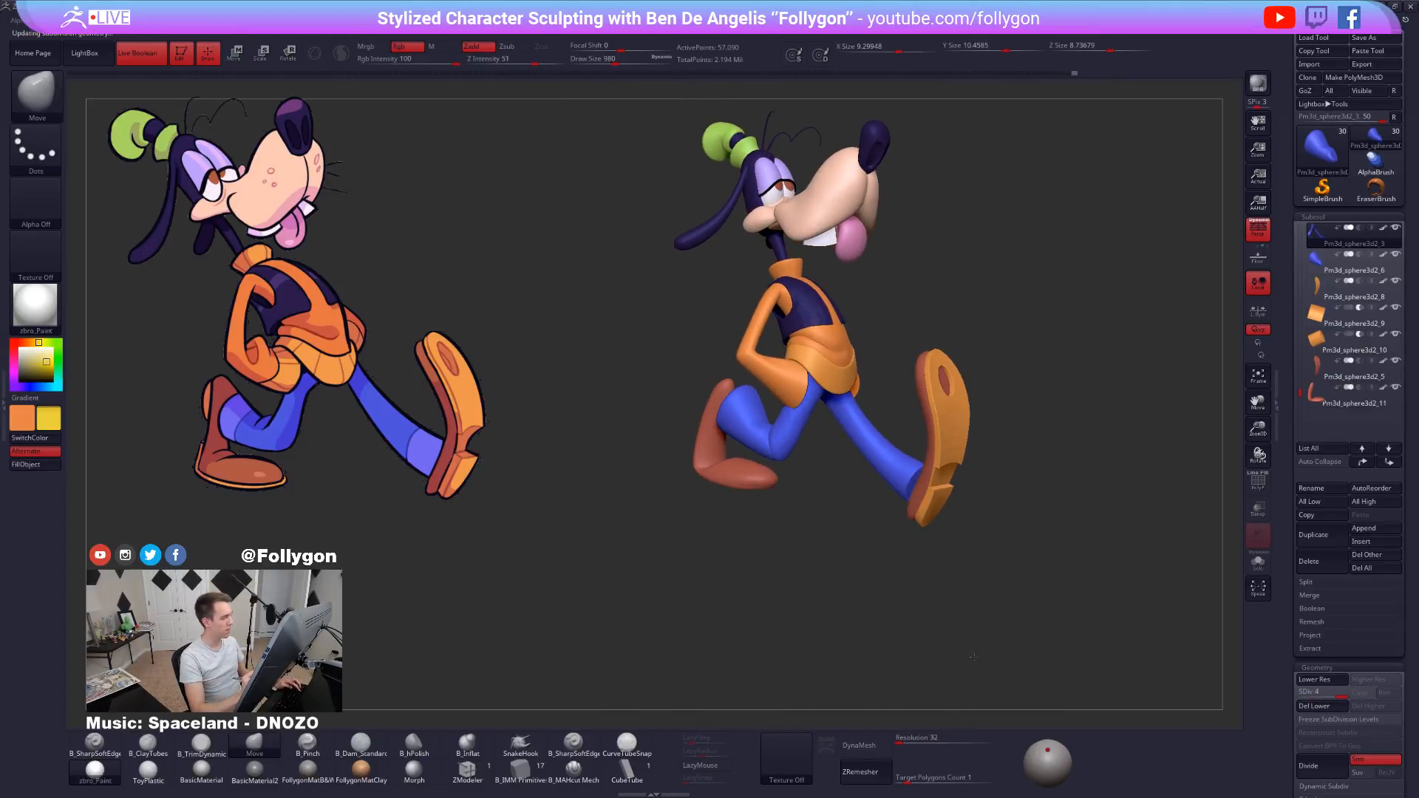
Rotate the bent leg's lower leg to a flatter angle and reposition its shoe to fit.
mouse_move(972, 657)
left_mouse_down()
mouse_move(996, 652)
mouse_move(832, 493)
mouse_move(797, 507)
mouse_move(910, 464)
mouse_move(898, 448)
left_mouse_up()
left_click(793, 509, "alt")
key("r")
left_click(768, 547, "alt")
key("w")
mouse_move(752, 536)
left_mouse_down("shift")
mouse_move(752, 622)
mouse_move(753, 585)
left_mouse_up("shift")
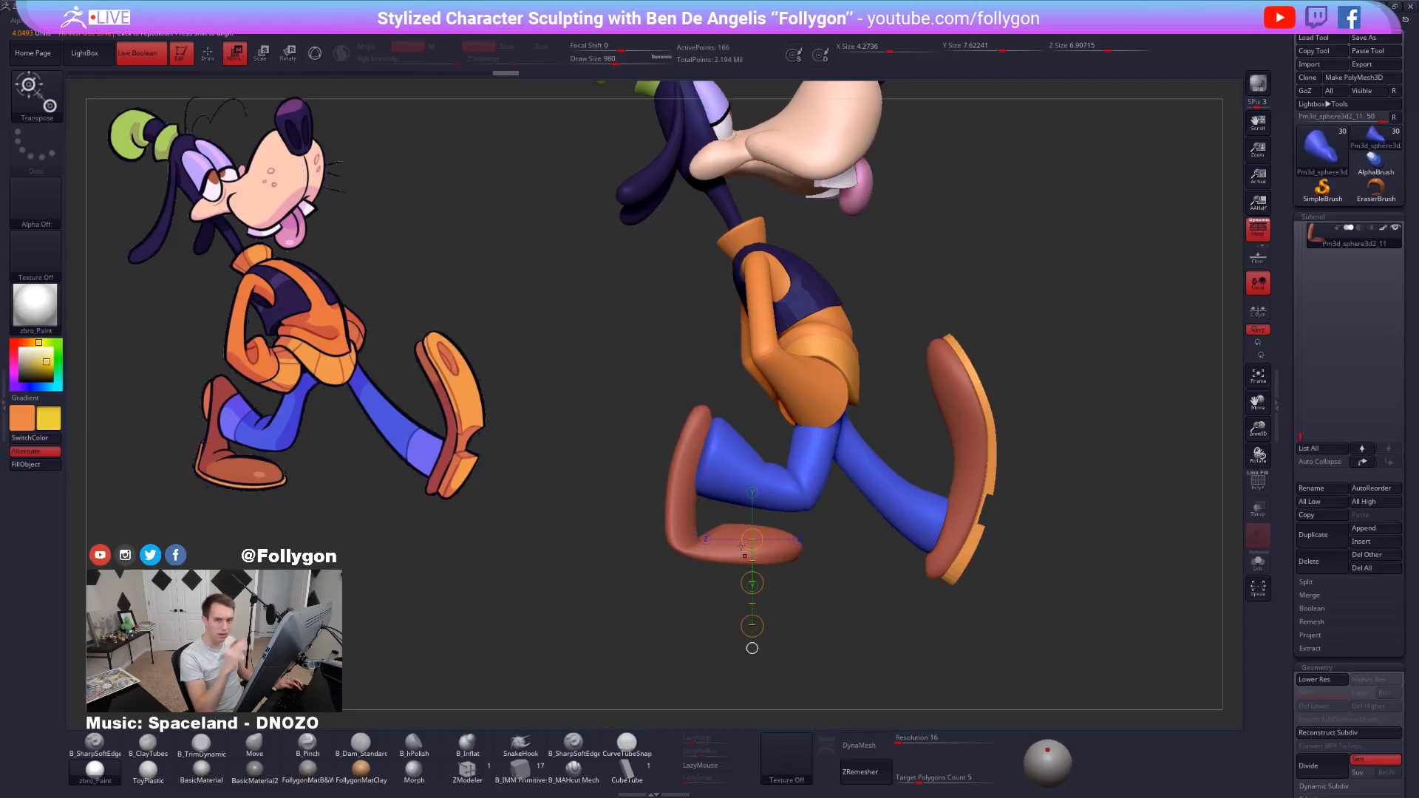
left_click_drag(783, 636, 914, 634)
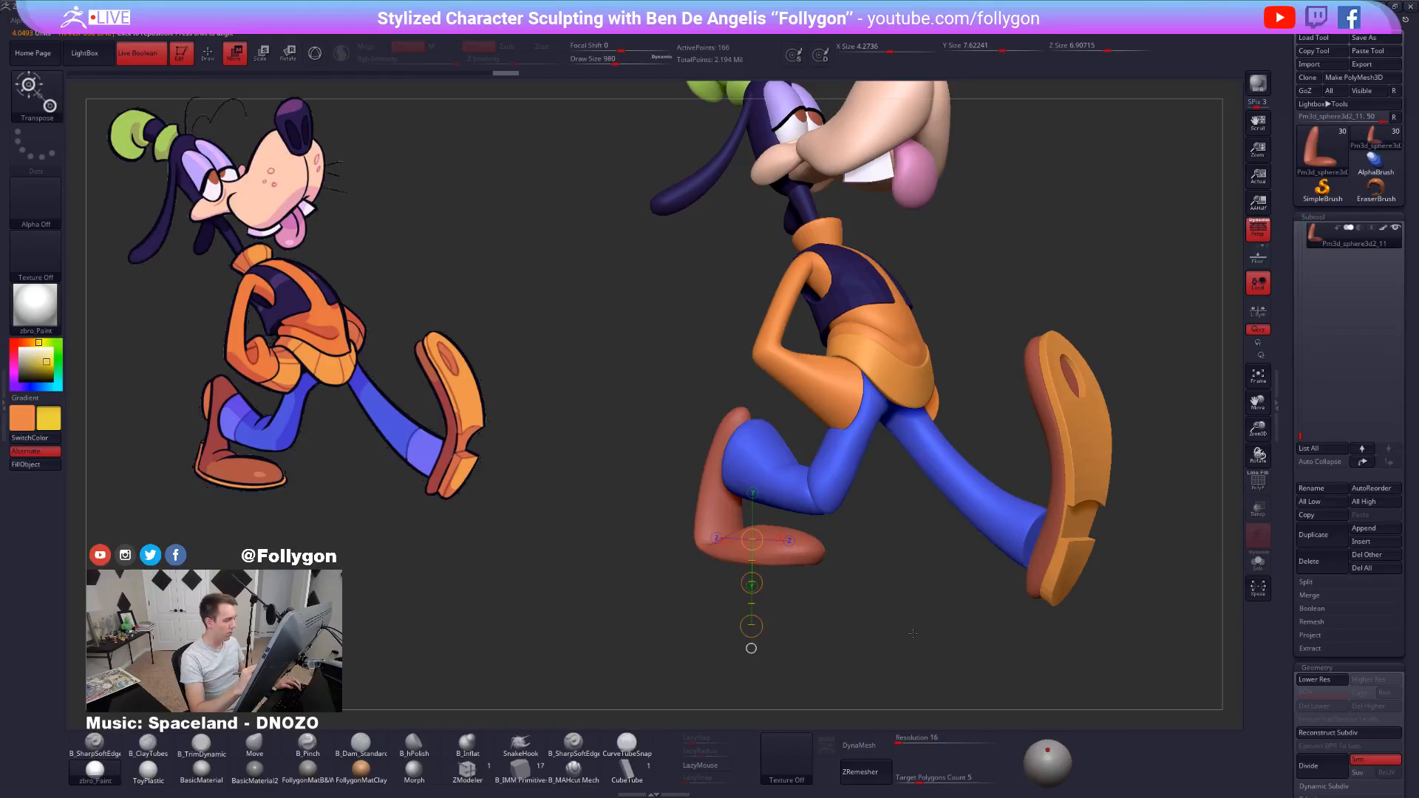
mouse_move(914, 634)
left_mouse_down()
mouse_move(808, 590)
mouse_move(876, 592)
left_mouse_up()
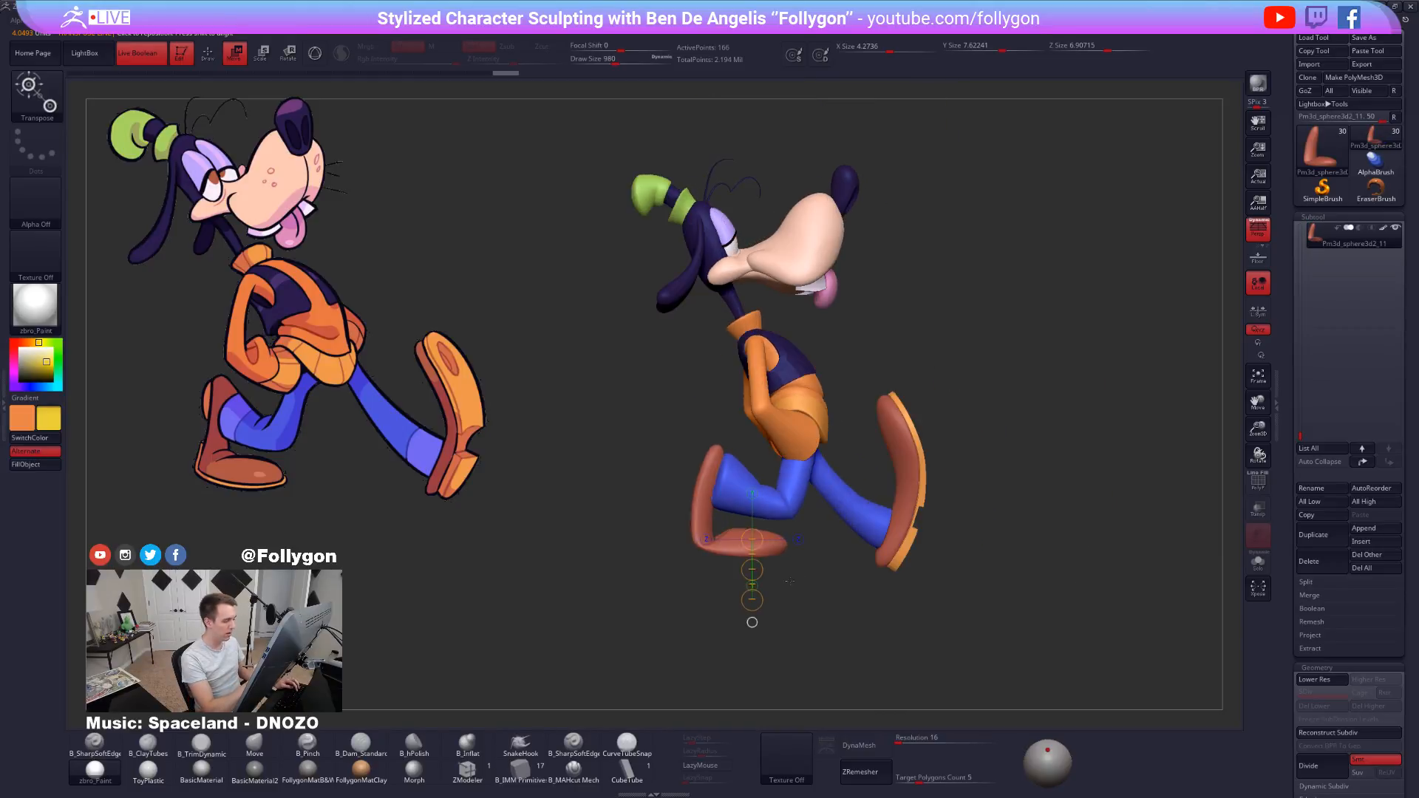
At the bent leg shoe's lowest subdivision level, mask its upright shaft and move the foot part downward.
key("shift+d")
key("q")
key("shift+f")
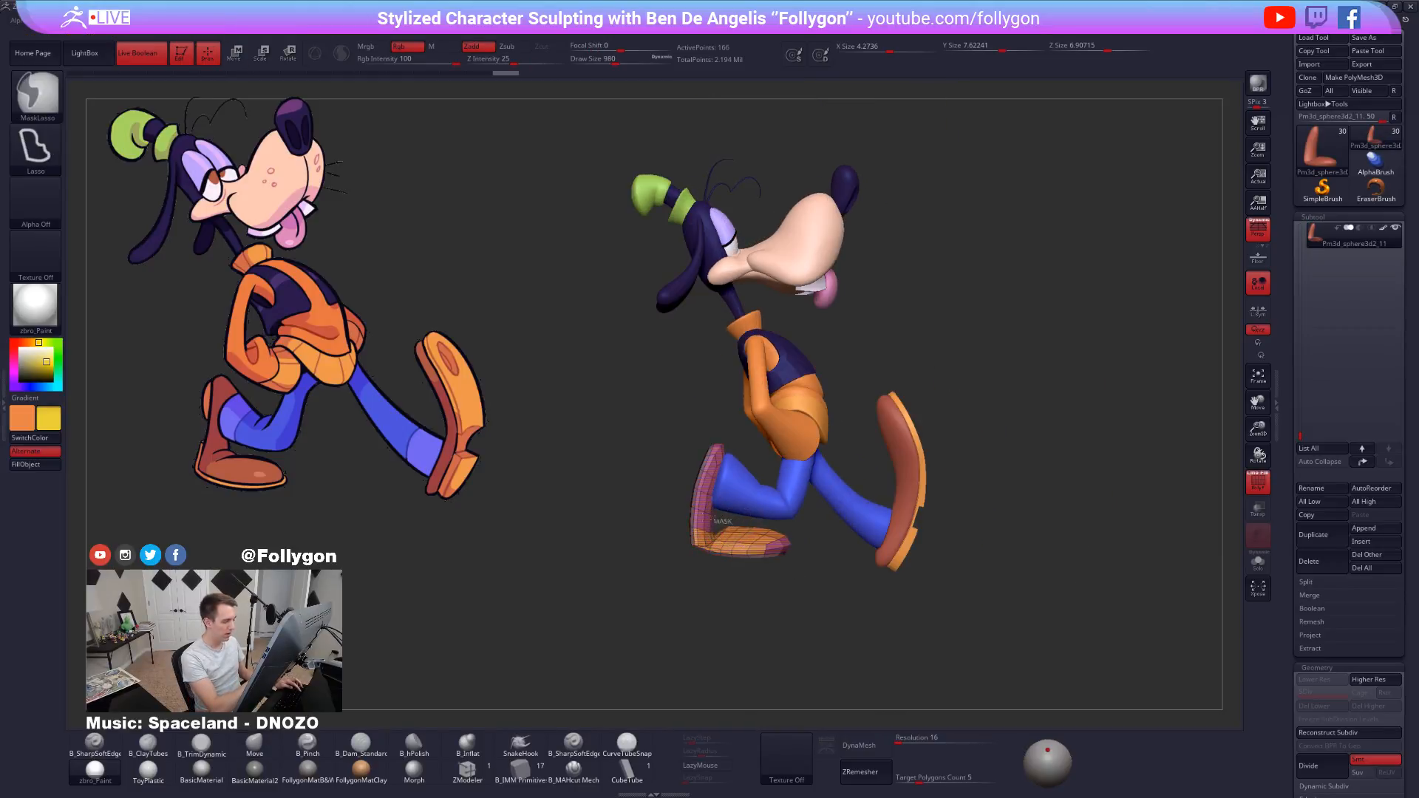
mouse_move(722, 523)
left_mouse_down("ctrl")
mouse_move(762, 595)
mouse_move(898, 551)
mouse_move(745, 546)
mouse_move(732, 648)
left_mouse_up("ctrl")
key("w")
left_click(925, 644, "ctrl")
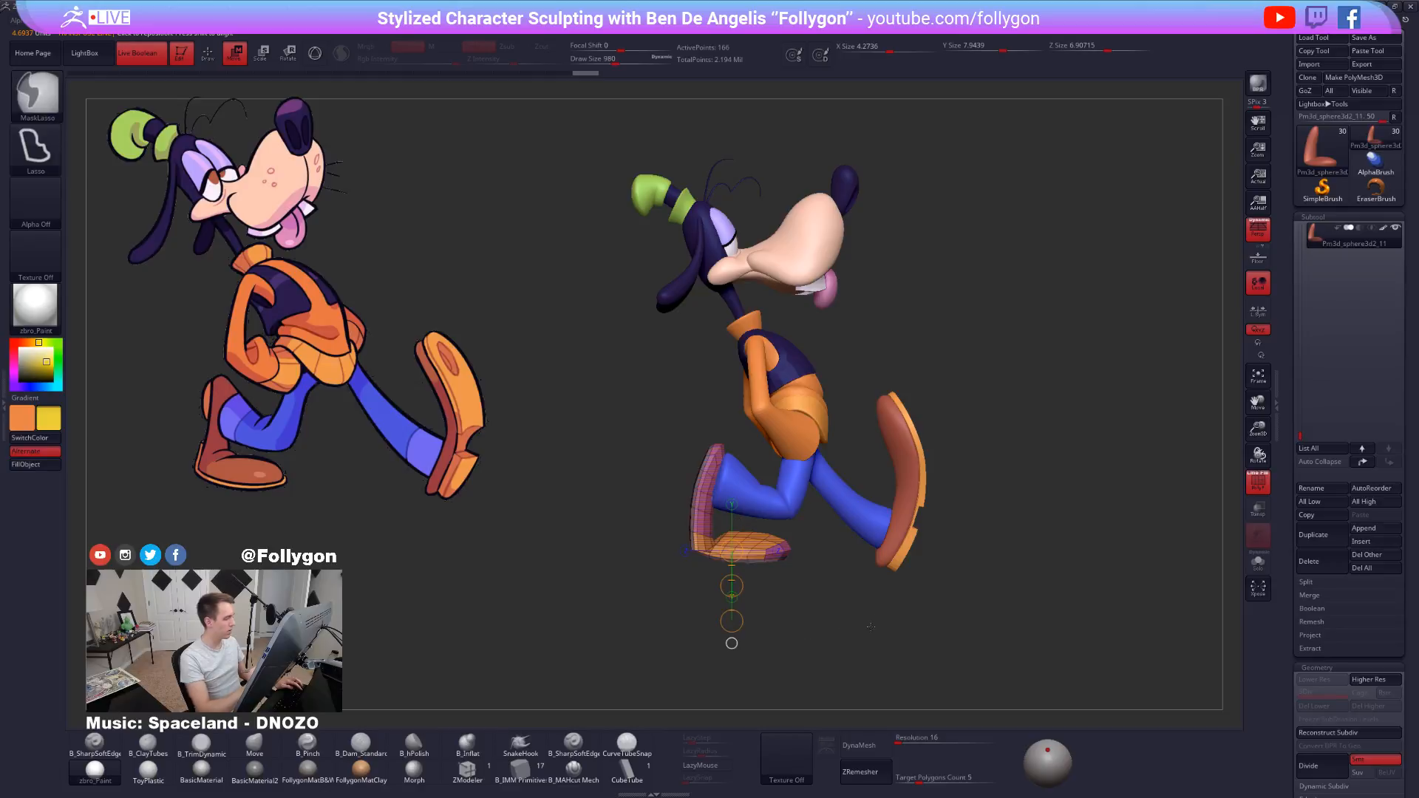
mouse_move(930, 658)
left_mouse_down()
mouse_move(903, 665)
mouse_move(933, 667)
mouse_move(775, 584)
mouse_move(862, 603)
mouse_move(876, 628)
left_mouse_up()
Isolate the blue trousers, show their wireframe and set them to their lowest subdivision level.
key("q")
left_click(817, 482, "alt")
key("shift+s")
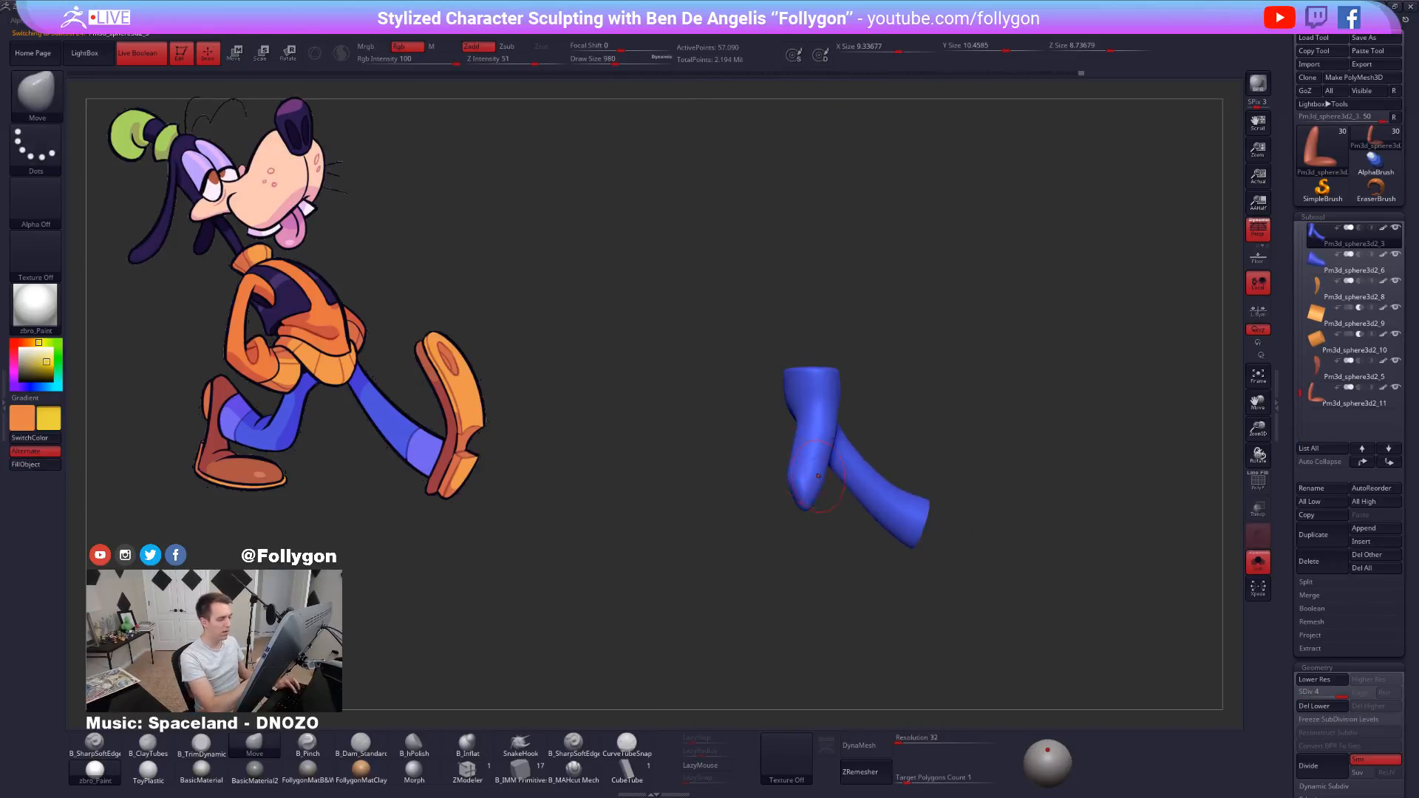
key("shift+f")
key("shift+d")
key("shift+d")
key("shift+d")
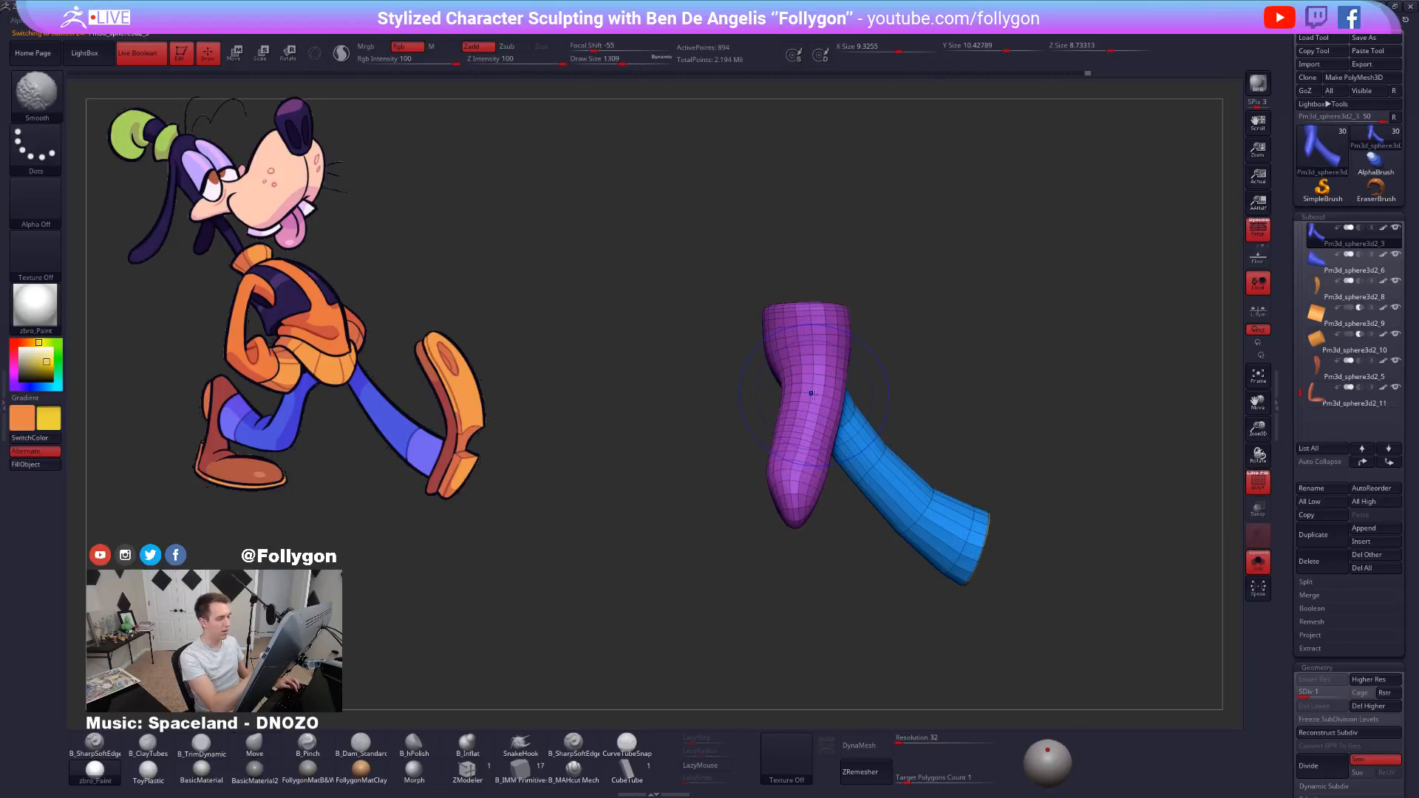
Set the brush size to 1084 and mask the straight leg and hips, leaving the bent thigh's knee end free.
key("bracketleft")
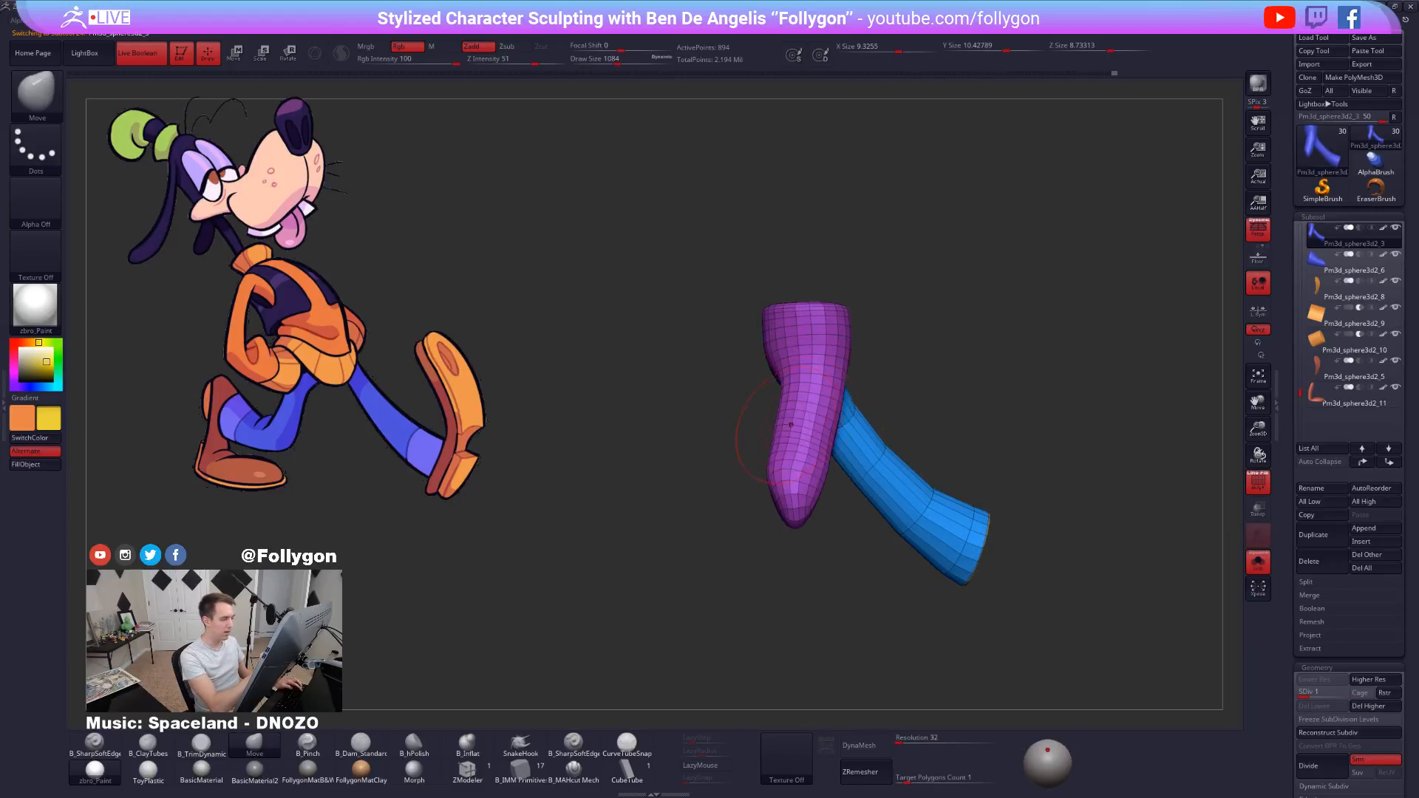
right_click_drag(841, 399, 786, 409)
right_click_drag(862, 435, 816, 433)
mouse_move(900, 400)
left_mouse_down("ctrl")
mouse_move(794, 384)
mouse_move(883, 551)
left_mouse_up("ctrl")
key("ctrl+i")
mouse_move(839, 495)
right_mouse_down()
mouse_move(813, 491)
mouse_move(847, 492)
right_mouse_up()
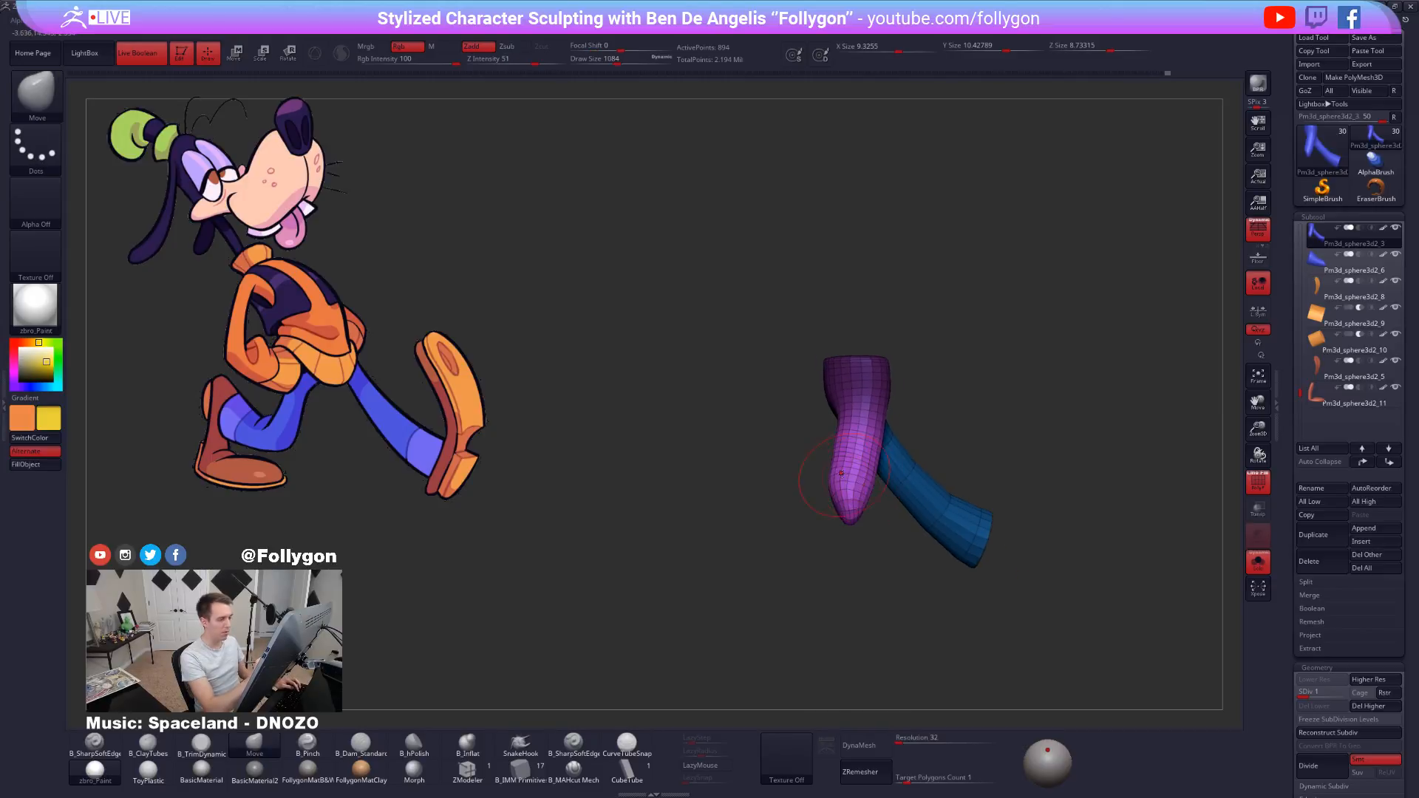
Rotate the unmasked knee end of the bent thigh against the full character and hide the wireframe.
key("r")
left_click_drag(860, 408, 838, 601)
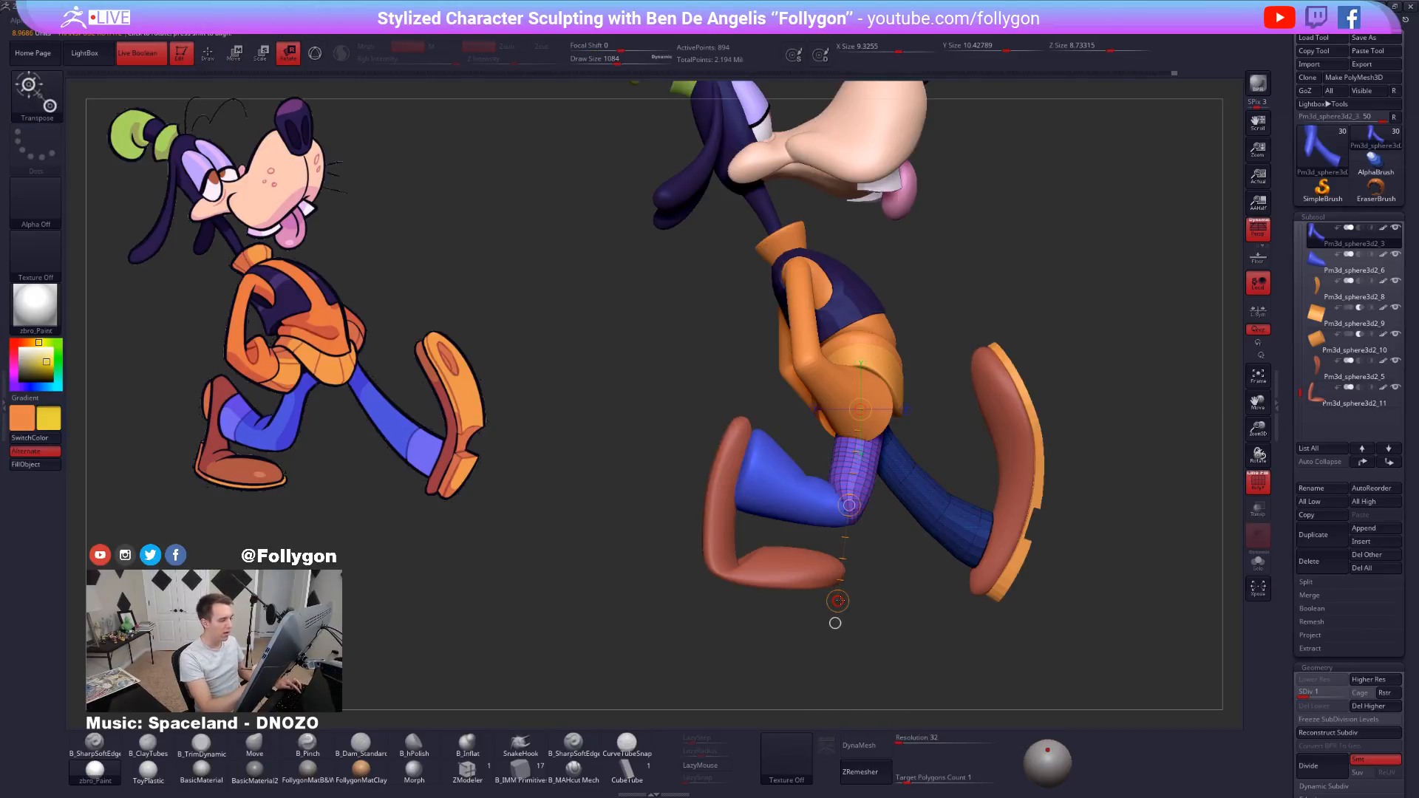
key("shift+f")
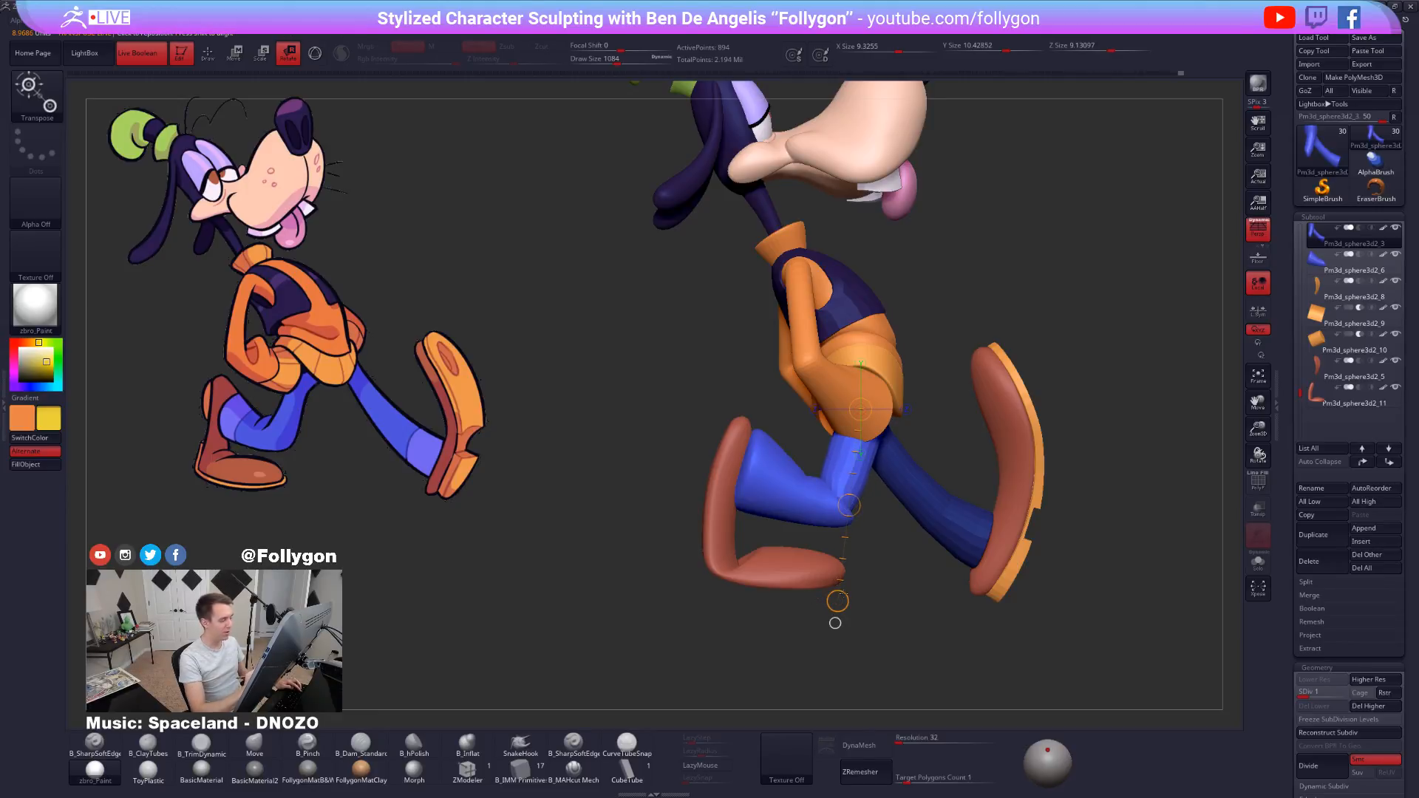
left_click_drag(933, 656, 858, 652)
Switch to the Move brush and clear the mask from the trousers.
key("q")
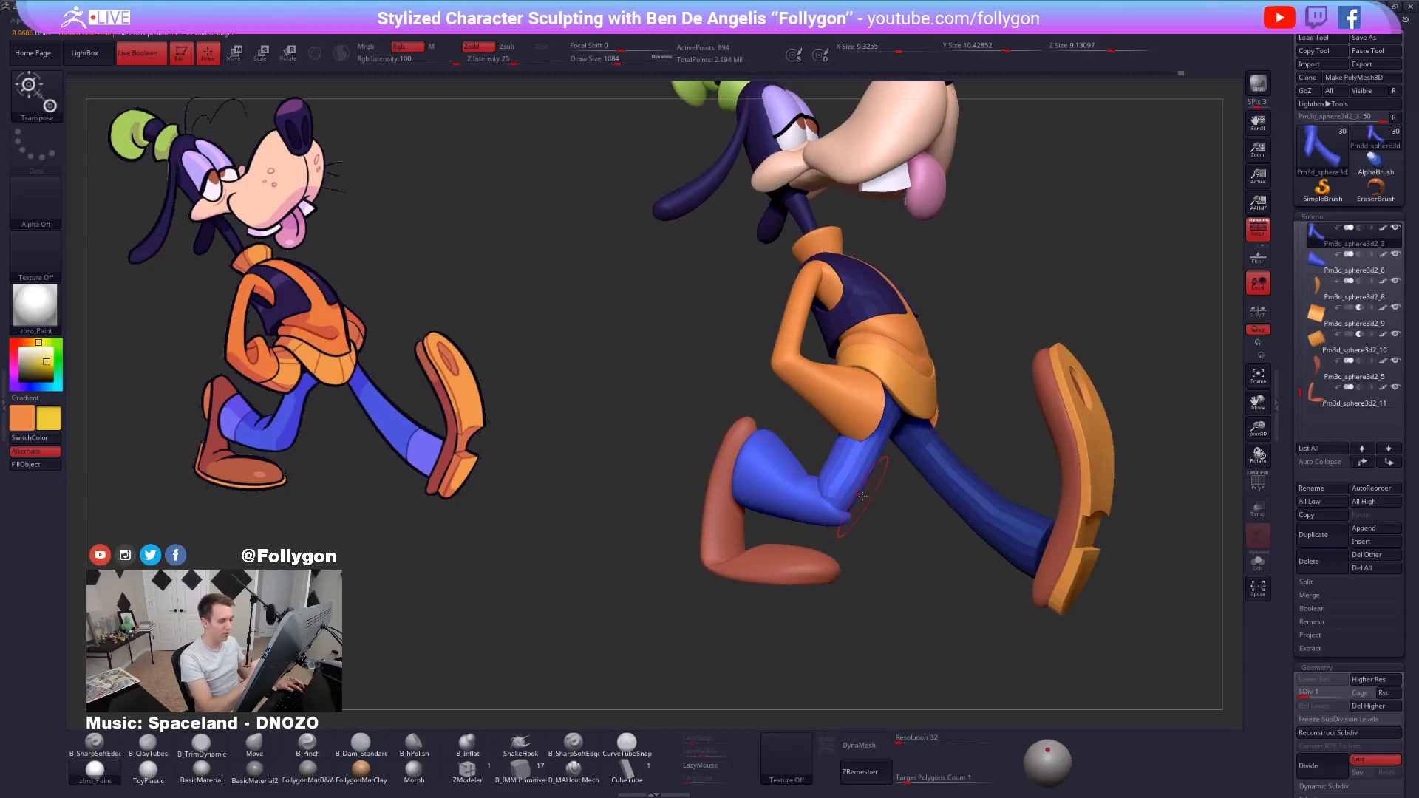
key("b")
key("m")
key("v")
left_click_drag(884, 511, 903, 524, "ctrl")
mouse_move(899, 516)
left_mouse_down()
mouse_move(829, 523)
mouse_move(818, 591)
left_mouse_up()
Move the bent leg's lower leg to line up with the knee and adjust the shoe's position beneath it.
left_click(844, 510, "alt")
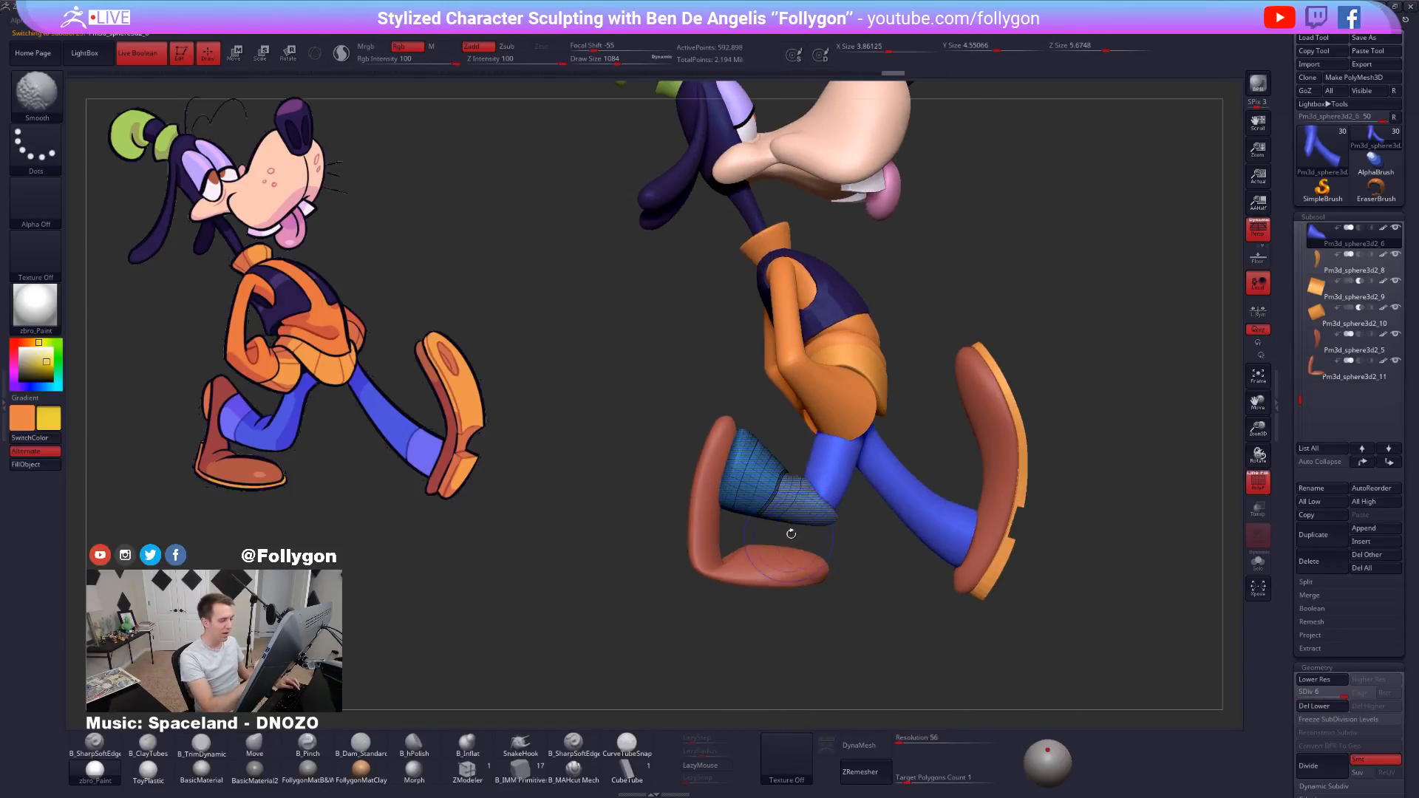
key("w")
key("shift+f")
mouse_move(804, 519)
left_mouse_down()
mouse_move(915, 518)
mouse_move(769, 526)
mouse_move(816, 517)
mouse_move(799, 562)
mouse_move(887, 606)
mouse_move(789, 606)
left_mouse_up()
key("shift+f")
left_click(776, 596, "alt")
key("f")
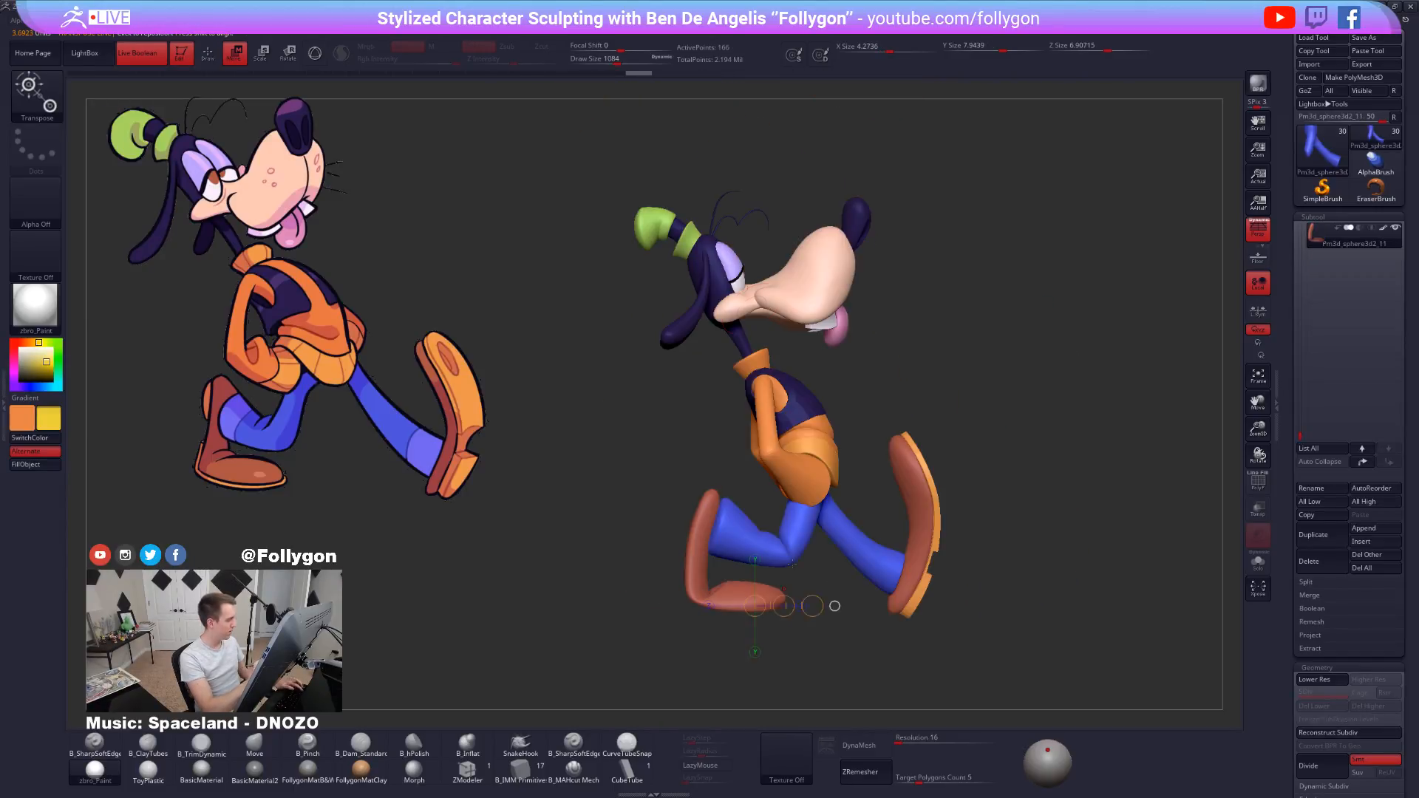
Set the active paint colour to white, compare the pose with the reference and save the project.
key("q")
left_click_drag(45, 364, 19, 347)
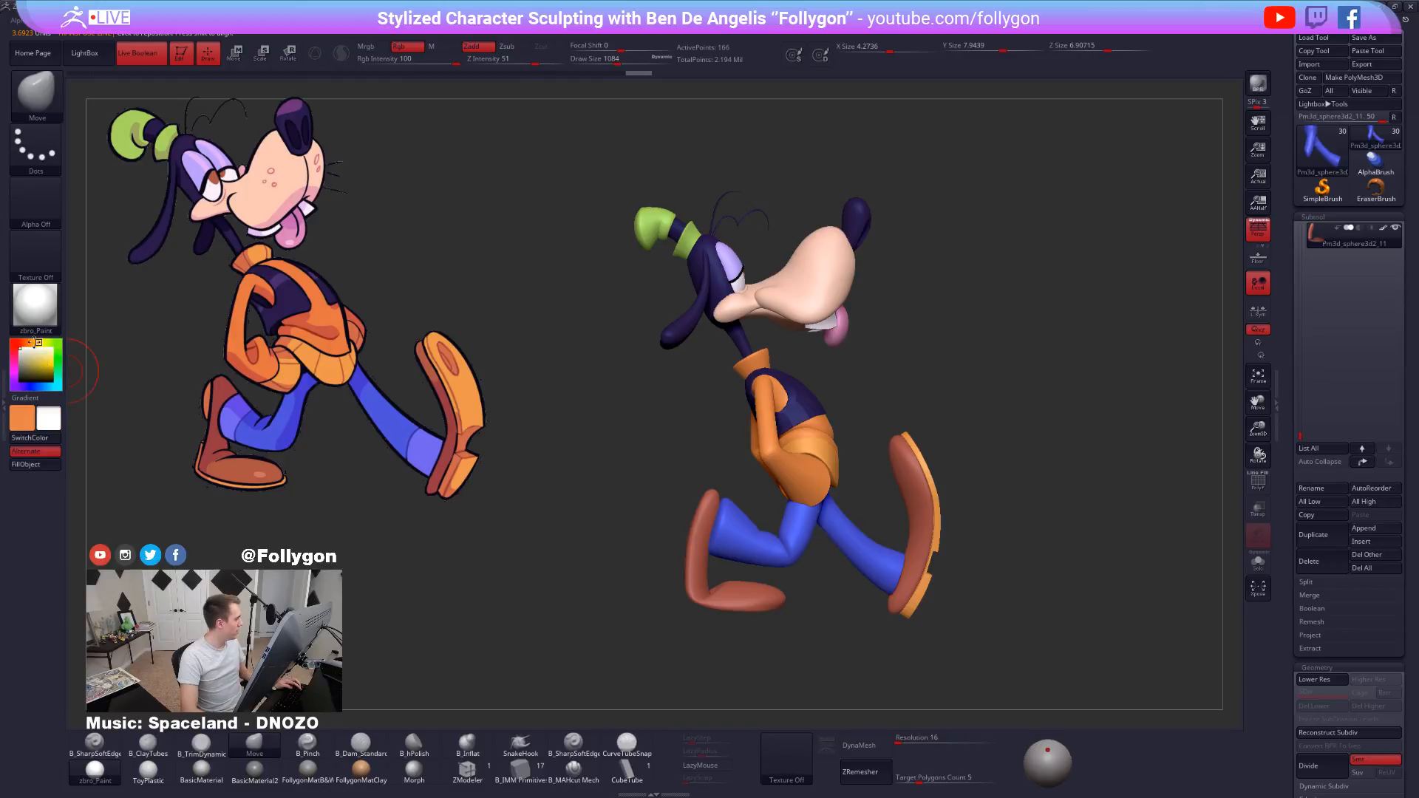
left_click_drag(626, 421, 657, 442)
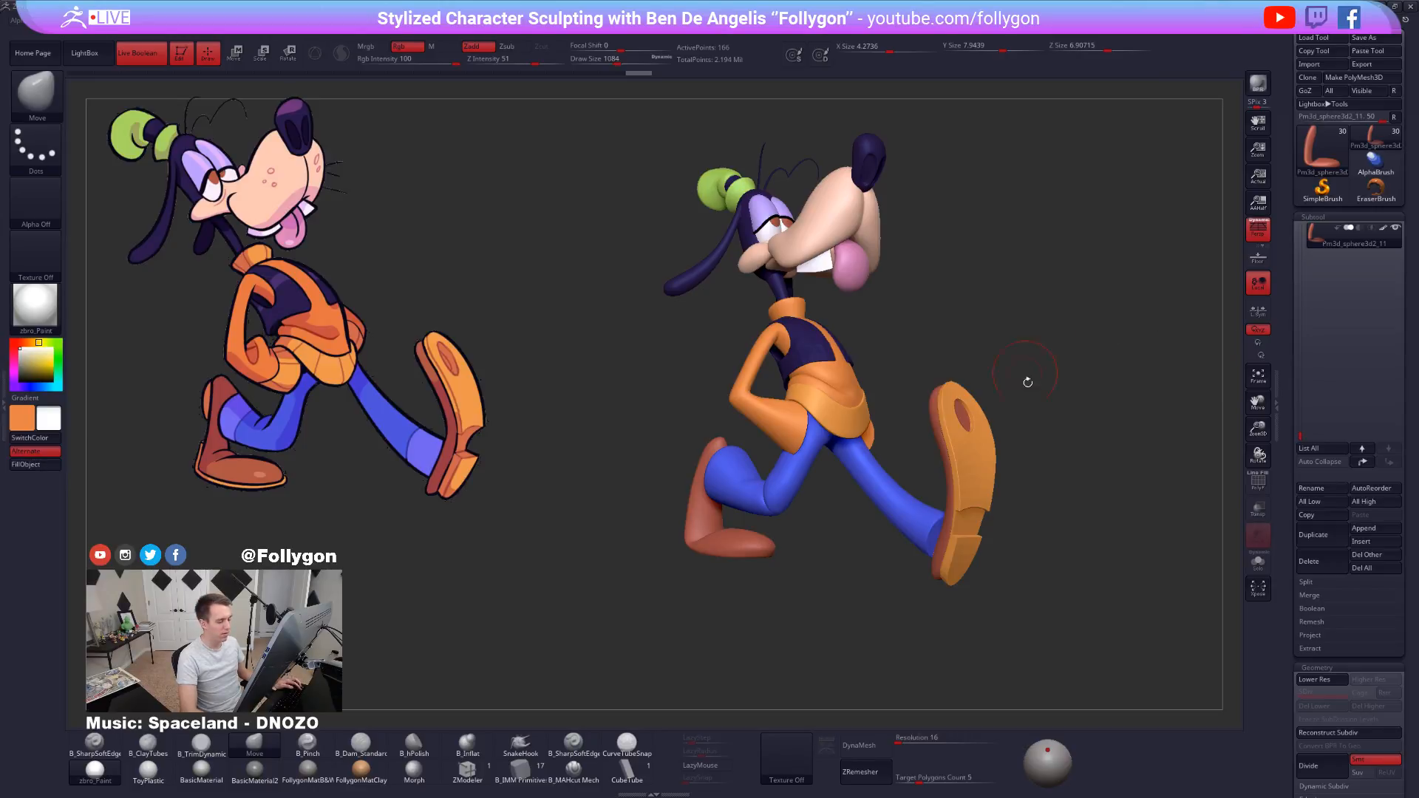
mouse_move(865, 425)
right_mouse_down()
mouse_move(868, 457)
mouse_move(845, 442)
right_mouse_up()
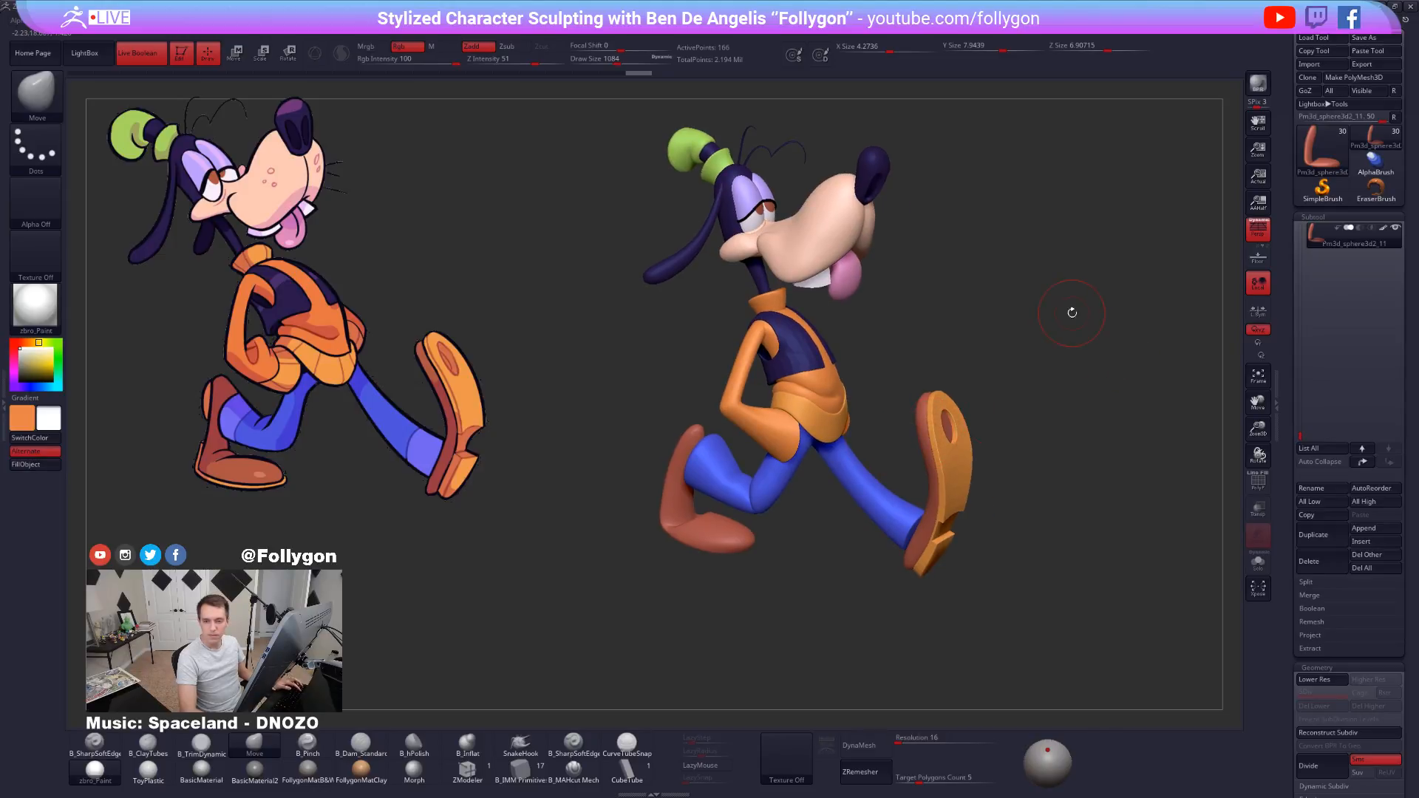
key("ctrl+s")
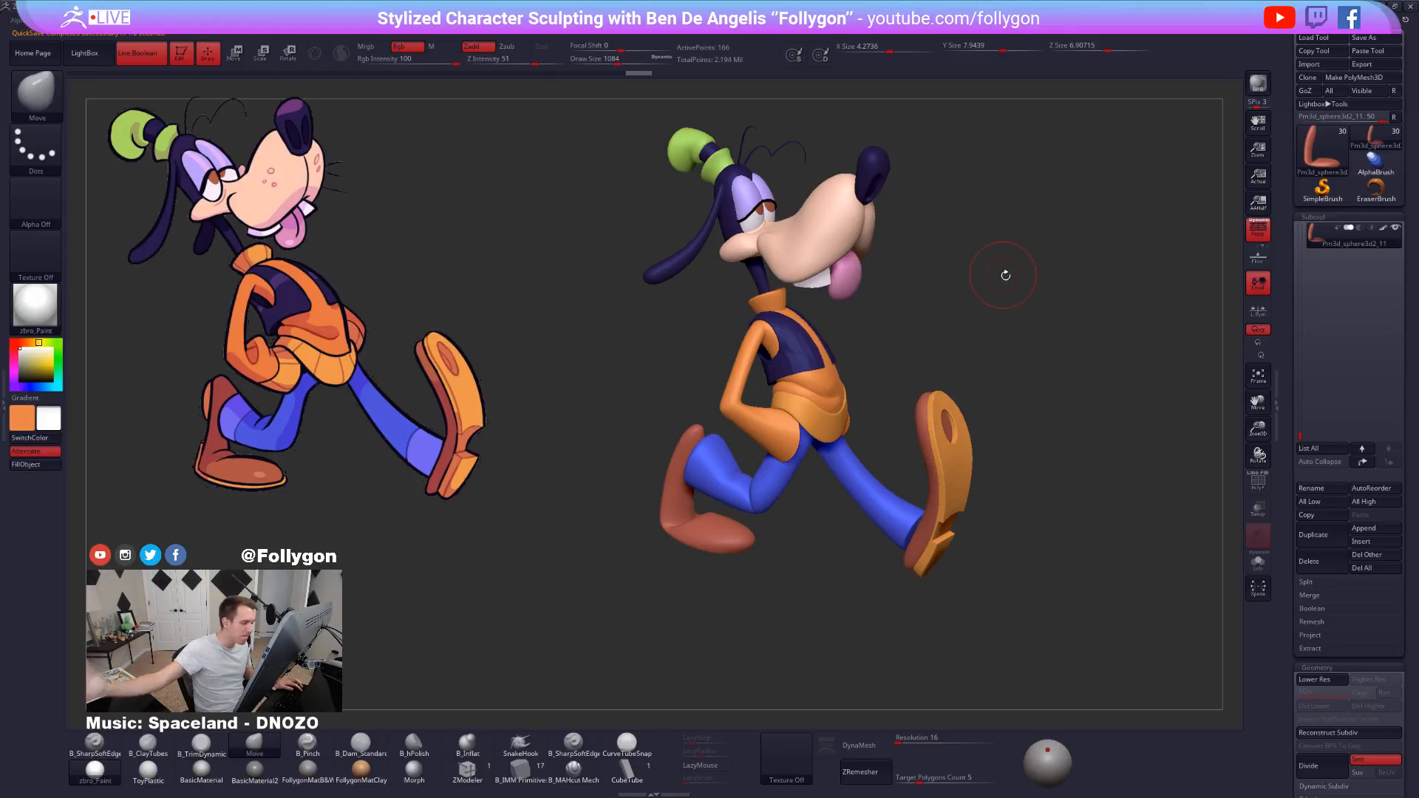
Isolate the bent leg's lower leg, reduce it to its lowest subdivision level and show its wireframe.
mouse_move(958, 610)
left_mouse_down()
mouse_move(948, 592)
mouse_move(965, 590)
left_mouse_up()
left_click(715, 508, "alt")
mouse_move(759, 551)
left_mouse_down()
mouse_move(821, 573)
mouse_move(831, 558)
mouse_move(884, 562)
left_mouse_up()
key("alt+s")
key("shift+d")
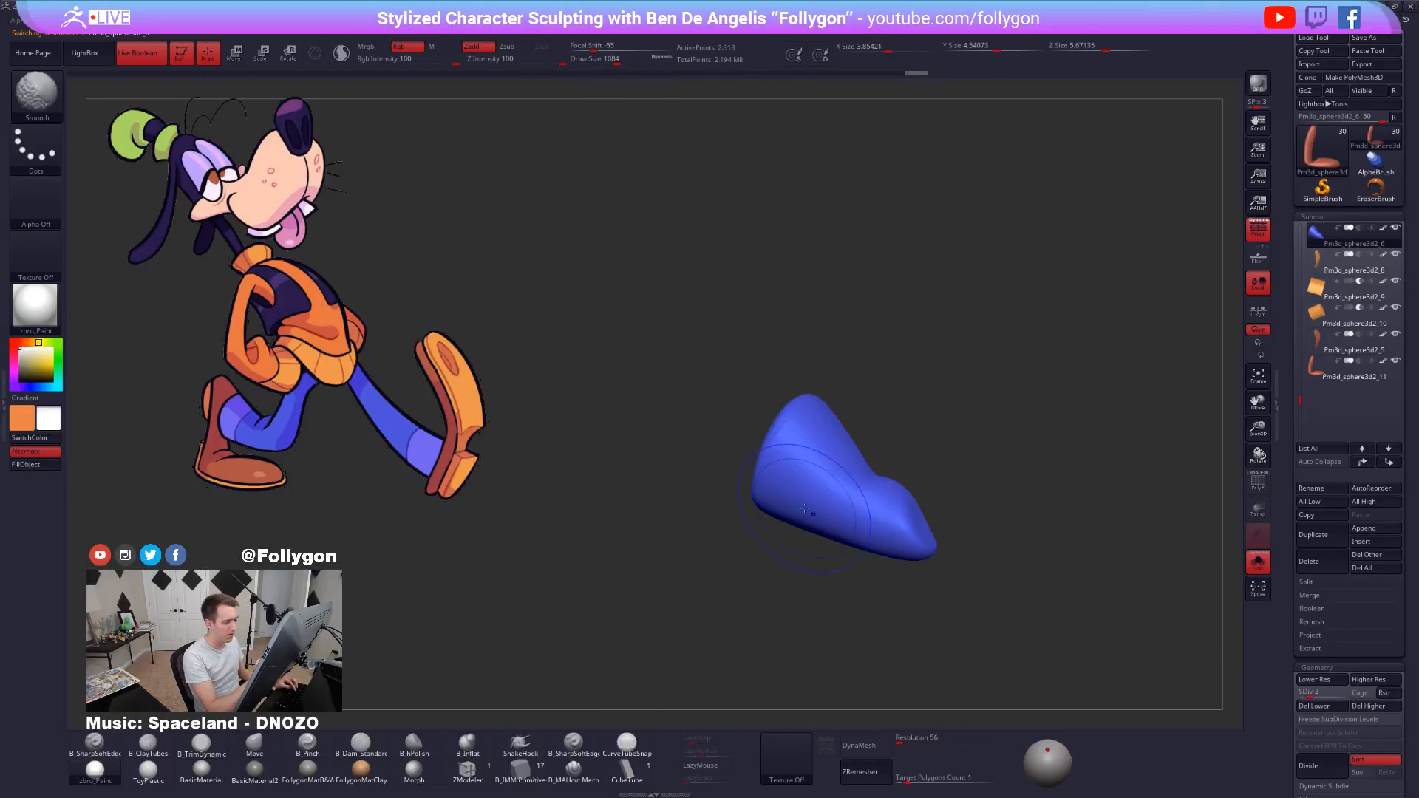
key("shift+d")
key("shift+d")
key("shift+d")
key("shift+d")
key("shift+f")
Mask the knee half of the lower leg and scale down its wide ankle end.
key("b")
key("m")
key("v")
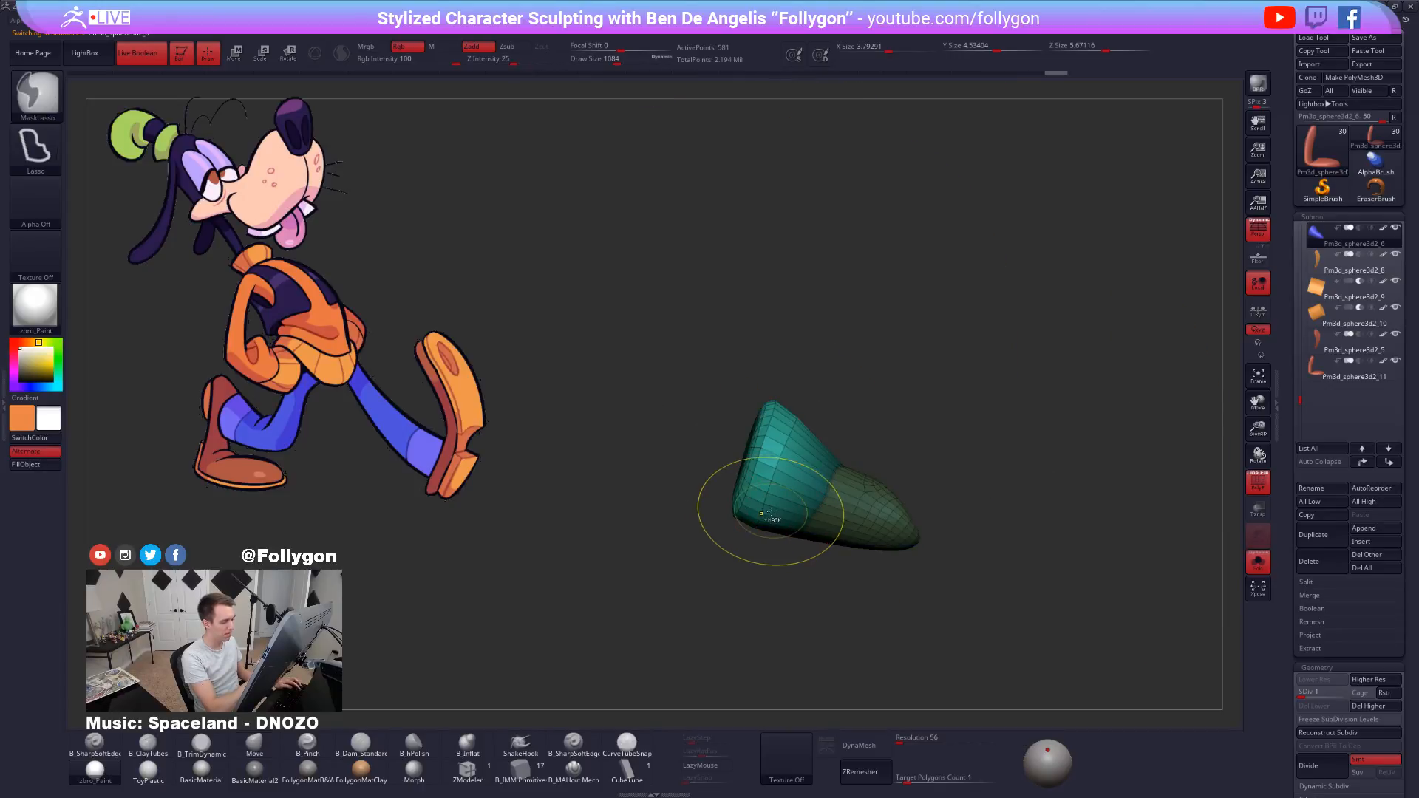
left_click_drag(756, 563, 828, 549)
key("e")
left_click_drag(739, 474, 862, 527)
left_click(876, 532)
mouse_move(684, 417)
left_mouse_down()
mouse_move(569, 405)
mouse_move(587, 403)
left_mouse_up()
mouse_move(762, 455)
left_mouse_down()
mouse_move(819, 394)
mouse_move(961, 425)
mouse_move(842, 439)
mouse_move(1037, 517)
mouse_move(1044, 546)
mouse_move(1023, 543)
left_mouse_up()
left_click(964, 567)
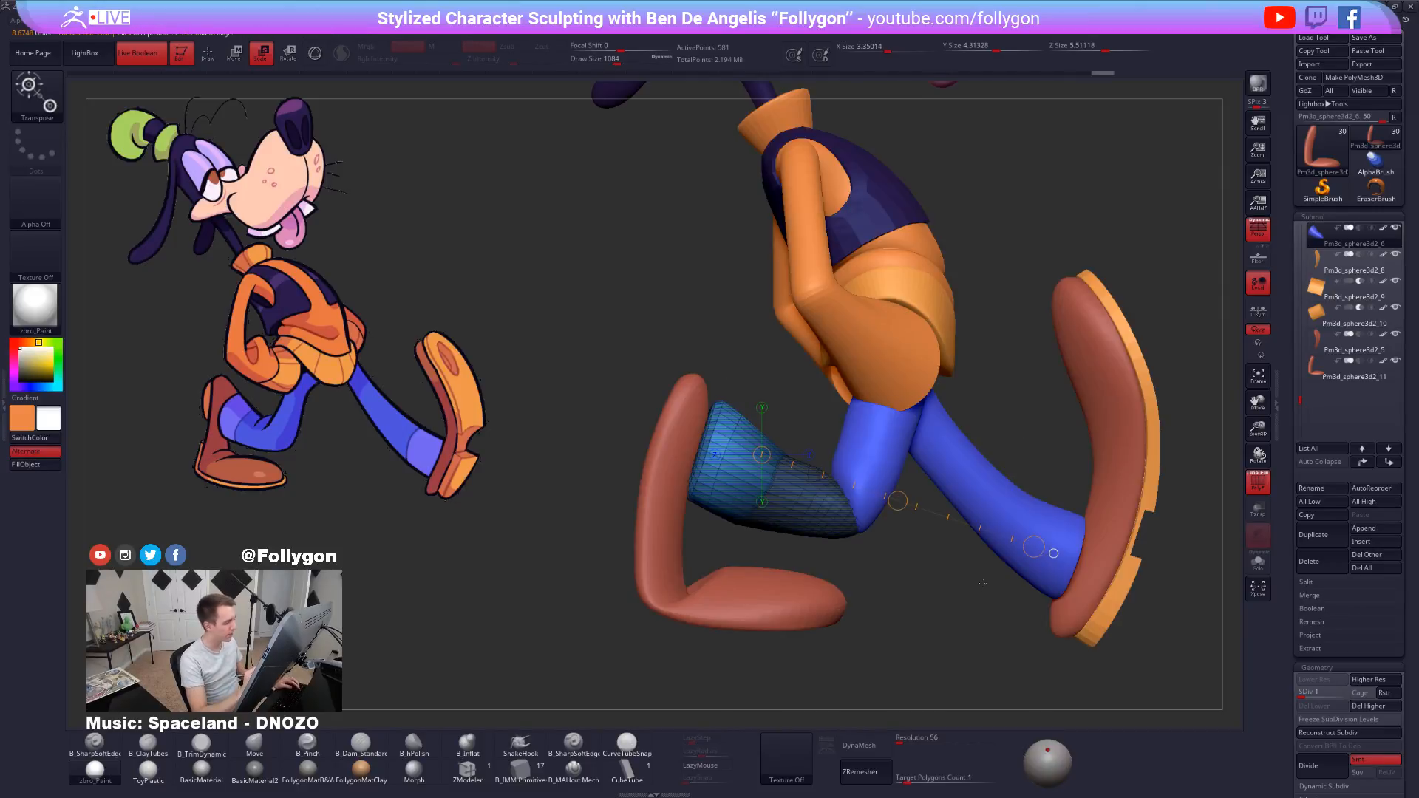
Return the lower leg to its highest subdivision level, clear its mask and hide the wireframe.
key("ctrl+d")
key("d")
key("d")
key("shift+f")
key("q")
left_click(896, 561)
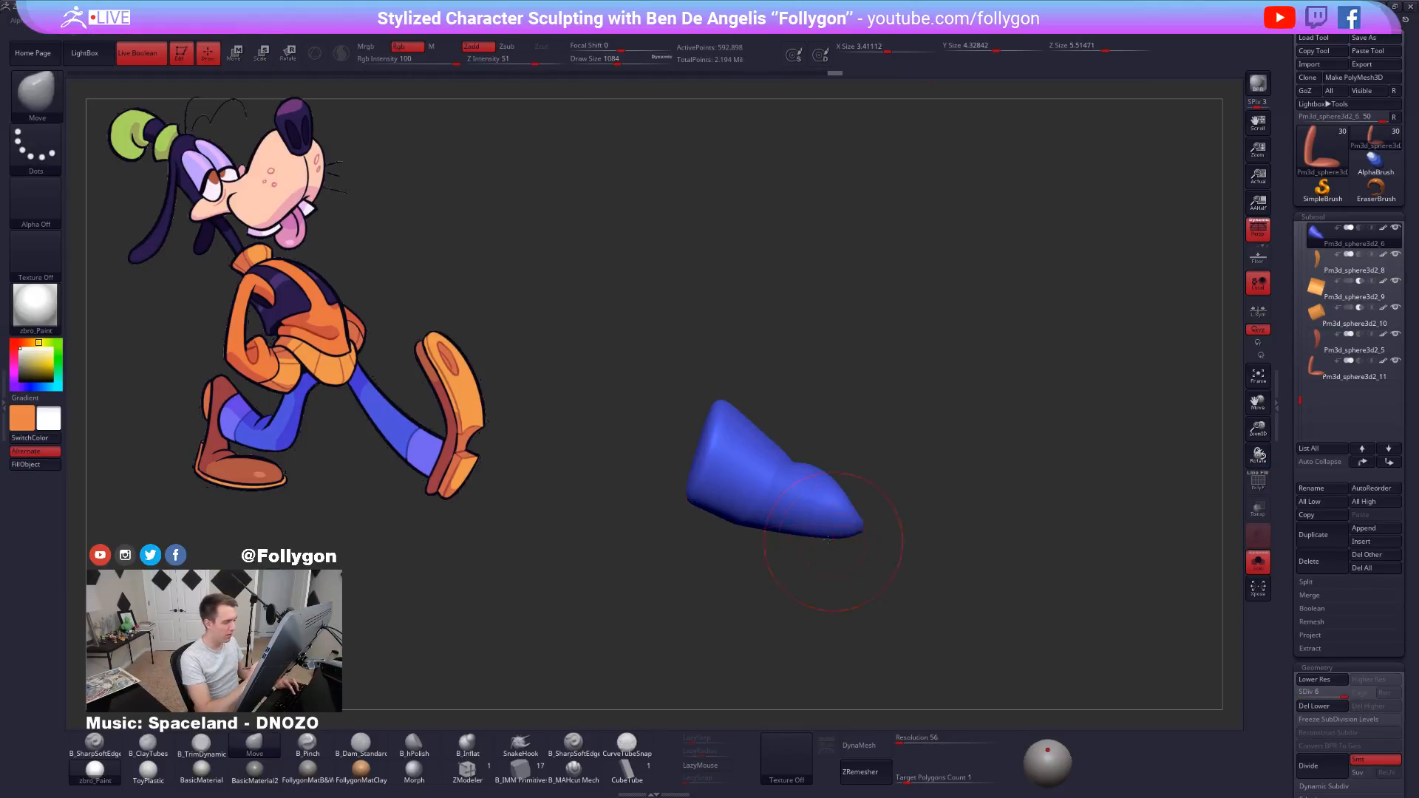
Set the brush size to 764 and refine the lower leg's contour with the Move brush.
right_click_drag(828, 539, 804, 508)
key("space")
left_click_drag(810, 484, 803, 484)
key("shift+f")
key("shift+f")
mouse_move(768, 503)
right_mouse_down()
mouse_move(752, 545)
mouse_move(763, 522)
right_mouse_up()
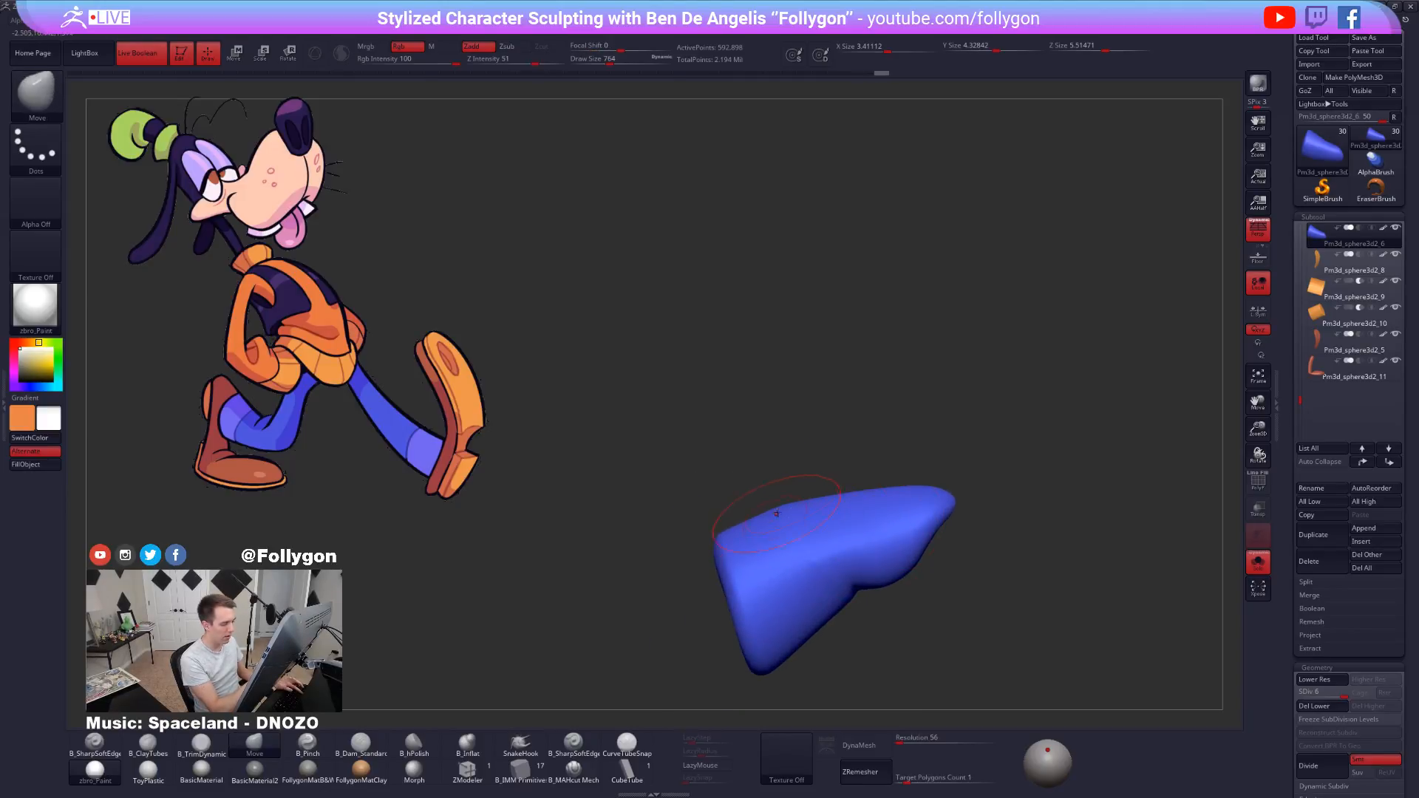
mouse_move(853, 498)
right_mouse_down()
mouse_move(884, 672)
mouse_move(891, 533)
right_mouse_up()
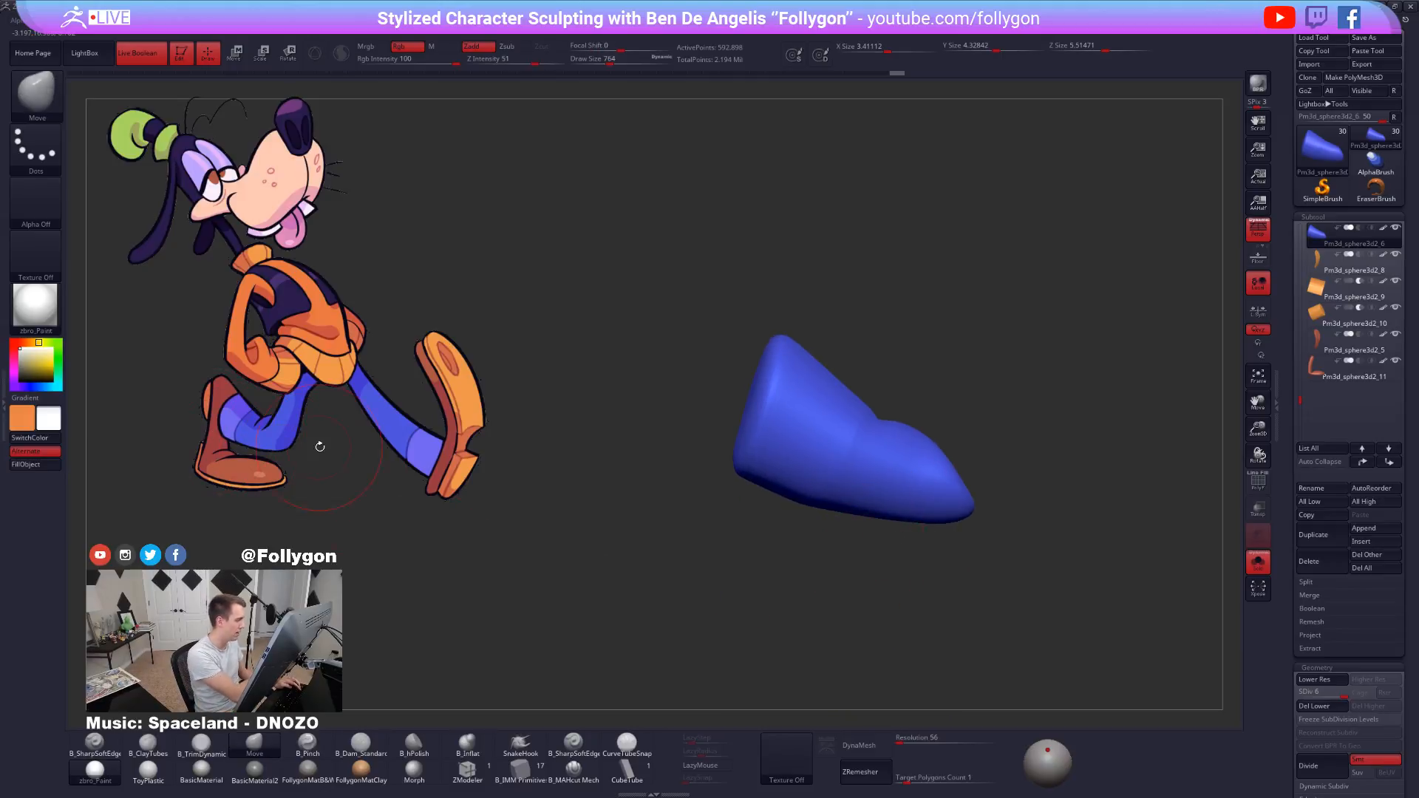
Smooth the lower leg at subdivision level 4, raise it to level 5 and show the whole character.
key("shift+d")
key("shift+d")
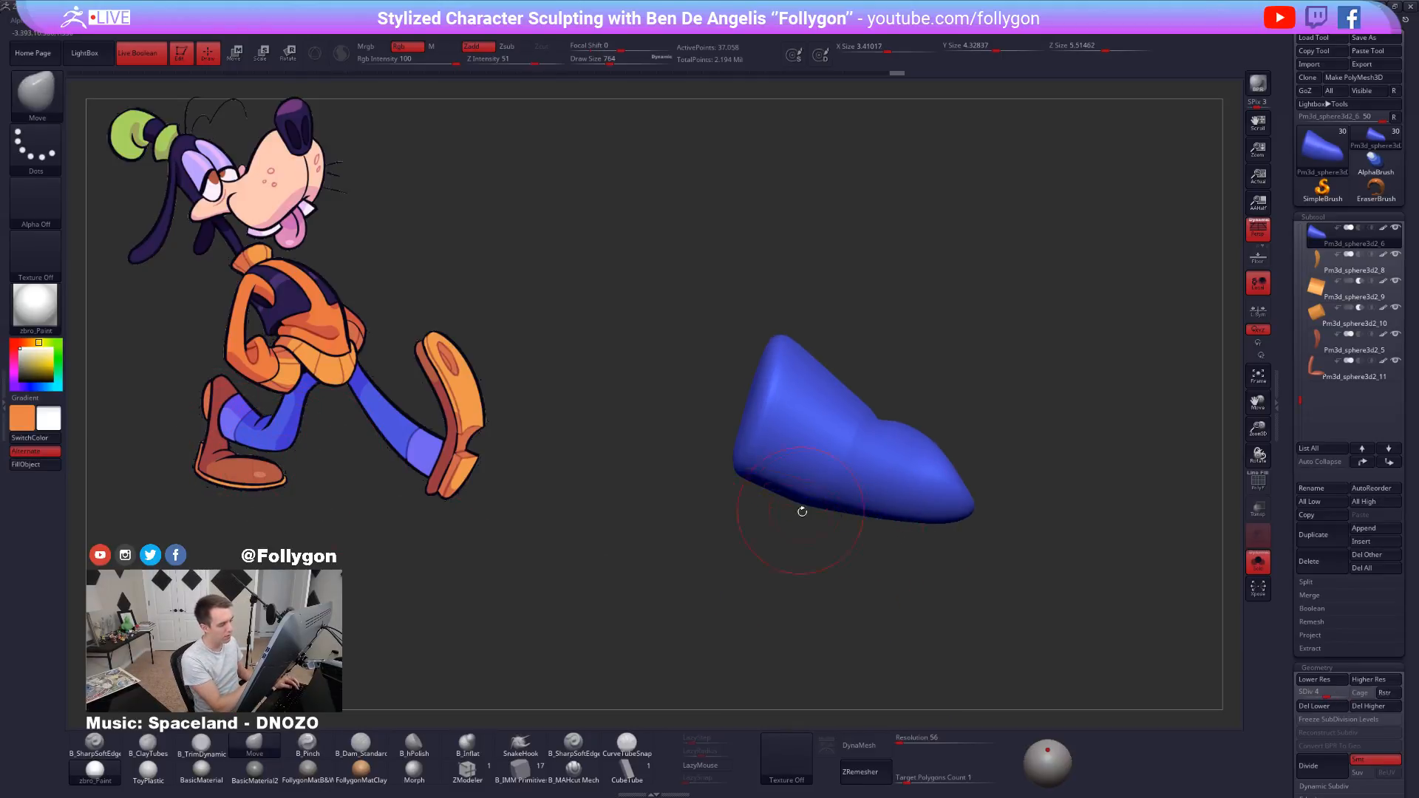
right_click_drag(798, 507, 783, 459)
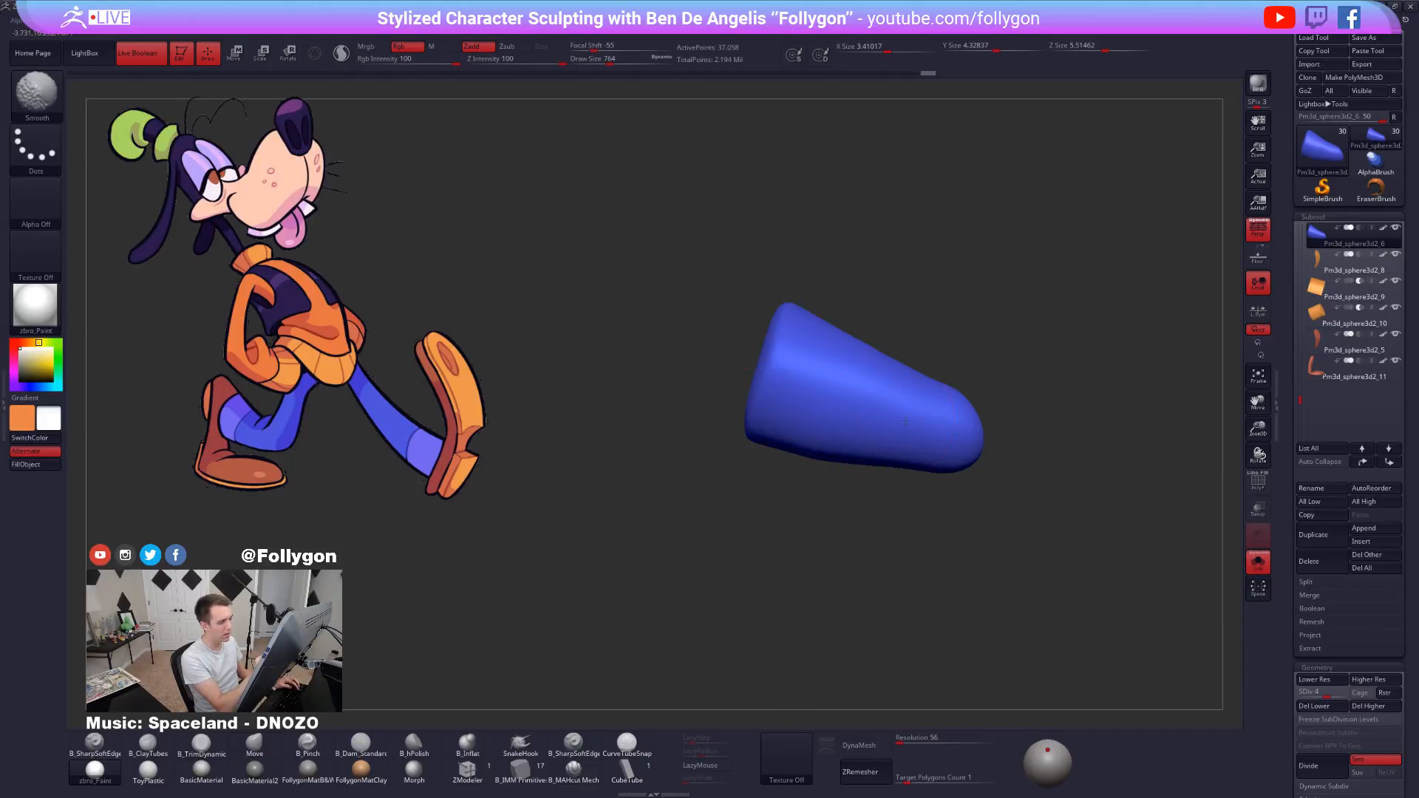
key("d")
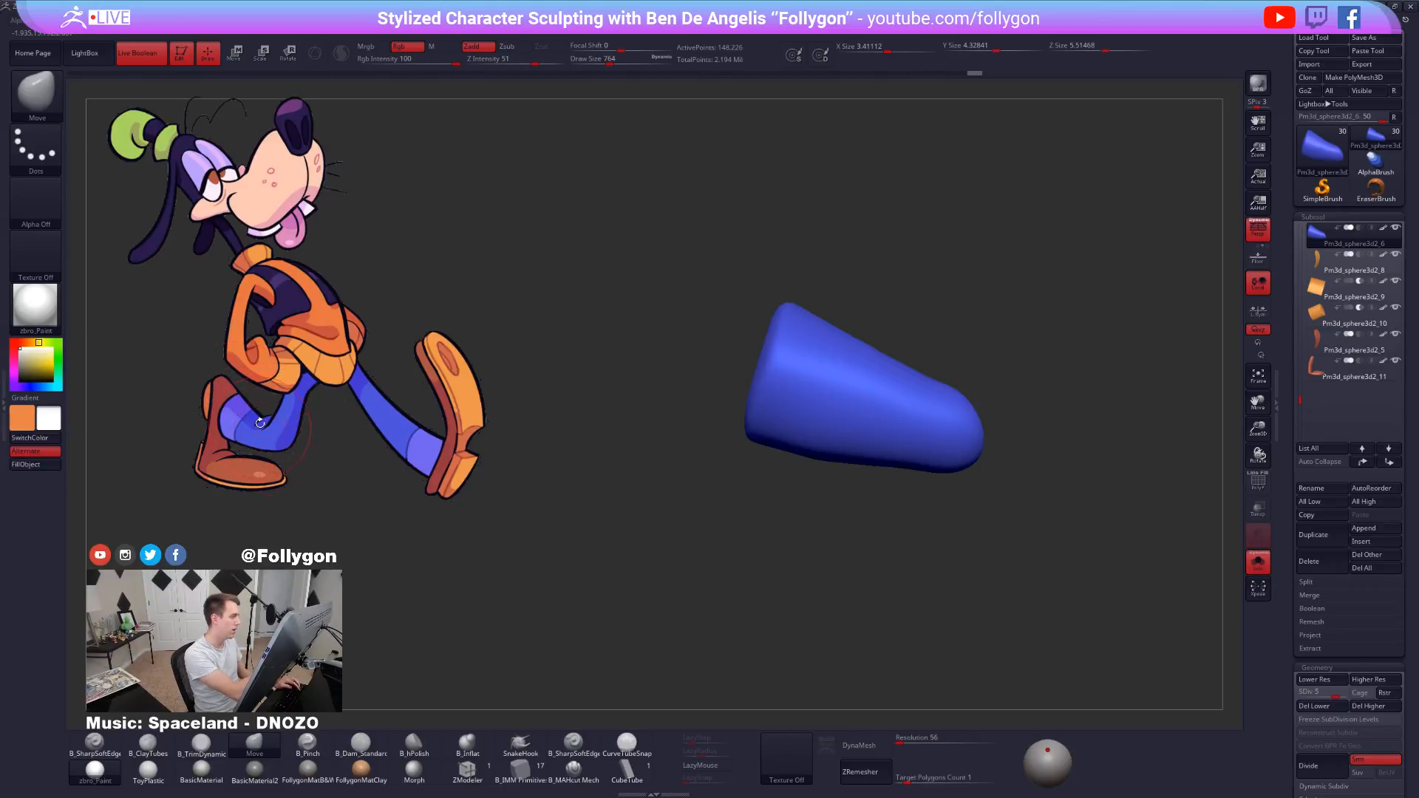
key("alt+s")
right_click_drag(936, 490, 957, 583)
key("shift")
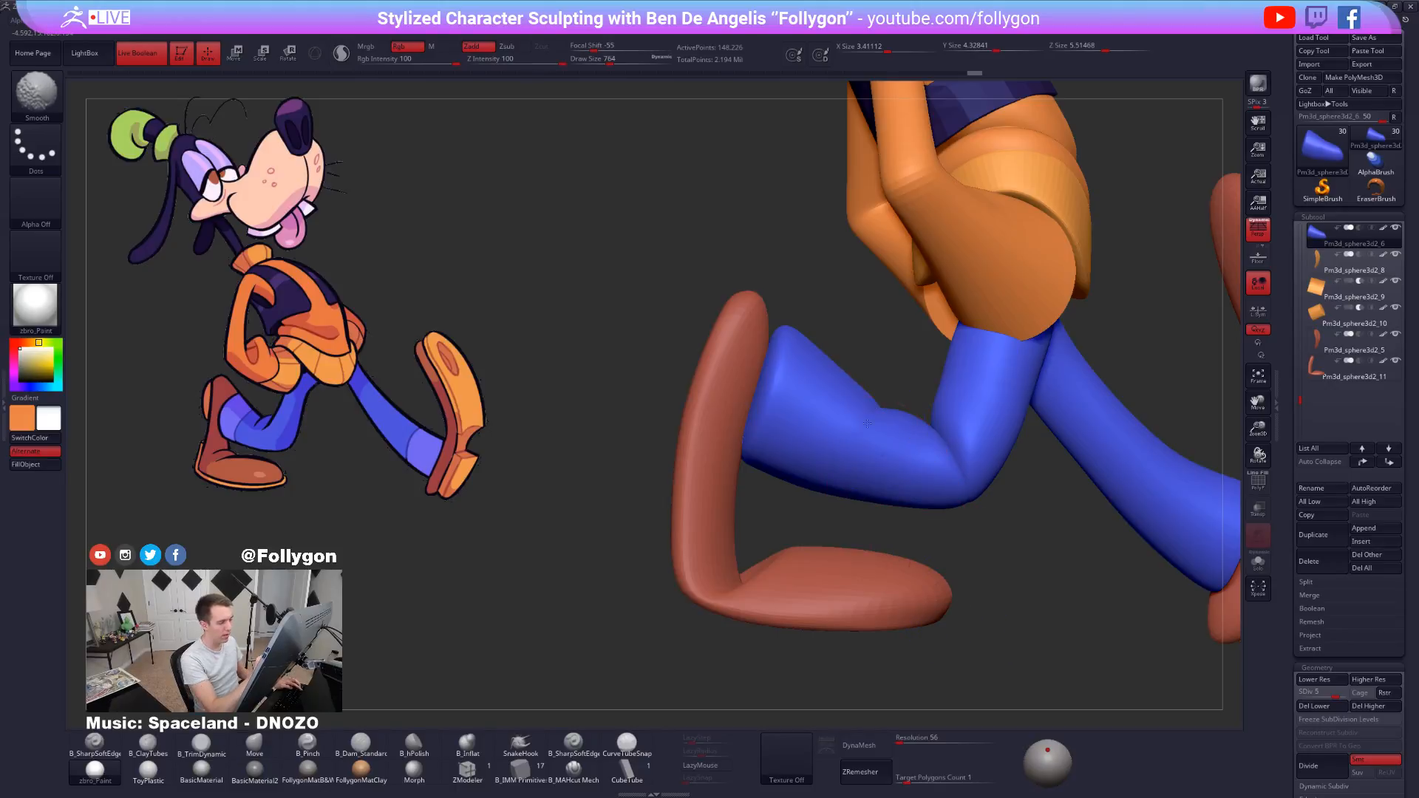
Remesh the lower leg with DynaMesh at a resolution of 120.
left_click(910, 741)
type("120")
key("Return")
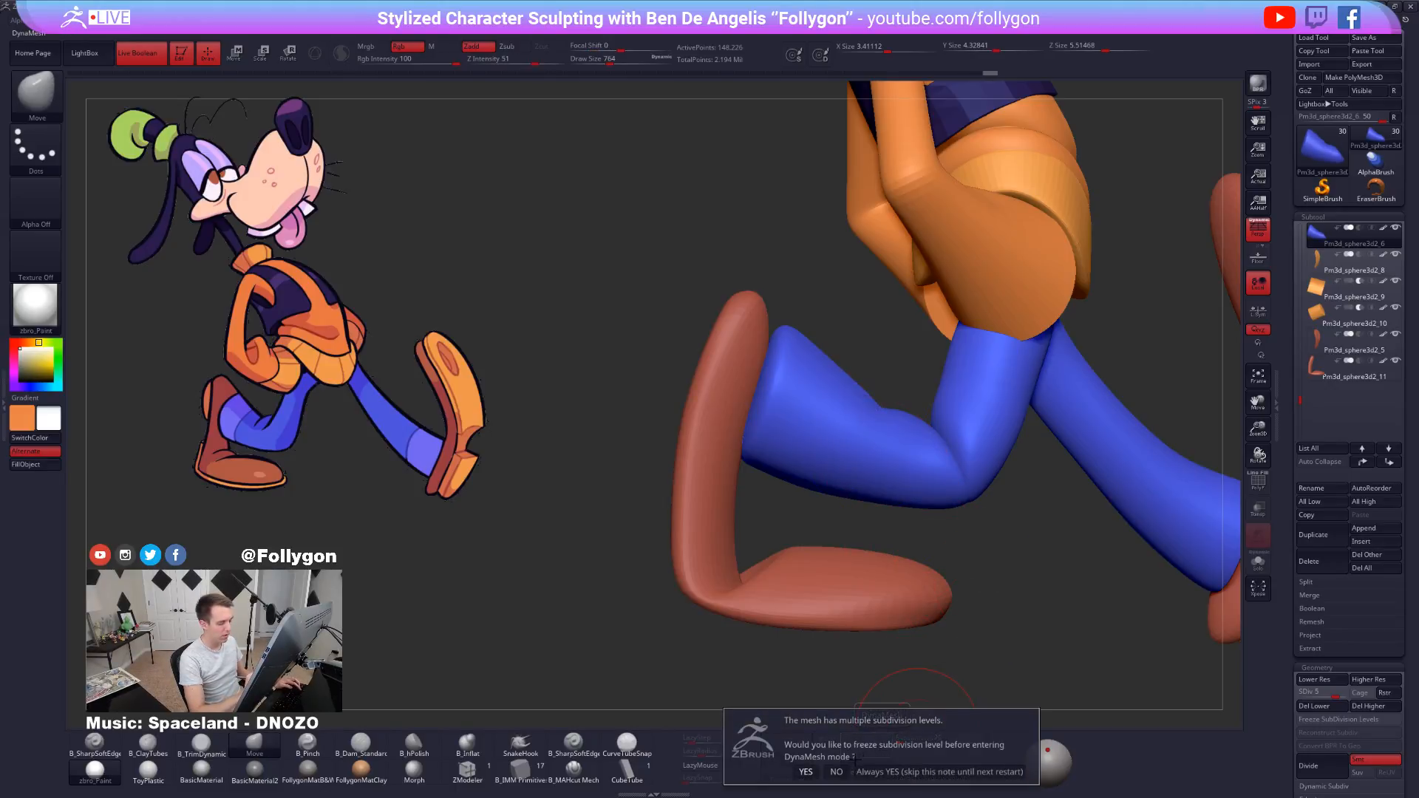
left_click(866, 746)
key("shift+f")
key("ctrl+d")
key("ctrl+z")
Isolate the lower leg, carve a crease across it with the B_MAHcut Mech brush and smooth around the cut.
key("alt+s")
left_click_drag(903, 521, 880, 563)
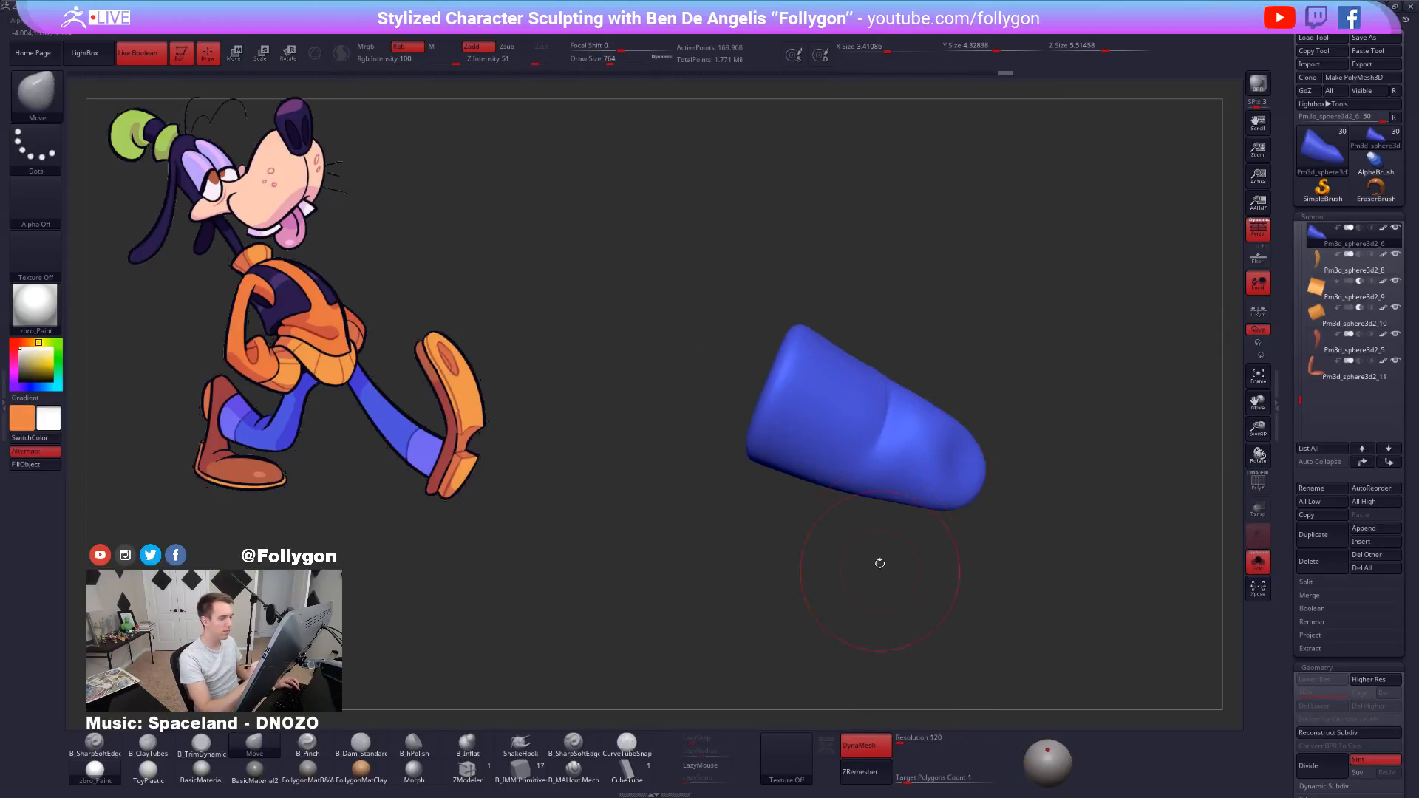
left_click(574, 769)
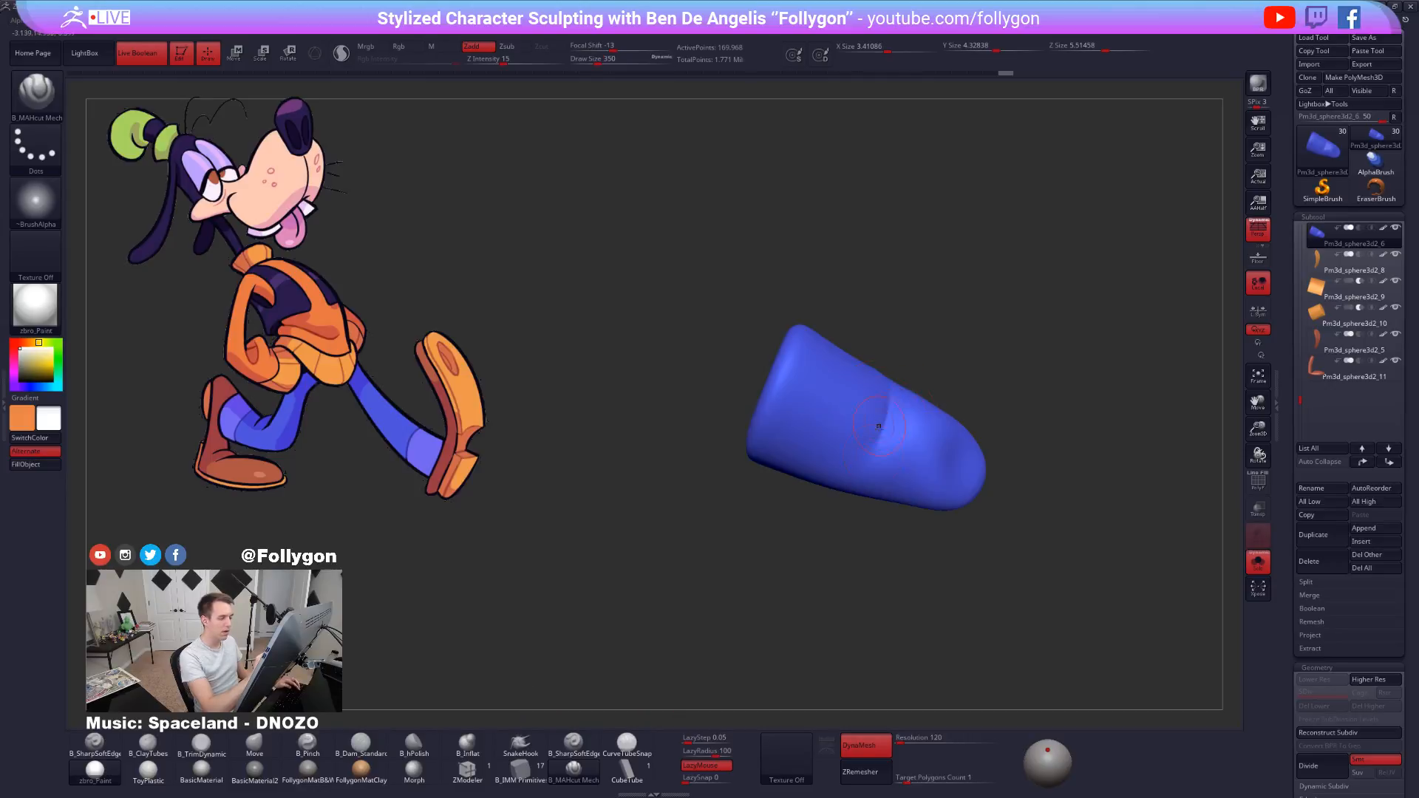
mouse_move(898, 592)
left_mouse_down()
mouse_move(856, 551)
mouse_move(822, 418)
left_mouse_up()
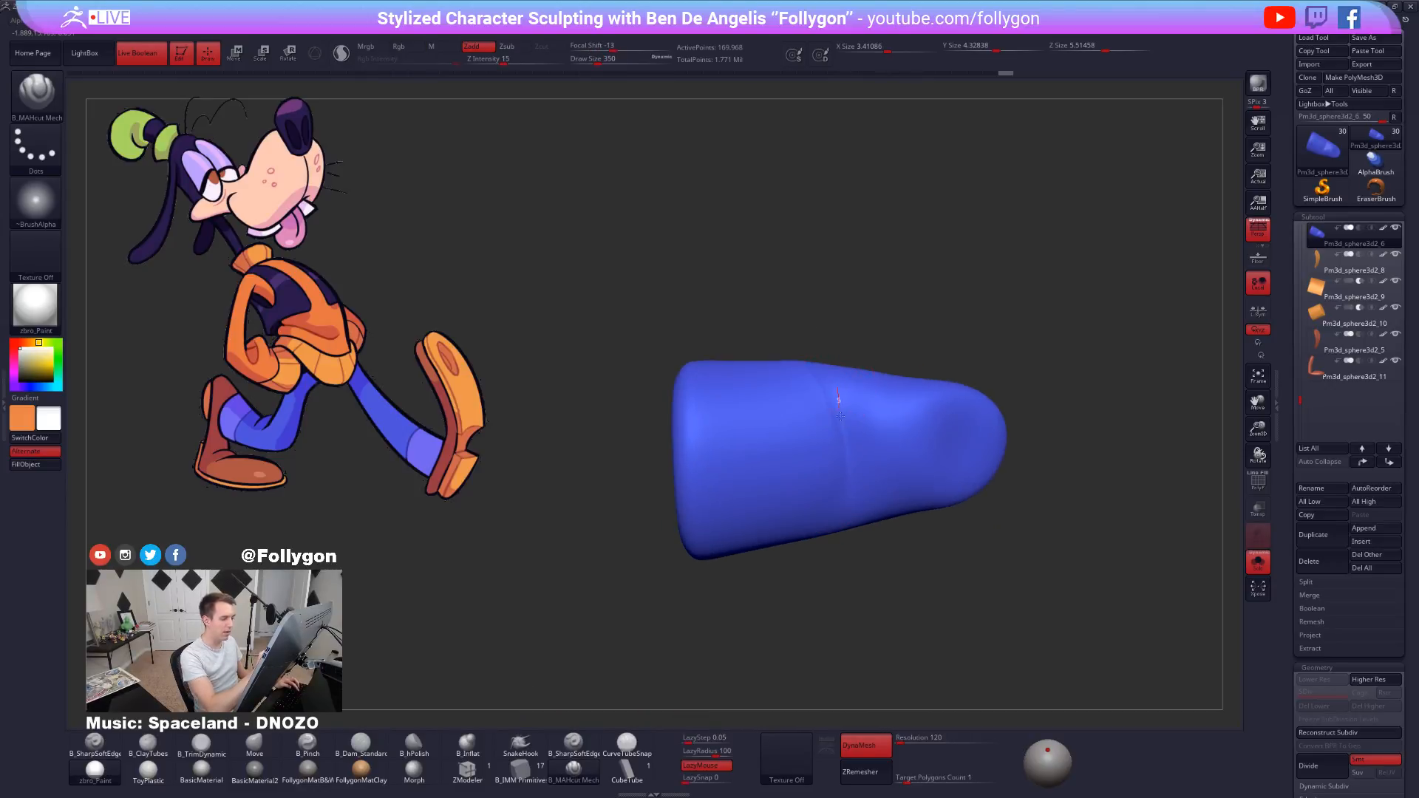
left_click_drag(848, 522, 845, 544)
left_click_drag(831, 576, 830, 524)
left_click_drag(814, 325, 813, 400)
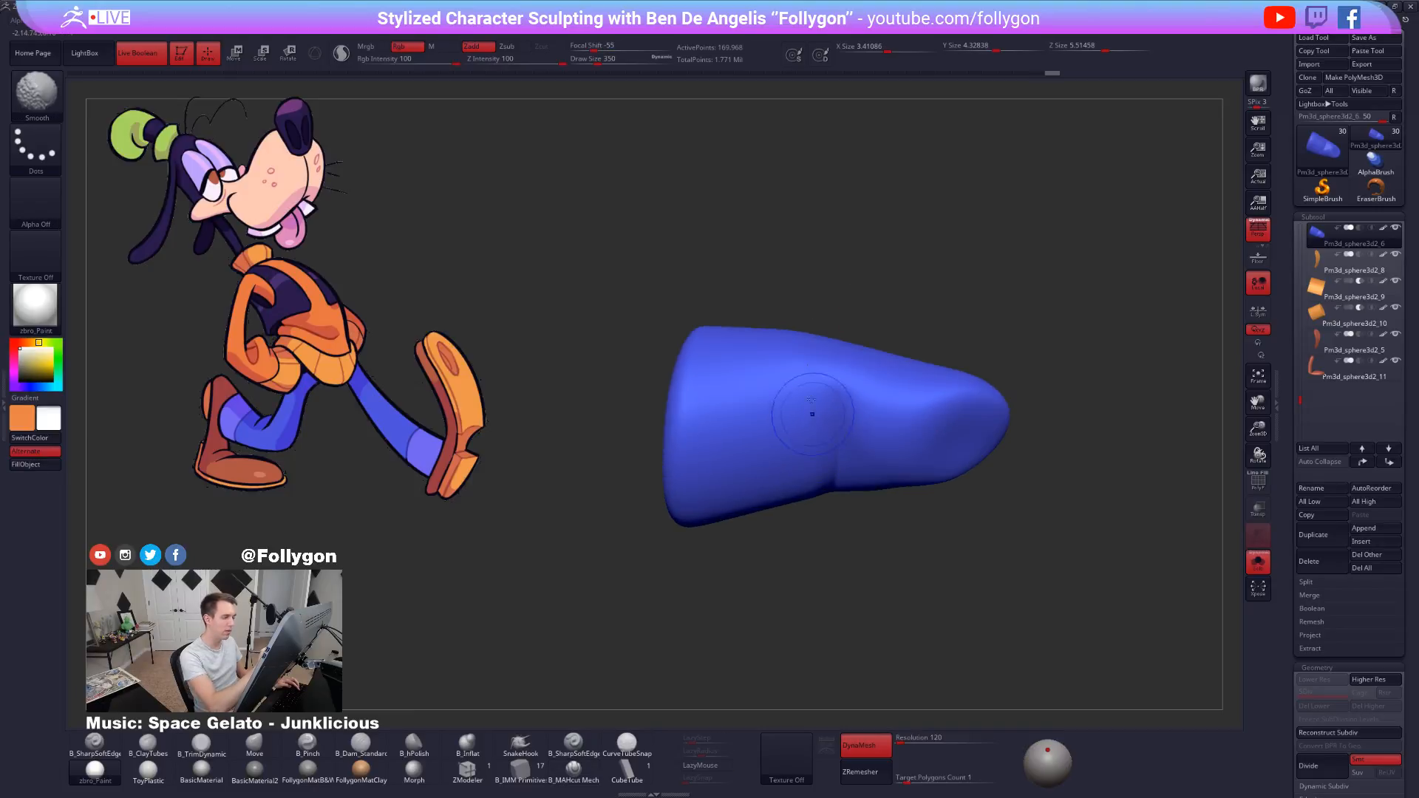
left_click_drag(820, 466, 823, 473, "shift")
mouse_move(852, 332)
left_mouse_down()
mouse_move(850, 421)
mouse_move(862, 370)
mouse_move(878, 447)
mouse_move(840, 531)
mouse_move(850, 542)
left_mouse_up()
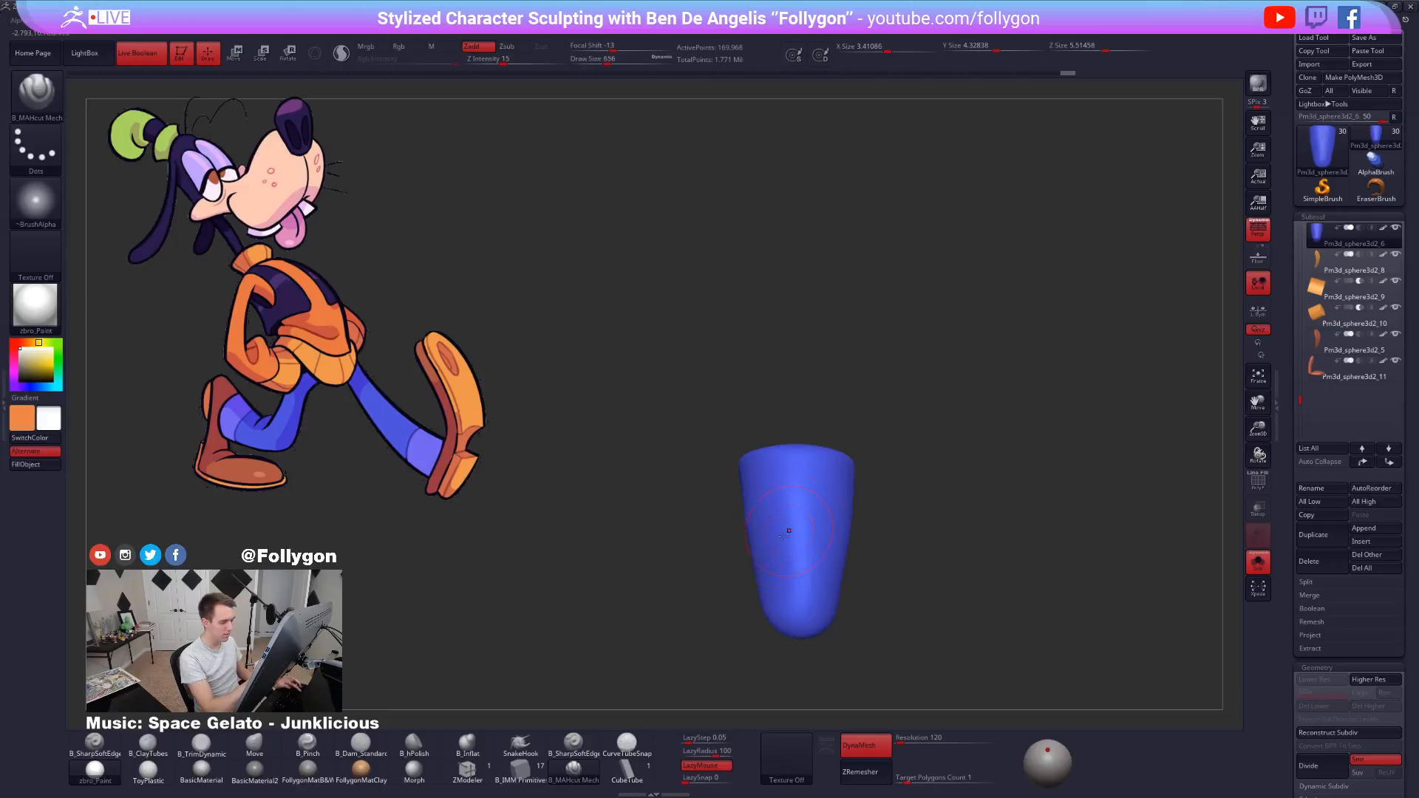
Show the whole character and examine the creased lower leg from several angles against the reference.
key("b")
key("m")
key("v")
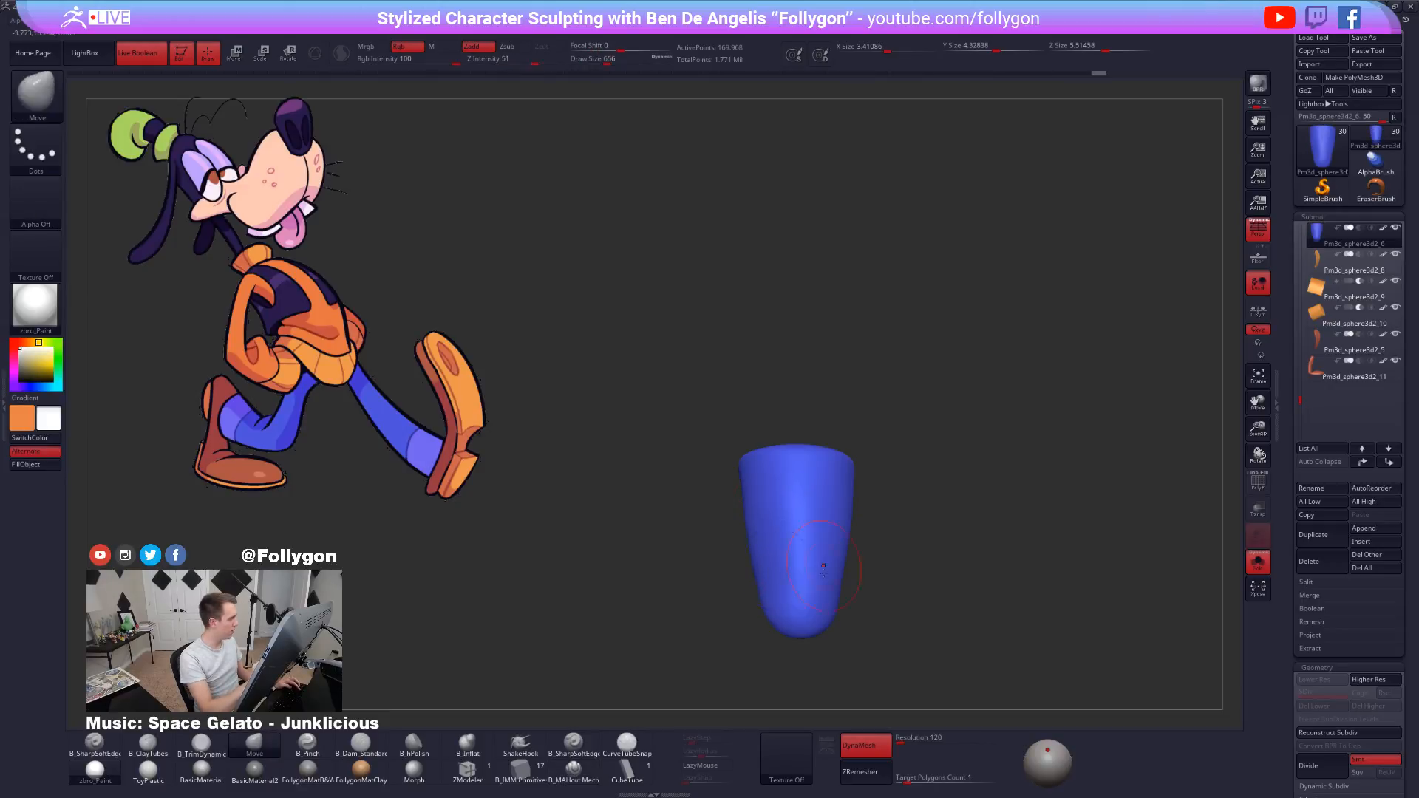
left_click_drag(810, 721, 1033, 666)
key("alt+s")
mouse_move(1107, 623)
left_mouse_down("alt")
mouse_move(1077, 593)
mouse_move(1105, 663)
left_mouse_up("alt")
left_click_drag(895, 642, 948, 622, "alt")
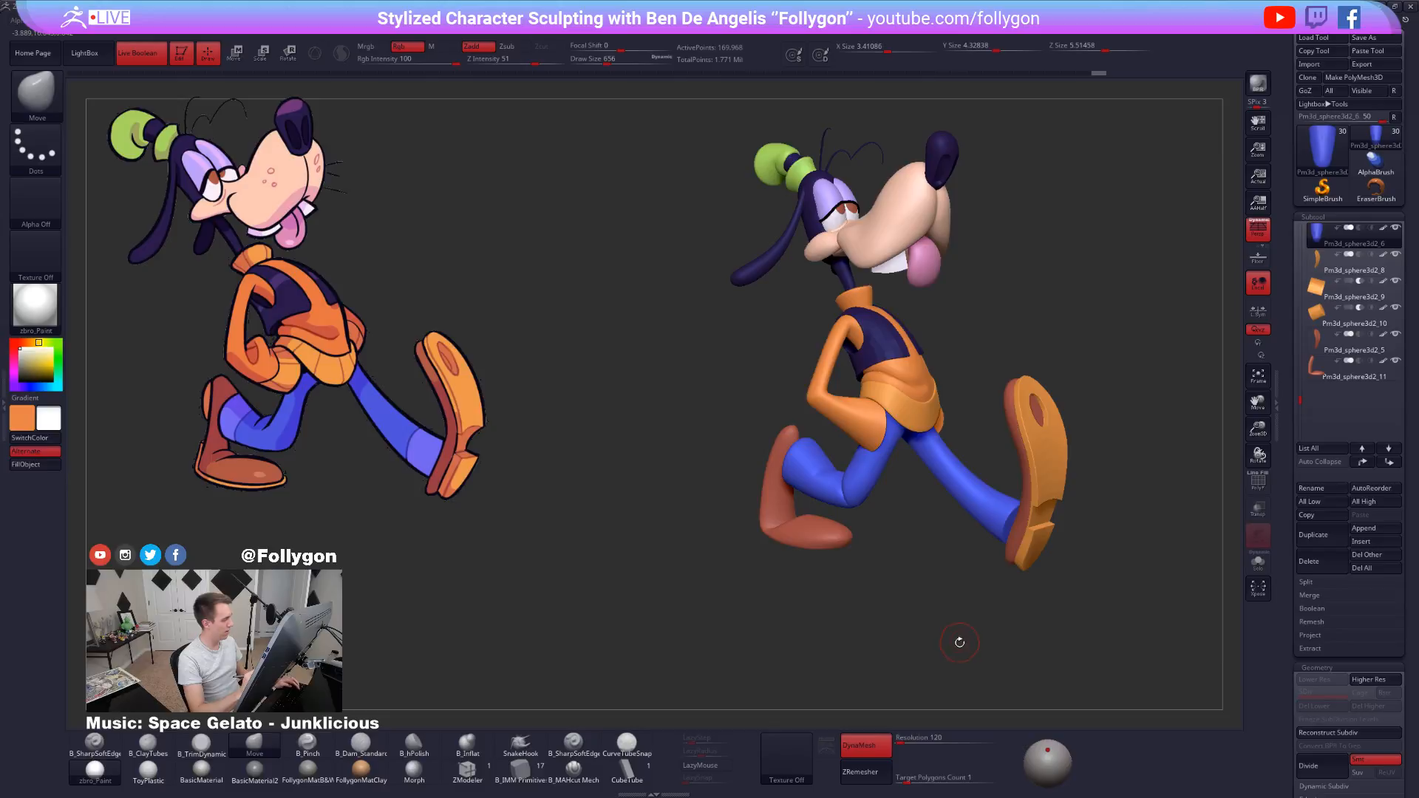
left_click_drag(960, 642, 959, 625)
left_click_drag(838, 545, 805, 592, "alt")
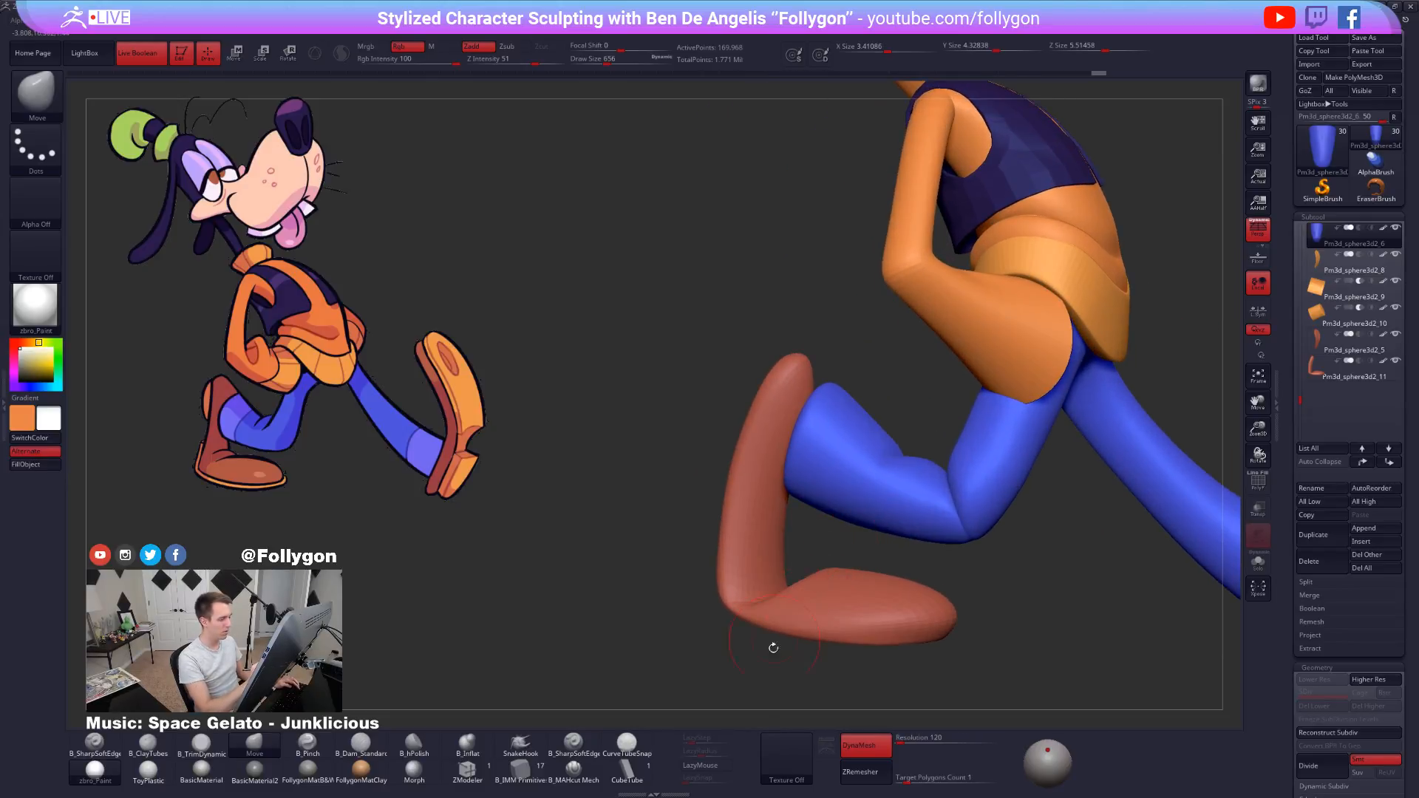
key("shift")
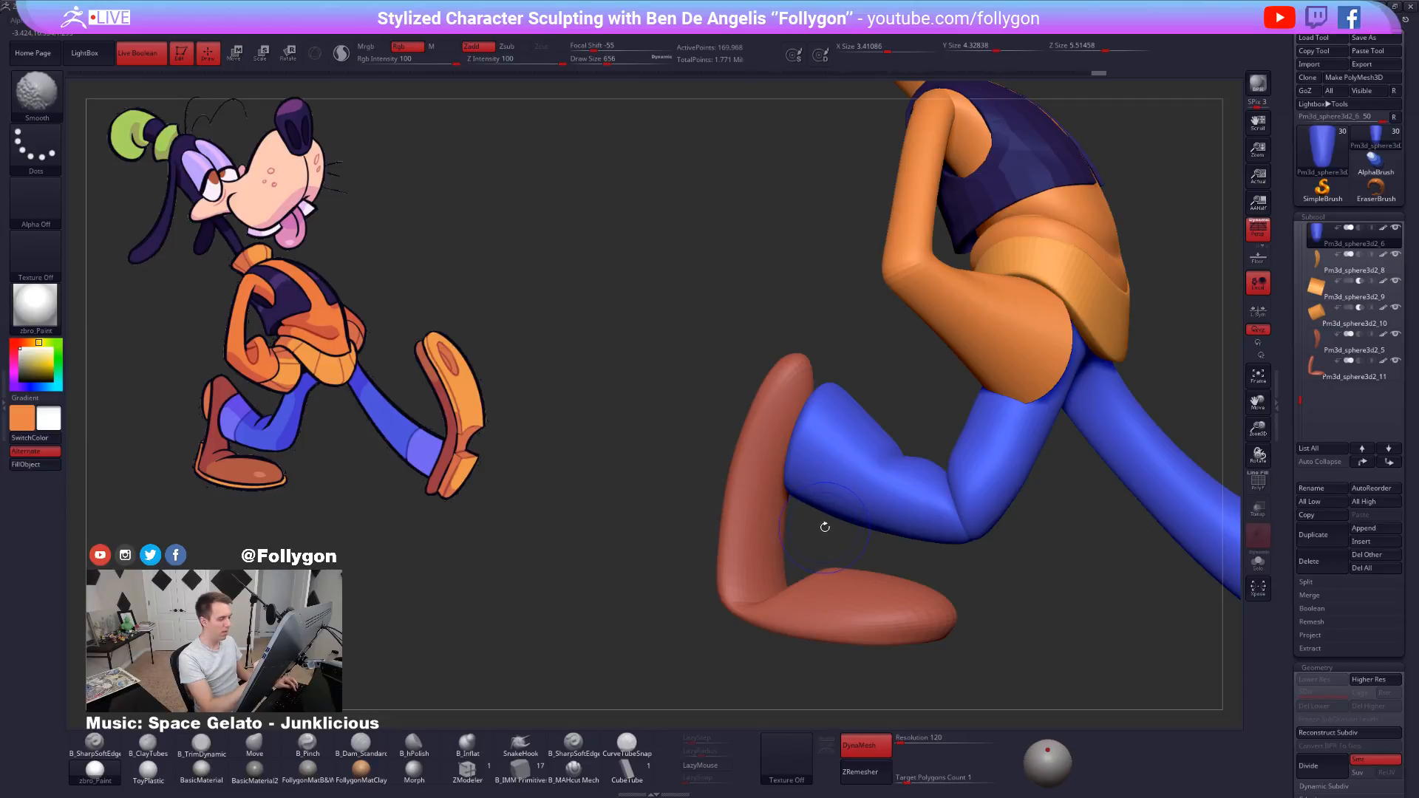
key("shift+f")
right_click_drag(826, 500, 813, 488)
key("shift+f")
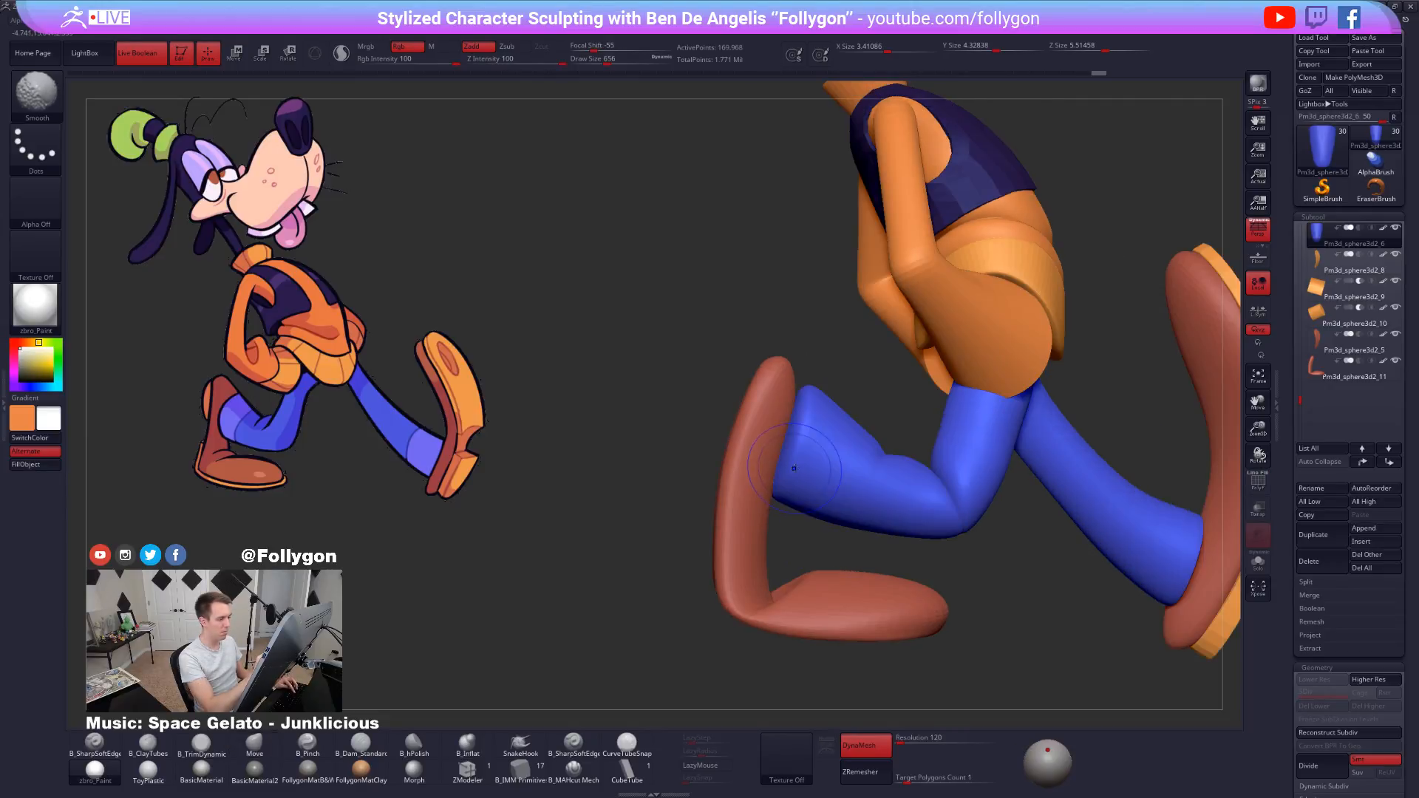
Turn off the perspective view and compare the bent leg's silhouette with the reference drawing.
key("ctrl+shift+s")
key("p")
key("ctrl+shift+s")
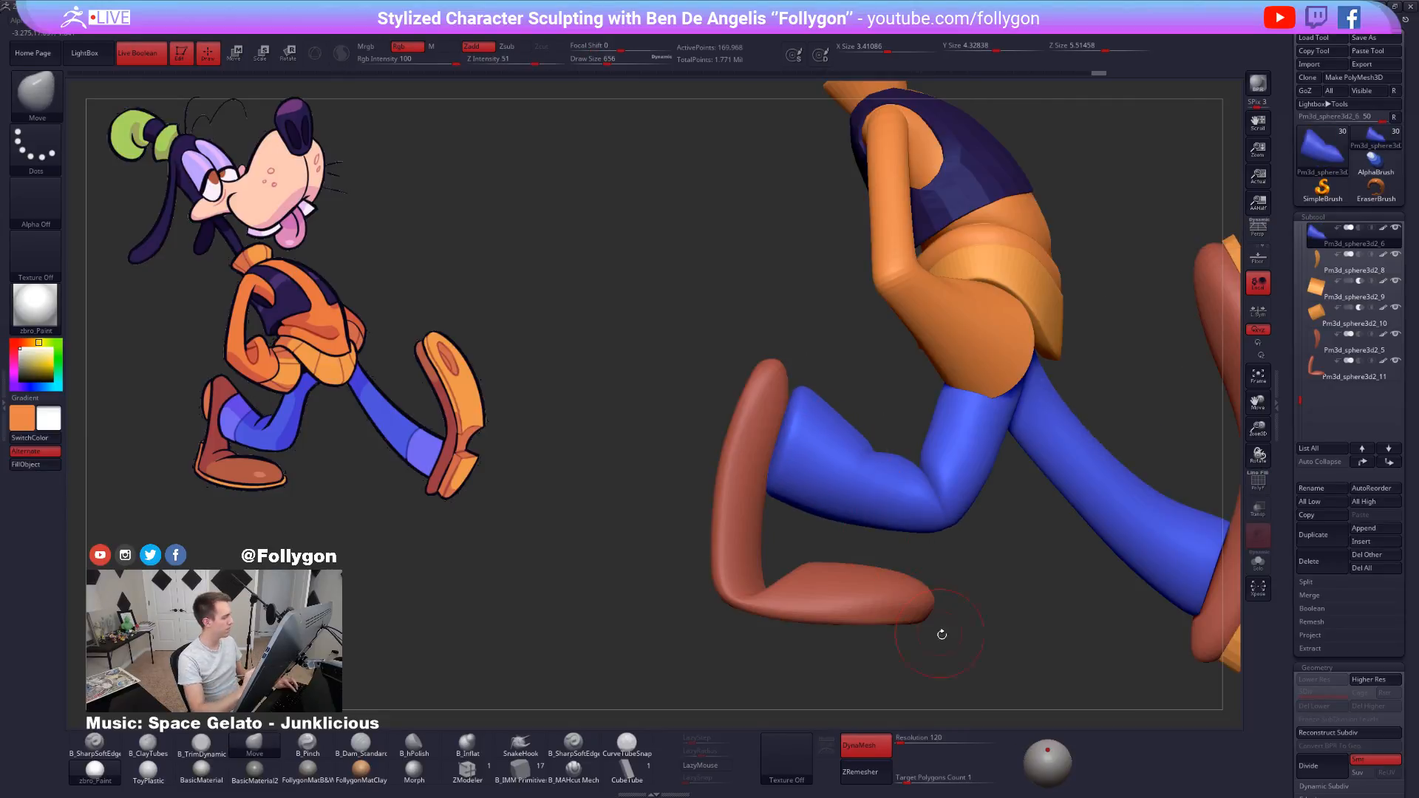
key("f")
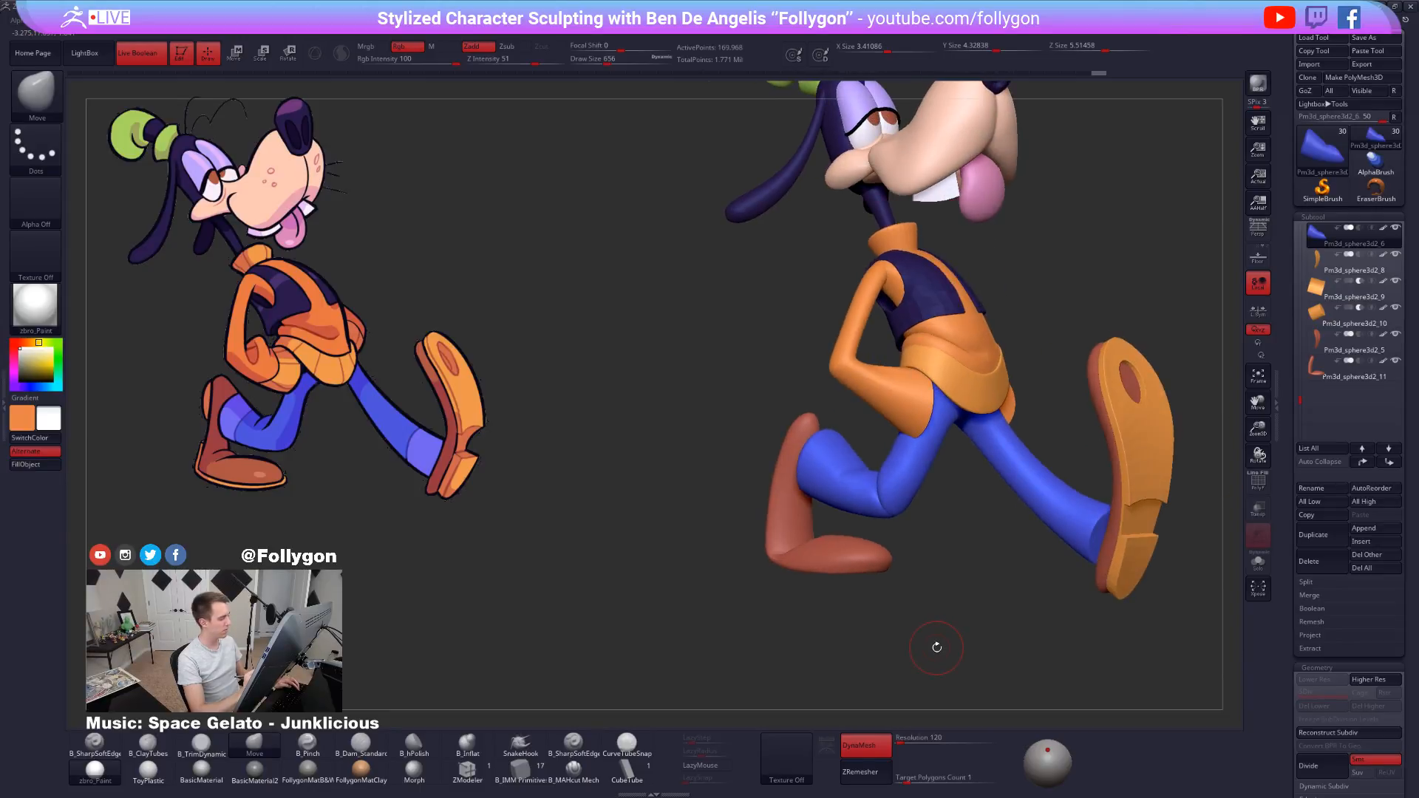
right_click_drag(935, 643, 941, 654, "ctrl")
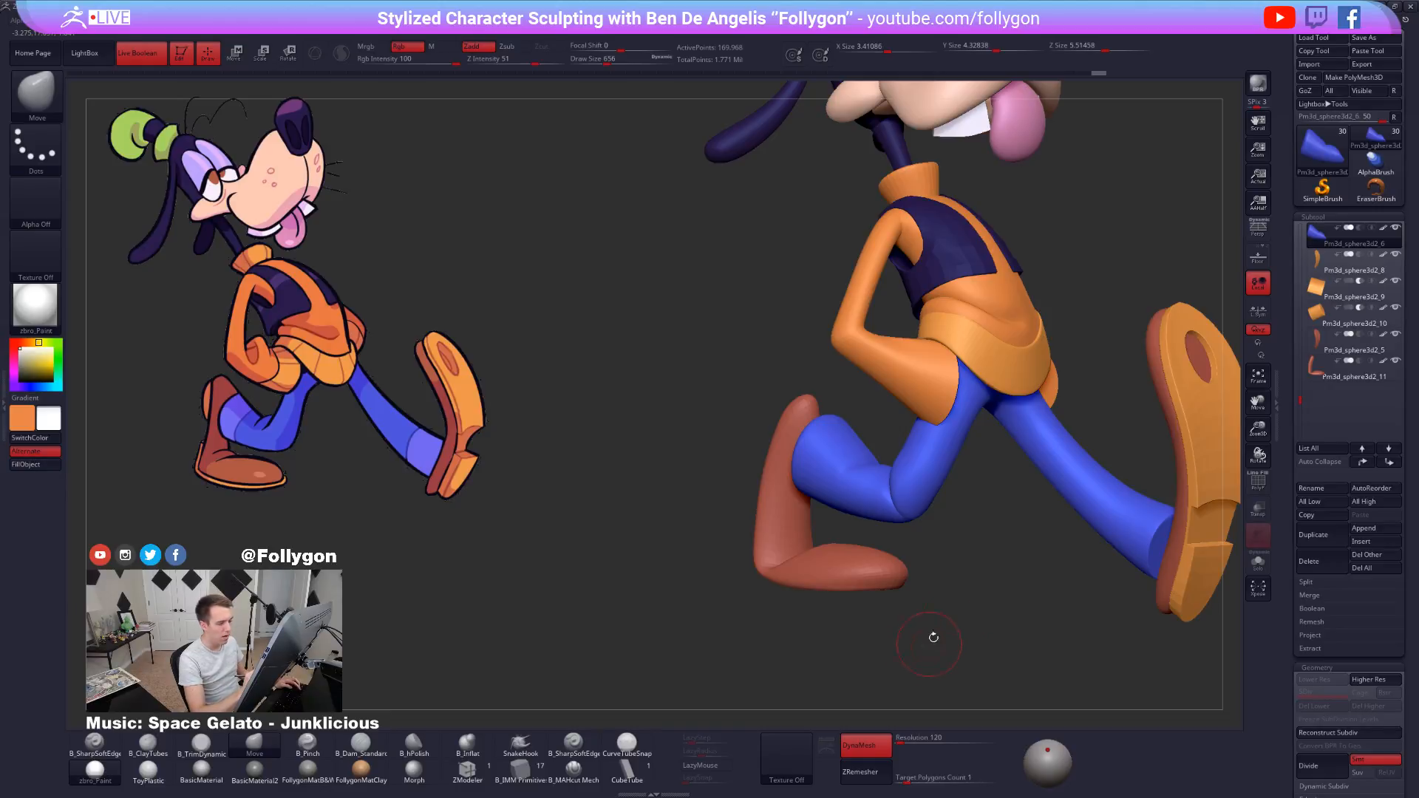
right_click_drag(1174, 571, 1150, 565, "alt")
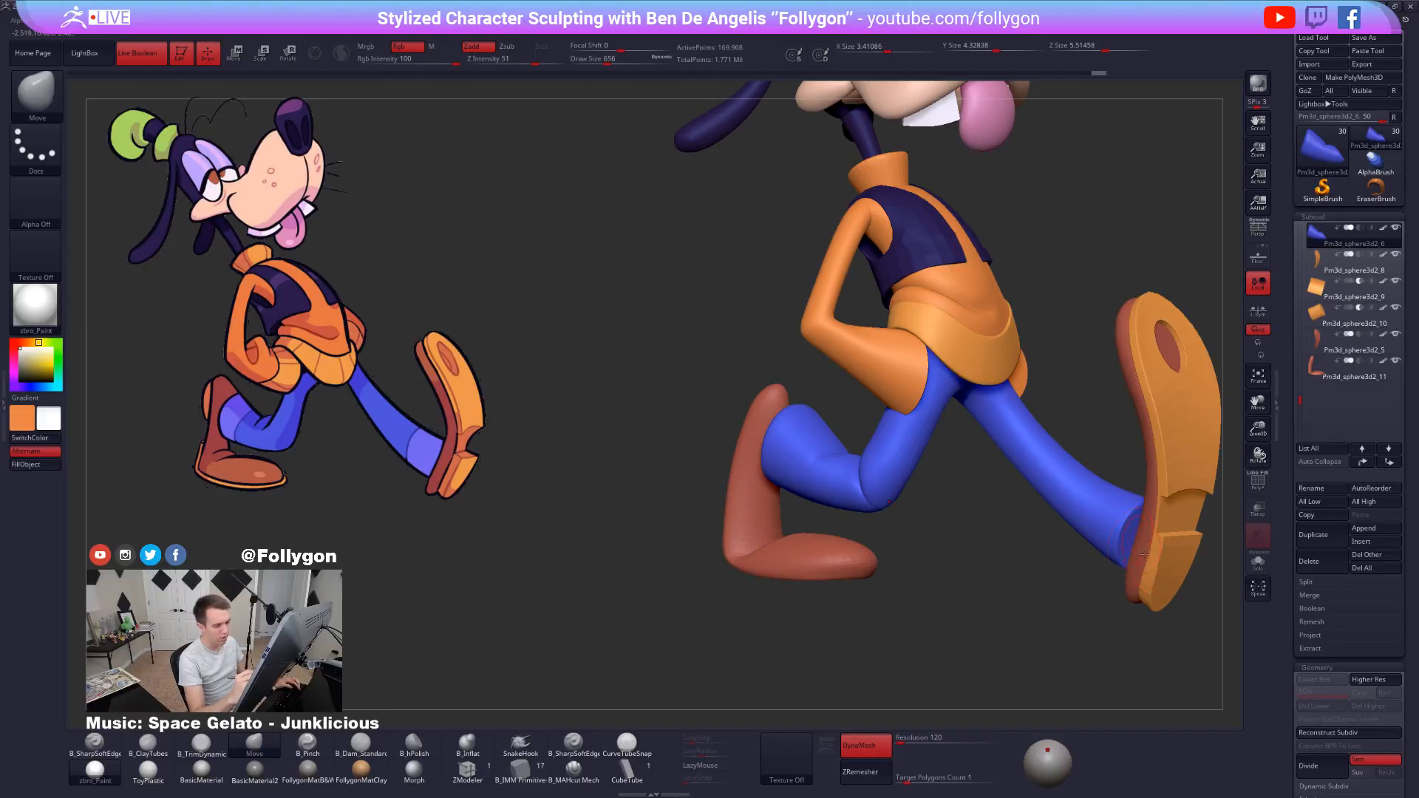
right_click_drag(1105, 546, 962, 510, "alt")
Isolate the lower leg and set the Move brush size to 615 for work around the crease.
key("ctrl+shift+f")
mouse_move(858, 499)
right_mouse_down("alt")
mouse_move(817, 481)
mouse_move(898, 488)
mouse_move(898, 470)
right_mouse_up("alt")
key("b")
key("m")
key("v")
key("space")
right_click(898, 466)
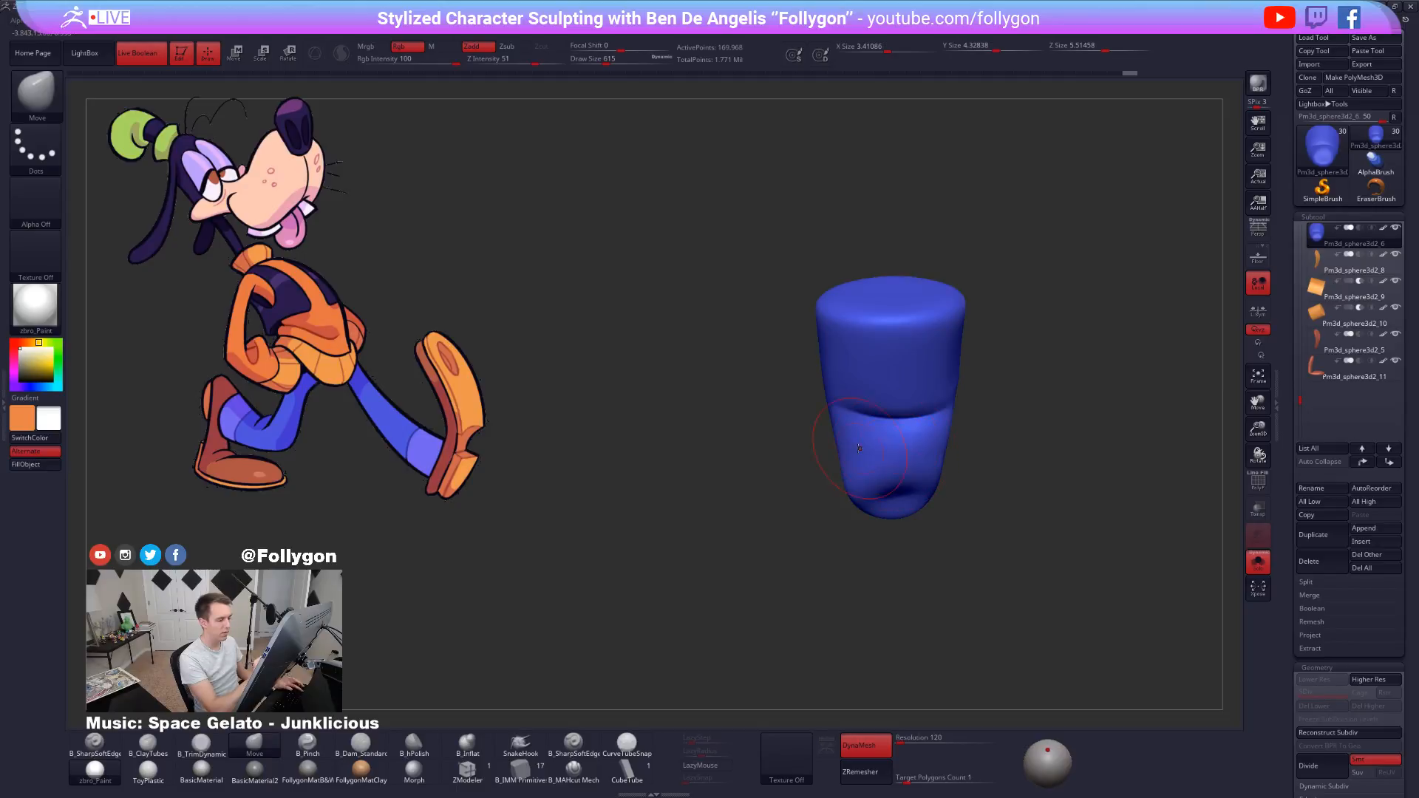
Reduce the Move brush size to 447 for shaping the lower leg below the crease.
key("b")
key("t")
key("d")
mouse_move(916, 463)
right_mouse_down()
mouse_move(961, 434)
mouse_move(849, 464)
right_mouse_up()
key("b")
key("m")
key("v")
key("space")
left_click_drag(857, 466, 873, 458)
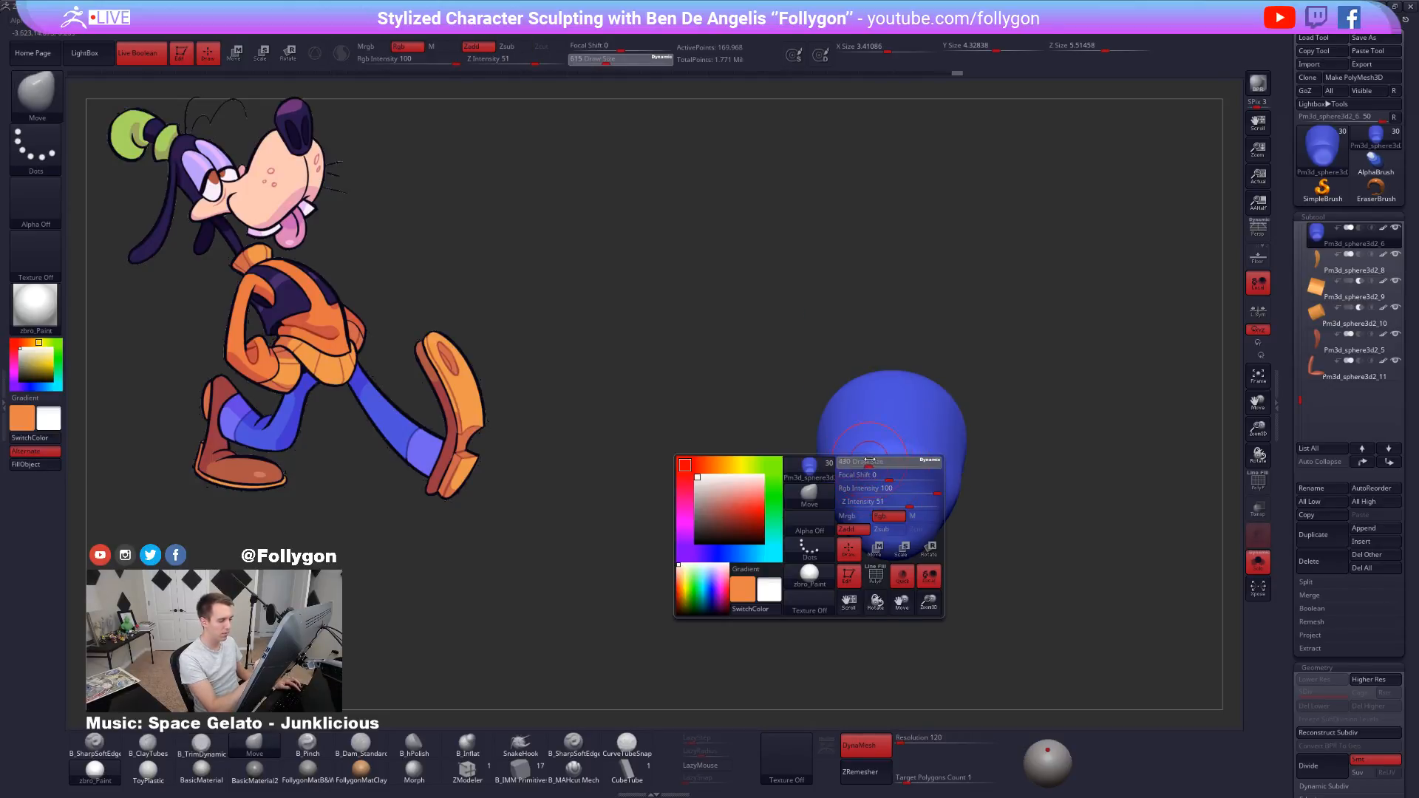
key("XF86AudioLowerVolume")
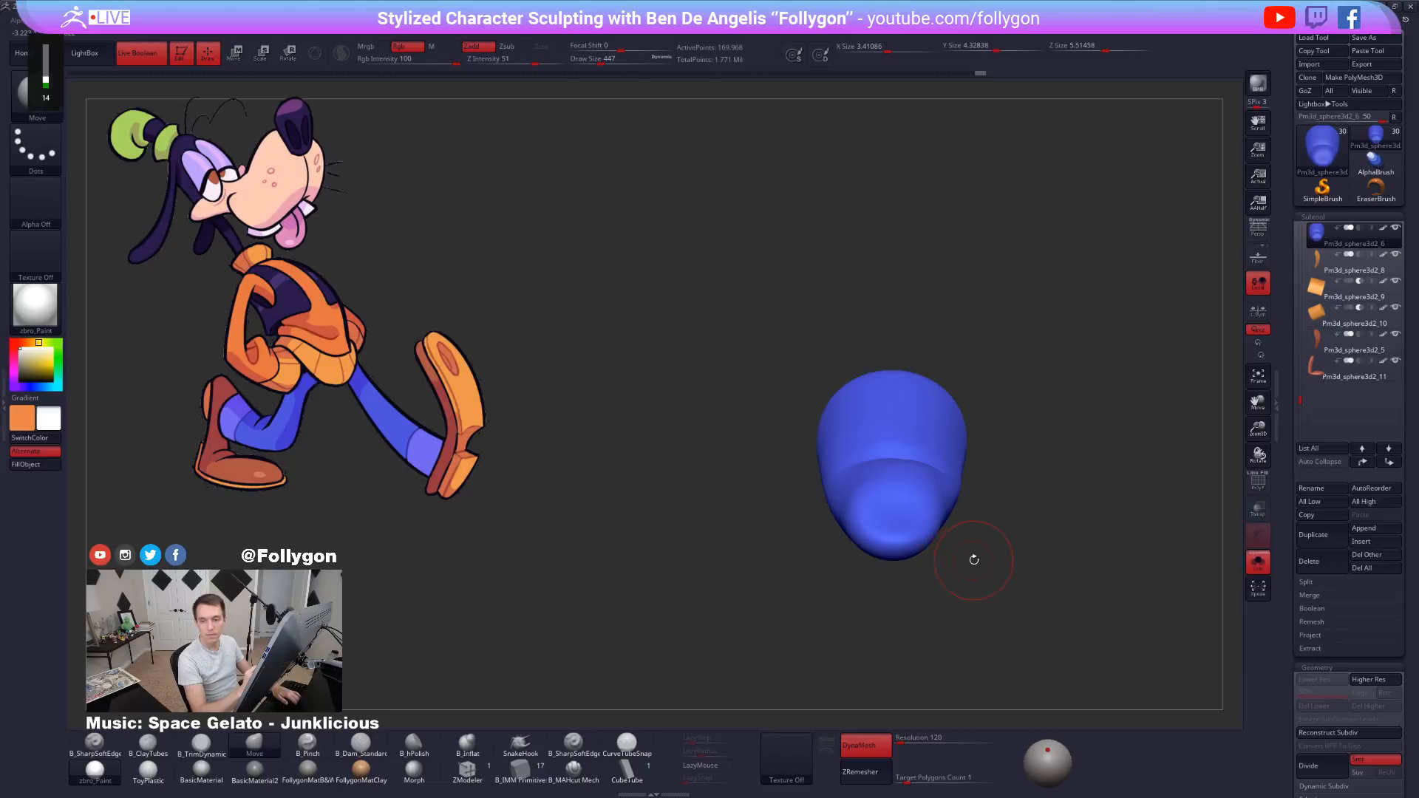
Refine the crease edge on the lower leg using the Move brush, reducing its size to 381.
left_click_drag(1046, 550, 1006, 513, "alt")
mouse_move(995, 578)
left_mouse_down("alt")
mouse_move(994, 589)
mouse_move(981, 564)
left_mouse_up("alt")
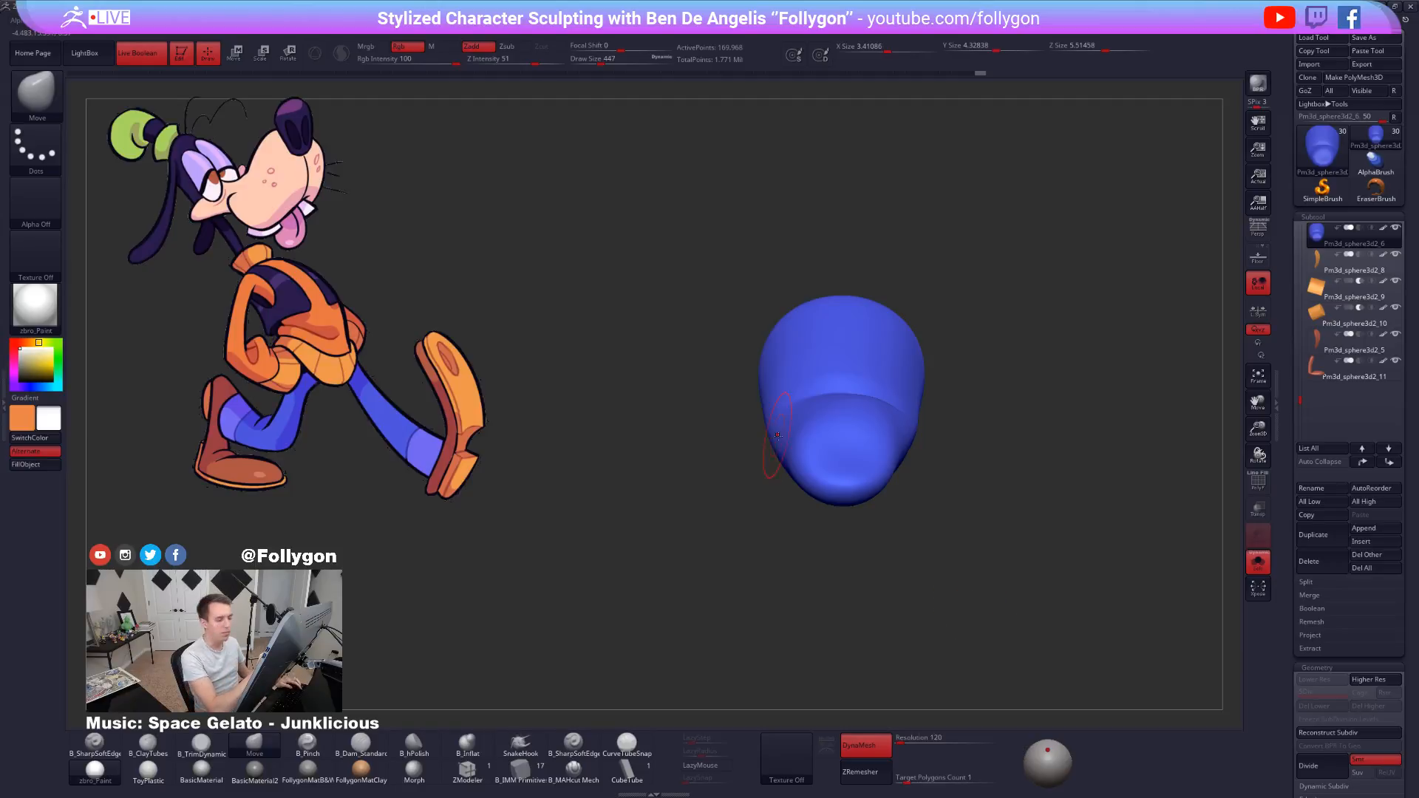
left_click_drag(978, 599, 815, 458, "alt")
key("bracketright")
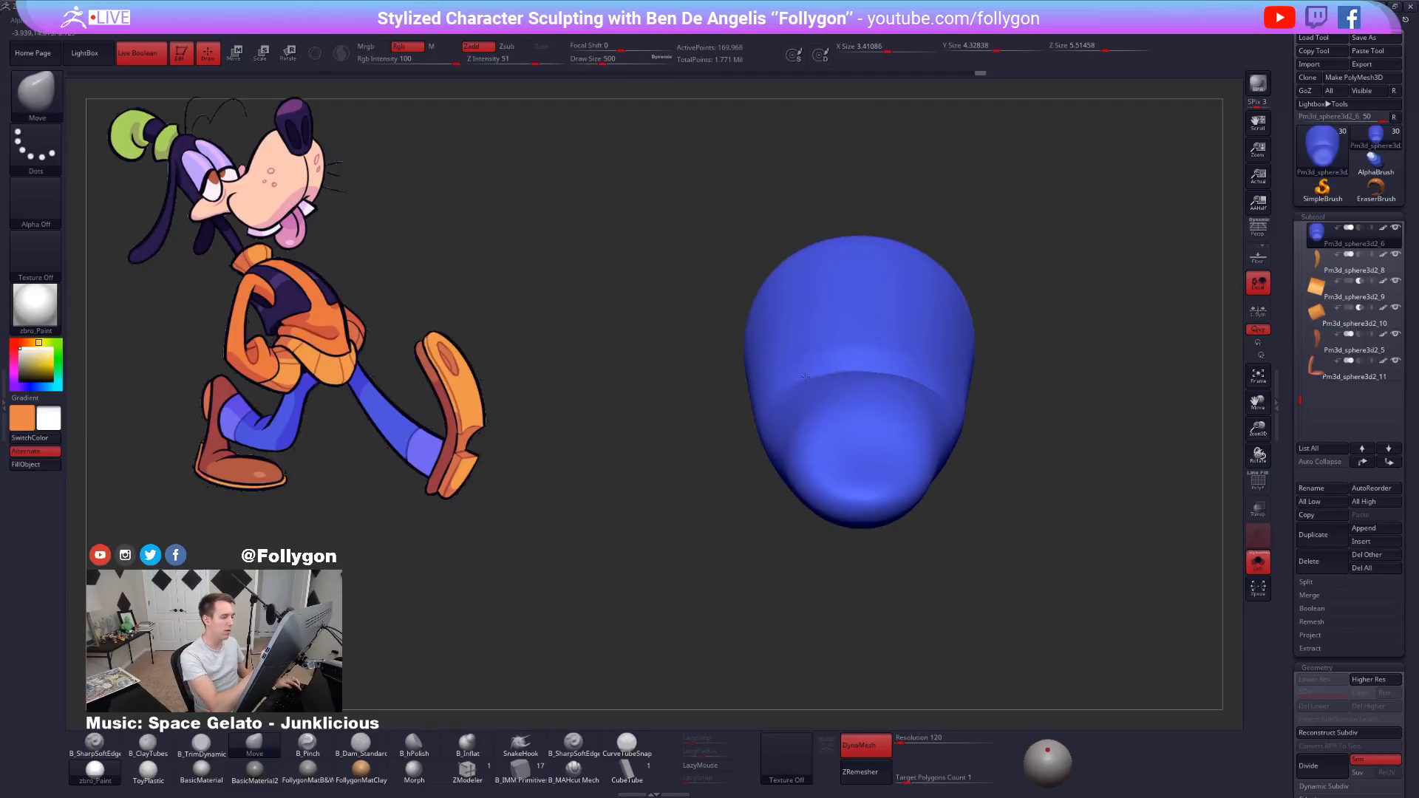
key("space")
left_click_drag(859, 383, 872, 375)
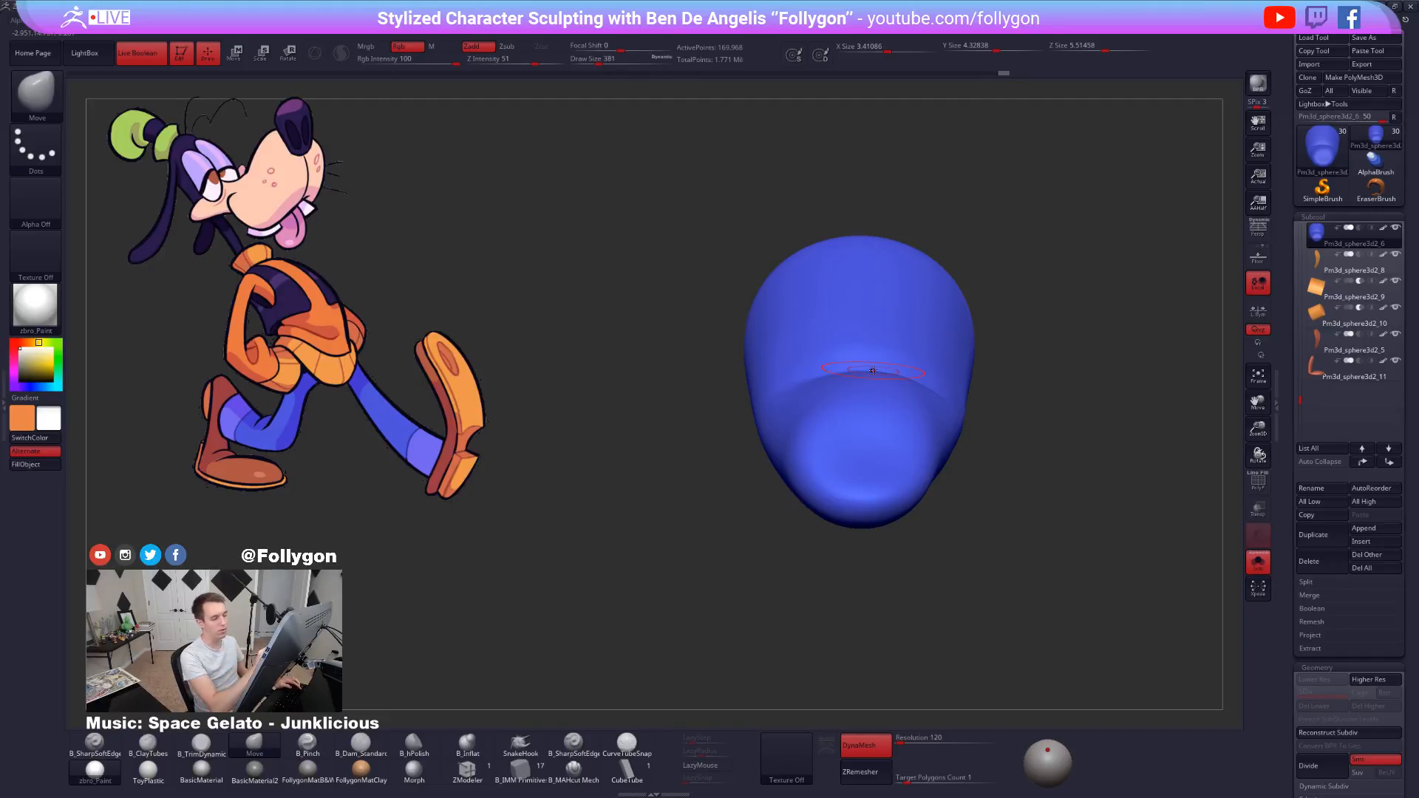
Deepen the crease around the lower leg with the B_MAHcut Mech brush at size 381.
key("space")
left_click(574, 769)
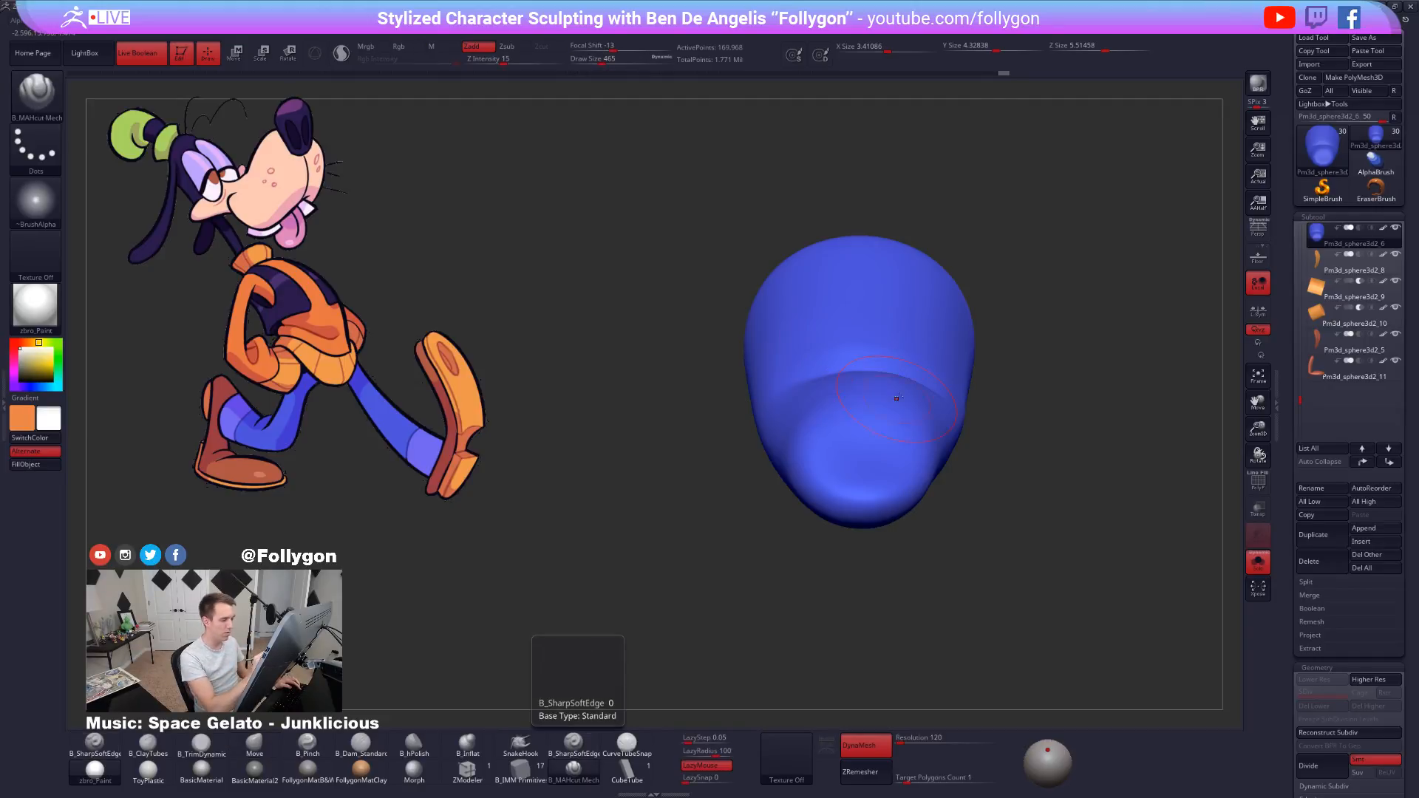
key("space")
mouse_move(897, 399)
right_mouse_down()
mouse_move(843, 508)
mouse_move(875, 476)
right_mouse_up()
right_click_drag(741, 502, 850, 444)
right_click_drag(961, 422, 848, 509)
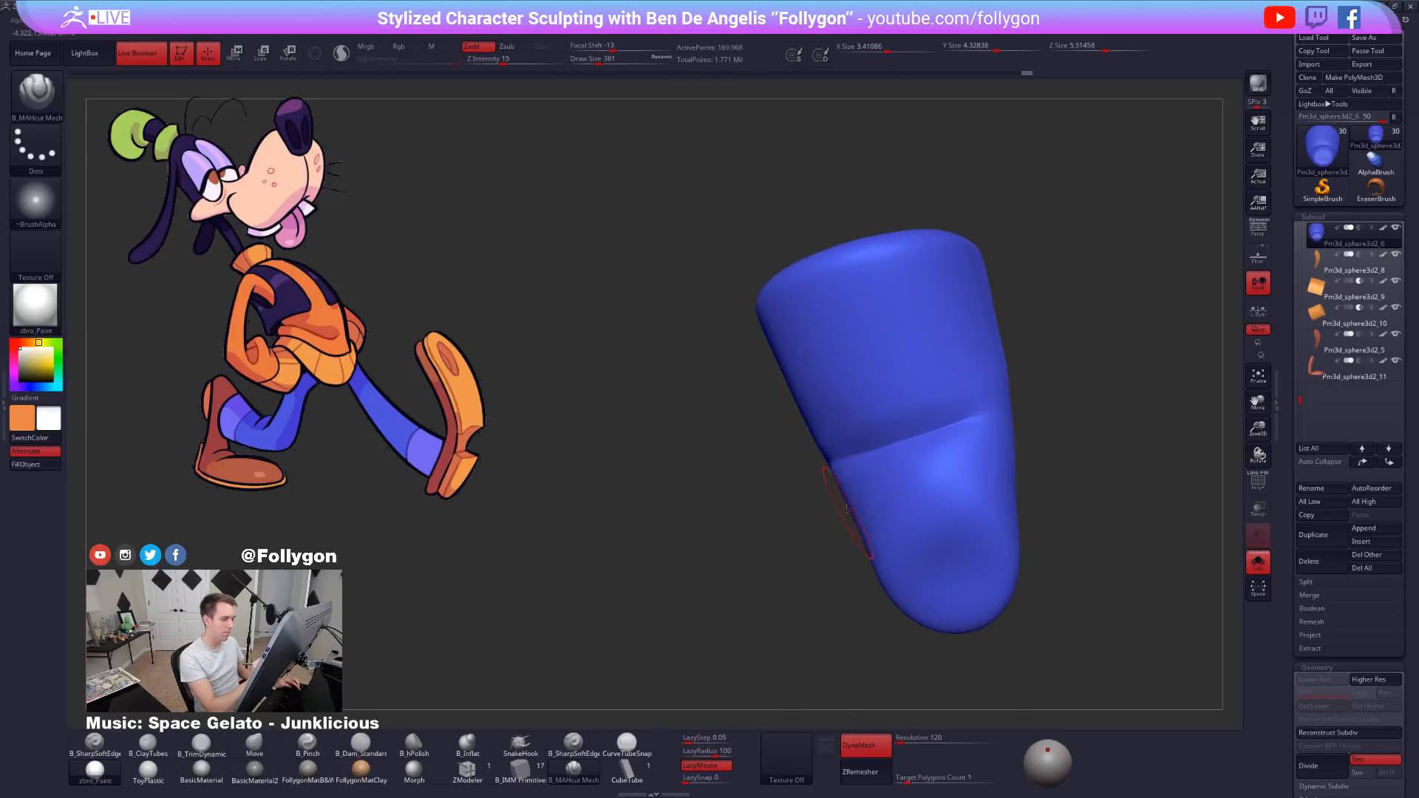
right_click_drag(1007, 406, 936, 458)
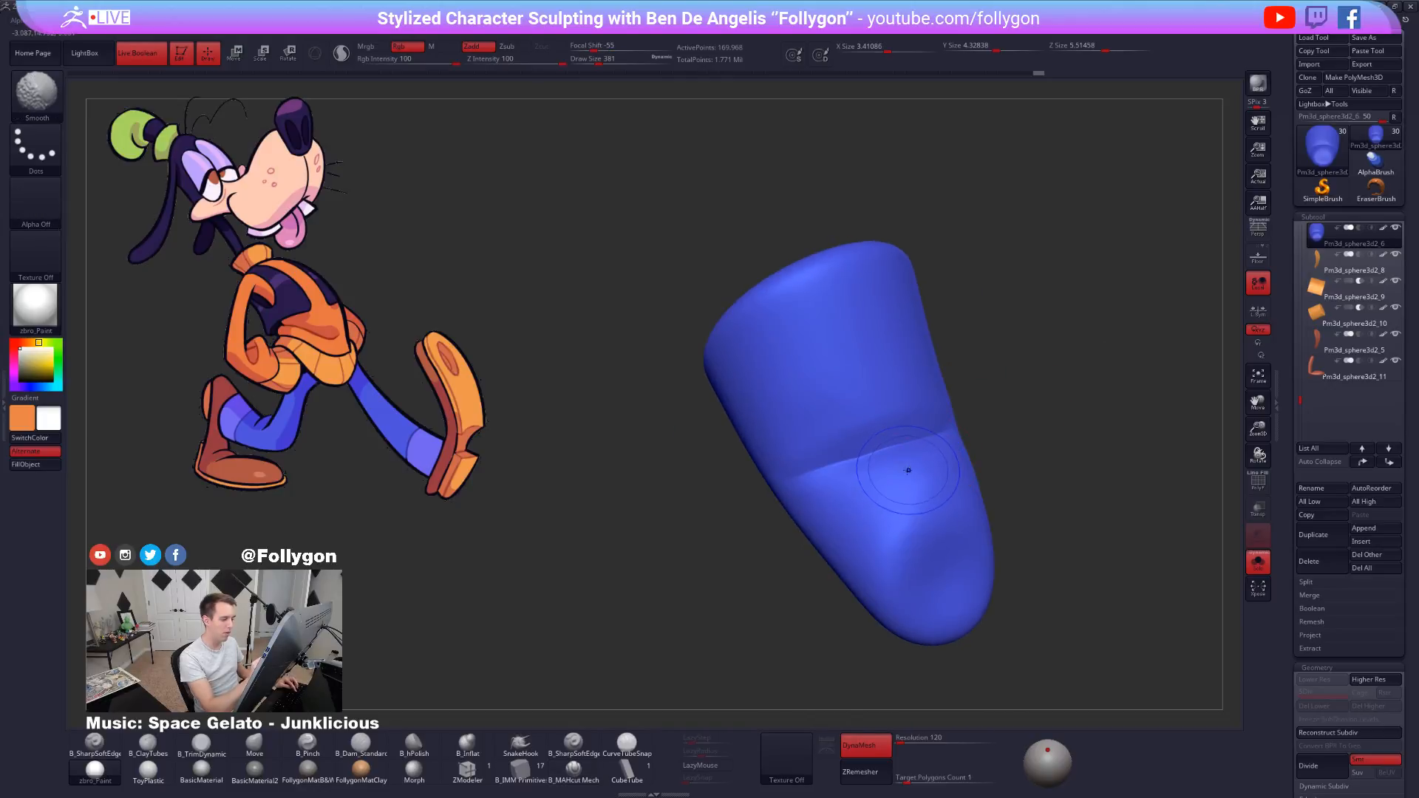
Smooth the surface below the crease and update the lower leg's DynaMesh.
left_click_drag(909, 472, 944, 491, "shift")
key("shift+f")
key("shift+f")
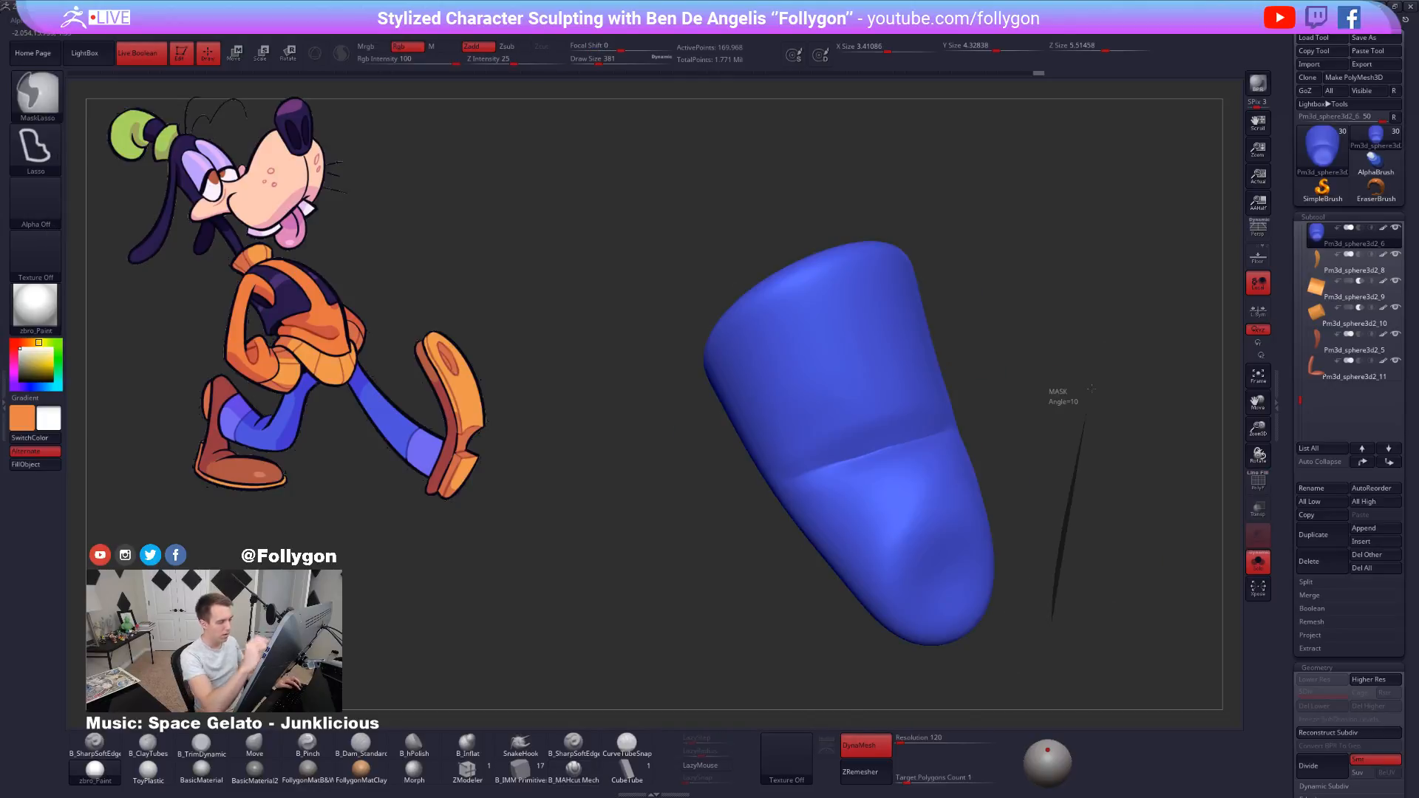
left_click_drag(919, 457, 921, 485, "shift")
mouse_move(922, 485)
right_mouse_down()
mouse_move(969, 529)
mouse_move(983, 589)
mouse_move(896, 585)
right_mouse_up()
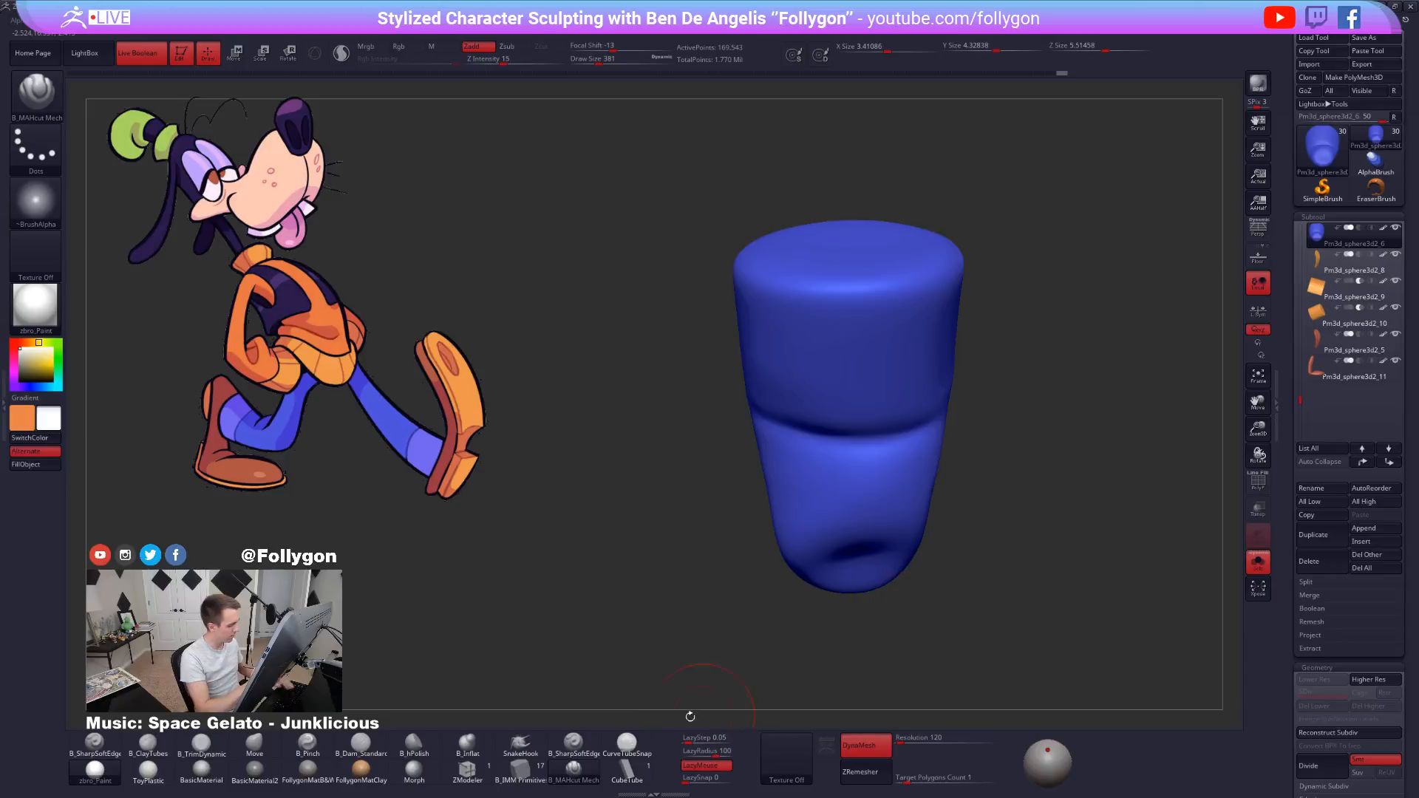
Retopologize the lower leg with ZRemesher and taper its knee end using the Move brush at size 857.
left_click(861, 772)
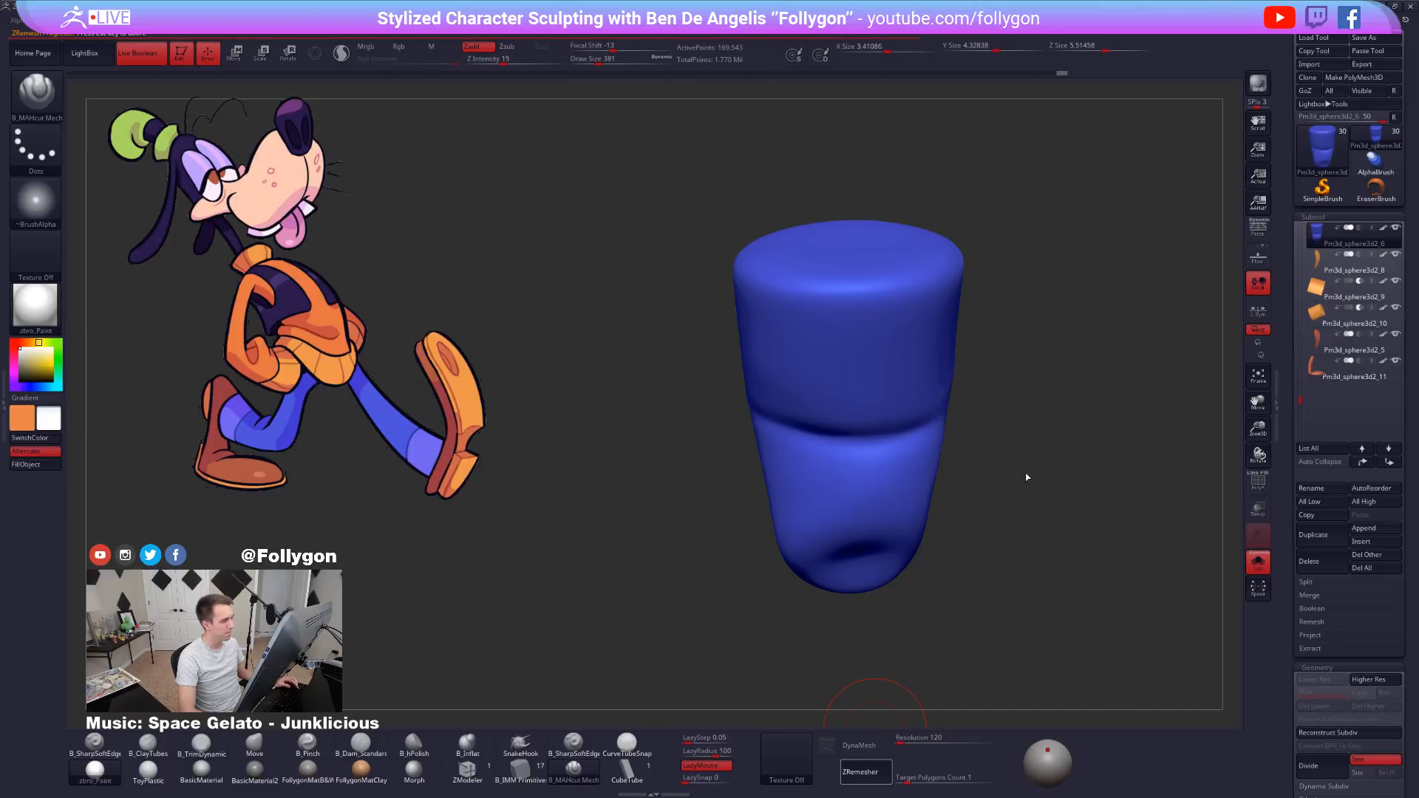
left_click_drag(977, 536, 1087, 488)
key("b")
key("m")
key("v")
key("space")
left_click_drag(840, 466, 879, 467)
key("space")
left_click_drag(786, 500, 845, 523)
right_click_drag(846, 522, 850, 497, "ctrl")
left_click_drag(849, 498, 852, 507)
mouse_move(852, 508)
right_mouse_down()
mouse_move(913, 544)
mouse_move(932, 495)
right_mouse_up()
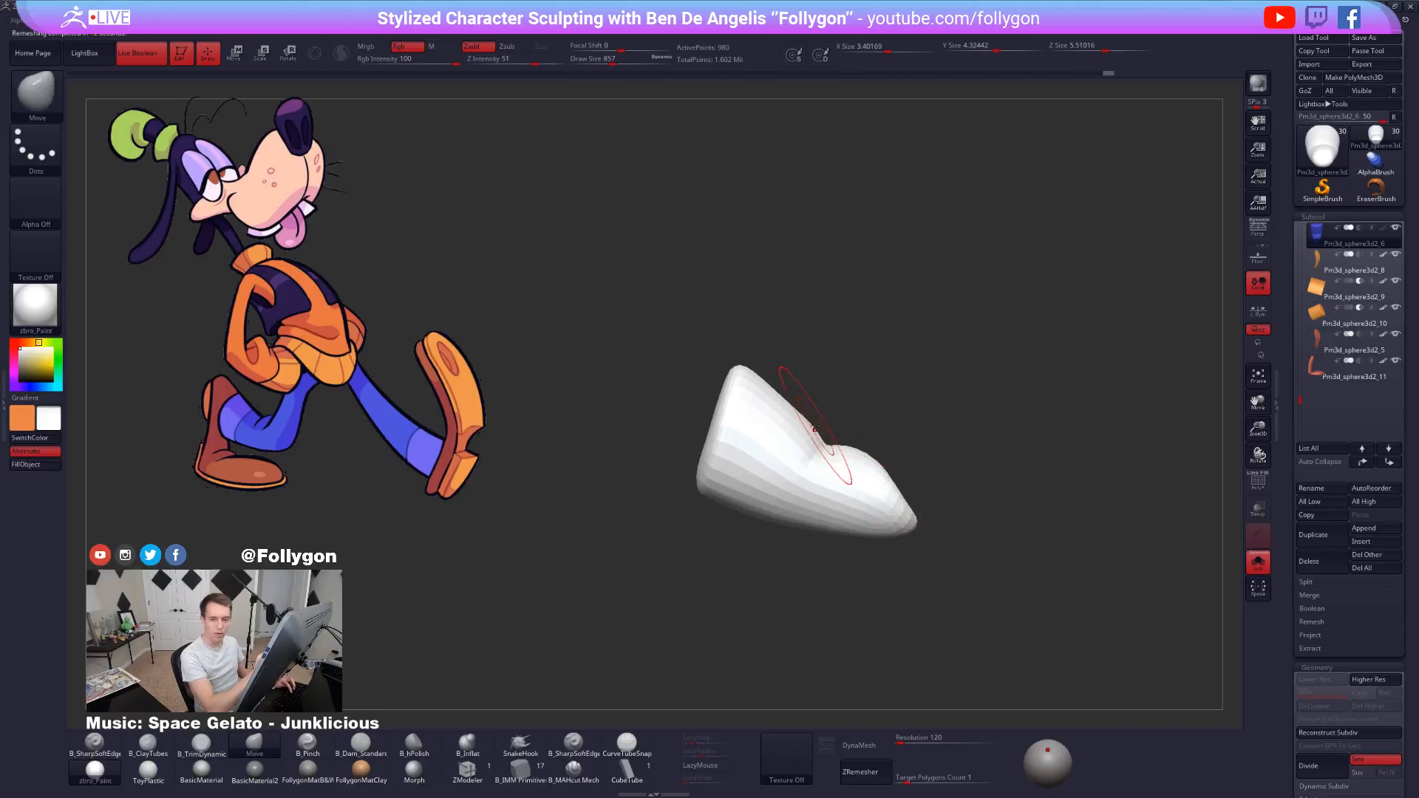
Show the whole character and fit the lower leg to the knee with the Move brush at size 881.
key("alt+s")
right_click_drag(833, 448, 820, 457, "ctrl")
key("space")
left_click_drag(822, 464, 830, 463)
key("space")
key("space")
right_click_drag(834, 480, 845, 464, "alt")
right_click_drag(864, 548, 881, 526, "alt")
Select the upper legs, lower them to subdivision level 2 and mask everything except the bent knee end.
left_click(895, 458, "alt")
right_click_drag(895, 464, 884, 520, "ctrl")
key("shift+f")
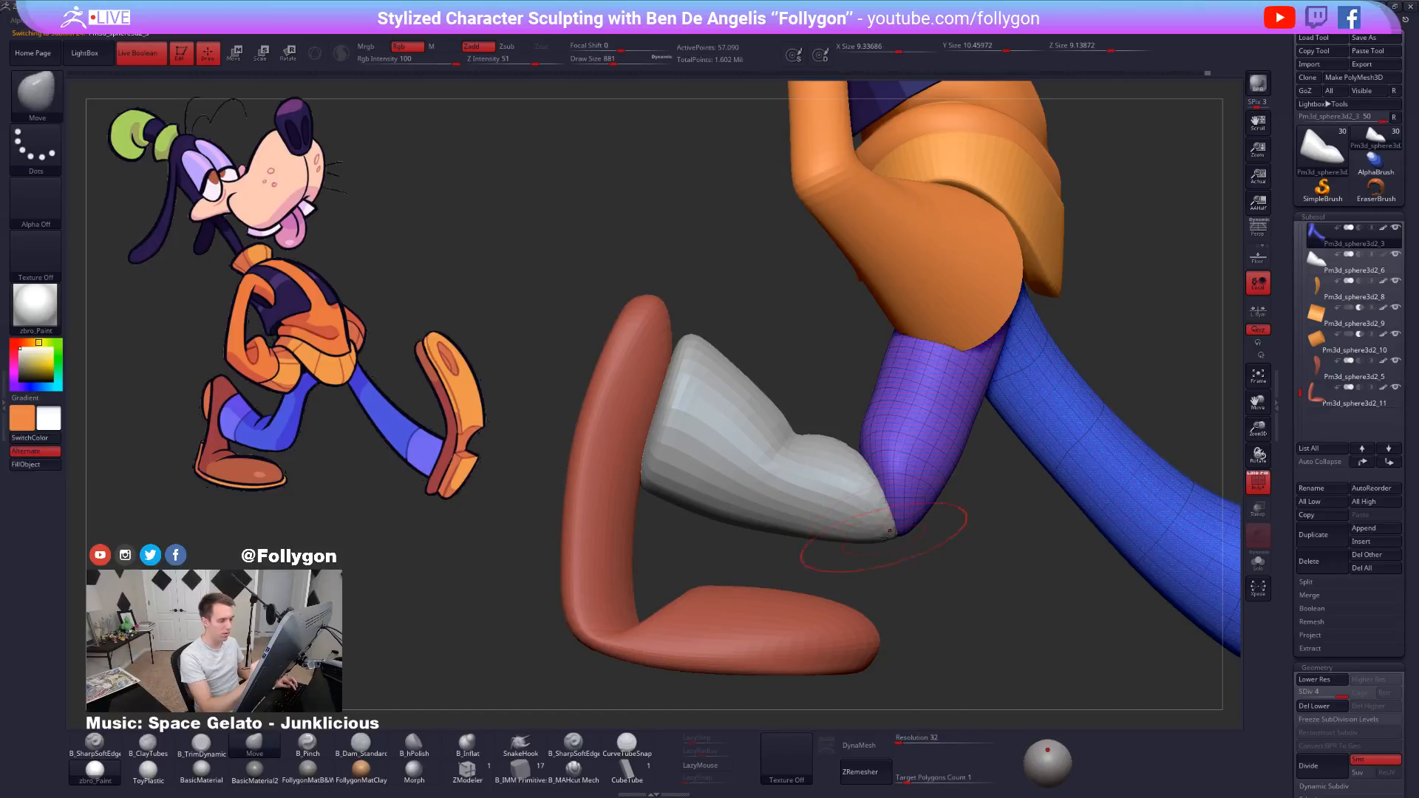
key("shift+f")
left_click_drag(863, 420, 953, 503, "ctrl")
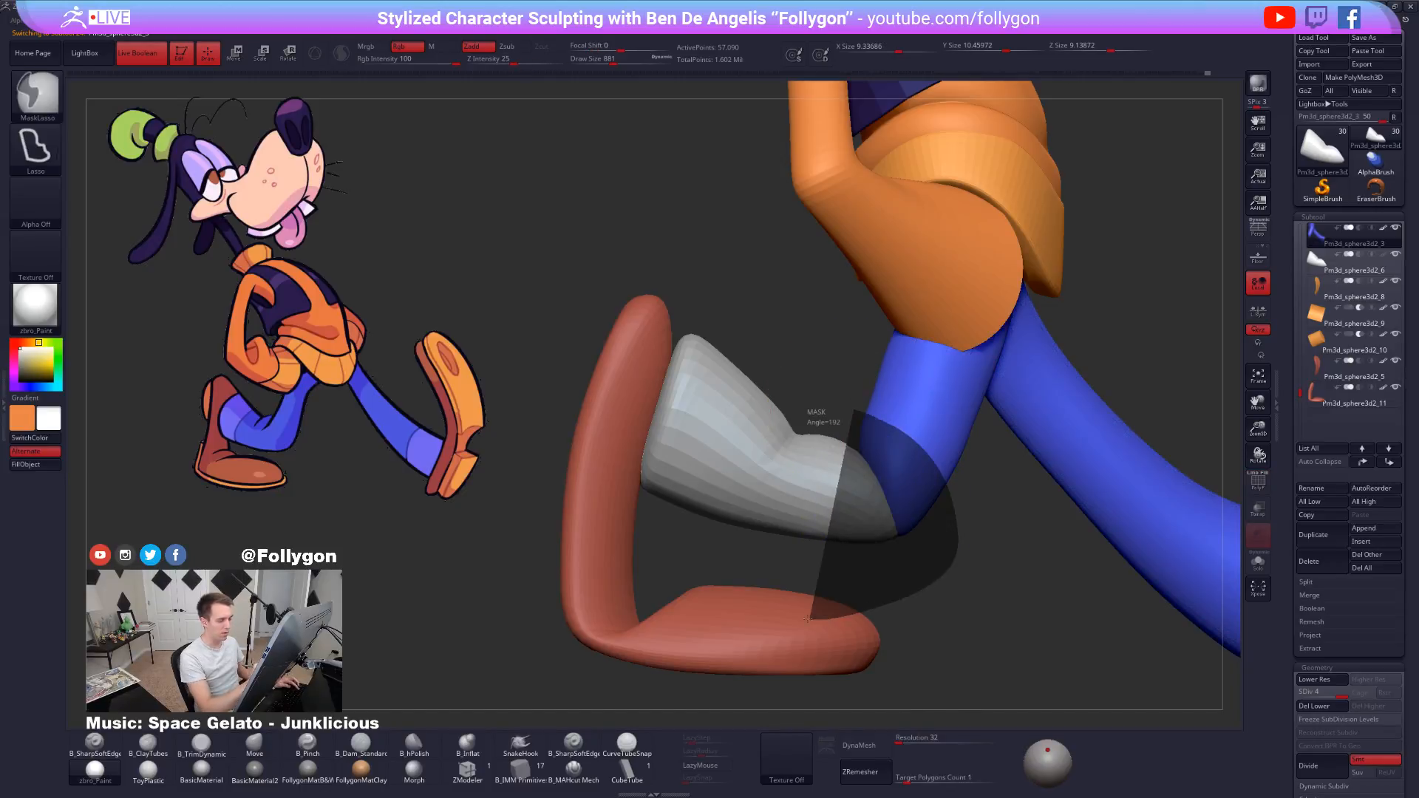
key("shift+d")
key("shift+d")
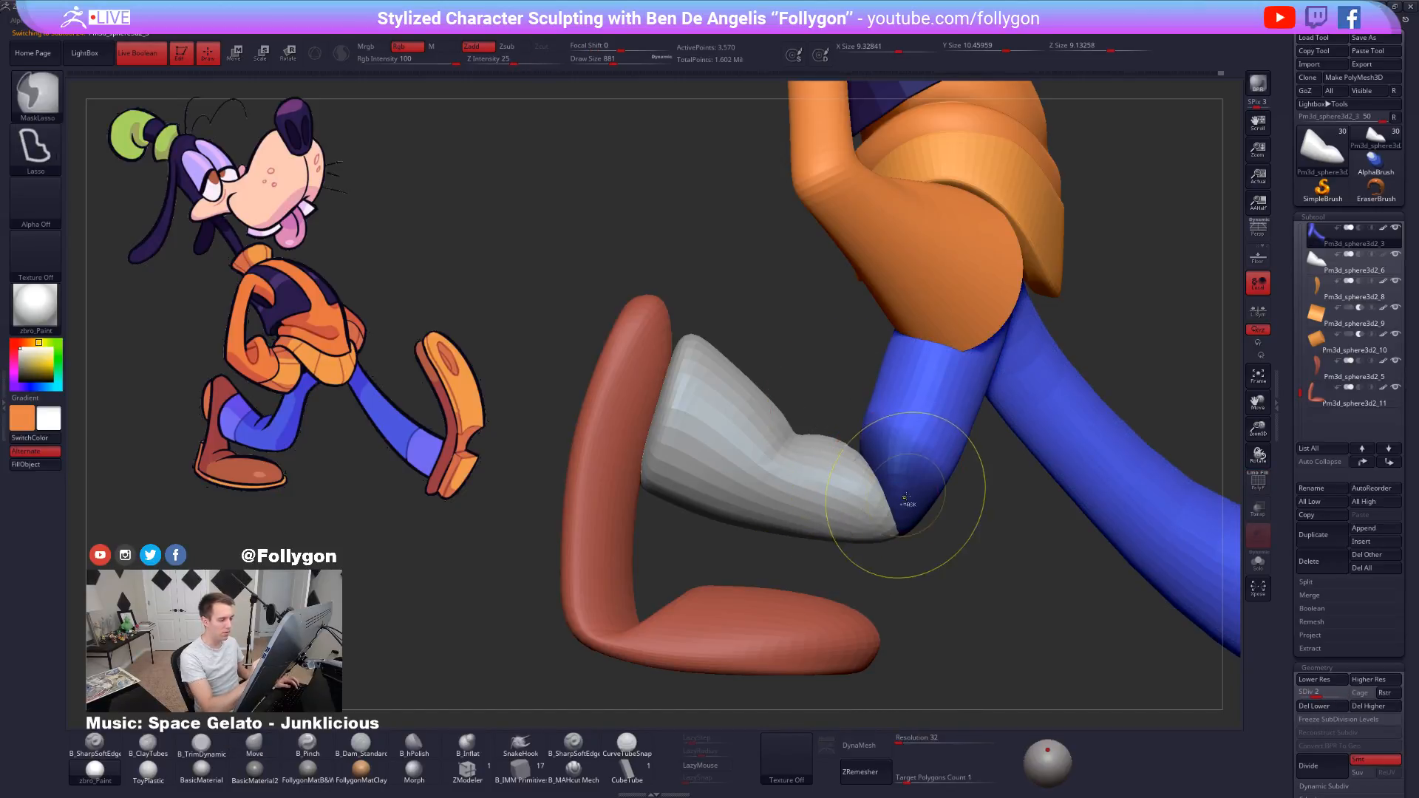
key("ctrl+i")
Isolate the upper legs and reshape the unmasked knee end with the Move brush at size 656.
key("alt+s")
key("space")
left_click_drag(871, 472, 865, 494)
left_click_drag(784, 510, 532, 510)
left_click_drag(885, 502, 892, 503)
mouse_move(990, 496)
left_mouse_down()
mouse_move(872, 488)
mouse_move(924, 485)
mouse_move(951, 539)
left_mouse_up()
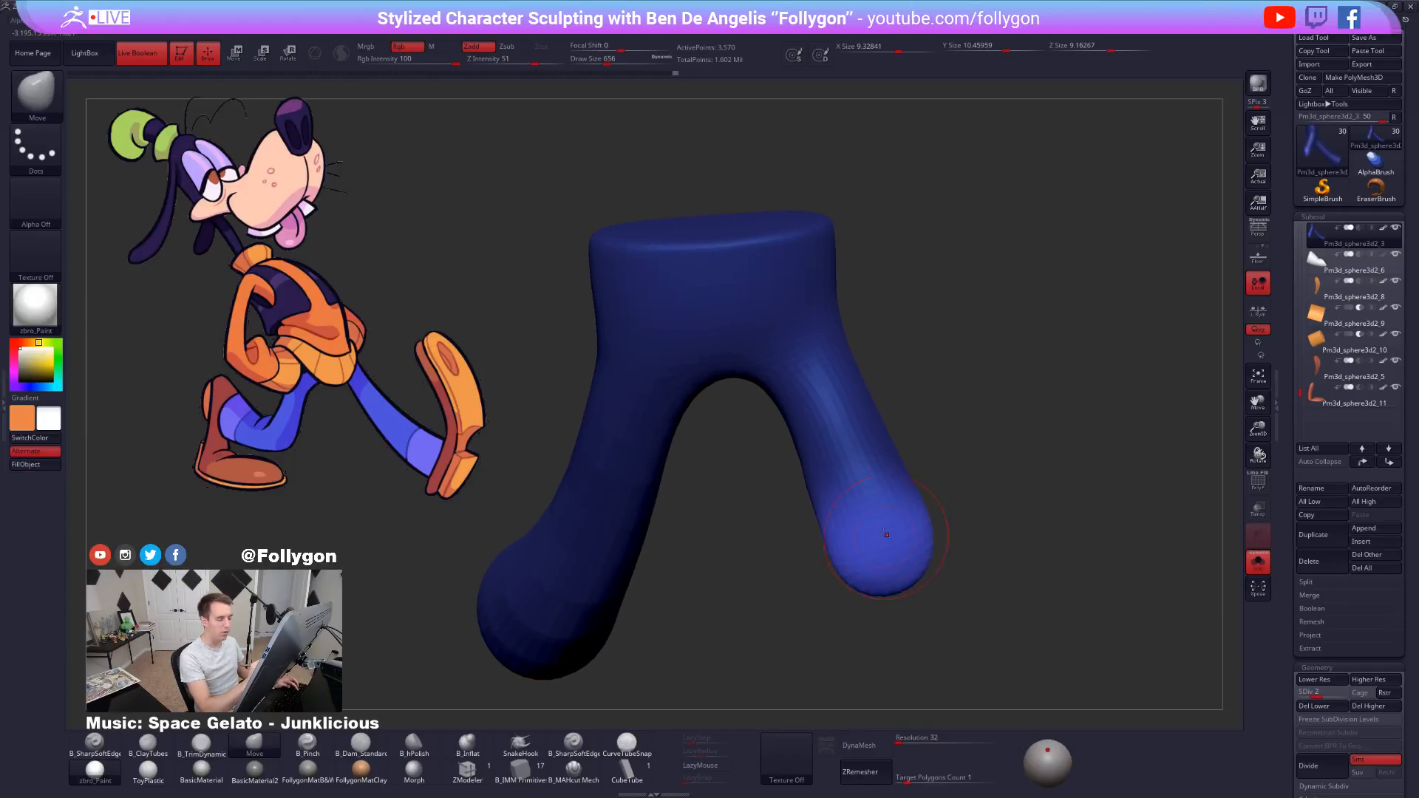
Clear the mask, switch to the ClayTubes brush and smooth the bent leg's knee end.
key("ctrl+shift+a")
left_click_drag(1028, 481, 893, 453)
key("b")
key("c")
key("t")
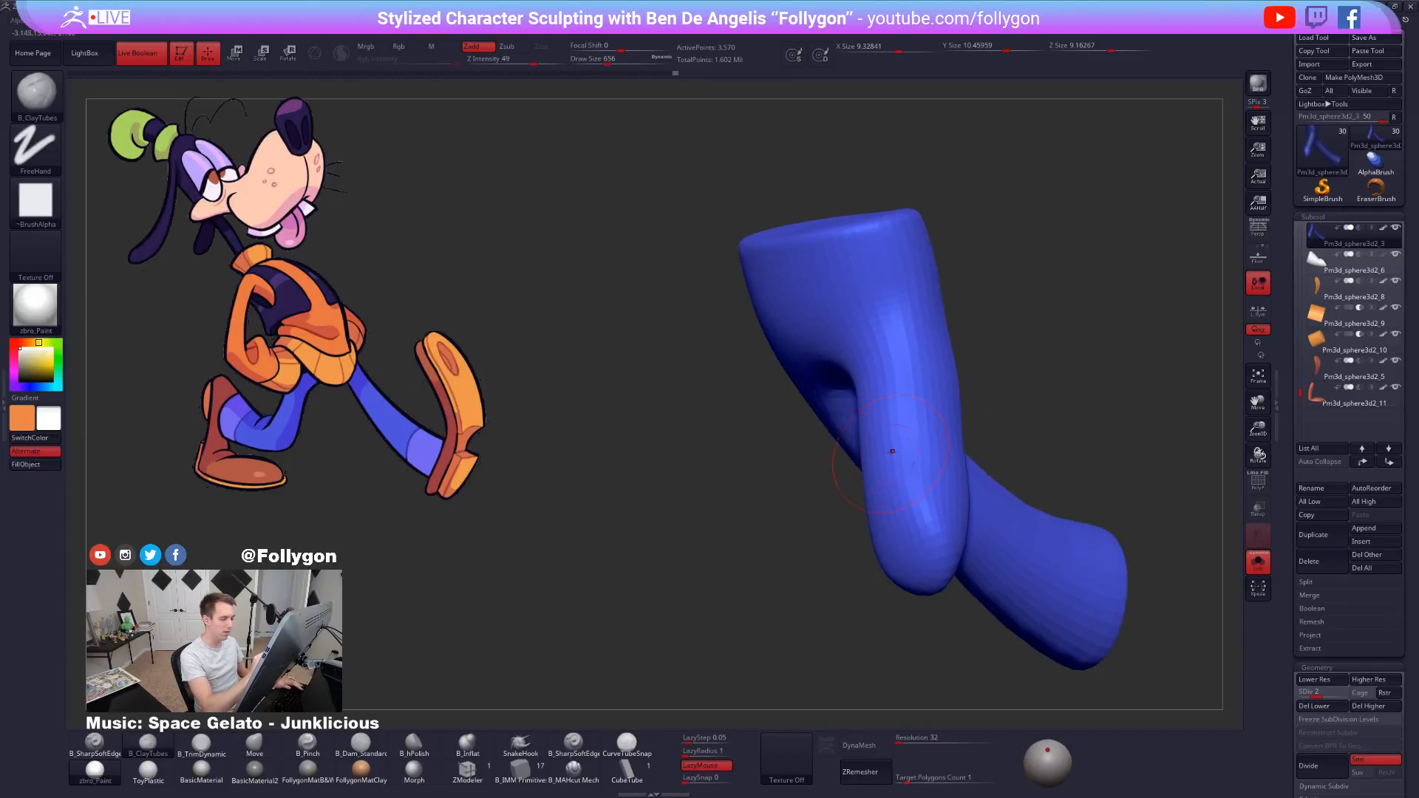
right_click_drag(899, 528, 961, 510)
left_click_drag(891, 480, 878, 516, "shift")
mouse_move(878, 516)
right_mouse_down()
mouse_move(931, 510)
mouse_move(898, 497)
right_mouse_up()
left_click_drag(856, 482, 856, 522, "shift")
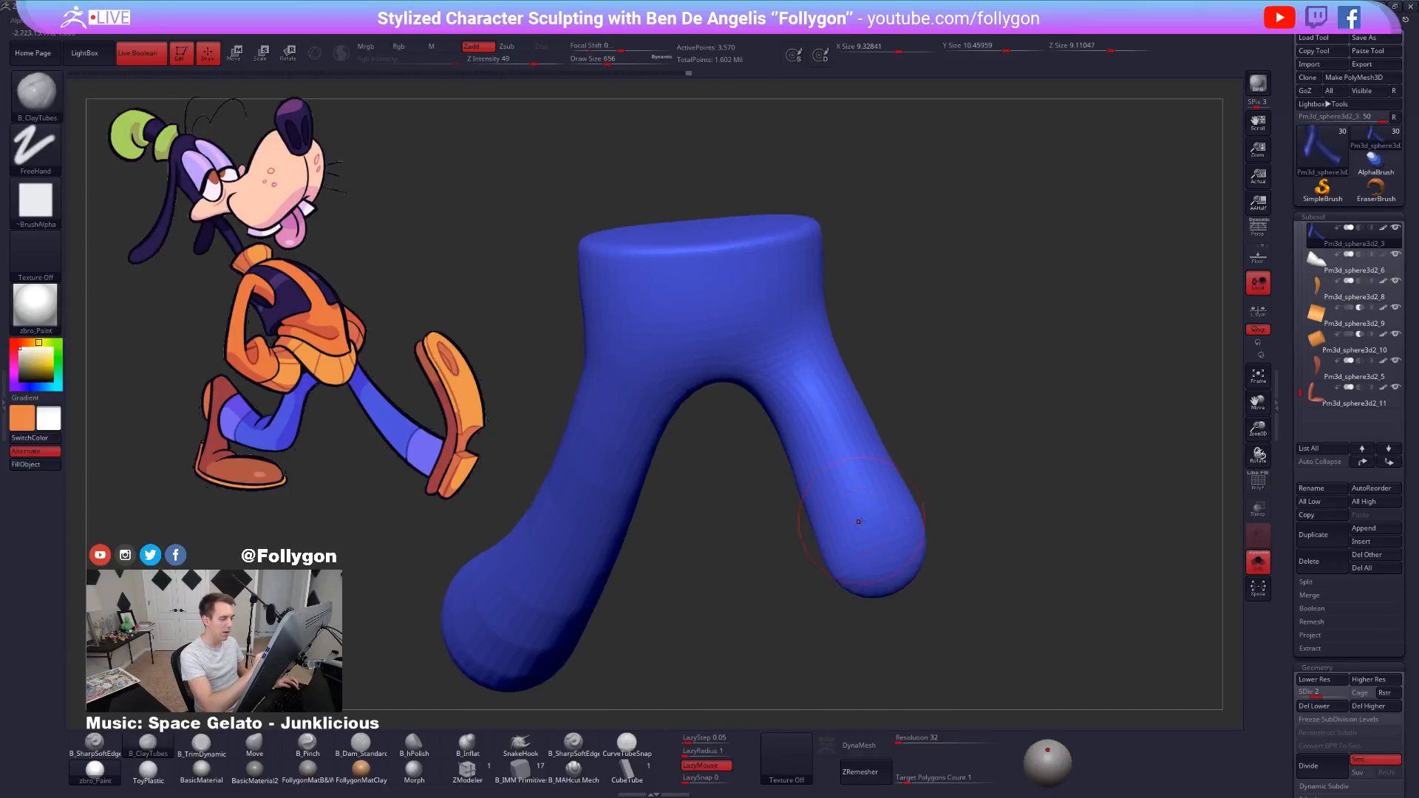
Raise the upper legs to subdivision level 3, smooth the bent thigh and show the whole character.
key("d")
mouse_move(938, 518)
right_mouse_down()
mouse_move(866, 509)
mouse_move(912, 485)
right_mouse_up()
key("b")
key("m")
key("v")
mouse_move(875, 444)
left_mouse_down("shift")
mouse_move(876, 482)
mouse_move(918, 448)
left_mouse_up("shift")
key("shift+s")
key("space")
mouse_move(913, 488)
right_mouse_down()
mouse_move(880, 491)
mouse_move(910, 475)
mouse_move(919, 510)
mouse_move(885, 467)
right_mouse_up()
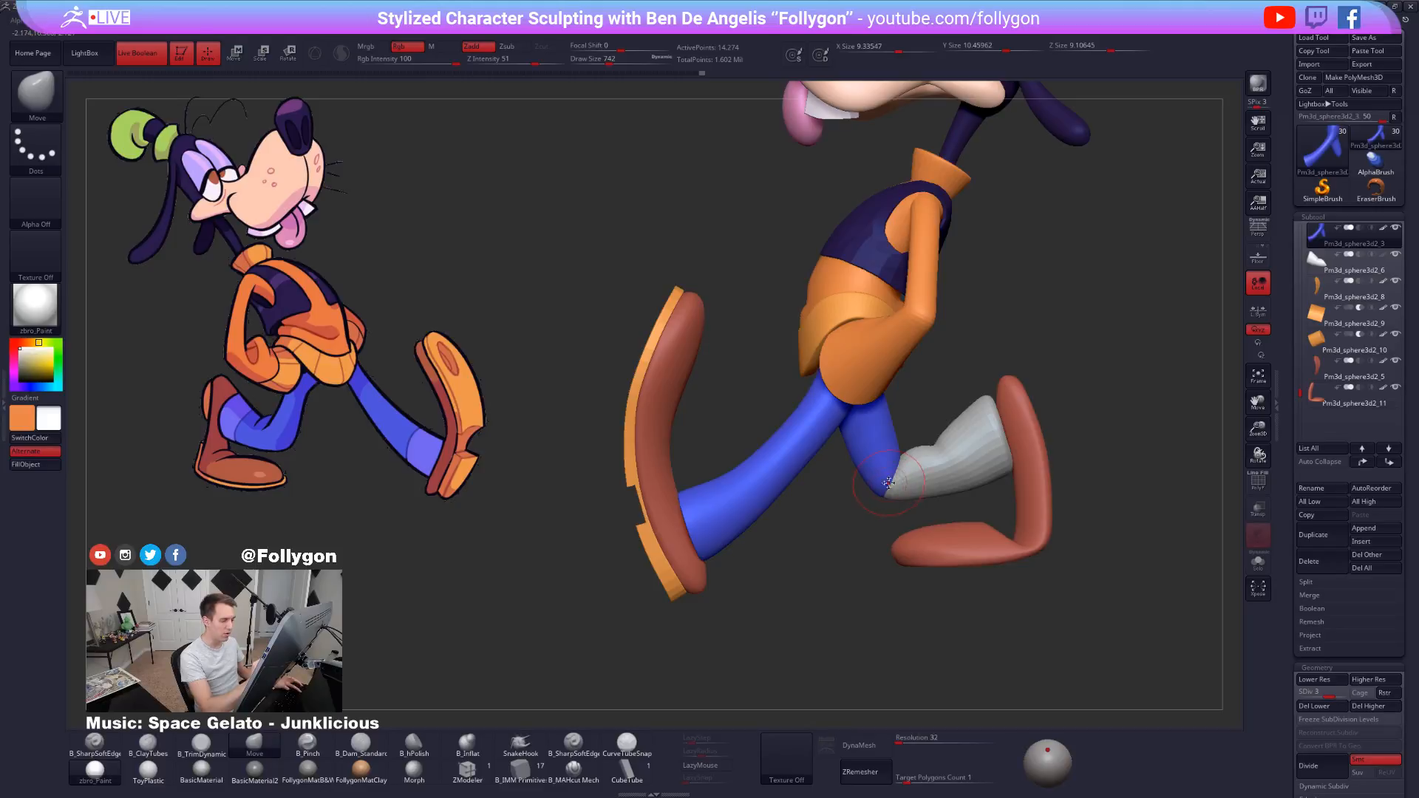
Reshape the bent thigh's knee end with the Move brush at size 1058, working from the side and front.
key("space")
left_click_drag(889, 484, 895, 484)
right_click_drag(828, 488, 885, 493)
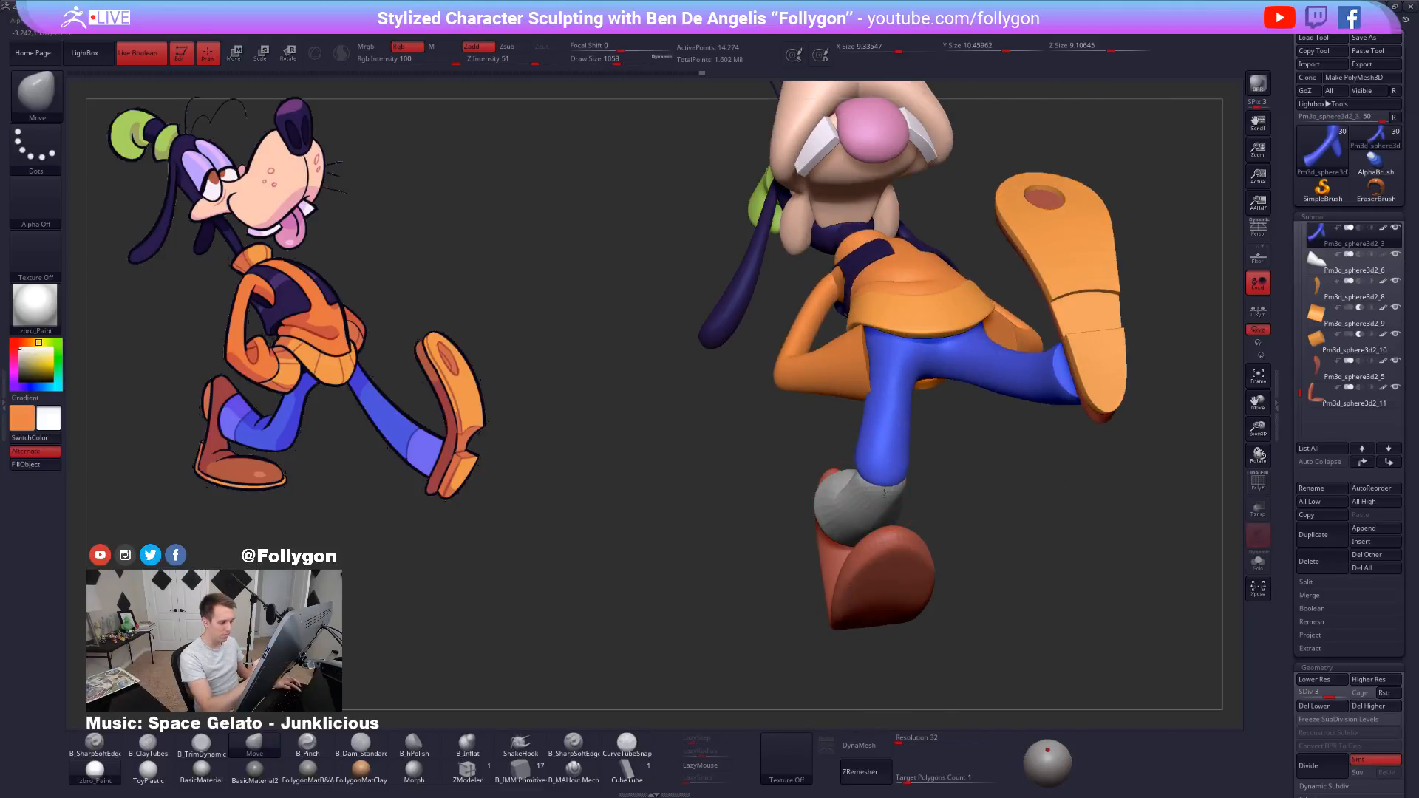
key("space")
left_click_drag(899, 484, 904, 484)
right_click_drag(942, 485, 890, 492)
Select the white lower leg and pull its knee end into line with the thigh using the Move brush at size 1309.
left_click(898, 495, "alt")
key("space")
left_click_drag(889, 493, 901, 496)
right_click_drag(880, 509, 900, 497)
left_click_drag(866, 504, 874, 497)
key("space")
left_click_drag(880, 494, 868, 492)
Raise the upper legs to subdivision level 4, isolate them and round the bent knee with ClayTubes and smoothing at size 699.
left_click(871, 452, "alt")
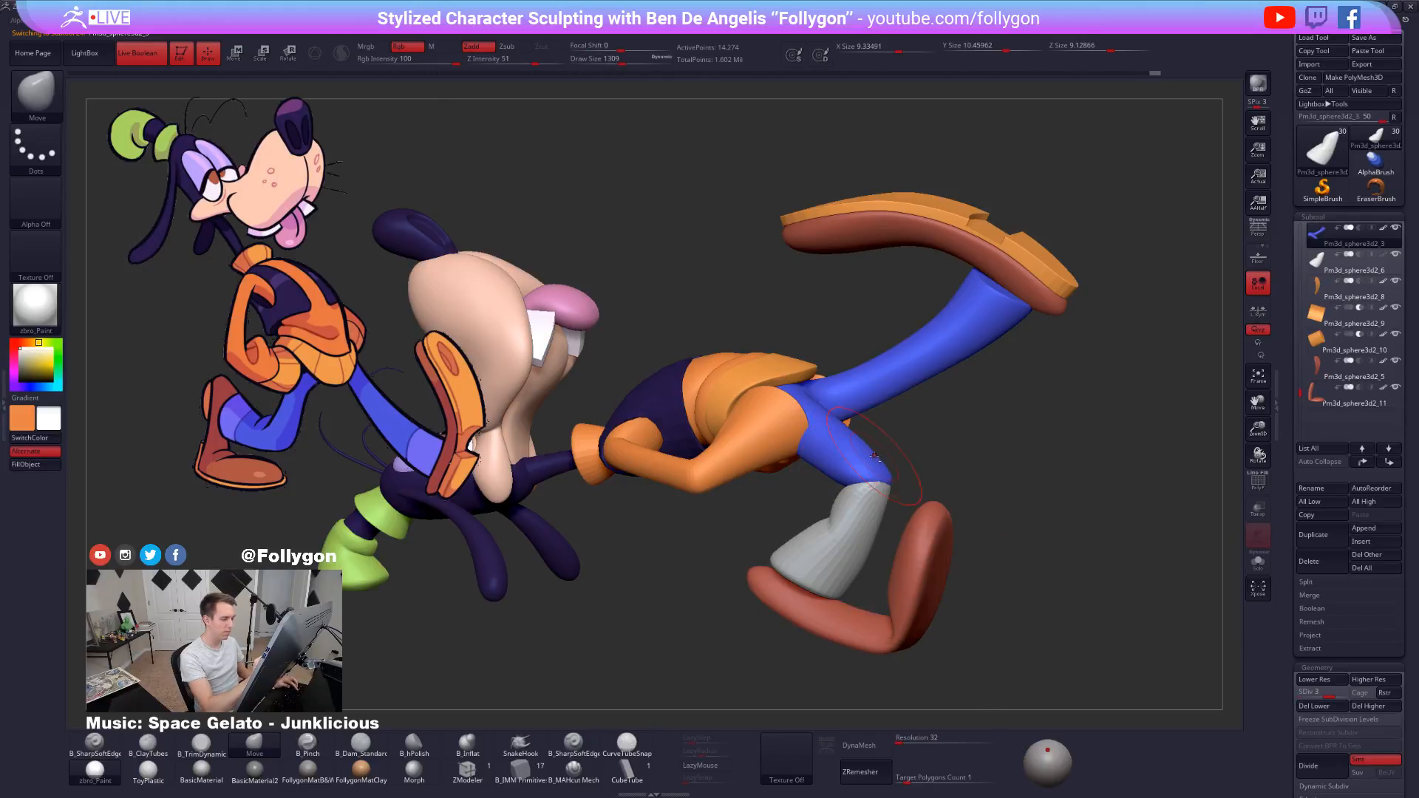
mouse_move(876, 467)
right_mouse_down()
mouse_move(843, 485)
mouse_move(894, 475)
right_mouse_up()
key("d")
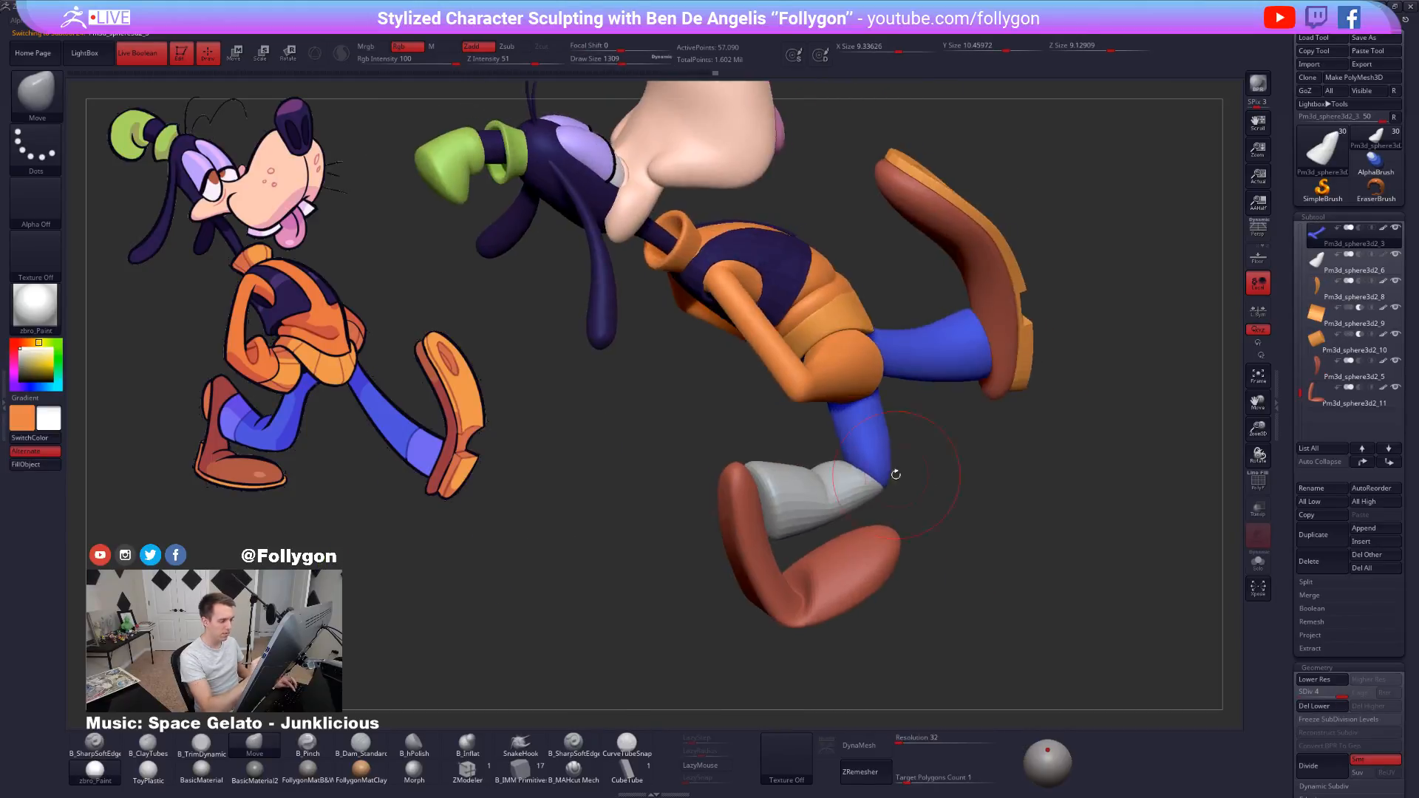
key("alt+s")
key("space")
left_click_drag(879, 488, 860, 490)
right_click_drag(858, 494, 836, 484)
key("2")
left_click_drag(829, 506, 836, 459)
mouse_move(847, 497)
right_mouse_down()
mouse_move(839, 480)
mouse_move(814, 520)
mouse_move(831, 519)
right_mouse_up()
mouse_move(826, 506)
left_mouse_down()
mouse_move(834, 462)
mouse_move(837, 499)
mouse_move(833, 481)
left_mouse_up()
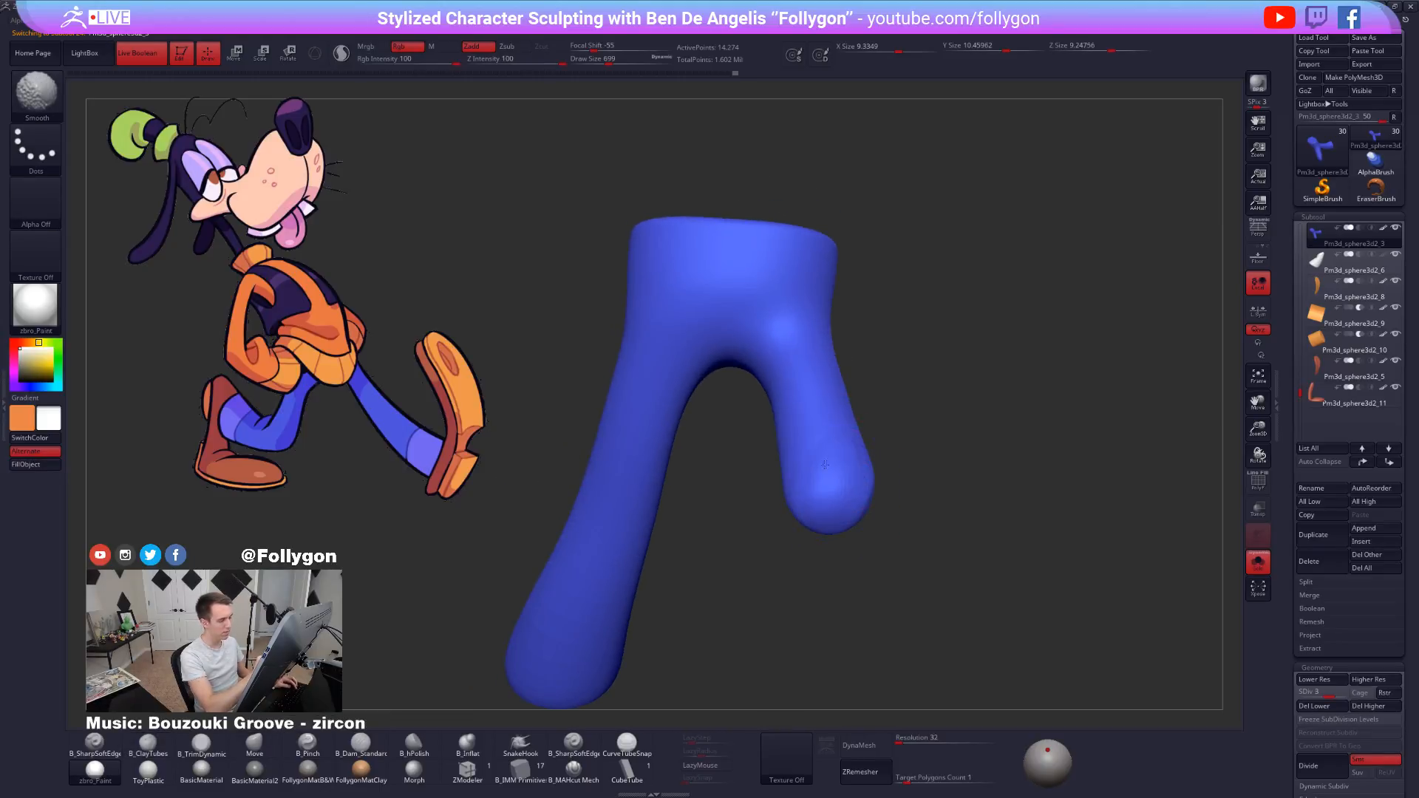
right_click_drag(832, 507, 842, 551)
key("alt+s")
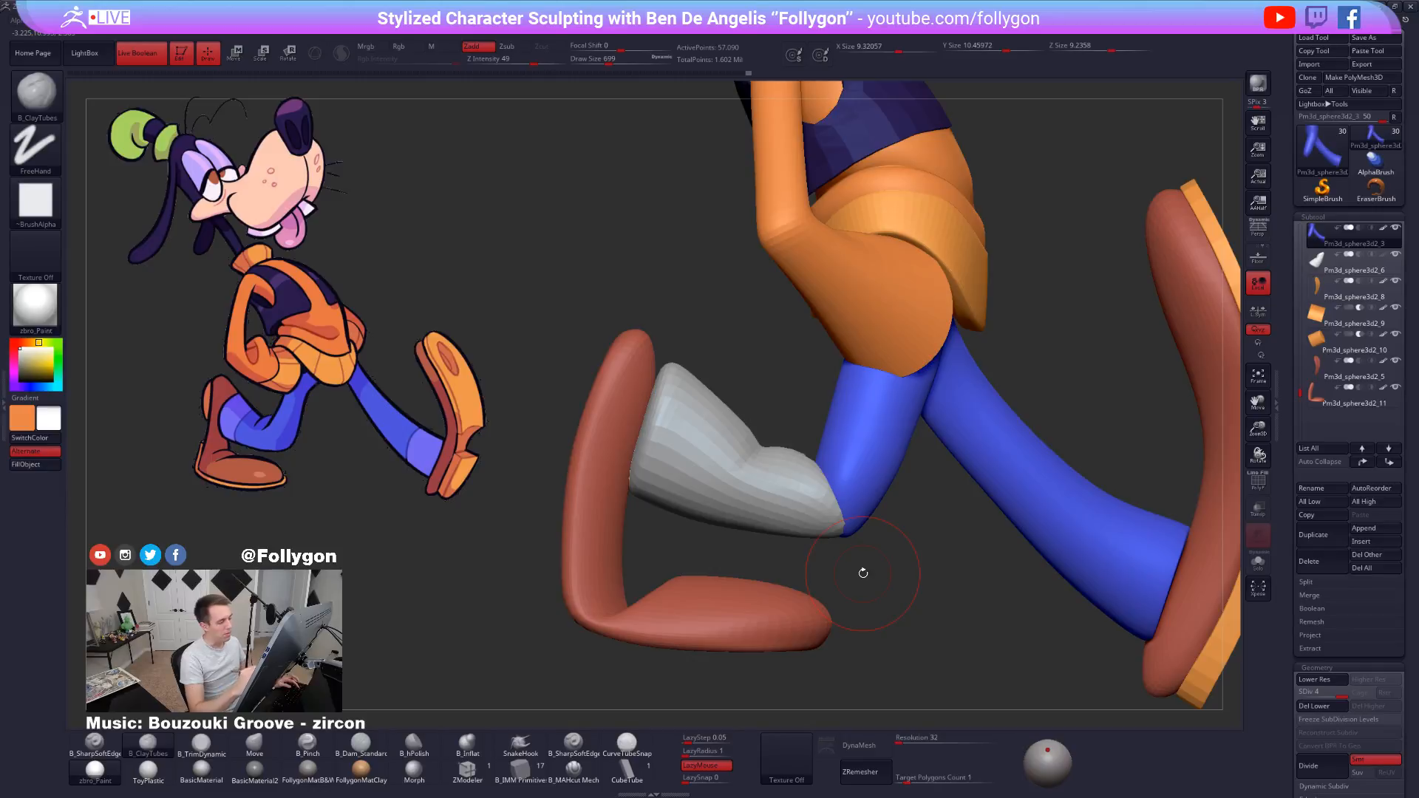
Try to flatten the isolated bent knee with the TrimDynamic brush, and undo the stroke.
key("alt+s")
right_click_drag(784, 477, 899, 492)
key("b")
key("t")
key("d")
mouse_move(798, 501)
left_mouse_down()
mouse_move(788, 480)
mouse_move(780, 507)
left_mouse_up()
right_click_drag(873, 510, 764, 519)
key("alt+s")
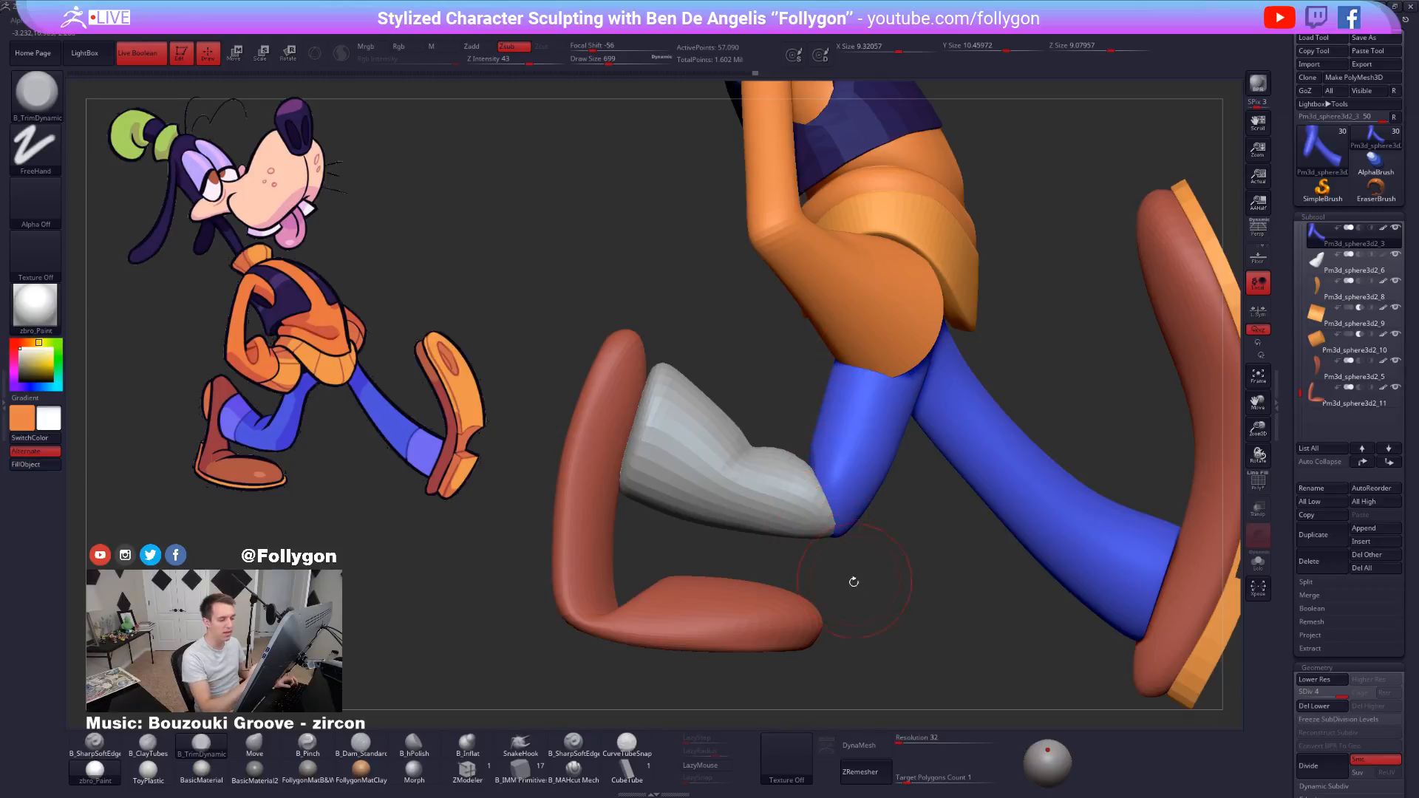
key("ctrl")
key("ctrl+z")
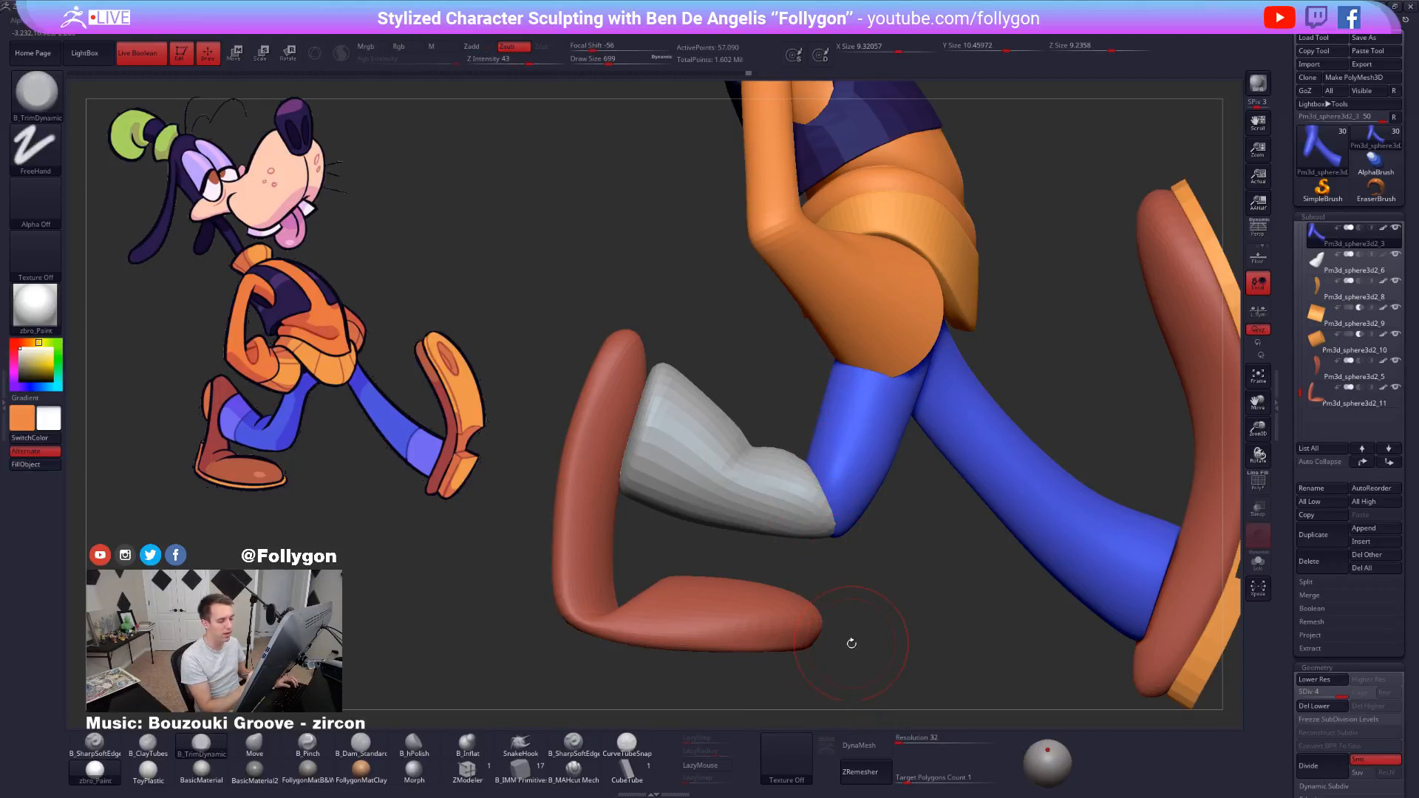
Select the white lower leg, fill it with the blue sampled from the thigh and turn on Dynamic Subdivision.
left_click(806, 515, "alt")
key("1")
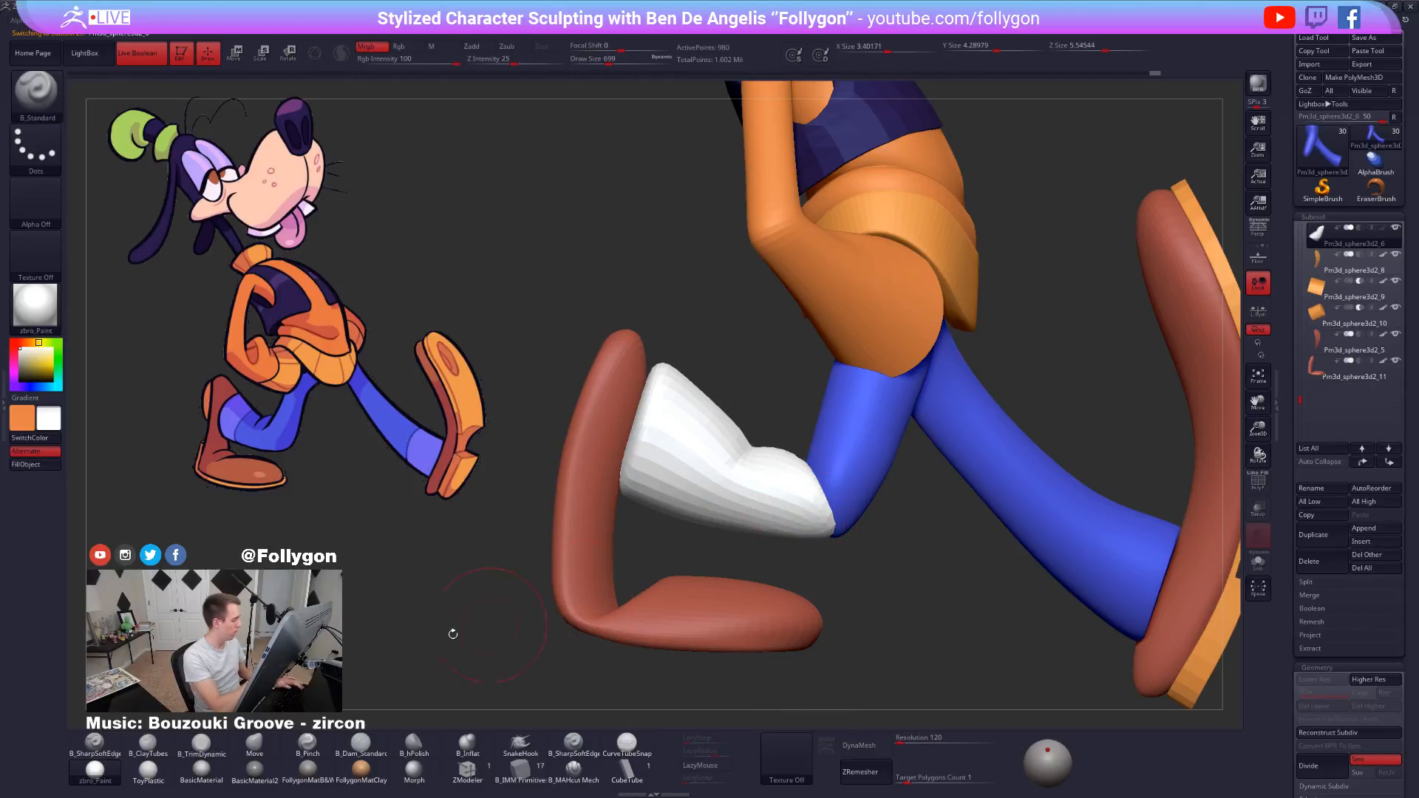
key("c")
left_click(38, 468)
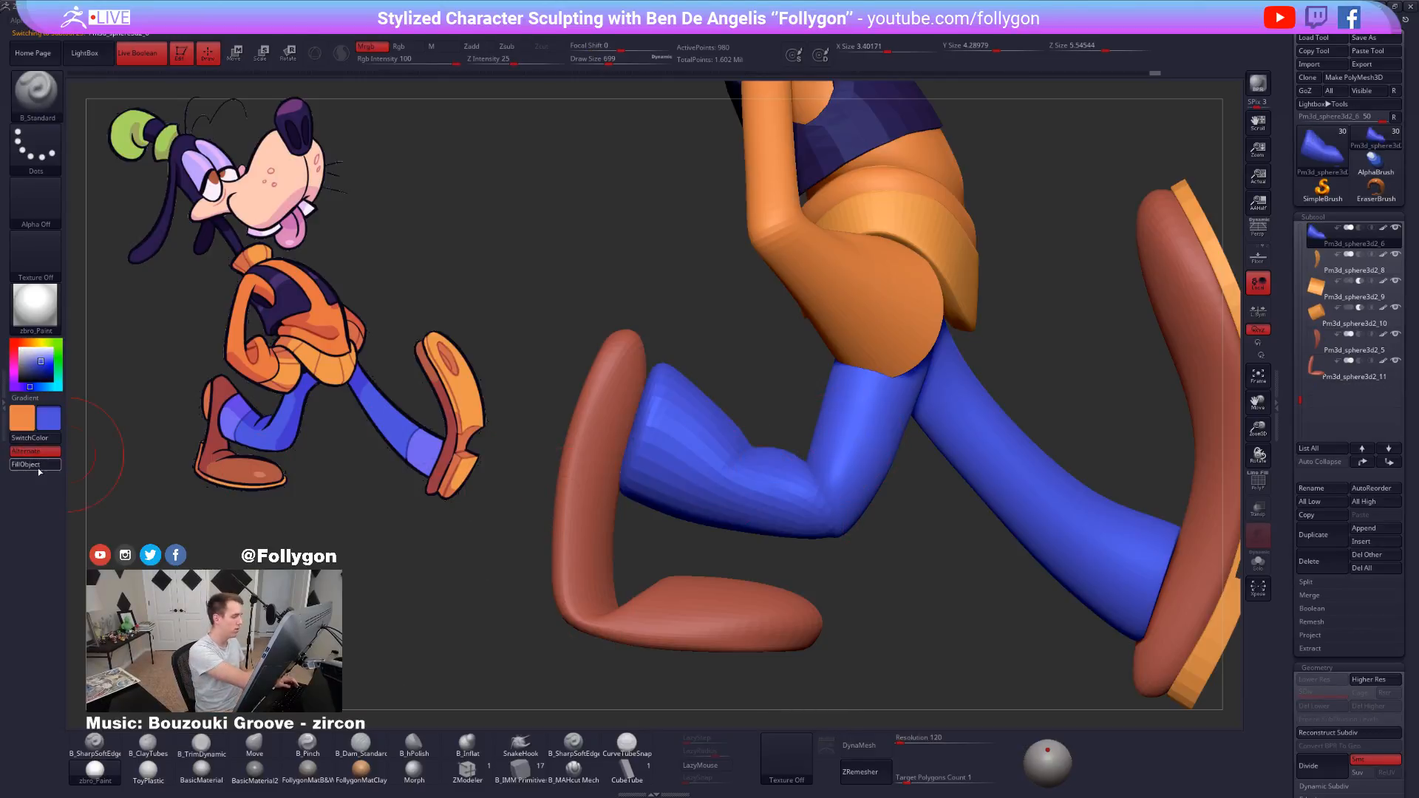
key("d")
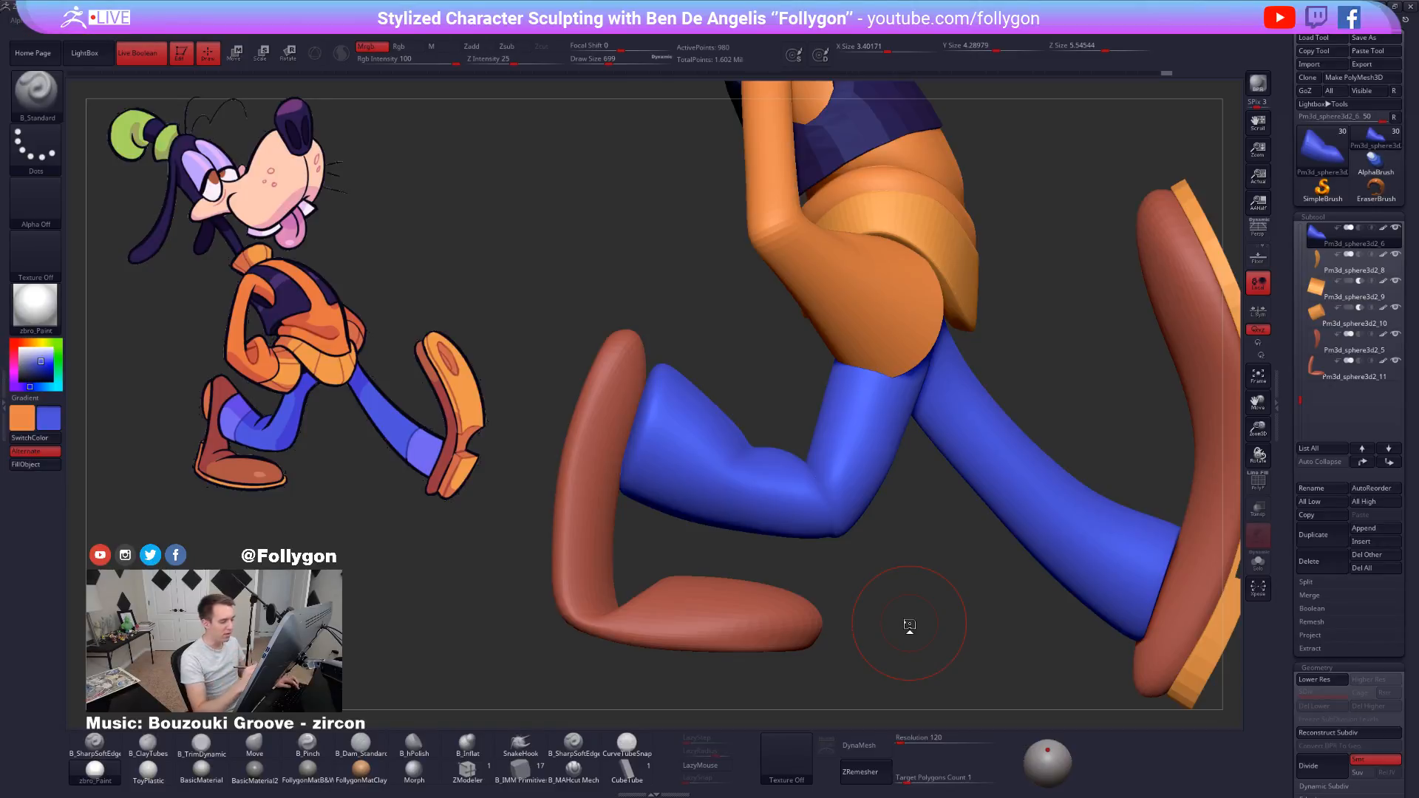
Examine the arms in isolation, focusing on the form of the elbow bend.
right_click_drag(846, 545, 864, 574)
left_click(847, 414, "alt")
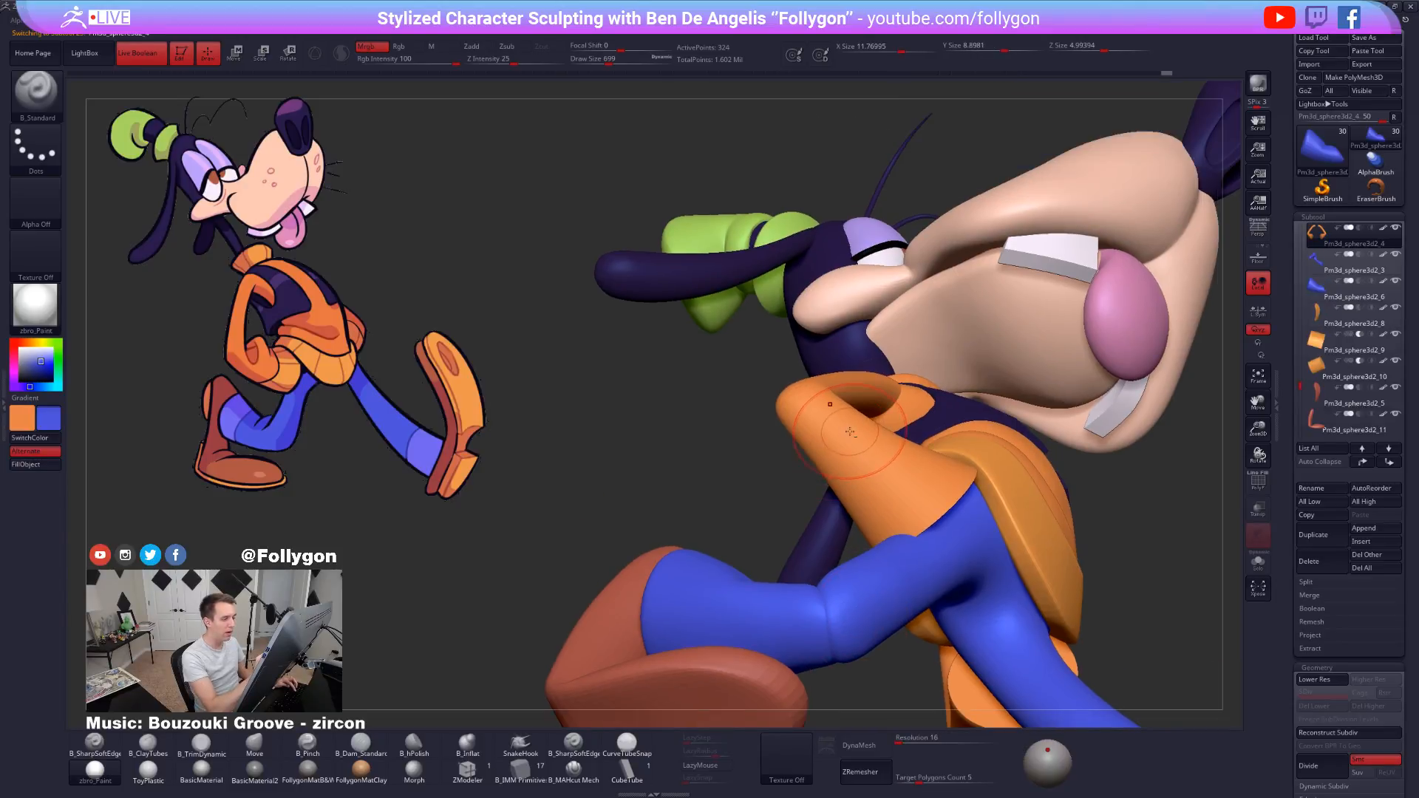
key("alt+s")
right_click_drag(845, 513, 827, 478)
right_click_drag(876, 408, 897, 437, "ctrl")
mouse_move(898, 437)
right_mouse_down()
mouse_move(872, 436)
mouse_move(836, 380)
right_mouse_up()
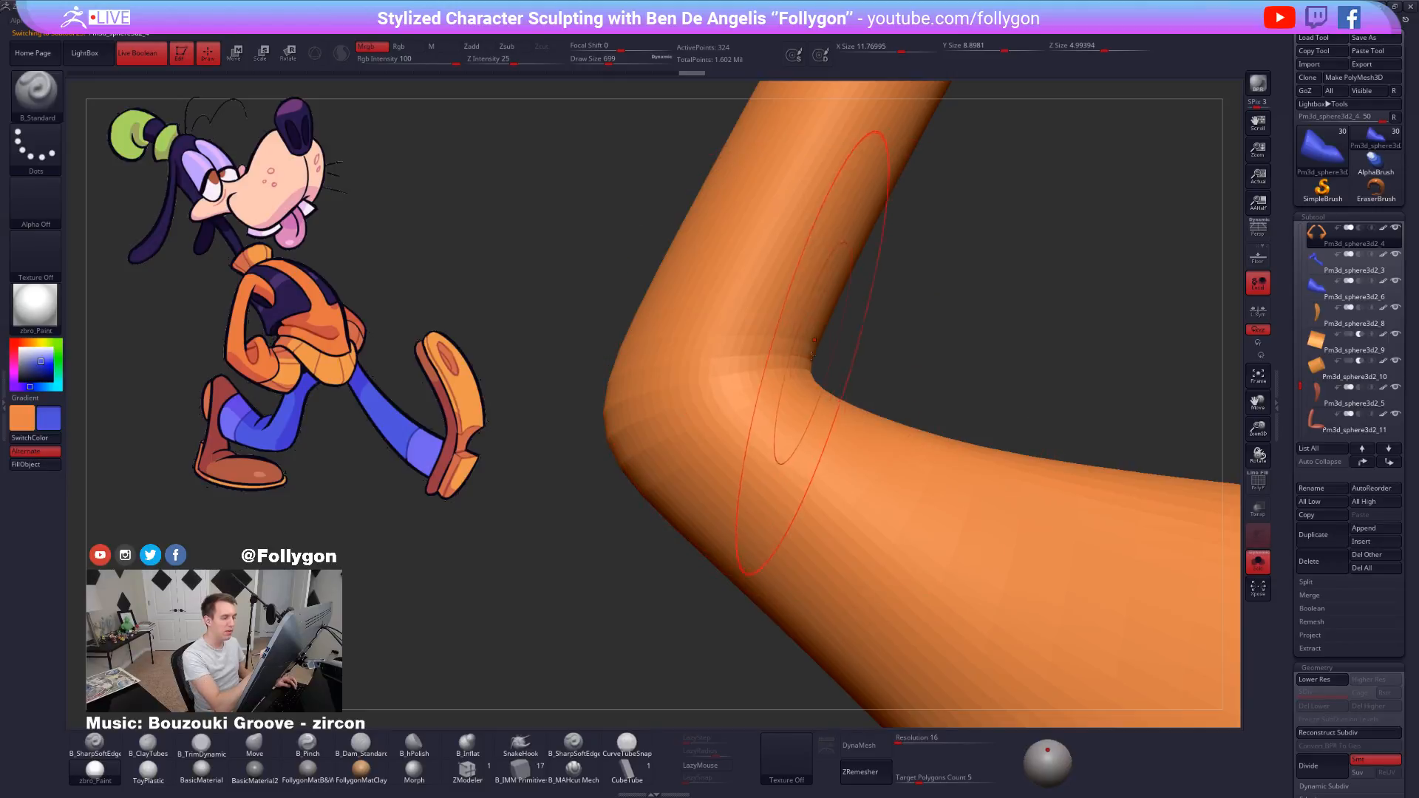
right_click_drag(793, 428, 720, 320, "ctrl")
key("alt+s")
right_click_drag(937, 481, 833, 586)
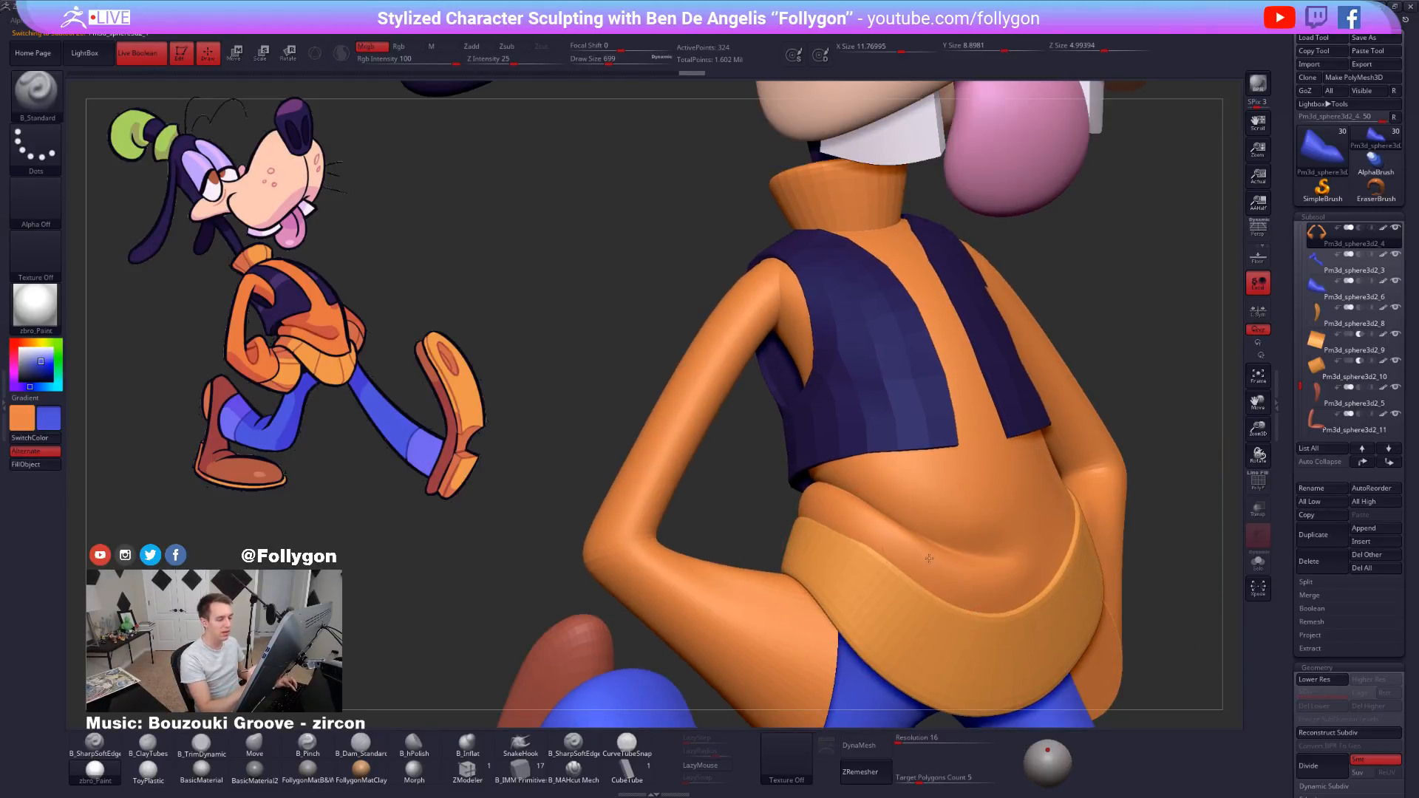
Examine the torso in isolation, including its wireframe and the belly fold.
left_click(896, 529, "alt")
key("alt+s")
right_click_drag(896, 529, 894, 548, "ctrl")
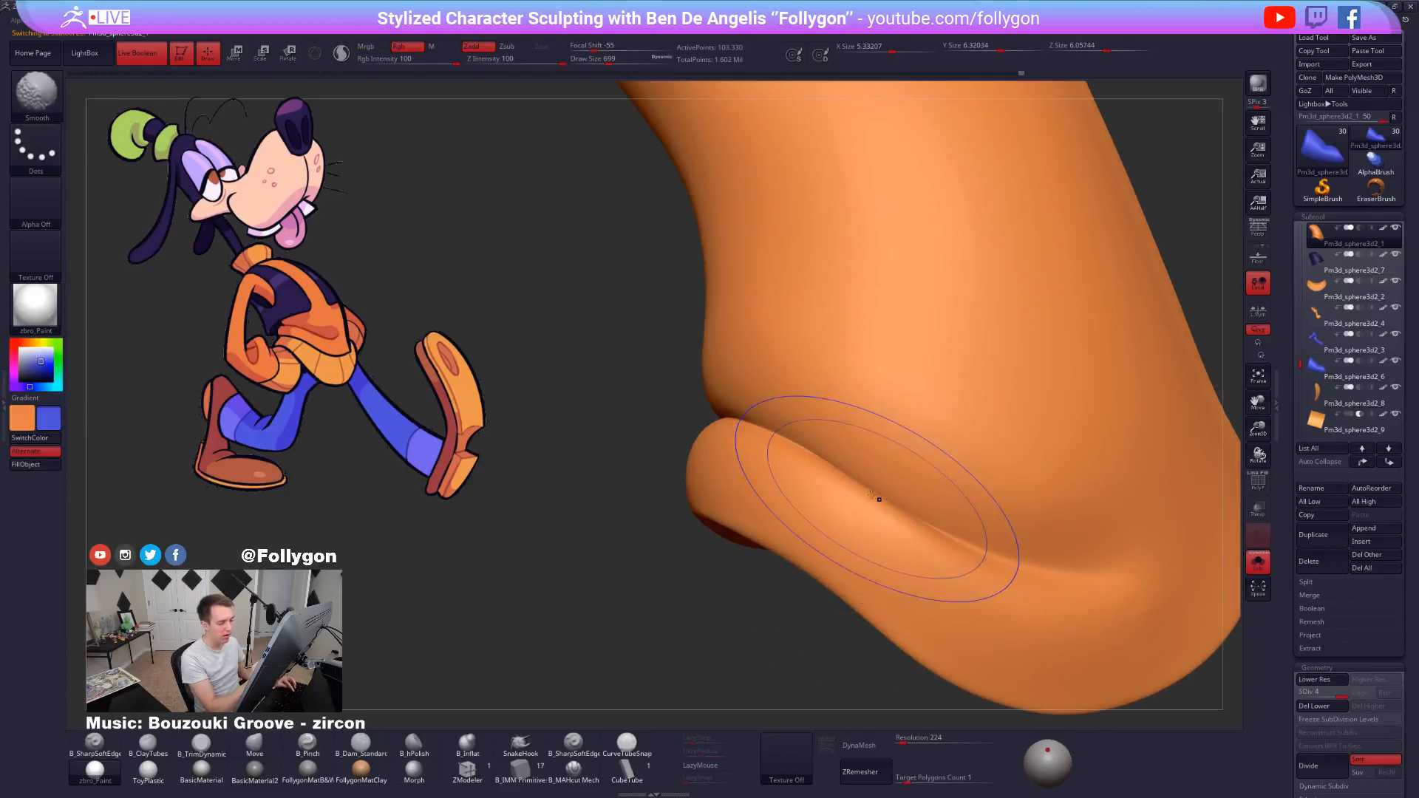
key("shift+f")
key("shift+f")
mouse_move(869, 517)
right_mouse_down("ctrl")
mouse_move(792, 516)
mouse_move(833, 511)
right_mouse_up("ctrl")
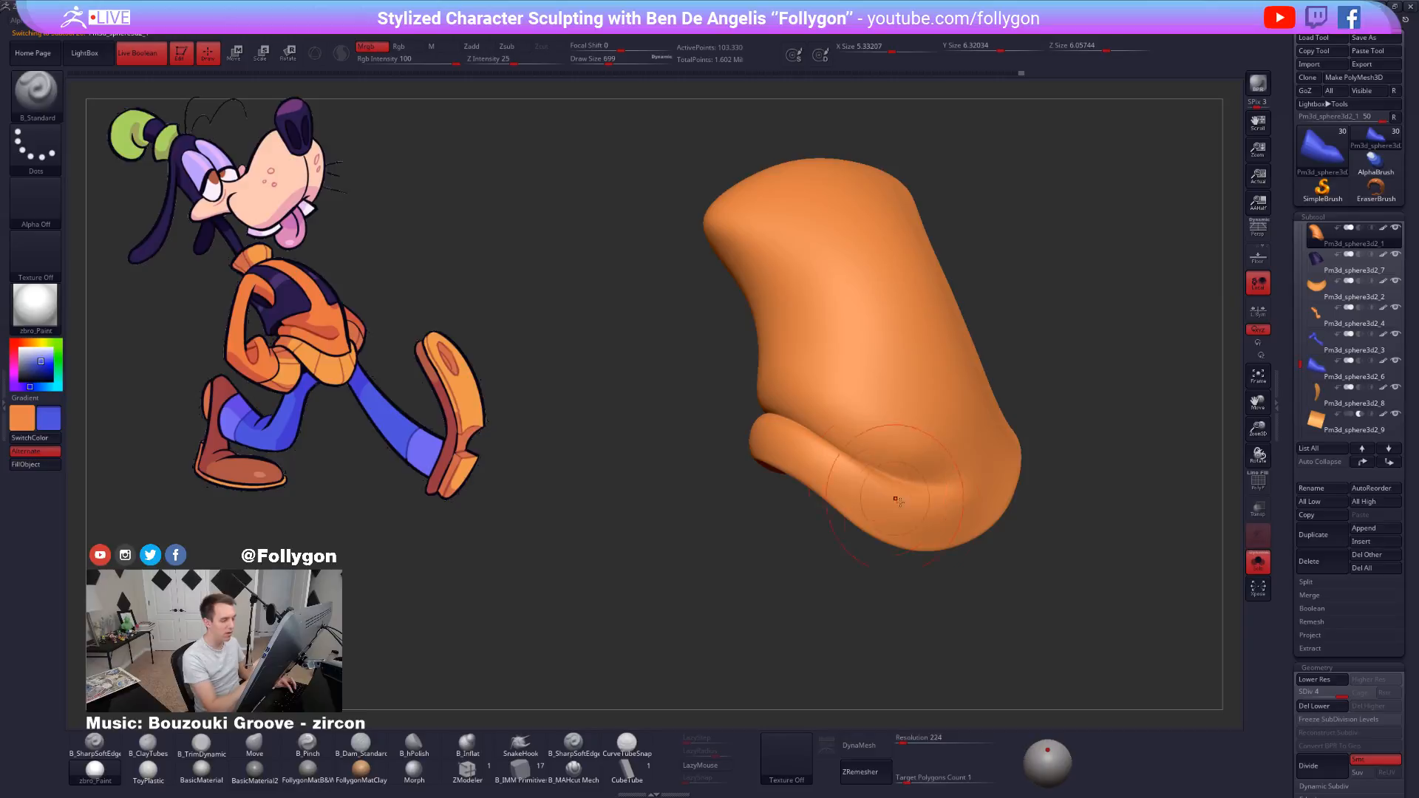
key("alt+s")
right_click_drag(903, 485, 920, 499)
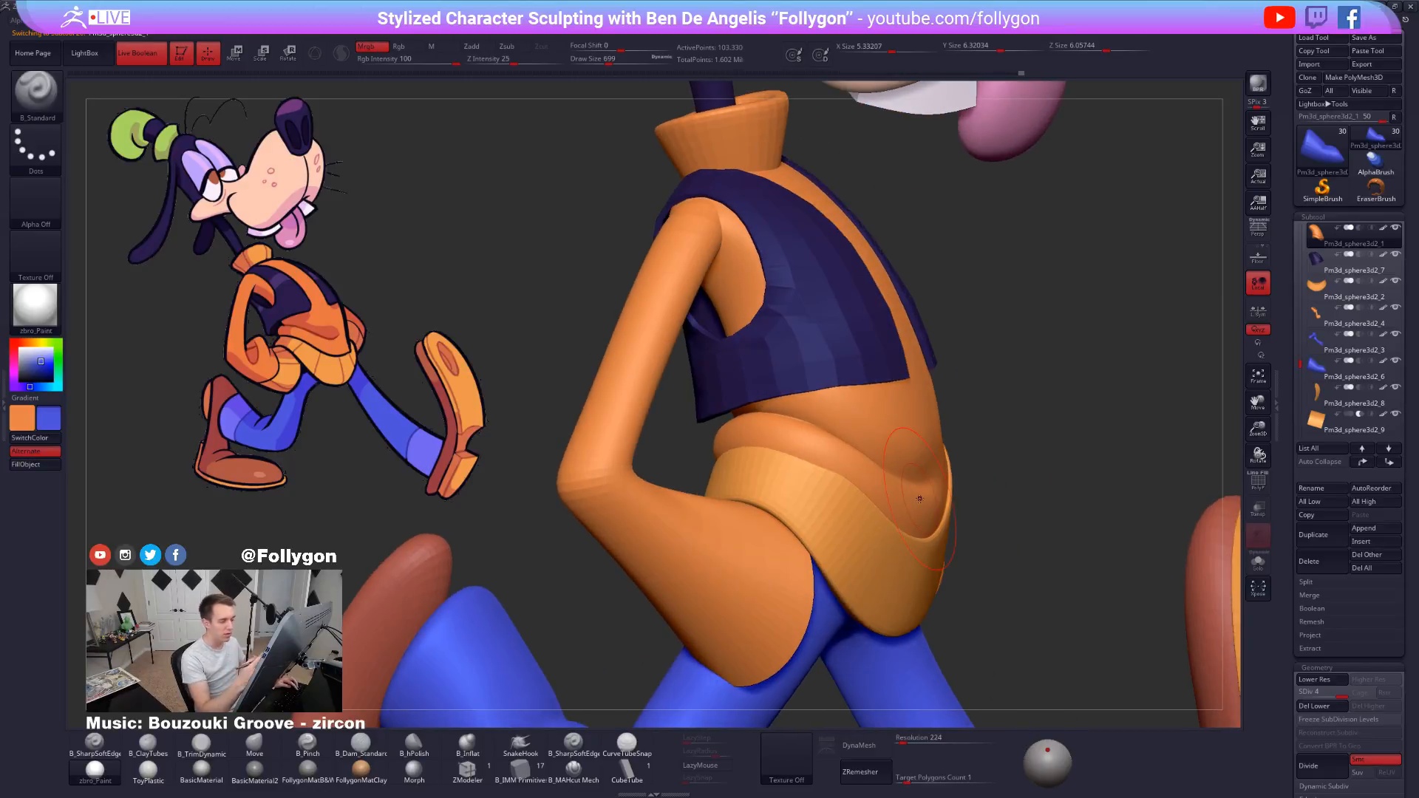
Select the bent lower leg and reshape its knee end with the Move brush.
mouse_move(836, 508)
right_mouse_down("ctrl")
mouse_move(794, 548)
mouse_move(846, 592)
mouse_move(843, 536)
mouse_move(877, 586)
mouse_move(882, 522)
right_mouse_up("ctrl")
left_click(855, 607, "alt")
key("b")
key("m")
key("v")
right_click_drag(883, 522, 877, 511, "ctrl")
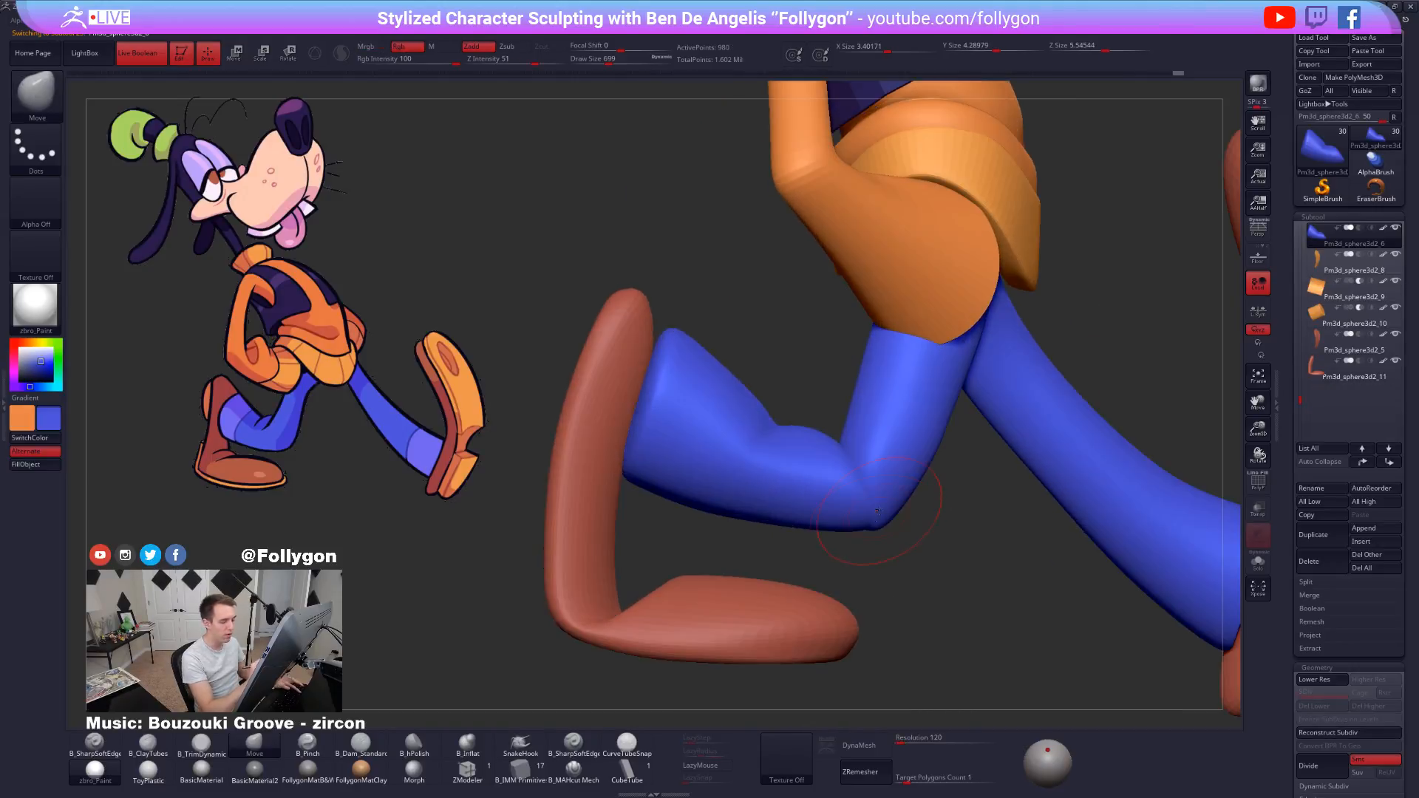
key("space")
left_click_drag(878, 512, 891, 510)
right_click_drag(888, 524, 879, 524)
key("space")
left_click_drag(881, 523, 865, 523)
right_click_drag(865, 524, 878, 524)
Refine the fit of the lower leg's knee end from beneath with the Move brush at sizes 787 and 500.
key("space")
left_click_drag(880, 524, 888, 524)
right_click_drag(887, 525, 878, 545)
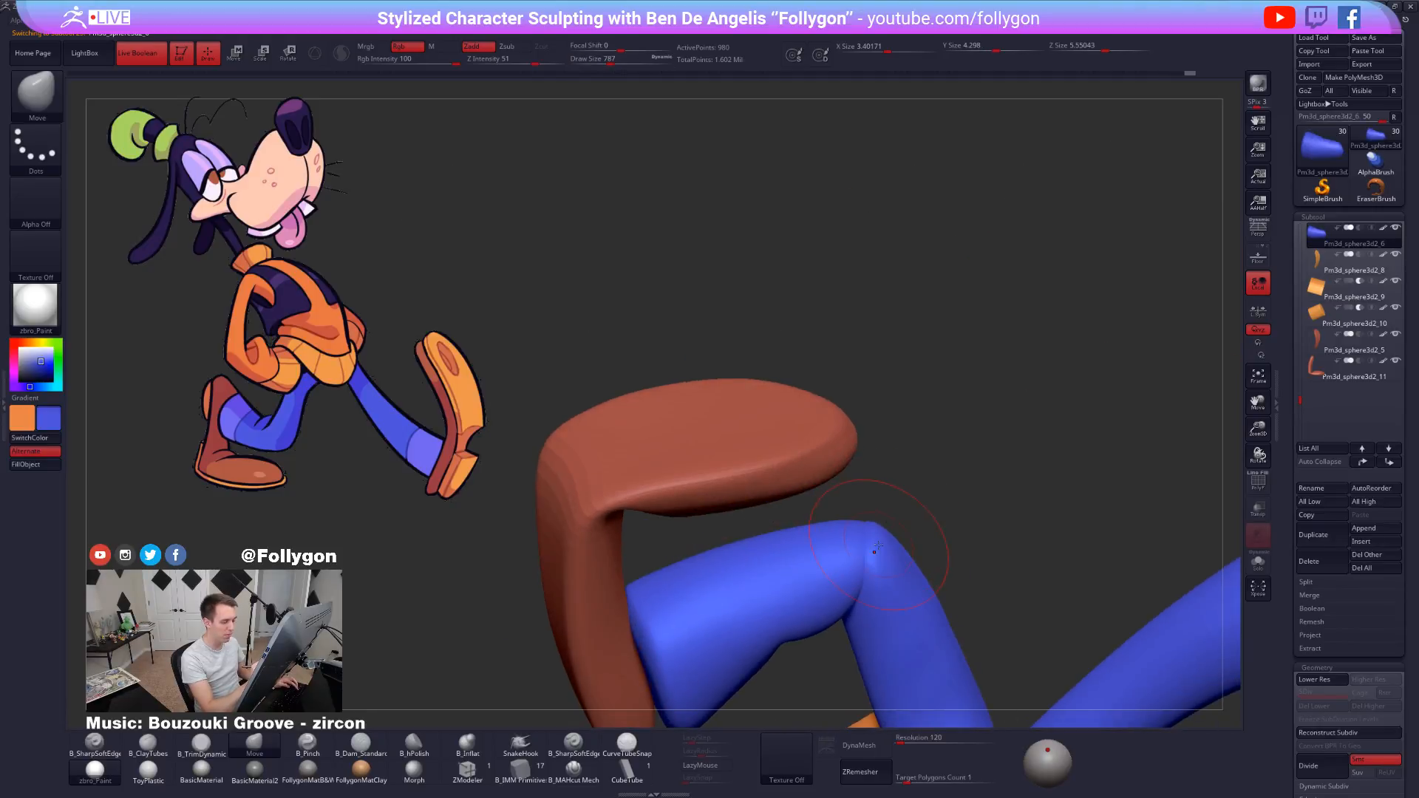
left_click_drag(887, 539, 888, 541)
right_click_drag(888, 540, 904, 550)
key("space")
left_click_drag(903, 550, 891, 550)
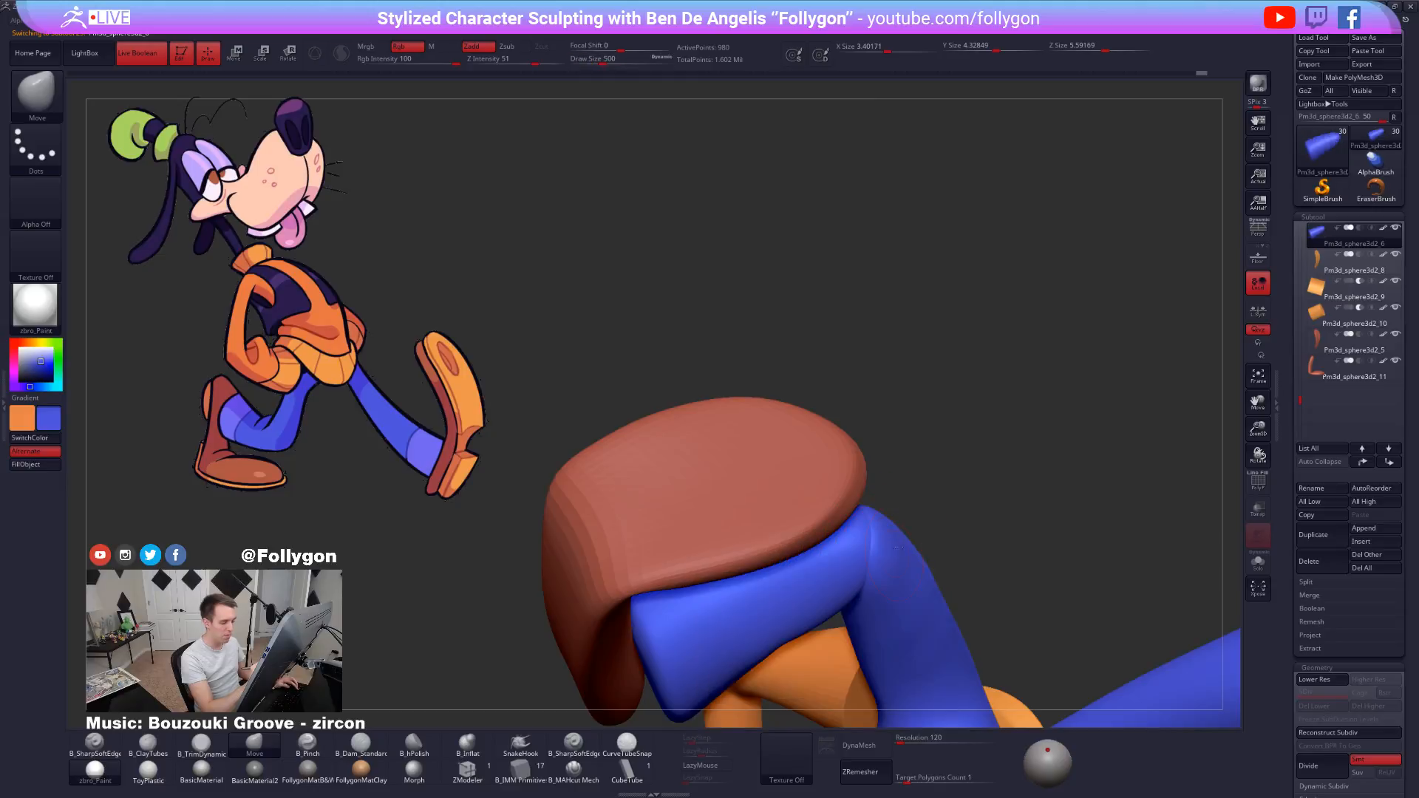
right_click_drag(892, 551, 862, 524)
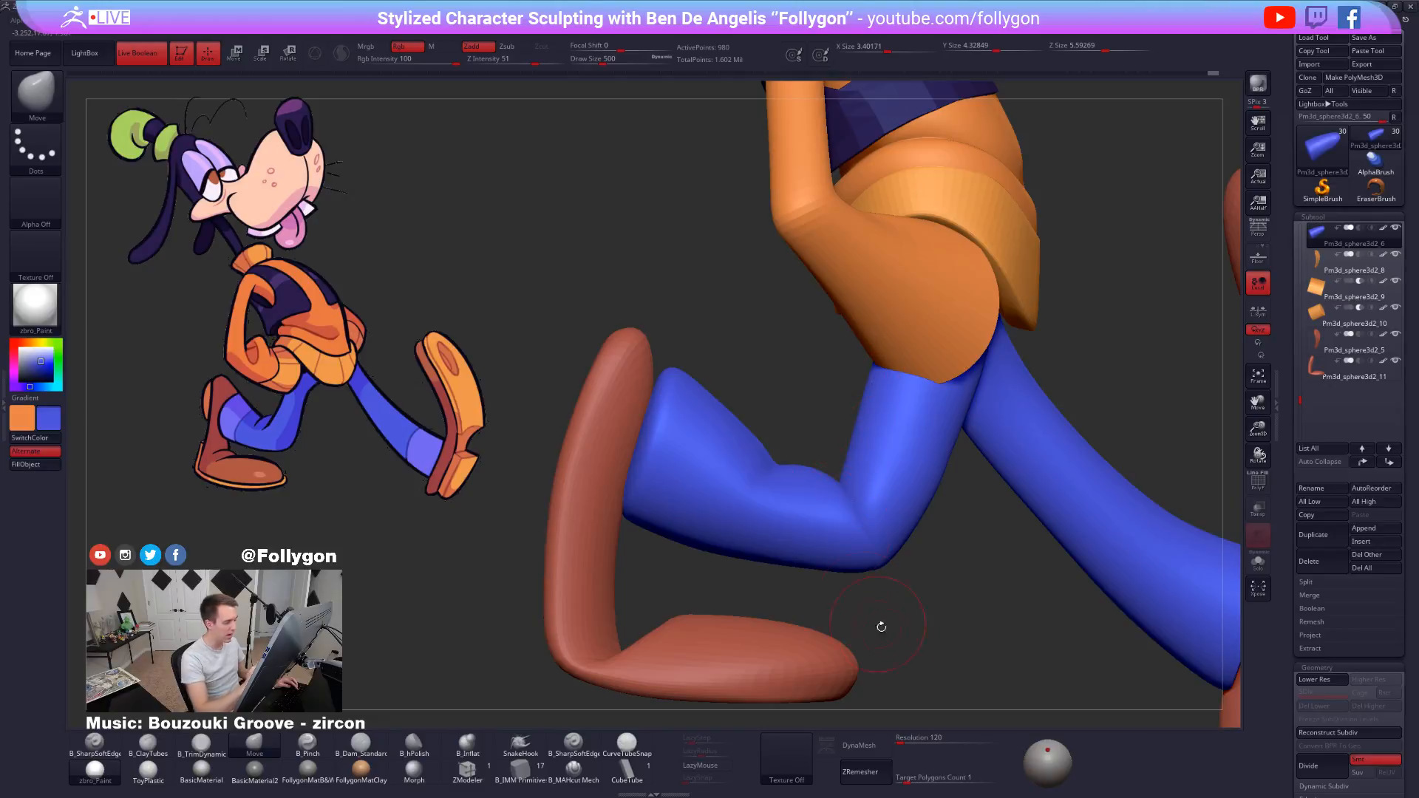
right_click_drag(924, 627, 857, 531)
Select the upper legs, check their wireframe and set the Move brush size to 699.
left_click(887, 525, "alt")
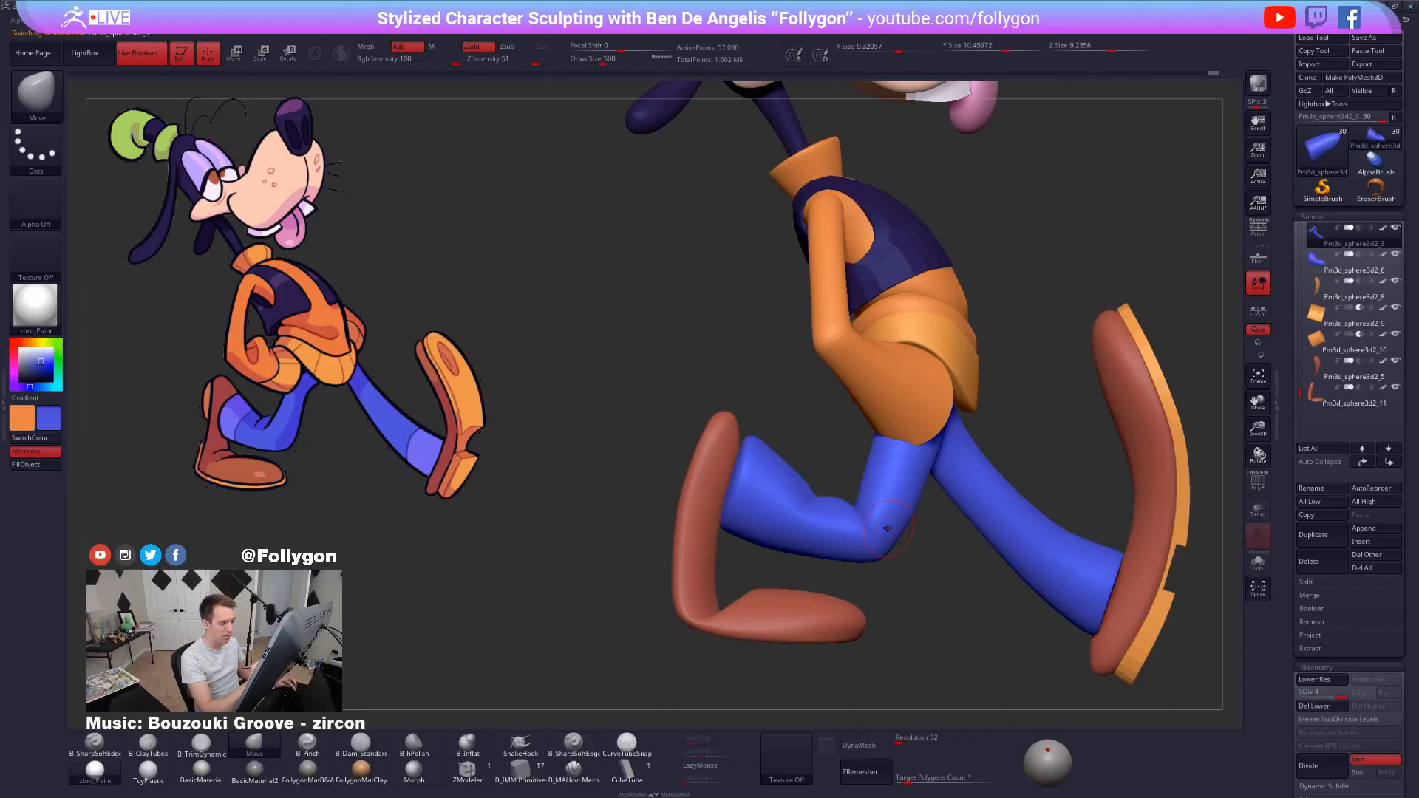
key("shift+f")
key("shift+f")
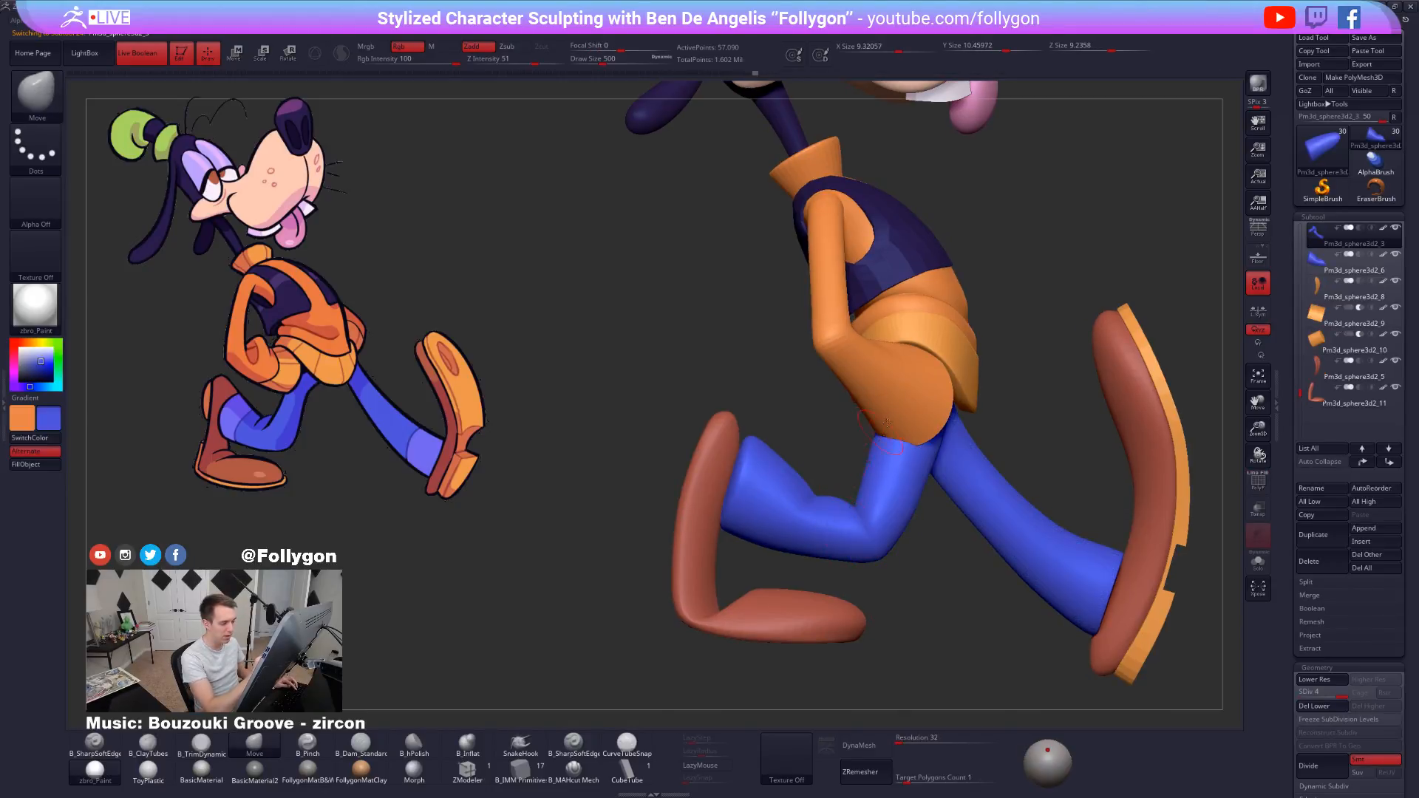
key("space")
mouse_move(911, 482)
left_mouse_down()
mouse_move(928, 482)
mouse_move(923, 506)
left_mouse_up()
key("space")
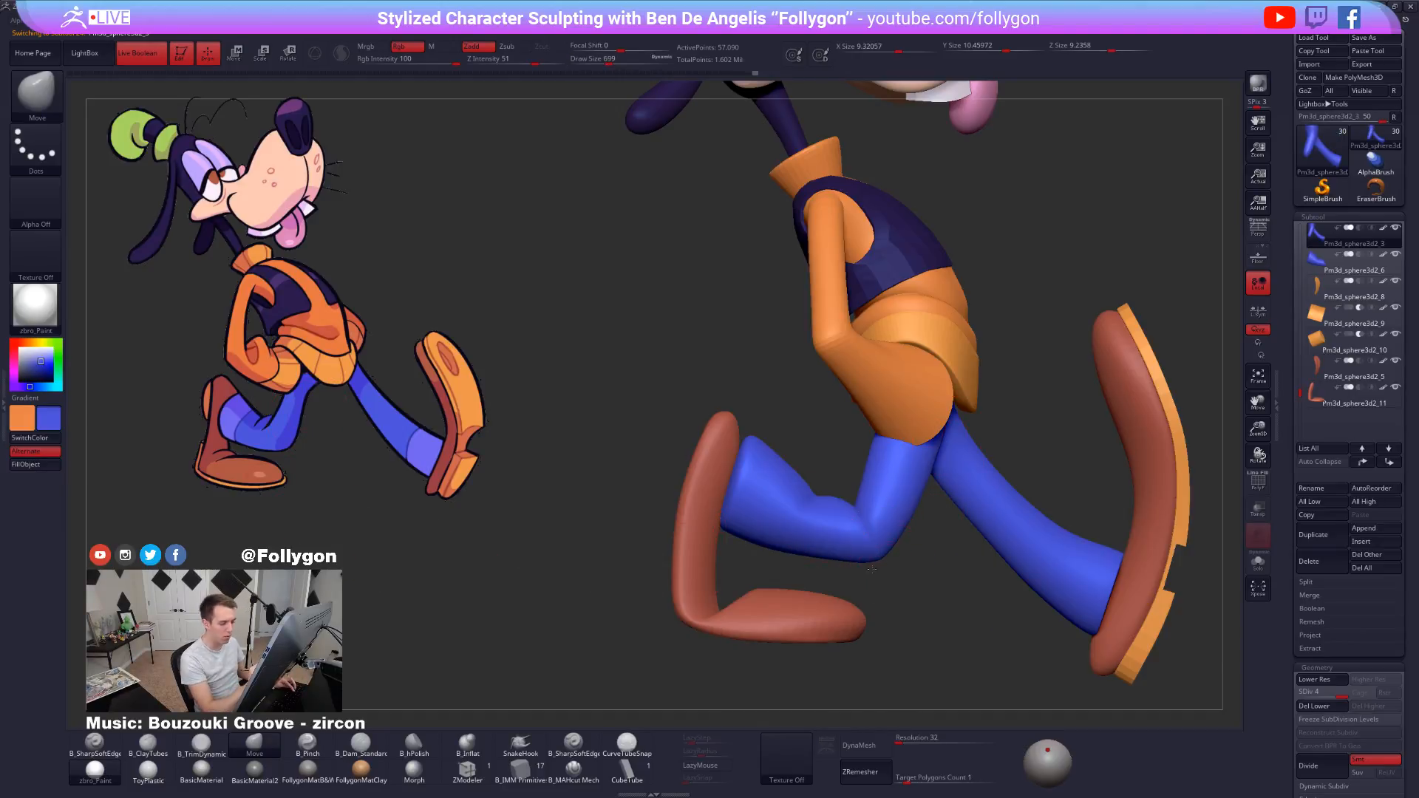
left_click_drag(872, 569, 839, 655)
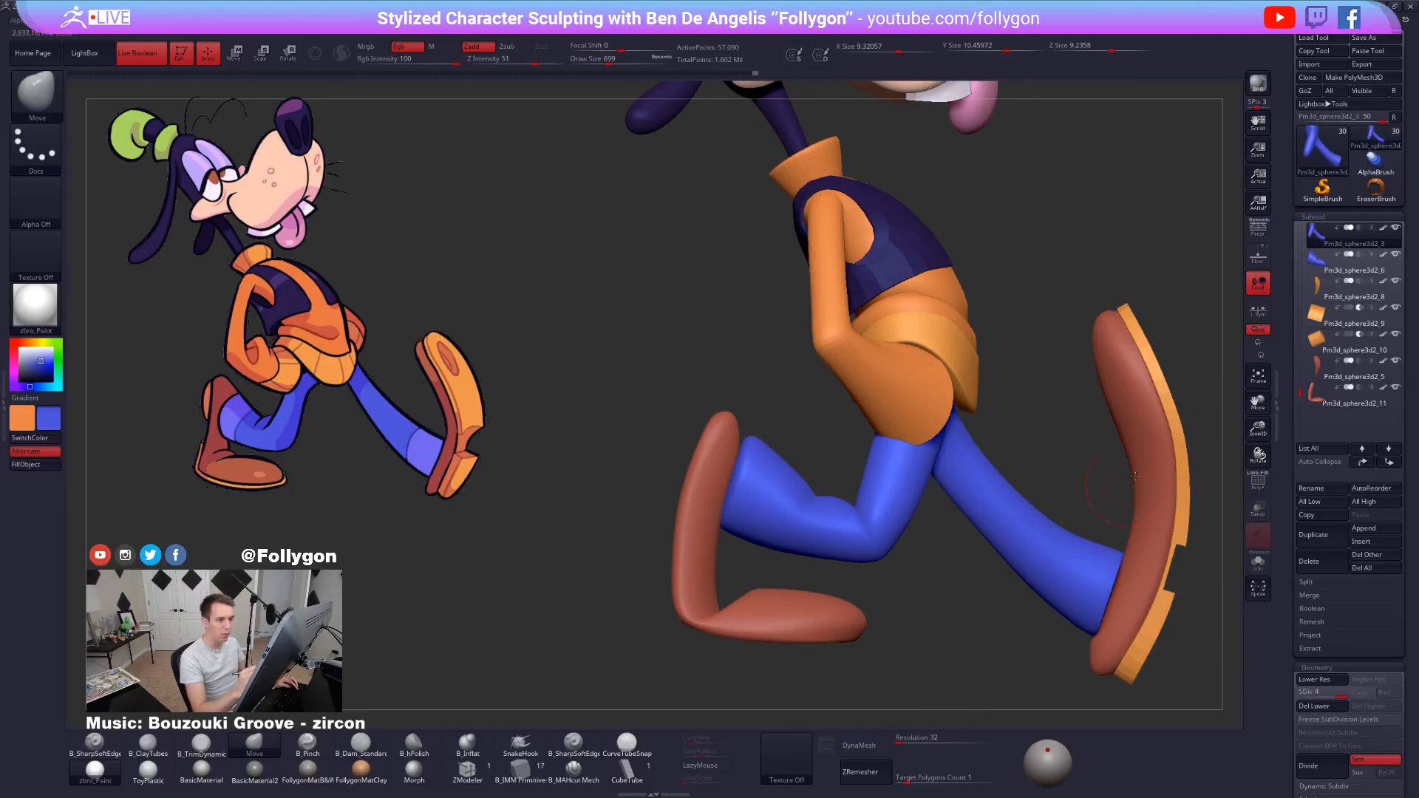
Merge the upper legs with the lower leg subtool below them.
key("shift+f")
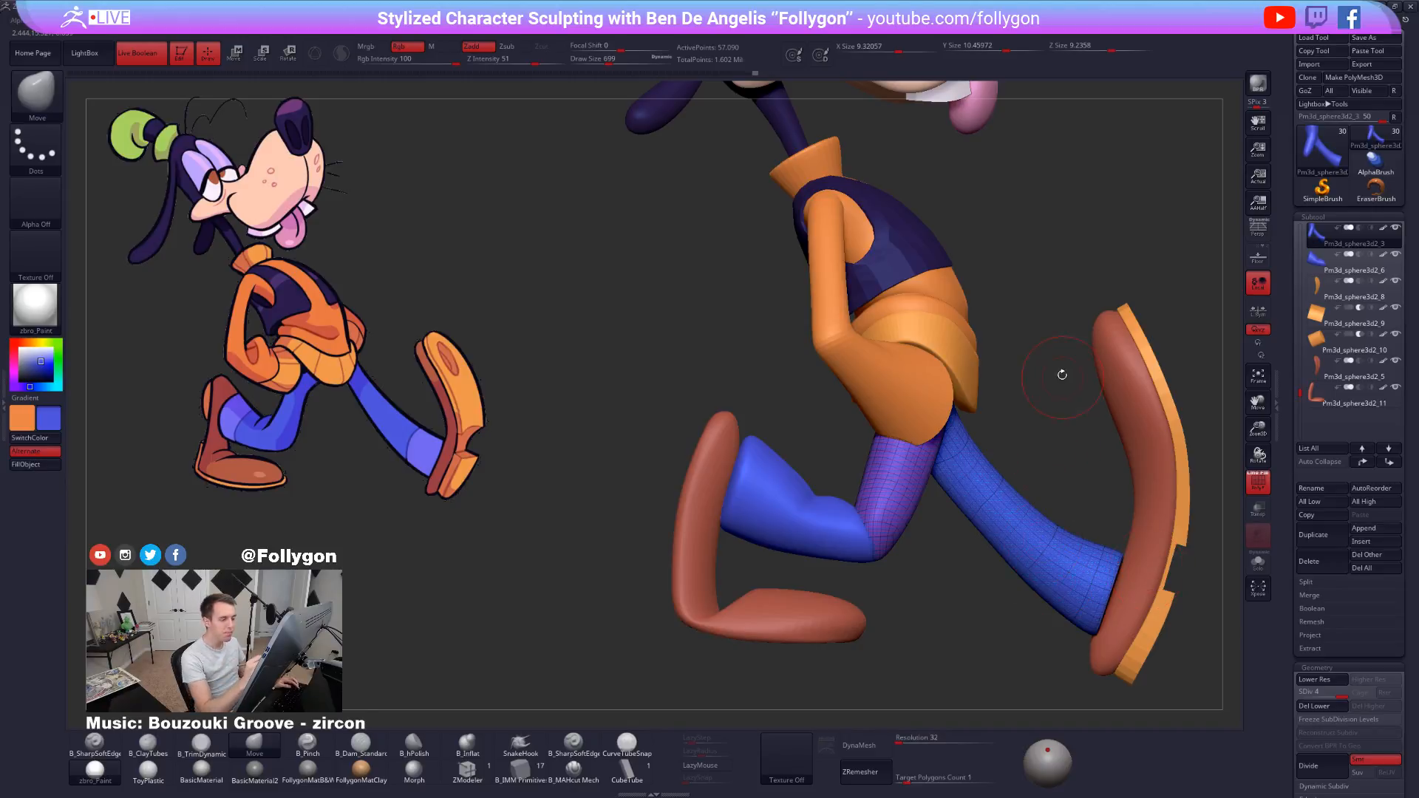
key("space")
left_click(1029, 400)
left_click(1003, 421)
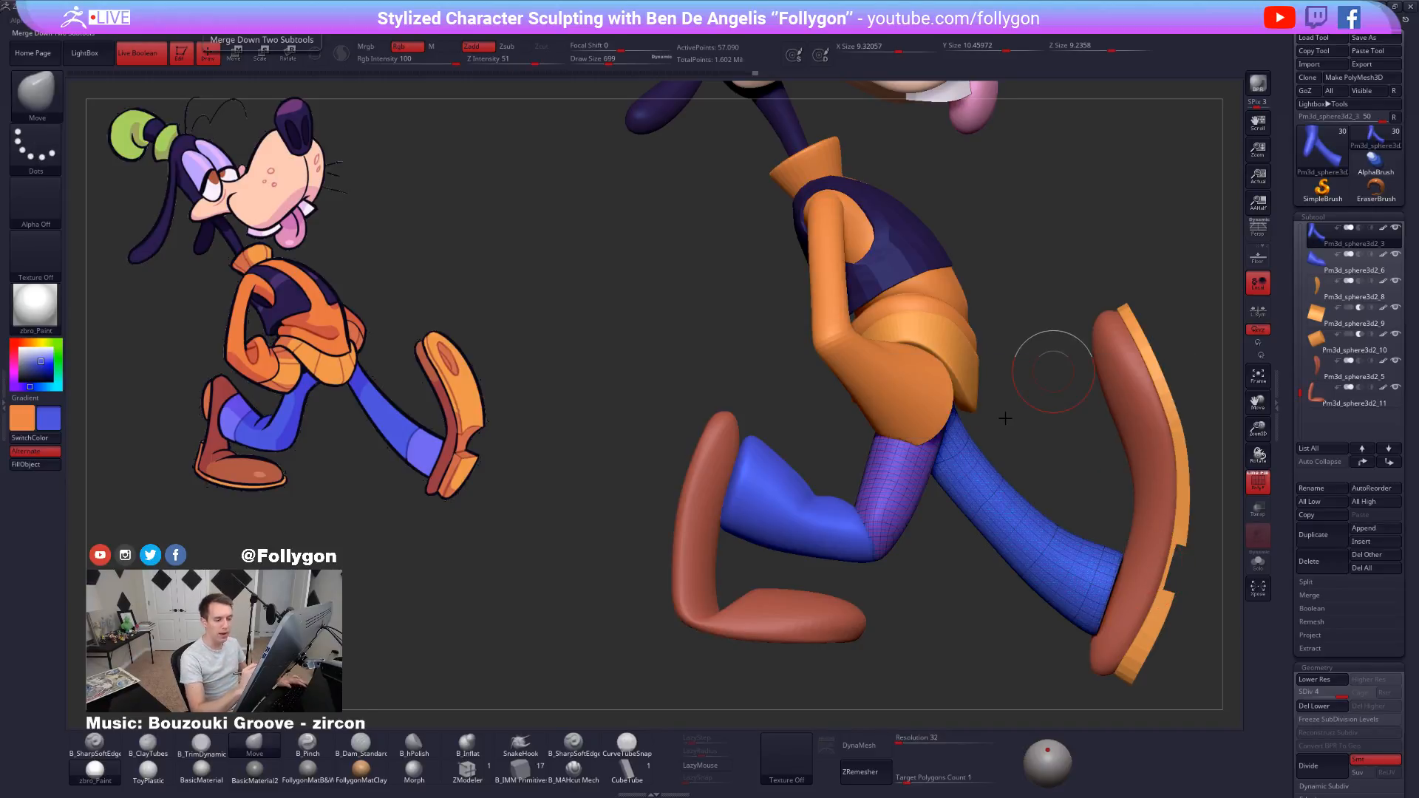
key("space")
left_click(1035, 405)
left_click(1032, 434)
key("shift+f")
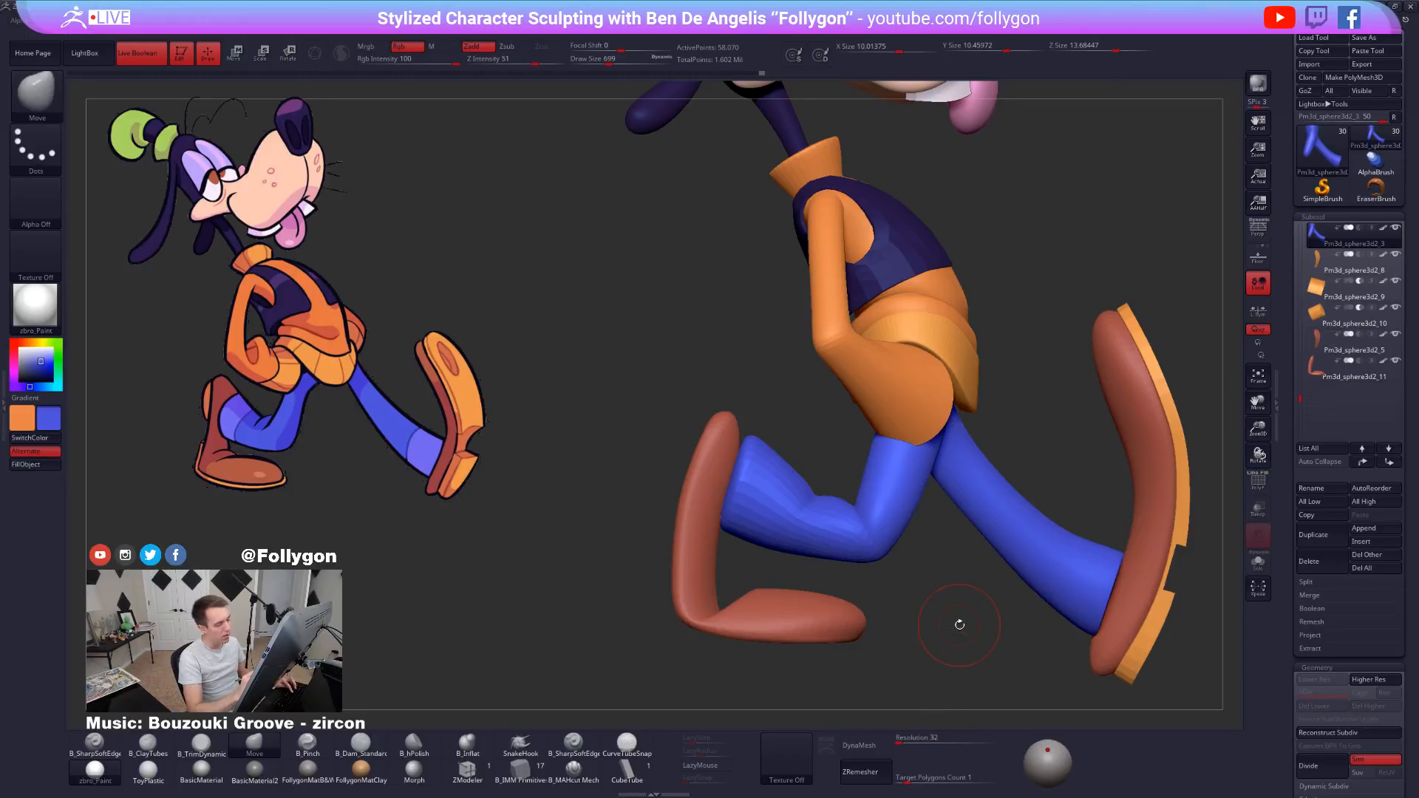
Isolate the merged legs, hide the lower leg's polygroup, split it off as its own subtool and subdivide it.
key("shift+s")
left_click_drag(895, 586, 822, 558)
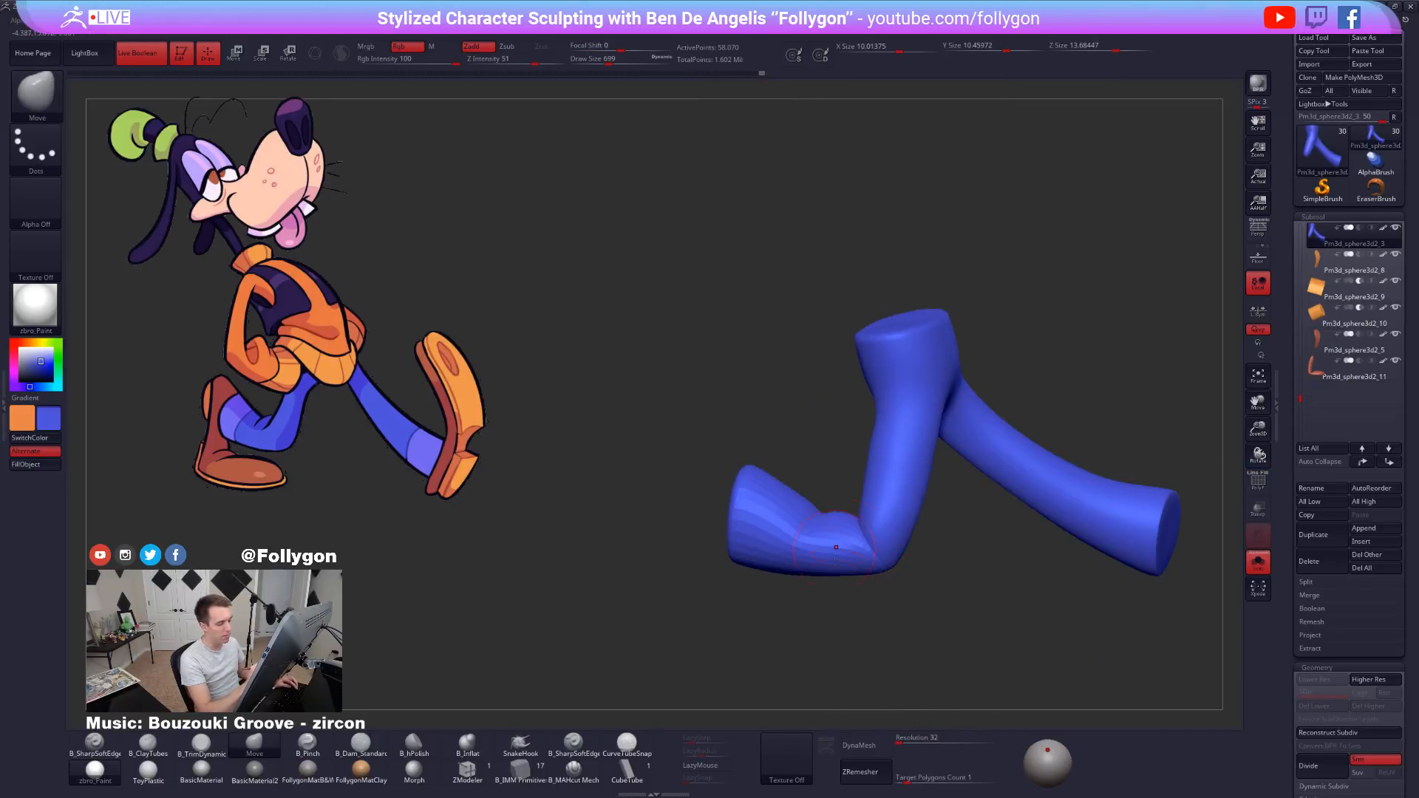
key("shift+f")
left_click(822, 559, "ctrl+shift")
left_click(1005, 561, "ctrl+shift")
key("space")
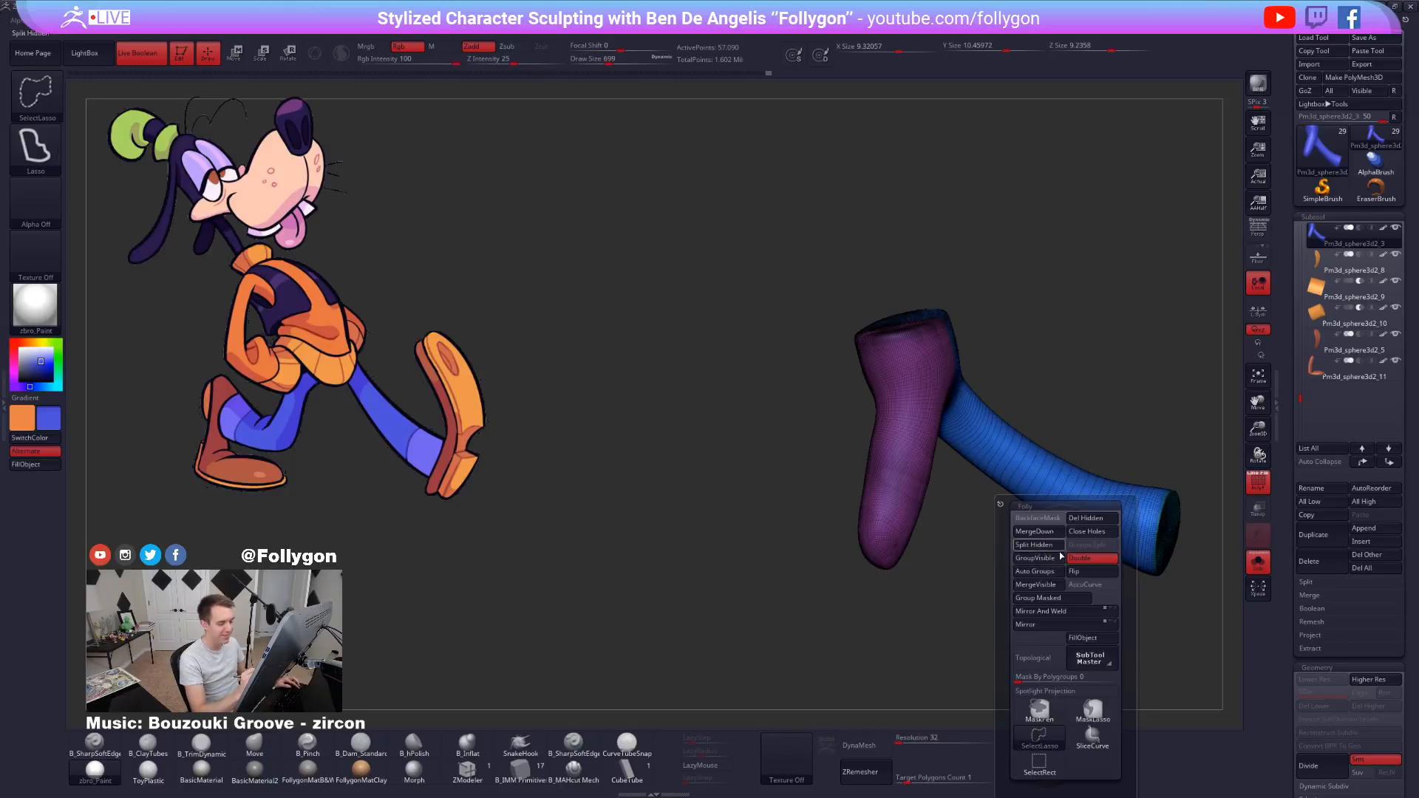
left_click(1050, 546)
key("shift+f")
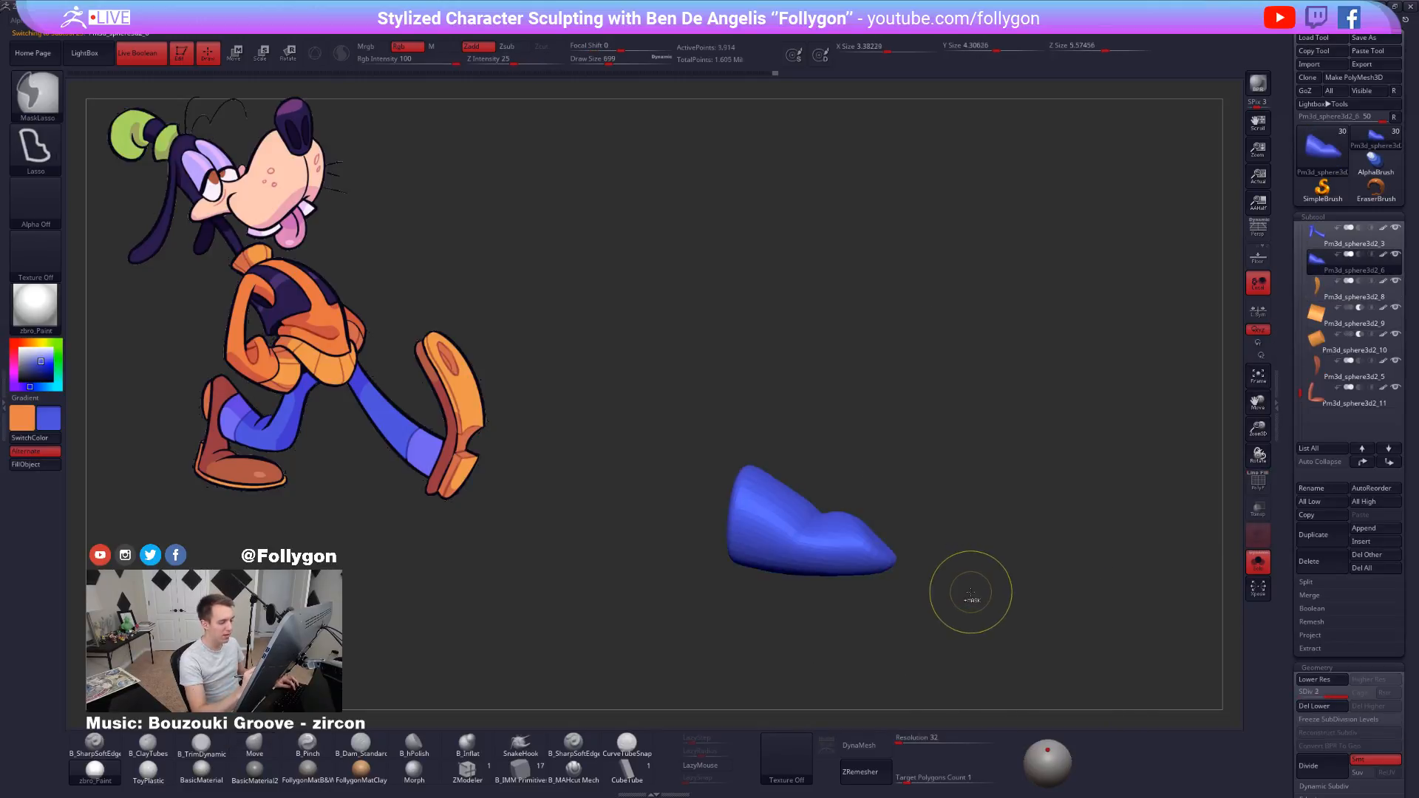
Select the upper legs and merge them down with the subdivided lower leg.
key("Up")
key("space")
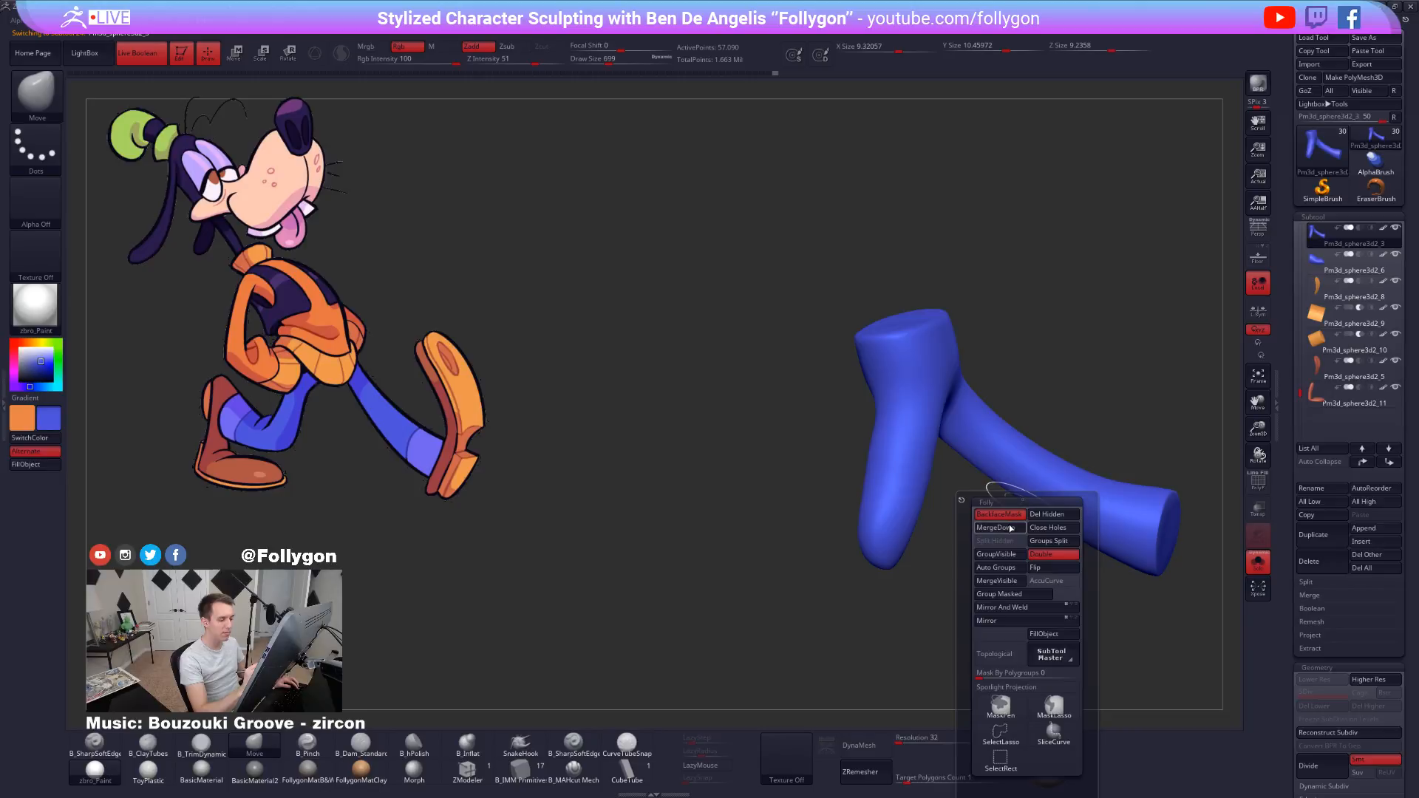
left_click(1003, 532)
left_click(967, 555)
mouse_move(960, 627)
left_mouse_down()
mouse_move(1034, 626)
mouse_move(990, 591)
mouse_move(1020, 564)
mouse_move(890, 579)
mouse_move(858, 556)
mouse_move(861, 458)
mouse_move(959, 644)
left_mouse_up()
key("shift+f")
key("shift+f")
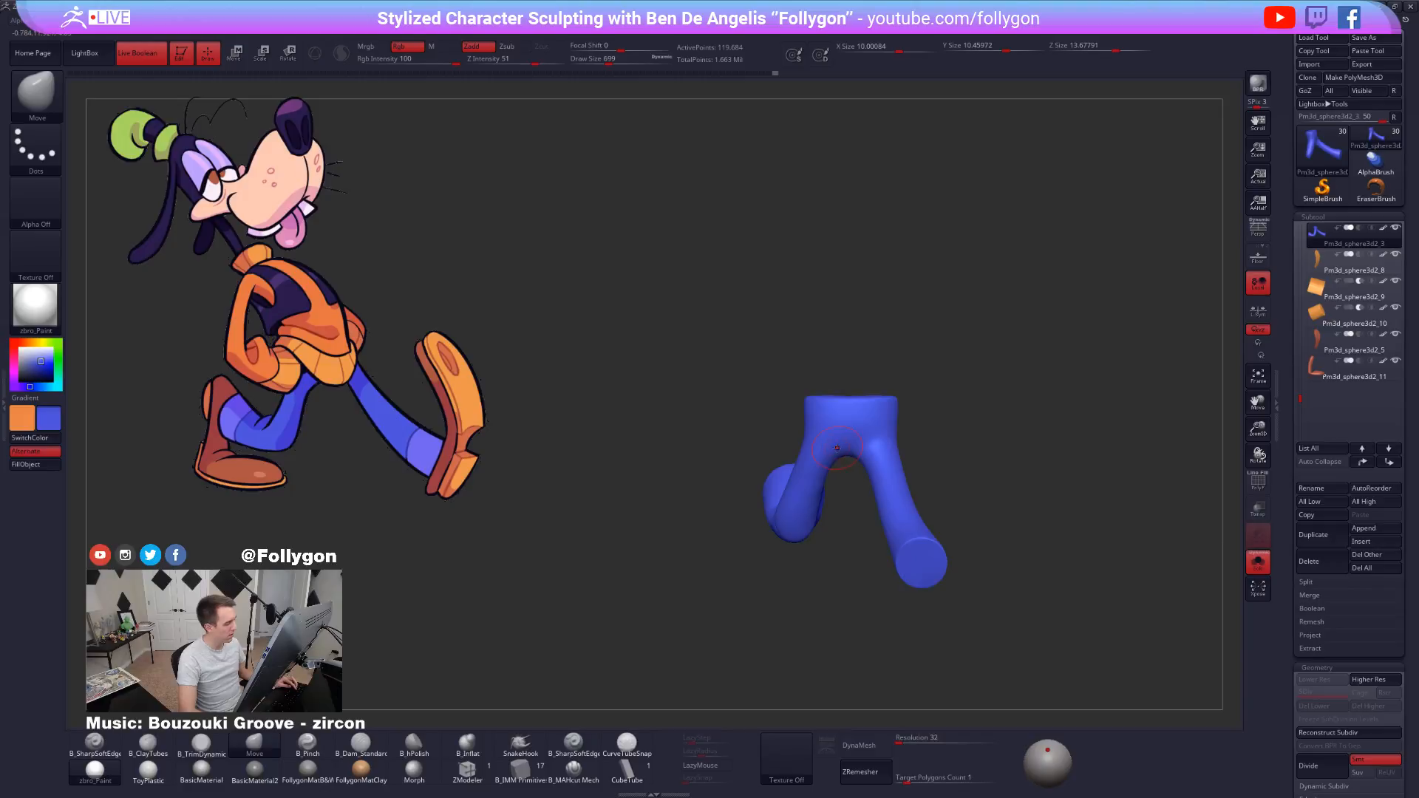
Check the merged legs' wireframe and polygroups from several angles and turn off their polypaint.
left_click_drag(954, 444, 1035, 436)
key("shift+f")
left_click_drag(858, 429, 867, 372)
right_click_drag(868, 373, 816, 312, "ctrl")
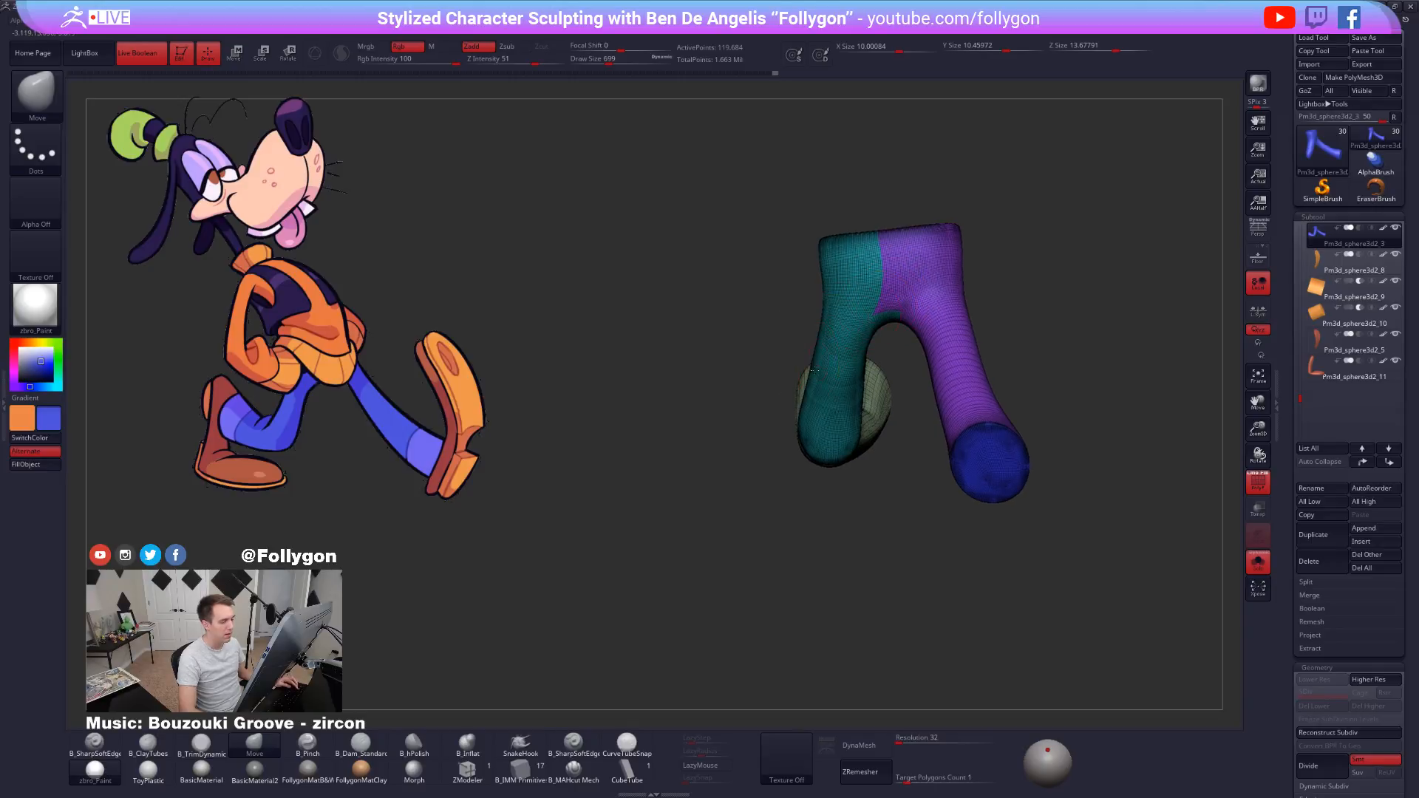
right_click_drag(802, 362, 832, 360)
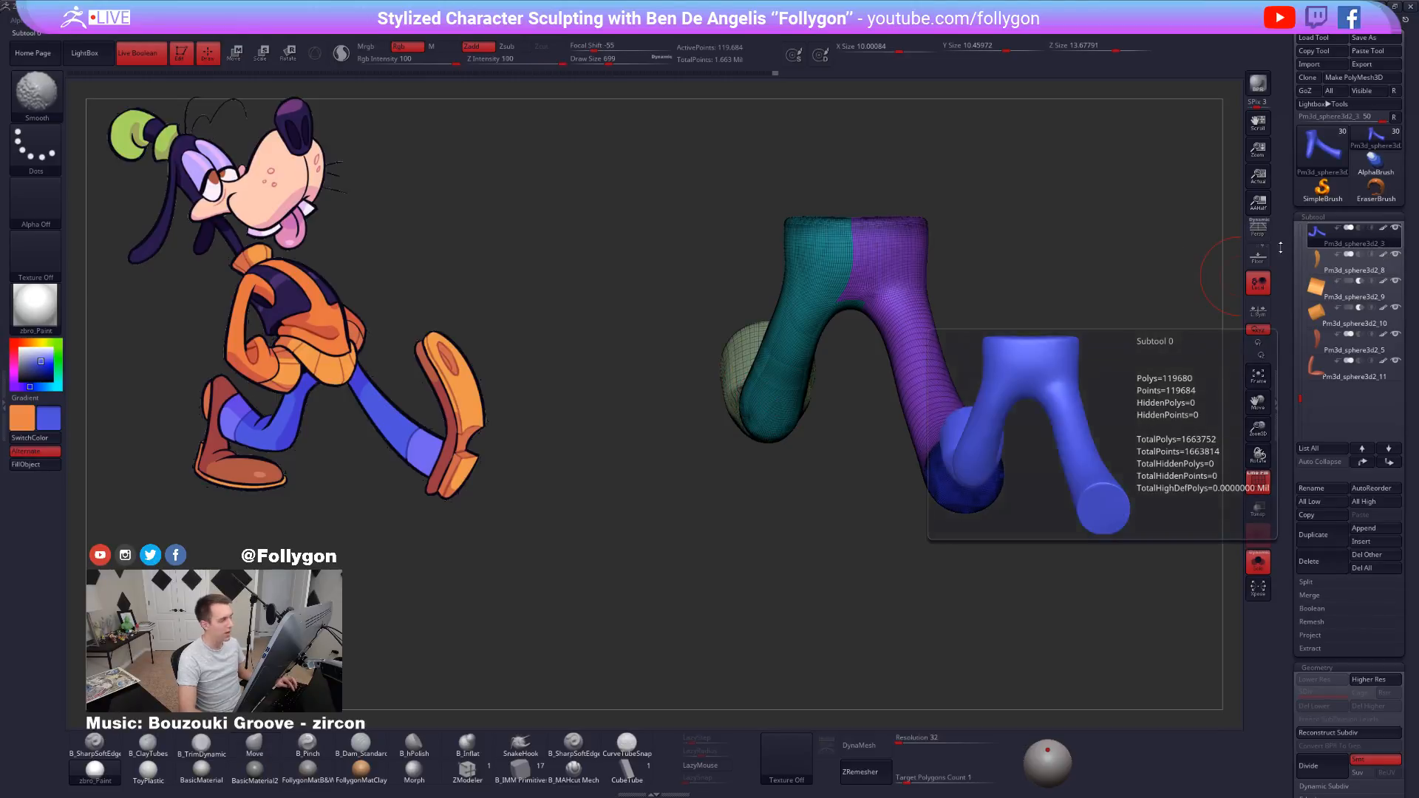
key("shift+f")
left_click(1384, 229)
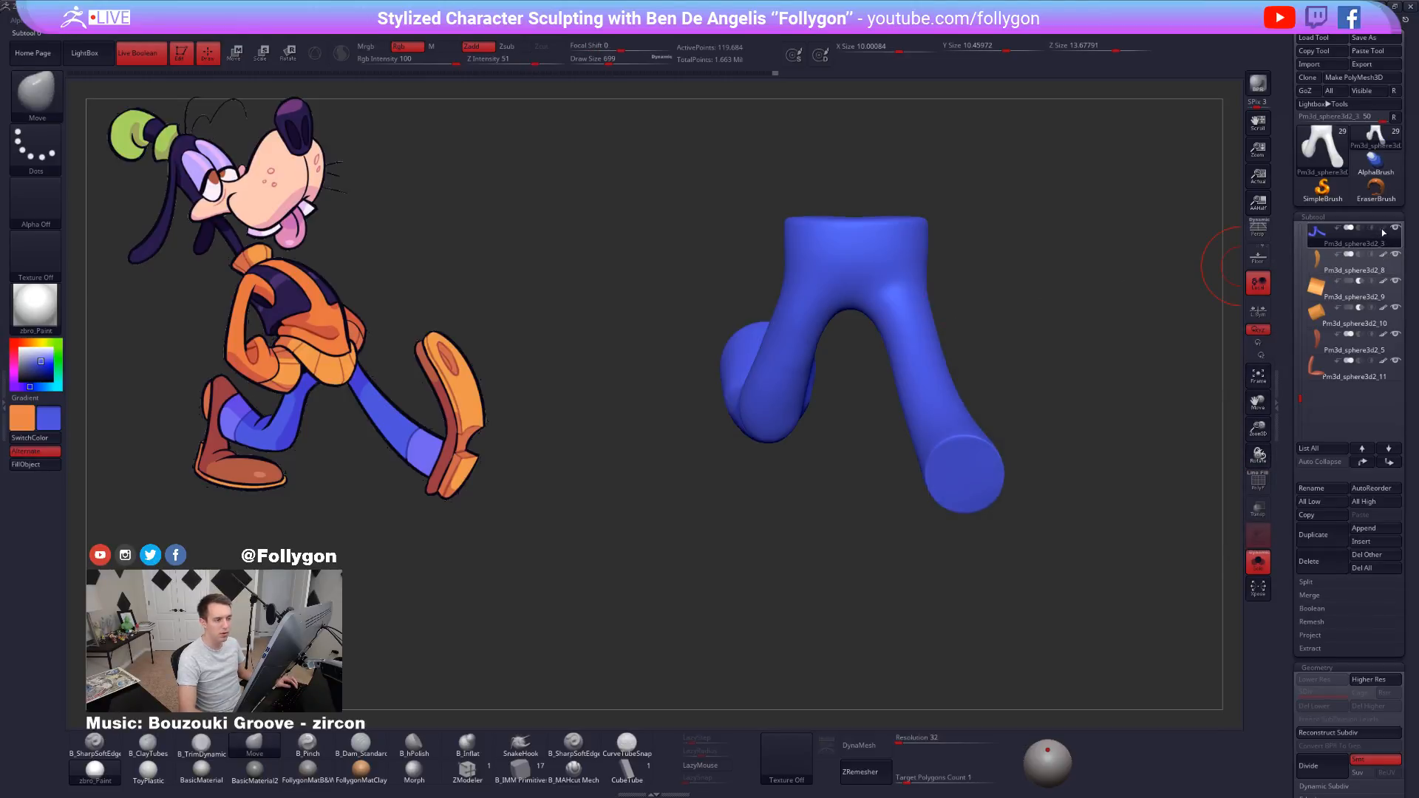
Fuse the merged legs into one mesh with DynaMesh at resolution 120 and check the wireframe.
type("224")
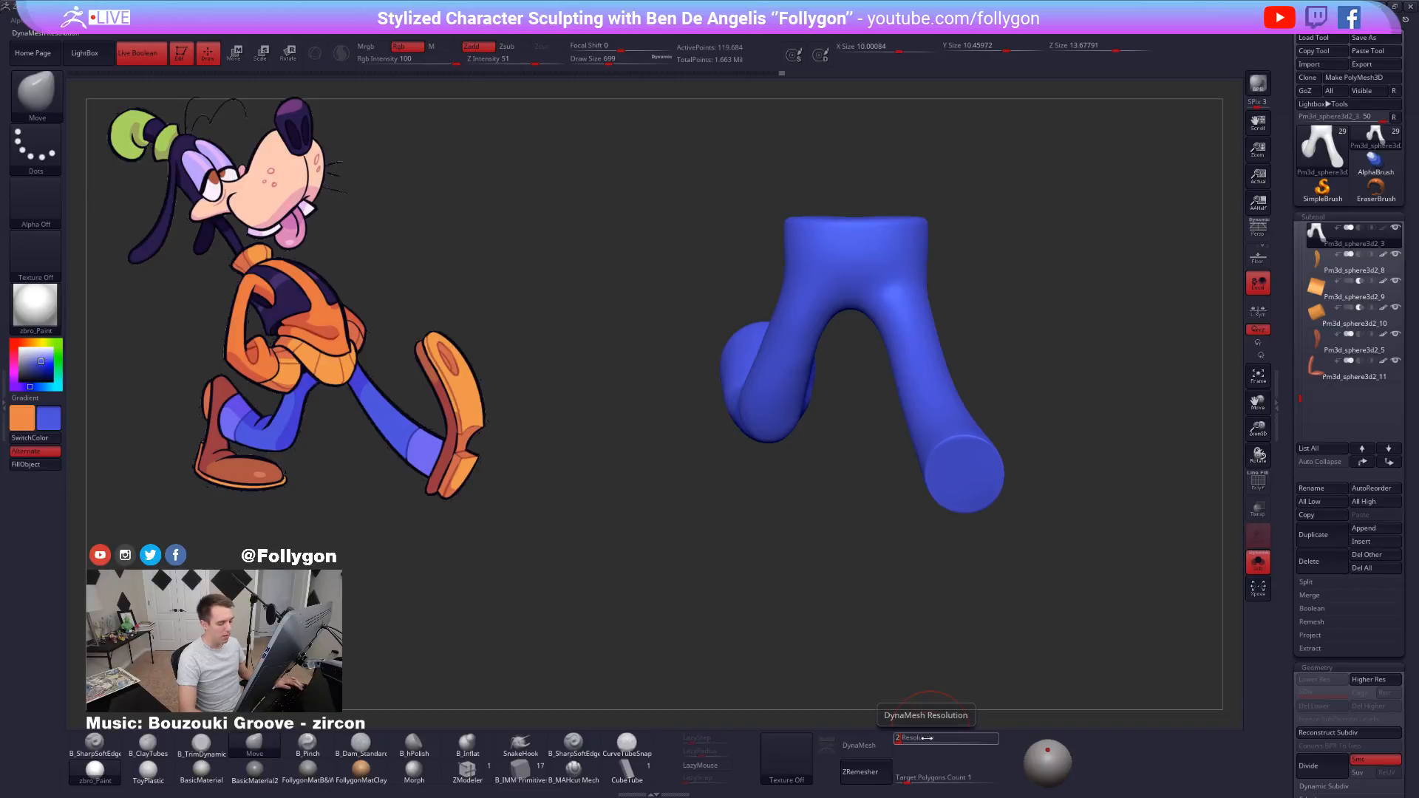
key("Return")
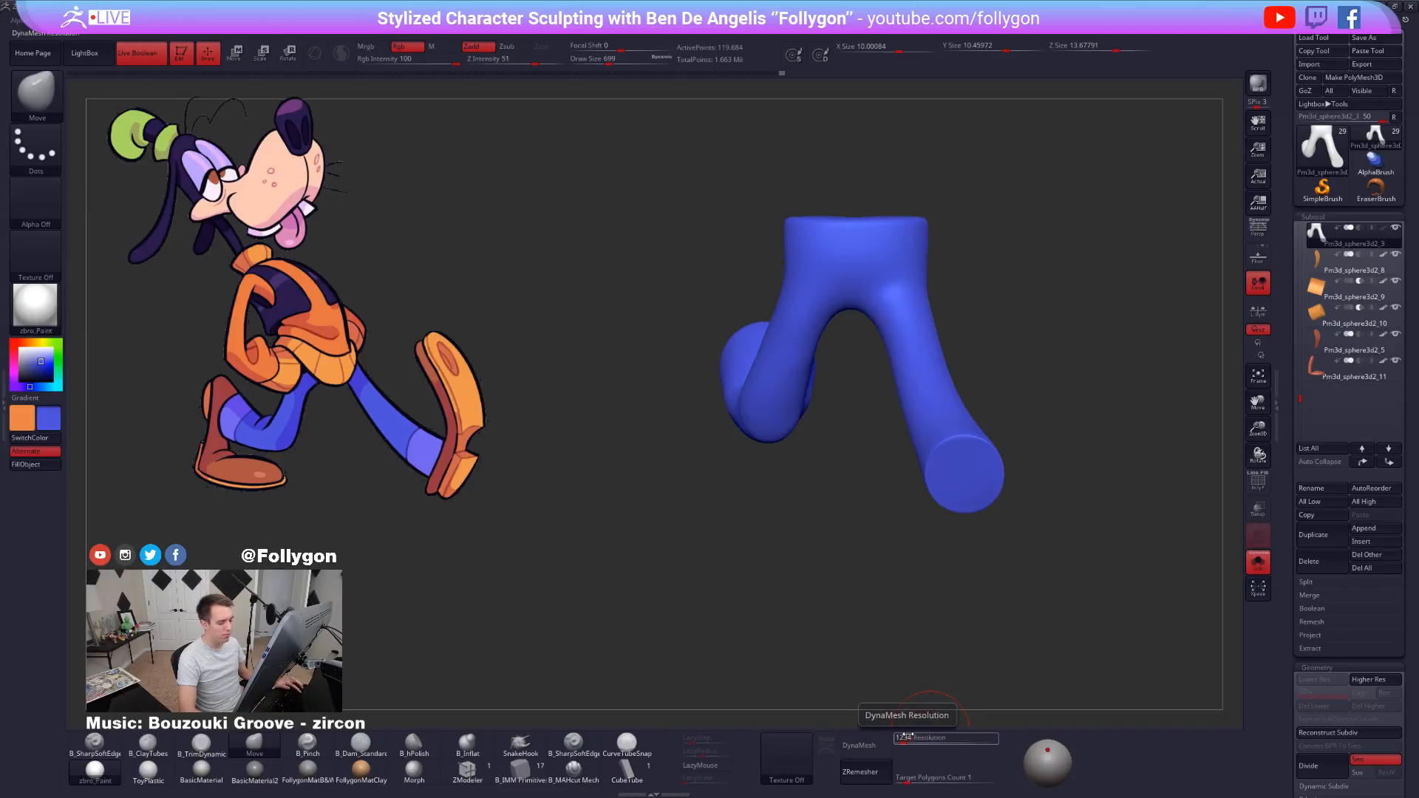
left_click(924, 742)
type("120")
key("Return")
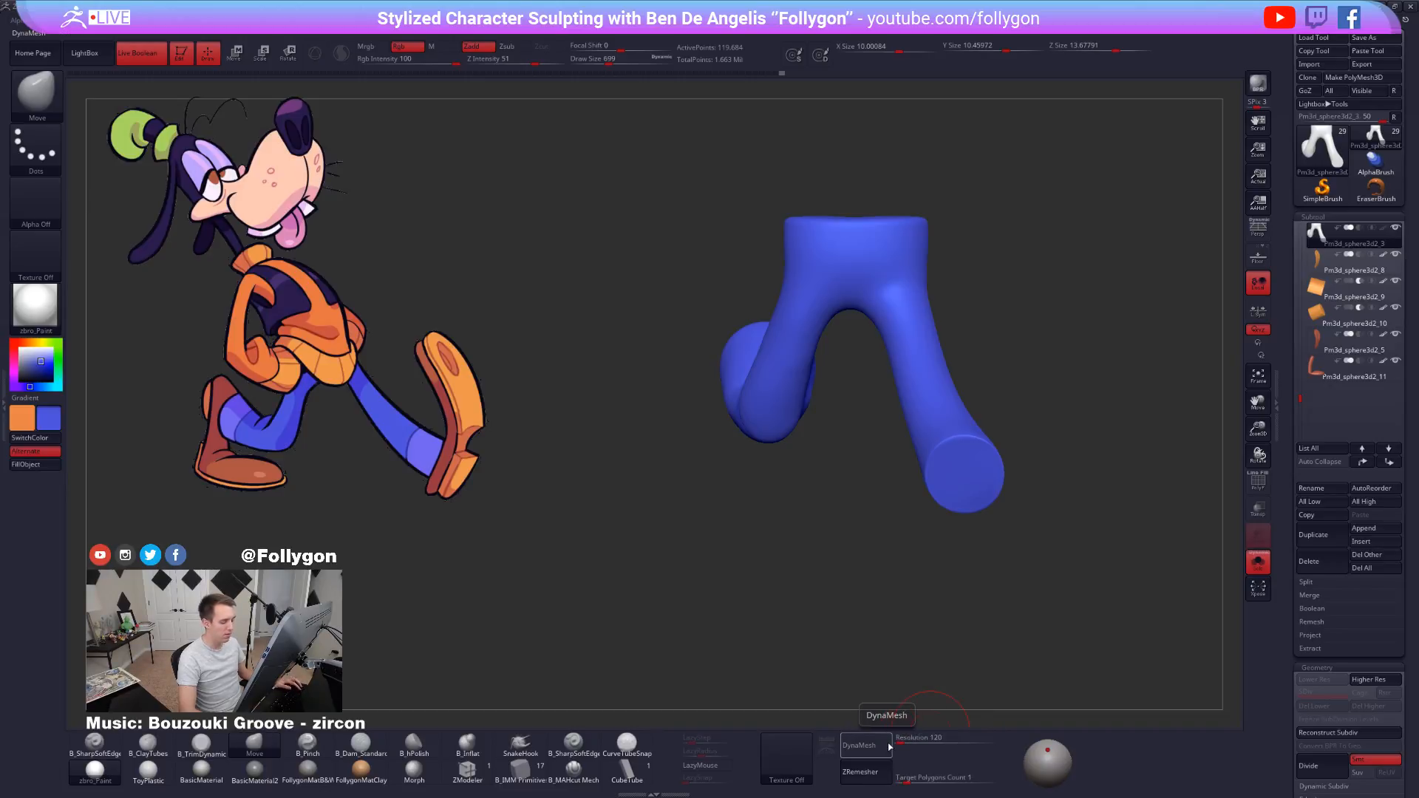
left_click(858, 746)
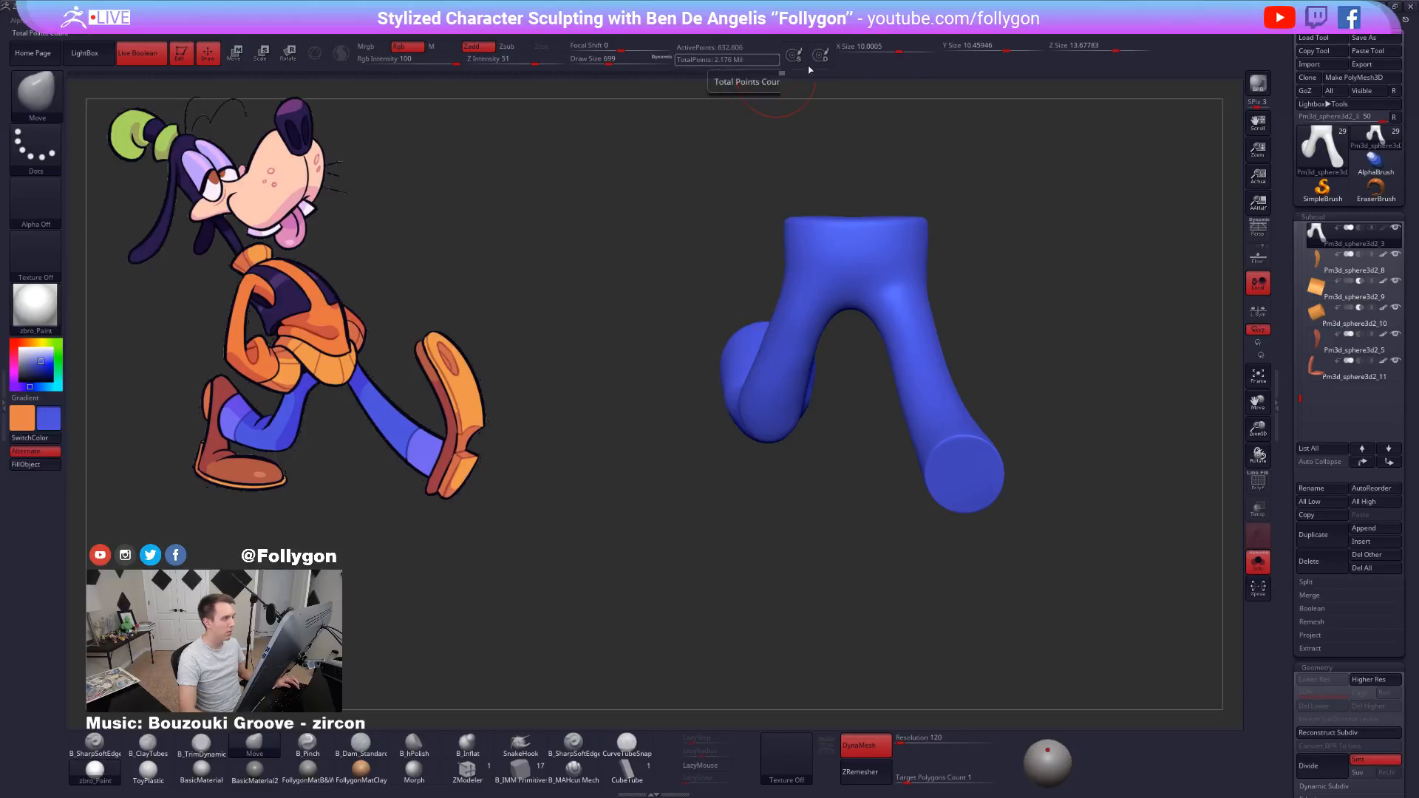
mouse_move(846, 326)
left_mouse_down()
mouse_move(812, 374)
mouse_move(859, 429)
left_mouse_up()
key("shift+f")
key("shift+f")
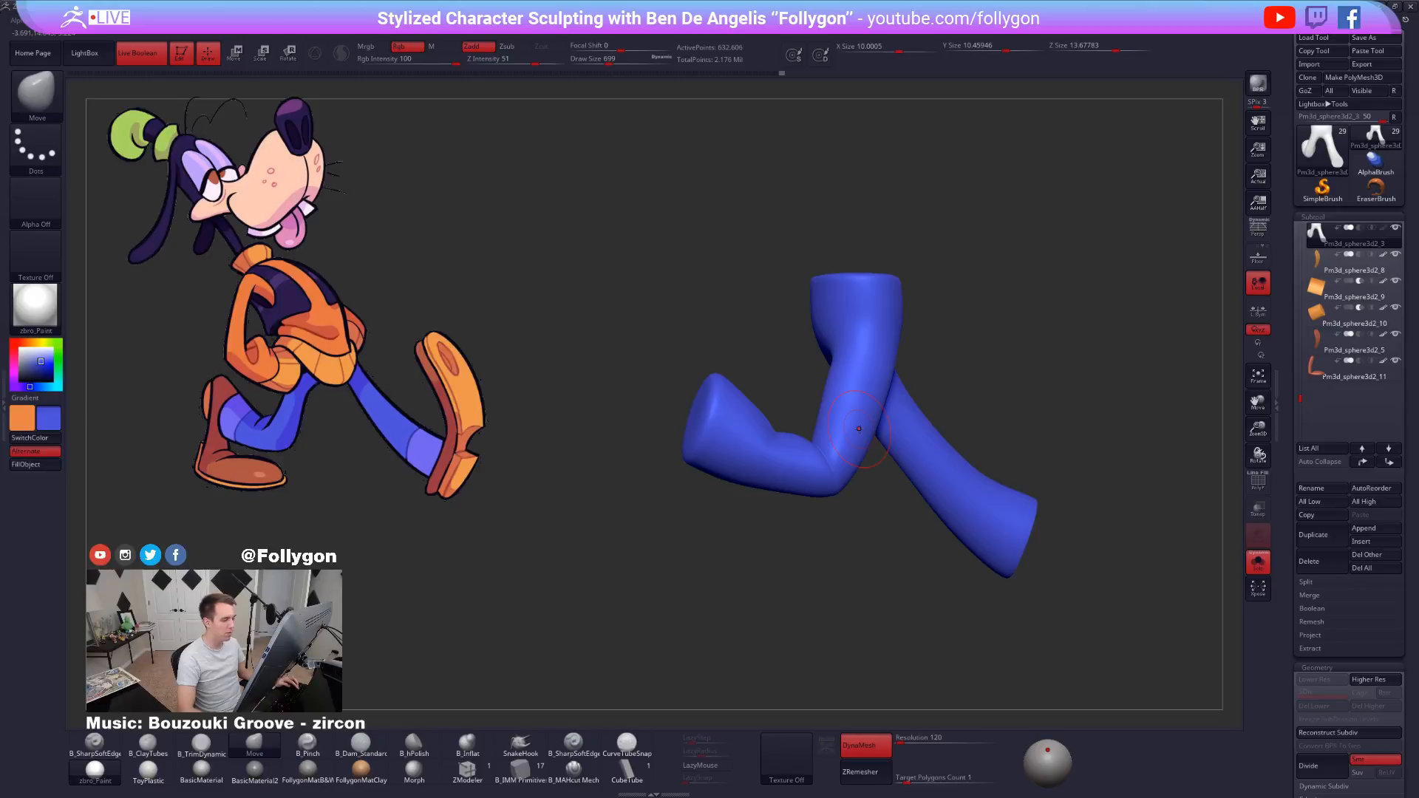
Sharpen the fold at the bent leg's knee with Pinch brush strokes, adjusting the brush size to fit.
mouse_move(859, 429)
right_mouse_down()
mouse_move(823, 416)
mouse_move(843, 516)
mouse_move(857, 481)
right_mouse_up()
key("5")
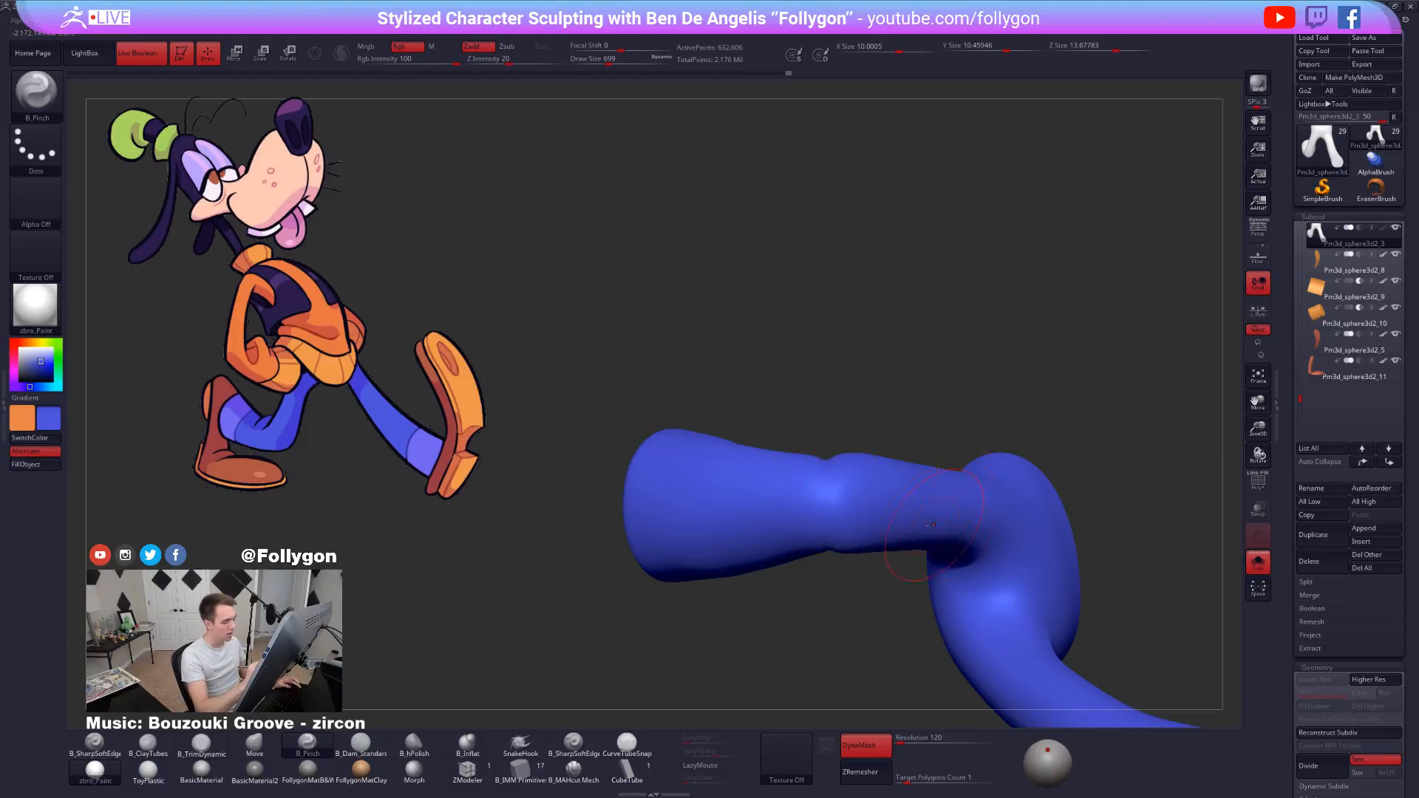
left_click(706, 766)
mouse_move(776, 576)
right_mouse_down()
mouse_move(810, 473)
mouse_move(837, 488)
right_mouse_up()
key("s")
left_click_drag(840, 475, 832, 475)
right_click_drag(847, 534, 843, 432)
left_click_drag(842, 584, 843, 592)
mouse_move(843, 562)
right_mouse_down()
mouse_move(855, 481)
mouse_move(851, 499)
right_mouse_up()
Reshape the bent leg's knee tip with the Move brush at draw size 414 and smooth the surface around it.
key("4")
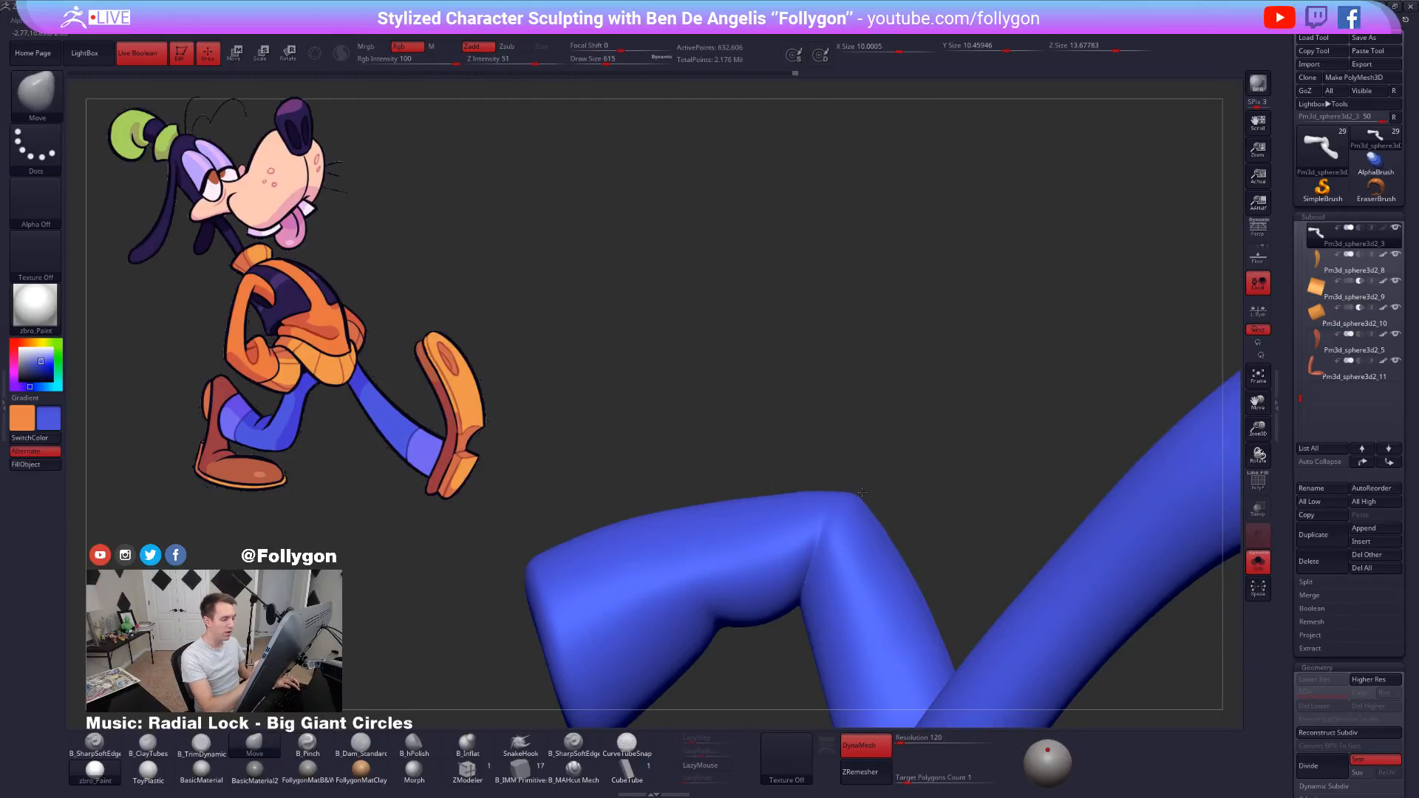
right_click_drag(863, 575, 900, 547)
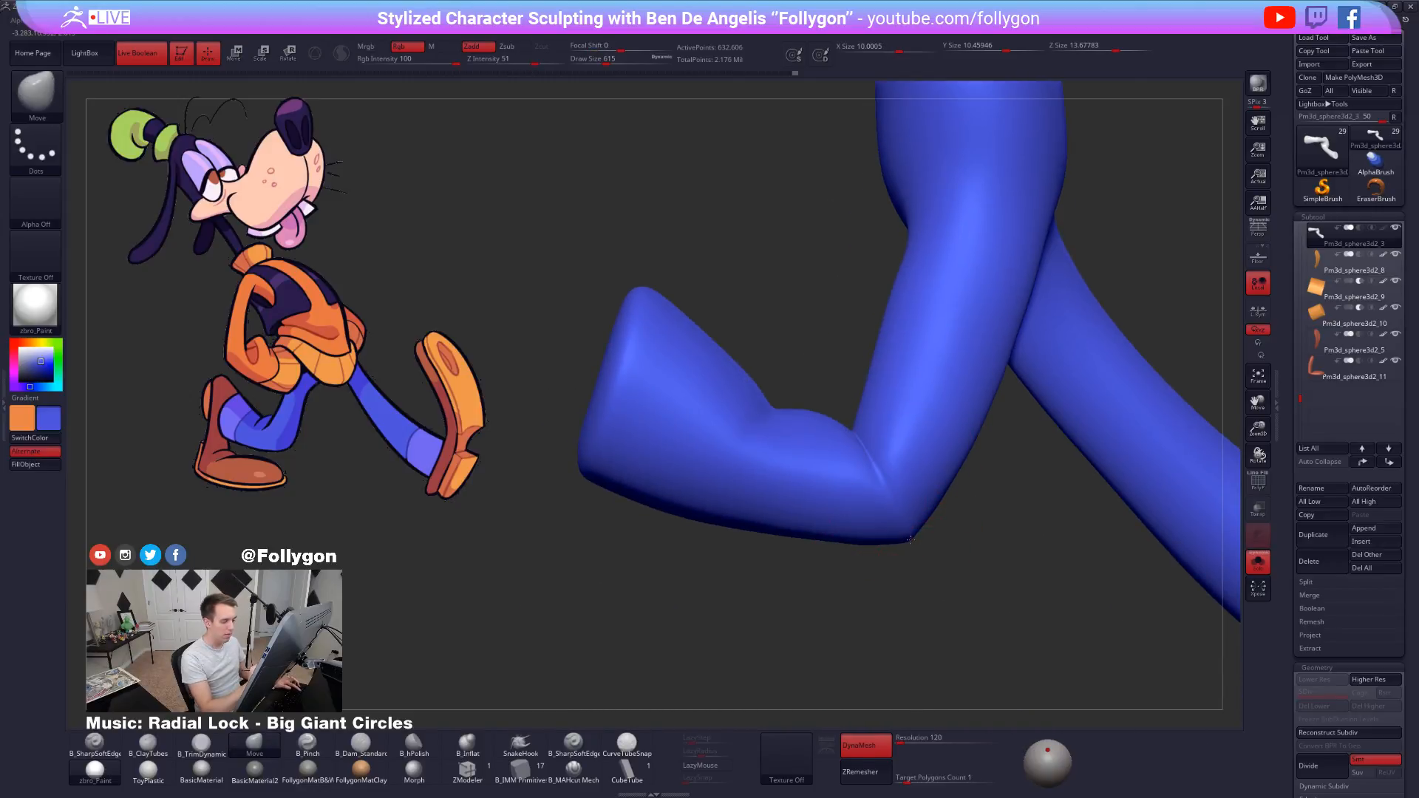
right_click_drag(899, 558, 900, 544)
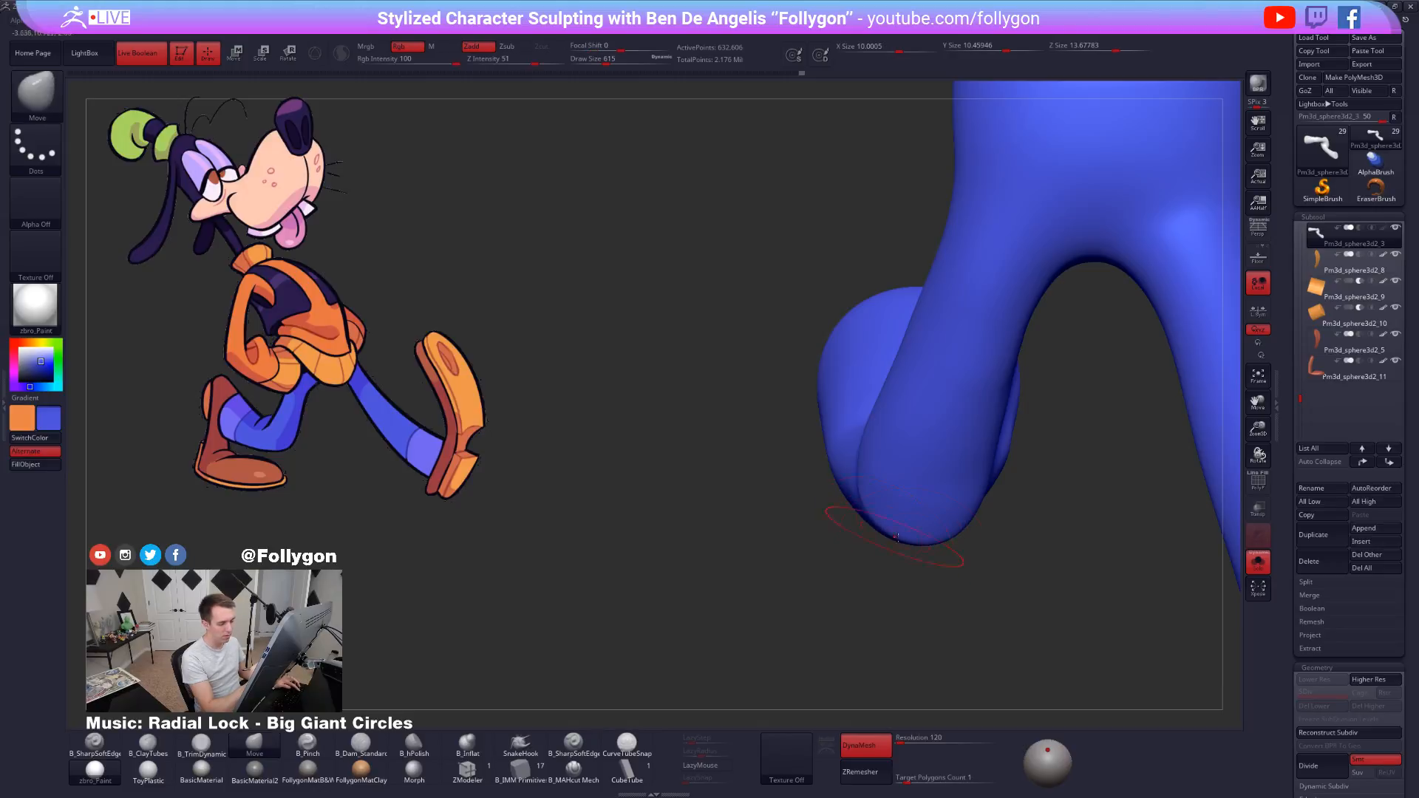
key("space")
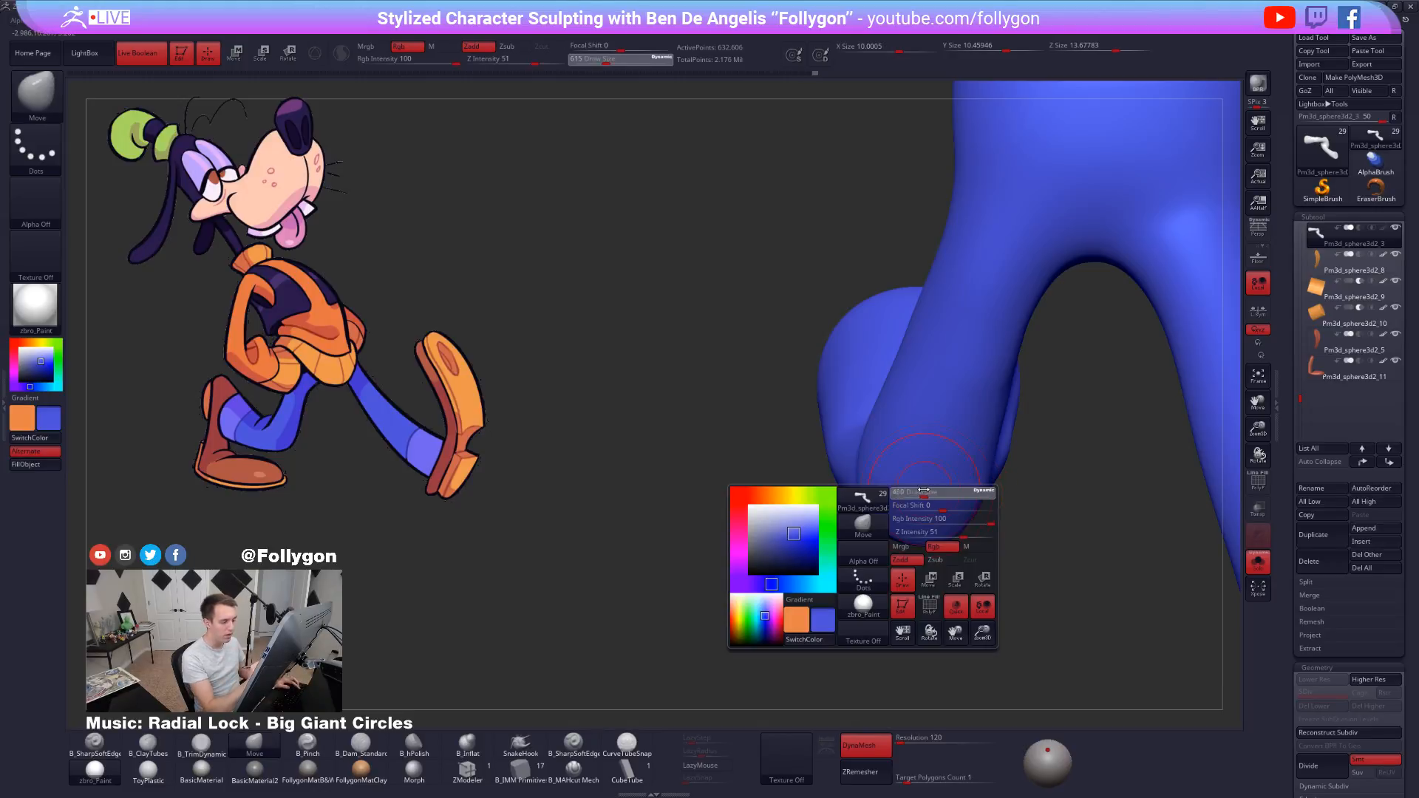
key("shift")
mouse_move(950, 504)
right_mouse_down()
mouse_move(953, 443)
mouse_move(954, 462)
mouse_move(906, 503)
mouse_move(918, 518)
right_mouse_up()
key("shift")
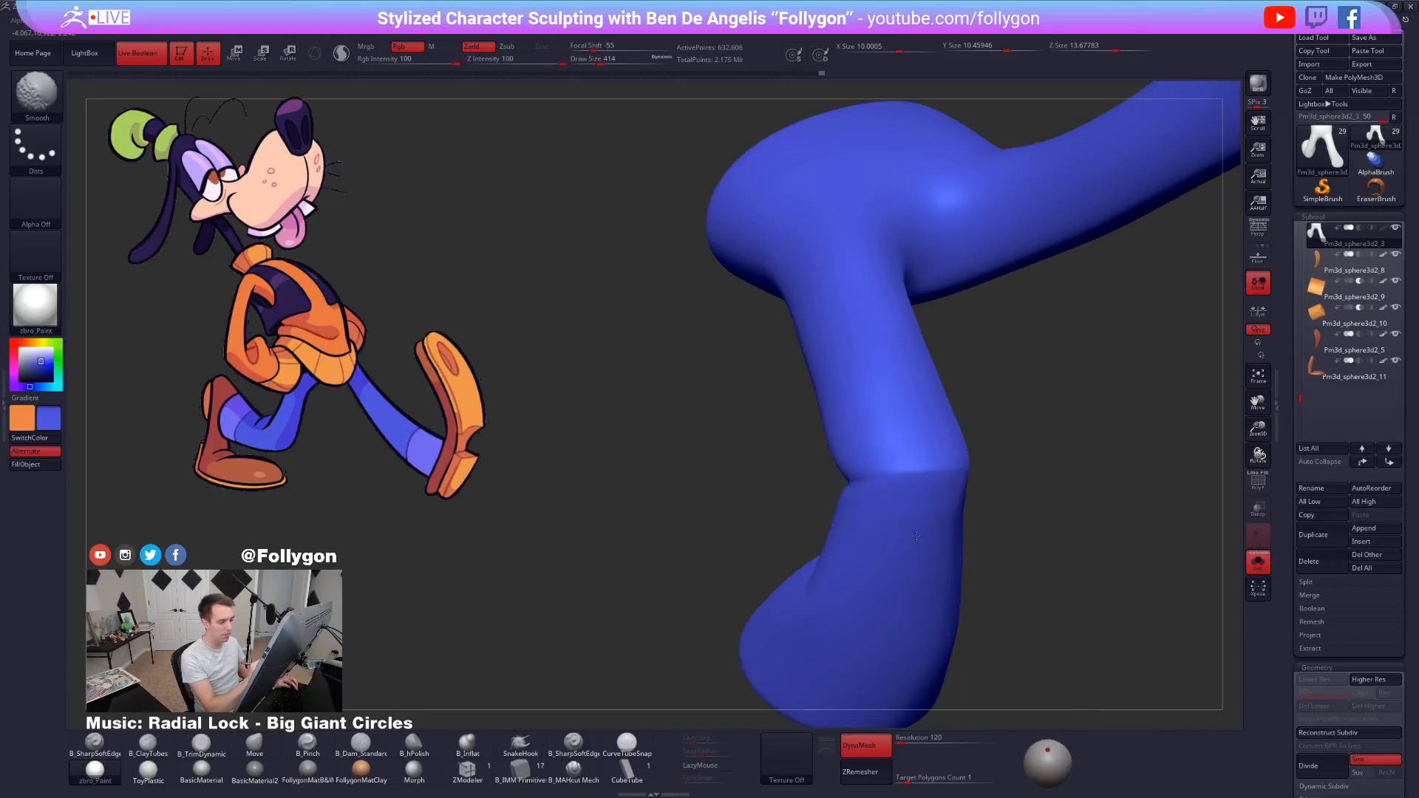
Smooth the outer side of the bent knee and refine its contour toward the crease behind the joint.
right_click_drag(896, 484, 968, 474)
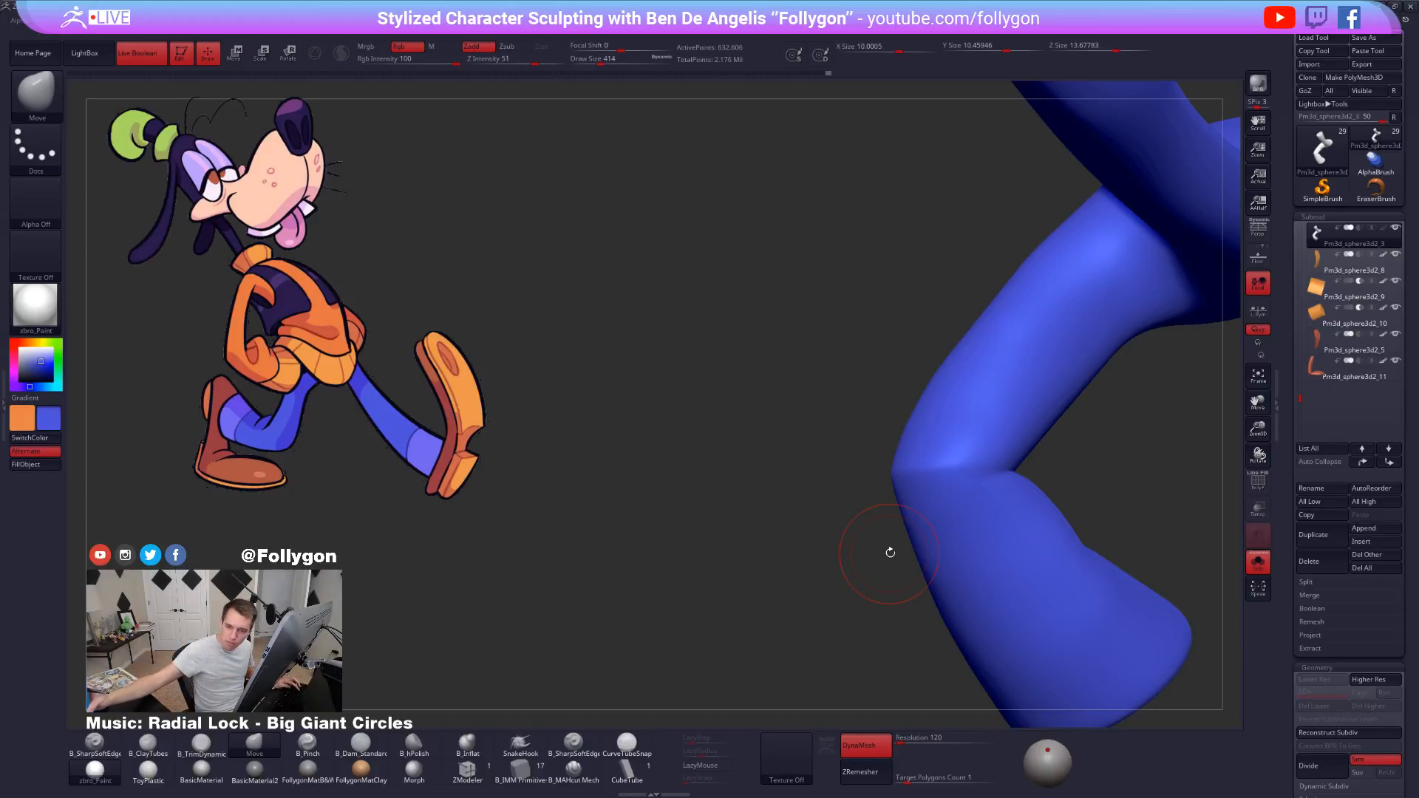
mouse_move(932, 506)
right_mouse_down()
mouse_move(963, 531)
mouse_move(942, 492)
mouse_move(919, 515)
mouse_move(882, 502)
mouse_move(947, 504)
mouse_move(897, 490)
right_mouse_up()
left_click_drag(893, 488, 872, 495, "shift")
mouse_move(826, 537)
right_mouse_down()
mouse_move(772, 537)
mouse_move(793, 548)
mouse_move(778, 584)
mouse_move(839, 551)
mouse_move(858, 518)
mouse_move(831, 481)
mouse_move(919, 484)
right_mouse_up()
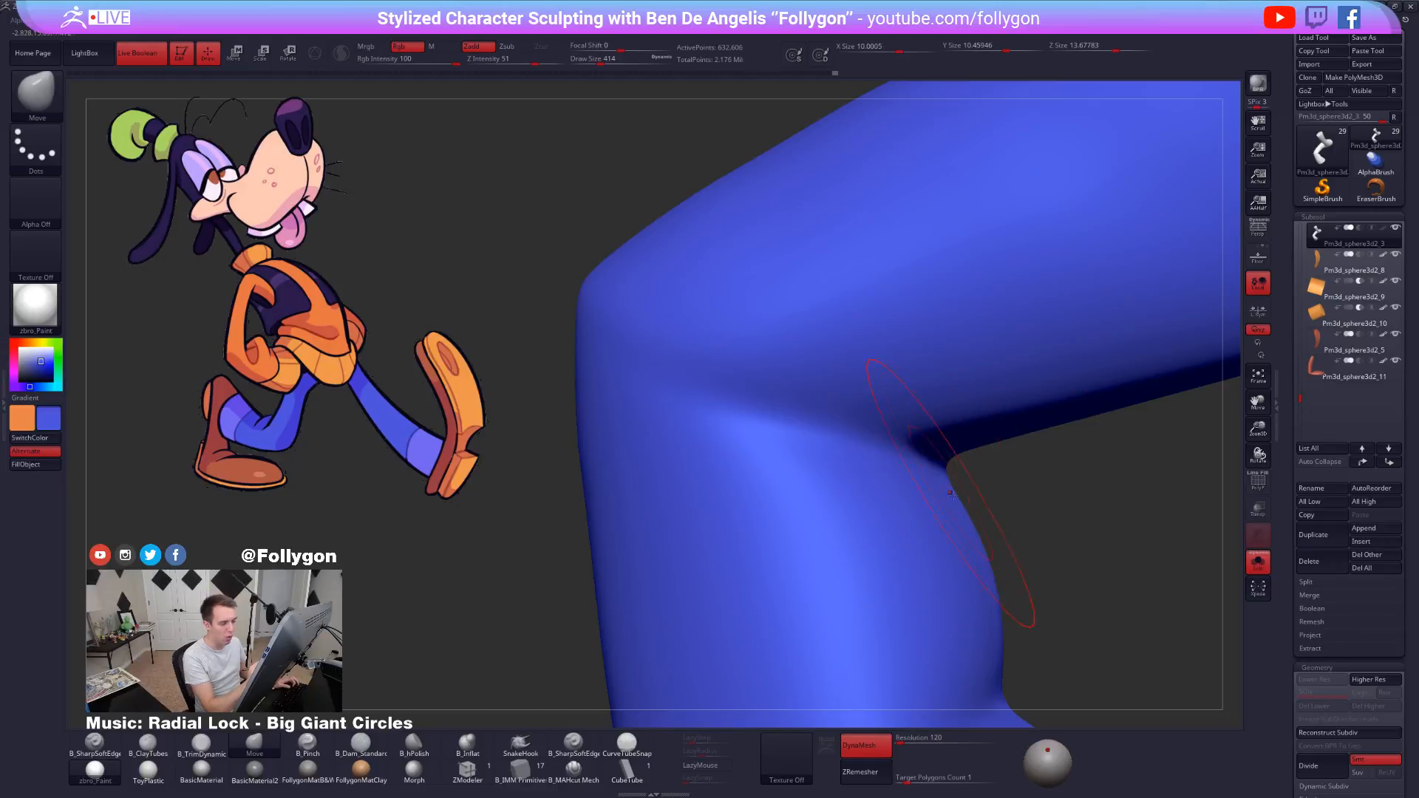
Try a small Move adjustment on the bent knee's edge with draw size 192, and undo it.
mouse_move(1004, 532)
right_mouse_down()
mouse_move(951, 490)
mouse_move(994, 488)
right_mouse_up()
key("space")
key("shift+f")
key("shift+f")
left_click_drag(1077, 488, 1084, 475)
key("ctrl+z")
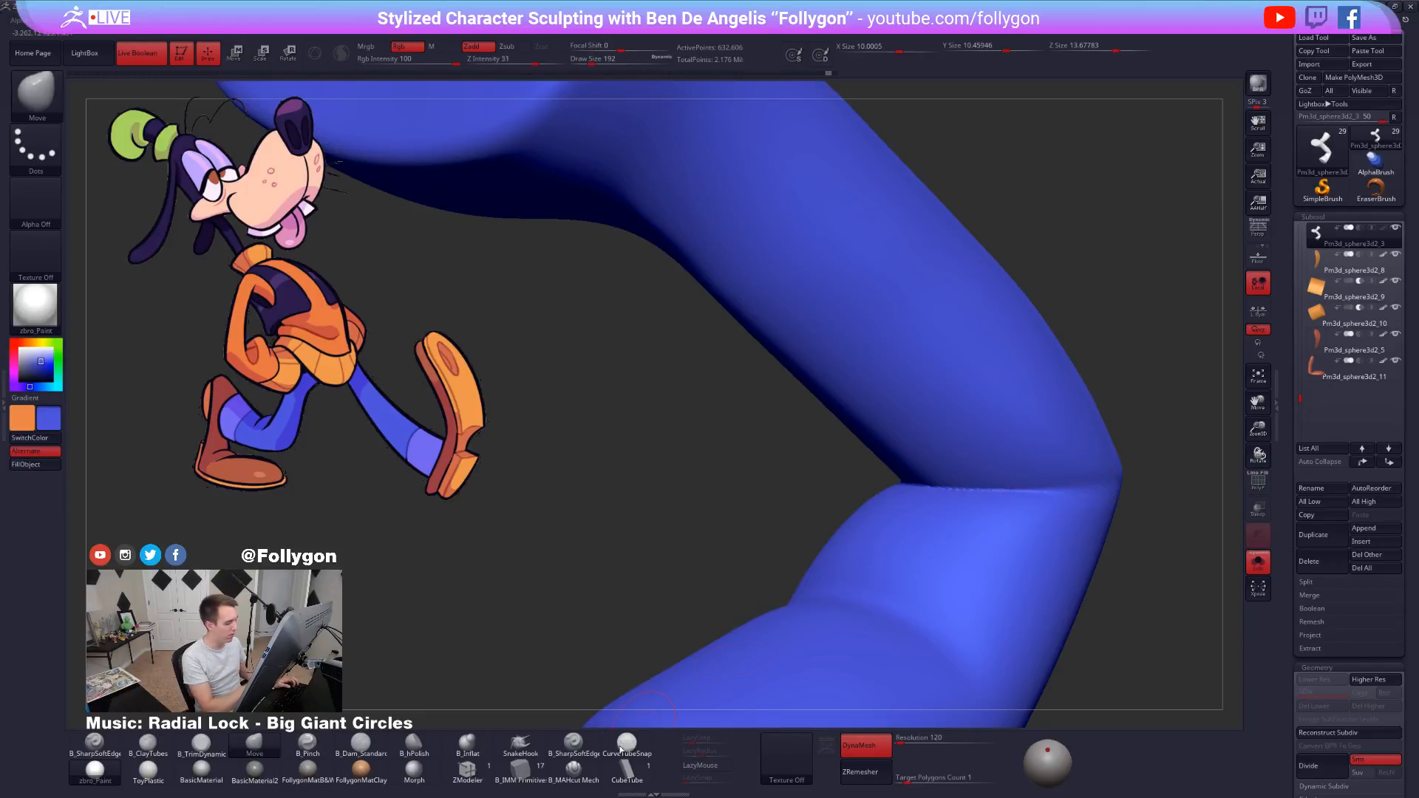
Carve a sharp crease along the inner fold of the bent knee with the B_MAHcut Mech brush.
left_click(574, 771)
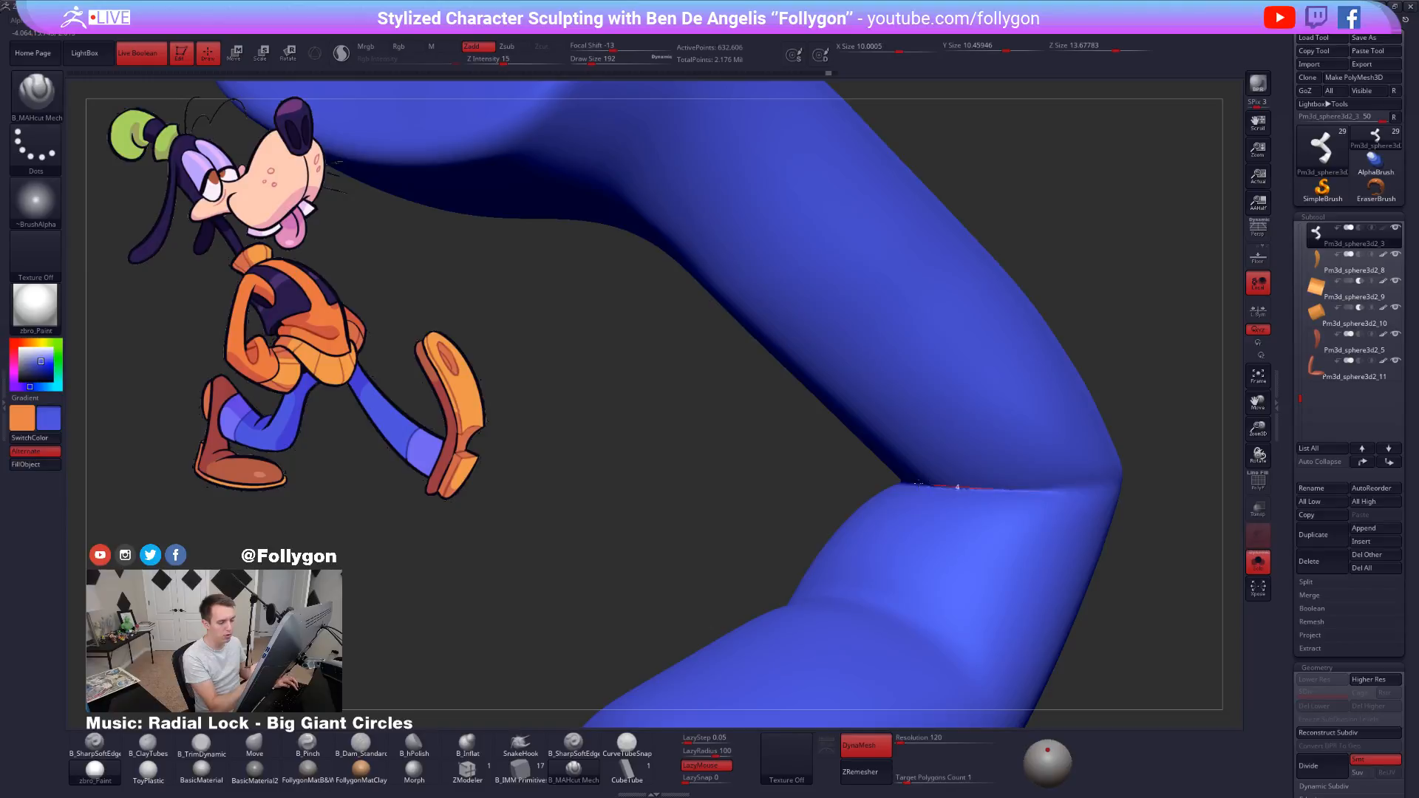
left_click_drag(919, 484, 907, 483)
right_click_drag(906, 483, 1154, 489)
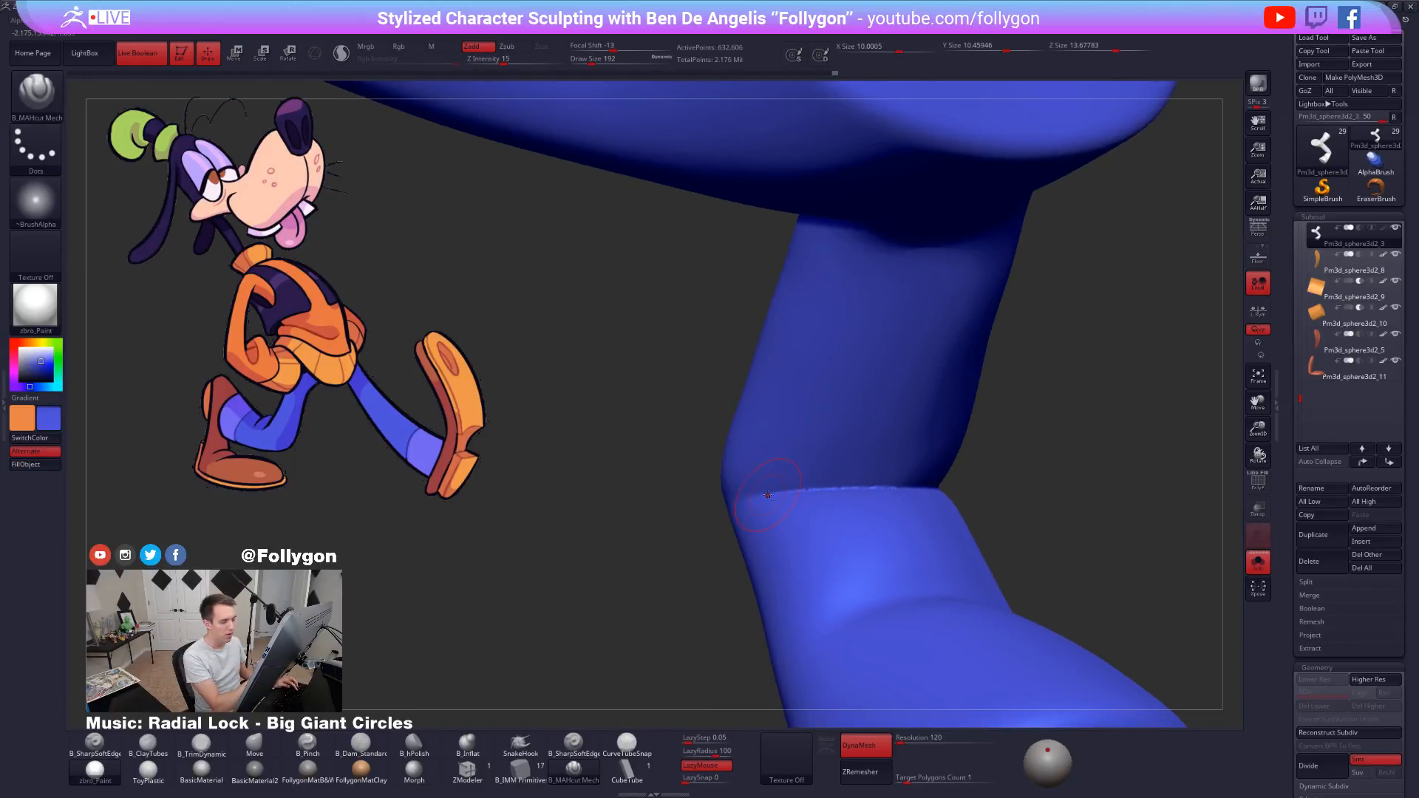
right_click_drag(961, 490, 902, 486)
right_click_drag(1044, 481, 954, 425, "ctrl")
key("shift+f")
mouse_move(1035, 488)
right_mouse_down("ctrl")
mouse_move(1033, 436)
mouse_move(1071, 533)
mouse_move(1072, 592)
mouse_move(974, 459)
mouse_move(953, 467)
mouse_move(984, 494)
mouse_move(1003, 481)
mouse_move(982, 514)
right_mouse_up("ctrl")
key("shift+f")
Soften the bent knee's crease and even out its surface with the Move, B_TrimDynamic and Smooth brushes.
key("b")
key("m")
key("v")
right_click(976, 455)
key("b")
key("t")
key("d")
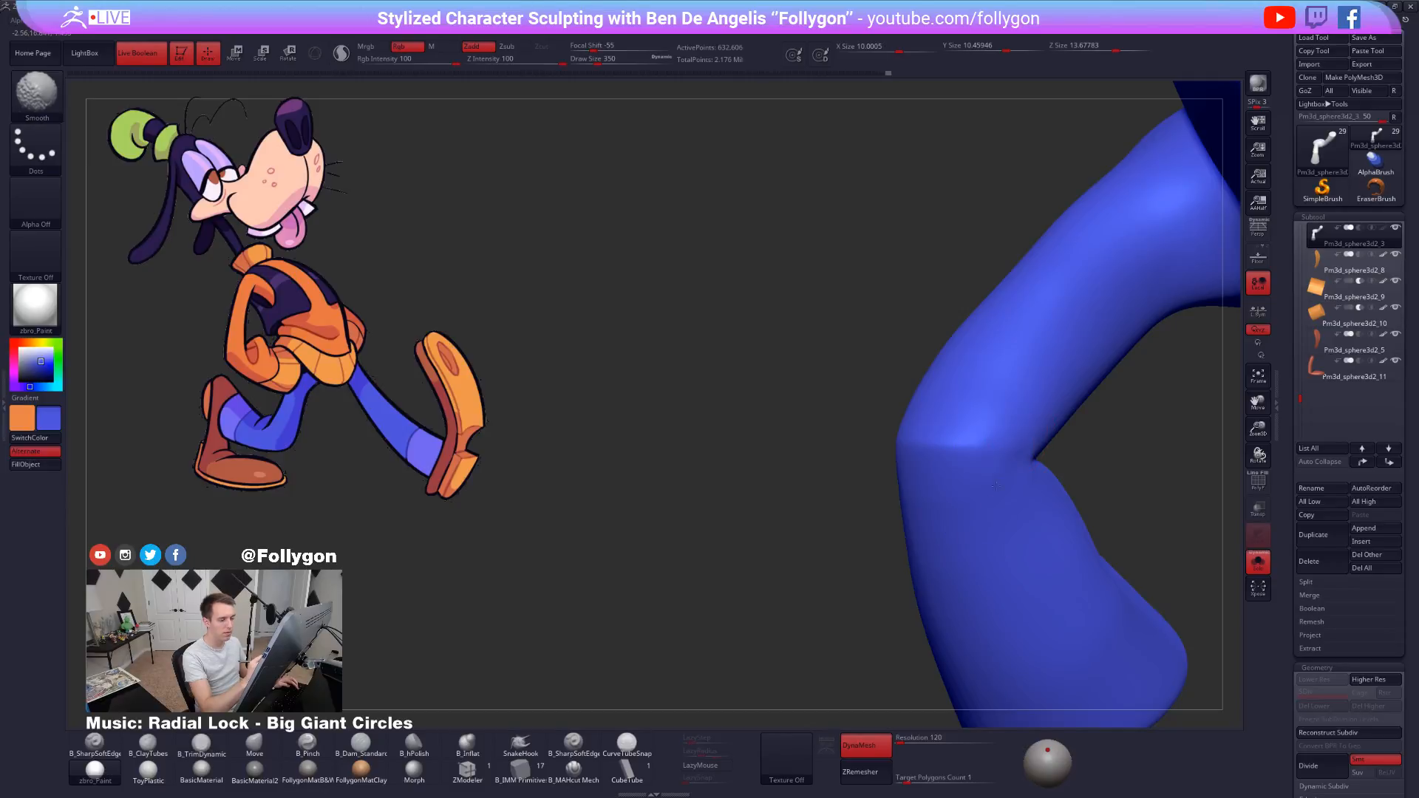
Build up volume on both sides of the bent knee with the B_ClayTubes brush.
mouse_move(1019, 435)
right_mouse_down()
mouse_move(927, 517)
mouse_move(840, 444)
right_mouse_up()
key("b")
key("m")
key("v")
key("b")
key("c")
key("t")
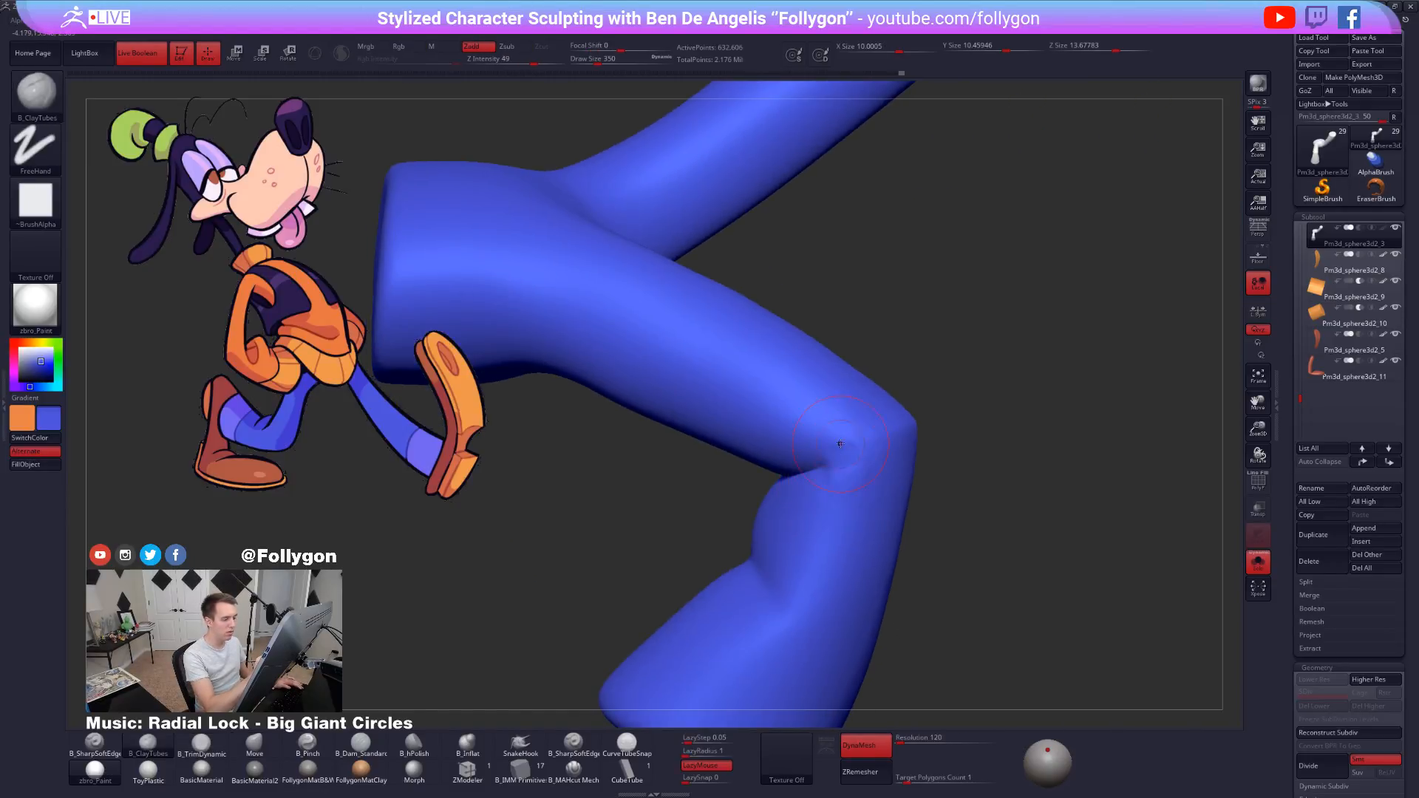
mouse_move(839, 506)
right_mouse_down()
mouse_move(864, 476)
mouse_move(987, 442)
mouse_move(1021, 477)
right_mouse_up()
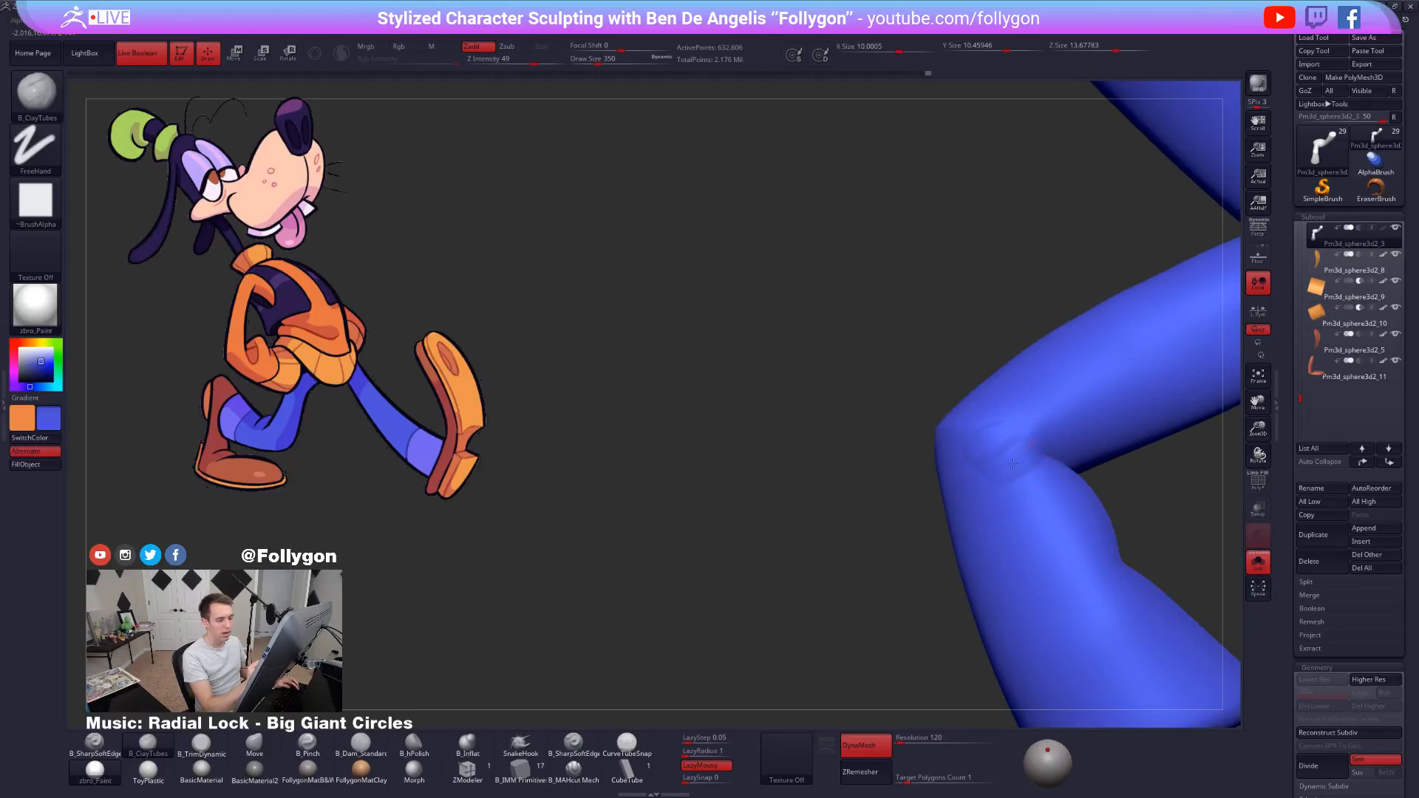
Flatten the added clay around the side of the bent knee with the B_TrimDynamic brush.
mouse_move(988, 486)
right_mouse_down()
mouse_move(924, 499)
mouse_move(956, 477)
mouse_move(1024, 491)
mouse_move(911, 458)
right_mouse_up()
key("3")
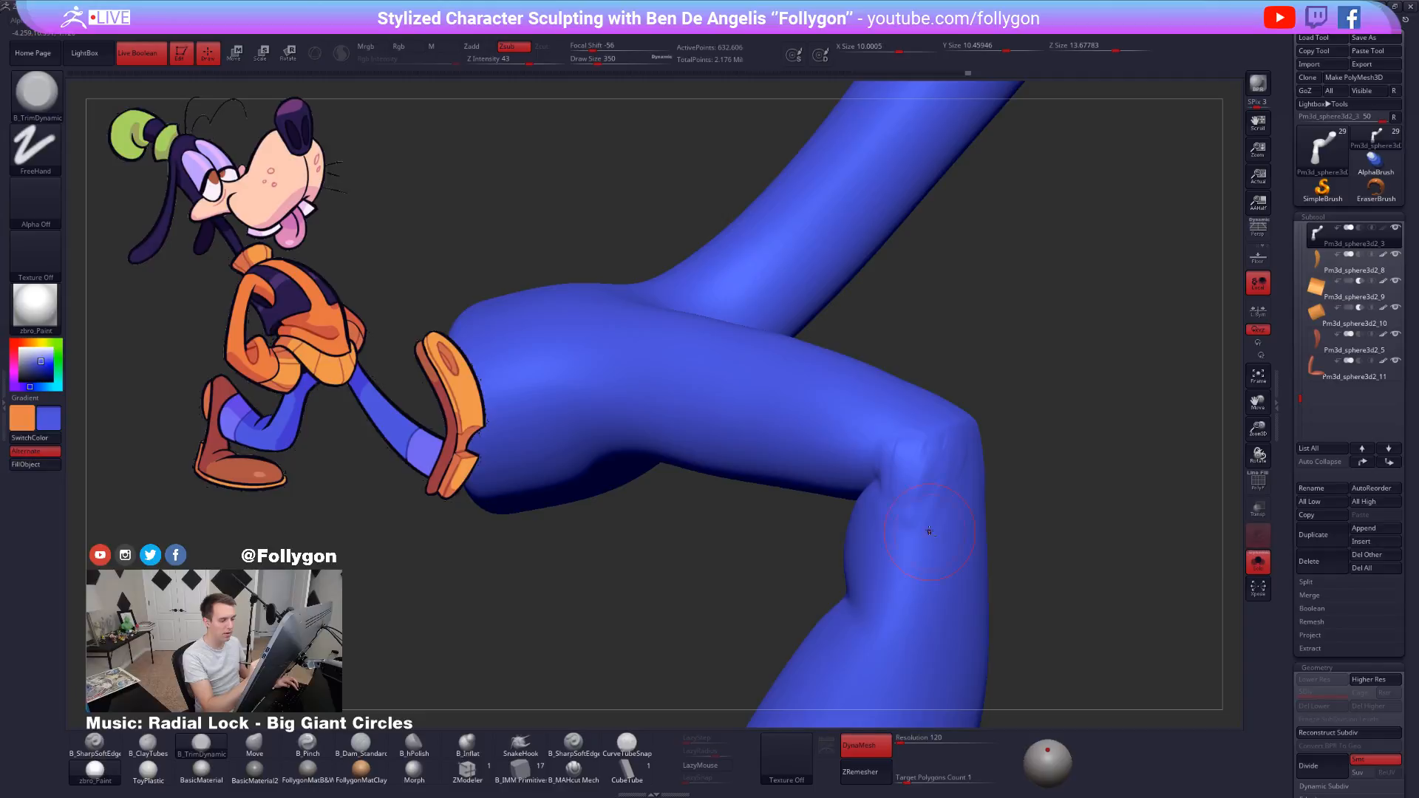
right_click_drag(929, 530, 906, 463)
right_click_drag(901, 517, 929, 452)
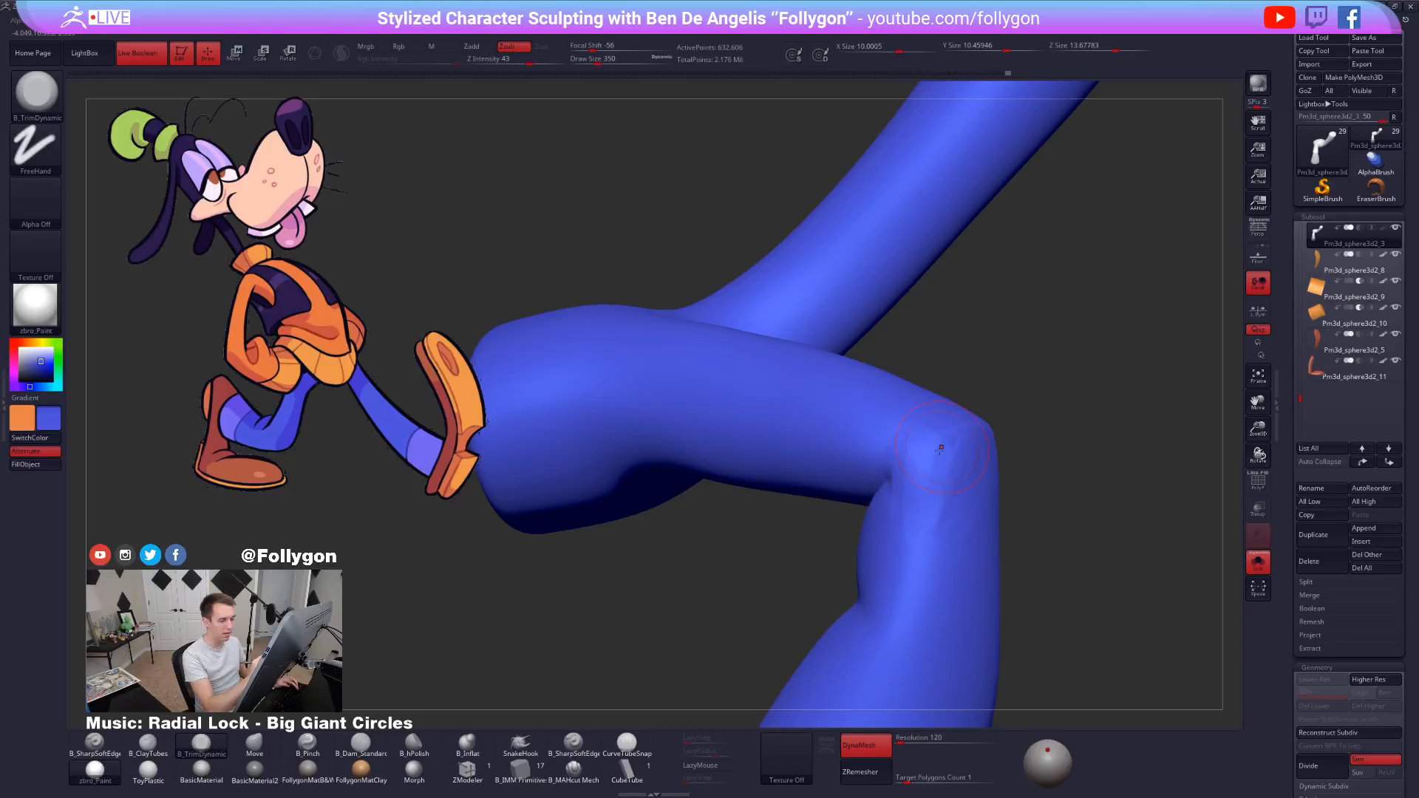
mouse_move(936, 544)
right_mouse_down()
mouse_move(978, 460)
mouse_move(967, 530)
right_mouse_up()
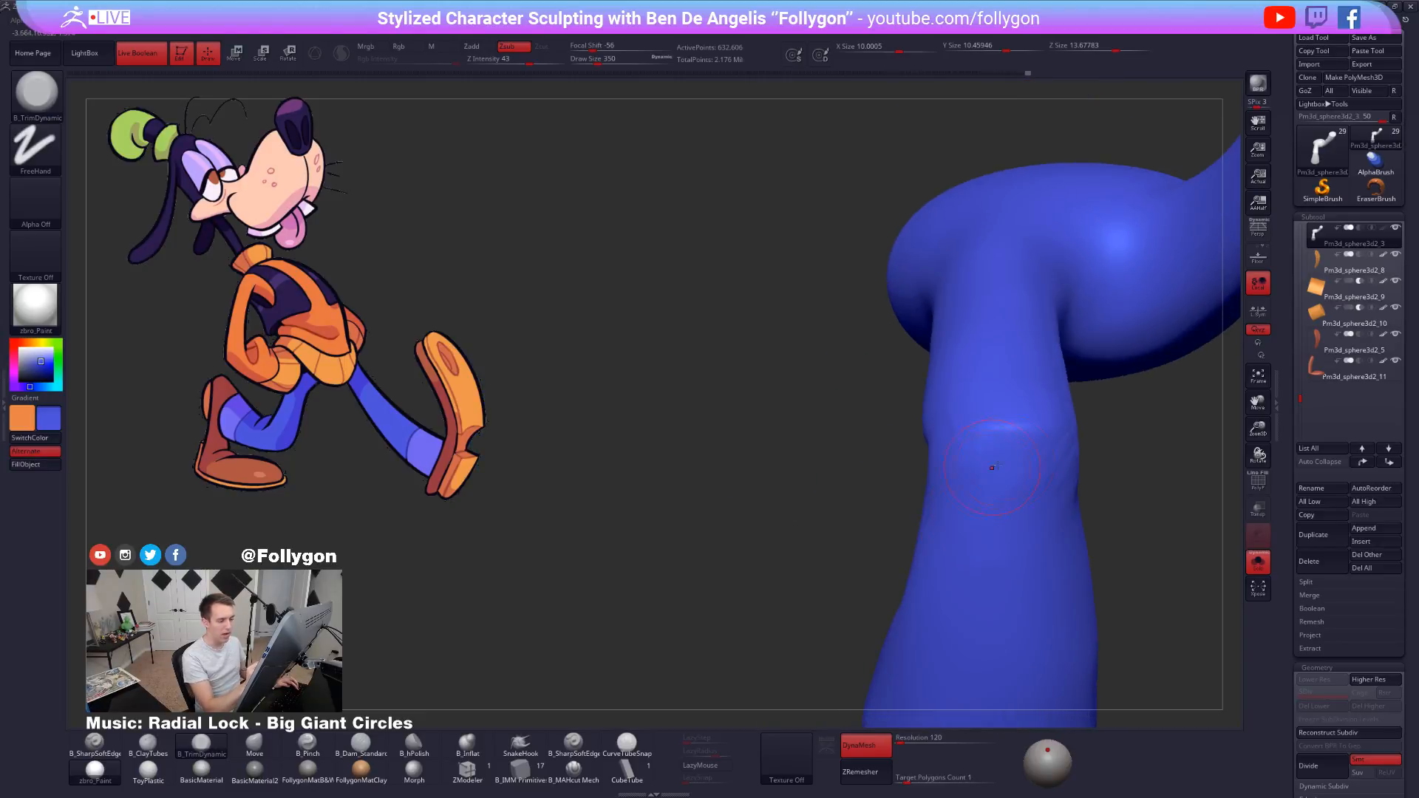
Build up the kneecap area on the front of the bent knee with B_ClayTubes and smooth it into the leg.
key("2")
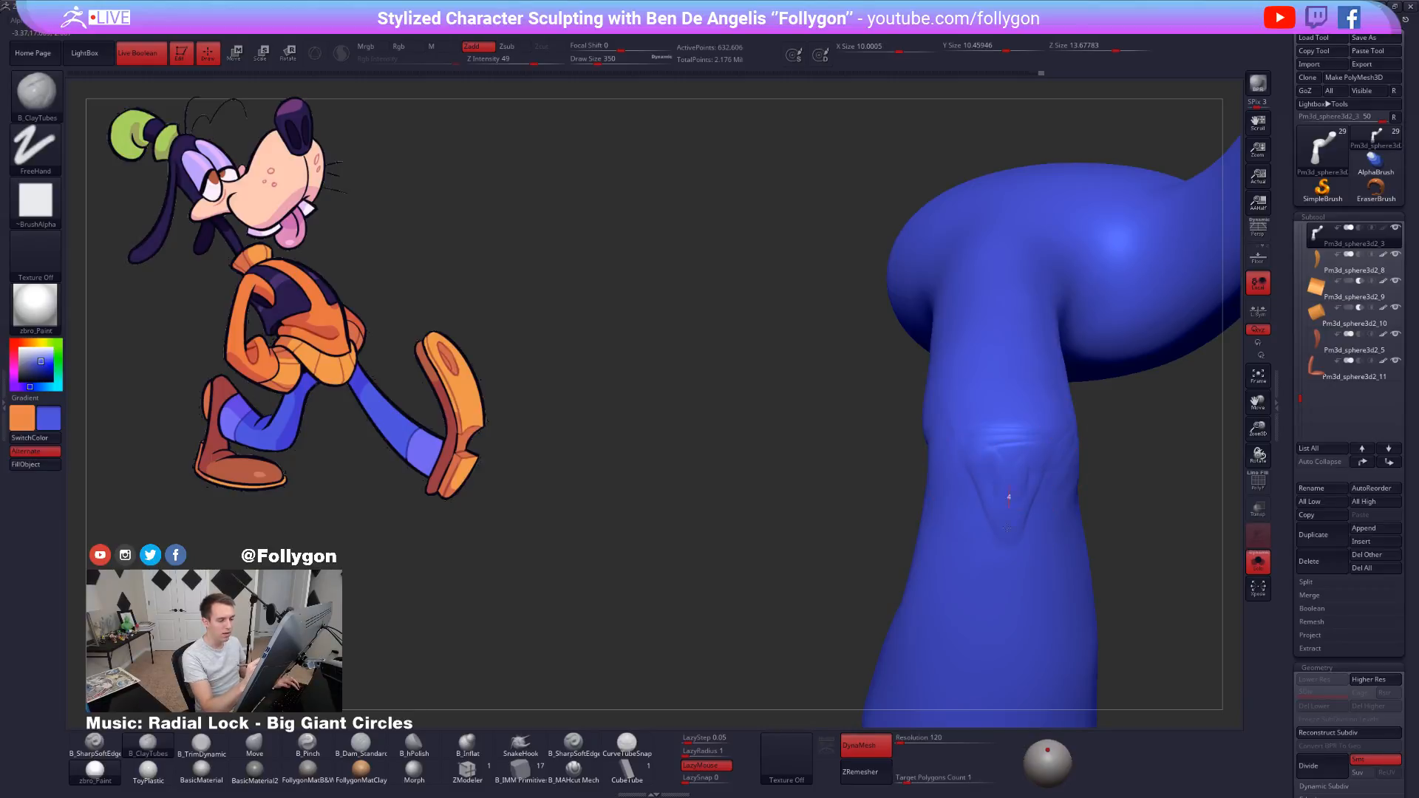
right_click_drag(1004, 537, 912, 684)
mouse_move(980, 612)
right_mouse_down()
mouse_move(991, 458)
mouse_move(1030, 623)
right_mouse_up()
key("ctrl")
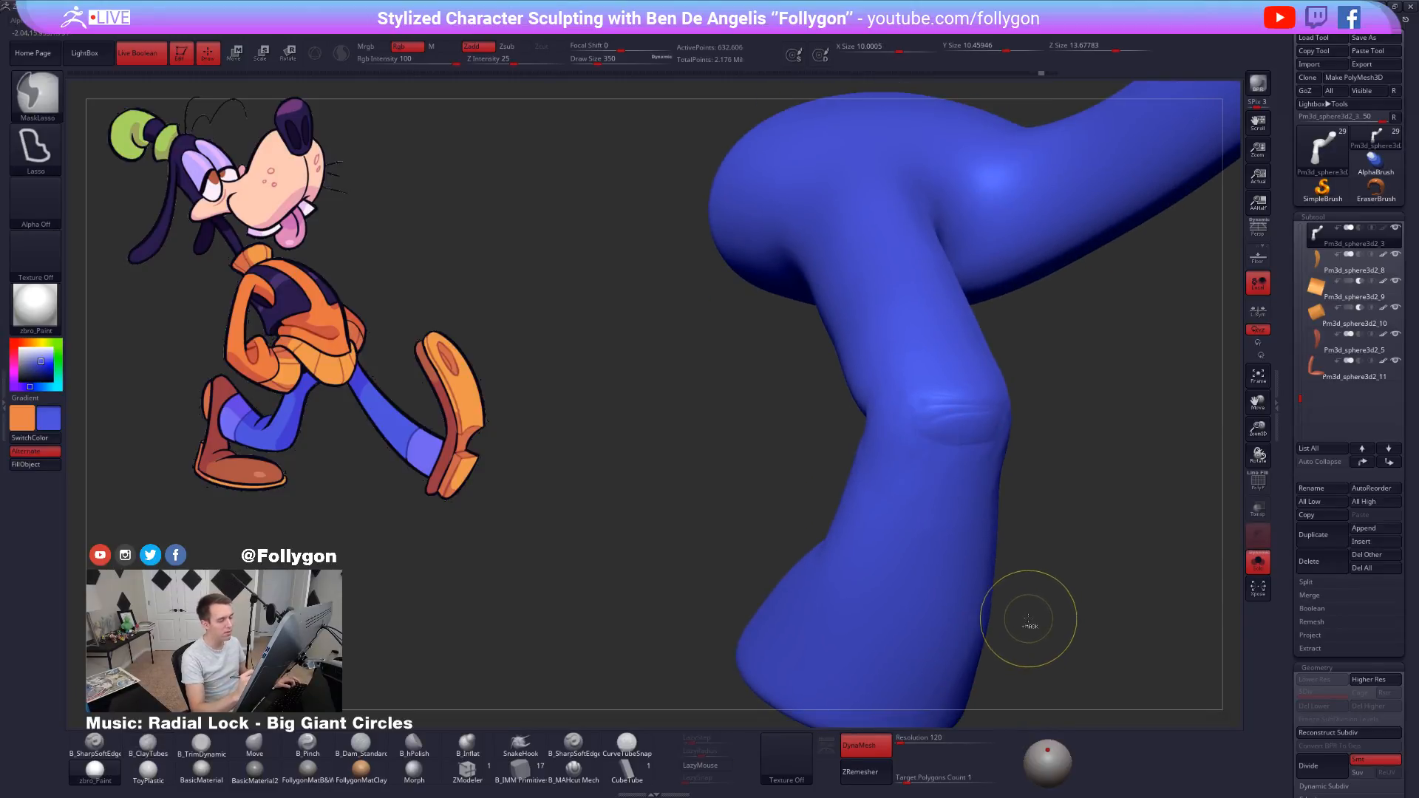
key("shift")
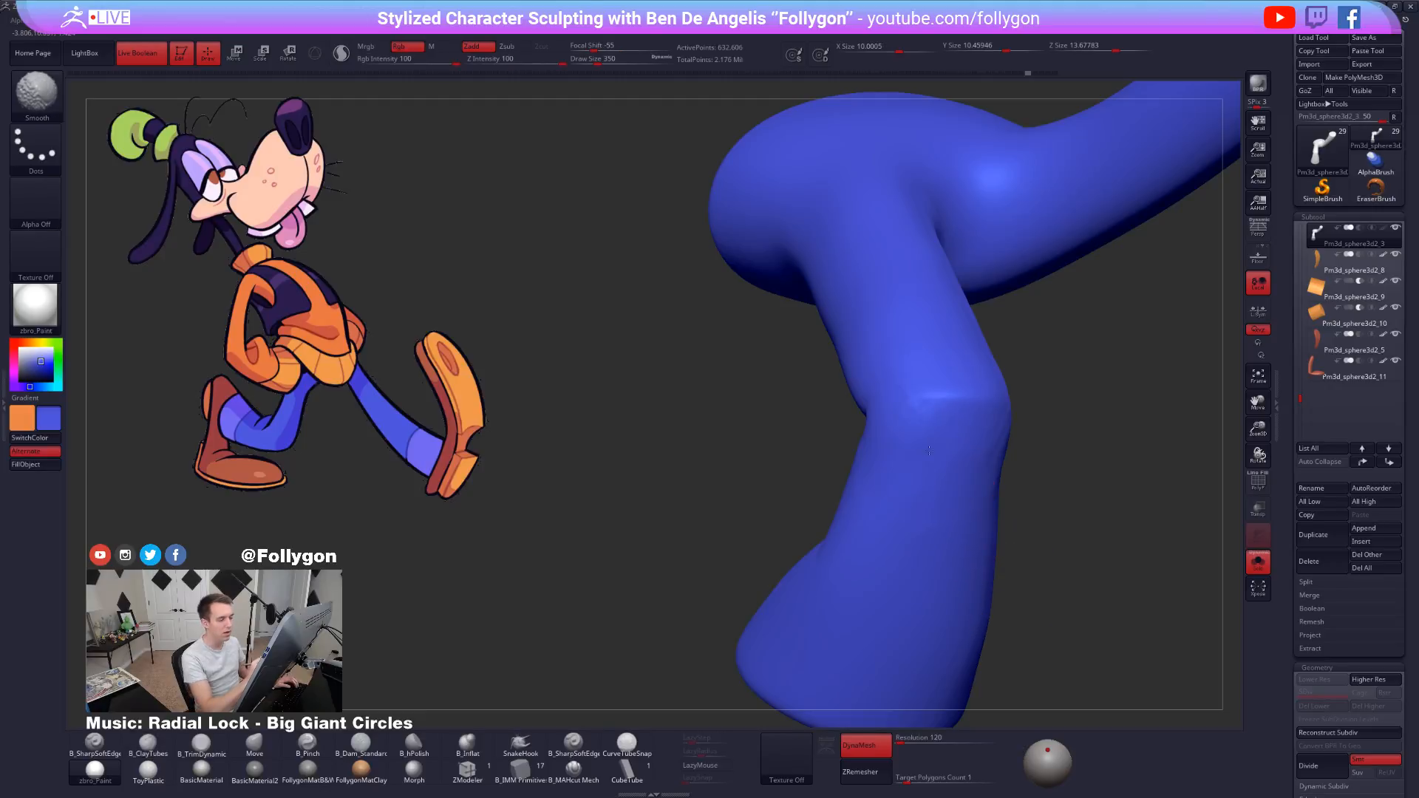
right_click_drag(892, 466, 876, 457)
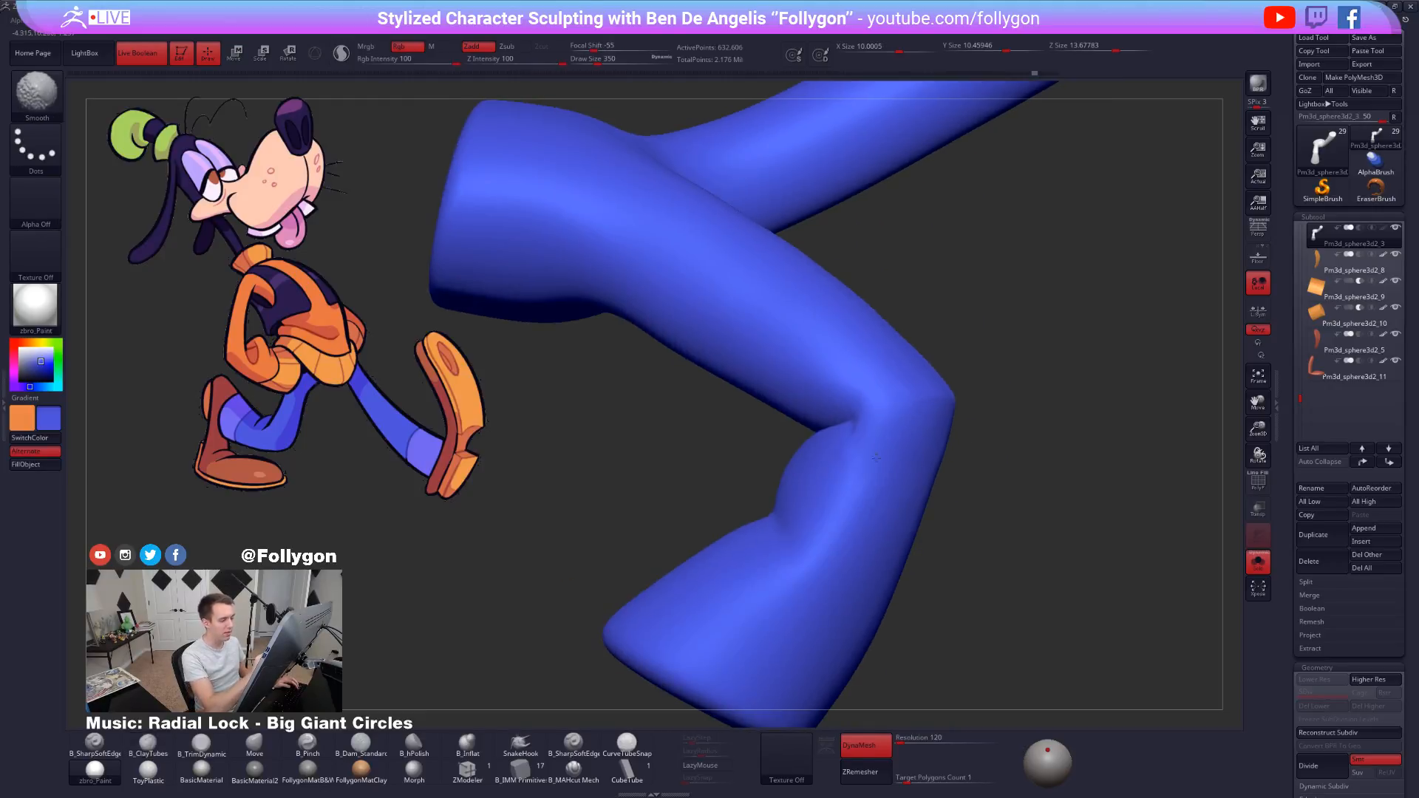
mouse_move(863, 514)
right_mouse_down()
mouse_move(965, 513)
mouse_move(953, 494)
mouse_move(891, 484)
mouse_move(873, 437)
right_mouse_up()
Tighten the crease across the bent knee from both sides with the B_Pinch brush.
key("shift")
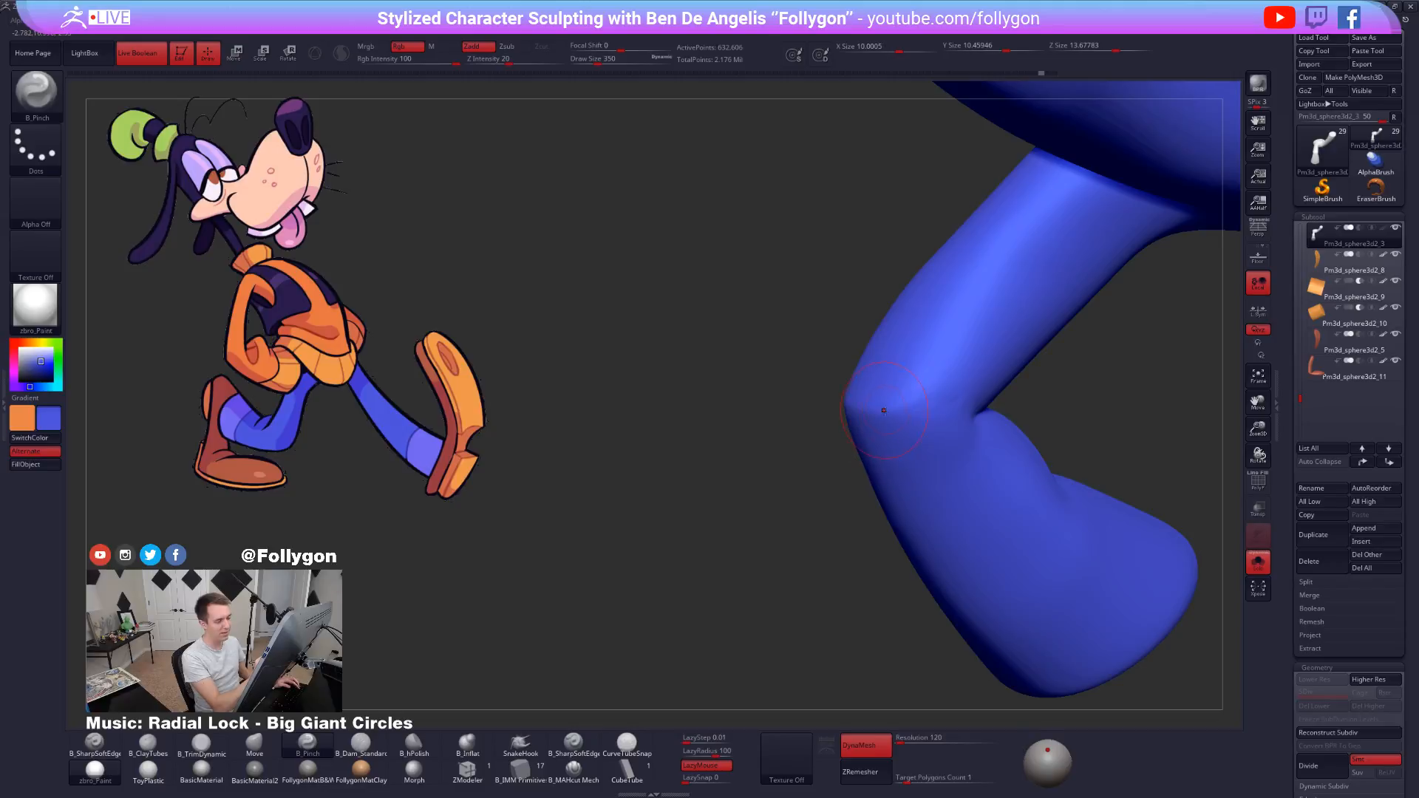
right_click_drag(1002, 416, 924, 411)
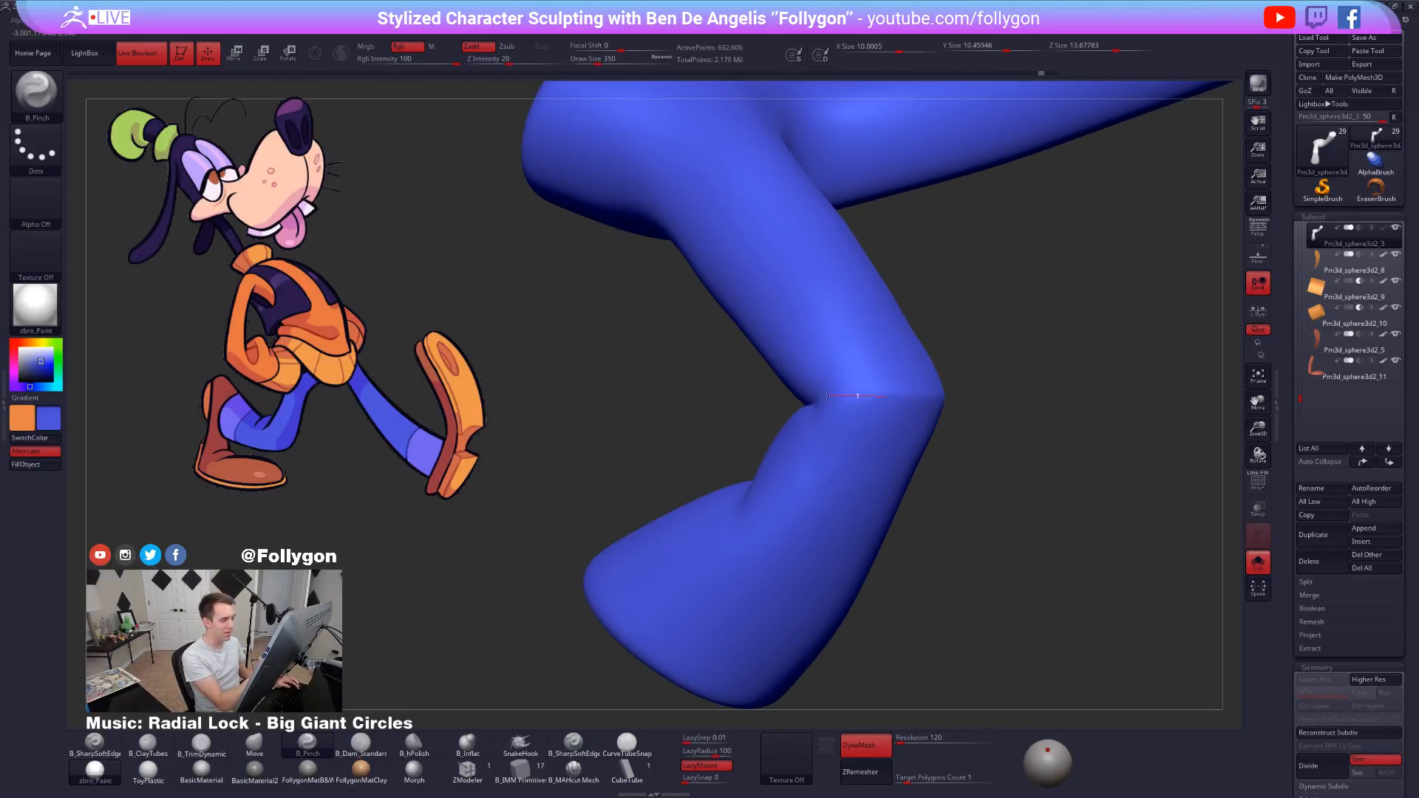
right_click_drag(808, 427, 856, 417)
mouse_move(960, 422)
right_mouse_down()
mouse_move(991, 406)
mouse_move(826, 415)
mouse_move(938, 421)
right_mouse_up()
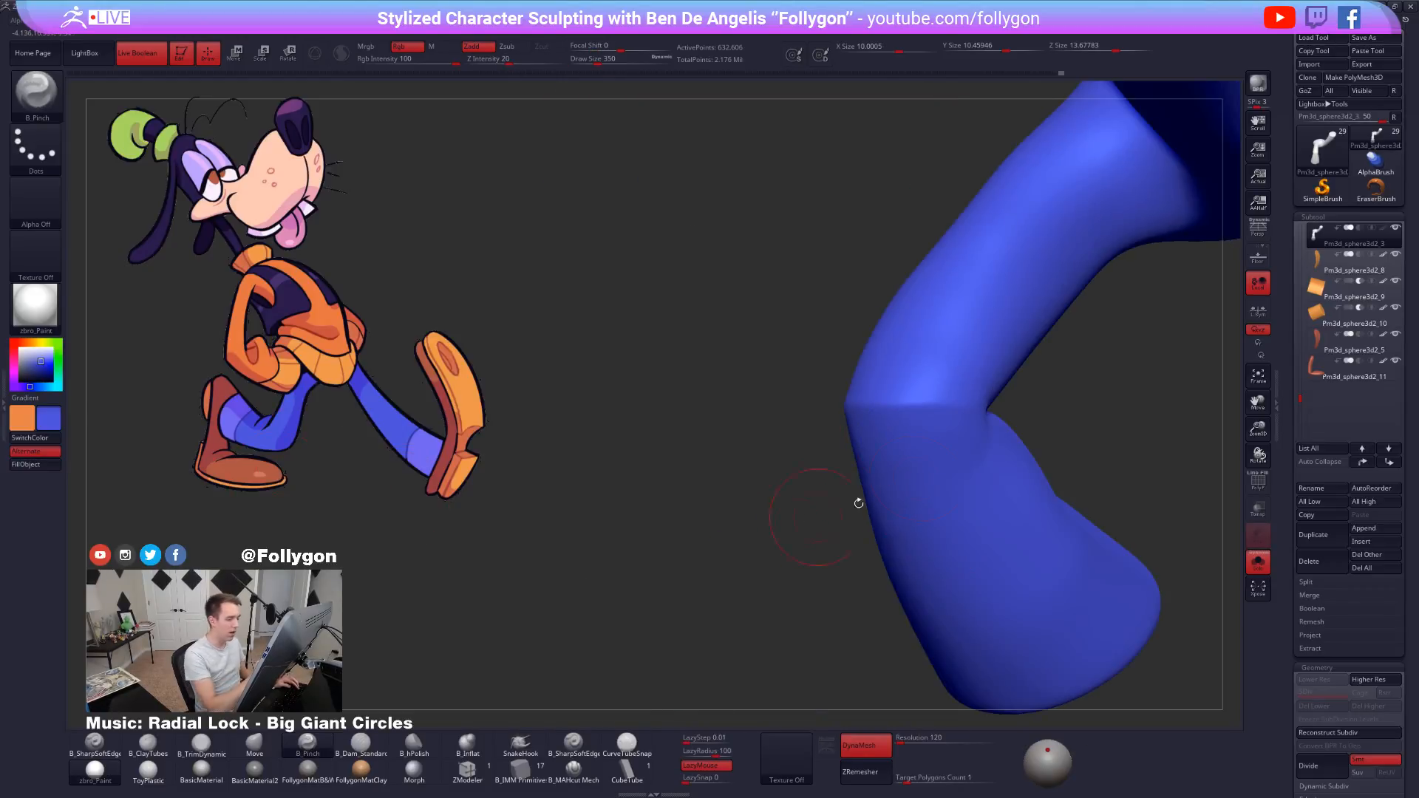
Compare the bent leg with the whole figure, resize the brush, and adjust the knee's shape with the Move brush.
right_click_drag(859, 503, 1016, 624)
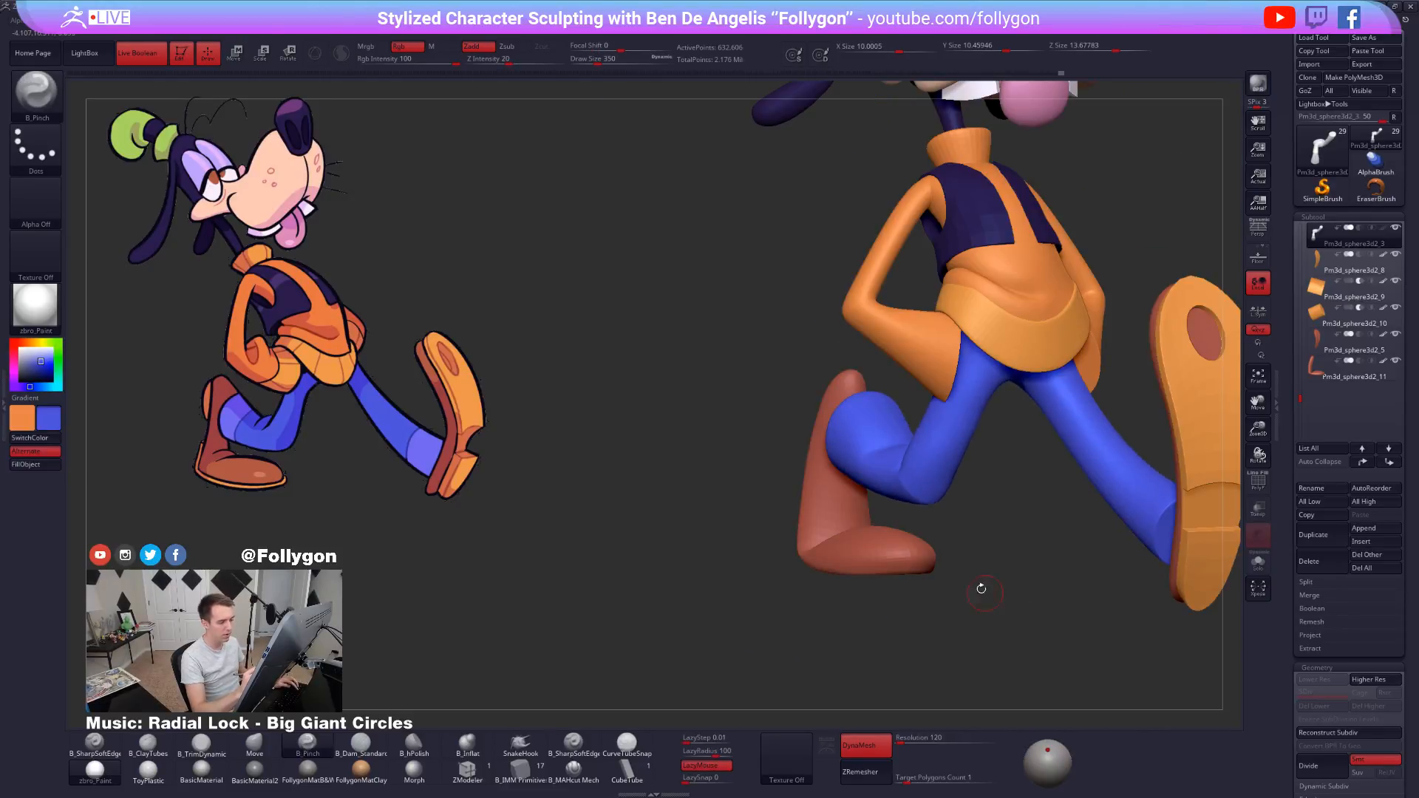
key("space")
left_click_drag(898, 481, 920, 482)
mouse_move(982, 641)
right_mouse_down()
mouse_move(961, 628)
mouse_move(976, 620)
right_mouse_up()
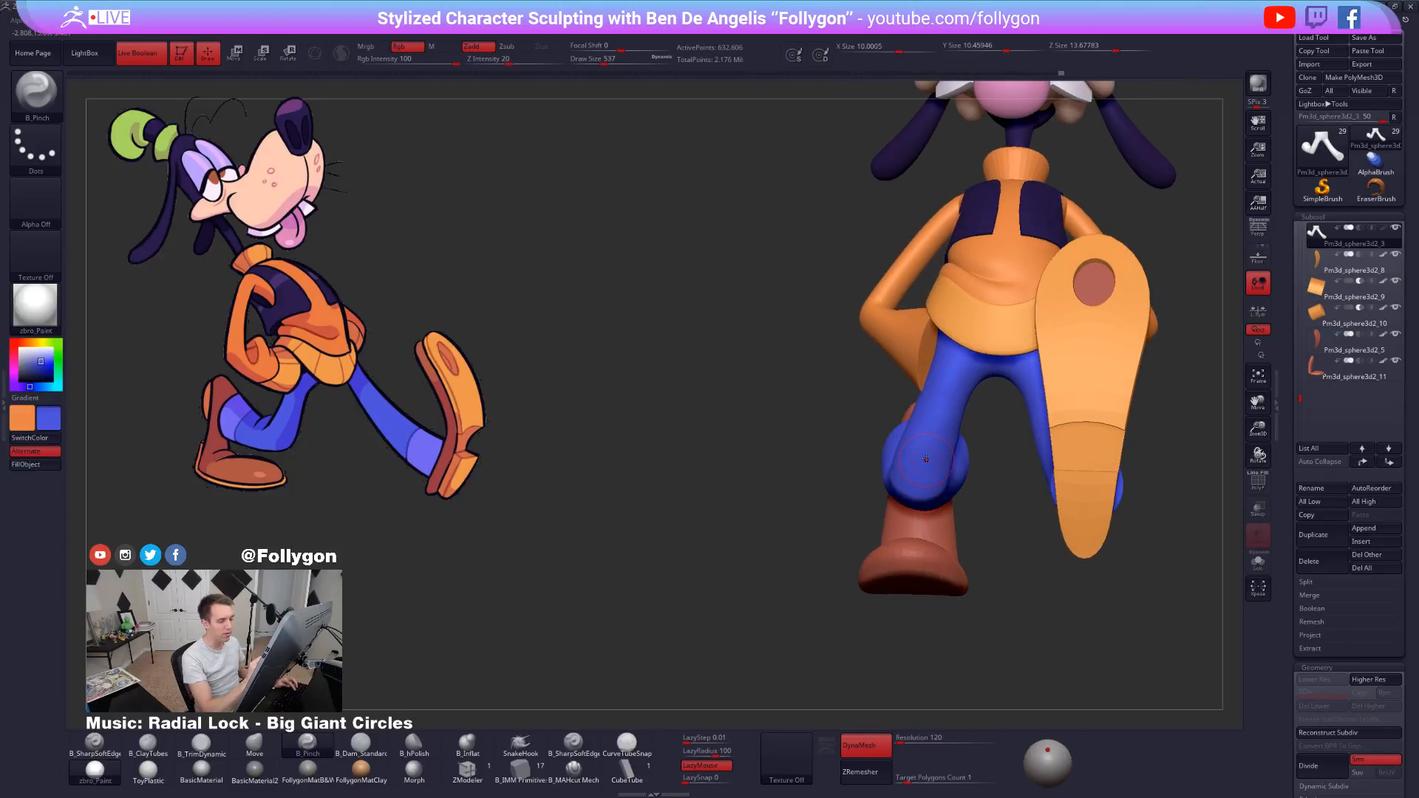
right_click_drag(925, 459, 954, 453)
key("space")
key("b")
key("m")
key("v")
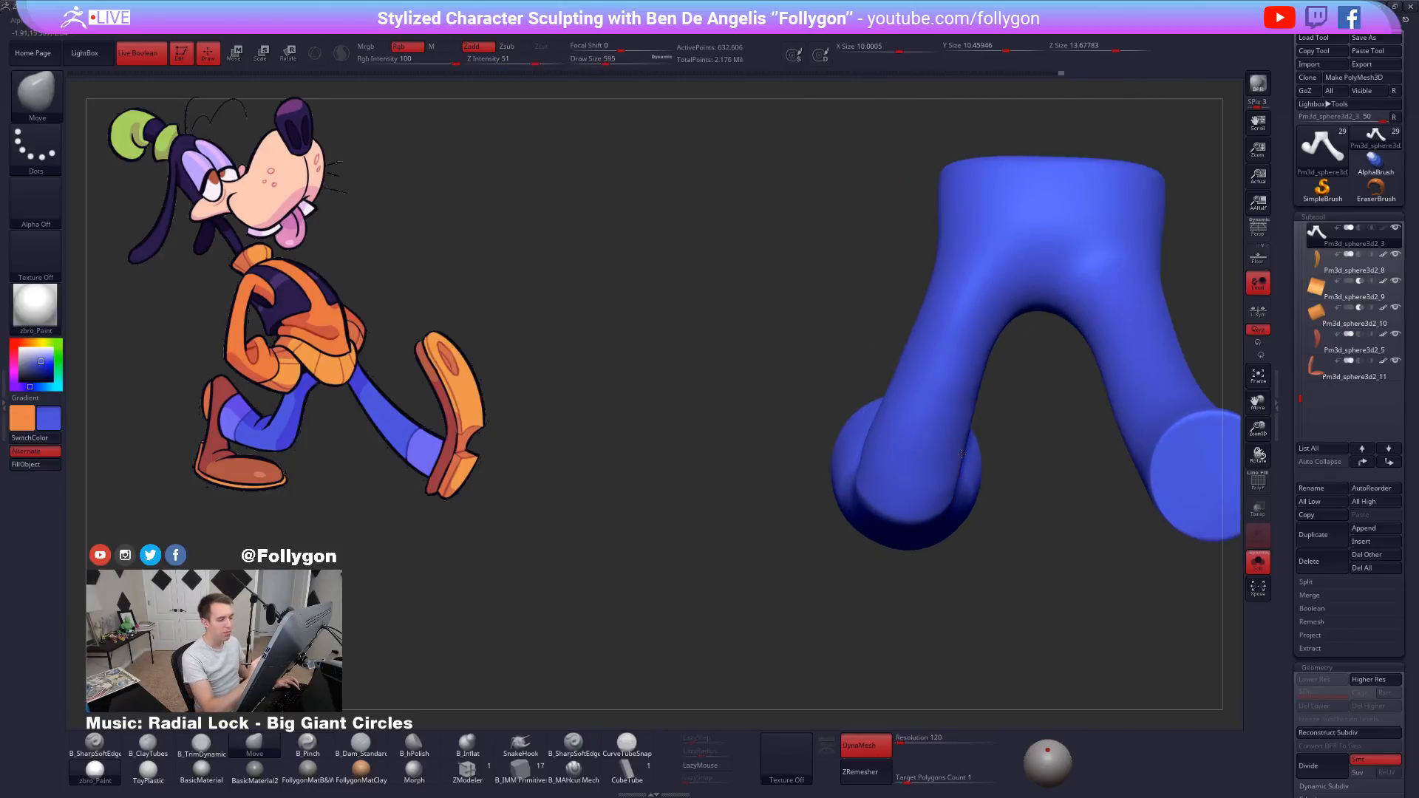
mouse_move(969, 423)
right_mouse_down()
mouse_move(873, 471)
mouse_move(873, 440)
right_mouse_up()
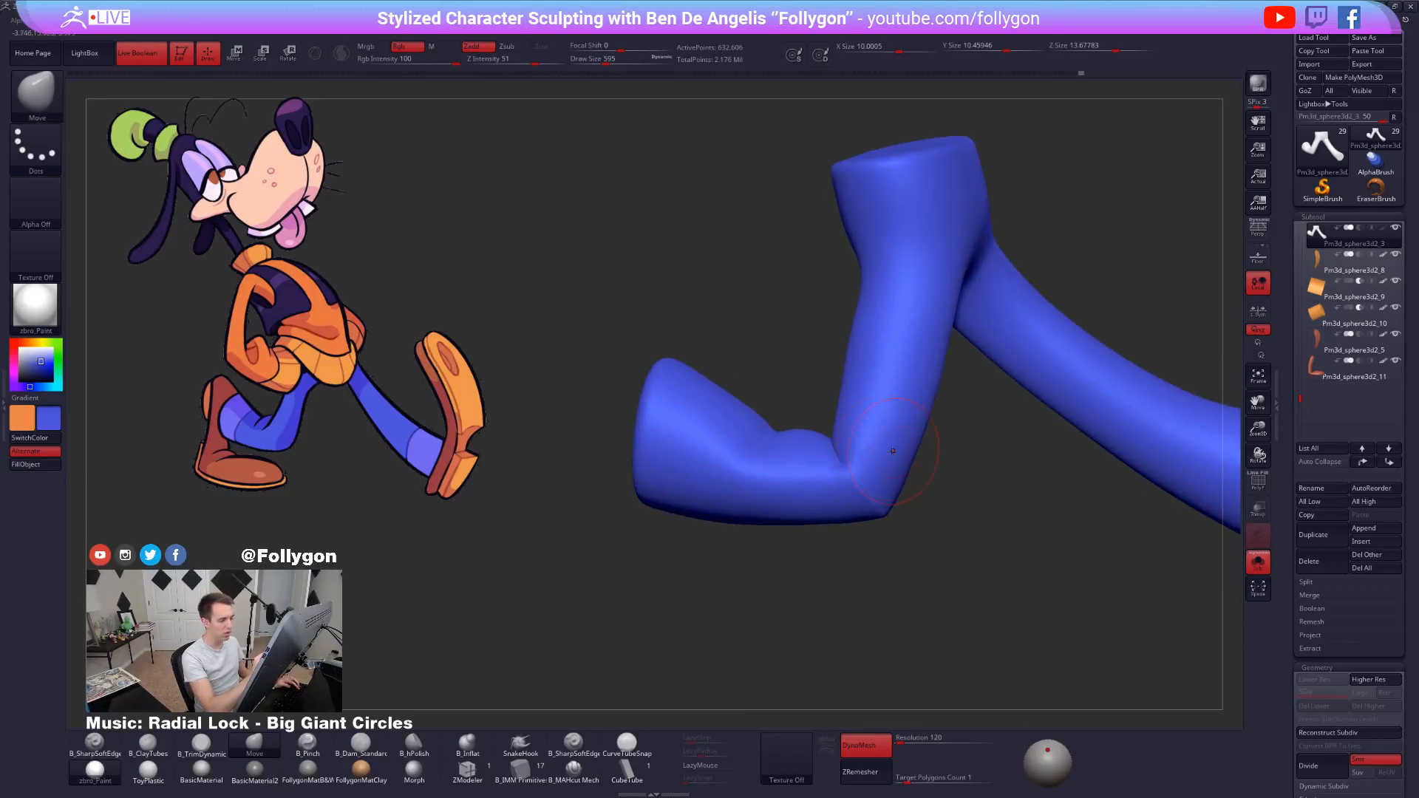
Trim and smooth the side of the bent knee with the B_TrimDynamic and Smooth brushes.
key("b")
key("t")
key("d")
key("shift")
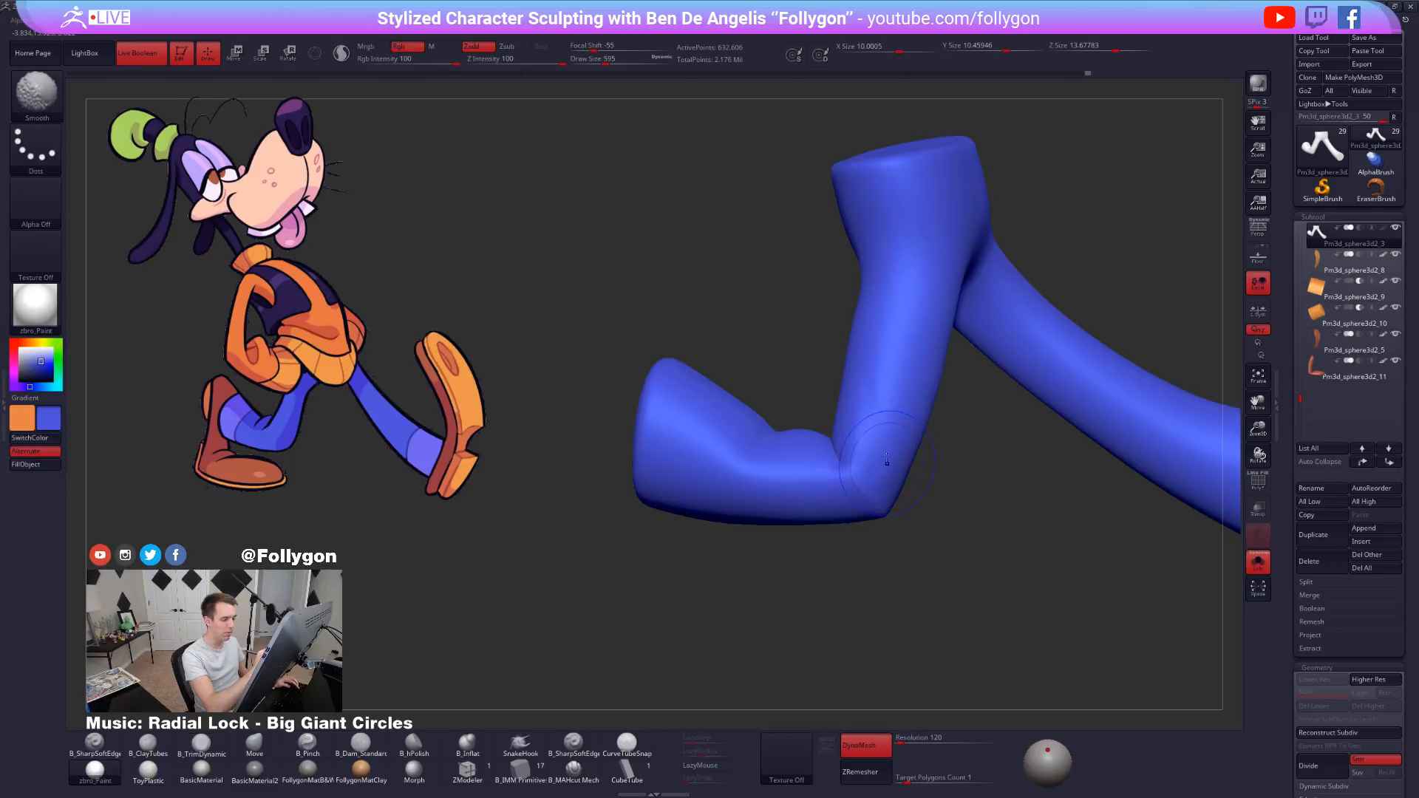
mouse_move(883, 473)
right_mouse_down()
mouse_move(1009, 515)
mouse_move(982, 550)
mouse_move(1072, 634)
right_mouse_up()
Separate the bent leg's thigh into its own polygroup by masking the legs around it.
key("shift+f")
key("shift+f")
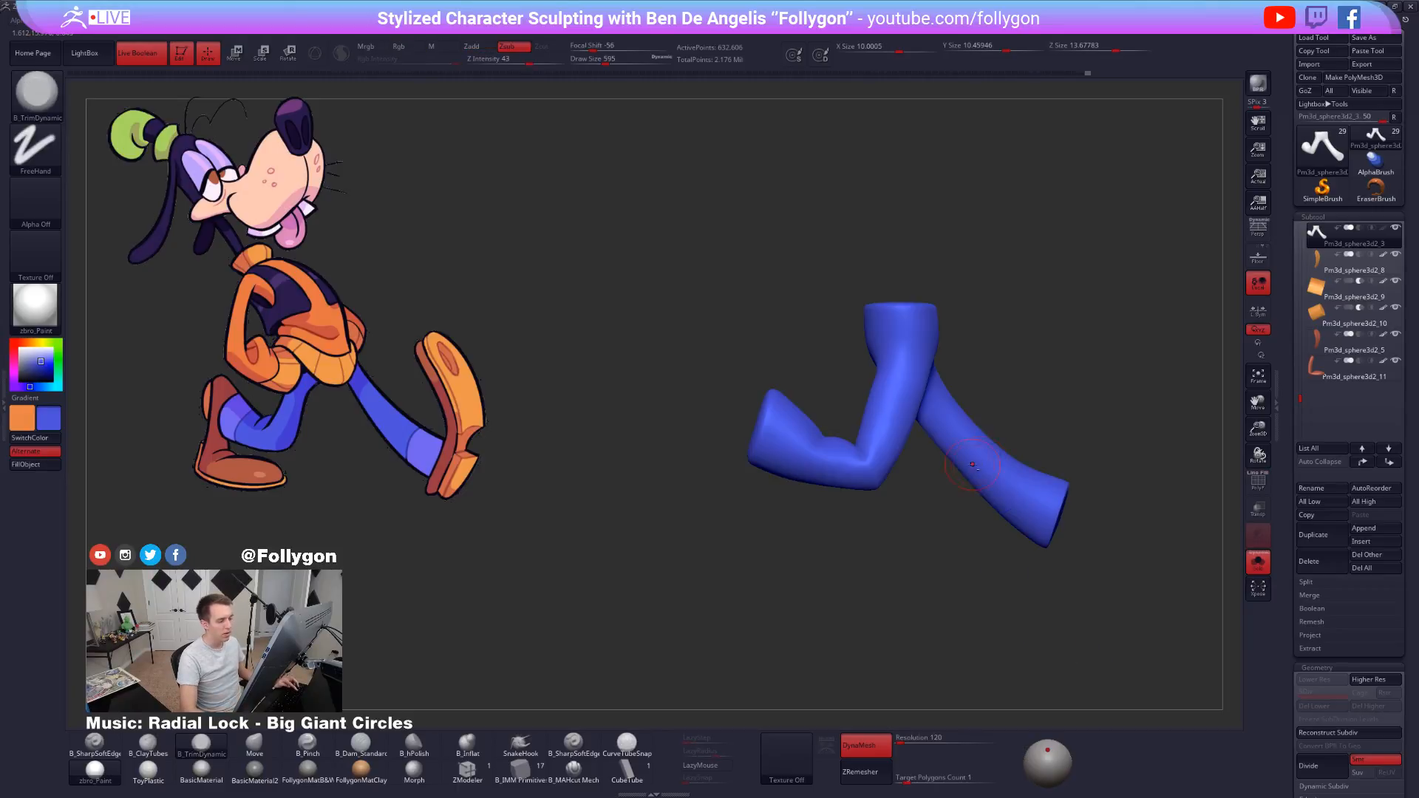
key("f")
key("w")
left_click_drag(764, 417, 769, 385, "ctrl")
key("q")
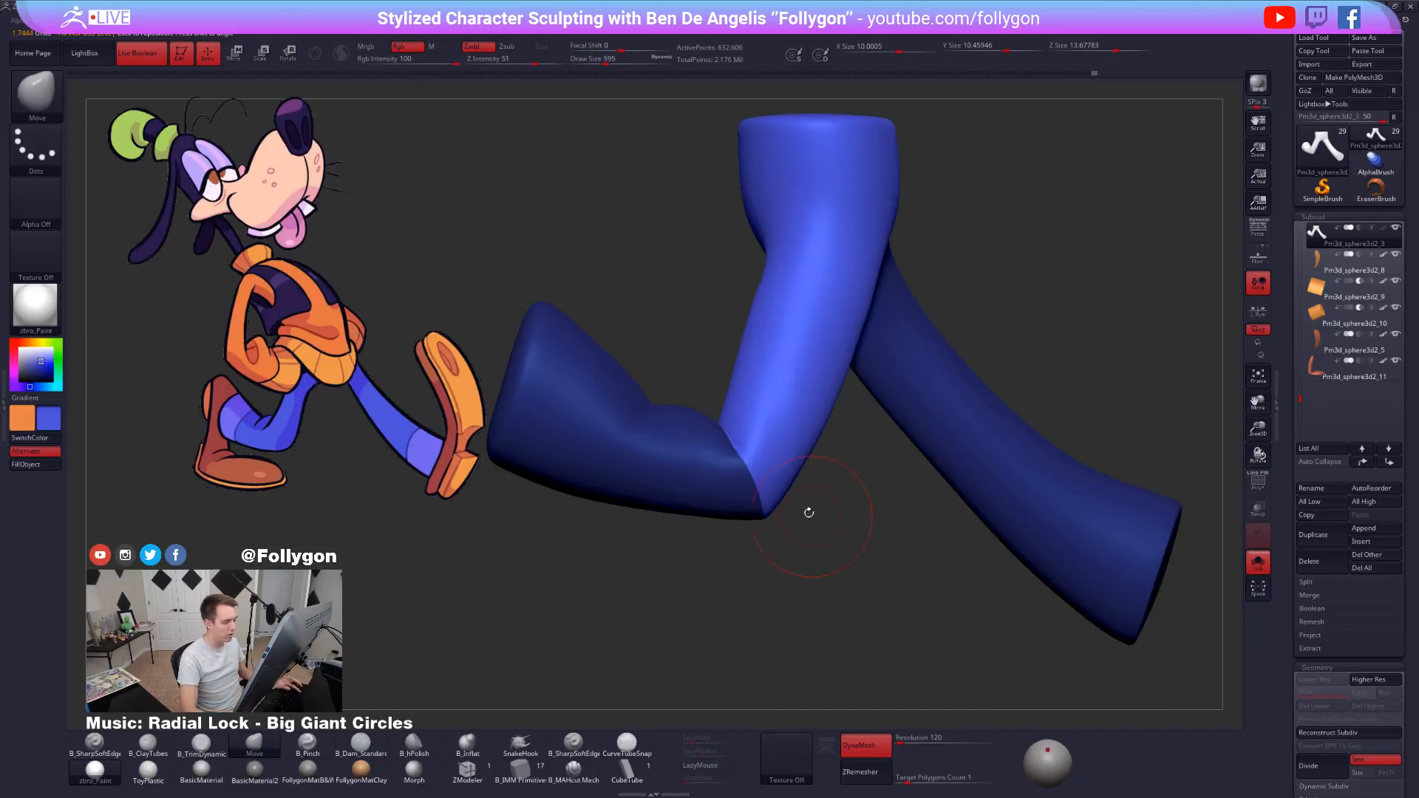
mouse_move(808, 512)
right_mouse_down()
mouse_move(788, 387)
mouse_move(910, 616)
mouse_move(749, 521)
mouse_move(846, 522)
mouse_move(840, 495)
right_mouse_up()
key("ctrl+w")
Isolate the lower section of the bent leg and assign it a separate polygroup.
key("shift+f")
mouse_move(843, 511)
left_mouse_down("ctrl+shift")
mouse_move(814, 419)
mouse_move(734, 403)
mouse_move(816, 518)
left_mouse_up("ctrl+shift")
left_click(846, 510, "ctrl+shift")
key("ctrl+w")
key("shift+f")
Mask the straight leg and turn it into its own polygroup.
mouse_move(836, 396)
left_mouse_down("ctrl")
mouse_move(818, 586)
mouse_move(933, 132)
mouse_move(843, 142)
mouse_move(838, 156)
left_mouse_up("ctrl")
key("ctrl+w")
key("shift+f")
key("shift+f")
Isolate the end of the straight leg, mask it, and unhide the rest of the legs.
mouse_move(880, 529)
left_mouse_down()
mouse_move(983, 529)
mouse_move(998, 603)
left_mouse_up()
left_click_drag(942, 515, 885, 516)
left_click_drag(919, 446, 920, 452)
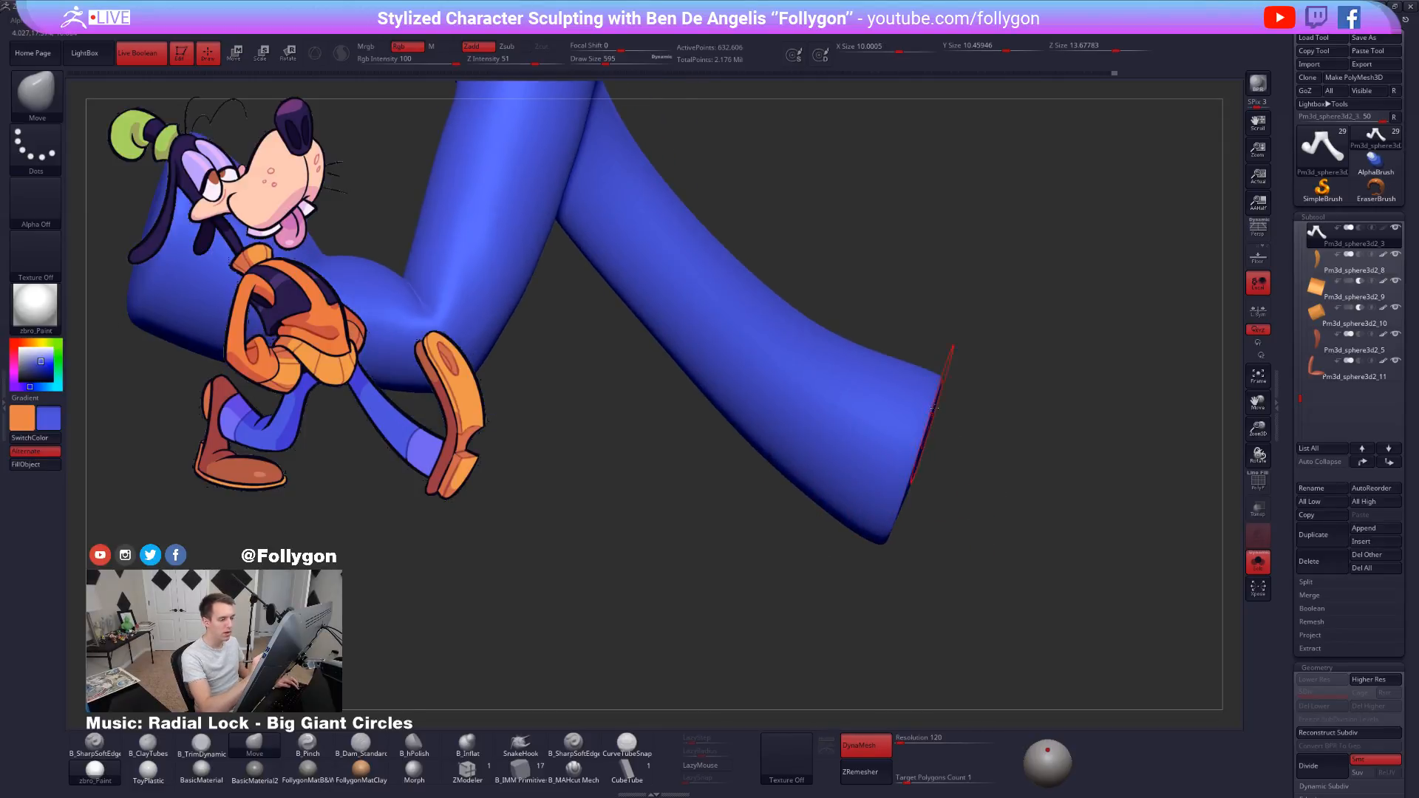
mouse_move(940, 368)
left_mouse_down("ctrl+shift")
mouse_move(948, 403)
mouse_move(881, 589)
mouse_move(855, 596)
mouse_move(1069, 639)
left_mouse_up("ctrl+shift")
key("shift+f")
left_click_drag(961, 581, 965, 629, "alt")
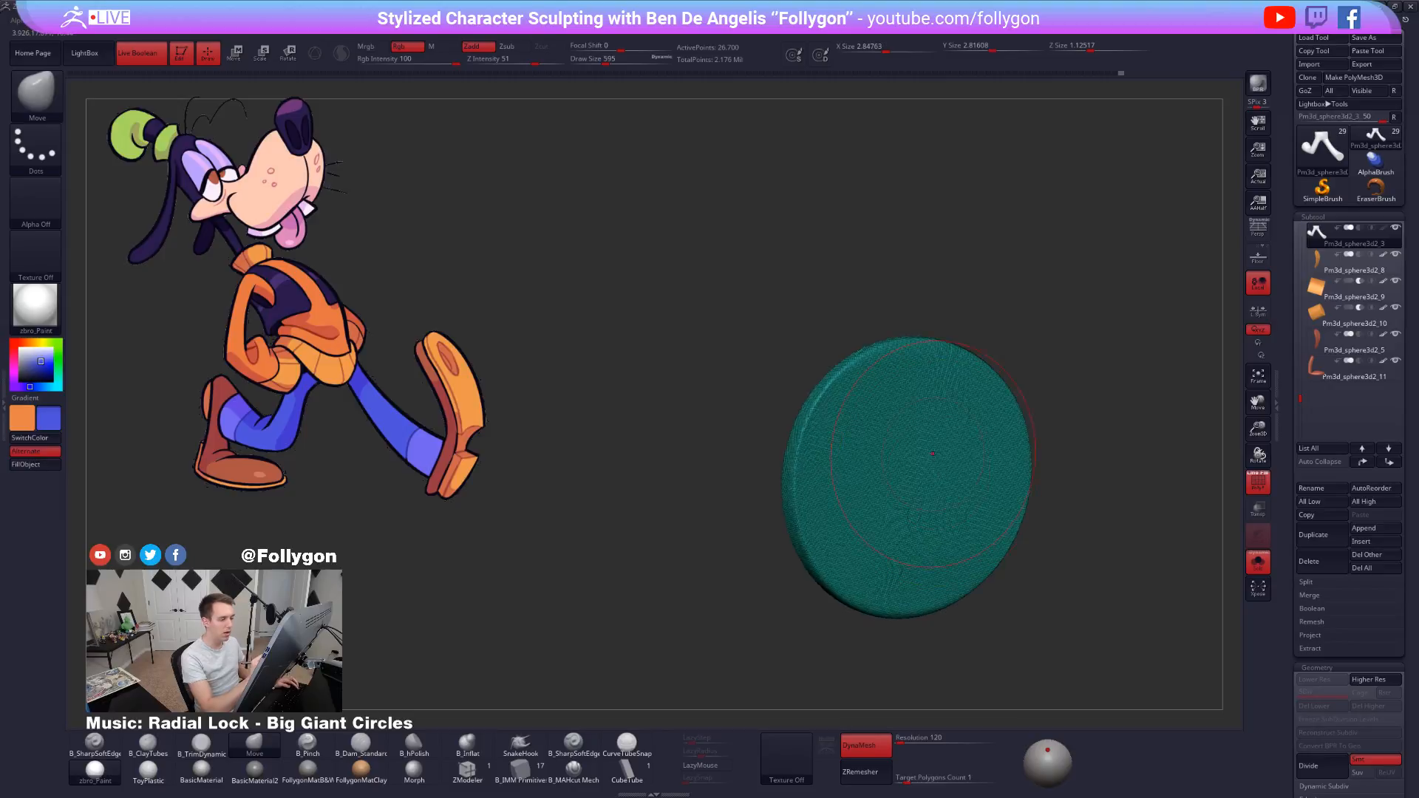
left_click(1045, 439, "ctrl")
left_click(1045, 438, "ctrl+shift")
key("shift+f")
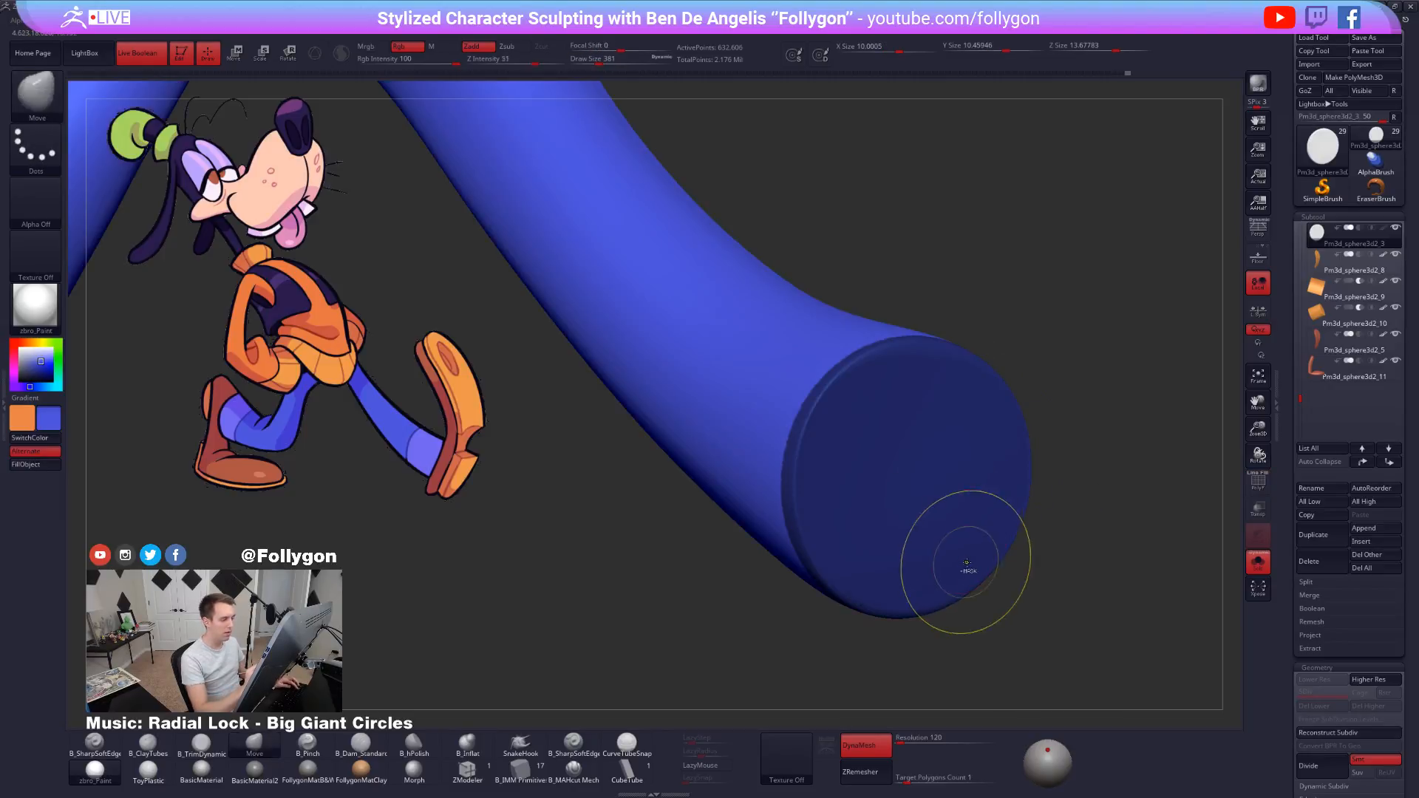
Refine the mask so that it covers only the flat end cap of the straight leg.
left_click(967, 562, "ctrl")
left_click(968, 562, "ctrl")
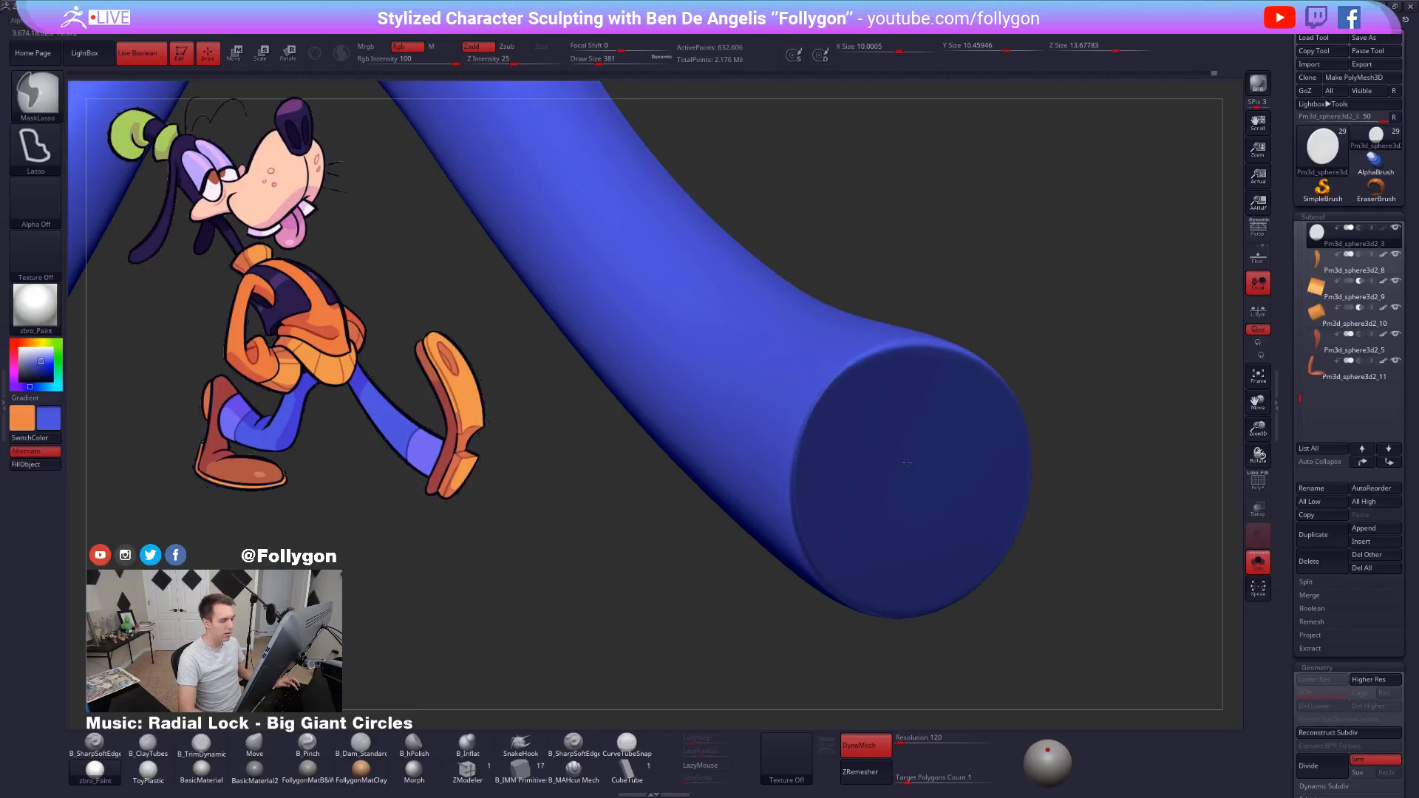
key("ctrl")
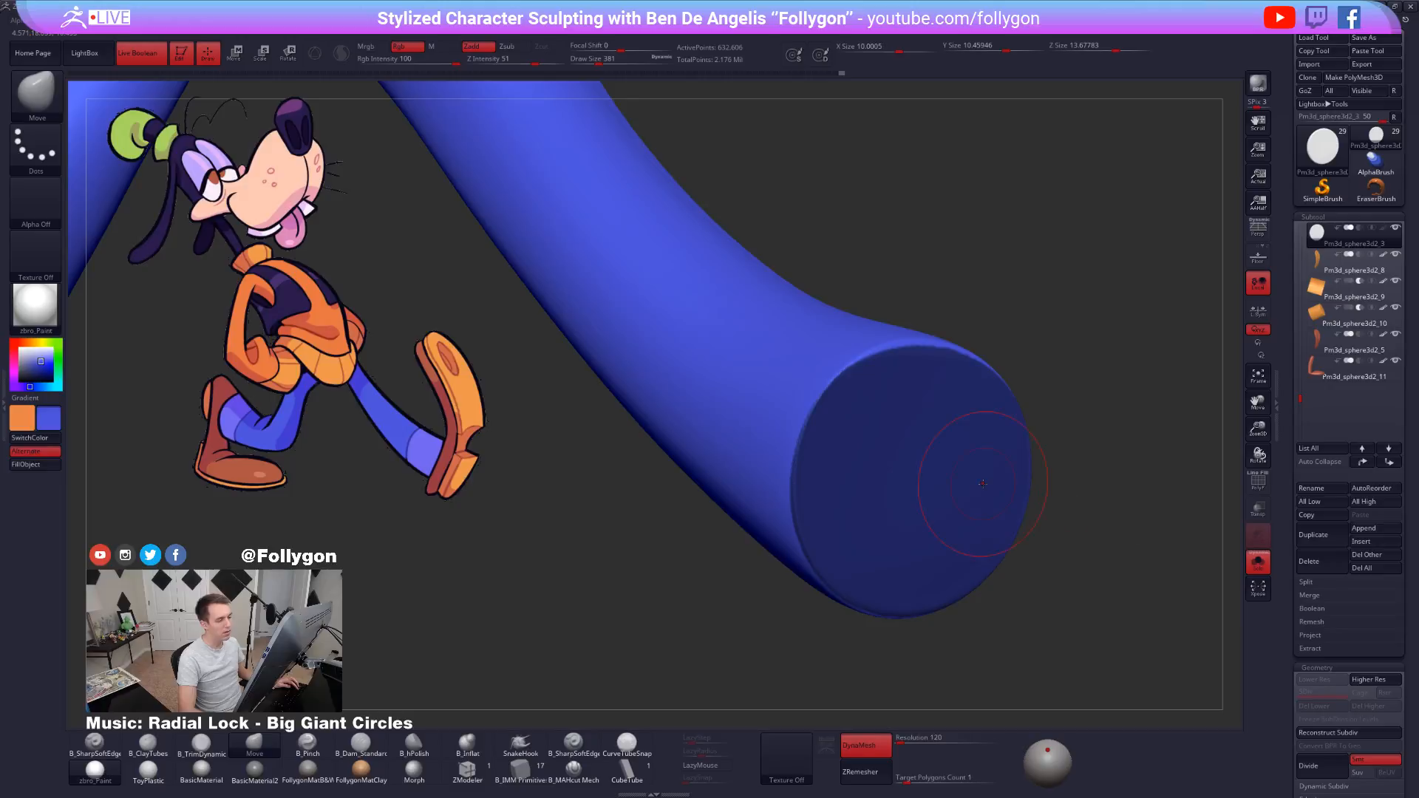
key("shift+f")
key("shift+f")
key("shift+f")
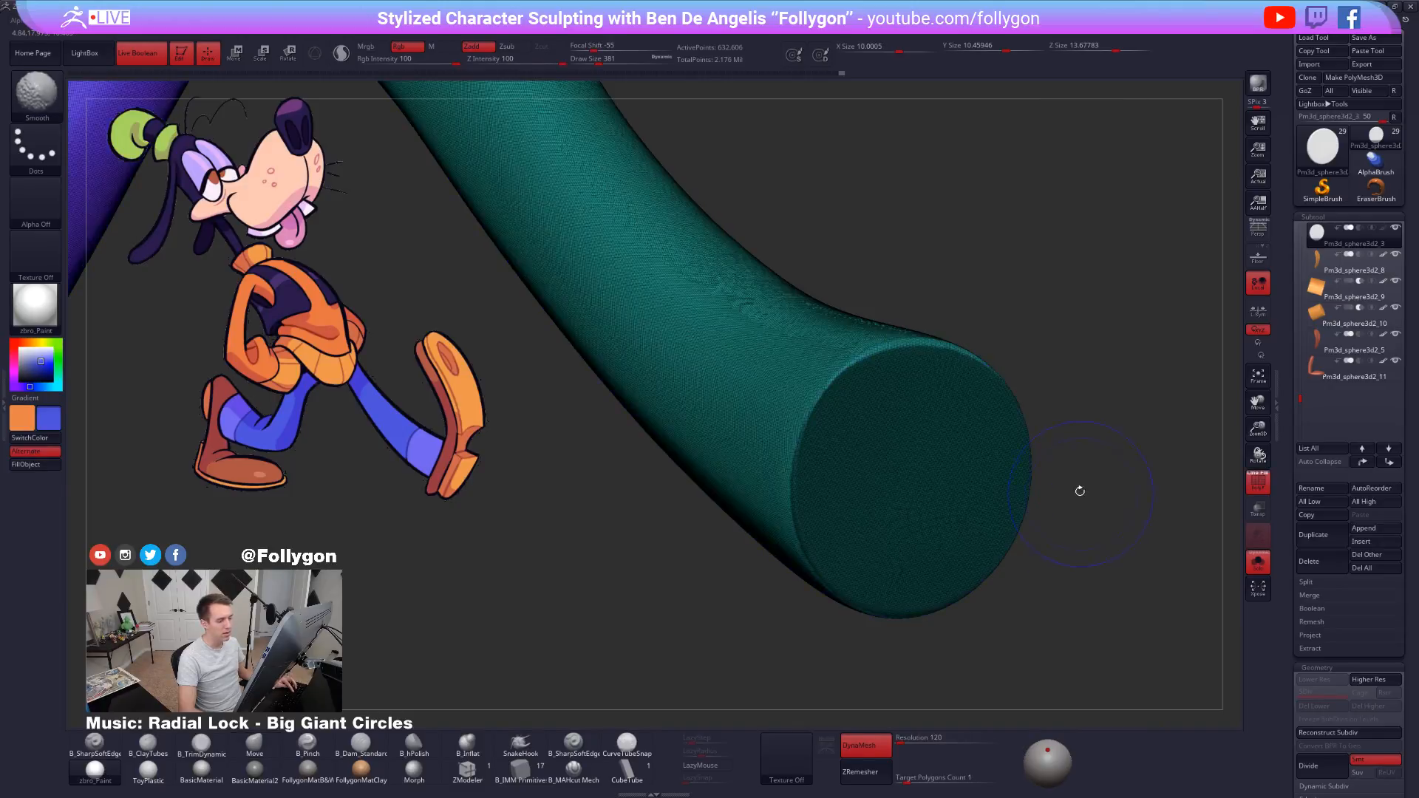
mouse_move(1069, 503)
left_mouse_down()
mouse_move(1123, 521)
mouse_move(1090, 498)
left_mouse_up()
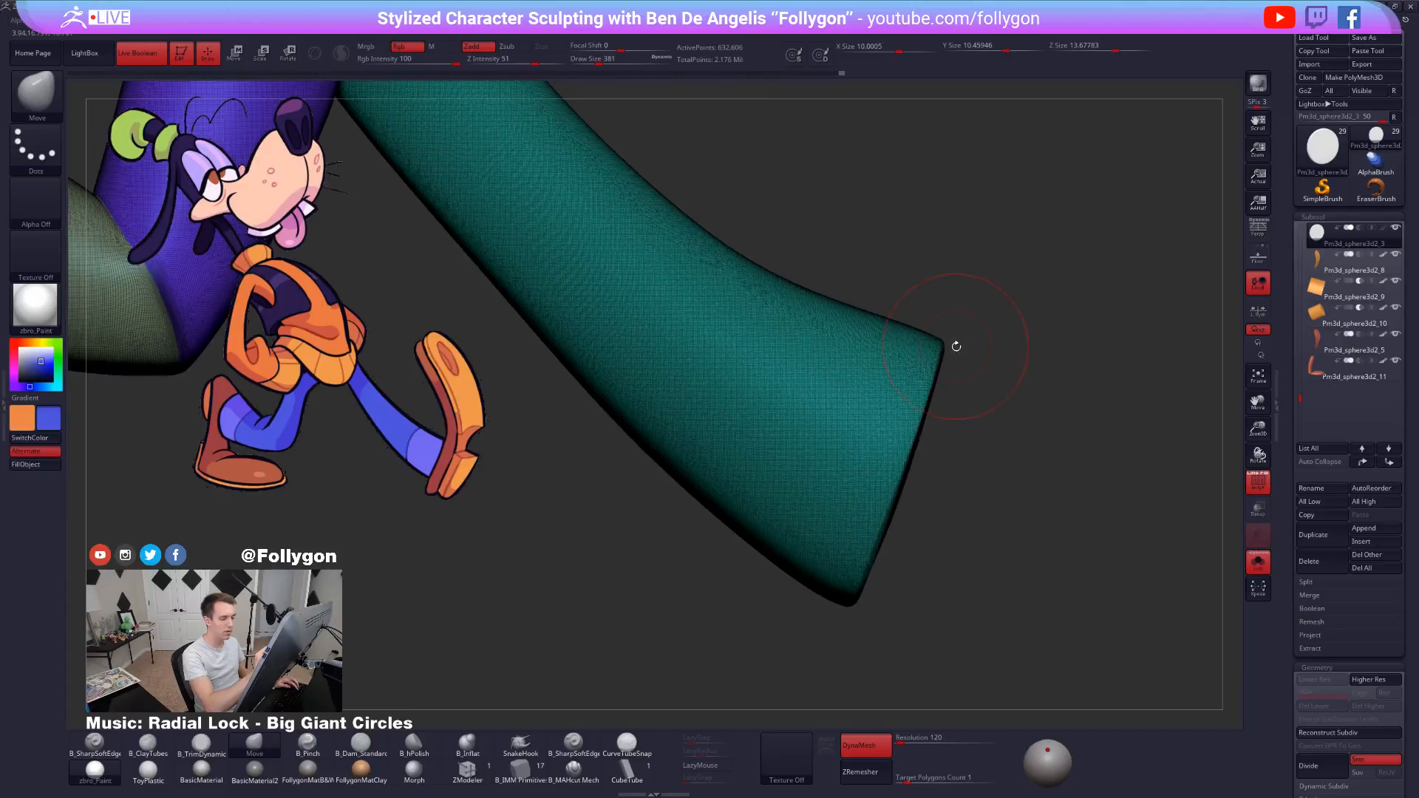
key("ctrl")
mouse_move(946, 340)
left_mouse_down("ctrl")
mouse_move(961, 348)
mouse_move(857, 649)
mouse_move(831, 657)
left_mouse_up("ctrl")
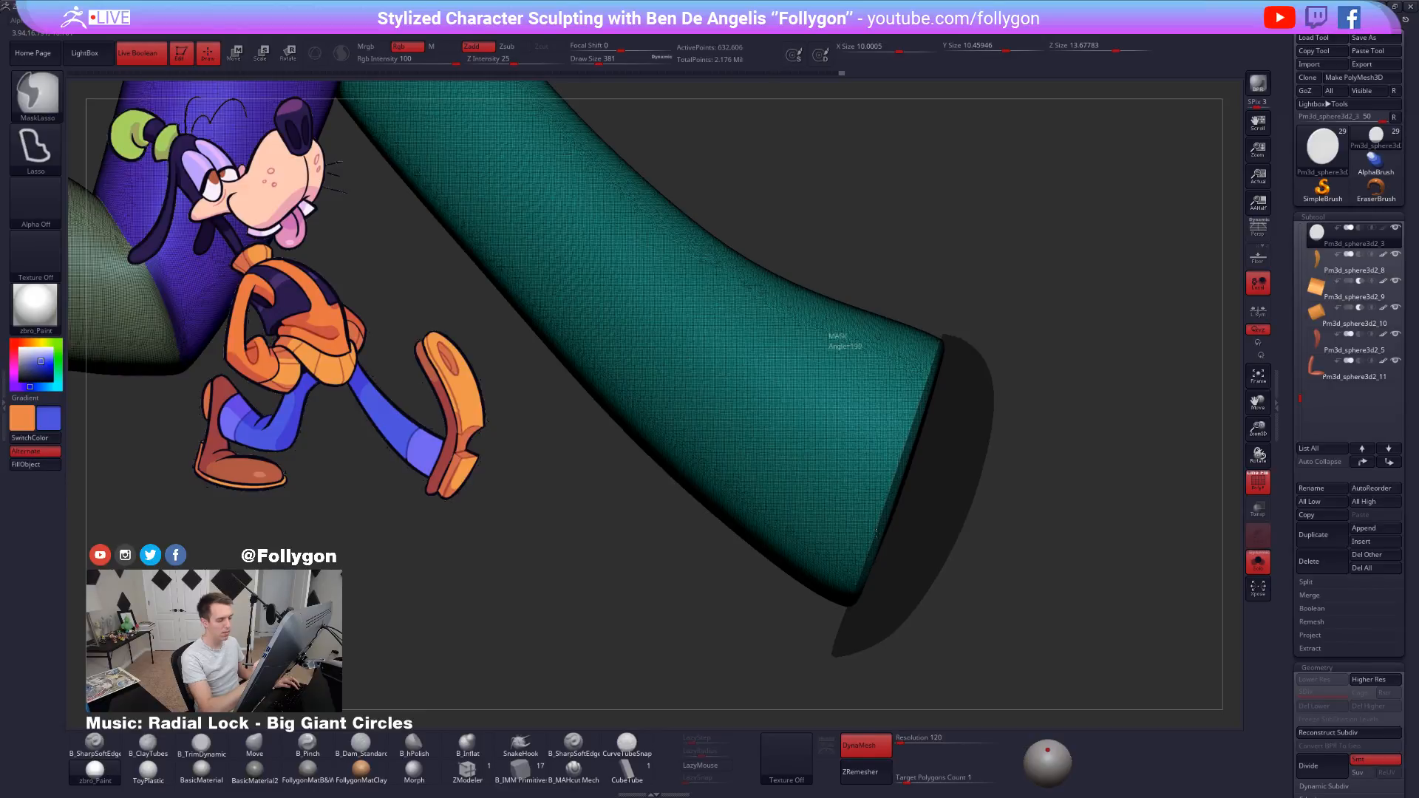
left_click_drag(834, 657, 837, 655, "ctrl")
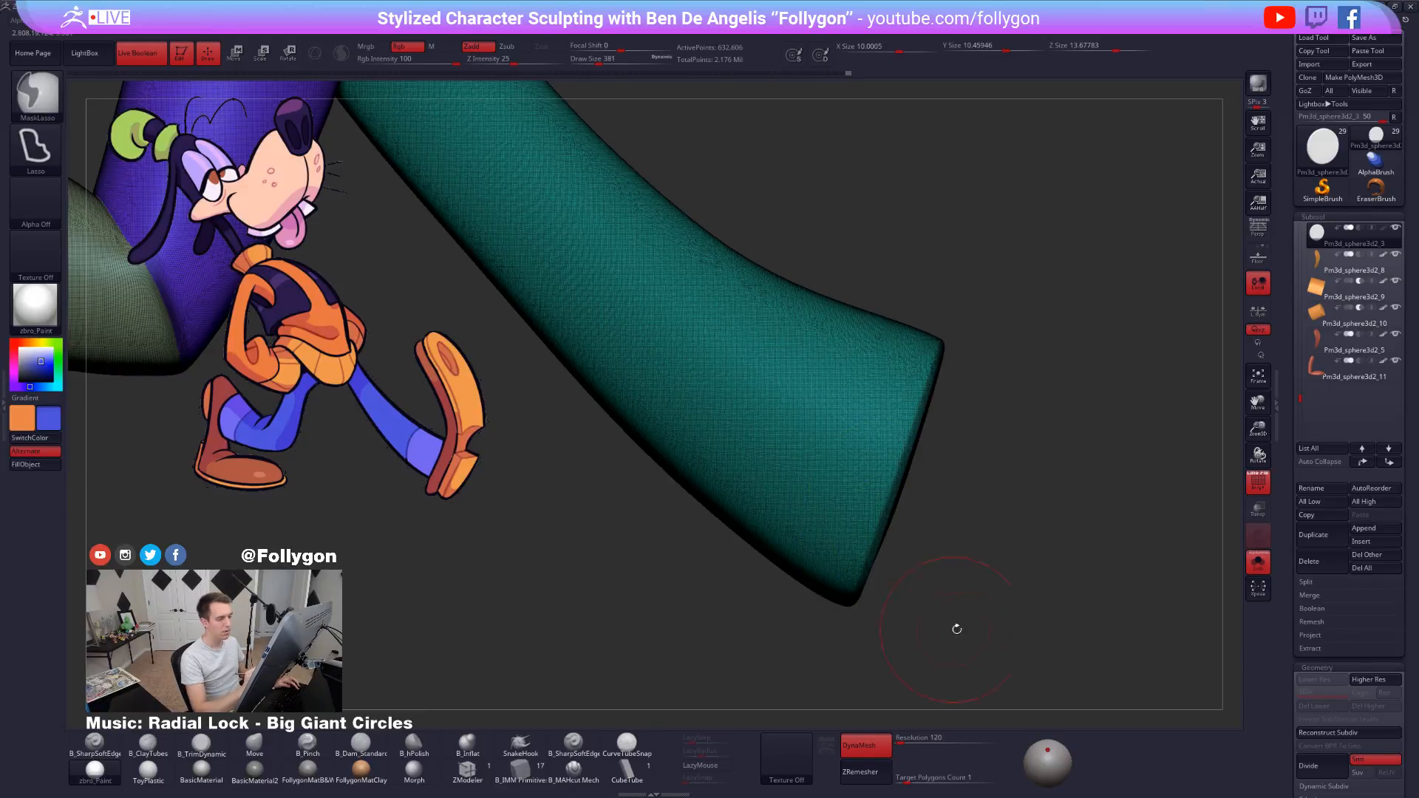
Assign the masked end cap of the straight leg its own polygroup.
left_click_drag(956, 627, 939, 554, "alt")
mouse_move(1050, 629)
left_mouse_down()
mouse_move(877, 650)
mouse_move(989, 586)
mouse_move(956, 619)
mouse_move(986, 656)
mouse_move(890, 552)
mouse_move(970, 580)
mouse_move(850, 434)
mouse_move(749, 439)
left_mouse_up()
key("shift+f")
key("shift+f")
key("ctrl+w")
key("shift+f")
key("shift+f")
key("shift+f")
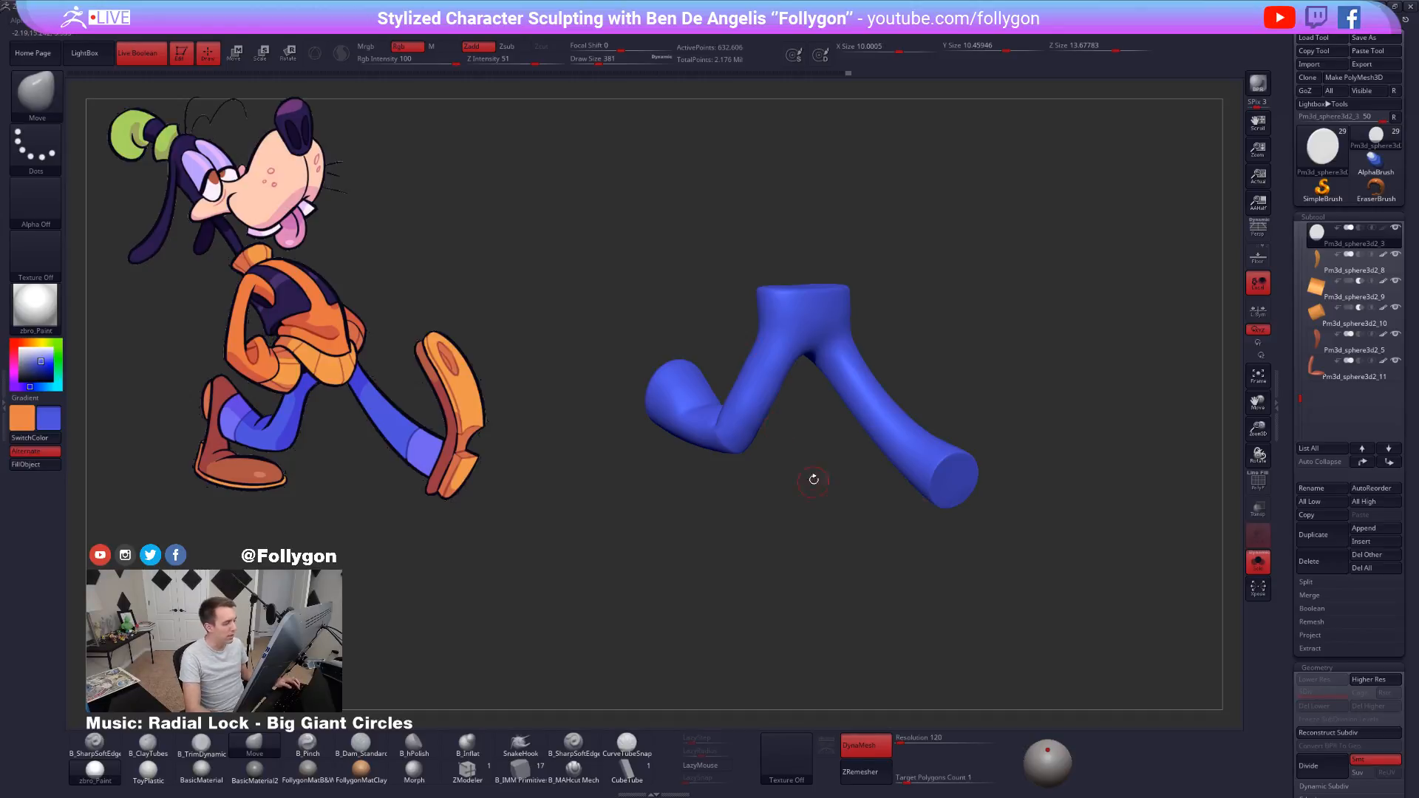
Examine the legs' polygroups in the polyframe display with the wireframe lines turned off.
left_click_drag(815, 448, 851, 469, "alt")
key("shift+f")
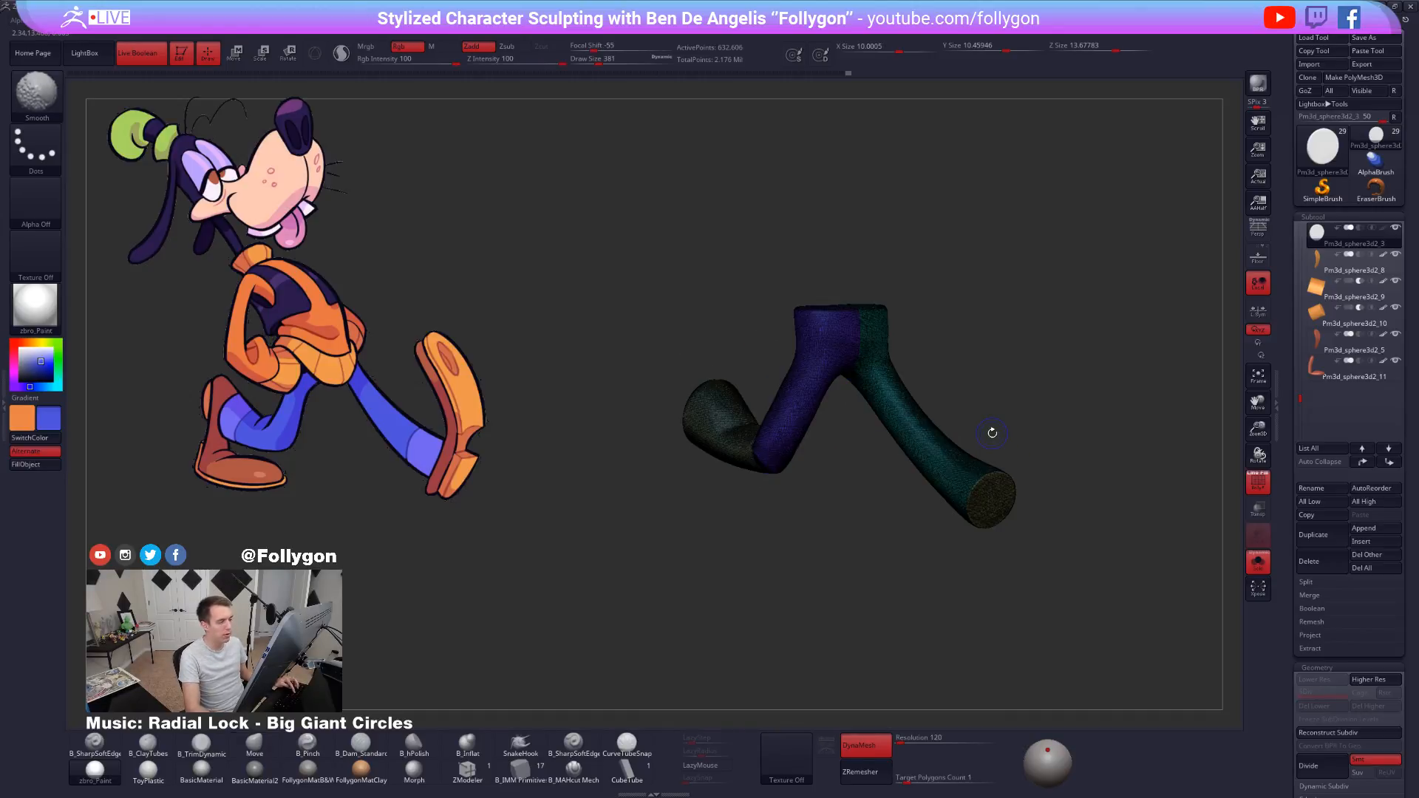
key("b")
key("m")
key("v")
left_click(1258, 482)
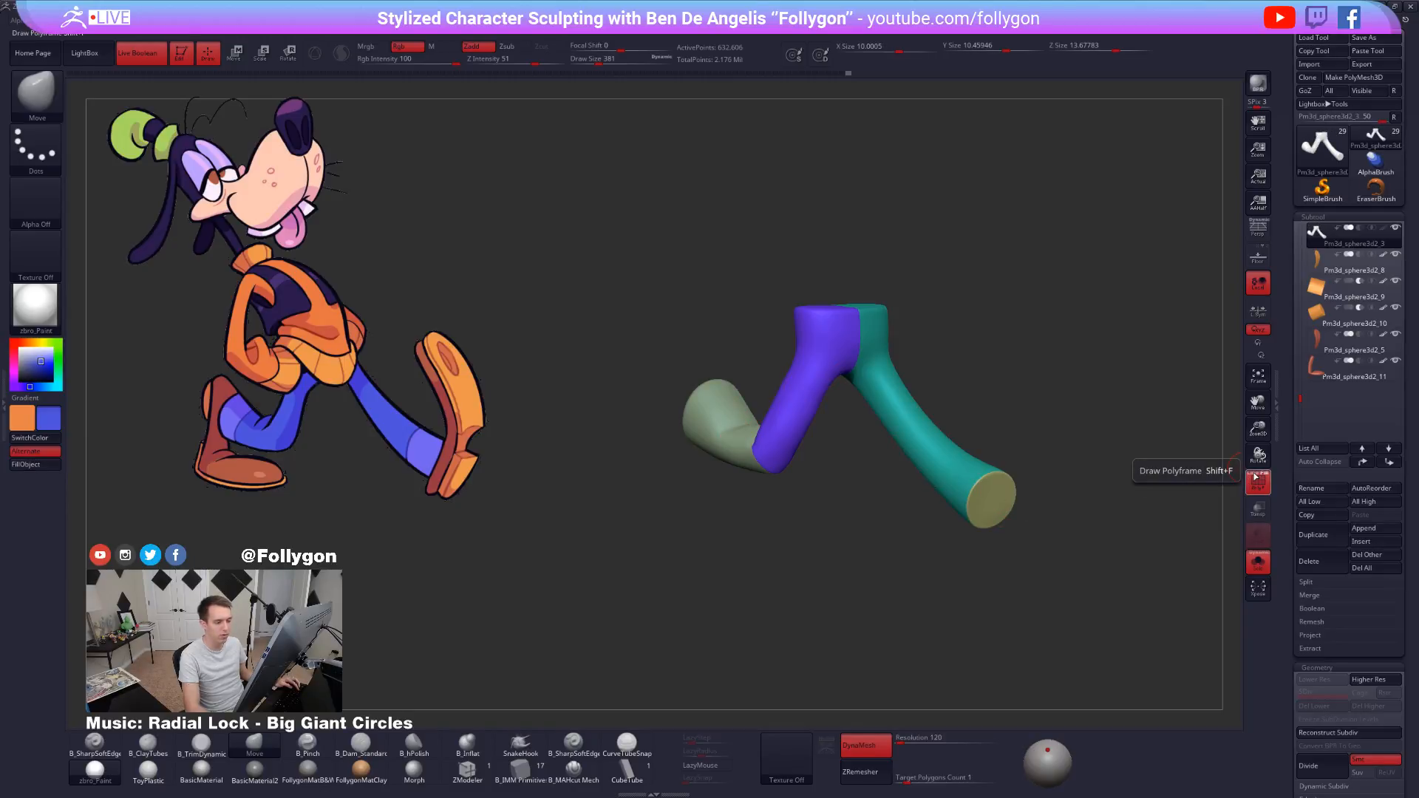
left_click(1255, 477)
Turn off the polyframe display, leave solo mode and show the complete character.
mouse_move(983, 426)
left_mouse_down("alt")
mouse_move(906, 368)
mouse_move(957, 434)
left_mouse_up("alt")
key("shift+f")
key("f")
key("alt+s")
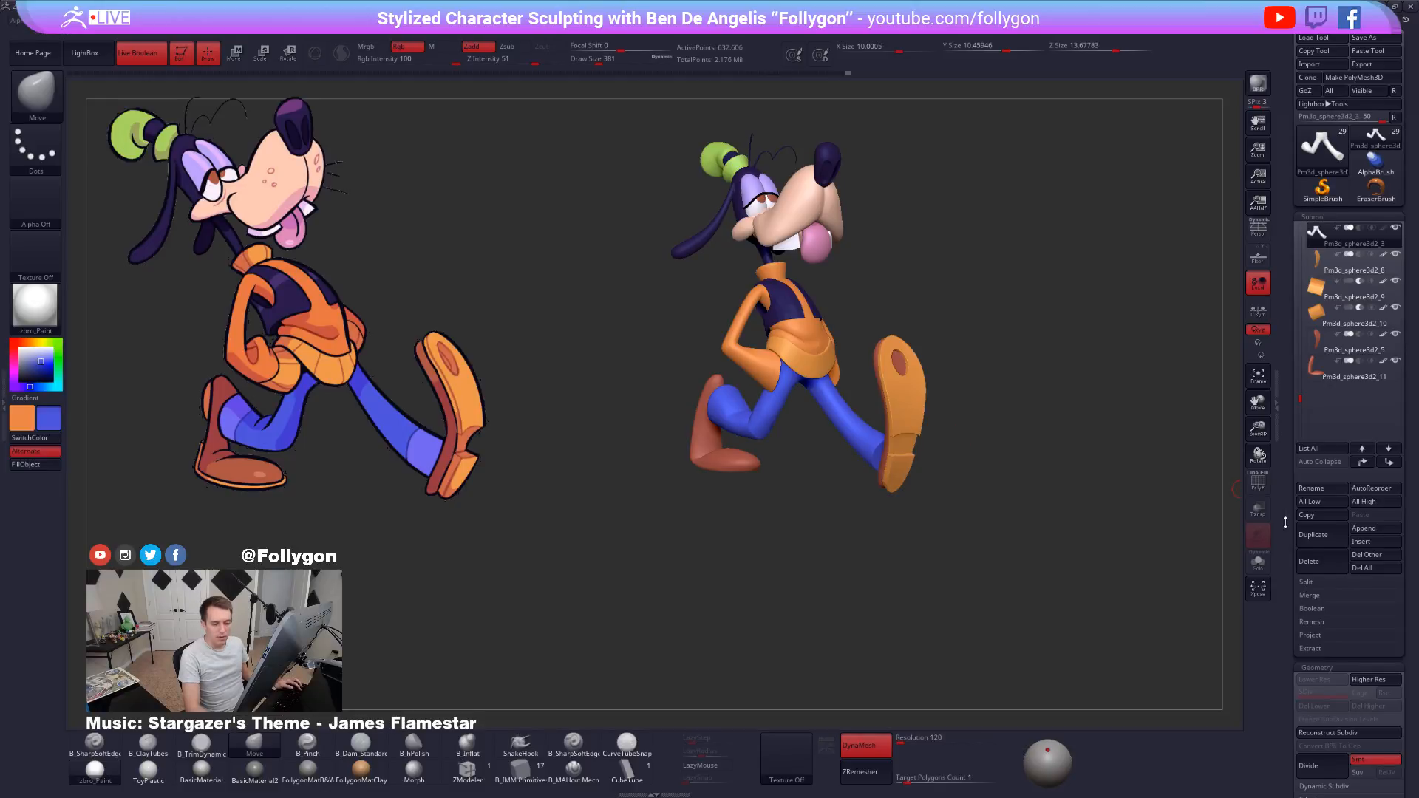
Remesh the legs with ZRemesher using a target polygons count of 2.
left_click_drag(1285, 523, 1295, 420)
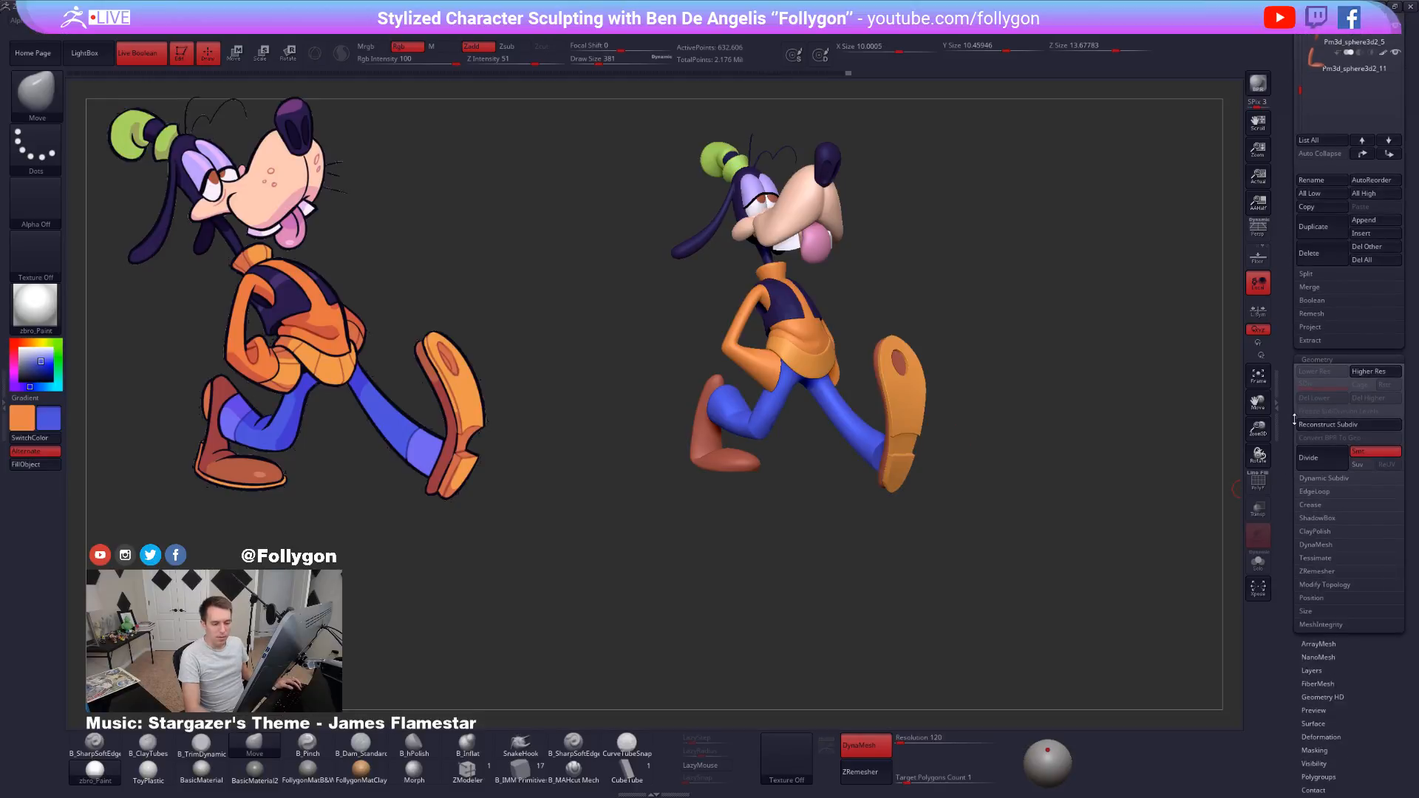
left_click(1322, 573)
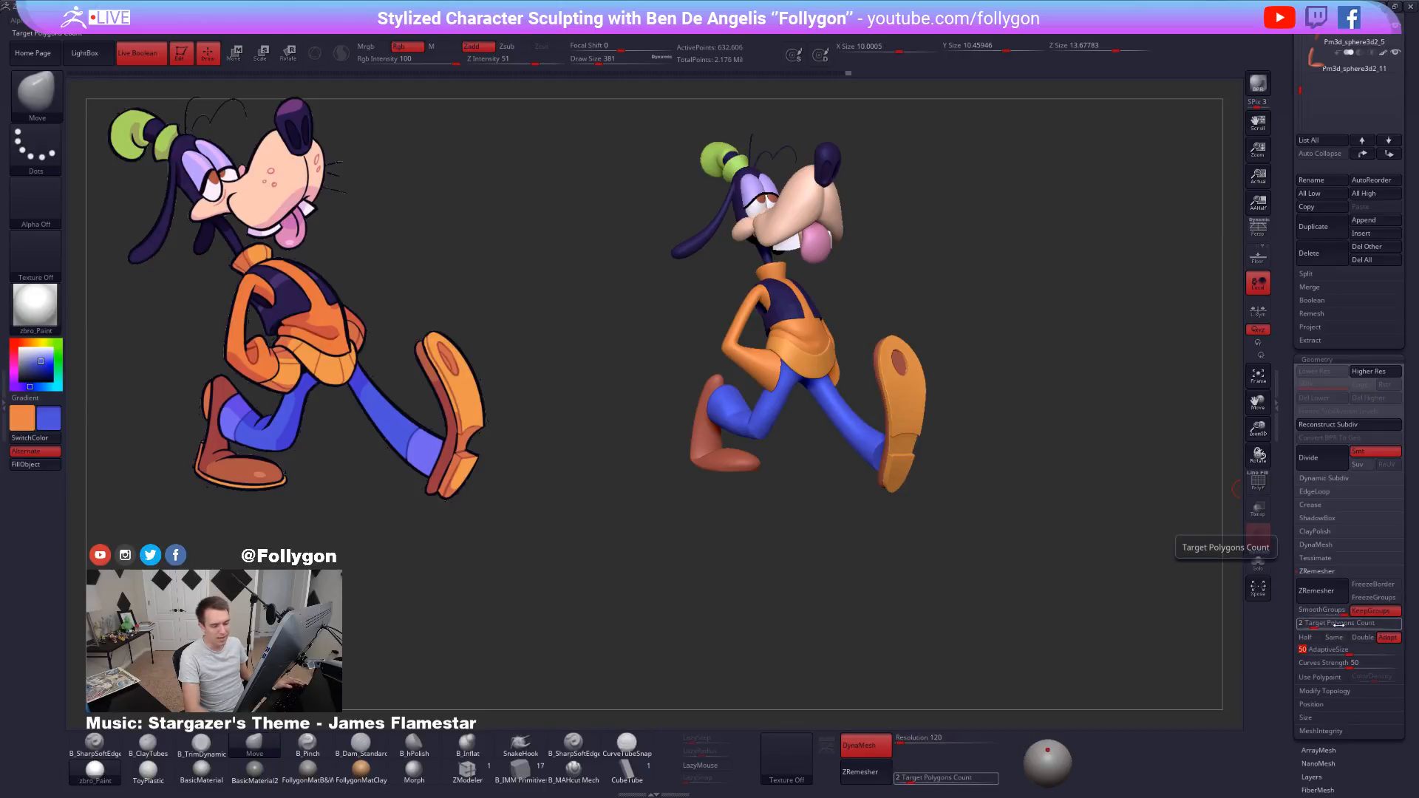
type("2")
key("Return")
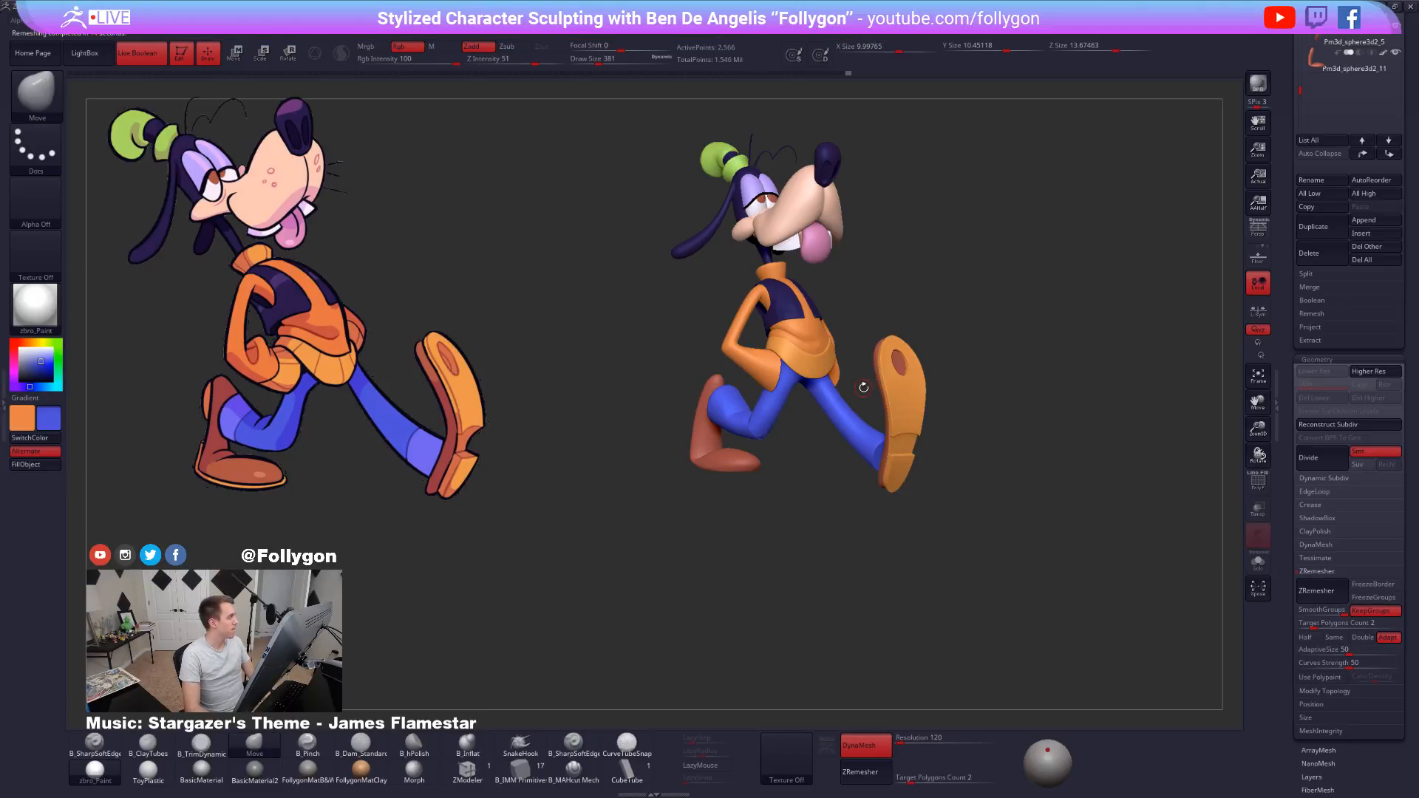
Isolate the legs in solo mode and examine the remeshed topology around the bent knee in the polyframe display.
left_click_drag(953, 544, 816, 392)
key("alt+s")
key("f")
key("shift+f")
mouse_move(816, 392)
right_mouse_down("ctrl")
mouse_move(813, 448)
mouse_move(782, 436)
right_mouse_up("ctrl")
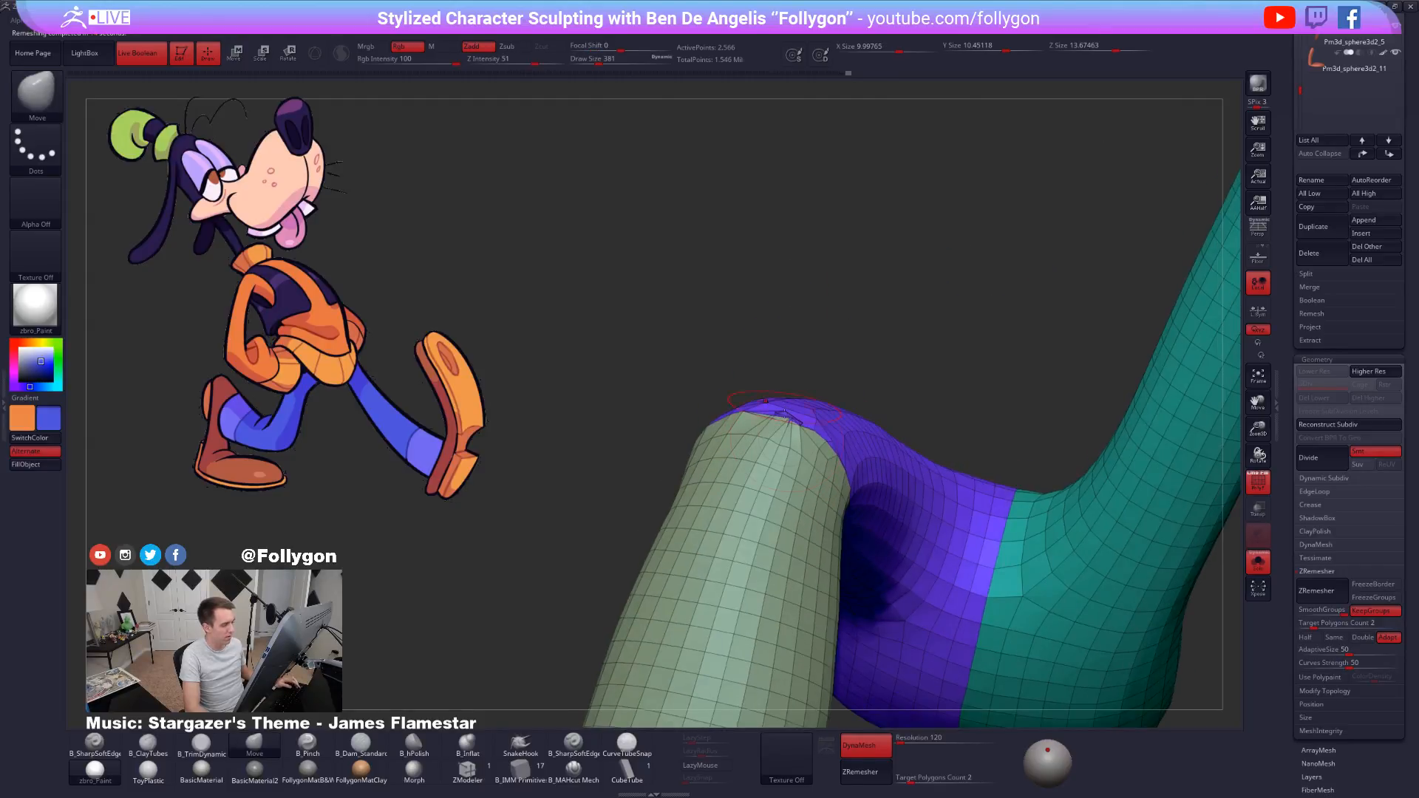
Try smoothing the knee's polygroup border on the remeshed legs, and undo both the smoothing and the remesh.
mouse_move(782, 444)
left_mouse_down("shift")
mouse_move(776, 432)
mouse_move(765, 465)
left_mouse_up("shift")
mouse_move(765, 466)
right_mouse_down()
mouse_move(760, 584)
mouse_move(776, 544)
right_mouse_up()
key("ctrl+z")
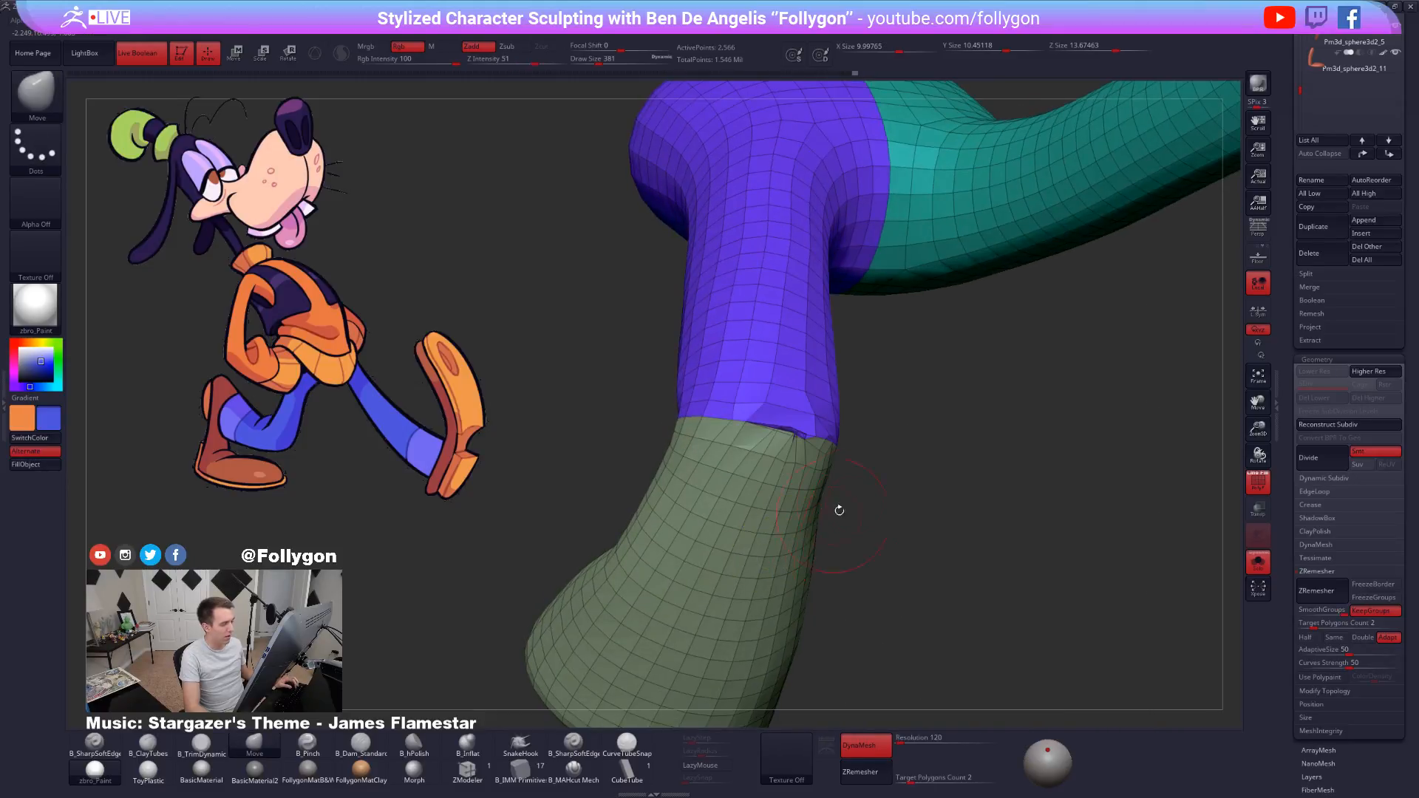
key("ctrl+z")
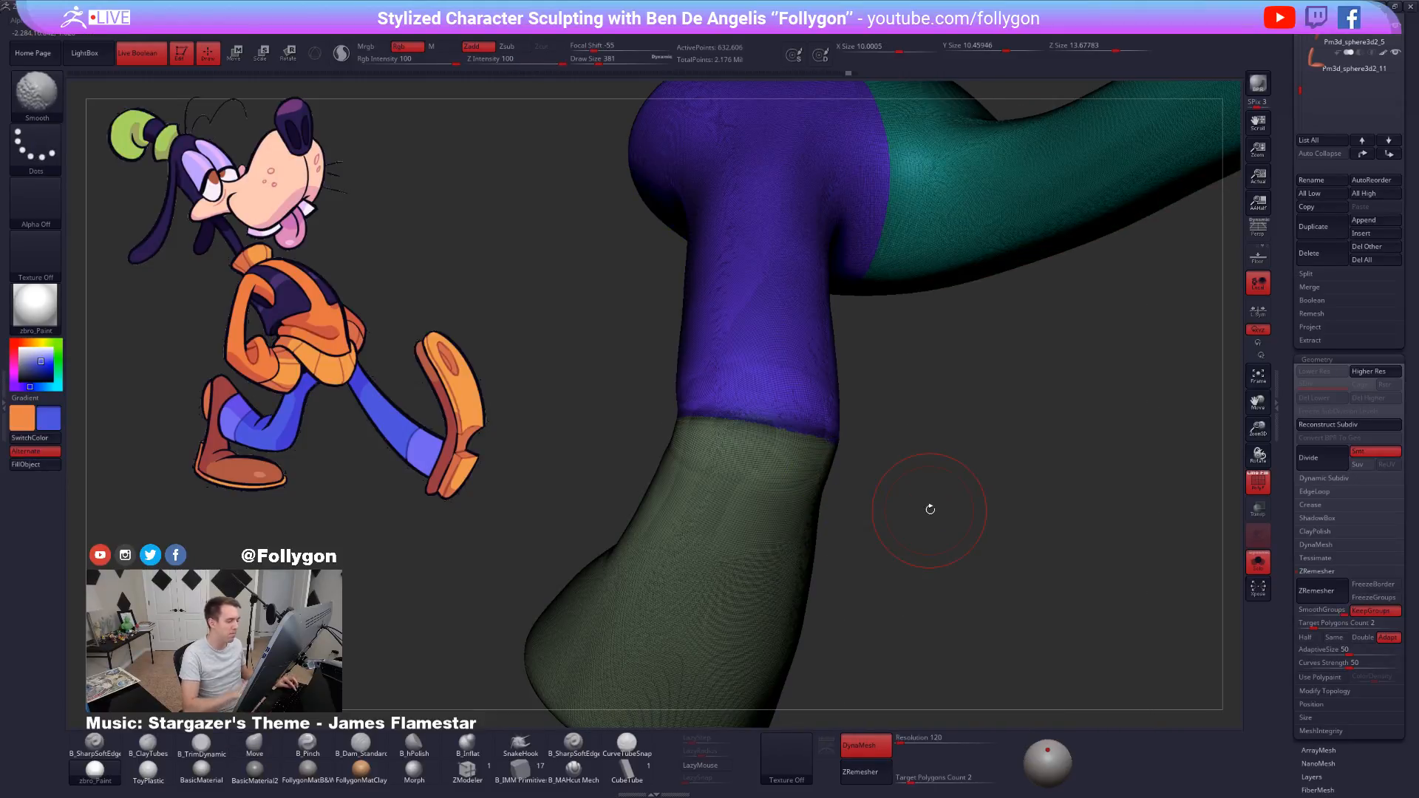
Show only the bent leg's upper and lower polygroups, hide the straight leg and turn off the polyframe display.
mouse_move(929, 507)
right_mouse_down()
mouse_move(819, 563)
mouse_move(914, 546)
right_mouse_up()
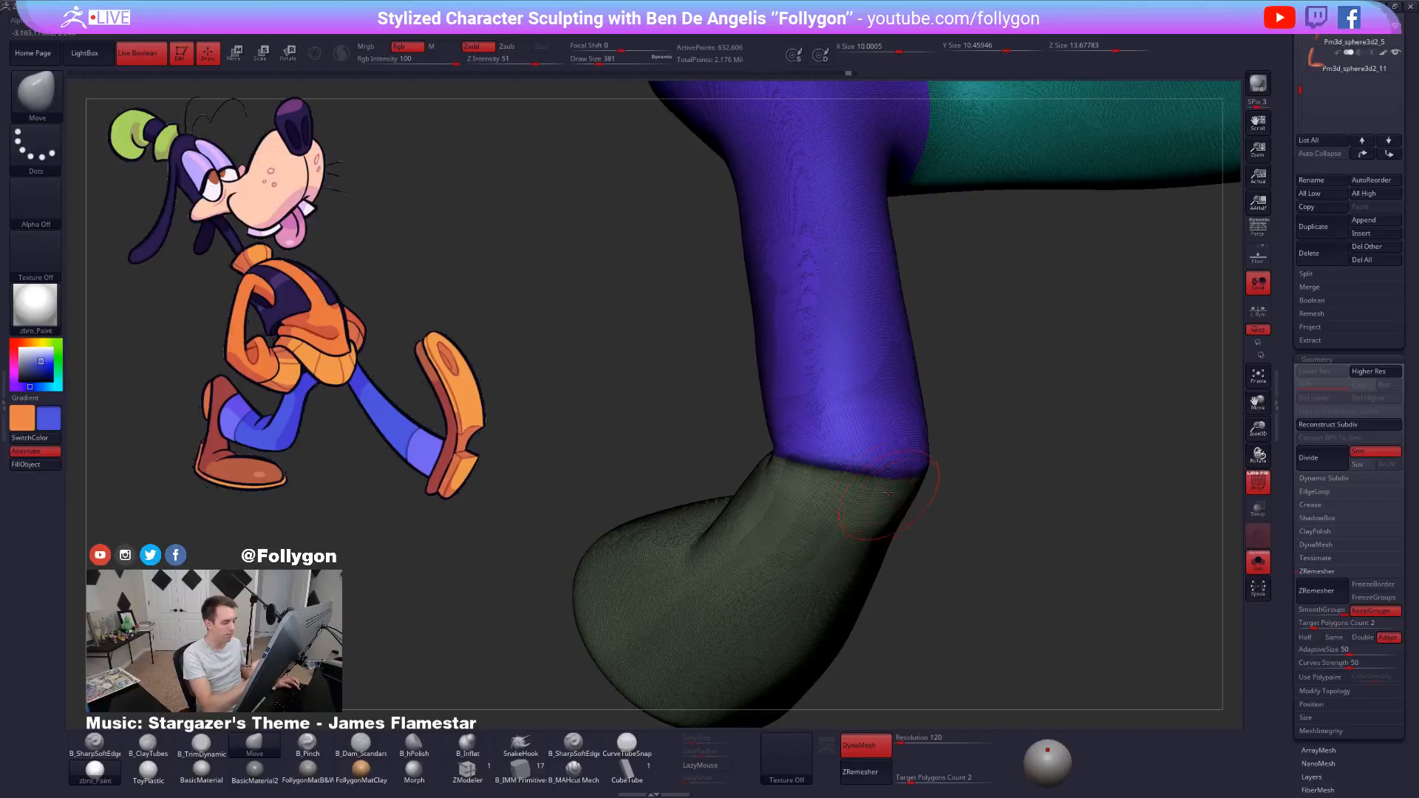
left_click(873, 438, "ctrl+shift")
key("f")
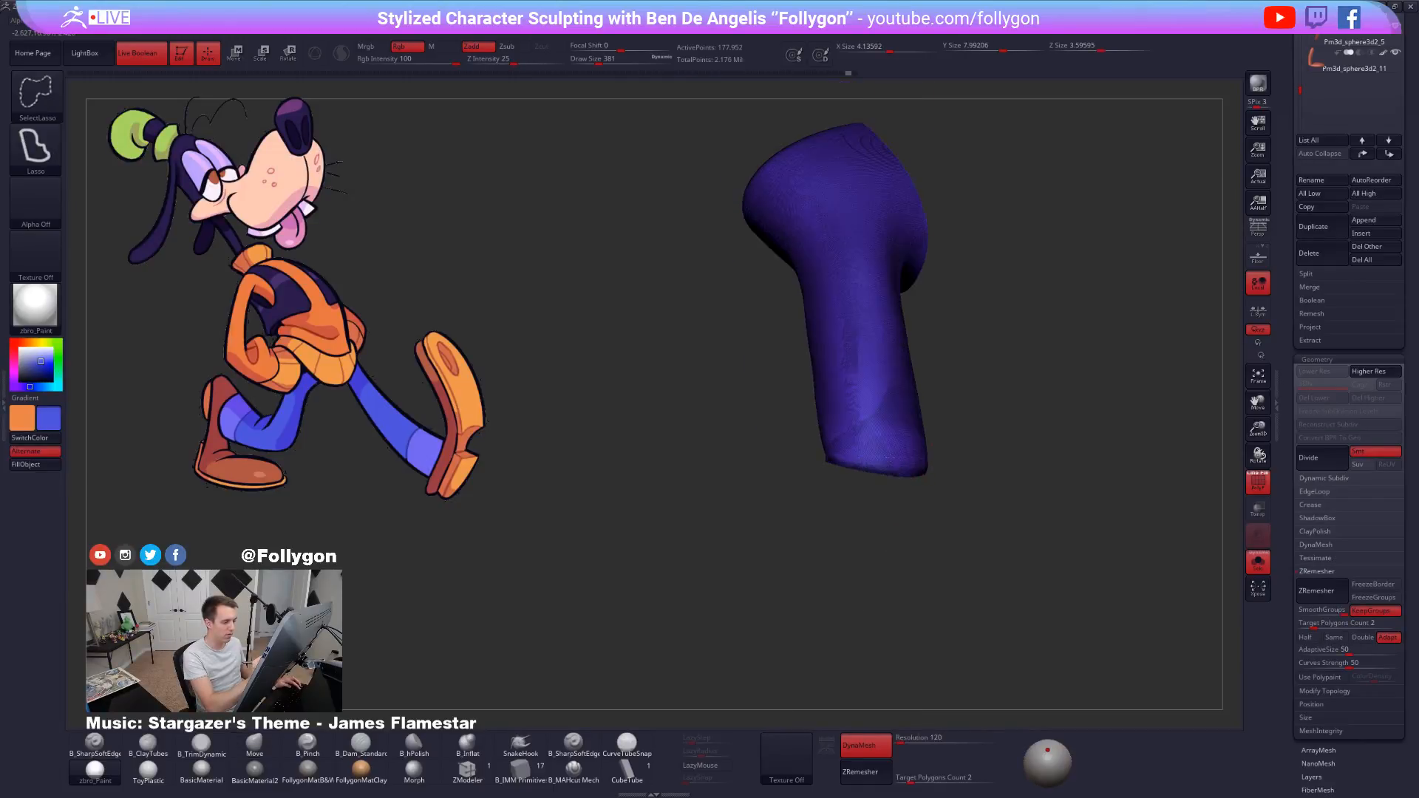
left_click_drag(936, 496, 989, 507, "ctrl+shift")
left_click(870, 527, "ctrl+shift")
left_click_drag(900, 535, 961, 551, "ctrl+shift")
key("shift+f")
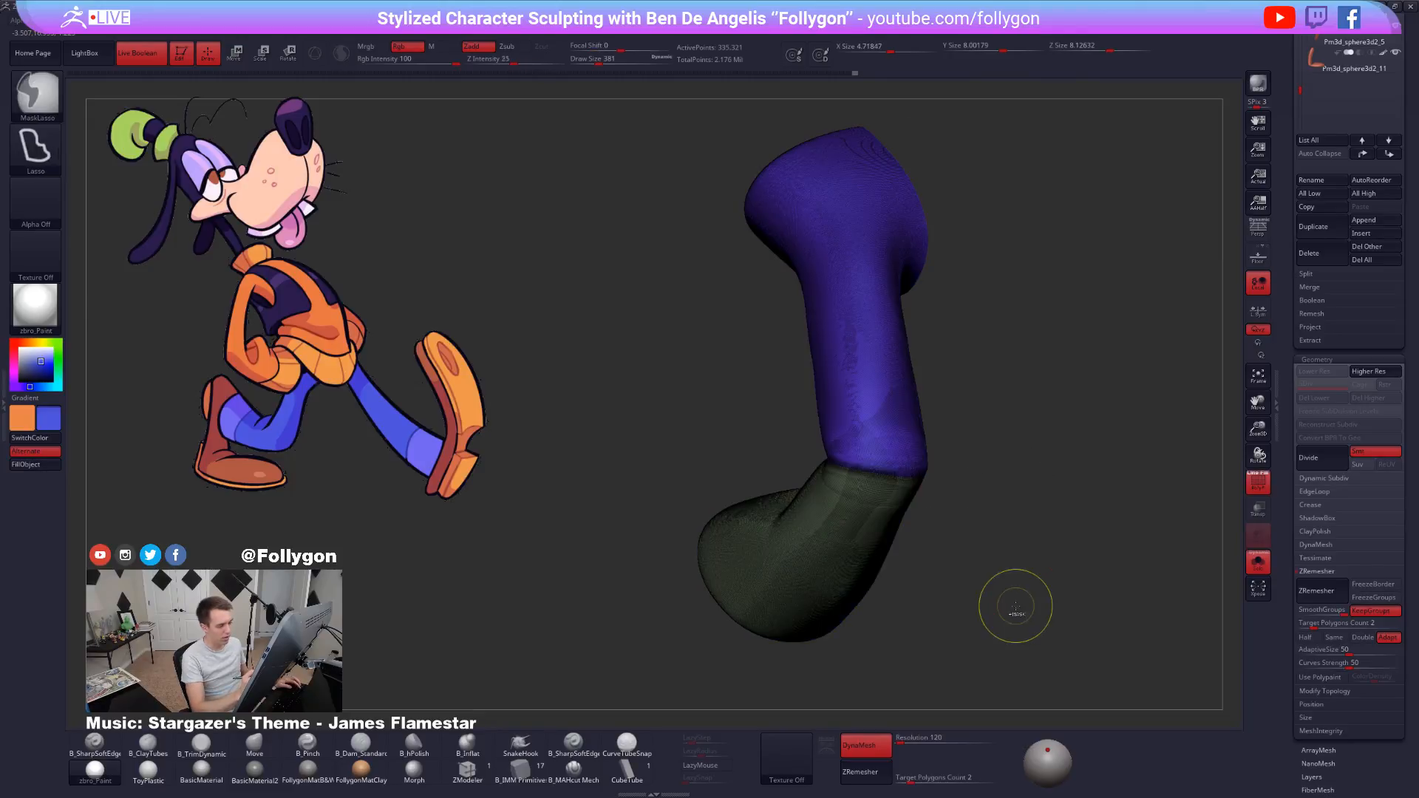
Smooth the crease along the polygroup border at the bent knee.
key("shift+f")
left_click_drag(1016, 606, 947, 576)
left_click_drag(926, 539, 863, 518)
key("shift+f")
key("shift")
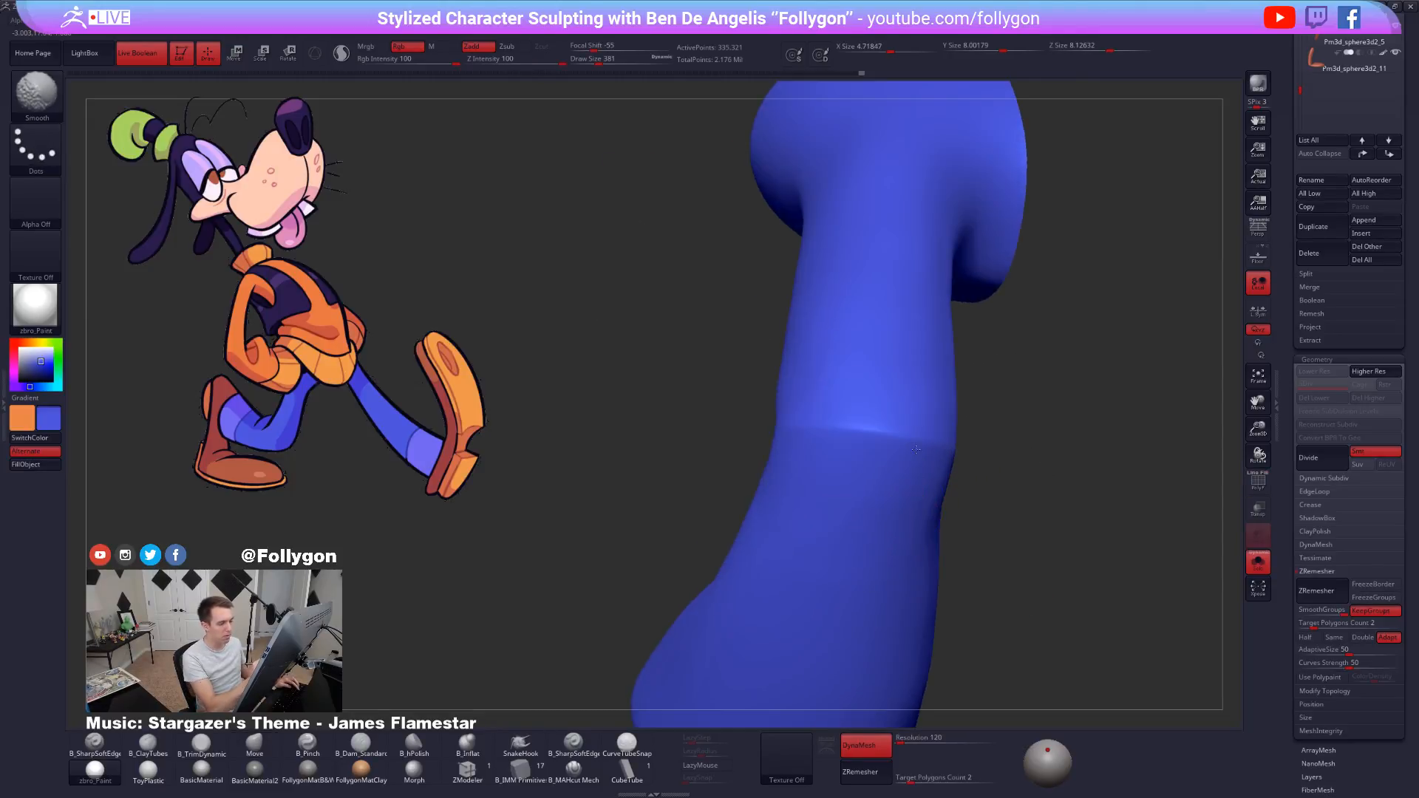
left_click_drag(836, 436, 863, 425, "shift")
mouse_move(983, 444)
left_mouse_down()
mouse_move(1090, 450)
mouse_move(901, 485)
left_mouse_up()
key("shift+f")
key("shift+f")
mouse_move(1087, 481)
left_mouse_down()
mouse_move(957, 501)
mouse_move(941, 525)
mouse_move(850, 462)
mouse_move(806, 532)
mouse_move(1090, 488)
mouse_move(1105, 474)
left_mouse_up()
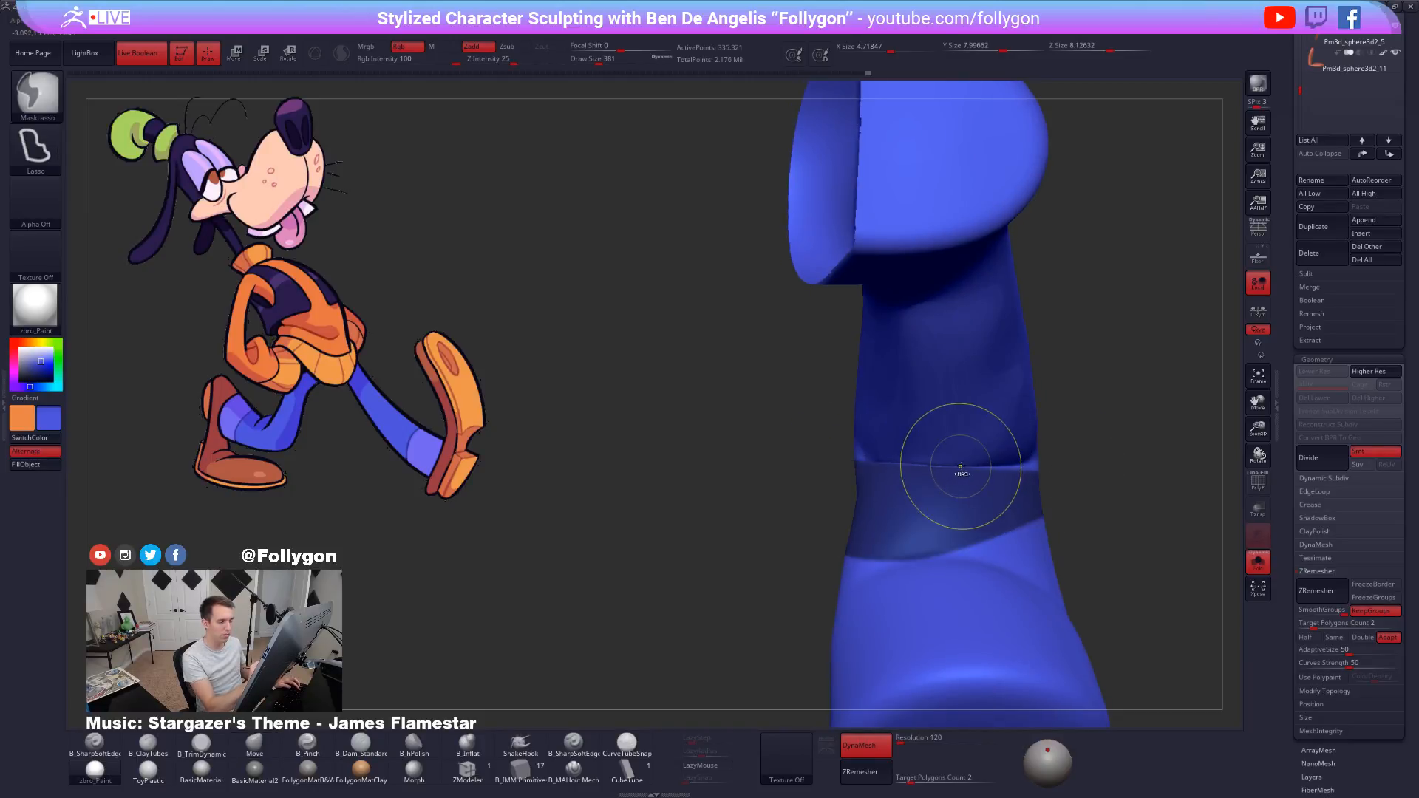
Mask the bent leg's lower section up to a clean edge around the knee.
mouse_move(953, 469)
left_mouse_down("ctrl")
mouse_move(1142, 467)
mouse_move(1109, 414)
left_mouse_up("ctrl")
mouse_move(1109, 510)
left_mouse_down()
mouse_move(1030, 535)
mouse_move(850, 488)
left_mouse_up()
mouse_move(1013, 469)
left_mouse_down("ctrl")
mouse_move(900, 469)
mouse_move(1051, 568)
left_mouse_up("ctrl")
right_click_drag(1056, 570, 961, 551)
right_click_drag(998, 384, 1008, 459, "ctrl")
right_click(1008, 459, "ctrl")
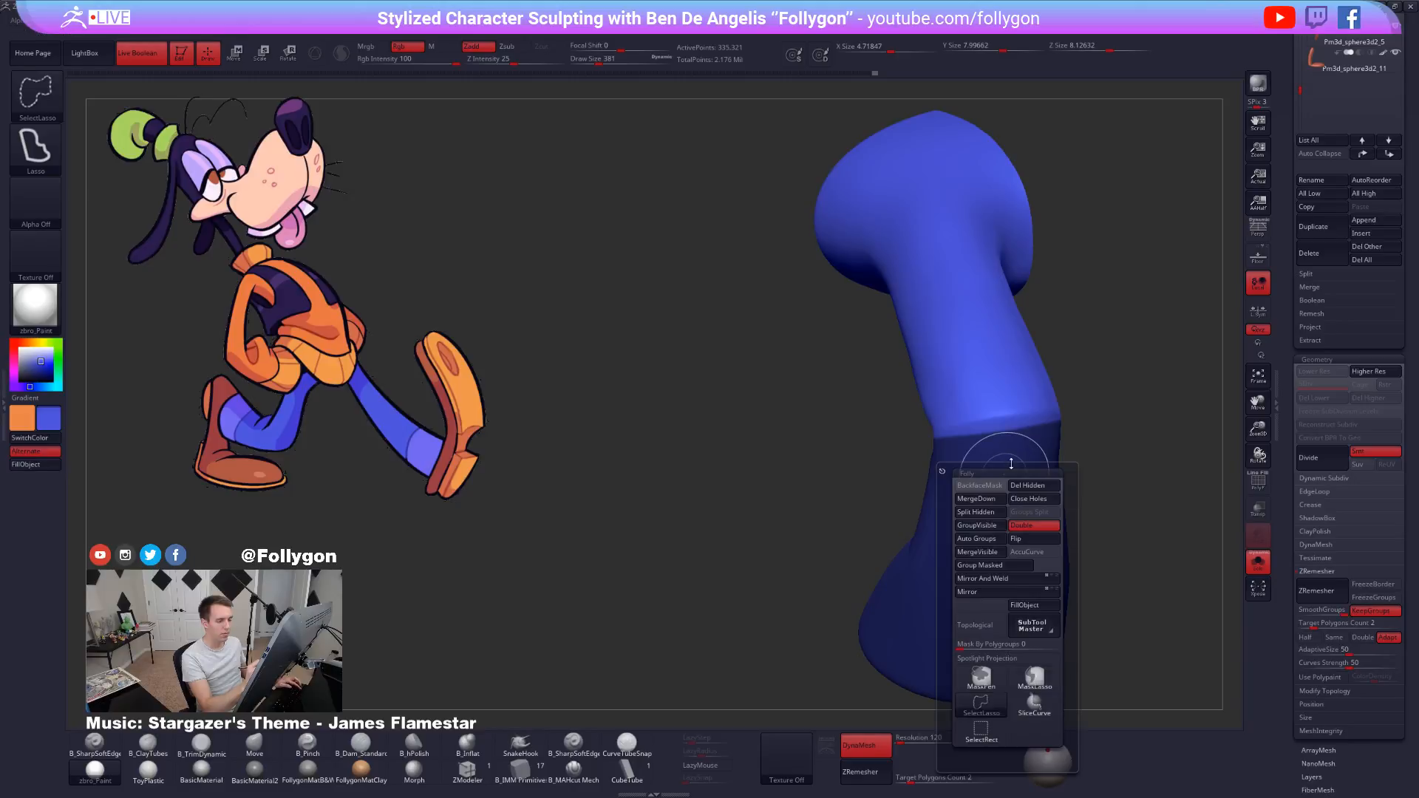
right_click(1004, 419)
mouse_move(961, 517)
right_mouse_down()
mouse_move(887, 532)
mouse_move(914, 540)
mouse_move(913, 560)
right_mouse_up()
key("ctrl")
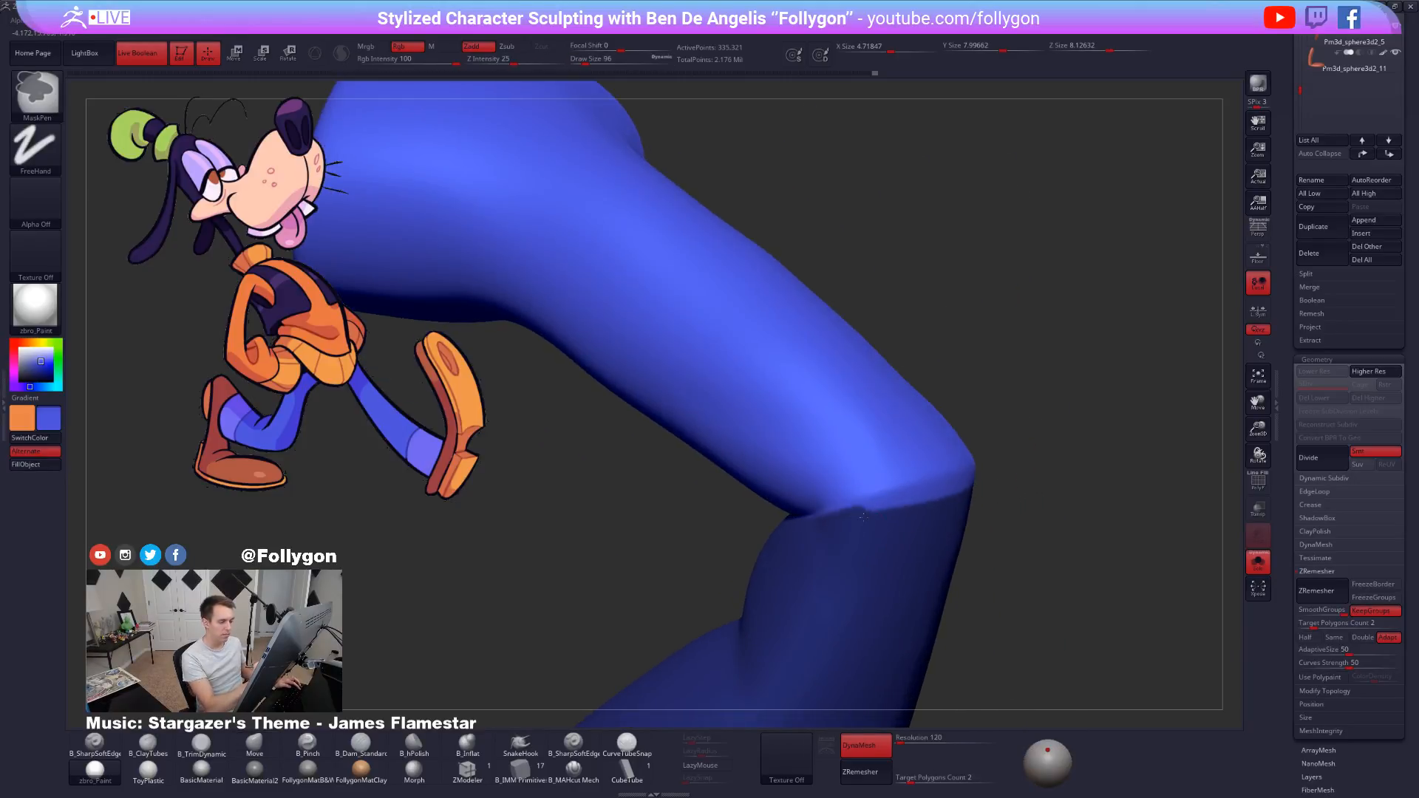
right_click_drag(927, 497, 924, 495)
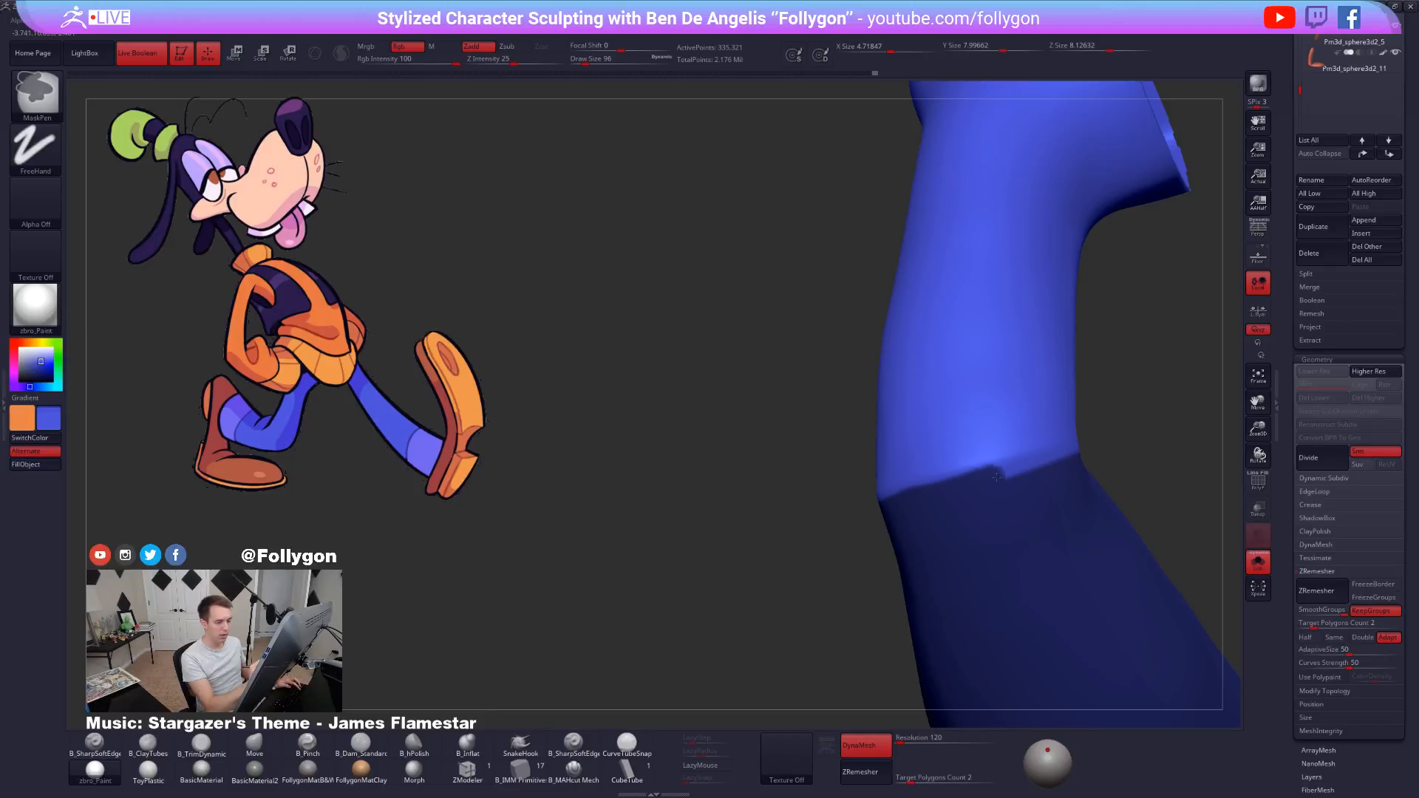
right_click_drag(1073, 464, 900, 486)
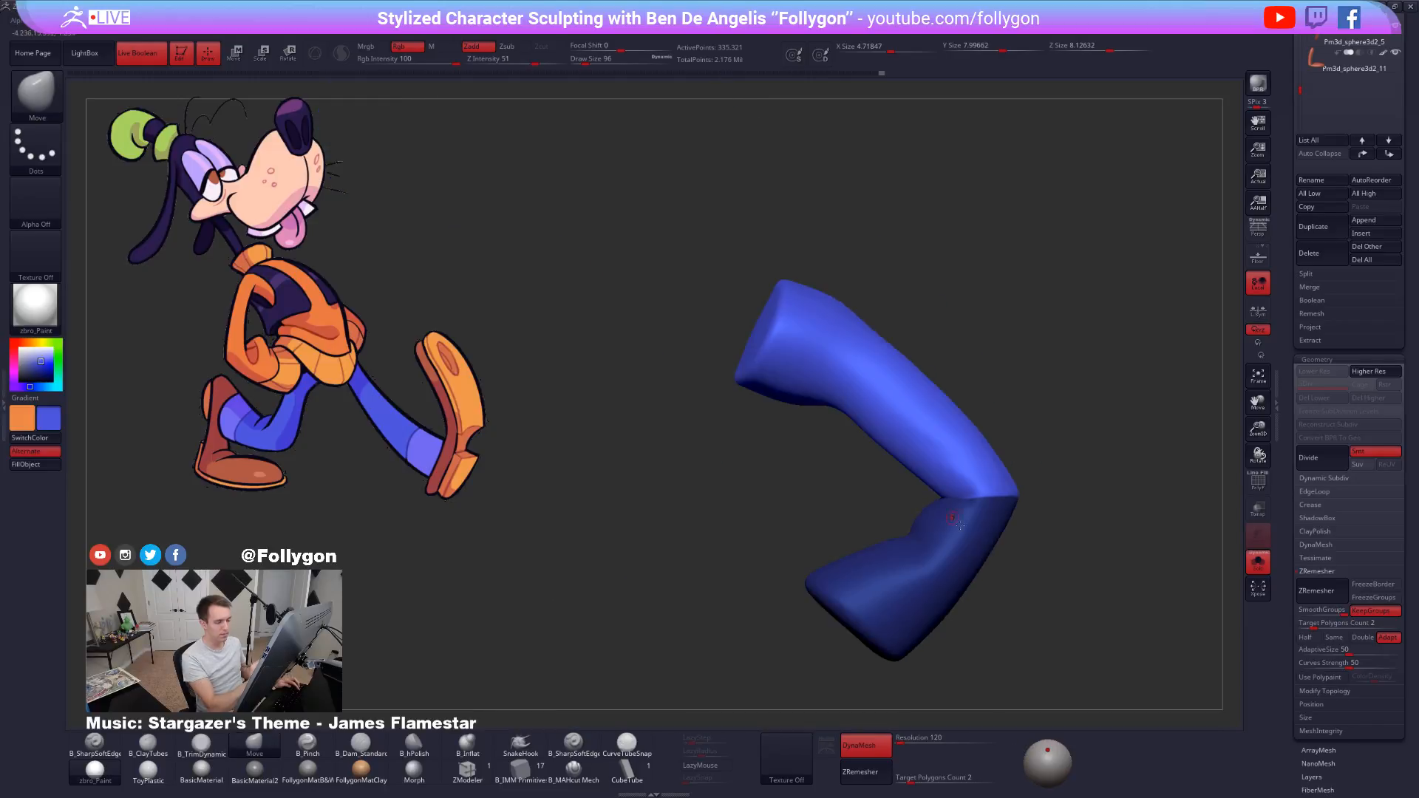
Assign the masked lower section of the bent leg its own polygroup and unhide the straight leg.
right_click_drag(1026, 485, 1046, 710, "ctrl")
left_click(1007, 609, "ctrl")
mouse_move(1008, 609)
right_mouse_down("ctrl")
mouse_move(1010, 593)
mouse_move(926, 515)
mouse_move(973, 513)
right_mouse_up("ctrl")
key("shift+f")
left_click(1070, 451, "ctrl+shift")
mouse_move(1065, 452)
right_mouse_down()
mouse_move(967, 448)
mouse_move(875, 408)
right_mouse_up()
mouse_move(875, 408)
right_mouse_down("alt")
mouse_move(871, 448)
mouse_move(933, 489)
right_mouse_up("alt")
right_click_drag(932, 490, 866, 424, "alt")
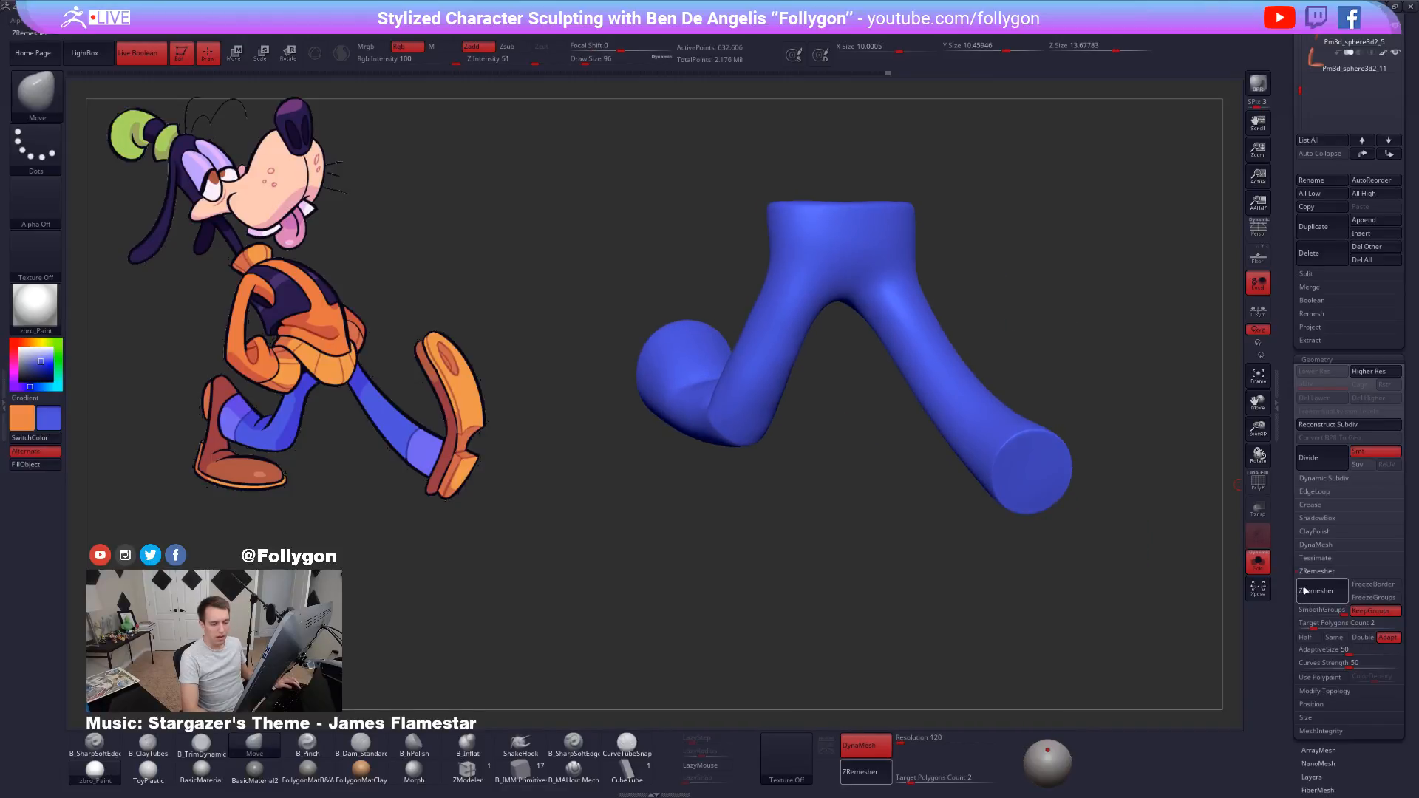
Remesh the legs with ZRemesher using a target polygons count of 1.
left_click(1362, 623)
type("1")
key("Return")
left_click(1315, 591)
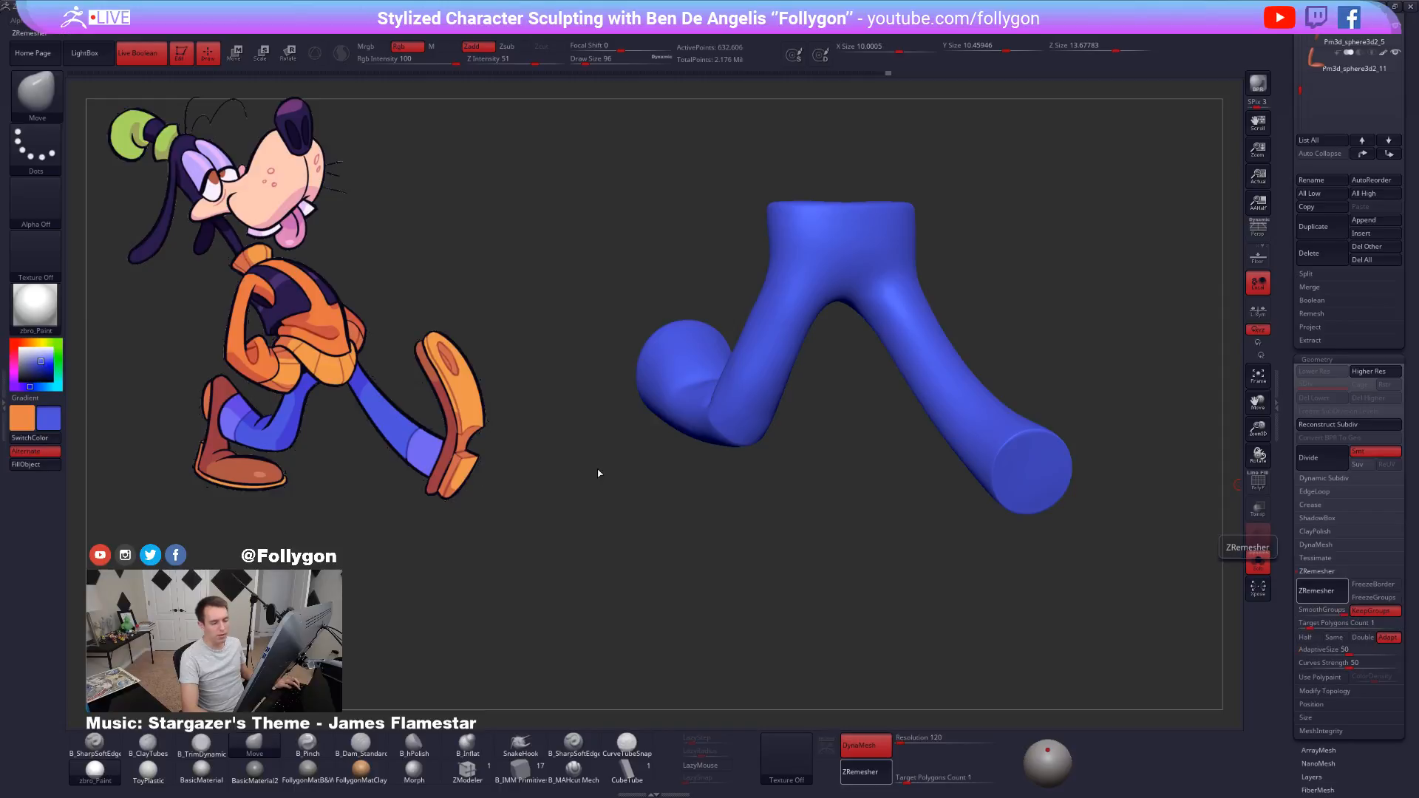
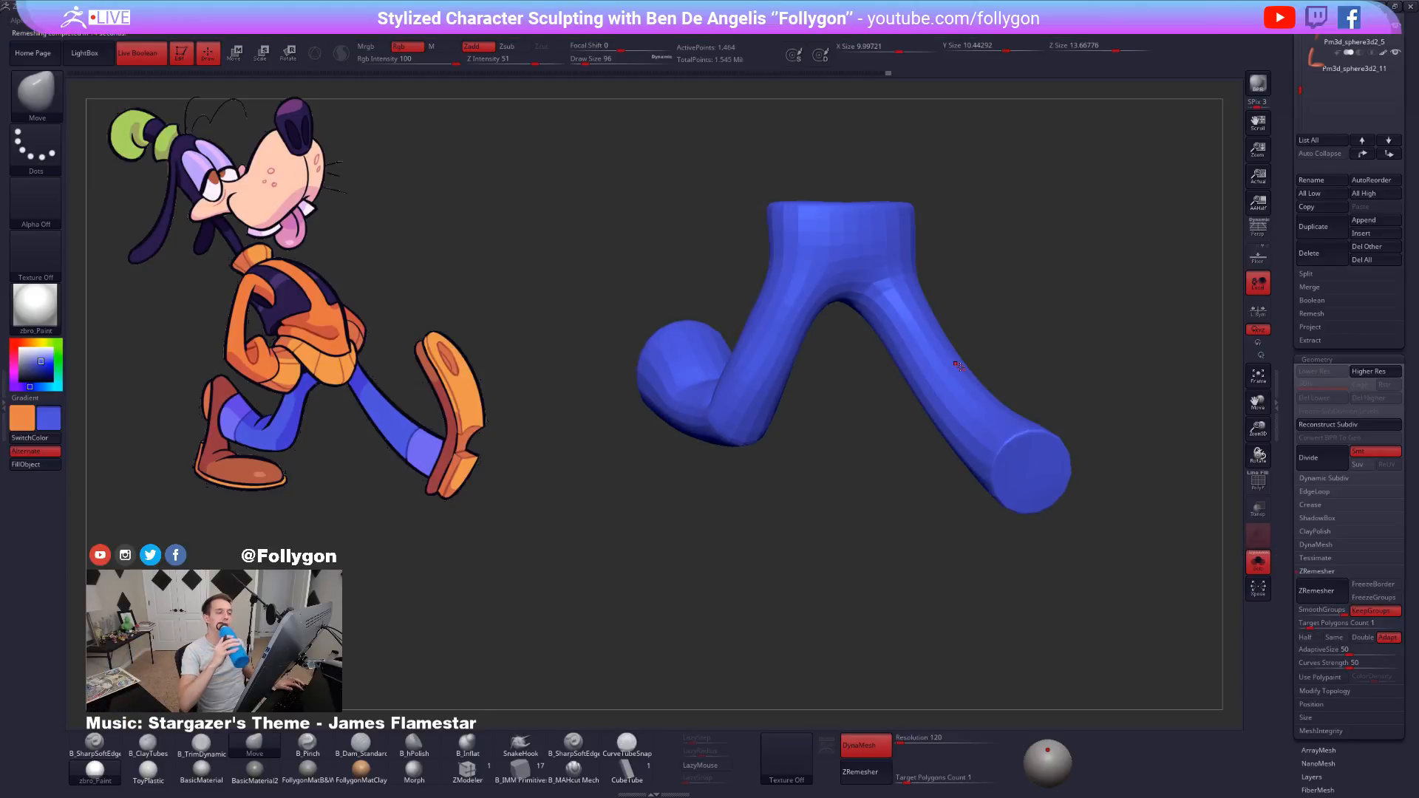
Check the remeshed legs in the polyframe display, preview them subdivided and leave solo mode to show the complete character.
key("shift+f")
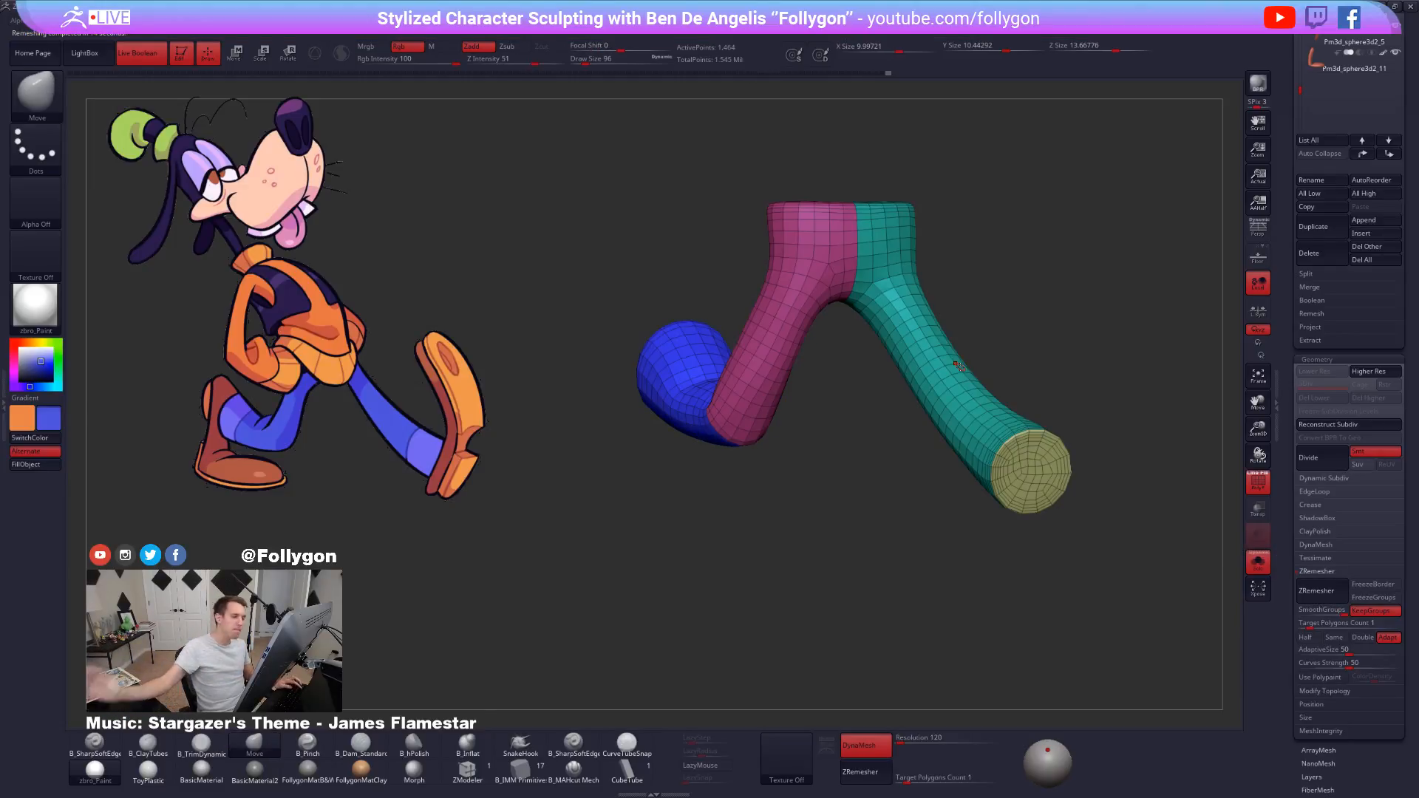
left_click_drag(991, 629, 868, 637)
key("d")
key("shift+f")
key("shift+alt+s")
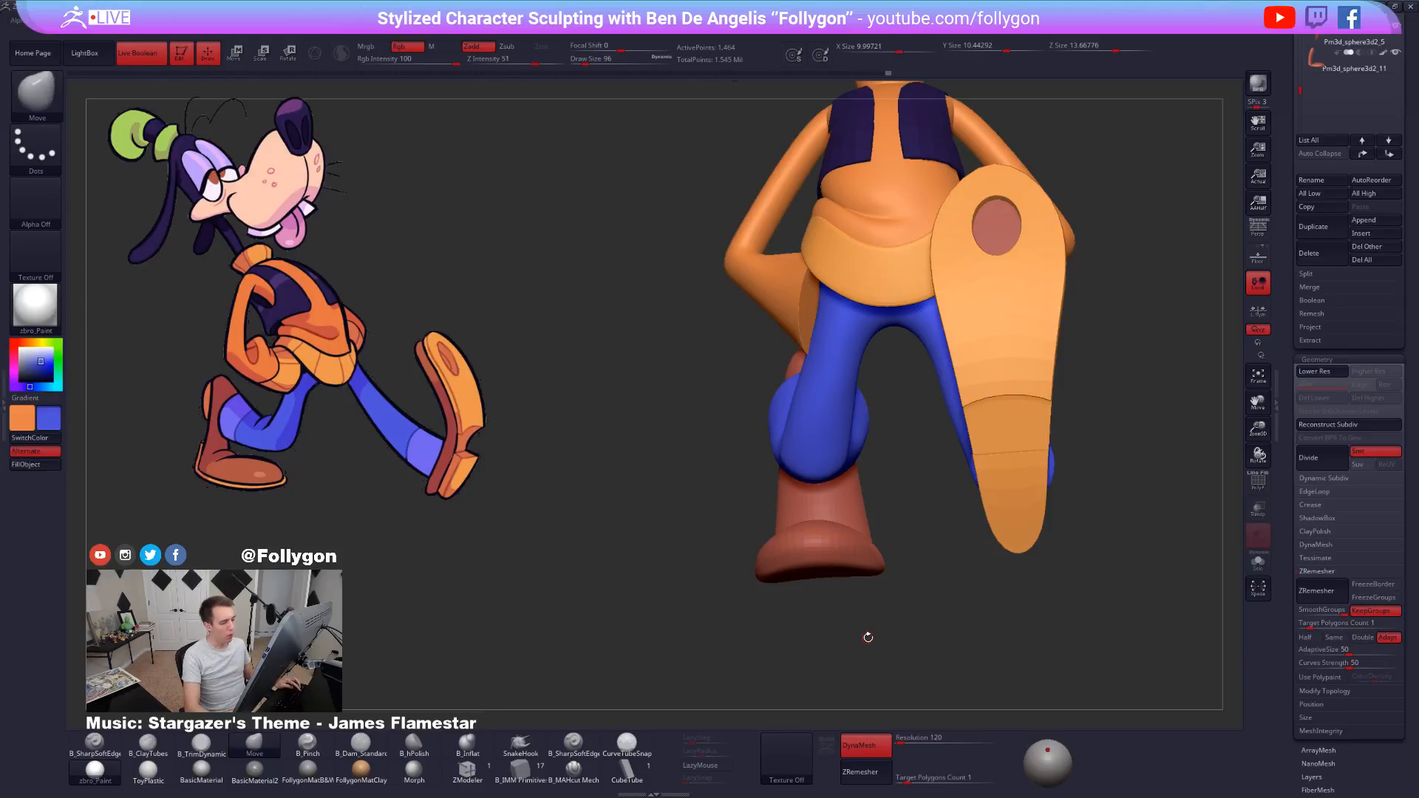
Examine the legs from the side with the polyframe display, and turn the subdivision preview off.
left_click_drag(901, 426, 995, 539)
key("shift+f")
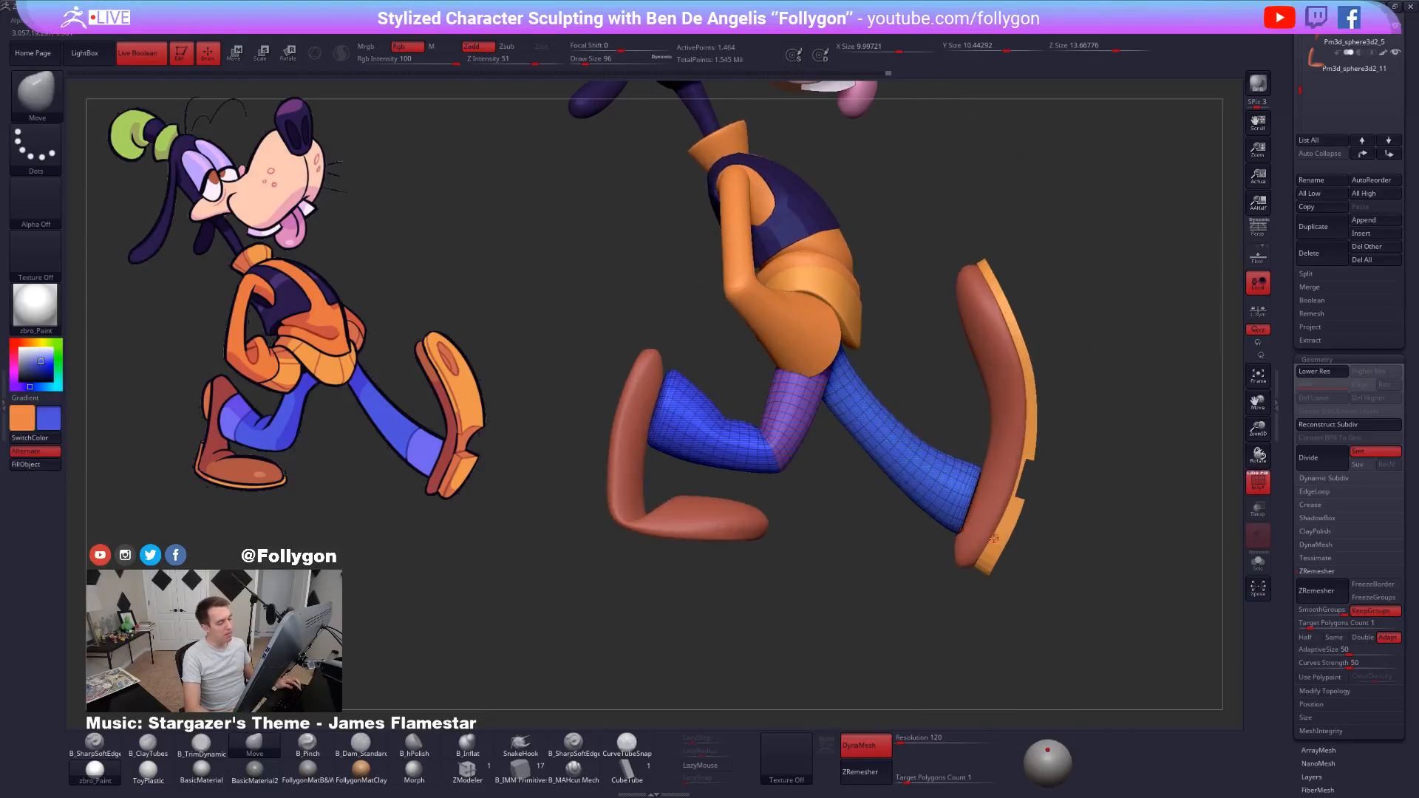
key("shift+d")
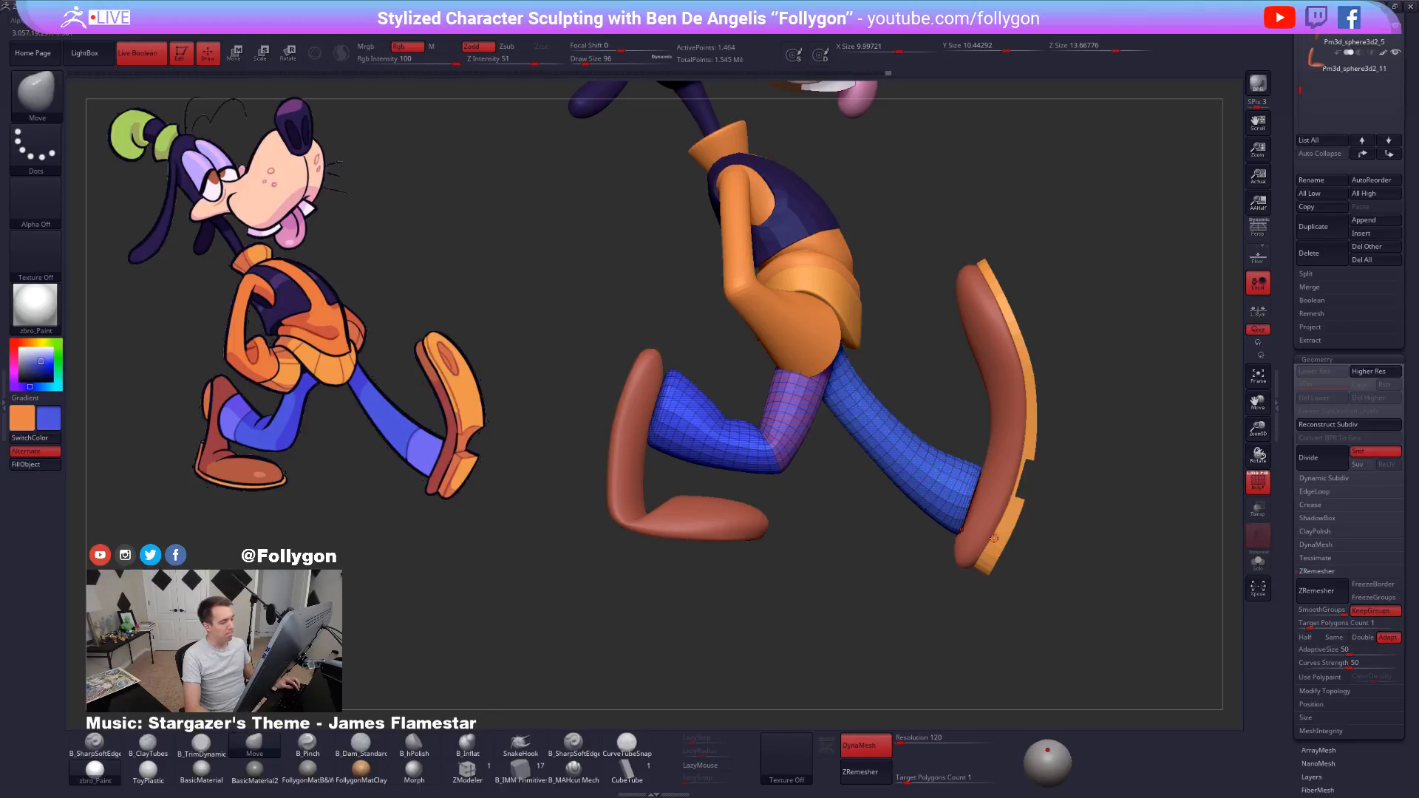
key("shift+f")
scroll(1294, 349, "up", 5)
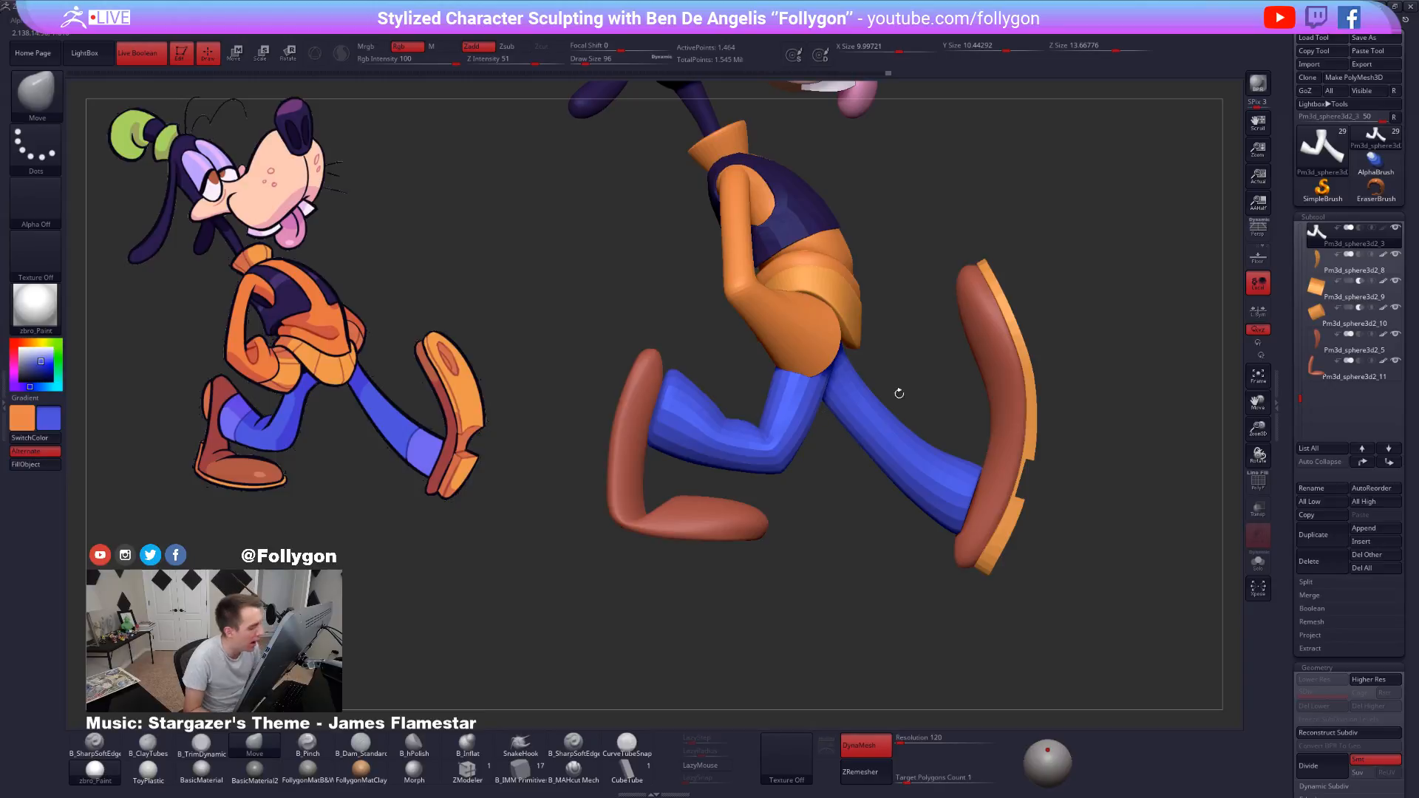
Compare the legs before and after the remesh, keeping the remeshed version, and preview it subdivided.
left_click_drag(951, 422, 905, 438, "ctrl")
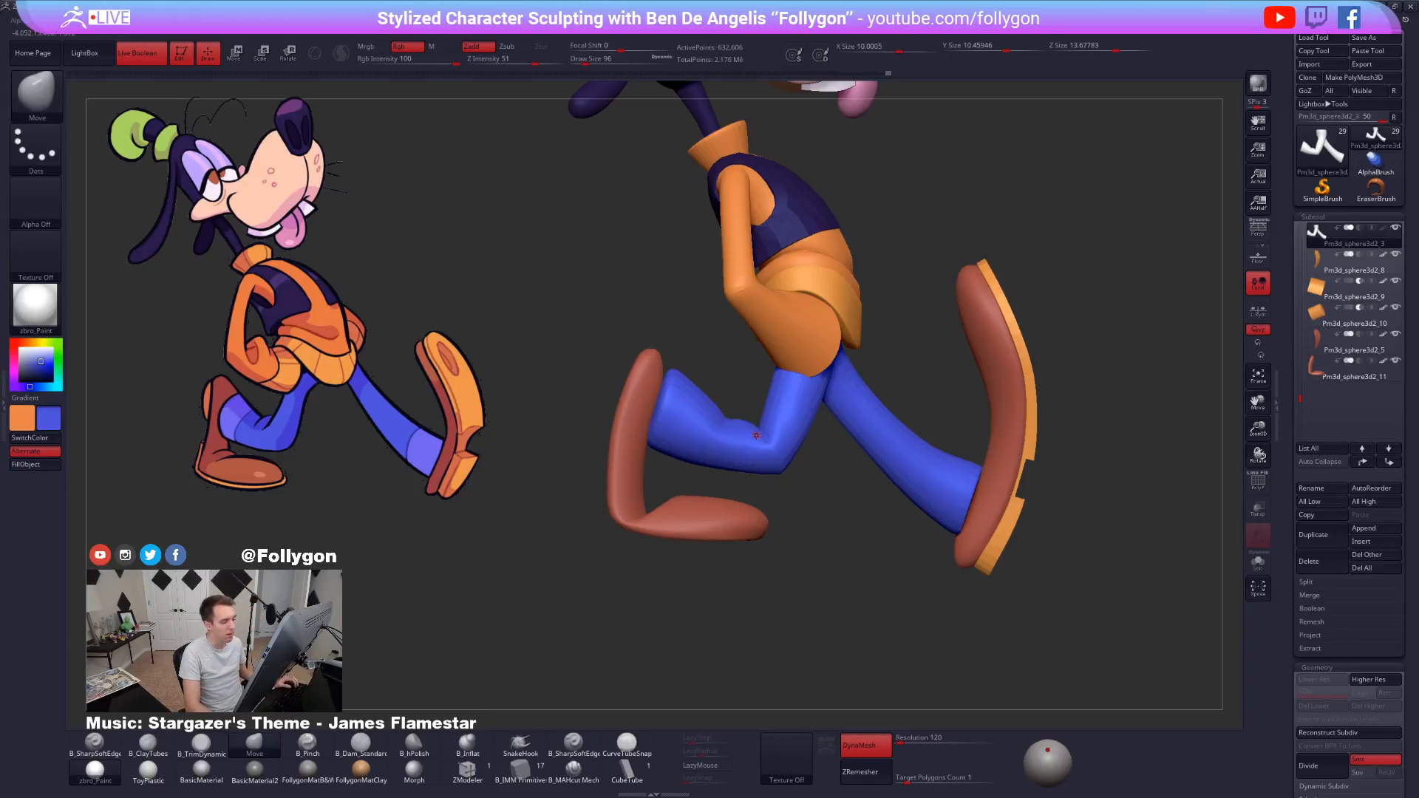
key("ctrl+z")
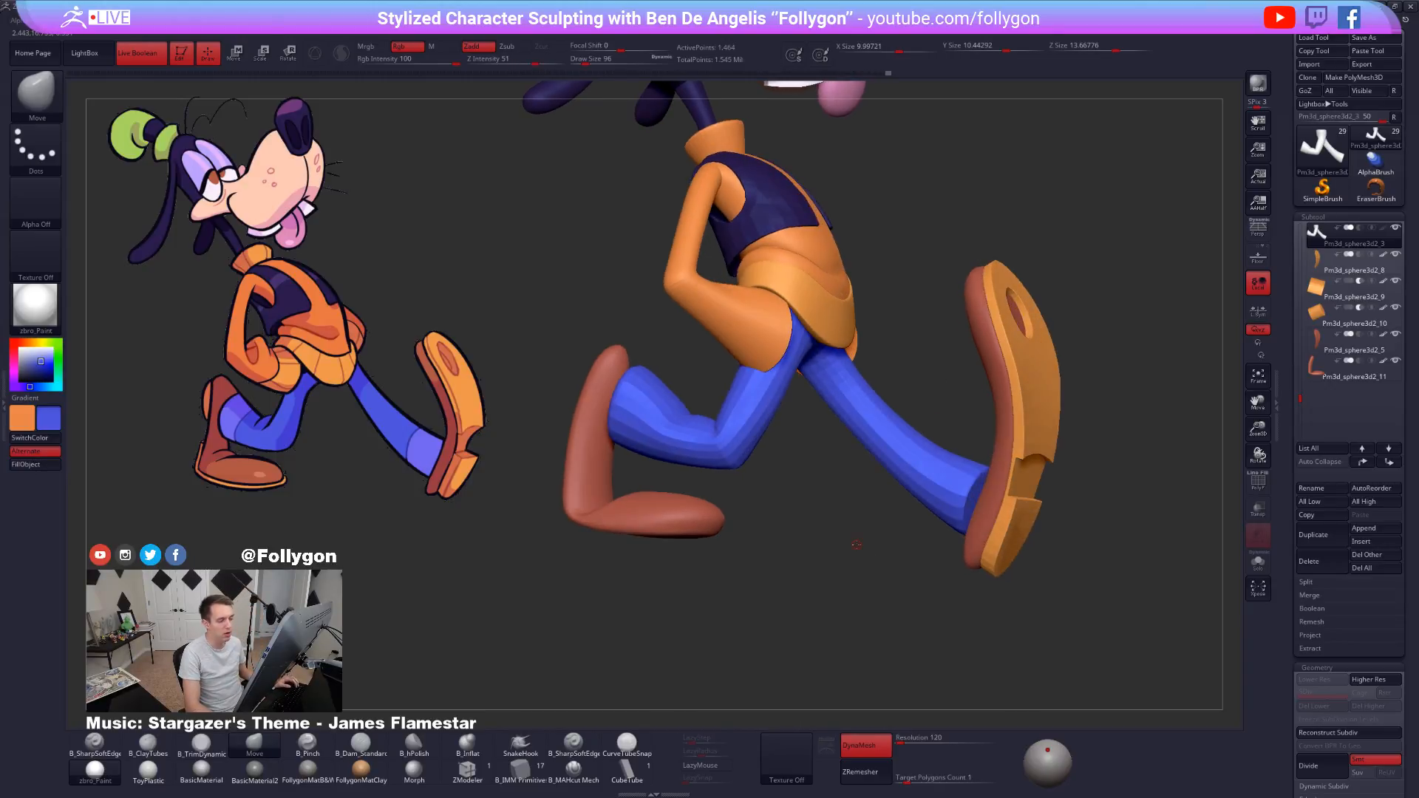
key("d")
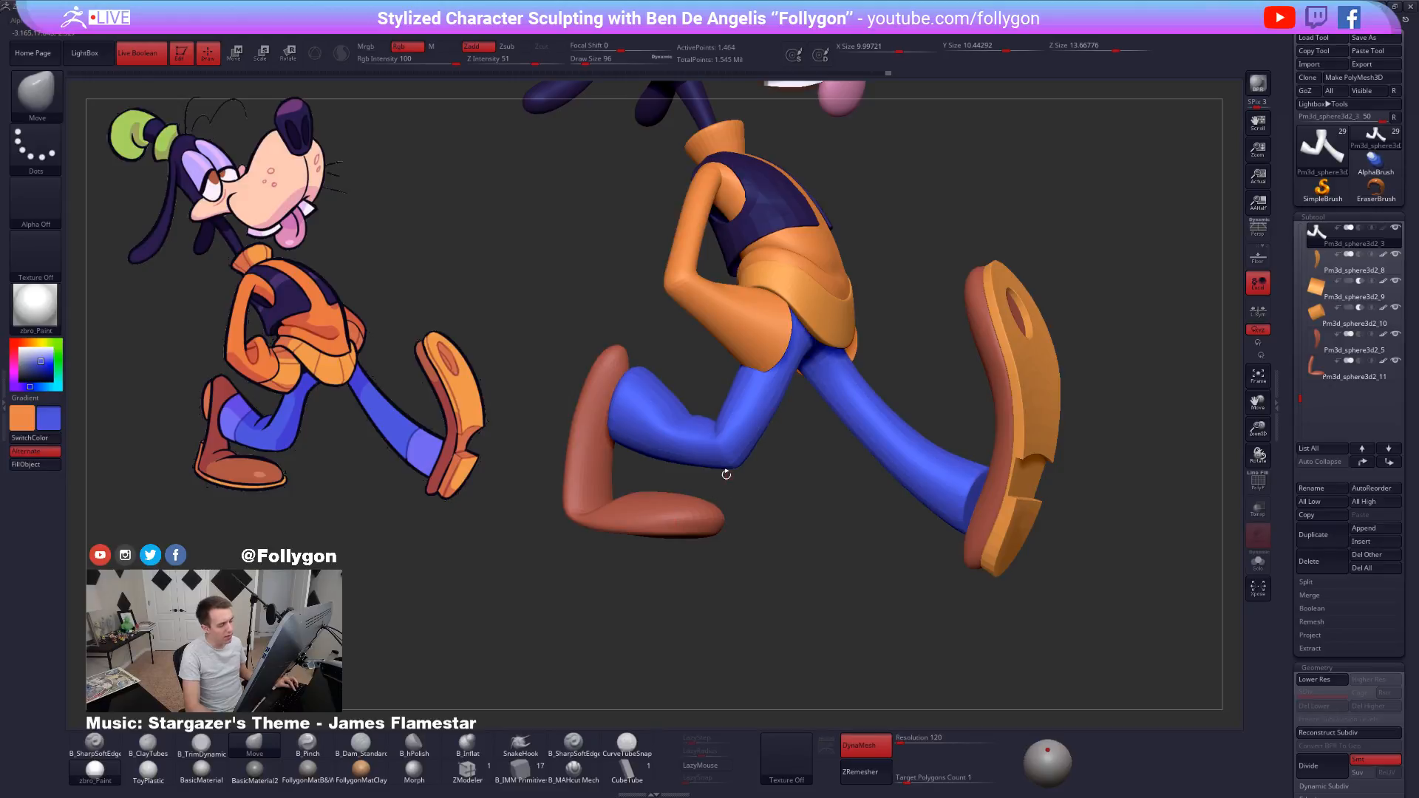
Isolate the unsubdivided legs with the polyframe display on, and switch to the ZModeler brush at the straight leg's end.
mouse_move(884, 495)
left_mouse_down()
mouse_move(787, 479)
mouse_move(821, 510)
mouse_move(920, 527)
mouse_move(889, 523)
mouse_move(887, 567)
mouse_move(887, 540)
mouse_move(935, 551)
mouse_move(900, 535)
mouse_move(1007, 573)
mouse_move(934, 517)
left_mouse_up()
key("alt+s")
key("shift+d")
key("shift+f")
left_click(467, 770)
right_click_drag(934, 518, 936, 556, "ctrl")
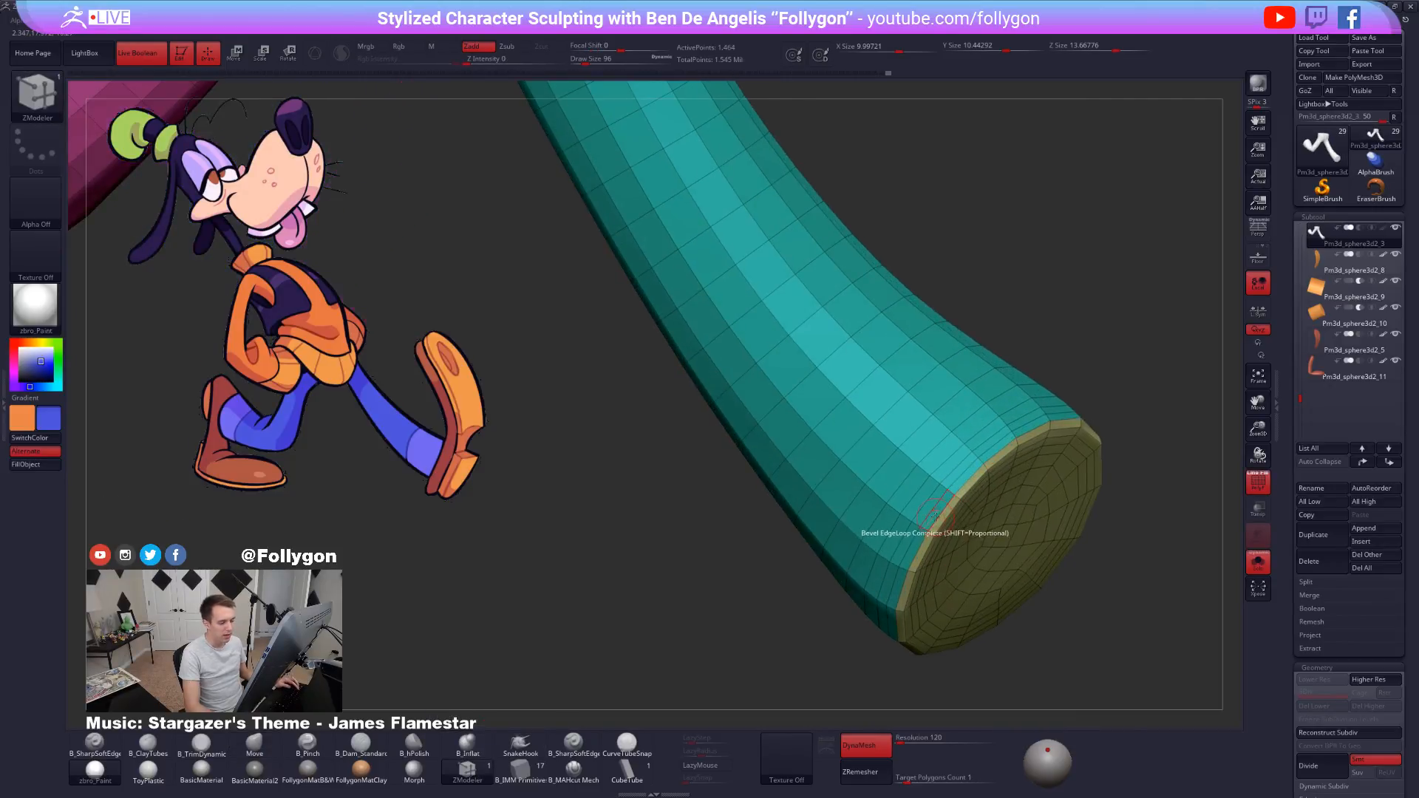
Set the ZModeler edge action to Delete with the EdgeLoop Complete target.
key("space")
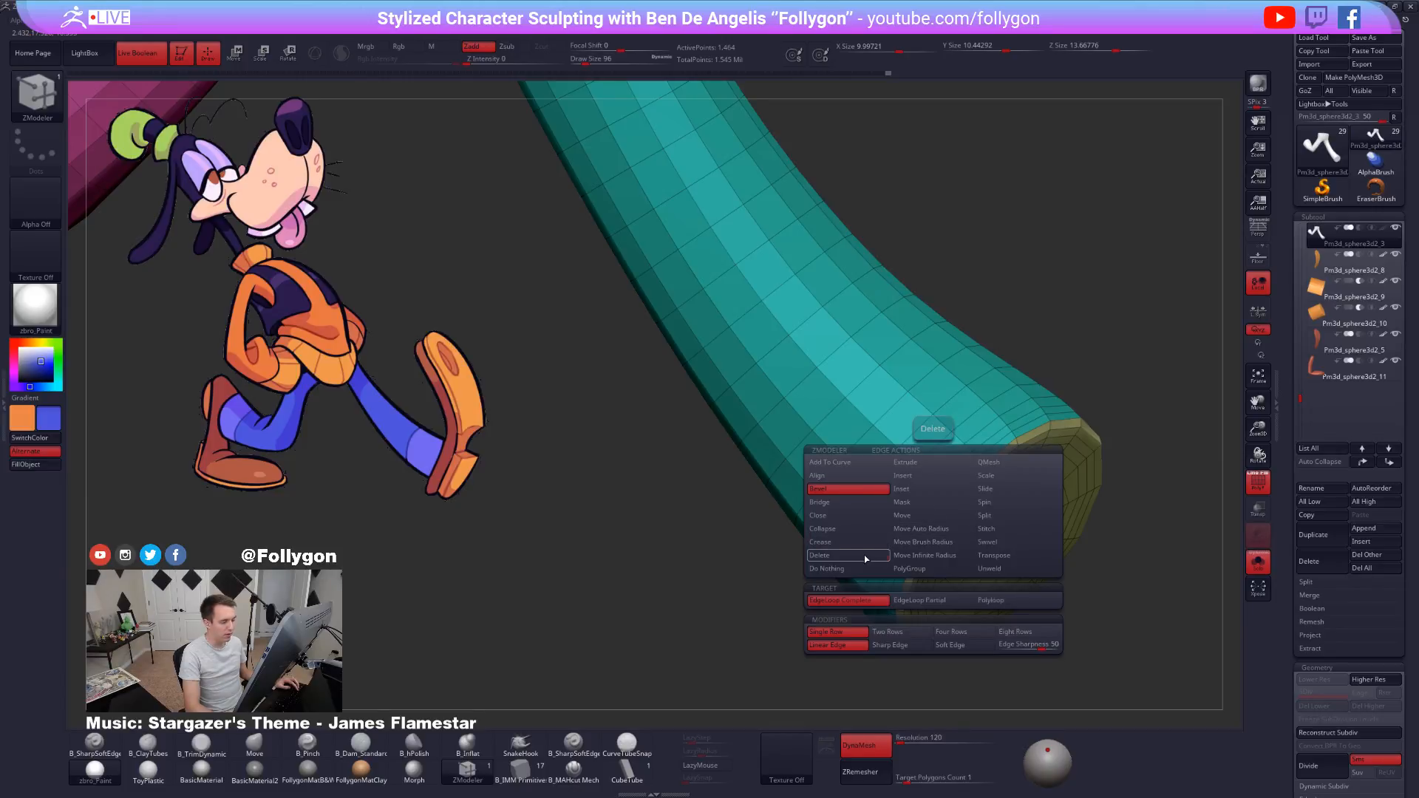
left_click(820, 555)
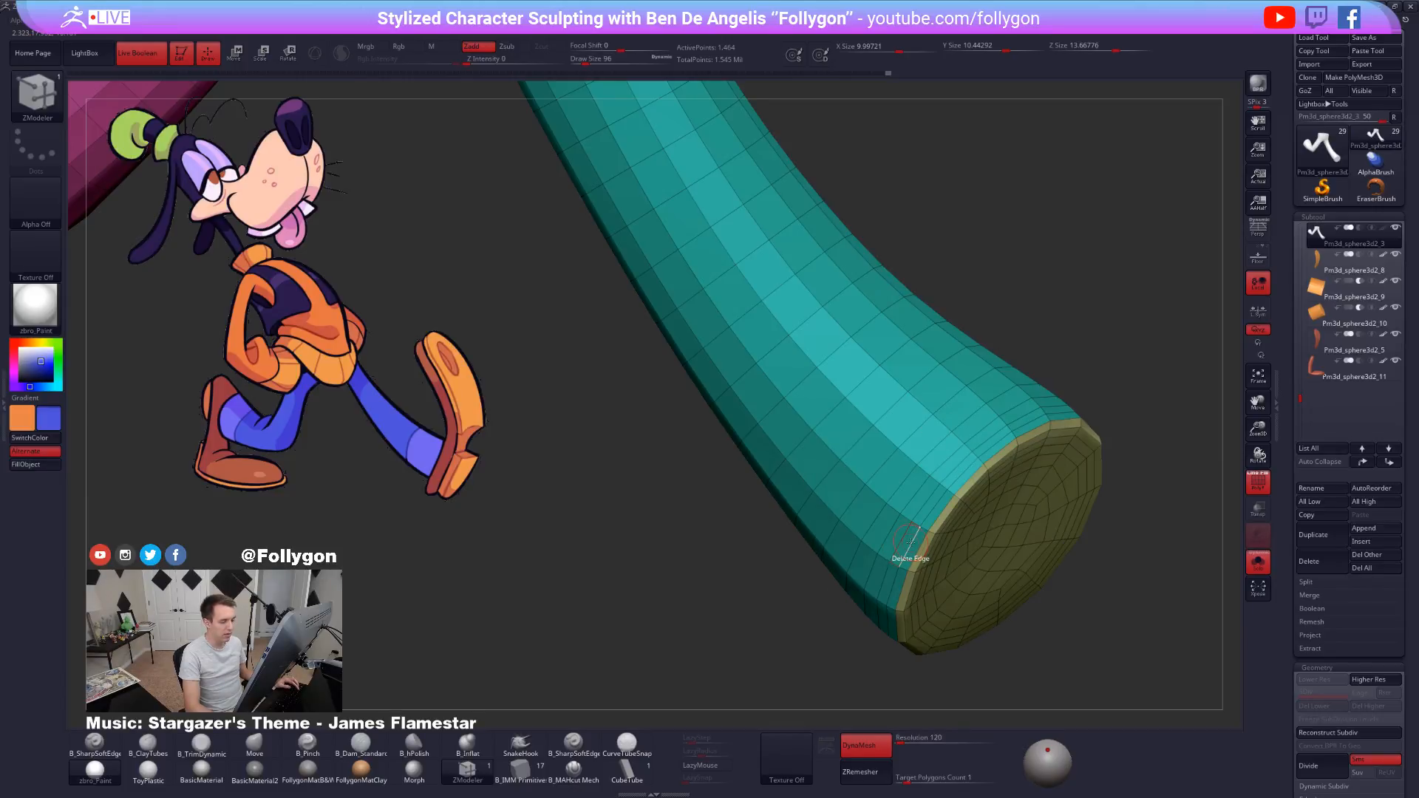
key("space")
left_click(887, 601)
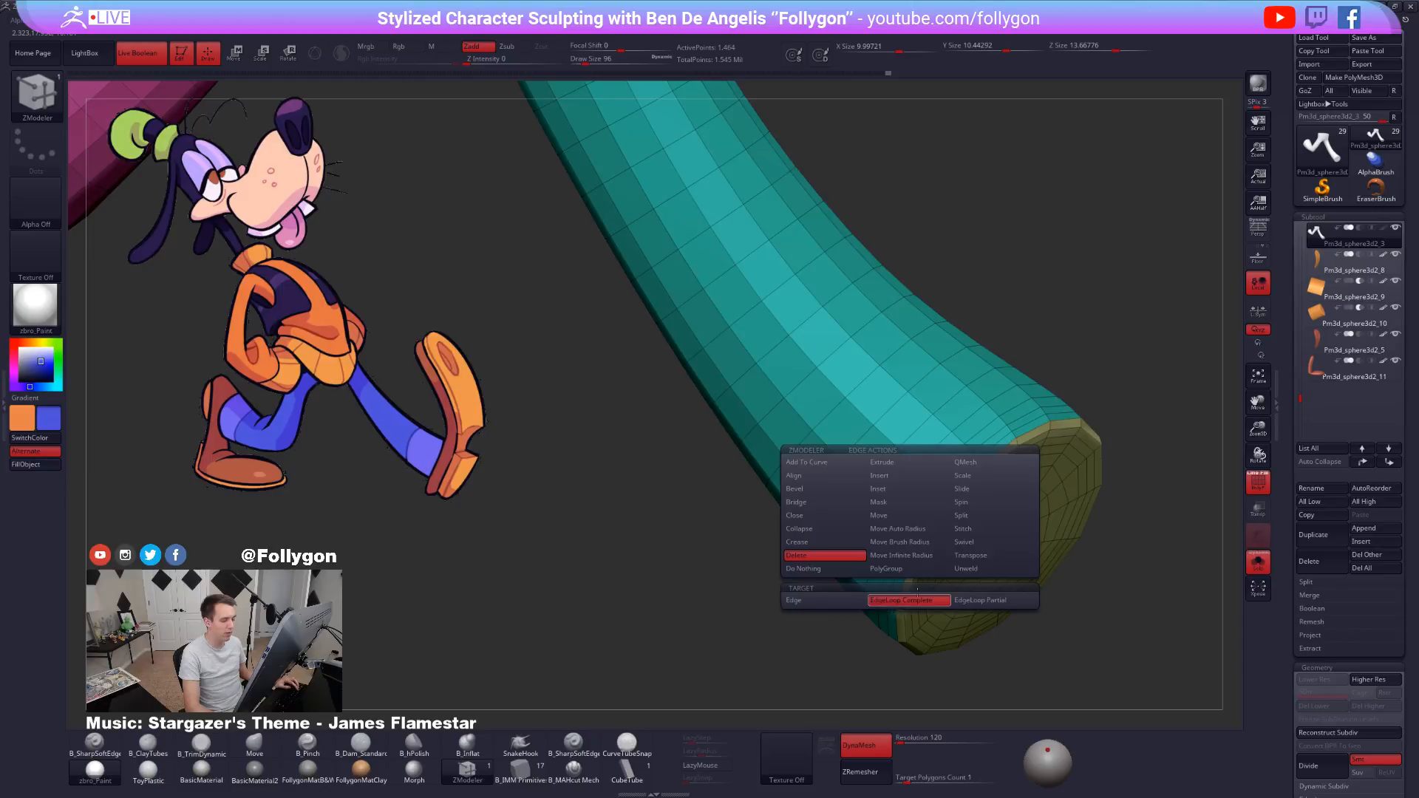
Delete the tightly spaced edge loops around the straight leg's end and the extra ring on its end cap.
left_click(916, 547)
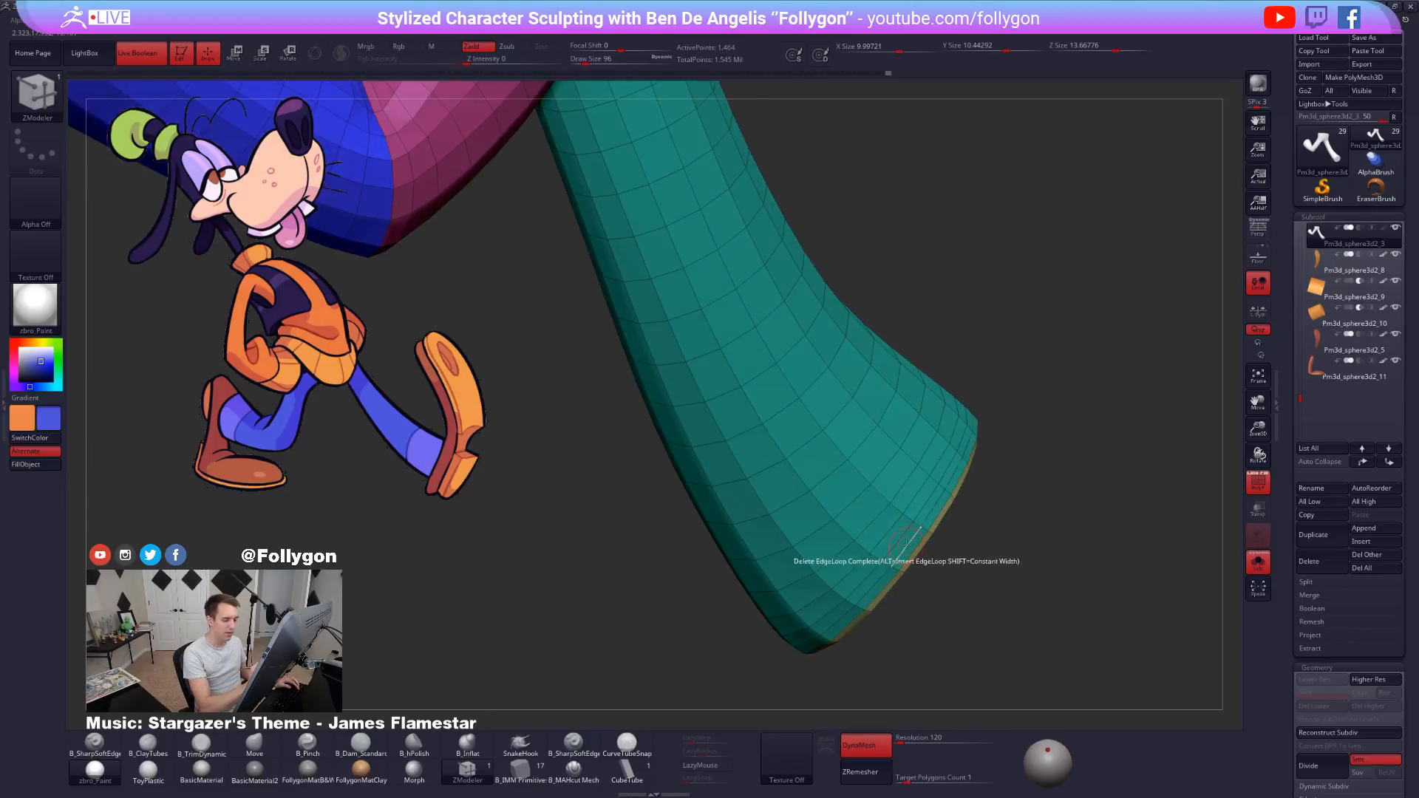
left_click(889, 551)
left_click_drag(1050, 559, 915, 548)
left_click(927, 550)
right_click_drag(941, 577, 911, 539)
left_click(928, 551)
left_click(941, 550)
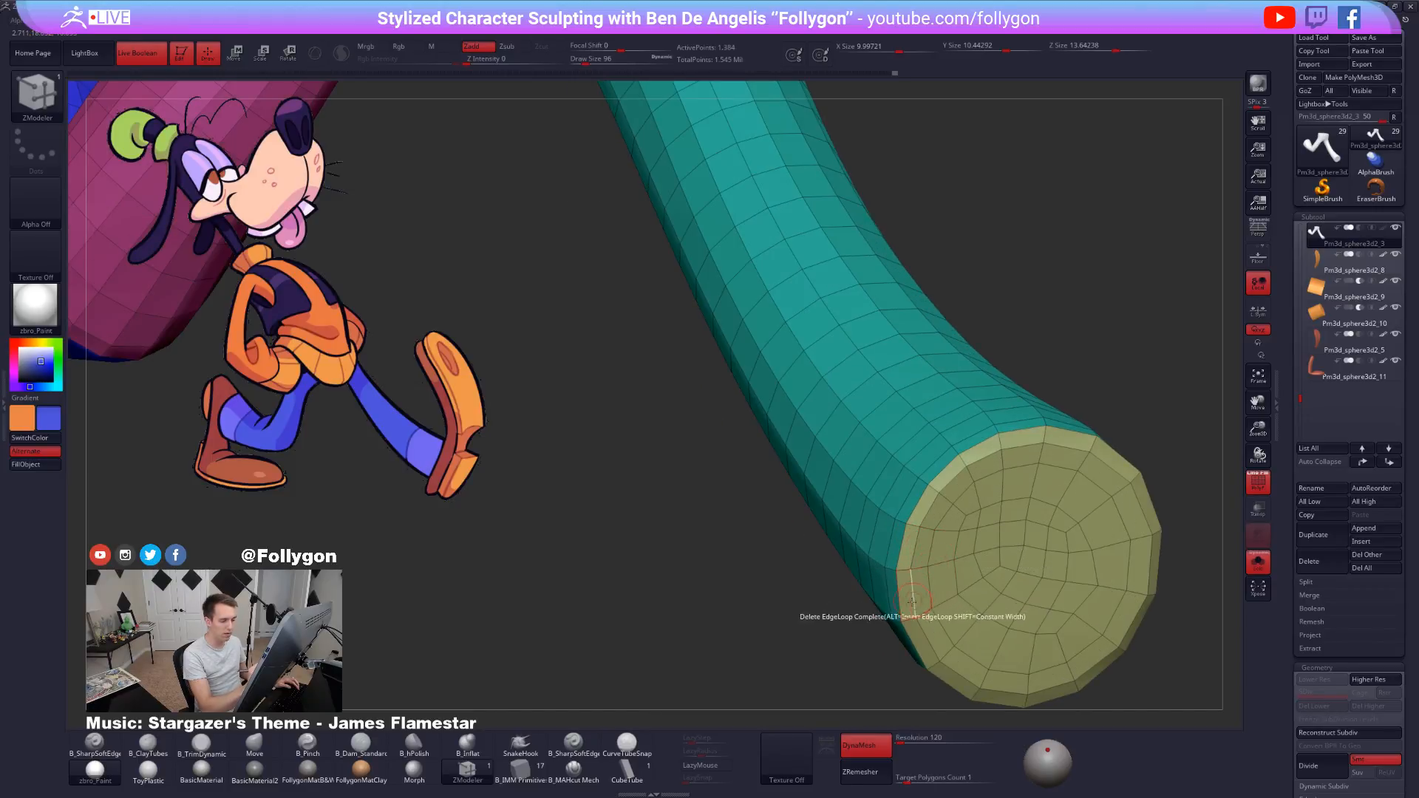
left_click(928, 551)
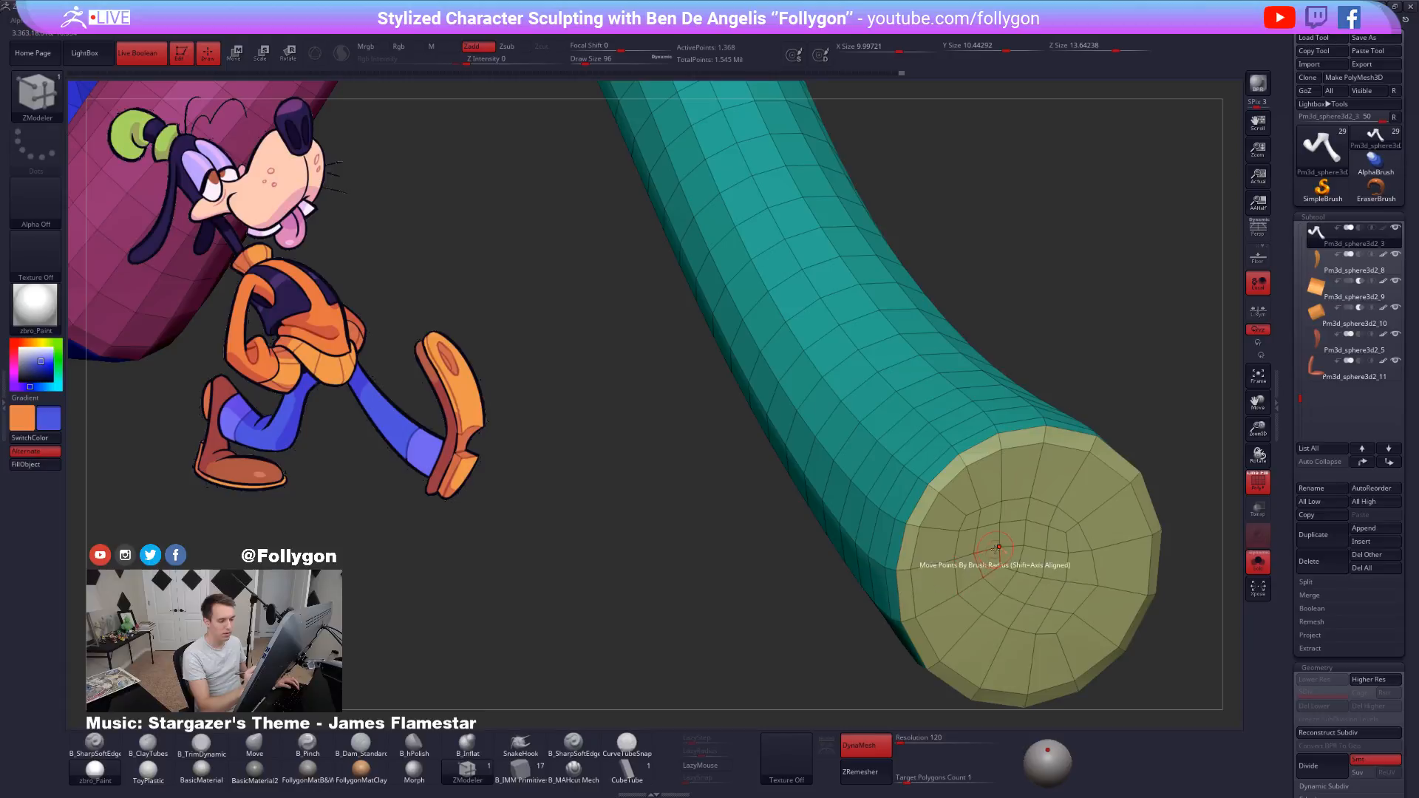
Delete further surplus edge loops on the straight leg's lower section near the ankle.
right_click_drag(908, 592, 902, 561)
key("shift+d")
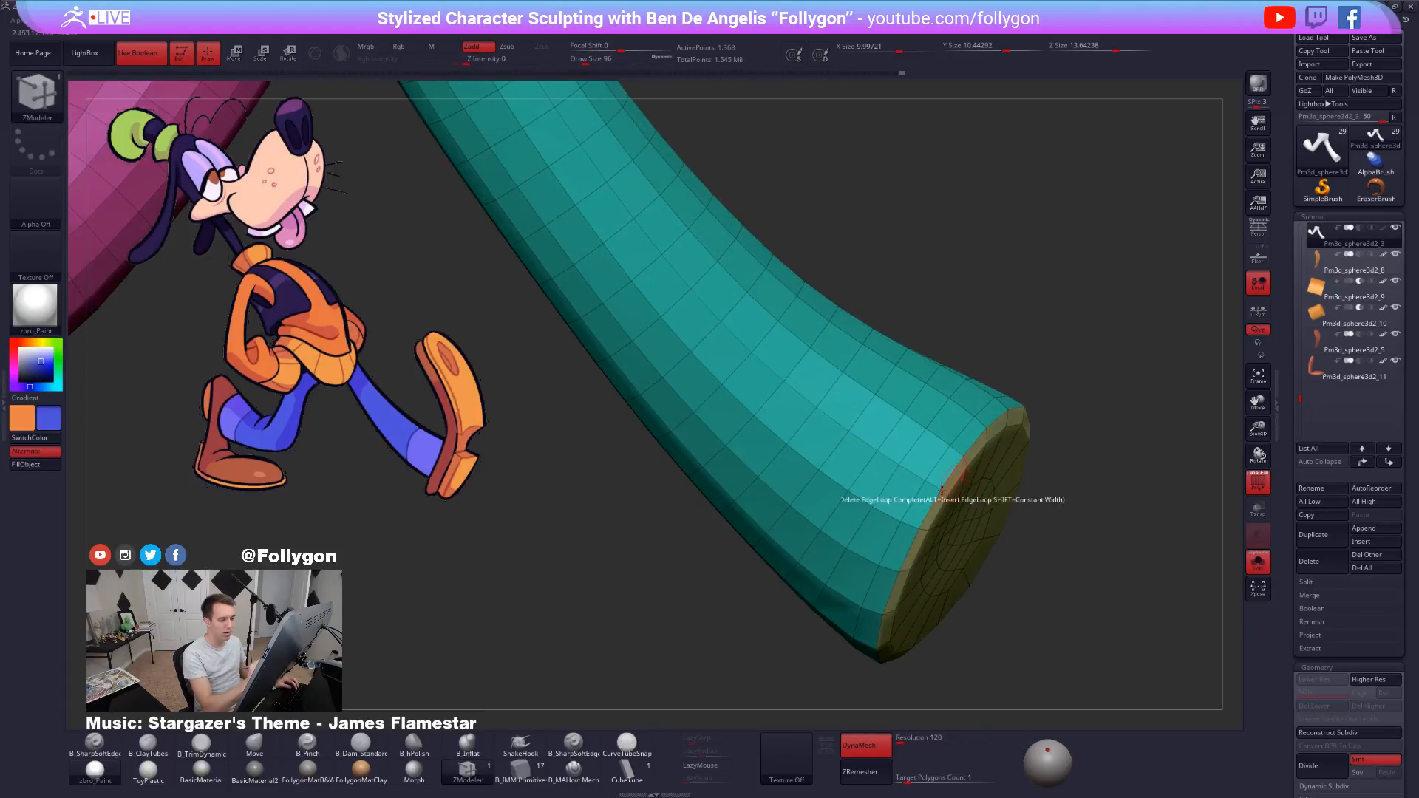
right_click_drag(887, 480, 933, 564, "ctrl")
left_click(941, 552)
left_click(894, 531)
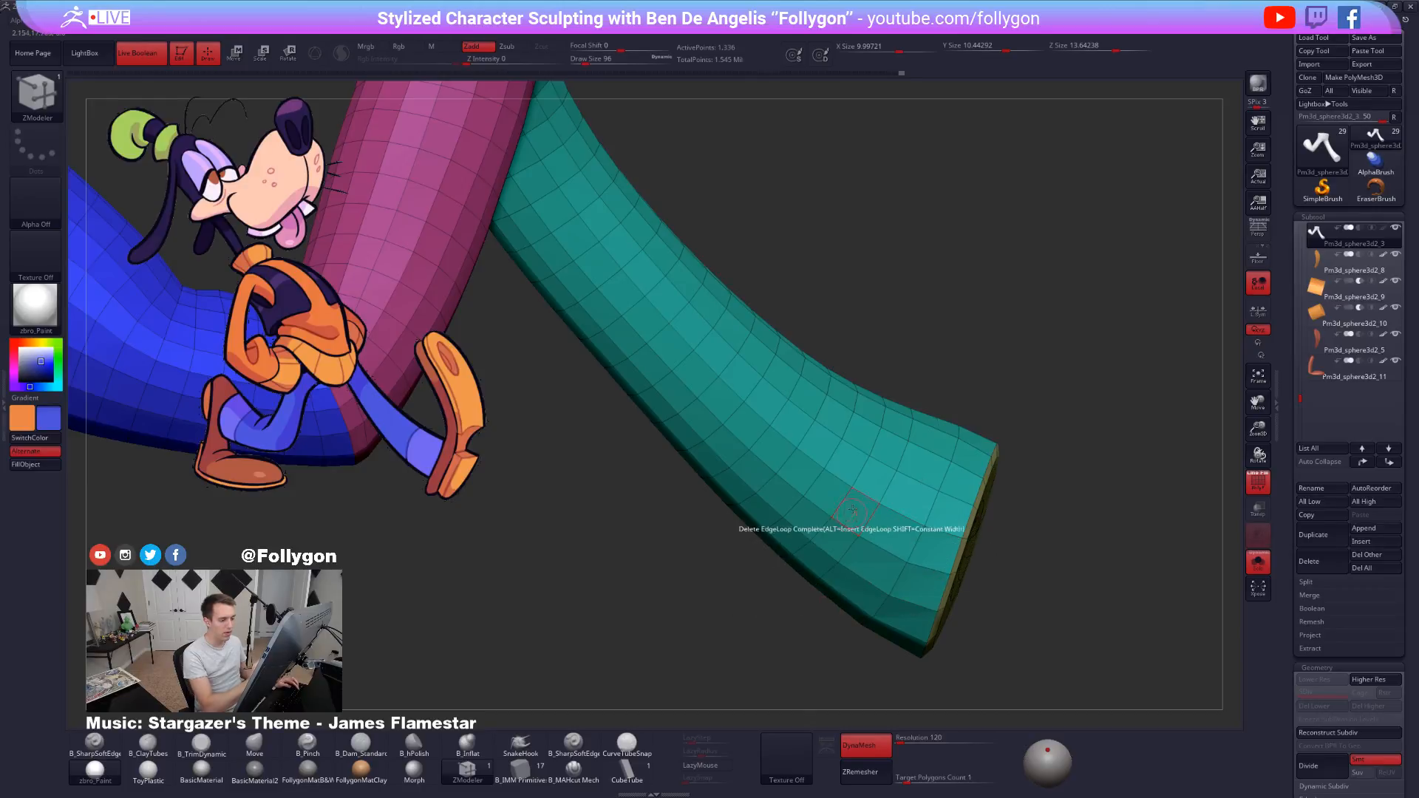
Delete the surplus edge loops along the straight leg from the lower section up to the crotch.
left_click(847, 504)
right_click_drag(865, 519, 833, 488, "ctrl")
right_click_drag(833, 488, 921, 533, "alt")
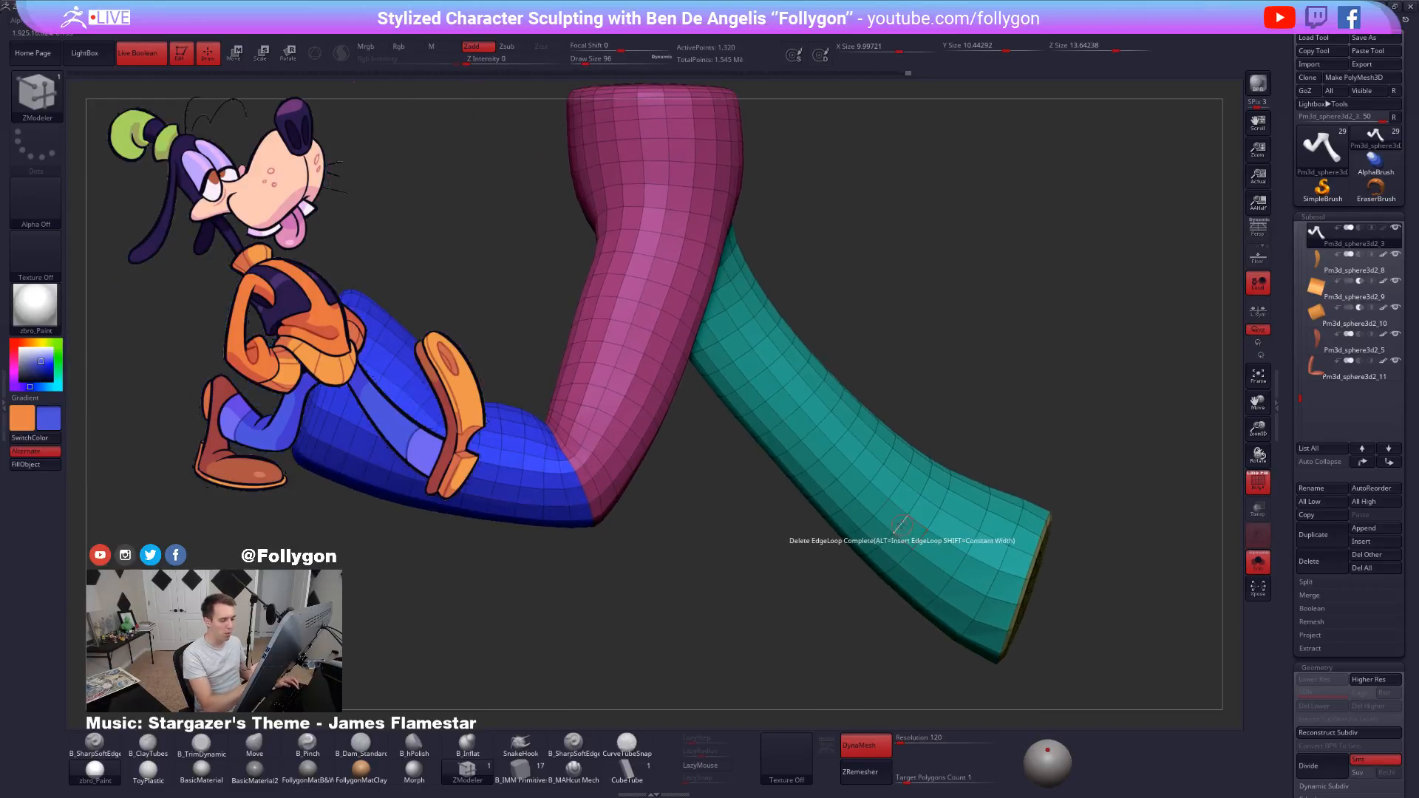
left_click(902, 526)
left_click(865, 492)
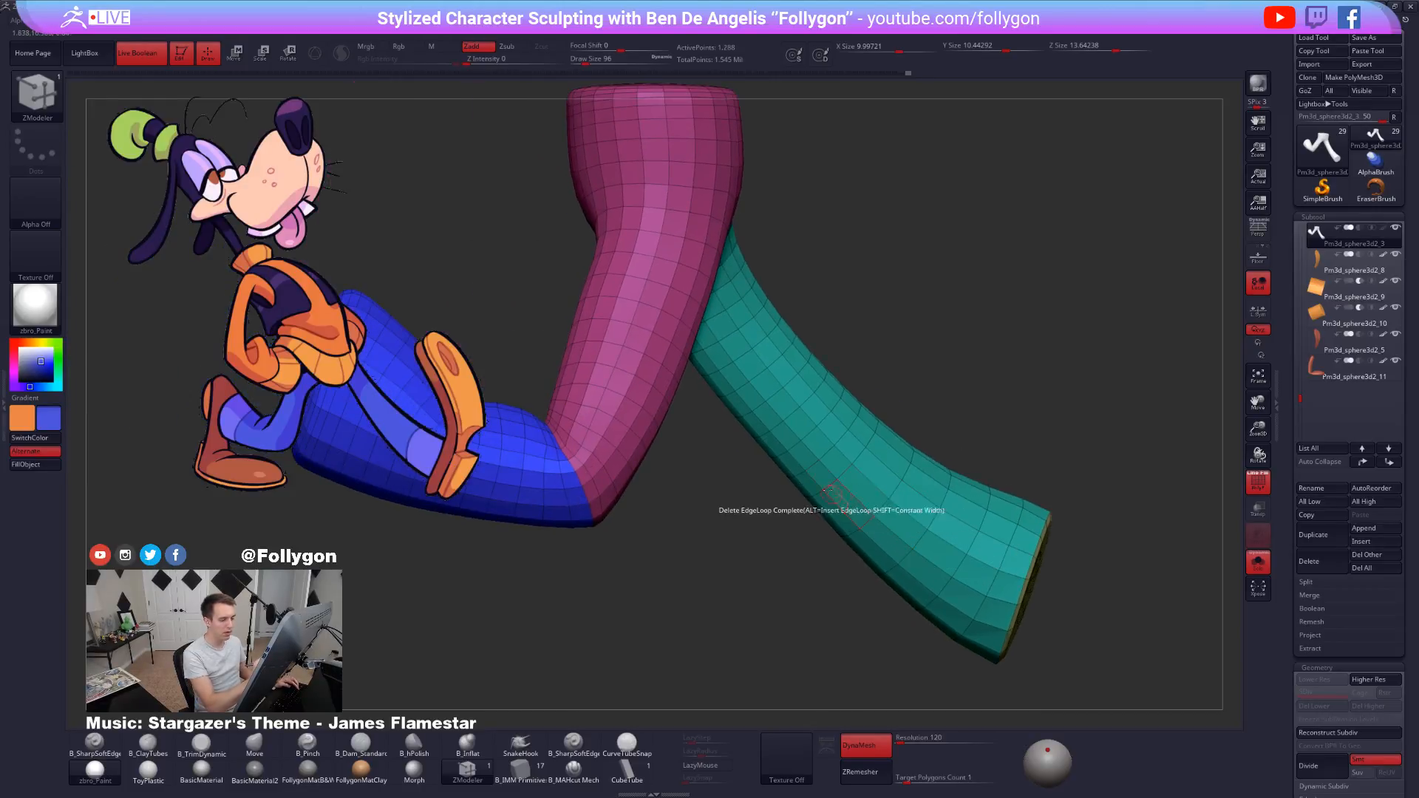
left_click(824, 451)
right_click_drag(812, 470, 855, 496)
left_click(788, 412)
left_click(827, 410)
left_click(793, 357)
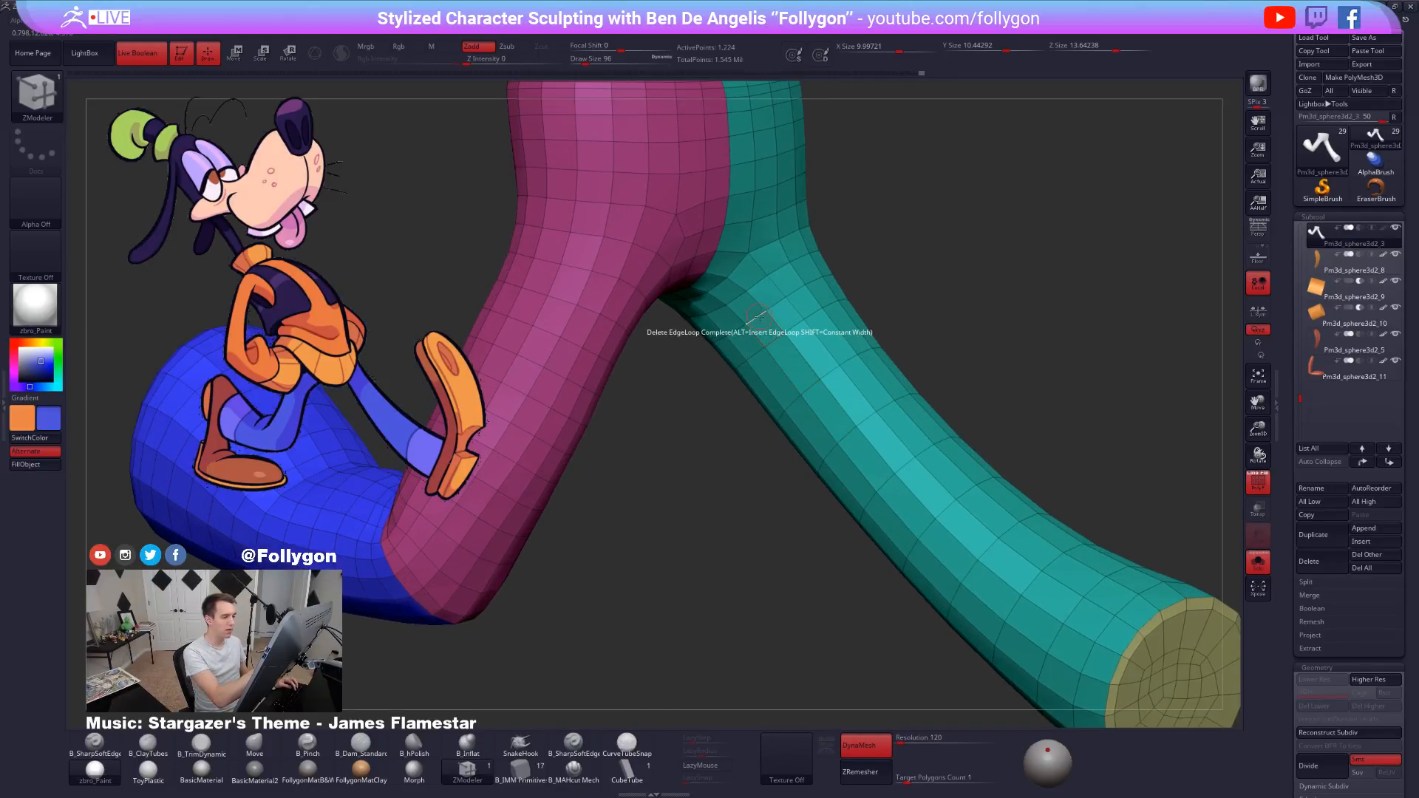
left_click(760, 318)
Show the legs at the higher subdivision level with the whole character visible and the polyframe display off.
key("d")
key("f")
right_click_drag(935, 641, 1027, 623, "alt")
key("shift+f")
key("shift+s")
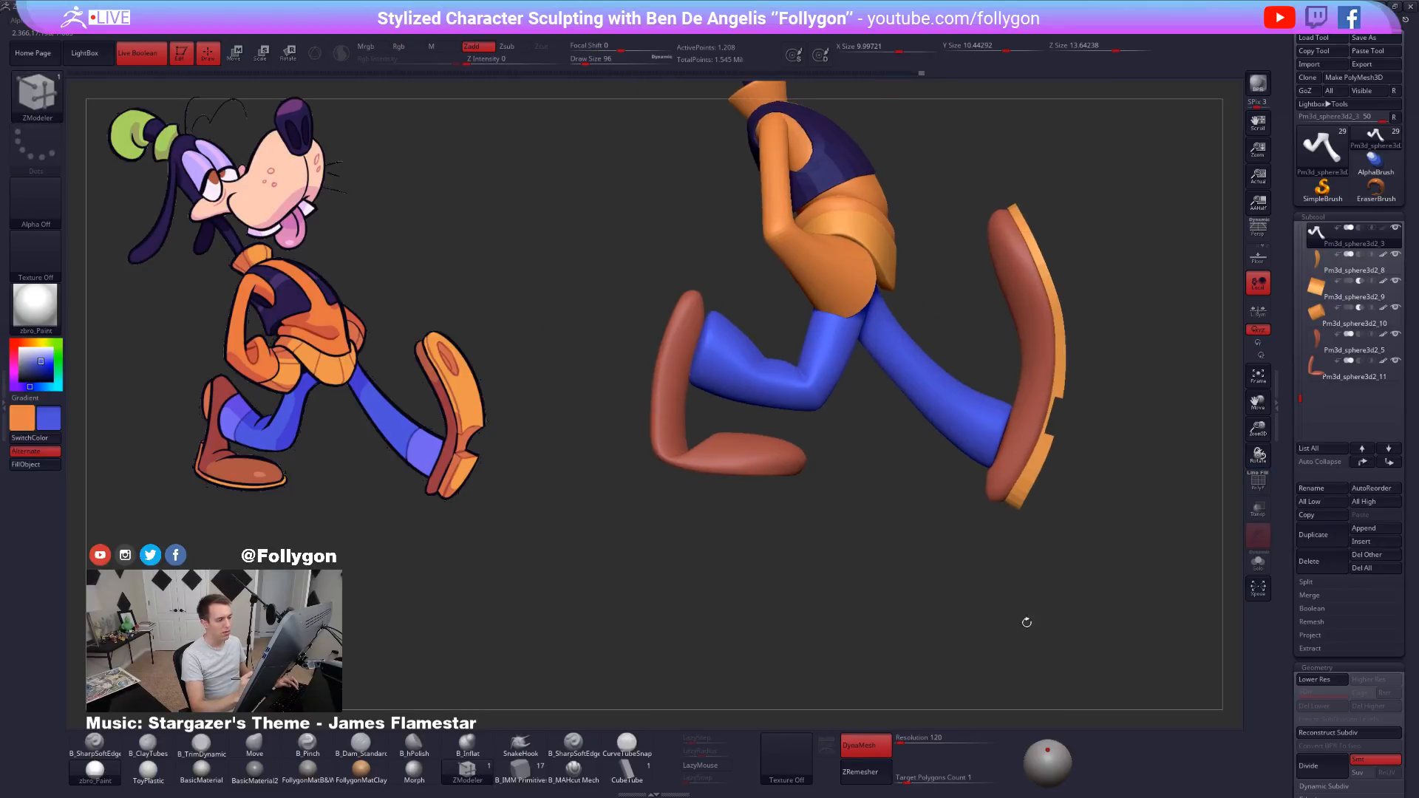
Reshape the straight leg with the Move brush, using a draw size of 1280 and a larger one of 1429.
key("b")
key("m")
key("v")
key("space")
left_click_drag(973, 400, 933, 412)
key("space")
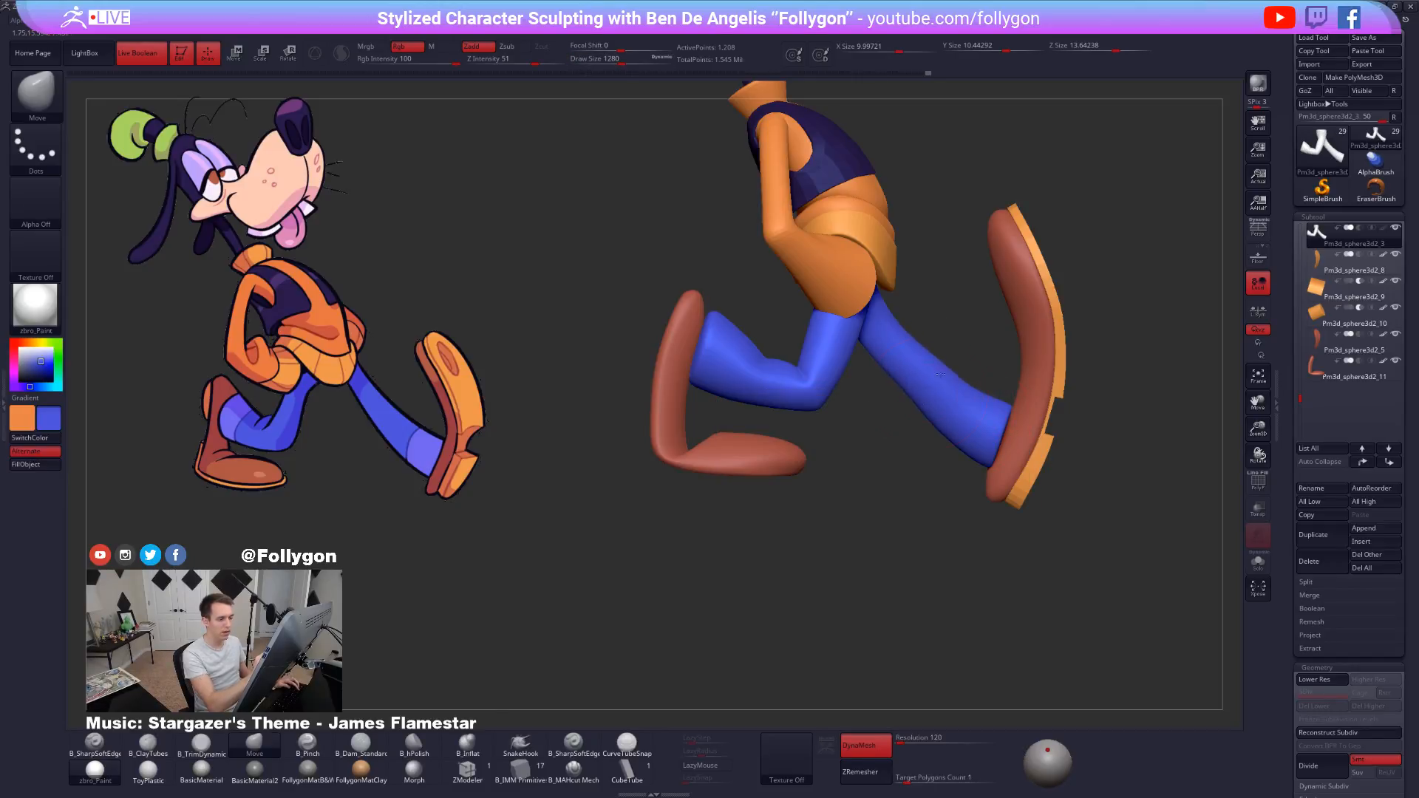
mouse_move(910, 402)
right_mouse_down()
mouse_move(1012, 422)
mouse_move(928, 469)
mouse_move(922, 407)
right_mouse_up()
key("space")
left_click_drag(924, 403, 923, 400)
Isolate the legs at the lowest subdivision level and adjust the straight leg's contour with the Move brush.
key("alt+s")
key("shift+d")
key("space")
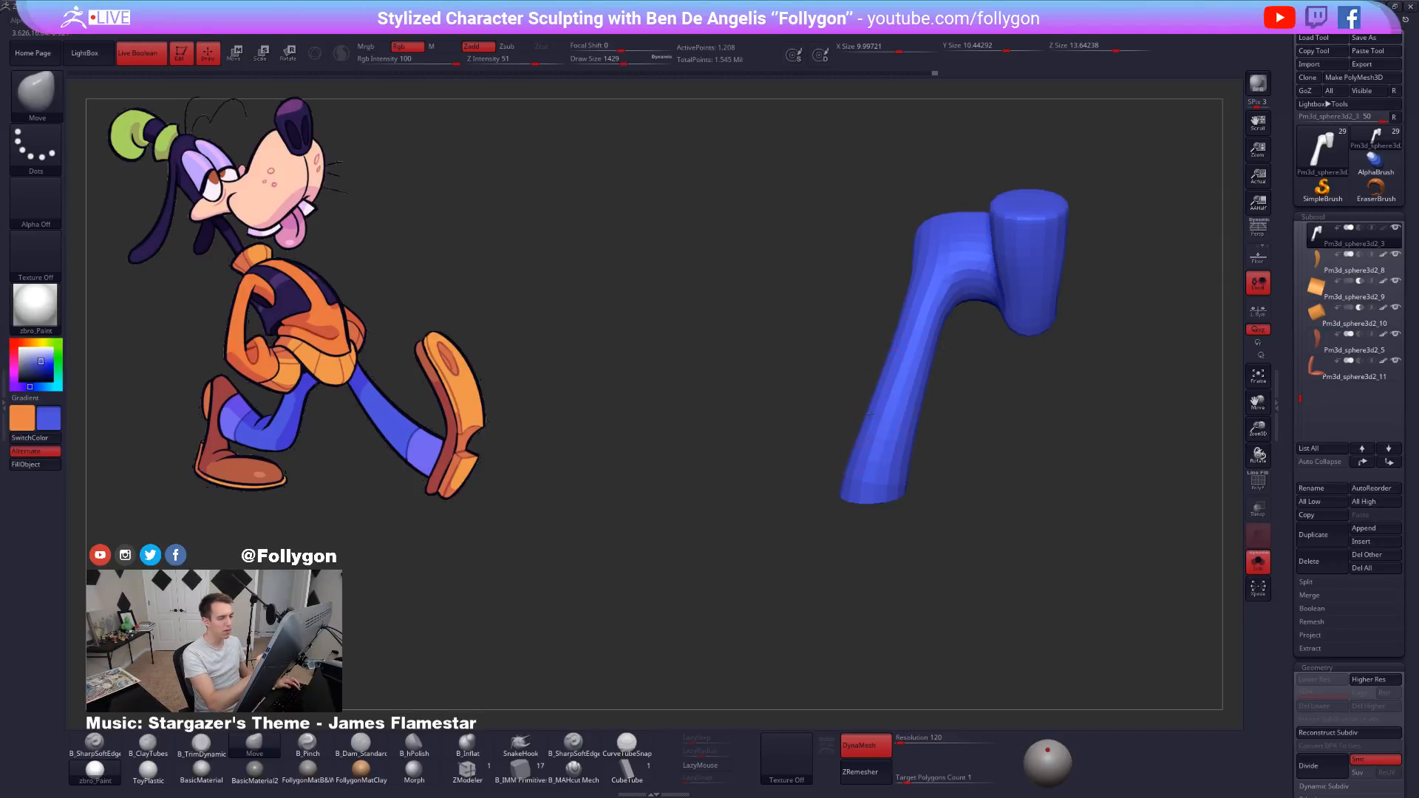
key("alt+s")
key("alt+s")
key("ctrl+shift+z")
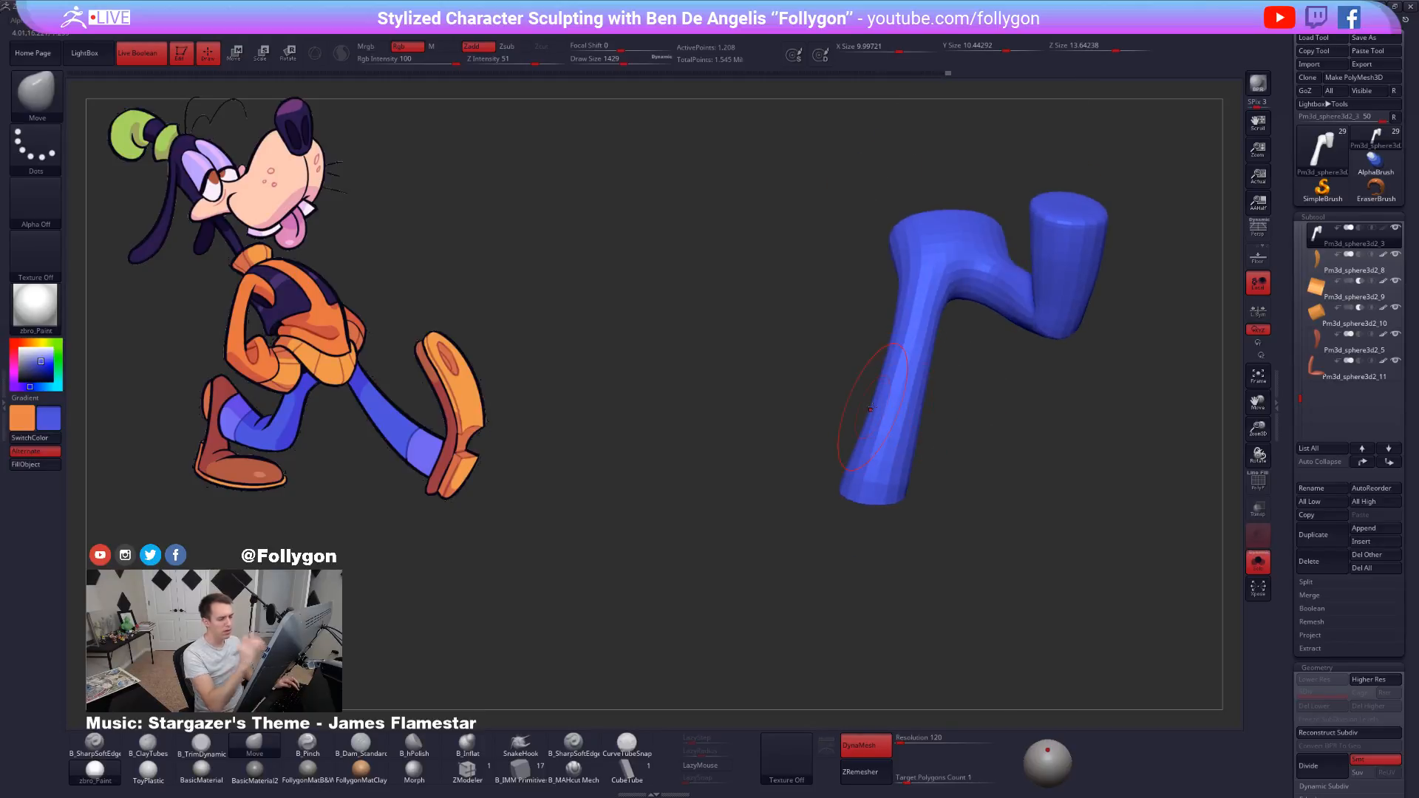
mouse_move(871, 408)
right_mouse_down()
mouse_move(919, 458)
mouse_move(927, 434)
mouse_move(944, 469)
right_mouse_up()
right_click_drag(890, 370, 892, 520)
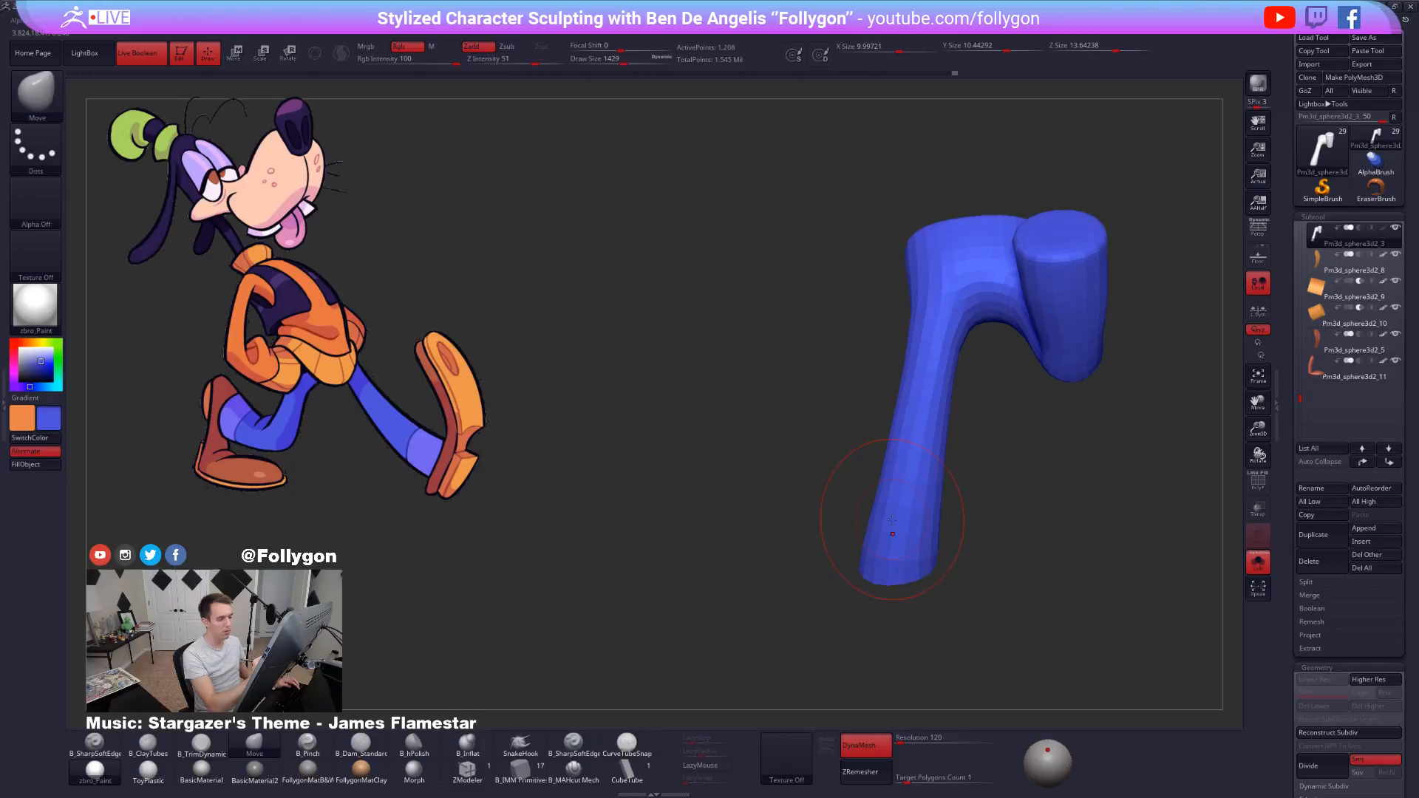
Undo the last straight leg edits and readjust its curve at the lowest subdivision level, checking it against the whole character.
key("ctrl+z")
key("ctrl+z")
key("ctrl+z")
key("ctrl+z")
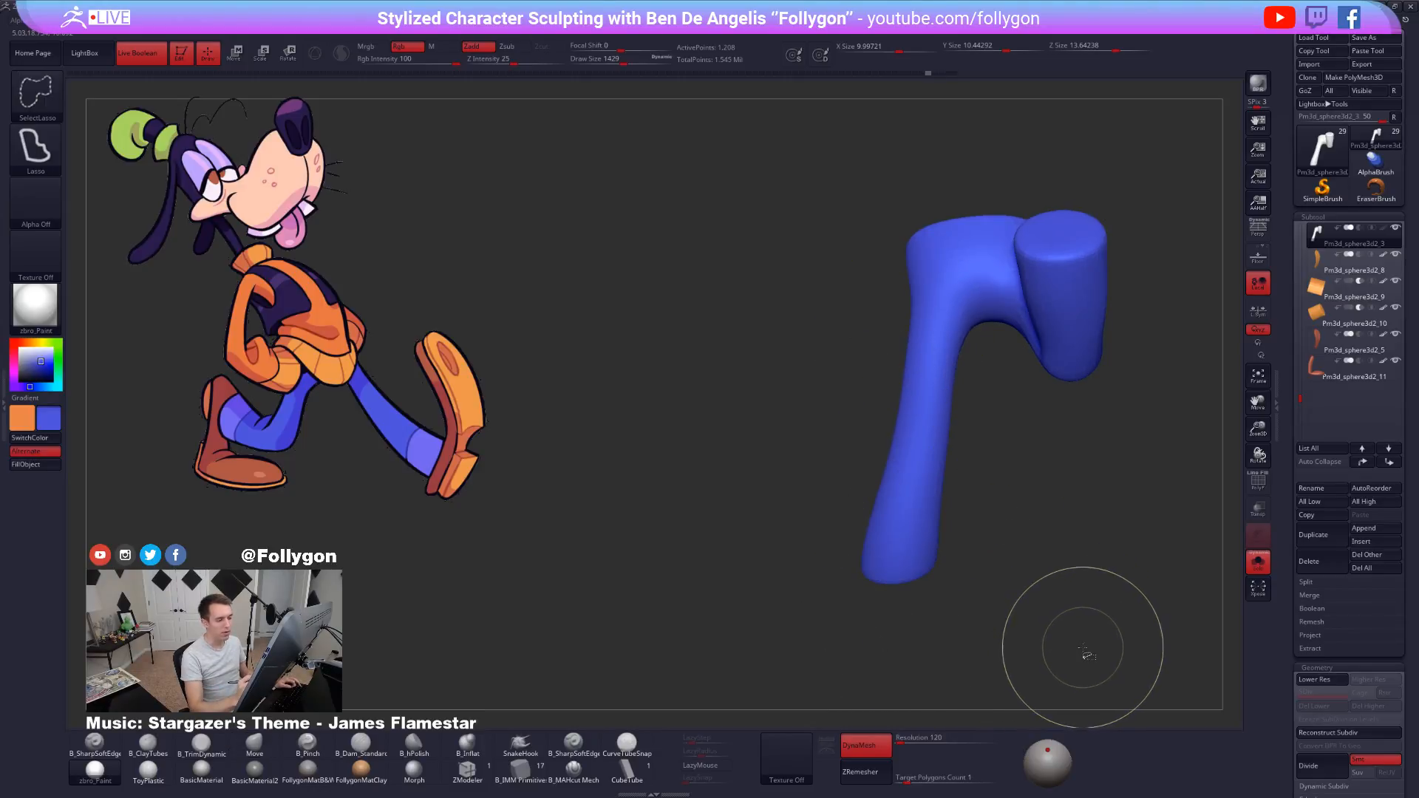
key("shift+d")
left_click_drag(861, 484, 923, 510)
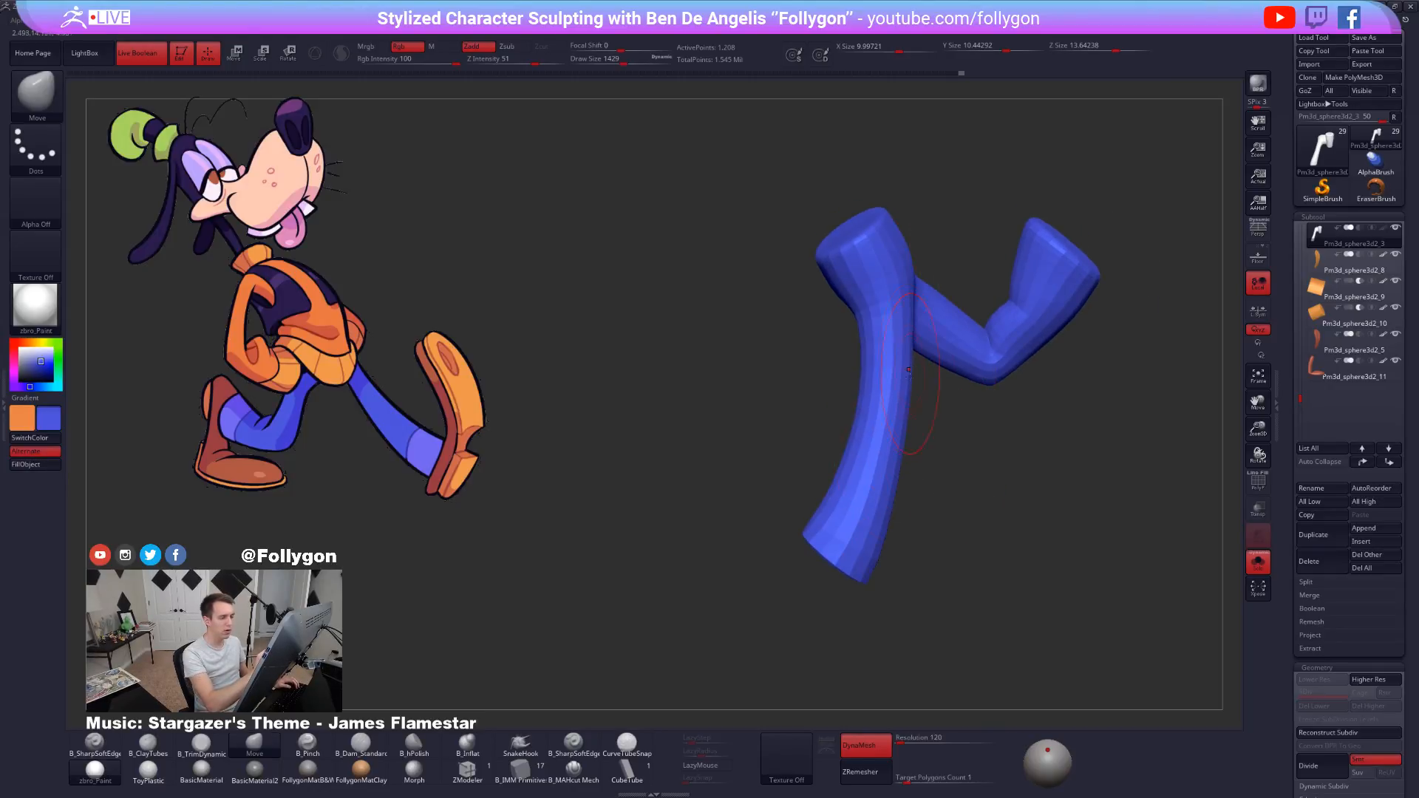
left_click_drag(840, 441, 877, 466, "shift")
key("alt+s")
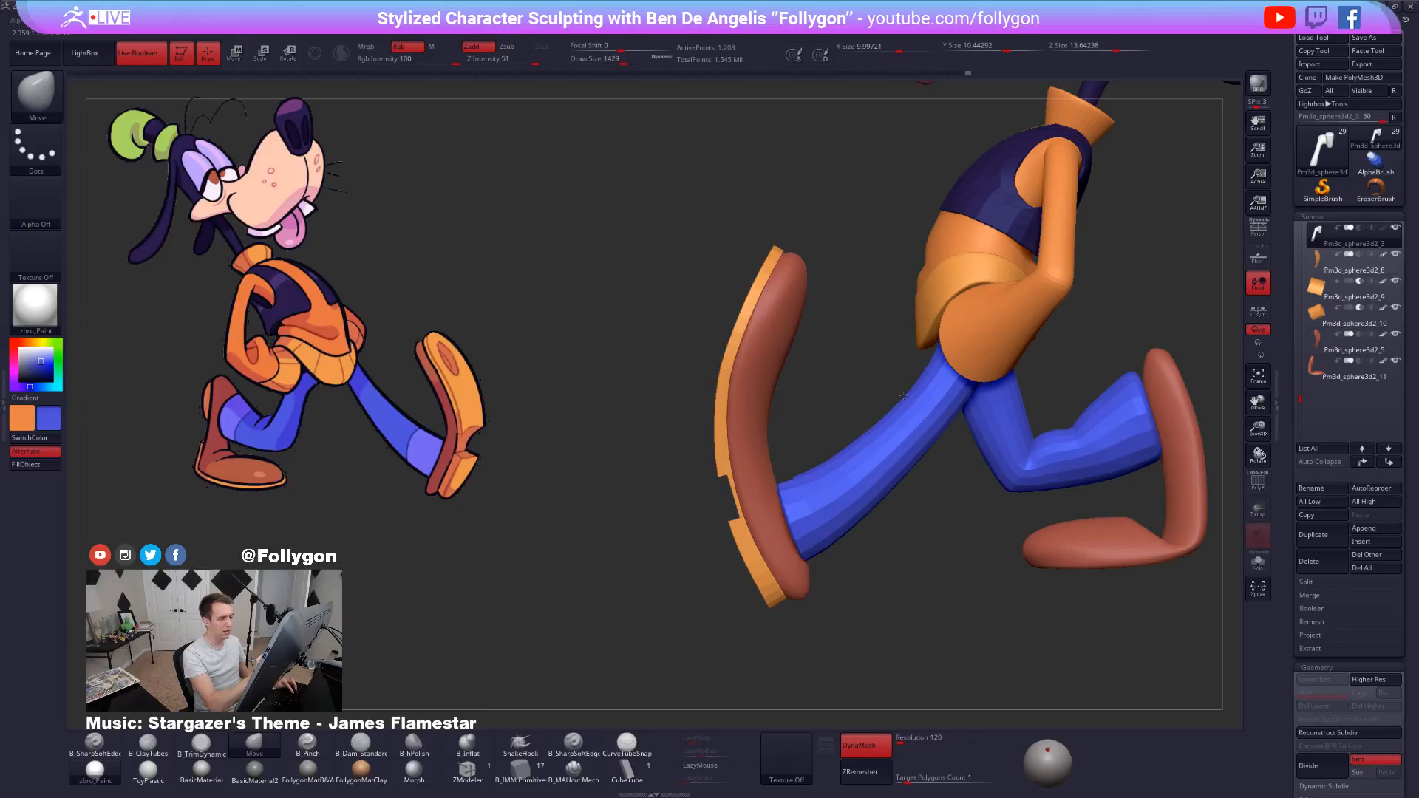
Refine the straight leg's lower section beside the shoe, and enlarge the Move brush to draw size 1587.
mouse_move(822, 501)
right_mouse_down()
mouse_move(891, 496)
mouse_move(830, 491)
right_mouse_up()
right_click_drag(852, 520, 890, 518)
key("space")
left_click_drag(906, 483, 920, 482)
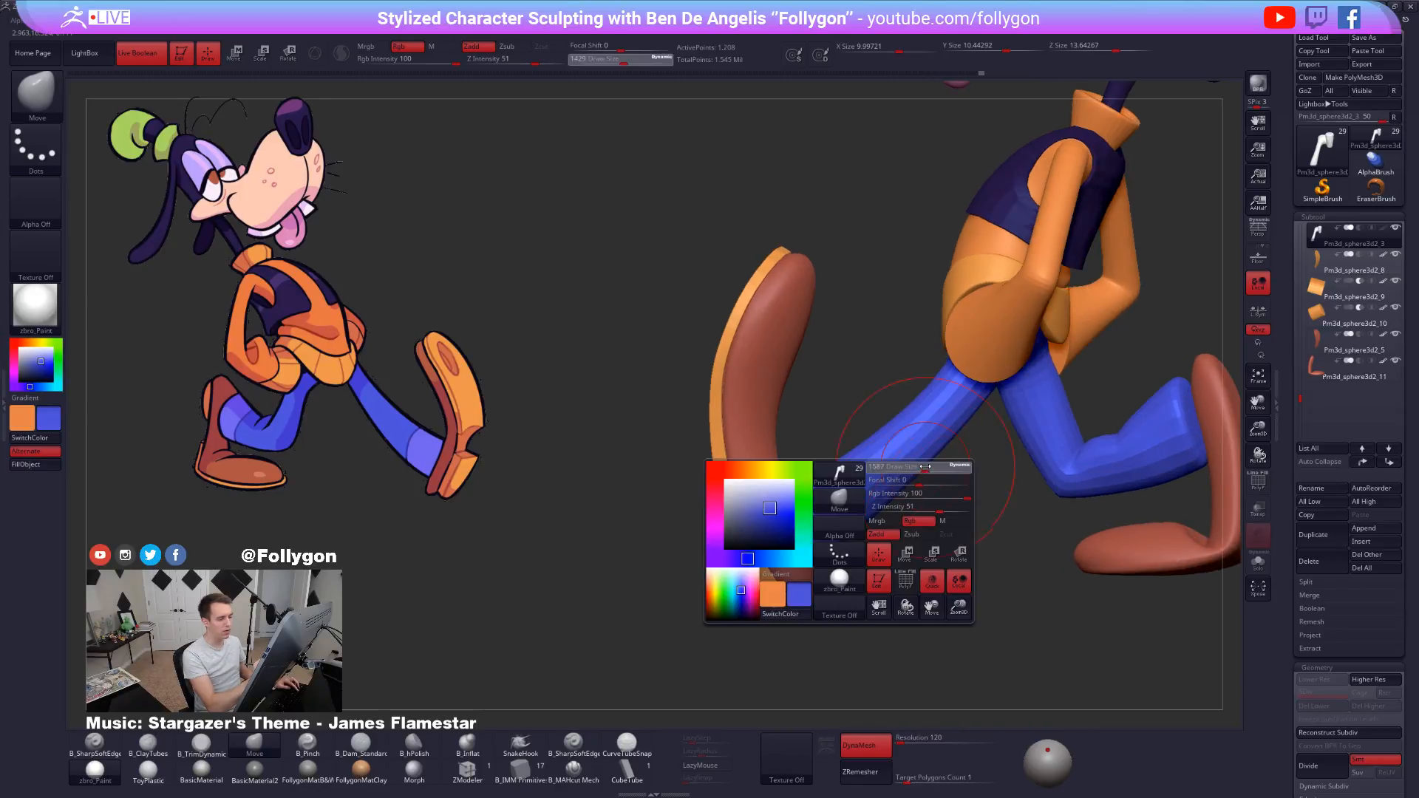
right_click_drag(953, 466, 936, 459, "shift")
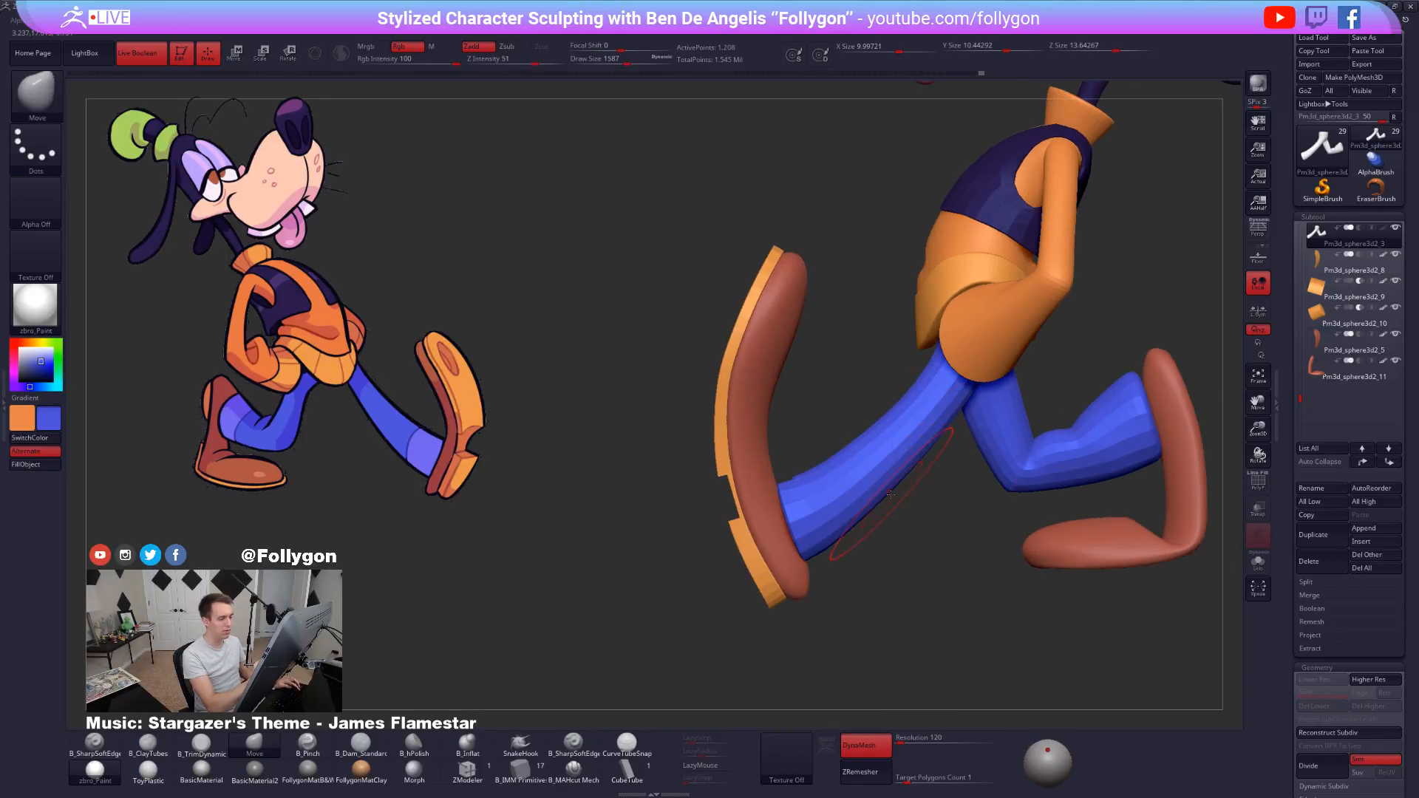
Isolate the legs and even out the straight leg's sides with the Move brush, raising the draw size to 1652.
key("shift+alt+s")
mouse_move(934, 439)
right_mouse_down()
mouse_move(861, 473)
mouse_move(860, 519)
right_mouse_up()
key("space")
left_click_drag(945, 446, 952, 447)
right_click_drag(952, 446, 948, 414)
key("space")
left_click_drag(928, 455, 923, 454)
right_click_drag(927, 474, 931, 442)
key("space")
left_click_drag(933, 407, 934, 406)
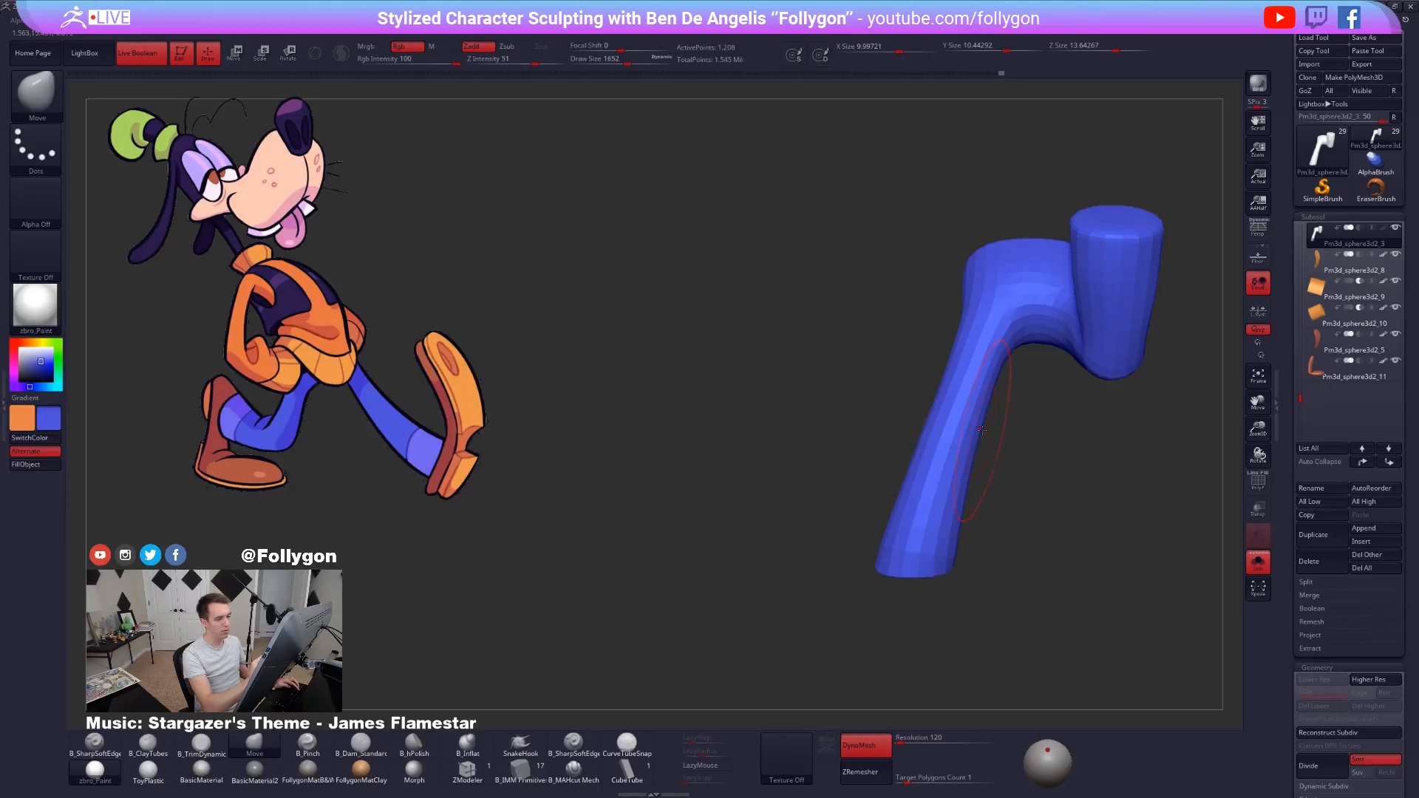
mouse_move(982, 431)
right_mouse_down()
mouse_move(1045, 500)
mouse_move(1030, 567)
mouse_move(996, 480)
right_mouse_up()
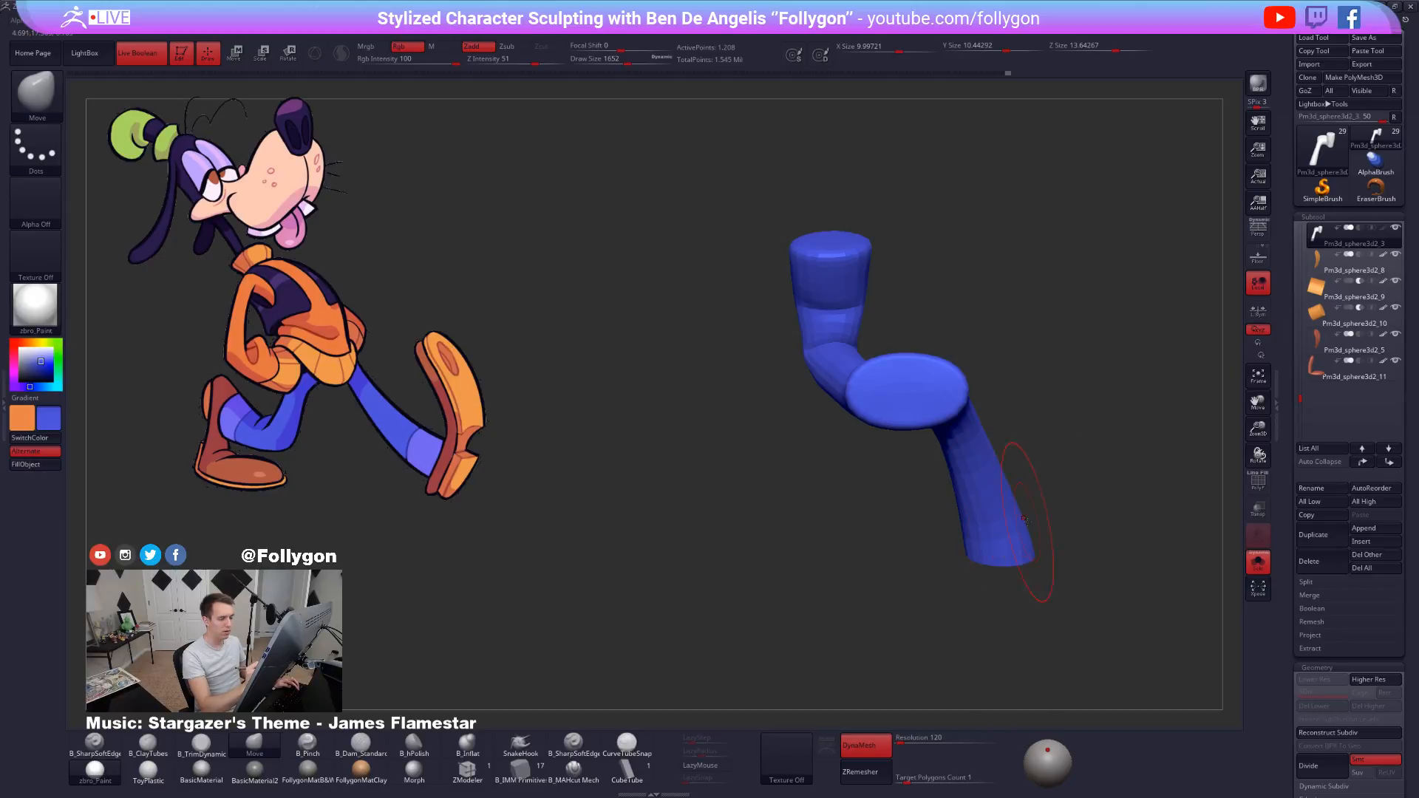
Adjust the straight leg's outer side against the full character, and examine the isolated legs from below.
key("alt+s")
right_click_drag(1078, 574, 1066, 605)
mouse_move(1068, 644)
left_mouse_down()
mouse_move(1068, 619)
mouse_move(1070, 653)
mouse_move(983, 592)
mouse_move(894, 478)
mouse_move(927, 563)
left_mouse_up()
key("alt+s")
left_click_drag(920, 629, 899, 613)
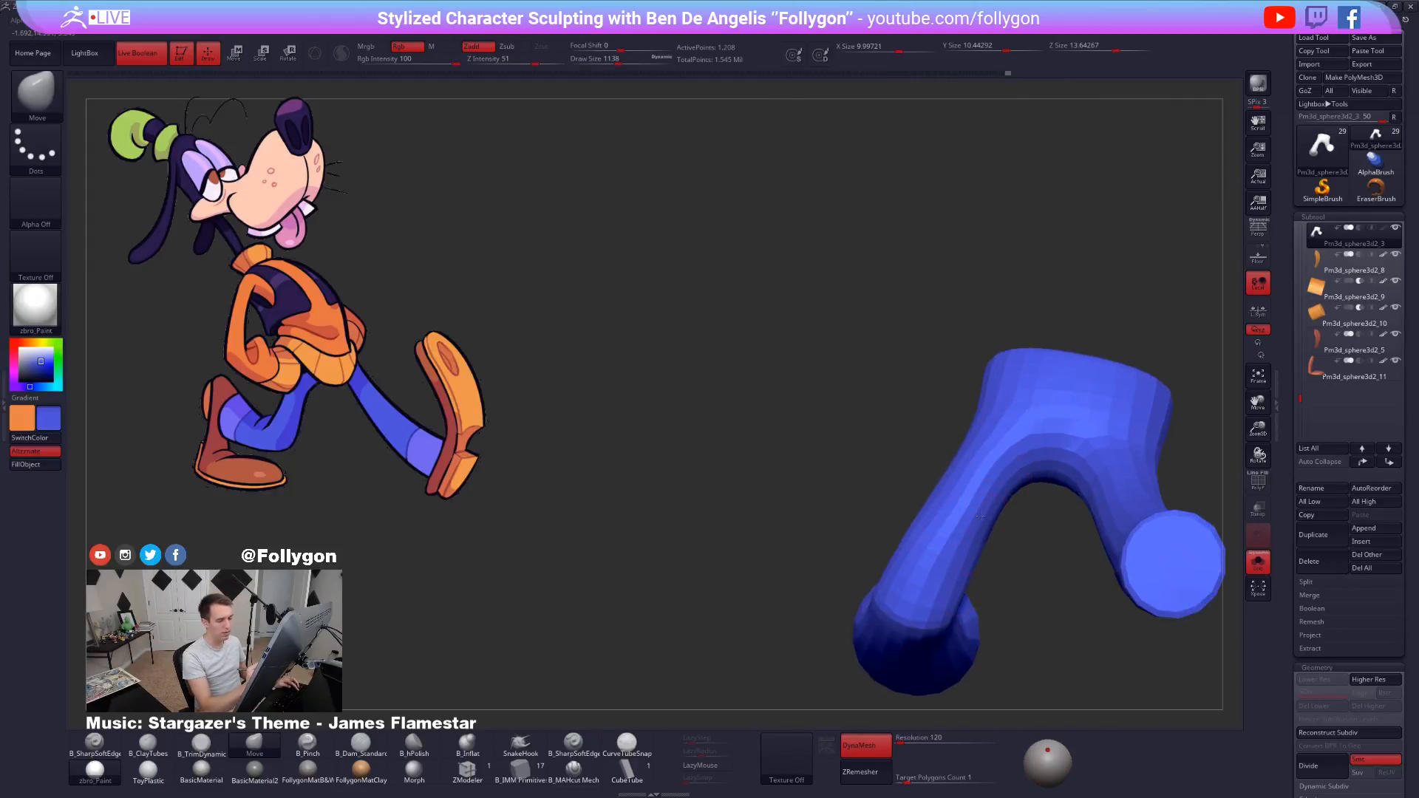
mouse_move(832, 551)
left_mouse_down("alt")
mouse_move(829, 499)
mouse_move(873, 484)
left_mouse_up("alt")
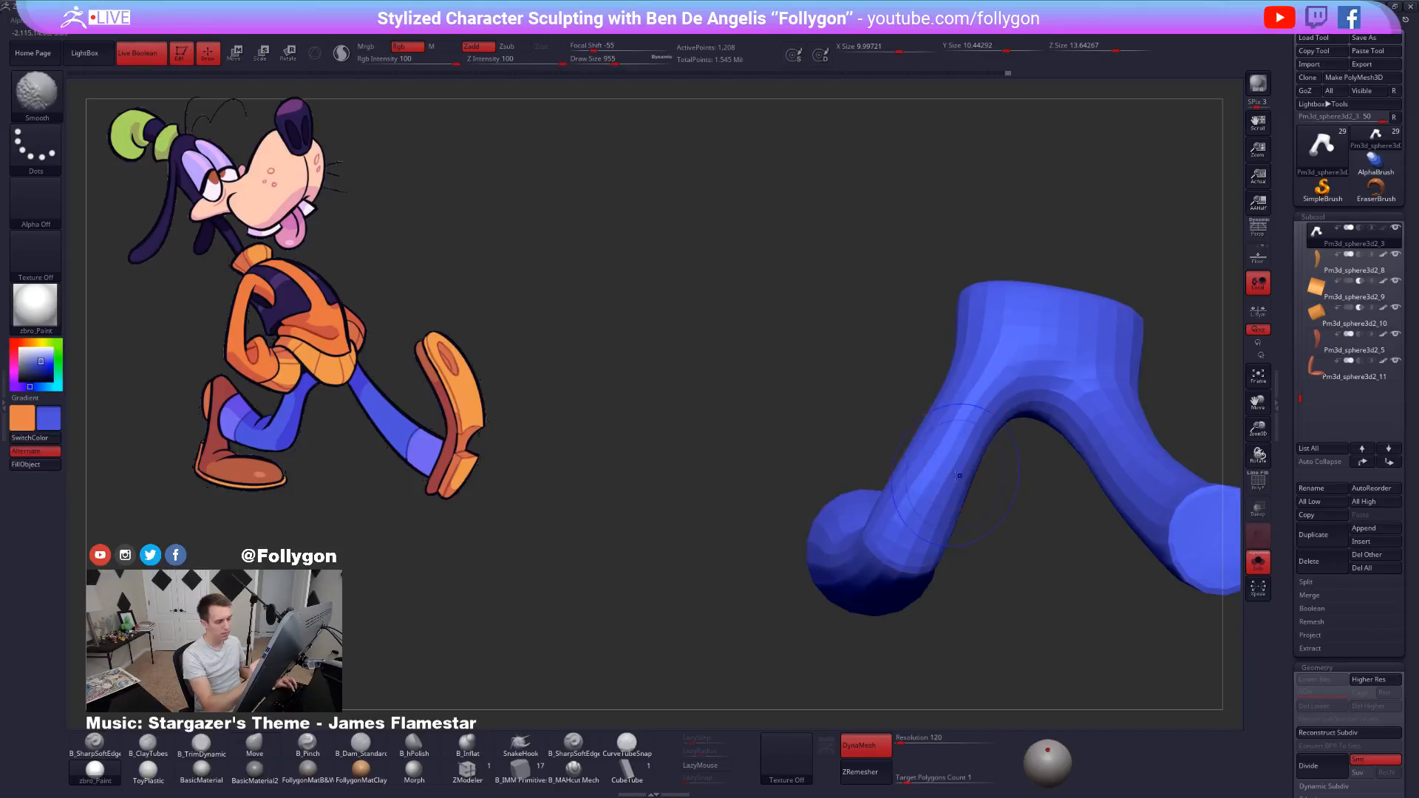
Show the polyframe display, switch to the ZModeler brush, and remove a surplus edge loop from the bent leg near the knee.
key("shift+f")
mouse_move(898, 621)
left_mouse_down()
mouse_move(956, 536)
mouse_move(941, 532)
left_mouse_up()
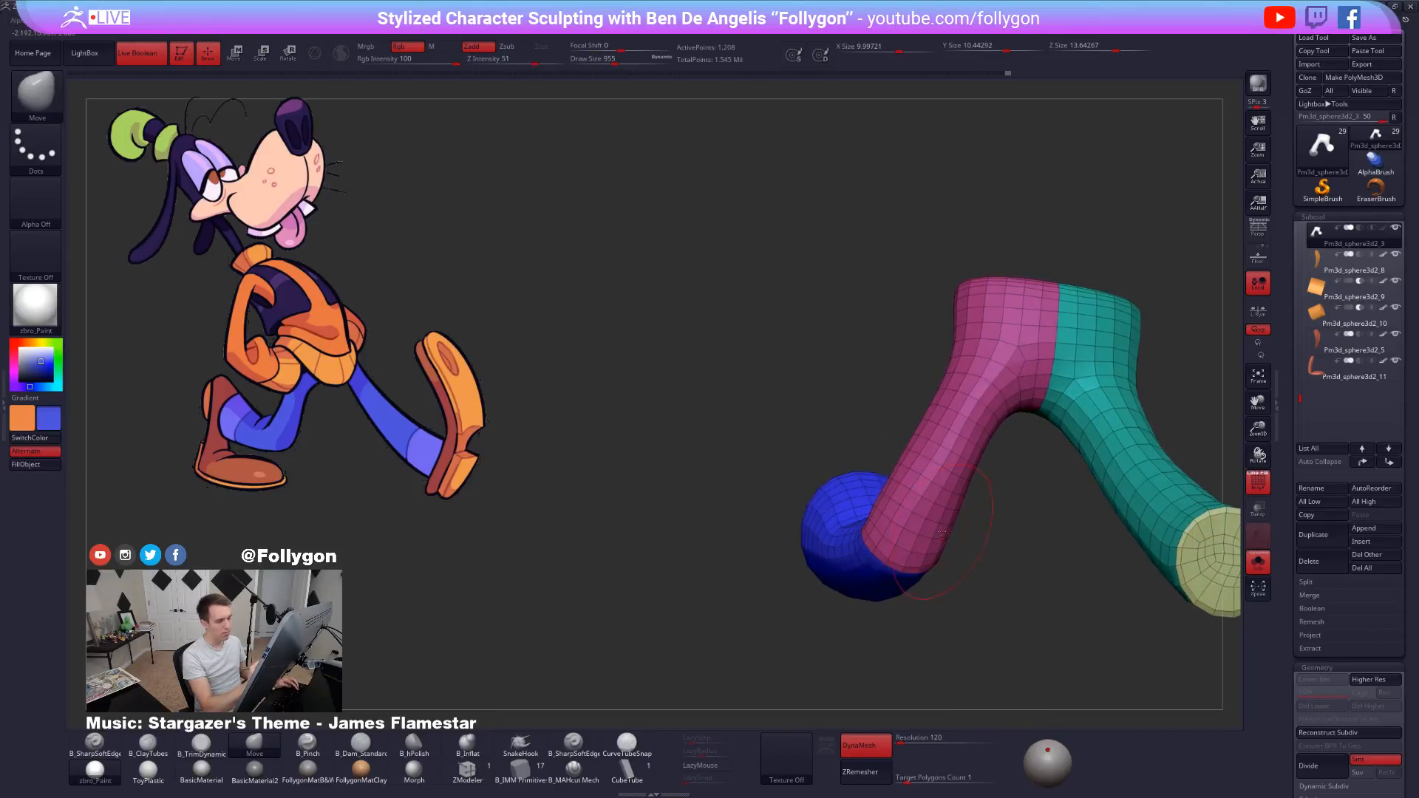
left_click(468, 773)
right_click_drag(832, 495, 933, 472, "ctrl")
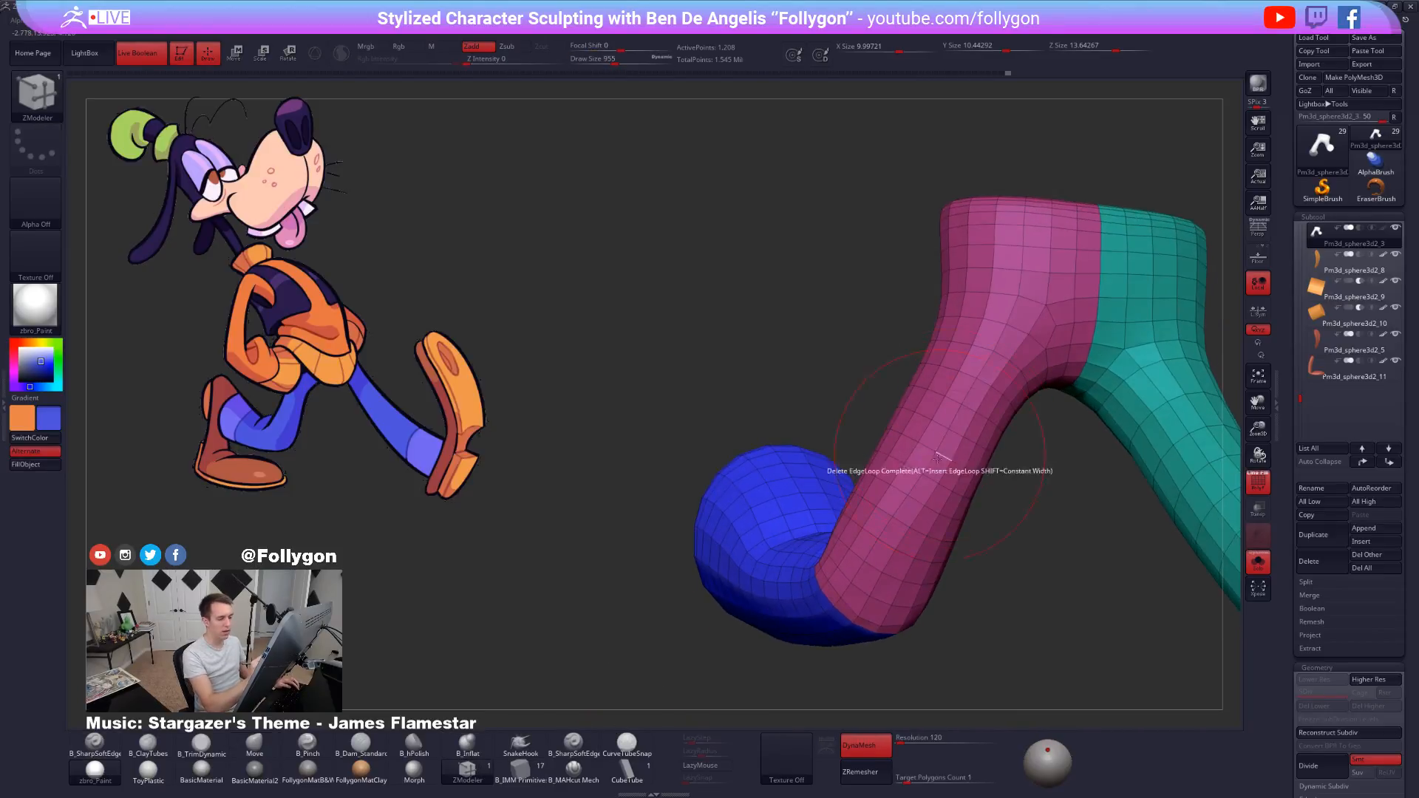
mouse_move(920, 576)
right_mouse_down()
mouse_move(893, 572)
mouse_move(861, 600)
right_mouse_up()
key("space")
left_click(776, 572)
left_click(775, 560)
key("ctrl")
left_click(847, 604)
mouse_move(846, 604)
right_mouse_down()
mouse_move(849, 646)
mouse_move(873, 664)
mouse_move(834, 595)
right_mouse_up()
key("d")
key("shift+d")
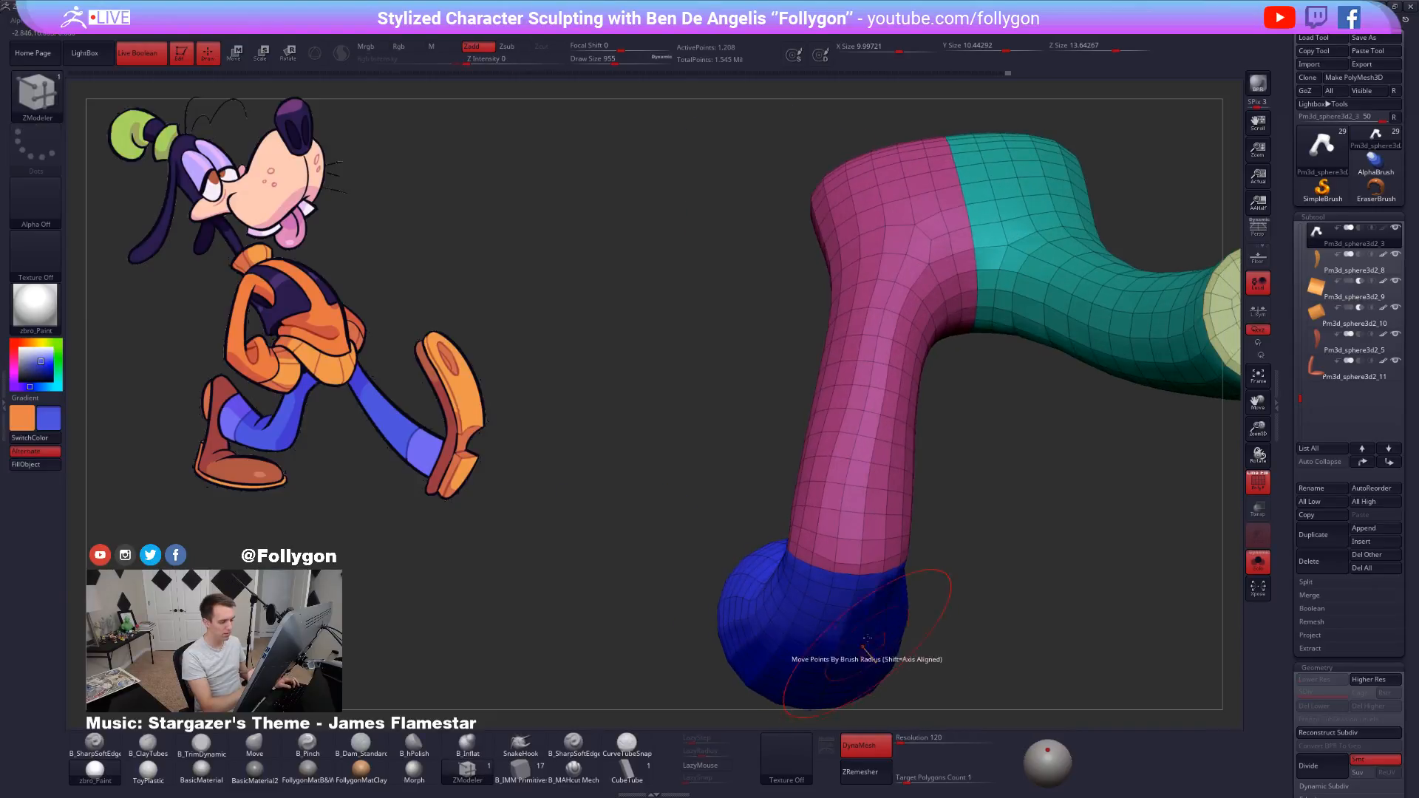
Delete the surplus edge loops along the bent leg's thigh from the knee up to the crotch.
left_click(843, 549)
left_click(853, 512)
right_click_drag(852, 513, 845, 486)
left_click(844, 459)
left_click(852, 403)
left_click(853, 349)
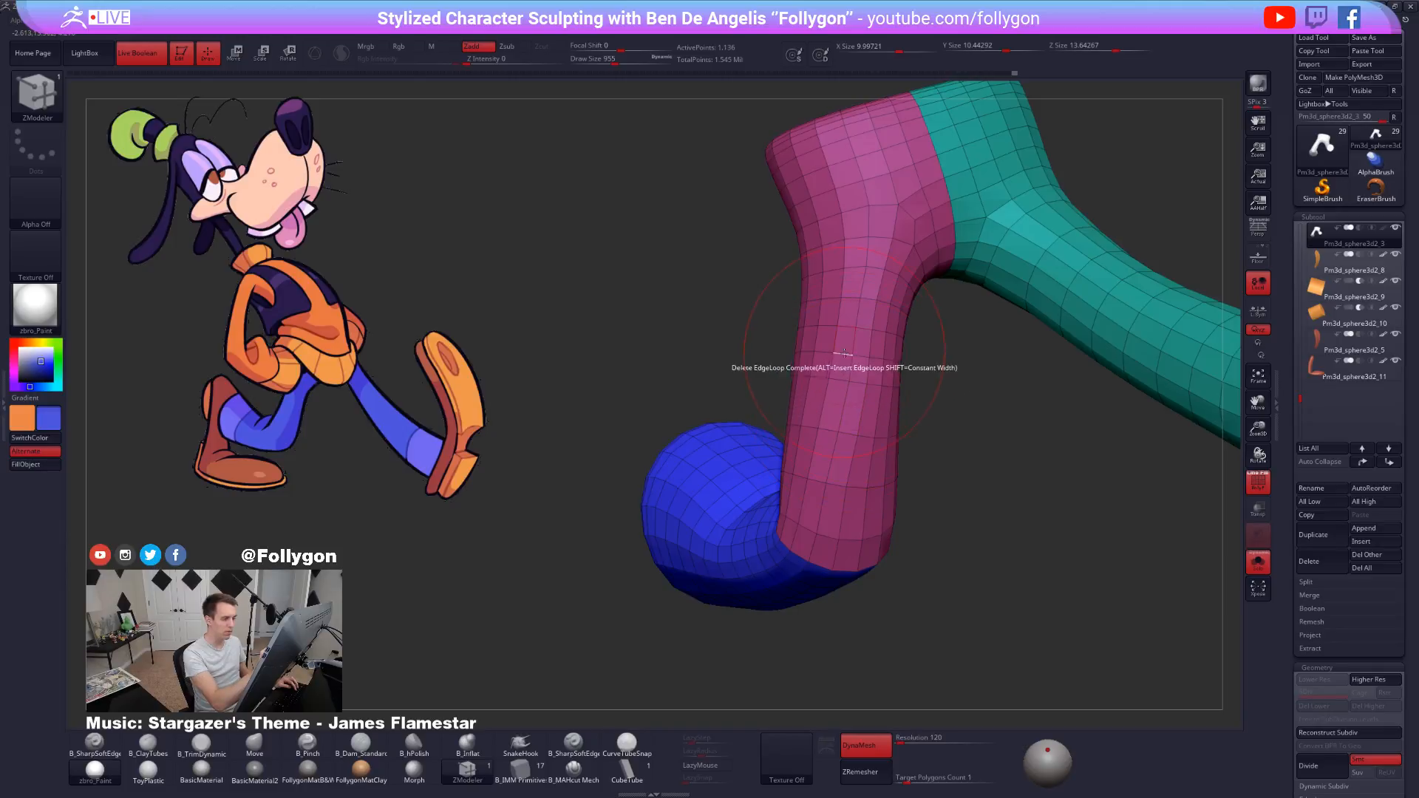
left_click(850, 299)
right_click_drag(842, 373, 861, 473)
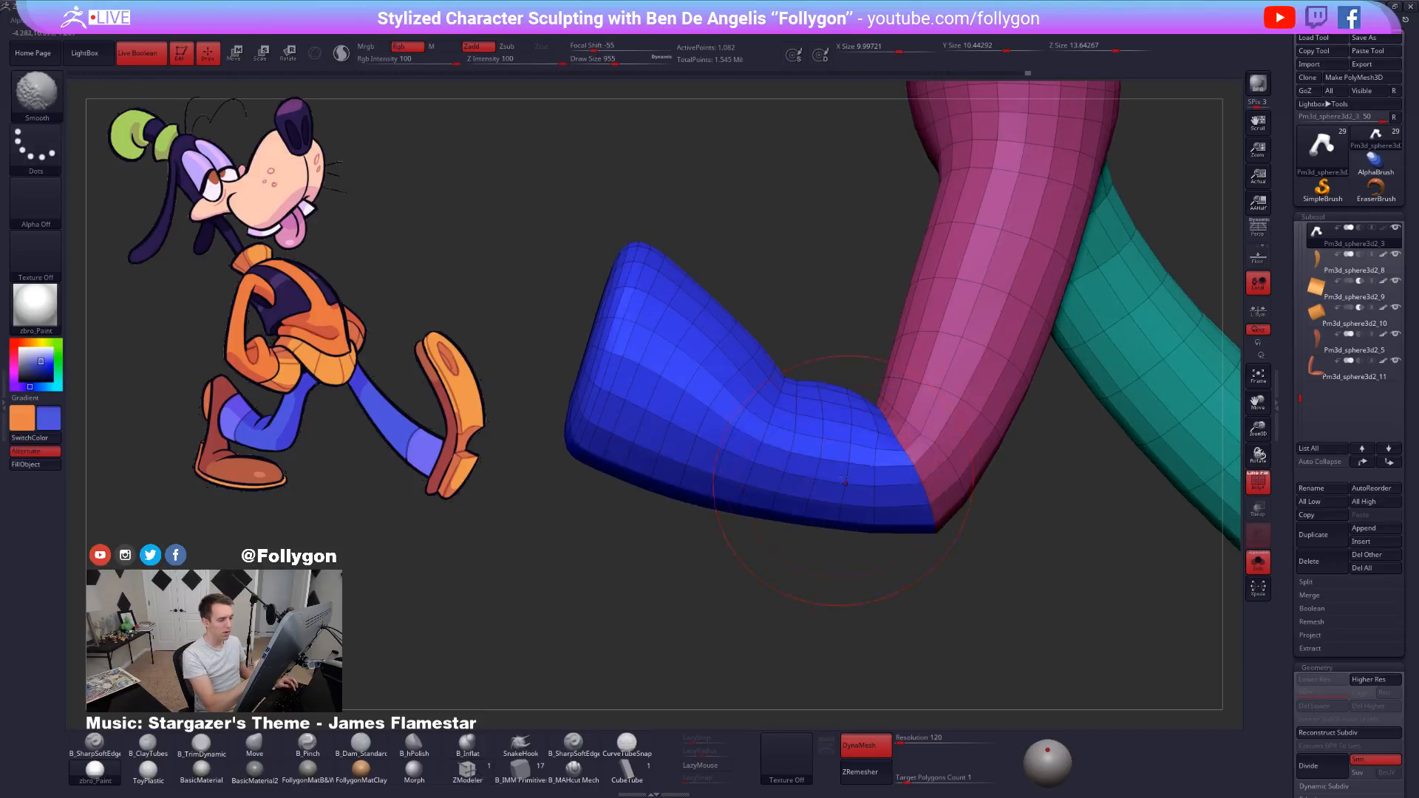
Delete surplus edge loops across the bent leg's shin and next to the knee.
left_click(875, 492)
left_click(788, 462)
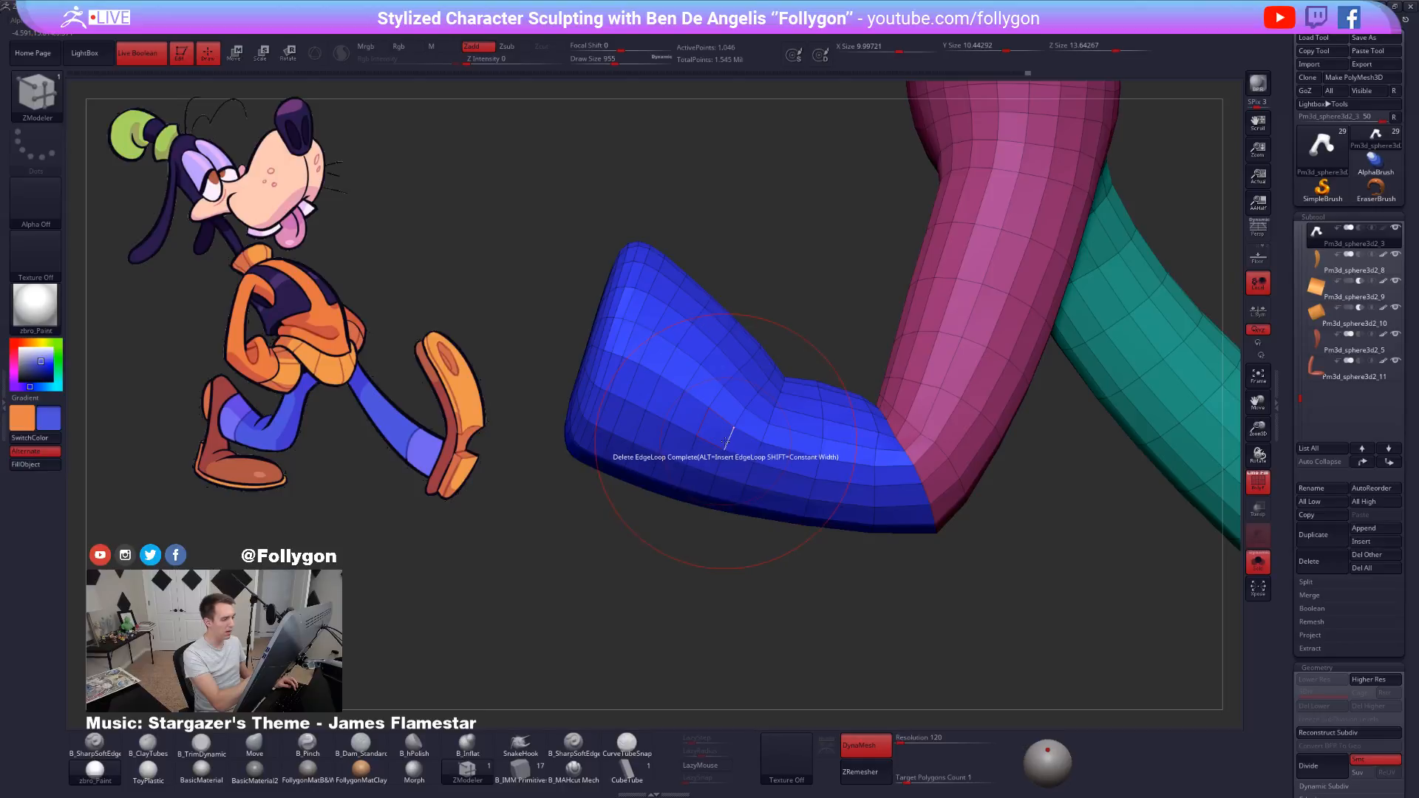
left_click(721, 459)
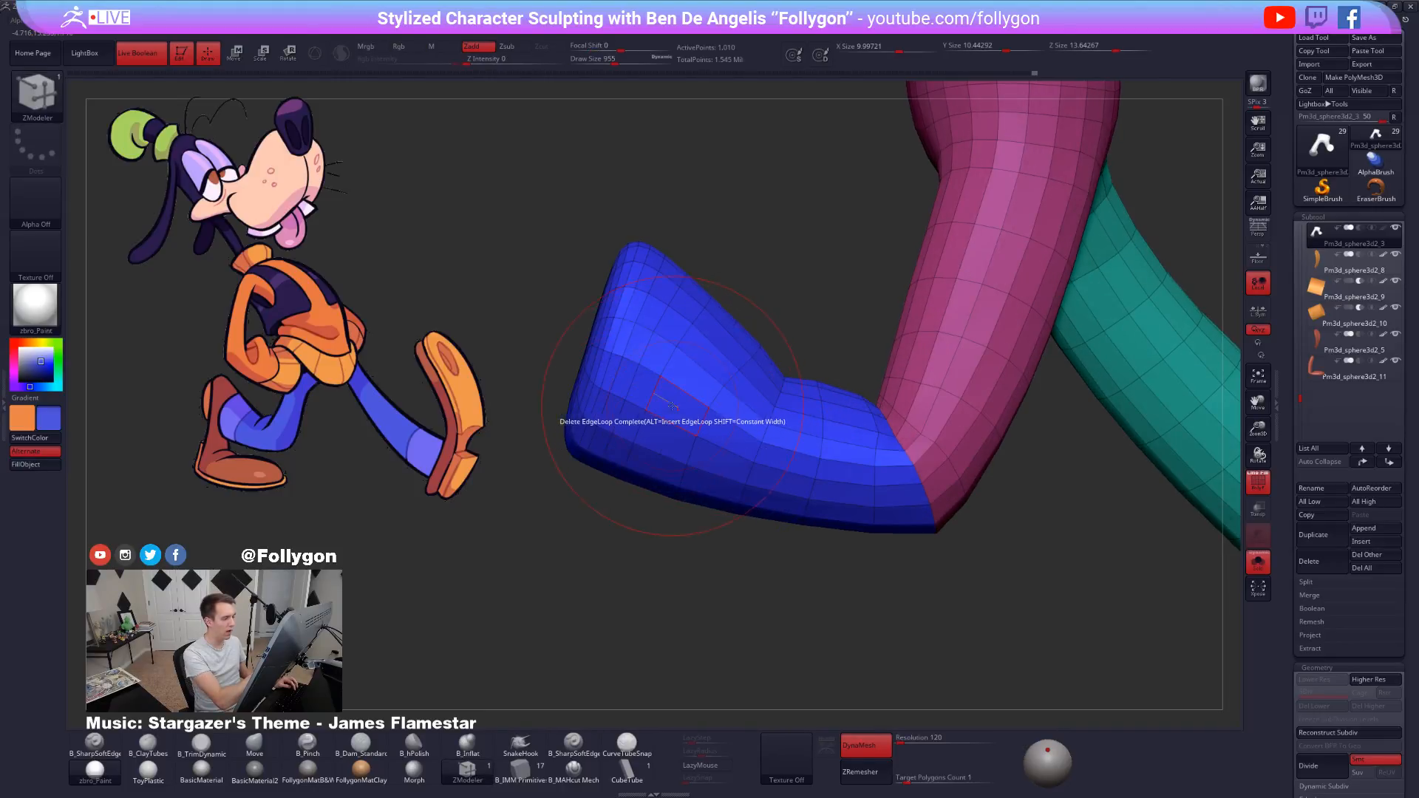
left_click(930, 527)
mouse_move(930, 526)
right_mouse_down()
mouse_move(949, 531)
mouse_move(952, 566)
mouse_move(963, 548)
mouse_move(913, 528)
mouse_move(902, 542)
right_mouse_up()
Set the ZModeler edge action to Bevel with the EdgeLoop Complete target, and bevel the knee's polygroup border loop.
right_click_drag(802, 612, 802, 547)
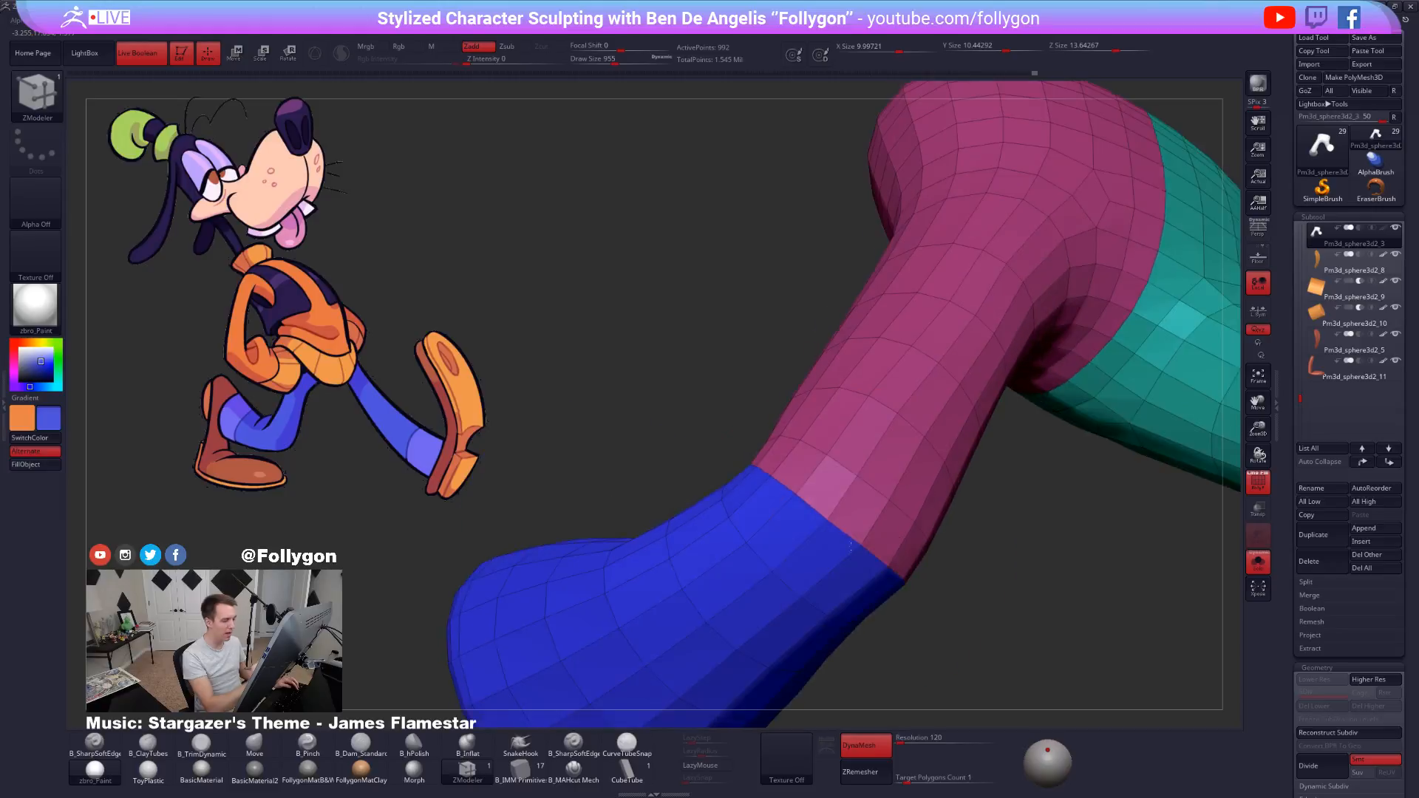
key("space")
left_click(796, 493)
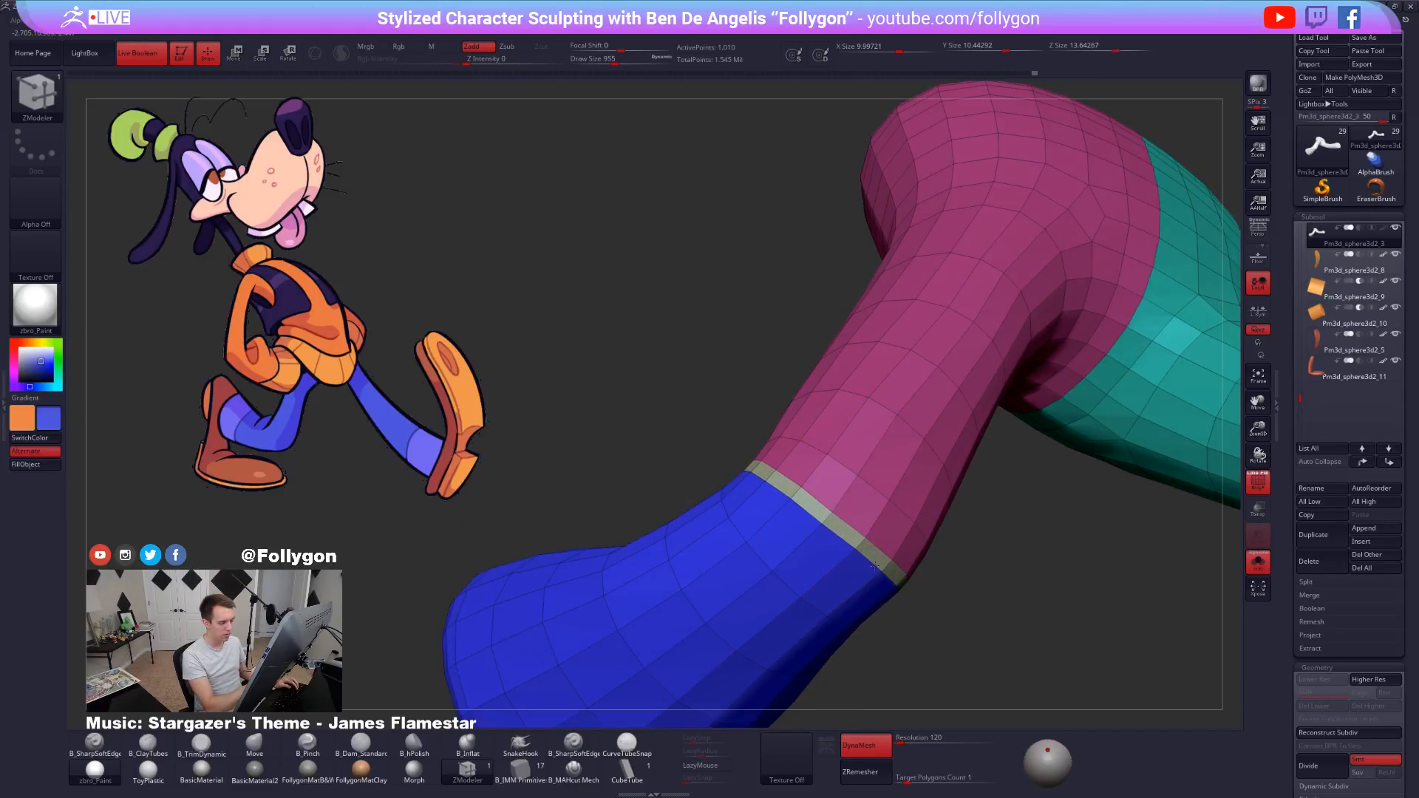
Check the smoothed knee, undo the last edge loop change, and return to the lowest subdivision level with polyframe shown.
mouse_move(857, 584)
right_mouse_down()
mouse_move(900, 577)
mouse_move(897, 593)
mouse_move(858, 568)
mouse_move(858, 525)
mouse_move(941, 602)
mouse_move(954, 644)
mouse_move(1001, 641)
mouse_move(1027, 668)
mouse_move(1001, 650)
mouse_move(1002, 625)
mouse_move(1018, 652)
mouse_move(995, 650)
right_mouse_up()
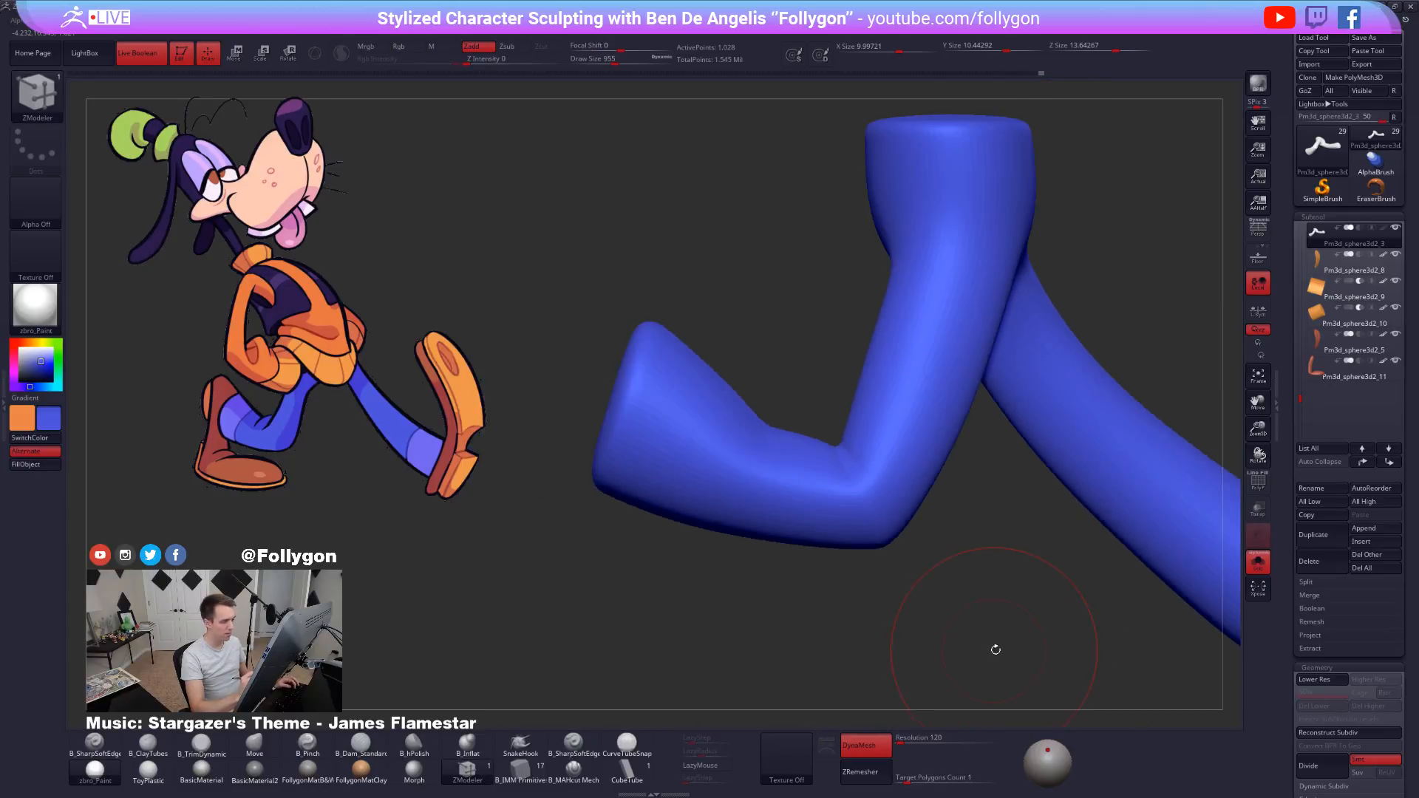
key("shift+d")
key("ctrl+z")
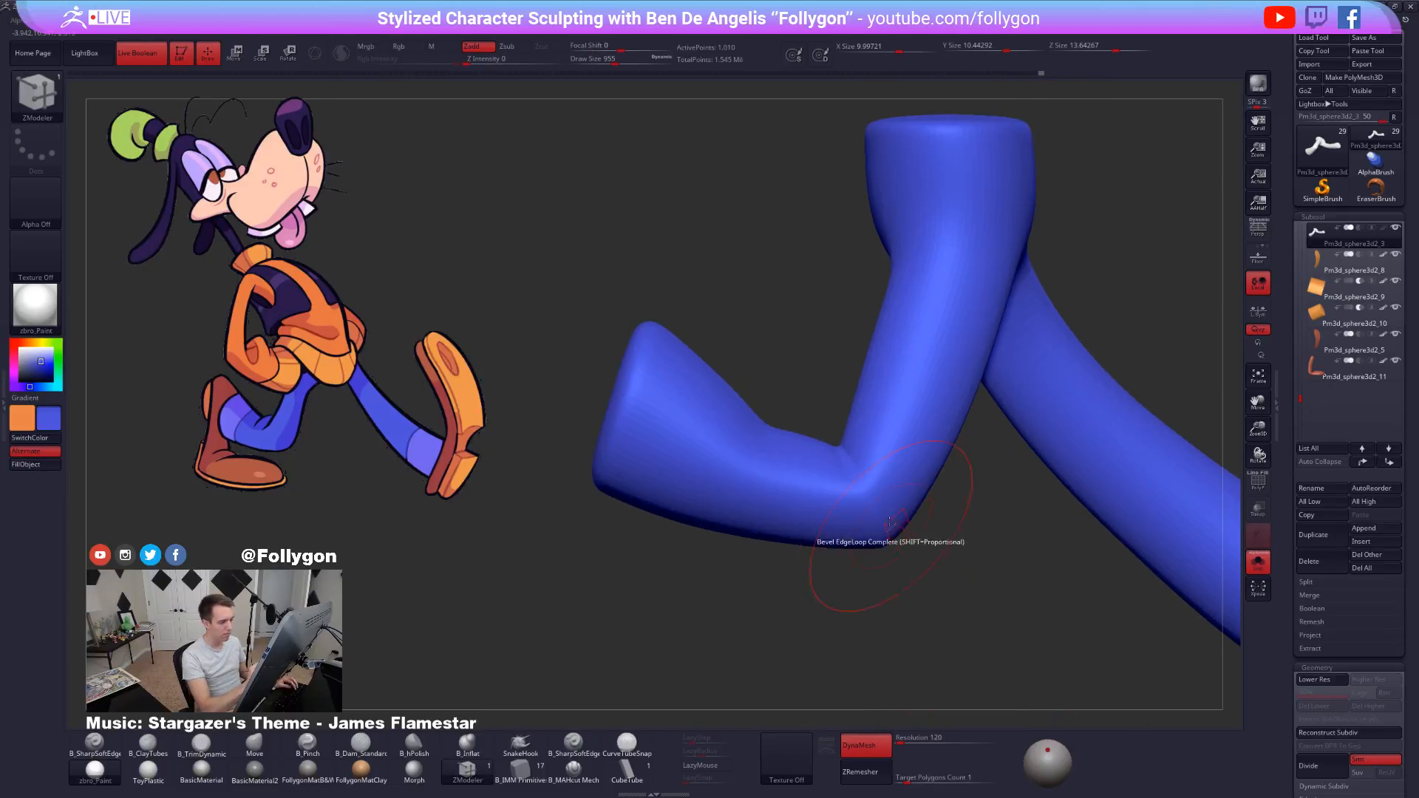
key("shift+d")
key("shift+f")
right_click_drag(890, 523, 840, 466)
right_click_drag(805, 410, 844, 397, "ctrl")
Mask the legs except for the beveled polygroup band at the knee.
left_click_drag(918, 624, 877, 528, "ctrl")
key("ctrl+space")
left_click(966, 702, "ctrl")
key("ctrl+z")
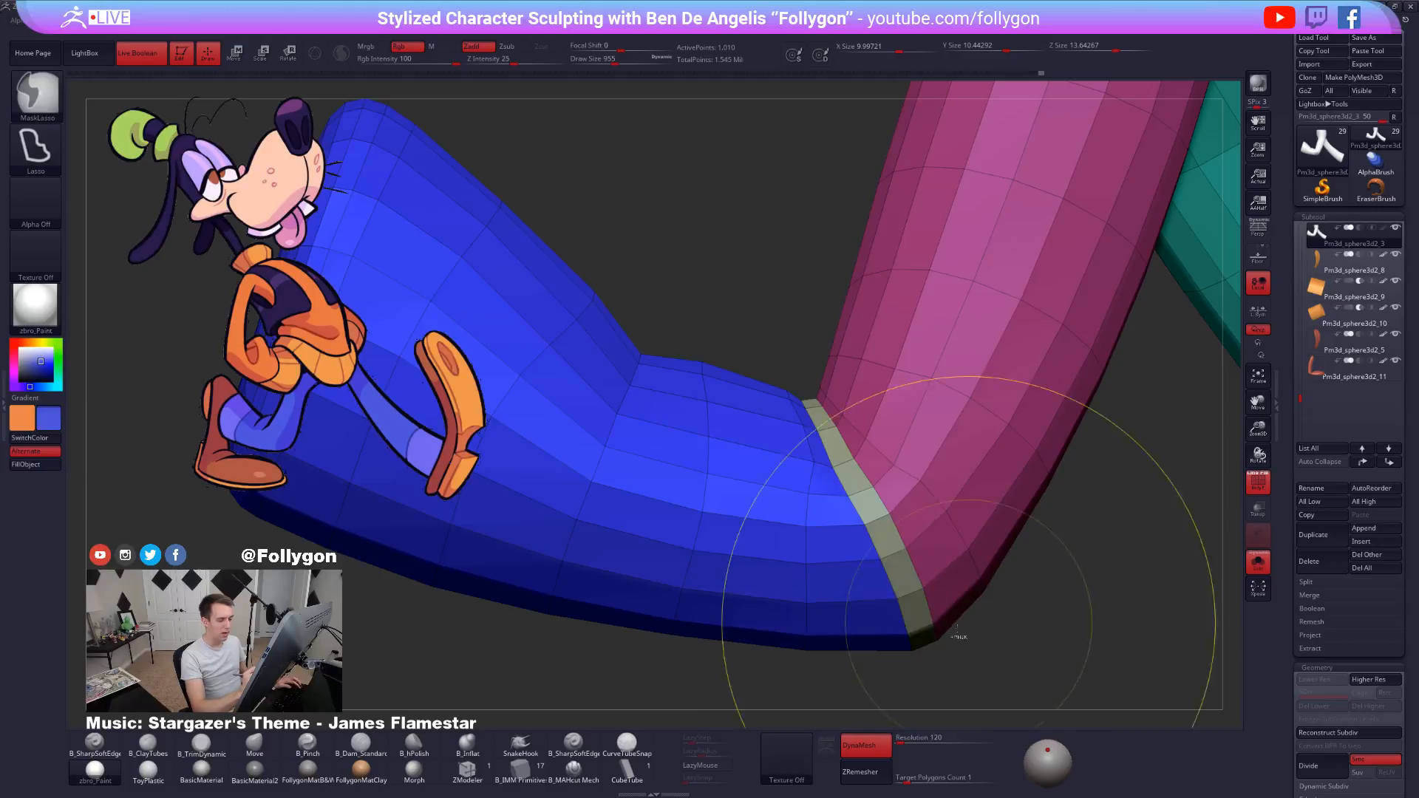
left_click_drag(957, 632, 917, 632, "ctrl")
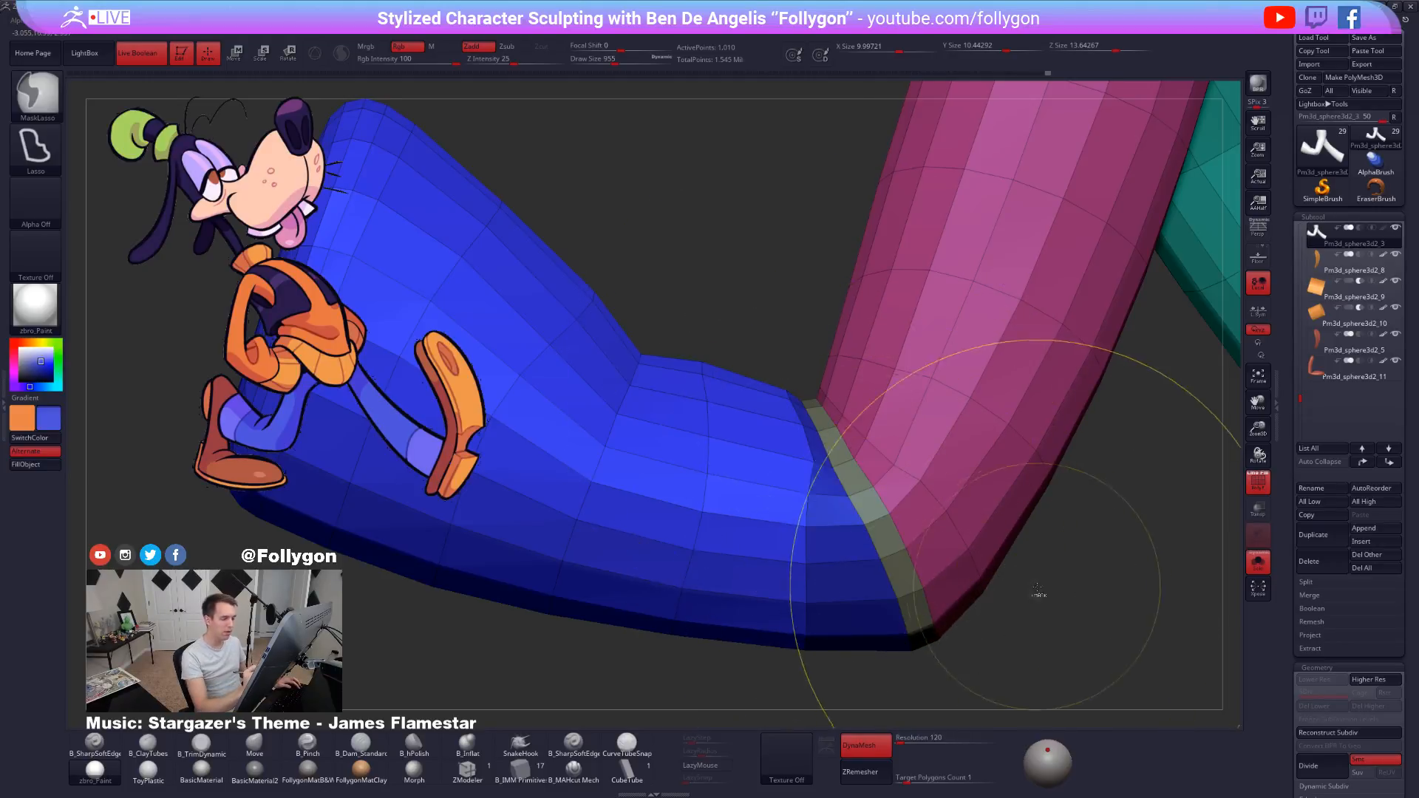
key("b")
key("z")
key("m")
Switch to the Move brush at draw size 227 and reposition the unmasked knee band near the inner bend.
key("b")
key("m")
key("v")
key("space")
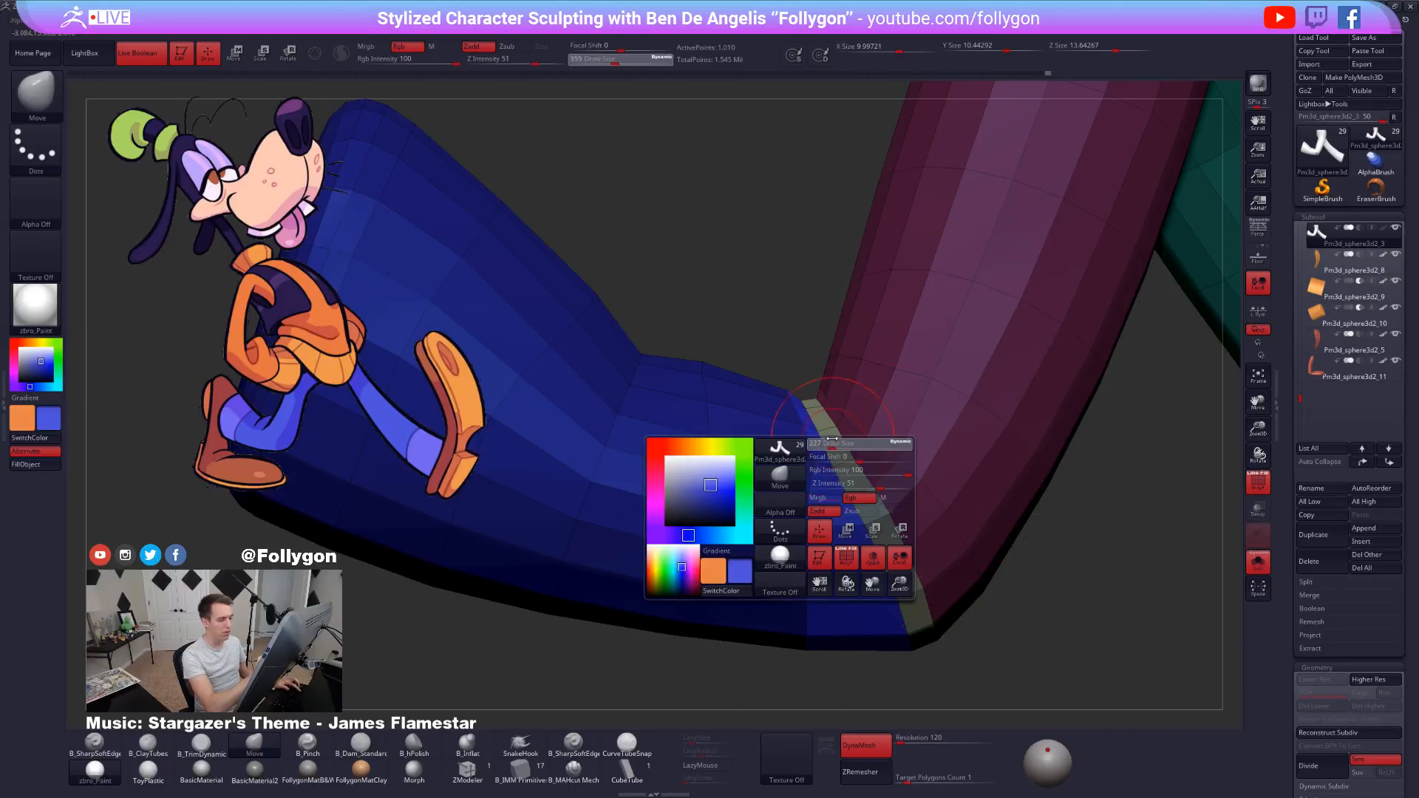
right_click_drag(841, 496, 833, 459)
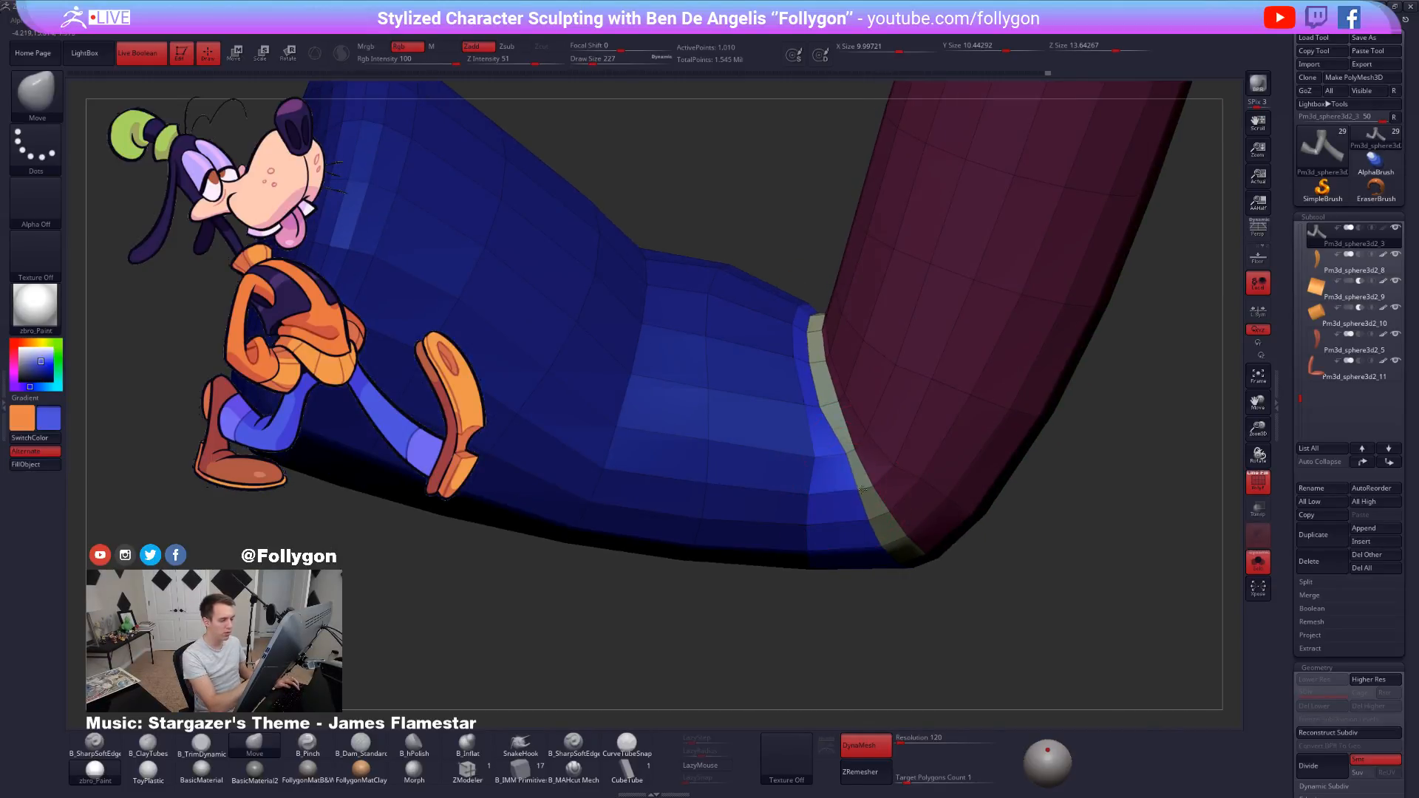
Reduce the Move brush to draw size 104 and refine the unmasked knee band around the bent leg.
mouse_move(867, 484)
right_mouse_down()
mouse_move(849, 507)
mouse_move(833, 409)
mouse_move(854, 488)
mouse_move(880, 473)
right_mouse_up()
key("space")
left_click(855, 456)
left_click_drag(861, 523, 947, 475, "ctrl")
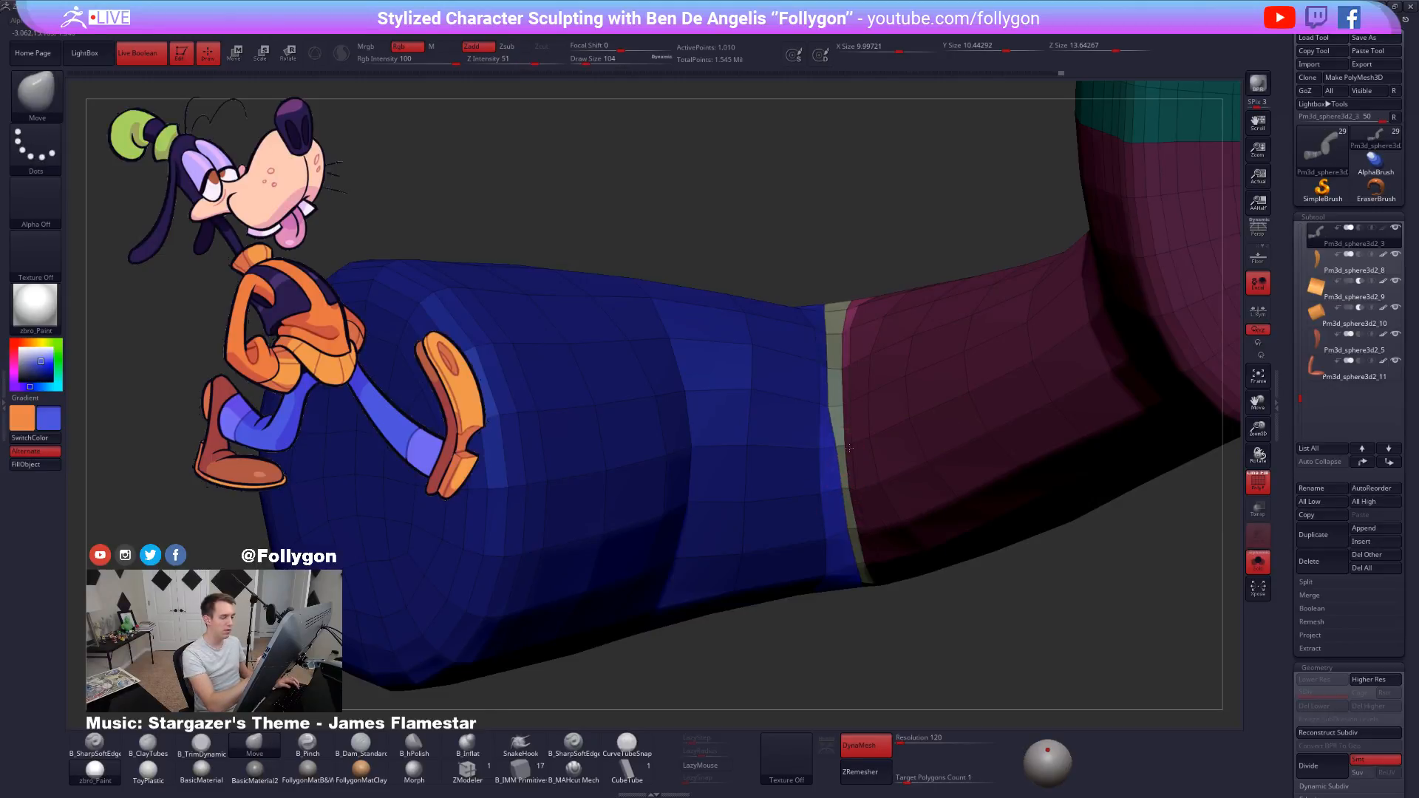
mouse_move(855, 458)
right_mouse_down()
mouse_move(834, 479)
mouse_move(840, 439)
mouse_move(862, 518)
mouse_move(850, 486)
right_mouse_up()
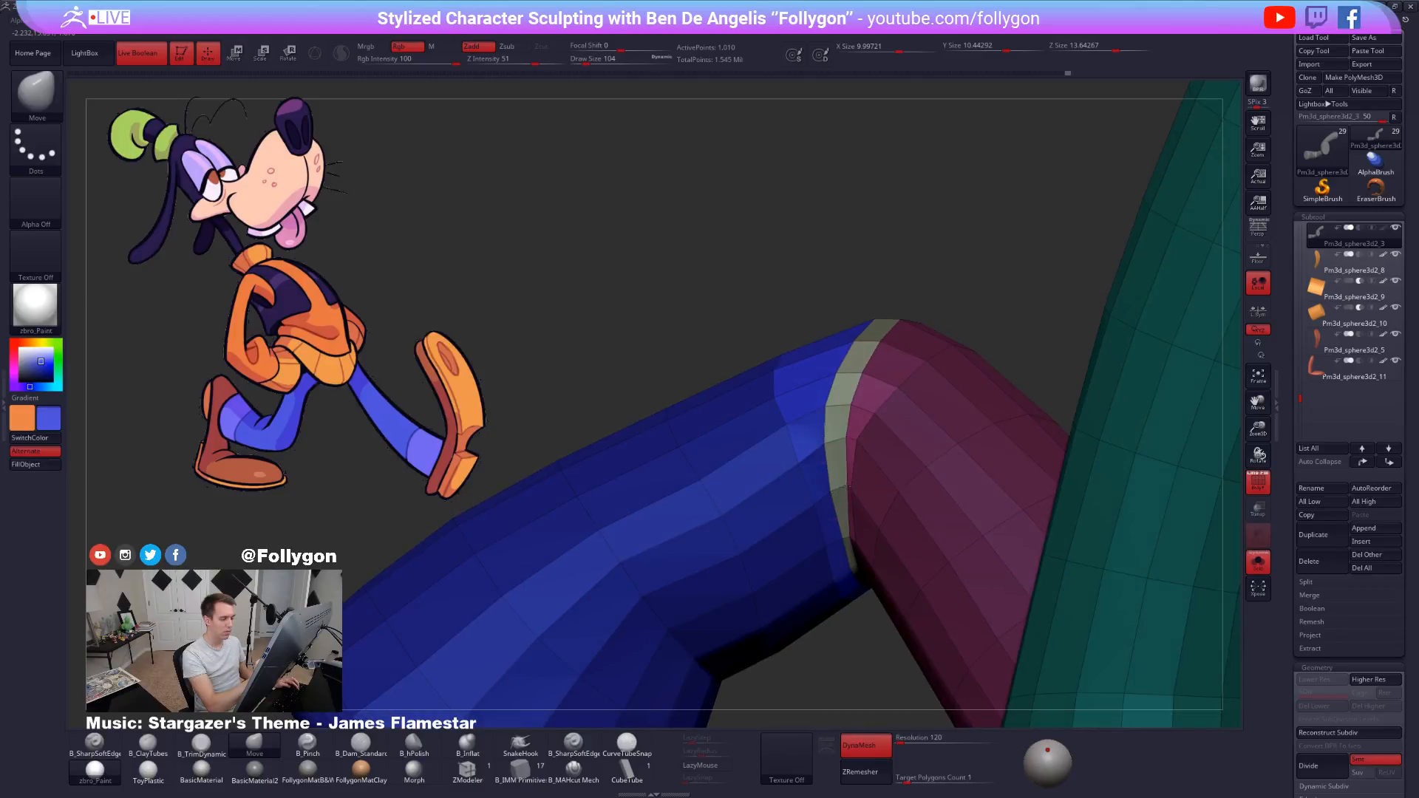
left_click(843, 486, "ctrl+shift")
mouse_move(838, 500)
right_mouse_down()
mouse_move(847, 485)
mouse_move(829, 447)
mouse_move(901, 390)
right_mouse_up()
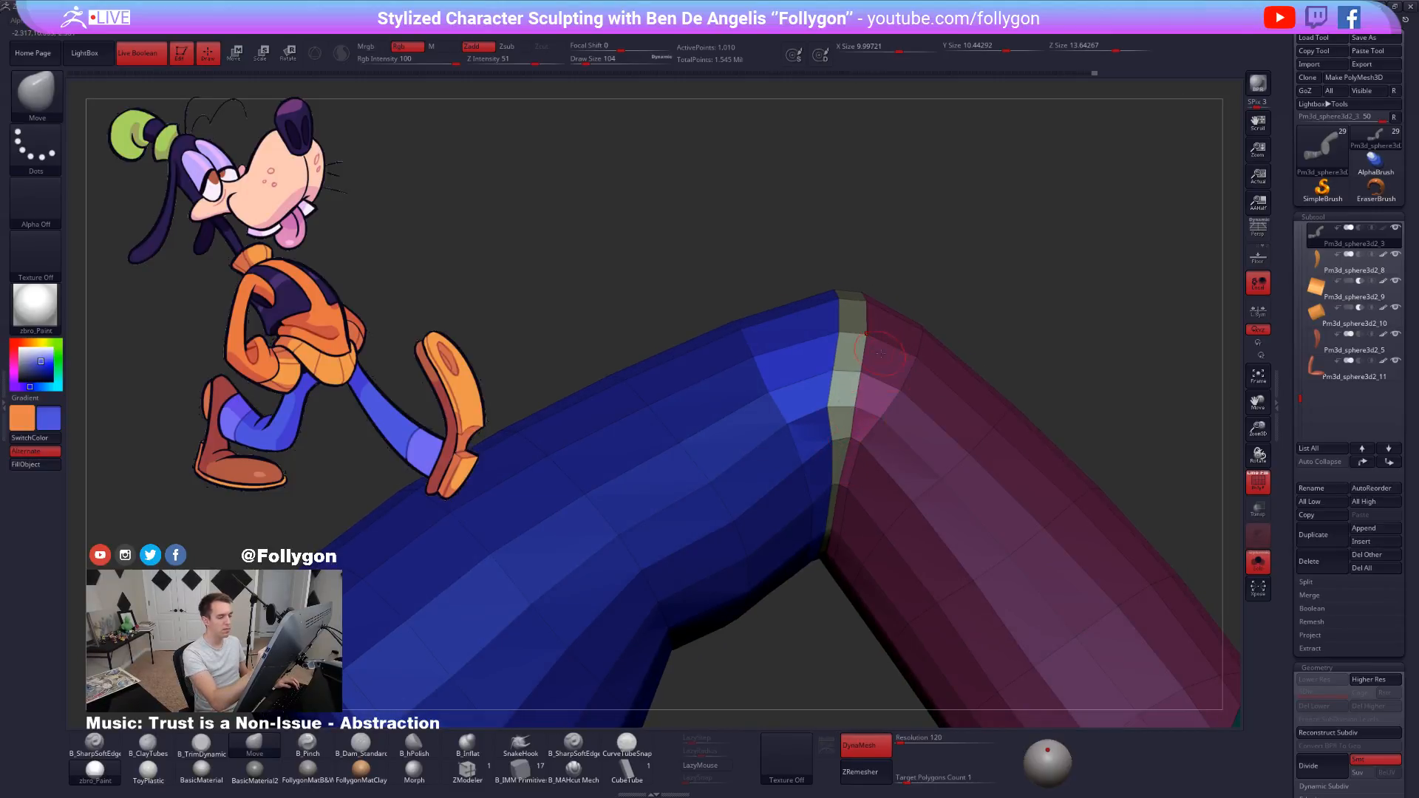
Adjust the knee band's thickness at draw size 38 with the legs unmasked, comparing the lowest and next subdivision levels.
key("space")
right_click_drag(827, 411, 844, 409)
left_click_drag(838, 408, 847, 407)
key("d")
right_click_drag(843, 399, 915, 600)
right_click_drag(895, 549, 897, 587, "ctrl")
key("shift+d")
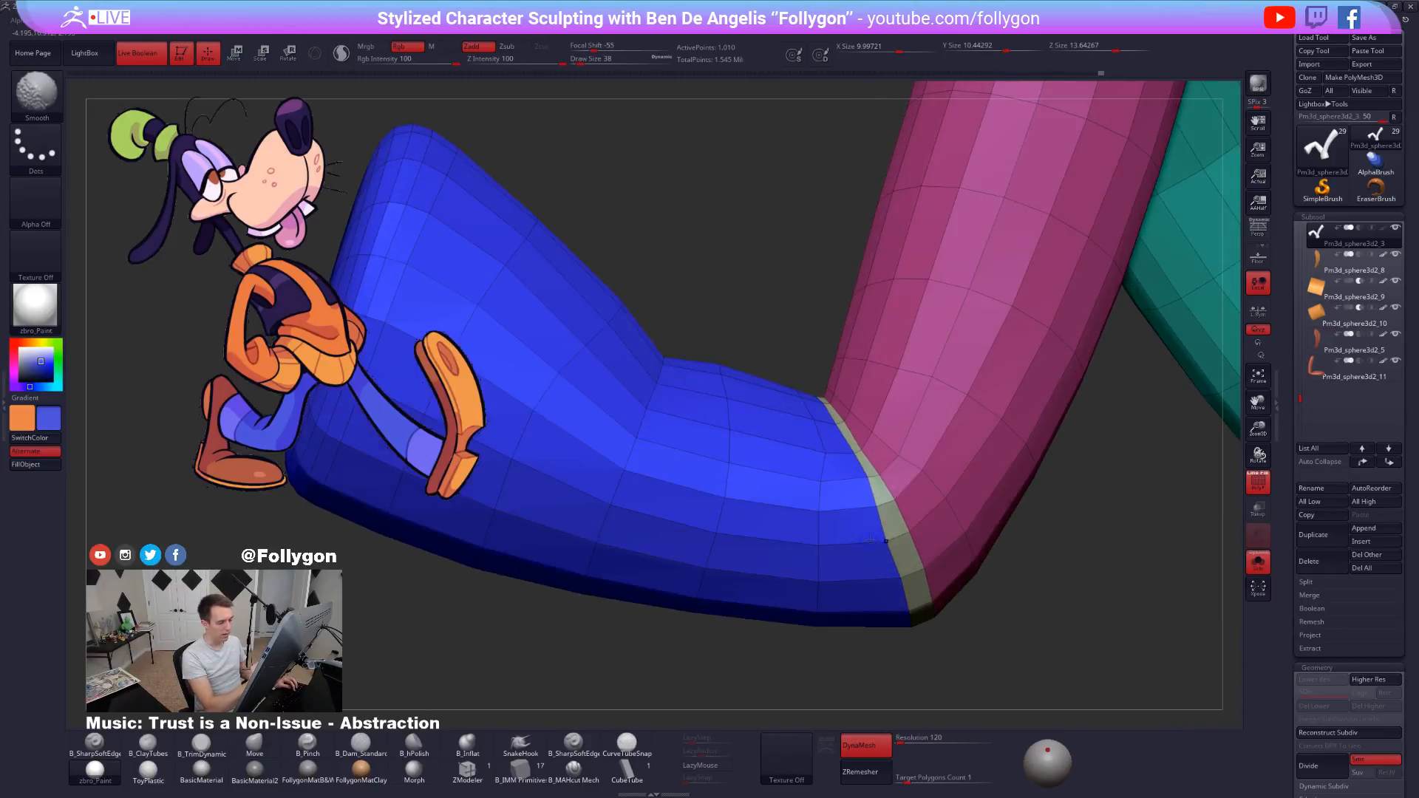
key("d")
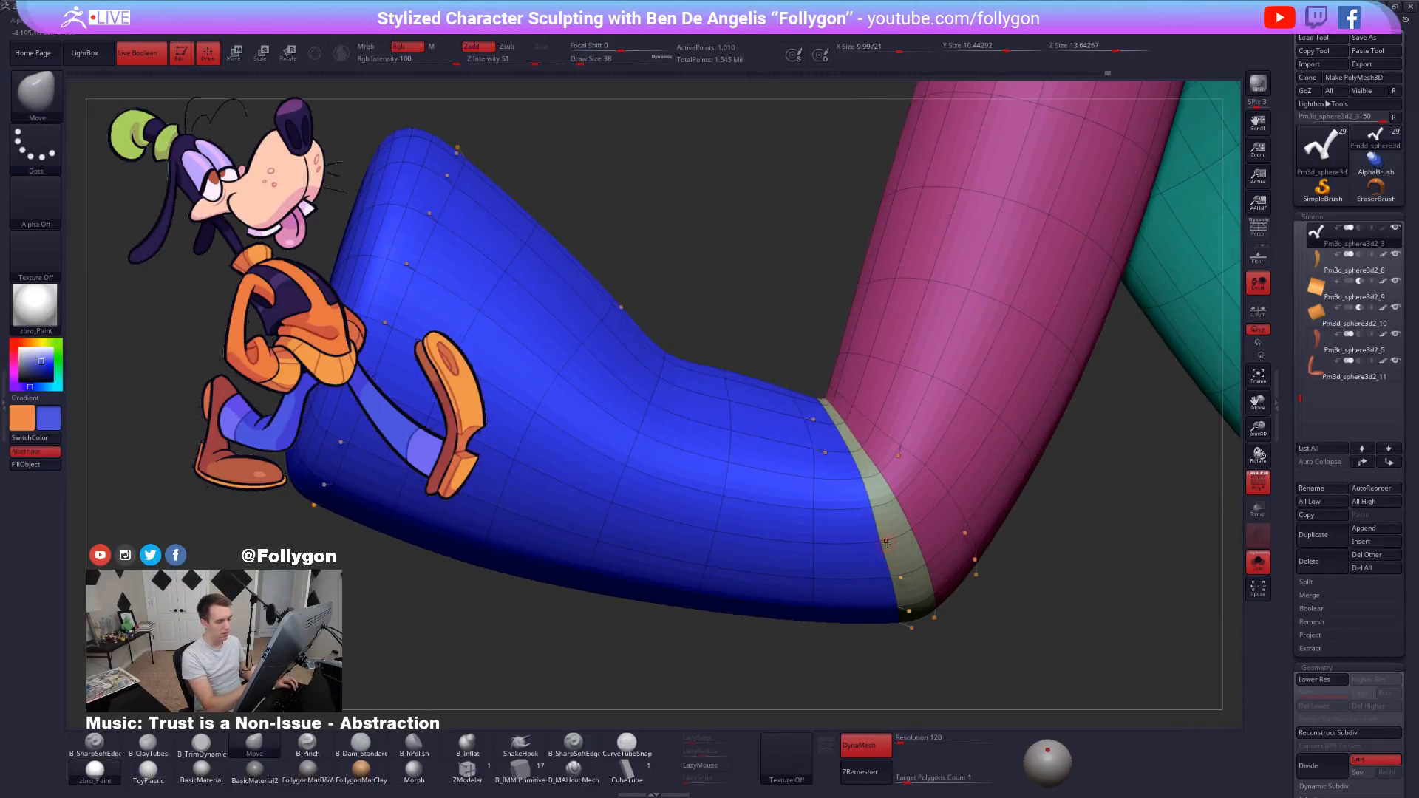
key("shift+d")
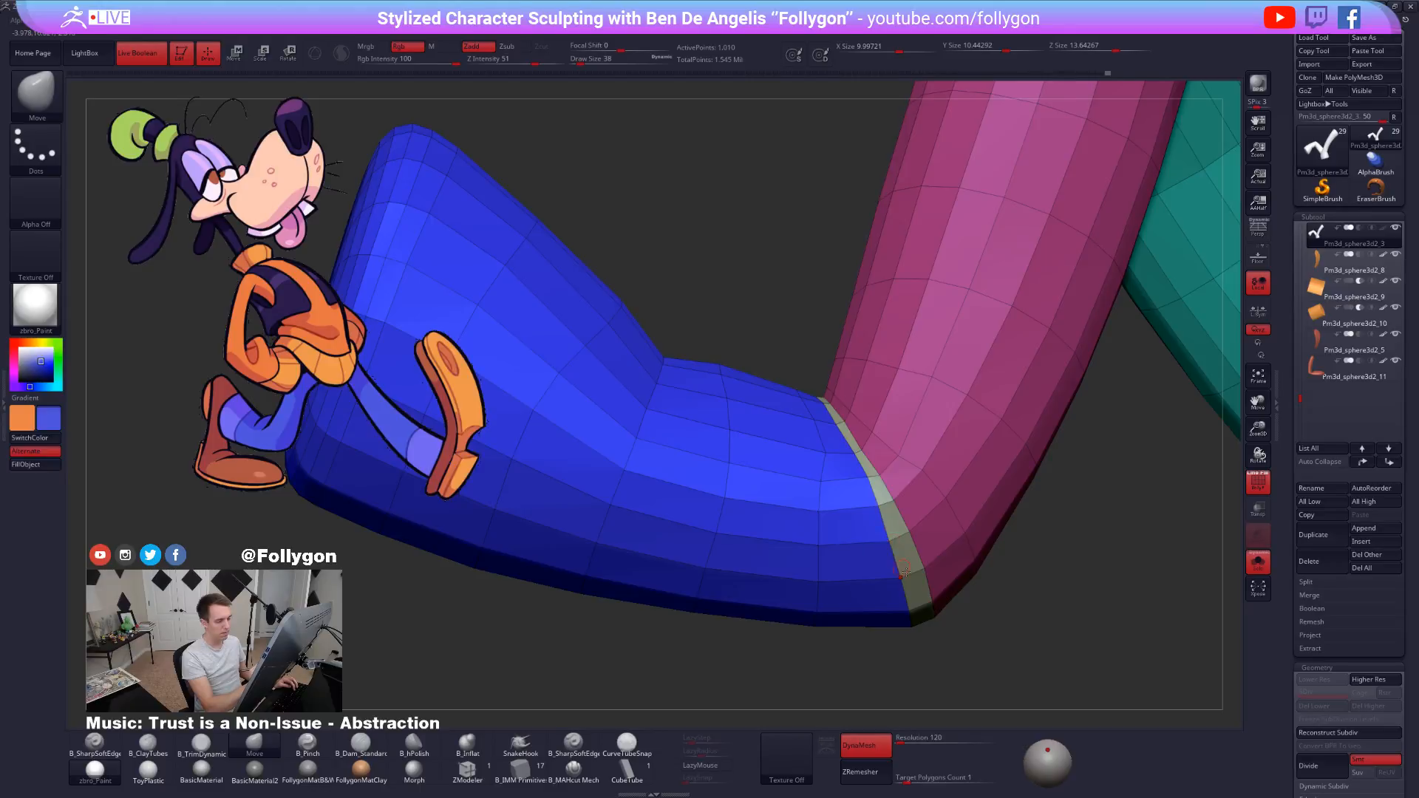
Raise the subdivision level, hide the polyframe, and adjust the smoothed legs from the front with the Move brush at draw size 742.
key("d")
key("shift+f")
mouse_move(1062, 710)
right_mouse_down("ctrl")
mouse_move(1061, 672)
mouse_move(1027, 674)
mouse_move(931, 586)
mouse_move(922, 532)
right_mouse_up("ctrl")
key("space")
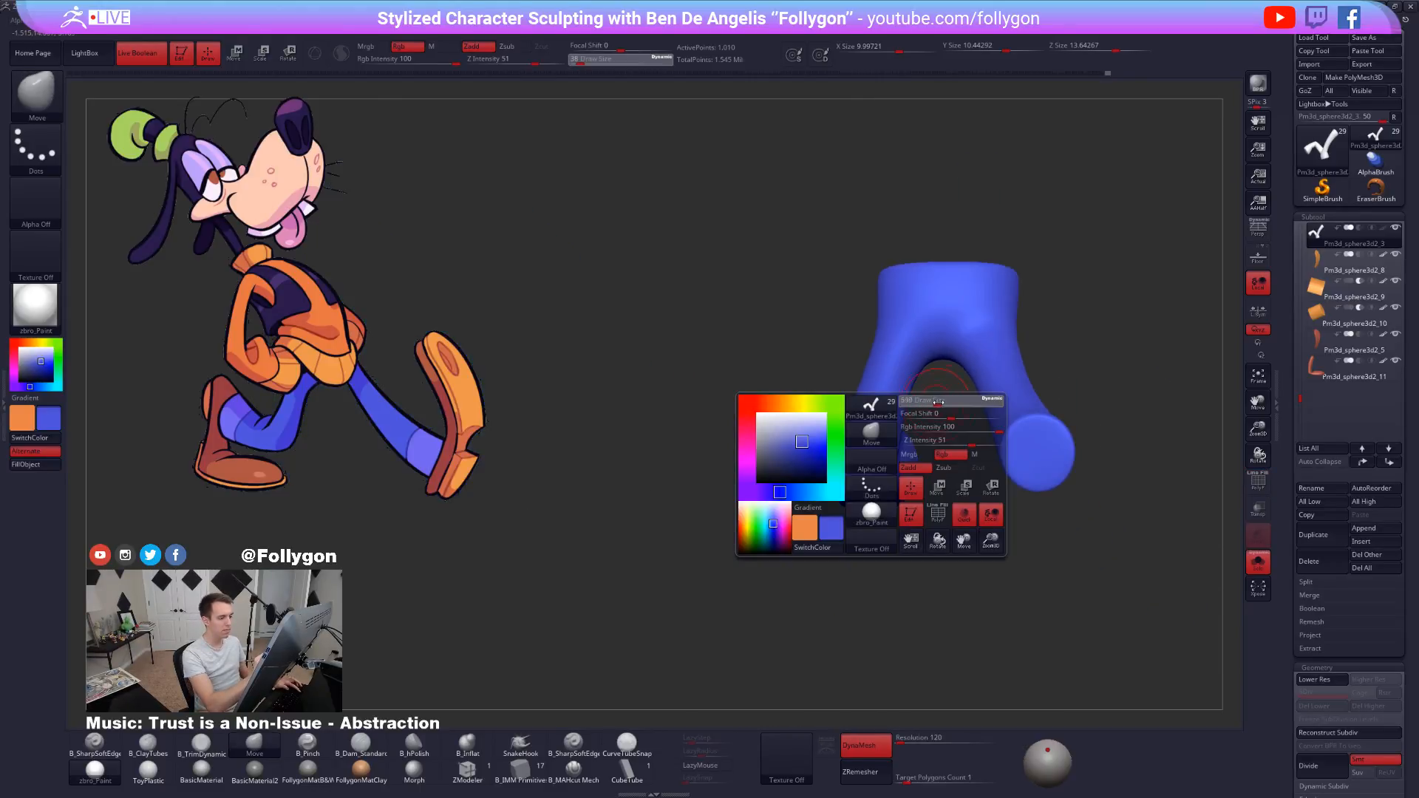
left_click_drag(938, 403, 941, 403)
right_click_drag(911, 400, 873, 423, "ctrl")
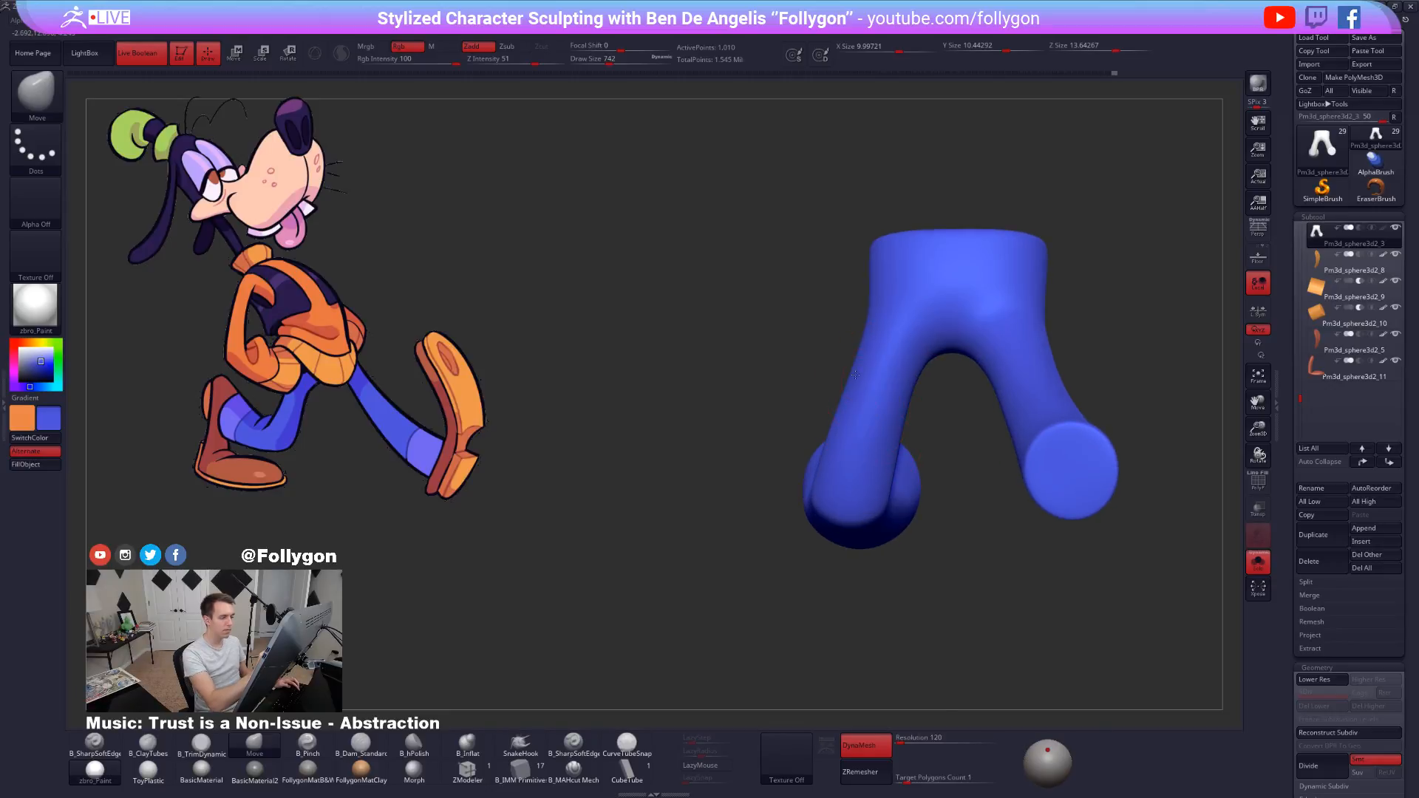
key("space")
left_click_drag(867, 385, 870, 386)
mouse_move(787, 425)
right_mouse_down()
mouse_move(897, 422)
mouse_move(832, 455)
right_mouse_up()
Adjust the low-poly bent leg with the Move brush at draw size 1111, then restore the smoothed level without polyframe.
key("shift+d")
key("shift+f")
key("space")
left_click_drag(901, 381, 911, 375)
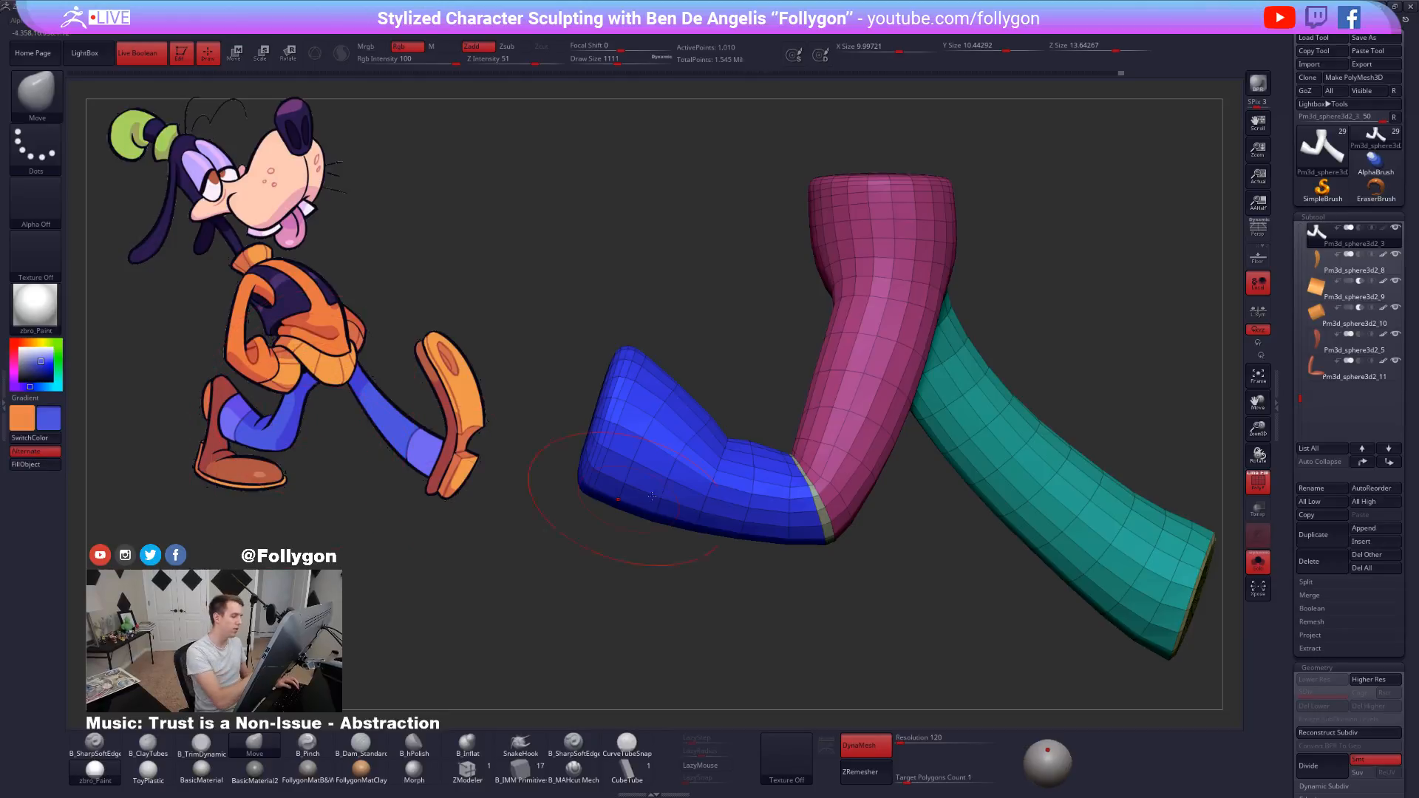
key("d")
right_click_drag(810, 503, 848, 451, "ctrl")
key("shift+f")
Compare the legs in isolation and within the full character from the side, front and back.
key("alt+s")
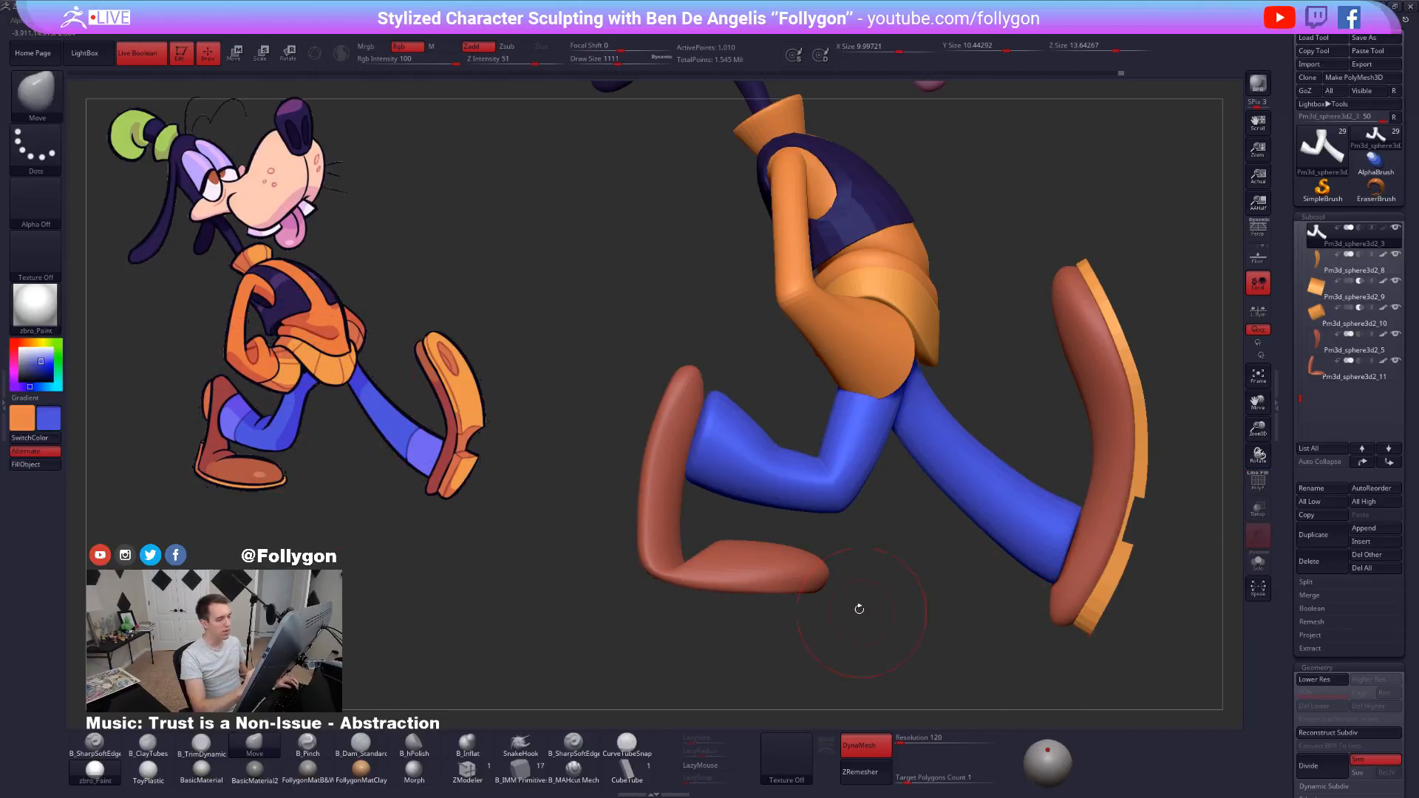
key("alt+s")
right_click_drag(831, 406, 881, 486, "shift")
key("alt+s")
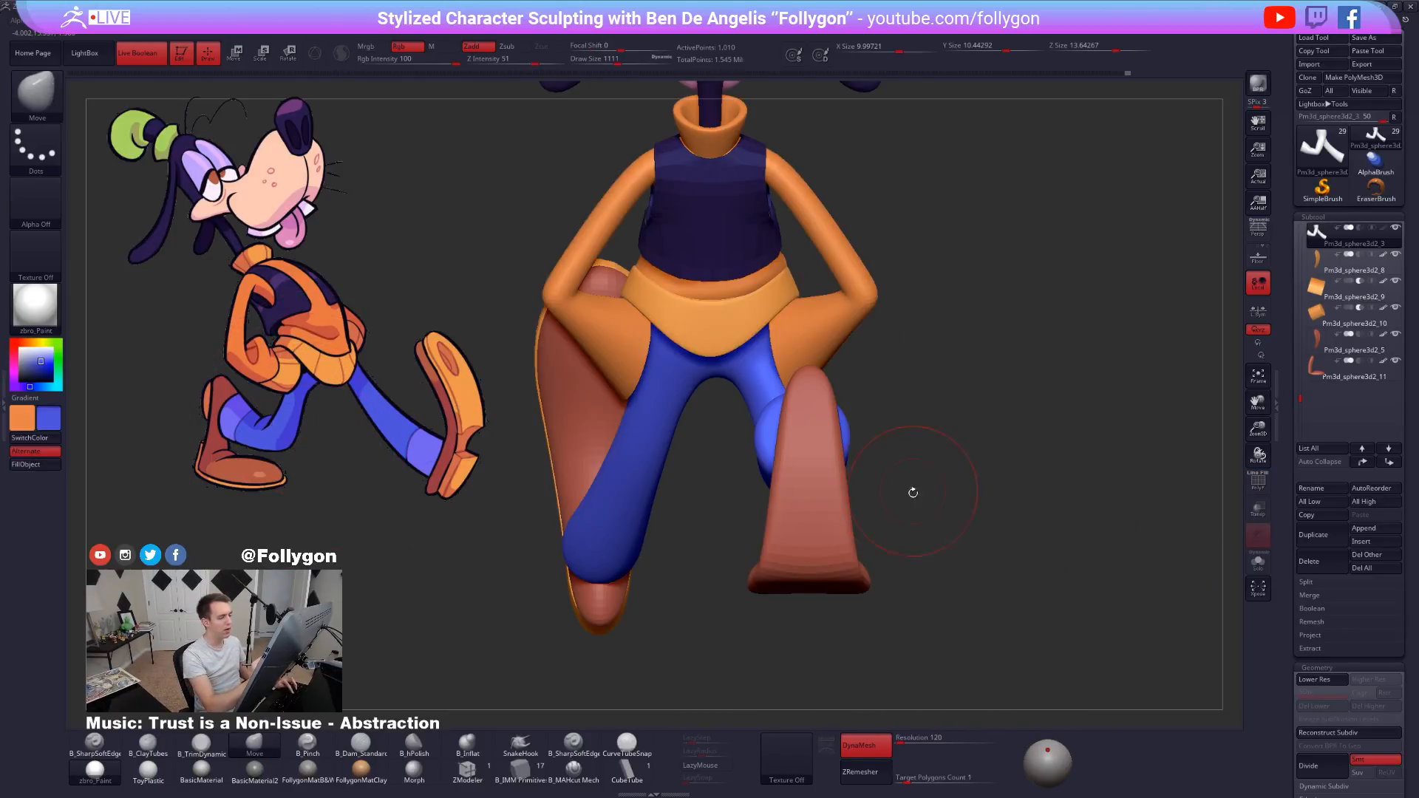
right_click_drag(873, 430, 868, 479)
key("alt+s")
right_click_drag(842, 422, 812, 417)
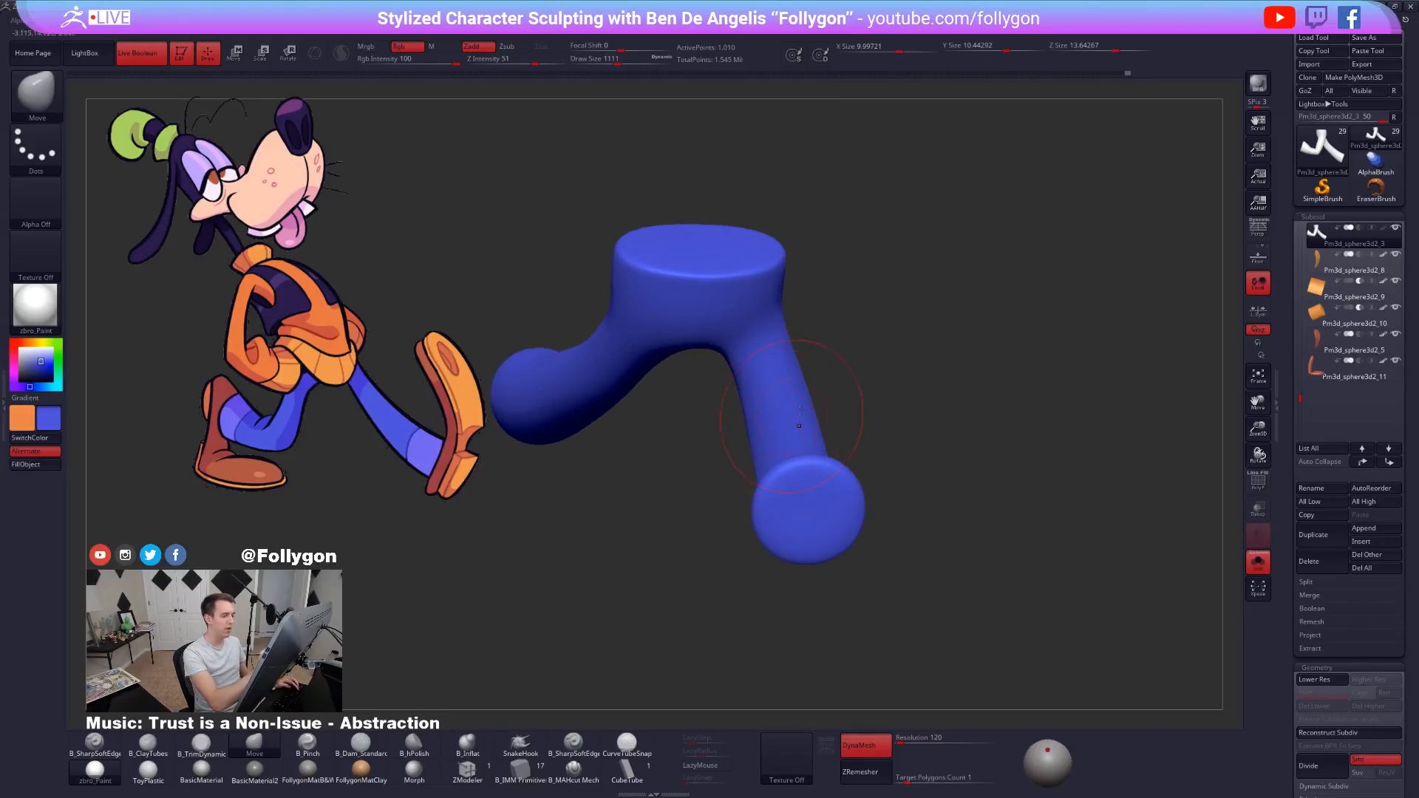
right_click_drag(812, 401, 842, 442)
key("alt+s")
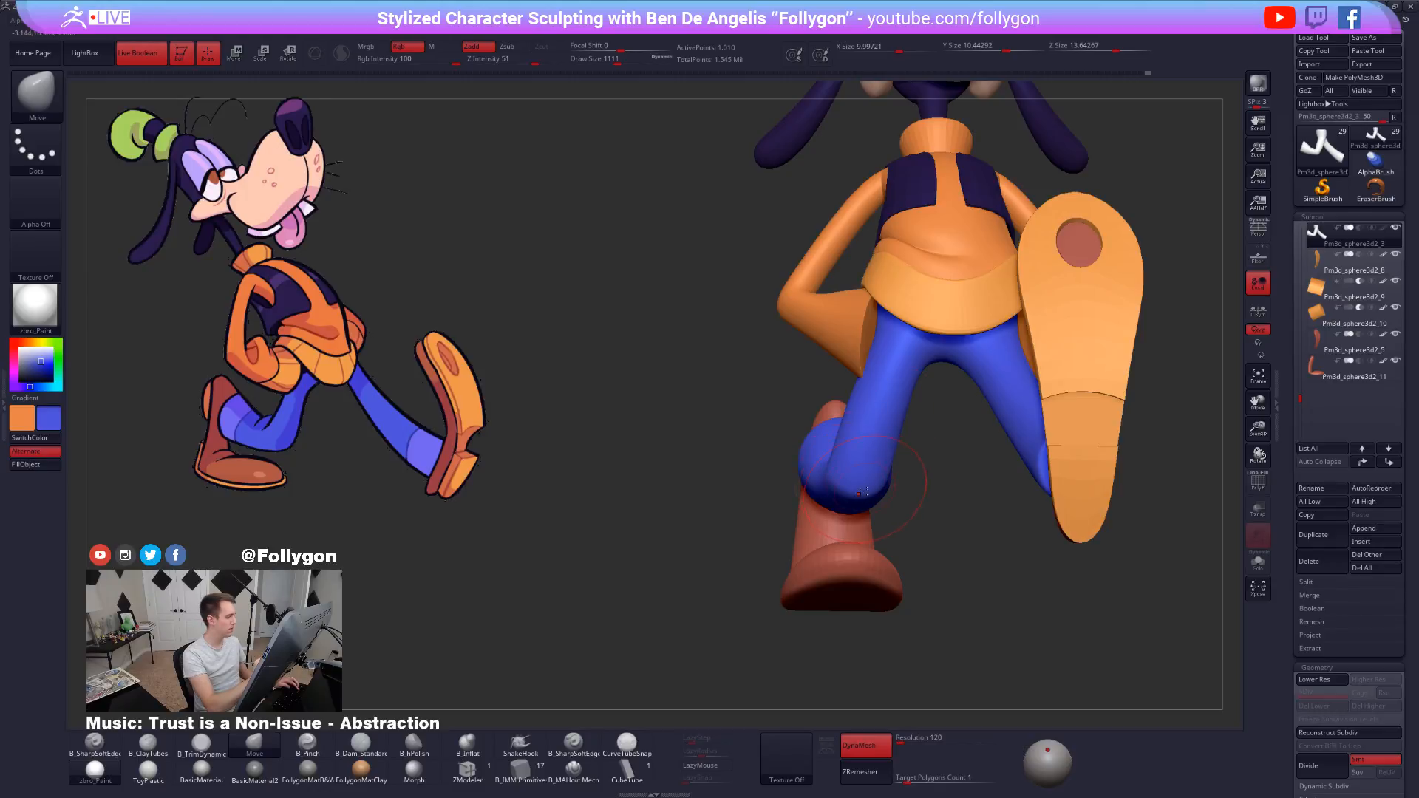
mouse_move(858, 492)
right_mouse_down()
mouse_move(860, 445)
mouse_move(924, 464)
mouse_move(915, 455)
mouse_move(909, 485)
mouse_move(874, 473)
right_mouse_up()
key("alt+s")
Adjust the isolated legs with the Move brush at draw size 1280, then show the lowest level's polyframe and set draw size 1058.
key("space")
left_click_drag(862, 413, 867, 412)
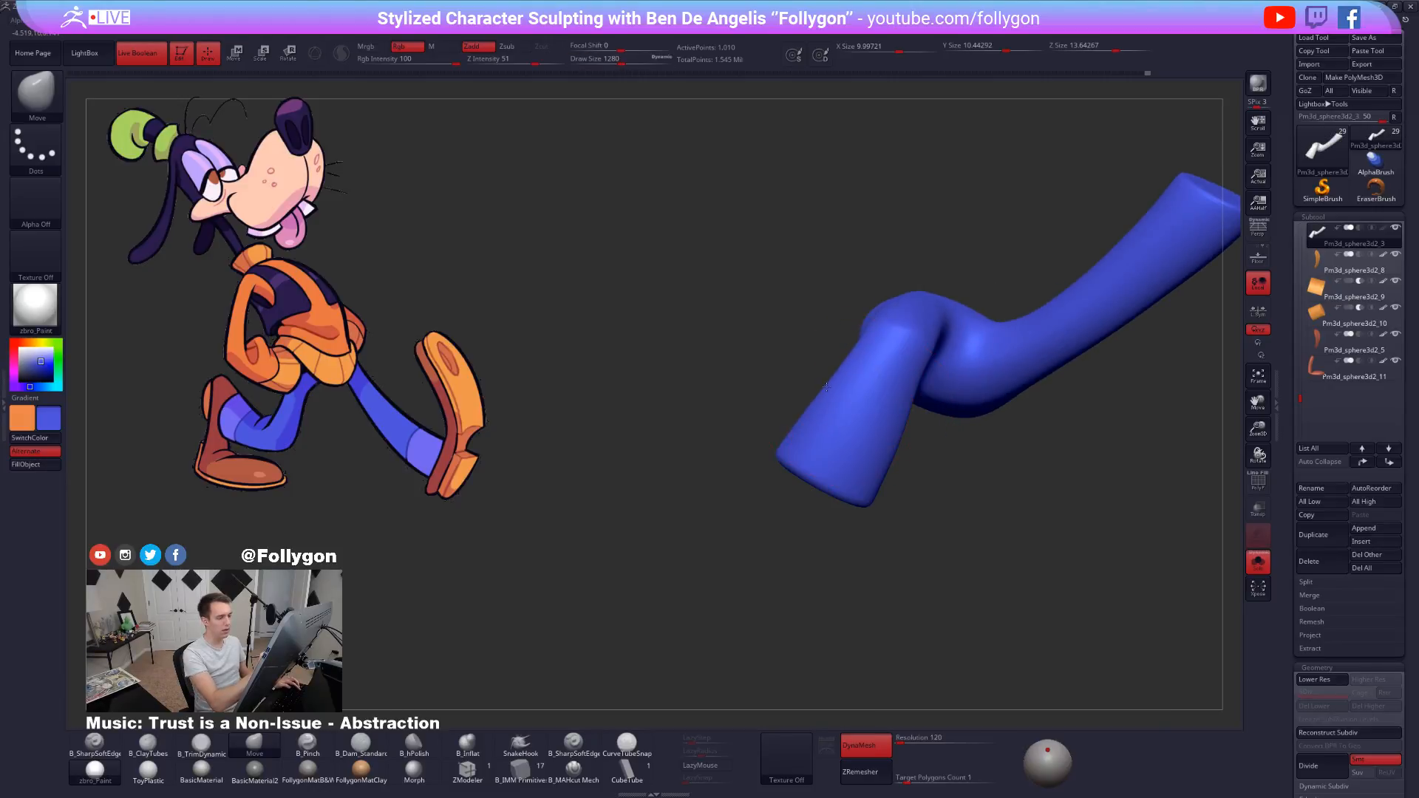
key("shift+d")
key("shift+f")
key("space")
left_click_drag(914, 412, 909, 412)
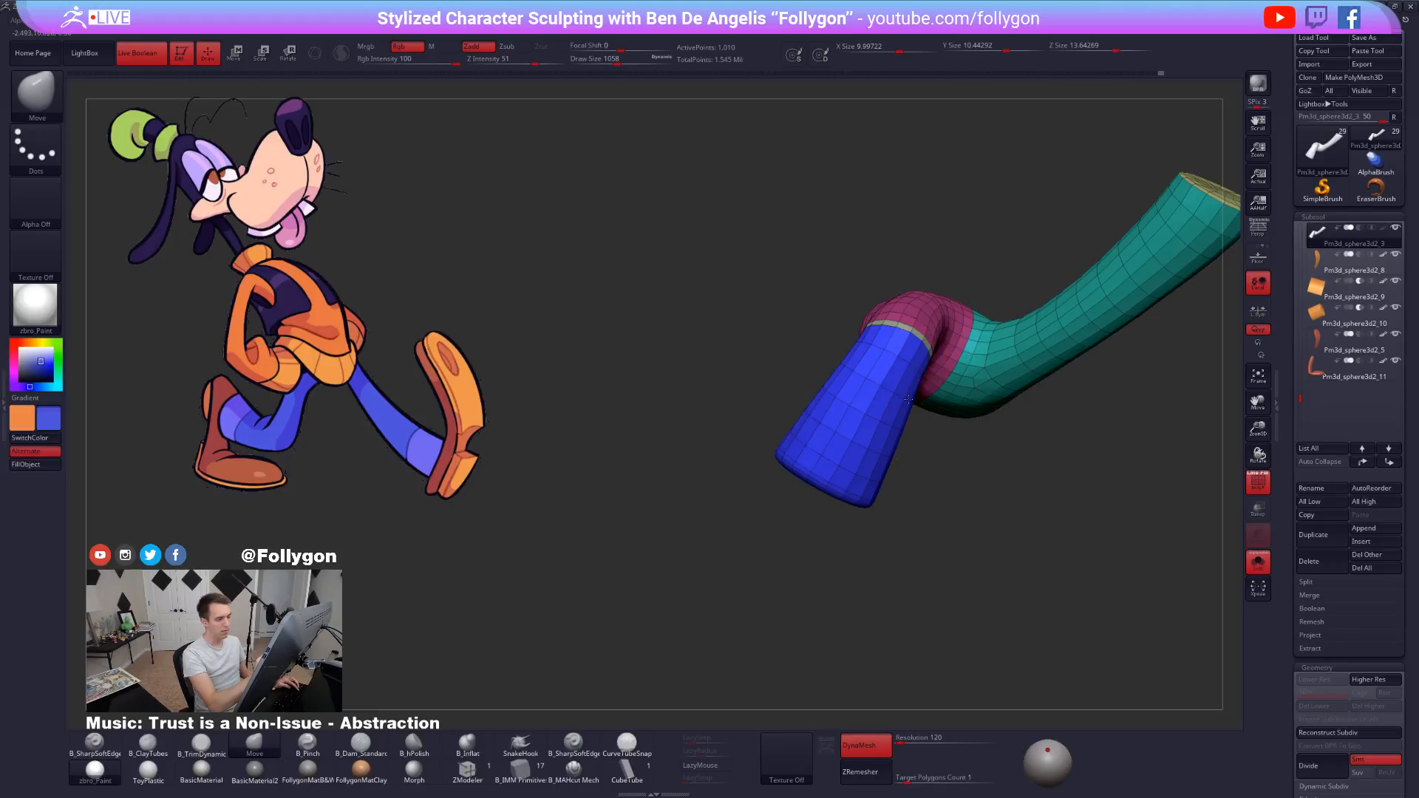
Return to the smoothed level without polyframe and refine the leg shape with the Move brush at draw size 955.
key("shift+f")
key("d")
mouse_move(903, 444)
right_mouse_down()
mouse_move(865, 547)
mouse_move(896, 507)
mouse_move(861, 465)
mouse_move(961, 442)
mouse_move(933, 436)
mouse_move(916, 473)
mouse_move(880, 480)
mouse_move(890, 507)
mouse_move(920, 443)
right_mouse_up()
key("space")
left_click_drag(922, 416, 919, 416)
mouse_move(887, 547)
right_mouse_down()
mouse_move(984, 547)
mouse_move(919, 520)
right_mouse_up()
Examine the full character from several angles, comparing the legs and bent knee with the reference illustration.
key("shift+f")
right_click_drag(1082, 642, 955, 595, "alt")
key("alt+s")
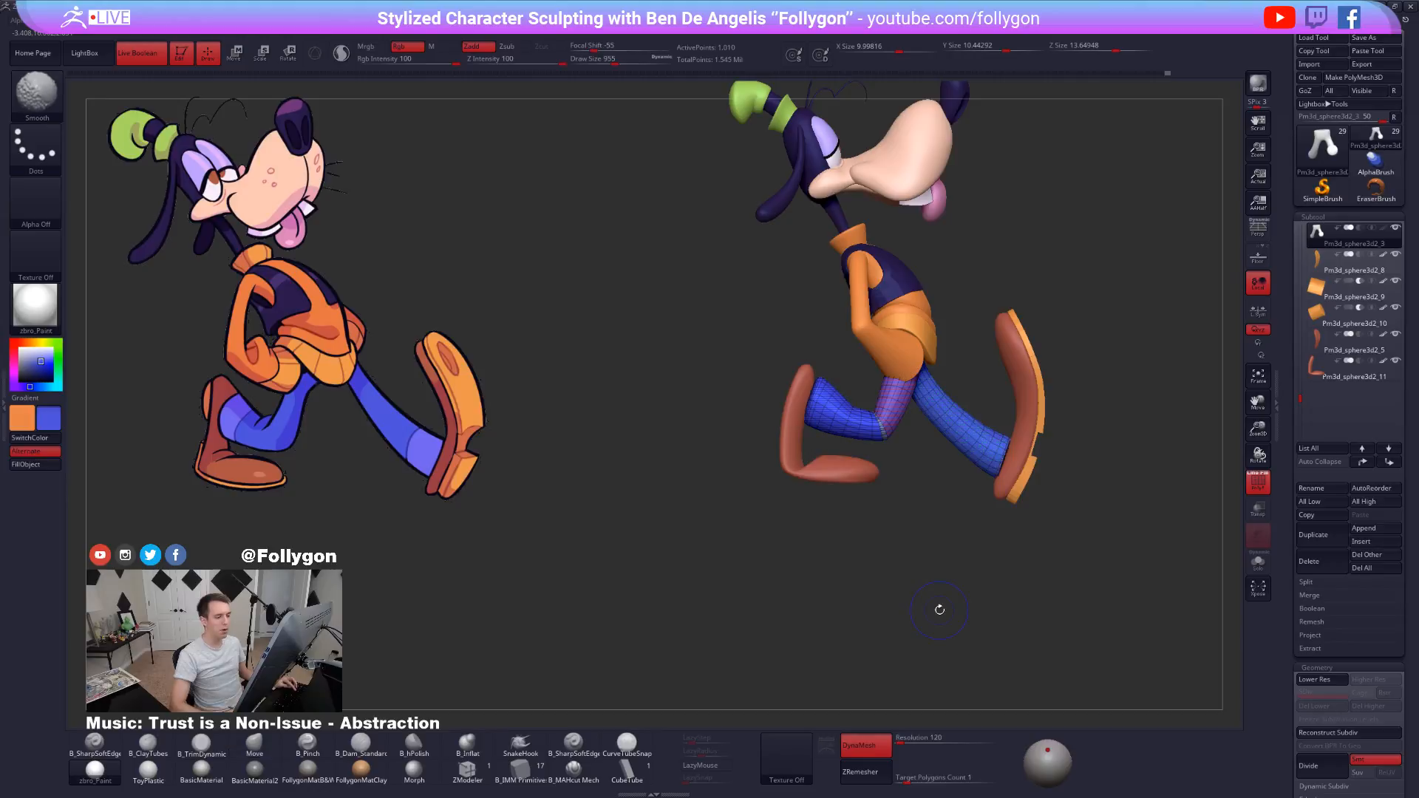
key("shift+f")
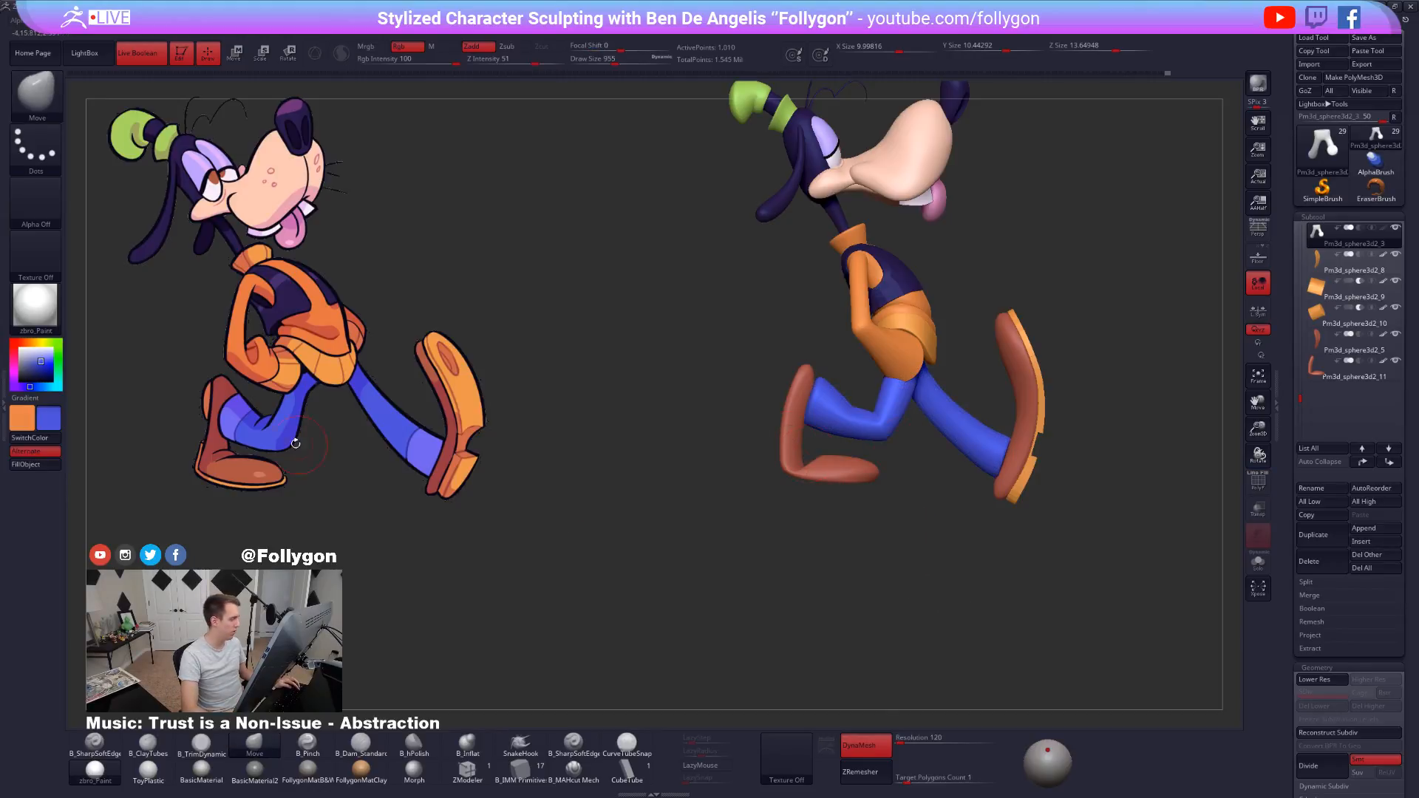
right_click_drag(492, 548, 763, 575)
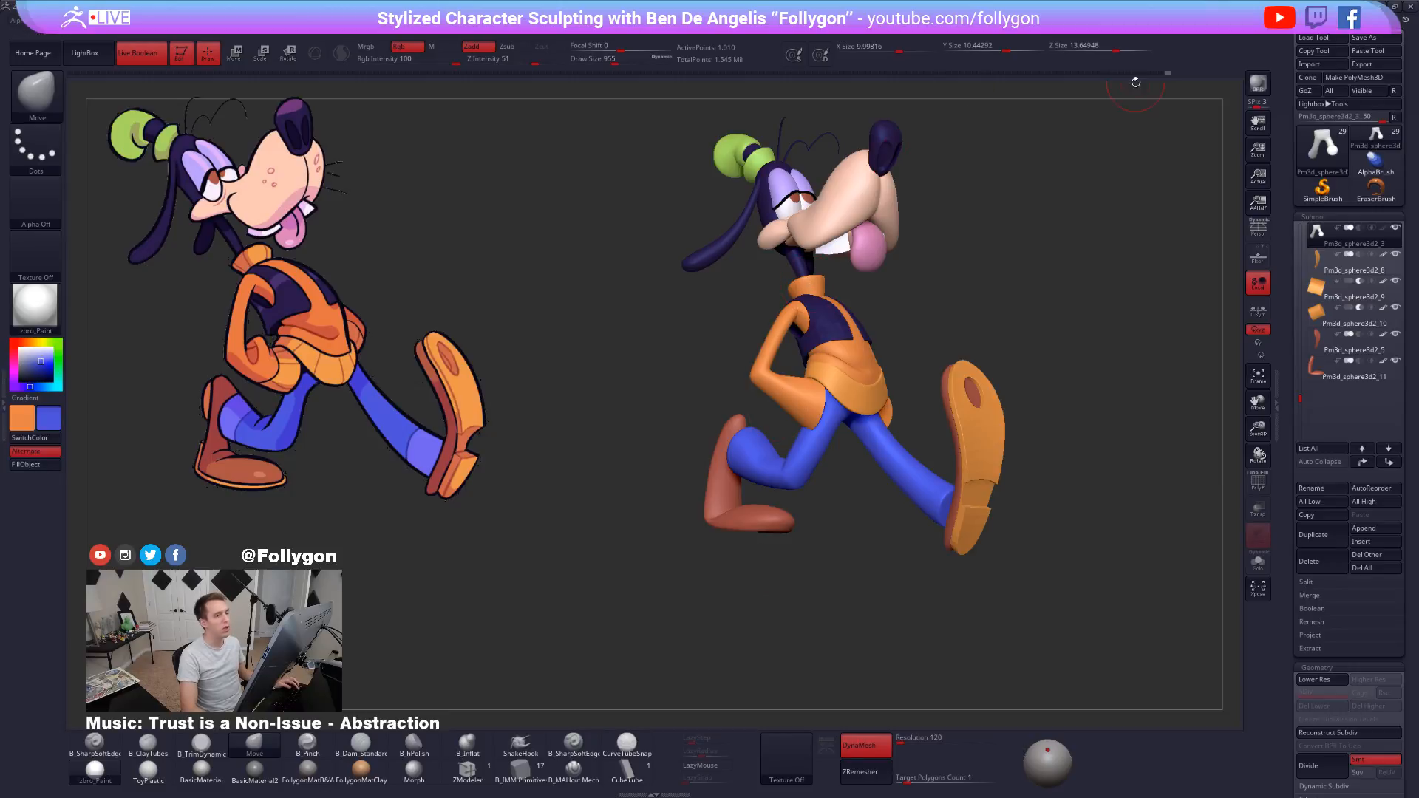
mouse_move(1145, 74)
left_mouse_down()
mouse_move(66, 91)
mouse_move(292, 139)
mouse_move(469, 127)
mouse_move(631, 140)
left_mouse_up()
left_click_drag(809, 150, 948, 162)
left_click_drag(1051, 167, 1210, 196)
left_click_drag(943, 286, 938, 524, "alt")
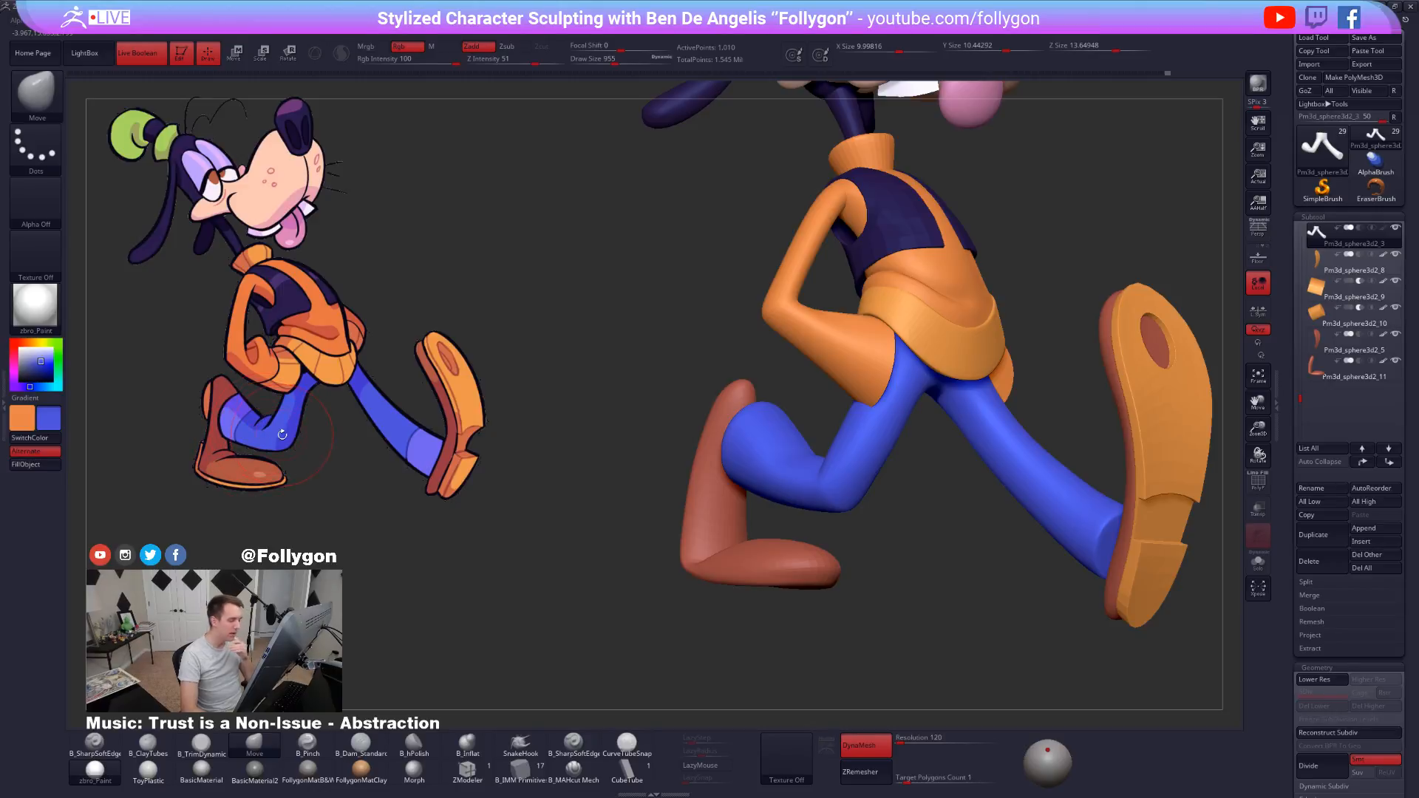
left_click_drag(794, 465, 870, 498)
left_click_drag(884, 499, 773, 506)
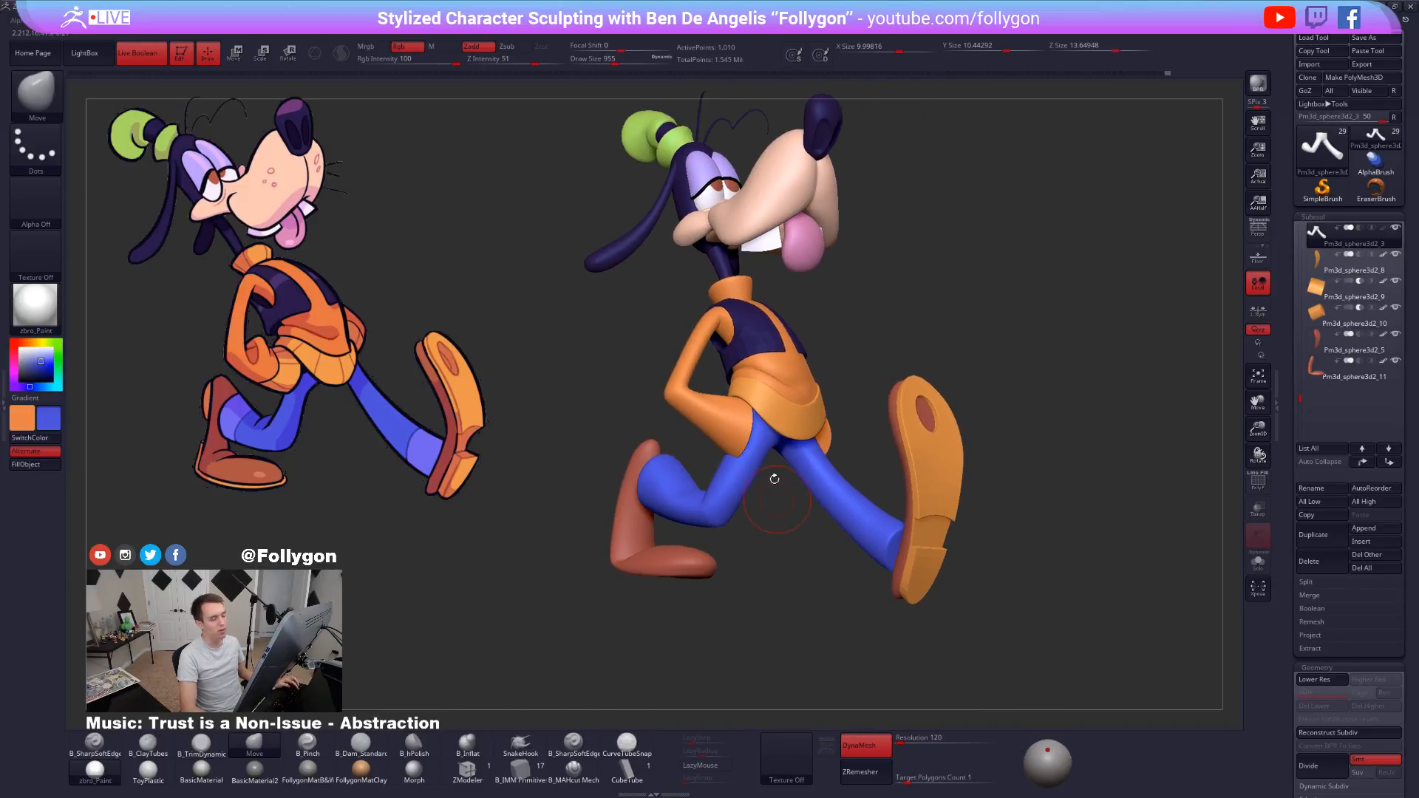
Switch to the B_Standard brush, duplicate the legs subtool, and isolate the copy at its lowest subdivision level.
key("ctrl+space")
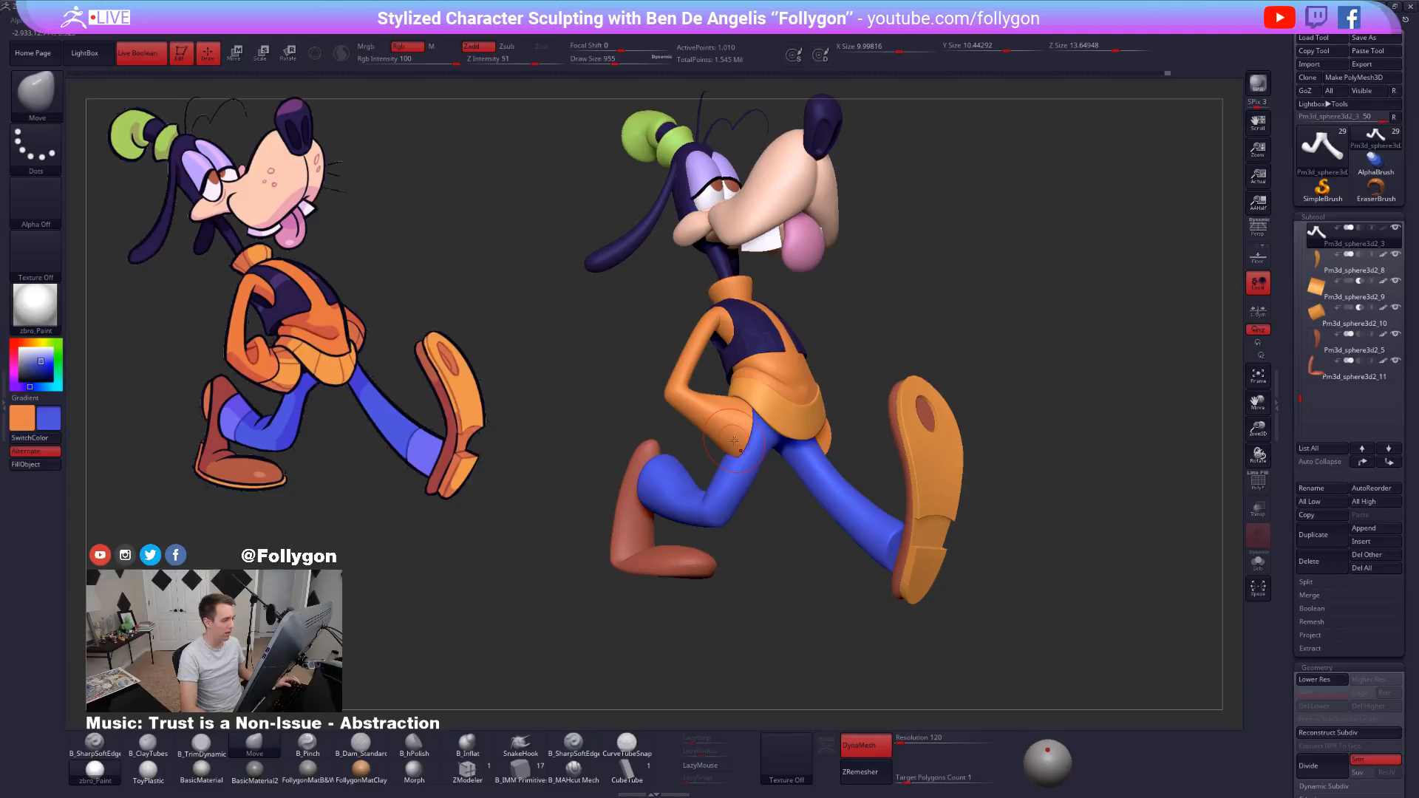
key("1")
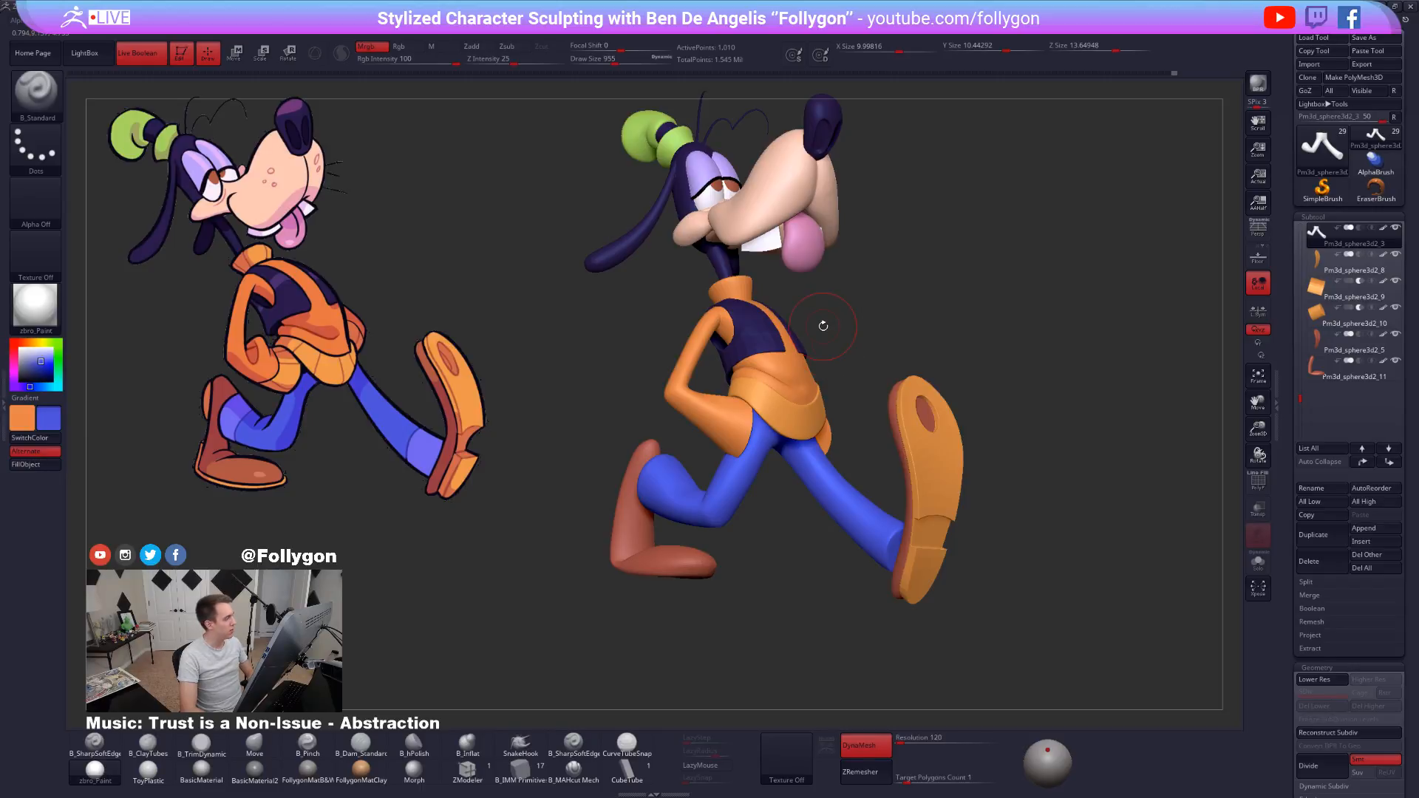
left_click(1259, 562)
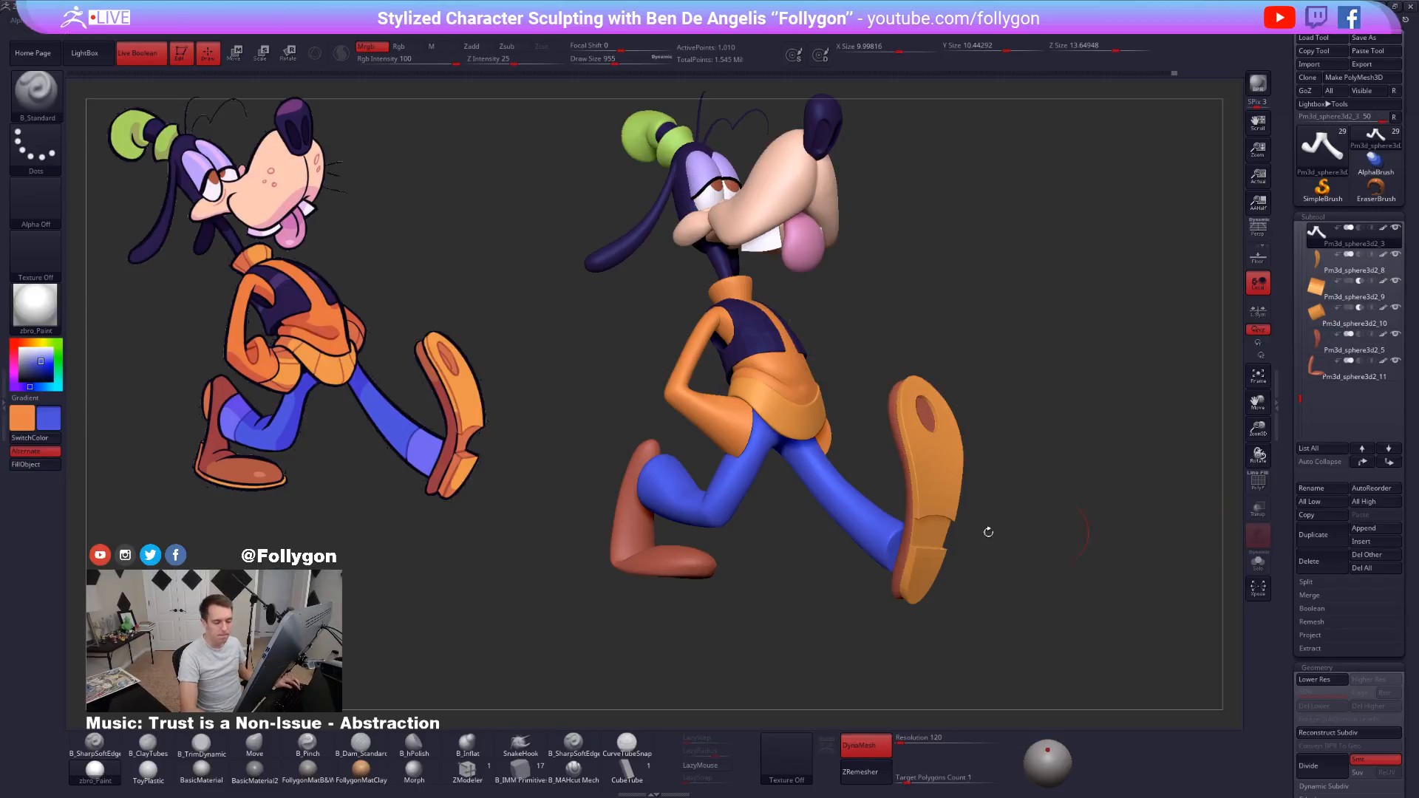
left_click(1314, 535)
mouse_move(1291, 559)
left_mouse_down()
mouse_move(1302, 436)
mouse_move(1313, 580)
left_mouse_up()
key("shift")
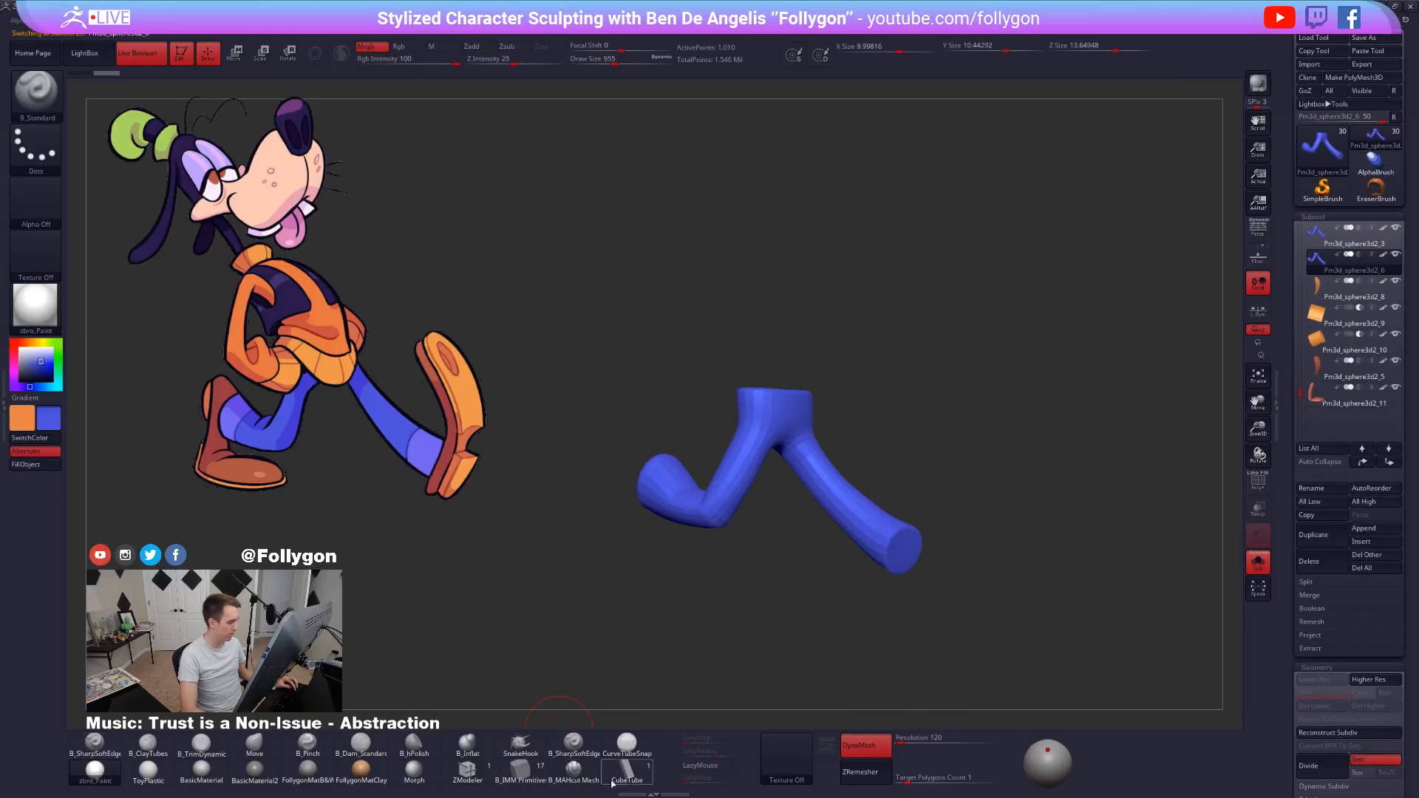
Select the CurveTubeSnap brush, show the duplicated legs' polyframe, and set the draw size to 576.
left_click(627, 743)
key("space")
left_click_drag(766, 430, 816, 431)
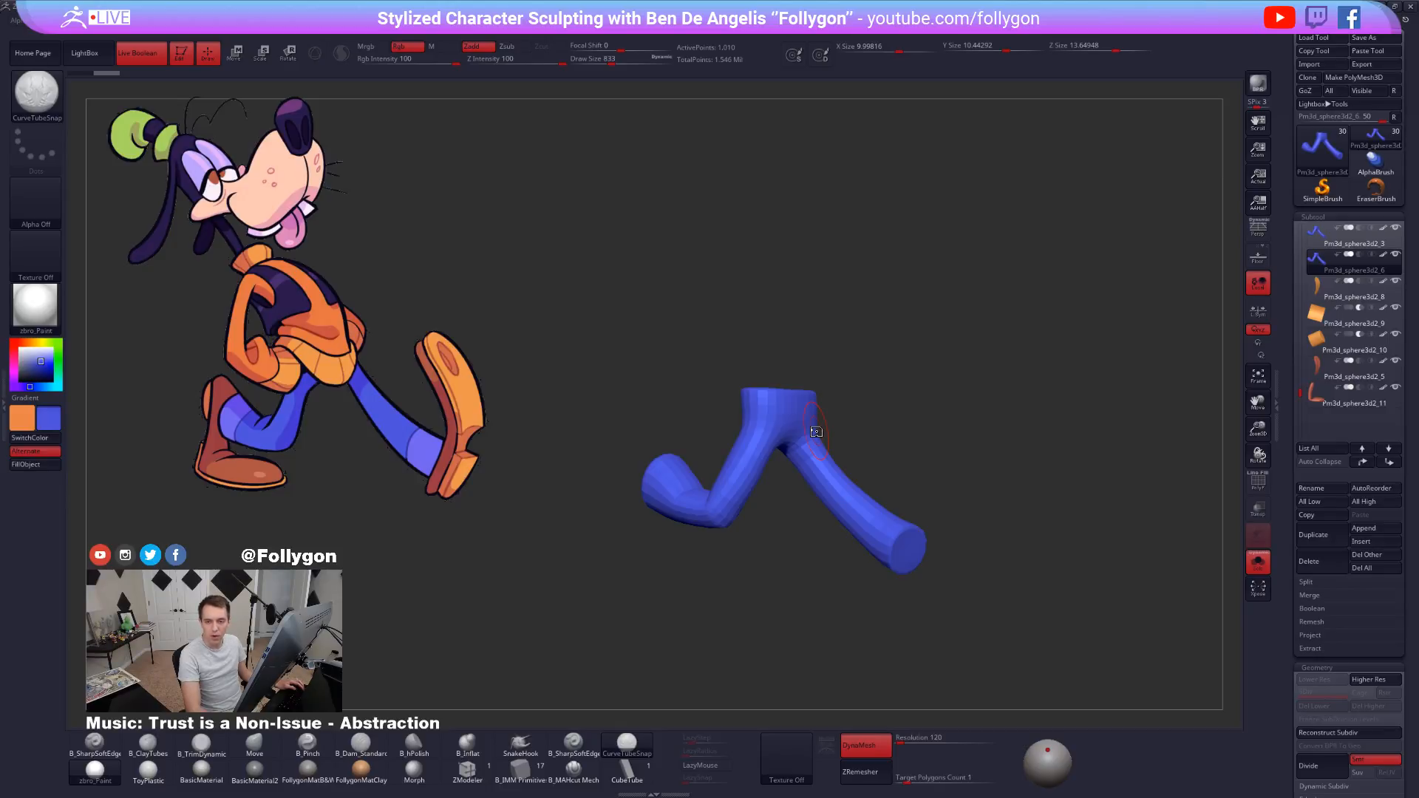
left_click_drag(881, 444, 948, 461)
key("shift+f")
mouse_move(895, 376)
left_mouse_down()
mouse_move(995, 377)
mouse_move(876, 373)
mouse_move(889, 429)
mouse_move(839, 410)
mouse_move(914, 426)
left_mouse_up()
key("space")
left_click_drag(995, 348, 908, 415)
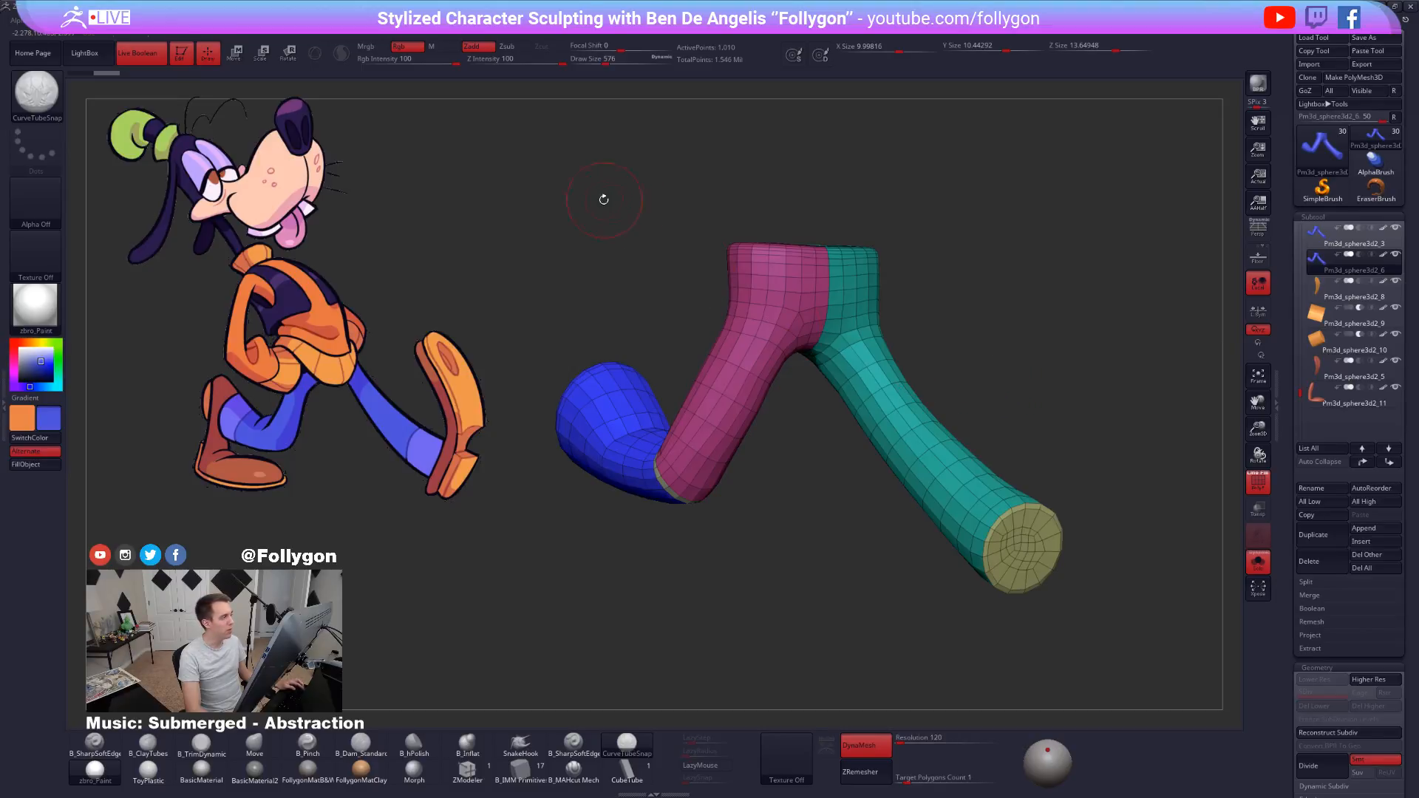
key("w")
mouse_move(769, 276)
left_mouse_down()
mouse_move(828, 417)
mouse_move(823, 496)
left_mouse_up()
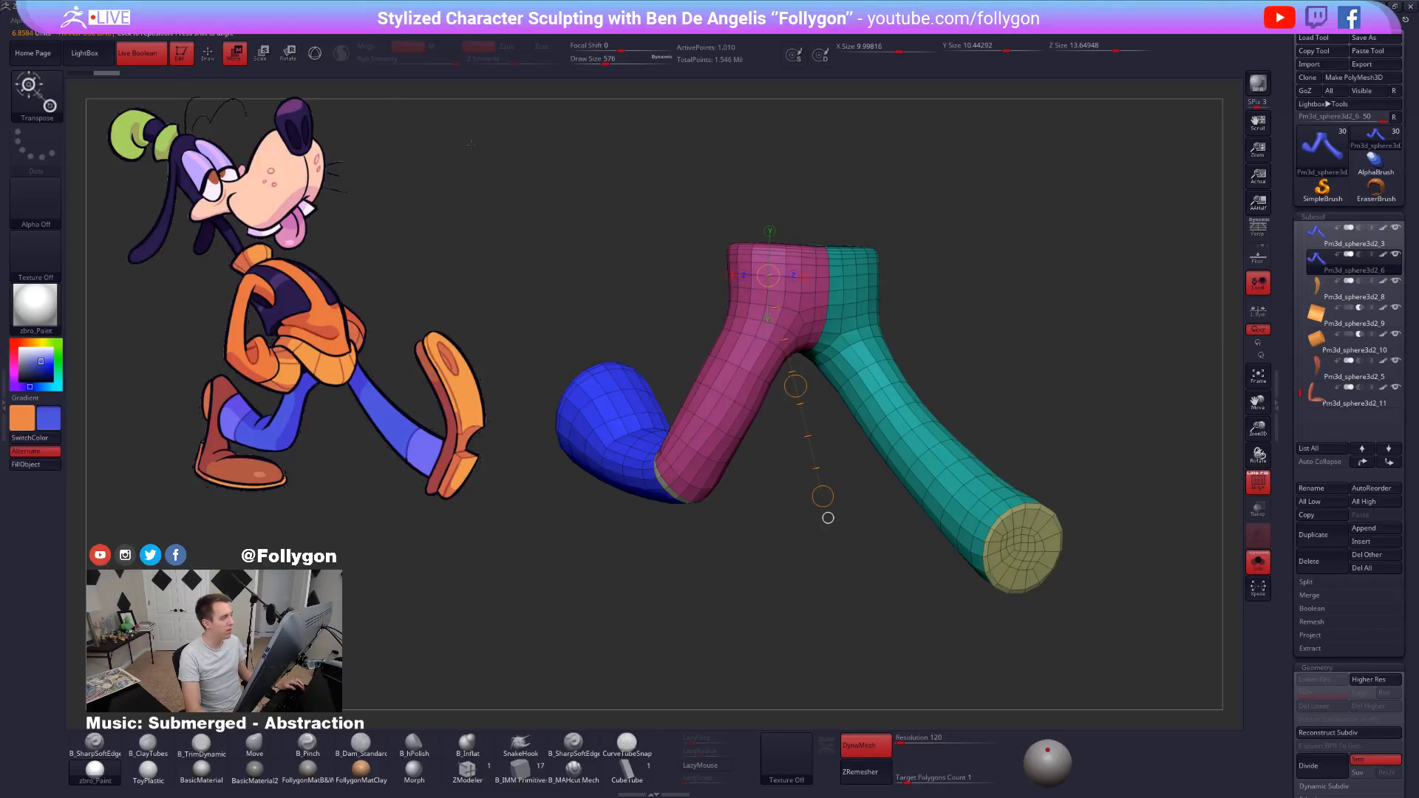
left_click(315, 54)
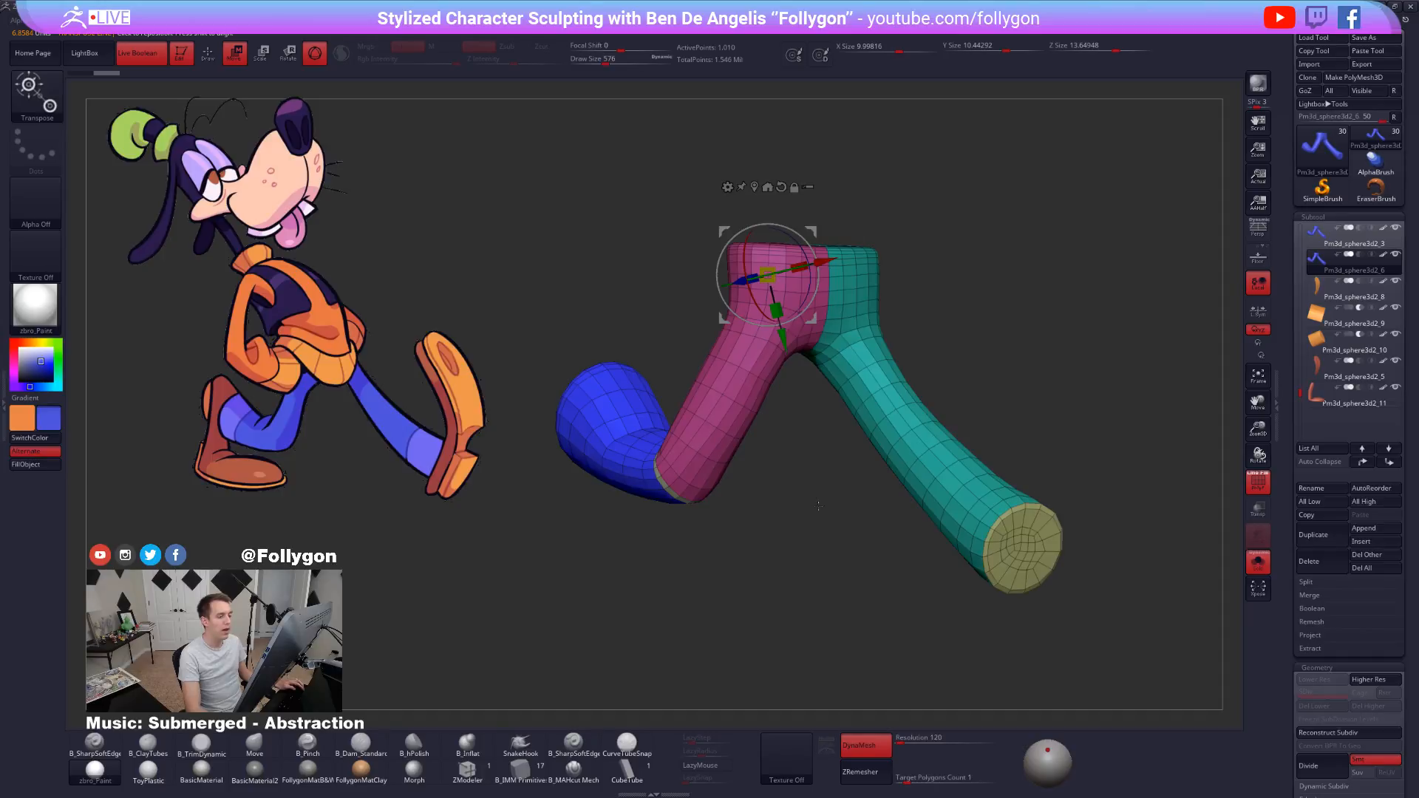
left_click(861, 337)
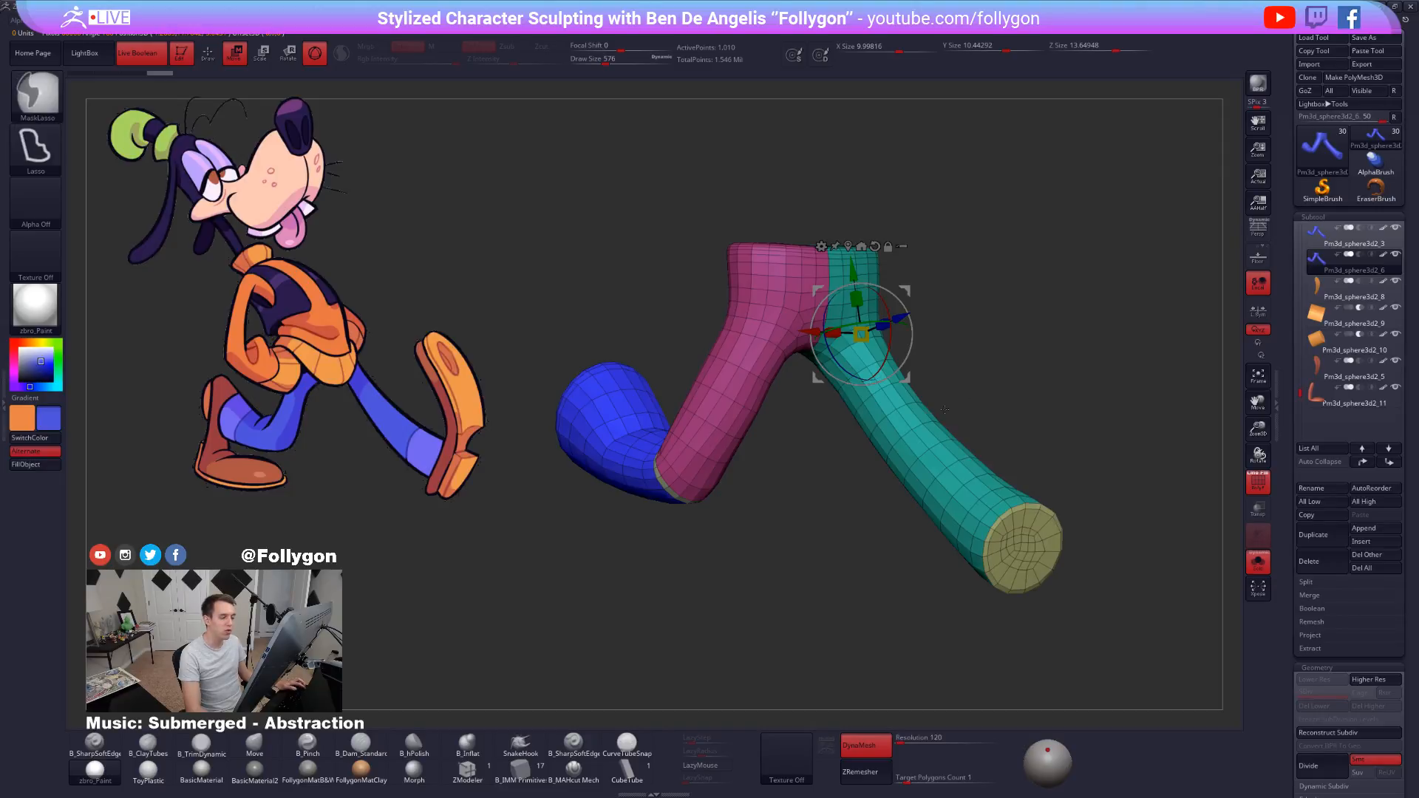
left_click(910, 427)
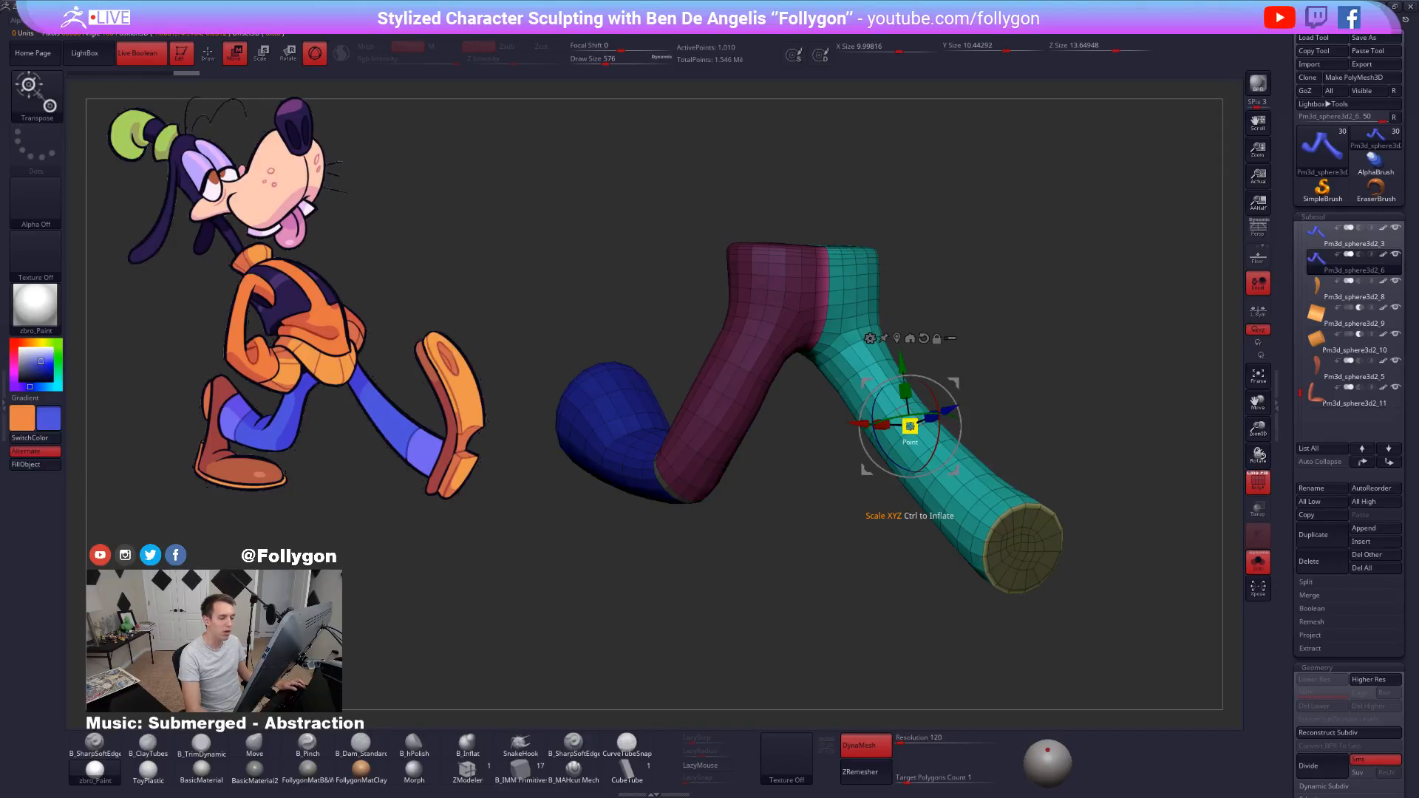
key("q")
Isolate the straight leg's teal polygroup, mask it, and unhide the rest of the duplicated legs.
key("ctrl+shift")
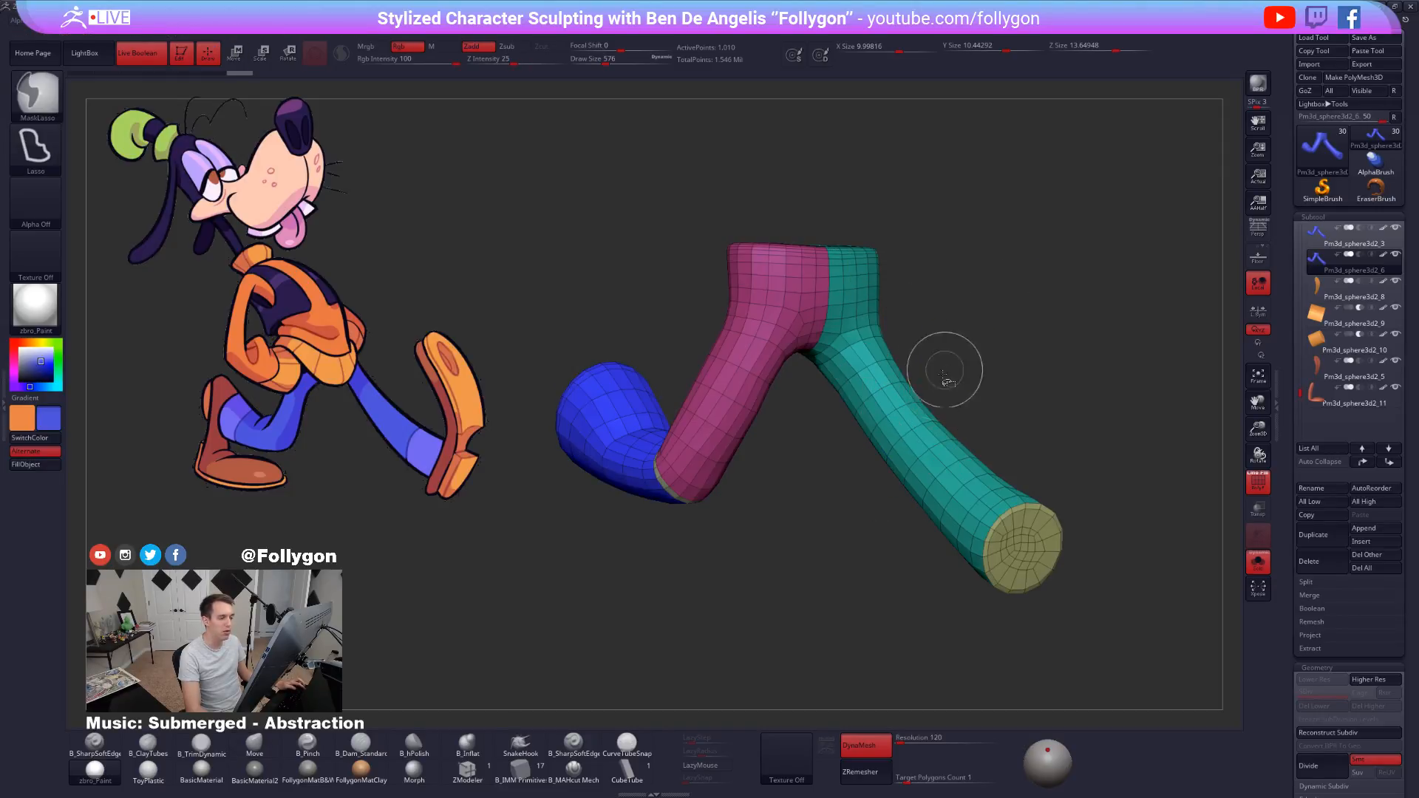
left_click(898, 409, "ctrl+shift")
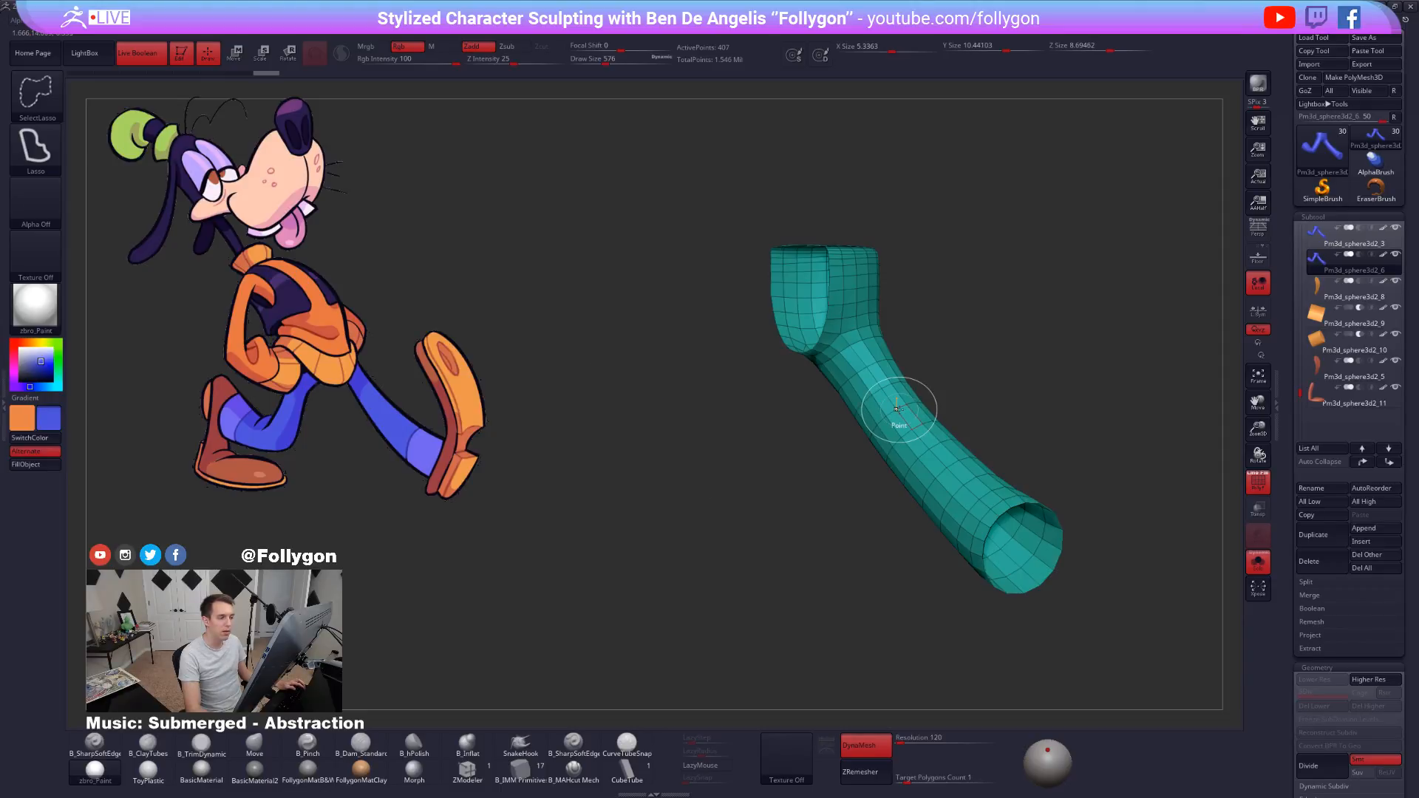
mouse_move(899, 411)
right_mouse_down()
mouse_move(982, 403)
mouse_move(914, 406)
mouse_move(902, 339)
right_mouse_up()
key("ctrl")
left_click(990, 296, "ctrl")
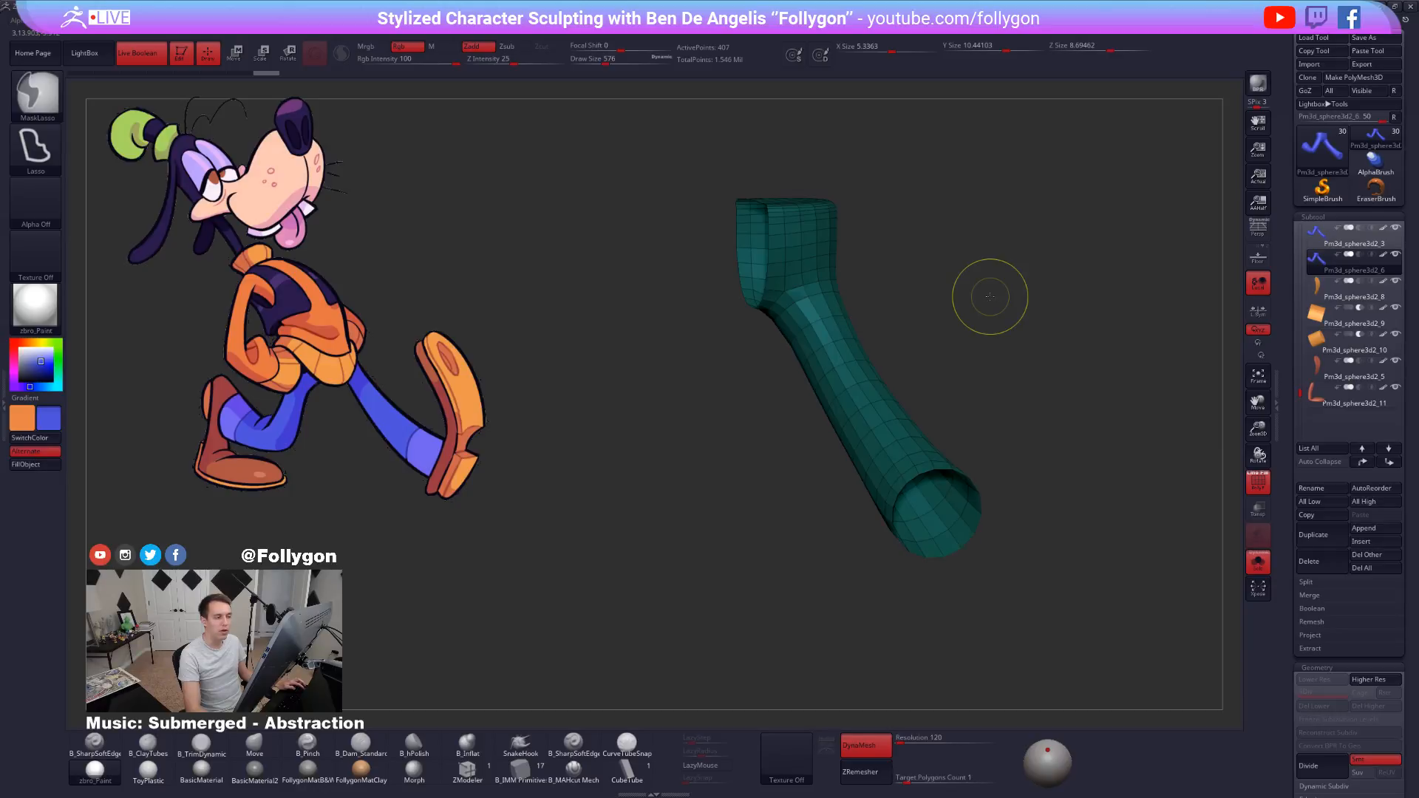
key("ctrl+shift")
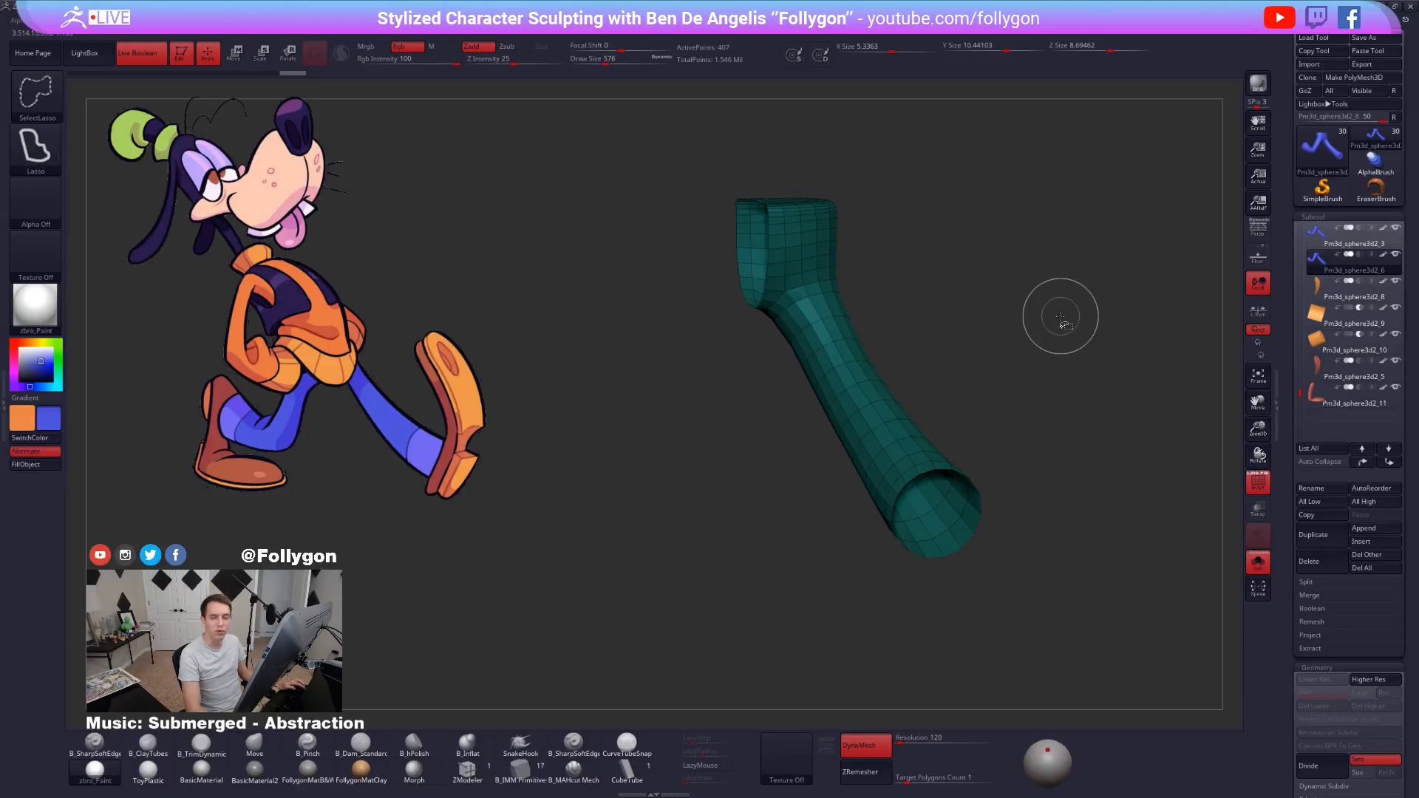
left_click(1061, 318, "ctrl+shift")
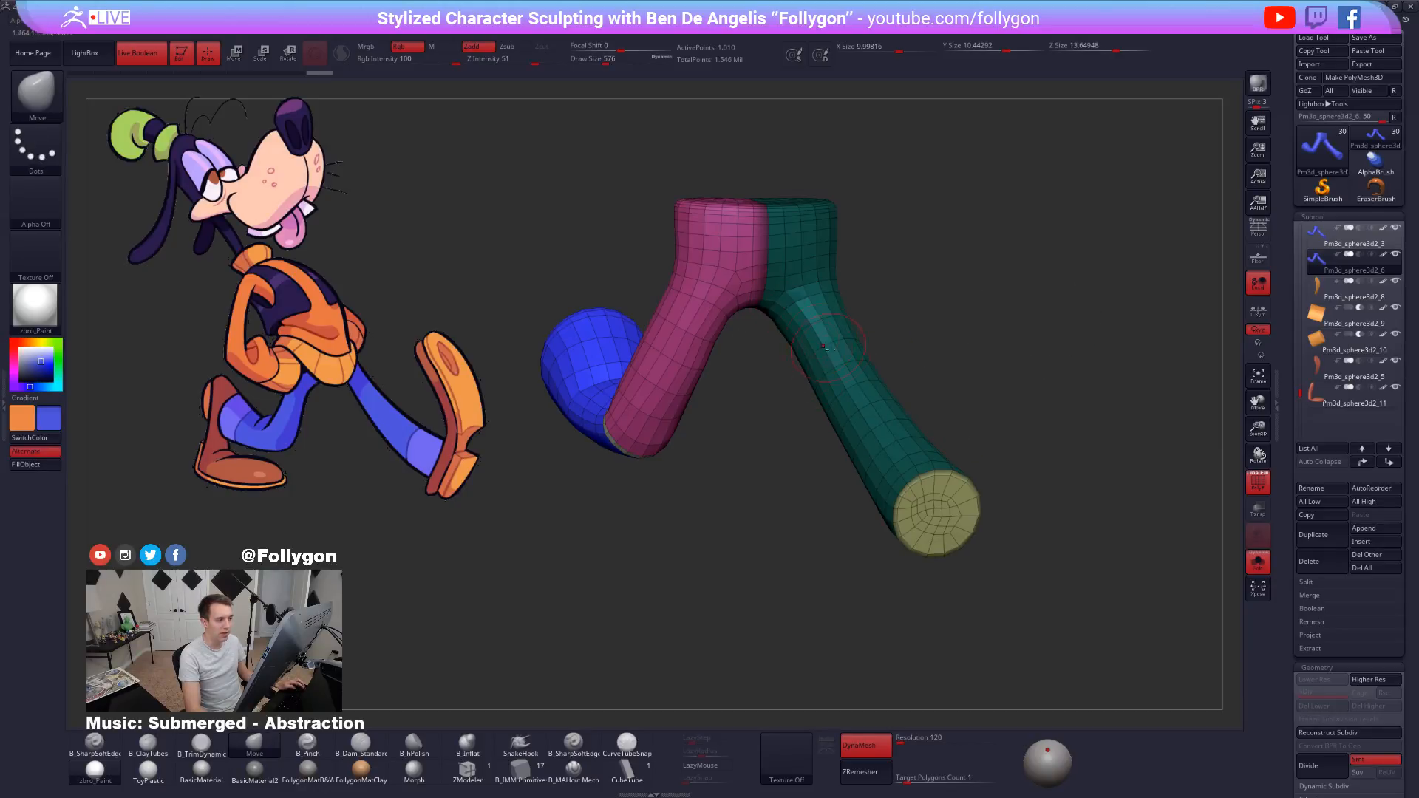
left_click(1030, 309, "ctrl")
left_click(1031, 309, "ctrl")
left_click(1034, 310, "ctrl")
left_click(1034, 310, "ctrl")
left_click(1034, 311, "ctrl")
left_click(1035, 310, "ctrl")
left_click(1034, 310, "ctrl")
left_click(1035, 310, "ctrl")
left_click(1034, 310, "ctrl")
left_click(1035, 310, "ctrl")
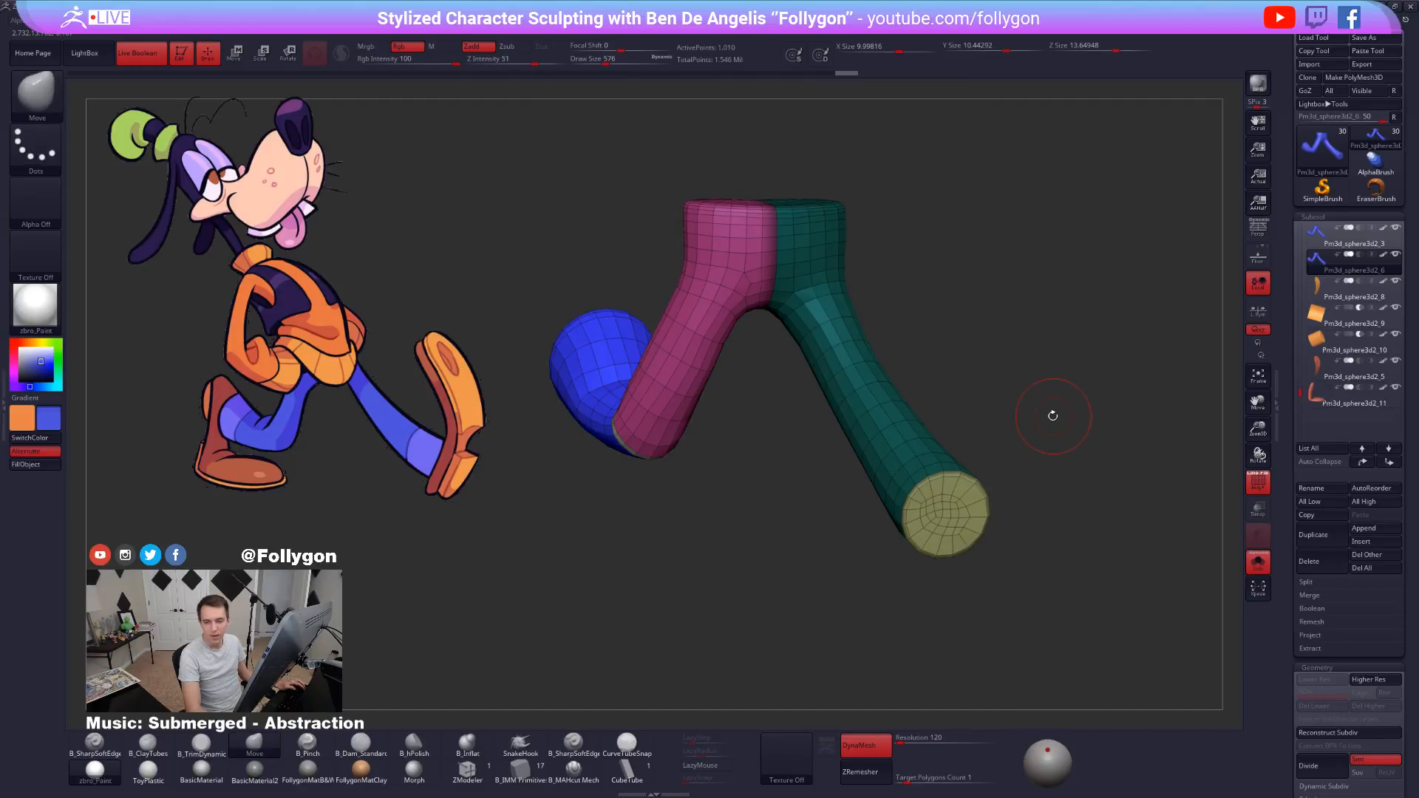
Clear the mask from the straight leg of the duplicated legs and save the project.
left_click_drag(1052, 415, 972, 429, "ctrl")
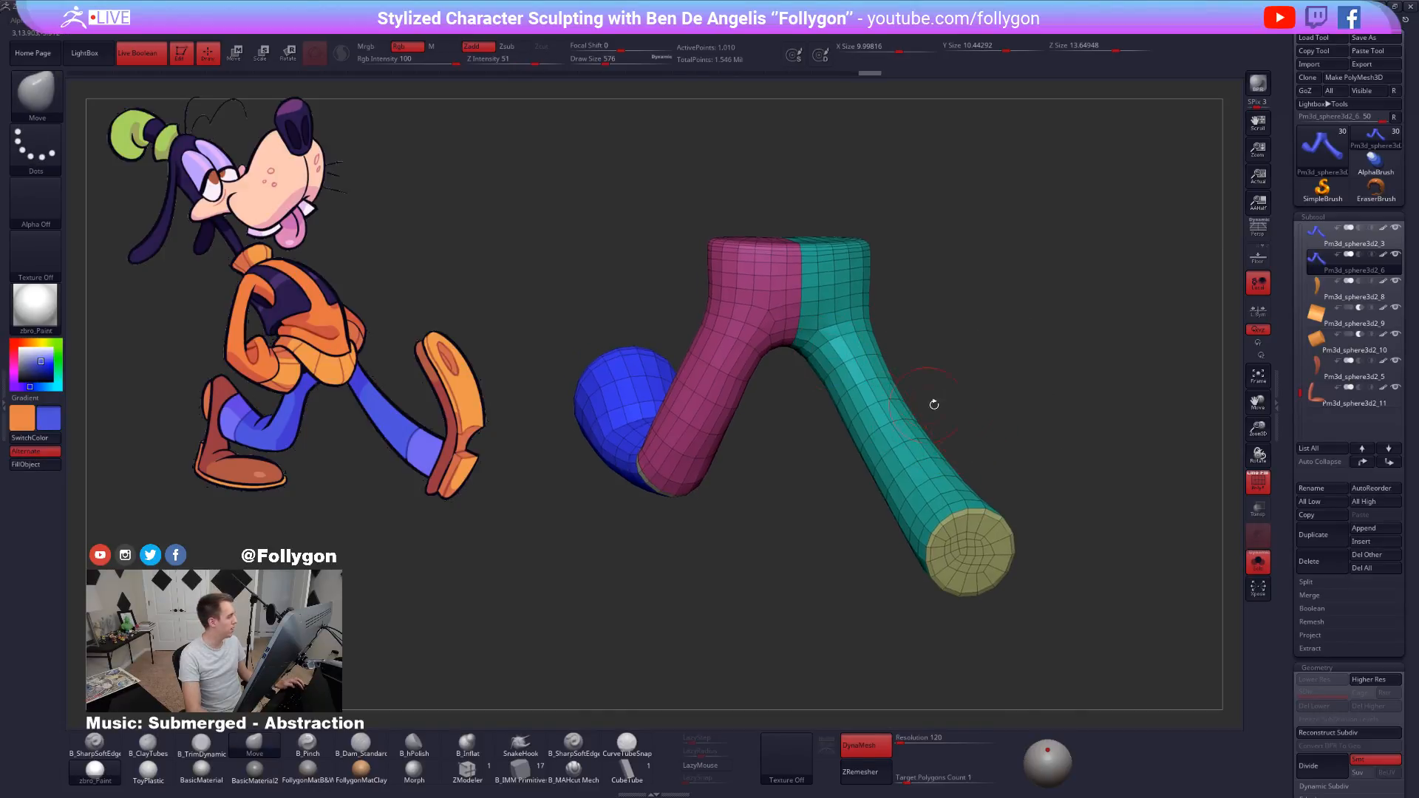
mouse_move(838, 408)
left_mouse_down("alt")
mouse_move(817, 382)
mouse_move(889, 384)
mouse_move(897, 403)
mouse_move(858, 423)
mouse_move(853, 405)
left_mouse_up("alt")
key("ctrl+s")
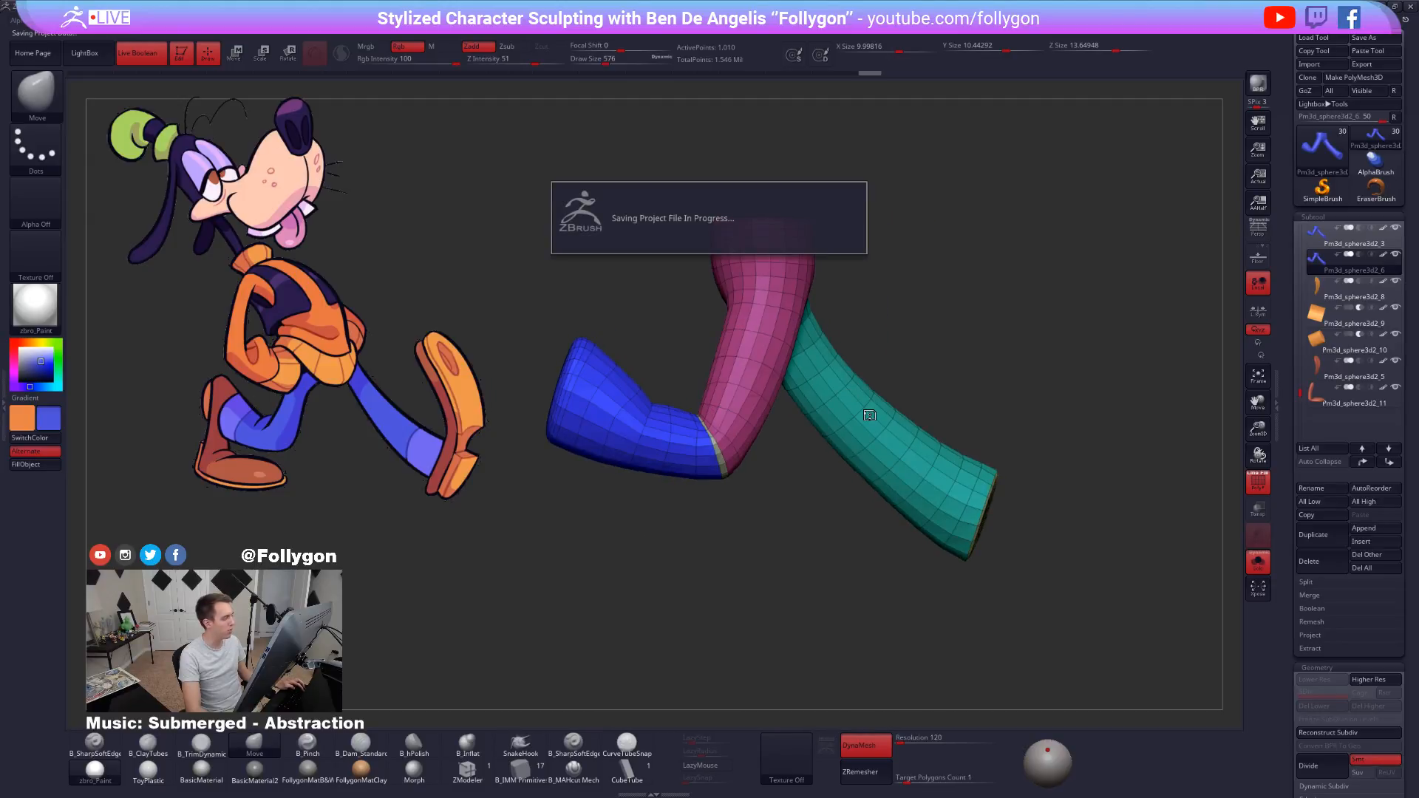
Set the draw size to 519 and hide the polyframe on the isolated legs copy.
key("f")
right_click_drag(879, 415, 931, 418)
key("space")
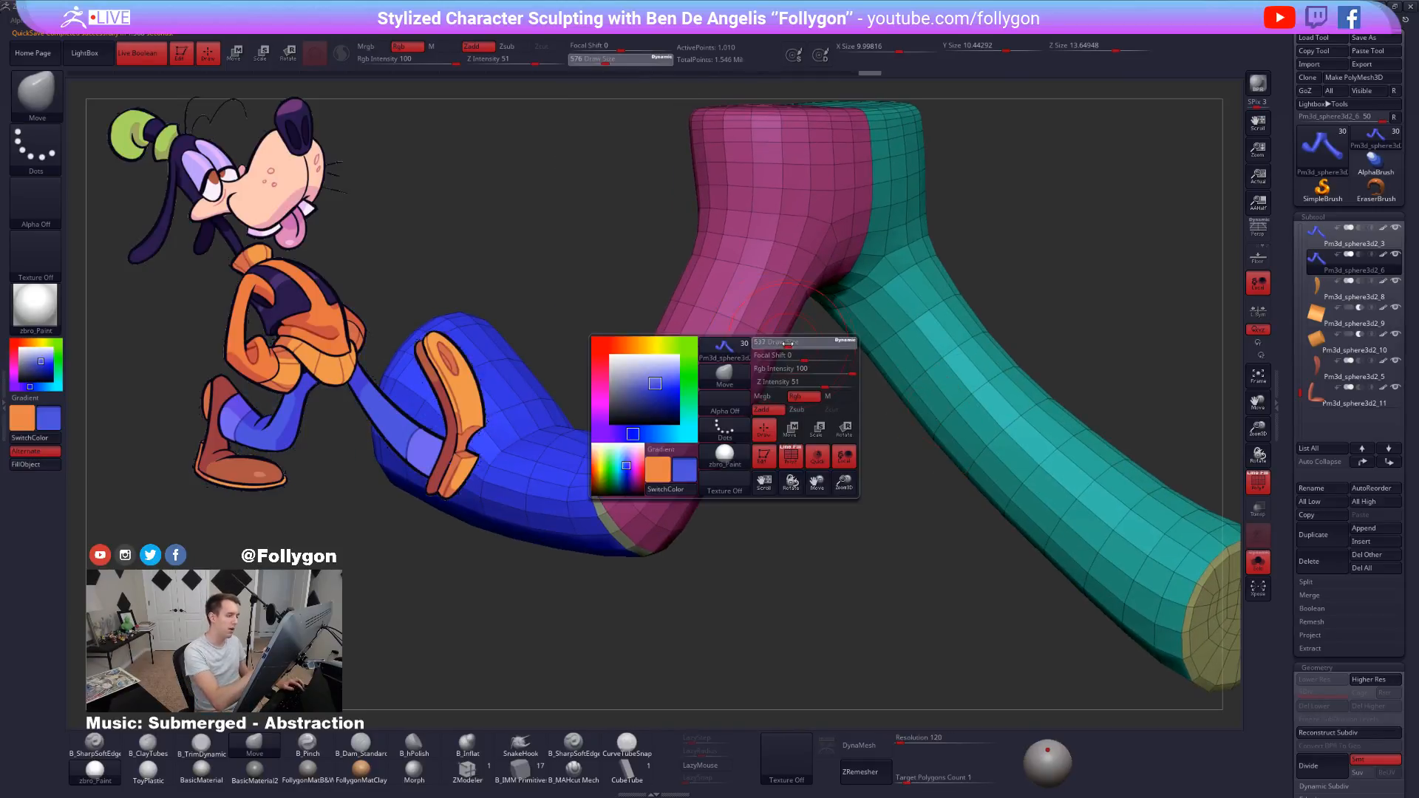
left_click_drag(806, 343, 784, 348)
right_click_drag(797, 355, 783, 265, "ctrl")
key("shift+f")
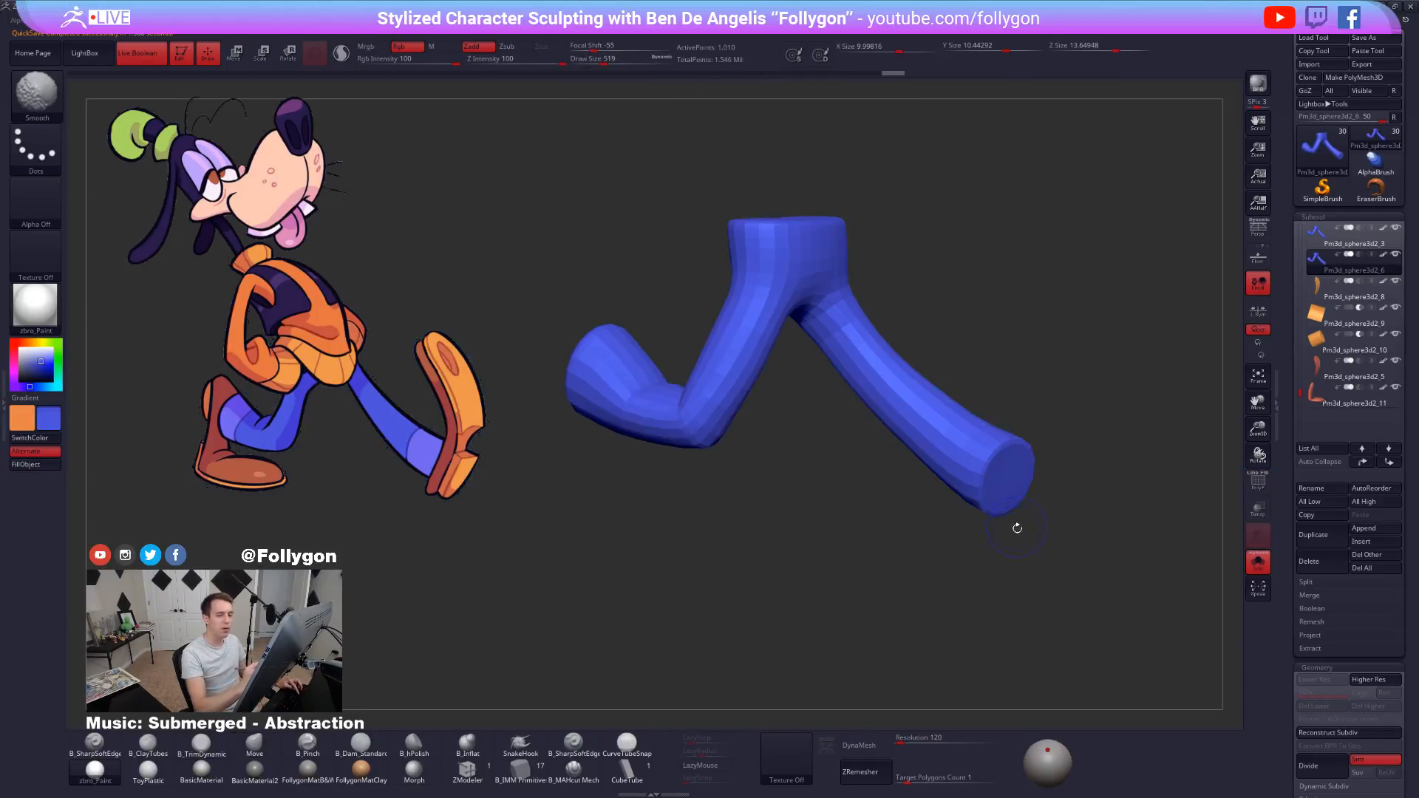
mouse_move(1041, 603)
right_mouse_down("ctrl")
mouse_move(1017, 577)
mouse_move(1044, 606)
right_mouse_up("ctrl")
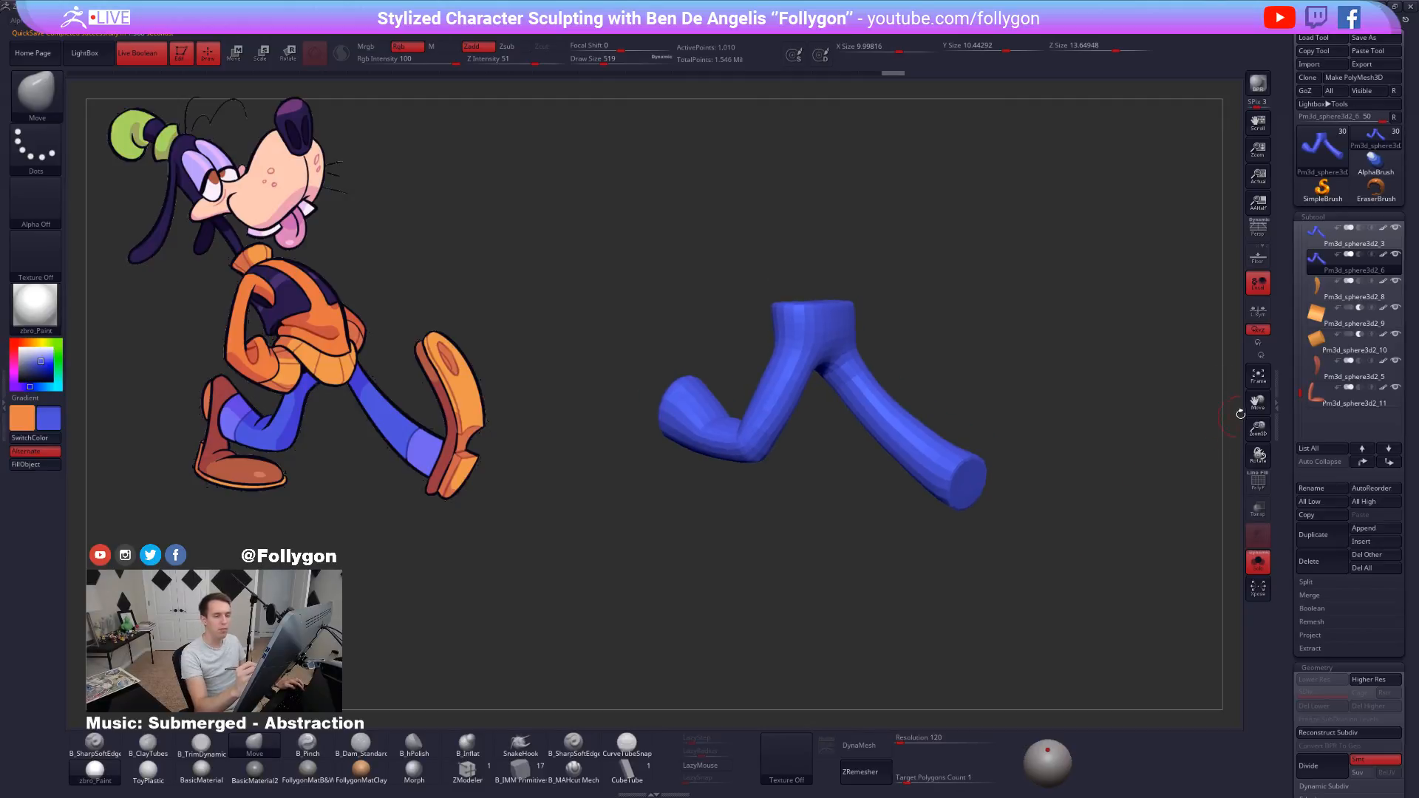
Select the teeth subtool Pm3d_sphere3d1_3 and examine its polygroups in isolation with the polyframe shown.
left_click_drag(1296, 383, 1303, 349)
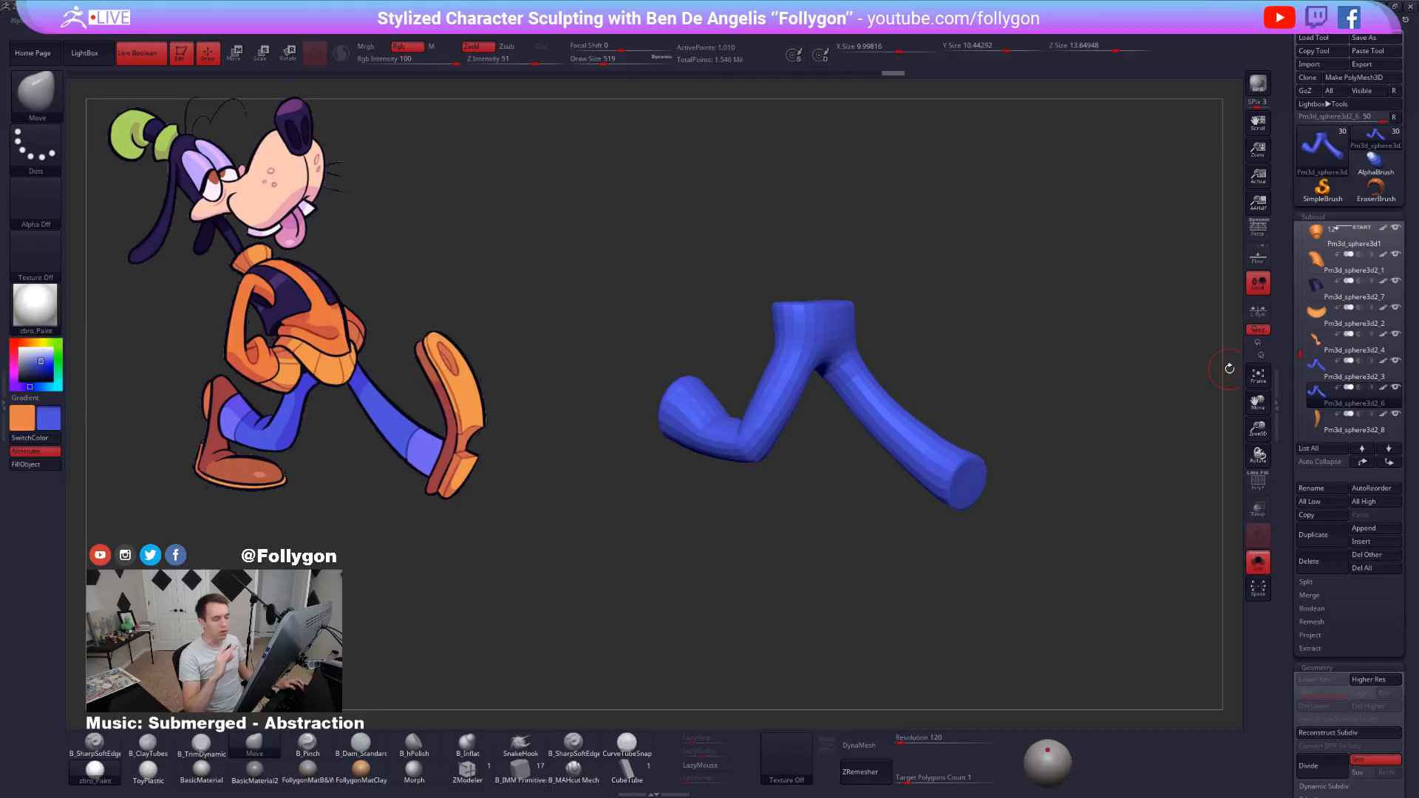
left_click_drag(1295, 326, 1305, 313)
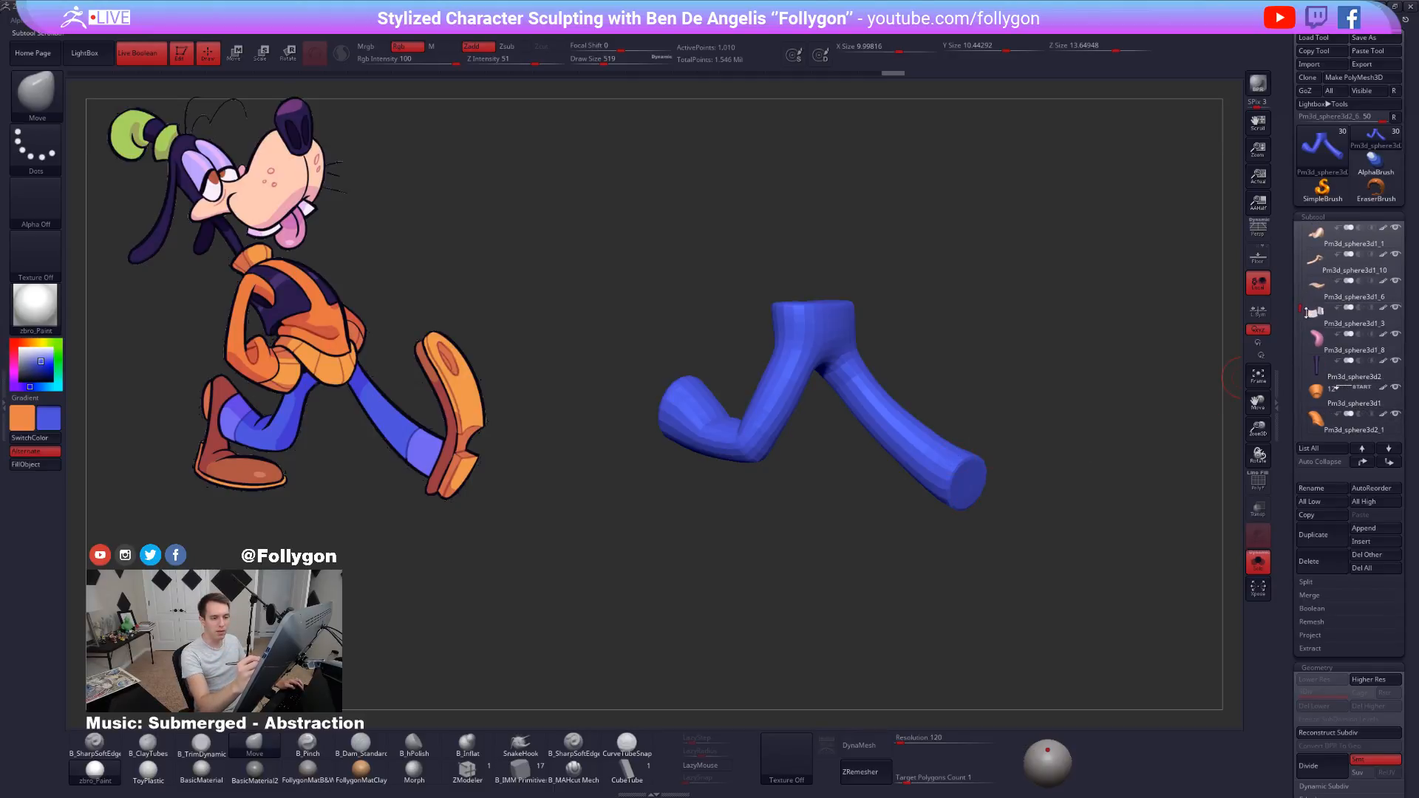
left_click(1319, 313)
left_click_drag(1032, 471, 1015, 643, "alt")
key("shift+f")
left_click_drag(953, 473, 863, 415)
left_click_drag(863, 415, 875, 519, "alt")
left_click_drag(875, 520, 906, 443)
left_click_drag(905, 444, 894, 476)
key("shift+f")
key("alt+s")
key("shift+f")
key("alt+s")
mouse_move(868, 418)
left_mouse_down()
mouse_move(857, 473)
mouse_move(922, 459)
mouse_move(909, 490)
mouse_move(943, 459)
mouse_move(896, 450)
mouse_move(899, 484)
left_mouse_up()
Mask everything on the teeth except the blue side polygroup using Transpose, then return to drawing and show the polyframe without the mask.
key("w")
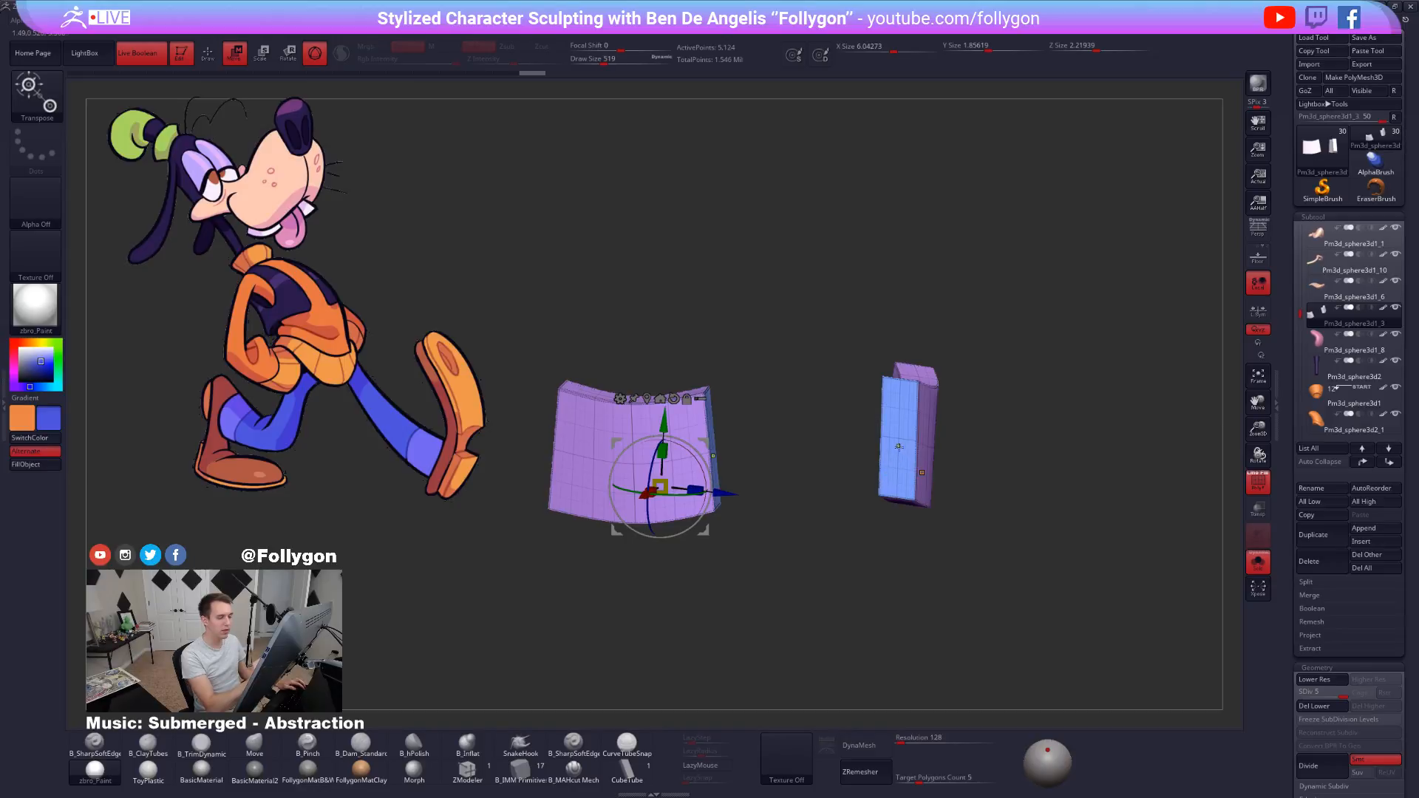
left_click(899, 447, "ctrl")
key("shift+f")
left_click_drag(1064, 672, 924, 527)
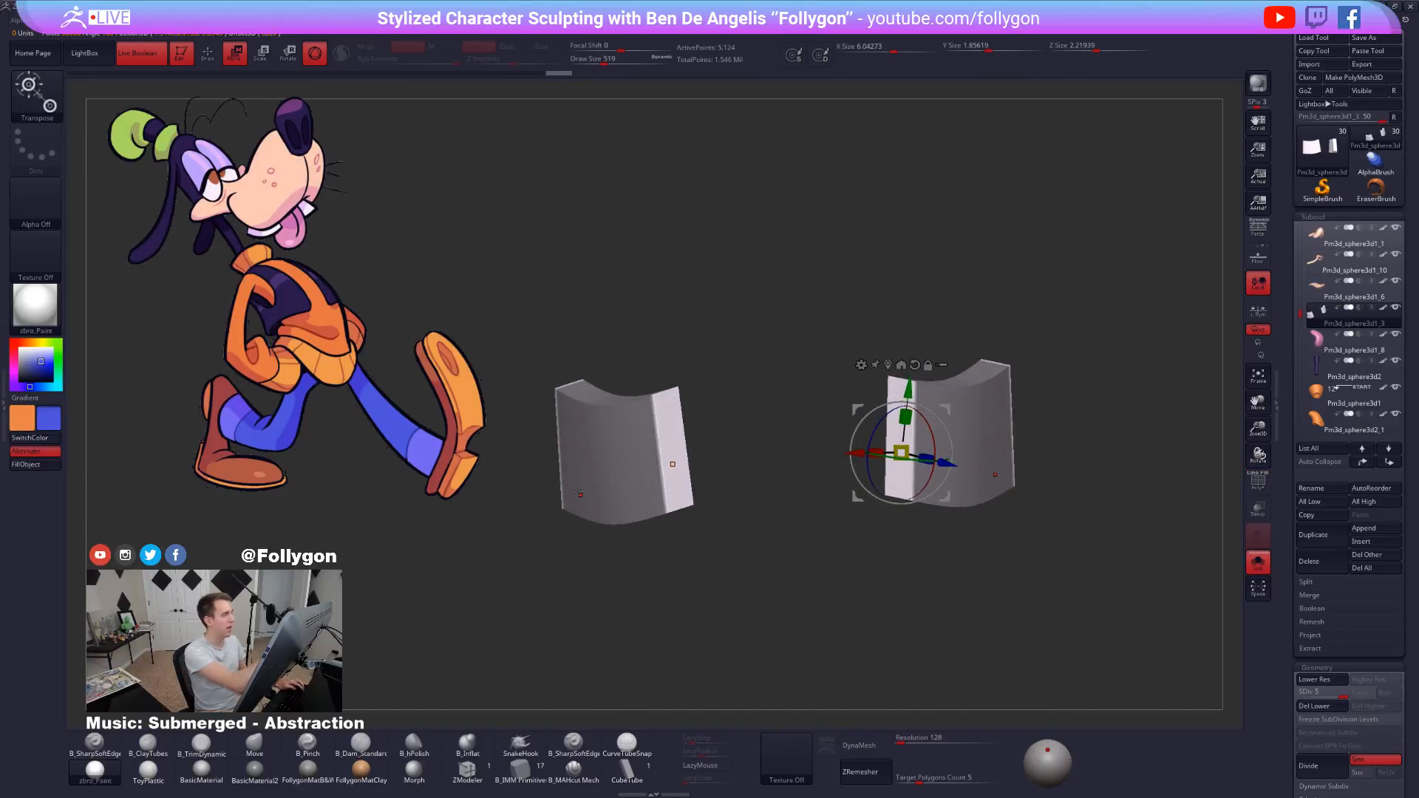
key("q")
mouse_move(906, 579)
left_mouse_down()
mouse_move(1014, 580)
mouse_move(919, 536)
mouse_move(985, 437)
left_mouse_up()
left_click_drag(978, 504, 913, 535, "alt")
key("shift+f")
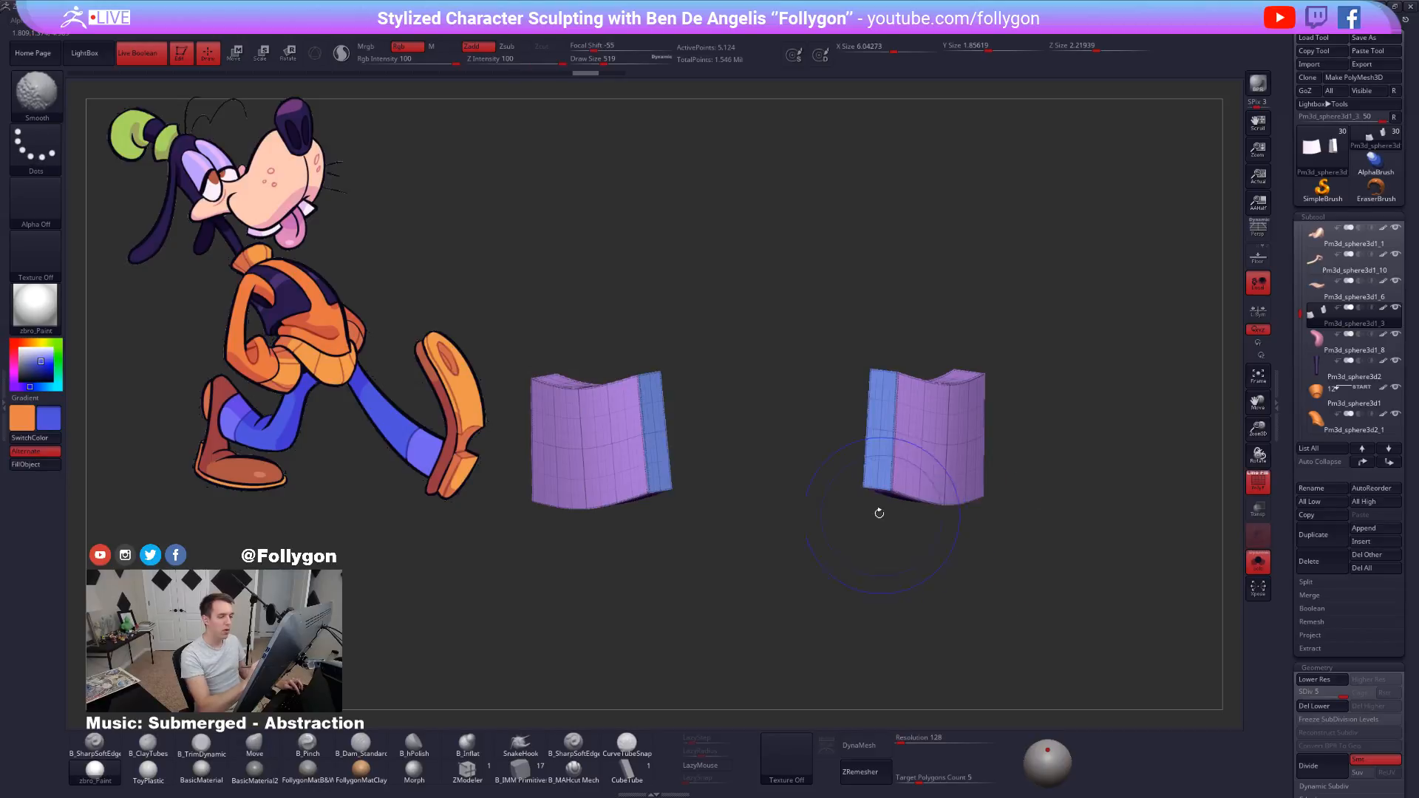
Isolate the teeth's blue side polygroup and try a vertical B_ClayTubes stroke on it at draw size 88.
left_click(878, 469, "ctrl+shift")
key("f")
key("space")
left_click(879, 374)
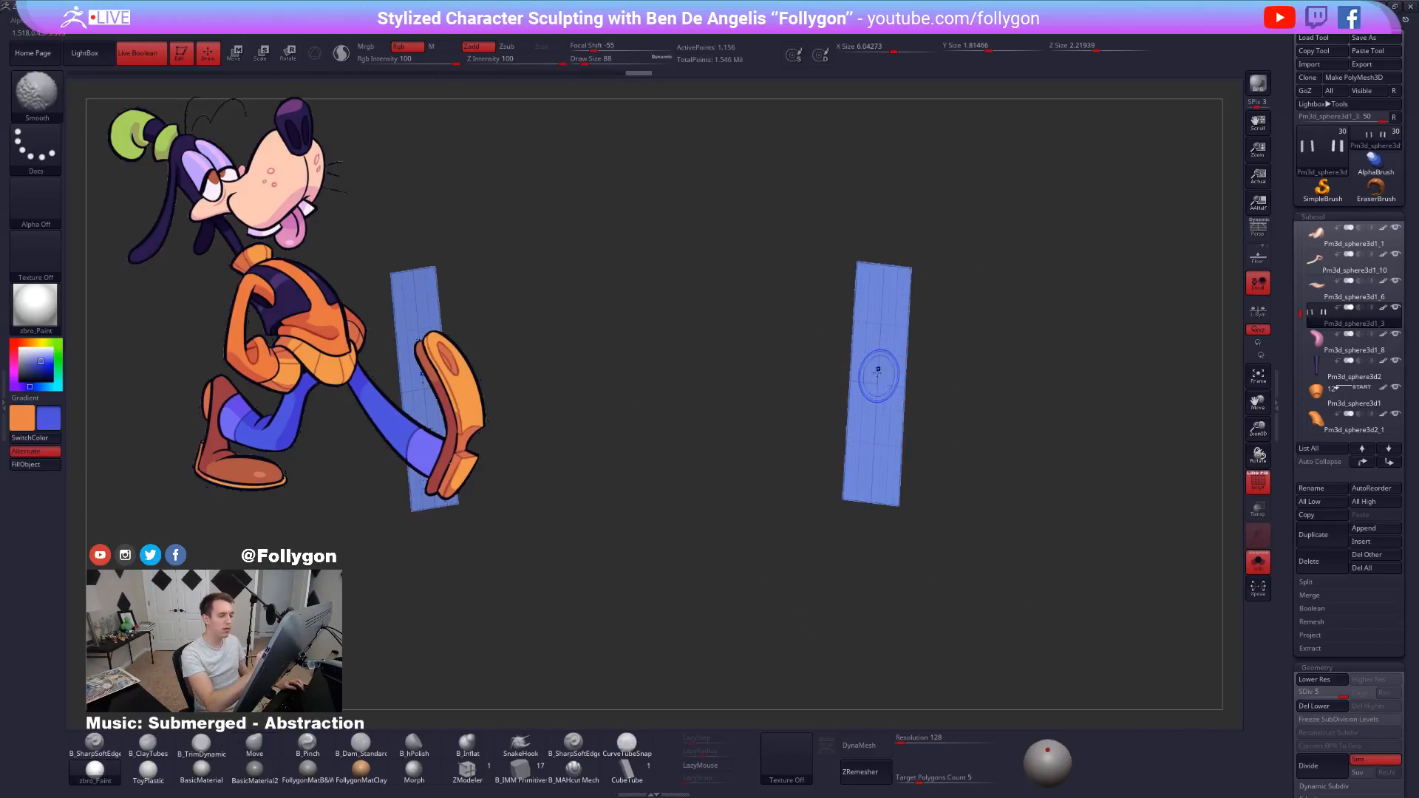
key("shift+f")
right_click_drag(878, 373, 881, 420, "ctrl")
key("2")
mouse_move(880, 356)
left_mouse_down()
mouse_move(875, 396)
mouse_move(881, 298)
mouse_move(880, 473)
left_mouse_up()
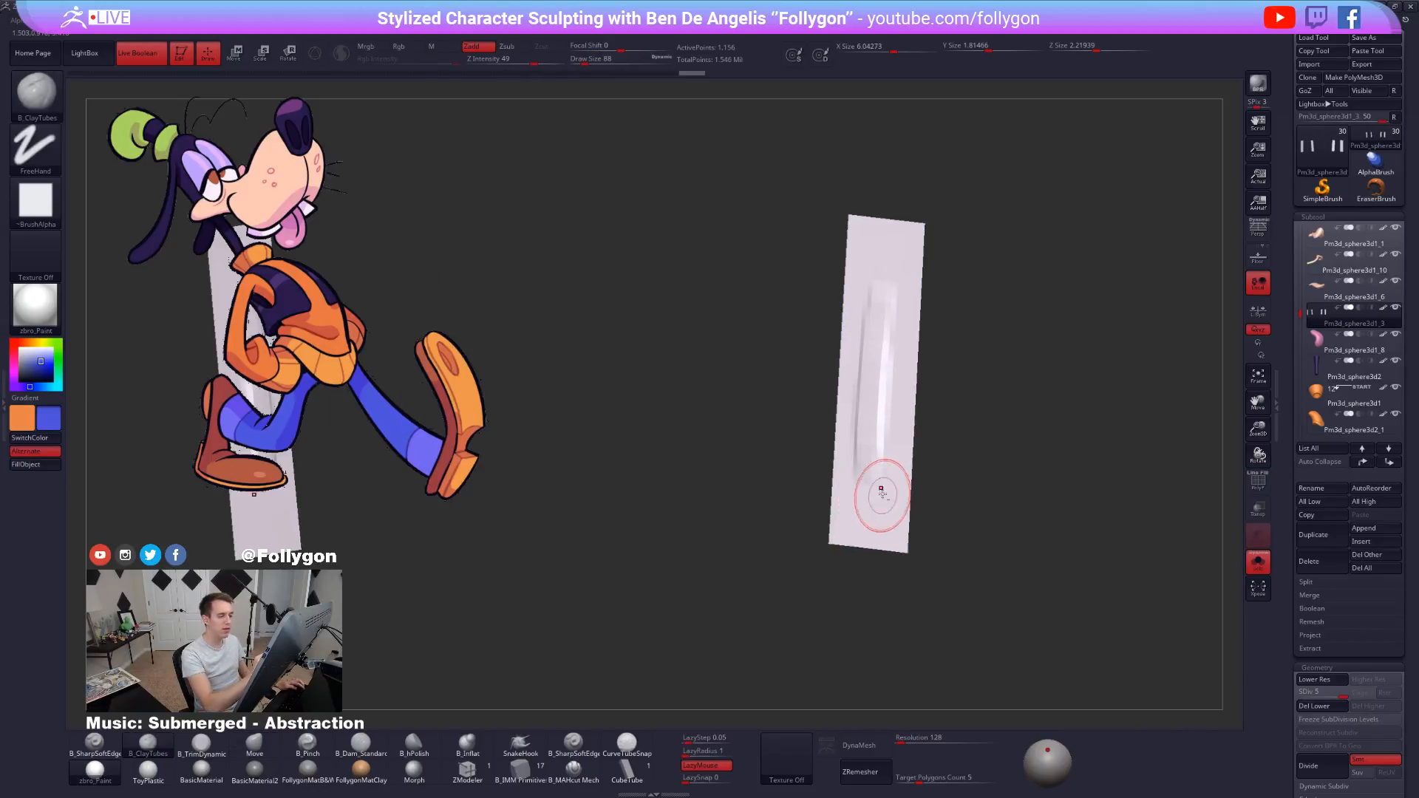
Undo the trial clay stroke and the isolation of the teeth's side polygroup.
right_click_drag(881, 494, 885, 451, "ctrl")
key("ctrl+z")
key("ctrl+z")
key("ctrl+z")
right_click_drag(1052, 621, 996, 581, "ctrl")
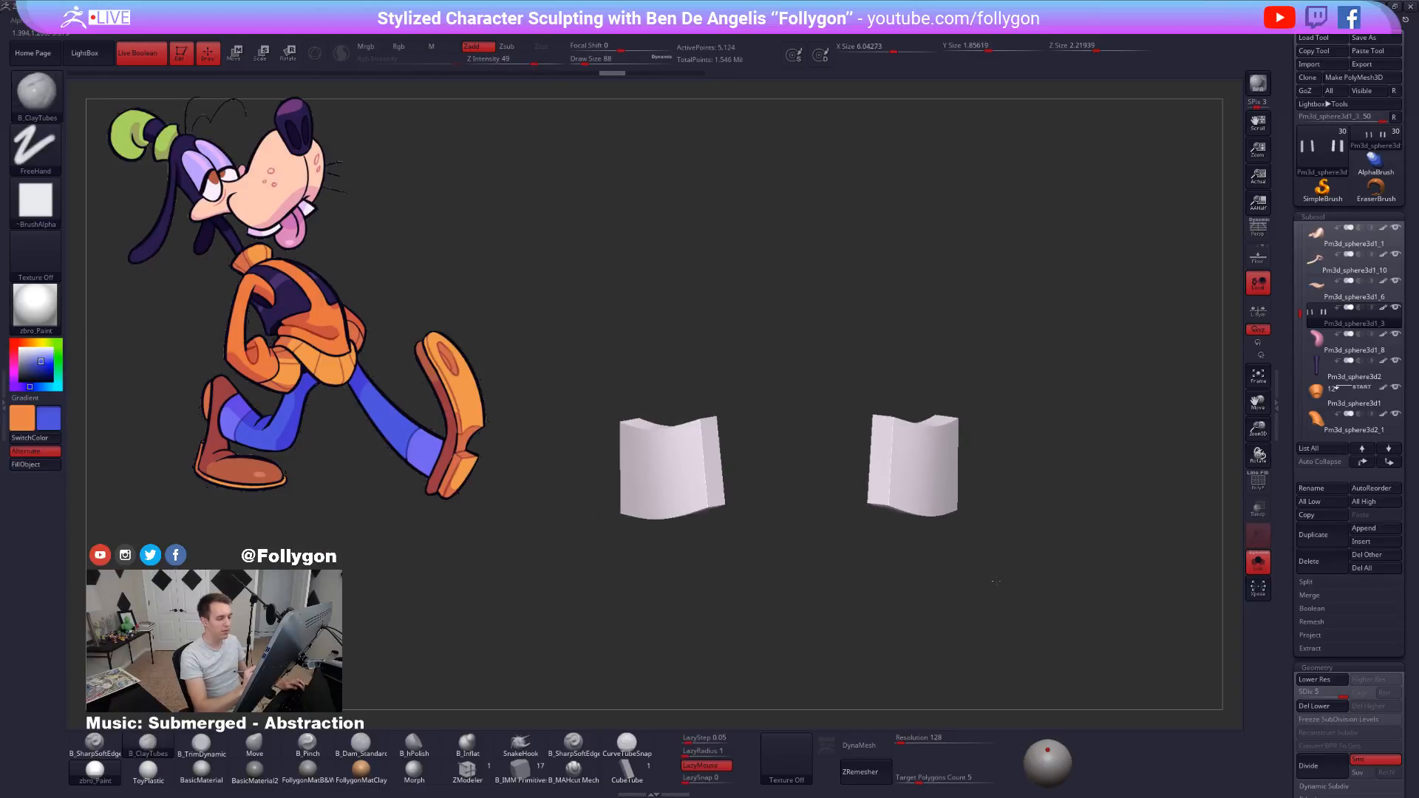
Show the full character again and select the duplicated legs subtool Pm3d_sphere3d2_6.
left_click_drag(996, 581, 997, 541)
left_click(997, 542, "ctrl+shift")
right_click_drag(1013, 584, 822, 380, "ctrl")
left_click(984, 486, "alt")
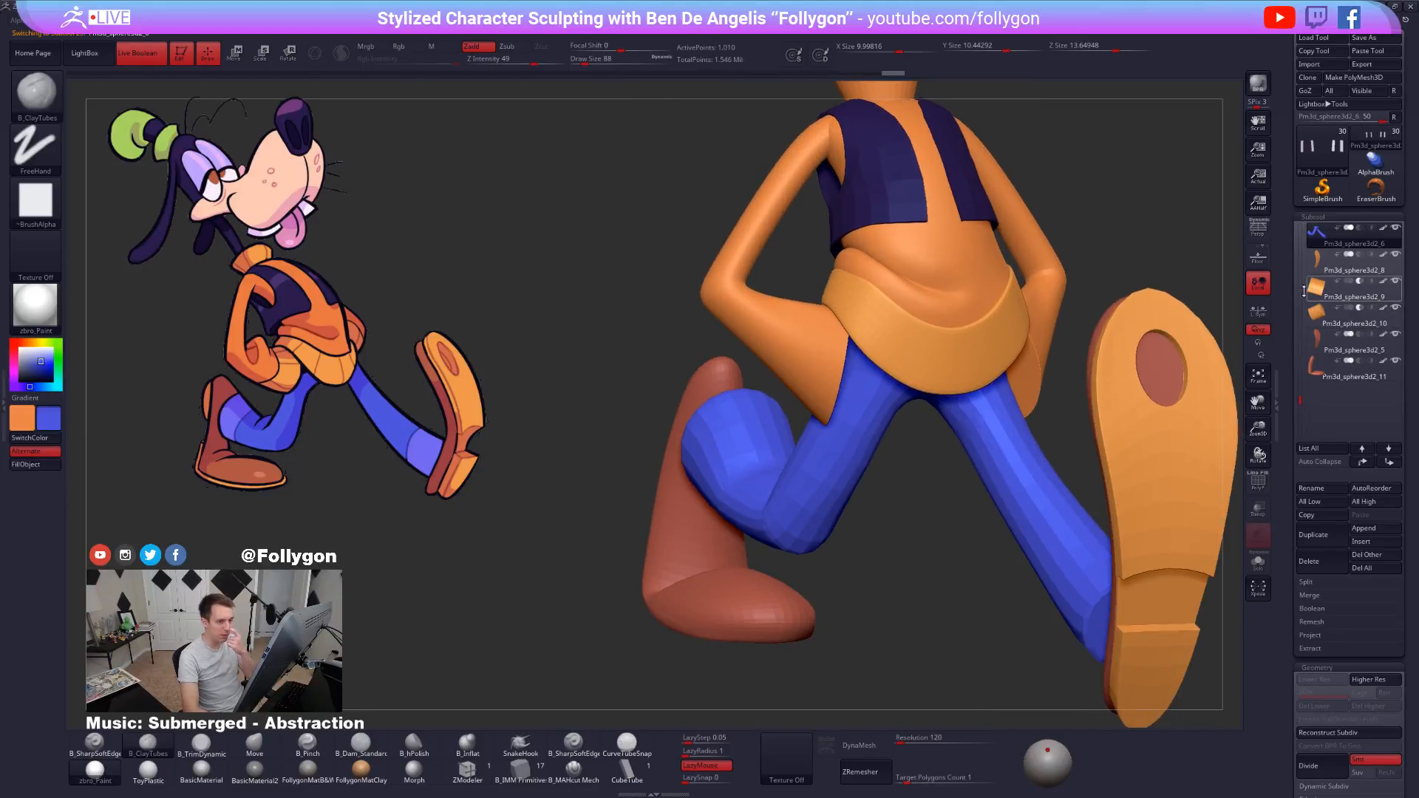
left_click_drag(1300, 401, 1300, 383)
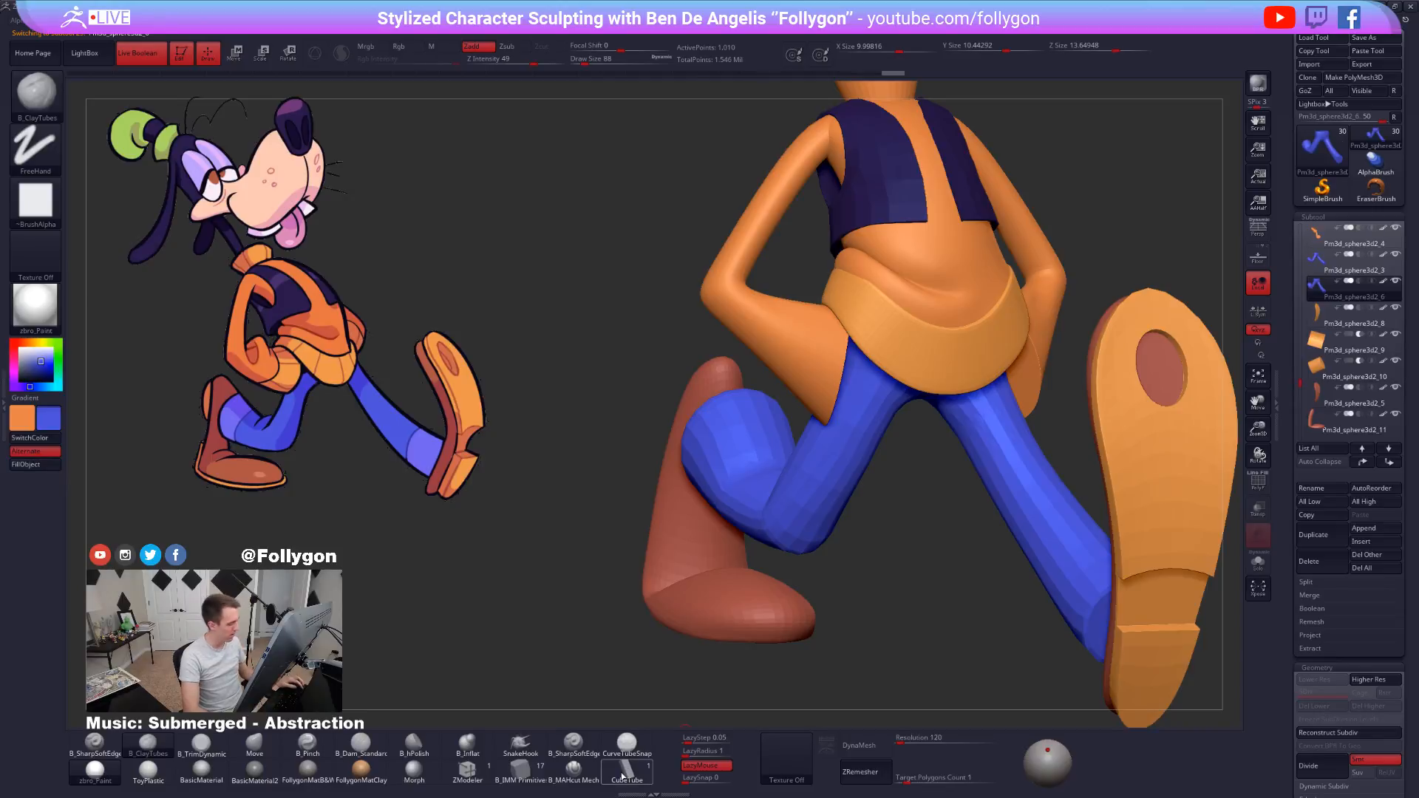
Choose the CurveTubeSnap brush, isolate the duplicated legs, and set the draw size to 350 near the bent knee.
left_click(627, 743)
left_click(710, 704)
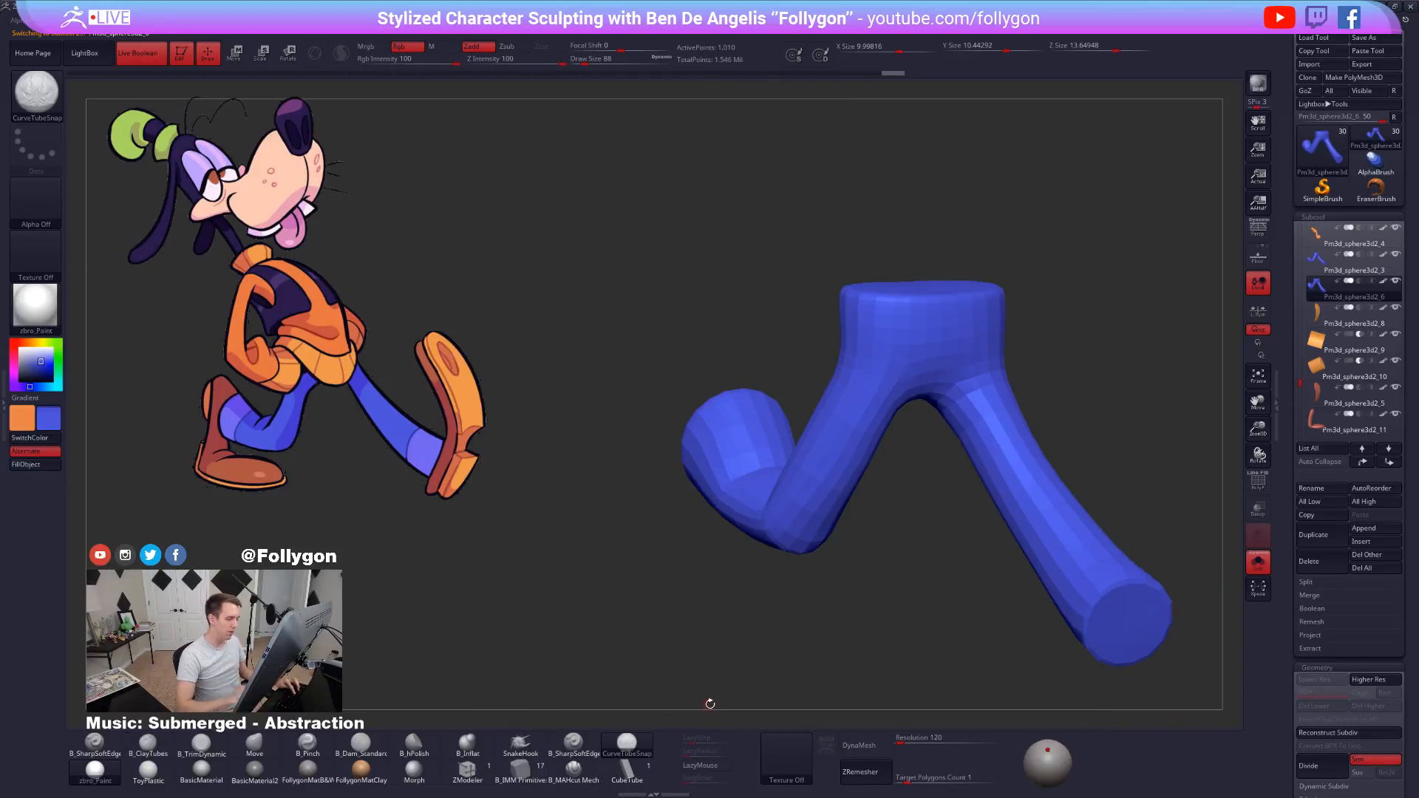
mouse_move(789, 566)
left_mouse_down()
mouse_move(777, 677)
mouse_move(750, 621)
left_mouse_up()
key("space")
left_click(812, 514)
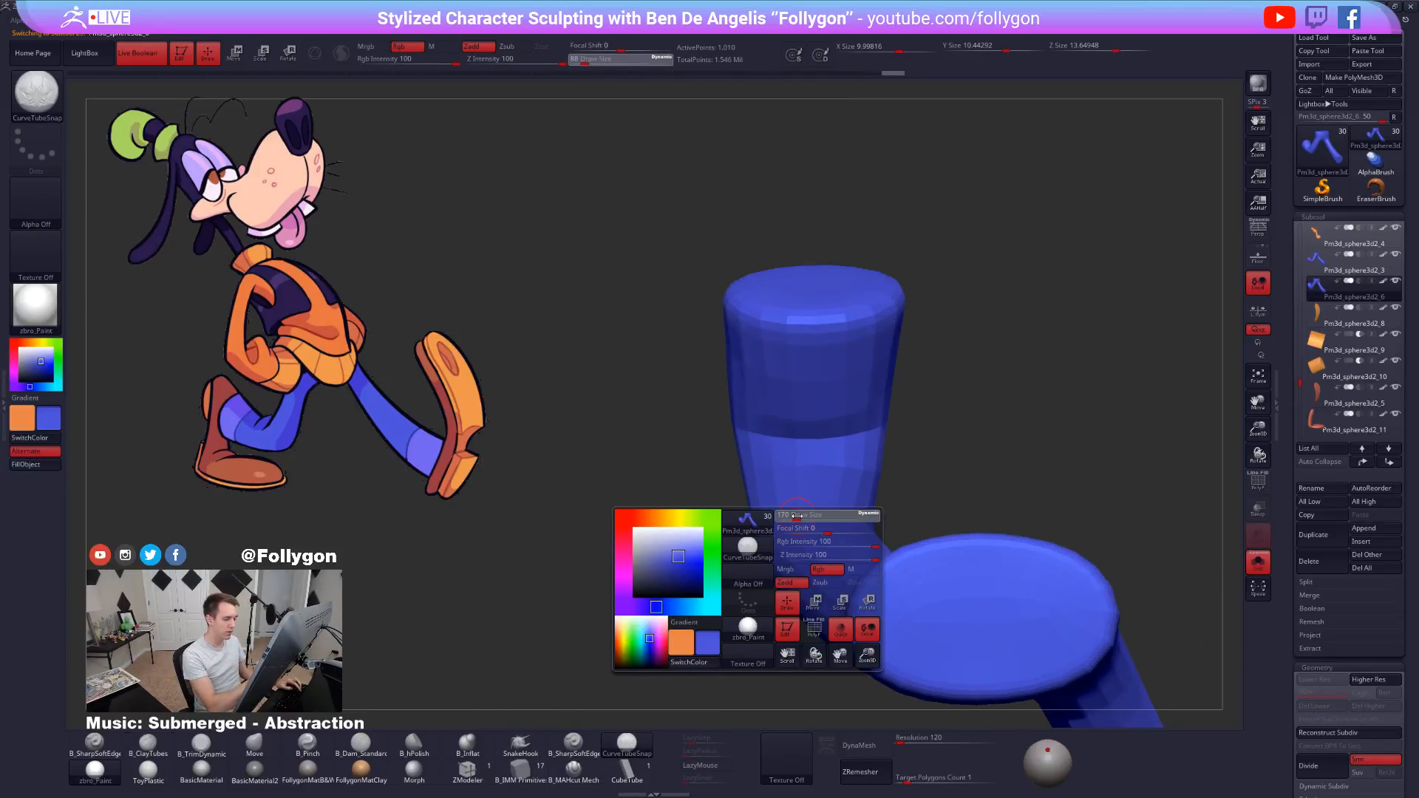
left_click(5, 406)
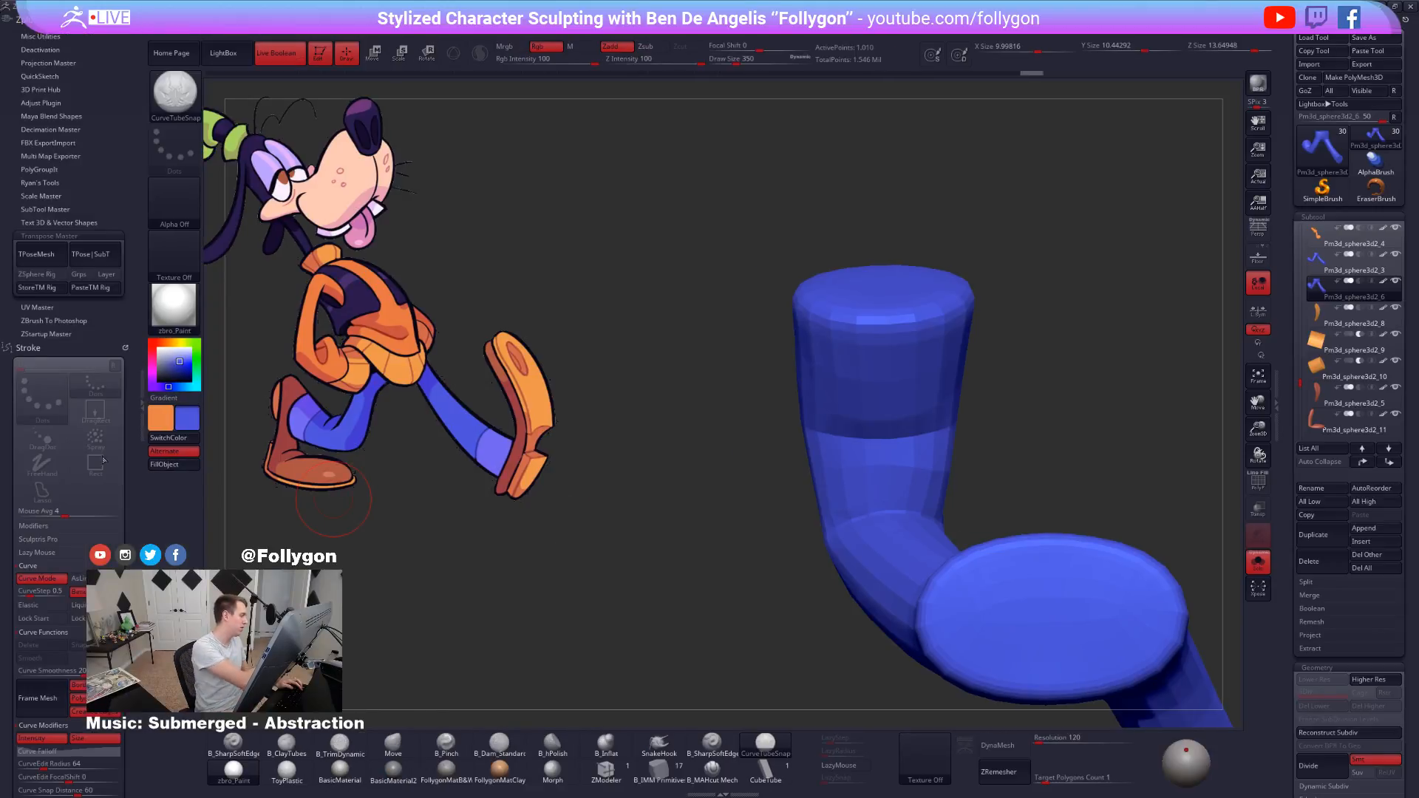
scroll(70, 332, "down", 3)
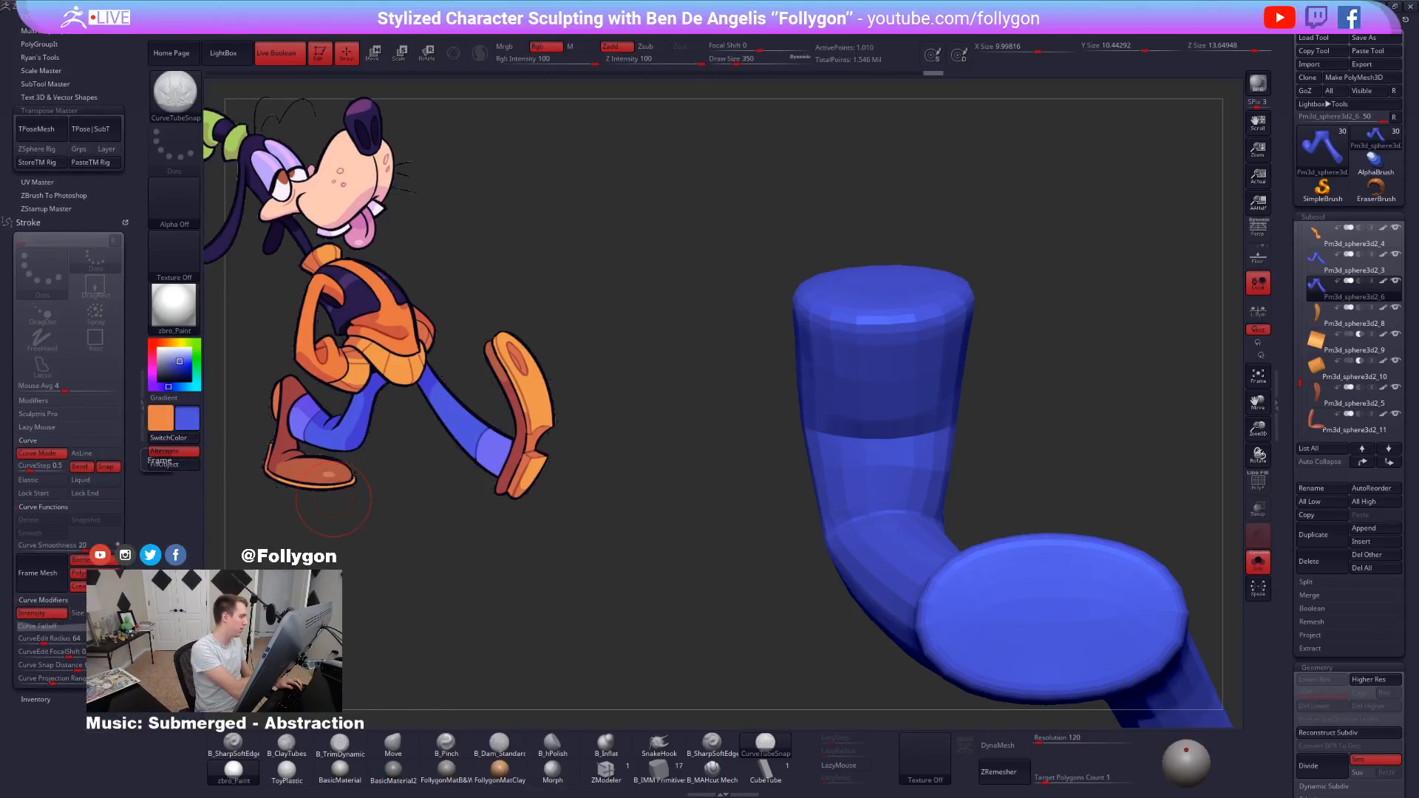
left_click(140, 399)
double_click(142, 391)
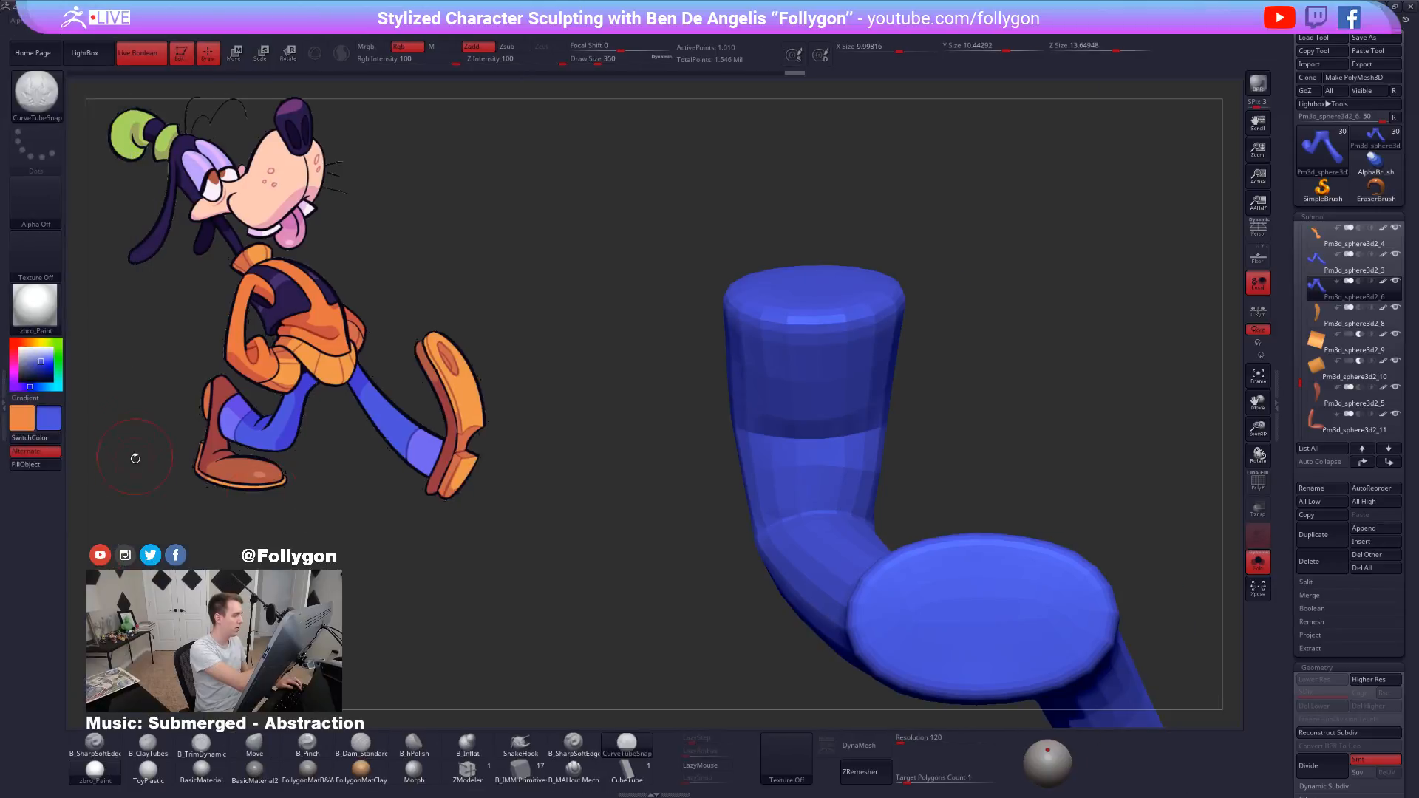
Reduce the draw size to 203, subdivide the duplicated legs three times, and delete their lower subdivision levels.
left_click_drag(668, 523, 780, 503)
key("space")
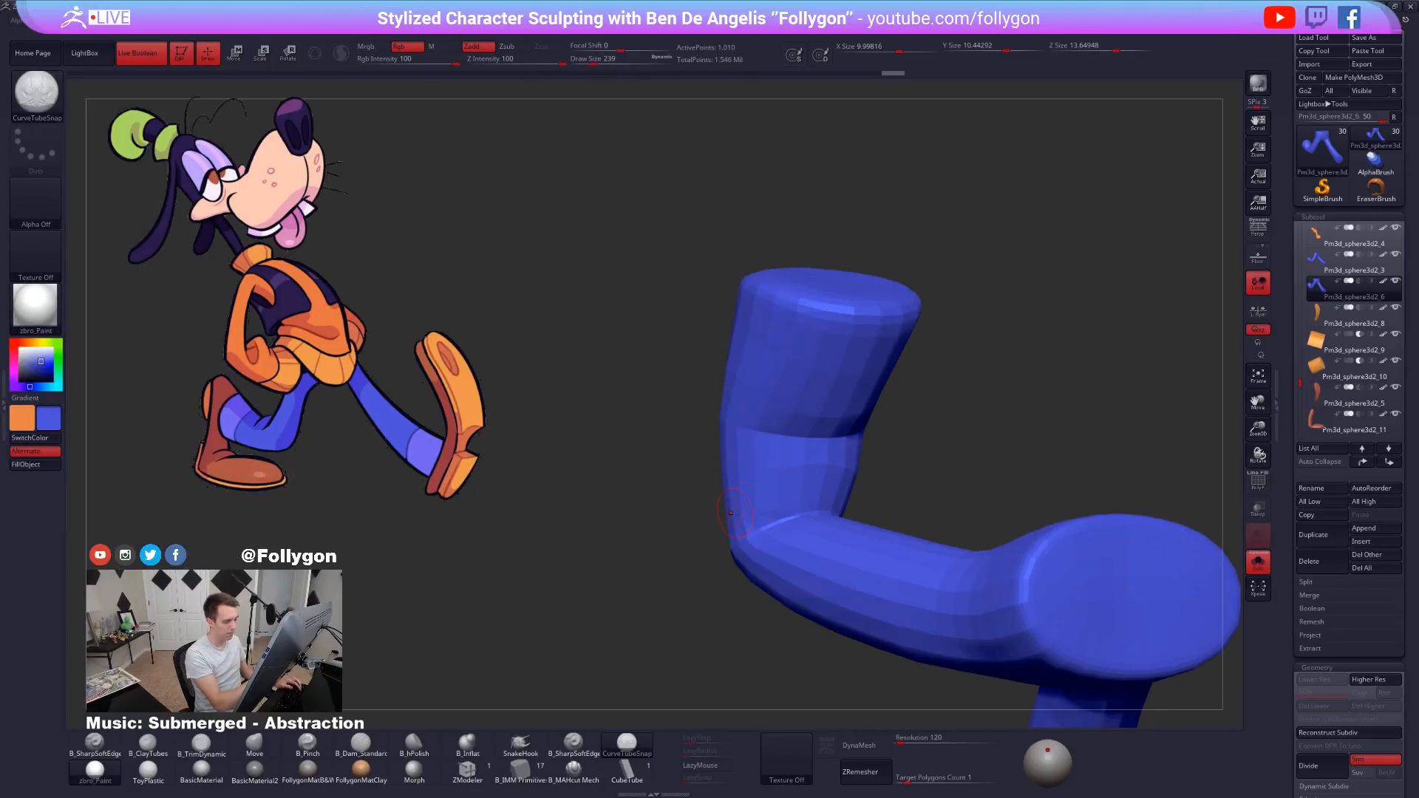
key("space")
key("ctrl+d")
key("ctrl+d")
key("ctrl+d")
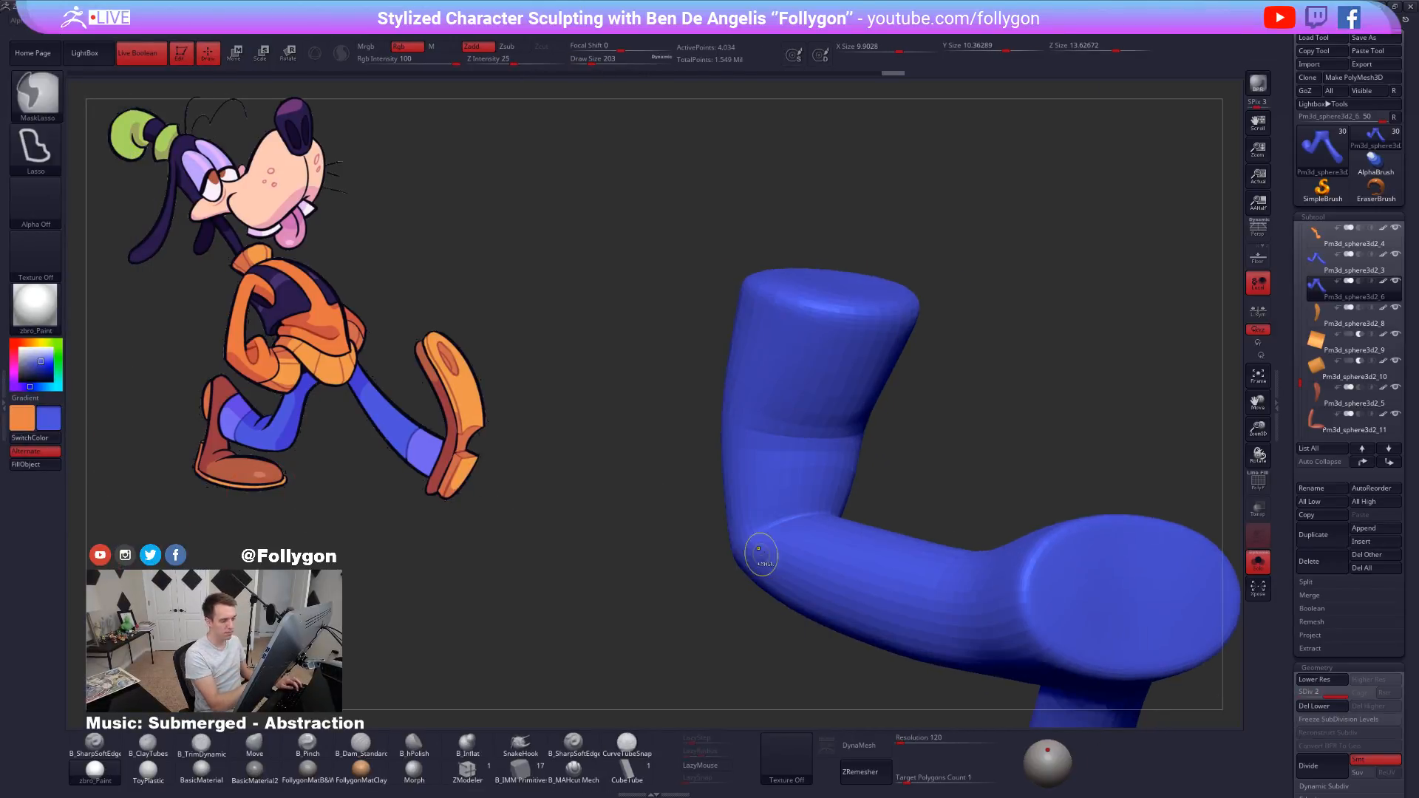
left_click(1303, 706)
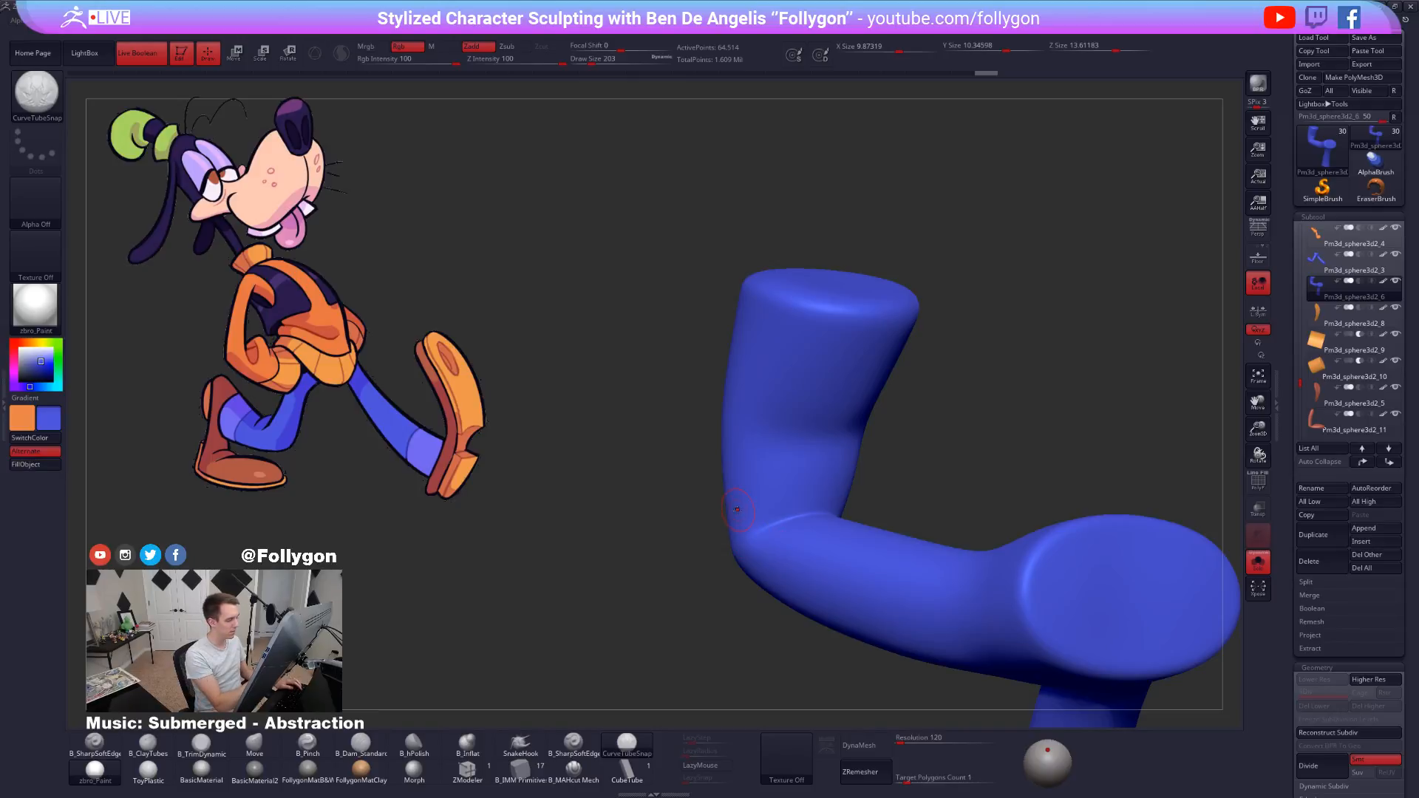
Draw a short snapped curve tube across the inner crease of the bent knee with Z intensity 52.
key("space")
left_click_drag(740, 509, 755, 508)
left_click_drag(817, 545, 792, 549)
left_click_drag(818, 486, 841, 485)
mouse_move(986, 458)
left_mouse_down()
mouse_move(821, 477)
mouse_move(887, 481)
left_mouse_up()
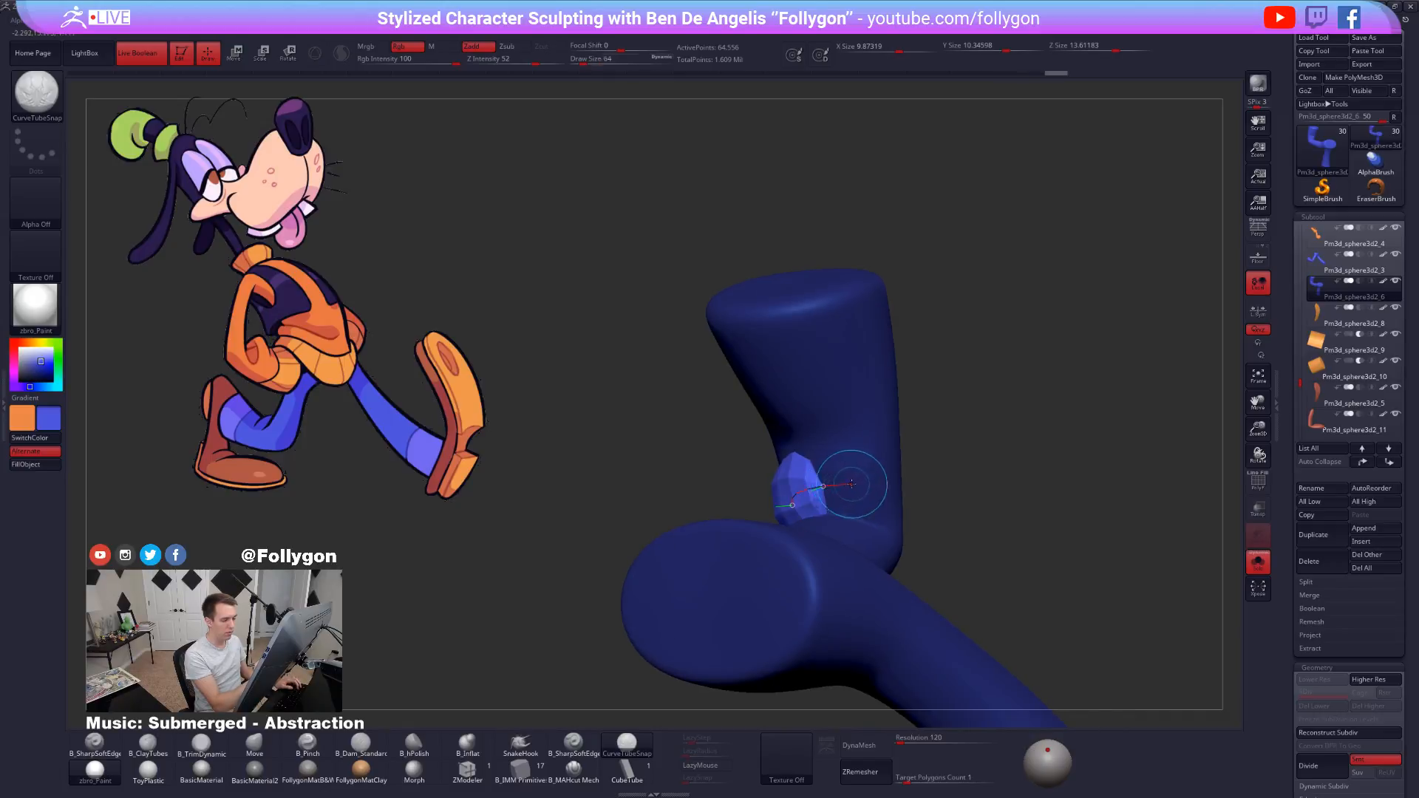
Set the draw size to 170 and rework the curve tube around the inner crease of the bent knee.
key("space")
key("space")
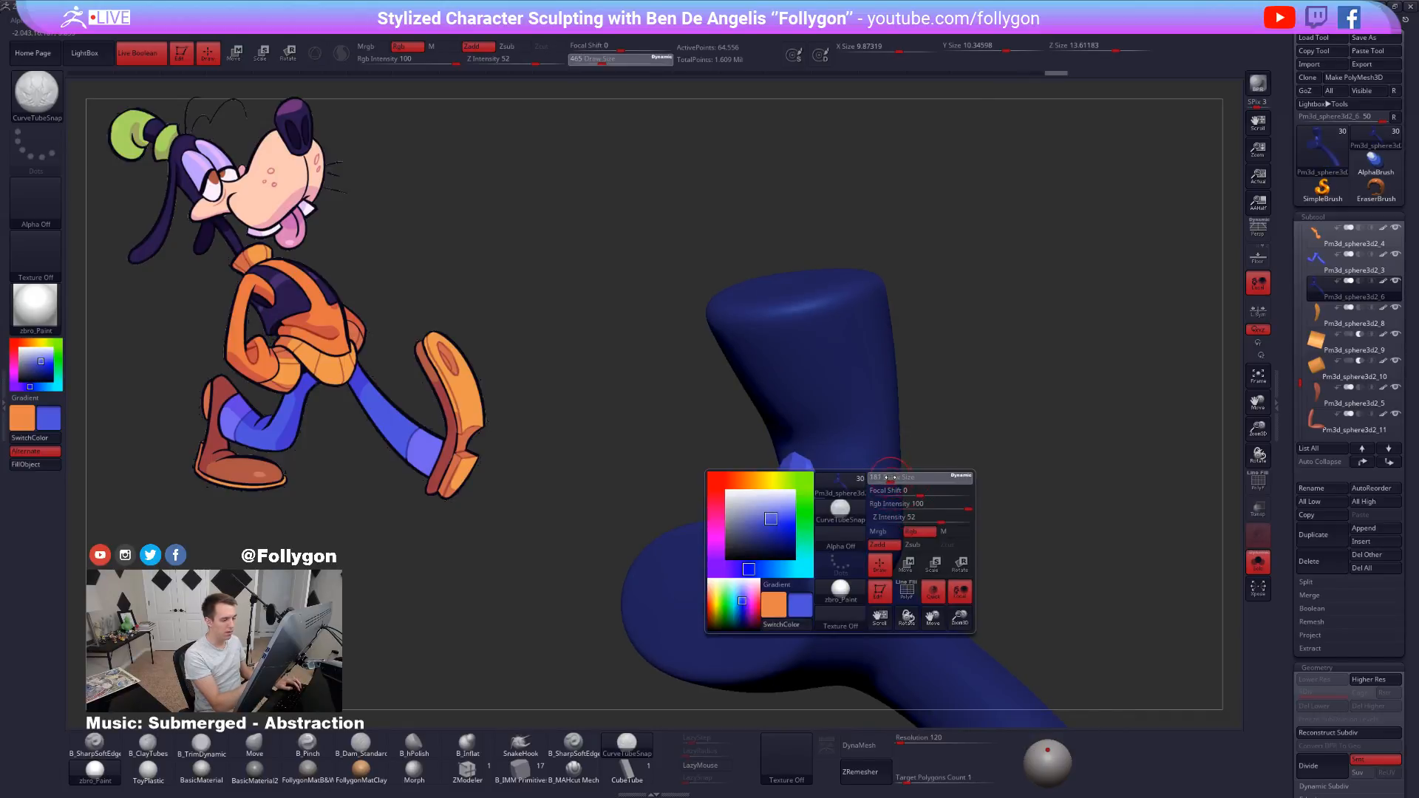
mouse_move(891, 478)
left_mouse_down()
mouse_move(867, 483)
mouse_move(880, 484)
left_mouse_up()
right_click_drag(917, 488, 880, 498)
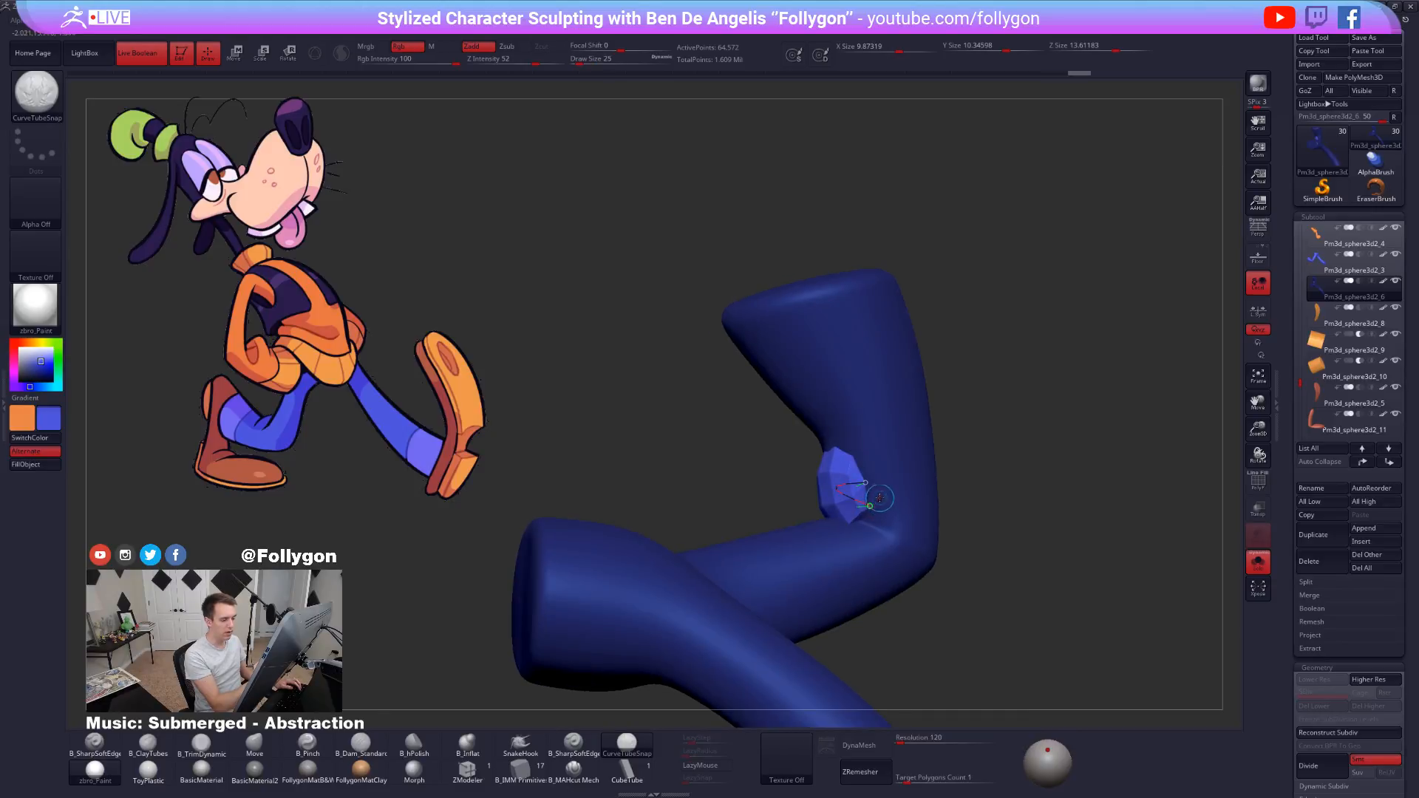
right_click_drag(886, 527, 908, 651)
right_click_drag(1022, 533, 929, 508)
Lower the Z intensity to 8 and apply it to the knee crease tube.
key("space")
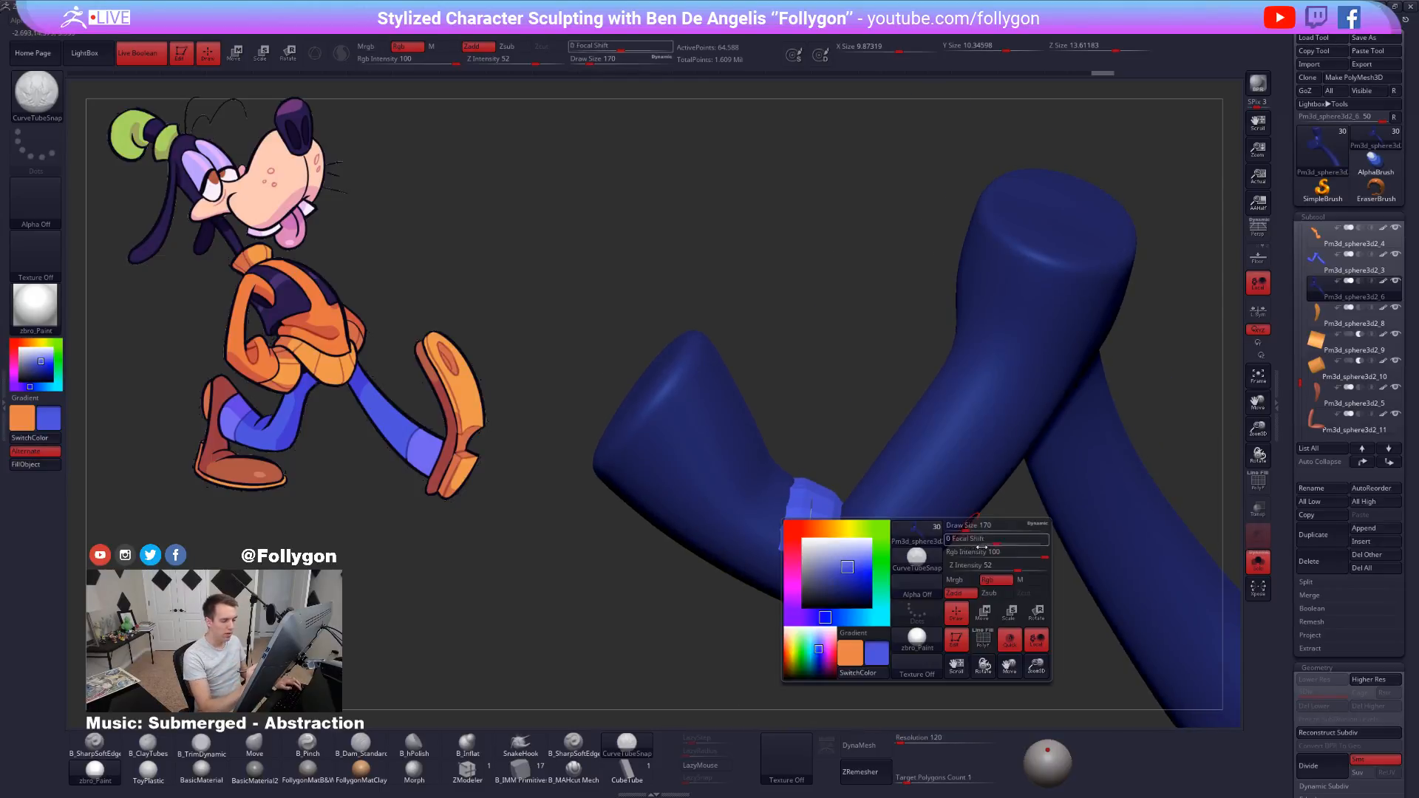
left_click_drag(992, 568, 973, 568)
left_click(817, 512)
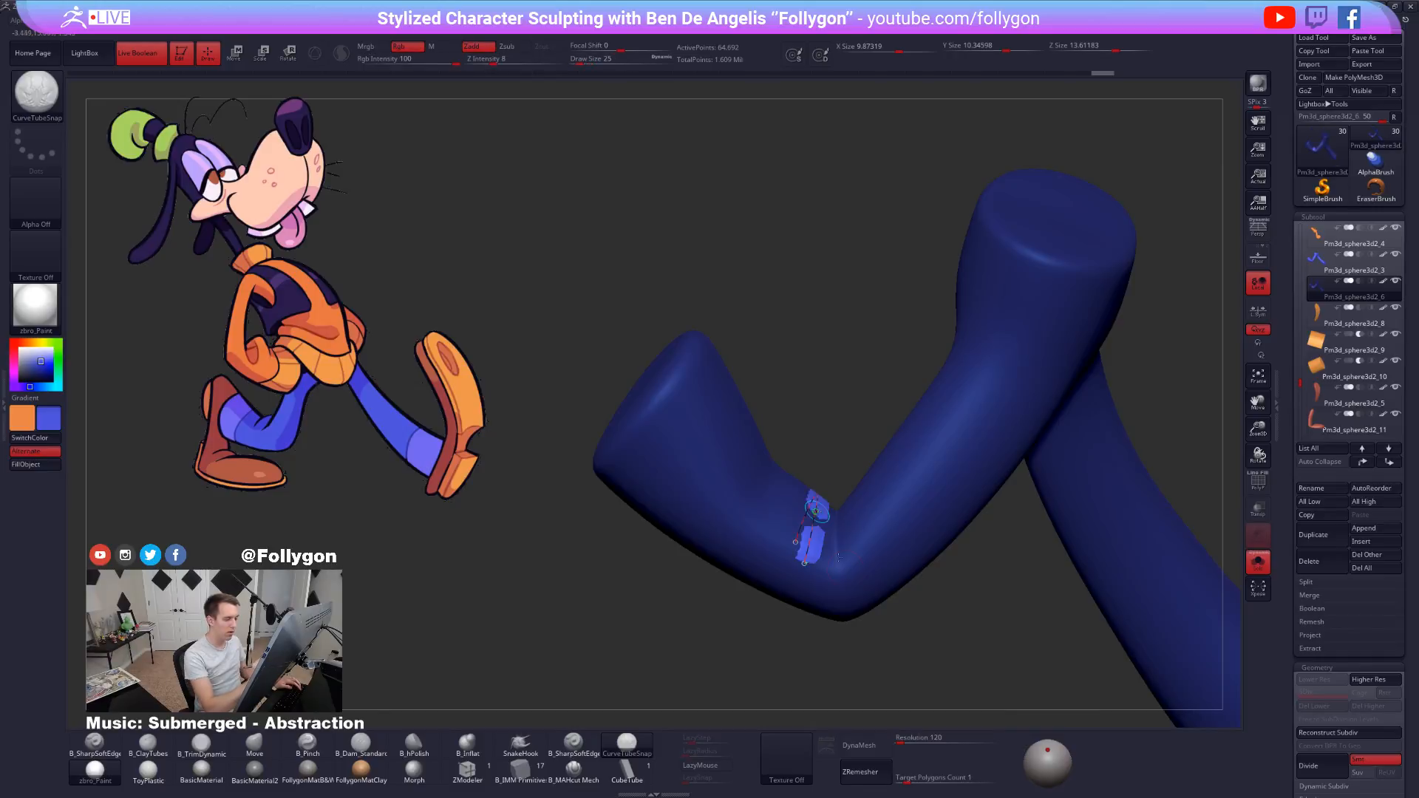
Raise the Z intensity to 64 and update the knee crease tube with it.
key("space")
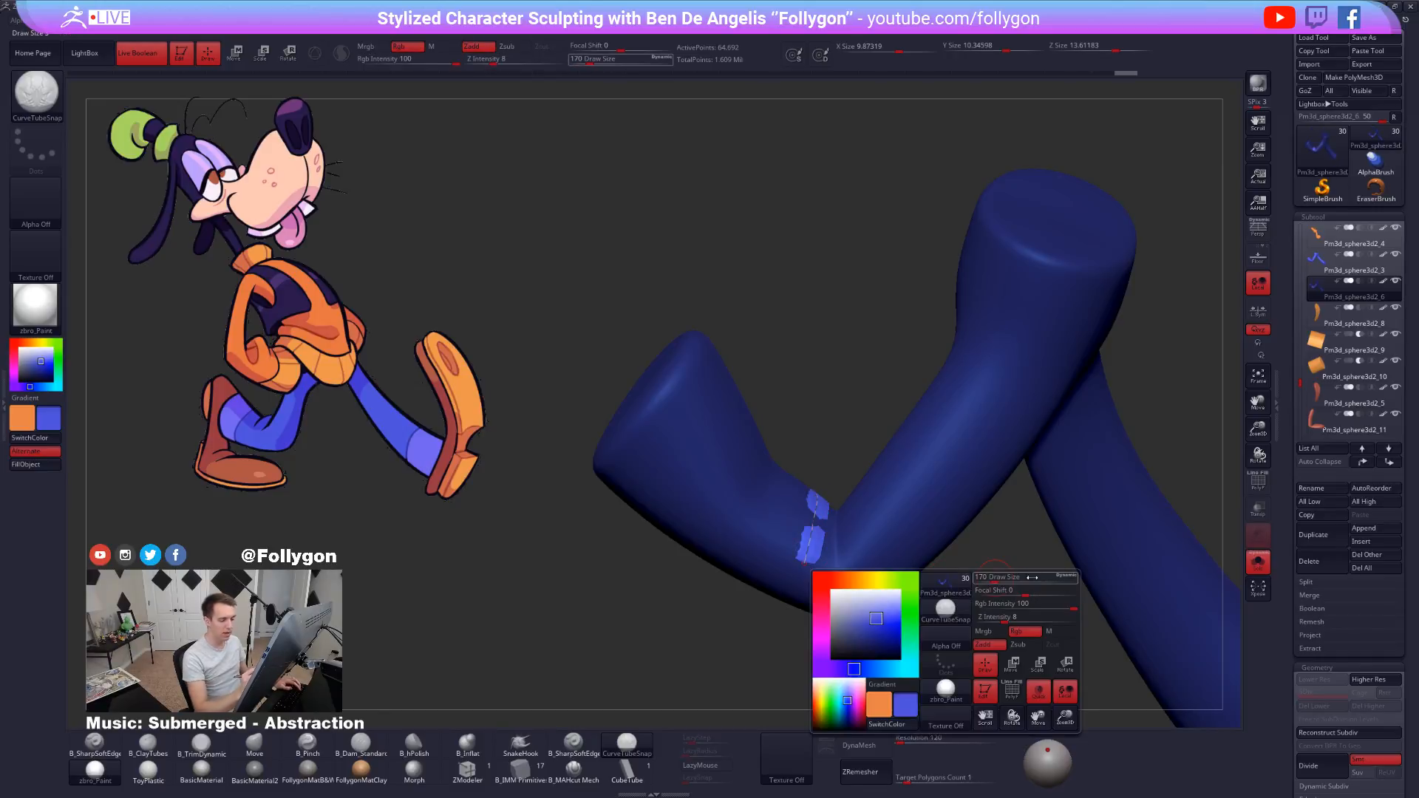
left_click(1017, 621)
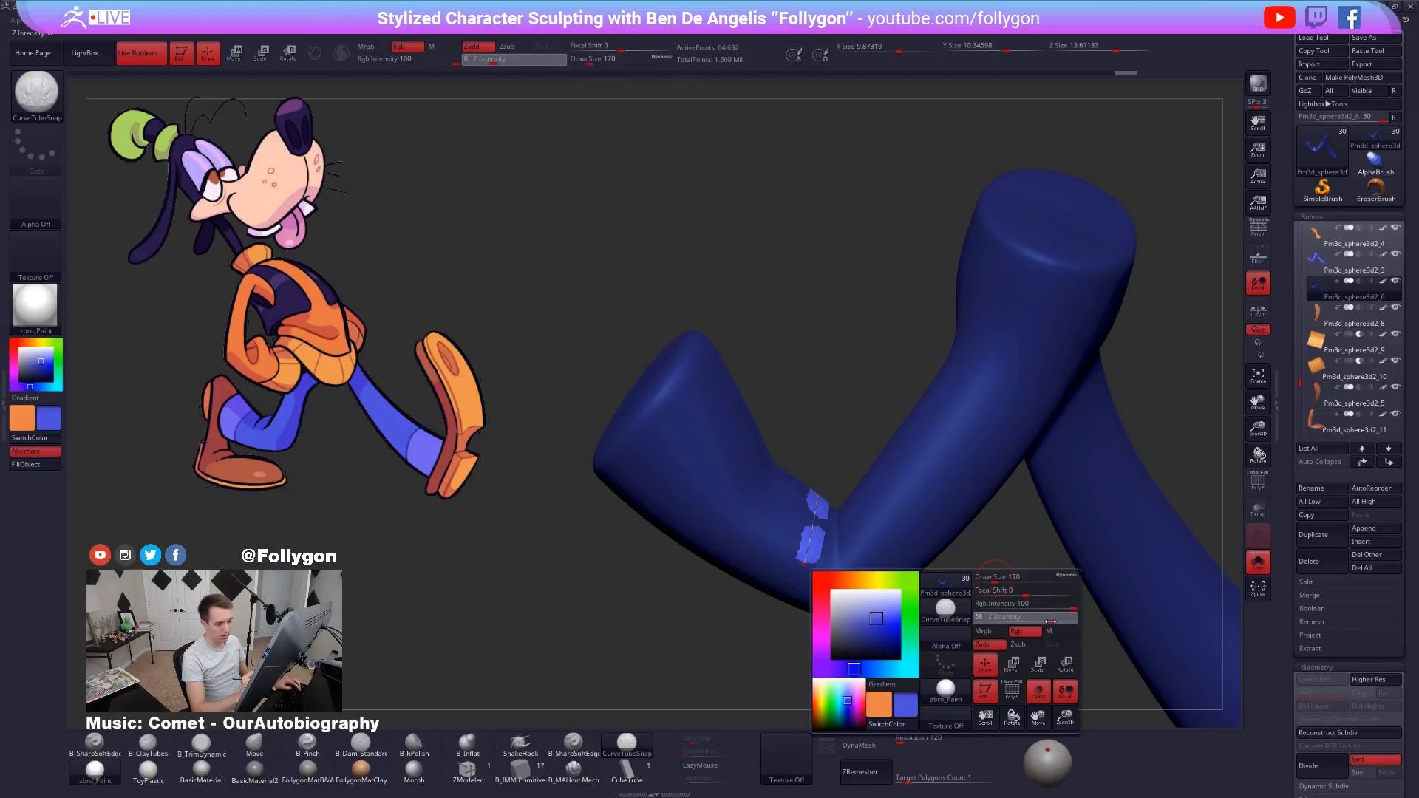
left_click_drag(1050, 622, 1056, 622)
left_click(813, 533)
Thicken the knee crease tube by raising the draw size to 239, 265 and finally 308, updating the tube each time.
mouse_move(850, 599)
left_mouse_down()
mouse_move(862, 620)
mouse_move(895, 550)
left_mouse_up()
key("space")
left_click(926, 515)
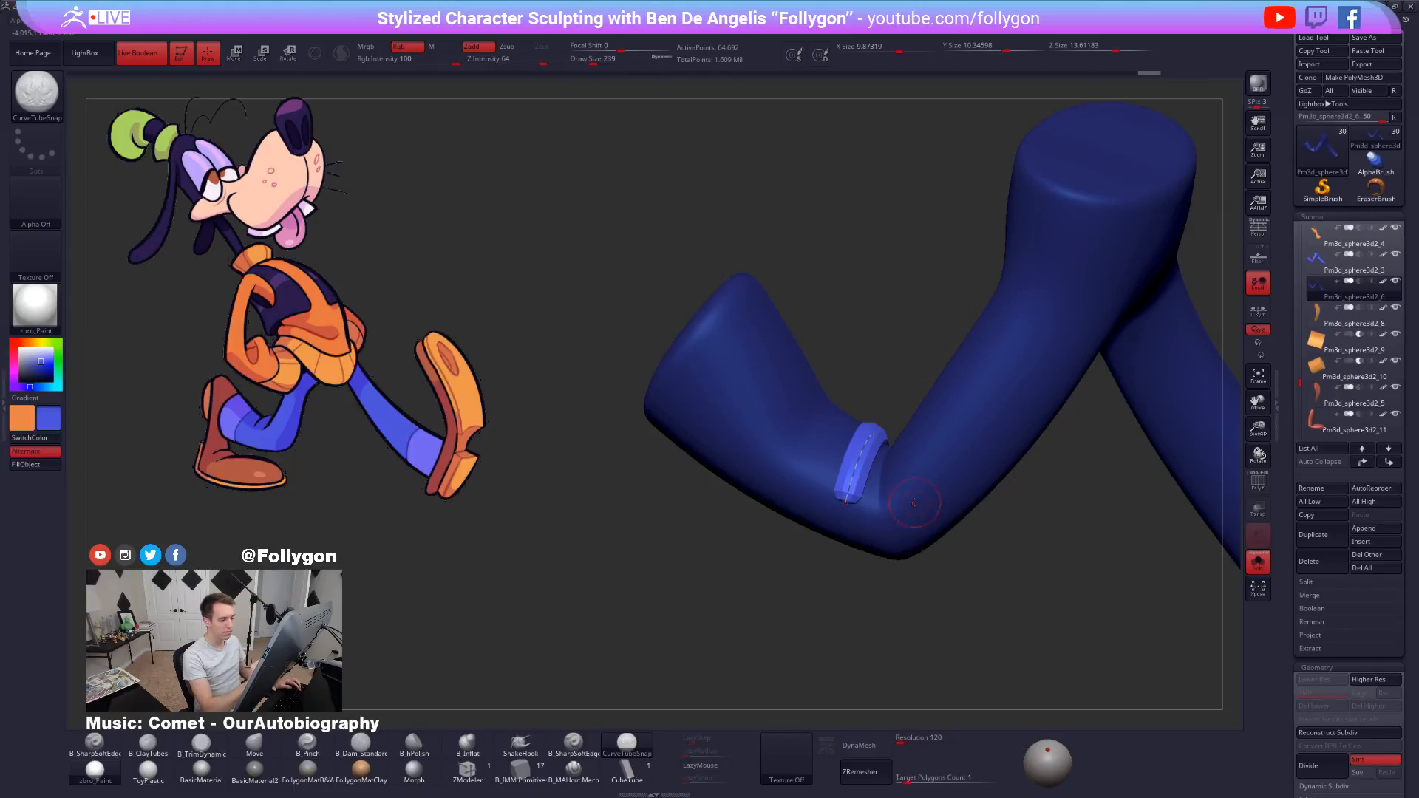
left_click(860, 469)
left_click_drag(898, 610, 915, 580)
key("space")
left_click(933, 523)
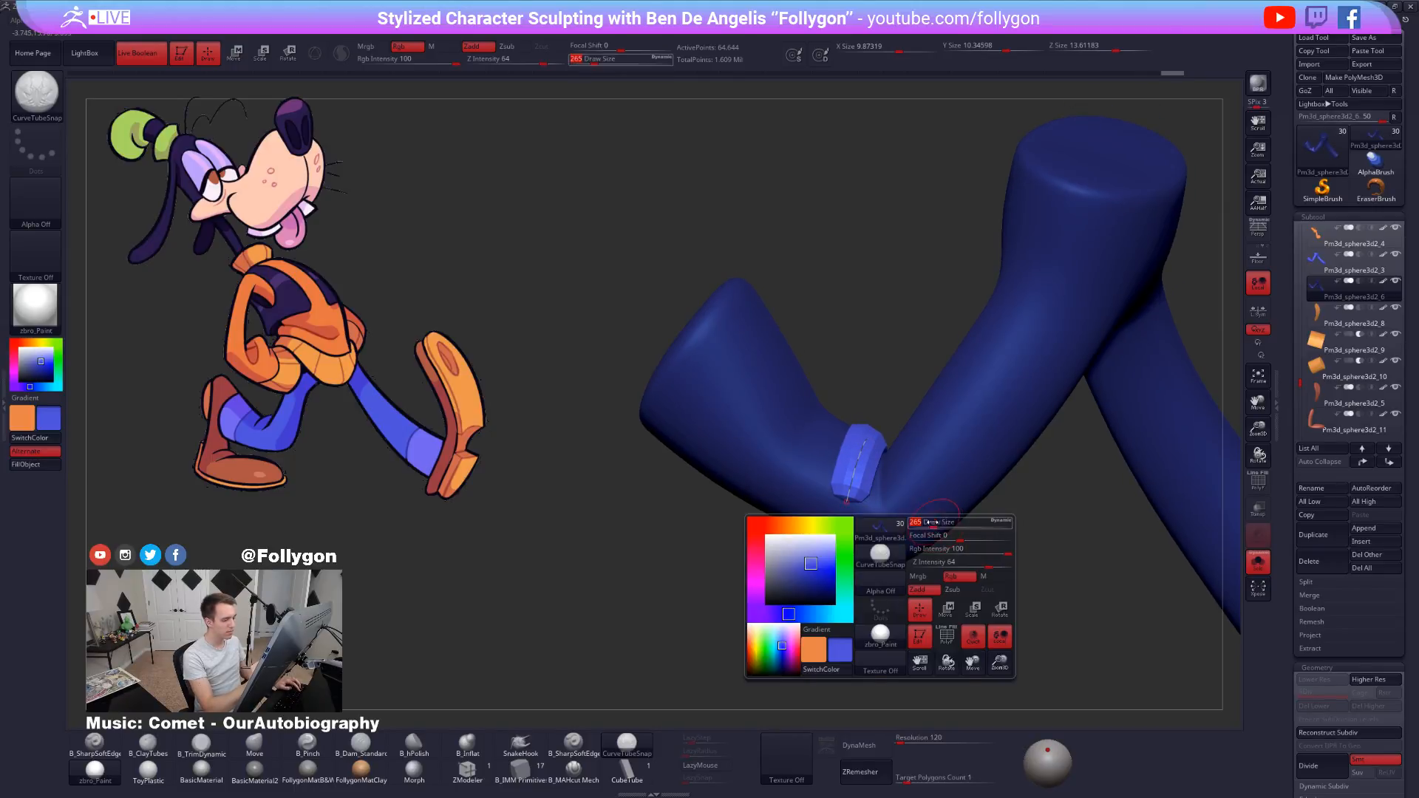
left_click(858, 465)
key("space")
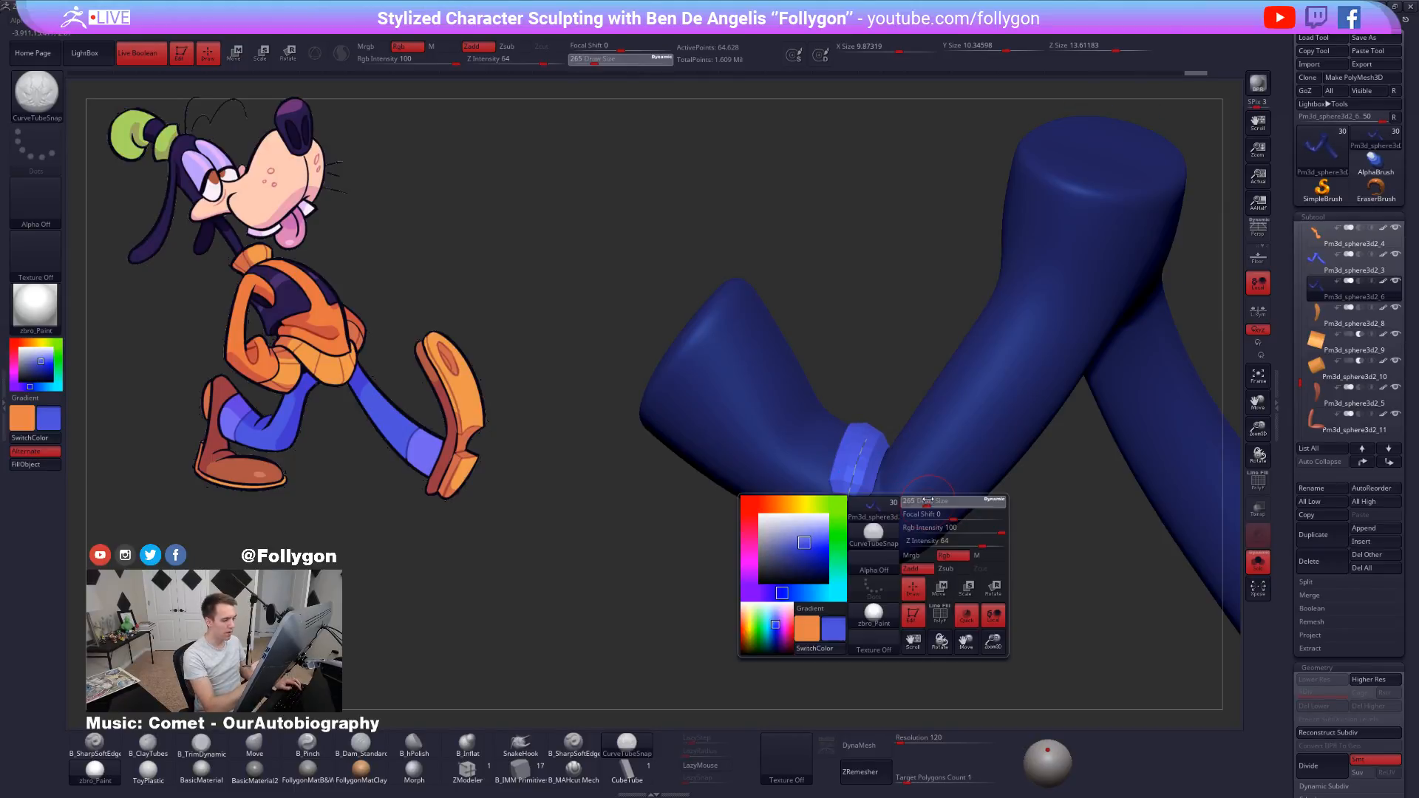
mouse_move(927, 501)
left_mouse_down()
mouse_move(885, 541)
mouse_move(891, 556)
left_mouse_up()
left_click(857, 470)
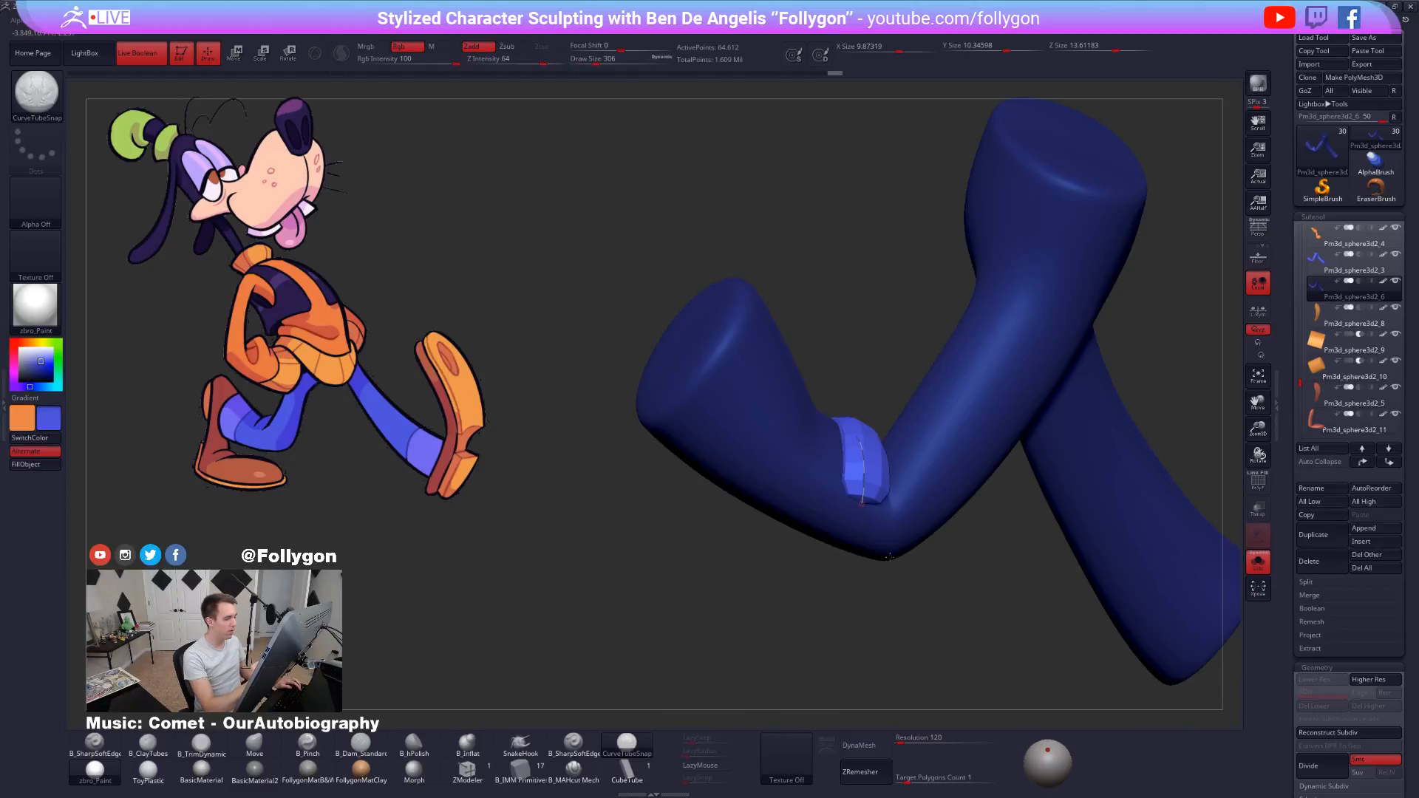
Isolate the knee crease tube, delete the hidden leg geometry from its subtool and show the whole character again.
key("shift+f")
left_click(865, 484, "ctrl+shift")
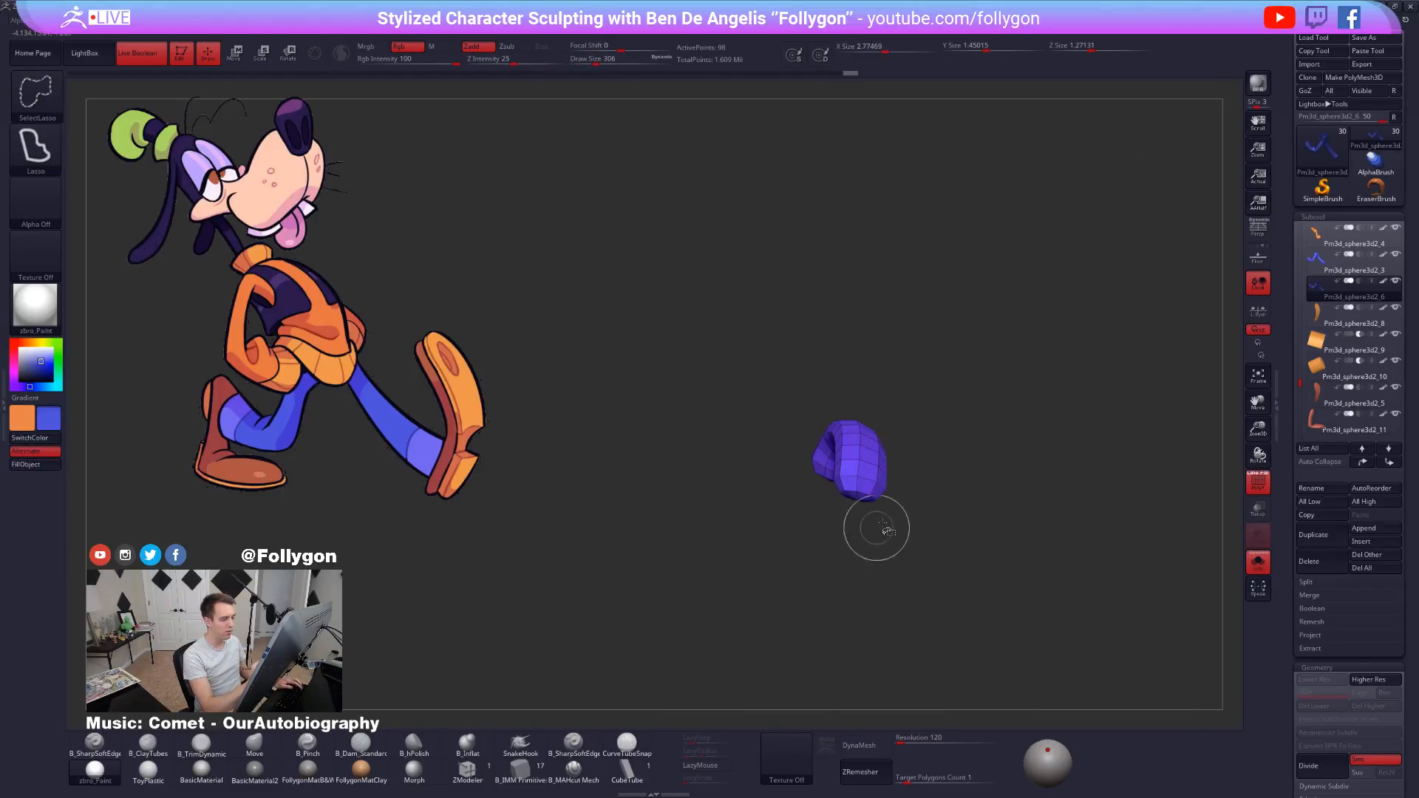
key("space")
key("shift+f")
left_click(980, 628, "ctrl+shift")
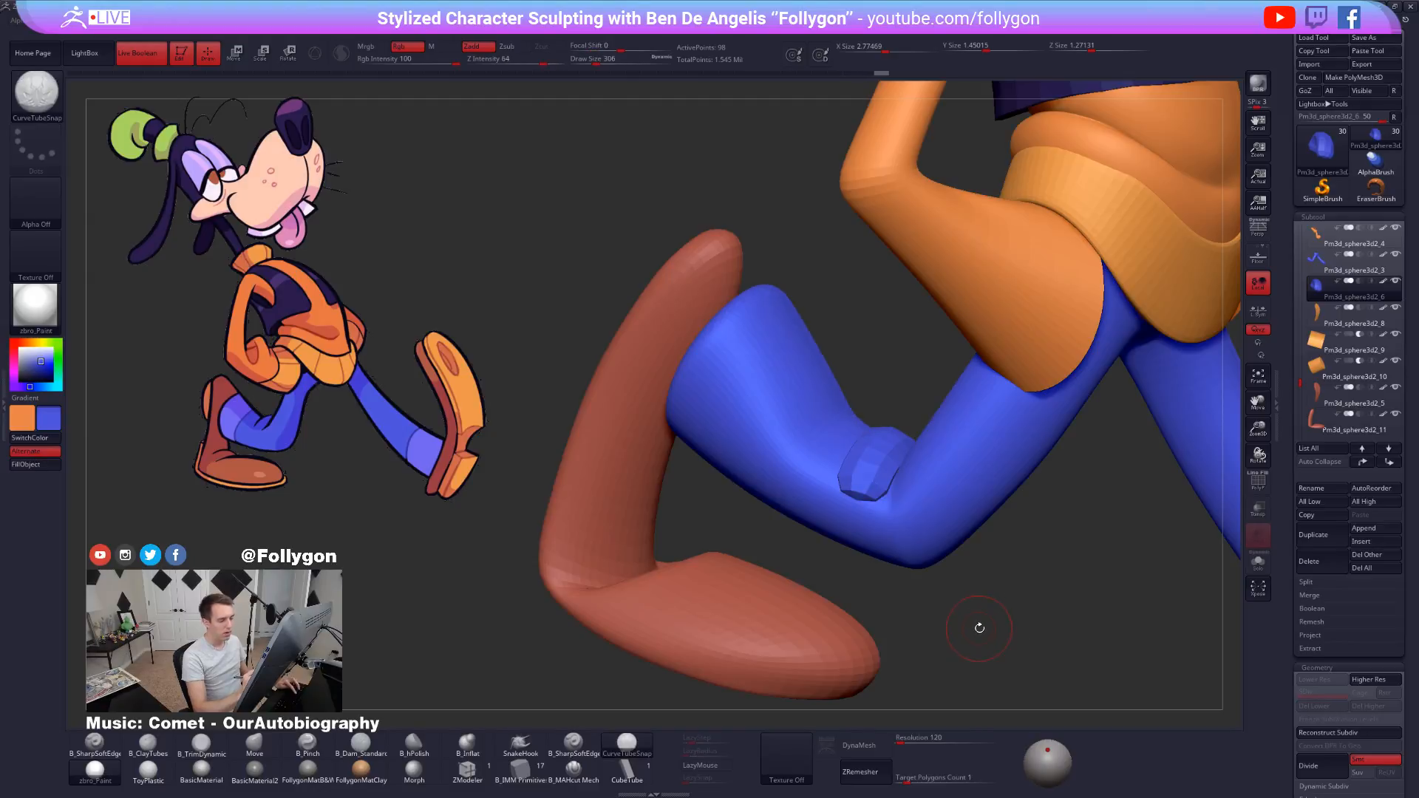
Reshape the knee crease tube against the bent leg with the Move brush at draw size 556.
left_click_drag(980, 627, 1056, 633)
key("b")
key("m")
key("v")
key("space")
left_click_drag(877, 483, 846, 518)
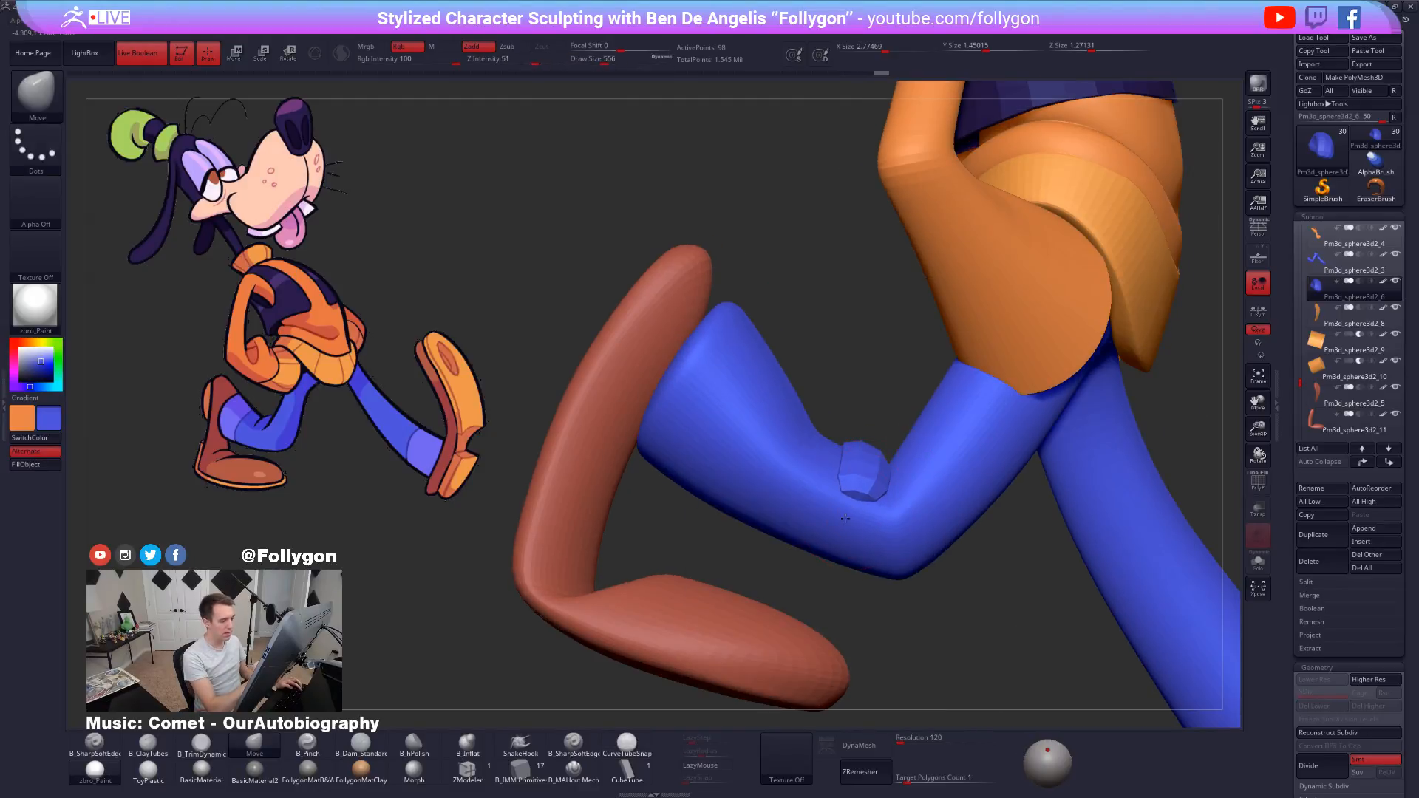
right_click_drag(846, 518, 1008, 630)
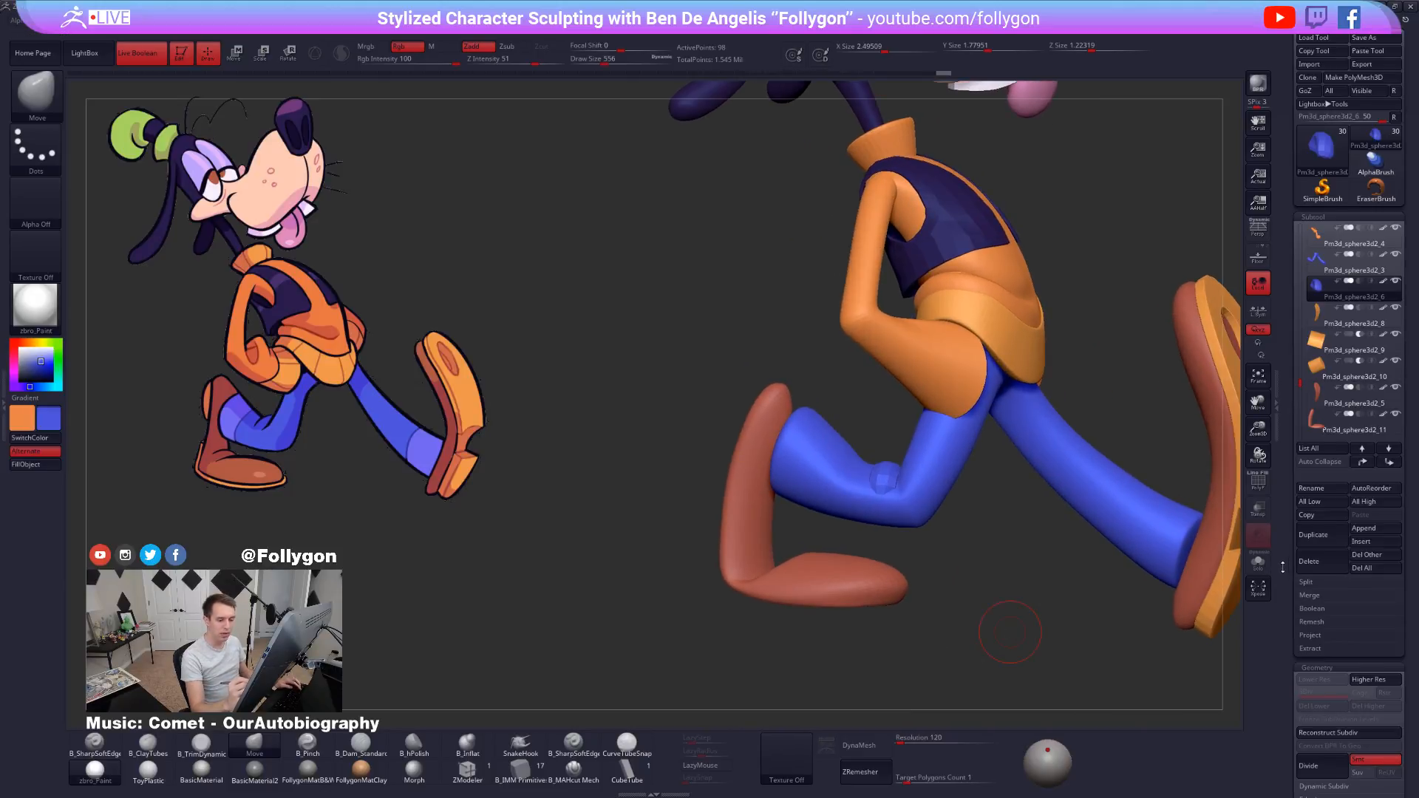
Puff up the knee crease tube in two passes of the Inflate deformation, using a Transpose line at the knee.
scroll(1353, 588, "down", 10)
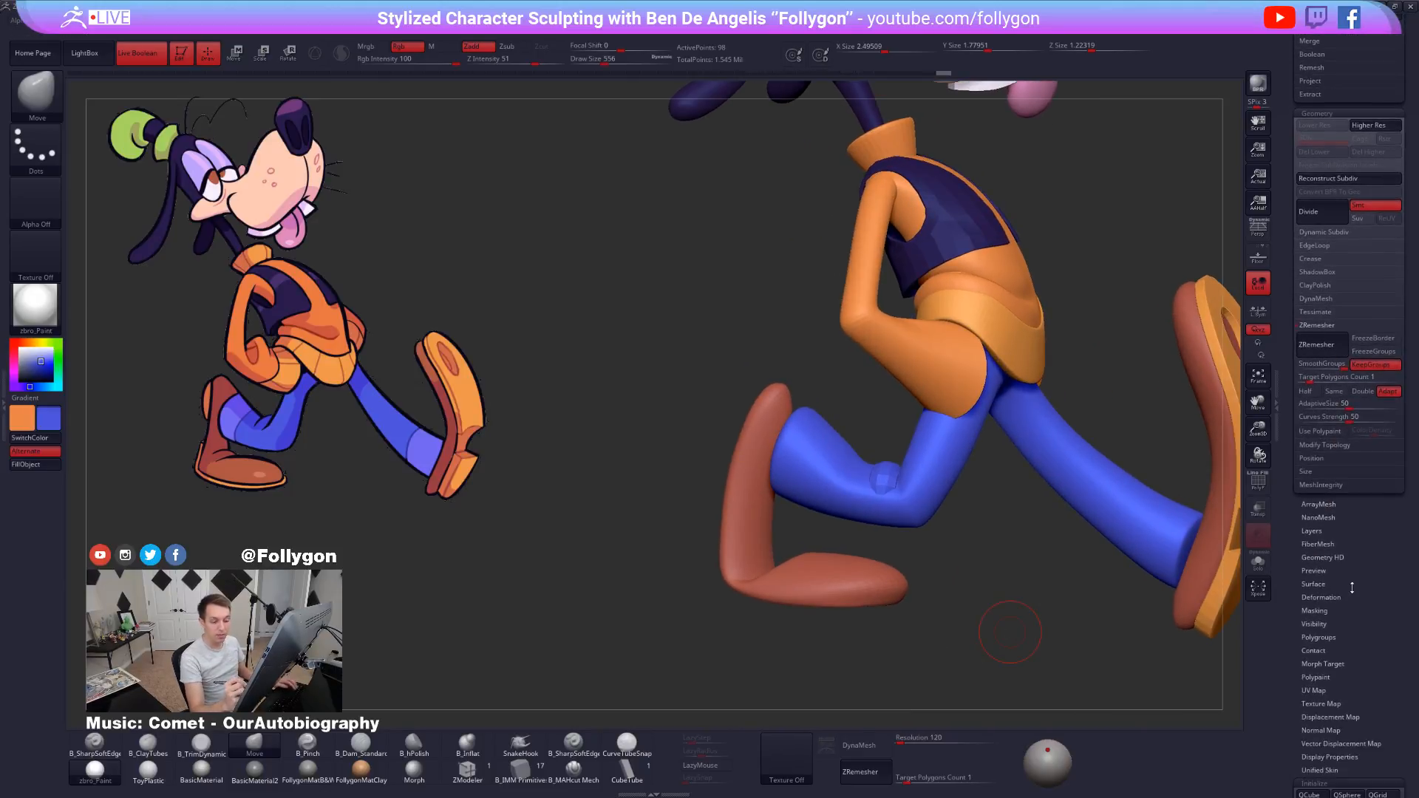
left_click(1338, 597)
scroll(1349, 448, "down", 5)
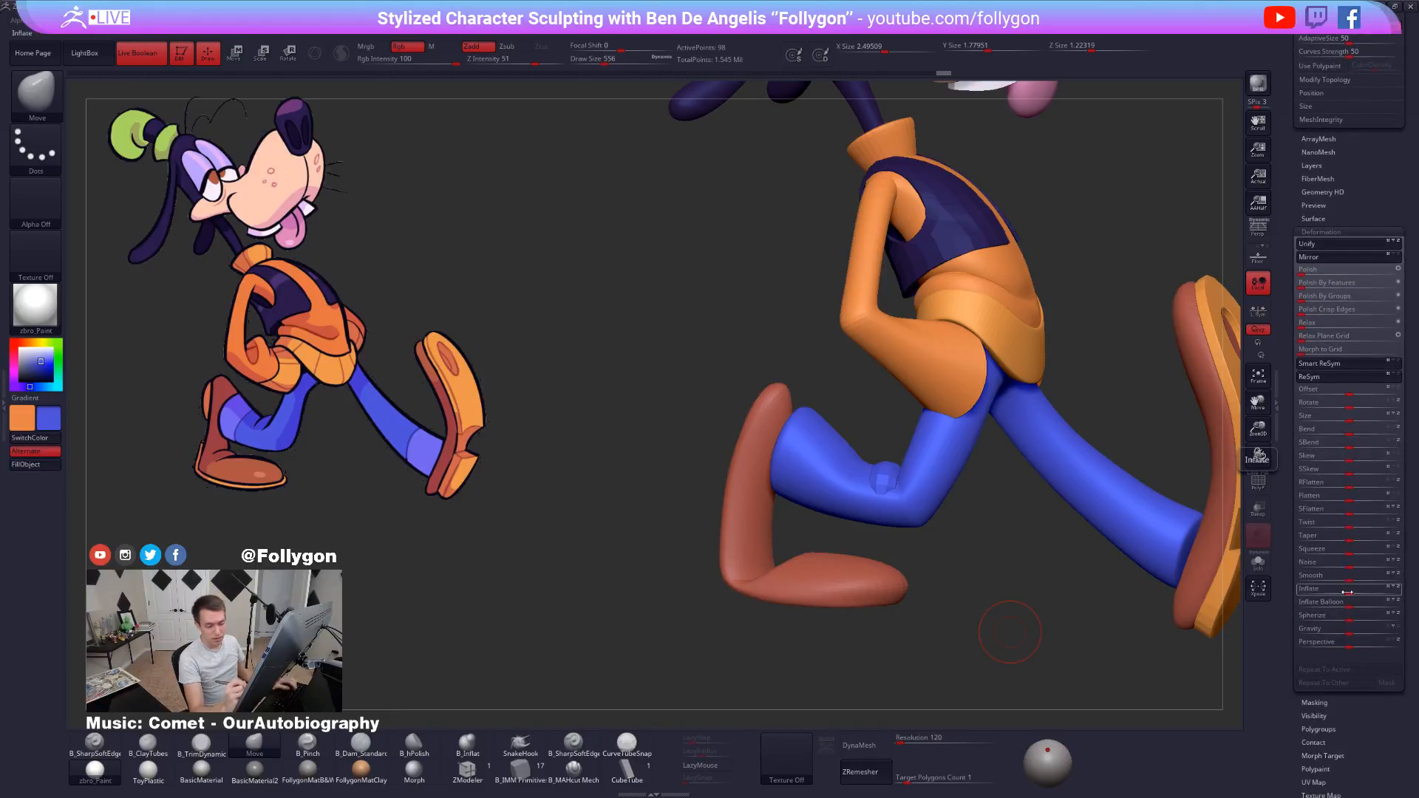
left_click_drag(1349, 591, 1388, 594)
left_click_drag(1058, 591, 1027, 584)
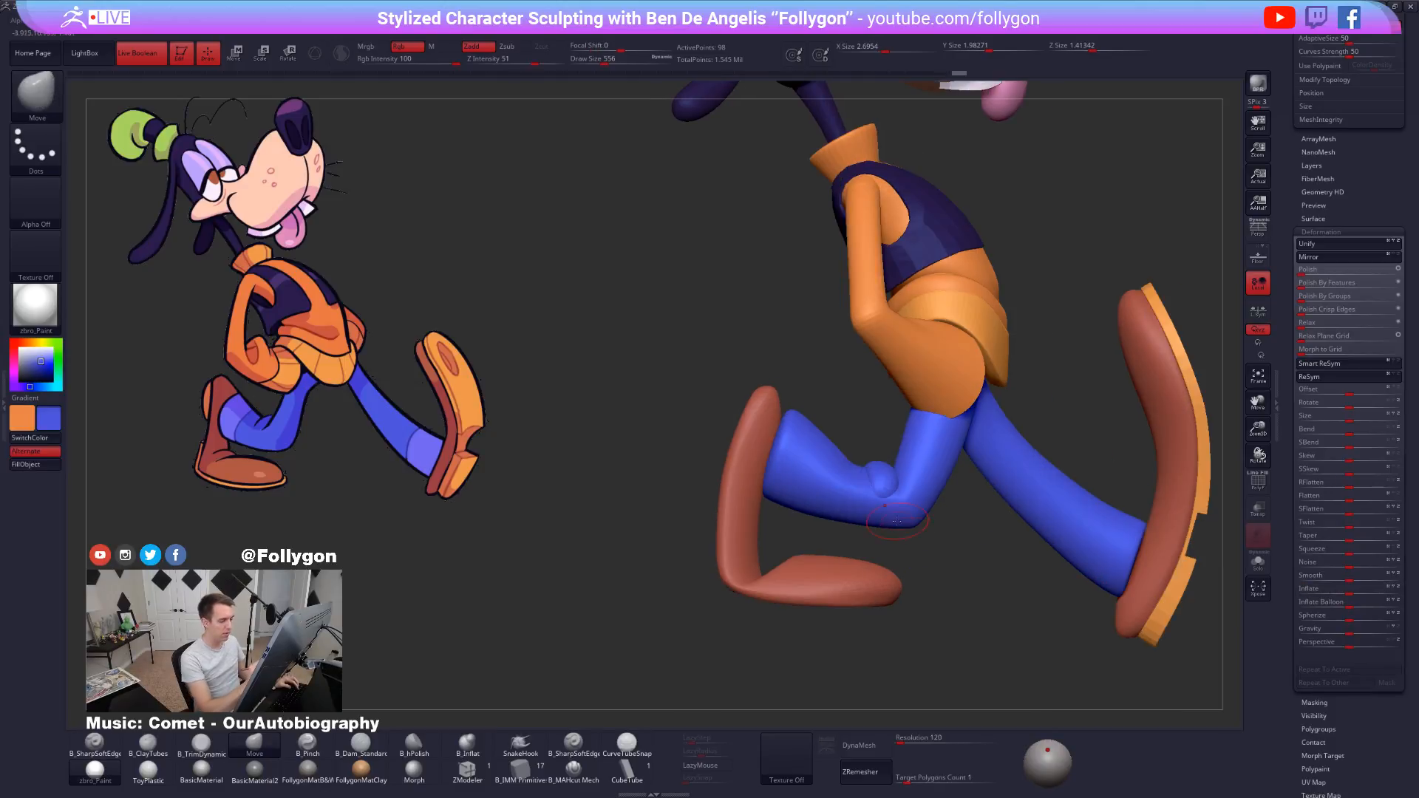
key("w")
left_click_drag(880, 496, 942, 496)
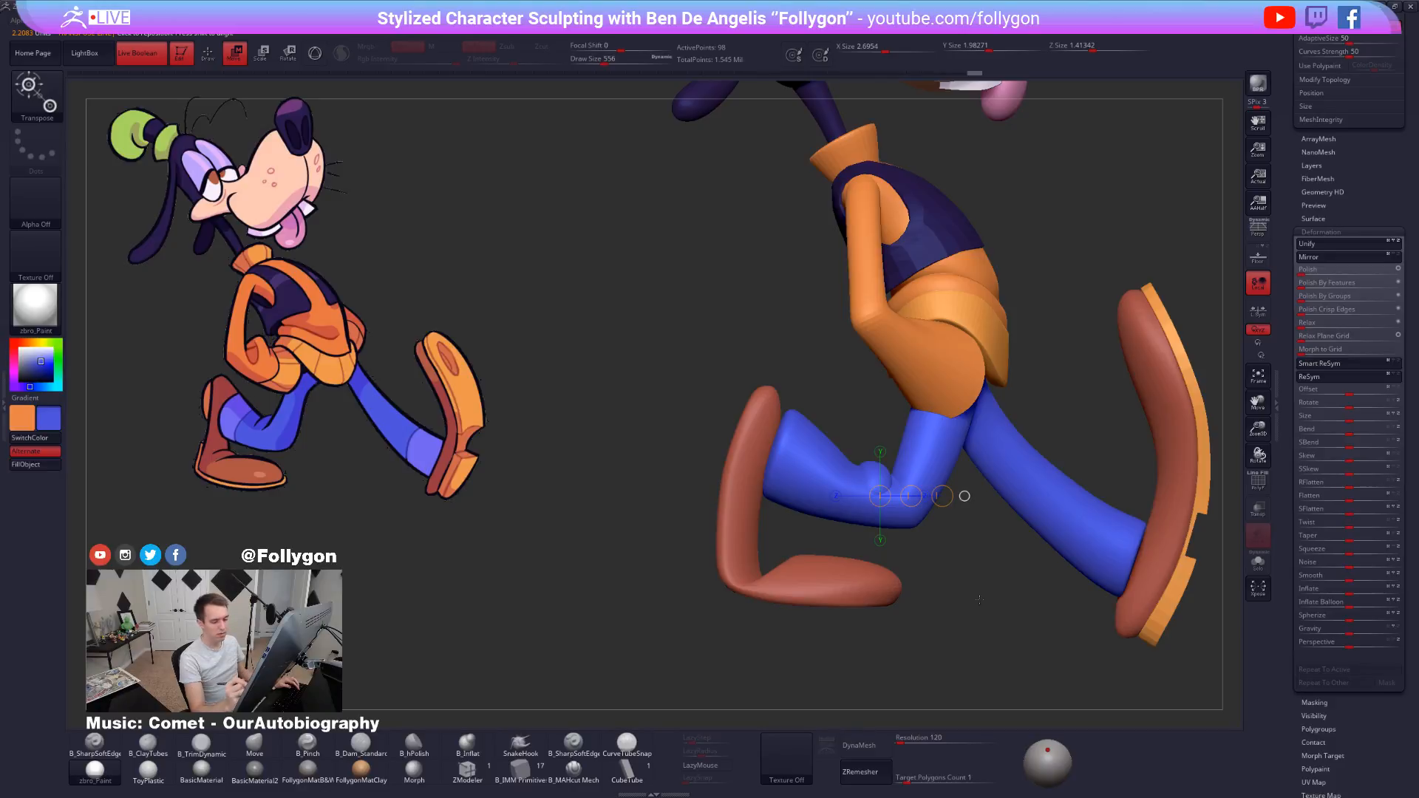
left_click_drag(1350, 591, 1379, 599)
left_click_drag(861, 475, 918, 475)
key("q")
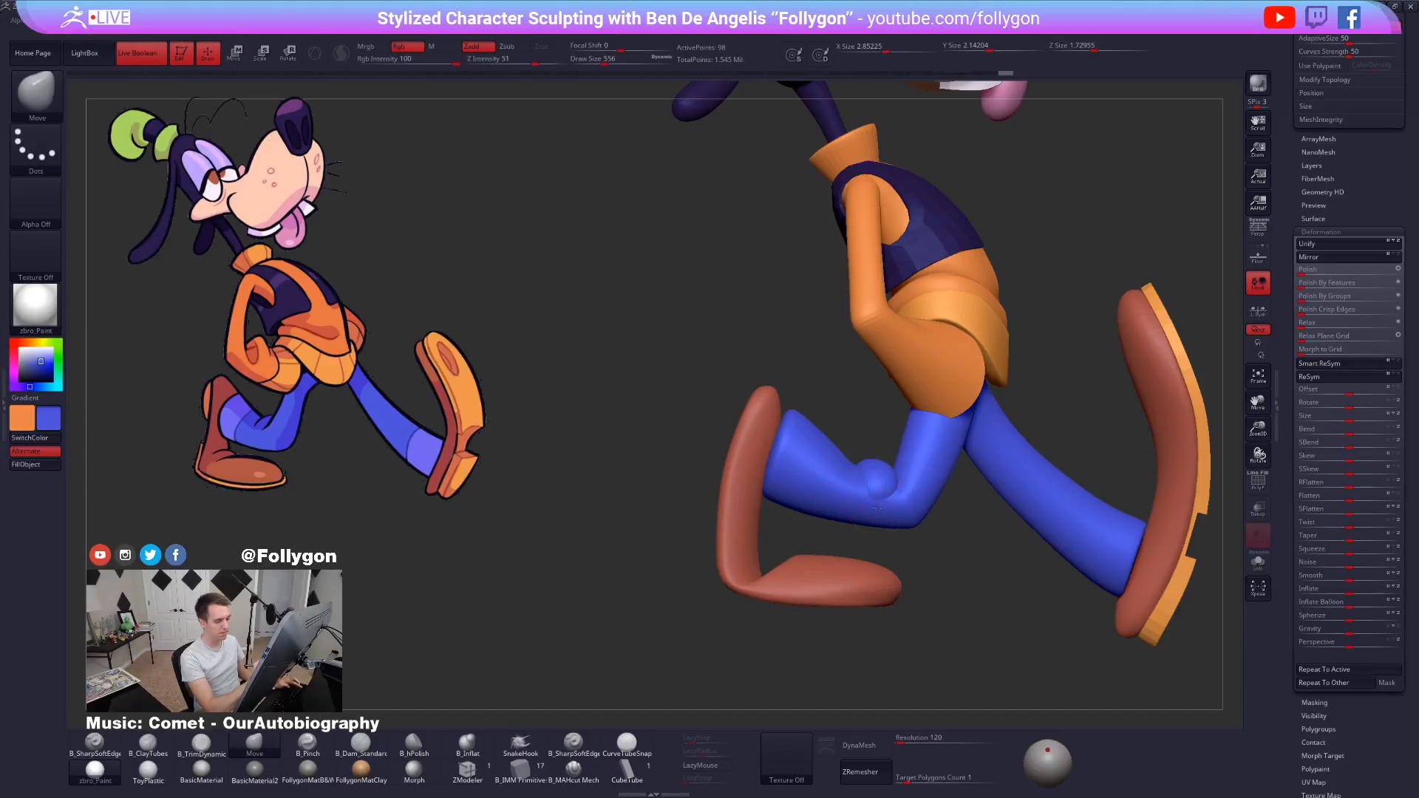
Close the deformation settings, review the whole character against the reference and save the project.
mouse_move(918, 522)
right_mouse_down()
mouse_move(856, 507)
mouse_move(910, 564)
right_mouse_up()
left_click(1321, 233)
left_click_drag(1361, 244, 1360, 611)
right_click_drag(1090, 607, 1030, 606, "alt")
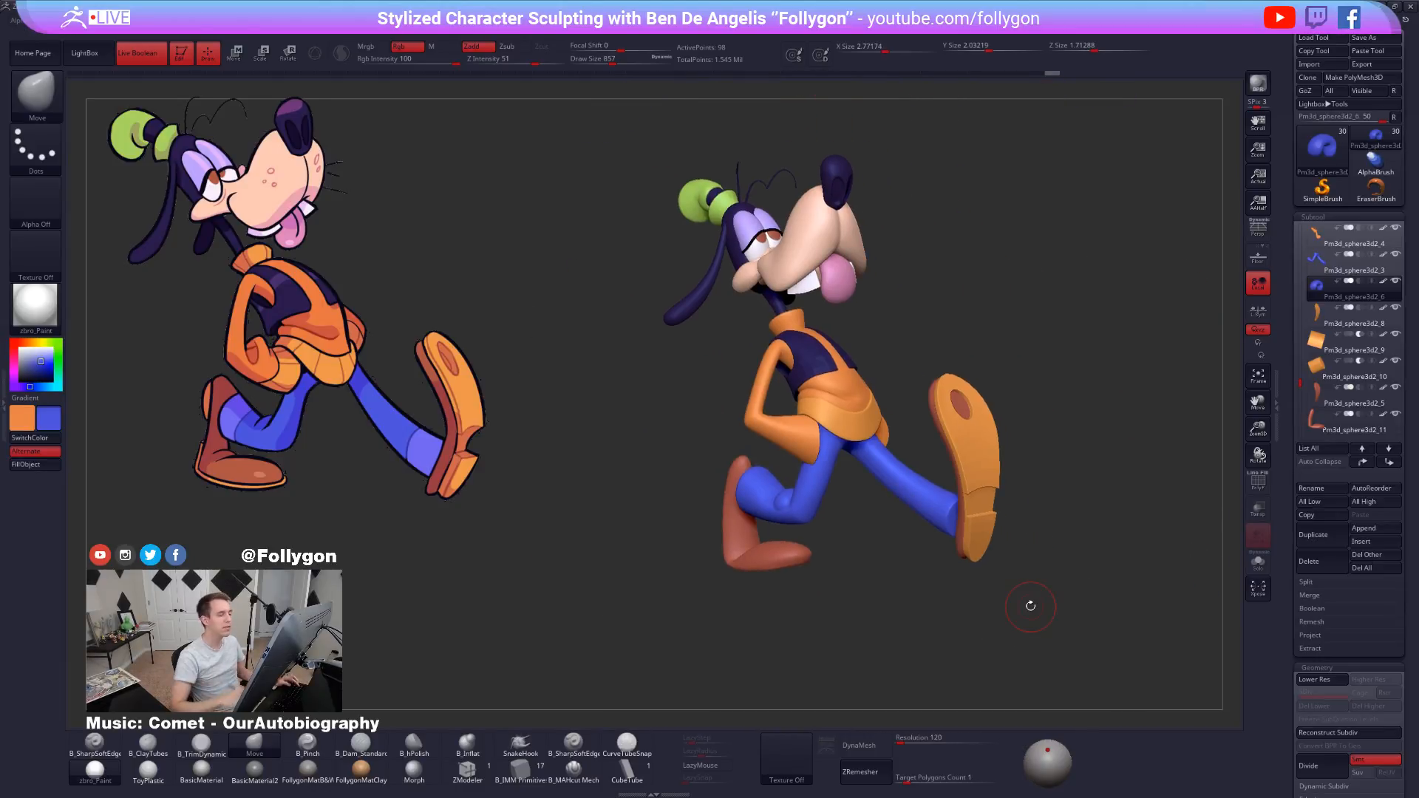
right_click_drag(1063, 423, 1006, 431)
right_click(1010, 427)
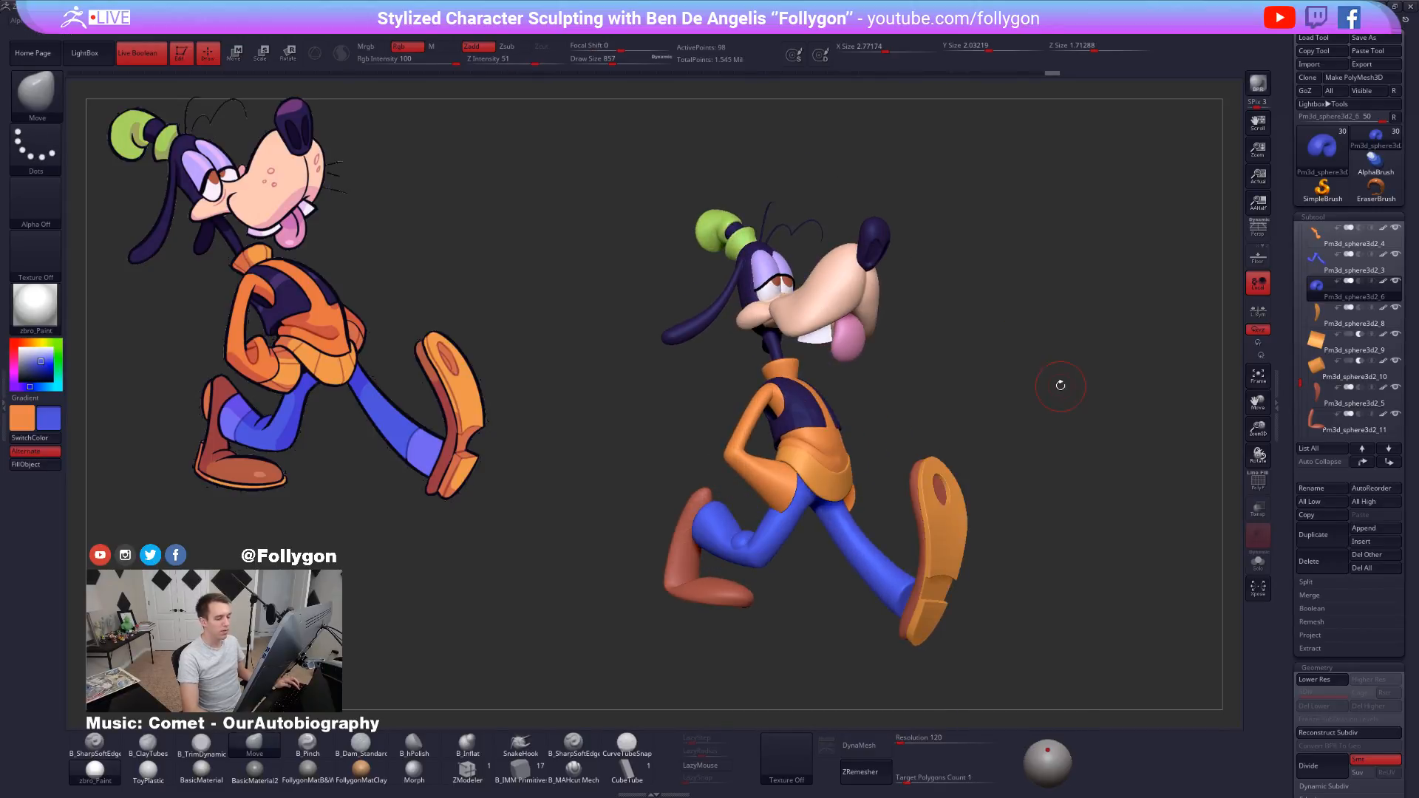
right_click_drag(1061, 385, 1035, 352, "alt")
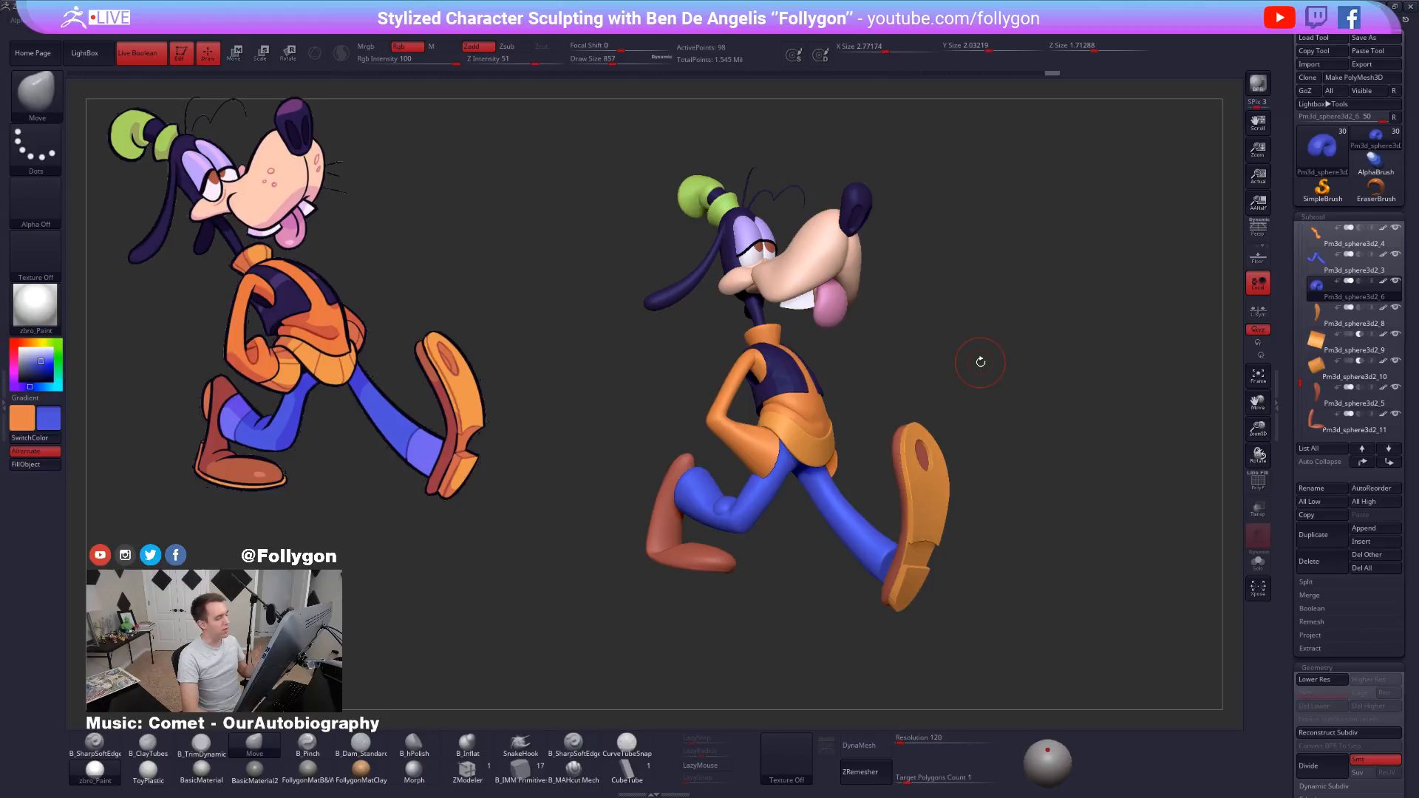
right_click_drag(966, 322, 922, 324)
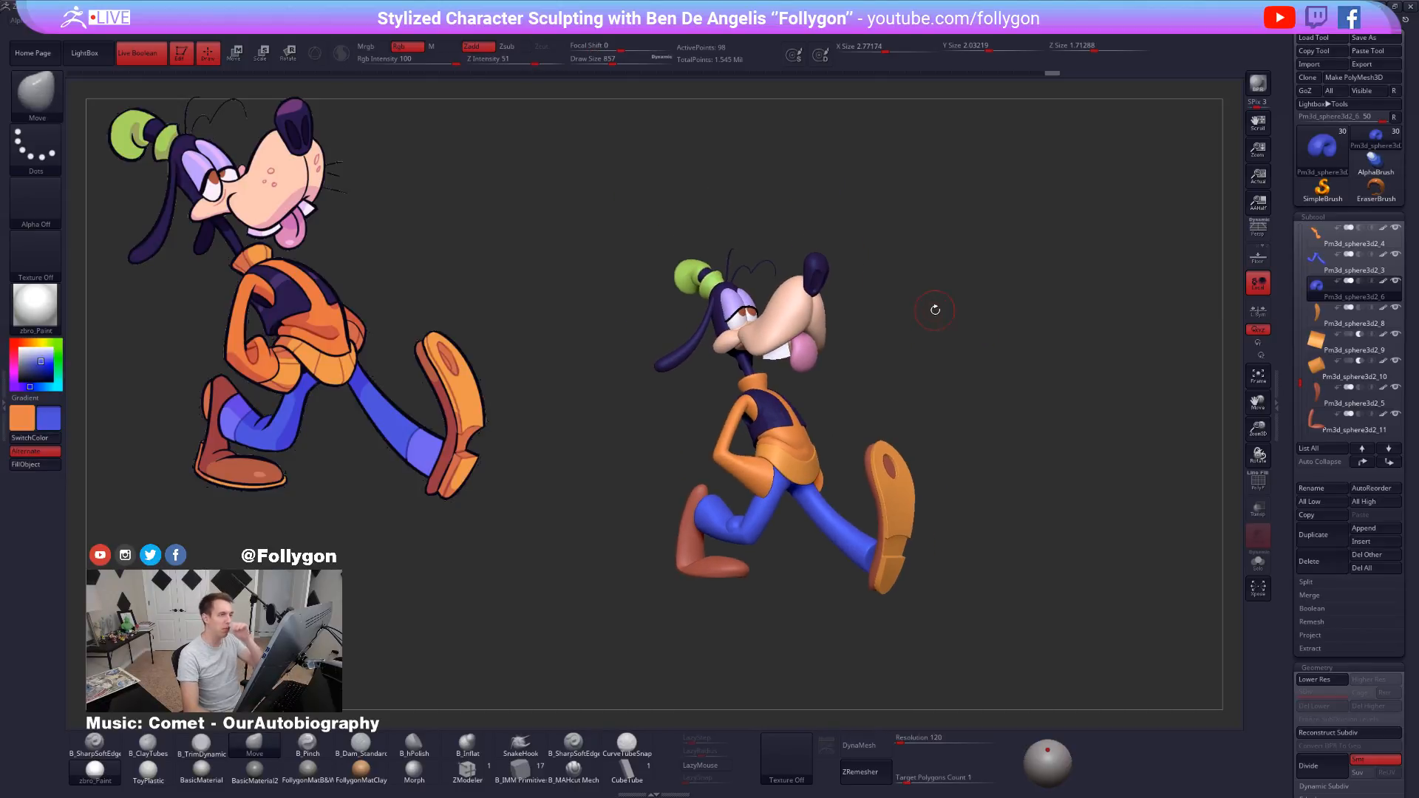
key("ctrl+s")
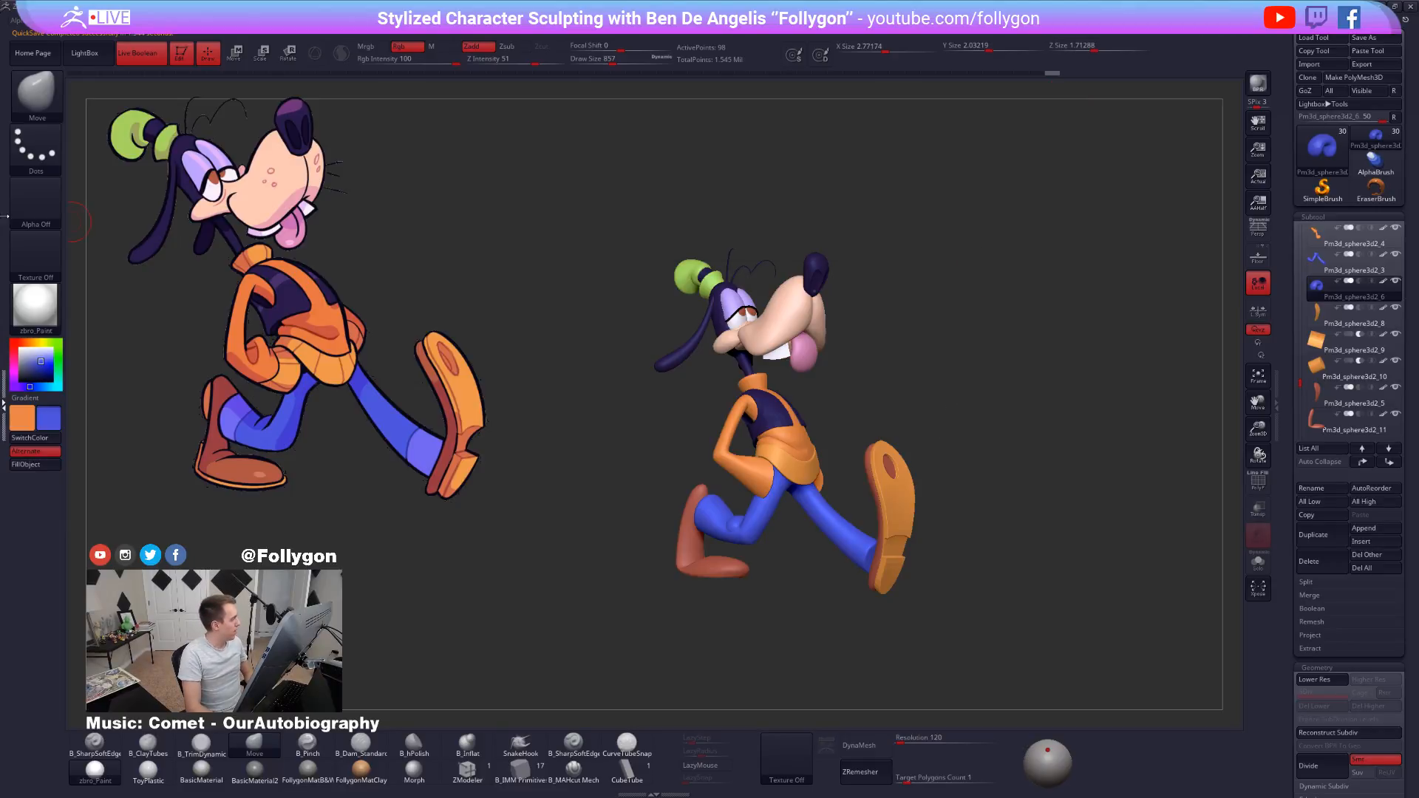
Generate a combined low-resolution pose mesh of all subtools with Transpose Master's TPoseMesh.
left_click(4, 406)
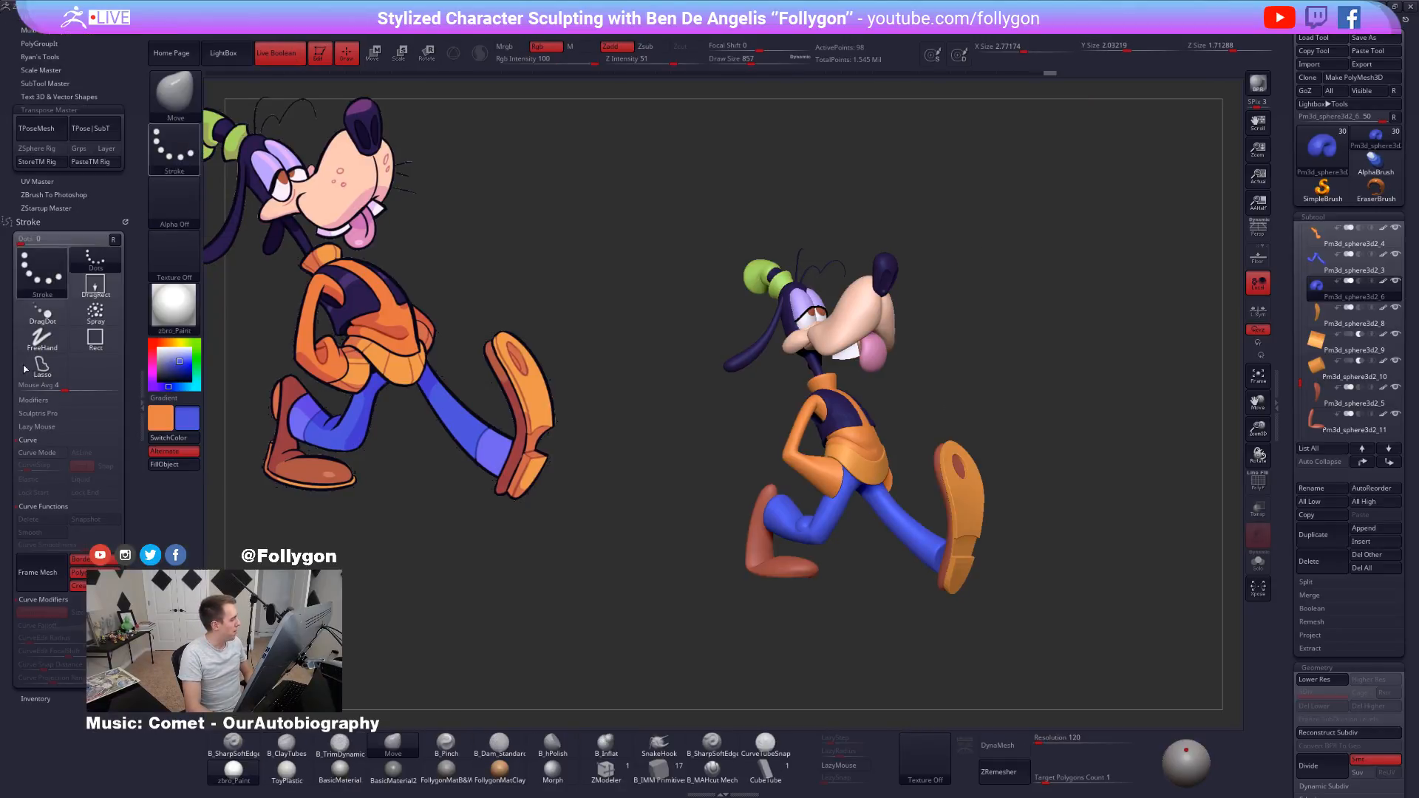
left_click(43, 507)
left_click(27, 440)
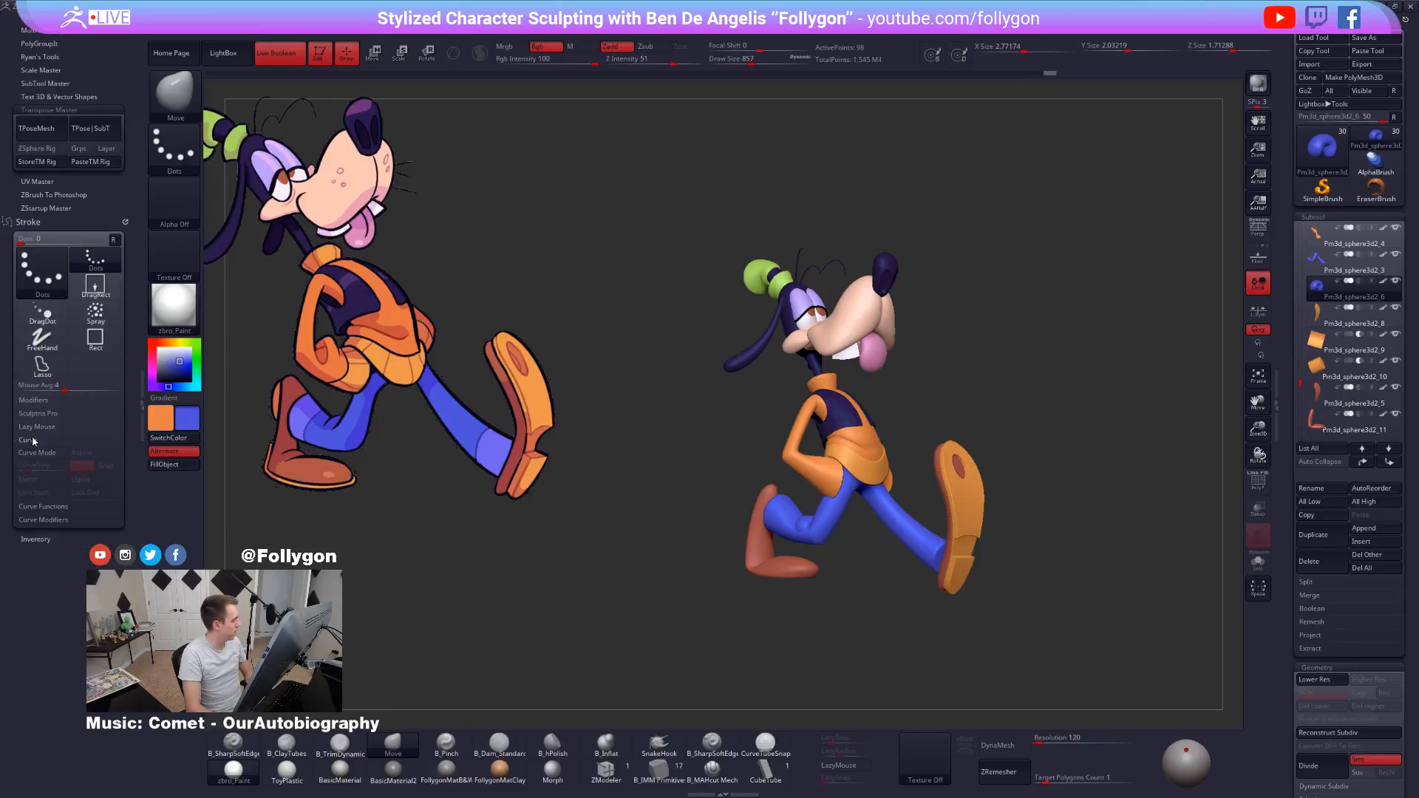
left_click_drag(87, 205, 88, 330)
left_click(36, 253)
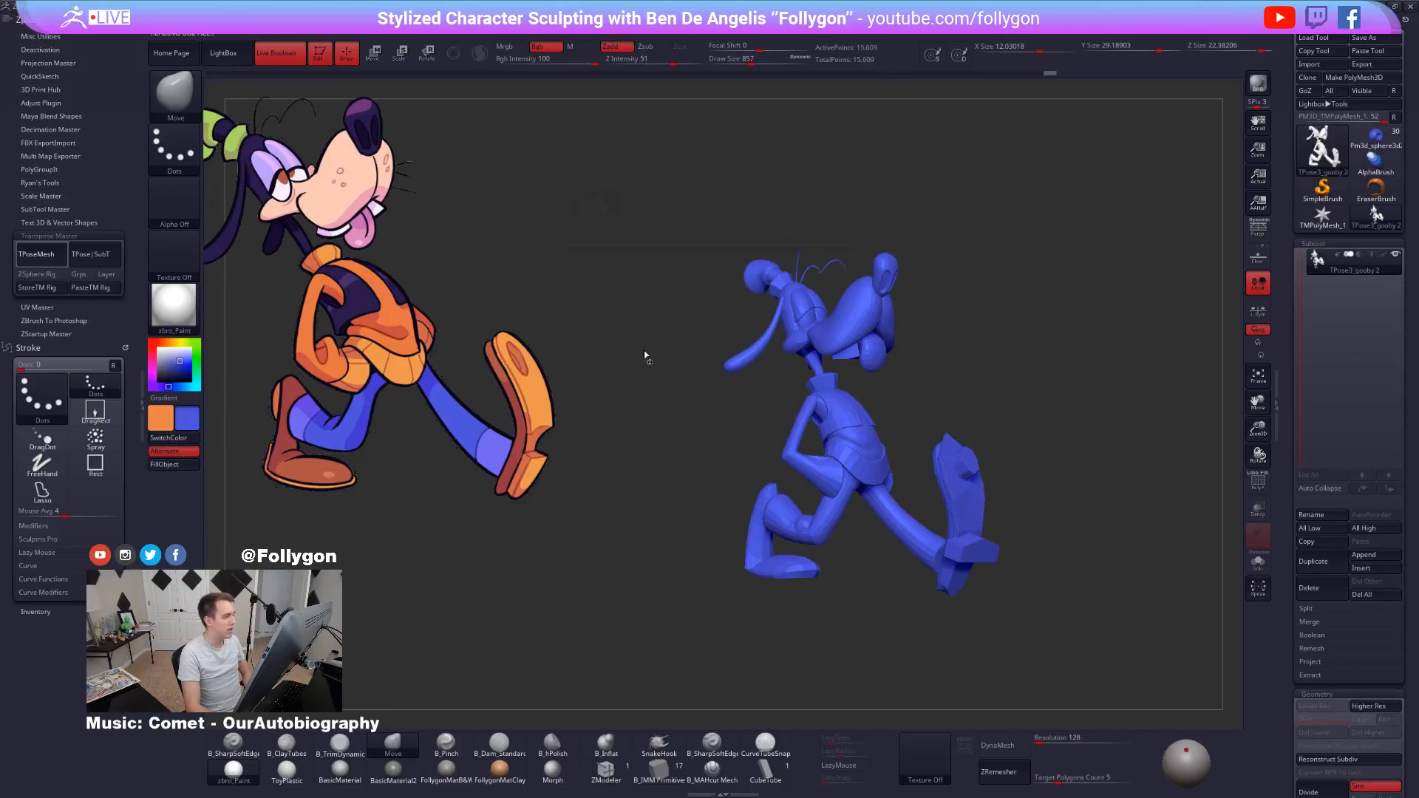
double_click(142, 375)
Set the colour to white and apply the grey FollygonMatB&W material to the pose mesh.
left_click_drag(28, 355, 17, 343)
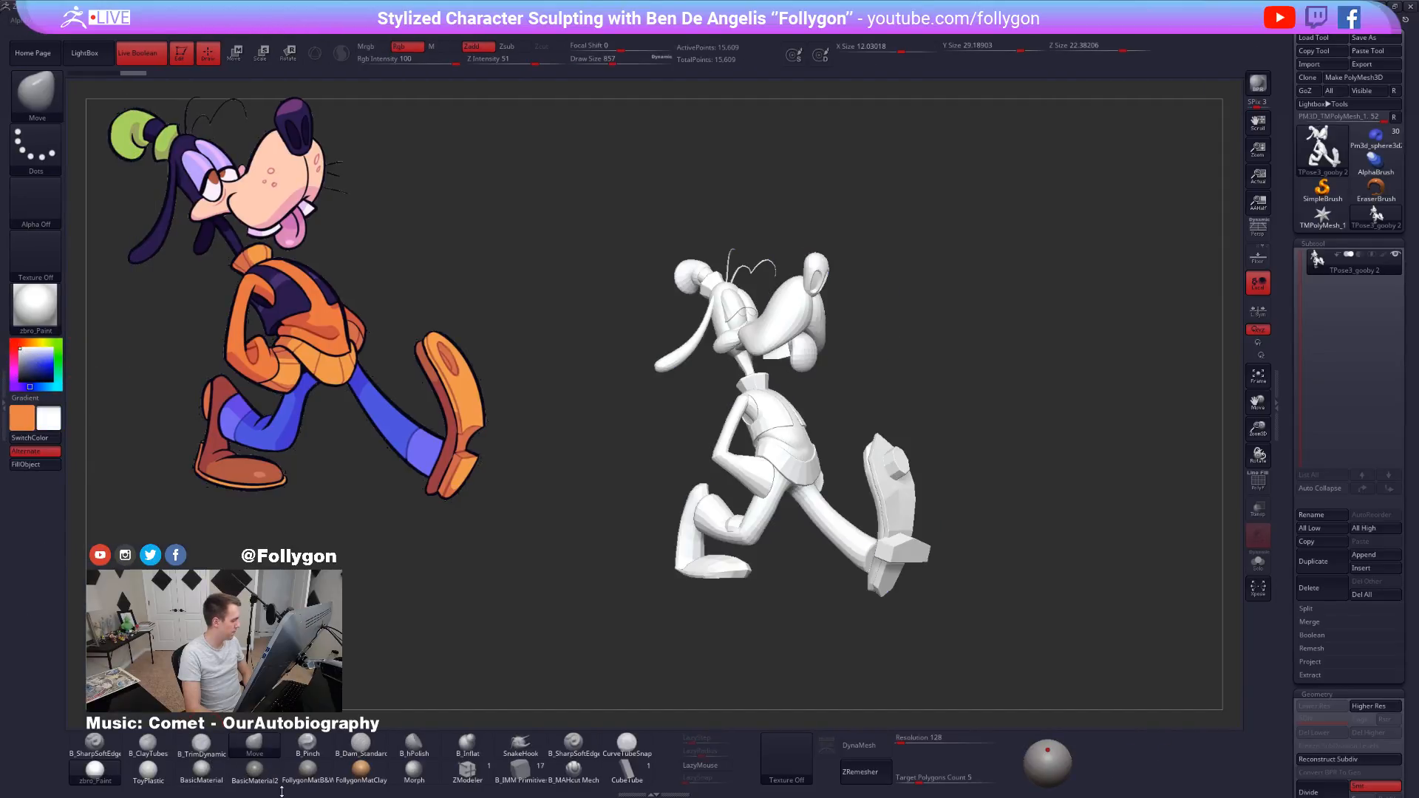
left_click(307, 770)
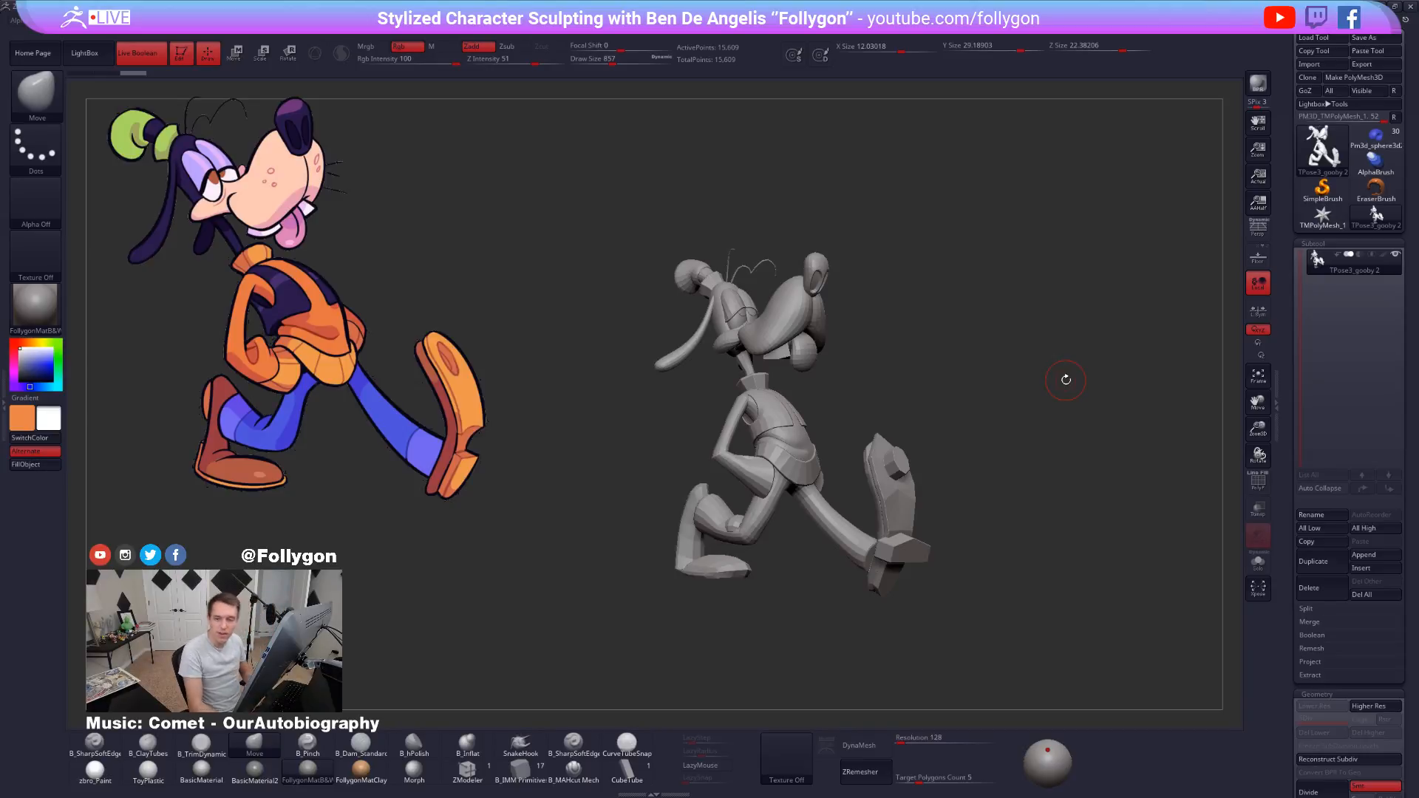
left_click_drag(965, 387, 978, 360, "alt")
key("ctrl+shift+space")
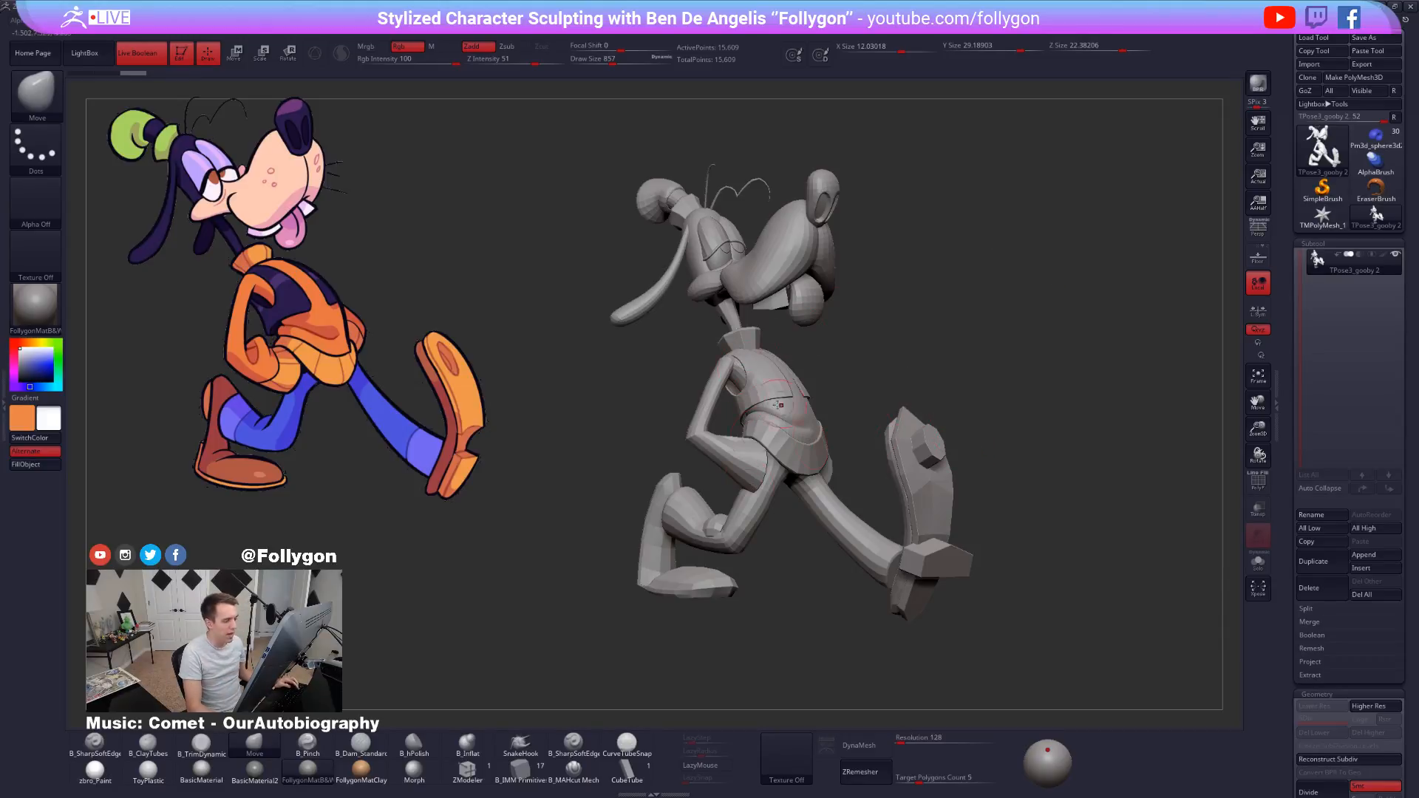
right_click_drag(794, 450, 759, 459, "alt")
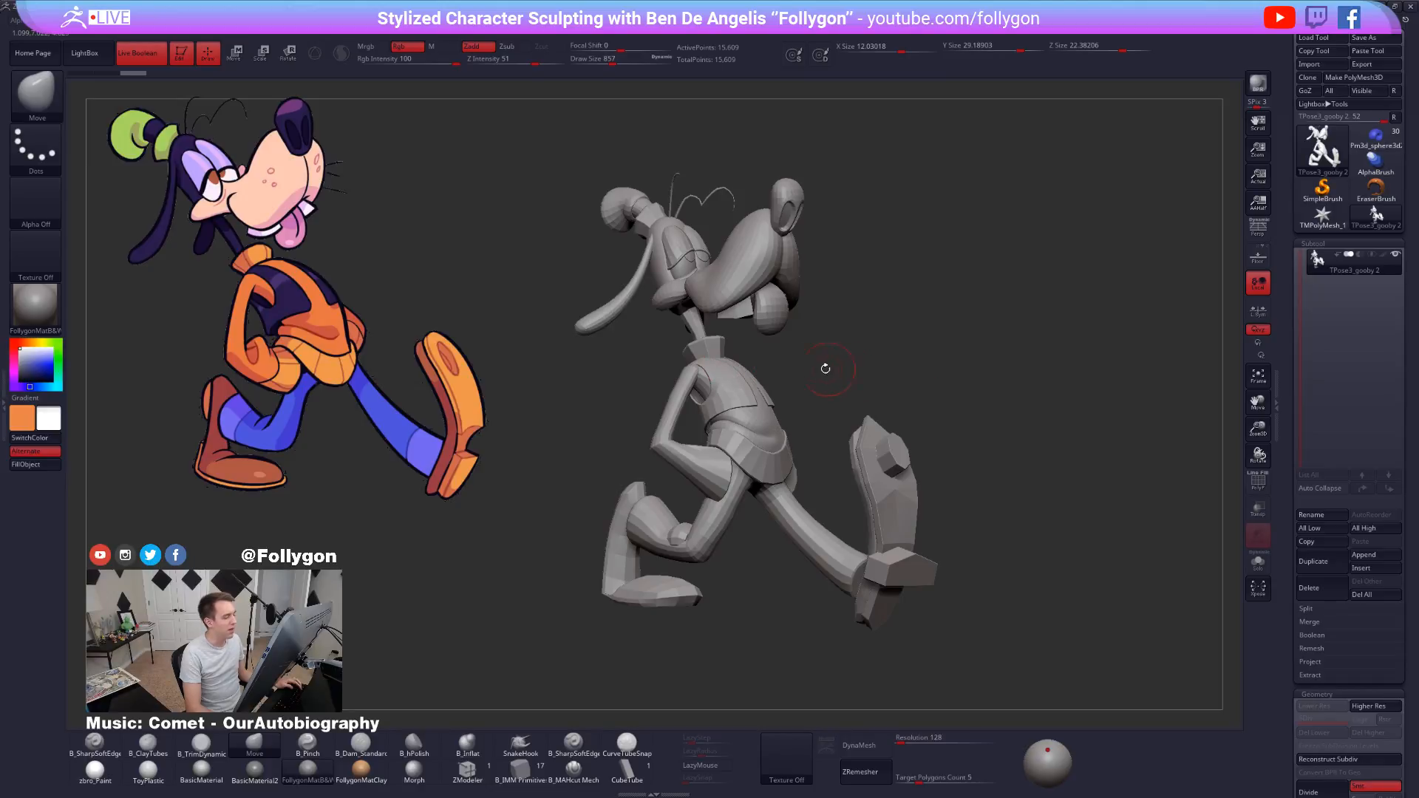
left_click_drag(826, 369, 894, 333, "alt")
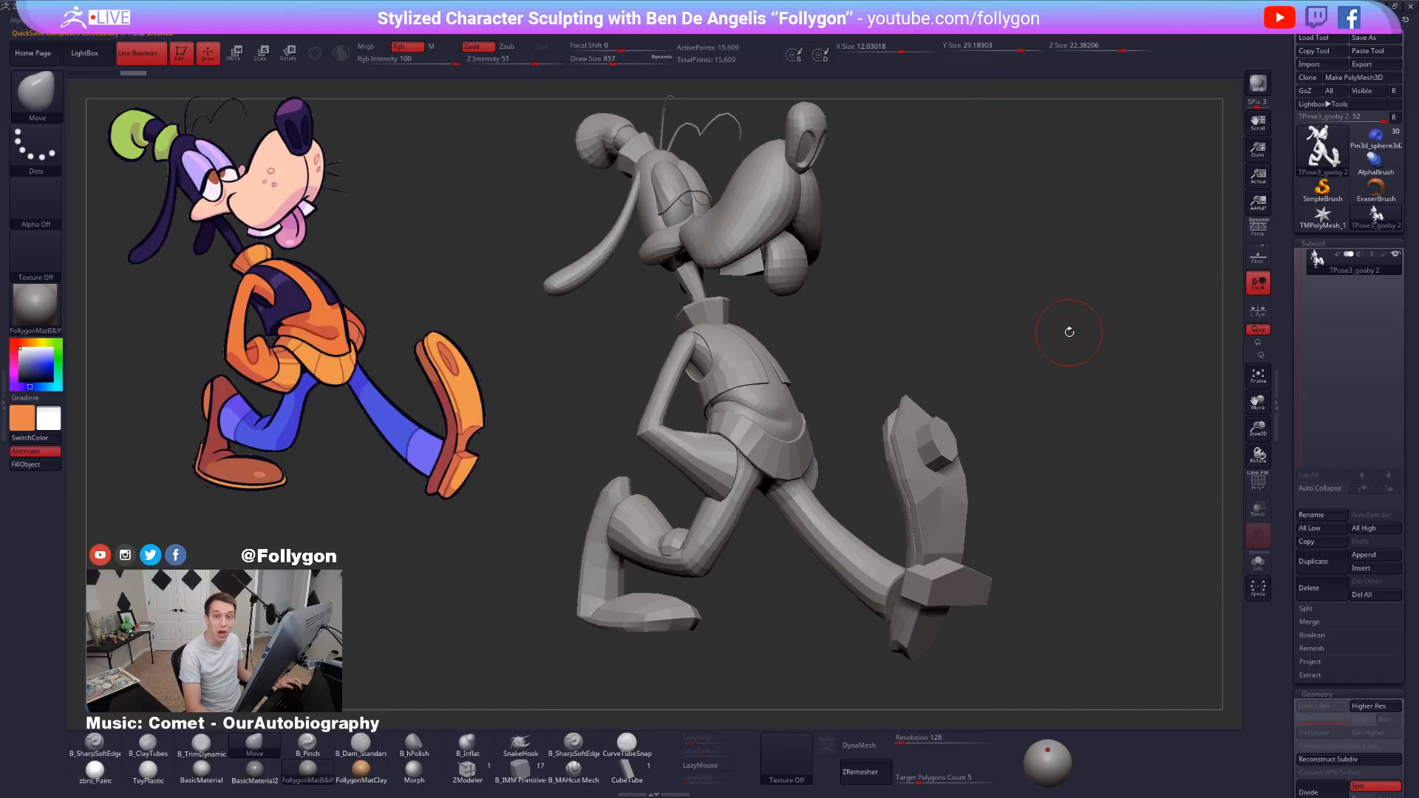
Hide the reference image, view the canvas at half size and try lasso-masking the outstretched foot.
key("shift+z")
mouse_move(995, 253)
left_mouse_down("alt")
mouse_move(947, 278)
mouse_move(931, 254)
left_mouse_up("alt")
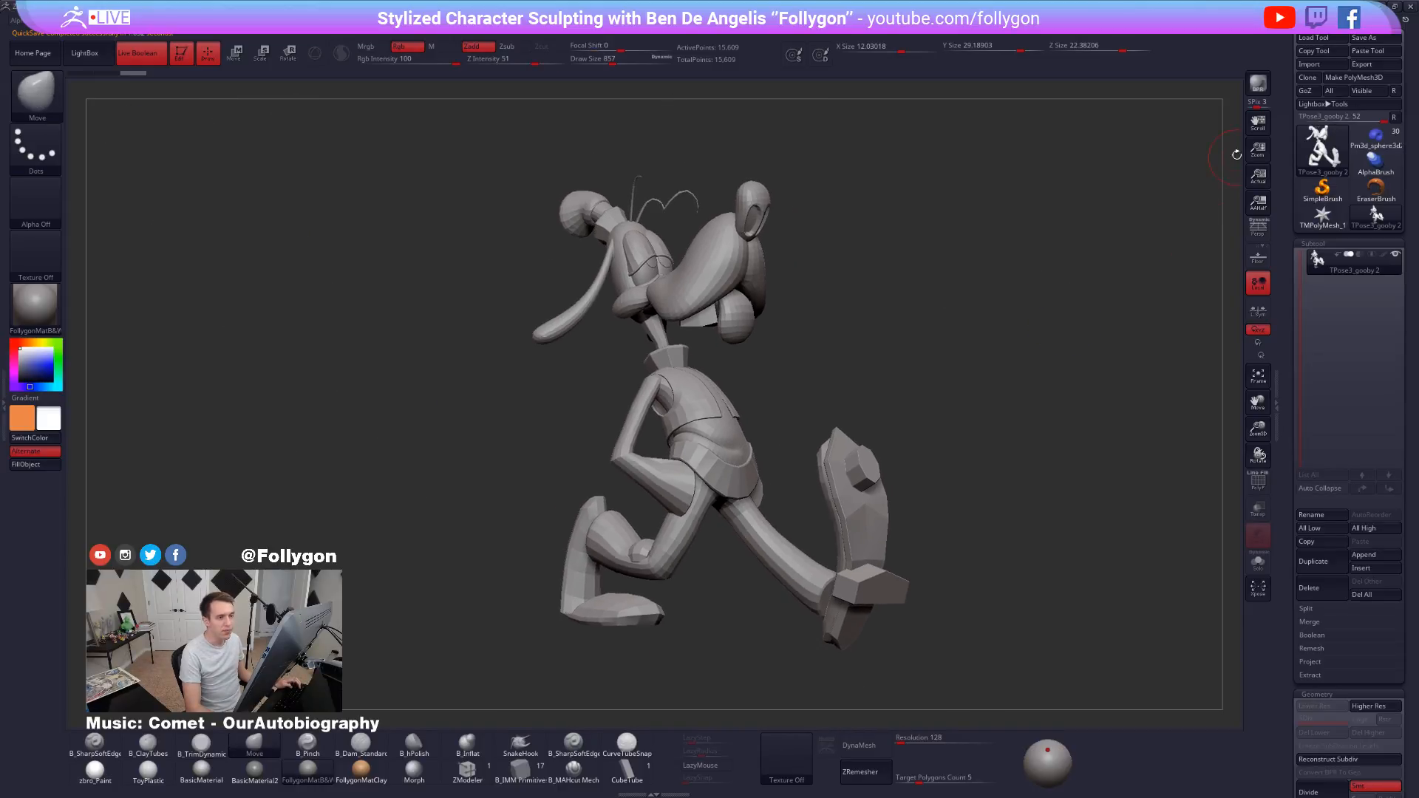
left_click(1264, 212)
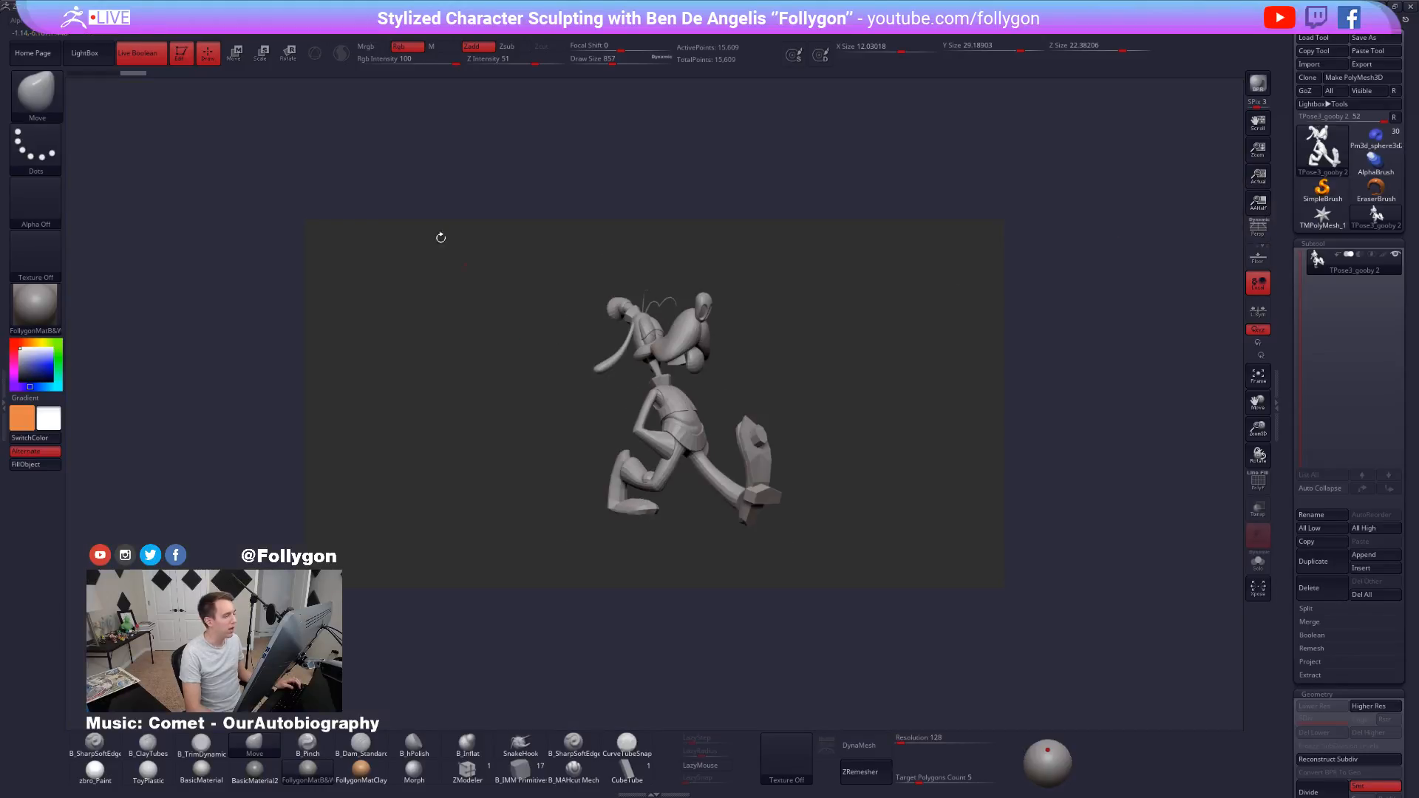
left_click(111, 22)
key("ctrl")
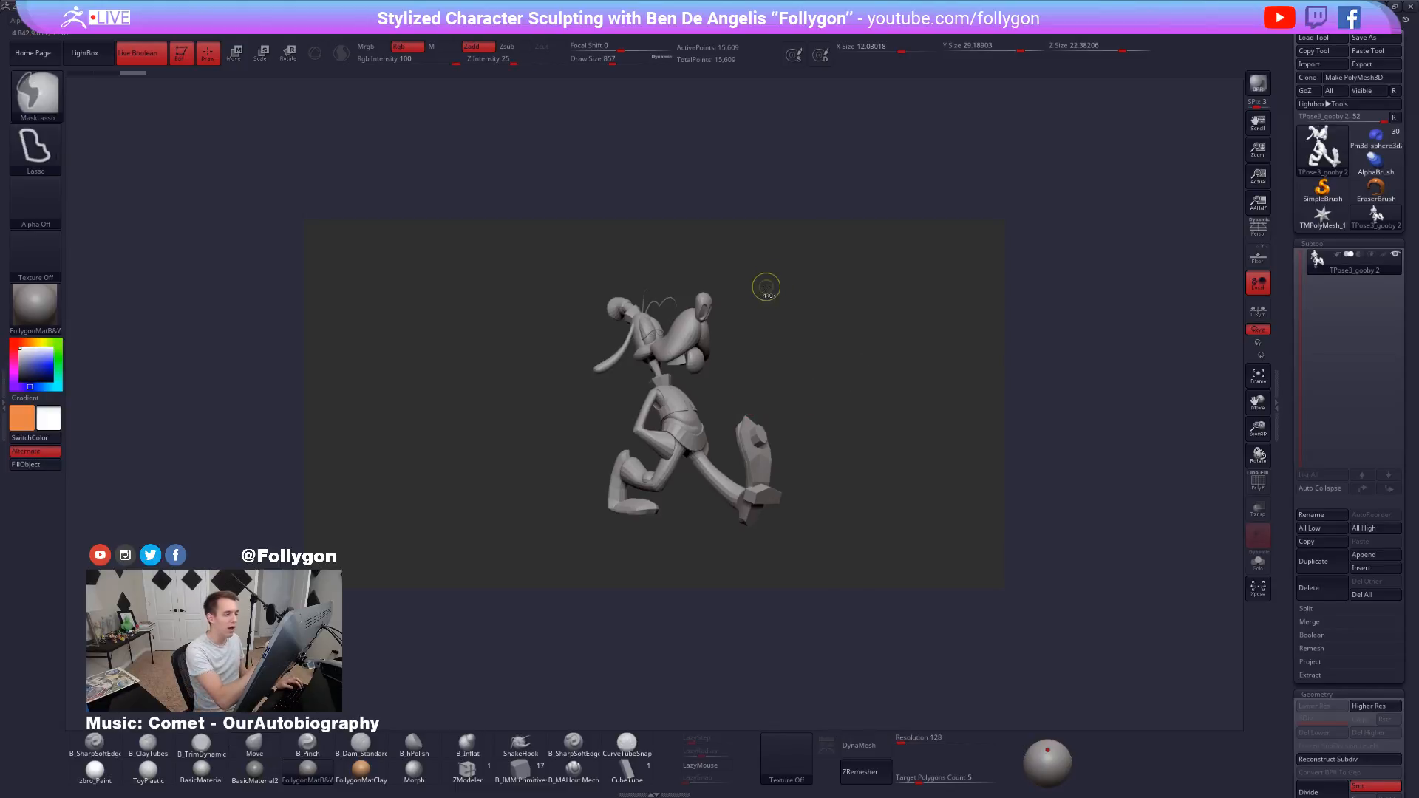
mouse_move(816, 281)
left_mouse_down("ctrl")
mouse_move(819, 386)
mouse_move(932, 390)
mouse_move(926, 530)
mouse_move(762, 527)
mouse_move(737, 459)
mouse_move(740, 289)
left_mouse_up("ctrl")
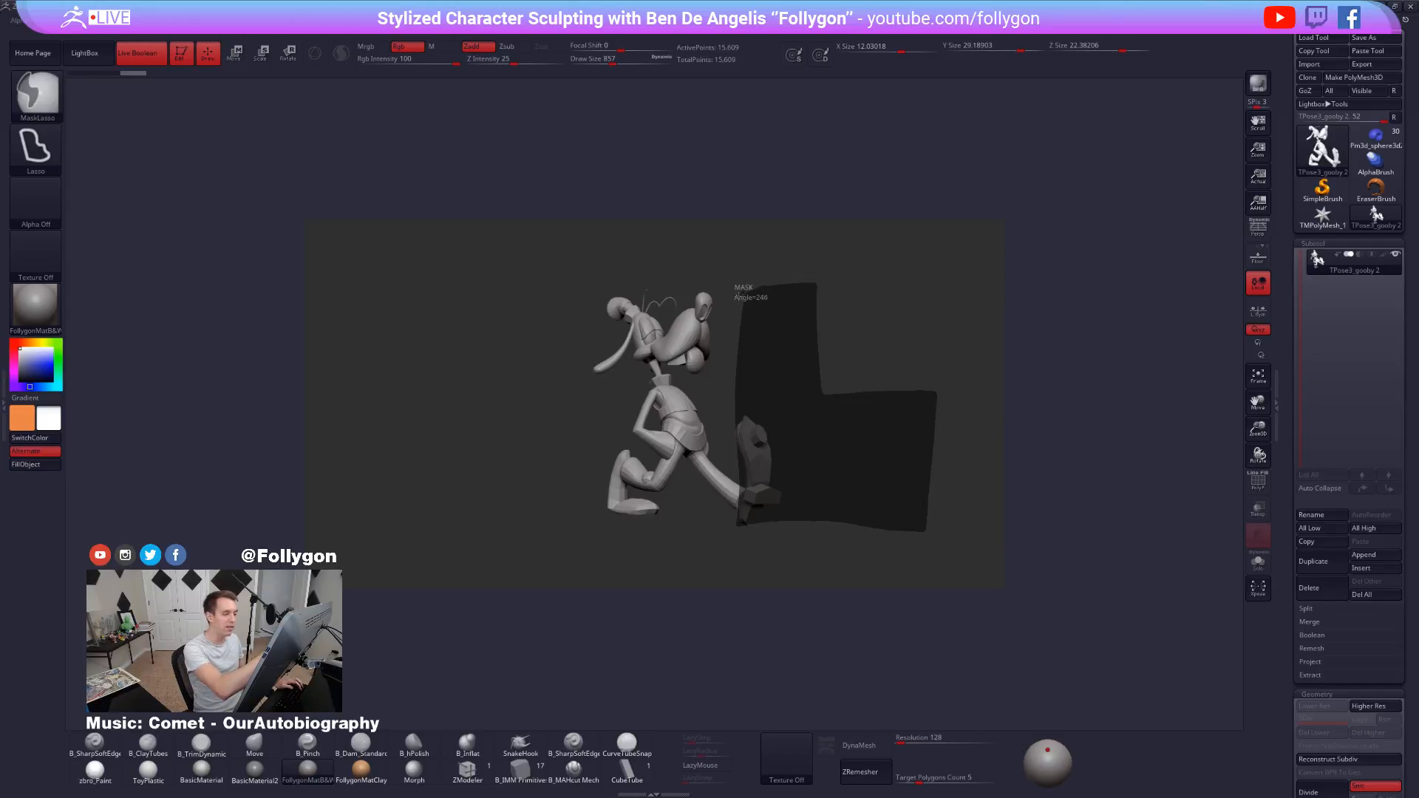
mouse_move(825, 297)
left_mouse_down("ctrl")
mouse_move(942, 398)
mouse_move(931, 419)
left_mouse_up("ctrl")
left_click_drag(865, 489, 906, 482, "ctrl")
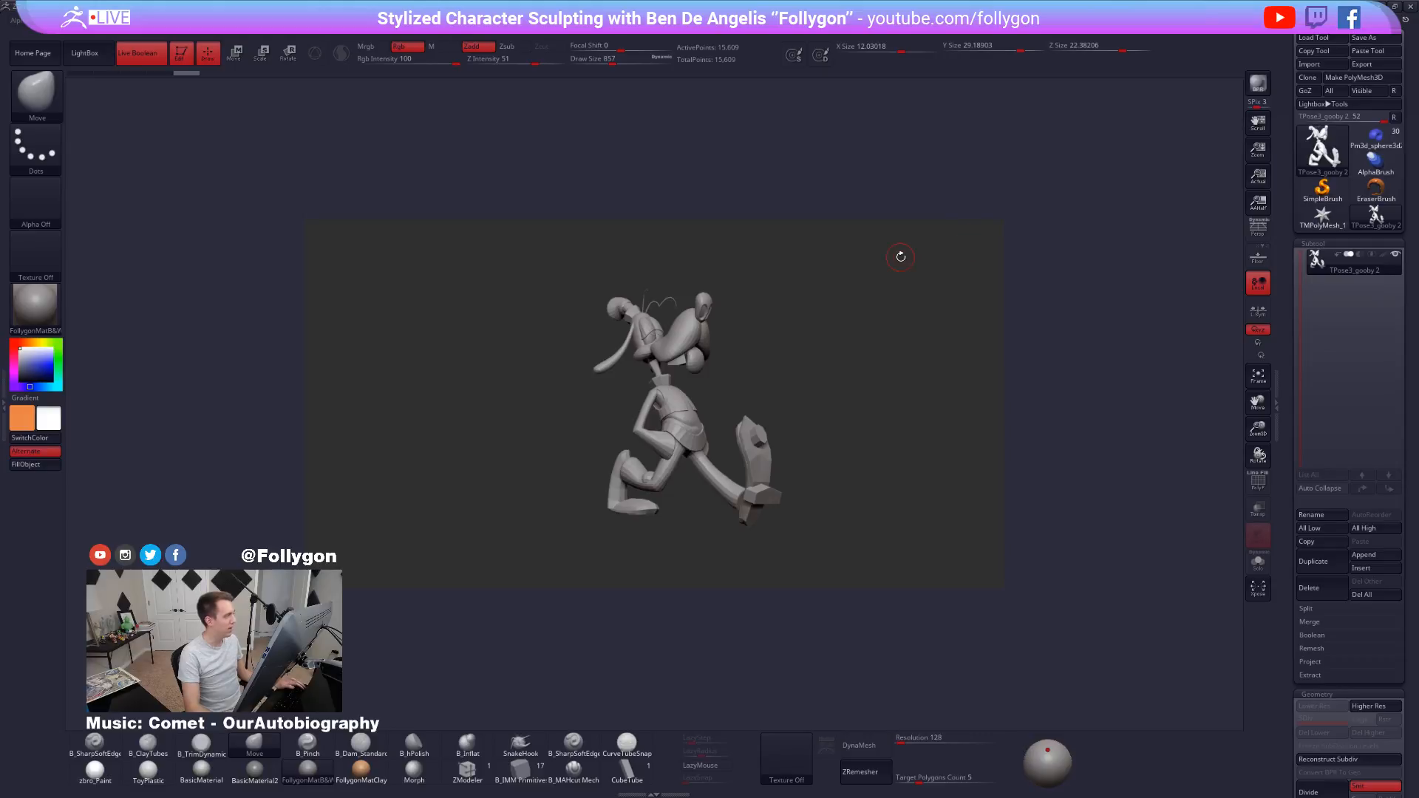
Return the canvas to actual size, show the reference image again and move it slightly away from the model.
left_click(1260, 183)
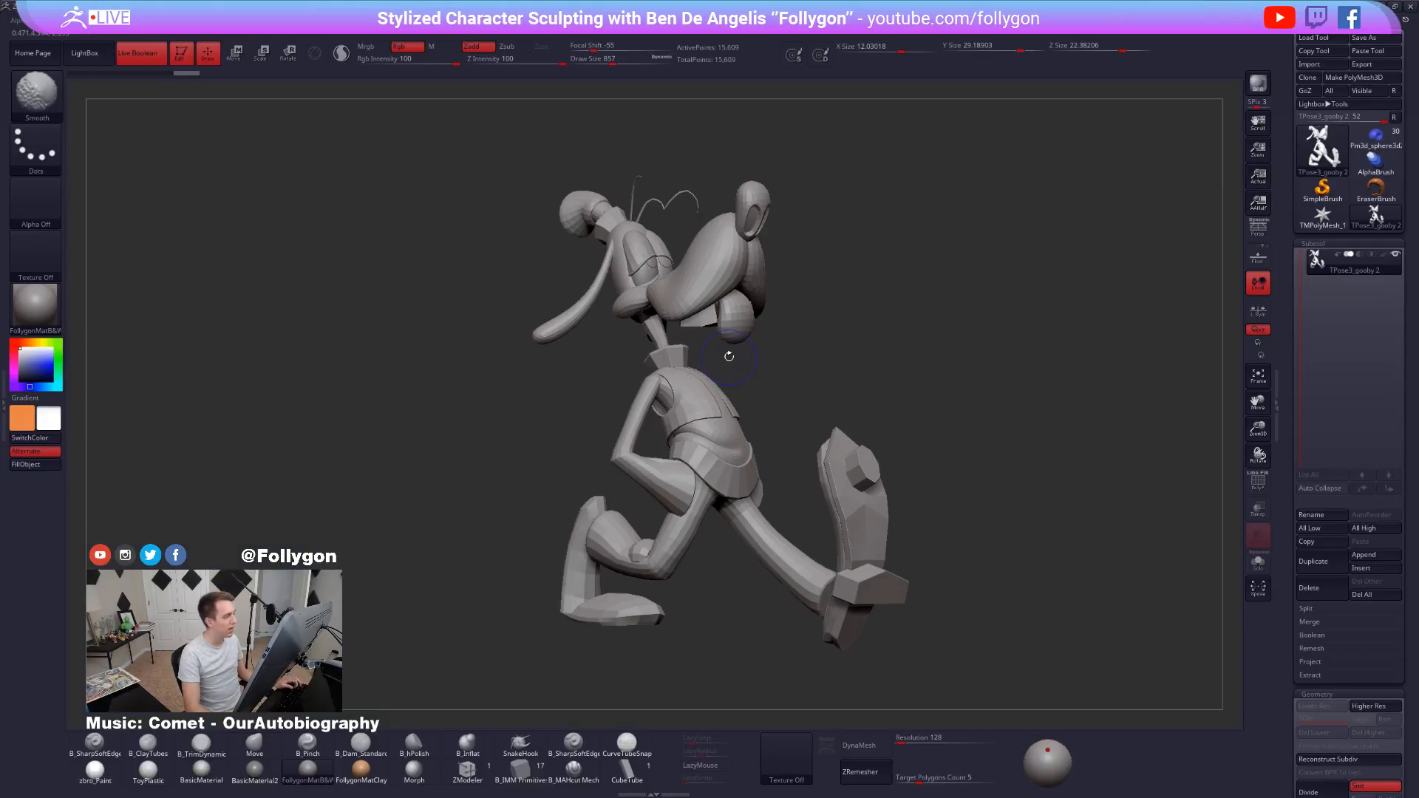
key("shift+z")
key("z")
left_click_drag(415, 420, 395, 418)
key("z")
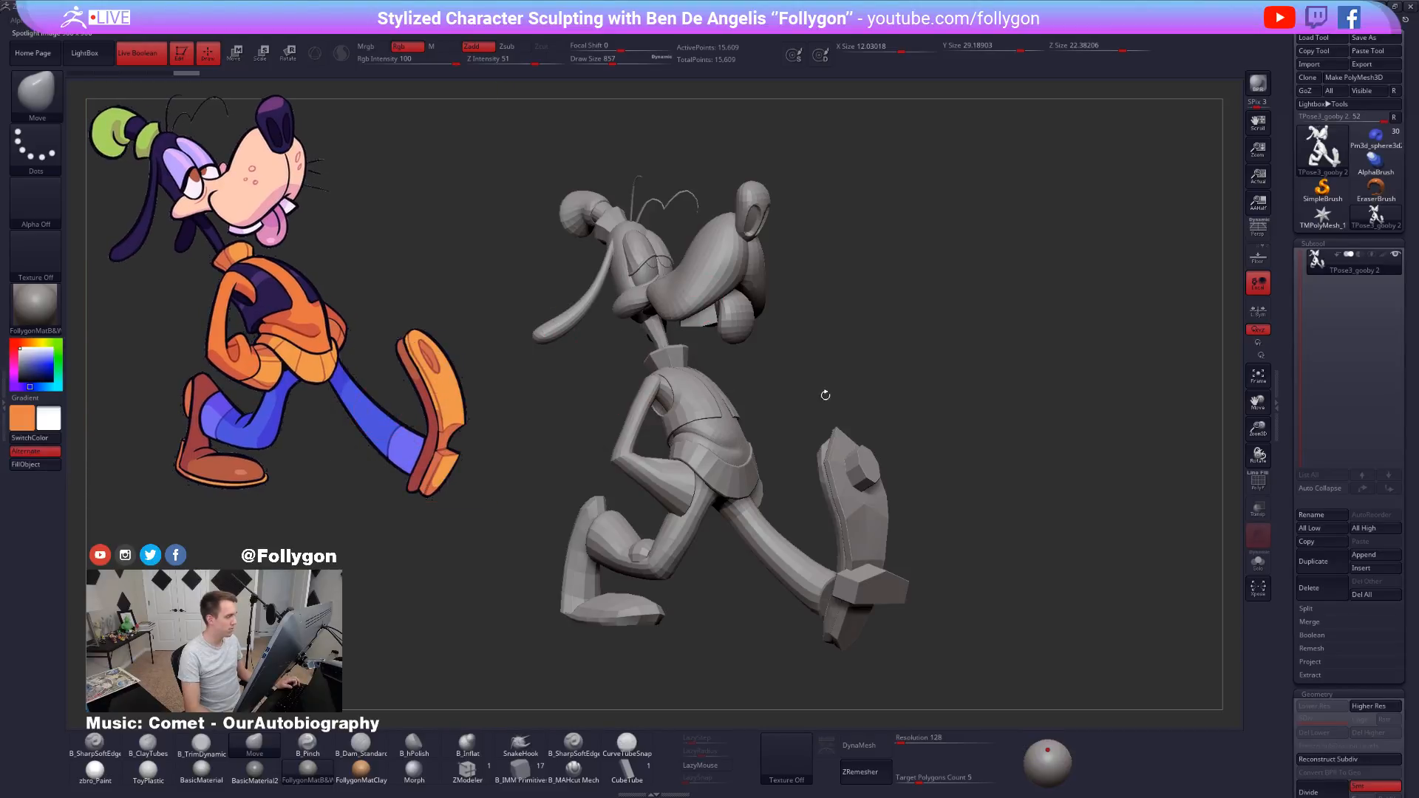
left_click(1258, 204)
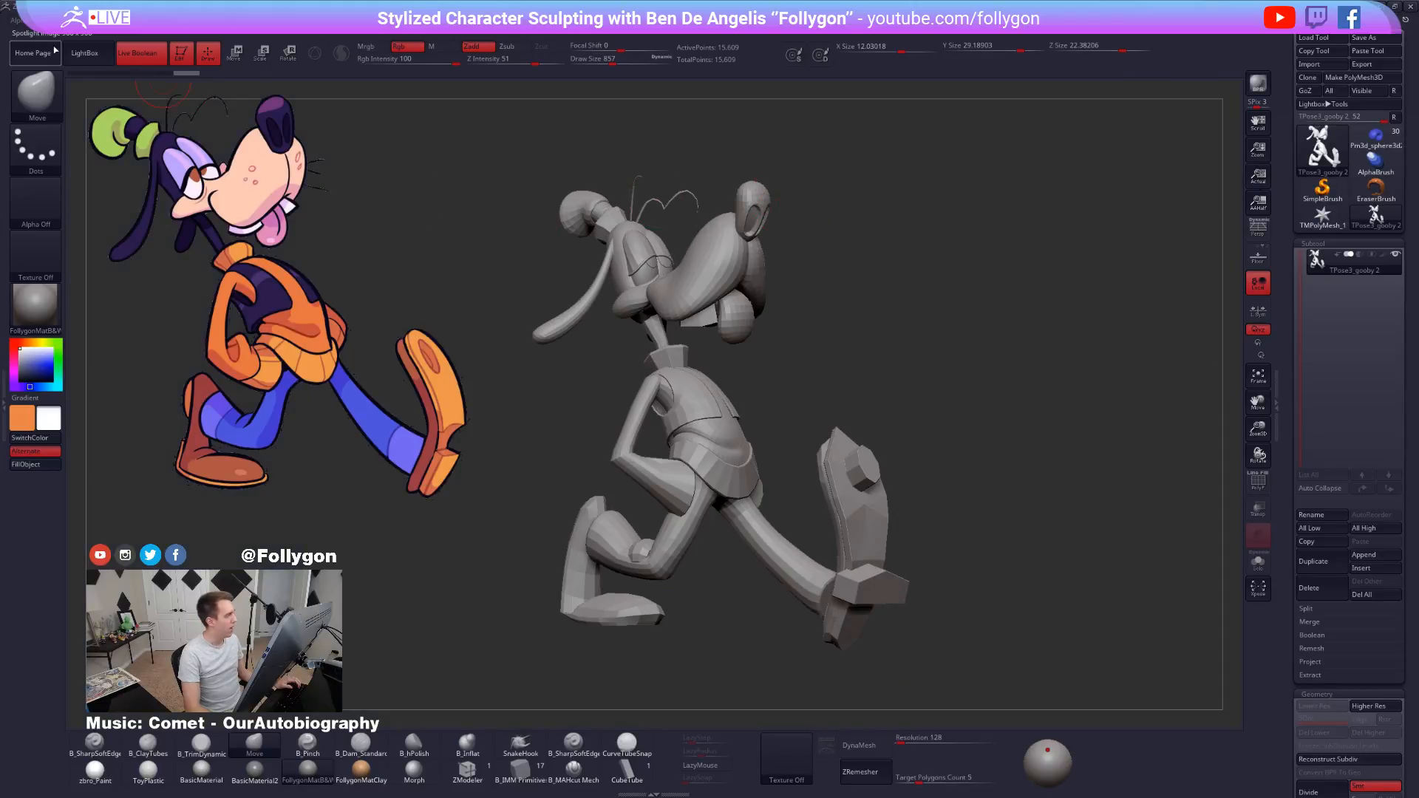
left_click(122, 22)
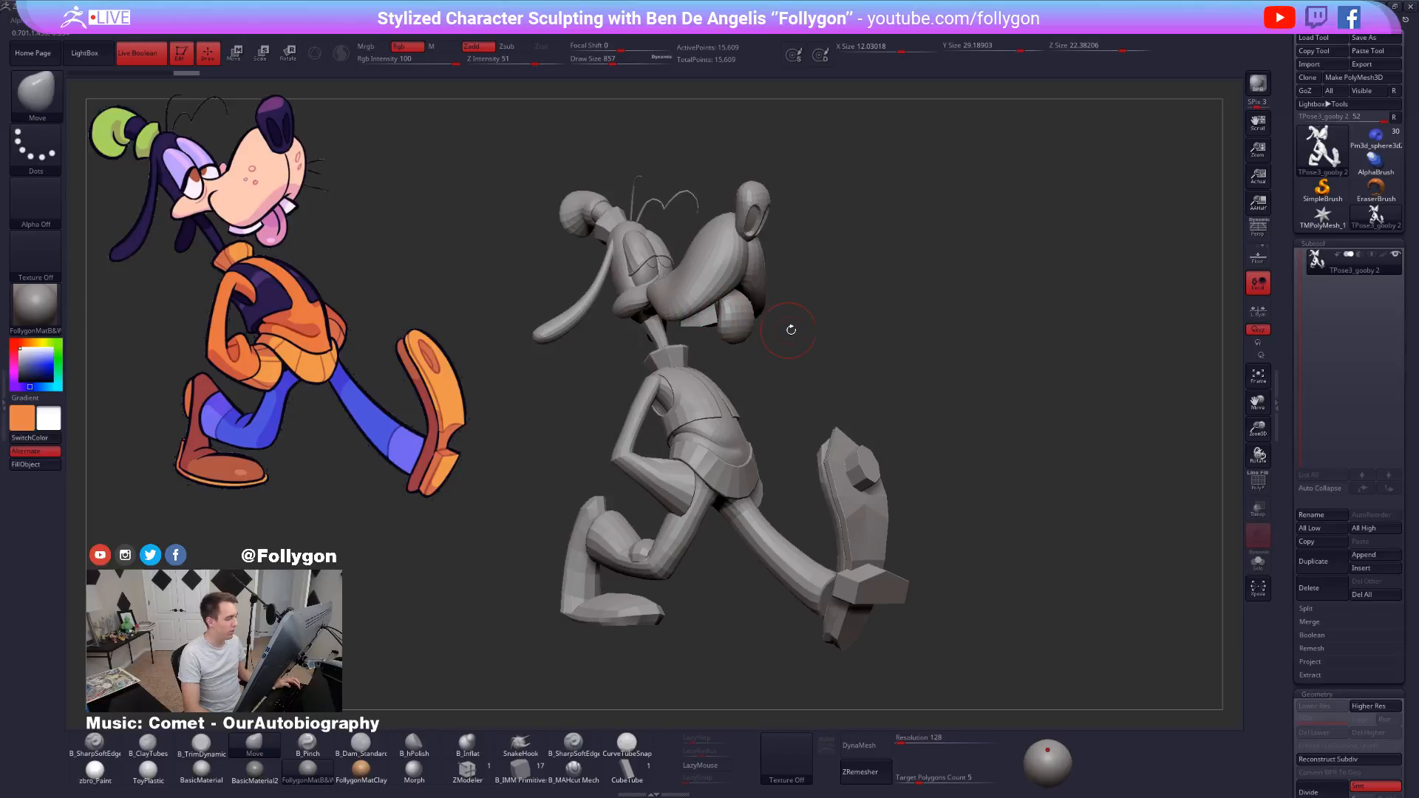
Isolate the head parts by hiding the snout, teeth, face, ears, hat and hair polygroups and inverting the visibility.
left_click_drag(821, 326, 857, 328, "alt")
key("ctrl+shift+f")
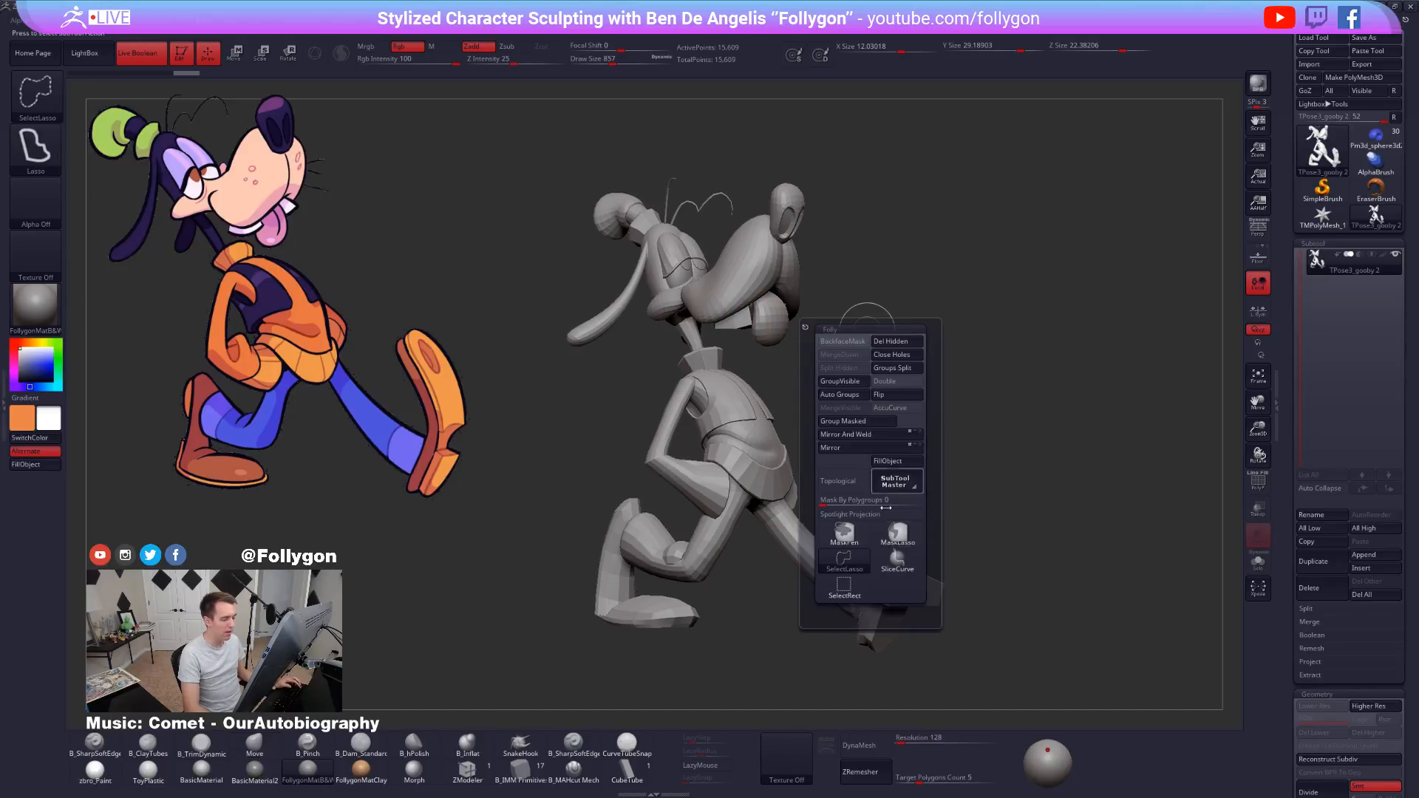
left_click(859, 581, "ctrl+shift")
left_click(727, 287, "ctrl+shift")
left_click(822, 281, "ctrl+shift")
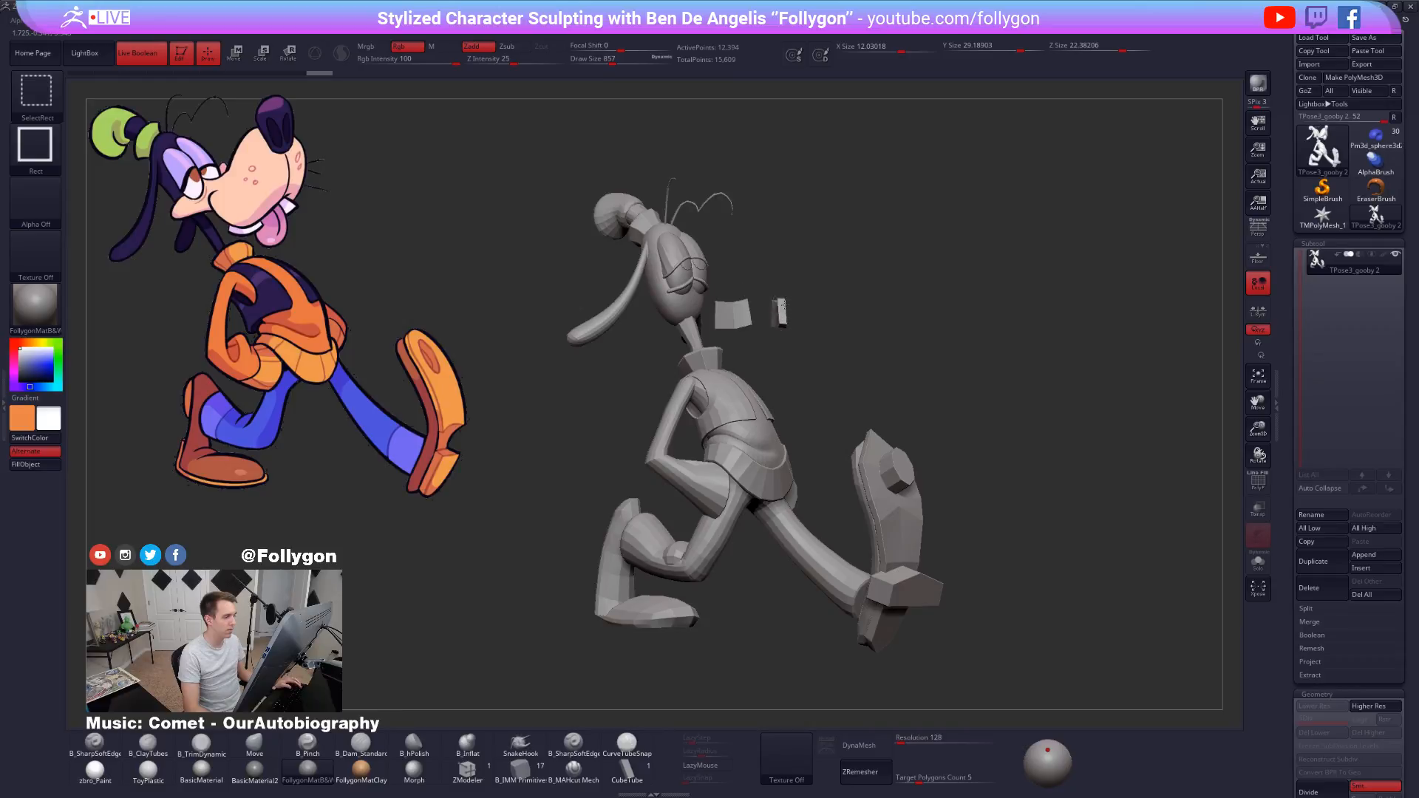
left_click(780, 310, "ctrl+alt+shift")
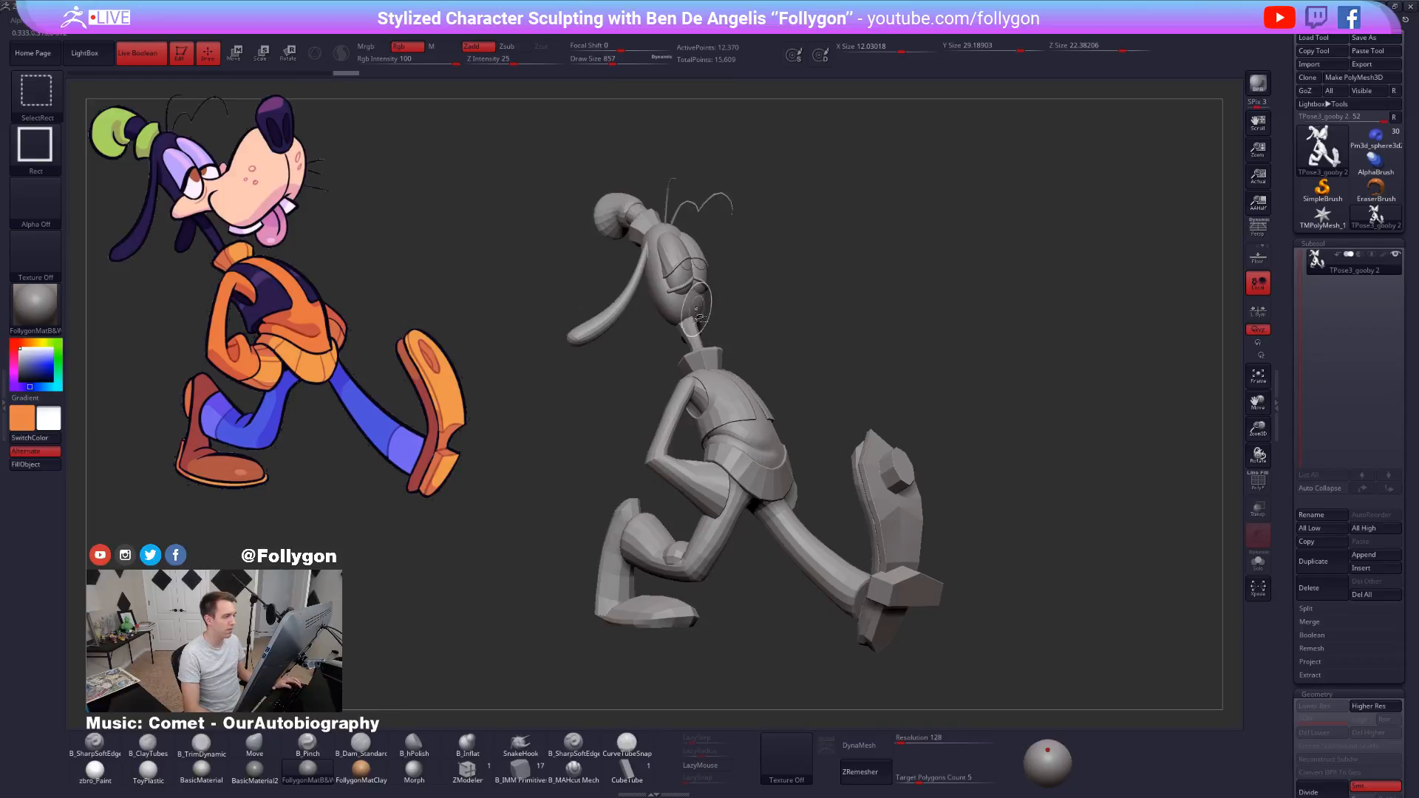
left_click(679, 266, "ctrl+alt+shift")
left_click(644, 269, "ctrl+alt+shift")
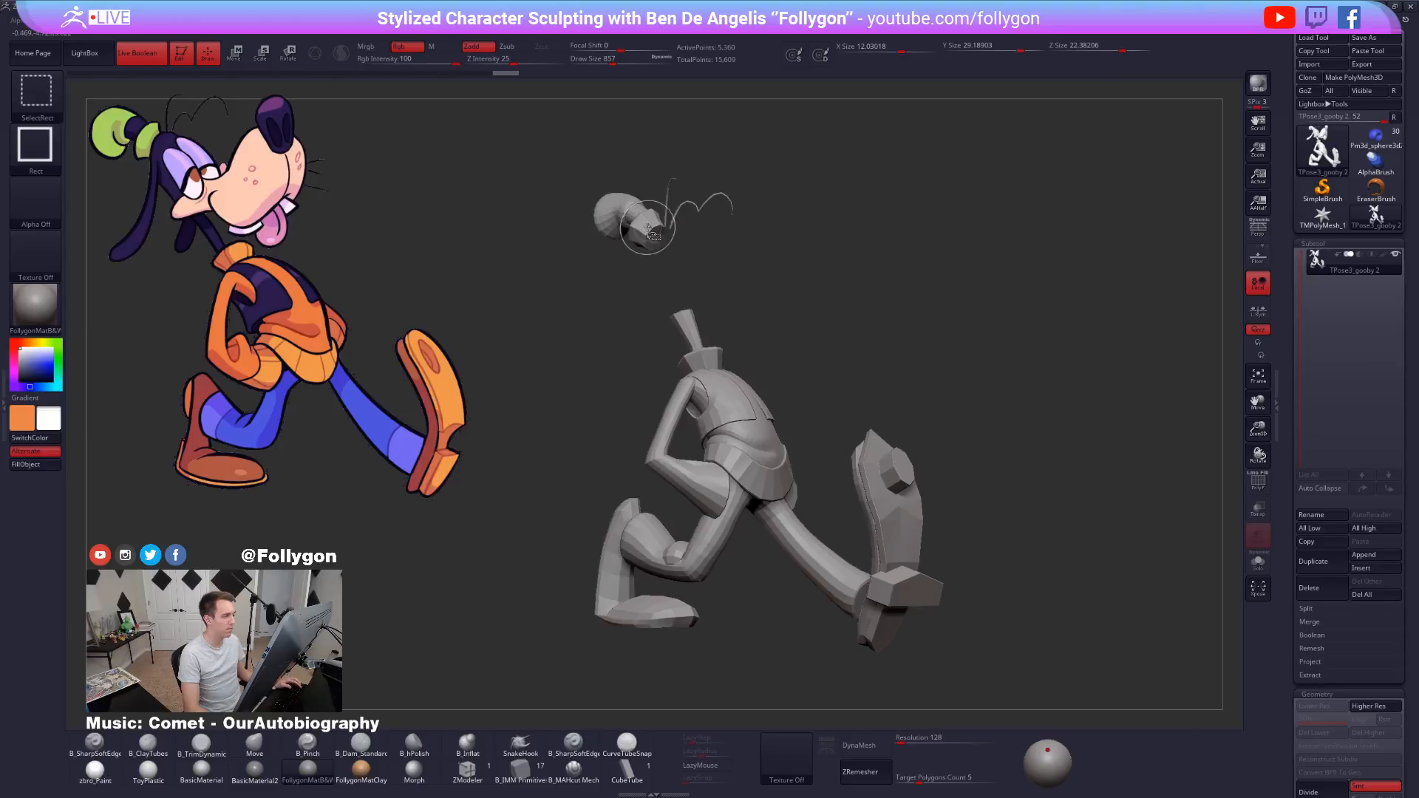
left_click(654, 221, "ctrl+alt+shift")
left_click(701, 206, "ctrl+alt+shift")
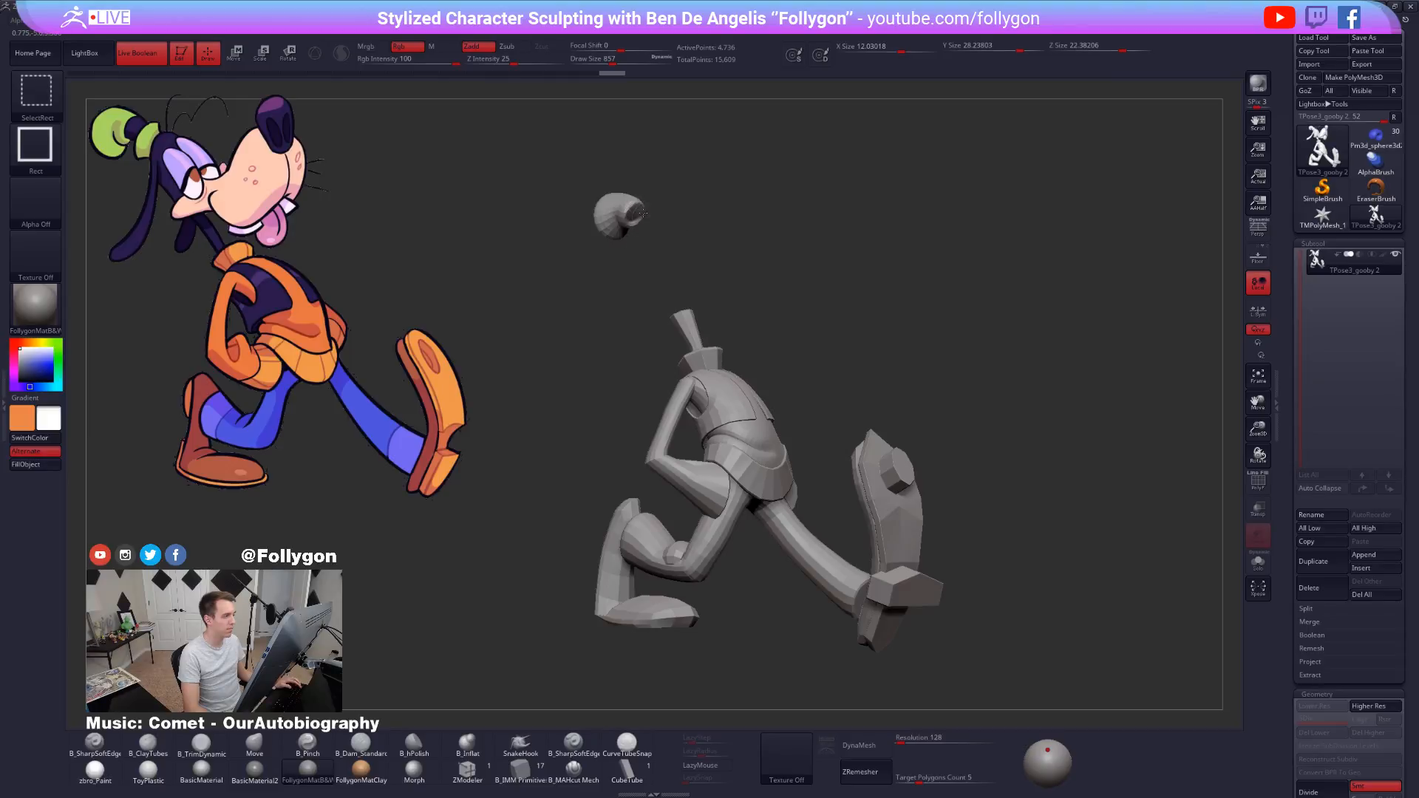
left_click_drag(752, 212, 888, 339, "ctrl+shift")
Merge the visible head parts into one polygroup and mask the body, leaving the whole head unmasked with everything shown.
key("shift+f")
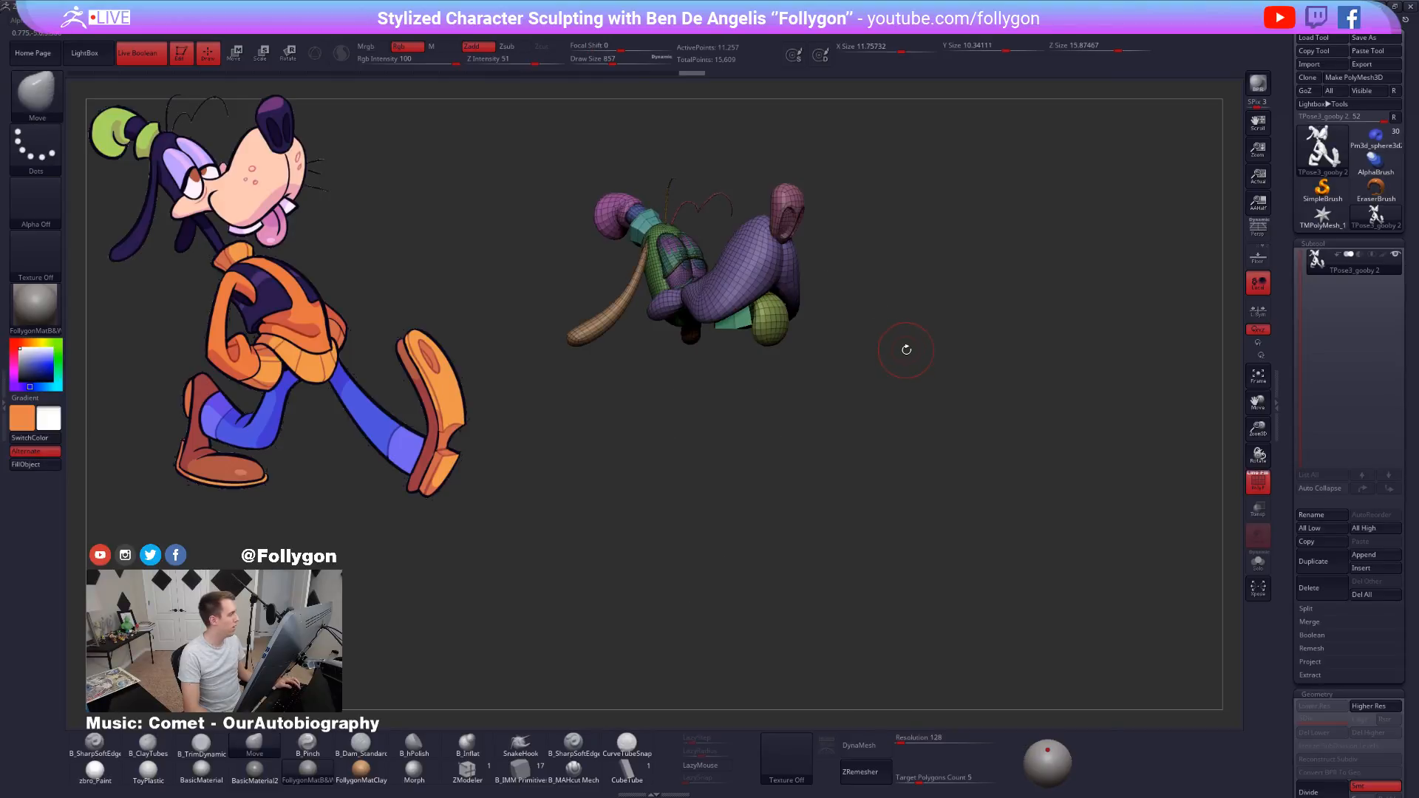
key("ctrl")
key("ctrl")
key("shift+f")
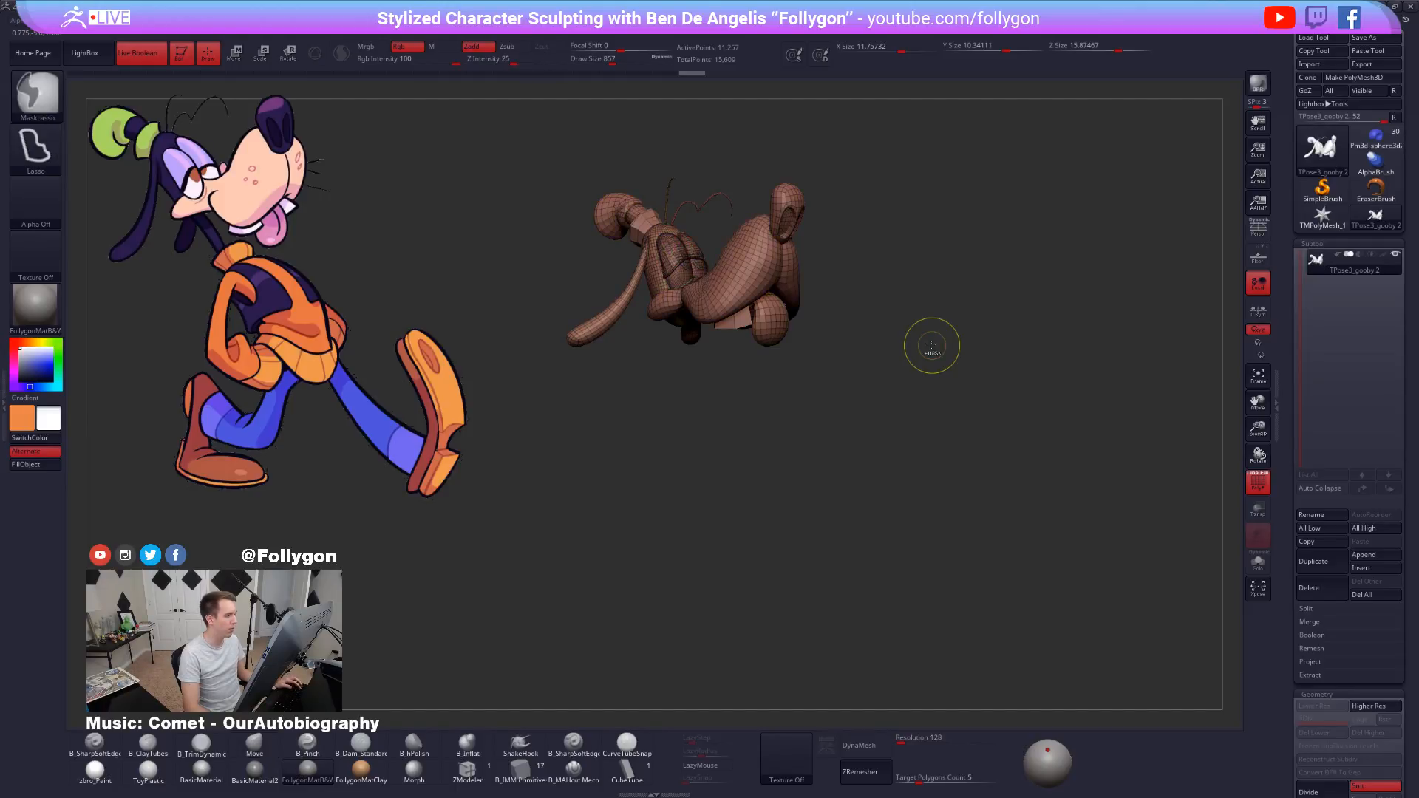
left_click(933, 345, "ctrl")
left_click(932, 346, "ctrl+shift")
left_click(933, 350, "ctrl")
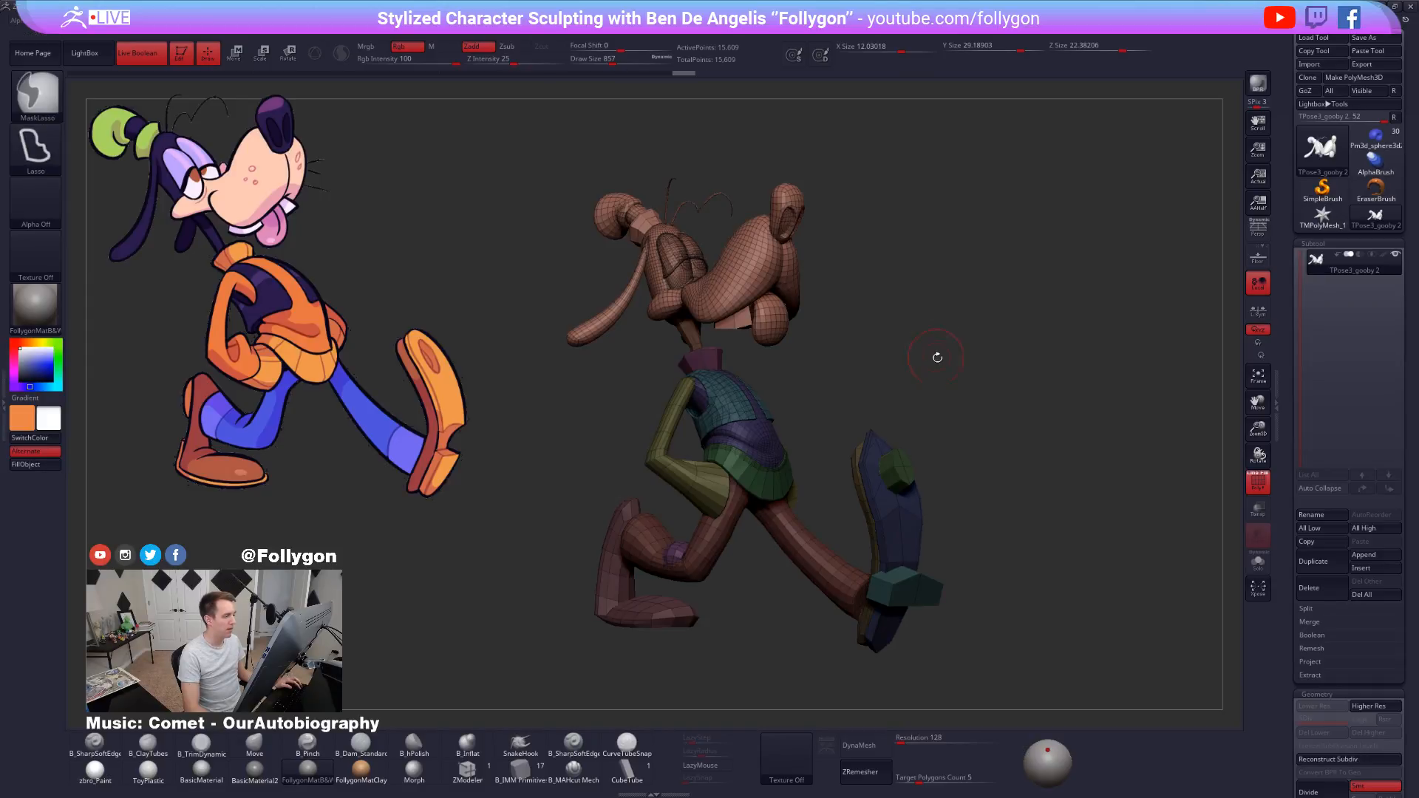
Rotate the head slightly about the base of the neck with a vertical Transpose line in the back view.
mouse_move(937, 357)
left_mouse_down("shift")
mouse_move(812, 367)
mouse_move(916, 366)
left_mouse_up("shift")
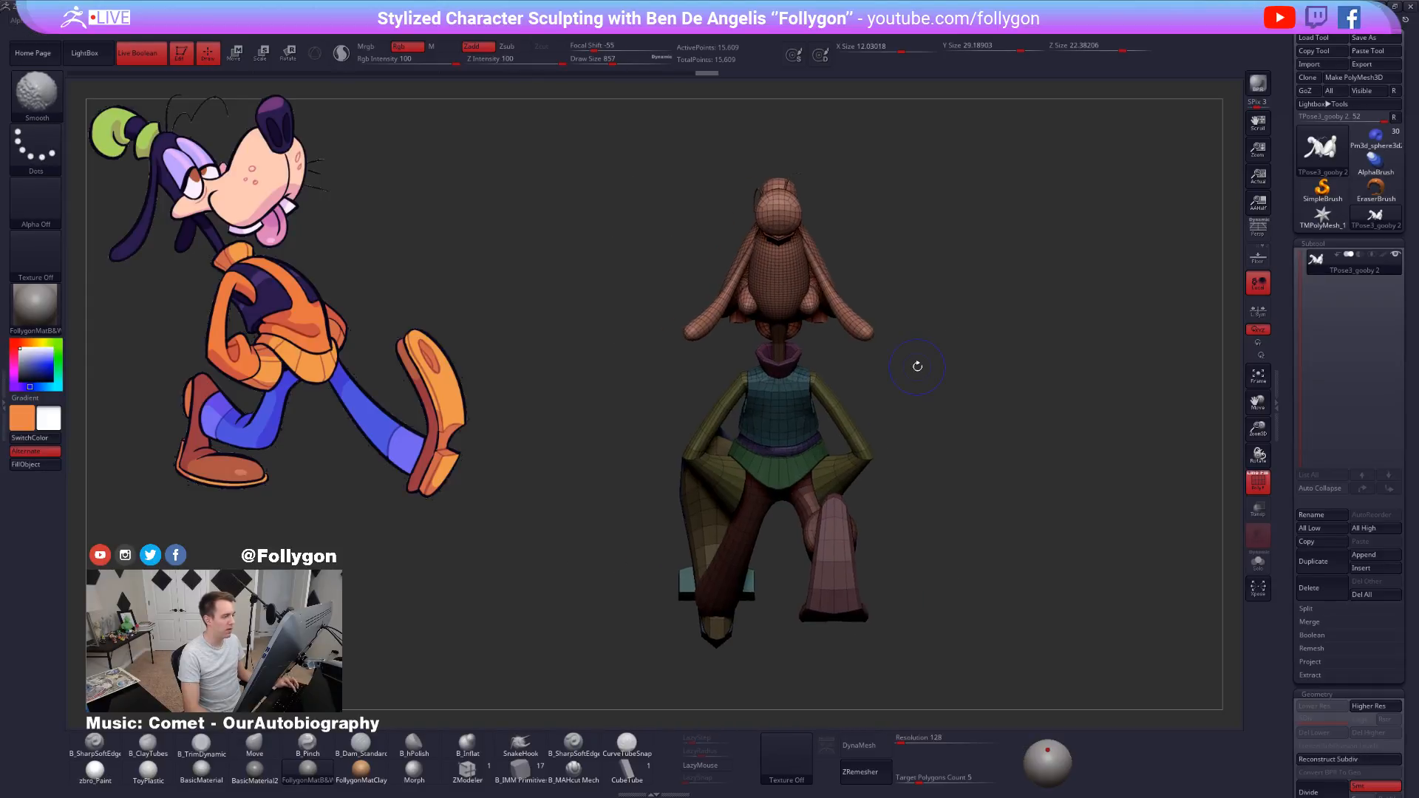
key("shift+f")
key("e")
key("r")
mouse_move(779, 323)
left_mouse_down("shift")
mouse_move(779, 136)
mouse_move(802, 142)
left_mouse_up("shift")
left_click_drag(953, 222, 836, 272)
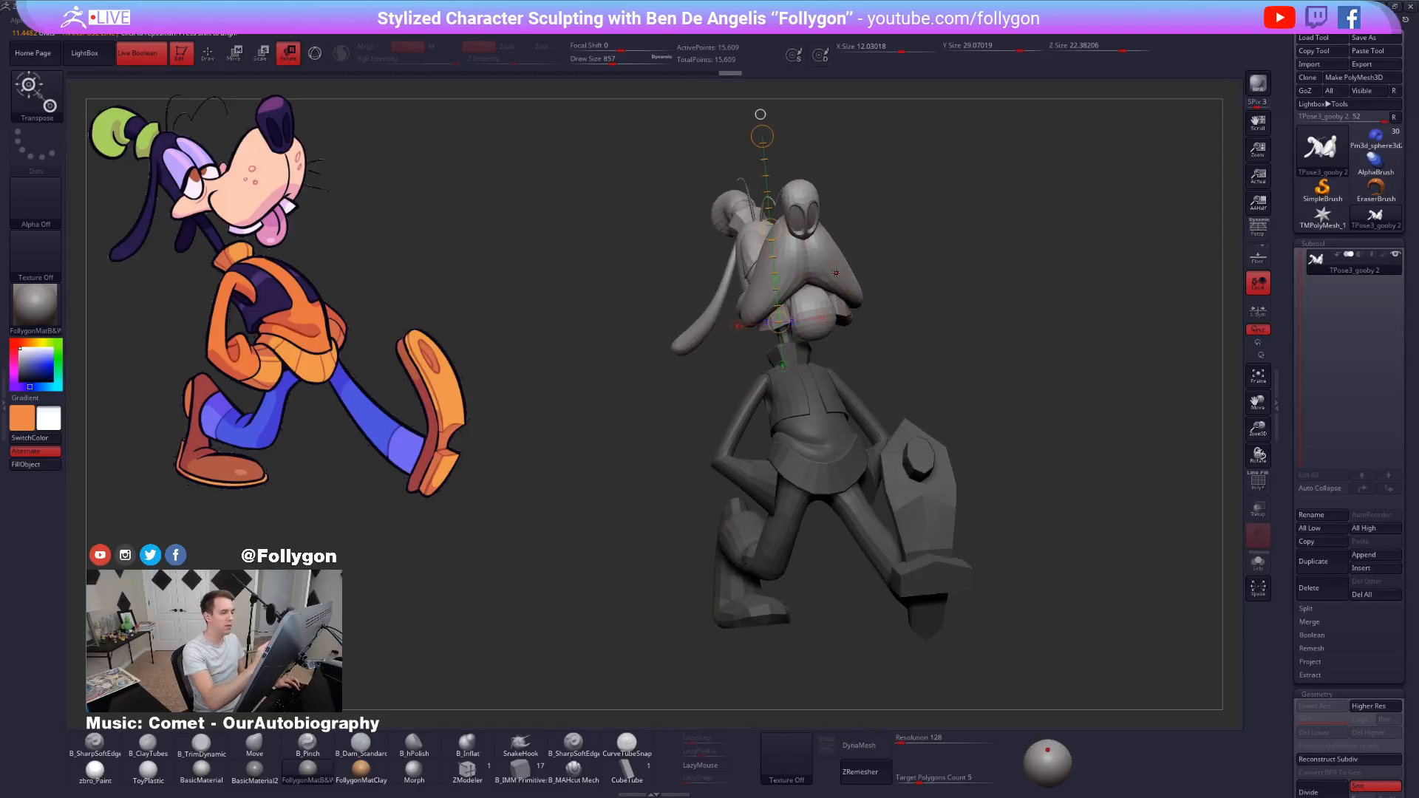
Turn on perspective and scale the head up slightly with a Transpose line running across the face.
left_click(1258, 227)
left_click_drag(1057, 510, 990, 688)
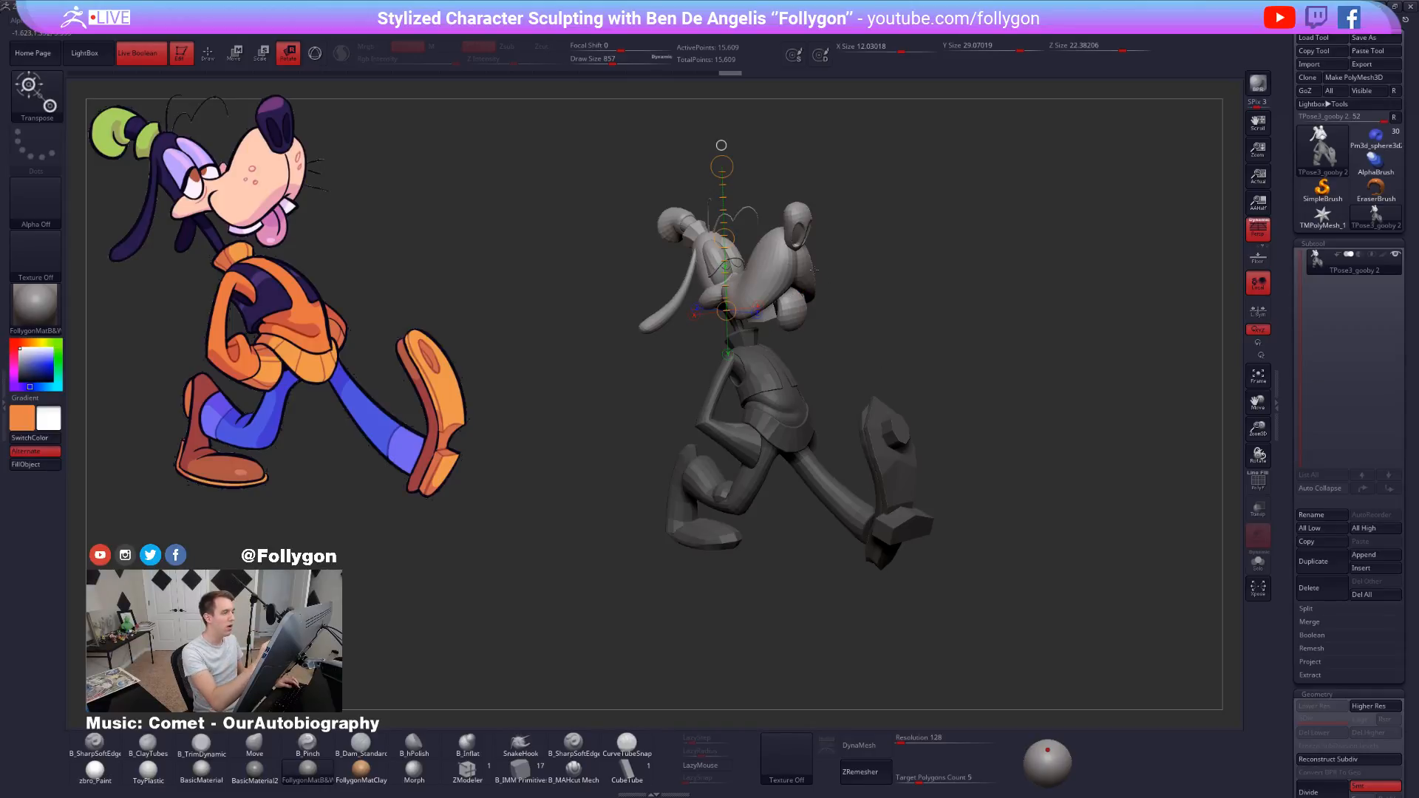
left_click_drag(731, 265, 868, 272)
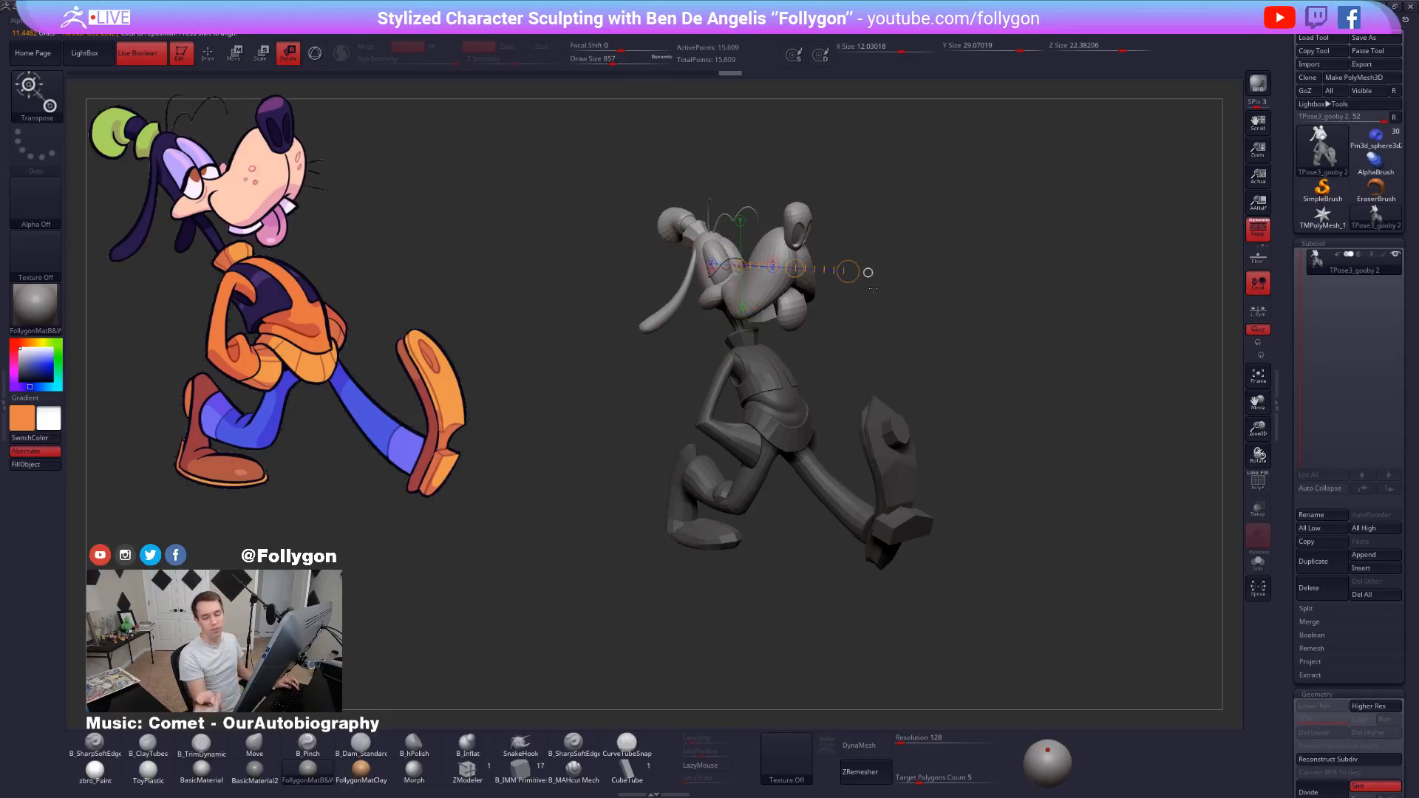
key("e")
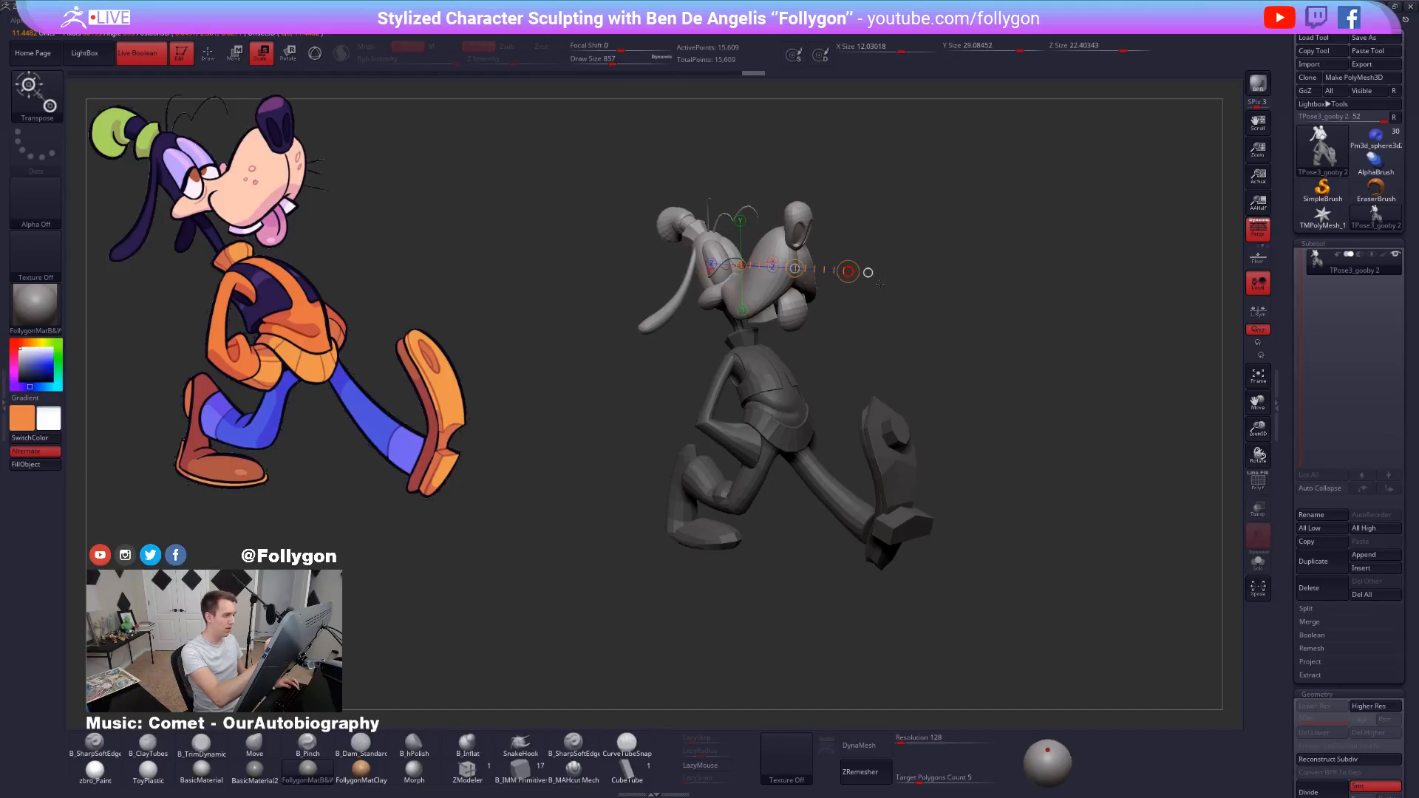
left_click_drag(848, 271, 887, 265)
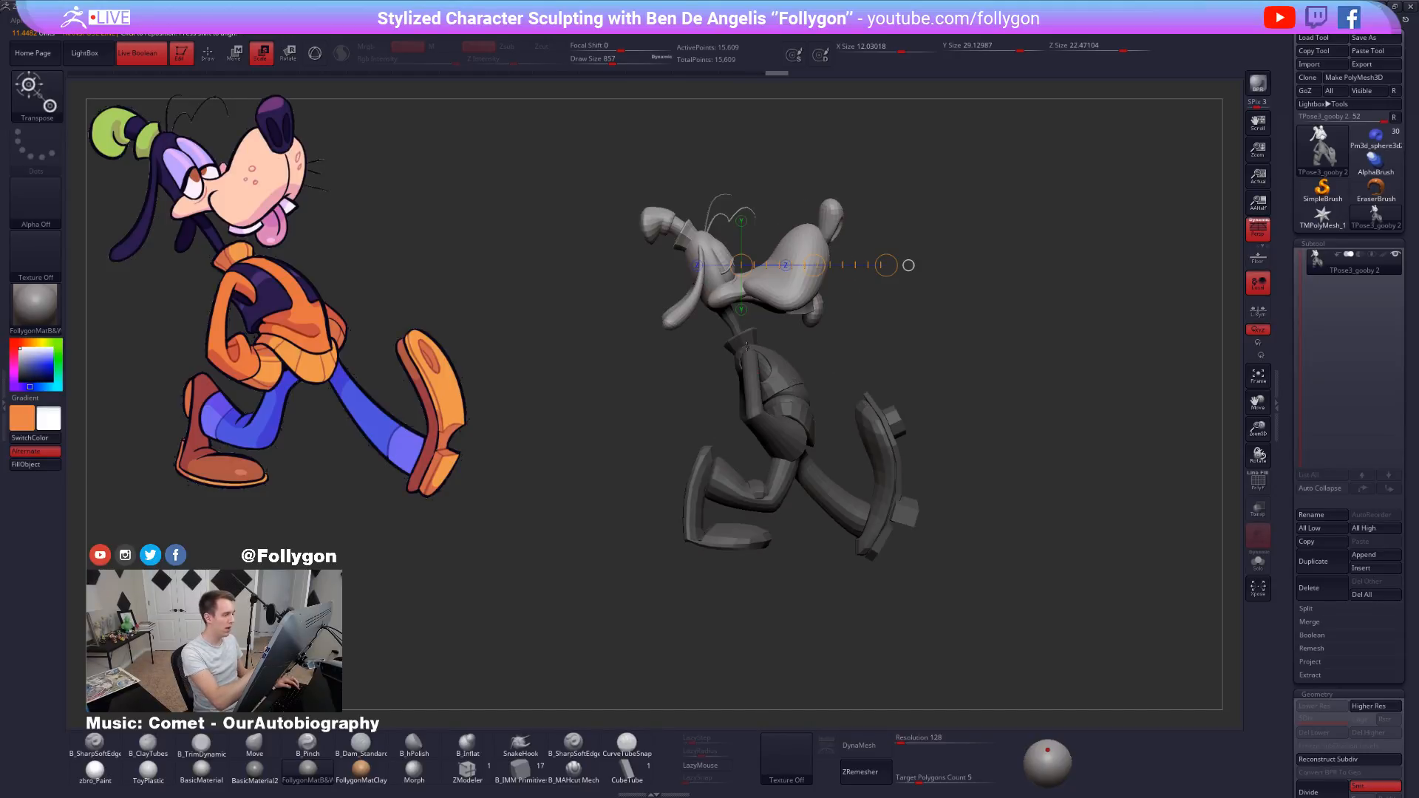
left_click_drag(839, 362, 829, 380)
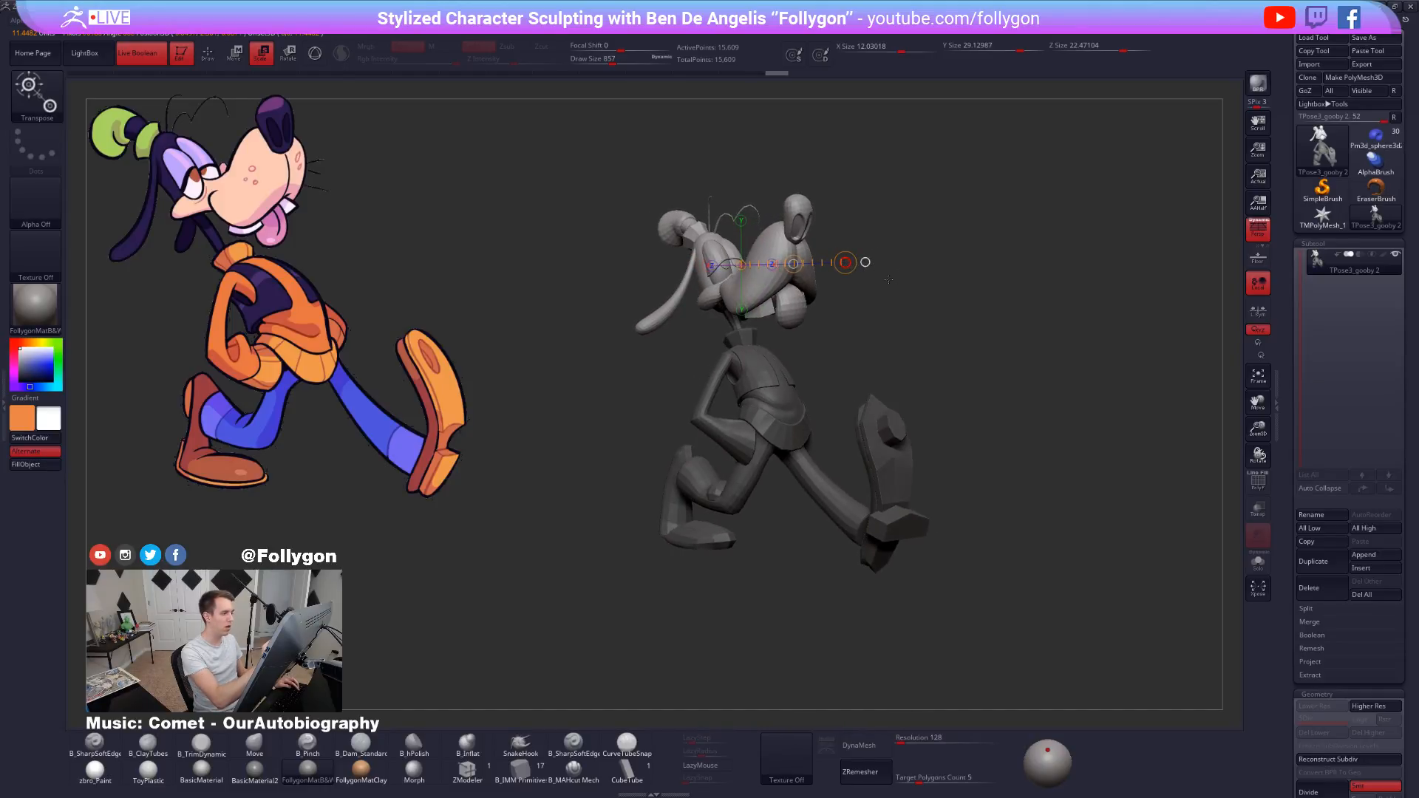
left_click_drag(888, 280, 817, 348)
Refine the mask around the neck and move the head slightly up and back along a Transpose line through the torso.
right_click_drag(727, 325, 742, 377, "ctrl")
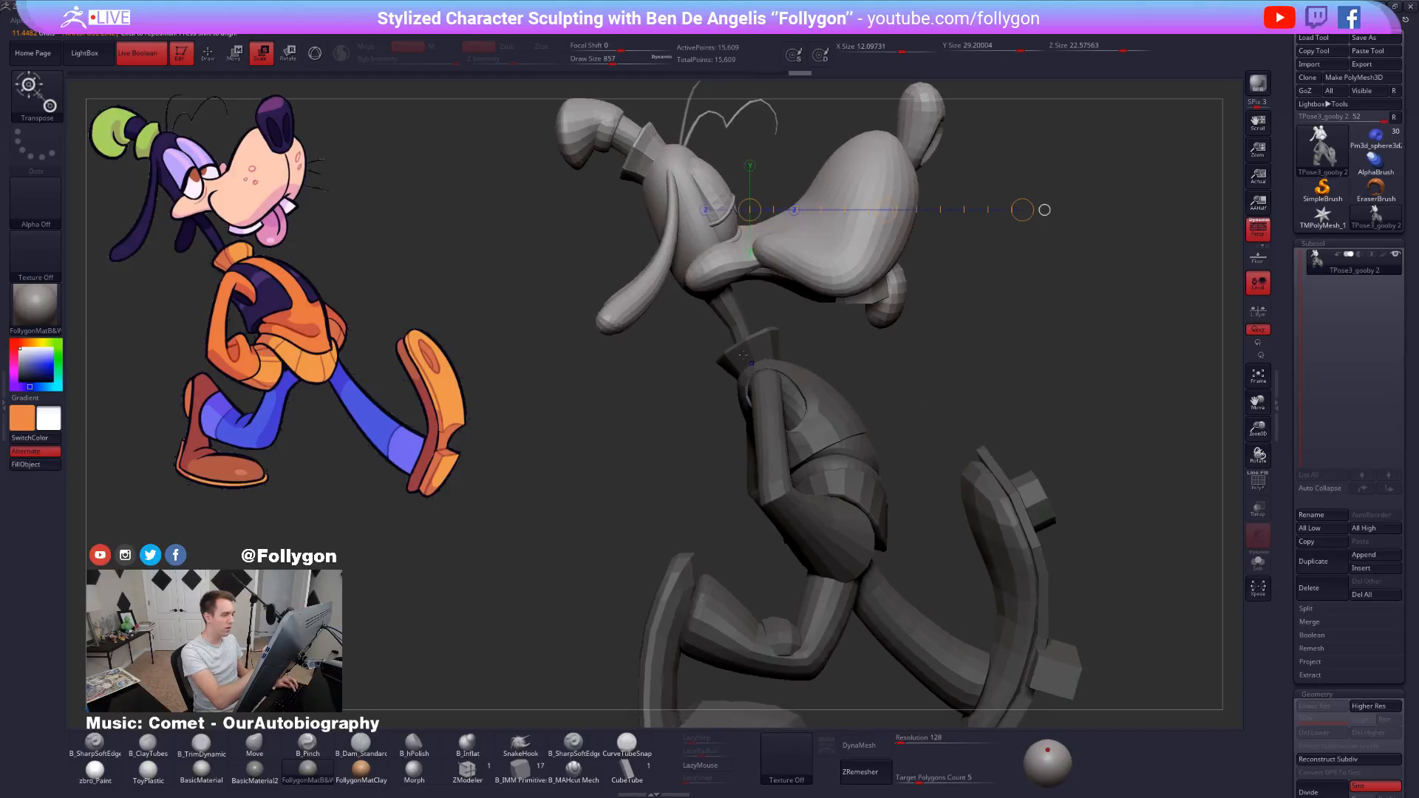
key("shift+f")
key("q")
left_click_drag(758, 297, 732, 185, "ctrl")
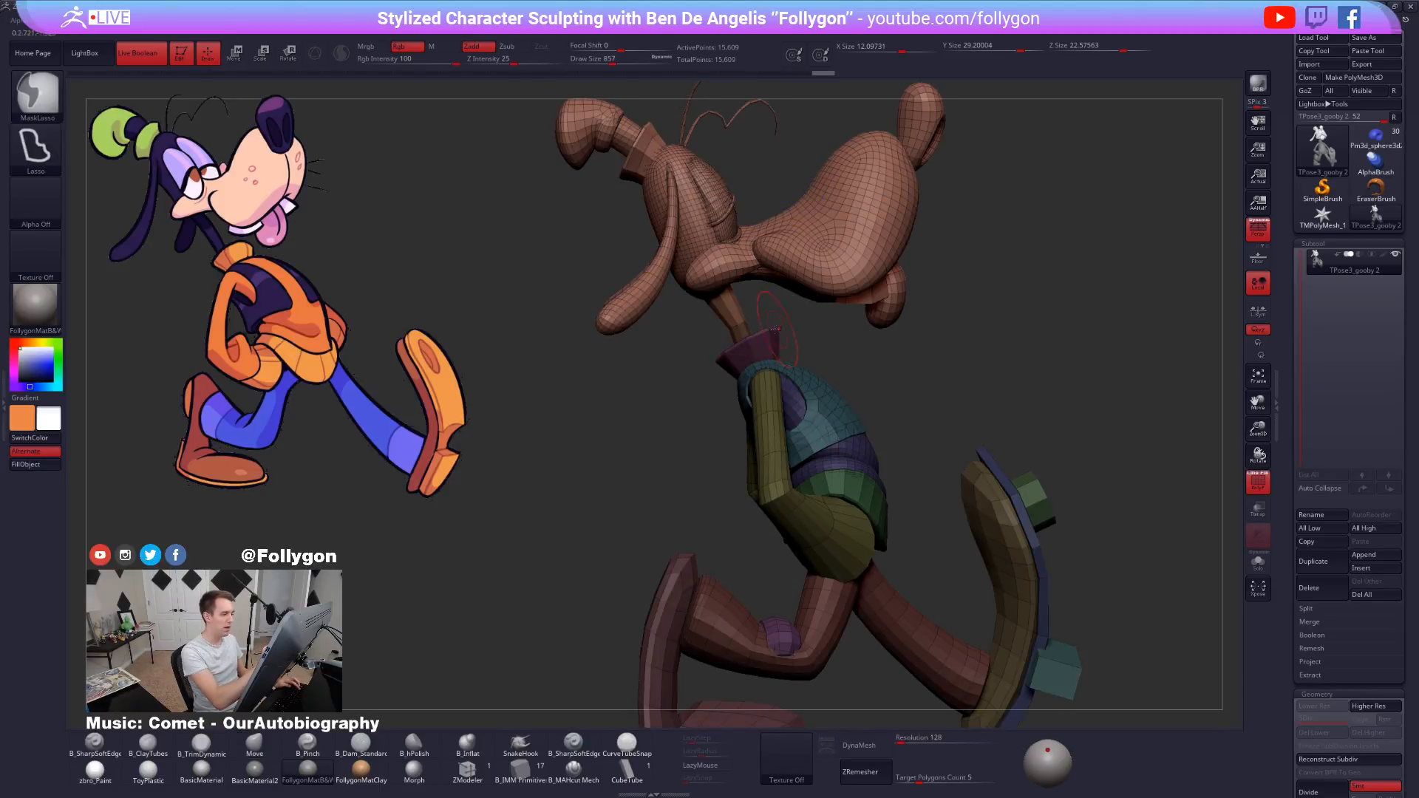
key("w")
mouse_move(1039, 209)
right_mouse_down("ctrl")
mouse_move(938, 422)
mouse_move(769, 389)
right_mouse_up("ctrl")
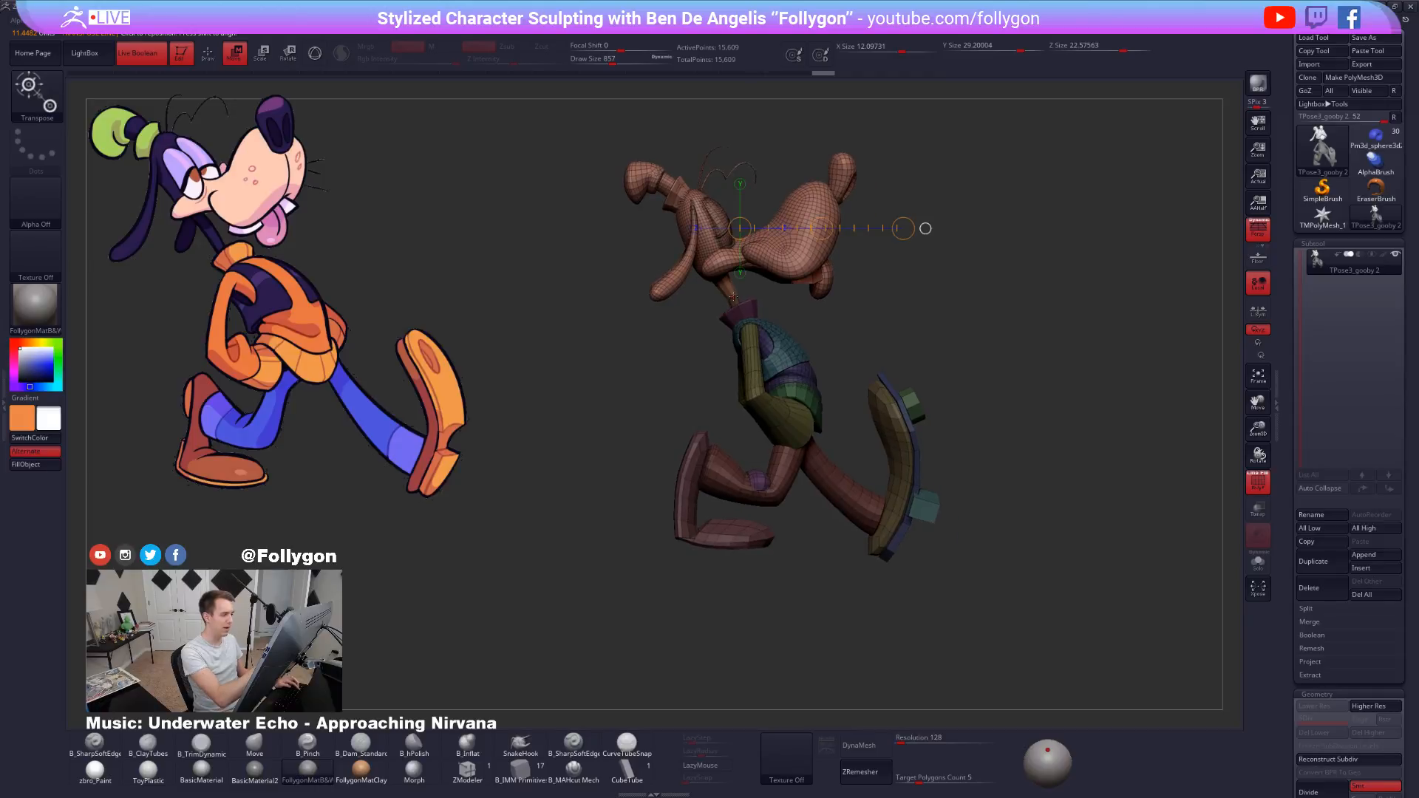
left_click_drag(732, 297, 868, 590)
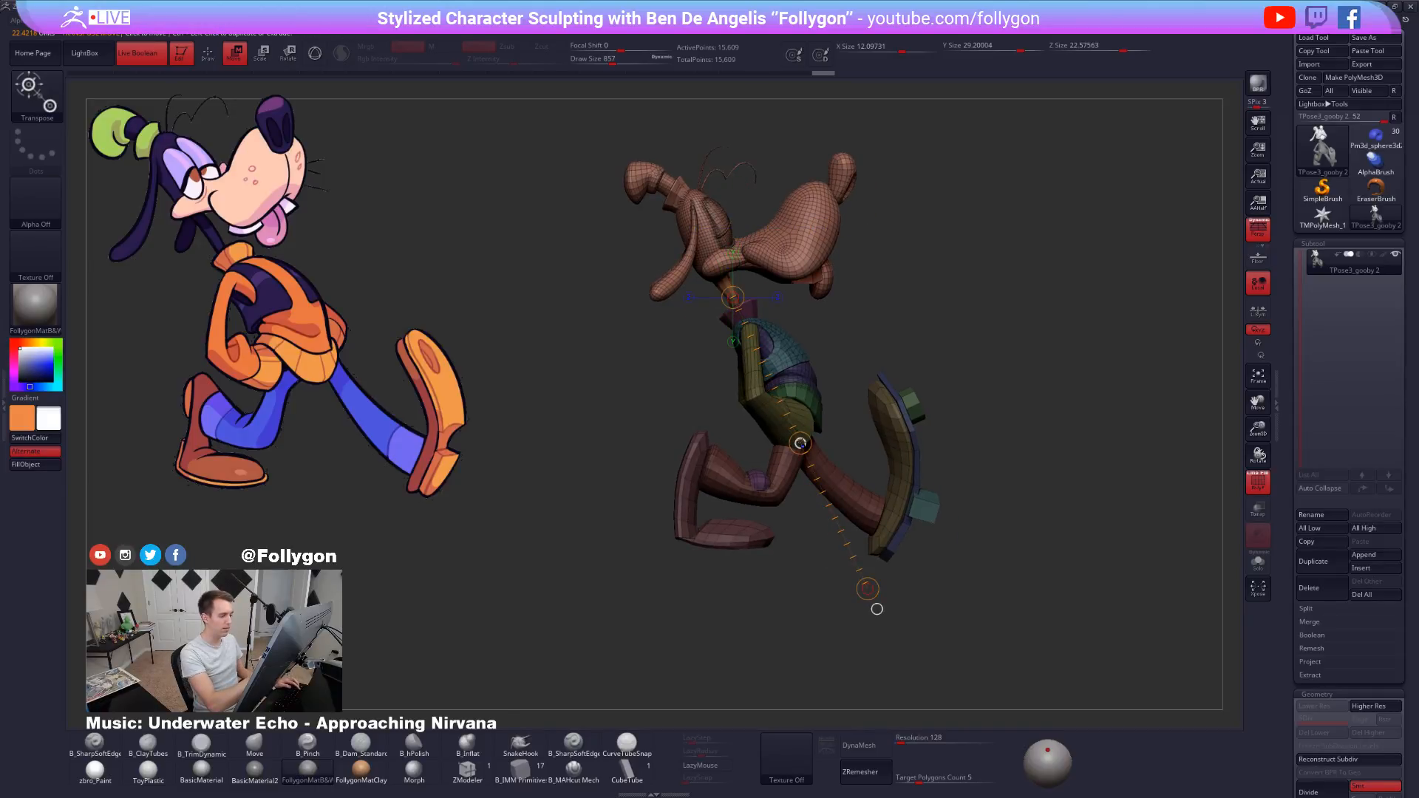
left_click_drag(801, 444, 799, 439)
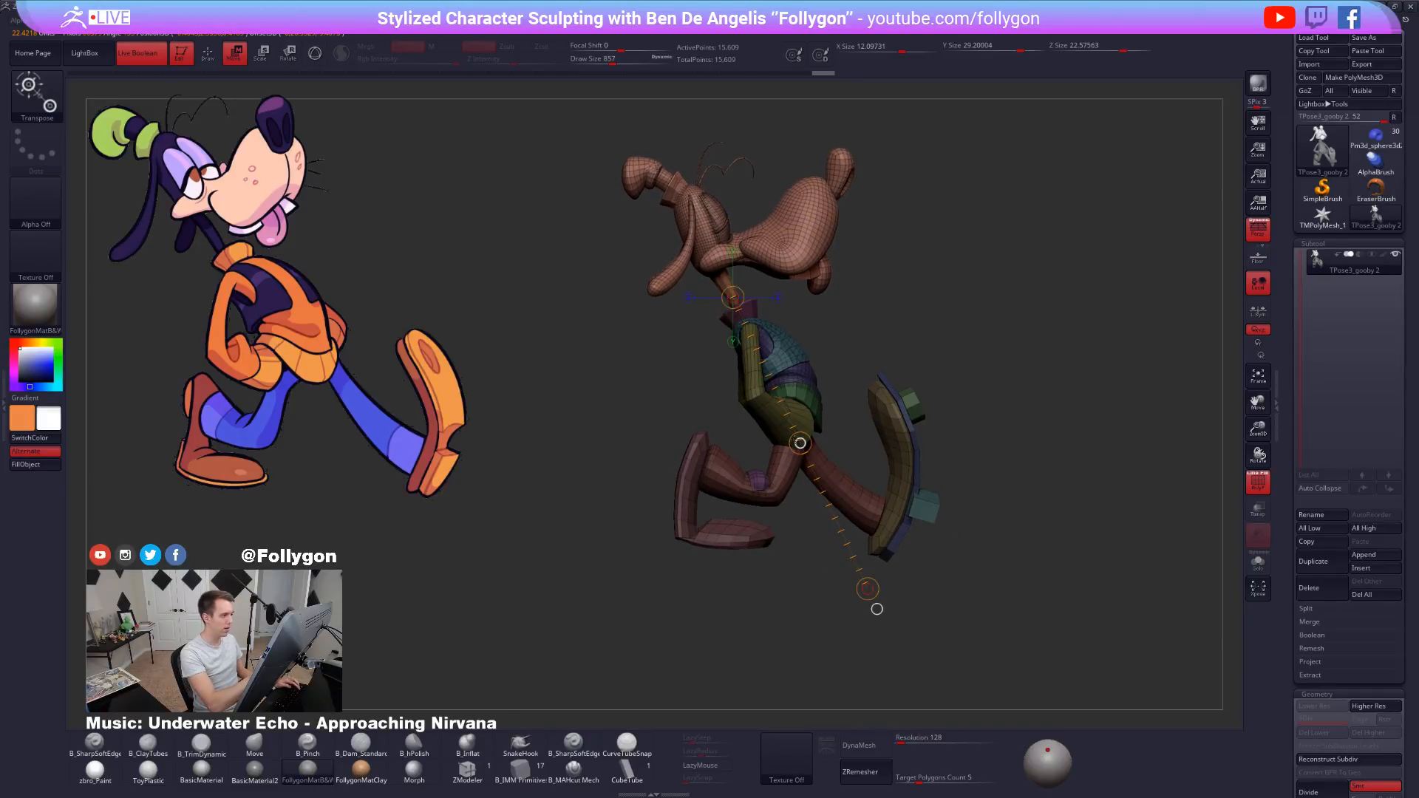
Clear the body mask and show the polygroup colours to check the head placement against the reference.
right_click_drag(1041, 551, 1017, 566)
key("shift+f")
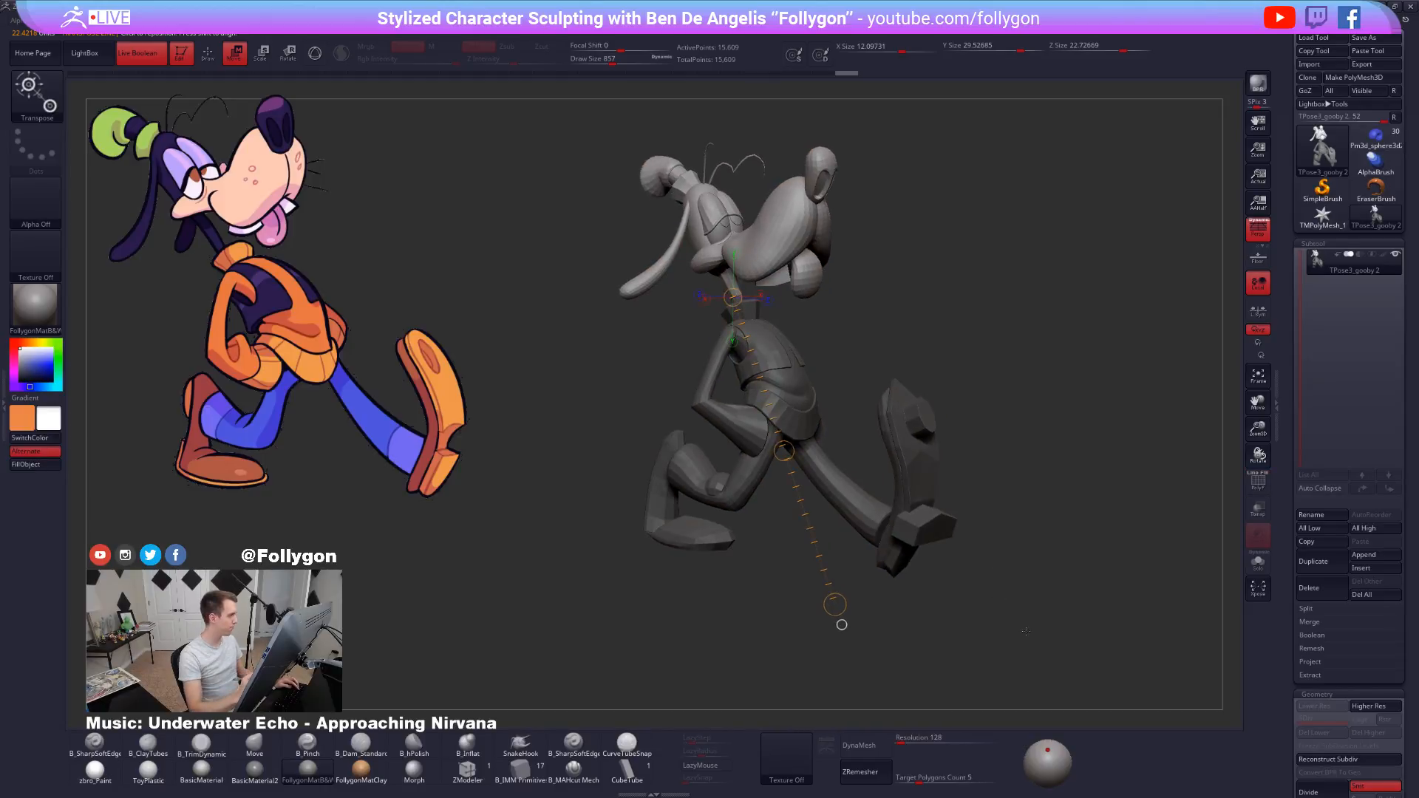
key("q")
mouse_move(1026, 646)
right_mouse_down()
mouse_move(1035, 685)
mouse_move(1045, 668)
right_mouse_up()
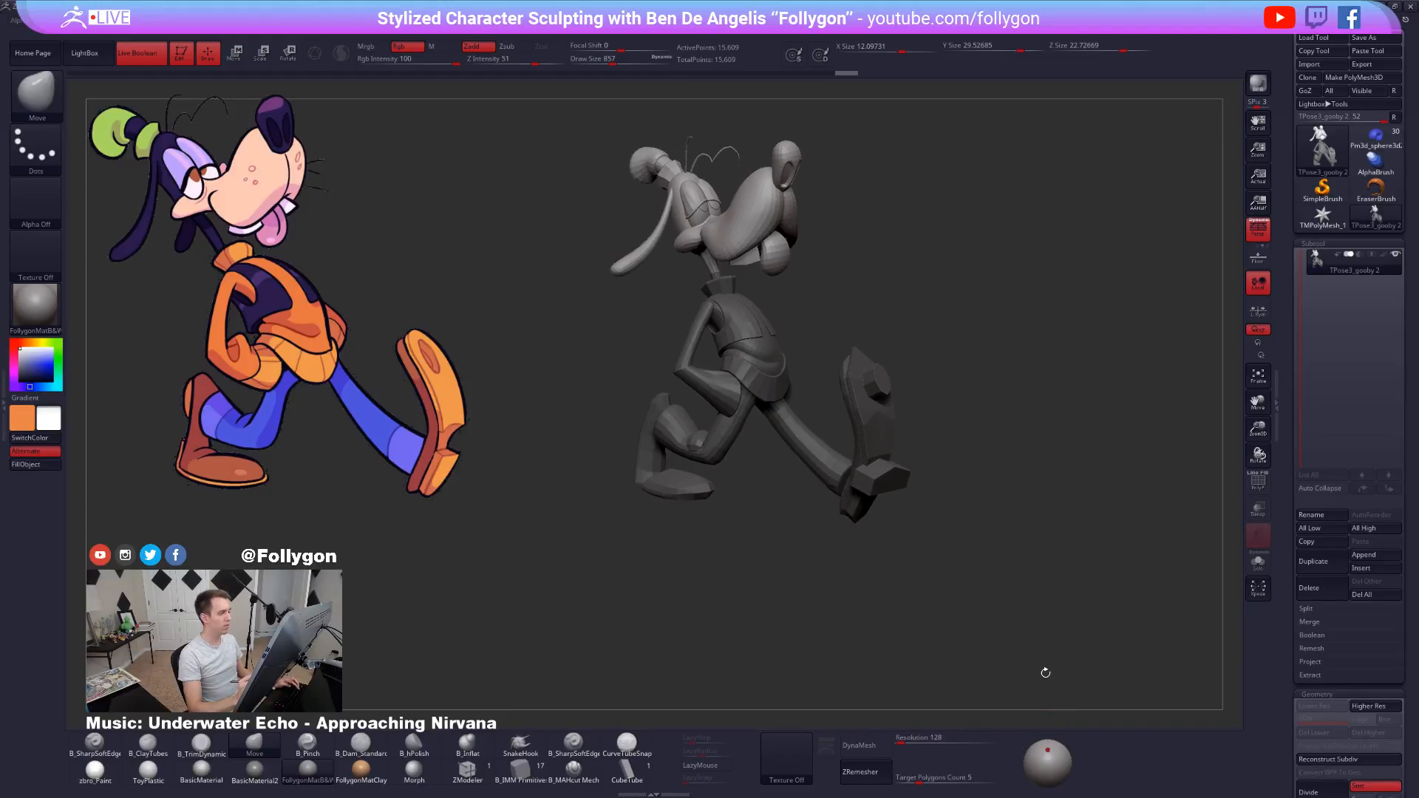
key("shift+f")
key("shift+f")
right_click_drag(1109, 621, 1076, 643)
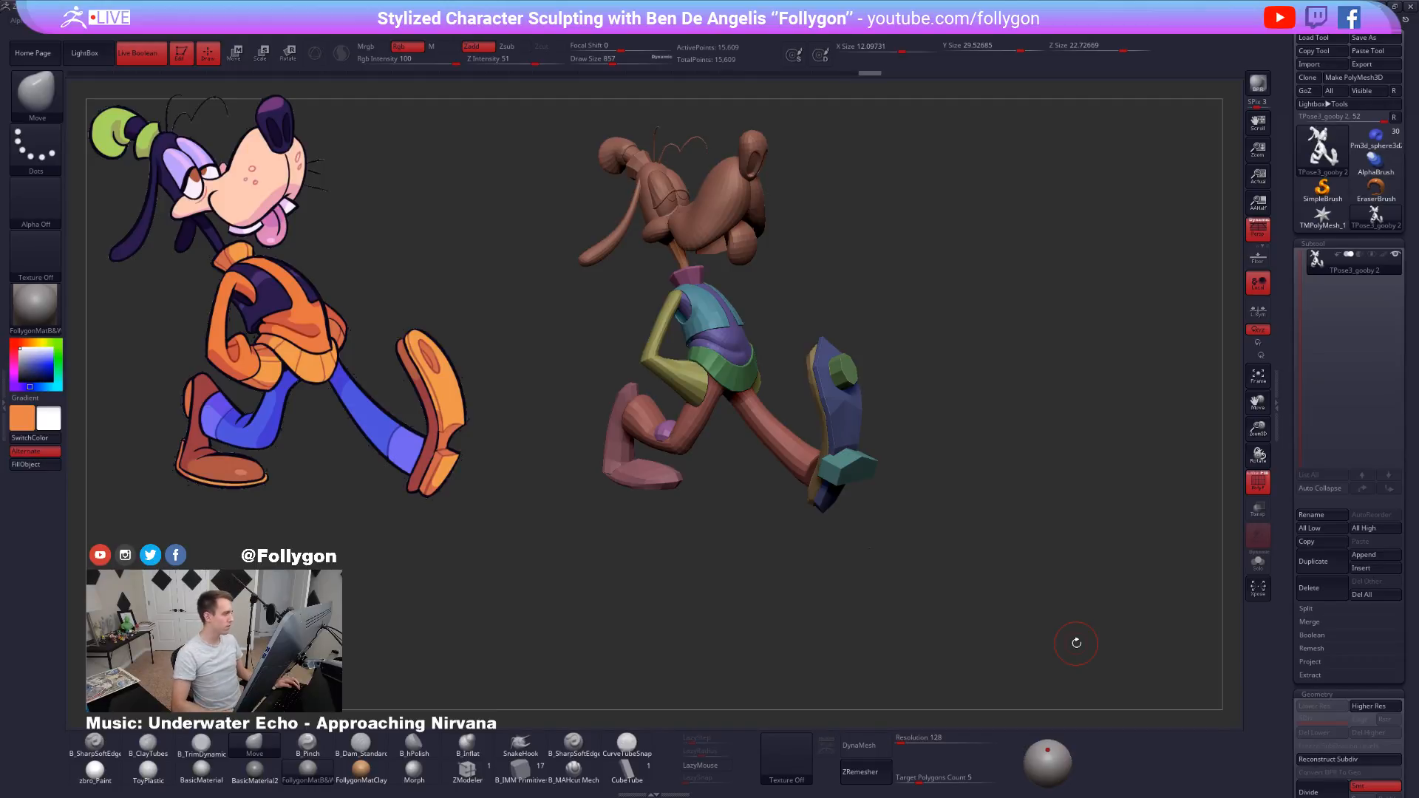
Mask the body and rotate the head about the neck with Transpose, tilting it in profile and from behind.
right_click_drag(1076, 643, 802, 288)
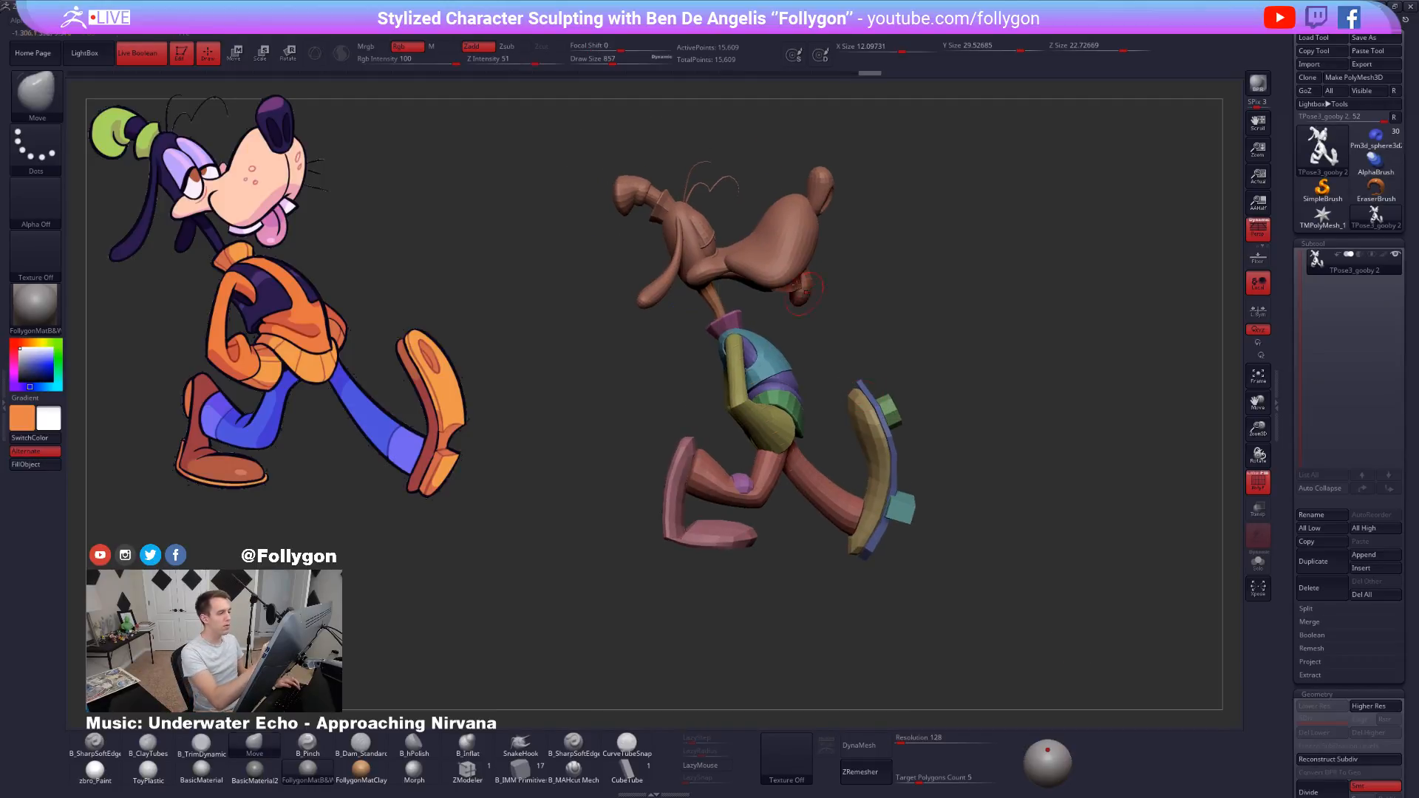
key("w")
key("r")
left_click_drag(906, 255, 822, 300)
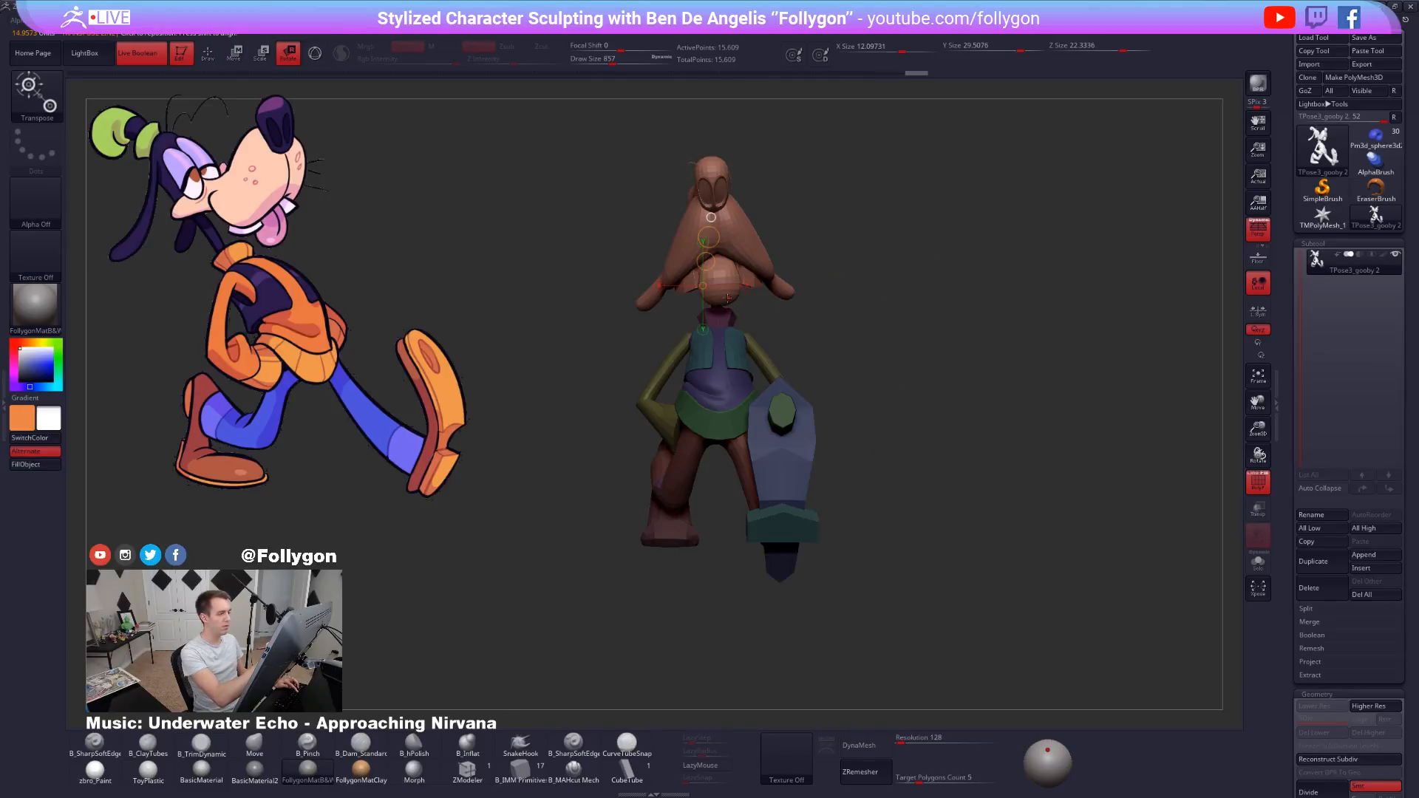
right_click_drag(718, 294, 976, 295)
left_click_drag(719, 288, 728, 247, "shift")
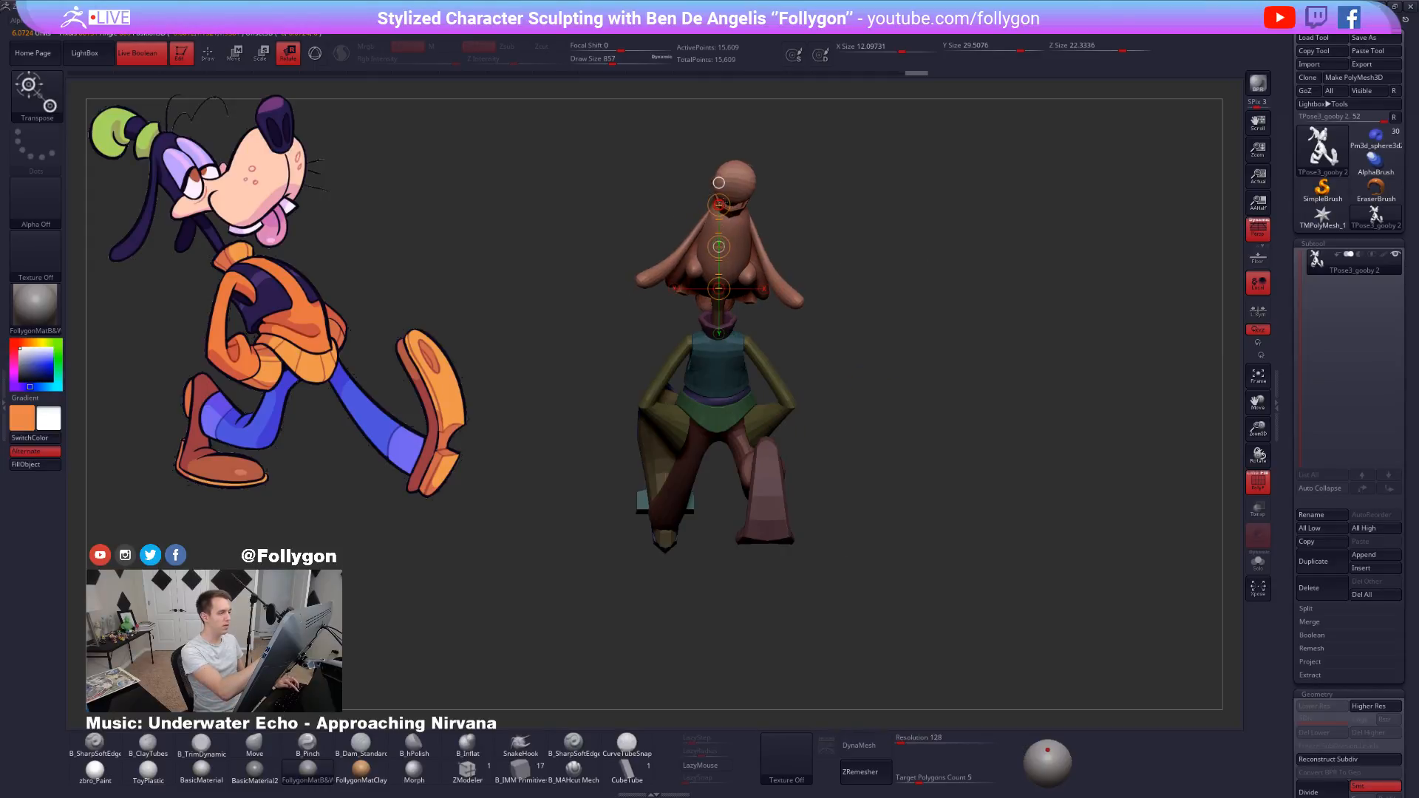
mouse_move(1035, 299)
left_mouse_down()
mouse_move(849, 310)
mouse_move(845, 360)
mouse_move(944, 449)
left_mouse_up()
Show the polygroup colours with the zbro_Paint material and clear the mask from the body.
key("q")
left_click(1260, 481)
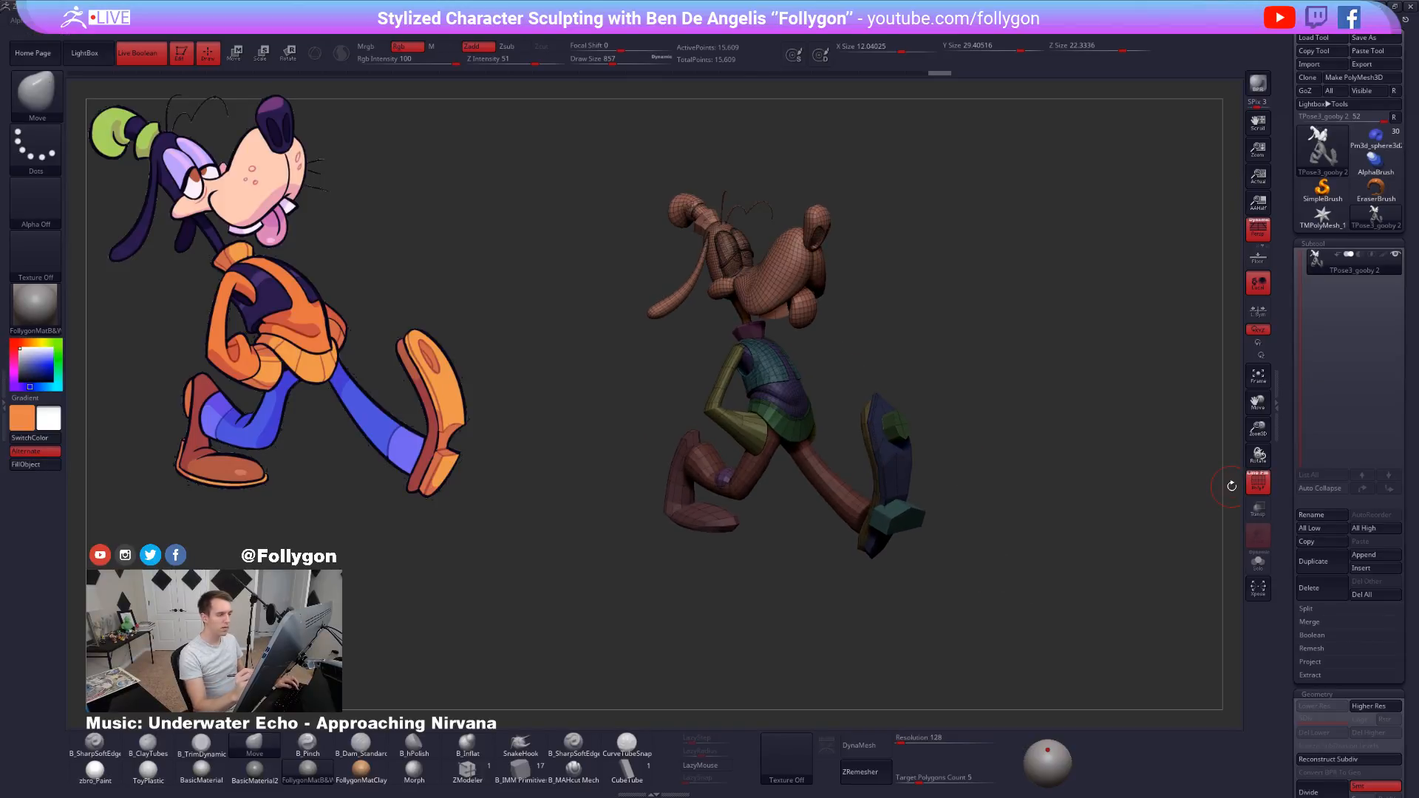
left_click(1258, 481)
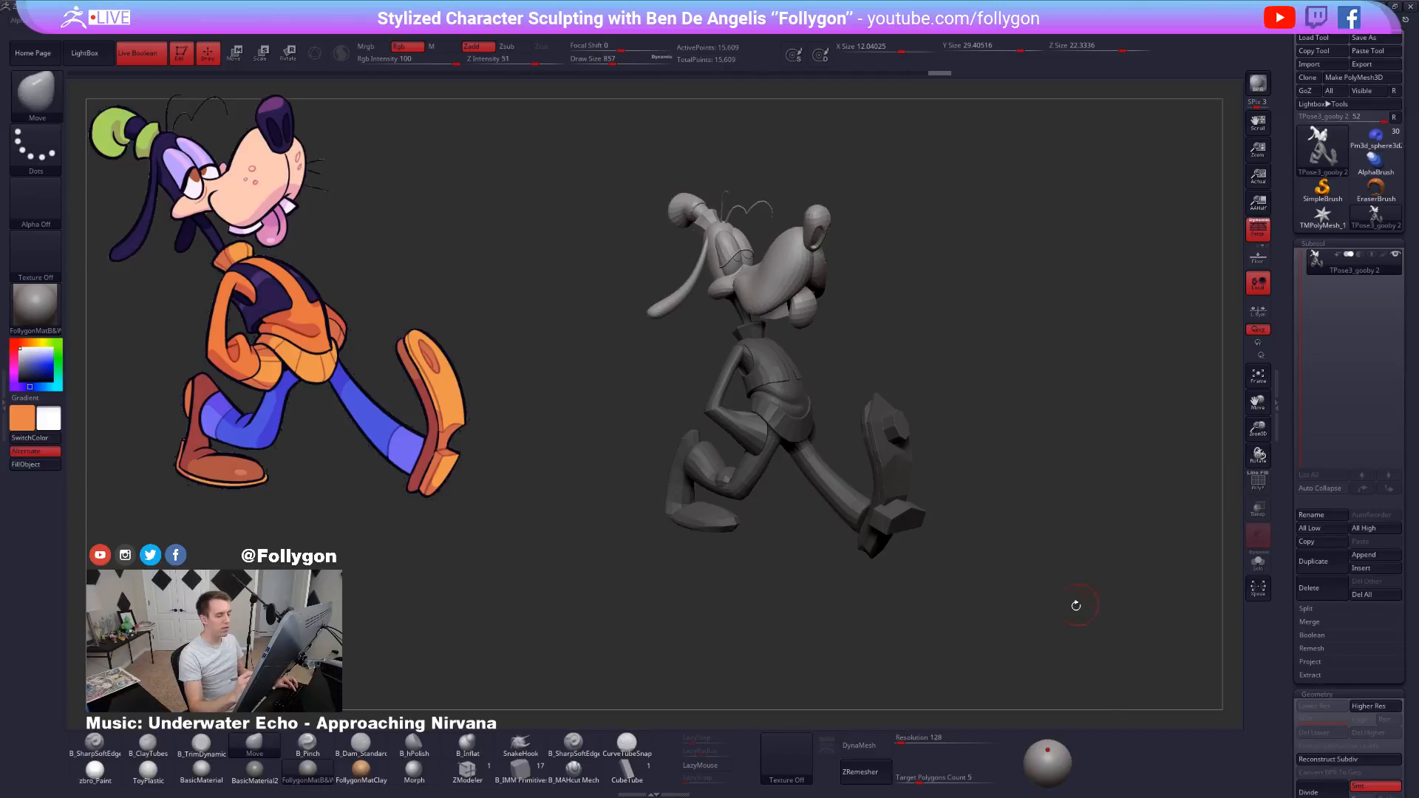
key("shift+f")
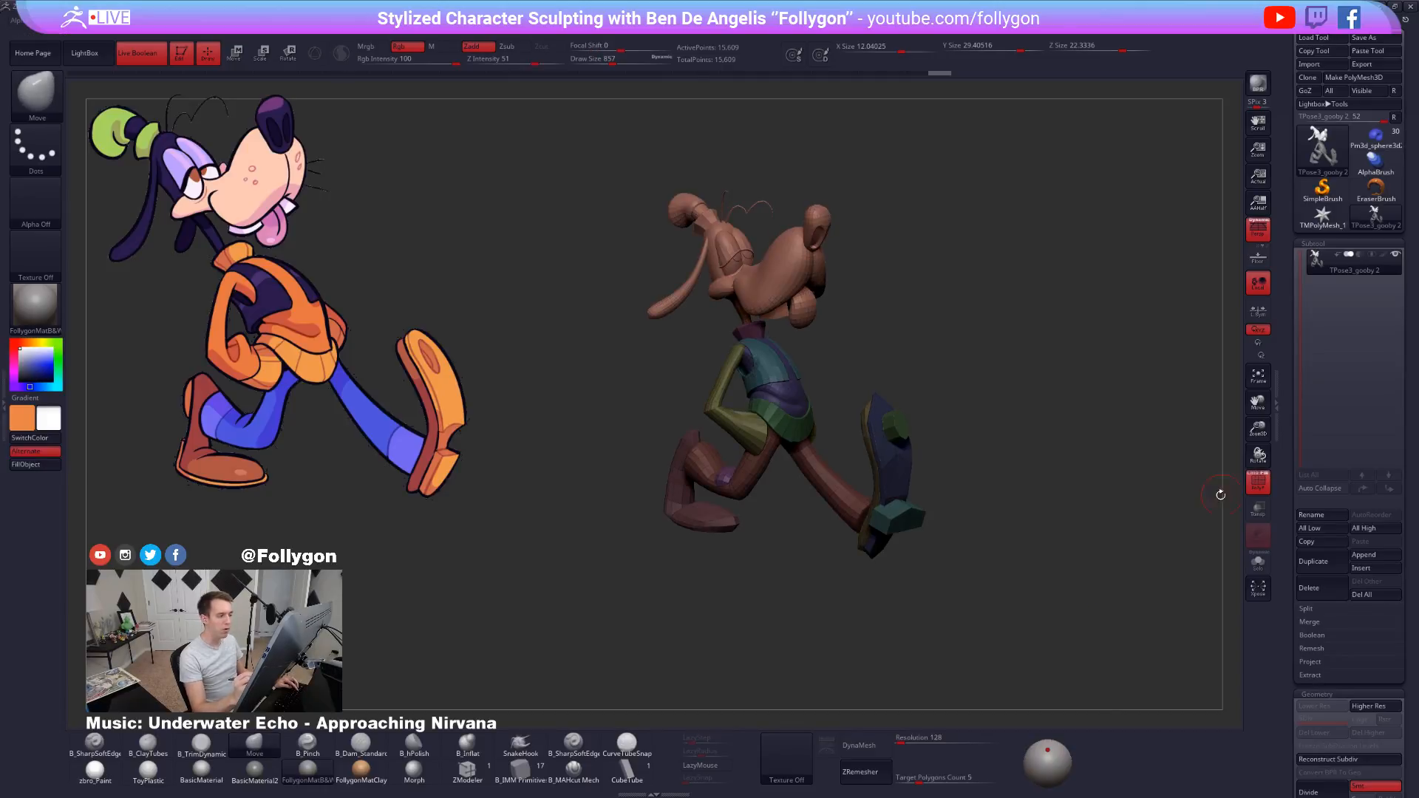
left_click_drag(1156, 553, 1080, 584)
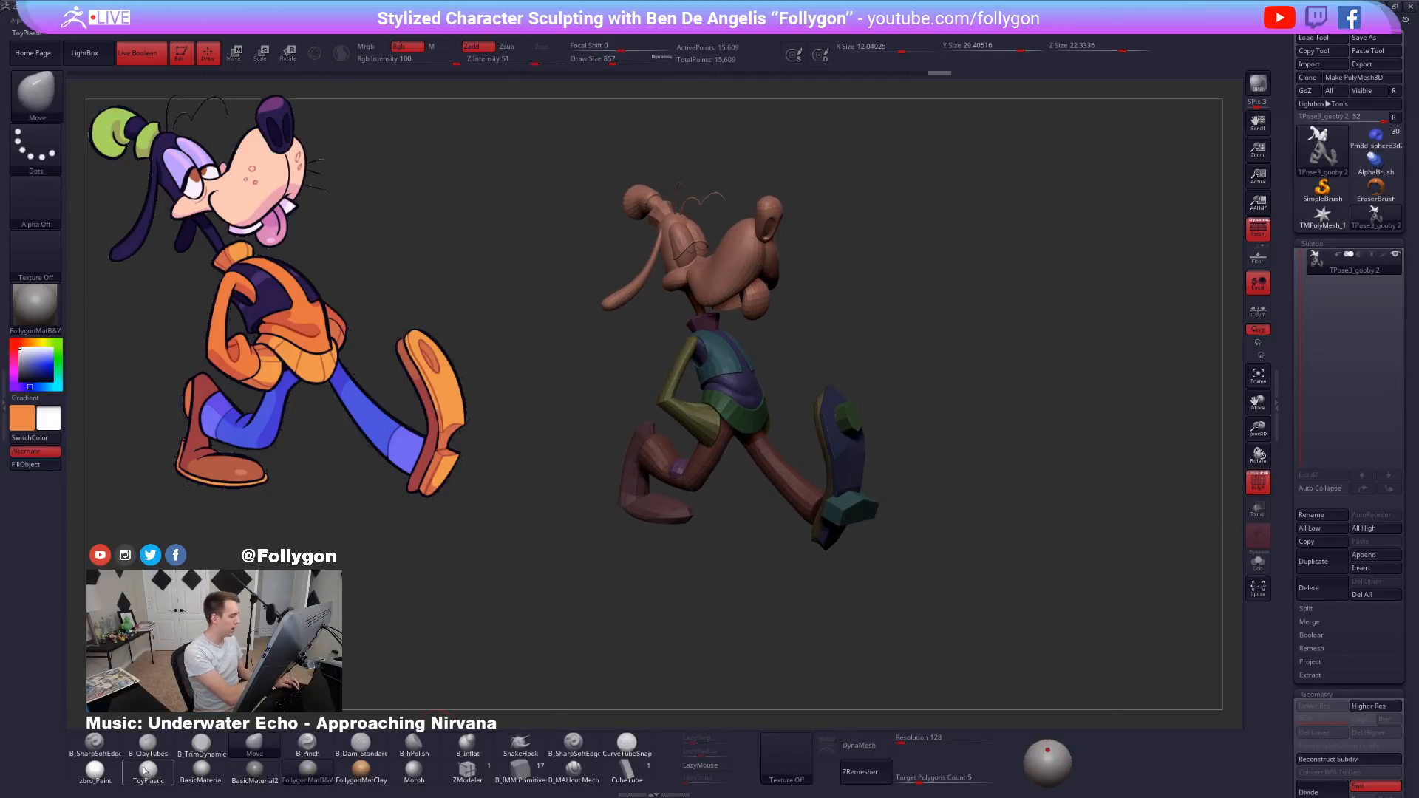
left_click(111, 770)
left_click(1070, 585, "ctrl")
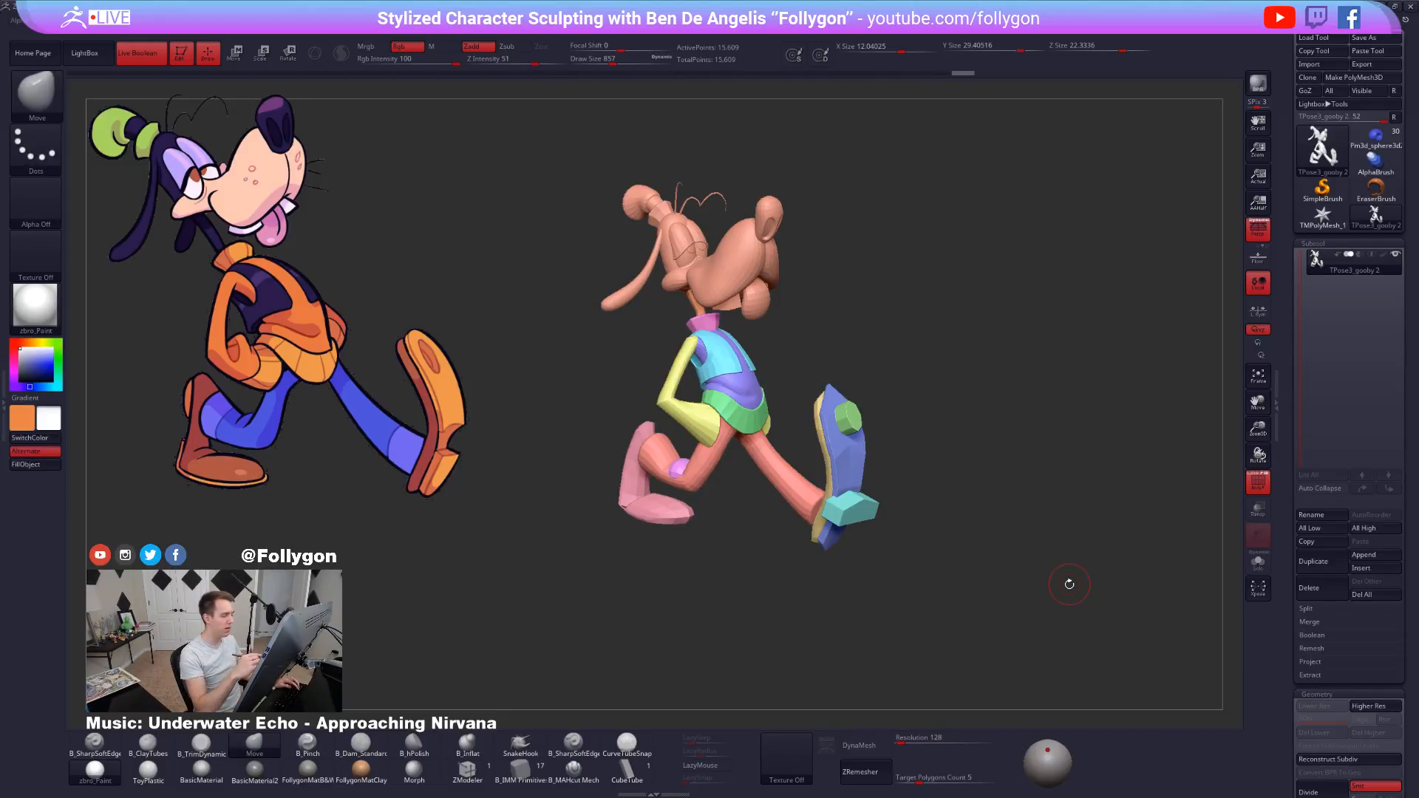
Restore the grey FollygonMatB&W material and hide the polygroup colours.
key("shift+f")
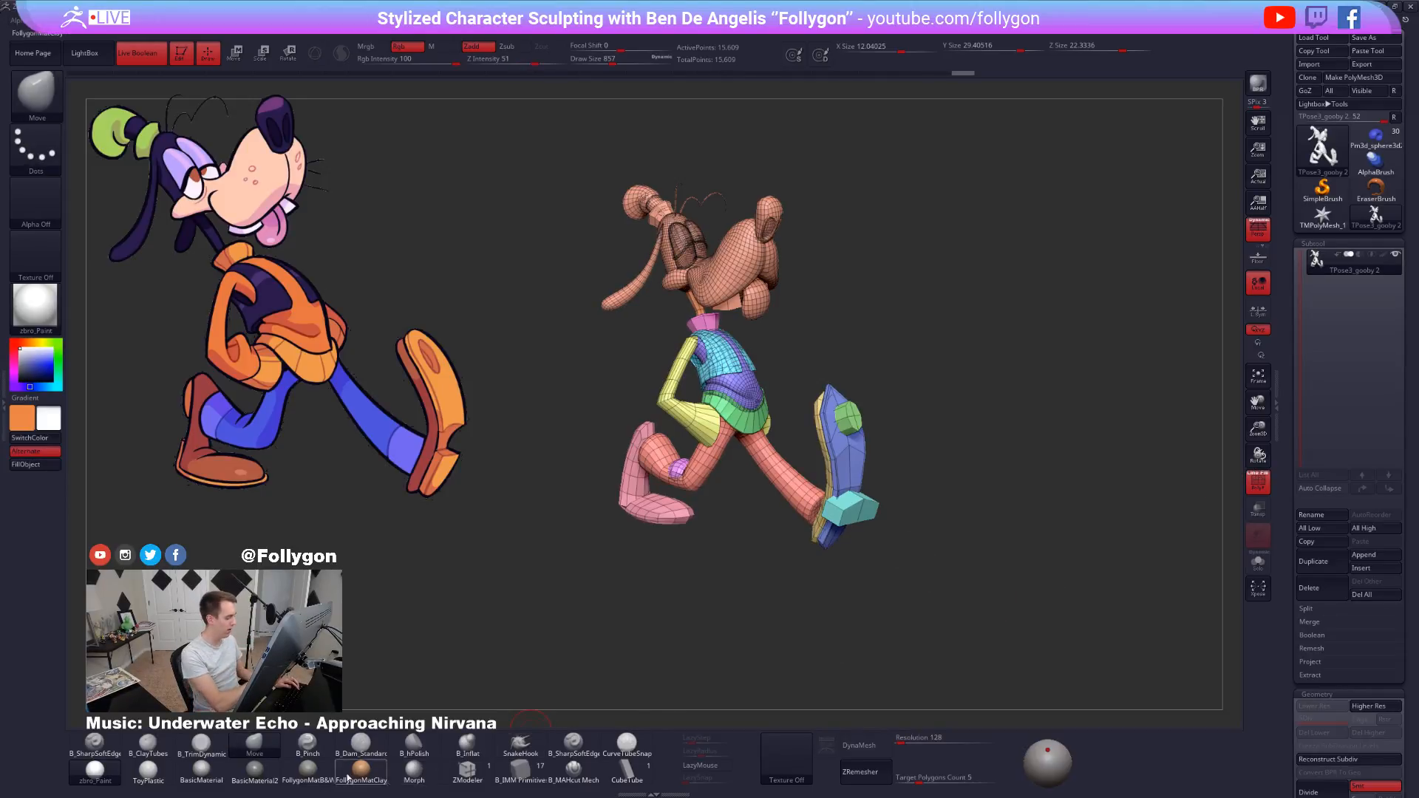
left_click(335, 769)
key("shift+f")
Mask the body and move the head slightly backward in profile with a Transpose line from the jaw through the torso.
right_click_drag(772, 387, 779, 389, "ctrl")
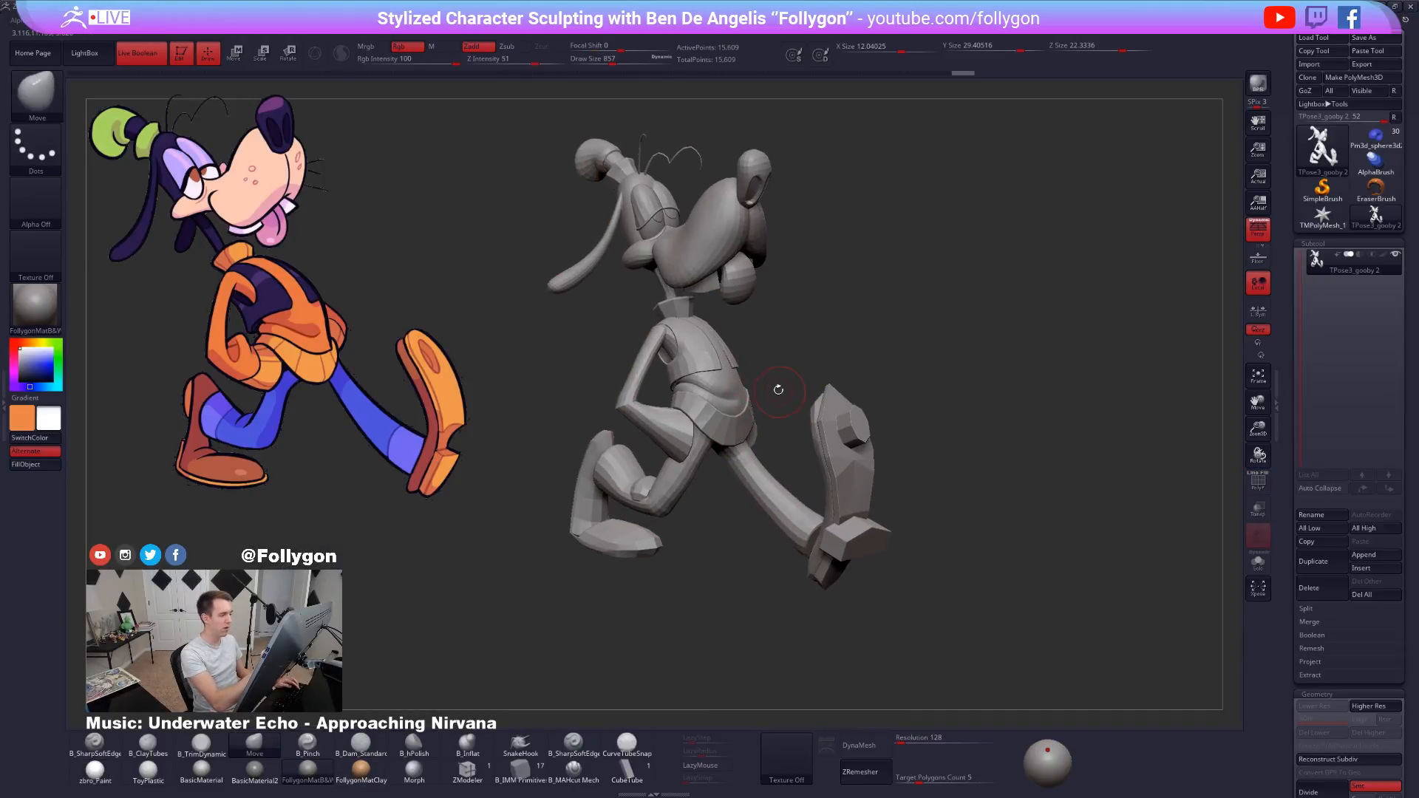
key("w")
right_click_drag(729, 286, 769, 341, "shift")
left_click_drag(752, 299, 760, 383)
right_click_drag(777, 362, 857, 353, "shift")
left_click_drag(701, 278, 845, 592)
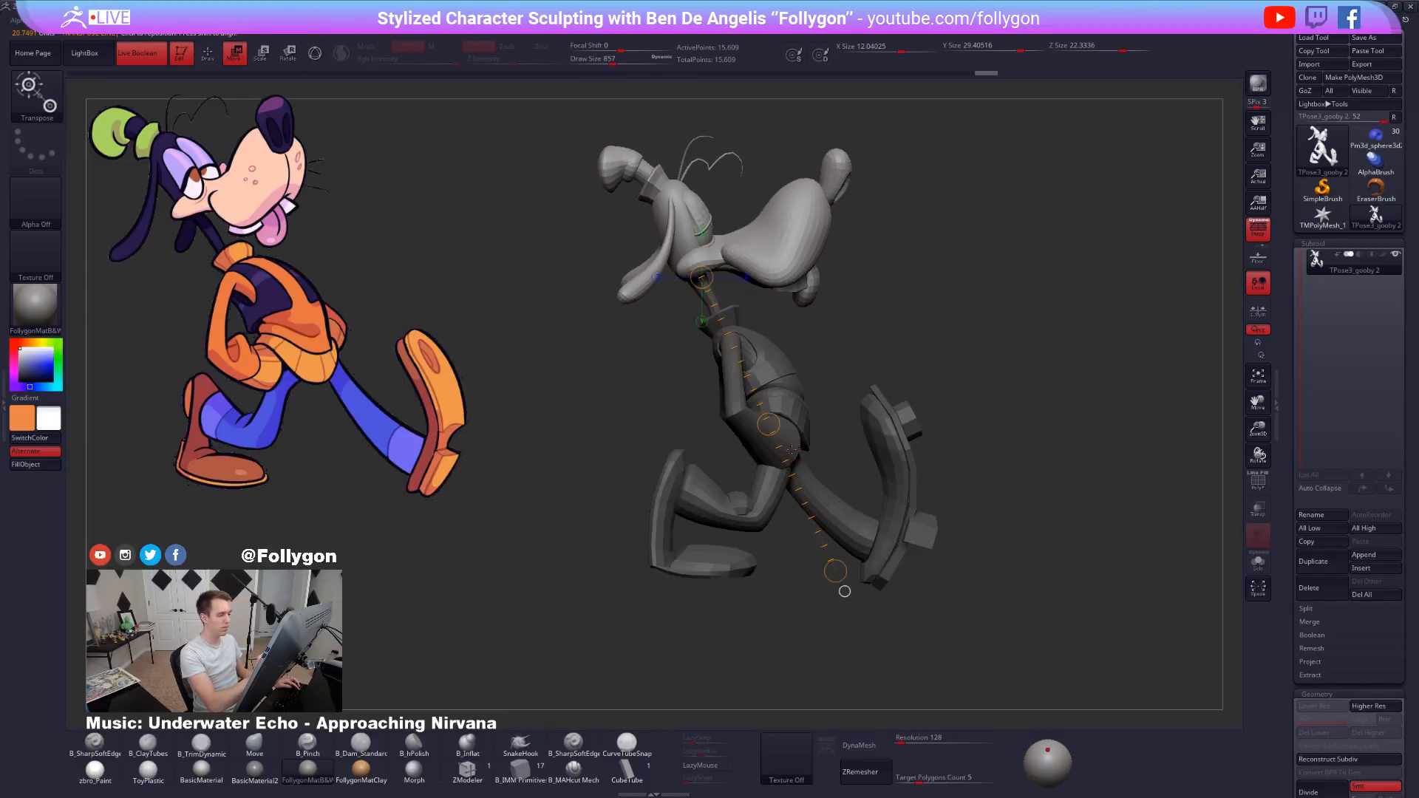
left_click_drag(769, 425, 765, 423)
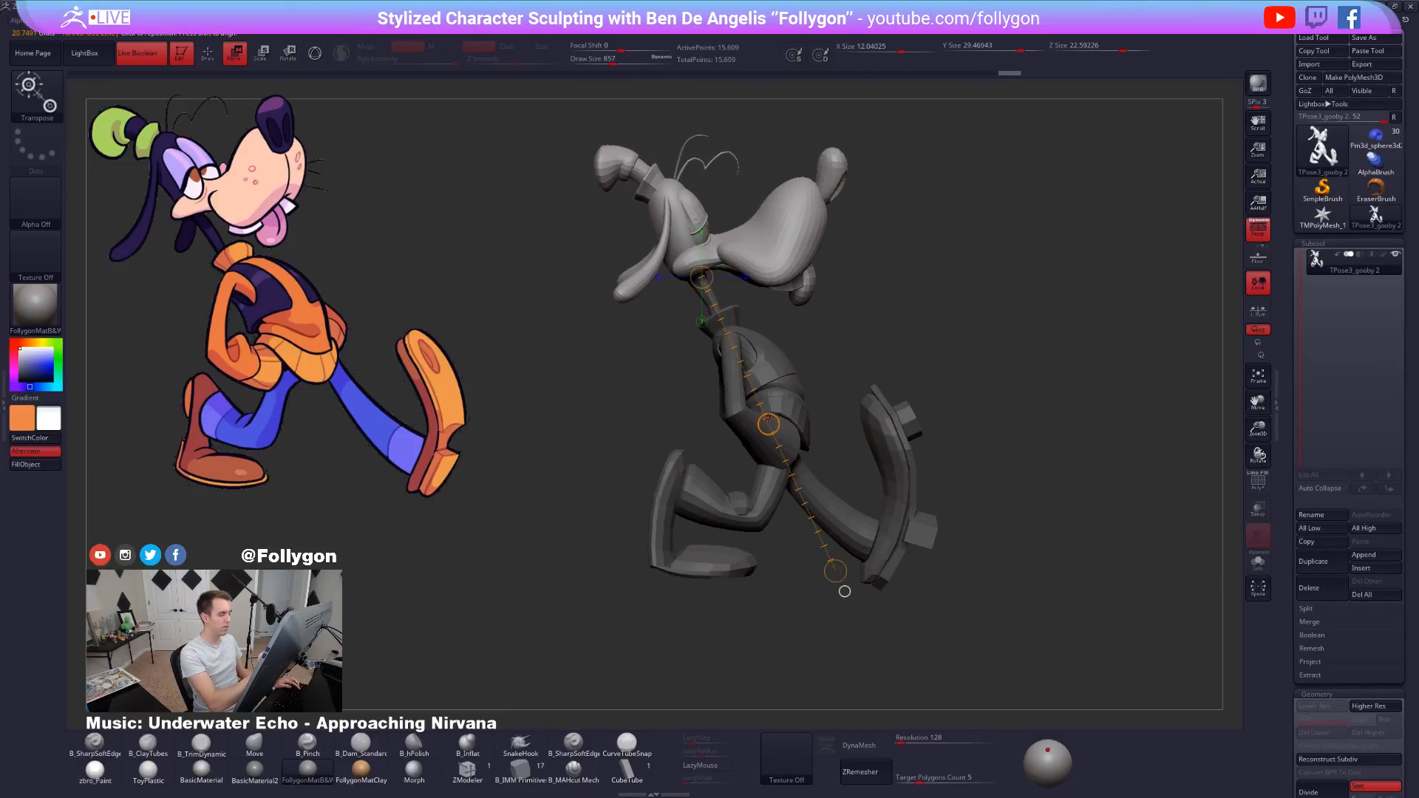
Leave Transpose mode, clear the mask from the body and compare the full pose with the reference.
right_click_drag(933, 569, 936, 501, "ctrl")
key("q")
right_click_drag(1042, 599, 995, 618)
left_click_drag(996, 618, 1033, 586, "ctrl")
right_click_drag(1032, 637, 1066, 650)
mouse_move(1067, 650)
right_mouse_down("alt")
mouse_move(1026, 628)
mouse_move(1036, 692)
mouse_move(1041, 662)
mouse_move(1025, 684)
right_mouse_up("alt")
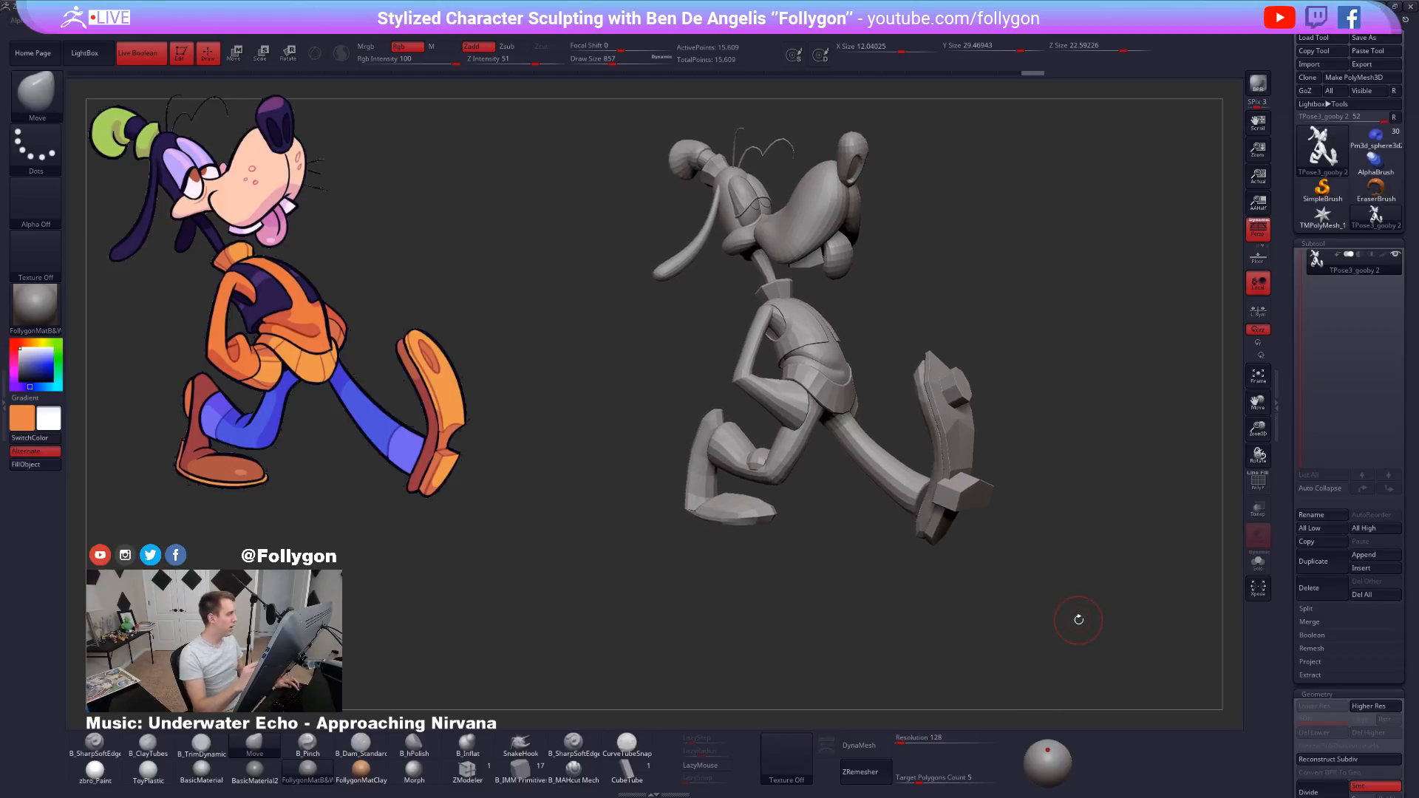
right_click_drag(1078, 620, 1060, 706, "alt")
right_click_drag(758, 286, 744, 295, "ctrl")
right_click_drag(751, 348, 740, 295, "alt")
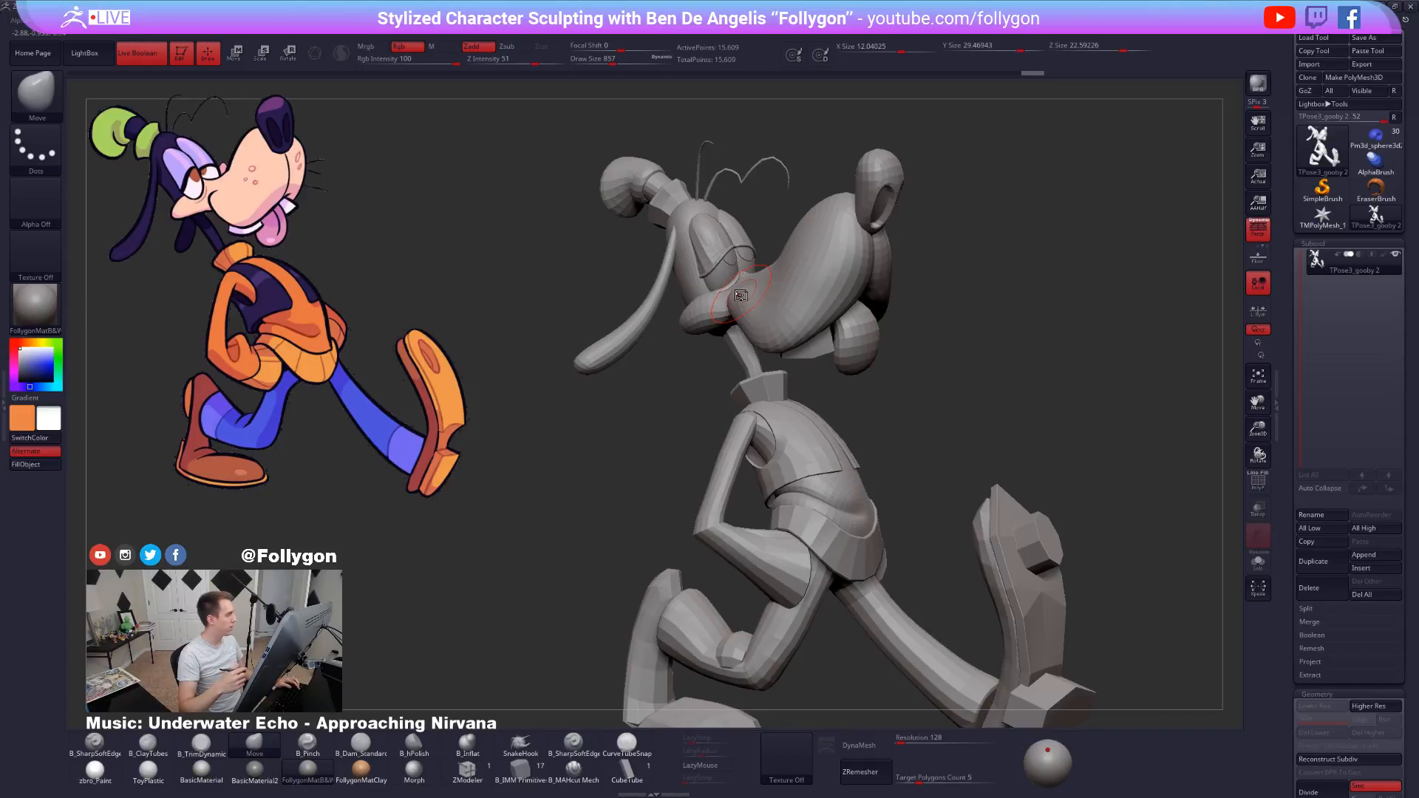
right_click_drag(1125, 672, 1038, 606, "ctrl")
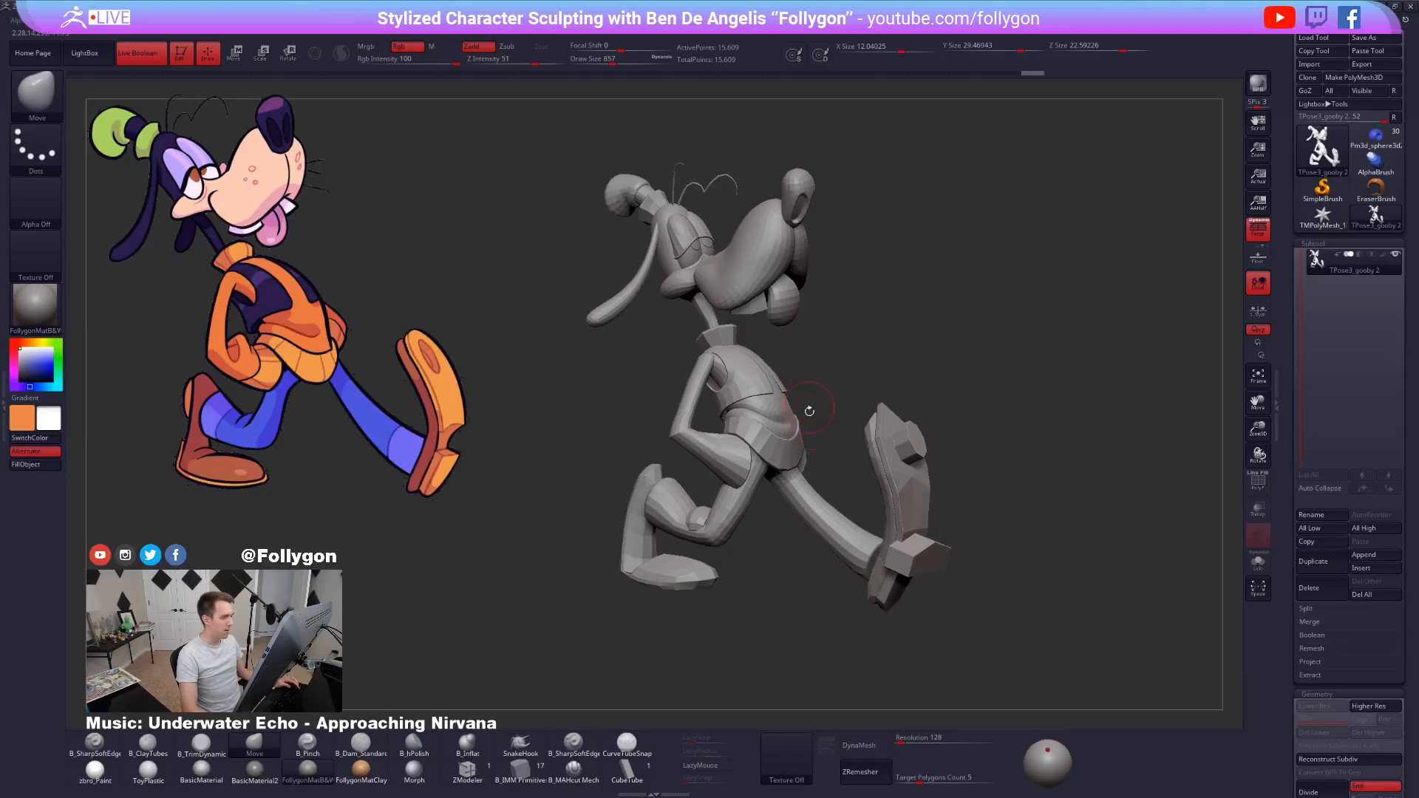
Transfer the adjusted pose from the Transpose Master mesh back to the coloured subtools with TPose|SubT.
key("d")
key("shift+d")
left_click_drag(824, 351, 834, 327, "alt")
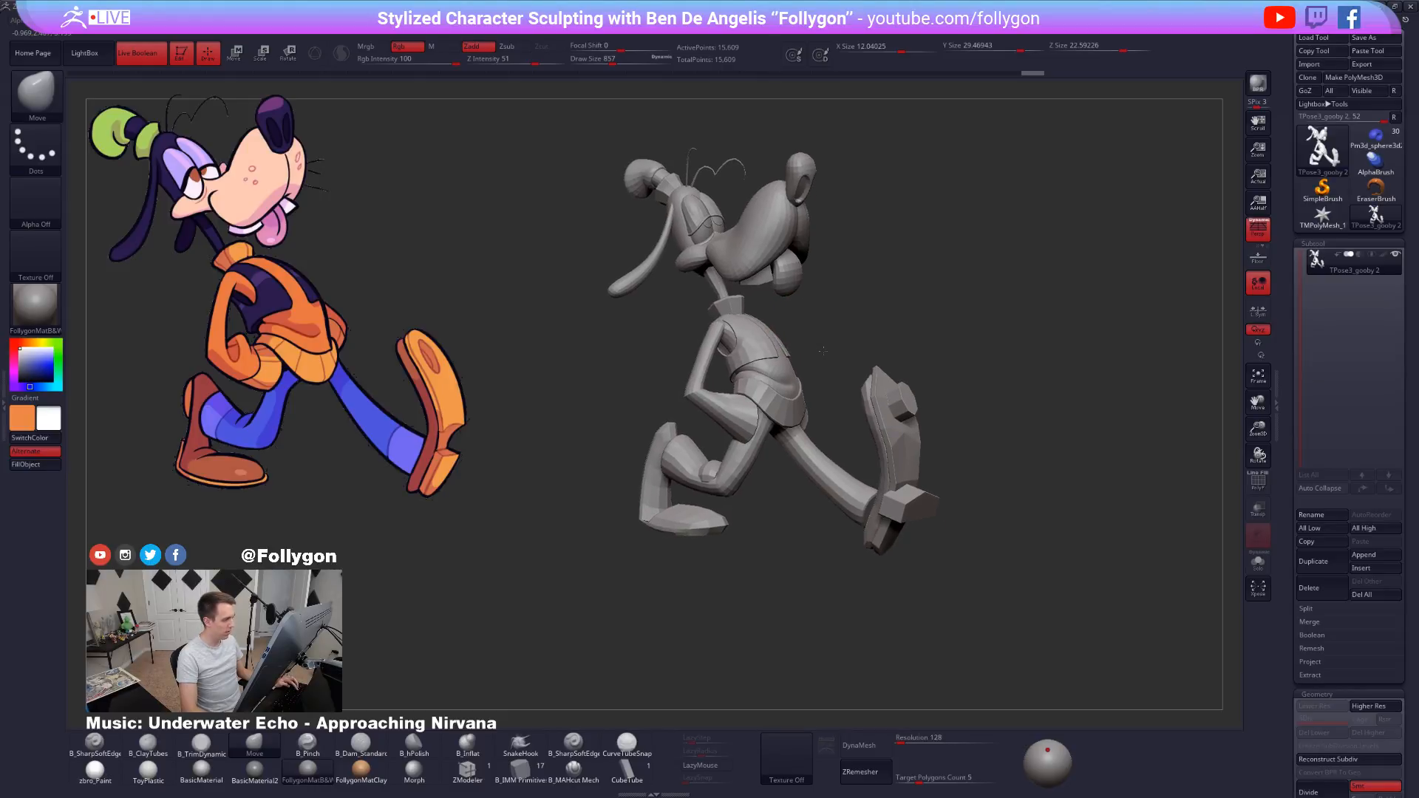
left_click(3, 374)
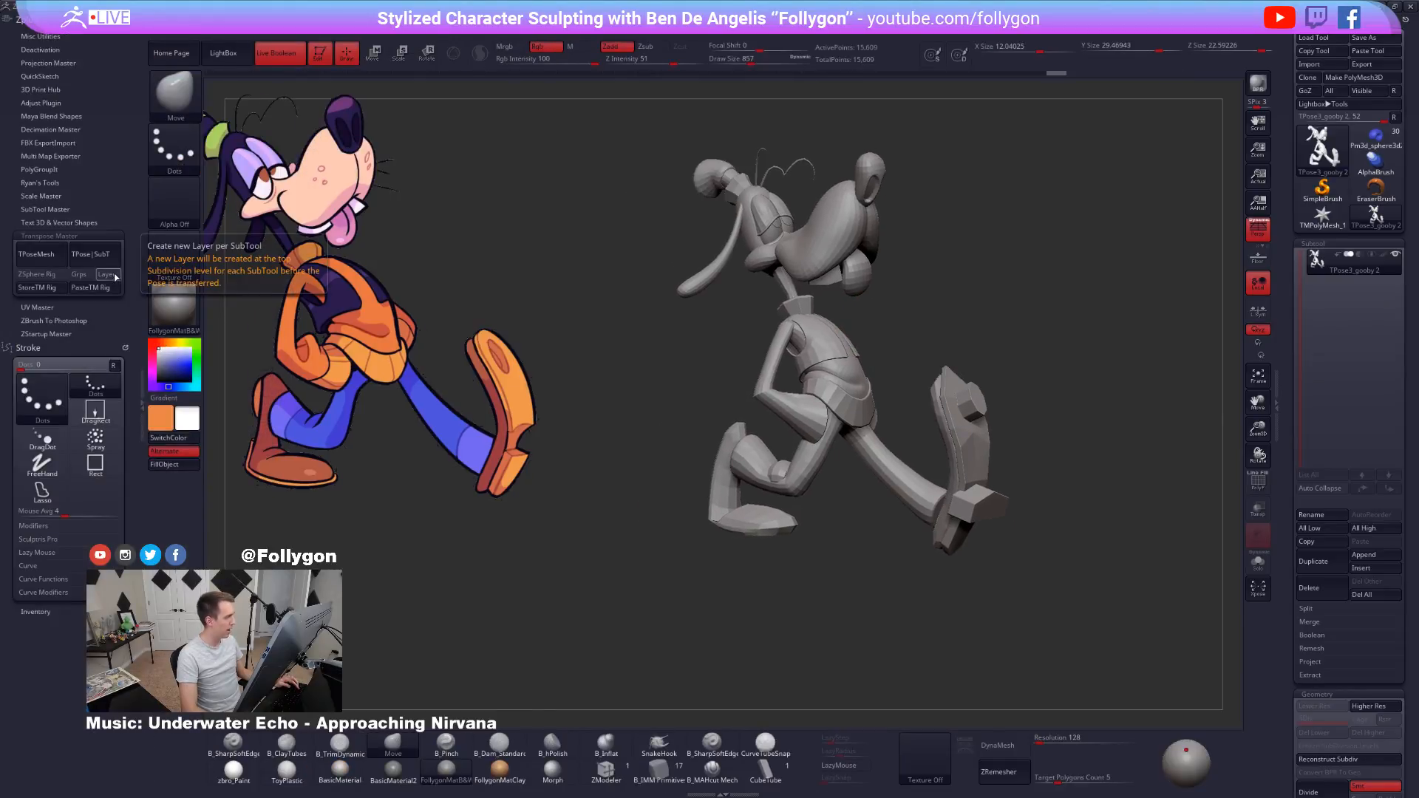
left_click(101, 257)
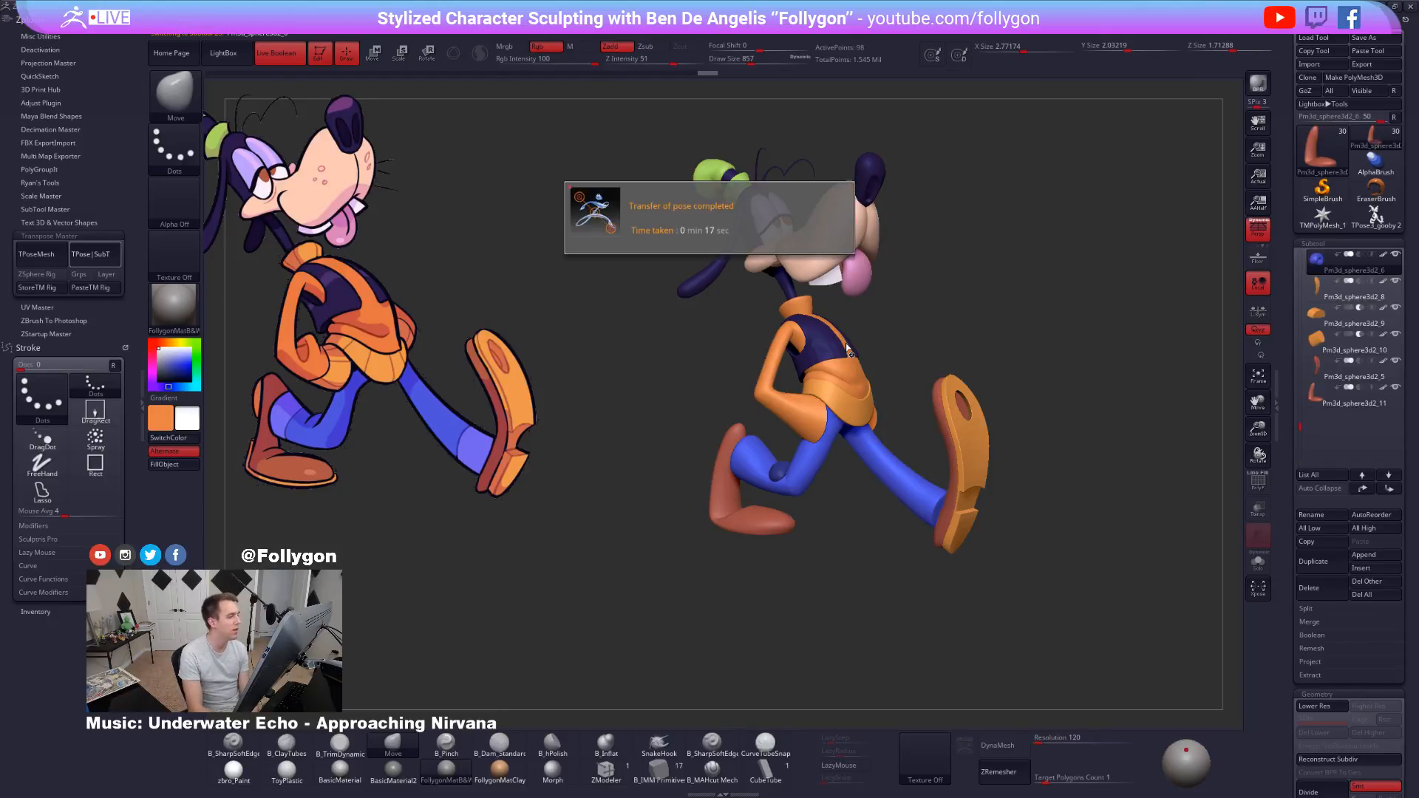
left_click_drag(923, 325, 723, 342)
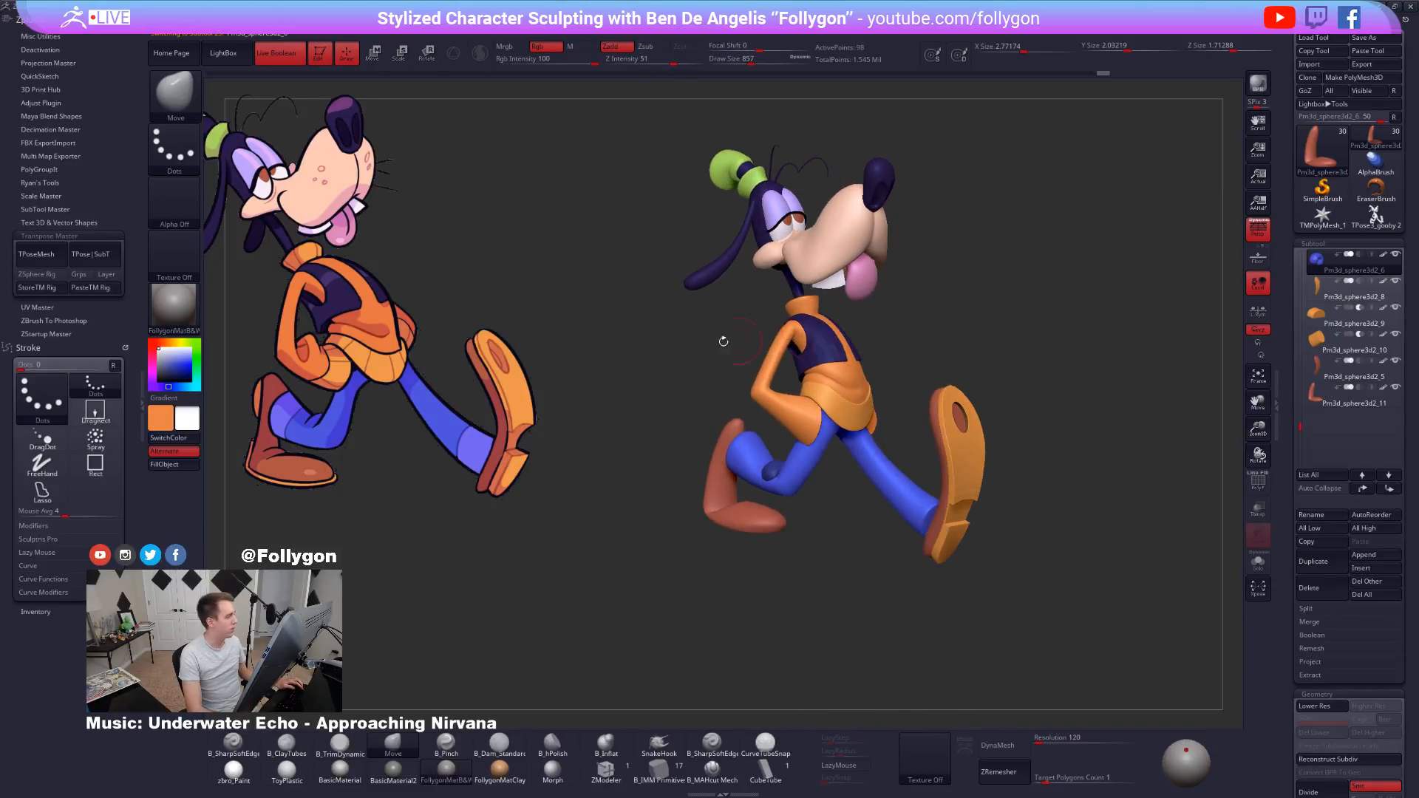
mouse_move(887, 326)
left_mouse_down()
mouse_move(859, 333)
mouse_move(913, 334)
left_mouse_up()
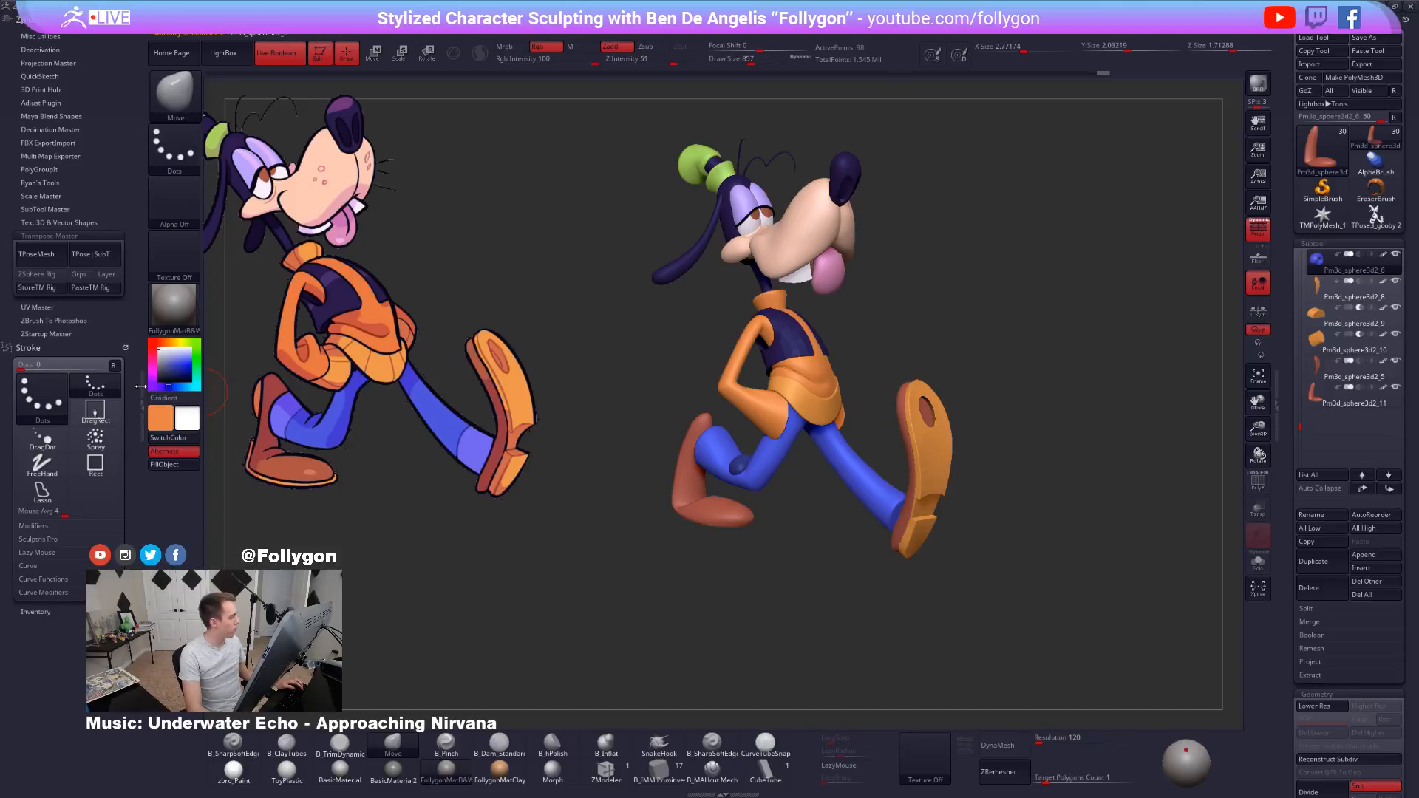
left_click(142, 388)
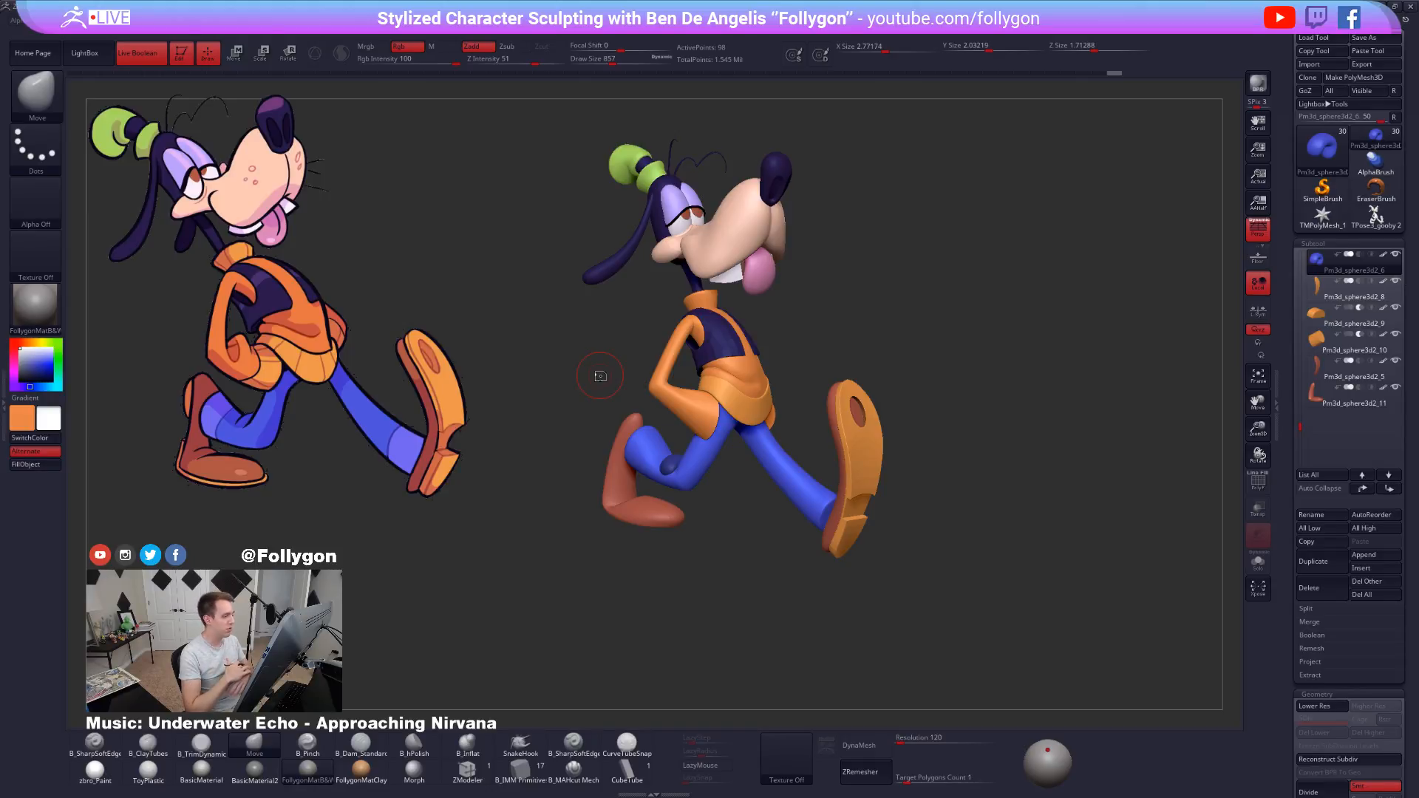
Switch back to the TPose3 Transpose Master mesh and show its polygroup colours in profile.
right_click_drag(703, 358, 691, 337)
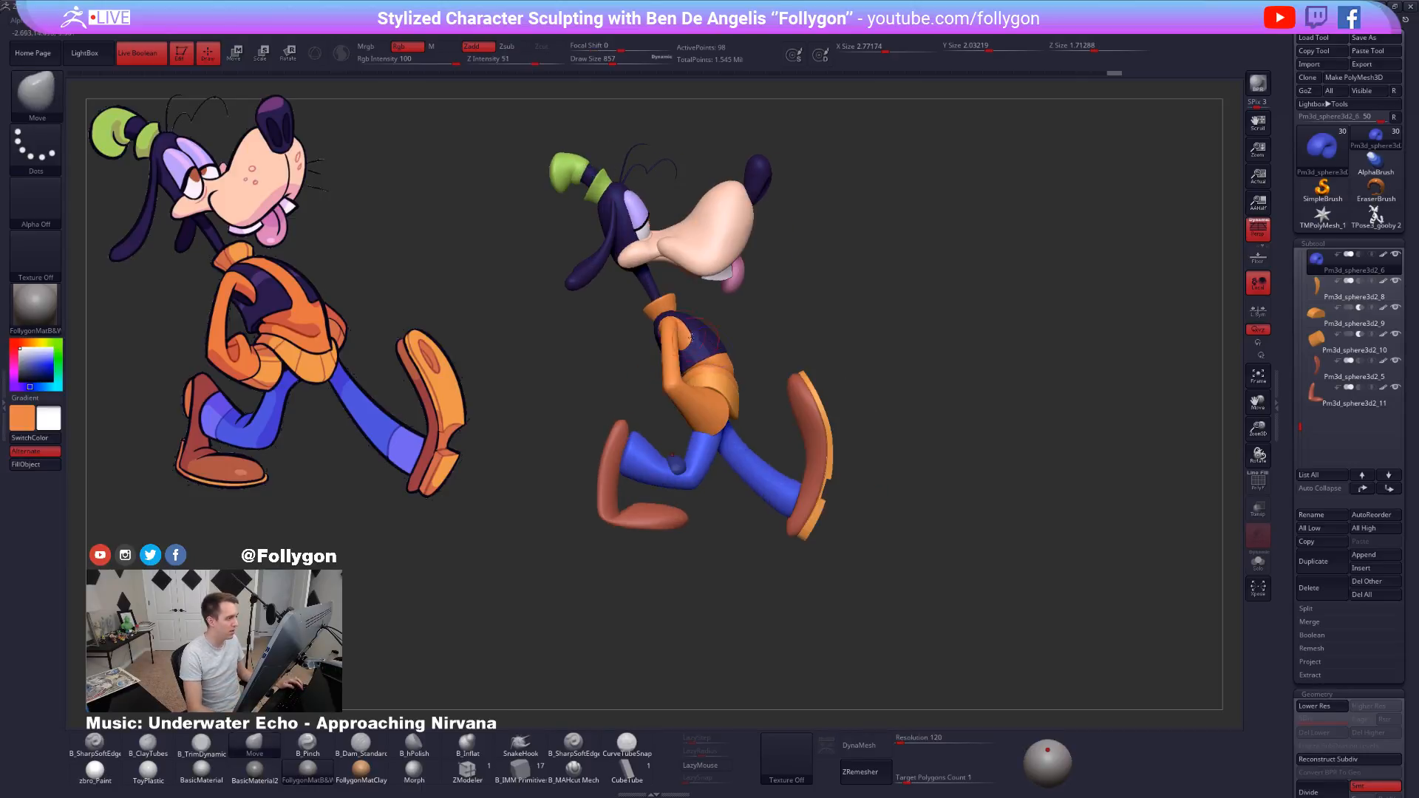
left_click(650, 290, "alt")
left_click_drag(850, 416, 865, 452)
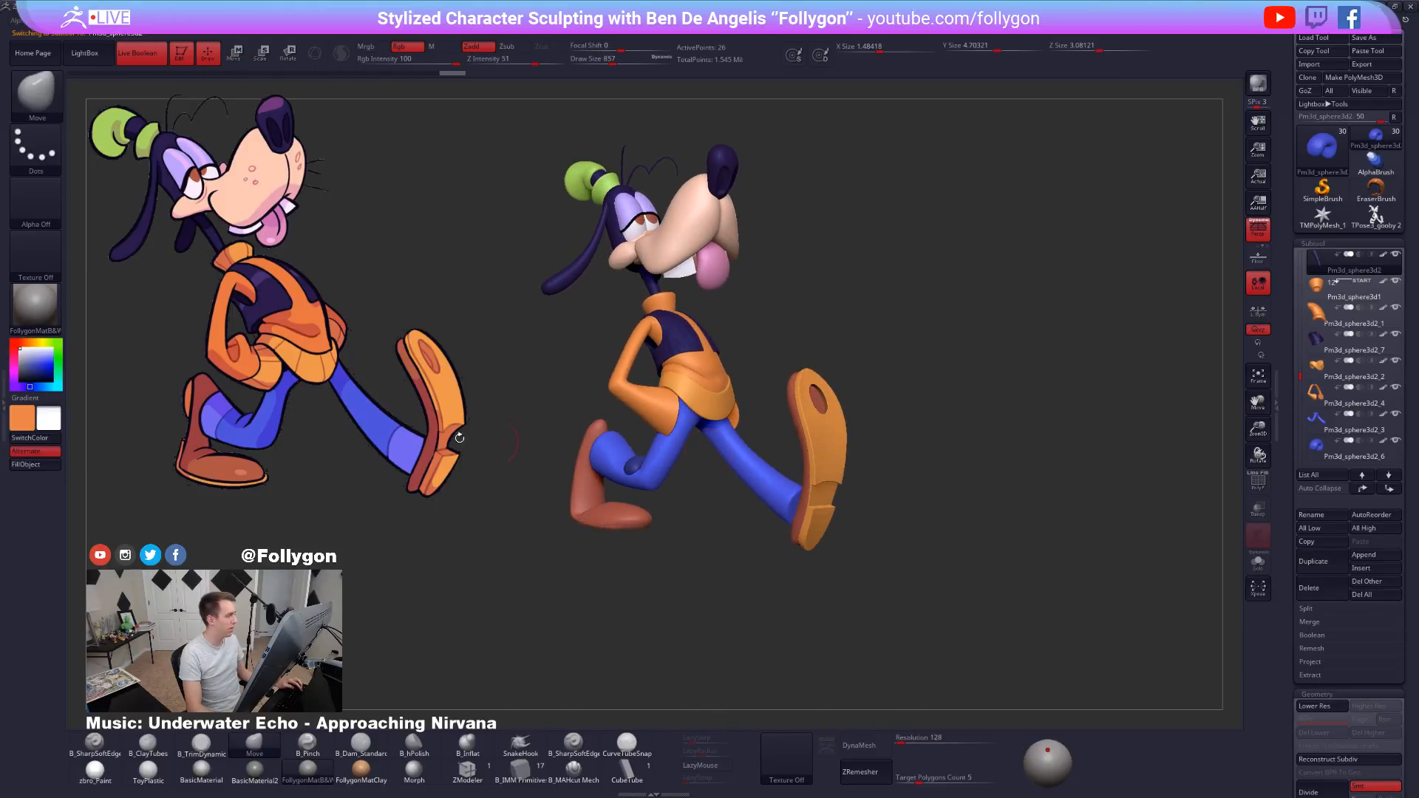
left_click(1375, 215)
left_click_drag(1064, 335, 1030, 396)
key("shift+f")
Mask the body and move the head slightly backward along a horizontal Transpose line from the jaw.
key("w")
left_click(777, 192, "ctrl")
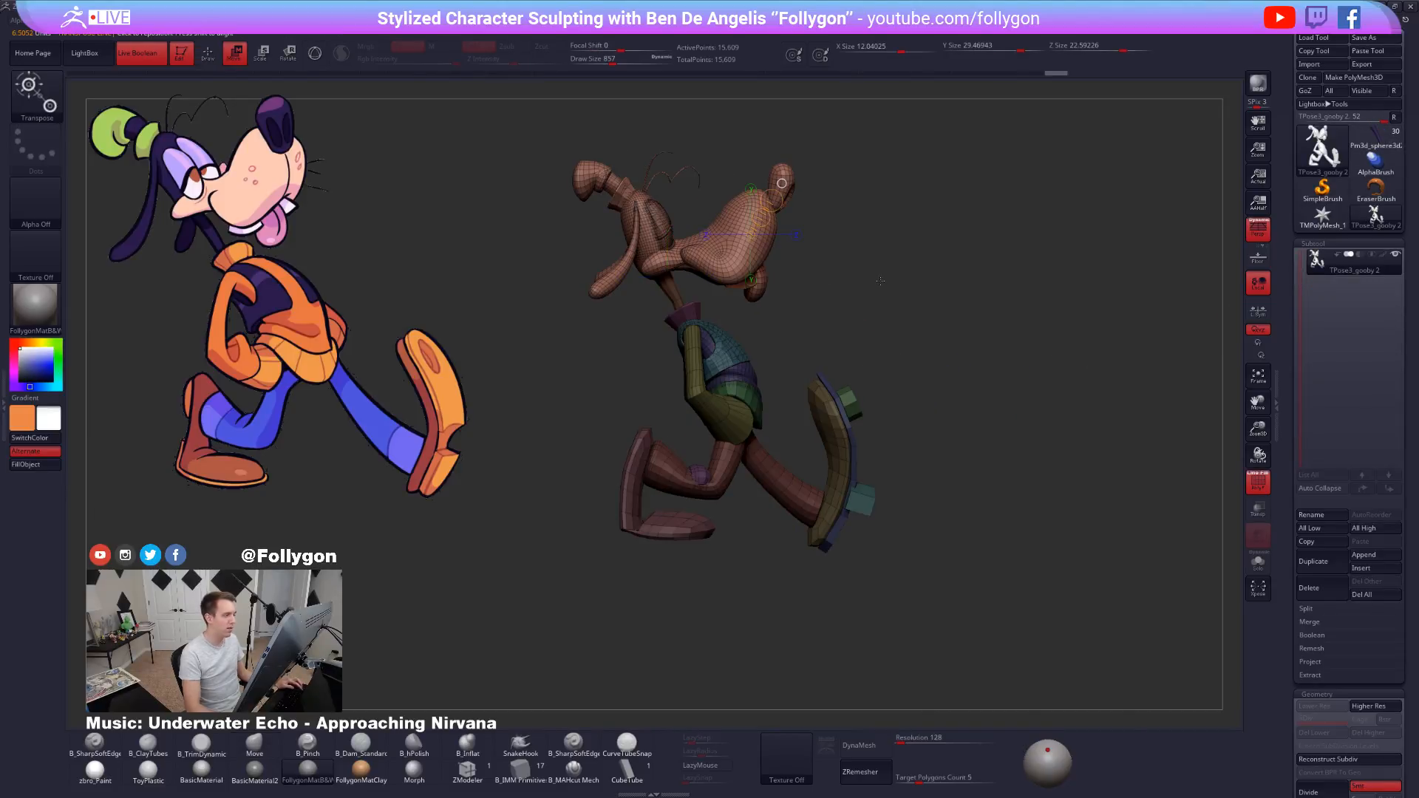
left_click_drag(652, 277, 955, 276)
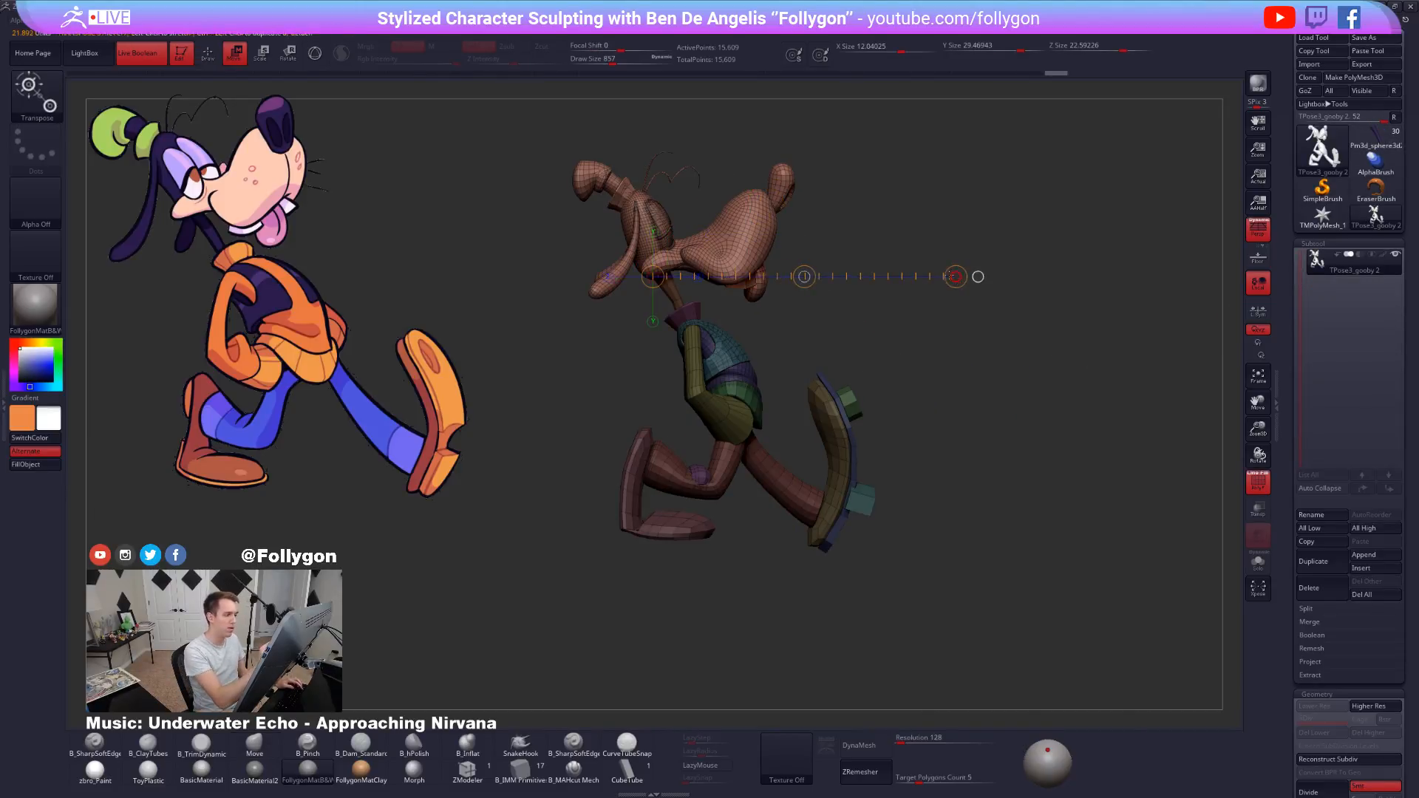
left_click_drag(804, 276, 782, 278)
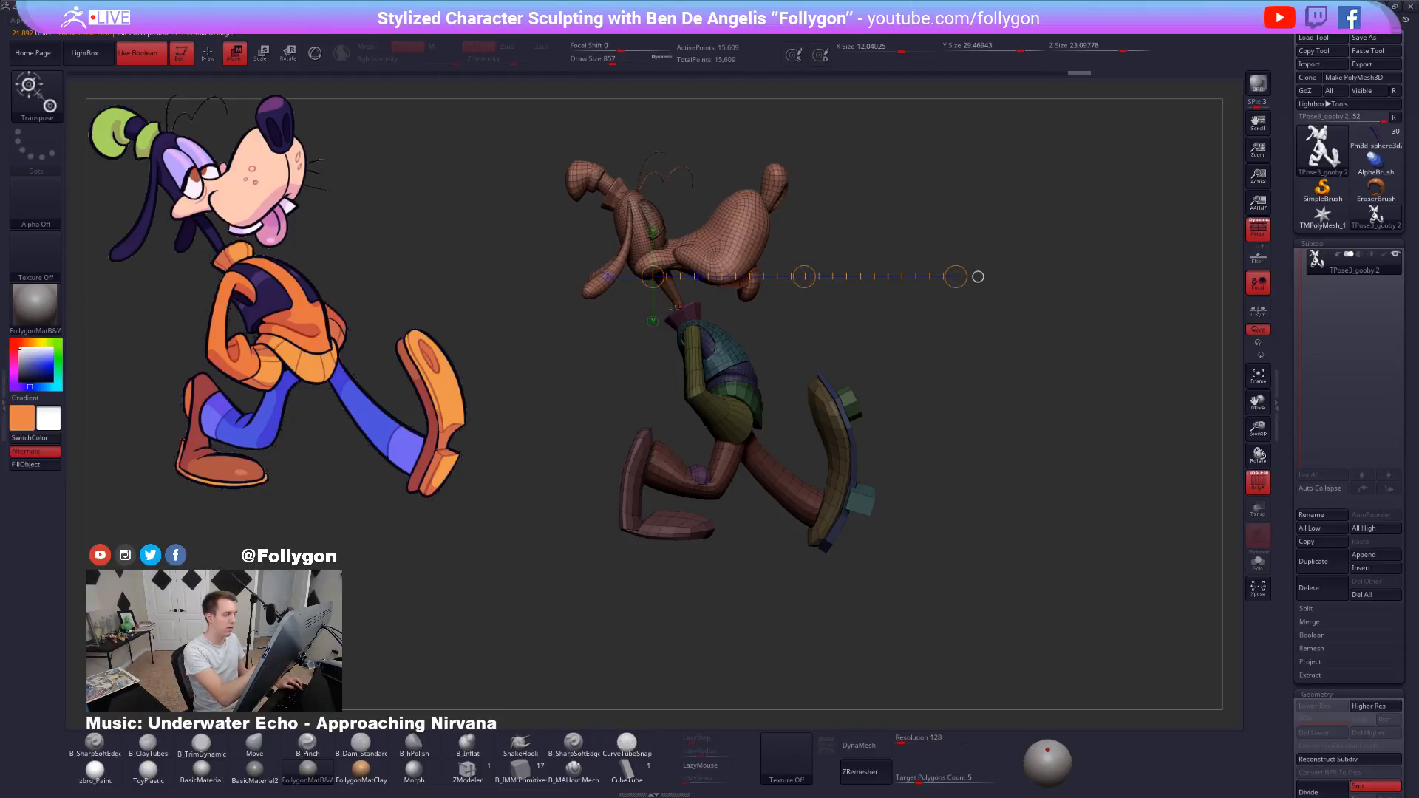
key("r")
left_click_drag(687, 323, 691, 143)
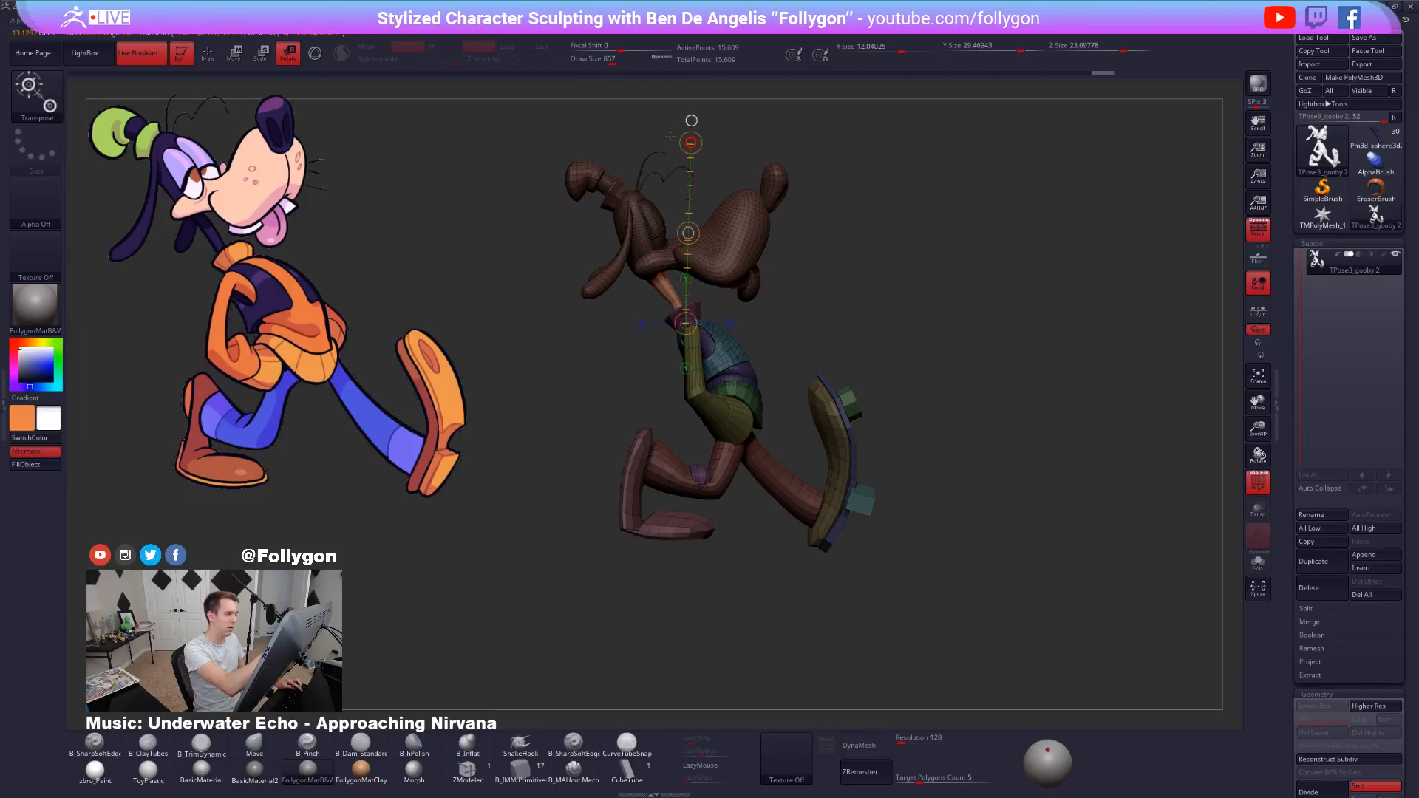
left_click_drag(821, 355, 862, 365)
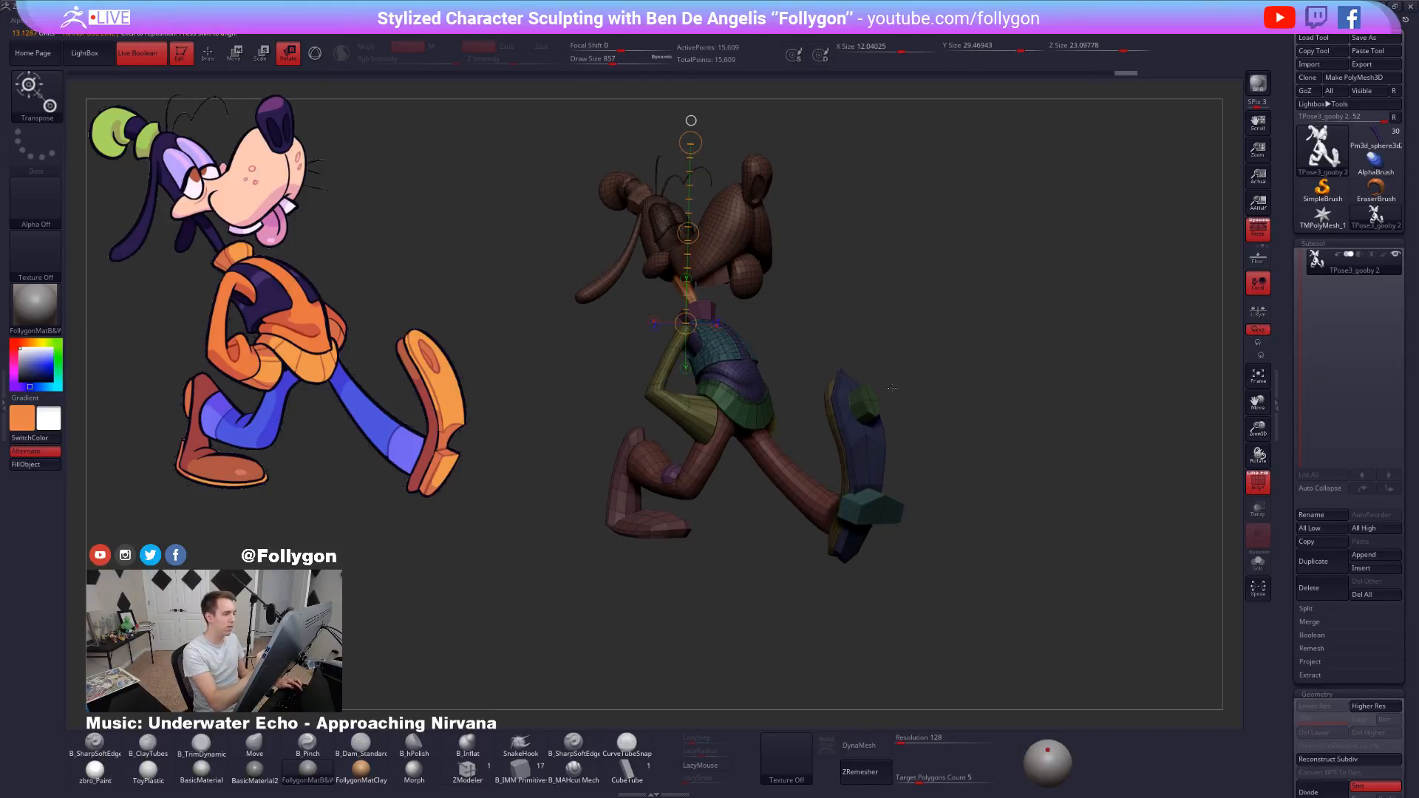
key("q")
key("ctrl+z")
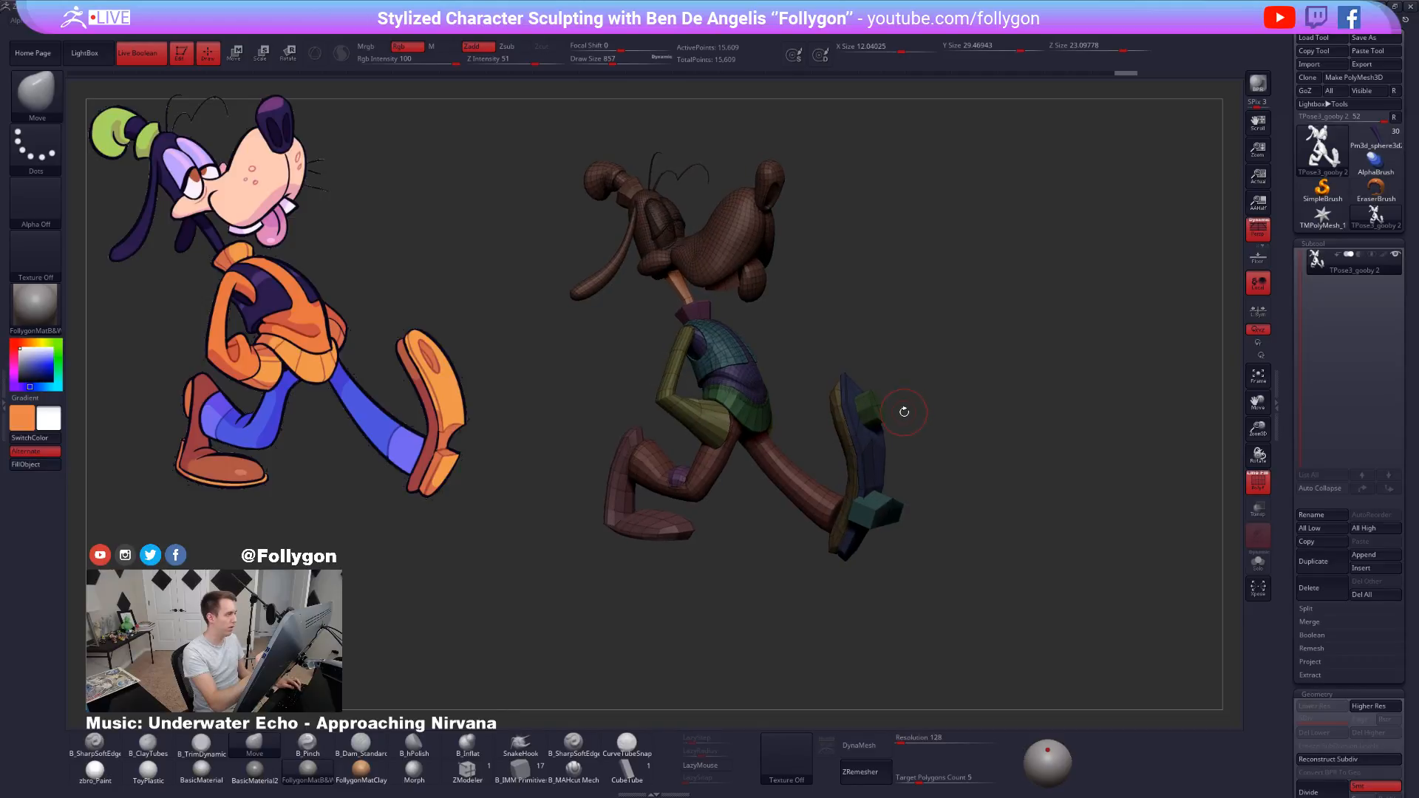
key("ctrl+z")
Try to shift the head with a diagonal Transpose line drawn from the jaw toward the front foot.
key("w")
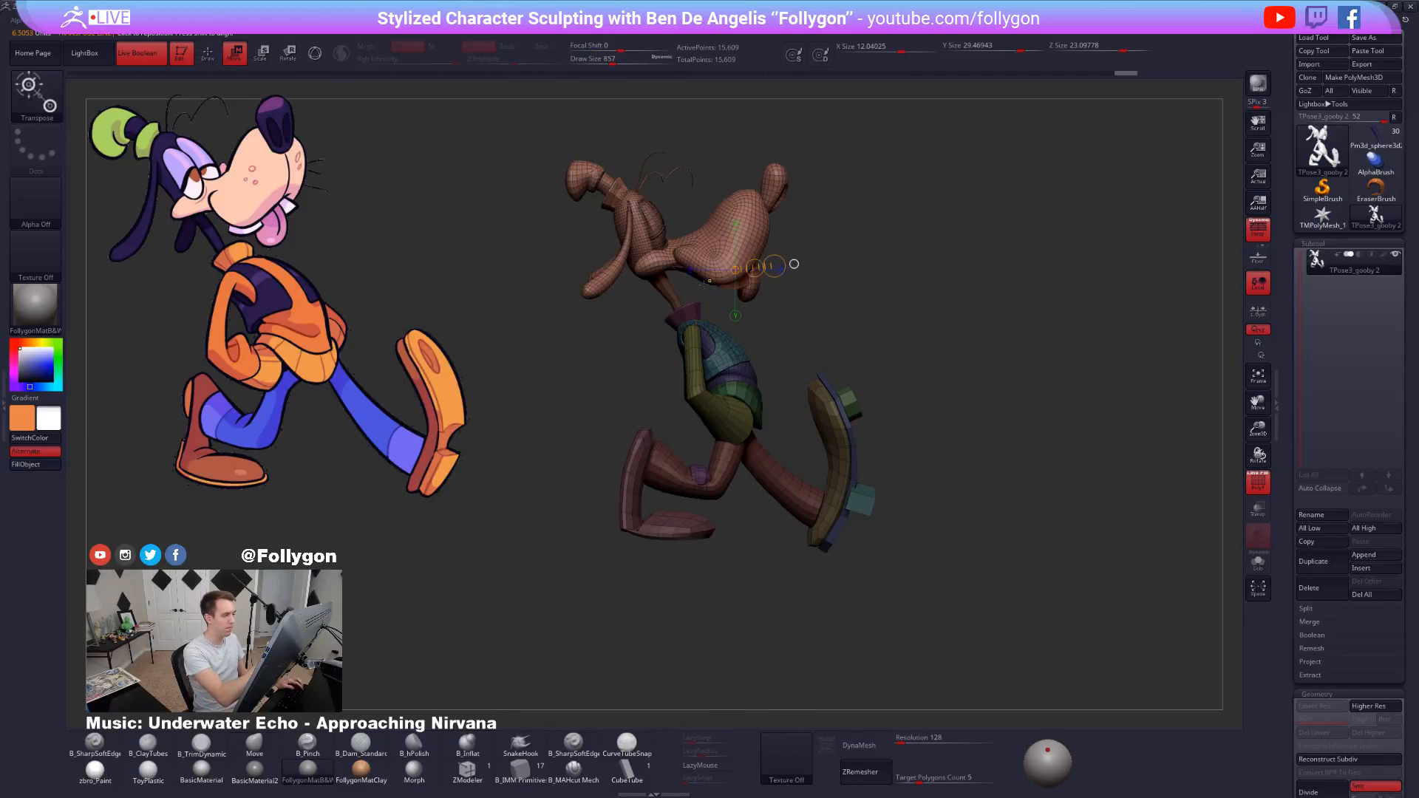
mouse_move(654, 278)
left_mouse_down()
mouse_move(817, 580)
mouse_move(920, 422)
mouse_move(946, 476)
left_mouse_up()
key("ctrl+z")
key("q")
key("shift+f")
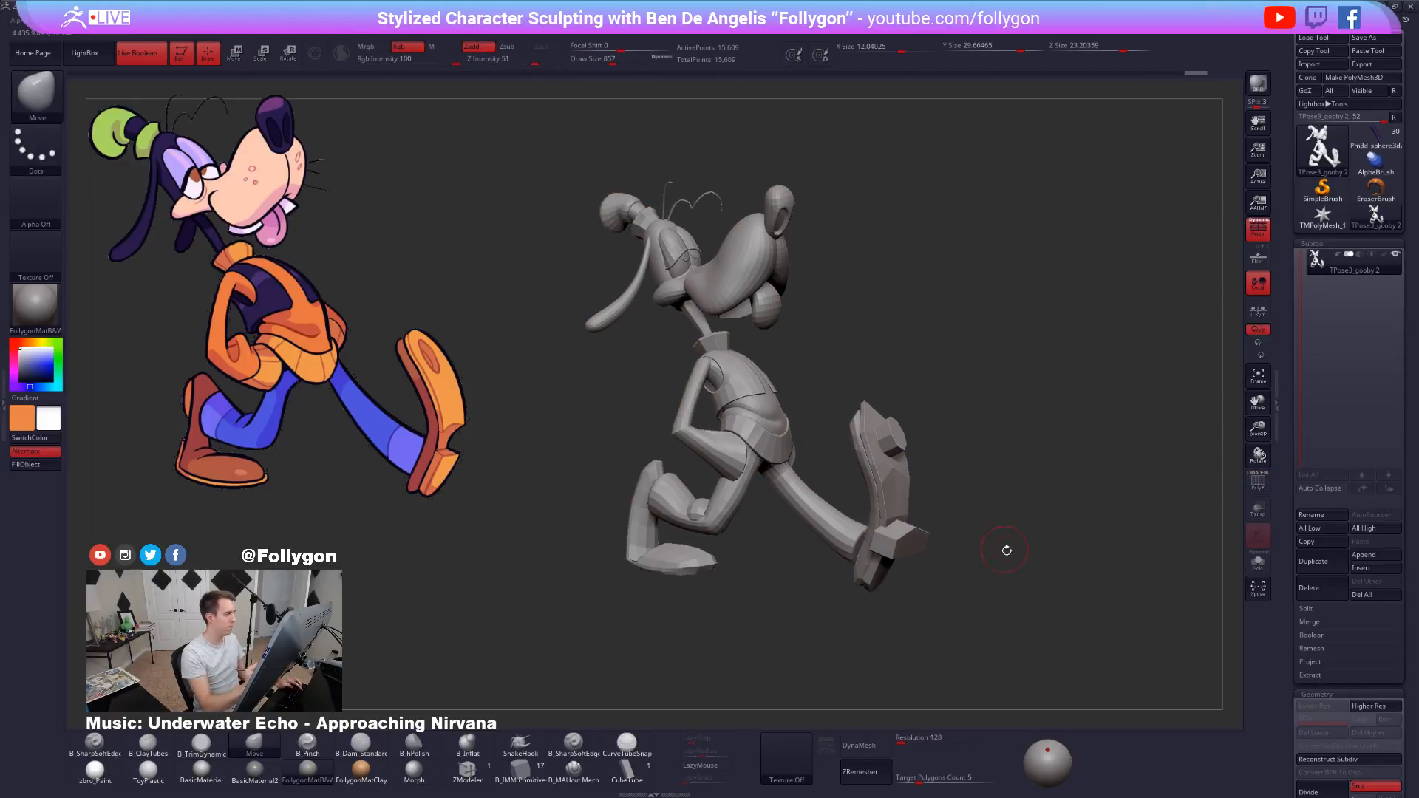
left_click_drag(1009, 600, 1079, 695, "alt")
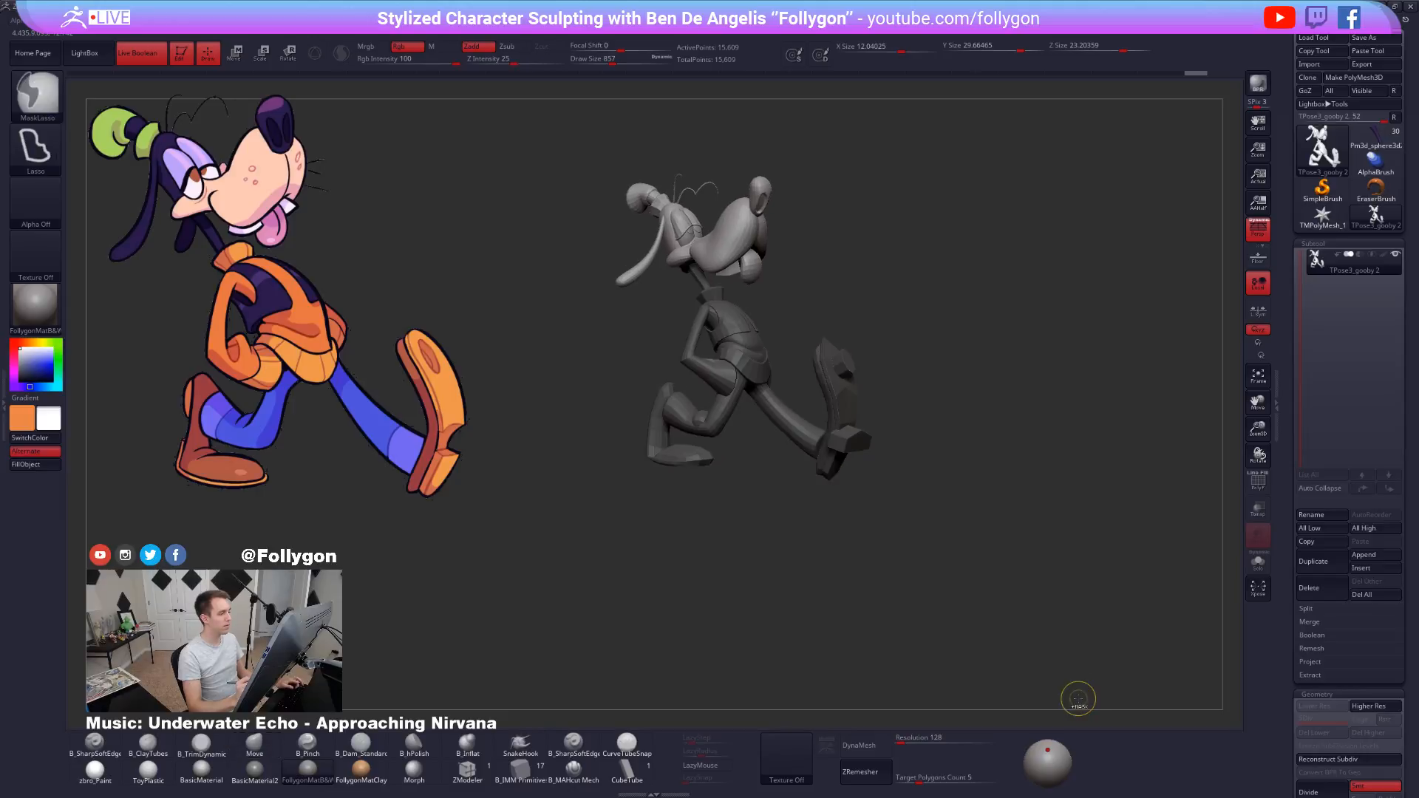
left_click_drag(985, 583, 1010, 586)
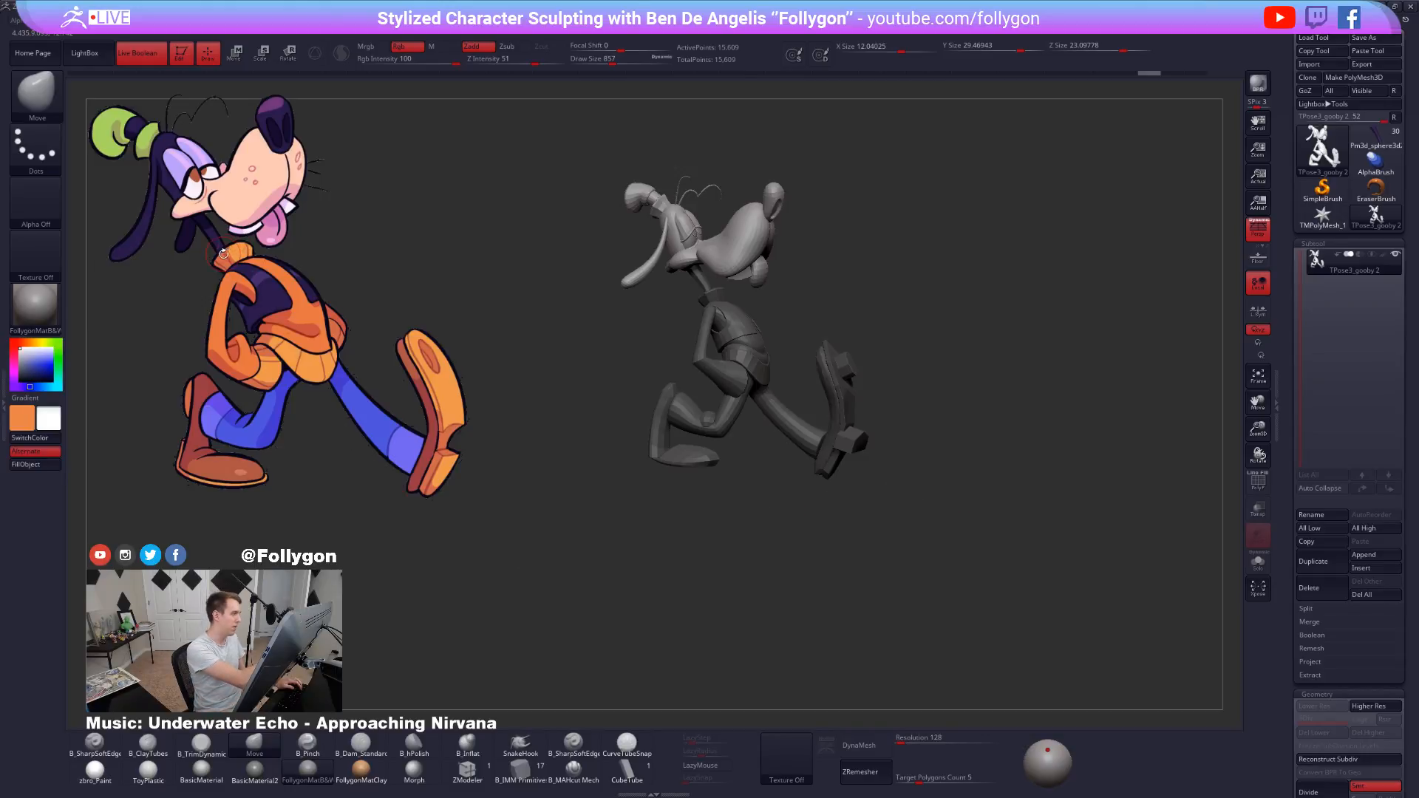
Clear the mask from the body and show the polygroup colours around the neck.
left_click_drag(669, 318, 670, 268)
key("w")
left_click(671, 268, "ctrl")
key("q")
key("shift+f")
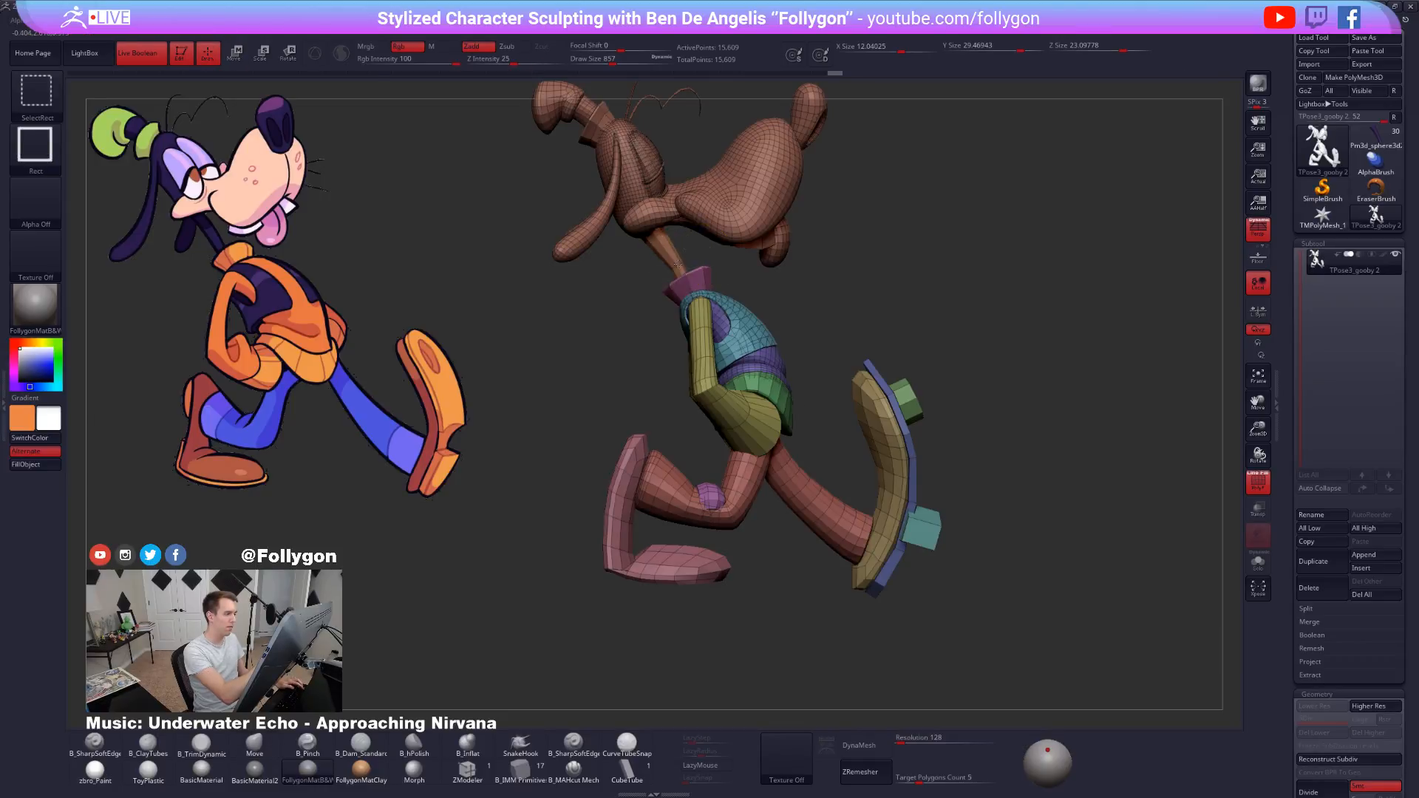
Isolate the neck to mask around it, and set a Transpose line from the collar down through the torso.
left_click(701, 257, "ctrl+shift")
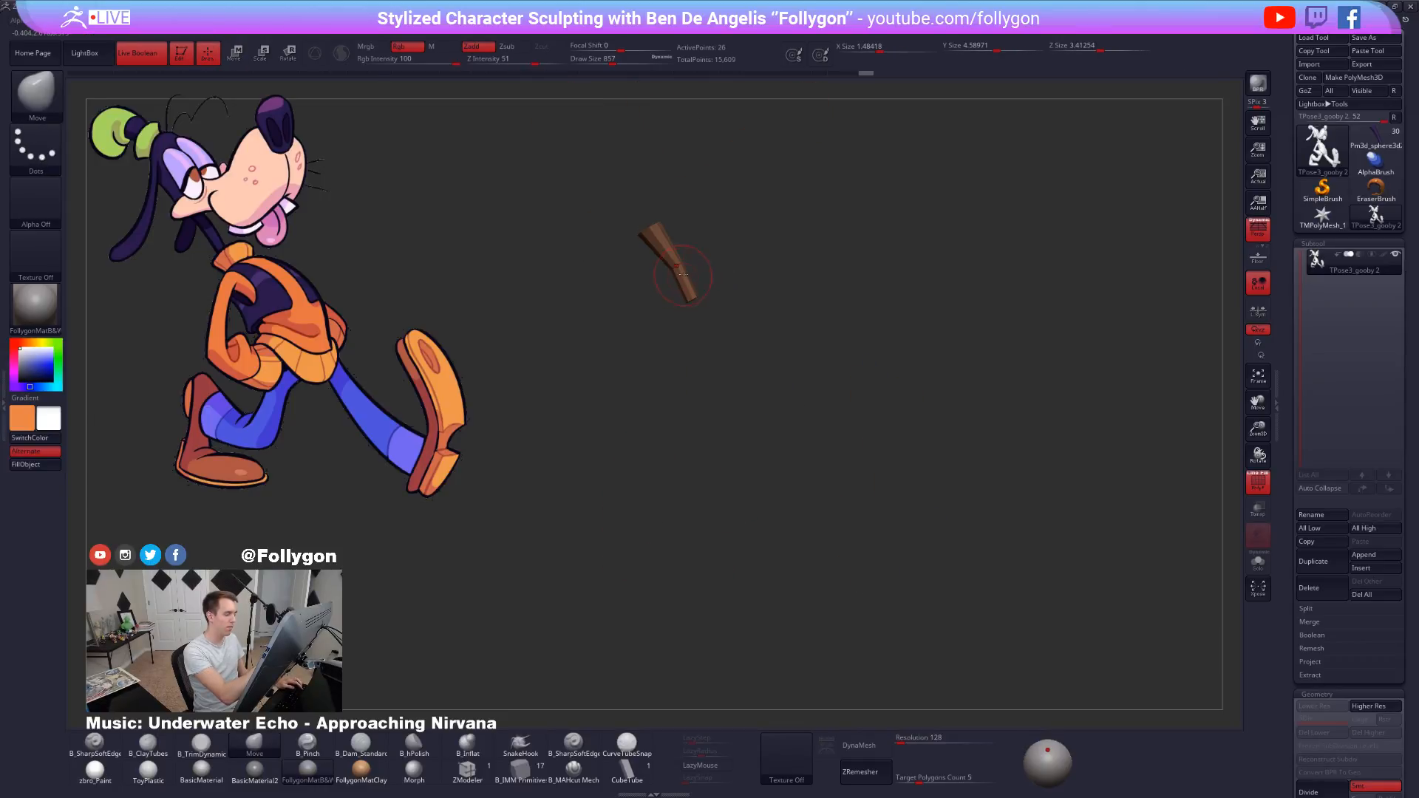
left_click(730, 236, "ctrl+shift")
key("w")
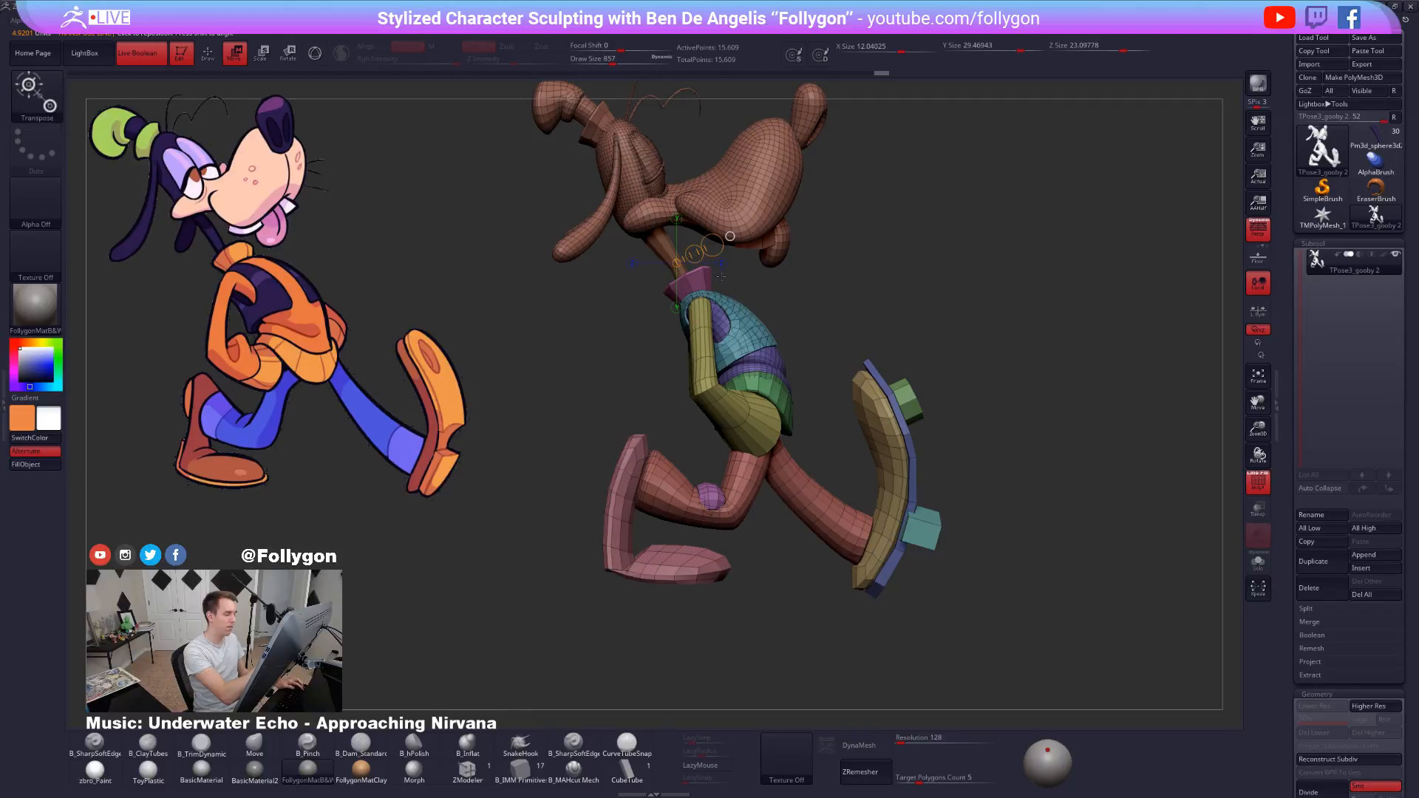
key("q")
left_click(713, 278, "ctrl+shift")
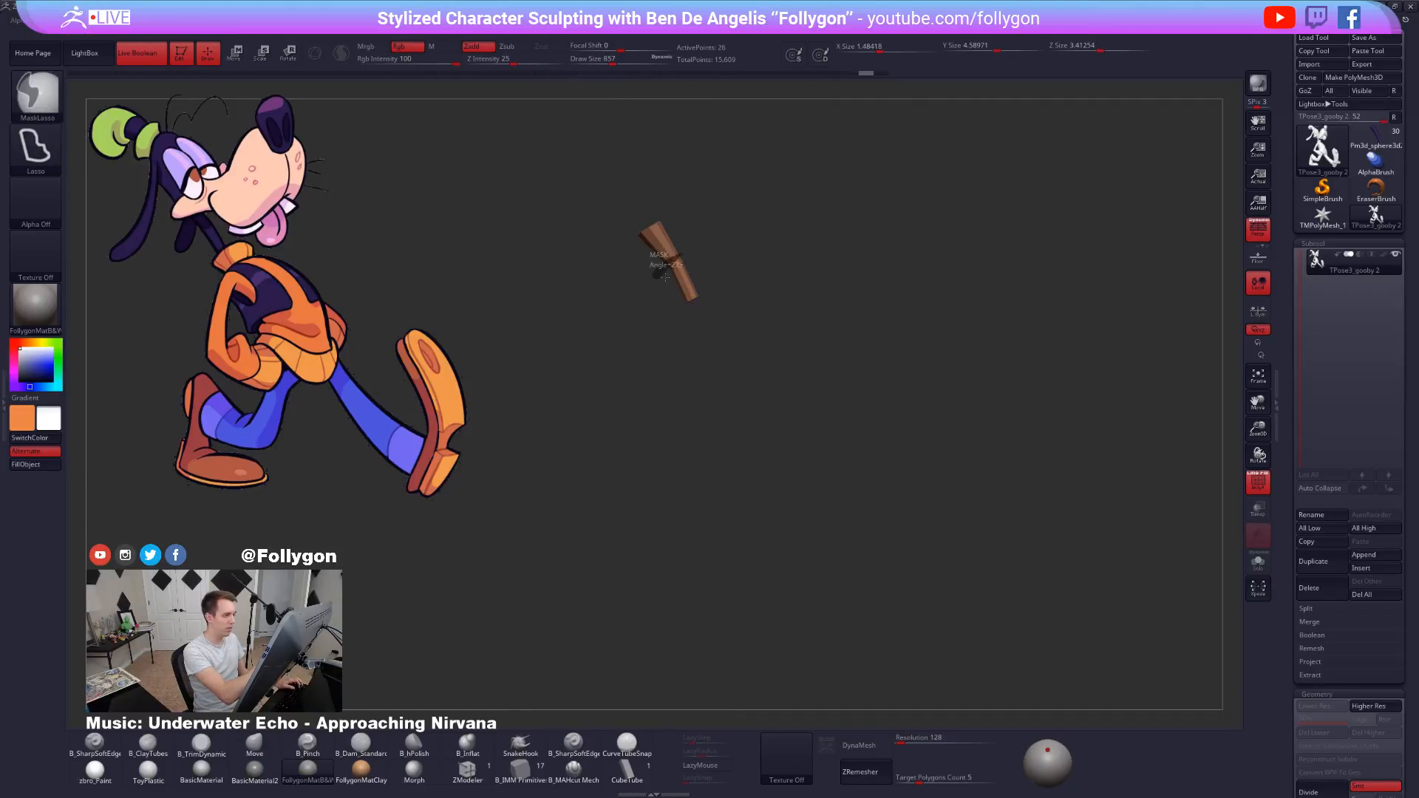
left_click(718, 266, "ctrl+shift")
key("w")
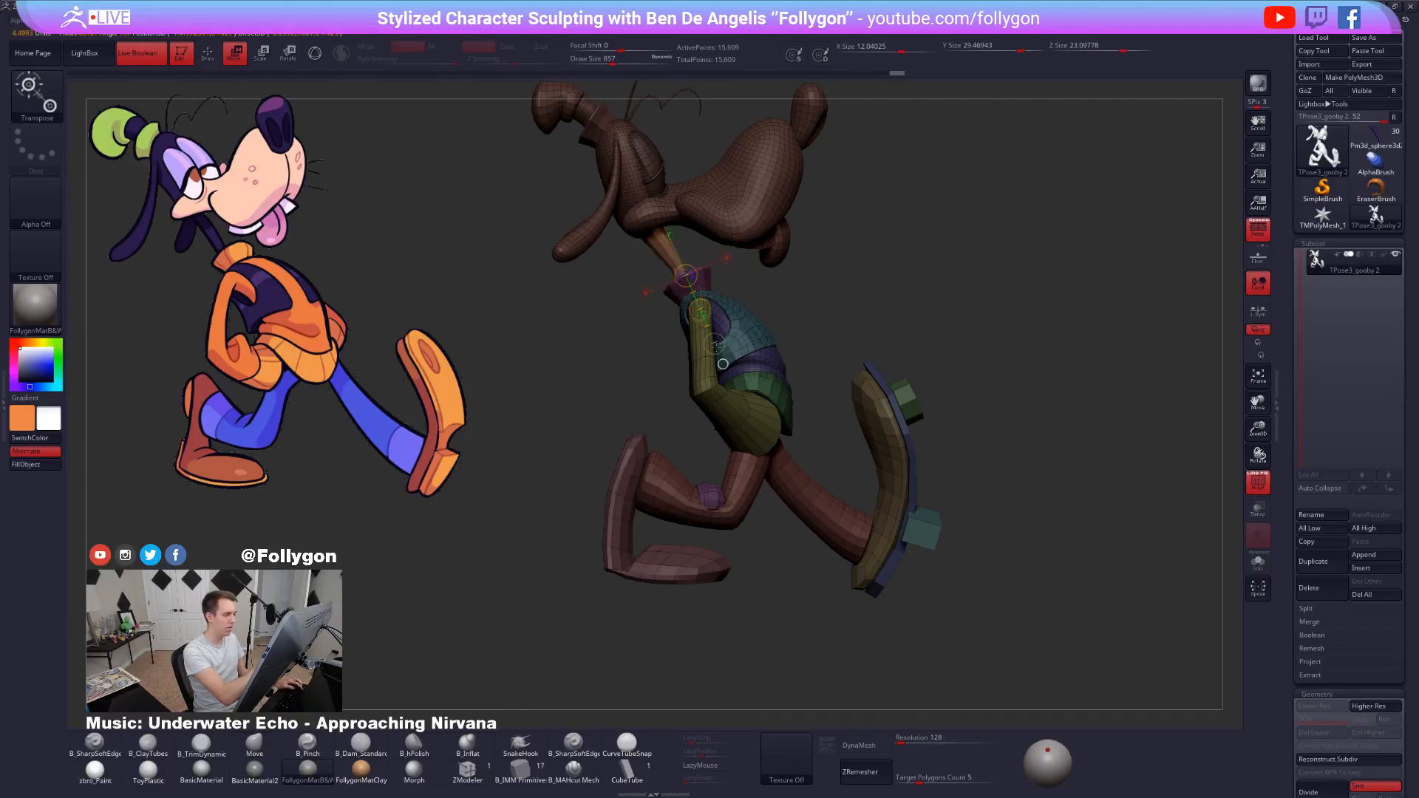
left_click_drag(723, 364, 730, 381)
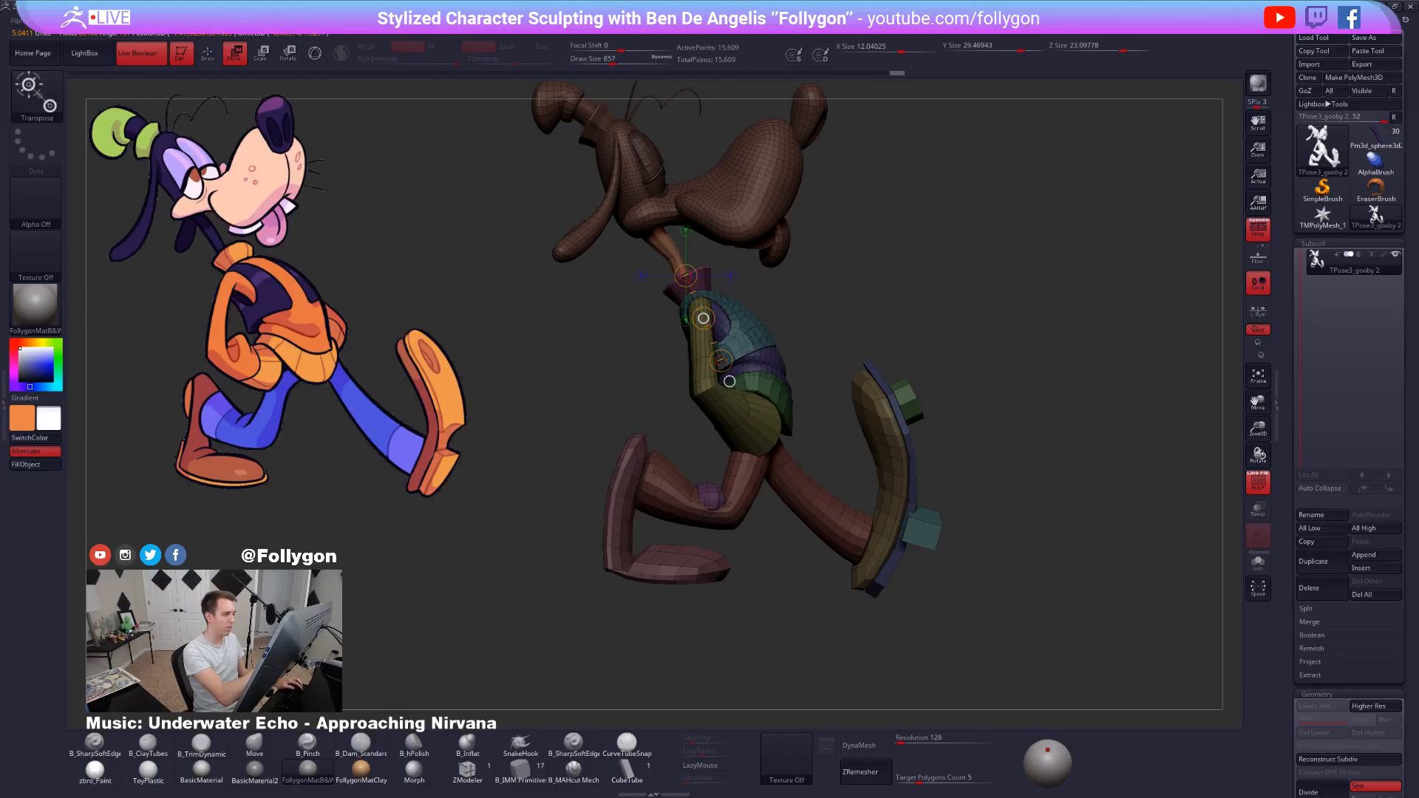
key("q")
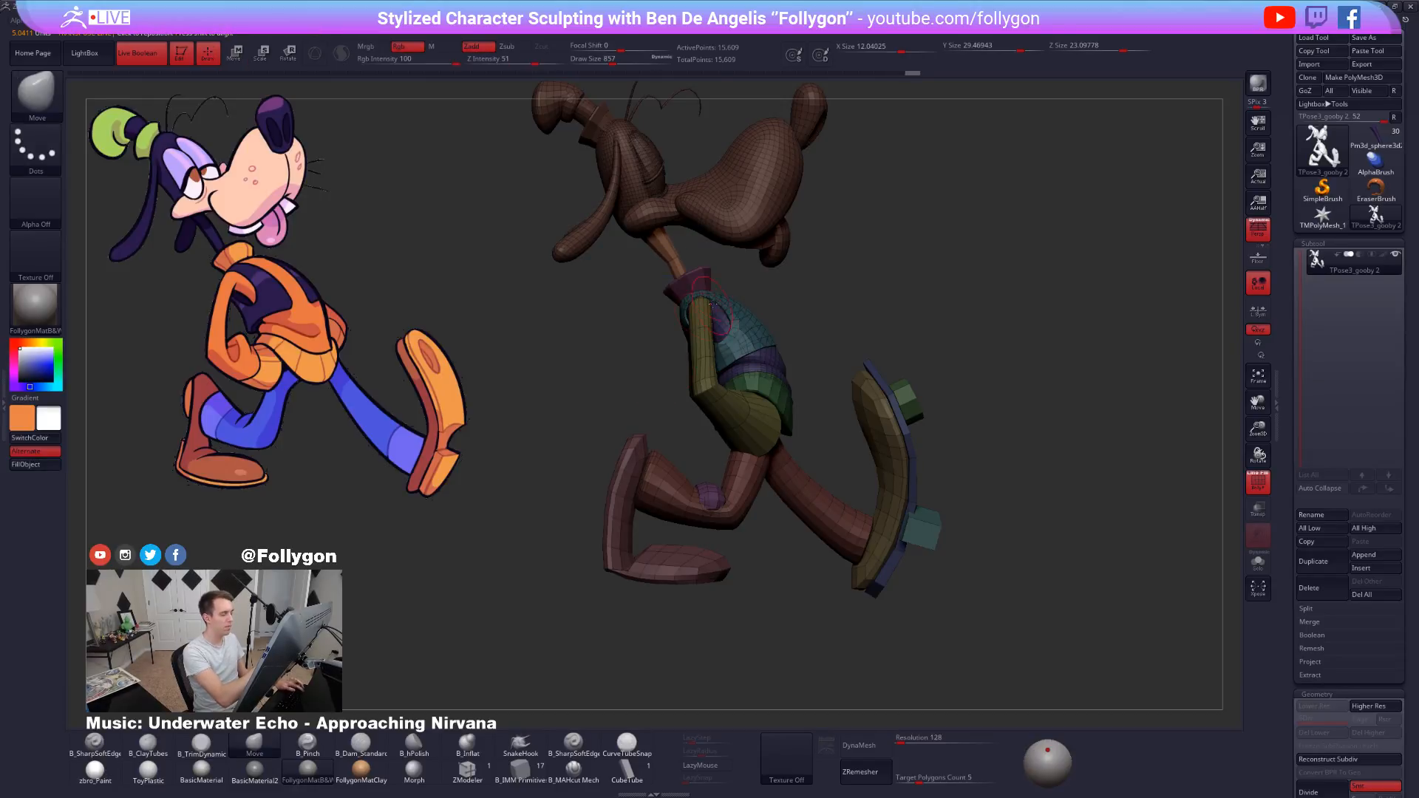
Refine the mask on the isolated neck and adjust the neck's base with a Transpose line drawn outward from the collar.
left_click(708, 293, "ctrl+shift")
left_click_drag(661, 274, 862, 249, "ctrl")
left_click(754, 317, "ctrl+shift")
left_click(745, 292, "ctrl")
key("w")
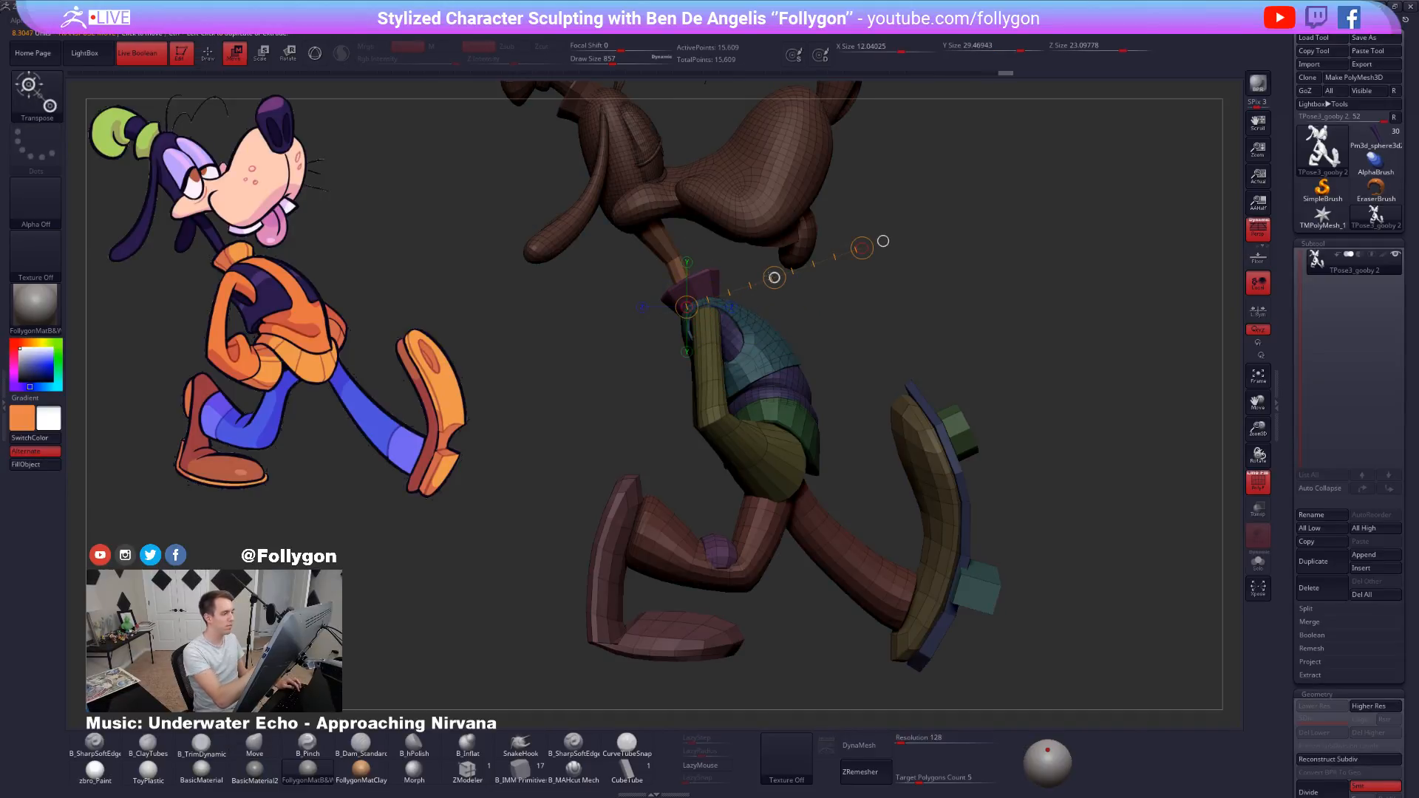
Clear the mask from the whole mesh and hide the polygroup colours.
left_click(1004, 468, "ctrl")
key("q")
mouse_move(1005, 469)
left_mouse_down()
mouse_move(1075, 468)
mouse_move(1086, 657)
mouse_move(1065, 675)
left_mouse_up()
key("shift+f")
key("shift+d")
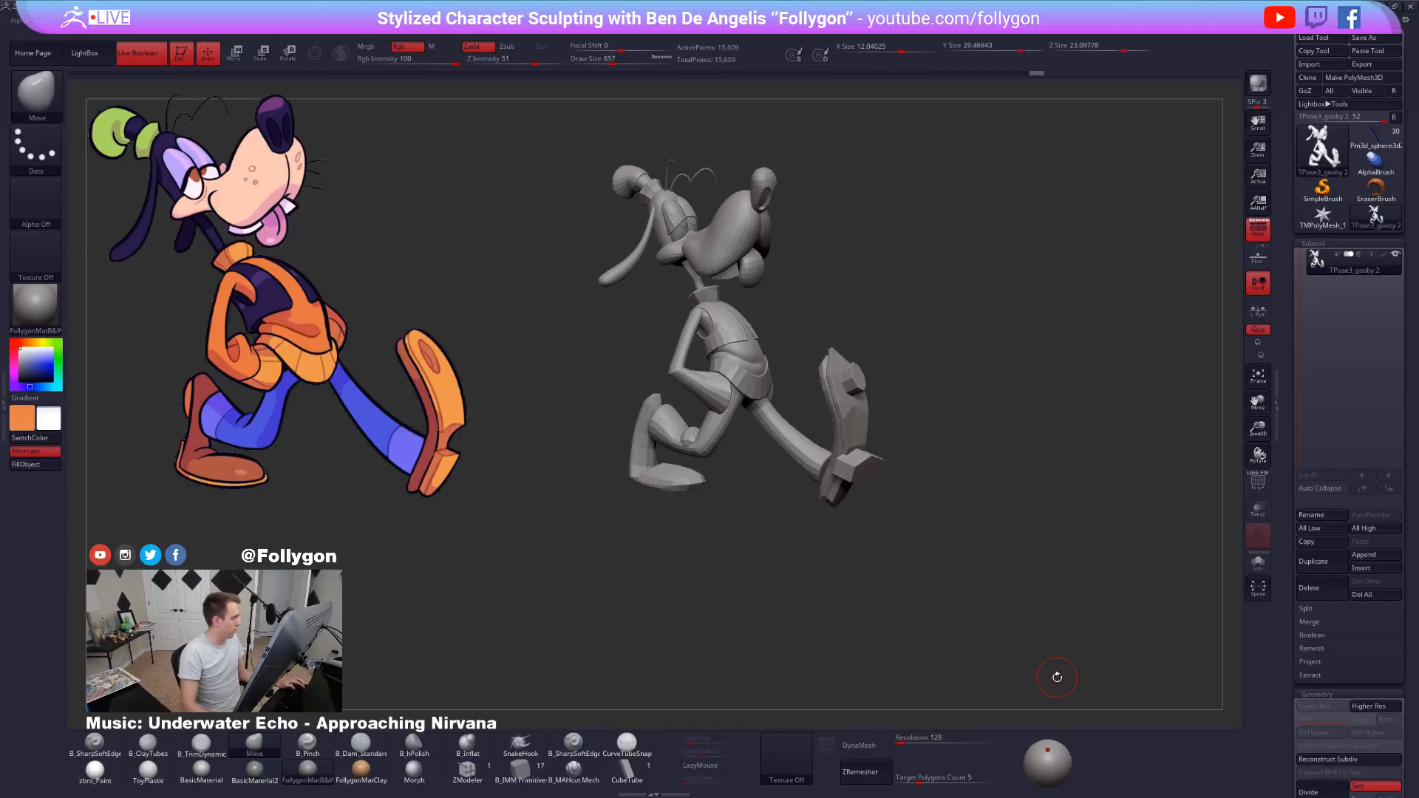
Transfer the revised head and neck pose to the coloured subtools with TPose|SubT.
left_click(10, 439)
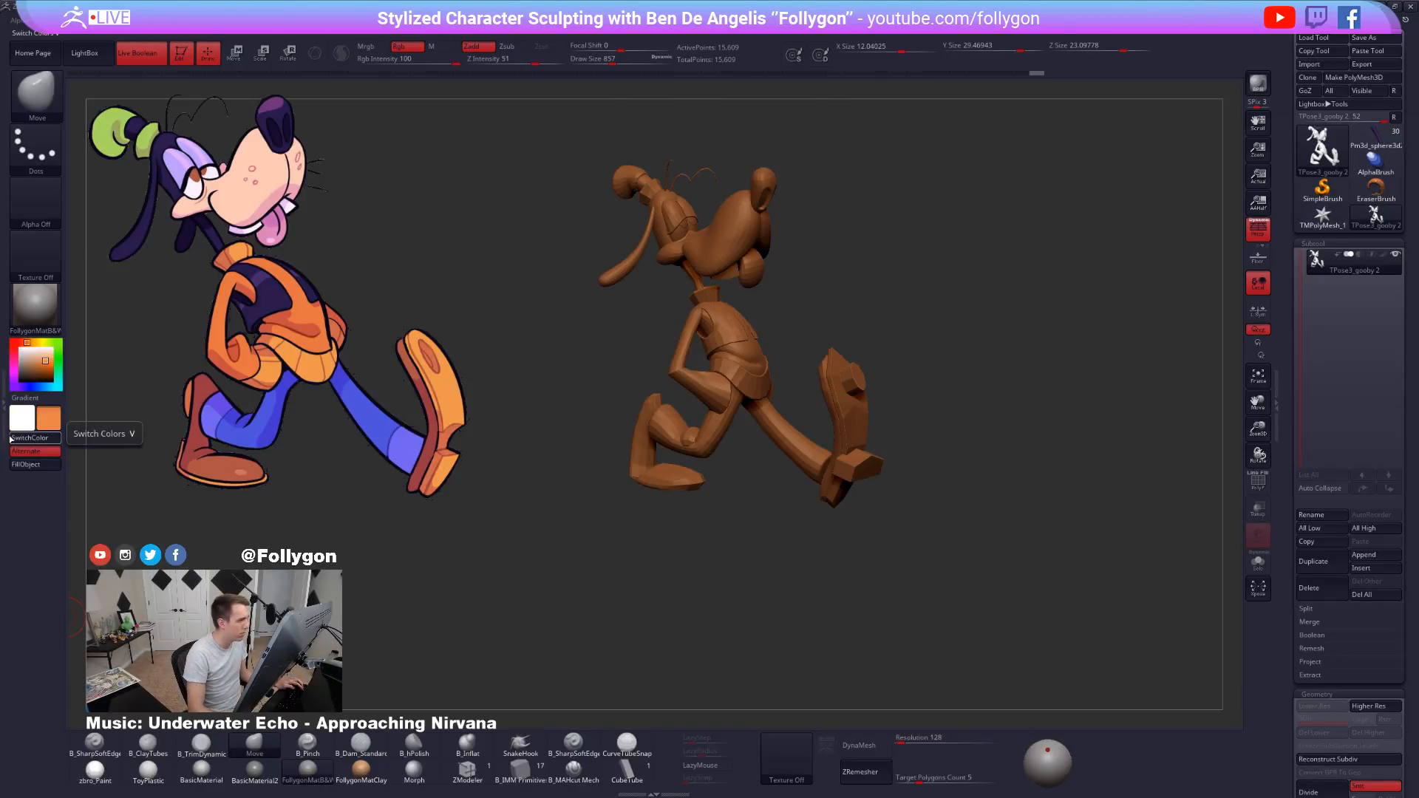
left_click(10, 439)
left_click(3, 406)
left_click(95, 254)
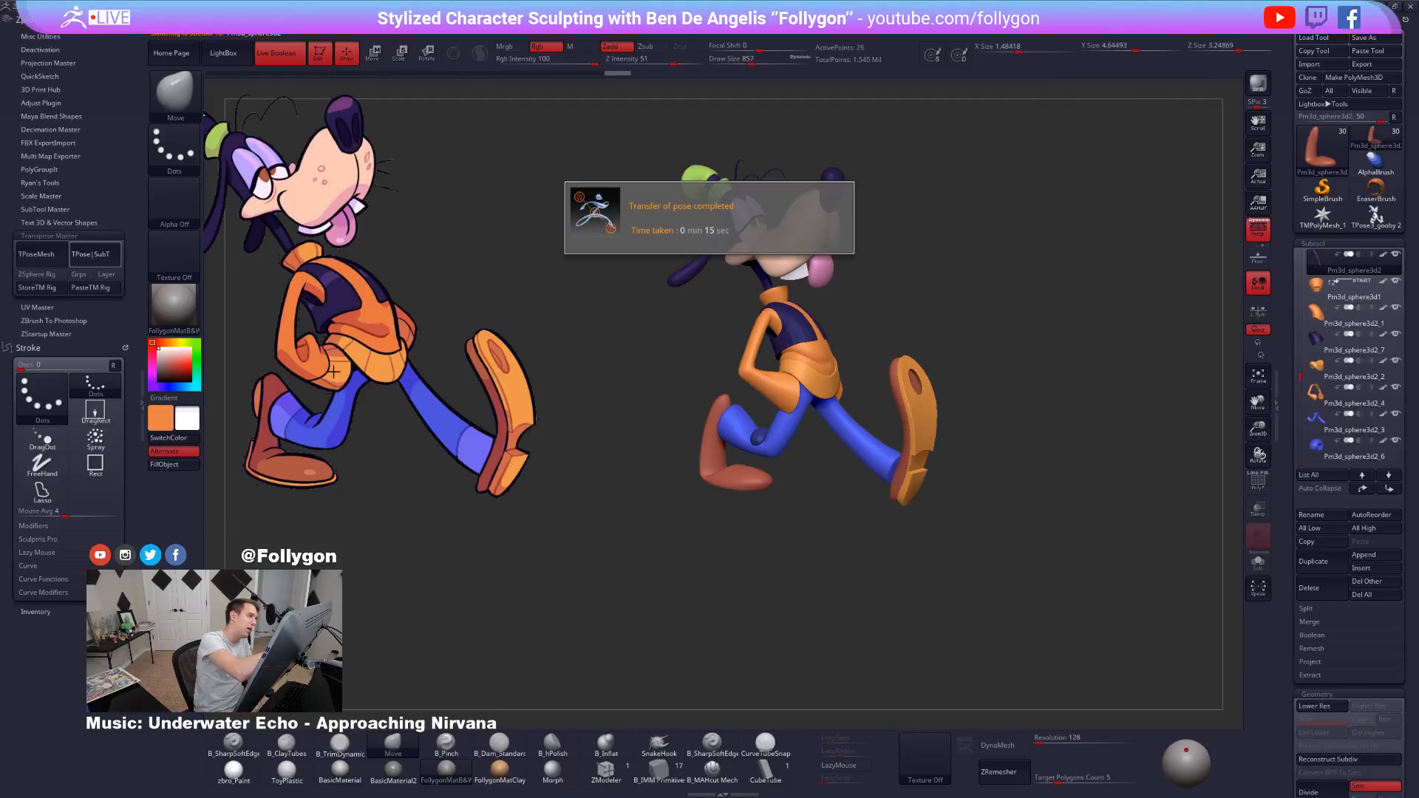
left_click(140, 386)
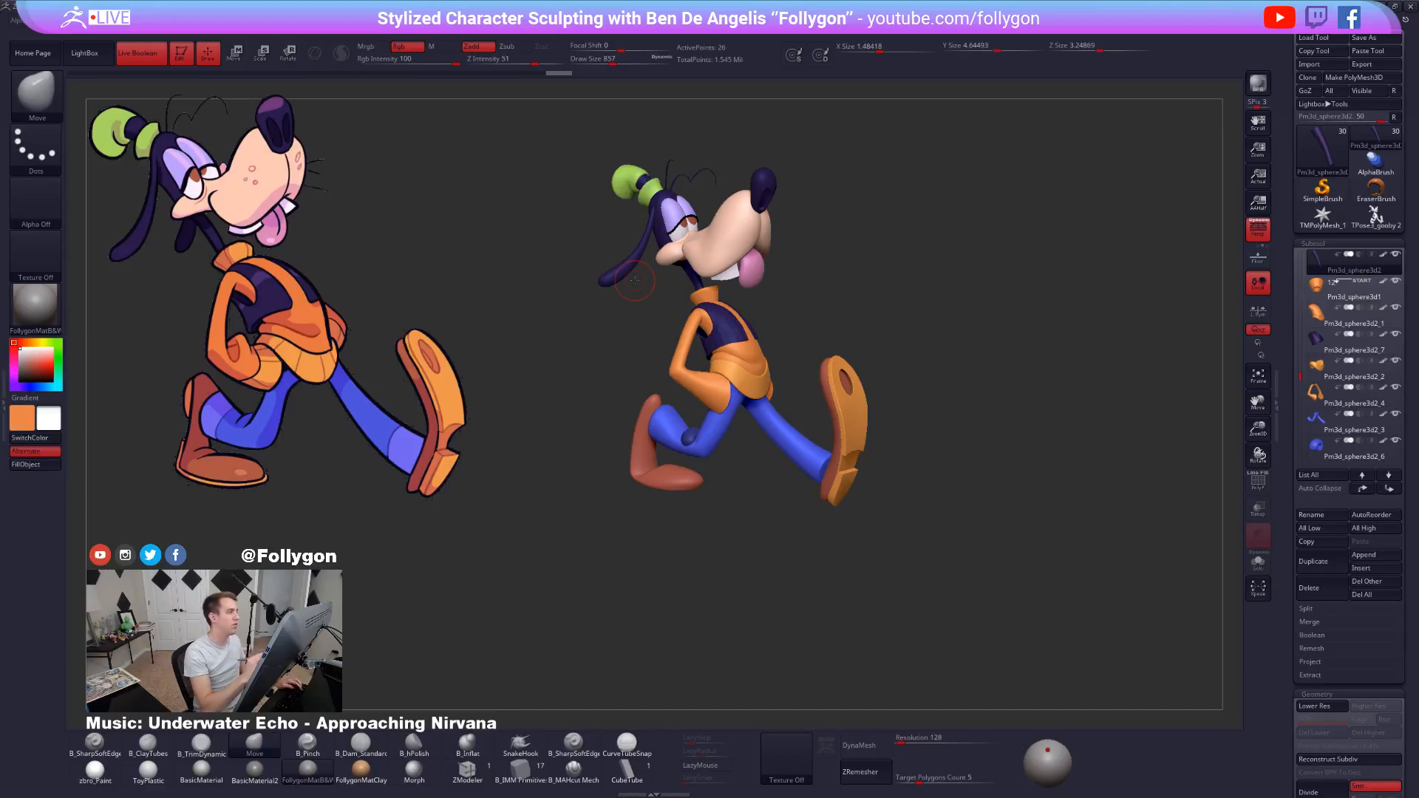
left_click_drag(884, 482, 947, 480)
left_click_drag(793, 403, 865, 479, "alt")
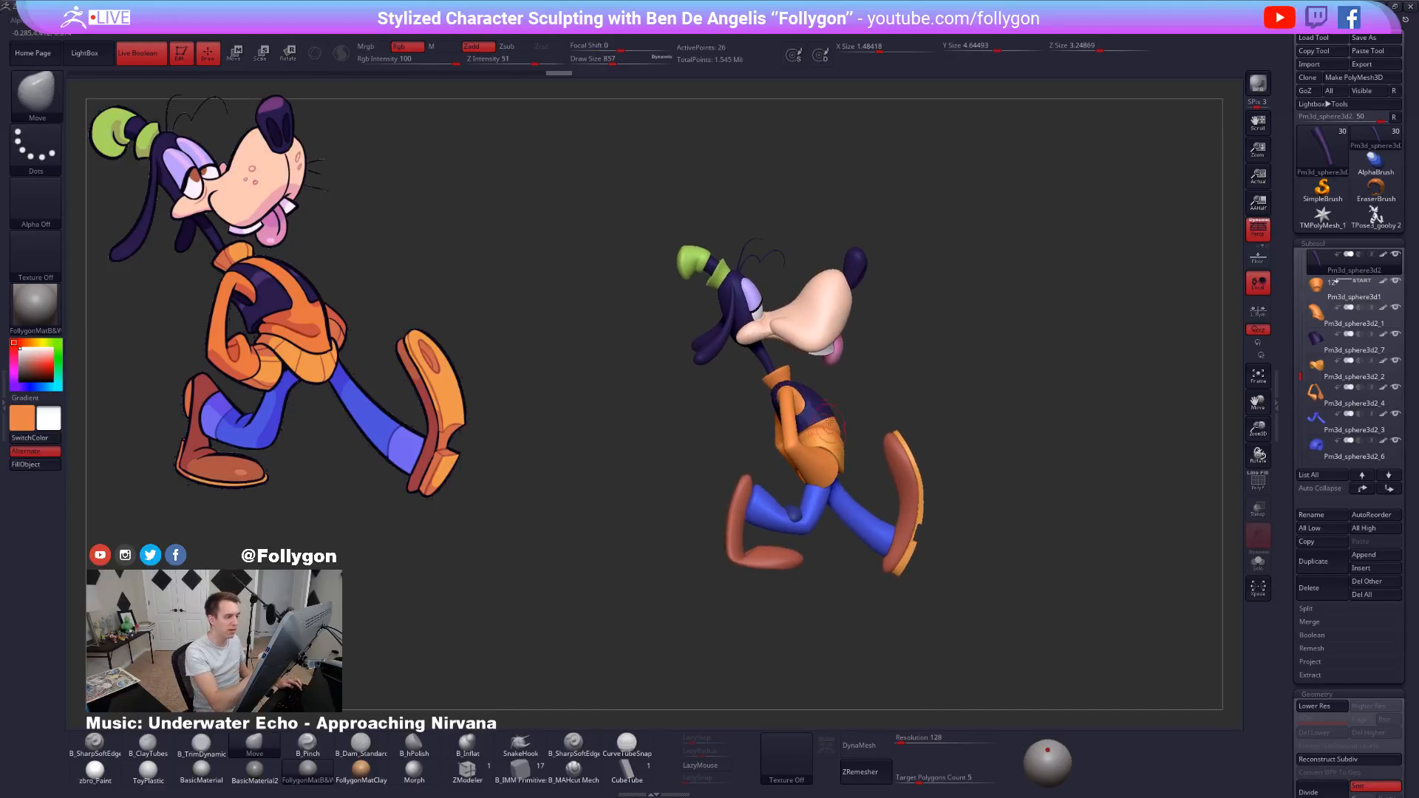
left_click_drag(824, 423, 774, 419, "alt")
left_click_drag(1003, 448, 1002, 586, "alt")
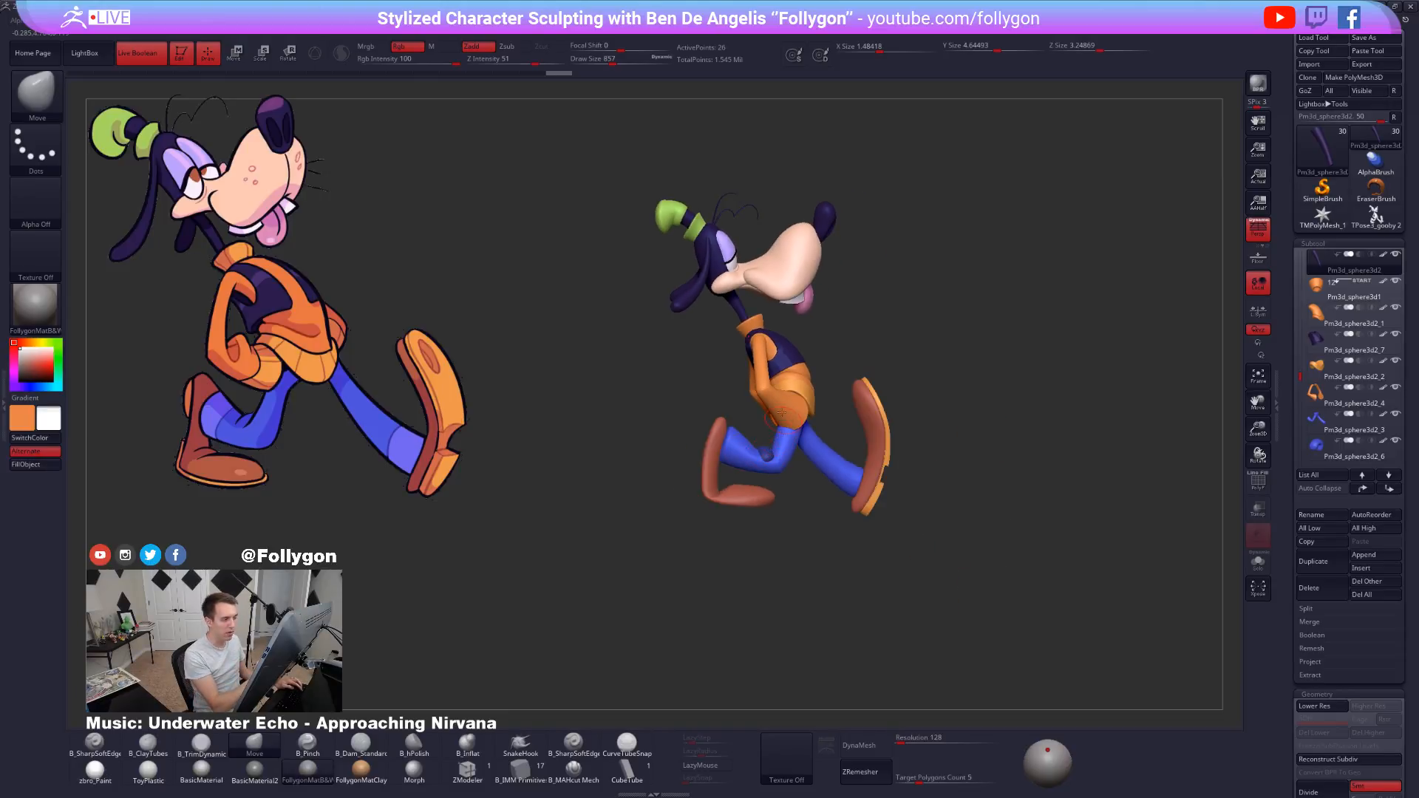
Select the dark purple head subtool, drop it to its lowest subdivision level, and isolate it.
left_click(721, 264, "alt")
right_click_drag(738, 277, 704, 207, "ctrl")
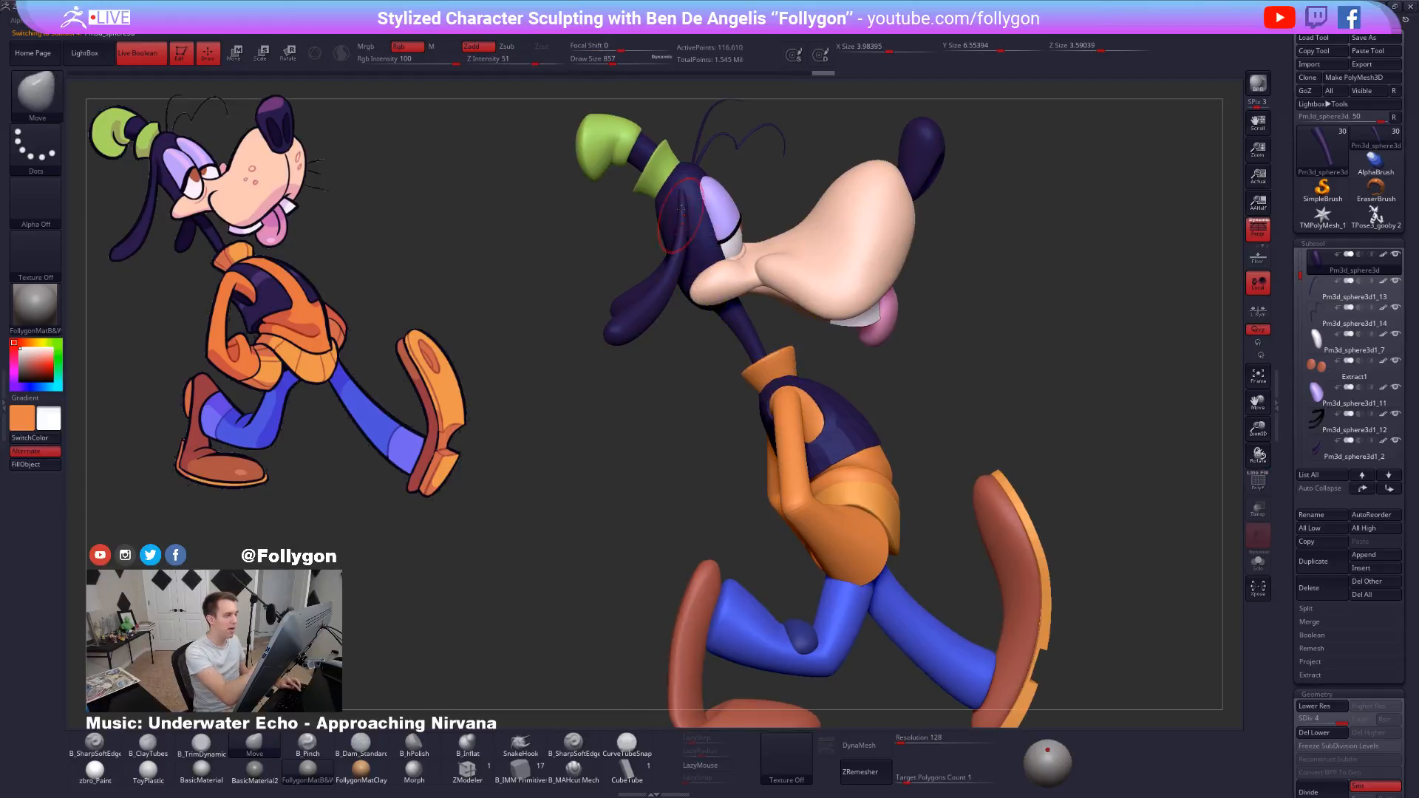
mouse_move(674, 148)
left_mouse_down("ctrl")
mouse_move(706, 380)
mouse_move(740, 373)
left_mouse_up("ctrl")
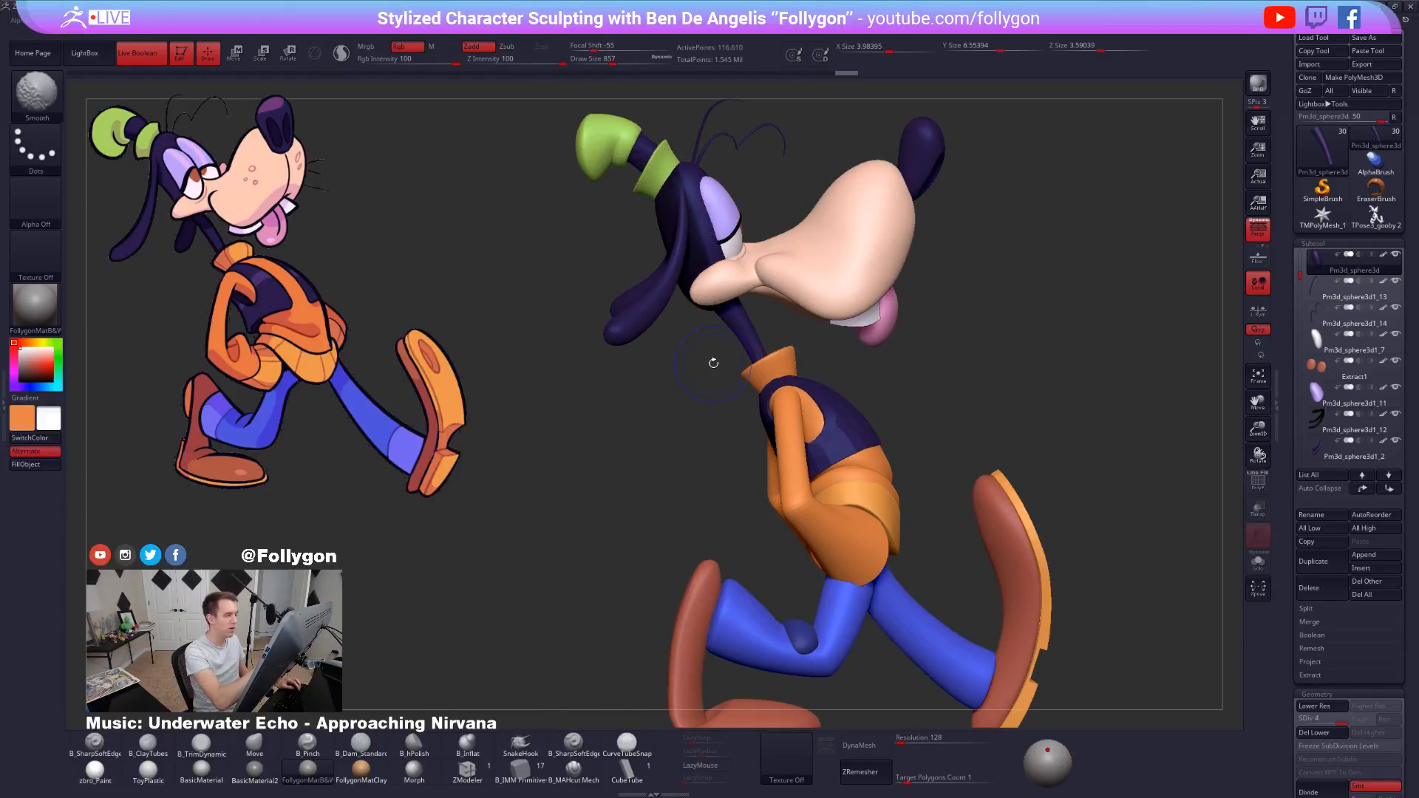
key("shift+d")
key("shift+d")
key("shift+d")
key("s")
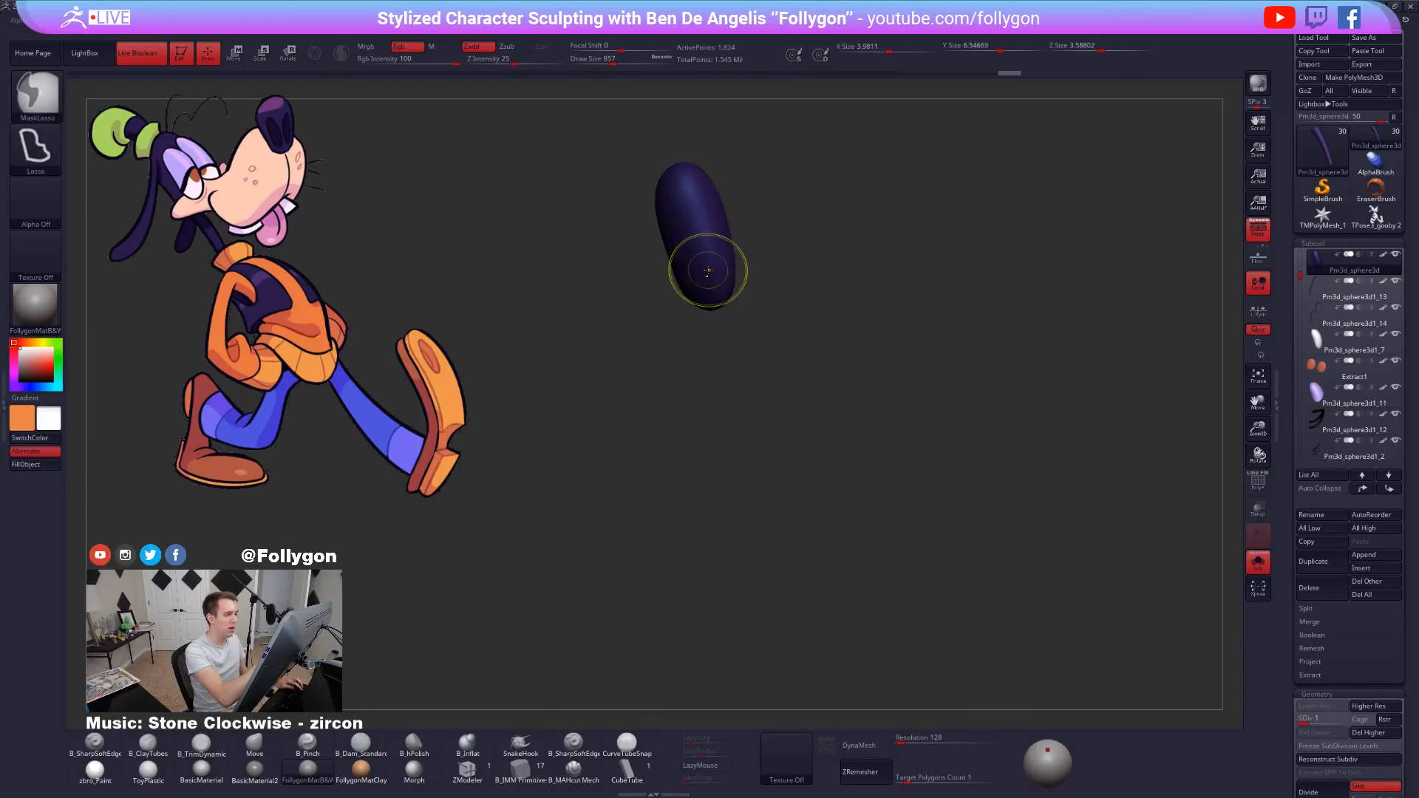
Adjust the head with a vertical Transpose Rotate line through it, and show the other subtools again.
key("r")
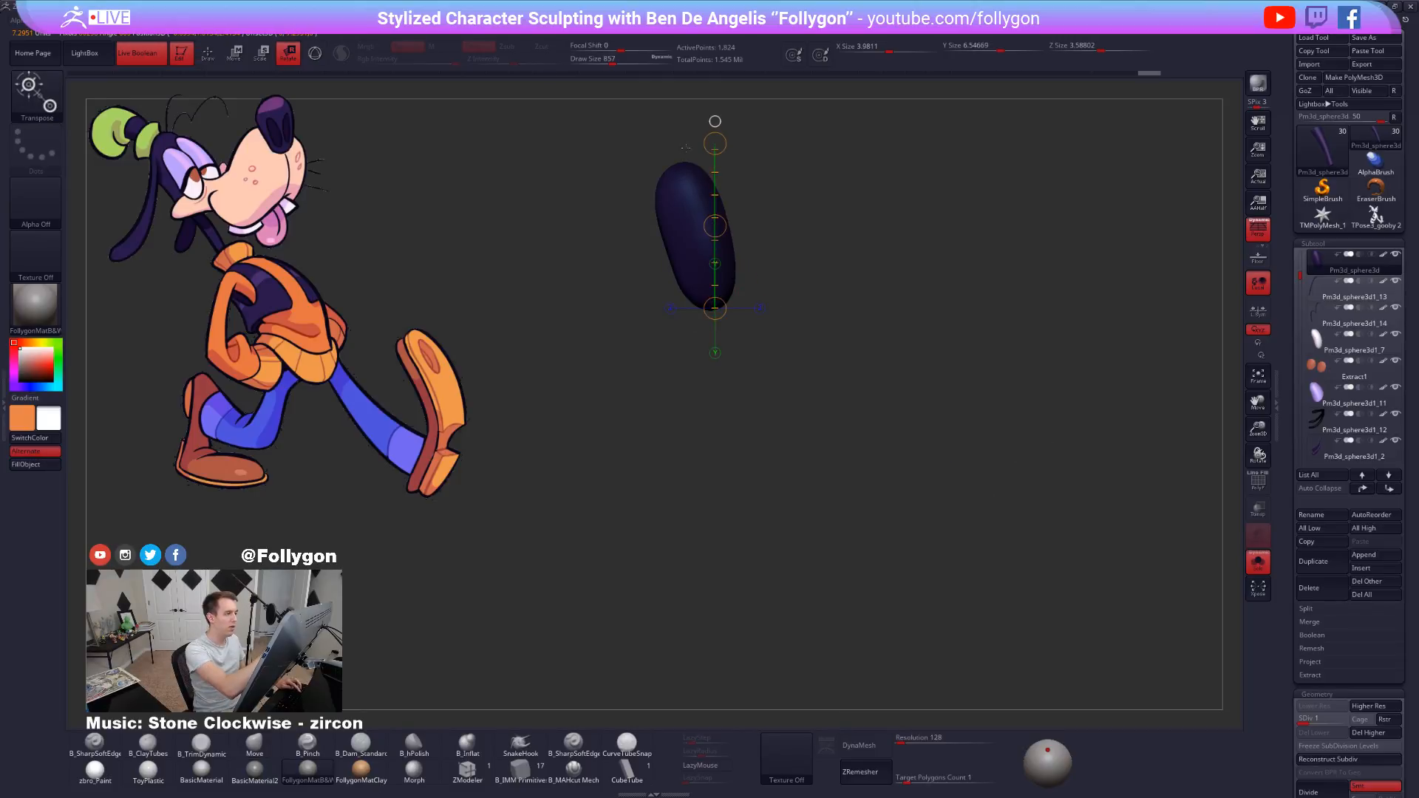
key("s")
key("q")
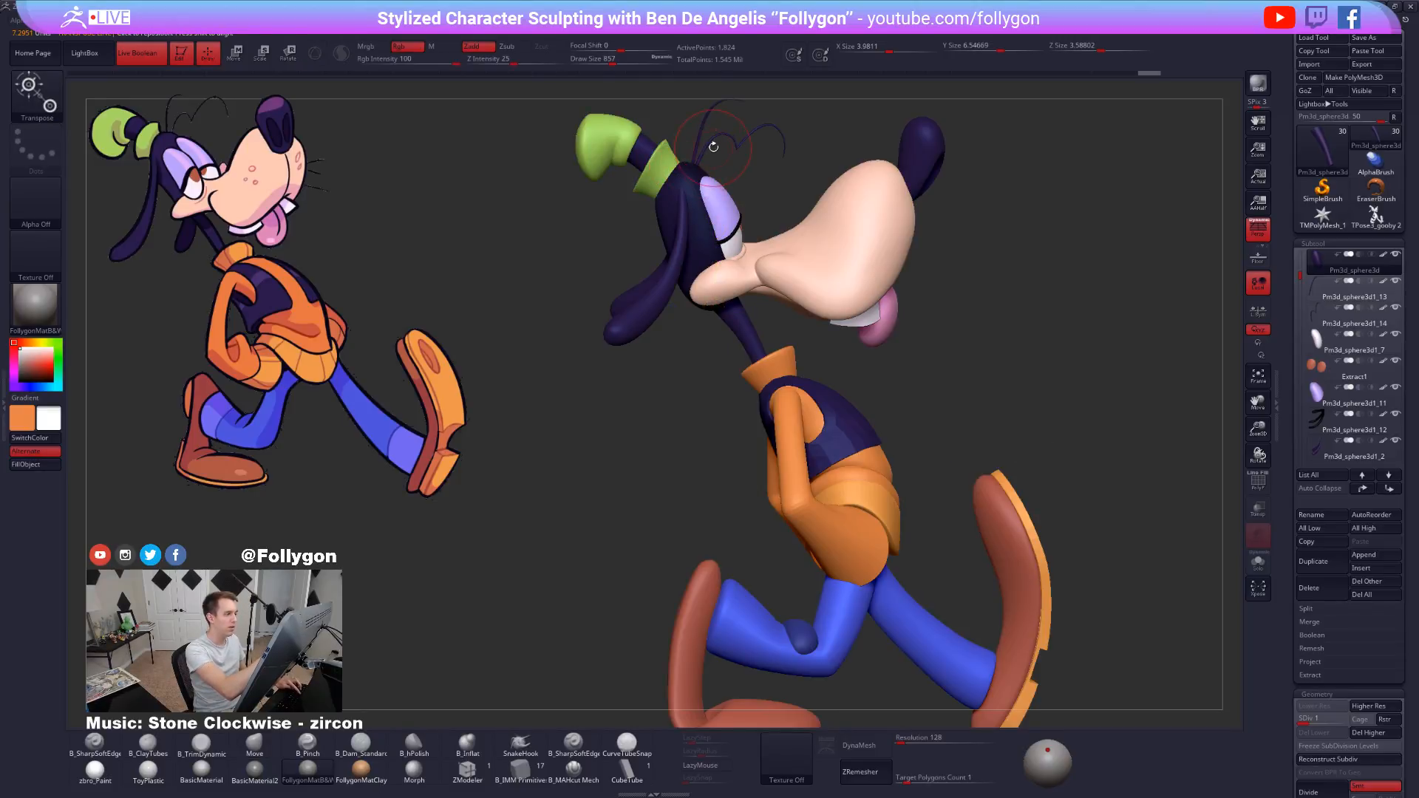
key("r")
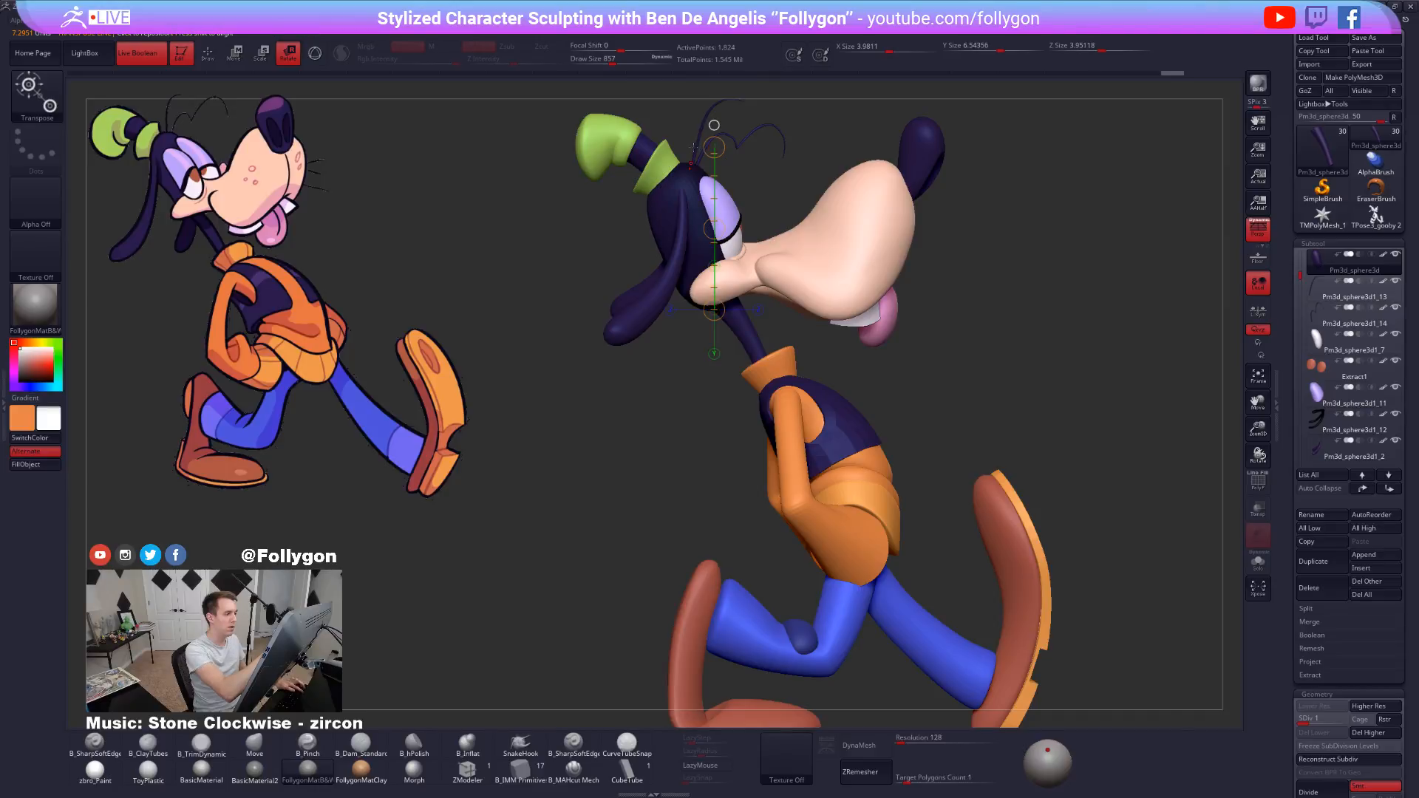
key("q")
Reshape the dark purple head with the Move brush from several angles, raising its subdivision level and smoothing the surface.
mouse_move(614, 255)
left_mouse_down()
mouse_move(828, 317)
mouse_move(785, 337)
mouse_move(935, 304)
left_mouse_up()
key("space")
mouse_move(827, 287)
left_mouse_down()
mouse_move(842, 286)
mouse_move(749, 337)
mouse_move(737, 408)
mouse_move(772, 362)
mouse_move(785, 267)
left_mouse_up()
key("d")
left_click_drag(798, 330, 769, 330)
right_click_drag(769, 388, 798, 385)
key("alt+s")
left_click_drag(808, 365, 784, 377, "shift")
key("alt+s")
right_click_drag(802, 371, 873, 368)
key("d")
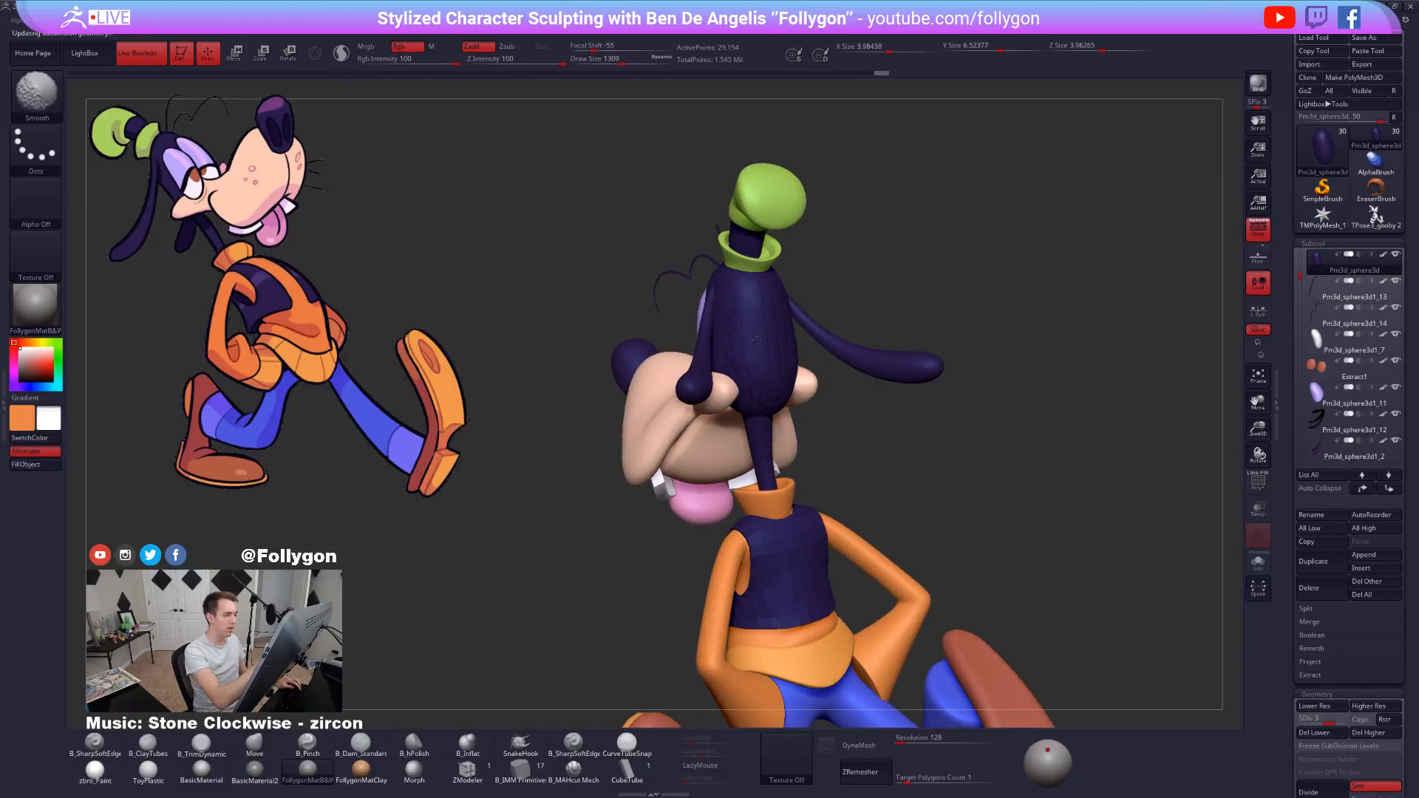
Return the head to its highest subdivision level and fill it with its own dark purple in the zbro_Paint material.
key("d")
key("1")
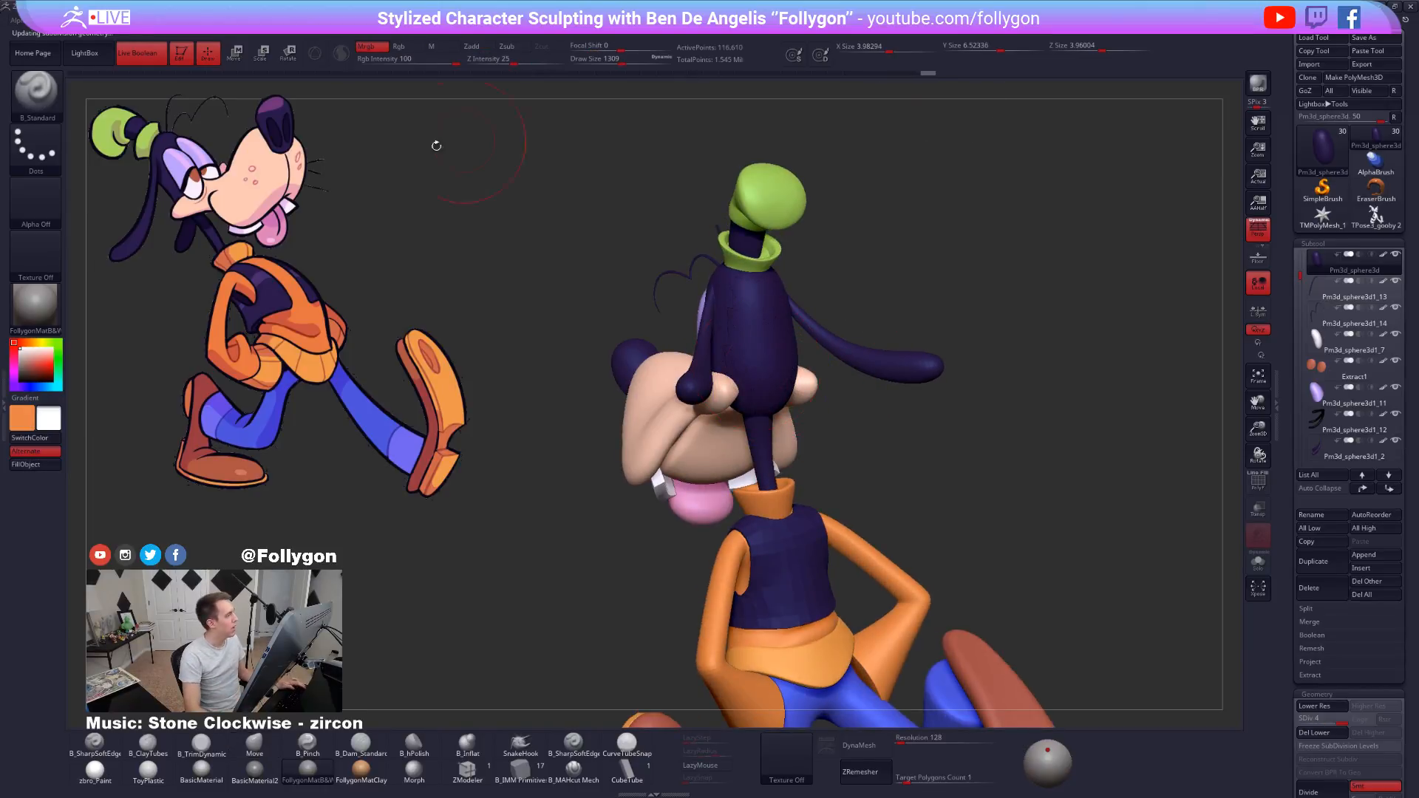
left_click(87, 782)
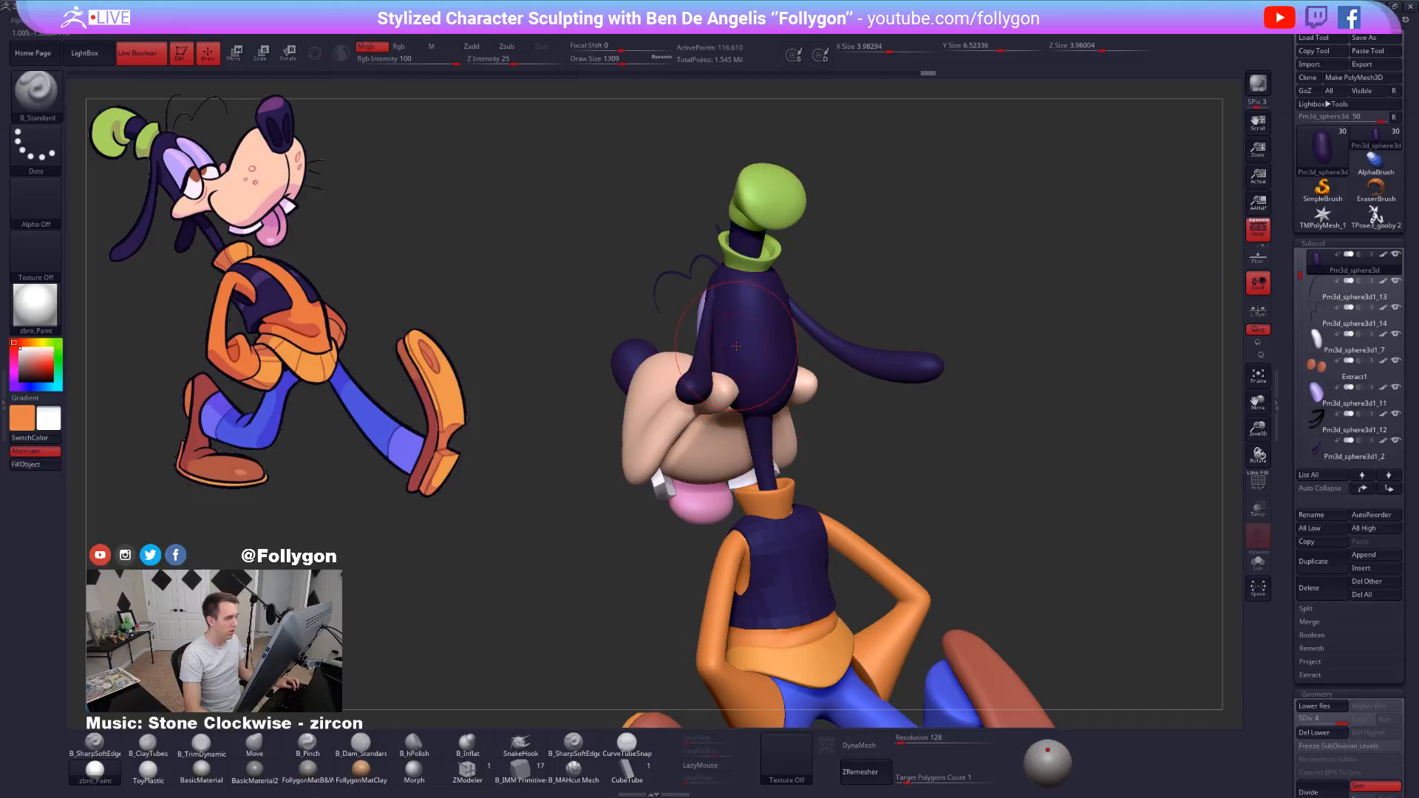
key("c")
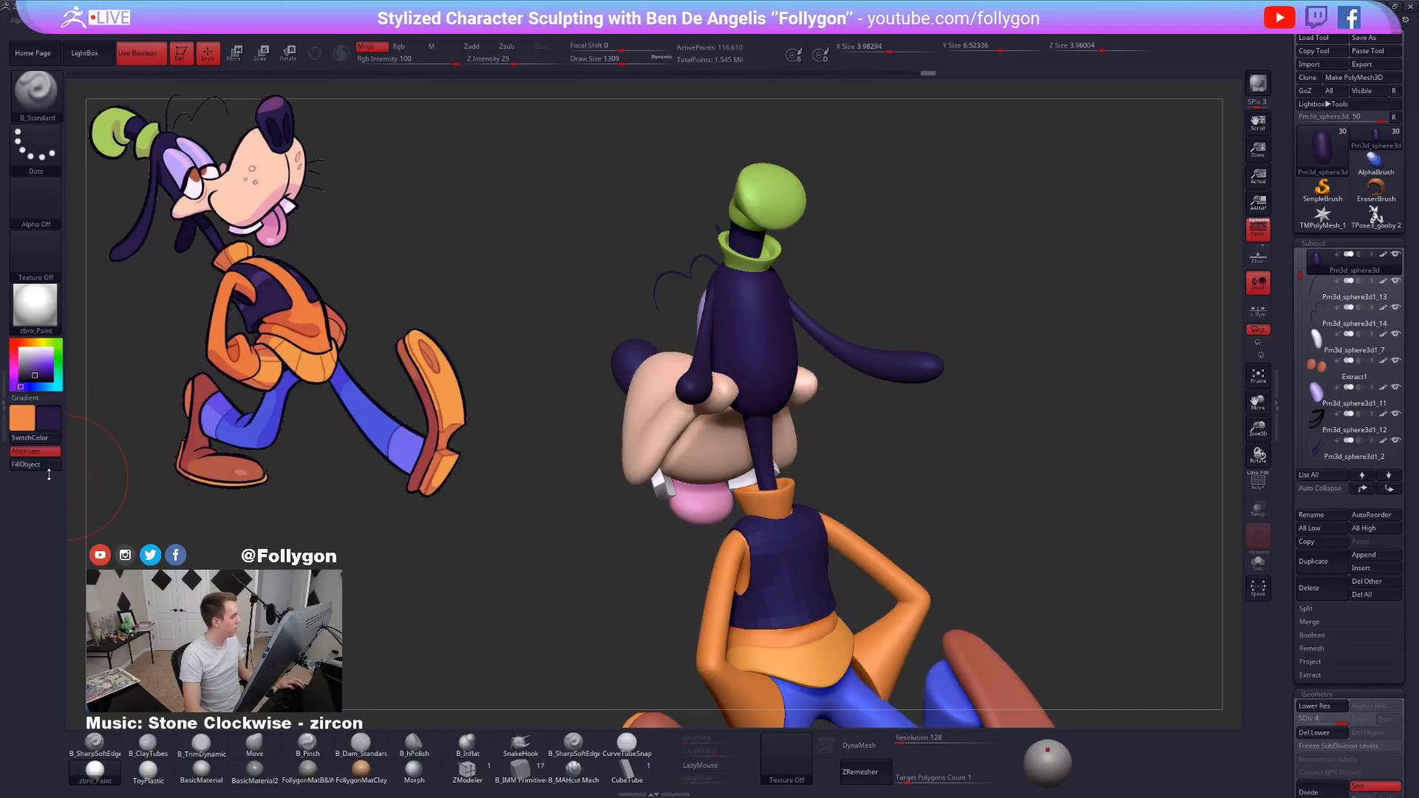
Select the green hat band subtool and refine its fit around the top of the head with the Move brush.
mouse_move(677, 361)
right_mouse_down()
mouse_move(754, 407)
mouse_move(748, 285)
mouse_move(730, 253)
mouse_move(752, 270)
right_mouse_up()
left_click(724, 252, "alt")
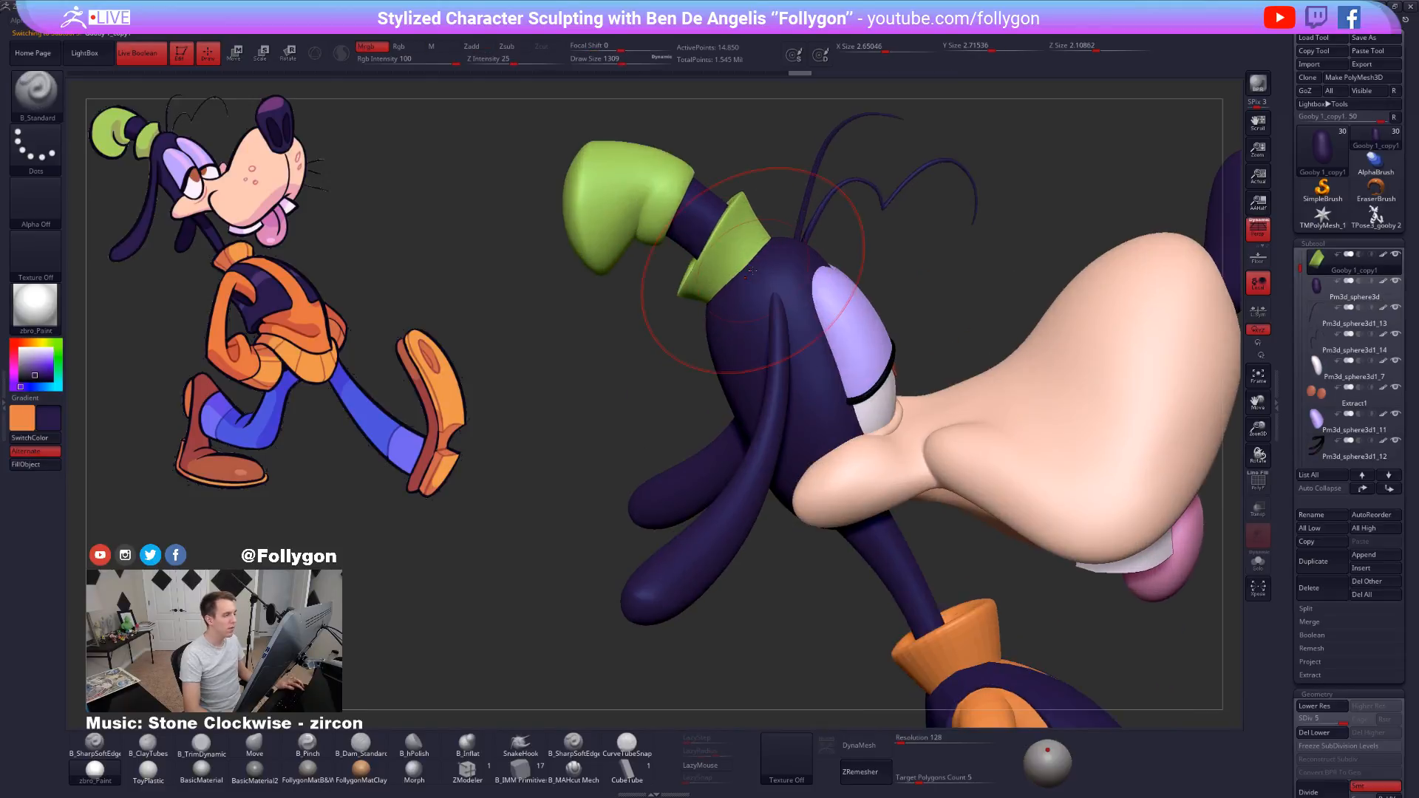
key("b")
key("m")
key("v")
key("space")
left_click_drag(752, 271, 732, 271)
mouse_move(643, 285)
right_mouse_down()
mouse_move(704, 303)
mouse_move(717, 281)
right_mouse_up()
key("shift+f")
key("space")
left_click_drag(705, 293, 714, 293)
mouse_move(650, 299)
right_mouse_down()
mouse_move(698, 326)
mouse_move(710, 291)
mouse_move(769, 348)
mouse_move(873, 386)
mouse_move(899, 424)
mouse_move(912, 397)
mouse_move(887, 491)
mouse_move(908, 531)
mouse_move(957, 469)
mouse_move(966, 482)
right_mouse_up()
key("shift+f")
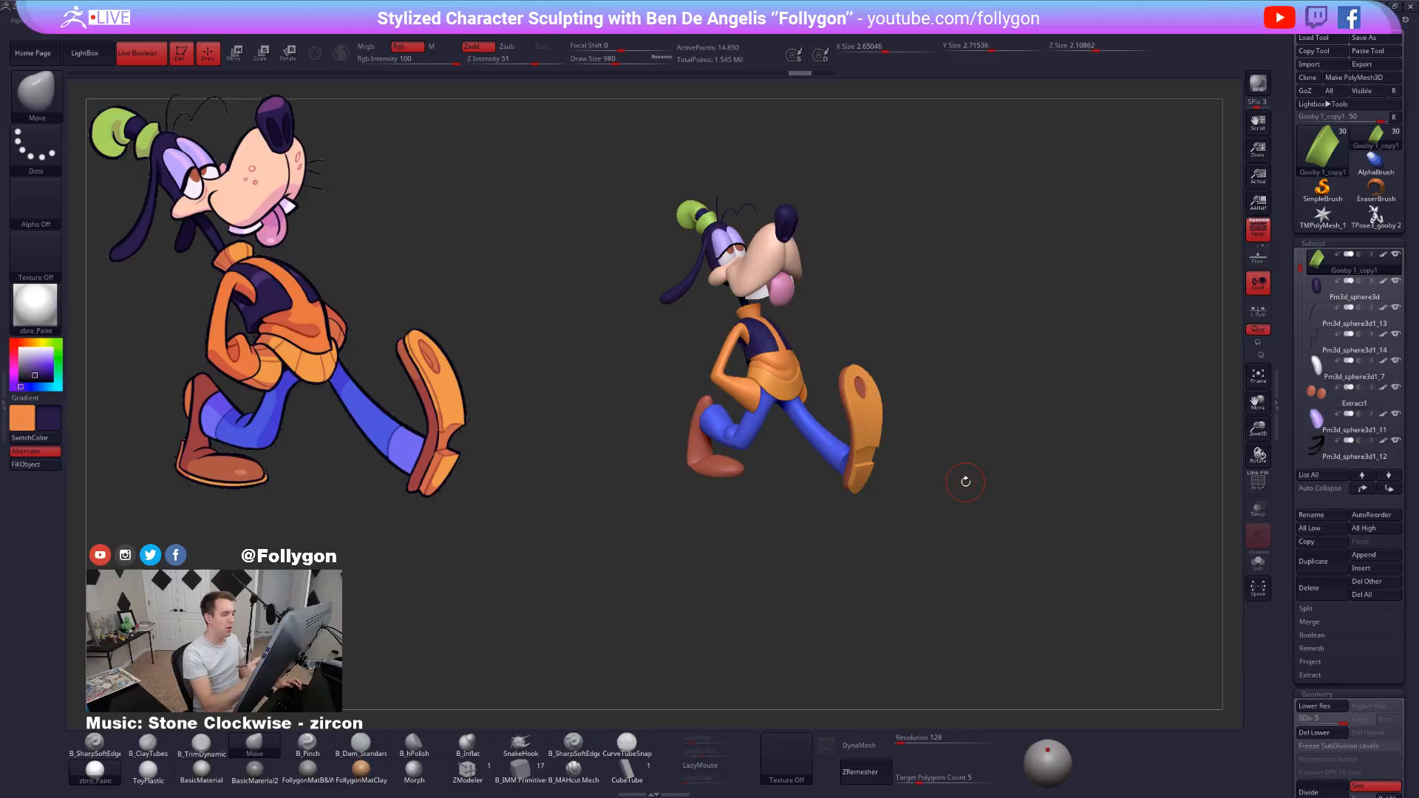
Select the blue bent trouser leg and fill it with its own blue in the zbro_Paint material.
left_click(729, 429, "alt")
key("1")
key("c")
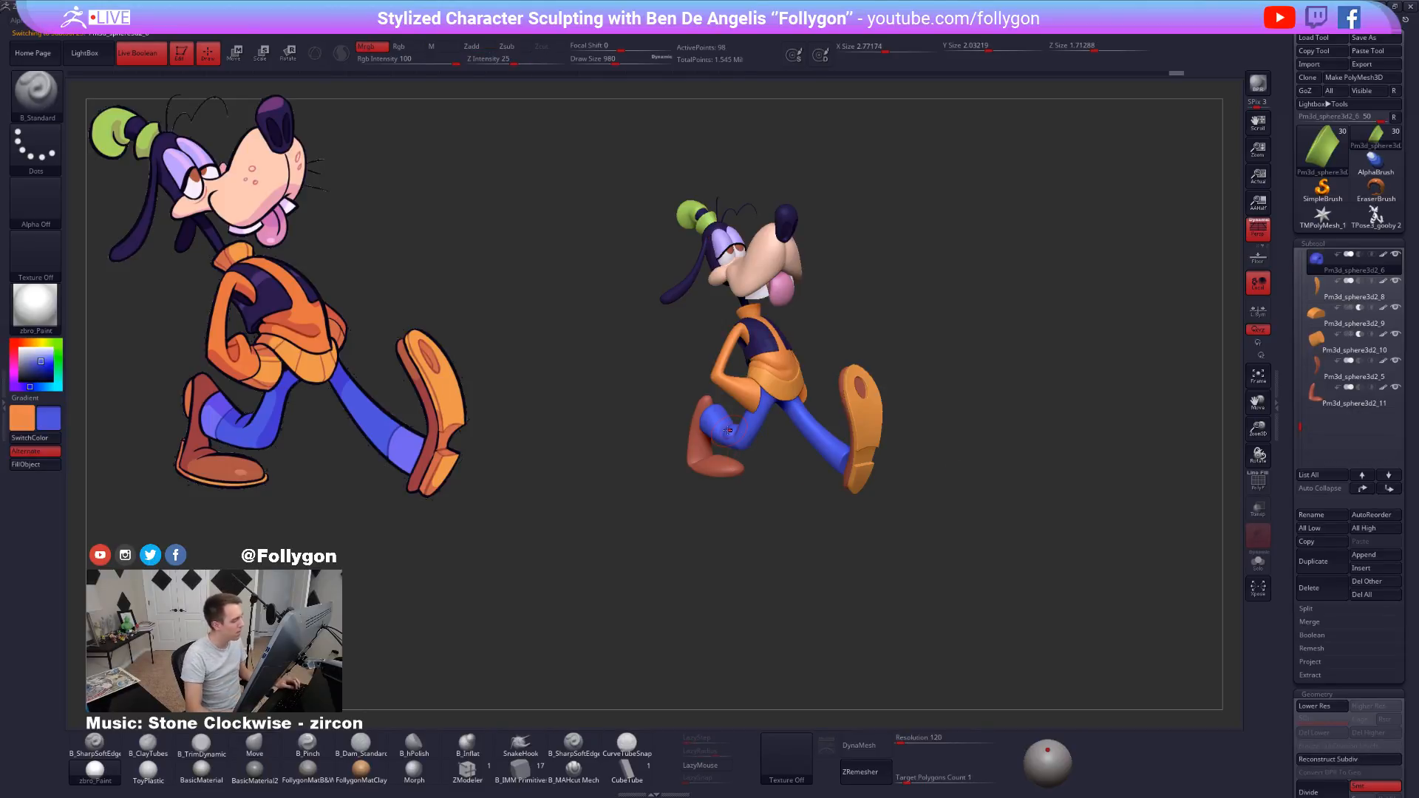
left_click(39, 465)
mouse_move(952, 389)
right_mouse_down("ctrl")
mouse_move(985, 406)
mouse_move(940, 414)
right_mouse_up("ctrl")
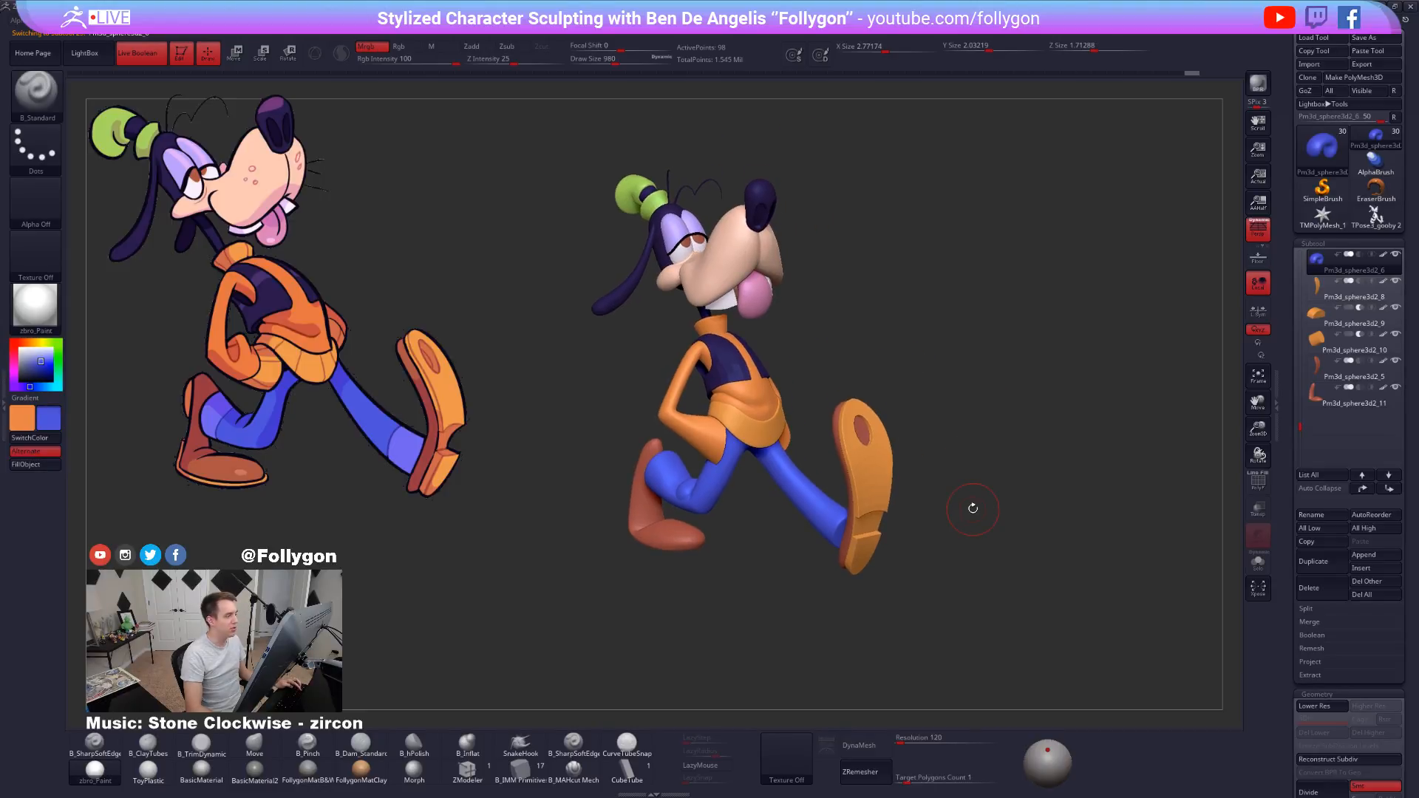
Show the movie TimeLine above the canvas and set its time marker about halfway along the track.
left_click_drag(973, 508, 975, 500)
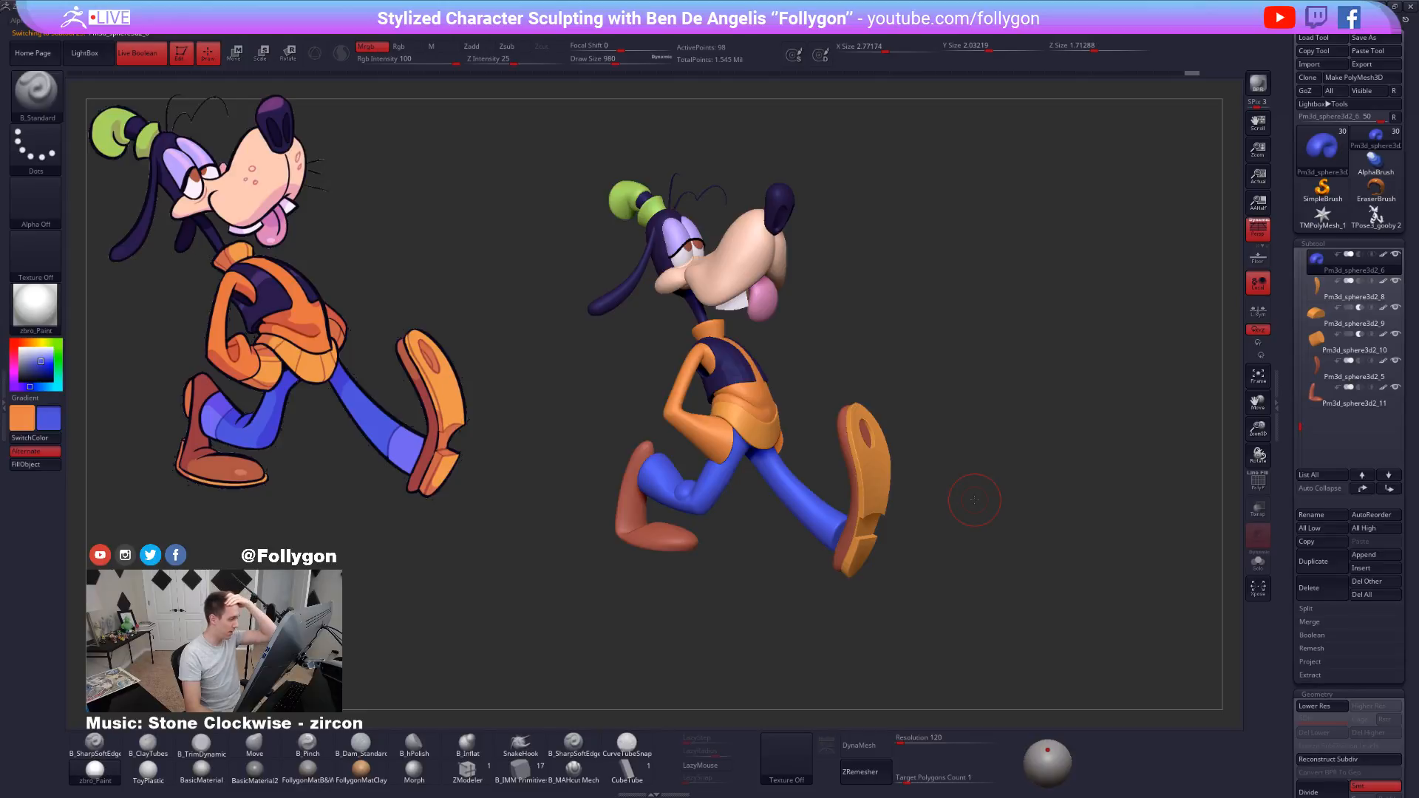
left_click_drag(976, 388, 944, 352)
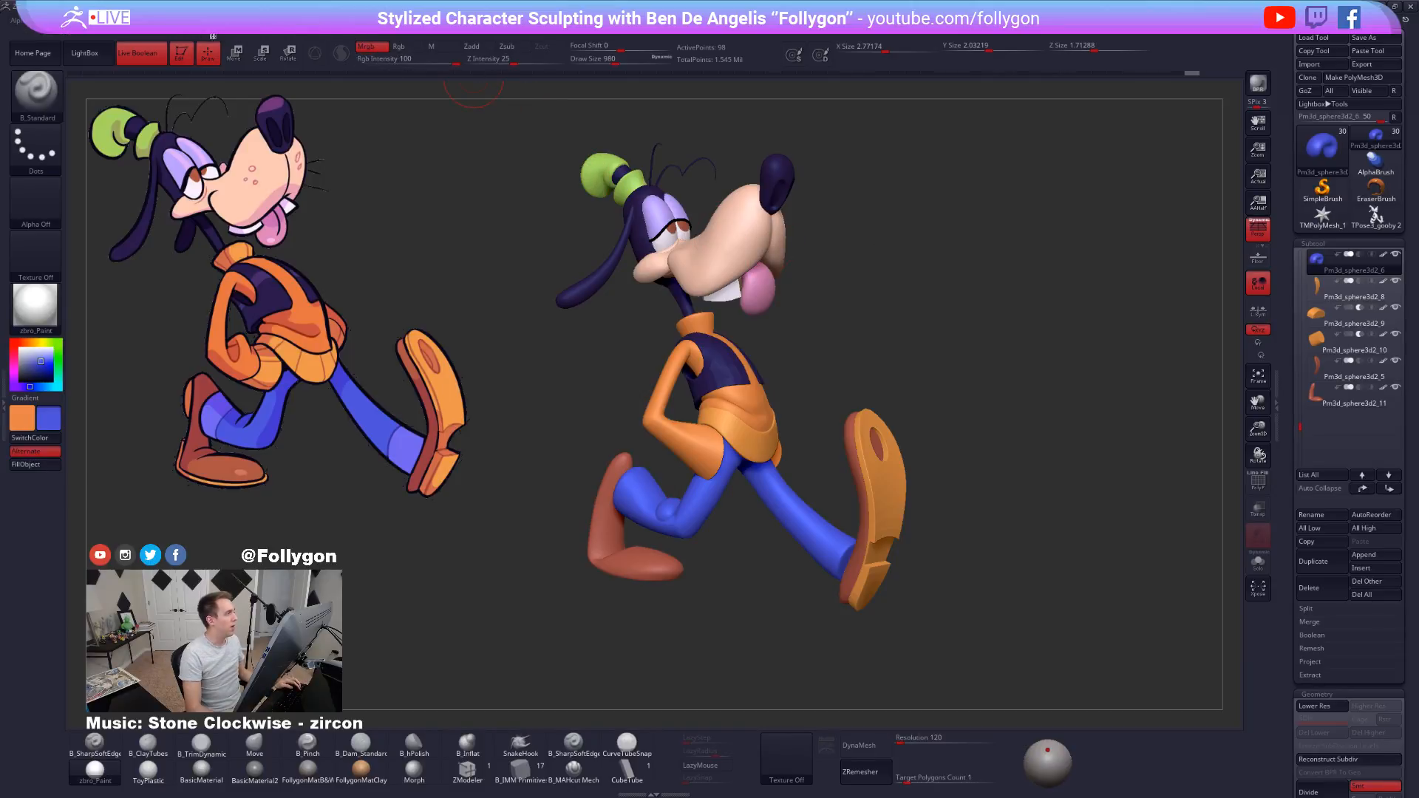
left_click(111, 21)
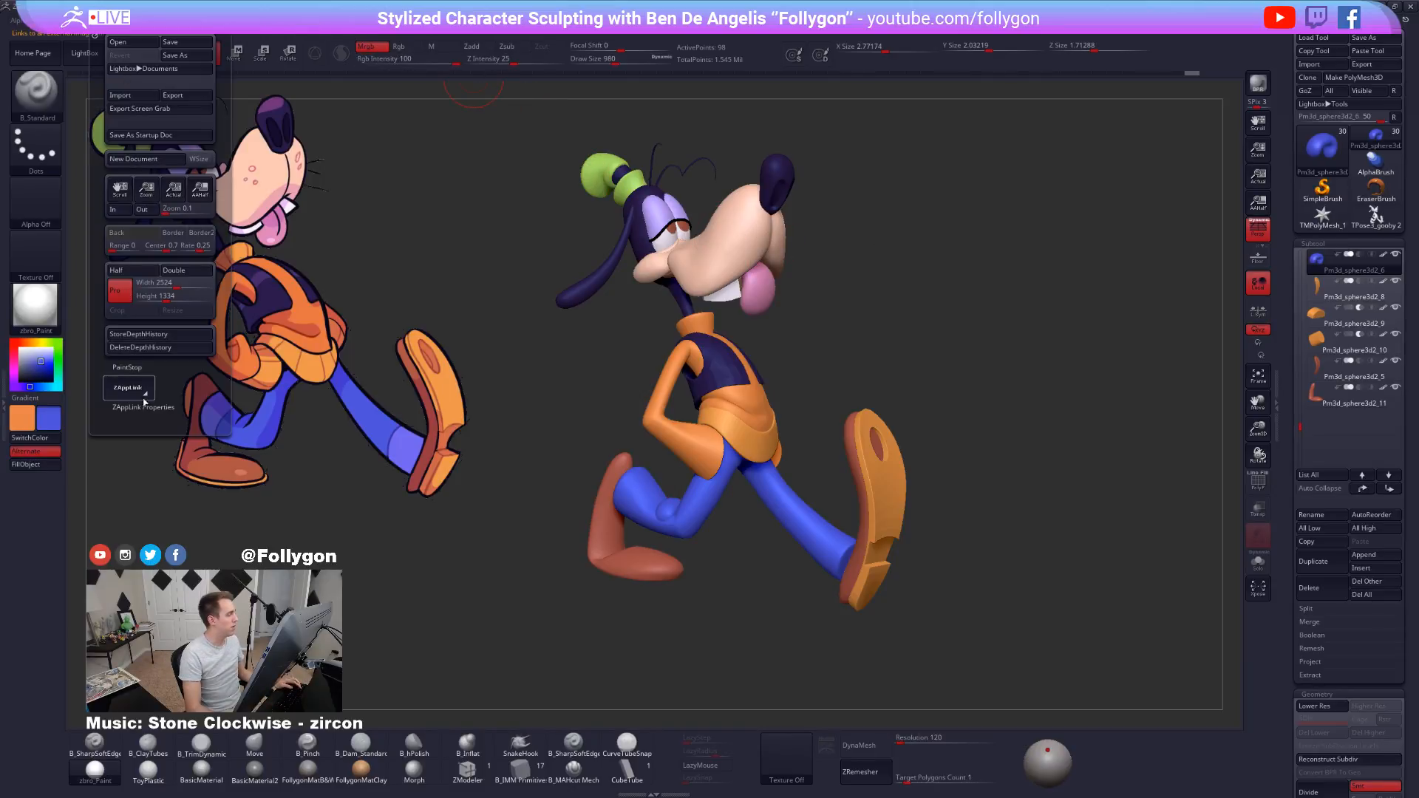
left_click(381, 22)
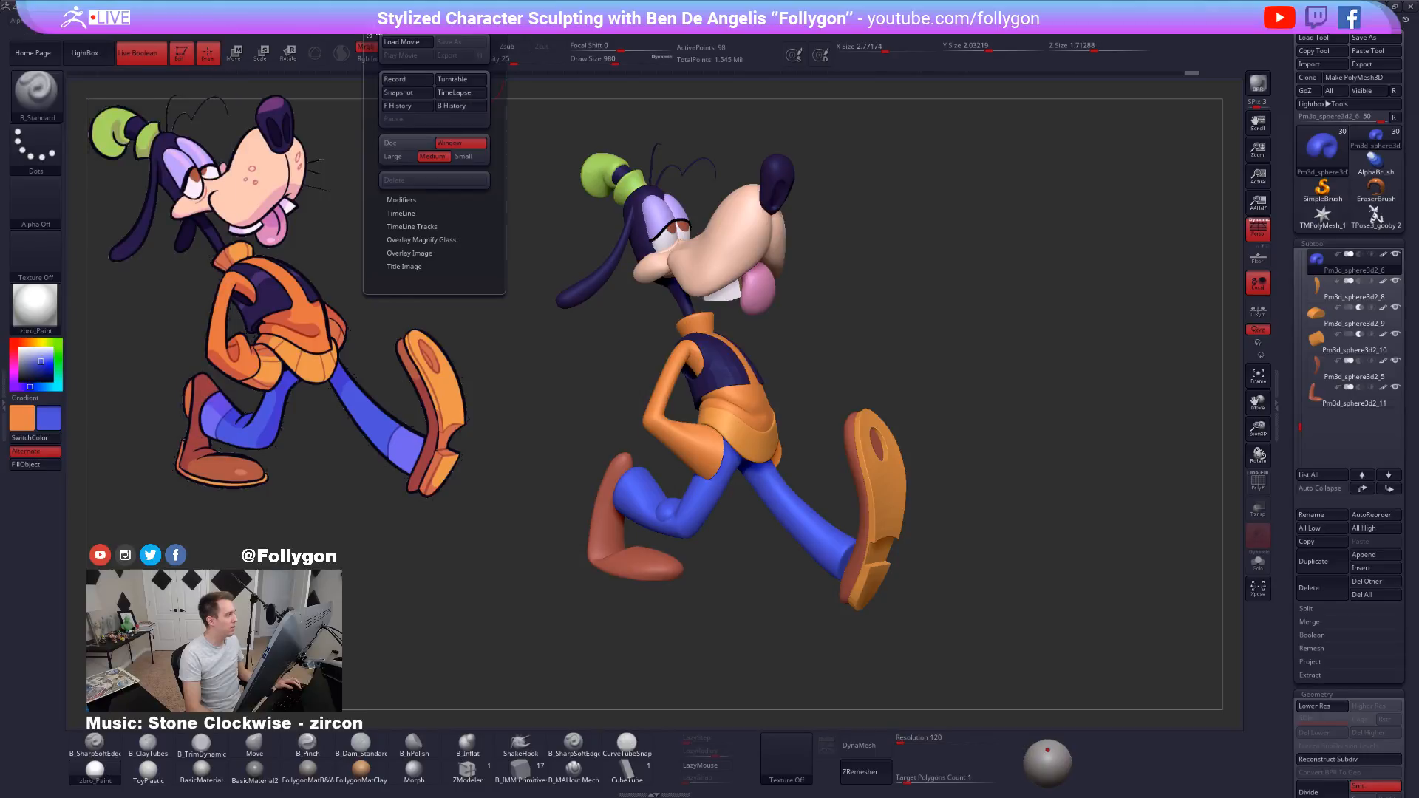
left_click(403, 214)
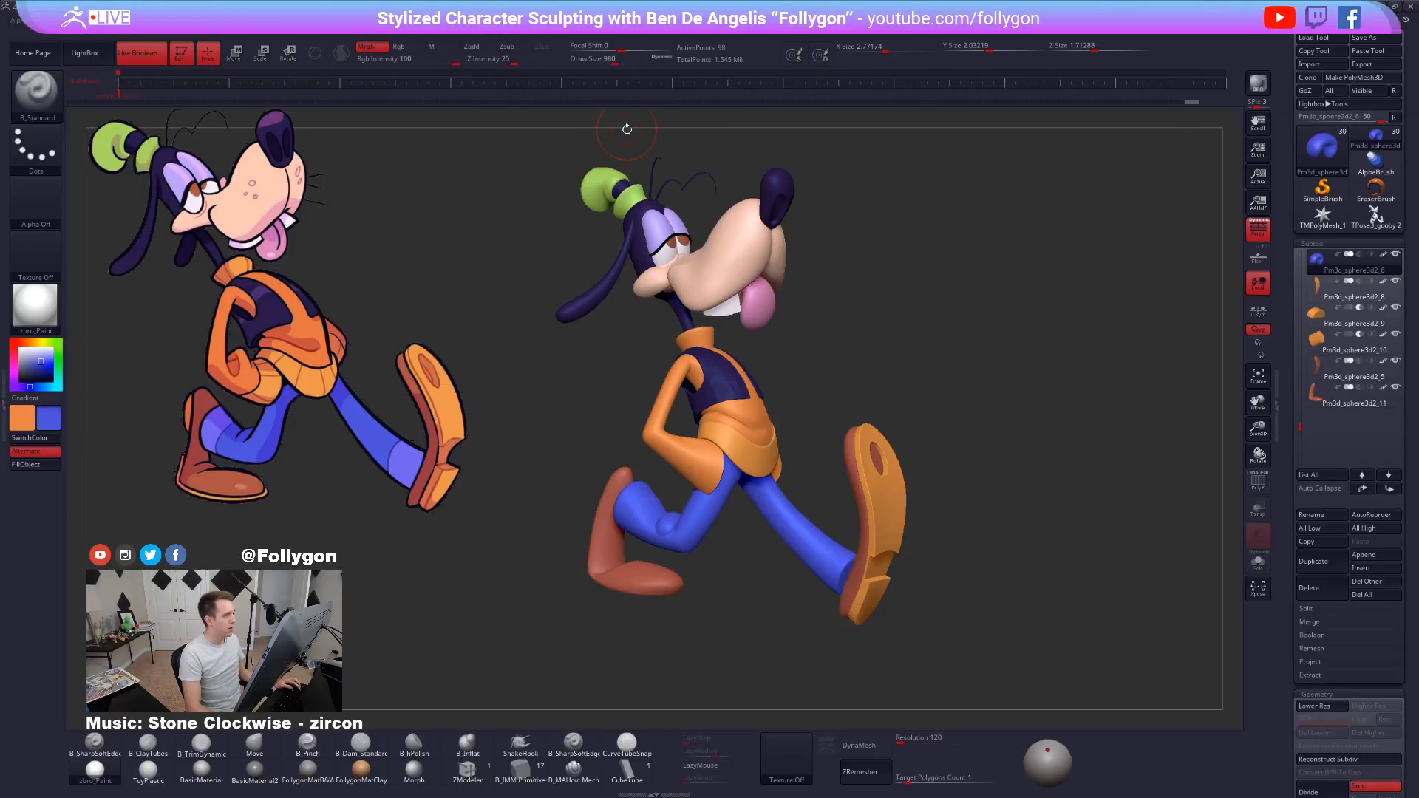
mouse_move(802, 218)
left_mouse_down()
mouse_move(841, 262)
mouse_move(810, 232)
left_mouse_up()
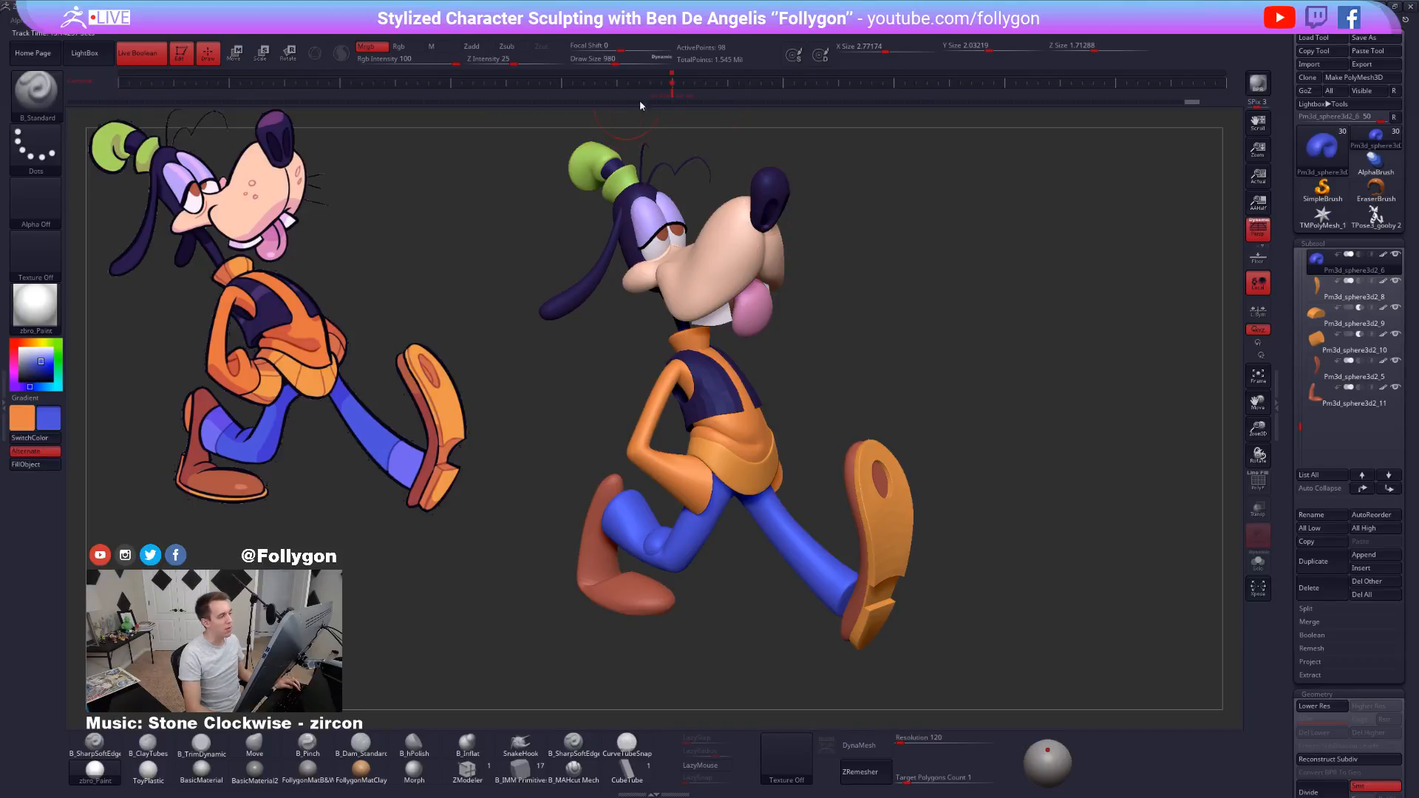
mouse_move(916, 326)
left_mouse_down()
mouse_move(817, 333)
mouse_move(843, 189)
left_mouse_up()
left_click(674, 96)
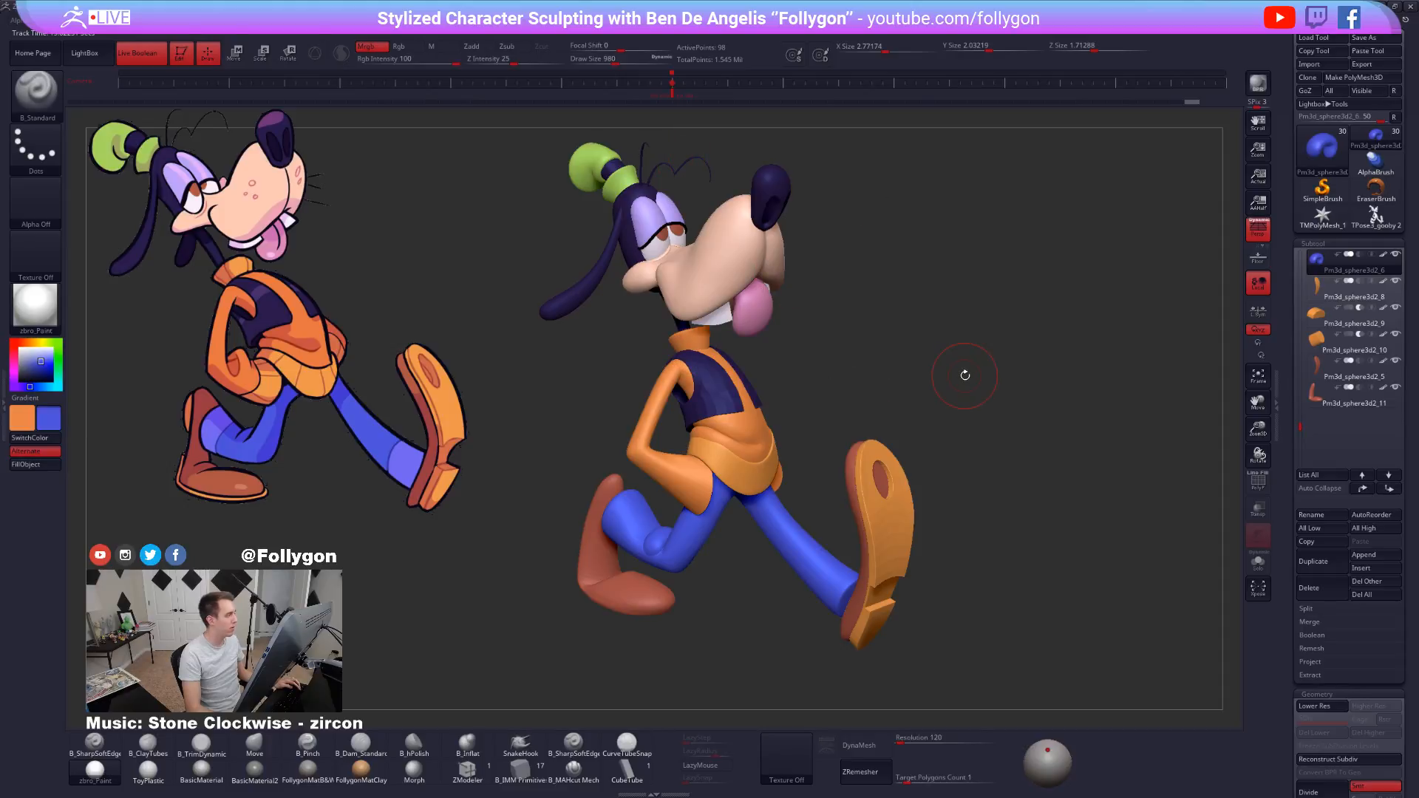
mouse_move(850, 366)
left_mouse_down()
mouse_move(835, 367)
mouse_move(852, 364)
mouse_move(840, 353)
left_mouse_up()
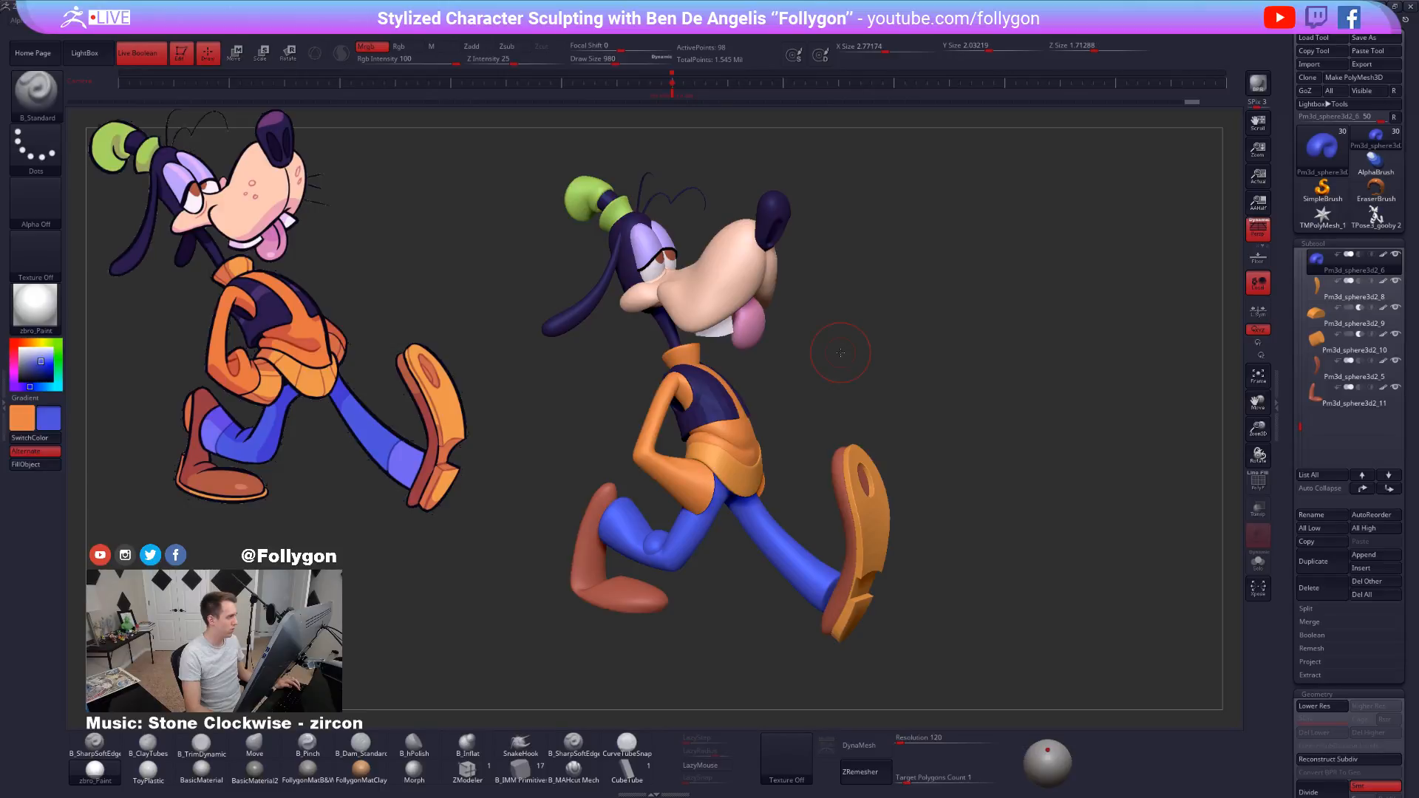
left_click_drag(841, 353, 899, 342)
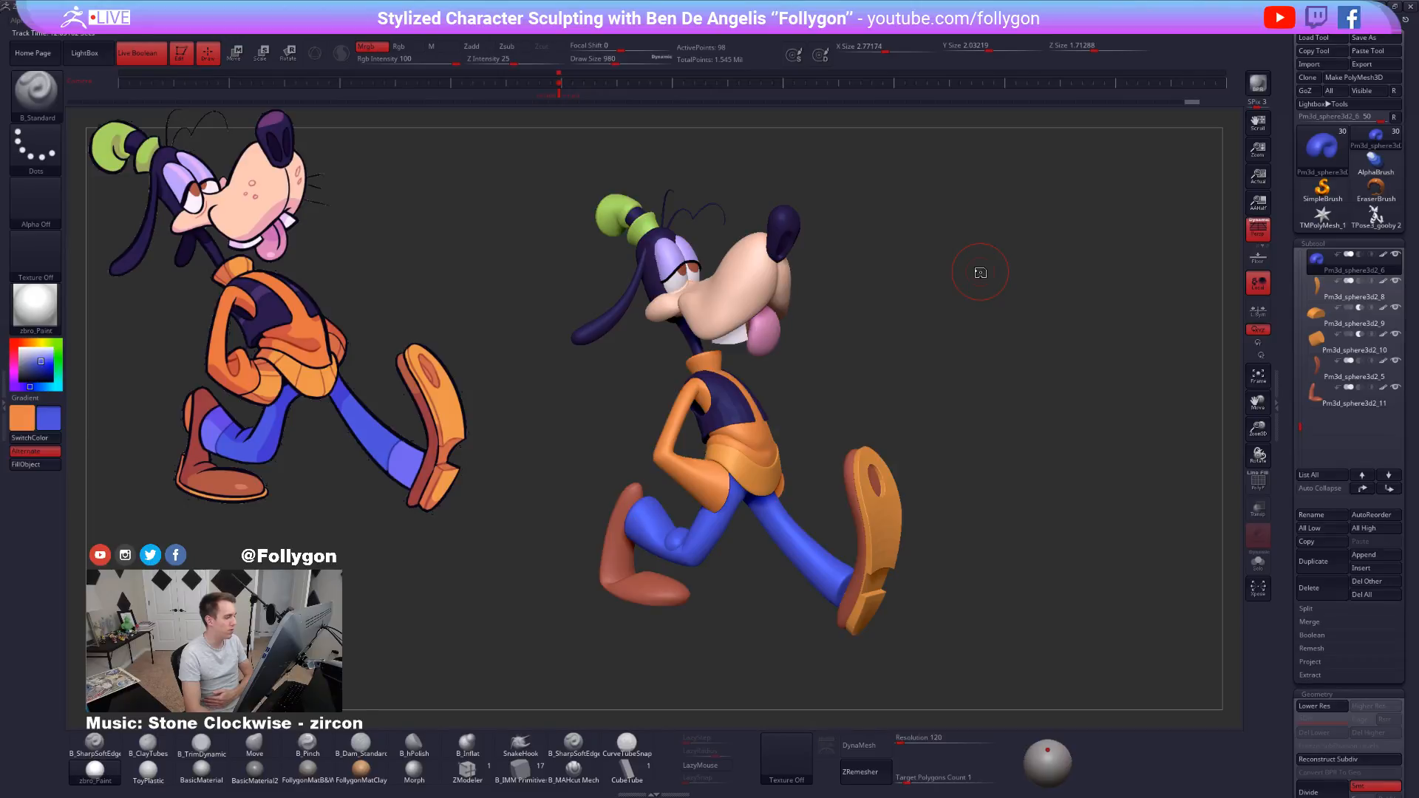
key("ctrl+shift")
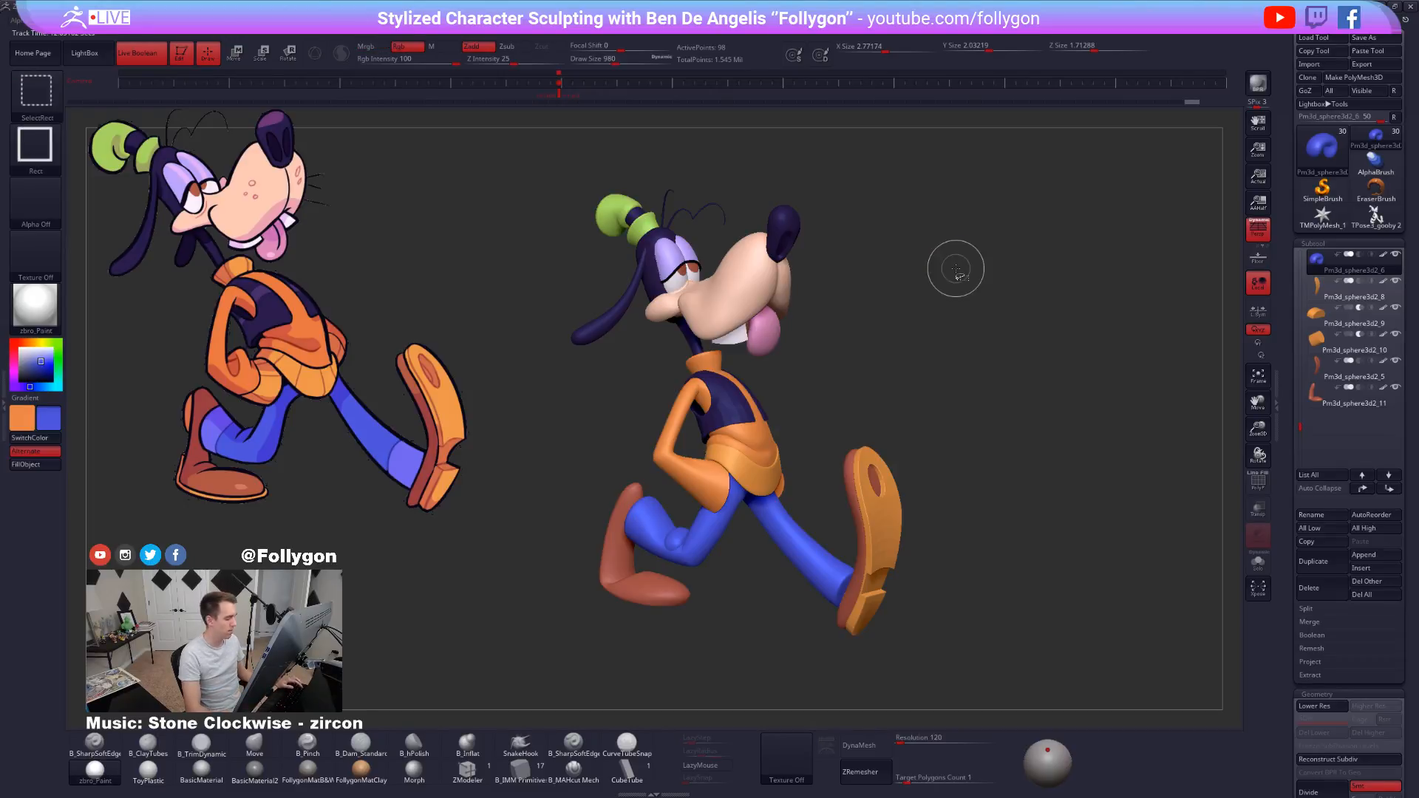
right_click(956, 268)
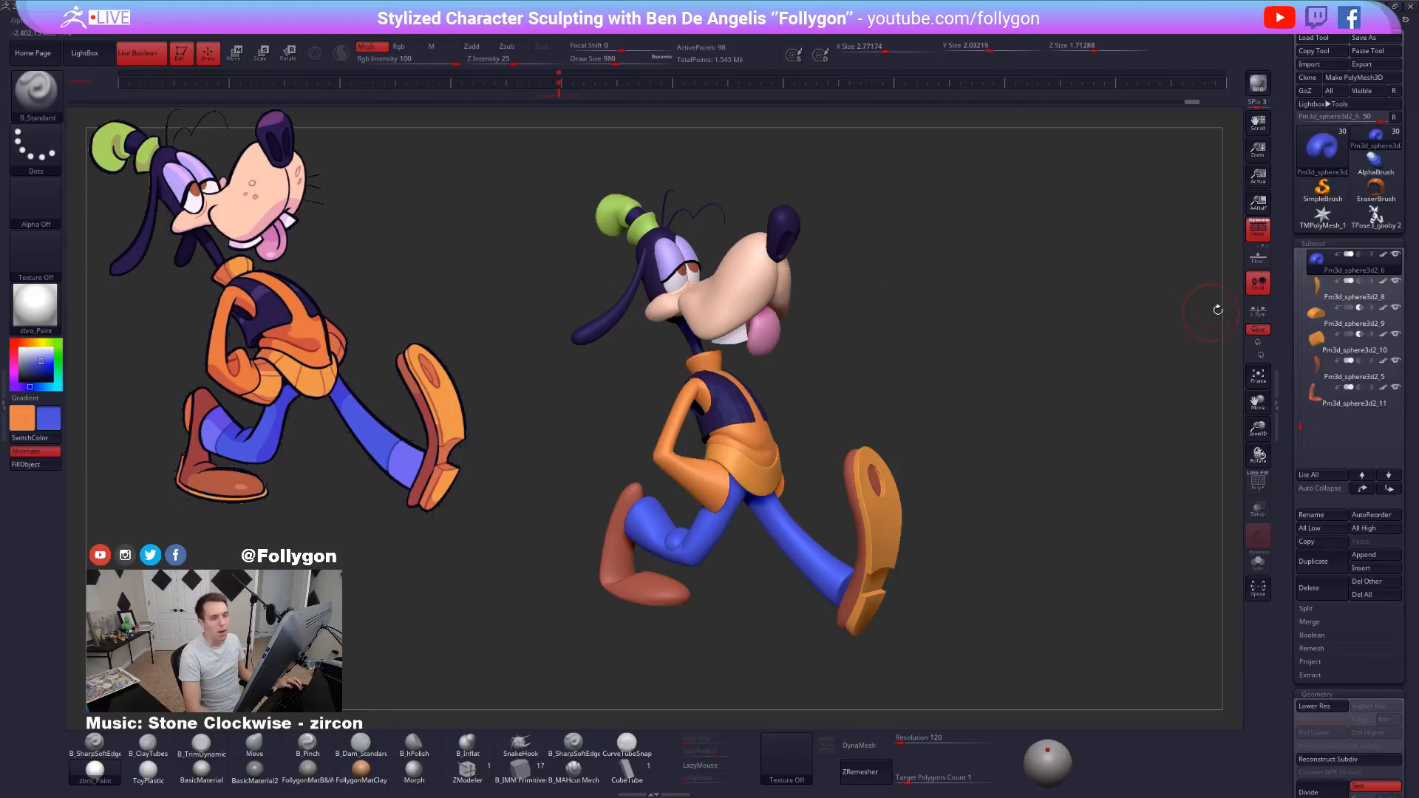
Go through the subtools from Gooby 2 down to the body pieces, turning off Activate Symmetry on each one where it is on.
left_click(1299, 258)
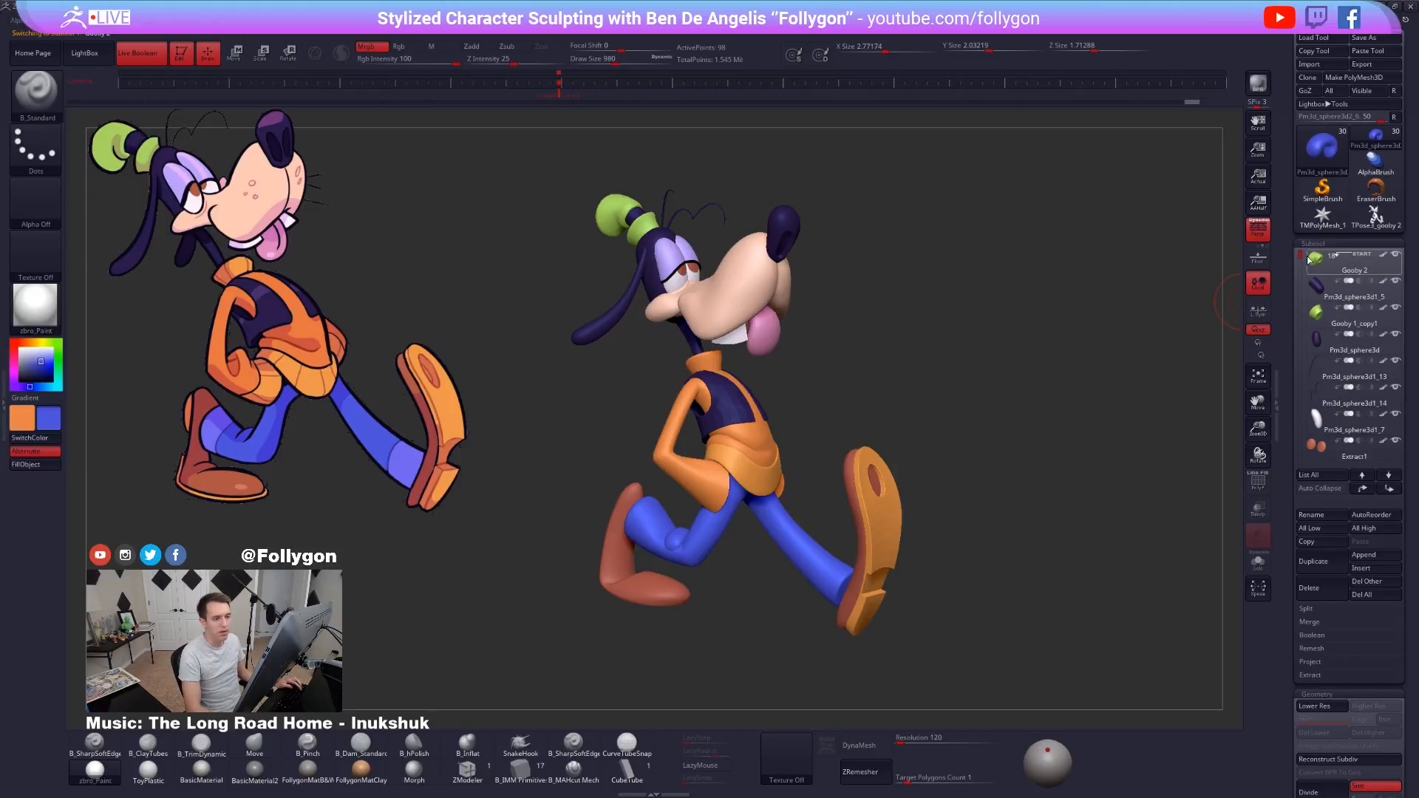
left_click(1317, 261)
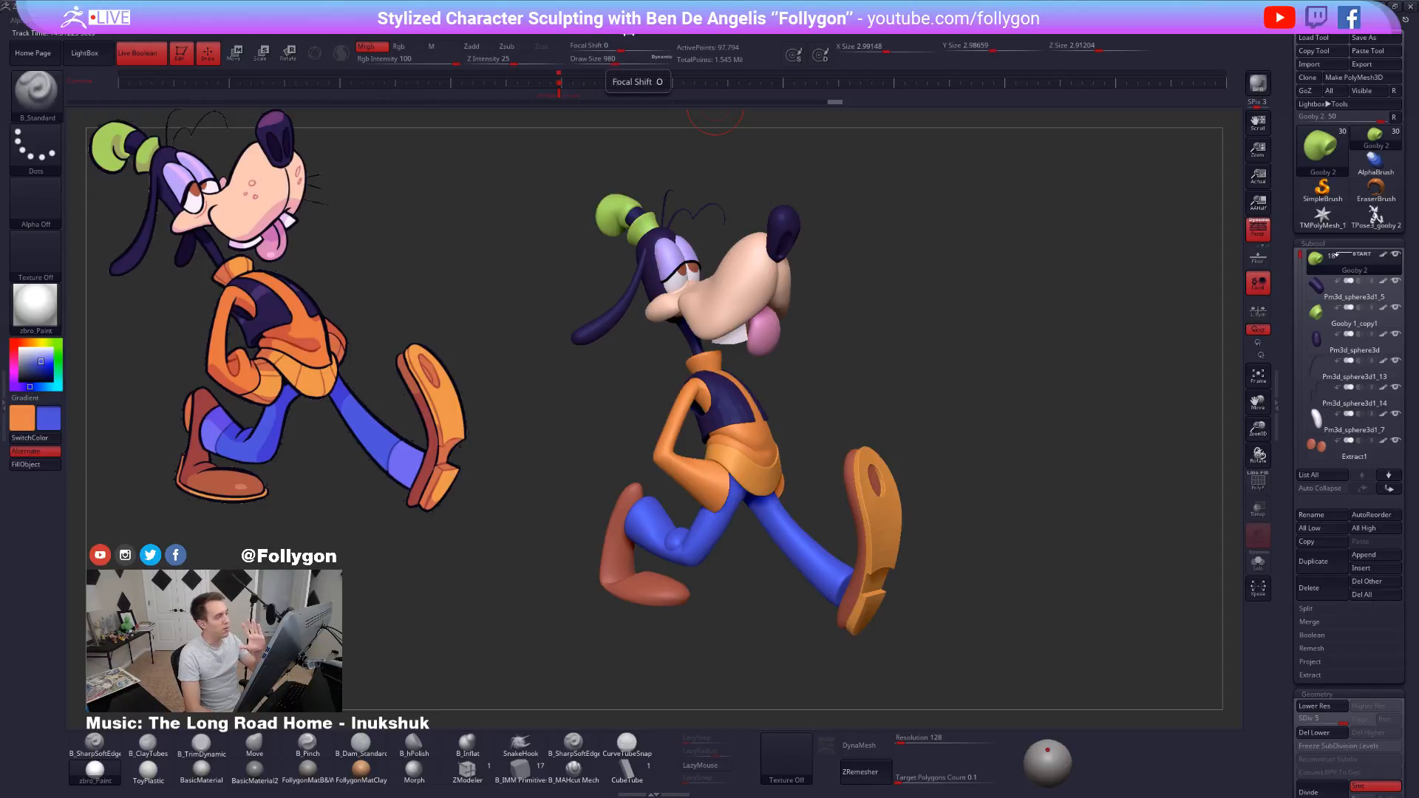
left_click(627, 21)
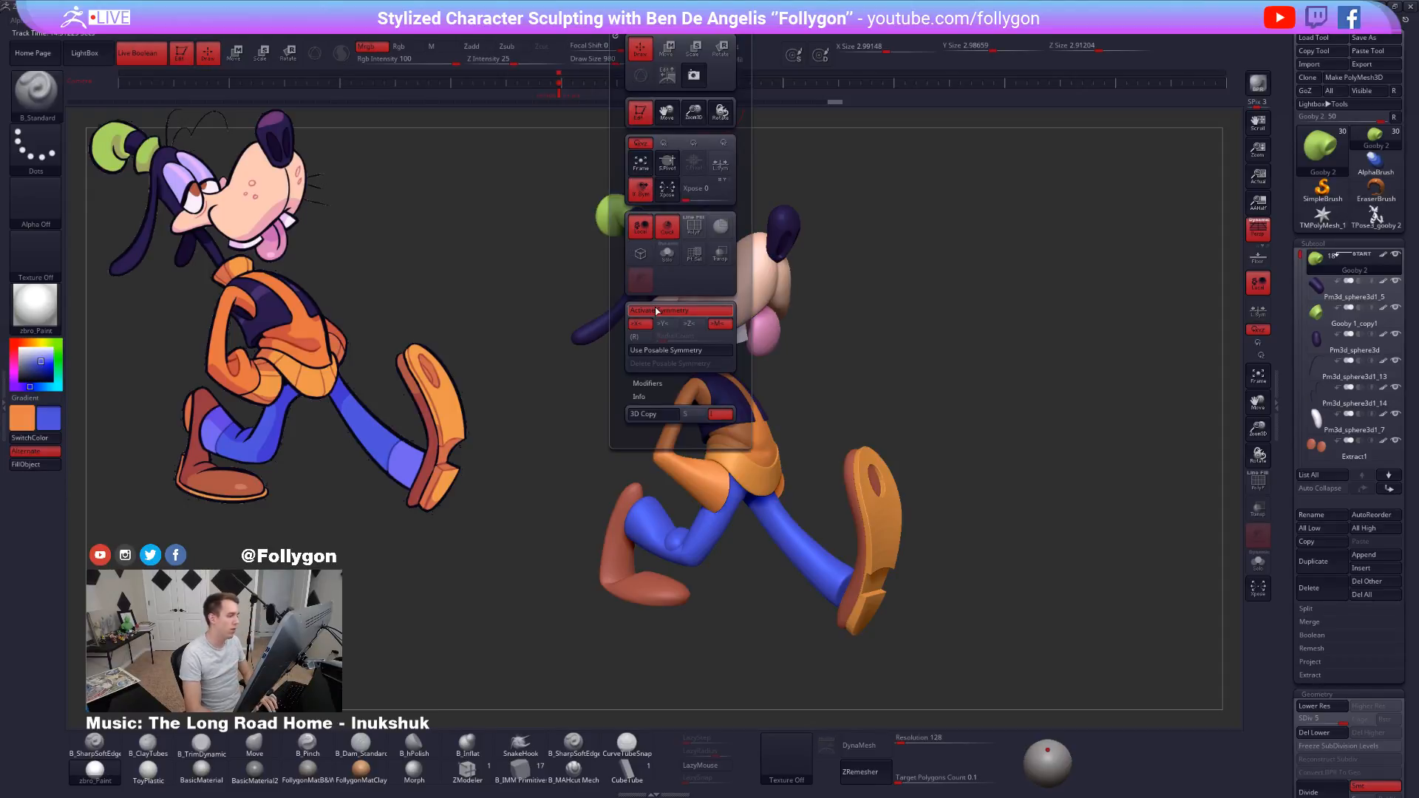
key("Down")
key("Down")
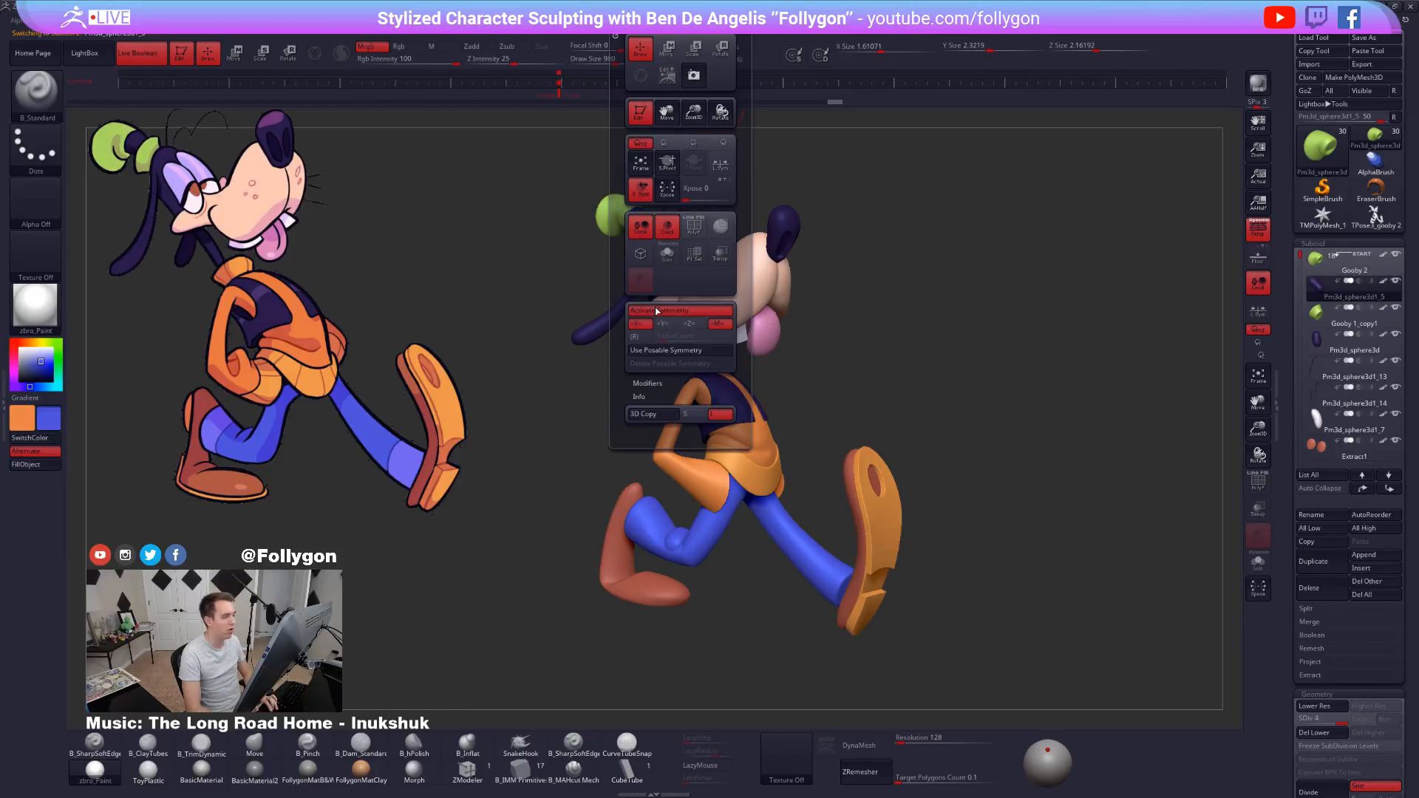
key("Down")
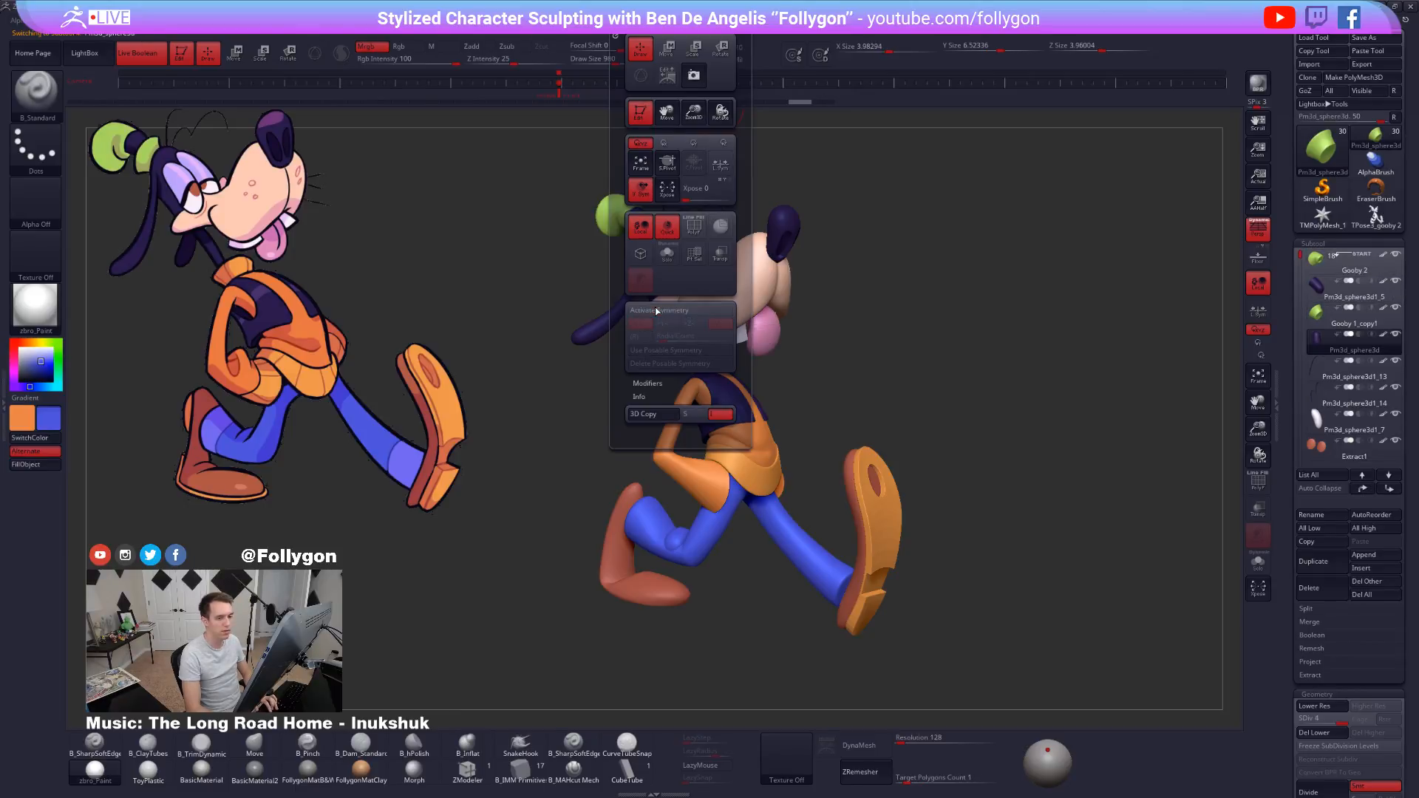
key("Down")
key("Down")
key("Down")
key("Down")
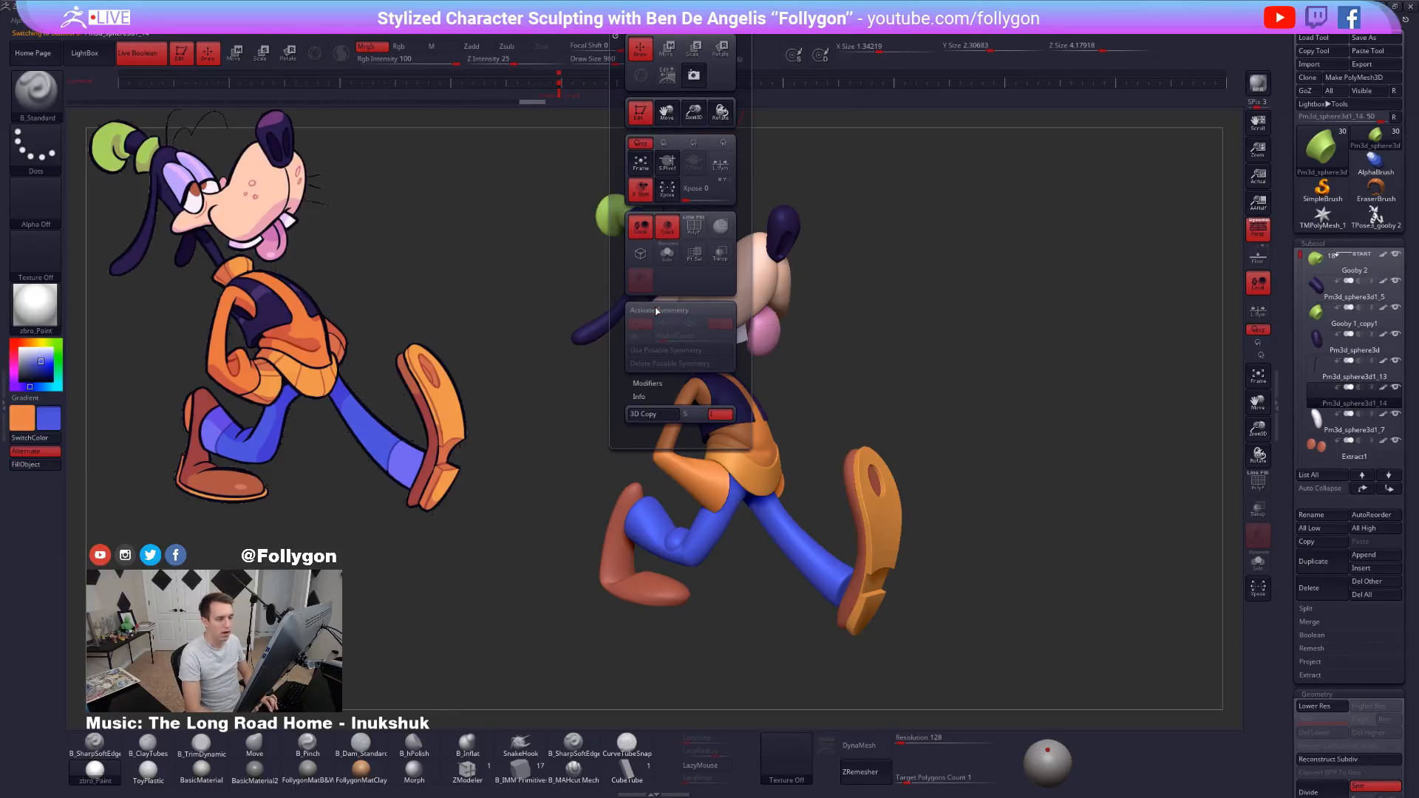
key("Down")
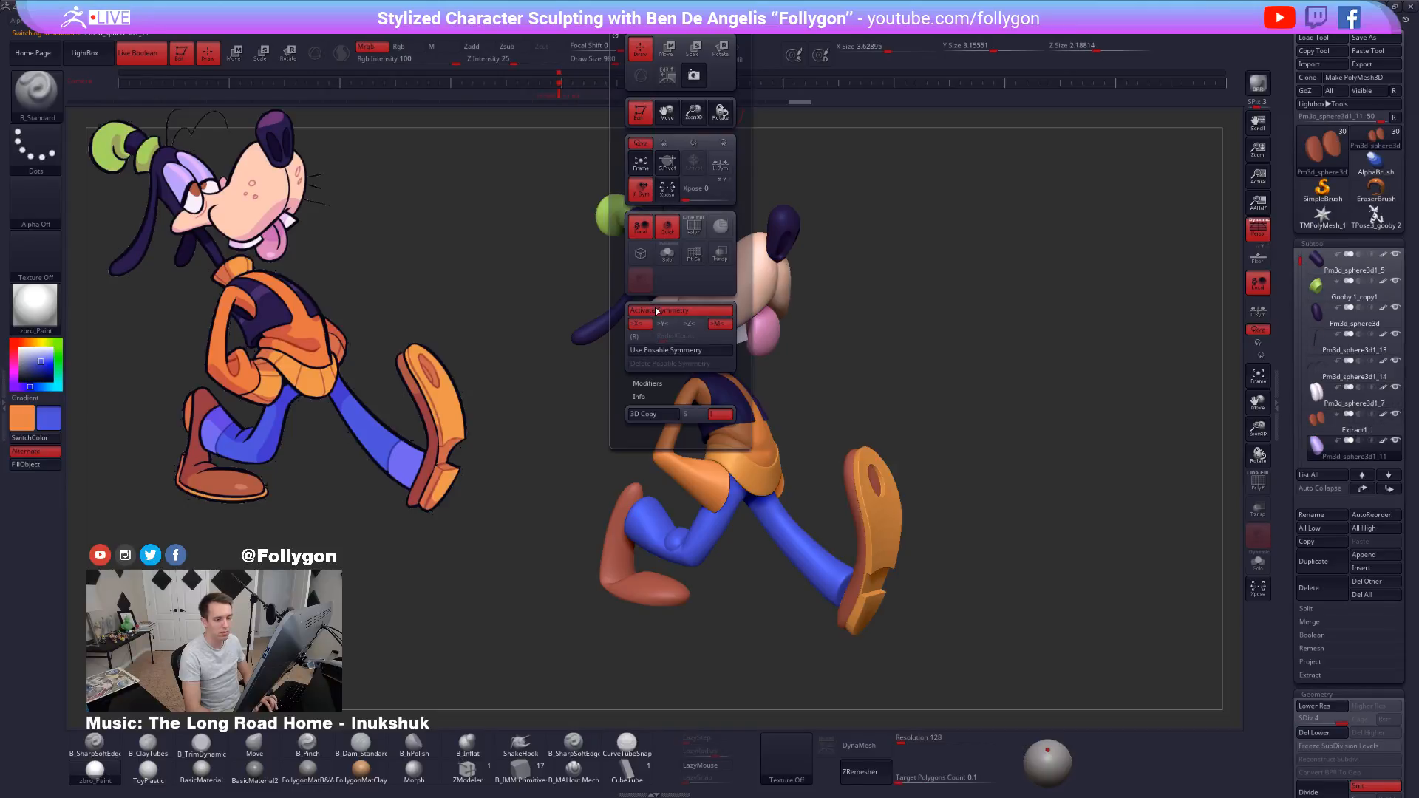
key("Down")
key("Down")
key("Down")
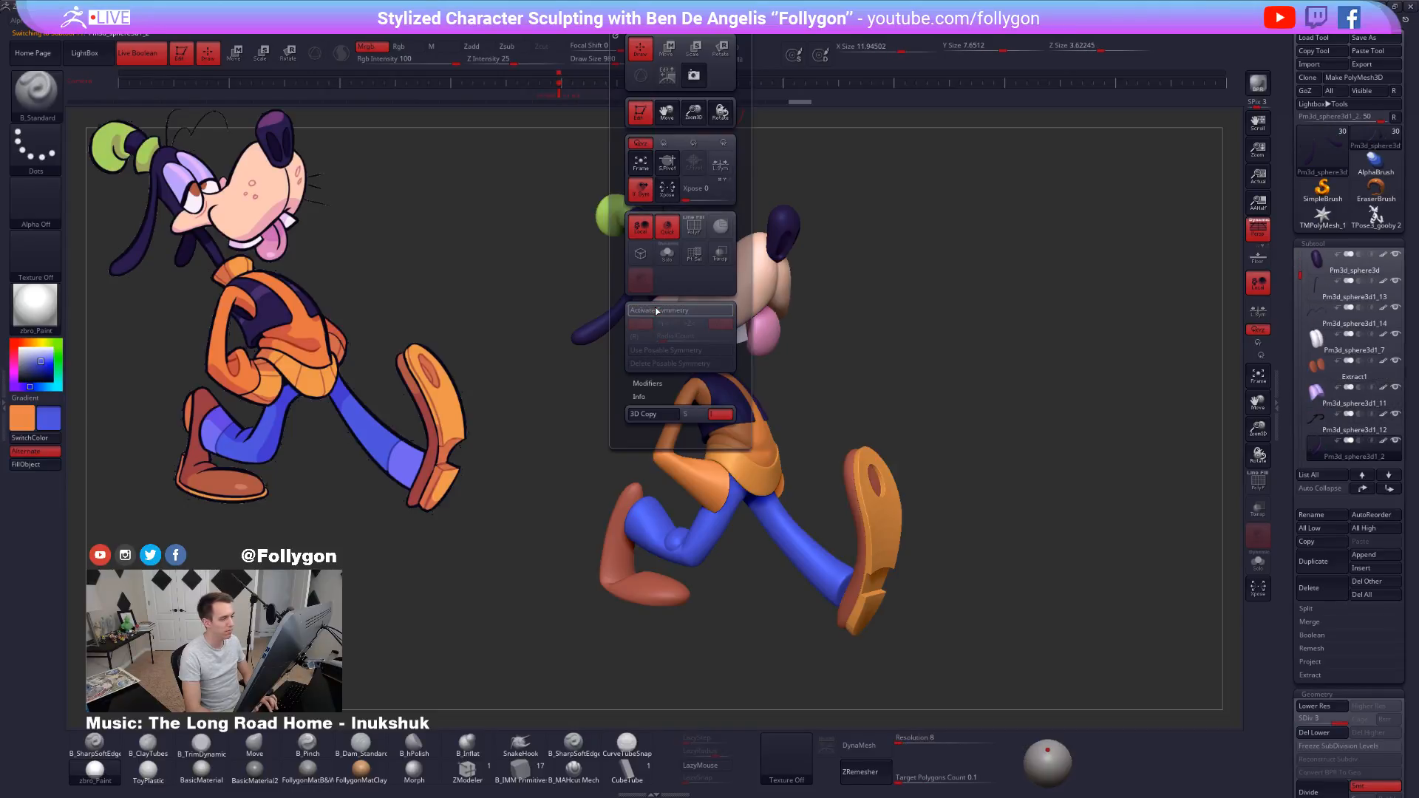
key("Down")
key("Down")
key("Down")
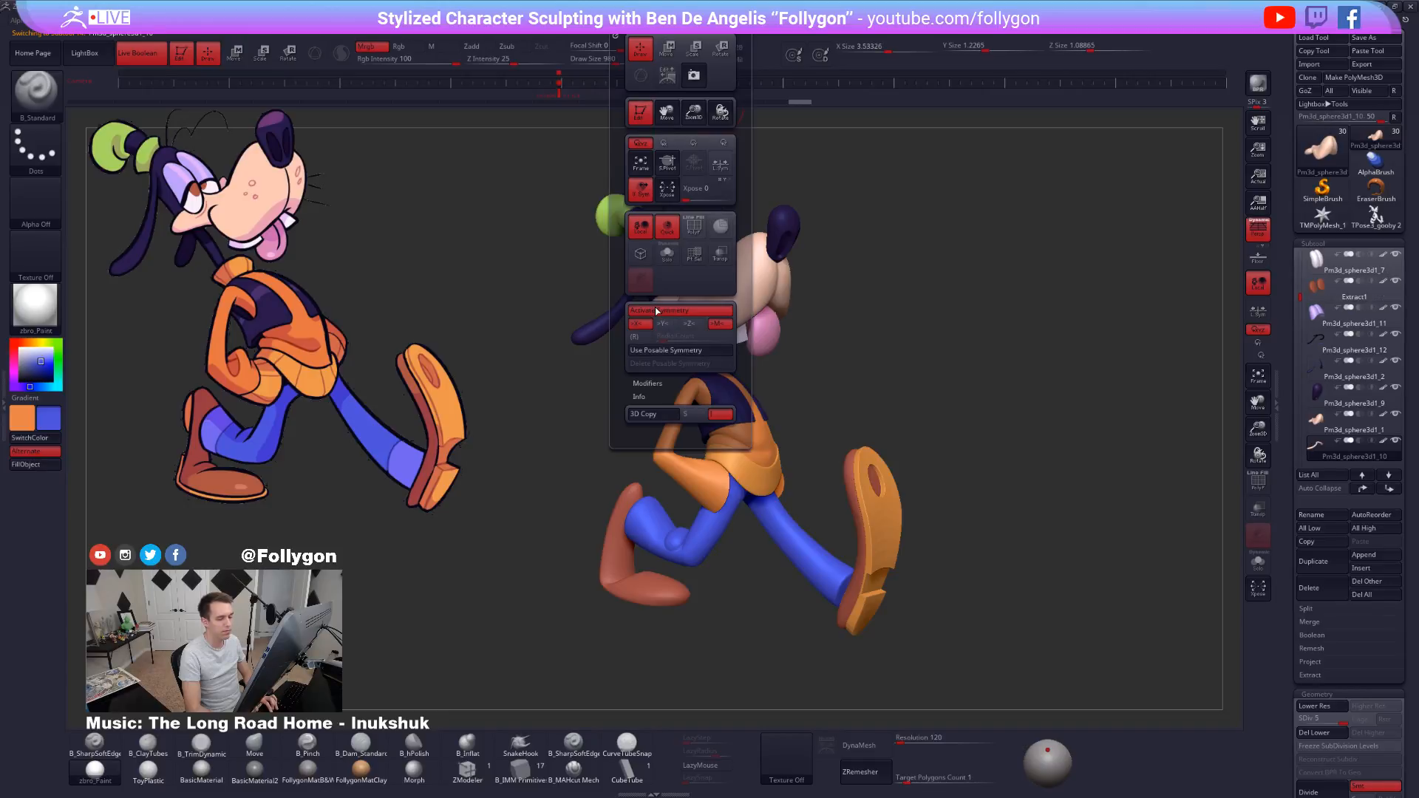
key("Down")
key("Down")
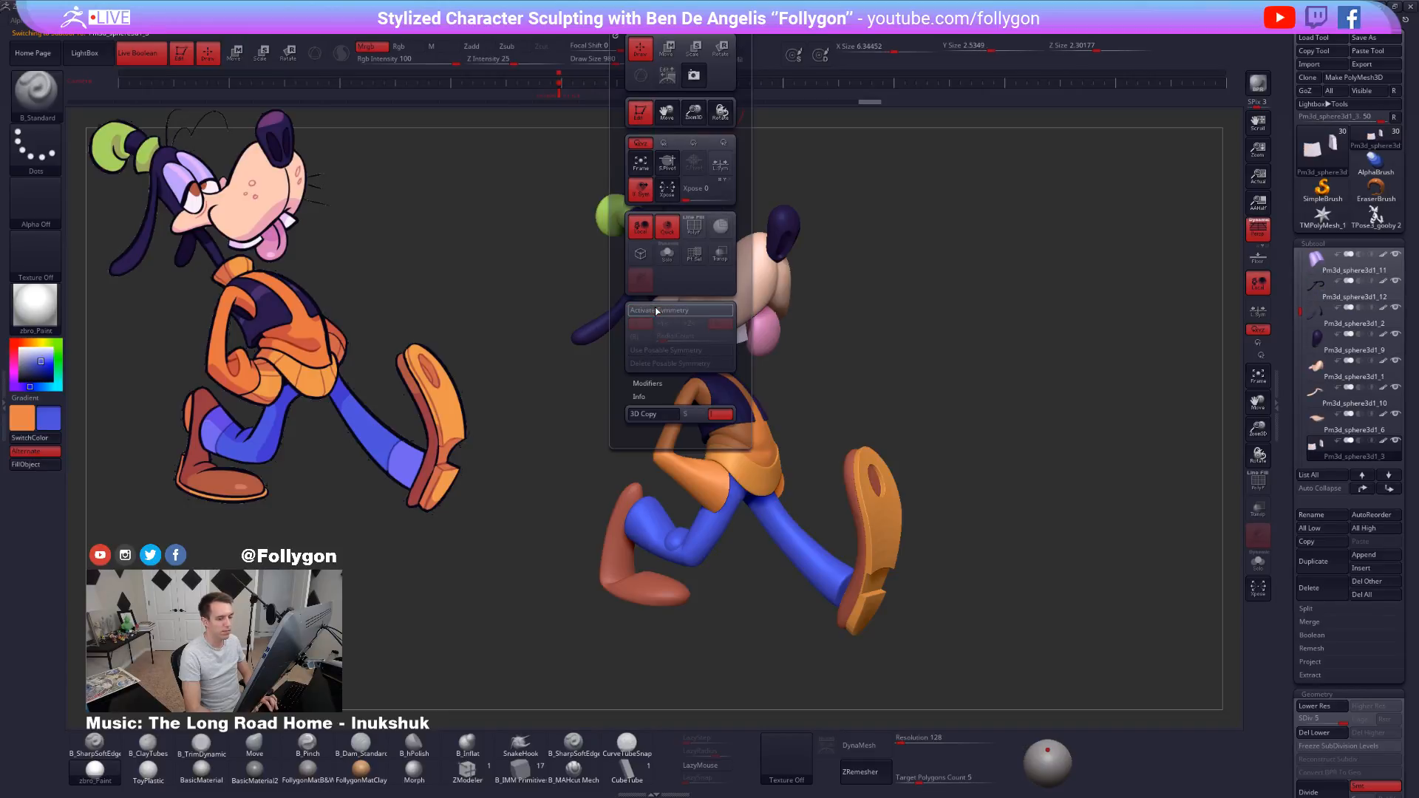
key("Down")
key("Down")
key("Down")
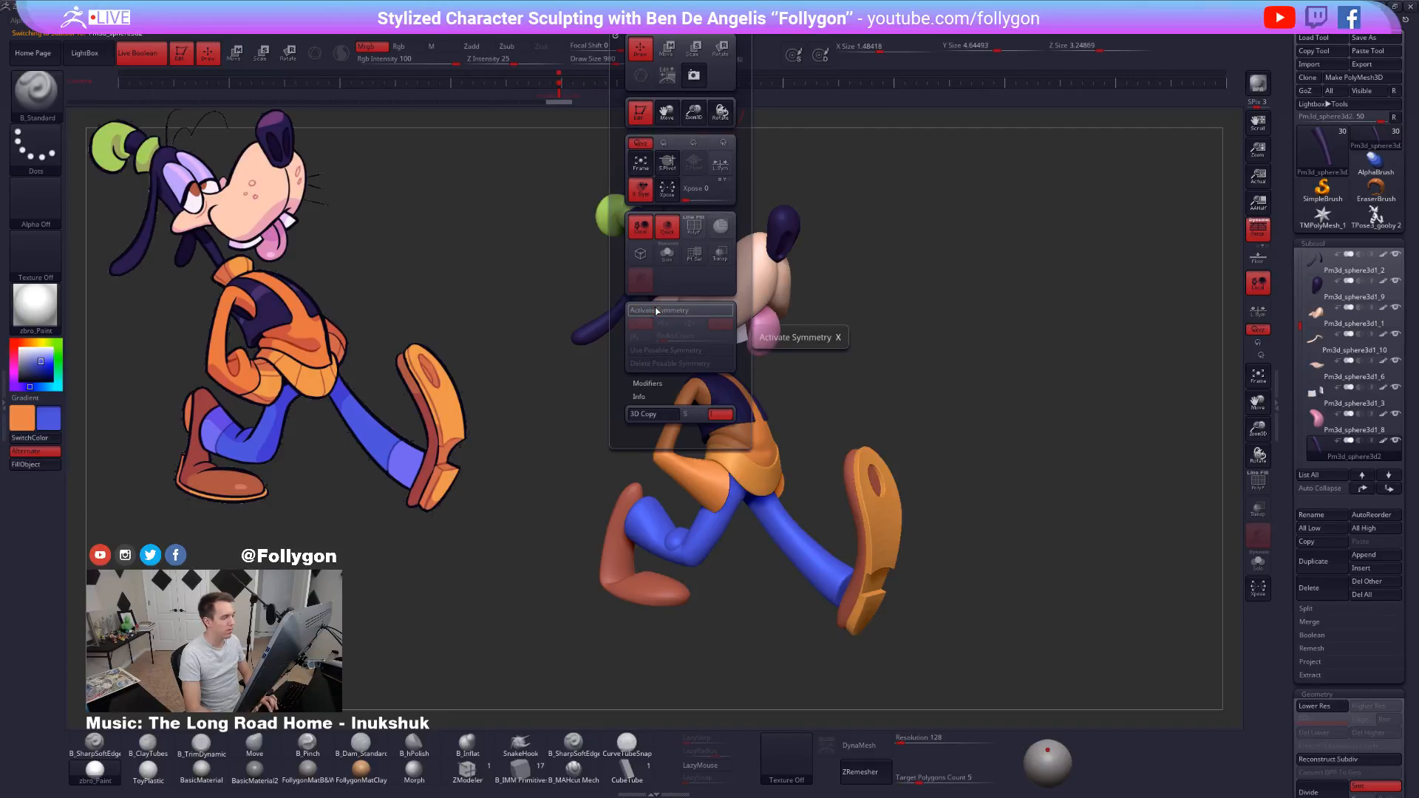
key("Up")
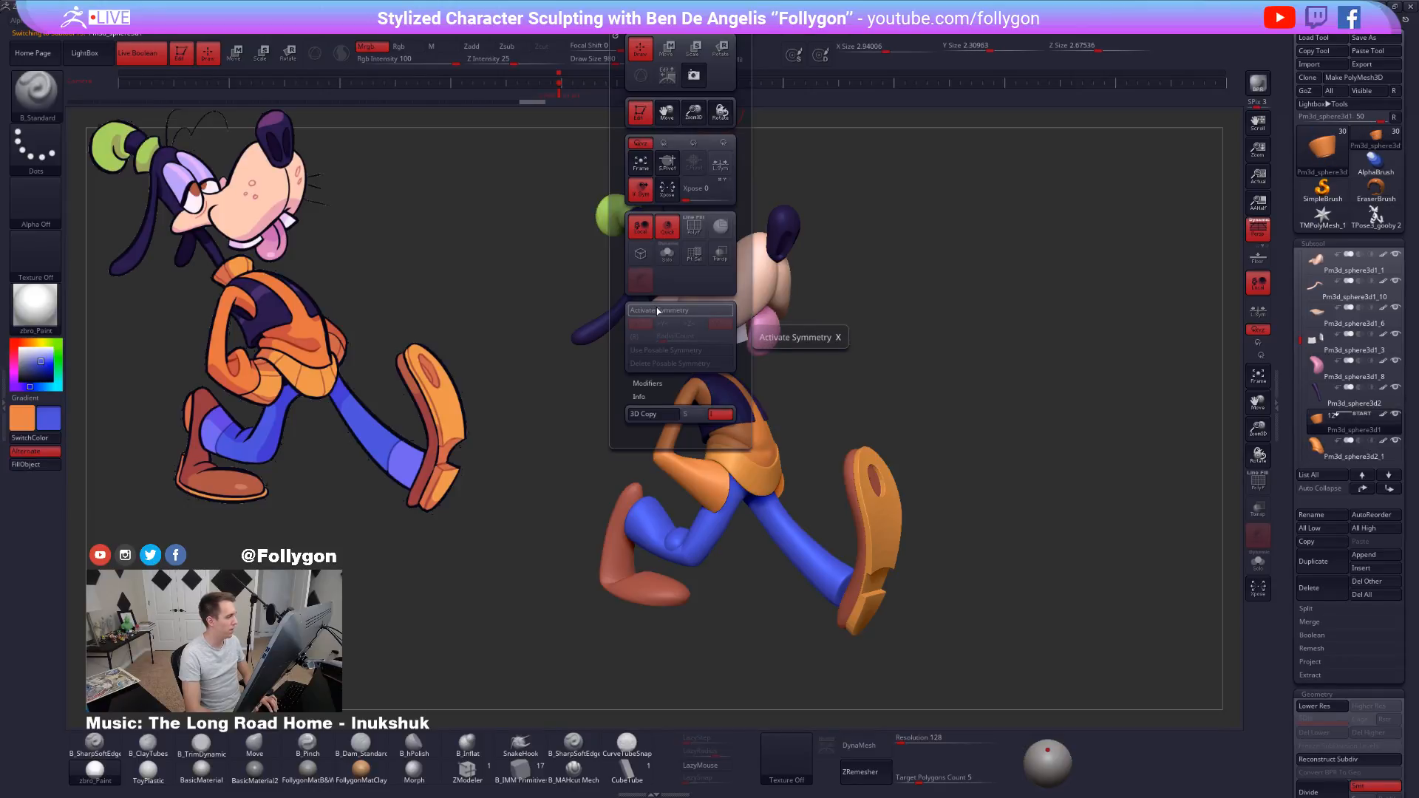
left_click_drag(819, 390, 792, 389)
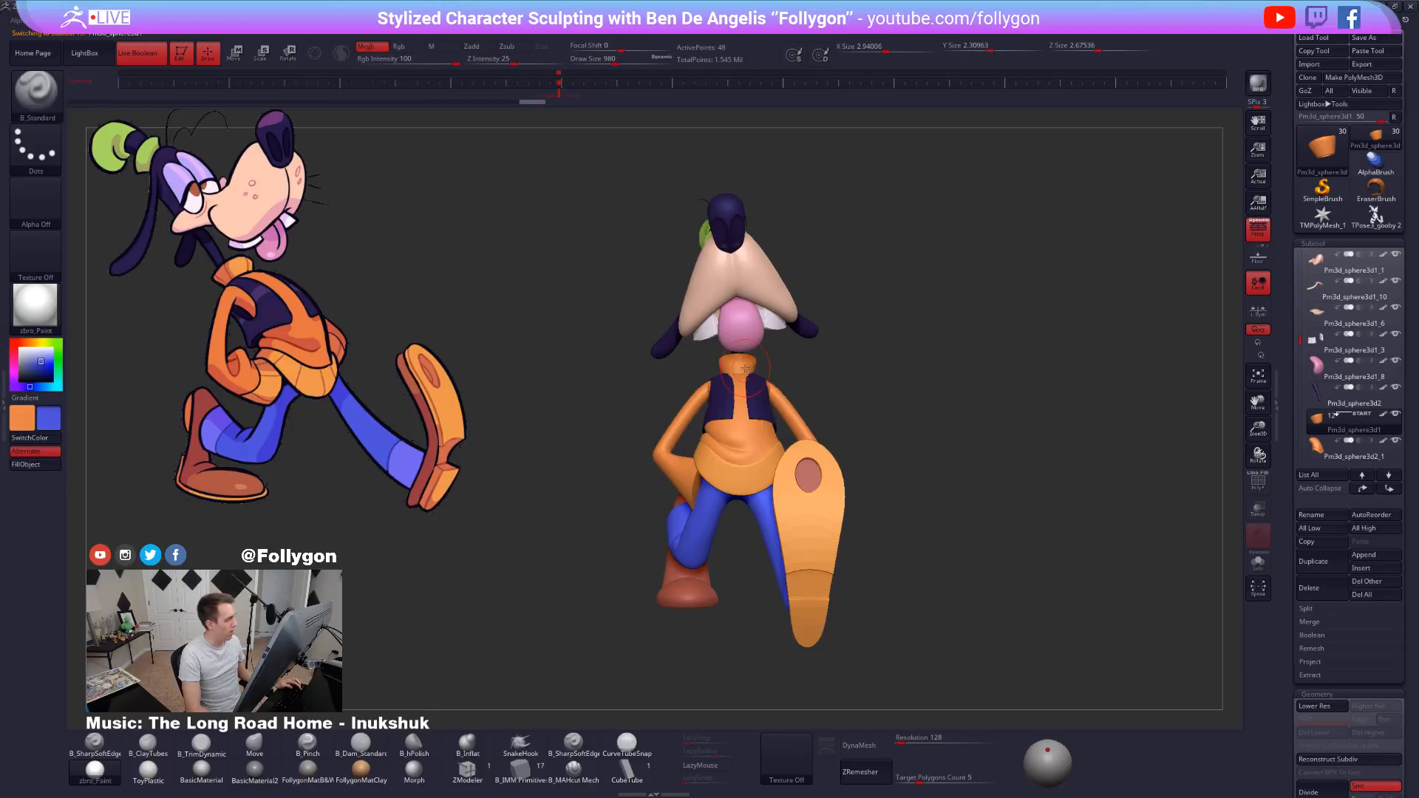
right_click_drag(744, 368, 830, 392)
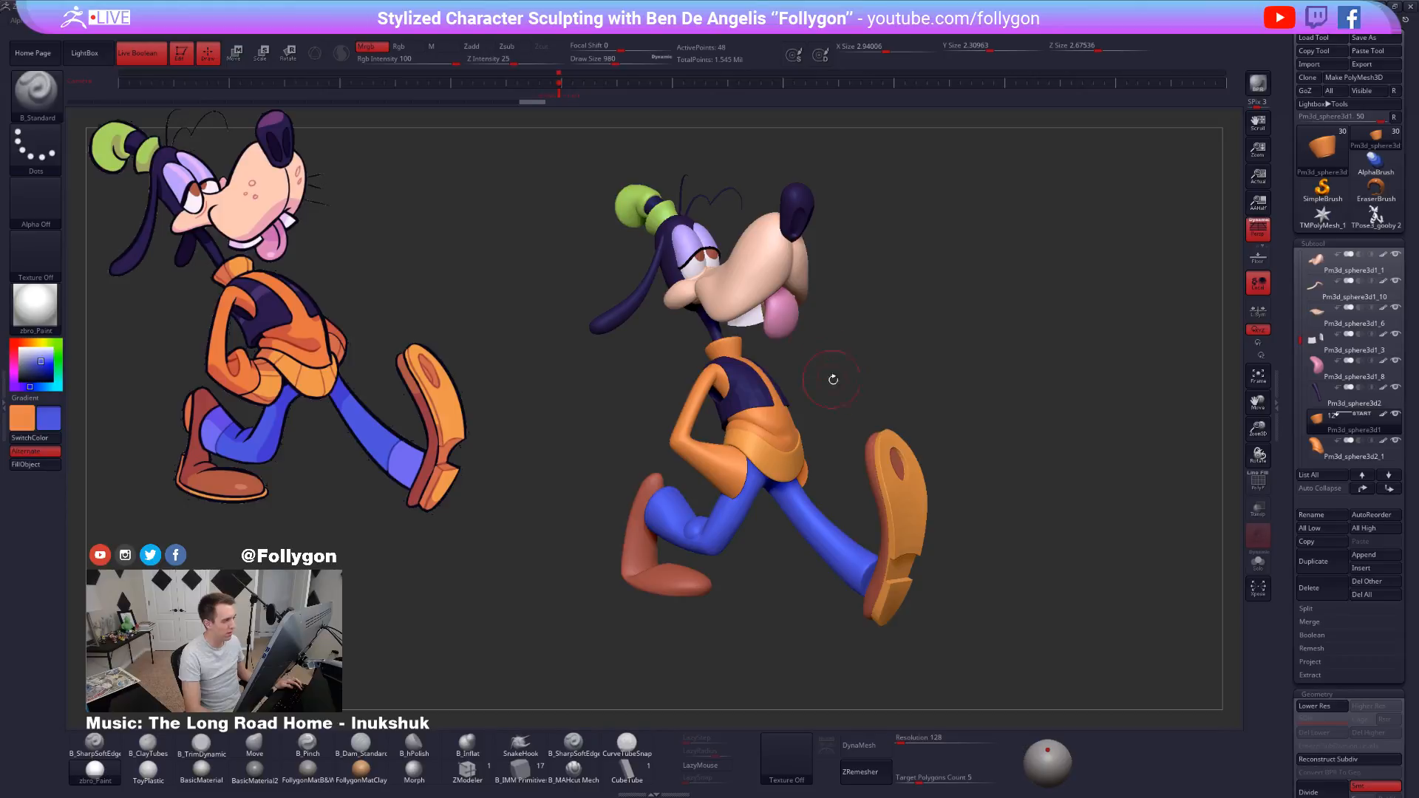
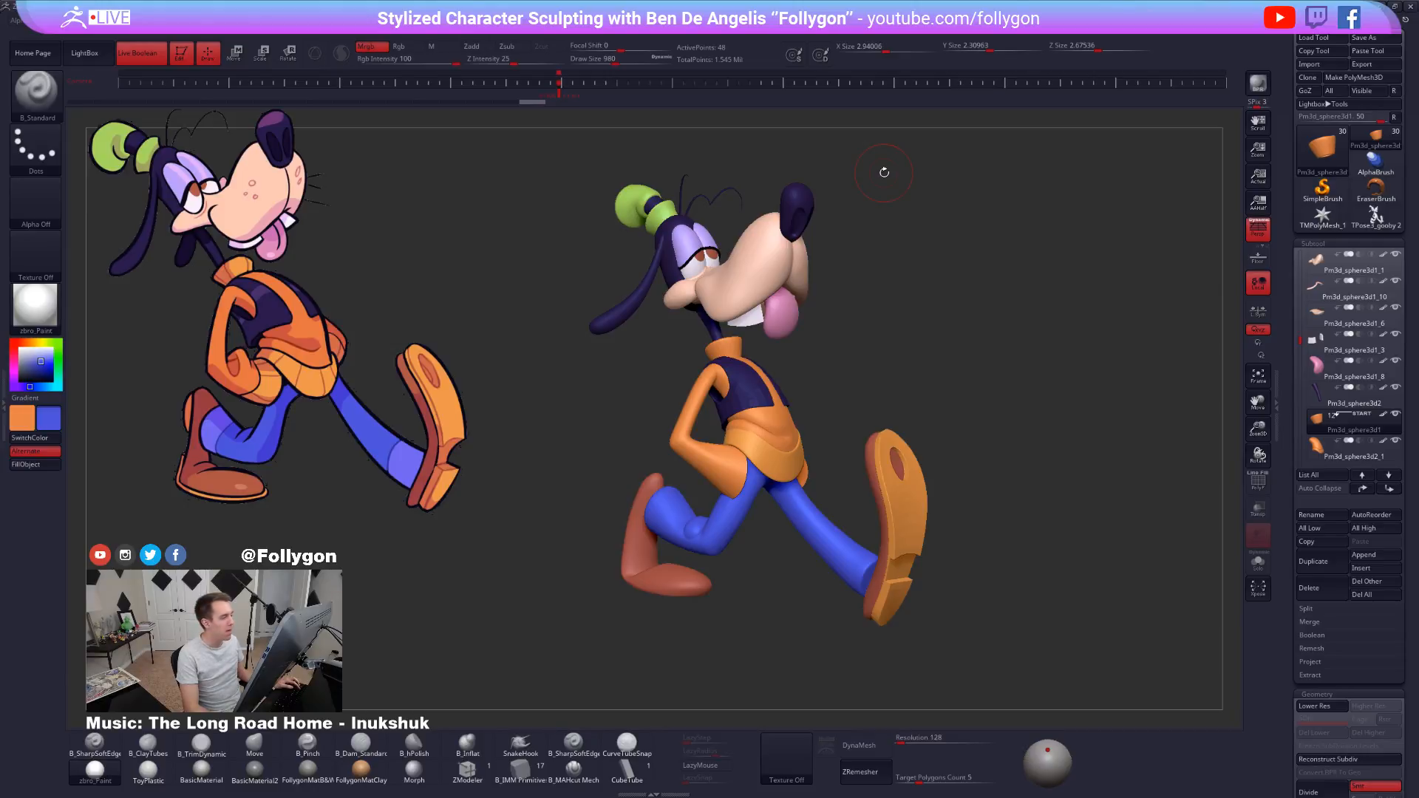
mouse_move(932, 289)
left_mouse_down()
mouse_move(950, 295)
mouse_move(950, 274)
left_mouse_up()
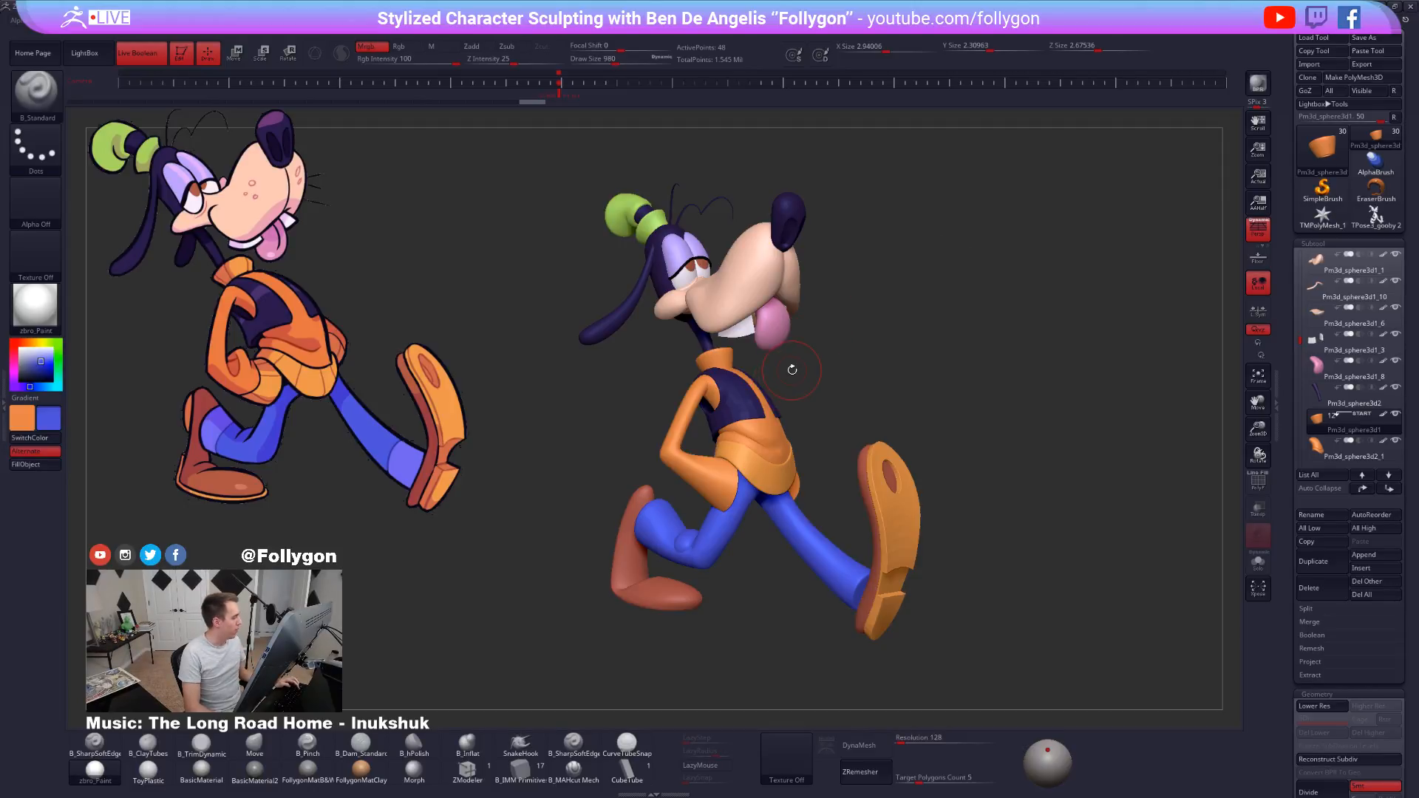
Pick white as the main colour and isolate the purple upper eyelids subtool with its polyframe shown.
left_click(20, 347)
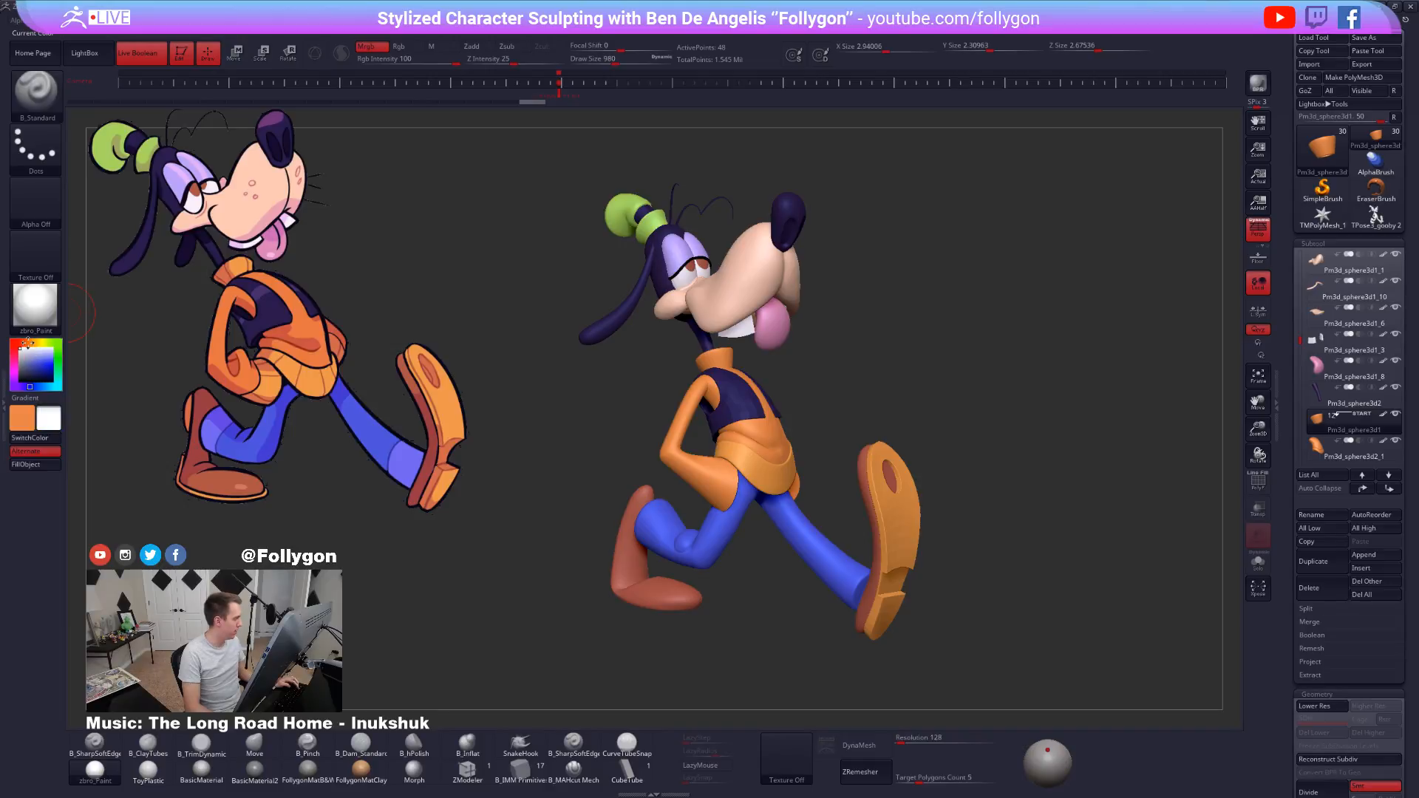
left_click(676, 257, "alt")
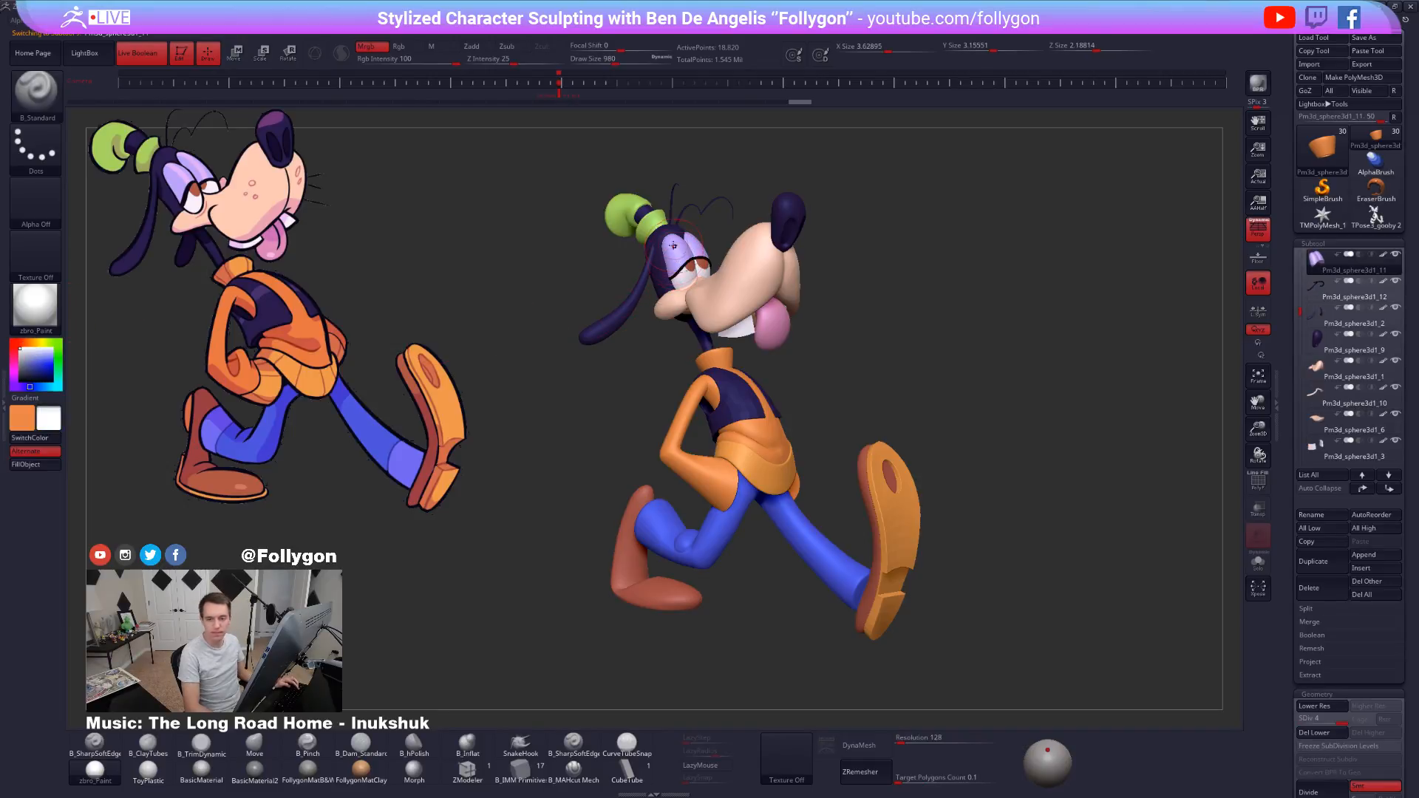
mouse_move(674, 245)
right_mouse_down("ctrl")
mouse_move(721, 296)
mouse_move(695, 333)
mouse_move(757, 355)
right_mouse_up("ctrl")
key("shift+f")
key("alt+s")
key("space")
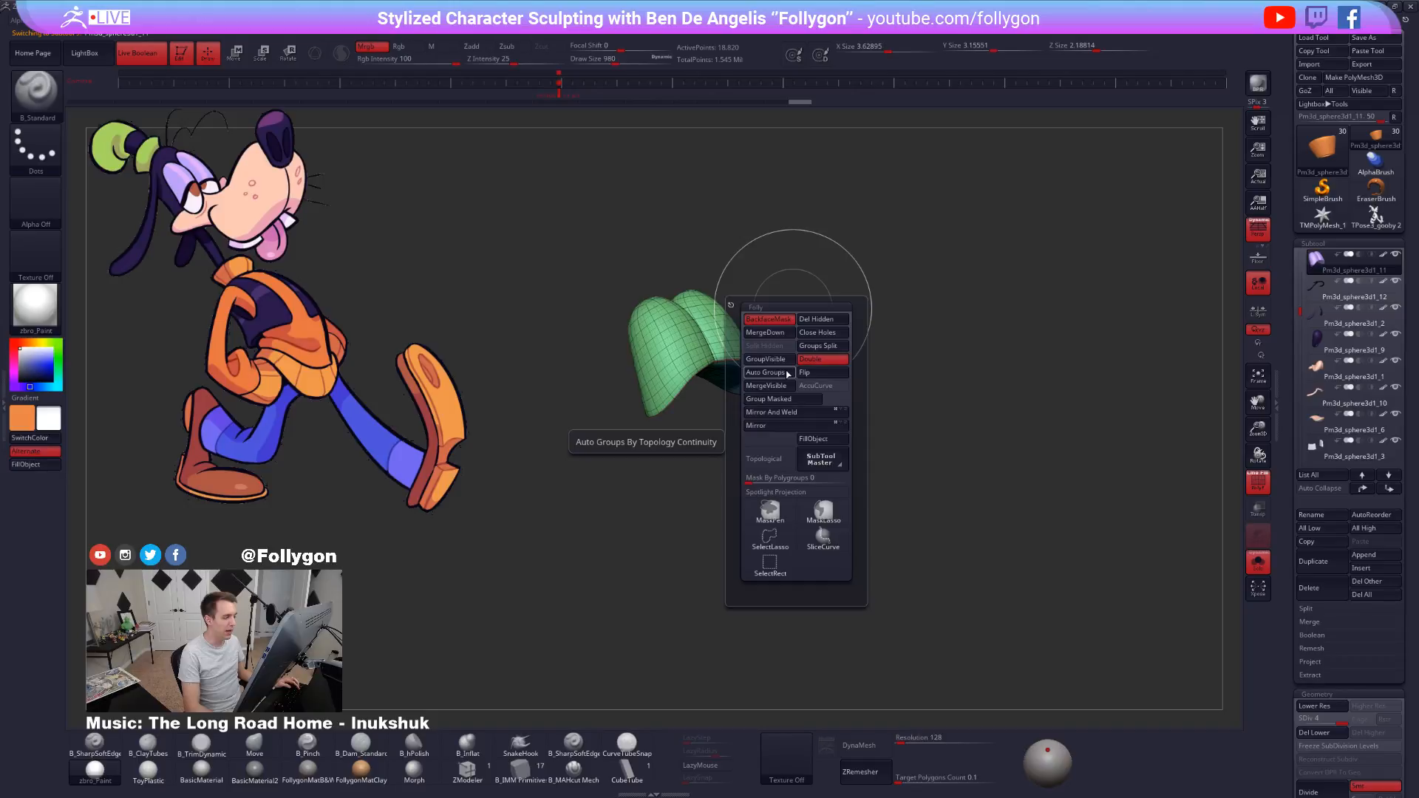
key("space")
left_click_drag(916, 348, 900, 349)
mouse_move(830, 331)
right_mouse_down()
mouse_move(803, 353)
mouse_move(836, 469)
right_mouse_up()
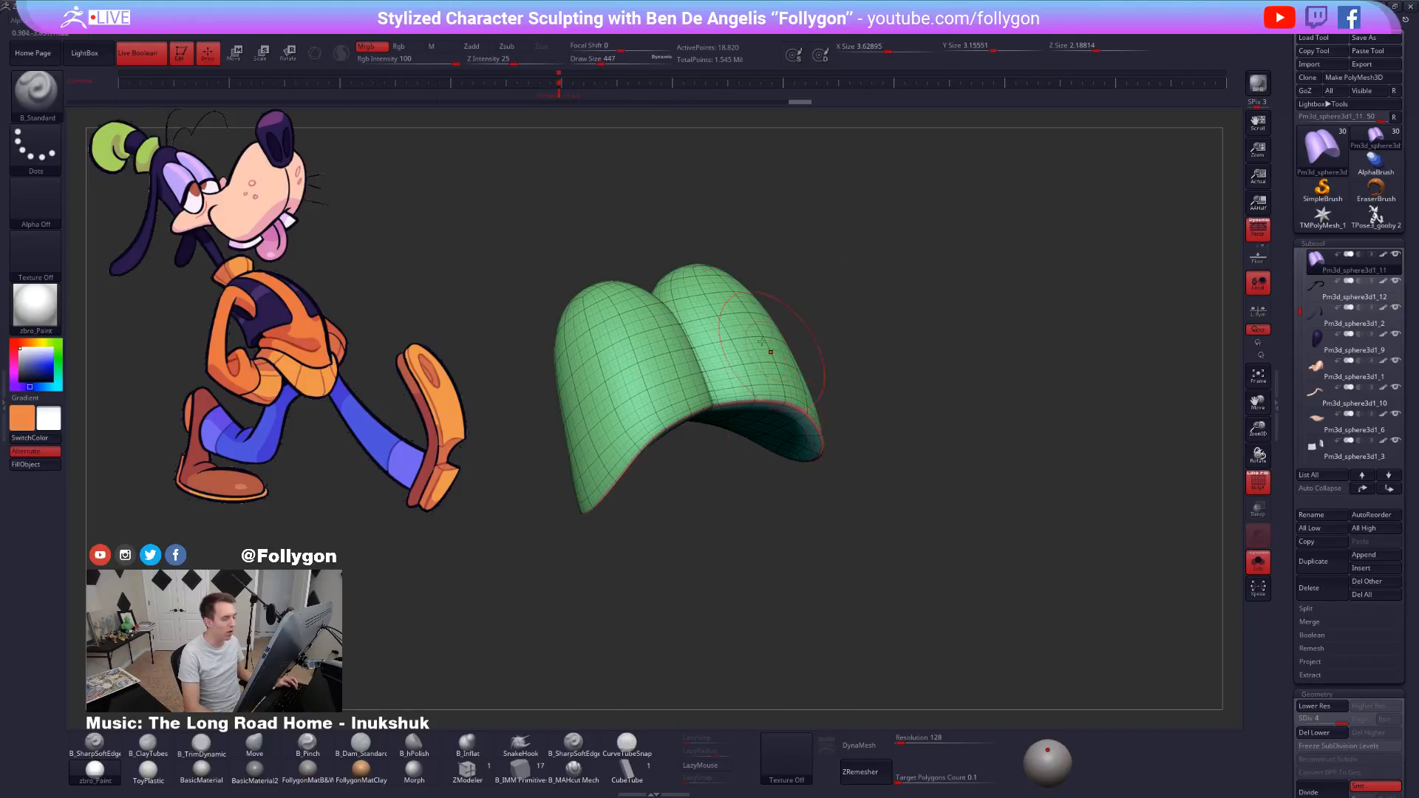
right_click_drag(747, 357, 707, 456)
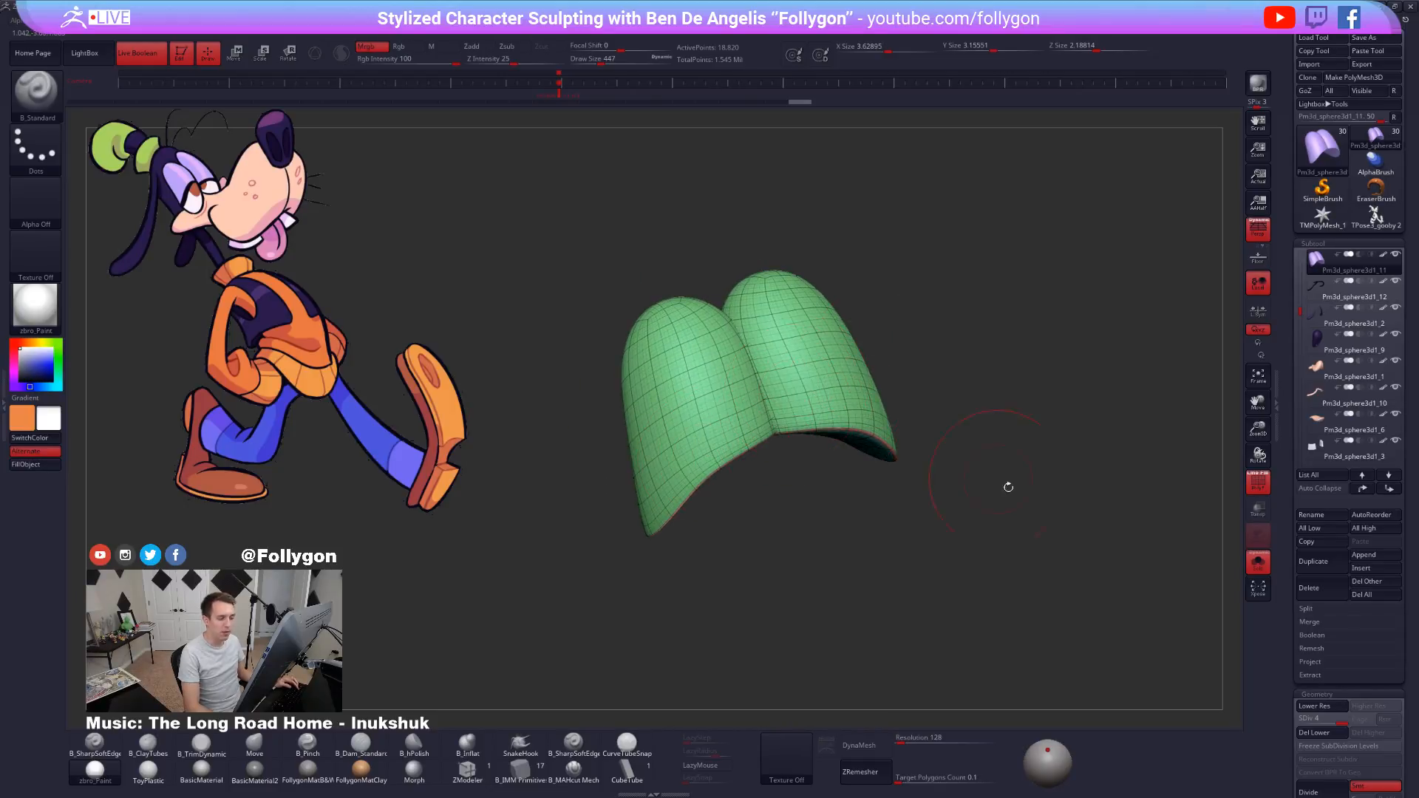
Try topological Transpose masks on the isolated eyelids, running across from one lid to the other and down a single lid.
key("w")
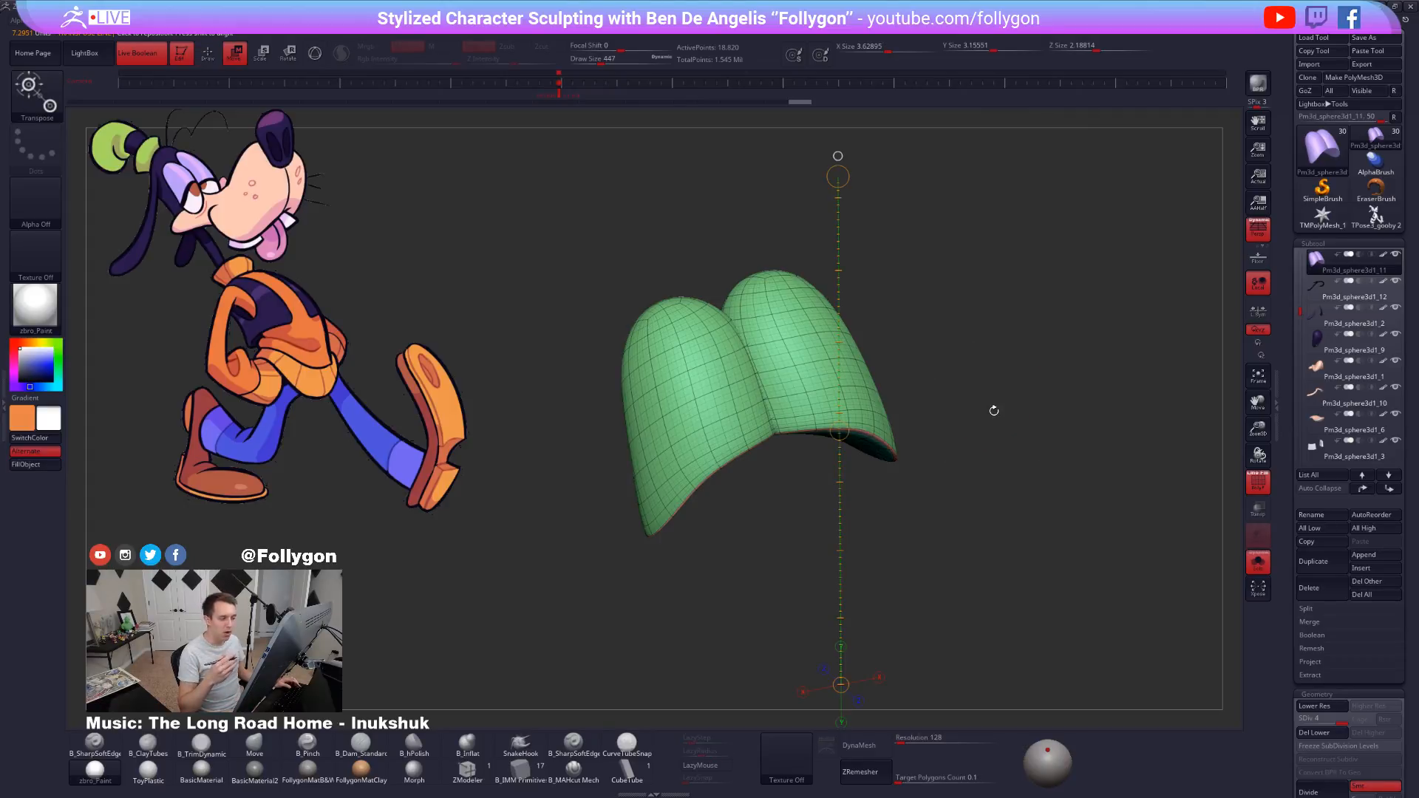
left_click_drag(694, 423, 826, 382, "ctrl")
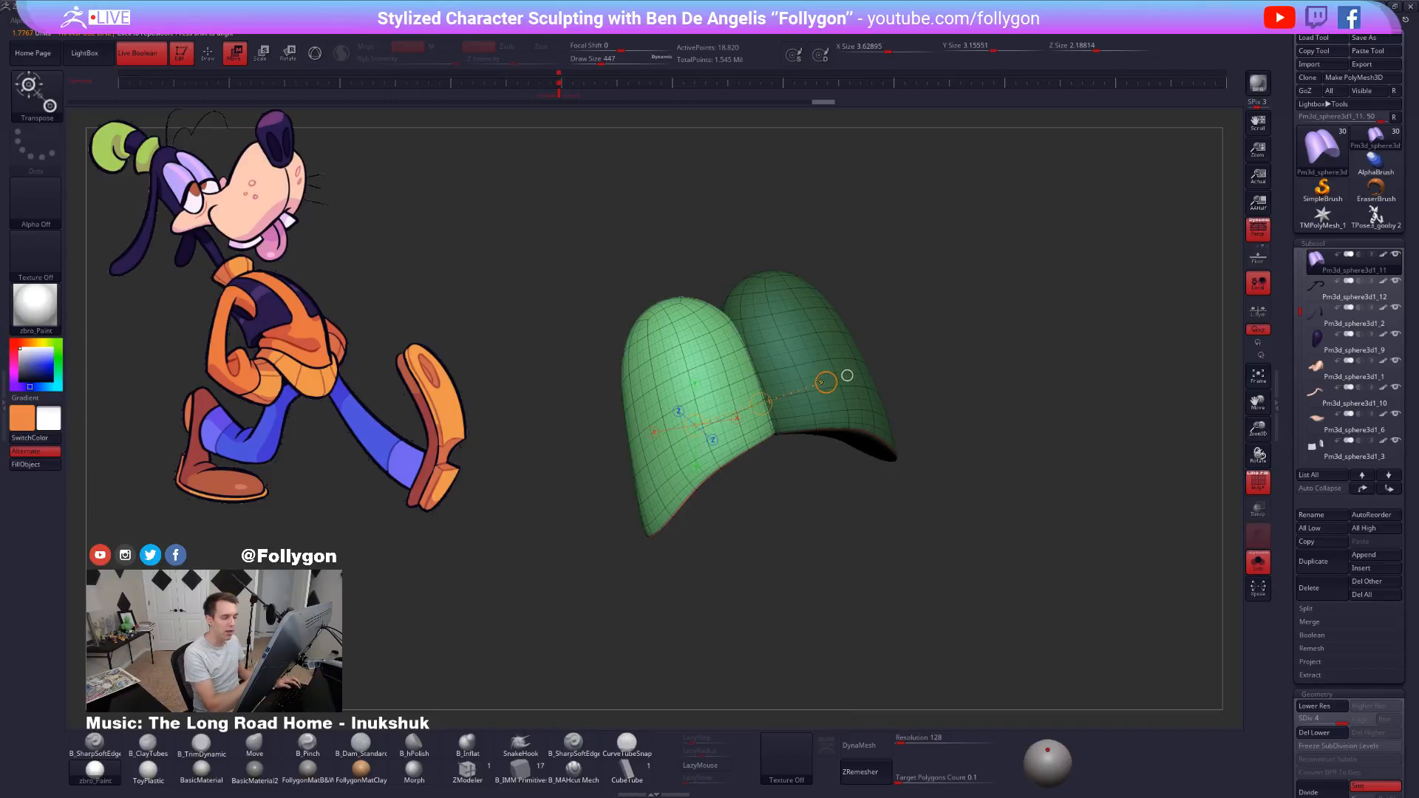
left_click_drag(918, 595, 940, 644)
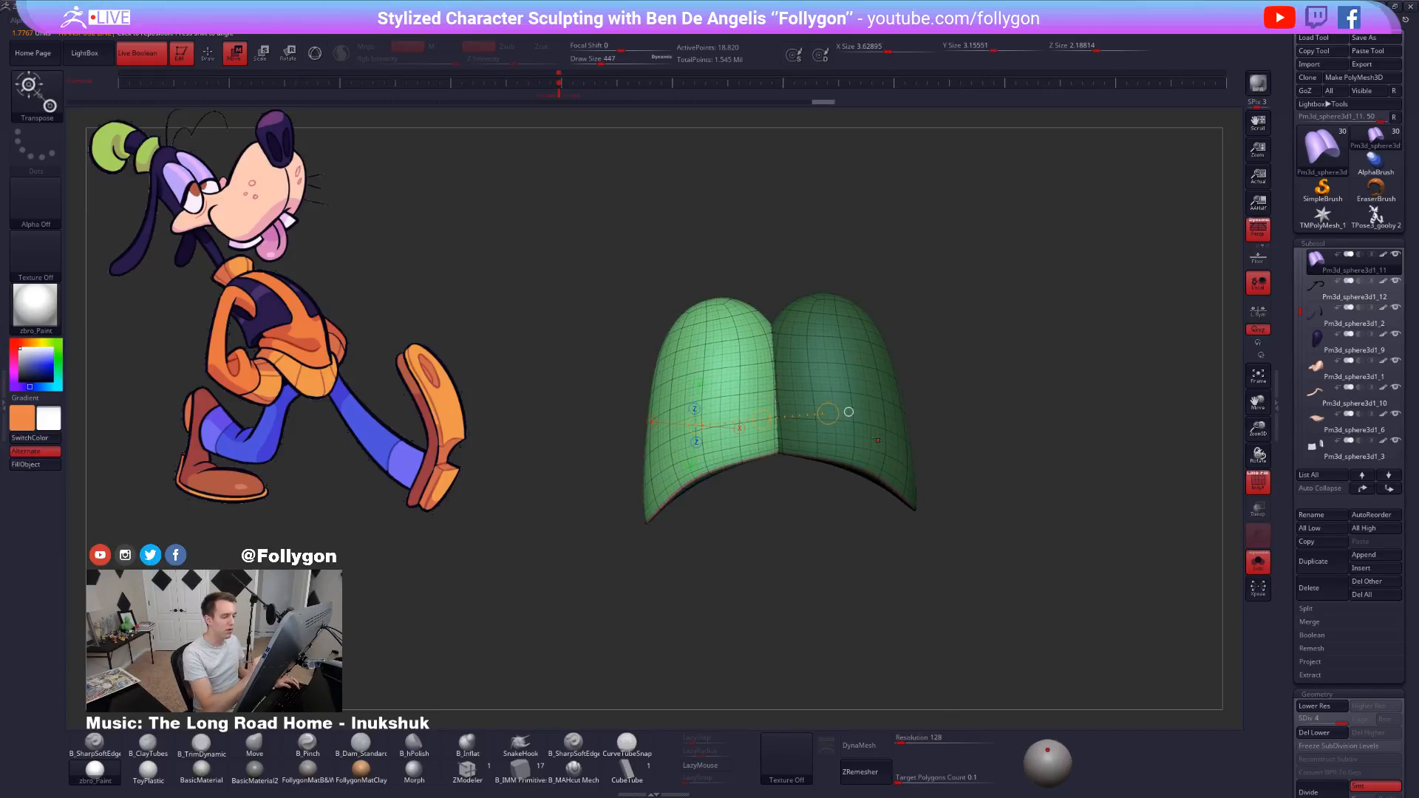
left_click_drag(862, 370, 863, 404, "ctrl")
left_click(862, 408, "ctrl")
left_click_drag(969, 473, 838, 475)
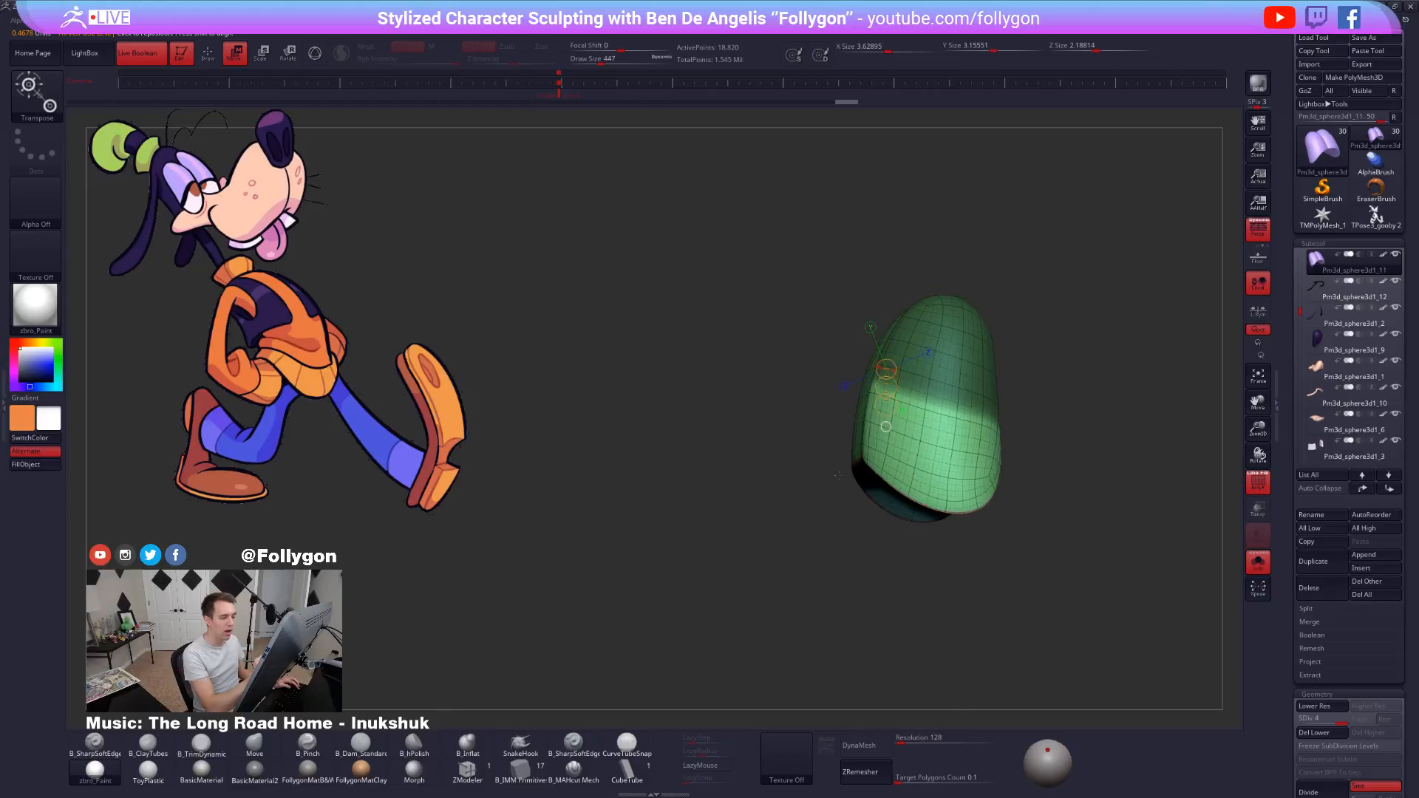
left_click_drag(1016, 426, 1174, 434)
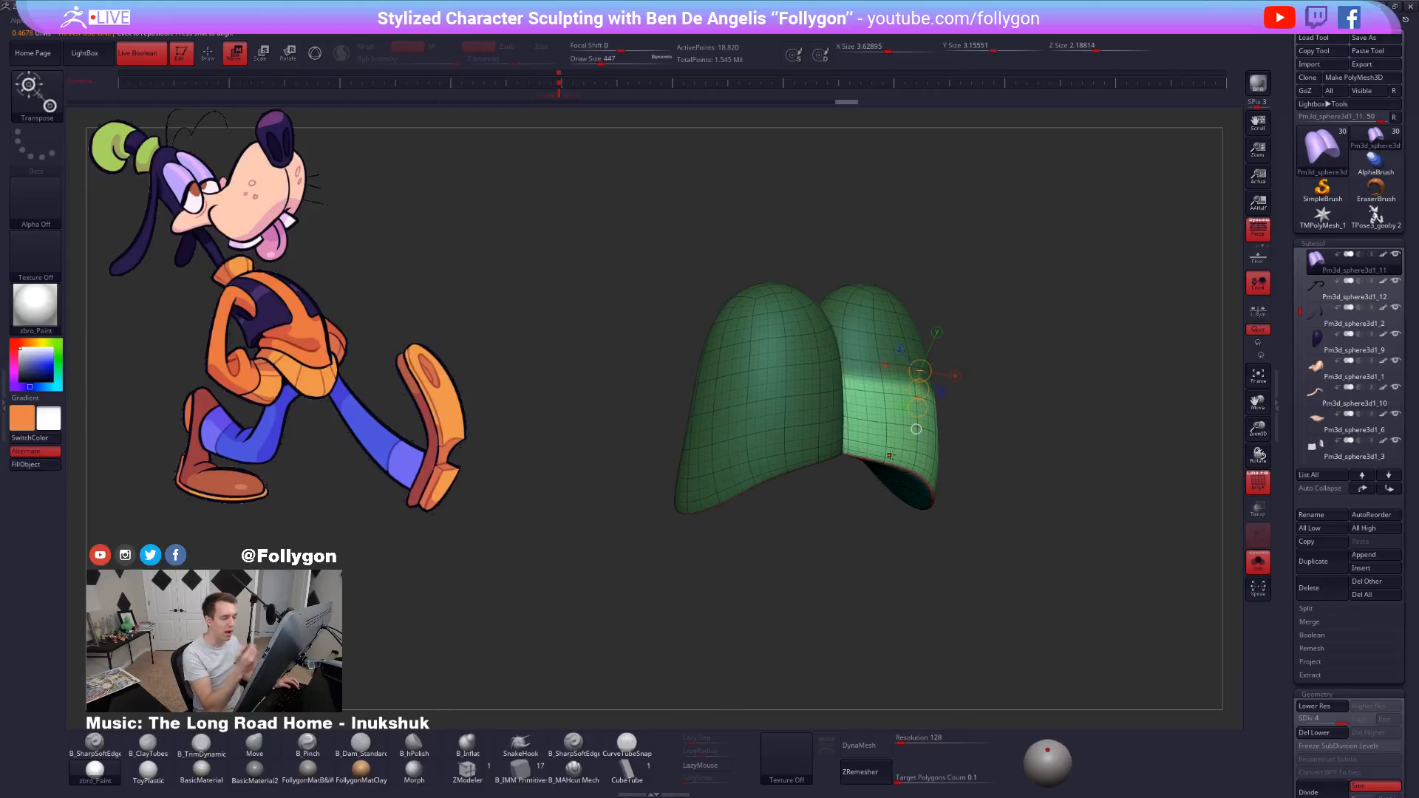
left_click_drag(764, 419, 902, 422, "ctrl")
mouse_move(983, 629)
left_mouse_down()
mouse_move(851, 621)
mouse_move(888, 582)
mouse_move(950, 578)
mouse_move(880, 580)
mouse_move(834, 499)
left_mouse_up()
Clear the mask and split the two upper eyelids into separate polygroups.
key("q")
key("space")
left_click_drag(819, 440, 839, 440)
left_click_drag(887, 494, 914, 509, "ctrl")
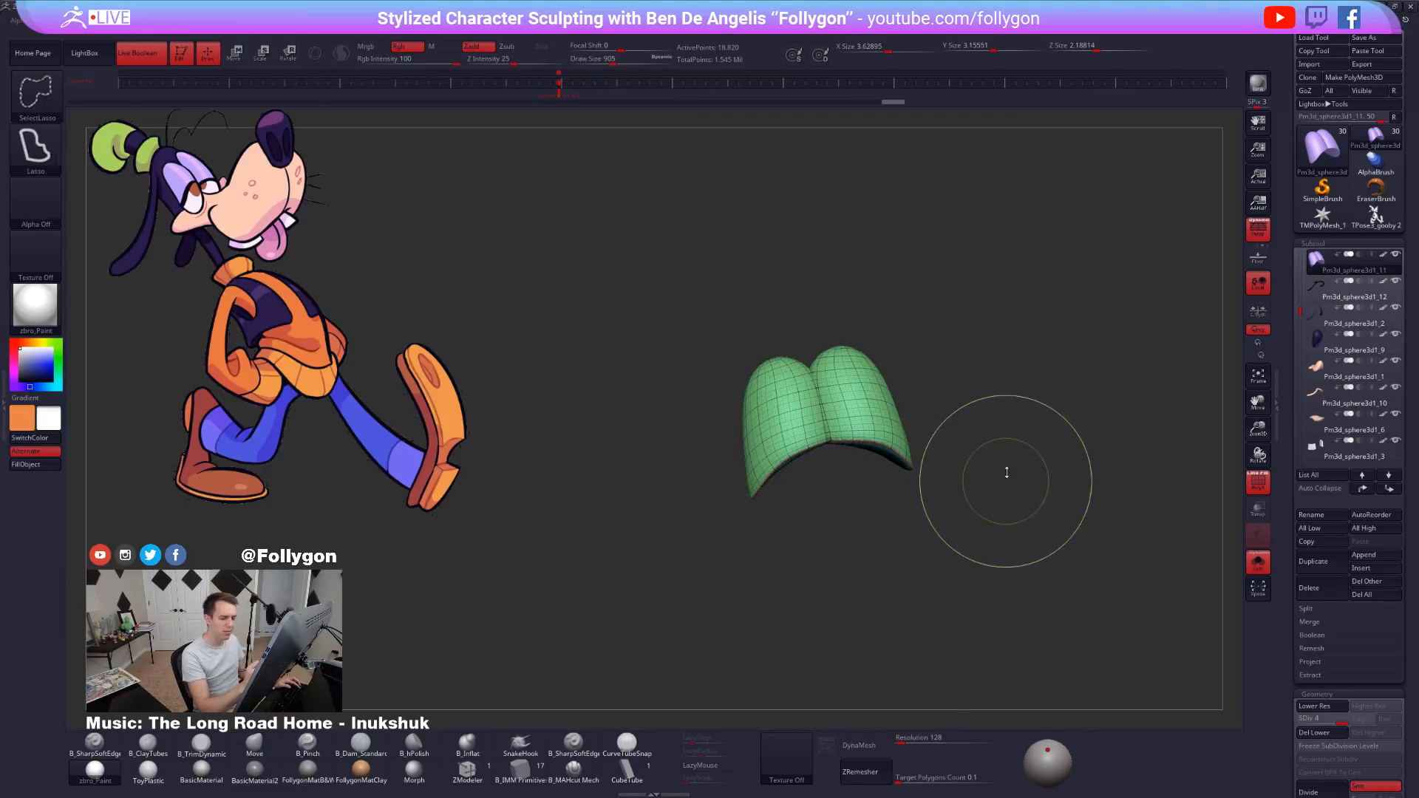
key("ctrl+space")
key("ctrl+space")
left_click(989, 522)
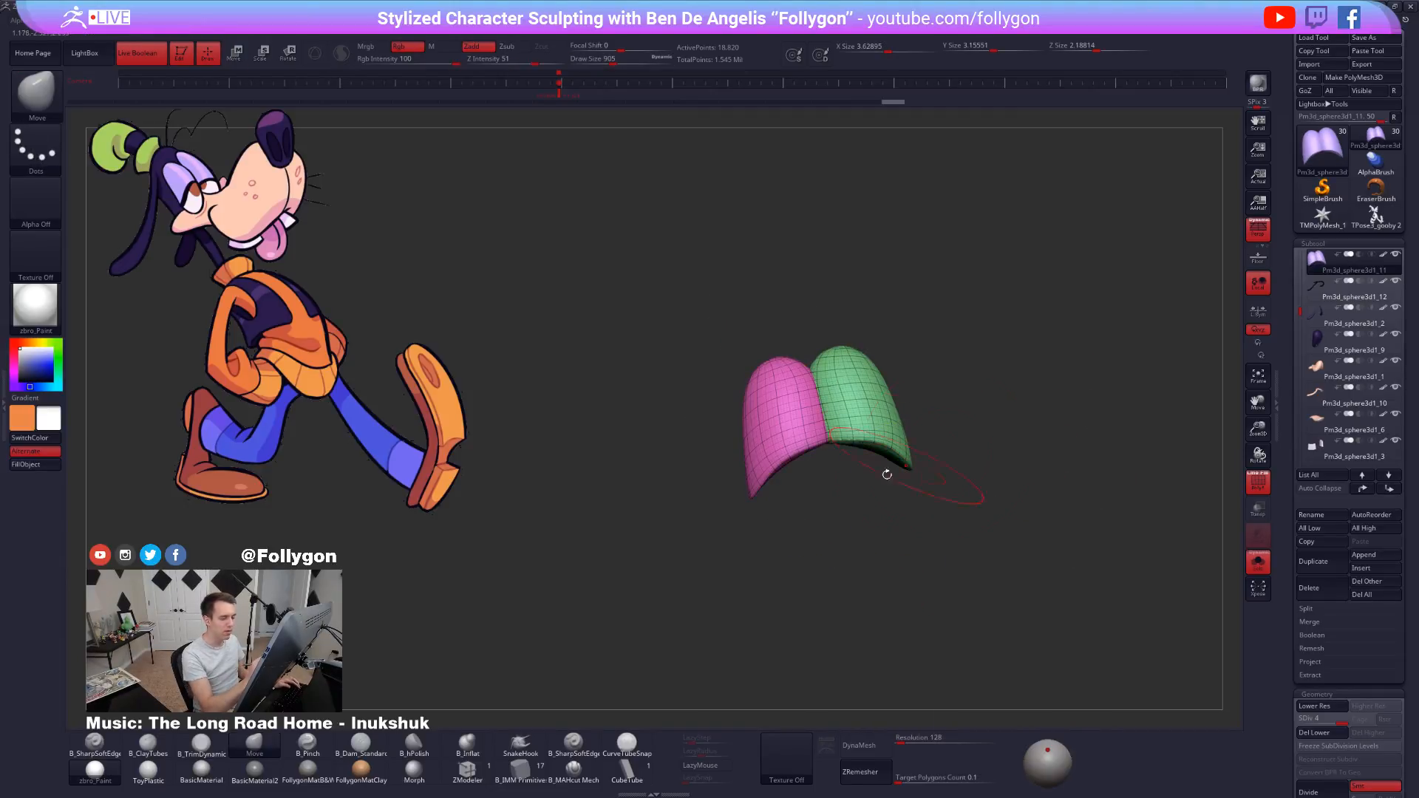
Mask the green far eyelid with Transpose, return to drawing with the Move brush, and show the whole character without the polyframe.
left_click_drag(887, 495, 832, 488)
key("w")
left_click(813, 445, "ctrl")
key("q")
key("space")
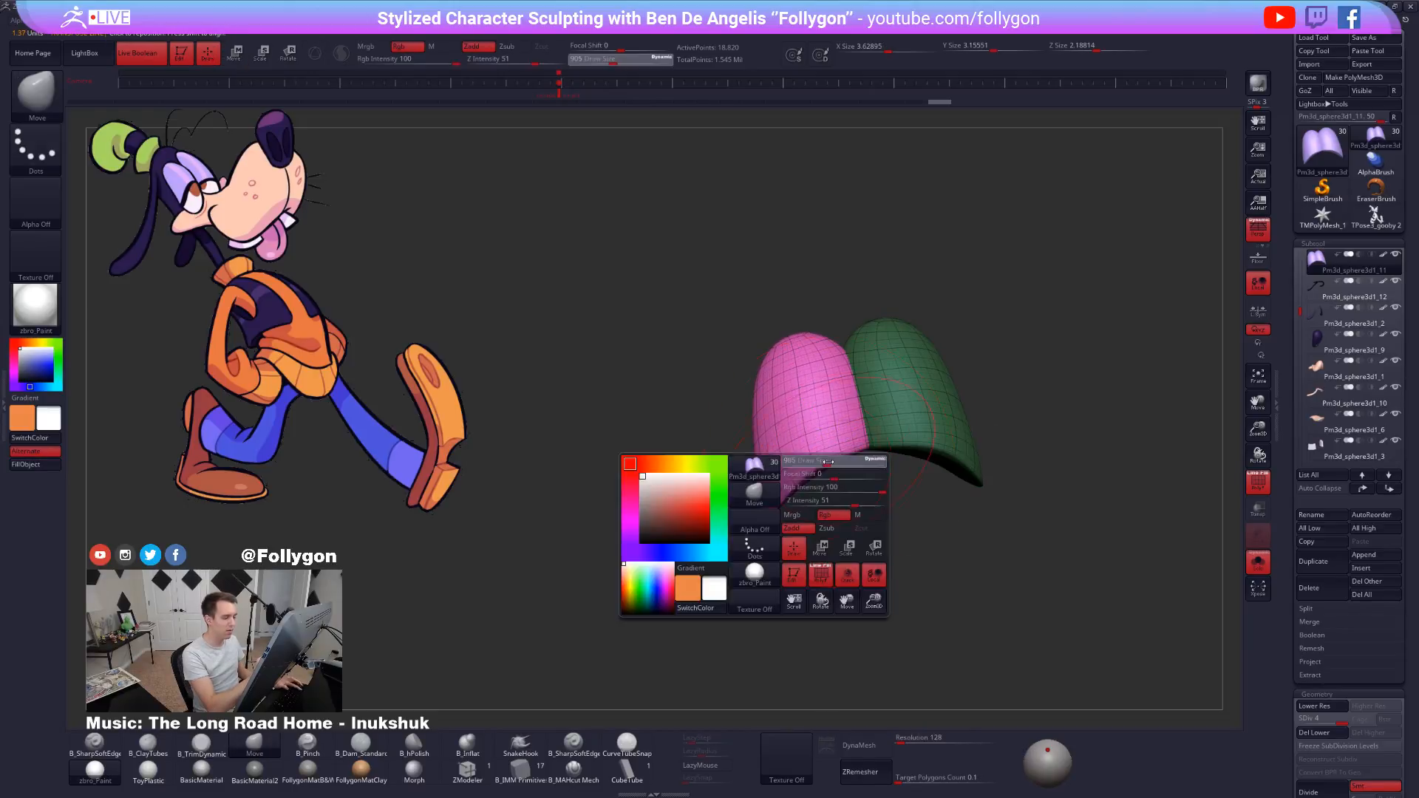
key("shift+f")
key("alt+s")
Nudge the unmasked near eyelid's lower edge with the Move brush and invert the mask to free the other lid.
right_click_drag(832, 488, 893, 488)
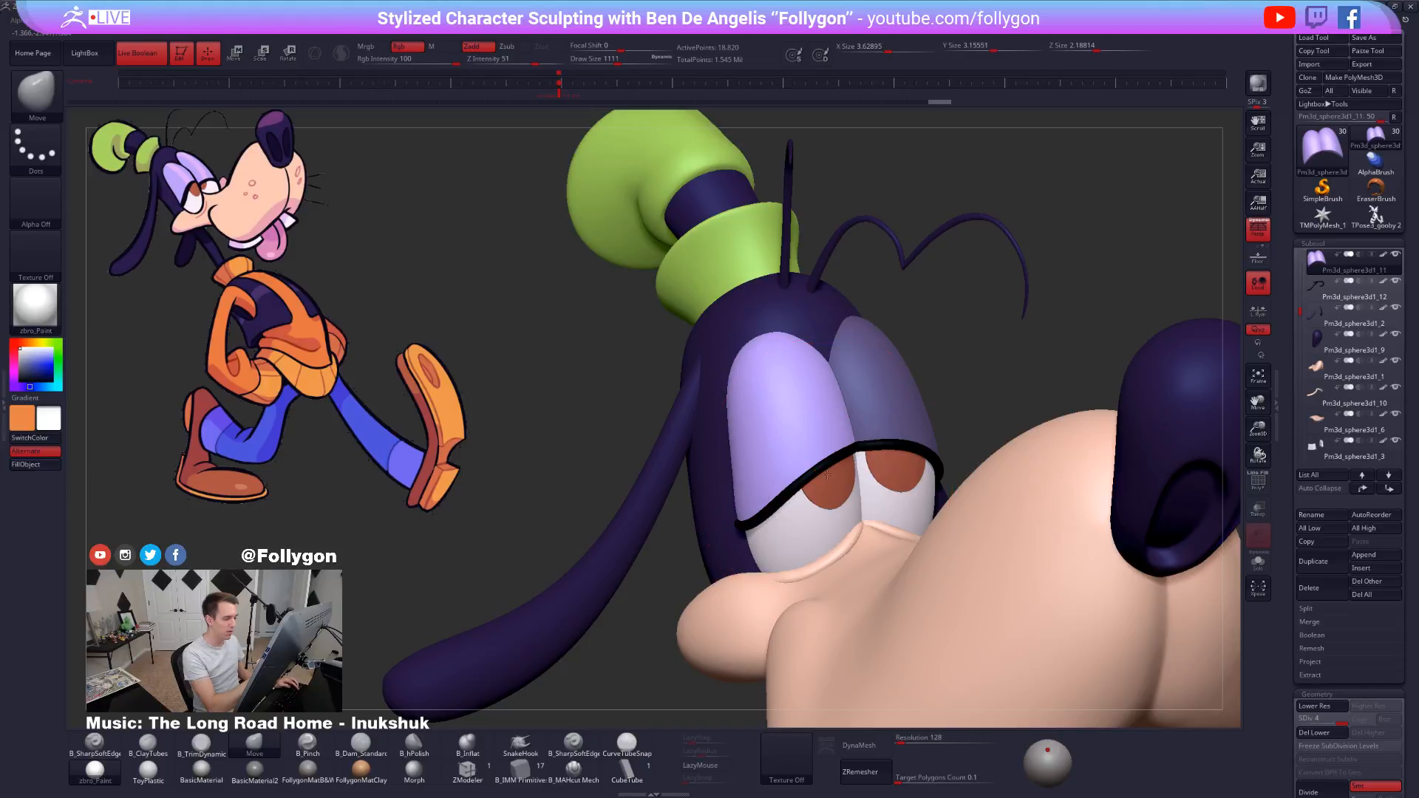
left_click_drag(822, 480, 827, 486)
right_click_drag(833, 503, 781, 484)
left_click(1014, 341, "ctrl")
mouse_move(1018, 338)
right_mouse_down()
mouse_move(1004, 364)
mouse_move(739, 533)
right_mouse_up()
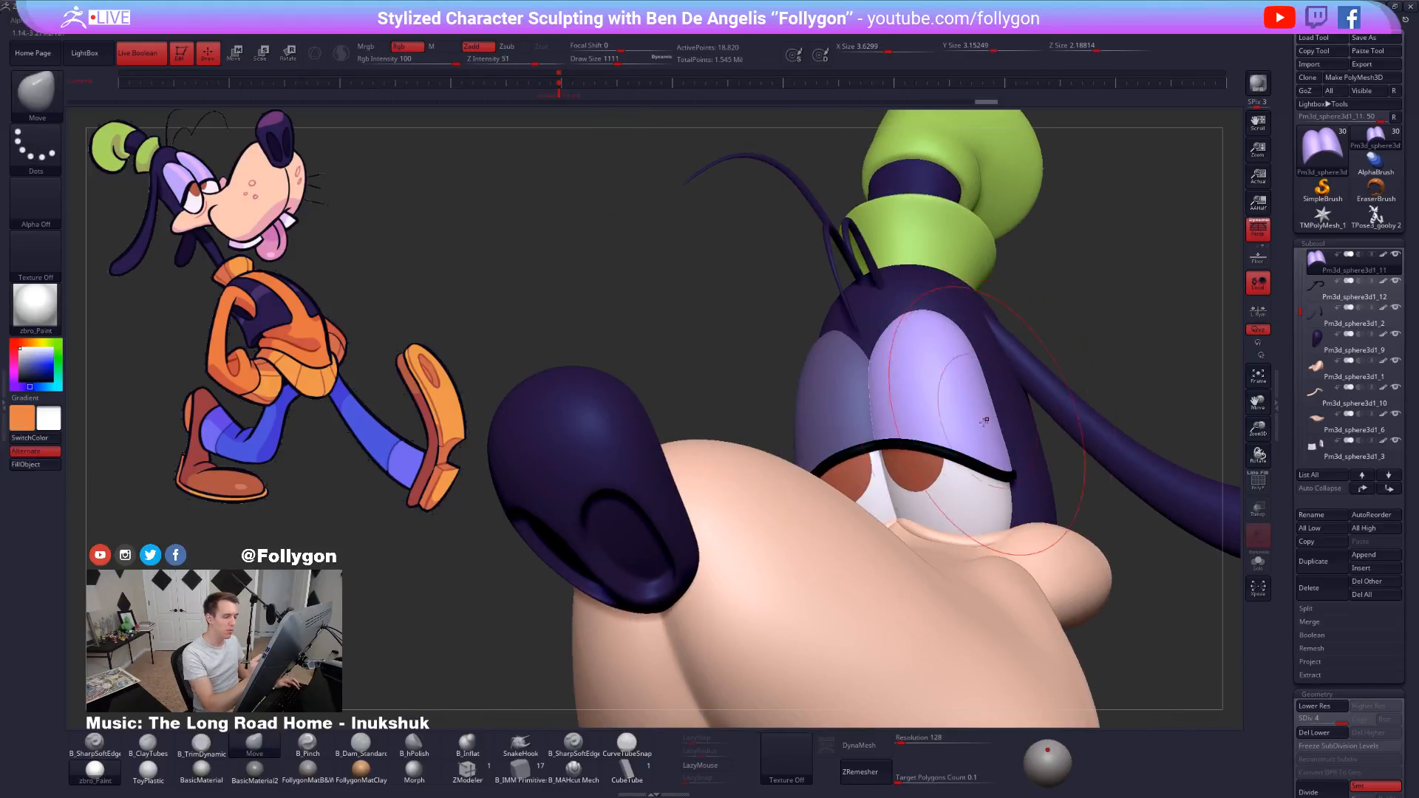
Hide the nose and muzzle subtools to expose the eyes, and reselect the purple upper eyelids subtool.
left_click(696, 554, "alt")
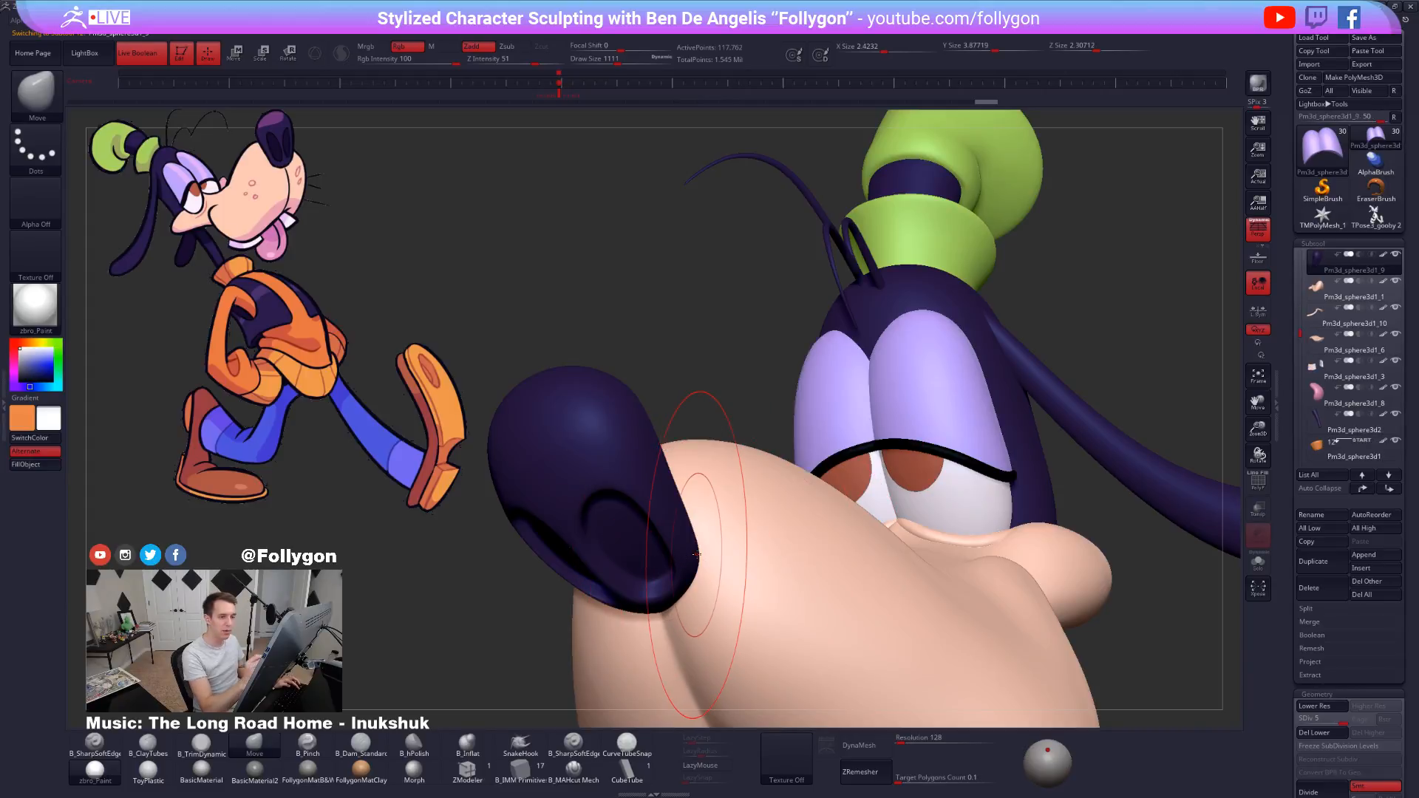
left_click_drag(1396, 254, 1396, 281)
left_click(954, 534, "alt")
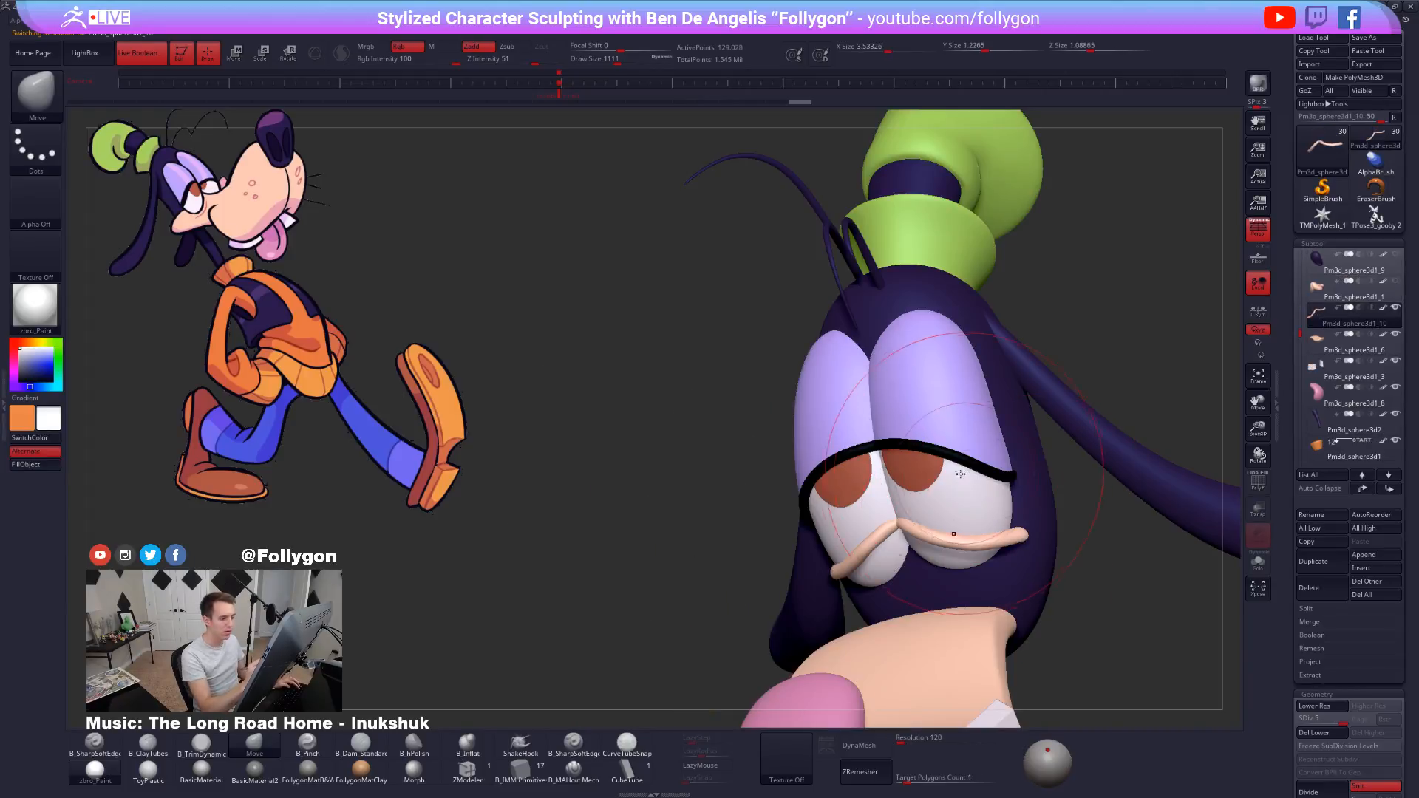
left_click(929, 432, "alt")
right_click_drag(930, 432, 902, 486)
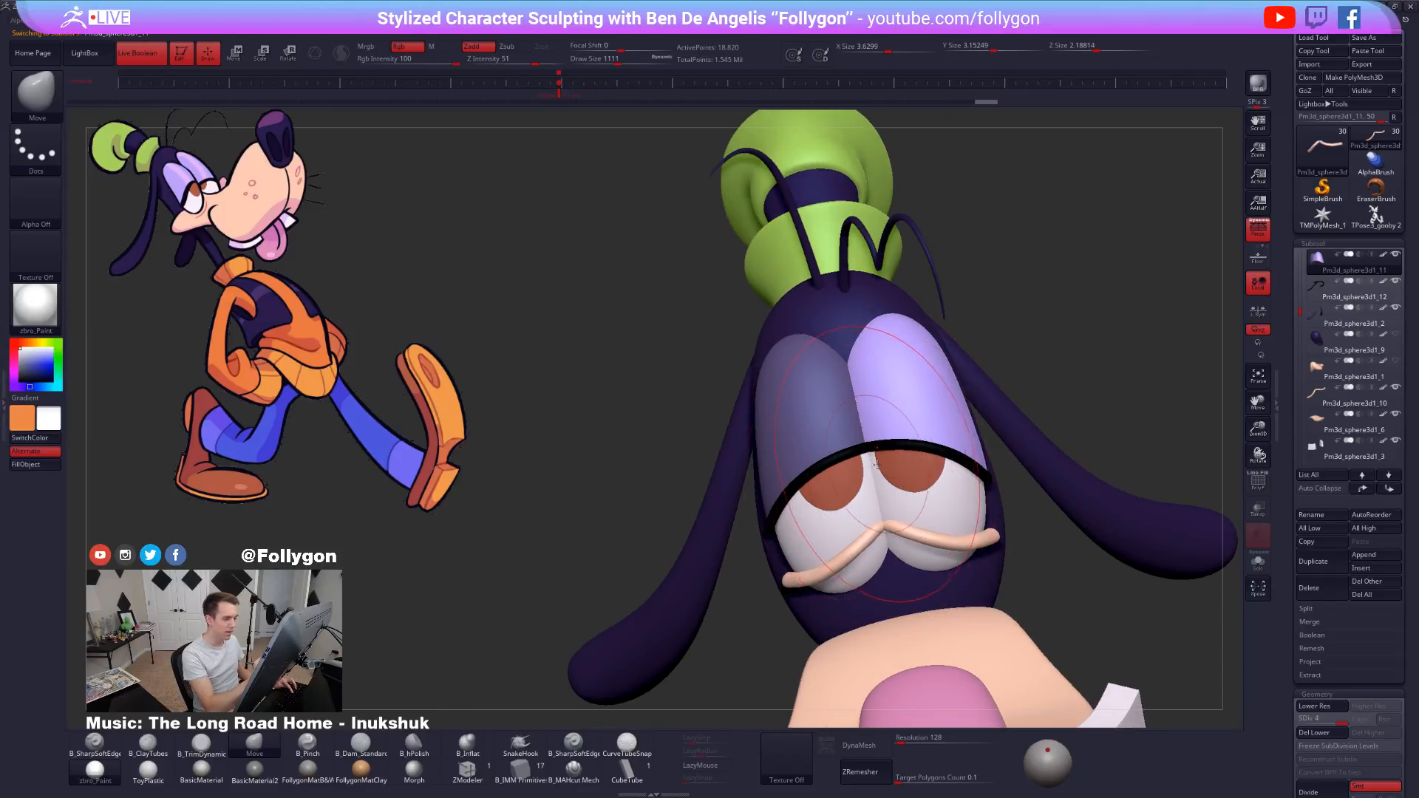
Lower the upper eyelids subtool to subdivision level 1.
key("ctrl+shift+s")
key("ctrl+shift+s")
key("shift+d")
key("shift+d")
key("shift+d")
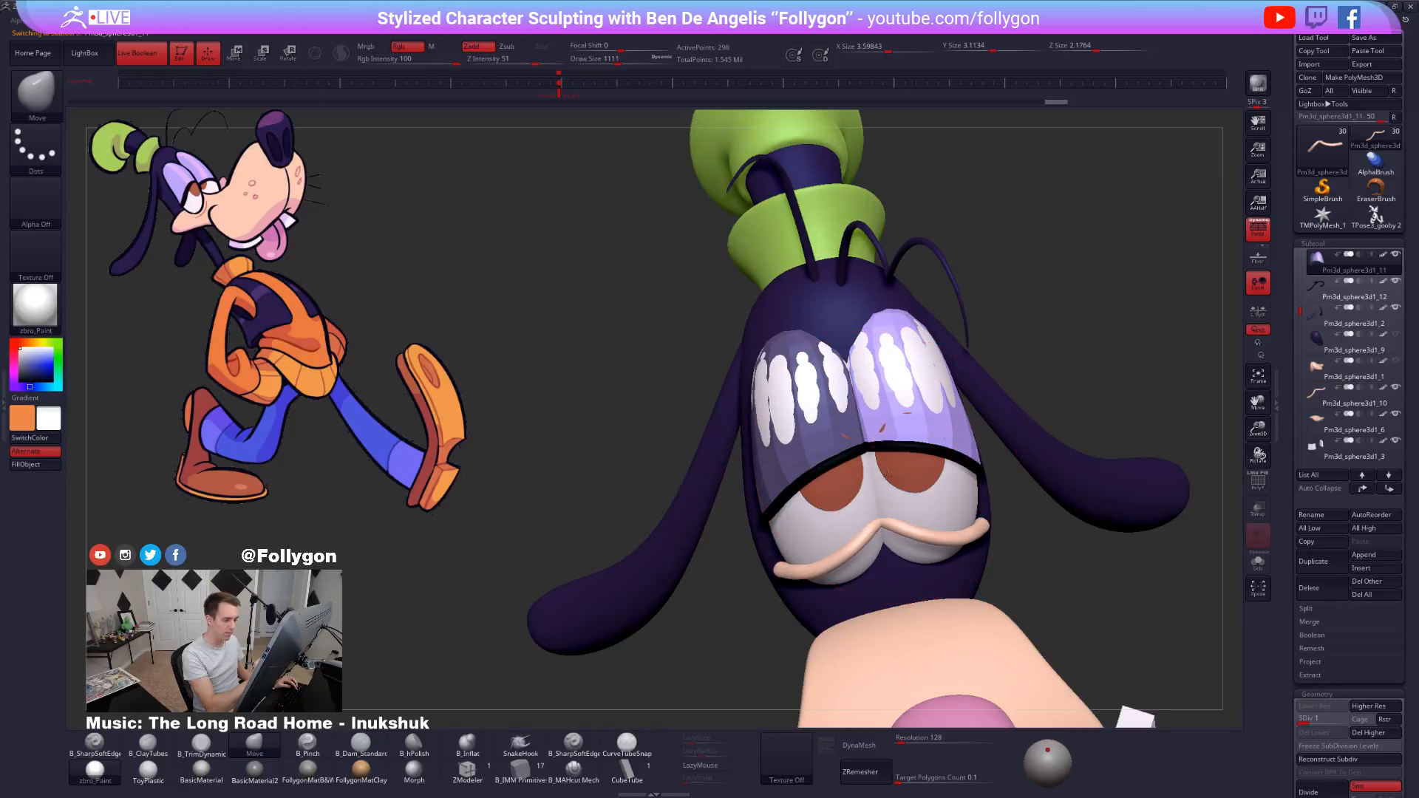
Reshape the unmasked purple eyelid's lower edge with the Move brush, reducing the draw size to 615, and raise the eyelids to subdivision level 2.
key("space")
left_click_drag(884, 473, 884, 479)
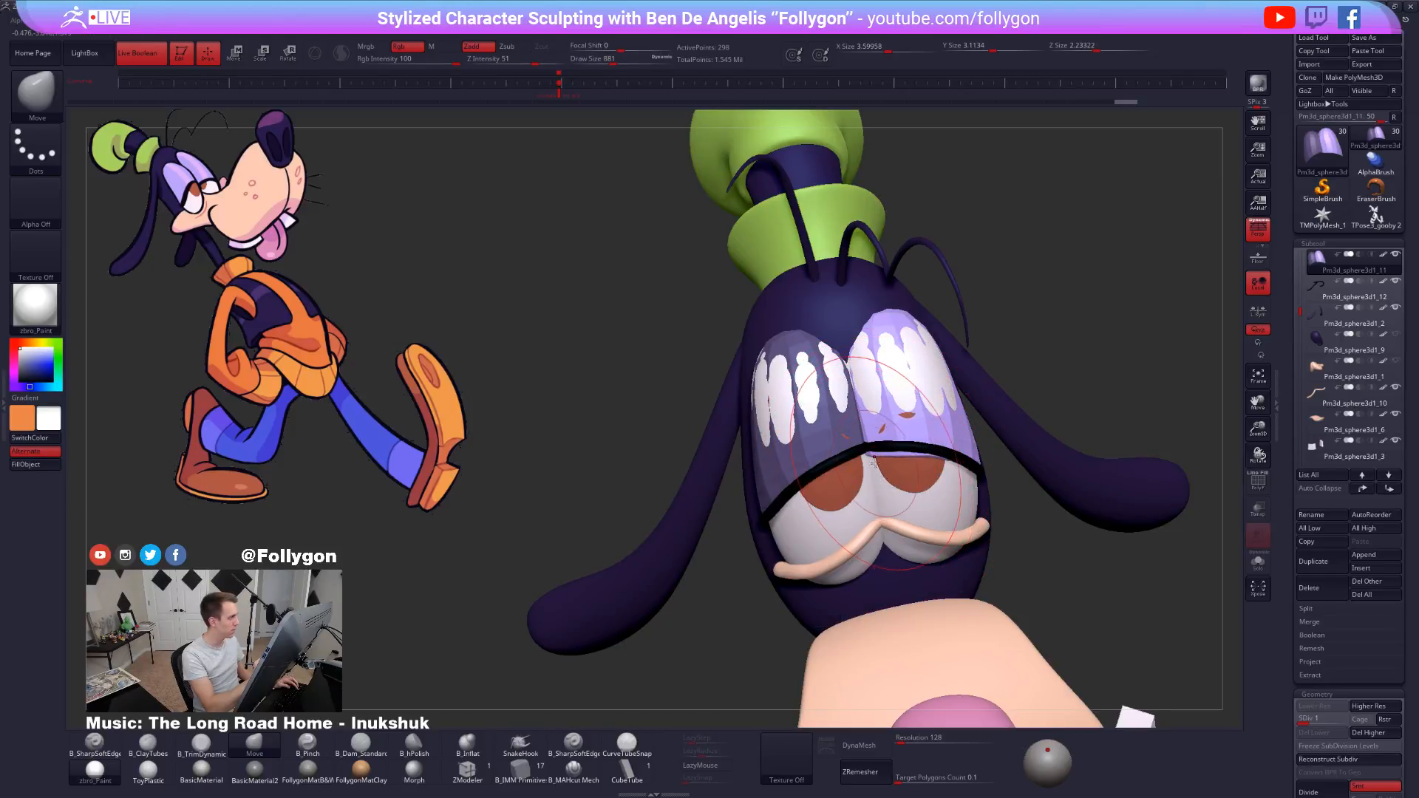
key("ctrl+shift+s")
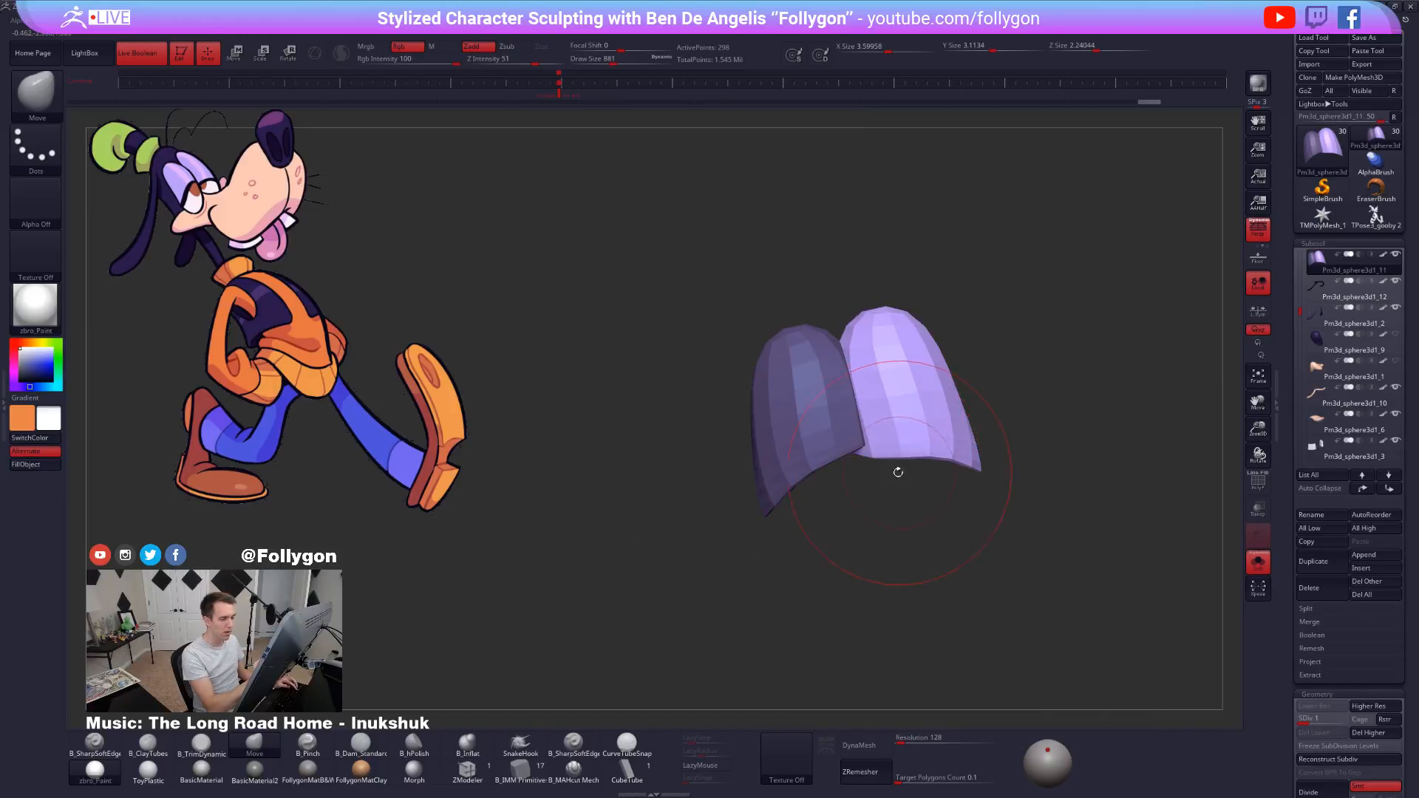
key("space")
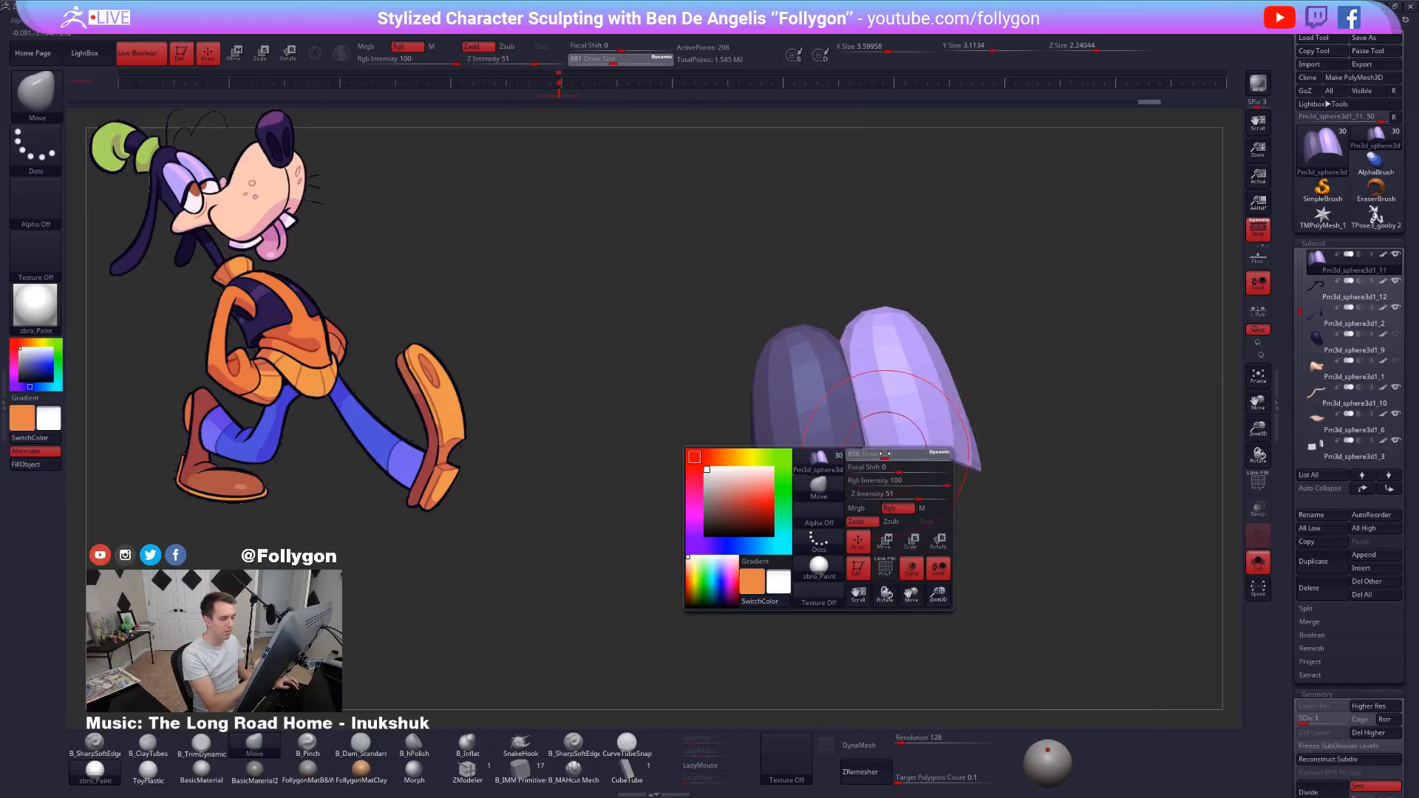
left_click_drag(906, 450, 872, 457)
key("ctrl+d")
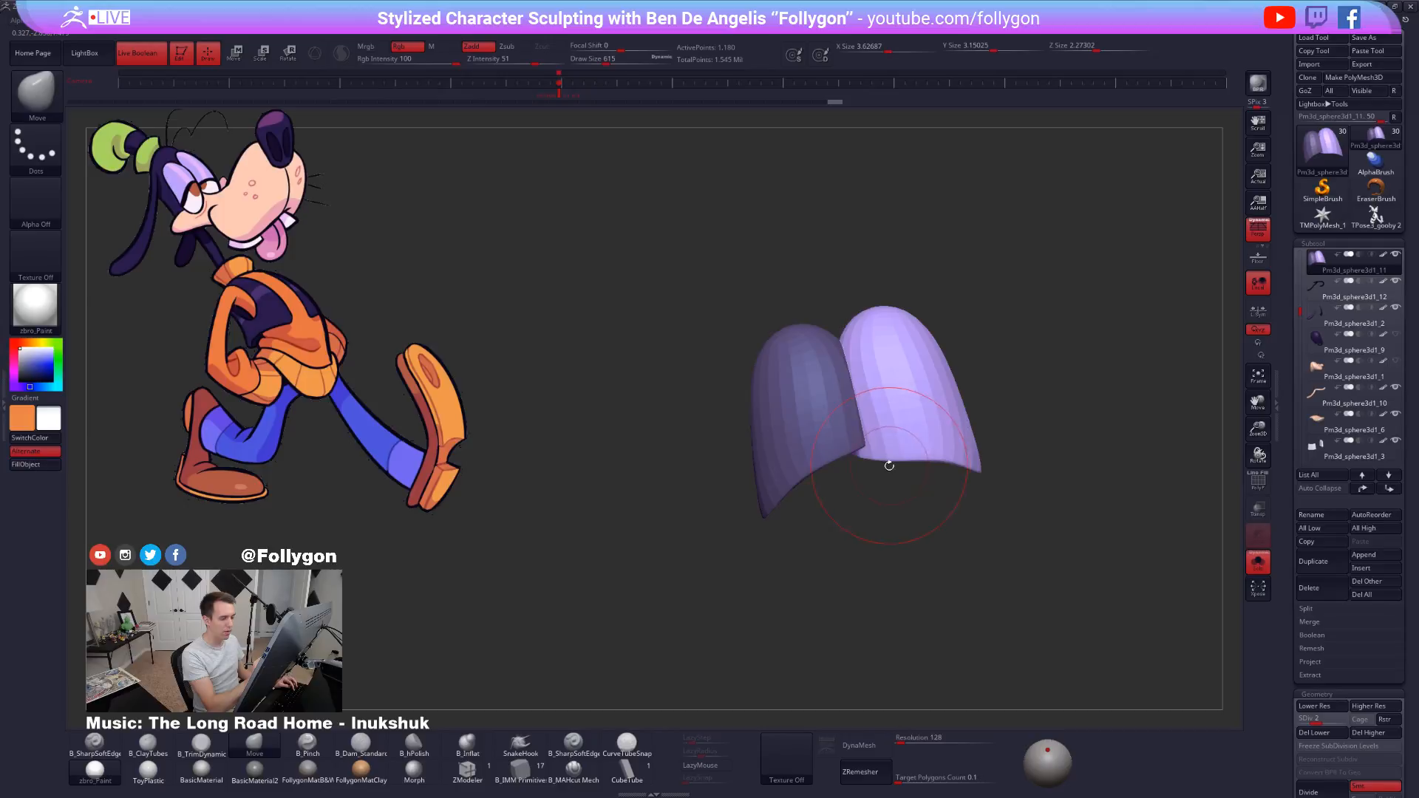
key("ctrl+shift+s")
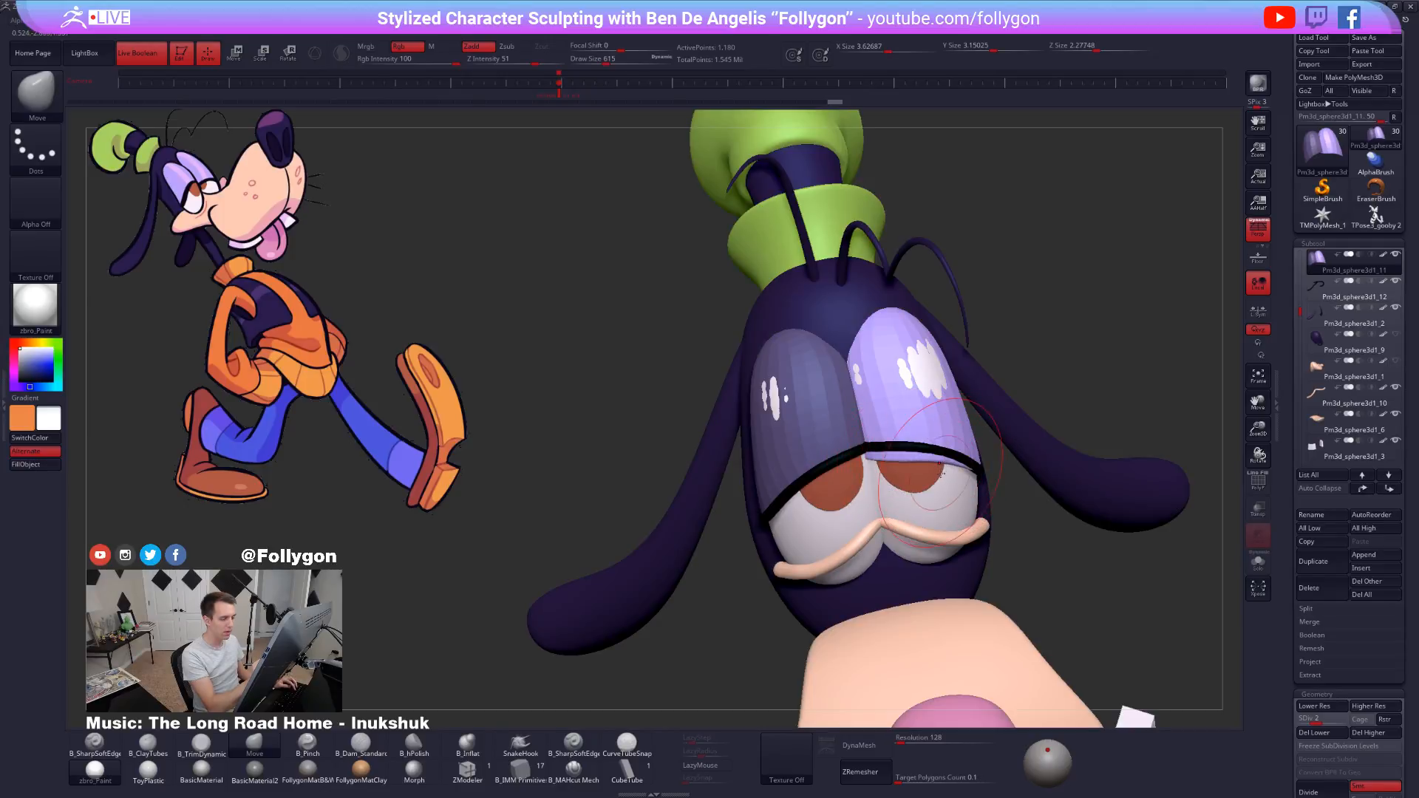
Refine the unmasked eyelid's lower edge at draw size 447 and bring the isolated eyelids up to subdivision level 4.
key("space")
key("ctrl+shift+s")
mouse_move(950, 481)
left_mouse_down()
mouse_move(920, 482)
mouse_move(936, 461)
mouse_move(947, 477)
mouse_move(913, 488)
mouse_move(901, 475)
left_mouse_up()
key("space")
key("d")
key("d")
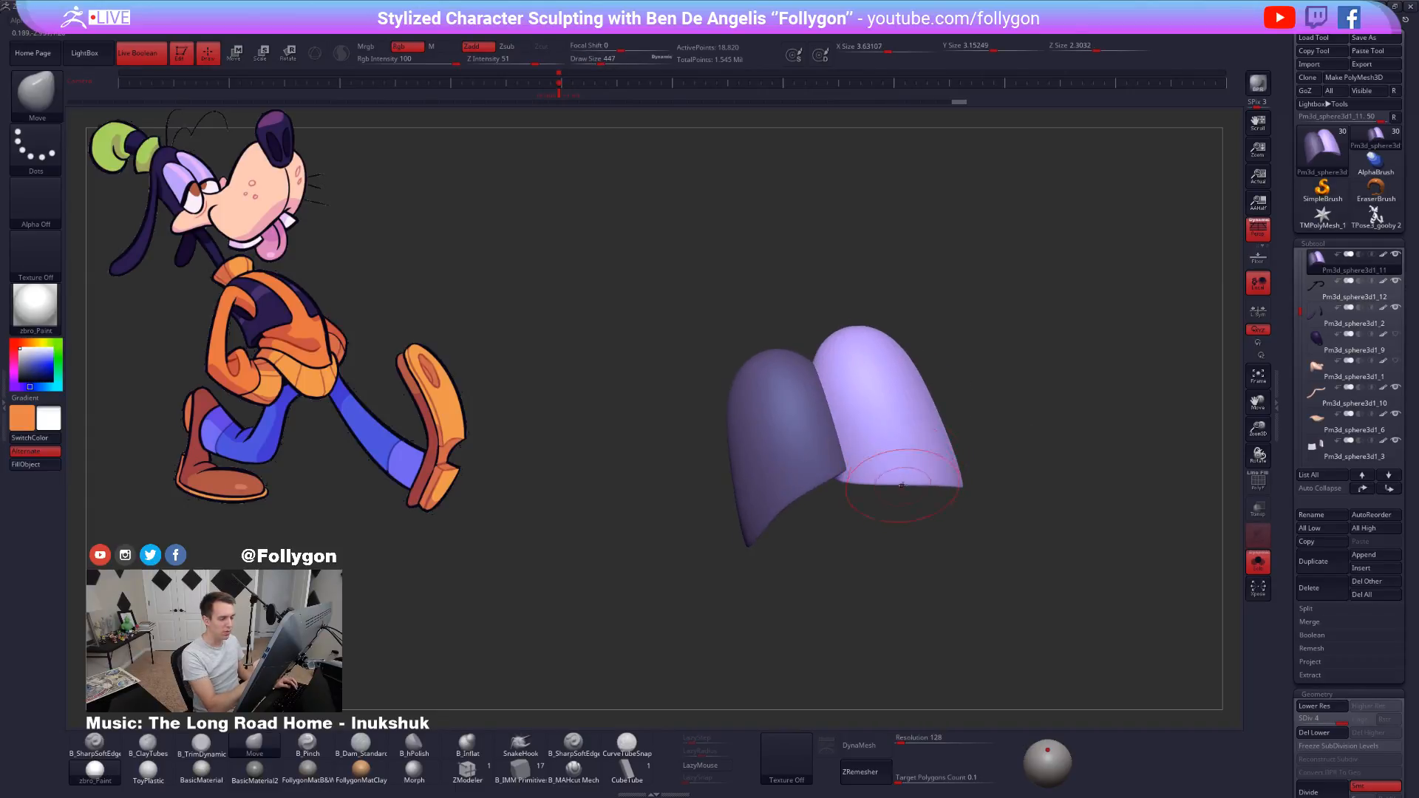
Check the underside of the isolated eyelids and touch up the unmasked lid's inner corner with a small Move brush.
right_click_drag(901, 486, 947, 506)
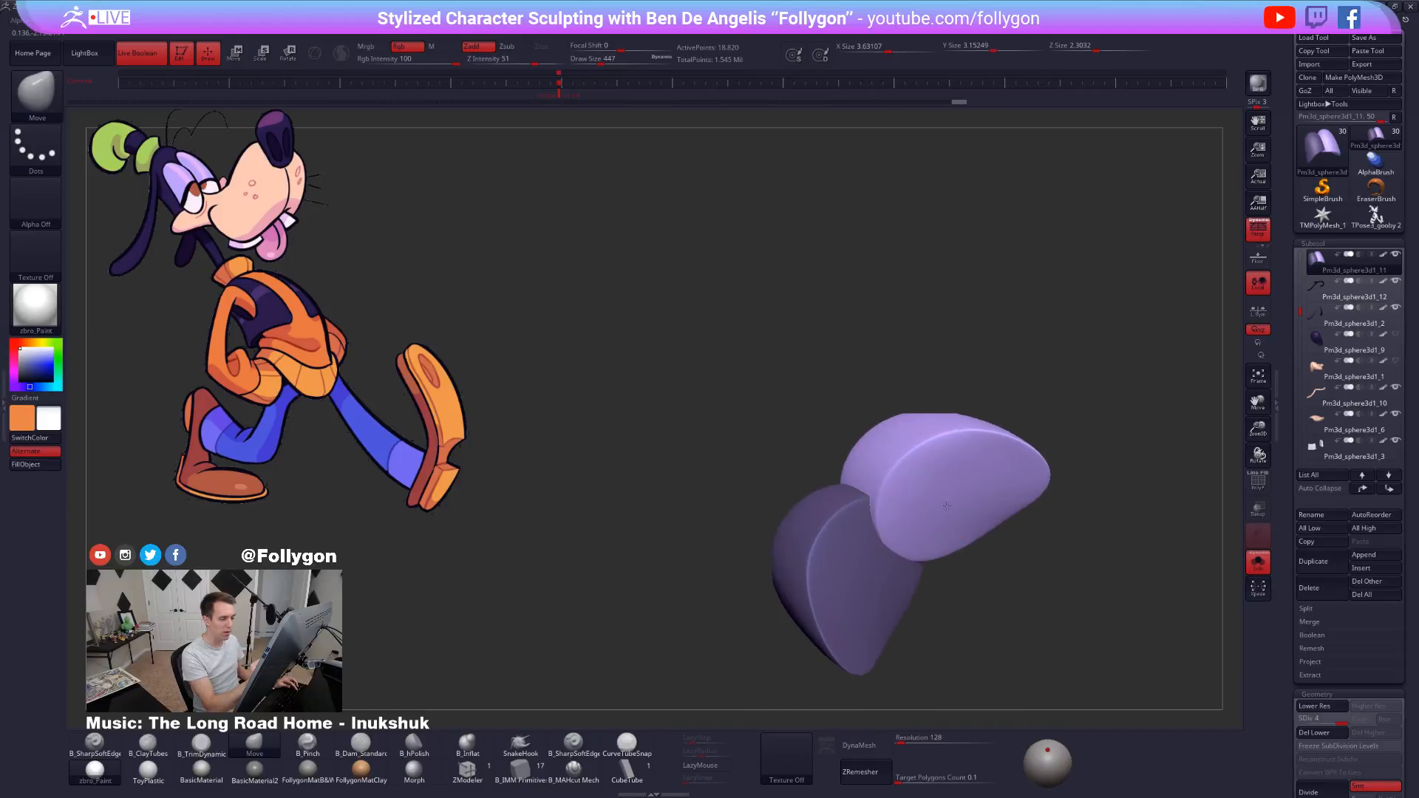
key("space")
left_click_drag(947, 507, 928, 507)
mouse_move(928, 507)
right_mouse_down()
mouse_move(960, 502)
mouse_move(929, 516)
mouse_move(902, 473)
right_mouse_up()
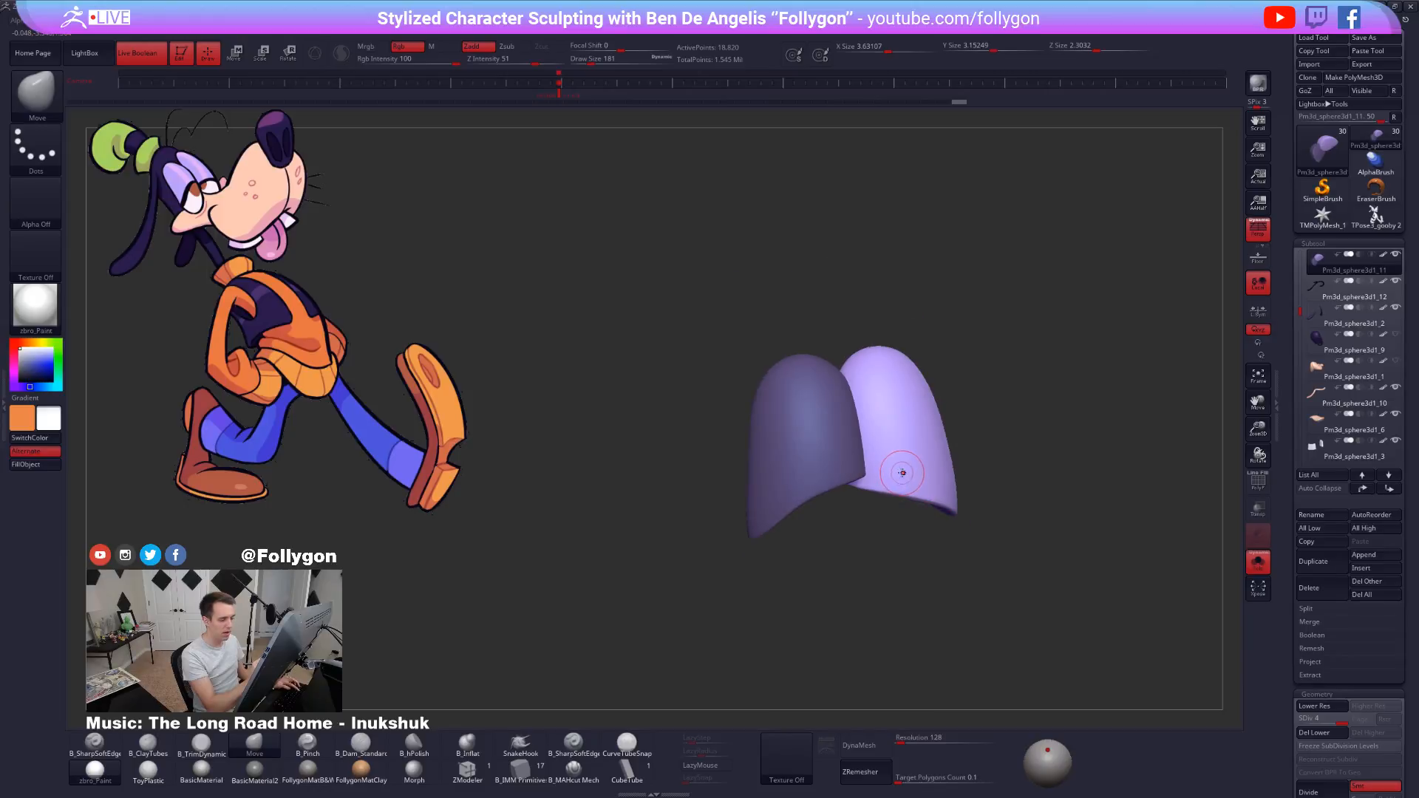
key("space")
left_click_drag(903, 473, 916, 473)
key("alt+s")
Fit the unmasked eyelid's lower edge to the eye using the Move brush at draw size 537.
right_click_drag(906, 458, 863, 485)
key("space")
left_click_drag(850, 500, 866, 503)
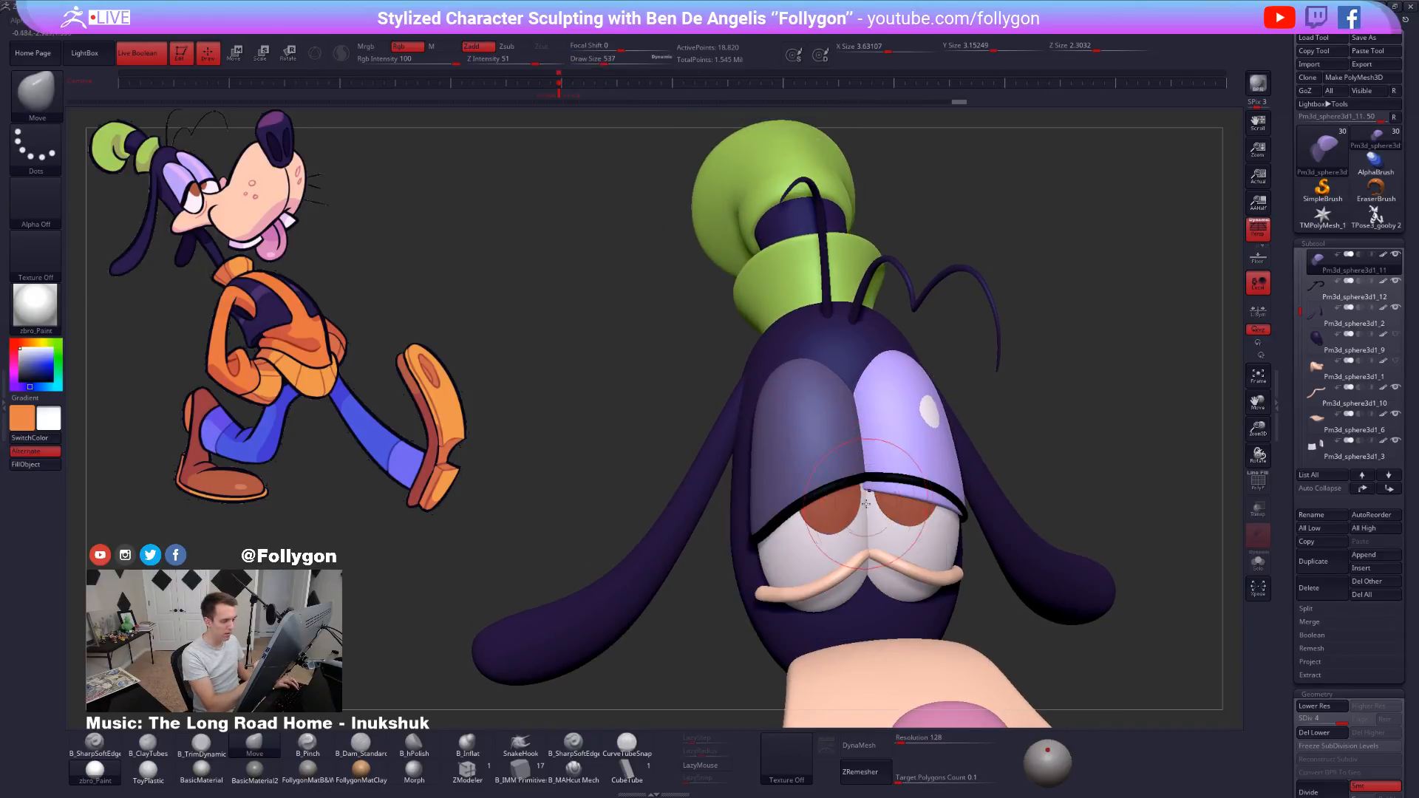
right_click_drag(866, 505, 862, 506)
key("space")
mouse_move(876, 507)
left_mouse_down()
mouse_move(860, 506)
mouse_move(904, 475)
left_mouse_up()
key("space")
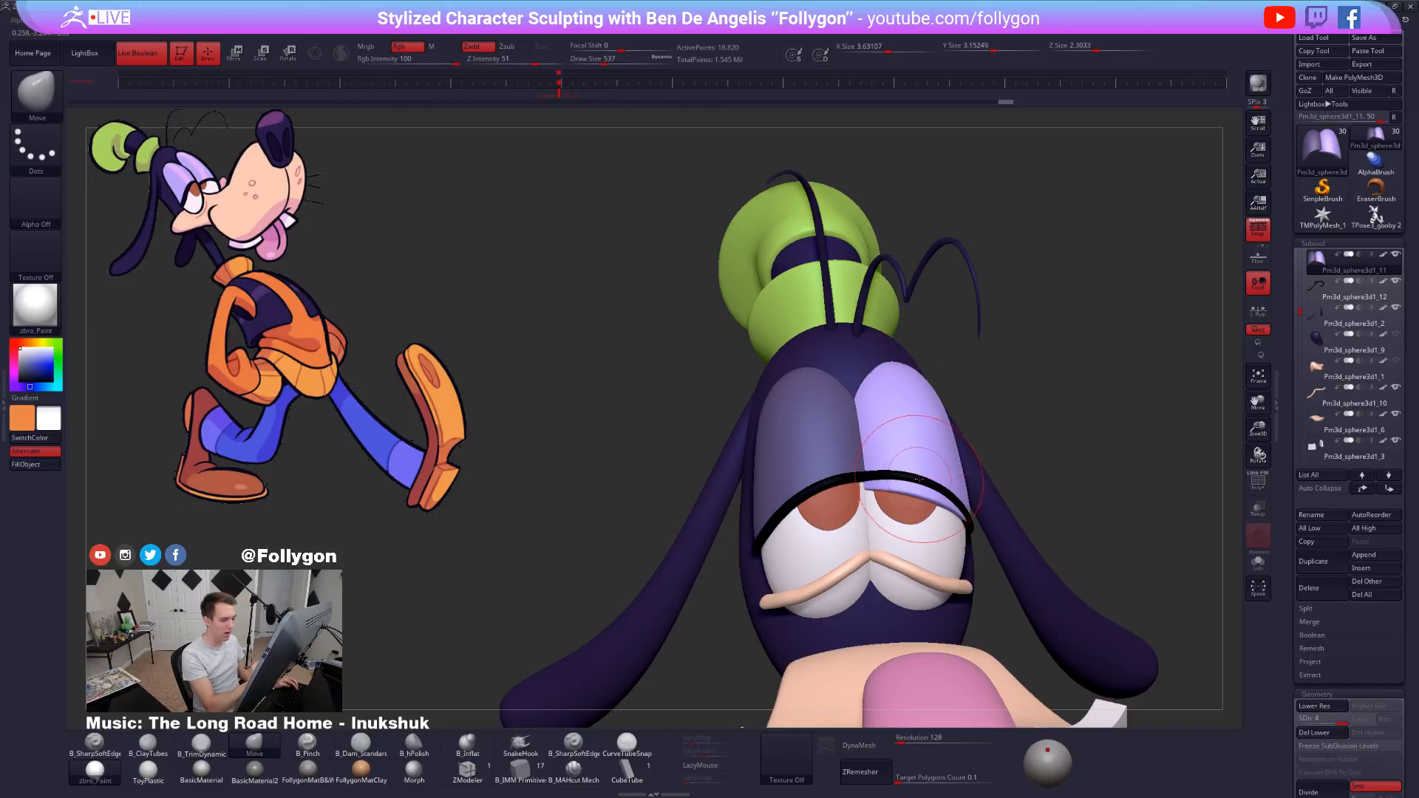
Select and isolate the black upper lash line subtool with its polyframe shown, and split the two lash lines into separate polygroups.
left_click(919, 481, "alt")
key("shift+f")
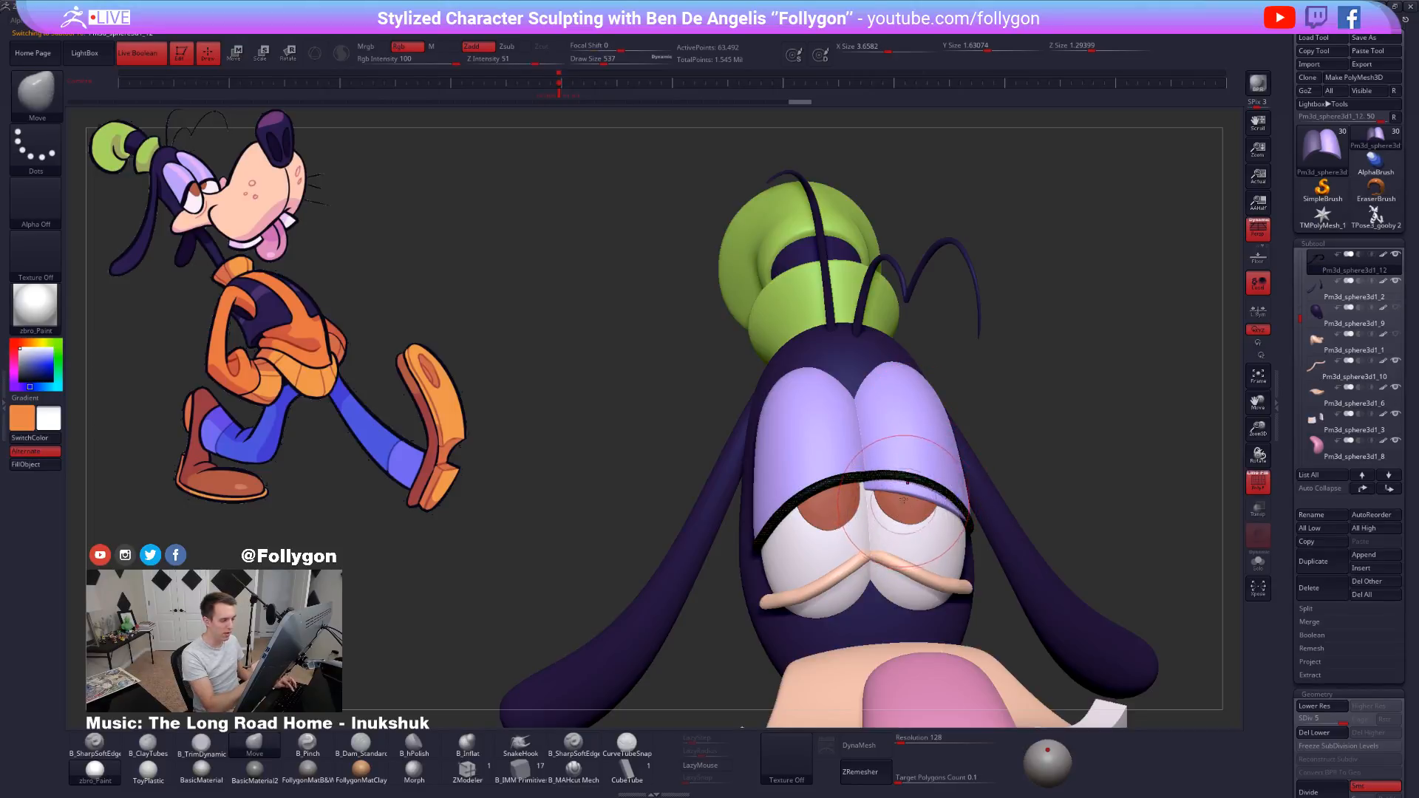
key("alt+s")
key("ctrl+shift+f")
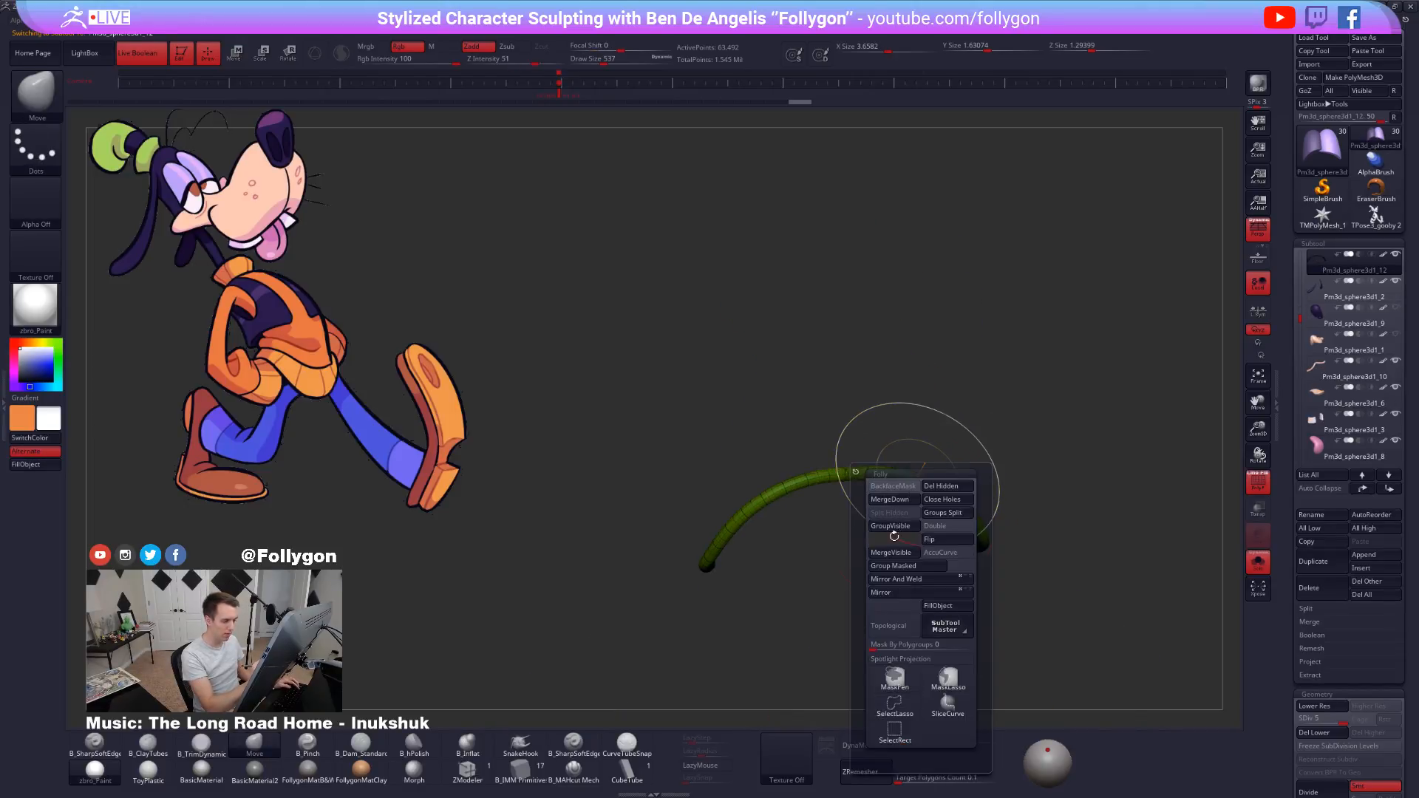
left_click(895, 536)
Mask one of the two lash lines by polygroup with Transpose, and return to drawing with the polyframe off.
key("w")
left_click(940, 482, "ctrl")
left_click_drag(983, 577, 916, 569)
key("shift+f")
key("q")
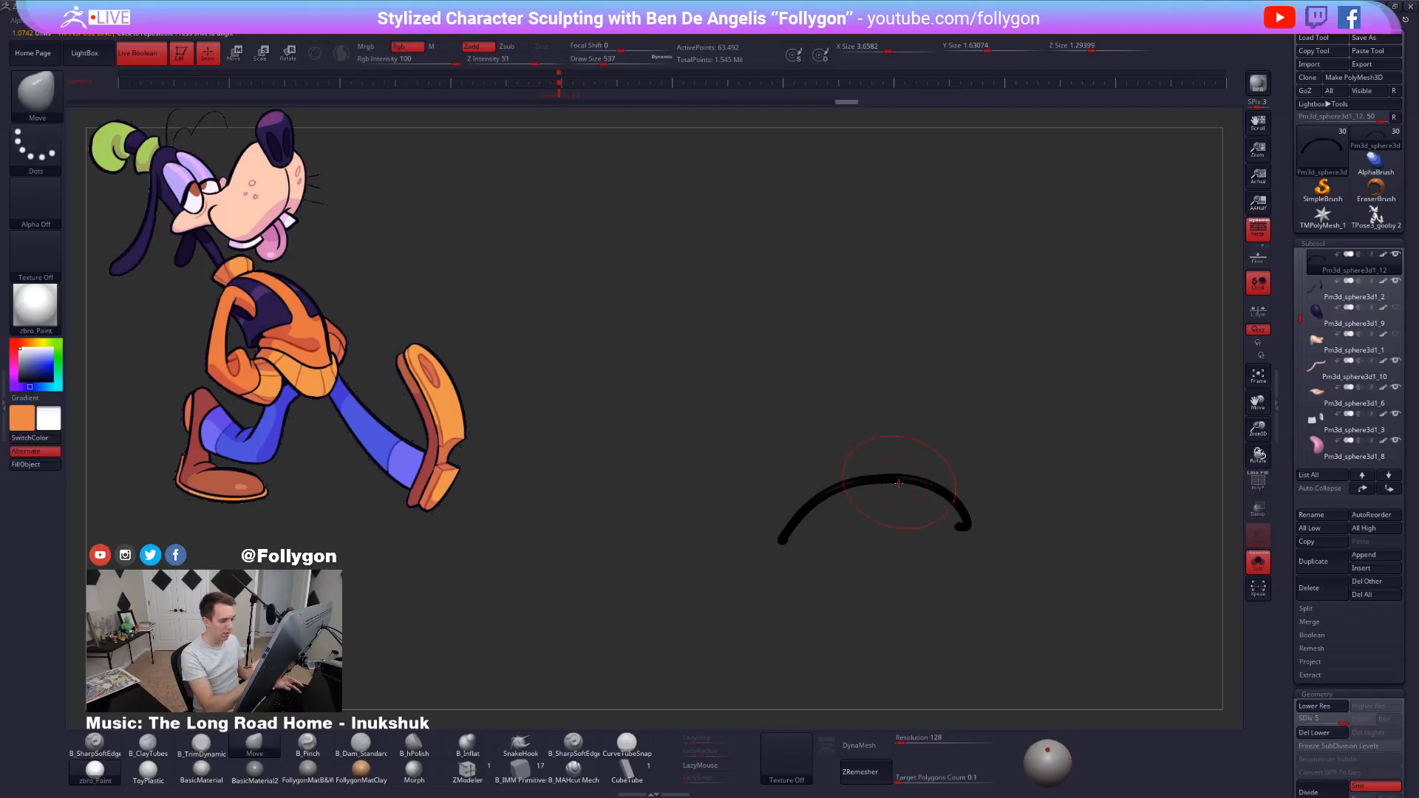
Lower the lash lines to subdivision level 1 and move the unmasked one along its eyelid's edge with the Move brush at draw size 656.
key("alt+s")
key("shift+d")
key("shift+d")
key("shift+d")
key("shift+d")
key("shift+space")
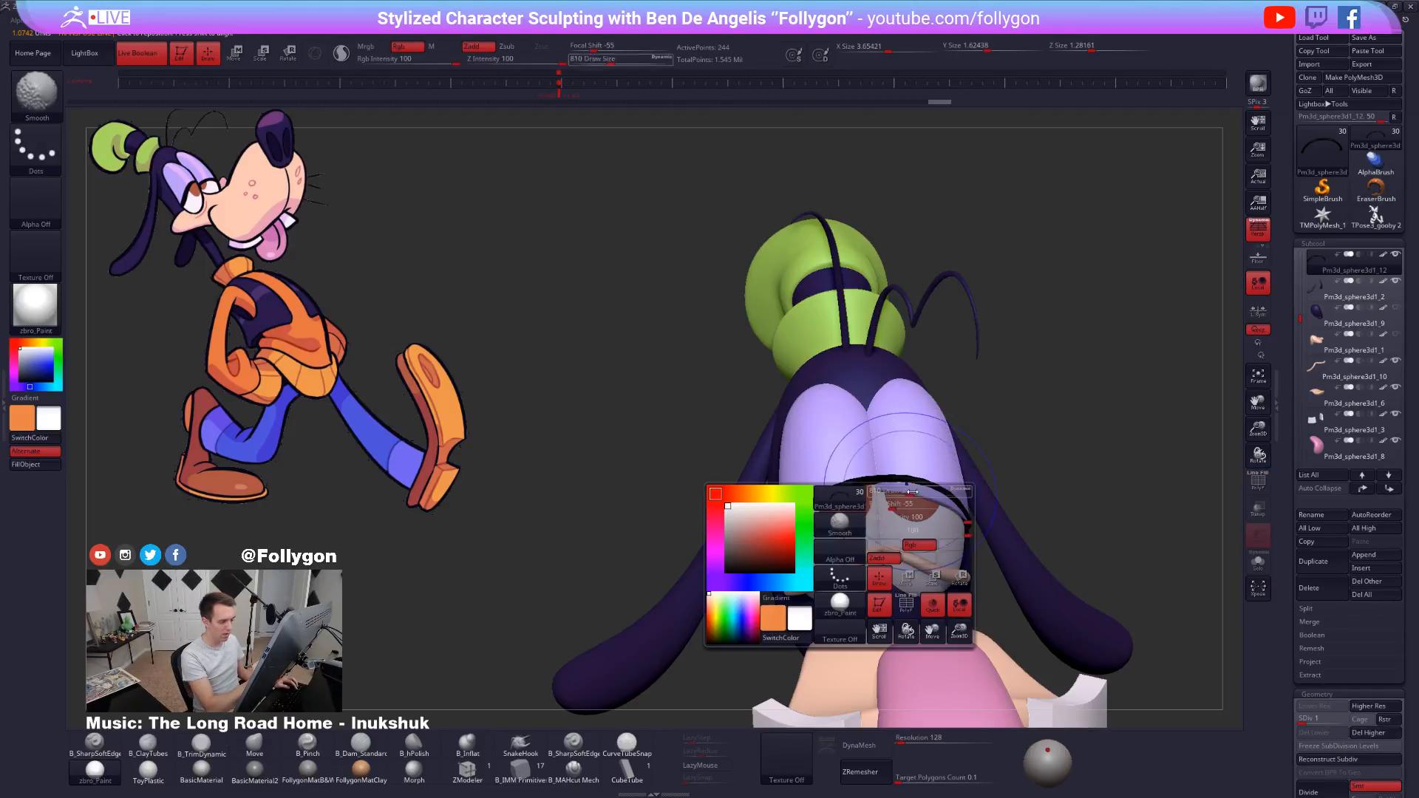
right_click_drag(912, 492, 894, 501)
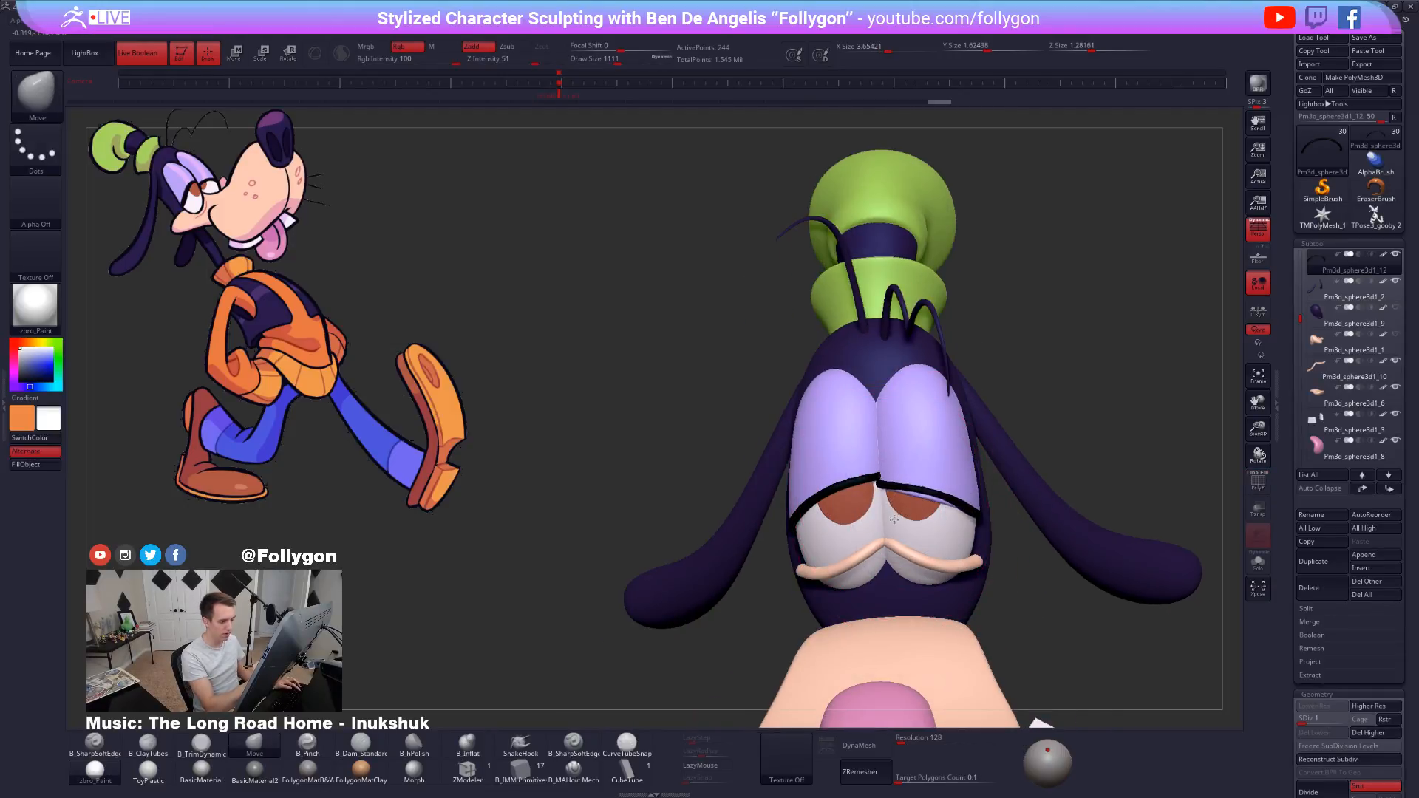
key("space")
left_click_drag(903, 511, 891, 511)
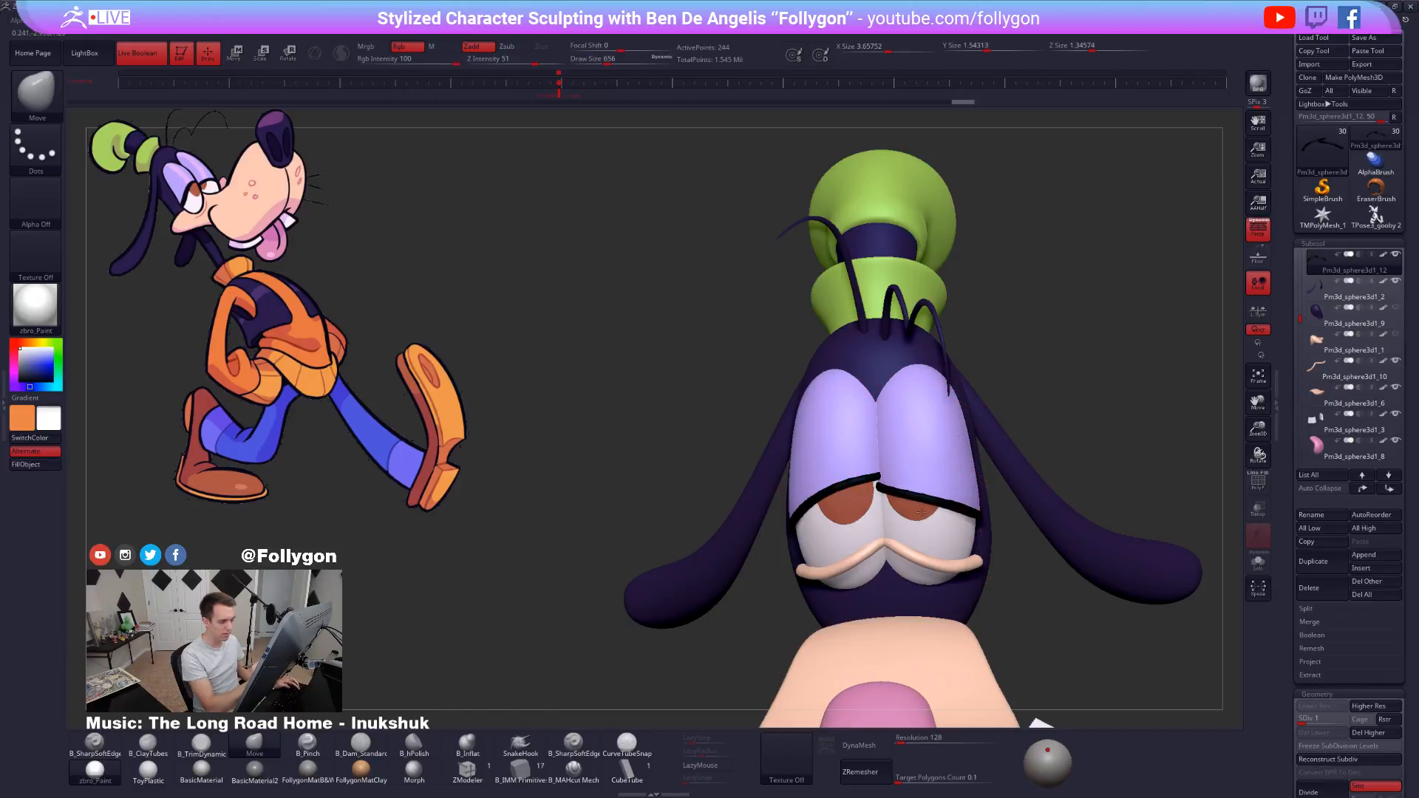
Adjust the unmasked lash line to follow the eyelid from several angles, bringing it up to subdivision level 5.
key("d")
mouse_move(921, 513)
right_mouse_down()
mouse_move(897, 542)
mouse_move(961, 540)
mouse_move(886, 570)
mouse_move(857, 535)
right_mouse_up()
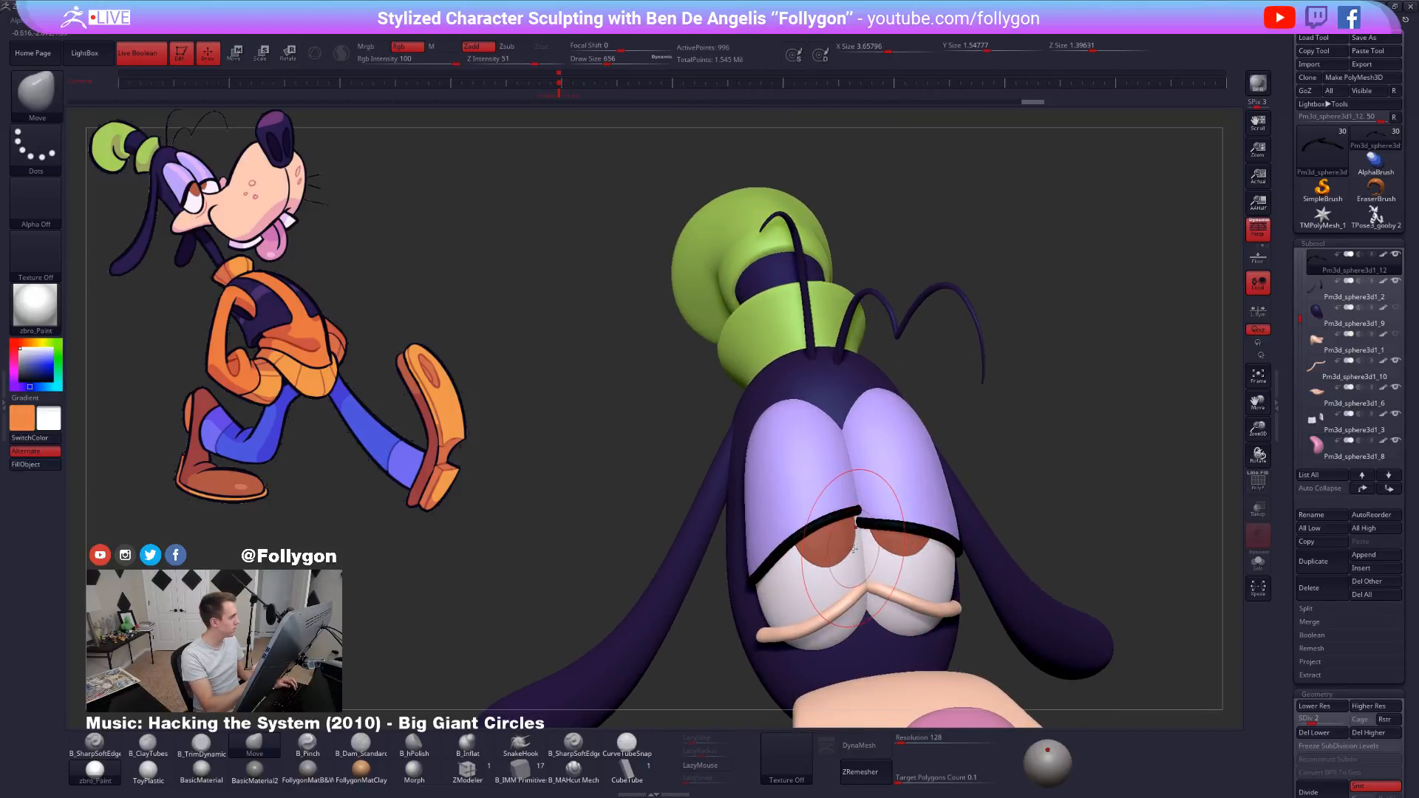
right_click_drag(845, 567, 863, 548)
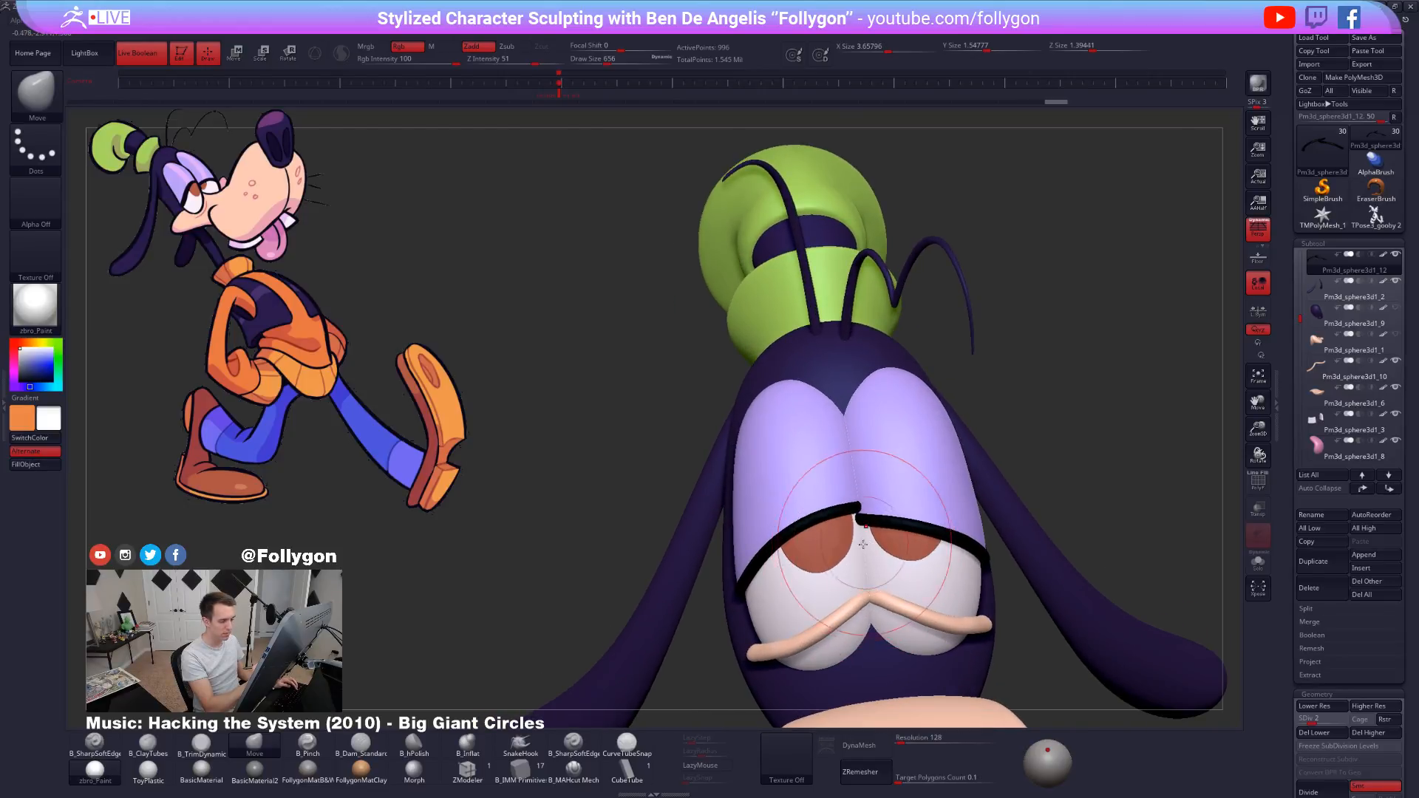
key("d")
key("d")
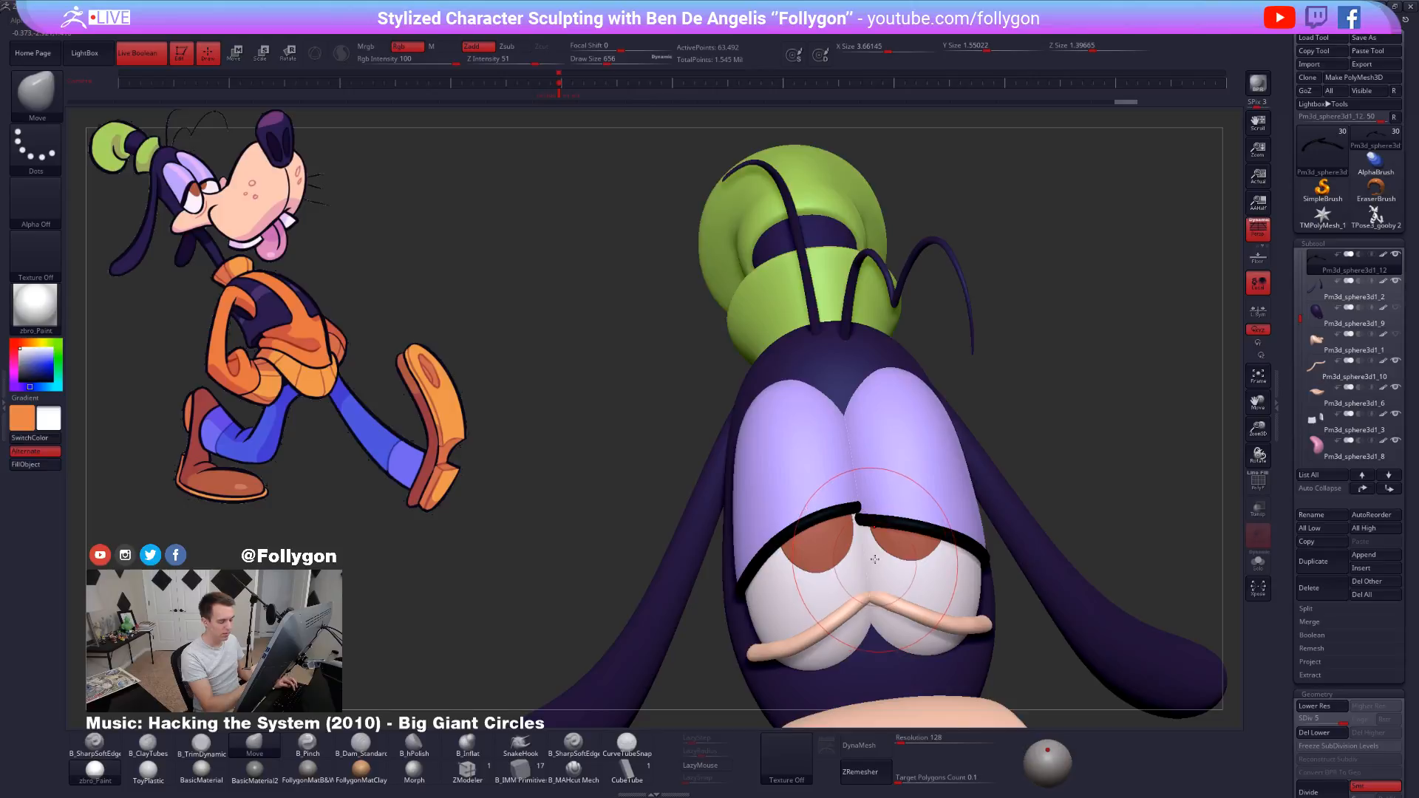
right_click_drag(867, 538, 862, 530)
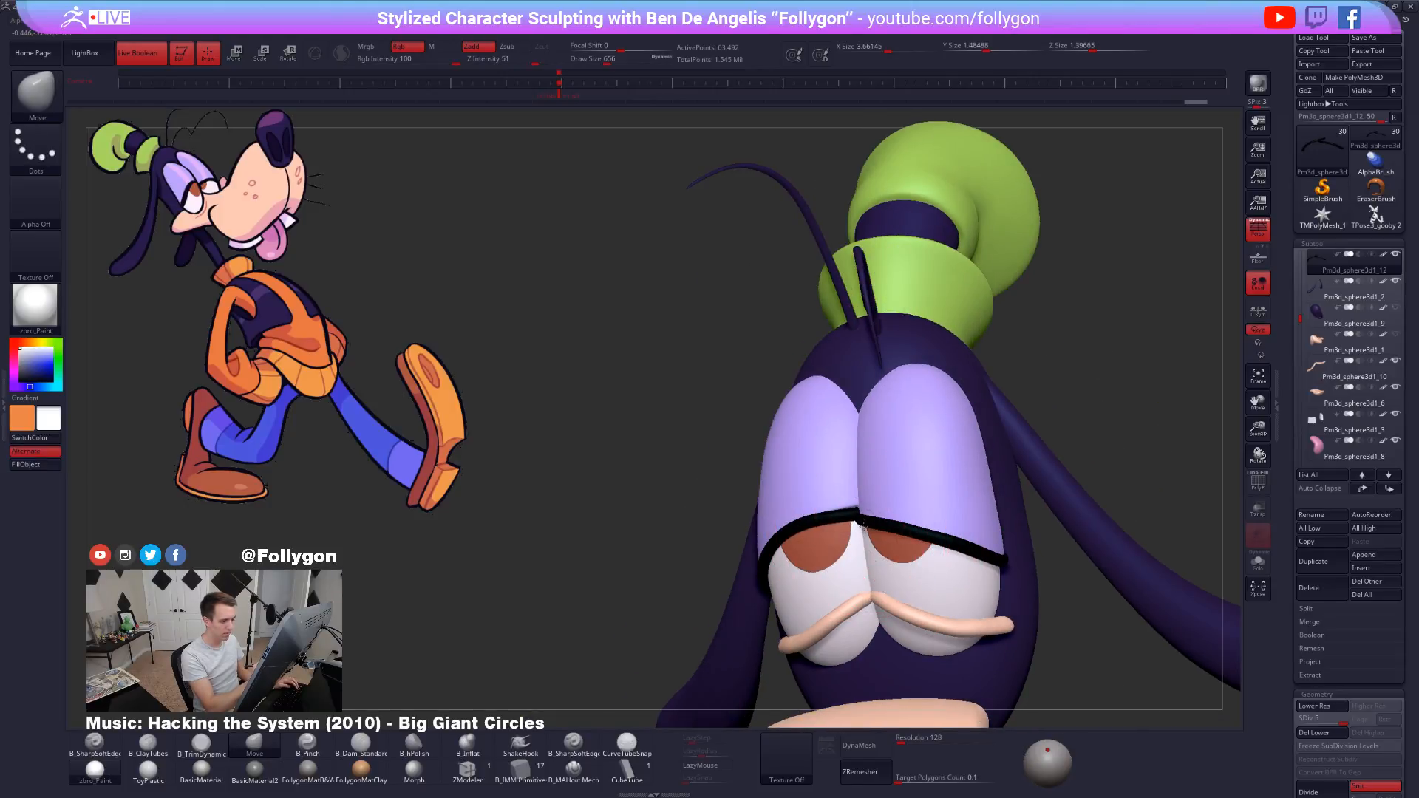
Reduce the Move brush draw size to 279 and lower the lash lines to subdivision level 2 with the polyframe shown.
key("space")
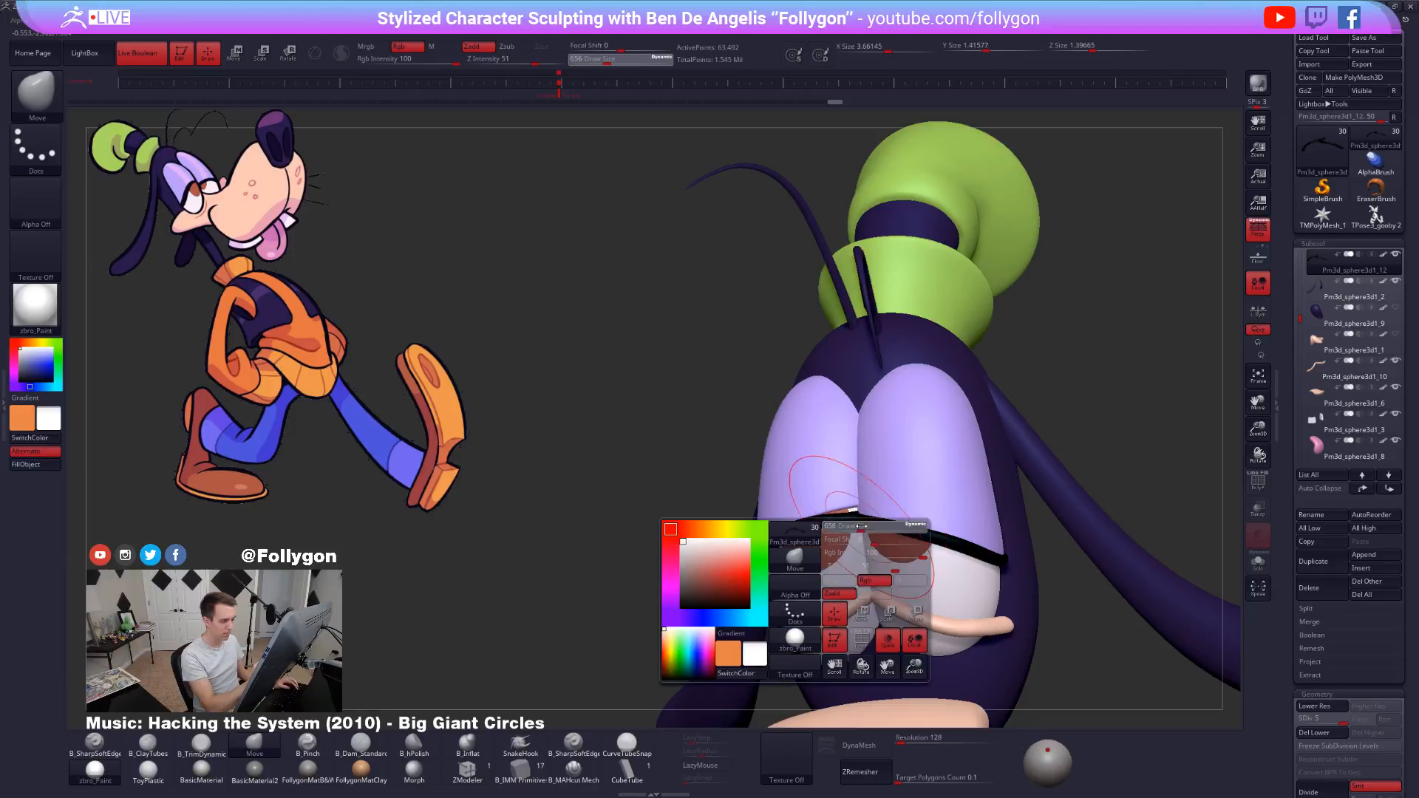
left_click(834, 526)
key("shift+d")
key("shift+d")
key("shift+f")
key("space")
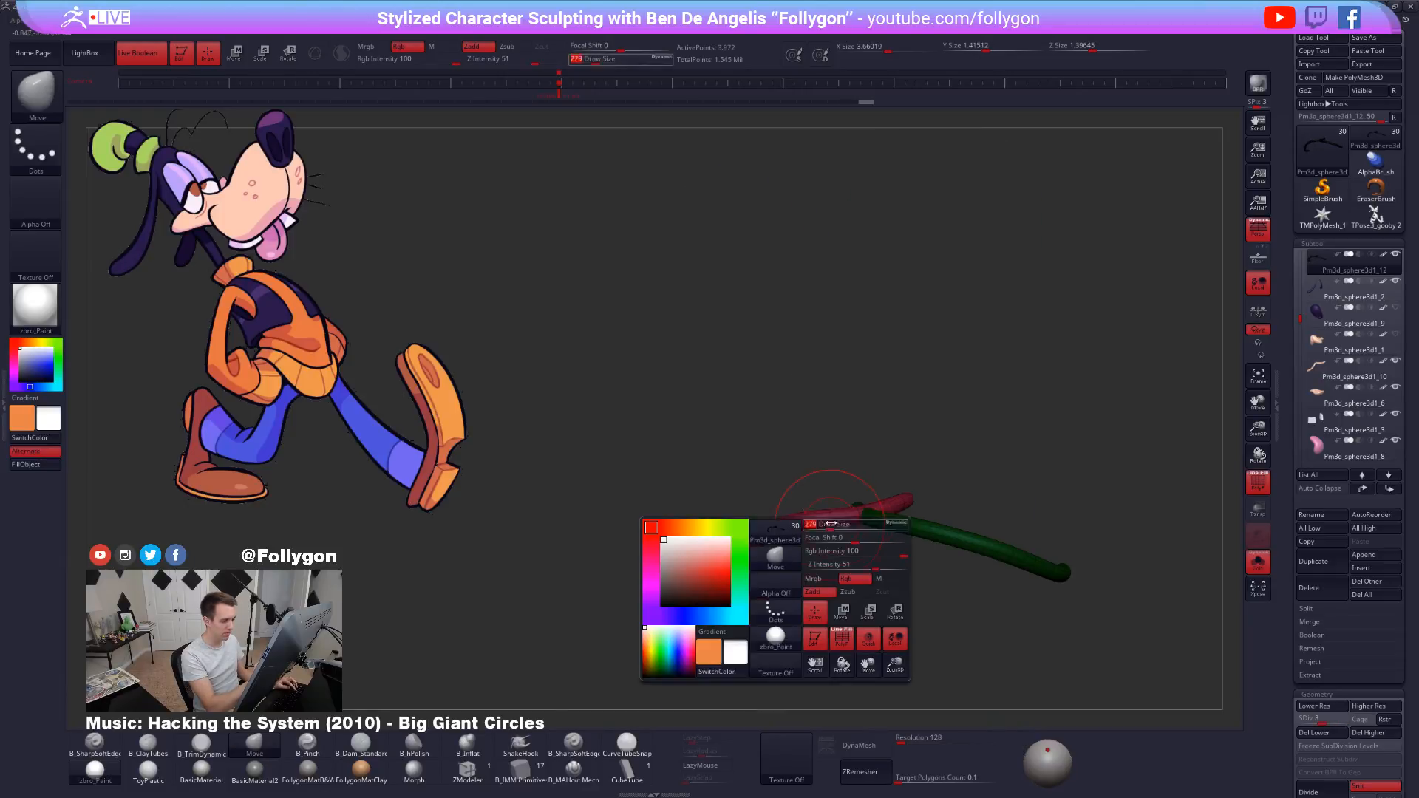
left_click(834, 527)
key("shift+d")
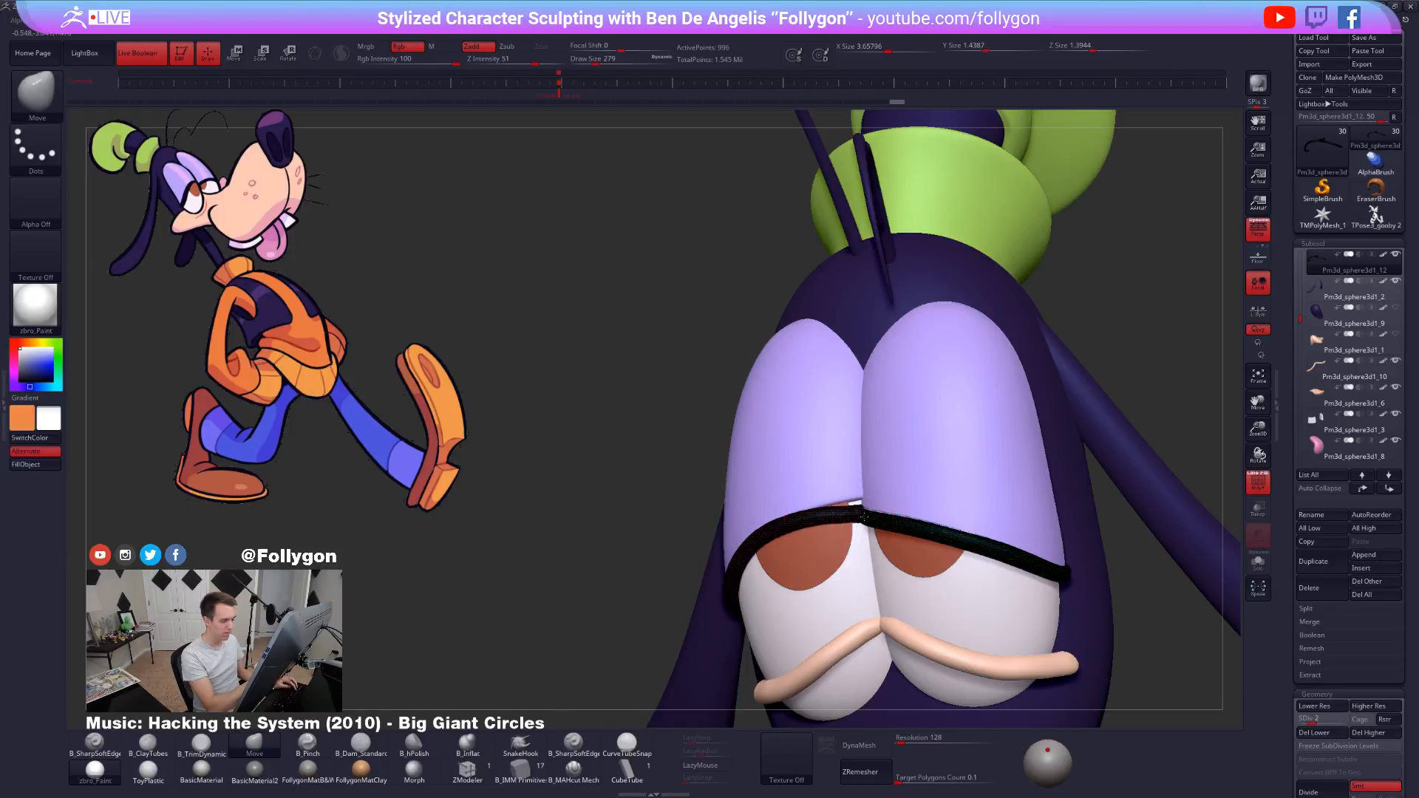
Nudge the black lash lines along the lower edge of the eyelids with the Move brush and return them to subdivision level 5.
key("space")
left_click(834, 526)
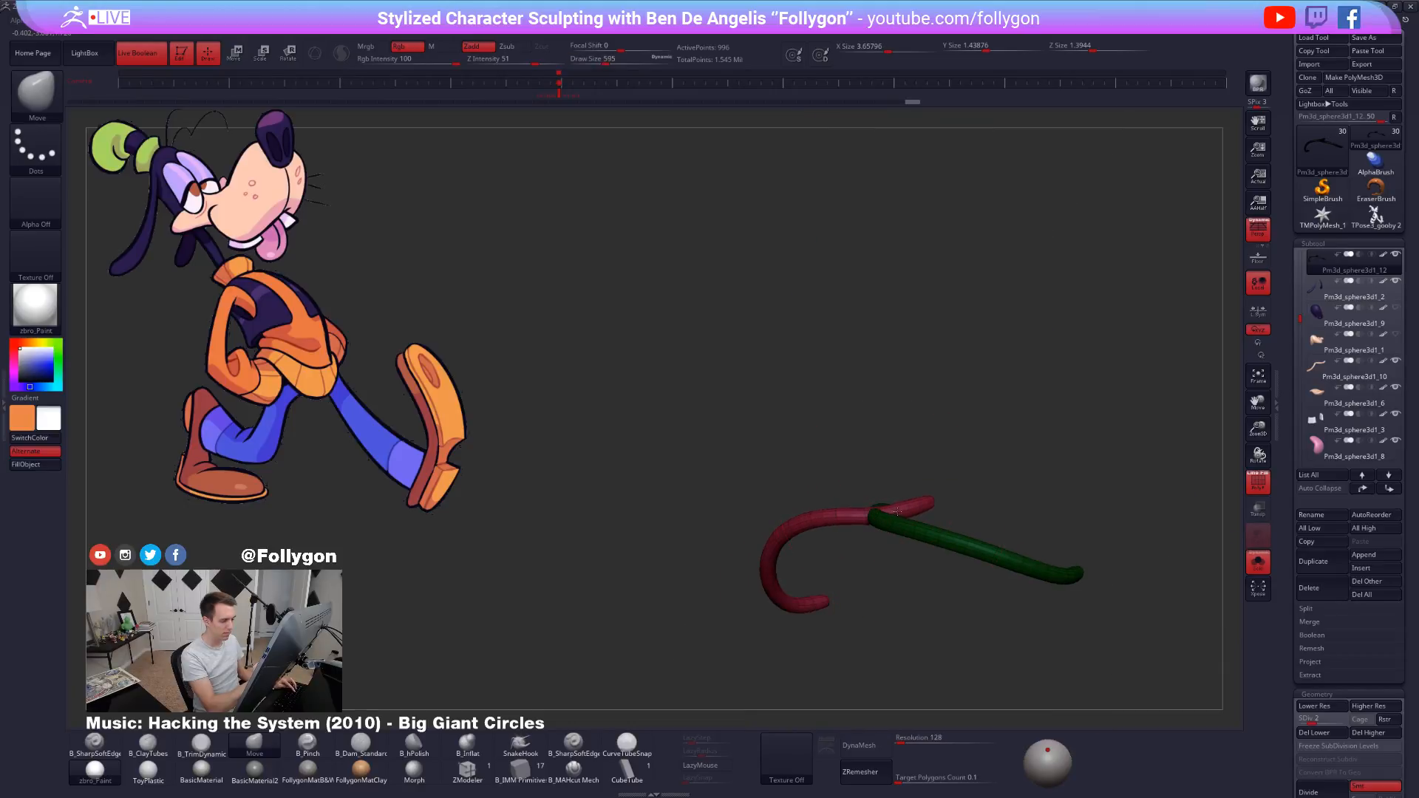
key("space")
left_click(841, 534)
key("space")
left_click_drag(821, 539, 811, 538)
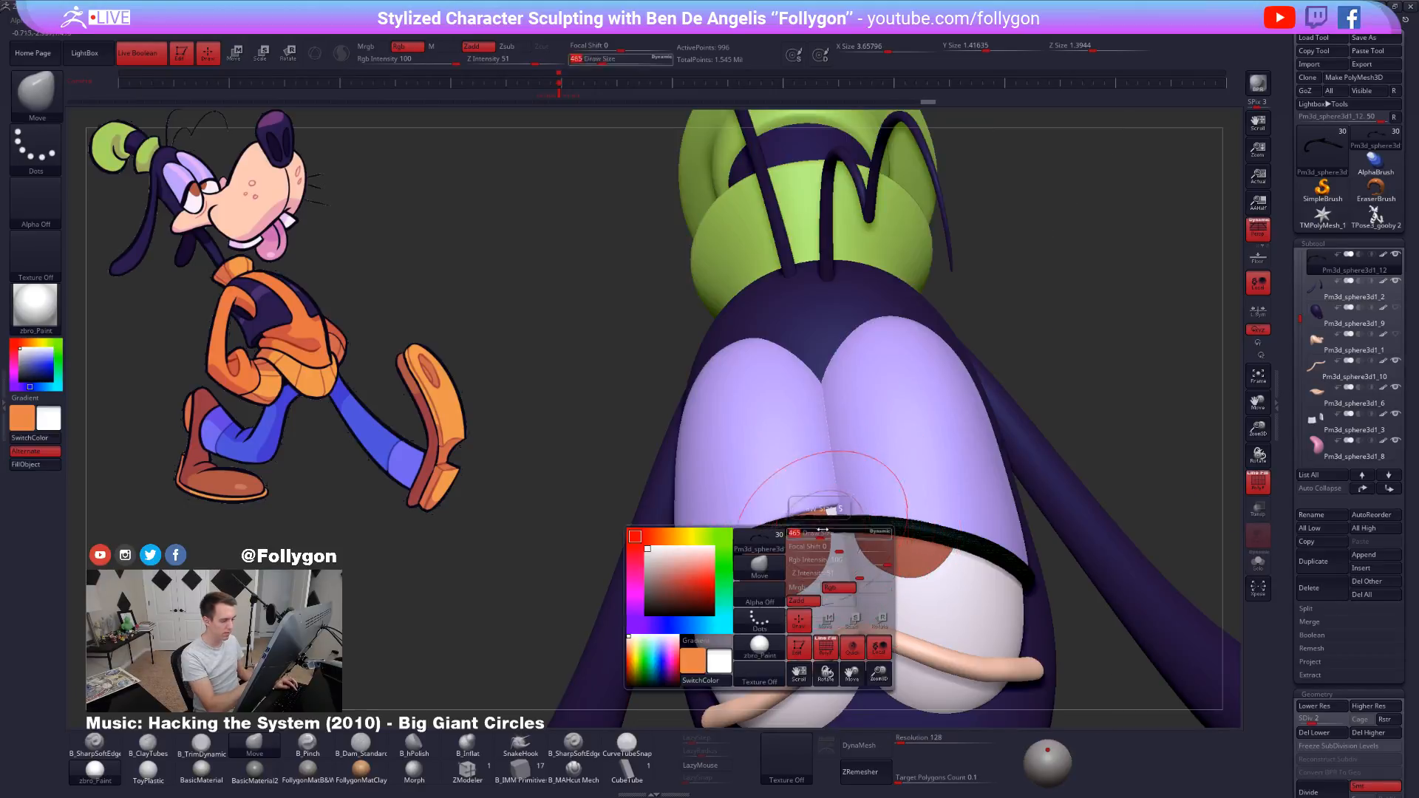
mouse_move(858, 547)
right_mouse_down()
mouse_move(808, 551)
mouse_move(825, 489)
right_mouse_up()
key("d")
key("d")
key("d")
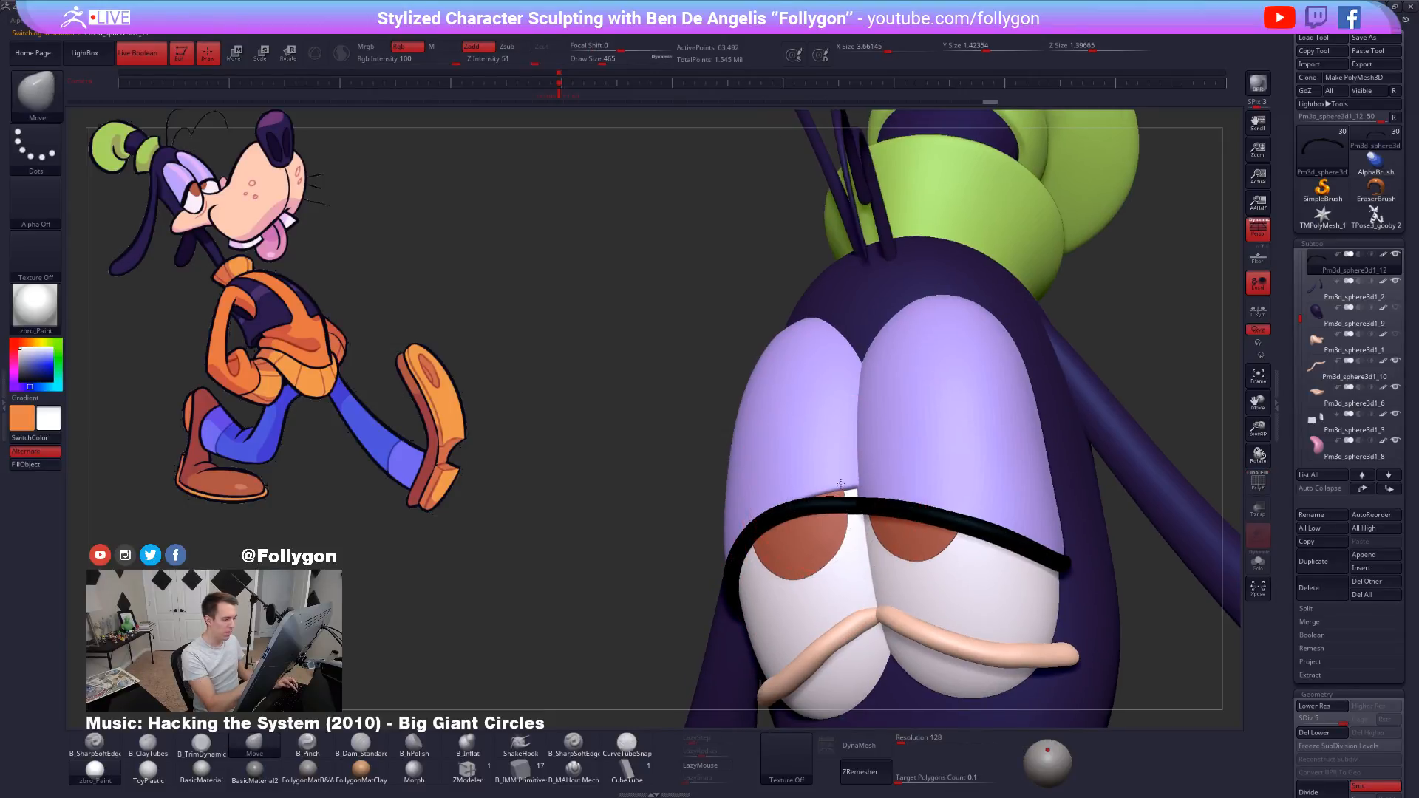
Select the purple eyelids, mask the character's left lid, and pull the other lid's inner lower corner to the lash line with the Move brush.
left_click(841, 483, "alt")
right_click_drag(896, 450, 856, 504)
left_click(656, 519, "ctrl")
key("shift+d")
key("shift+d")
key("shift+d")
key("b")
key("m")
key("v")
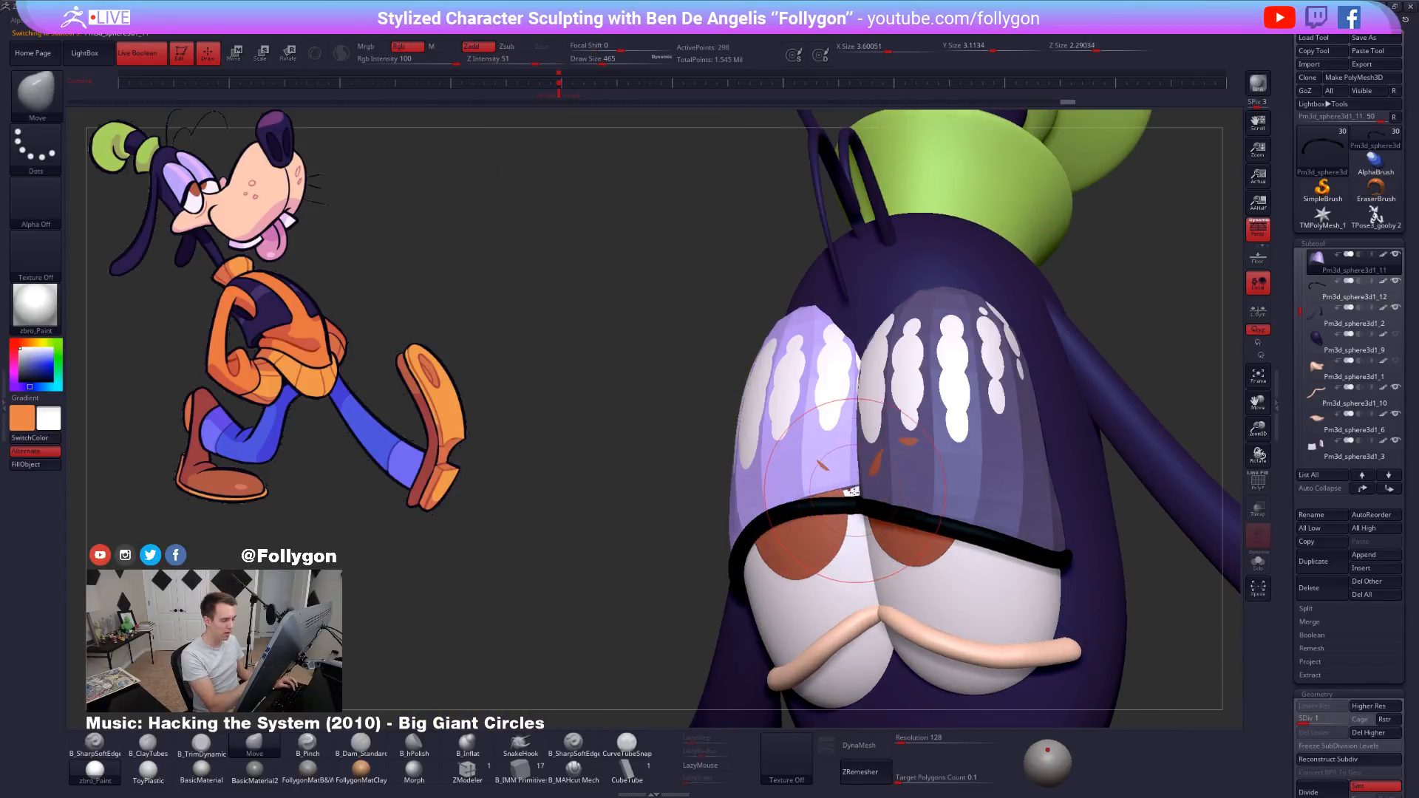
key("d")
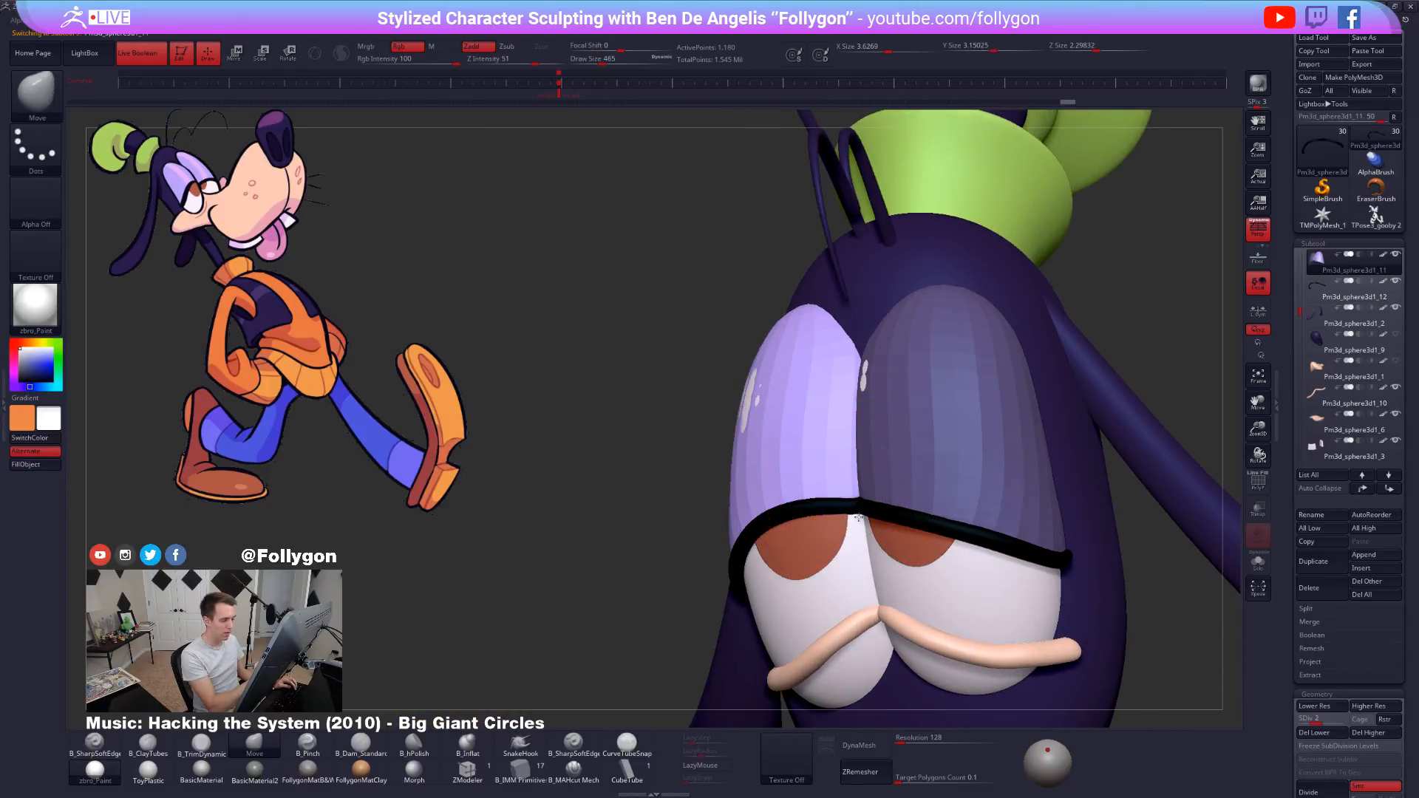
key("d")
right_click_drag(859, 513, 936, 564)
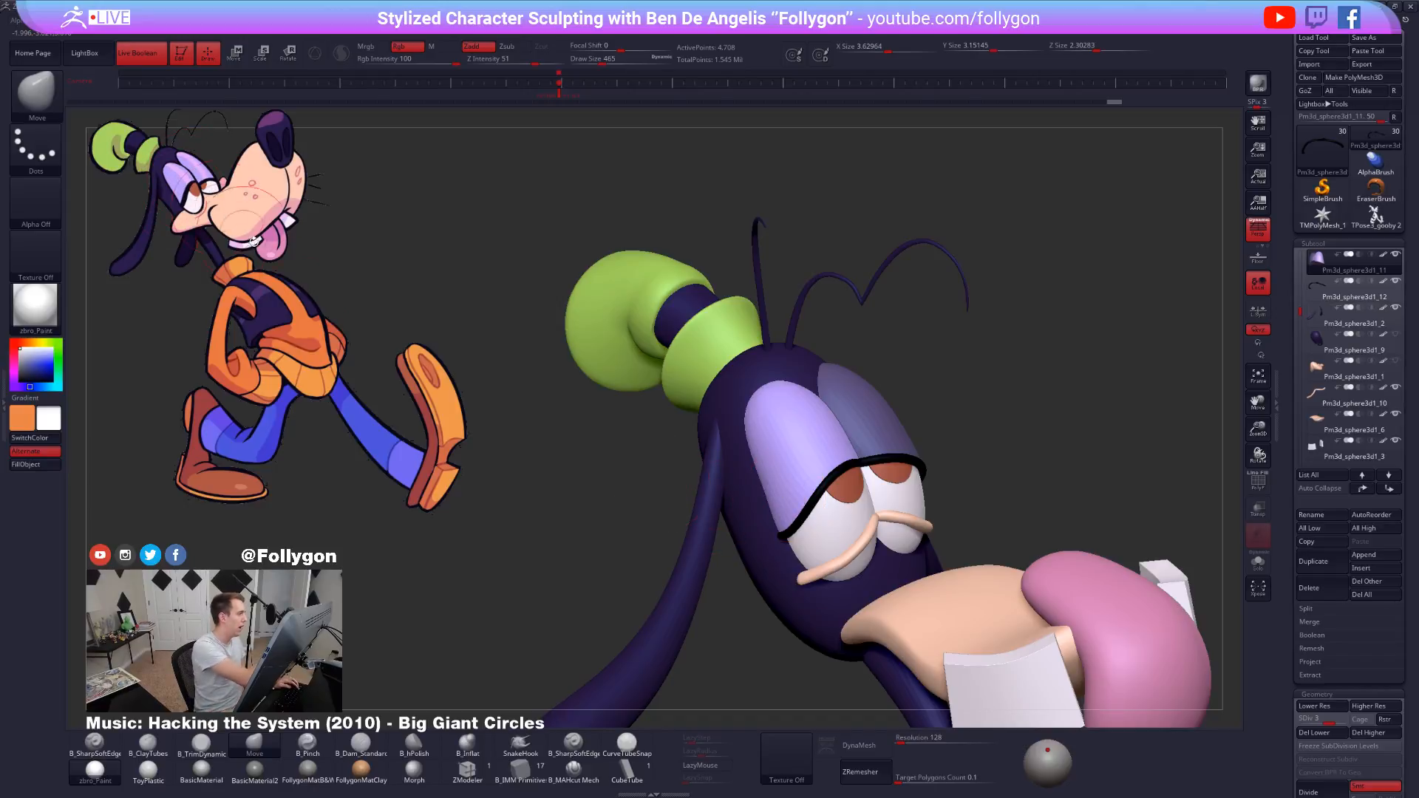
Raise the eyelids to subdivision level 4 and clear their mask with the polyframe displayed.
mouse_move(861, 474)
right_mouse_down()
mouse_move(917, 481)
mouse_move(888, 489)
mouse_move(863, 468)
mouse_move(890, 494)
right_mouse_up()
key("d")
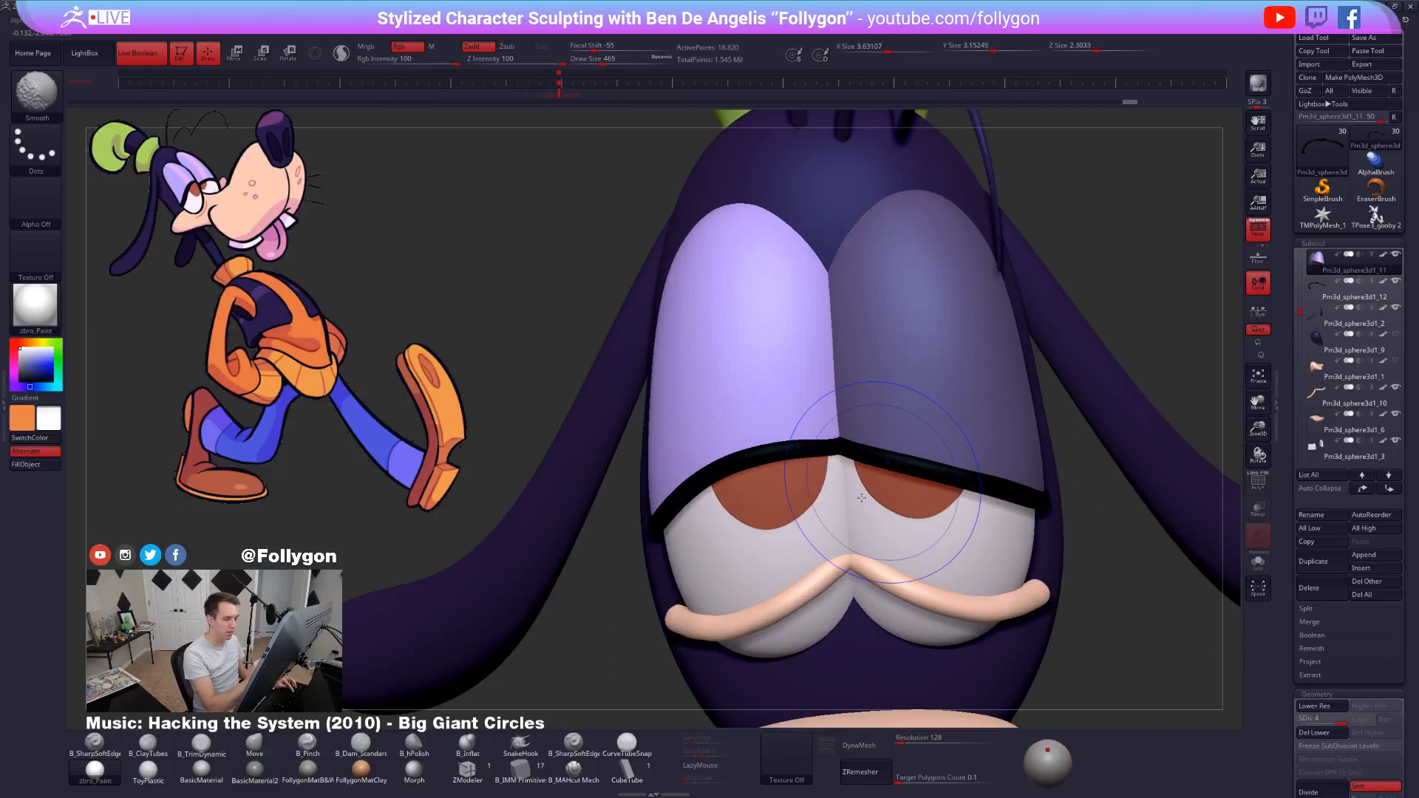
key("shift+f")
left_click_drag(1151, 302, 1152, 296, "ctrl")
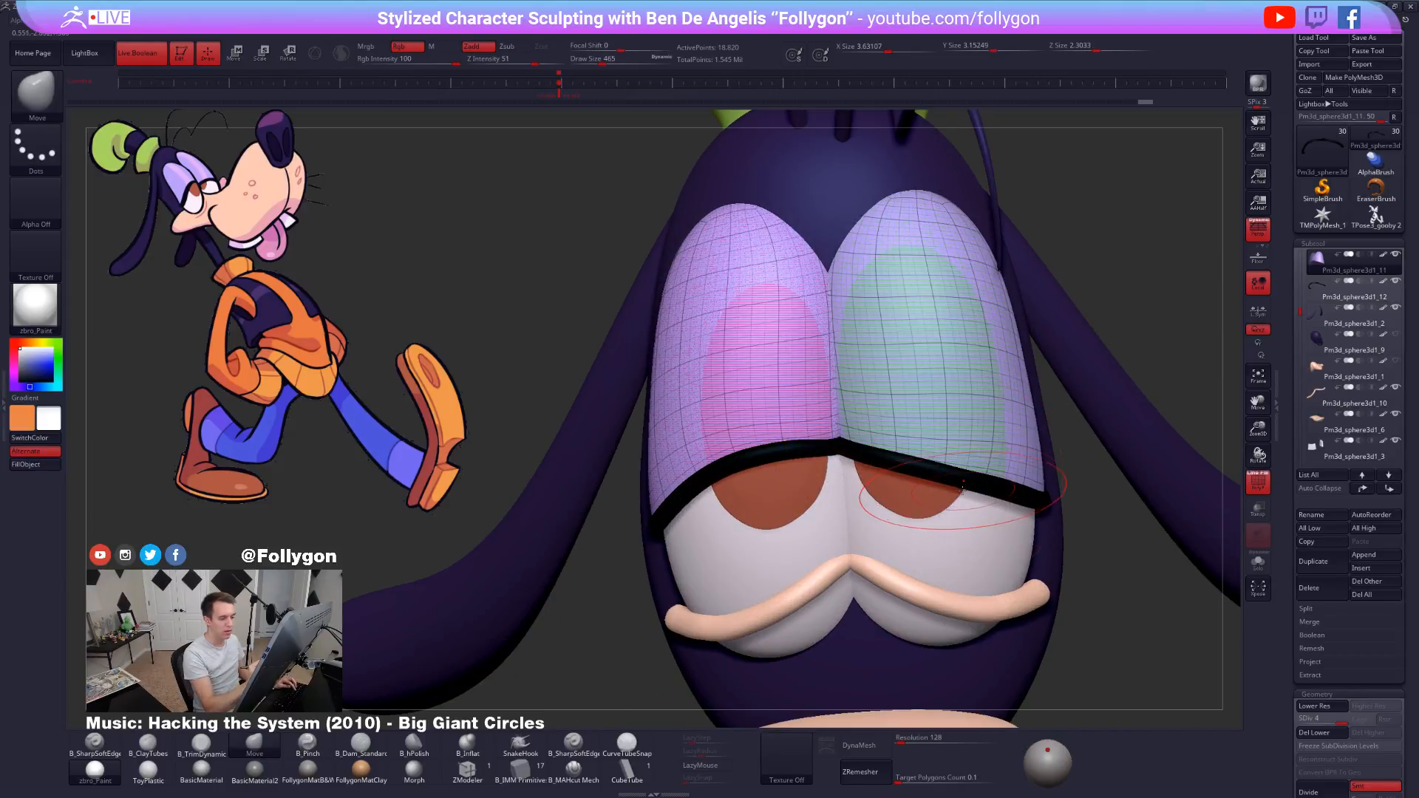
Isolate the eyelids, mask the pink lid, and lower the mesh to subdivision level 2.
right_click_drag(908, 509, 851, 503, "alt")
key("alt+s")
key("space")
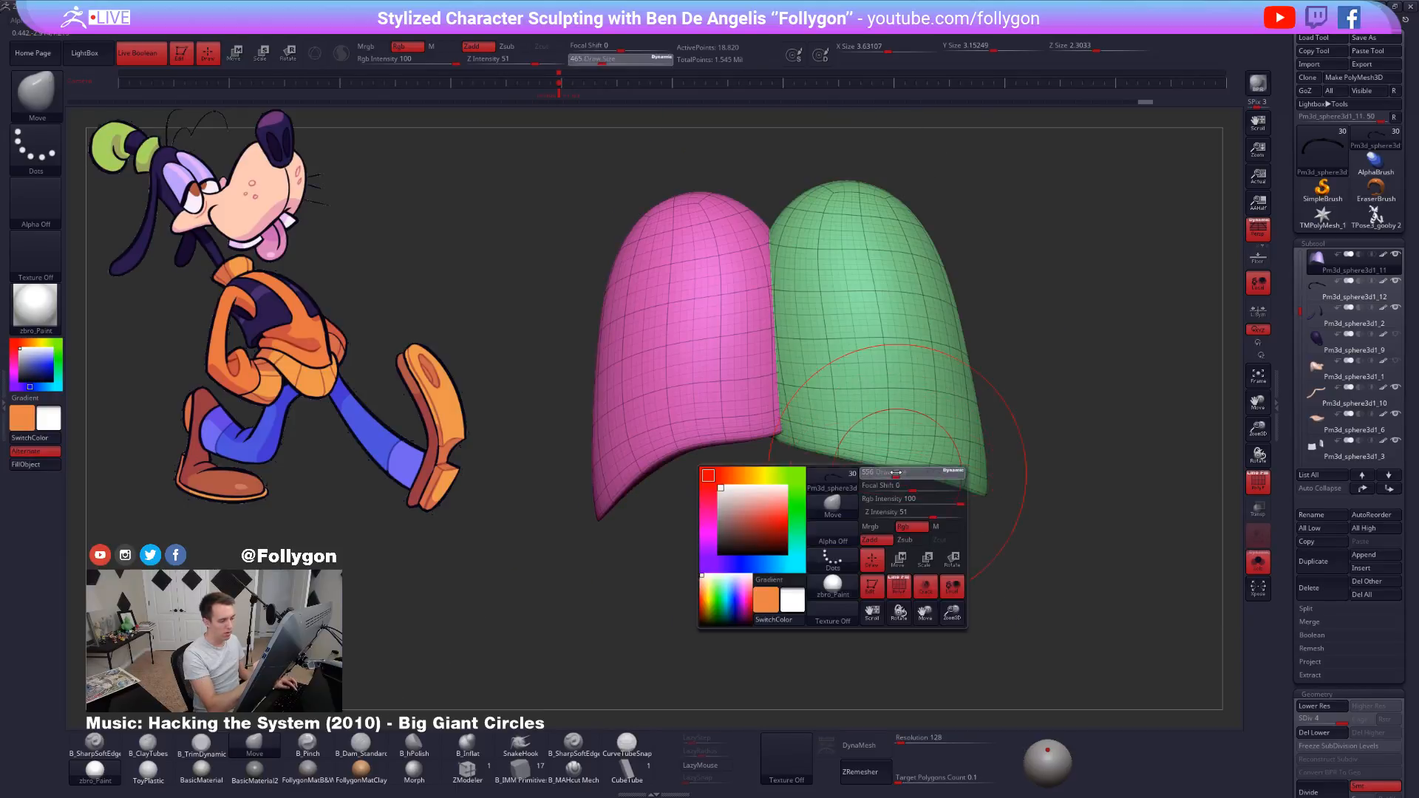
key("w")
left_click(879, 467, "ctrl")
key("space")
key("q")
key("shift+d")
key("shift+d")
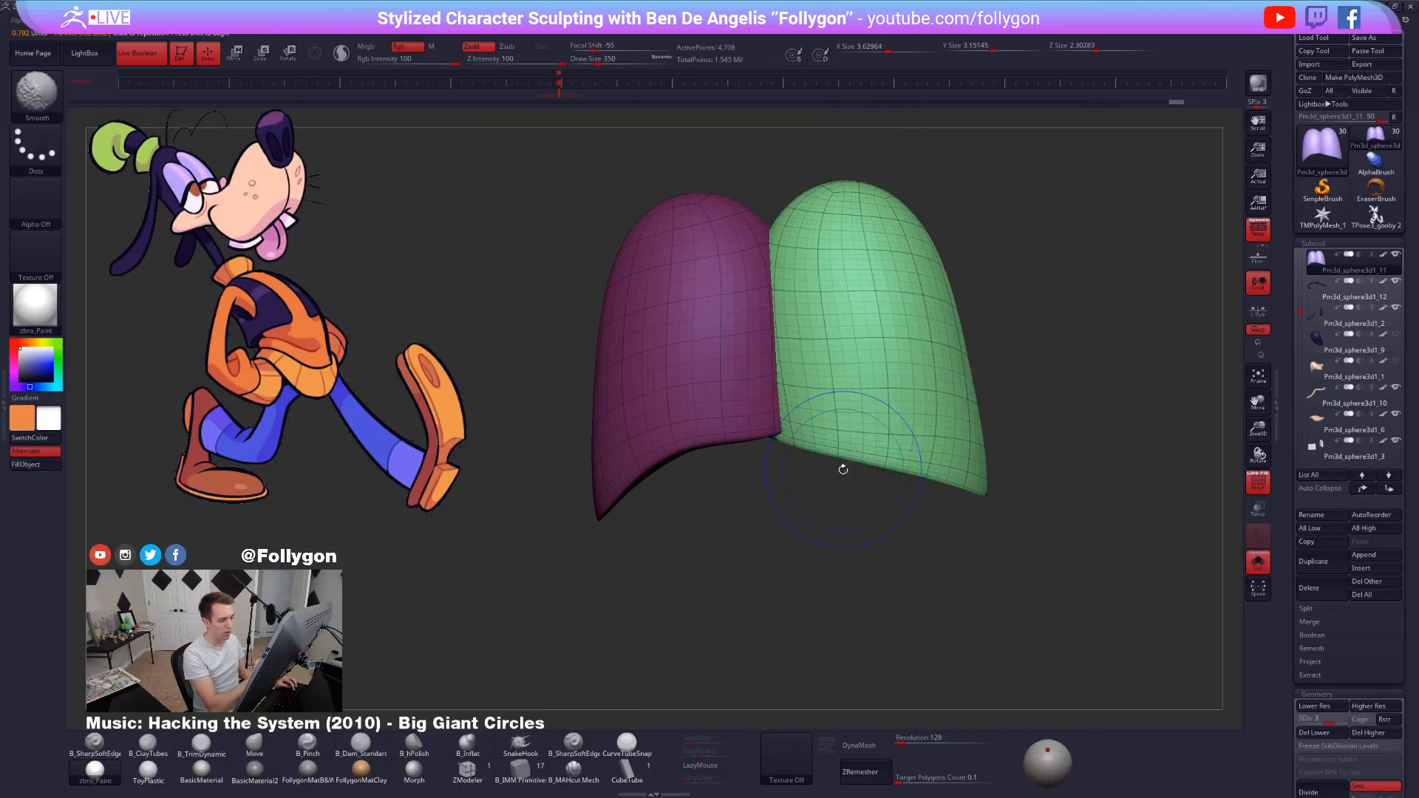
Reshape the green eyelid's lower edge to fit the lash line using the Move brush, and restore subdivision level 4.
right_click_drag(918, 484, 881, 468)
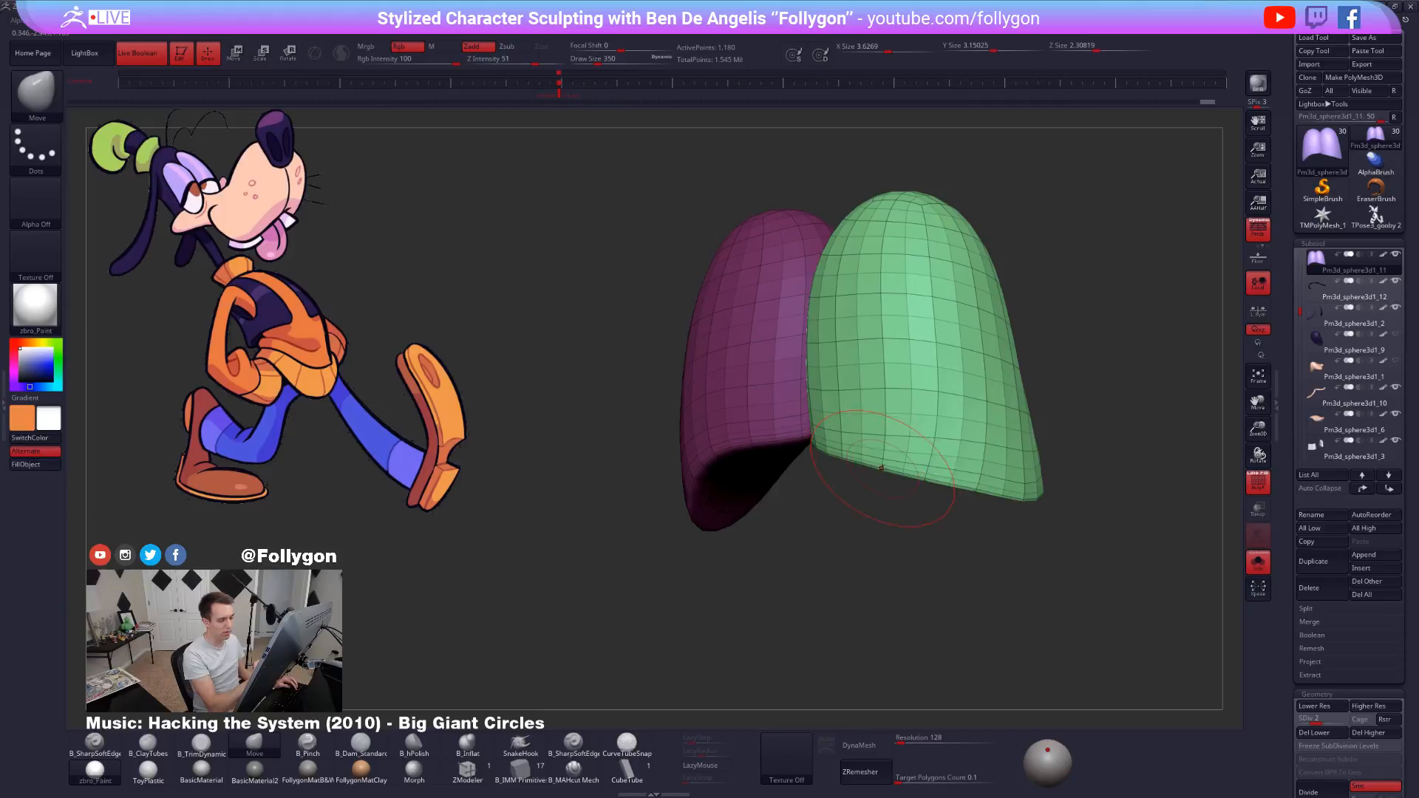
right_click_drag(702, 542, 784, 495)
key("alt+s")
key("space")
left_click_drag(872, 550, 881, 548)
key("alt+s")
right_click_drag(891, 485, 918, 499)
key("alt+s")
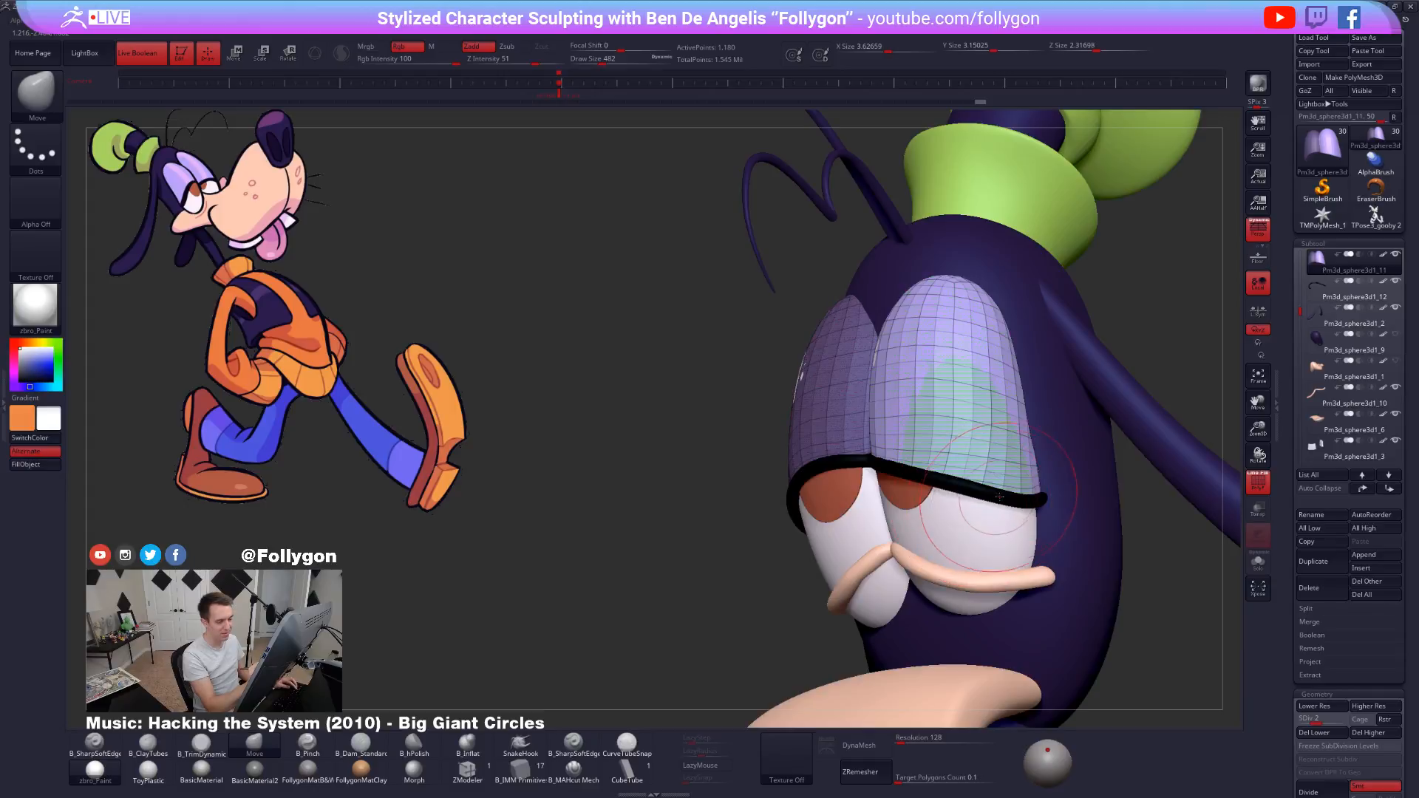
key("alt+s")
right_click_drag(1019, 505, 948, 486)
key("space")
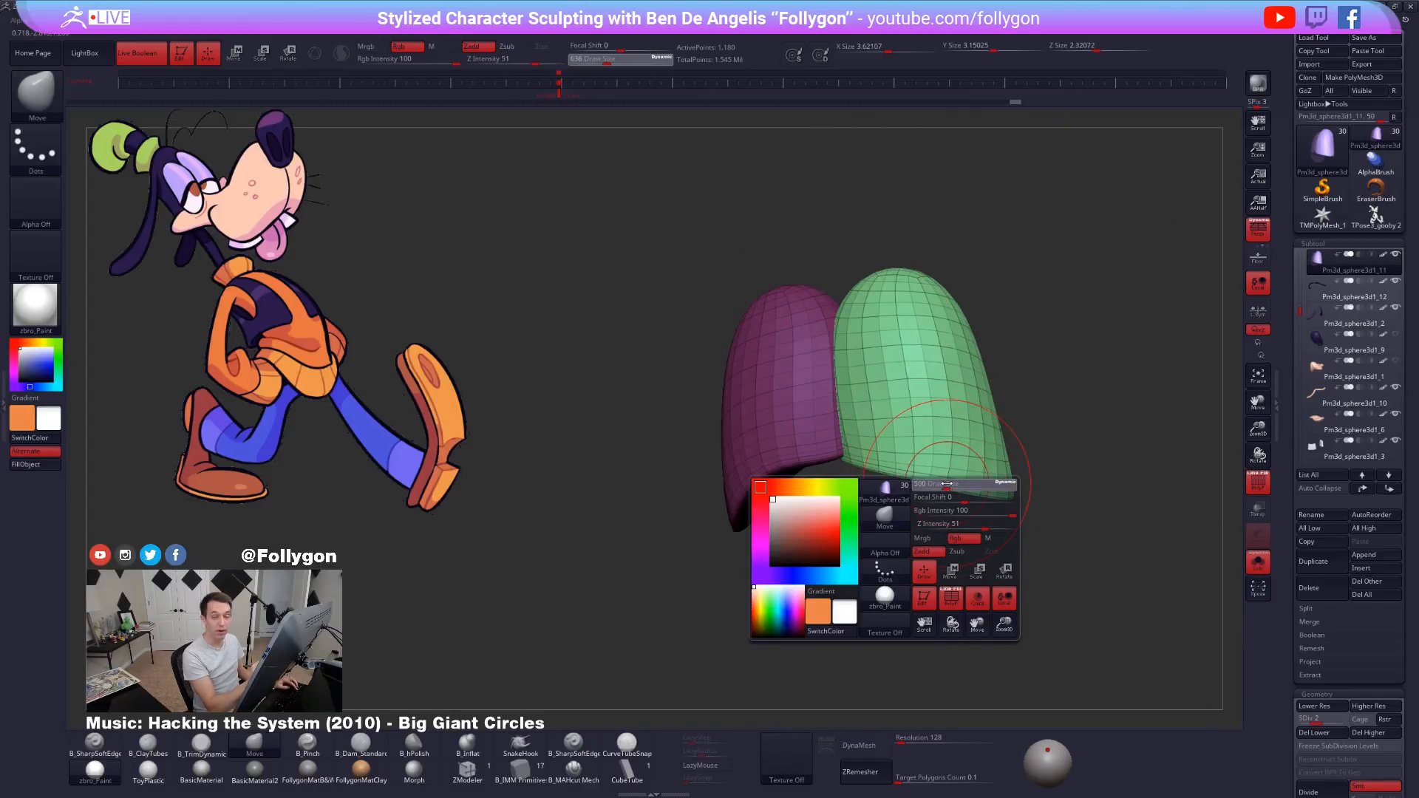
key("d")
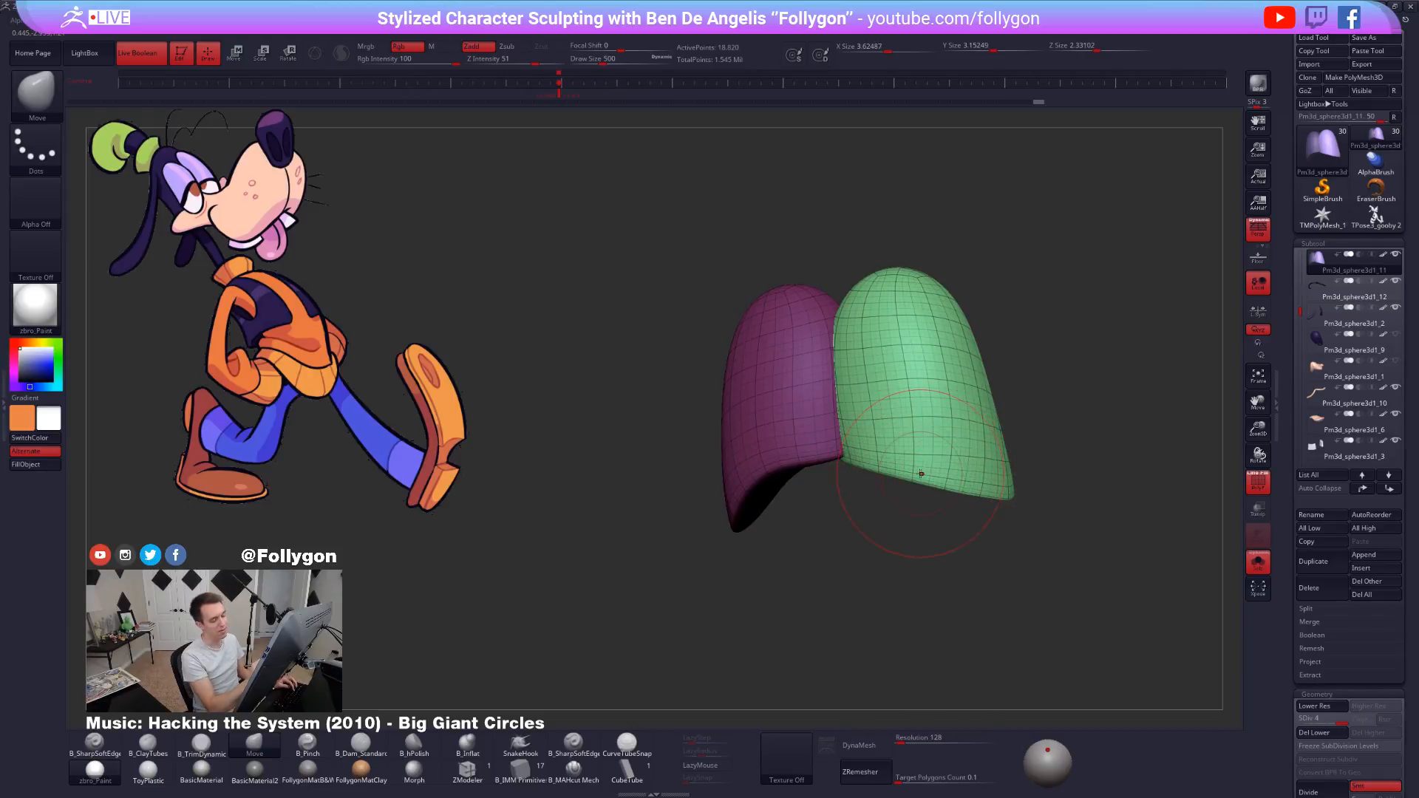
Hide the polyframe, show the full model, and clear the mask on the purple eyelids.
key("shift+f")
right_click_drag(900, 469, 916, 475)
key("shift+s")
left_click(896, 473, "alt")
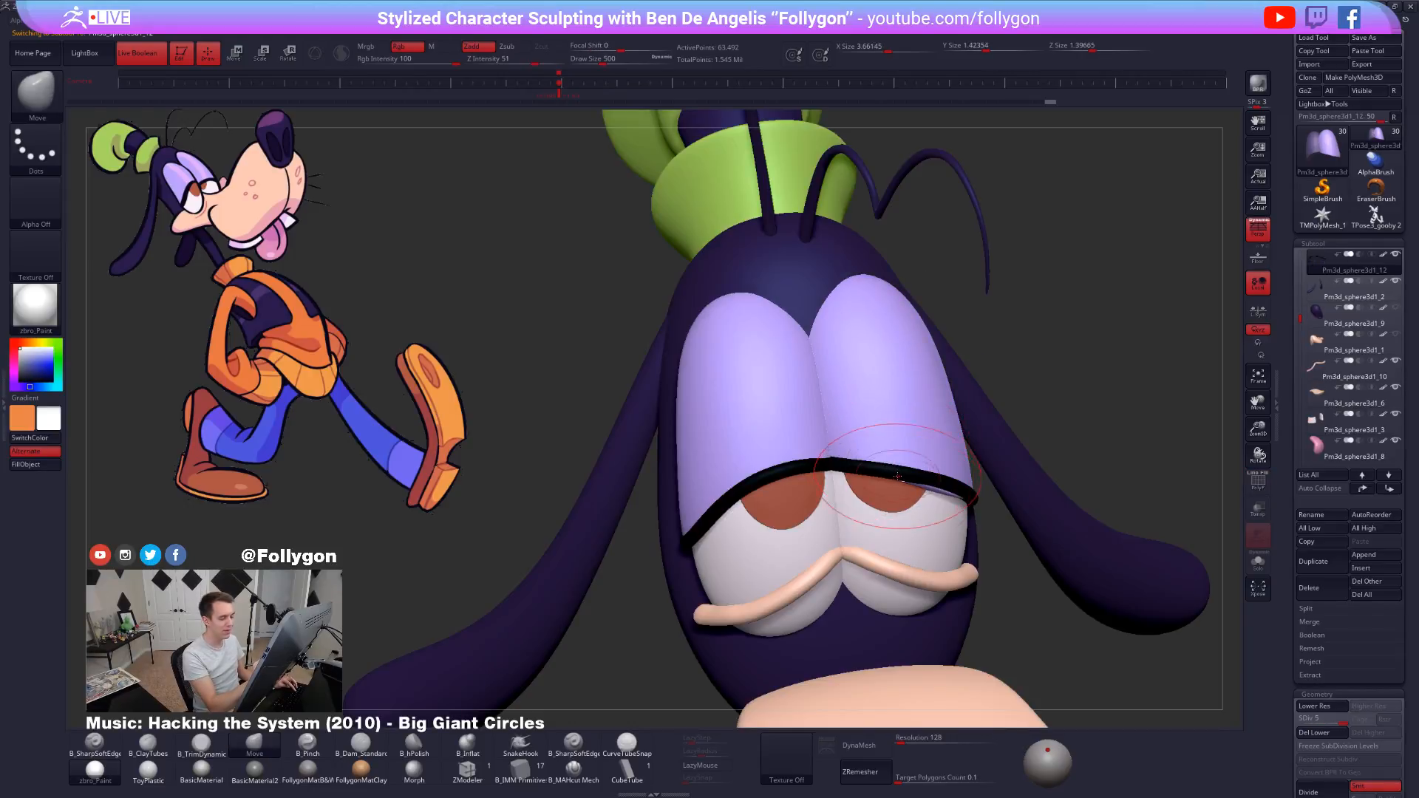
left_click(947, 444, "alt")
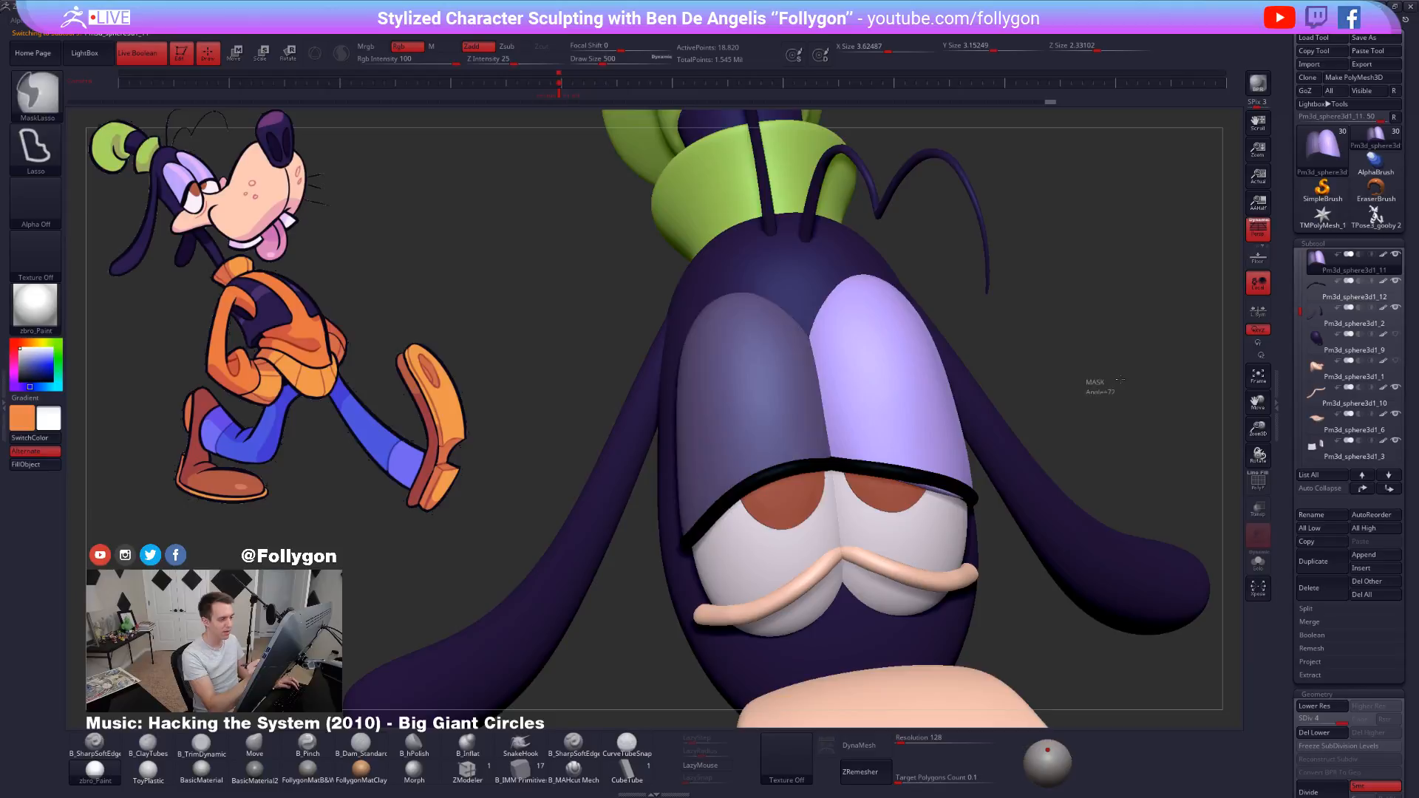
left_click_drag(1095, 382, 1098, 421, "ctrl")
Select the black lash lines, mask the red polygroup strip, and lower the mesh to subdivision level 1.
left_click(930, 482, "alt")
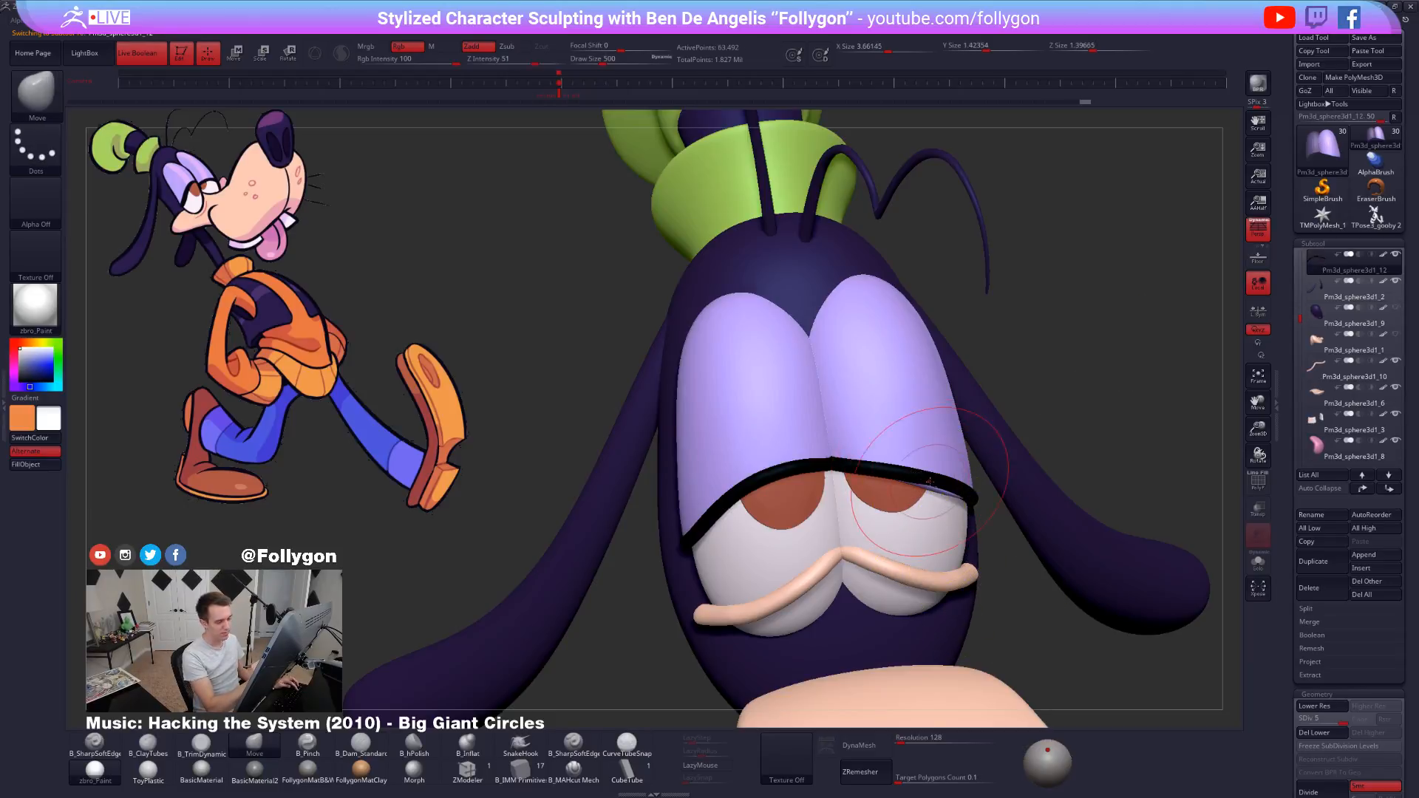
key("shift")
key("alt+s")
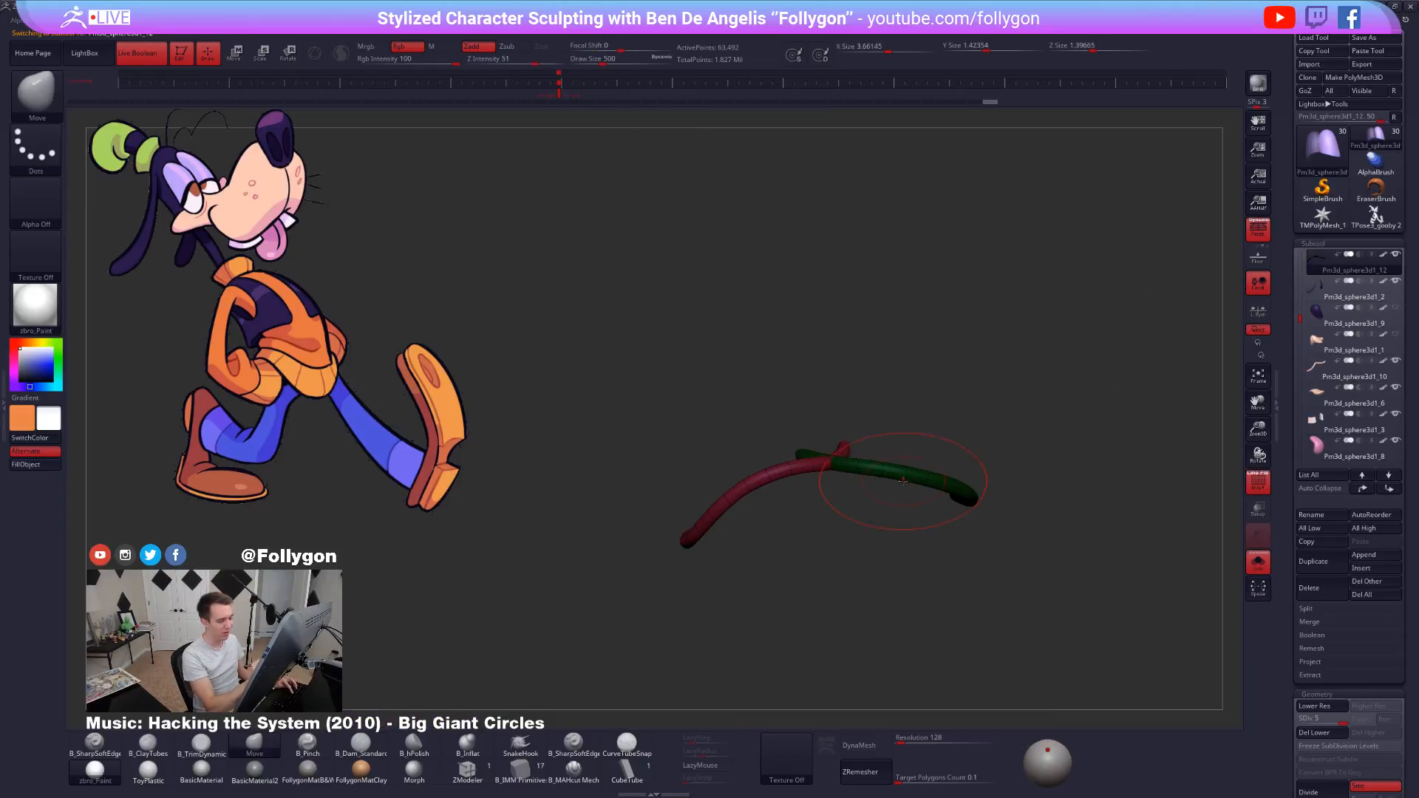
left_click_drag(907, 505, 939, 506)
key("w")
left_click(942, 476, "ctrl")
key("q")
key("shift+d")
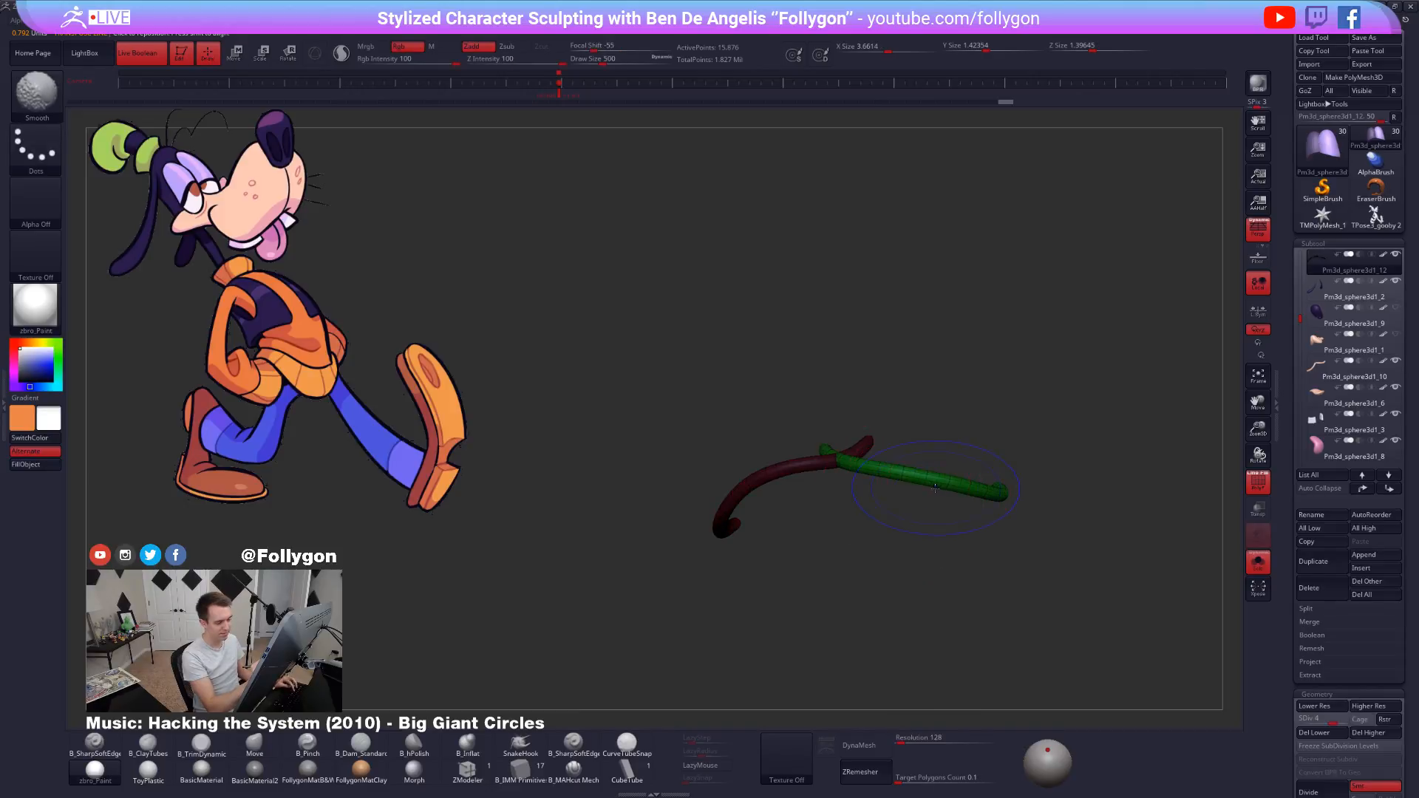
key("shift+d")
key("alt+s")
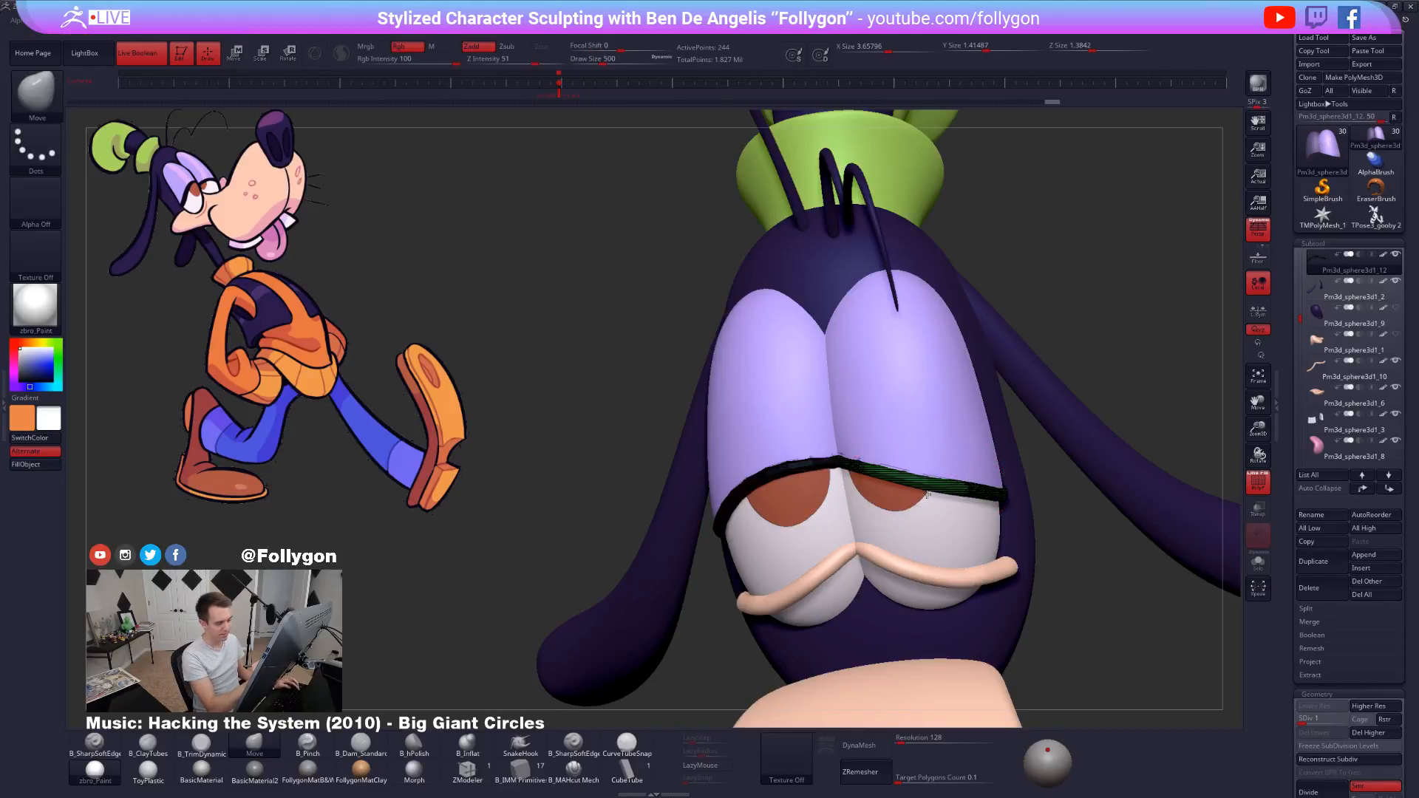
Move the unmasked lash line to follow its eyelid's lower edge, and raise the lashes to subdivision level 5.
left_click_drag(963, 491, 961, 499)
key("shift+f")
right_click_drag(1024, 506, 972, 496)
left_click_drag(974, 497, 933, 491)
key("space")
mouse_move(909, 491)
right_mouse_down()
mouse_move(954, 503)
mouse_move(915, 506)
right_mouse_up()
key("d")
key("d")
left_click_drag(913, 490, 912, 485)
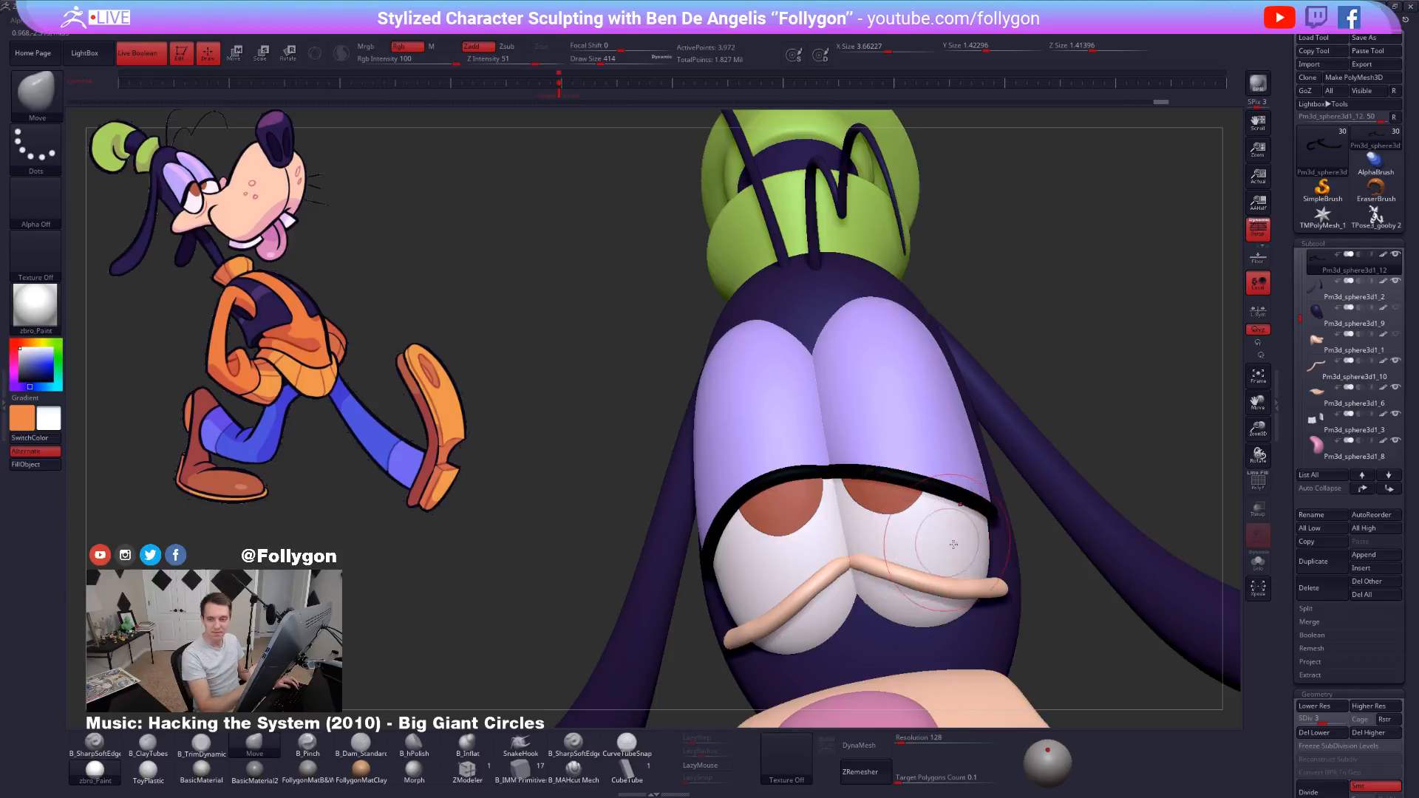
right_click_drag(1065, 589, 995, 618)
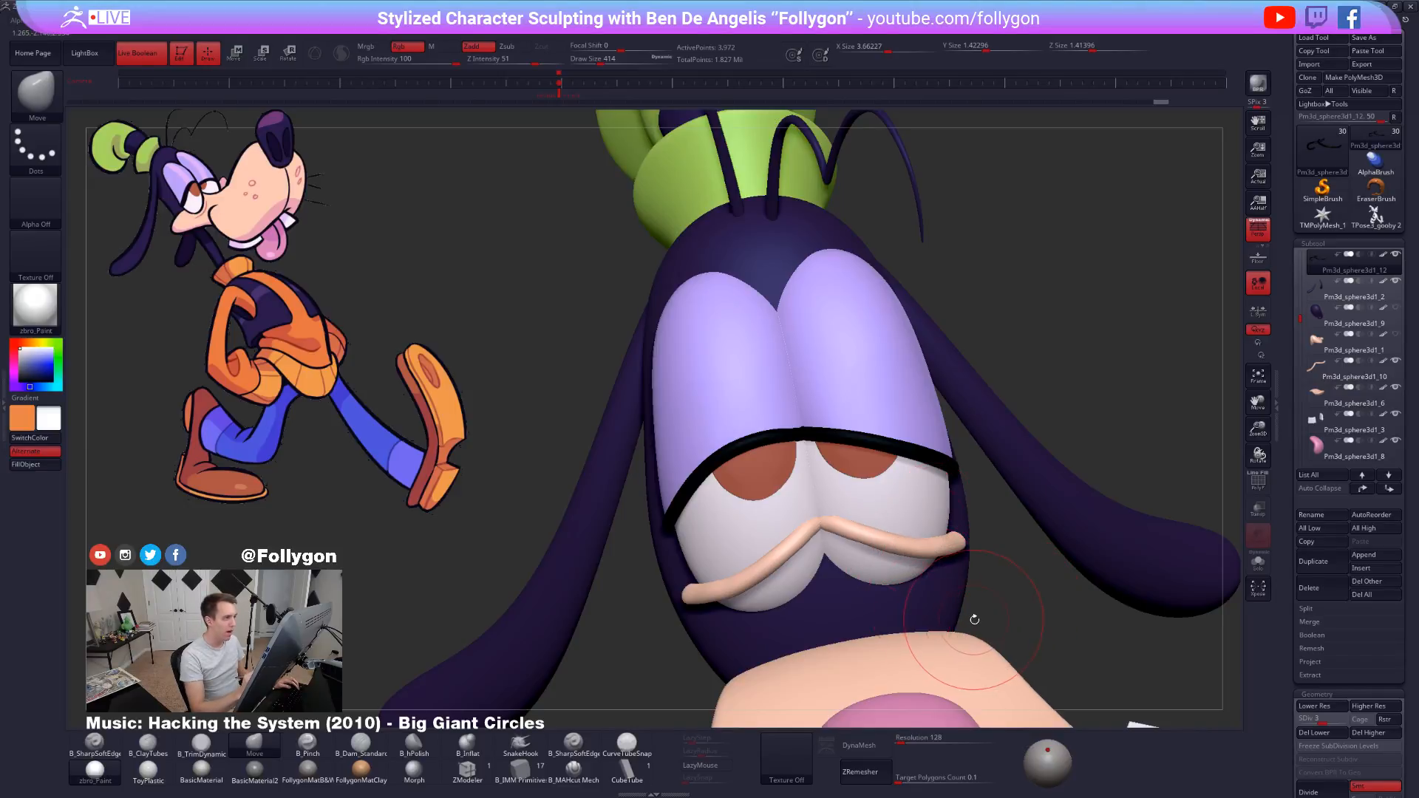
key("d")
key("d")
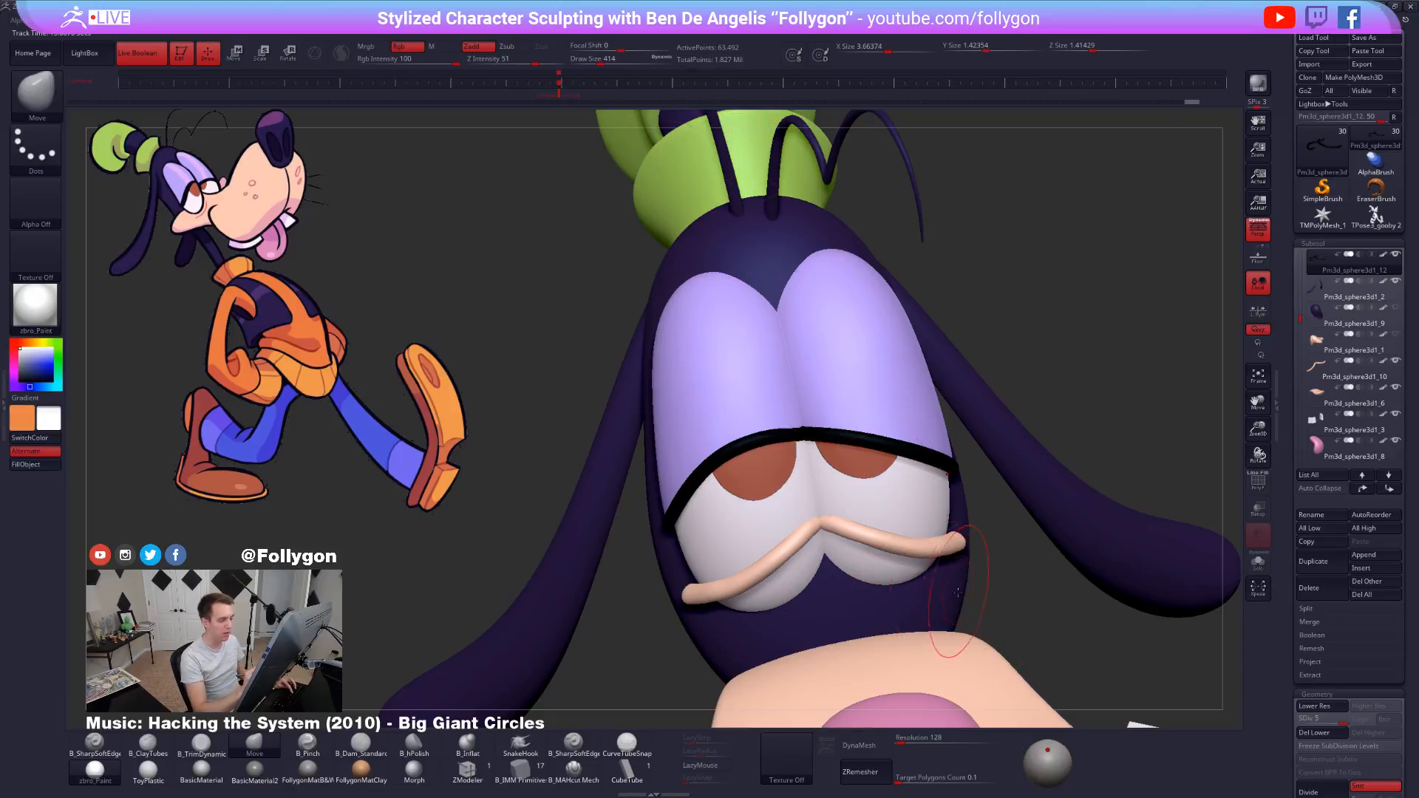
Lower the lash lines to subdivision level 2 and refine the curve of the character's left lash.
key("alt+s")
key("shift+f")
key("shift+d")
key("alt+s")
key("shift+f")
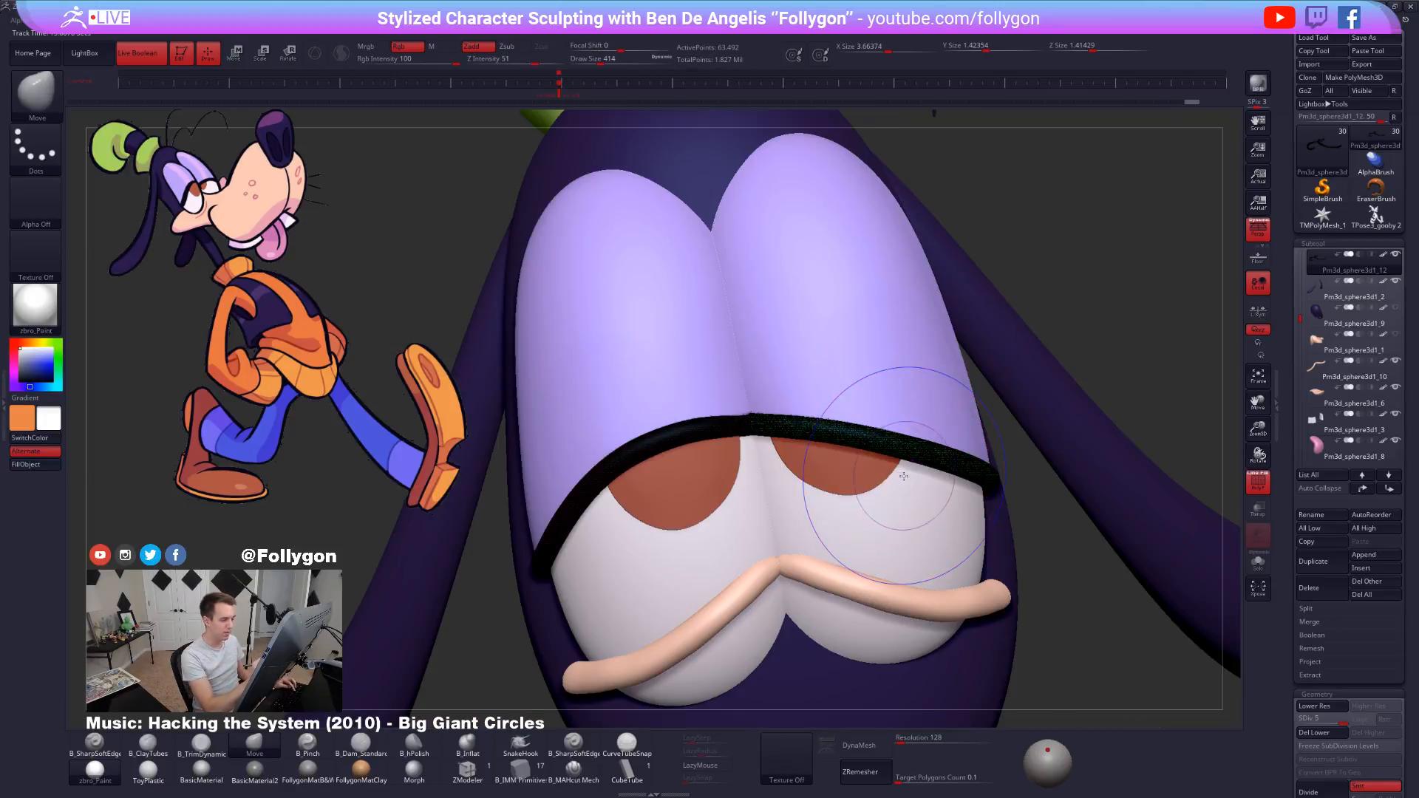
key("shift+f")
key("shift+d")
key("shift+d")
mouse_move(998, 480)
left_mouse_down()
mouse_move(906, 474)
mouse_move(897, 459)
left_mouse_up()
key("space")
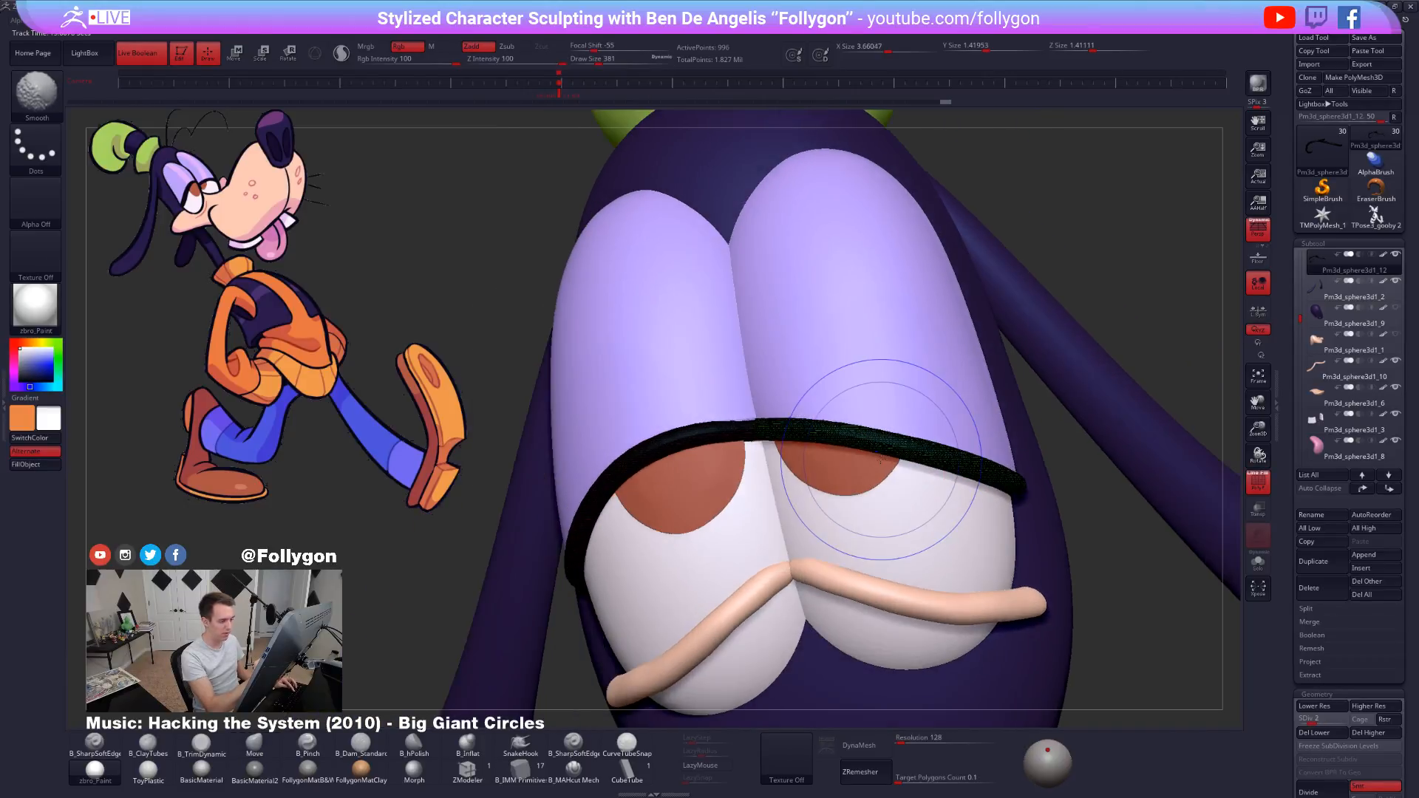
Isolate the lash lines at subdivision level 1 and adjust the inner part of the green strip with a smaller Move brush.
key("alt+s")
key("shift+f")
key("shift+d")
key("space")
left_click_drag(898, 454, 831, 439)
key("space")
left_click_drag(905, 473, 811, 470)
key("space")
left_click_drag(890, 448, 874, 447)
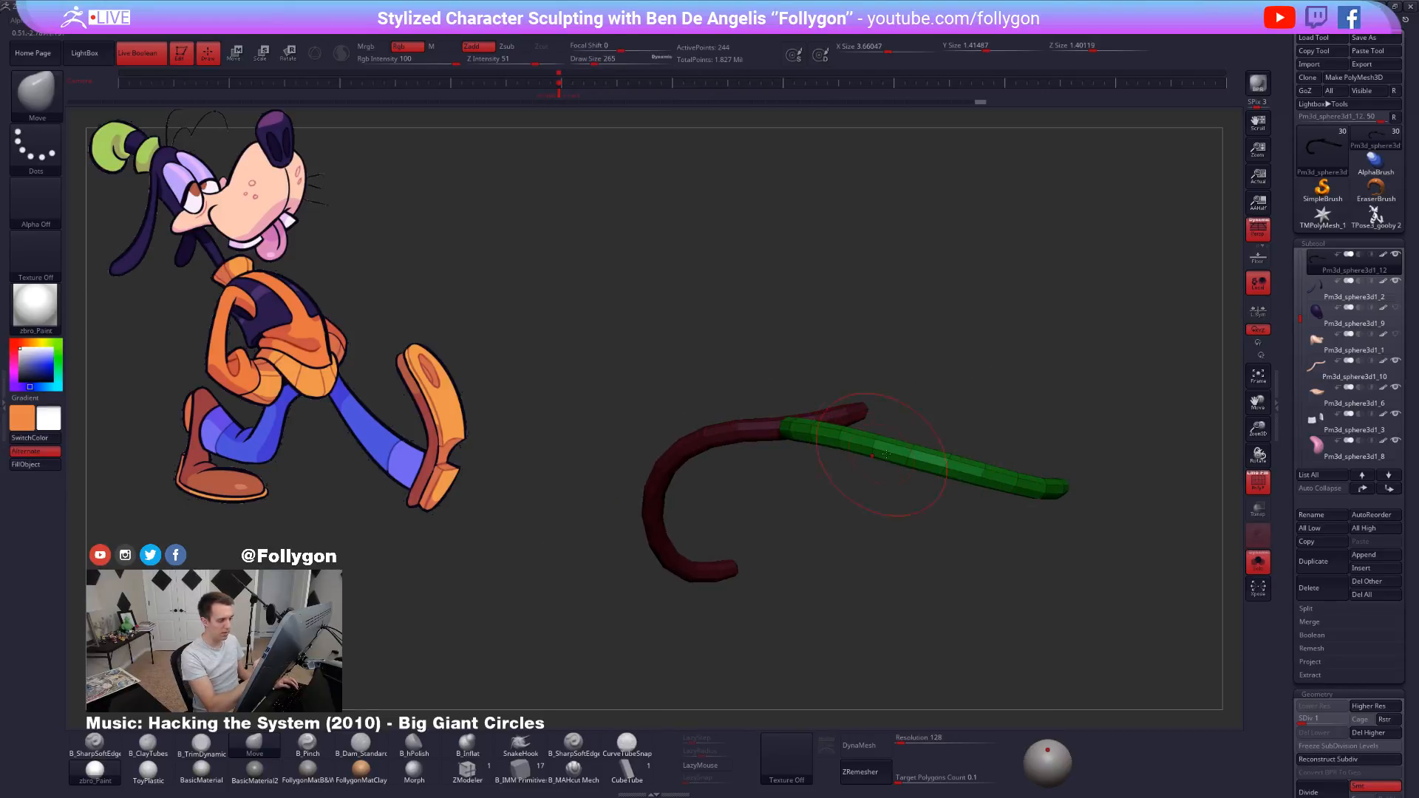
Adjust the outer end of the character's left lash line against the eyelid from the side, using a larger Move brush.
right_click_drag(887, 455, 966, 521)
key("shift+f")
key("shift+f")
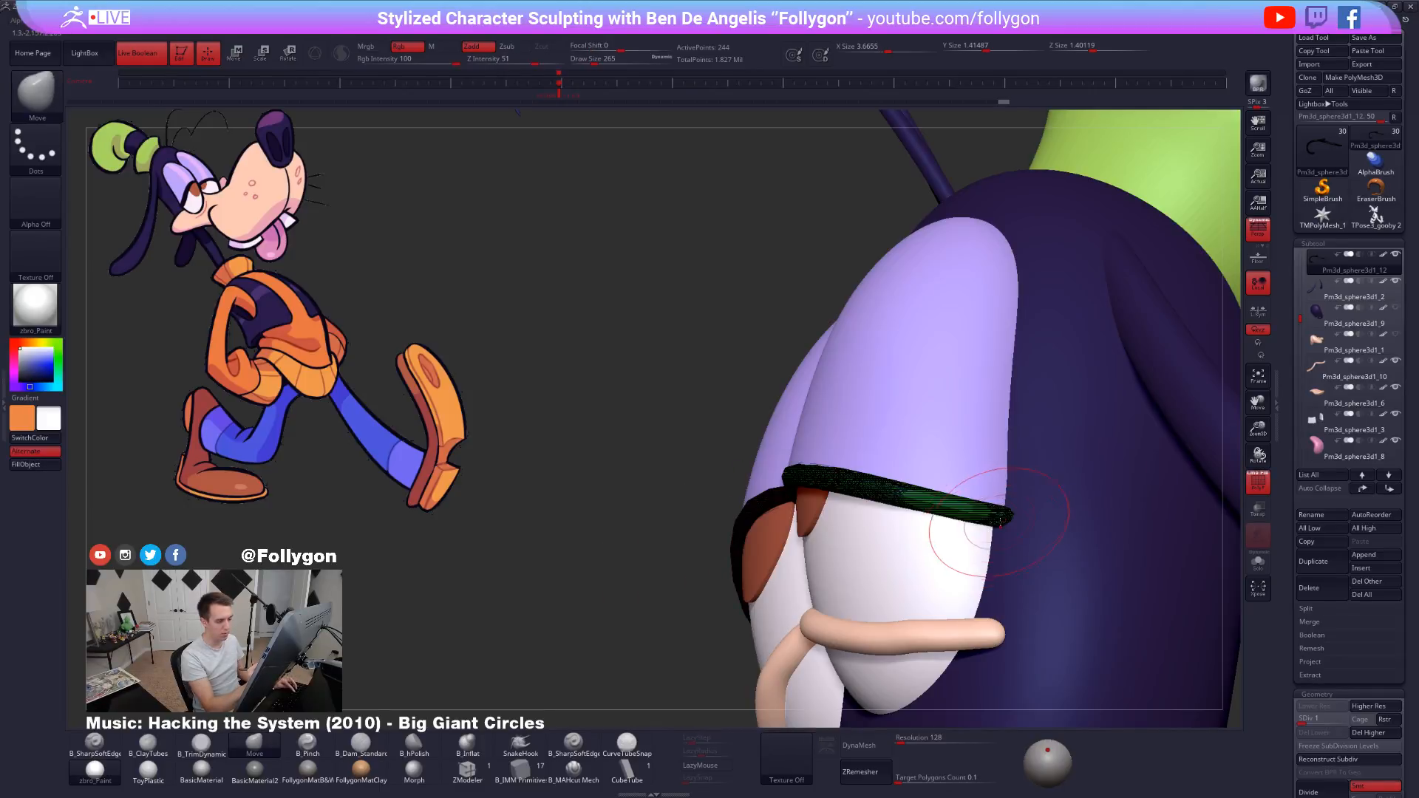
right_click_drag(896, 493, 955, 530, "ctrl")
key("shift+f")
key("space")
left_click_drag(963, 547, 976, 548)
right_click_drag(983, 533, 1052, 456)
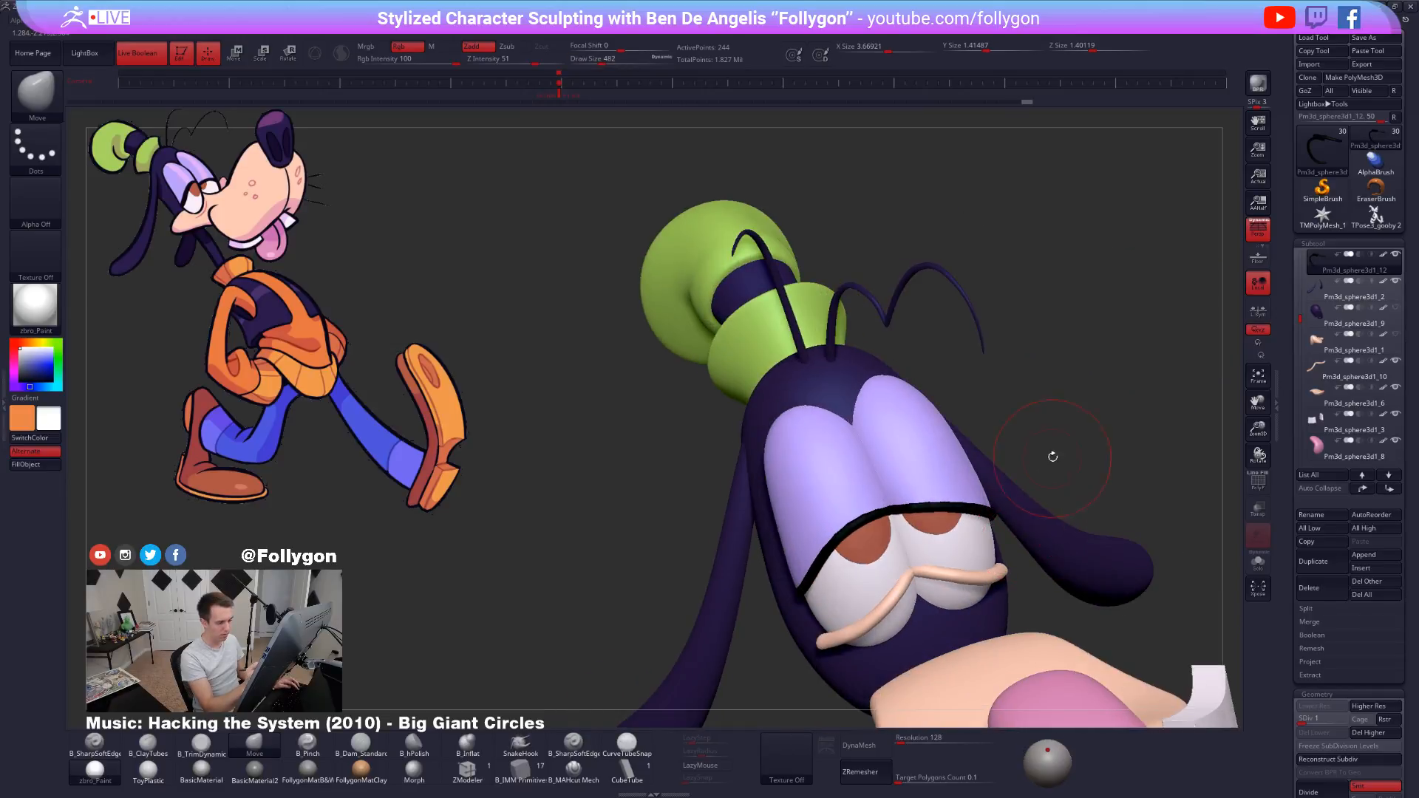
Return the lash lines to subdivision level 5.
key("d")
key("d")
key("d")
key("d")
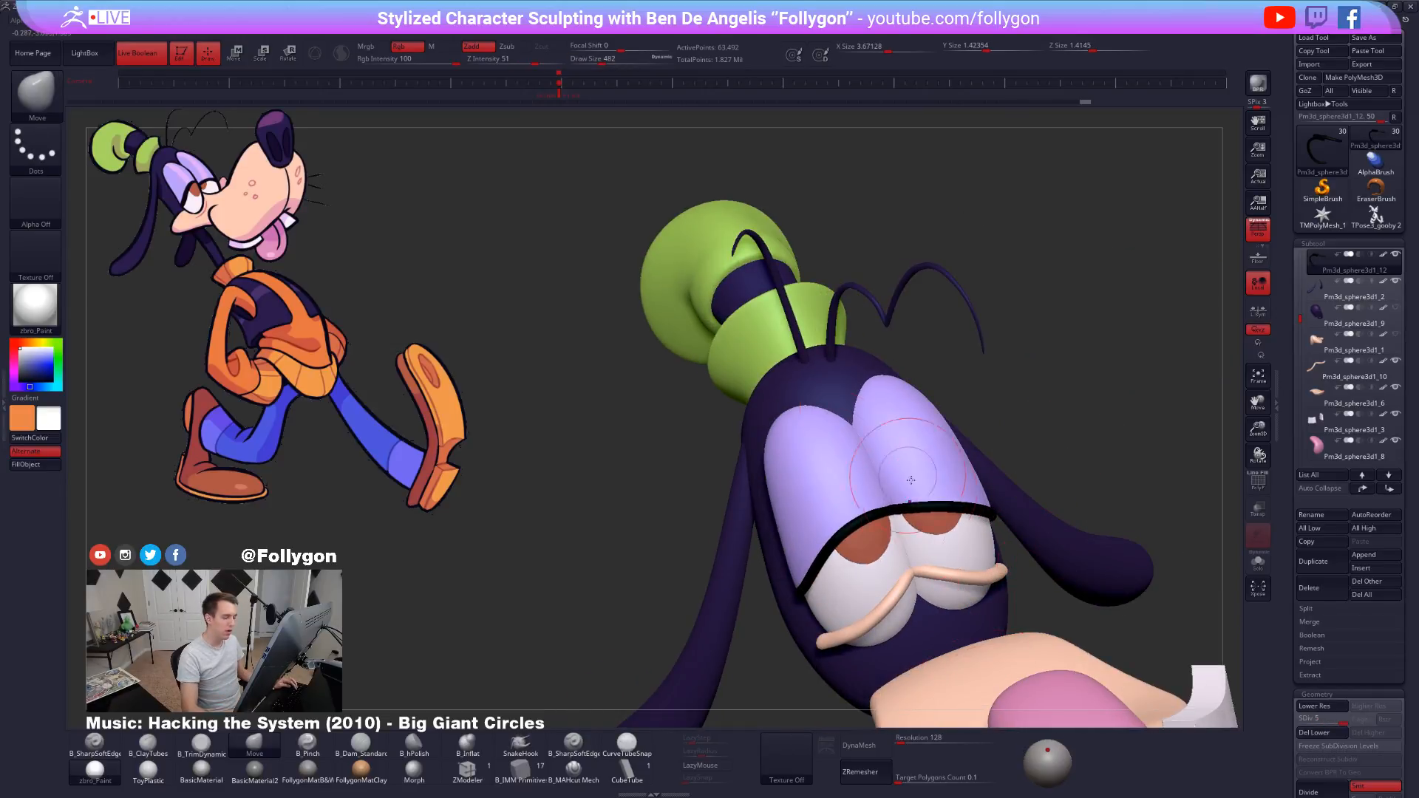
right_click_drag(888, 466, 939, 414, "ctrl")
Switch to the TPose3 tool and try to delete its only subtool.
left_click(1379, 220)
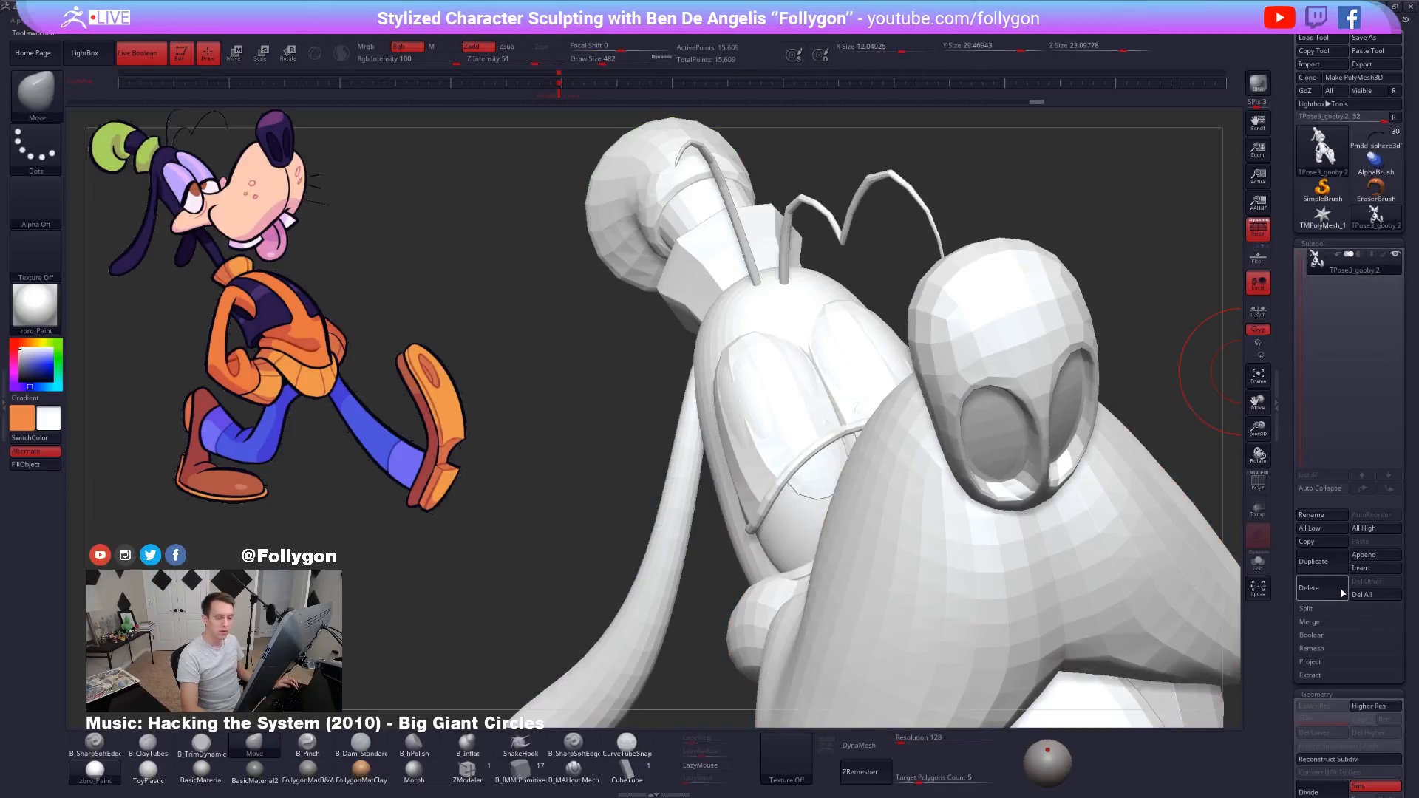
left_click(1250, 612)
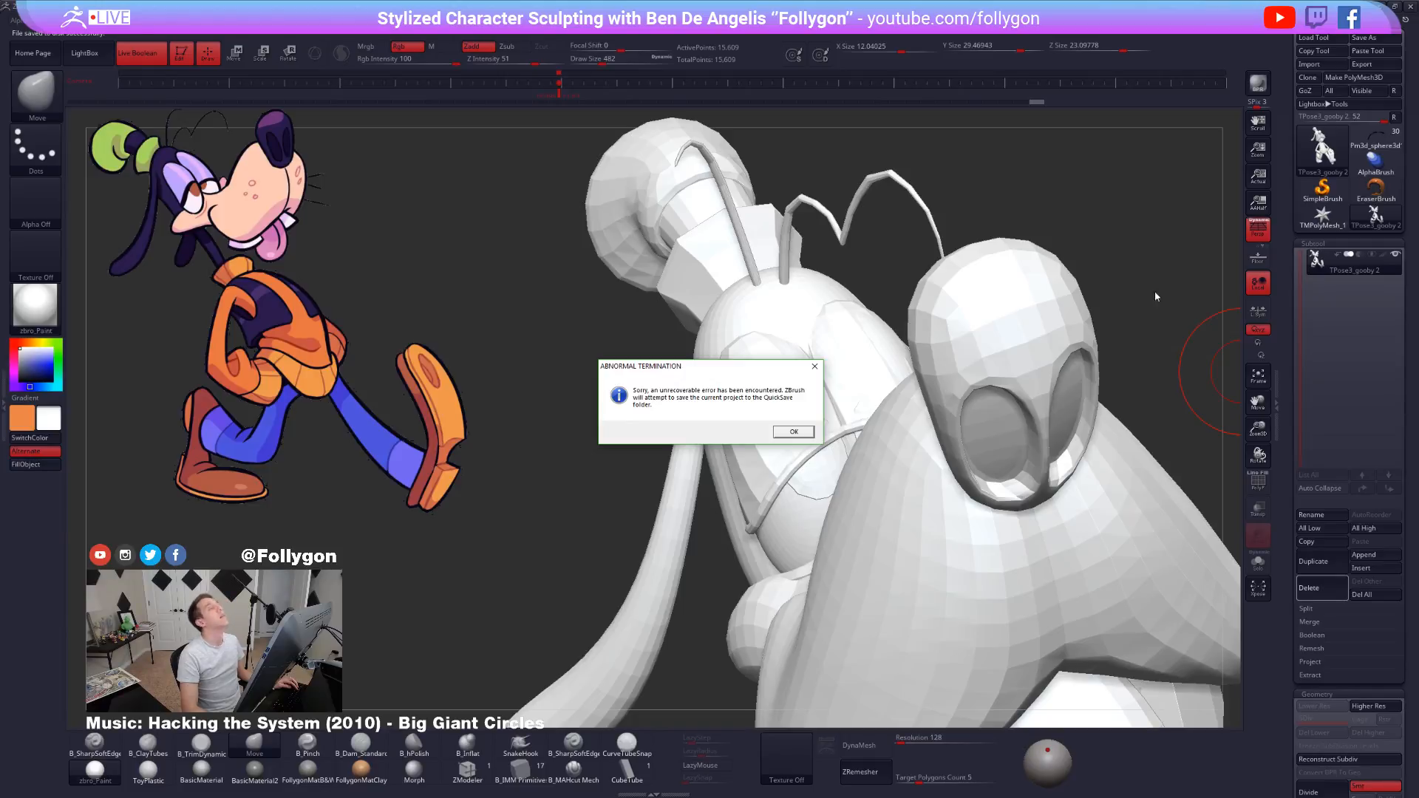
Acknowledge both abnormal termination messages.
left_click(794, 432)
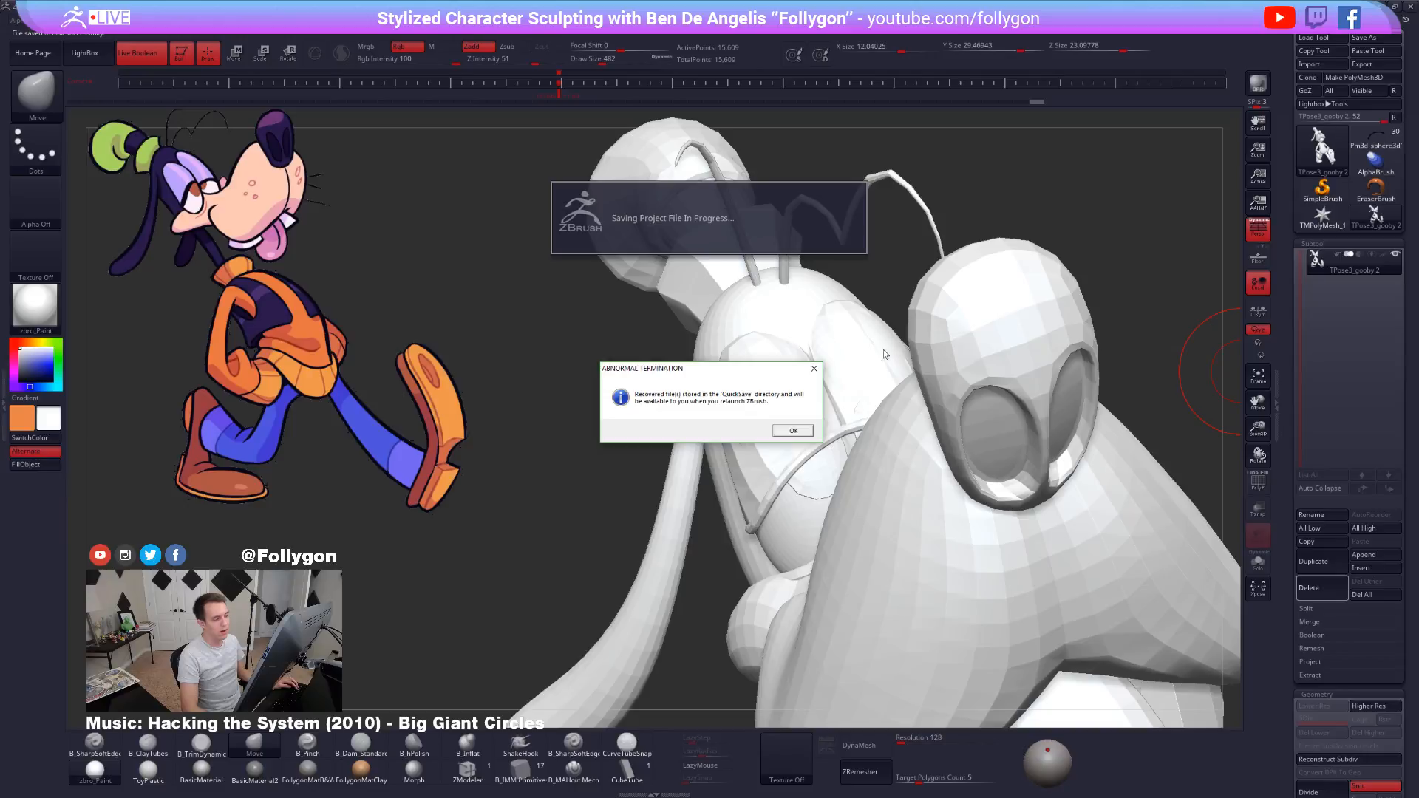
left_click(795, 433)
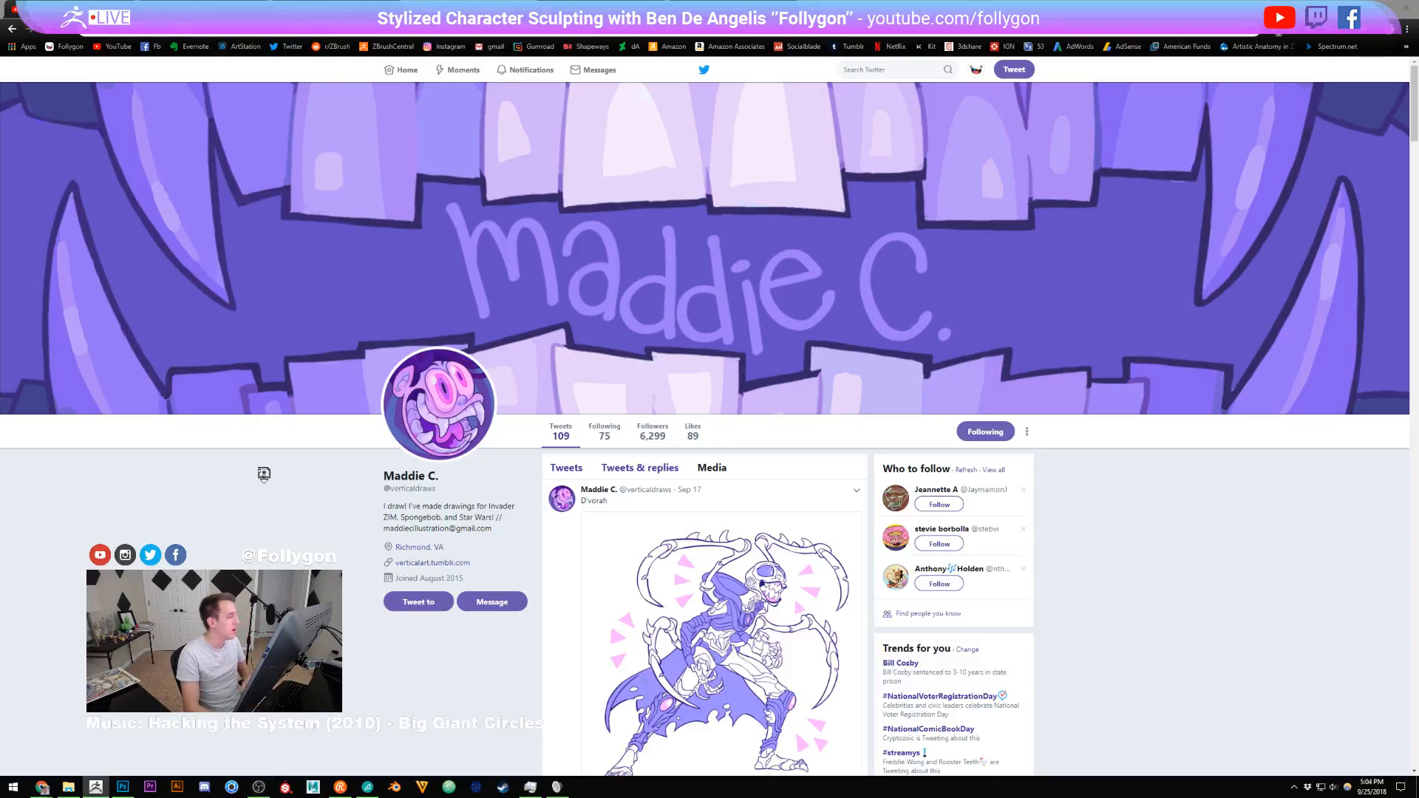
key("alt+Tab")
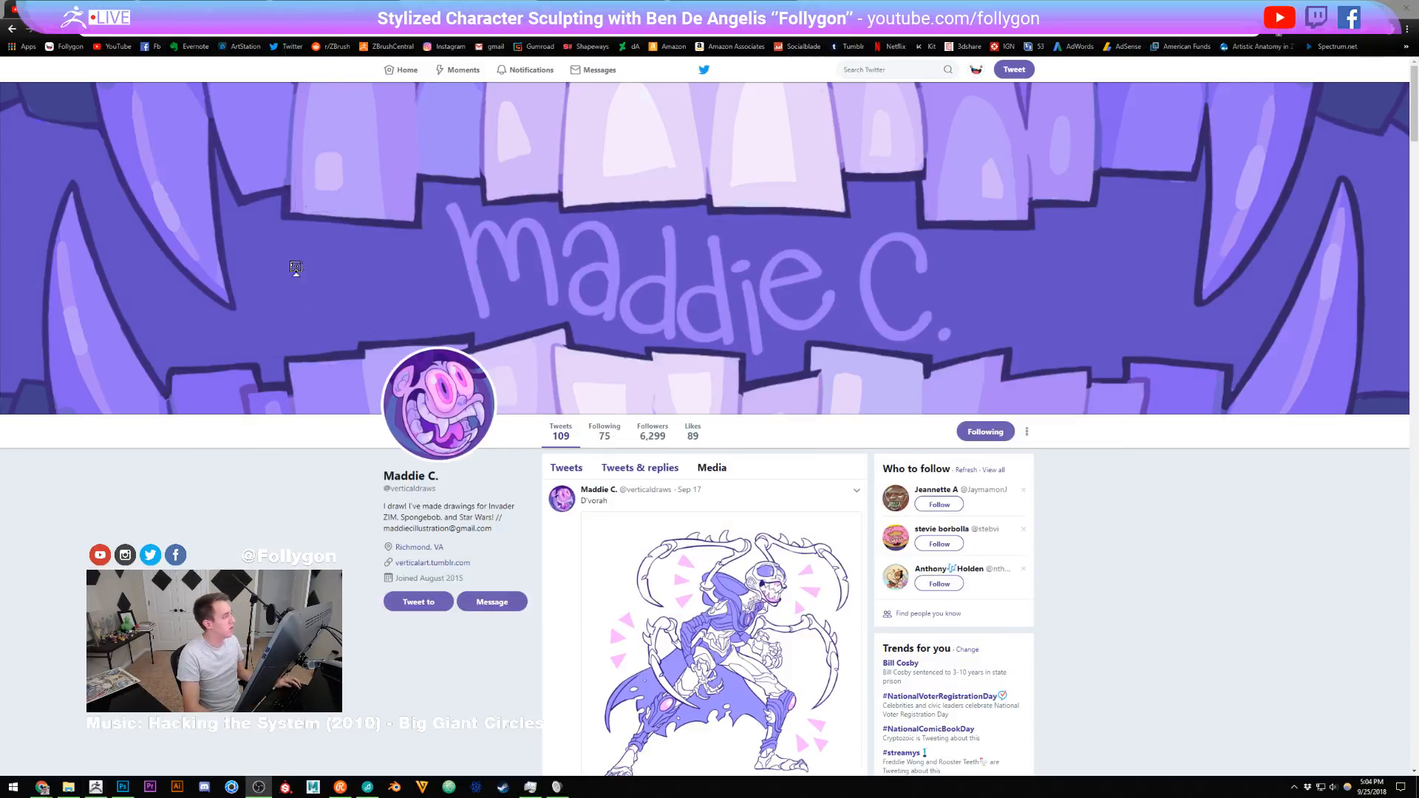
key("alt+Tab")
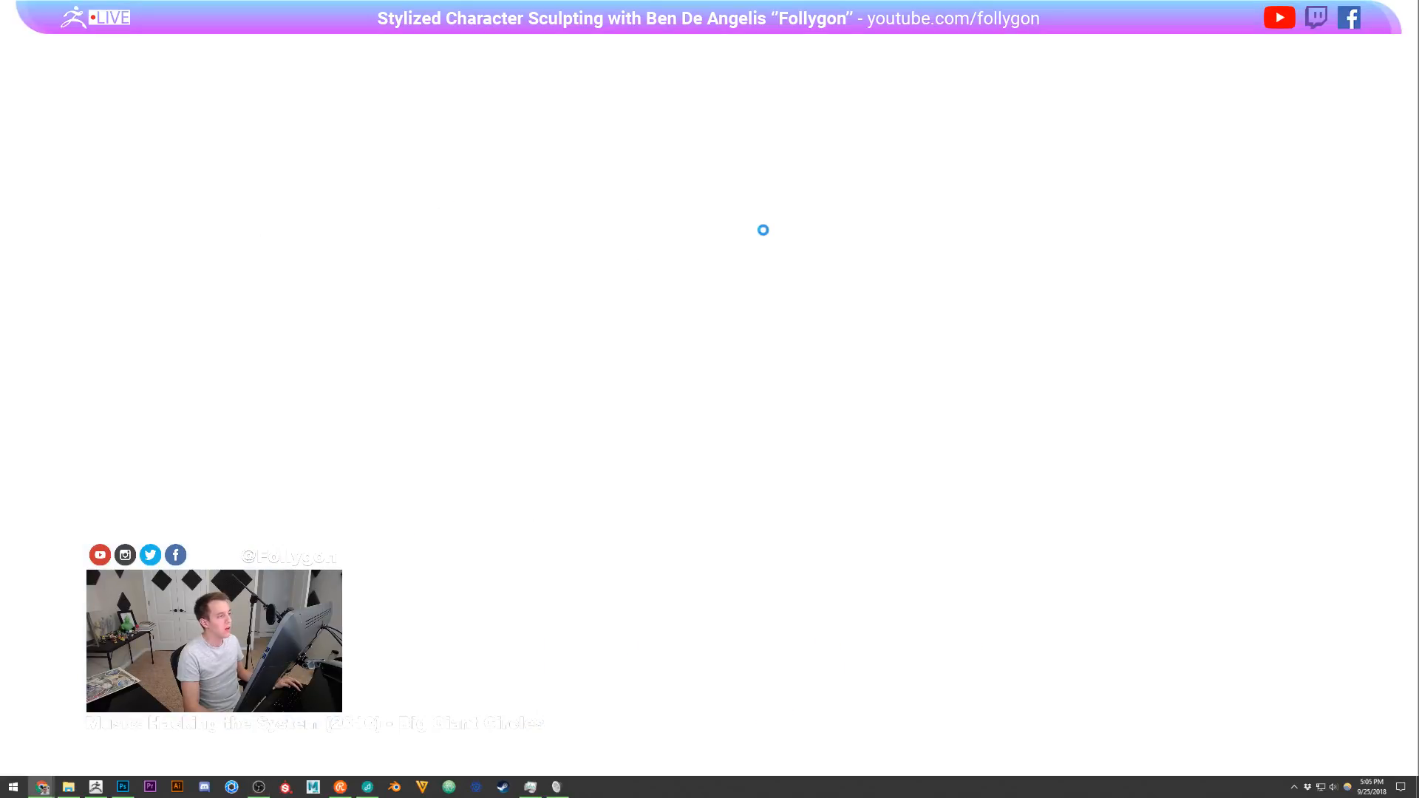
key("alt+Tab")
left_click(443, 377)
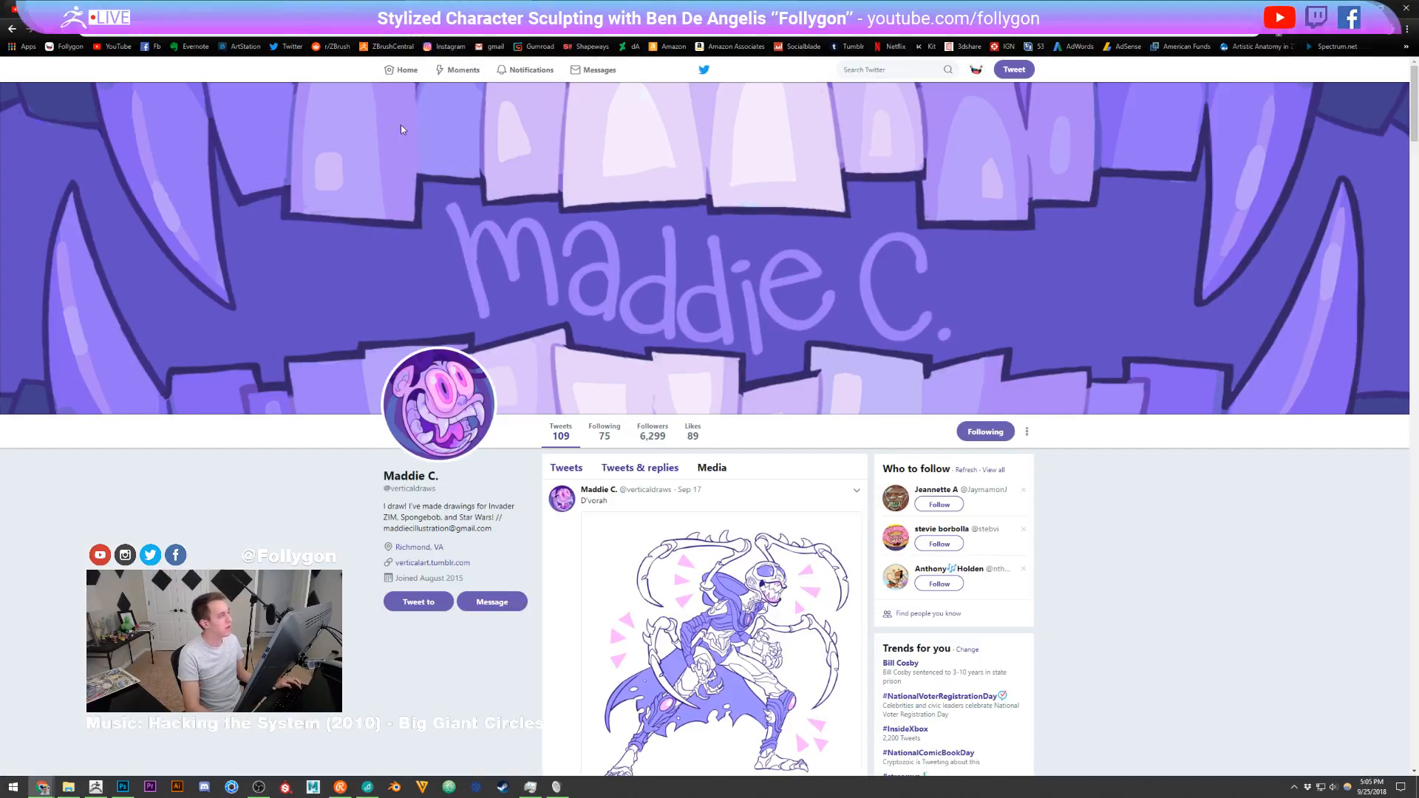
key("ctrl+Tab")
key("alt+Tab")
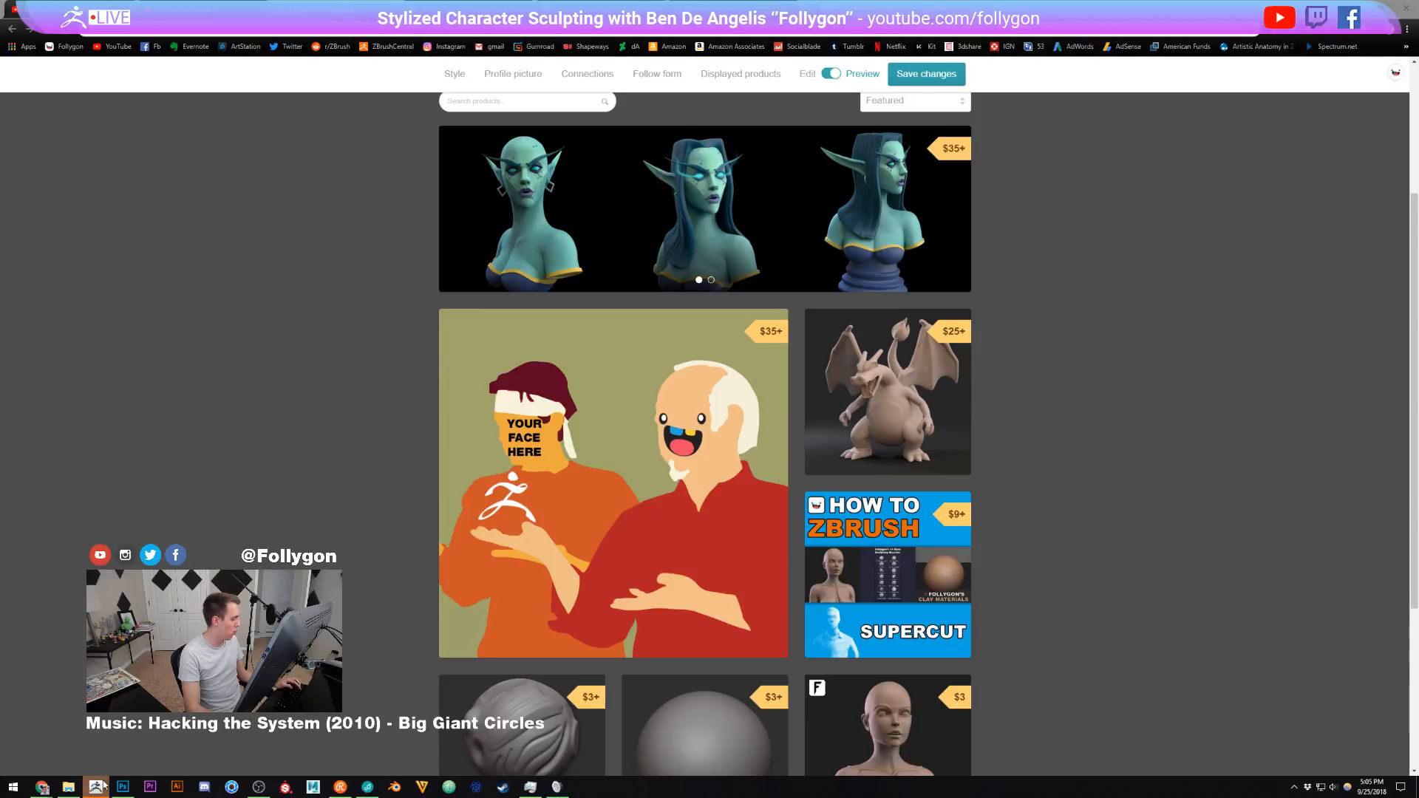
Switch back to ZBrush, acknowledge the abnormal termination note, and open the recovered QuickSave project of the white T-pose mesh.
left_click(99, 752)
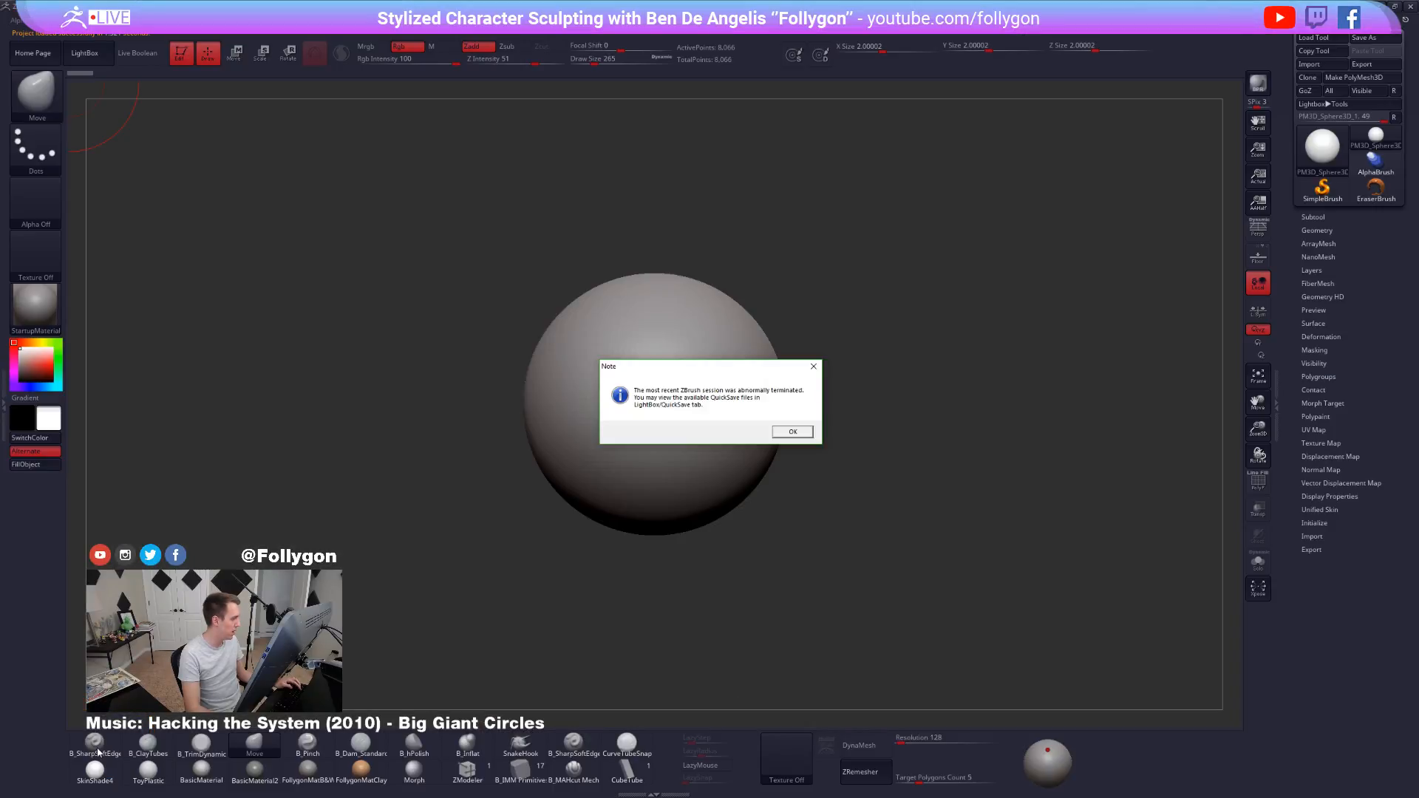
left_click(794, 433)
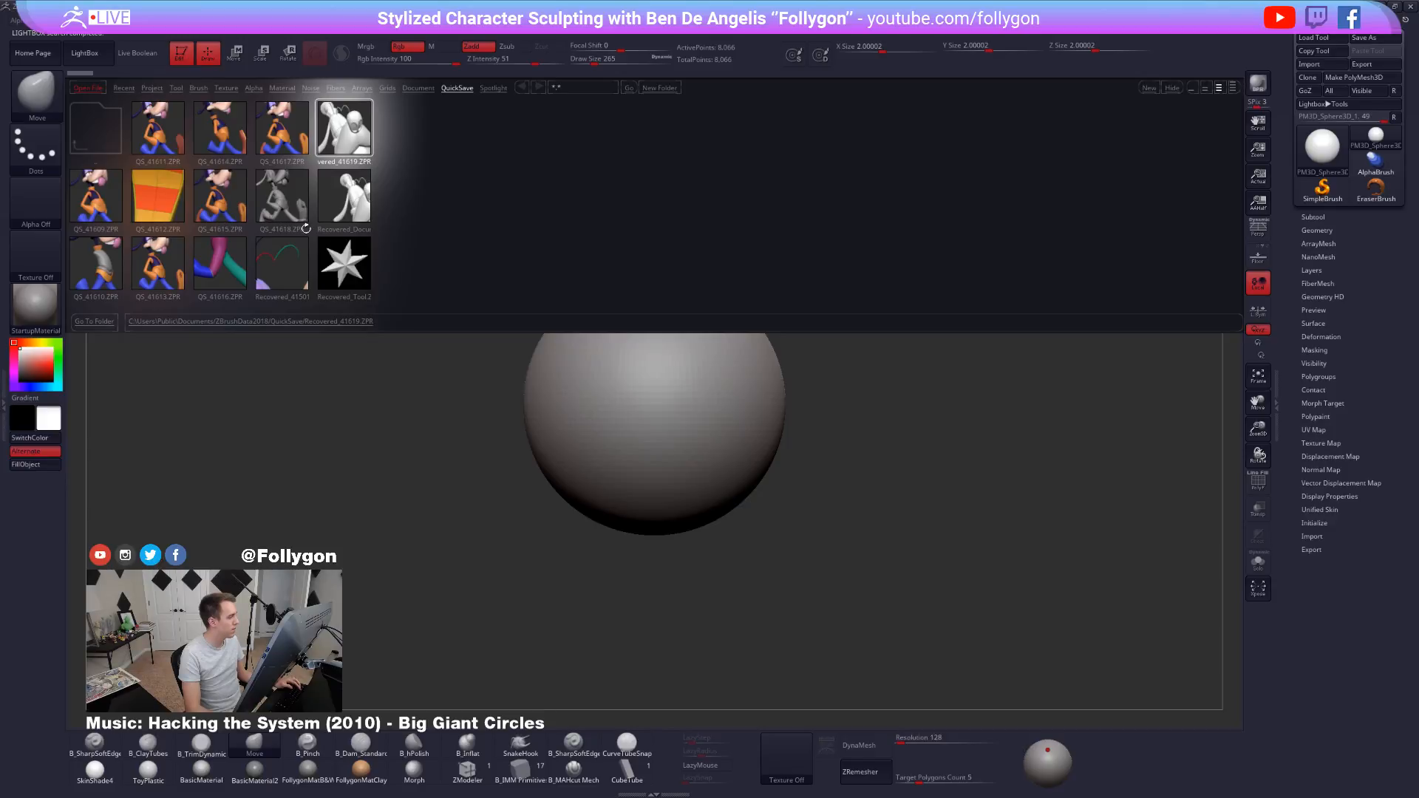
double_click(353, 130)
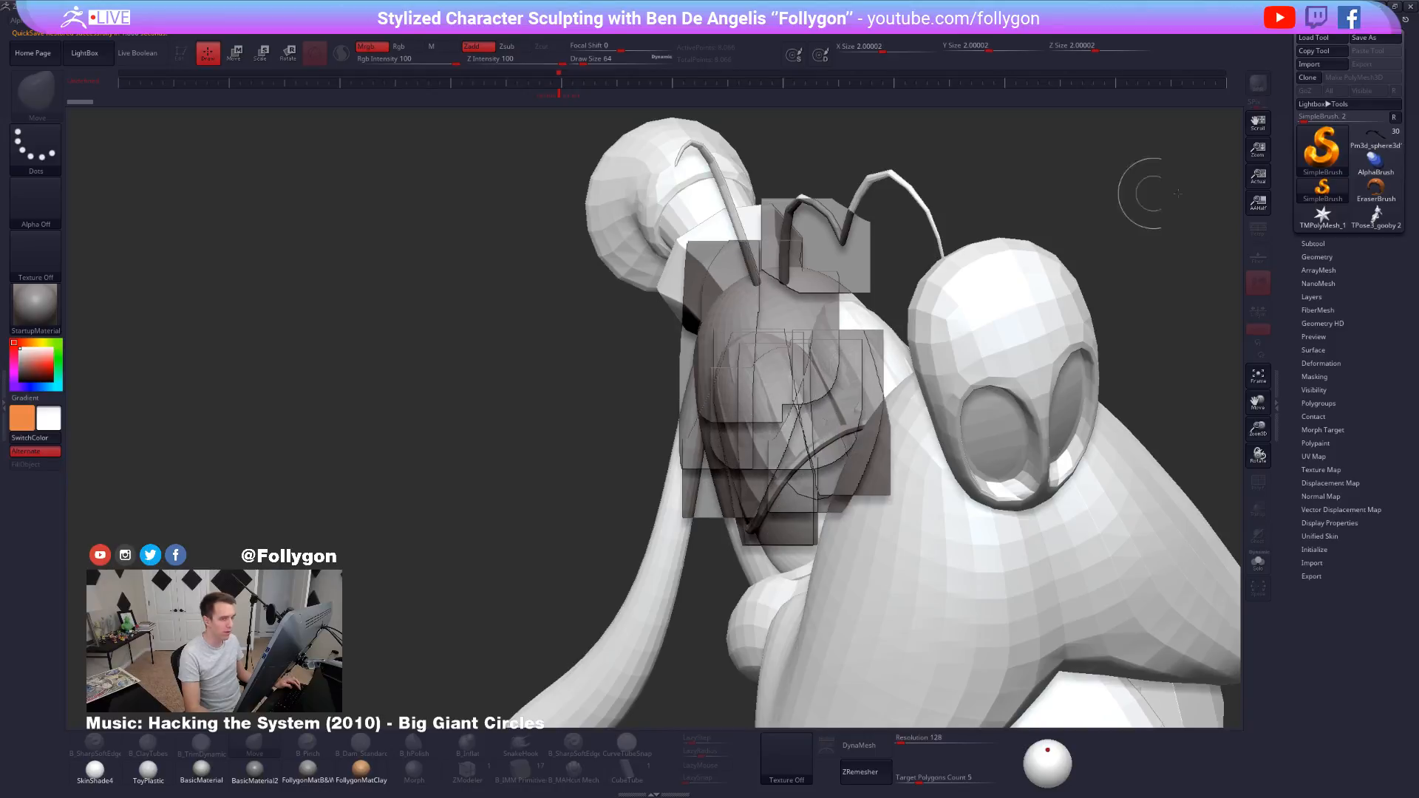
Load the Pm3d_sphere3d1_12 character tool, clear the canvas, and draw the full character in Edit mode.
left_click(1376, 140)
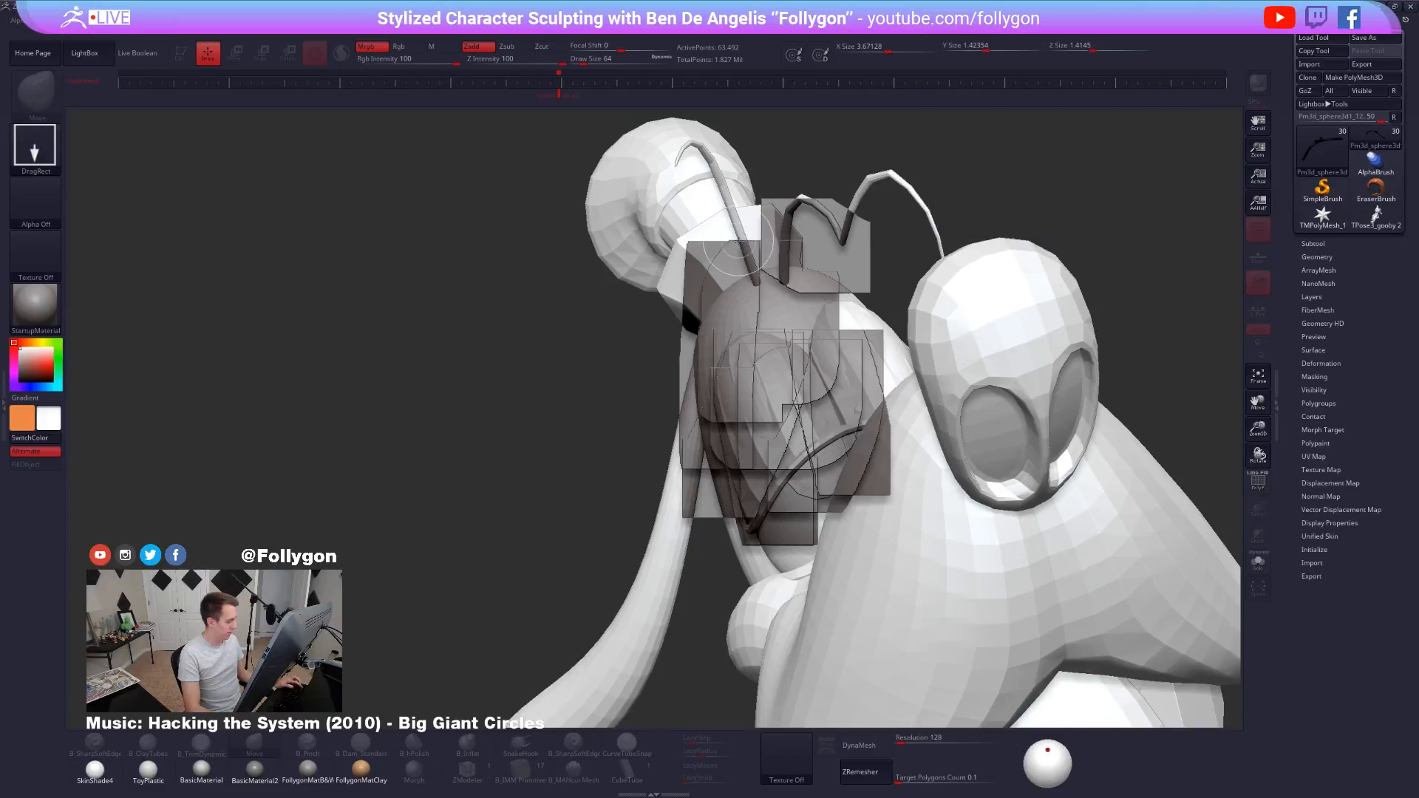
key("ctrl+n")
left_click_drag(741, 278, 754, 341)
key("t")
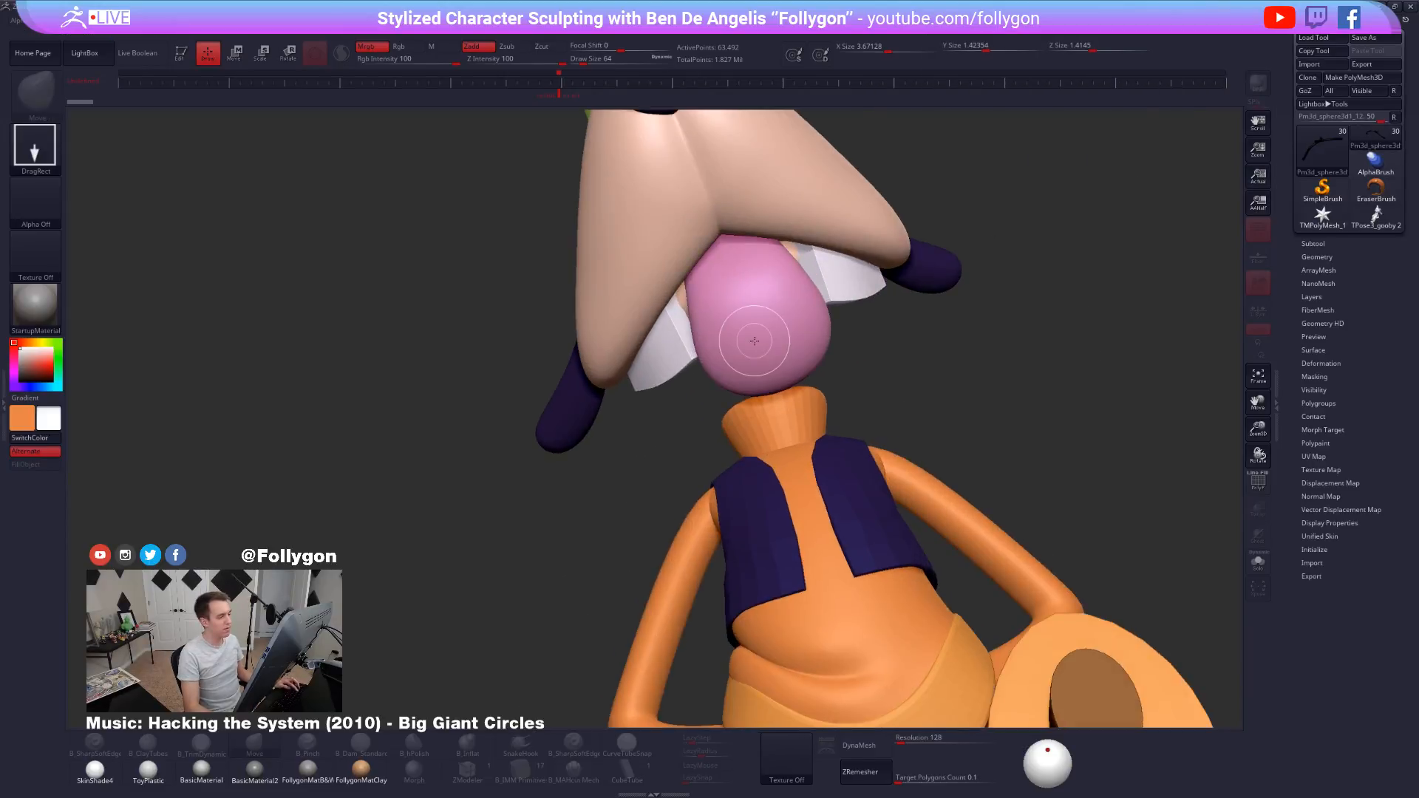
key("t")
left_click_drag(995, 327, 938, 348, "alt")
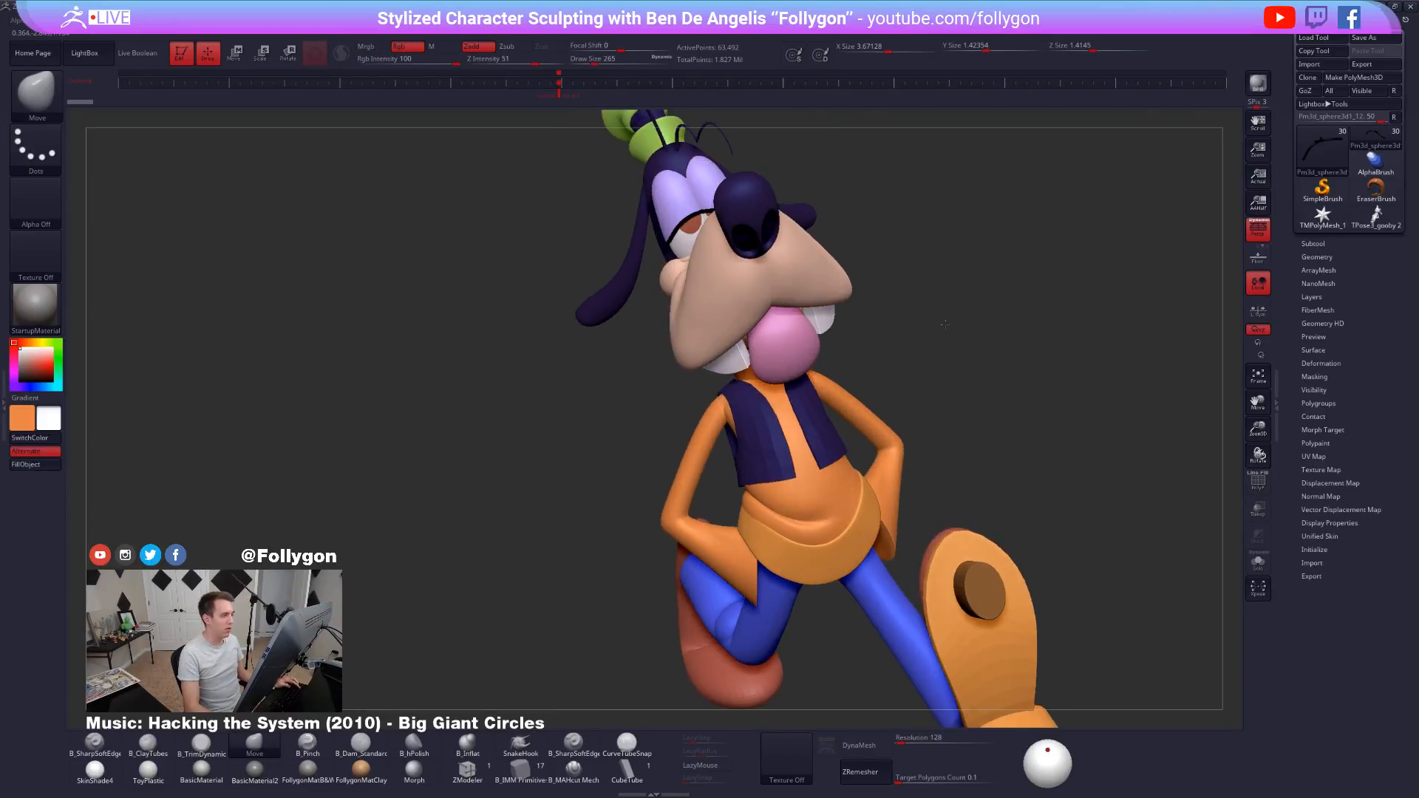
mouse_move(933, 296)
left_mouse_down("alt")
mouse_move(916, 396)
mouse_move(953, 385)
mouse_move(914, 363)
mouse_move(763, 338)
mouse_move(697, 365)
mouse_move(773, 415)
mouse_move(744, 402)
mouse_move(741, 352)
mouse_move(714, 377)
left_mouse_up("alt")
Switch to the TPose3_gooby 2 tool, permanently delete its only subtool, and return to the coloured character tool.
left_click(1313, 243)
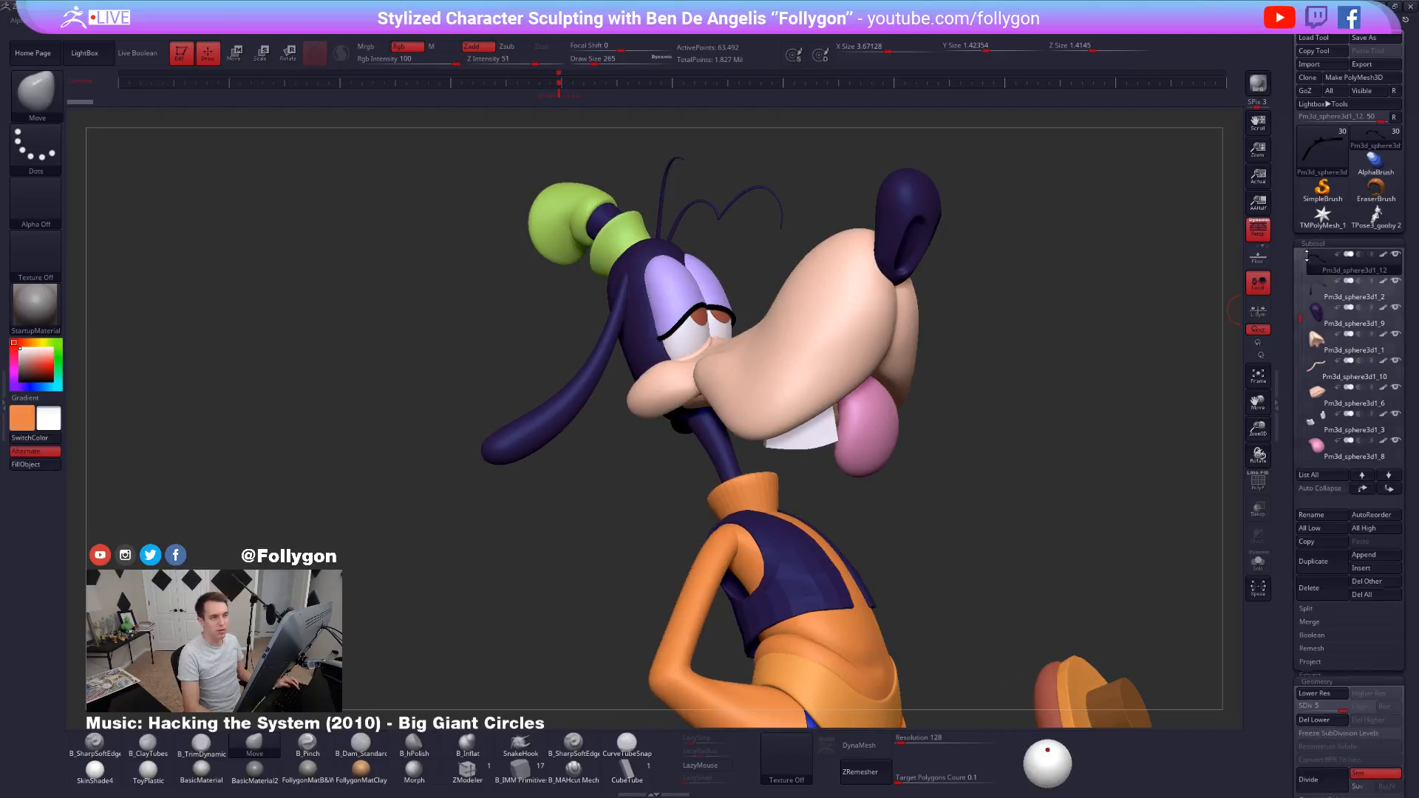
left_click(1377, 216)
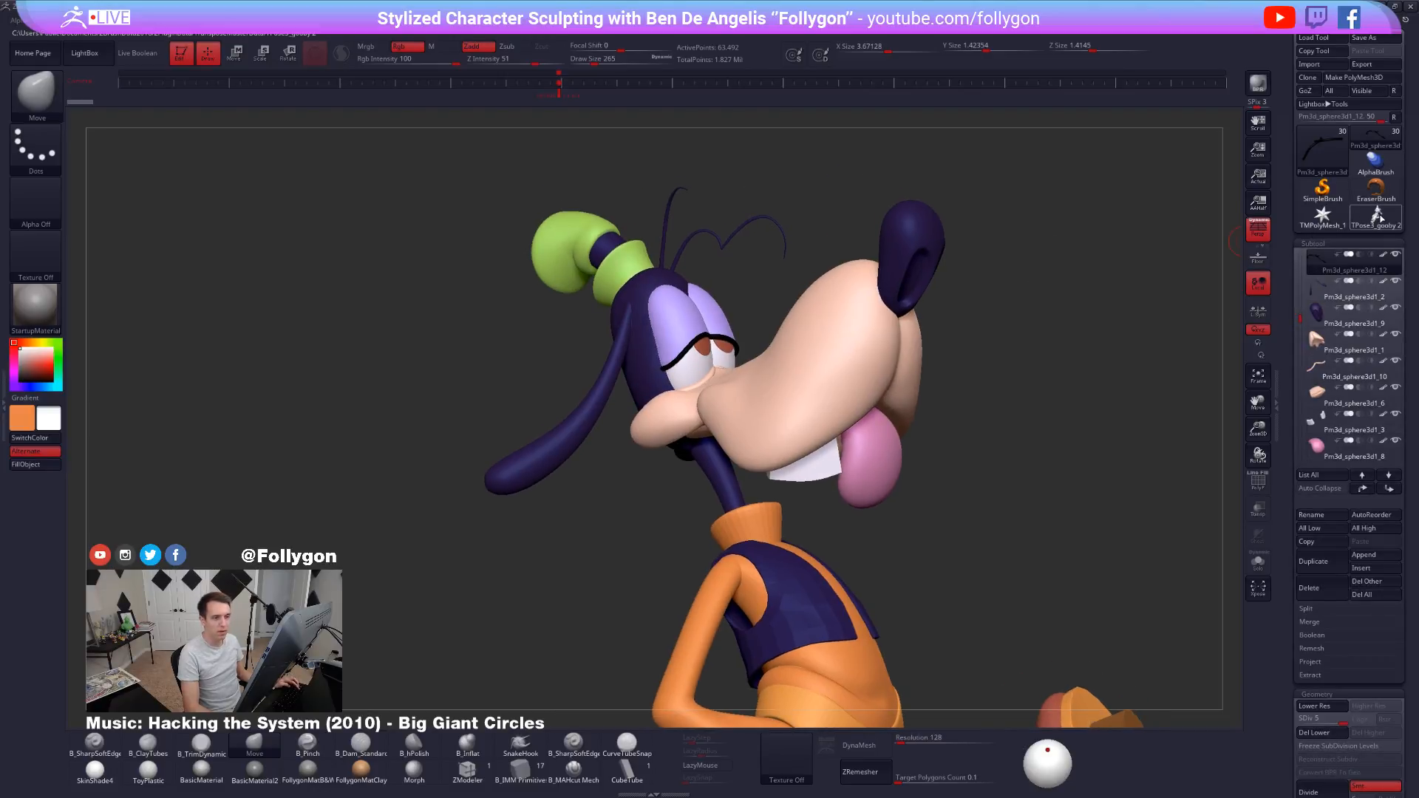
left_click(1355, 589)
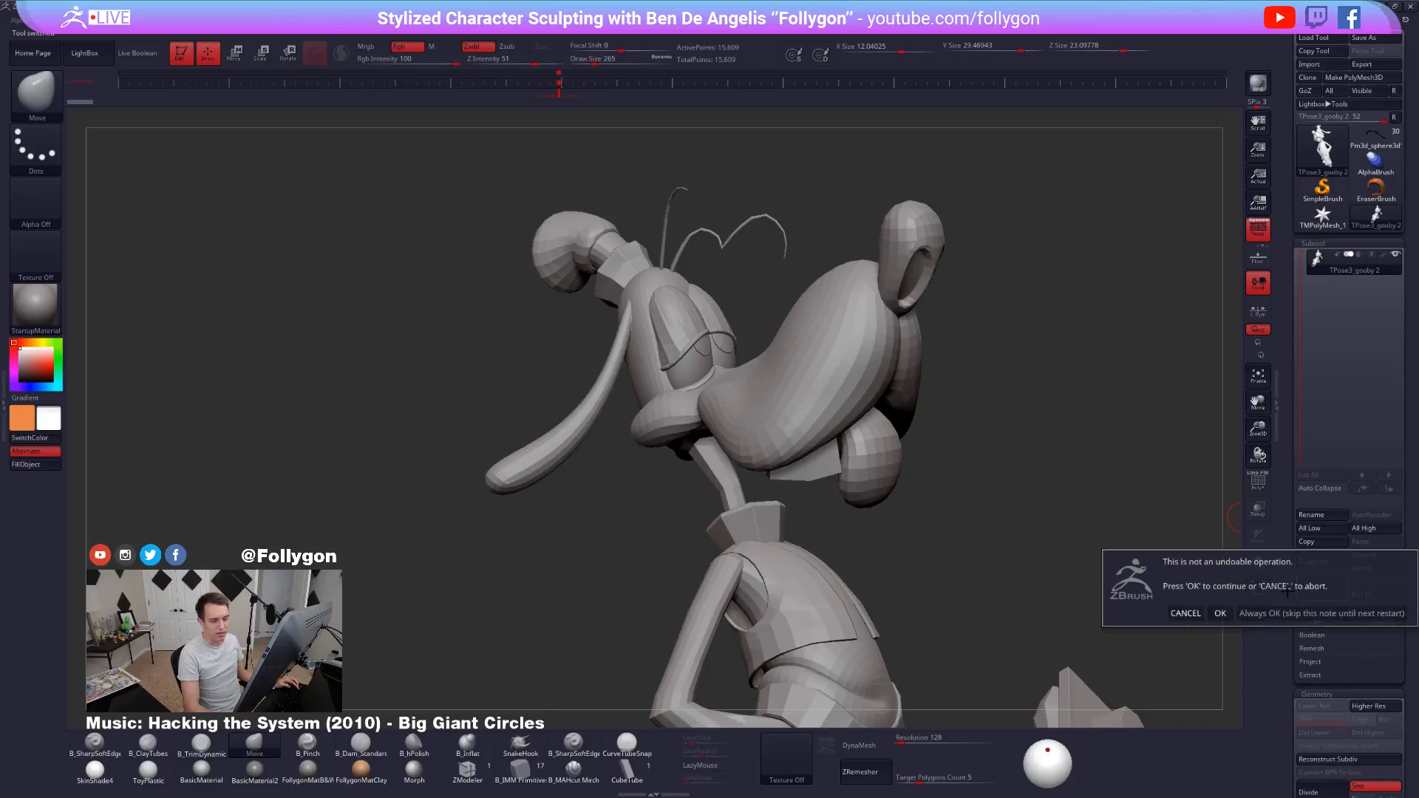
left_click(1206, 608)
left_click(1380, 139)
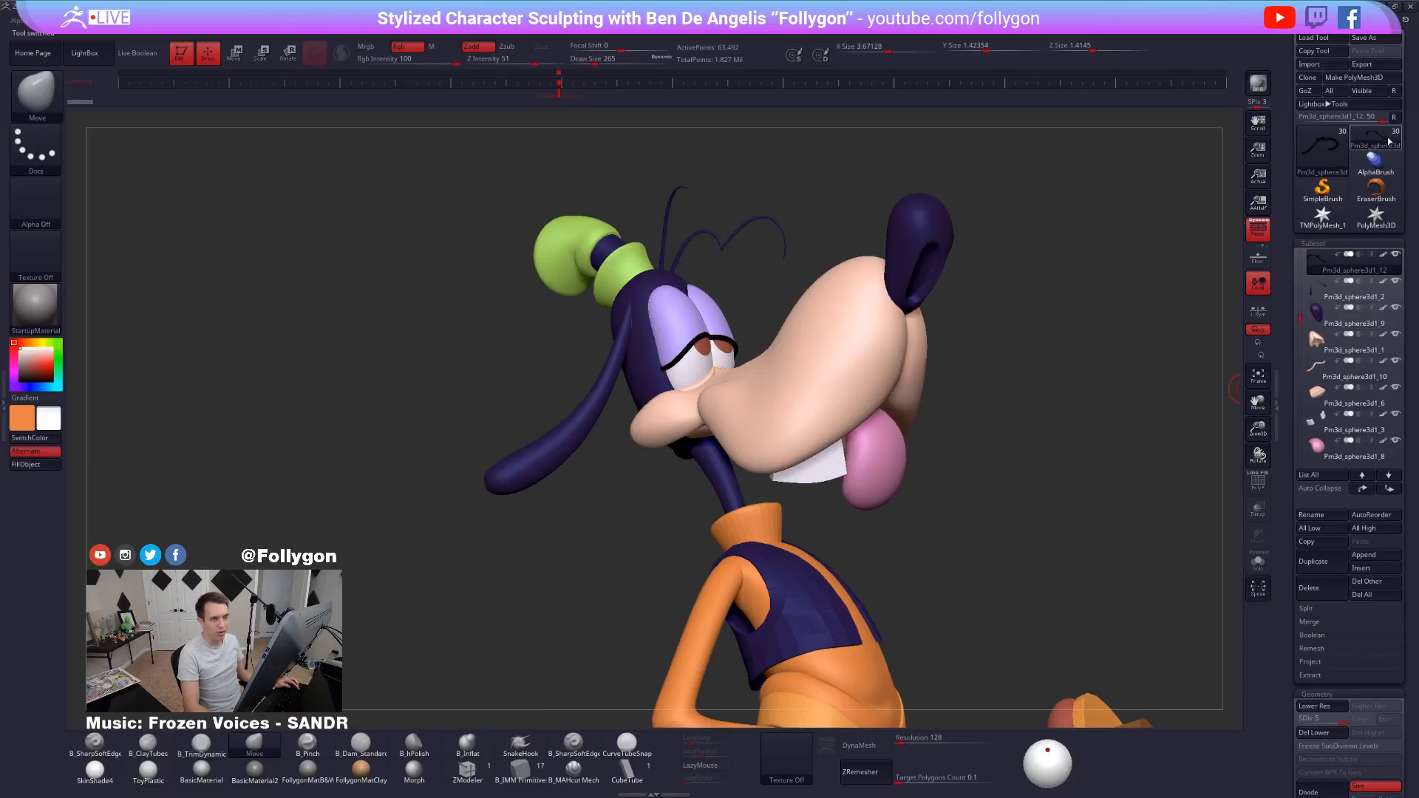
left_click(1394, 116)
Select the character's ears subtool and isolate it with the polygon wireframe displayed.
left_click_drag(1096, 247, 928, 400)
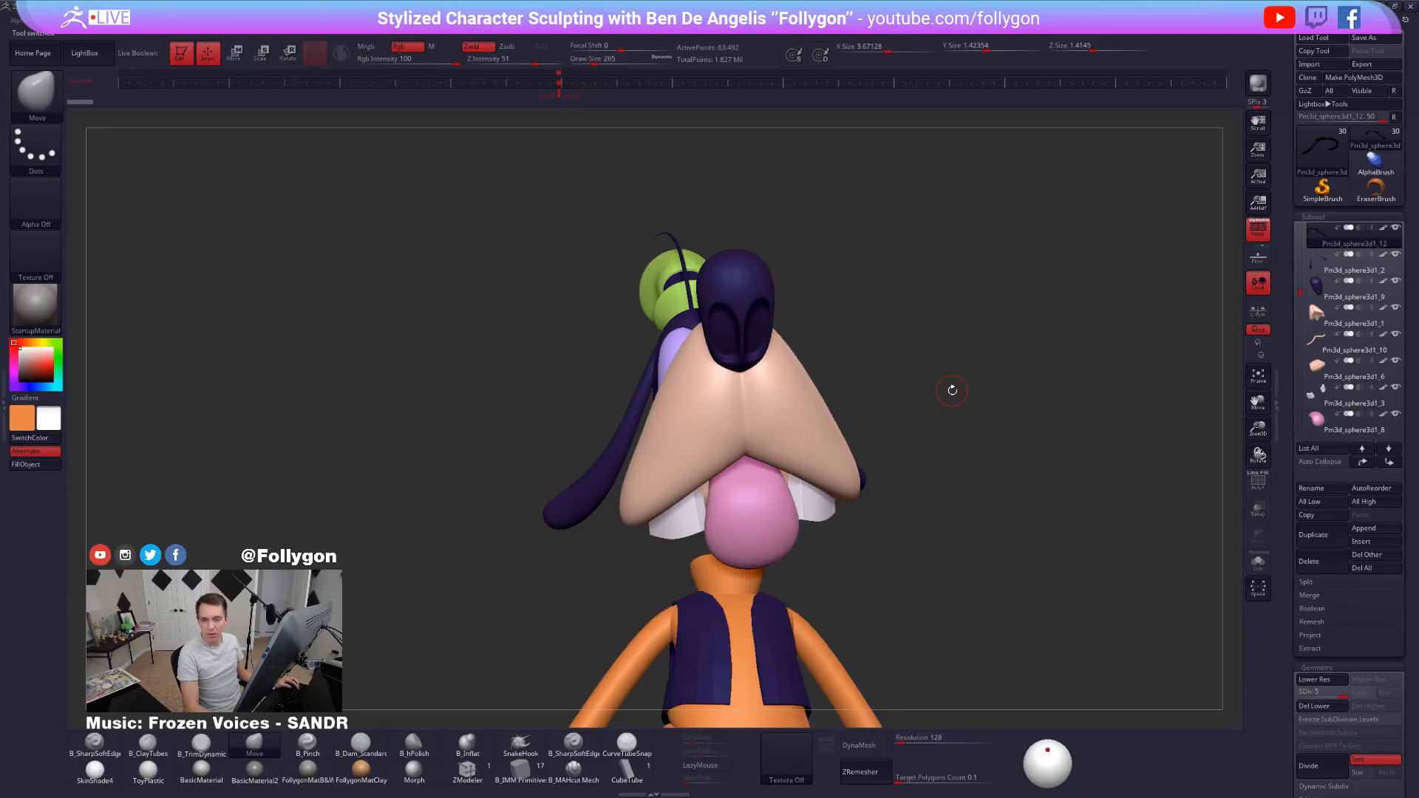
left_click_drag(812, 338, 786, 424)
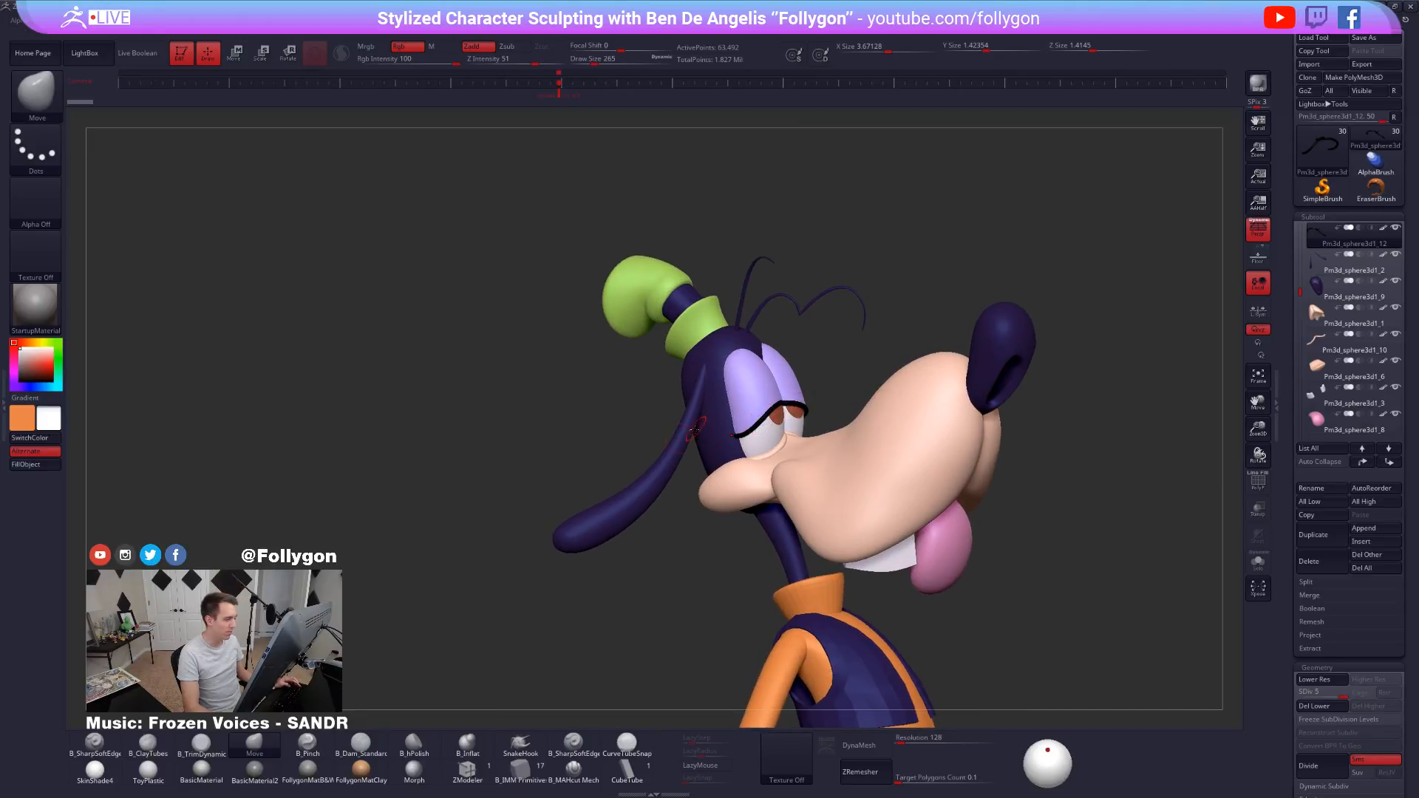
left_click(693, 429, "alt")
left_click_drag(692, 475, 782, 383, "alt")
key("shift+f")
key("alt+s")
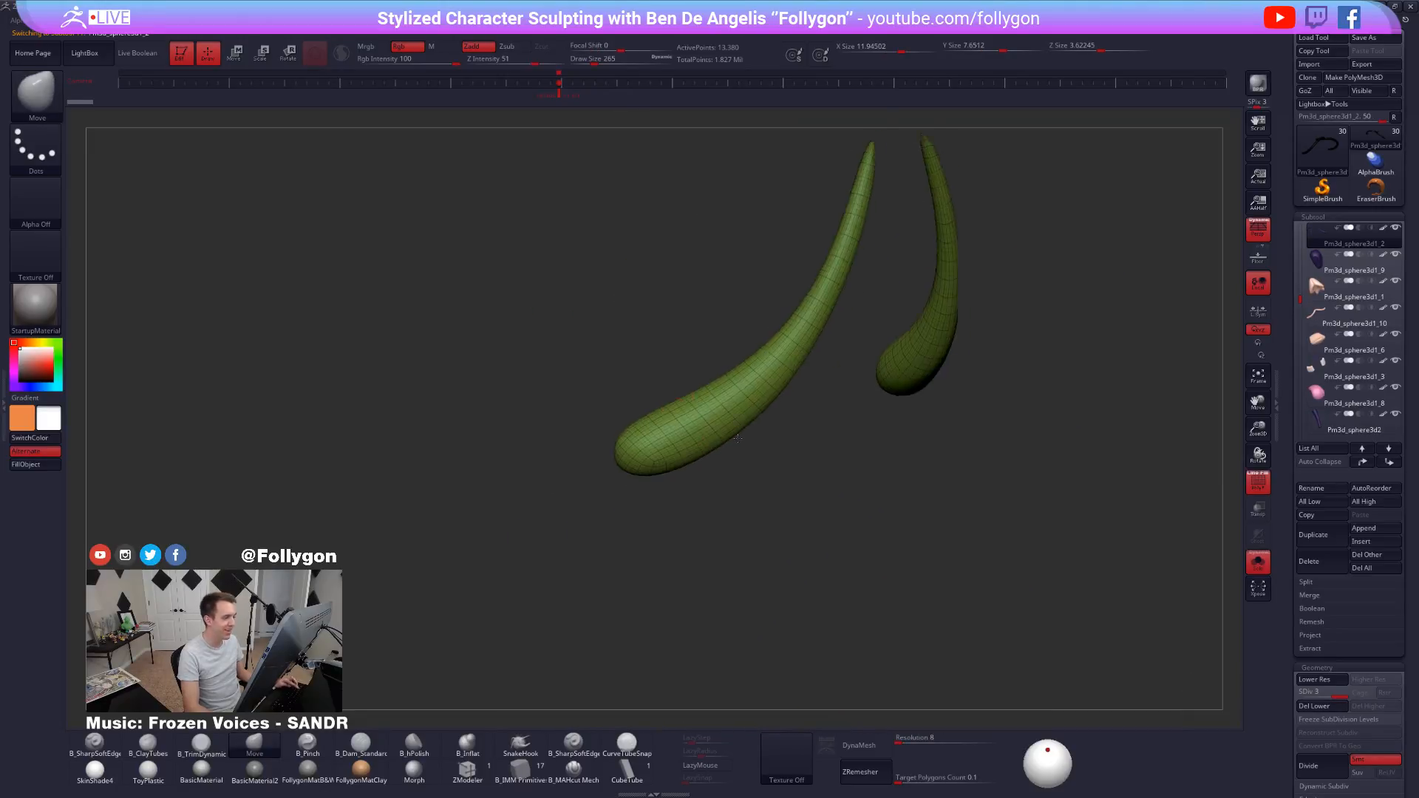
left_click_drag(738, 438, 859, 438)
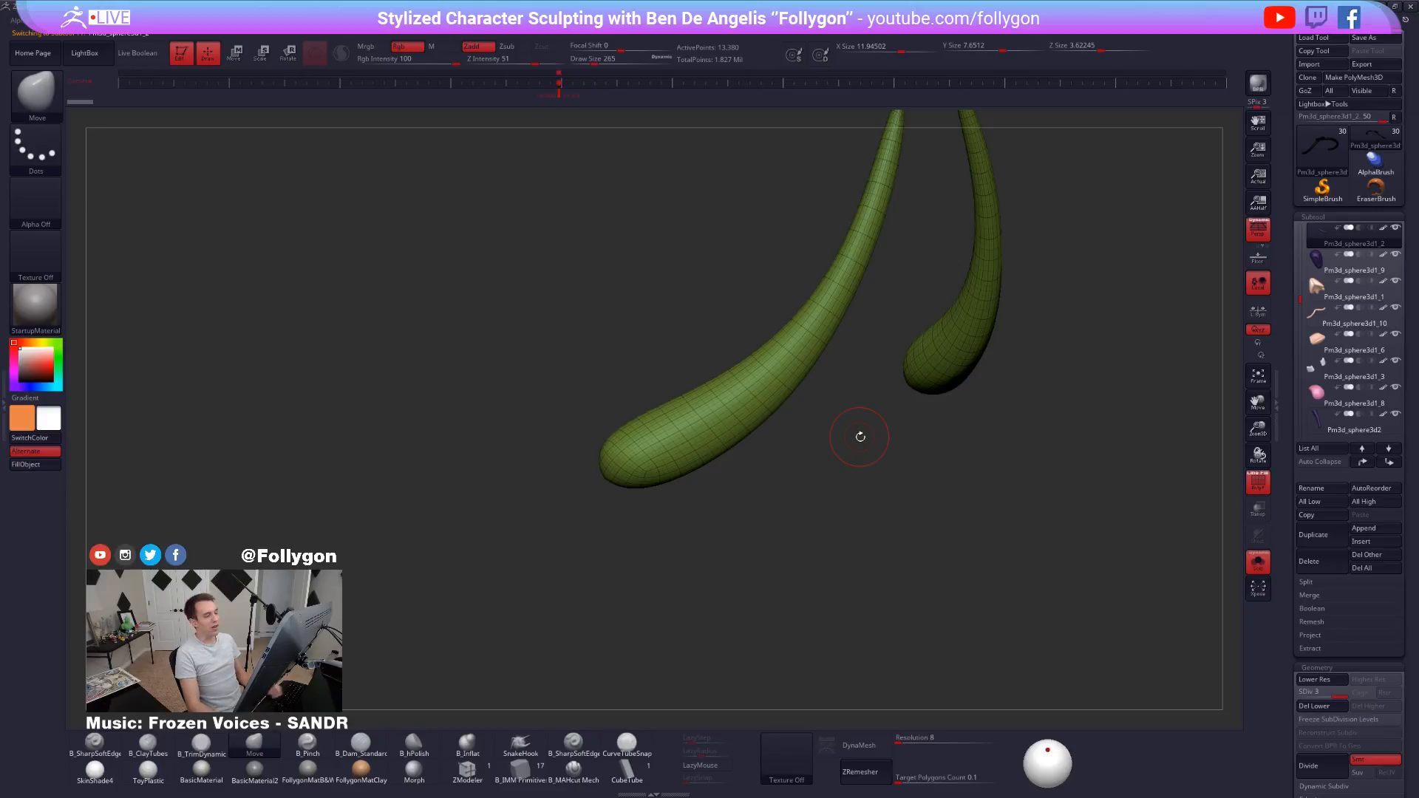
Hide the wireframe, mask the upper part of the ear along its topology, and replace the gizmo with the transpose line.
key("shift+f")
left_click_drag(753, 439, 884, 511, "alt")
key("w")
left_click(769, 317)
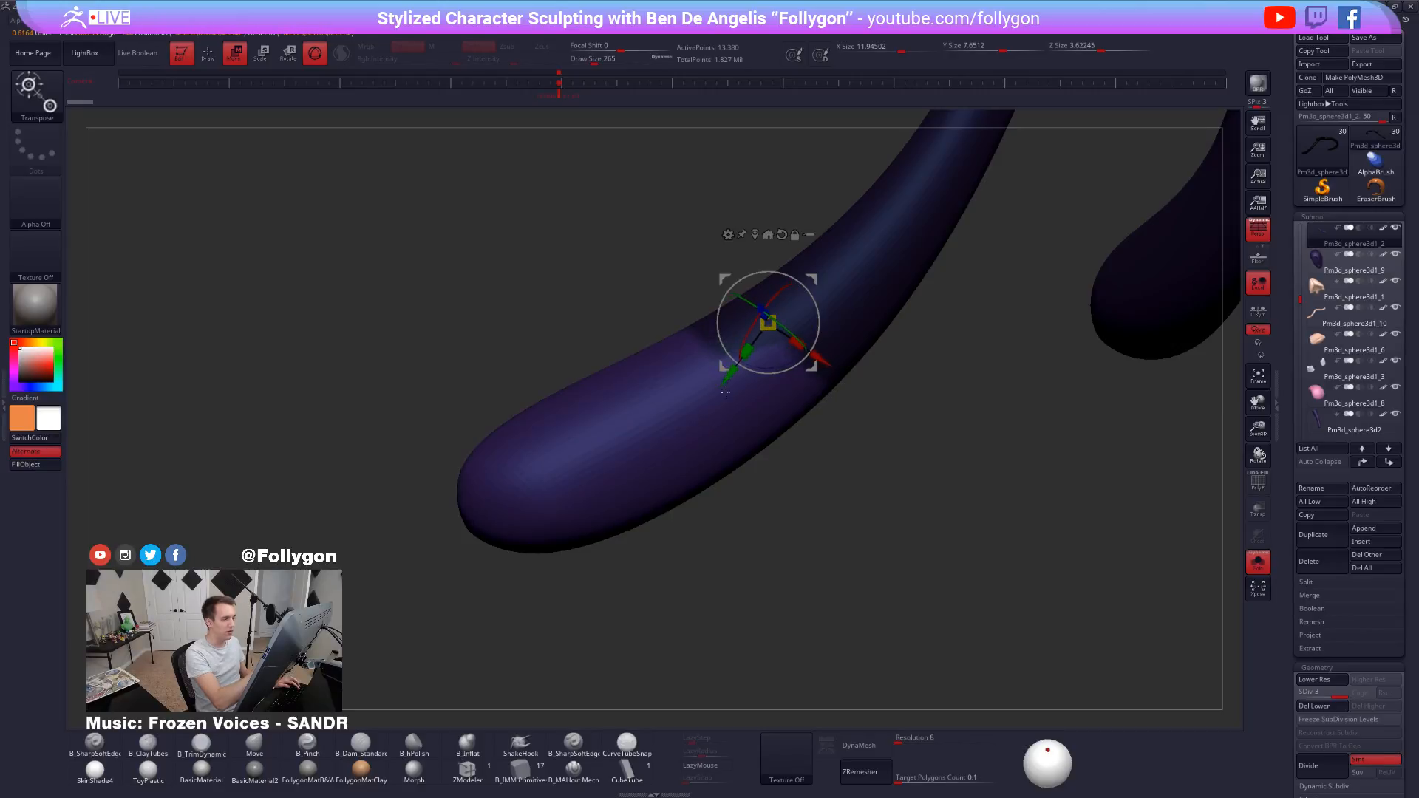
key("q")
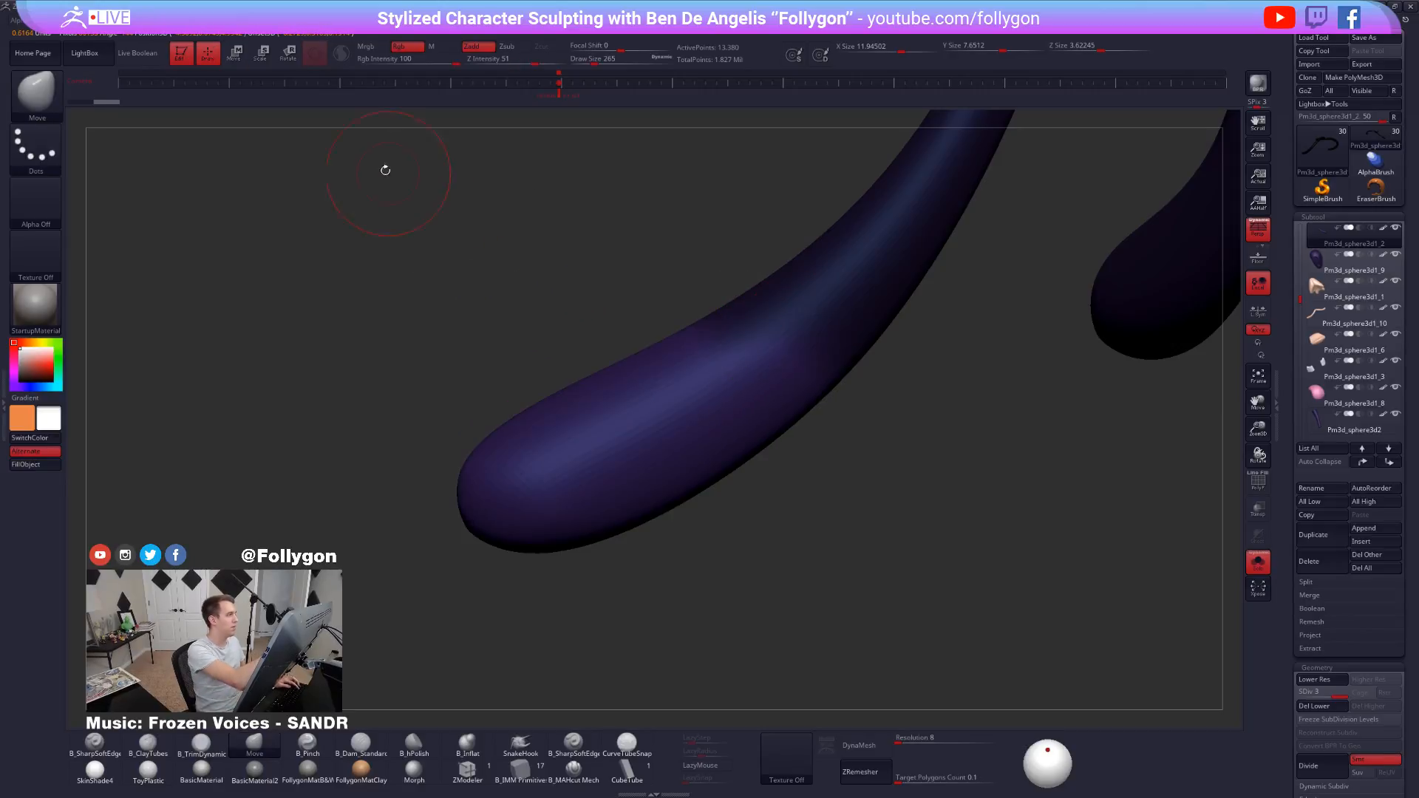
key("w")
left_click(316, 54)
key("q")
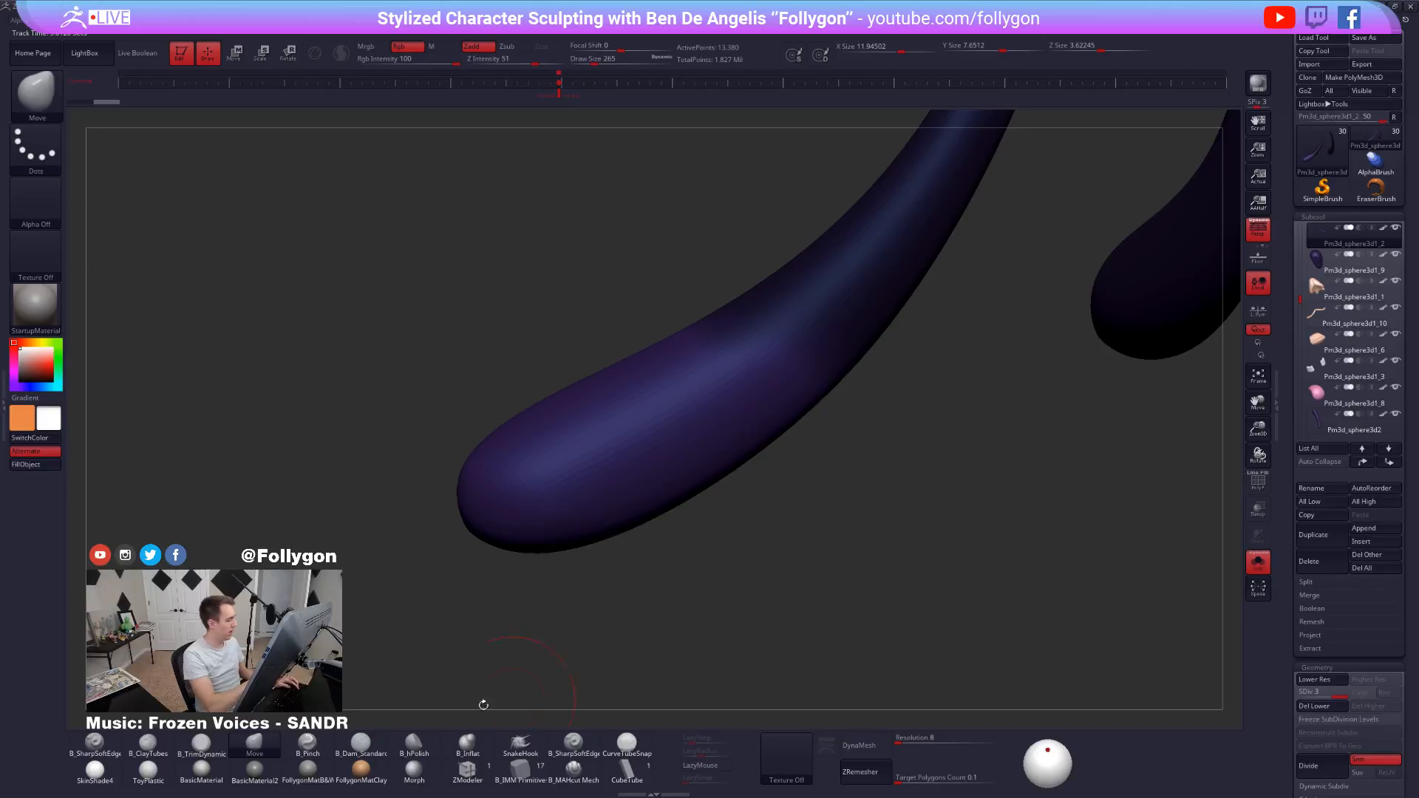
Apply the SkinShade4 material to the ears and sharpen the mask's edge near the ear tip.
left_click(96, 770)
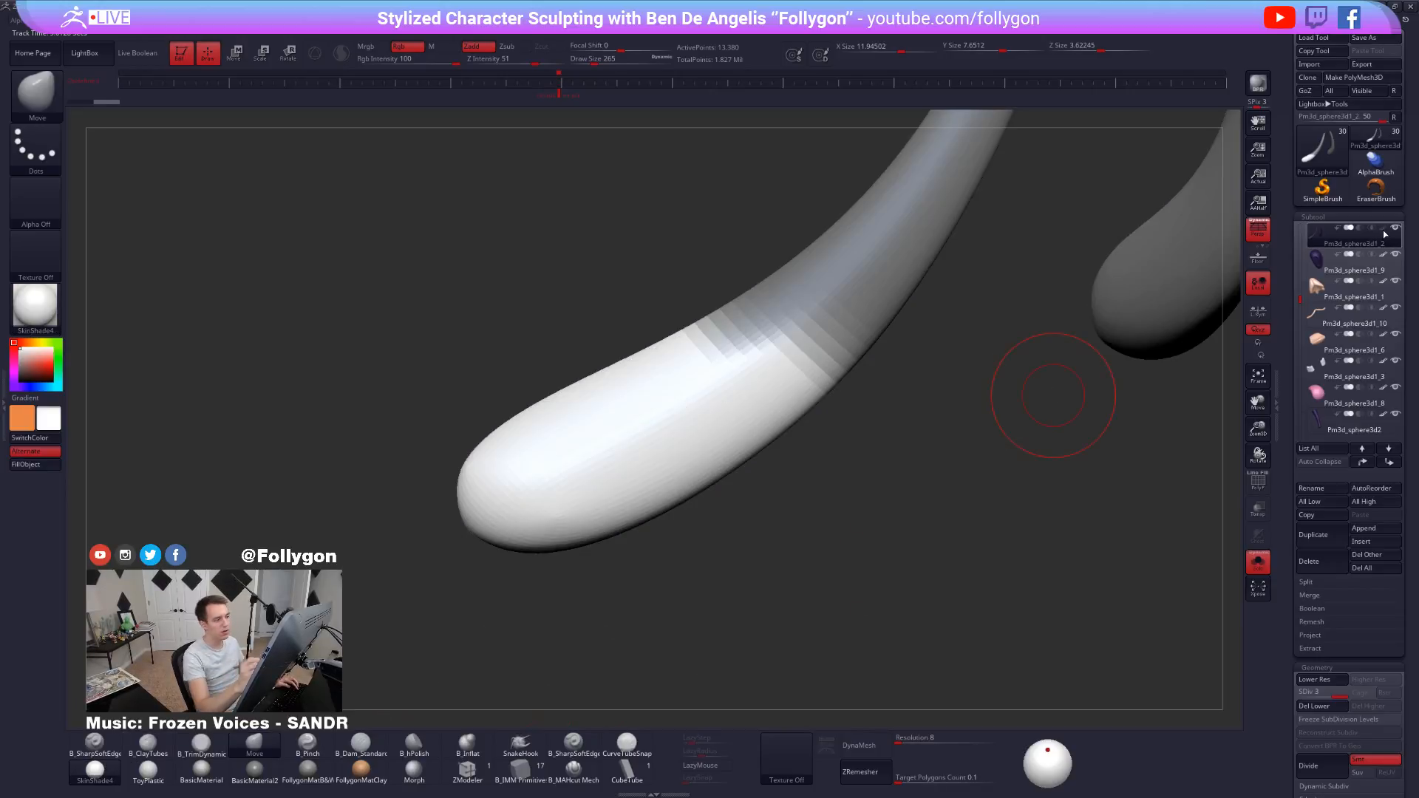
left_click_drag(1047, 396, 1009, 599)
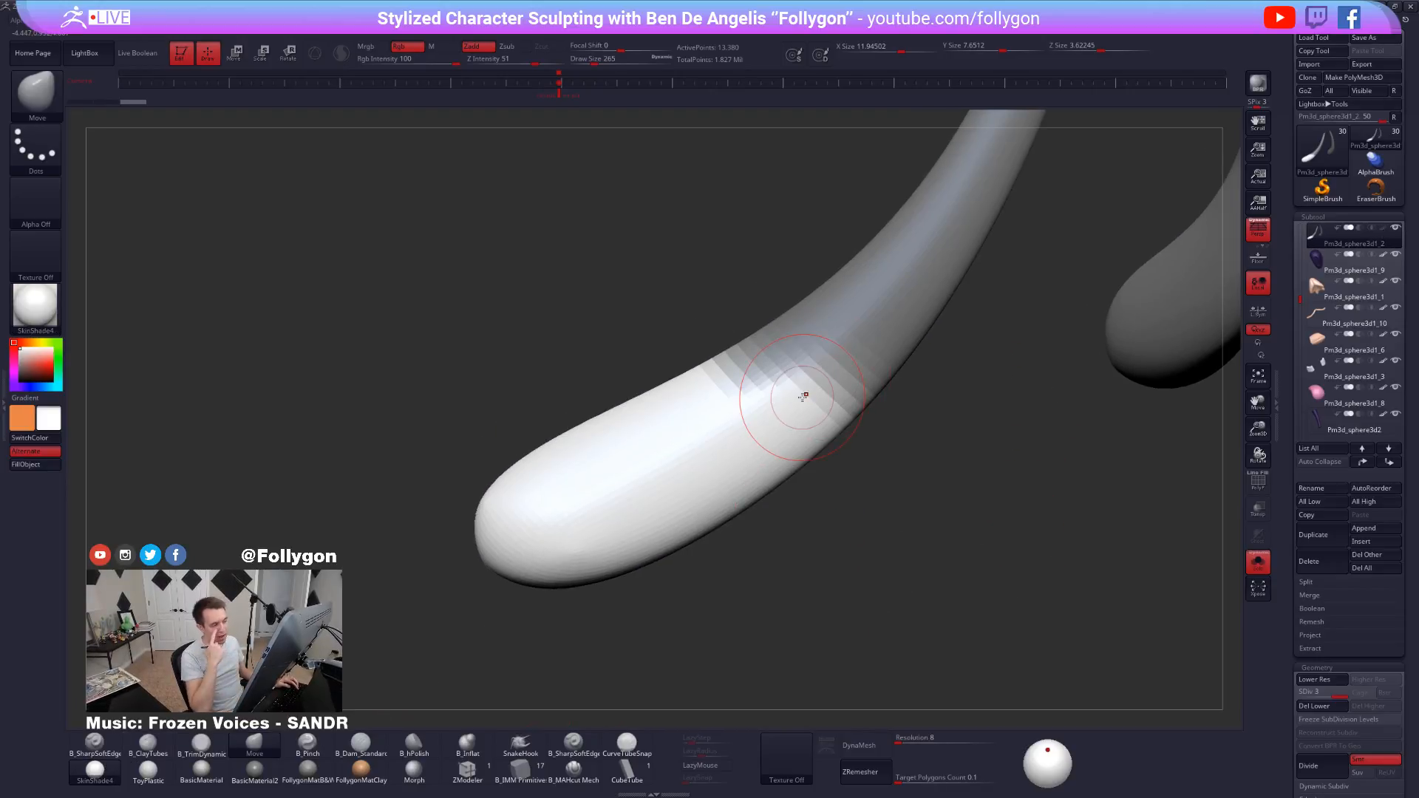
left_click_drag(837, 539, 816, 628)
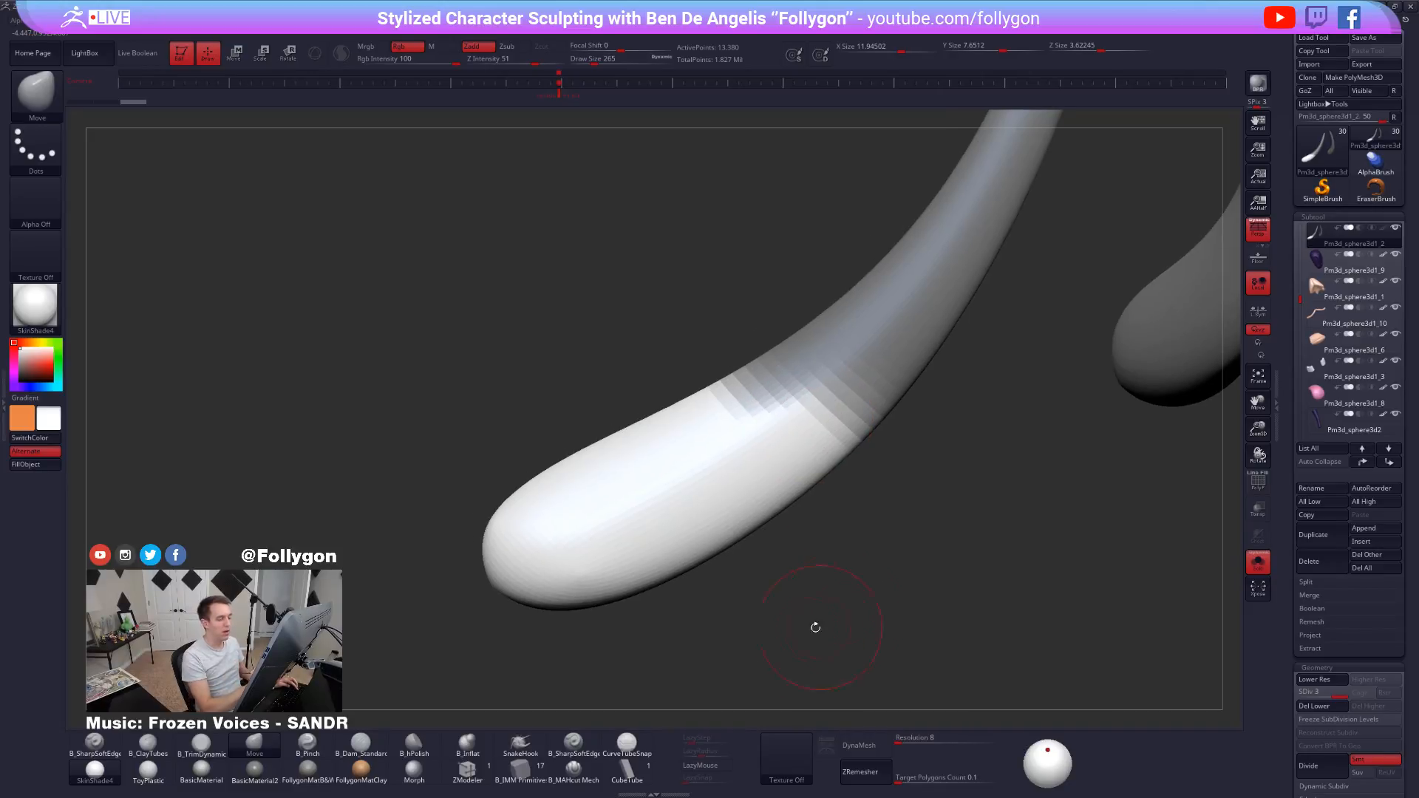
key("ctrl")
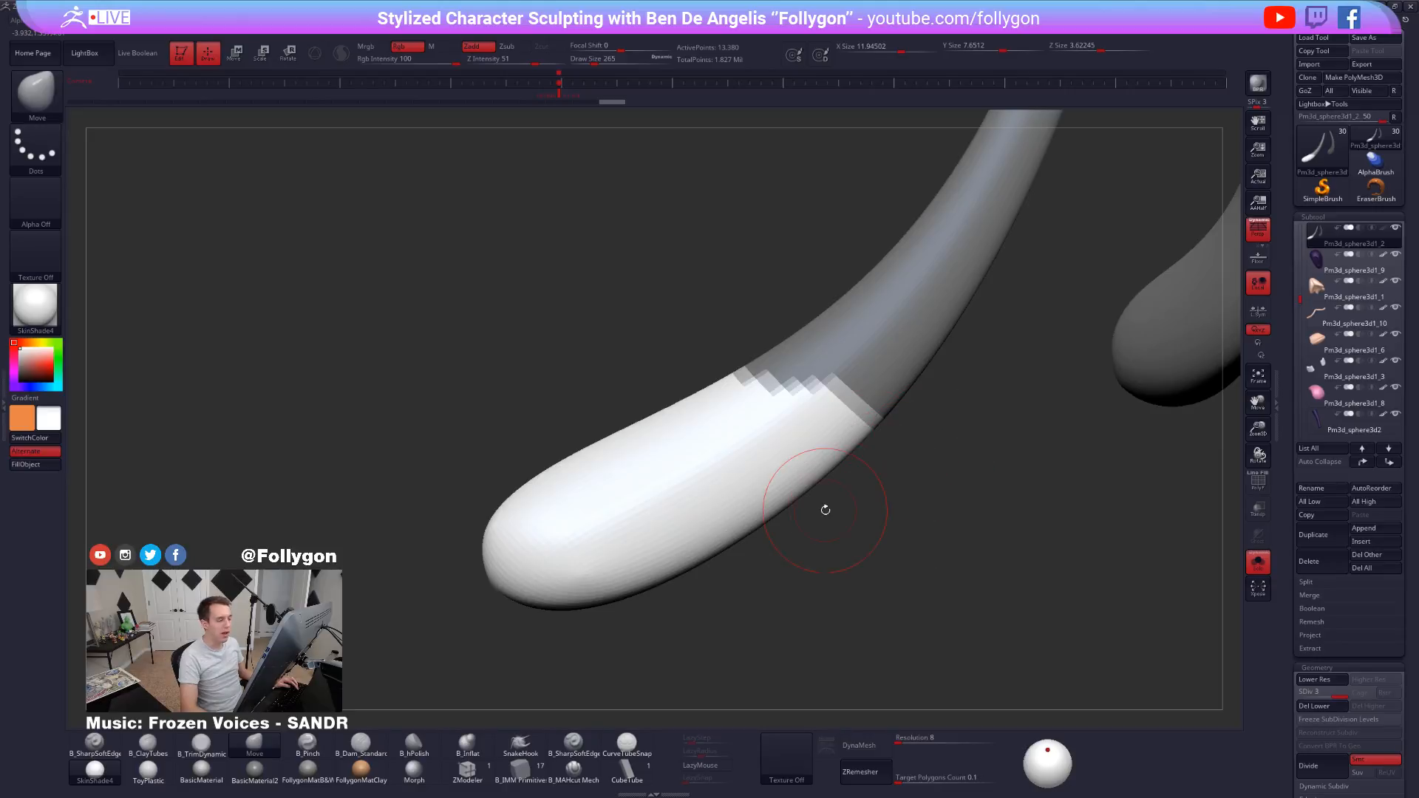
mouse_move(858, 477)
left_mouse_down()
mouse_move(799, 440)
mouse_move(861, 500)
mouse_move(826, 388)
left_mouse_up()
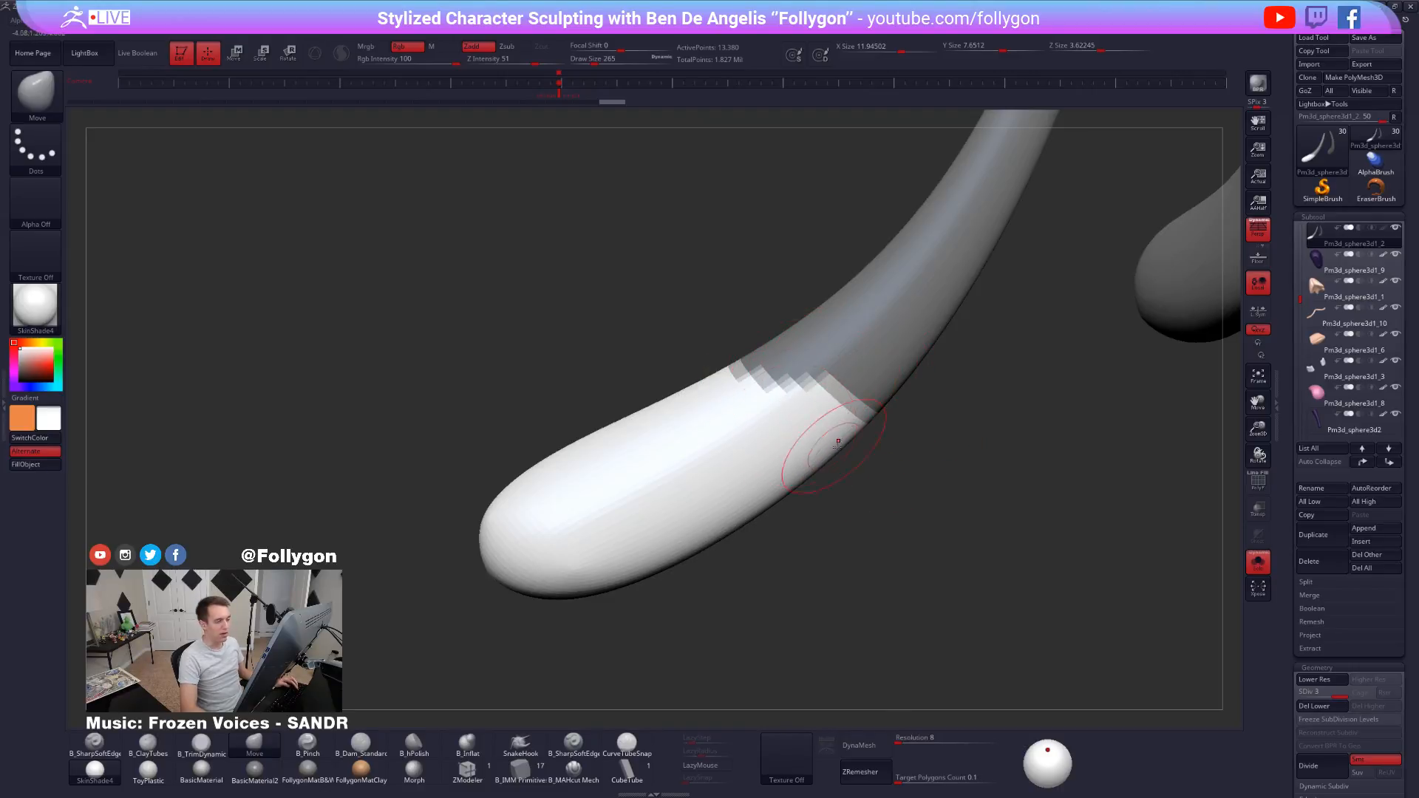
left_click_drag(850, 443, 852, 477)
left_click_drag(925, 508, 919, 498)
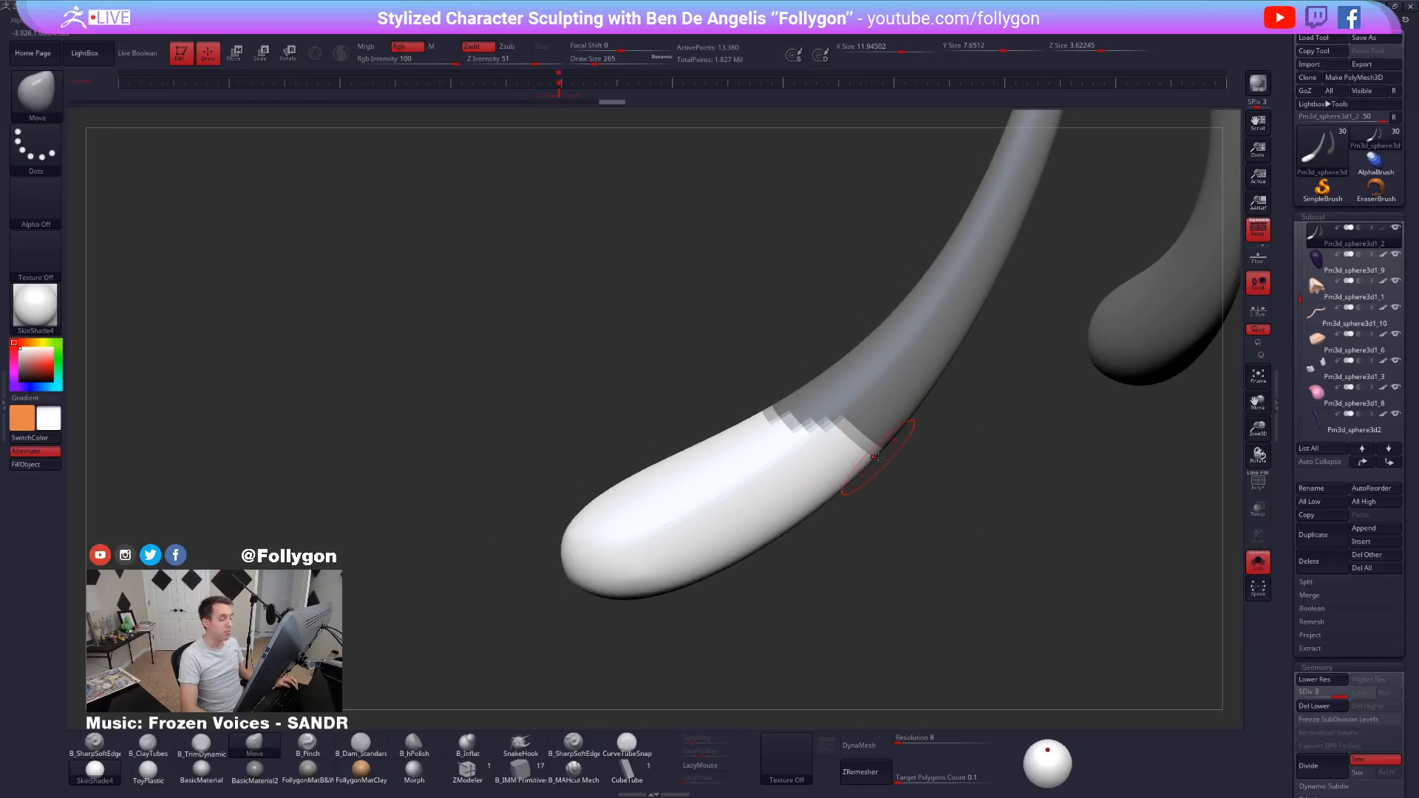
mouse_move(901, 475)
left_mouse_down()
mouse_move(928, 508)
mouse_move(873, 514)
left_mouse_up()
Clear the ear mask with the wireframe shown, stepping the ears down two subdivision levels and back to level 3.
key("shift+f")
key("w")
key("shift+d")
key("shift+d")
key("q")
mouse_move(836, 359)
left_mouse_down()
mouse_move(968, 380)
mouse_move(880, 444)
mouse_move(960, 437)
mouse_move(834, 493)
left_mouse_up()
key("d")
key("d")
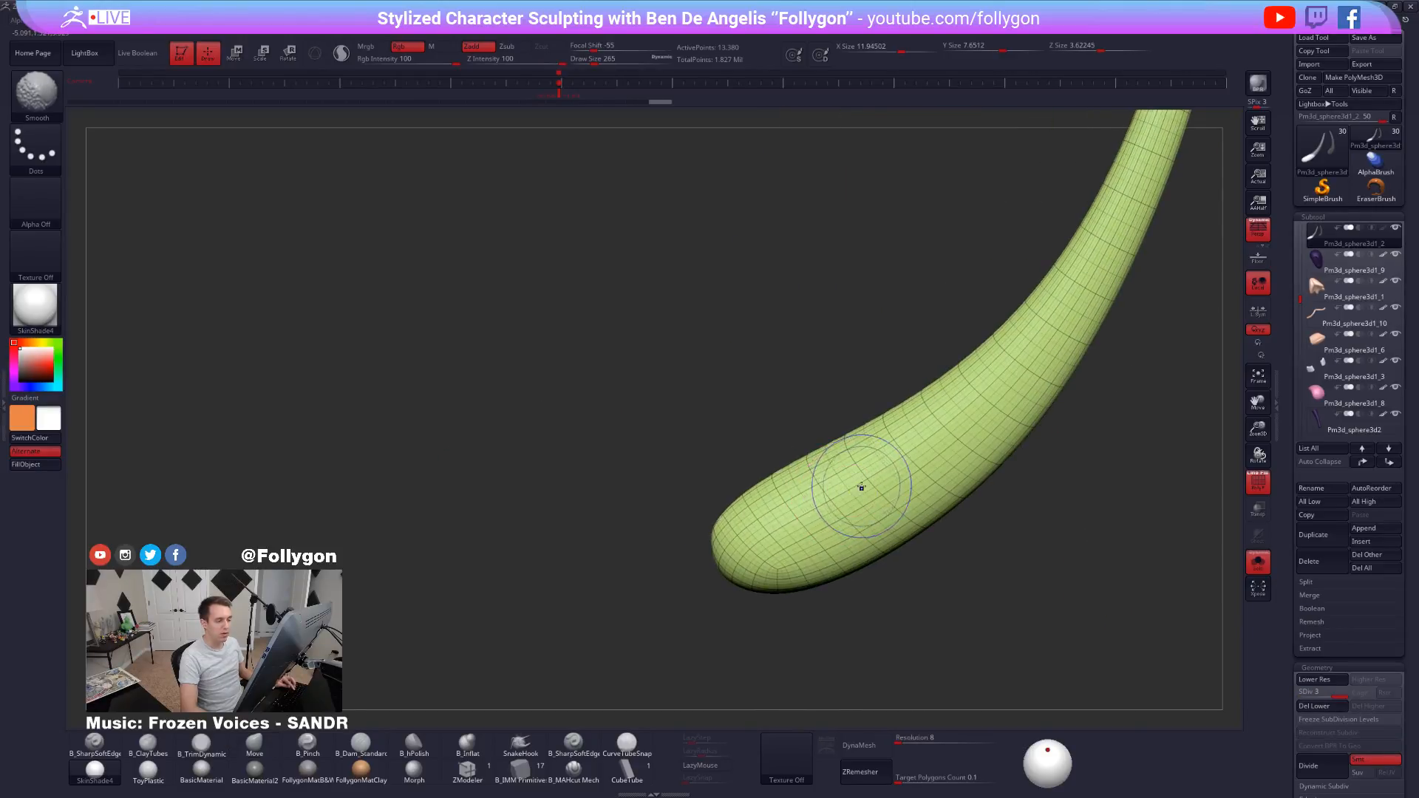
Mask the rounded ear tip along its topology with a transpose line and show the wireframe over it.
key("shift+f")
right_click_drag(862, 488, 873, 489)
key("w")
left_click_drag(873, 488, 865, 492, "ctrl")
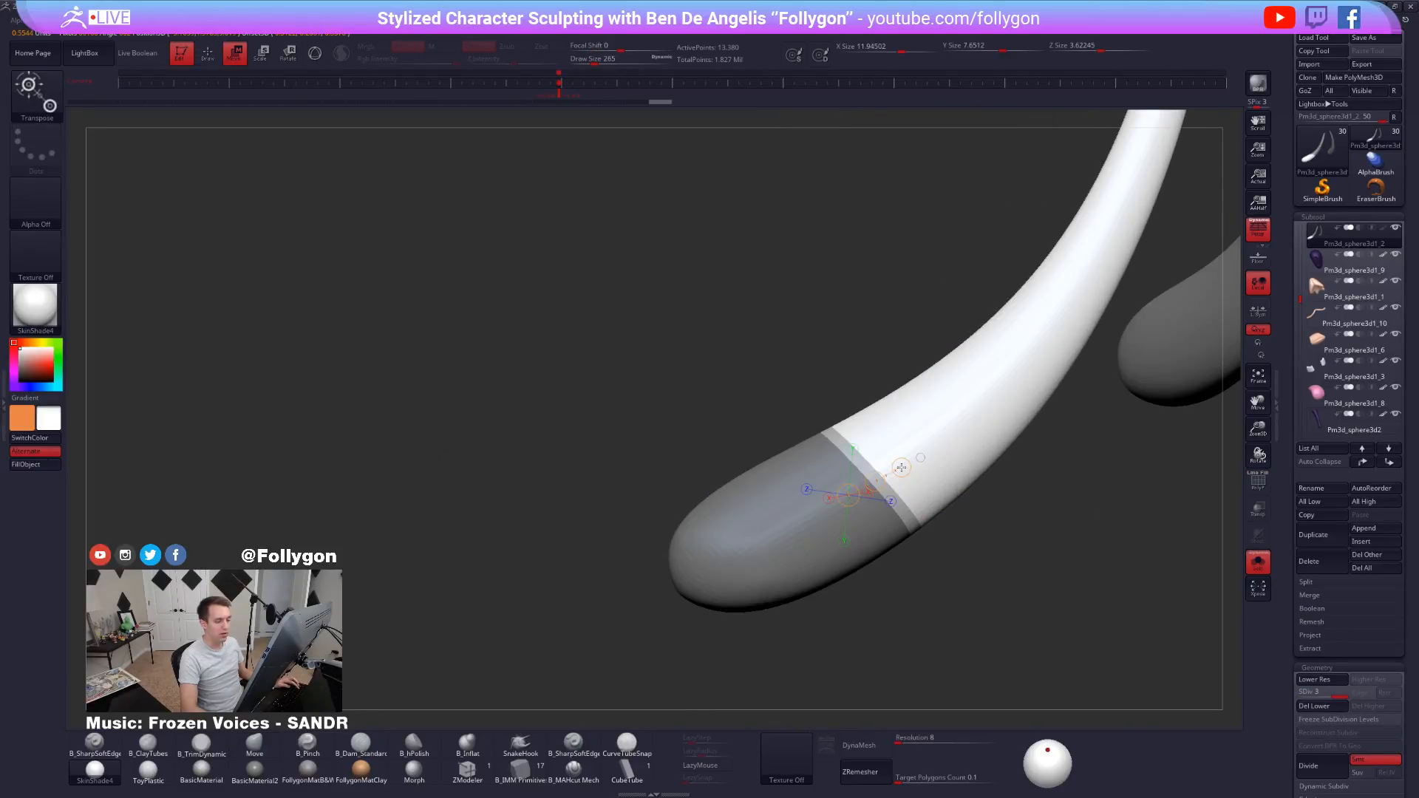
key("q")
mouse_move(896, 535)
right_mouse_down()
mouse_move(879, 426)
mouse_move(821, 411)
mouse_move(895, 472)
mouse_move(917, 518)
right_mouse_up()
left_click(915, 472, "ctrl+alt")
key("shift+f")
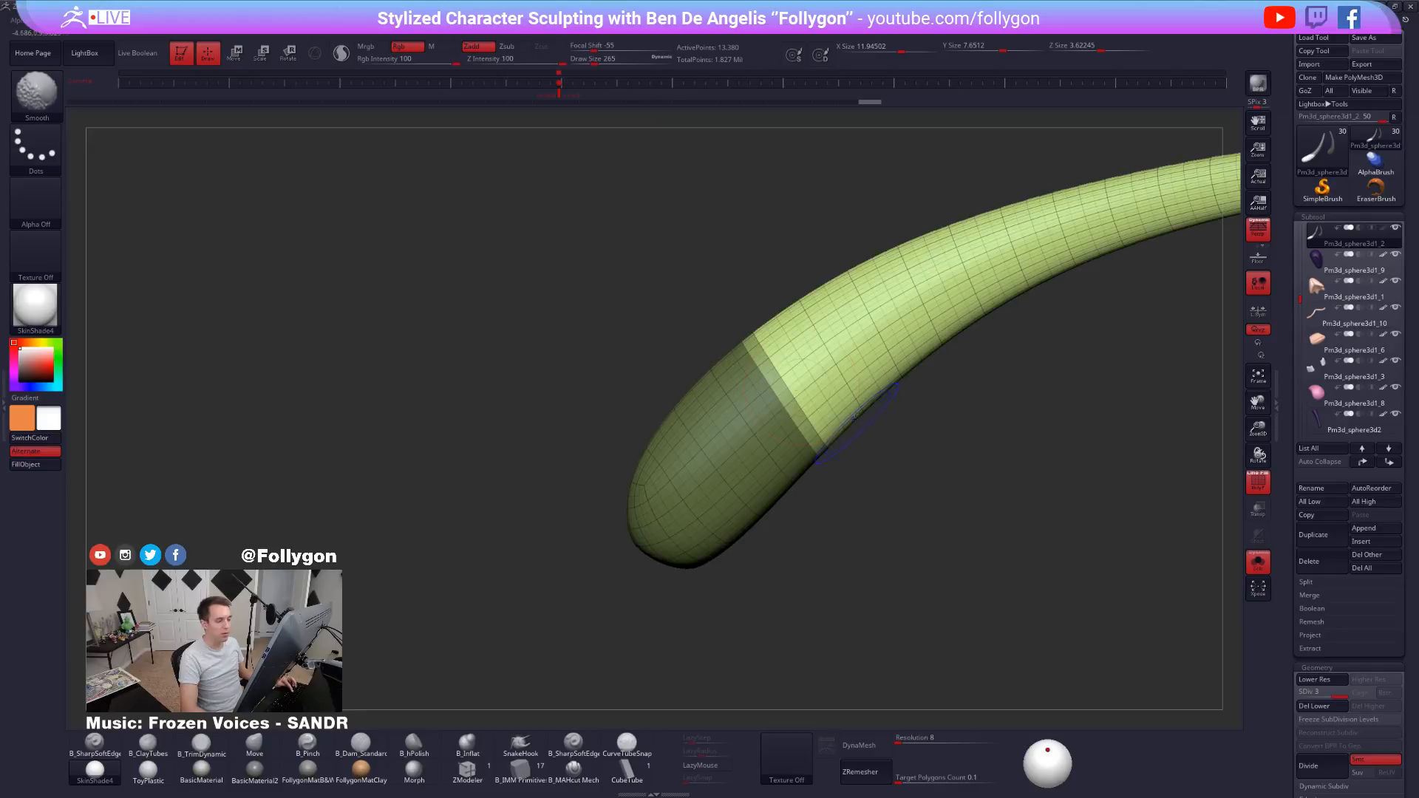
Try grouping the masked ear tip as its own polygroup, undo it, clear the mask, and show the whole character without wireframe.
key("ctrl+w")
right_click_drag(836, 468, 961, 469)
key("ctrl+z")
left_click_drag(957, 466, 973, 482, "ctrl")
right_click_drag(974, 482, 791, 451, "ctrl")
key("shift+f")
key("alt+s")
mouse_move(1007, 520)
right_mouse_down("alt")
mouse_move(938, 480)
mouse_move(993, 524)
right_mouse_up("alt")
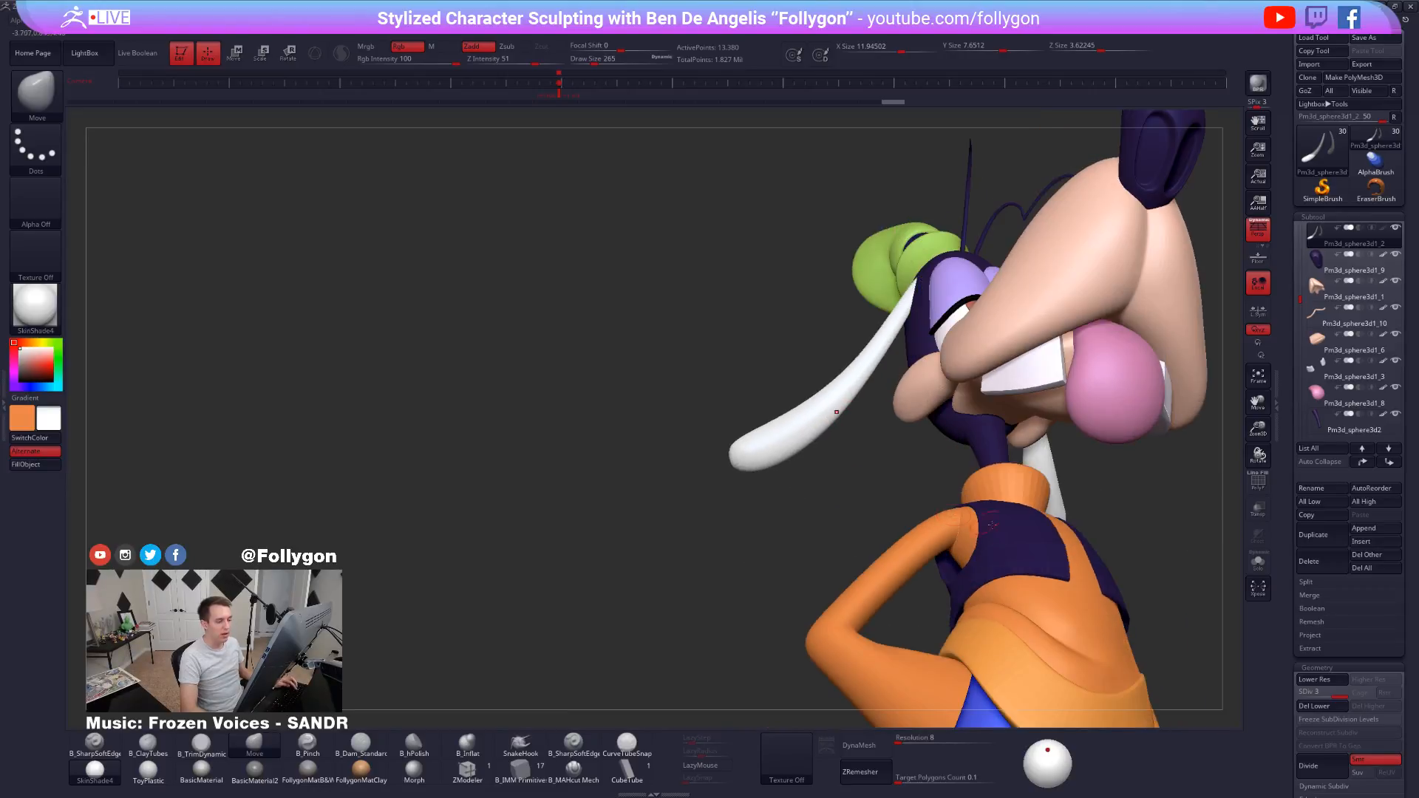
Select the character's orange torso subtool and isolate it in the view.
left_click(1086, 627, "alt")
right_click_drag(1086, 627, 911, 425, "alt")
right_click_drag(873, 585, 889, 414, "alt")
right_click_drag(638, 501, 770, 665, "alt")
right_click_drag(759, 437, 787, 448)
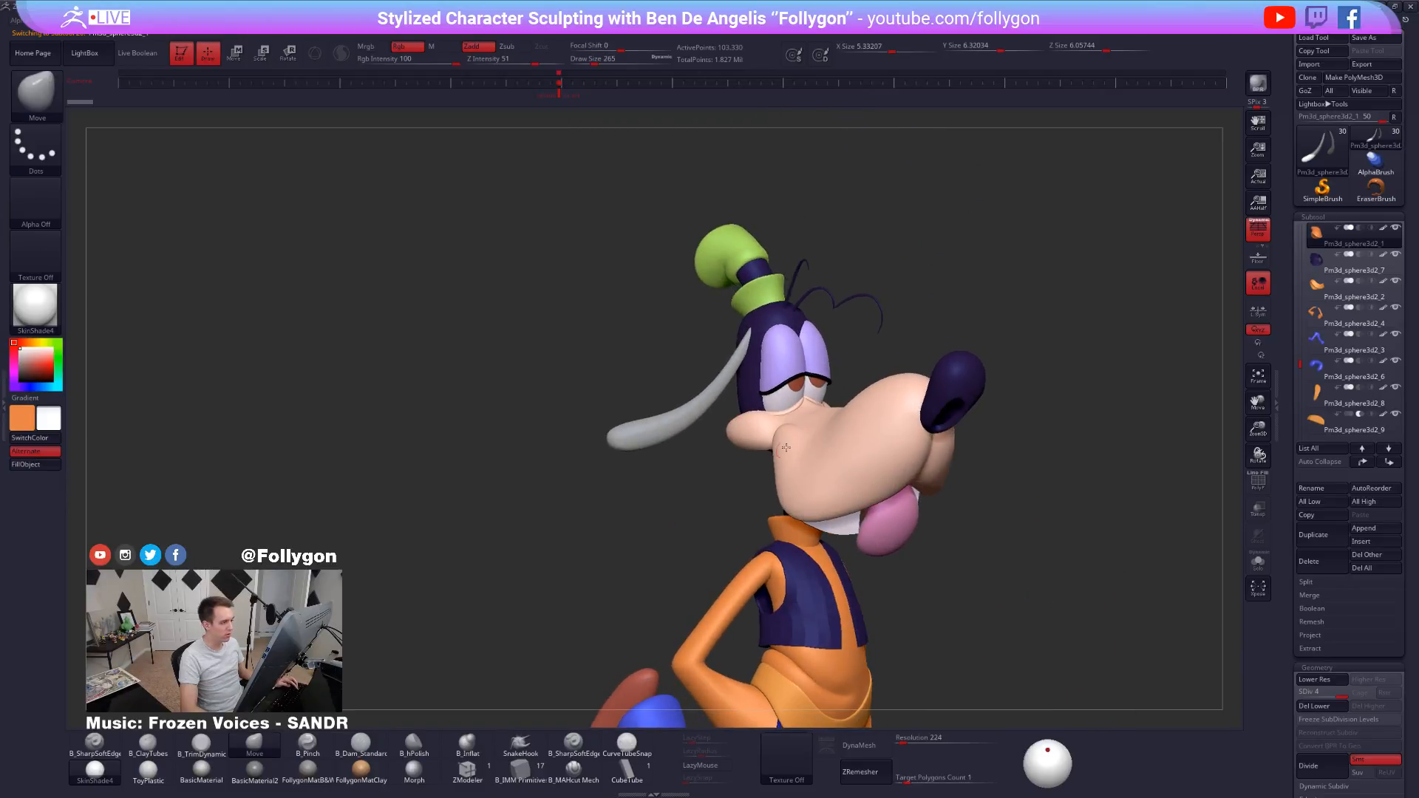
left_click(715, 269, "alt")
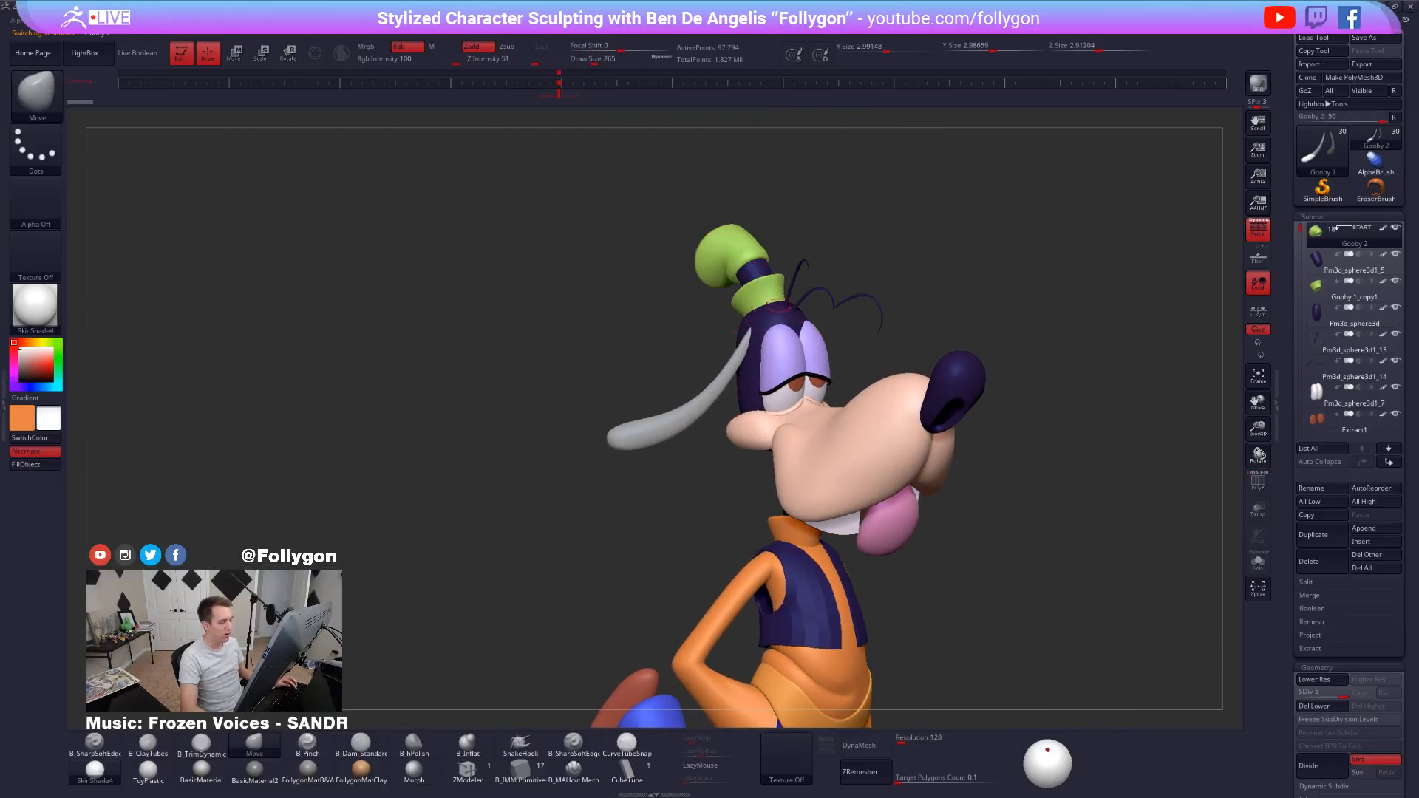
key("f")
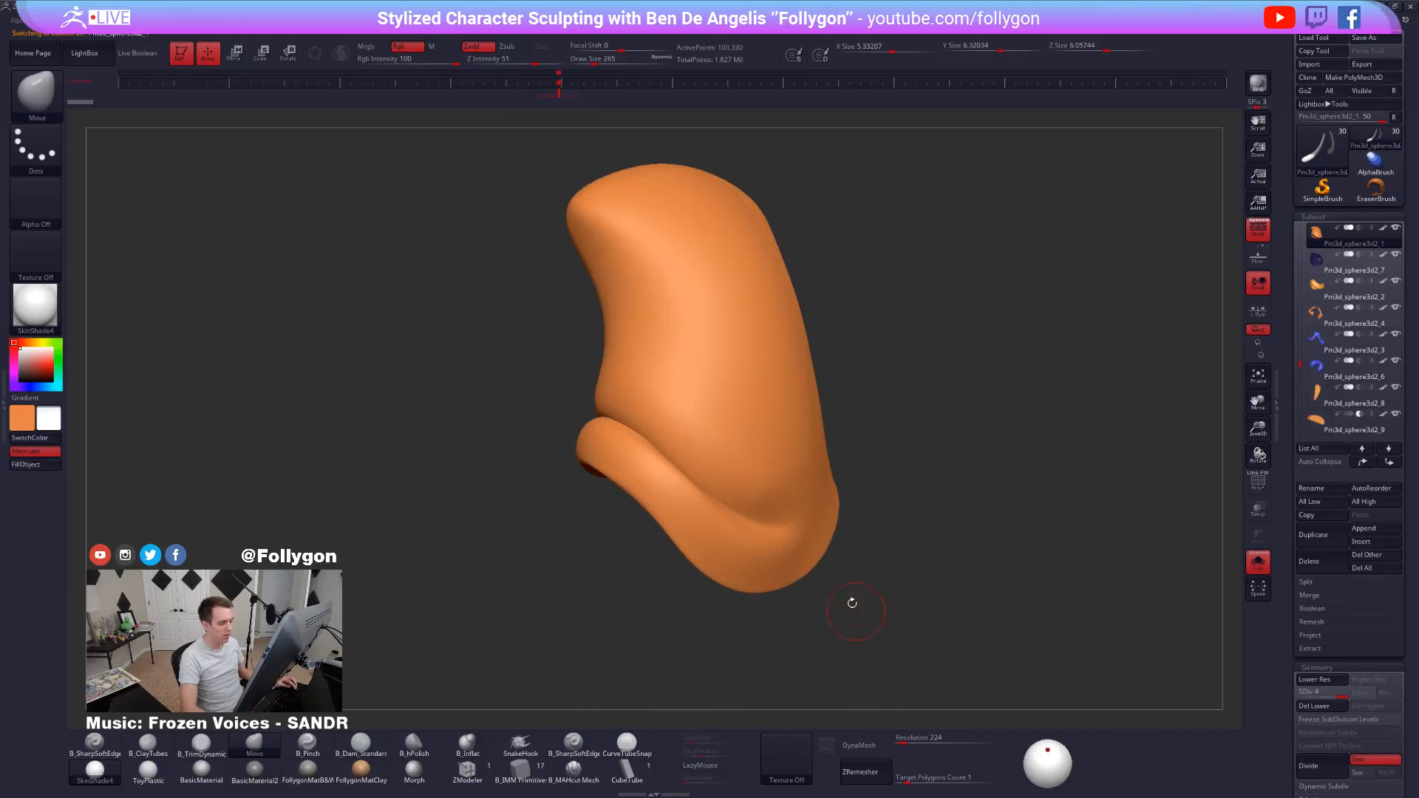
Show the torso's wireframe and mask its lower part along the topology with a short transpose line at the belly fold's end.
key("shift+f")
mouse_move(806, 534)
right_mouse_down("ctrl")
mouse_move(820, 621)
mouse_move(760, 513)
mouse_move(778, 527)
right_mouse_up("ctrl")
right_click_drag(778, 527, 815, 553, "ctrl")
mouse_move(680, 377)
right_mouse_down("alt")
mouse_move(742, 415)
mouse_move(778, 476)
right_mouse_up("alt")
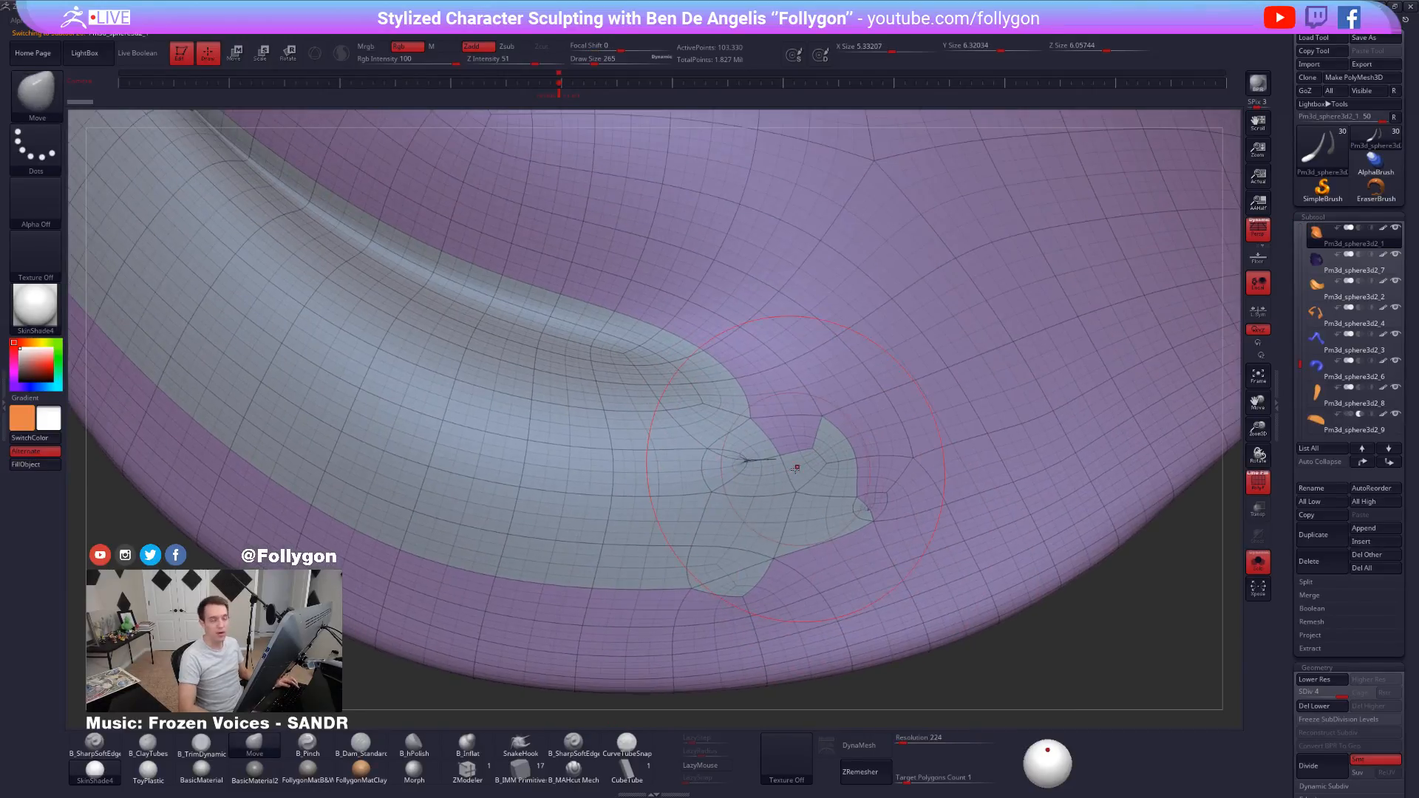
key("w")
left_click_drag(743, 539, 793, 502, "ctrl")
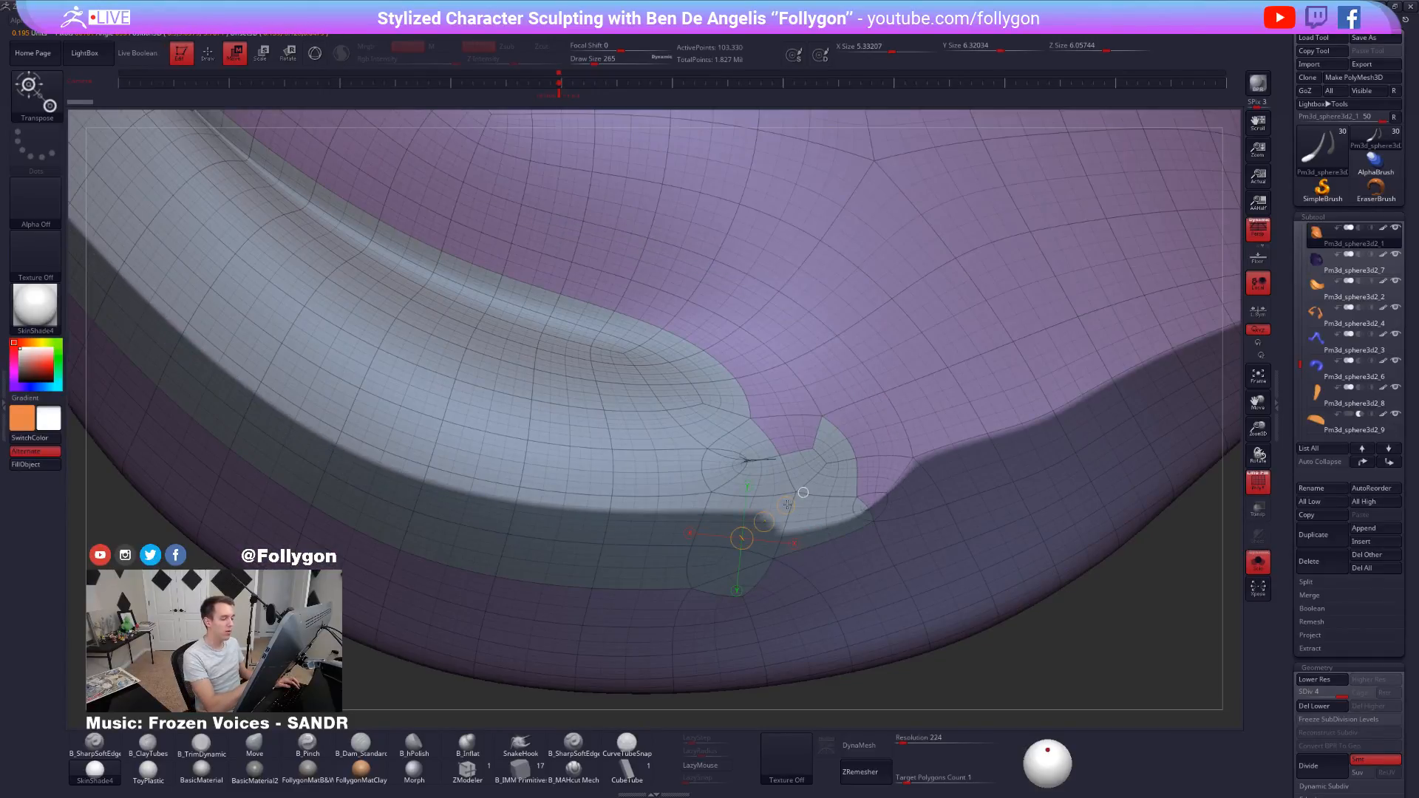
left_click(834, 564, "ctrl")
key("f")
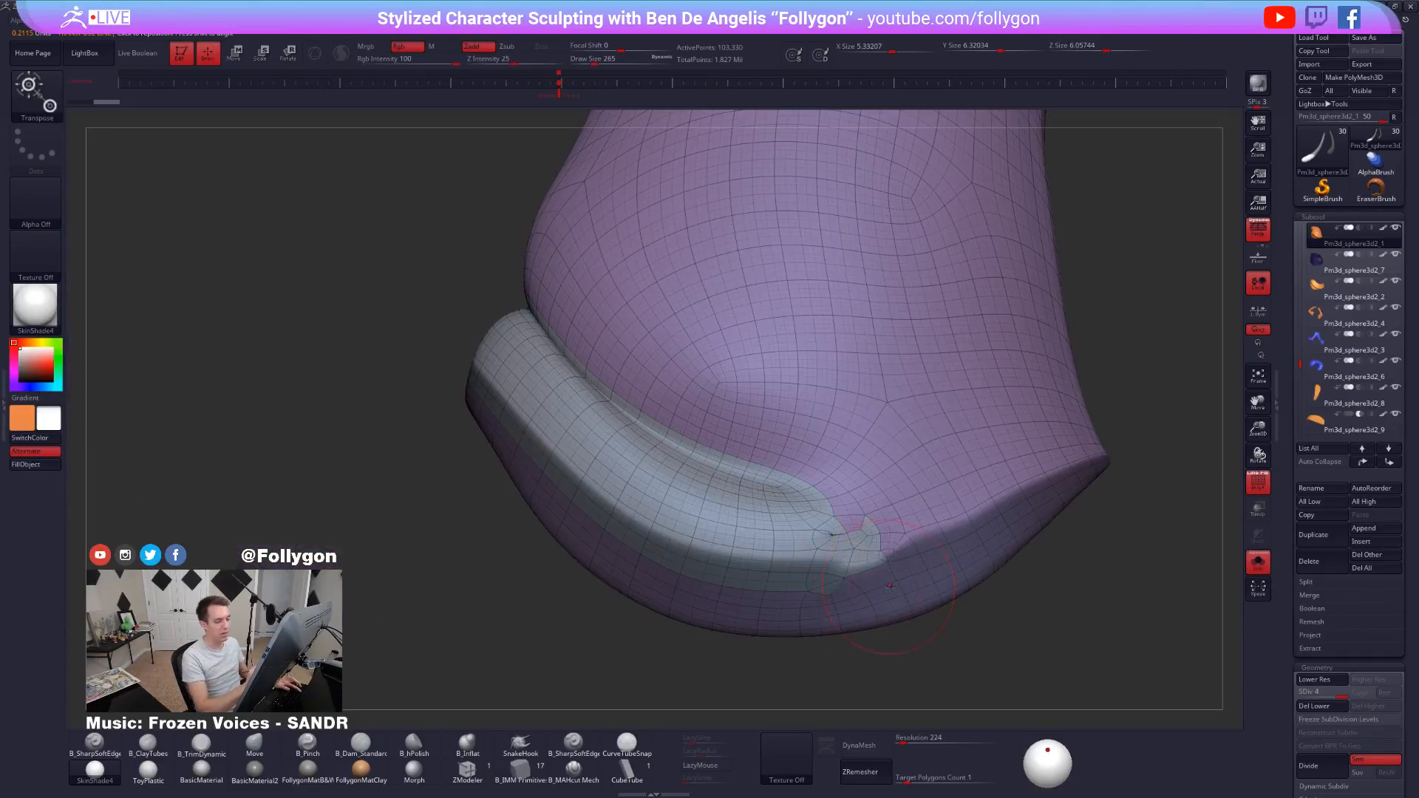
Return to the Move brush on the torso, hide its wireframe and clear the mask.
key("q")
key("shift+f")
left_click(925, 662, "ctrl")
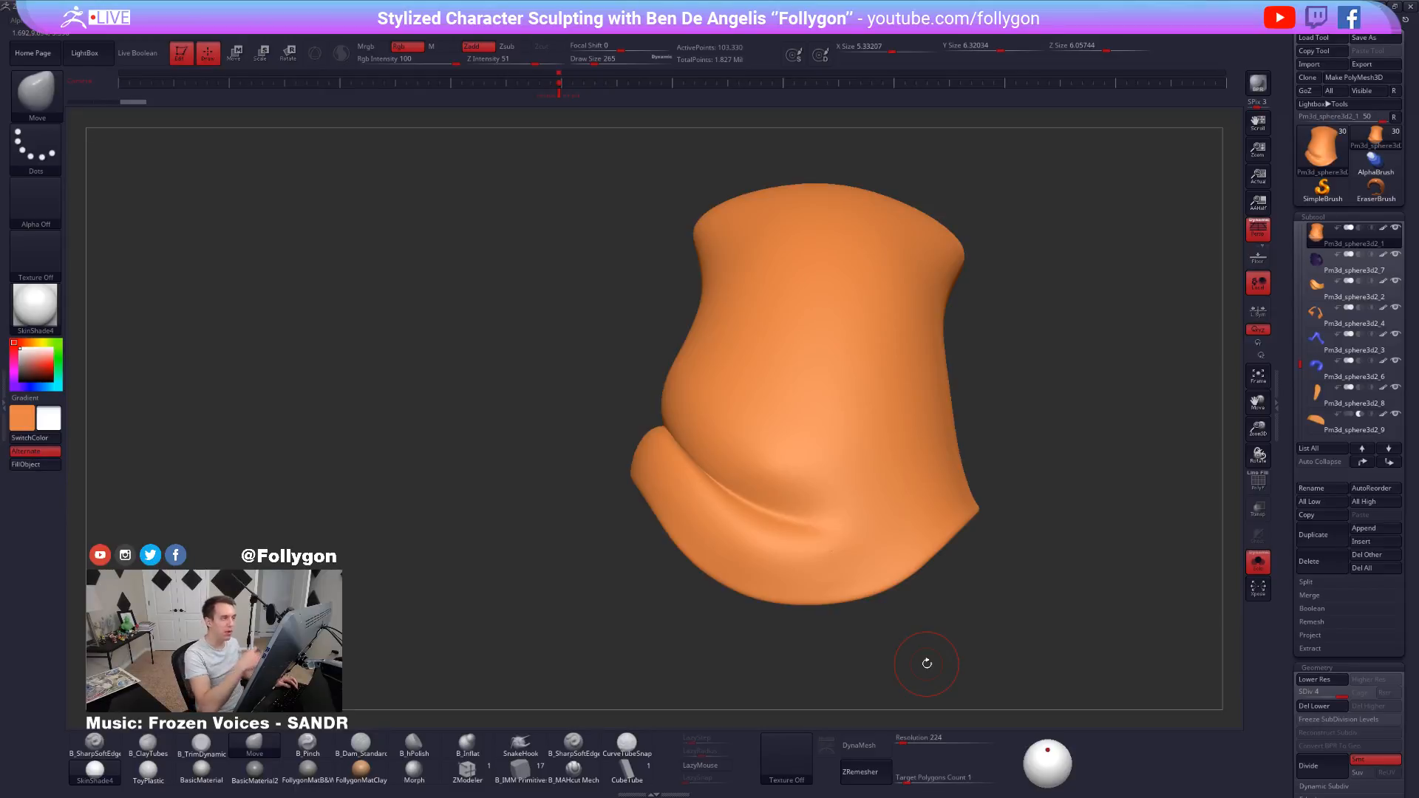
Recheck the belly fold's wireframe and set the brush's Draw Size to 170.
mouse_move(880, 581)
right_mouse_down("alt")
mouse_move(904, 594)
mouse_move(909, 558)
right_mouse_up("alt")
key("shift+f")
key("shift+f")
key("space")
left_click_drag(911, 460, 905, 459)
left_click_drag(958, 686, 974, 669, "ctrl")
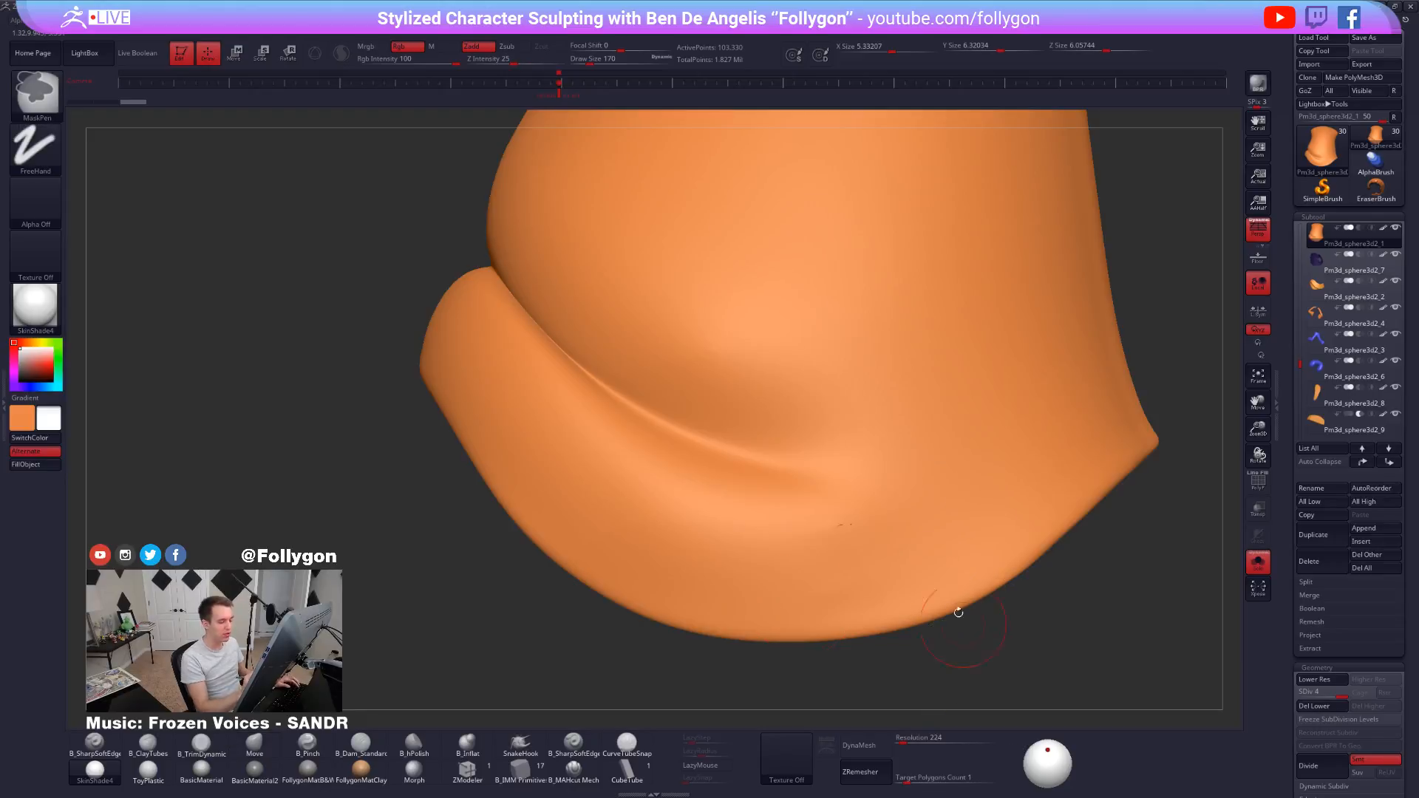
mouse_move(936, 464)
right_mouse_down("alt")
mouse_move(922, 443)
mouse_move(914, 503)
right_mouse_up("alt")
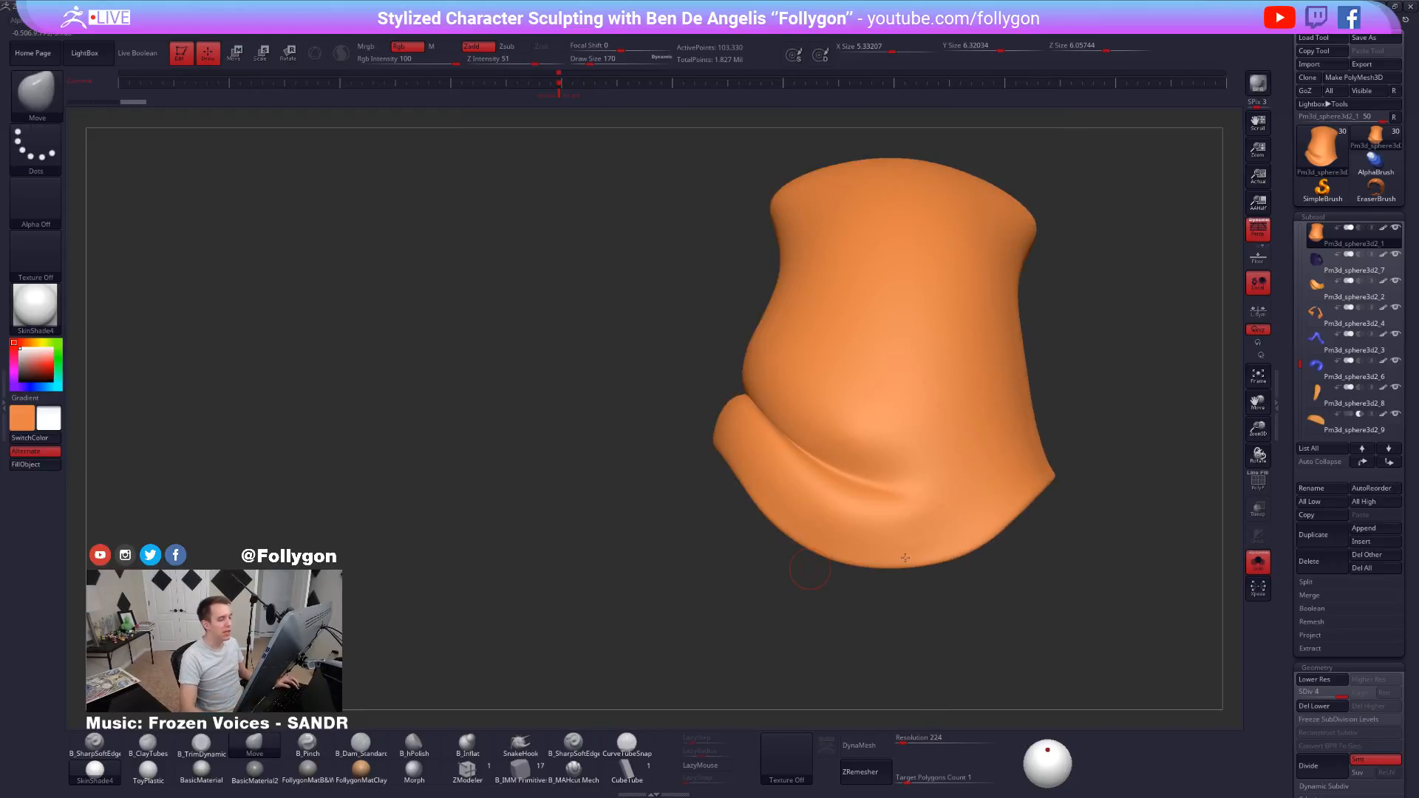
right_click_drag(723, 514, 634, 529, "alt")
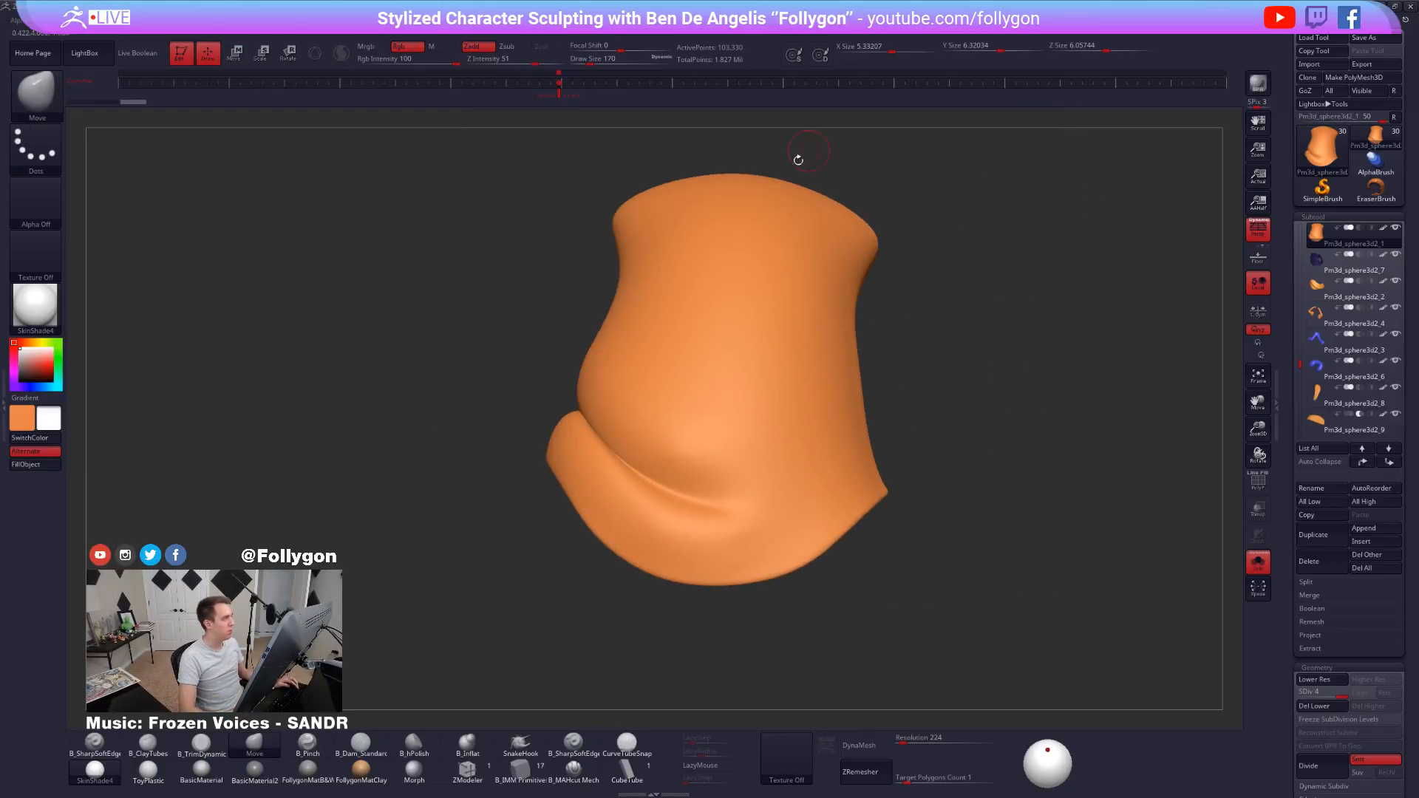
left_click(416, 24)
left_click(432, 59)
left_click(442, 81)
key("ctrl+shift+f")
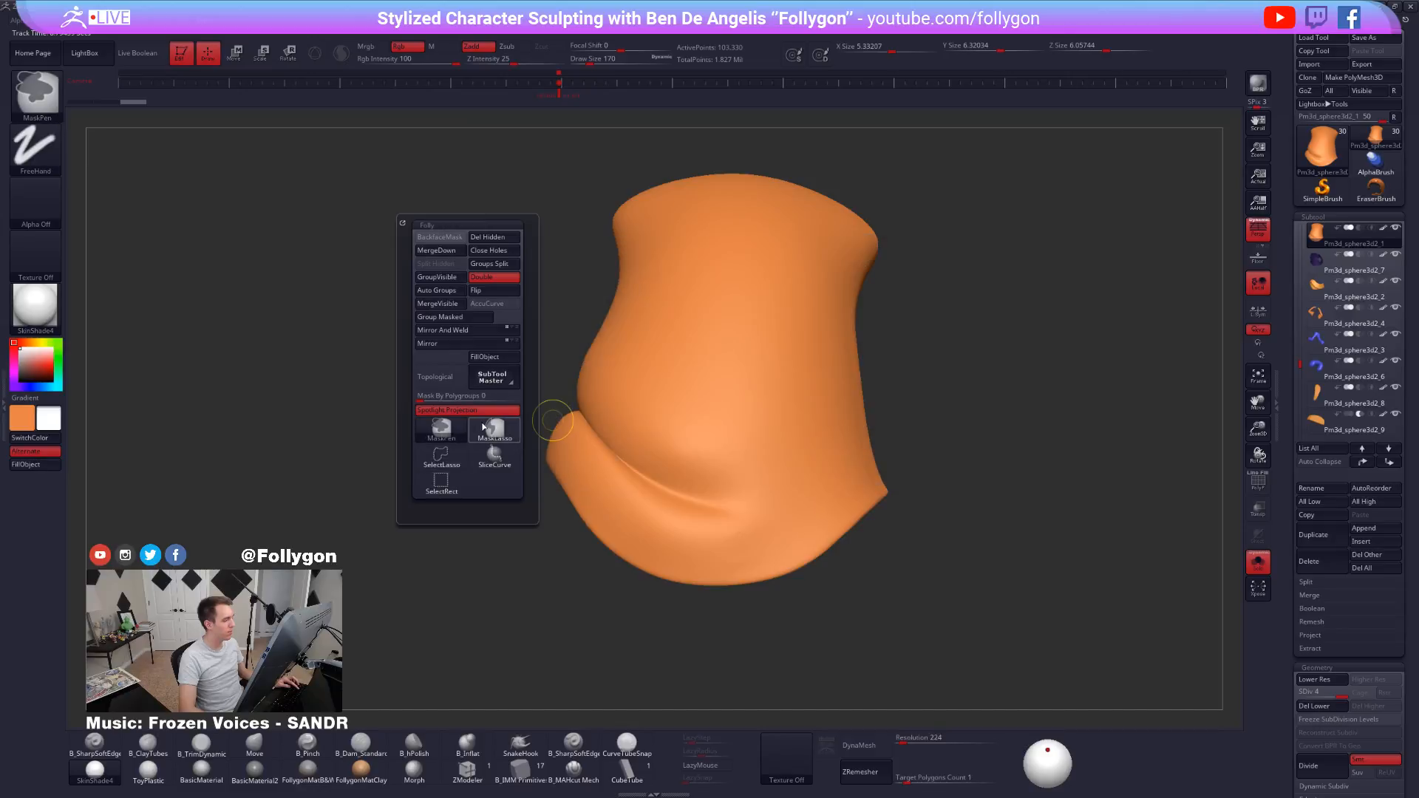
Lower the torso by two subdivision levels and enlarge the Move brush to a Draw Size of 447.
mouse_move(755, 469)
right_mouse_down("alt")
mouse_move(779, 478)
mouse_move(789, 428)
mouse_move(900, 437)
mouse_move(849, 521)
mouse_move(814, 539)
right_mouse_up("alt")
key("shift+d")
key("shift+d")
key("space")
left_click(865, 424)
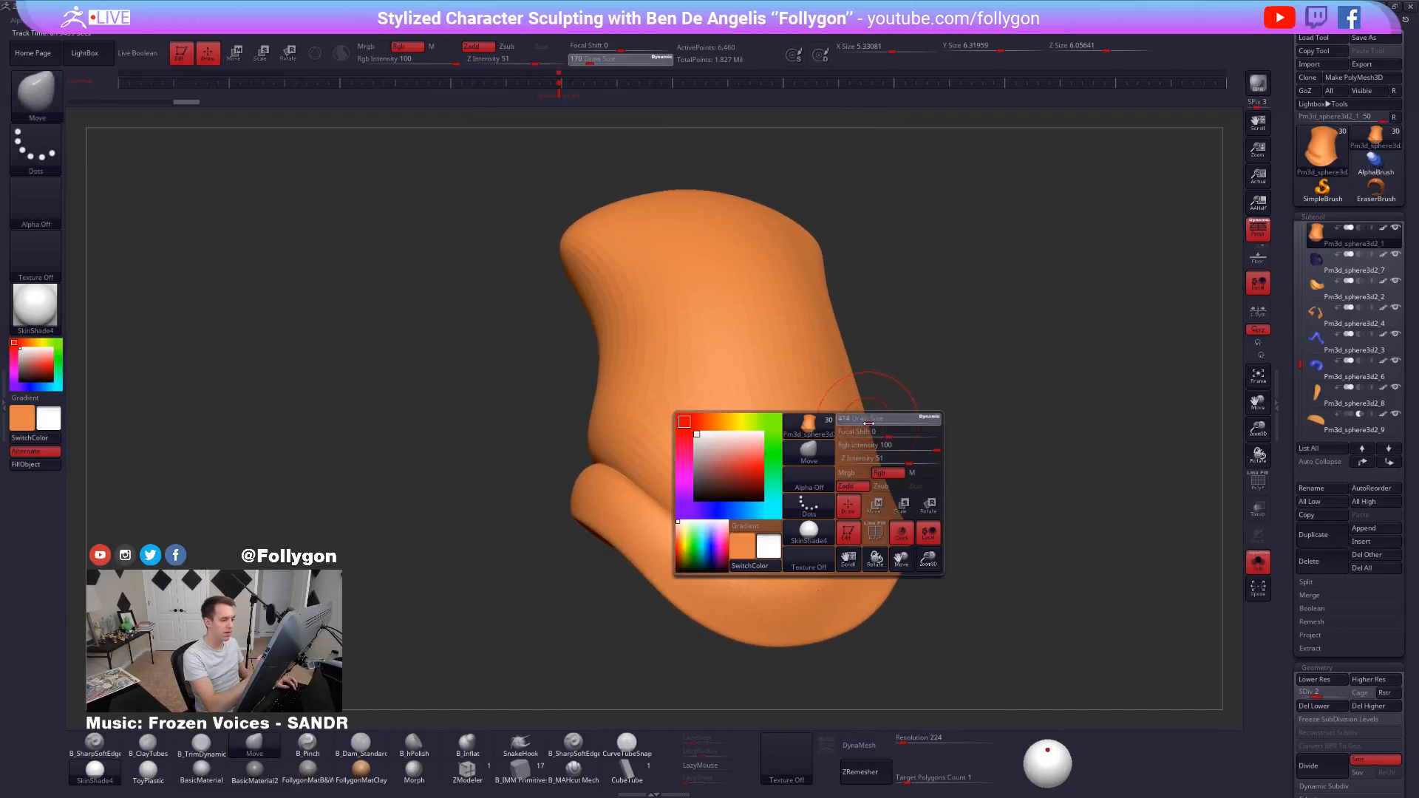
Raise the torso back up two subdivision levels, show the whole character and select the ear subtool.
key("d")
mouse_move(812, 467)
right_mouse_down()
mouse_move(971, 474)
mouse_move(894, 508)
mouse_move(984, 547)
mouse_move(743, 457)
right_mouse_up()
key("d")
key("alt+s")
left_click(735, 439, "alt")
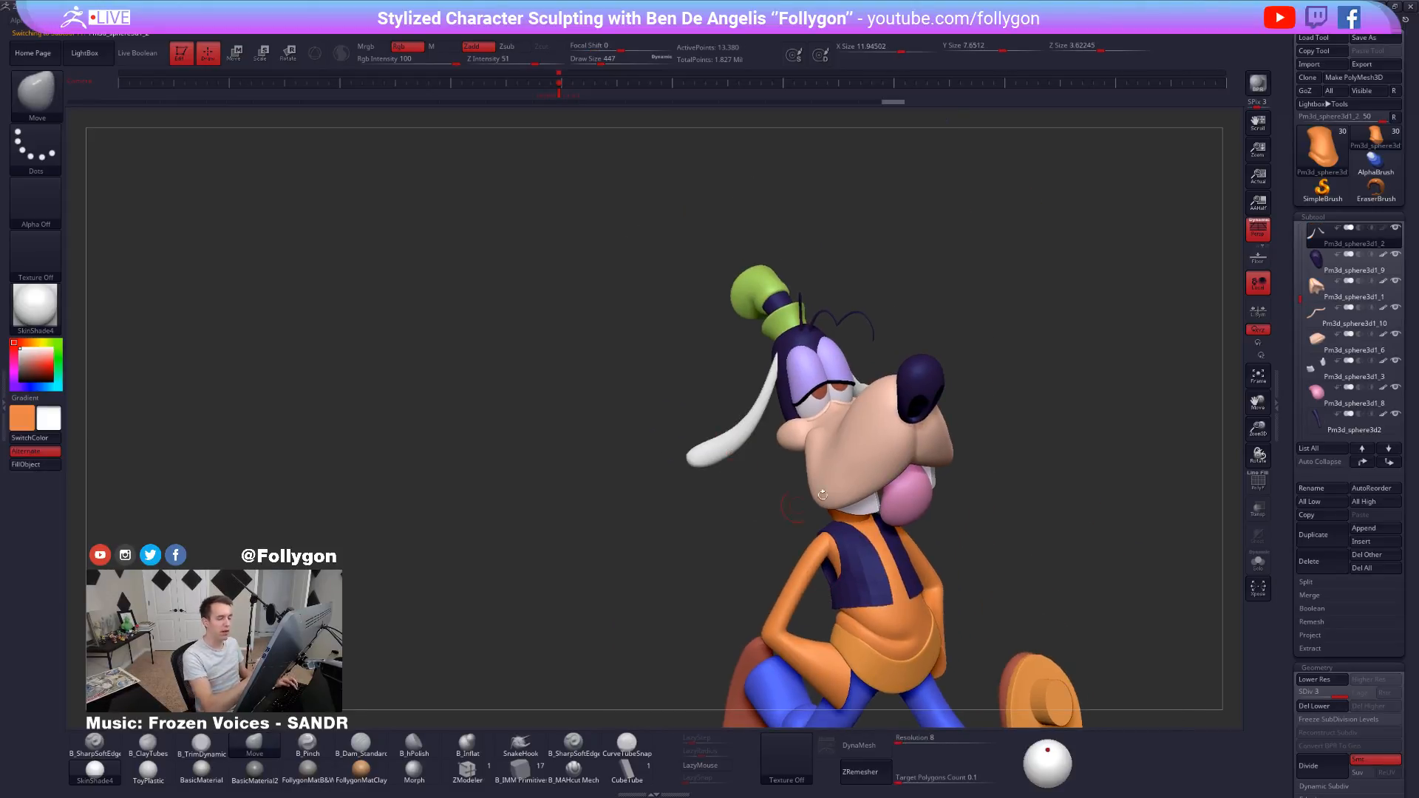
Hide the muzzle and nose subtools to expose the eyes, and select the purple eyelids.
right_click_drag(985, 518, 978, 507)
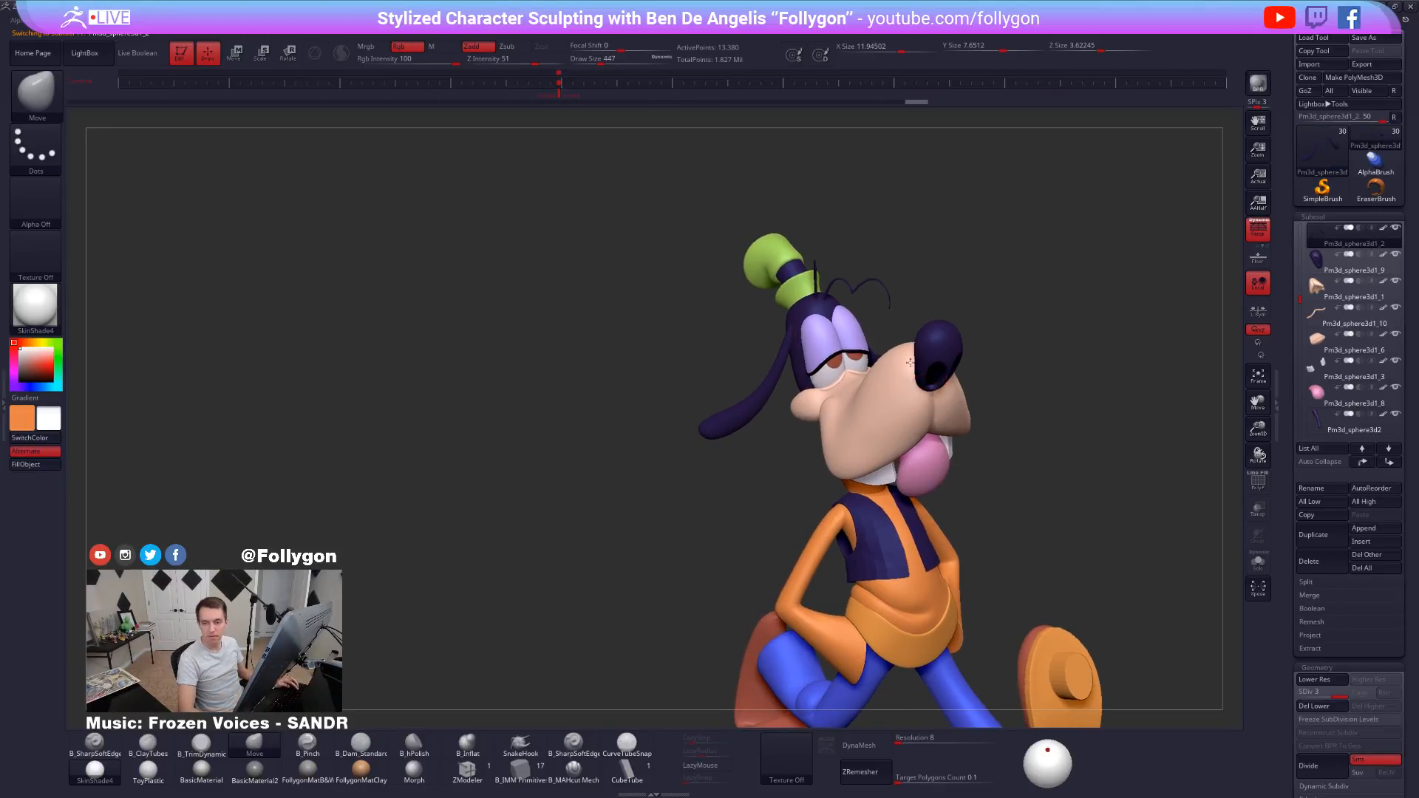
right_click_drag(924, 388, 913, 405)
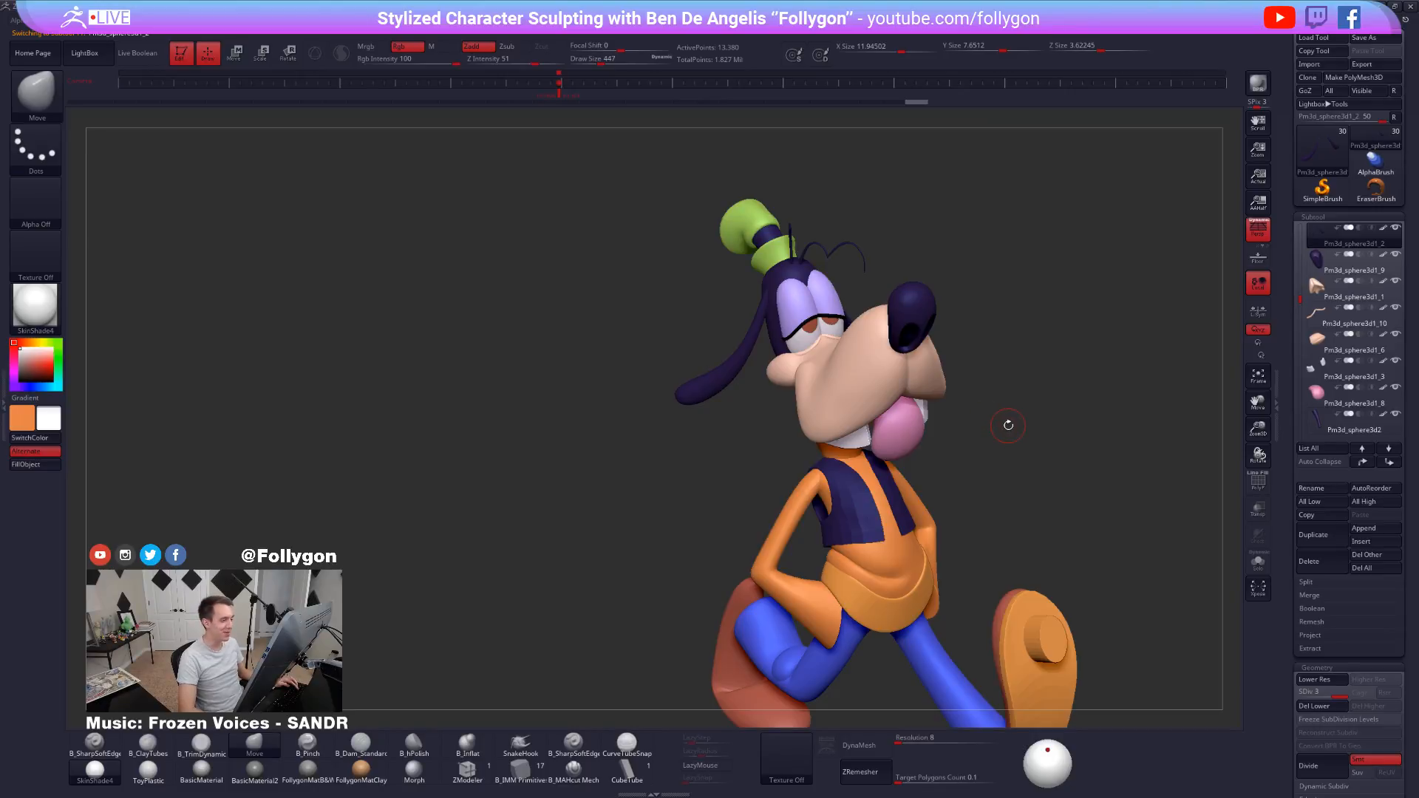
right_click_drag(1008, 425, 965, 511, "alt")
left_click(843, 441, "alt")
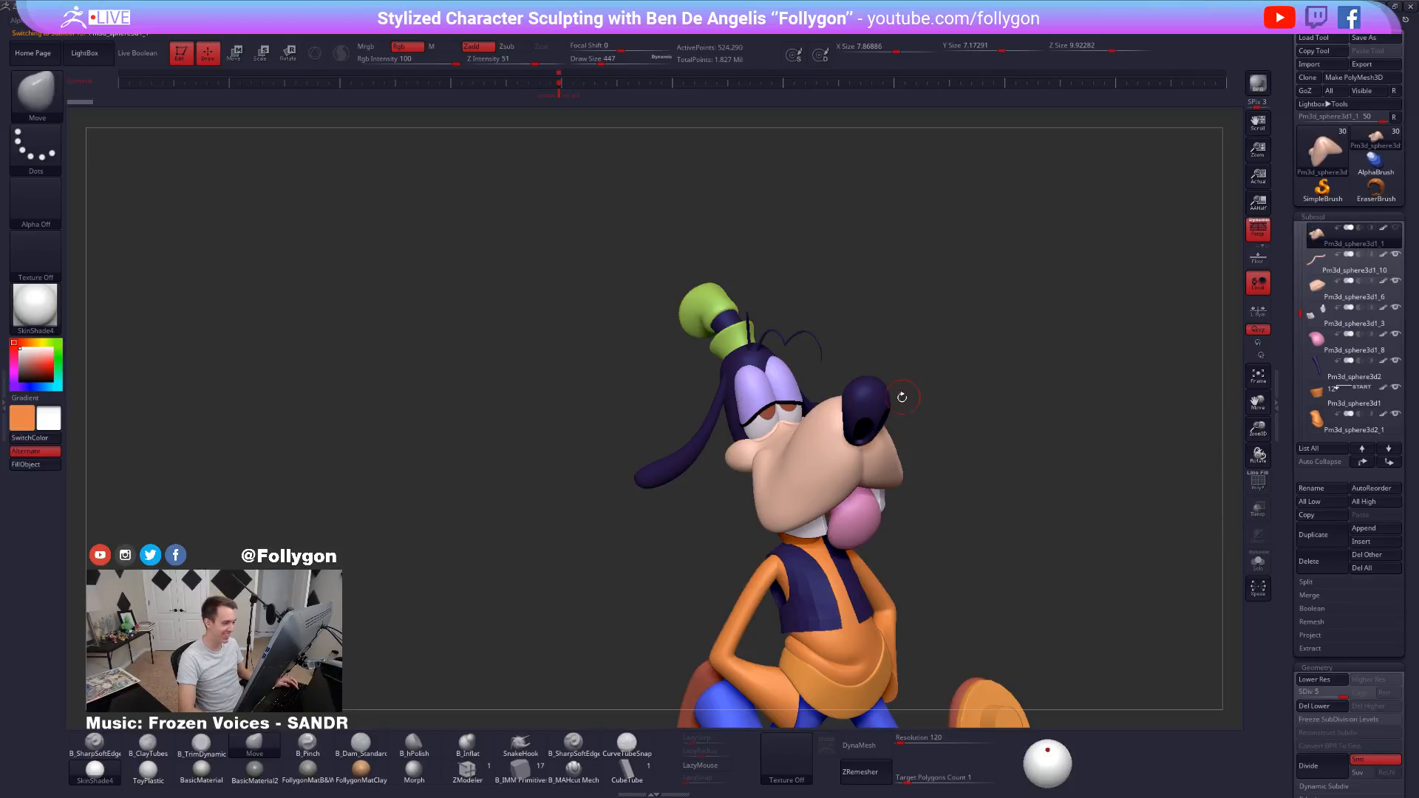
left_click(862, 397, "alt")
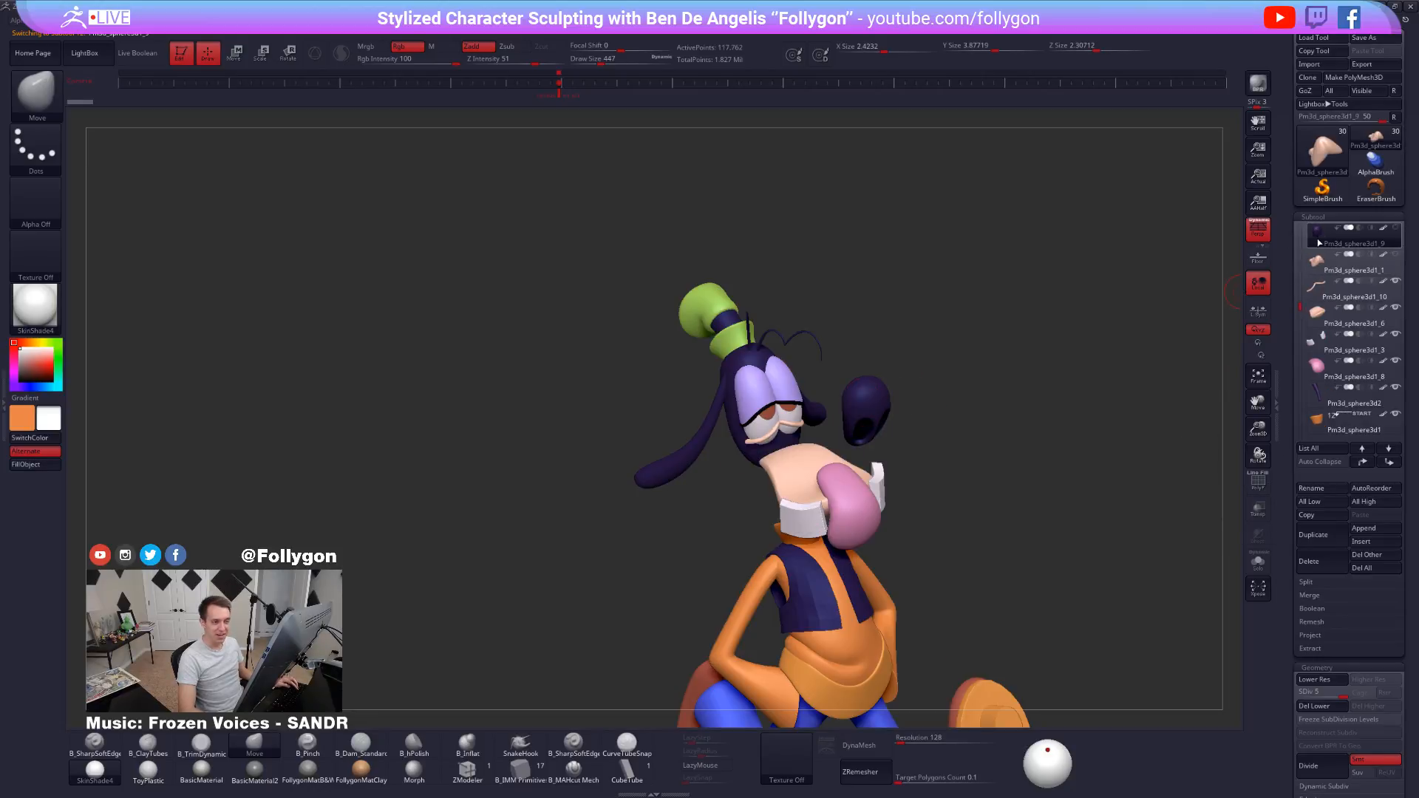
left_click(785, 377, "alt")
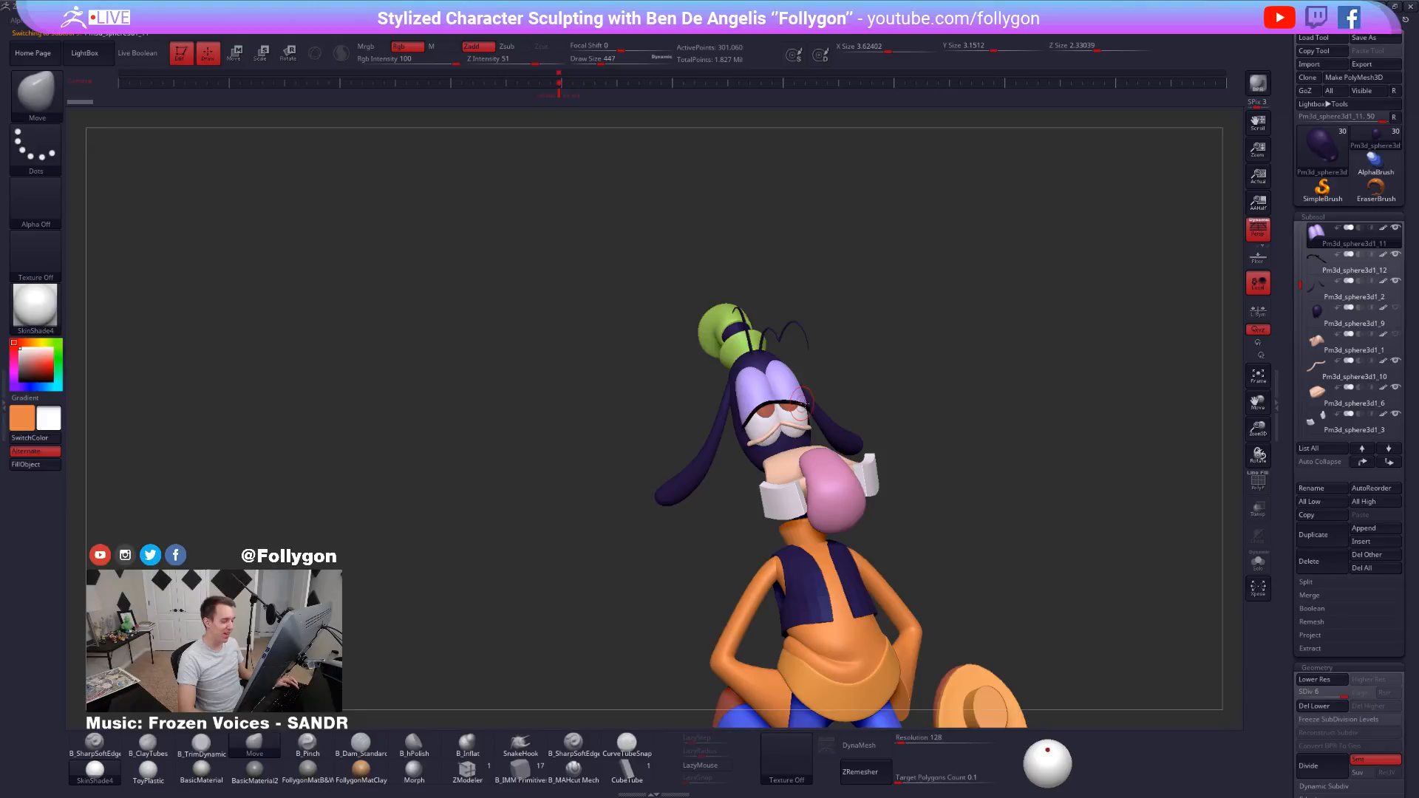
Select the black lash line across the eyes and check its wireframe up close.
mouse_move(786, 389)
right_mouse_down("ctrl")
mouse_move(821, 501)
mouse_move(796, 497)
mouse_move(780, 471)
mouse_move(780, 489)
mouse_move(794, 454)
right_mouse_up("ctrl")
left_click(806, 441, "alt")
key("shift+f")
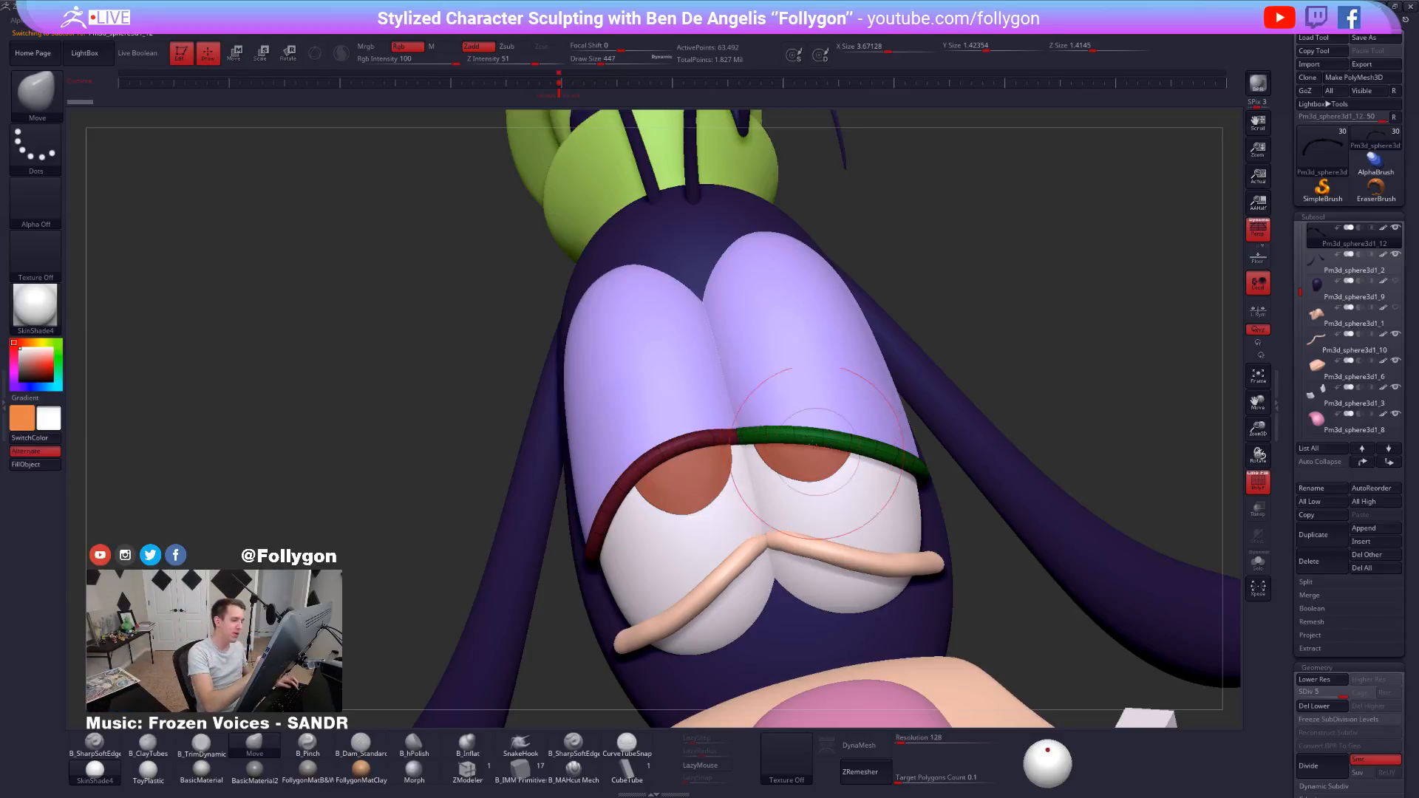
key("shift+f")
right_click_drag(747, 447, 788, 475)
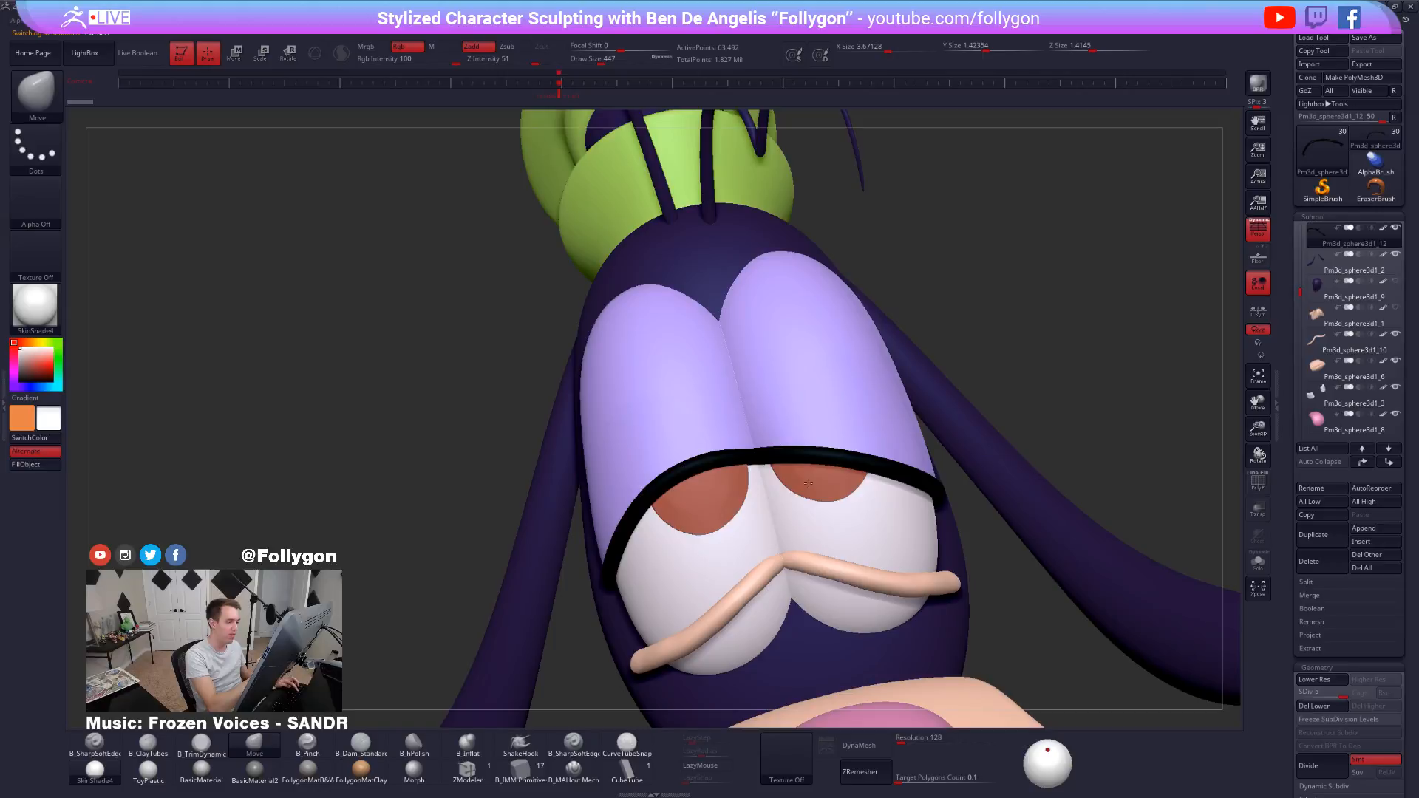
Select the irises subtool and briefly check its wireframe.
left_click(809, 477, "alt")
key("shift+f")
key("shift+s")
mouse_move(751, 437)
left_mouse_down("ctrl")
mouse_move(765, 501)
mouse_move(776, 314)
mouse_move(754, 437)
left_mouse_up("ctrl")
key("shift+f")
key("shift+s")
key("shift")
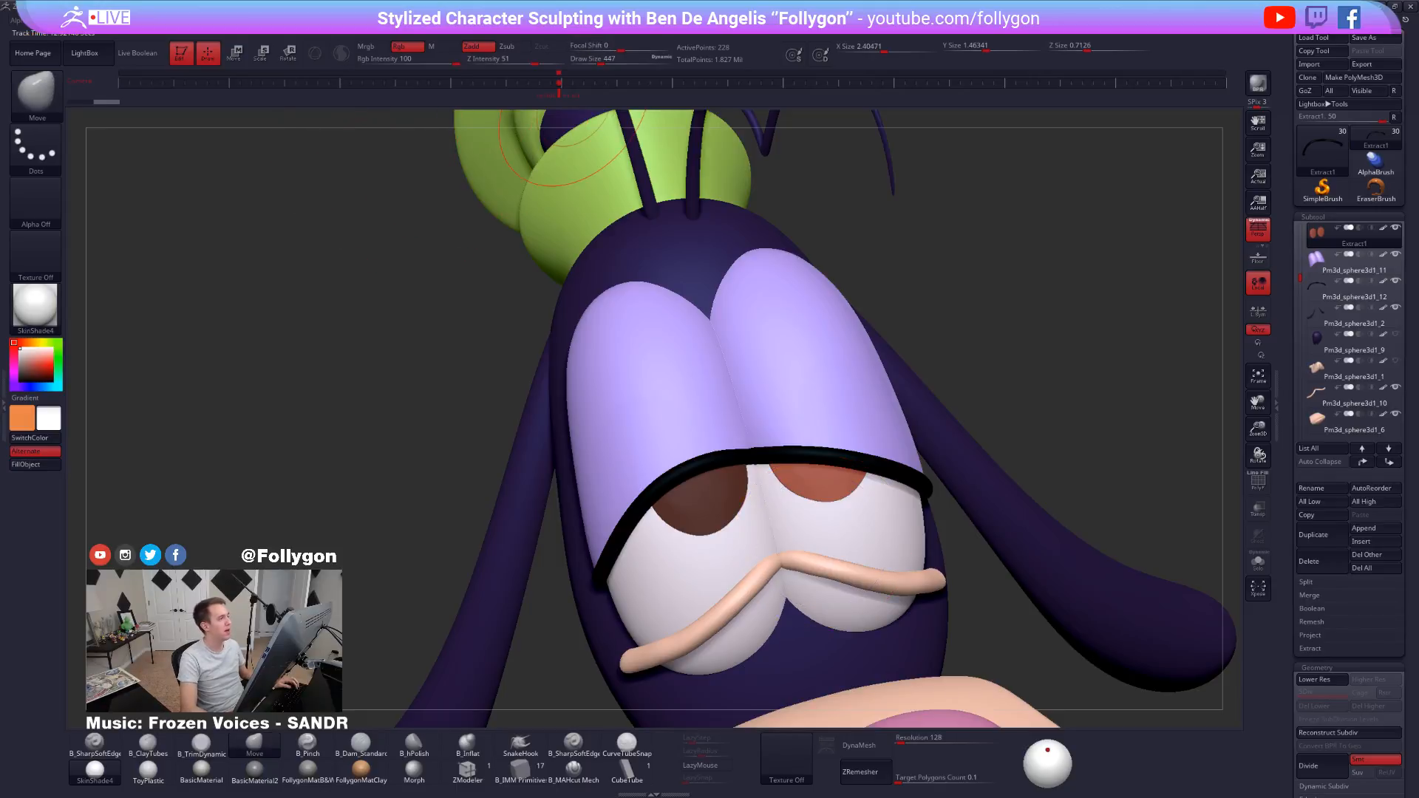
Show the 2D Goofy reference image in Spotlight and shift it slightly toward the canvas's upper corner.
left_click(564, 24)
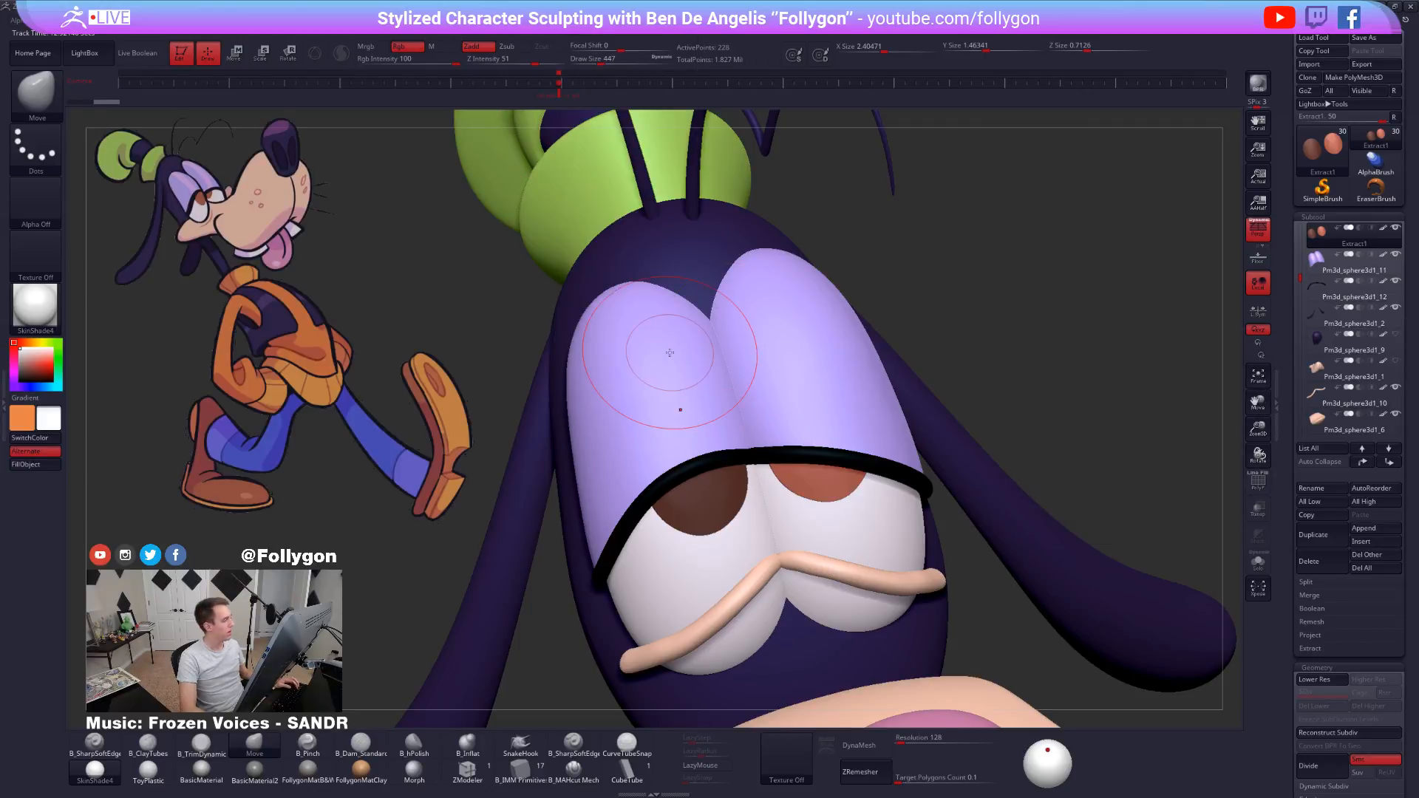
key("space")
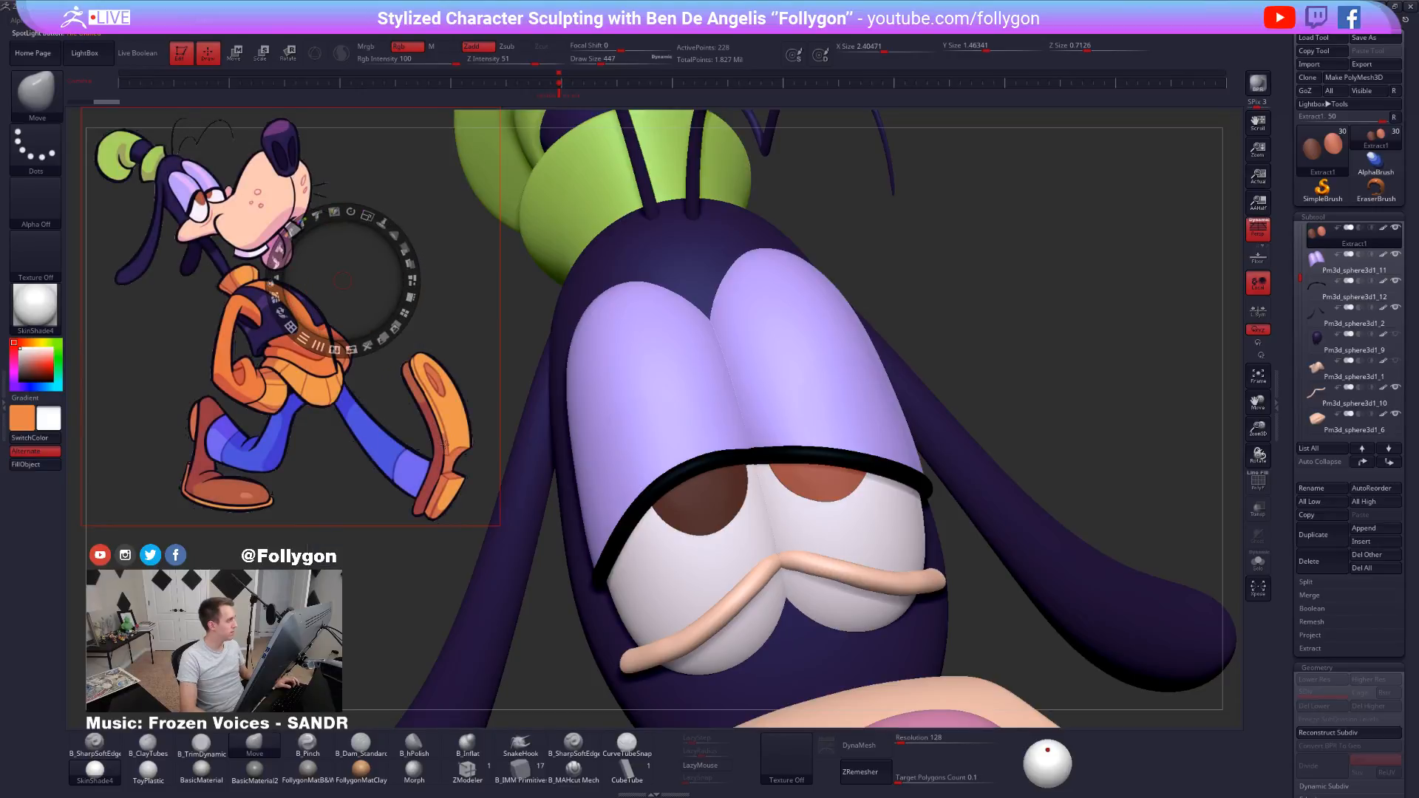
left_click_drag(443, 445, 431, 439)
key("z")
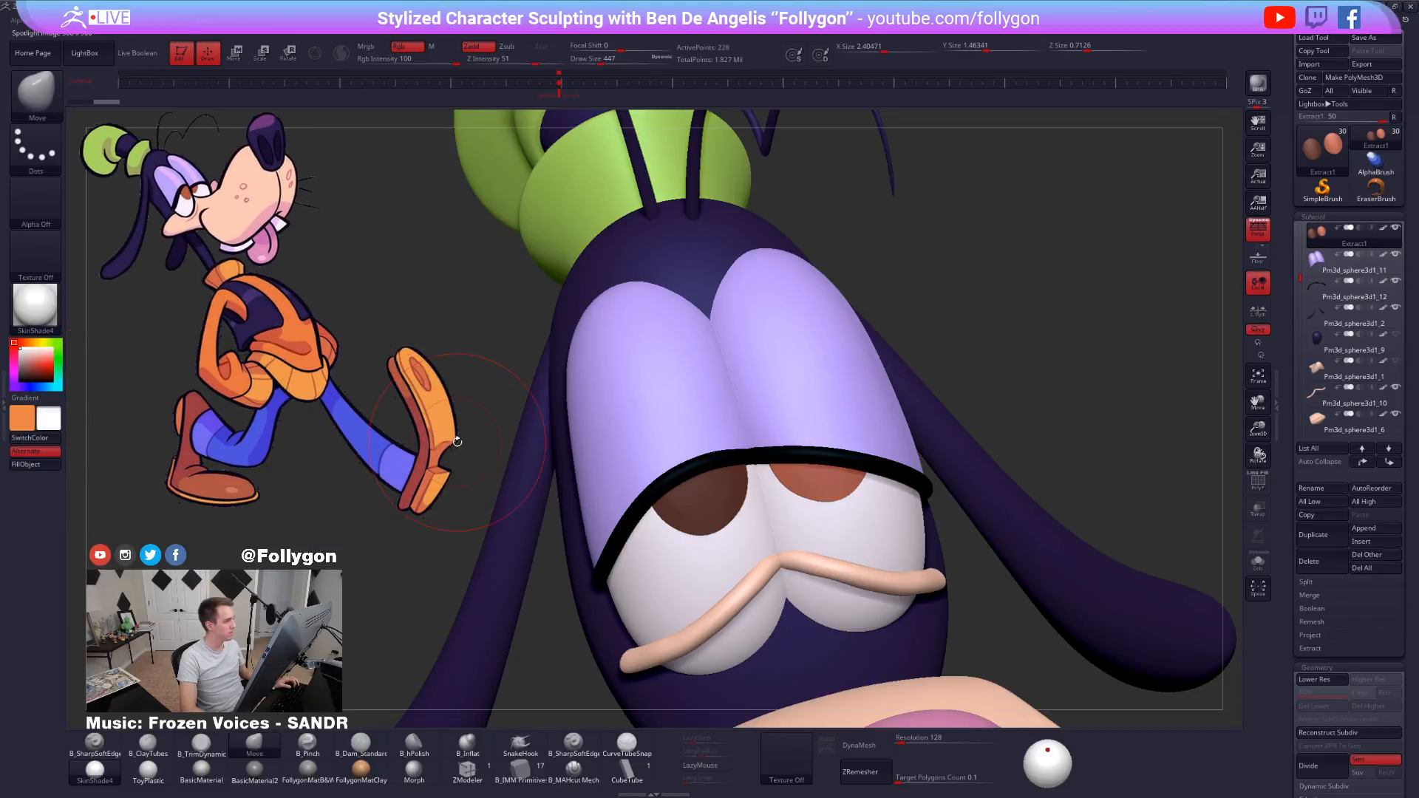
Try several brush sizes over the irises while viewing the eyes up close.
right_click_drag(859, 542, 896, 495, "alt")
key("space")
left_click_drag(850, 422, 860, 422)
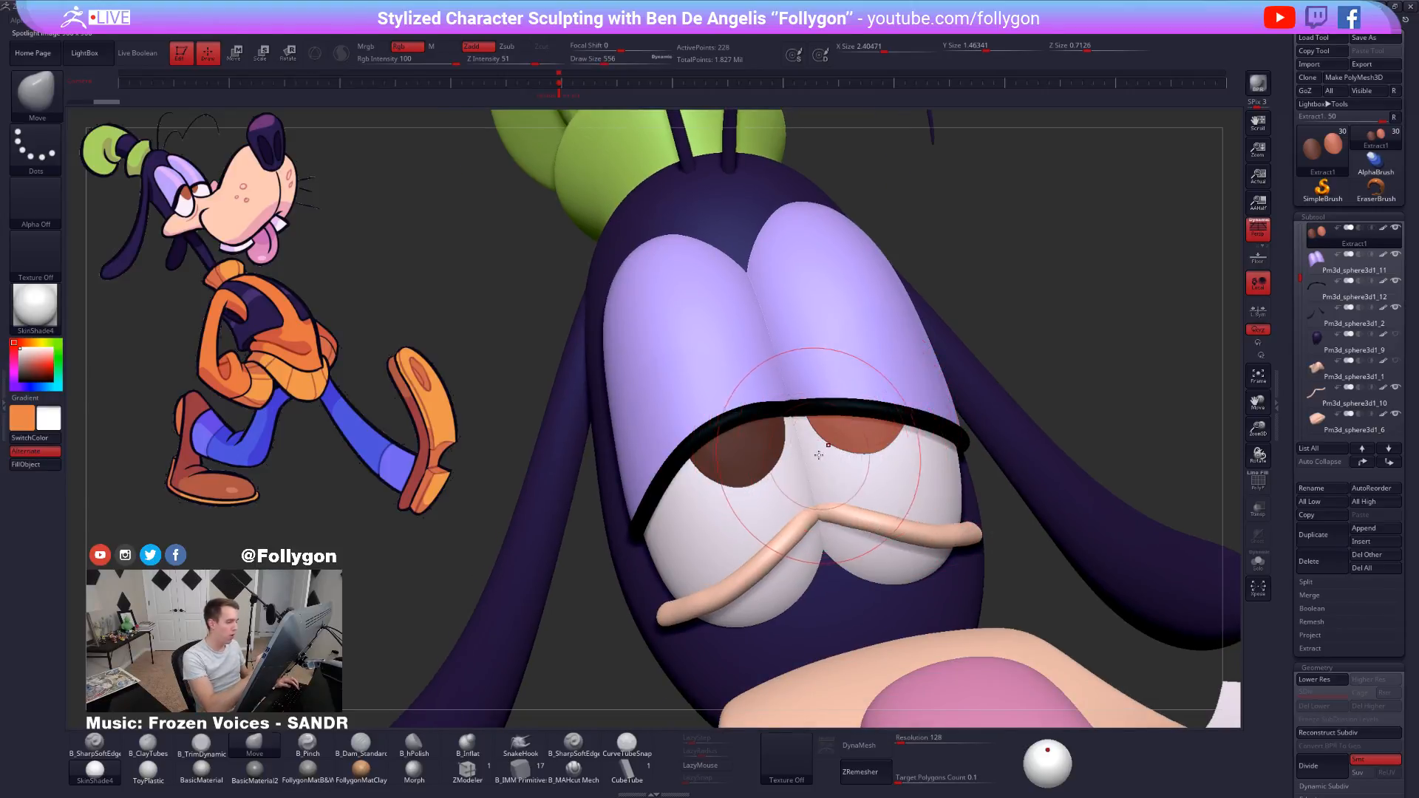
mouse_move(856, 446)
right_mouse_down()
mouse_move(860, 390)
mouse_move(858, 459)
right_mouse_up()
key("space")
left_click_drag(864, 459, 850, 460)
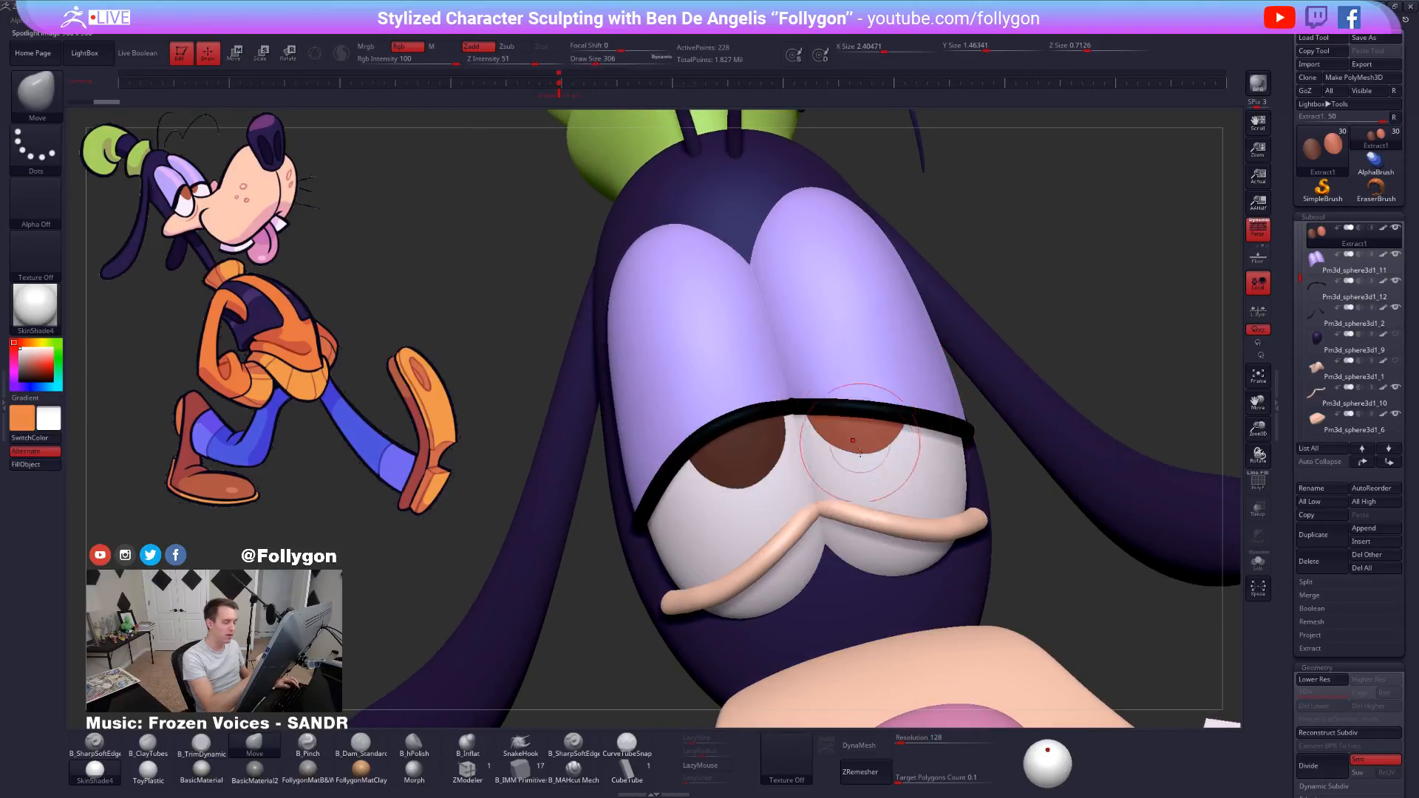
right_click_drag(847, 458, 850, 495, "alt")
key("space")
left_click_drag(838, 454, 862, 461)
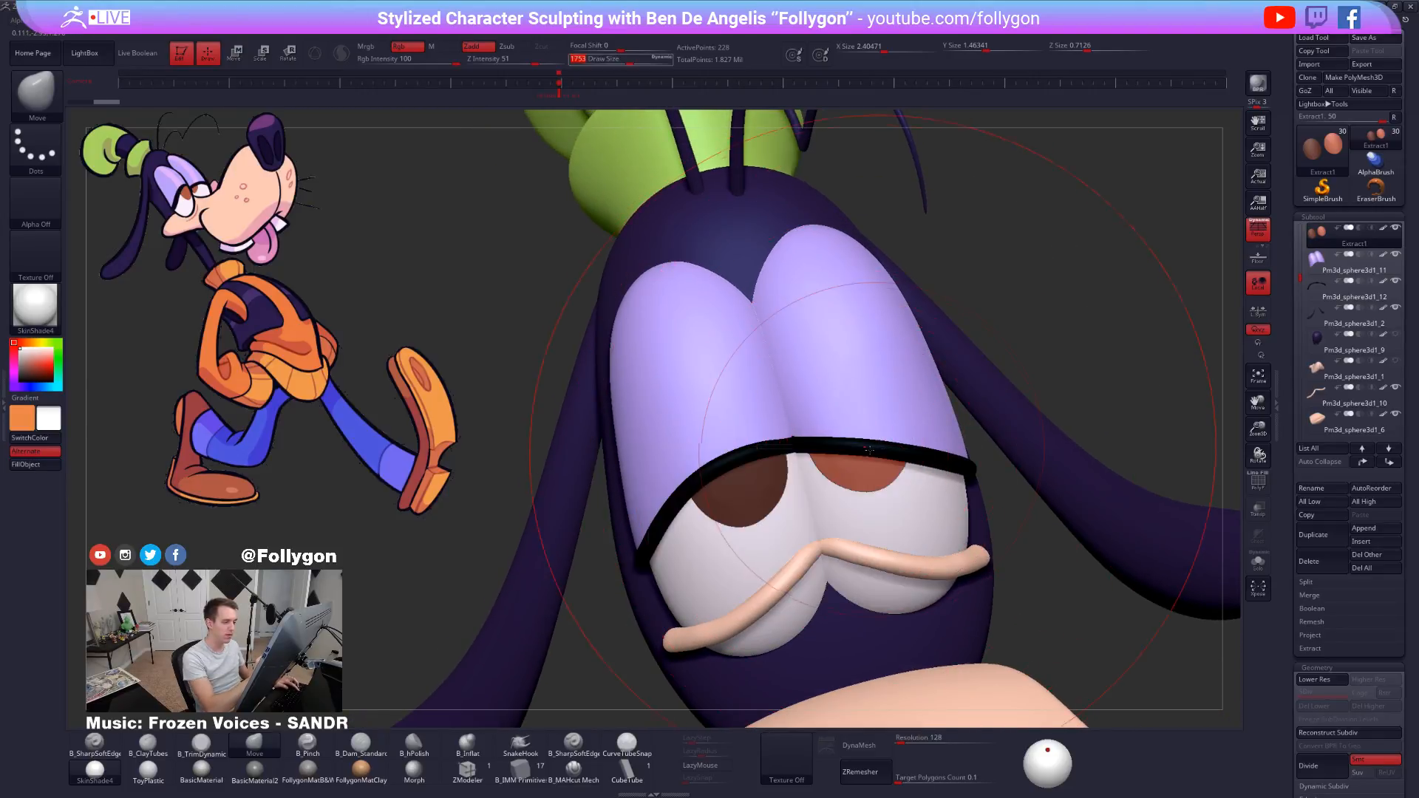
Isolate the irises, set the brush's Draw Size to 636 and show their wireframe.
key("shift+d")
key("shift+alt+s")
key("space")
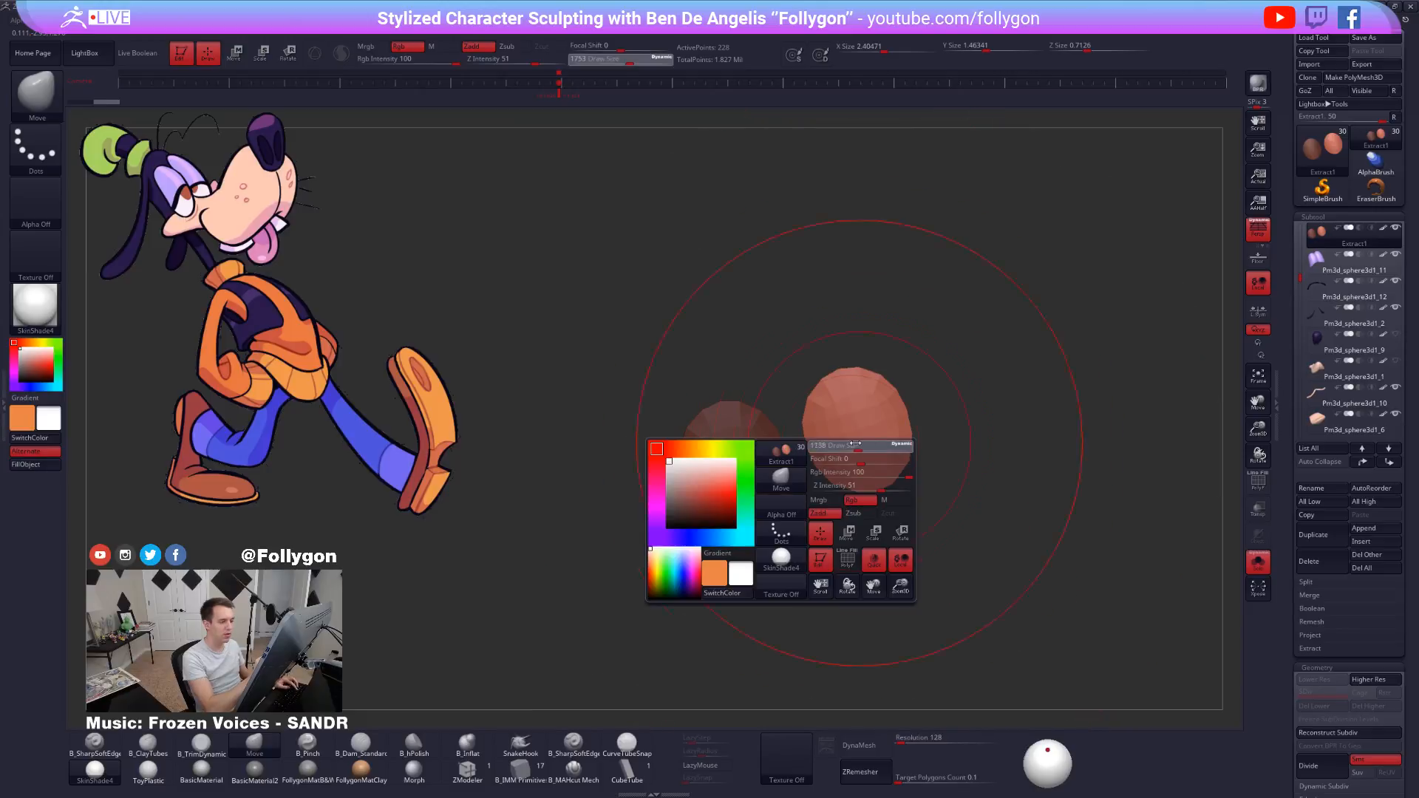
key("shift+f")
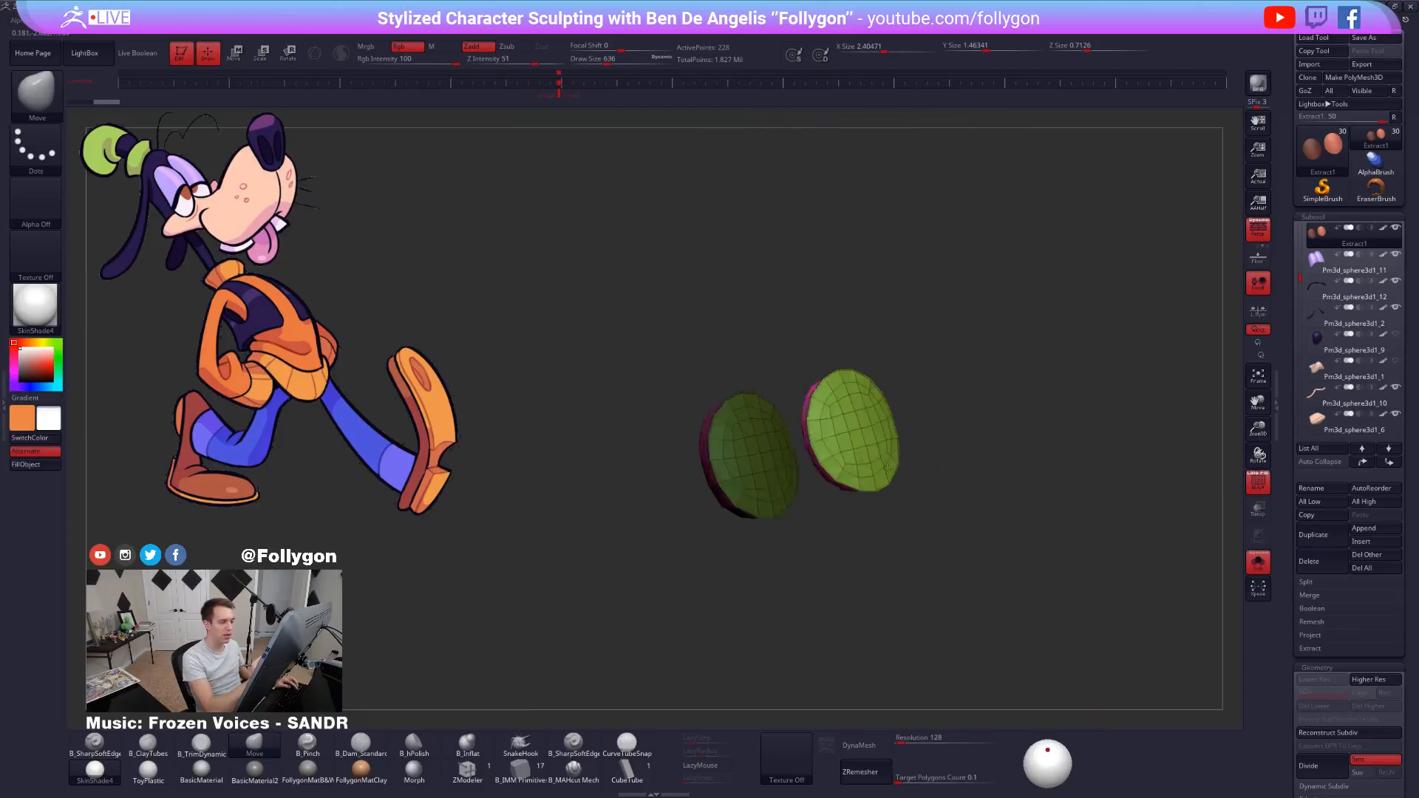
Bring the other subtools back into view and hide the body parts, leaving the head and neck.
key("shift+alt+s")
right_click_drag(872, 450, 911, 413)
left_click_drag(1303, 271, 1306, 262)
right_click_drag(1176, 434, 1076, 369, "alt")
left_click_drag(1305, 262, 1306, 328)
left_click(1396, 308)
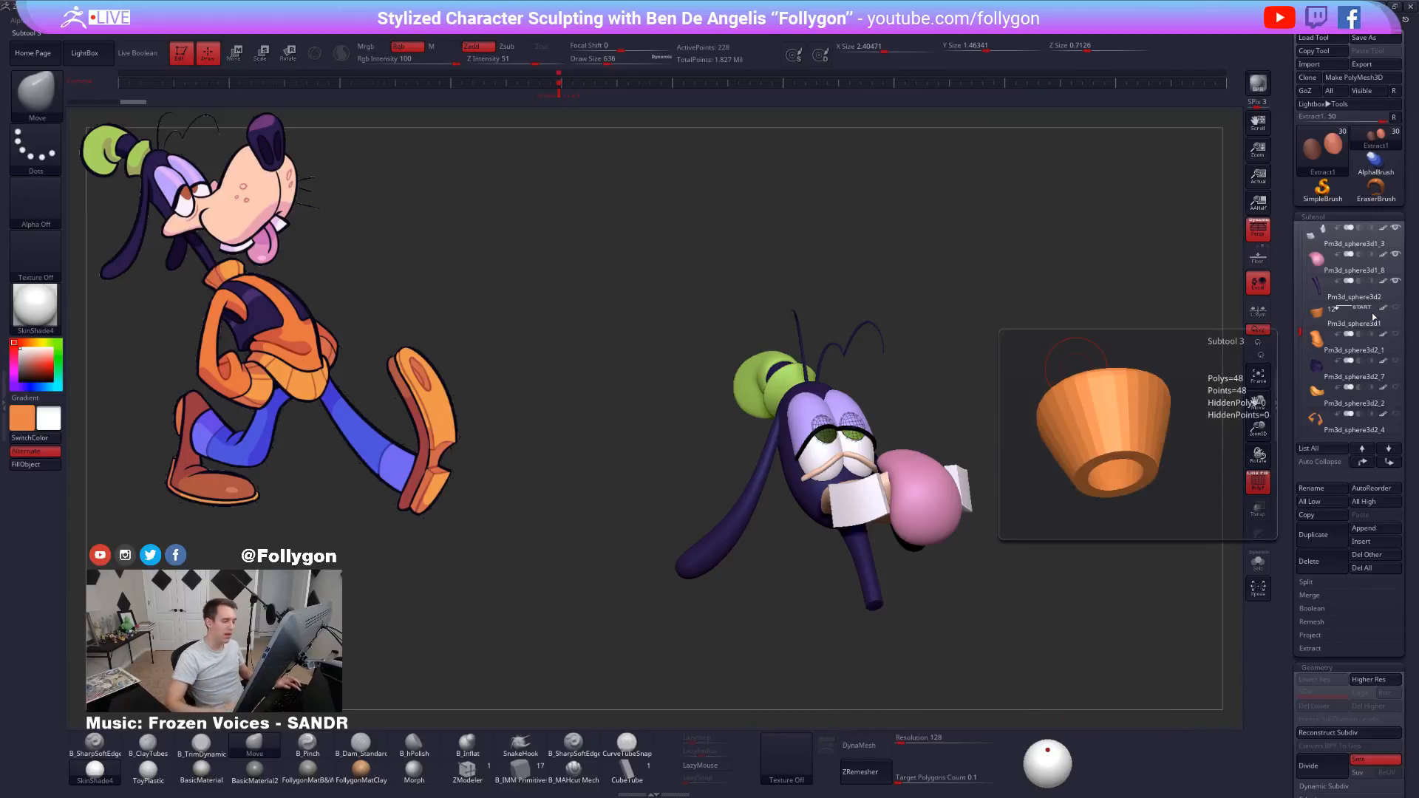
Hide the tongue, neck, teeth and lower jaw subtools, and reselect the irises.
left_click(961, 479, "alt")
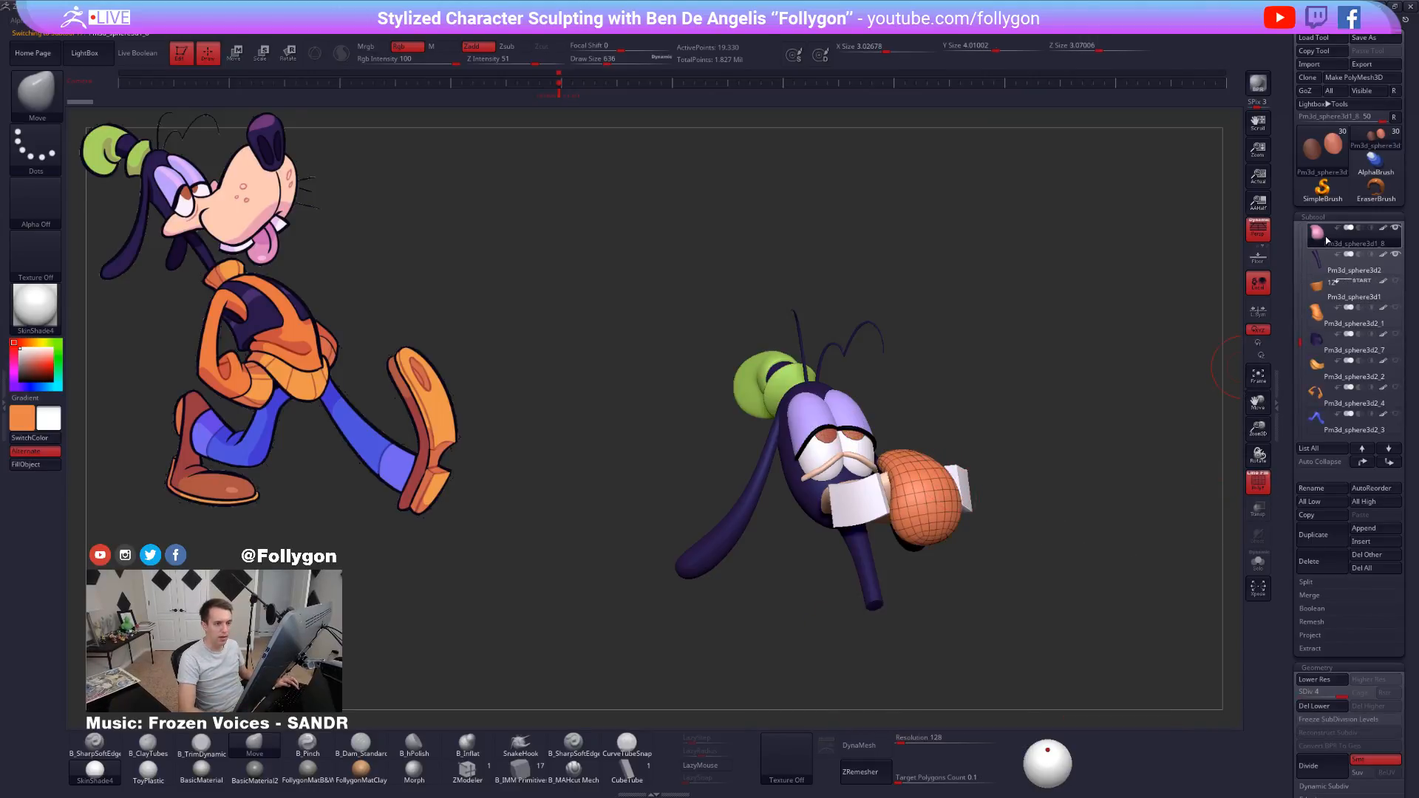
left_click(1345, 260)
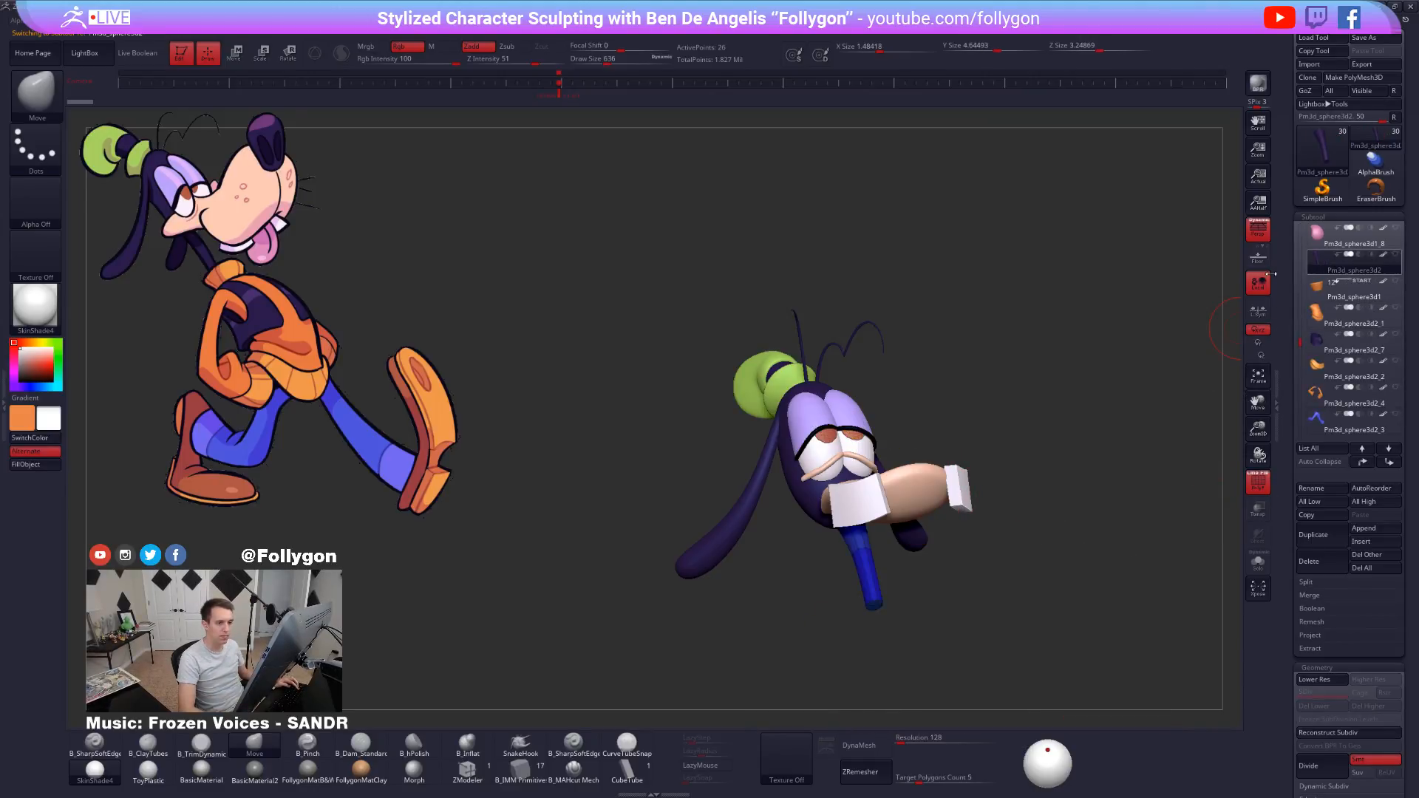
left_click(887, 498, "alt")
left_click(960, 488, "alt")
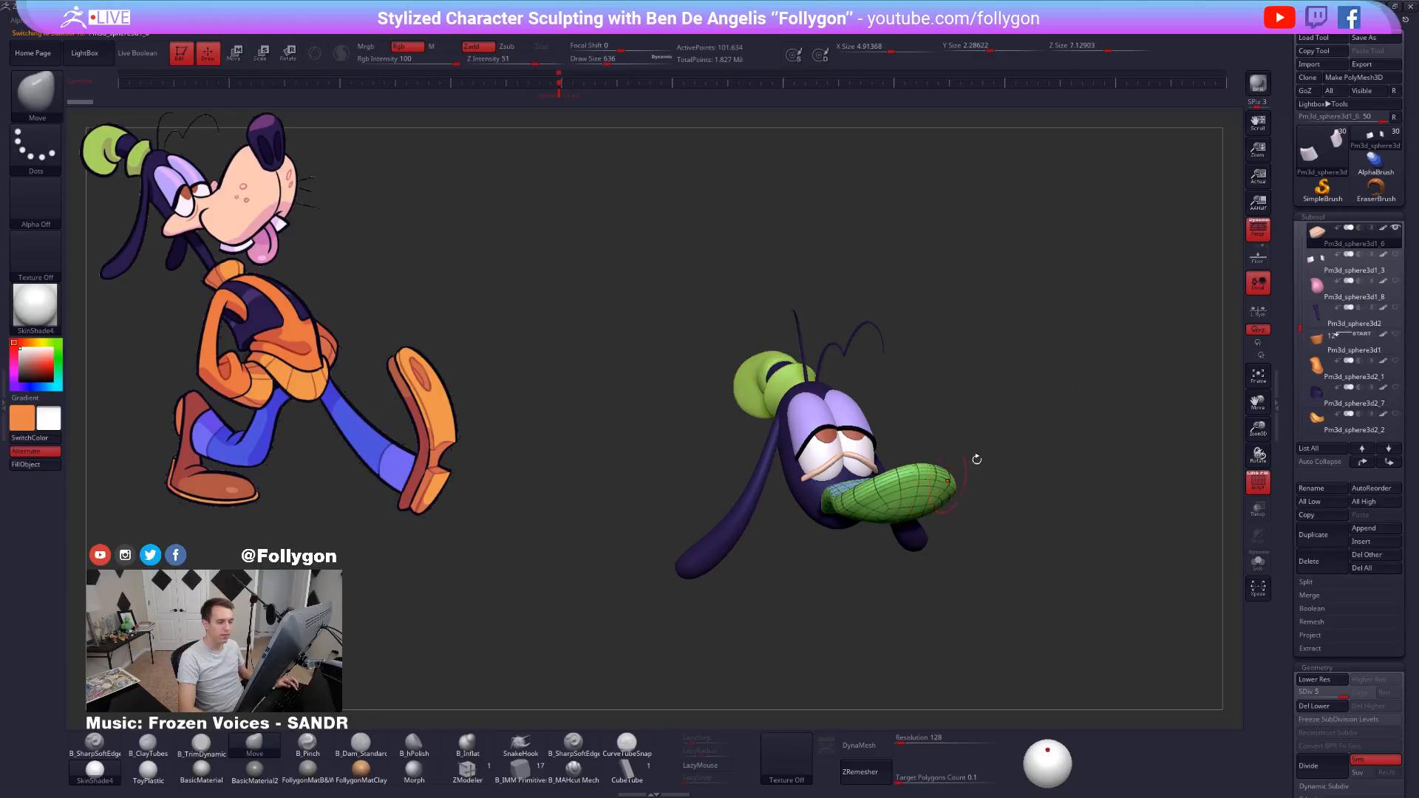
left_click(859, 435, "alt")
Rotate the irises with a transpose line viewed from beneath the head to follow the eyeballs' curve.
mouse_move(1035, 517)
left_mouse_down()
mouse_move(972, 506)
mouse_move(961, 444)
mouse_move(957, 552)
mouse_move(927, 562)
mouse_move(923, 581)
left_mouse_up()
key("r")
left_click_drag(998, 532, 1017, 519)
left_click_drag(843, 485, 852, 376)
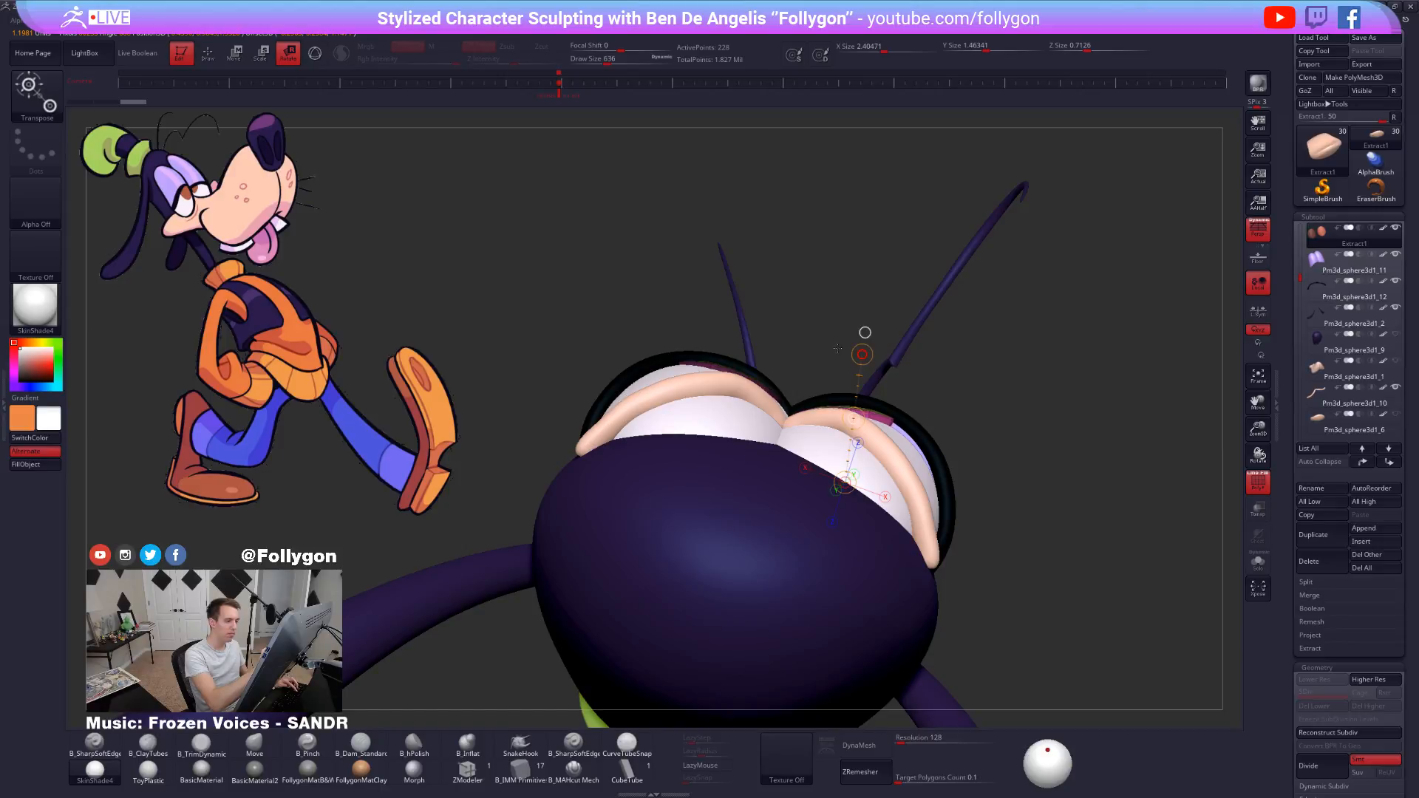
key("w")
key("r")
key("alt+s")
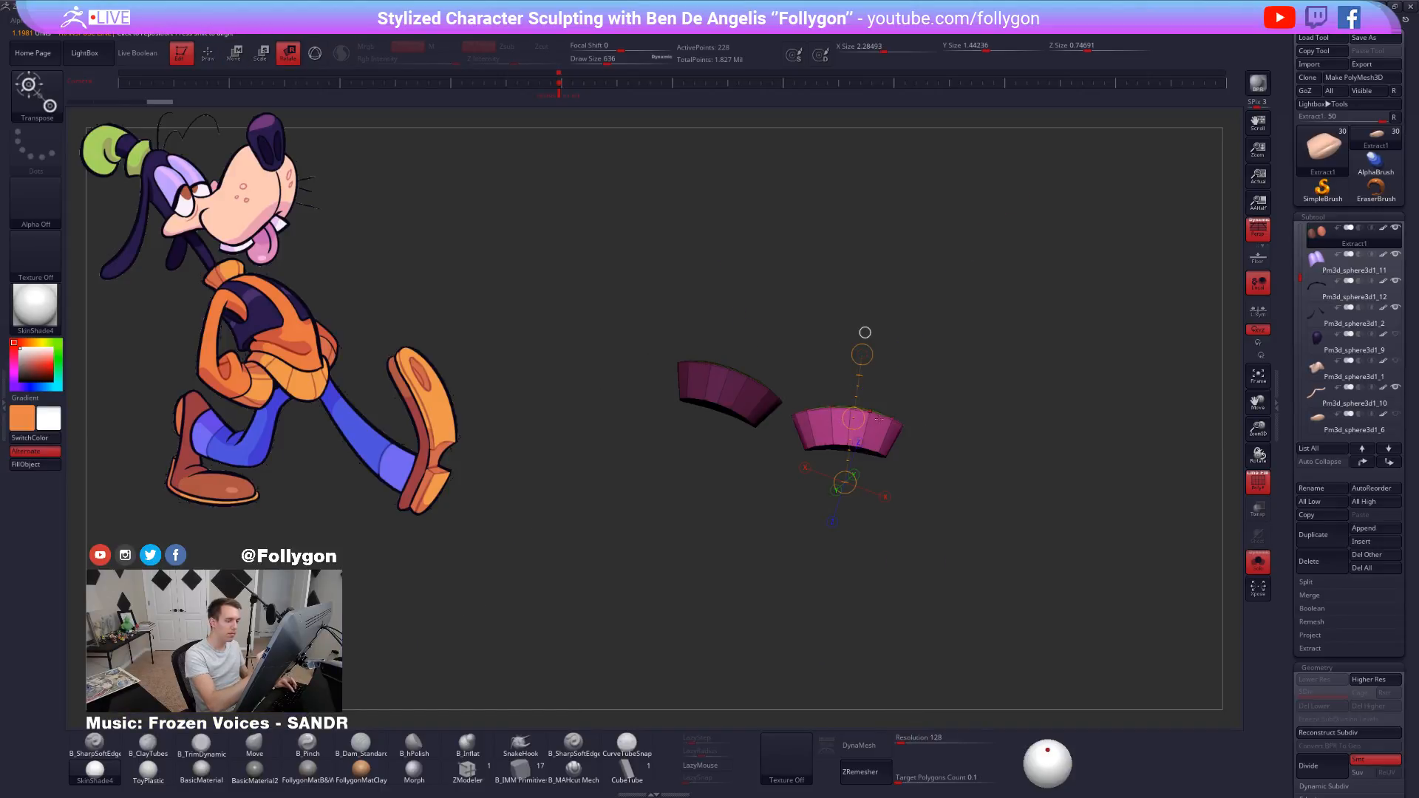
left_click_drag(893, 418, 833, 314)
key("alt+s")
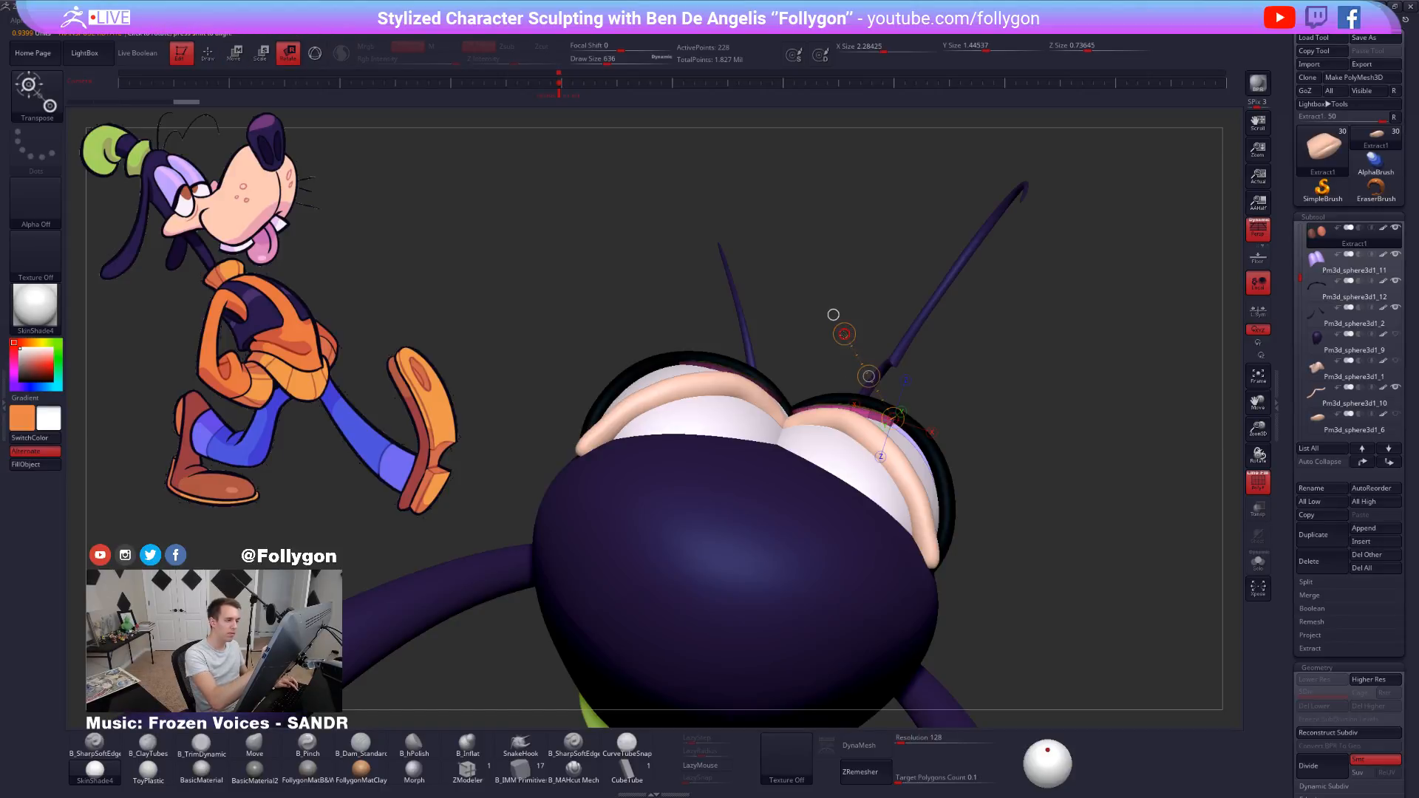
Adjust the irises with a Move transpose line from the front and rotate them from the side to fit the eyeballs.
right_click_drag(846, 332, 839, 518)
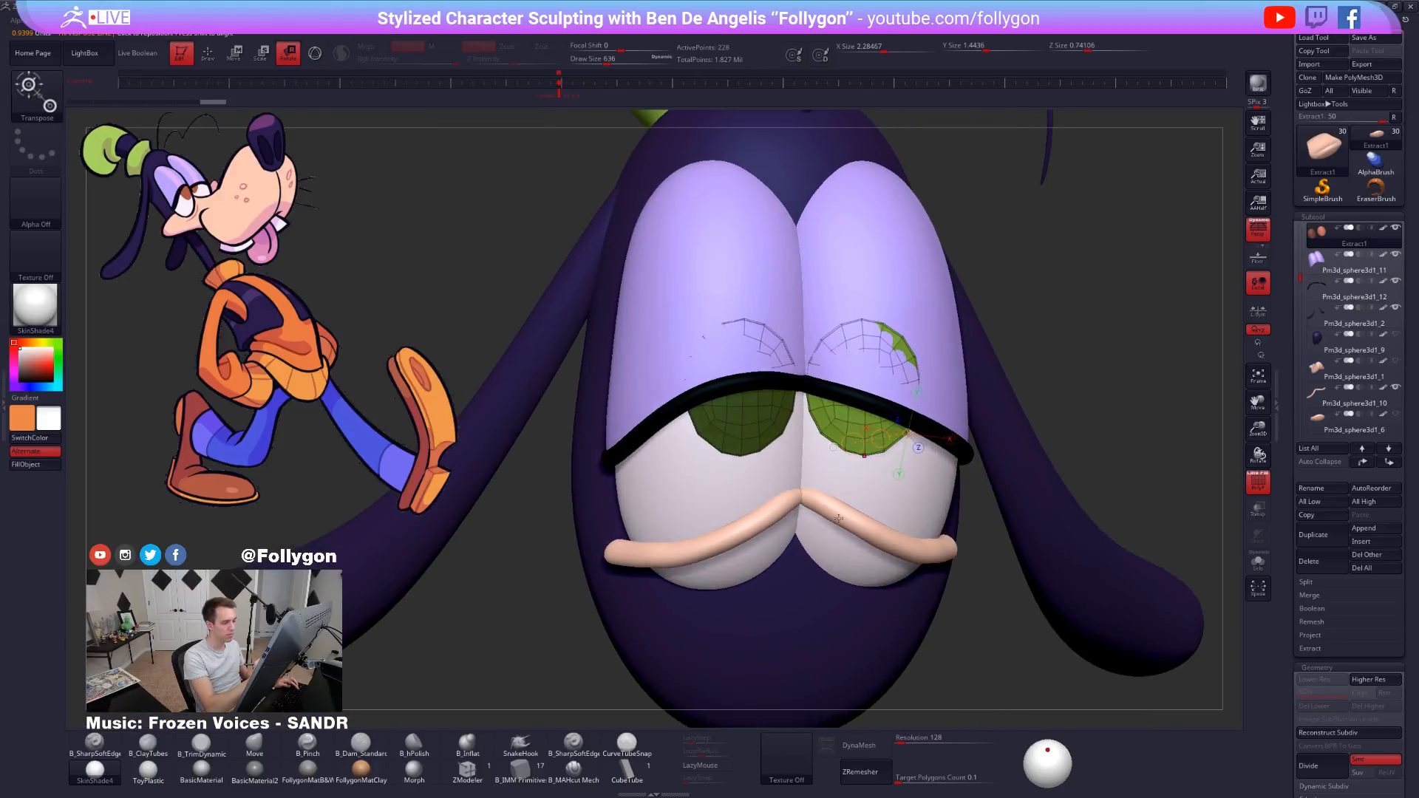
key("w")
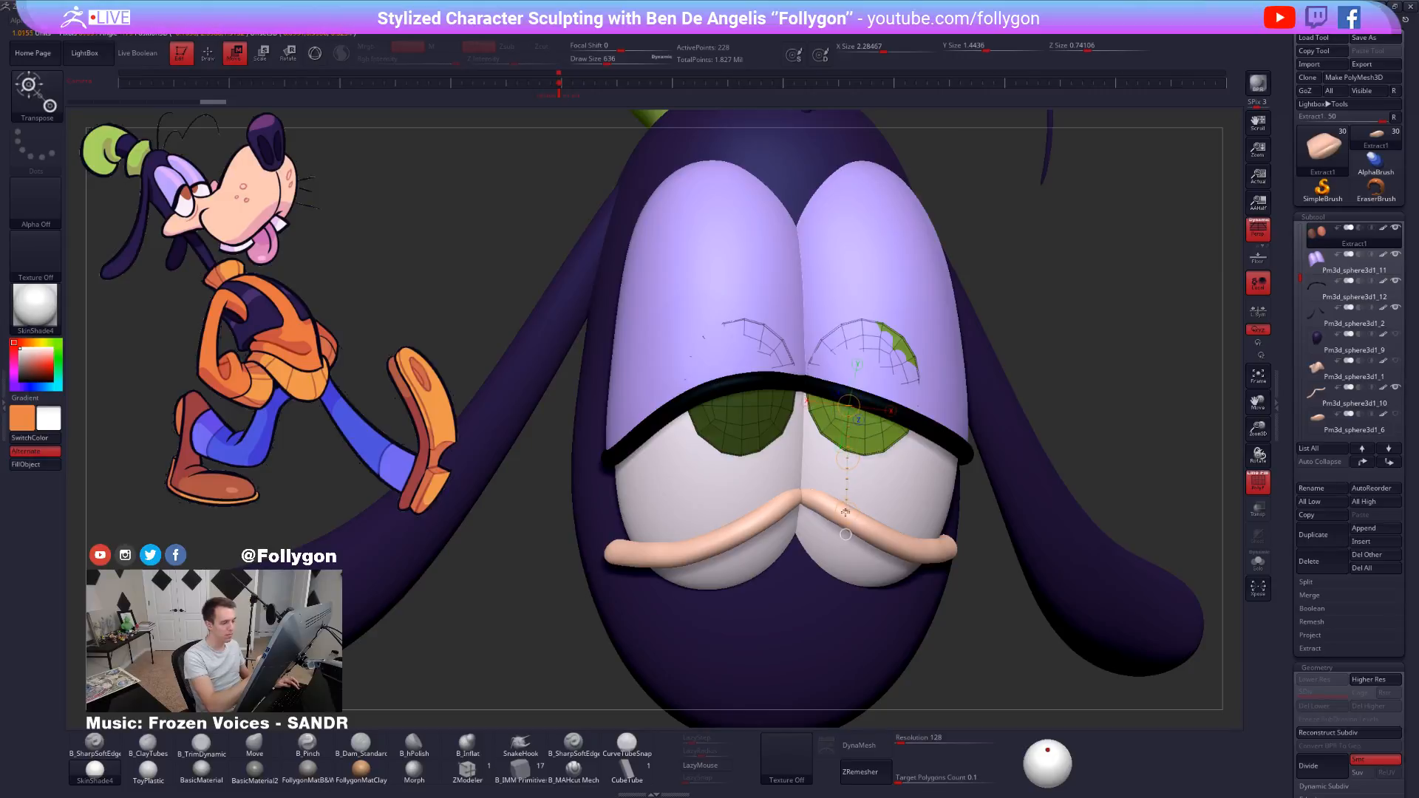
left_click_drag(847, 463, 848, 454)
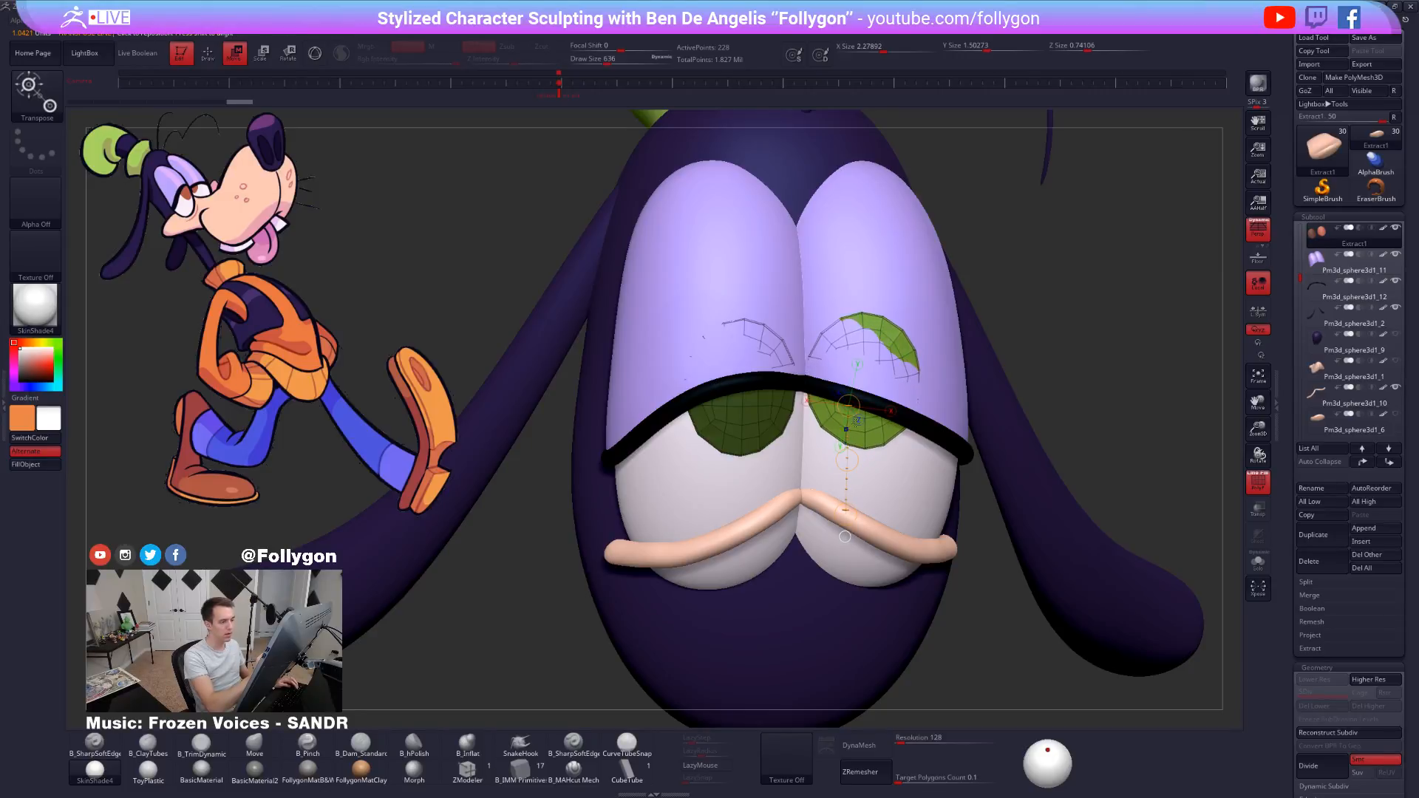
right_click_drag(845, 537, 876, 579)
key("r")
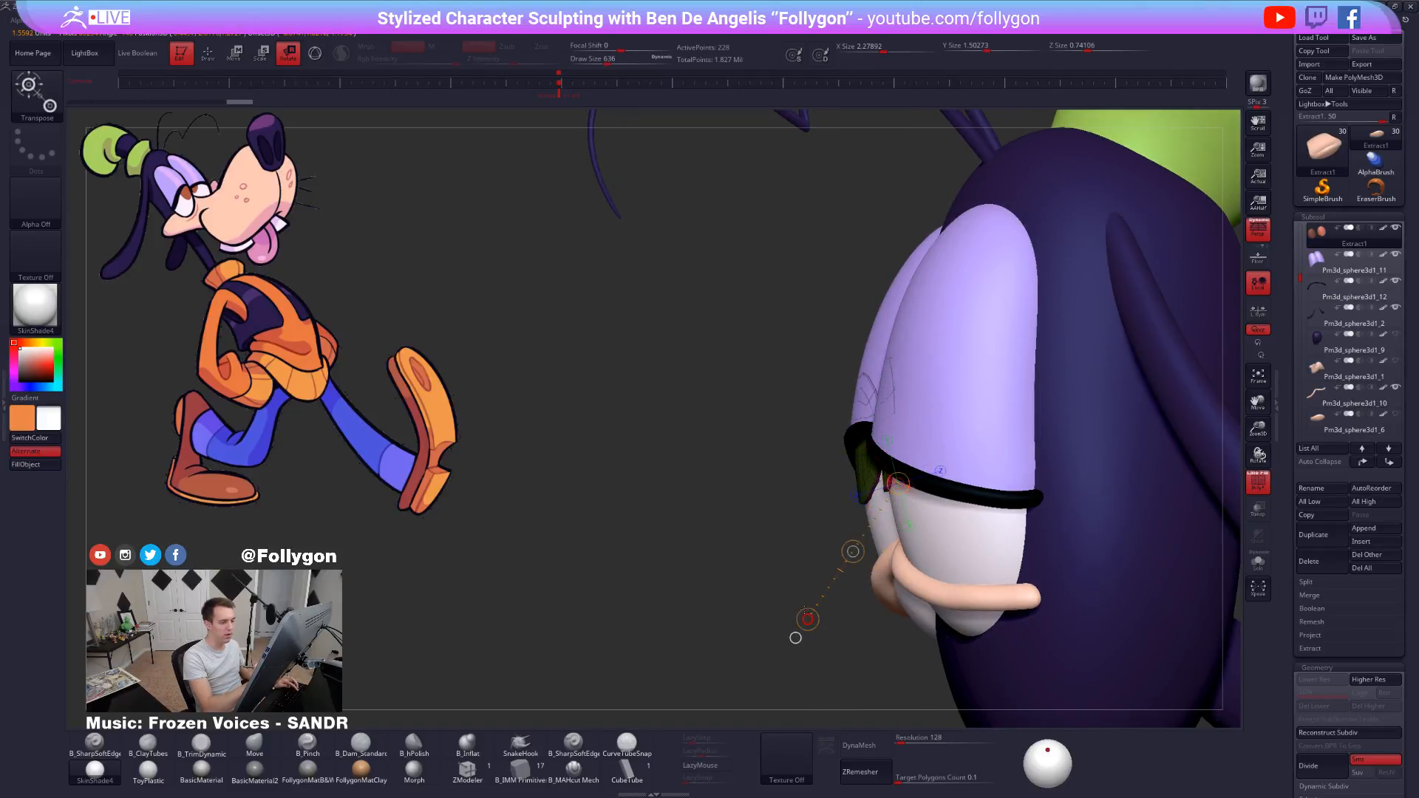
key("q")
Activate Dynamic Subdiv on the irises and adjust their shape with the Move brush at draw size 519.
right_click_drag(836, 340, 890, 439)
key("d")
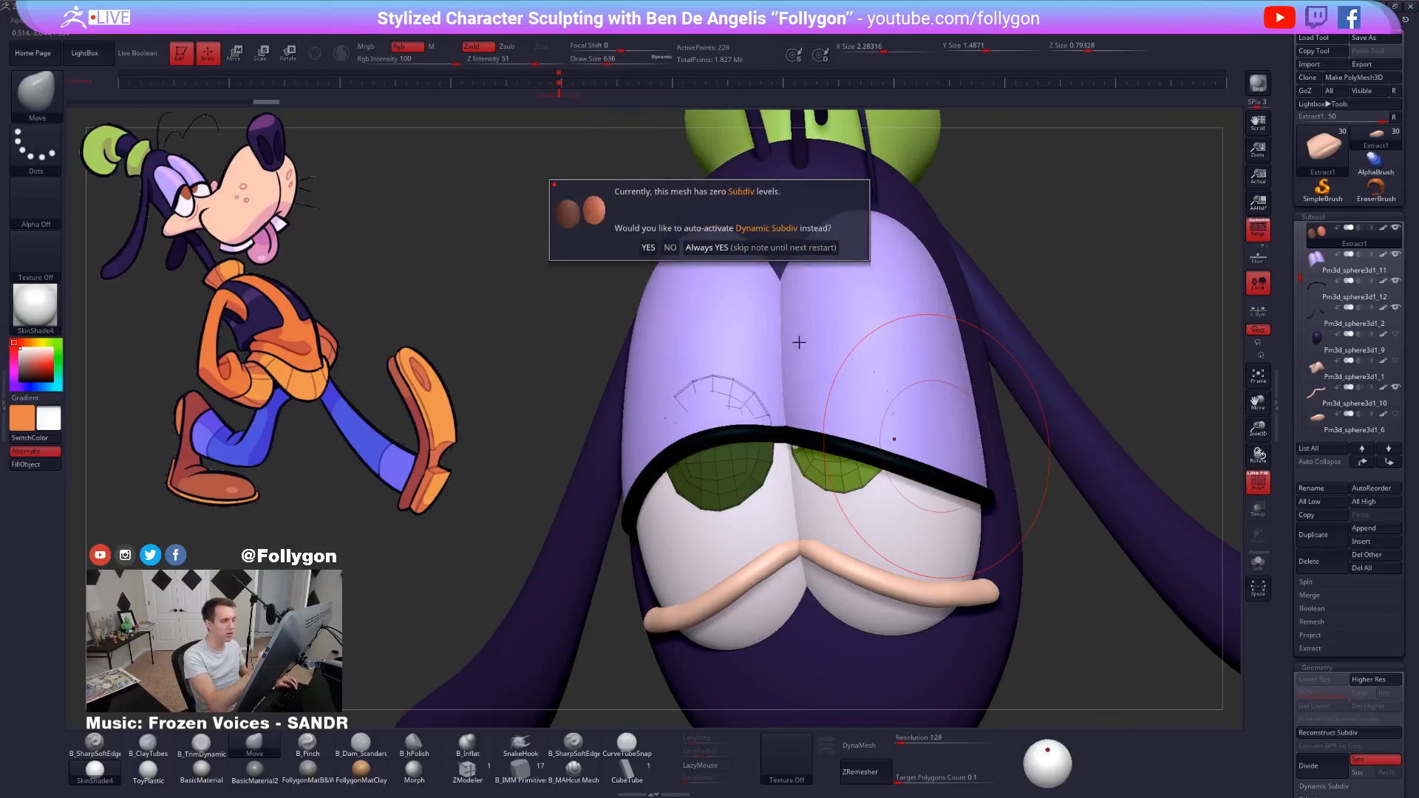
left_click(763, 249)
right_click_drag(788, 433, 803, 436)
key("space")
left_click_drag(802, 435, 797, 436)
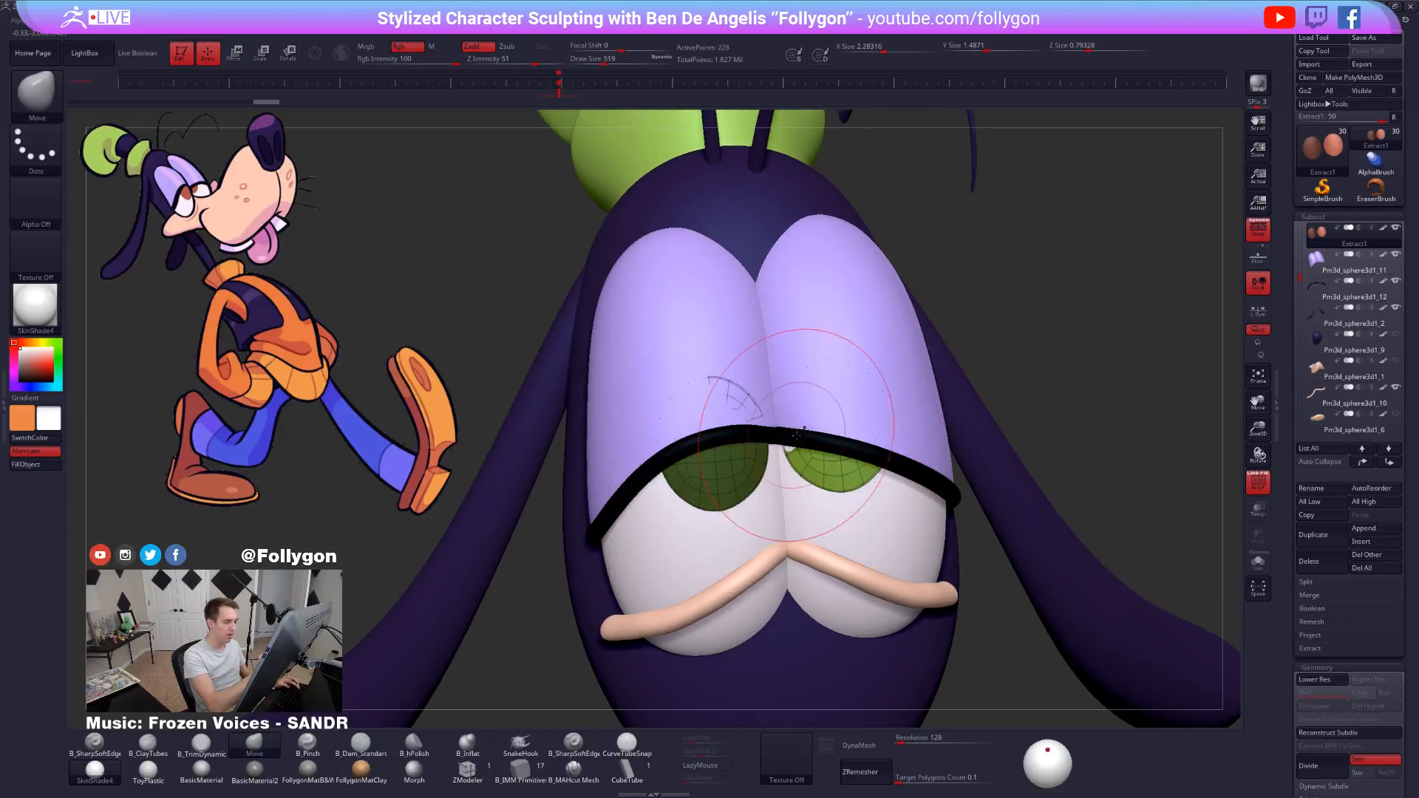
right_click_drag(798, 435, 860, 479)
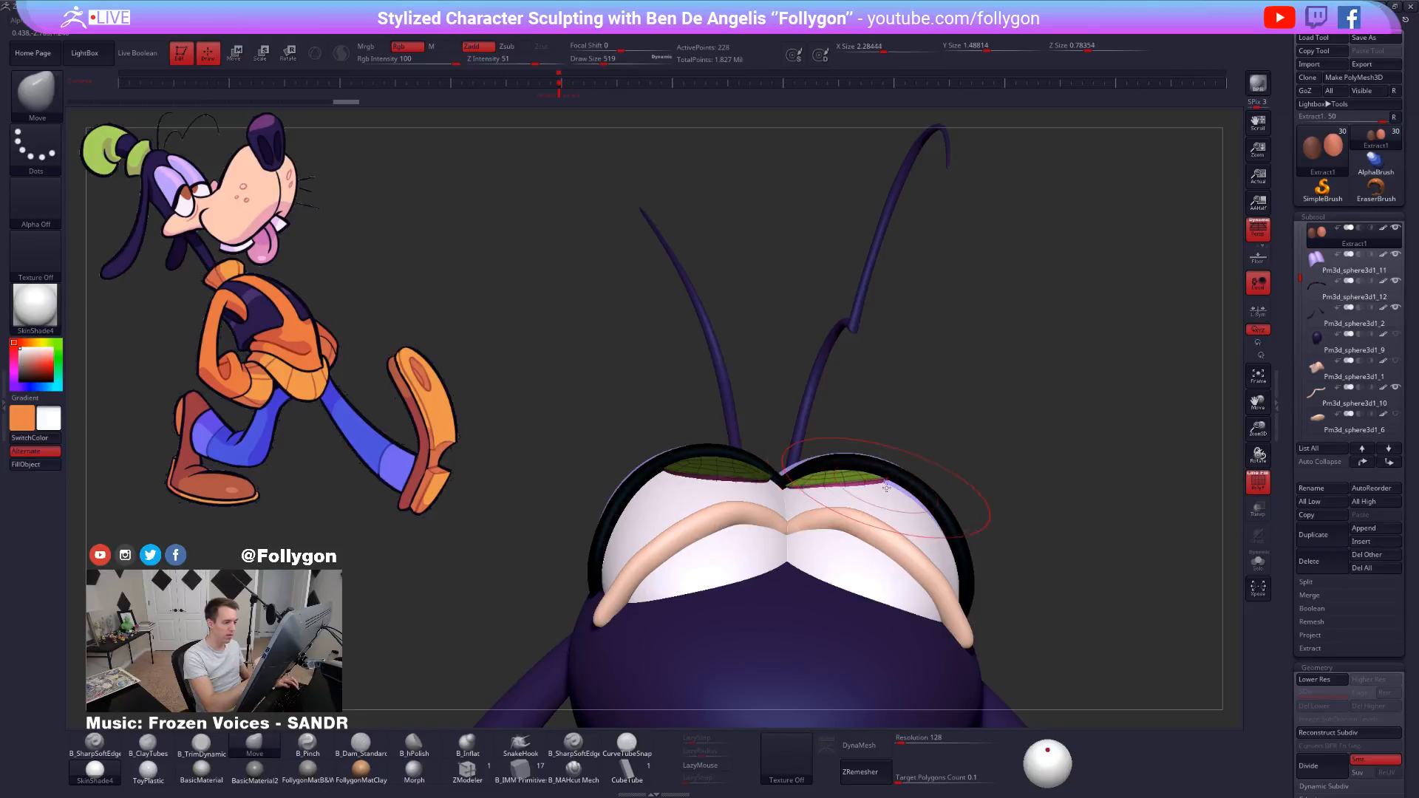
Turn off the wireframe overlay and refine the irises' fit against the eyeballs with the Move brush at draw size 615.
right_click_drag(841, 546, 846, 489)
key("shift+f")
key("space")
left_click_drag(855, 503, 849, 504)
mouse_move(850, 505)
right_mouse_down()
mouse_move(811, 495)
mouse_move(877, 524)
right_mouse_up()
key("space")
left_click_drag(906, 504, 915, 504)
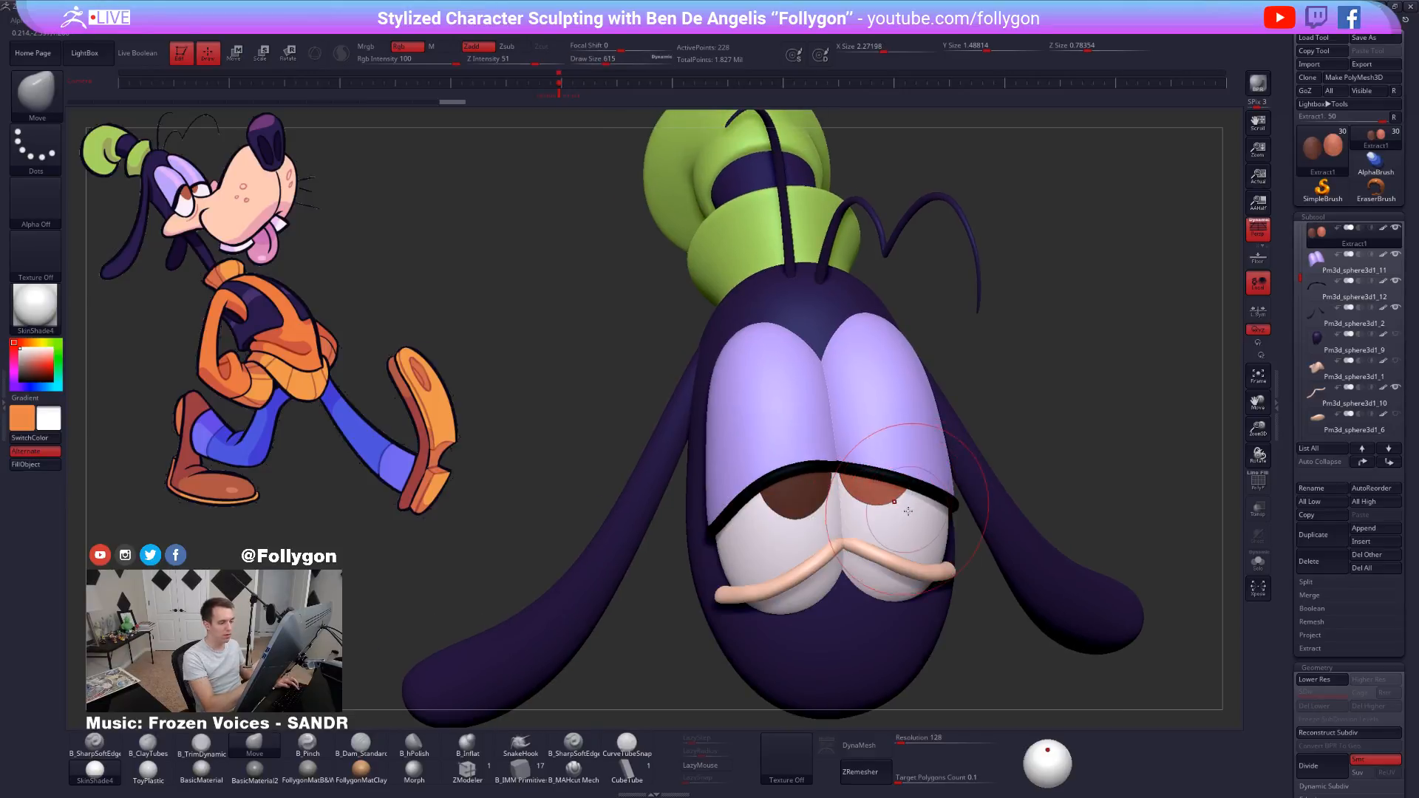
right_click_drag(907, 510, 909, 528)
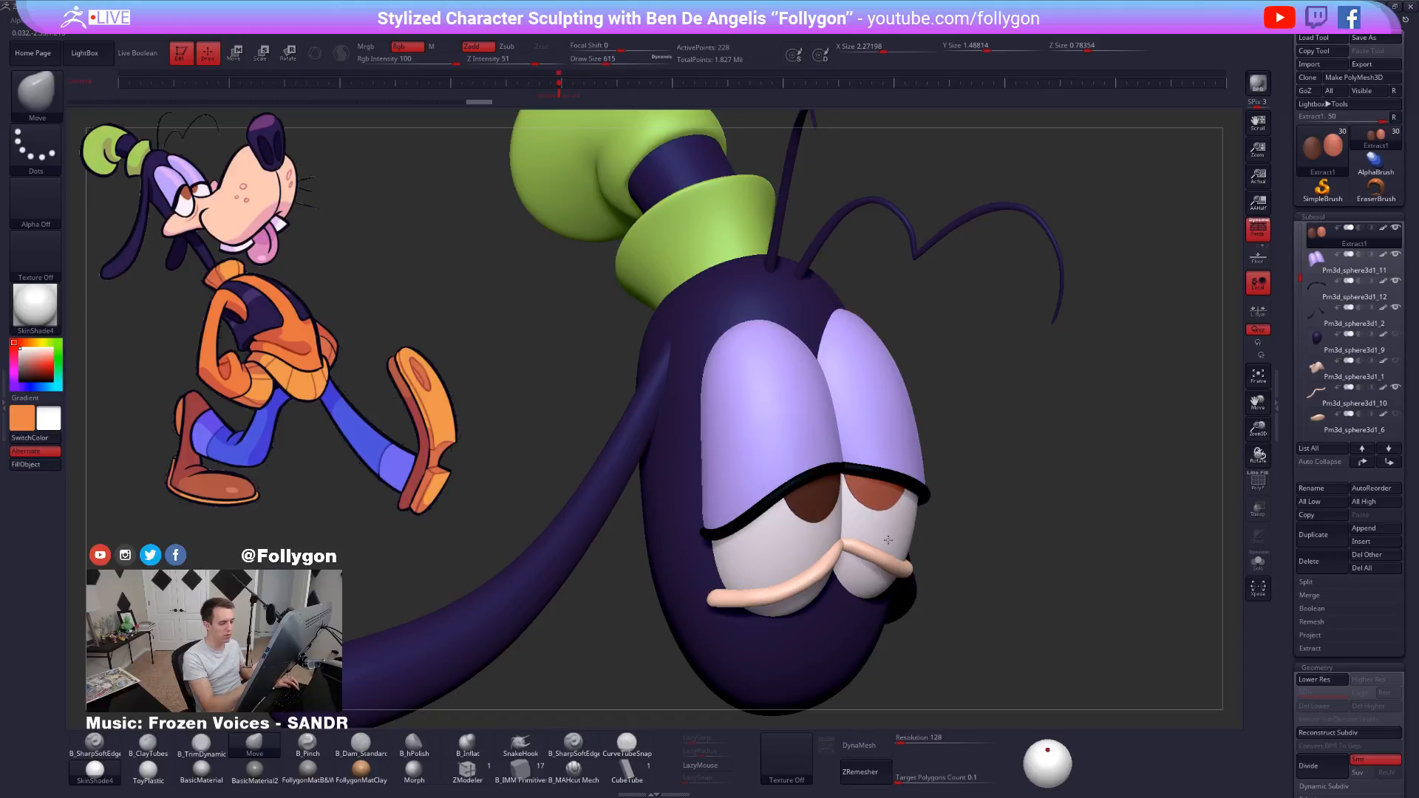
Invert the iris mask and enlarge the iris of the character's right eye with a Scale transpose line.
right_click_drag(900, 480, 931, 490, "alt")
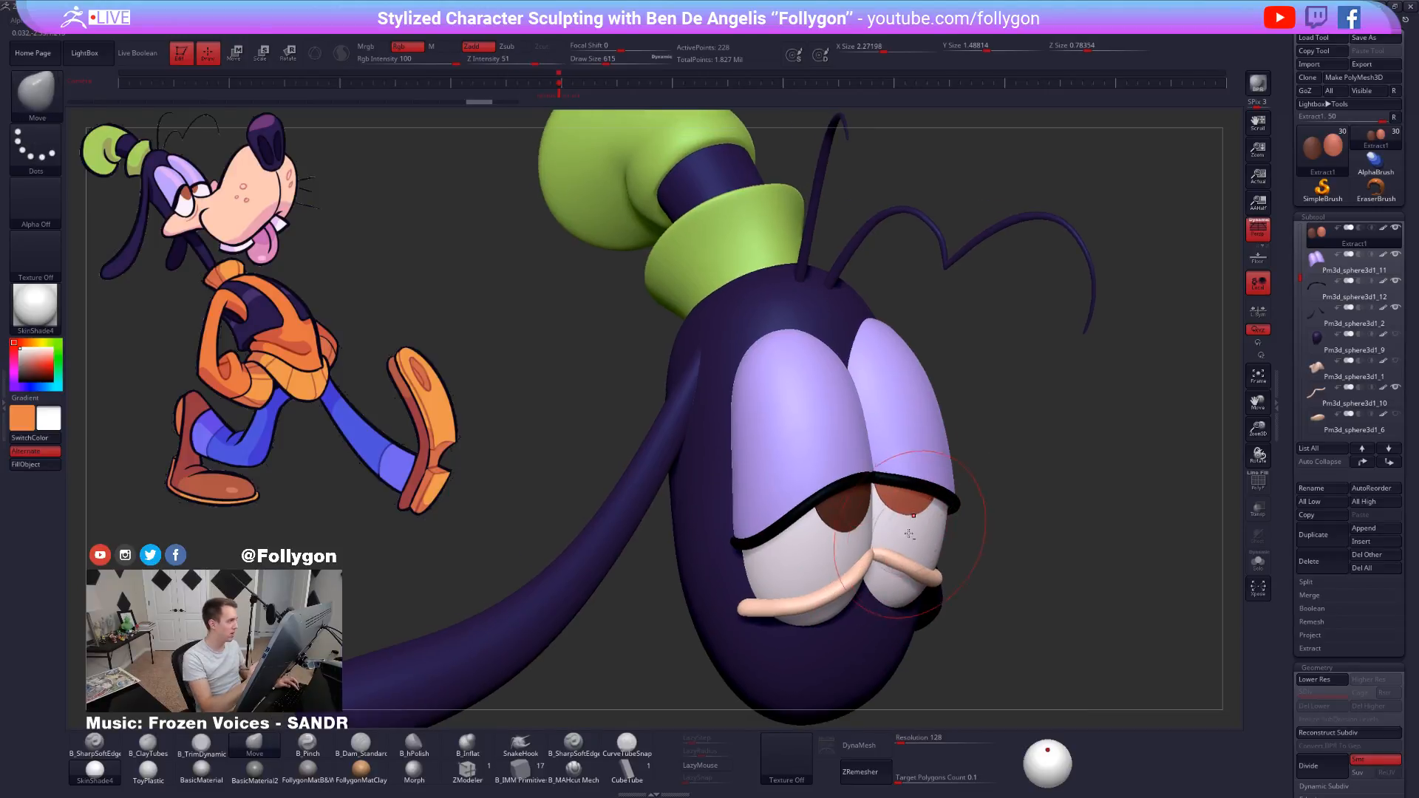
right_click_drag(888, 545, 827, 549)
left_click(1043, 474, "ctrl")
key("s")
key("e")
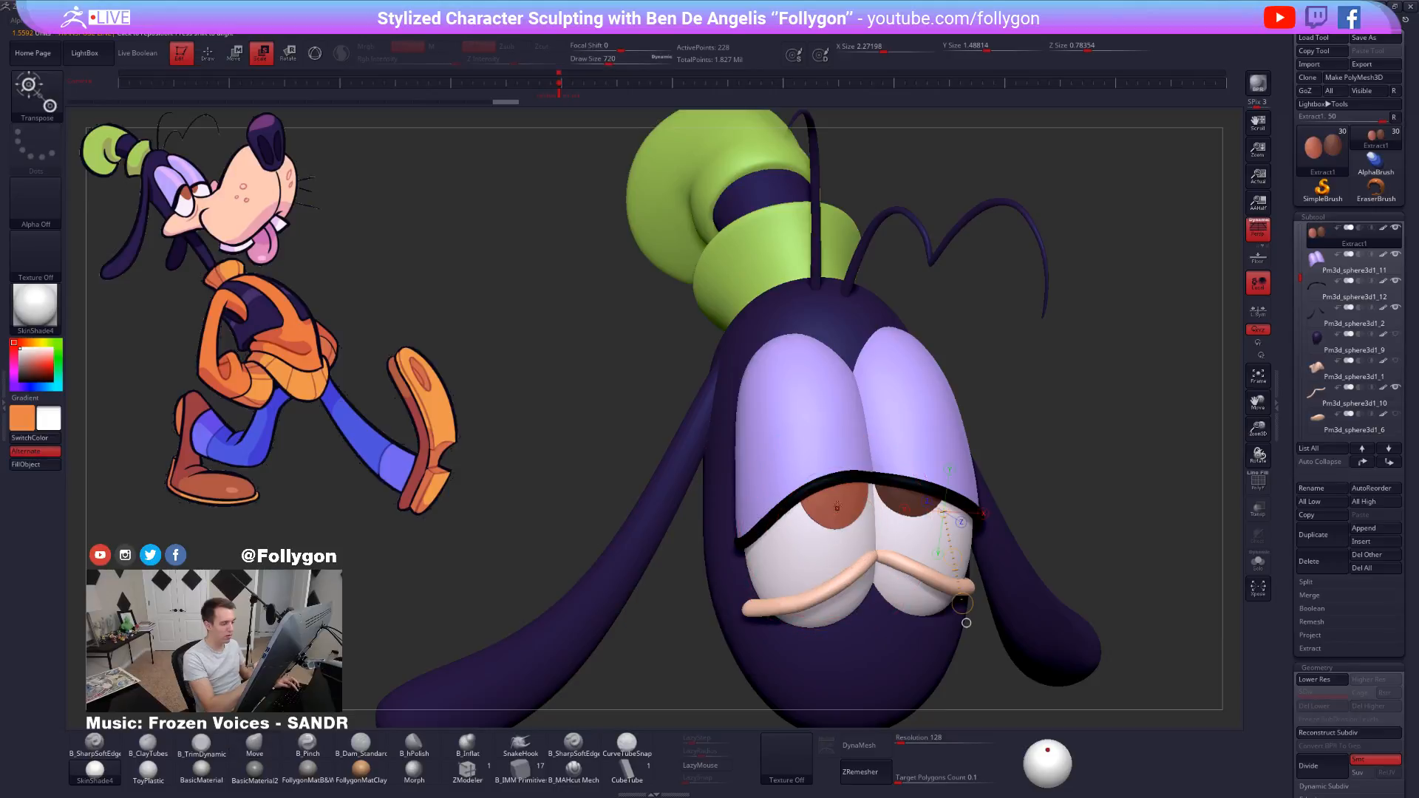
key("alt+s")
key("alt+s")
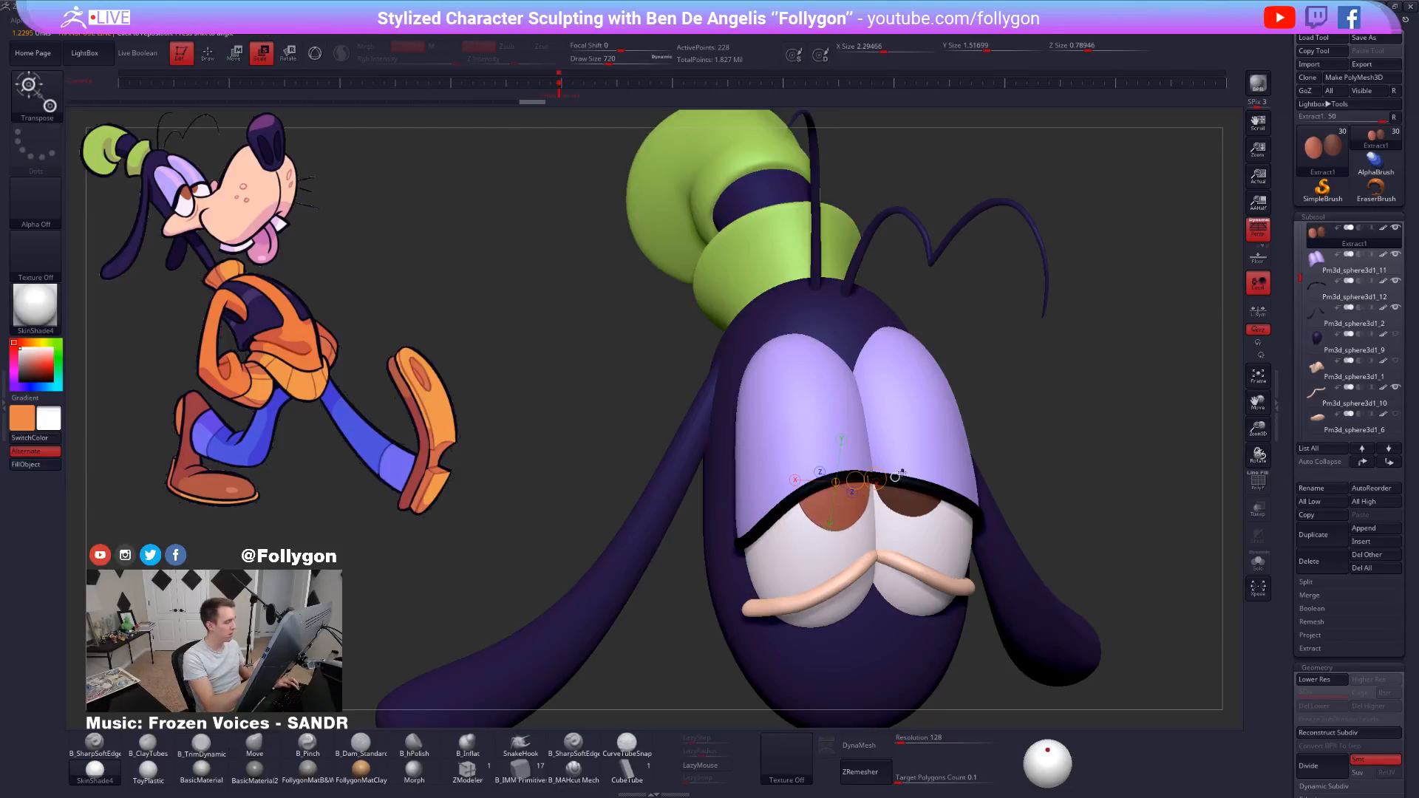
Isolate the irises and mask the one of the character's right eye, leaving the other free to edit.
key("q")
right_click_drag(845, 554, 880, 518)
mouse_move(880, 517)
right_mouse_down()
mouse_move(975, 545)
mouse_move(961, 609)
right_mouse_up()
key("w")
key("alt+s")
right_click_drag(877, 507, 874, 551, "ctrl")
key("q")
mouse_move(818, 495)
left_mouse_down("ctrl")
mouse_move(816, 459)
mouse_move(985, 411)
mouse_move(902, 602)
left_mouse_up("ctrl")
left_click(912, 546, "ctrl")
mouse_move(909, 546)
right_mouse_down()
mouse_move(906, 475)
mouse_move(887, 466)
right_mouse_up()
key("r")
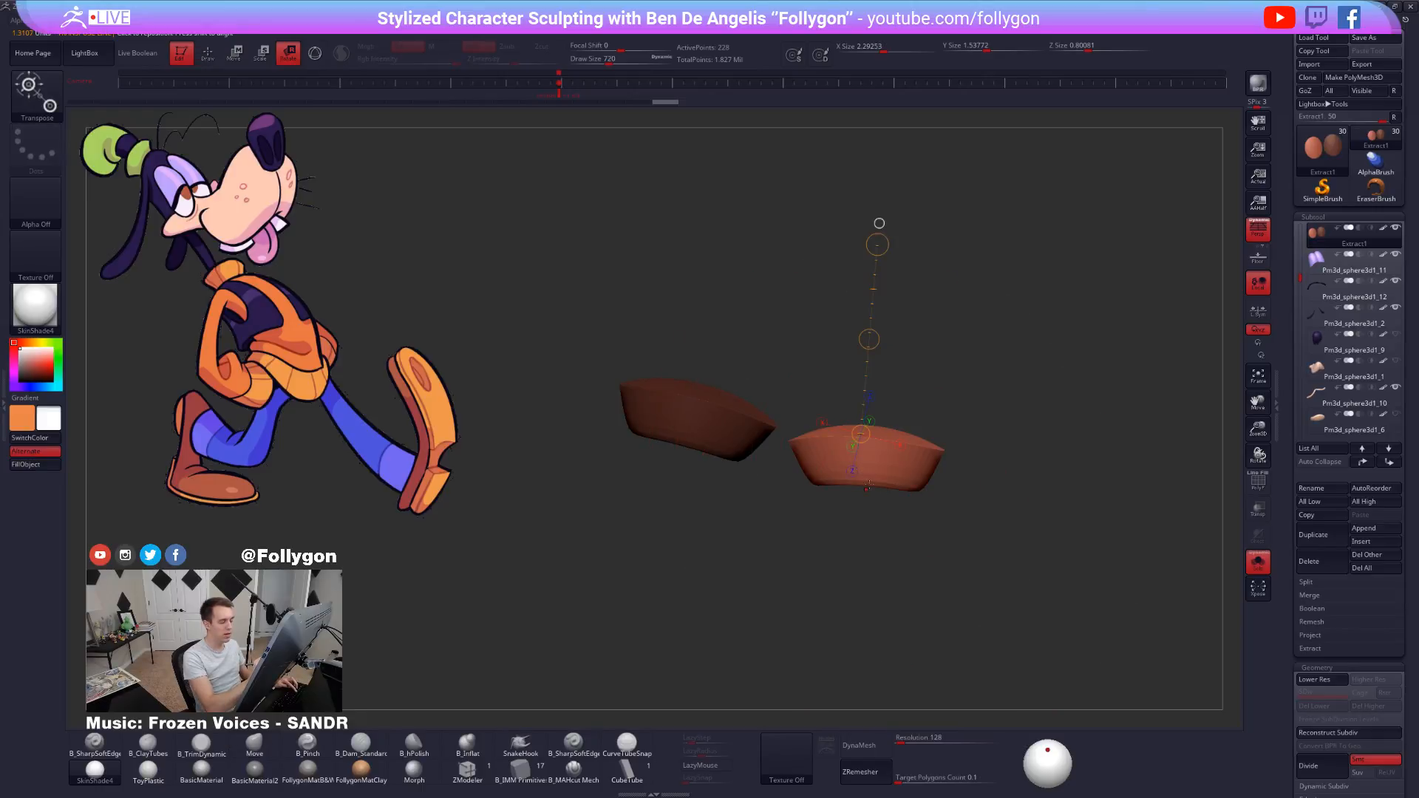
Bring the head back into view and rotate the unmasked iris from beneath to follow the eyeball's curve.
key("alt+s")
left_click(847, 520)
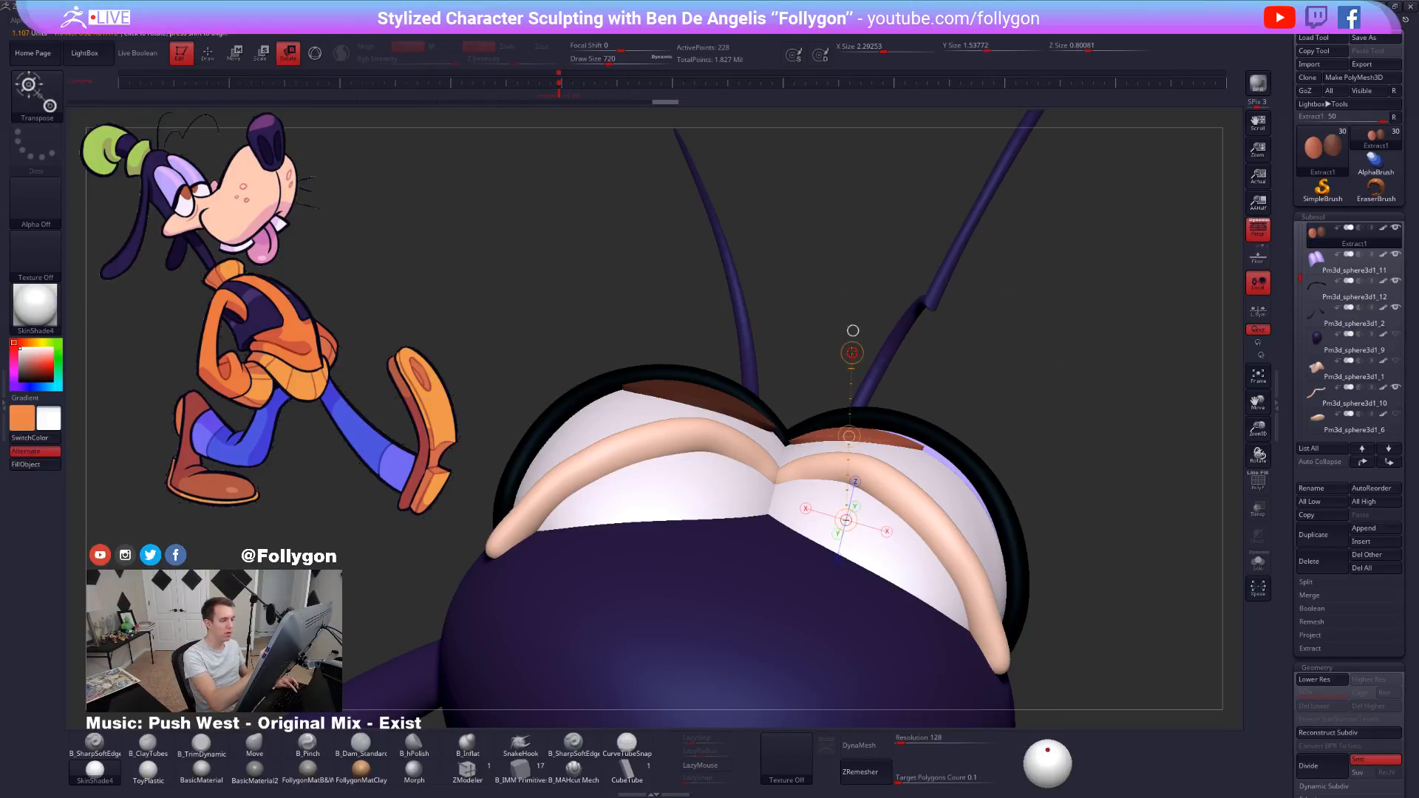
left_click_drag(858, 448, 896, 289)
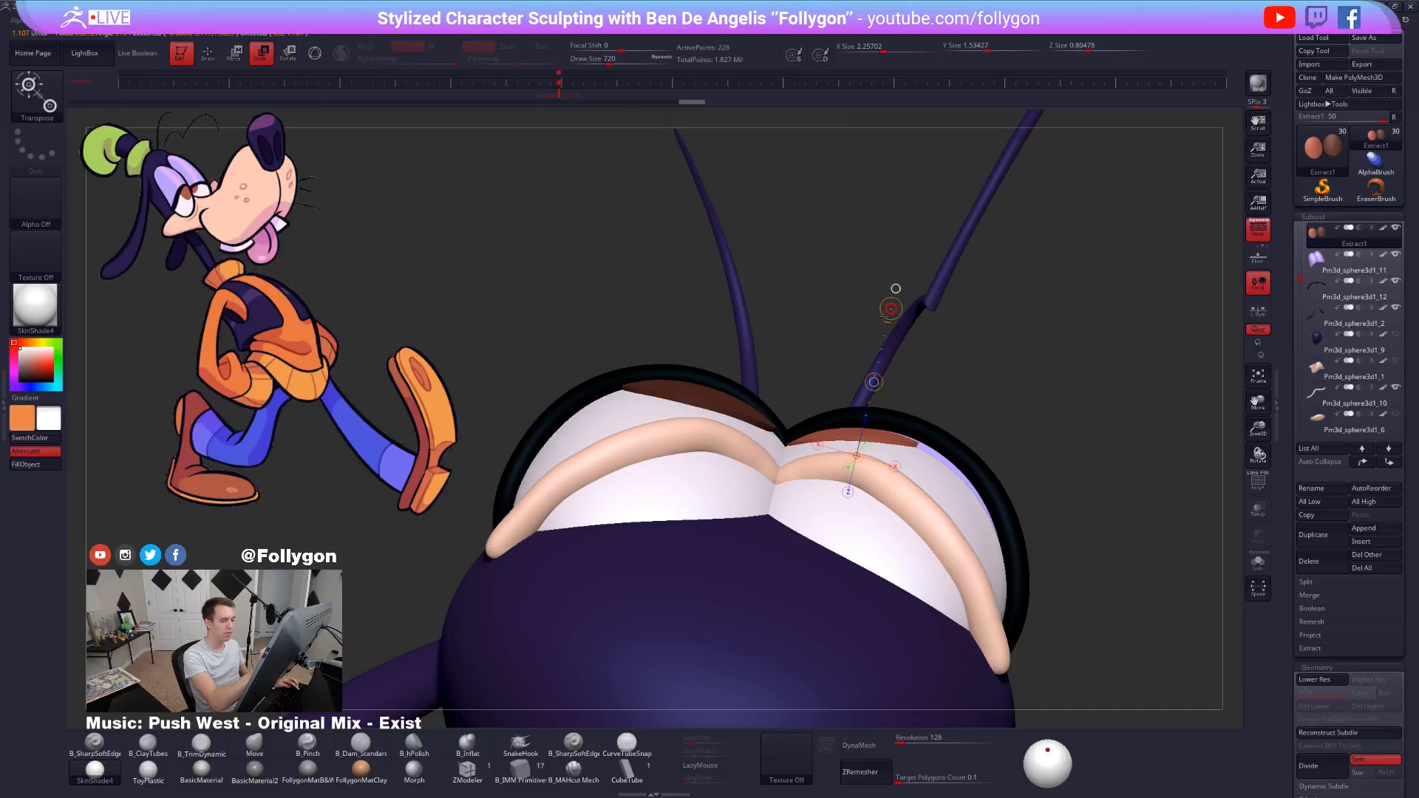
left_click_drag(851, 429, 856, 296)
key("w")
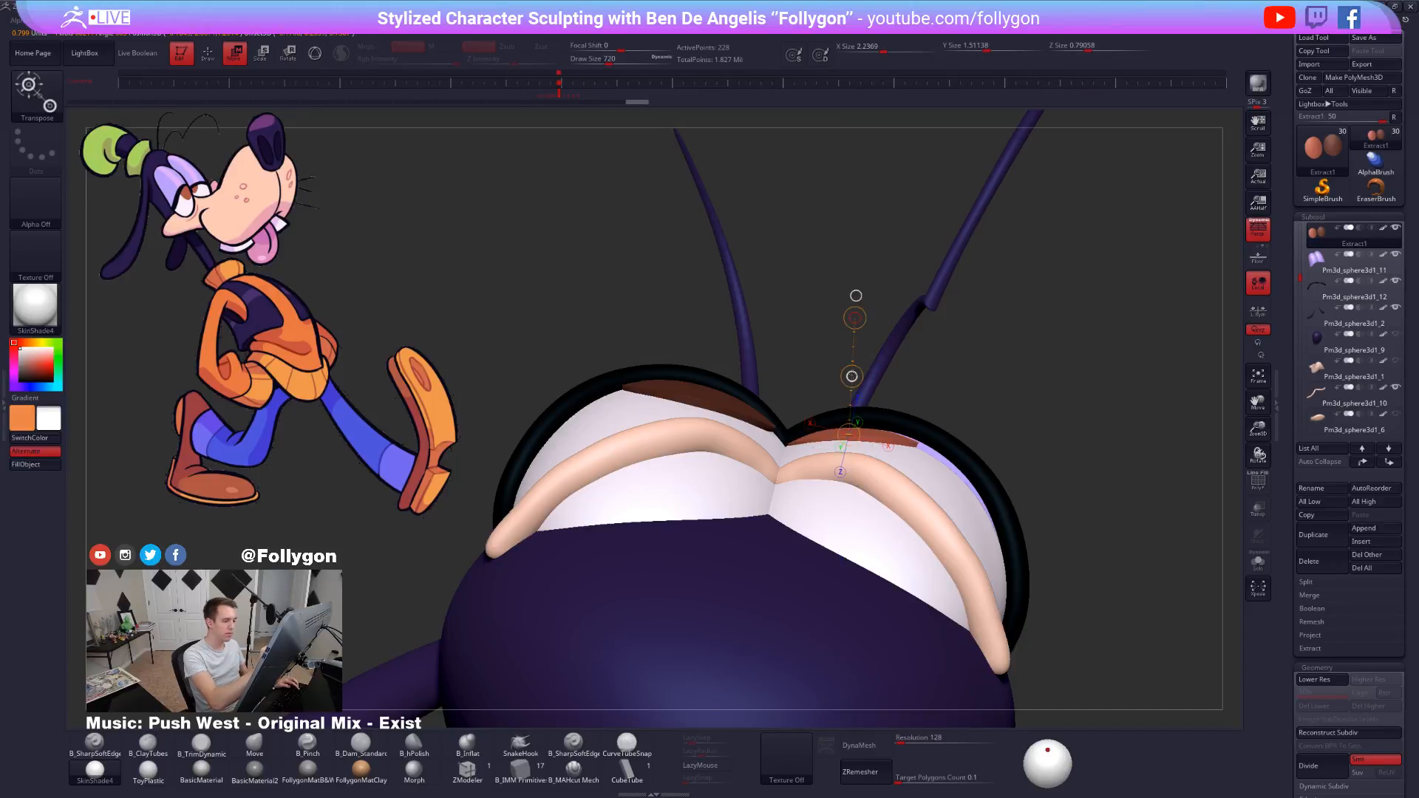
key("r")
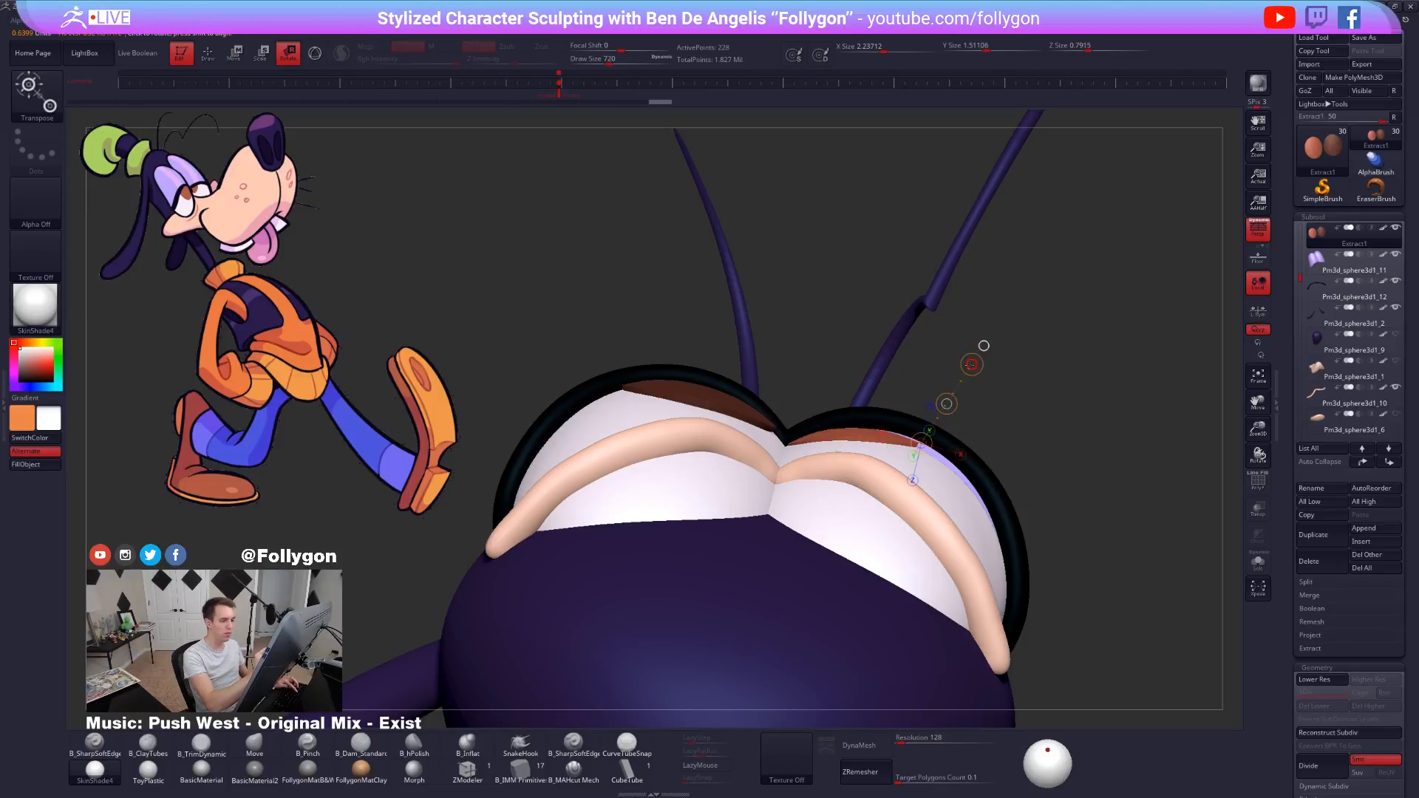
left_click_drag(972, 362, 974, 360)
left_click_drag(1050, 326, 1043, 510)
Reshape the character's left iris with the Move brush at draw size 1222.
key("q")
key("space")
mouse_move(845, 464)
left_mouse_down()
mouse_move(876, 506)
mouse_move(928, 382)
mouse_move(961, 518)
mouse_move(892, 558)
mouse_move(879, 545)
left_mouse_up()
left_click_drag(1020, 489, 961, 599, "ctrl")
left_click_drag(776, 438, 762, 453, "ctrl")
key("space")
left_click_drag(766, 463, 817, 463)
right_click_drag(836, 510, 817, 452)
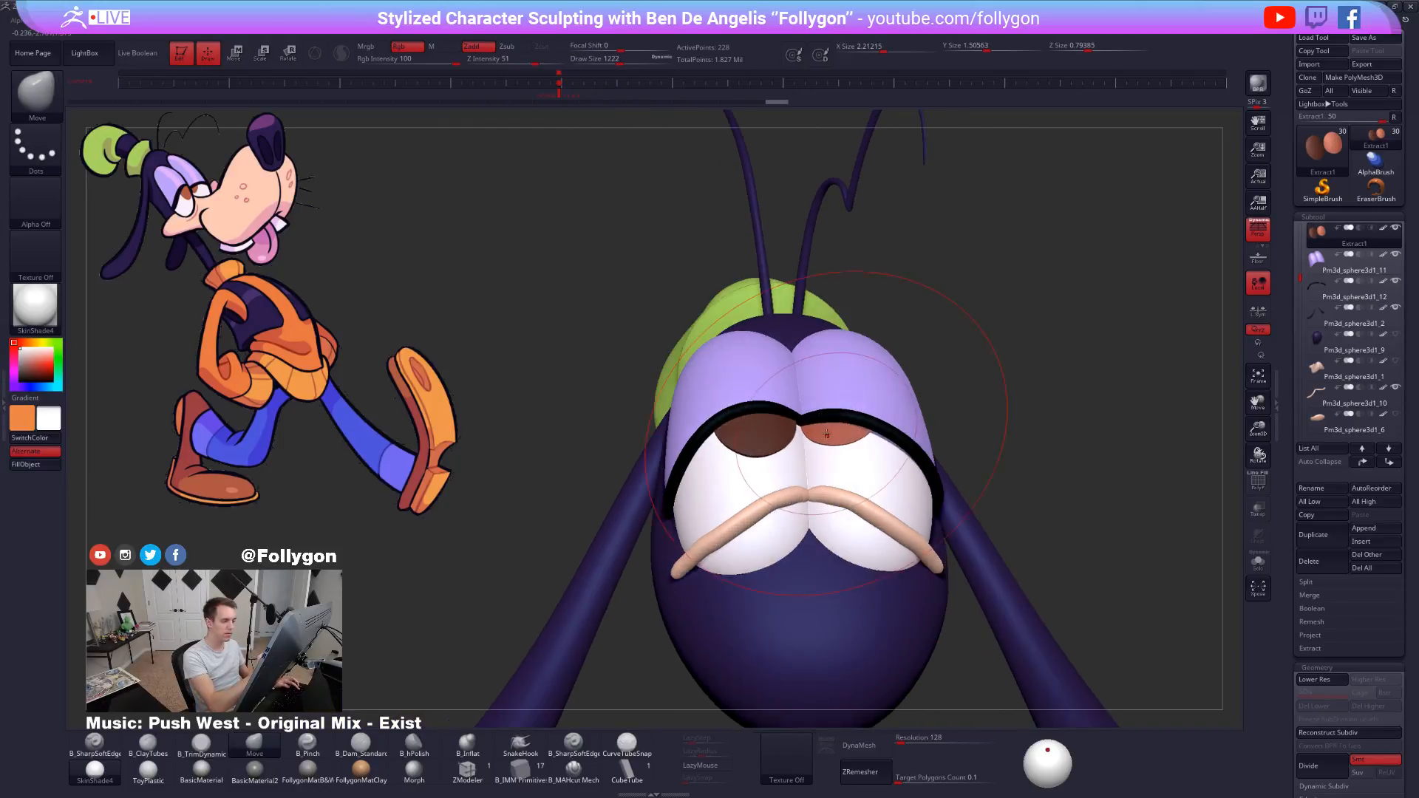
Fine-tune the left iris's edges against the eyeball with smaller Move brushes, down to draw size 465.
key("space")
left_click_drag(861, 453, 832, 453)
right_click_drag(839, 514, 875, 437)
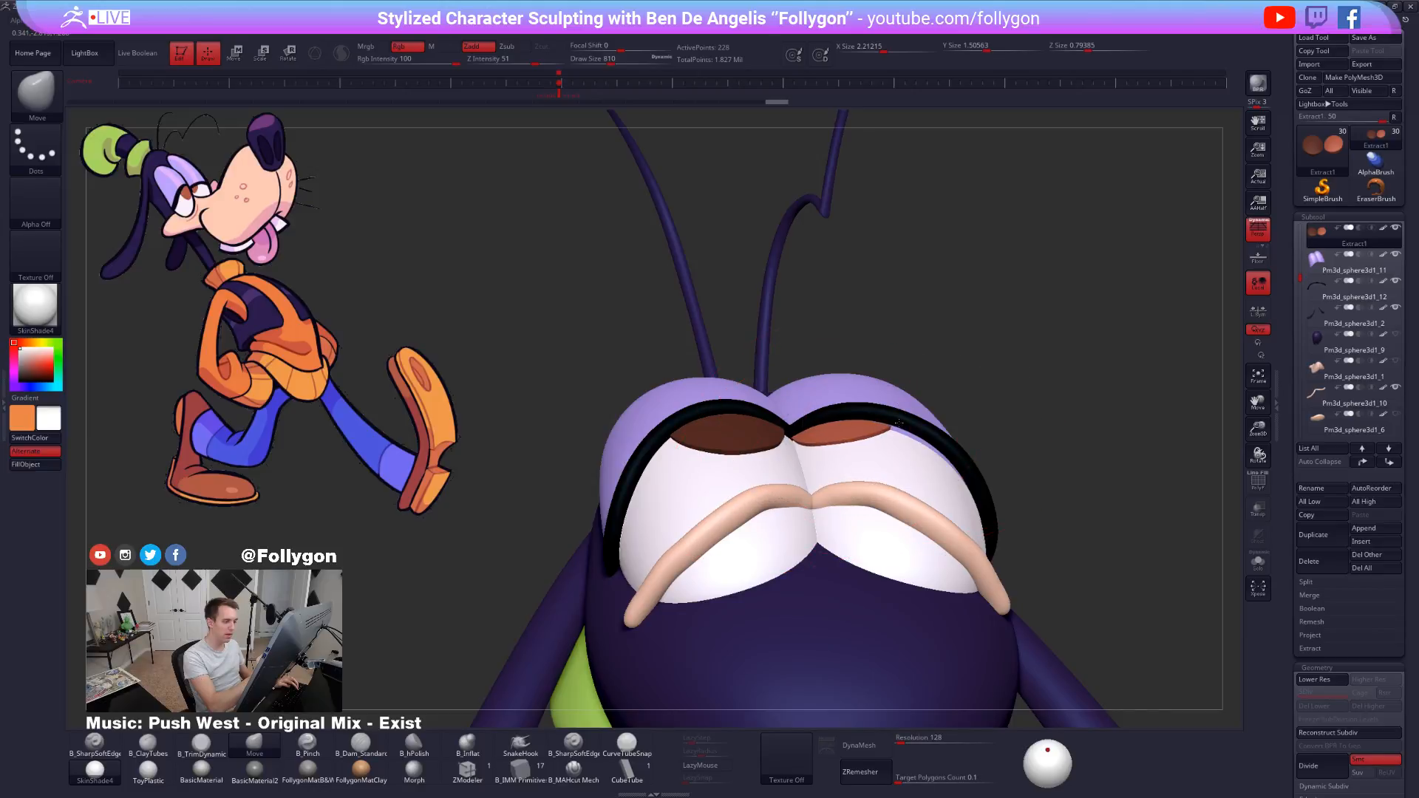
key("space")
left_click_drag(861, 501, 837, 500)
mouse_move(878, 450)
right_mouse_down()
mouse_move(857, 504)
mouse_move(877, 510)
mouse_move(807, 460)
right_mouse_up()
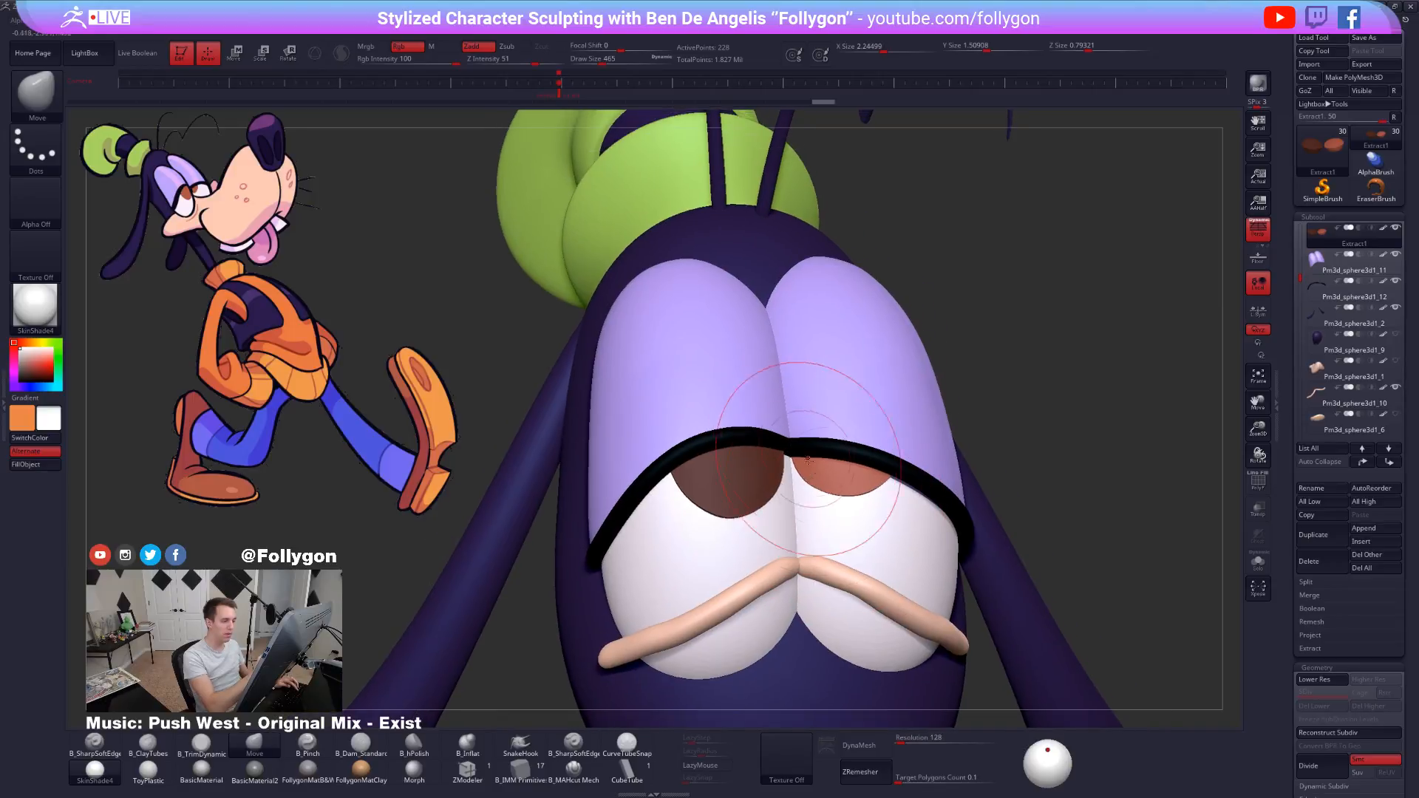
Select the black upper eyelid line and mask its half over the character's right eye.
left_click(913, 482, "alt")
key("shift+f")
mouse_move(912, 495)
right_mouse_down()
mouse_move(897, 517)
mouse_move(880, 510)
right_mouse_up()
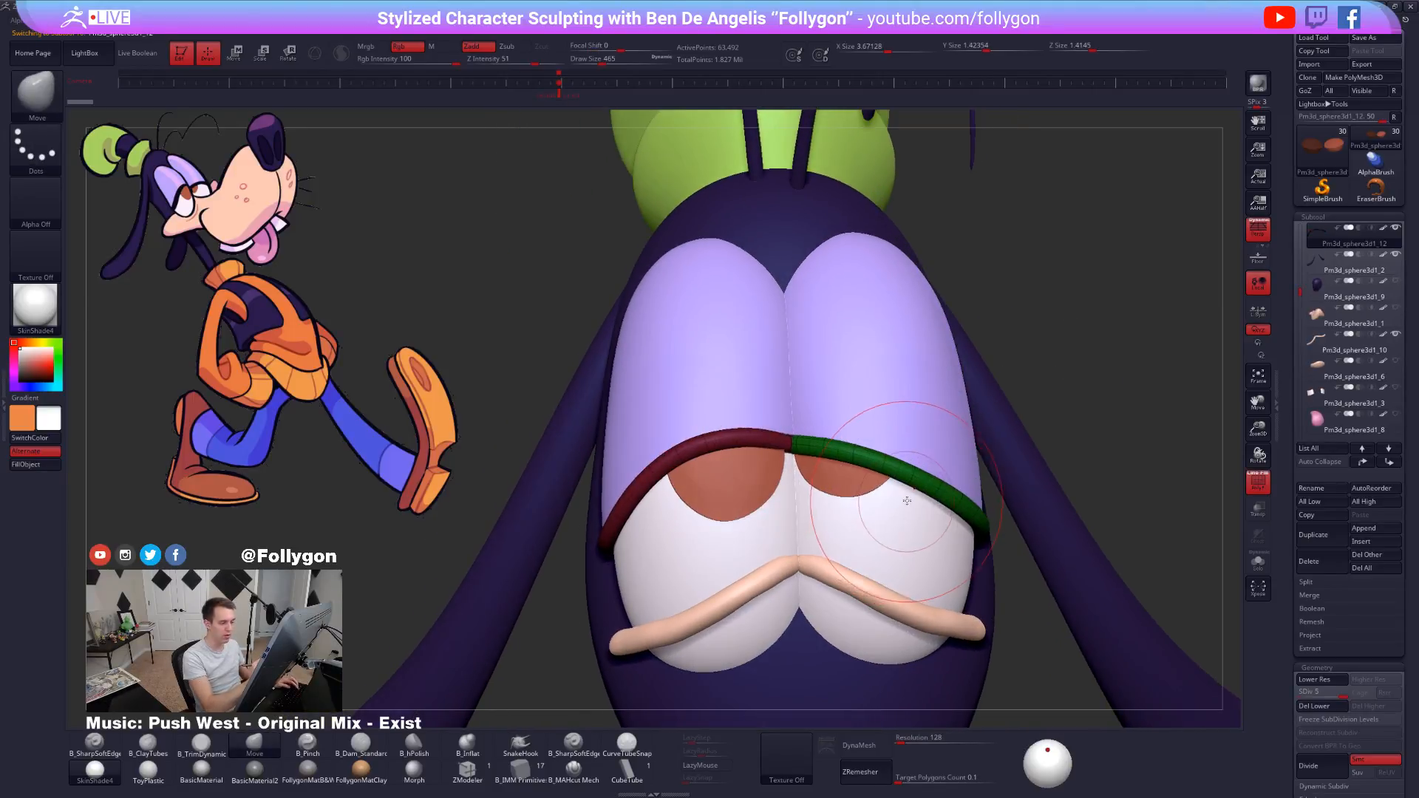
key("space")
left_click_drag(906, 497, 926, 497)
key("w")
left_click(923, 480, "ctrl")
key("q")
key("space")
Lower the eyelid line to subdivision level 2 and shape its unmasked half with the Move brush at draw size 615.
key("shift+d")
key("shift+d")
key("shift+d")
mouse_move(913, 497)
right_mouse_down()
mouse_move(921, 536)
mouse_move(906, 508)
right_mouse_up()
key("space")
left_click_drag(907, 519, 901, 519)
right_click_drag(903, 497, 908, 564)
right_click_drag(920, 480, 890, 429)
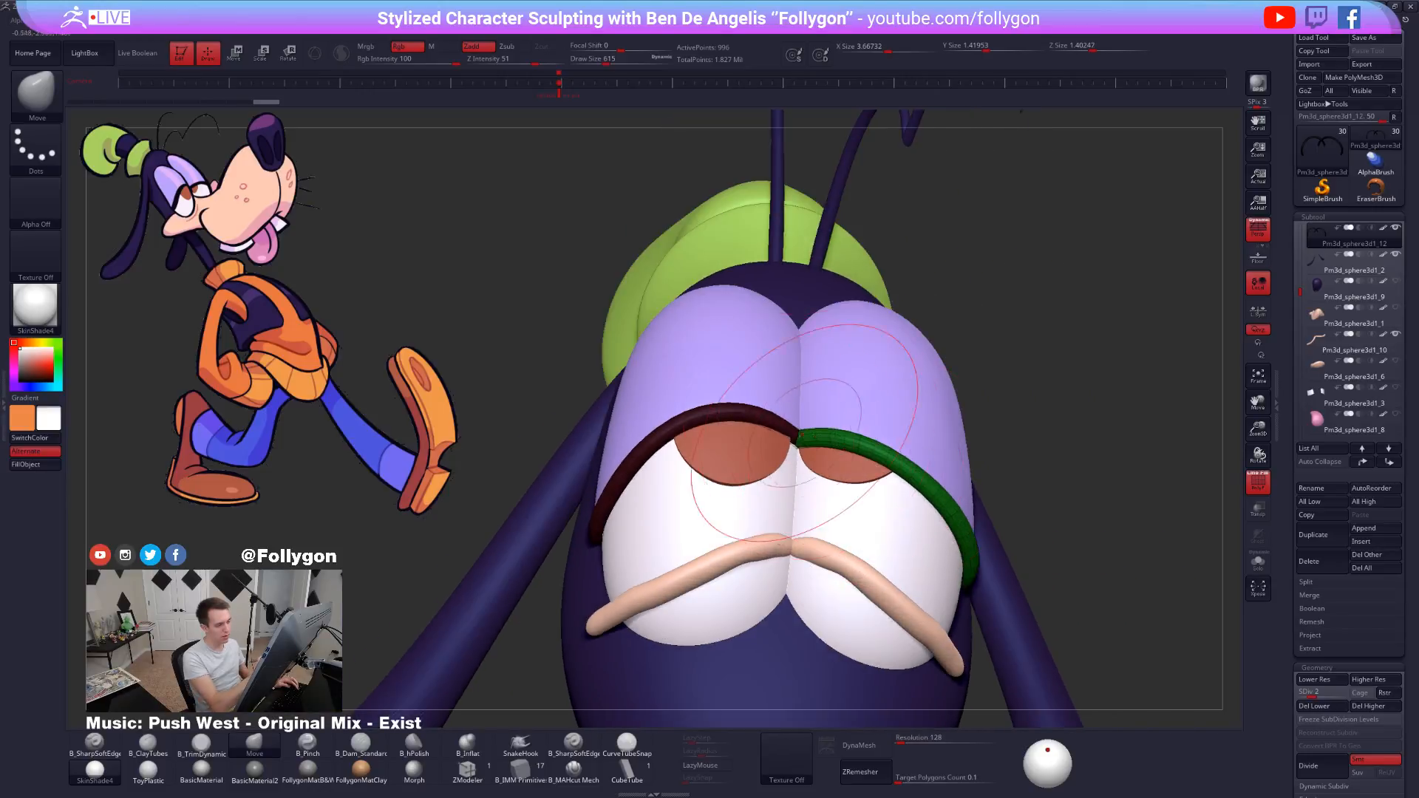
Refine the eyelid line over the character's left eye from below and in front so it follows the lid's edge.
mouse_move(913, 515)
right_mouse_down()
mouse_move(924, 480)
mouse_move(899, 488)
right_mouse_up()
right_click(905, 456)
right_click_drag(951, 560, 892, 502)
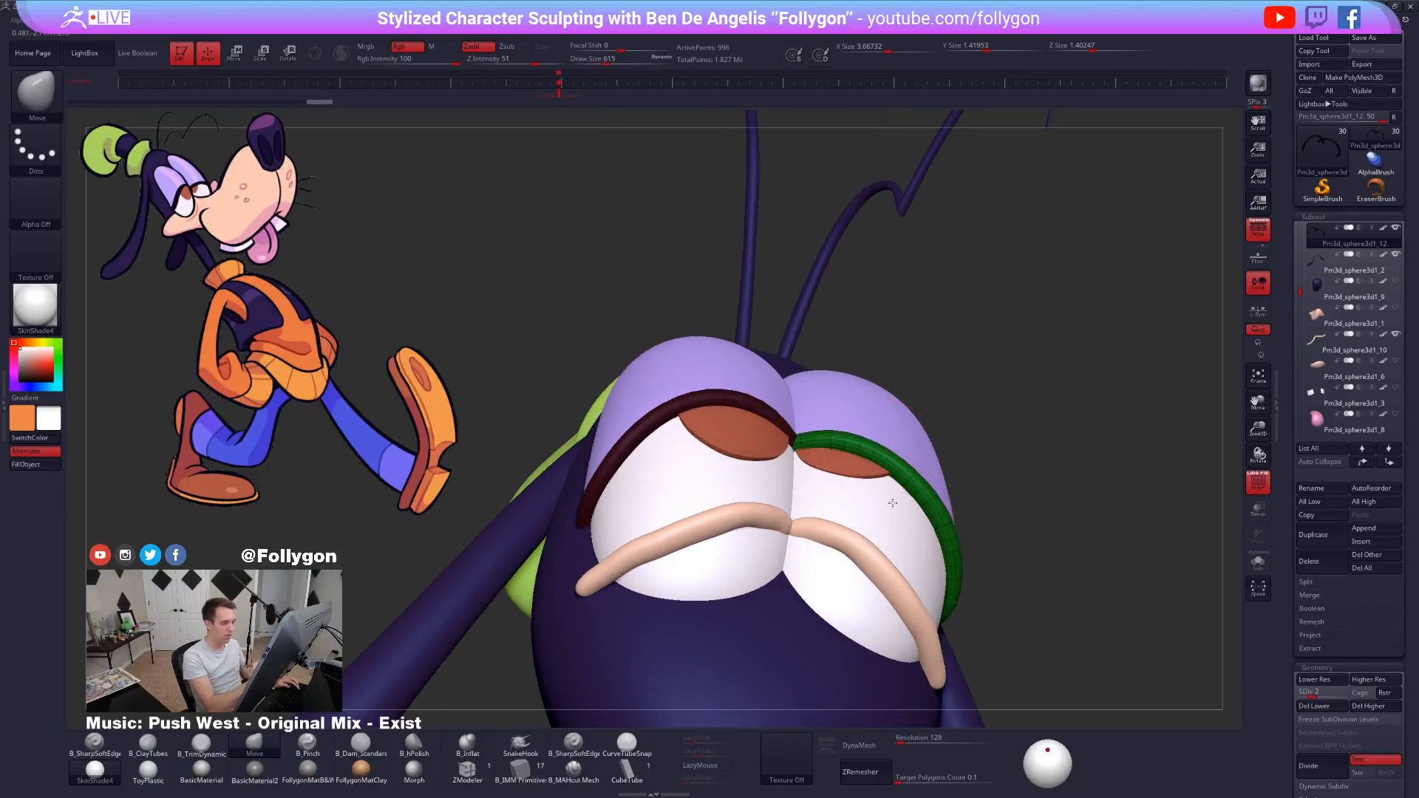
right_click_drag(964, 344, 903, 540)
right_click(909, 431)
Switch the mask to the eyelid line's half over the character's left eye.
key("w")
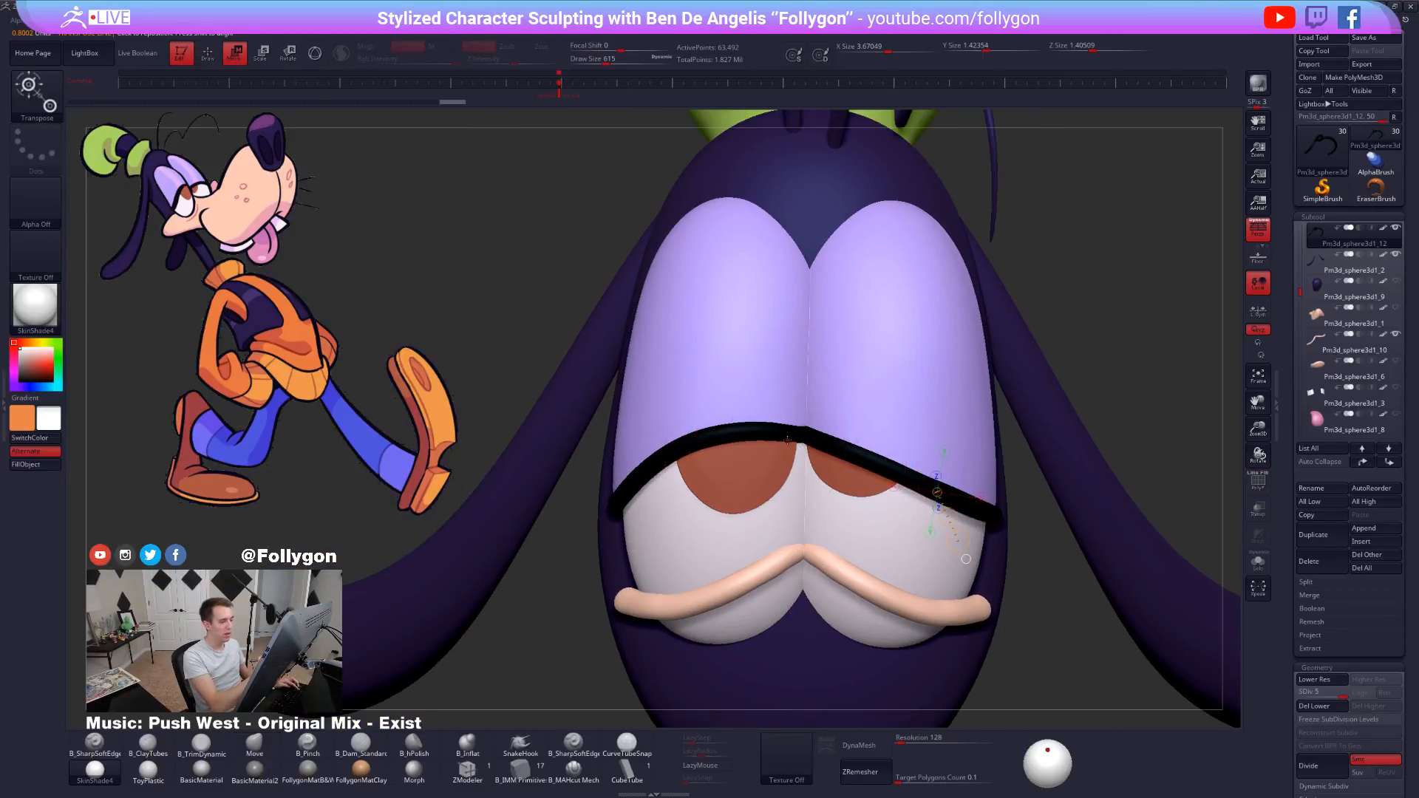
key("q")
key("s")
left_click_drag(748, 491, 723, 491)
key("shift+f")
right_click_drag(784, 421, 751, 457)
Isolate the eyelid line, lower it to subdivision level 2 and shape its unmasked half at draw size 482.
key("alt+s")
key("shift+d")
key("shift+d")
key("shift+d")
key("space")
mouse_move(816, 438)
left_mouse_down()
mouse_move(797, 436)
mouse_move(820, 436)
left_mouse_up()
key("space")
mouse_move(828, 439)
right_mouse_down()
mouse_move(815, 442)
mouse_move(876, 433)
right_mouse_up()
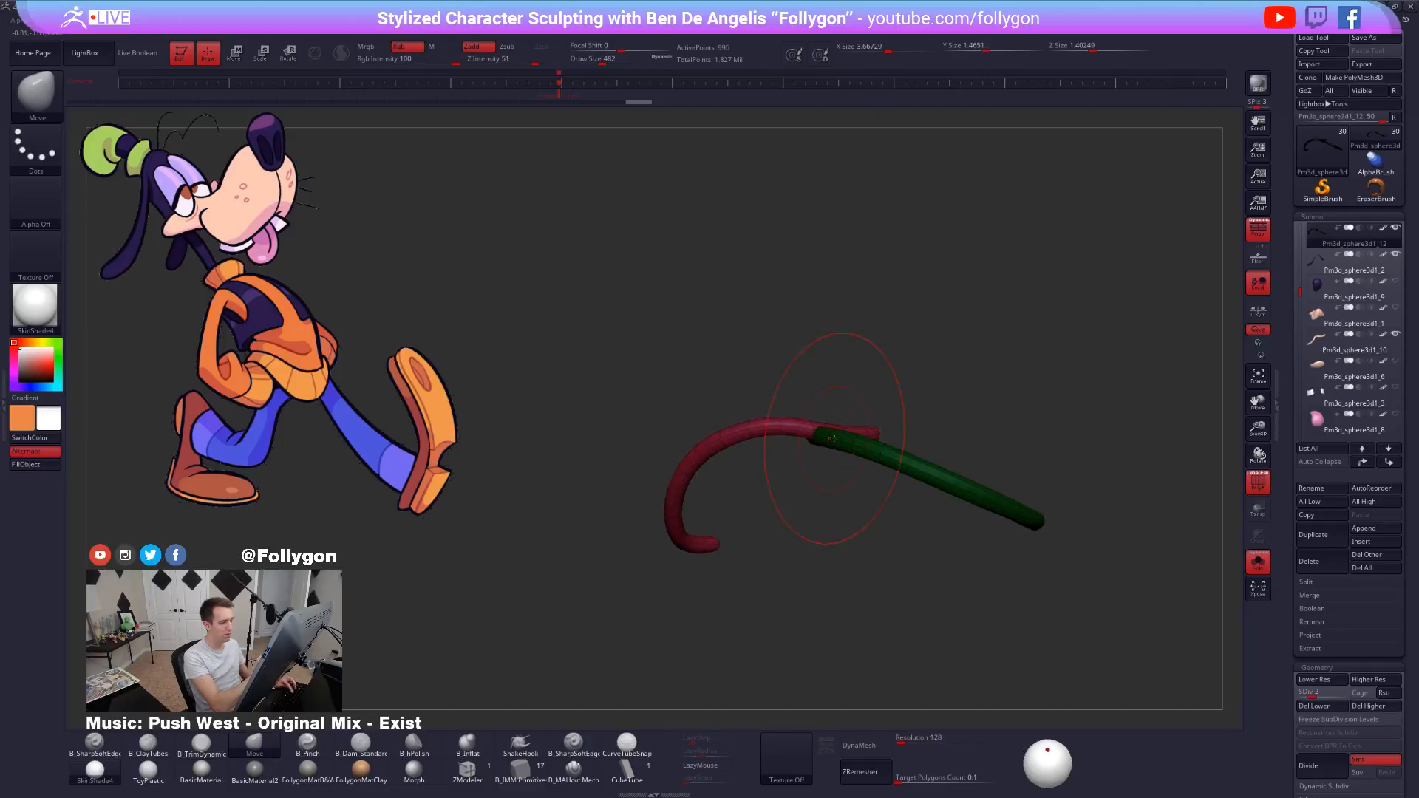
Show the head again and adjust the eyelid line over the character's right eye with the Move brush at draw size 677.
key("shift+alt+s")
key("space")
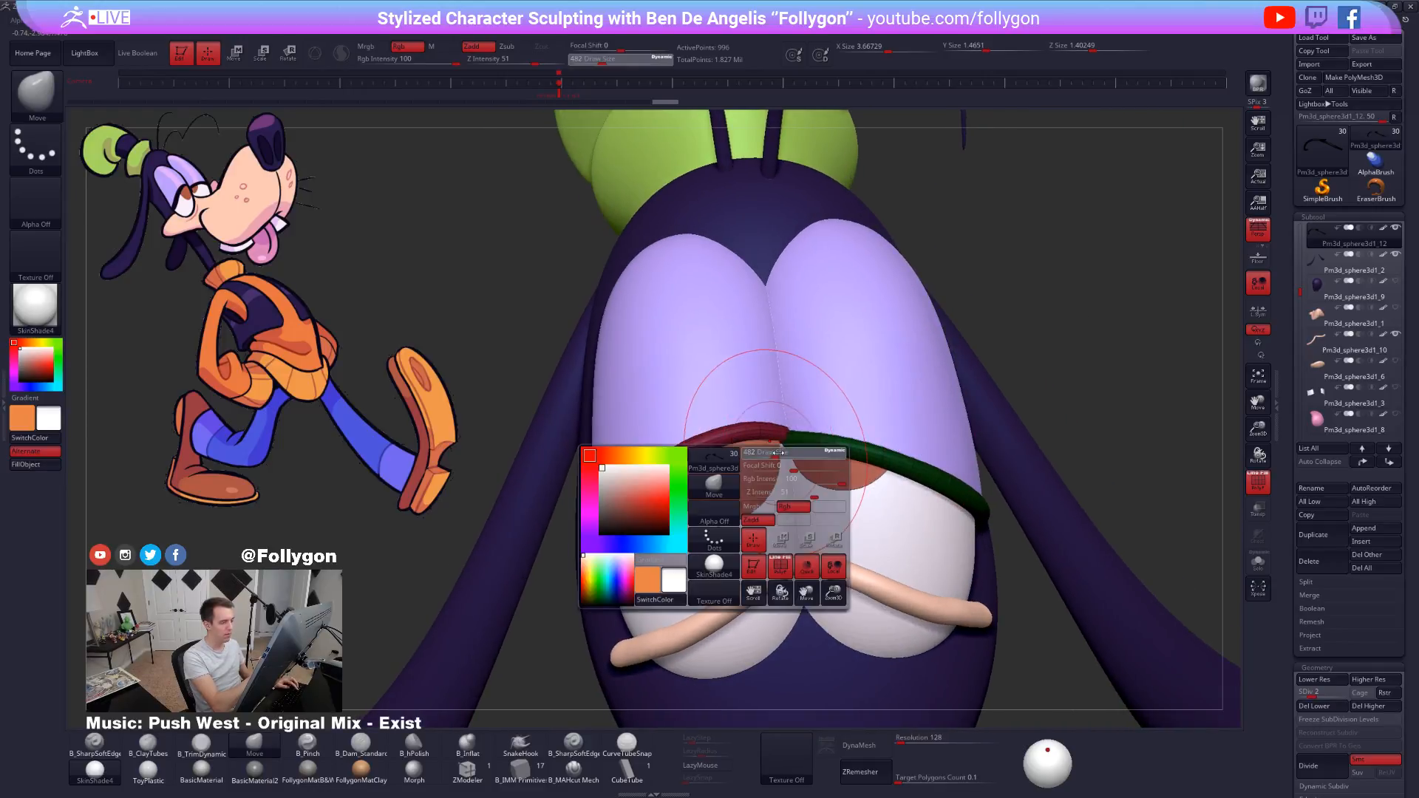
left_click_drag(775, 452, 802, 452)
mouse_move(791, 452)
right_mouse_down()
mouse_move(769, 453)
mouse_move(1019, 626)
right_mouse_up()
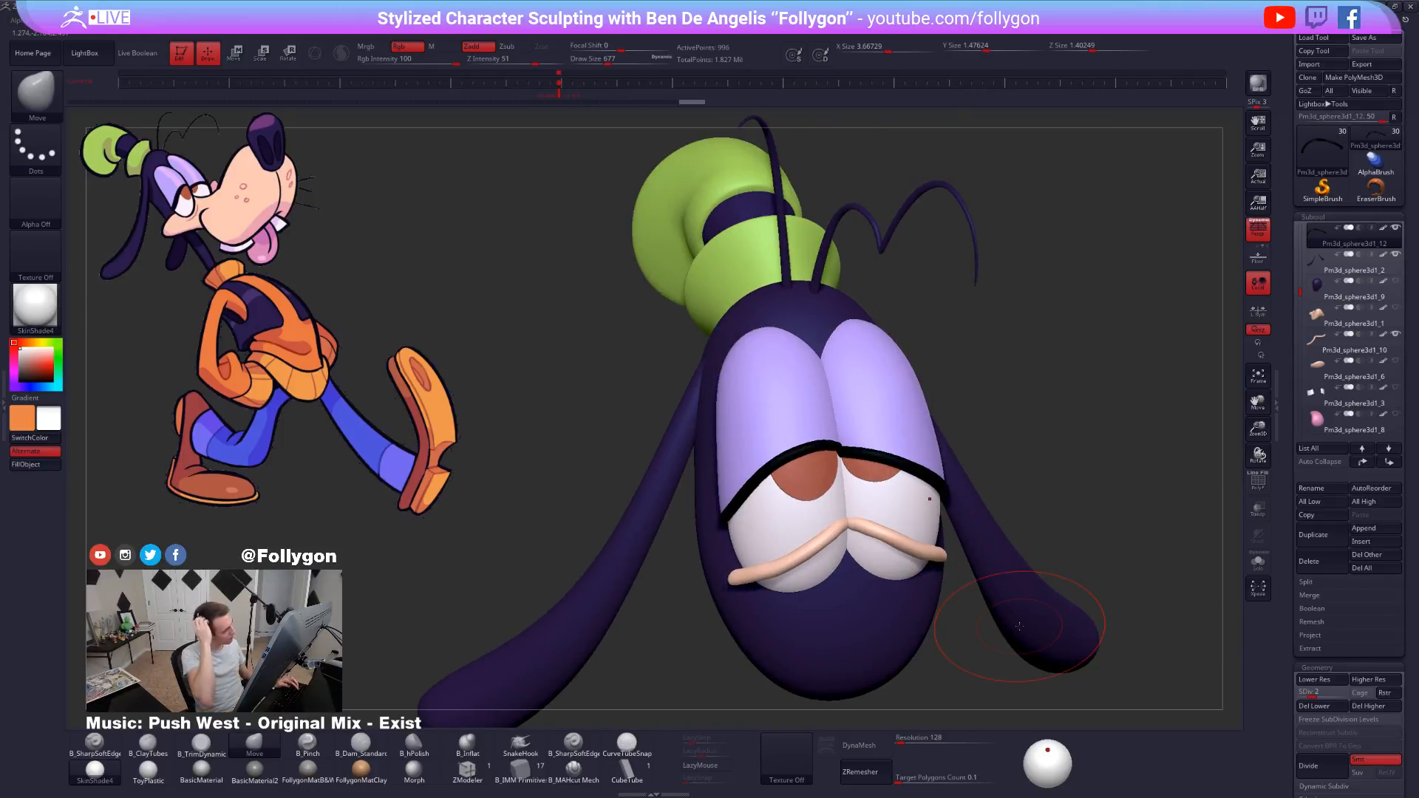
right_click_drag(1019, 626, 1127, 615)
mouse_move(916, 547)
right_mouse_down("ctrl")
mouse_move(835, 481)
mouse_move(976, 491)
mouse_move(981, 640)
right_mouse_up("ctrl")
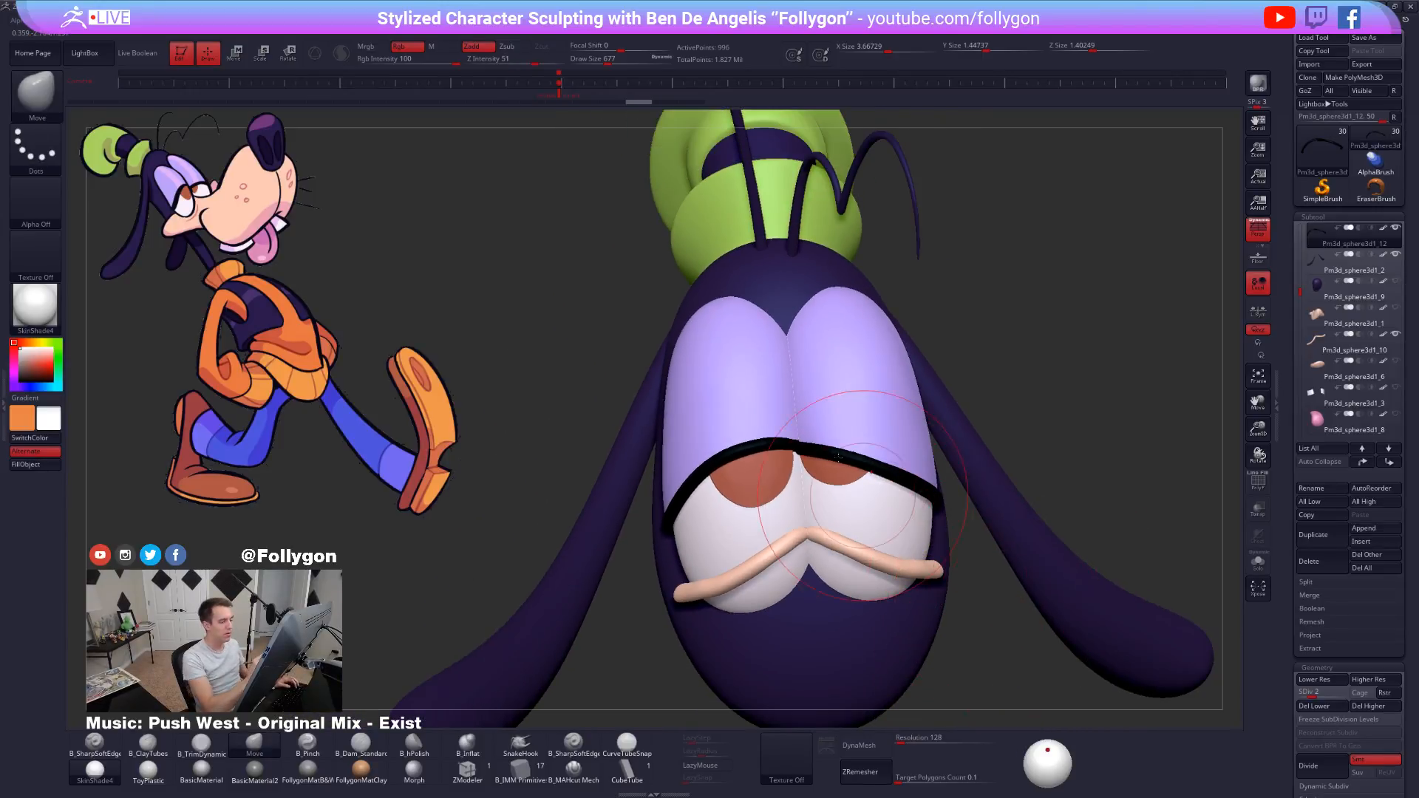
Refine the eyelid line where its two halves meet between the eyes, using the Move brush at draw size 430.
key("space")
right_click_drag(847, 527, 778, 490, "ctrl")
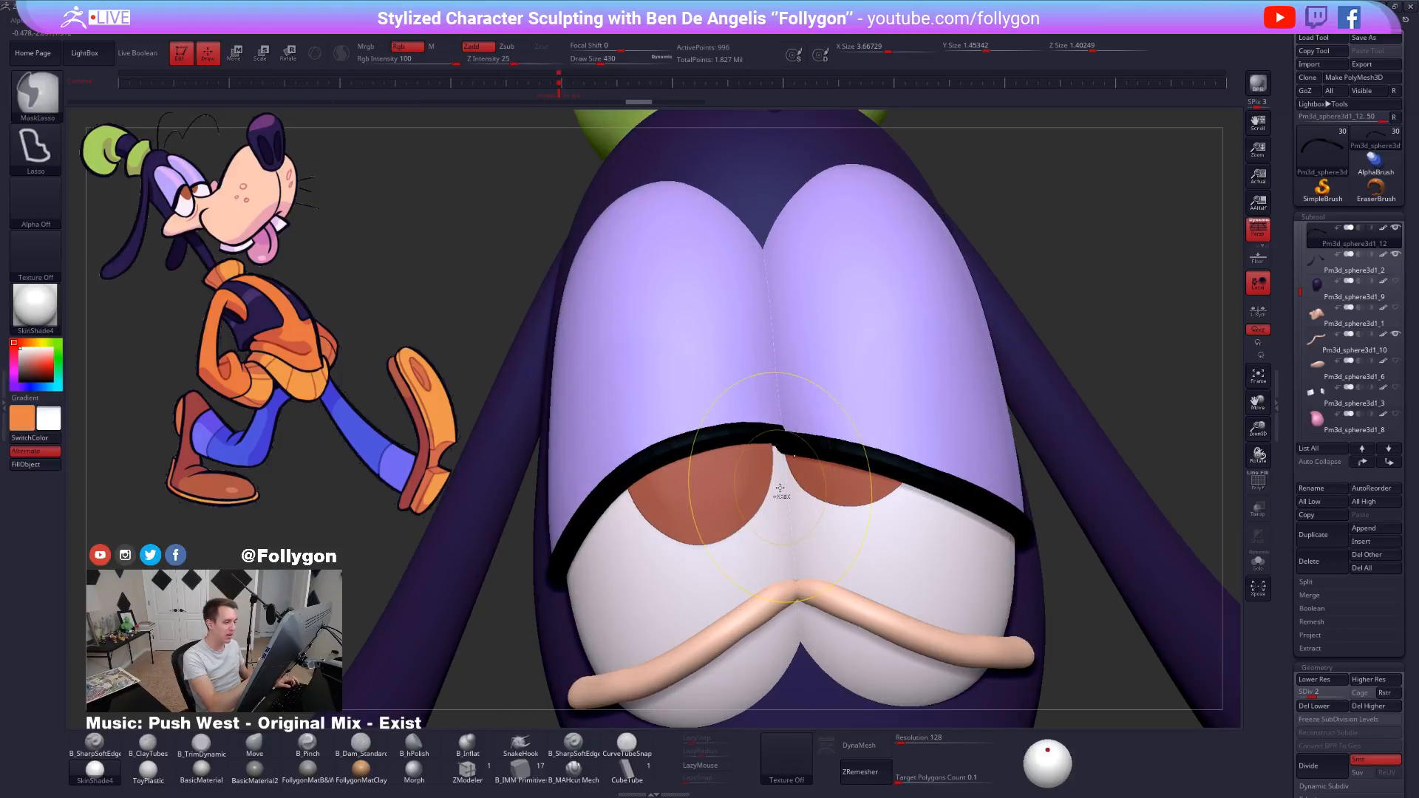
right_click_drag(829, 434, 710, 551)
key("shift+f")
mouse_move(850, 473)
right_mouse_down()
mouse_move(791, 444)
mouse_move(700, 460)
mouse_move(850, 458)
mouse_move(1008, 412)
mouse_move(1051, 418)
right_mouse_up()
key("space")
Return the eyelid line to subdivision level 5 and frame it in the view.
key("shift+f")
key("d")
key("d")
key("d")
key("f")
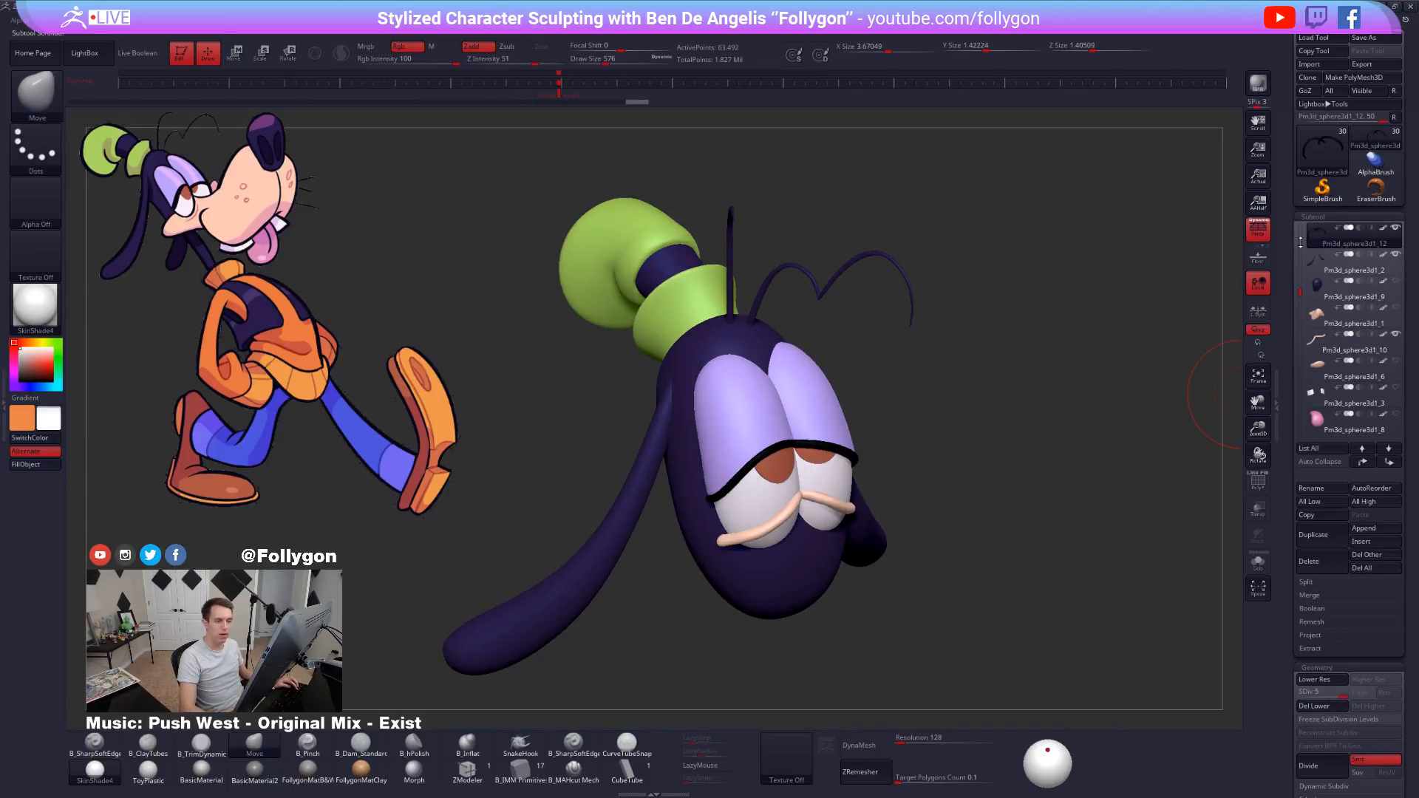
Bring the muzzle, nose, teeth, tongue and neck back into view and save the file.
left_click_drag(1301, 241, 1371, 231)
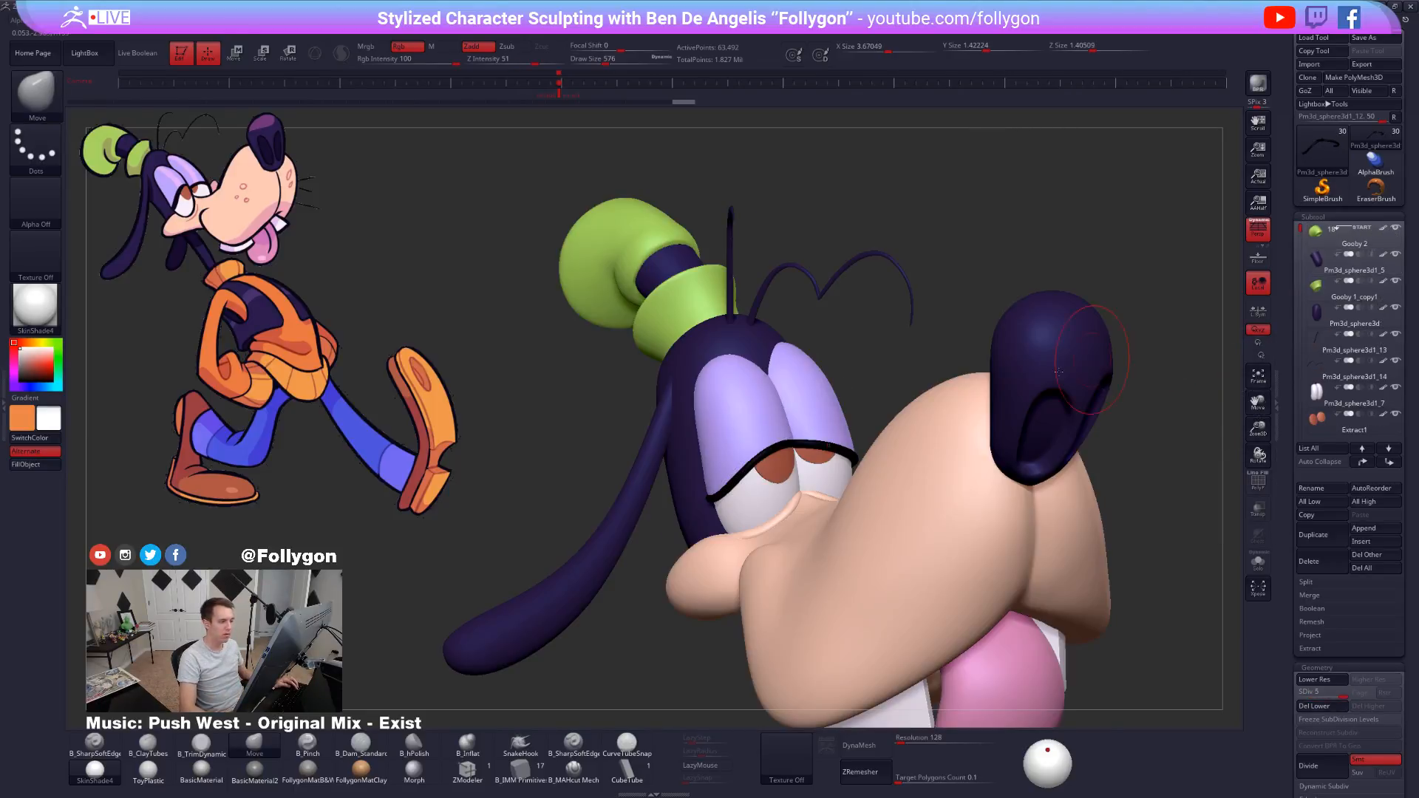
right_click_drag(1006, 347, 1072, 424)
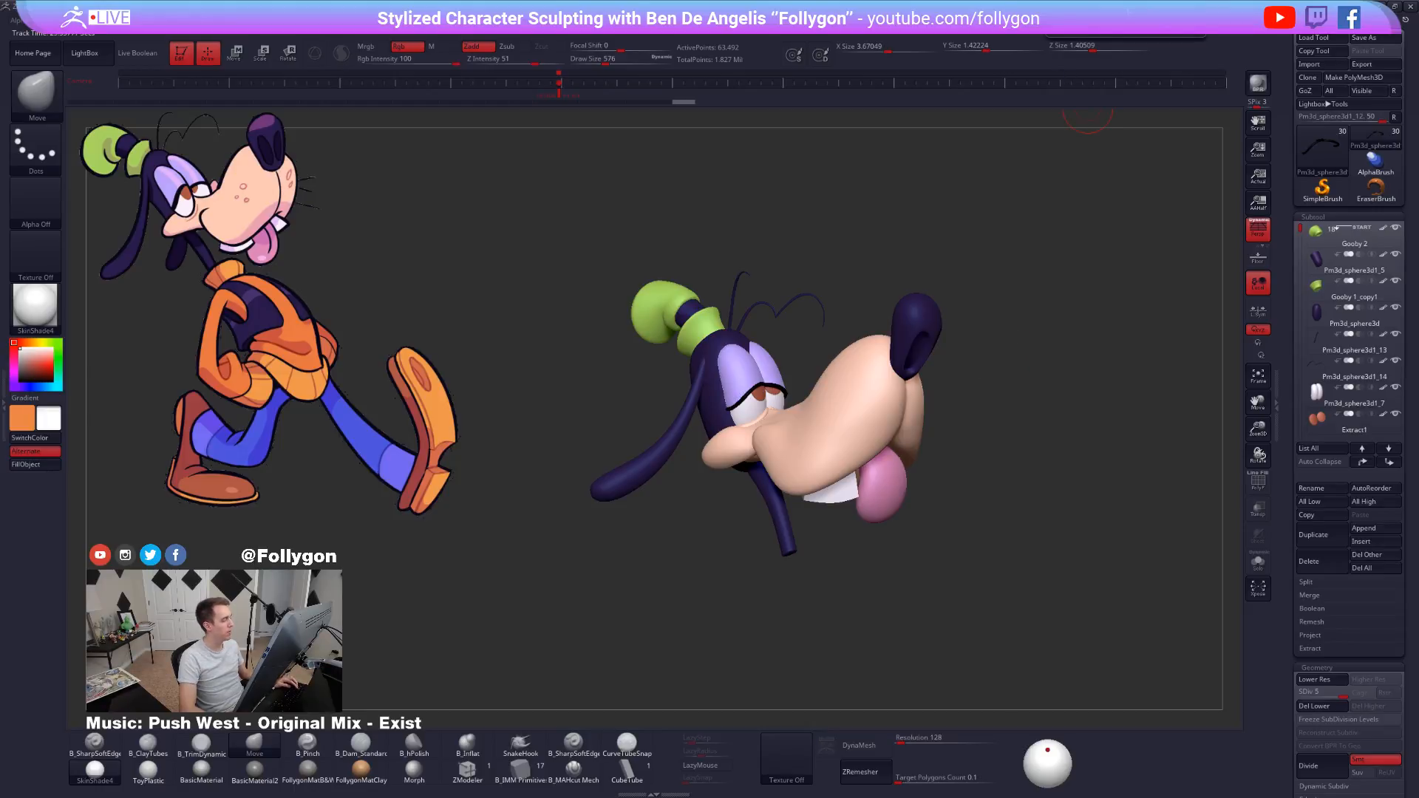
key("ctrl+s")
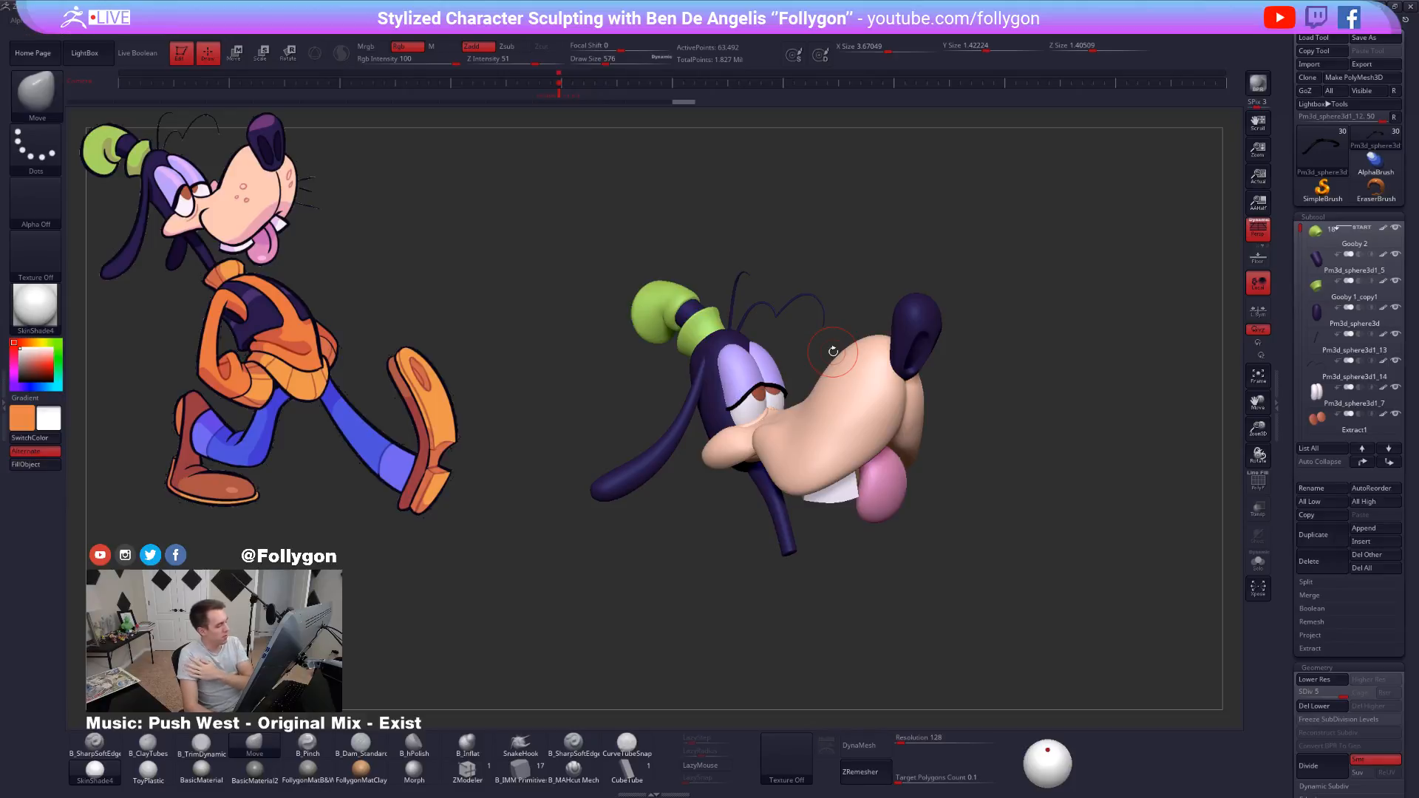
Select the purple upper eyelids and lower them by three subdivision levels.
mouse_move(834, 412)
right_mouse_down("ctrl")
mouse_move(871, 444)
mouse_move(785, 405)
right_mouse_up("ctrl")
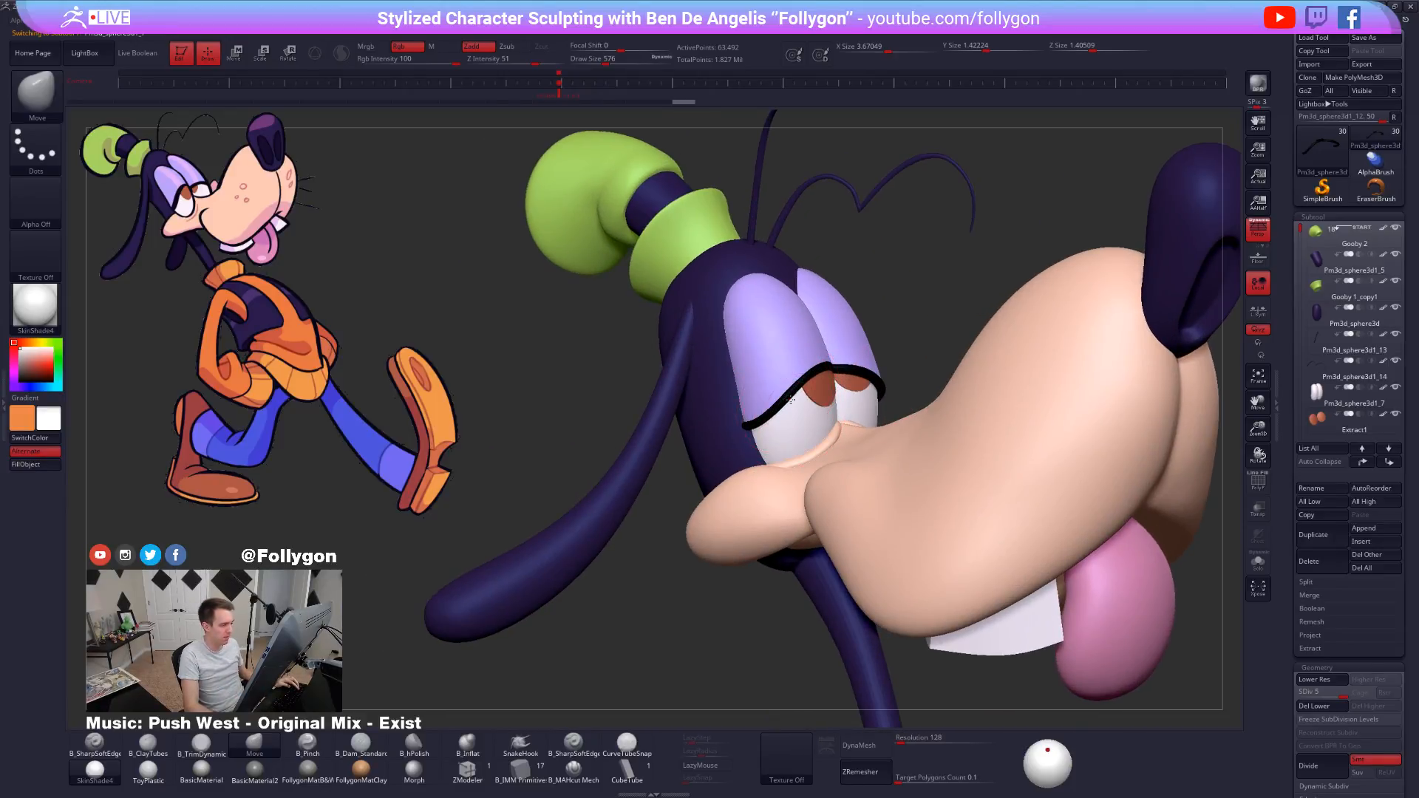
left_click(789, 400, "alt")
right_click_drag(789, 400, 894, 405)
left_click(894, 405, "alt")
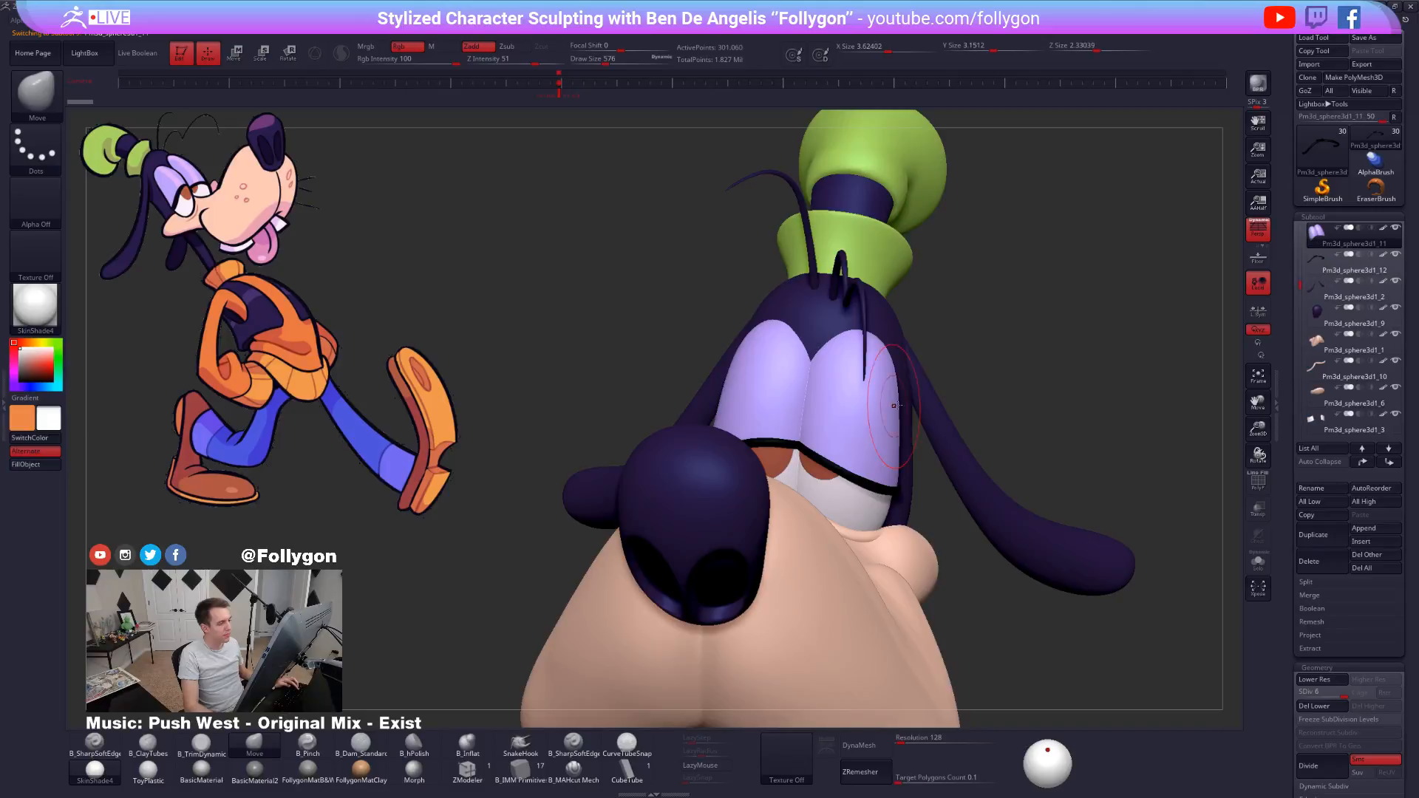
key("space")
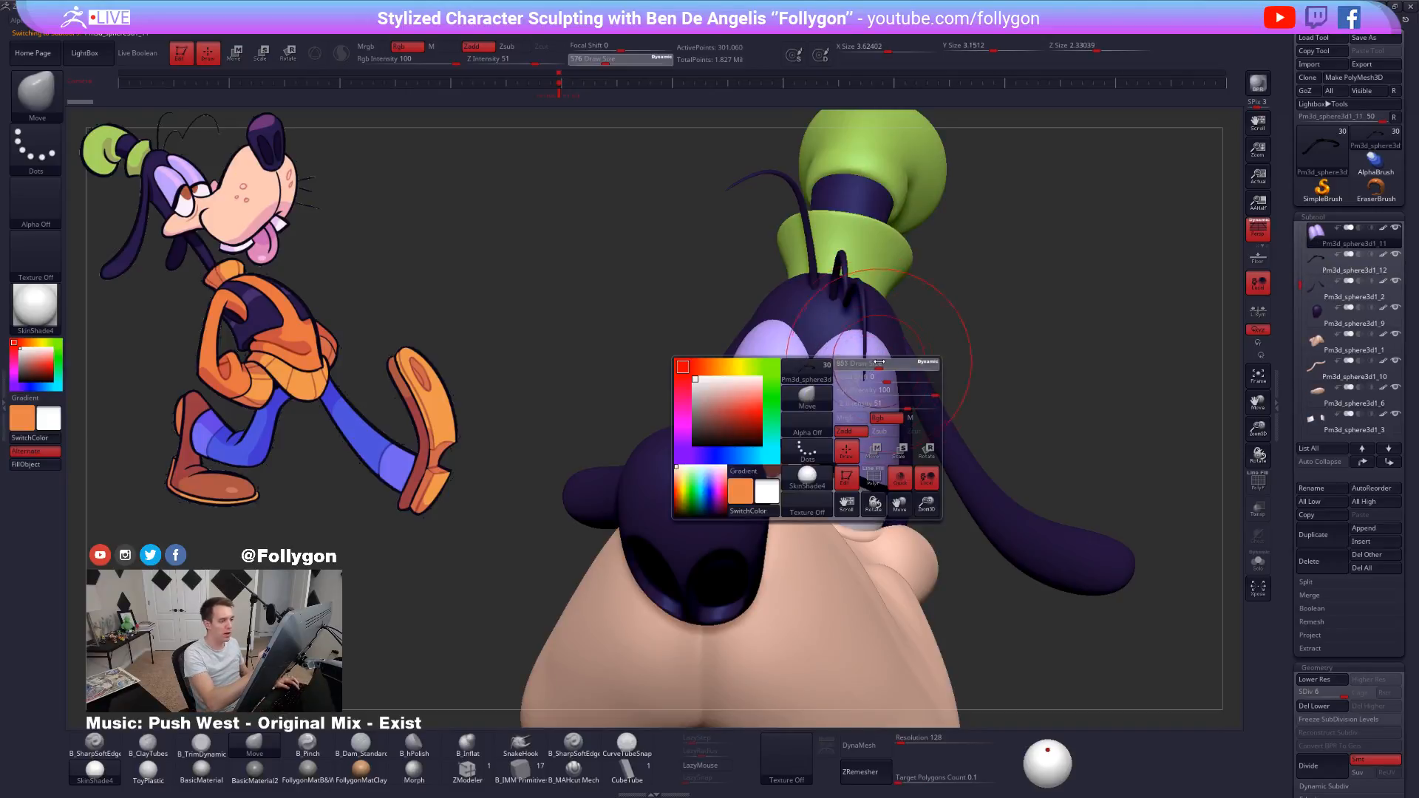
key("shift+d")
key("shift+d")
key("shift+d")
Mask the character's right upper eyelid and adjust the left one with the Move brush at draw size 1138.
right_click_drag(874, 386, 857, 445)
key("w")
left_click_drag(853, 448, 770, 448, "ctrl")
key("q")
key("space")
right_click_drag(761, 500, 605, 432)
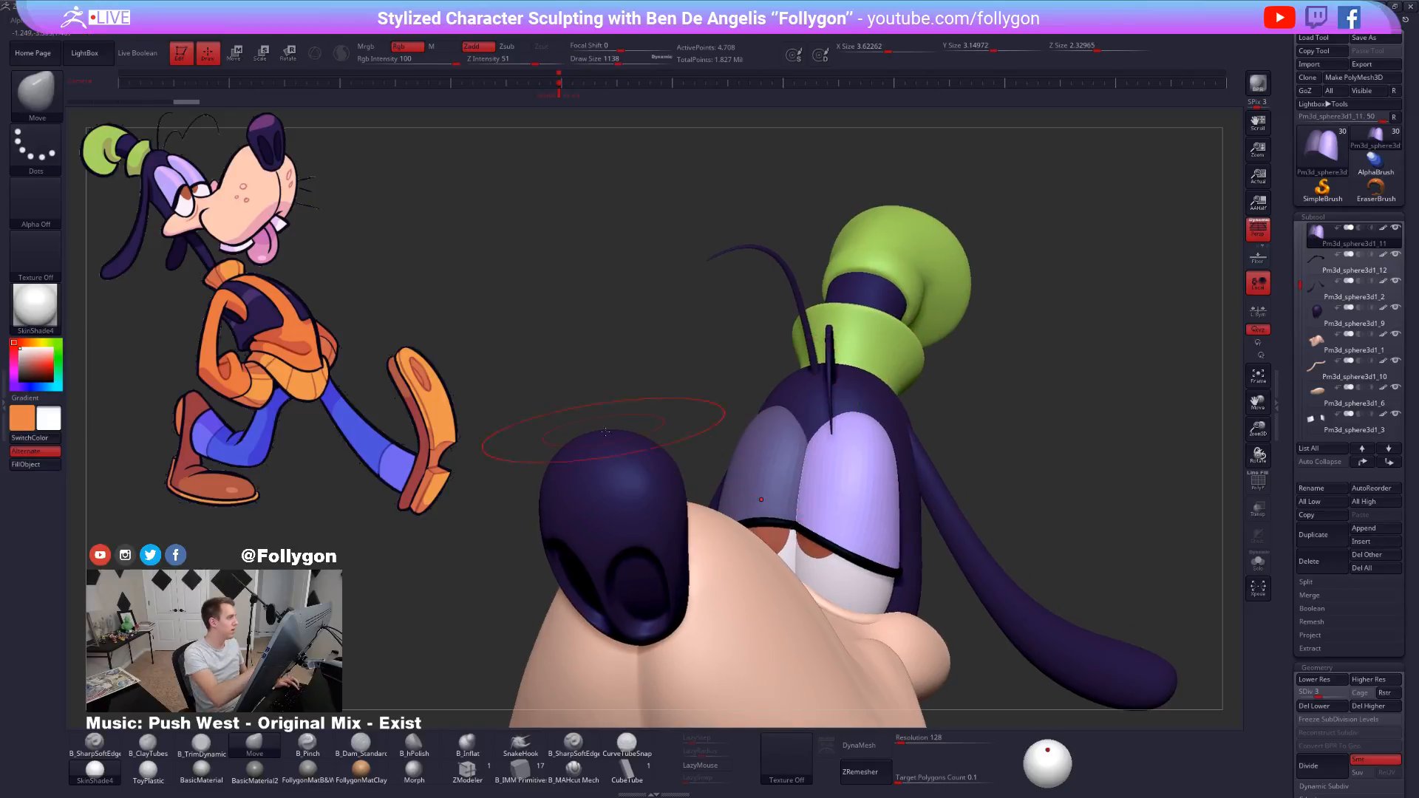
Raise the top of the character's left upper eyelid with the Move brush, reducing the draw size to 955.
key("space")
left_click_drag(867, 426, 870, 408)
mouse_move(876, 414)
right_mouse_down()
mouse_move(965, 464)
mouse_move(953, 590)
mouse_move(928, 556)
mouse_move(916, 485)
right_mouse_up()
key("space")
left_click_drag(916, 484, 908, 485)
mouse_move(942, 502)
right_mouse_down()
mouse_move(914, 488)
mouse_move(945, 474)
mouse_move(908, 476)
mouse_move(961, 472)
right_mouse_up()
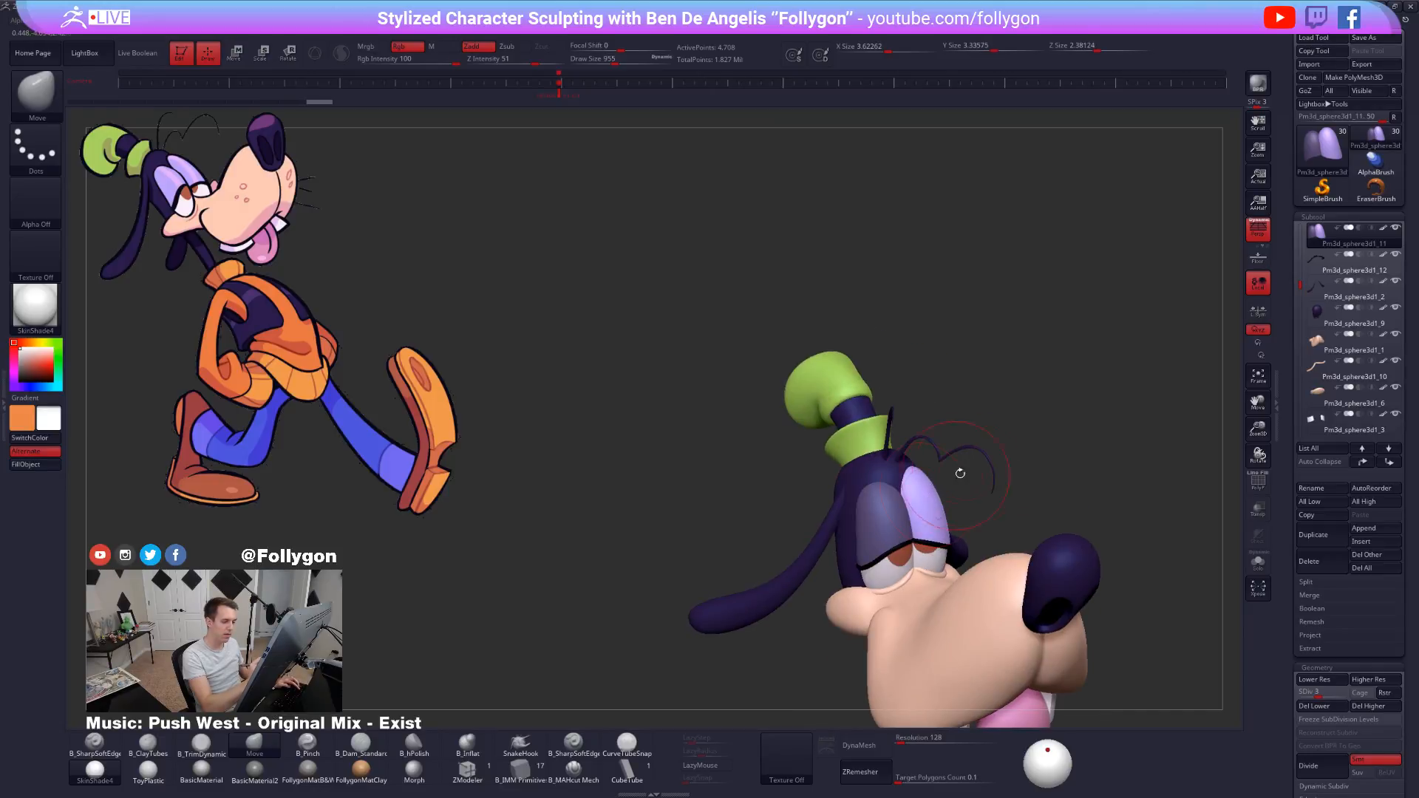
Invert the eyelid mask and adjust the character's right upper eyelid with the Move brush, reducing the draw size to 905.
left_click(1004, 463, "ctrl")
key("space")
left_click_drag(865, 485, 887, 482)
mouse_move(890, 484)
right_mouse_down()
mouse_move(916, 480)
mouse_move(870, 485)
right_mouse_up()
key("alt+s")
key("space")
left_click_drag(897, 503, 890, 486)
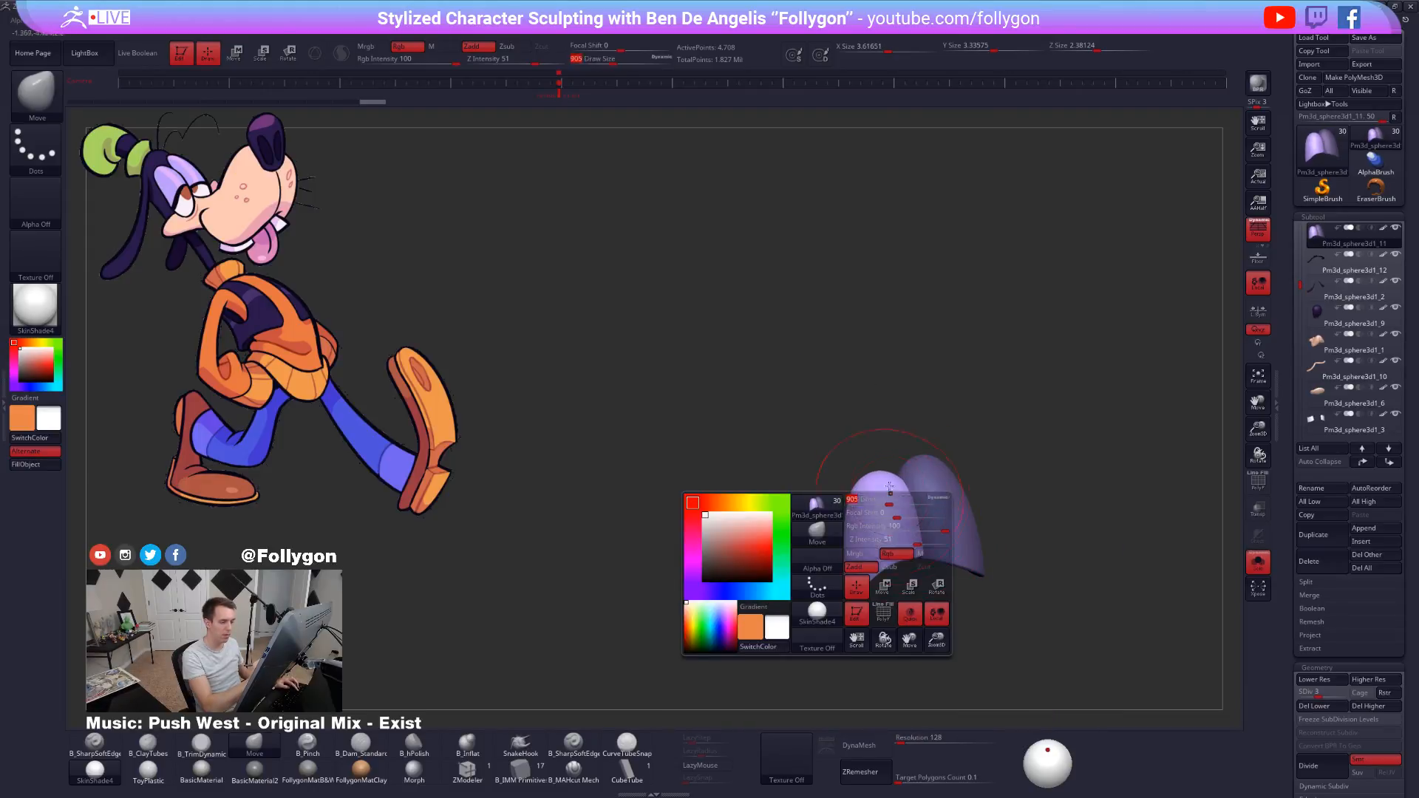
key("alt+s")
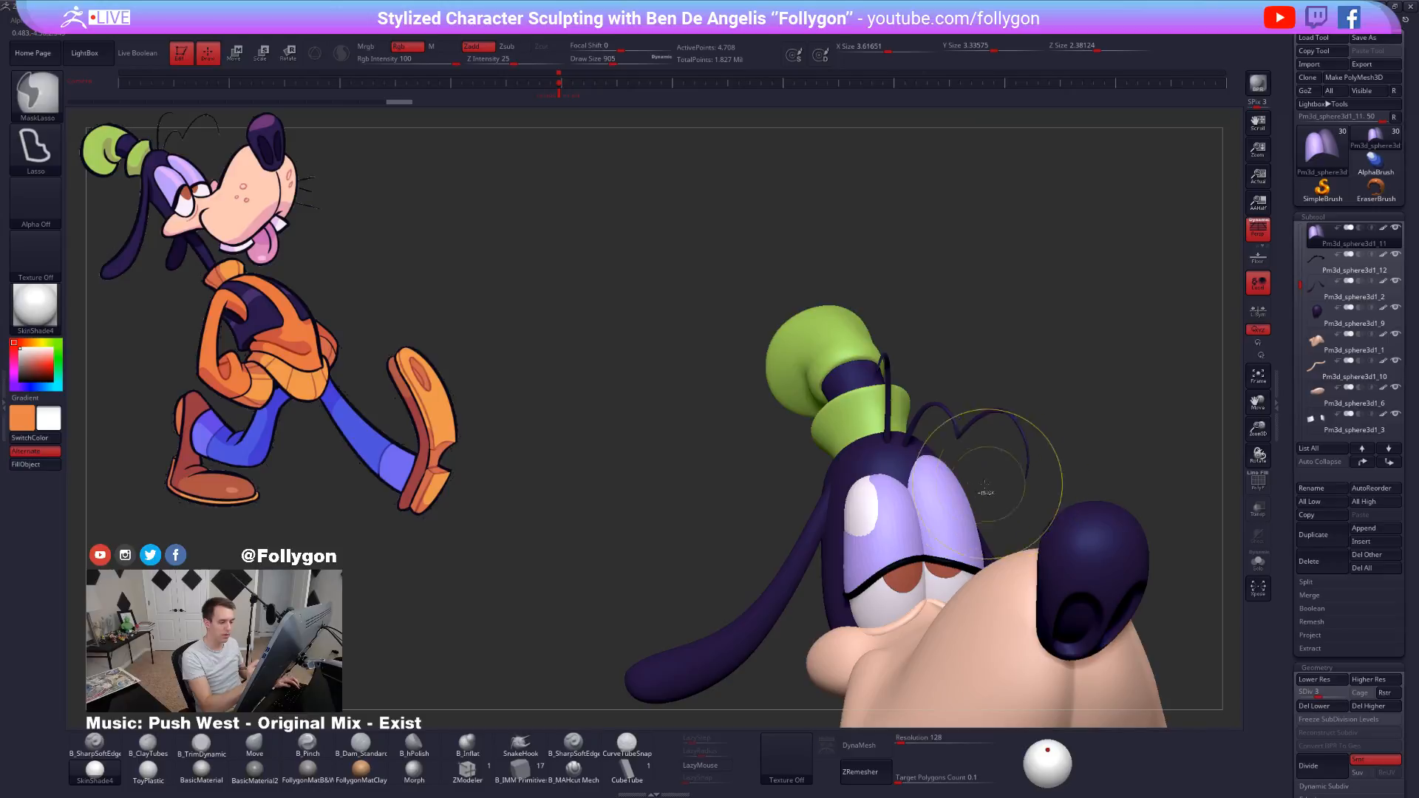
Select the eye whites, show their wireframe and lower them to subdivision level 1.
left_click(860, 513, "alt")
key("shift+f")
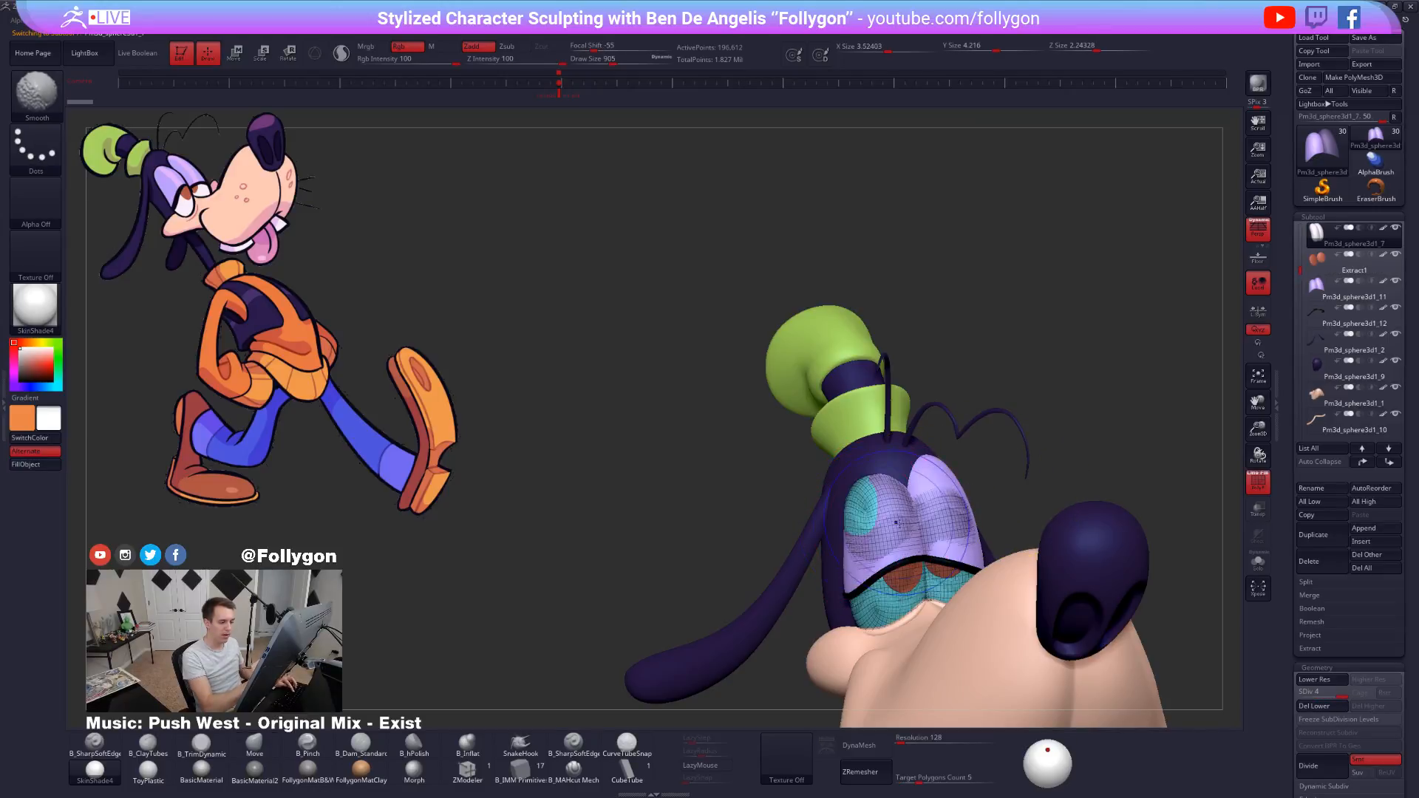
key("w")
key("alt+s")
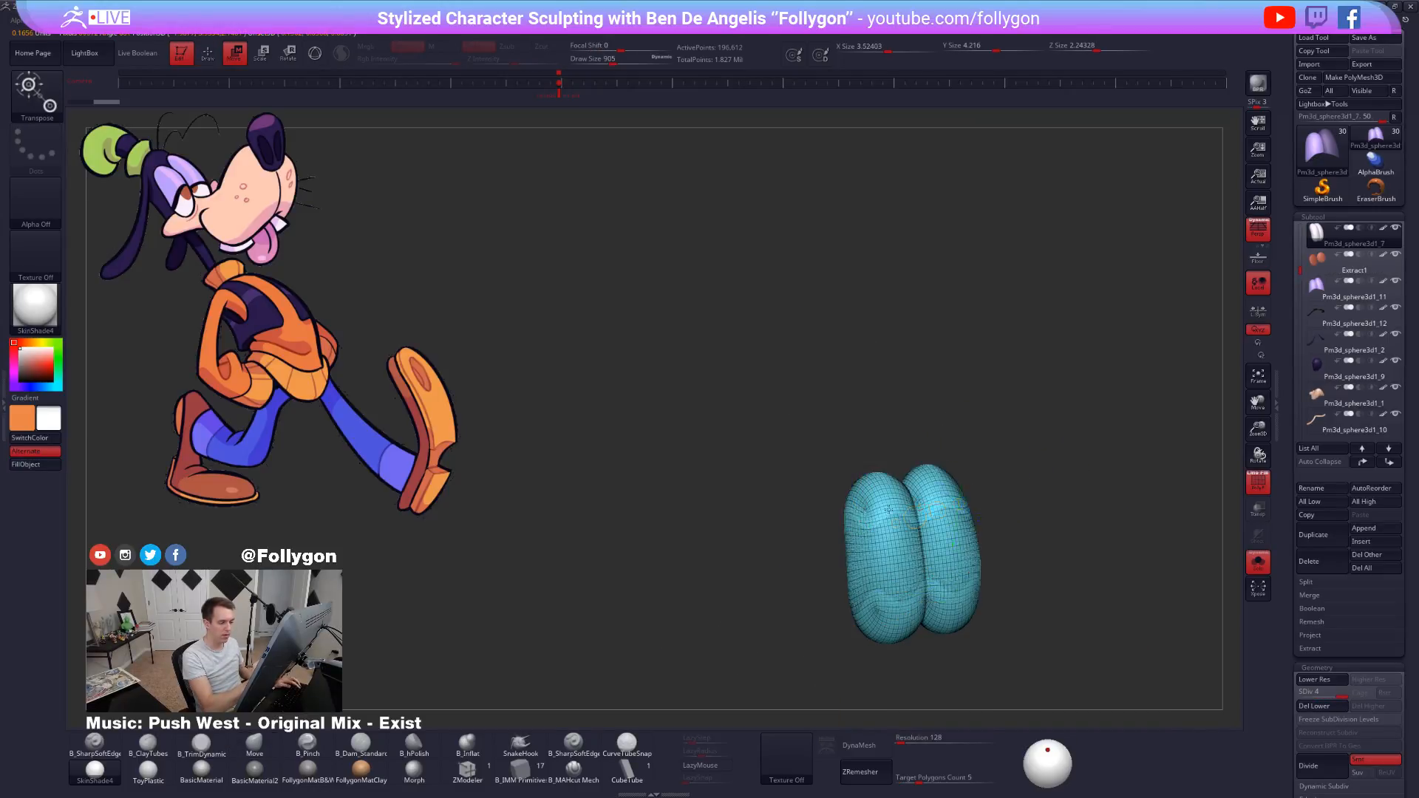
key("q")
key("shift+d")
key("alt+s")
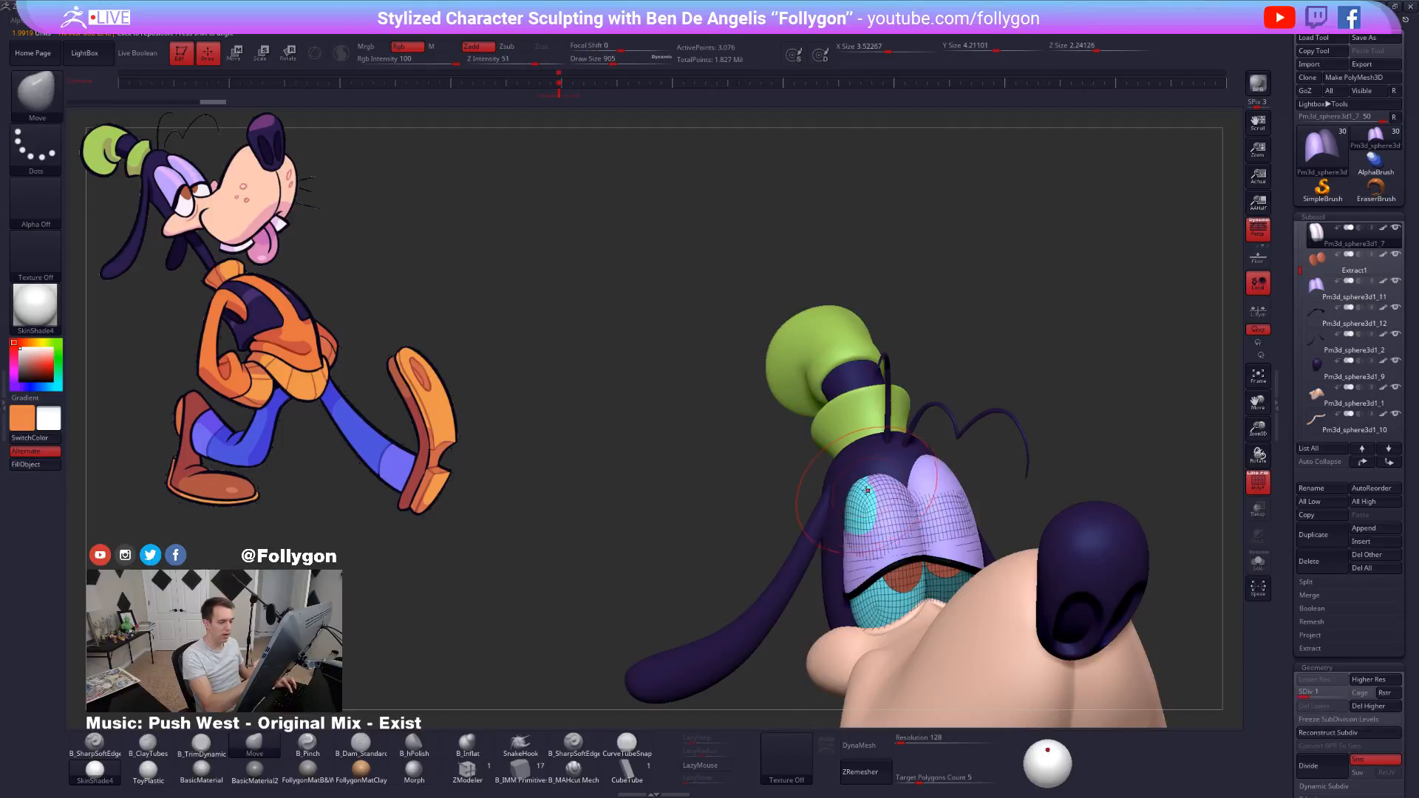
Push the eye white behind the character's right upper eyelid with the Move brush at draw size 1006, and restore its top subdivision level.
key("shift+f")
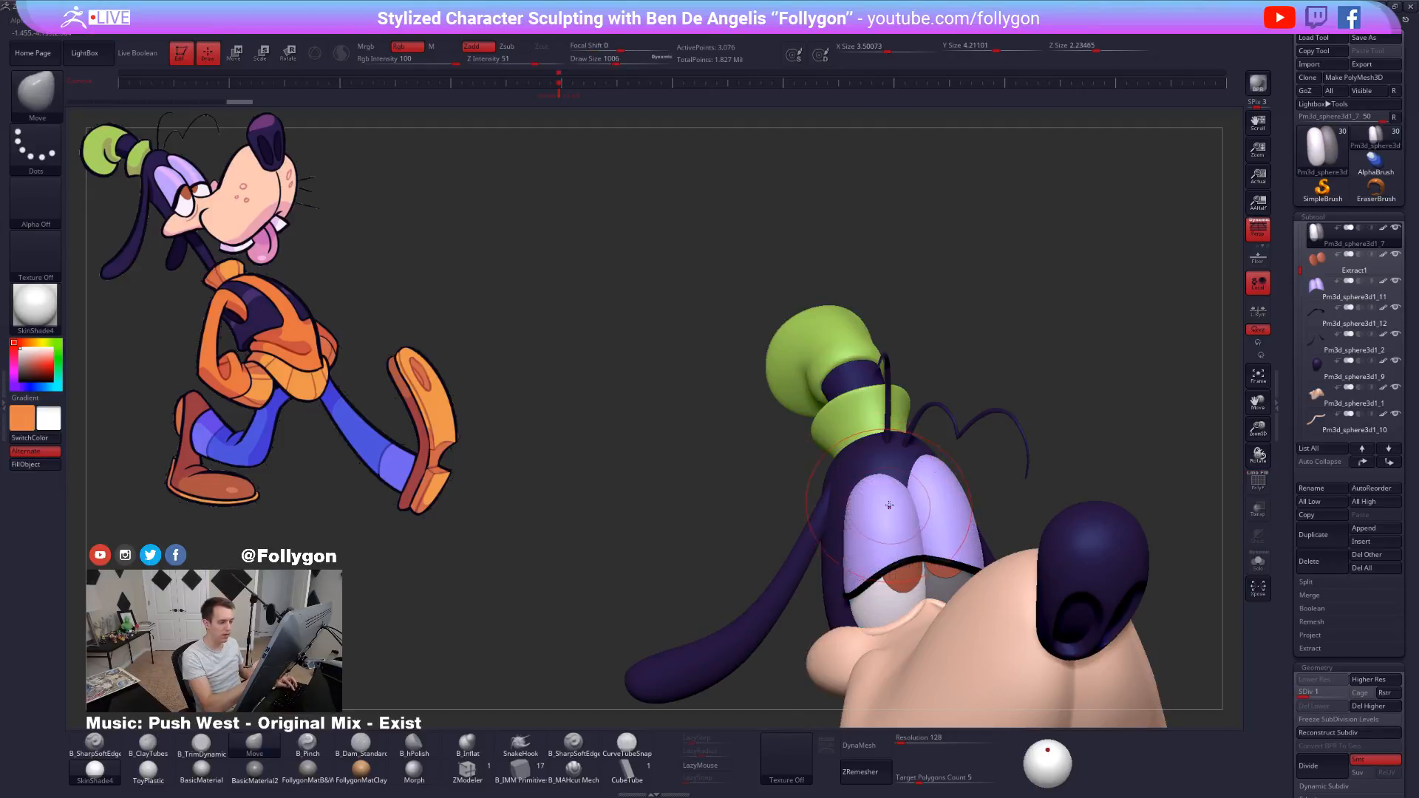
left_click_drag(1076, 480, 1052, 394, "alt")
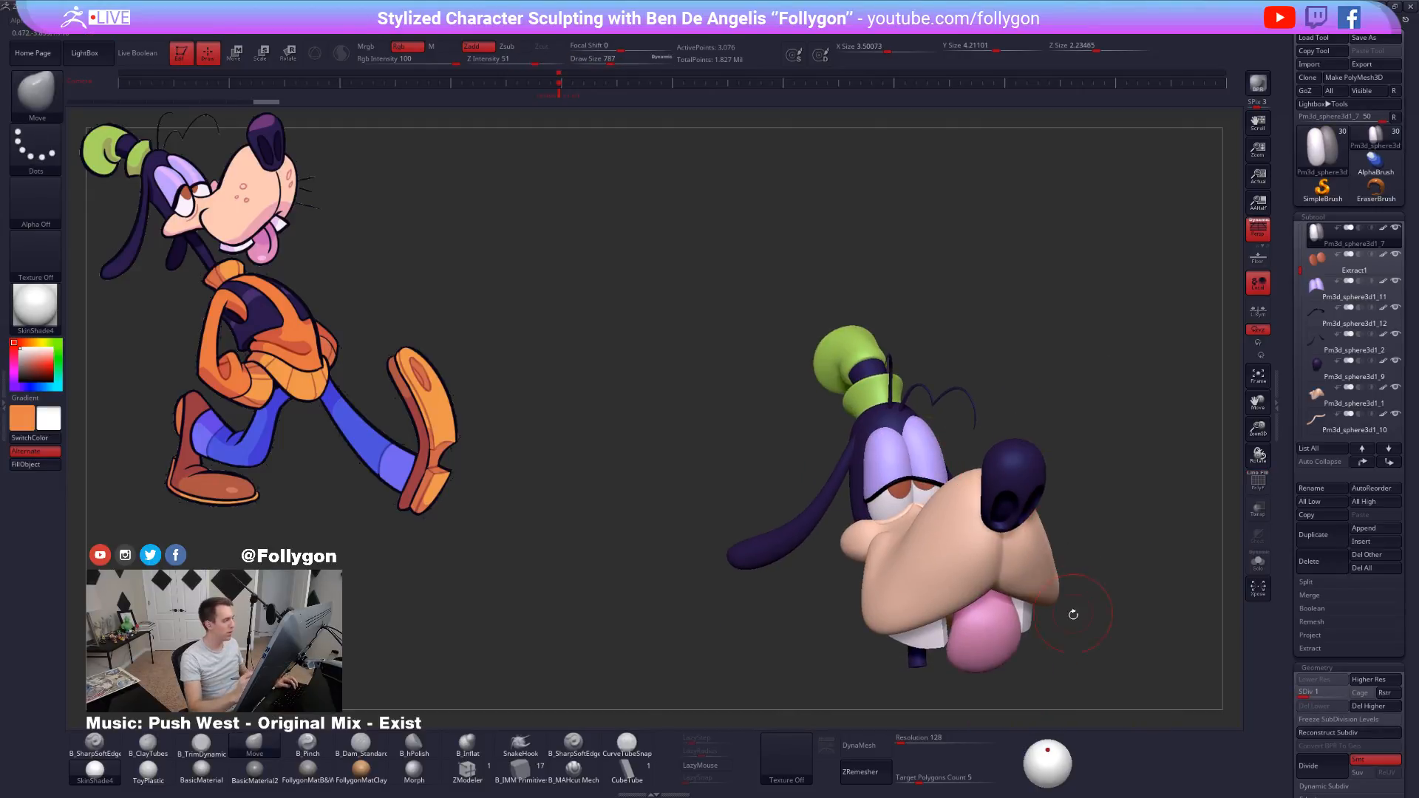
key("d")
key("d")
key("d")
Select the purple upper eyelids, lower them to subdivision level 4 and set the Move brush's draw size to 636.
mouse_move(1070, 659)
left_mouse_down()
mouse_move(1097, 641)
mouse_move(953, 461)
left_mouse_up()
left_click(940, 455, "alt")
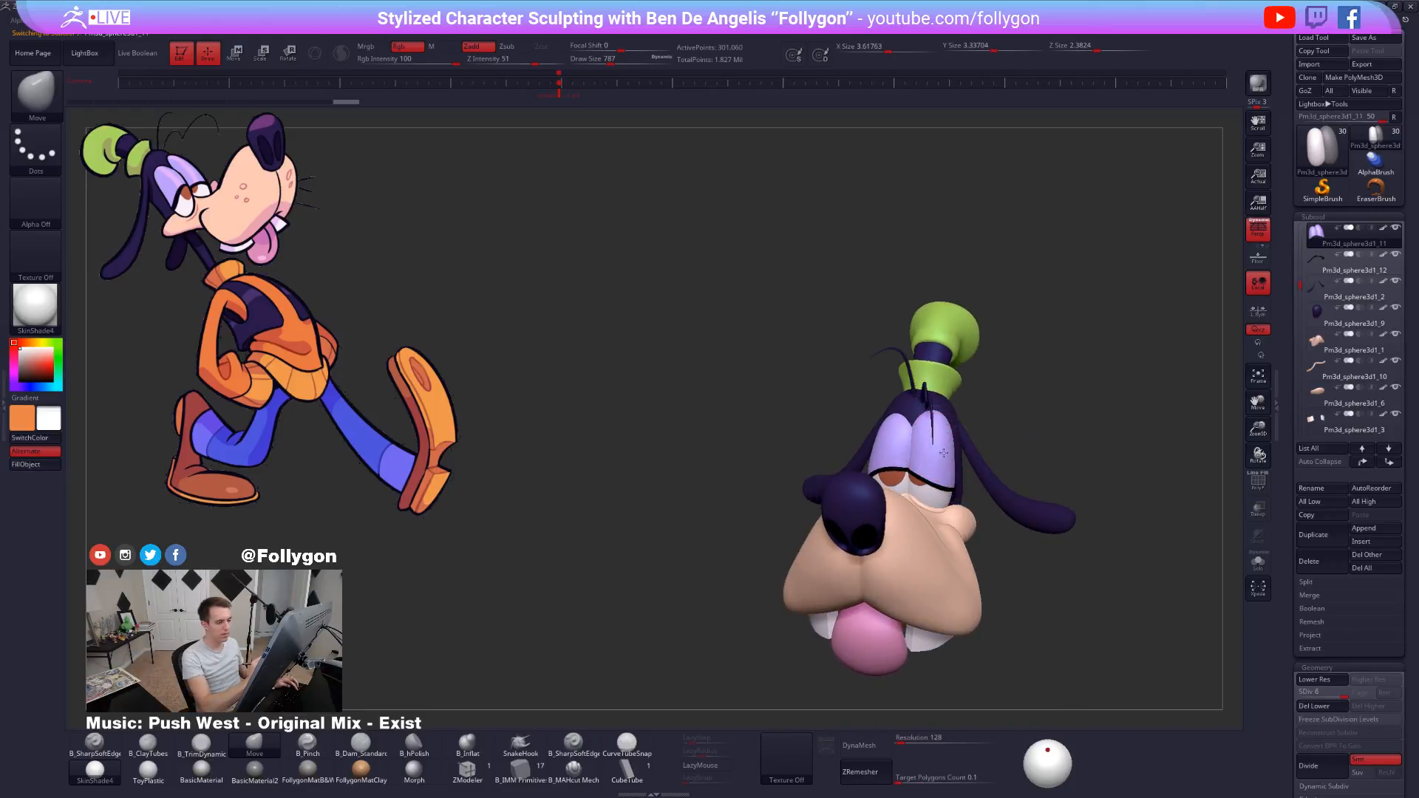
left_click_drag(1065, 414, 1078, 481, "alt")
key("shift+f")
key("shift+f")
key("space")
left_click_drag(930, 402, 927, 400)
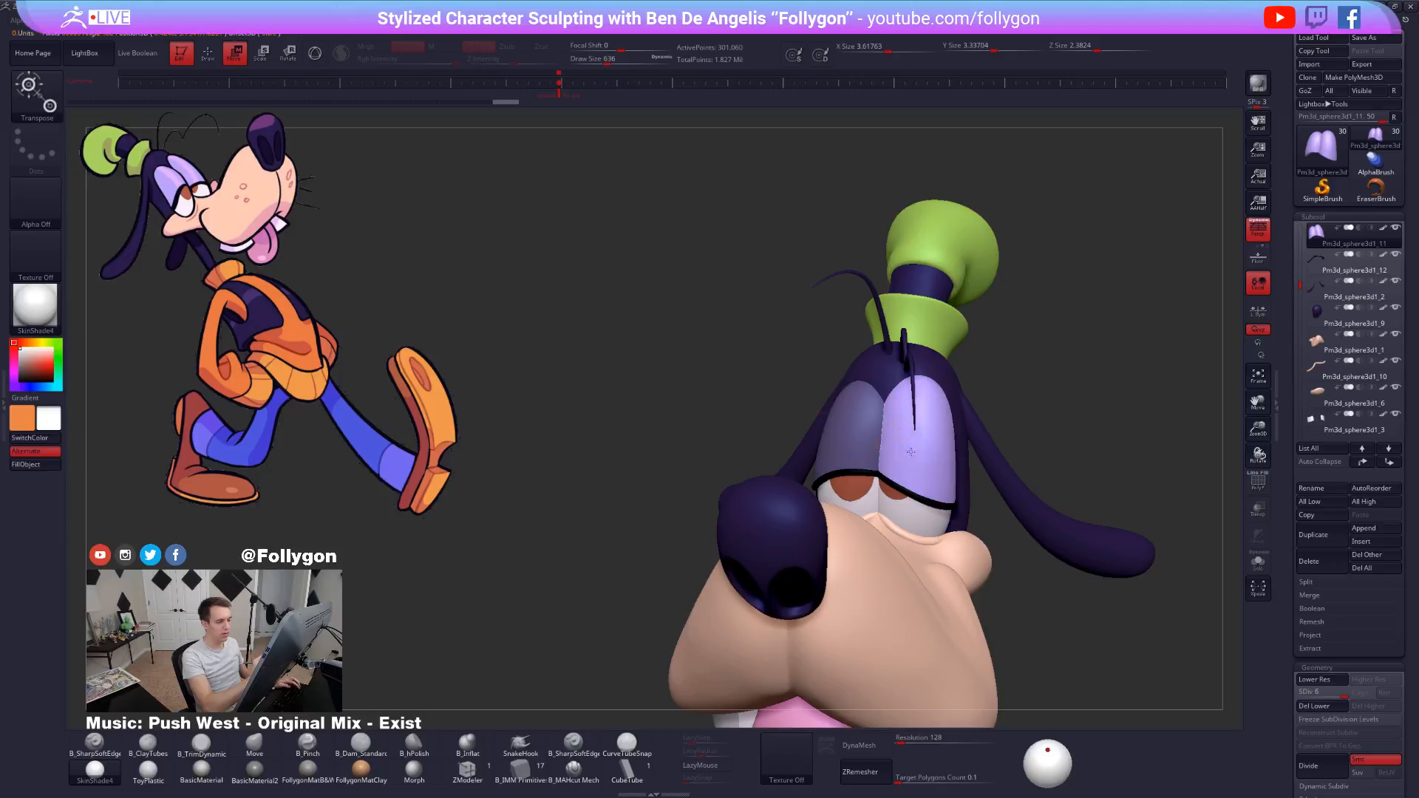
key("shift")
key("shift+d")
key("shift+d")
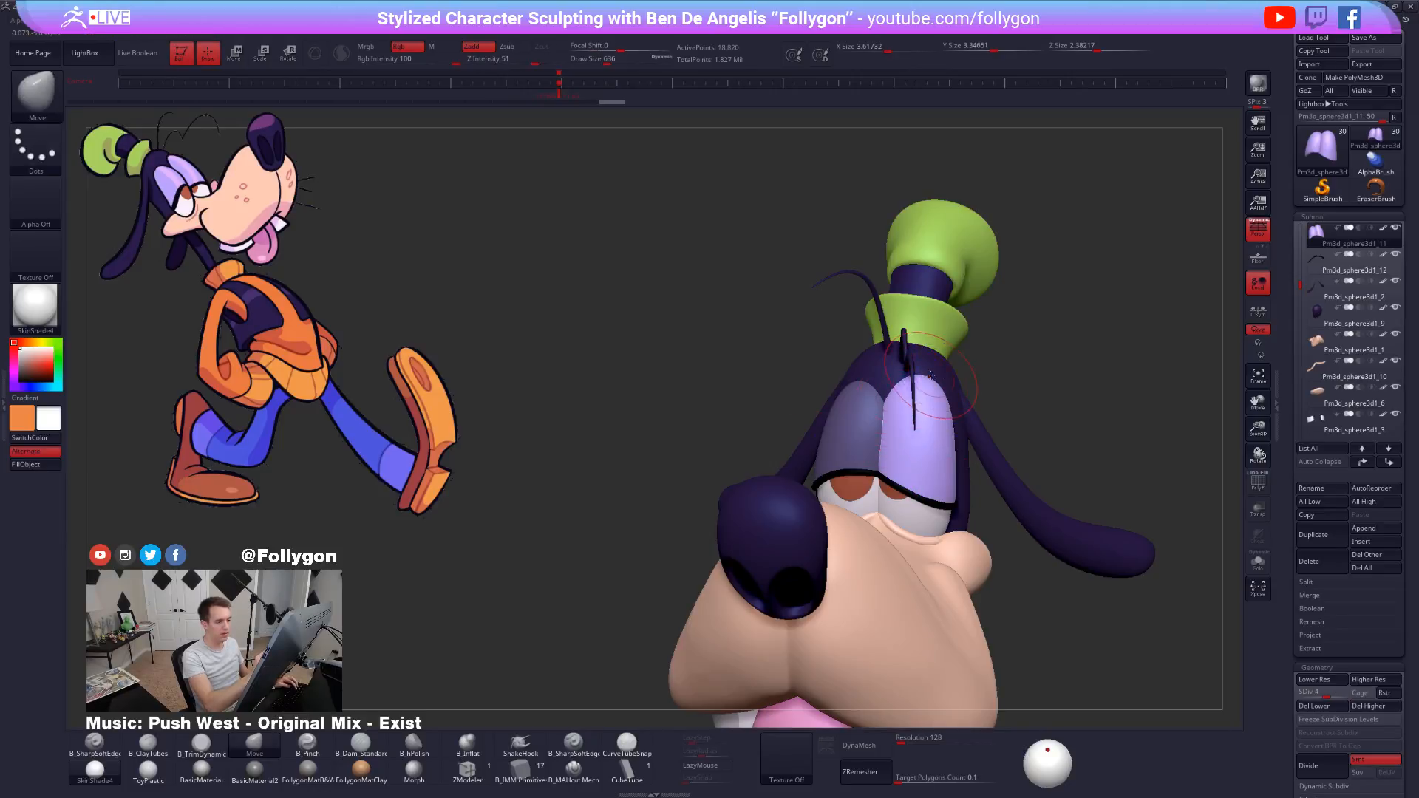
Refine the outline of the character's left upper eyelid with the Move brush and raise the eyelids' subdivision level.
mouse_move(959, 386)
left_mouse_down()
mouse_move(931, 387)
mouse_move(972, 474)
mouse_move(973, 451)
left_mouse_up()
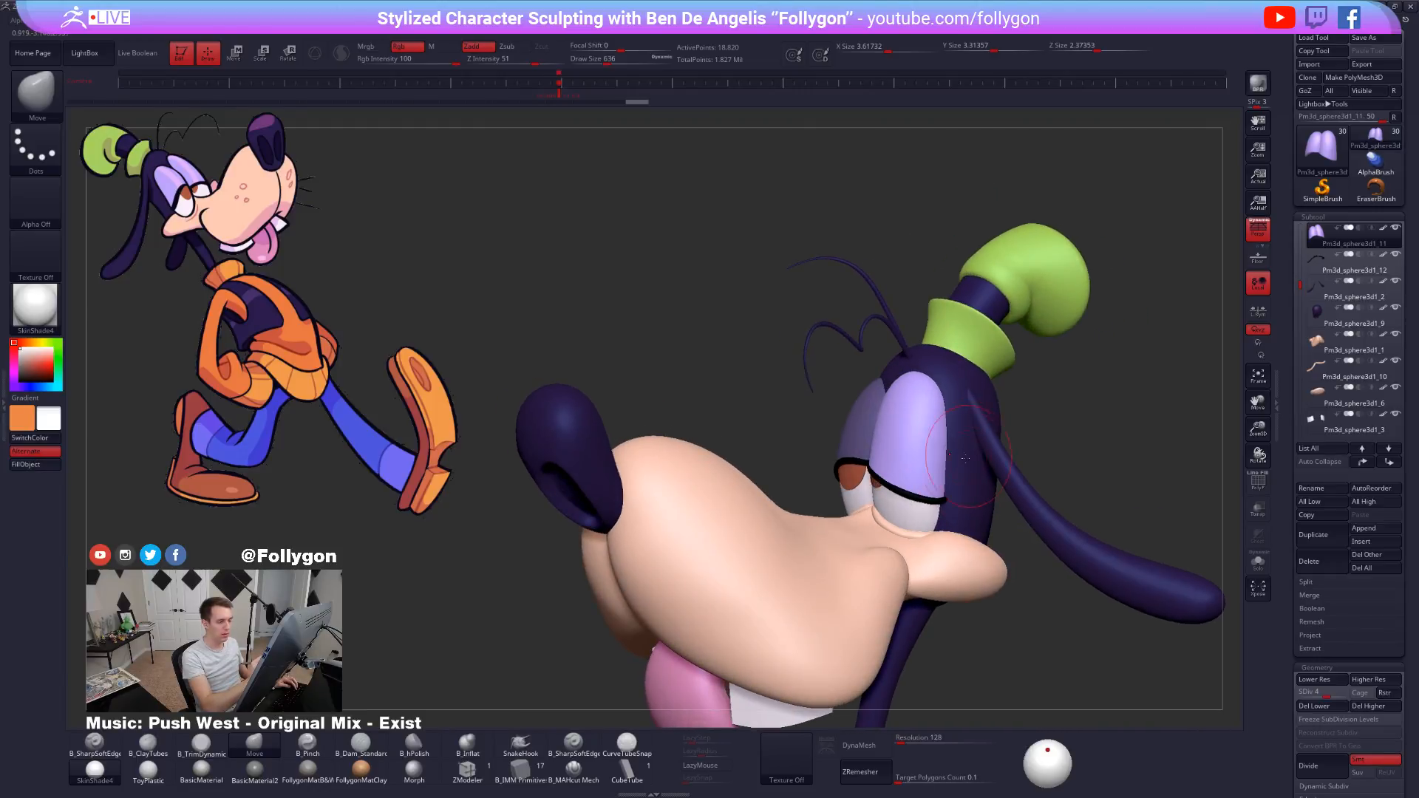
right_click_drag(970, 468, 1000, 457)
key("d")
key("d")
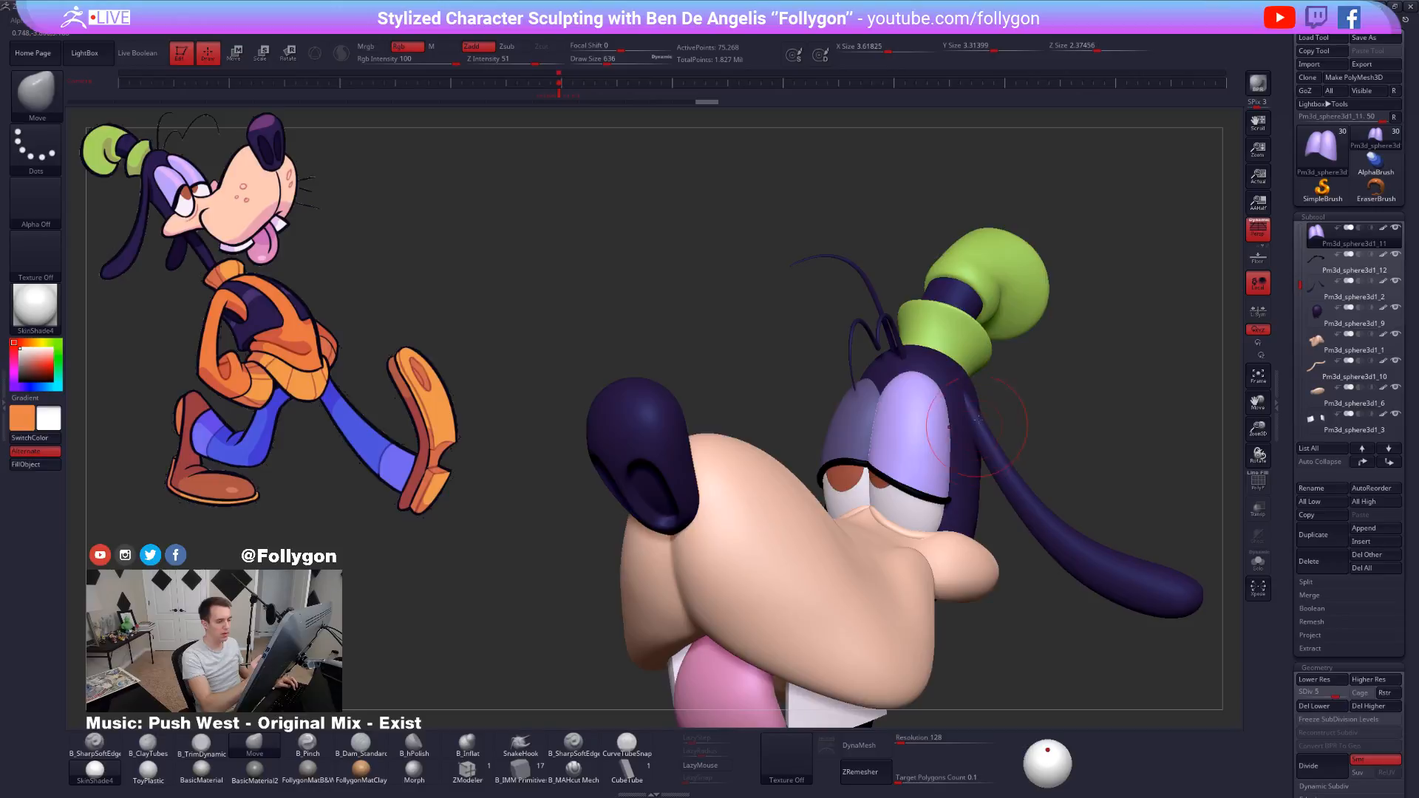
Lower the eyelids to subdivision level 3, reshape the character's right upper eyelid with the Move brush, and restore the top level.
right_click_drag(872, 436, 1001, 421)
key("shift+d")
key("shift+d")
key("shift+d")
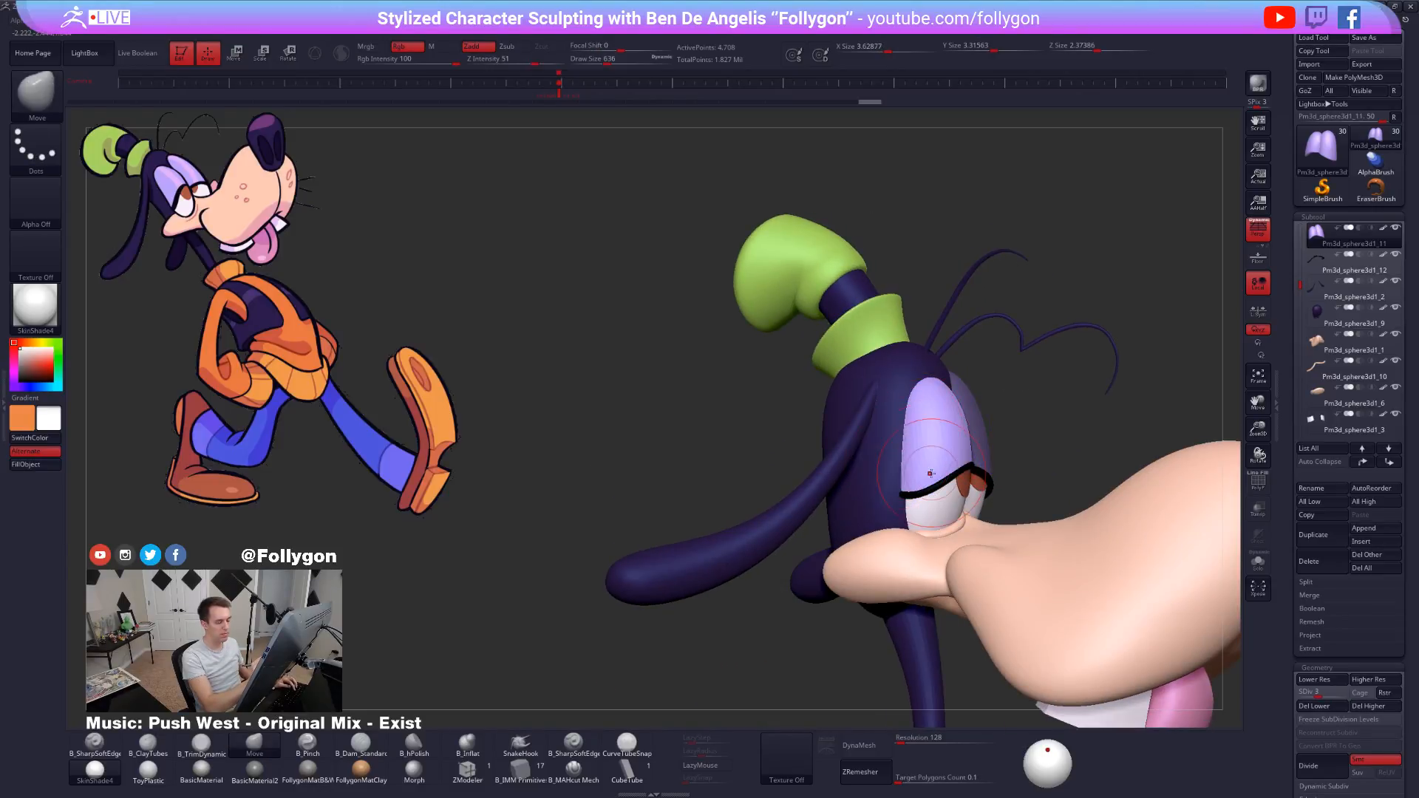
right_click_drag(931, 473, 897, 517)
key("d")
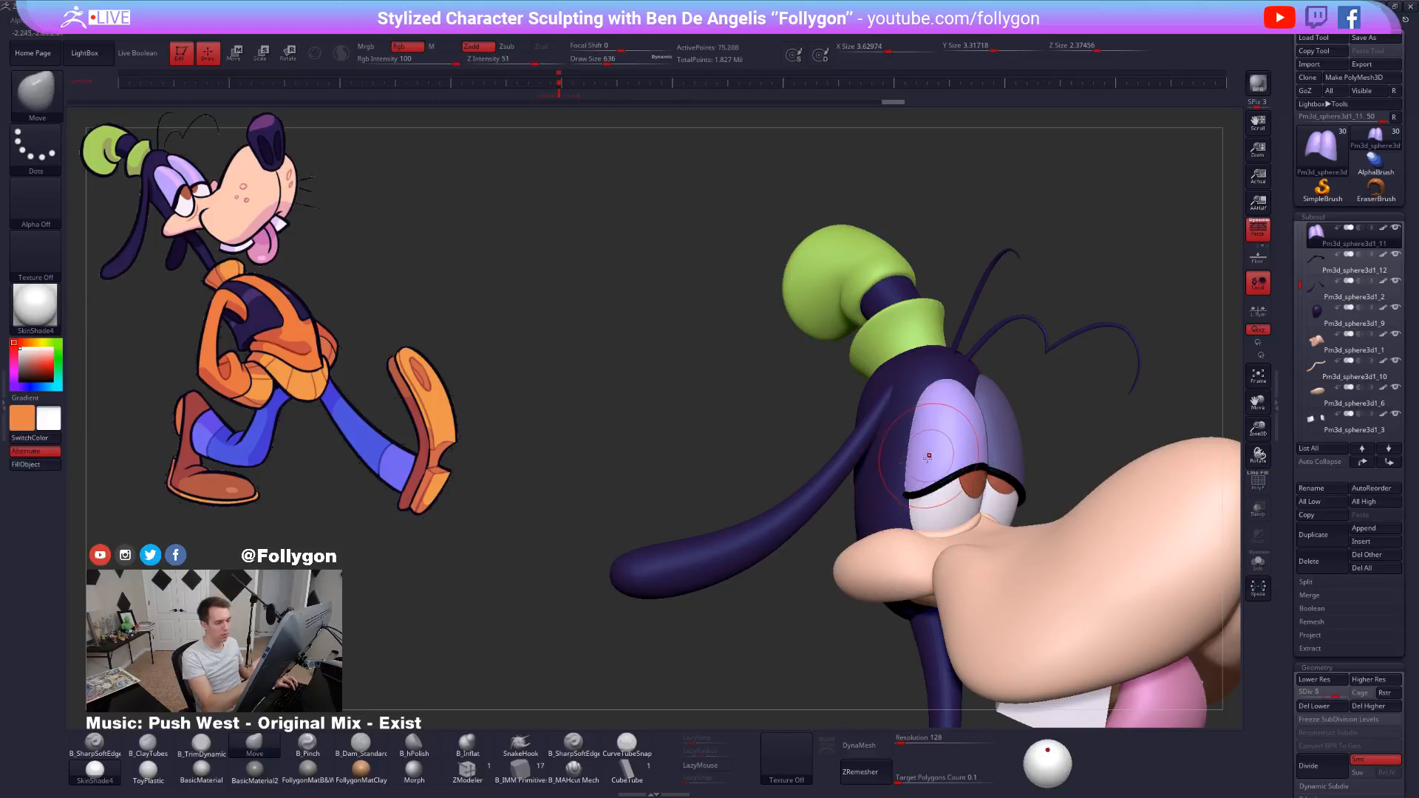
key("d")
Set the Move brush's draw size to 787 and clear the mask from the eyelids.
mouse_move(928, 457)
right_mouse_down()
mouse_move(898, 460)
mouse_move(924, 410)
mouse_move(886, 399)
right_mouse_up()
key("space")
left_click_drag(886, 393, 891, 394)
left_click_drag(1109, 510, 1138, 539, "ctrl")
mouse_move(1153, 547)
right_mouse_down()
mouse_move(1083, 515)
mouse_move(1088, 554)
right_mouse_up()
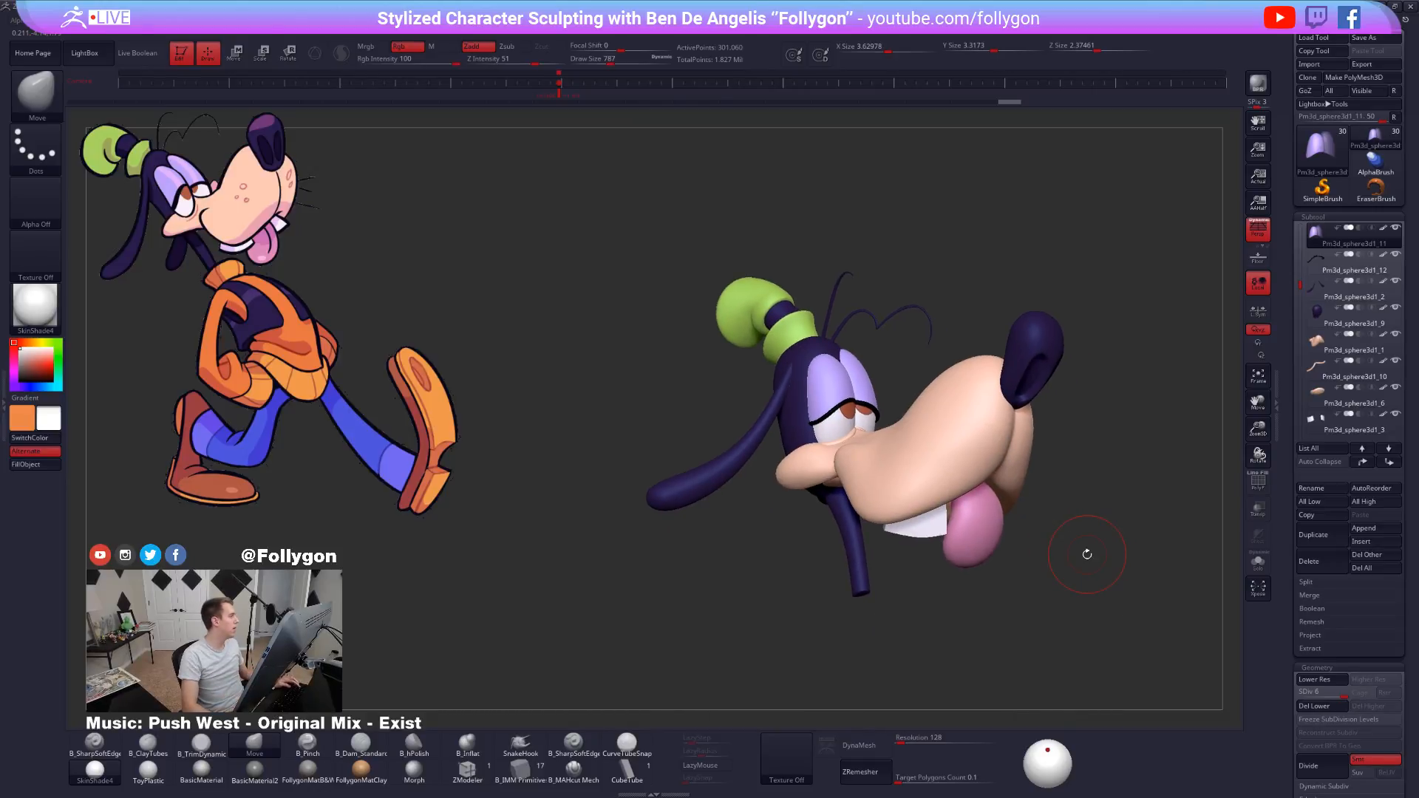
Select the long ears, isolate them and mask the character's right ear.
right_click_drag(684, 467, 784, 464)
left_click(823, 464, "alt")
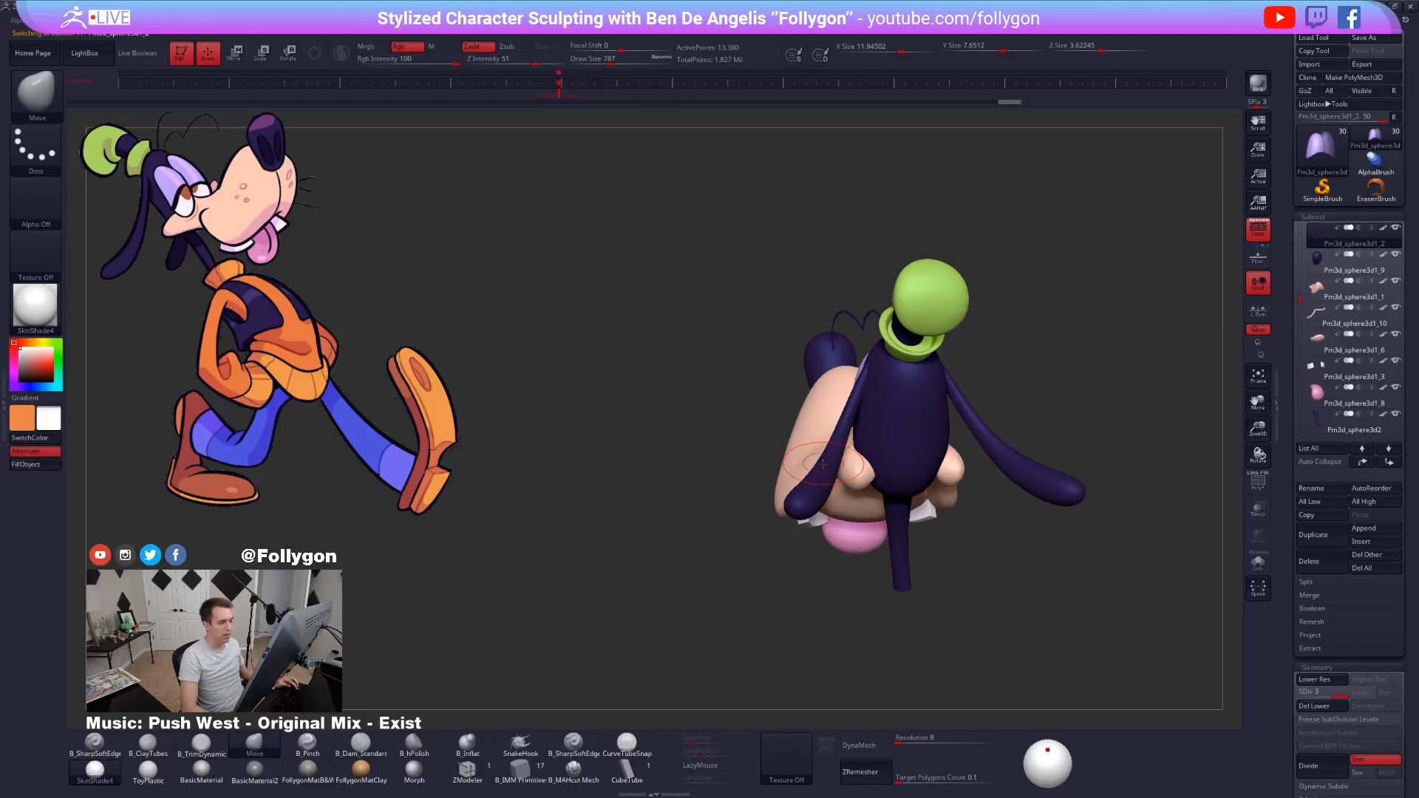
key("alt+s")
mouse_move(908, 416)
left_mouse_down("ctrl")
mouse_move(687, 416)
mouse_move(880, 555)
left_mouse_up("ctrl")
left_click(890, 523, "ctrl")
right_click_drag(890, 523, 933, 526)
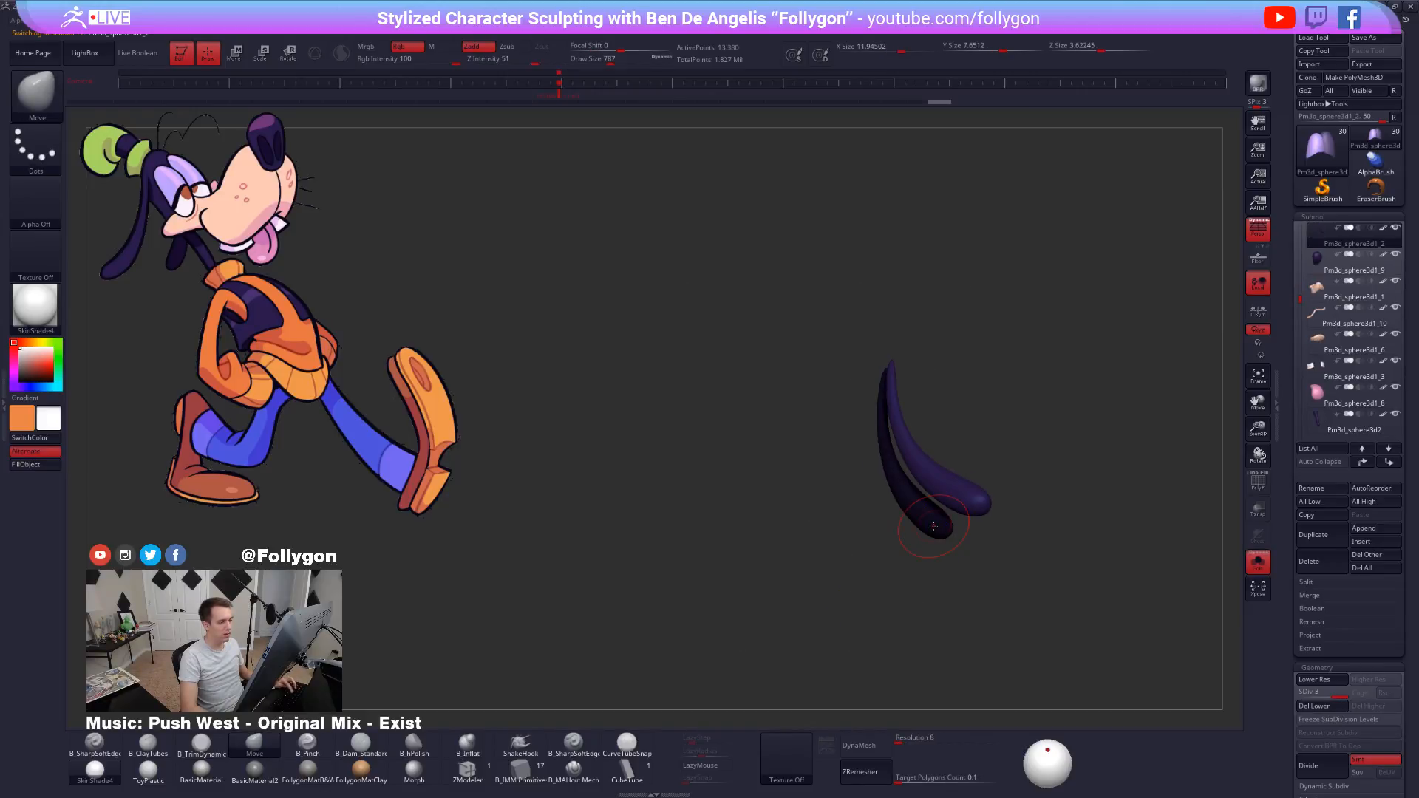
key("alt+s")
Rotate the character's left ear forward from its base and lower the ears to subdivision level 1.
key("r")
left_click_drag(897, 387, 971, 620)
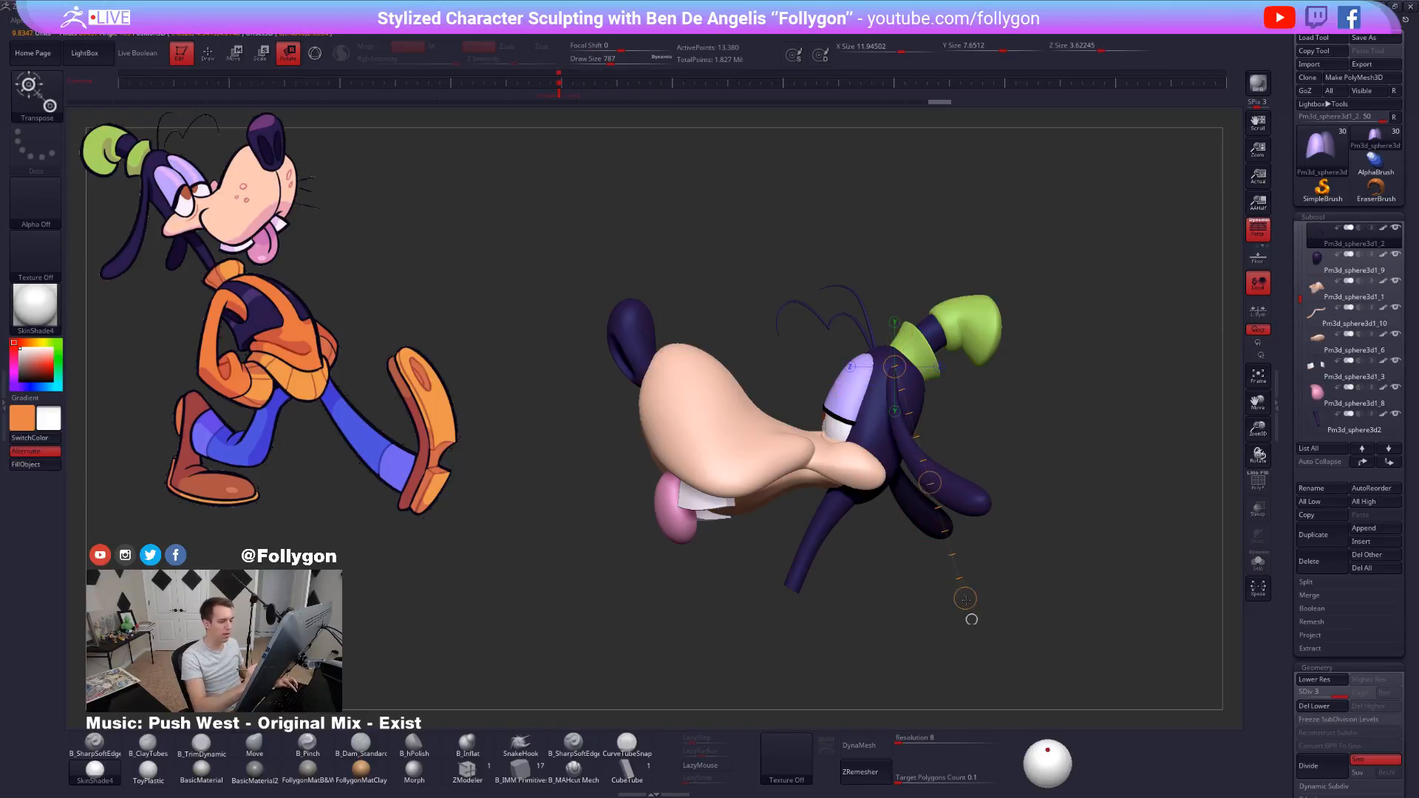
right_click_drag(903, 623, 862, 623)
key("shift+d")
key("shift+d")
key("q")
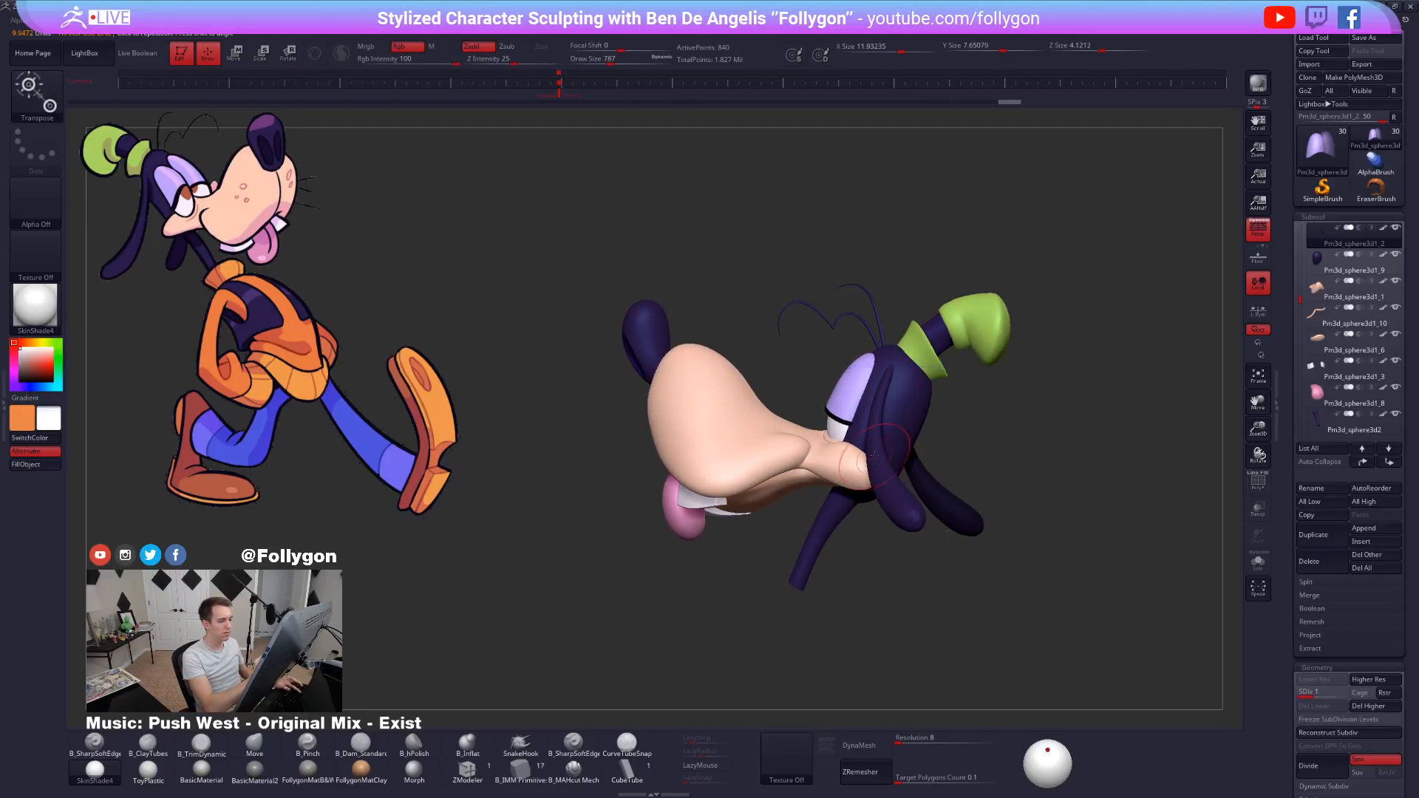
Adjust the character's left ear with the Move brush at draw size 1963 and fine-tune its rotation about the base.
key("space")
left_click_drag(880, 461, 908, 463)
mouse_move(851, 453)
right_mouse_down()
mouse_move(877, 445)
mouse_move(887, 478)
mouse_move(896, 588)
mouse_move(980, 585)
mouse_move(987, 647)
right_mouse_up()
key("r")
key("alt+s")
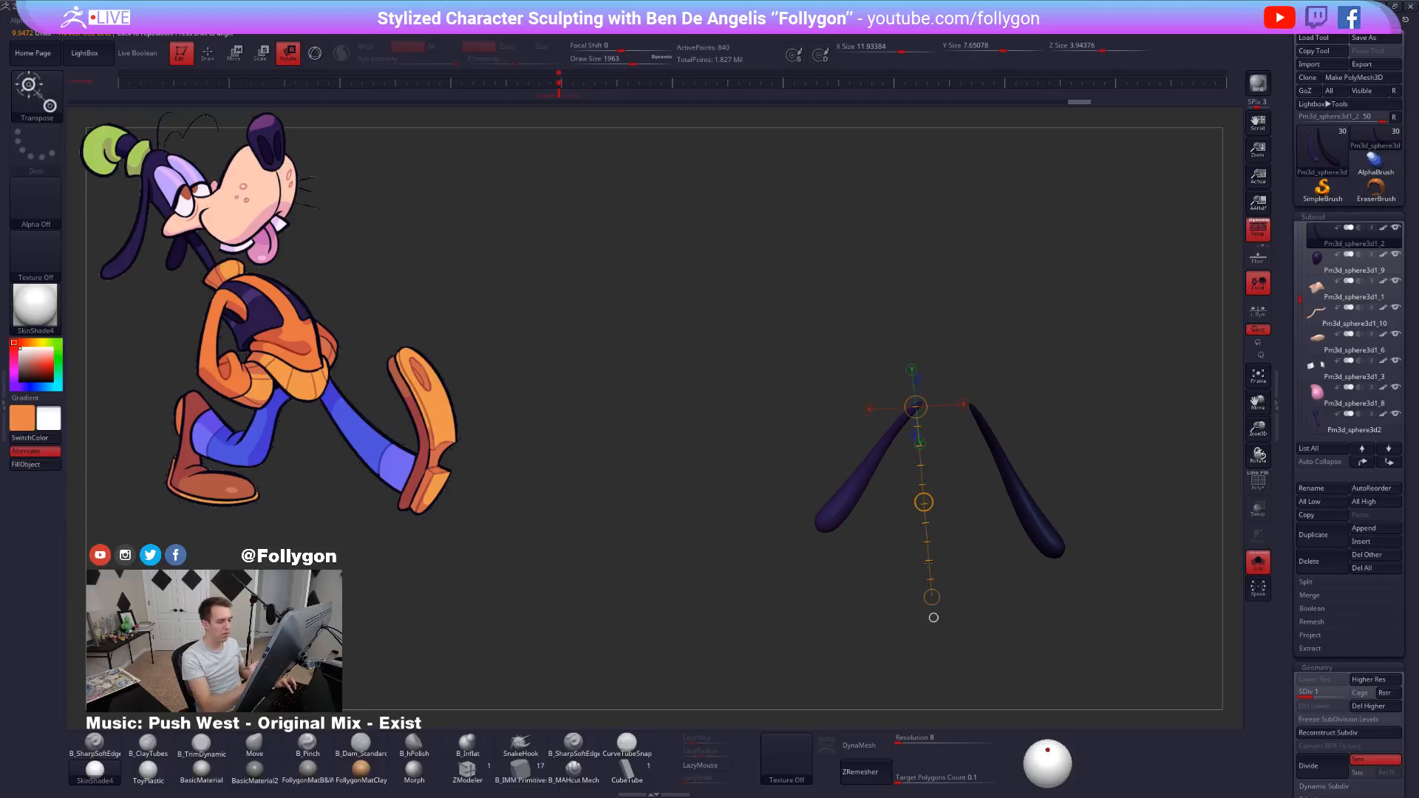
key("alt+s")
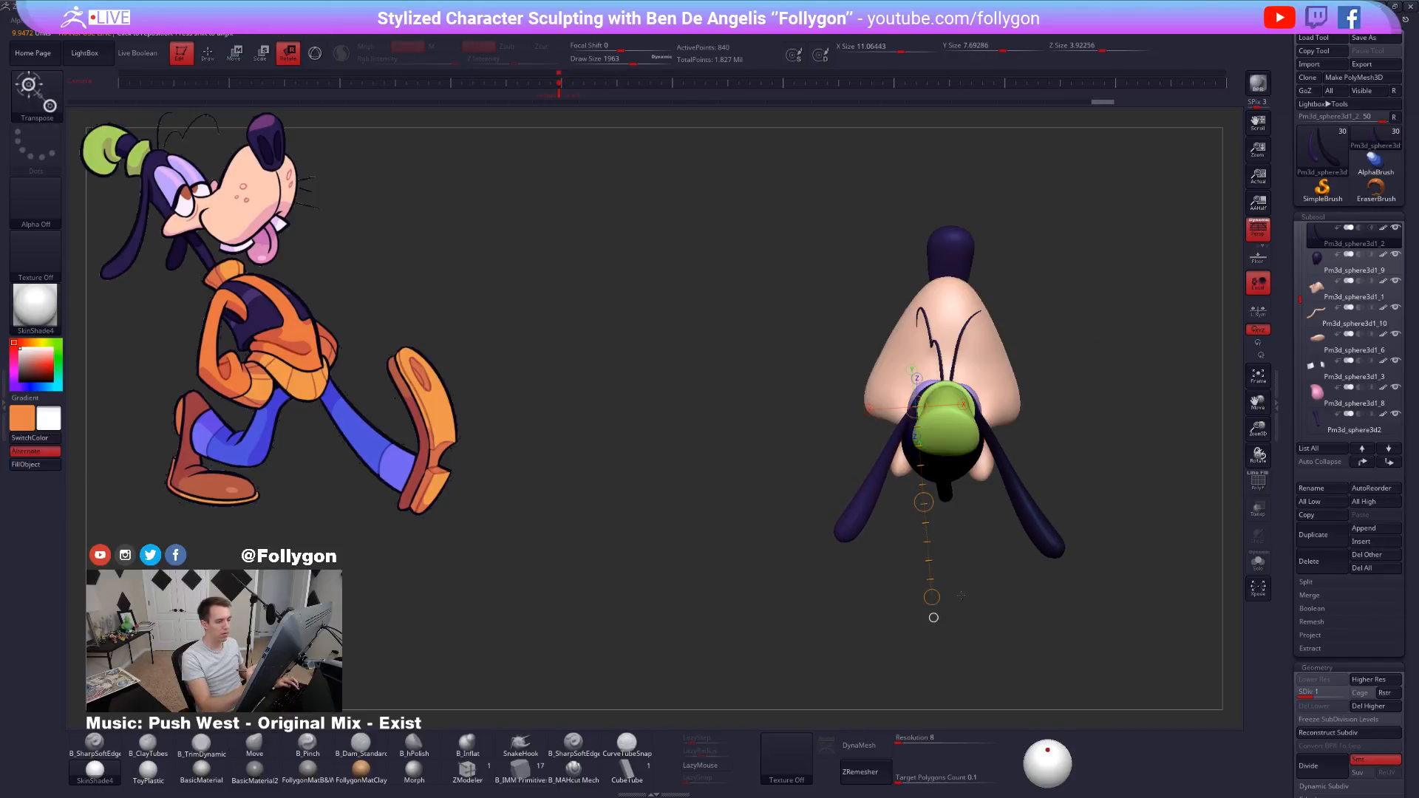
right_click_drag(962, 595, 941, 612)
Invert the ear mask and rotate the character's right ear about its base.
key("q")
left_click_drag(1053, 648, 1029, 634)
left_click(1008, 614, "ctrl")
key("r")
left_click_drag(843, 383, 765, 601)
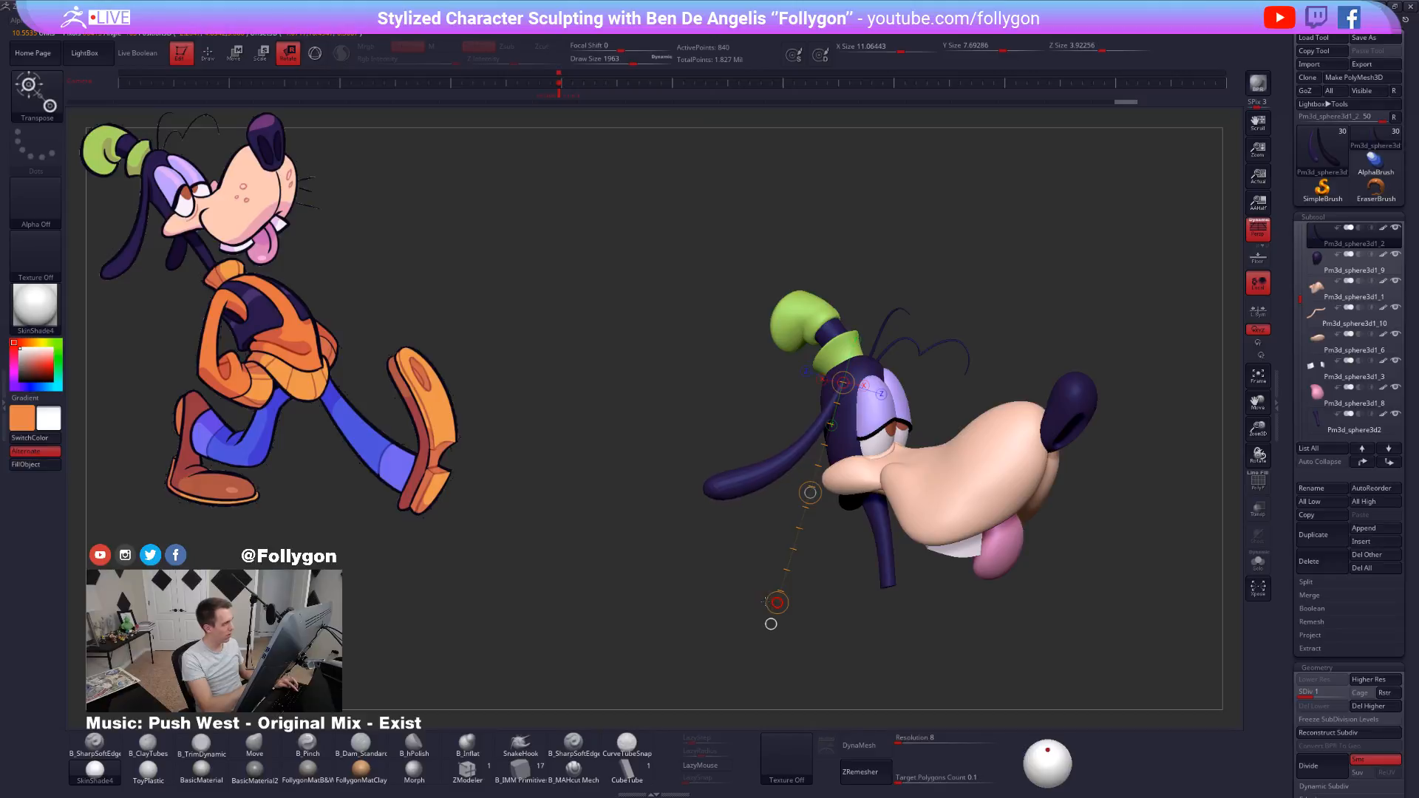
key("q")
Reshape the character's right ear with the Move brush at draw size 2300 and rotate it slightly.
key("space")
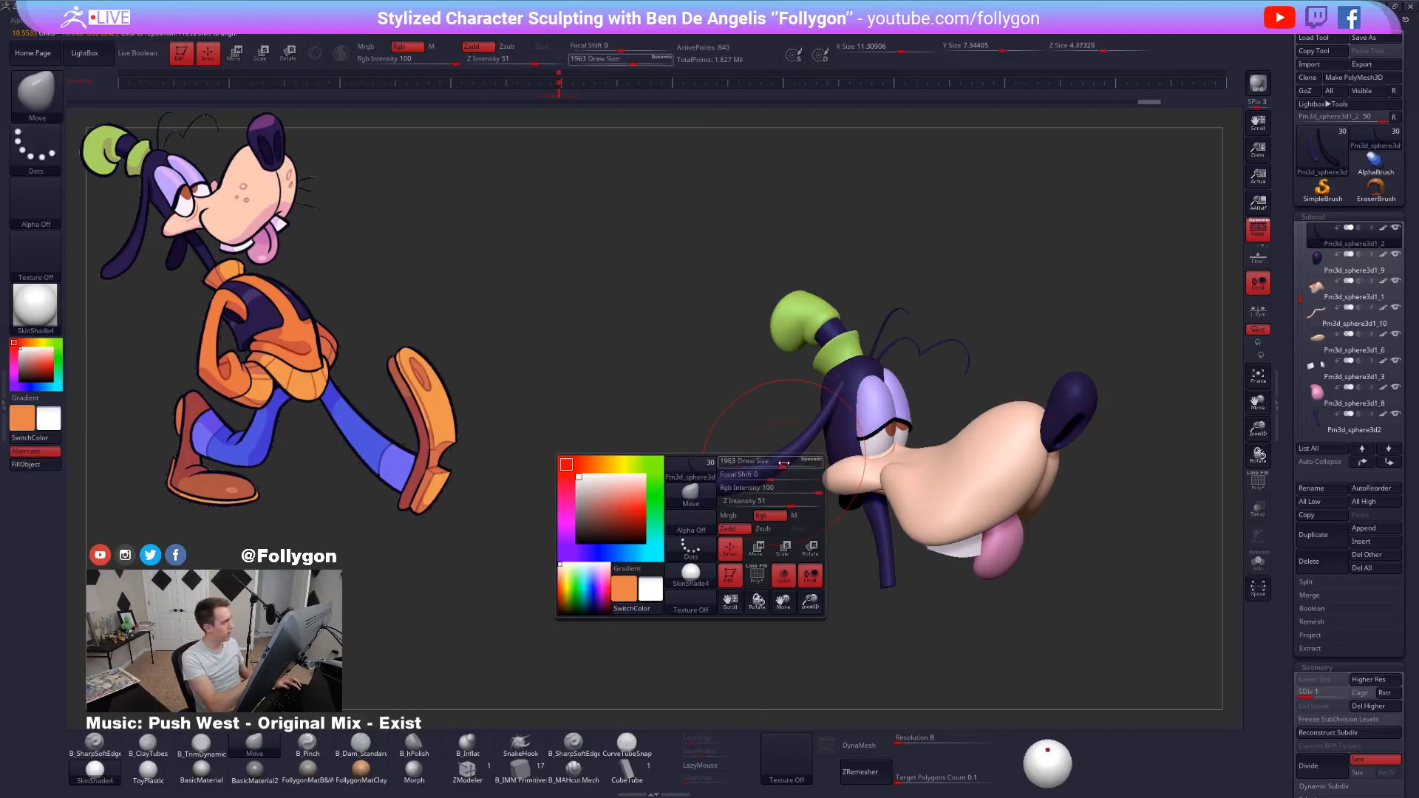
left_click_drag(781, 463, 787, 462)
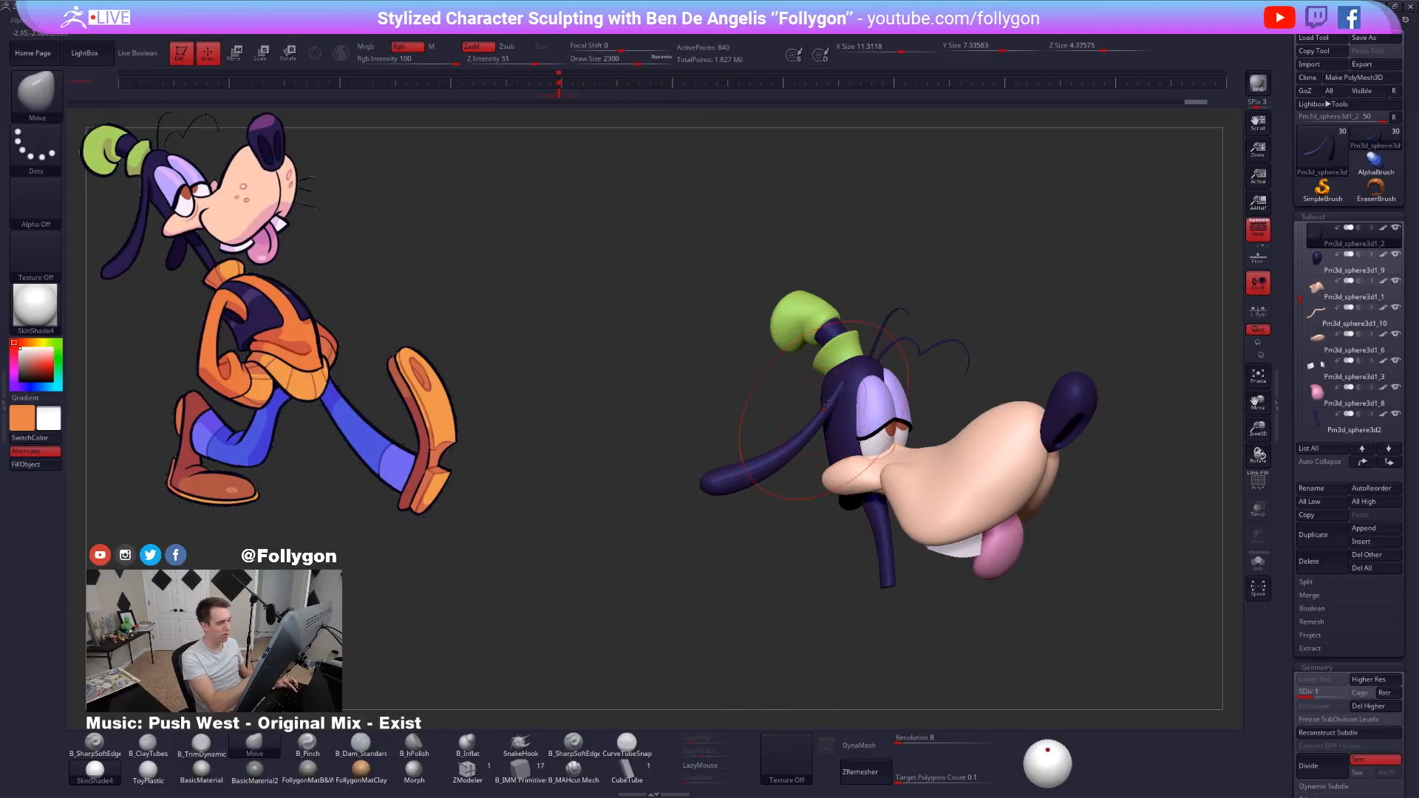
key("r")
left_click_drag(777, 602, 787, 604)
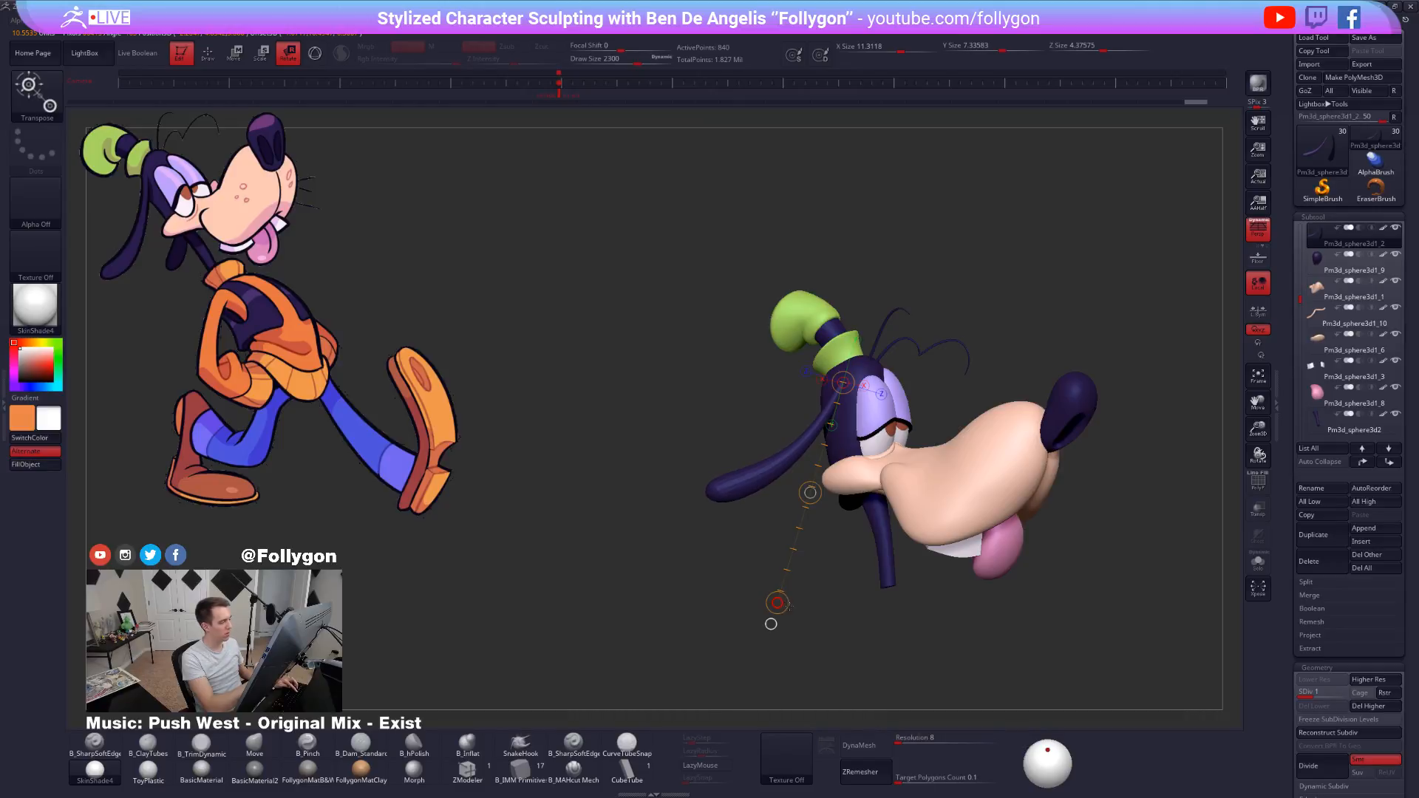
Isolate the two ears and clear the mask from them.
key("q")
left_click_drag(811, 533, 934, 620)
mouse_move(946, 570)
left_mouse_down()
mouse_move(1004, 567)
mouse_move(973, 611)
mouse_move(1020, 624)
mouse_move(1001, 649)
mouse_move(1005, 583)
mouse_move(933, 634)
left_mouse_up()
key("alt+s")
key("space")
left_click_drag(970, 545, 964, 546)
mouse_move(985, 551)
left_mouse_down("ctrl")
mouse_move(977, 564)
mouse_move(936, 558)
mouse_move(920, 535)
left_mouse_up("ctrl")
Set the Move brush's draw size to 1166 and raise the ears to subdivision level 3.
key("space")
key("space")
left_click_drag(943, 587, 843, 548, "alt")
key("d")
key("d")
key("space")
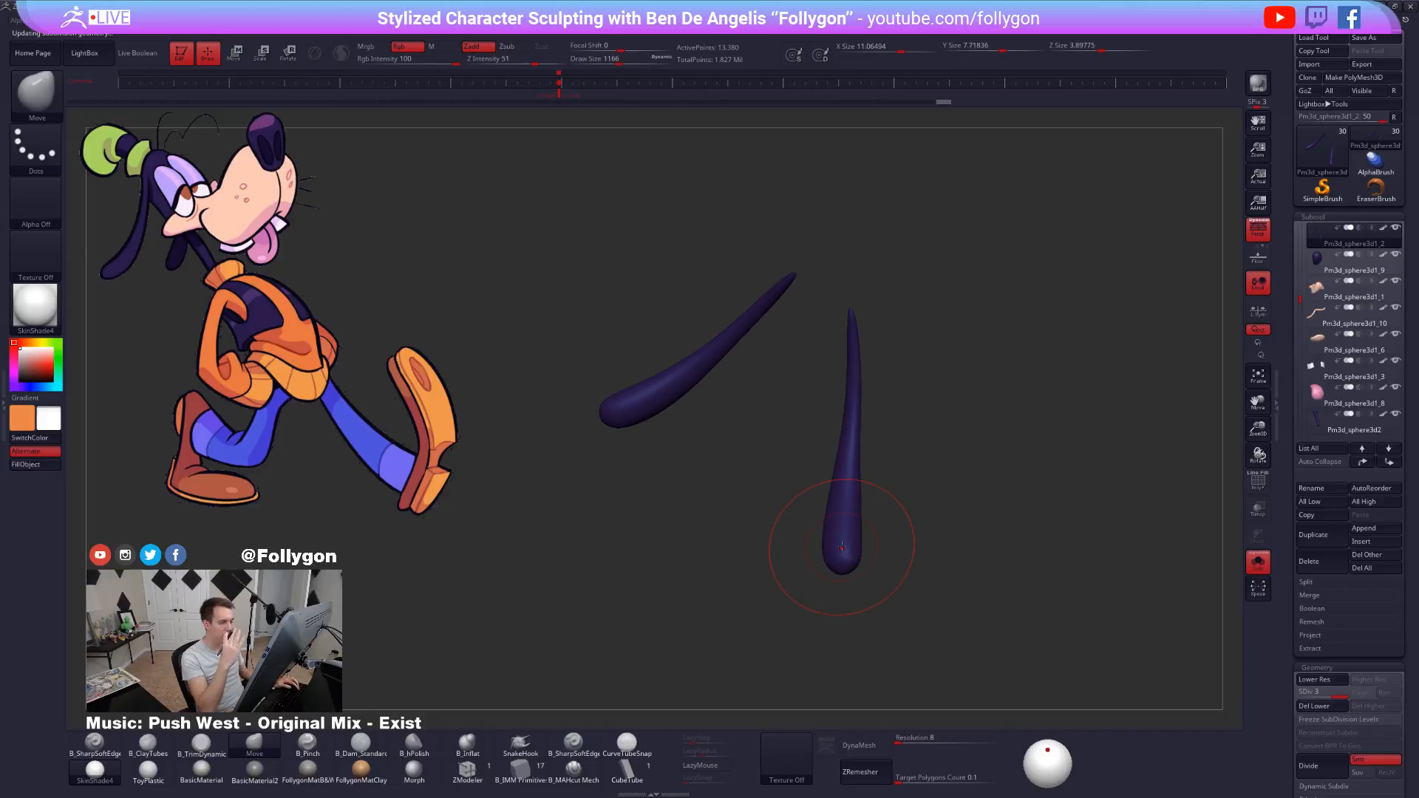
Divide the ears to subdivision level 4 and switch to the TrimDynamic brush at draw size 556.
mouse_move(754, 495)
left_mouse_down()
mouse_move(838, 529)
mouse_move(872, 523)
mouse_move(894, 574)
mouse_move(865, 529)
left_mouse_up()
key("space")
key("space")
key("3")
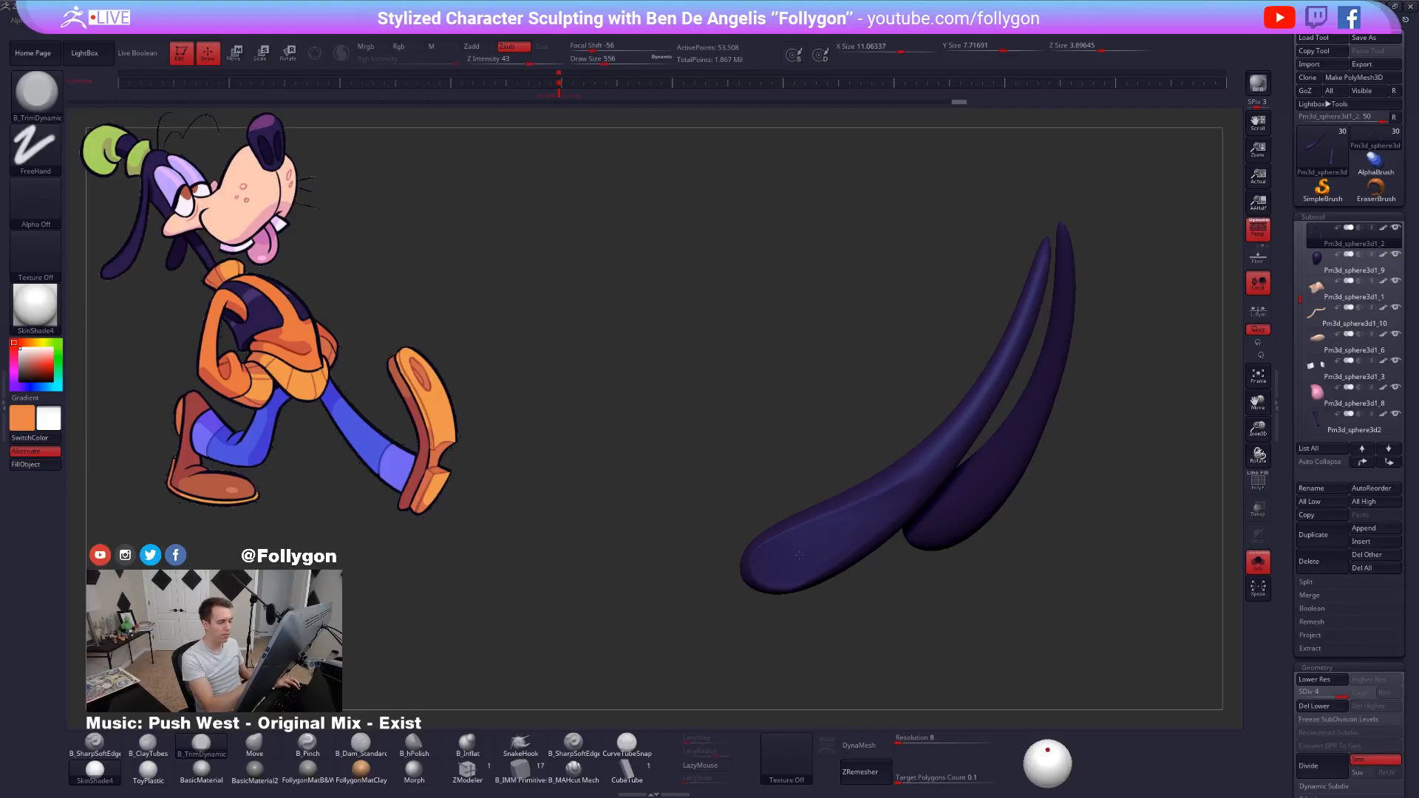
Try flattening the faces of the ears with the TrimDynamic brush, increasing the draw size to 699.
mouse_move(950, 452)
left_mouse_down()
mouse_move(894, 508)
mouse_move(838, 529)
left_mouse_up()
key("space")
left_click_drag(943, 473, 914, 660)
key("alt+shift+s")
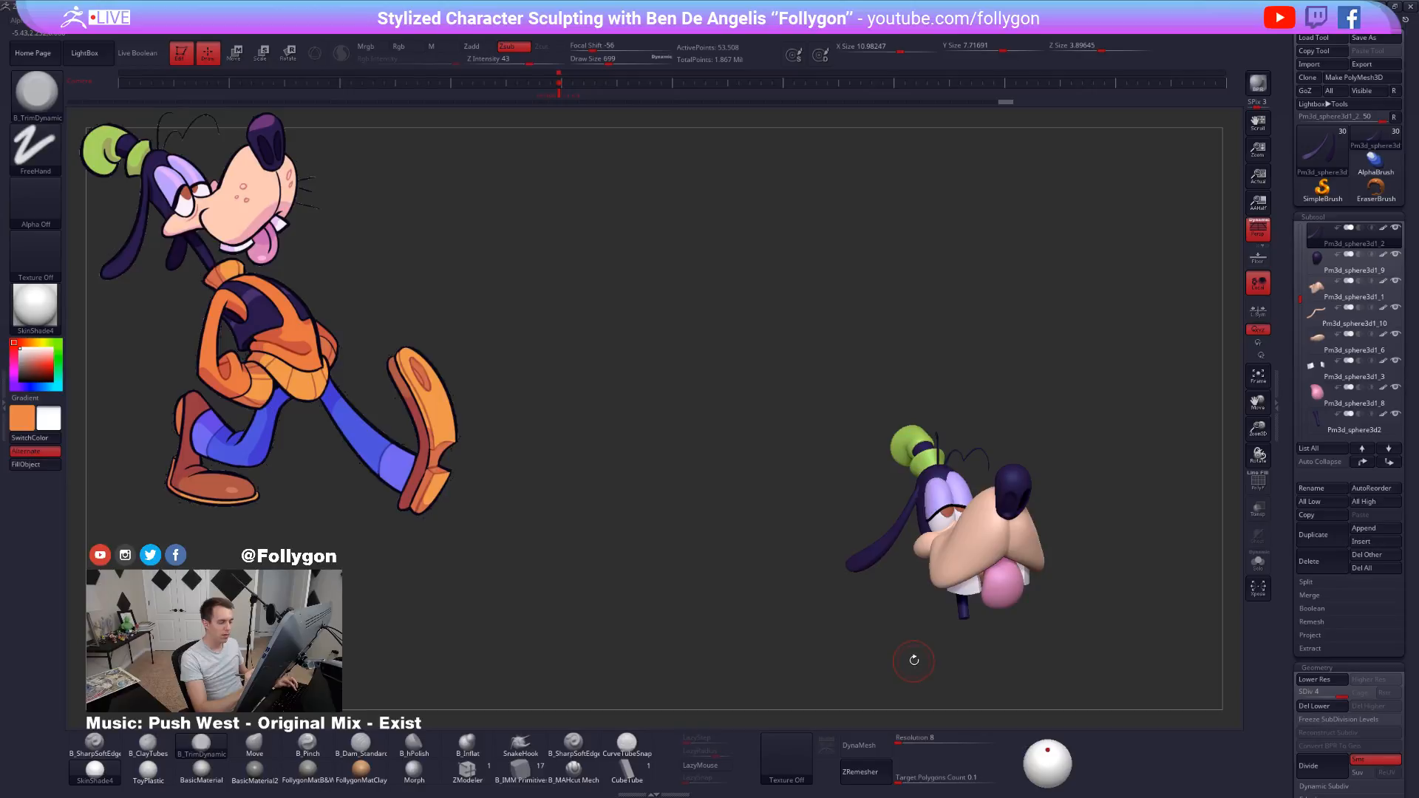
key("alt+shift+s")
left_click_drag(873, 574, 888, 617)
key("ctrl")
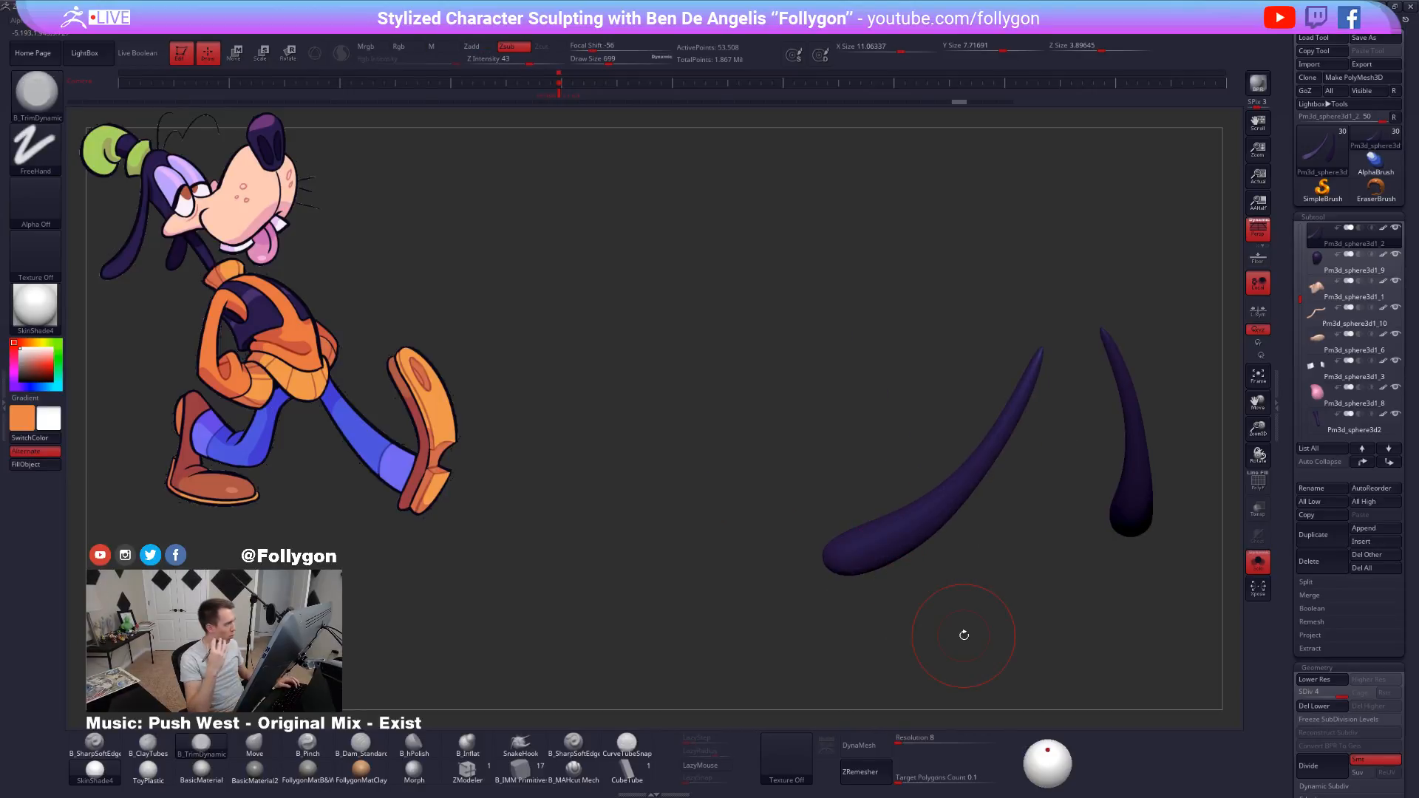
Isolate the ears, lower them to subdivision level 1 and show their wireframe.
left_click_drag(936, 620, 883, 604)
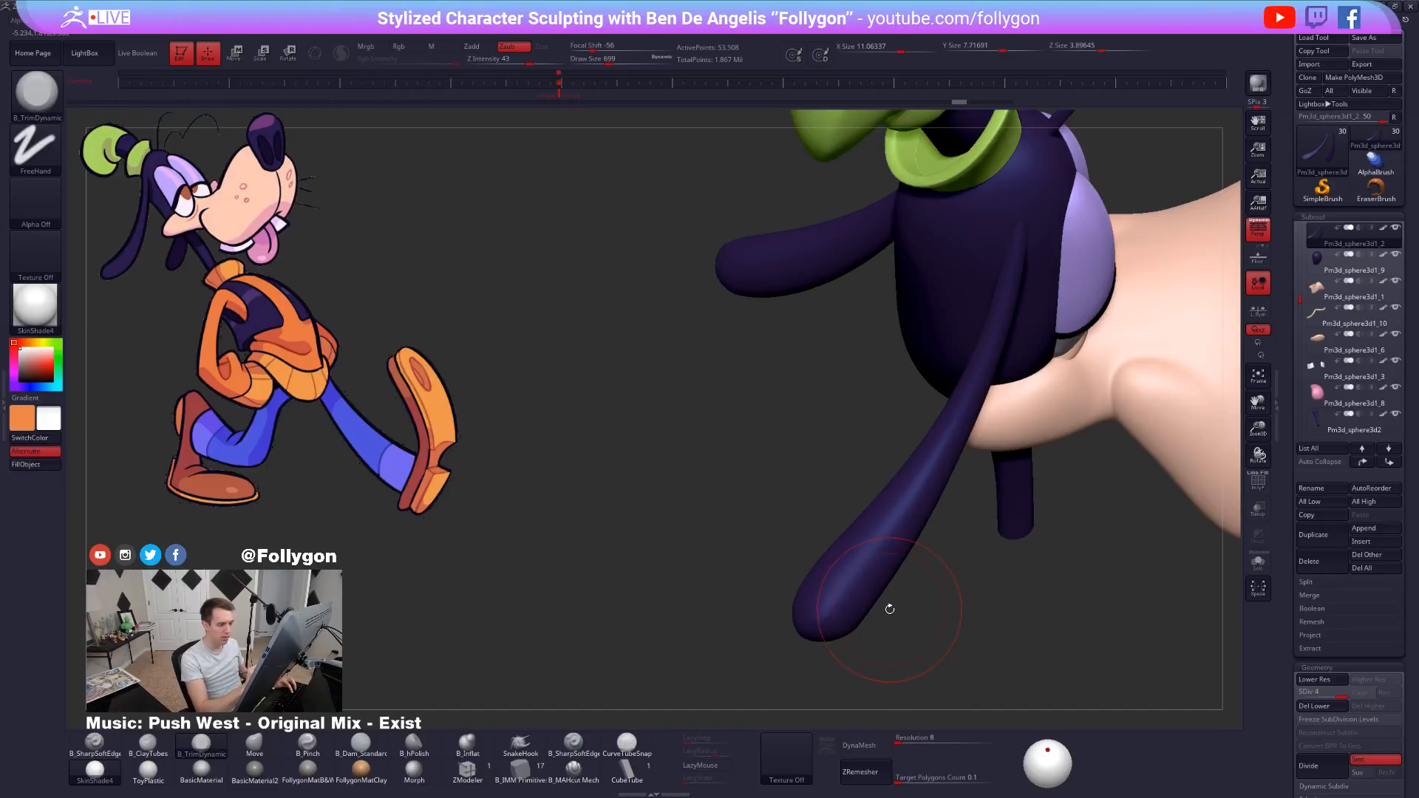
key("alt+s")
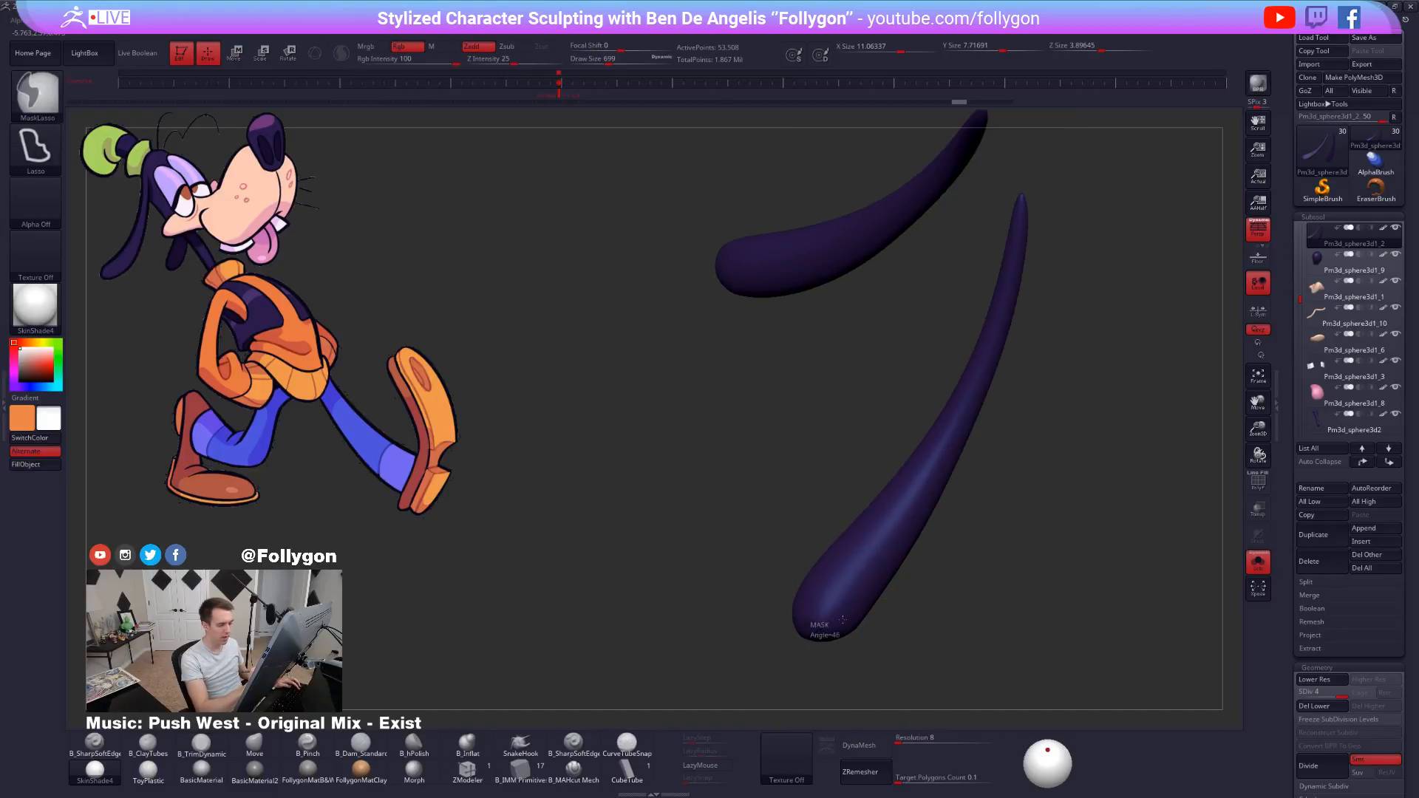
mouse_move(927, 502)
left_mouse_down("ctrl")
mouse_move(1094, 591)
mouse_move(1005, 692)
left_mouse_up("ctrl")
key("shift+d")
key("shift+d")
key("shift+d")
key("shift+f")
mouse_move(855, 640)
left_mouse_down()
mouse_move(878, 570)
mouse_move(854, 666)
left_mouse_up()
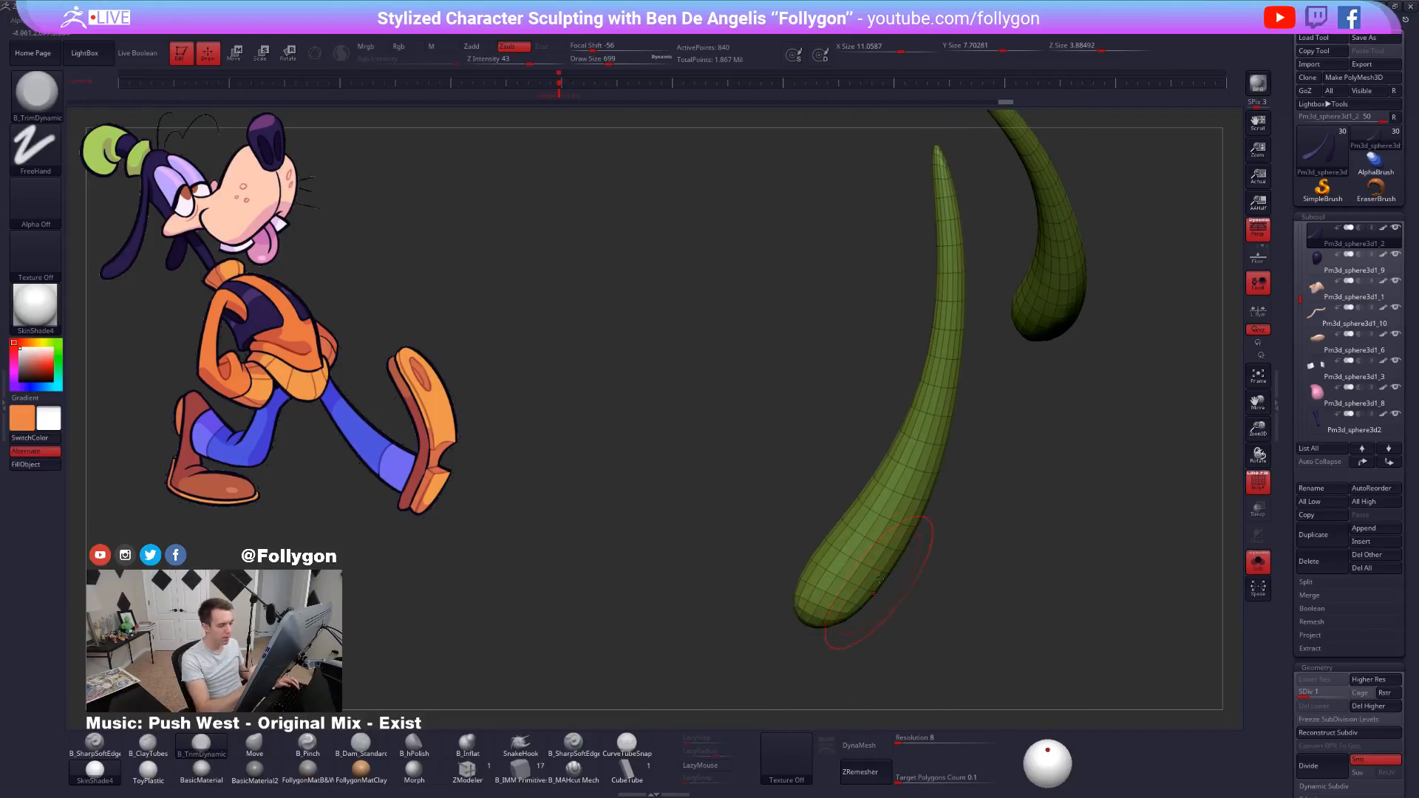
key("w")
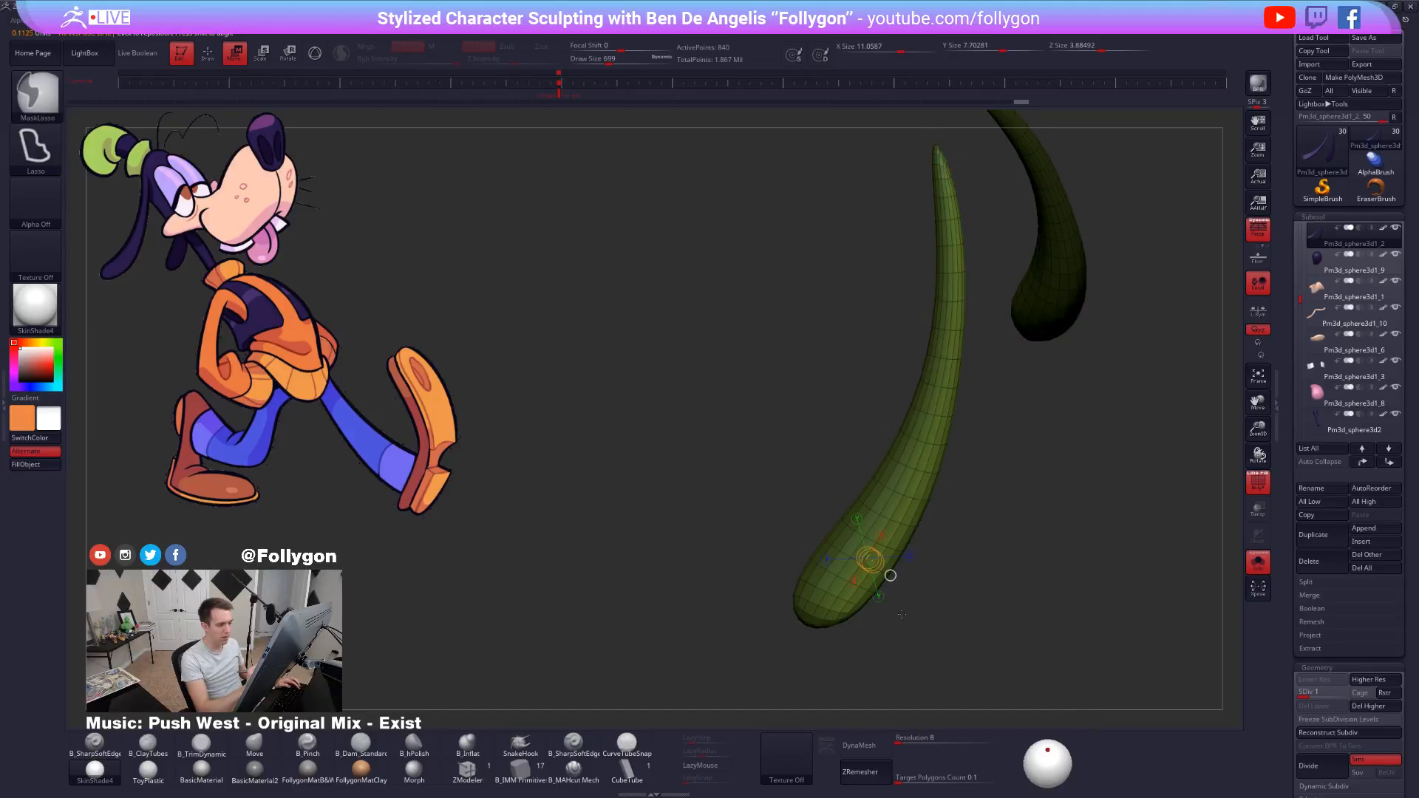
key("q")
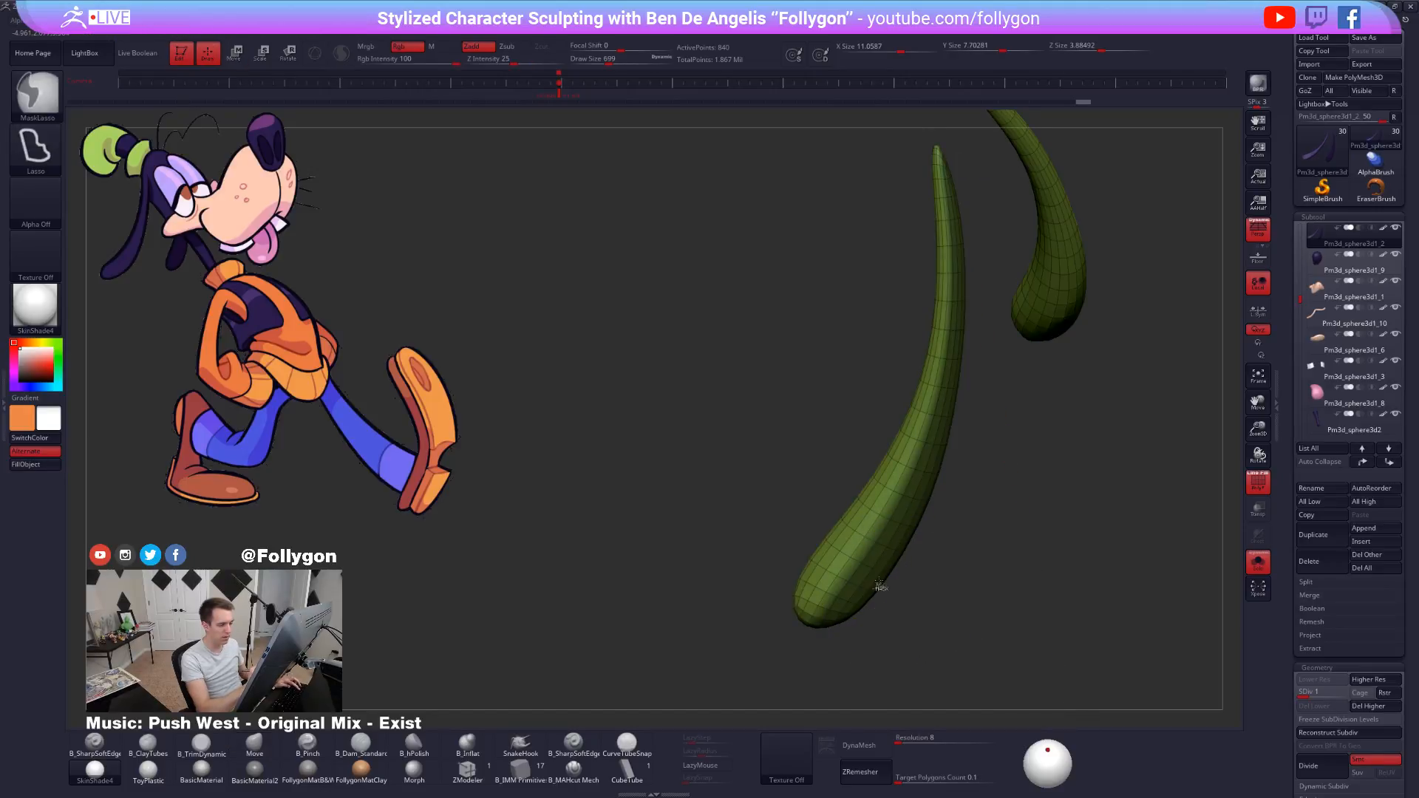
mouse_move(873, 593)
right_mouse_down()
mouse_move(872, 571)
mouse_move(873, 593)
mouse_move(890, 570)
mouse_move(855, 580)
mouse_move(862, 630)
mouse_move(910, 558)
mouse_move(916, 501)
mouse_move(871, 625)
mouse_move(875, 608)
mouse_move(890, 632)
right_mouse_up()
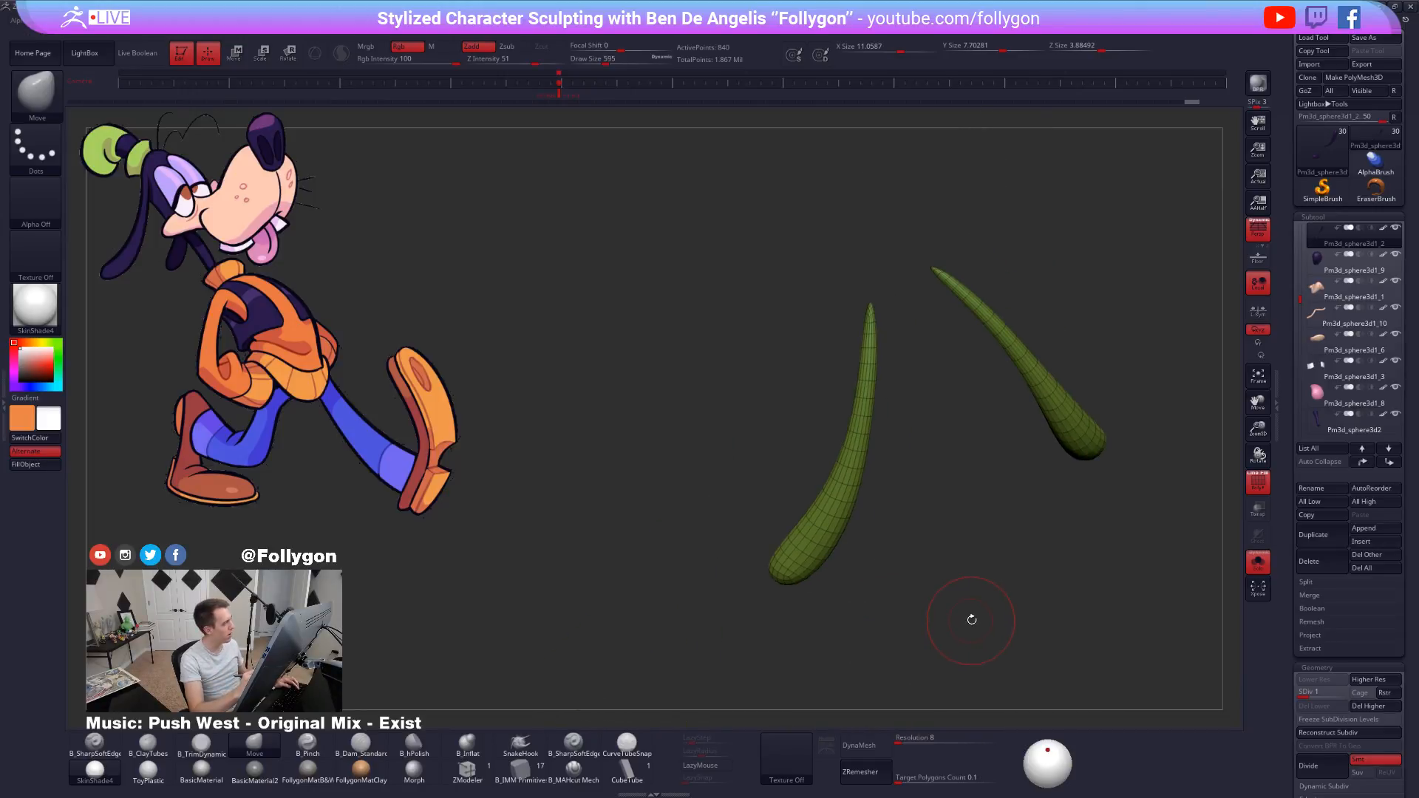
Reduce the Move brush's draw size, isolate the ears again and give each ear its own polygroup with Auto Groups.
key("alt+s")
mouse_move(966, 627)
right_mouse_down()
mouse_move(995, 590)
mouse_move(972, 639)
right_mouse_up()
right_click_drag(842, 499, 850, 474, "ctrl")
key("space")
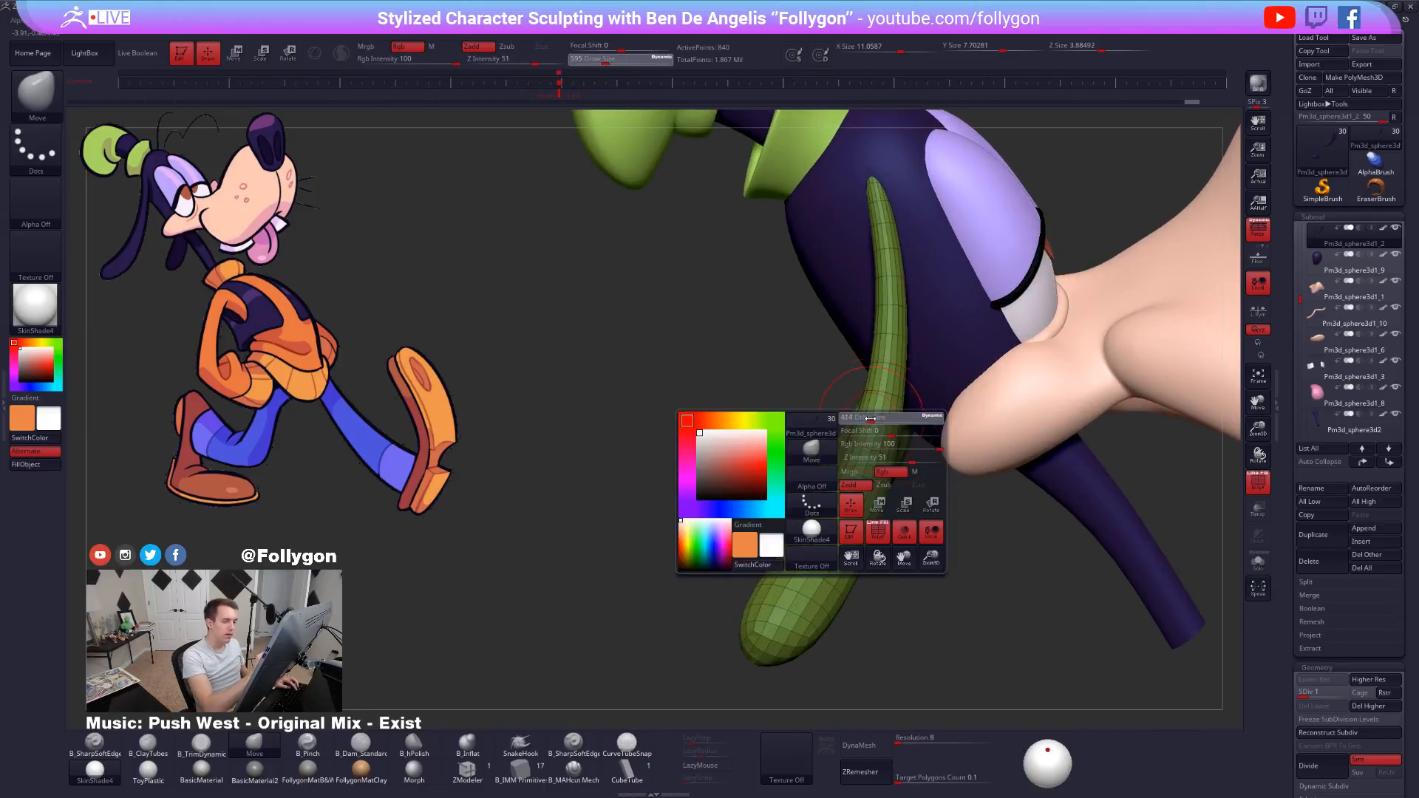
key("alt+s")
key("shift+space")
left_click(871, 484)
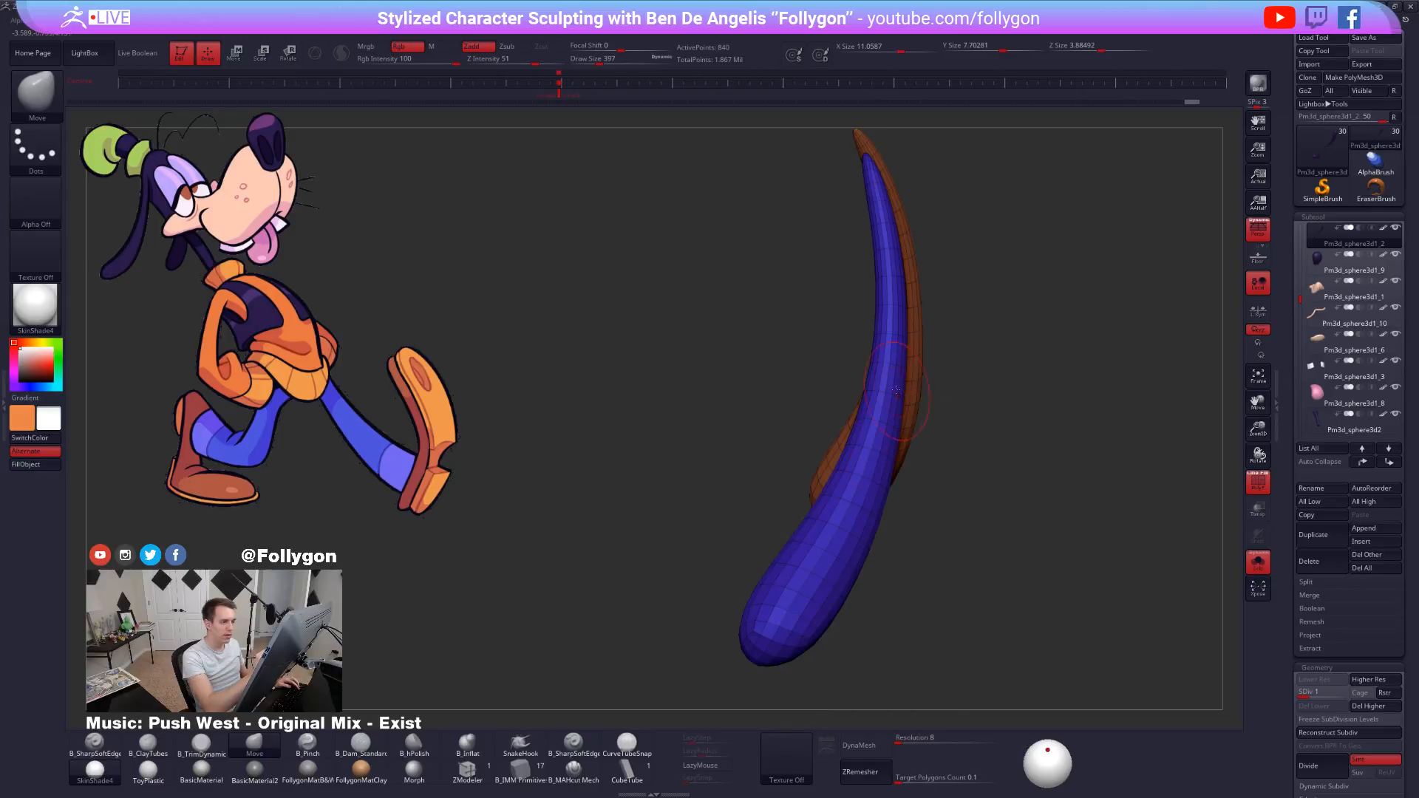
Try separating the inner faces of one ear by lasso-hiding them at subdivision level 1, and restore the ears' full visibility.
left_click(888, 400, "ctrl+shift")
right_click_drag(893, 378, 789, 586)
mouse_move(841, 494)
left_mouse_down("ctrl+shift")
mouse_move(795, 447)
mouse_move(836, 492)
left_mouse_up("ctrl+shift")
mouse_move(836, 491)
right_mouse_down()
mouse_move(849, 415)
mouse_move(799, 614)
mouse_move(856, 618)
mouse_move(783, 576)
mouse_move(831, 522)
mouse_move(824, 584)
mouse_move(922, 491)
mouse_move(903, 476)
mouse_move(917, 501)
mouse_move(894, 471)
mouse_move(919, 457)
right_mouse_up()
key("shift+space")
mouse_move(915, 510)
right_mouse_down()
mouse_move(935, 521)
mouse_move(863, 672)
mouse_move(878, 577)
mouse_move(828, 569)
right_mouse_up()
key("ctrl+shift")
left_click_drag(882, 486, 878, 574, "ctrl+alt+shift")
right_click_drag(877, 573, 894, 539)
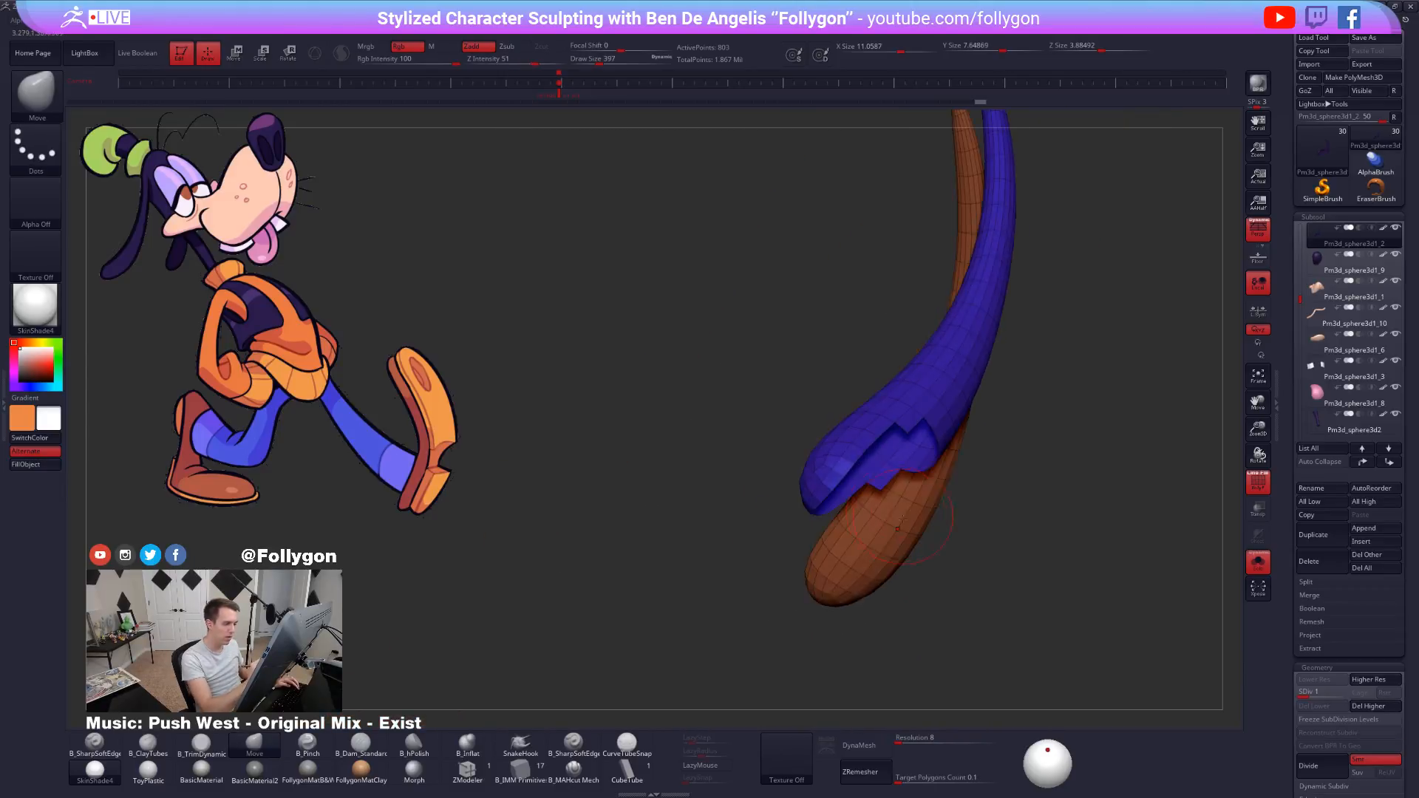
left_click_drag(934, 576, 950, 590, "ctrl+shift")
right_click_drag(870, 500, 888, 570)
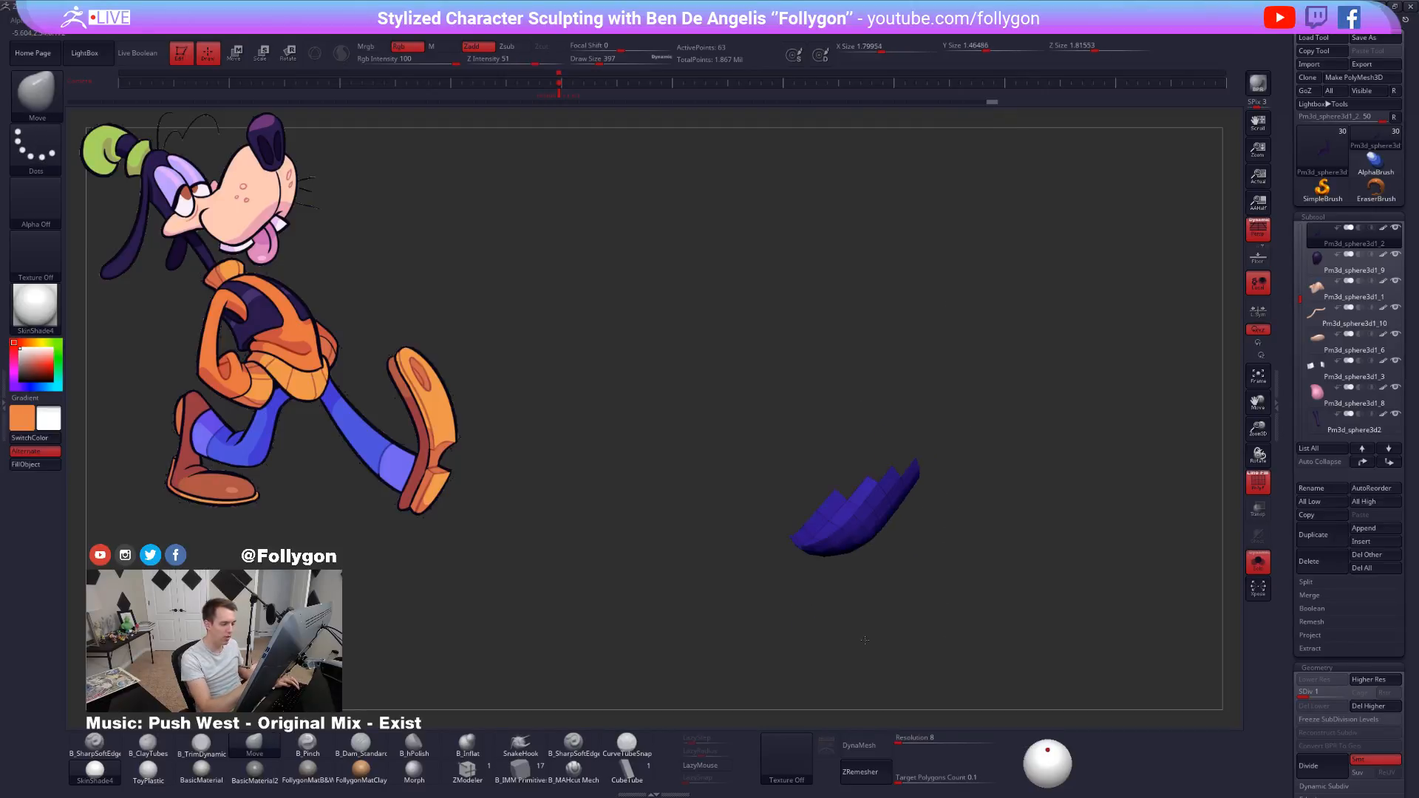
left_click(889, 589, "ctrl+shift")
left_click_drag(889, 589, 878, 565, "alt")
left_click_drag(878, 566, 862, 664)
Raise the isolated ears to subdivision level 4.
key("d")
key("d")
key("d")
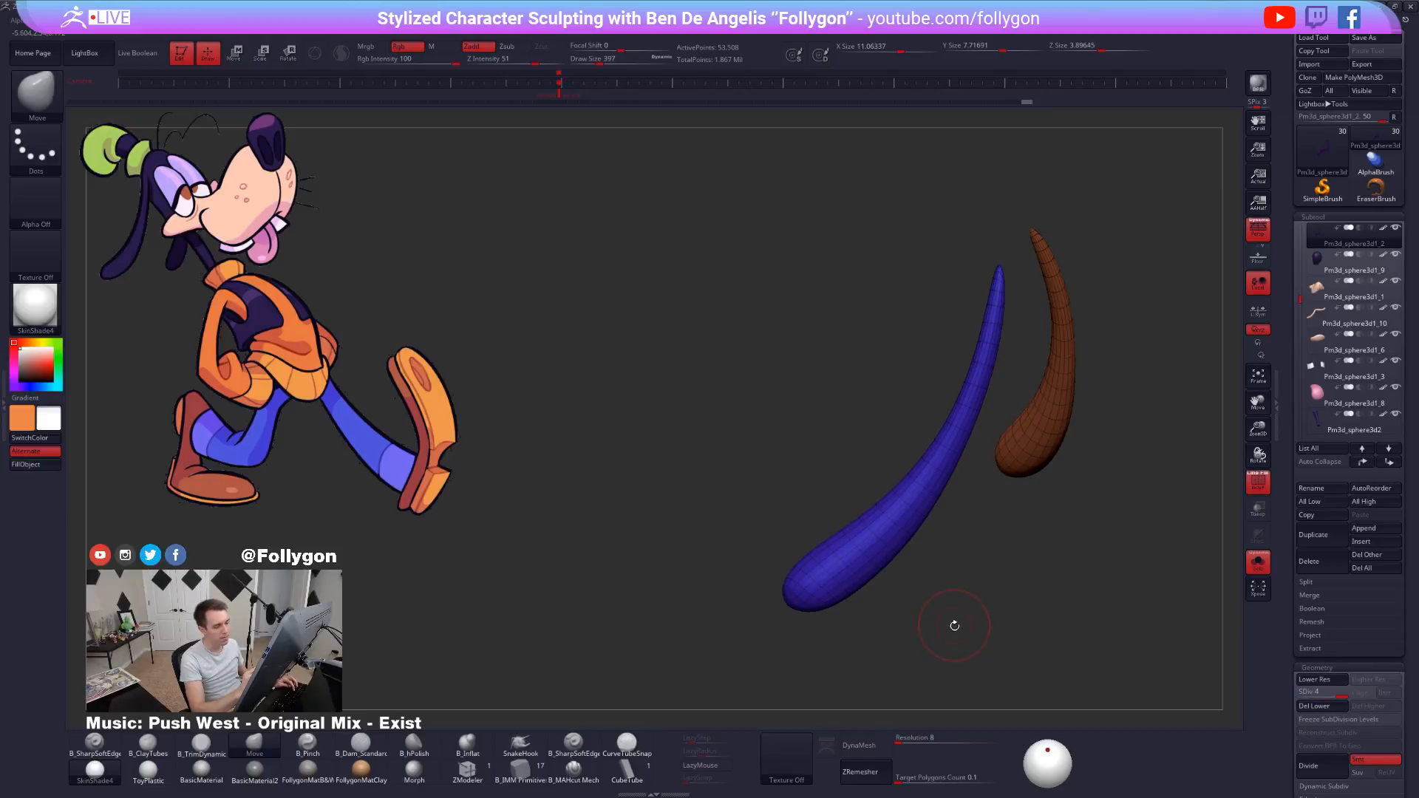
mouse_move(961, 657)
left_mouse_down()
mouse_move(965, 621)
mouse_move(982, 640)
mouse_move(894, 558)
mouse_move(907, 571)
mouse_move(833, 660)
left_mouse_up()
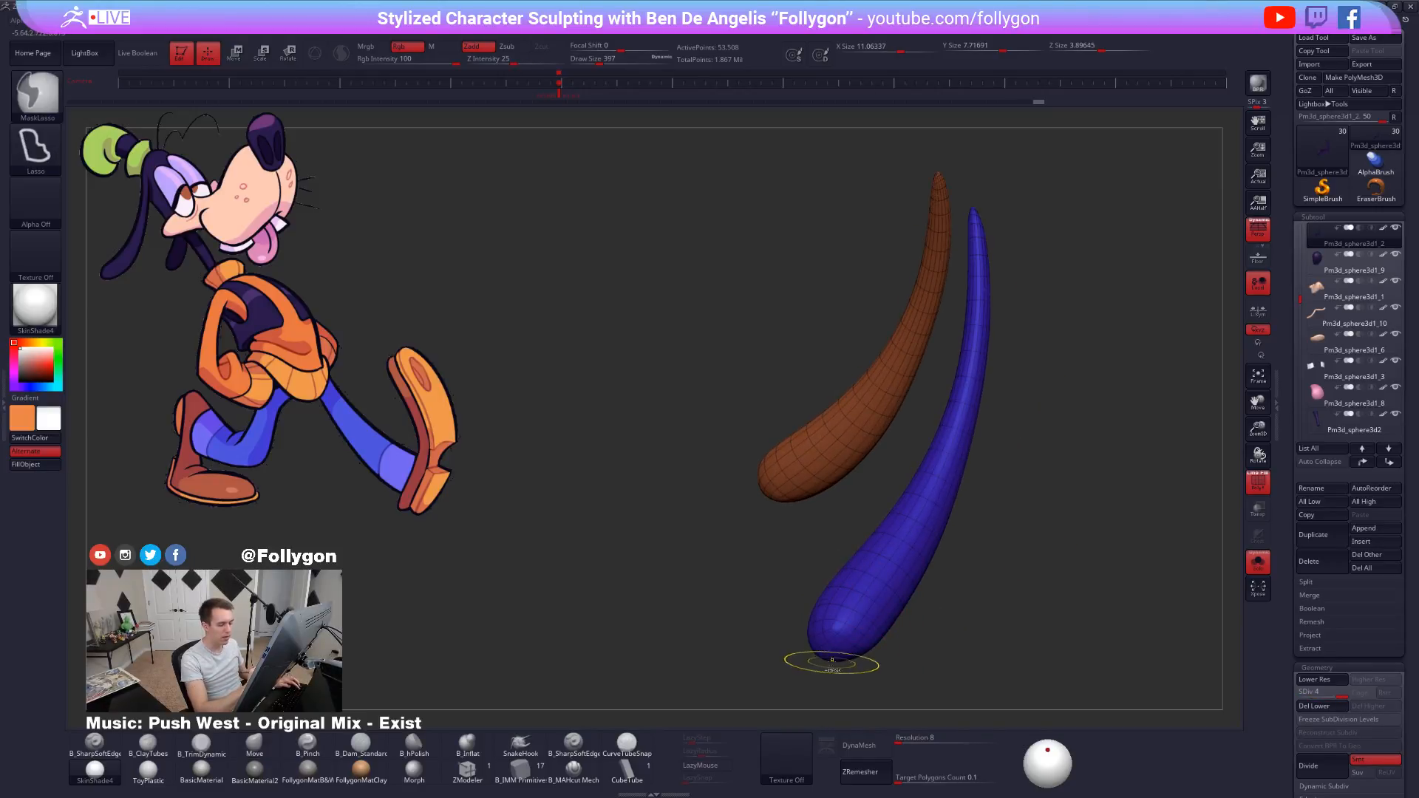
Try lasso-masking a lengthwise half of one ear along its middle, from the rounded end up to the tip.
mouse_move(899, 580)
left_mouse_down("ctrl")
mouse_move(1047, 515)
mouse_move(1109, 560)
mouse_move(1068, 652)
left_mouse_up("ctrl")
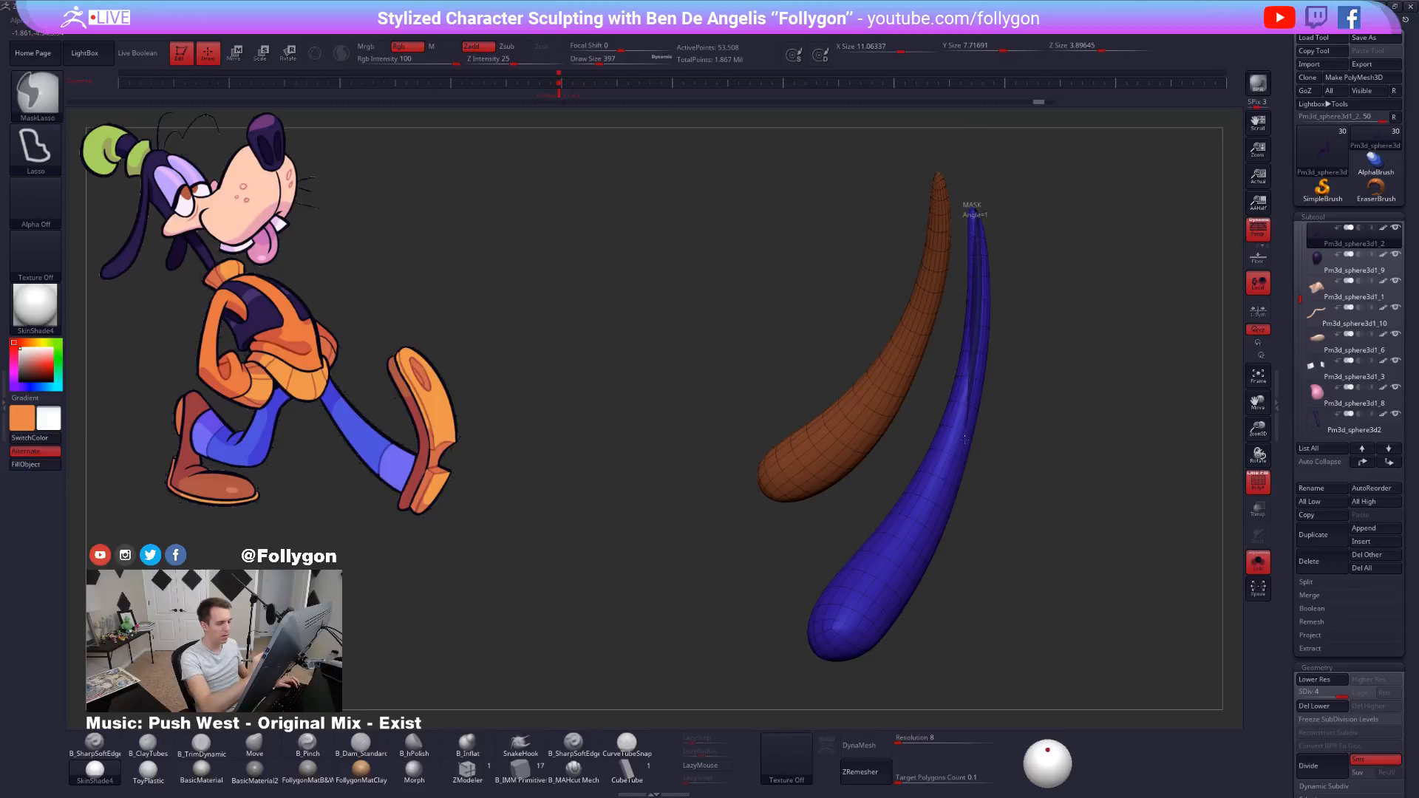
mouse_move(965, 438)
left_mouse_down("ctrl")
mouse_move(813, 726)
mouse_move(1144, 610)
mouse_move(1189, 171)
mouse_move(1171, 170)
left_mouse_up("ctrl")
right_click_drag(1100, 540, 1083, 632, "ctrl")
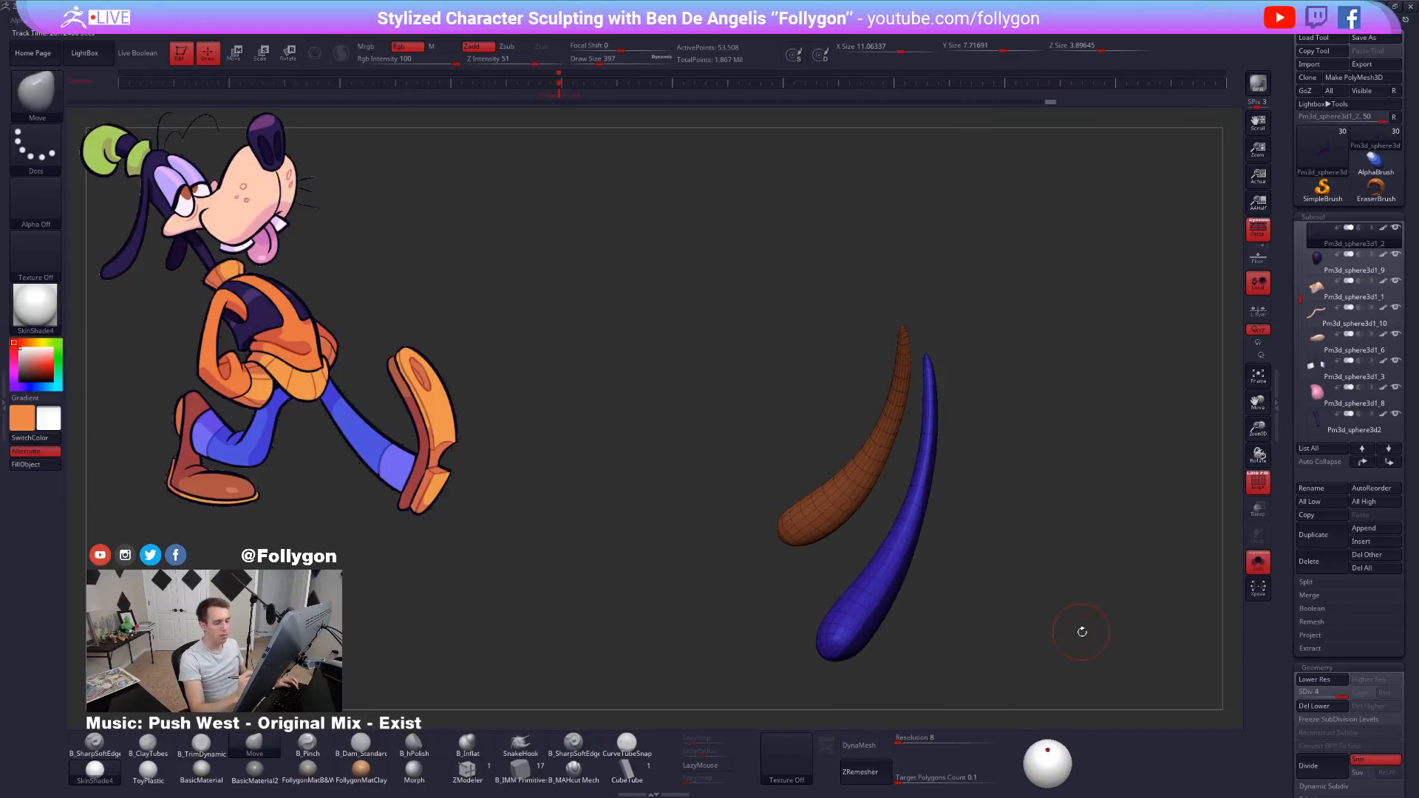
left_click_drag(1082, 632, 831, 523)
key("shift+f")
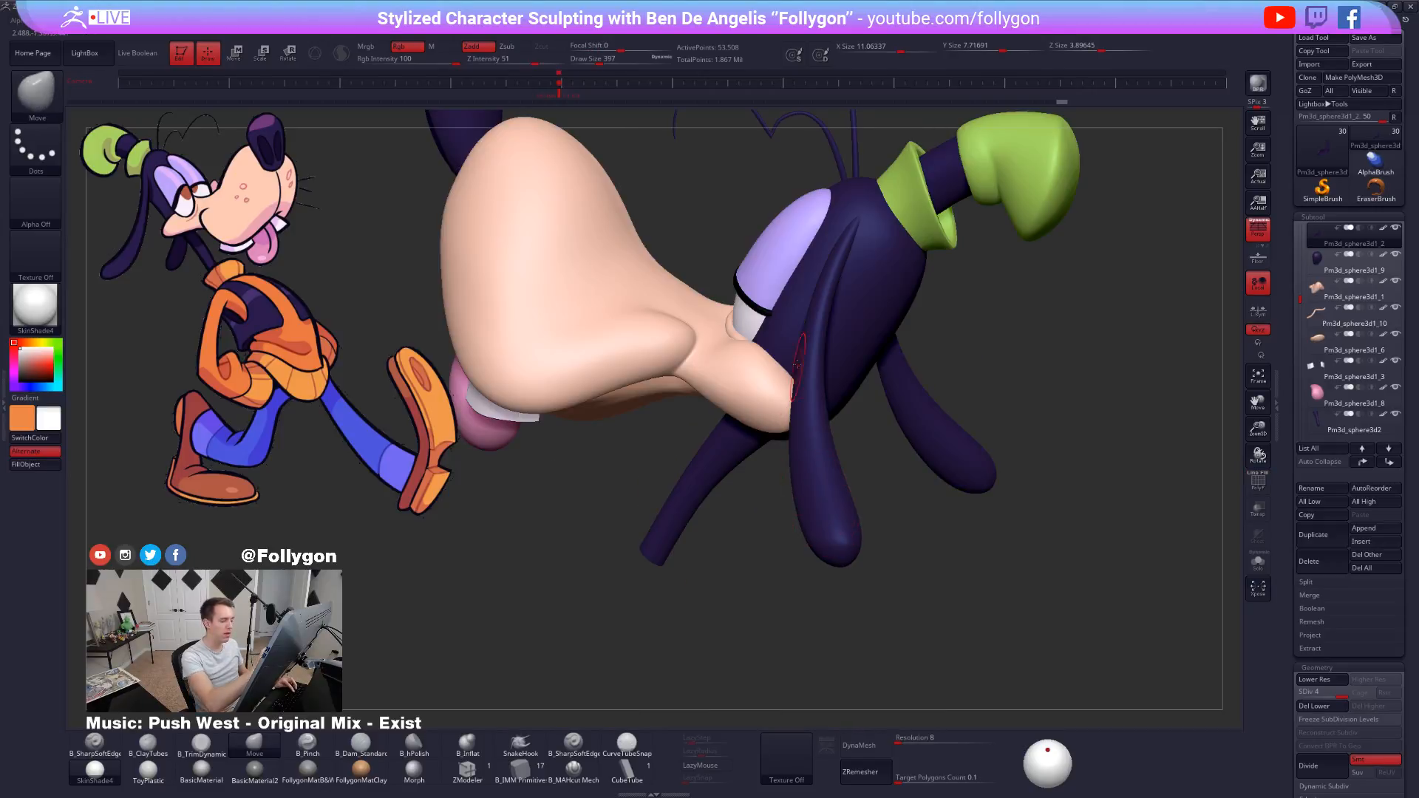
Isolate the ears, lasso-mask their inner side along the full length and convert the masked area into new polygroups.
key("alt+s")
left_click_drag(799, 351, 780, 339)
key("shift+f")
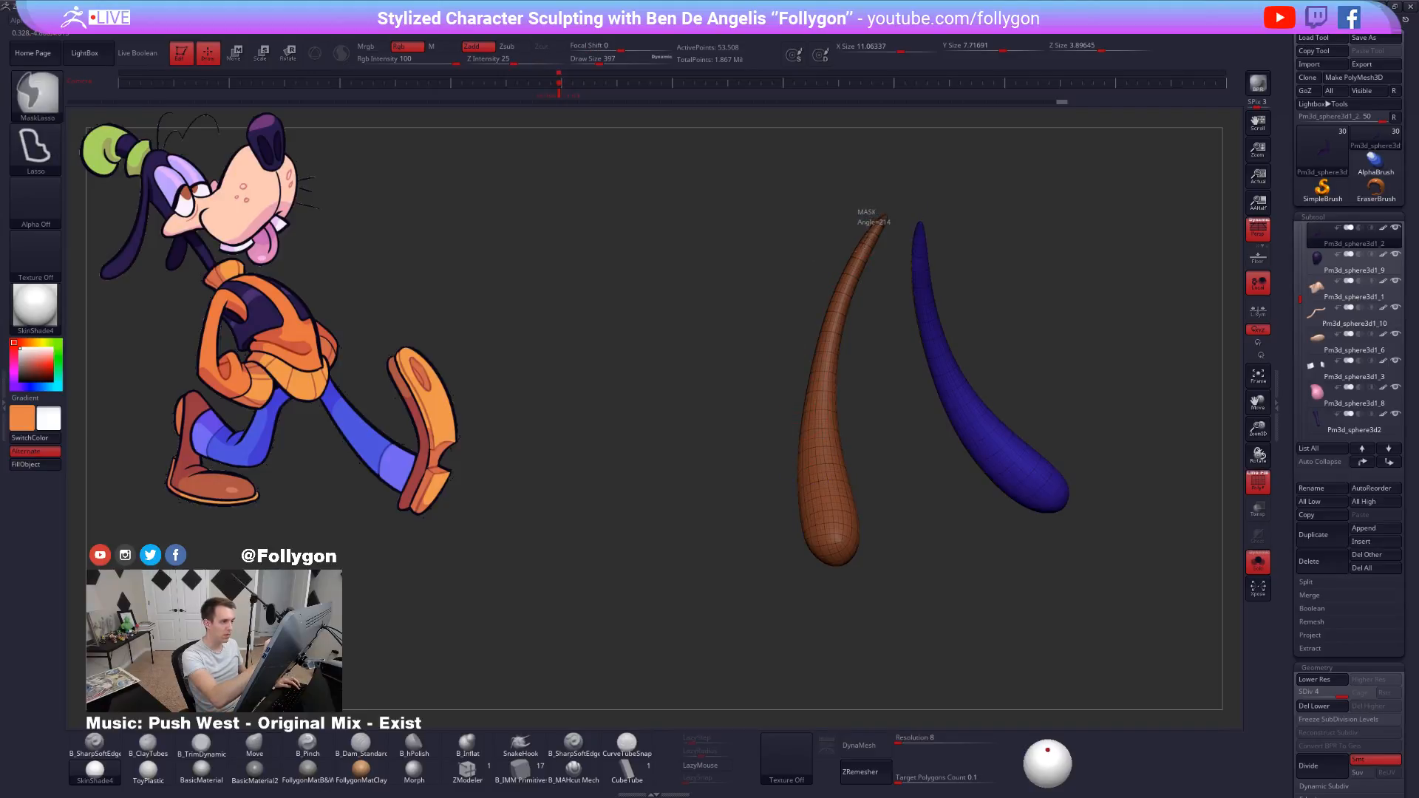
mouse_move(812, 423)
left_mouse_down("ctrl")
mouse_move(831, 580)
mouse_move(752, 209)
mouse_move(805, 194)
left_mouse_up("ctrl")
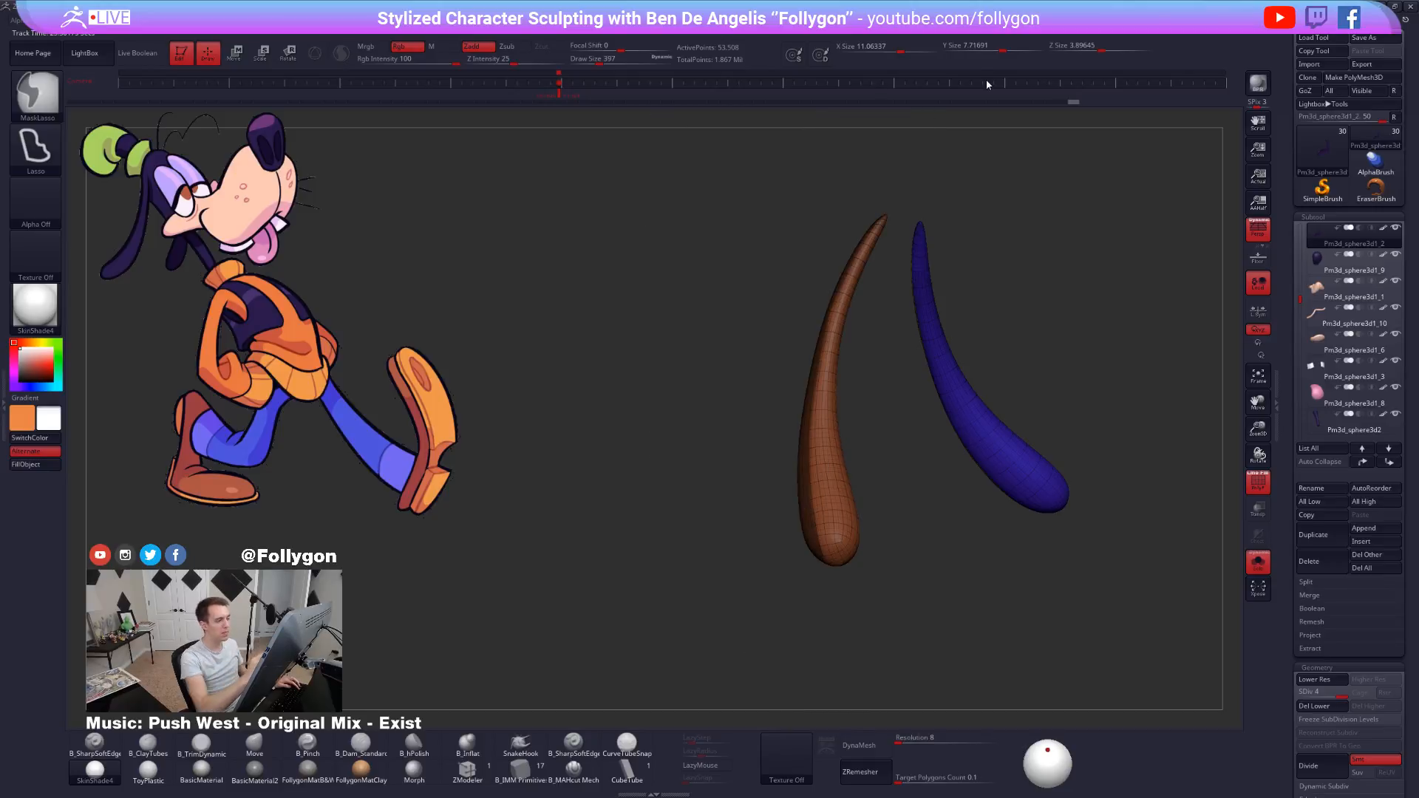
left_click_drag(810, 592, 979, 595)
key("ctrl+w")
left_click_drag(883, 610, 920, 580)
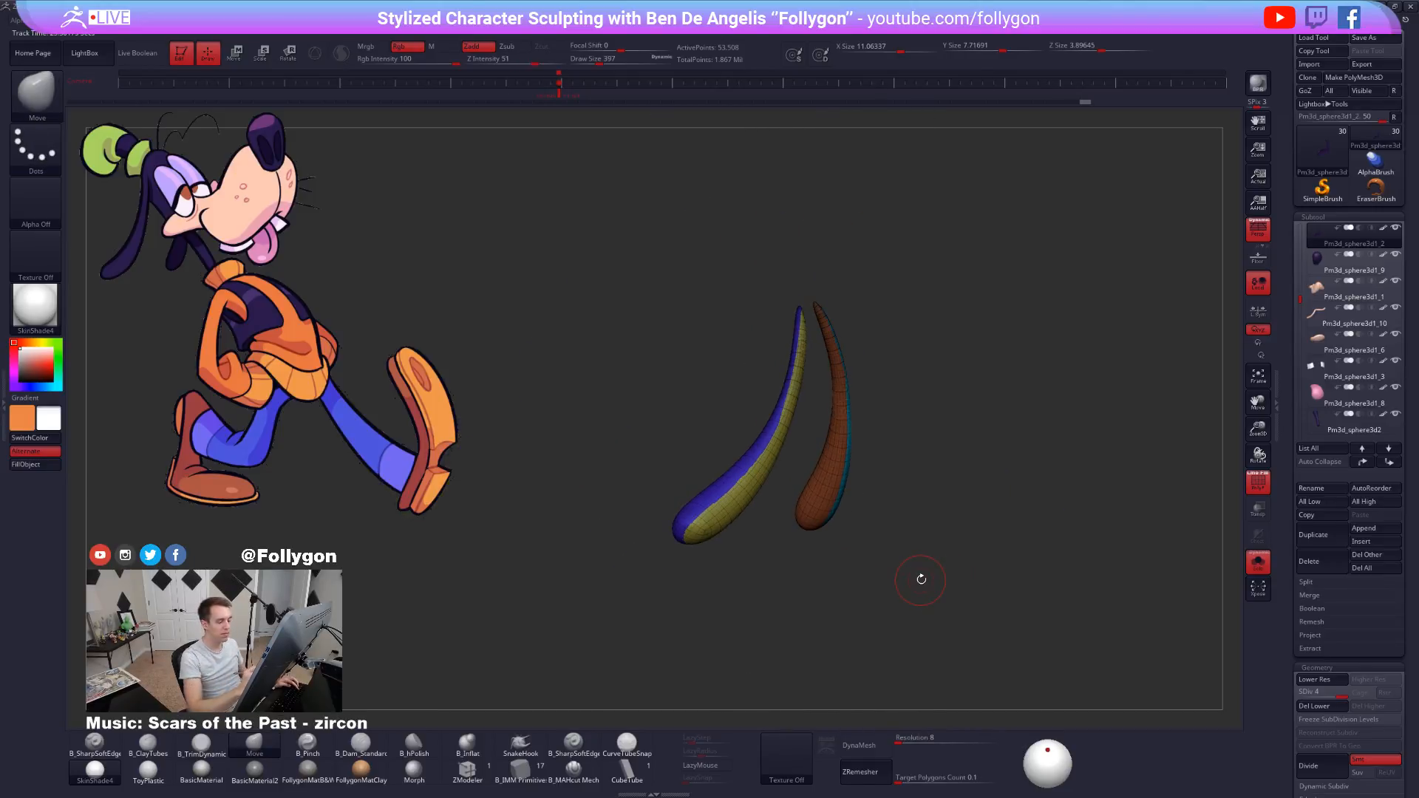
Delete the ears' lower subdivision levels, hide the inner-side polygroups on both ears and remove them with Del Hidden.
left_click(1314, 709)
left_click_drag(774, 530, 729, 488)
key("ctrl+shift")
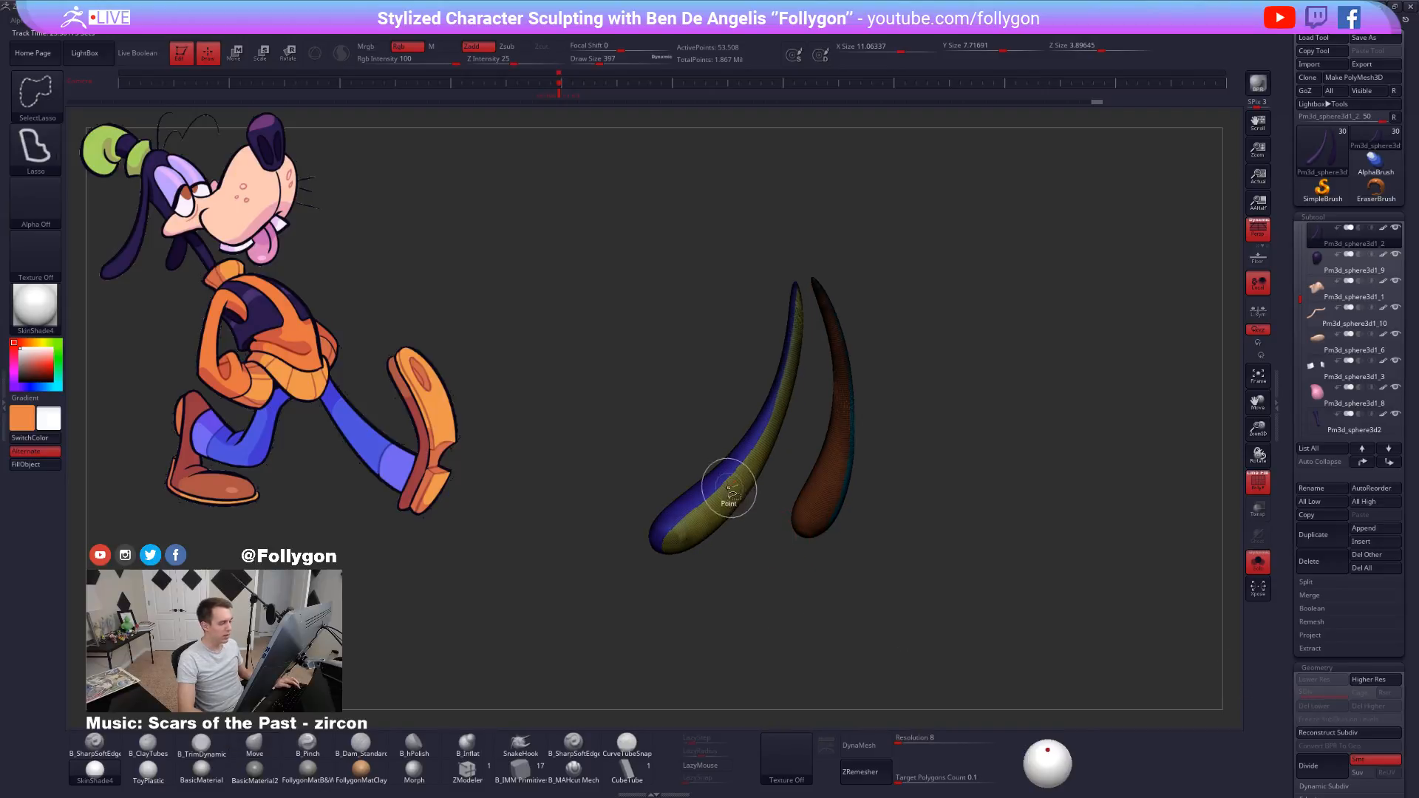
left_click(721, 472, "ctrl+shift")
left_click(871, 497, "ctrl+shift")
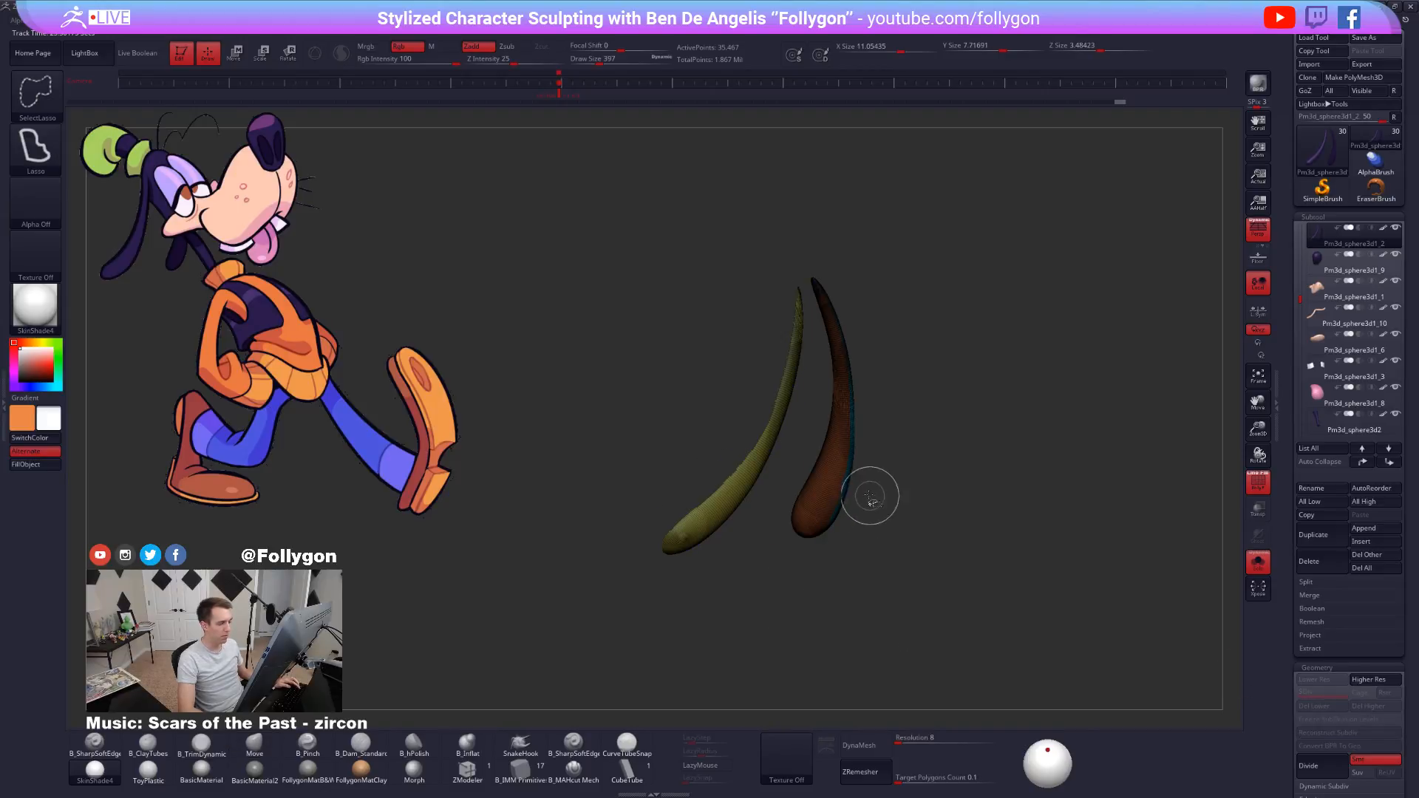
left_click(828, 464, "ctrl+shift")
left_click_drag(879, 536, 908, 573, "ctrl+shift")
key("ctrl+shift+f")
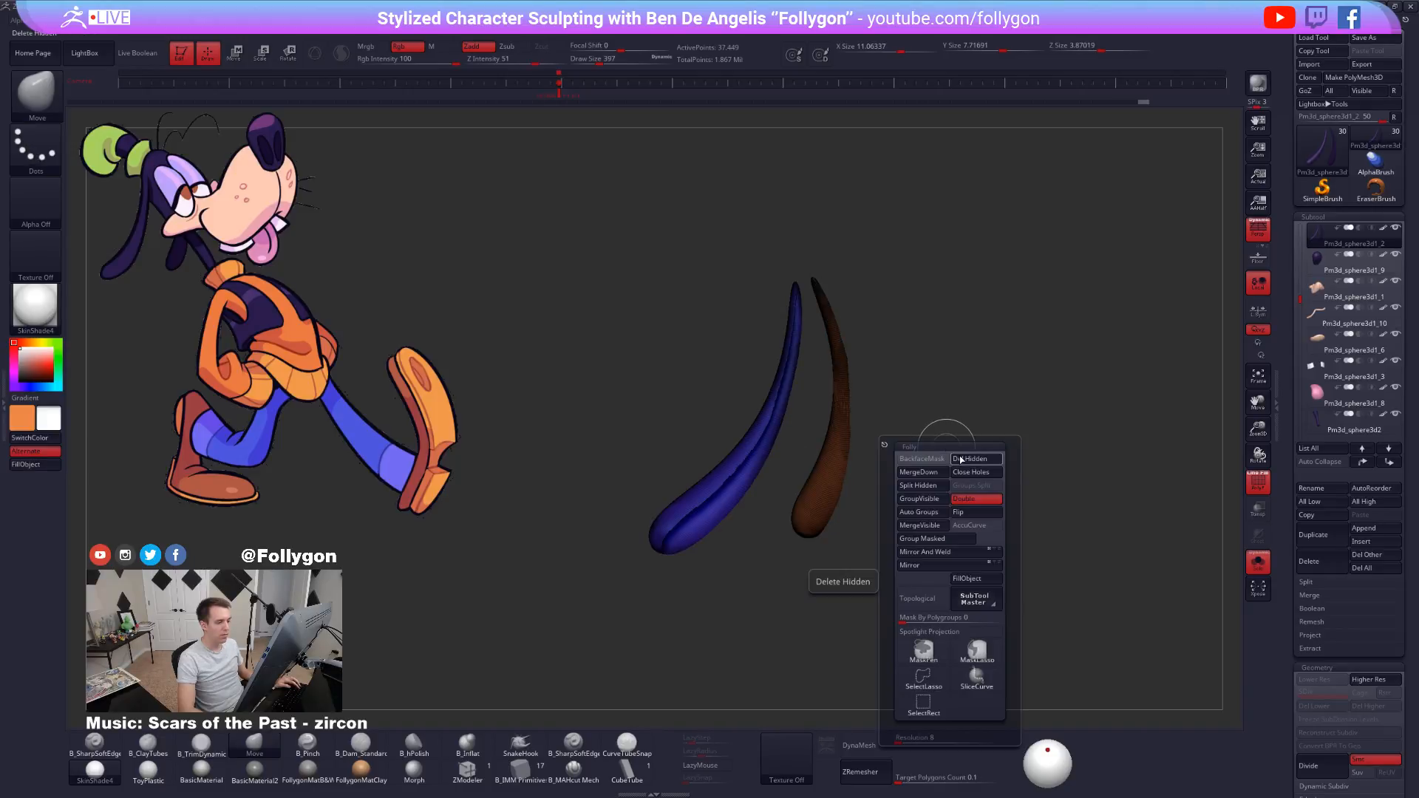
left_click(961, 461)
Cap the open inner sides of the ears with Close Holes and show the whole head again without wireframe.
key("ctrl+shift+f")
left_click(997, 434)
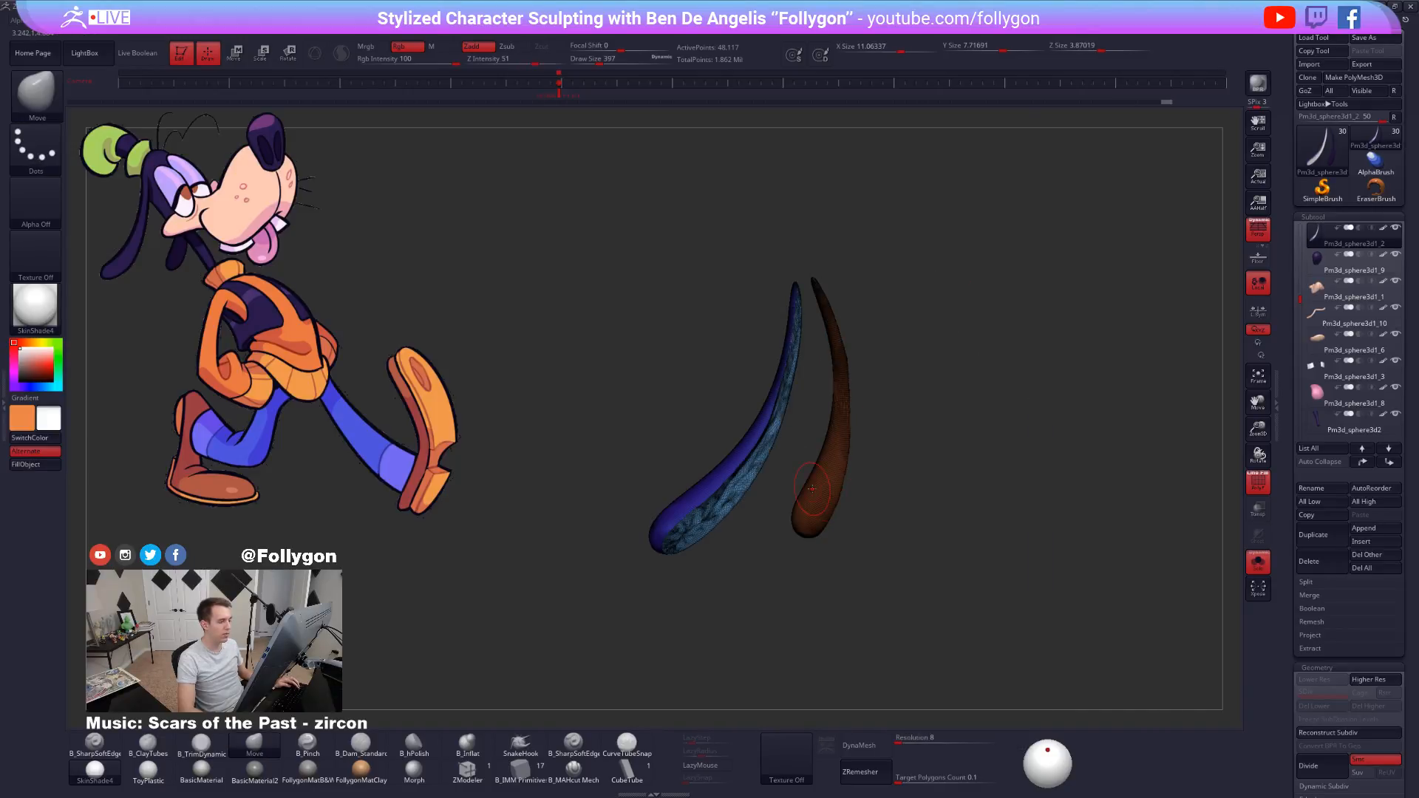
right_click_drag(812, 489, 916, 471)
key("shift+f")
key("alt+s")
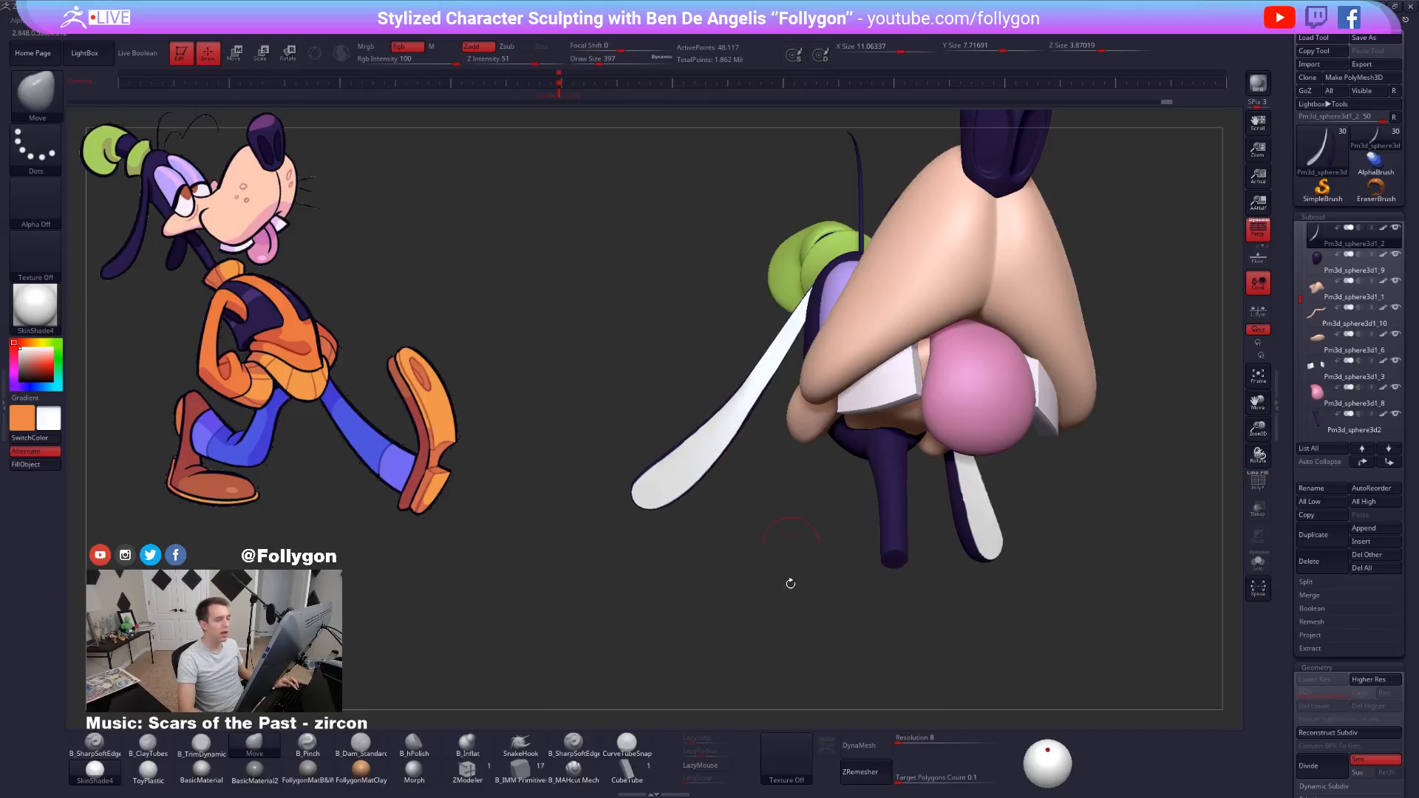
right_click_drag(718, 490, 825, 407)
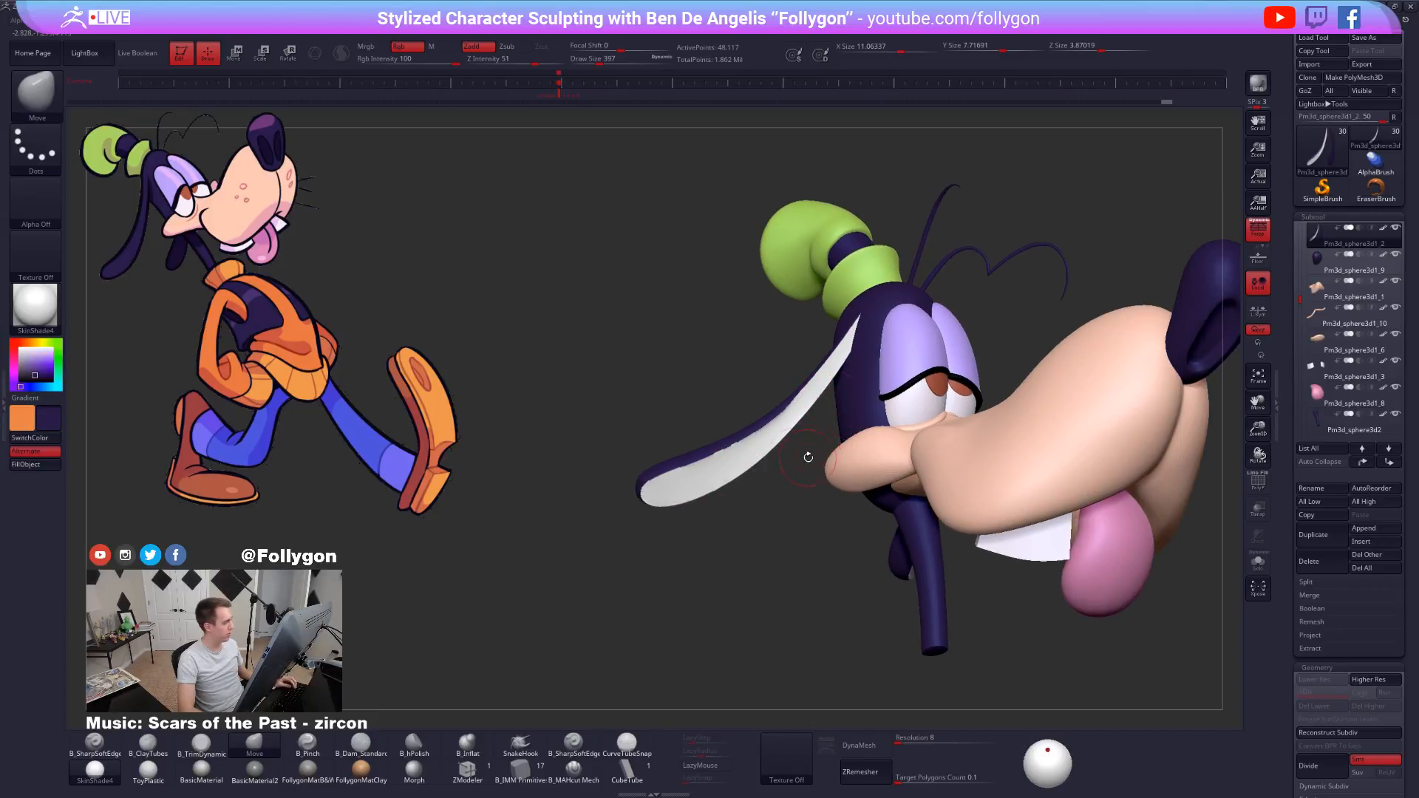
right_click_drag(808, 458, 1027, 435)
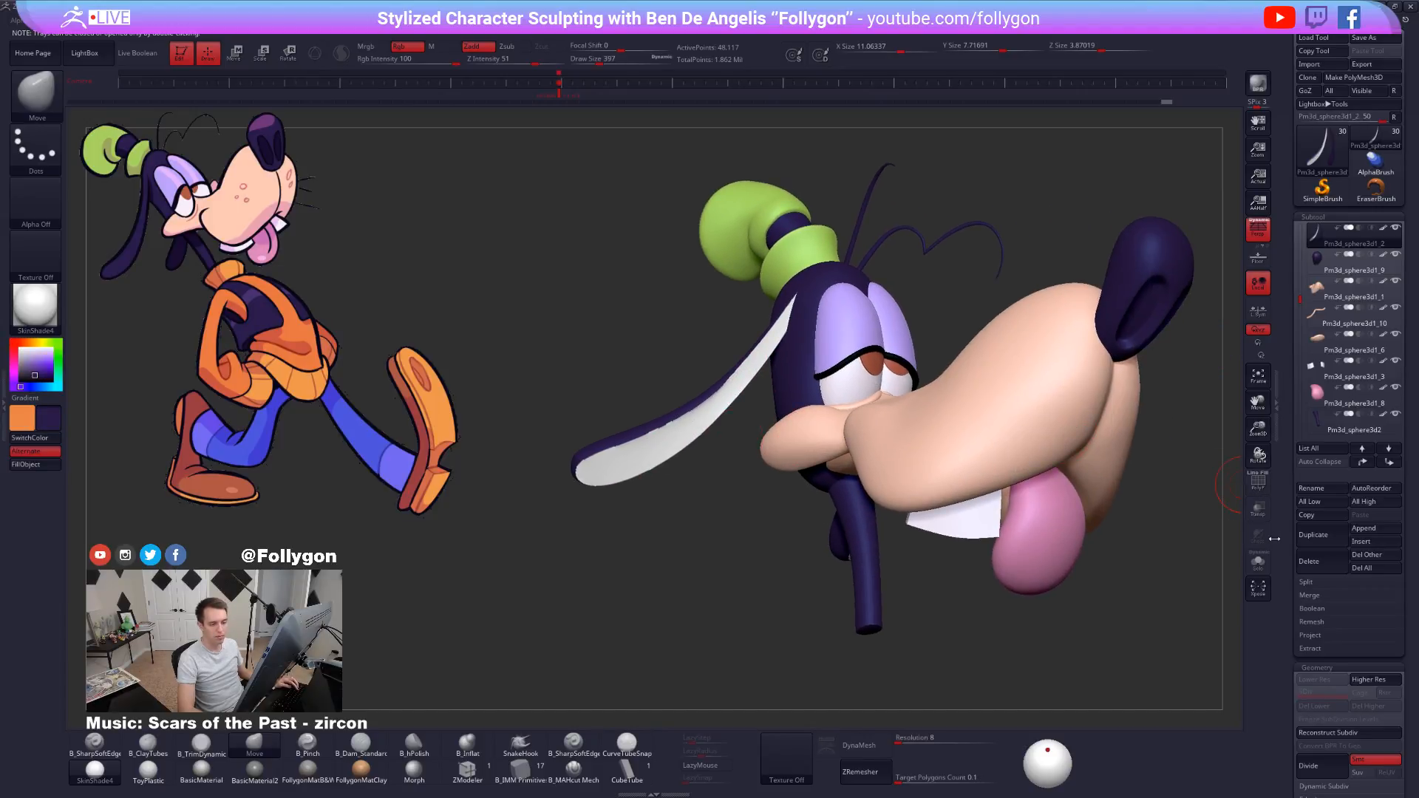
Enable KeepGroups in ZRemesher, set the target polygon count to 1 and isolate the ears with their wireframe for remeshing.
left_click_drag(1275, 539, 1275, 476)
left_click(1316, 602)
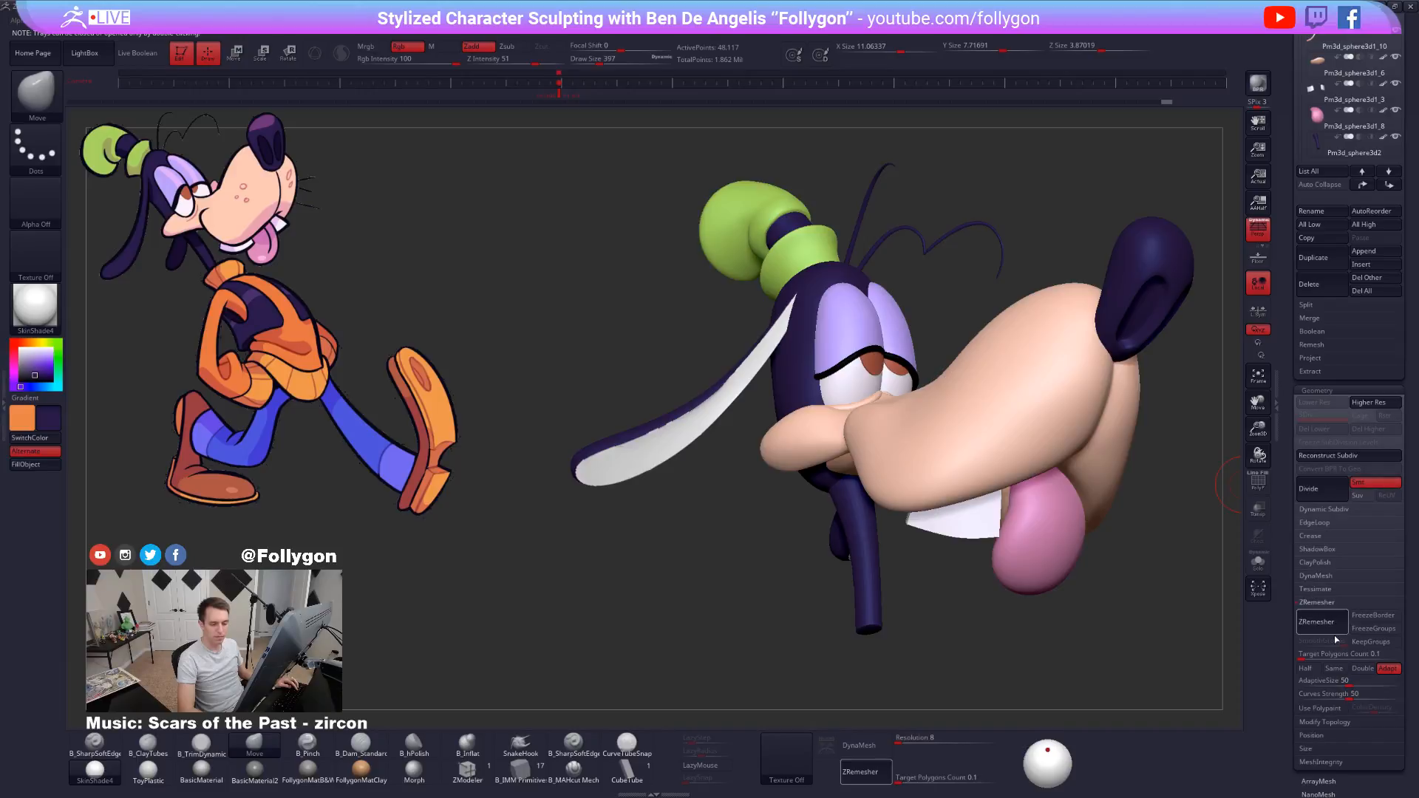
left_click(1371, 644)
left_click(1365, 655)
type("1")
key("Return")
key("shift+f")
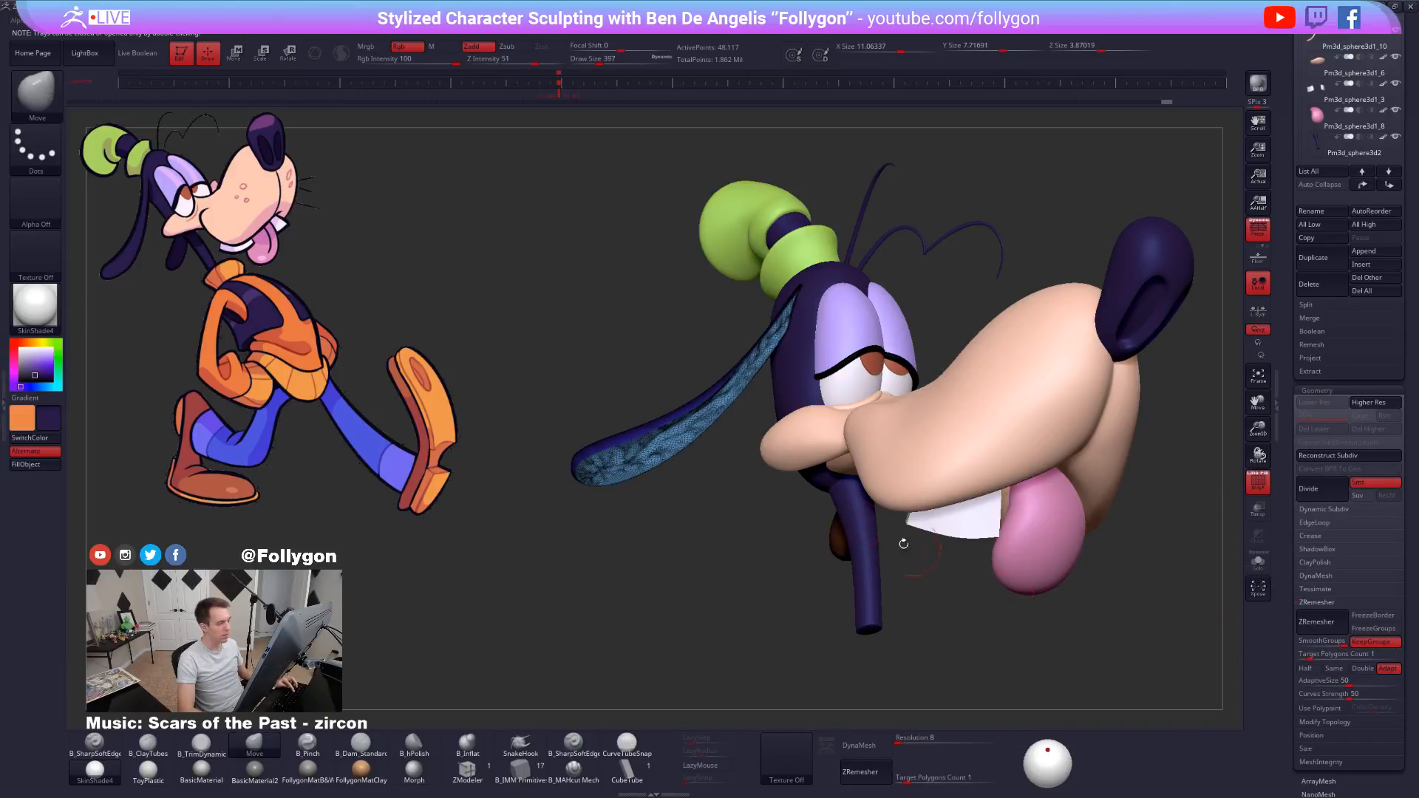
key("shift+s")
left_click_drag(777, 487, 736, 517)
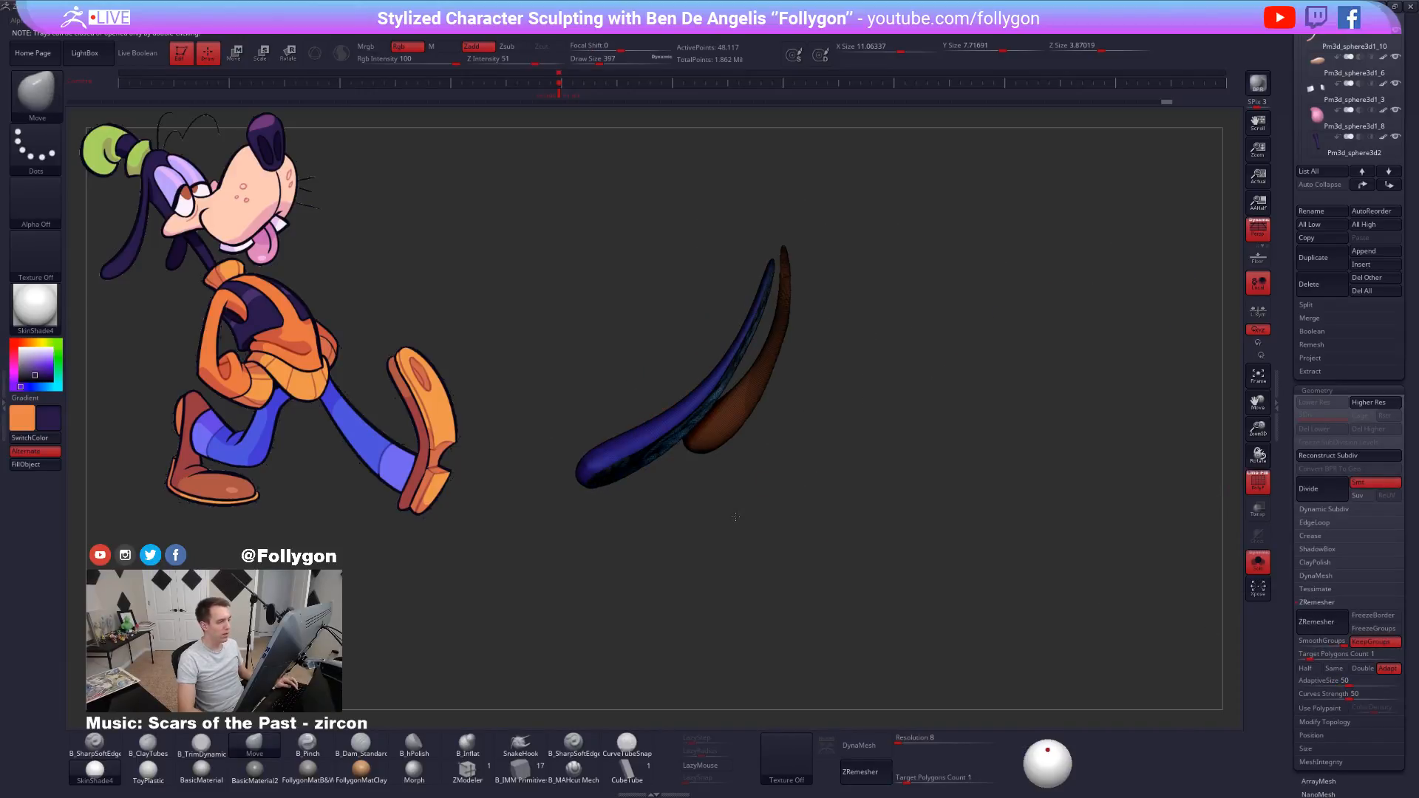
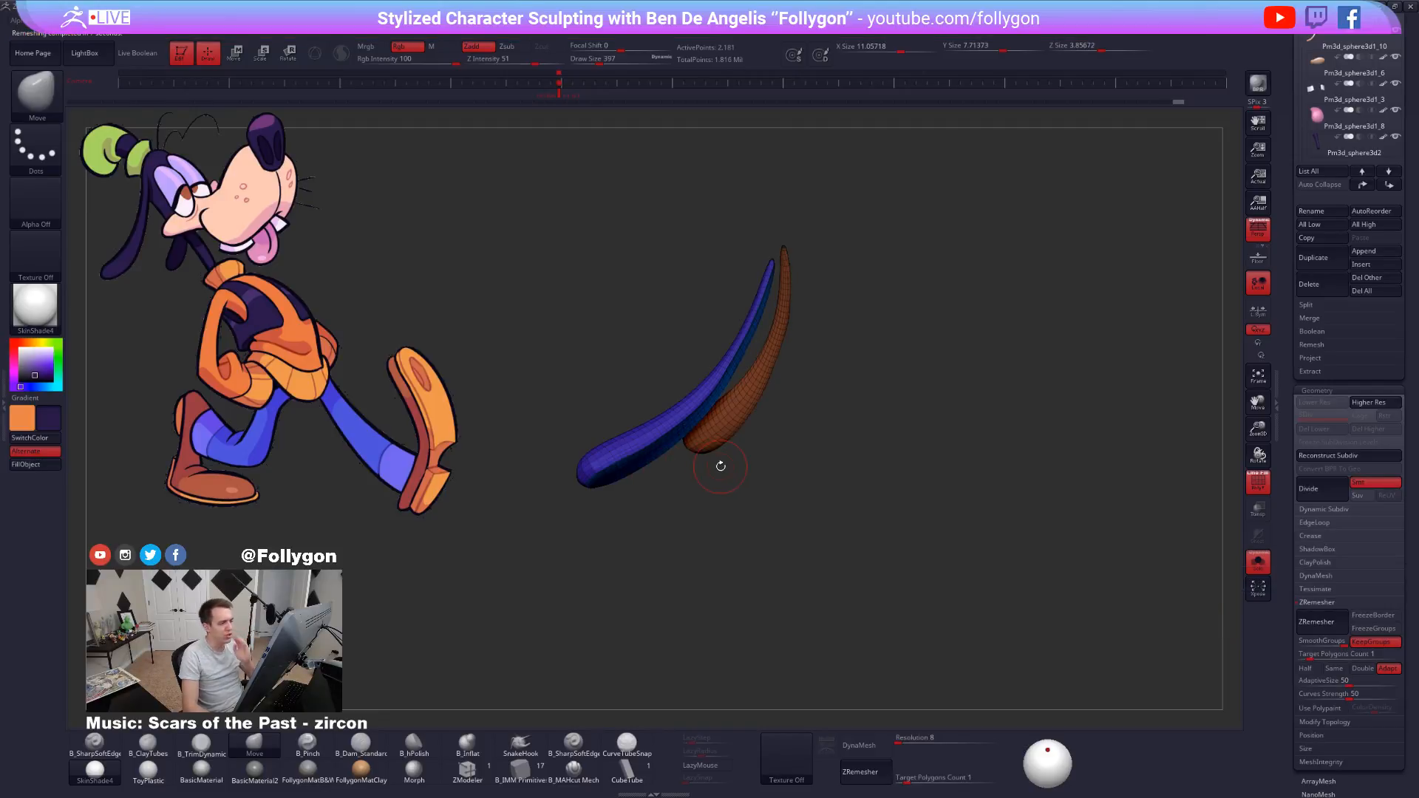
Try remeshing the ears with a ZRemesher target polygon count of 0.1, and undo that remesh.
left_click_drag(719, 467, 903, 479)
left_click(1326, 653)
type("0.1")
key("Return")
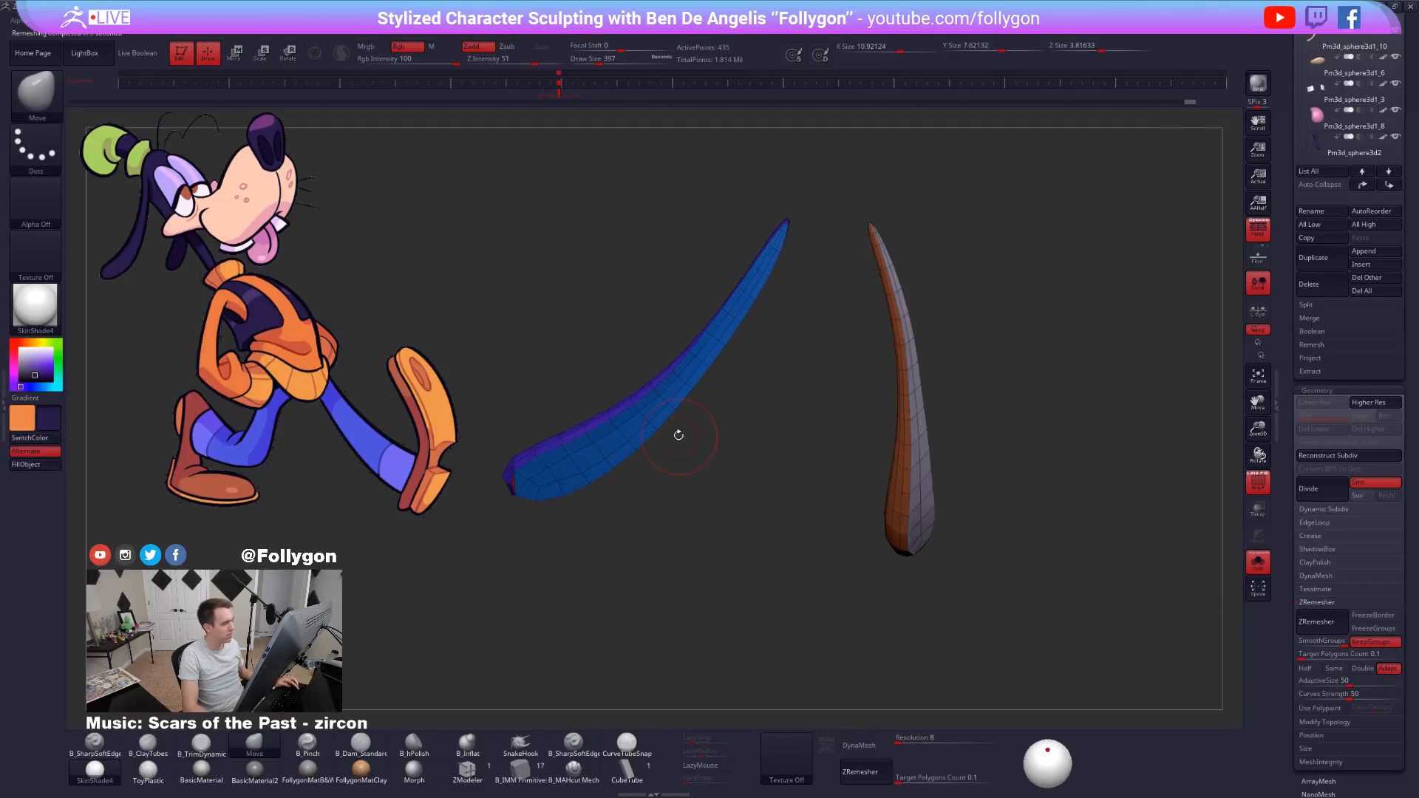
left_click_drag(675, 434, 1032, 443)
key("ctrl+z")
Set the ZRemesher target polygon count to 0.5, undo the earlier remeshes and remesh the capped ears again from the dense mesh.
left_click(1306, 653)
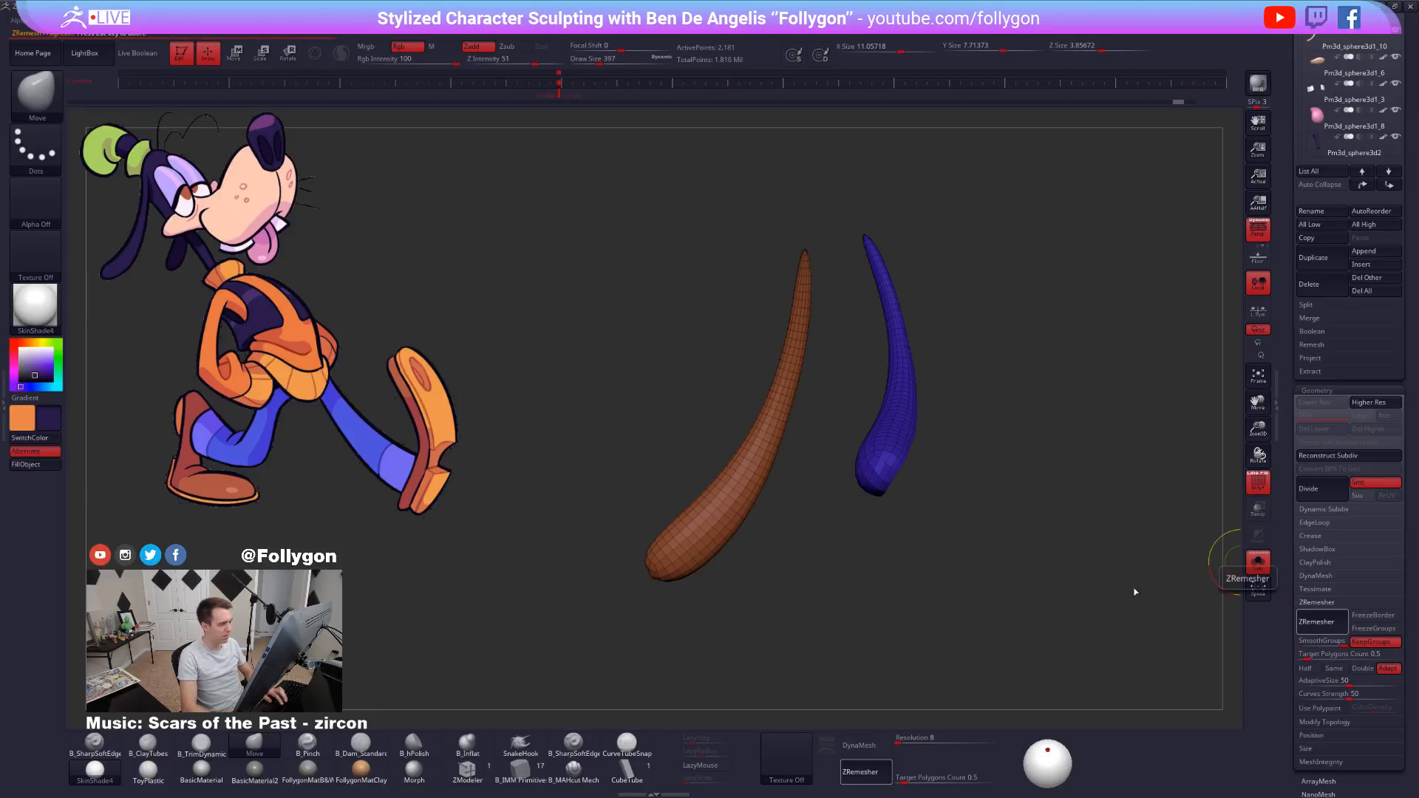
left_click_drag(903, 491, 1065, 503)
left_click_drag(933, 513, 799, 510, "alt")
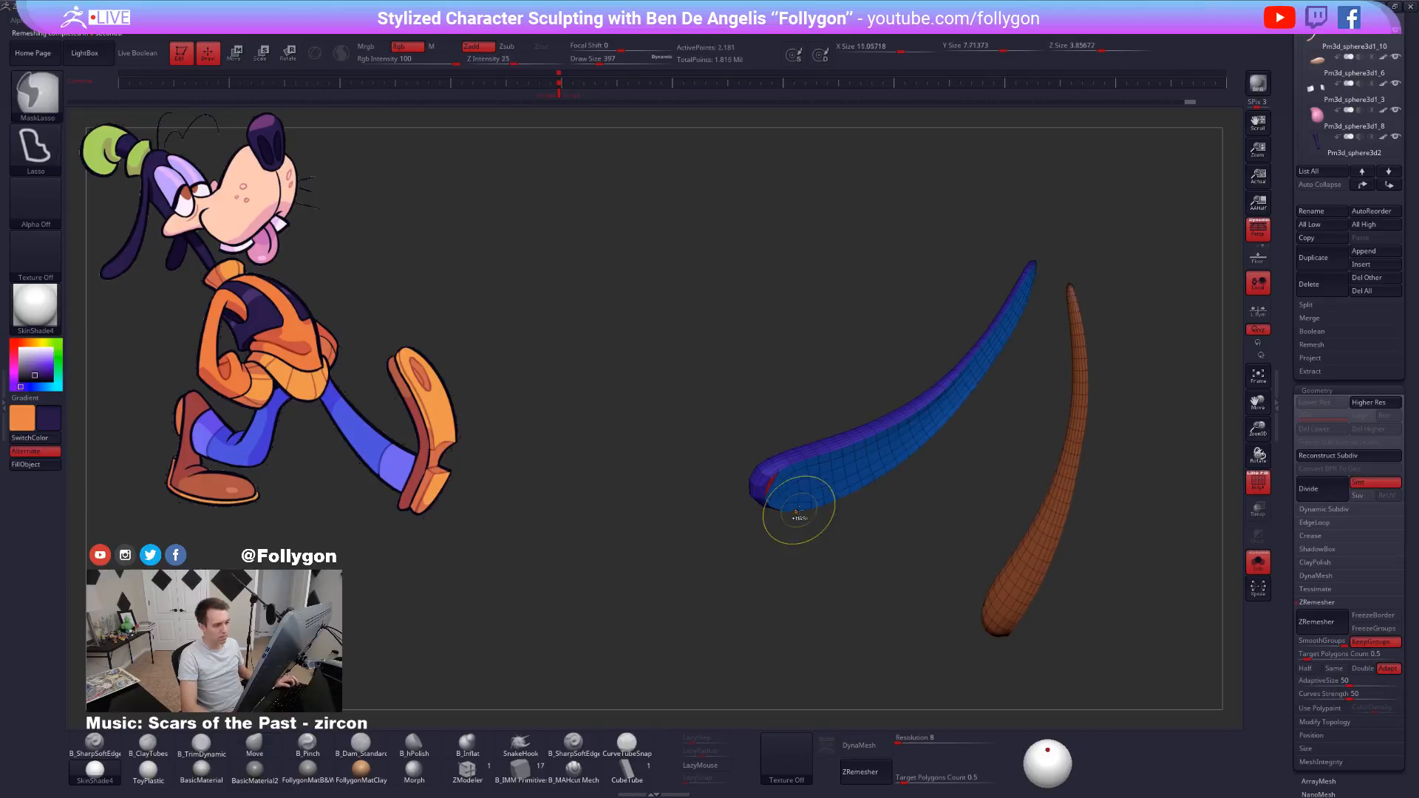
key("ctrl+z")
key("ctrl+z")
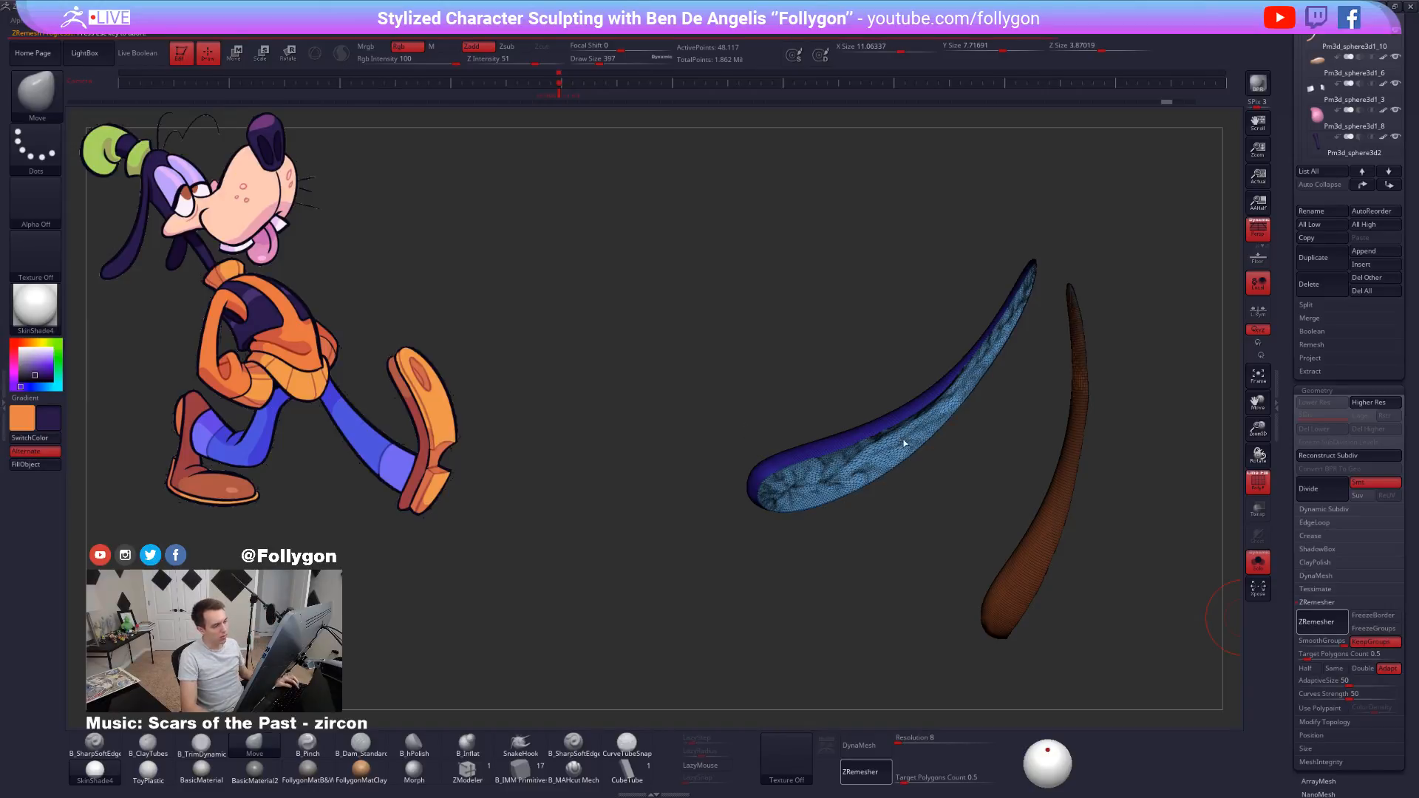
mouse_move(874, 479)
right_mouse_down()
mouse_move(802, 473)
mouse_move(860, 464)
mouse_move(689, 457)
mouse_move(849, 472)
mouse_move(738, 491)
mouse_move(786, 522)
mouse_move(758, 503)
mouse_move(775, 539)
right_mouse_up()
key("shift+f")
key("alt+s")
key("alt+s")
key("shift+f")
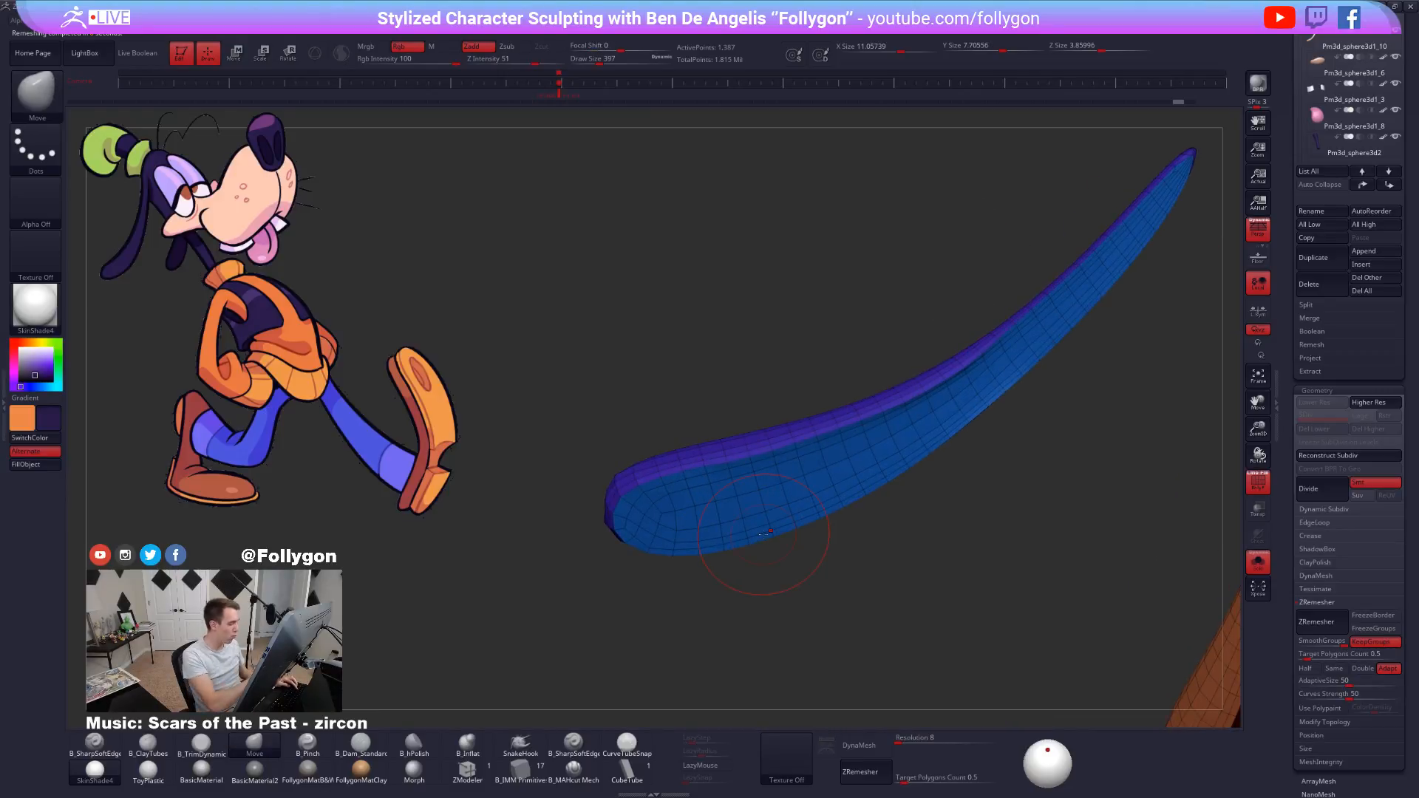
Set the ZModeler brush's edge action to Delete with EdgeLoop Complete as the target.
left_click(468, 772)
right_click_drag(909, 431, 808, 551)
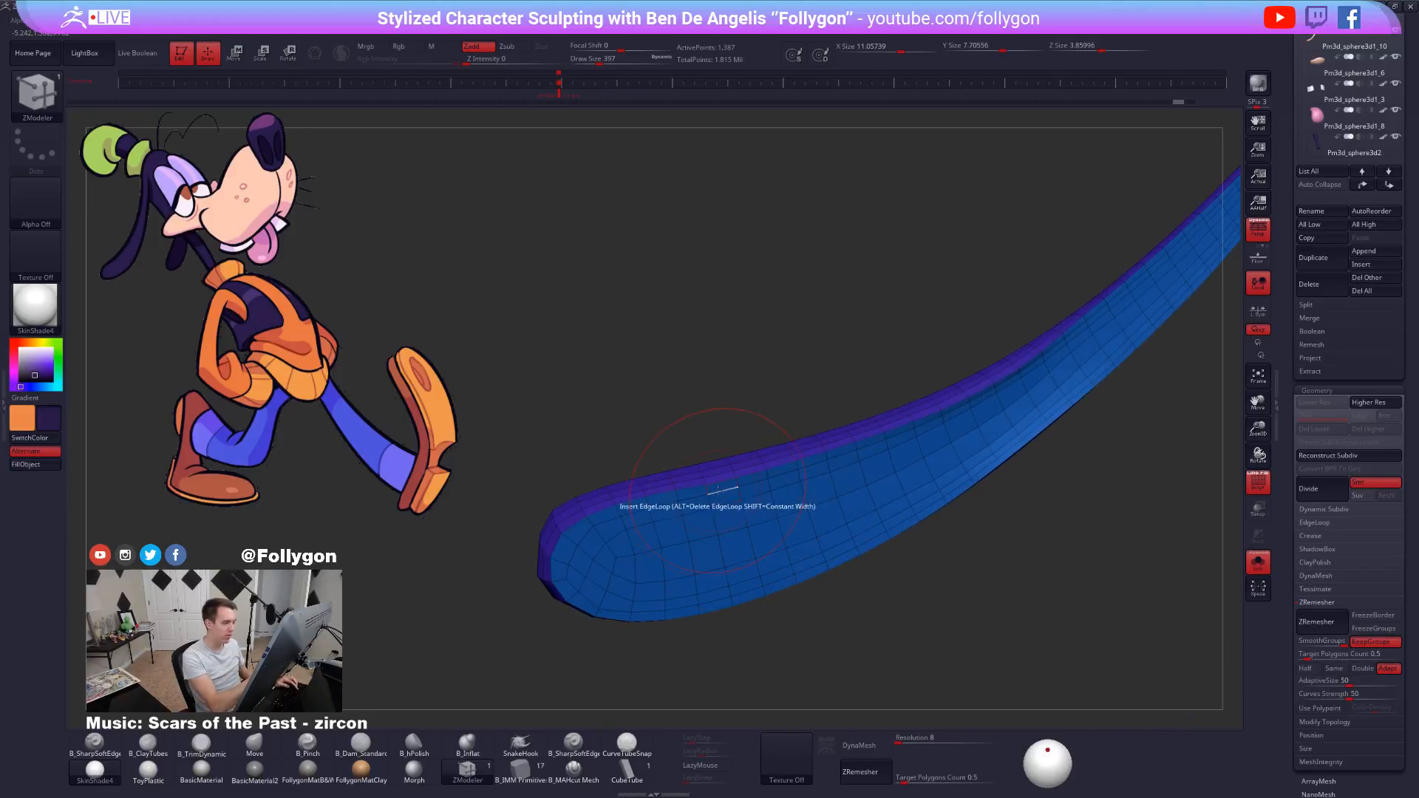
key("space")
left_click(660, 556)
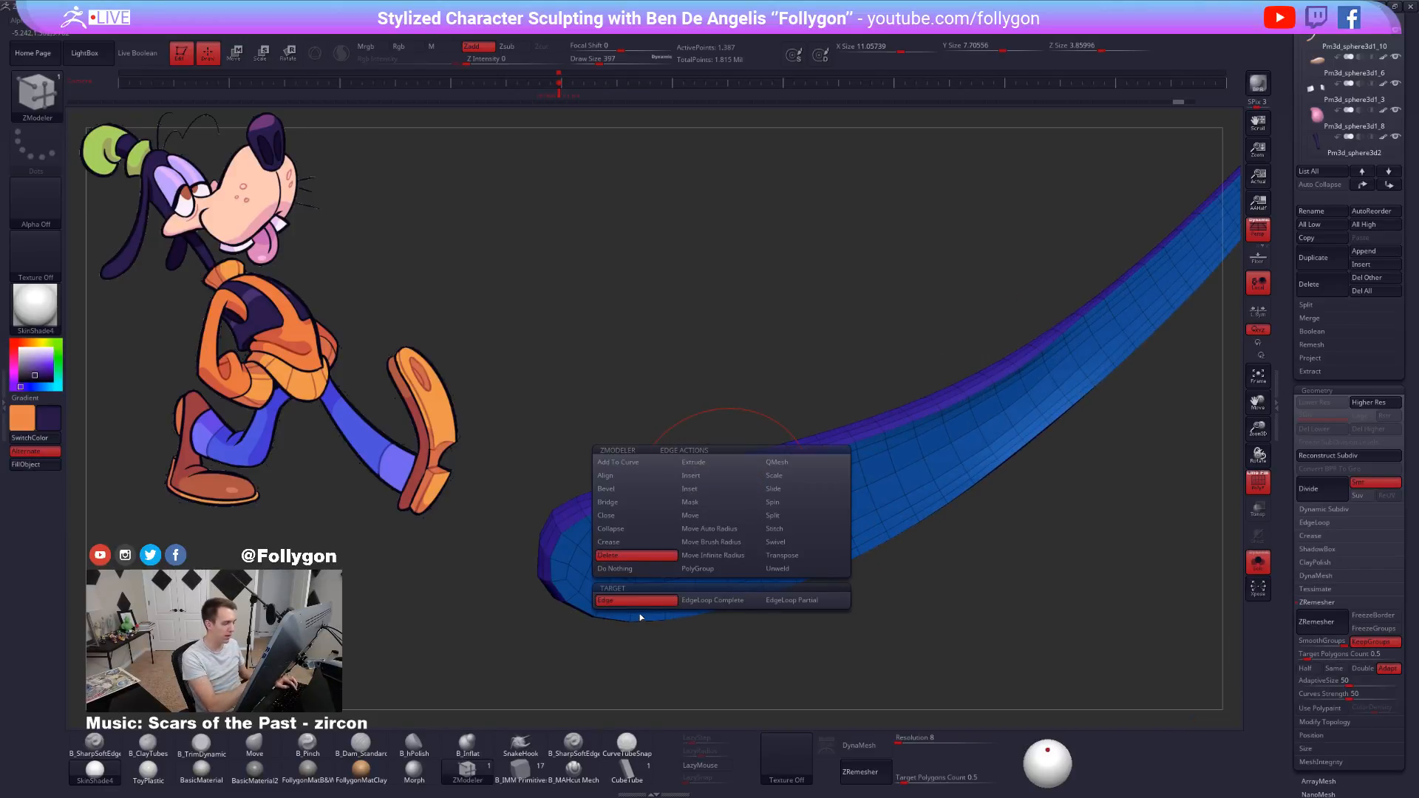
left_click(711, 600)
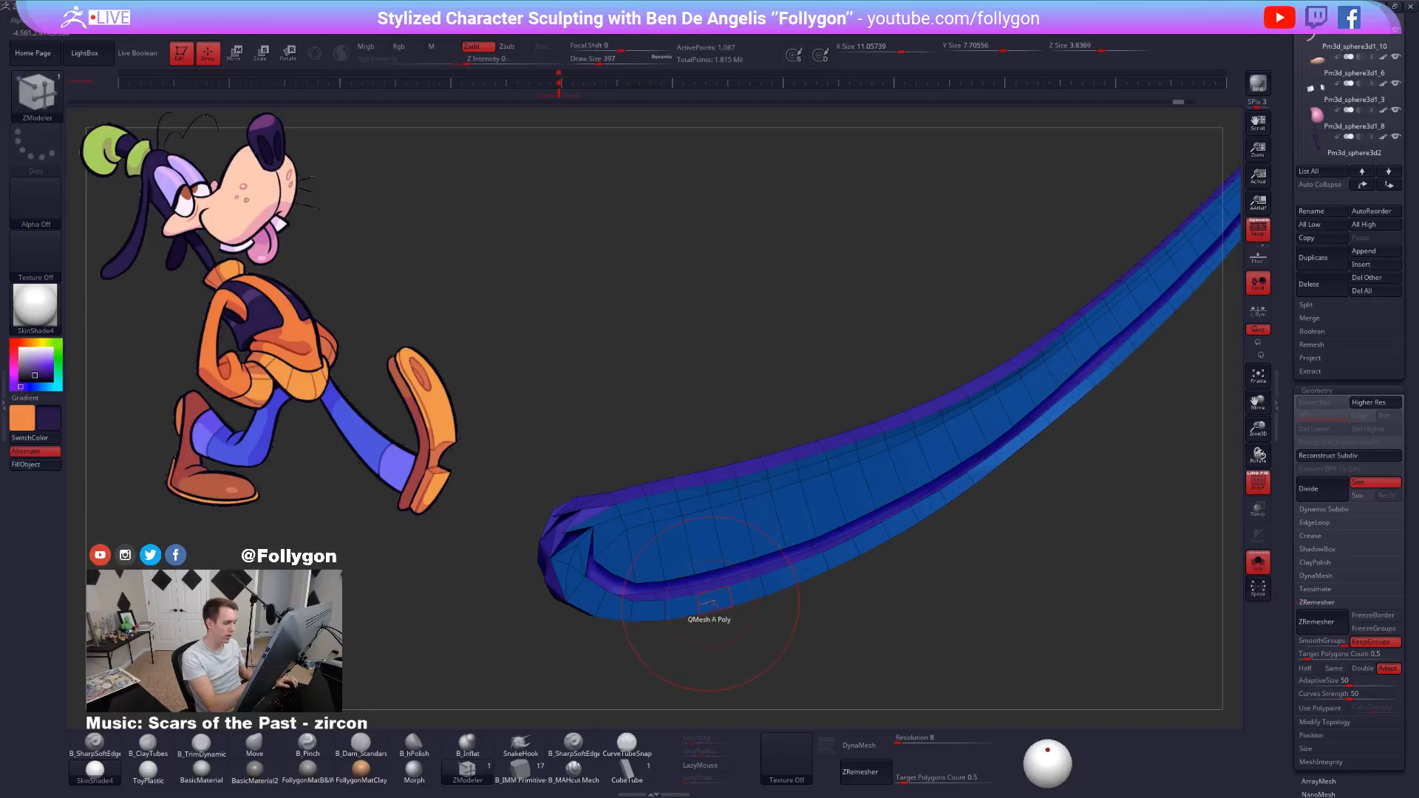
Delete surplus edge loops along the blue-grouped inner side of the ear, from the rounded end toward the tip.
left_click_drag(709, 603, 658, 599)
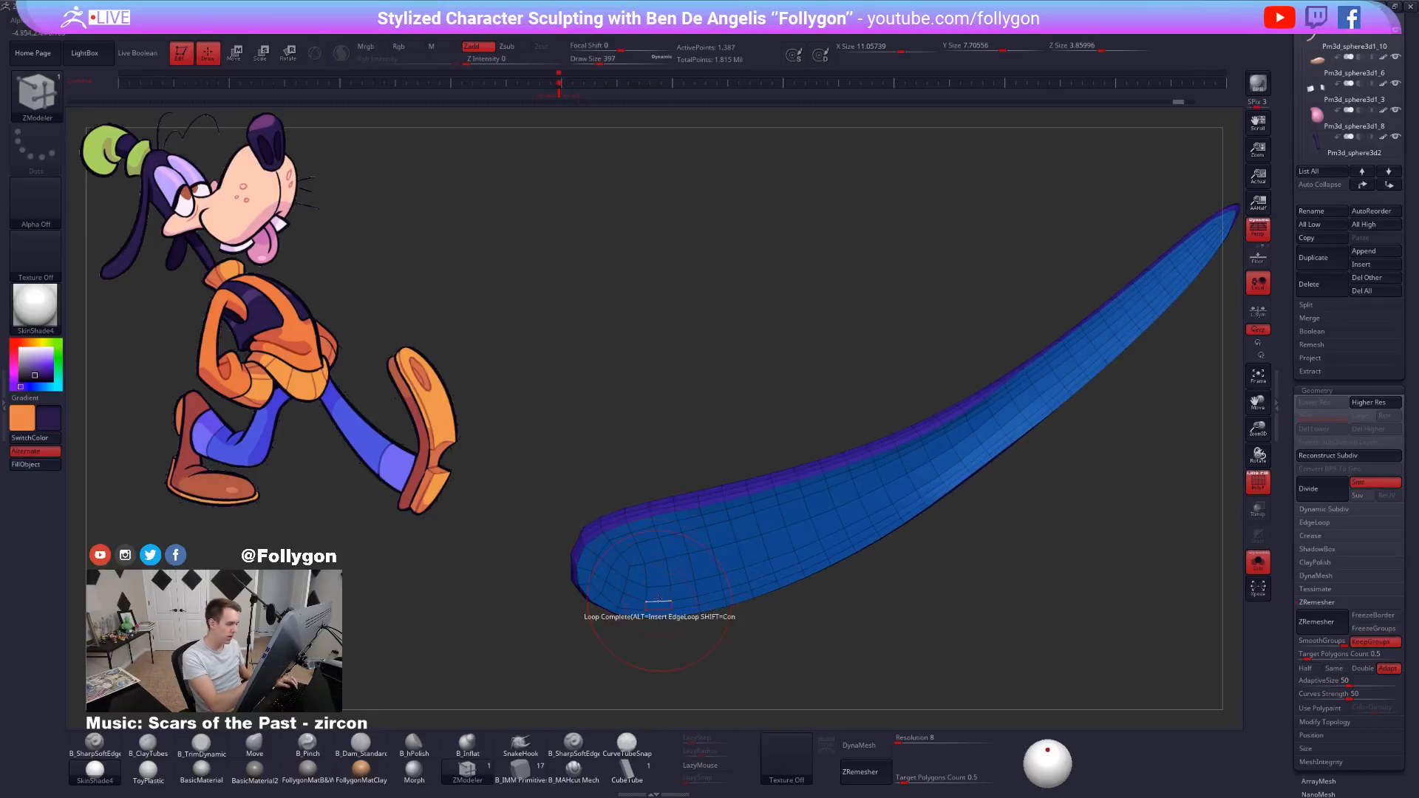
left_click(658, 599)
left_click(786, 536)
left_click(798, 532)
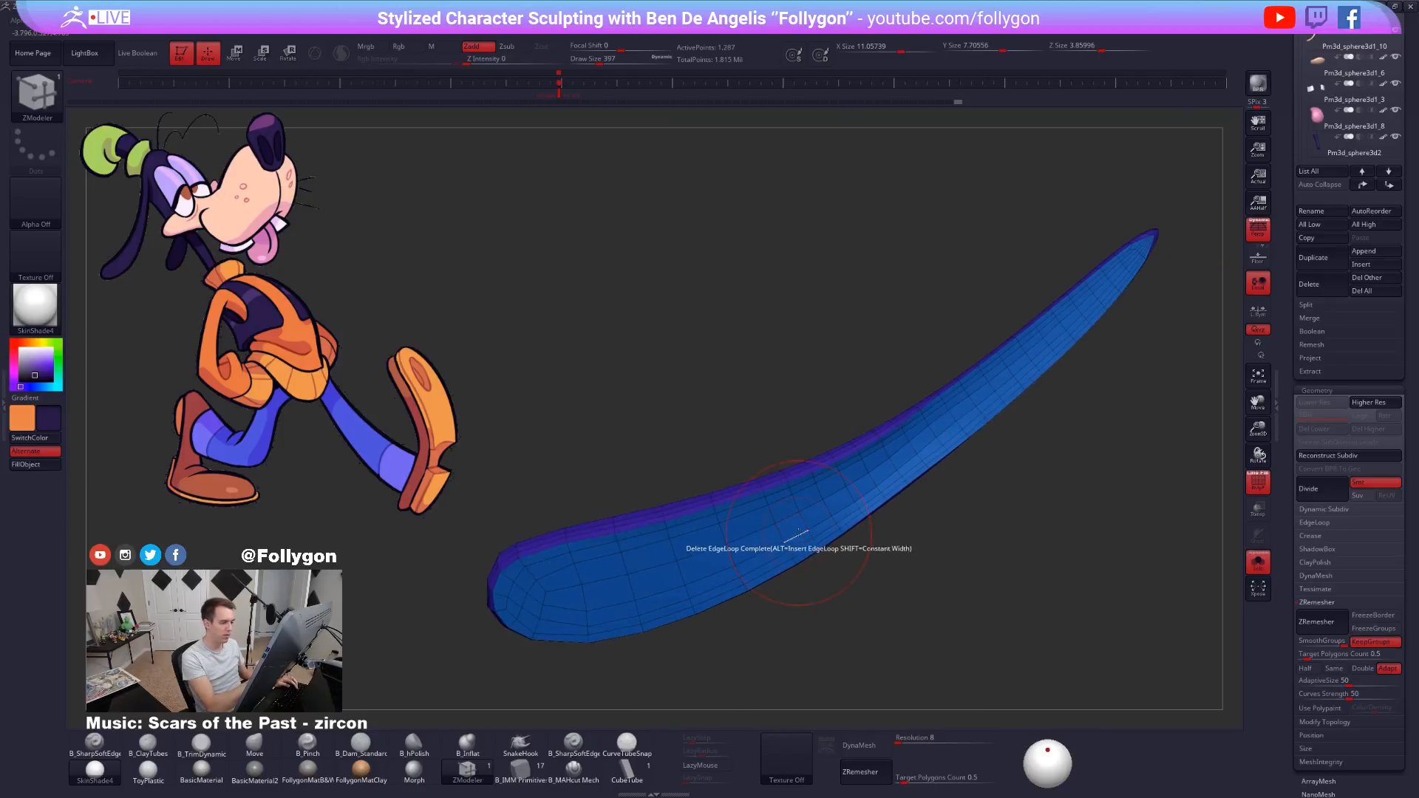
left_click(801, 522)
right_click_drag(801, 522, 863, 559)
left_click(828, 517)
left_click(806, 521)
left_click(916, 488)
right_click_drag(916, 488, 844, 529, "alt")
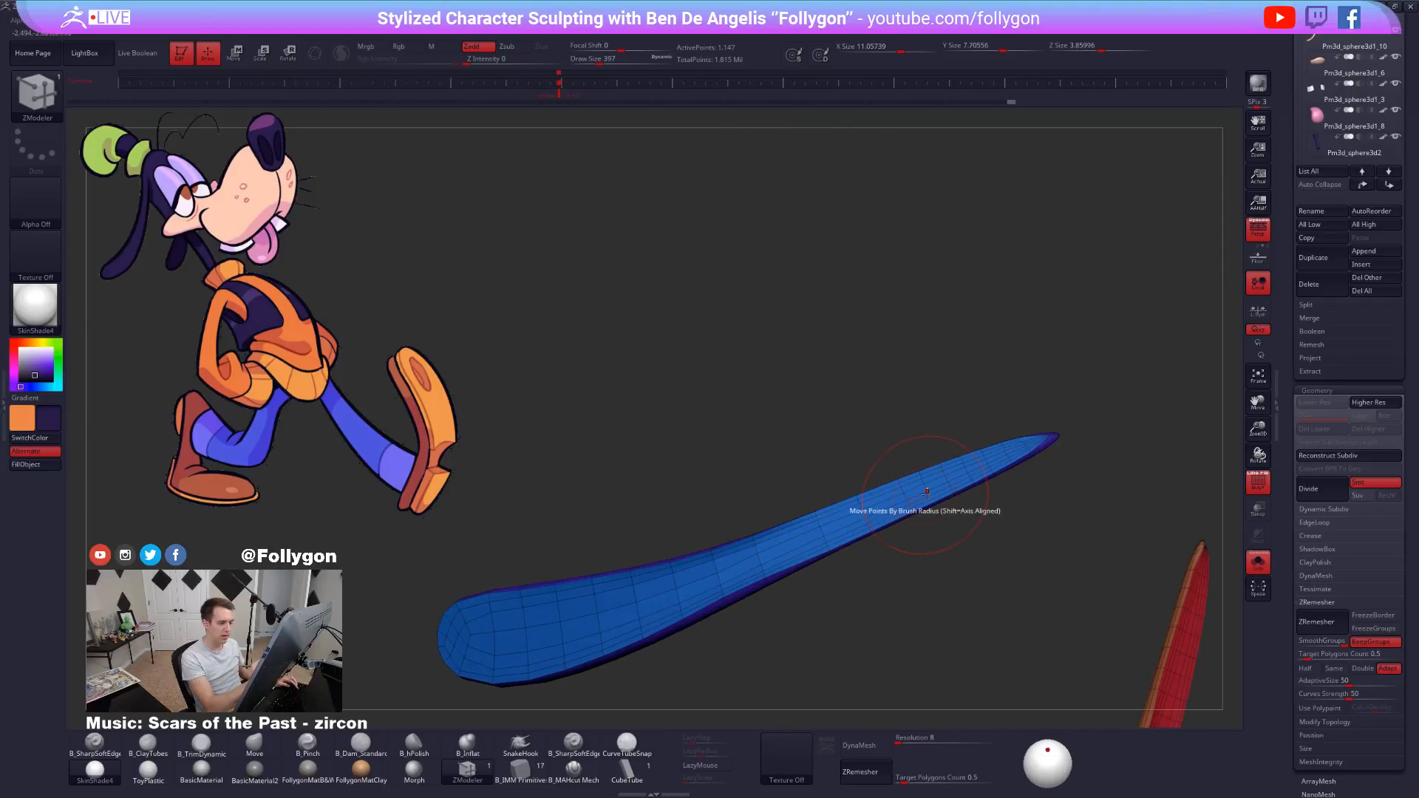
Delete surplus crosswise edge loops on the wide half of the red-grouped ear.
right_click_drag(967, 471, 877, 587, "alt")
left_click(905, 485)
key("shift+s")
key("shift+s")
left_click(876, 586)
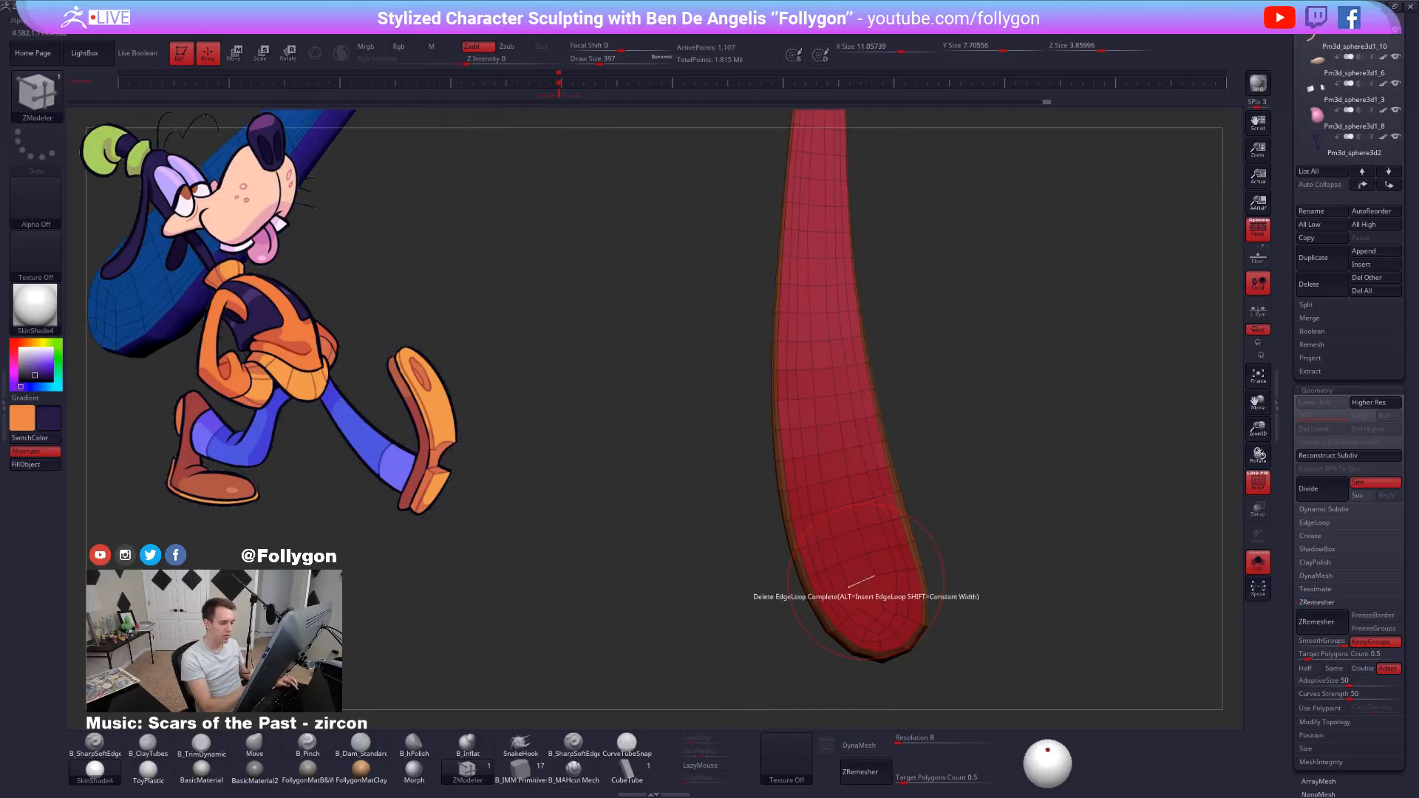
left_click(834, 479)
right_click_drag(834, 479, 867, 563)
left_click(867, 538)
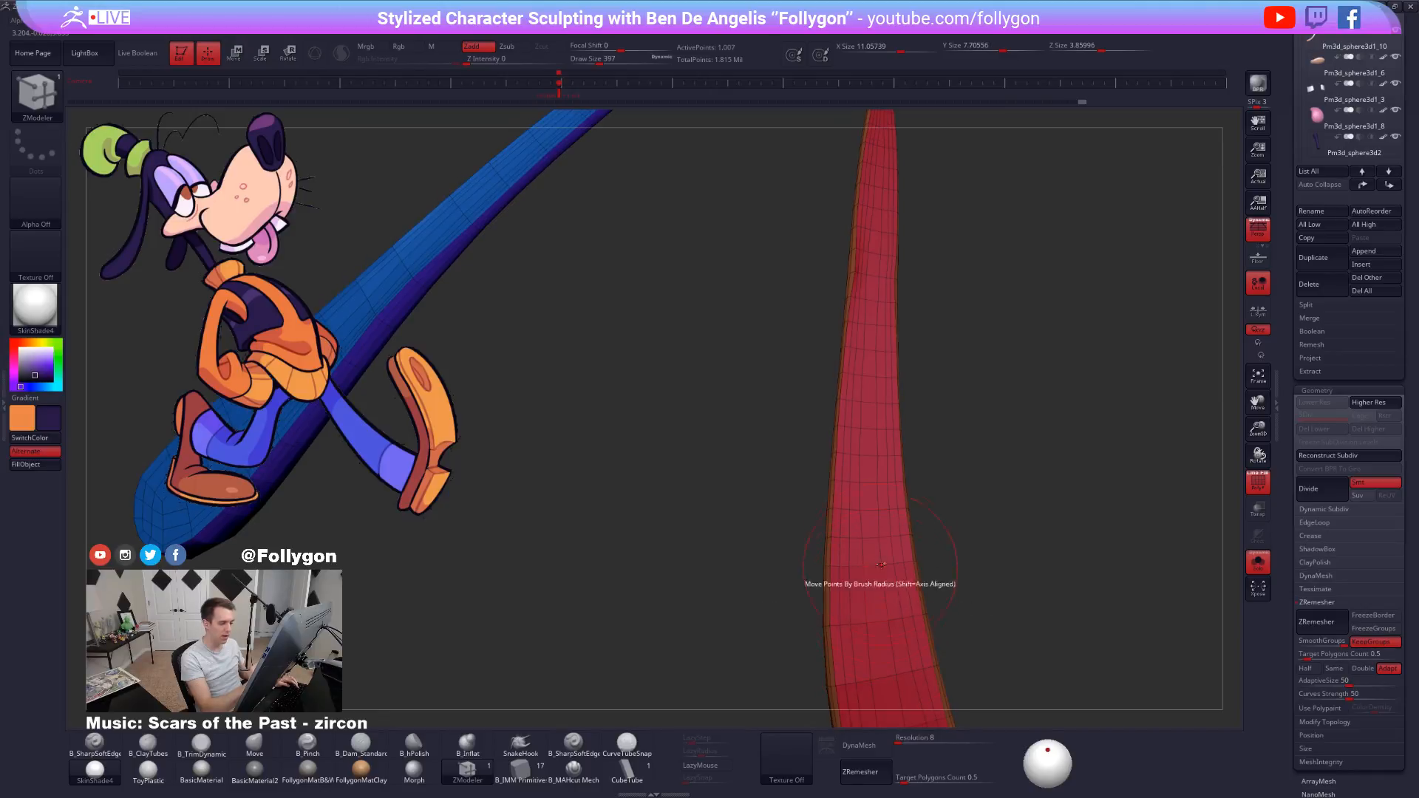
left_click(867, 589)
left_click(866, 589)
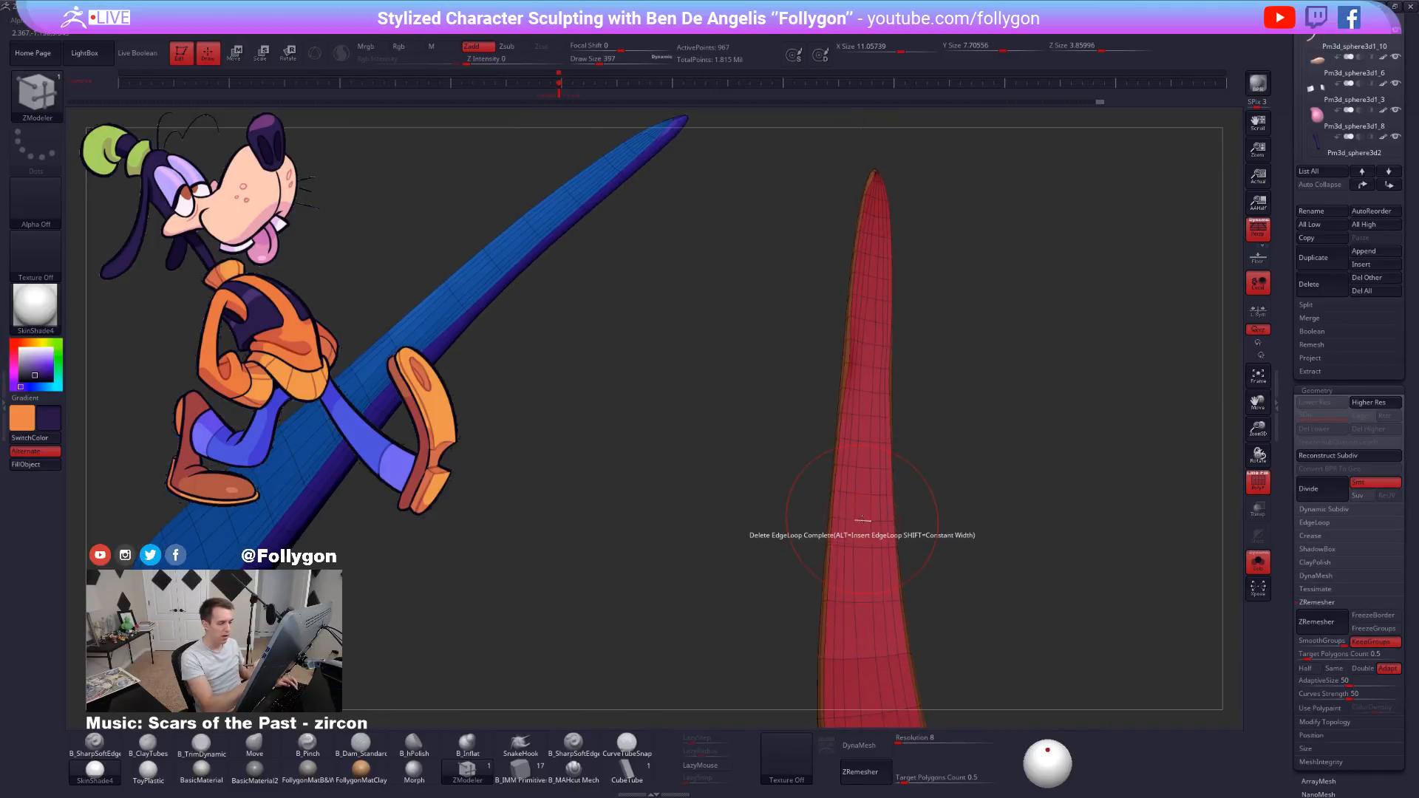
Thin out the remaining crosswise and lengthwise edge loops on the narrow upper part of the red-grouped ear.
left_click(858, 545)
left_click(857, 524)
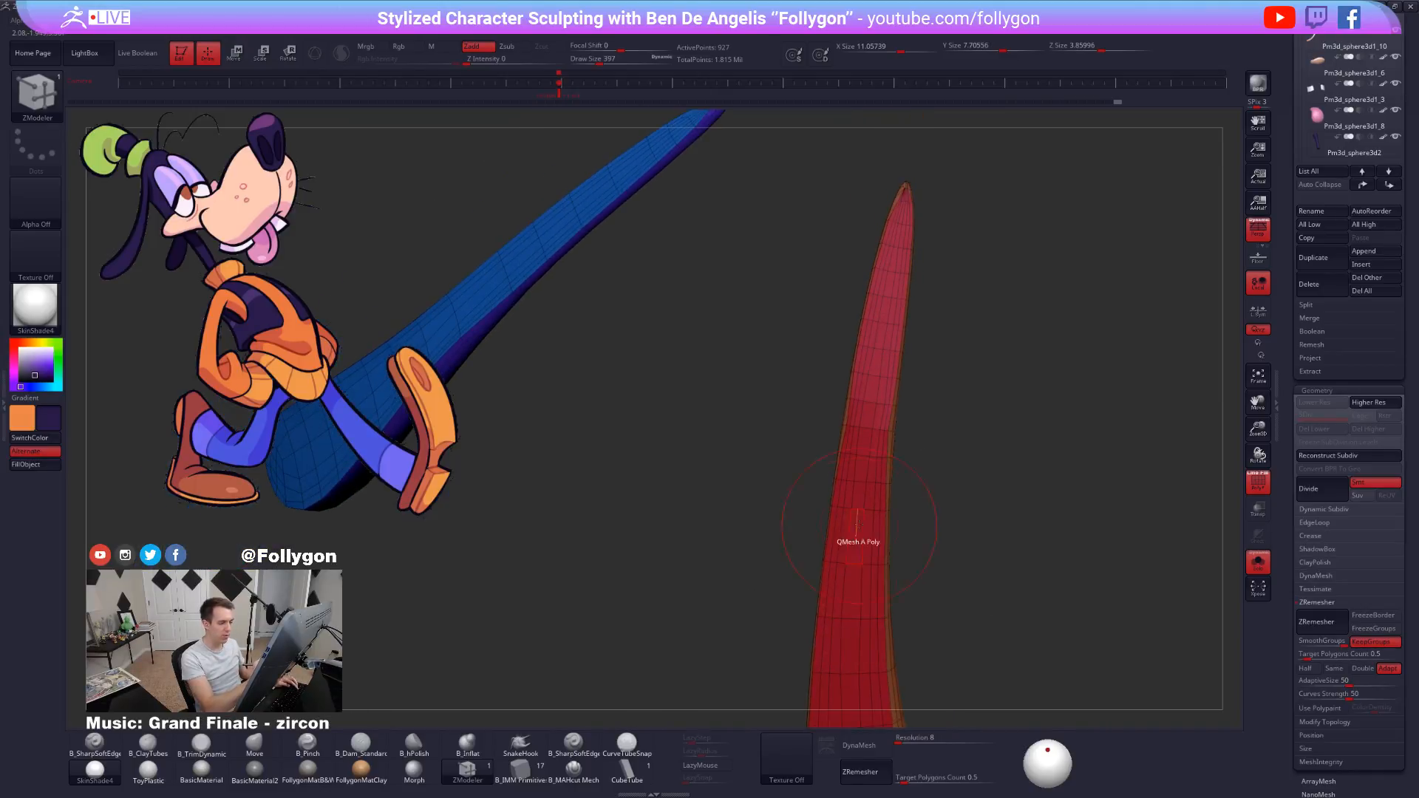
left_click(857, 480)
right_click_drag(863, 488, 864, 538, "alt")
right_click_drag(886, 489, 881, 582, "alt")
left_click(888, 467)
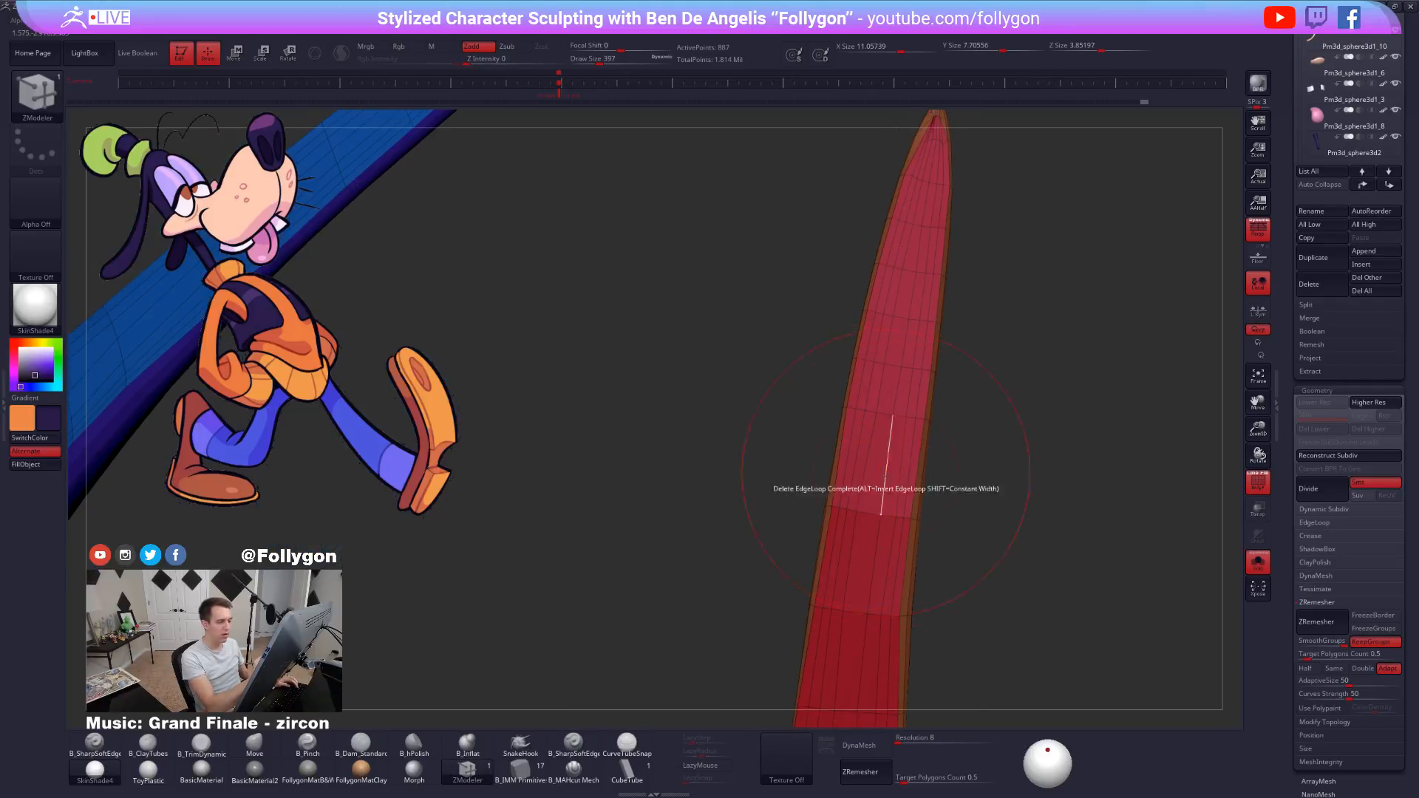
right_click_drag(888, 472, 886, 421, "ctrl")
right_click_drag(886, 421, 870, 474, "alt")
left_click(885, 492)
left_click(885, 492)
Switch to the Move brush, subdivide the ears to level 4 and hide their wireframe.
key("b")
key("m")
key("v")
mouse_move(917, 562)
right_mouse_down()
mouse_move(954, 601)
mouse_move(1031, 573)
mouse_move(1030, 587)
right_mouse_up()
key("f")
key("shift+f")
key("d")
key("d")
key("d")
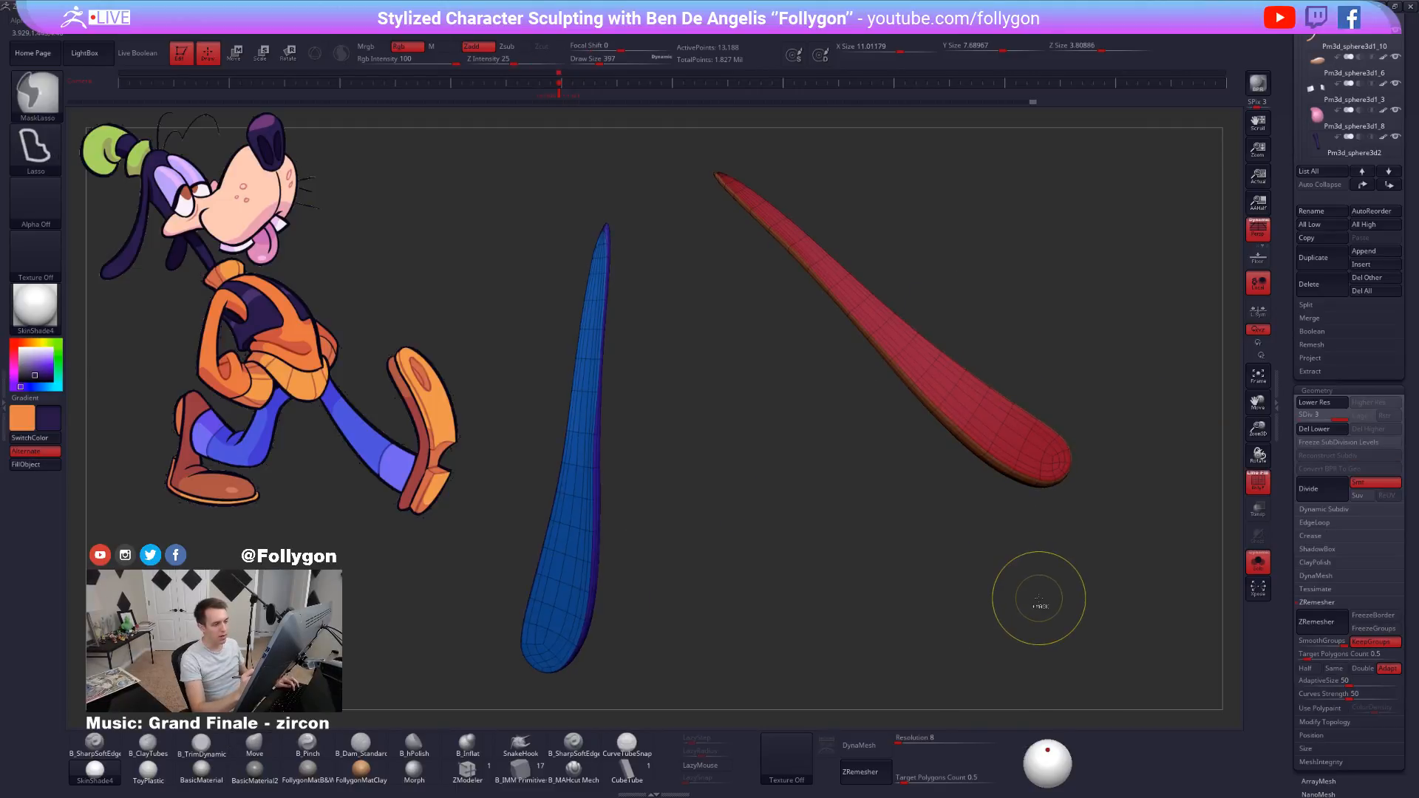
key("shift+f")
key("space")
right_click_drag(1020, 558, 1003, 568)
key("shift")
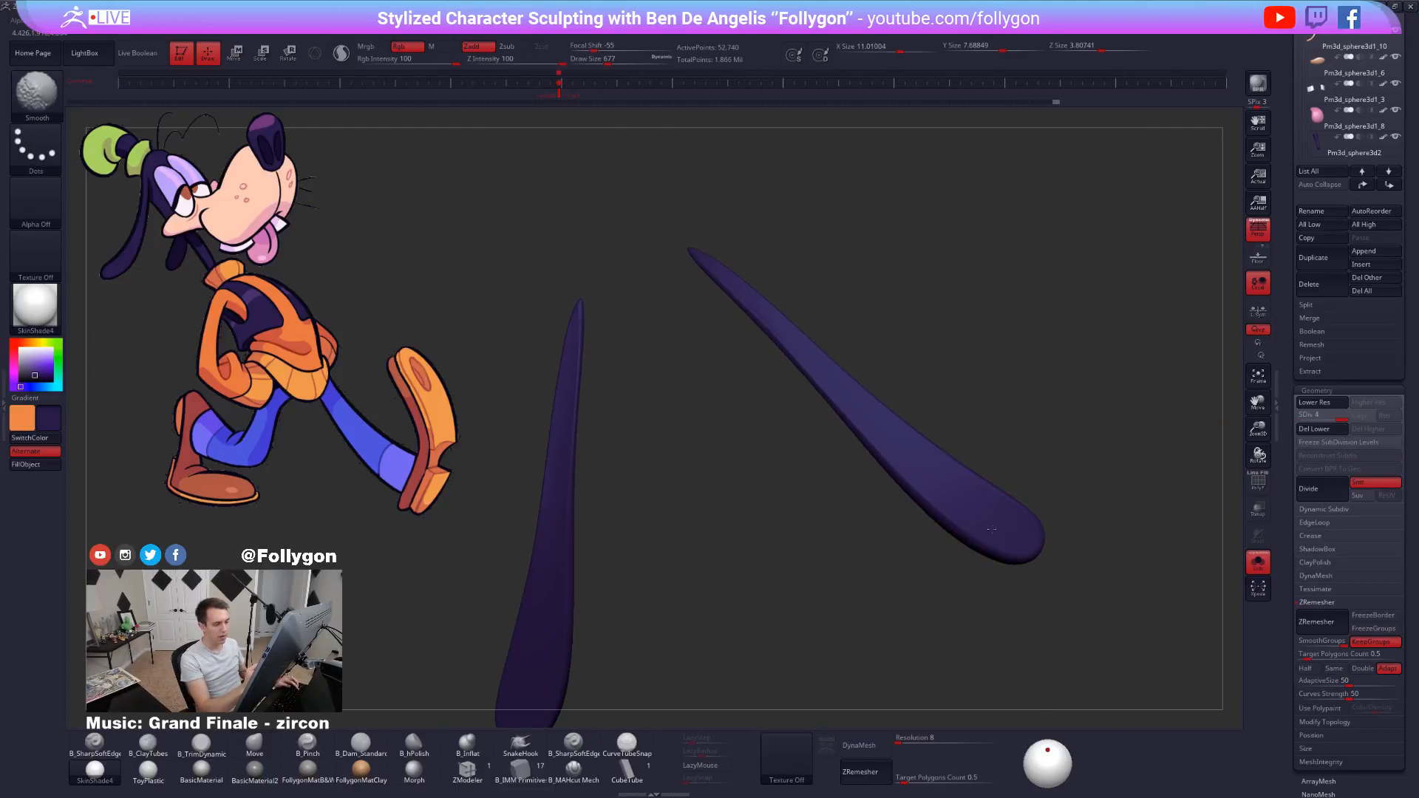
Smooth the subdivided ears and flatten their inner sides with the B_TrimDynamic brush.
mouse_move(962, 551)
right_mouse_down()
mouse_move(1043, 615)
mouse_move(968, 512)
mouse_move(820, 583)
right_mouse_up()
key("shift")
right_click_drag(904, 520, 854, 568)
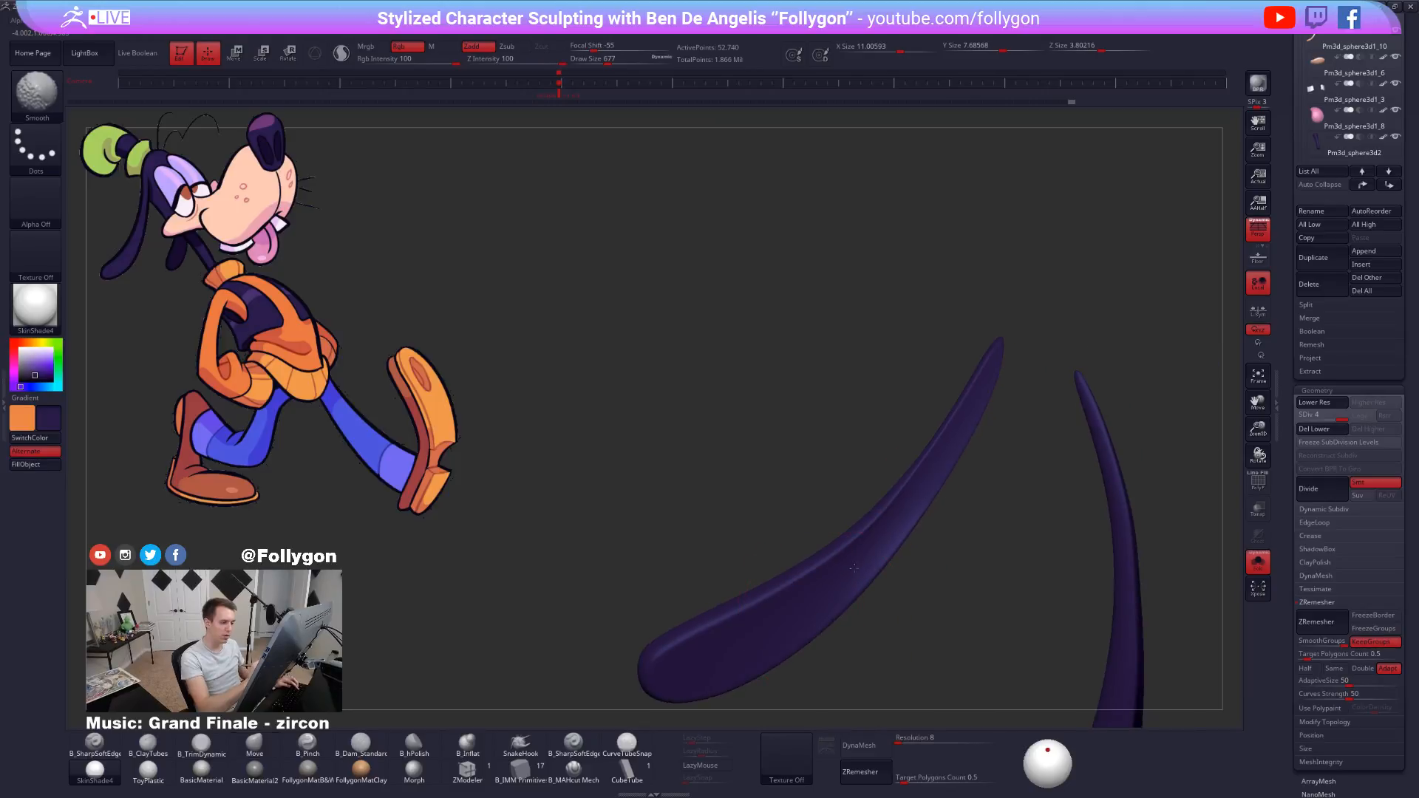
right_click_drag(808, 637, 821, 549, "alt")
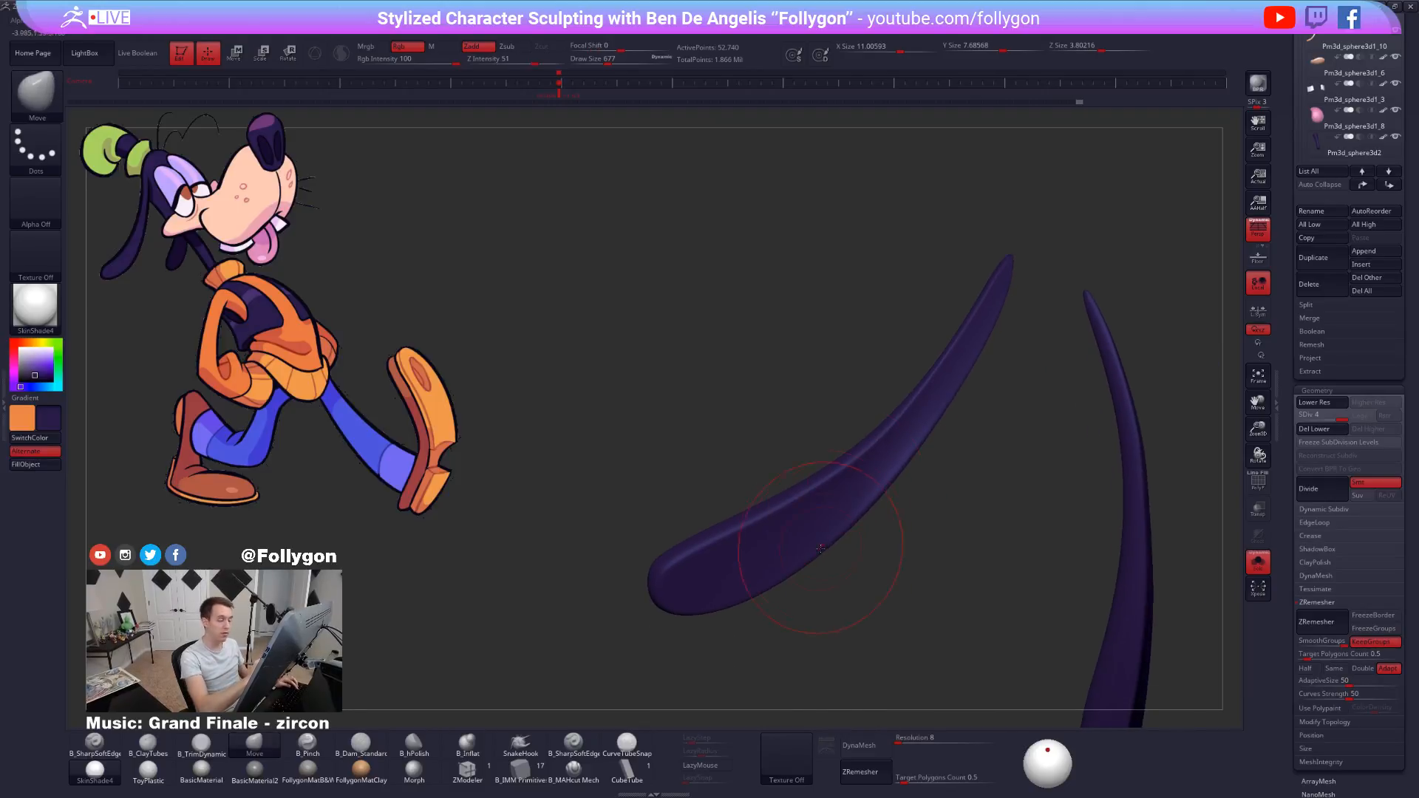
key("3")
right_click(879, 464)
right_click_drag(884, 464, 953, 465)
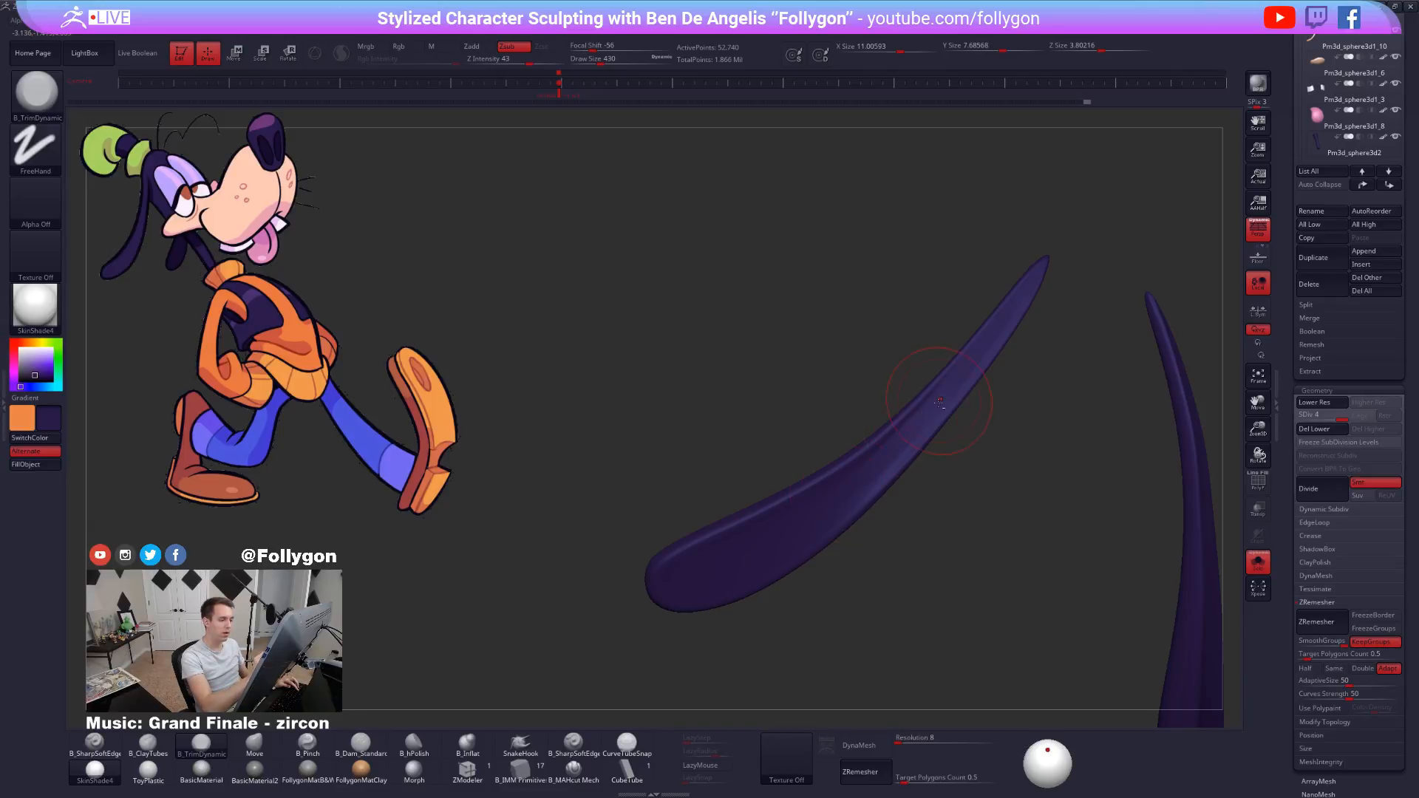
right_click_drag(871, 466, 975, 532)
left_click(443, 517, "alt")
right_click_drag(510, 669, 521, 664)
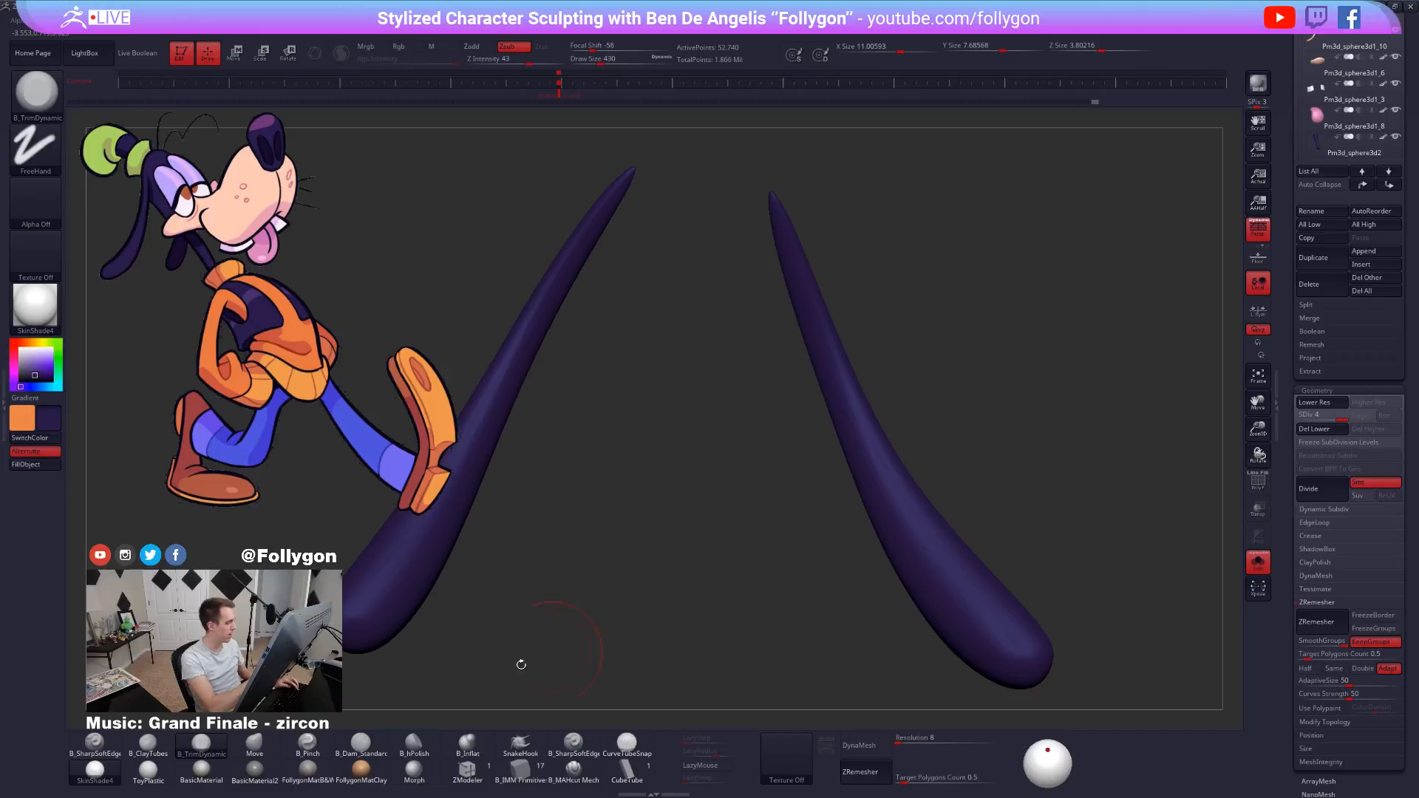
Apply the grey Follygon material next to BasicMaterial2 and set the active colour to white.
left_click(311, 778)
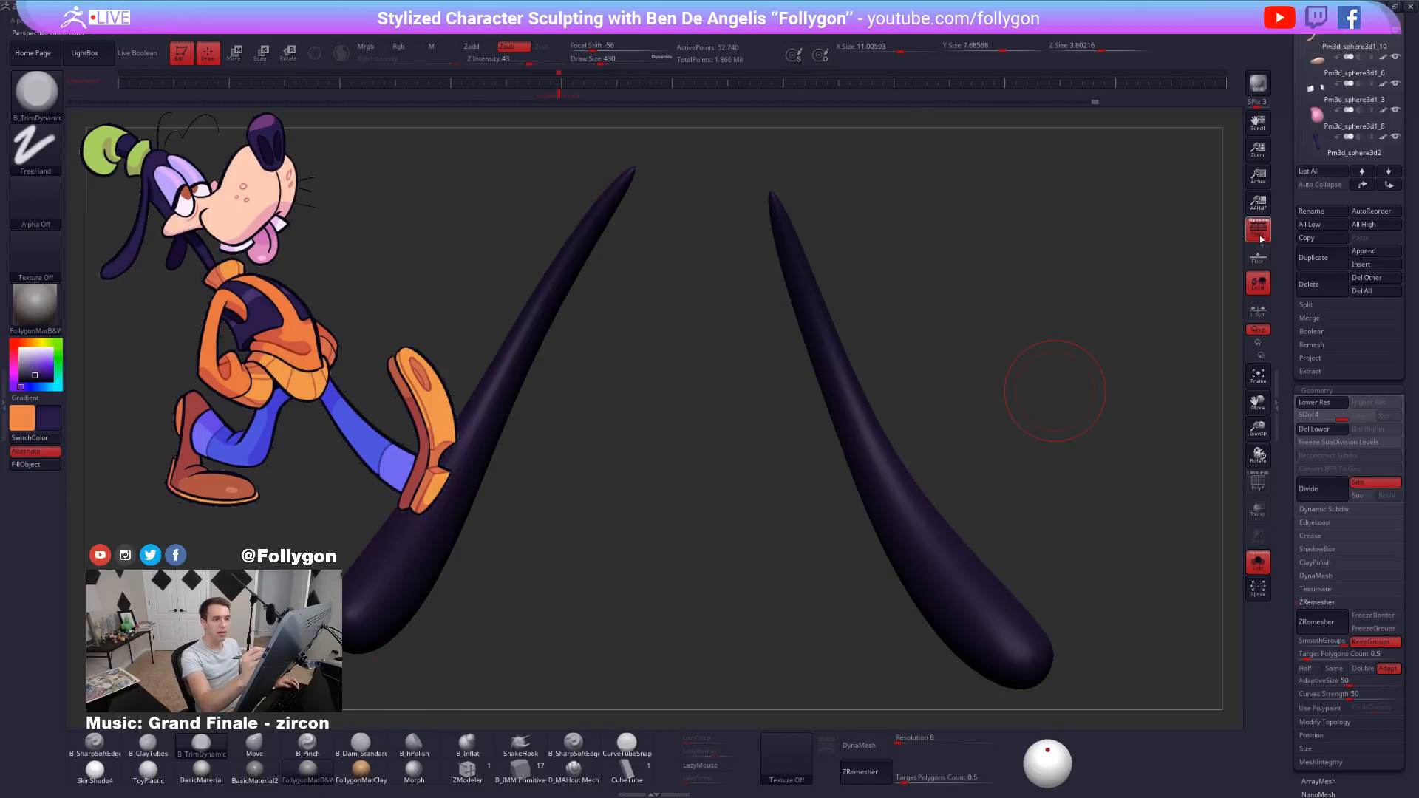
scroll(1285, 246, "up", 5)
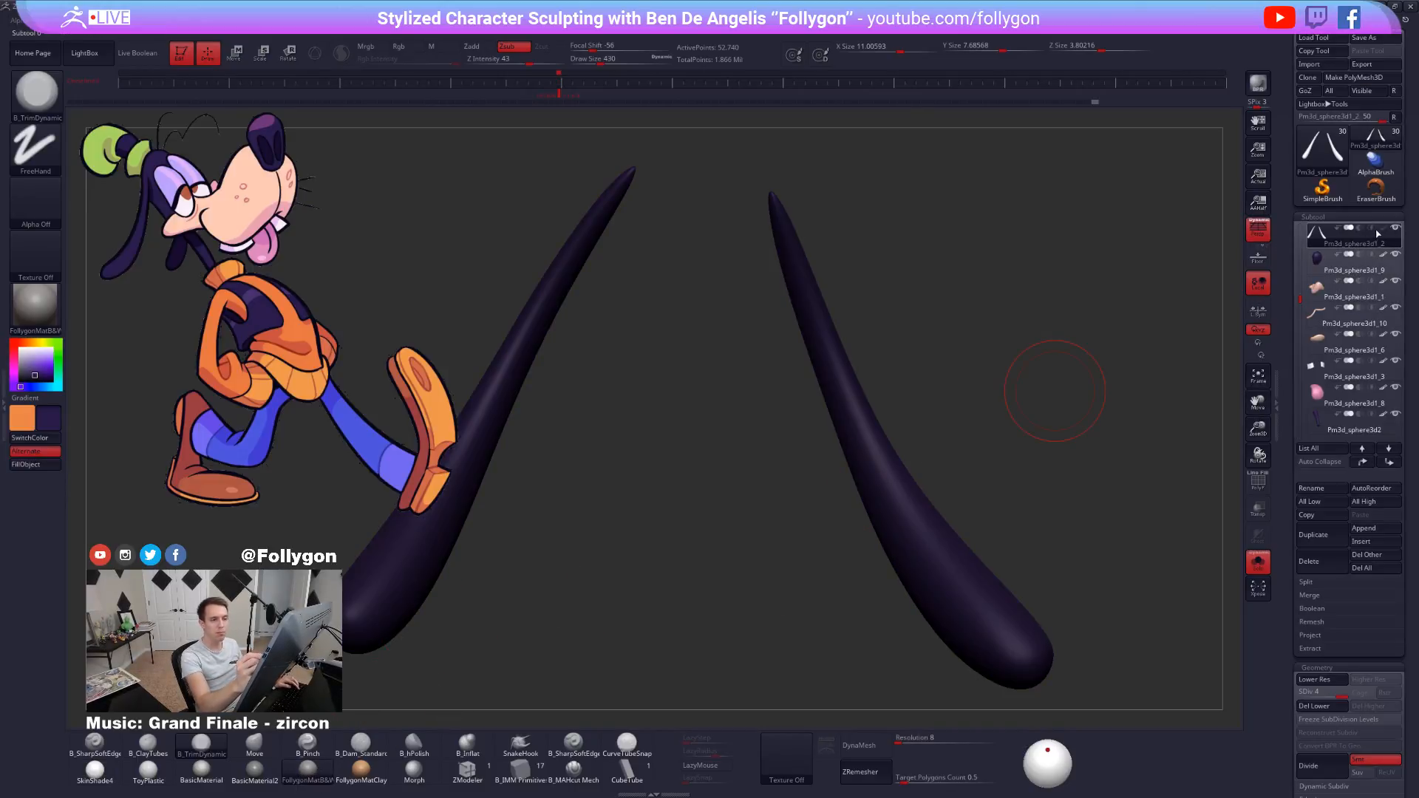
mouse_move(1392, 233)
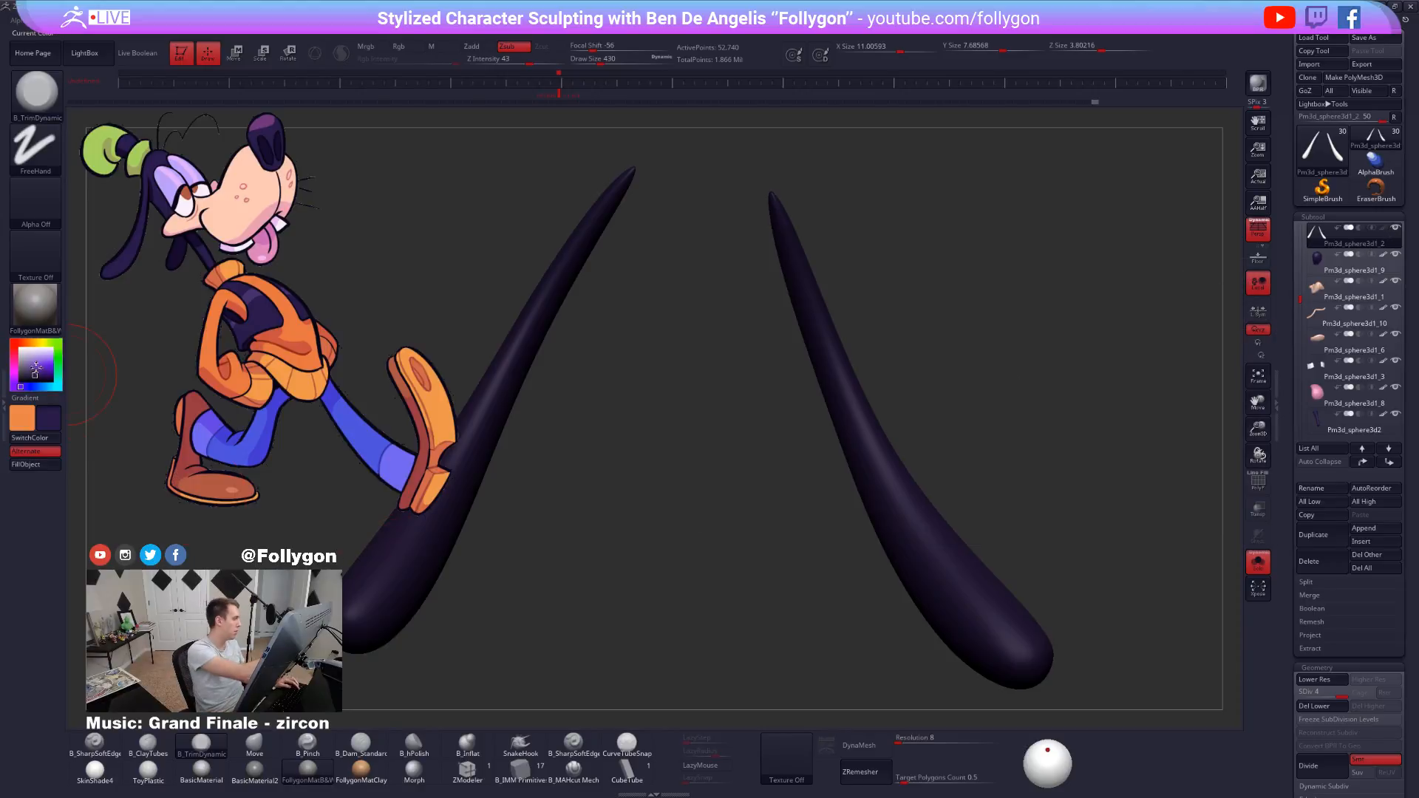
left_click_drag(36, 366, 21, 347)
Trim the inner faces of the white ears flatter with B_TrimDynamic.
left_click_drag(868, 530, 1005, 224)
right_click_drag(947, 338, 925, 362)
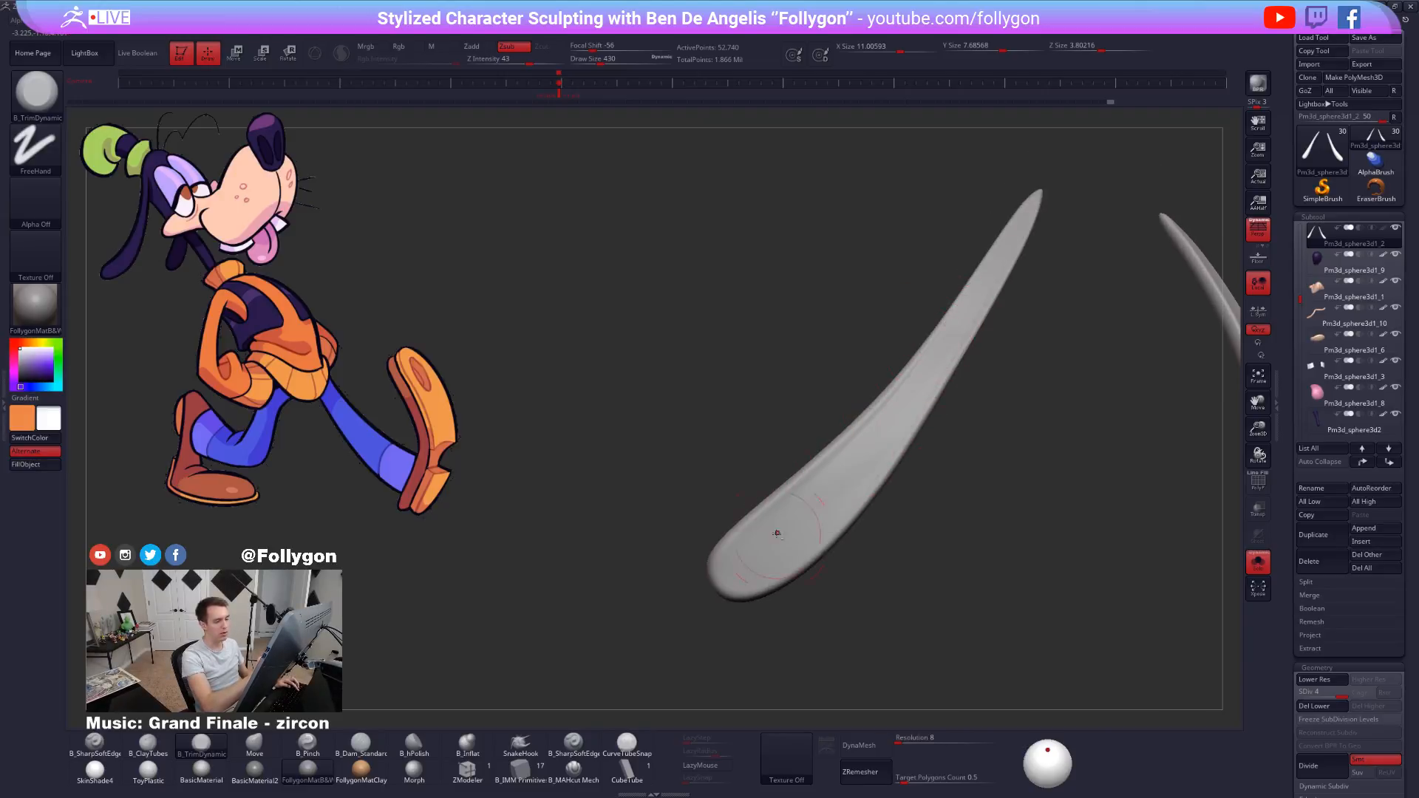
right_click_drag(777, 533, 1025, 486)
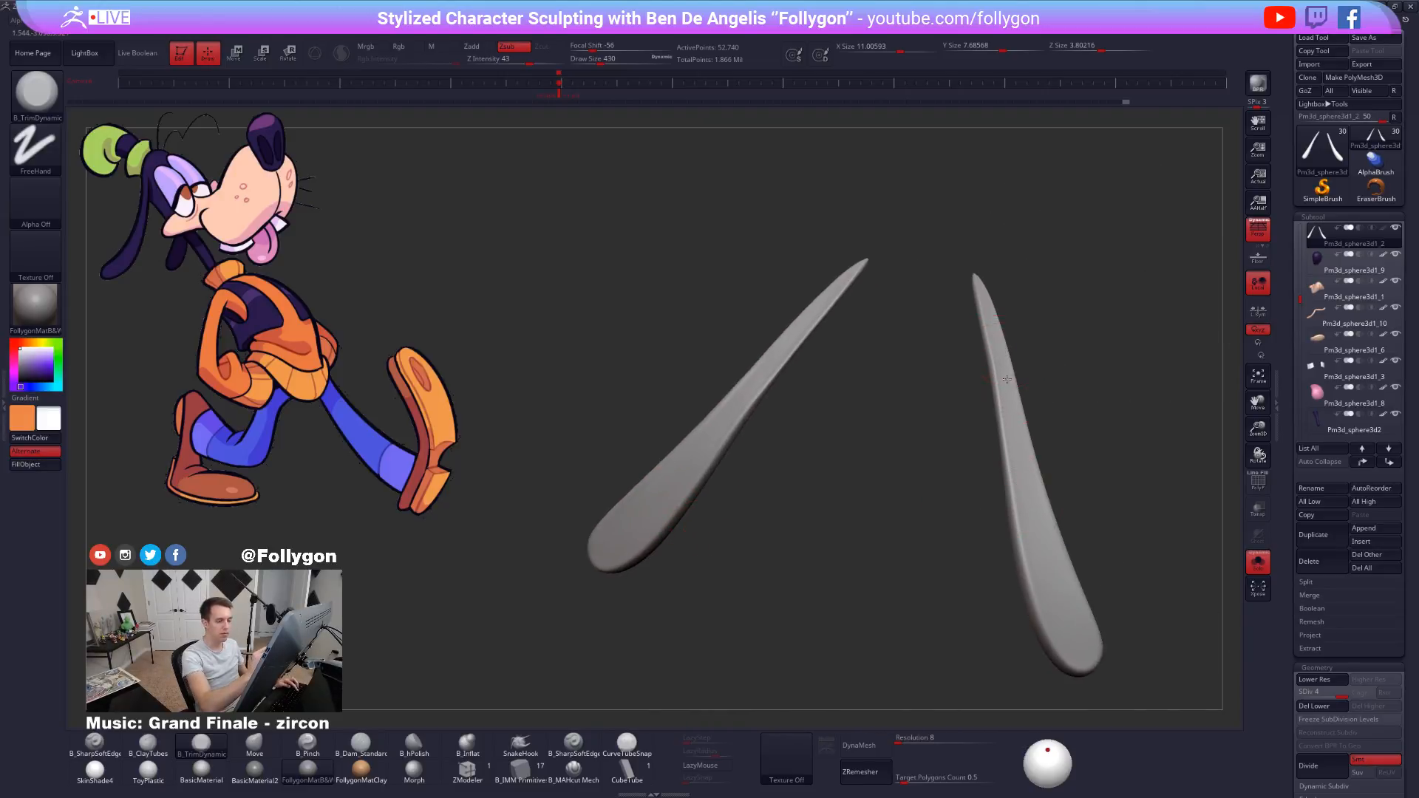
right_click_drag(1038, 559, 1057, 404)
Drop the ears to subdivision level 2 and even out their inner faces by trimming and smoothing.
key("shift+d")
key("shift+d")
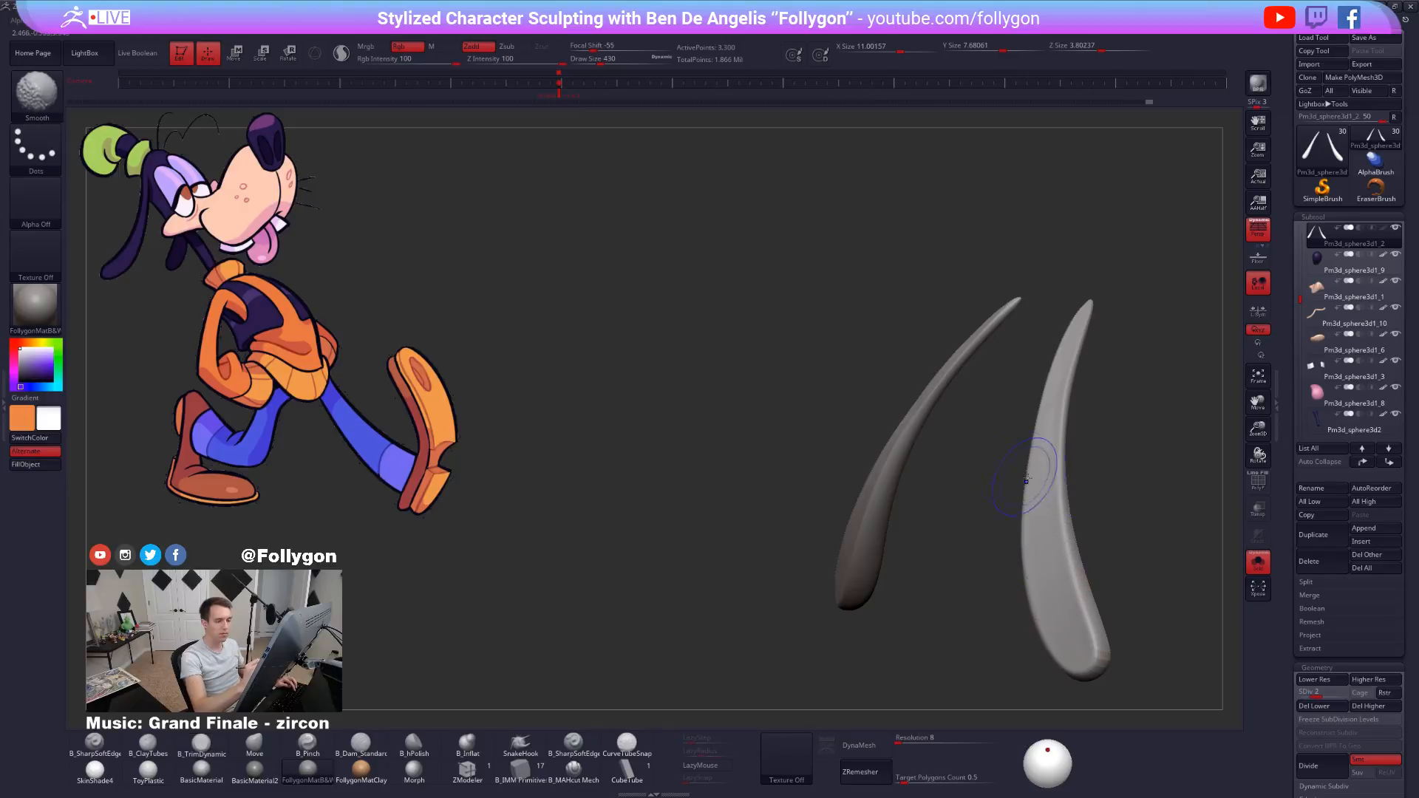
key("d")
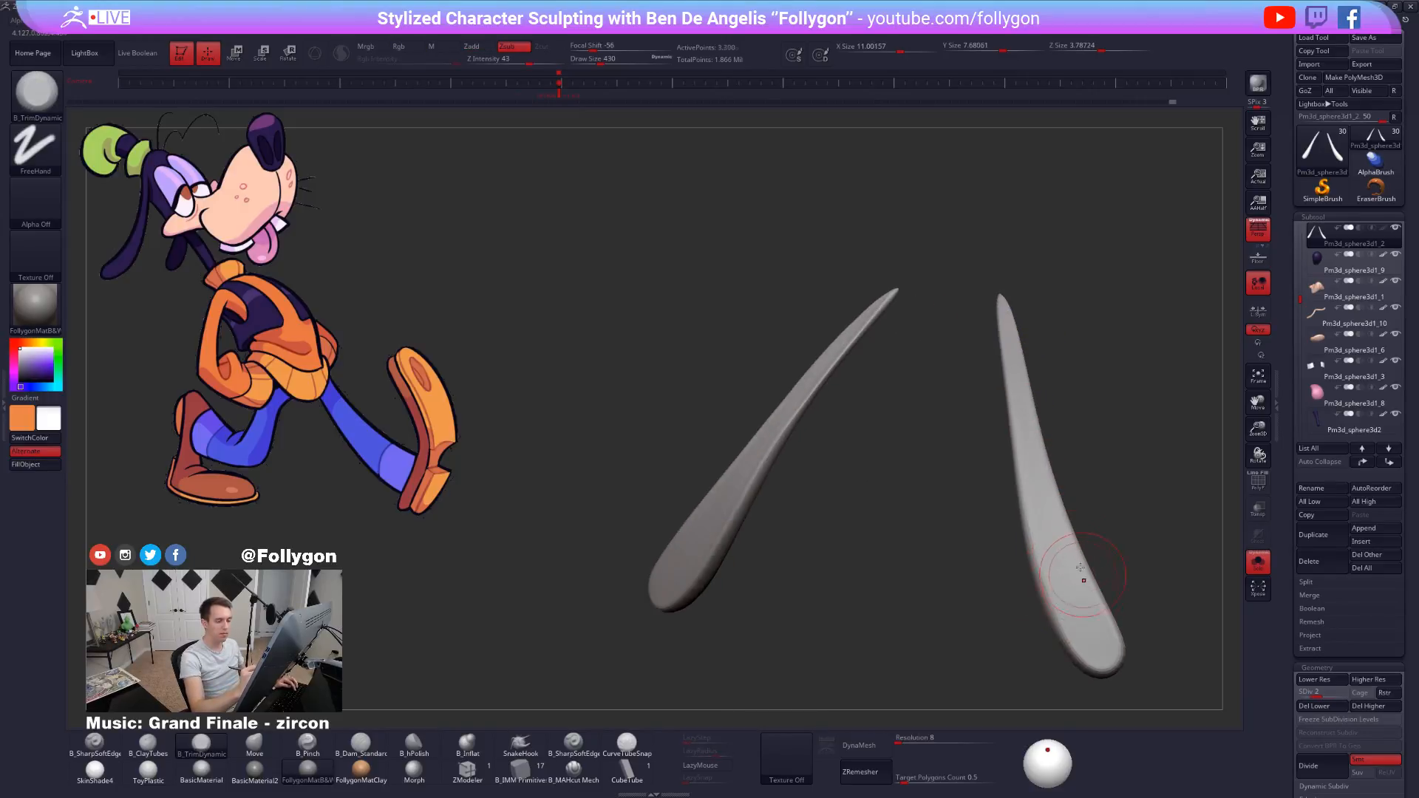
key("shift")
key("shift+d")
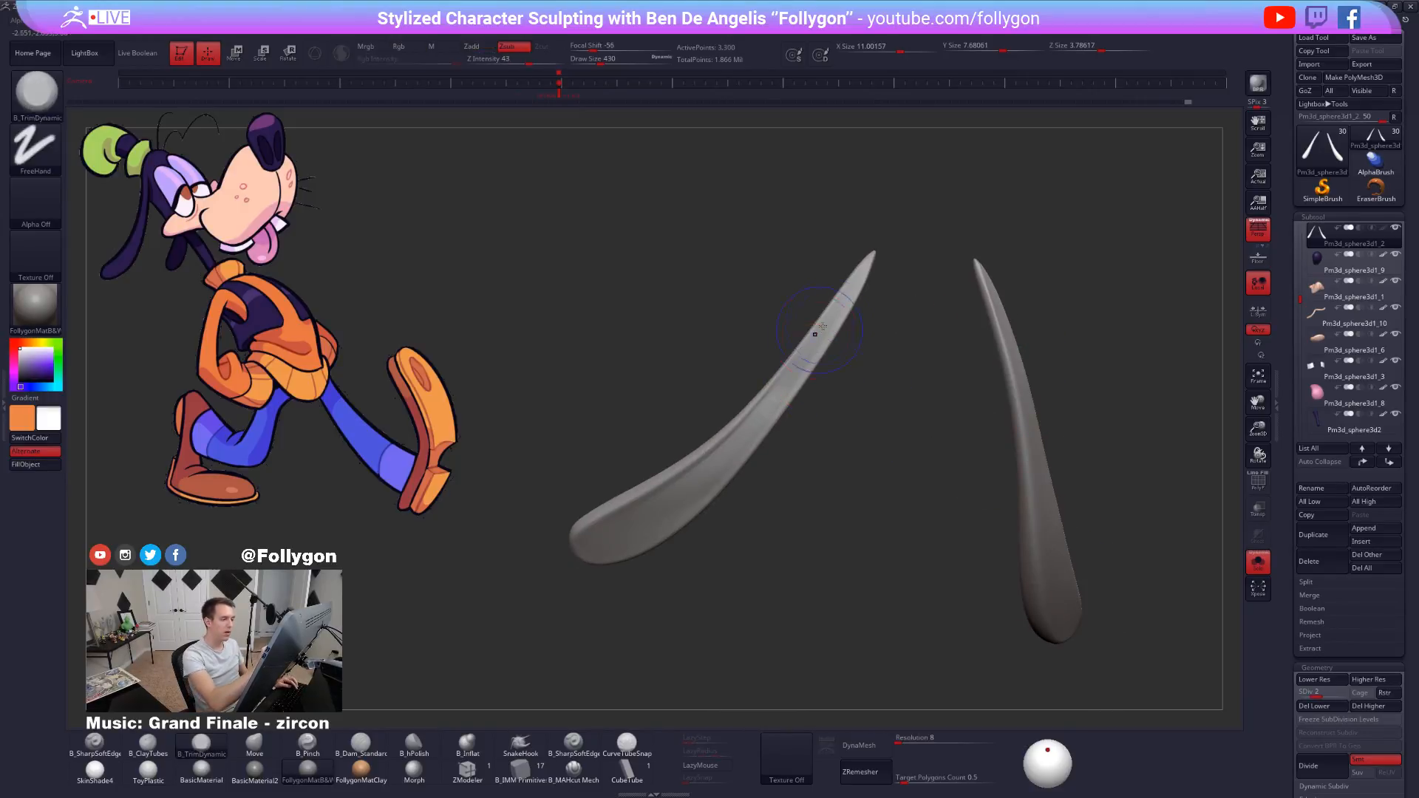
key("shift")
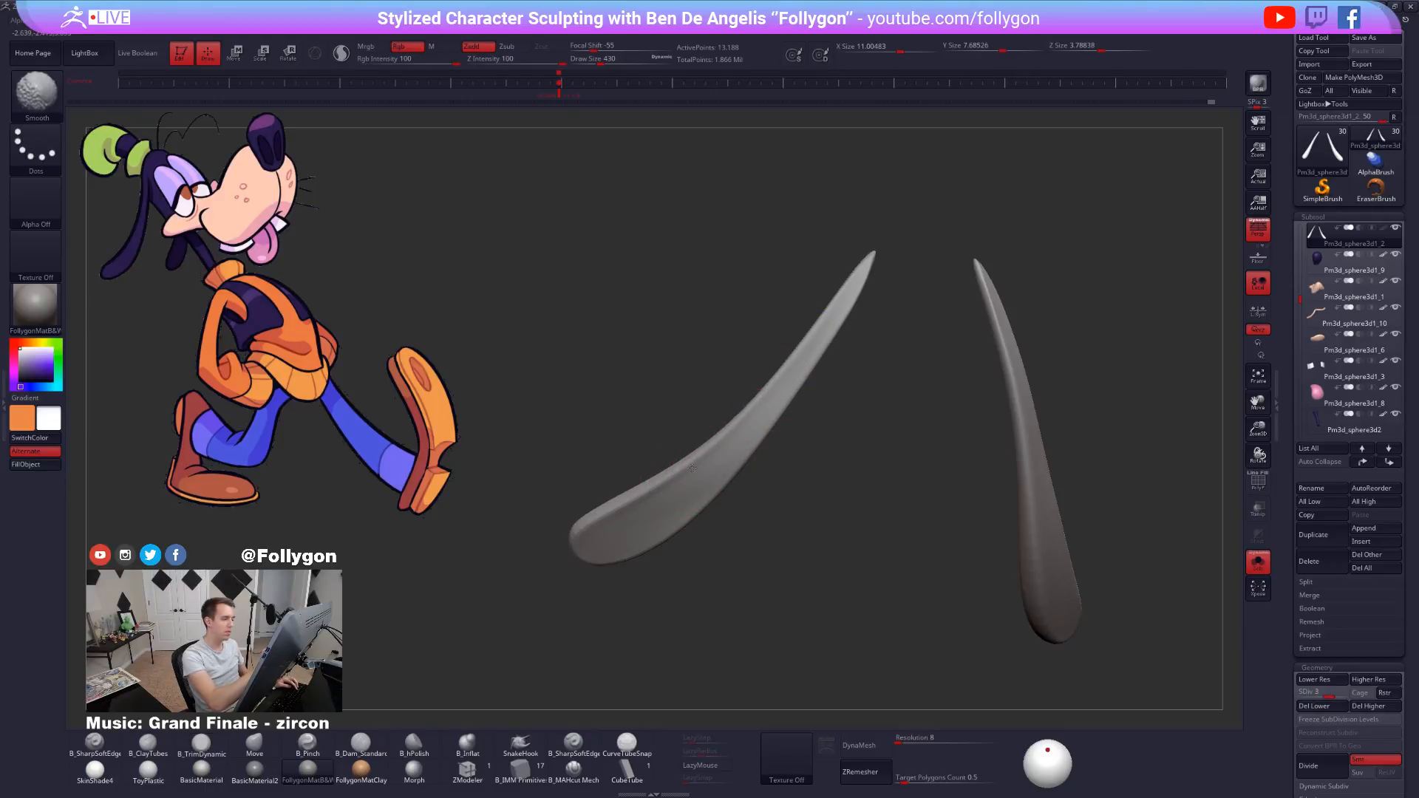
Raise the ears to subdivision level 4 and smooth their flat inner faces along the curve.
key("d")
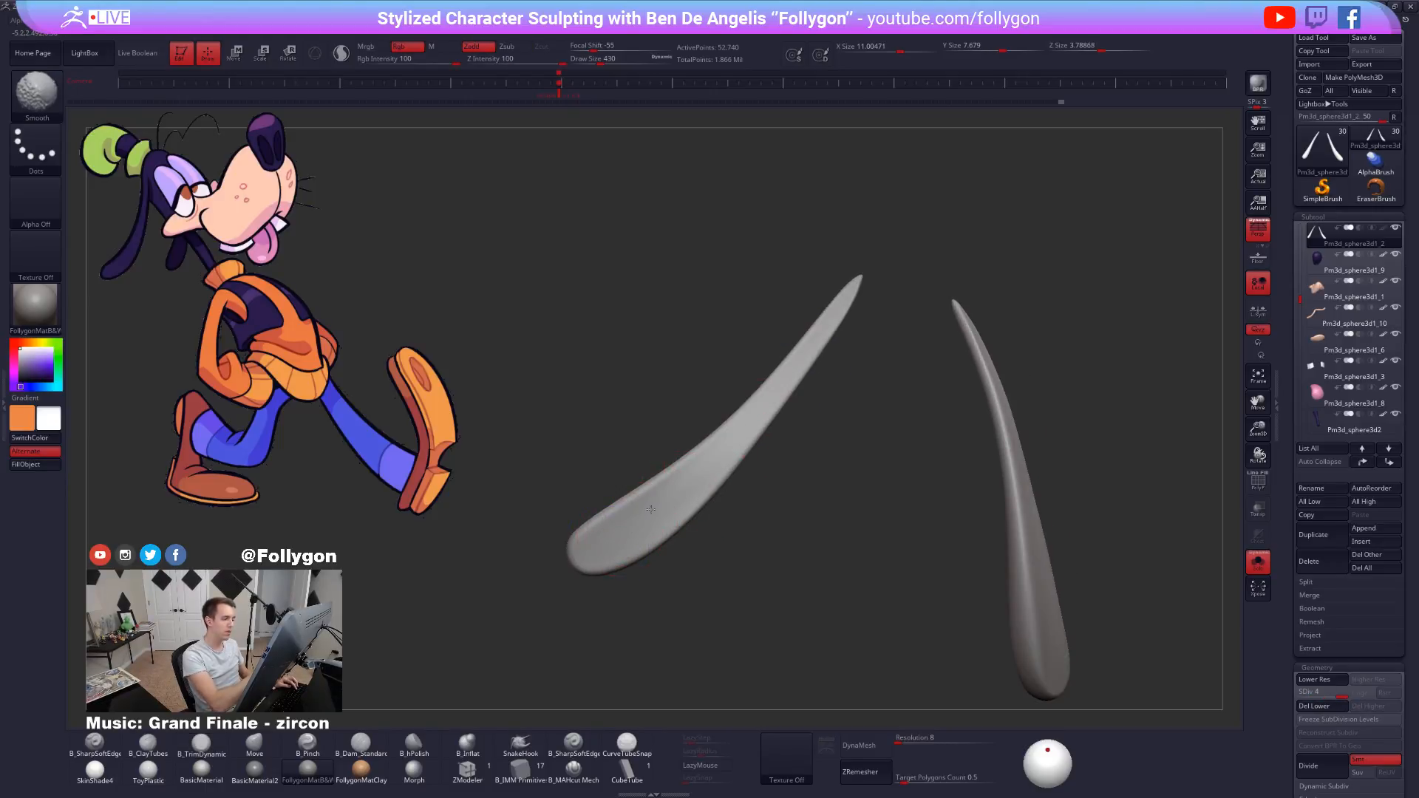
left_click_drag(775, 383, 828, 322, "shift")
left_click_drag(924, 436, 843, 500)
mouse_move(702, 546)
left_mouse_down("alt")
mouse_move(901, 580)
mouse_move(824, 580)
left_mouse_up("alt")
key("shift")
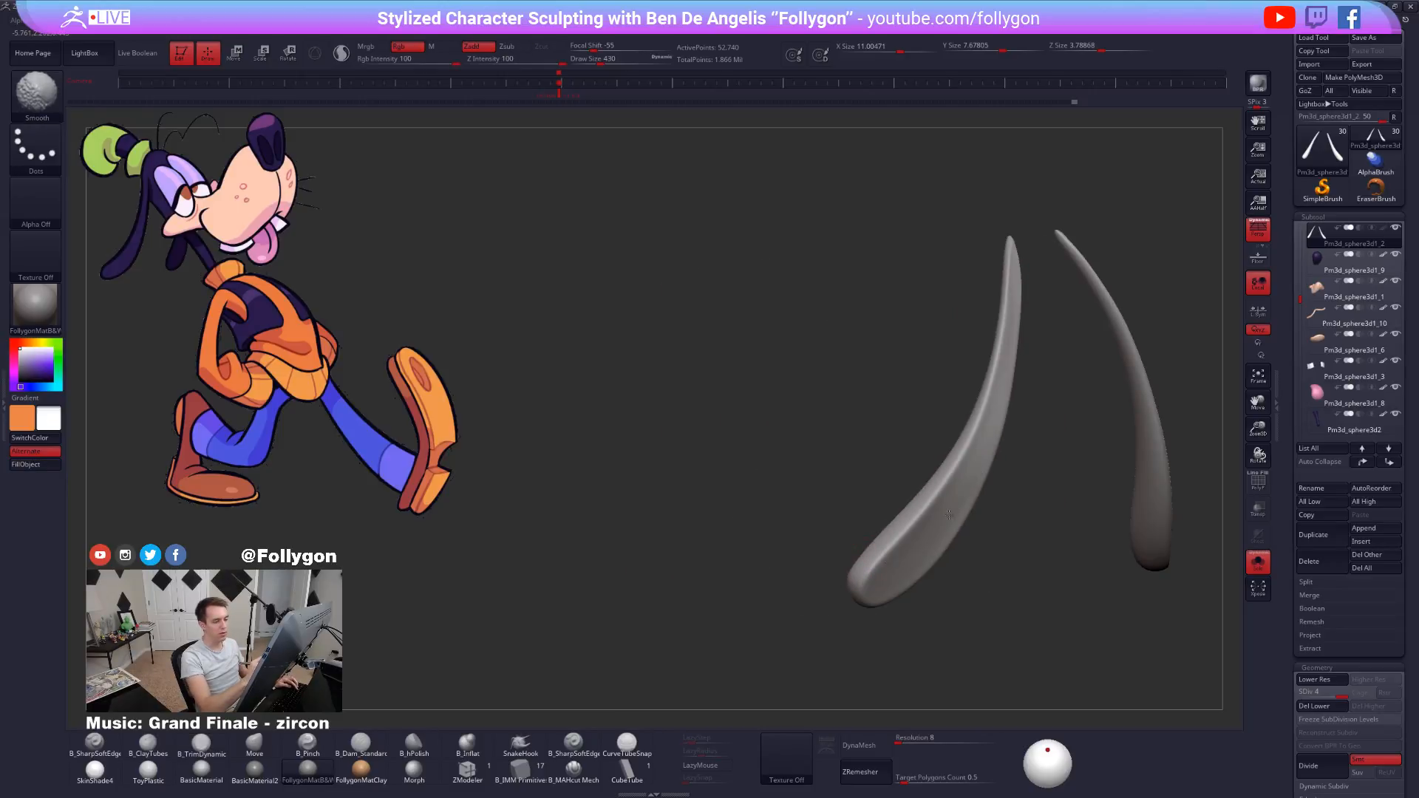
left_click_drag(975, 447, 917, 532, "shift")
left_click_drag(769, 444, 695, 480)
Refine the ears' curve and rounded ends with the Move brush at subdivision level 3.
key("shift+d")
key("b")
key("m")
key("v")
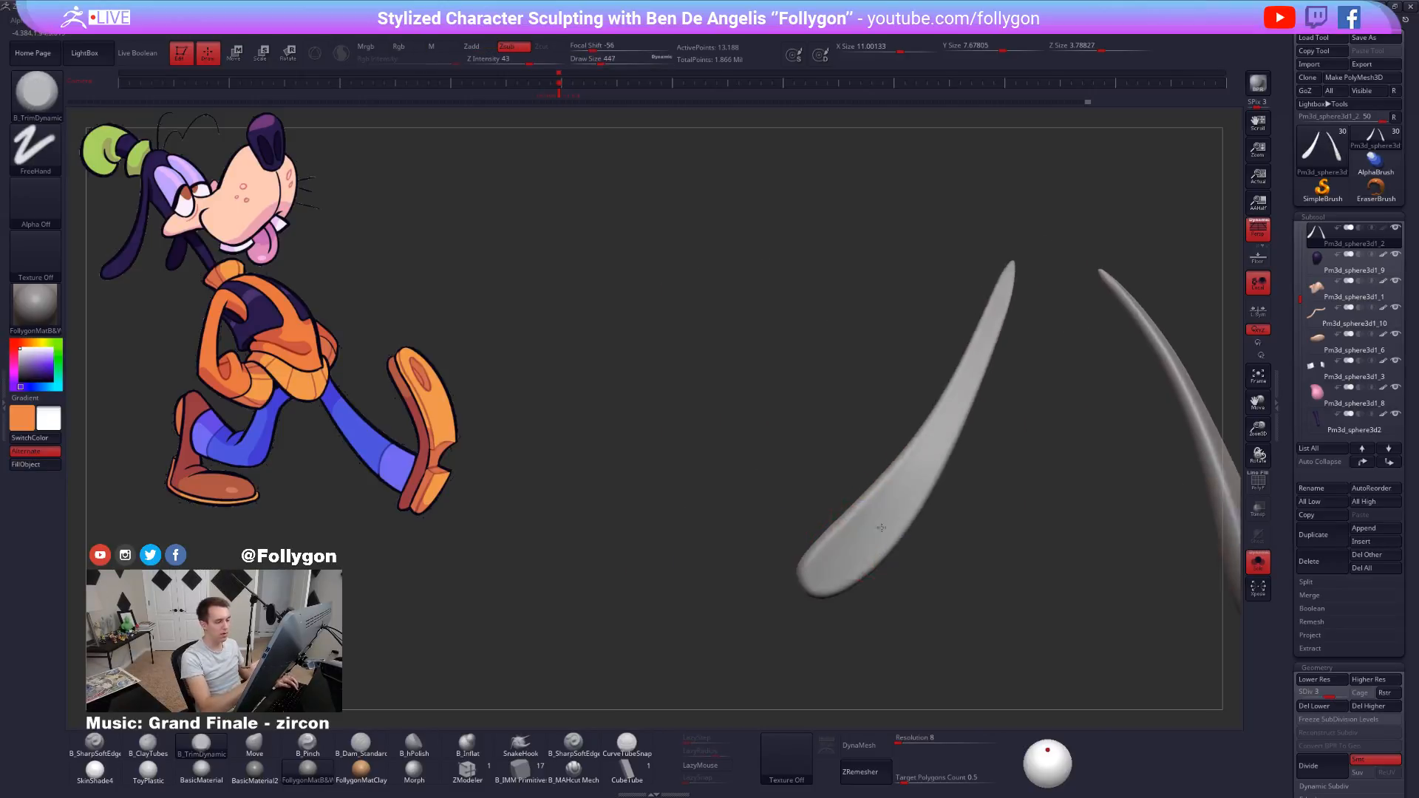
left_click_drag(768, 517, 725, 529)
left_click_drag(852, 575, 847, 577)
mouse_move(783, 588)
left_mouse_down()
mouse_move(769, 591)
mouse_move(842, 603)
mouse_move(908, 541)
mouse_move(716, 600)
left_mouse_up()
key("d")
mouse_move(954, 584)
left_mouse_down()
mouse_move(887, 592)
mouse_move(846, 533)
mouse_move(883, 521)
left_mouse_up()
key("shift+d")
left_click_drag(813, 474, 832, 467)
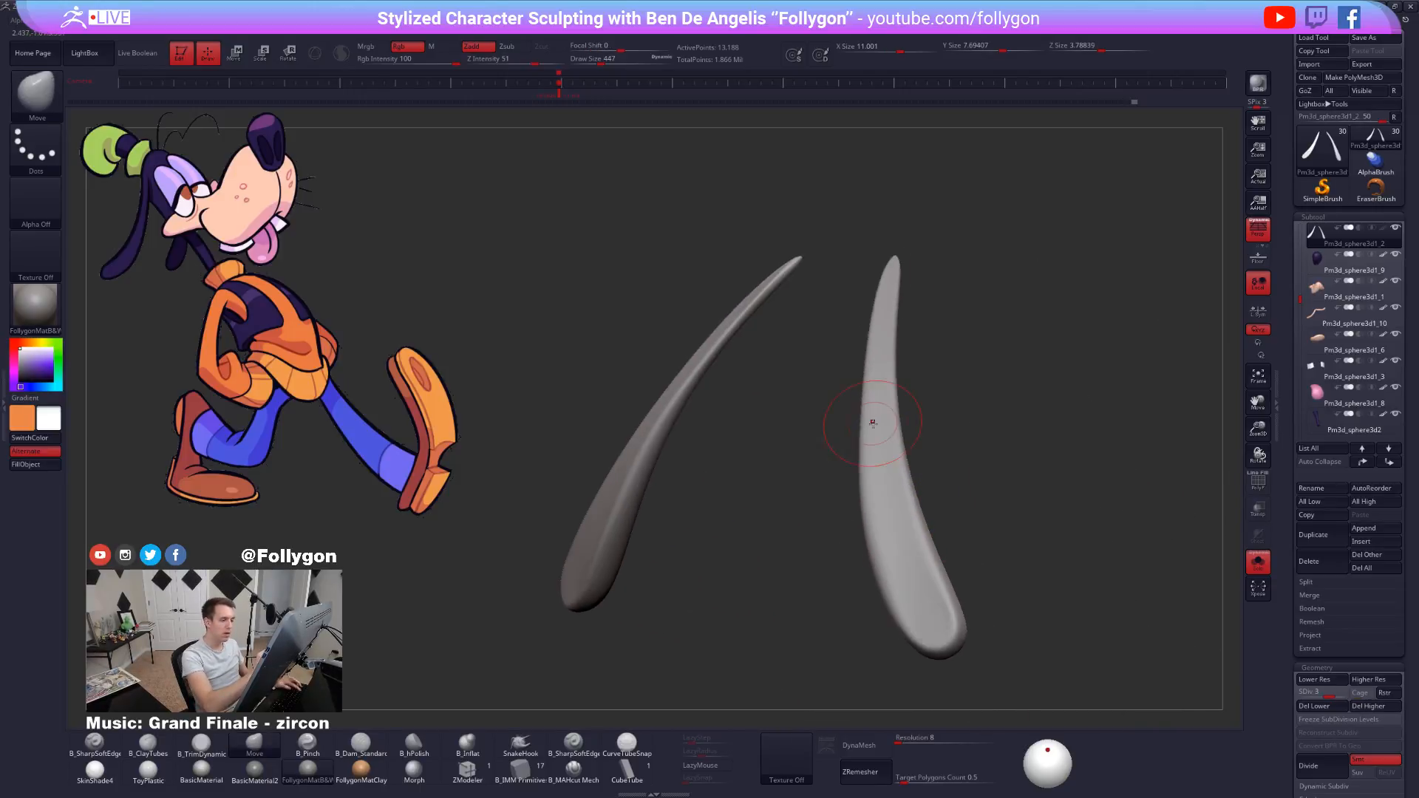
left_click_drag(873, 423, 871, 412)
Smooth the ear from tip to rounded end and adjust its lower end, alternating between subdivision levels.
mouse_move(881, 292)
left_mouse_down("shift")
mouse_move(933, 614)
mouse_move(945, 624)
mouse_move(948, 610)
left_mouse_up("shift")
key("d")
left_click_drag(994, 602, 1031, 600)
key("shift+d")
key("shift+d")
key("space")
left_click_drag(937, 591, 909, 614)
key("d")
key("d")
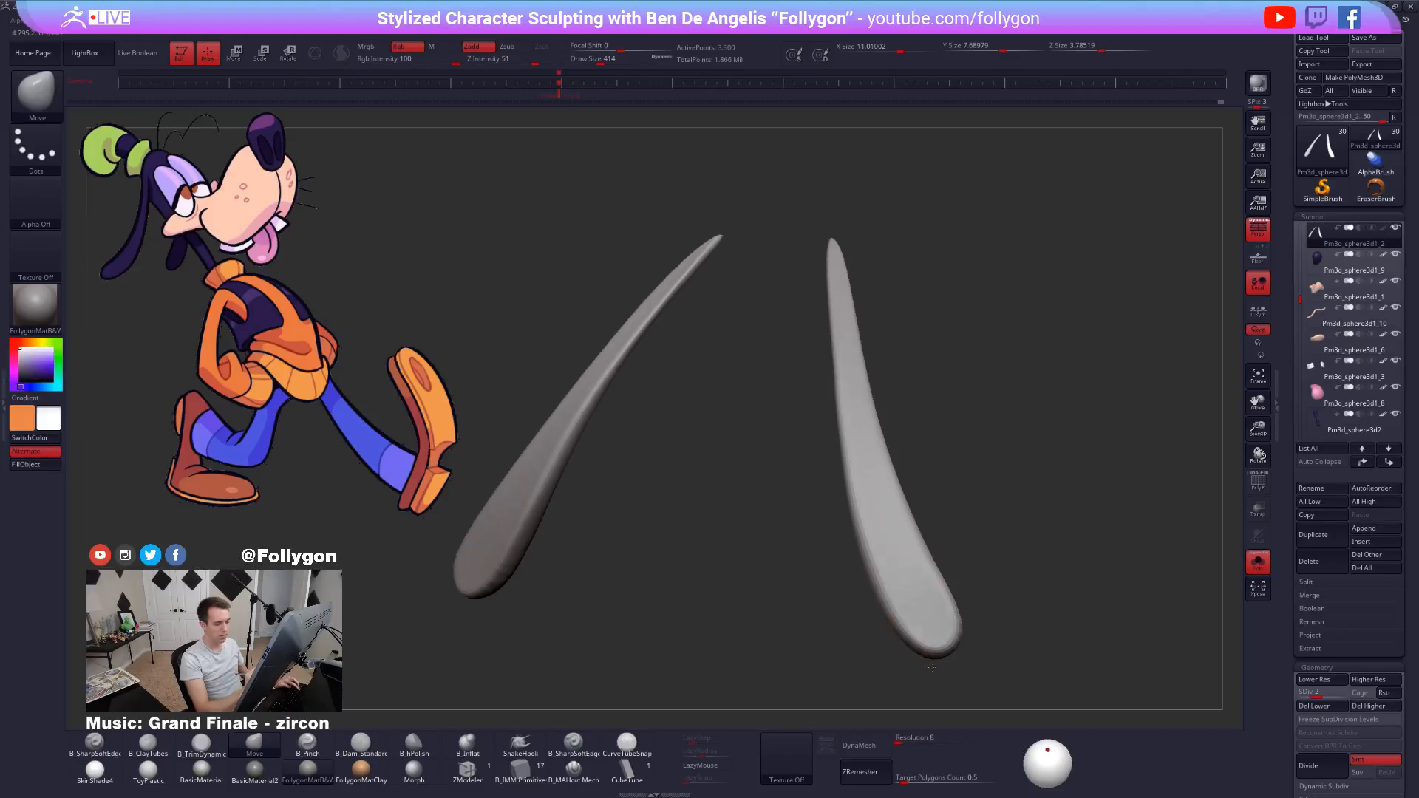
Smooth the ears' rounded lower ends and nudge their contour with the Move brush.
left_click_drag(908, 578, 921, 603, "shift")
mouse_move(1020, 591)
left_mouse_down()
mouse_move(976, 591)
mouse_move(1024, 592)
left_mouse_up()
left_click_drag(900, 580, 904, 592, "shift")
left_click_drag(991, 591, 1035, 584)
left_click_drag(990, 592, 987, 547, "alt")
mouse_move(943, 625)
left_mouse_down()
mouse_move(1094, 634)
mouse_move(941, 621)
left_mouse_up()
Show the whole head again and adjust the ears against it at a lower subdivision level.
key("alt+s")
left_click_drag(819, 523, 875, 555, "alt")
key("shift+d")
key("shift+d")
left_click_drag(819, 468, 776, 434)
Return the ears to subdivision level 4 and smooth their surface up to the attachment at the head.
key("d")
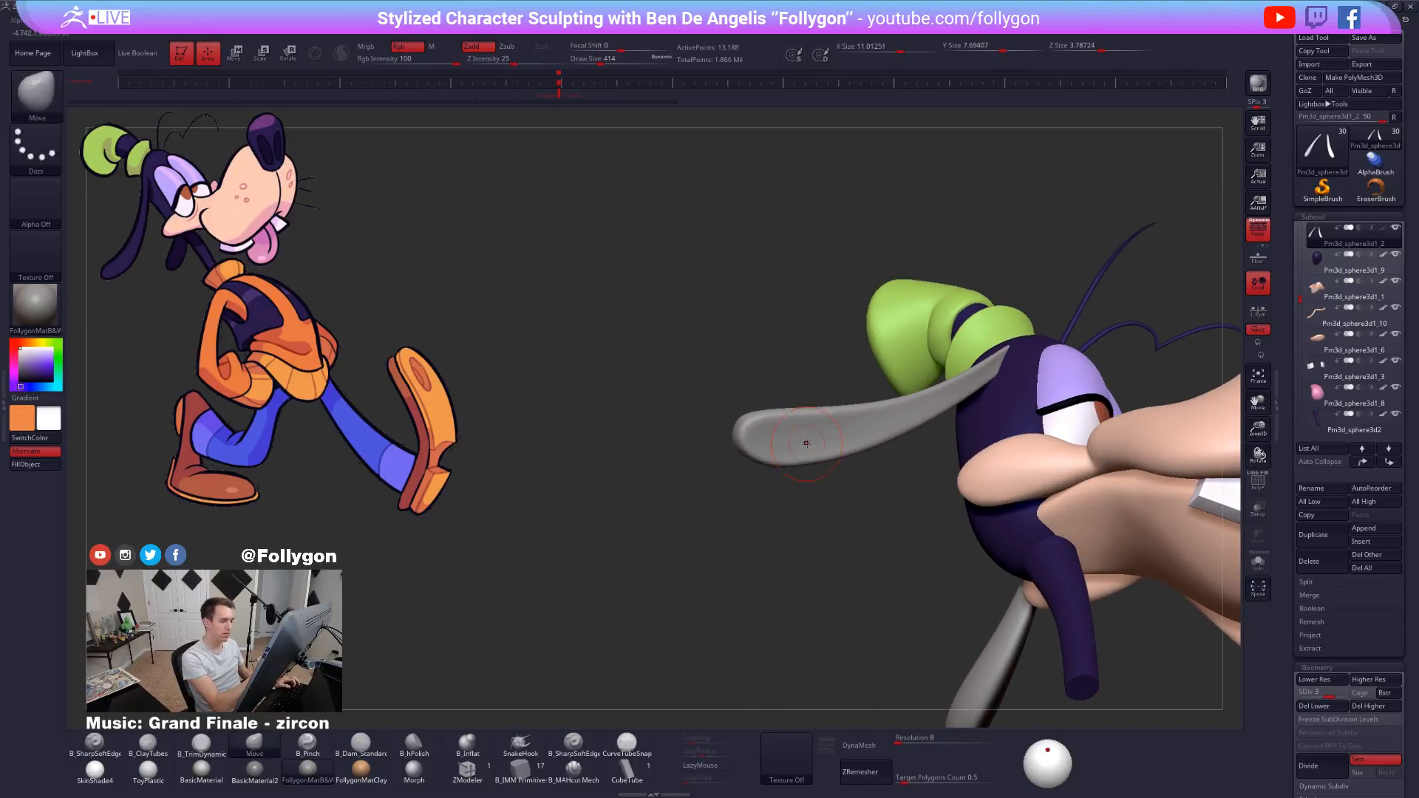
key("d")
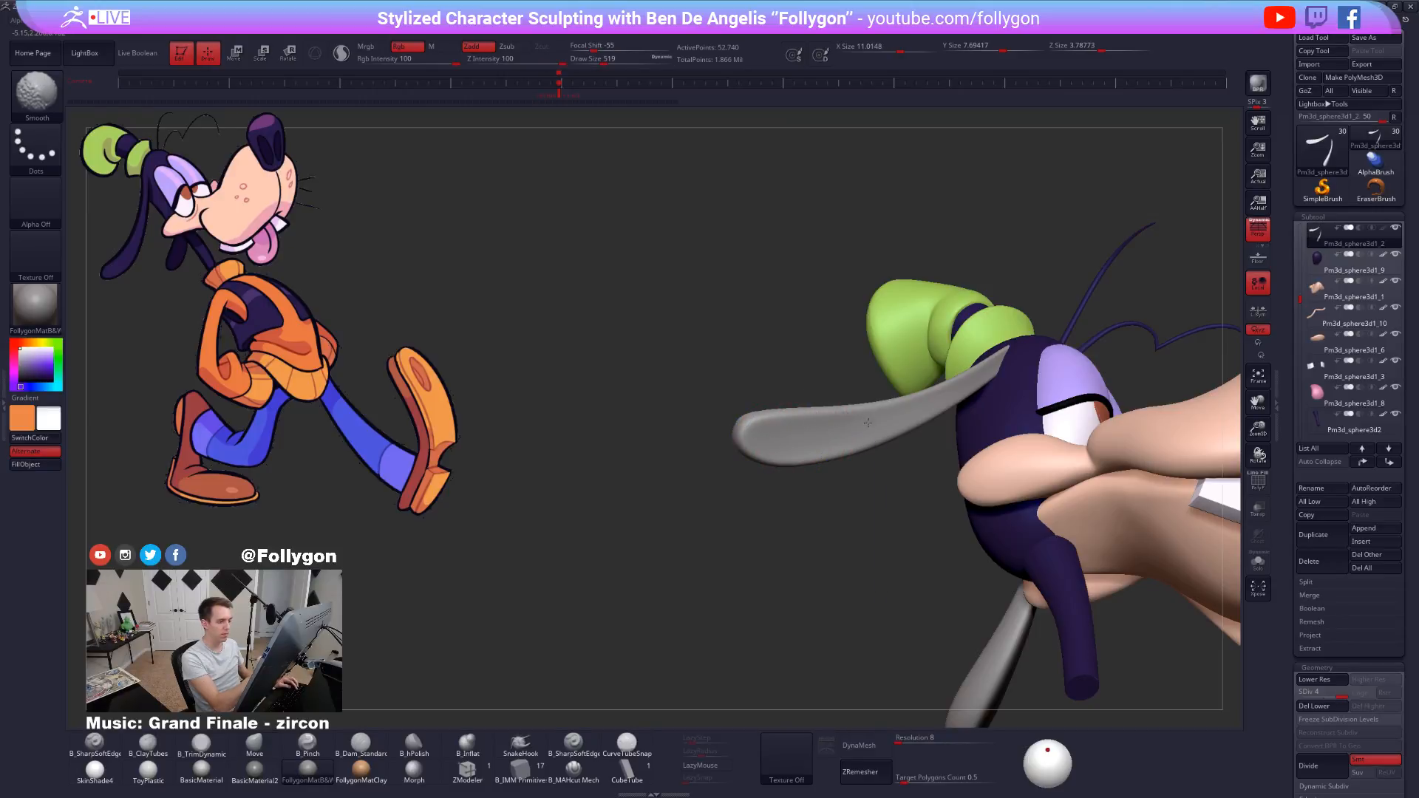
left_click_drag(964, 387, 975, 381, "shift")
mouse_move(747, 517)
left_mouse_down()
mouse_move(784, 480)
mouse_move(836, 488)
mouse_move(825, 473)
mouse_move(936, 496)
left_mouse_up()
left_click_drag(784, 543, 921, 521)
mouse_move(784, 510)
left_mouse_down()
mouse_move(916, 503)
mouse_move(835, 451)
mouse_move(835, 554)
left_mouse_up()
Drop the ears to subdivision level 1 and smooth their coarse shape.
key("shift+d")
key("shift+d")
key("shift+d")
left_click_drag(817, 426, 882, 353, "shift")
left_click_drag(1050, 560, 1005, 628, "alt")
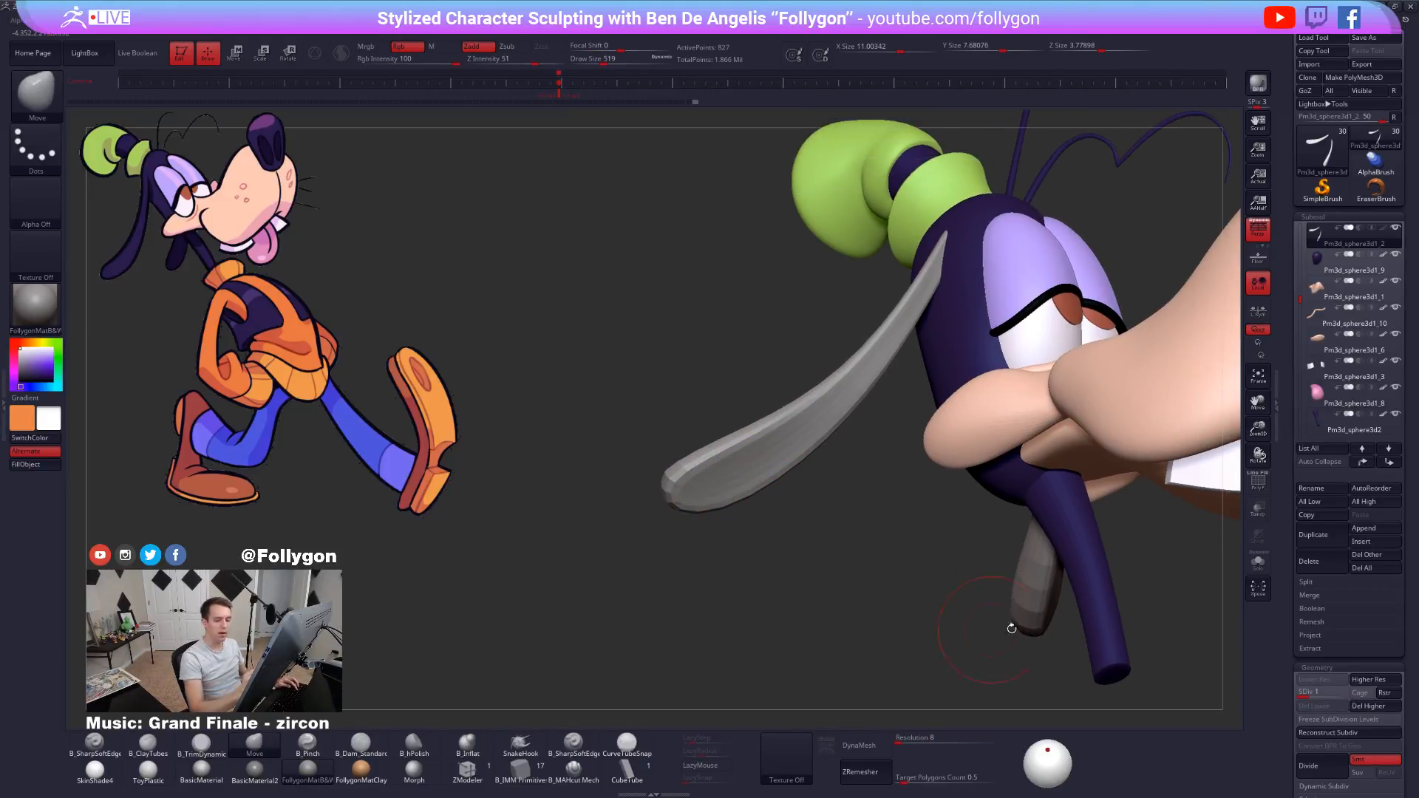
Delete the ears' higher subdivision levels and inflate their coarse base mesh slightly with the Inflate deformation.
left_click(1369, 707)
left_click_drag(1299, 698, 1329, 249)
left_click(1317, 466)
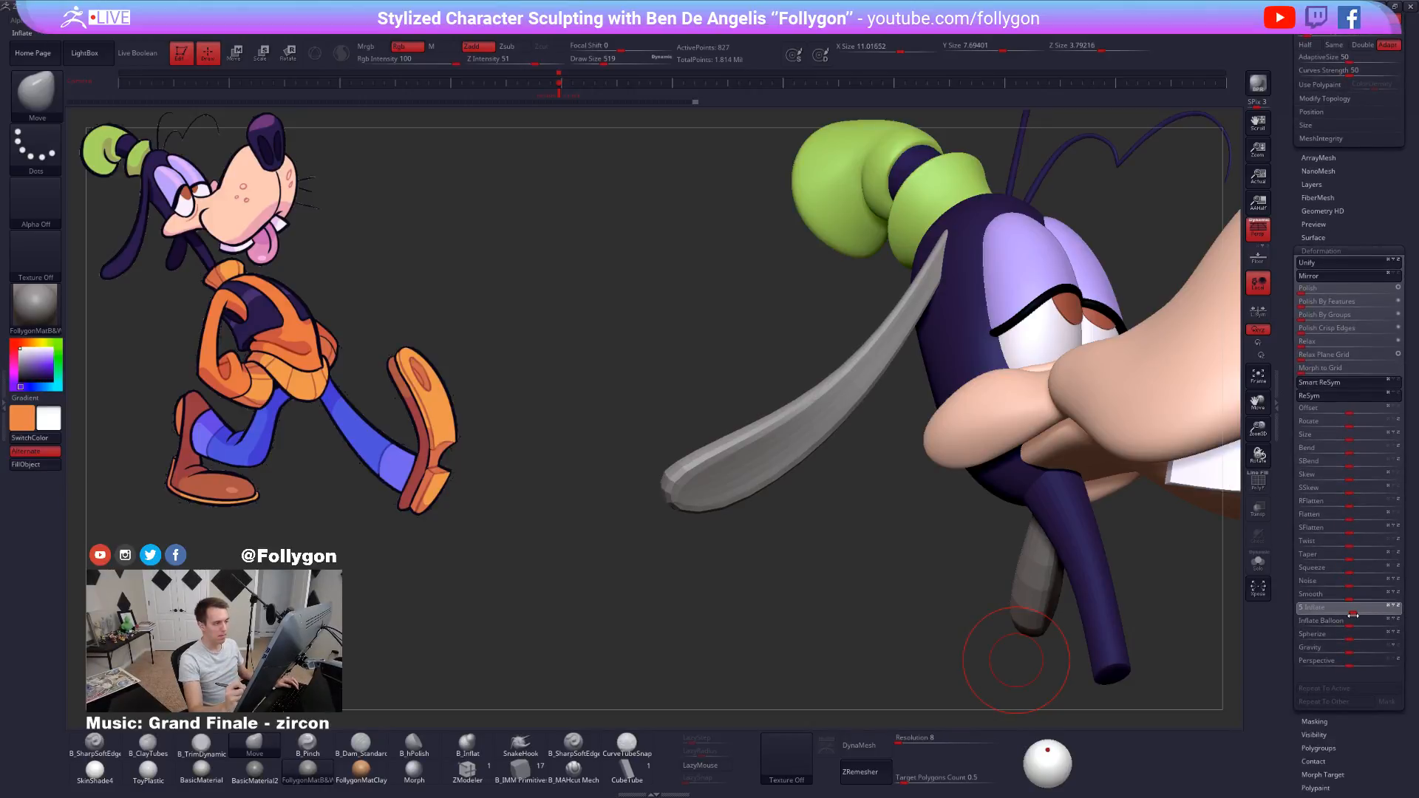
left_click_drag(1353, 616, 1354, 617)
Divide the ears to subdivision level 2, then isolate them from the head and smooth their wide inner side.
key("ctrl+d")
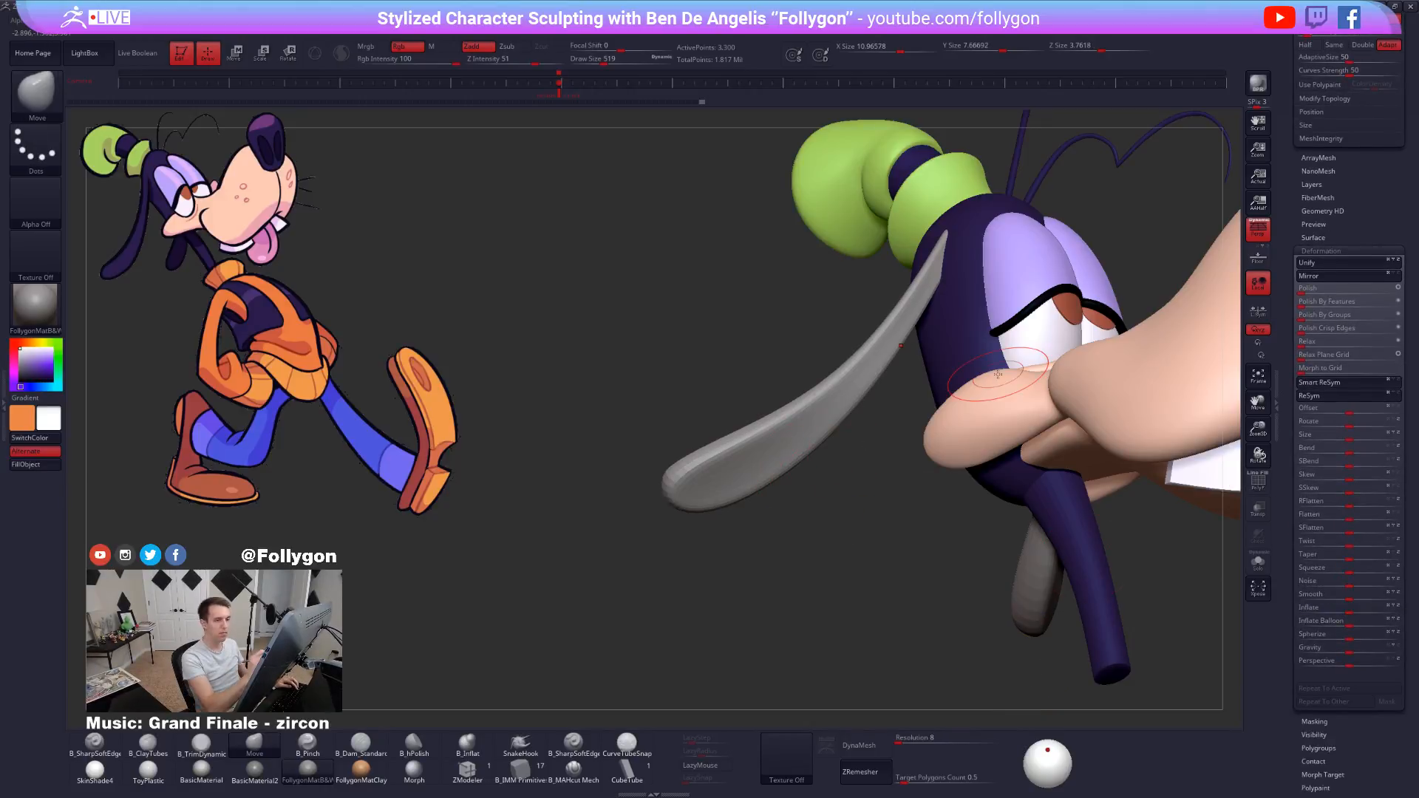
left_click_drag(1299, 355, 1300, 580)
key("alt+s")
left_click_drag(705, 484, 856, 409, "shift")
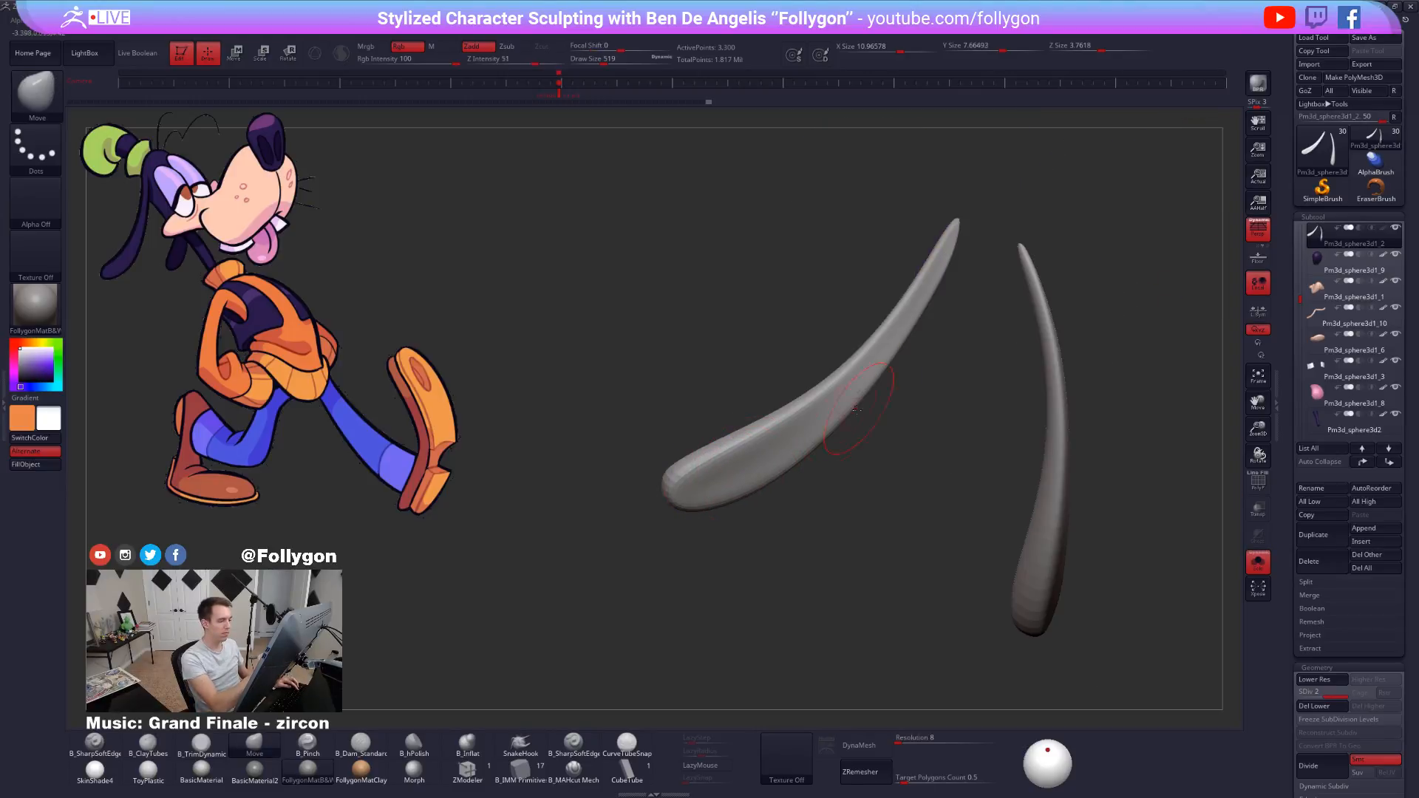
left_click(800, 472, "shift")
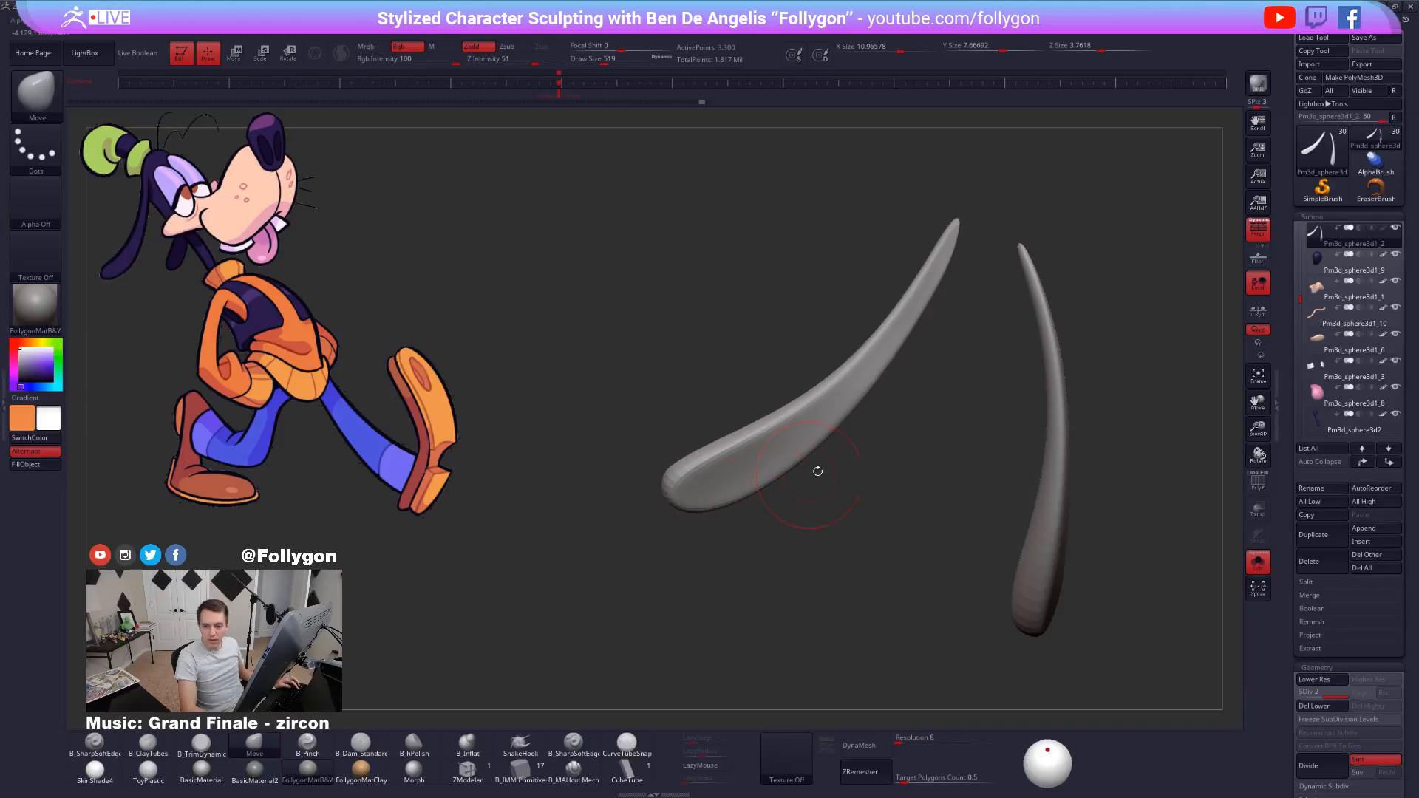
left_click_drag(819, 470, 772, 539, "alt")
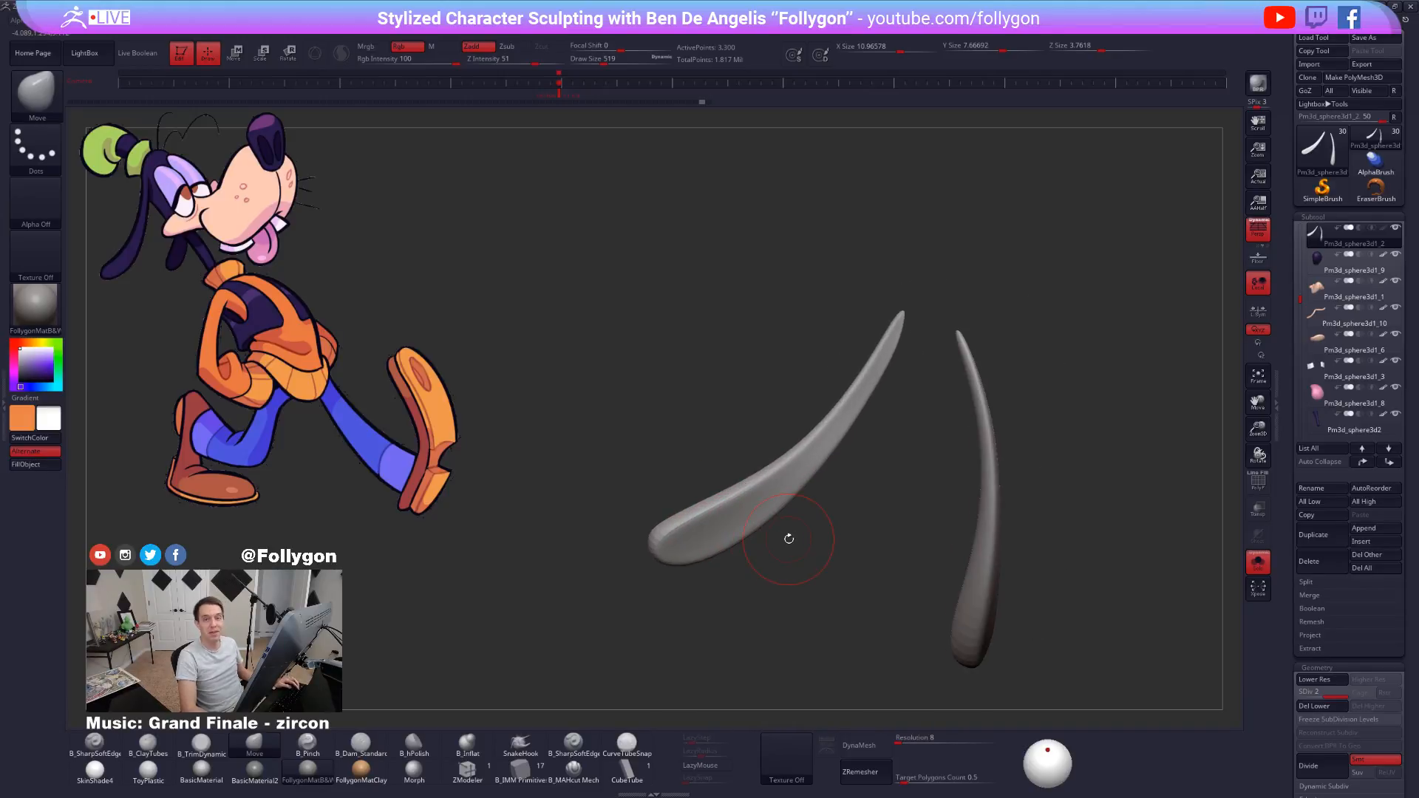
key("alt+s")
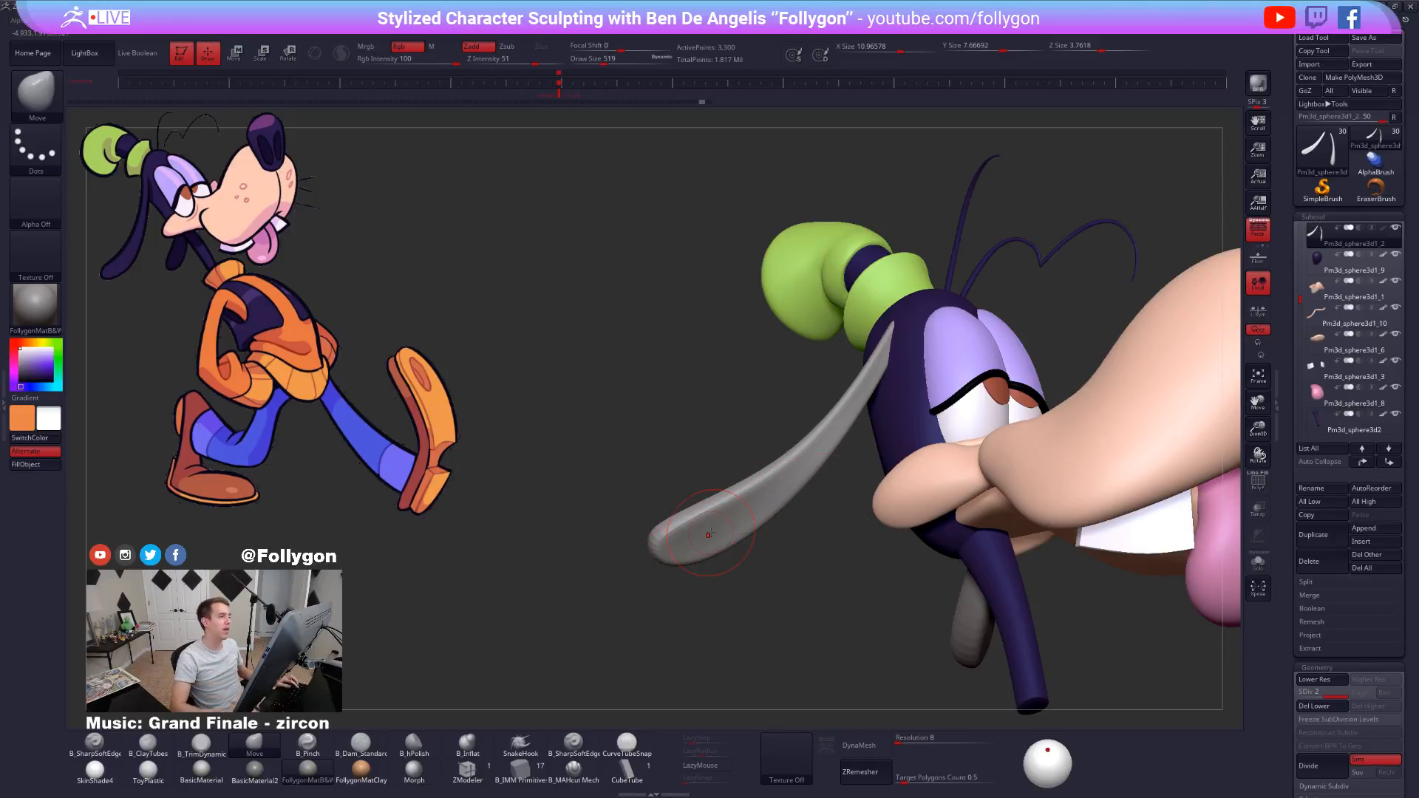
key("alt+s")
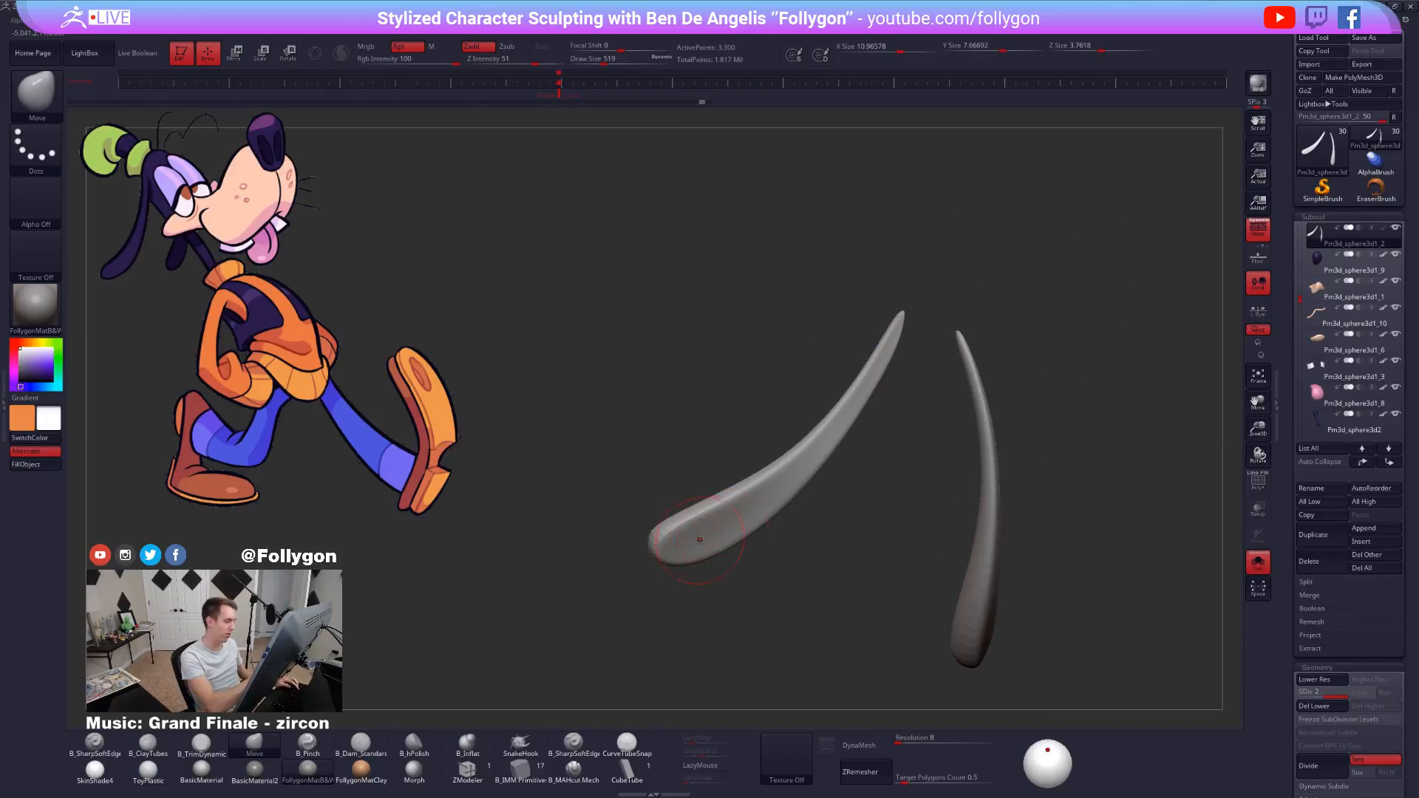
Refine the contour of the ears' rounded lower ends with the Move brush.
mouse_move(700, 540)
right_mouse_down()
mouse_move(732, 534)
mouse_move(748, 548)
mouse_move(789, 513)
right_mouse_up()
key("3")
key("space")
left_click_drag(765, 519, 757, 519)
right_click_drag(758, 519, 746, 520)
key("4")
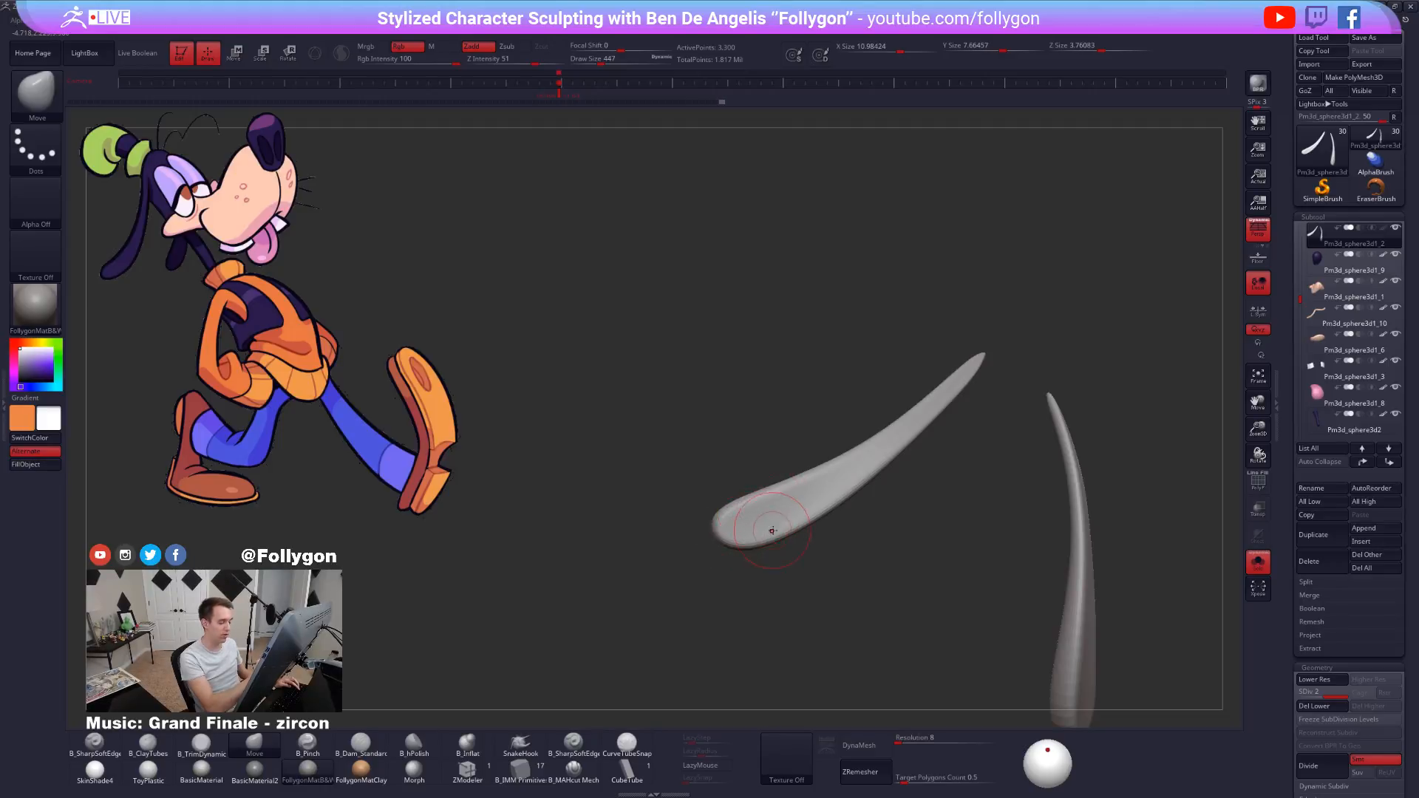
right_click_drag(772, 531, 761, 528)
key("space")
left_click_drag(739, 527, 744, 529)
right_click_drag(764, 532, 786, 538, "alt")
Divide the ears to subdivision level 3 and even out their flat inner sides with TrimDynamic and smoothing.
key("3")
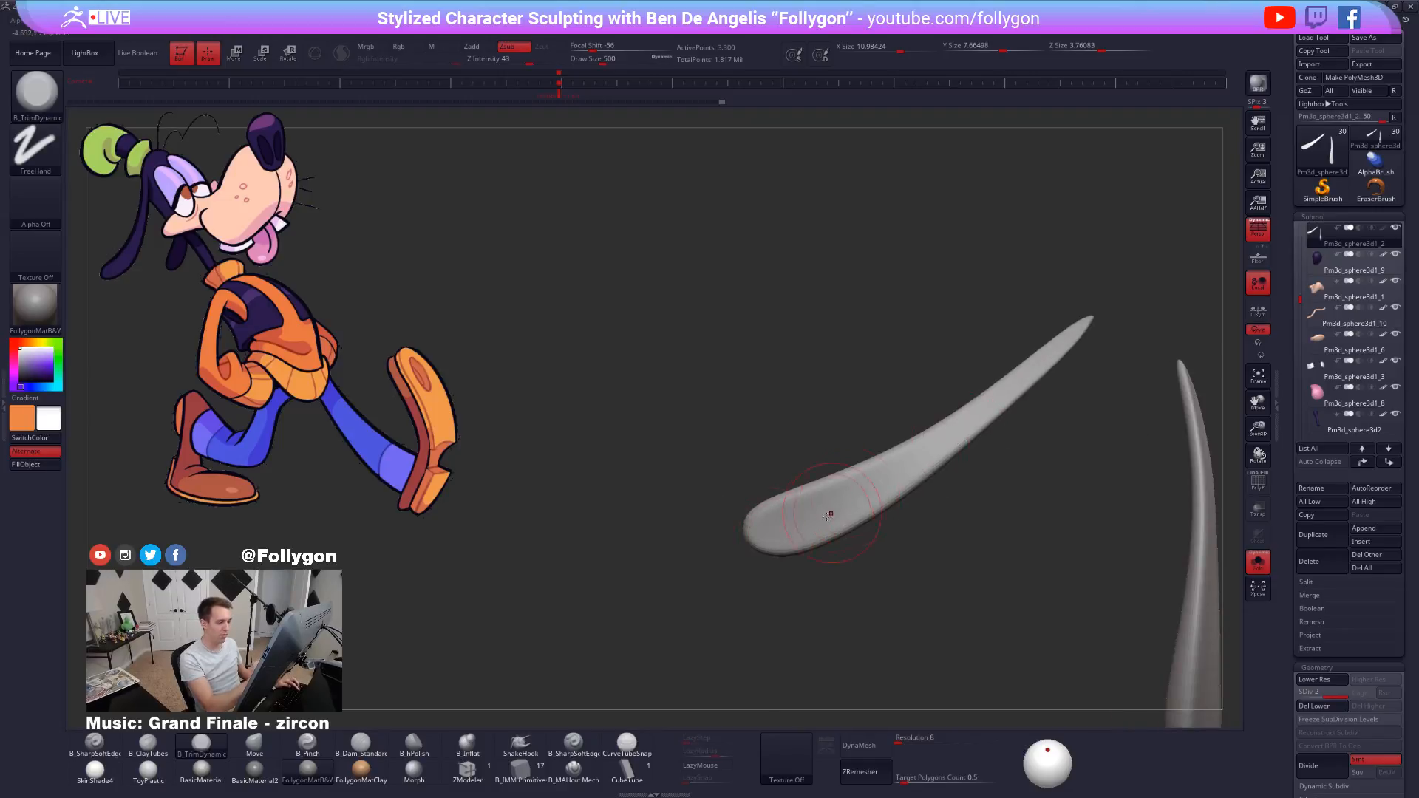
key("d")
key("shift")
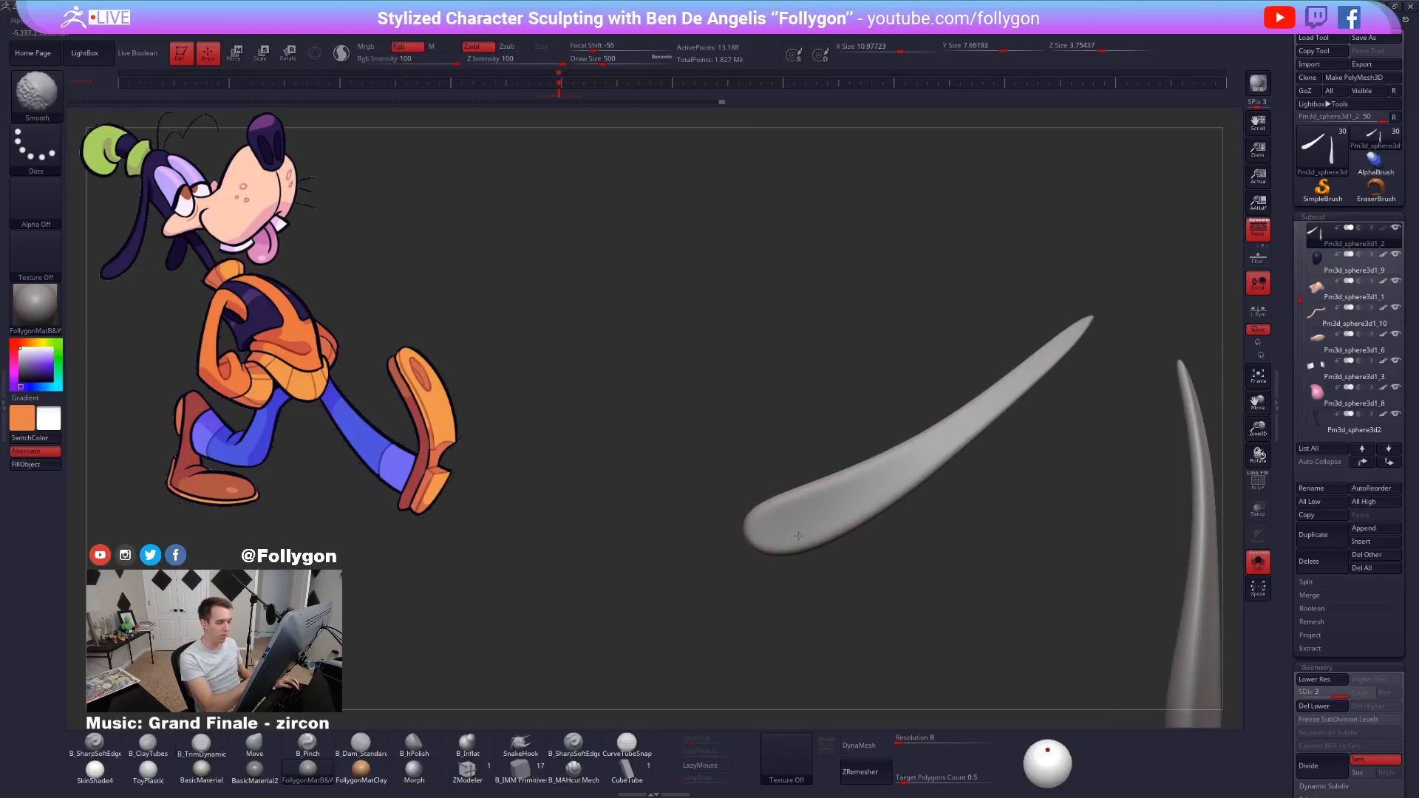
right_click_drag(799, 536, 794, 536)
left_click_drag(794, 536, 798, 531, "shift")
right_click_drag(798, 530, 726, 571, "alt")
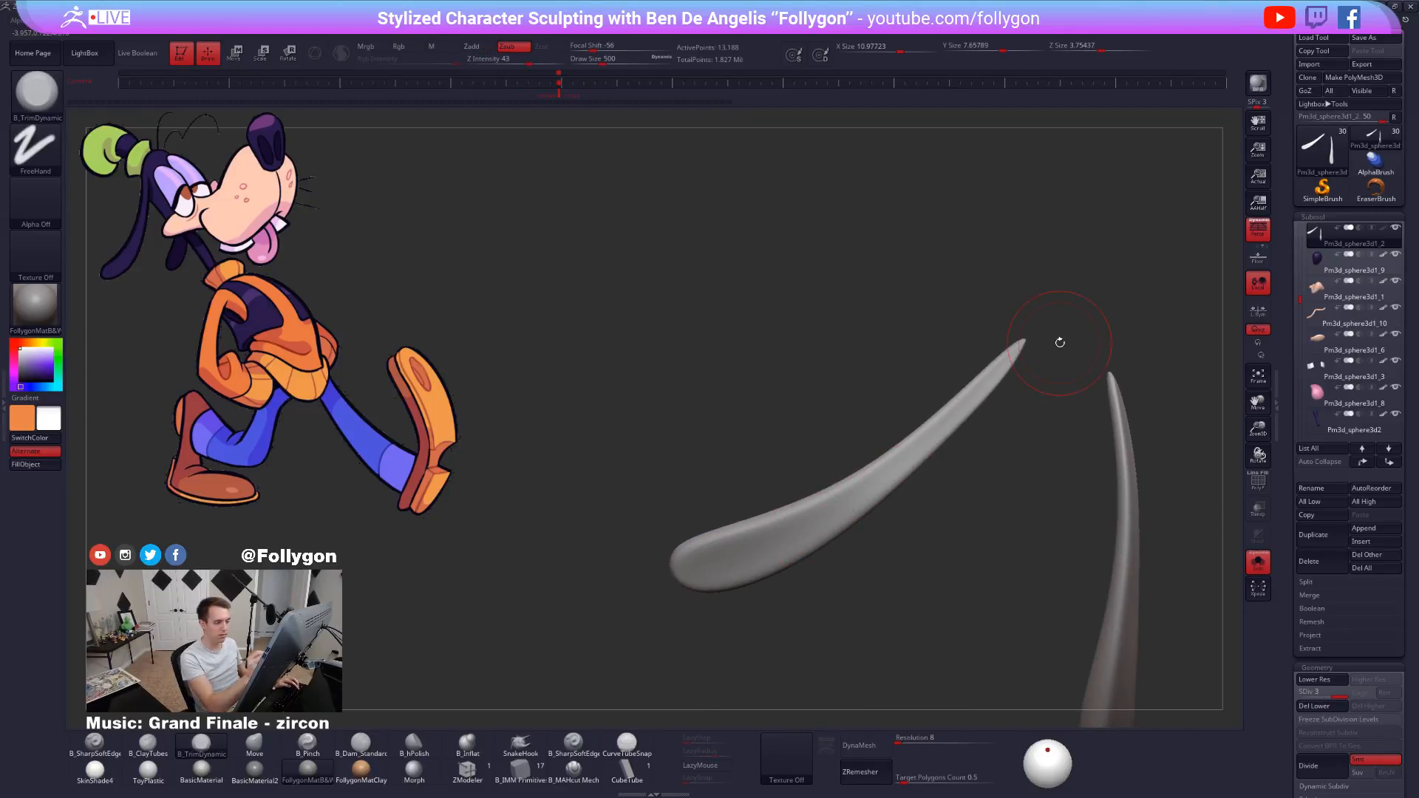
right_click_drag(1060, 343, 925, 272, "alt")
mouse_move(764, 469)
right_mouse_down("alt")
mouse_move(716, 339)
mouse_move(669, 341)
mouse_move(641, 368)
right_mouse_up("alt")
left_click_drag(896, 535, 898, 542, "shift")
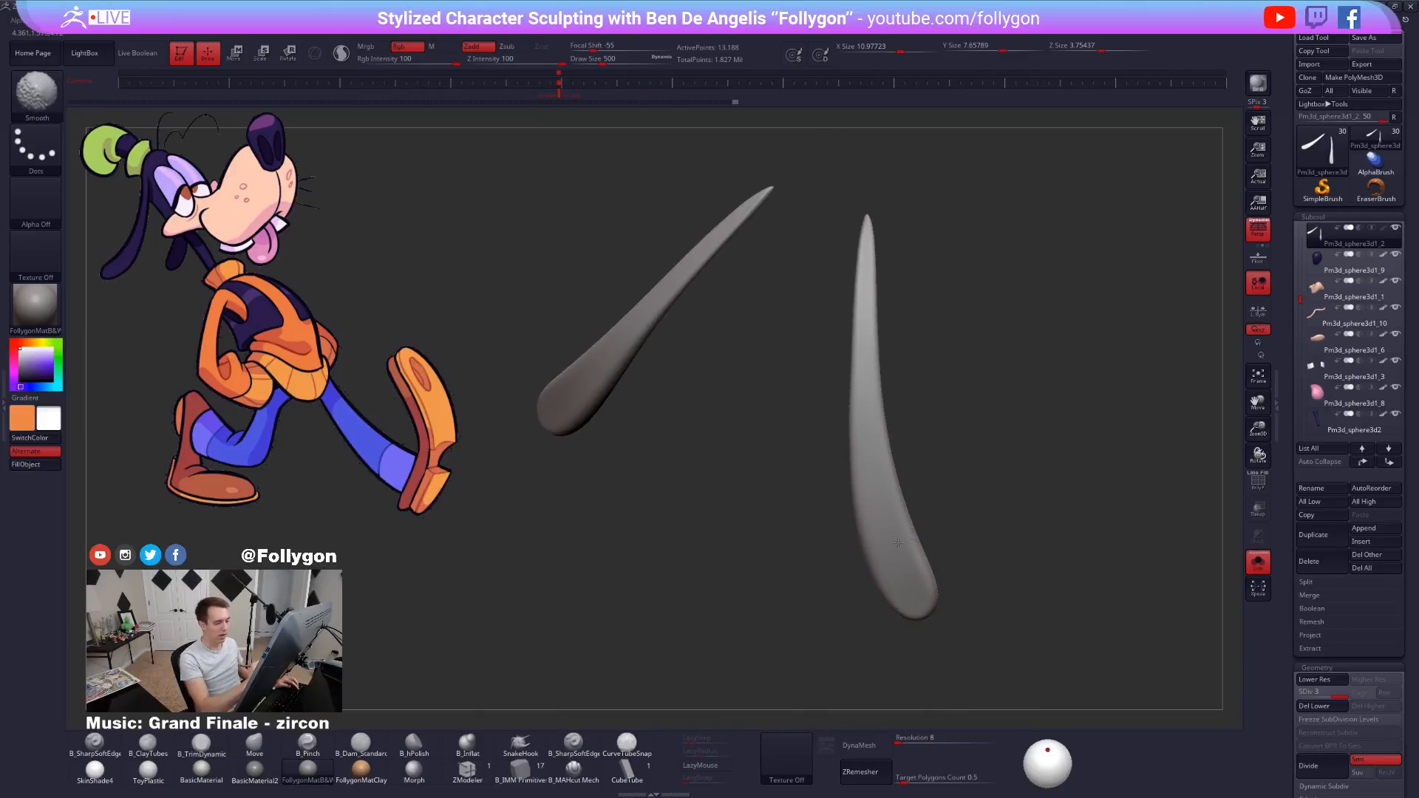
Divide the ears to subdivision level 4 and smooth the surface along their length.
key("ctrl+d")
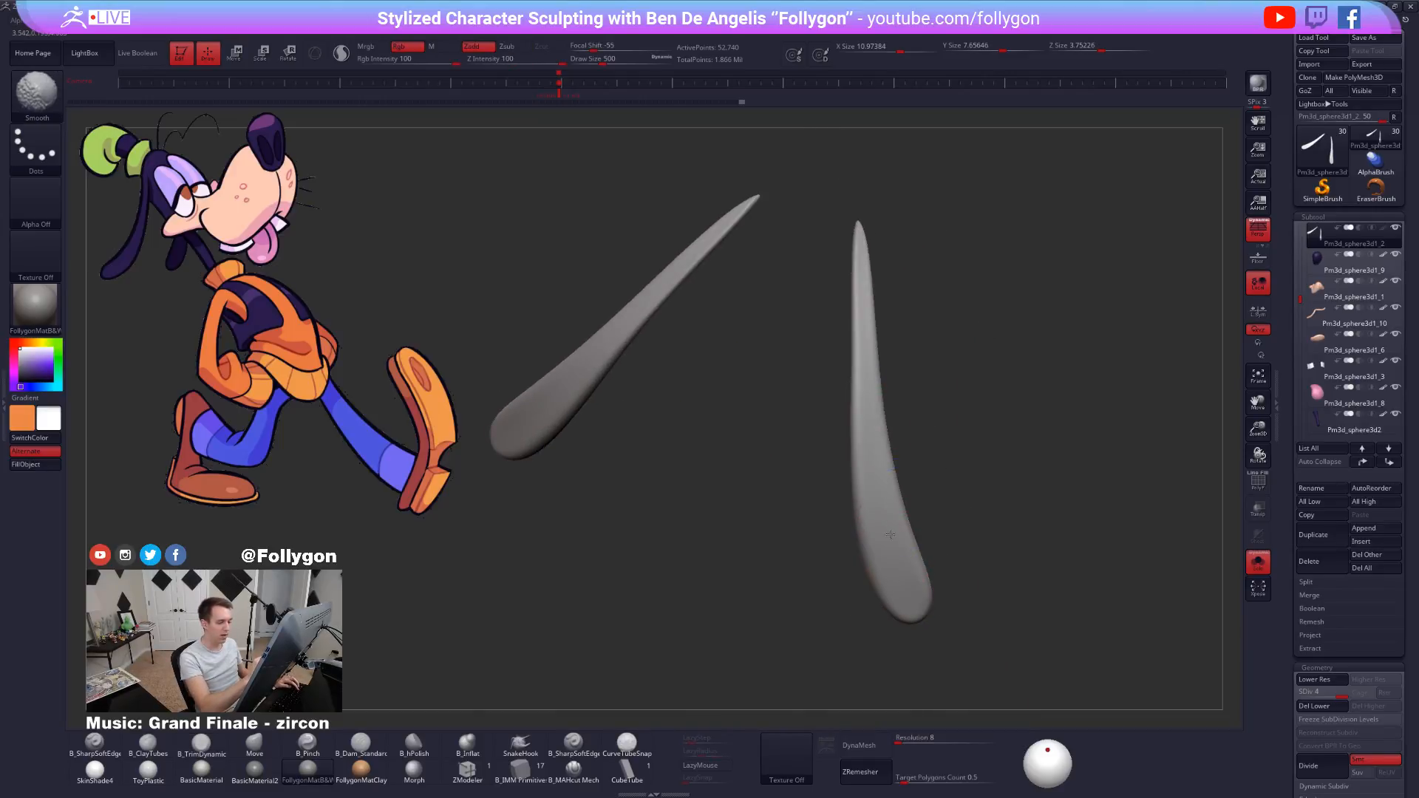
left_click_drag(858, 423, 871, 416, "shift")
mouse_move(874, 412)
right_mouse_down()
mouse_move(810, 421)
mouse_move(892, 521)
right_mouse_up()
right_click_drag(891, 522, 934, 524, "alt")
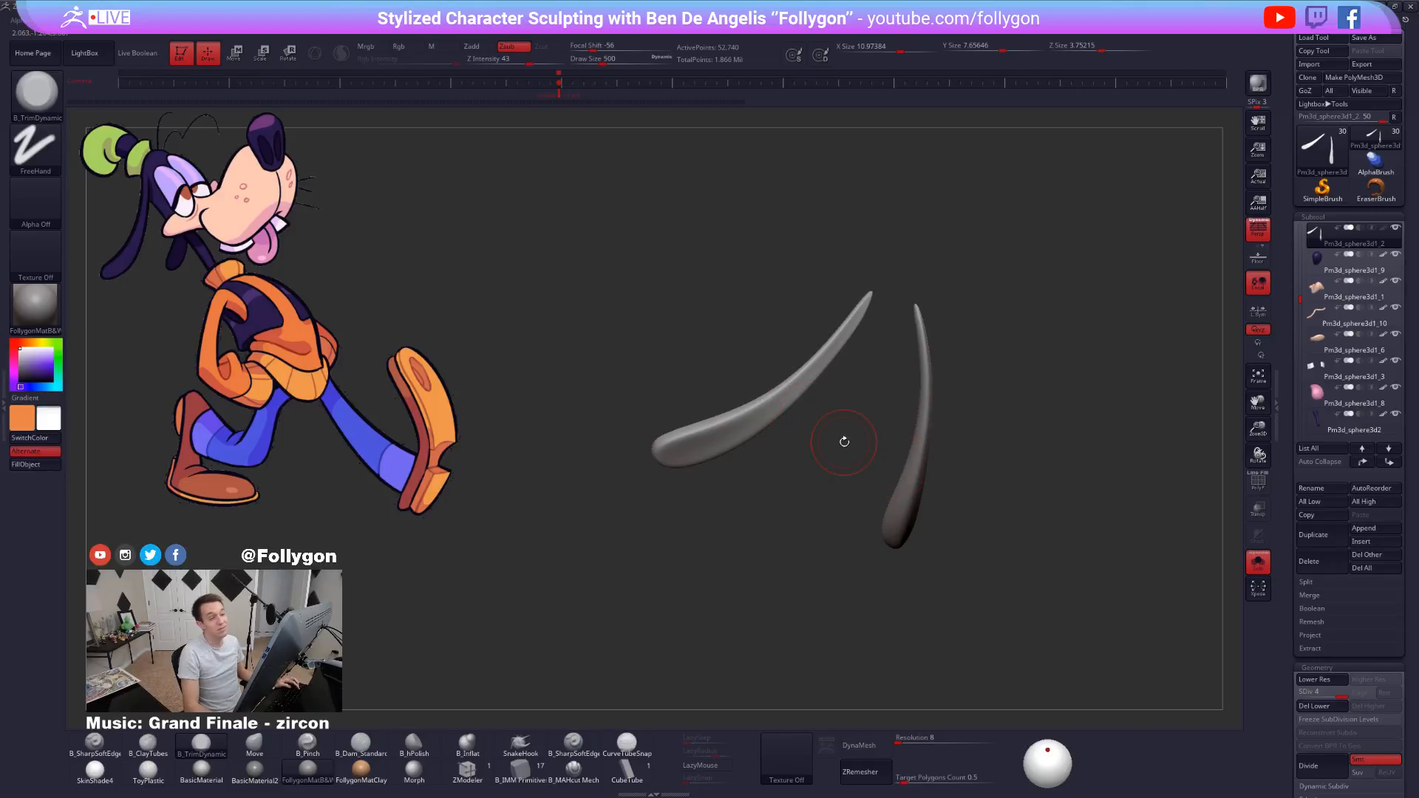
right_click_drag(804, 409, 769, 411)
right_click_drag(769, 411, 756, 445, "alt")
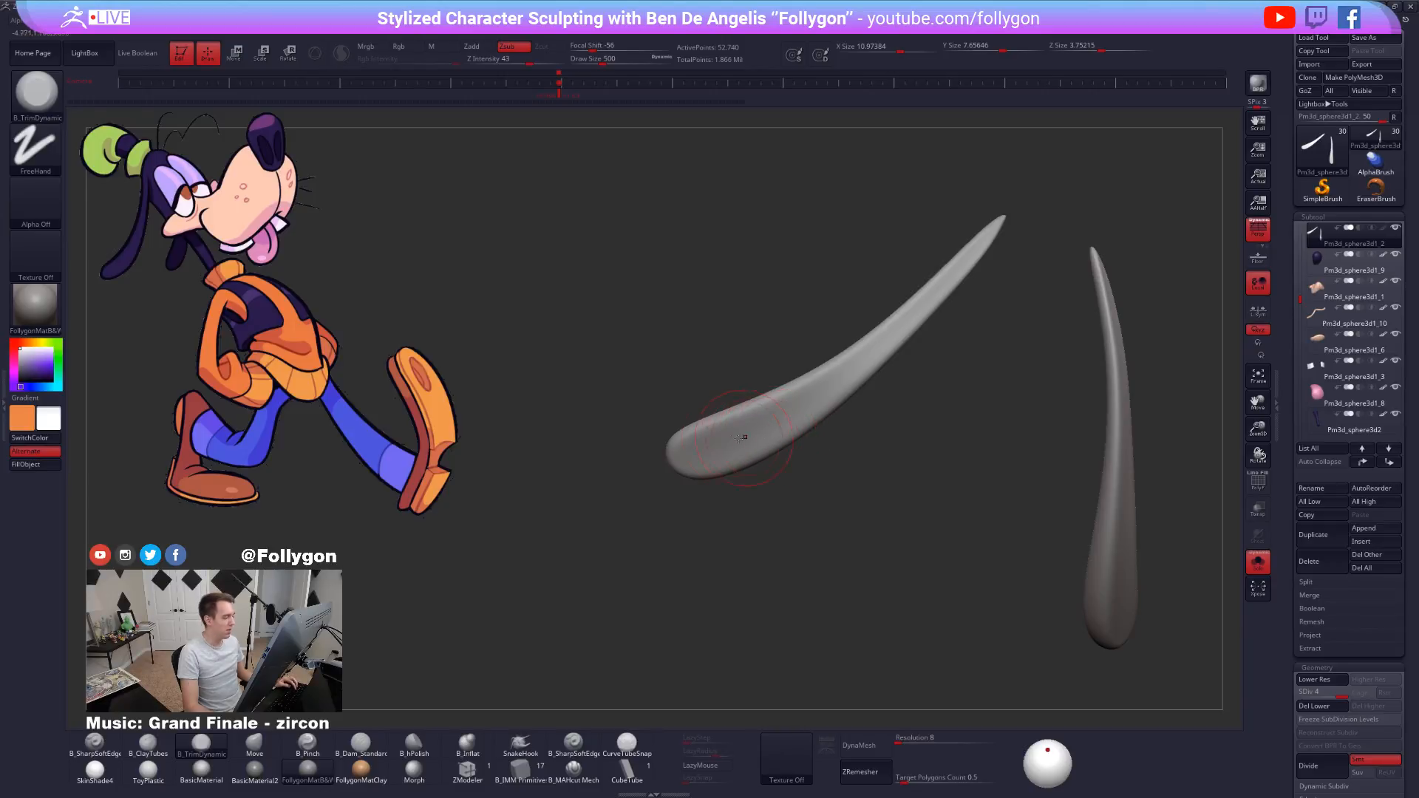
Flatten the ears' inner sides further with TrimDynamic, working at subdivision levels 2 and 3.
right_click_drag(767, 441, 796, 415)
key("shift+d")
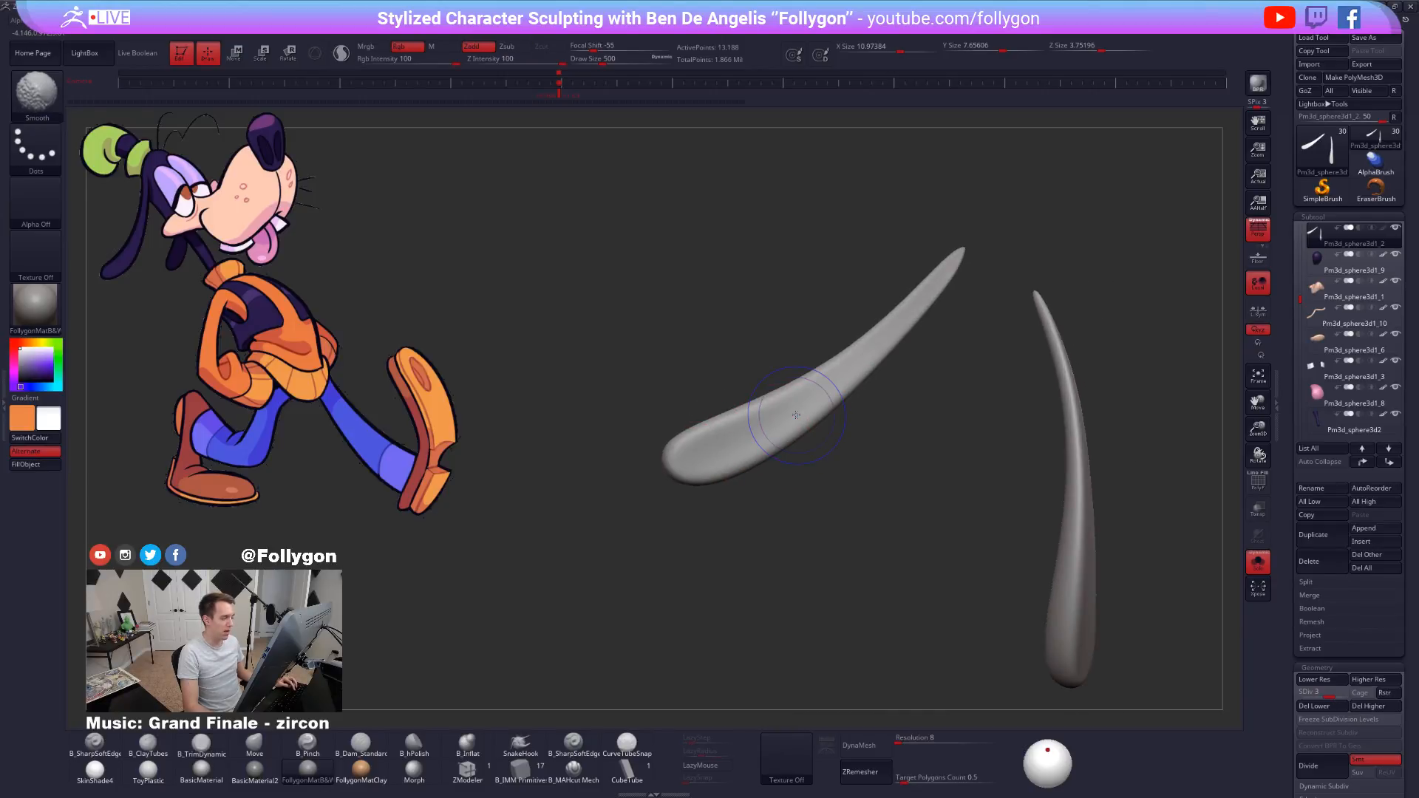
key("shift+d")
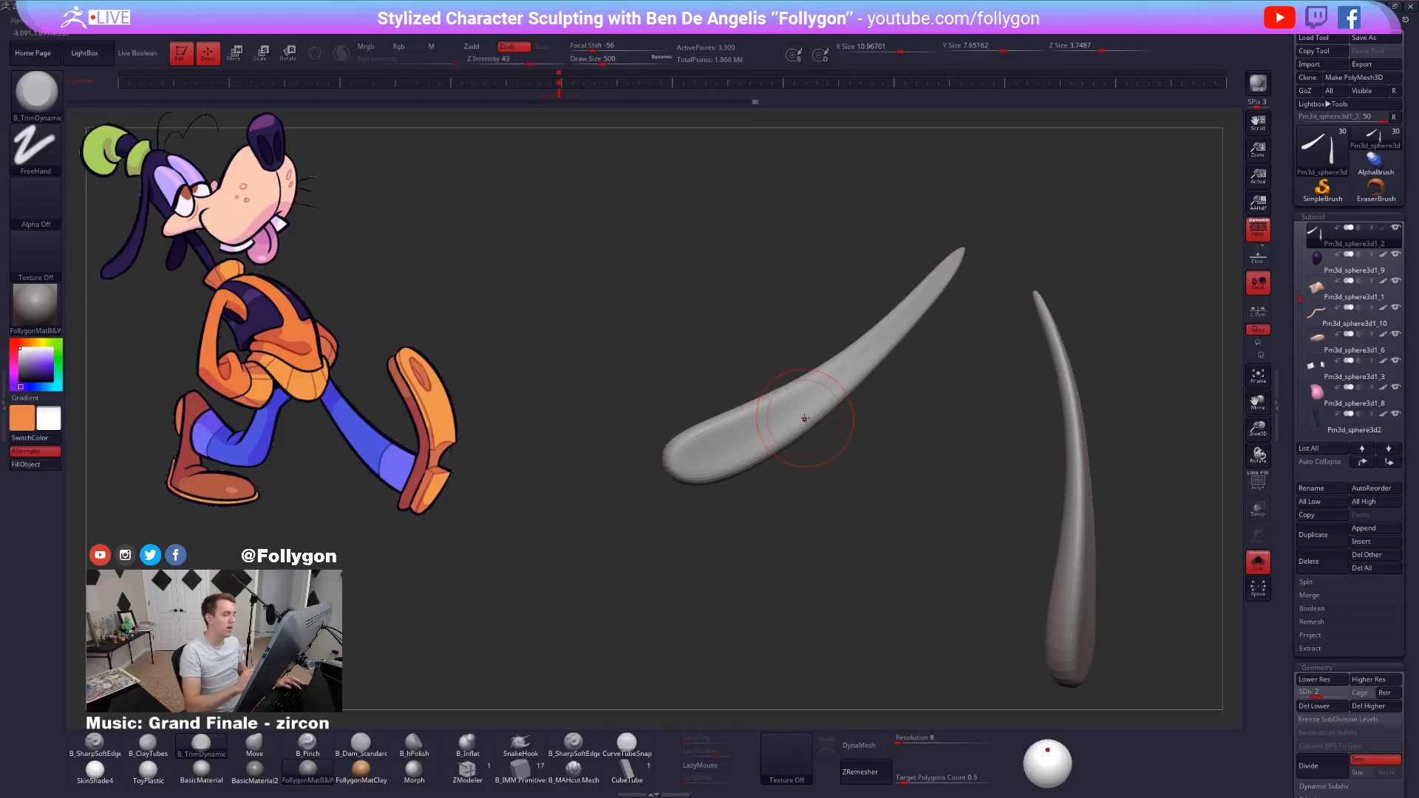
right_click_drag(717, 471, 704, 494, "ctrl")
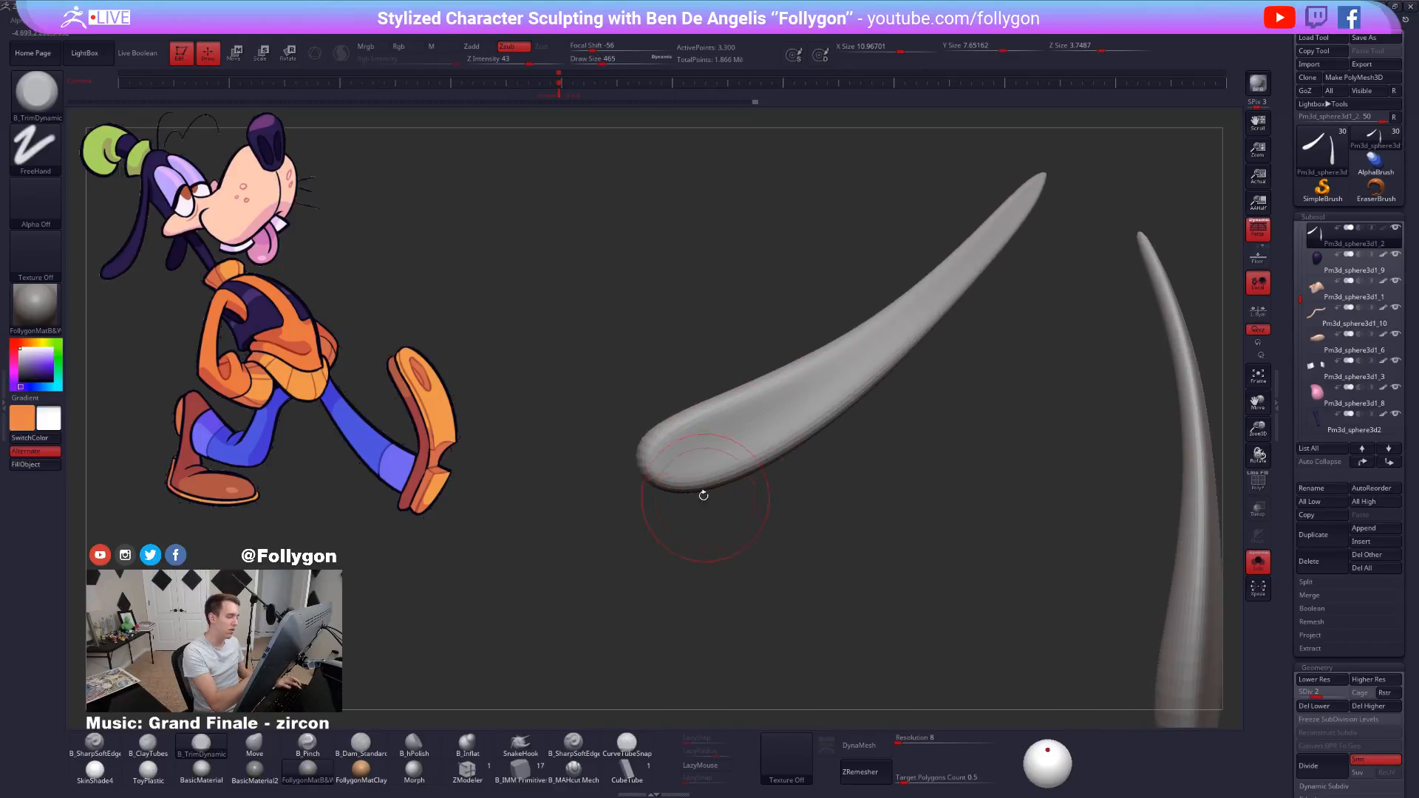
key("d")
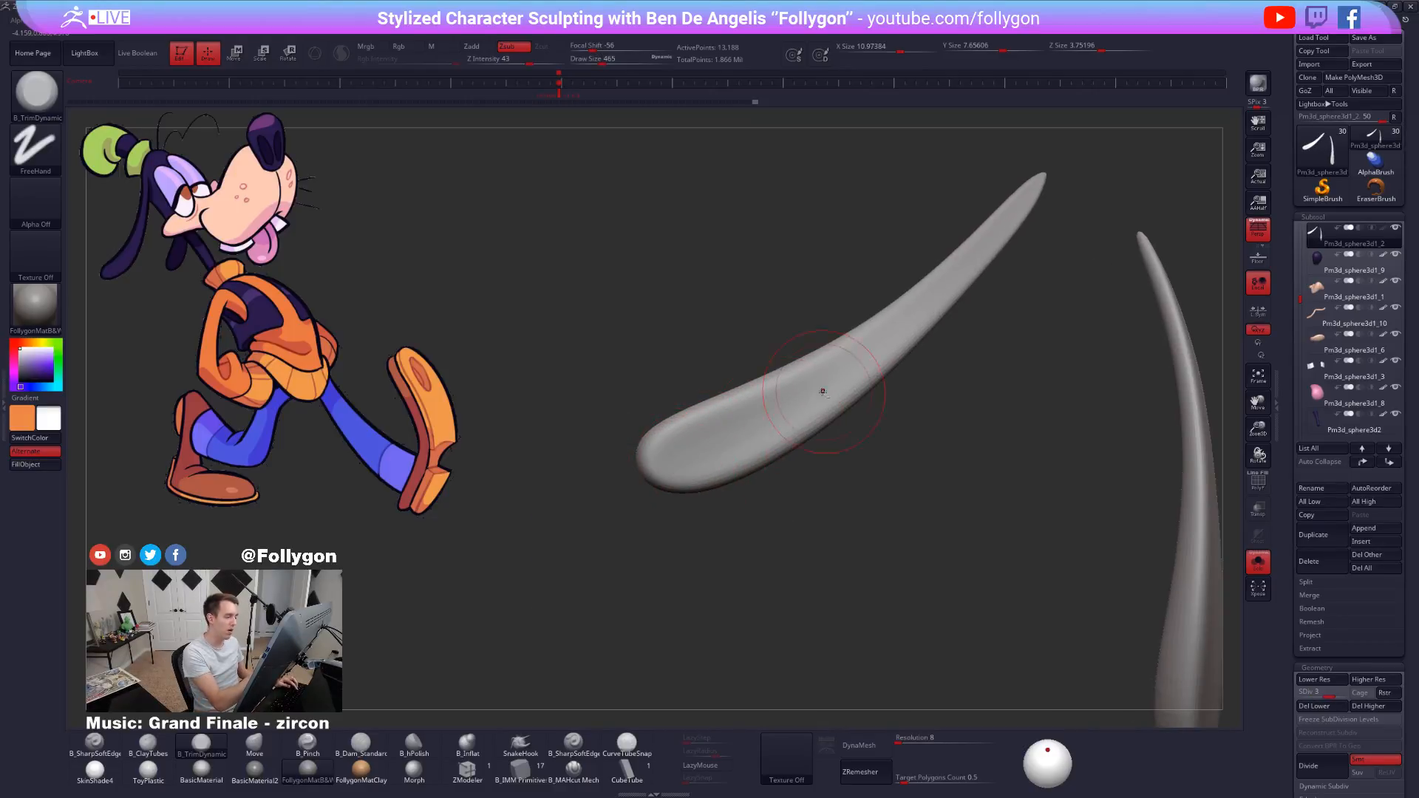
mouse_move(700, 442)
left_mouse_down()
mouse_move(695, 468)
mouse_move(720, 464)
left_mouse_up()
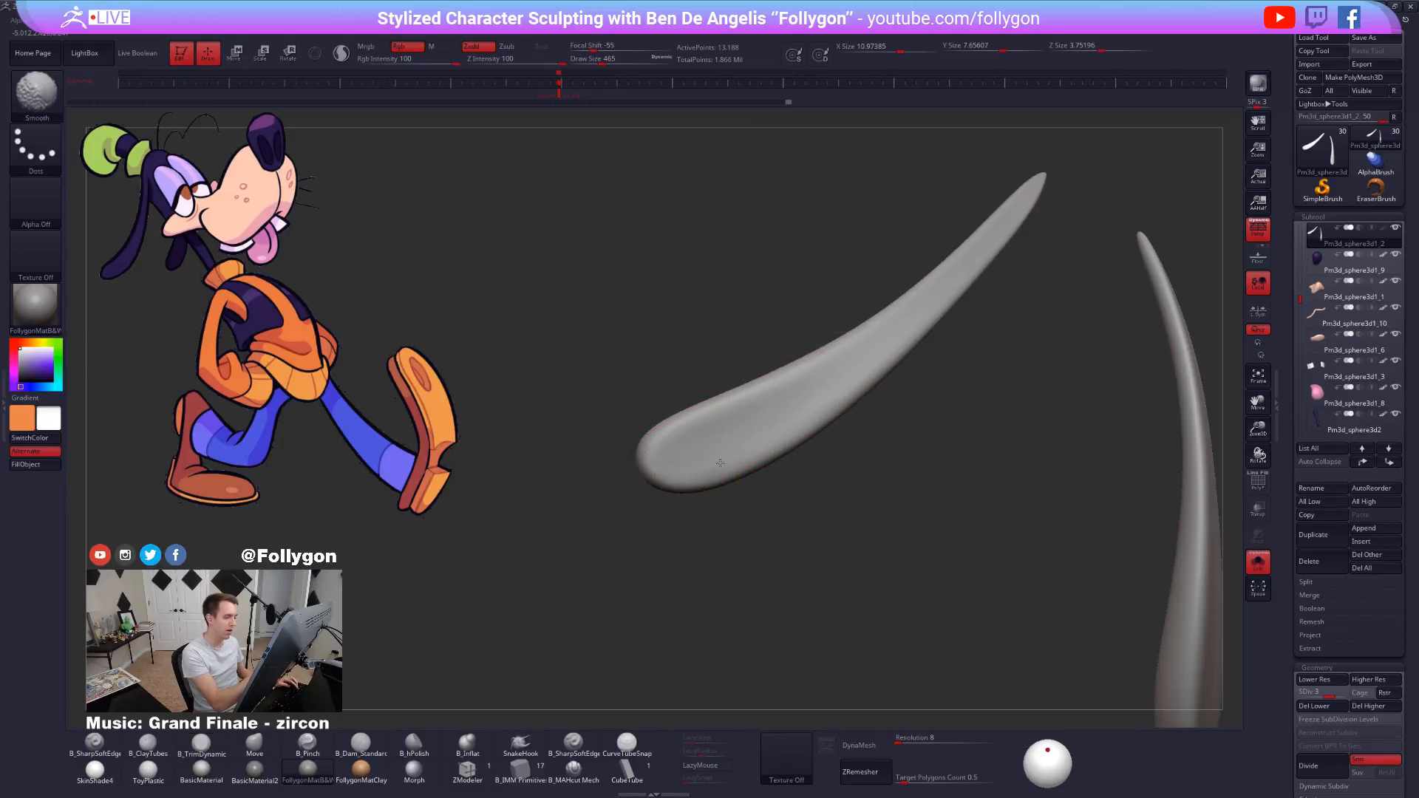
Build up the inner side of the ears' wide ends with ClayTubes at lowered intensity and smooth the strokes.
key("ctrl")
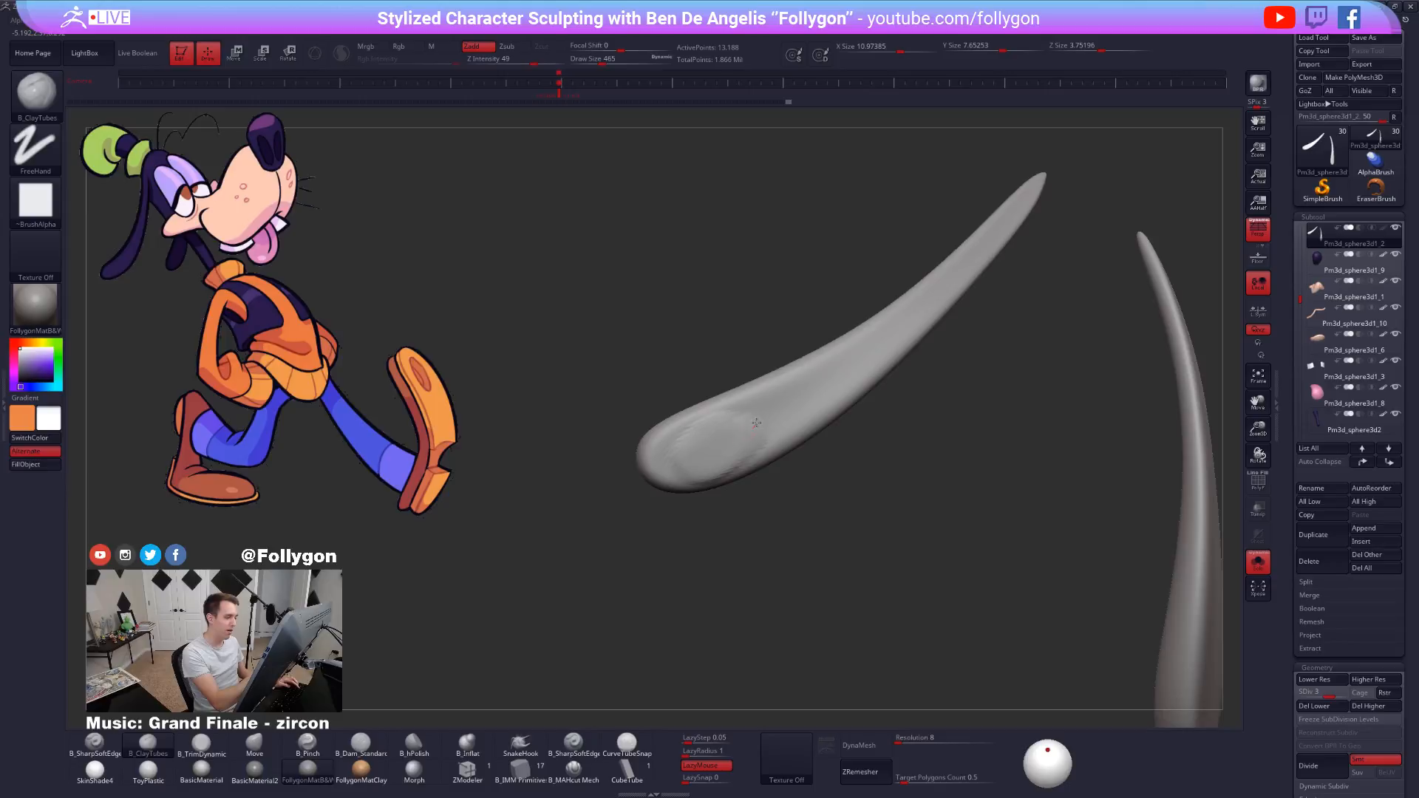
key("space")
left_click_drag(782, 471, 782, 470)
mouse_move(660, 466)
left_mouse_down()
mouse_move(717, 418)
mouse_move(805, 386)
left_mouse_up()
mouse_move(719, 445)
left_mouse_down()
mouse_move(843, 379)
mouse_move(702, 444)
mouse_move(728, 436)
left_mouse_up()
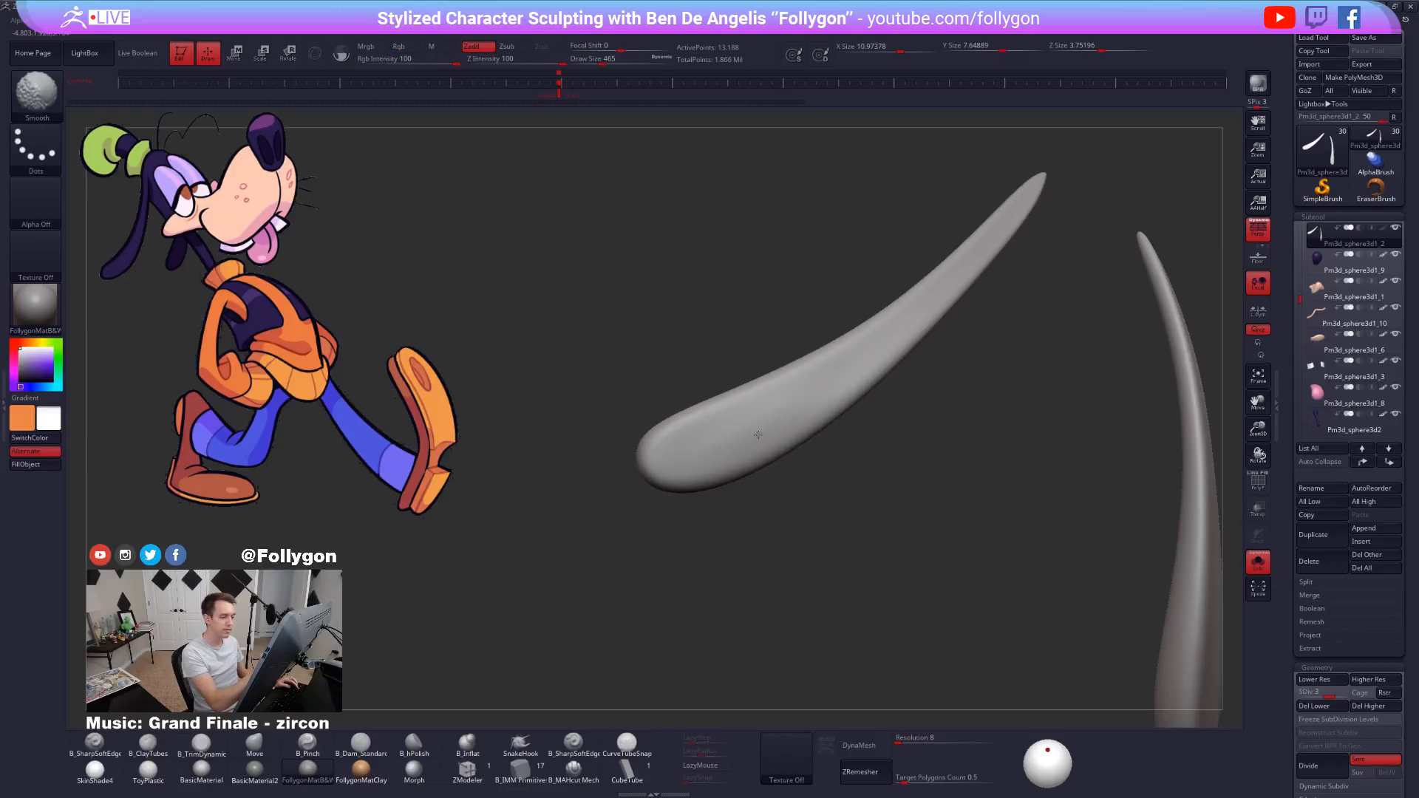
left_click_drag(687, 518, 800, 473)
mouse_move(784, 414)
left_mouse_down("shift")
mouse_move(732, 407)
mouse_move(769, 451)
left_mouse_up("shift")
Clean up the ears' lower ends at subdivision level 4 and divide the mesh to level 5.
key("d")
mouse_move(777, 510)
left_mouse_down()
mouse_move(828, 503)
mouse_move(887, 532)
mouse_move(809, 519)
mouse_move(823, 484)
mouse_move(814, 431)
mouse_move(865, 425)
mouse_move(818, 570)
left_mouse_up()
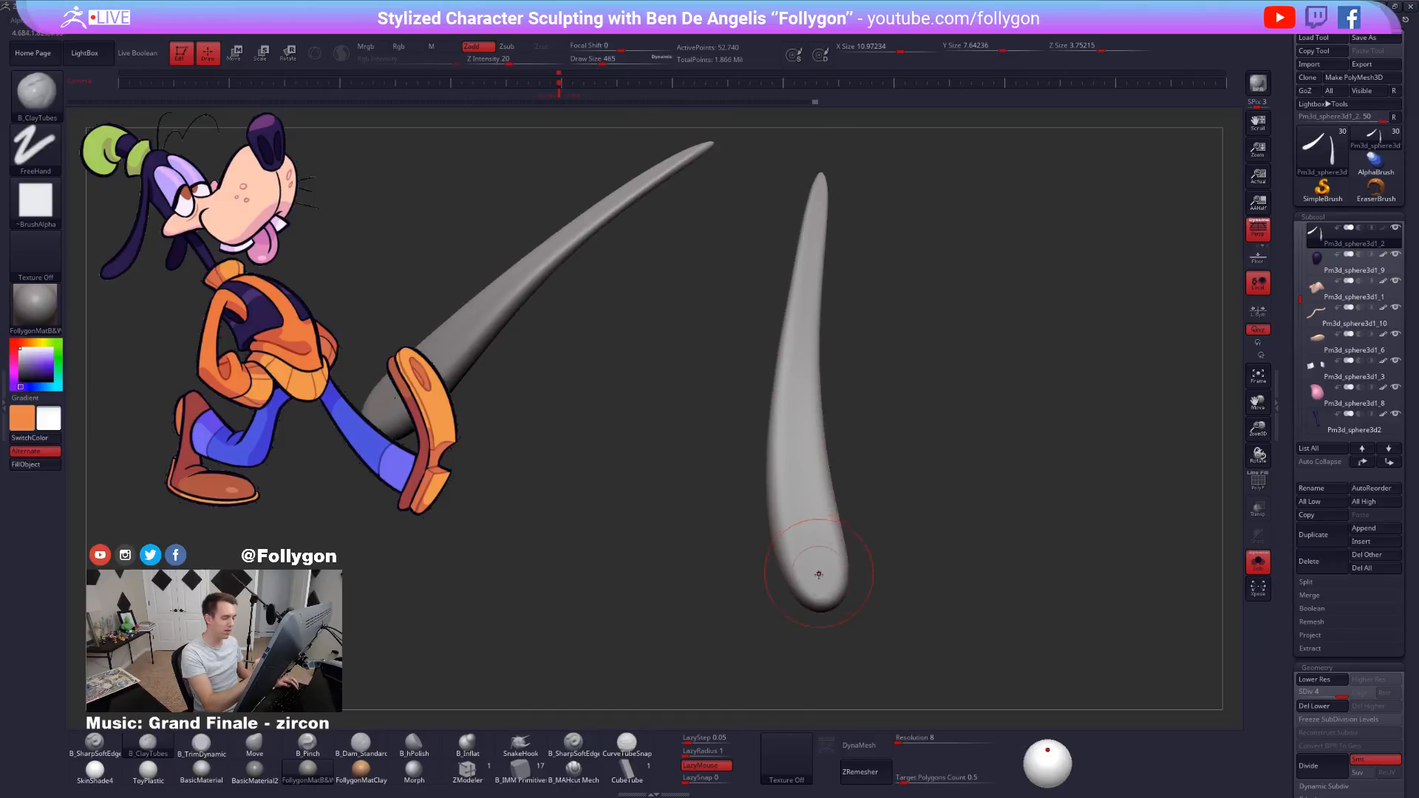
key("shift")
key("ctrl+d")
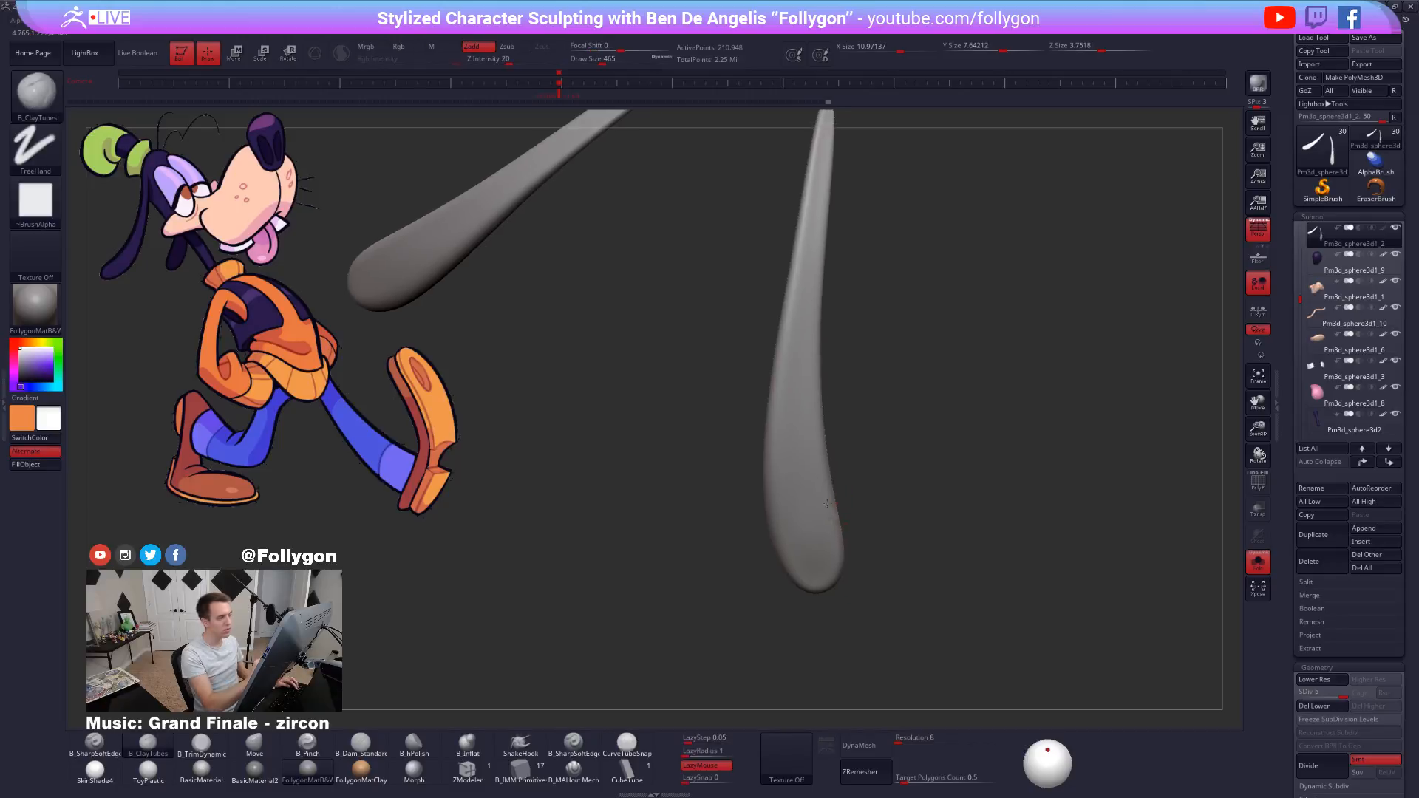
Check the ears against the whole head, then isolate them again at subdivision level 3.
mouse_move(812, 317)
left_mouse_down("alt")
mouse_move(862, 507)
mouse_move(900, 500)
left_mouse_up("alt")
key("ctrl+shift+s")
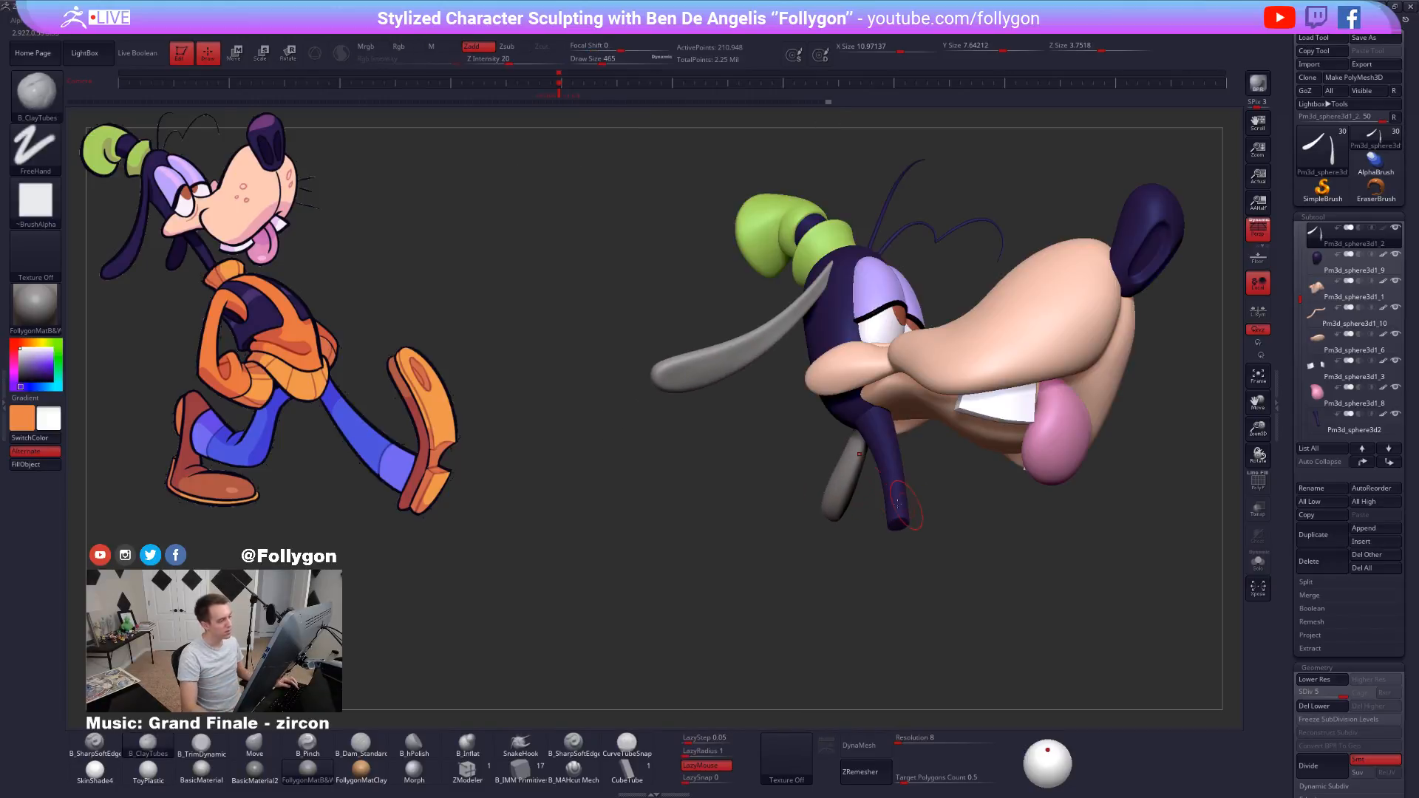
left_click_drag(691, 373, 786, 422, "alt")
key("shift+d")
key("shift+d")
key("ctrl+shift+s")
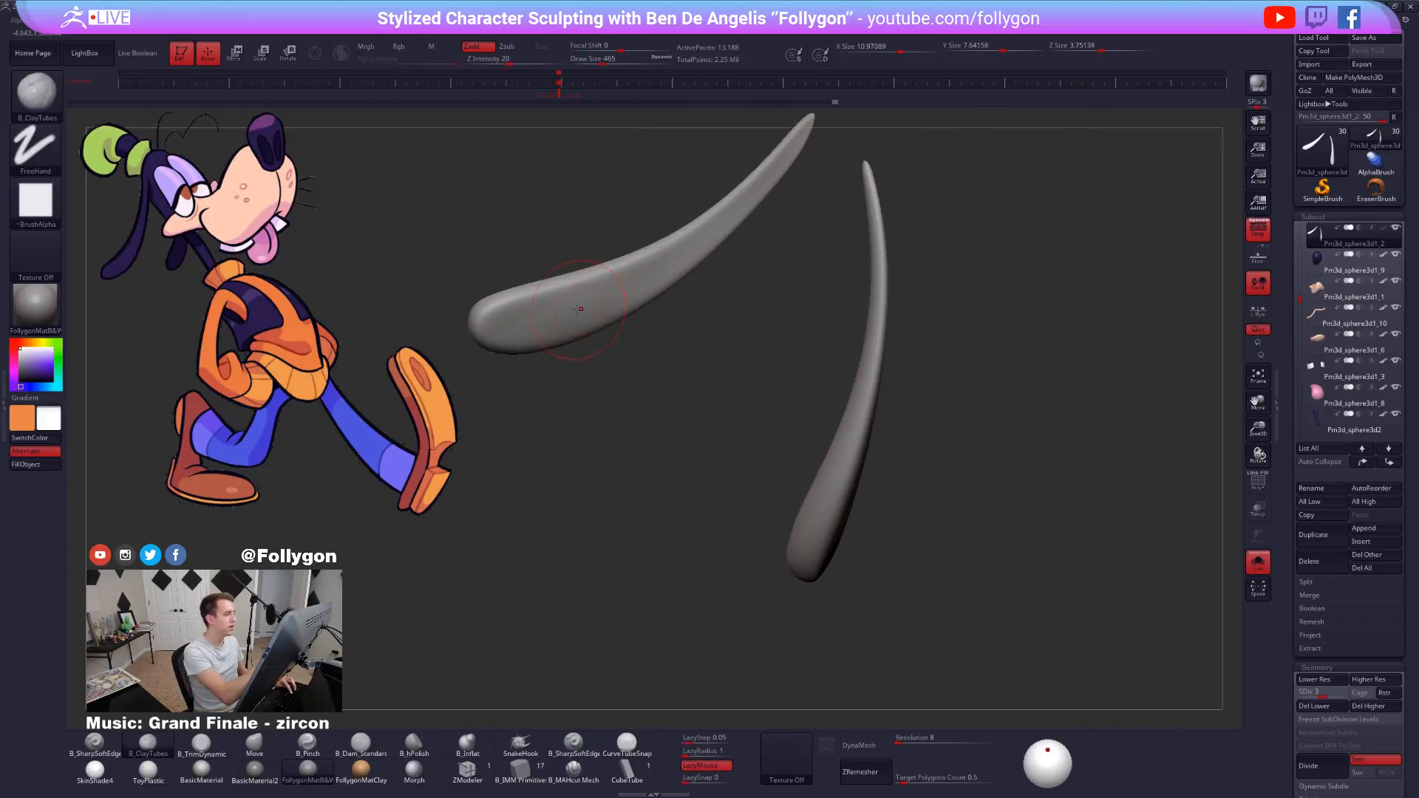
Plane the inner side of the ears' rounded ends with TrimDynamic and smooth it at subdivision level 4.
mouse_move(610, 340)
left_mouse_down("alt")
mouse_move(706, 428)
mouse_move(658, 397)
left_mouse_up("alt")
key("b")
key("t")
key("d")
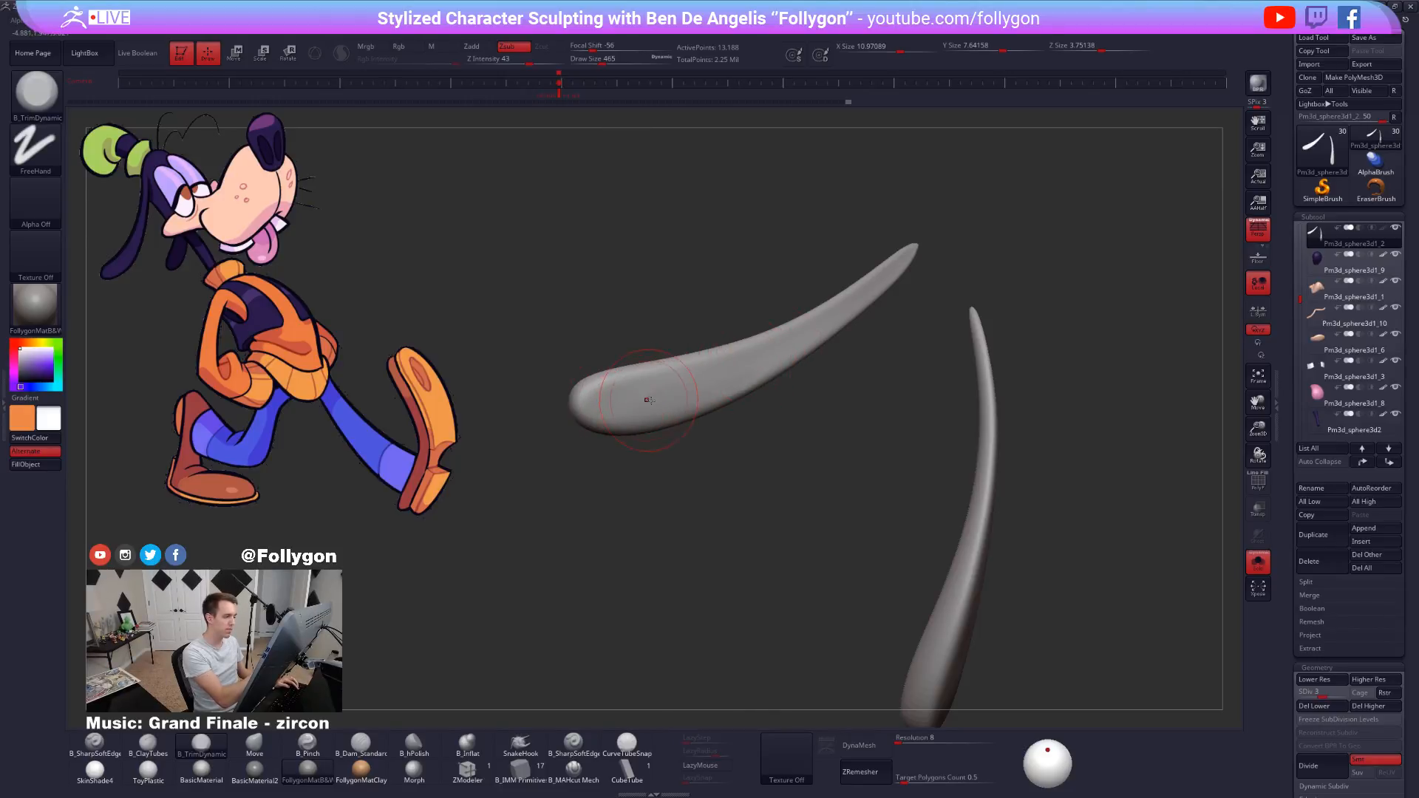
left_click_drag(637, 406, 656, 397)
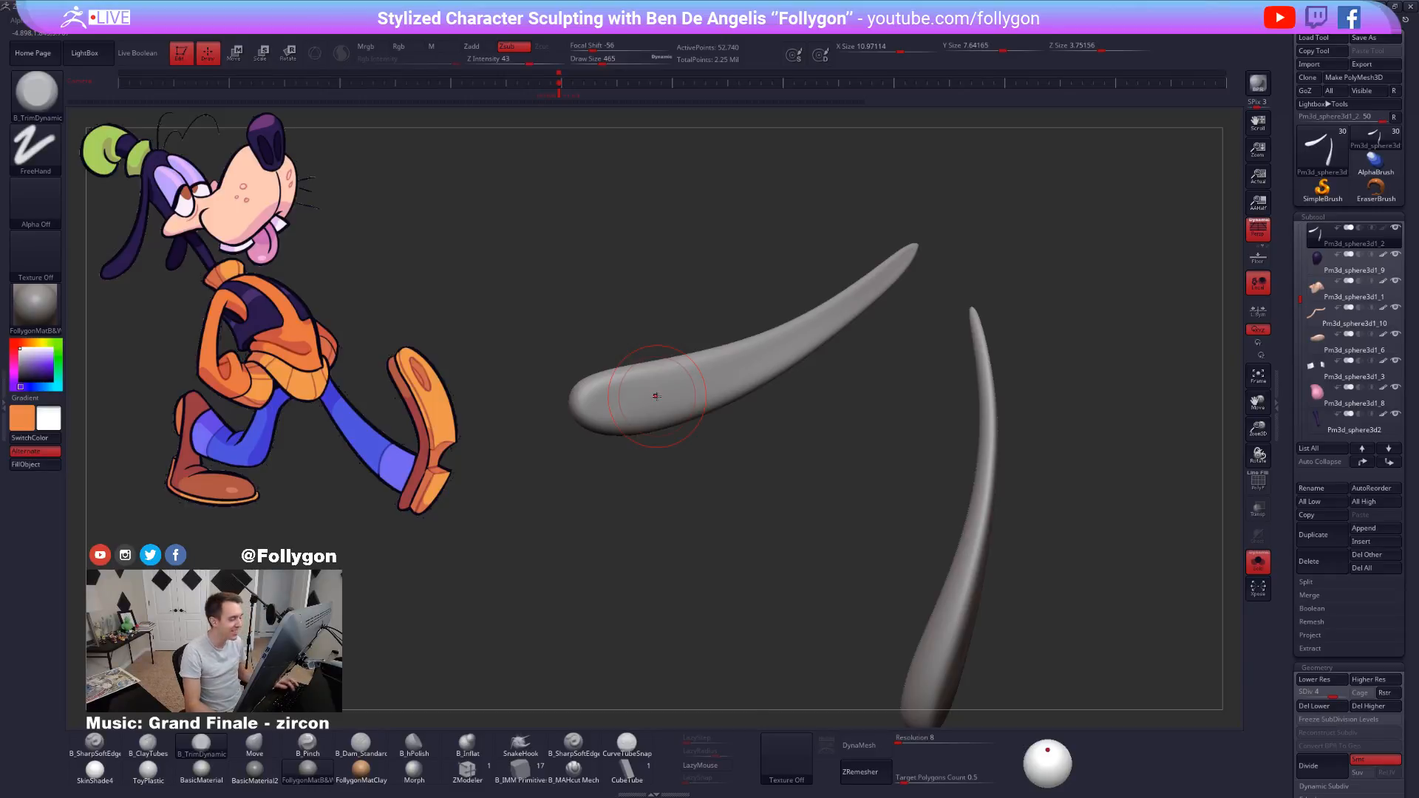
left_click_drag(712, 424, 800, 485, "alt")
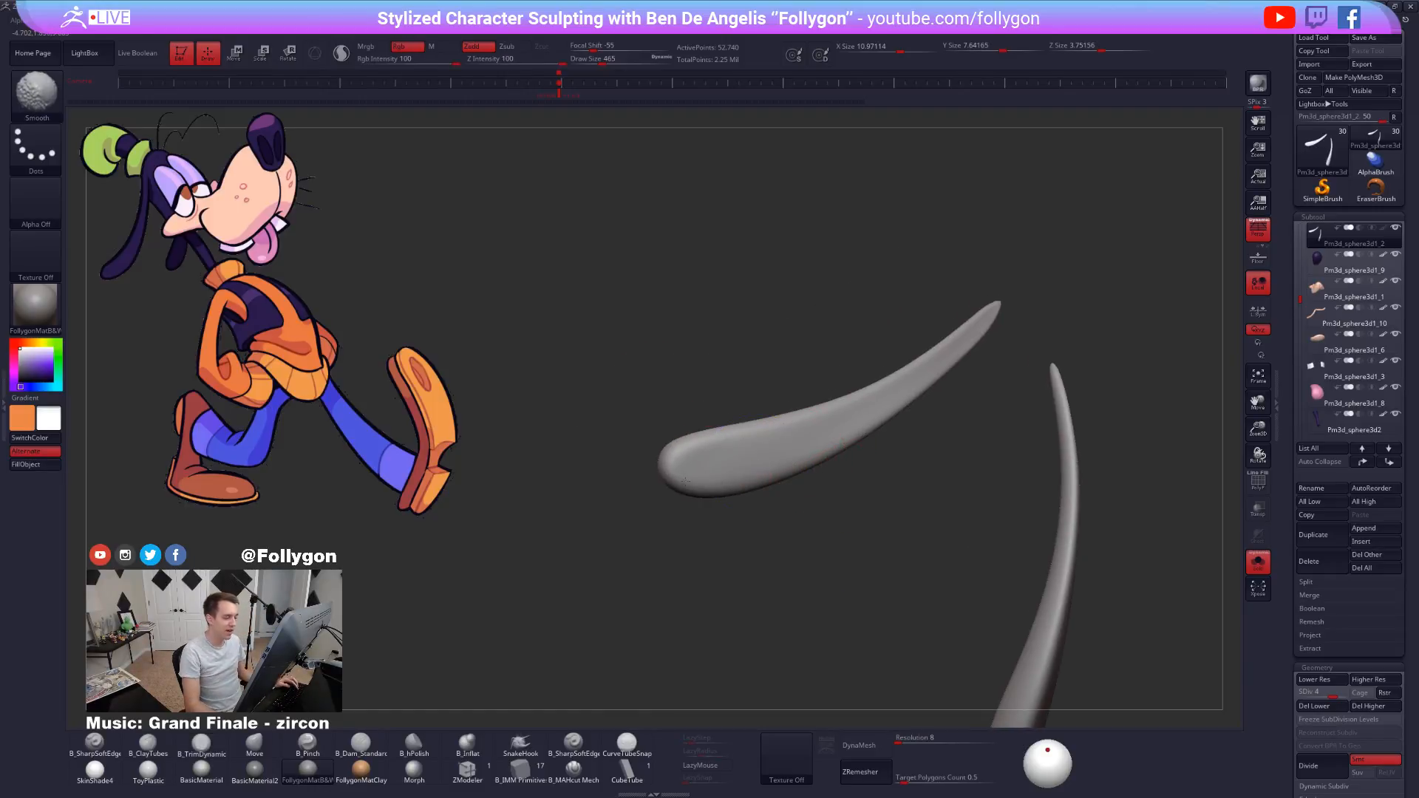
mouse_move(685, 482)
left_mouse_down("shift")
mouse_move(746, 473)
mouse_move(738, 486)
mouse_move(723, 461)
mouse_move(686, 468)
left_mouse_up("shift")
Raise the ears to subdivision level 5, smooth the surface, and adjust the middle contour with the Move brush.
left_click(775, 505)
left_click(813, 505)
key("ctrl+d")
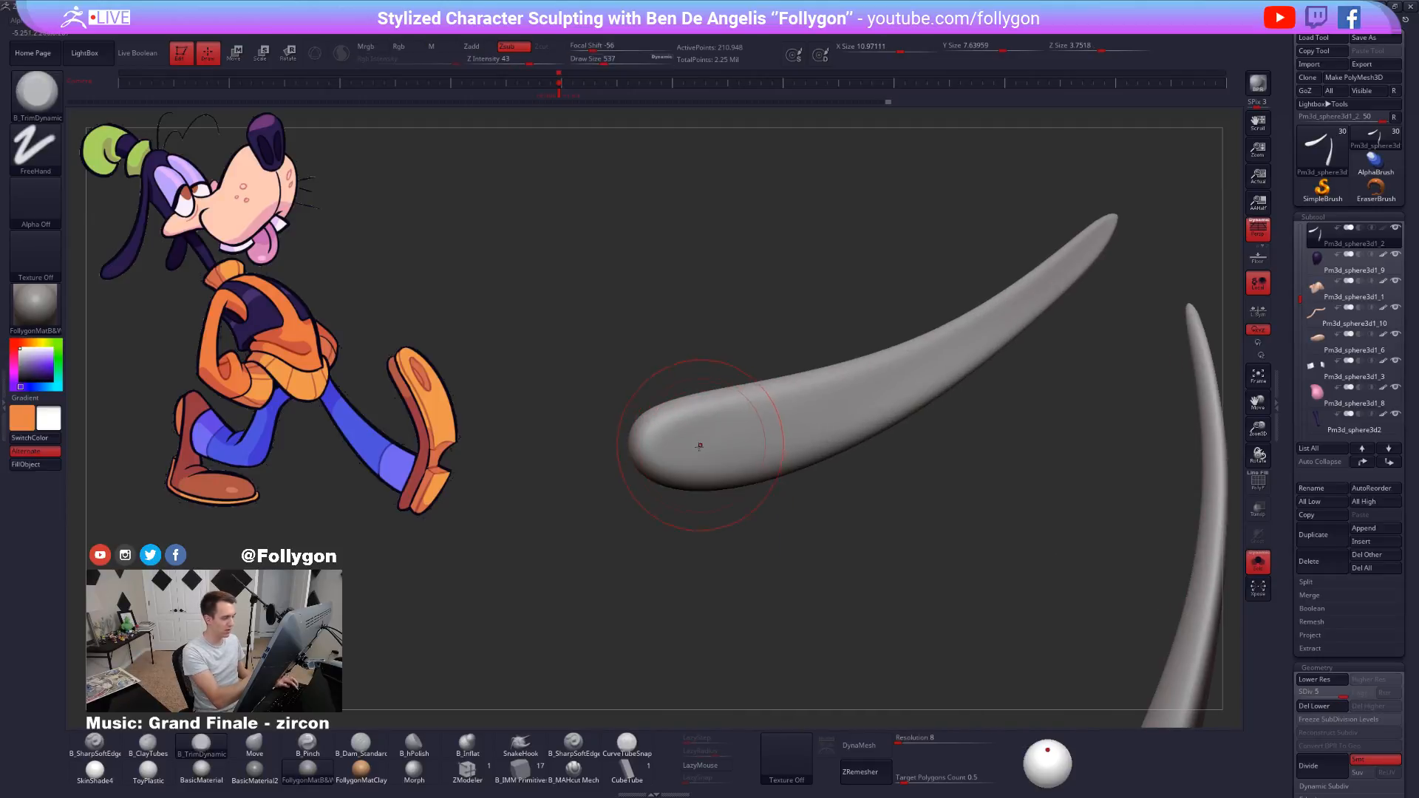
key("shift")
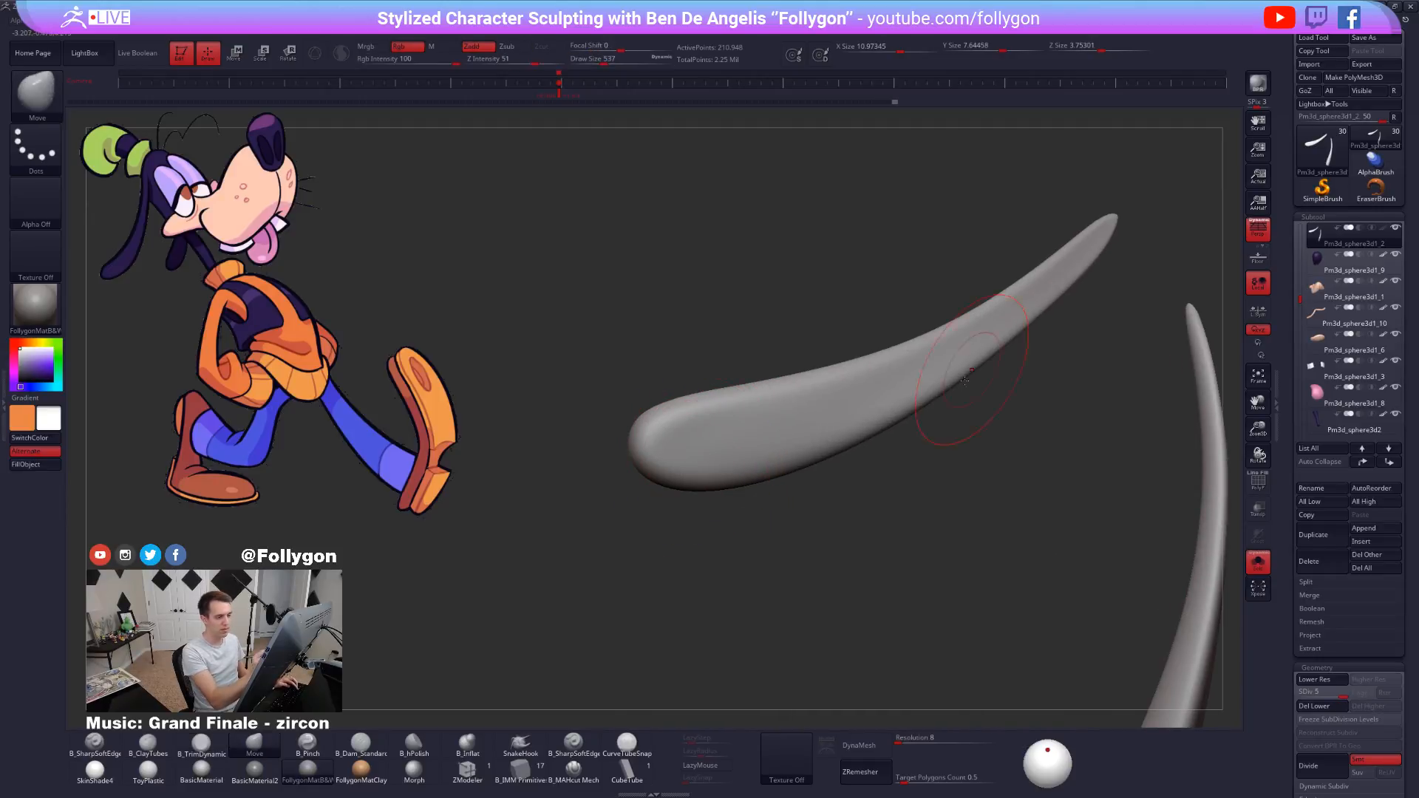
left_click_drag(928, 418, 928, 463)
key("space")
mouse_move(928, 463)
right_mouse_down("ctrl")
mouse_move(938, 500)
mouse_move(924, 509)
right_mouse_up("ctrl")
left_click_drag(918, 425, 933, 421)
Refine the ears' wide lower ends with TrimDynamic at draw size 414 and smooth them.
key("3")
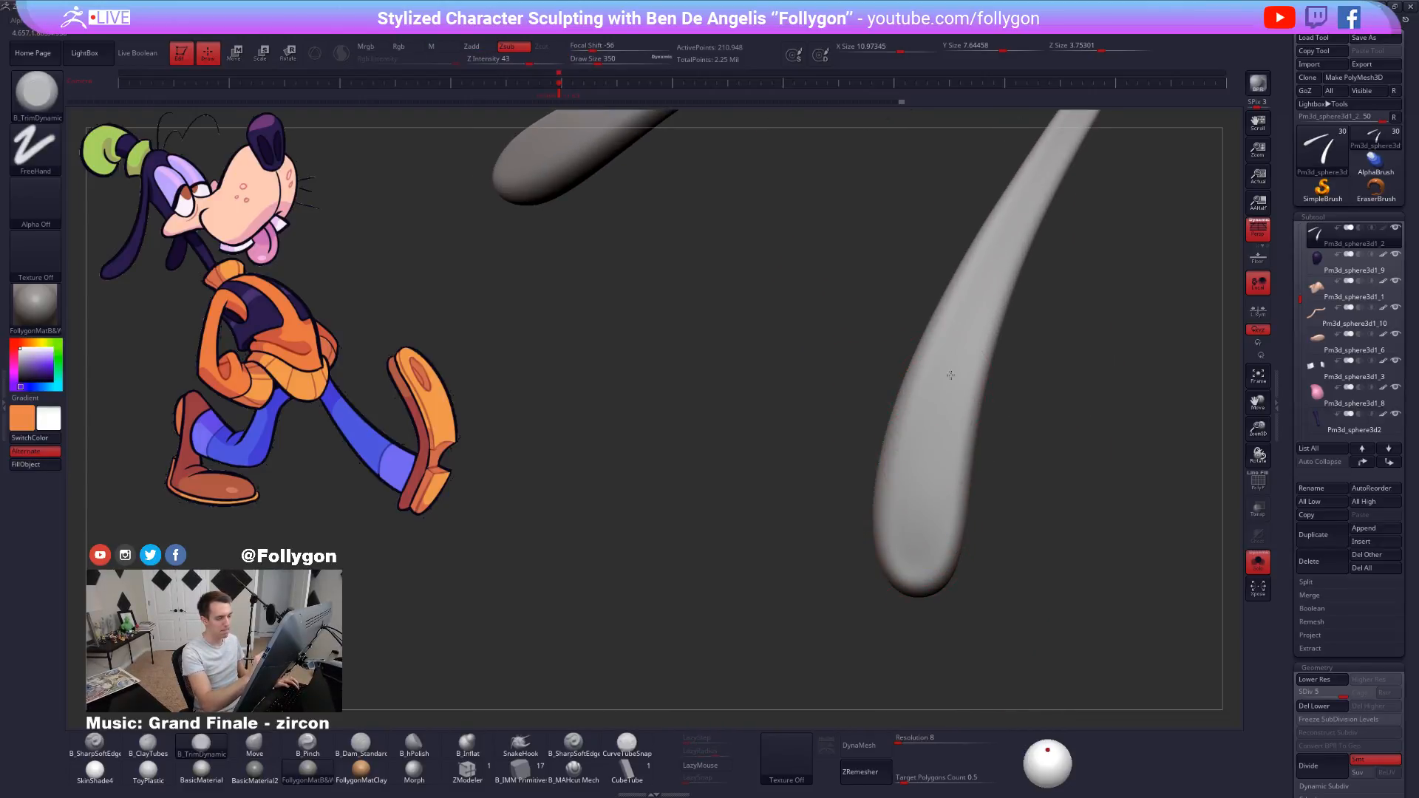
right_click_drag(950, 374, 938, 456)
key("s")
left_click_drag(921, 499, 930, 499)
key("shift")
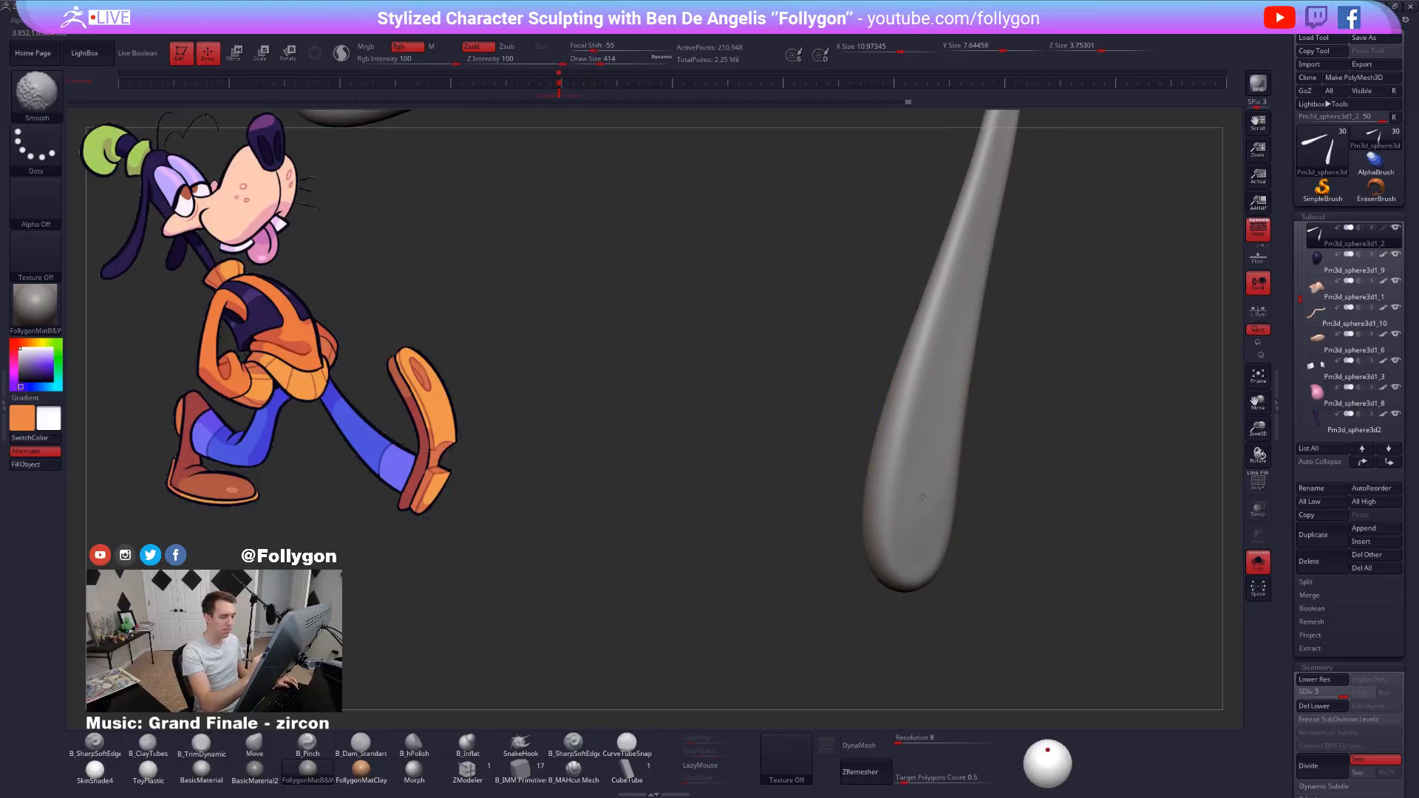
Lower the ears to subdivision level 1 and show their wireframe with polygroup colours.
right_click_drag(937, 522, 1011, 517, "ctrl")
key("shift+d")
key("shift+d")
key("shift+d")
key("shift+d")
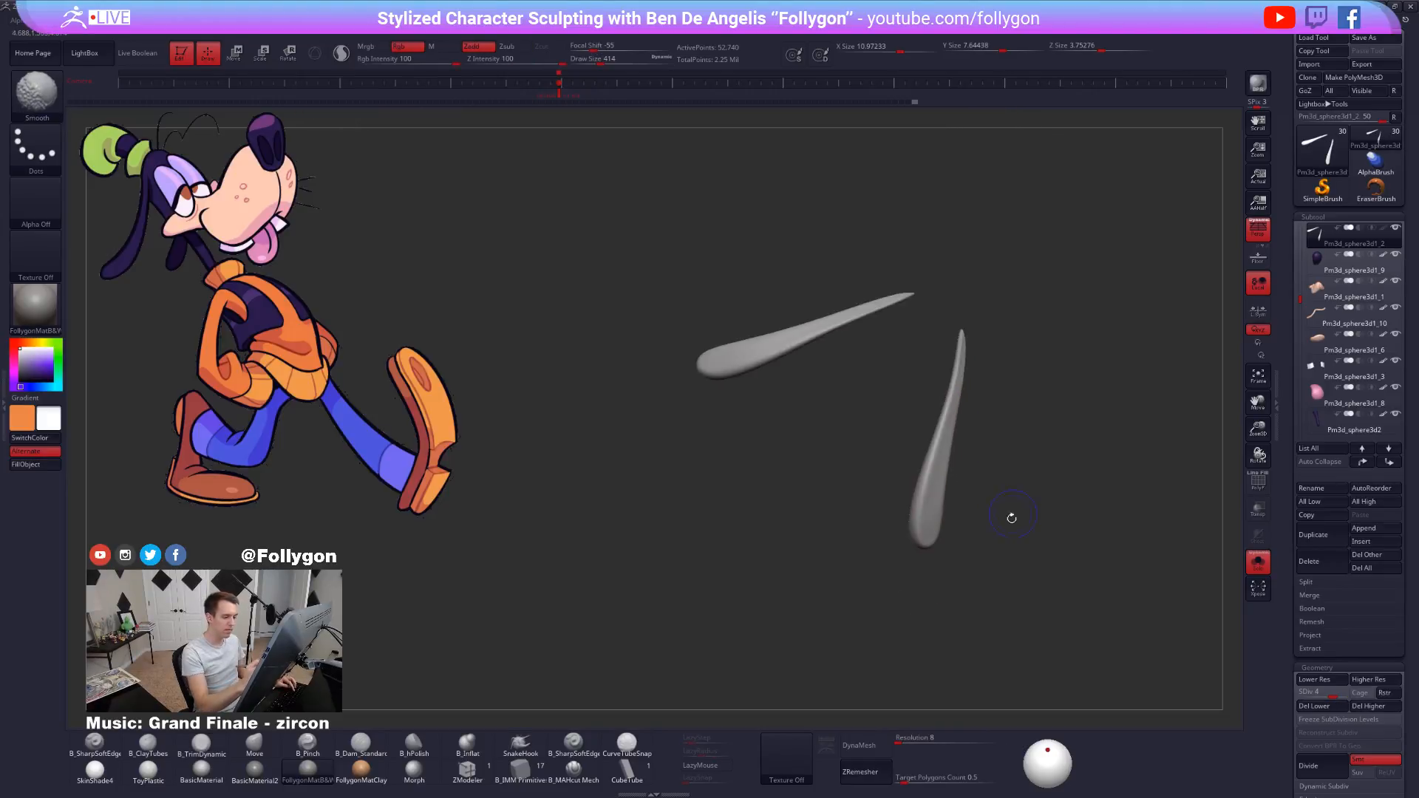
key("shift+f")
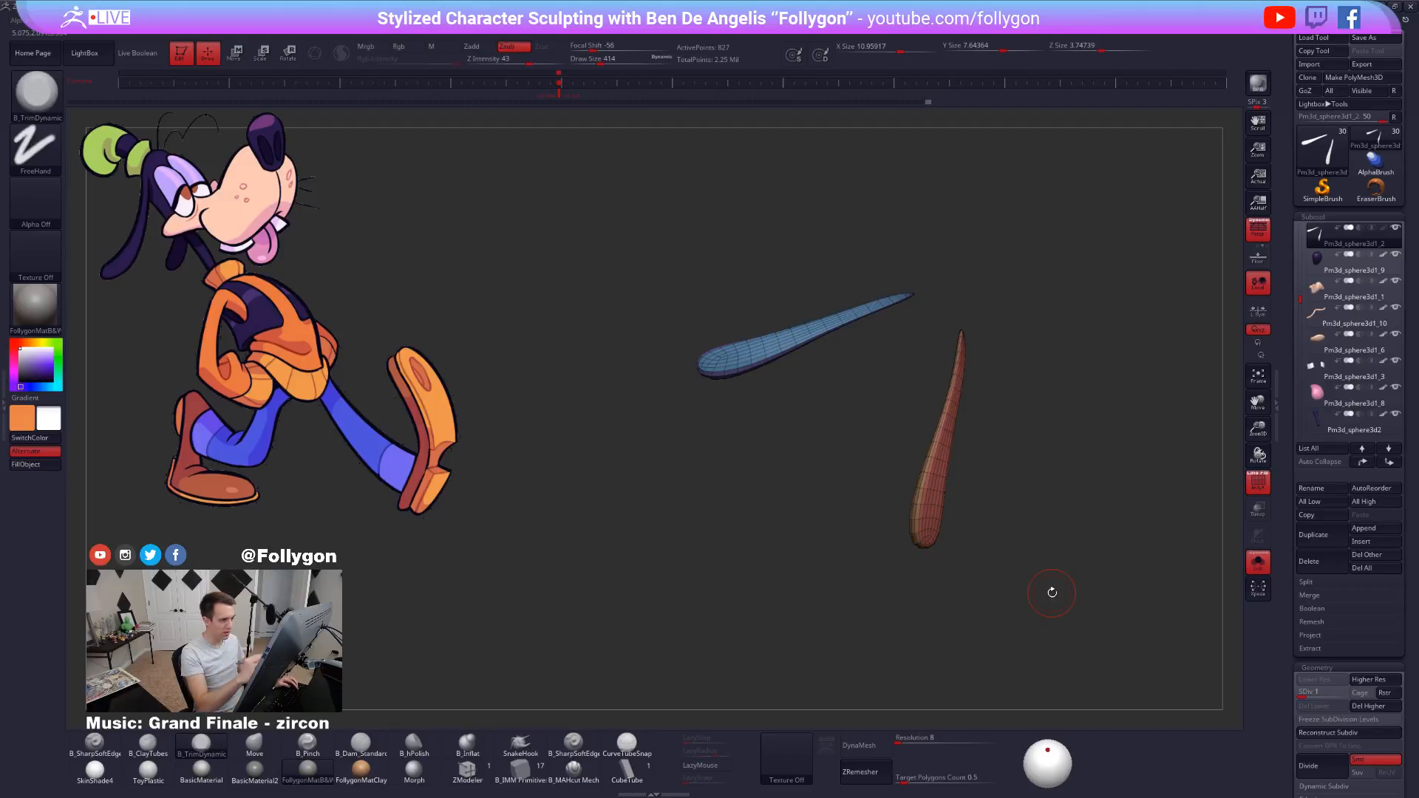
Return the ears to subdivision level 5, turn off their wireframe, and bring the whole head back into view.
mouse_move(905, 515)
left_mouse_down()
mouse_move(922, 561)
mouse_move(927, 527)
left_mouse_up()
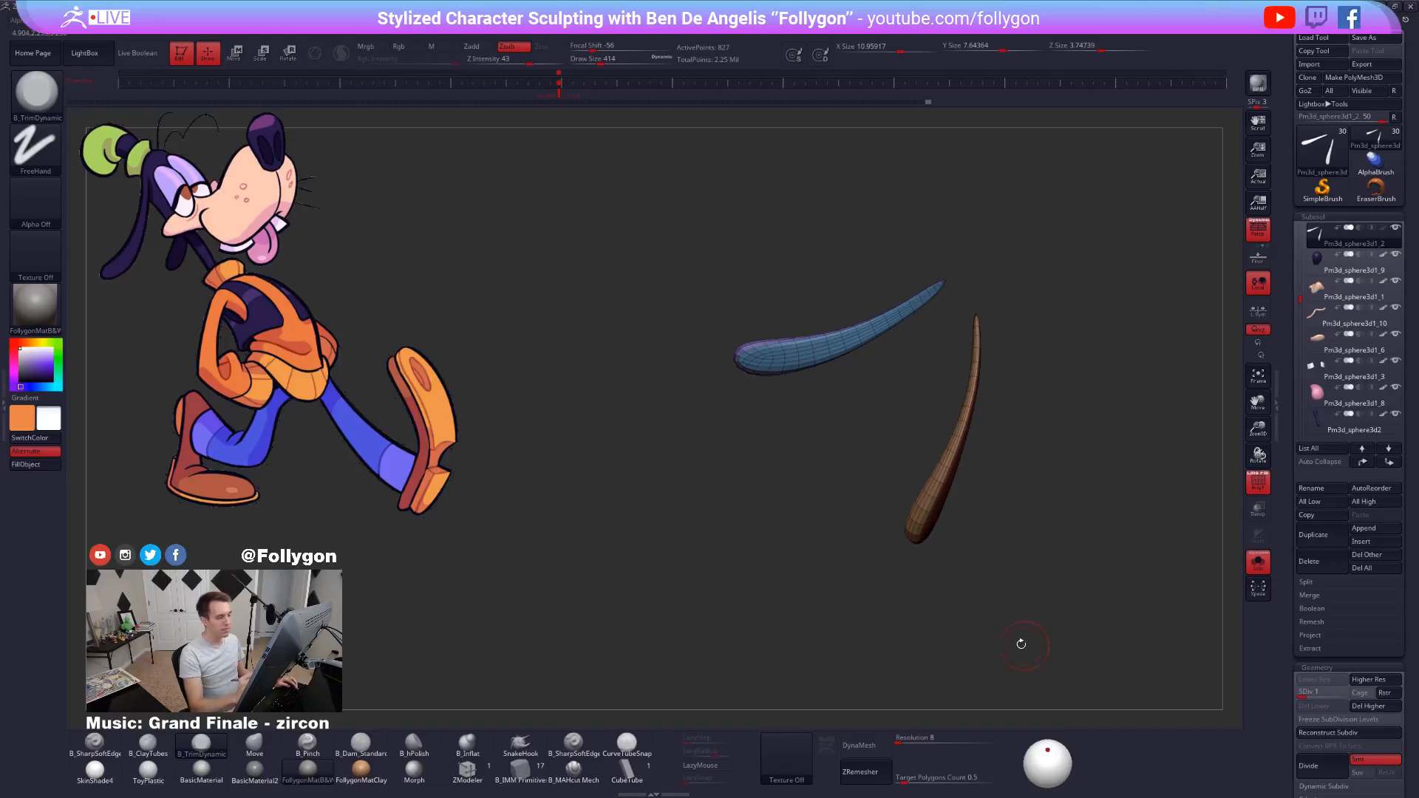
key("d")
key("d")
key("d")
key("d")
key("shift+f")
key("ctrl+shift+s")
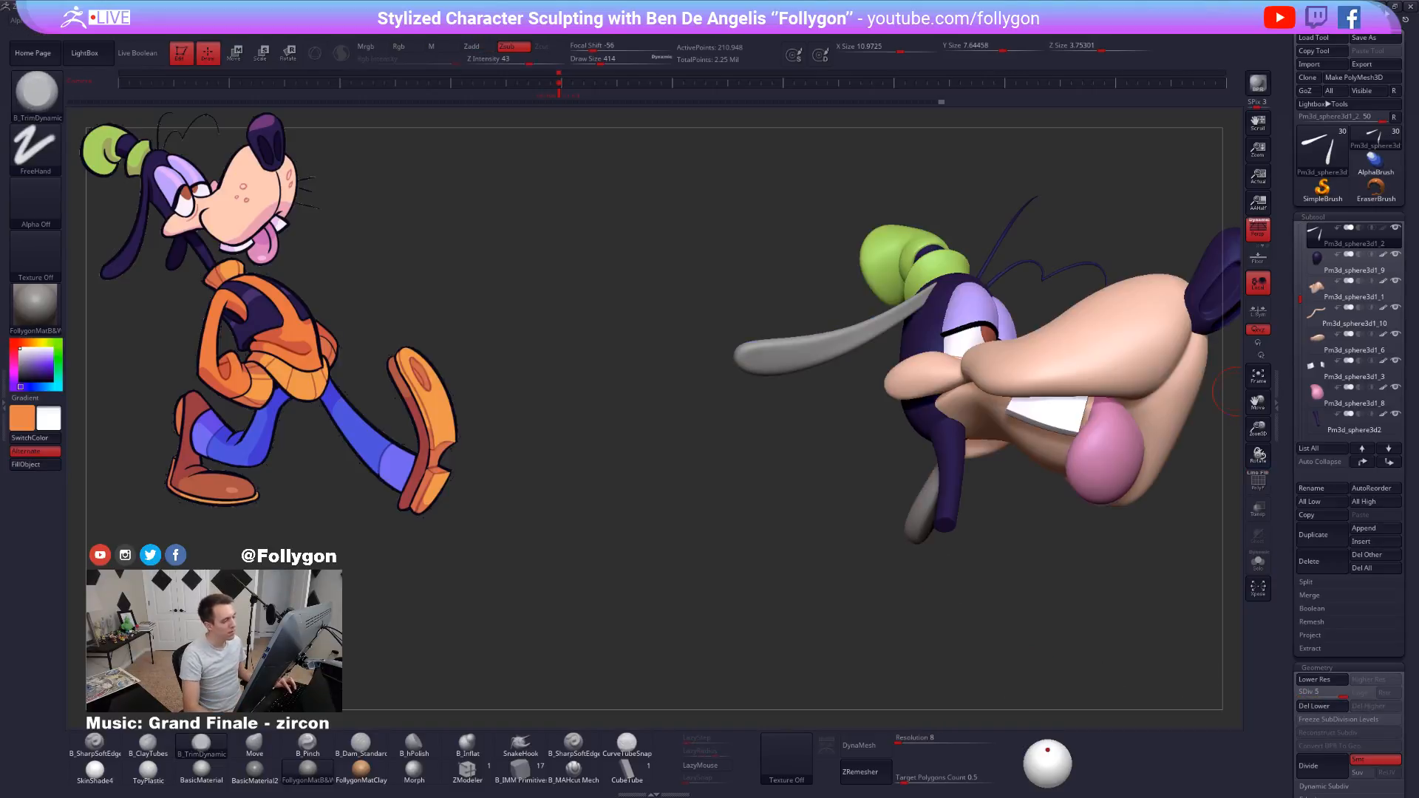
Isolate the ears and lower them to subdivision level 1 to check their base form.
left_click_drag(1077, 134, 959, 193)
mouse_move(874, 307)
left_mouse_down()
mouse_move(852, 337)
mouse_move(924, 358)
left_mouse_up()
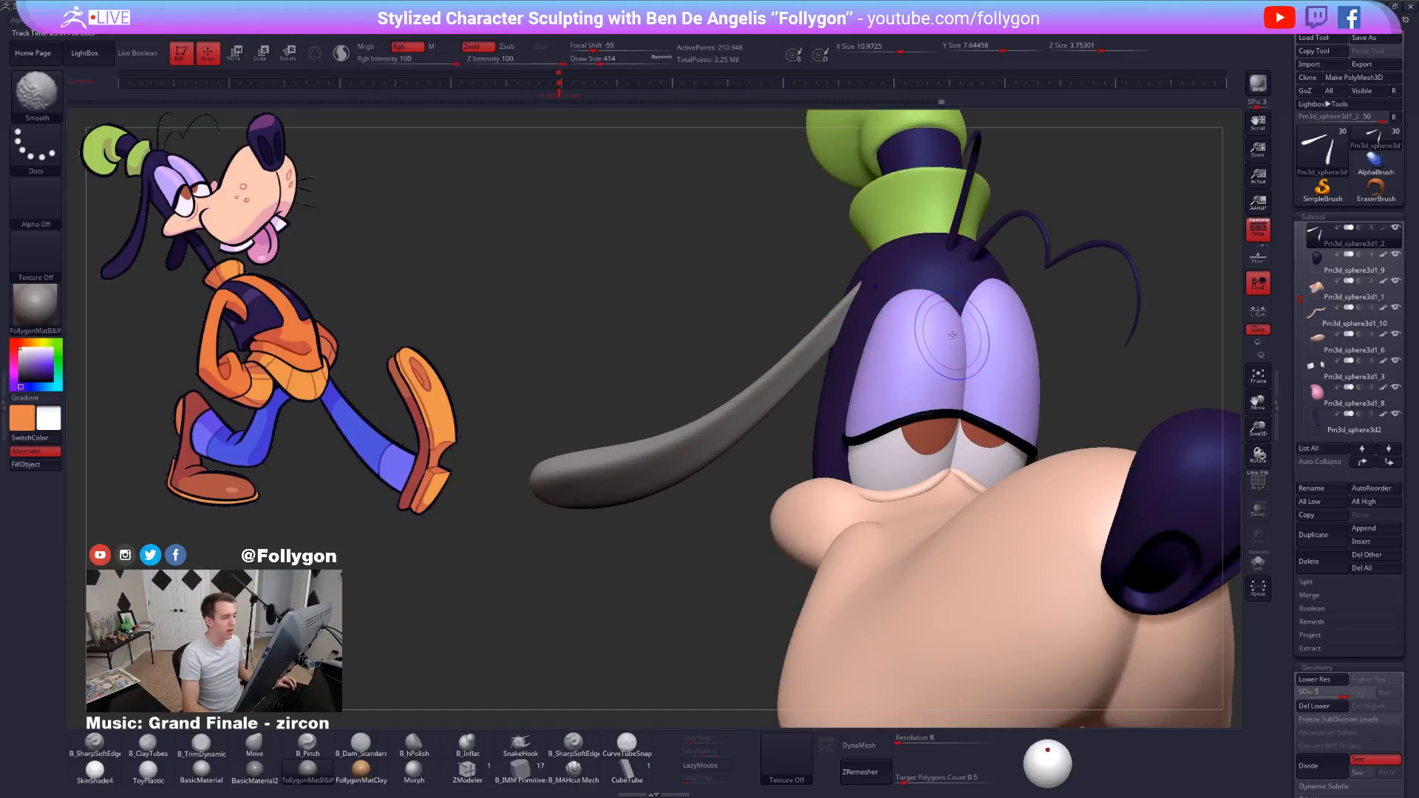
key("ctrl+shift+s")
key("shift+d")
key("shift+d")
key("shift+d")
key("shift+d")
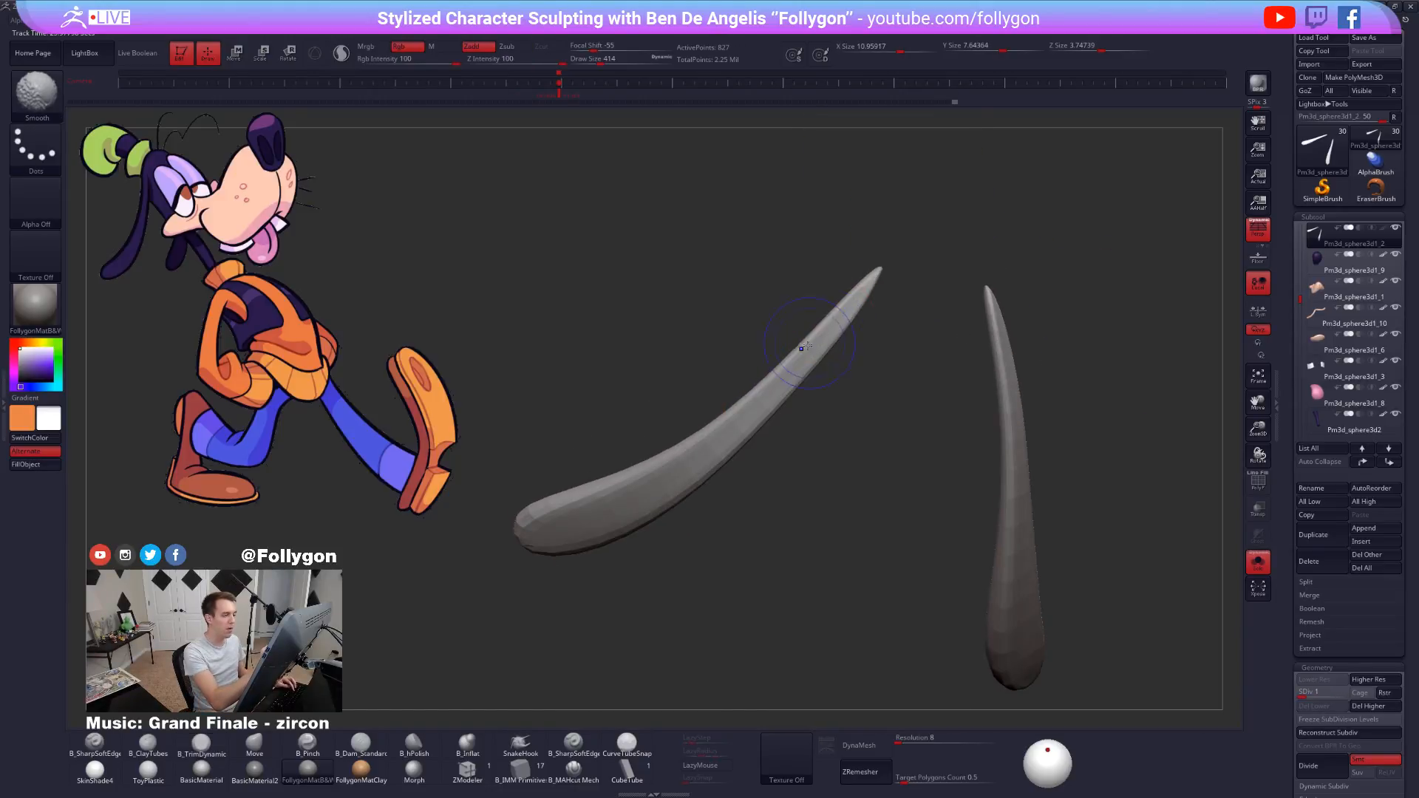
Reduce the brush draw size to 308 and raise the isolated ears back to subdivision level 5.
key("space")
left_click_drag(808, 346, 796, 347)
key("d")
key("d")
key("d")
key("d")
scroll(802, 370, "up", 1)
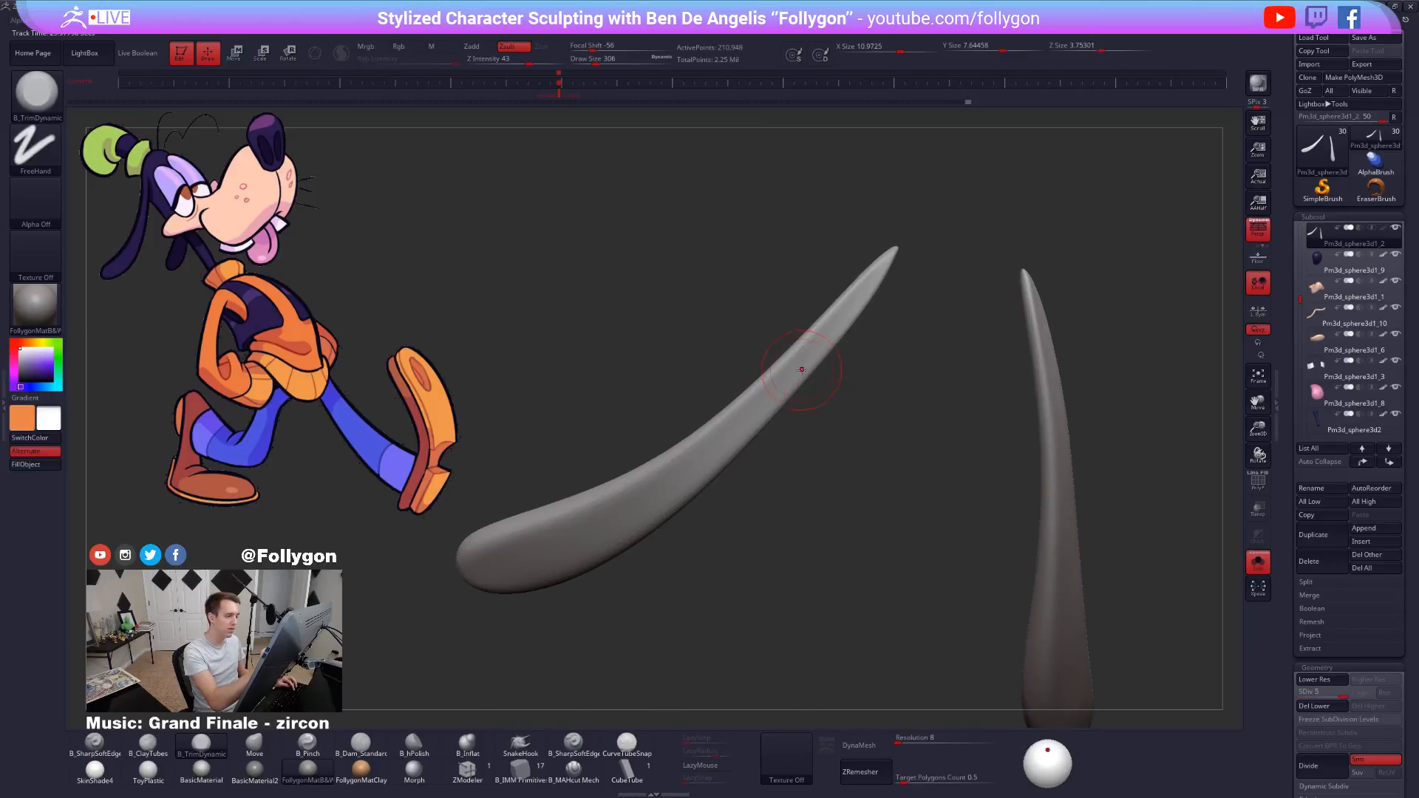
Choose the ClayTubes brush for the isolated ears and set its draw size to 252.
right_click_drag(802, 369, 824, 342, "alt")
key("2")
key("space")
left_click_drag(869, 276, 891, 262)
key("space")
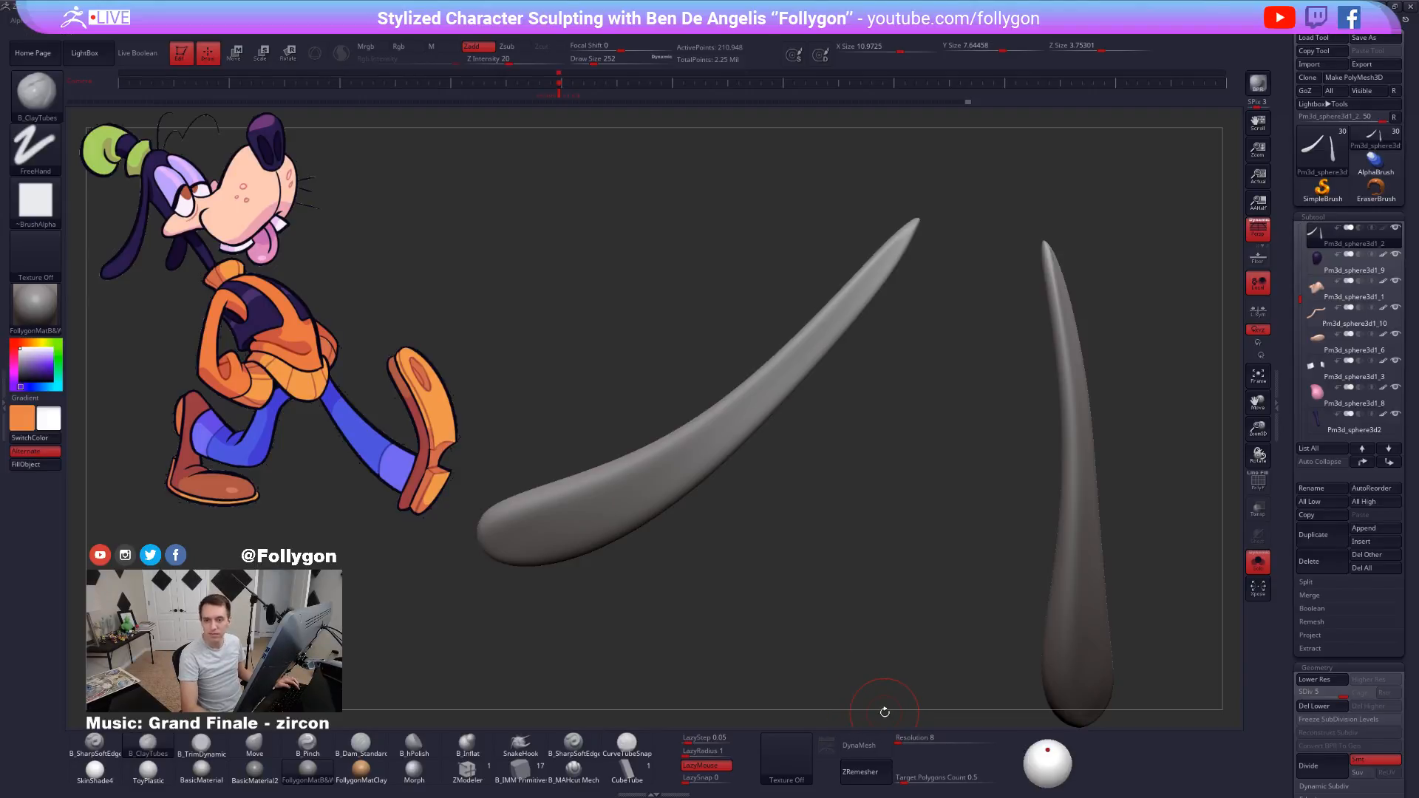
Examine the isolated ears from several angles and bring the rest of the head back into view.
right_click_drag(866, 650, 867, 591)
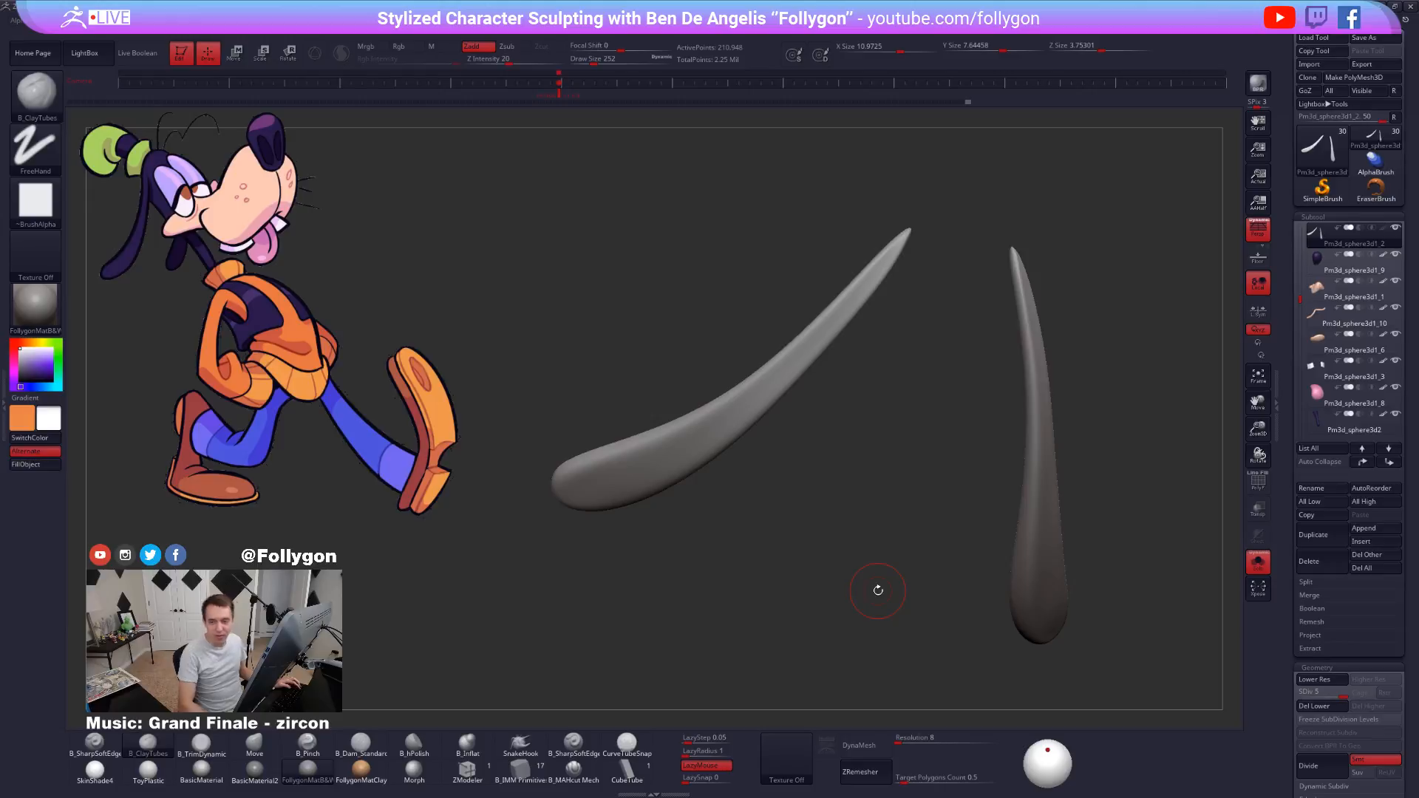
left_click_drag(767, 450, 815, 451, "alt")
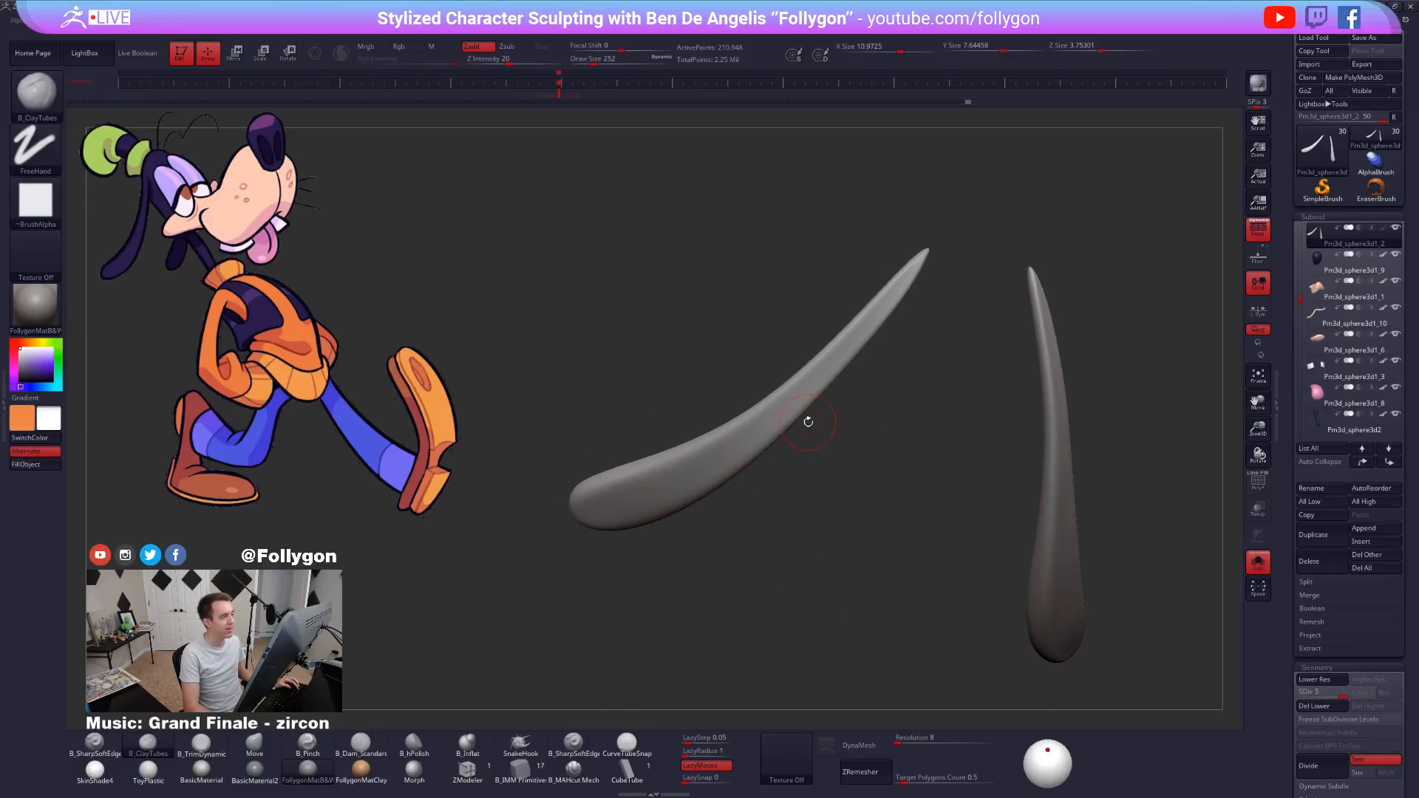
mouse_move(809, 422)
left_mouse_down()
mouse_move(814, 403)
mouse_move(828, 430)
mouse_move(877, 406)
left_mouse_up()
key("shift+s")
mouse_move(836, 473)
left_mouse_down()
mouse_move(1025, 489)
mouse_move(938, 485)
mouse_move(942, 512)
left_mouse_up()
left_click_drag(896, 448, 891, 459, "shift")
mouse_move(985, 460)
left_mouse_down()
mouse_move(909, 467)
mouse_move(909, 500)
mouse_move(843, 482)
mouse_move(812, 504)
mouse_move(754, 481)
mouse_move(783, 482)
mouse_move(773, 521)
mouse_move(785, 513)
left_mouse_up()
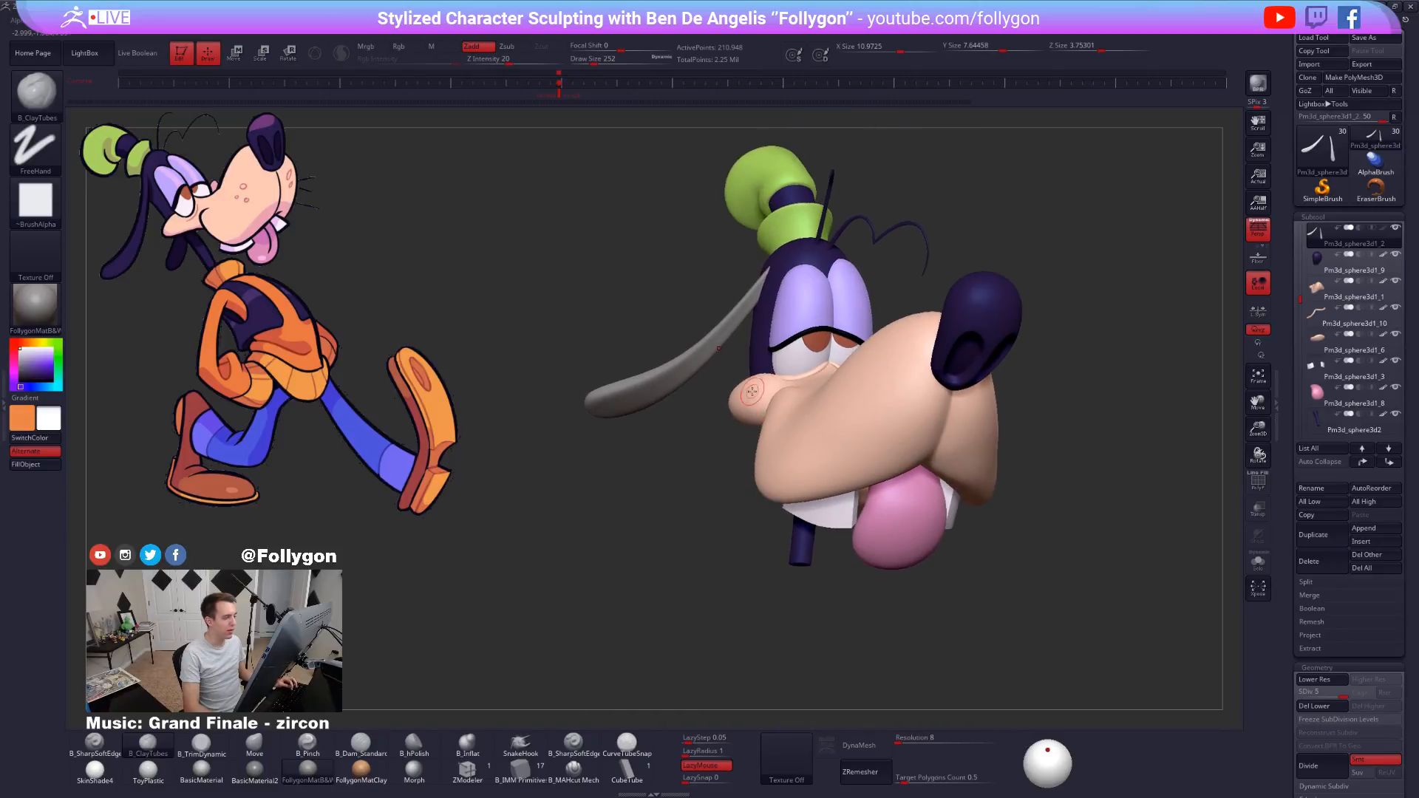
Give the ears the head's dark purple colour, switch to the Standard brush, and choose the SkinShade4 material.
key("c")
key("1")
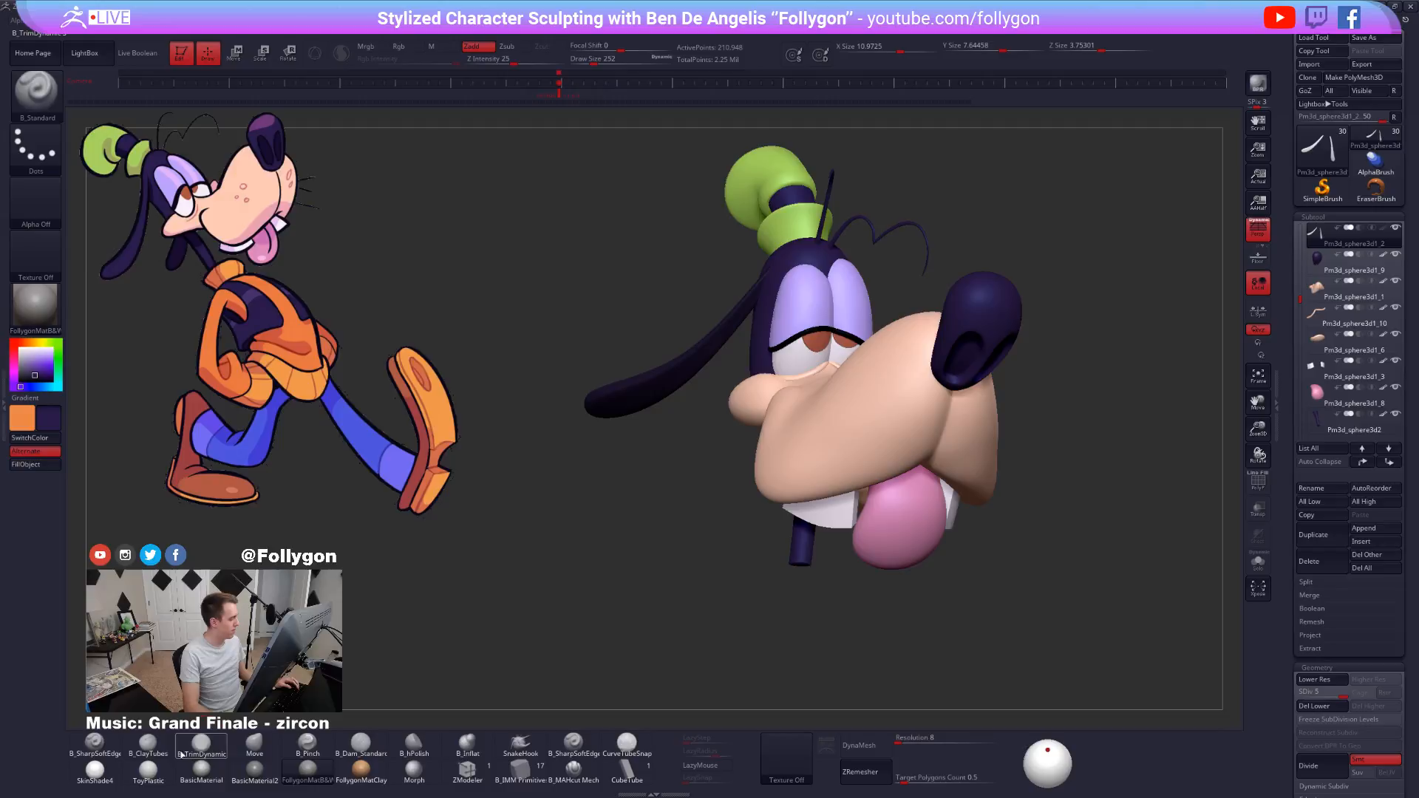
left_click(95, 769)
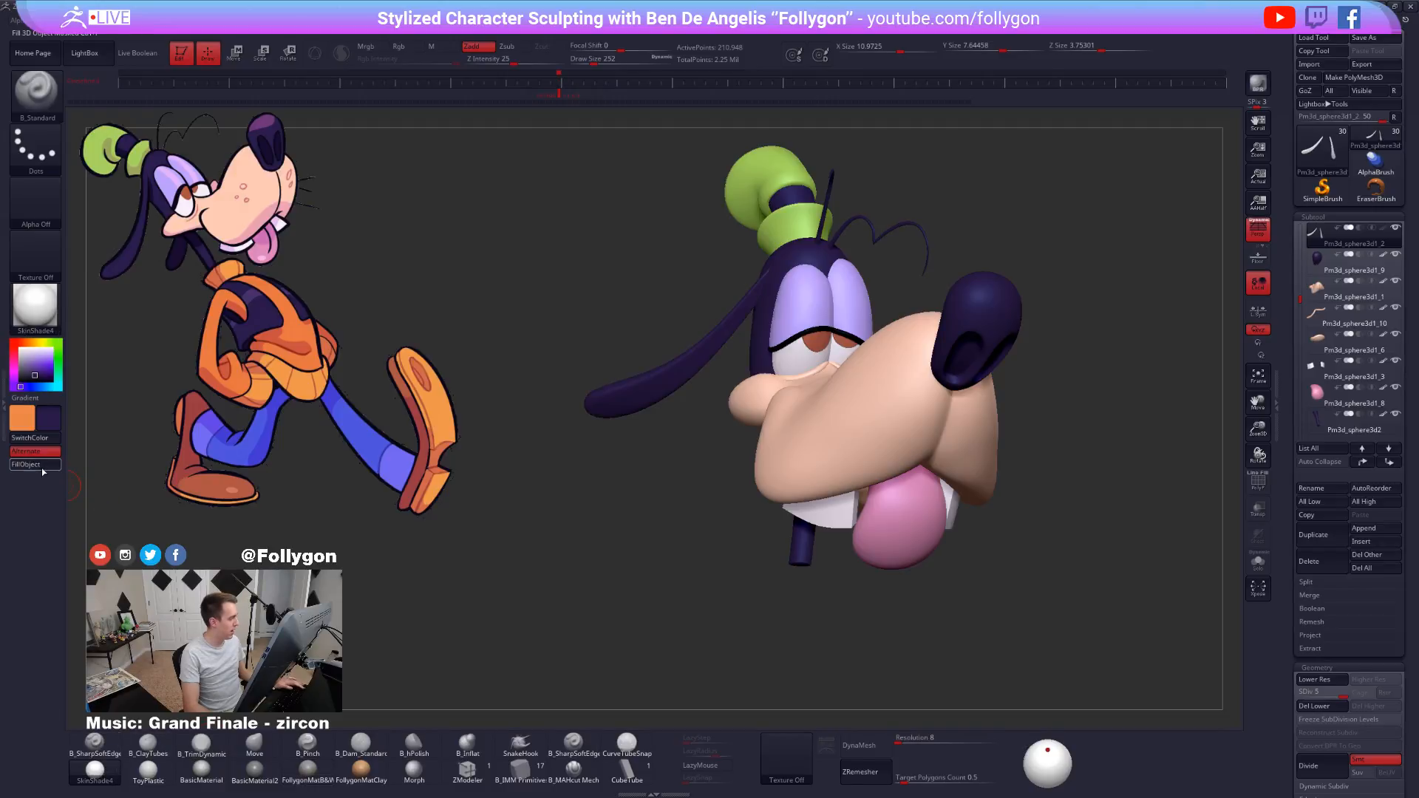
right_click_drag(774, 438, 854, 423)
right_click_drag(713, 380, 865, 410)
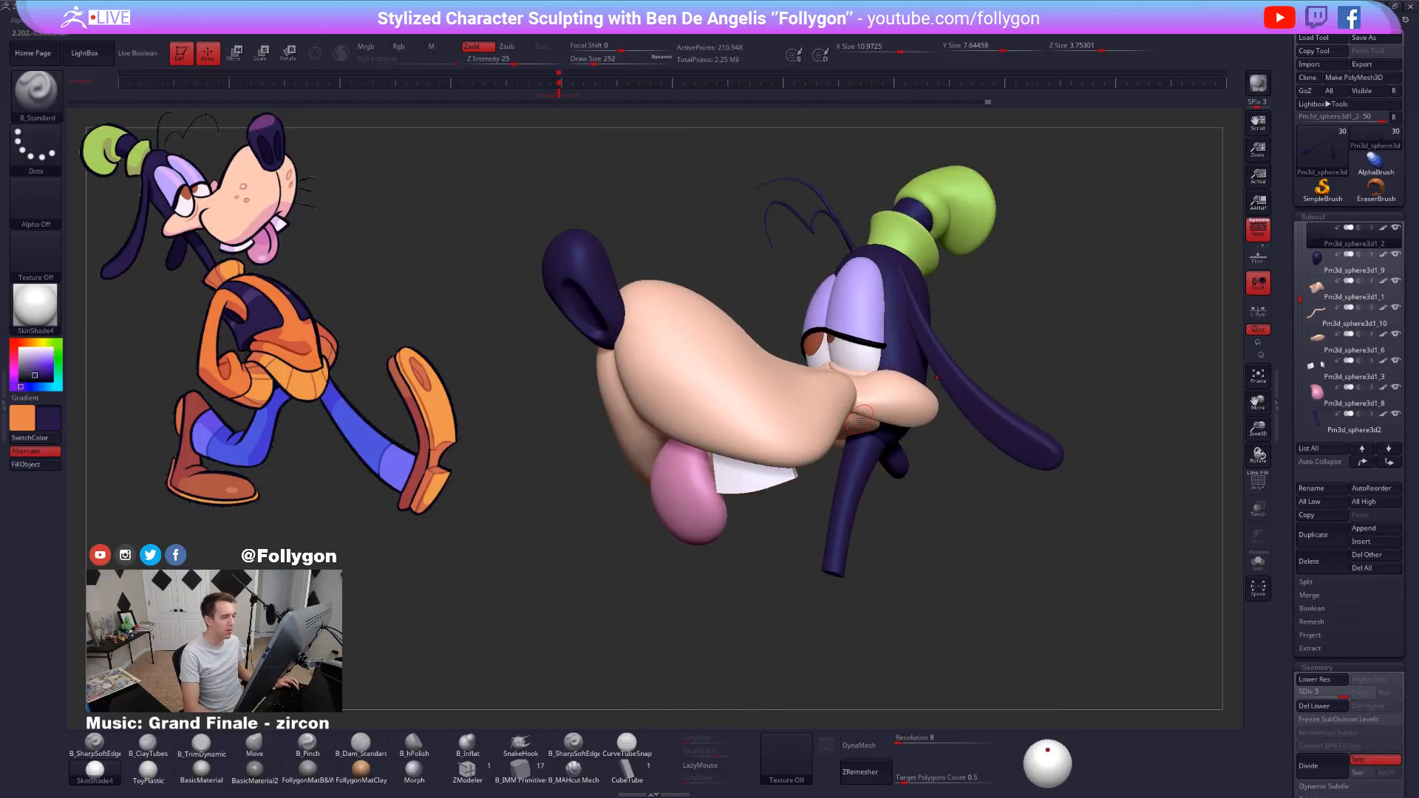
right_click_drag(867, 355, 731, 387)
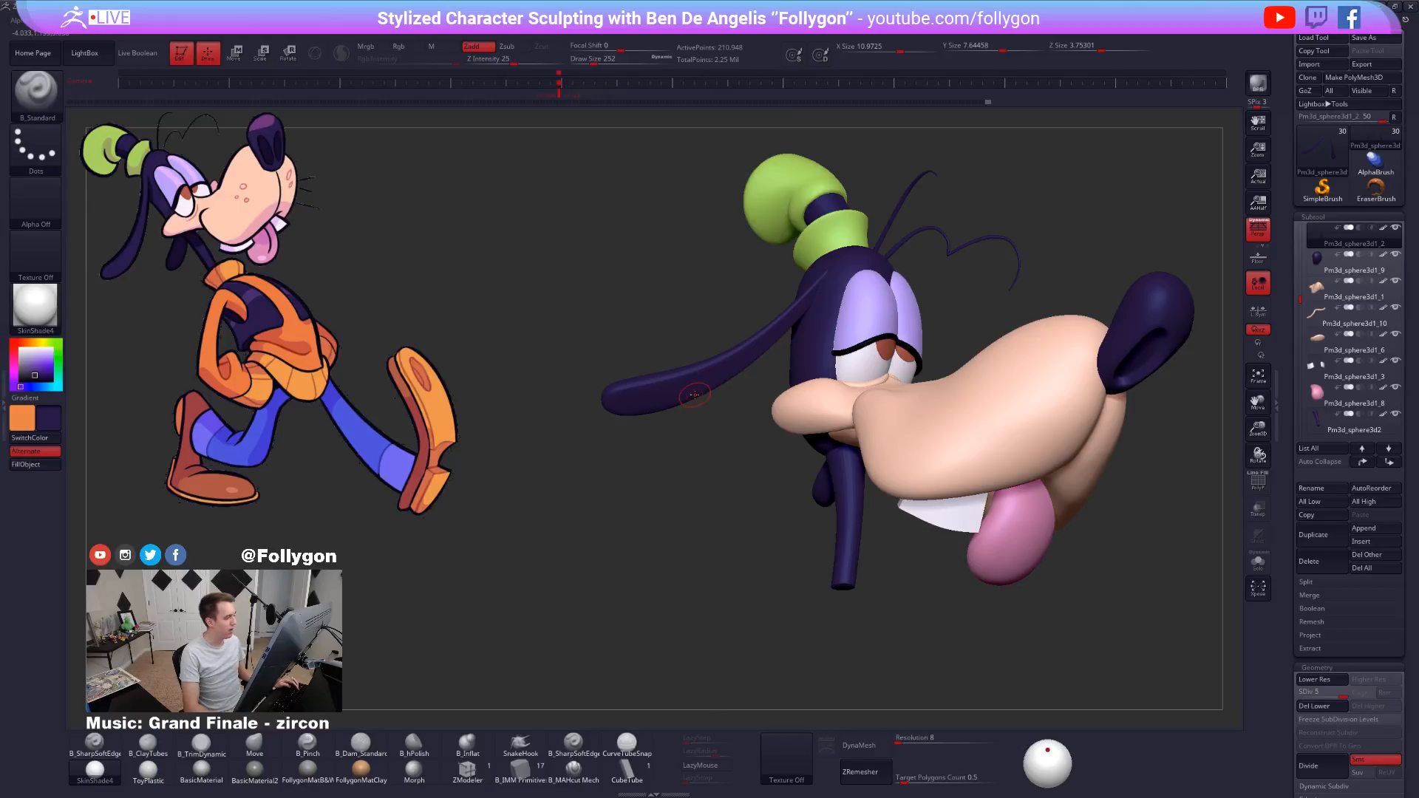
right_click_drag(675, 412, 768, 334)
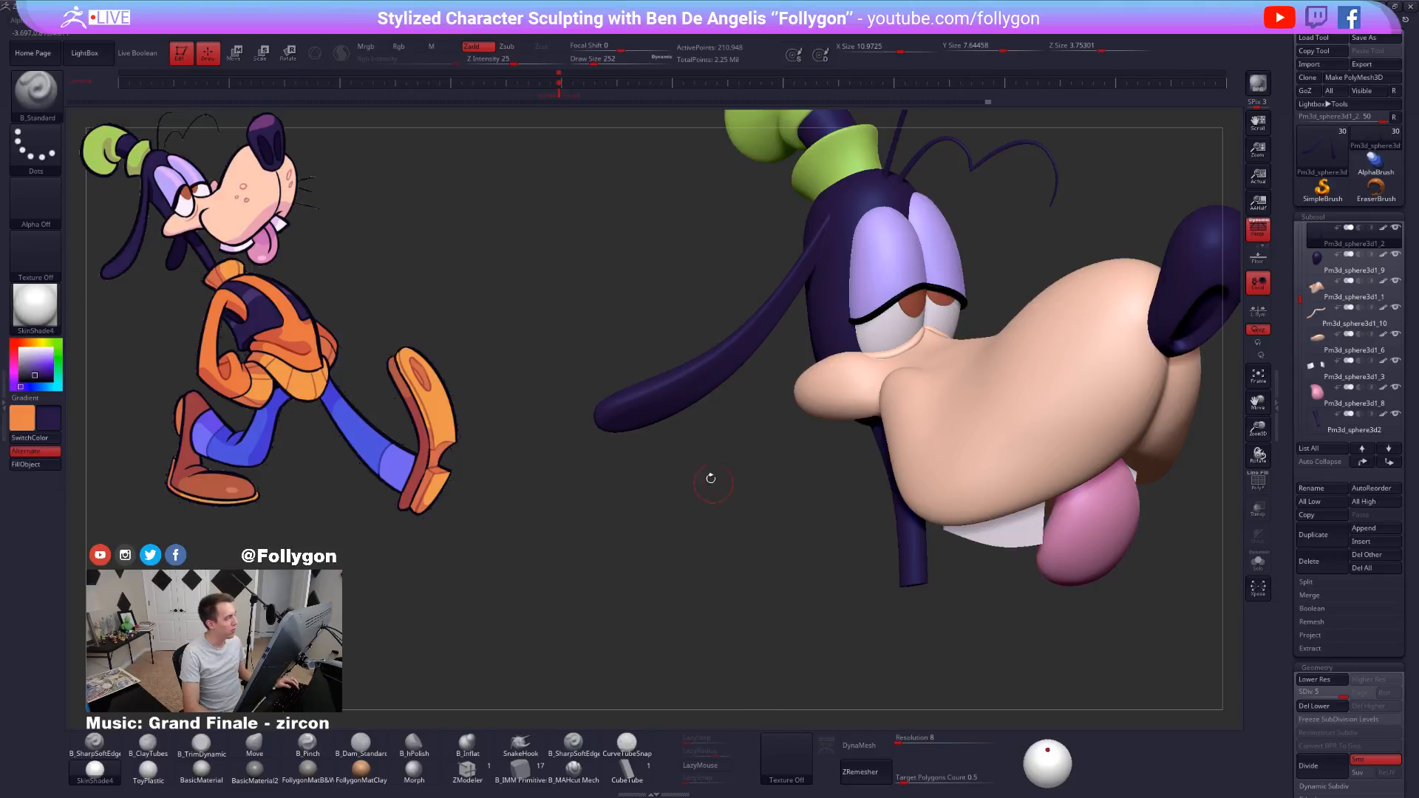
right_click_drag(697, 400, 726, 393, "ctrl")
left_click_drag(1035, 261, 1036, 297)
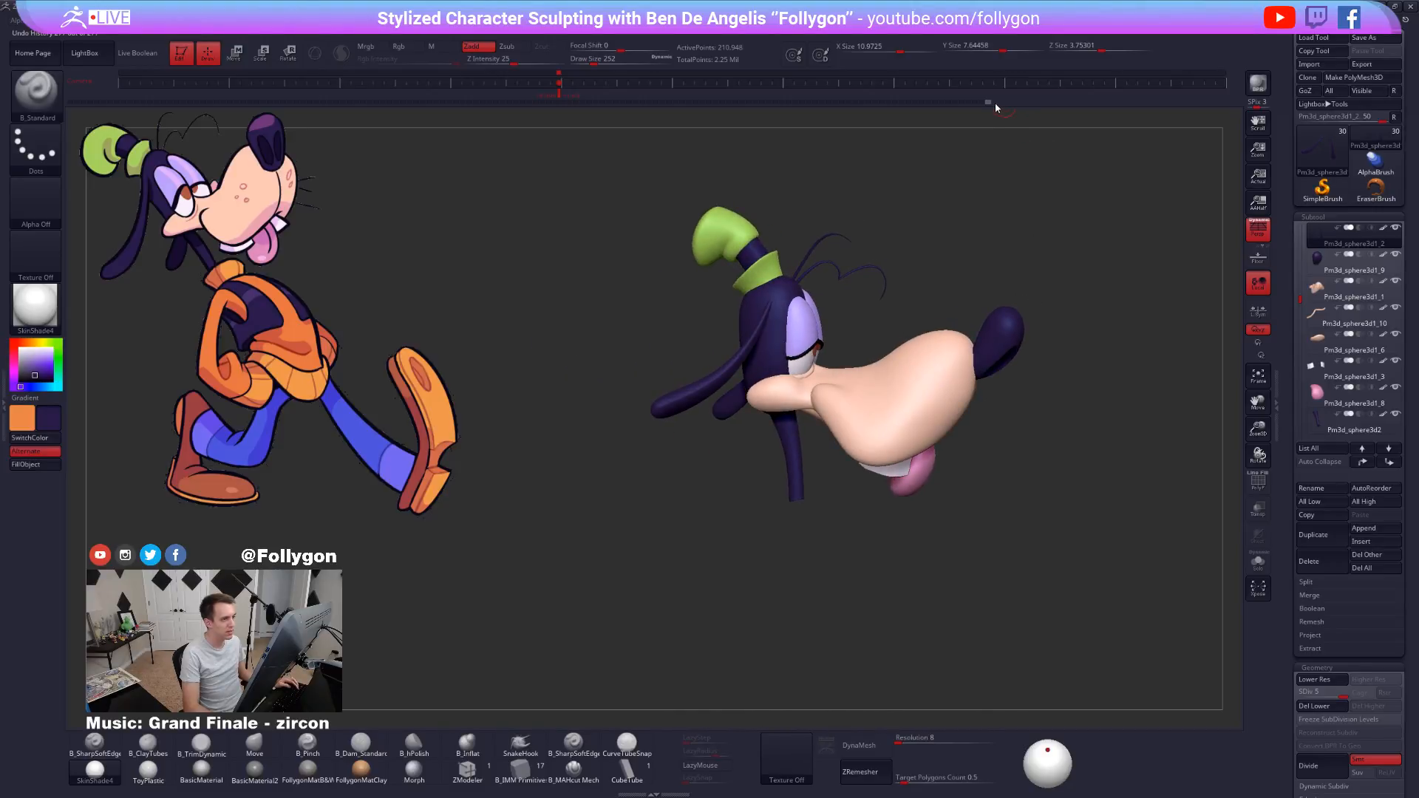
Step back through the undo history to the ears' earlier, untrimmed shape.
key("shift+d")
key("shift+d")
key("d")
key("shift+d")
key("shift+d")
key("shift+d")
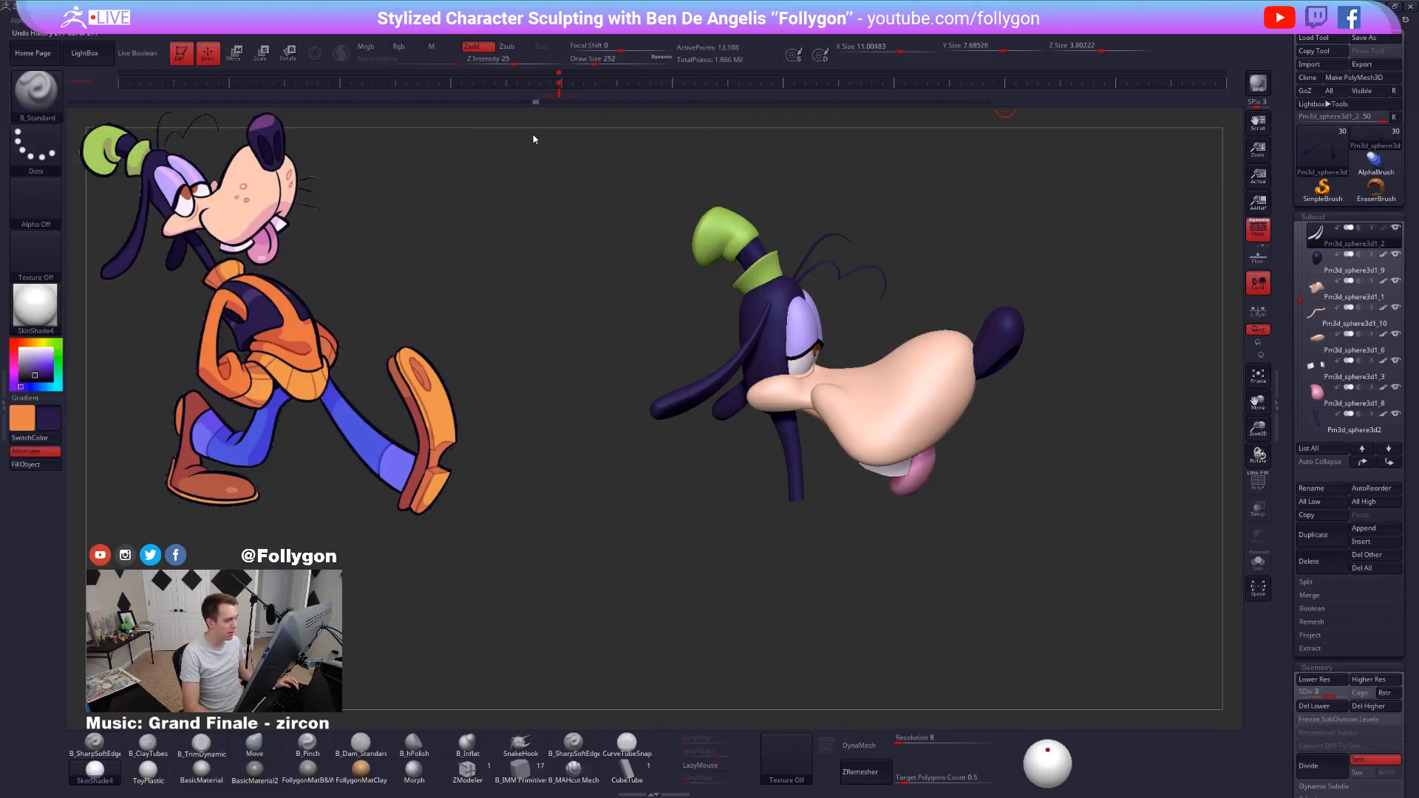
key("d")
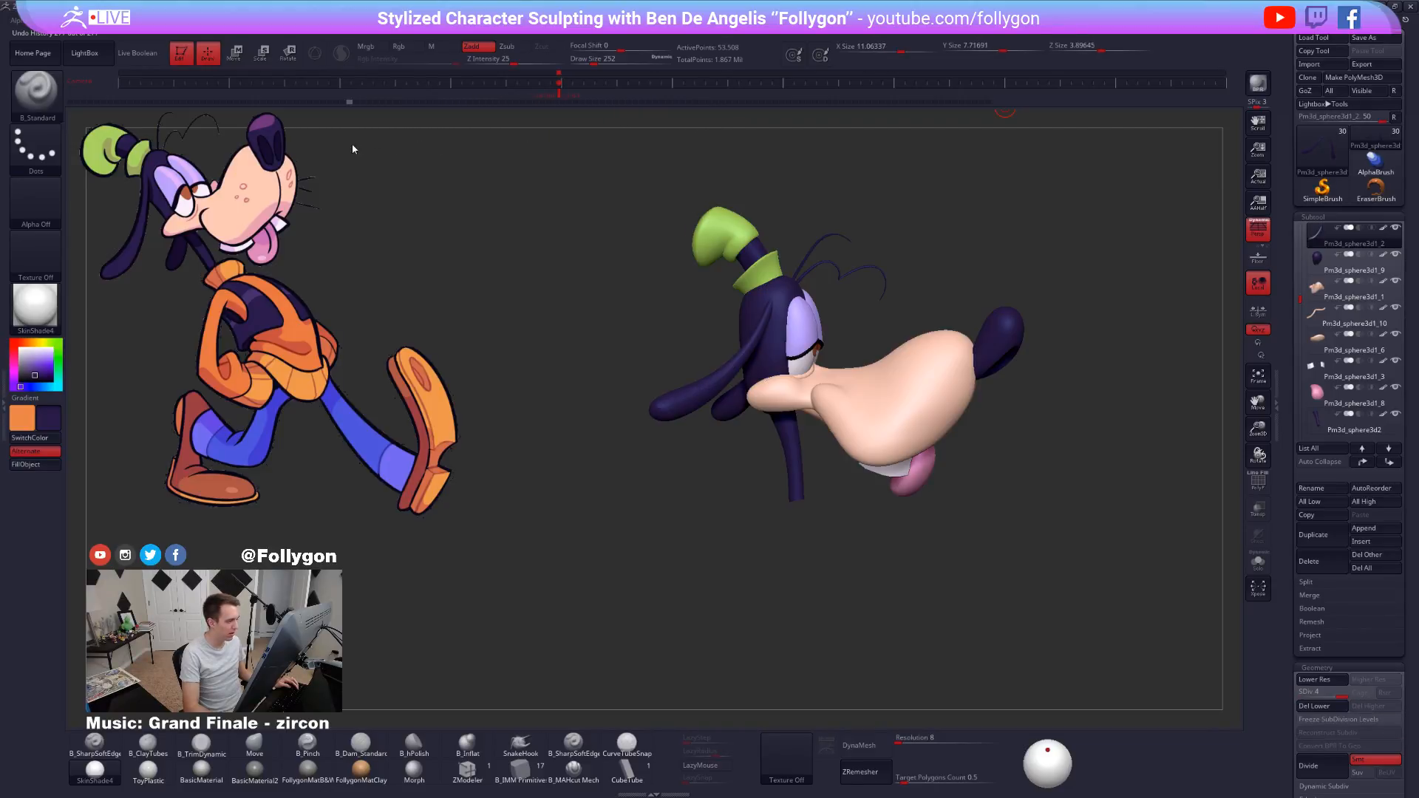
key("d")
left_click_drag(347, 148, 320, 146)
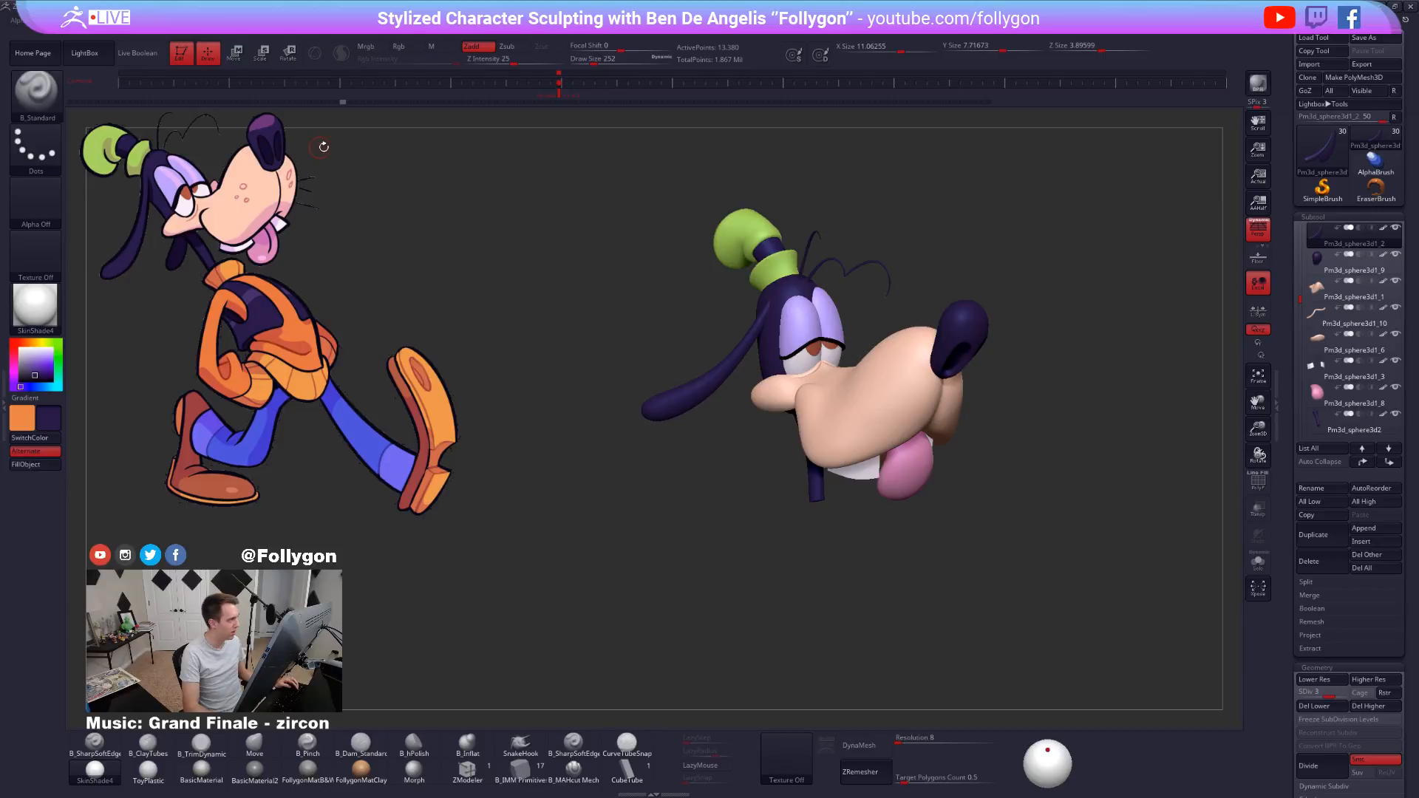
Isolate the ears and step forward through their undo history to compare the earlier versions.
key("shift+s")
key("ctrl+shift+z")
key("ctrl+shift+z")
key("ctrl+shift+z")
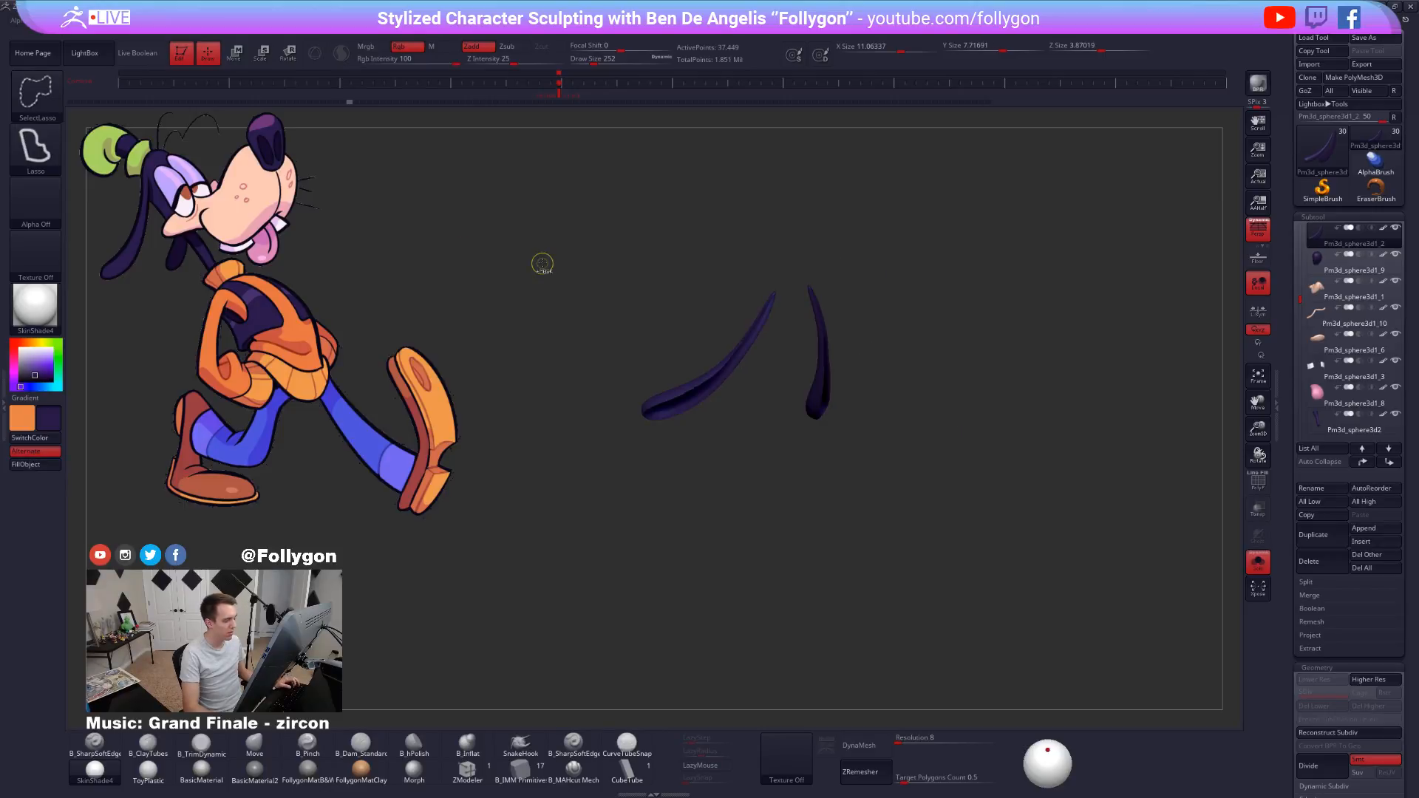
key("ctrl+shift+z")
key("ctrl+shift+z")
key("ctrl+shift+z")
key("ctrl+shift+z")
key("ctrl+shift+z")
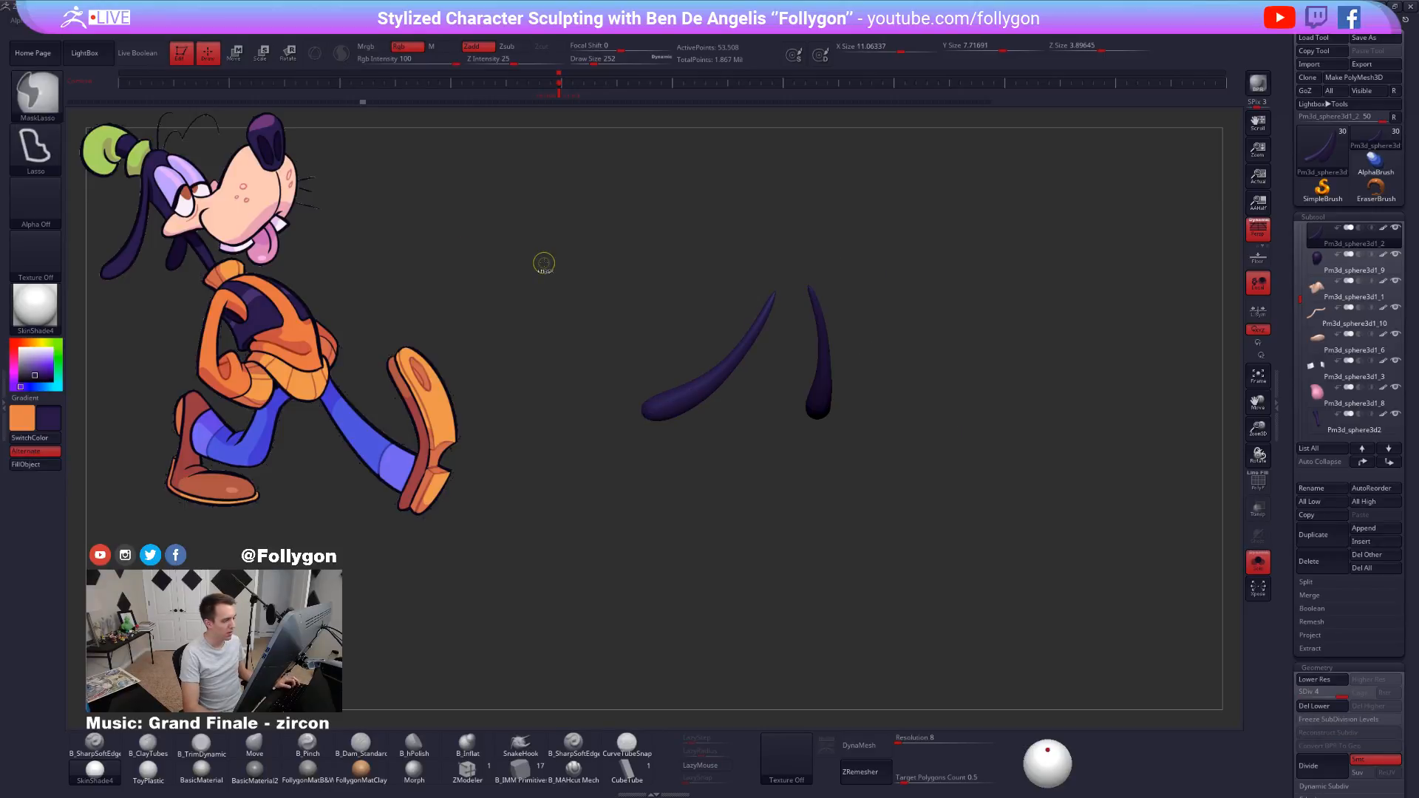
Settle on the ears' earlier version at subdivision level 4, turn off the wireframe, and show the whole head.
key("ctrl+z")
key("shift+s")
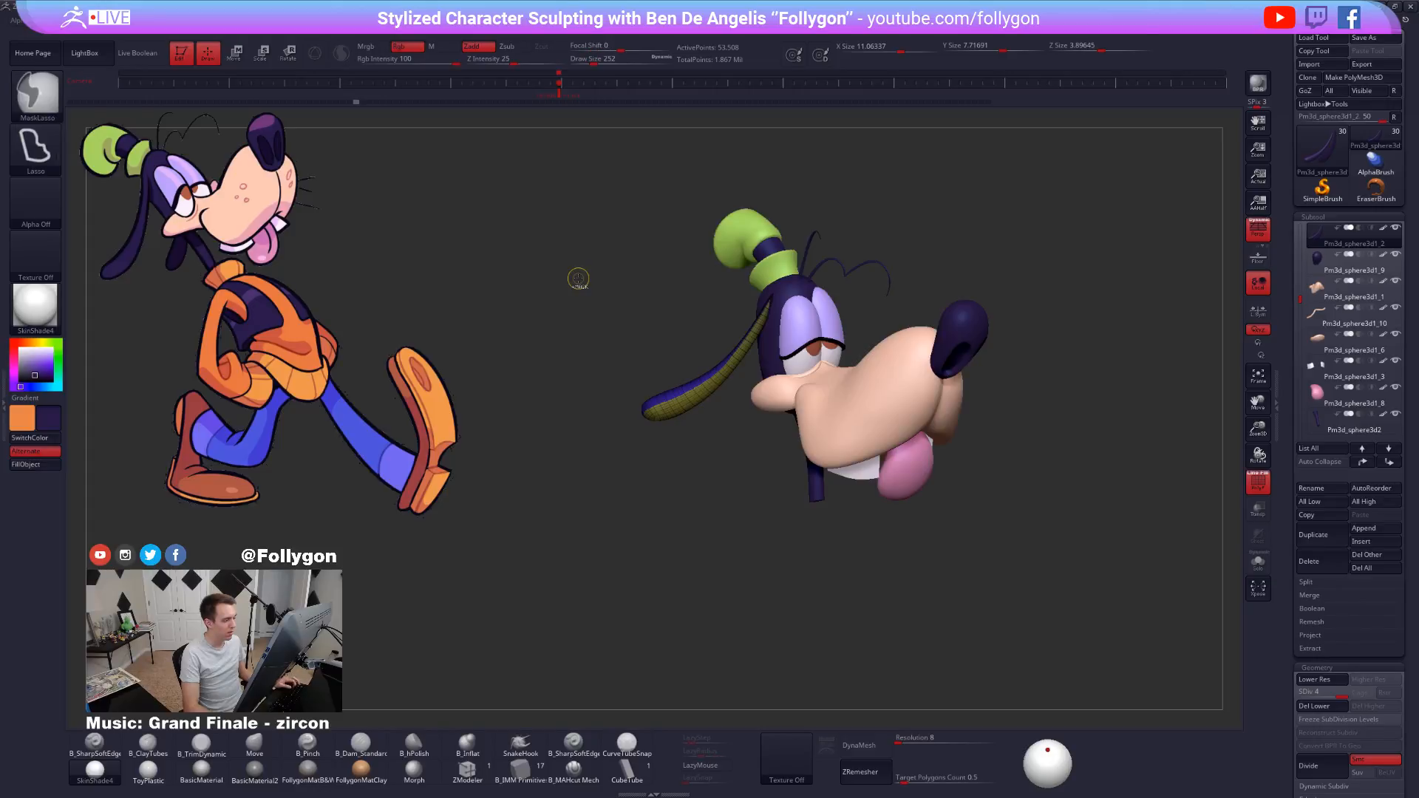
key("shift+s")
key("ctrl+z")
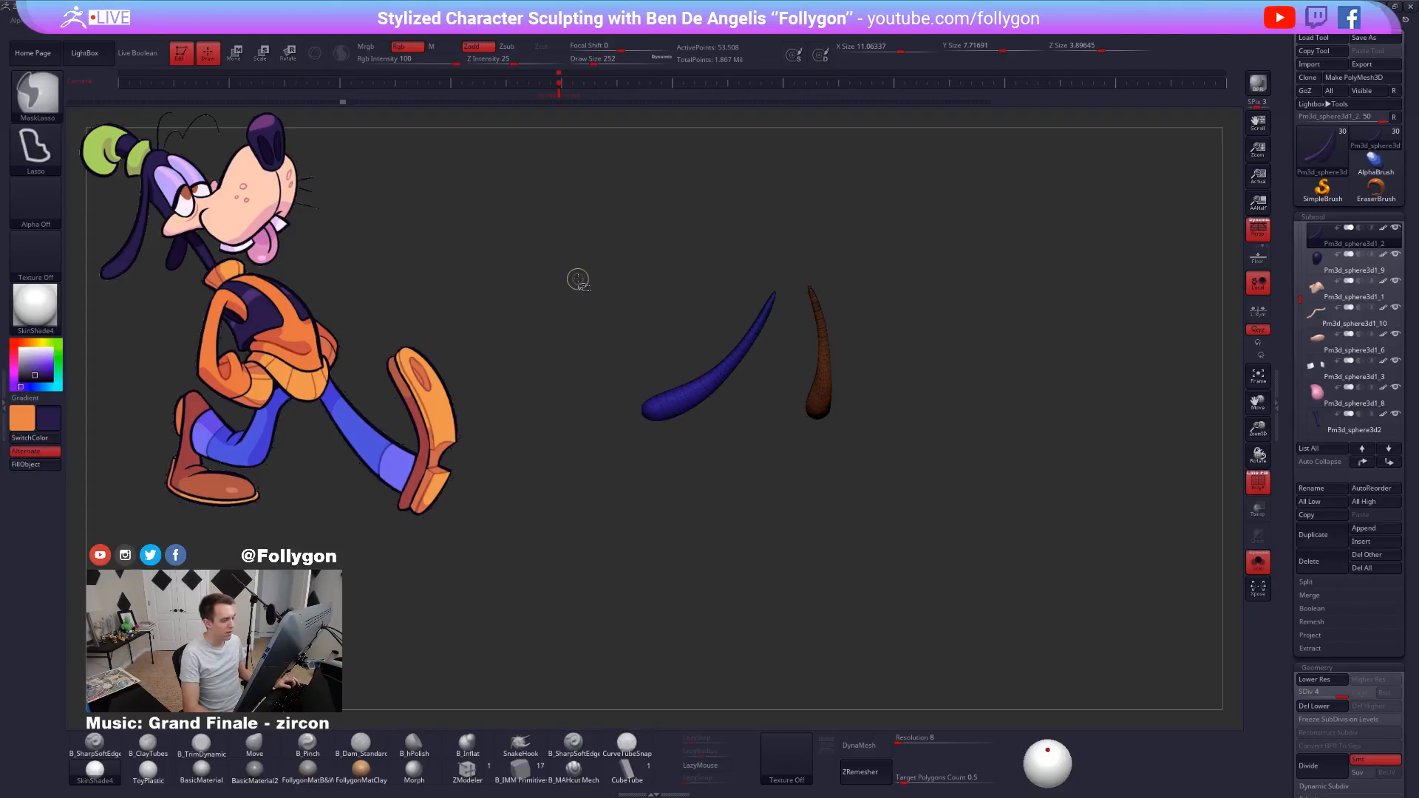
key("shift+f")
key("shift+s")
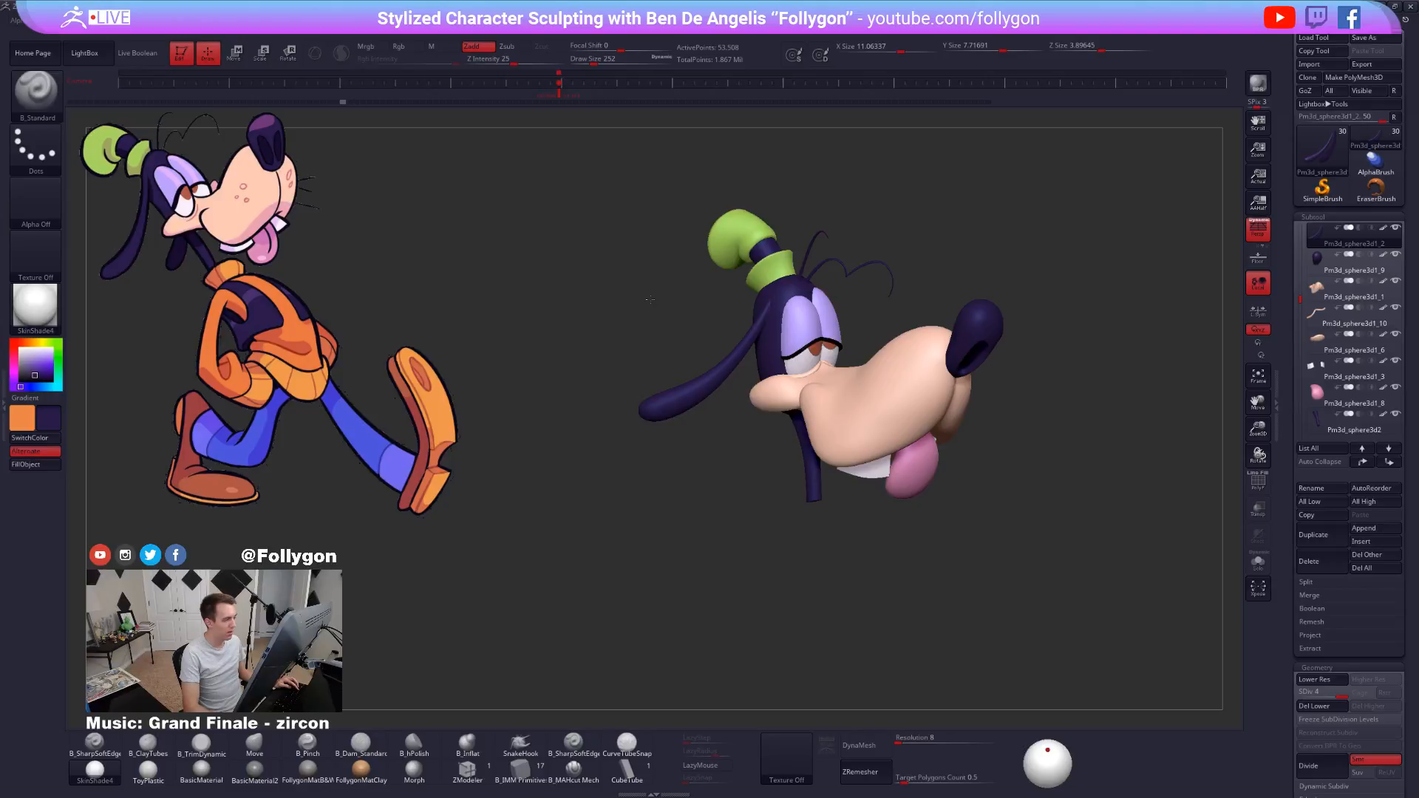
Prepare the ears for reshaping with the Move brush at draw size 980, isolated at subdivision level 1.
left_click_drag(644, 290, 917, 340)
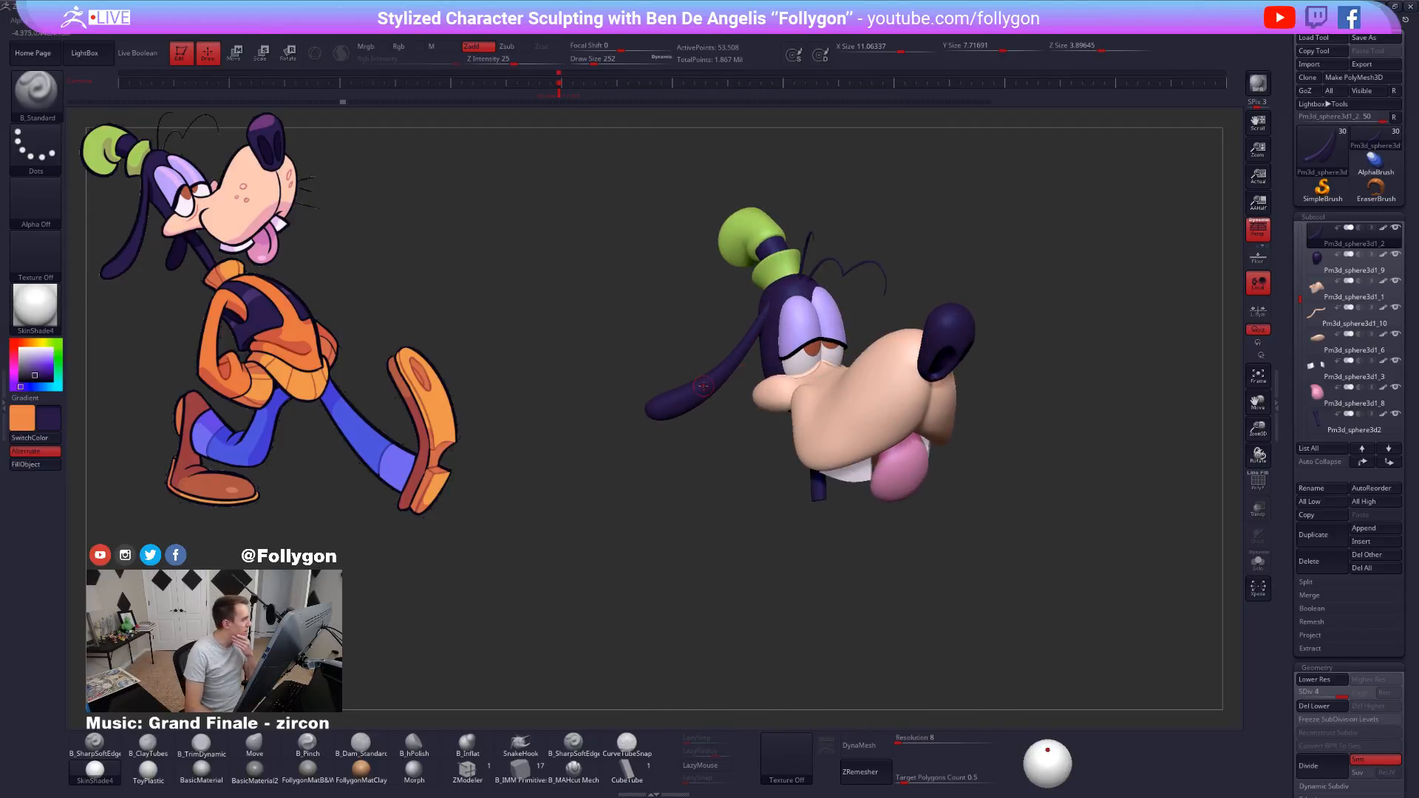
left_click_drag(688, 347, 779, 382)
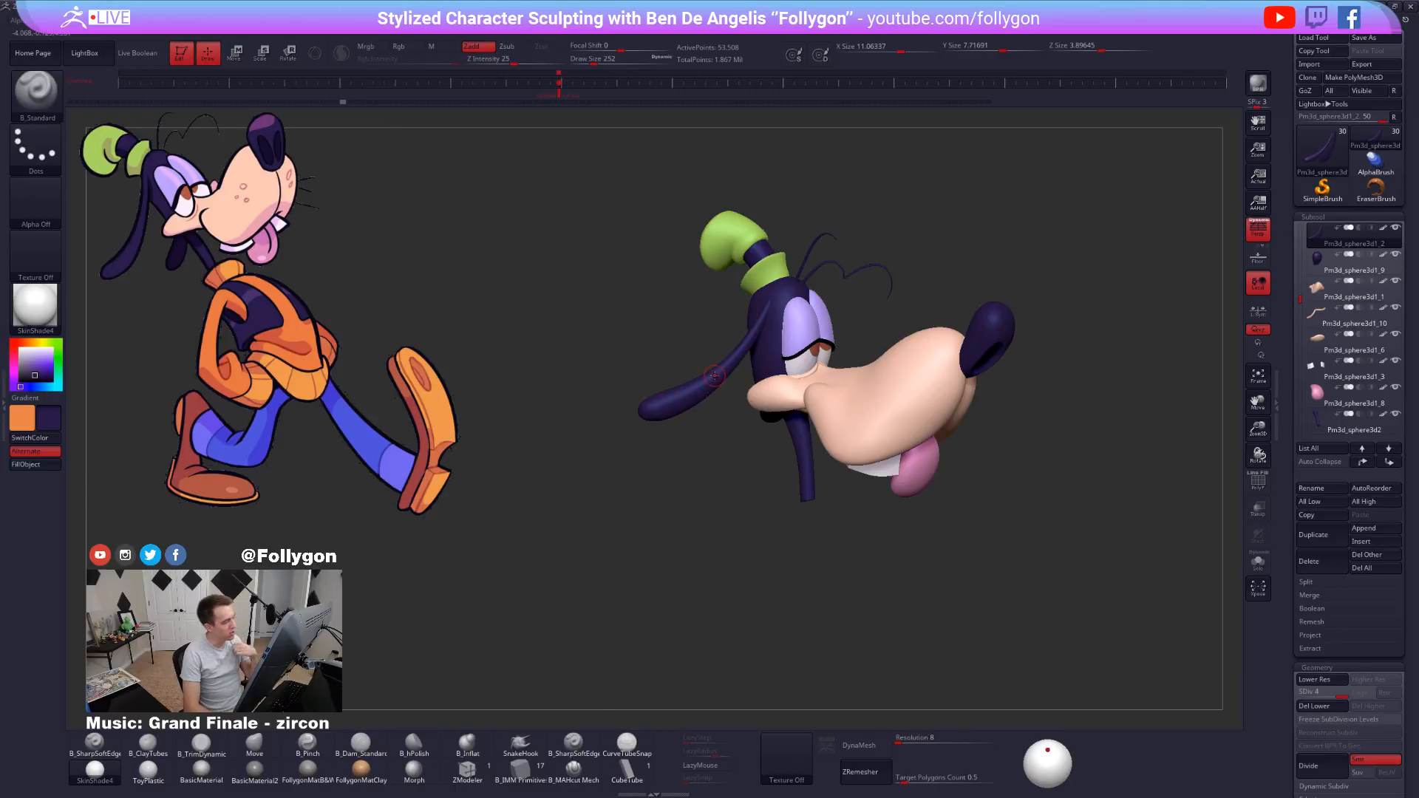
mouse_move(727, 355)
left_mouse_down("ctrl")
mouse_move(643, 444)
mouse_move(621, 333)
mouse_move(625, 344)
left_mouse_up("ctrl")
left_click(605, 317)
left_click_drag(883, 237, 910, 363, "alt")
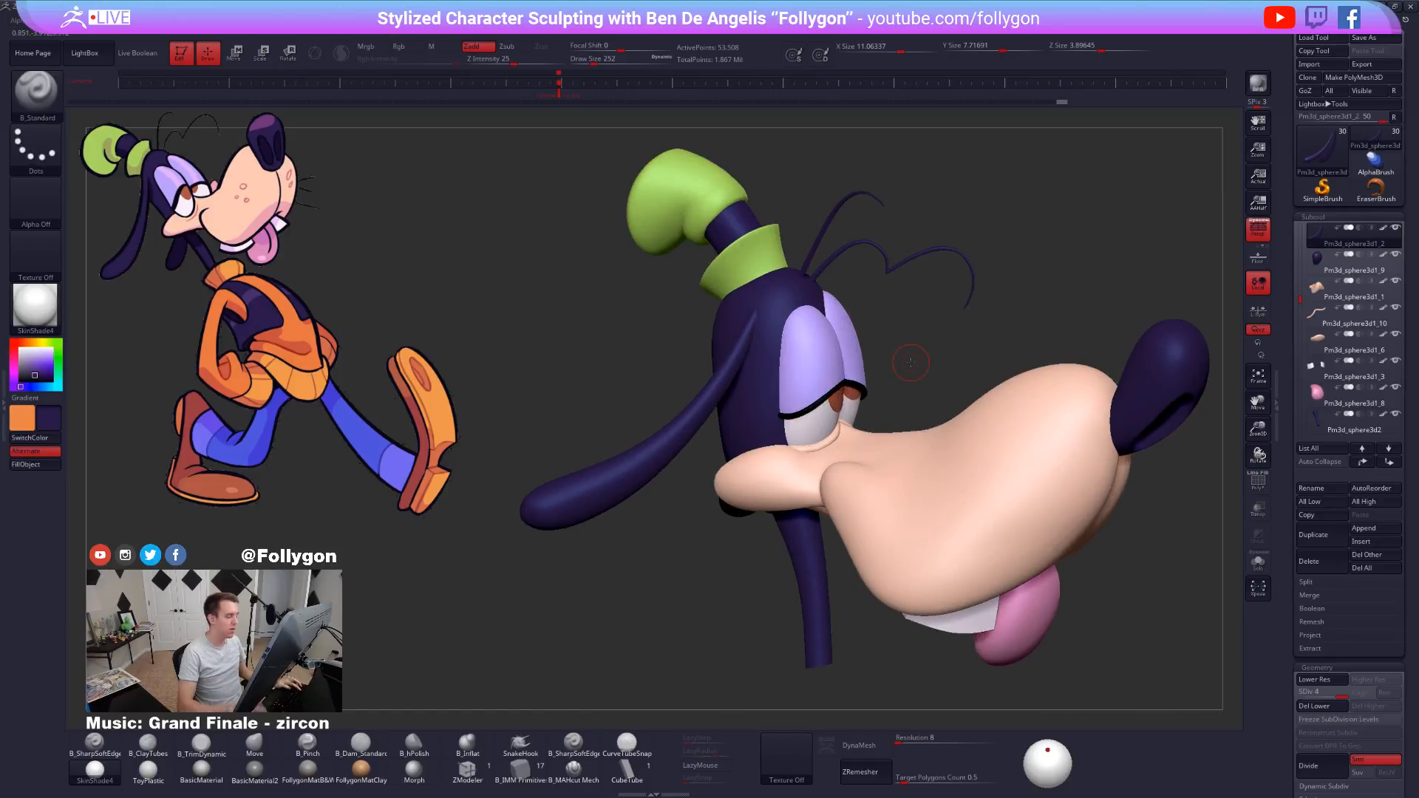
key("b")
key("m")
key("v")
key("space")
key("alt+s")
key("shift+d")
key("shift+d")
key("shift+d")
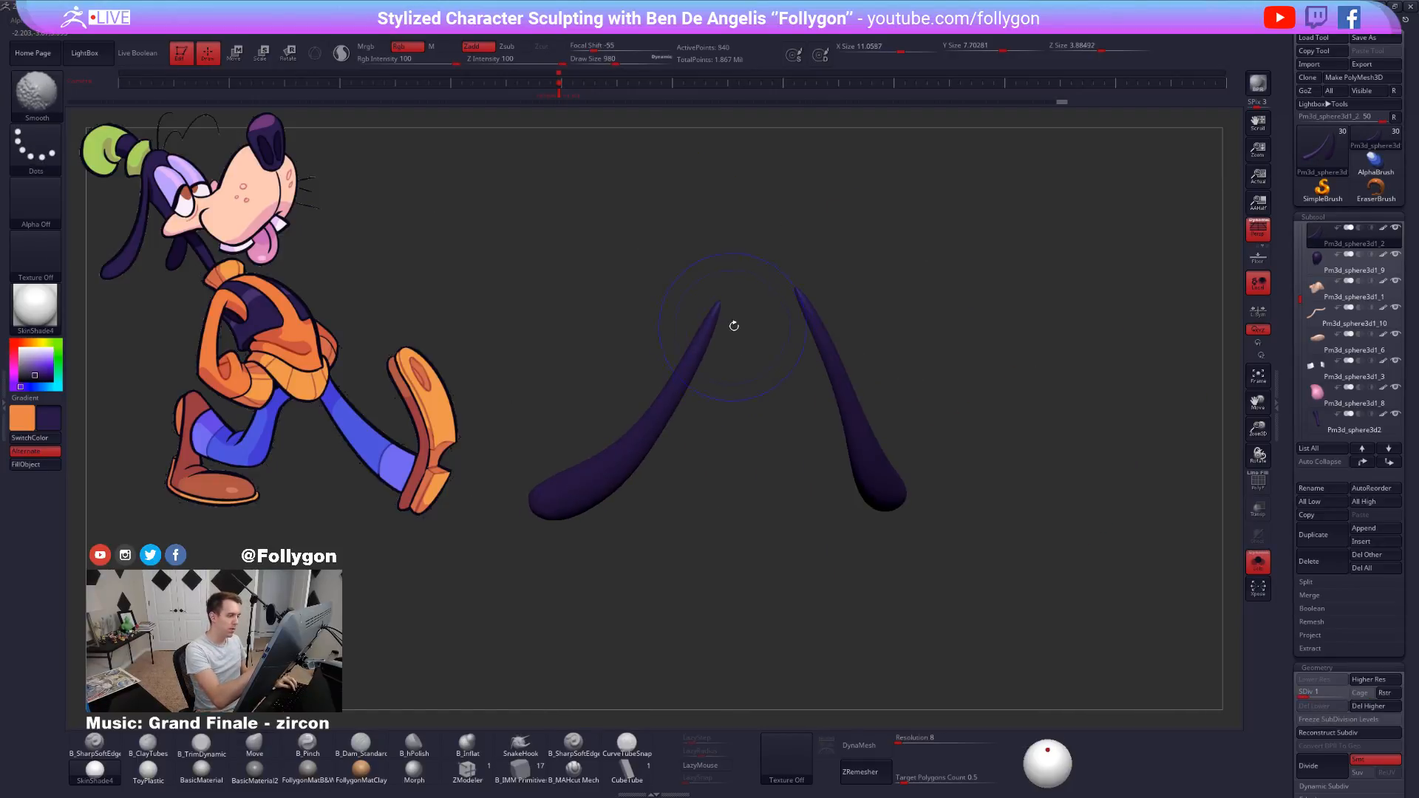
Check the ears' fit against both sides of the head and adjust them with the Move brush.
mouse_move(748, 312)
left_mouse_down("ctrl")
mouse_move(506, 556)
mouse_move(676, 474)
mouse_move(820, 481)
mouse_move(857, 414)
left_mouse_up("ctrl")
left_click(678, 463, "ctrl")
key("space")
mouse_move(923, 335)
left_mouse_down()
mouse_move(943, 337)
mouse_move(913, 365)
mouse_move(924, 398)
mouse_move(906, 439)
left_mouse_up()
key("alt+s")
key("space")
key("space")
left_click_drag(791, 370, 848, 375)
Enlarge the Move brush to draw size 1999 and pull the ears closer in against the head.
key("space")
mouse_move(947, 315)
left_mouse_down()
mouse_move(927, 316)
mouse_move(932, 355)
mouse_move(993, 337)
left_mouse_up()
key("space")
left_click_drag(905, 321, 935, 320)
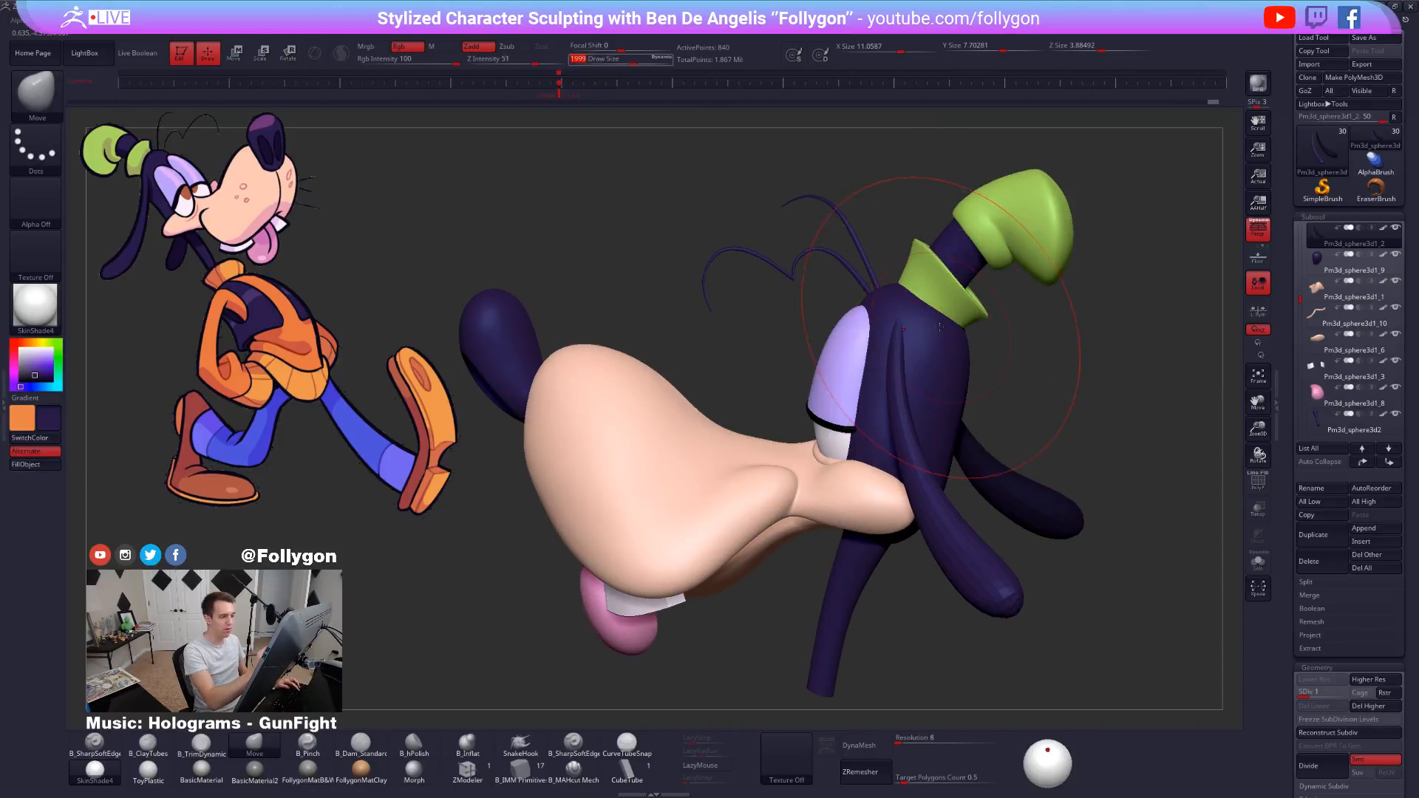
right_click_drag(951, 352, 939, 364, "ctrl")
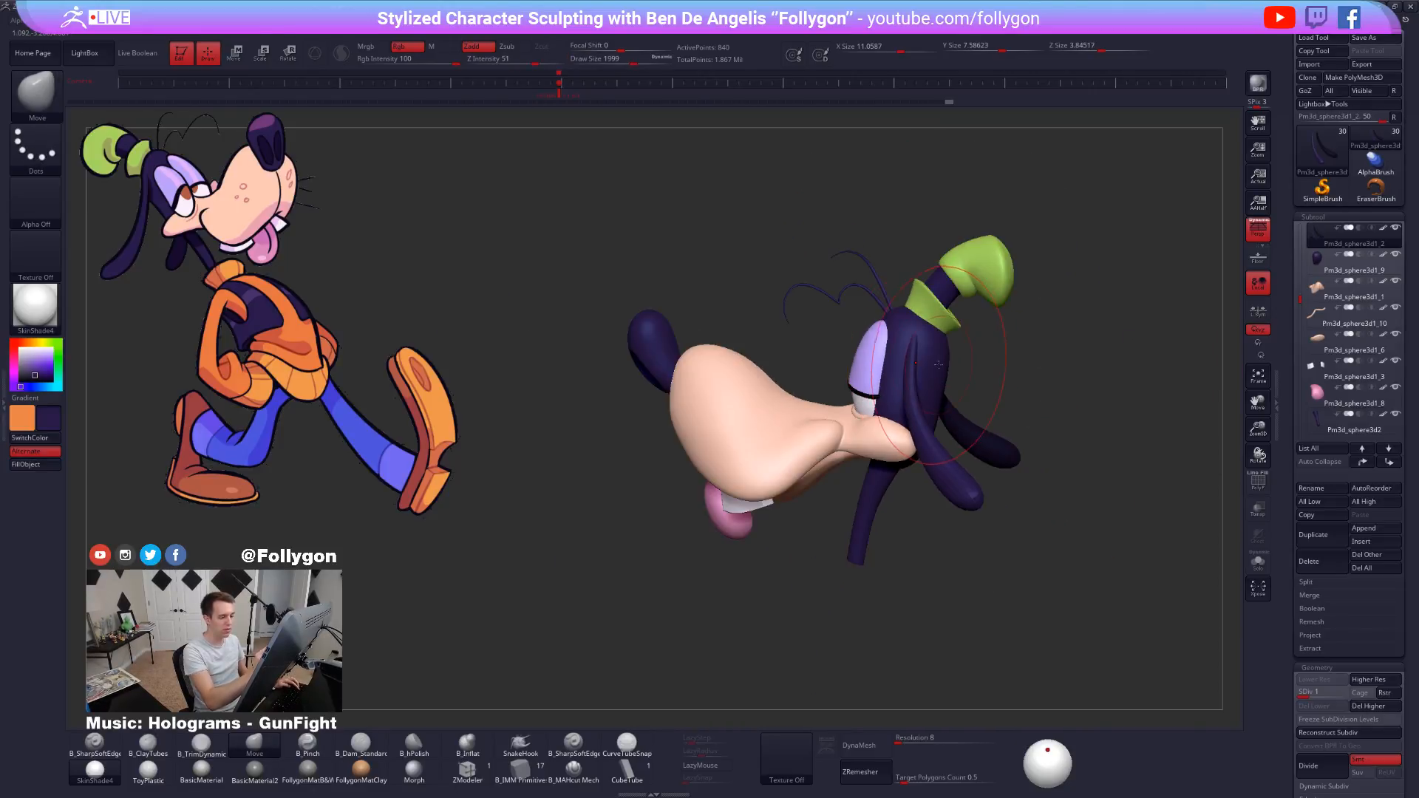
key("w")
left_click_drag(914, 350, 1048, 363)
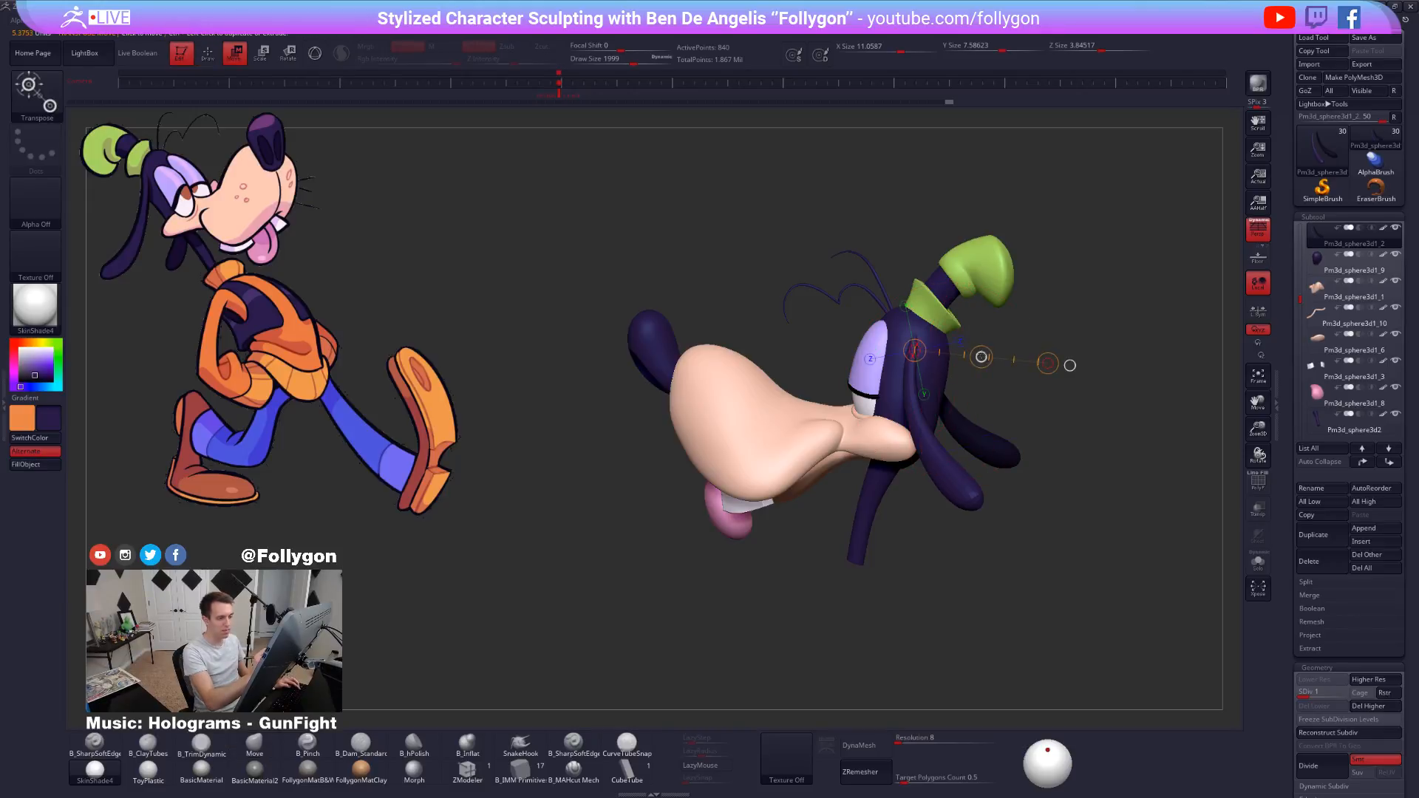
key("q")
Raise the reshaped ears back to subdivision level 4.
mouse_move(984, 354)
right_mouse_down()
mouse_move(856, 456)
mouse_move(873, 513)
mouse_move(878, 491)
mouse_move(855, 545)
mouse_move(880, 507)
mouse_move(867, 531)
right_mouse_up()
key("d")
key("d")
key("d")
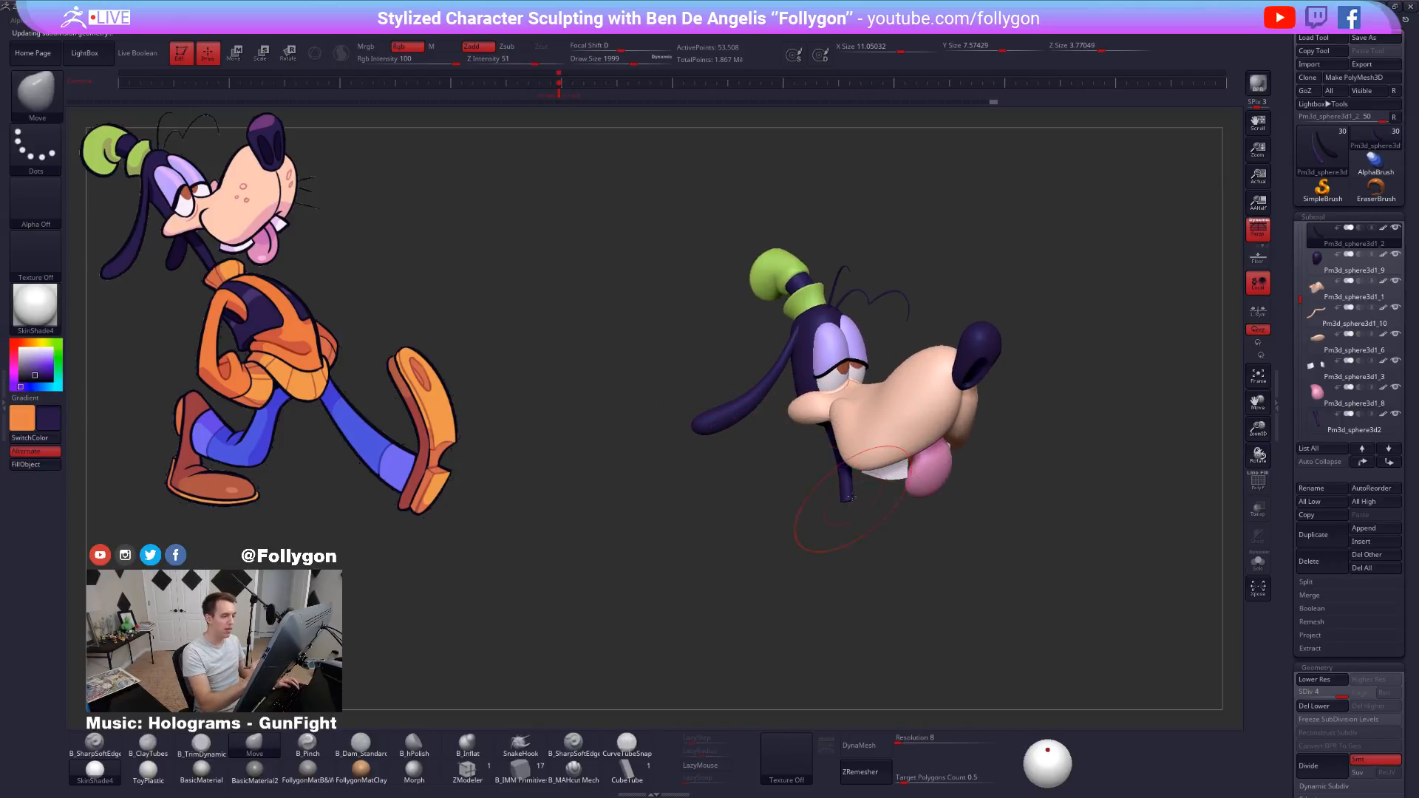
Make the tongue the active subtool and view it from the front of the muzzle.
right_click_drag(837, 438, 809, 469)
left_click(867, 433, "alt")
left_click(862, 469, "alt")
mouse_move(870, 510)
right_mouse_down()
mouse_move(843, 527)
mouse_move(860, 544)
mouse_move(947, 553)
mouse_move(922, 579)
mouse_move(954, 561)
right_mouse_up()
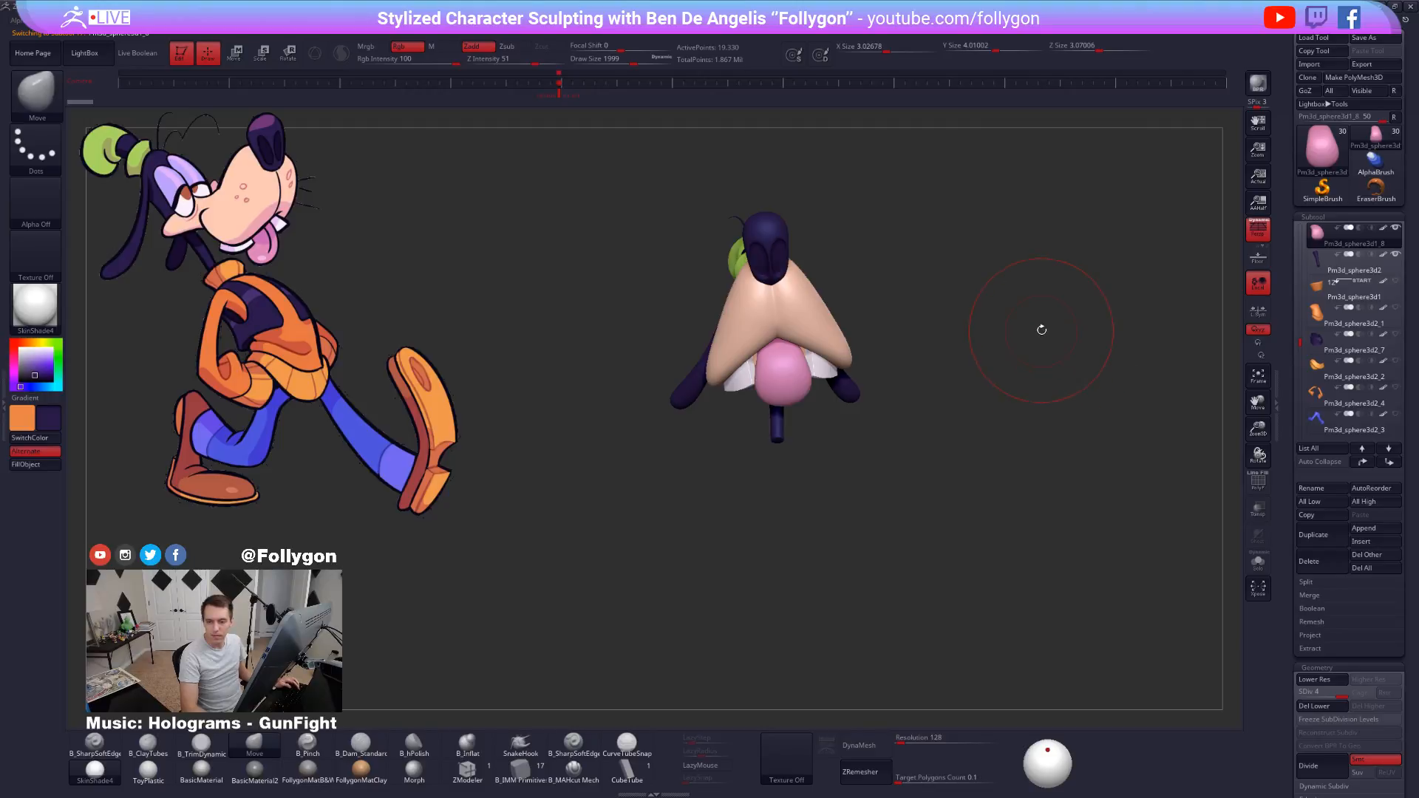
Reduce the Move brush's draw size to 980 for work on the tongue at the front of the muzzle.
key("space")
mouse_move(793, 319)
right_mouse_down("shift")
mouse_move(782, 367)
mouse_move(757, 387)
mouse_move(825, 419)
mouse_move(864, 486)
right_mouse_up("shift")
key("space")
left_click_drag(887, 408, 846, 412)
mouse_move(848, 426)
right_mouse_down("alt")
mouse_move(867, 391)
mouse_move(849, 447)
right_mouse_up("alt")
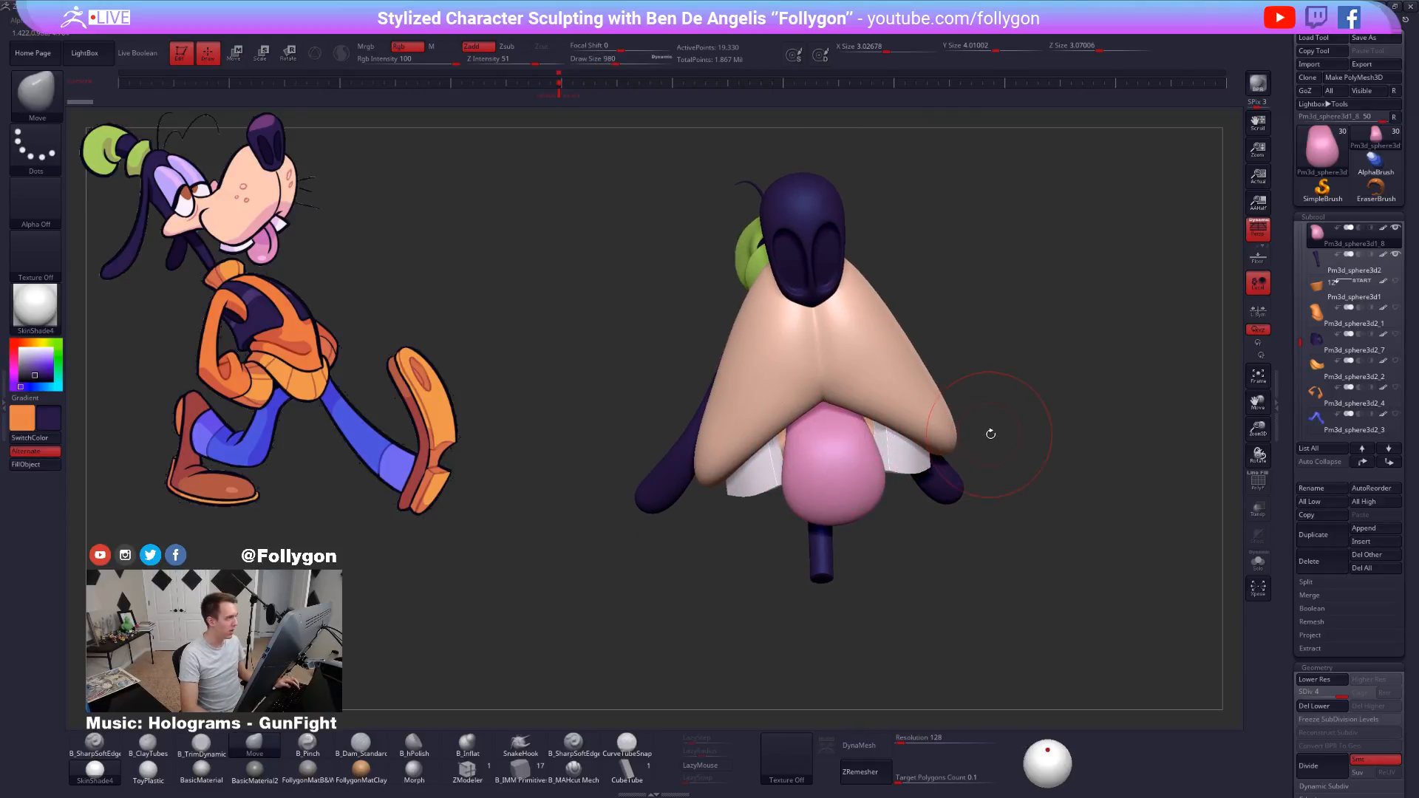
key("r")
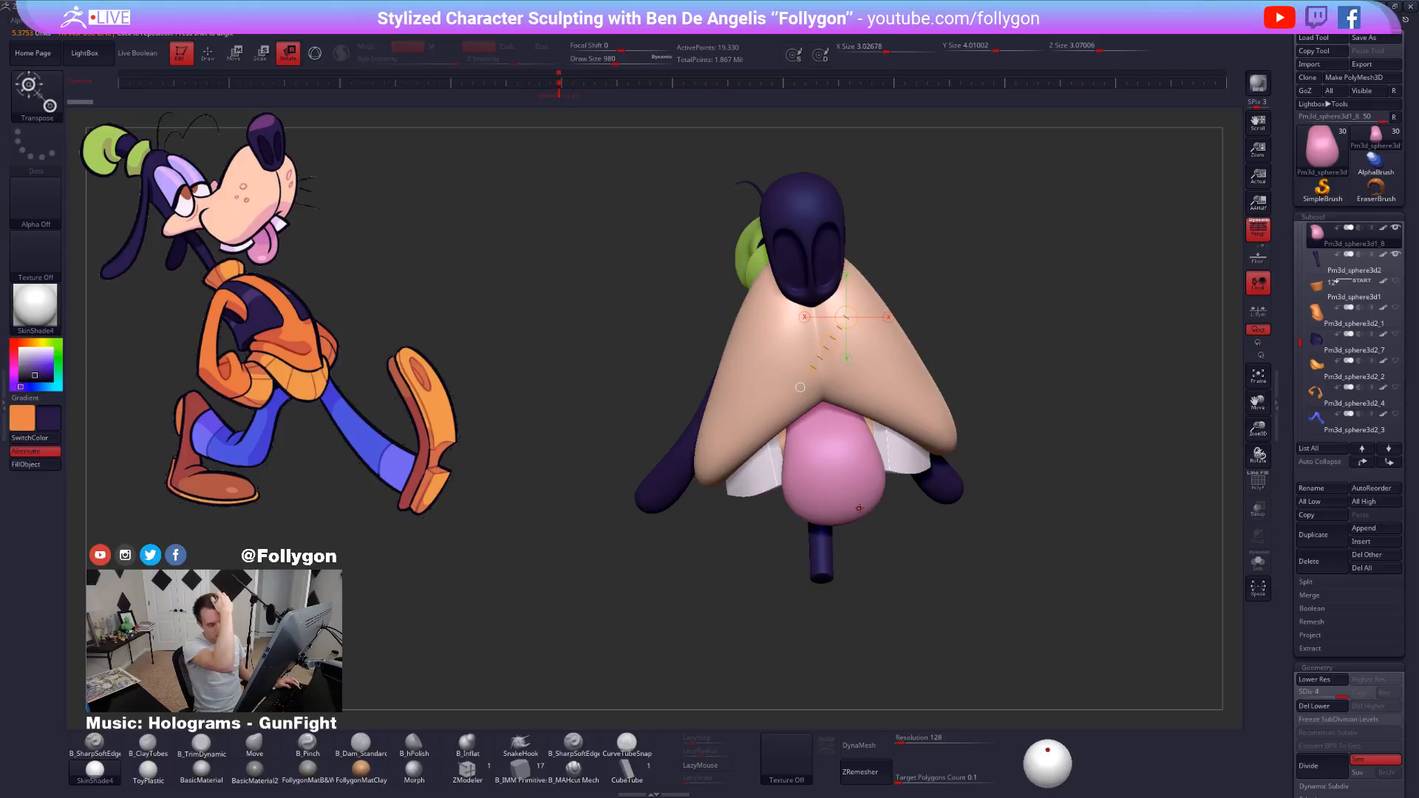
left_click_drag(998, 664, 1000, 681, "alt")
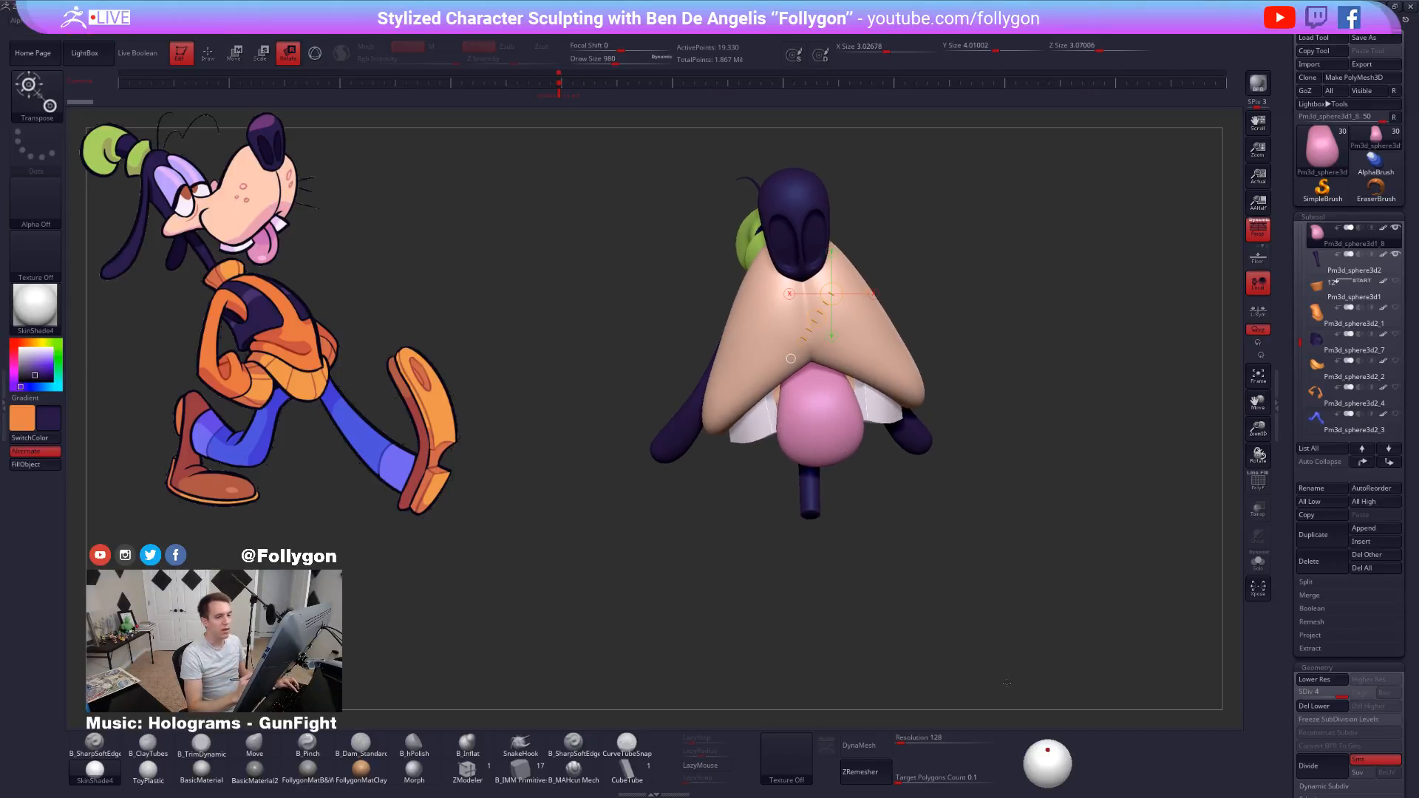
key("q")
key("b")
key("m")
key("v")
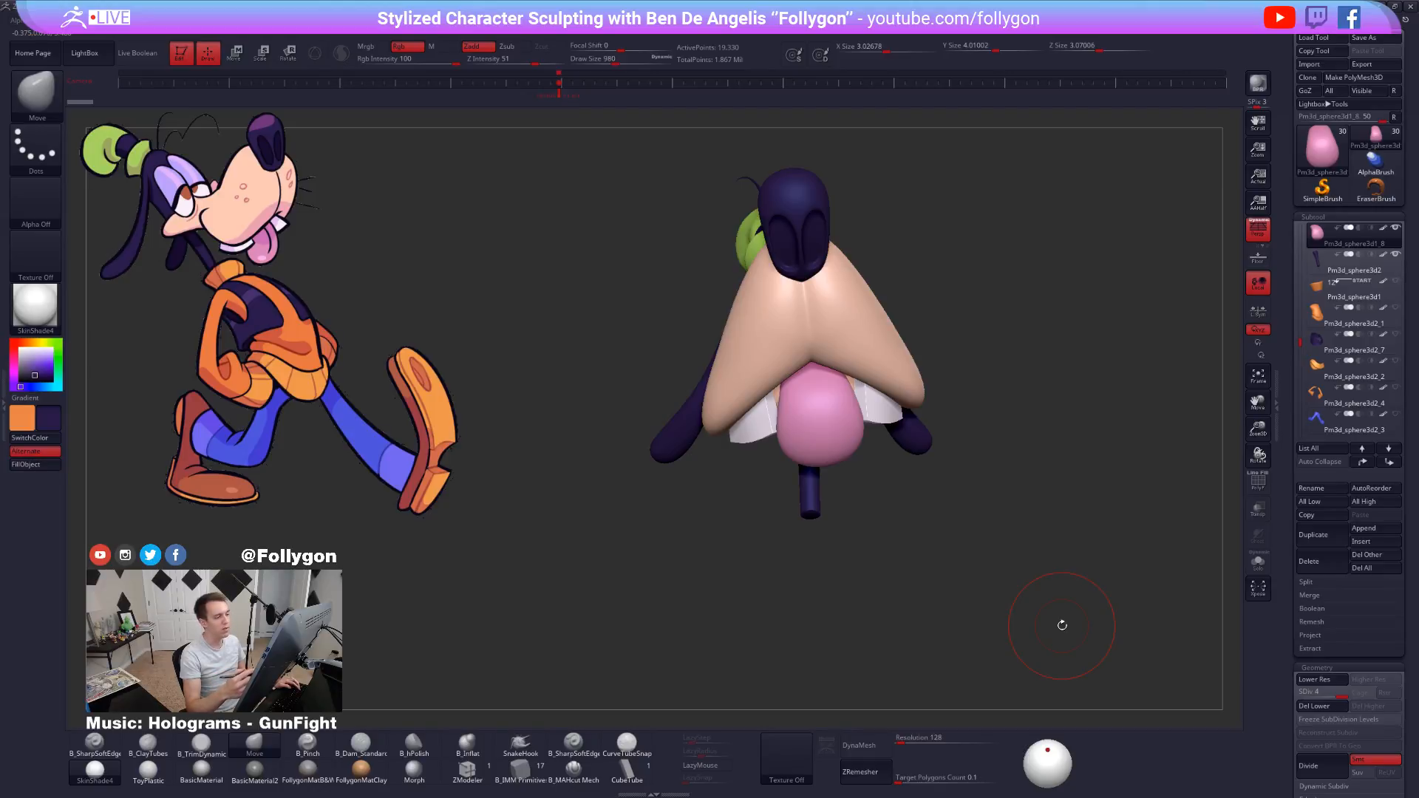
Lay a Rotate transpose line down the tongue from its root beneath the muzzle.
mouse_move(814, 412)
right_mouse_down("alt")
mouse_move(826, 446)
mouse_move(815, 408)
right_mouse_up("alt")
key("r")
key("ctrl+shift+s")
left_click_drag(809, 355, 847, 610)
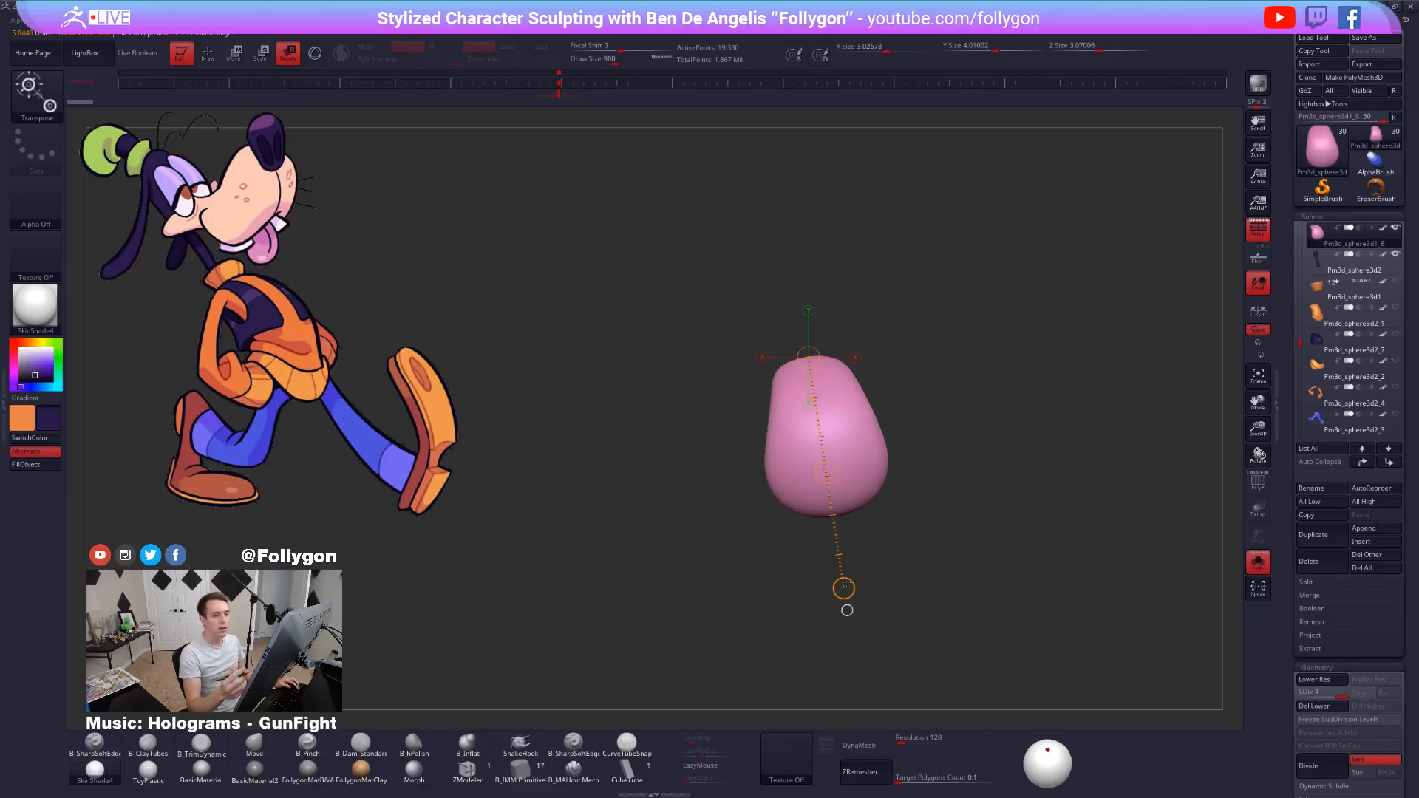
key("ctrl+shift+s")
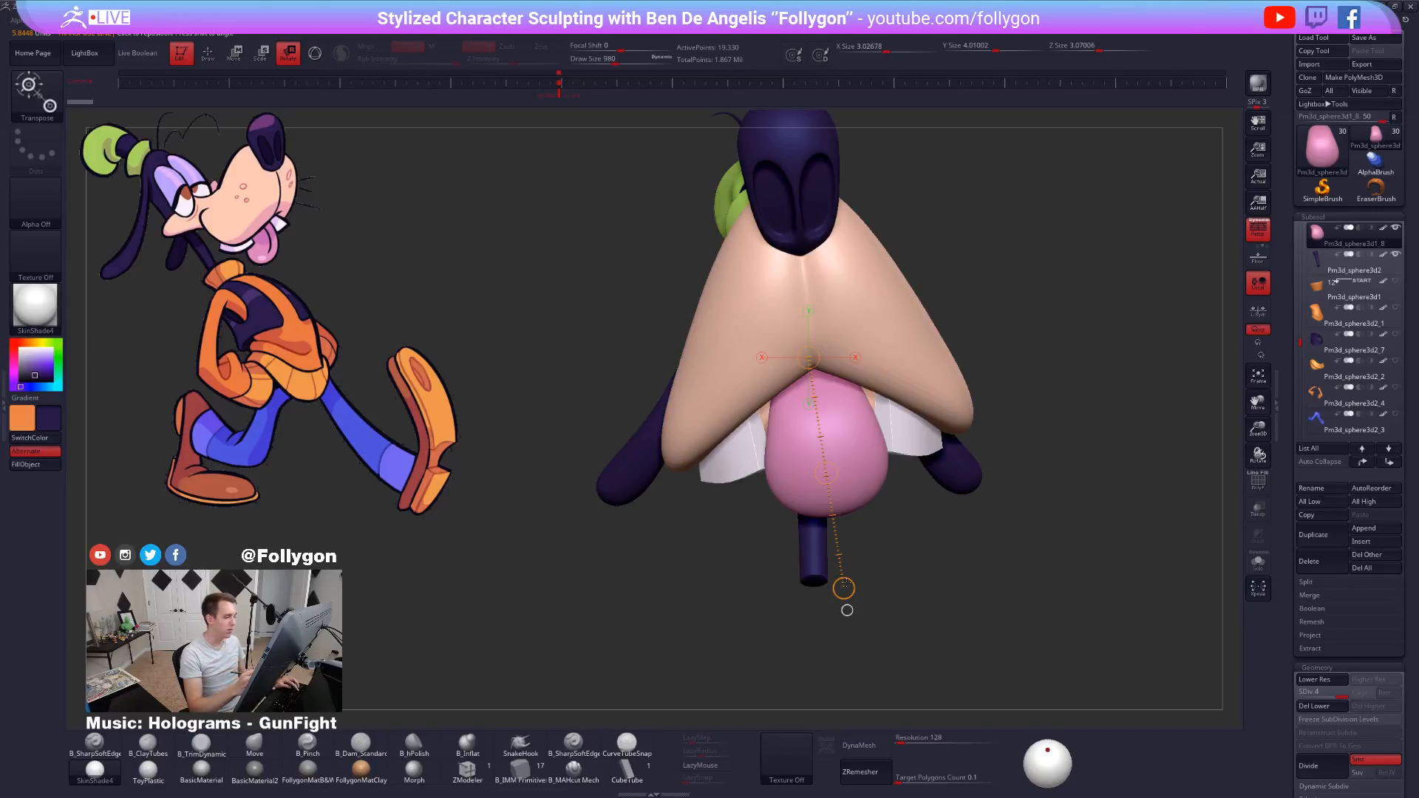
mouse_move(815, 369)
left_mouse_down()
mouse_move(860, 663)
mouse_move(844, 652)
mouse_move(1035, 643)
mouse_move(1049, 629)
left_mouse_up()
left_click_drag(879, 644, 856, 505, "alt")
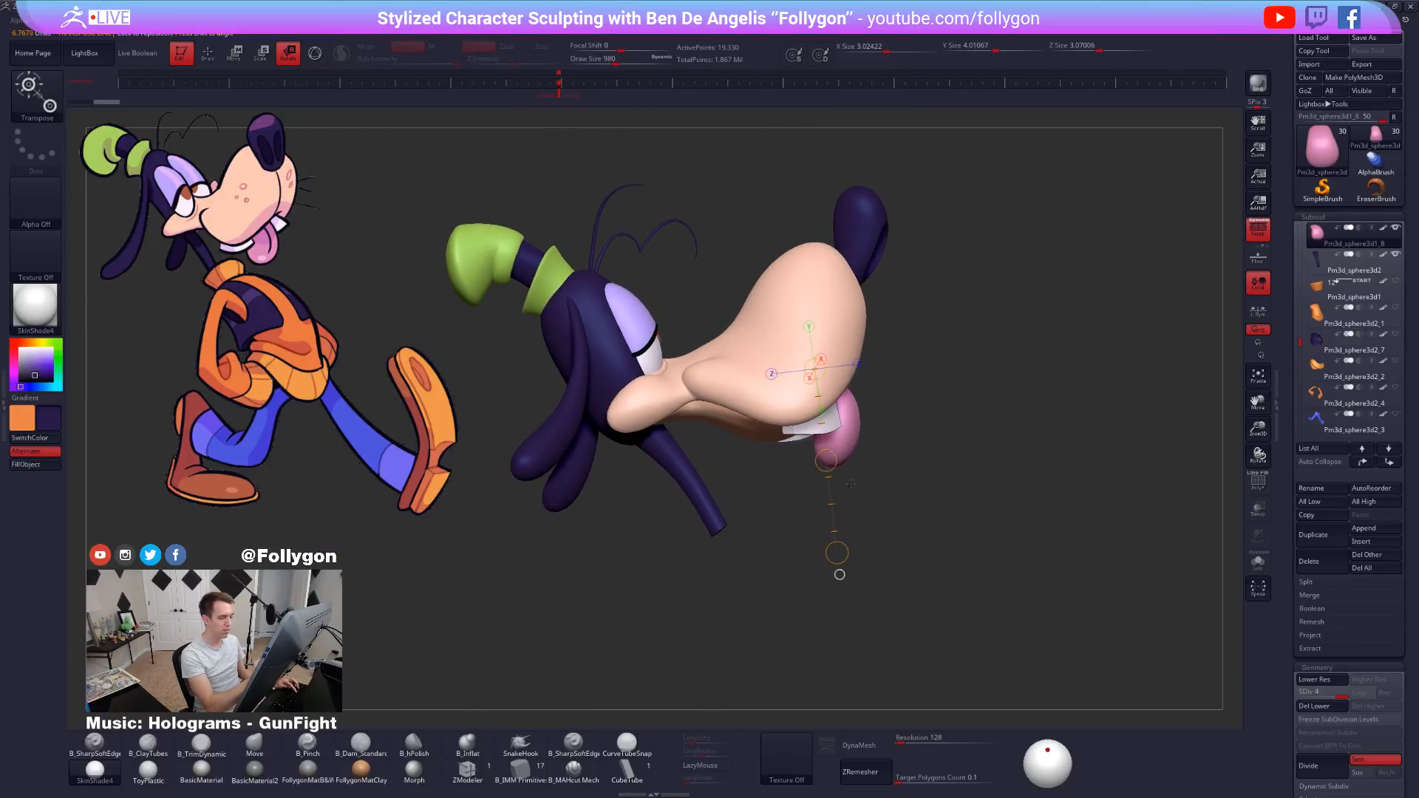
Rotate the tongue in toward the teeth in side view, using a new transpose line pivoted near its bend.
key("alt+s")
left_click_drag(845, 427, 846, 527)
left_click_drag(827, 385, 911, 544)
key("alt+s")
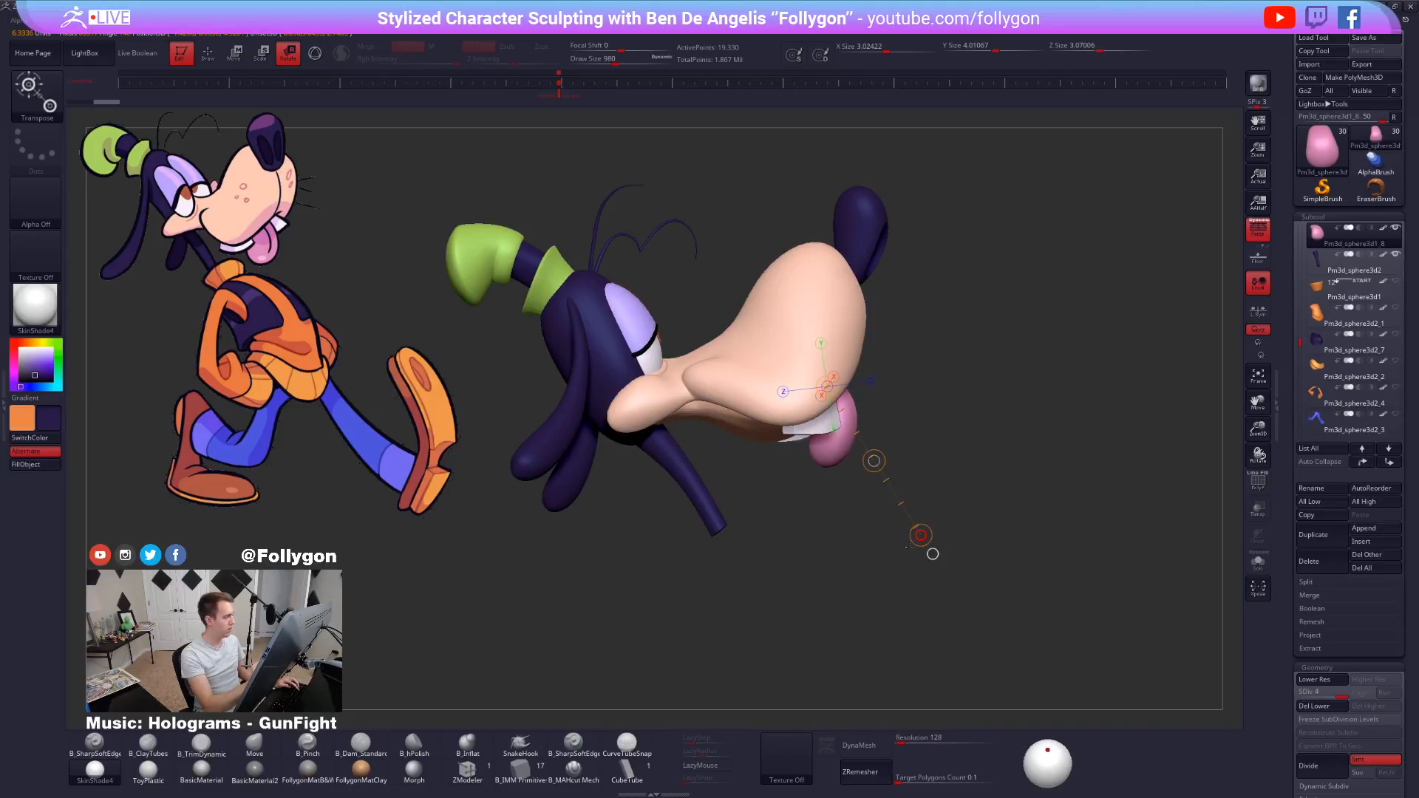
left_click_drag(905, 553, 845, 571)
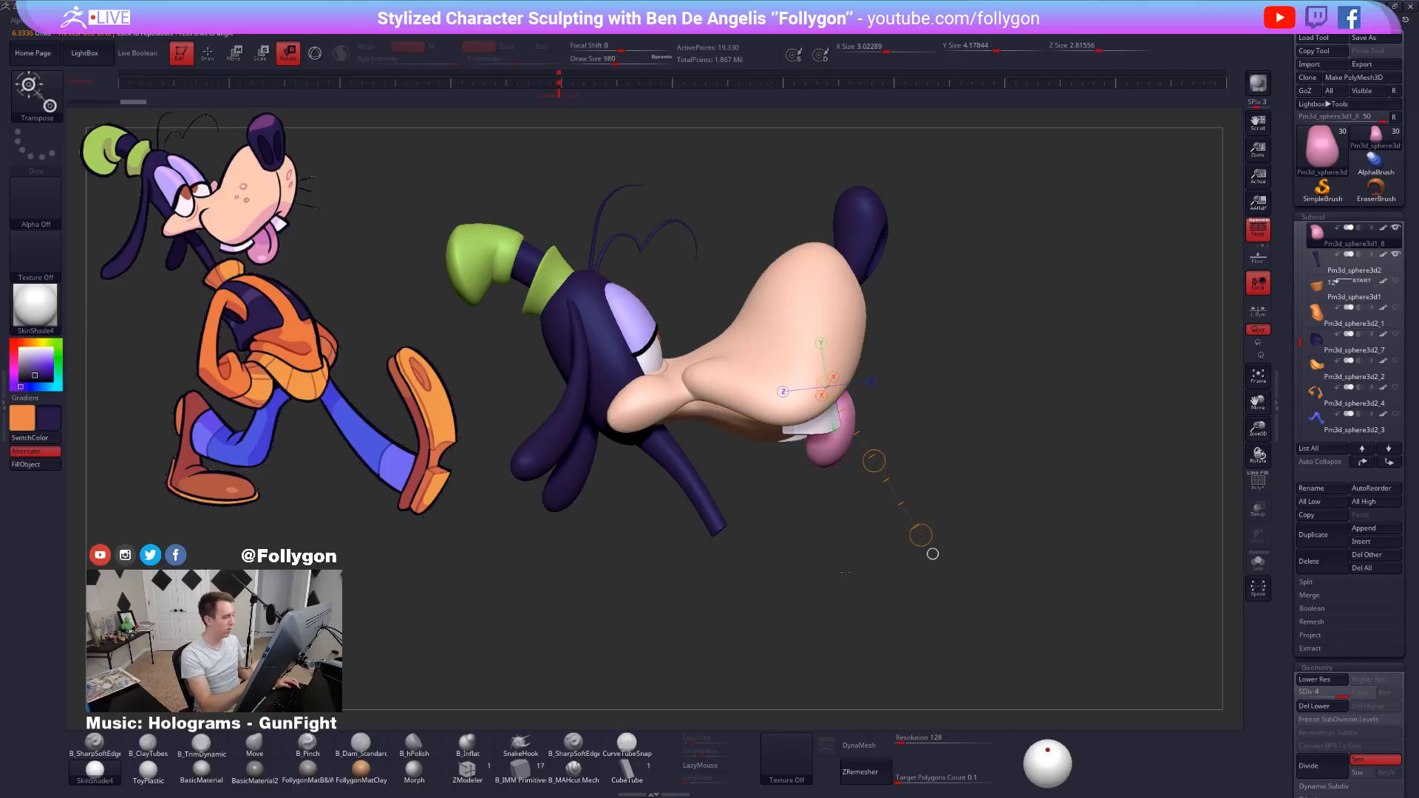
Reposition the isolated tongue with the Move transpose tool, return to Draw mode and check it from the front.
left_click_drag(990, 669, 987, 702, "alt")
key("w")
key("alt+s")
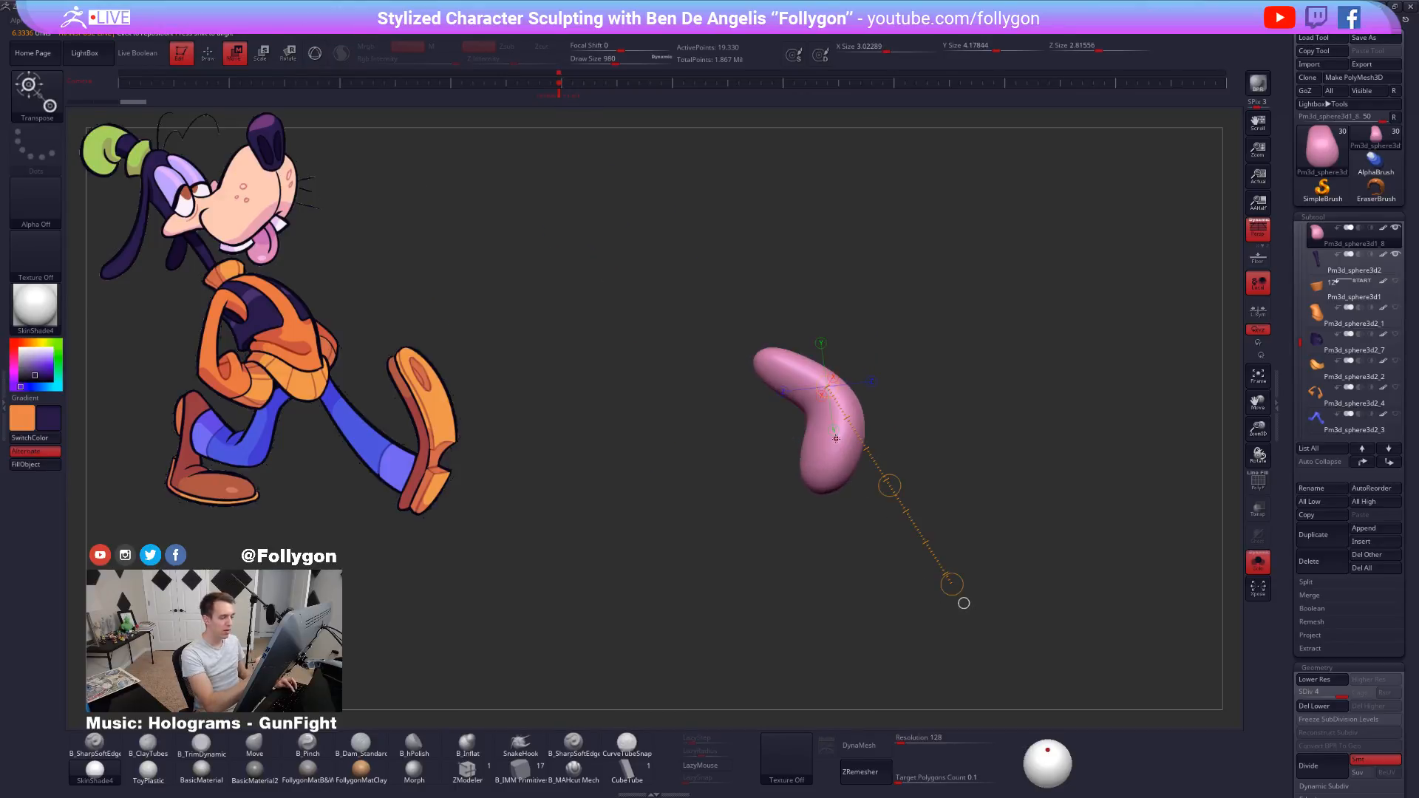
mouse_move(835, 441)
left_mouse_down()
mouse_move(993, 476)
mouse_move(954, 476)
left_mouse_up()
key("alt+s")
key("q")
mouse_move(1019, 638)
left_mouse_down()
mouse_move(1011, 658)
mouse_move(981, 657)
left_mouse_up()
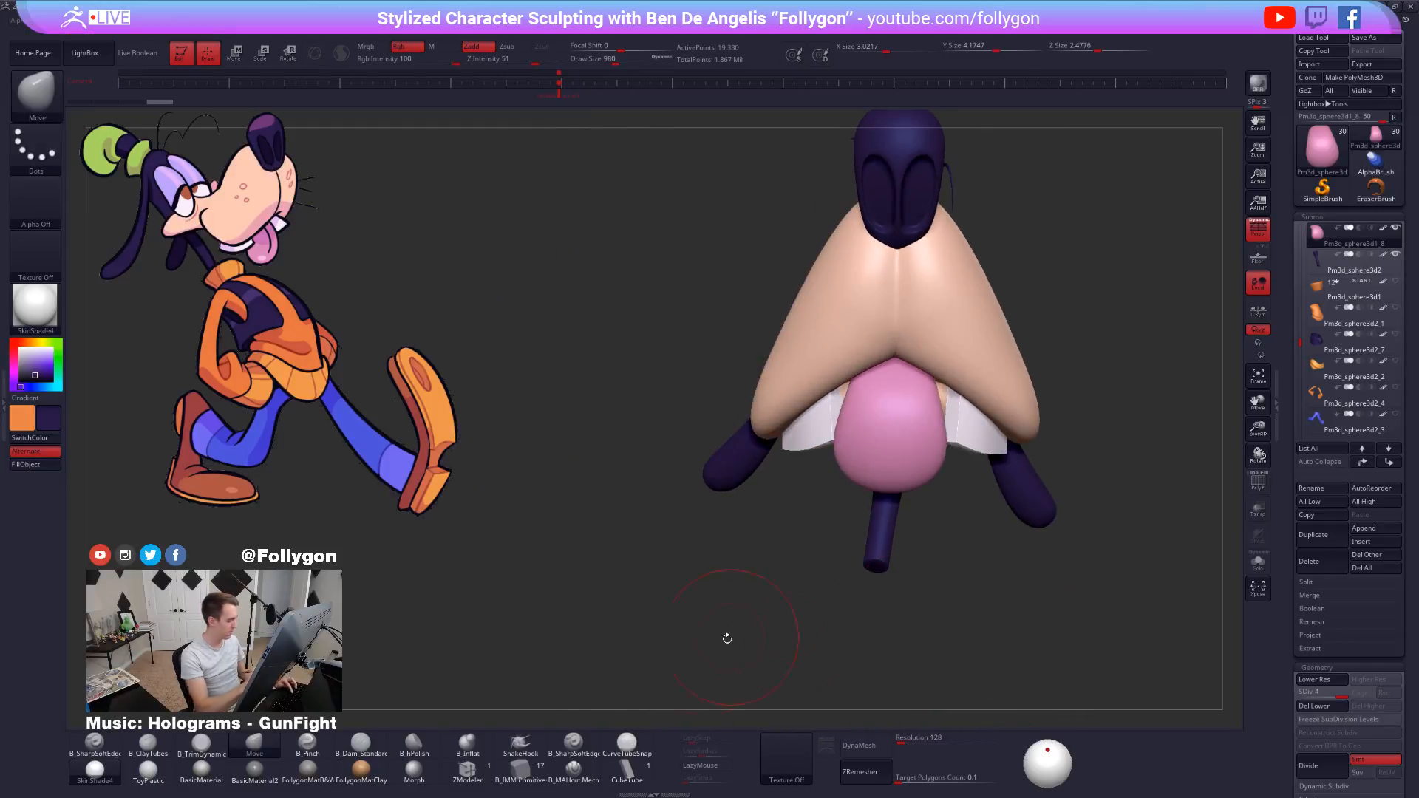
Isolate the tongue, subdivide it to level 5 and choose the B_MAHcut Mech brush at draw size 203.
key("alt+s")
left_click(574, 769)
key("space")
mouse_move(890, 375)
right_mouse_down("alt")
mouse_move(922, 466)
mouse_move(857, 444)
right_mouse_up("alt")
key("ctrl+d")
key("space")
left_click_drag(850, 402, 835, 401)
right_click_drag(847, 496, 840, 419)
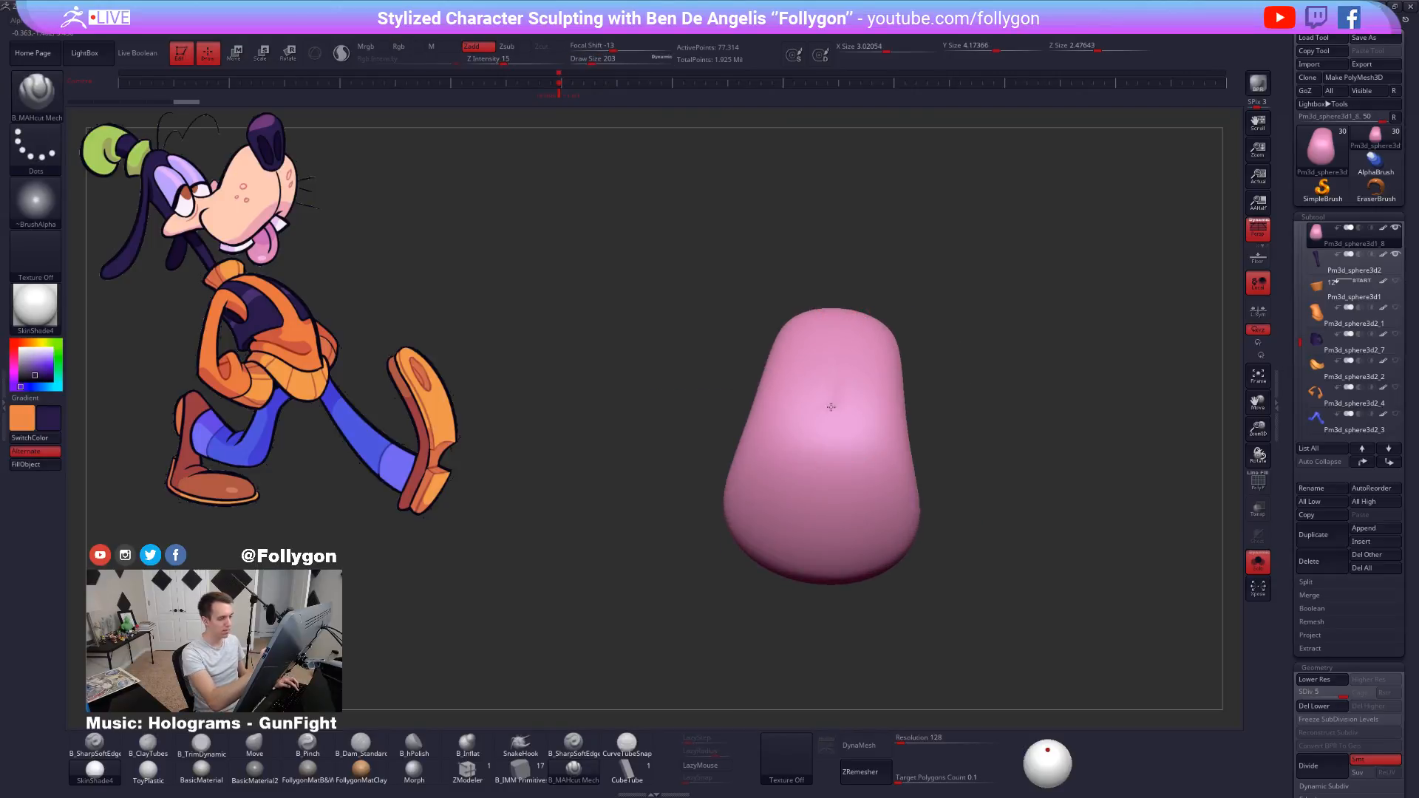
Turn on LazyMouse, check the tongue's wireframe and subdivide the mesh to level 6.
key("l")
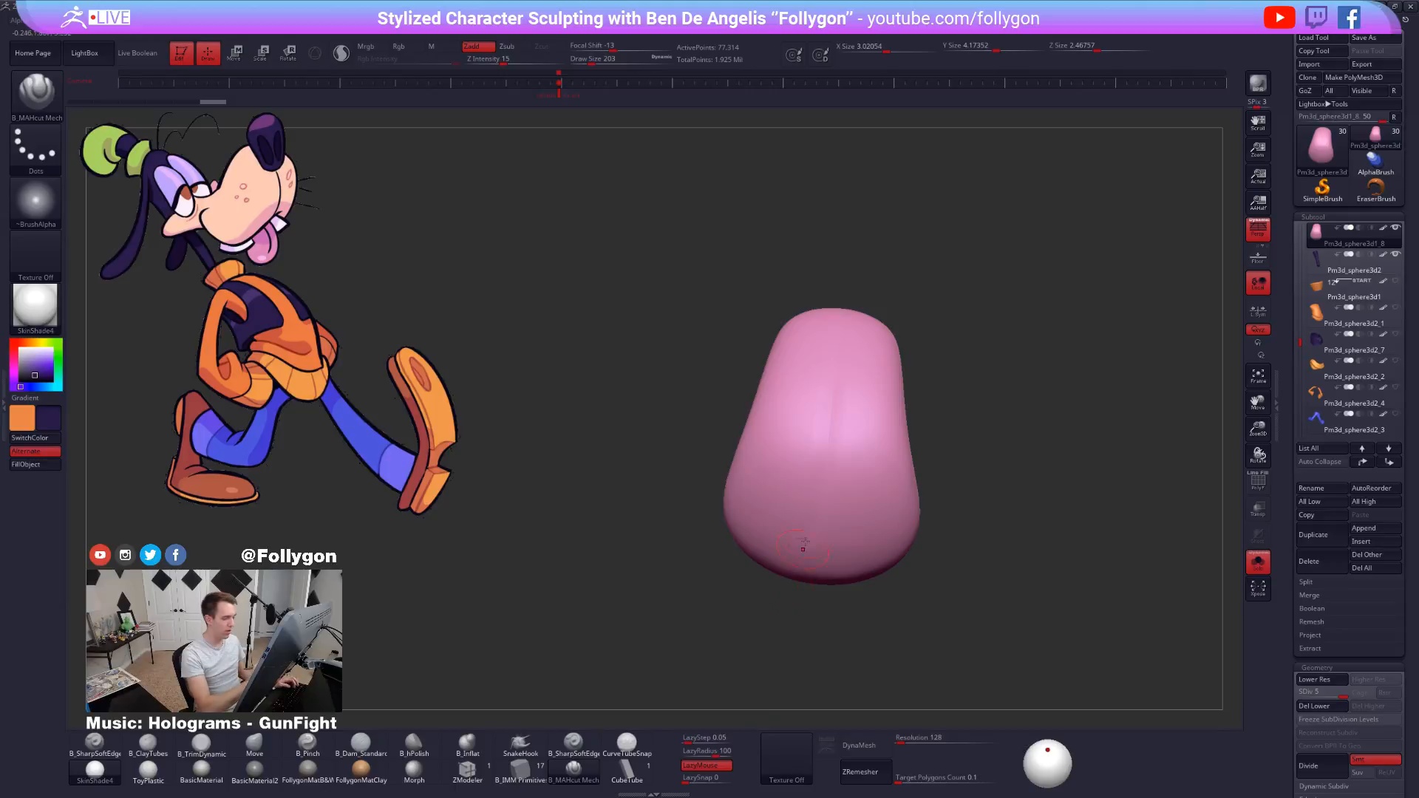
key("shift+f")
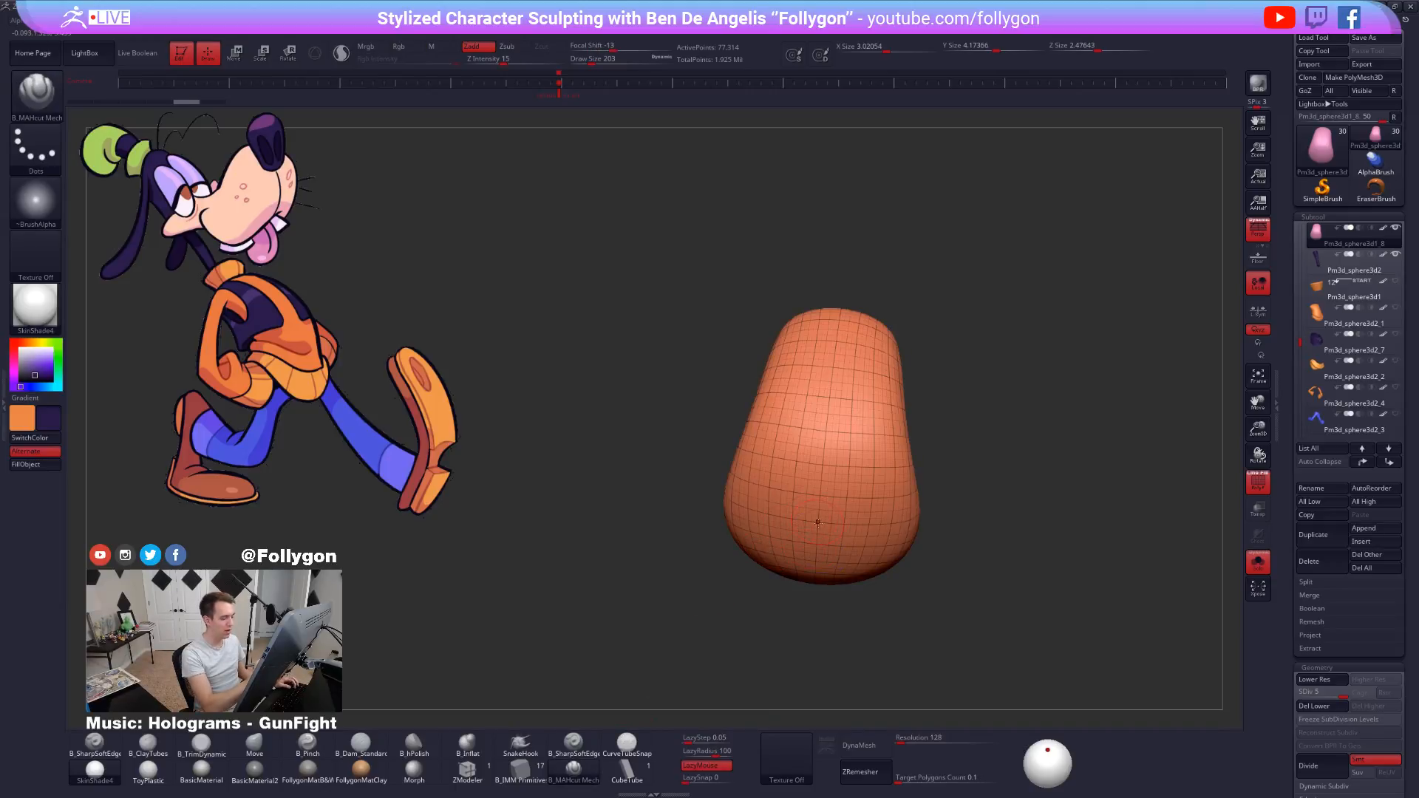
key("ctrl+d")
key("shift+f")
right_click_drag(817, 486, 814, 498)
Set the cut brush to draw size 279 and carve a groove down the middle of the tongue.
key("space")
left_click_drag(848, 330, 845, 330)
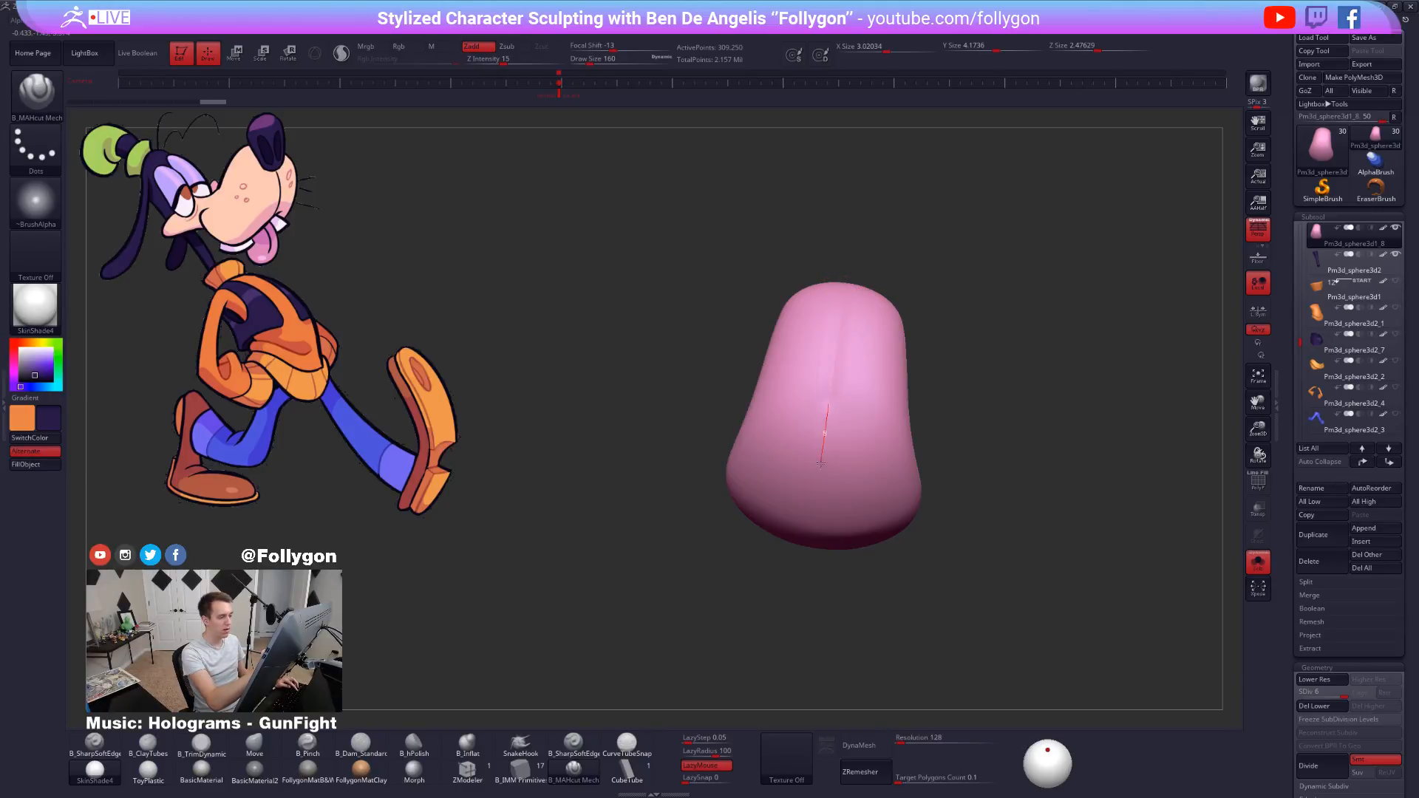
key("space")
left_click_drag(826, 423, 830, 424)
key("space")
left_click_drag(833, 347, 835, 347)
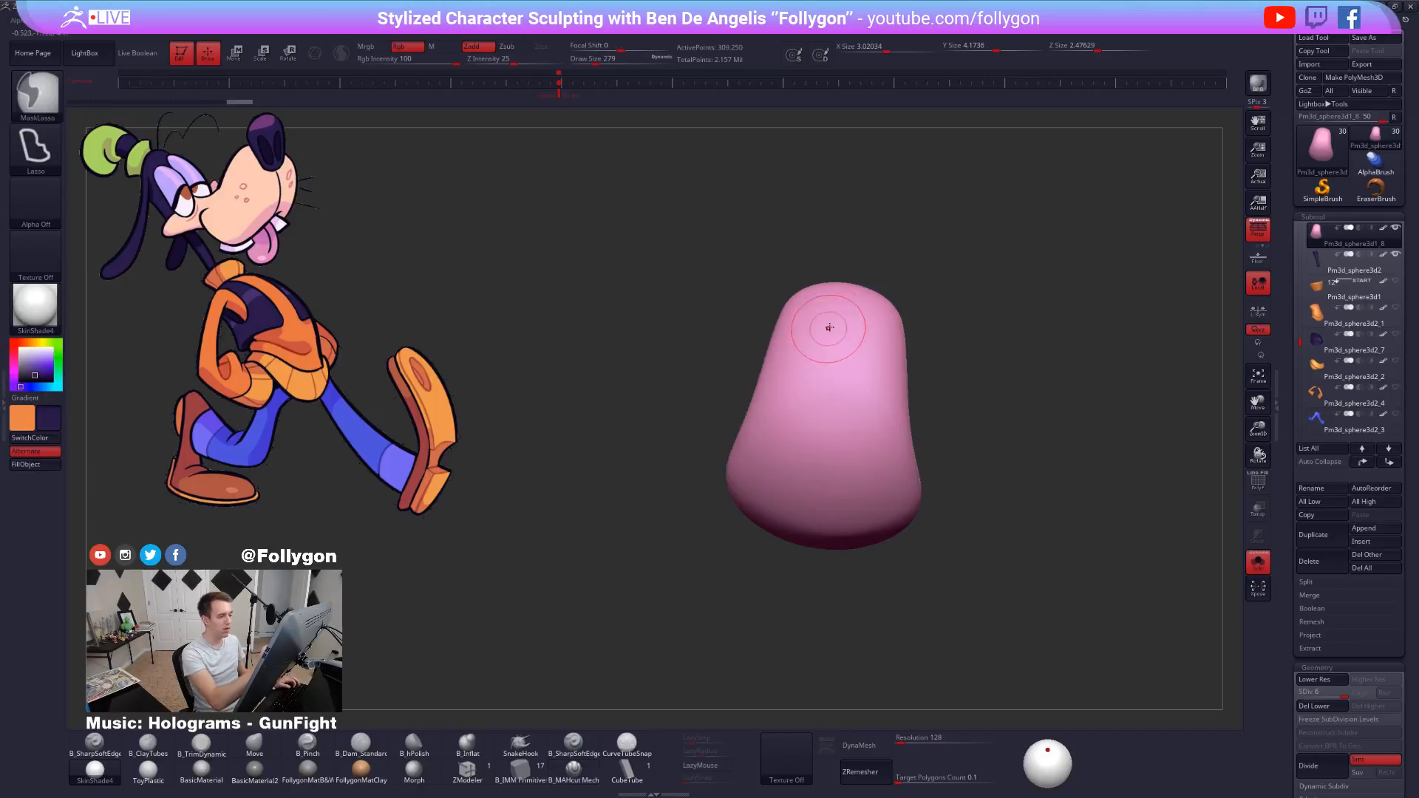
left_click_drag(822, 438, 808, 550)
right_click_drag(806, 608, 836, 415)
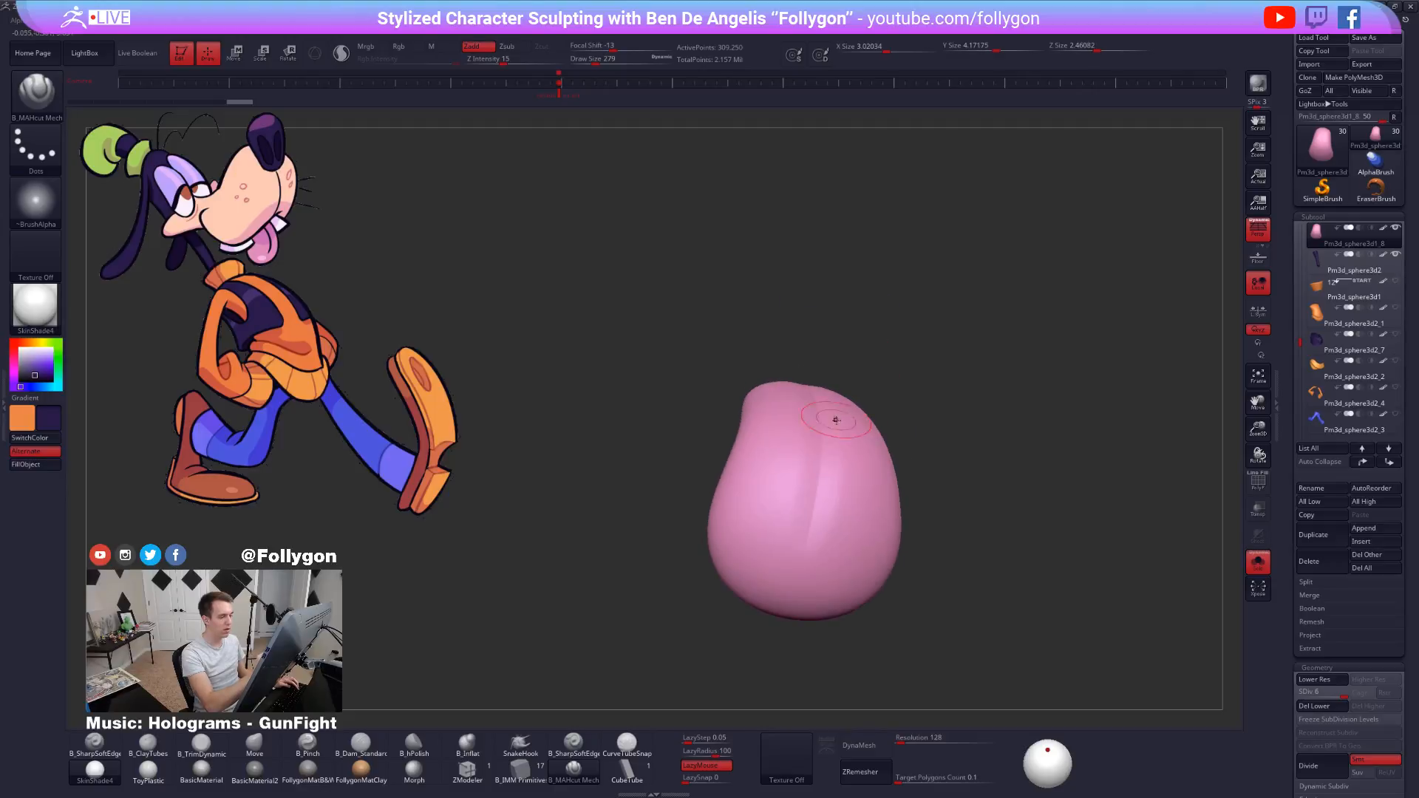
mouse_move(830, 520)
right_mouse_down()
mouse_move(836, 475)
mouse_move(808, 546)
mouse_move(849, 608)
mouse_move(828, 636)
right_mouse_up()
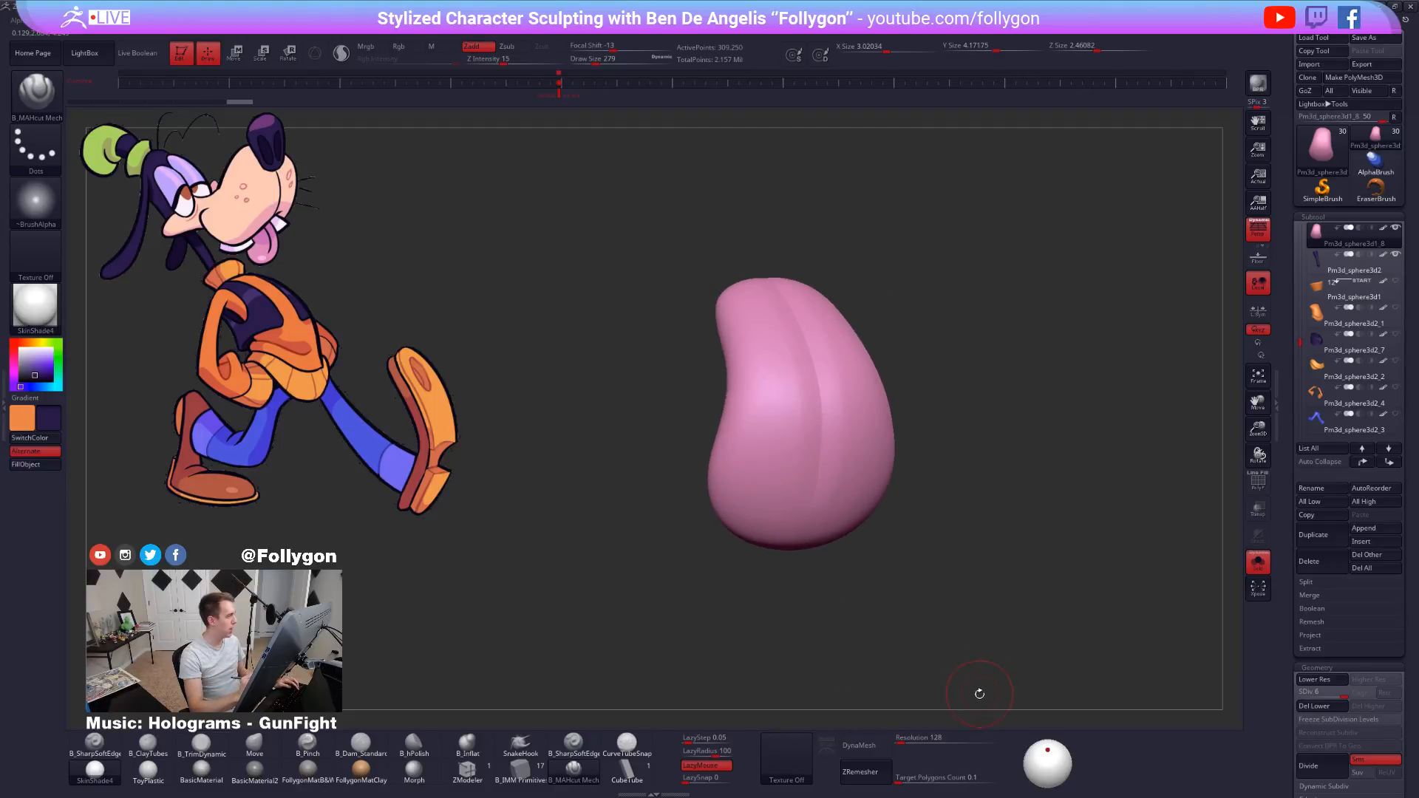
Deepen the central groove from the tongue's upper bend down to its tip.
right_click_drag(979, 694, 953, 704)
right_click_drag(811, 386, 797, 352)
left_click_drag(806, 389, 808, 473)
right_click_drag(800, 523, 809, 477)
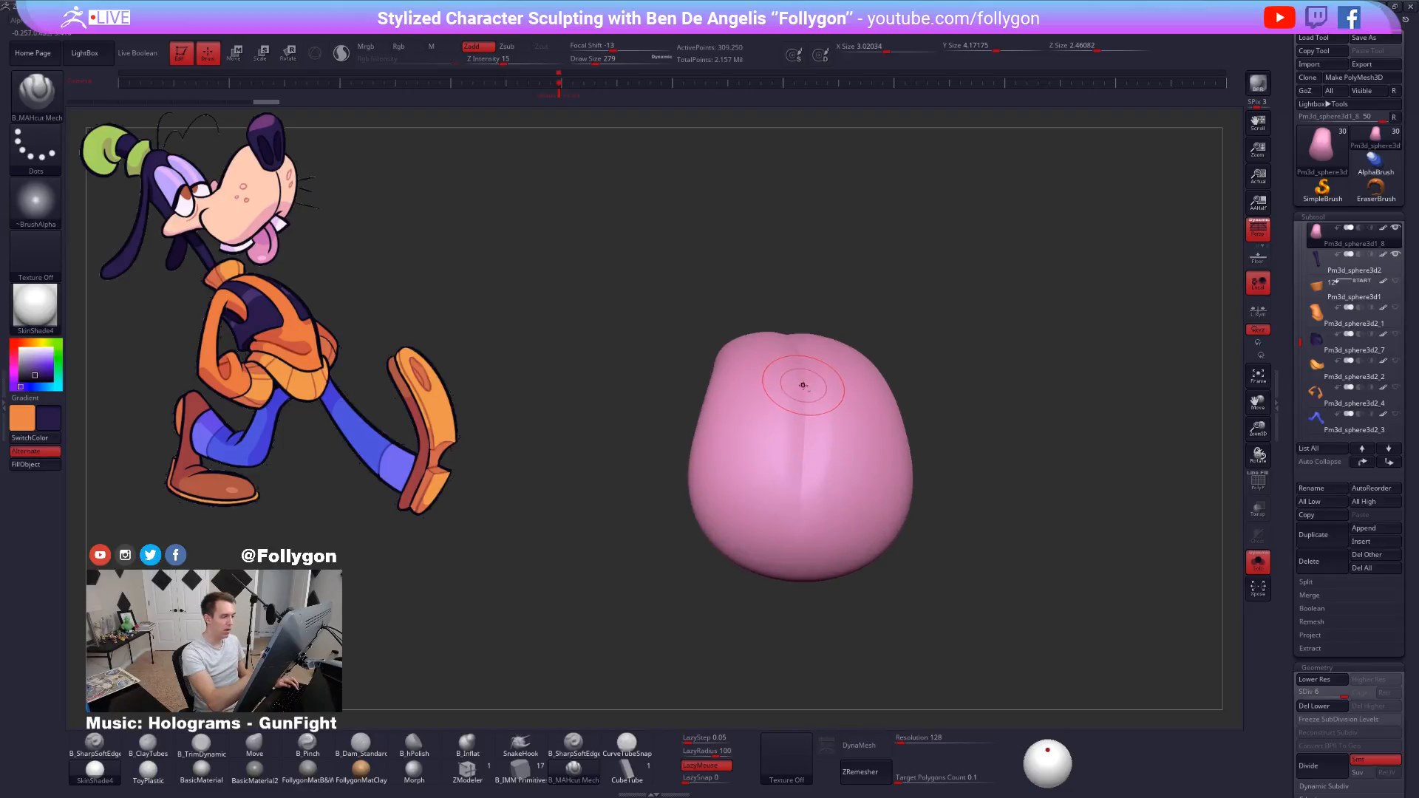
left_click_drag(803, 380, 799, 476)
left_click_drag(798, 536, 791, 595)
Recut the groove along the front of the tongue and carry it around the tip.
mouse_move(789, 569)
right_mouse_down()
mouse_move(849, 558)
mouse_move(810, 548)
mouse_move(830, 440)
right_mouse_up()
left_click_drag(834, 358, 827, 468)
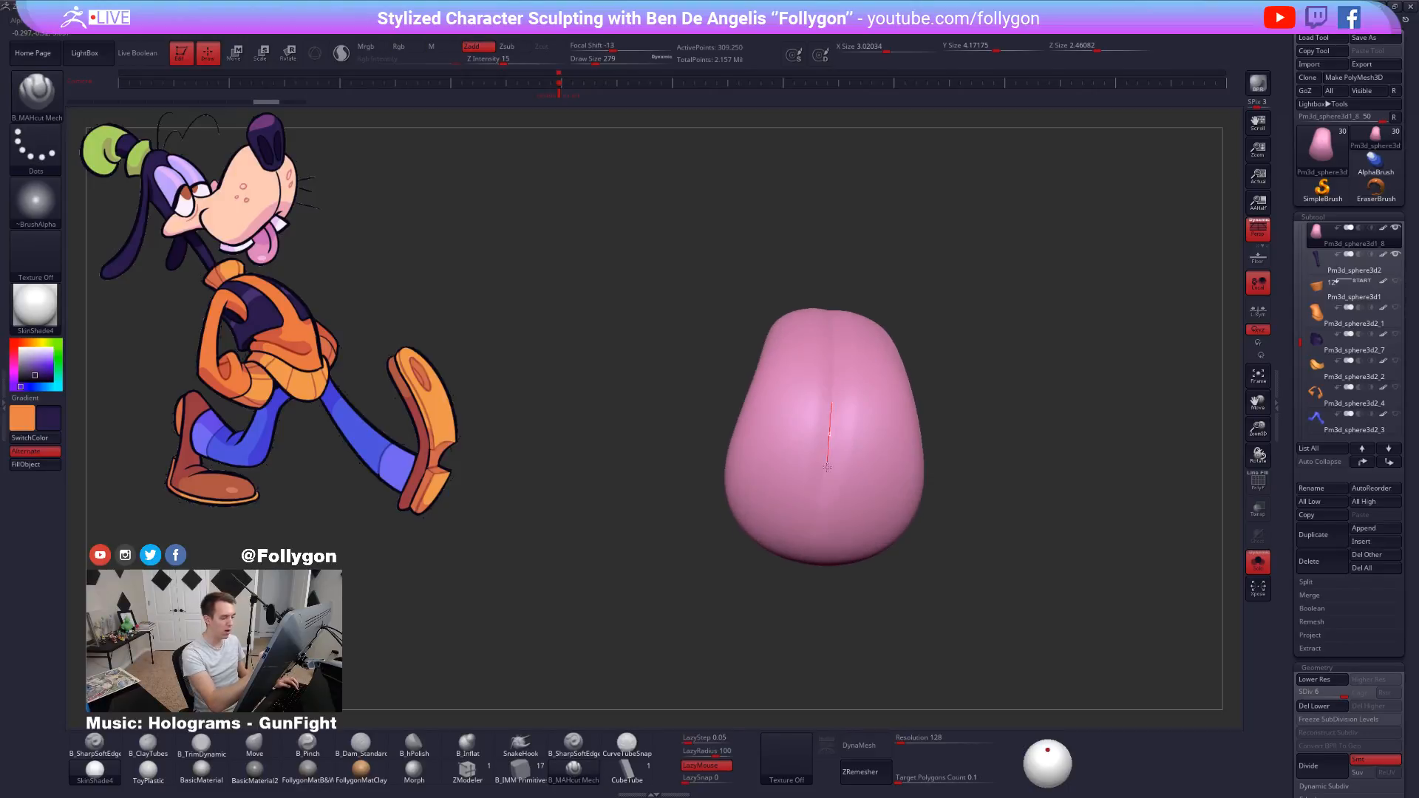
mouse_move(801, 599)
right_mouse_down()
mouse_move(827, 565)
mouse_move(819, 522)
right_mouse_up()
right_click_drag(775, 650, 794, 596)
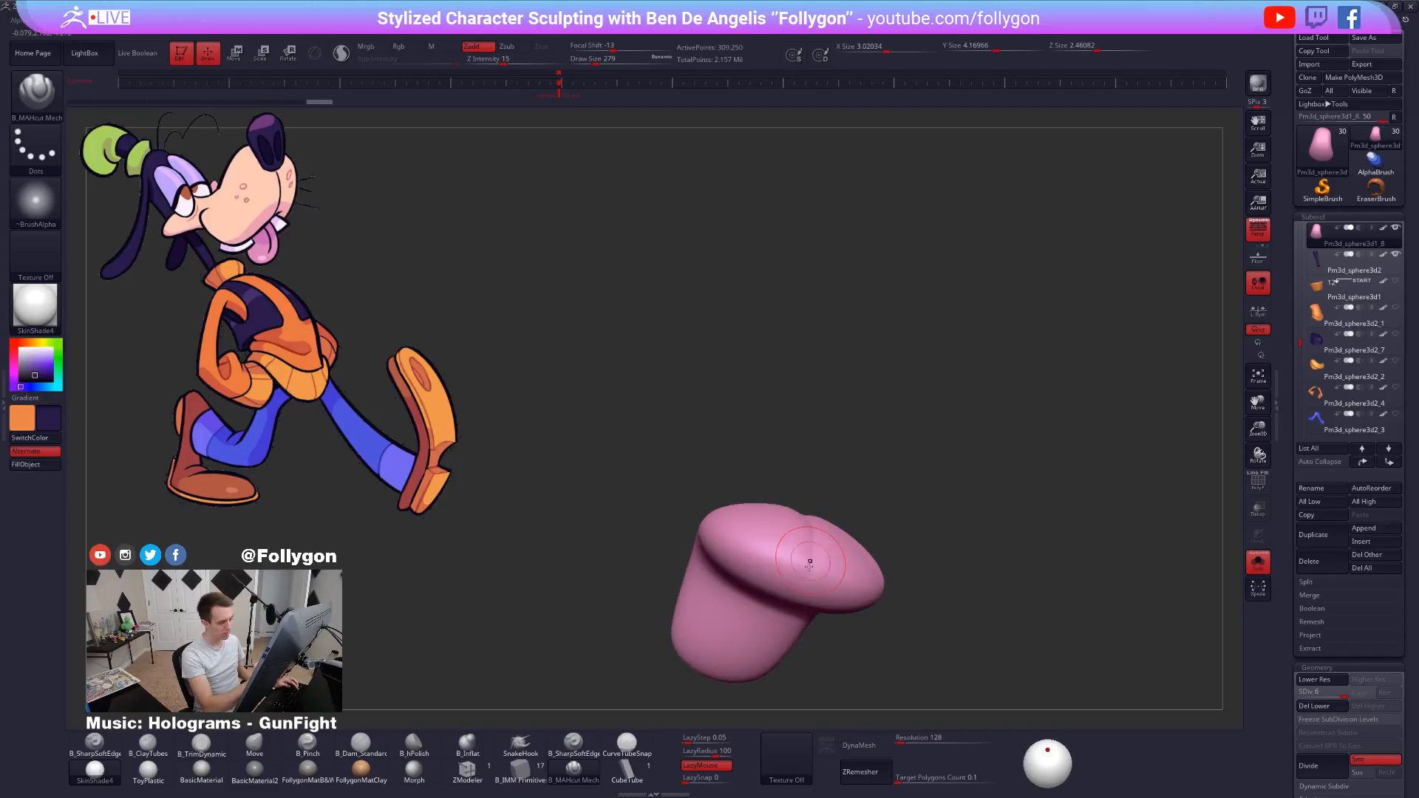
key("shift")
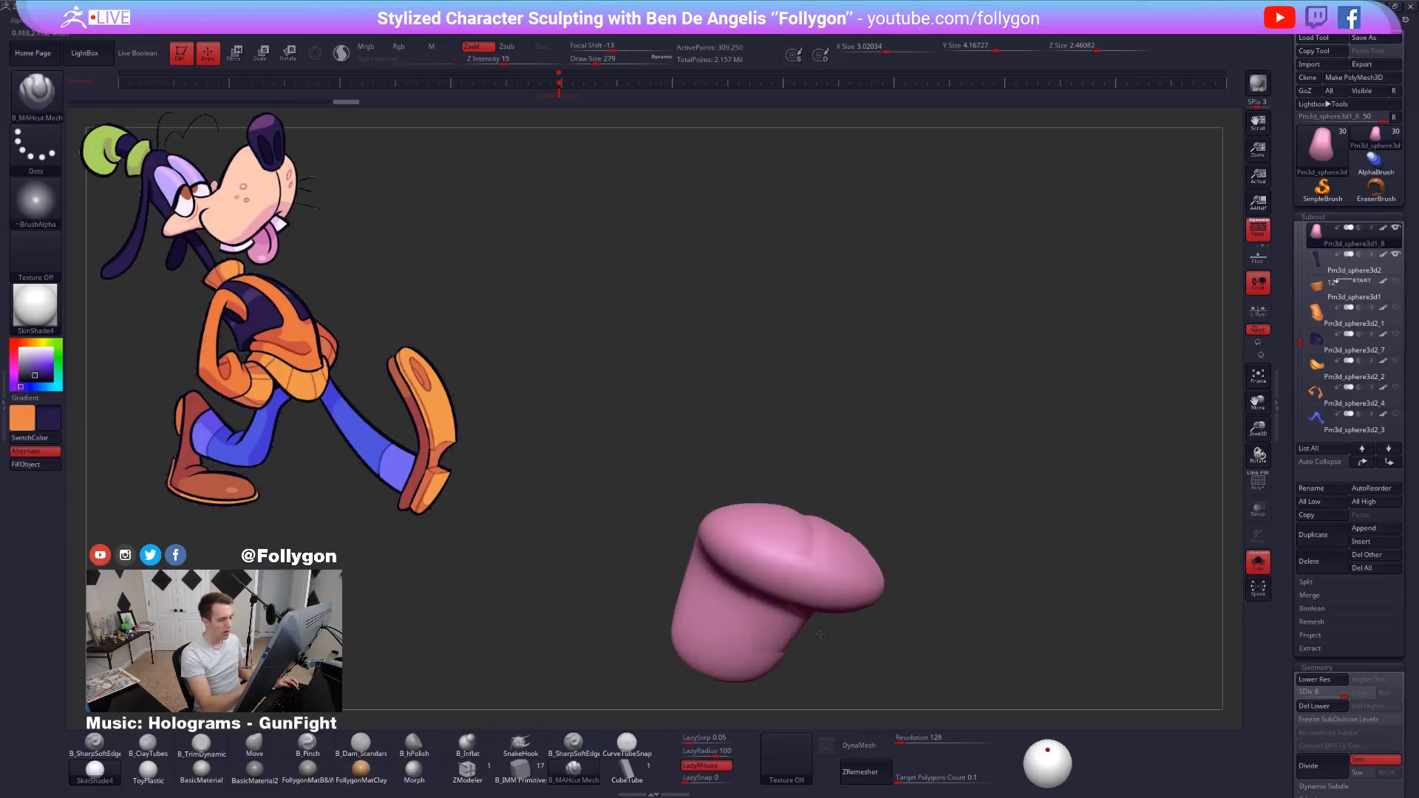
mouse_move(810, 676)
right_mouse_down()
mouse_move(799, 668)
mouse_move(858, 658)
right_mouse_up()
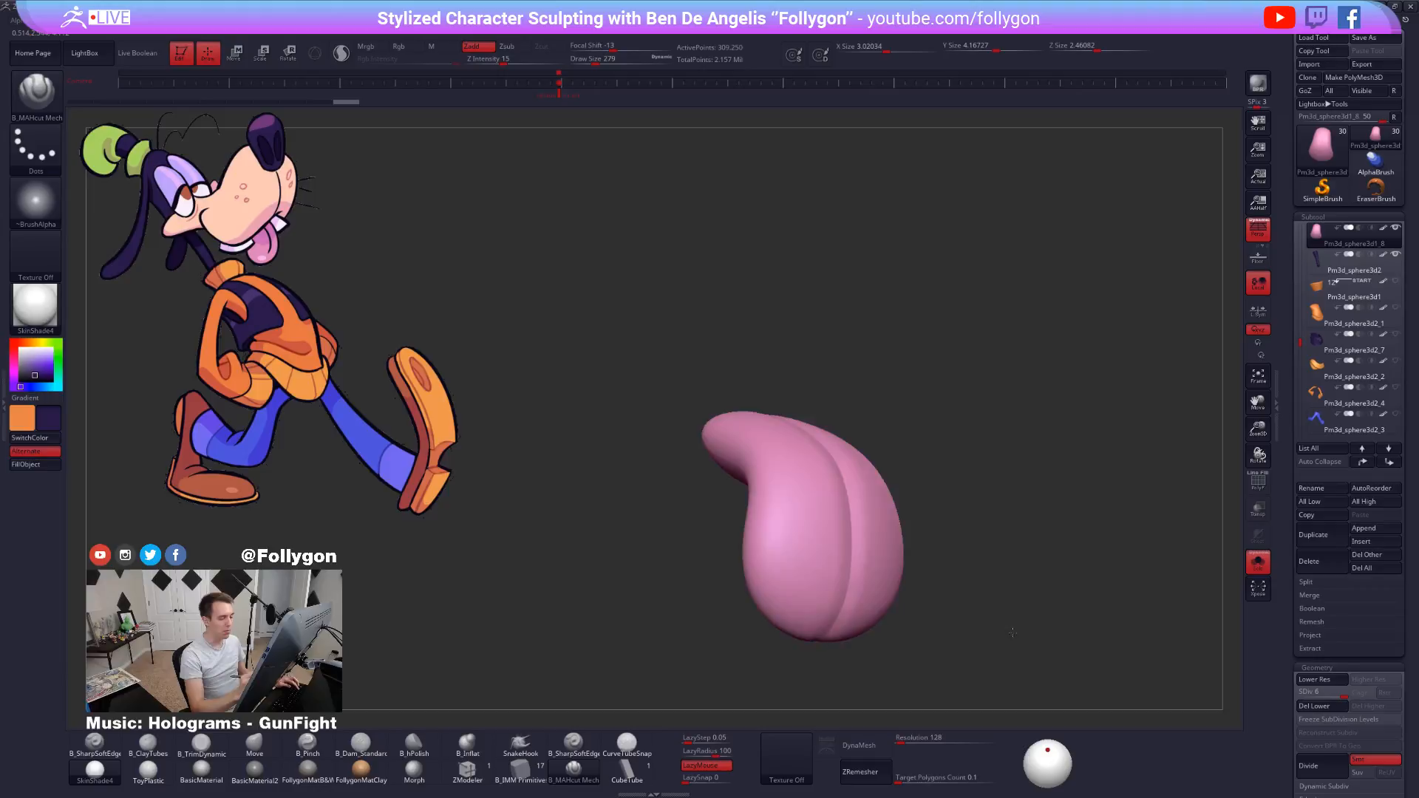
Set the cut brush to draw size 252 and sharpen the groove along the tongue's full length past the tip.
right_click_drag(1007, 625, 925, 491, "ctrl")
key("alt+s")
right_click_drag(894, 635, 845, 372, "alt")
key("alt+s")
key("space")
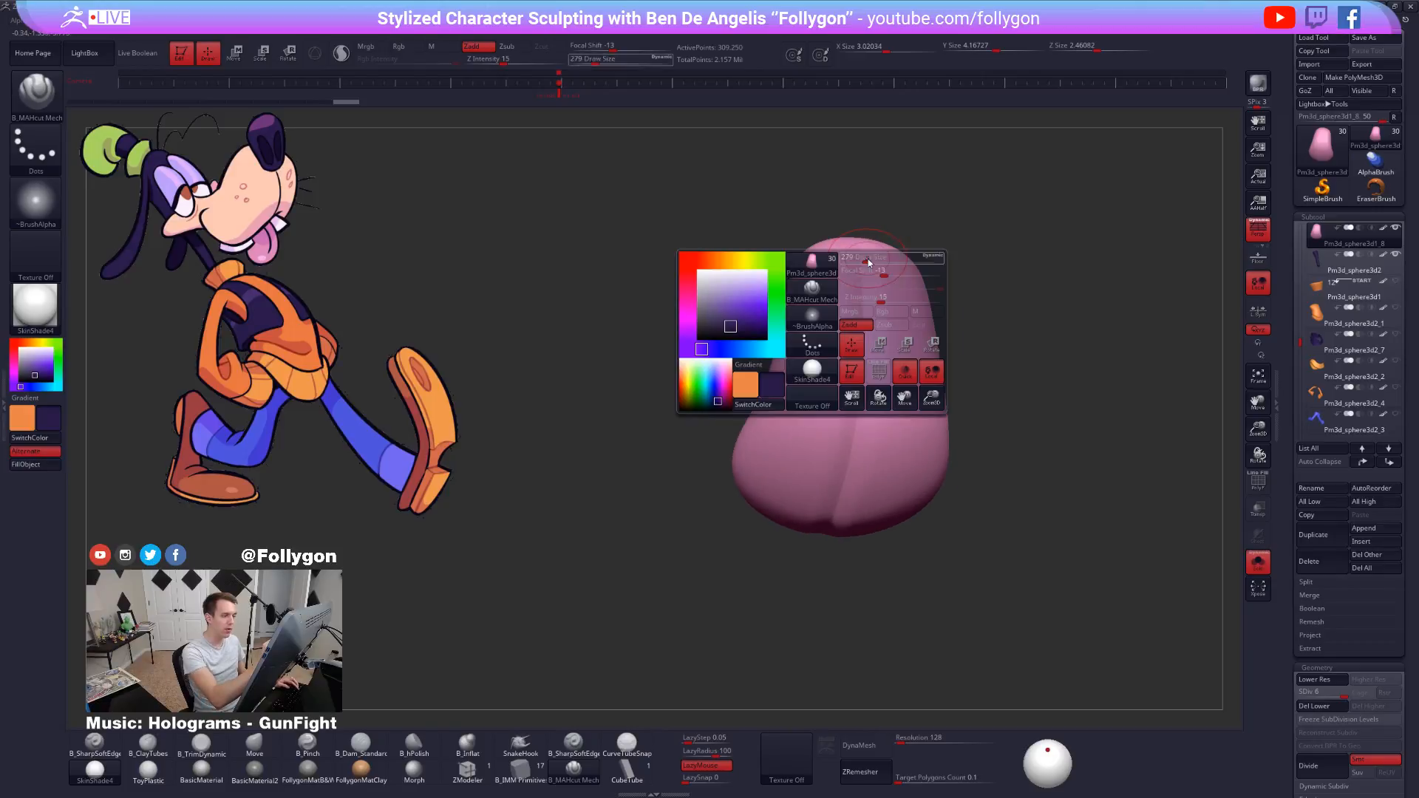
left_click_drag(867, 260, 862, 261)
mouse_move(862, 261)
right_mouse_down()
mouse_move(859, 275)
mouse_move(863, 259)
right_mouse_up()
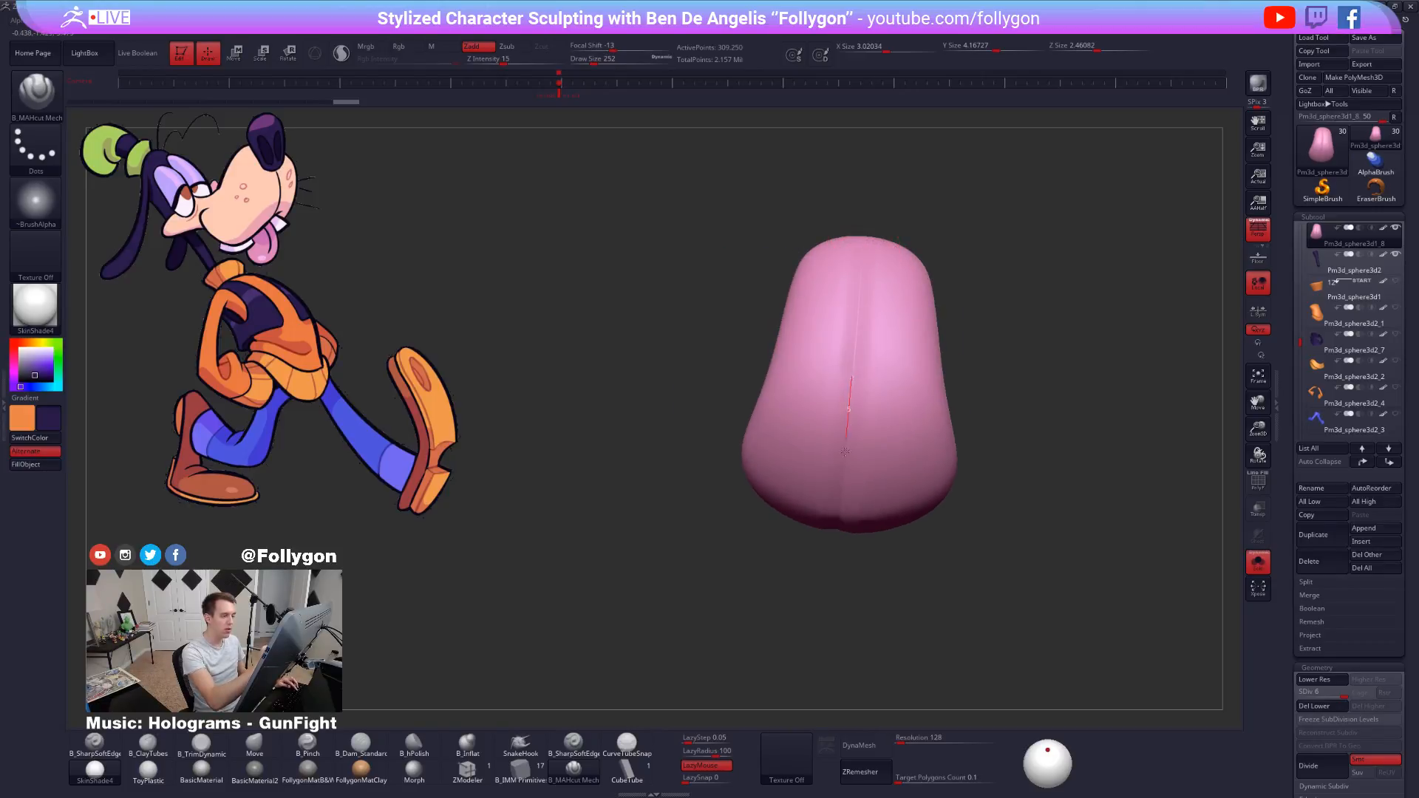
right_click_drag(845, 452, 847, 396)
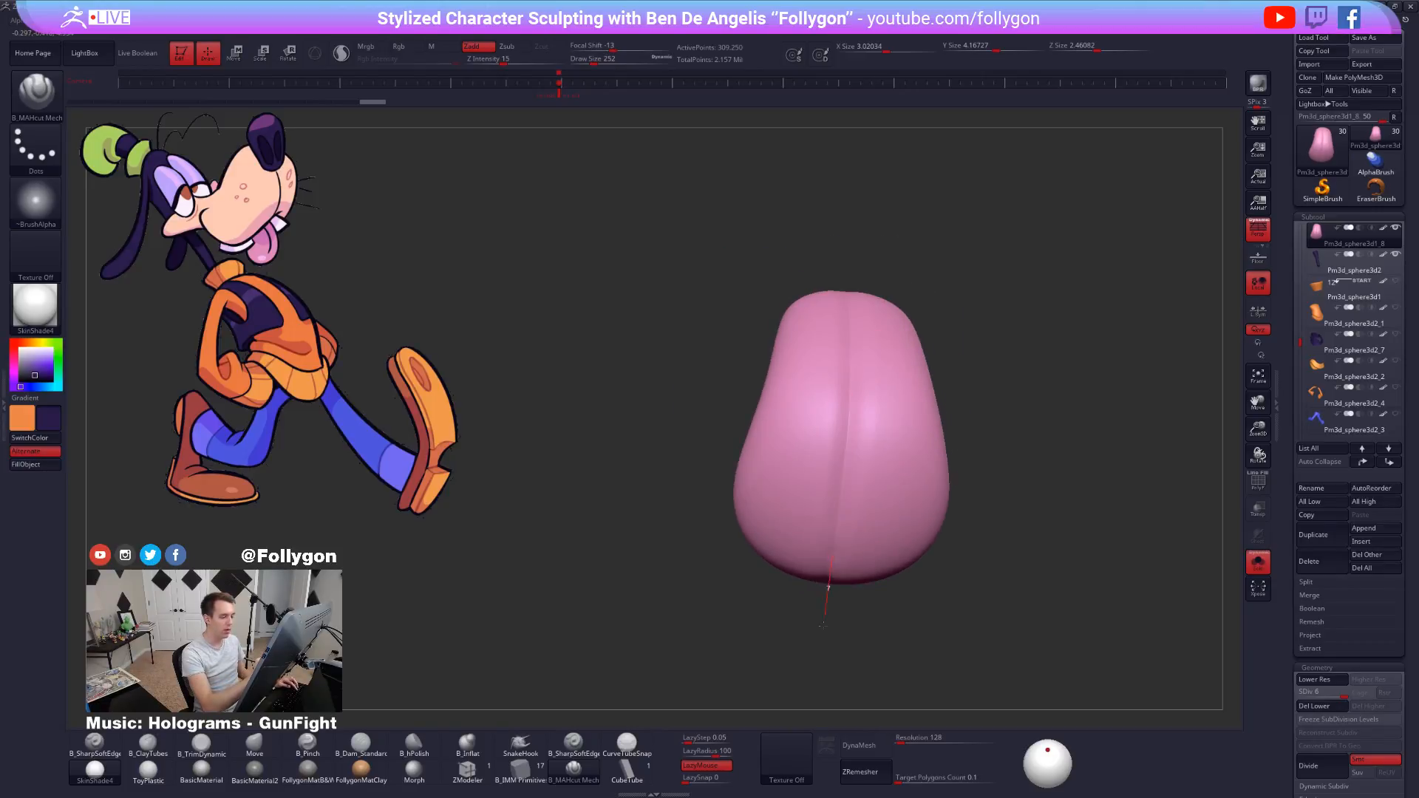
left_click_drag(823, 626, 822, 630)
right_click_drag(823, 600, 840, 510)
Enlarge the brush to draw size 500, soften the groove around the tongue's tip at subdivision level 5, and return to level 6.
key("space")
left_click_drag(841, 511, 863, 512)
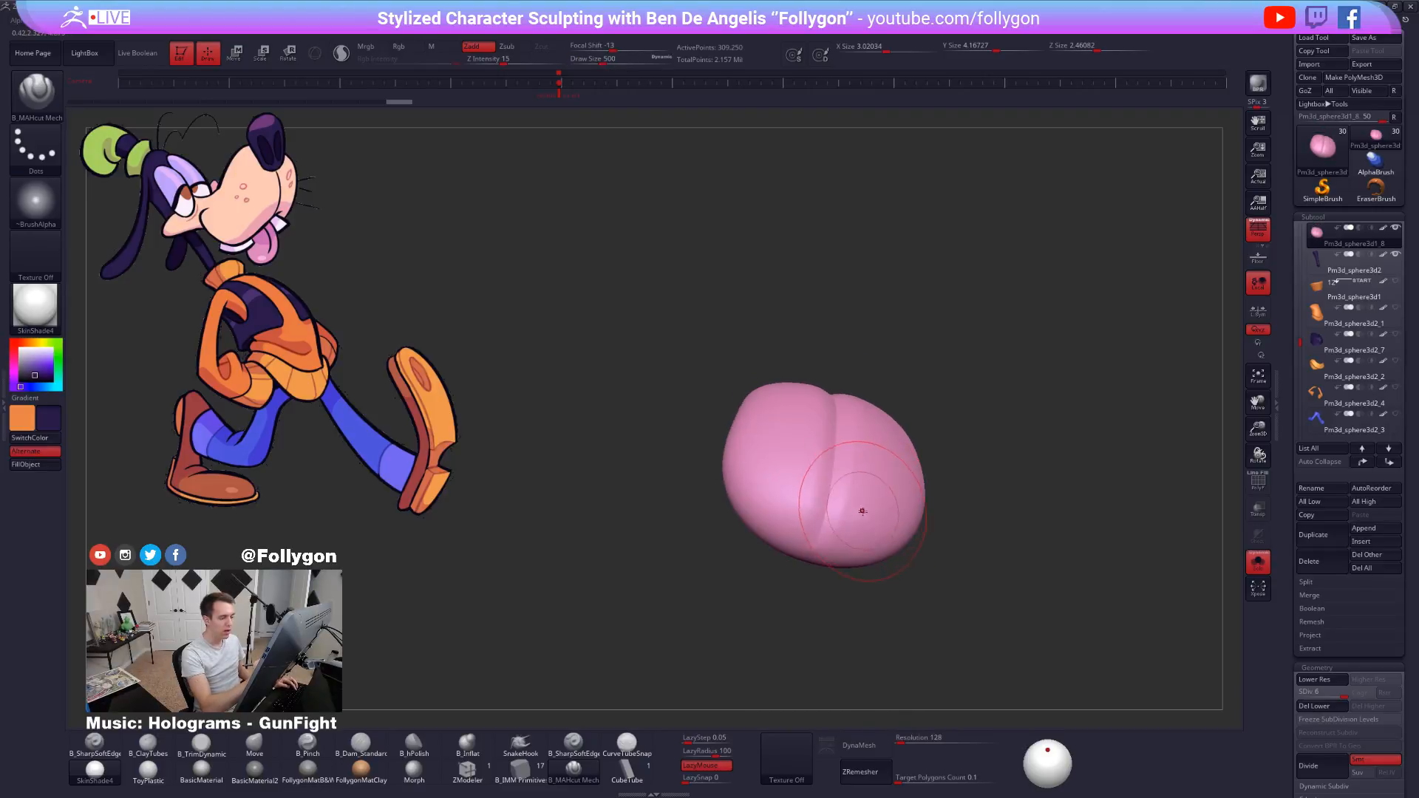
key("shift+f")
key("shift+f")
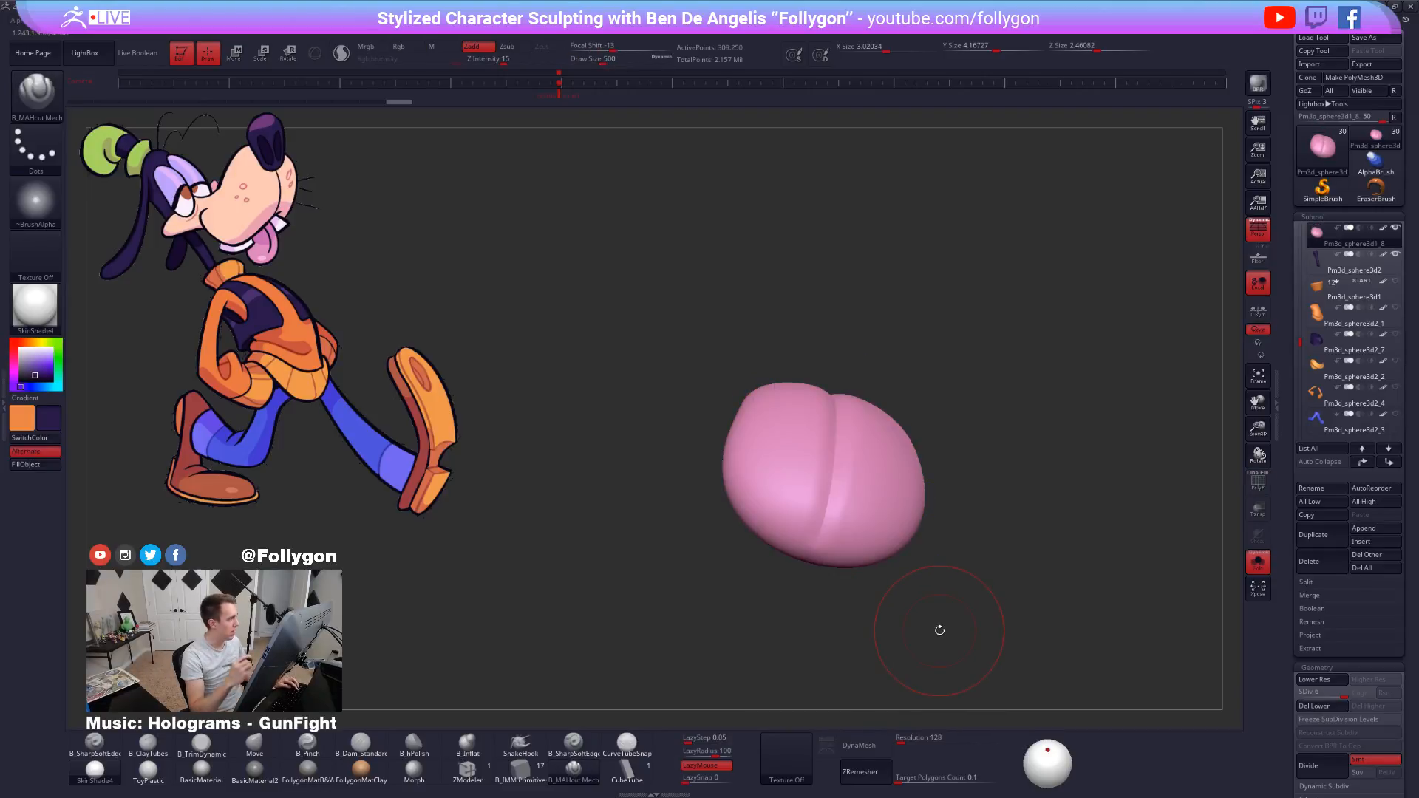
right_click_drag(940, 630, 824, 589)
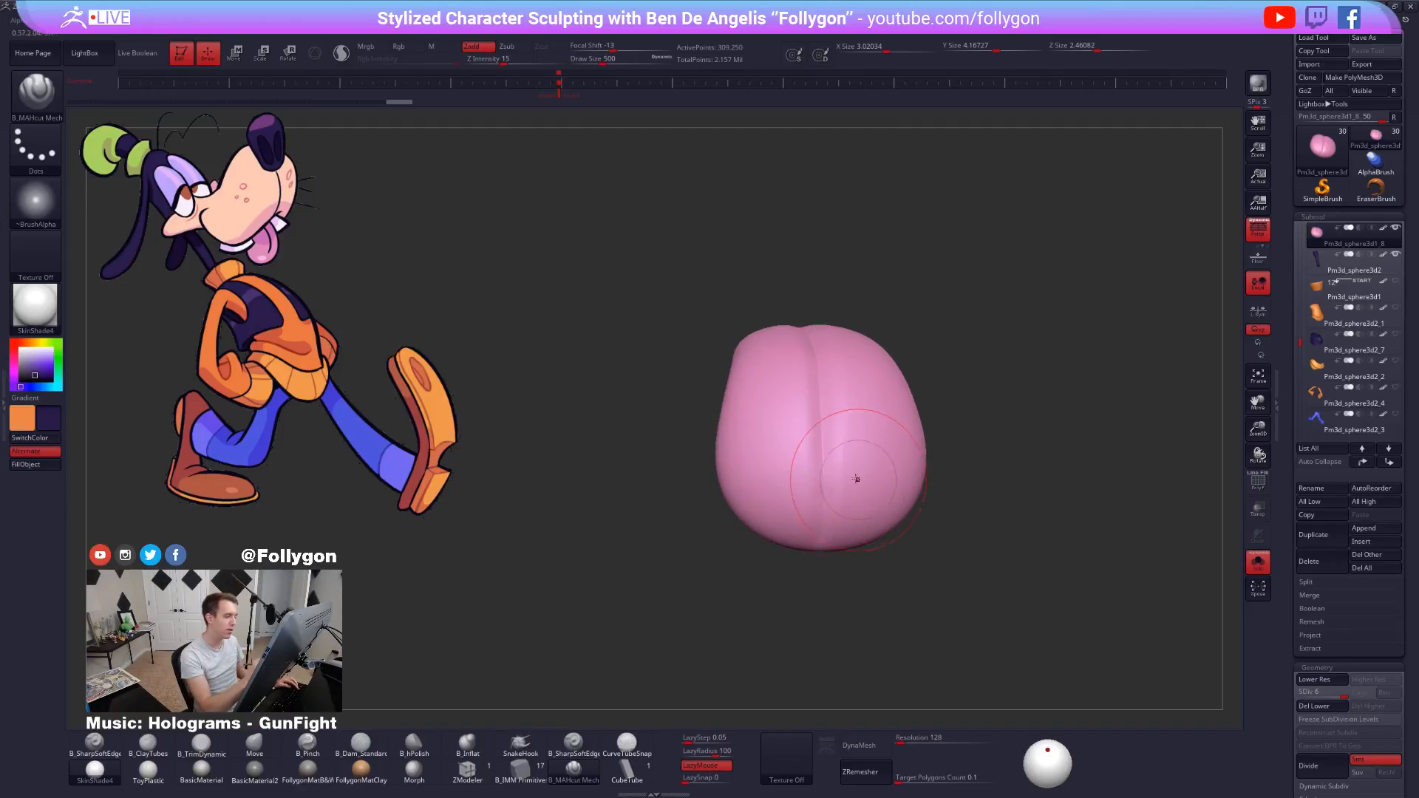
mouse_move(833, 507)
right_mouse_down()
mouse_move(864, 600)
mouse_move(862, 544)
mouse_move(821, 550)
right_mouse_up()
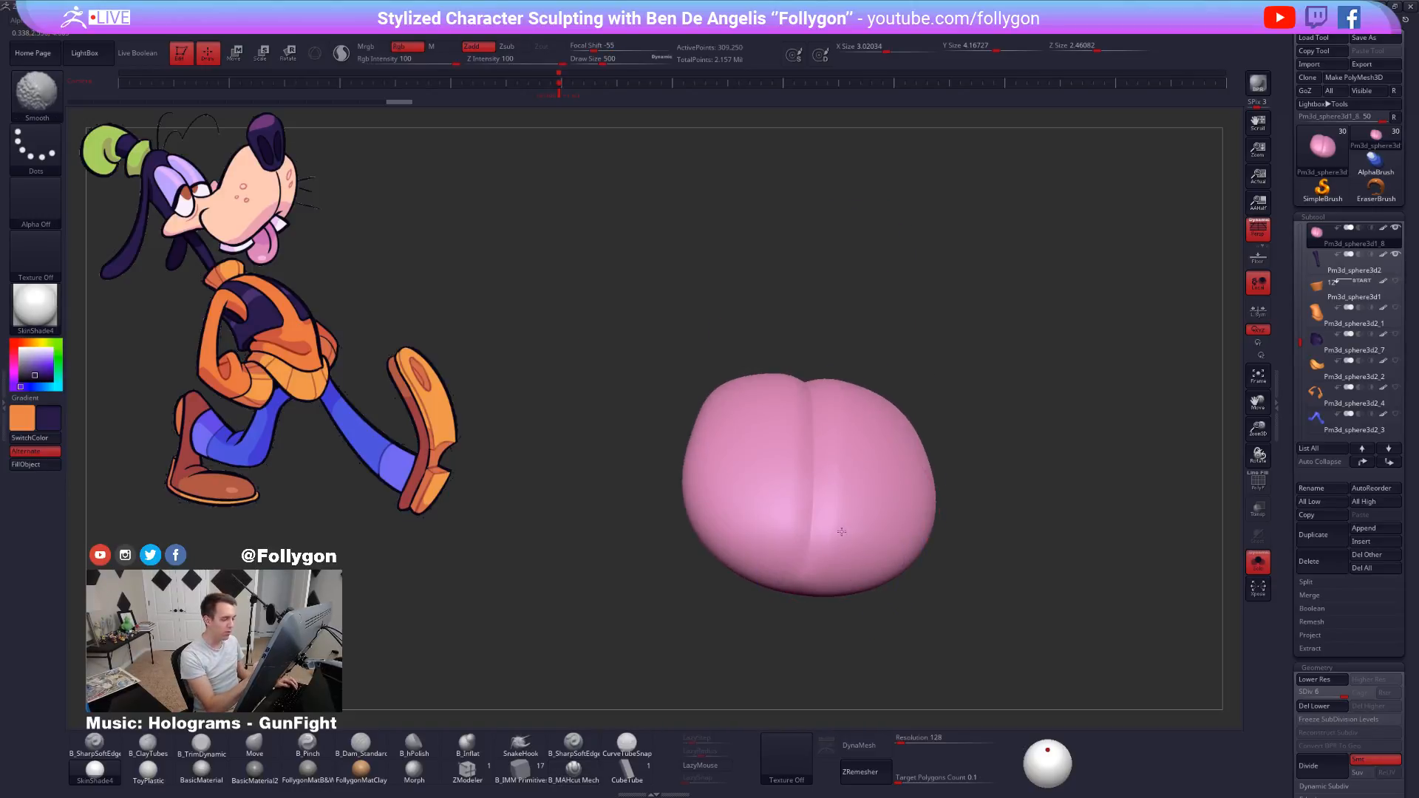
key("shift+d")
right_click_drag(875, 501, 845, 557)
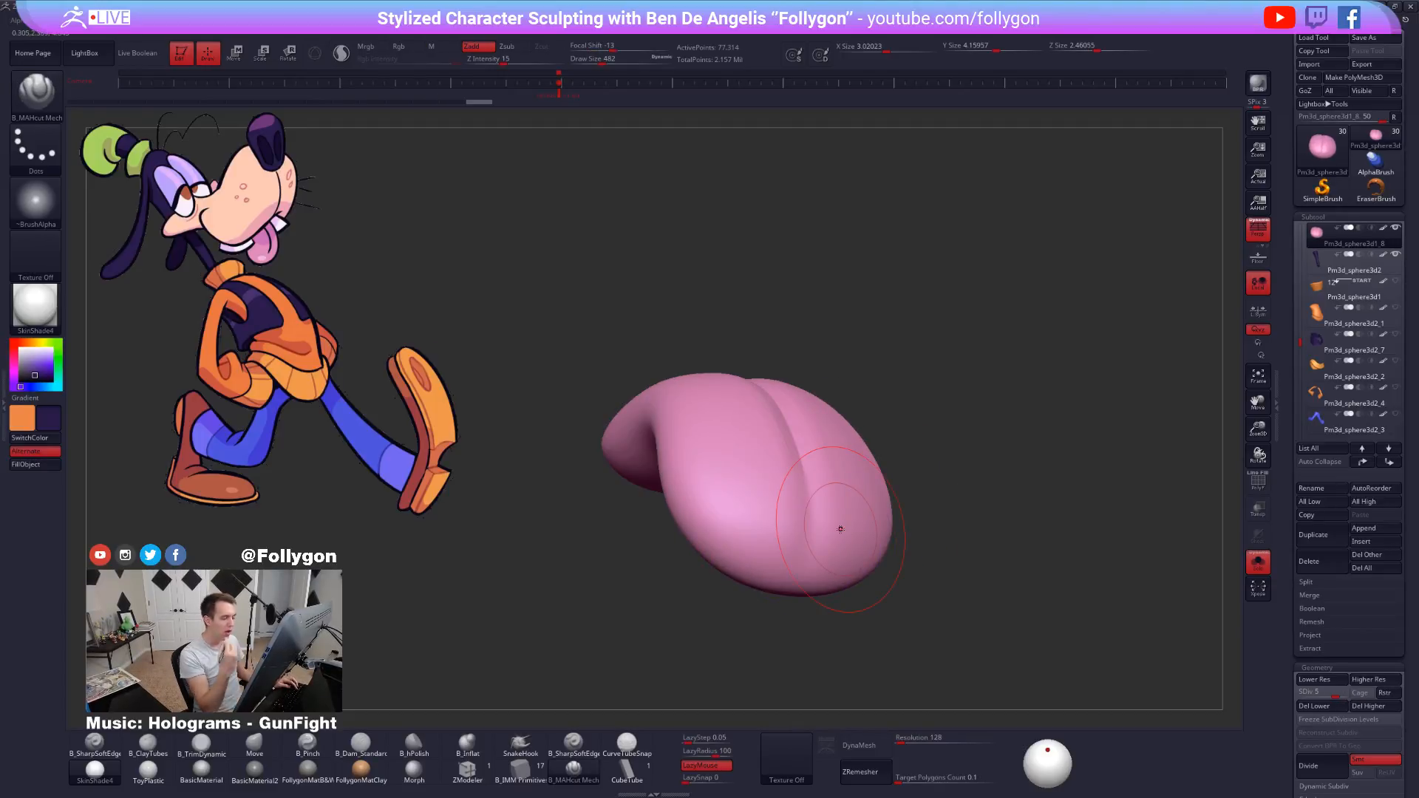
right_click_drag(830, 526, 802, 544)
key("d")
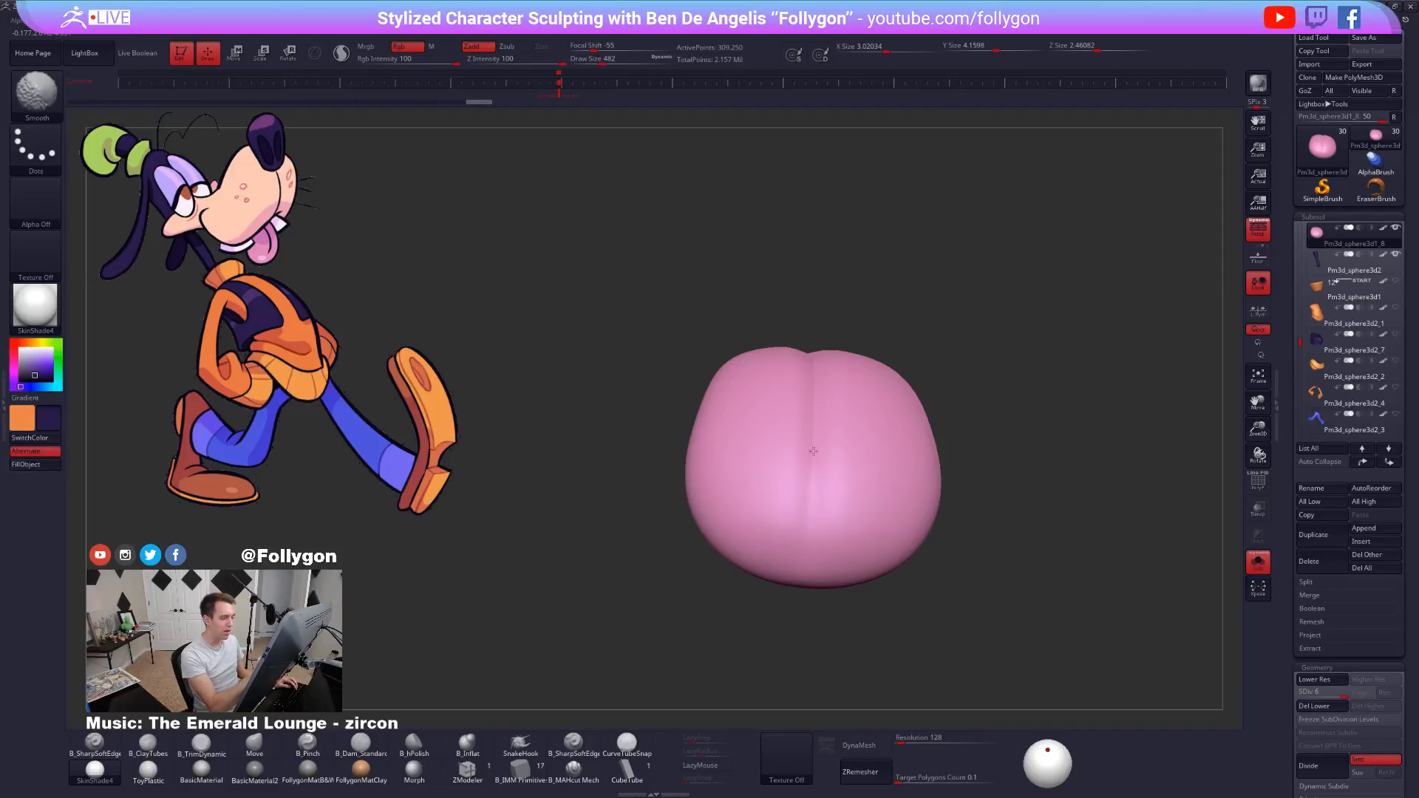
Reduce the brush to draw size 430 and smooth the groove along the tongue's length from both sides.
right_click_drag(826, 477, 828, 416)
right_click_drag(867, 195, 842, 457)
key("space")
key("shift")
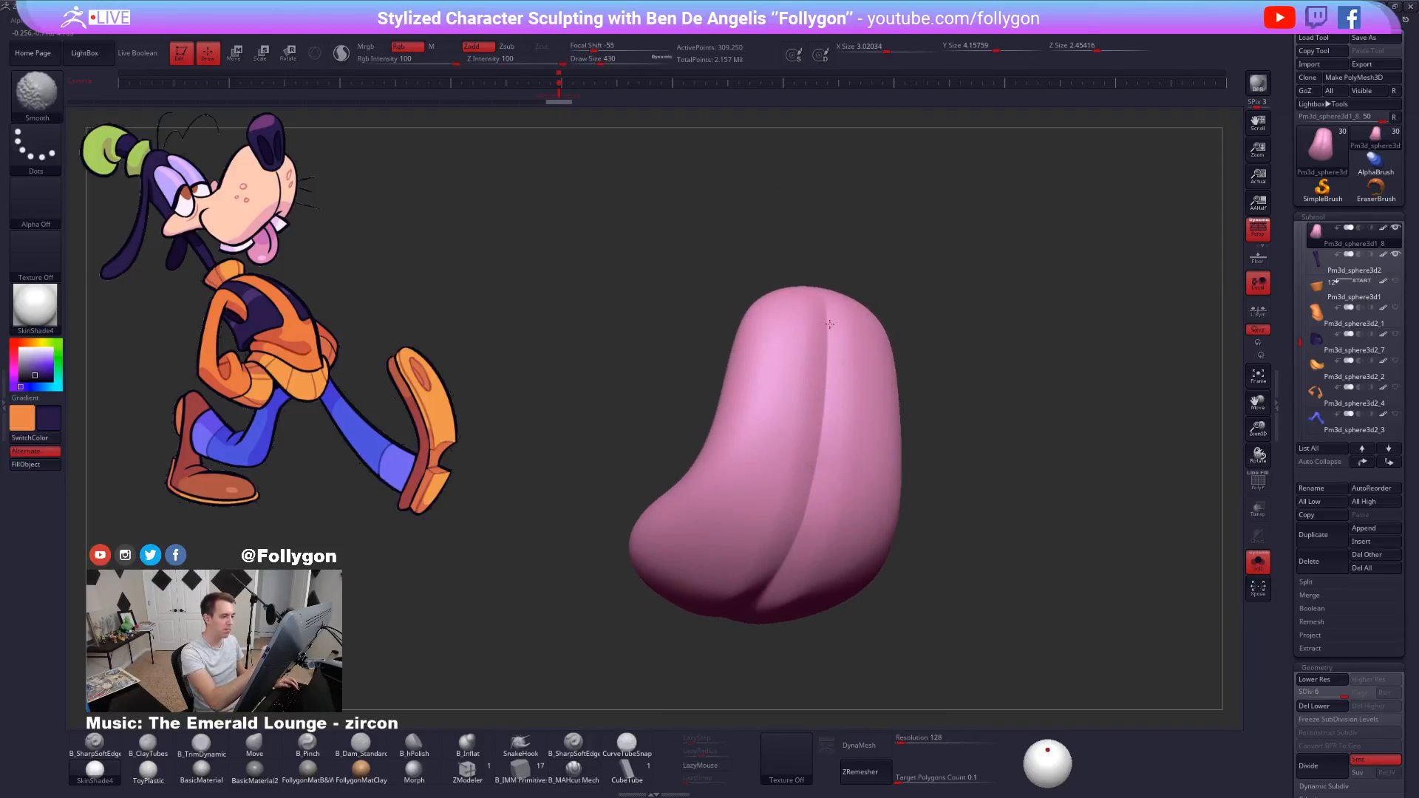
right_click_drag(829, 325, 852, 374)
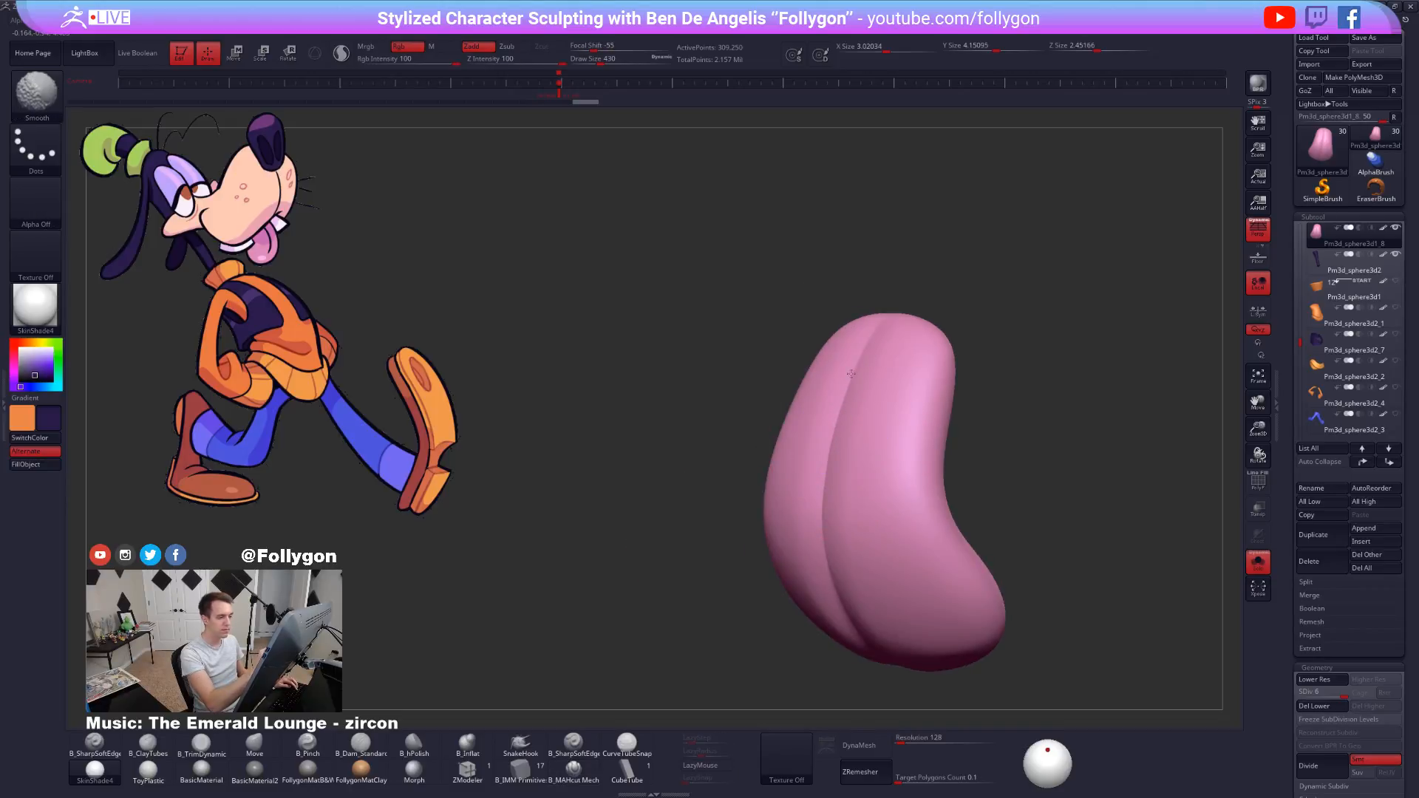
Reduce the brush to draw size 265, smooth the groove on the tongue's front at subdivision level 5, and return to level 6.
mouse_move(810, 525)
right_mouse_down()
mouse_move(850, 536)
mouse_move(790, 488)
right_mouse_up()
key("space")
left_click_drag(857, 443, 848, 442)
key("shift+d")
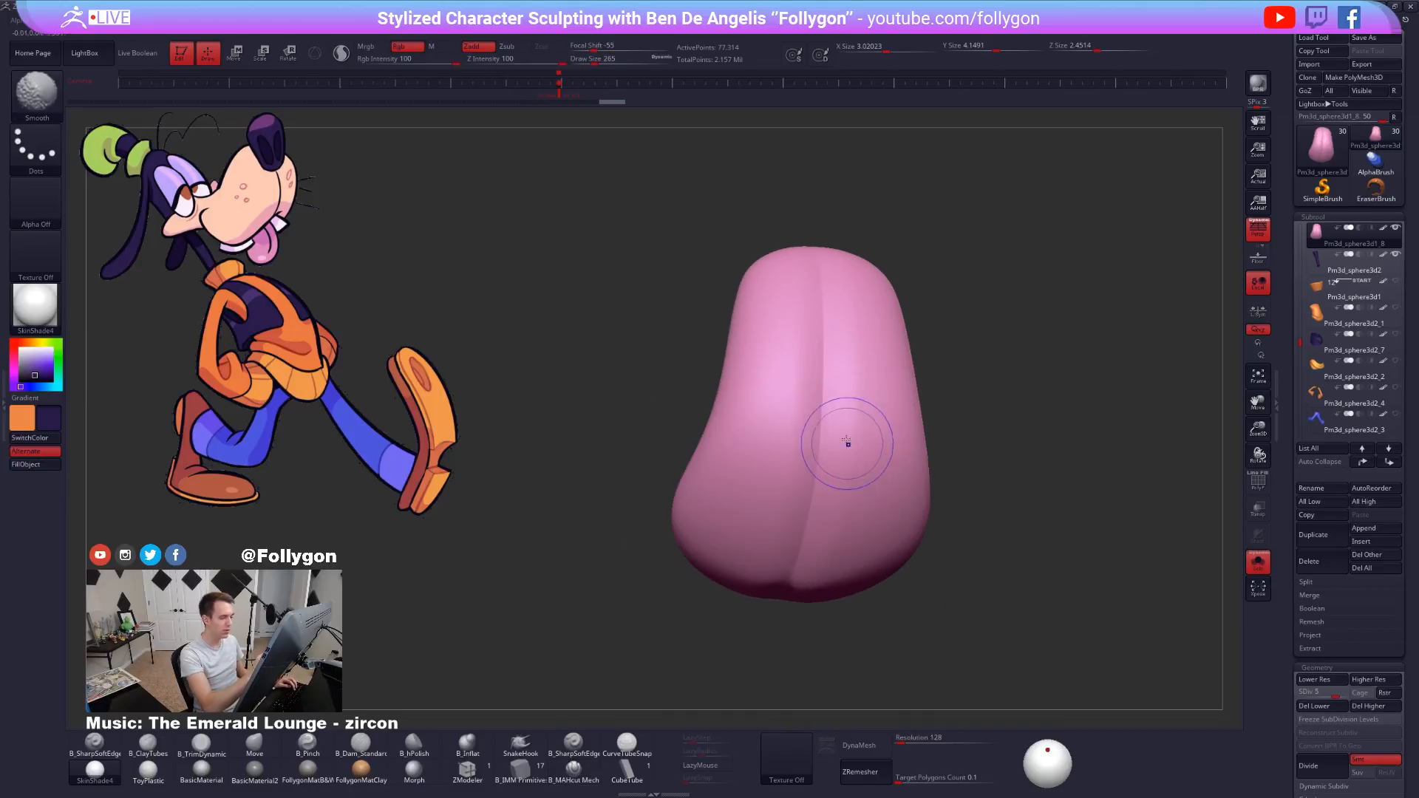
key("d")
key("d")
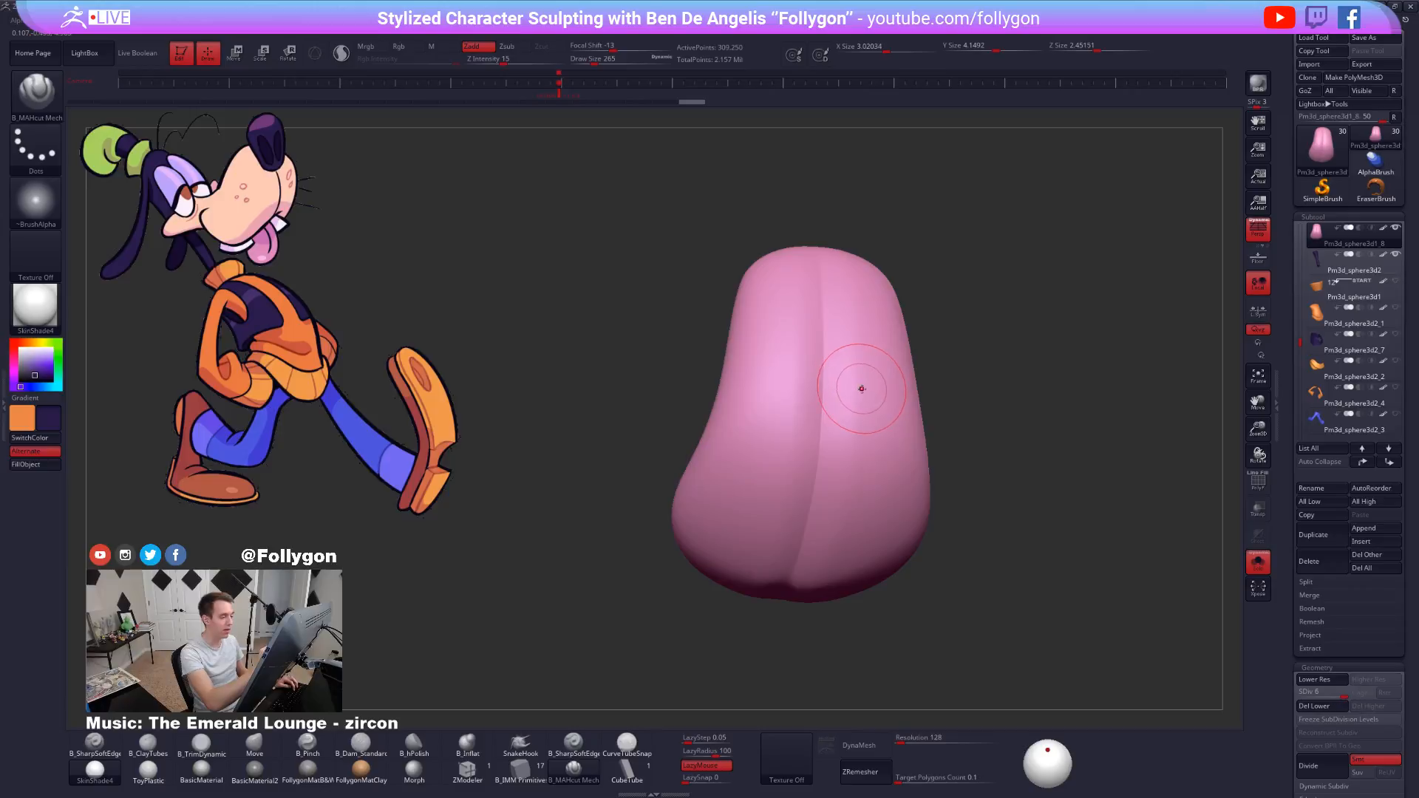
Set the TrimDynamic brush to draw size 321 and flatten the surface beside the groove down to the tongue's tip.
right_click_drag(862, 390, 858, 370)
key("3")
key("space")
left_click_drag(852, 336, 855, 335)
right_click_drag(855, 335, 862, 320)
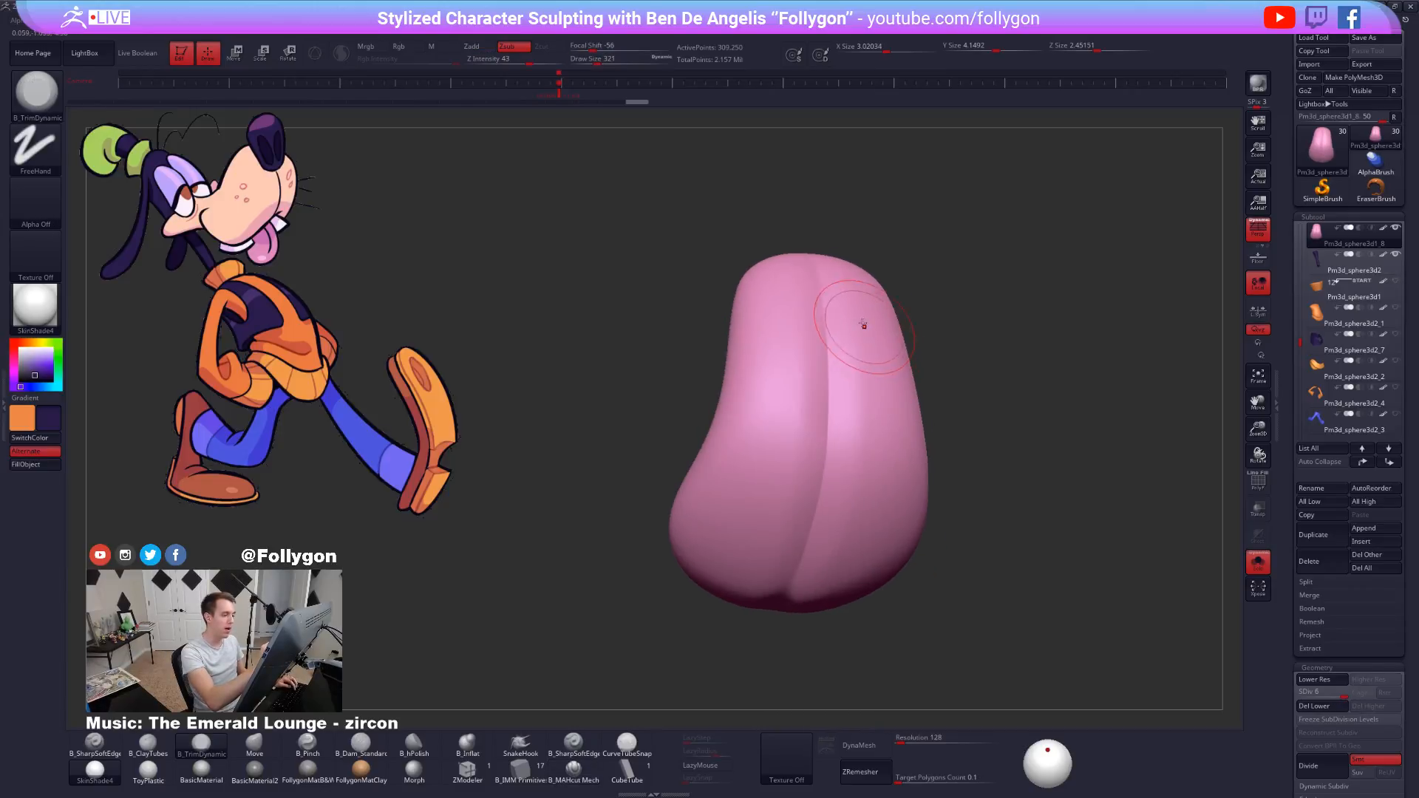
right_click_drag(855, 437, 857, 333)
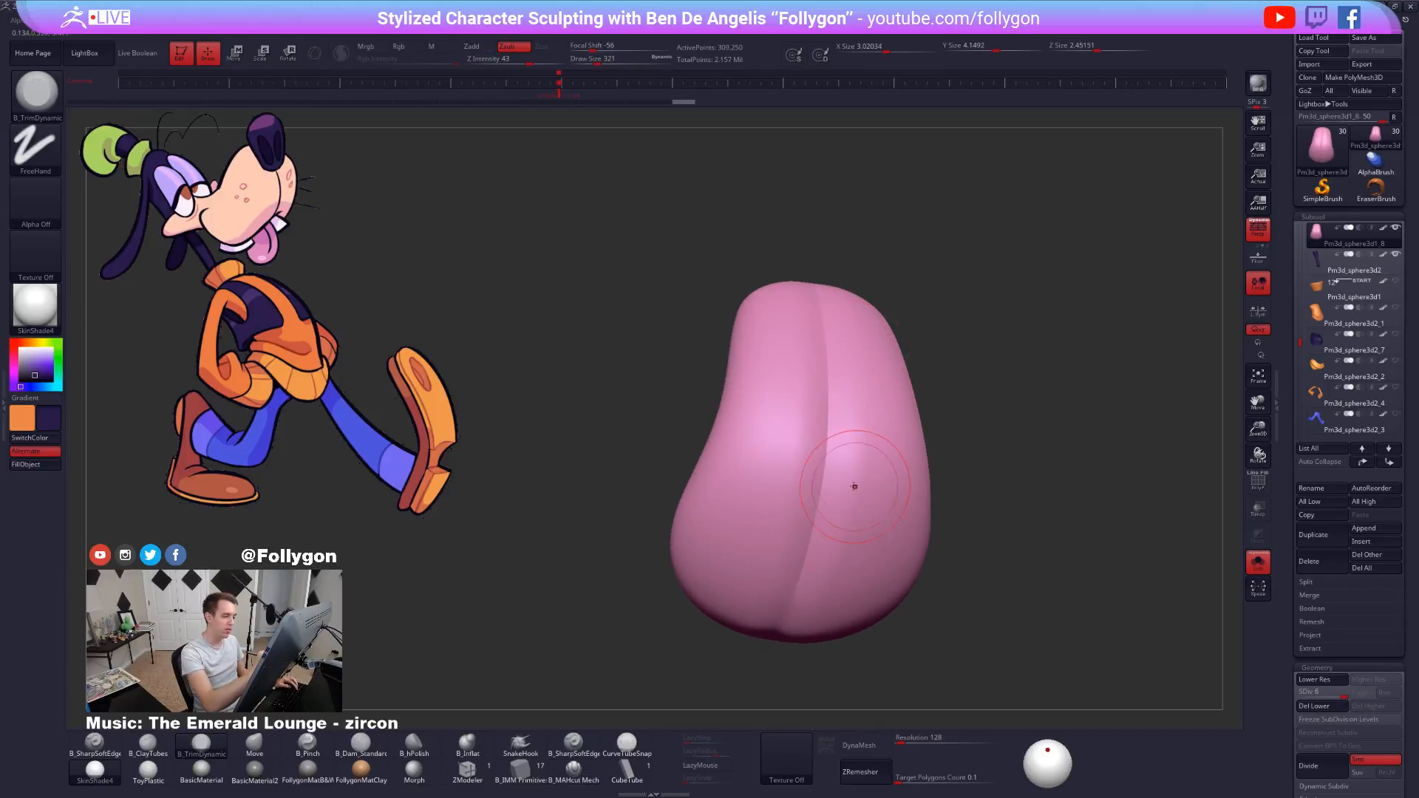
right_click_drag(854, 487, 857, 474)
left_click_drag(855, 475, 847, 473)
right_click_drag(847, 462, 856, 481)
left_click_drag(856, 482, 818, 577)
right_click_drag(820, 573, 854, 500)
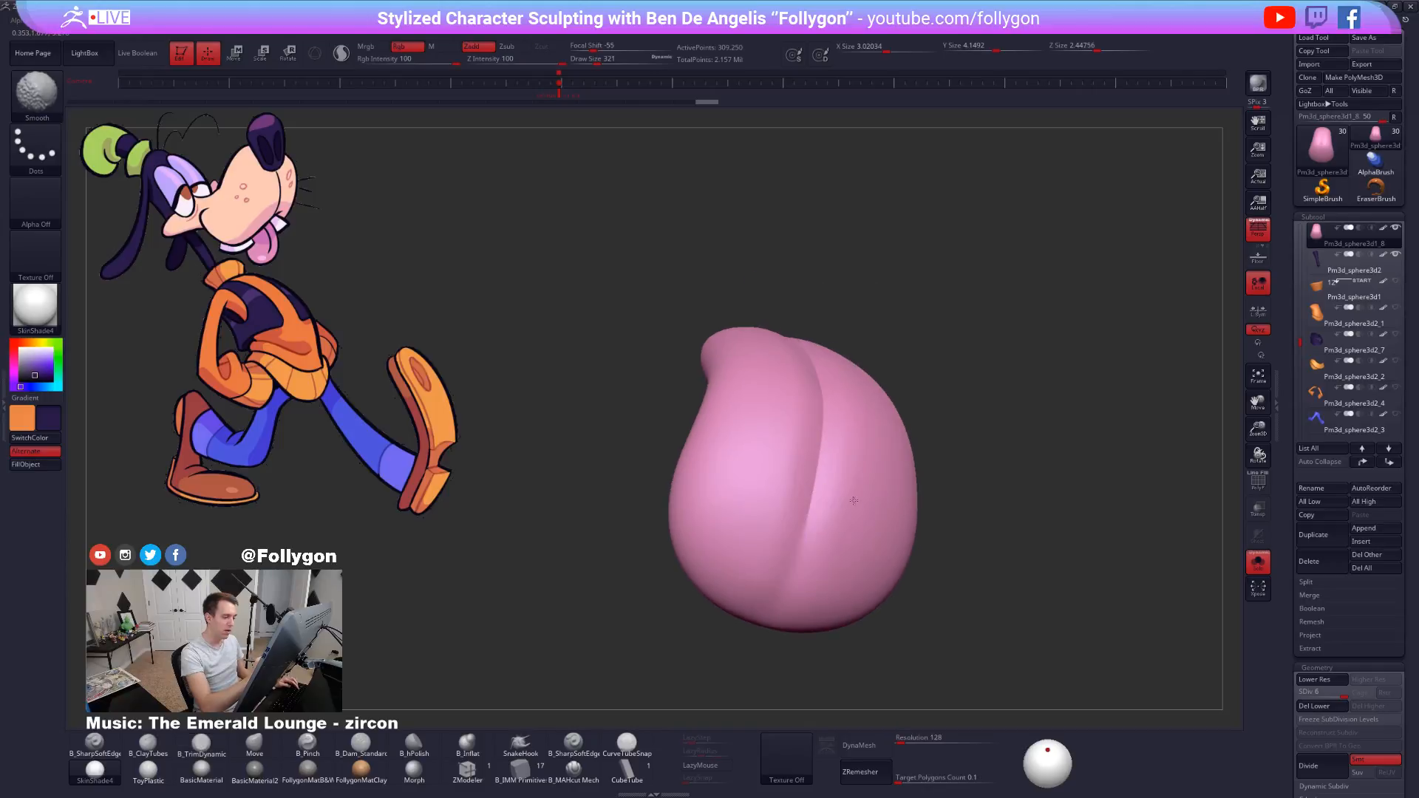
Smooth the tongue's upper side and trim along the groove from the upper end towards the tip.
right_click_drag(858, 414, 837, 498)
left_click_drag(917, 318, 935, 270, "shift")
right_click_drag(924, 274, 862, 276)
mouse_move(862, 276)
left_mouse_down()
mouse_move(781, 469)
mouse_move(792, 491)
left_mouse_up()
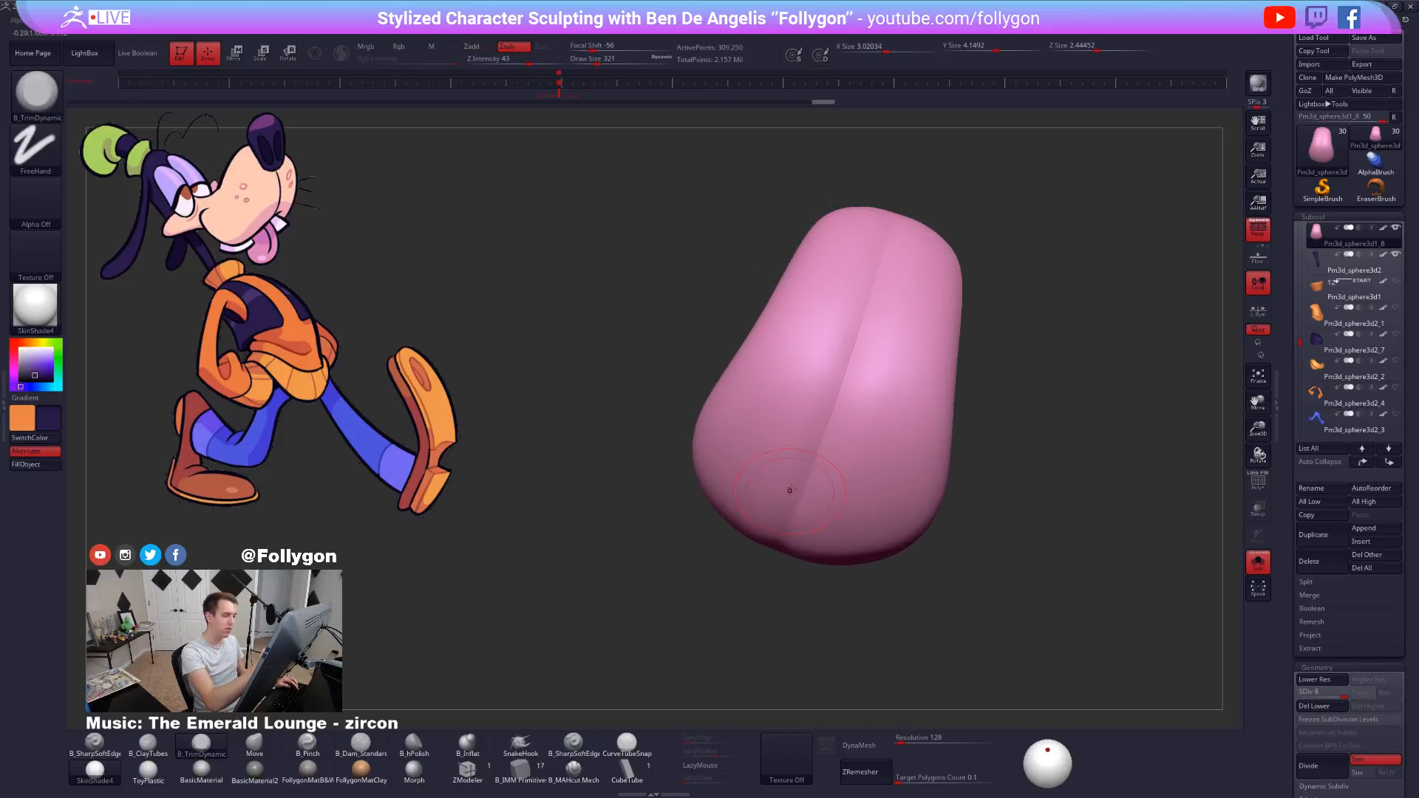
Smooth the end of the groove at the tongue's tip from subdivision level 3 upward, returning to level 6.
right_click_drag(791, 490, 838, 325)
mouse_move(775, 484)
right_mouse_down()
mouse_move(846, 566)
mouse_move(865, 621)
mouse_move(873, 593)
mouse_move(818, 547)
mouse_move(814, 523)
right_mouse_up()
key("shift+d")
right_click_drag(853, 476, 809, 526)
key("shift+d")
key("shift+d")
key("2")
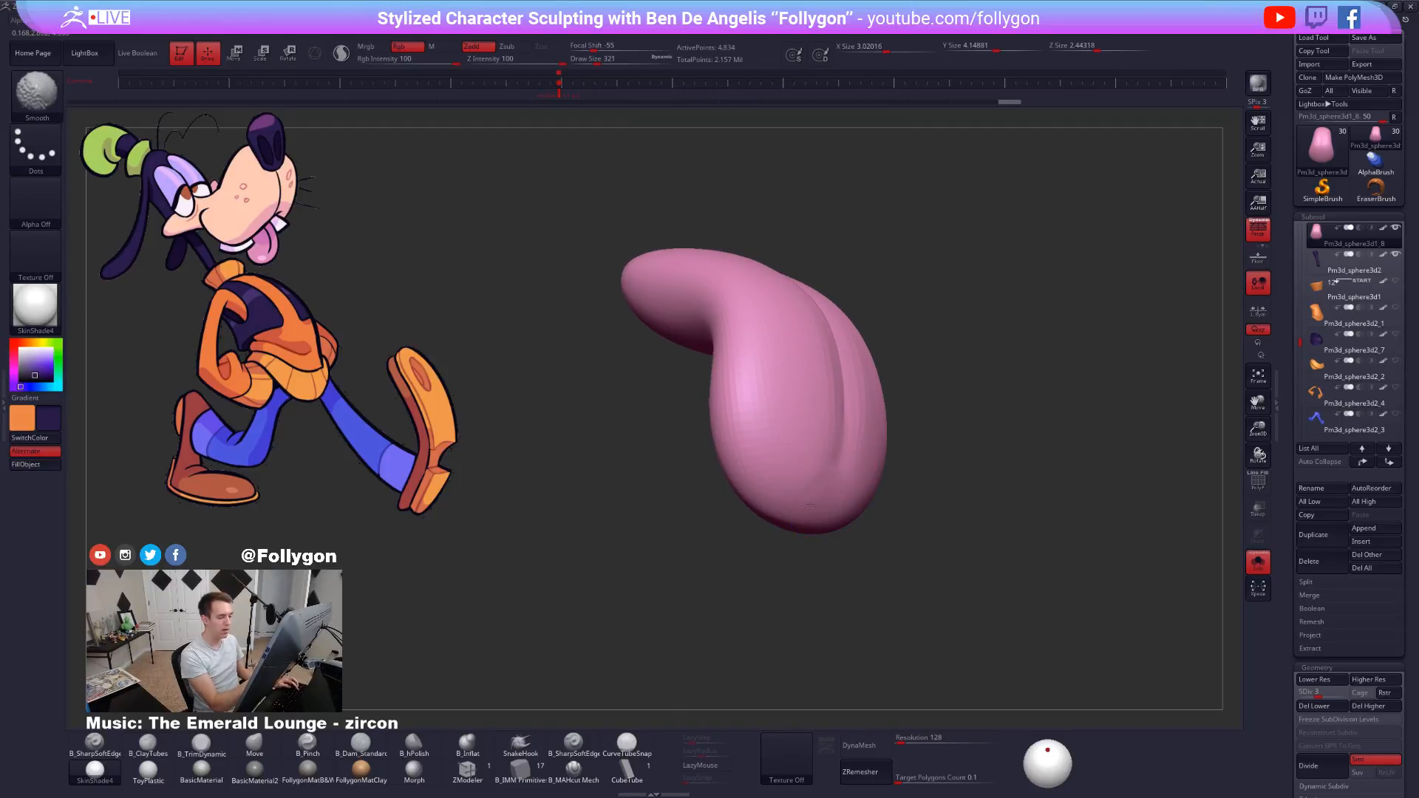
key("d")
key("shift")
right_click_drag(884, 470, 818, 500)
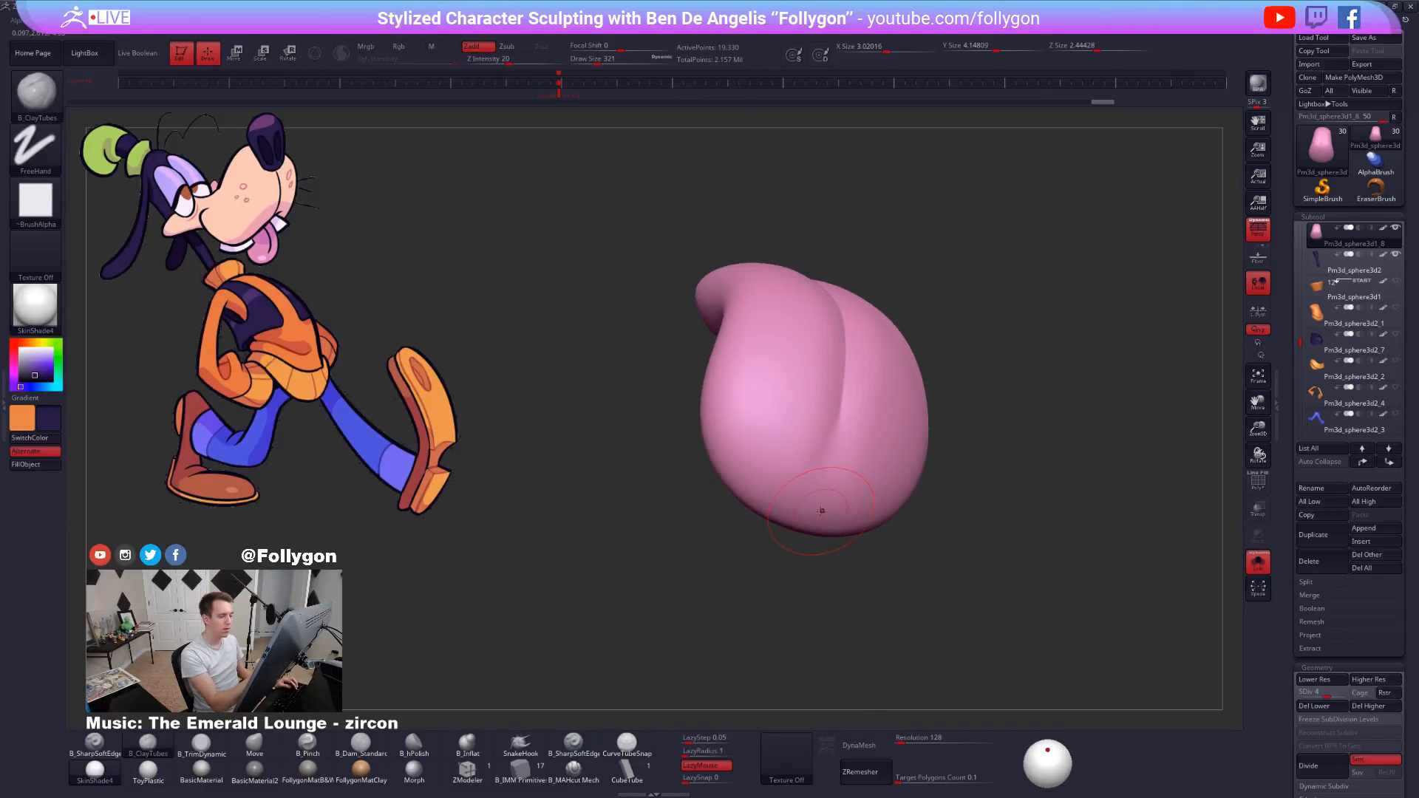
key("shift")
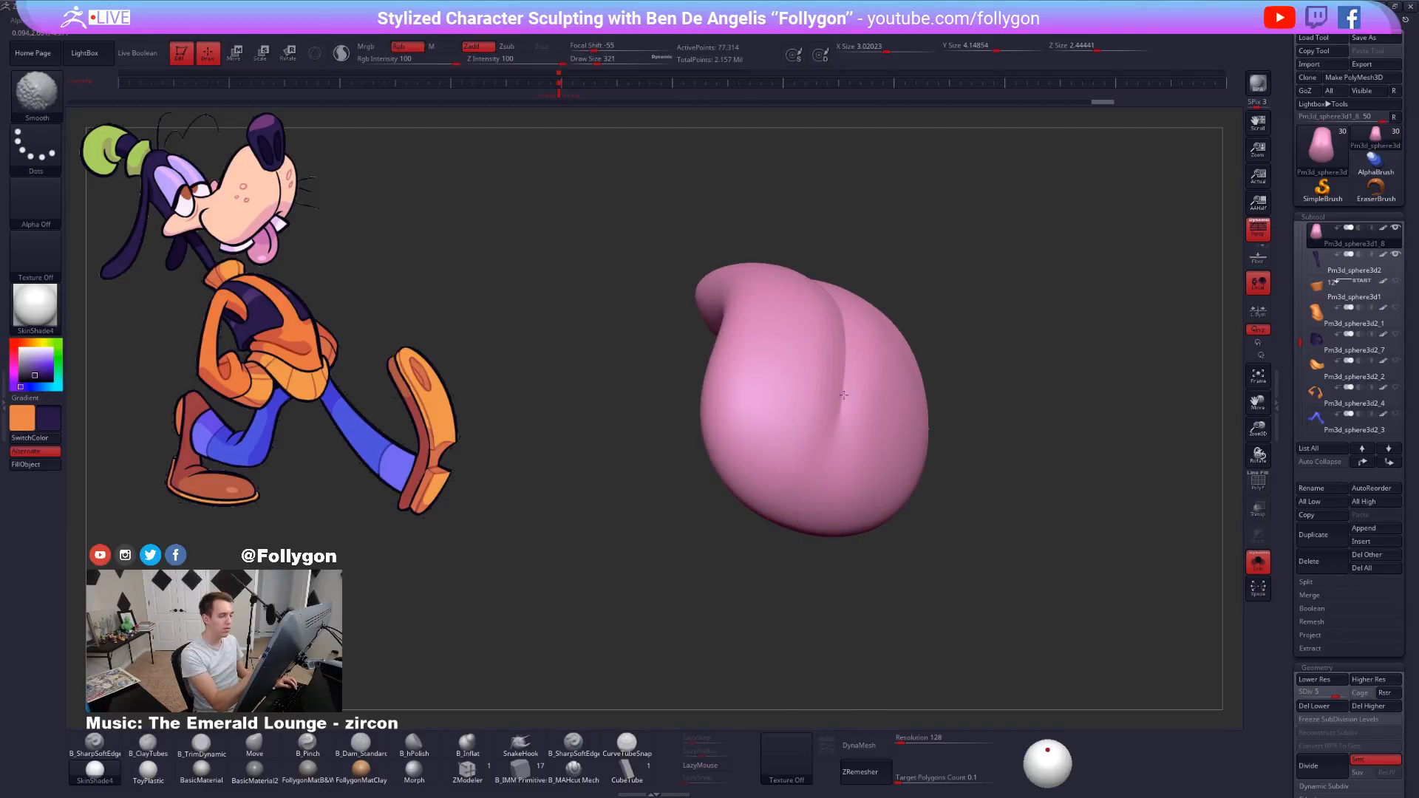
key("d")
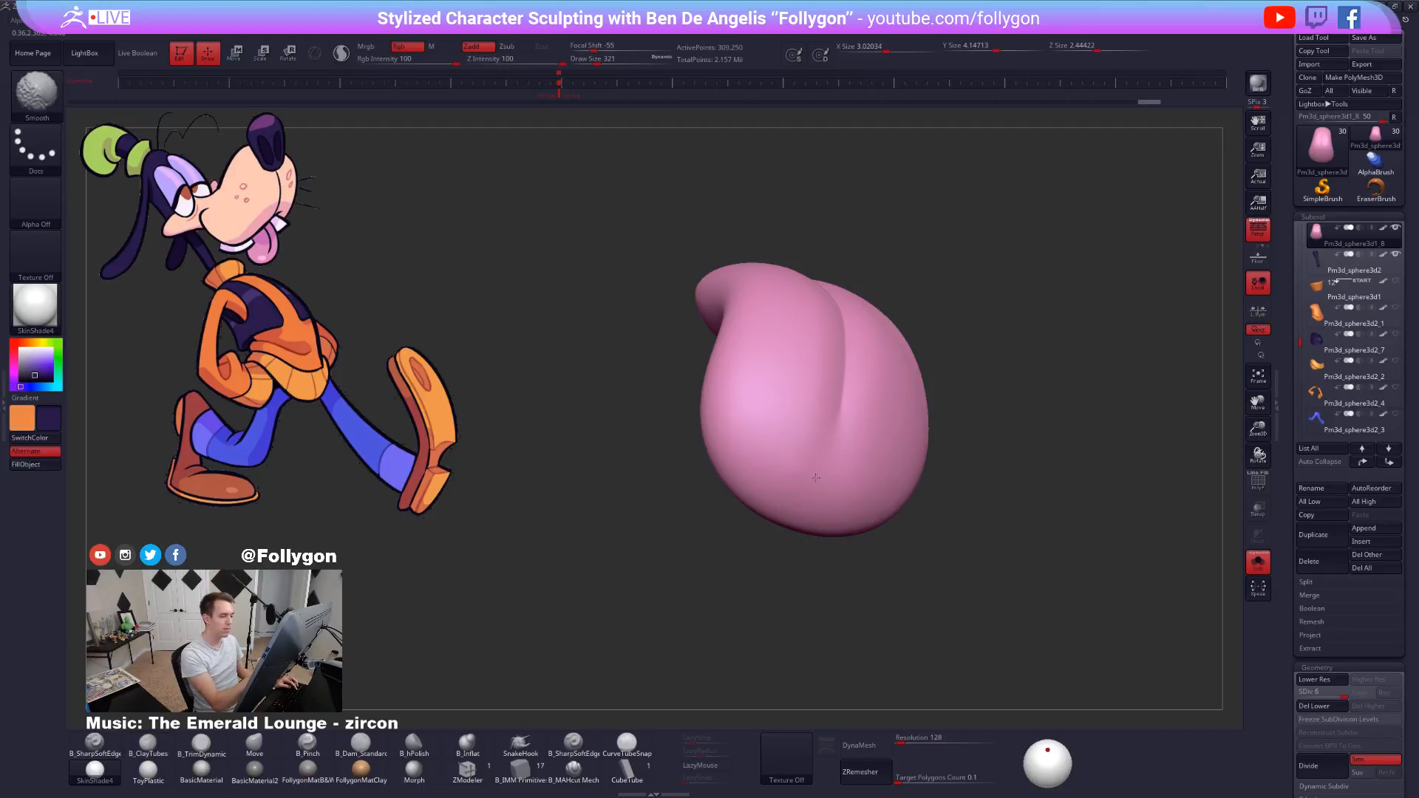
Examine the end of the groove near the tongue's tip from the side and up close.
right_click_drag(842, 425, 943, 507)
right_click_drag(1033, 561, 963, 565)
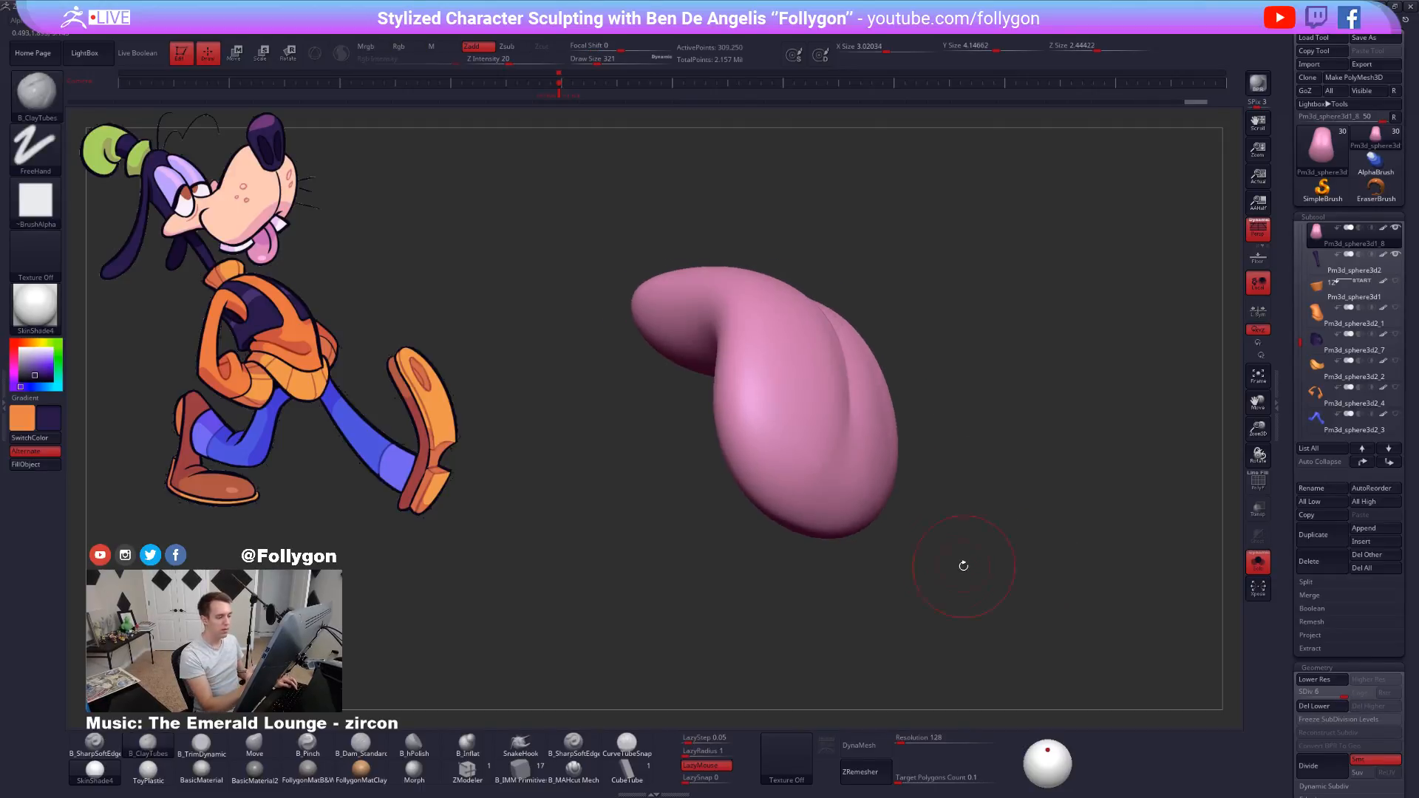
key("shift+f")
key("shift+f")
mouse_move(842, 503)
right_mouse_down()
mouse_move(816, 479)
mouse_move(831, 508)
mouse_move(816, 527)
right_mouse_up()
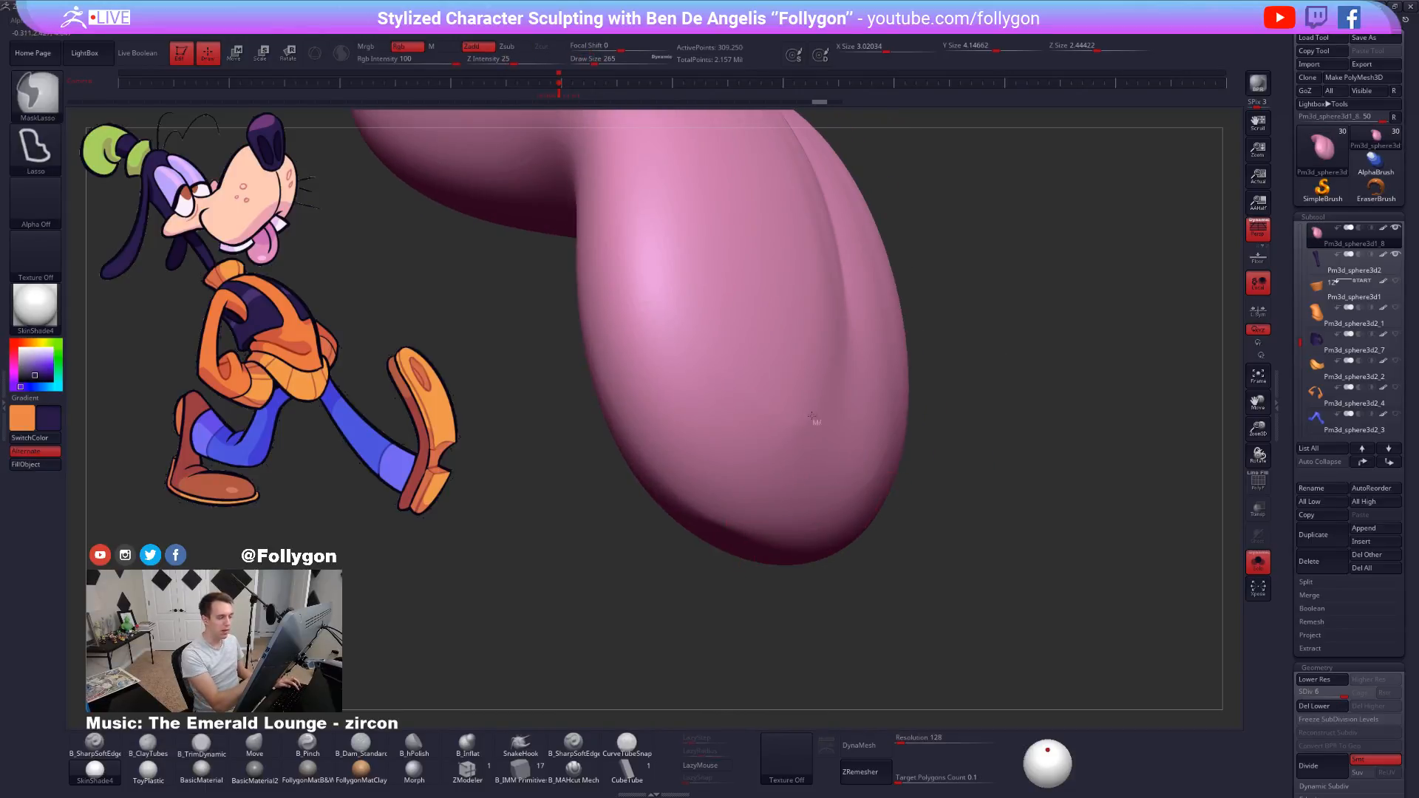
left_click_drag(813, 419, 811, 437, "ctrl+alt")
left_click_drag(983, 661, 1007, 642, "ctrl")
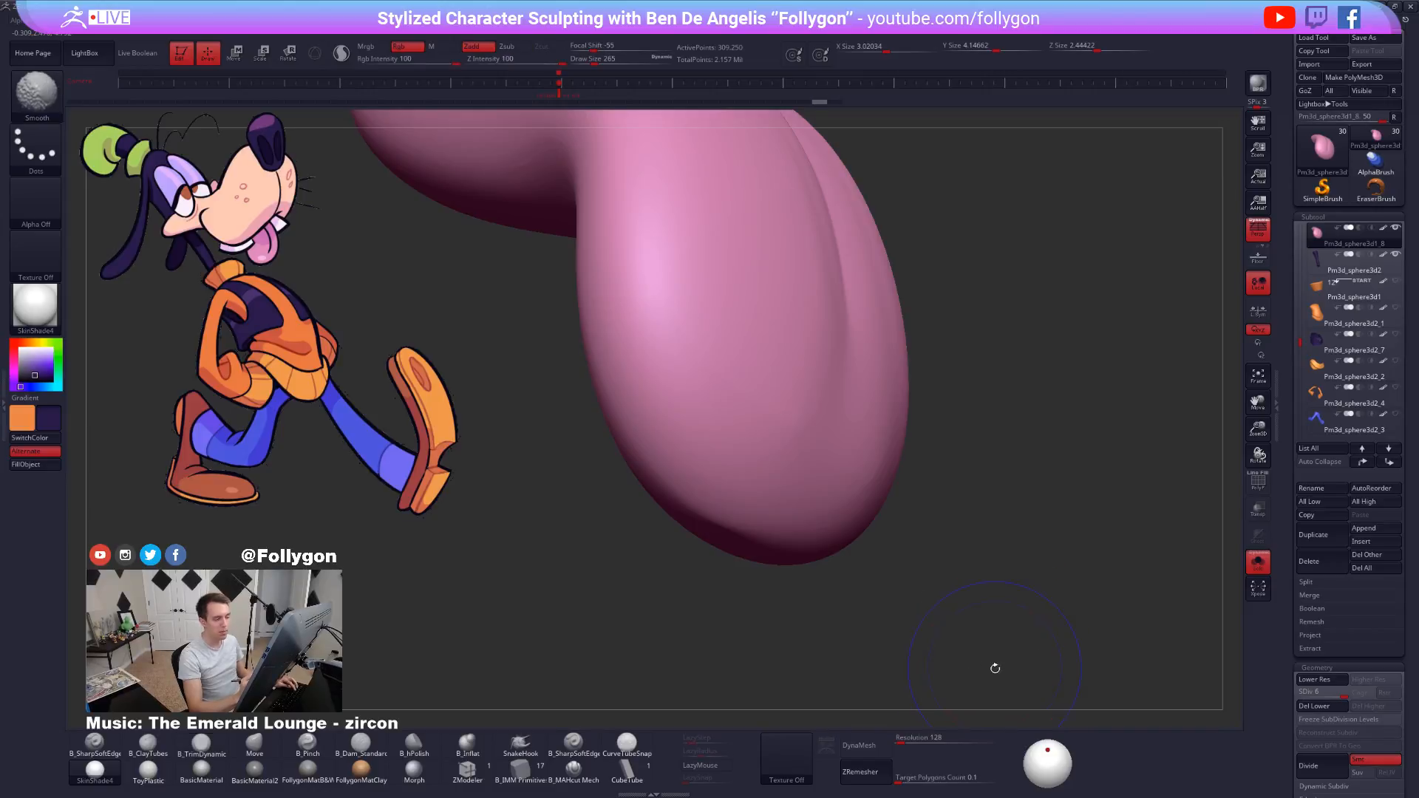
Examine the tongue tip's polygon flow in wireframe down to subdivision level 1, then restore level 6 and hide the wireframe.
key("shift+f")
right_click_drag(1020, 621, 1053, 663)
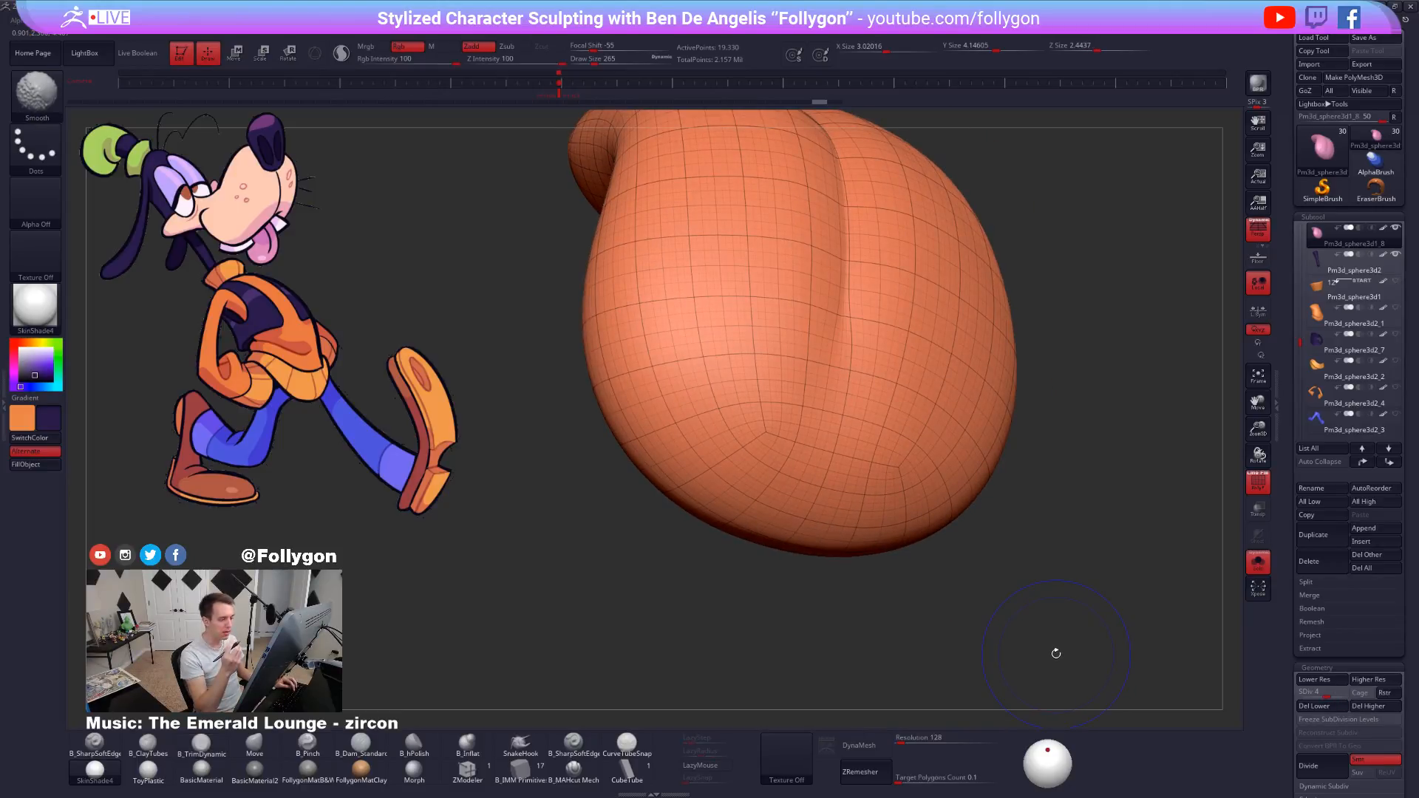
key("shift+d")
key("shift+d")
key("shift+d")
key("shift+d")
key("shift+d")
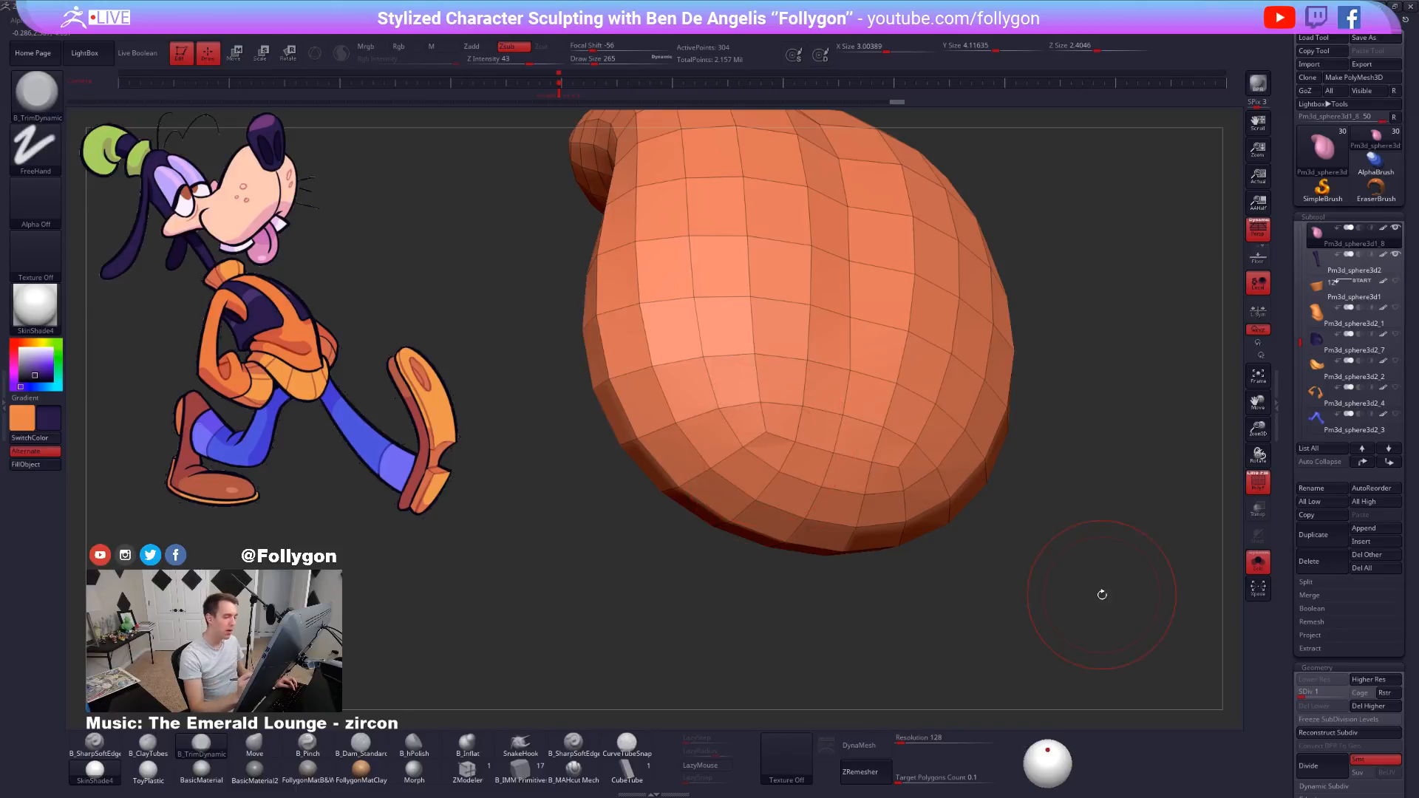
key("d")
key("d")
key("d")
key("d")
key("d")
key("shift+f")
Reduce the brush to draw size 203, smooth both sides of the tongue's tip below the groove, and drop to subdivision level 5.
key("bracketleft")
mouse_move(766, 469)
right_mouse_down()
mouse_move(876, 474)
mouse_move(899, 517)
right_mouse_up()
key("shift+f")
key("shift+f")
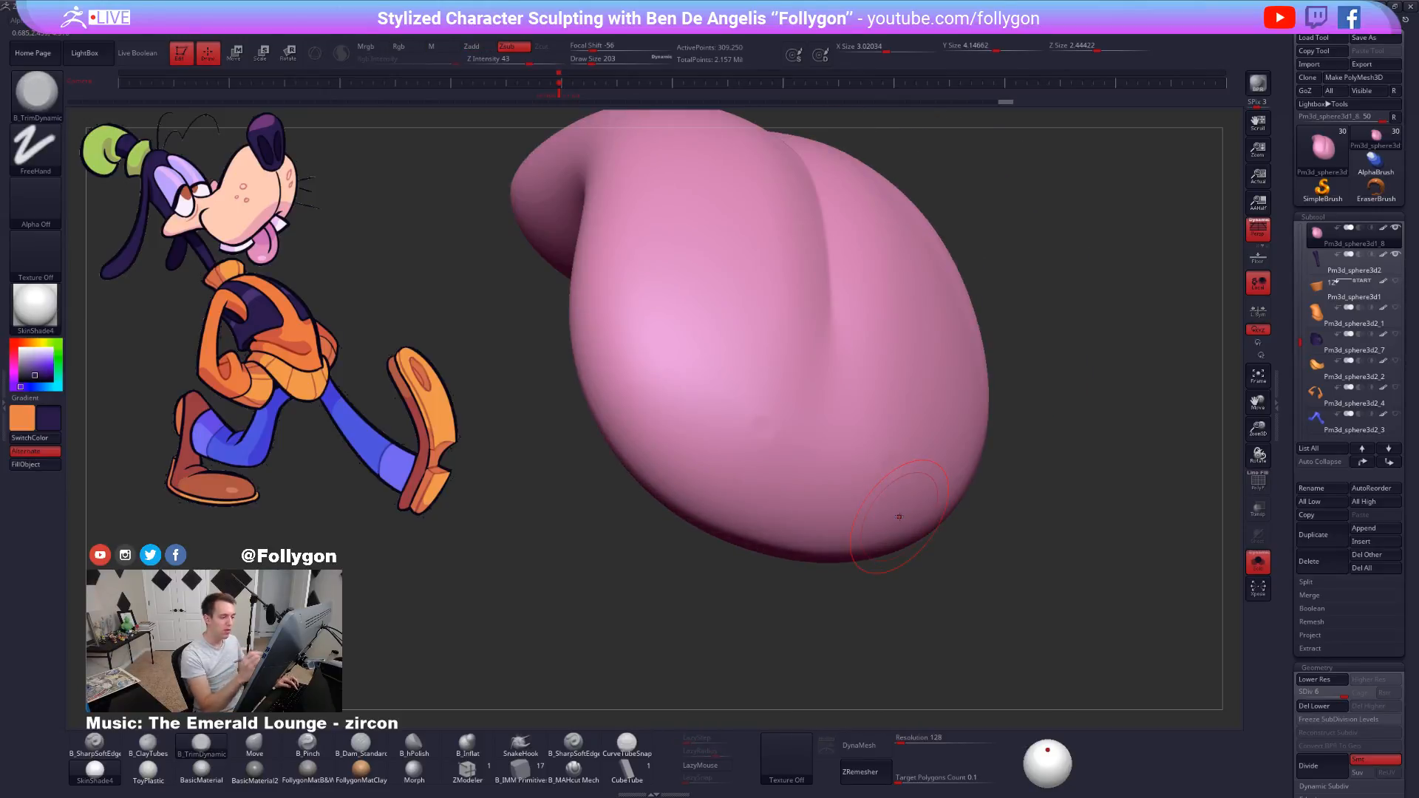
key("shift")
key("ctrl")
key("shift")
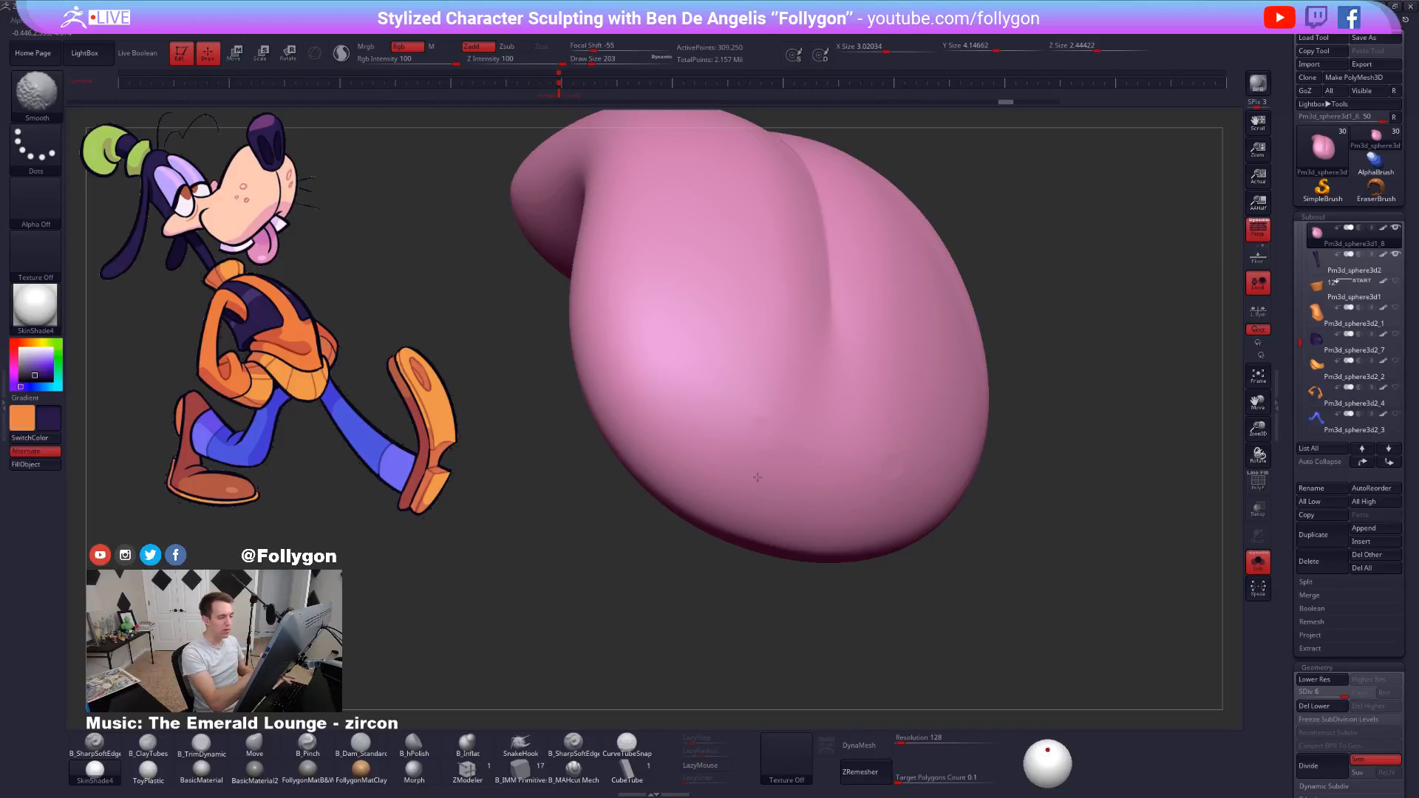
left_click_drag(757, 478, 757, 476, "shift")
mouse_move(891, 473)
left_mouse_down("shift")
mouse_move(880, 519)
mouse_move(884, 493)
left_mouse_up("shift")
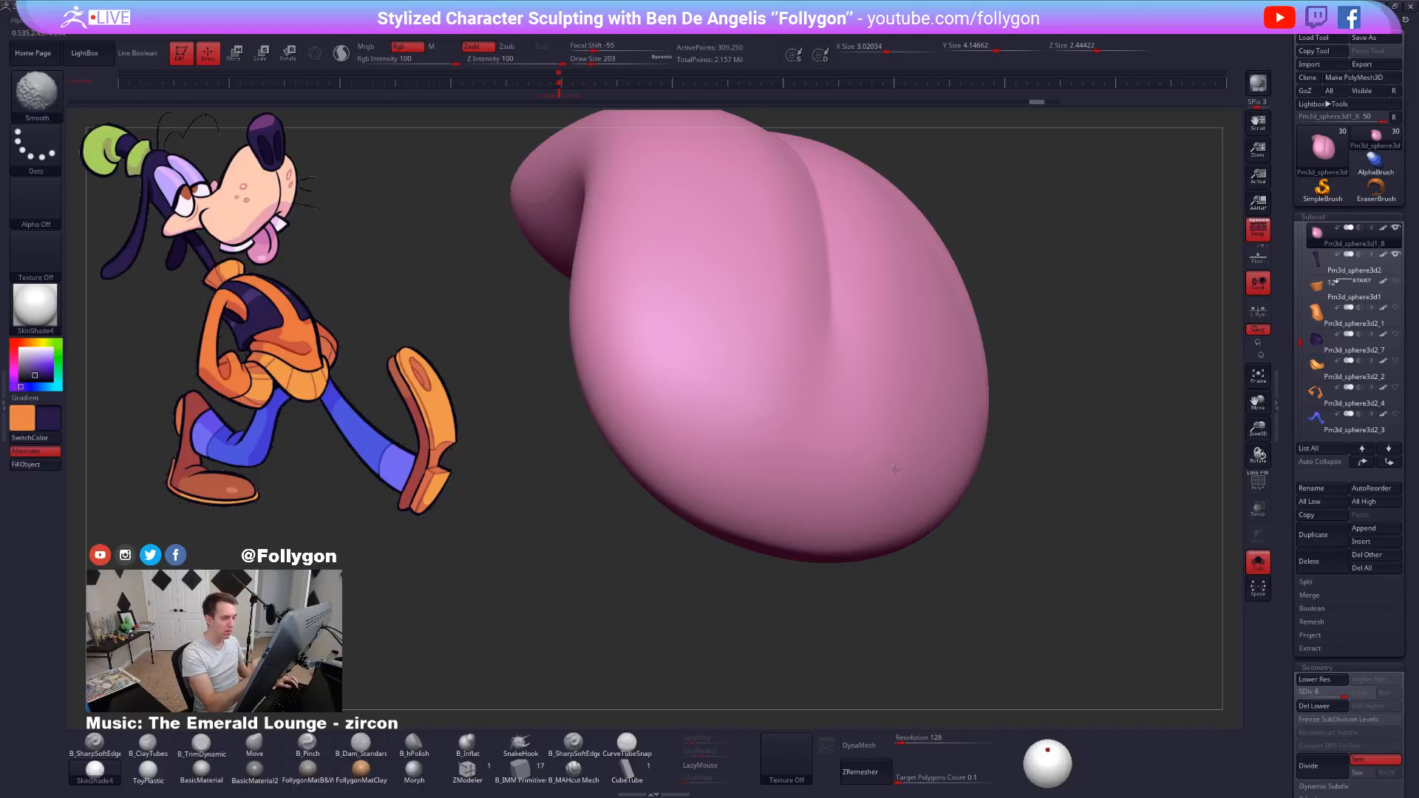
key("shift+d")
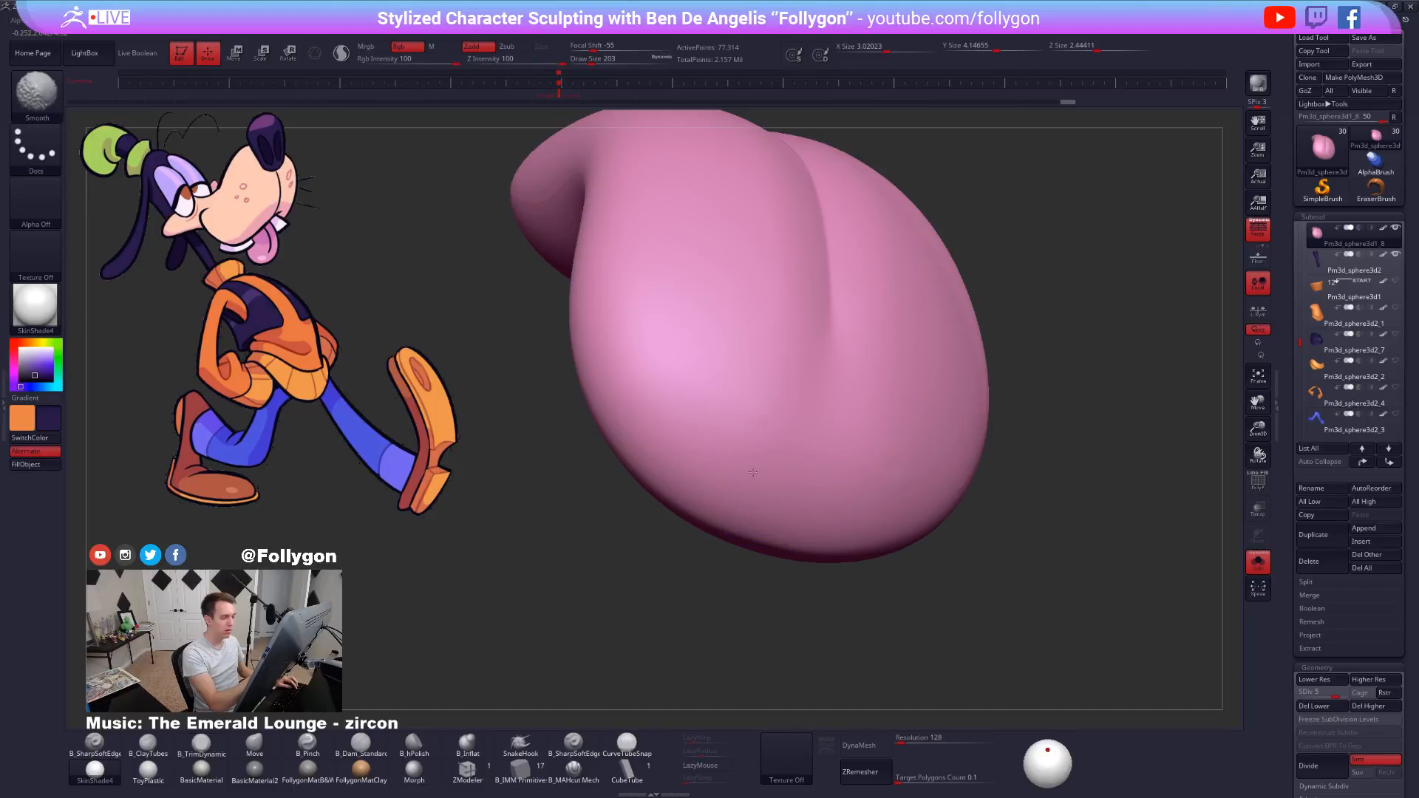
Combine all of the tongue's polygroups into a single polygroup.
key("shift+f")
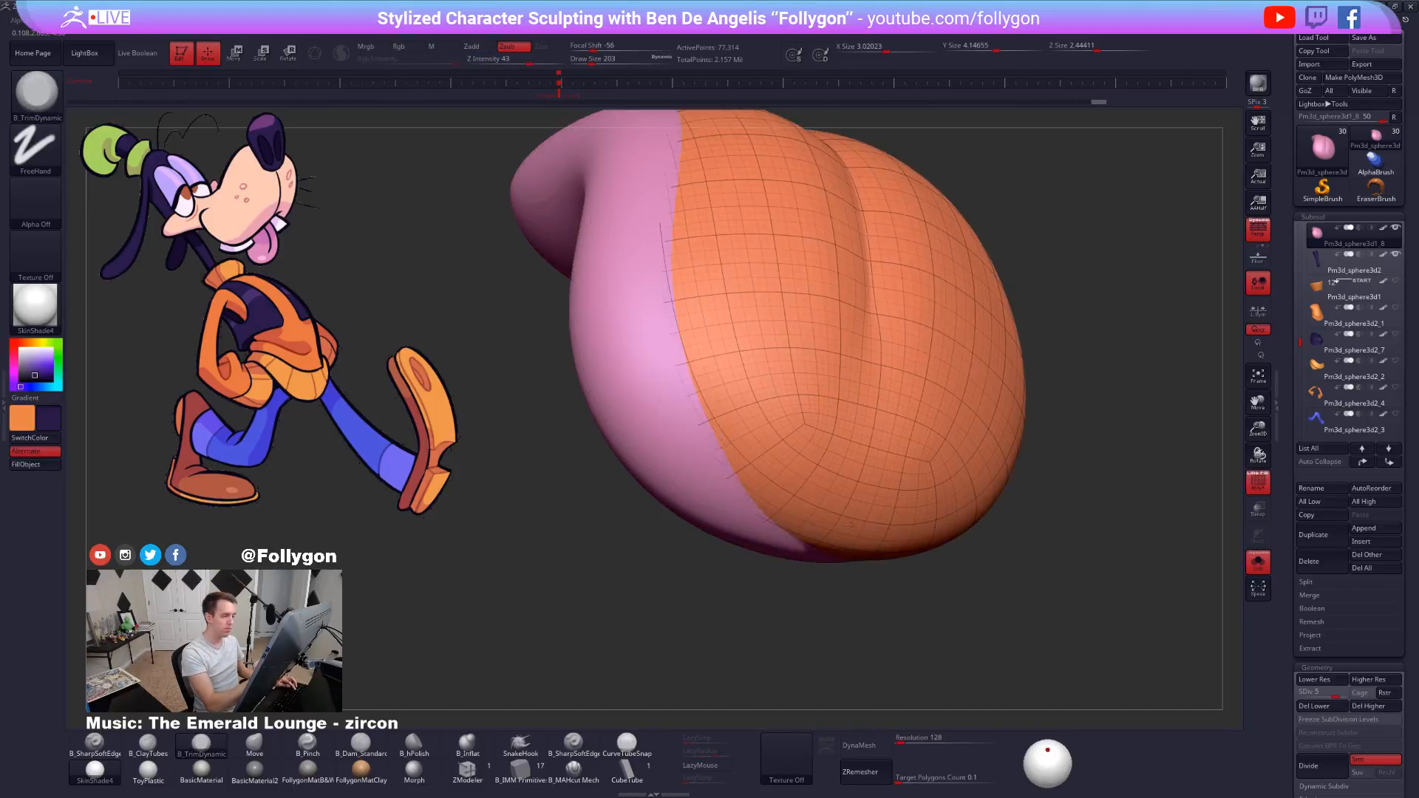
key("ctrl+w")
key("shift+f")
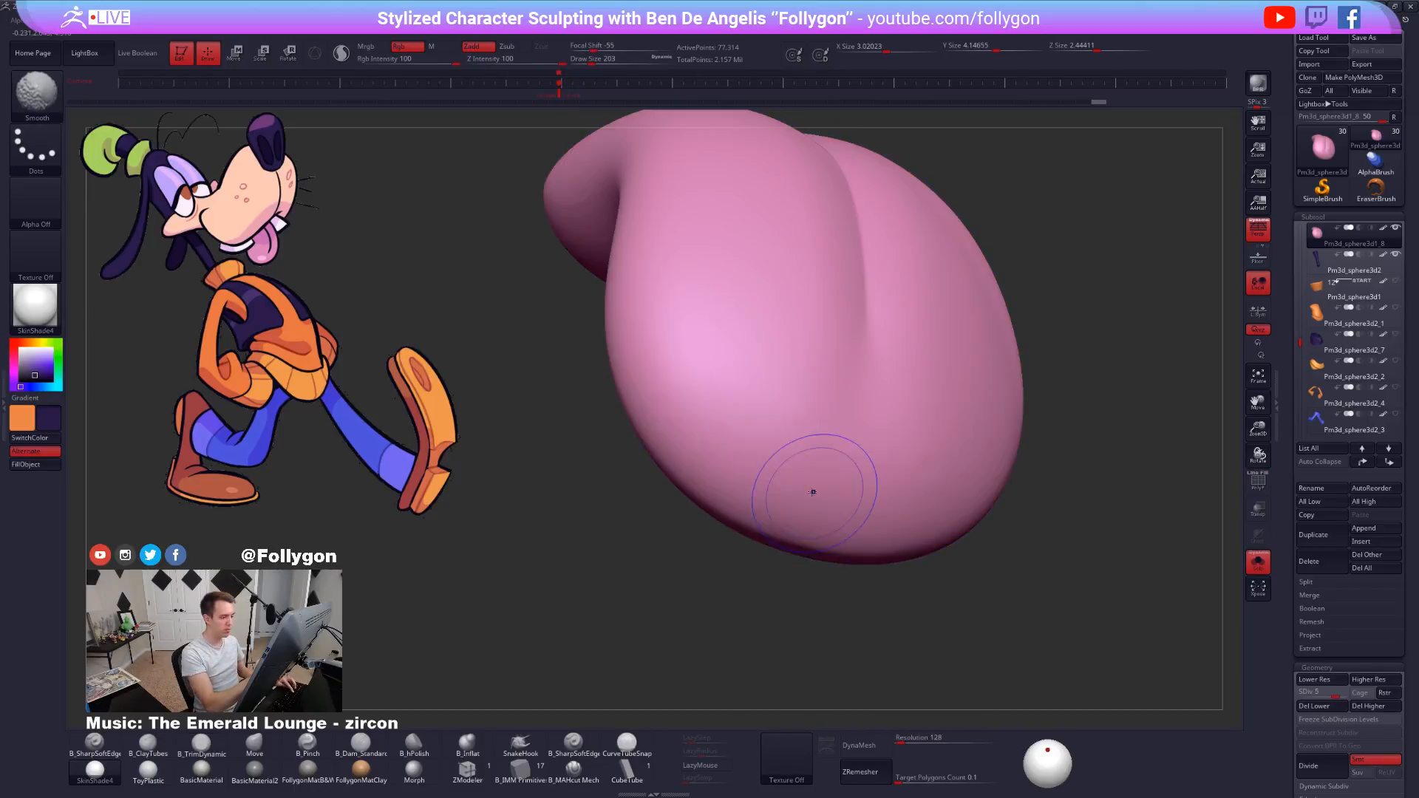
Smooth the tongue's tip at subdivision level 4 and raise the tongue back to level 6.
key("shift+d")
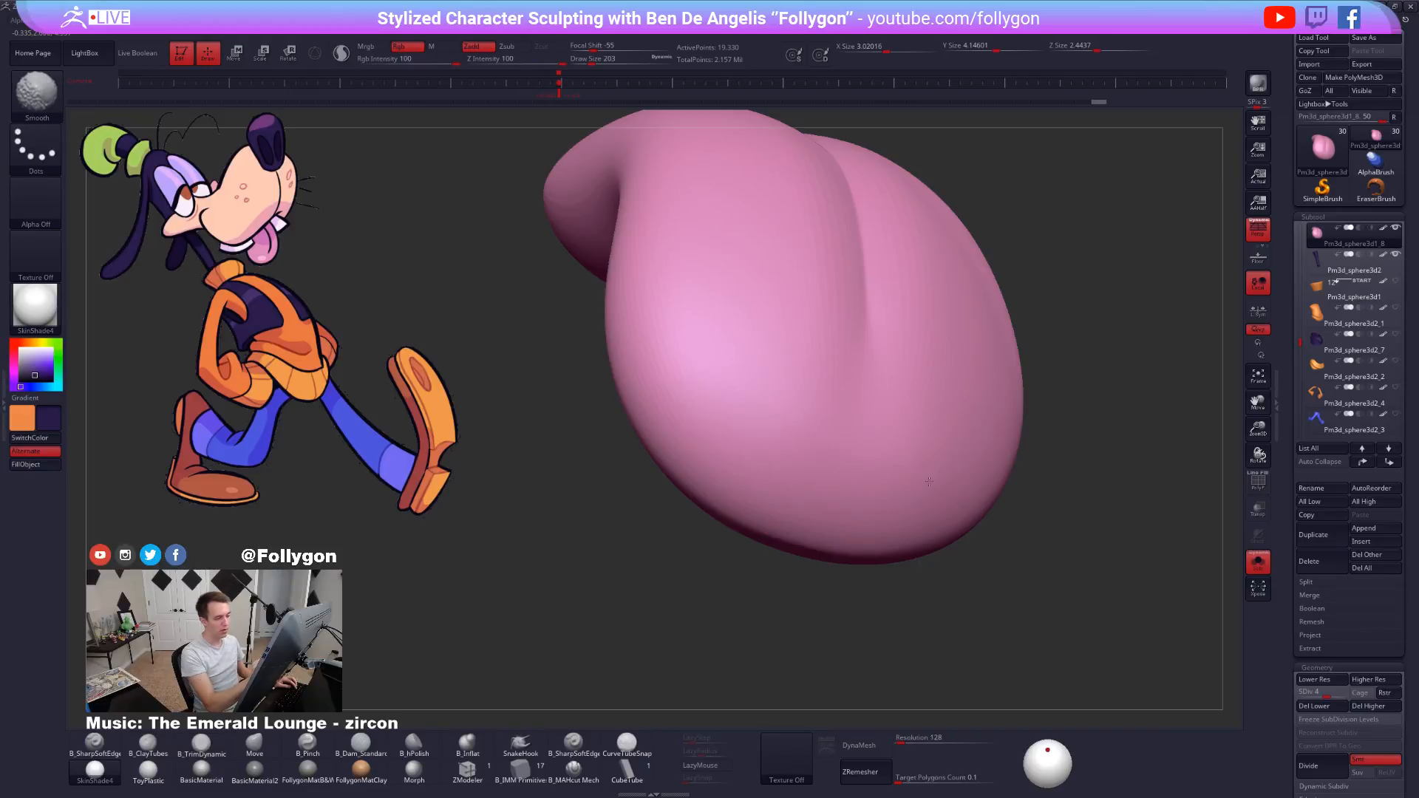
key("d")
key("d")
mouse_move(823, 452)
right_mouse_down()
mouse_move(891, 545)
mouse_move(935, 507)
mouse_move(903, 513)
right_mouse_up()
Switch to the Standard brush and sample the tongue's pink as the paint colour.
key("b")
key("s")
key("t")
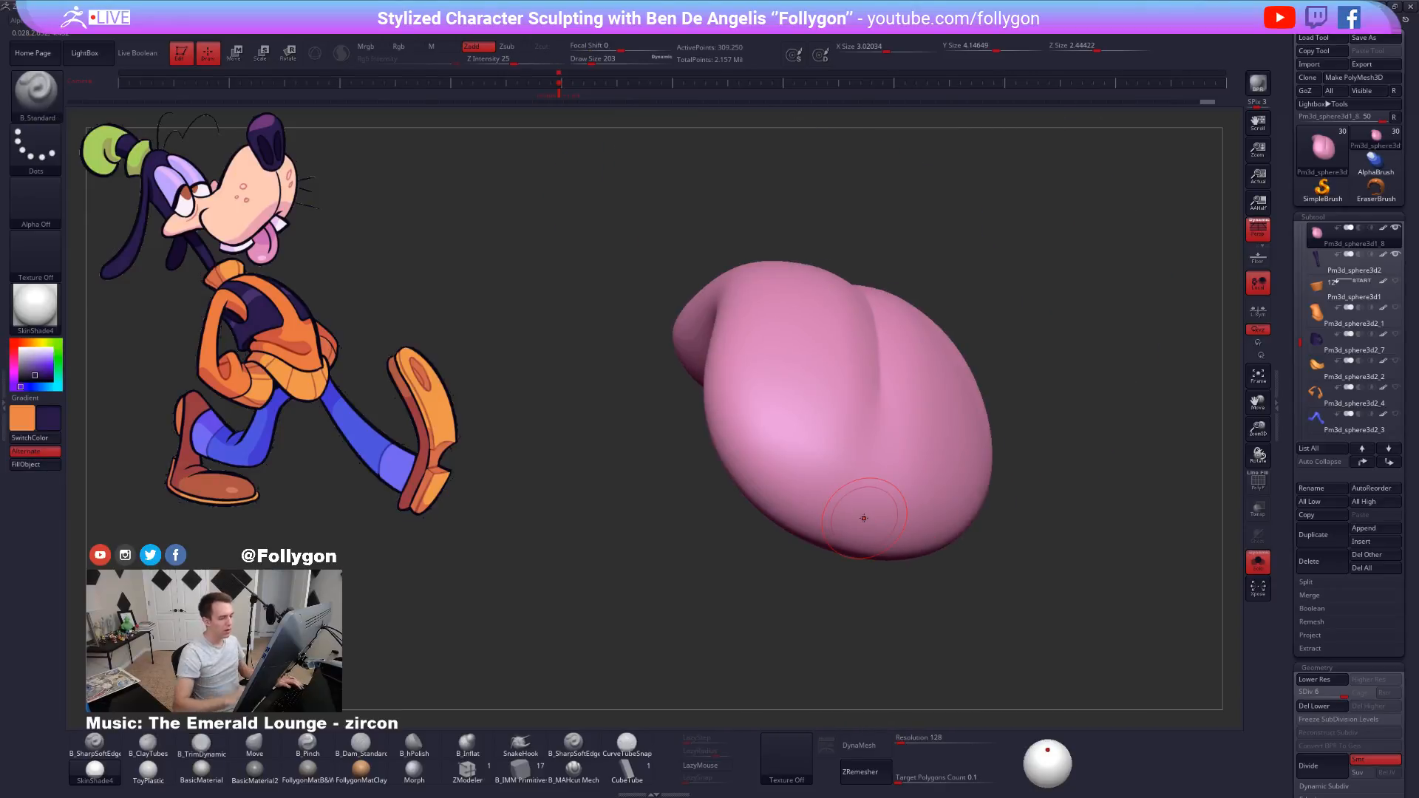
key("c")
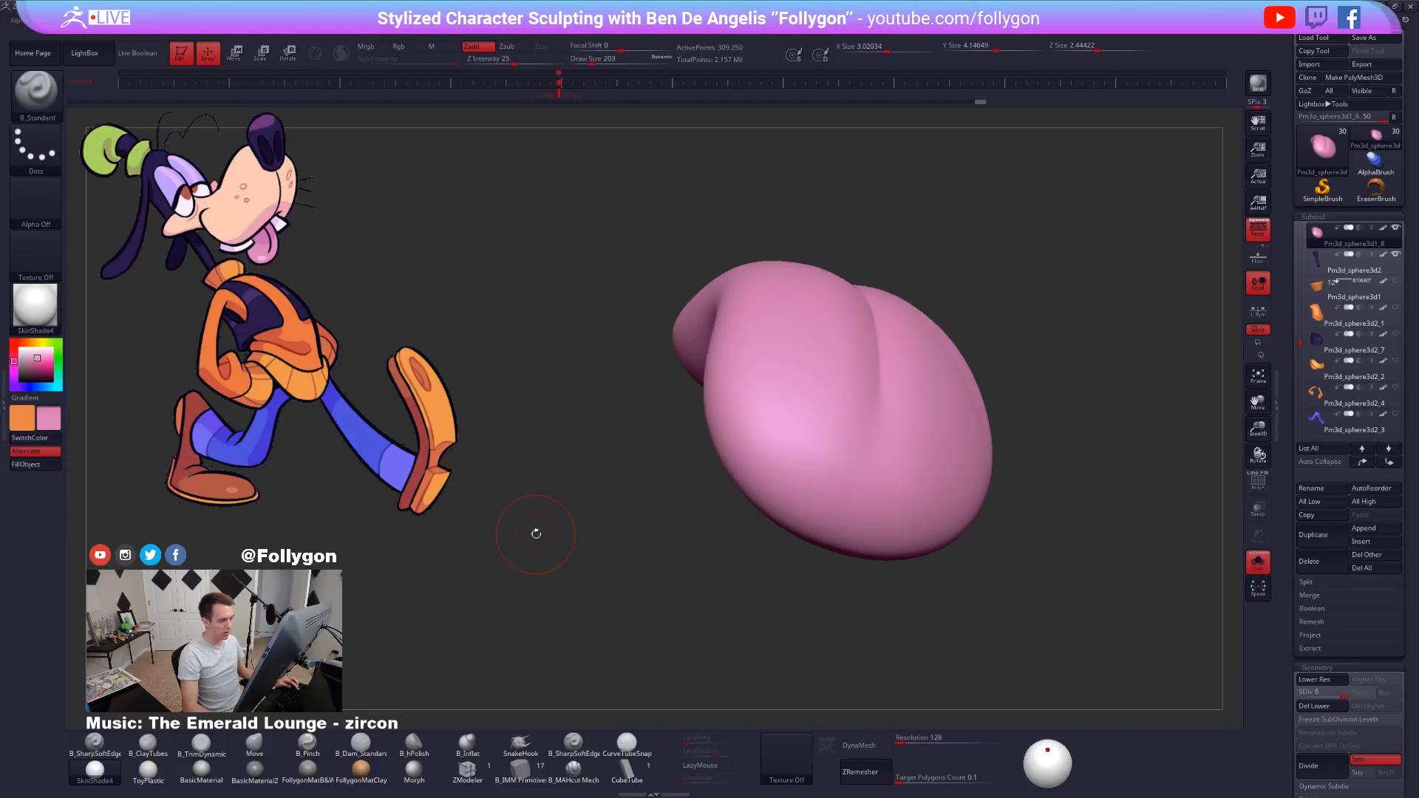
Examine the whole head and, in isolation, the snout and mouth parts from several angles.
right_click_drag(536, 533, 472, 488, "alt")
key("alt+s")
mouse_move(703, 562)
right_mouse_down()
mouse_move(764, 596)
mouse_move(650, 536)
mouse_move(789, 496)
mouse_move(760, 510)
mouse_move(805, 555)
right_mouse_up()
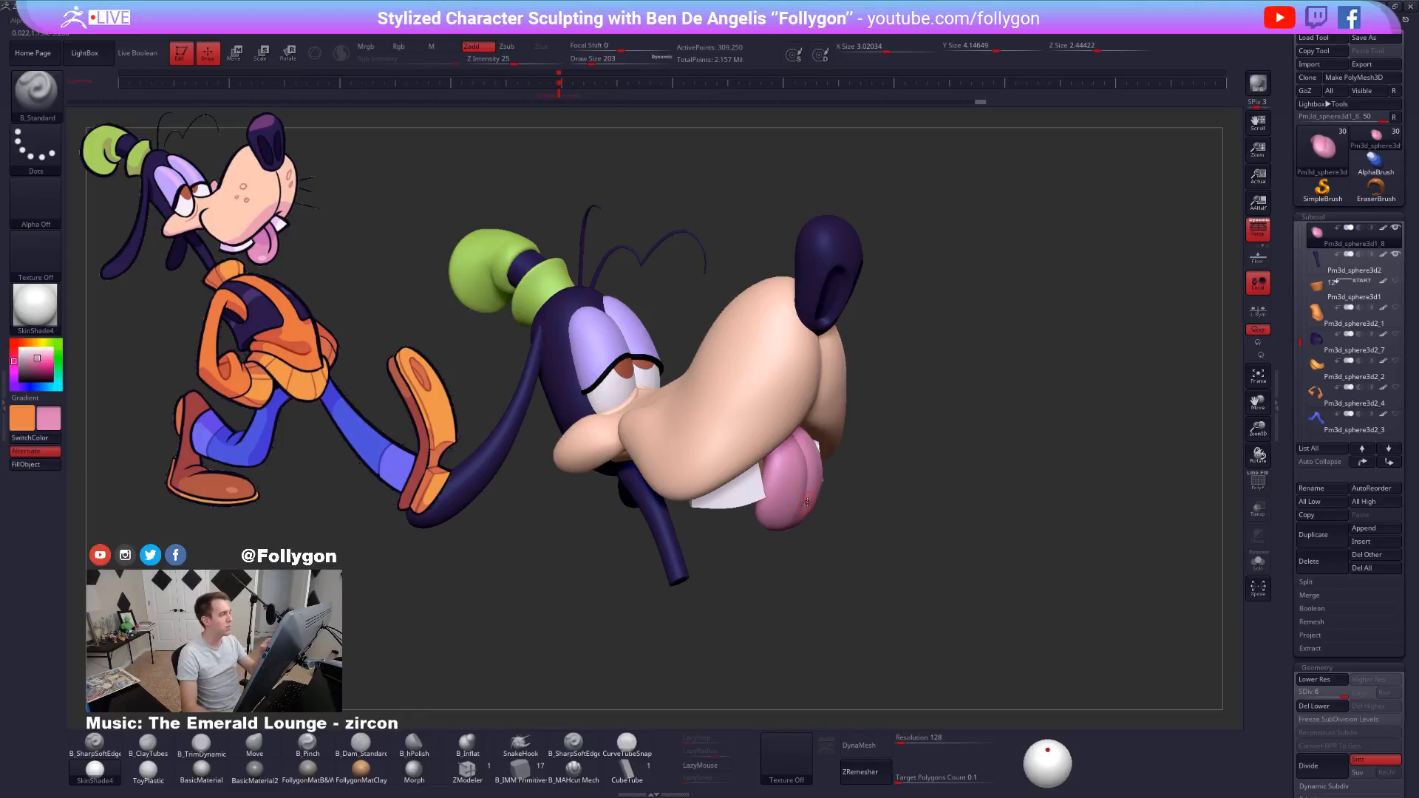
mouse_move(878, 404)
left_mouse_down()
mouse_move(846, 414)
mouse_move(926, 374)
left_mouse_up()
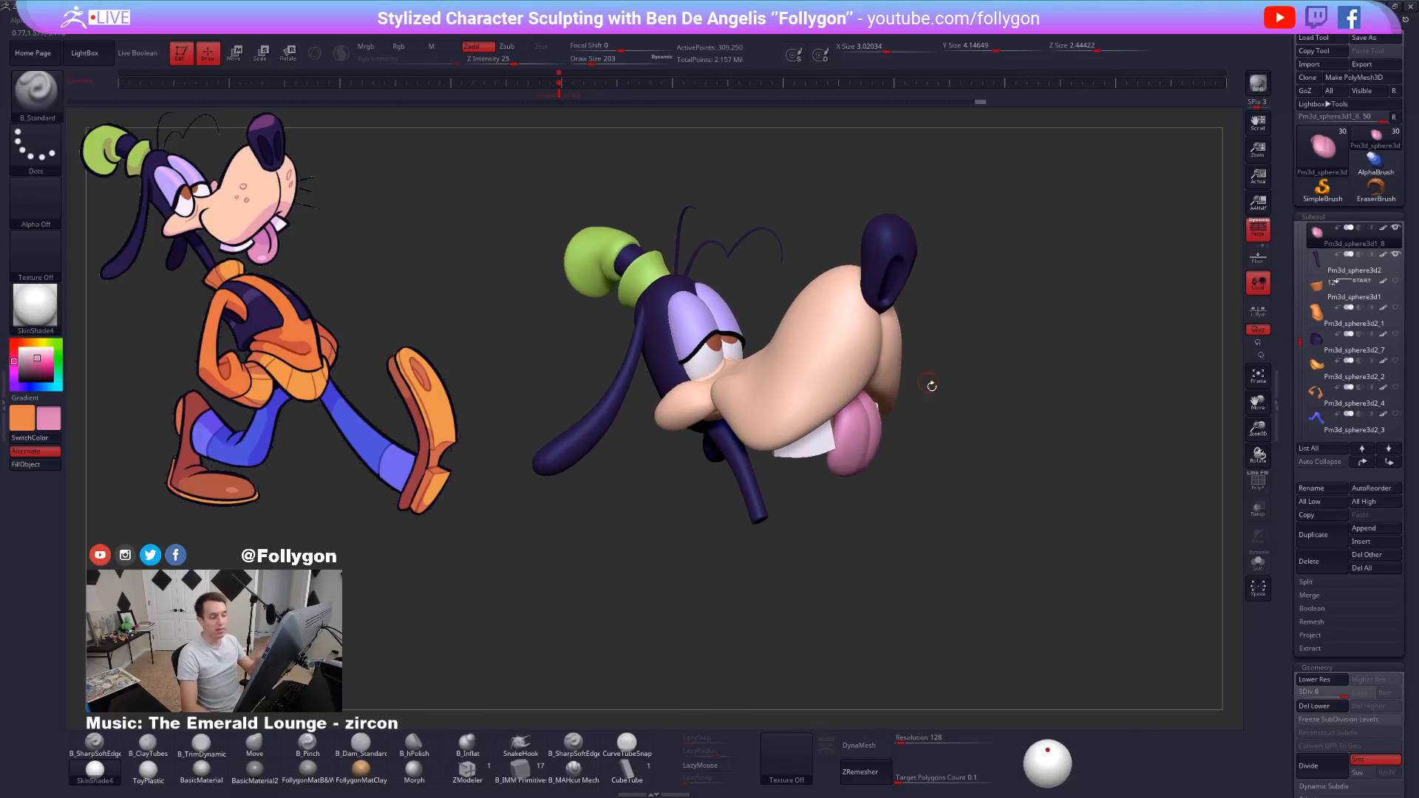
left_click(816, 368, "alt")
key("alt+s")
right_click_drag(792, 371, 928, 439)
key("alt+s")
left_click(872, 437, "alt")
key("alt+s")
key("alt+s")
left_click(810, 453, "alt")
key("alt+s")
right_click_drag(809, 452, 921, 436)
key("alt+s")
right_click_drag(921, 436, 863, 460, "alt")
right_click_drag(863, 460, 824, 450)
right_click_drag(809, 388, 796, 427, "alt")
Select the nose and adjust its shape slightly with a Transpose move line running from its lower tip past its top.
left_click(765, 355, "alt")
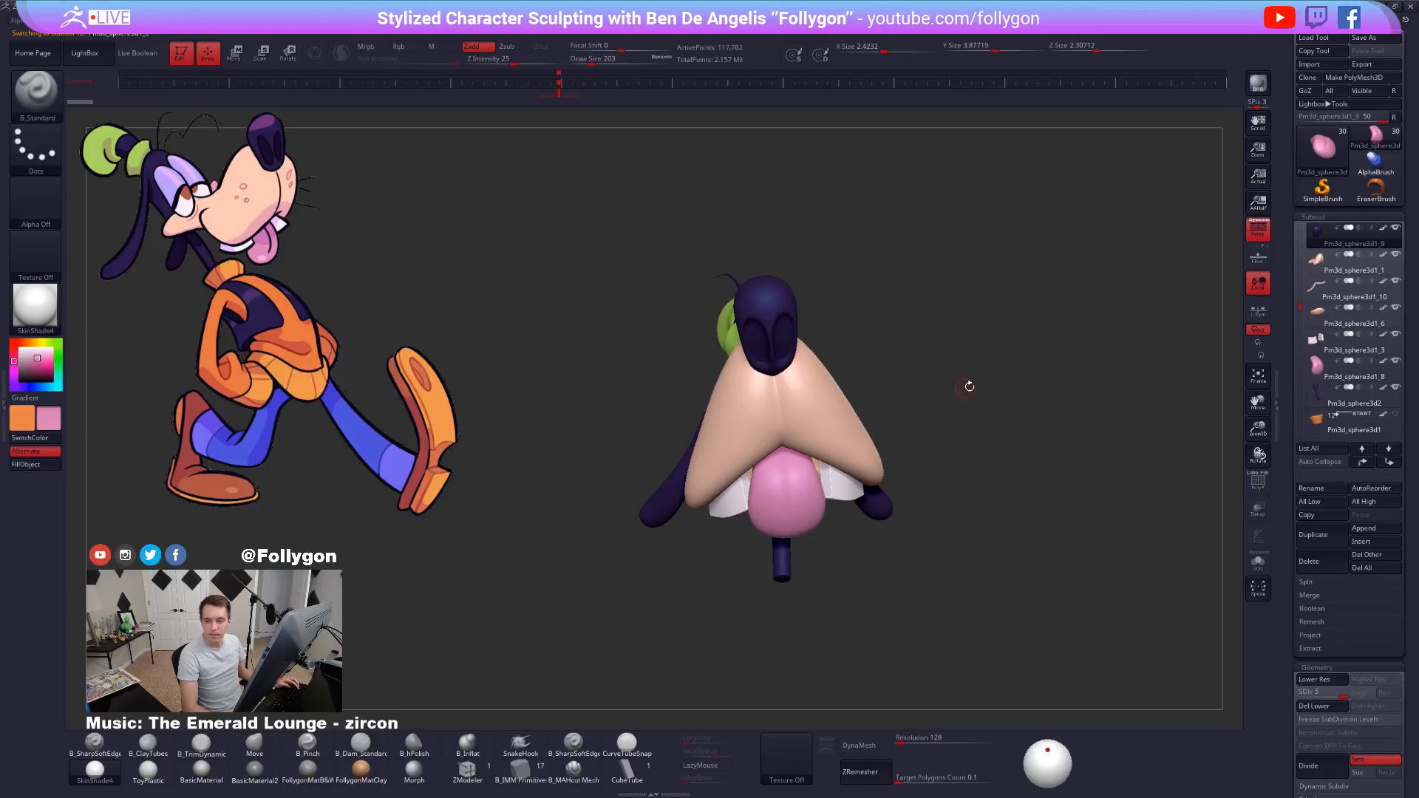
right_click_drag(973, 386, 970, 380)
right_click_drag(824, 385, 908, 386, "ctrl")
key("w")
left_click_drag(783, 417, 756, 230)
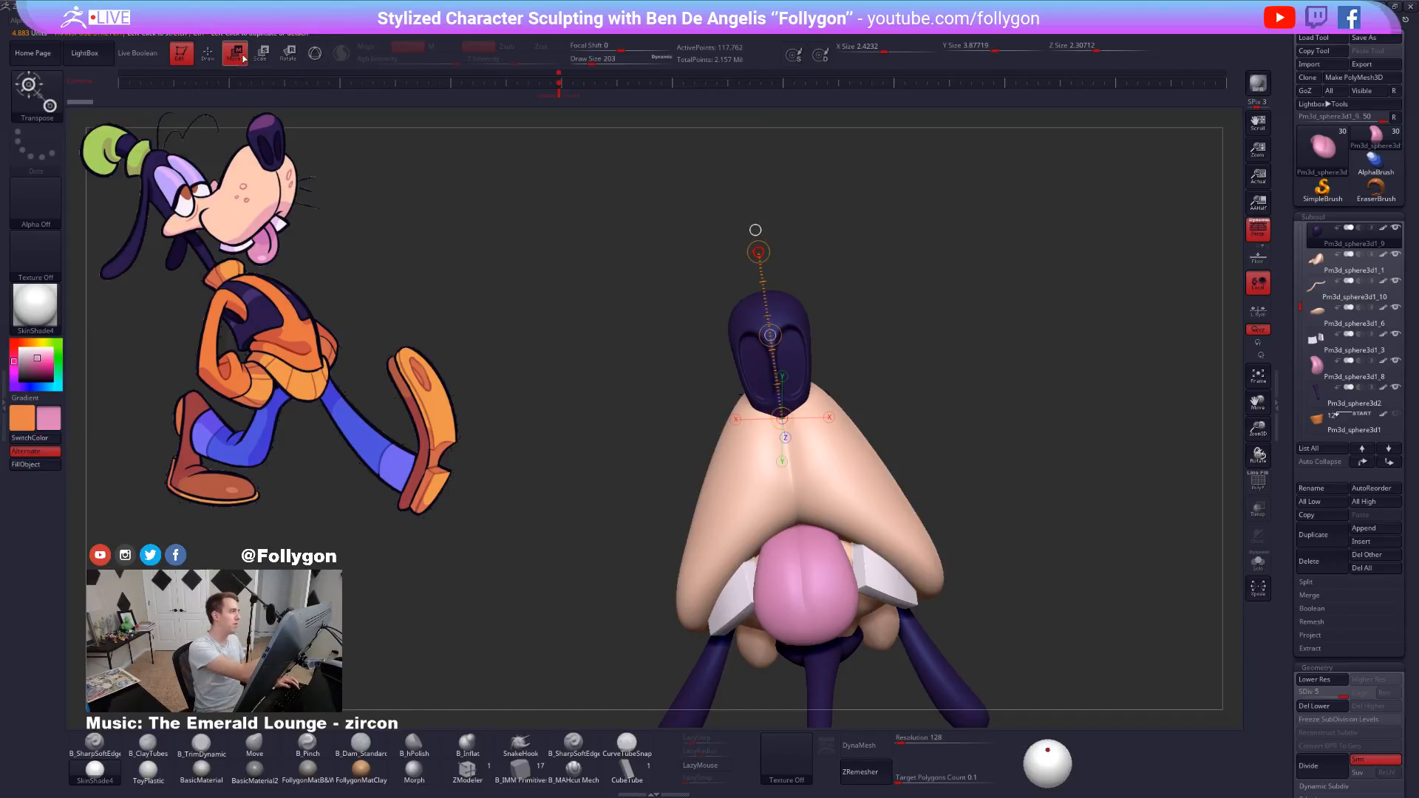
key("ctrl+shift+s")
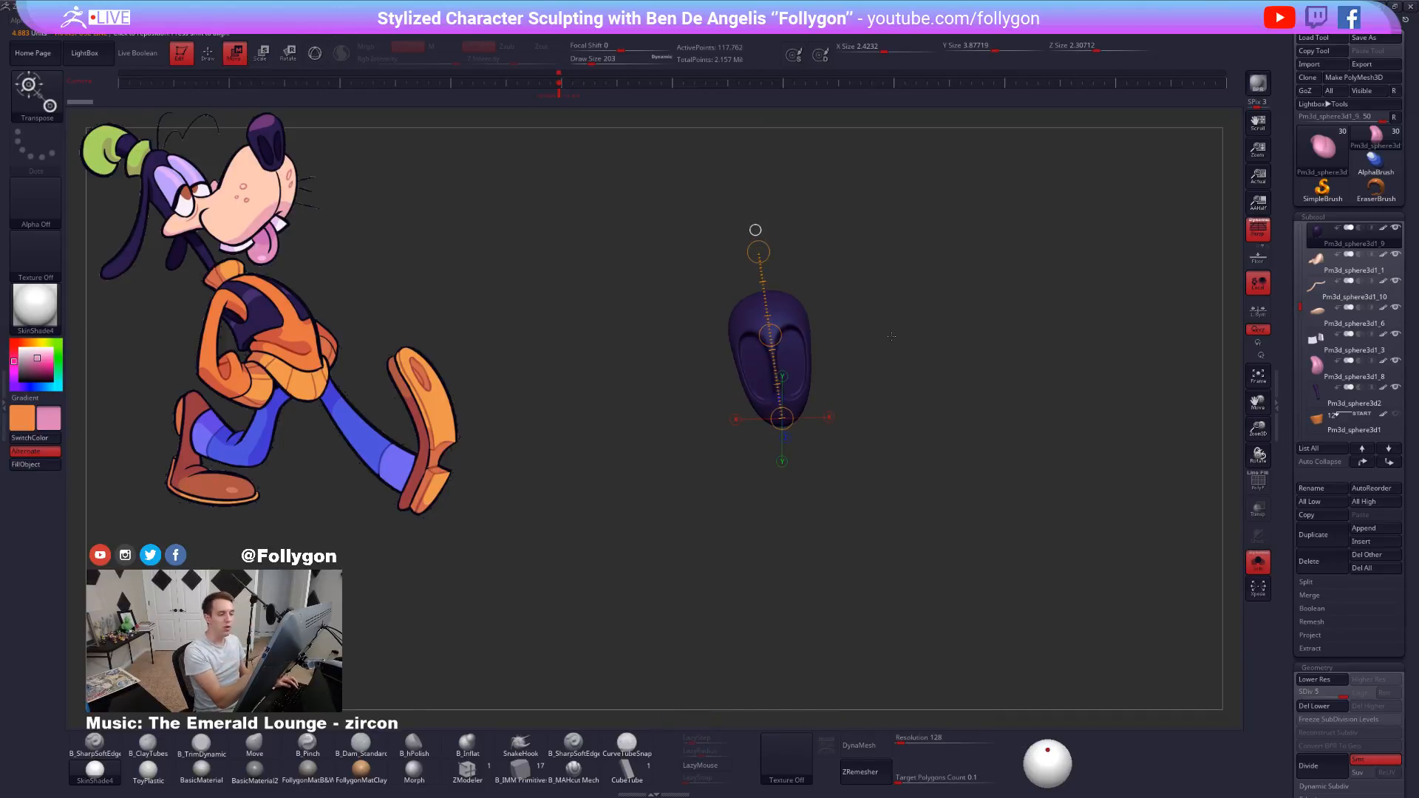
left_click_drag(770, 336, 919, 276)
left_click_drag(877, 363, 793, 422)
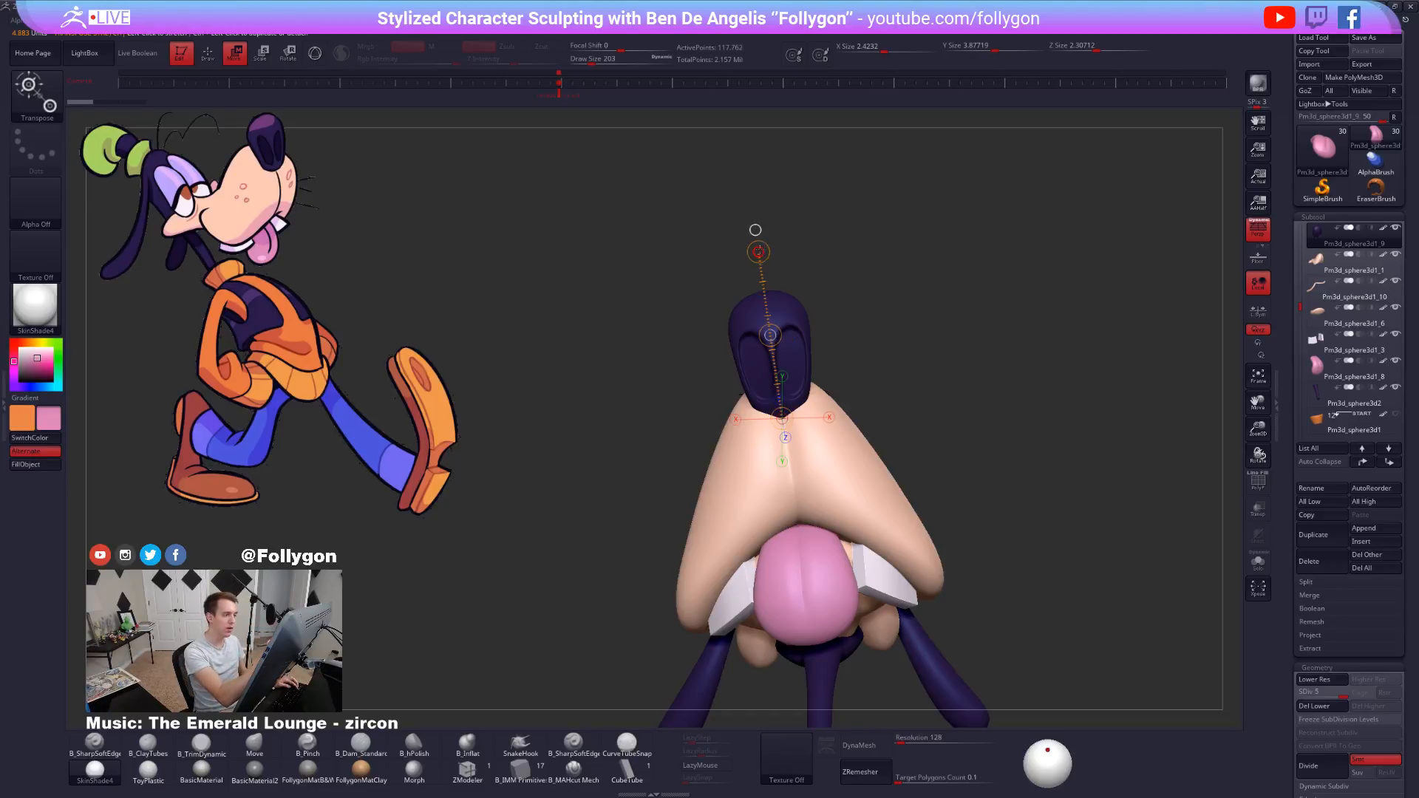
left_click_drag(758, 252, 742, 250)
left_click_drag(813, 341, 863, 377)
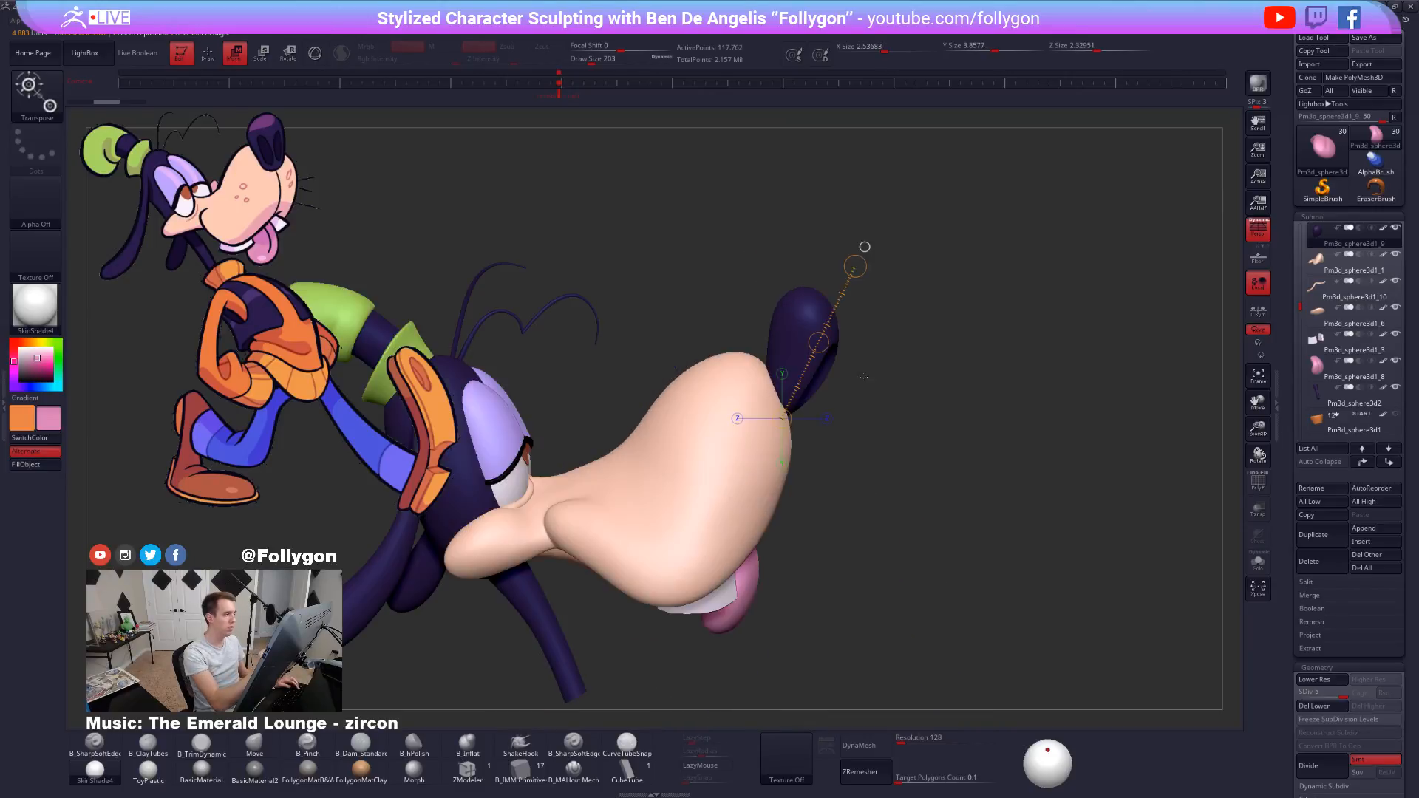
left_click_drag(904, 484, 880, 544)
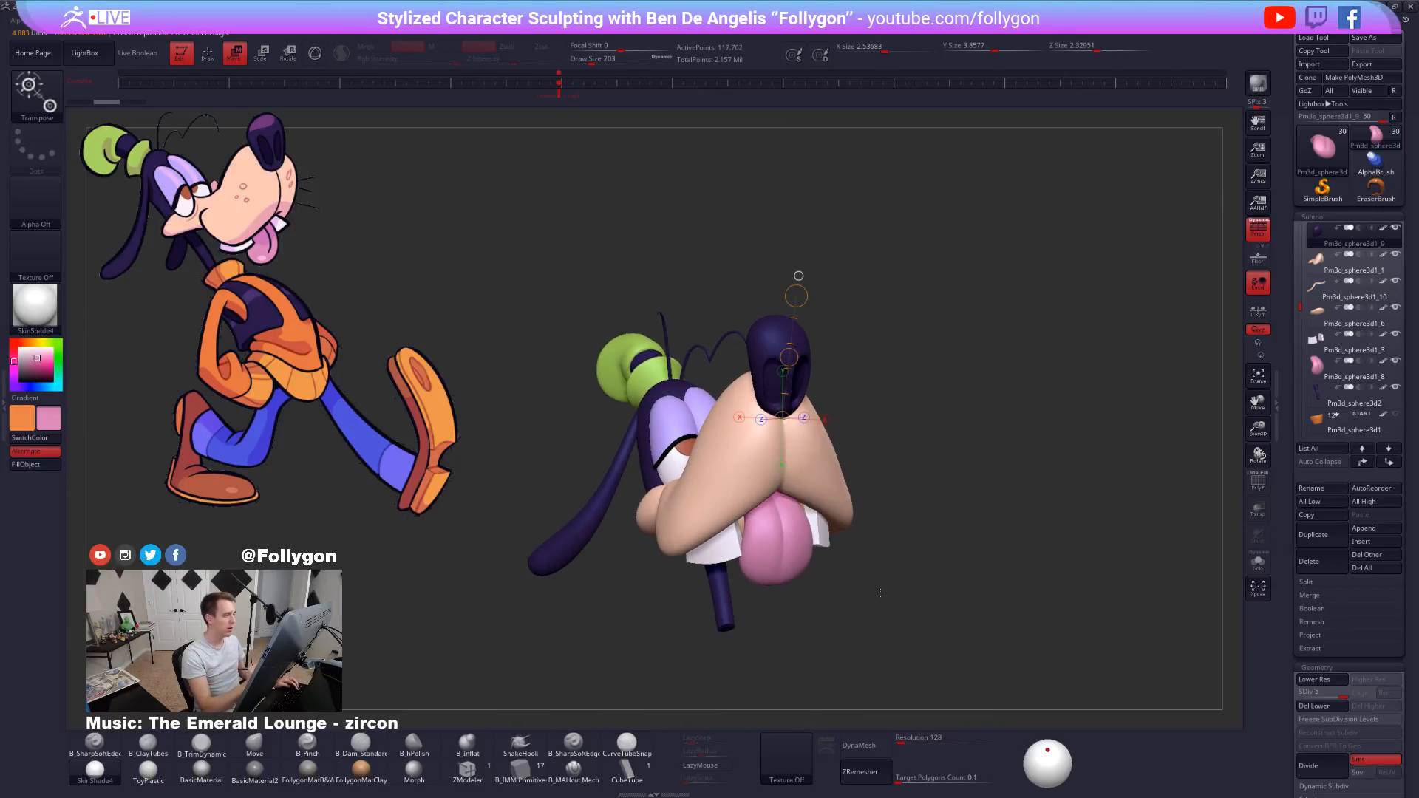
left_click_drag(828, 401, 838, 457, "alt")
Isolate the nose, lower it to subdivision level 1 and mask part of it with MaskLasso.
key("q")
left_click_drag(917, 428, 834, 402)
key("shift+s")
key("shift+d")
key("shift+d")
key("shift+d")
key("shift+d")
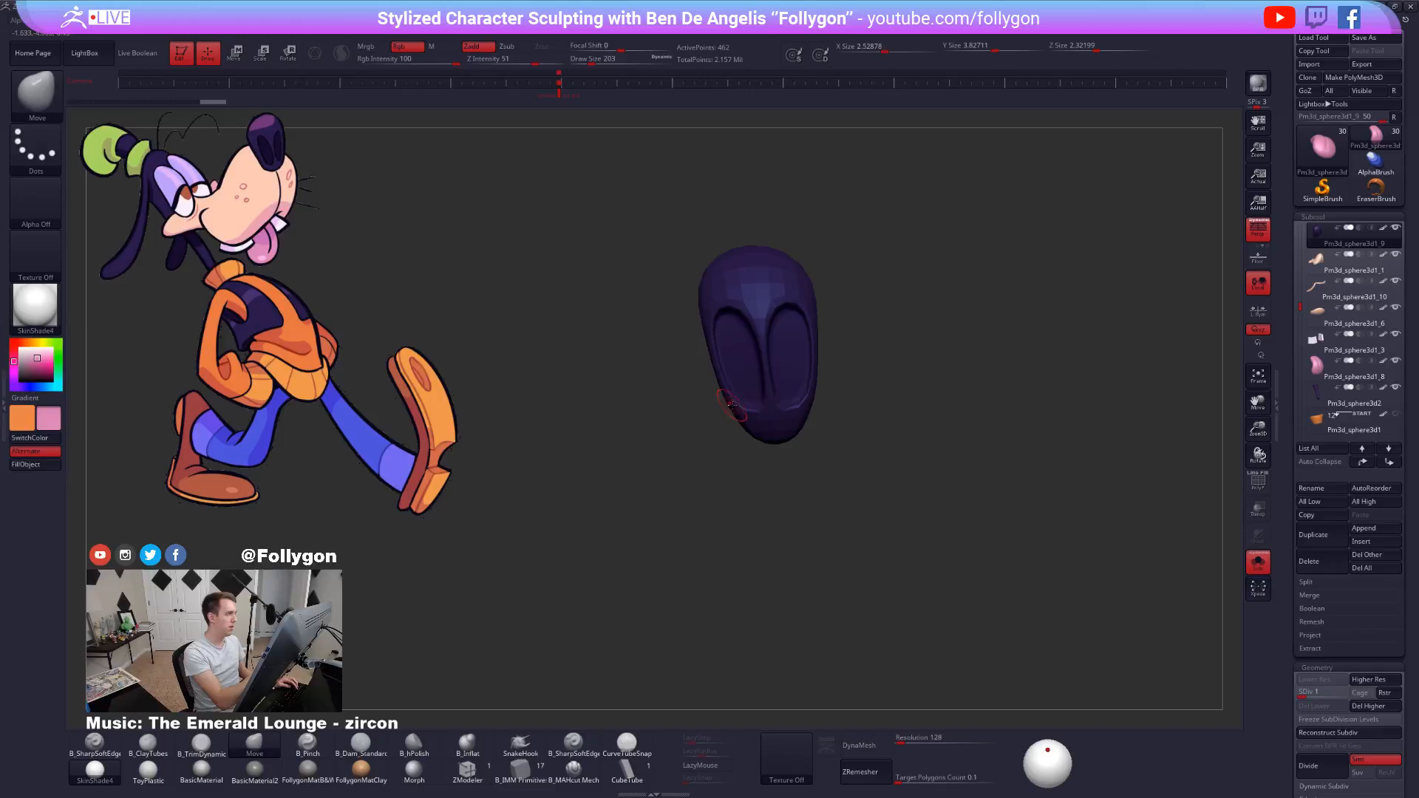
mouse_move(675, 360)
left_mouse_down("ctrl")
mouse_move(919, 292)
mouse_move(658, 289)
left_mouse_up("ctrl")
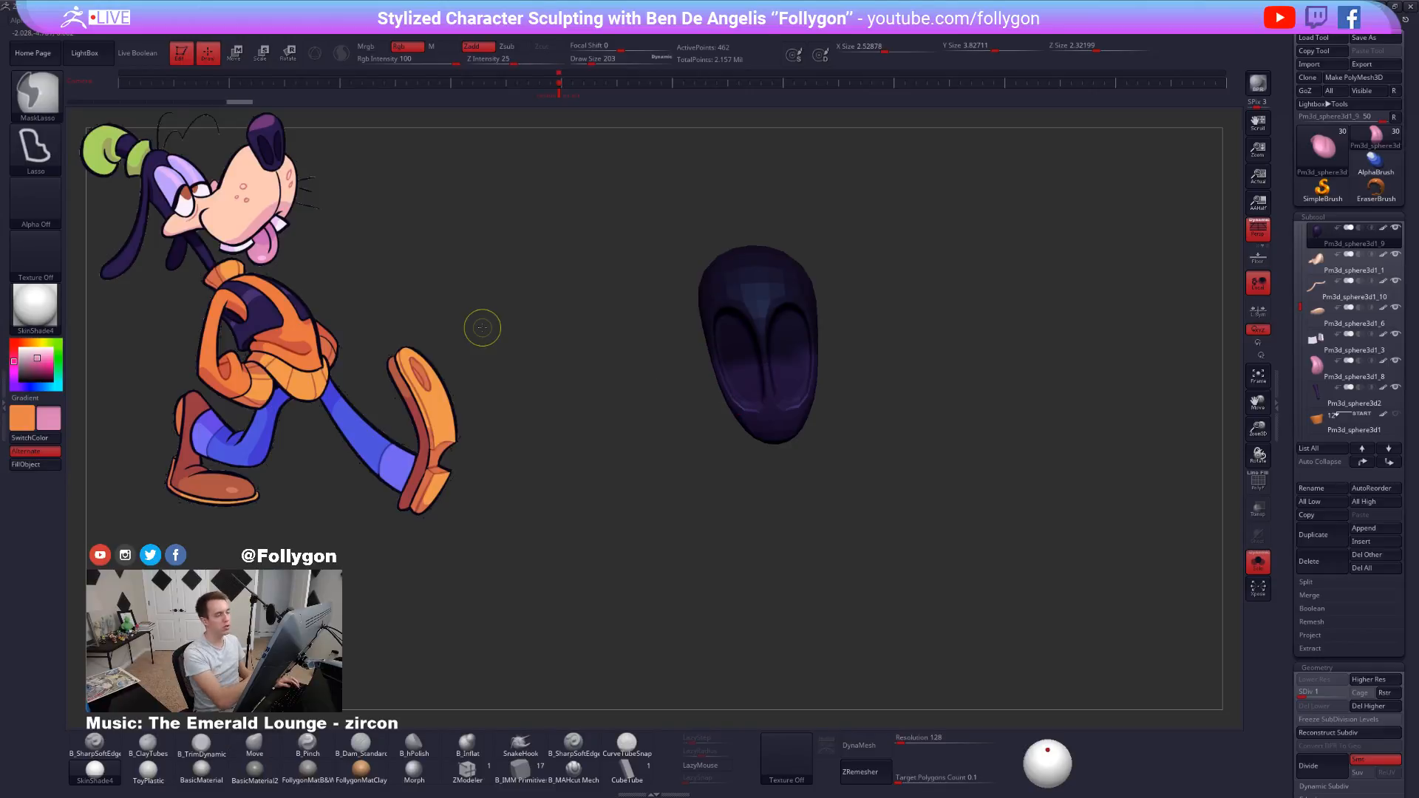
Adjust the nose mask, rotate the nose slightly with a Transpose line and bring the rest of the head back into view.
left_click_drag(788, 443, 802, 492, "alt")
left_click(811, 467, "ctrl")
left_click(845, 473, "ctrl")
key("r")
mouse_move(779, 401)
left_mouse_down()
mouse_move(753, 208)
mouse_move(744, 227)
left_mouse_up()
left_click_drag(888, 362, 861, 289)
left_click_drag(876, 488, 928, 503)
key("alt+s")
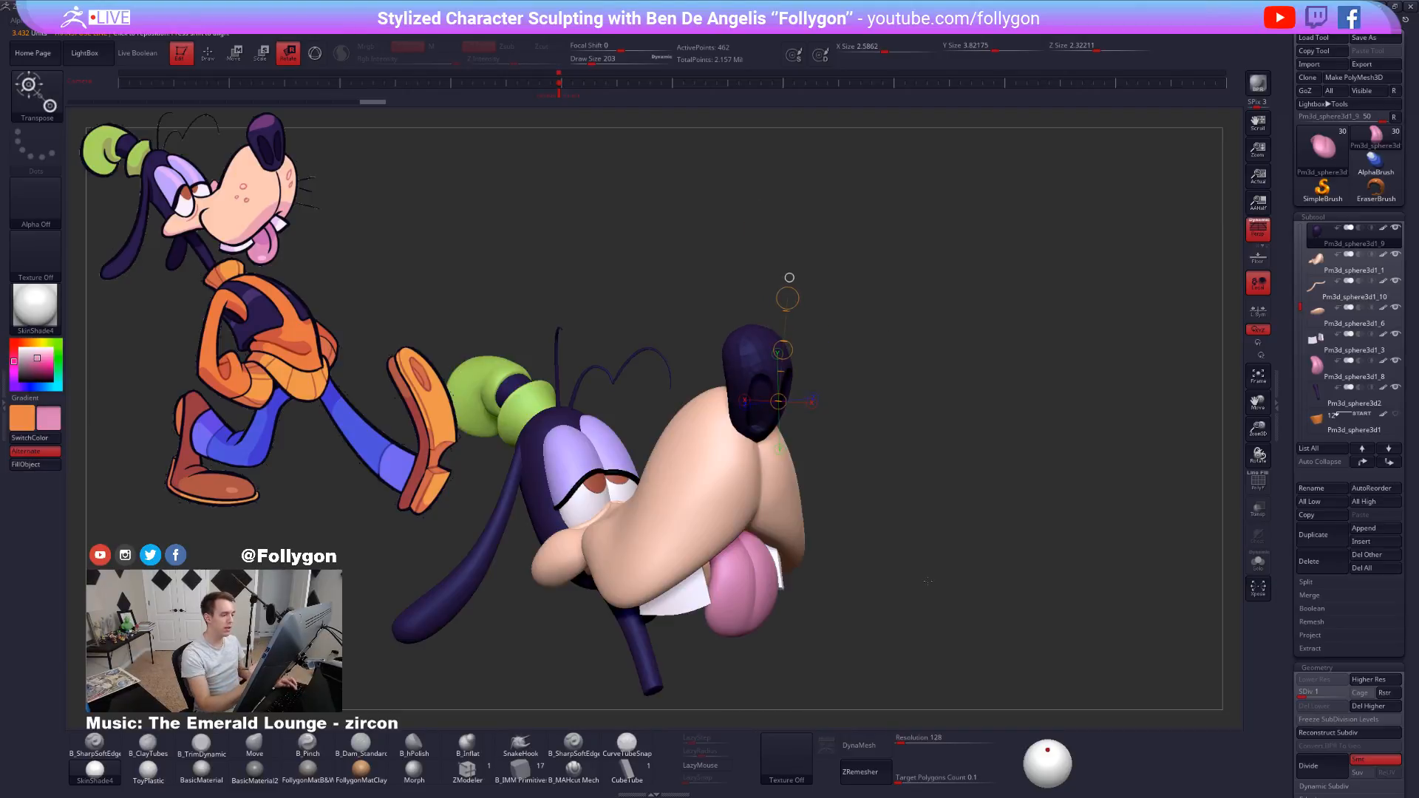
key("q")
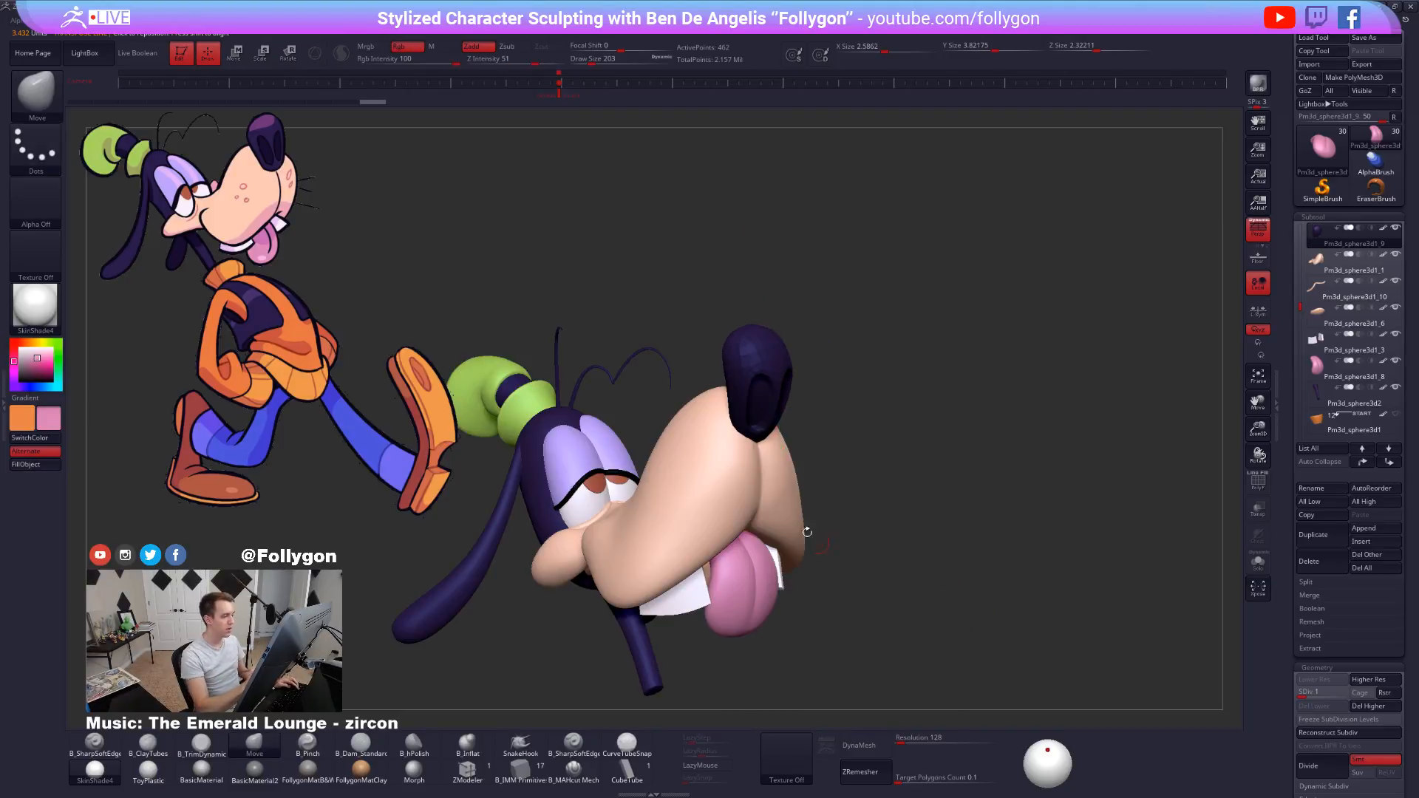
Enlarge the Move brush to draw size 699 and reshape the side of the nose where it meets the snout.
mouse_move(840, 417)
left_mouse_down()
mouse_move(865, 400)
mouse_move(852, 411)
left_mouse_up()
key("space")
left_click_drag(767, 393, 790, 393)
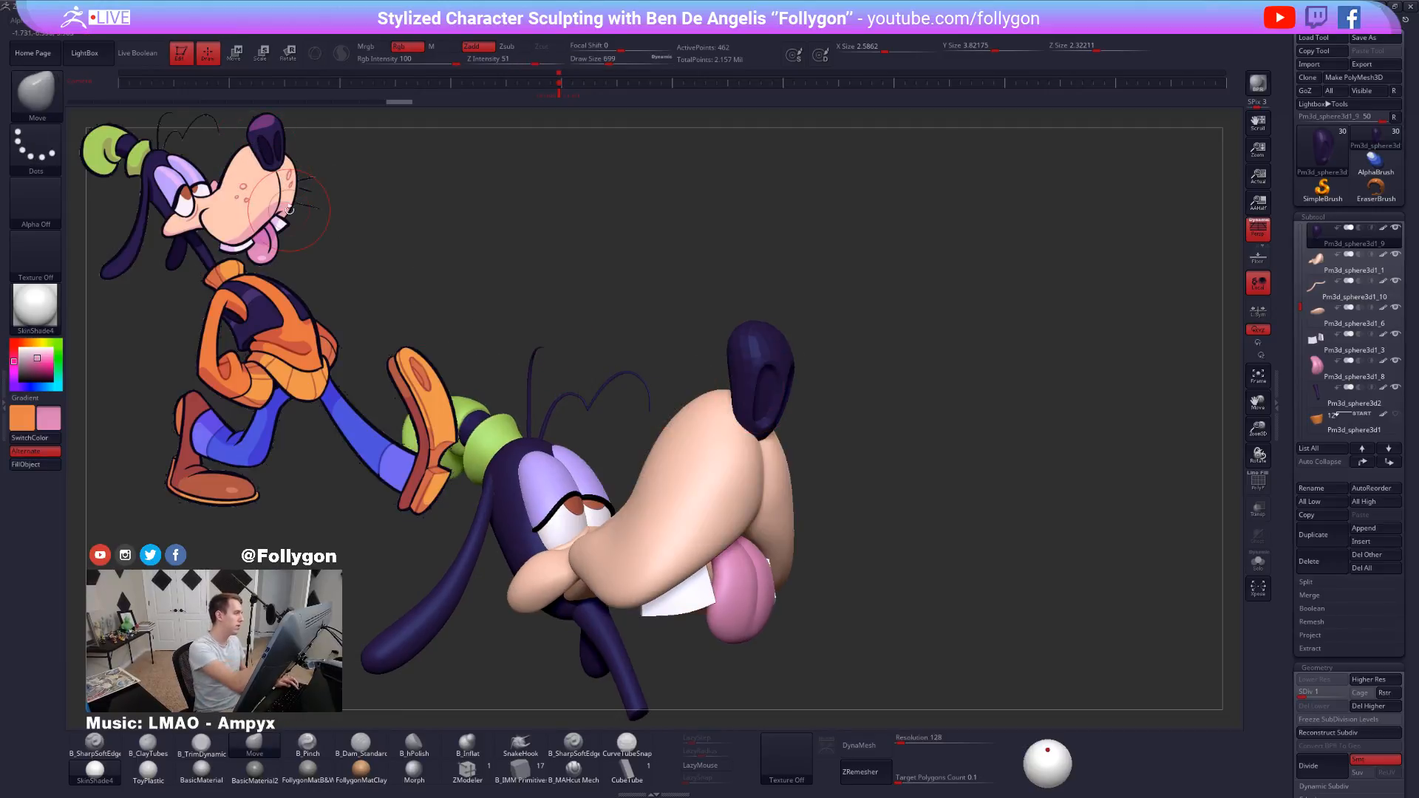
right_click_drag(756, 409, 737, 434, "ctrl")
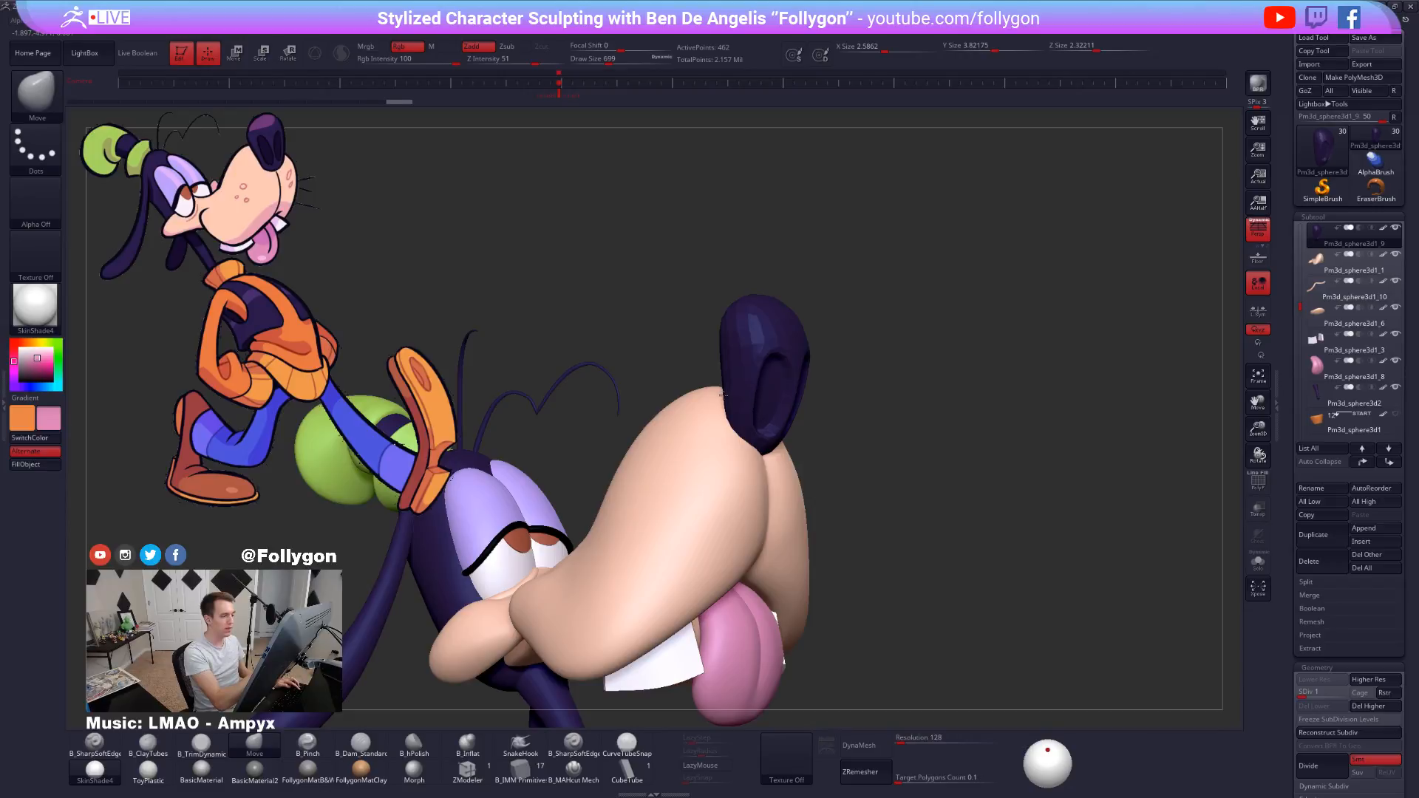
left_click_drag(724, 395, 728, 406)
right_click_drag(730, 431, 752, 434)
left_click_drag(728, 421, 720, 426)
Refine the nose's profile with the Move and Smooth brushes and raise it back to subdivision level 5.
right_click_drag(850, 465, 680, 475)
right_click_drag(818, 418, 785, 325)
key("alt+s")
key("alt+s")
right_click_drag(815, 460, 879, 483)
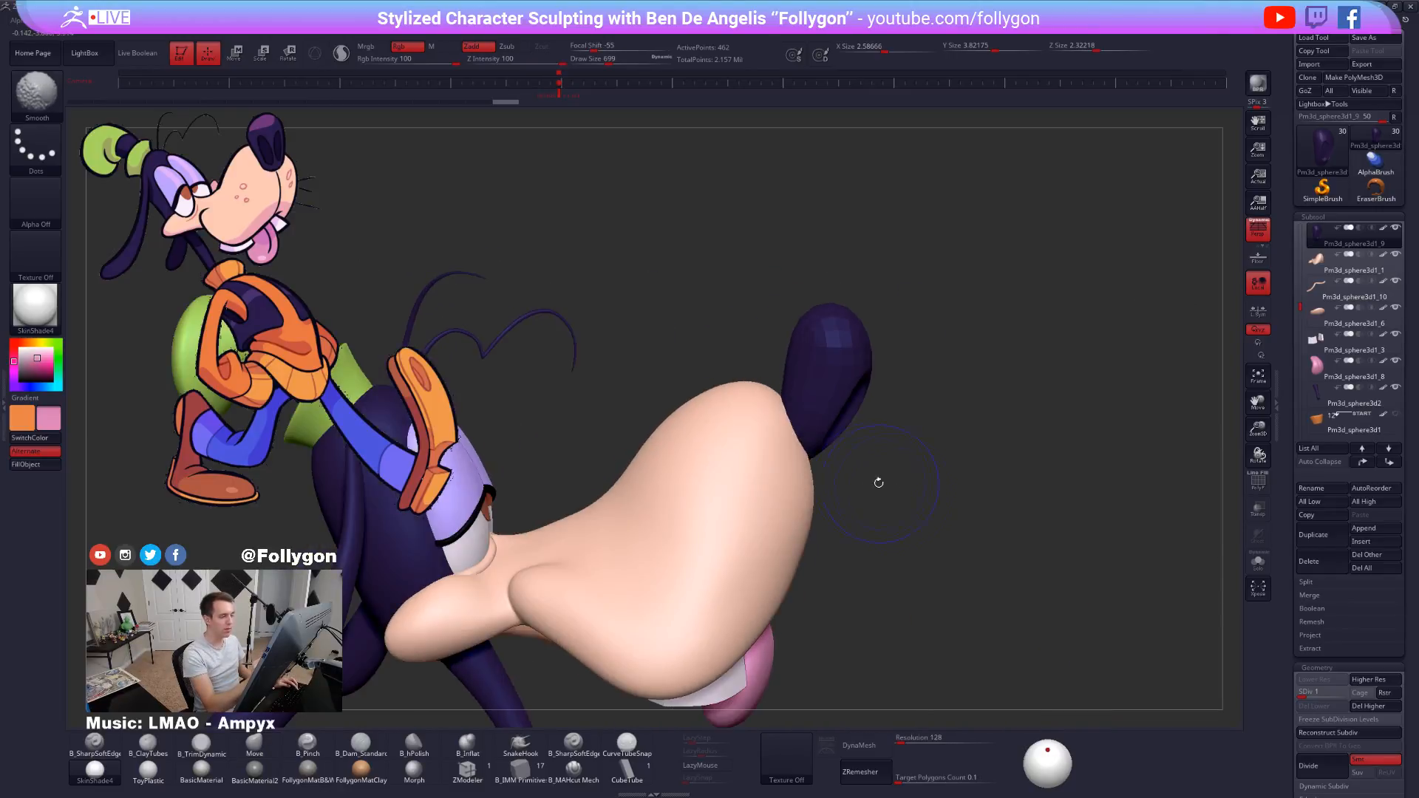
key("alt+s")
left_click(910, 484)
mouse_move(831, 444)
right_mouse_down()
mouse_move(800, 408)
mouse_move(836, 491)
mouse_move(865, 474)
mouse_move(817, 412)
right_mouse_up()
key("d")
key("d")
key("d")
key("d")
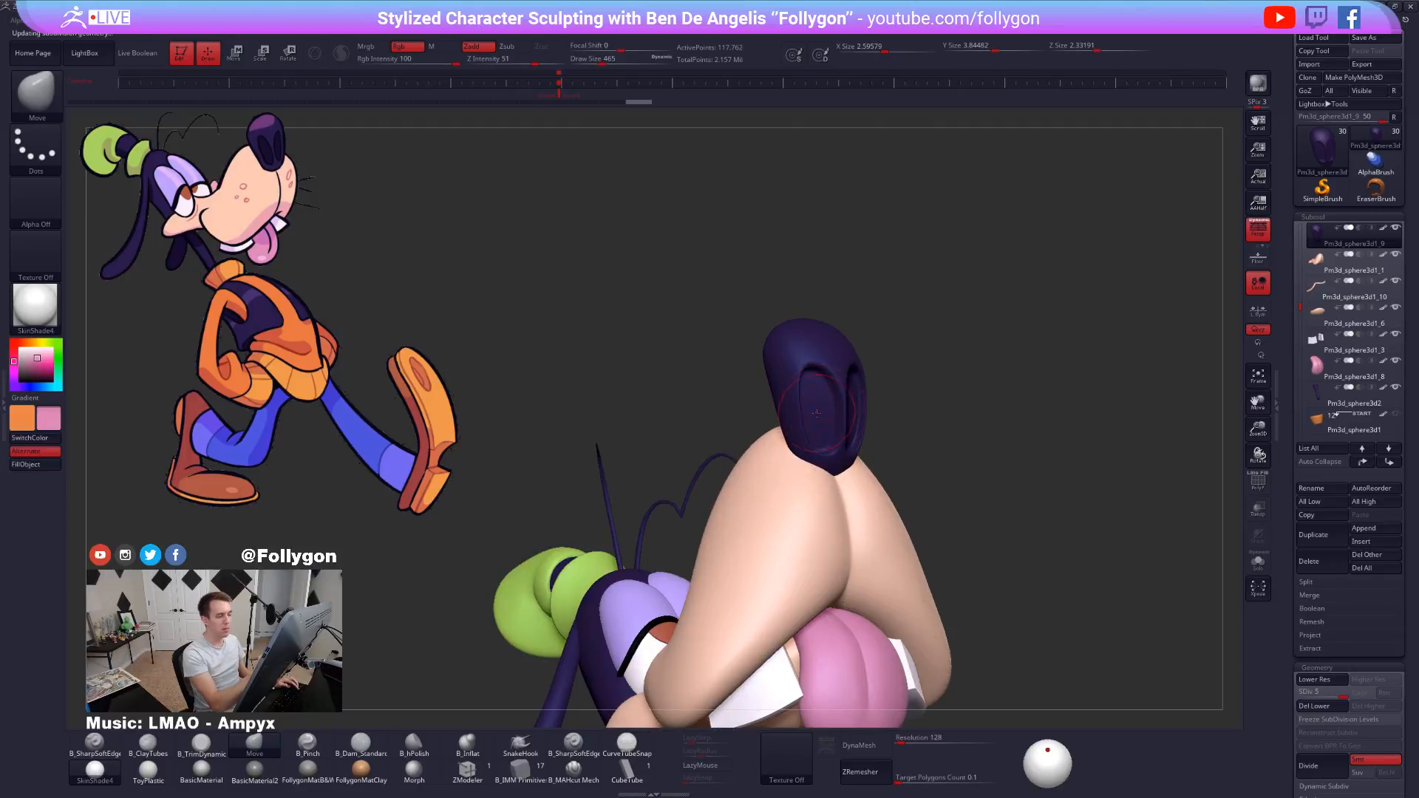
Sample a dark navy paint colour and set the Standard brush to draw size 239.
key("shift+z")
key("c")
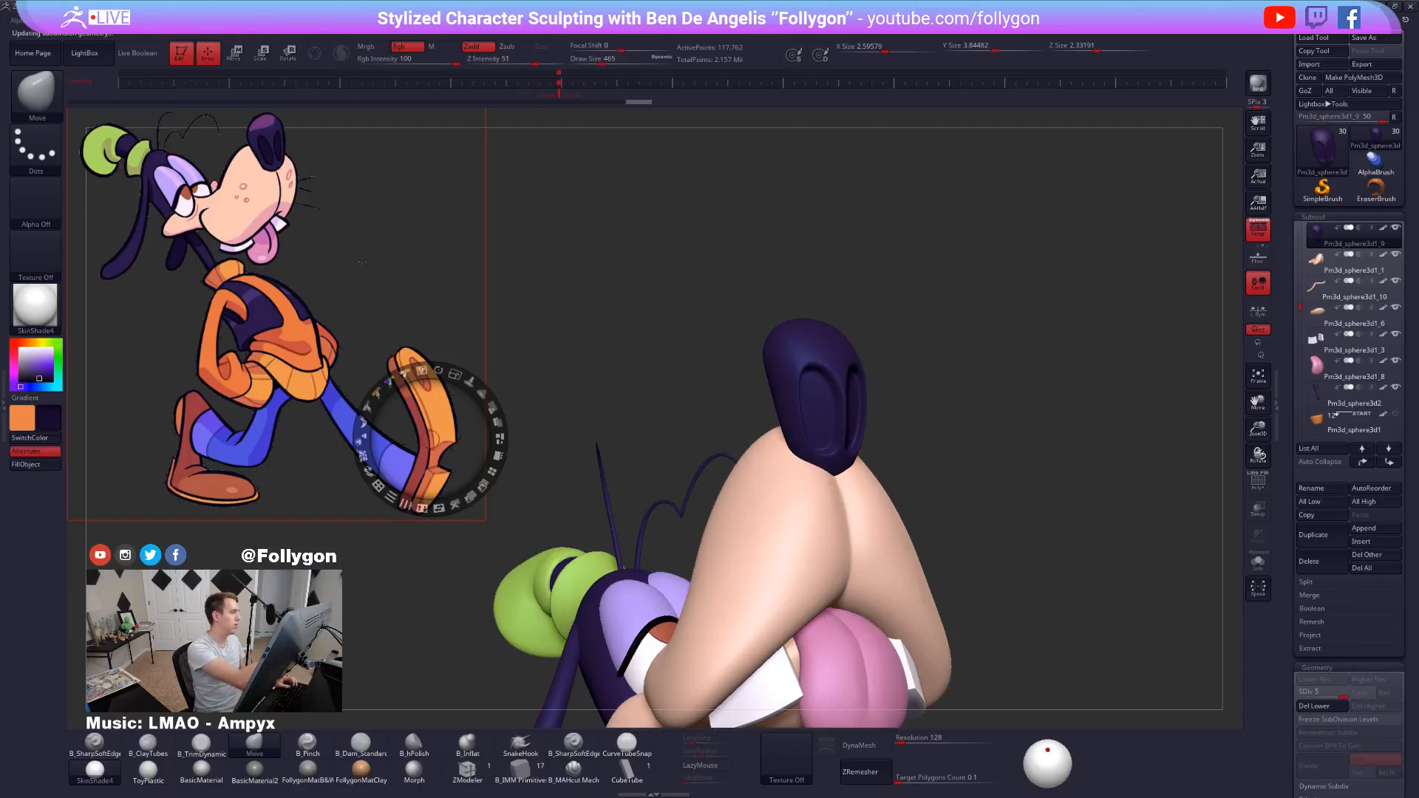
key("shift+z")
key("1")
key("space")
left_click_drag(830, 411, 819, 413)
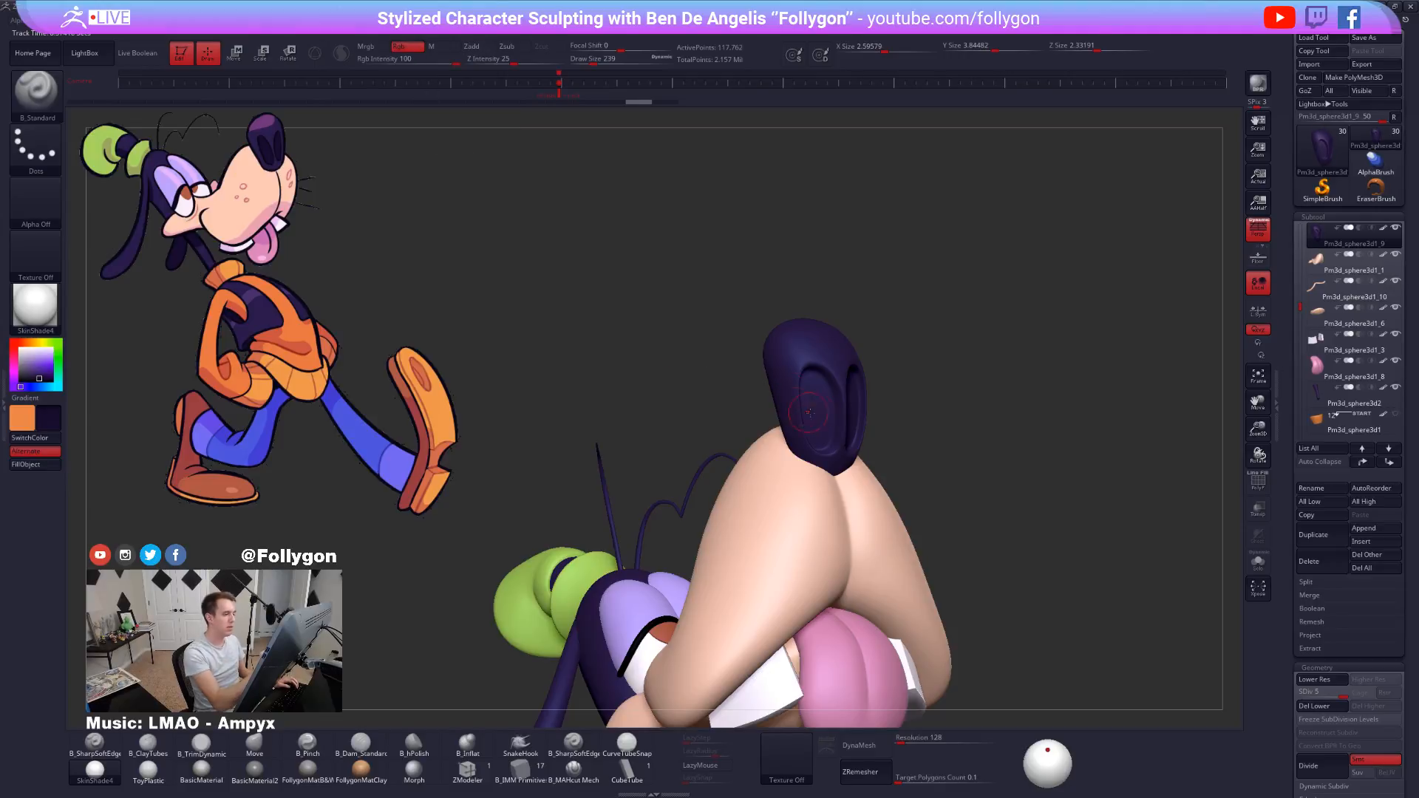
Mask everything on the nose except the nostril polygroups and fill the nostrils with a dark navy colour.
key("shift+f")
right_click_drag(821, 414, 855, 513)
key("shift+f")
key("w")
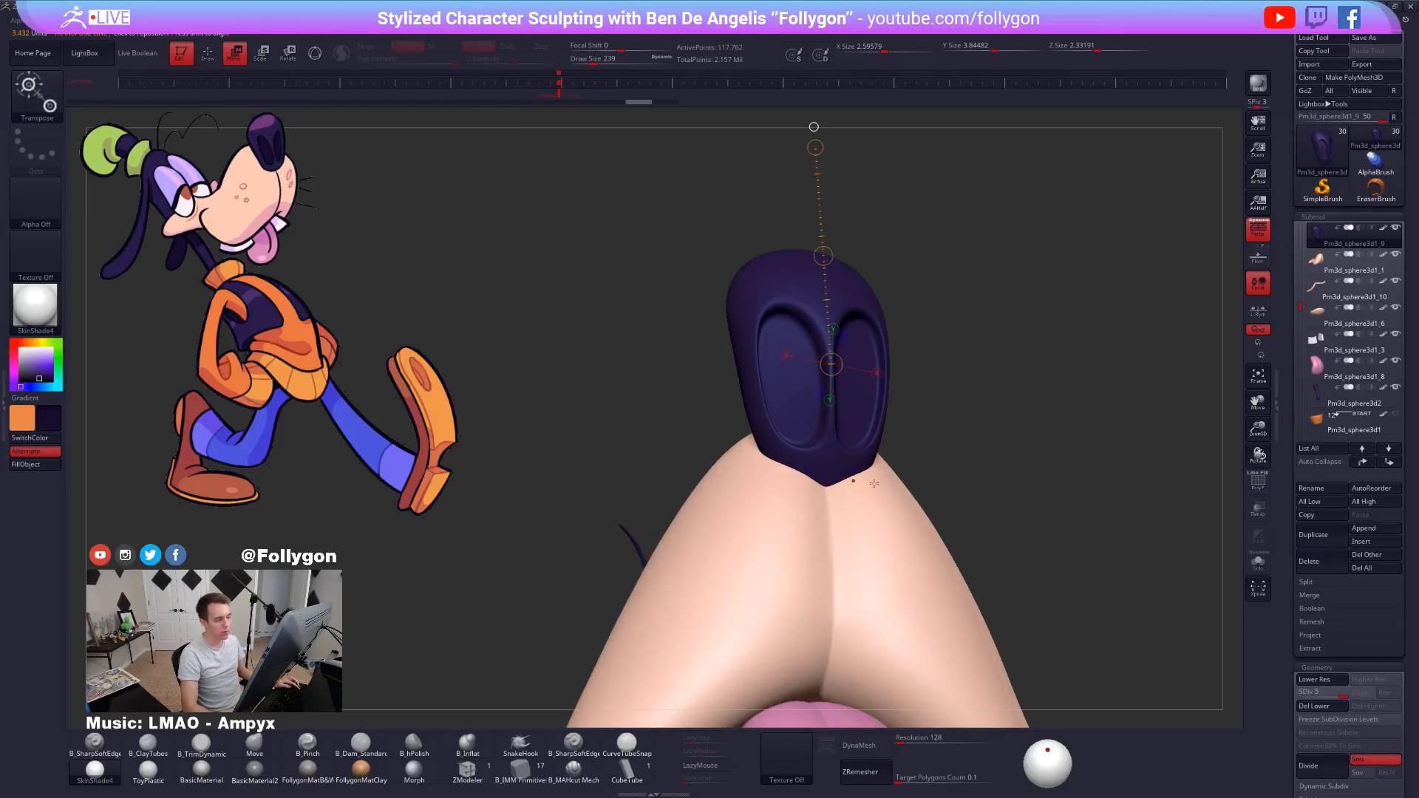
left_click(803, 402, "ctrl")
key("q")
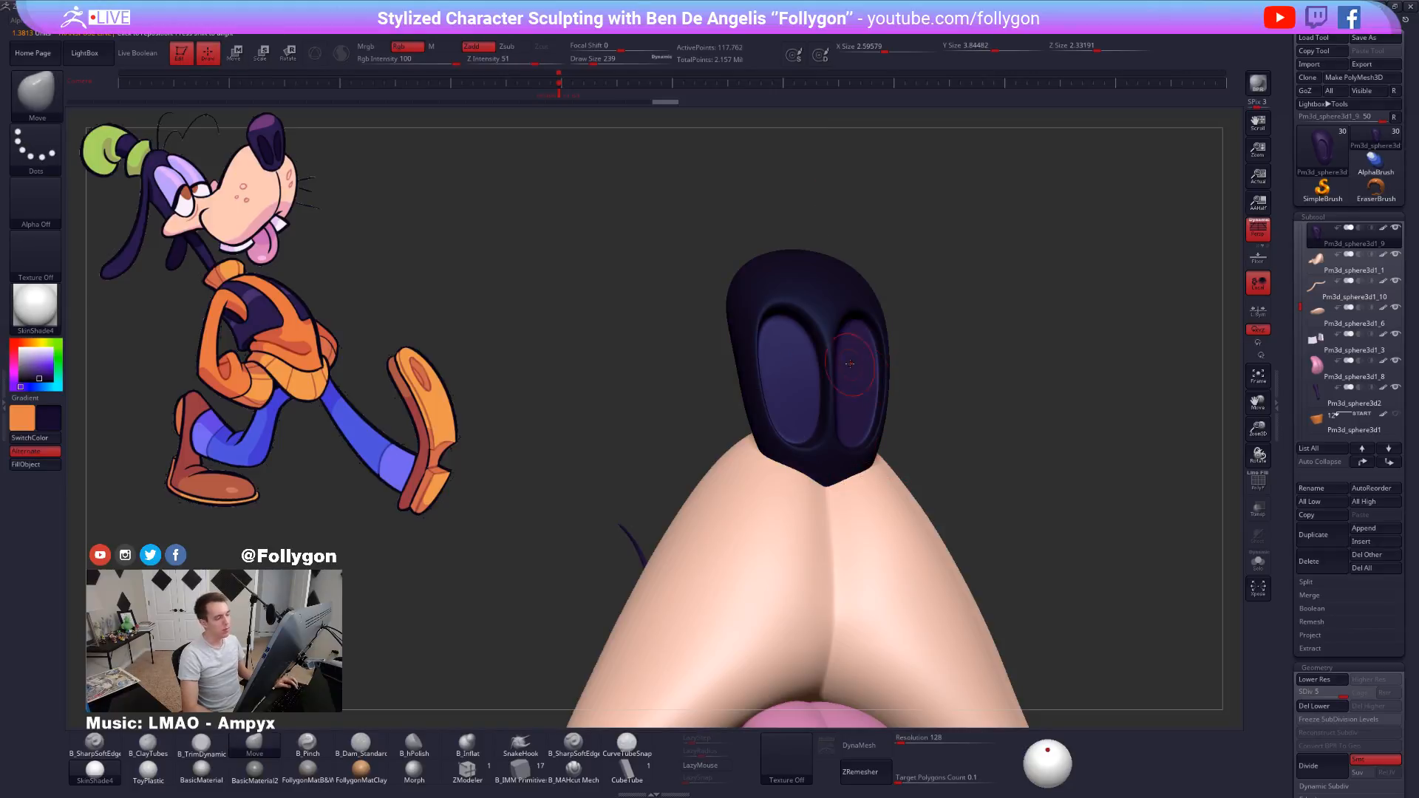
right_click_drag(850, 364, 824, 299)
key("ctrl")
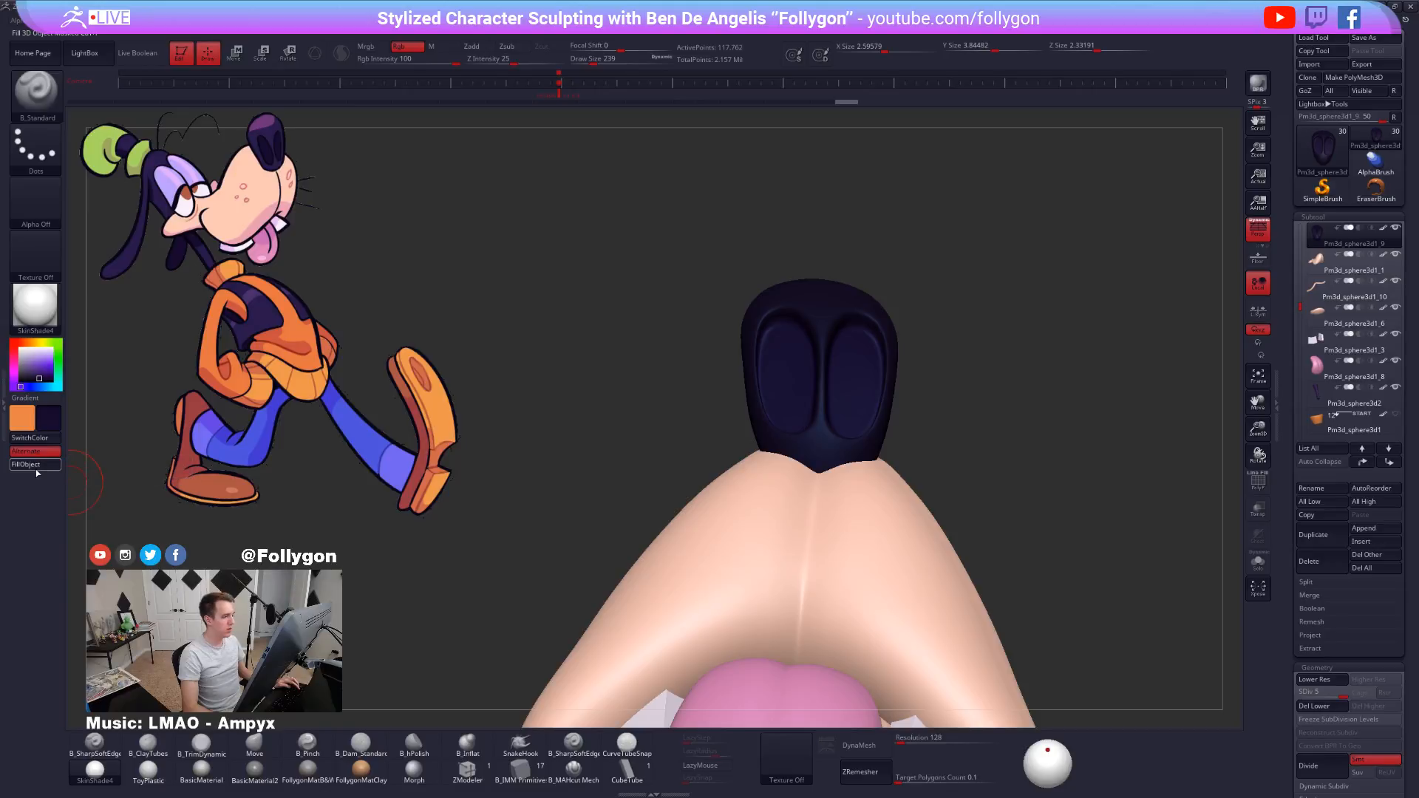
Mask the nose around the nostril polygroups again and soften the mask edge at subdivision level 3.
left_click(644, 402, "ctrl")
right_click_drag(644, 402, 799, 414)
key("w")
left_click(762, 390, "ctrl")
key("q")
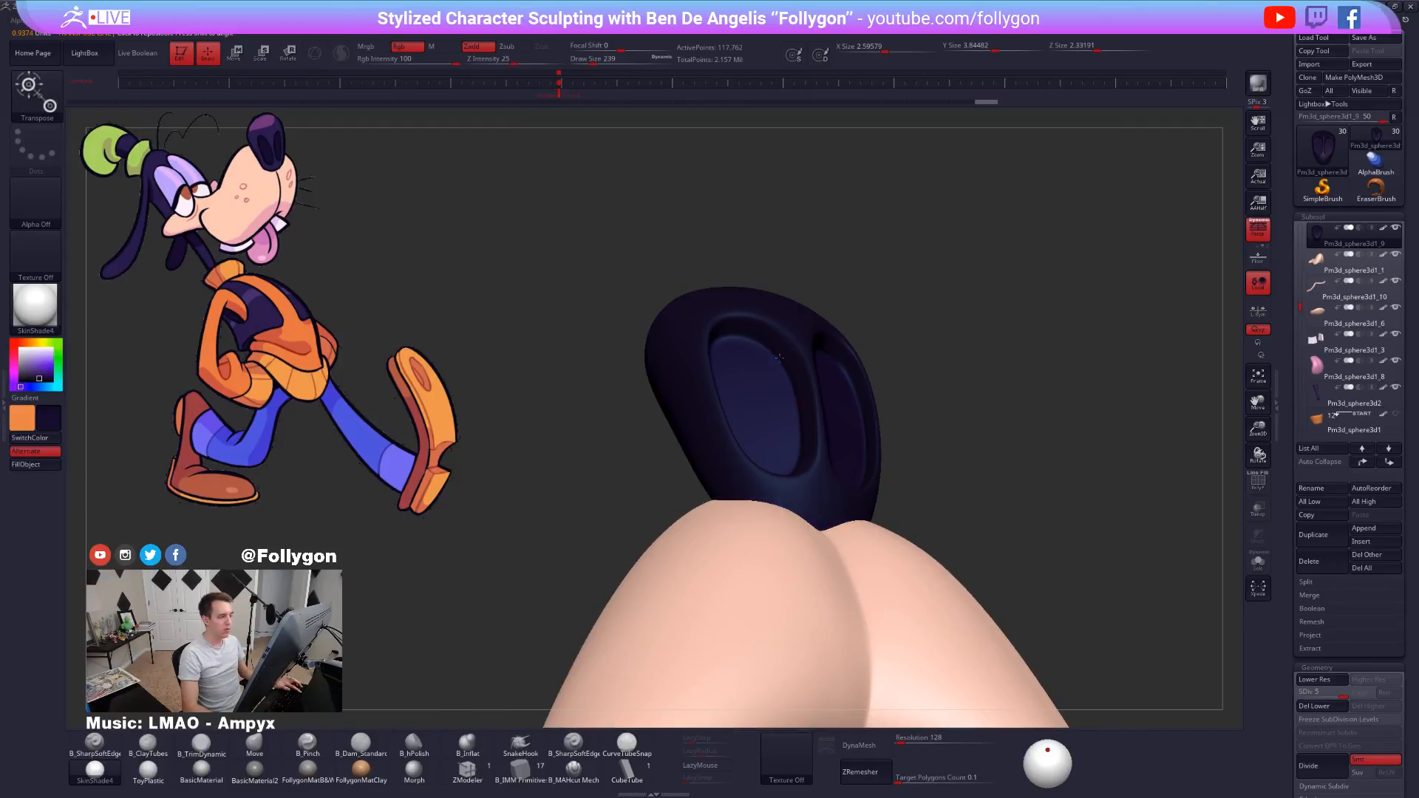
key("shift+d")
key("shift+d")
left_click(820, 403, "ctrl")
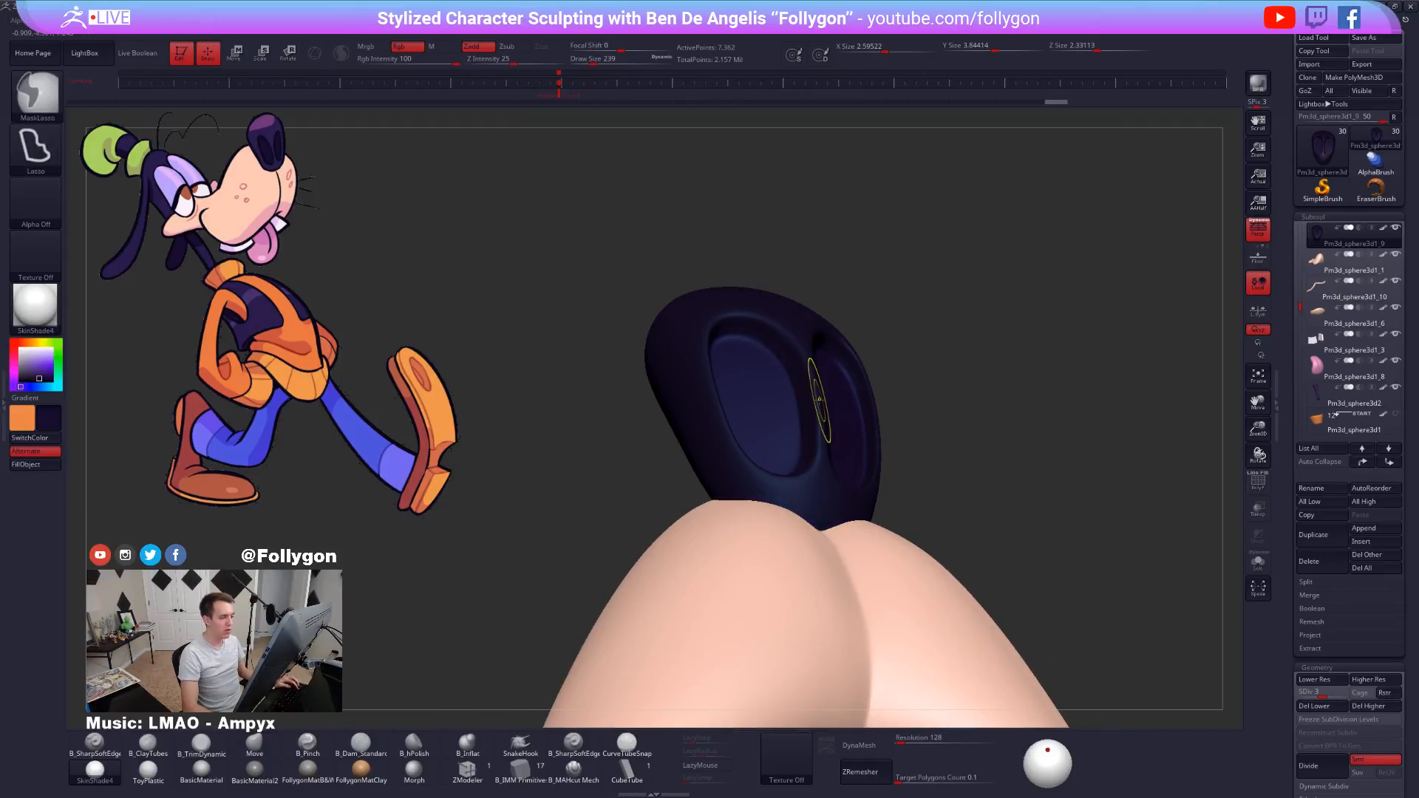
mouse_move(825, 405)
right_mouse_down()
mouse_move(868, 411)
mouse_move(807, 409)
right_mouse_up()
key("shift+f")
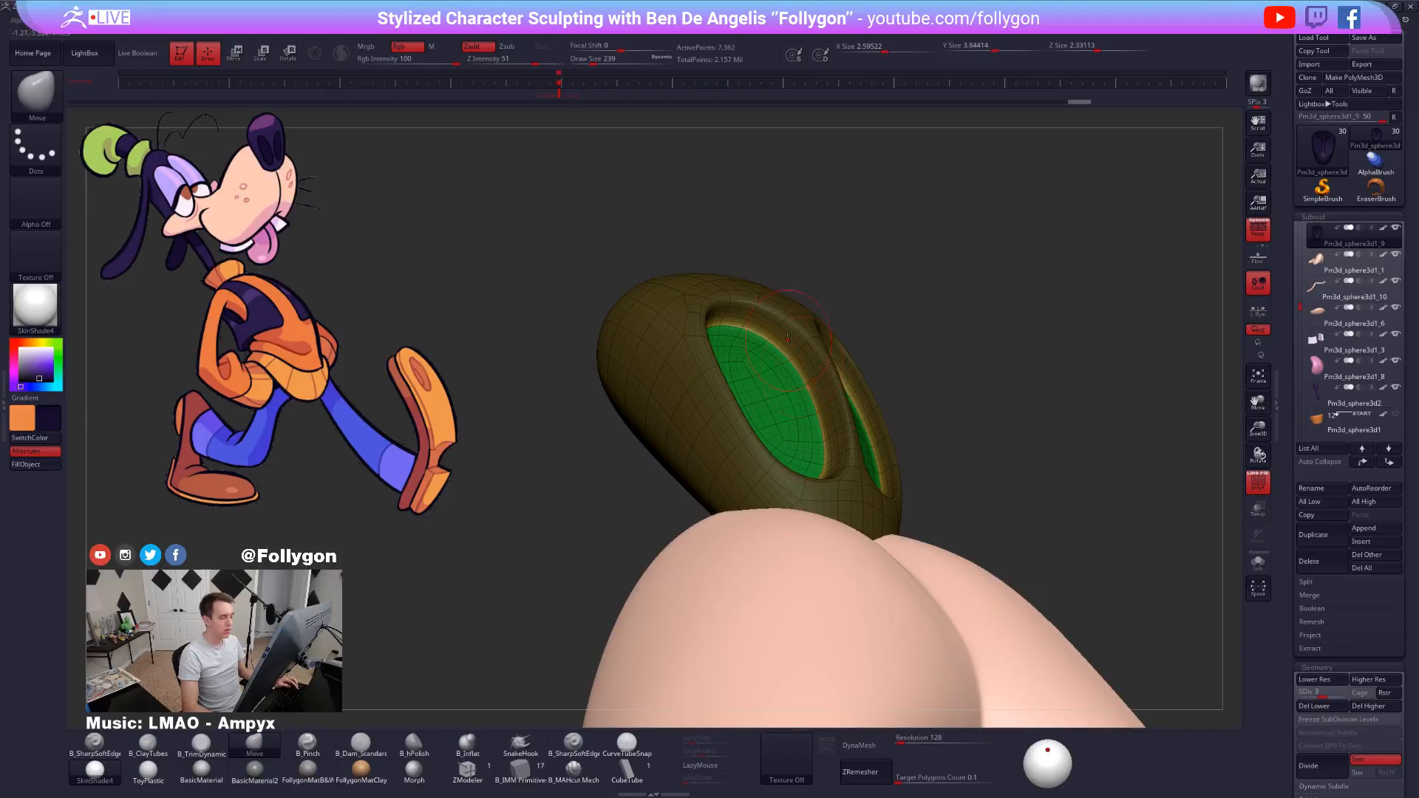
Soften the nostril mask further at subdivision level 2 and return the nose to level 5 with only the nostrils unmasked.
key("shift+d")
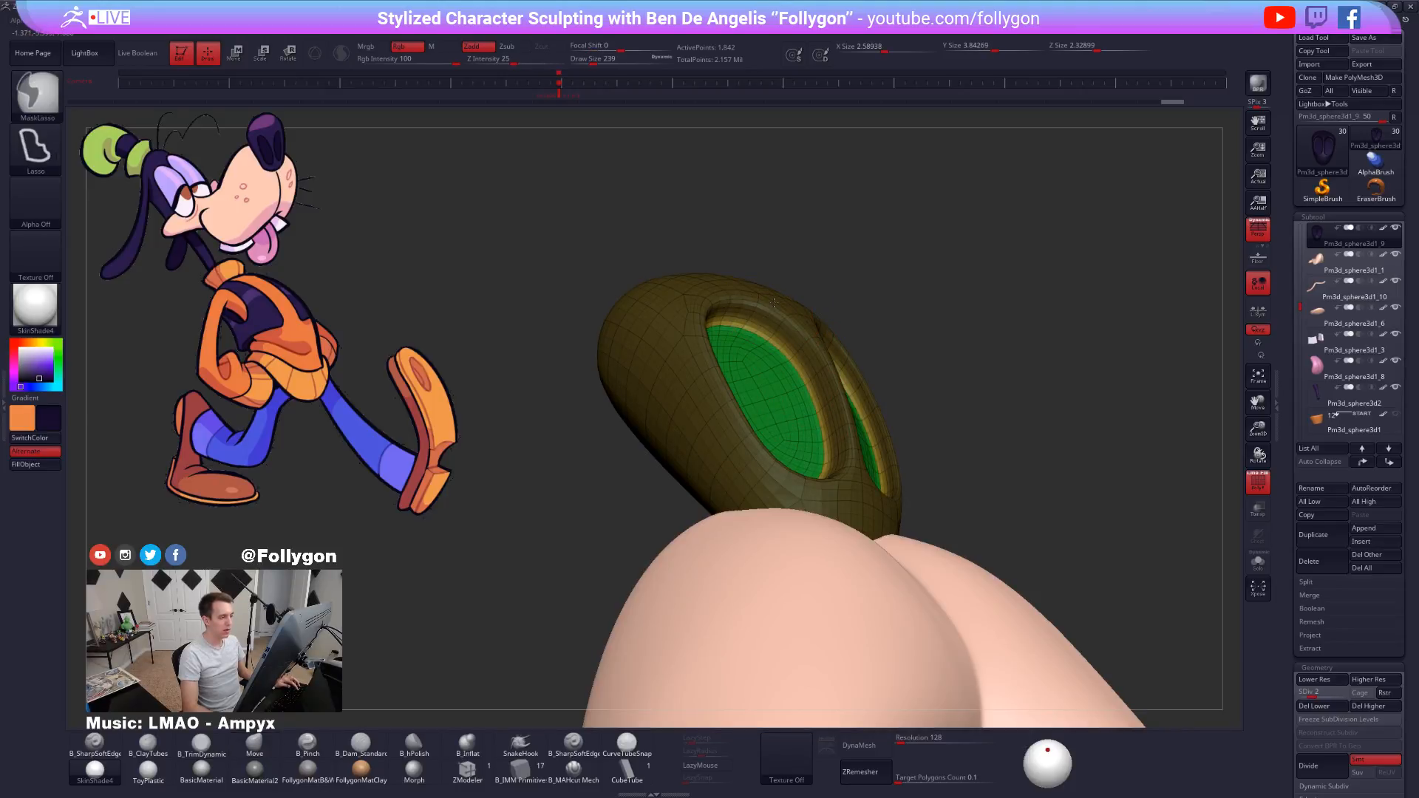
left_click(774, 302, "ctrl")
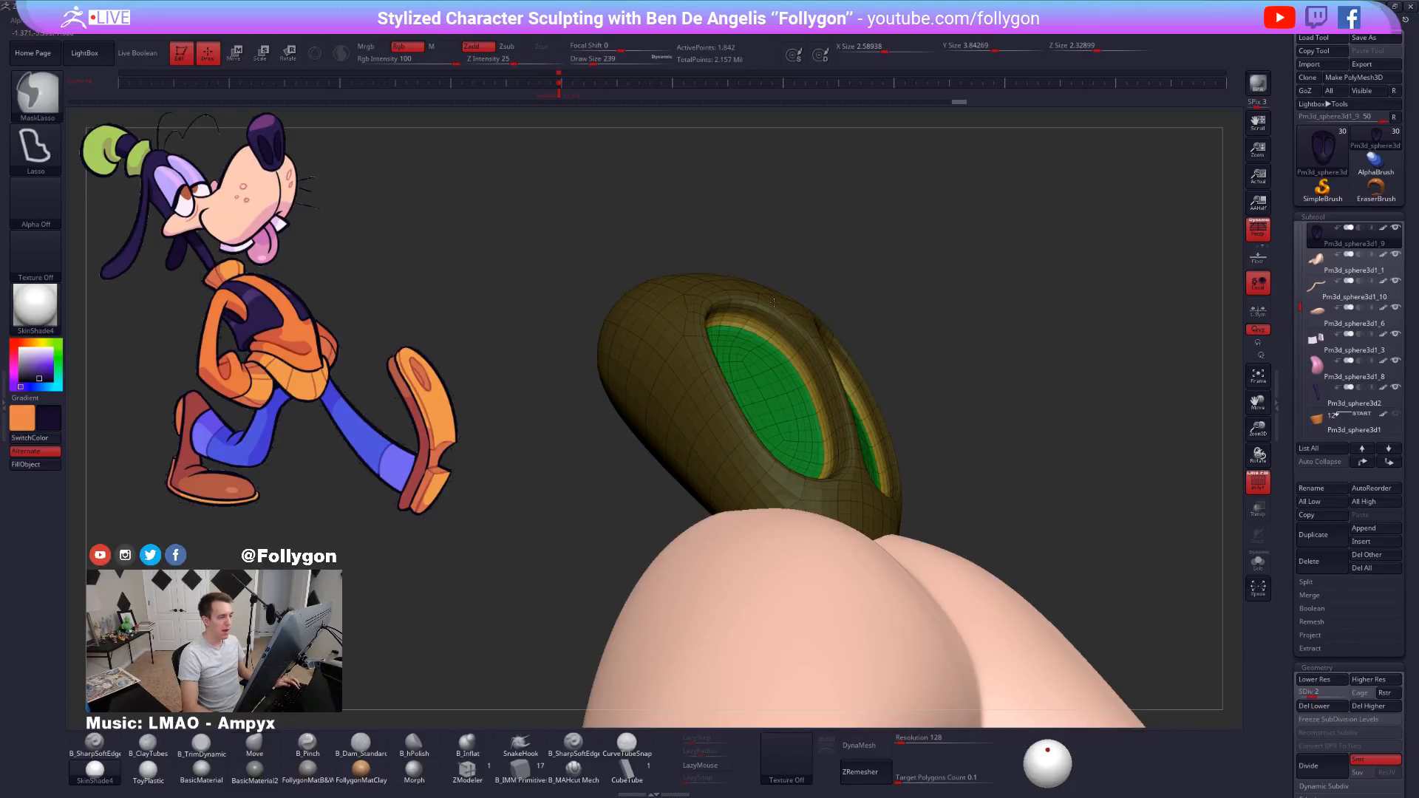
left_click(774, 301, "ctrl")
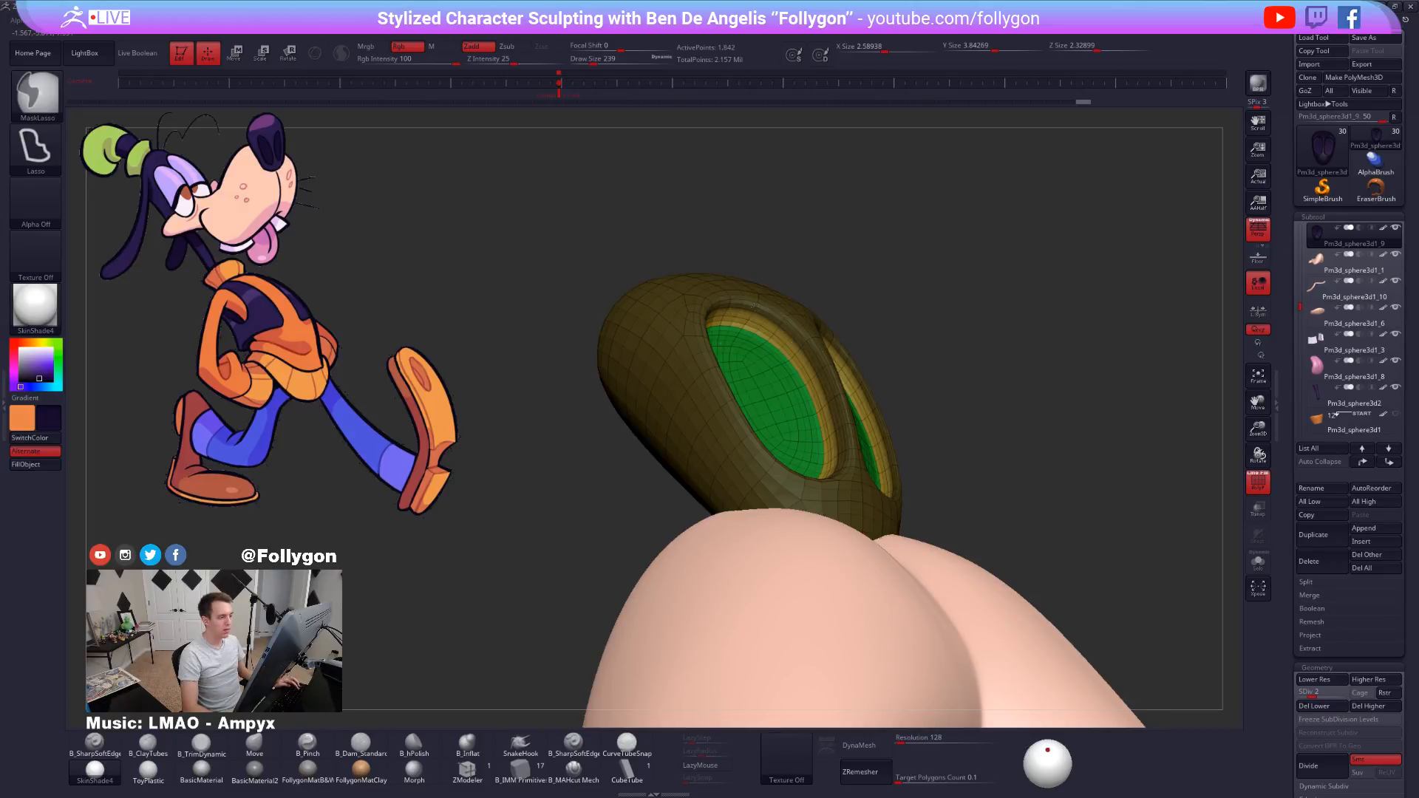
left_click(754, 304, "ctrl")
left_click(755, 306, "ctrl")
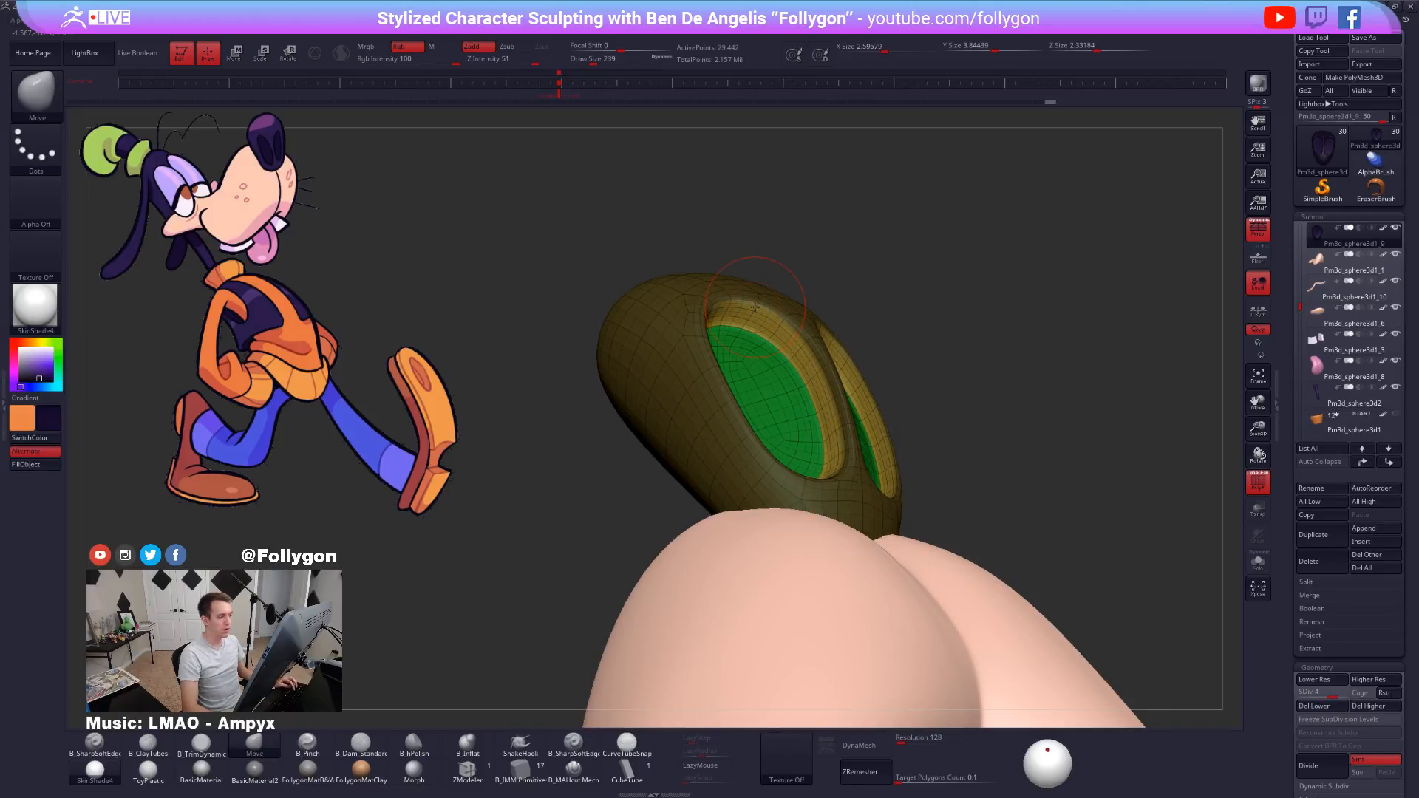
key("d")
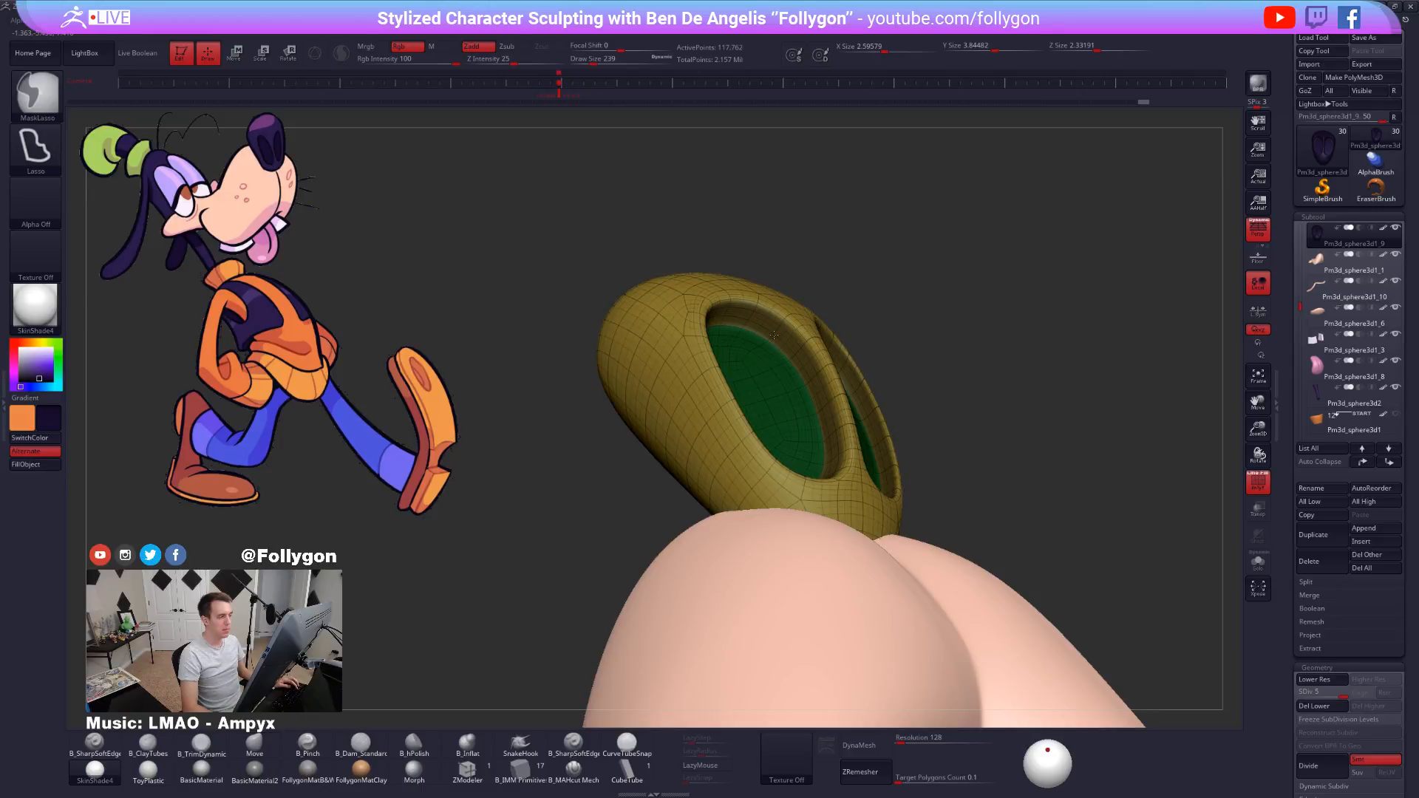
left_click(872, 329, "ctrl")
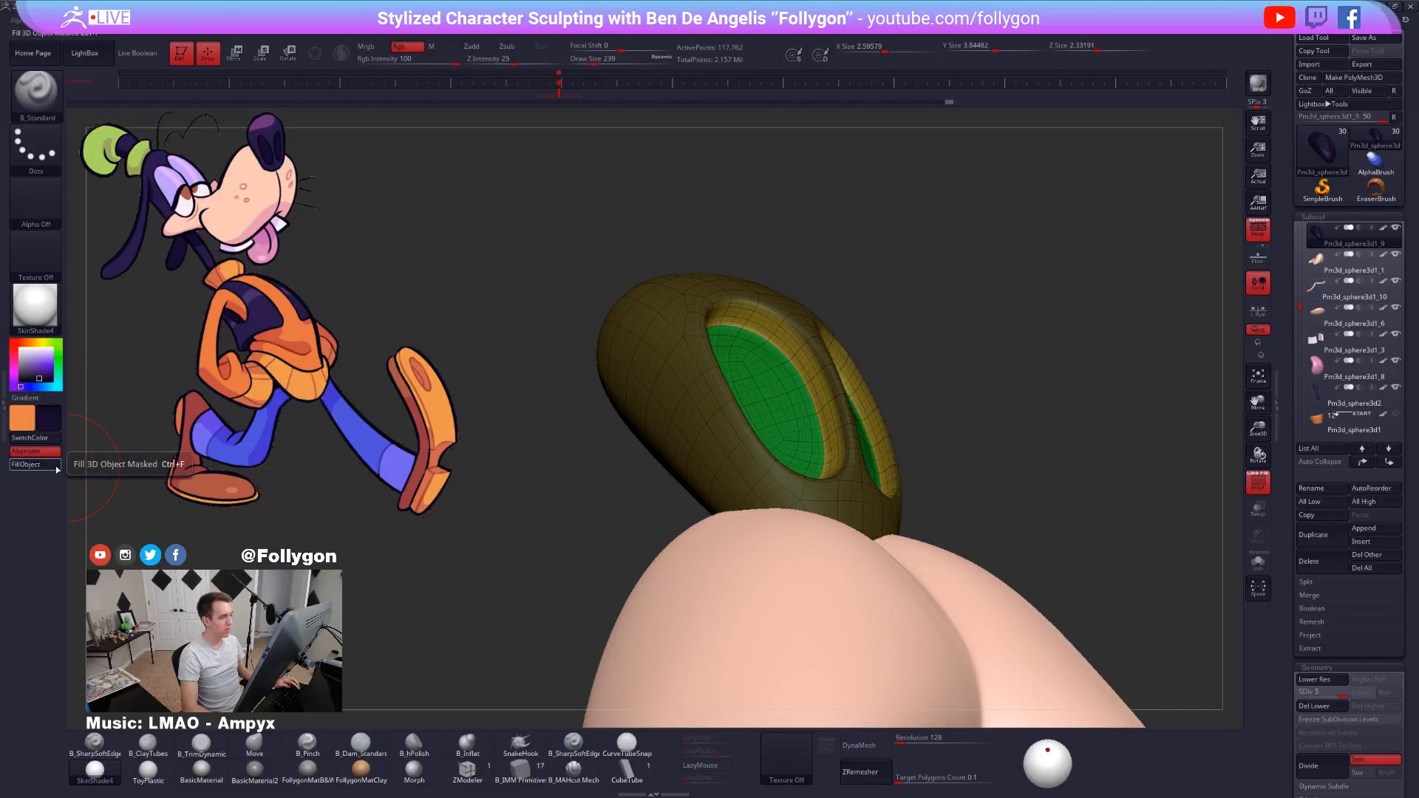
Hide the nose's polyframe and switch to the Move brush.
key("shift+f")
mouse_move(545, 296)
left_mouse_down("ctrl")
mouse_move(517, 344)
mouse_move(812, 397)
mouse_move(747, 398)
mouse_move(795, 411)
mouse_move(771, 454)
mouse_move(848, 442)
mouse_move(817, 417)
left_mouse_up("ctrl")
key("w")
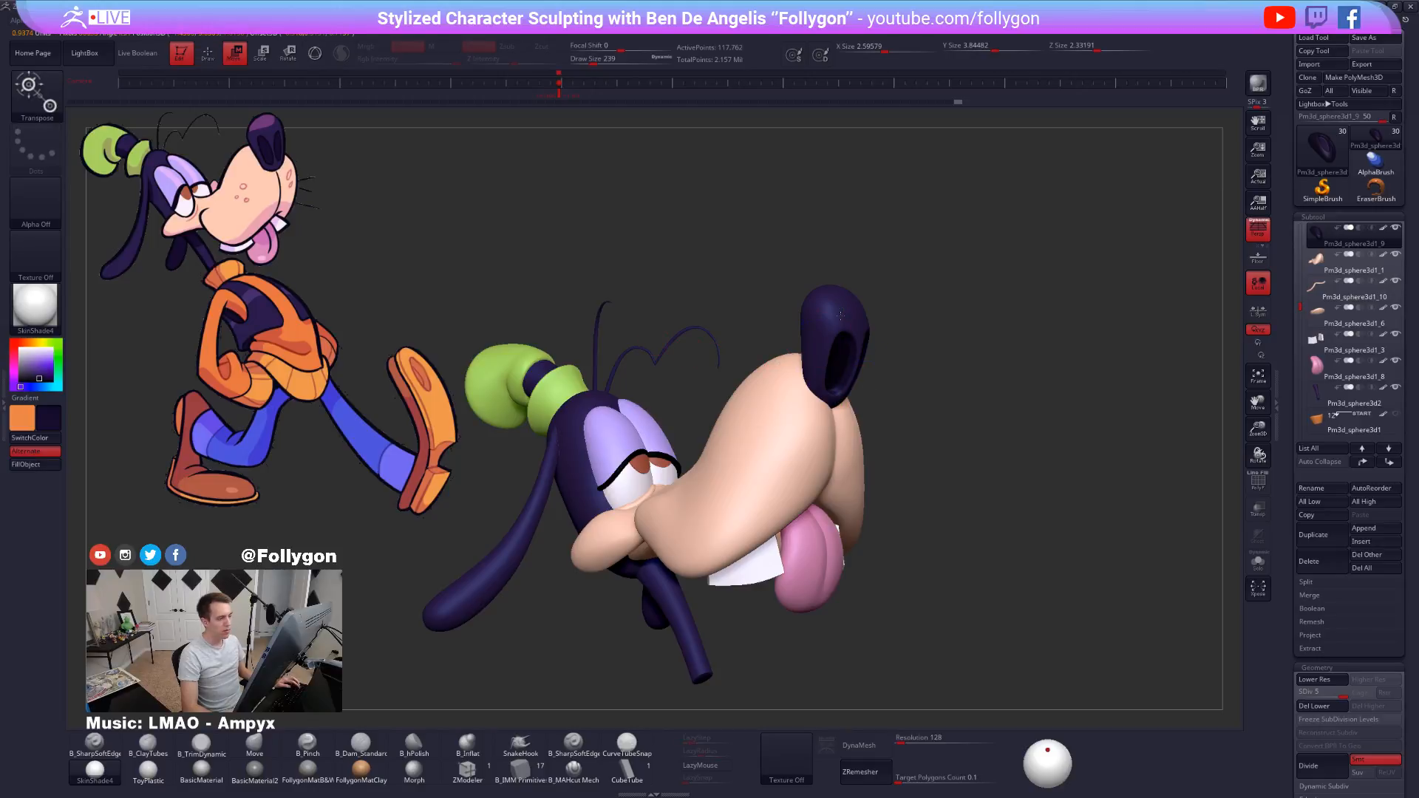
key("q")
key("b")
key("m")
key("v")
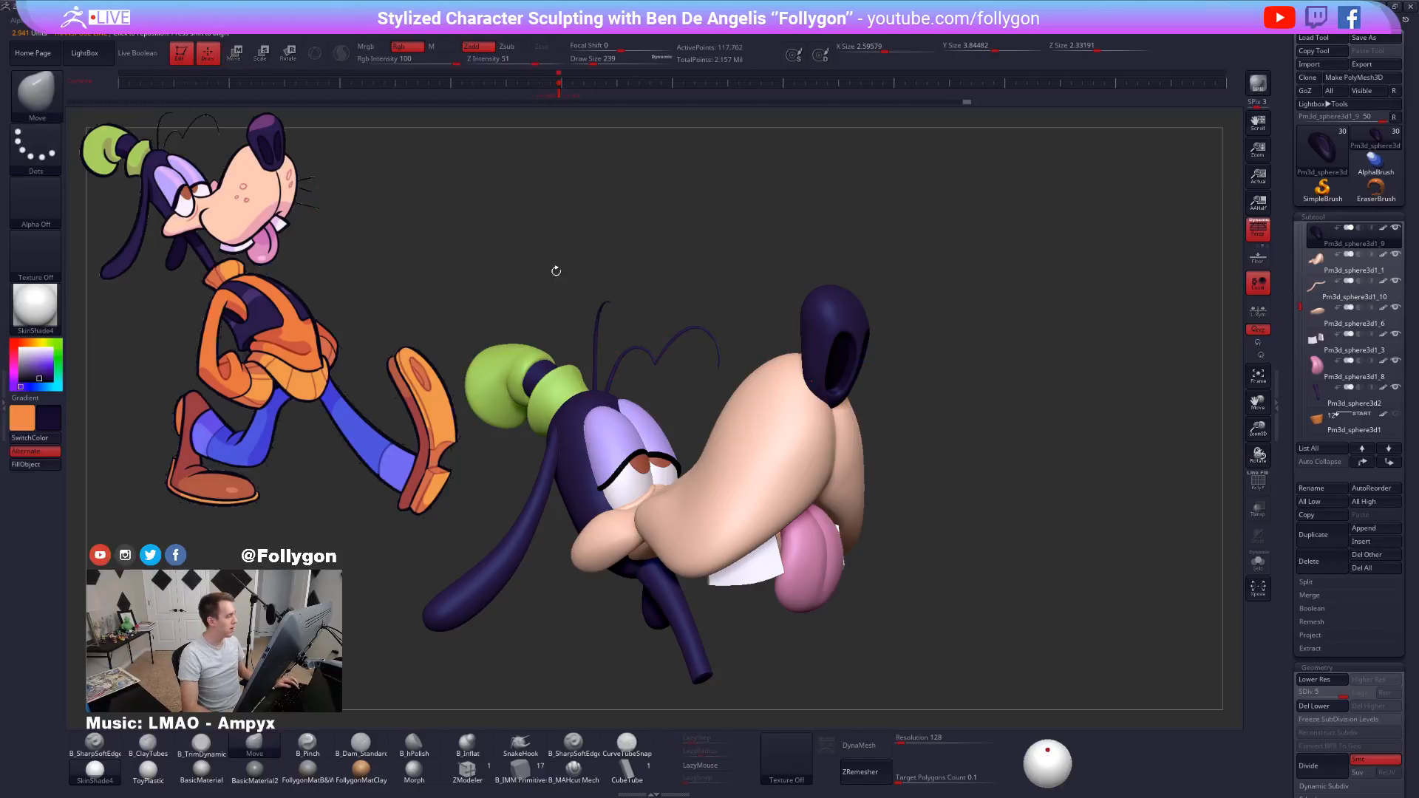
Display the nose's polyframe and invert its mask so the nostrils are protected.
right_click_drag(877, 339, 944, 419, "ctrl")
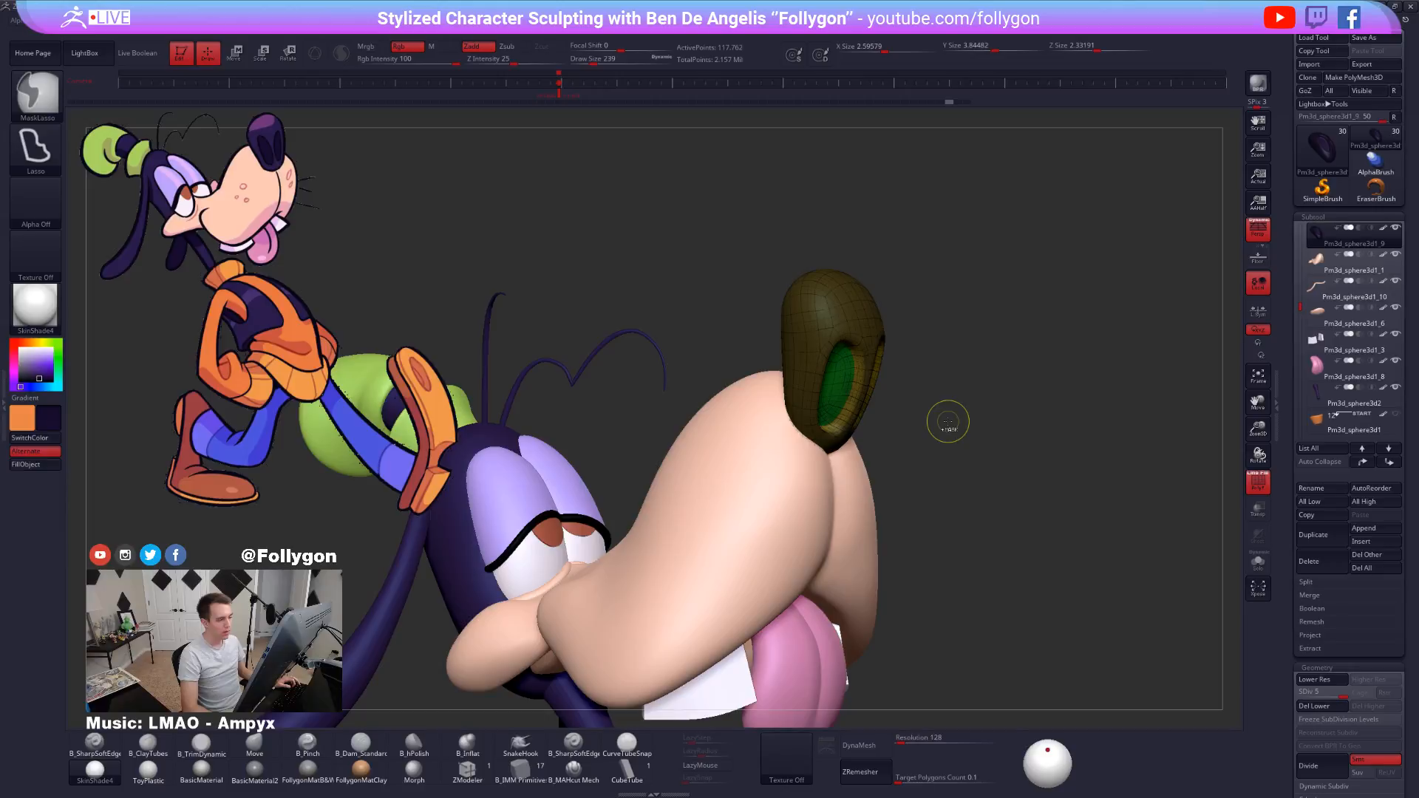
left_click(947, 421, "ctrl")
left_click(945, 420, "ctrl")
left_click(943, 422, "ctrl")
Sample a muted purple from the reference image as the paint colour and save the project.
key("z")
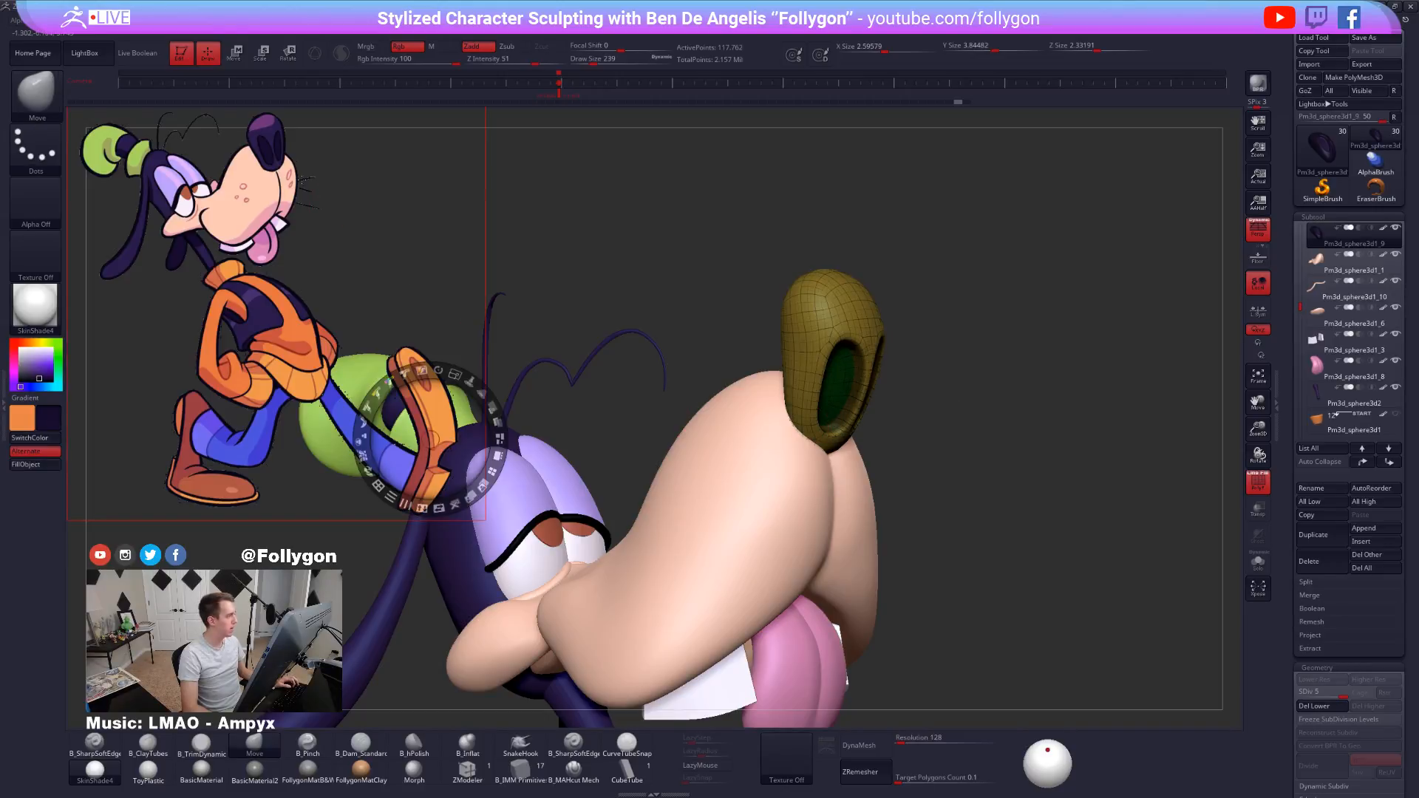
key("c")
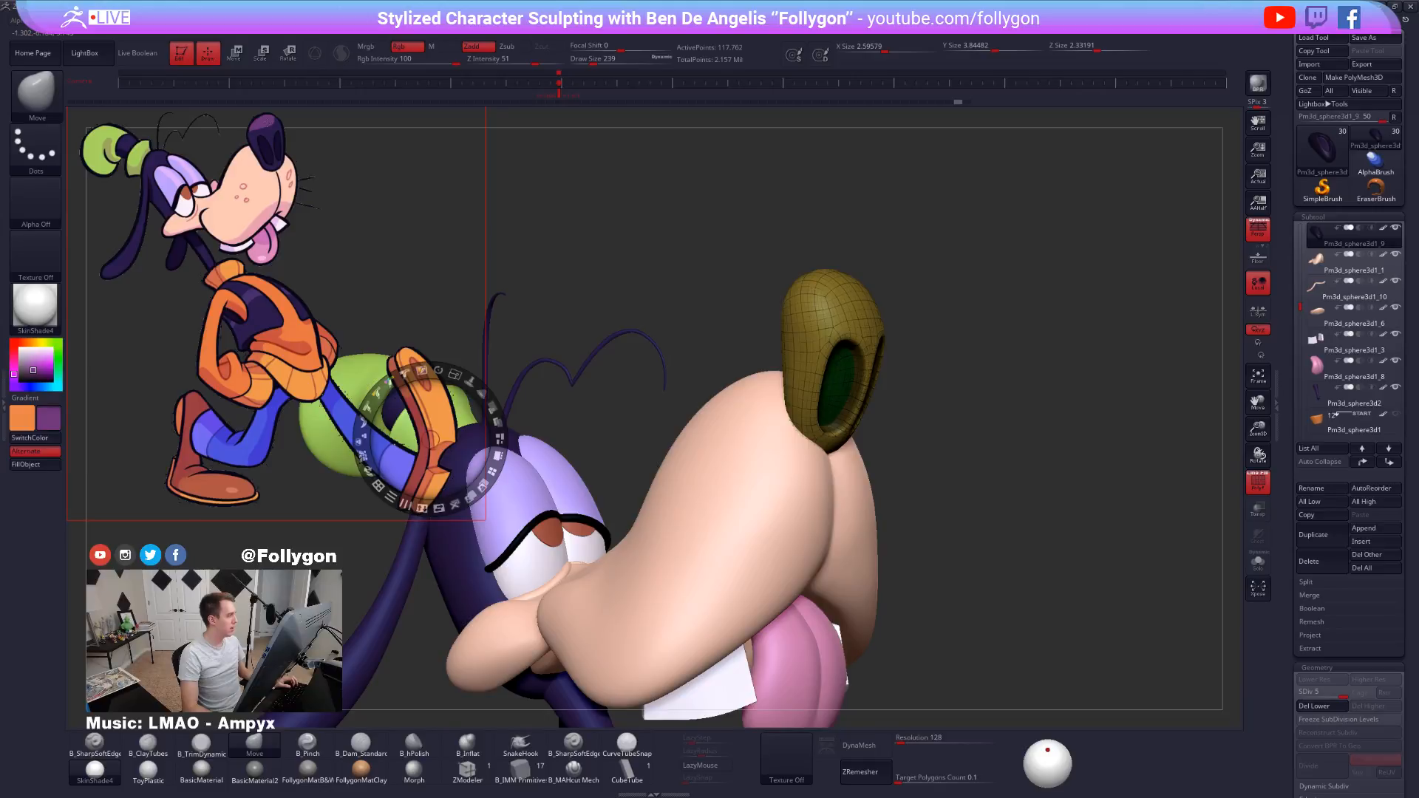
key("shift+z")
key("ctrl+s")
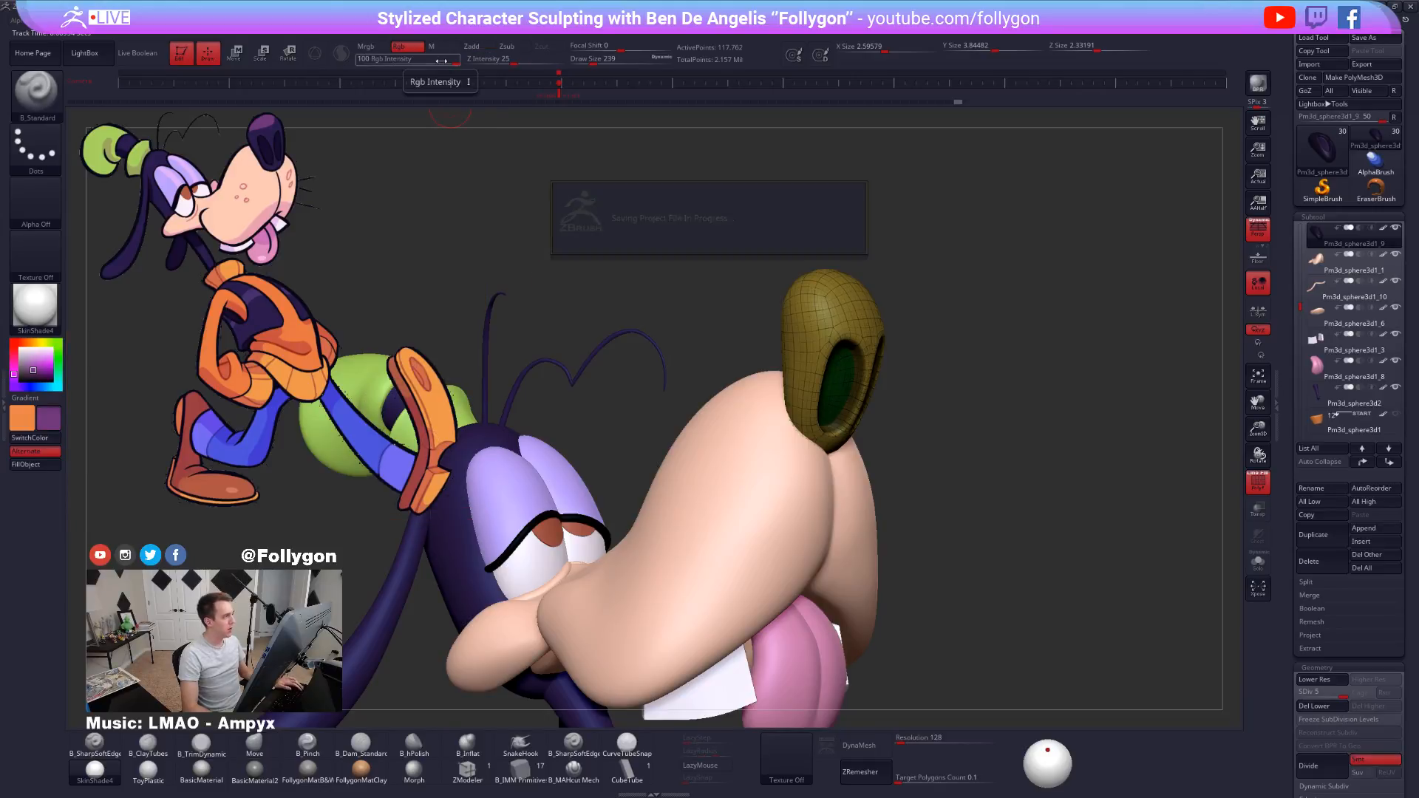
Set the RGB intensity to 25 and fill the unmasked nose surface with the sampled purple, polyframe hidden.
left_click(452, 61)
type("25")
key("Return")
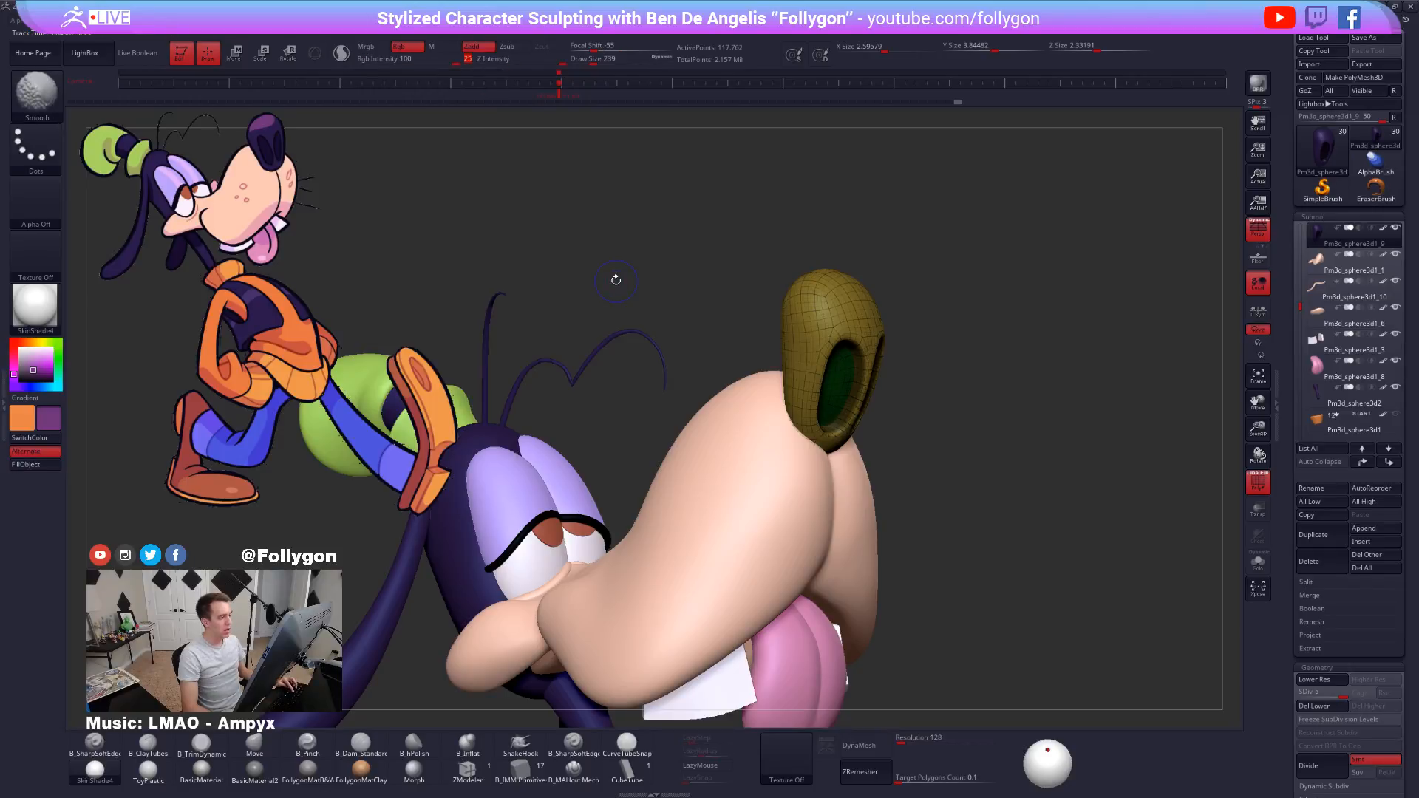
key("shift+f")
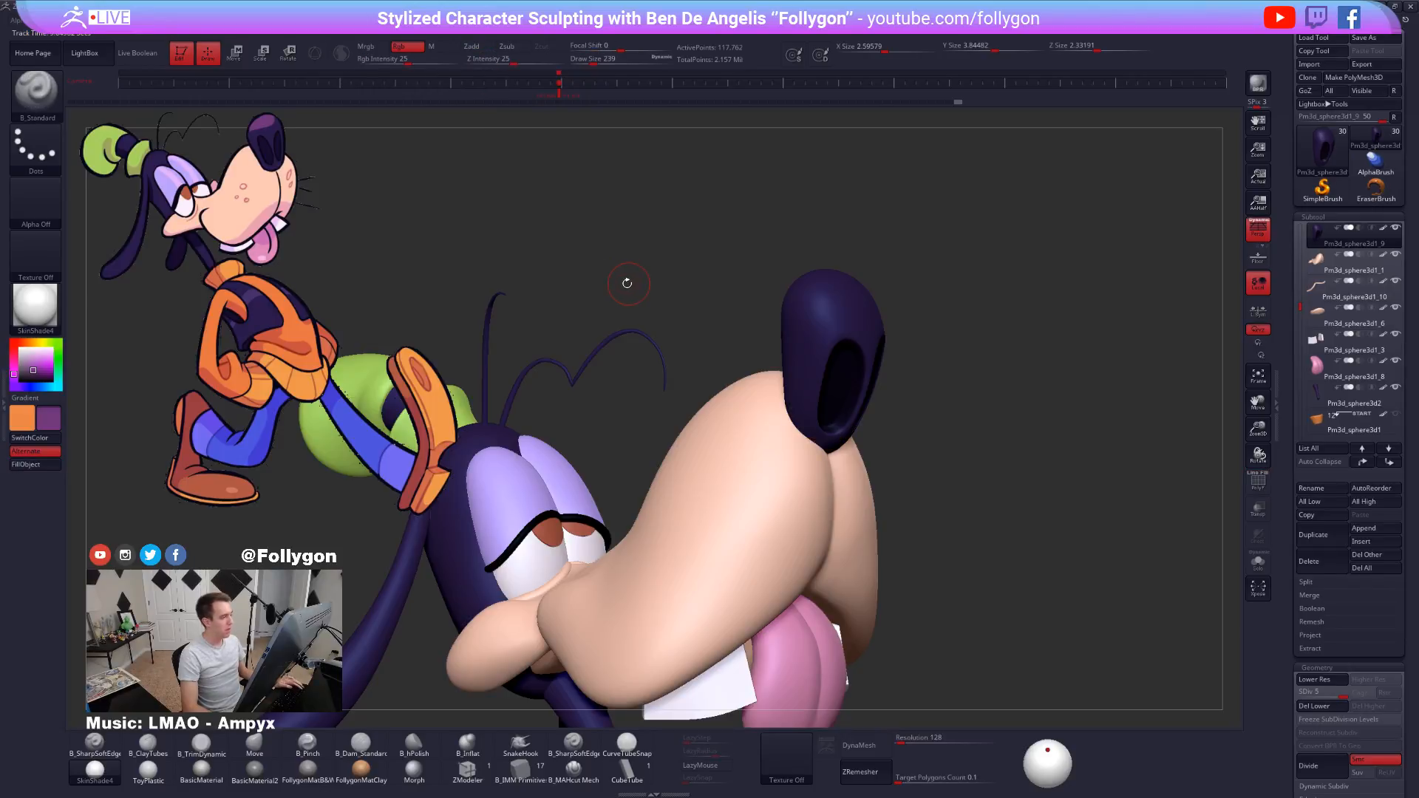
left_click(48, 467)
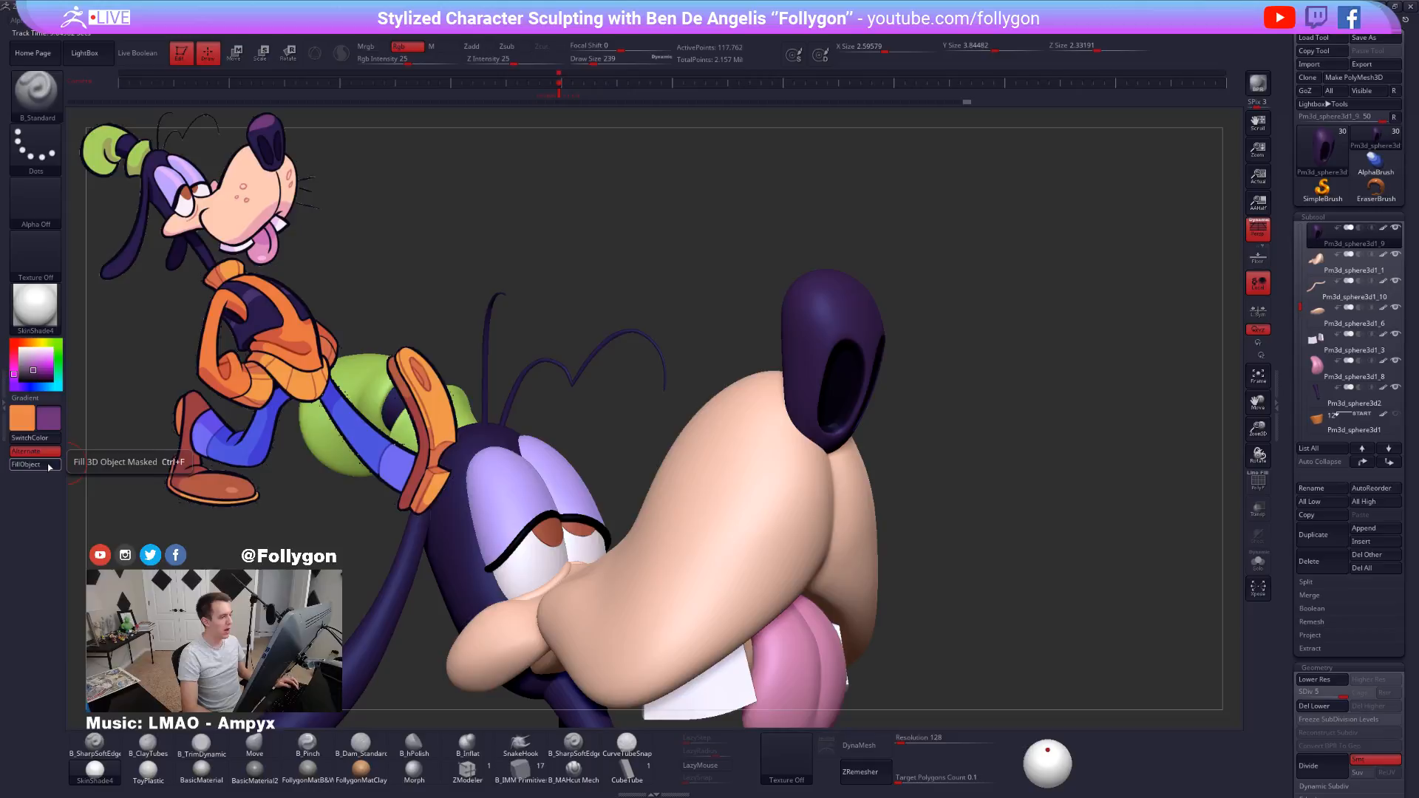
Examine the recoloured nose on the whole head against the reference drawing.
right_click_drag(522, 460, 480, 452, "ctrl")
right_click_drag(536, 508, 528, 461, "alt")
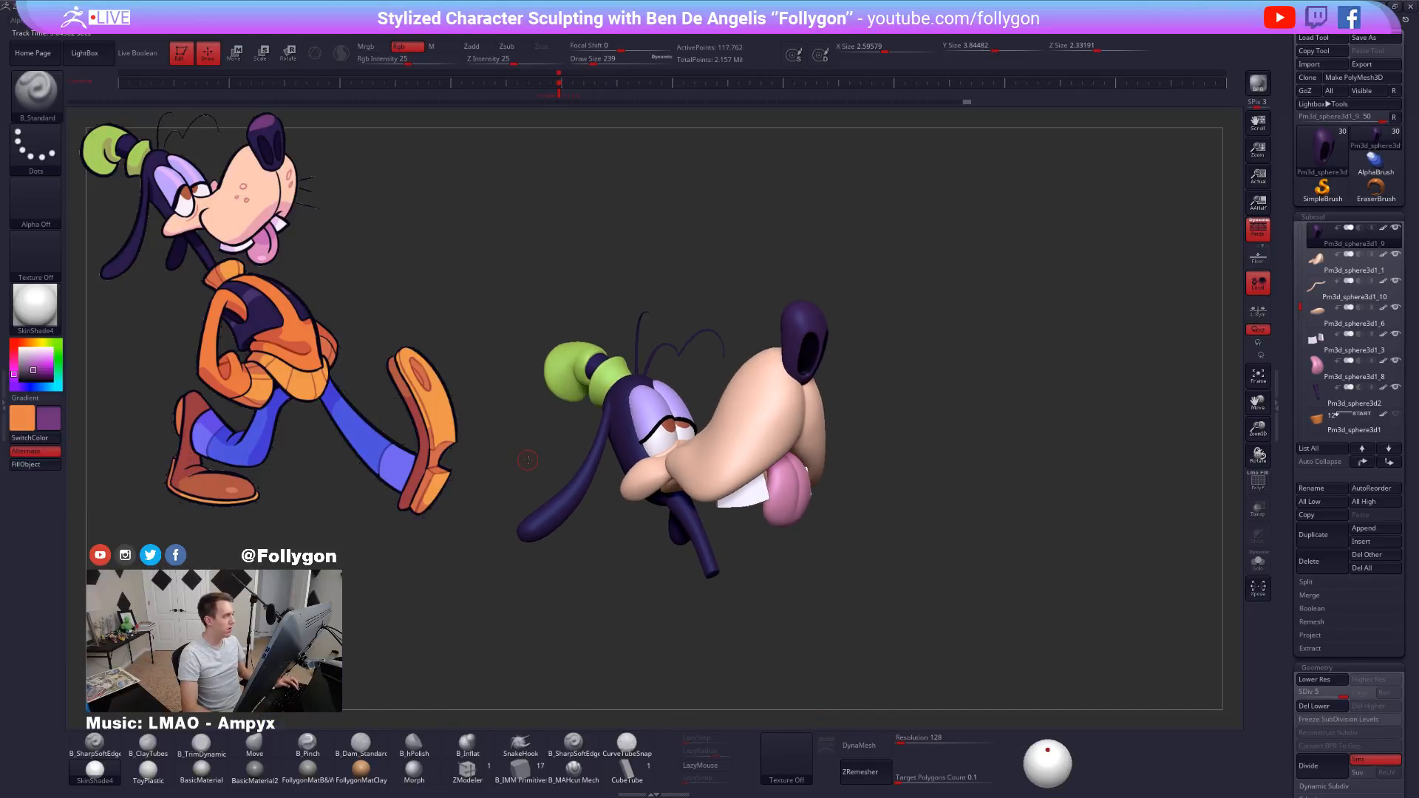
right_click_drag(724, 559, 682, 533, "alt")
right_click_drag(697, 596, 706, 523, "ctrl")
key("ctrl")
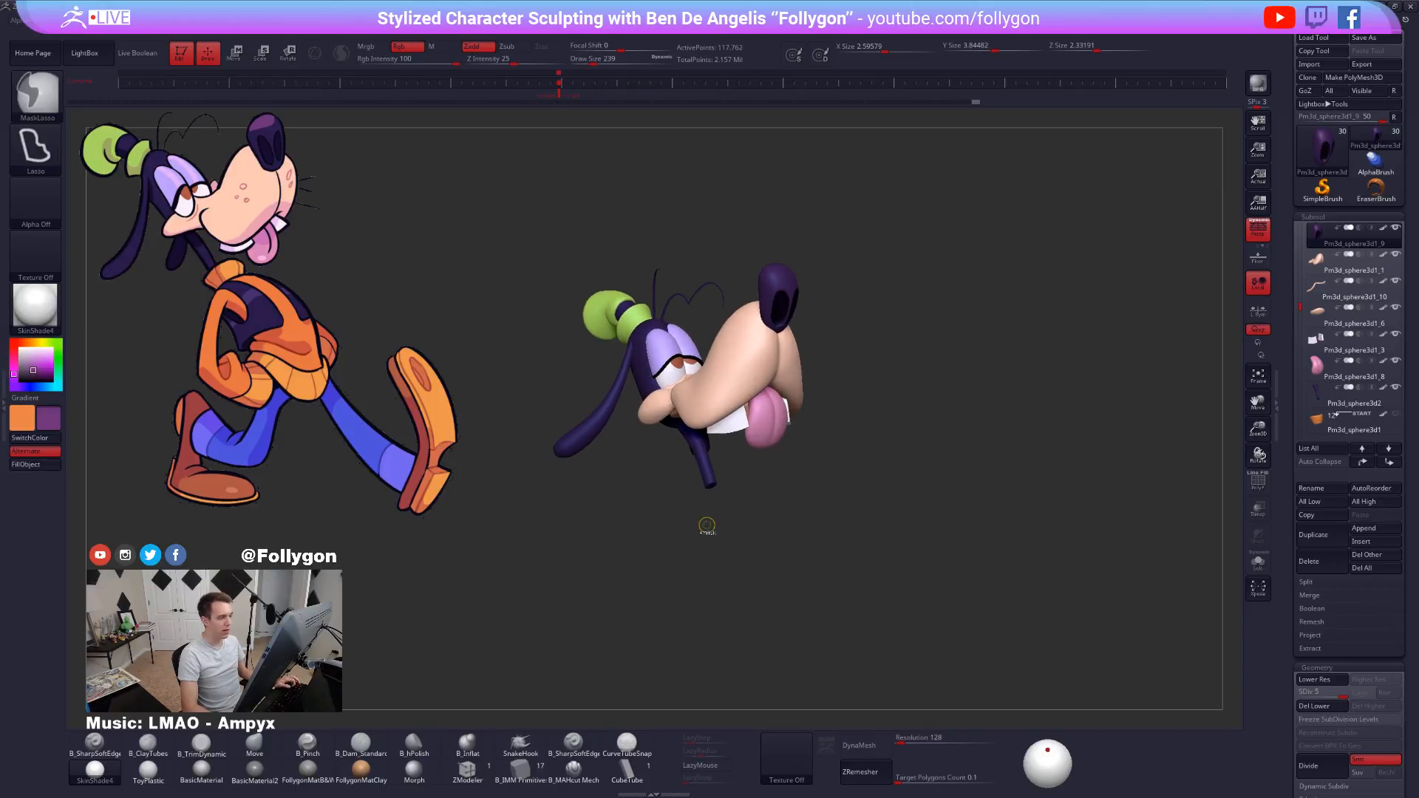
mouse_move(853, 561)
right_mouse_down("ctrl")
mouse_move(829, 526)
mouse_move(877, 549)
right_mouse_up("ctrl")
left_click(877, 549)
left_click(877, 548)
right_click_drag(805, 432, 783, 467, "alt")
right_click_drag(818, 363, 842, 528)
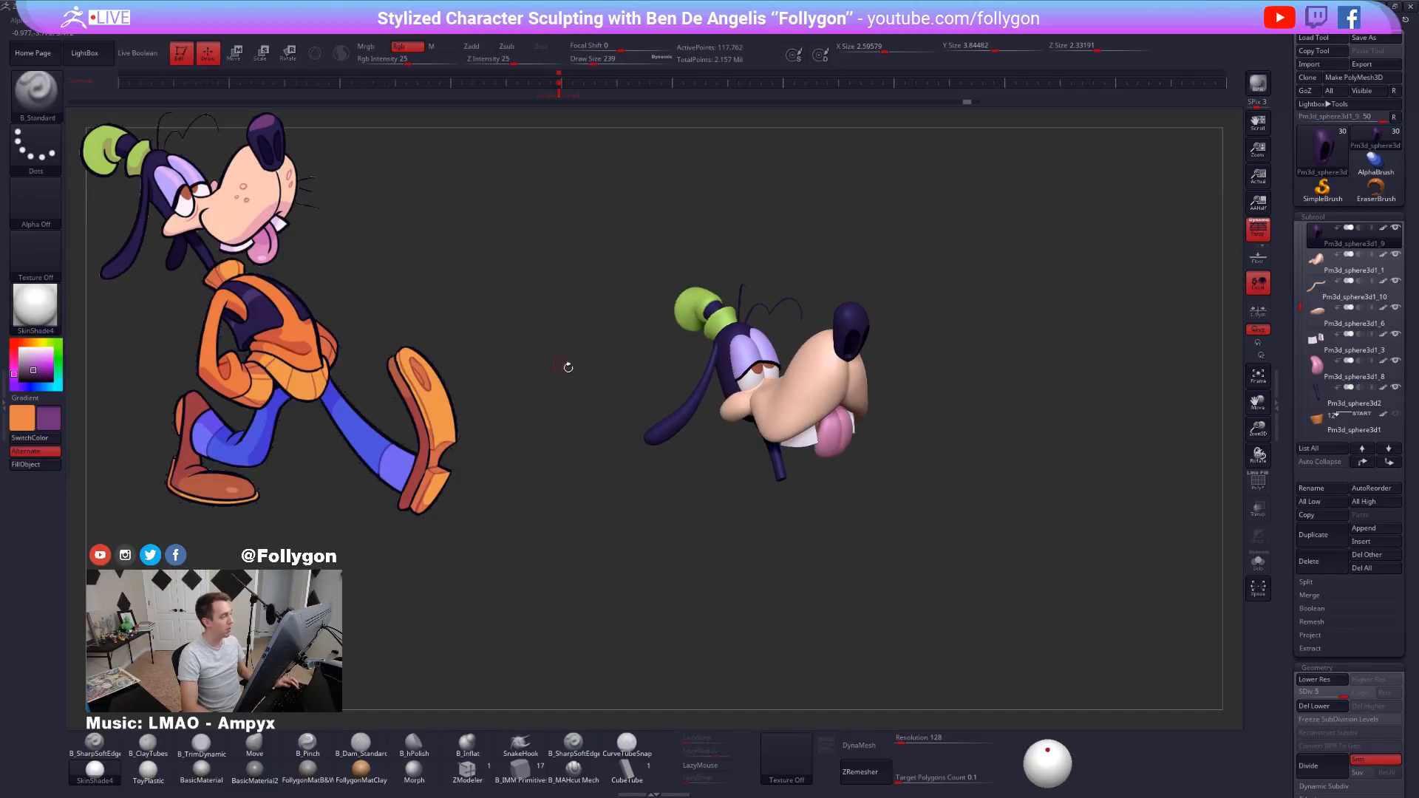
key("XF86AudioLowerVolume")
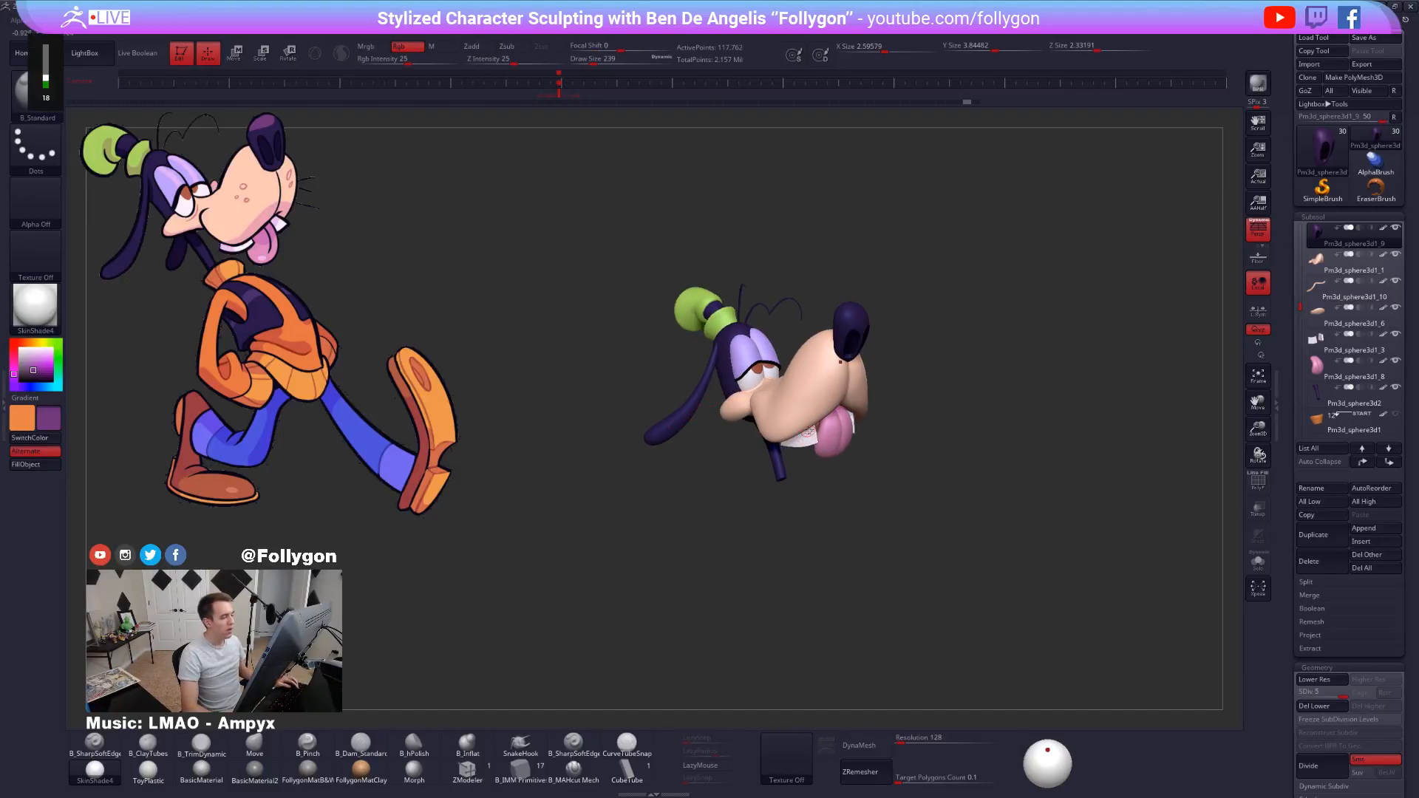
Select the muzzle with the Move brush at draw size 1523 and lower it to subdivision level 2.
right_click_drag(870, 427, 877, 420, "ctrl")
key("b")
key("m")
key("v")
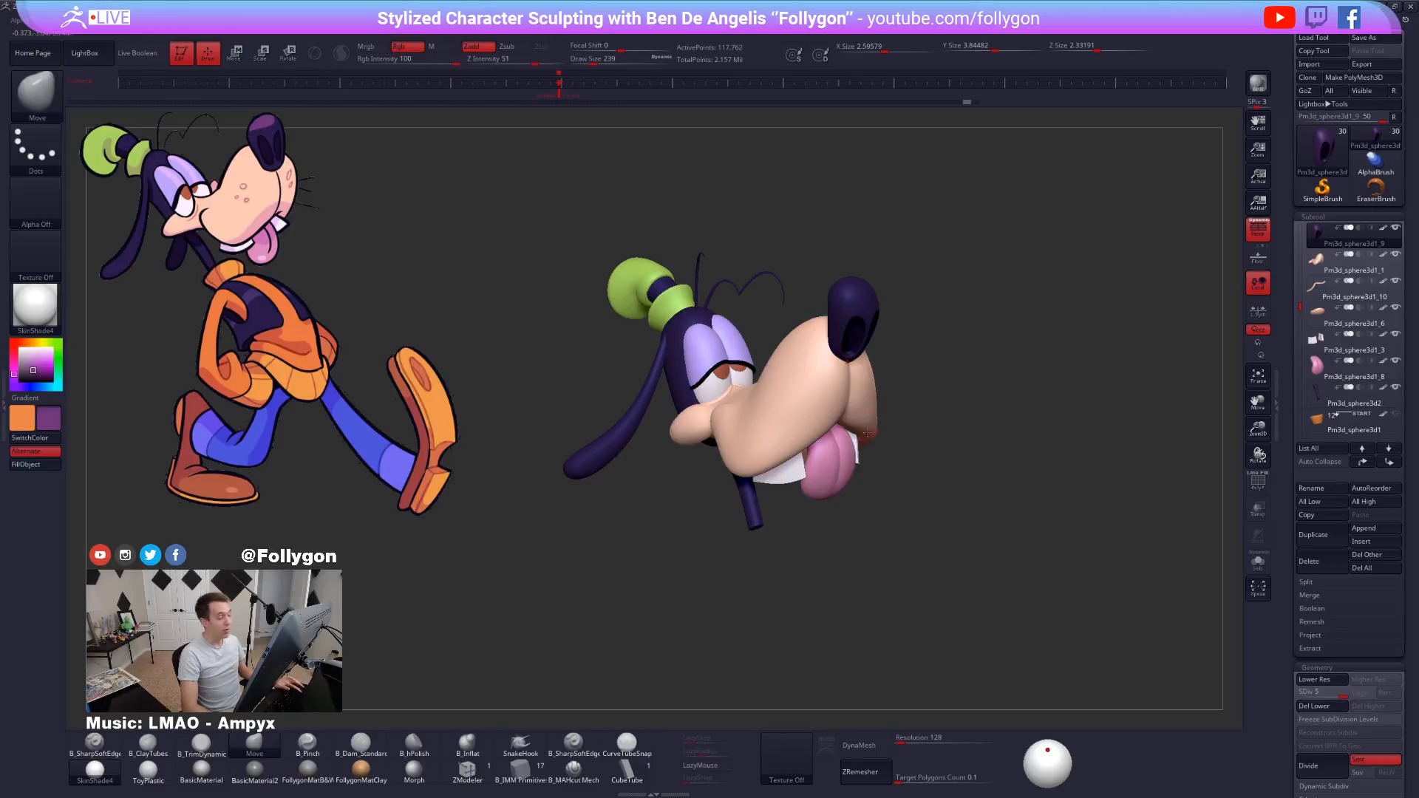
key("space")
left_click_drag(877, 420, 894, 423)
mouse_move(895, 425)
right_mouse_down()
mouse_move(767, 439)
mouse_move(707, 476)
mouse_move(736, 518)
mouse_move(769, 463)
mouse_move(816, 445)
mouse_move(880, 450)
right_mouse_up()
left_click(741, 415, "alt")
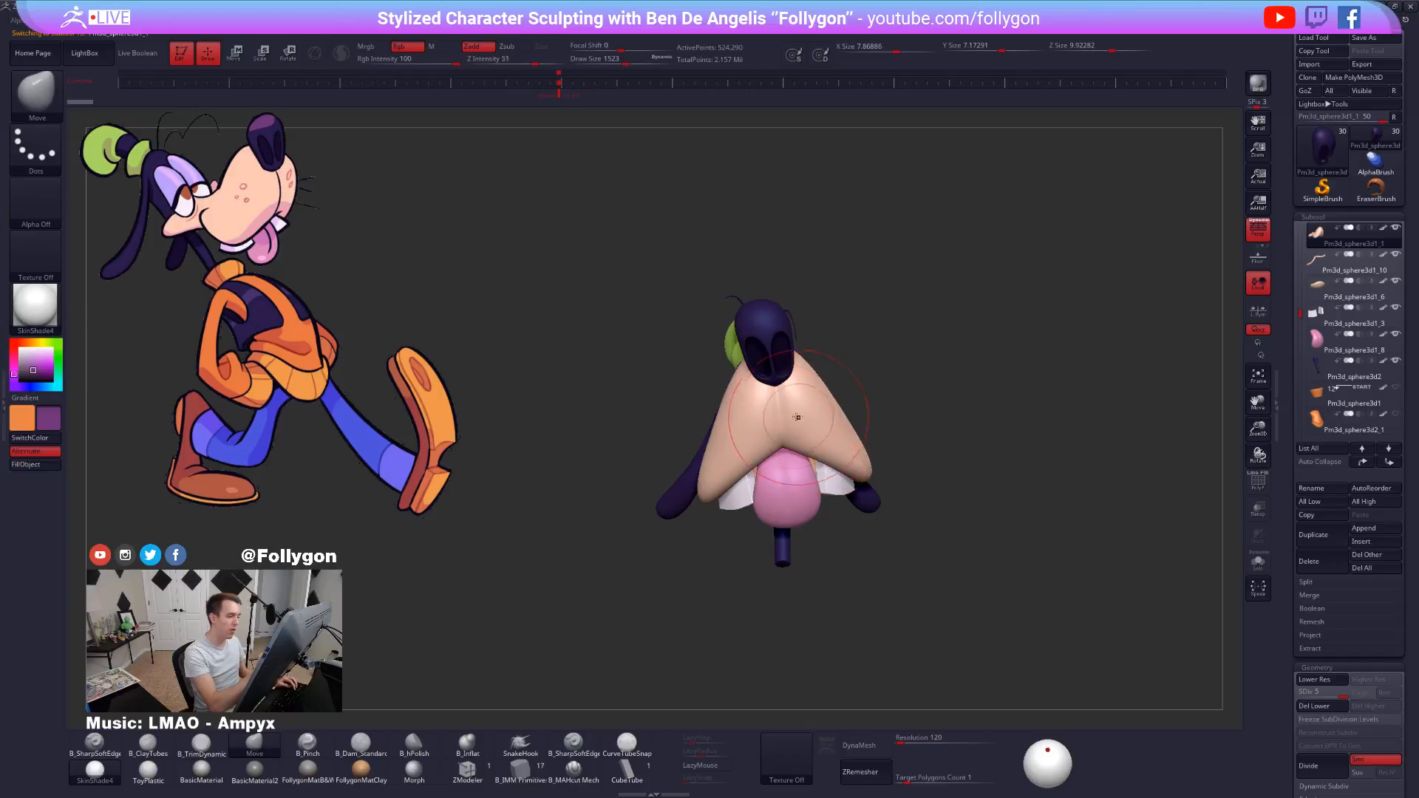
key("shift+d")
key("shift+d")
key("shift+d")
right_click_drag(770, 426, 767, 417, "ctrl")
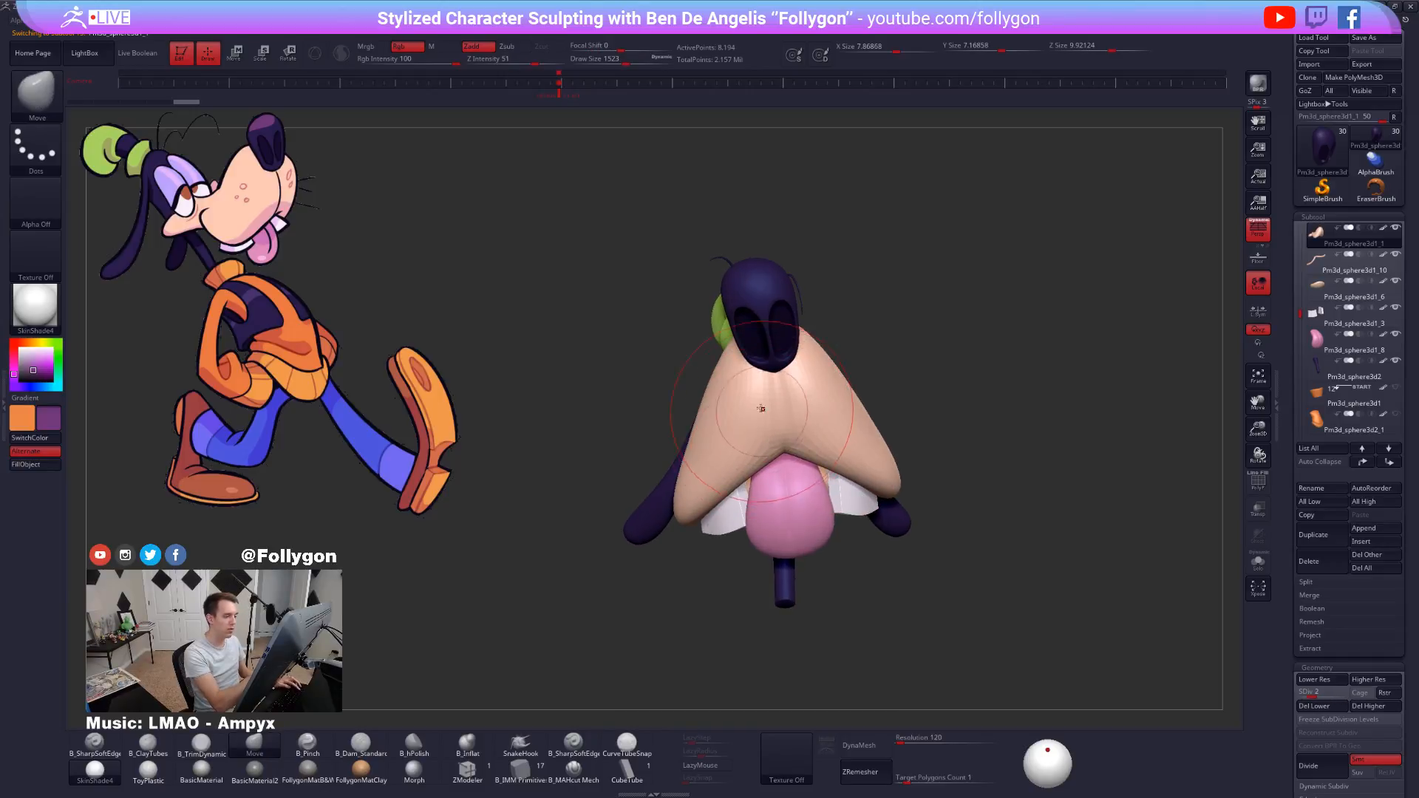
Reshape the muzzle's upper bridge around the nose at draw sizes 1891 and 2185, isolating the muzzle while working.
key("alt+s")
key("space")
left_click_drag(763, 410, 772, 410)
key("alt+s")
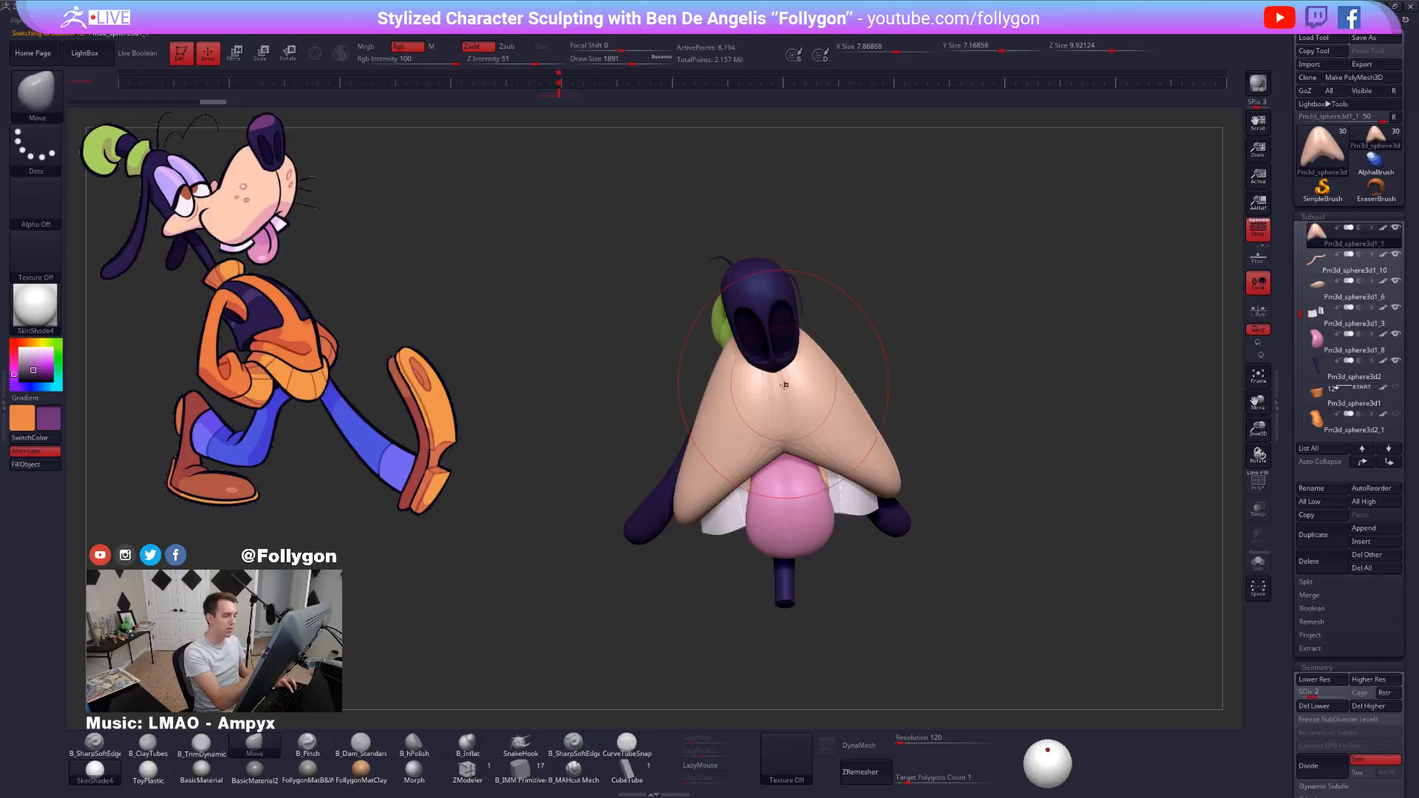
key("space")
left_click_drag(770, 335, 770, 327)
key("alt+s")
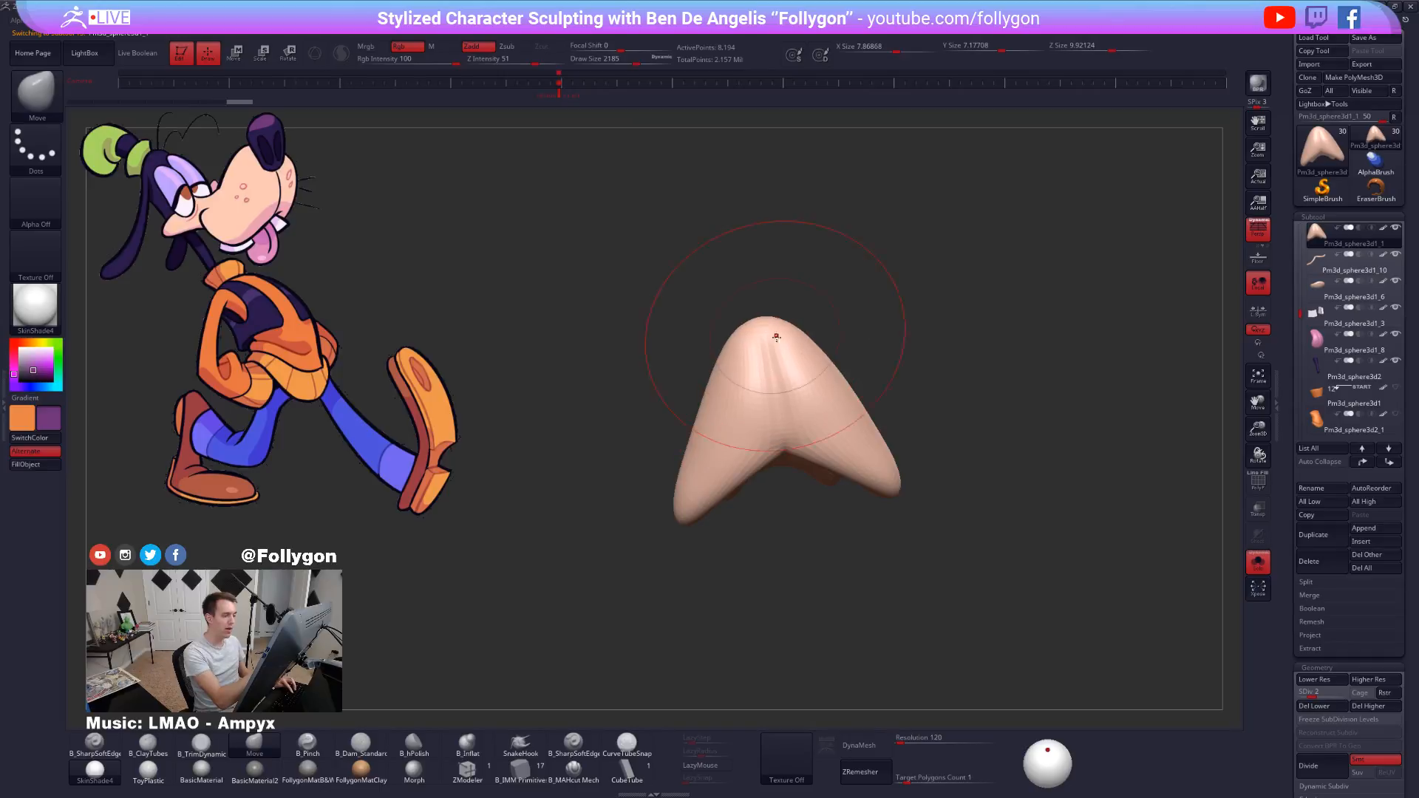
key("alt+s")
Adjust the broad shape of the muzzle's sides with the Move brush at draw sizes 2622 and 2339.
right_click_drag(827, 426, 784, 389, "ctrl")
right_click_drag(572, 388, 793, 412)
key("space")
left_click_drag(778, 394, 790, 392)
mouse_move(797, 419)
right_mouse_down()
mouse_move(873, 342)
mouse_move(864, 354)
mouse_move(894, 402)
mouse_move(878, 434)
mouse_move(864, 355)
mouse_move(845, 357)
right_mouse_up()
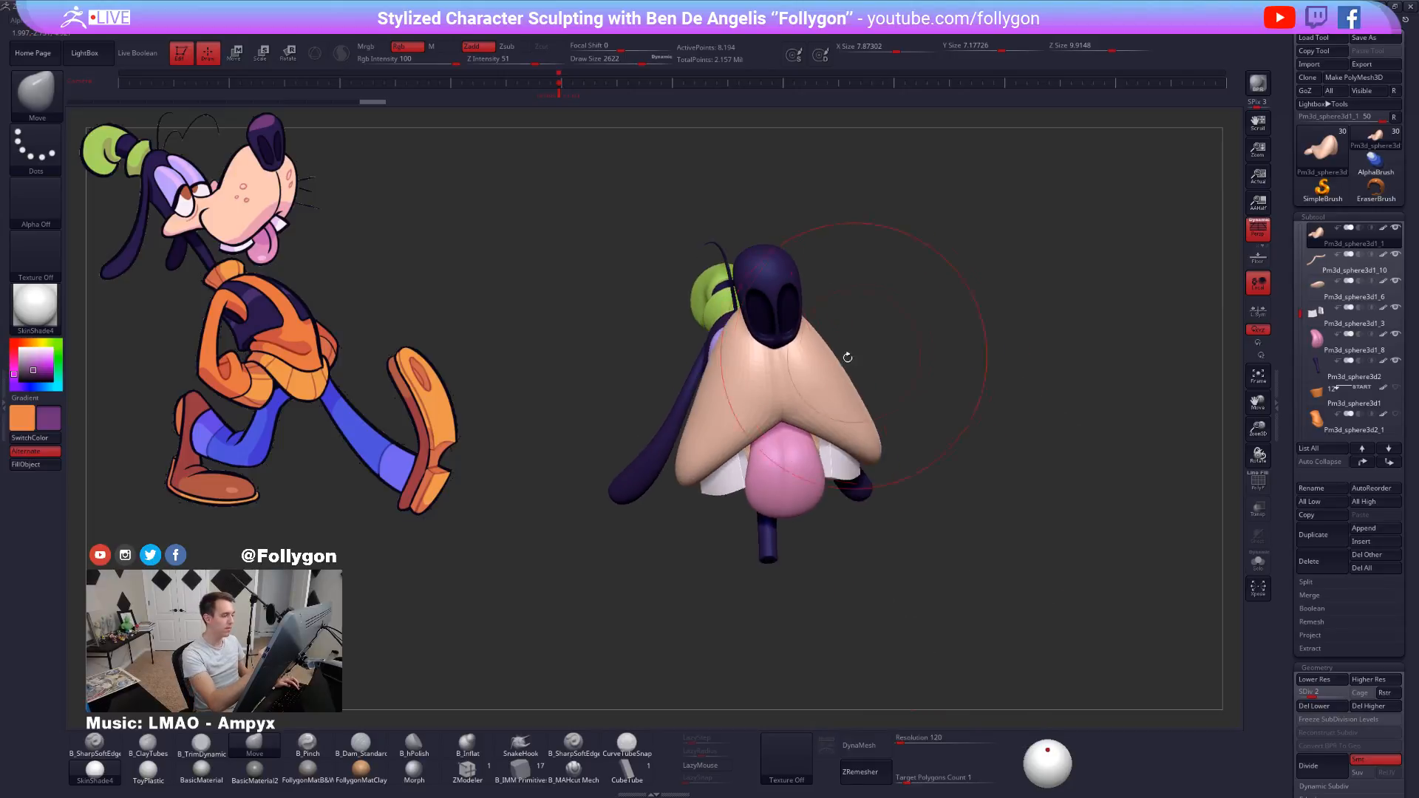
key("space")
left_click_drag(838, 408, 831, 409)
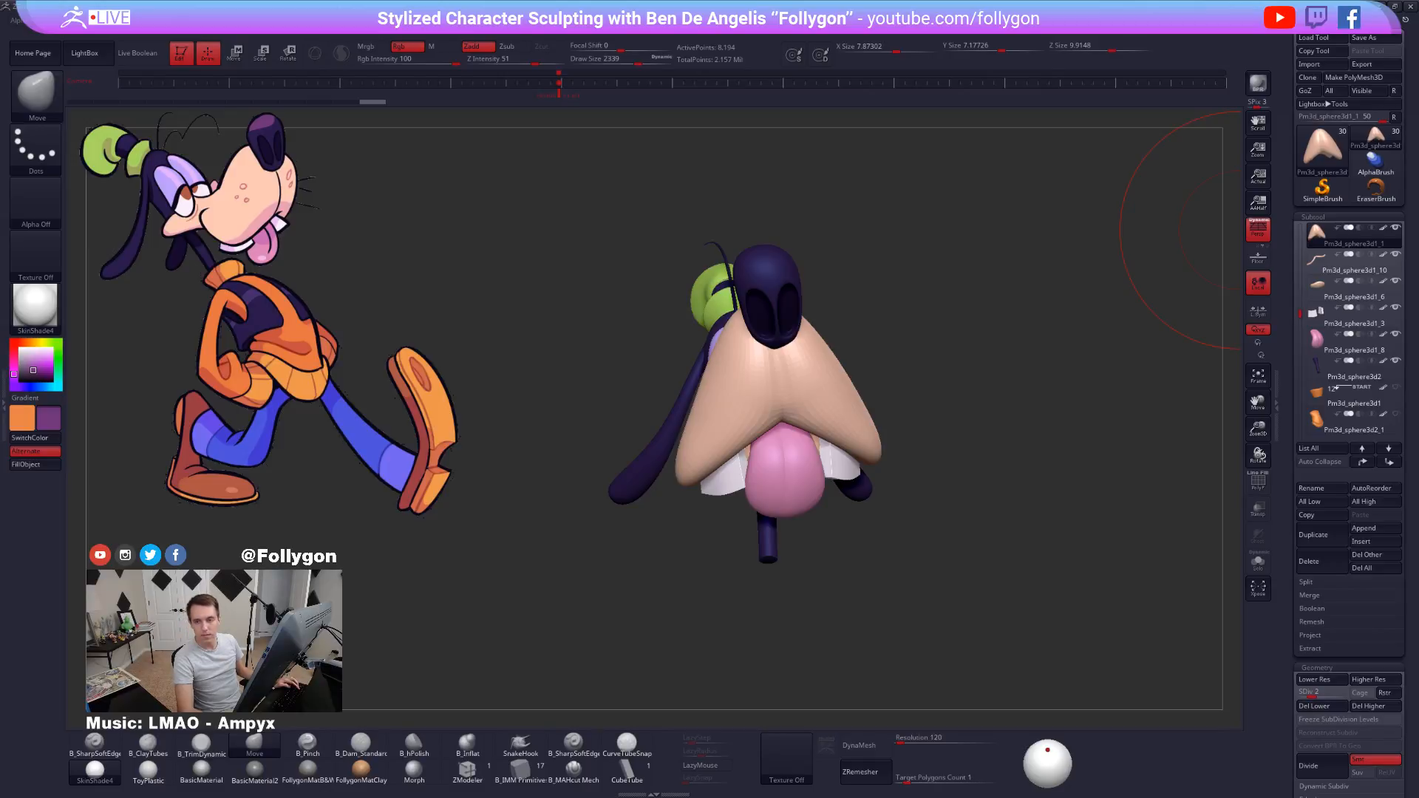
Refine the muzzle just below the nose at draw sizes 1309 and 1006, working up to subdivision level 3.
mouse_move(822, 380)
right_mouse_down()
mouse_move(716, 380)
mouse_move(684, 403)
right_mouse_up()
key("space")
left_click_drag(798, 384, 785, 383)
mouse_move(724, 385)
right_mouse_down()
mouse_move(780, 394)
mouse_move(778, 369)
right_mouse_up()
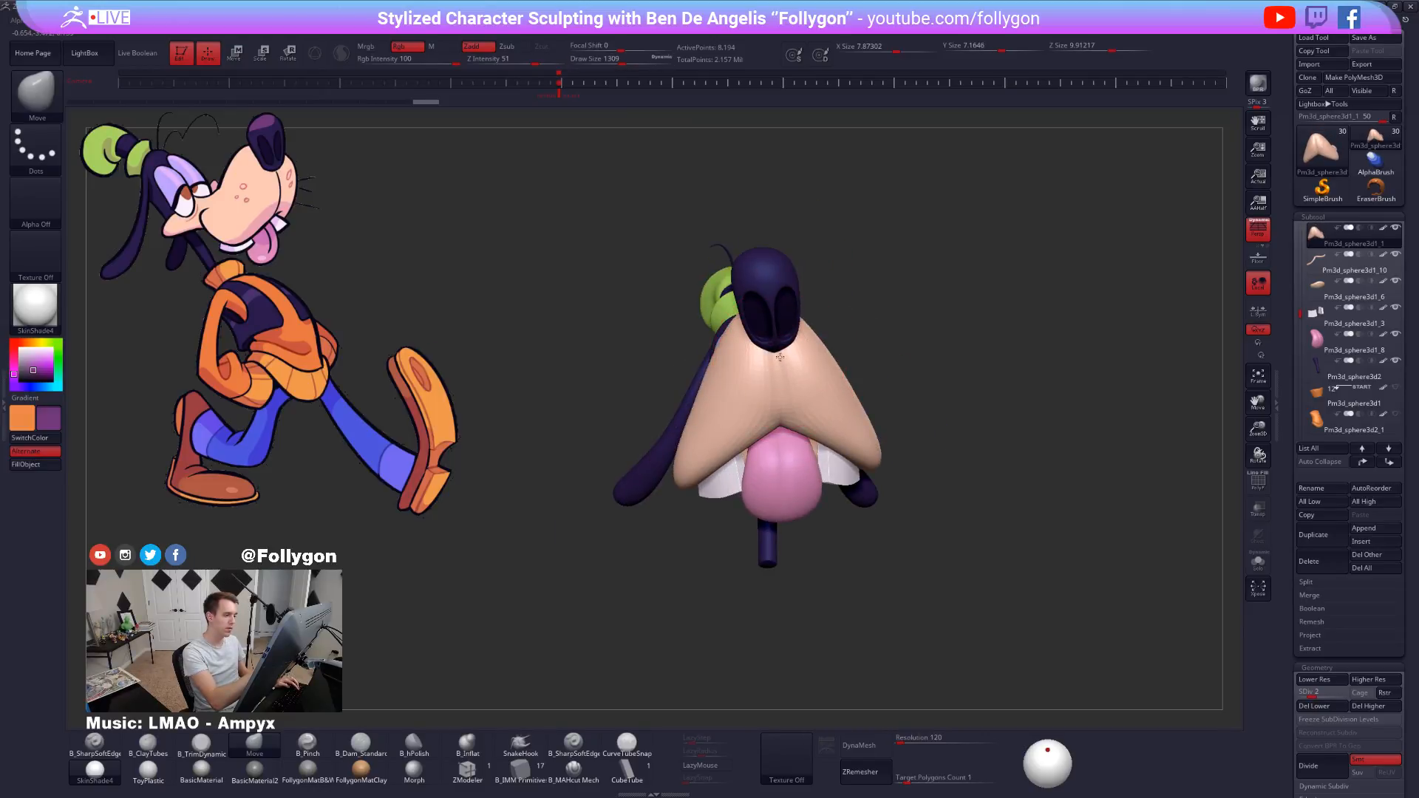
key("space")
left_click_drag(786, 380, 780, 380)
left_click_drag(780, 367, 780, 356)
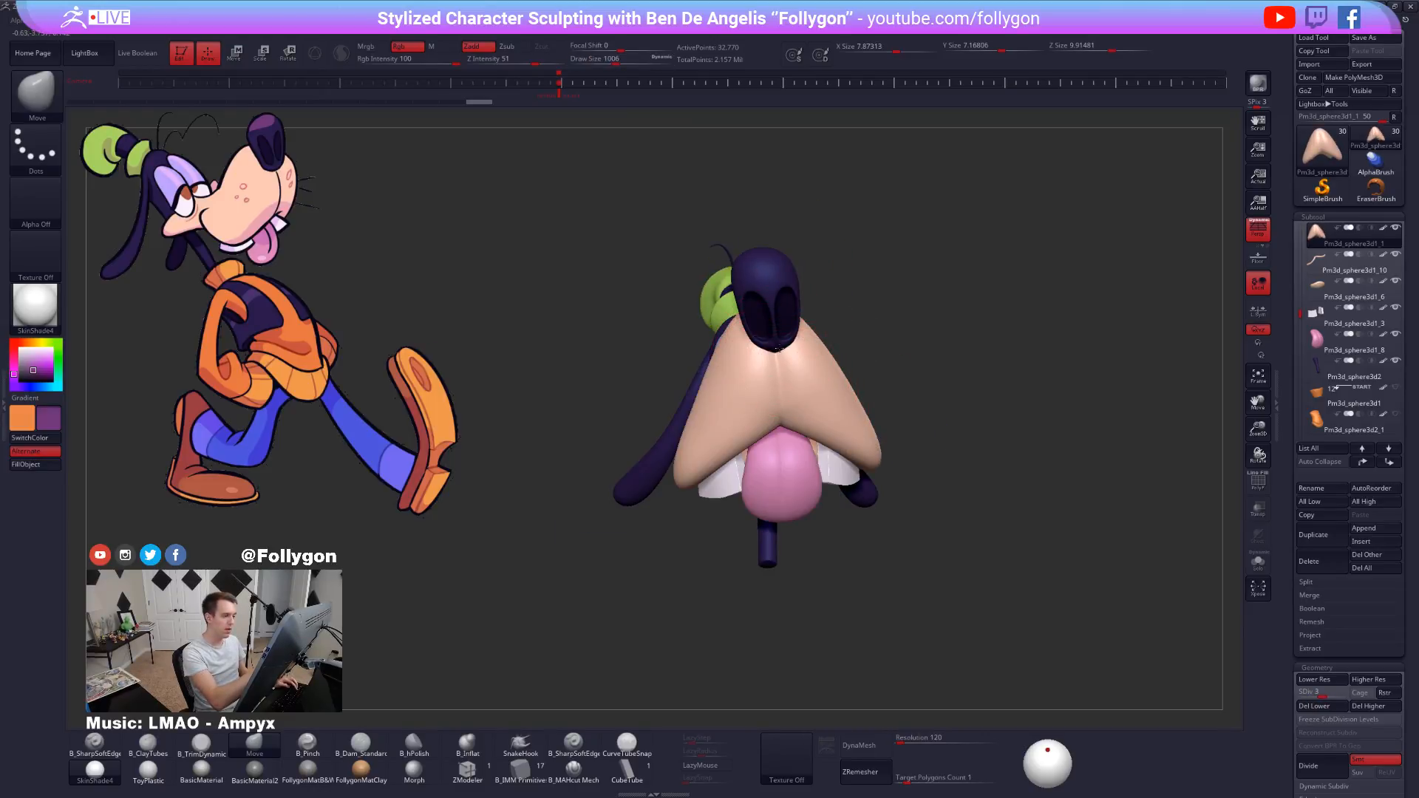
Shape the muzzle's central lip notch above the tongue with the Move brush at draw size 1111.
left_click_drag(780, 420, 780, 411)
right_click_drag(779, 413, 774, 384)
key("space")
left_click_drag(780, 403, 782, 403)
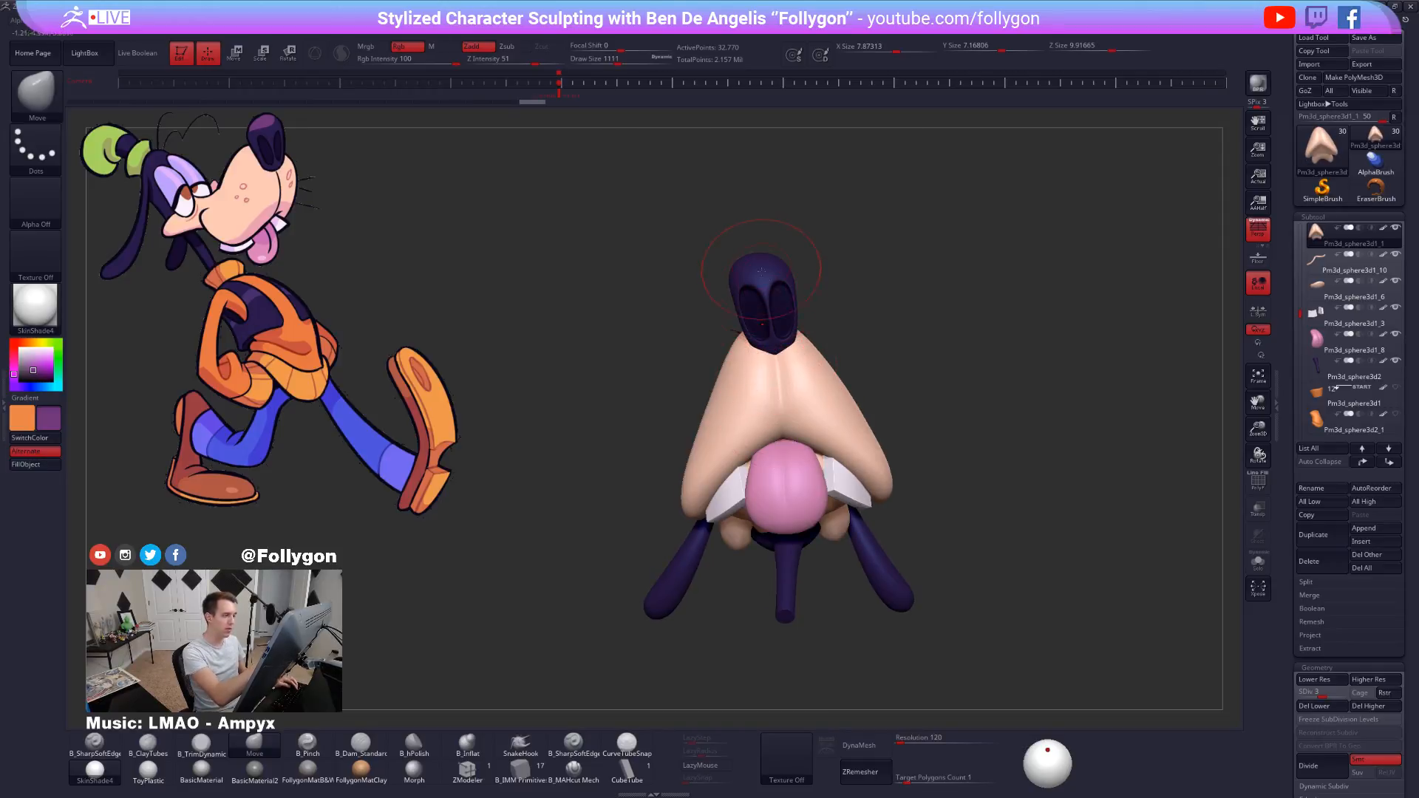
Preview the muzzle at a higher subdivision level and return it to level 2.
key("d")
key("d")
mouse_move(782, 421)
right_mouse_down()
mouse_move(856, 544)
mouse_move(875, 477)
mouse_move(941, 592)
mouse_move(962, 515)
mouse_move(975, 562)
mouse_move(1004, 554)
mouse_move(1013, 575)
mouse_move(983, 557)
mouse_move(1030, 606)
right_mouse_up()
key("shift+d")
key("shift+d")
key("shift+d")
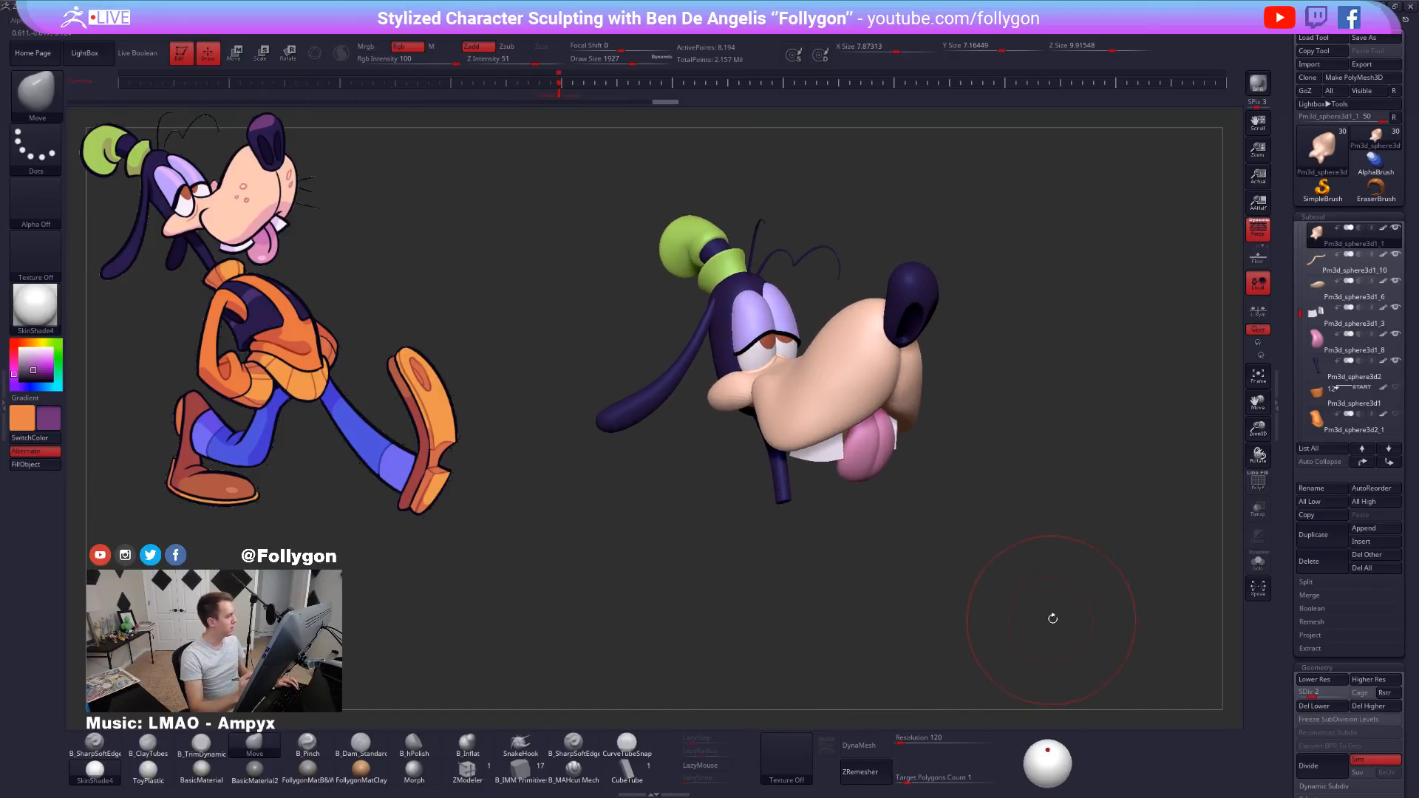
Reshape the muzzle's lower lip edge at draw sizes 2300 and 2035, checking it from the side and front.
right_click_drag(815, 441, 863, 445)
key("space")
left_click_drag(803, 442, 808, 442)
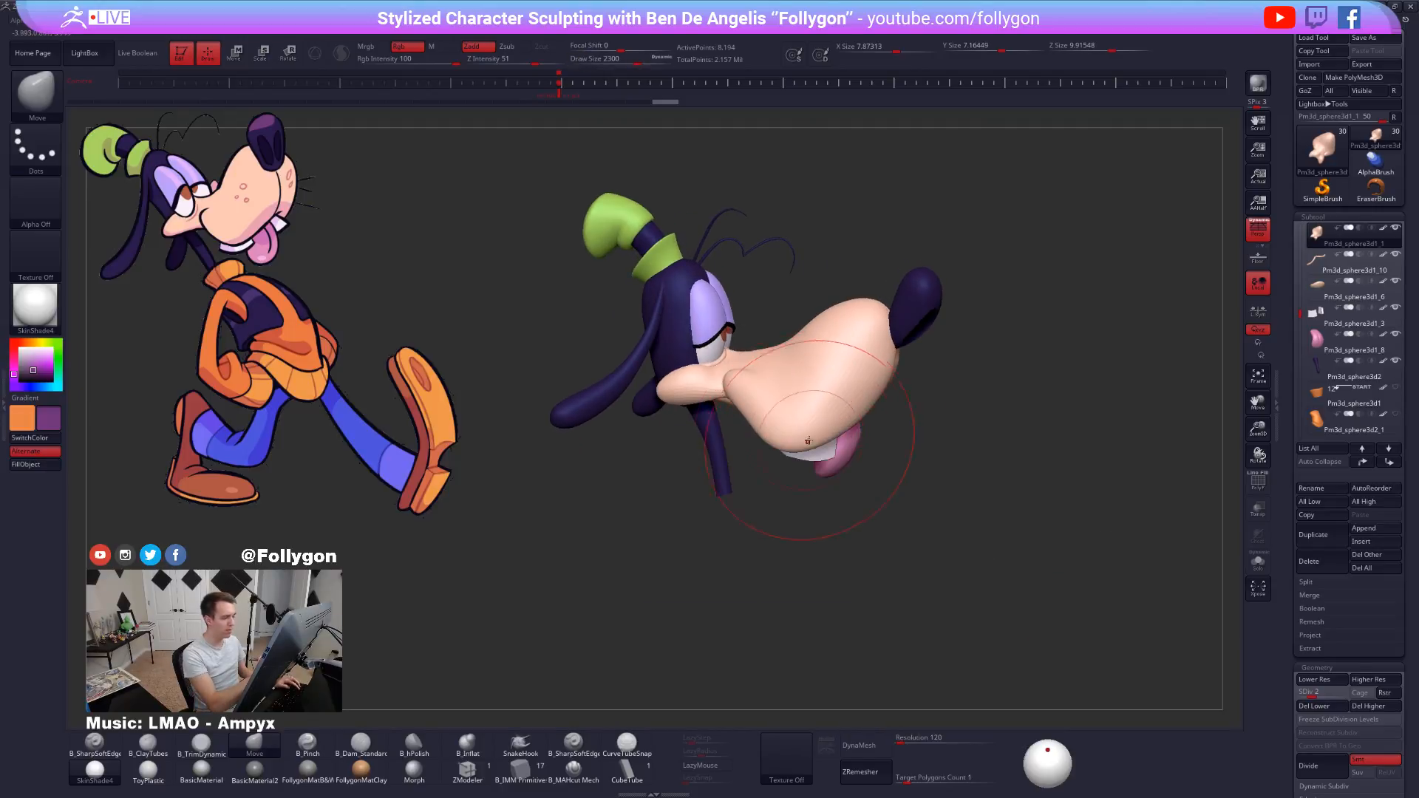
mouse_move(780, 439)
right_mouse_down()
mouse_move(806, 456)
mouse_move(801, 482)
mouse_move(826, 454)
mouse_move(785, 456)
right_mouse_up()
key("space")
left_click_drag(785, 451, 779, 451)
mouse_move(791, 479)
right_mouse_down()
mouse_move(779, 464)
mouse_move(781, 490)
right_mouse_up()
Refine the front lip line above the teeth and tongue with a smaller Move brush, ending at draw size 1399.
key("space")
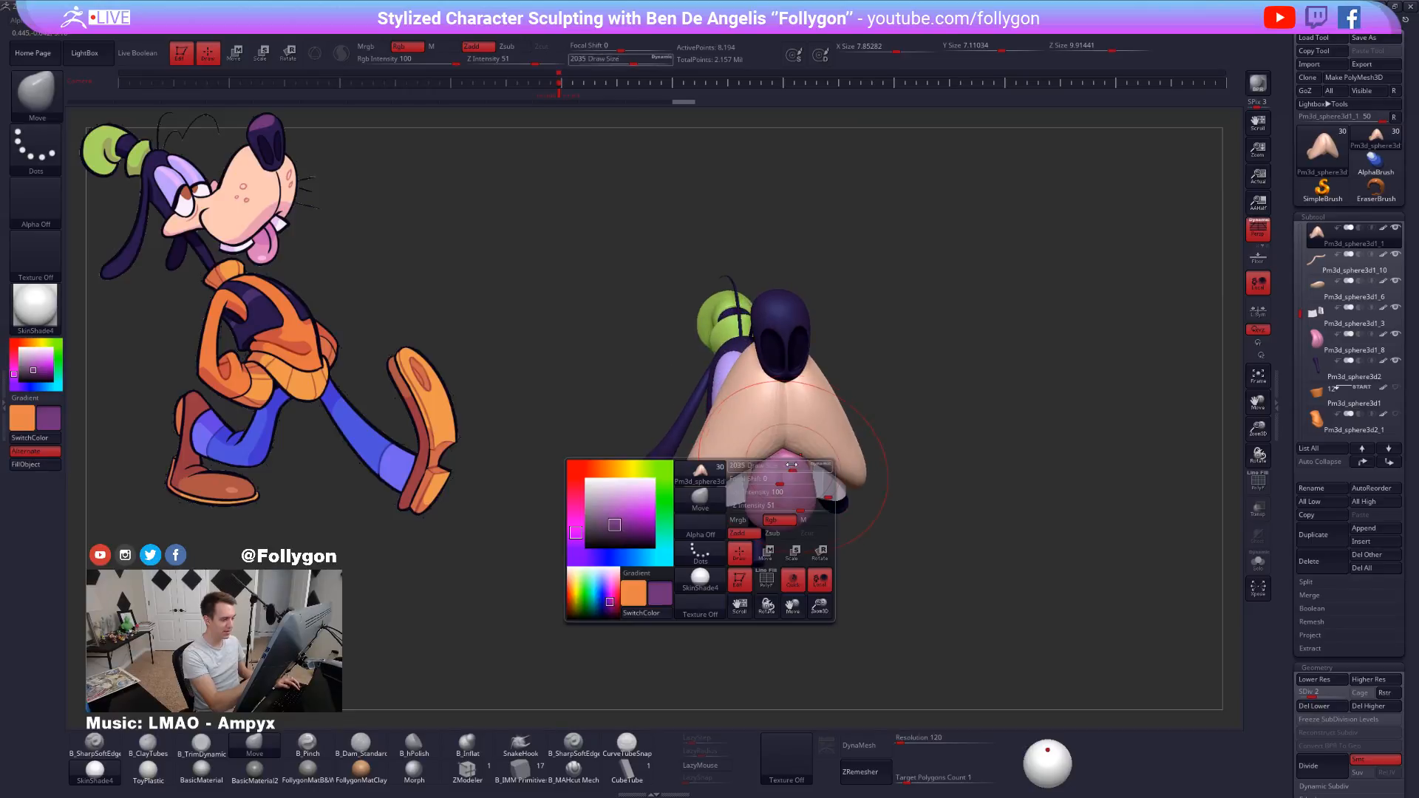
mouse_move(782, 489)
left_mouse_down()
mouse_move(769, 490)
mouse_move(783, 451)
left_mouse_up()
right_click_drag(778, 470, 782, 480)
key("space")
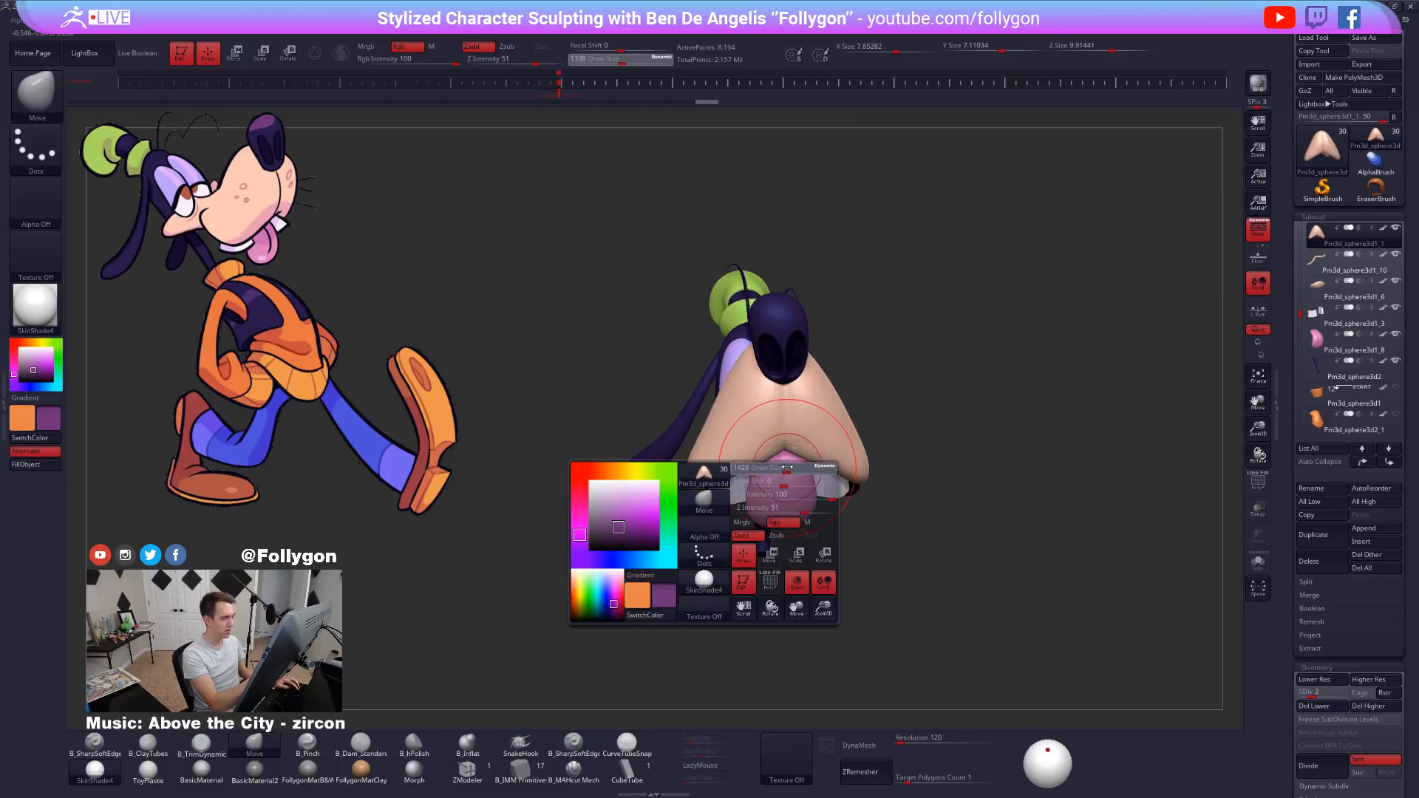
left_click_drag(781, 480, 733, 475)
key("space")
mouse_move(735, 477)
right_mouse_down()
mouse_move(827, 475)
mouse_move(790, 491)
right_mouse_up()
key("space")
left_click_drag(791, 491, 800, 491)
right_click_drag(835, 494, 927, 482)
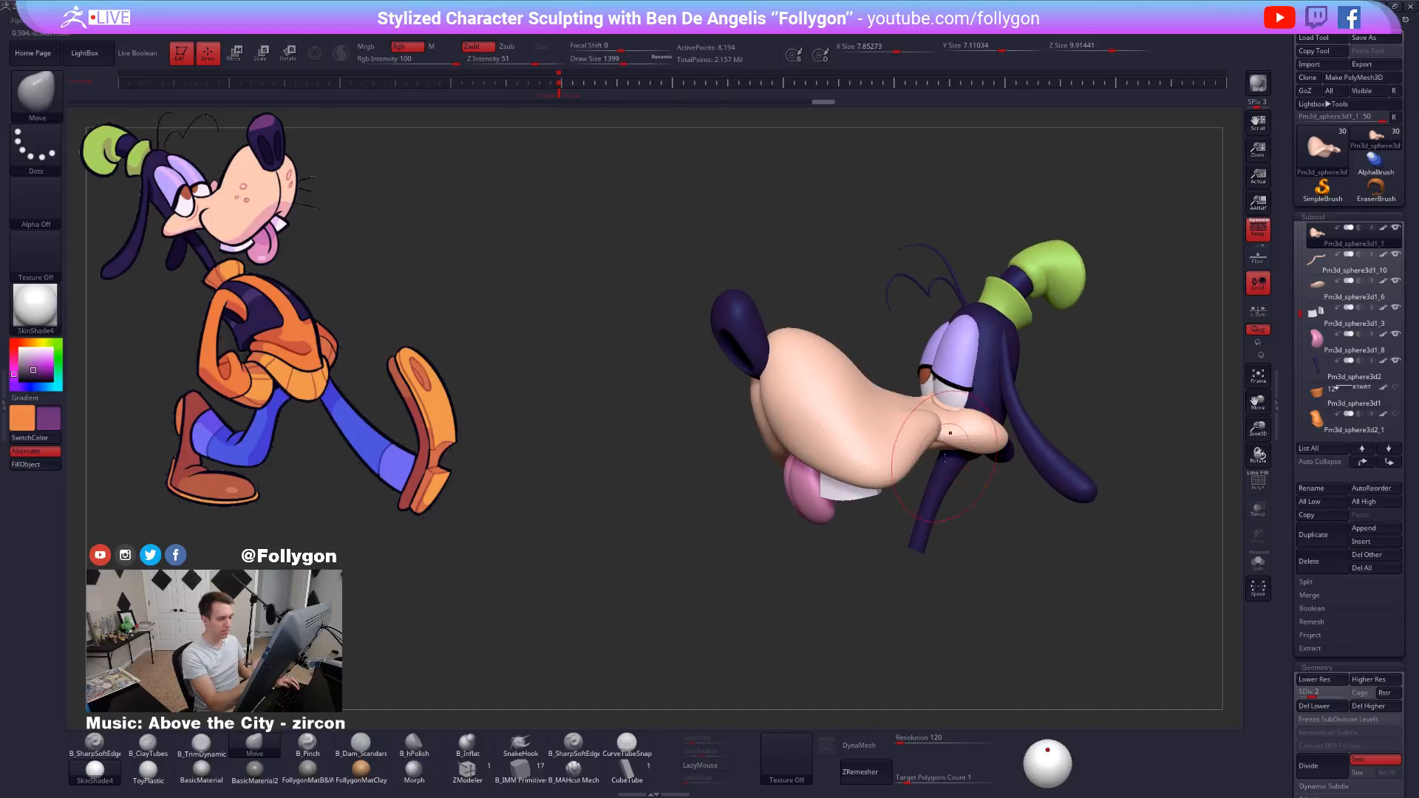
Adjust the area where the muzzle meets the cheek with the Move brush, reducing it to draw size 905.
mouse_move(950, 432)
right_mouse_down()
mouse_move(856, 410)
mouse_move(892, 400)
mouse_move(854, 449)
right_mouse_up()
key("space")
left_click_drag(844, 445, 854, 445)
left_click_drag(823, 435, 819, 437)
right_click_drag(818, 437, 760, 446)
key("space")
left_click_drag(827, 424, 816, 423)
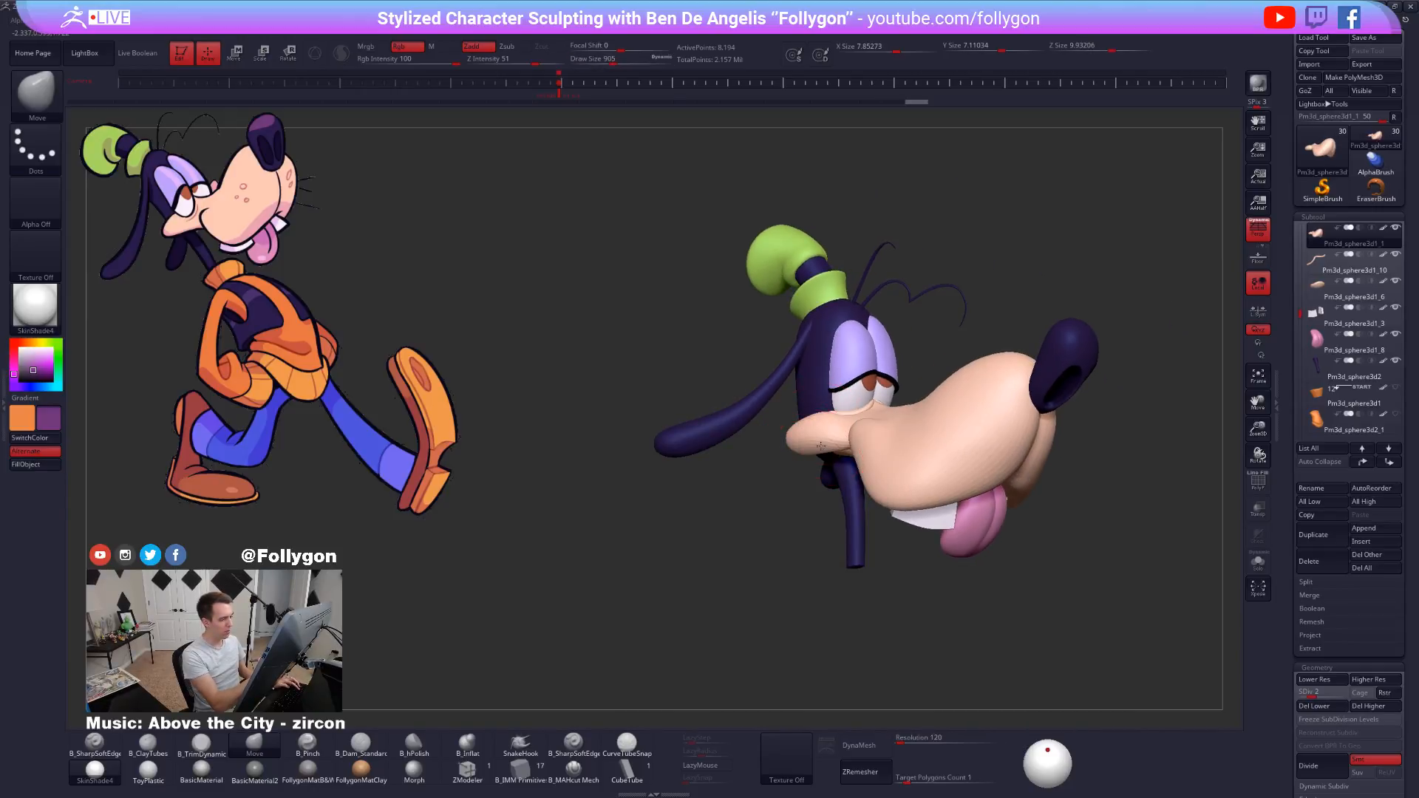
Widen the lower jaw beneath the muzzle with the Move brush at draw size 1491, checking it against the teeth.
mouse_move(820, 443)
right_mouse_down()
mouse_move(887, 583)
mouse_move(966, 554)
mouse_move(1103, 663)
mouse_move(748, 484)
right_mouse_up()
mouse_move(736, 532)
right_mouse_down()
mouse_move(818, 528)
mouse_move(805, 490)
right_mouse_up()
left_click(811, 530, "alt")
key("space")
left_click_drag(805, 488, 825, 479)
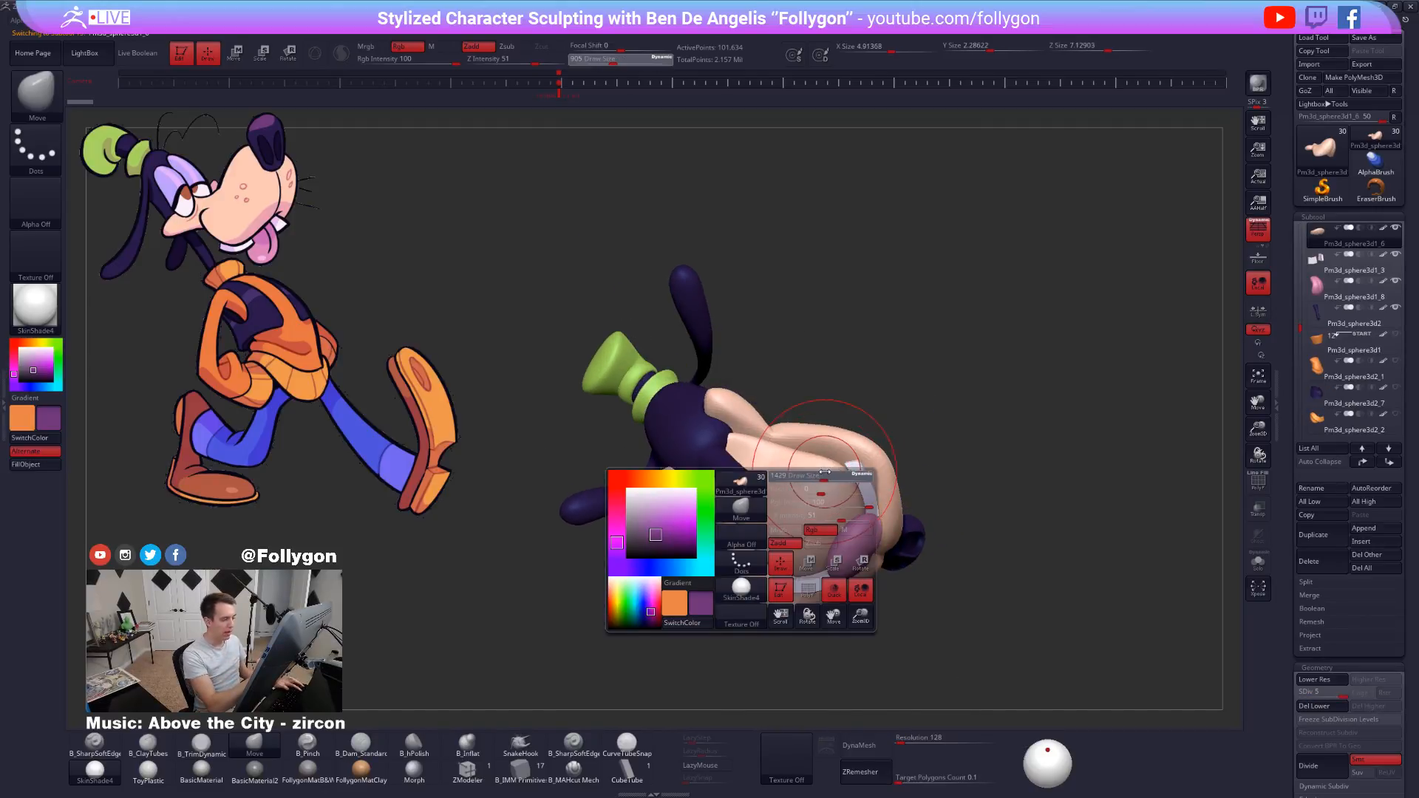
right_click_drag(753, 560, 790, 568)
left_click(1293, 255)
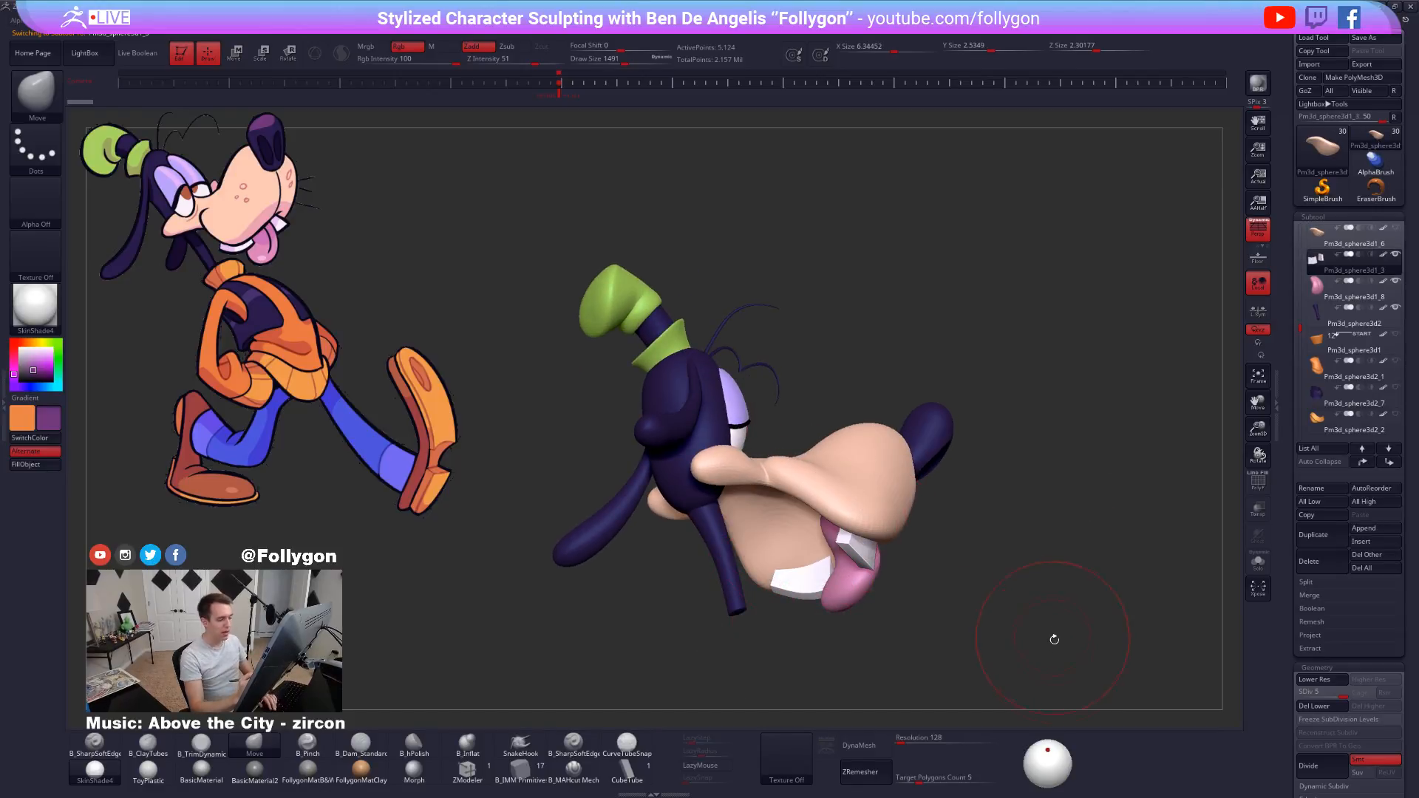
right_click_drag(1055, 637, 1067, 629)
left_click(850, 532, "alt")
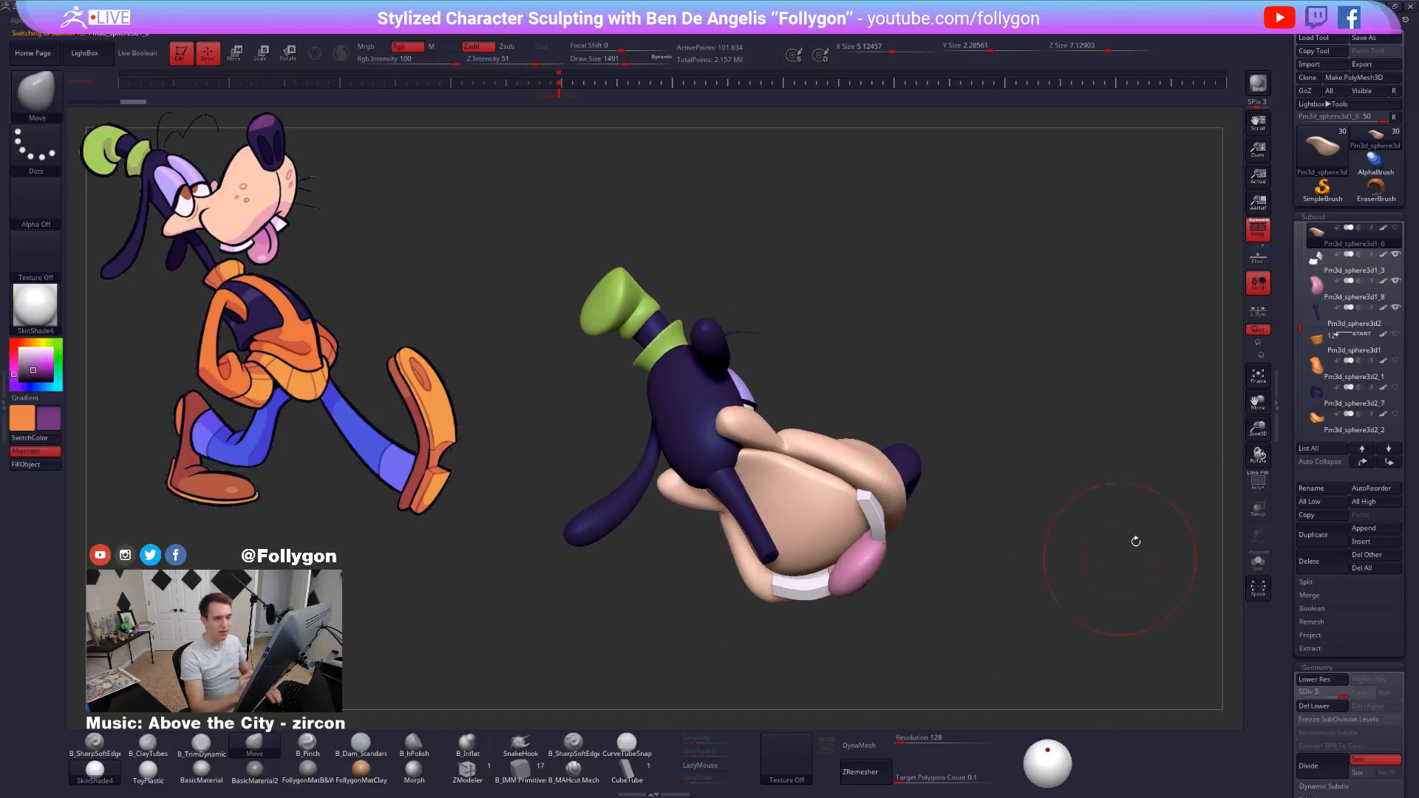
mouse_move(909, 518)
right_mouse_down()
mouse_move(922, 499)
mouse_move(823, 447)
mouse_move(835, 439)
right_mouse_up()
Select the upper muzzle and lasso a mask beneath the cheek.
left_click(823, 447, "alt")
key("ctrl")
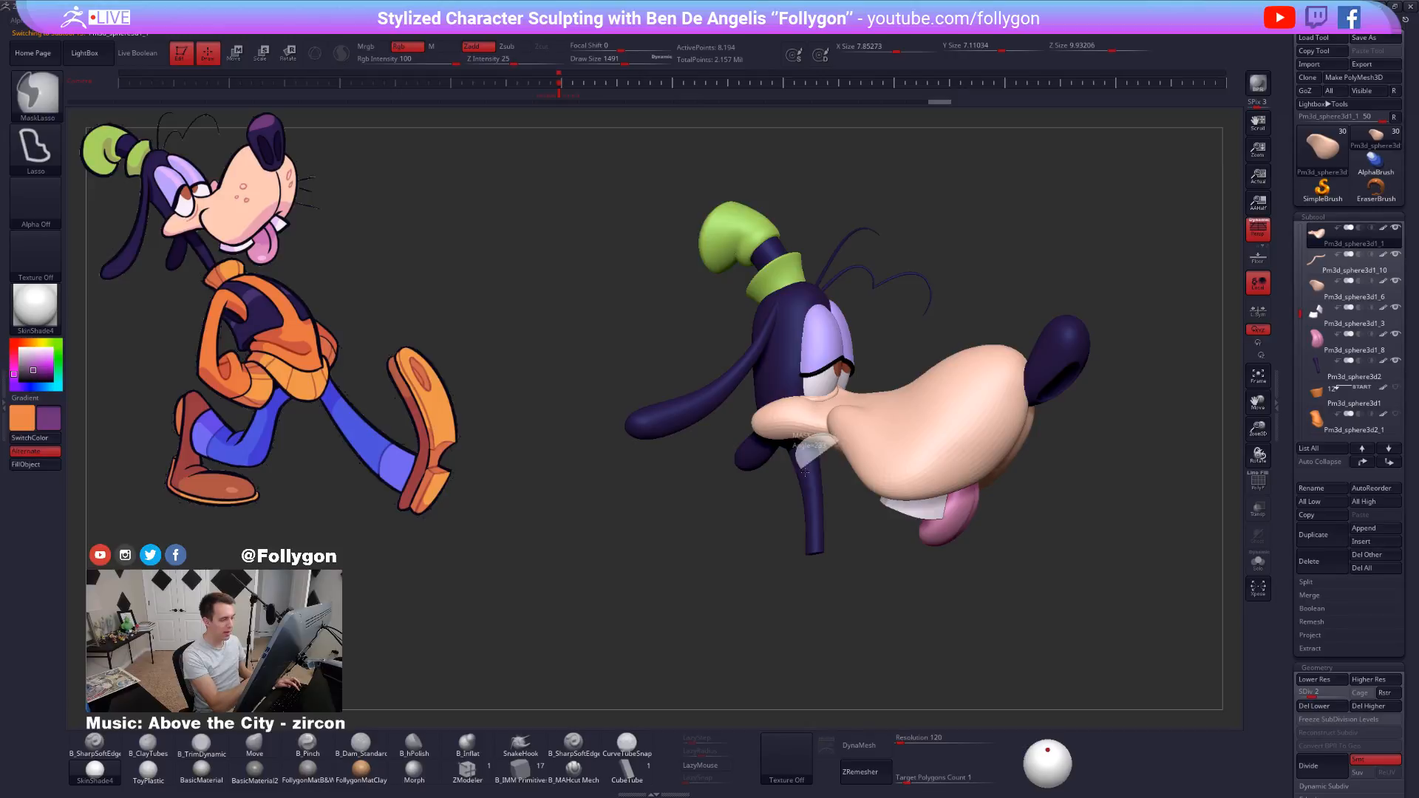
left_click_drag(857, 488, 776, 570, "ctrl")
left_click(855, 586, "ctrl")
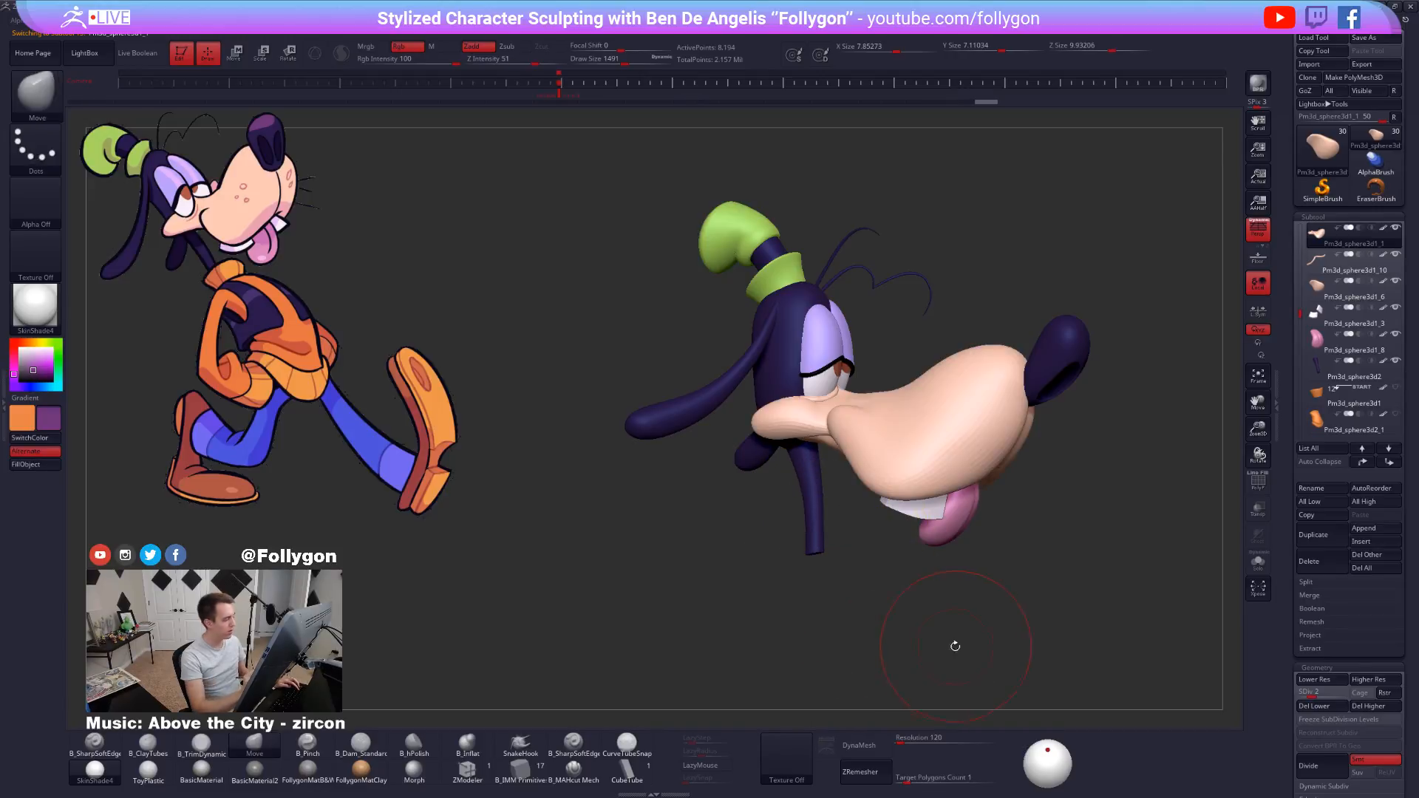
Reshape the lower edge where the cheek meets the muzzle with the Move brush at draw sizes 1111 and 905.
mouse_move(951, 644)
right_mouse_down()
mouse_move(956, 667)
mouse_move(954, 615)
right_mouse_up()
key("space")
left_click_drag(816, 434, 819, 437)
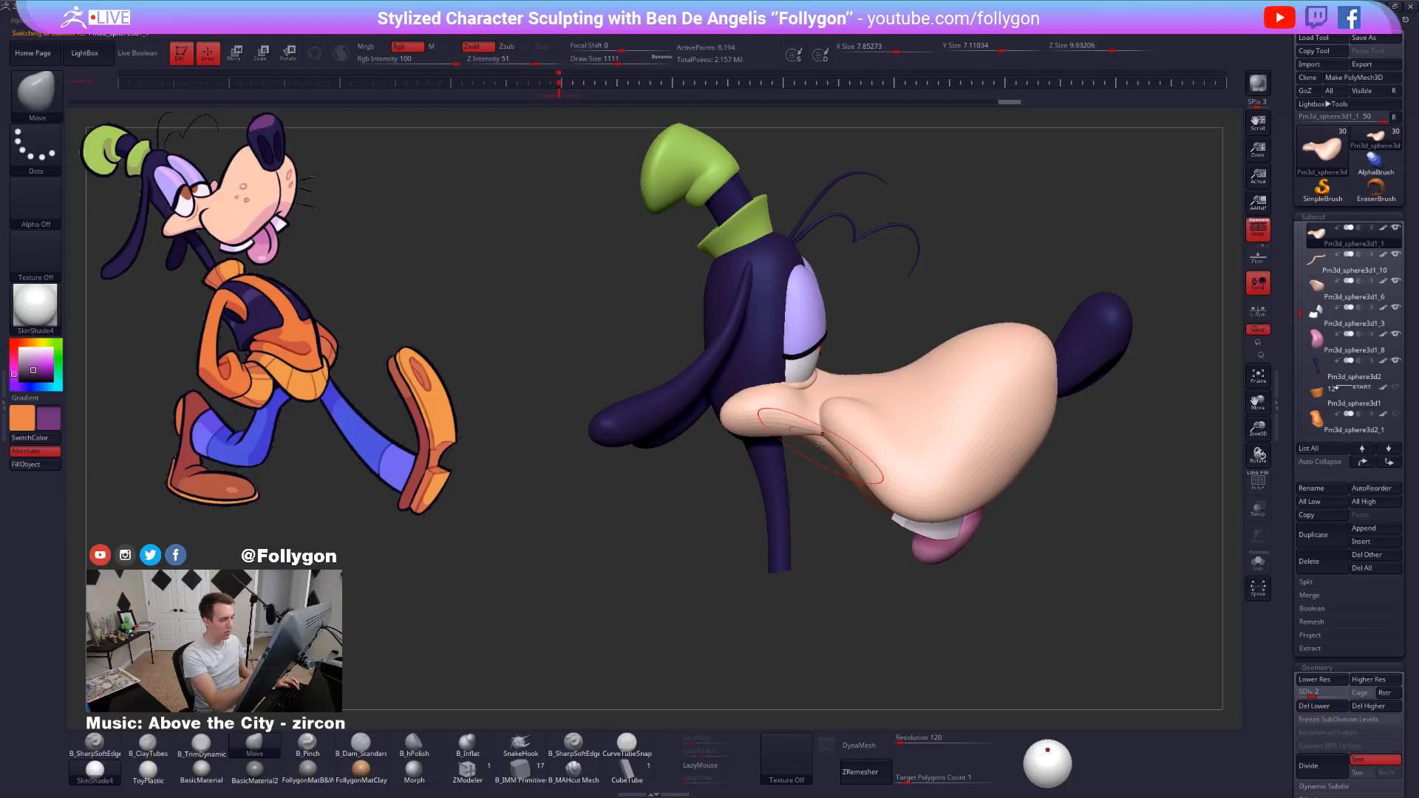
right_click_drag(819, 441, 818, 444)
key("space")
left_click_drag(821, 444, 816, 444)
right_click_drag(816, 444, 805, 433)
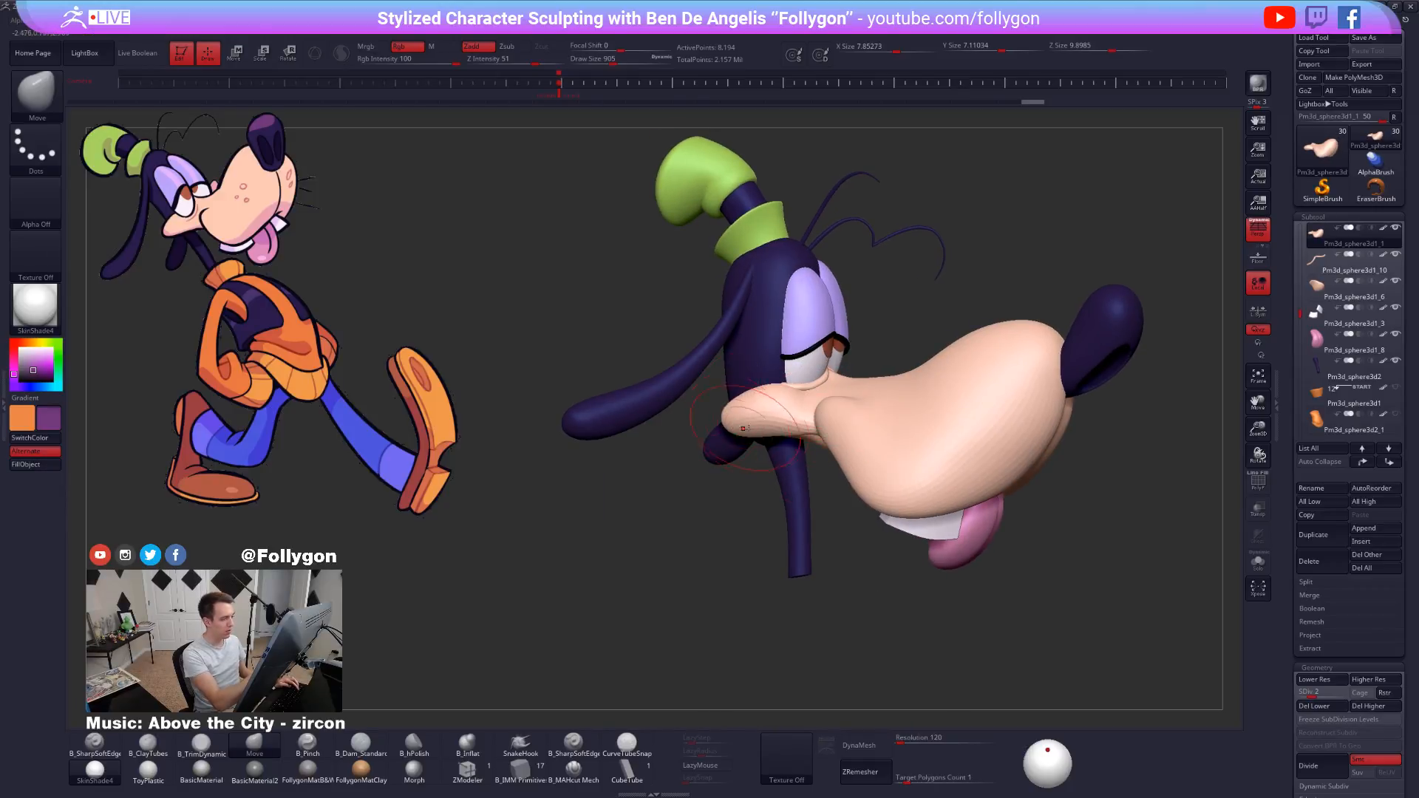
right_click_drag(735, 423, 760, 449)
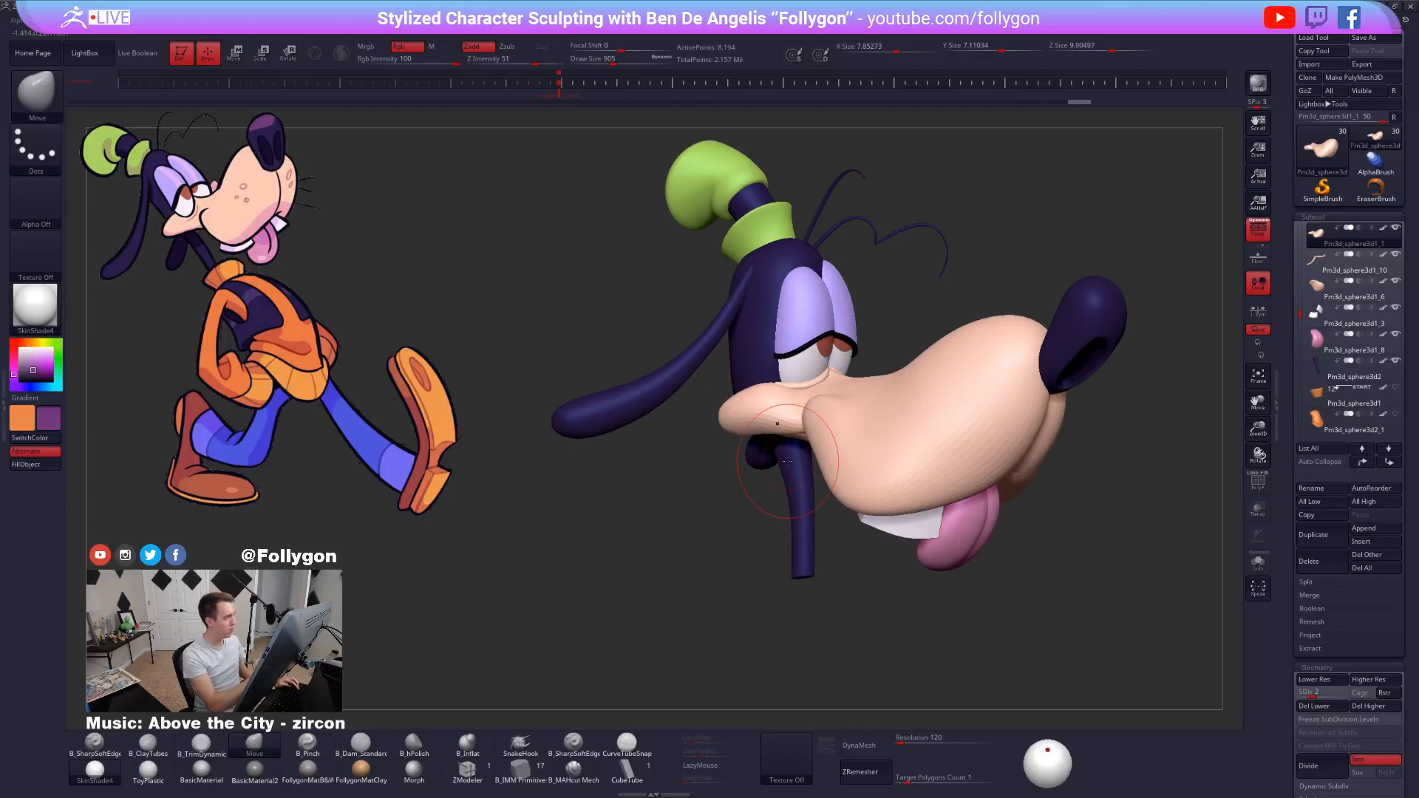
right_click_drag(1034, 610, 1071, 601)
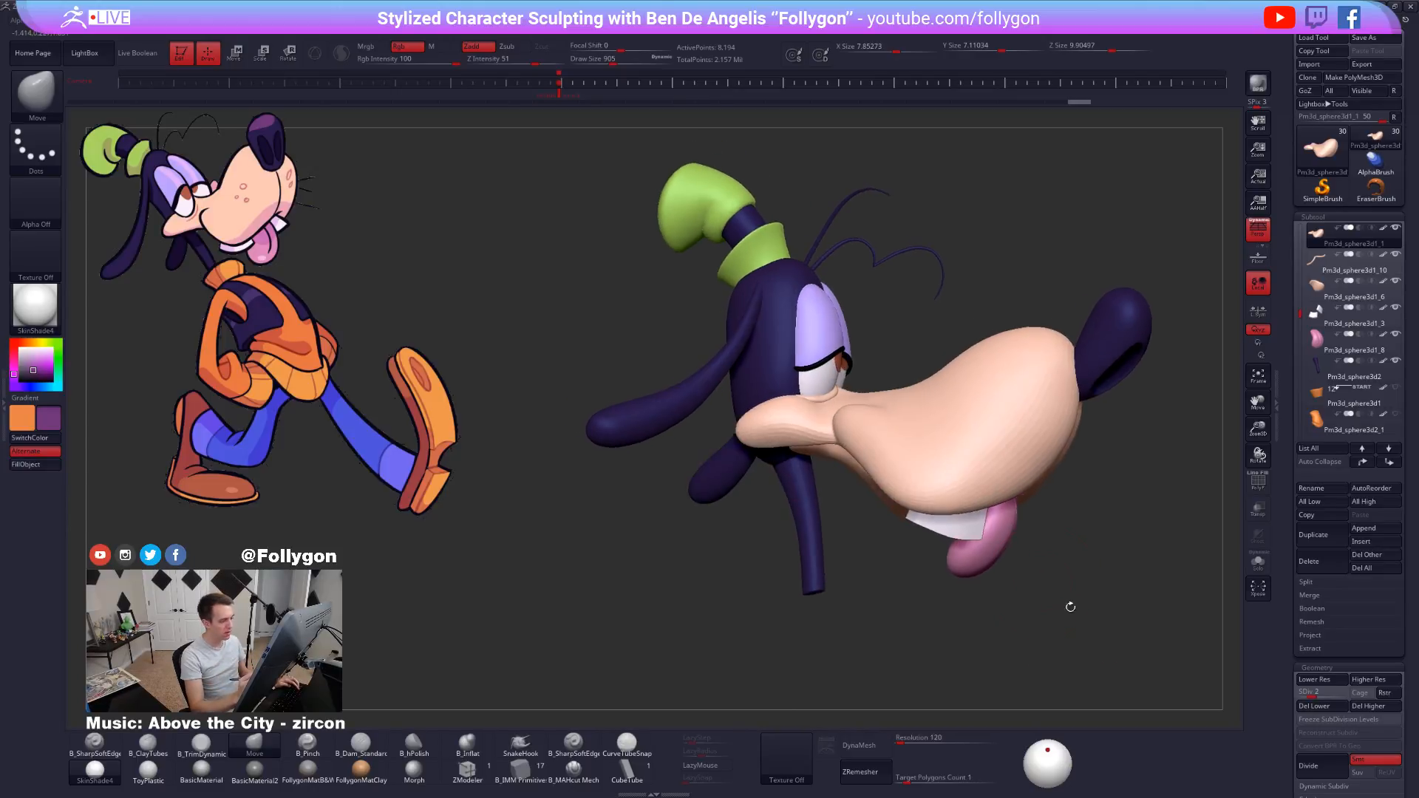
right_click_drag(826, 441, 1021, 637)
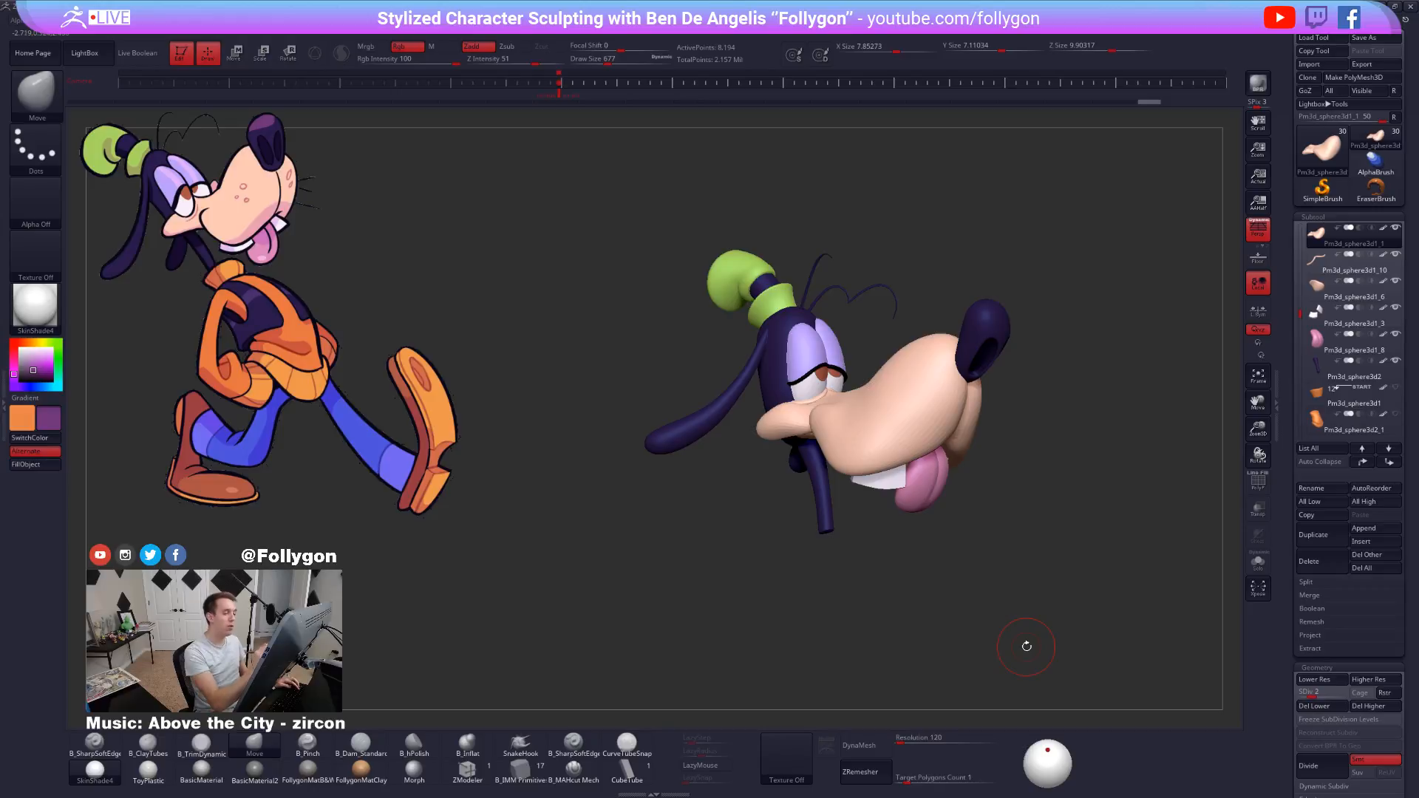
Shape the outer end of the cheek with a smaller Move brush.
right_click_drag(774, 448, 828, 431, "ctrl")
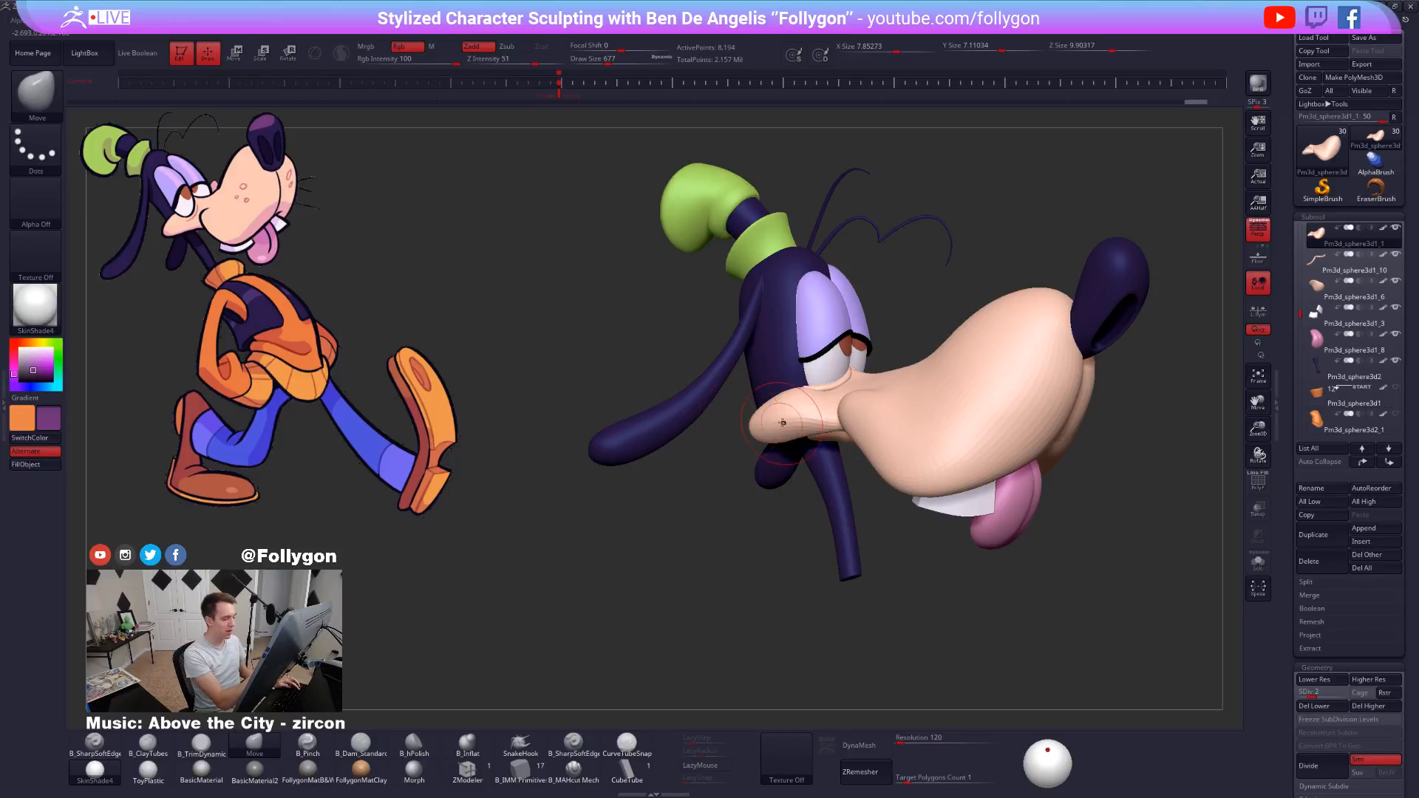
key("space")
left_click_drag(782, 423, 781, 423)
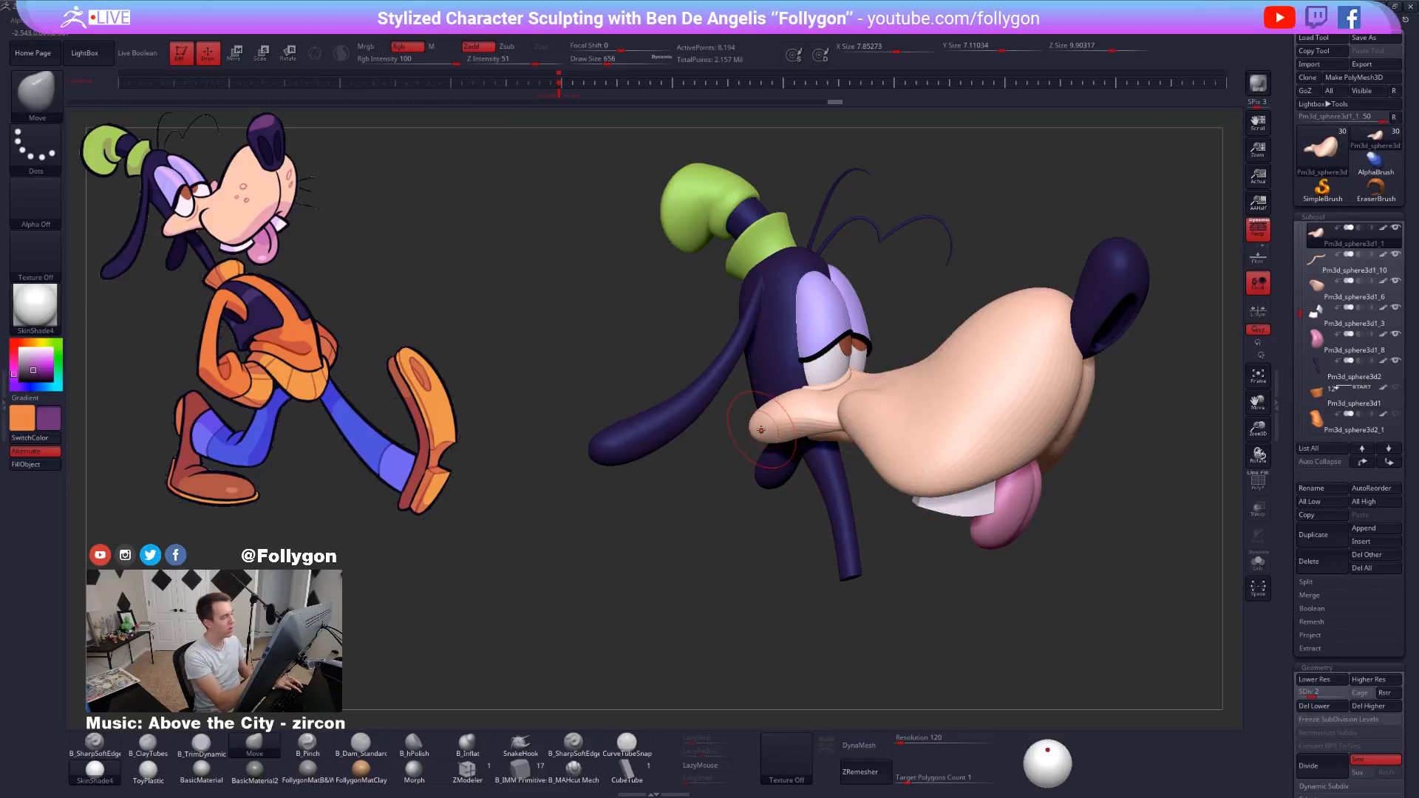
key("space")
left_click_drag(771, 431, 760, 420)
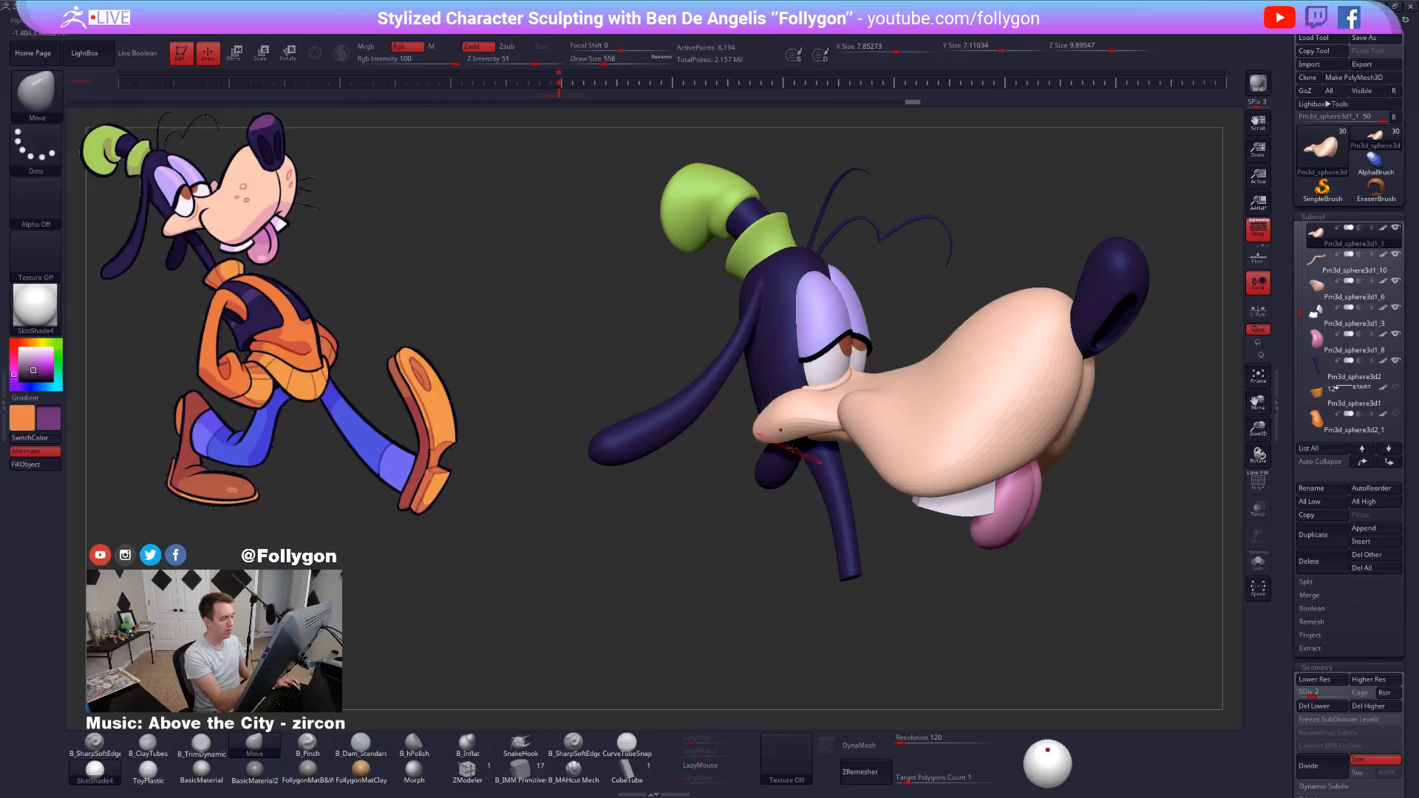
Adjust the crease between the cheek and muzzle with a larger Move brush, reaching draw size 1084.
key("space")
left_click_drag(834, 430, 844, 430)
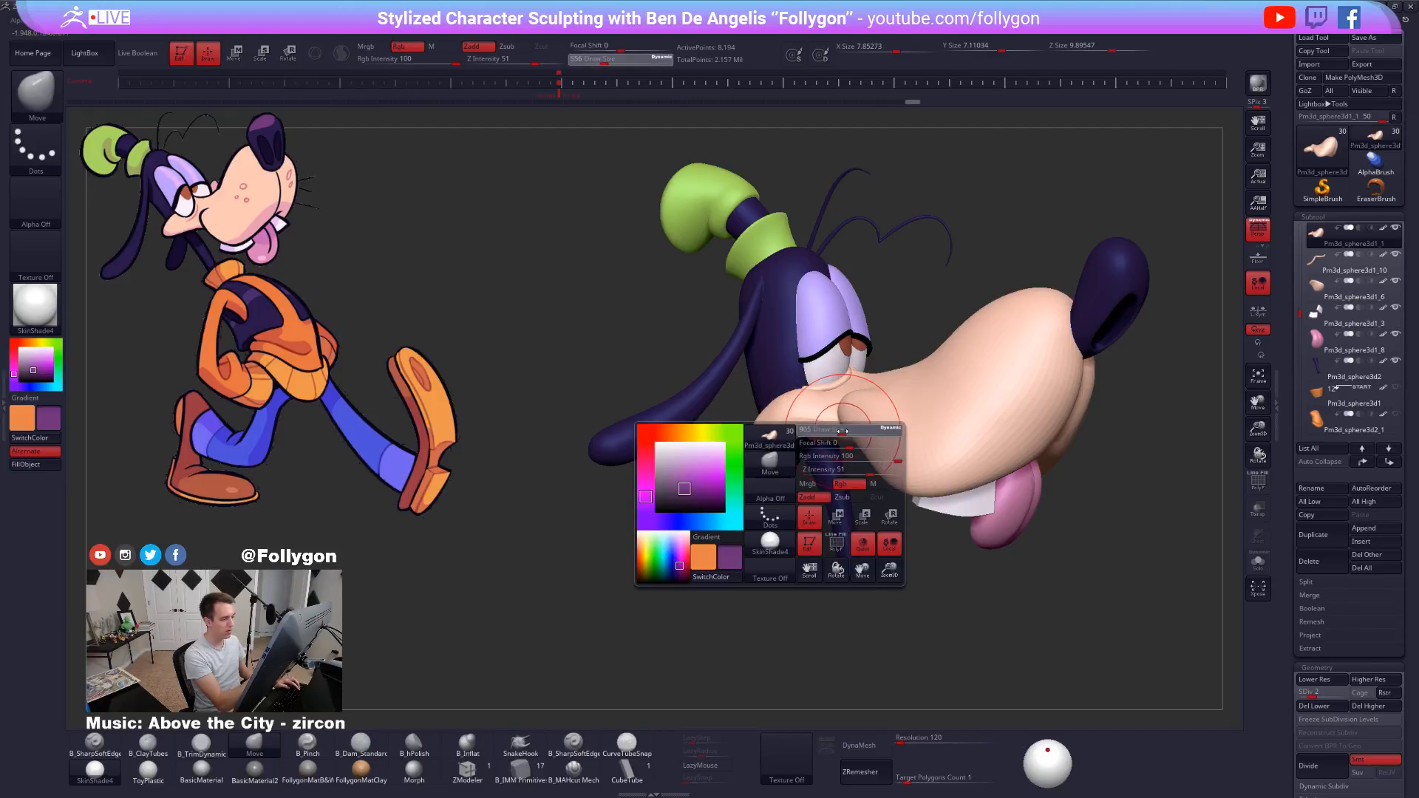
right_click_drag(833, 426, 849, 425)
key("space")
mouse_move(848, 435)
left_mouse_down()
mouse_move(862, 436)
mouse_move(845, 435)
left_mouse_up()
key("space")
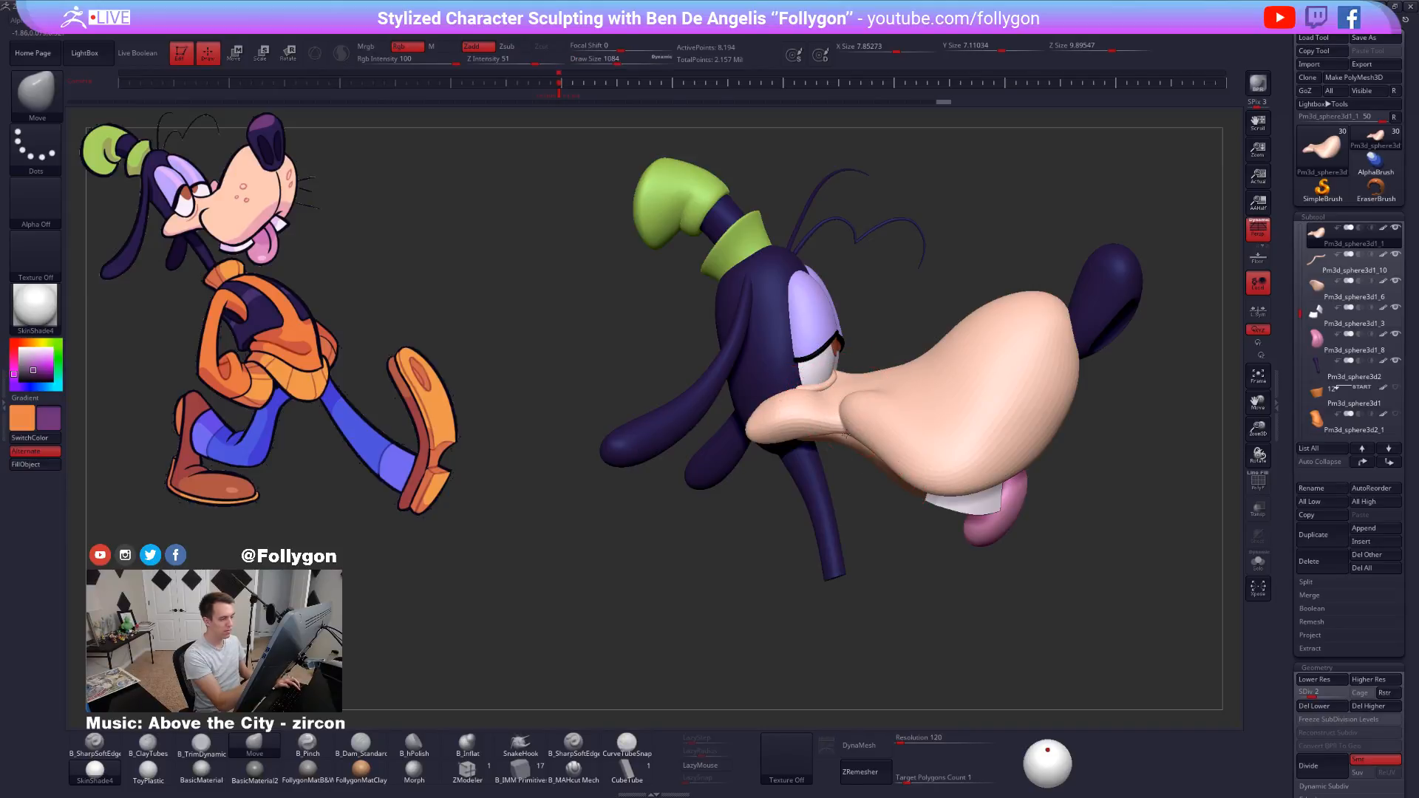
Refine the cheek from the opposite side with the Move brush, using draw size 742 and checking other angles.
mouse_move(846, 434)
right_mouse_down()
mouse_move(947, 438)
mouse_move(808, 434)
mouse_move(915, 435)
right_mouse_up()
key("space")
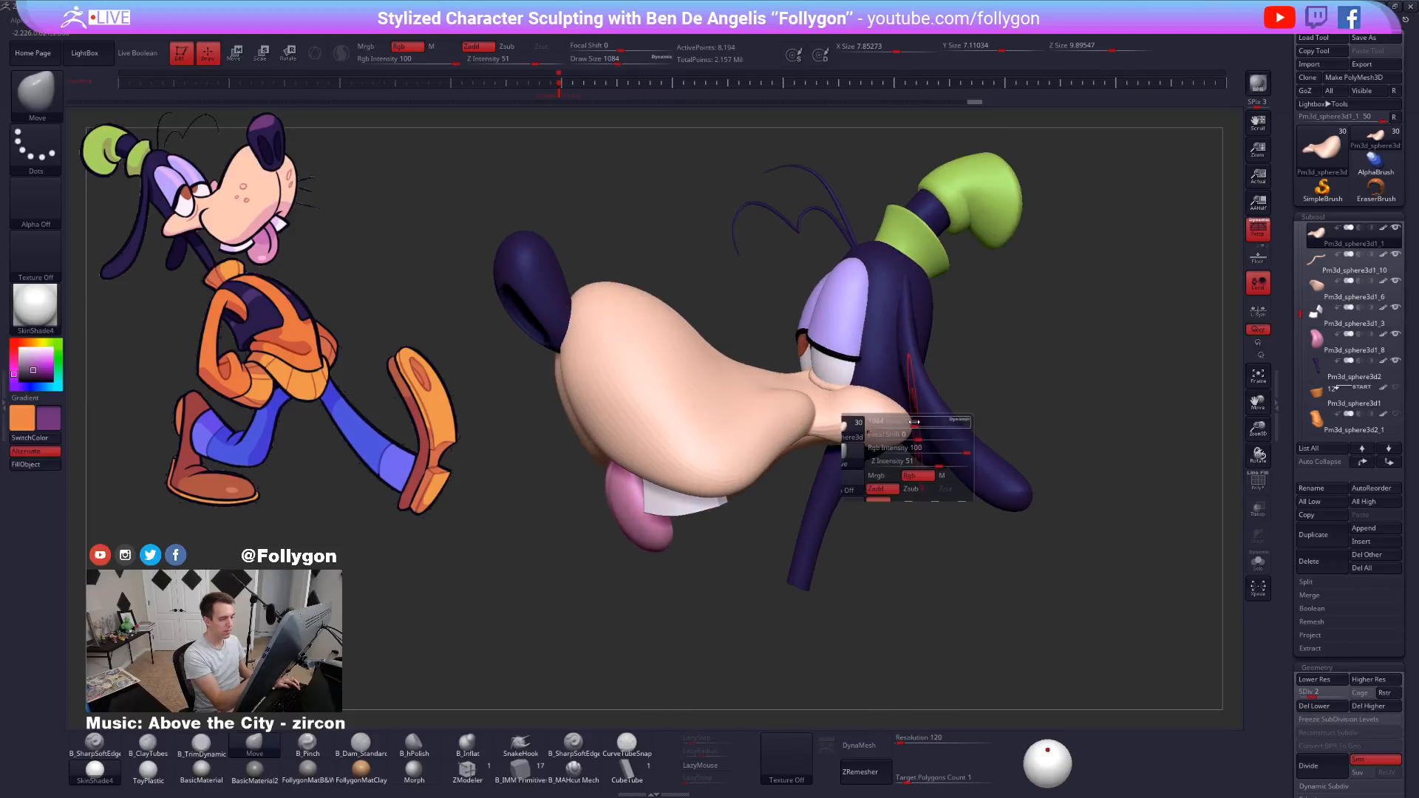
left_click_drag(915, 435, 908, 435)
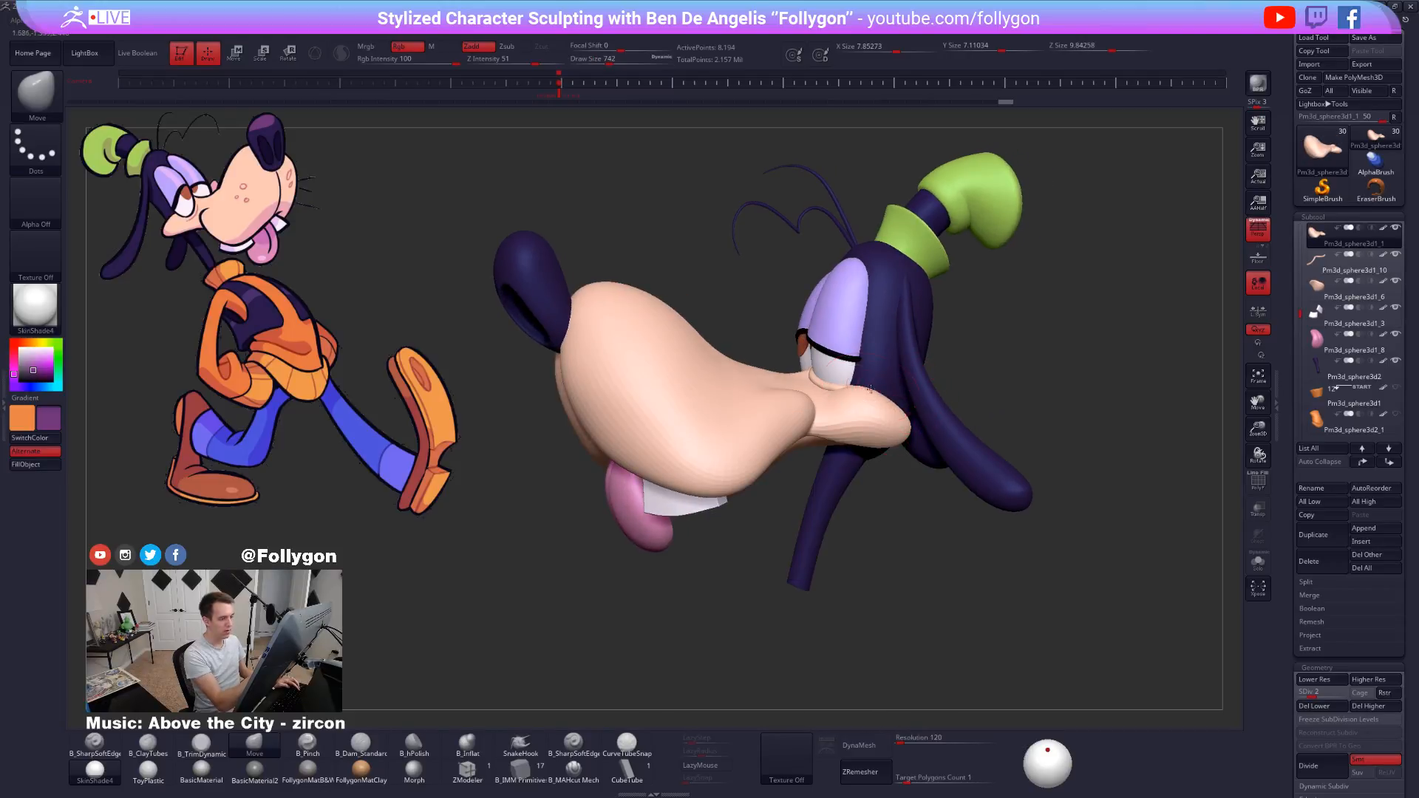
key("space")
left_click_drag(908, 440, 905, 439)
right_click_drag(821, 443, 879, 449)
mouse_move(879, 449)
right_mouse_down("ctrl")
mouse_move(882, 437)
mouse_move(908, 456)
mouse_move(839, 473)
mouse_move(895, 462)
right_mouse_up("ctrl")
key("space")
left_click_drag(921, 447, 935, 447)
mouse_move(917, 469)
right_mouse_down()
mouse_move(893, 482)
mouse_move(929, 564)
mouse_move(870, 454)
mouse_move(839, 445)
mouse_move(820, 491)
mouse_move(831, 540)
mouse_move(878, 507)
mouse_move(849, 443)
mouse_move(824, 443)
right_mouse_up()
Select the fold beneath the eyes and adjust it with the Move brush from a close front view.
key("shift+f")
key("space")
left_click_drag(844, 510, 835, 510)
left_click(839, 451, "alt")
key("shift+f")
mouse_move(838, 452)
right_mouse_down()
mouse_move(801, 456)
mouse_move(791, 494)
mouse_move(724, 547)
right_mouse_up()
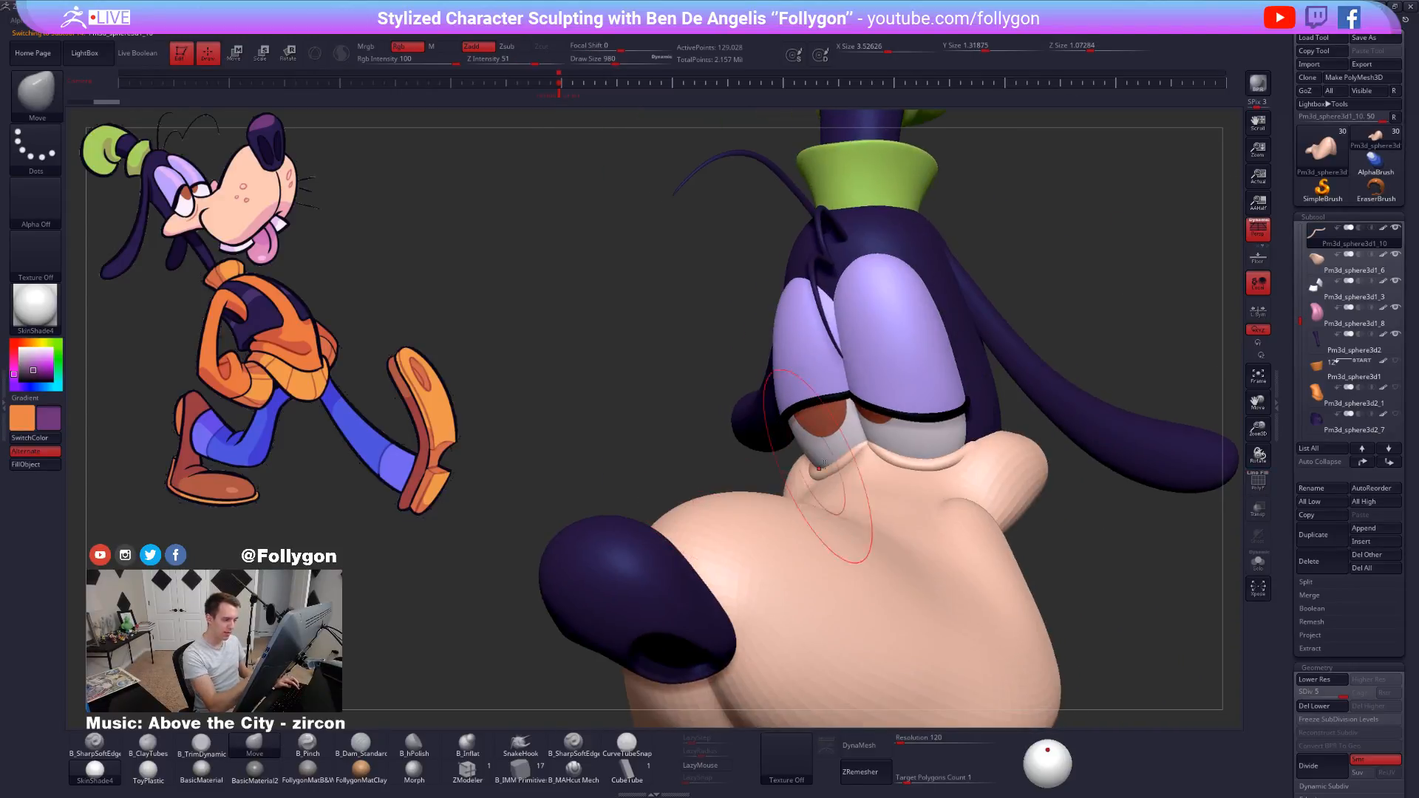
key("space")
left_click_drag(847, 510, 839, 510)
right_click_drag(865, 463, 859, 442)
left_click_drag(871, 439, 869, 435)
mouse_move(871, 444)
right_mouse_down()
mouse_move(983, 488)
mouse_move(911, 452)
mouse_move(869, 408)
right_mouse_up()
Reselect the muzzle and refine the cheek with the Move brush at draw size 1006, comparing it with the reference drawing.
left_click(911, 452, "alt")
left_click(911, 452, "alt")
mouse_move(834, 365)
right_mouse_down("ctrl")
mouse_move(814, 402)
mouse_move(865, 440)
mouse_move(873, 469)
right_mouse_up("ctrl")
right_click_drag(748, 450, 811, 457, "alt")
key("s")
left_click_drag(810, 457, 822, 458)
right_click_drag(862, 467, 815, 465)
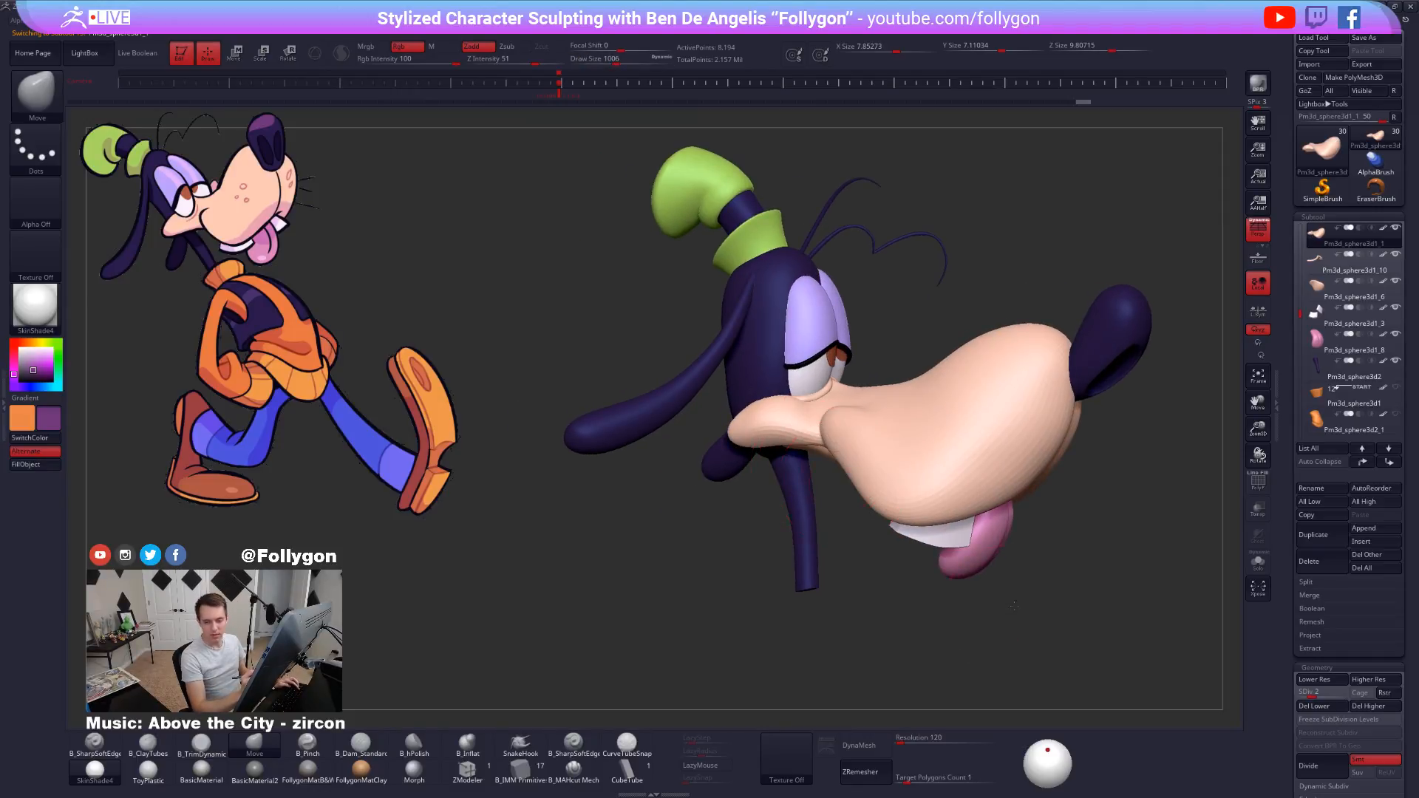
right_click_drag(1013, 606, 1006, 599)
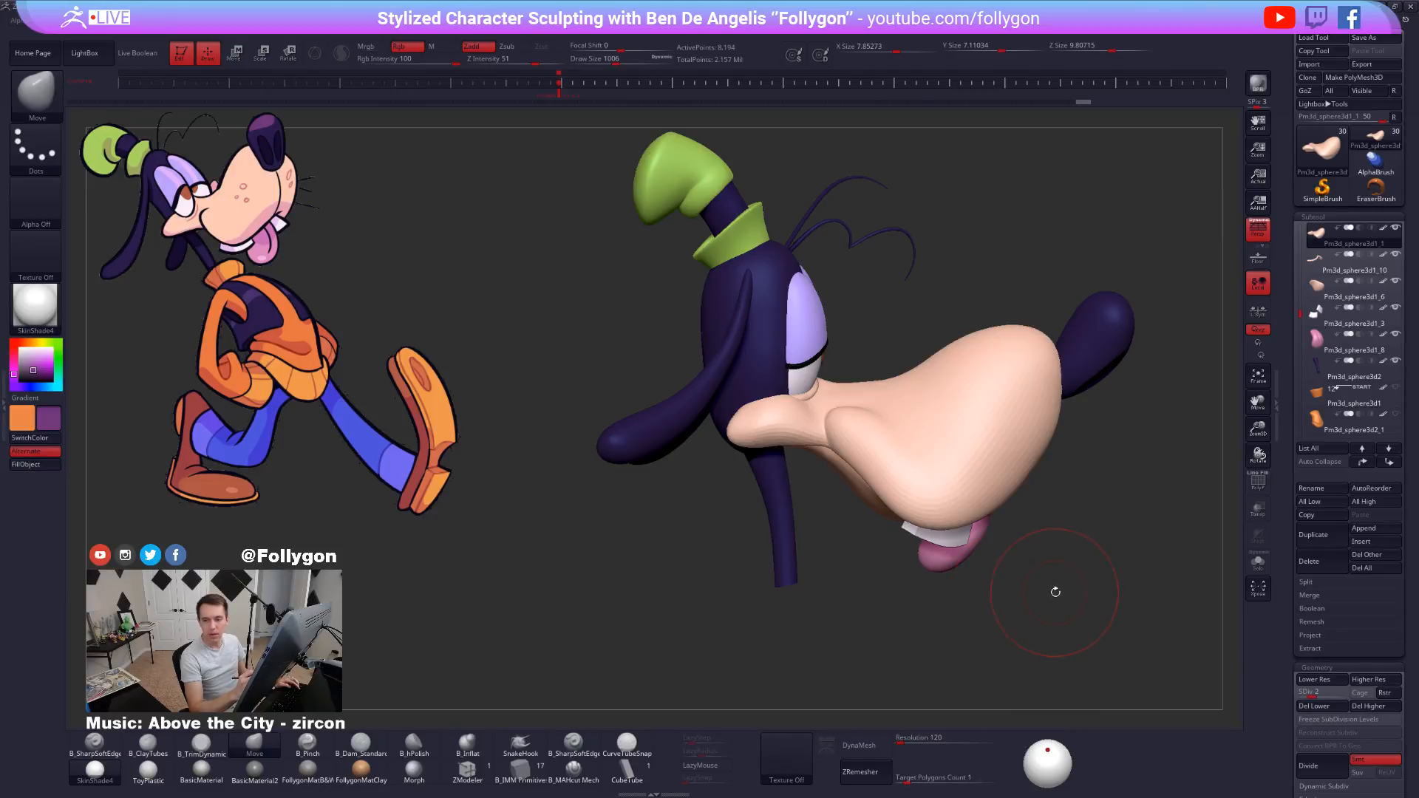
right_click_drag(1066, 603, 1014, 561)
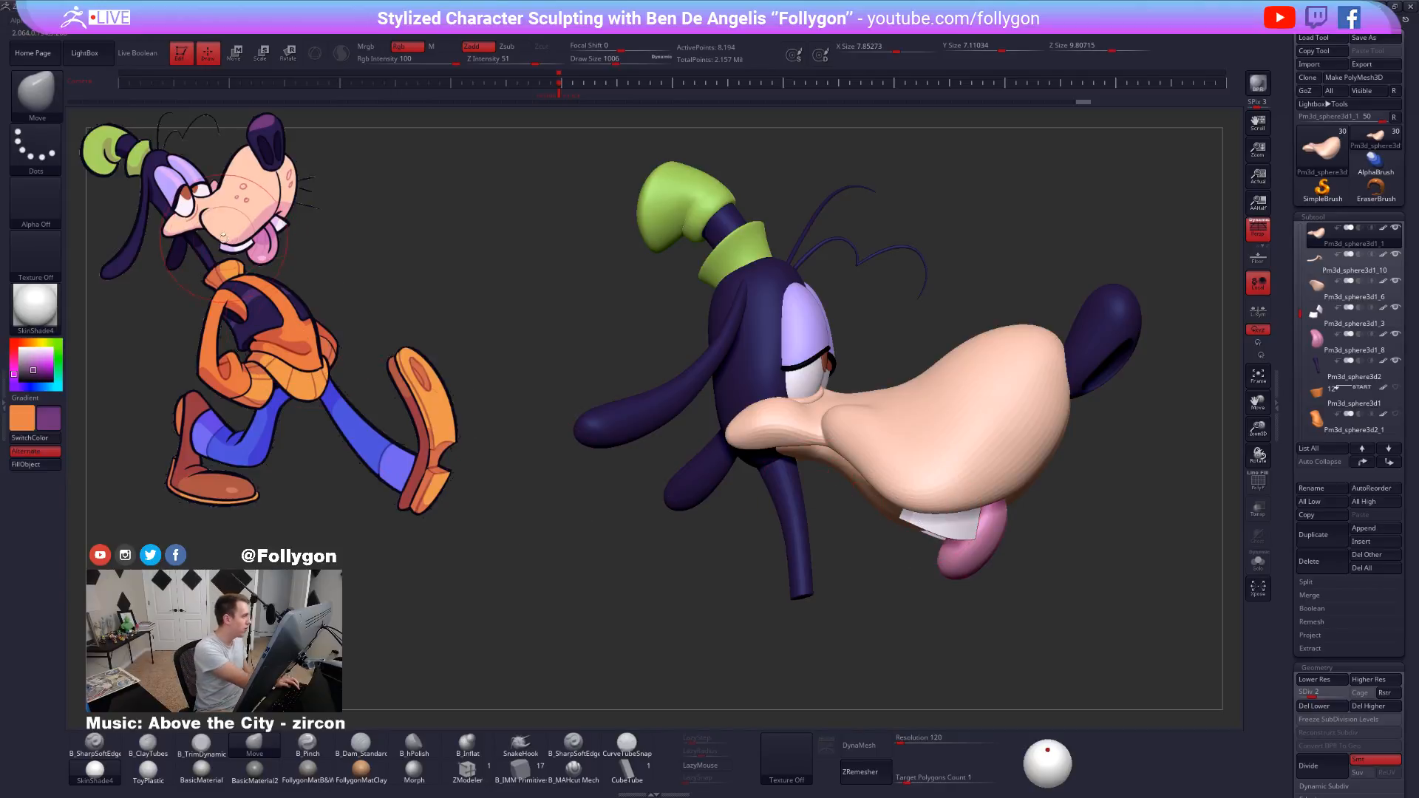
right_click_drag(220, 240, 177, 242)
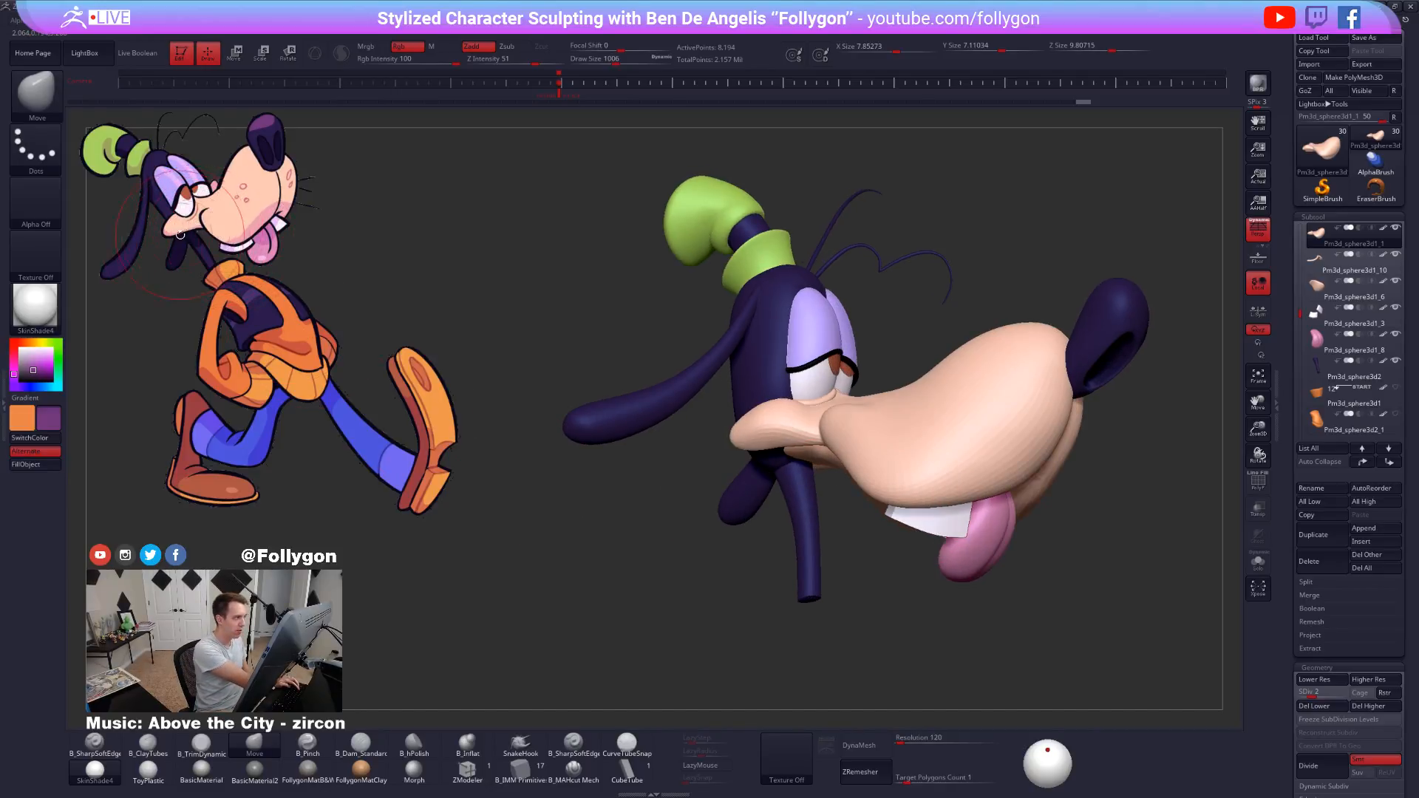
mouse_move(581, 399)
right_mouse_down()
mouse_move(851, 492)
mouse_move(863, 514)
right_mouse_up()
Rework the cheek's outer end with the Move brush while switching between lower and higher subdivision levels.
key("space")
mouse_move(778, 438)
left_mouse_down()
mouse_move(771, 425)
mouse_move(737, 431)
left_mouse_up()
key("shift+f")
key("shift+f")
key("space")
key("shift+d")
key("space")
key("d")
key("d")
key("space")
mouse_move(742, 435)
right_mouse_down()
mouse_move(702, 428)
mouse_move(709, 385)
mouse_move(754, 423)
right_mouse_up()
key("d")
key("d")
Isolate the muzzle and adjust the underside of its cheek with the Move brush, dropping to subdivision level 3.
key("alt+s")
right_click_drag(776, 479, 831, 509)
right_click_drag(800, 436, 801, 475, "ctrl")
key("space")
left_click_drag(793, 451, 795, 450)
key("space")
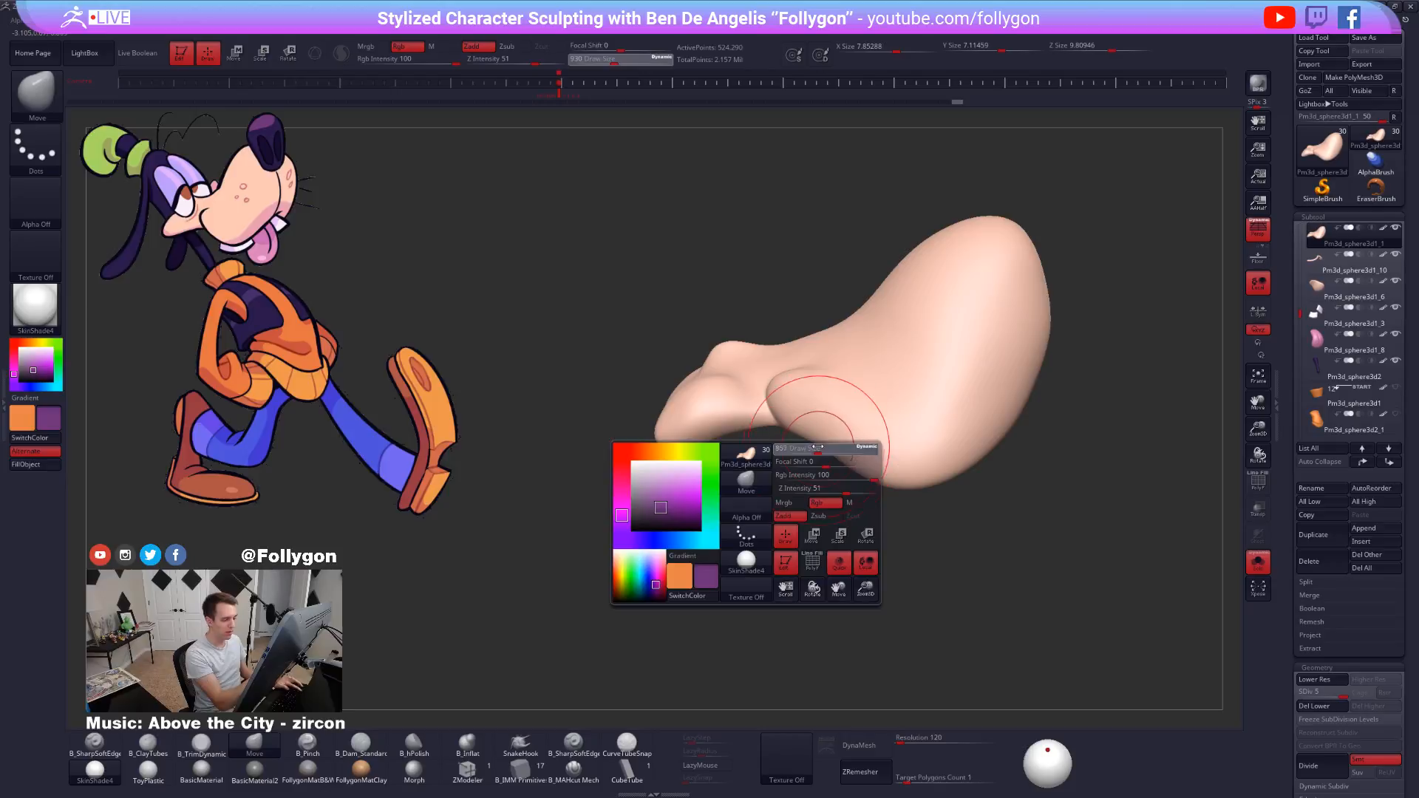
key("shift+d")
key("shift+d")
mouse_move(825, 442)
right_mouse_down()
mouse_move(833, 463)
mouse_move(842, 452)
right_mouse_up()
Show the whole head again and adjust the opposite cheek with the Move brush across subdivision levels.
key("alt+s")
key("space")
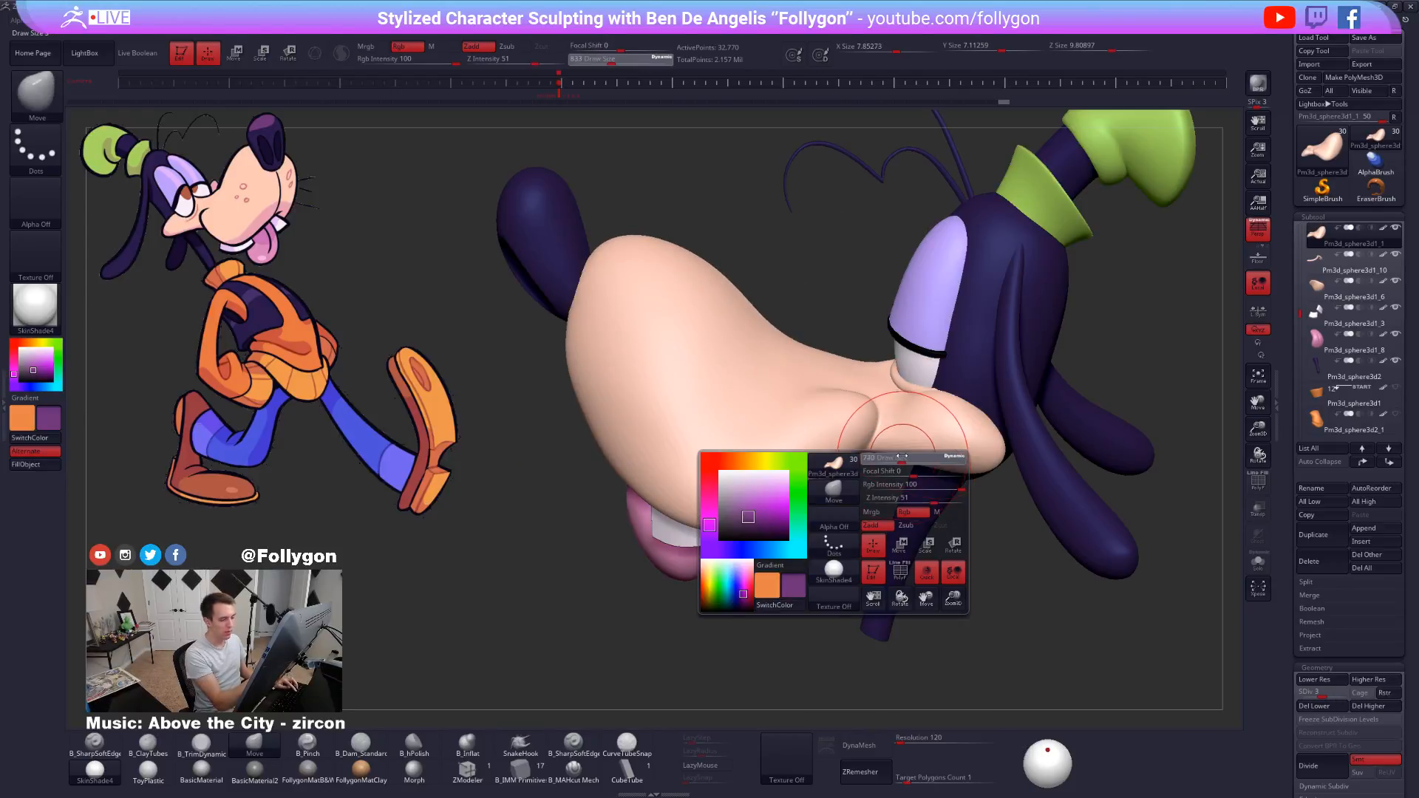
left_click_drag(923, 466, 955, 463)
key("space")
key("shift+d")
key("shift+d")
key("d")
Fine-tune the junction of the cheek and muzzle with the Move brush, raising the subdivision level to check the surface.
key("space")
left_click_drag(868, 459, 852, 459)
right_click_drag(865, 477, 868, 460)
key("d")
key("d")
right_click_drag(873, 510, 920, 440)
key("space")
left_click_drag(941, 425, 921, 423)
Isolate the muzzle and build up the cheek's underside with B_ClayTubes at draw size 397, smoothing on subdivision level 3.
key("alt+s")
mouse_move(920, 424)
right_mouse_down()
mouse_move(890, 392)
mouse_move(896, 415)
right_mouse_up()
key("b")
key("c")
key("t")
key("space")
left_click_drag(897, 415, 878, 418)
key("shift+d")
key("shift+d")
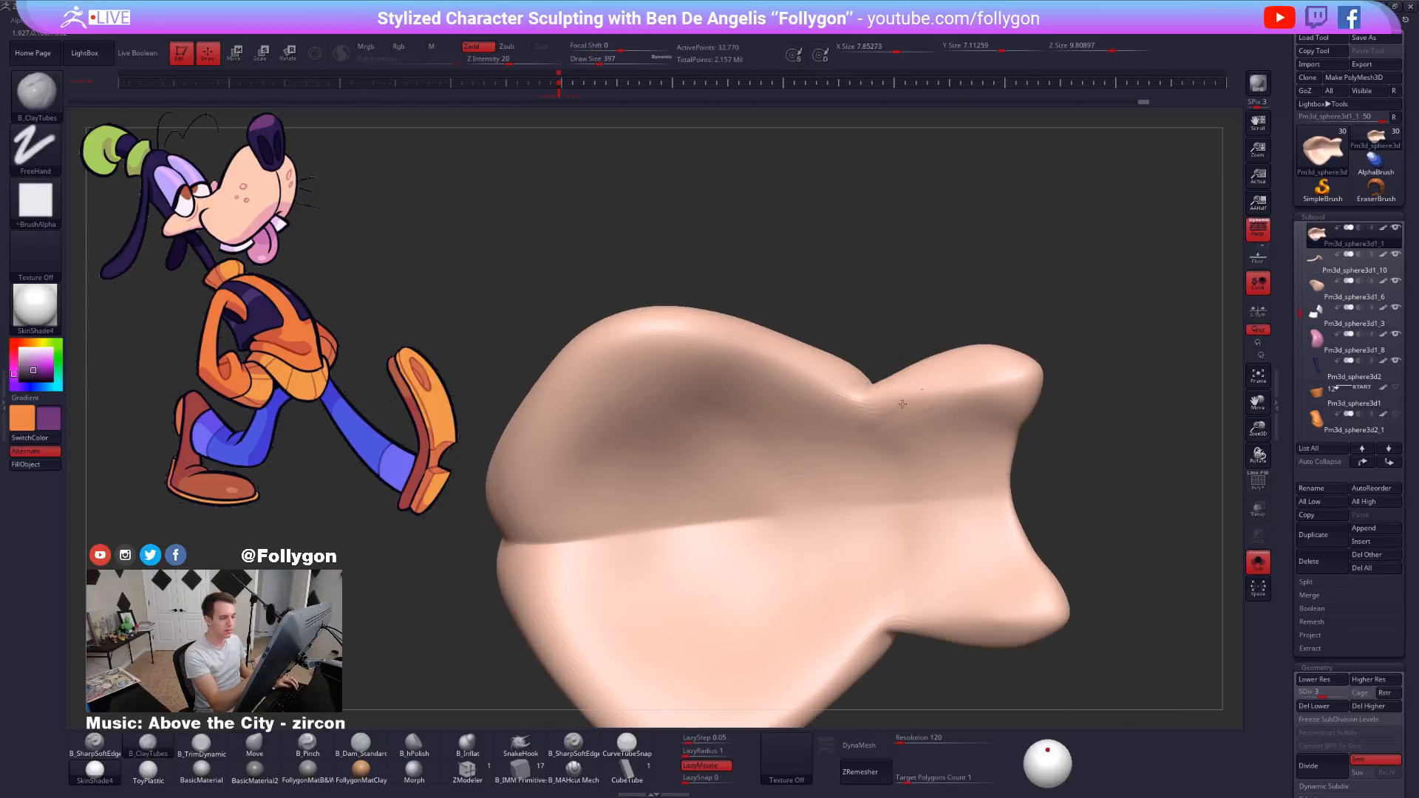
key("shift+d")
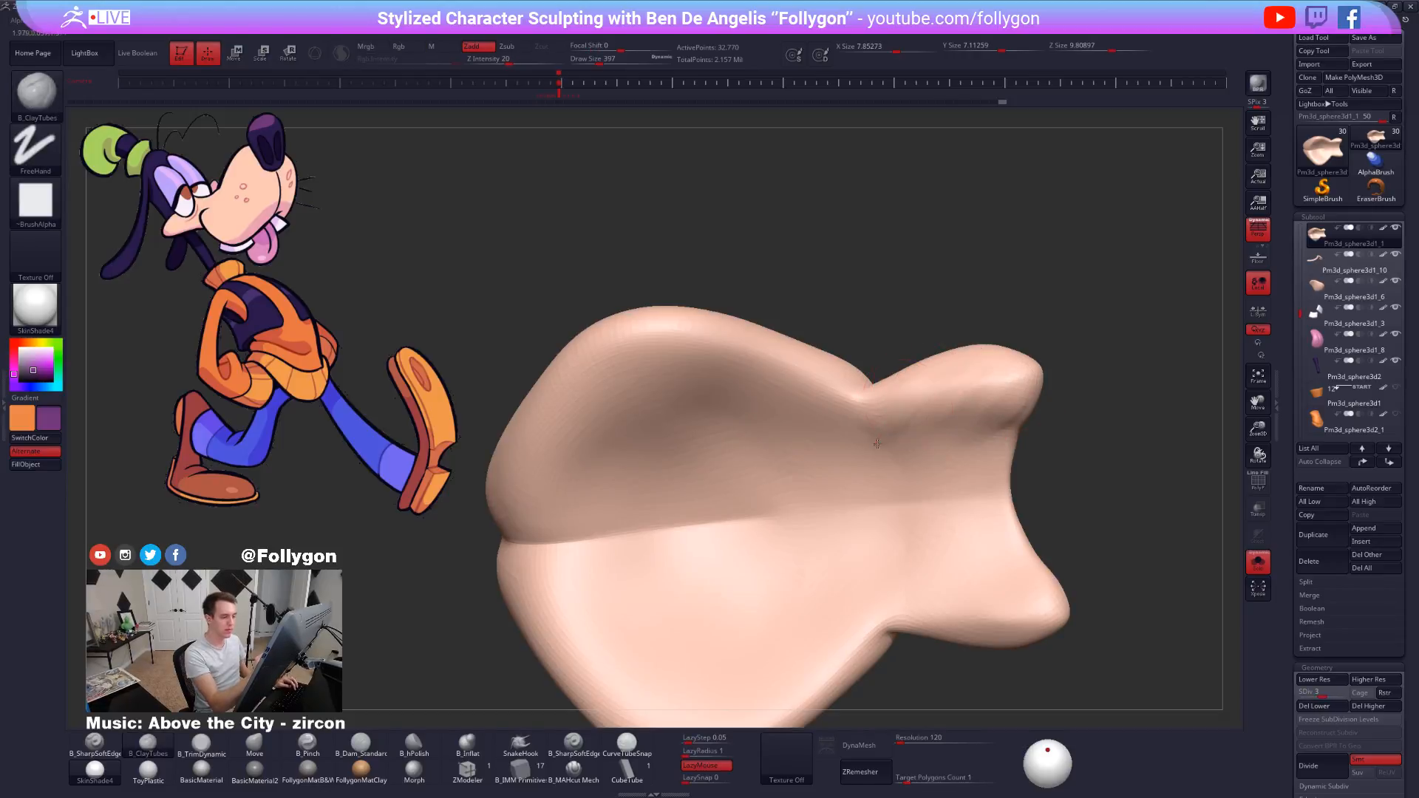
key("shift")
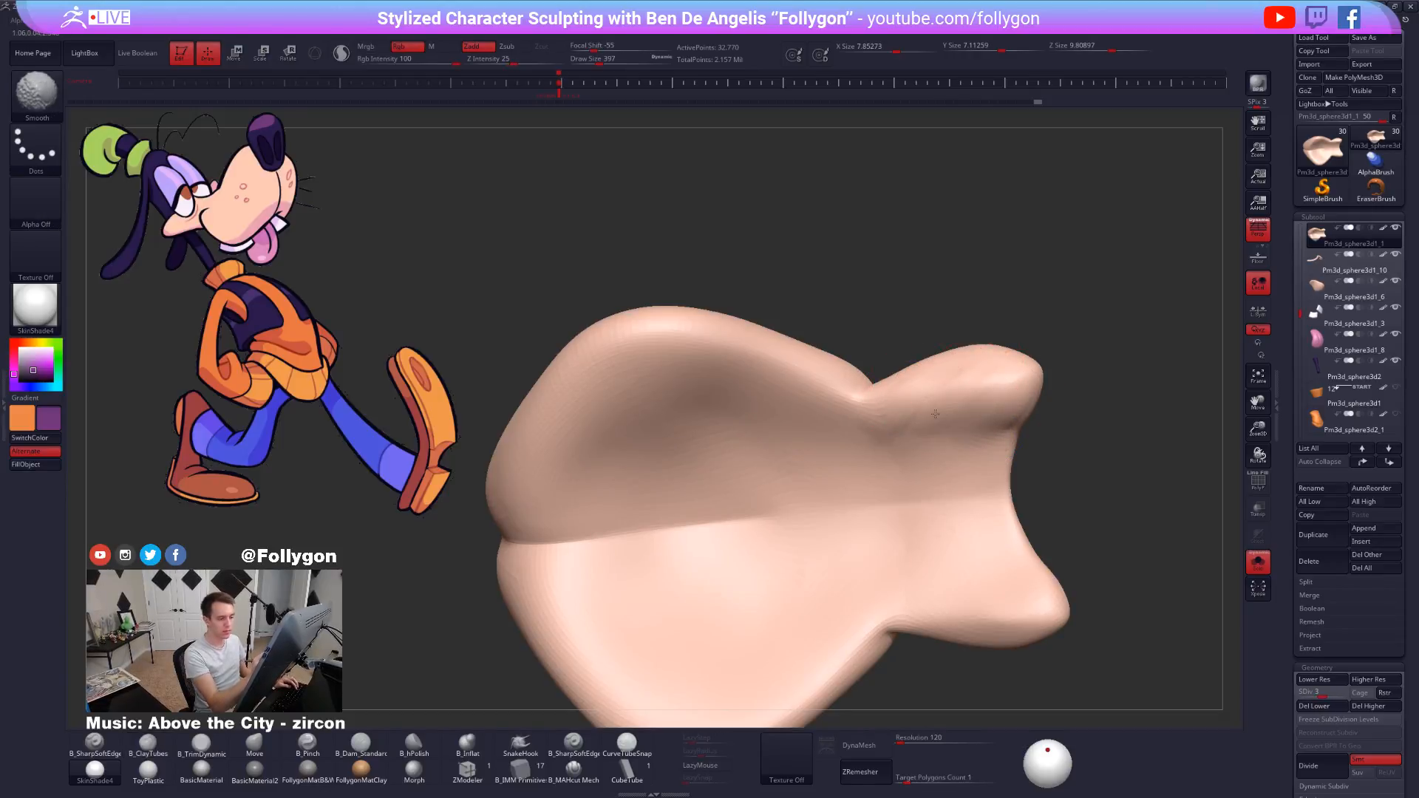
key("d")
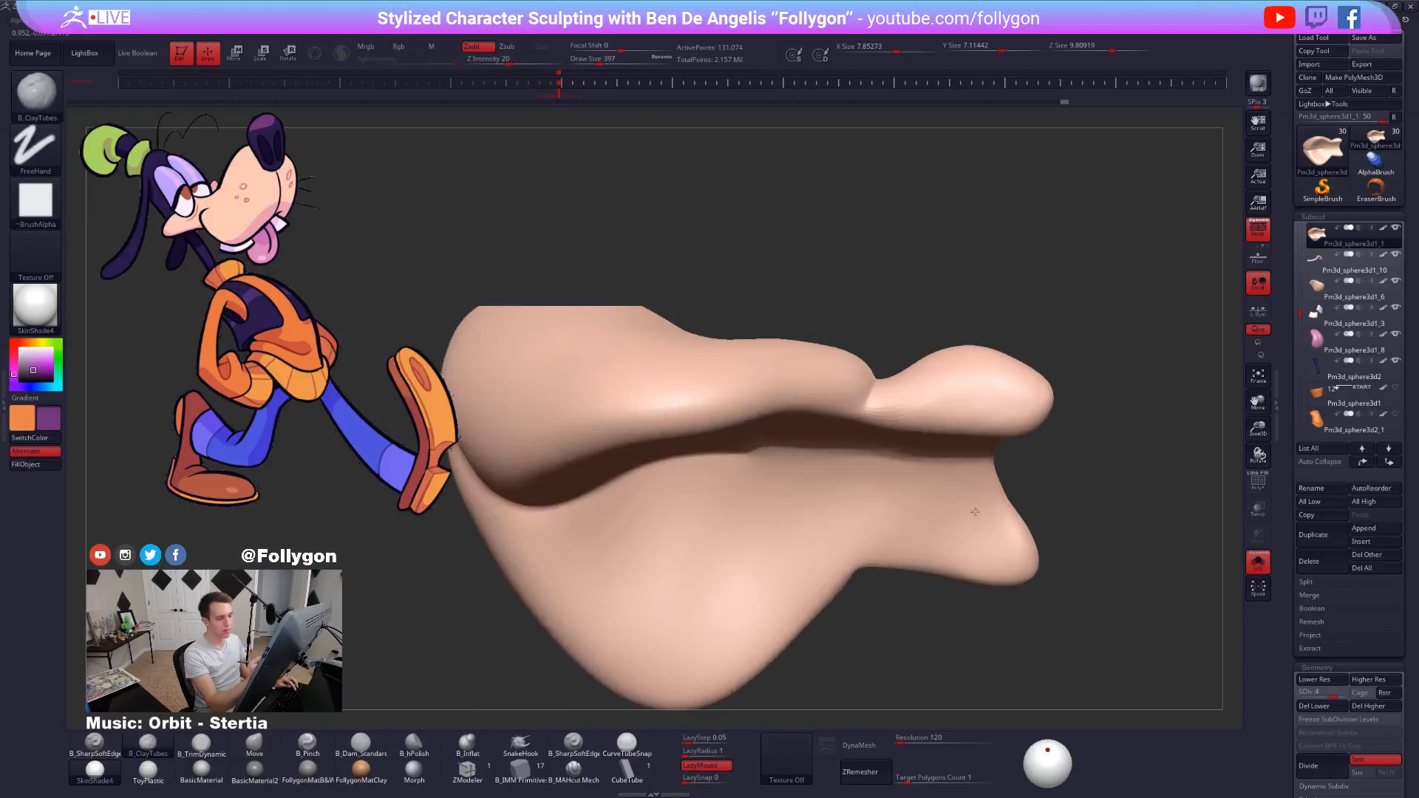
Smooth and fill the ridge along the underside of the cheek with B_ClayTubes and the Smooth brush.
key("alt+s")
key("shift+d")
key("alt+s")
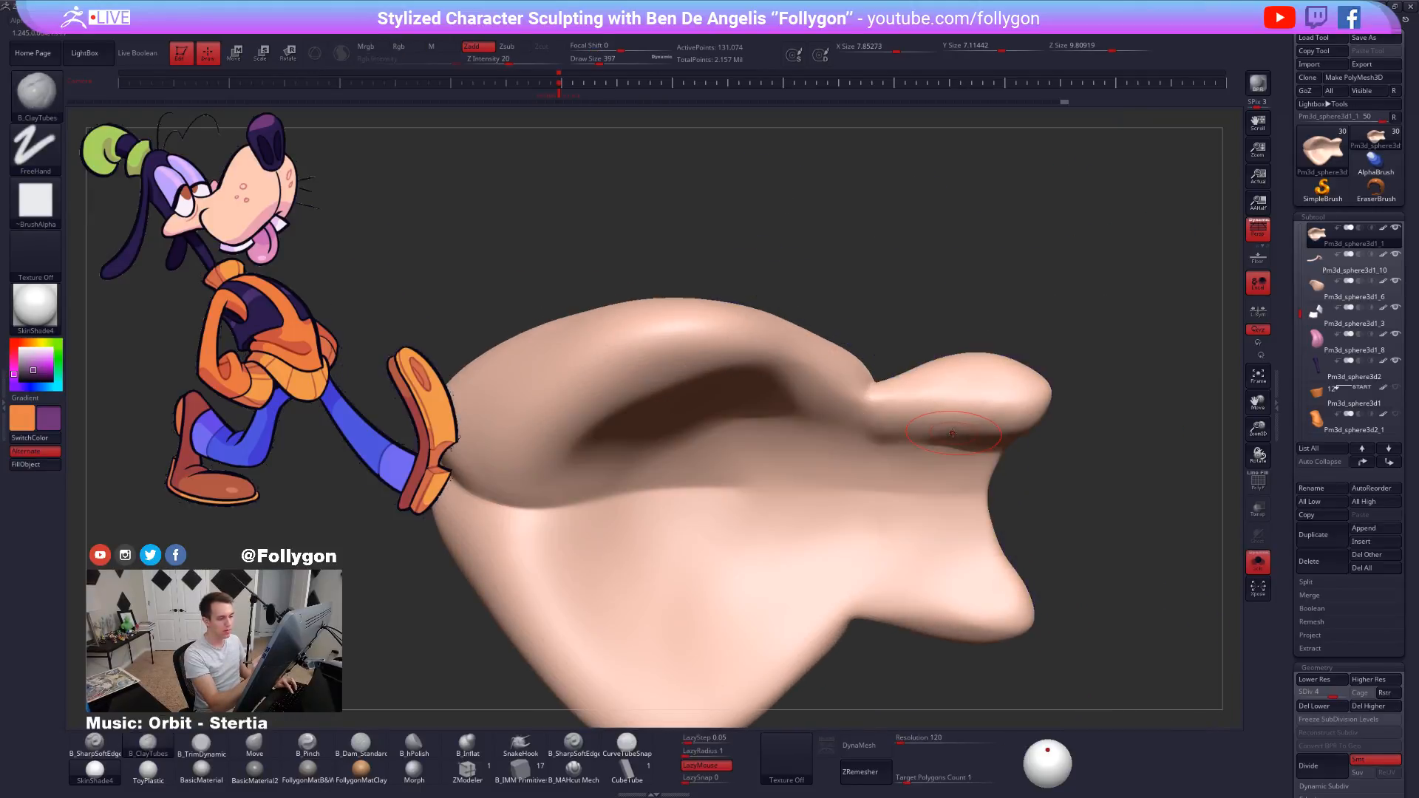
left_click_drag(899, 421, 961, 411, "shift")
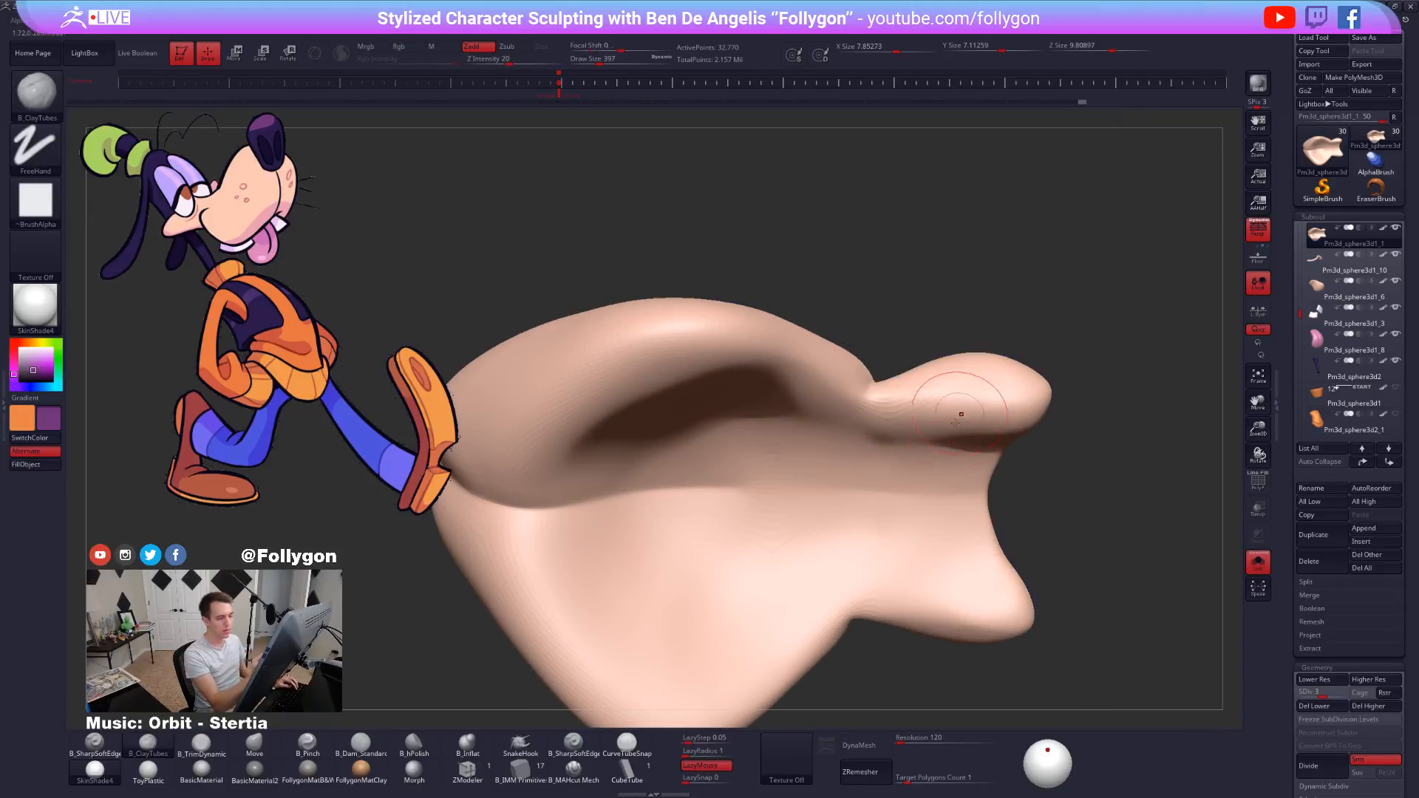
right_click_drag(960, 412, 962, 510)
mouse_move(960, 483)
left_mouse_down()
mouse_move(917, 496)
mouse_move(976, 491)
mouse_move(914, 497)
left_mouse_up()
key("d")
right_click_drag(916, 517, 938, 480)
left_click_drag(938, 481, 899, 484, "shift")
mouse_move(898, 503)
right_mouse_down()
mouse_move(939, 490)
mouse_move(926, 573)
mouse_move(592, 687)
mouse_move(688, 621)
mouse_move(777, 495)
right_mouse_up()
Switch to the Move brush and reshape the underside contour of the isolated cheek.
key("b")
key("m")
key("v")
key("space")
left_click_drag(772, 486, 794, 465)
right_click_drag(806, 480, 747, 484)
left_click_drag(754, 495, 786, 479)
right_click_drag(815, 456, 859, 475)
Raise the muzzle's subdivision level and smooth the transitions along the cheek's underside.
key("d")
left_click_drag(849, 474, 819, 489, "shift")
right_click_drag(843, 510, 862, 453)
left_click_drag(880, 447, 978, 420, "shift")
right_click_drag(979, 420, 885, 488)
mouse_move(932, 482)
right_mouse_down()
mouse_move(848, 495)
mouse_move(890, 545)
mouse_move(841, 535)
right_mouse_up()
Add volume along the cheek with B_ClayTubes at draw size 321 and return the muzzle to subdivision level 3.
key("2")
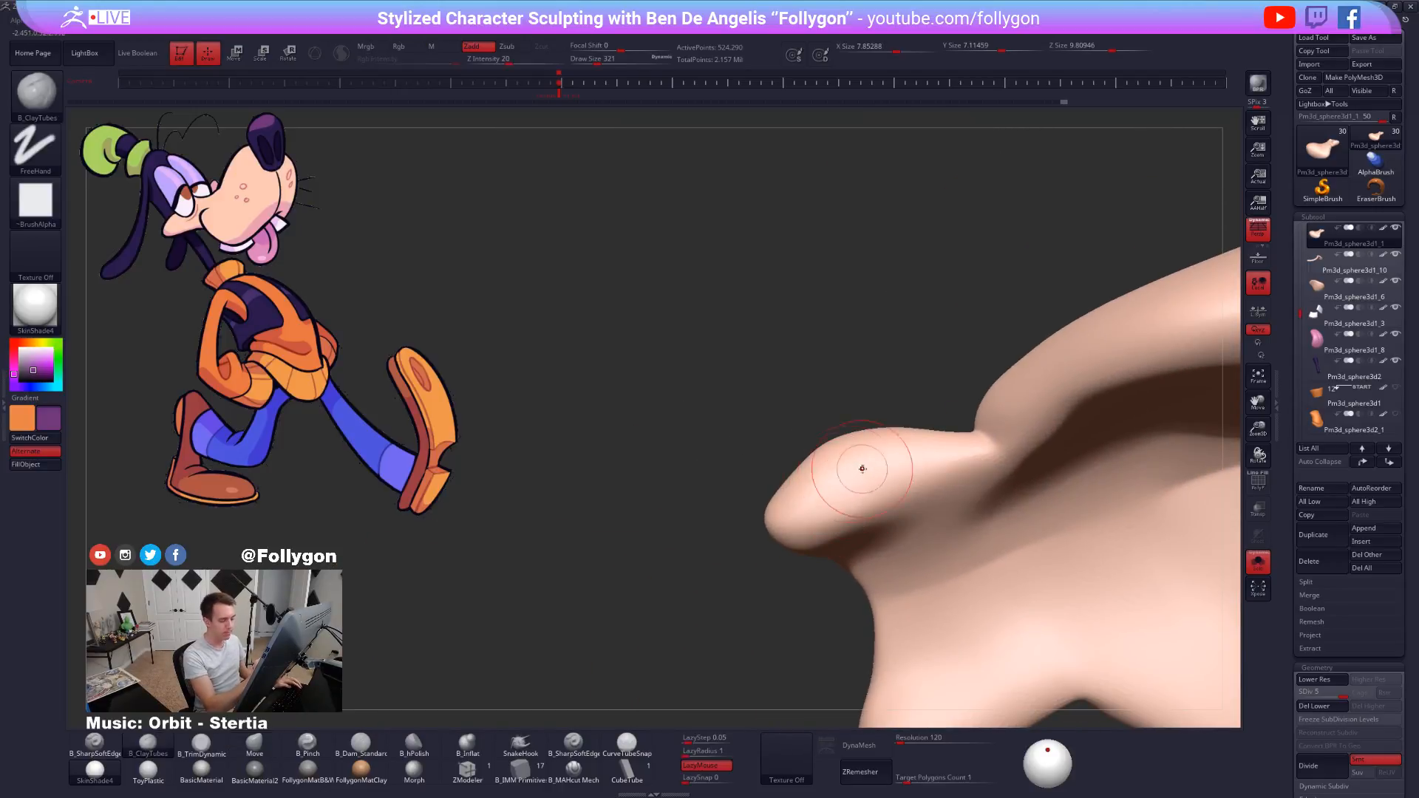
mouse_move(862, 469)
left_mouse_down()
mouse_move(843, 494)
mouse_move(932, 465)
mouse_move(926, 504)
left_mouse_up()
key("shift+d")
key("shift+d")
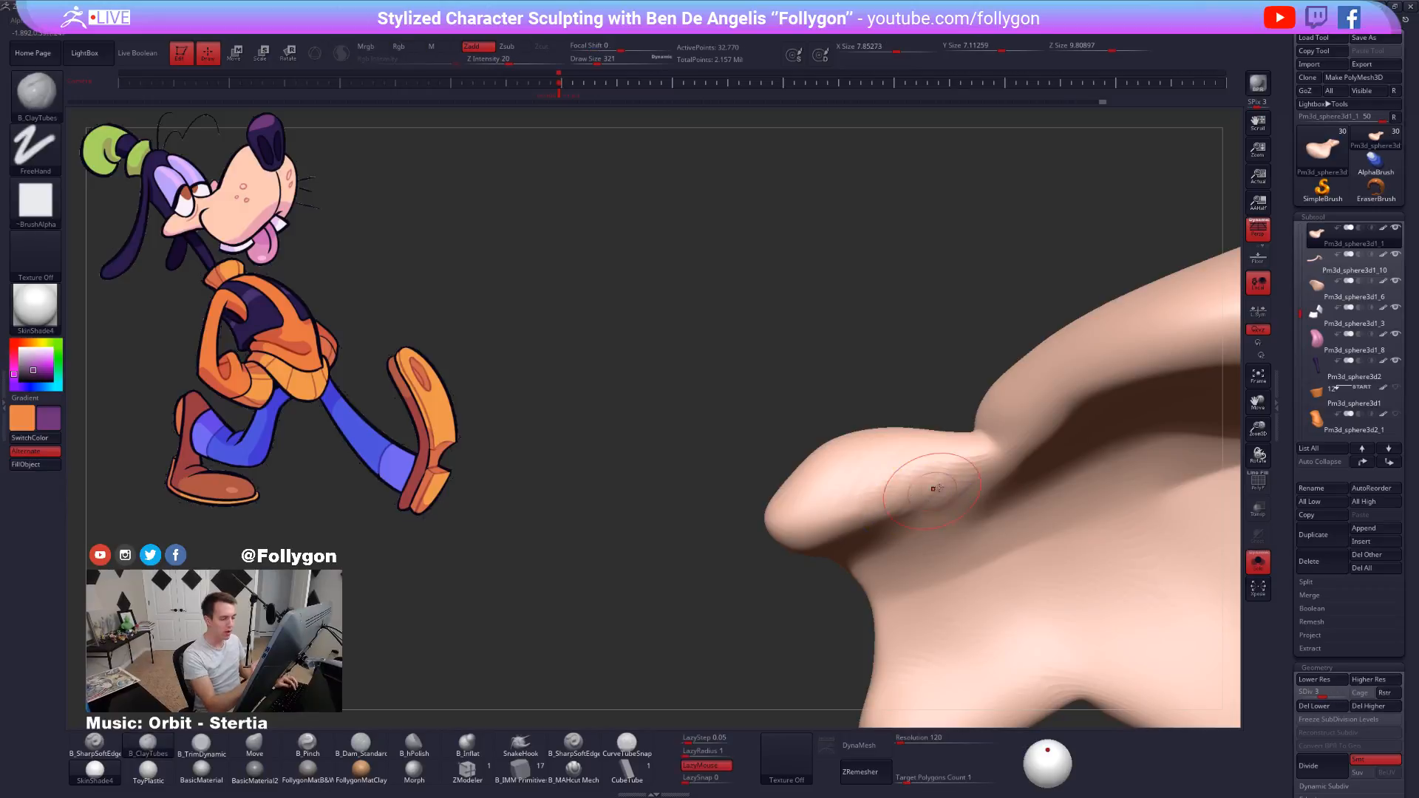
Sharpen the cheek's lower edge with the B_Pinch brush and smooth the surface around it.
key("5")
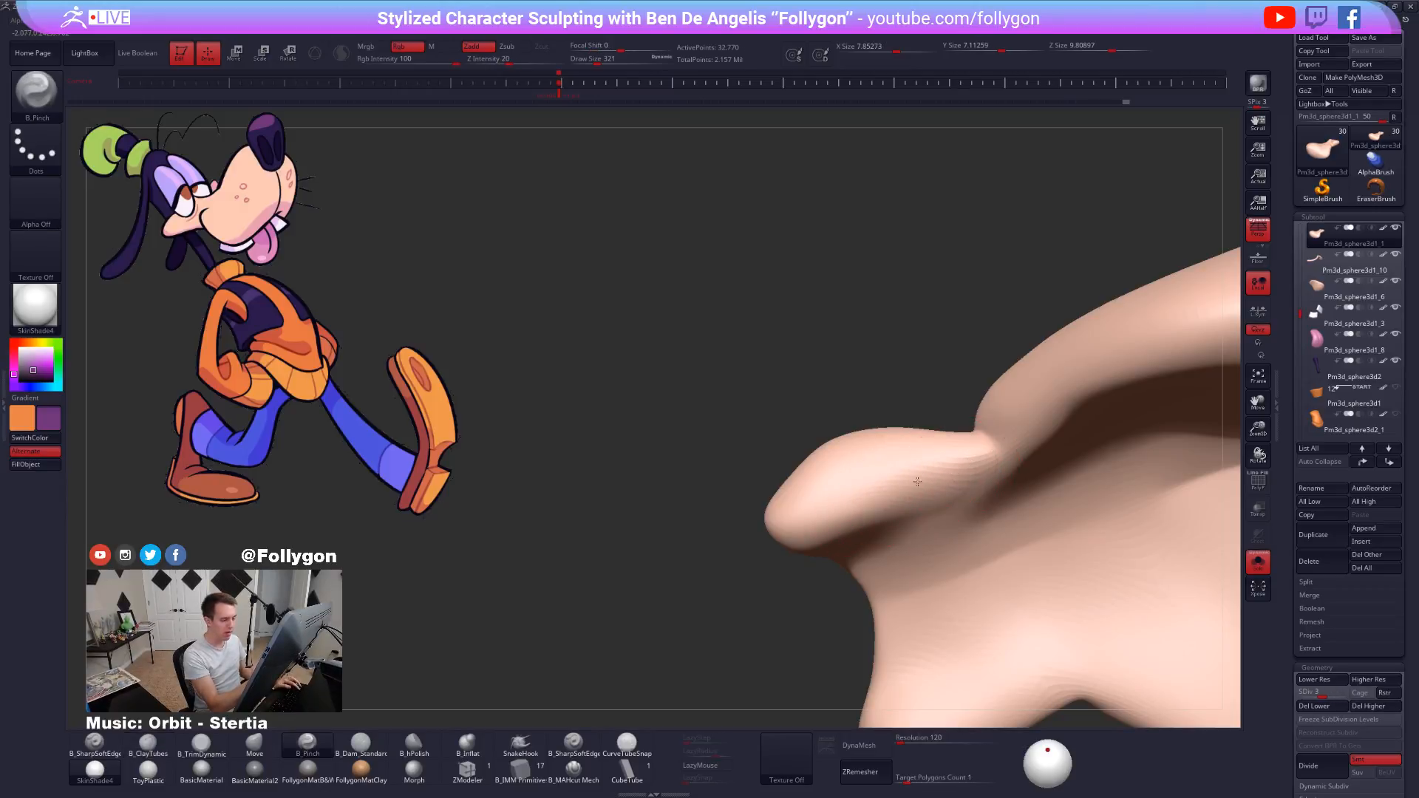
left_click_drag(876, 505, 1182, 506)
key("shift")
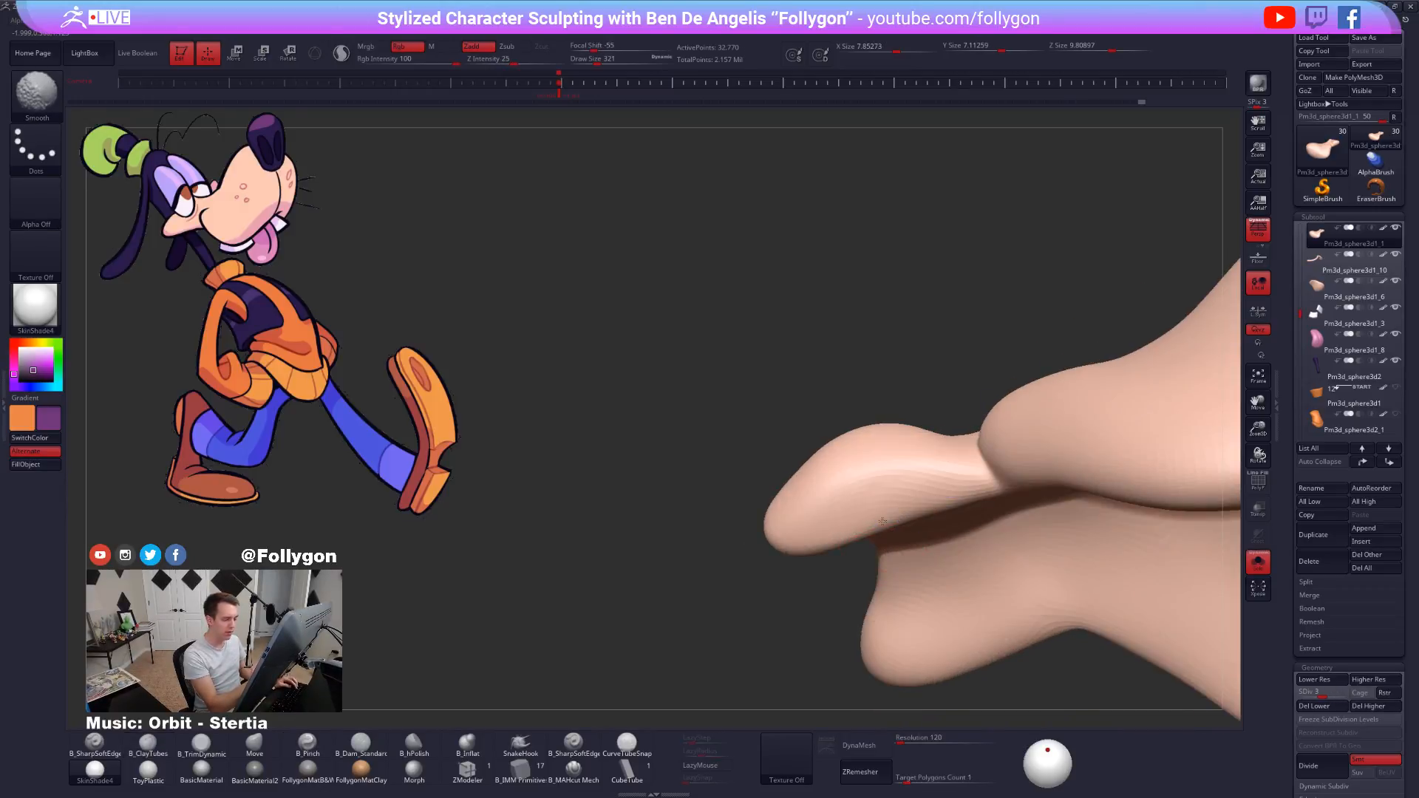
Fill and smooth the lower side of the cheek with B_ClayTubes, raising the muzzle to subdivision level 5.
key("2")
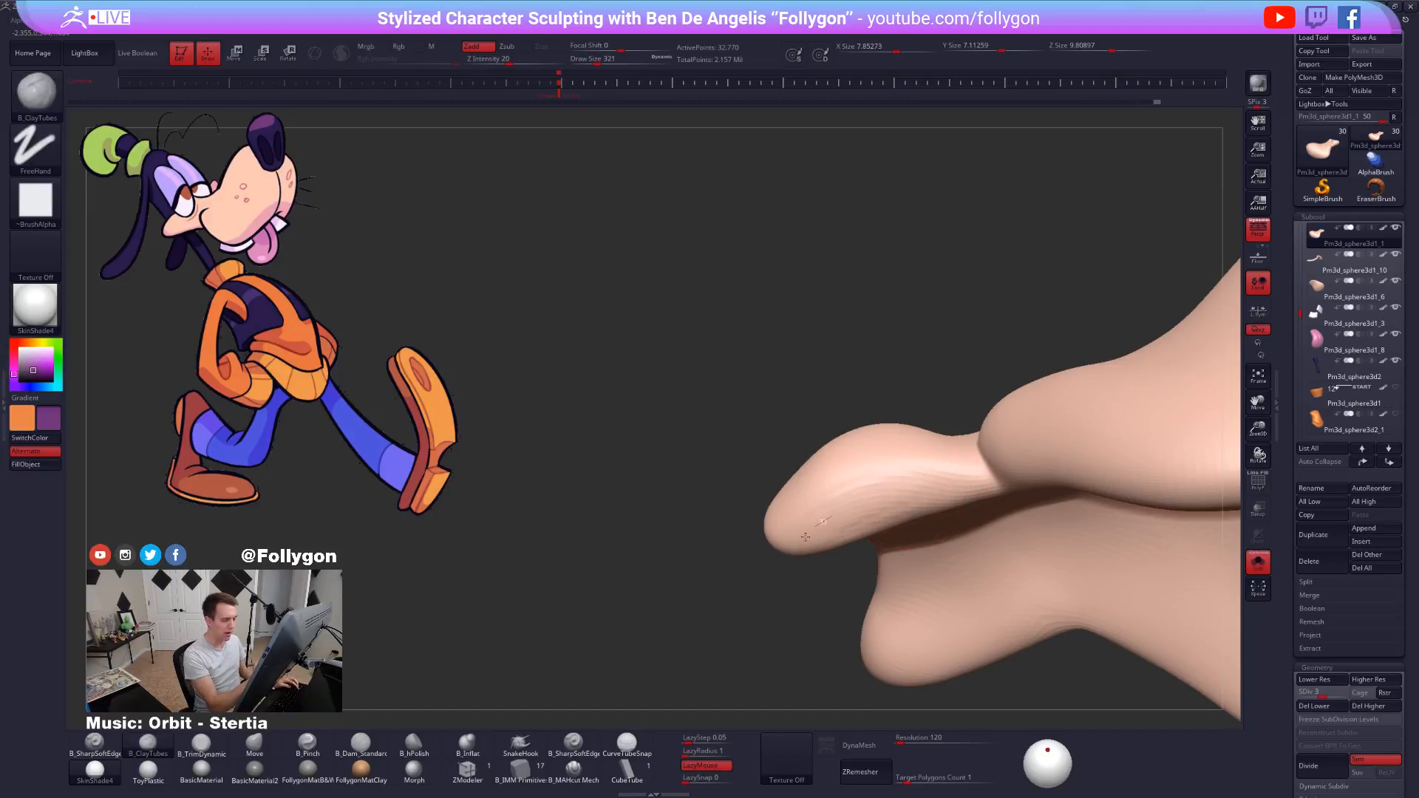
mouse_move(839, 525)
left_mouse_down("shift")
mouse_move(780, 550)
mouse_move(880, 498)
left_mouse_up("shift")
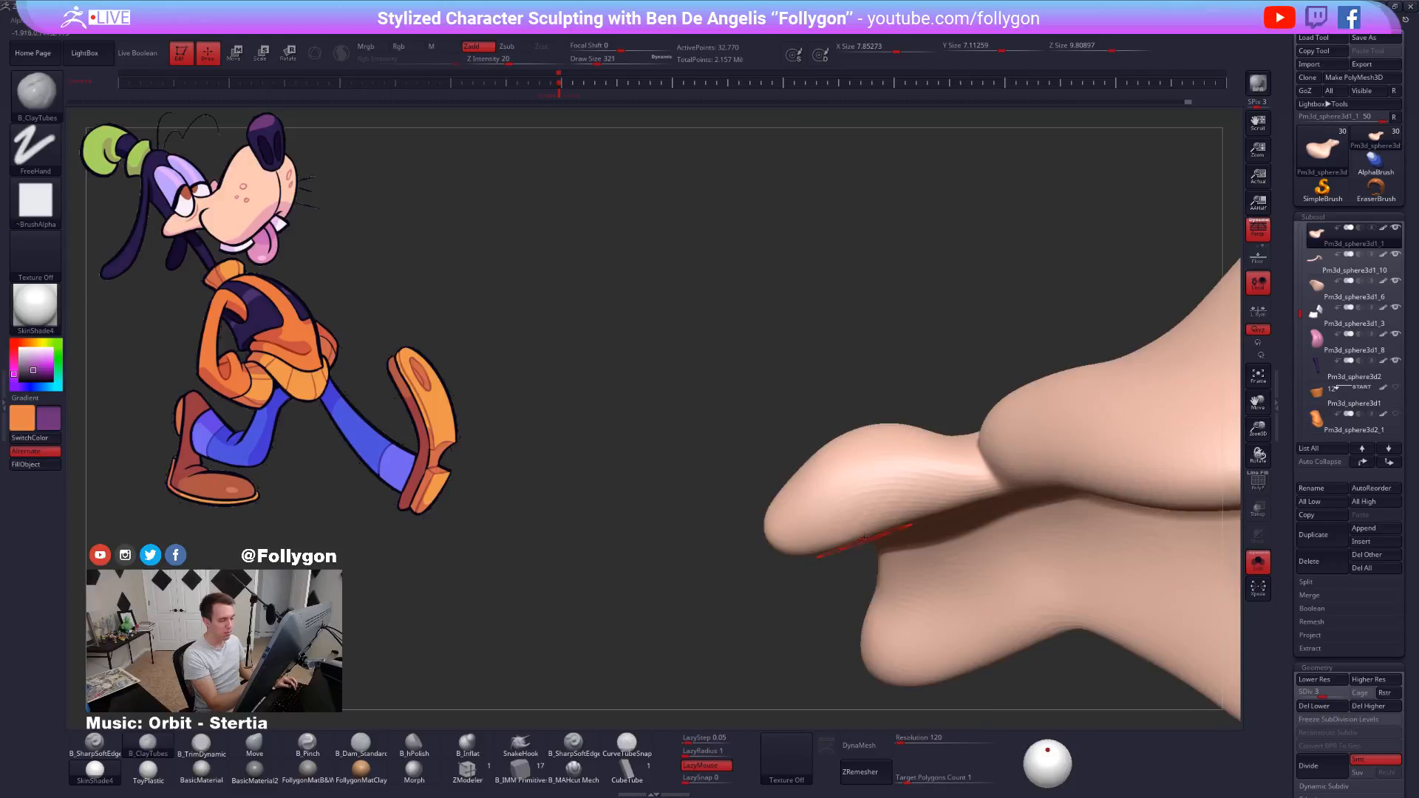
left_click_drag(651, 444, 621, 517)
key("d")
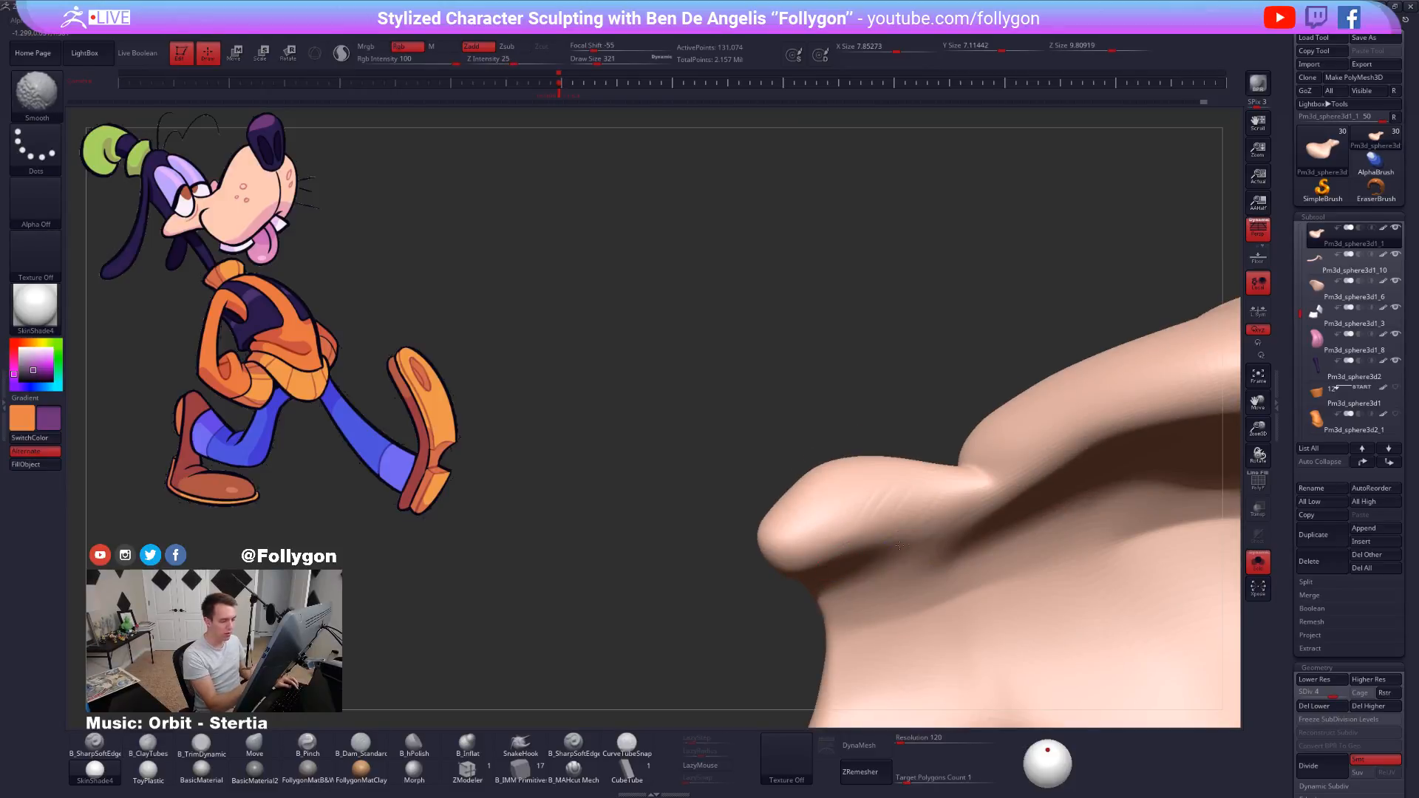
key("d")
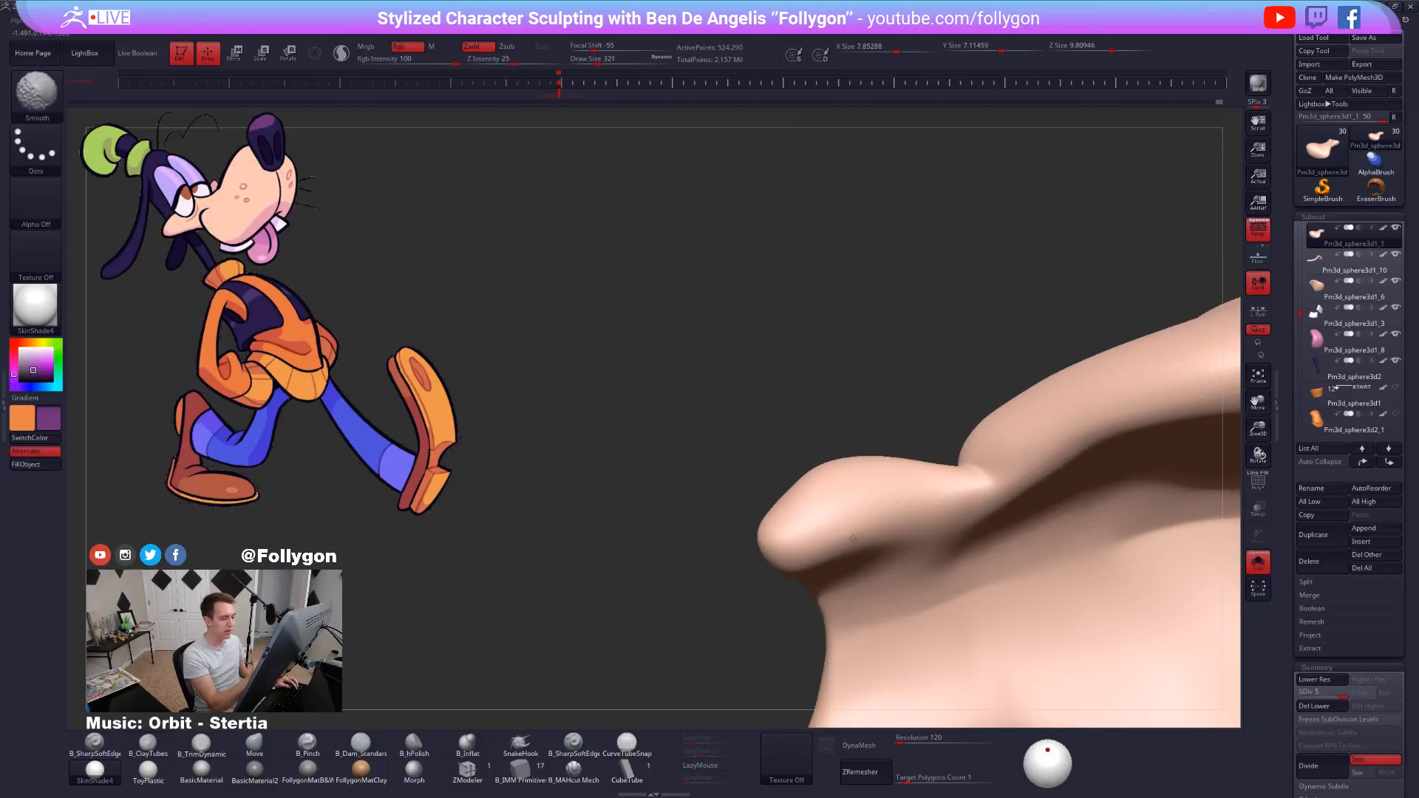
Smooth the cheek's underside and reshape the cheek with the Move brush at subdivision level 3.
mouse_move(847, 545)
left_mouse_down("shift")
mouse_move(872, 529)
mouse_move(850, 522)
left_mouse_up("shift")
mouse_move(728, 539)
left_mouse_down("alt")
mouse_move(710, 473)
mouse_move(695, 576)
mouse_move(665, 547)
mouse_move(687, 525)
mouse_move(740, 528)
left_mouse_up("alt")
key("shift+alt+s")
key("b")
key("m")
key("v")
key("space")
left_click_drag(831, 459, 847, 441)
key("shift+d")
key("shift+d")
key("shift+alt+s")
key("space")
key("shift+alt+s")
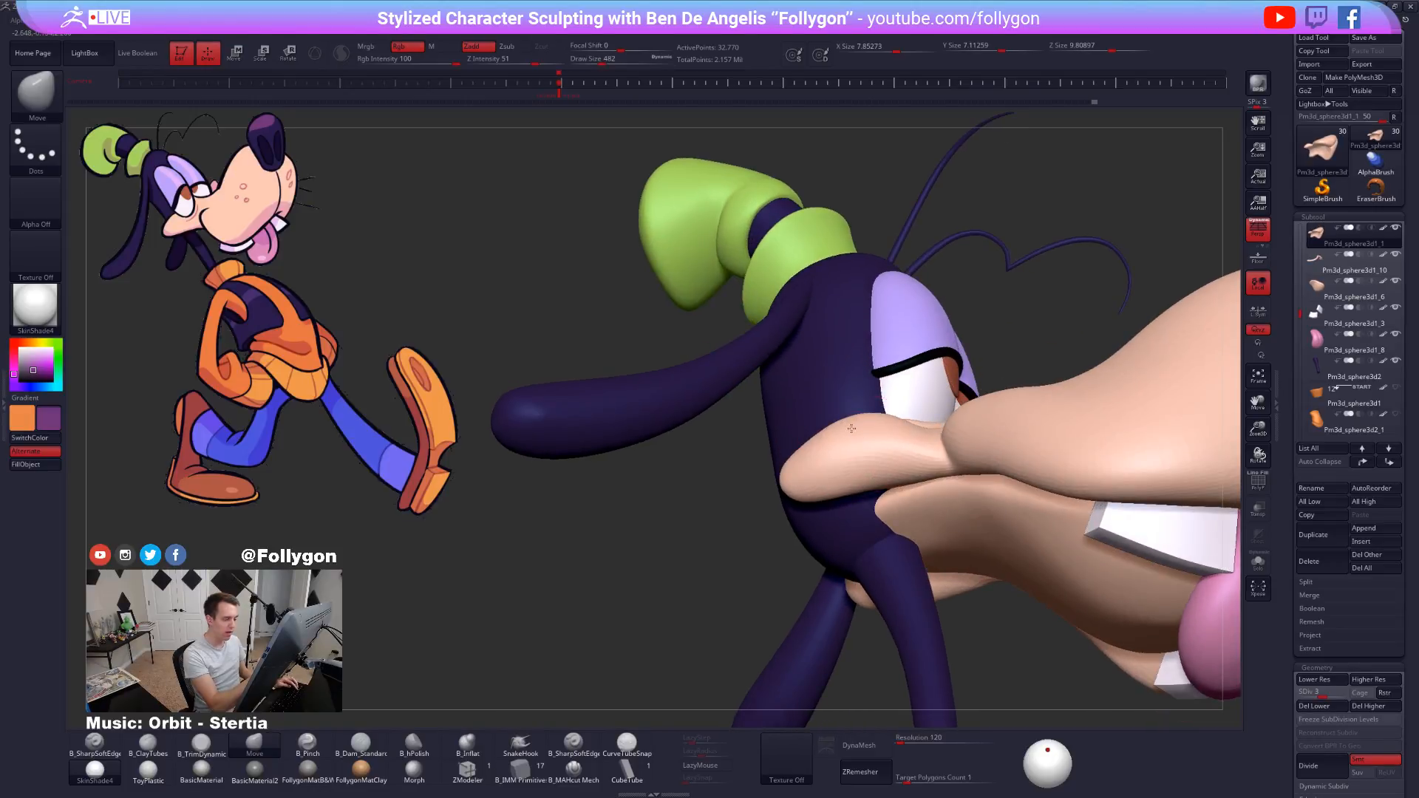
Adjust the shape of the cheek's rounded end with the Move brush at draw size 556.
right_click_drag(853, 455, 814, 432)
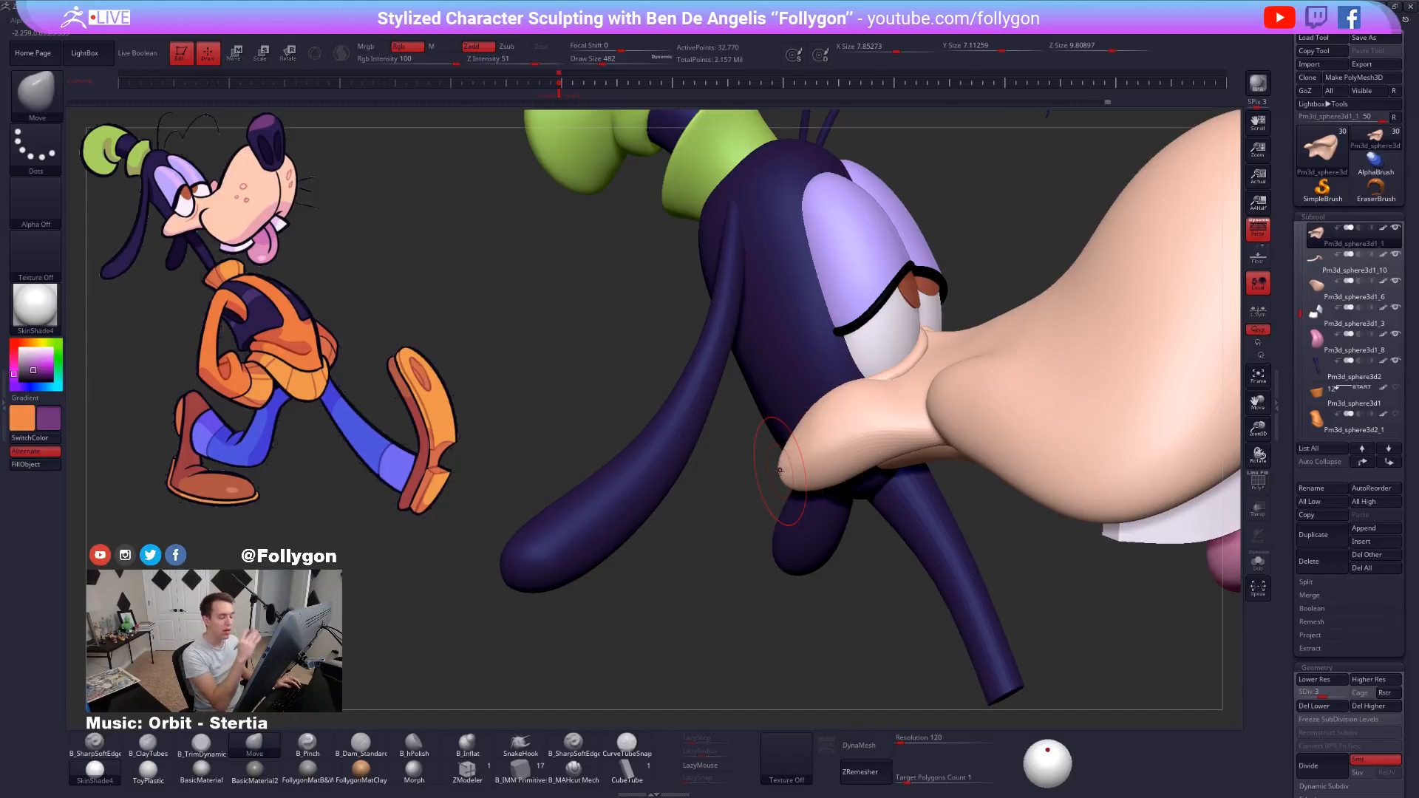
right_click_drag(780, 469, 831, 427)
key("space")
left_click_drag(832, 427, 837, 426)
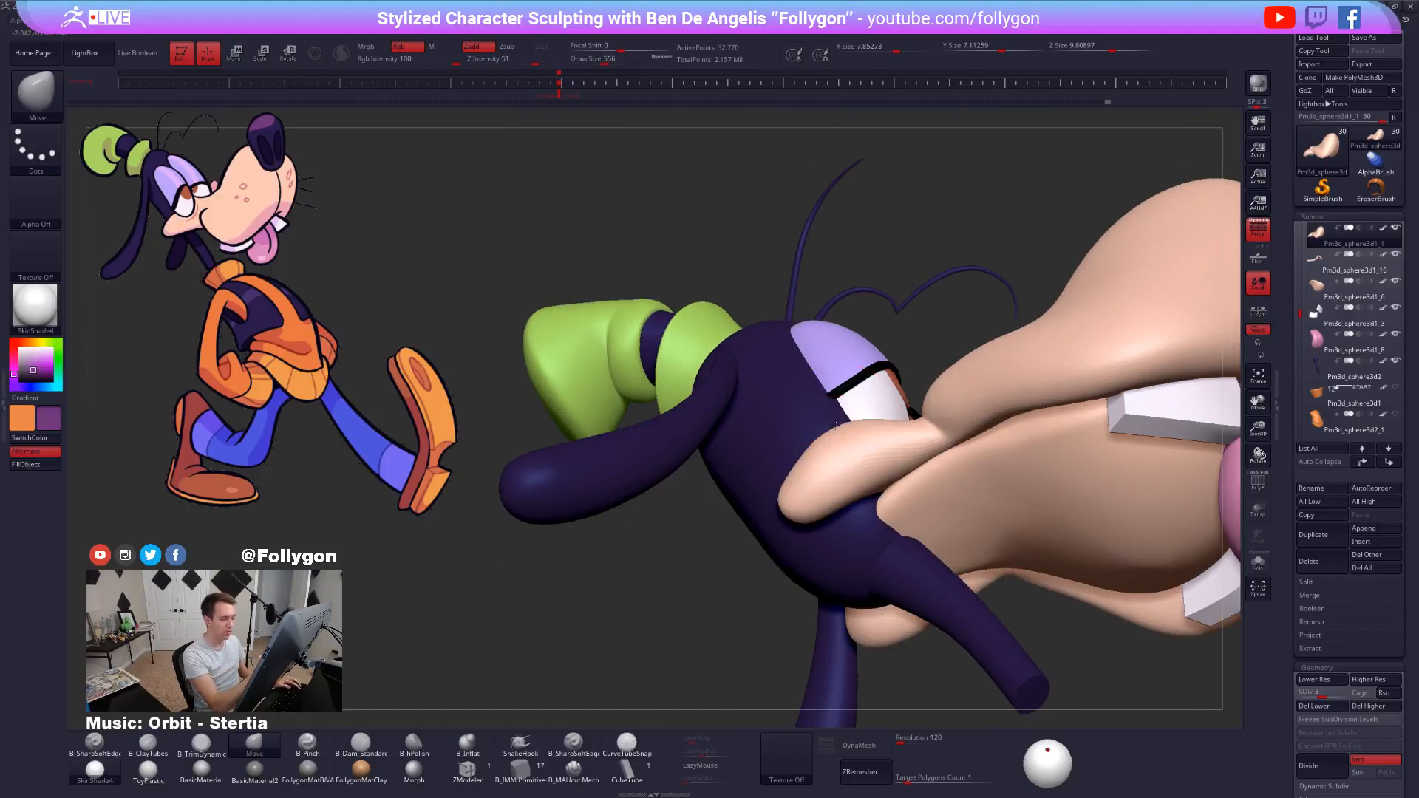
right_click_drag(836, 426, 863, 464)
Isolate the muzzle at subdivision level 5 and ready the B_ClayTubes brush at draw size 279 for the cheek.
key("d")
key("d")
key("space")
left_click_drag(887, 464, 862, 465)
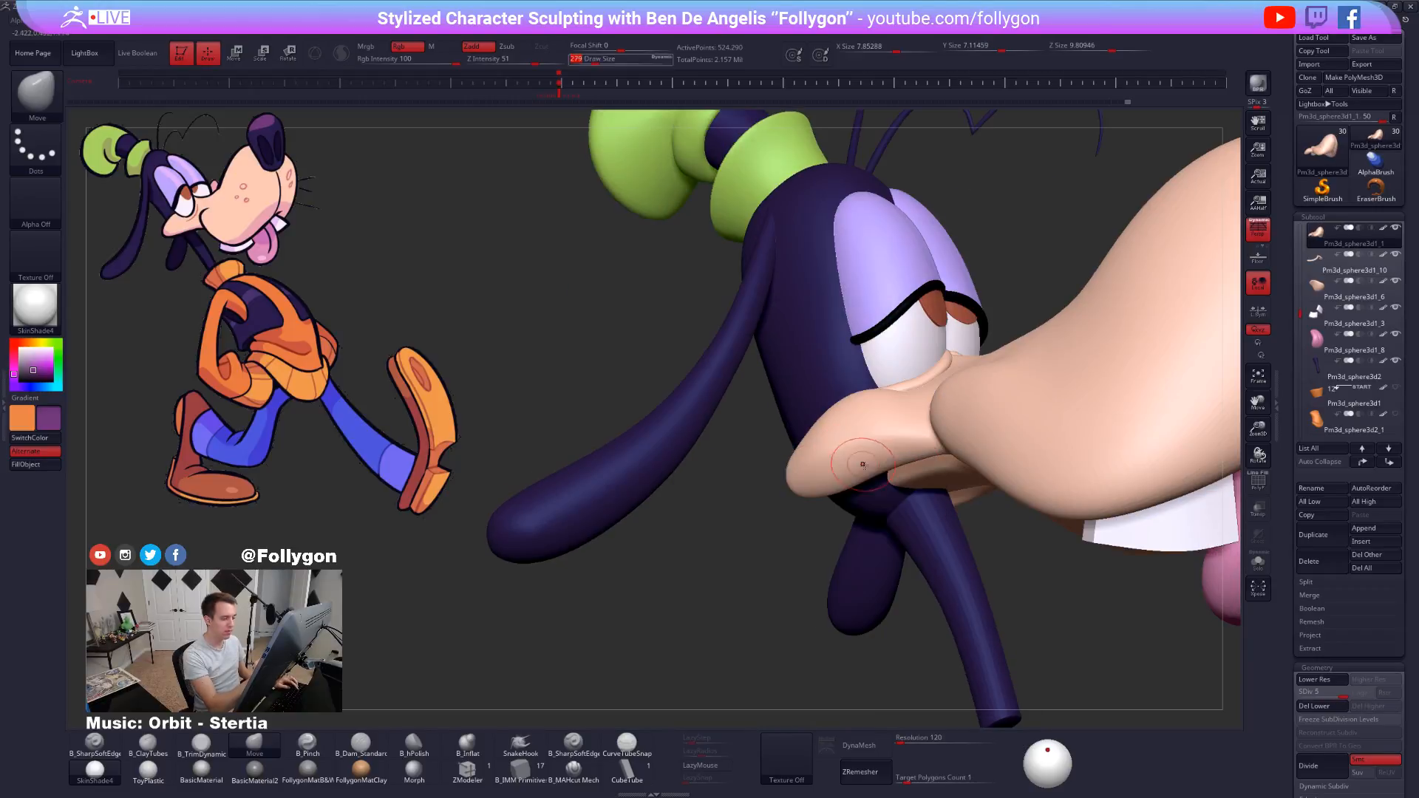
mouse_move(863, 464)
right_mouse_down()
mouse_move(882, 624)
mouse_move(840, 490)
mouse_move(742, 375)
right_mouse_up()
key("ctrl+shift+f")
key("b")
key("c")
key("t")
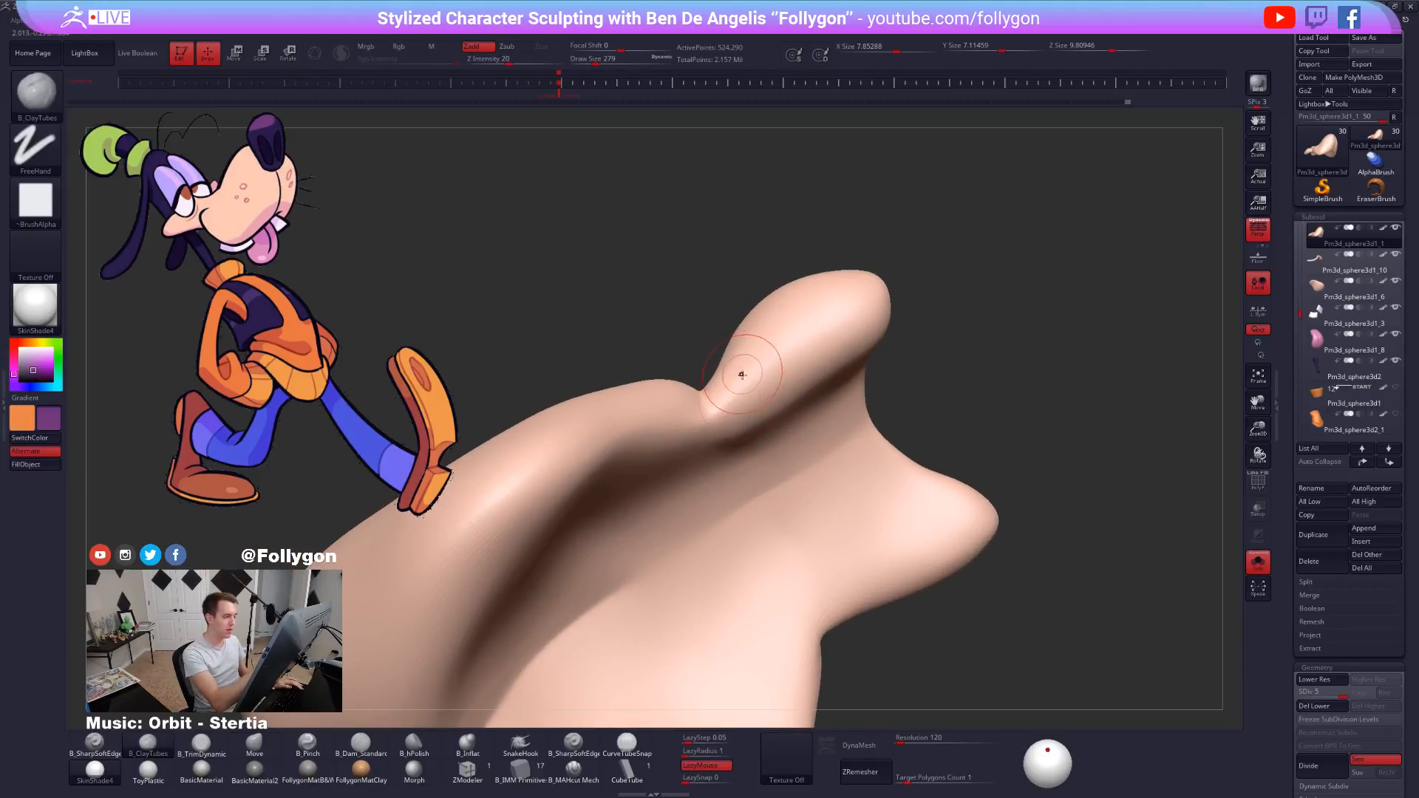
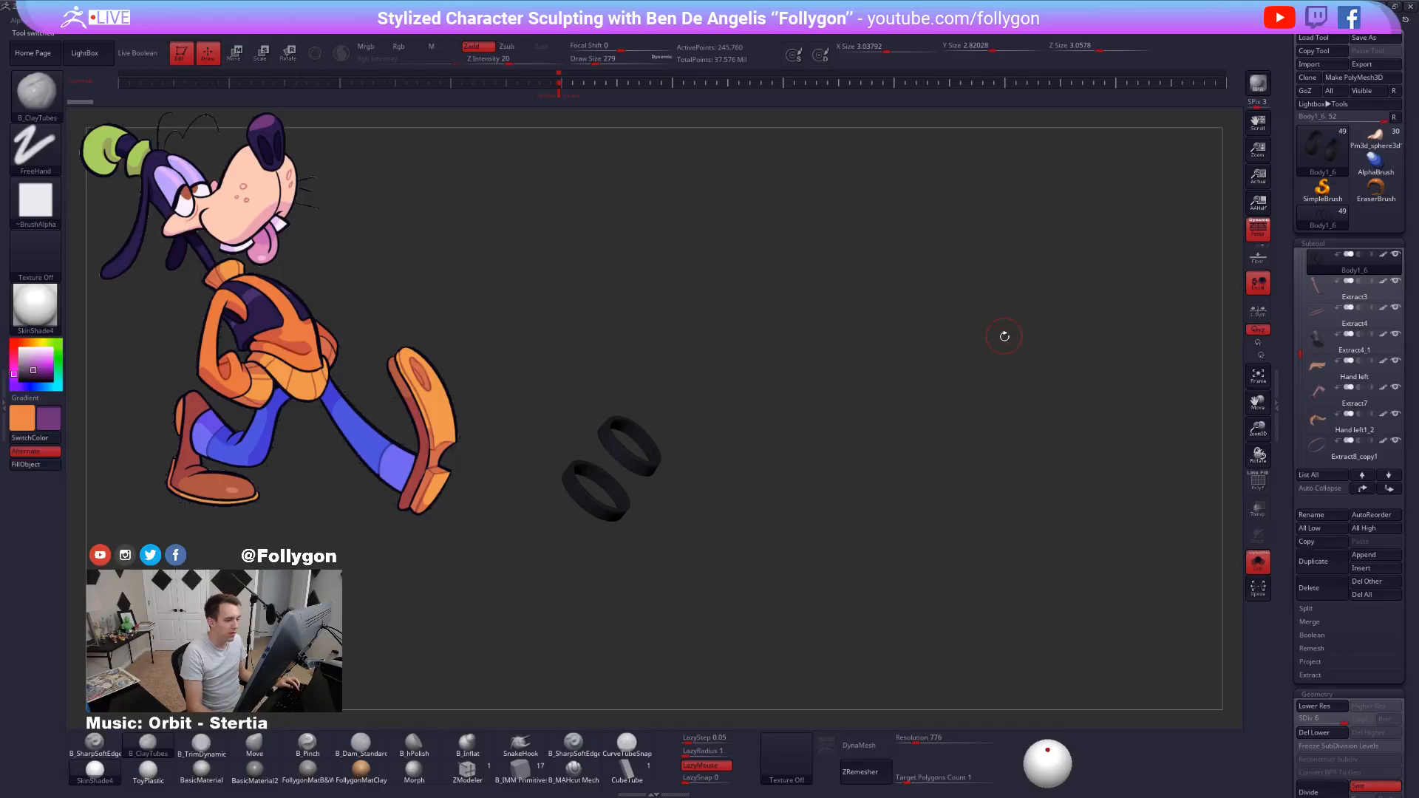
Turn on Live Boolean and examine the crouching female character on her round base from several angles.
left_click(128, 49)
left_click_drag(712, 233, 871, 339)
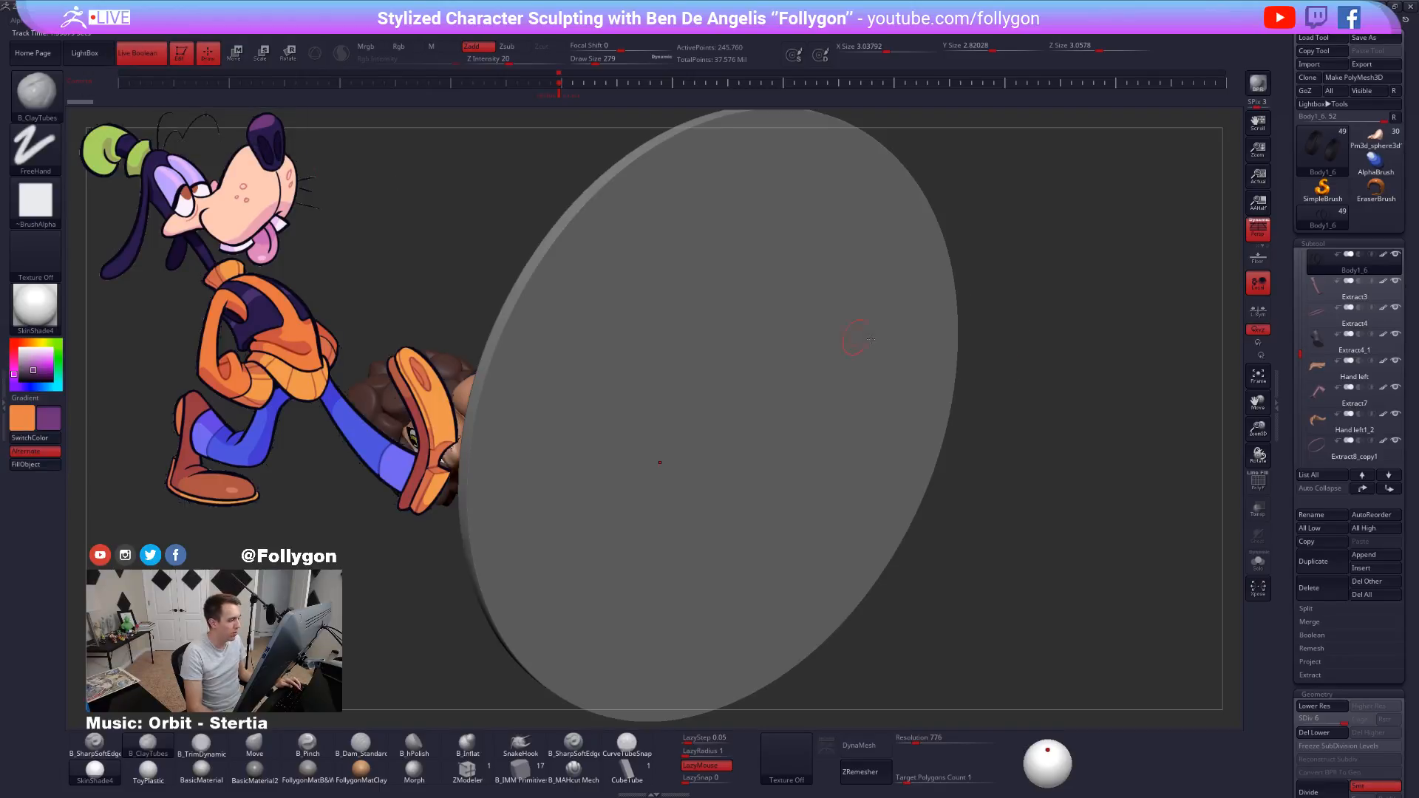
left_click_drag(973, 340, 821, 358)
key("f")
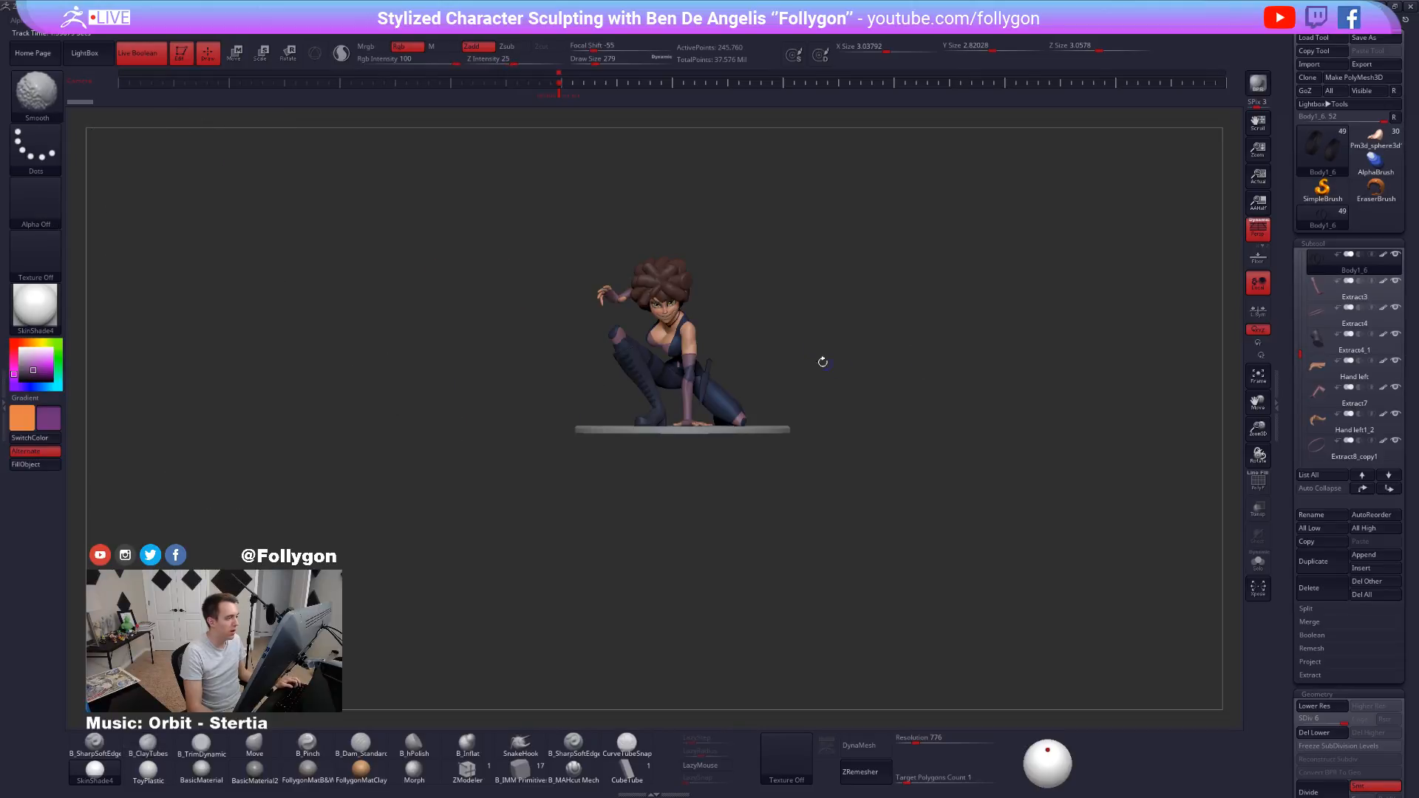
left_click_drag(912, 310, 863, 392)
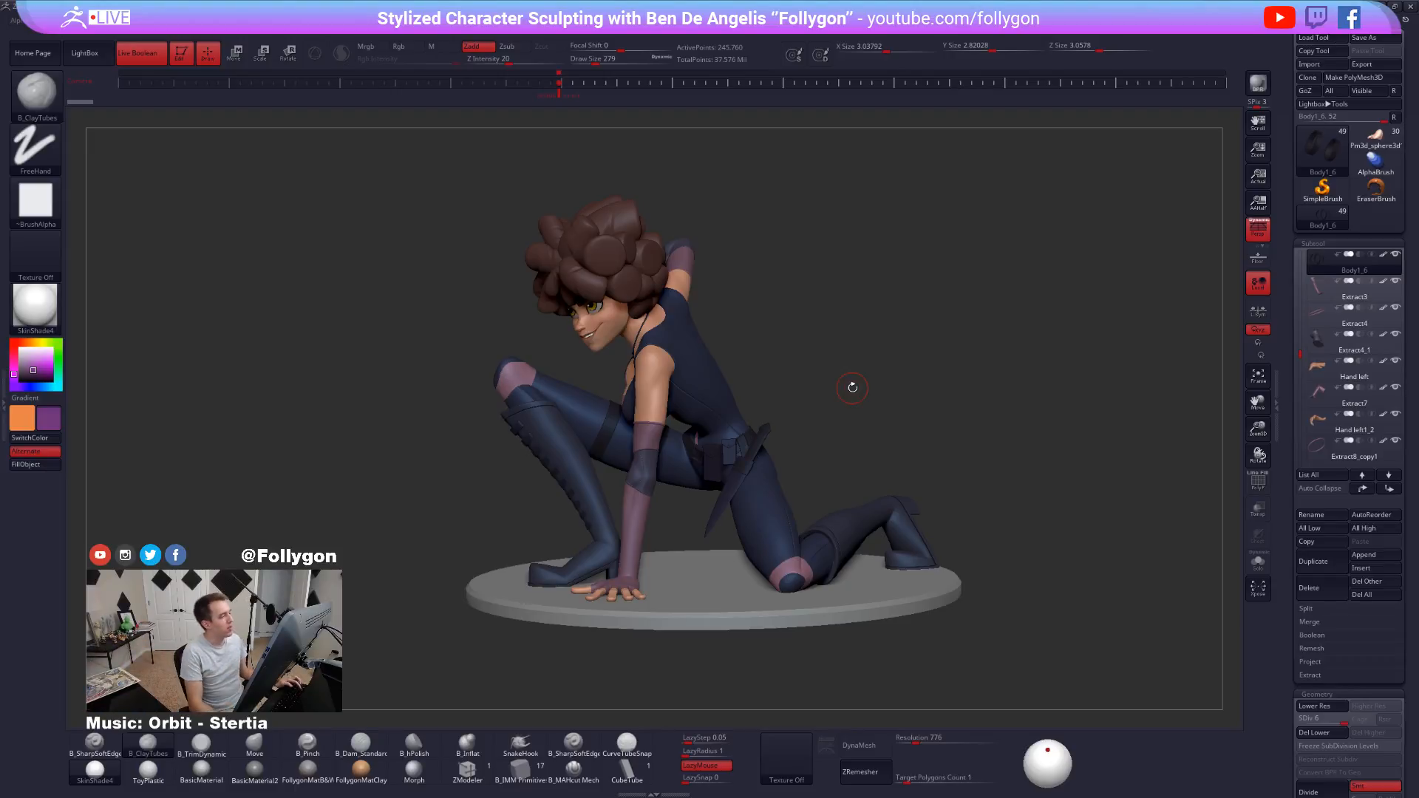
mouse_move(850, 386)
left_mouse_down()
mouse_move(876, 388)
mouse_move(859, 405)
mouse_move(898, 404)
mouse_move(935, 440)
left_mouse_up()
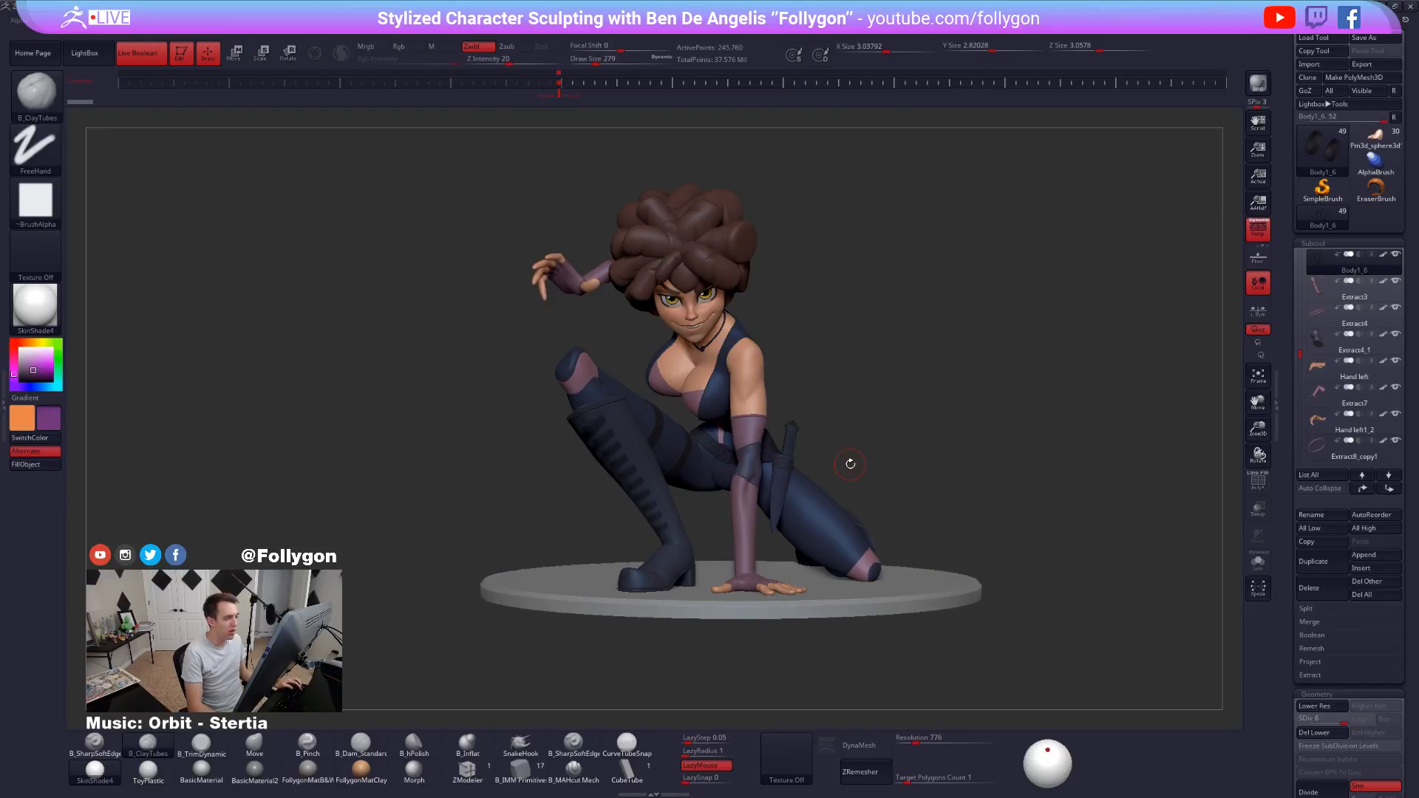
left_click_drag(851, 464, 914, 464)
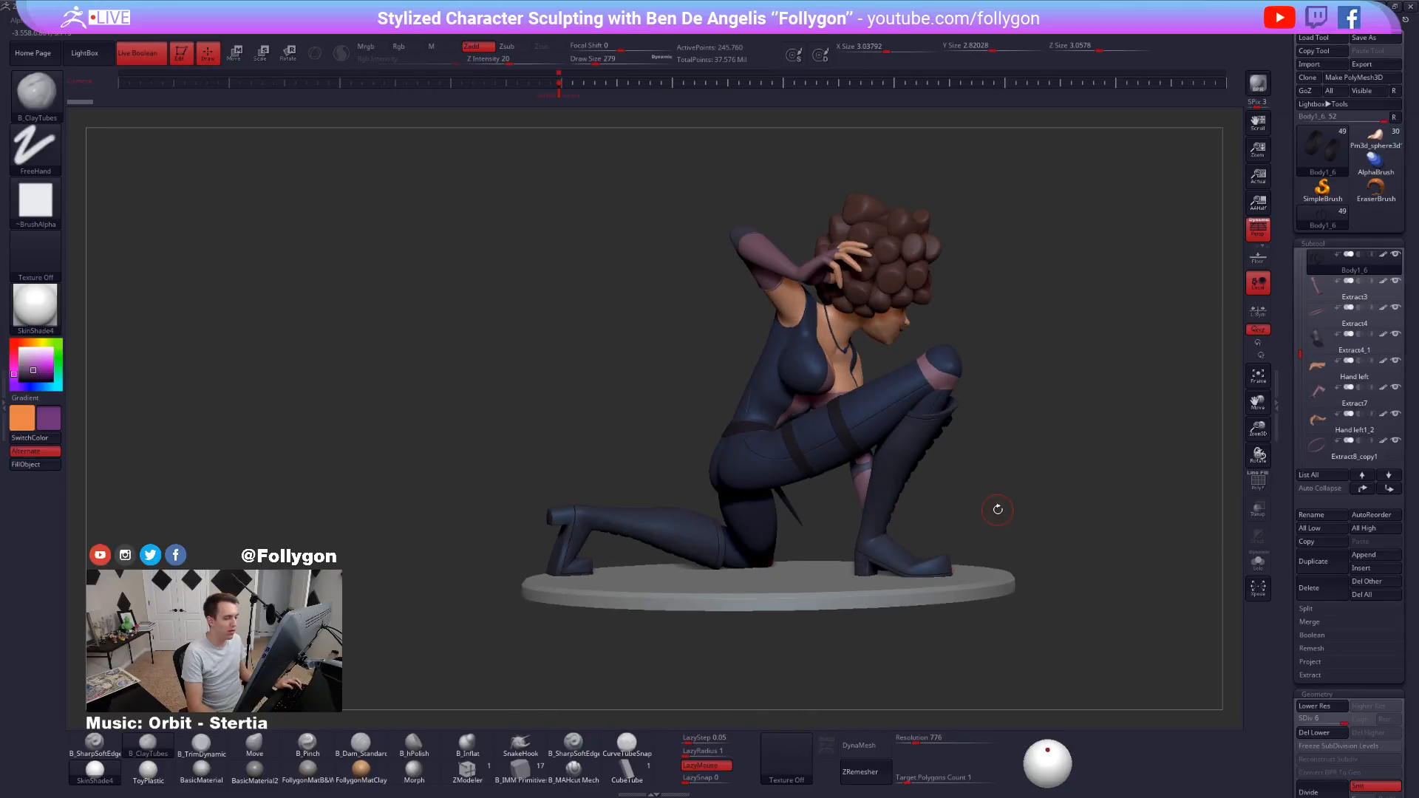
left_click_drag(1011, 508, 944, 506)
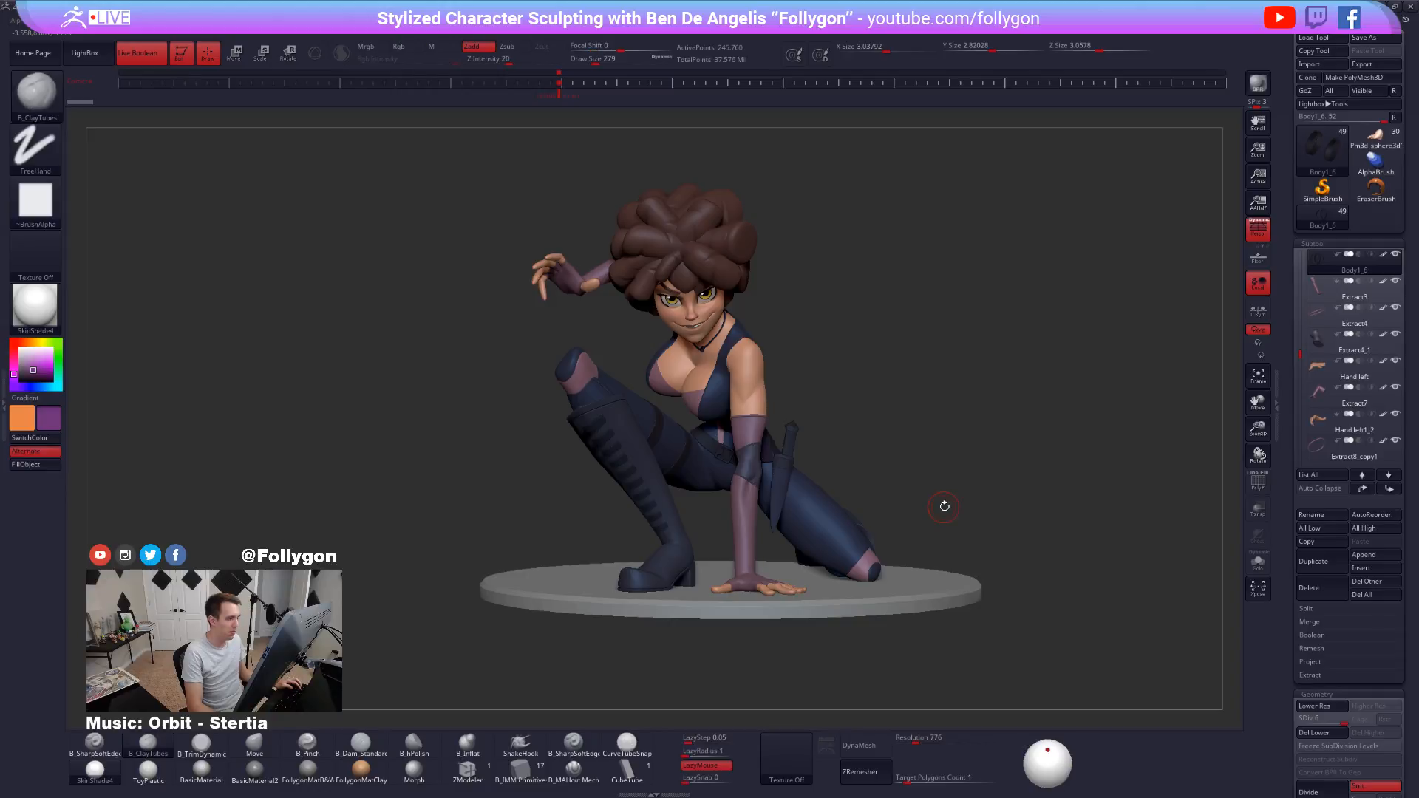
mouse_move(865, 471)
left_mouse_down()
mouse_move(854, 507)
mouse_move(814, 429)
mouse_move(871, 442)
mouse_move(812, 479)
left_mouse_up()
mouse_move(954, 547)
left_mouse_down()
mouse_move(998, 565)
mouse_move(903, 554)
left_mouse_up()
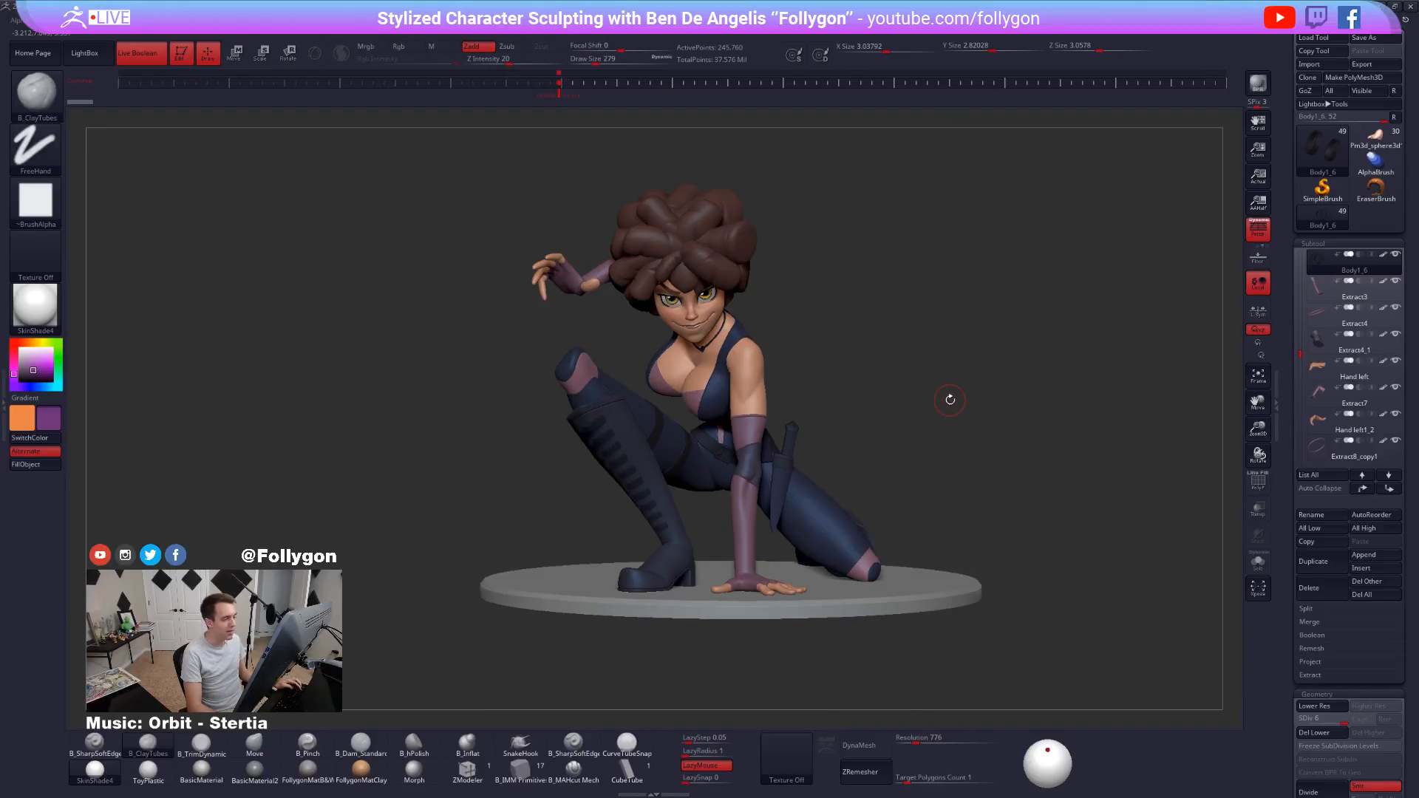
left_click_drag(950, 400, 954, 414)
Delete all subtools of the crouching character and bring back the Goofy head with its reference drawing.
left_click(1363, 595)
left_click(1220, 619)
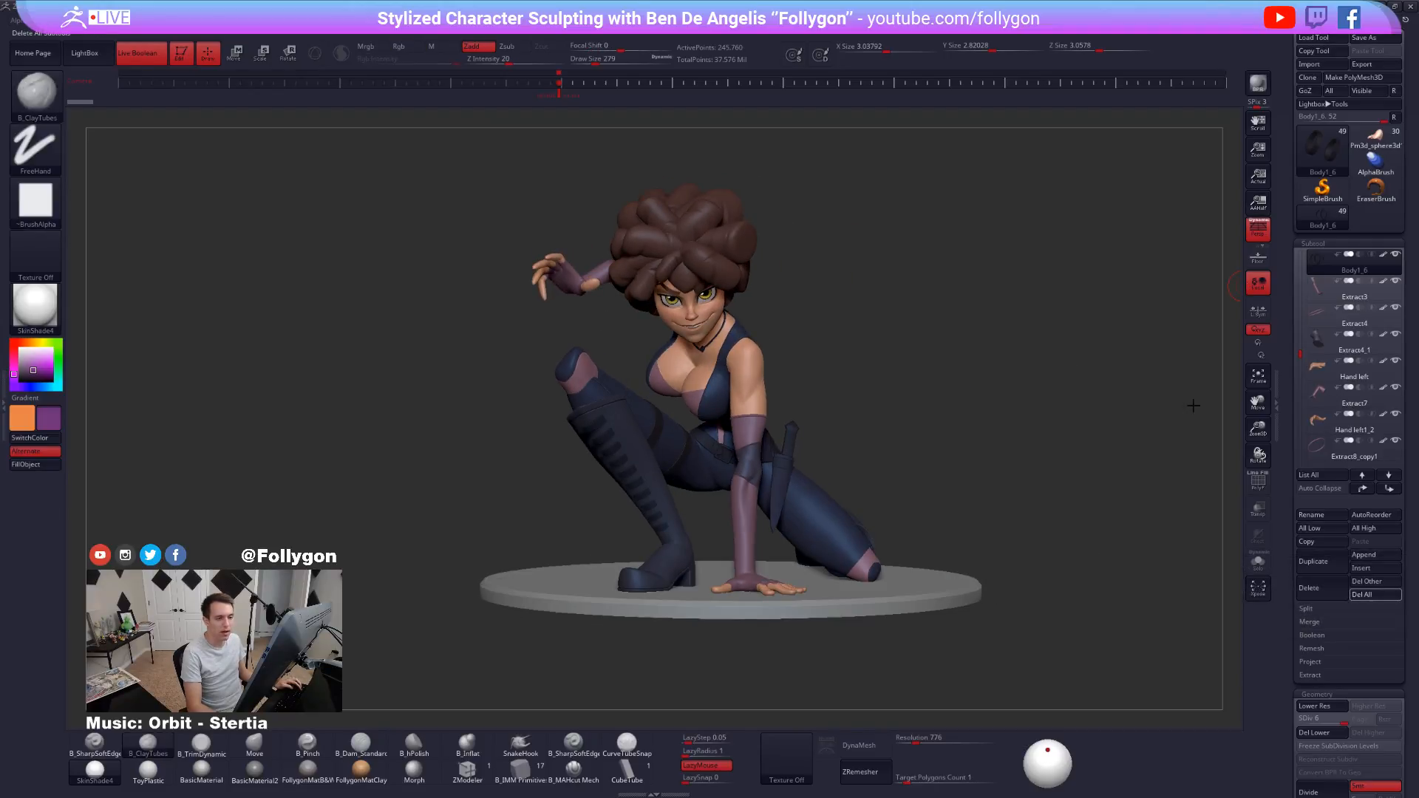
left_click(1375, 137)
left_click_drag(887, 325, 929, 381)
mouse_move(929, 381)
left_mouse_down()
mouse_move(946, 400)
mouse_move(927, 389)
left_mouse_up()
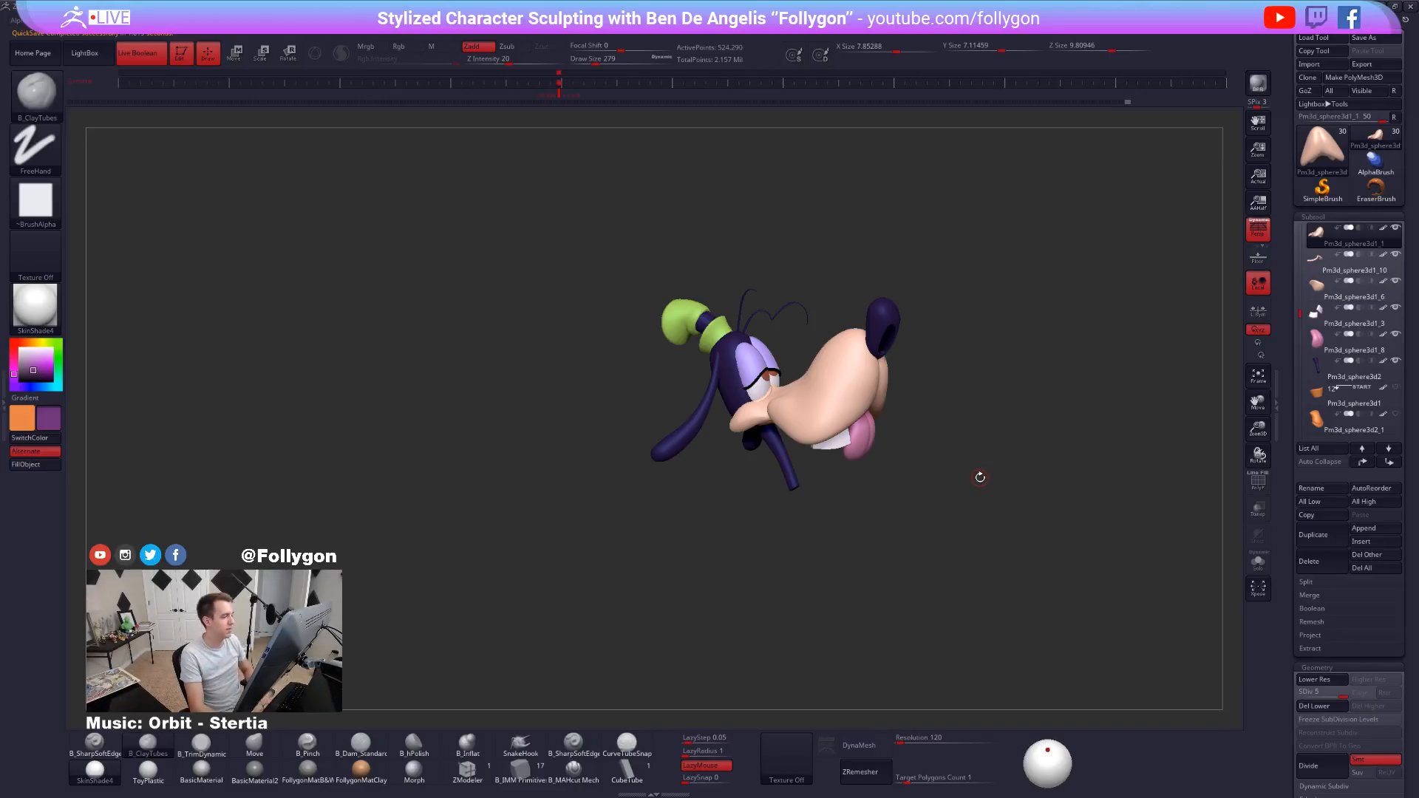
mouse_move(977, 479)
left_mouse_down()
mouse_move(857, 453)
mouse_move(909, 517)
left_mouse_up()
key("shift+z")
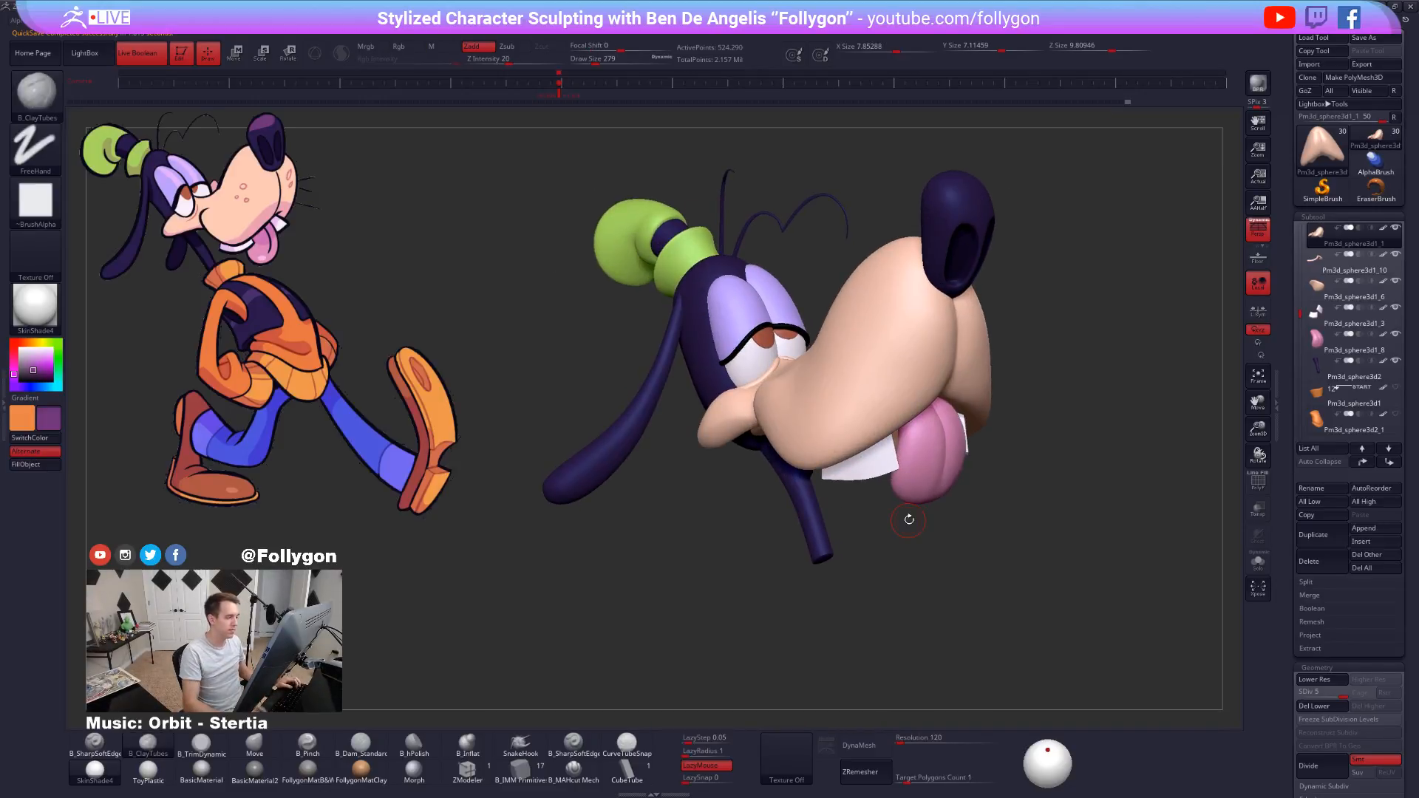
Isolate the muzzle and refine the cheek's underside with B_ClayTubes, smoothing it and ending at subdivision level 5.
left_click_drag(669, 481, 712, 503)
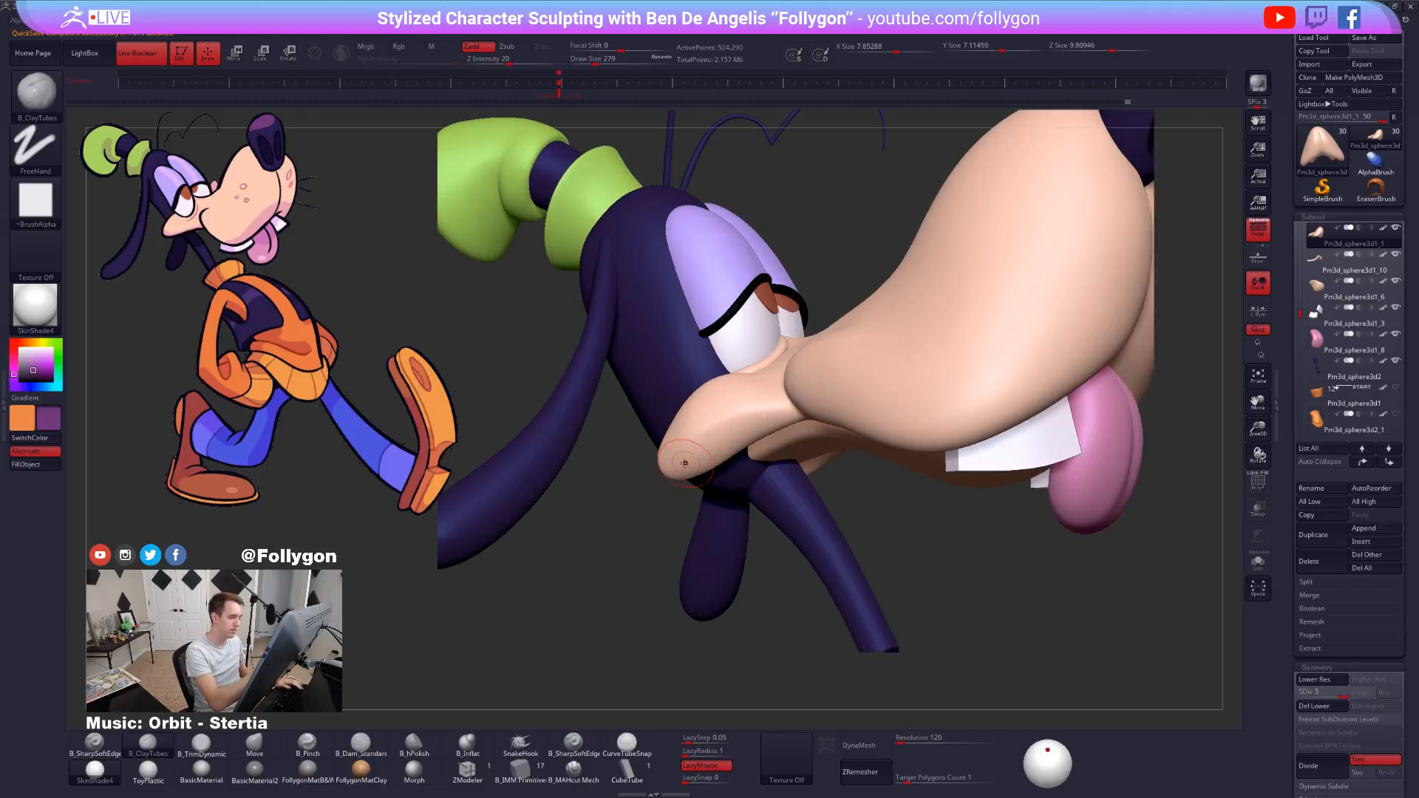
mouse_move(707, 449)
right_mouse_down("alt")
mouse_move(678, 457)
mouse_move(702, 423)
right_mouse_up("alt")
key("alt+s")
mouse_move(709, 421)
left_mouse_down()
mouse_move(691, 444)
mouse_move(721, 448)
left_mouse_up()
left_click_drag(766, 405, 746, 445)
right_click_drag(758, 451, 798, 411)
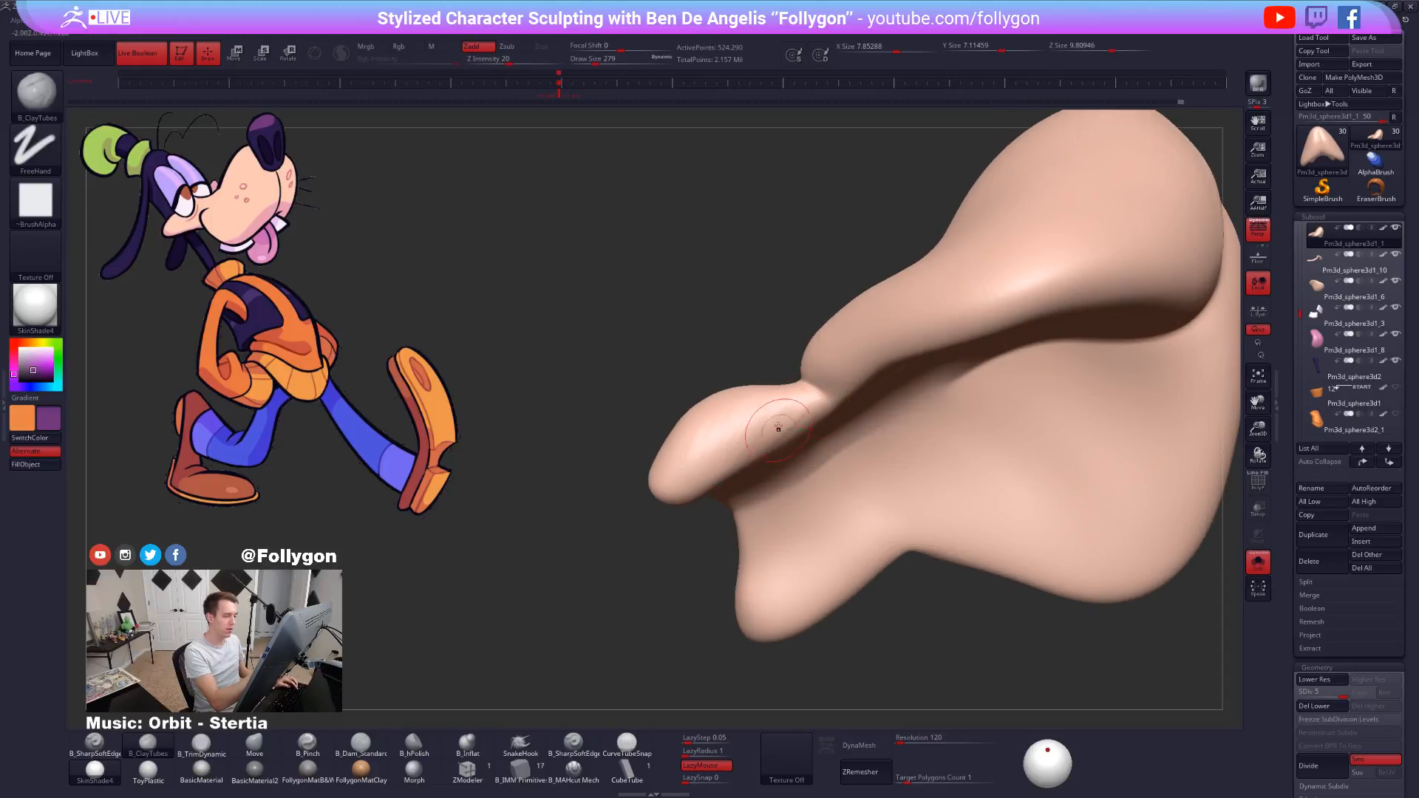
key("shift+d")
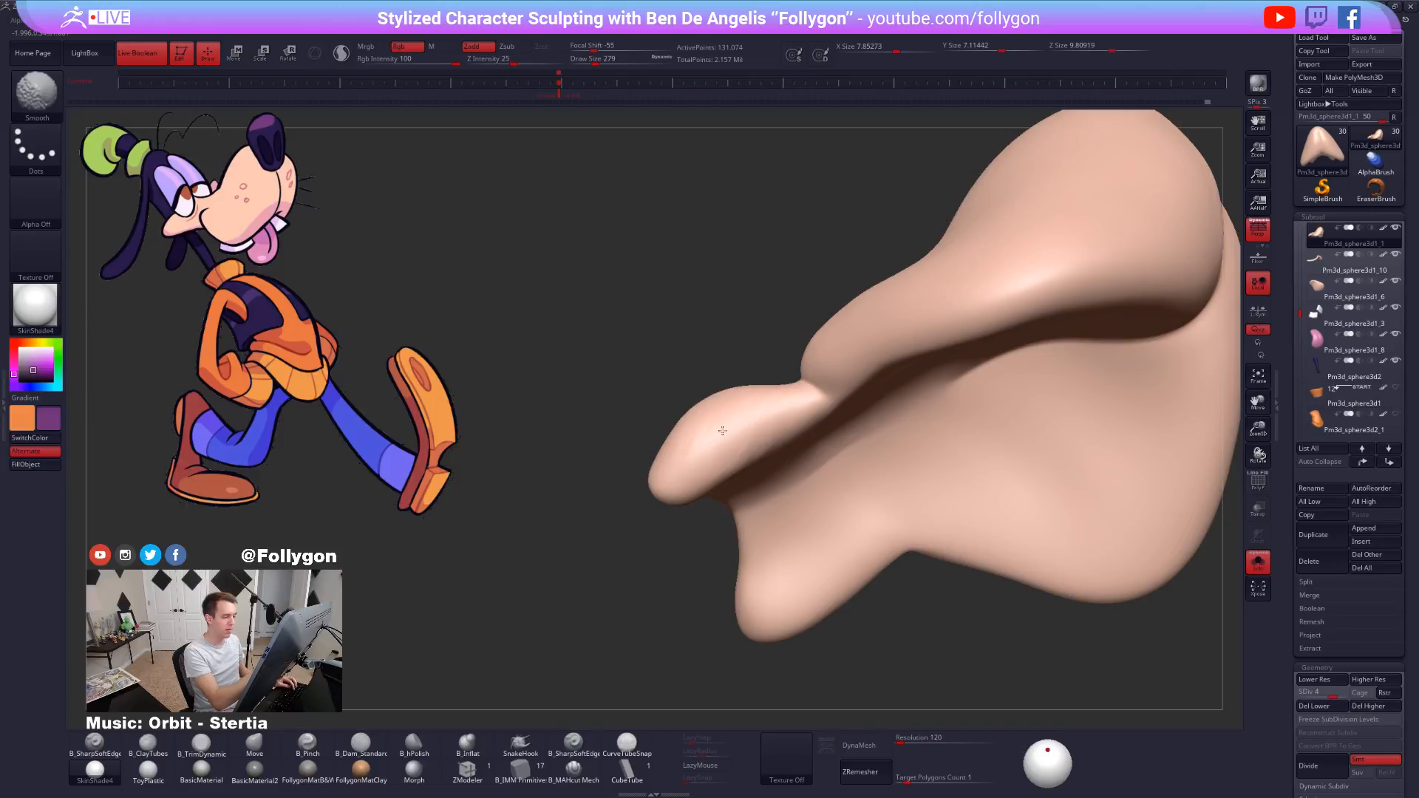
key("d")
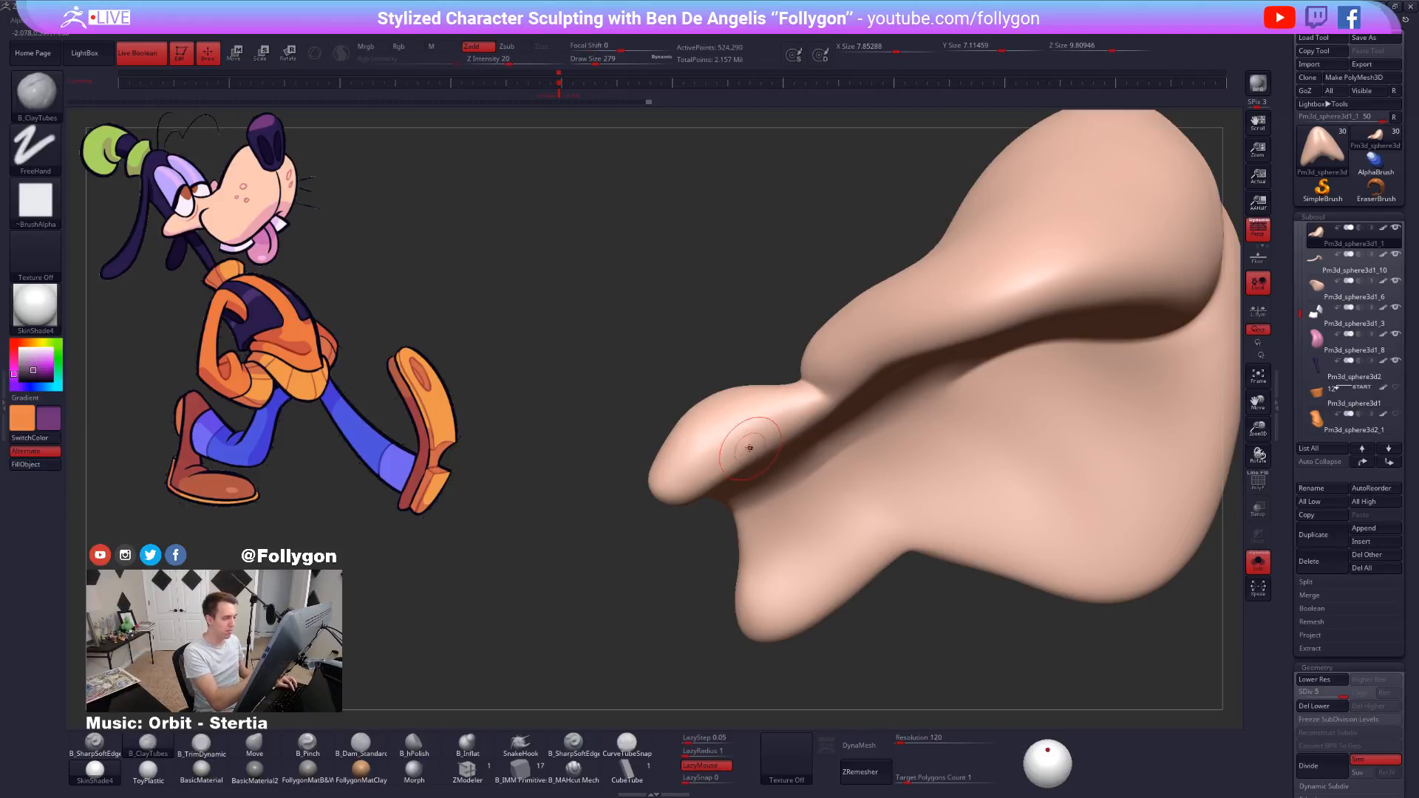
left_click_drag(734, 450, 742, 451, "shift")
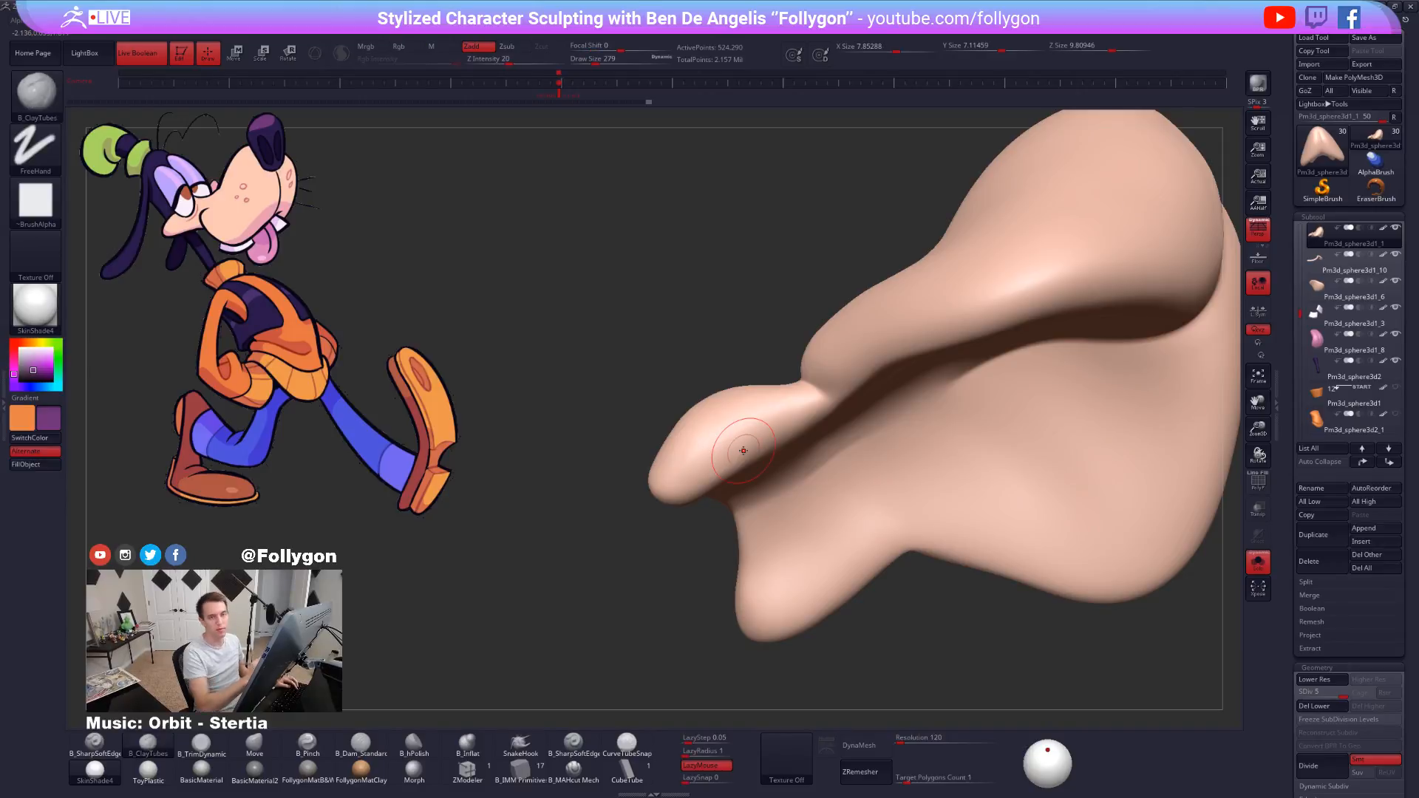
Reshape the cheek's lower contour with the Move brush at draw size 465 on subdivision level 3.
mouse_move(776, 383)
left_mouse_down()
mouse_move(769, 460)
mouse_move(961, 477)
left_mouse_up()
key("shift+d")
key("b")
key("m")
key("v")
key("space")
left_click_drag(863, 470, 853, 485)
key("space")
Smooth the side and lower edge of the cheek at subdivision level 4 and show the whole head again.
key("d")
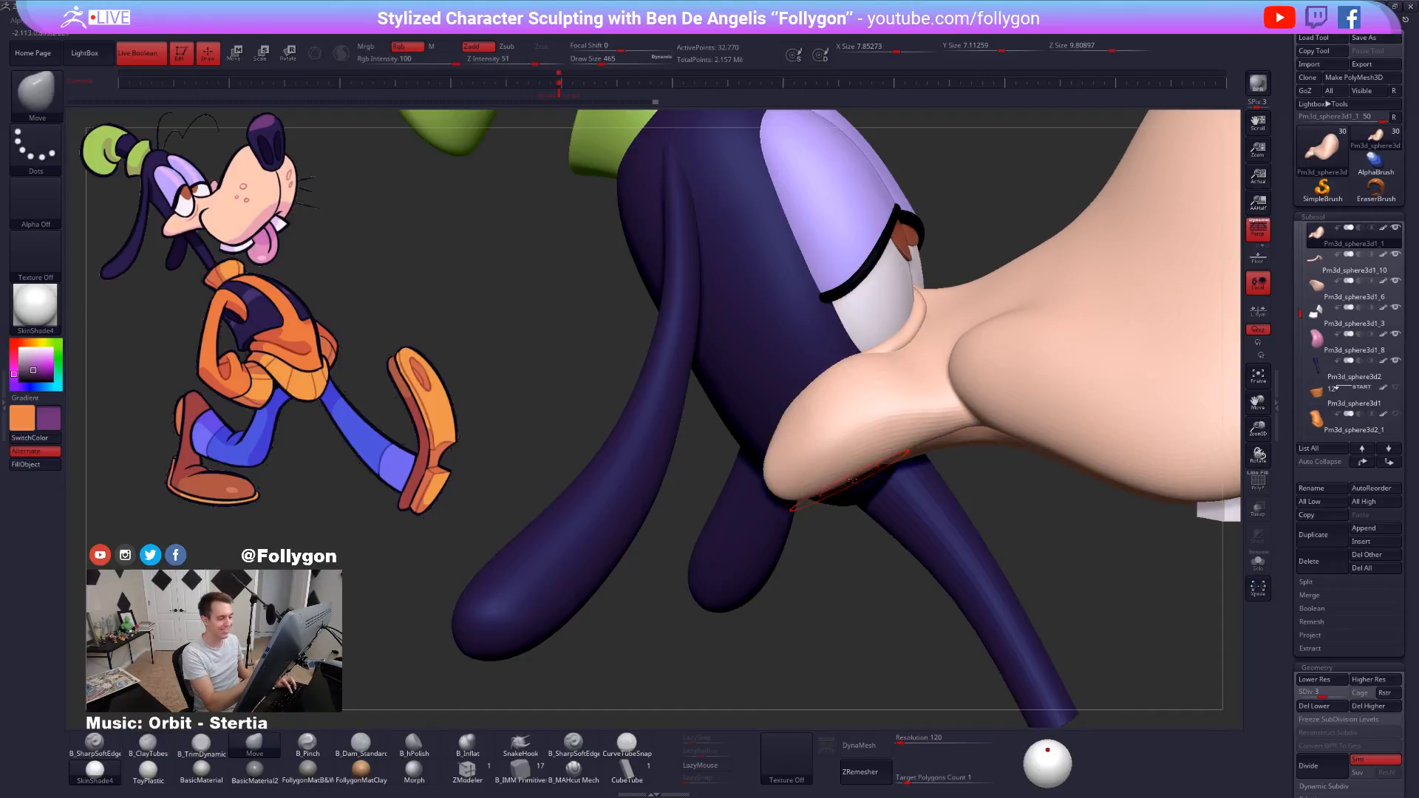
left_click_drag(828, 463, 874, 437, "shift")
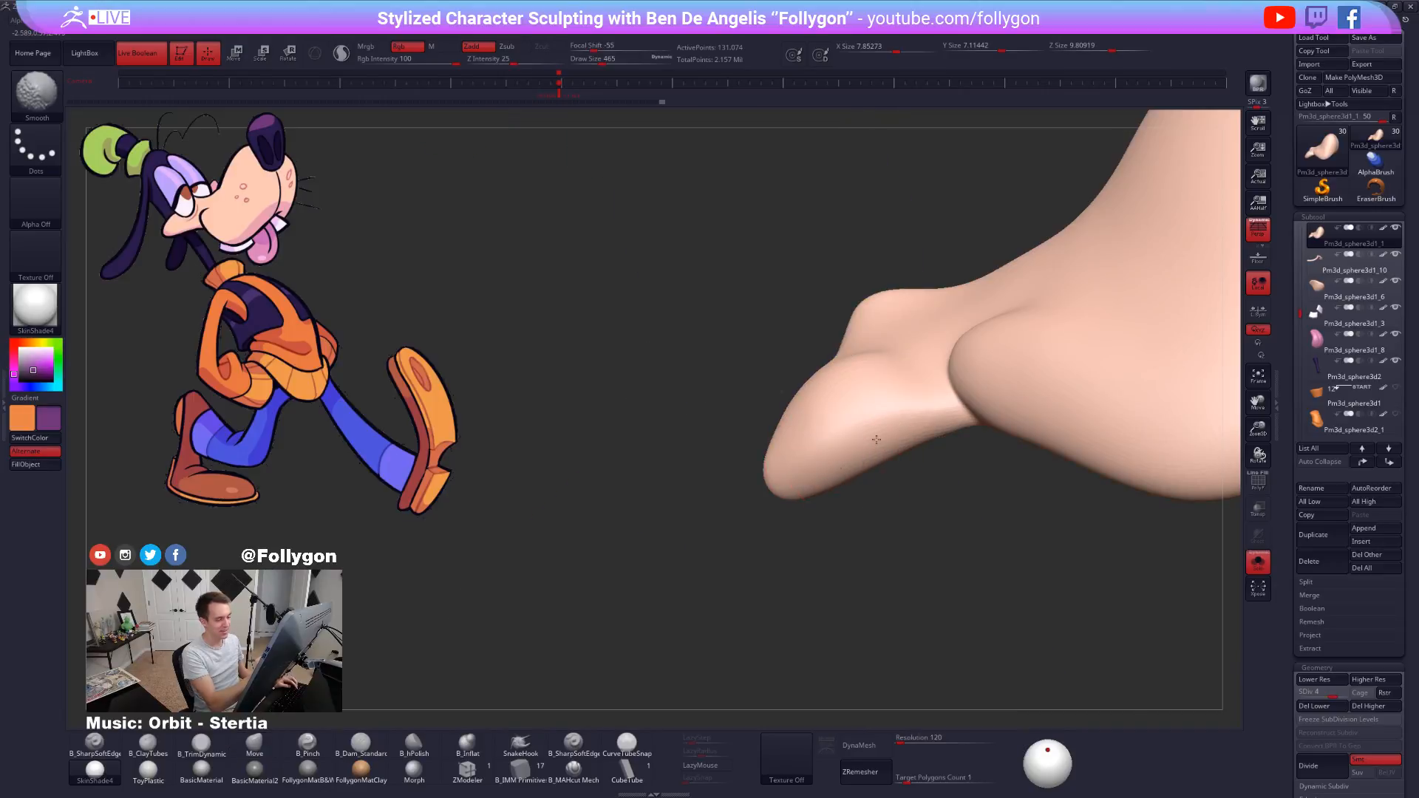
right_click_drag(875, 437, 862, 446)
left_click_drag(862, 447, 830, 478, "shift")
mouse_move(830, 478)
right_mouse_down("ctrl")
mouse_move(869, 522)
mouse_move(843, 501)
right_mouse_up("ctrl")
key("alt+s")
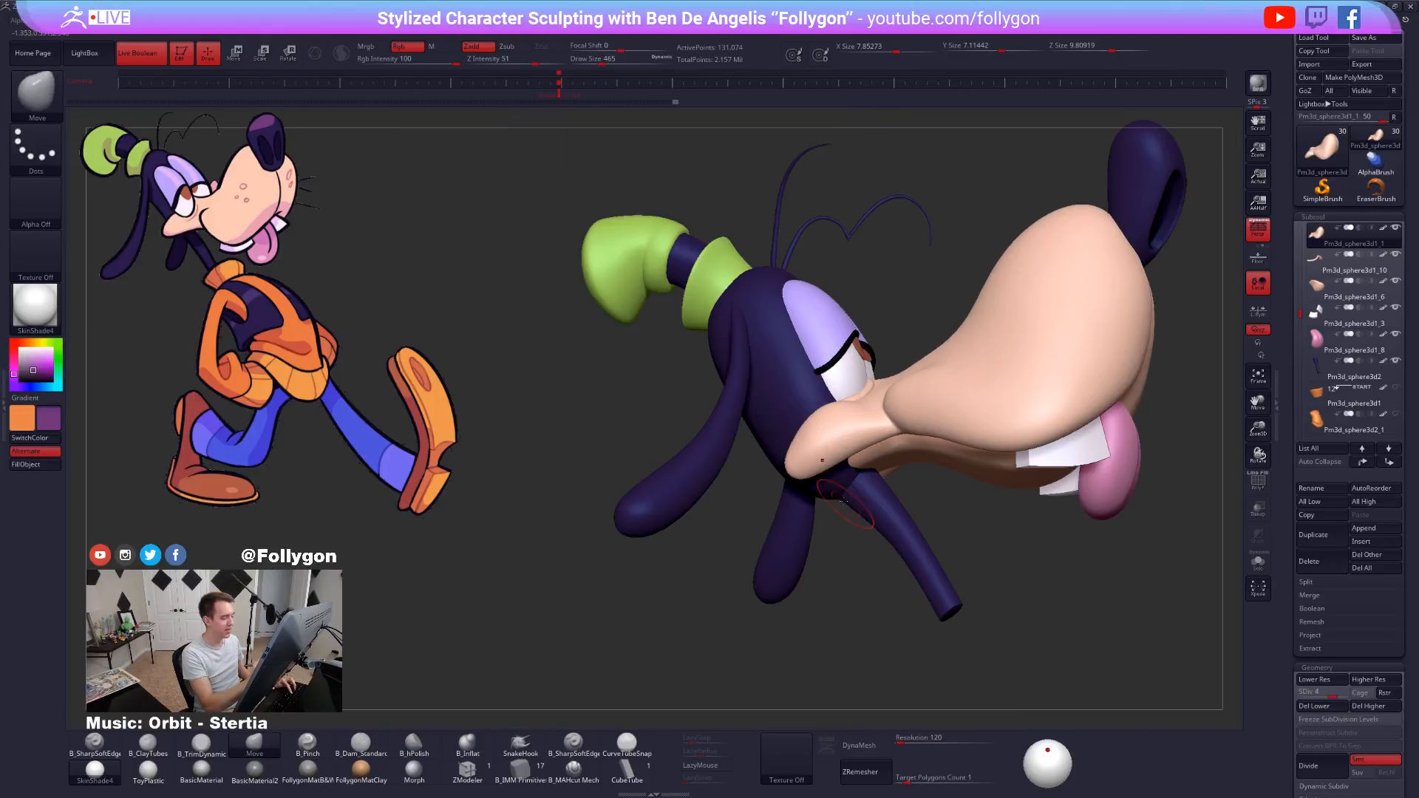
Adjust the muzzle's lower contour with the Move brush at draw size 519 on subdivision level 2 and isolate the muzzle.
right_click_drag(859, 443, 867, 446)
key("space")
left_click_drag(924, 434, 930, 435)
key("shift+d")
key("shift+d")
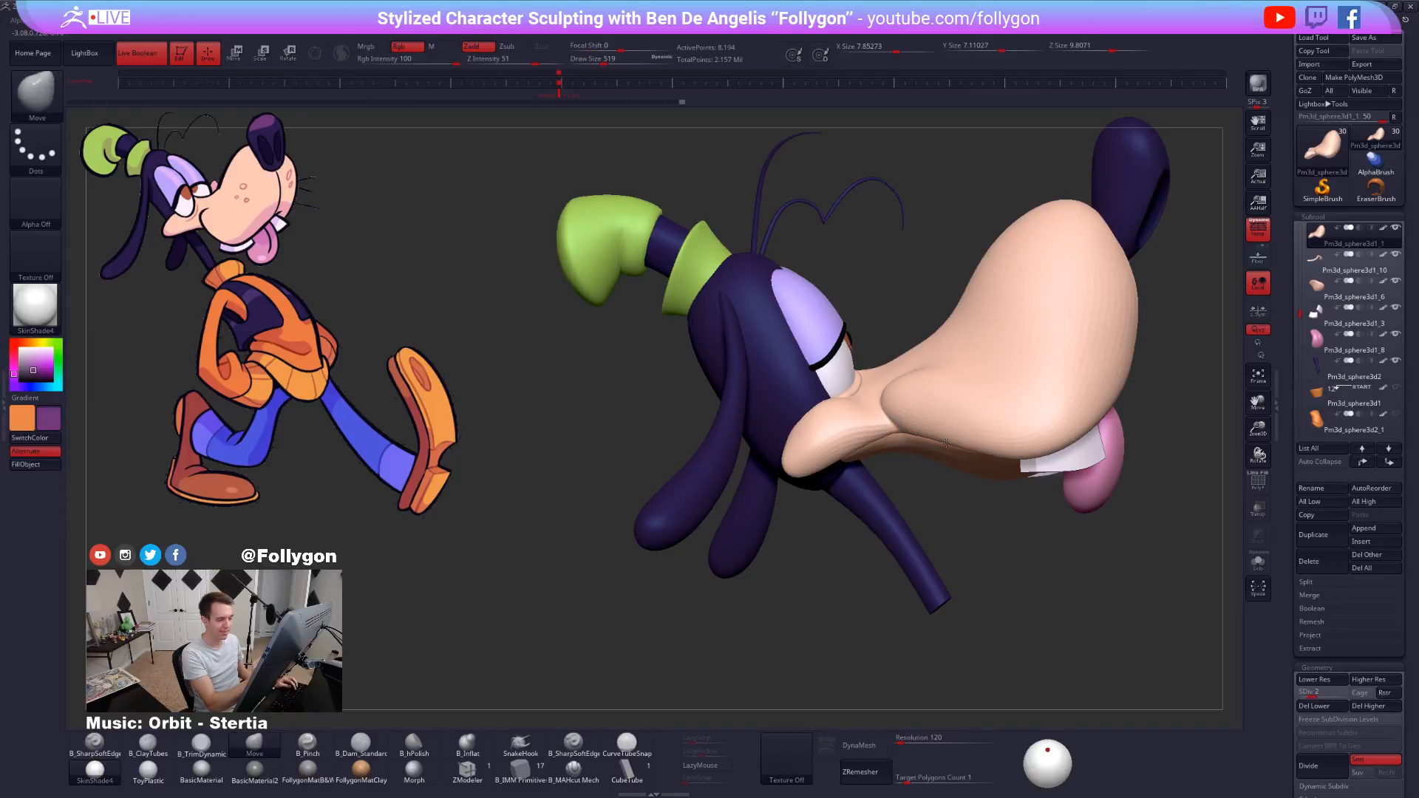
key("alt+s")
mouse_move(1001, 422)
right_mouse_down("alt")
mouse_move(966, 428)
mouse_move(960, 453)
right_mouse_up("alt")
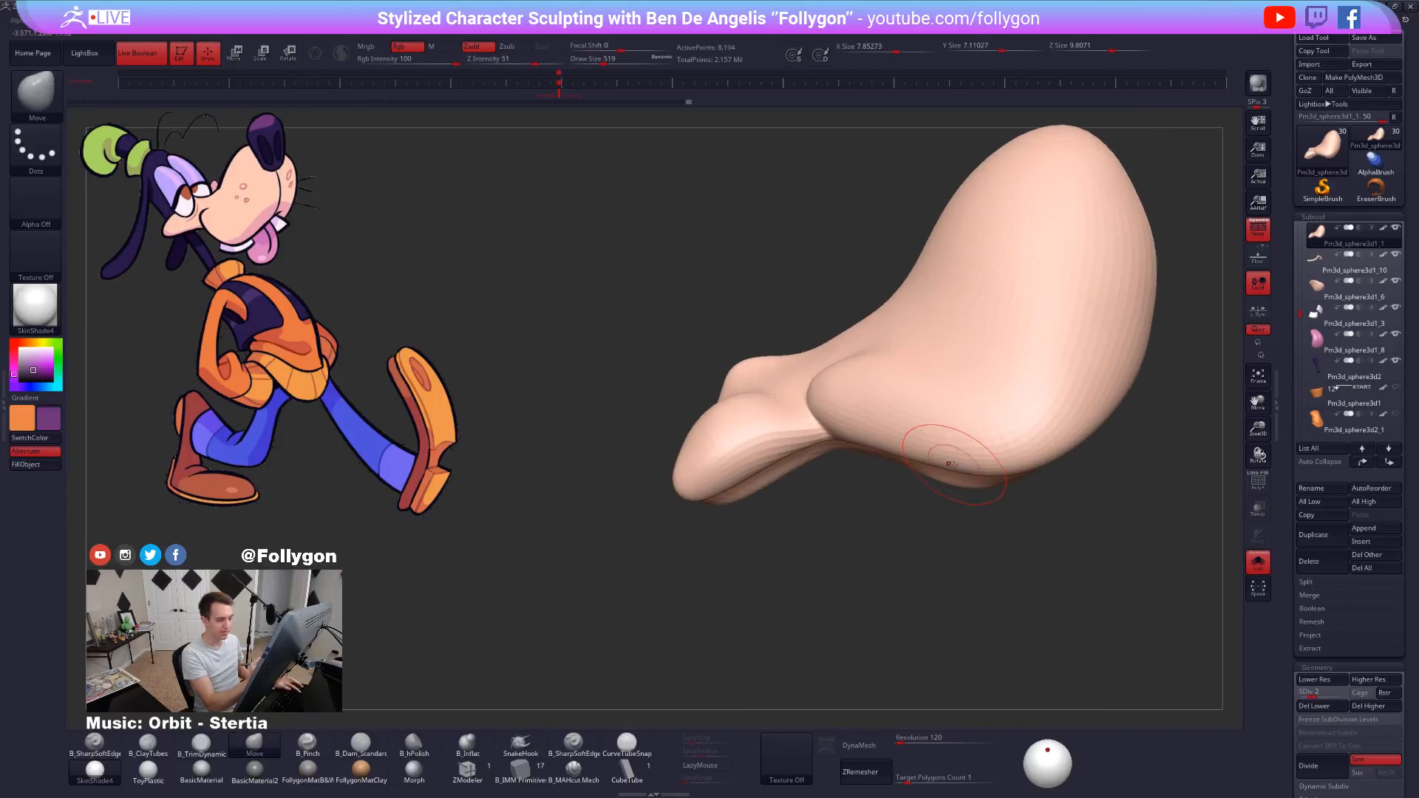
Set the draw size to 465 and smooth the upper lip and muzzle underside, raising the subdivision to level 4.
key("space")
left_click_drag(950, 461, 944, 462)
key("space")
right_click_drag(950, 448, 944, 438)
key("d")
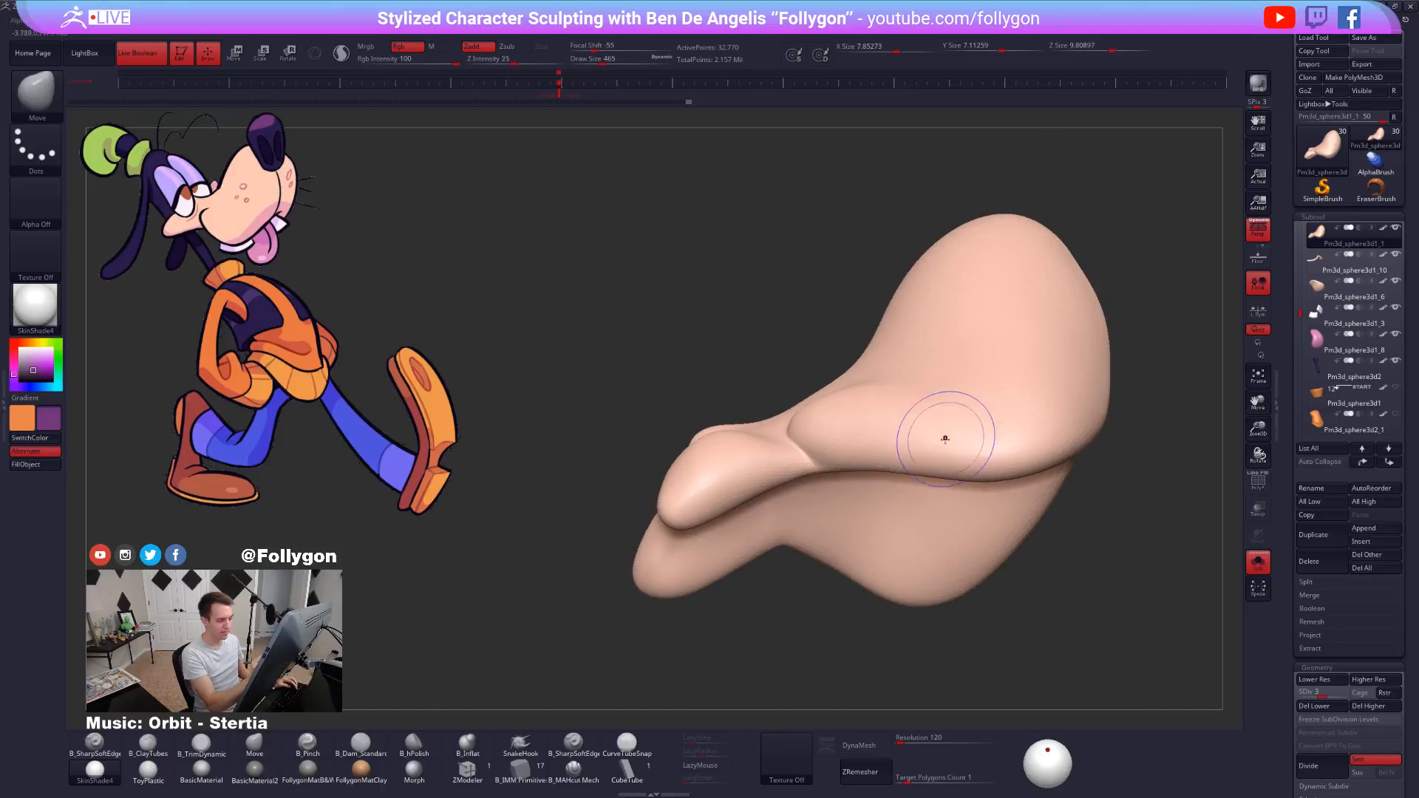
left_click_drag(944, 440, 920, 460, "shift")
right_click_drag(928, 543, 923, 457)
key("d")
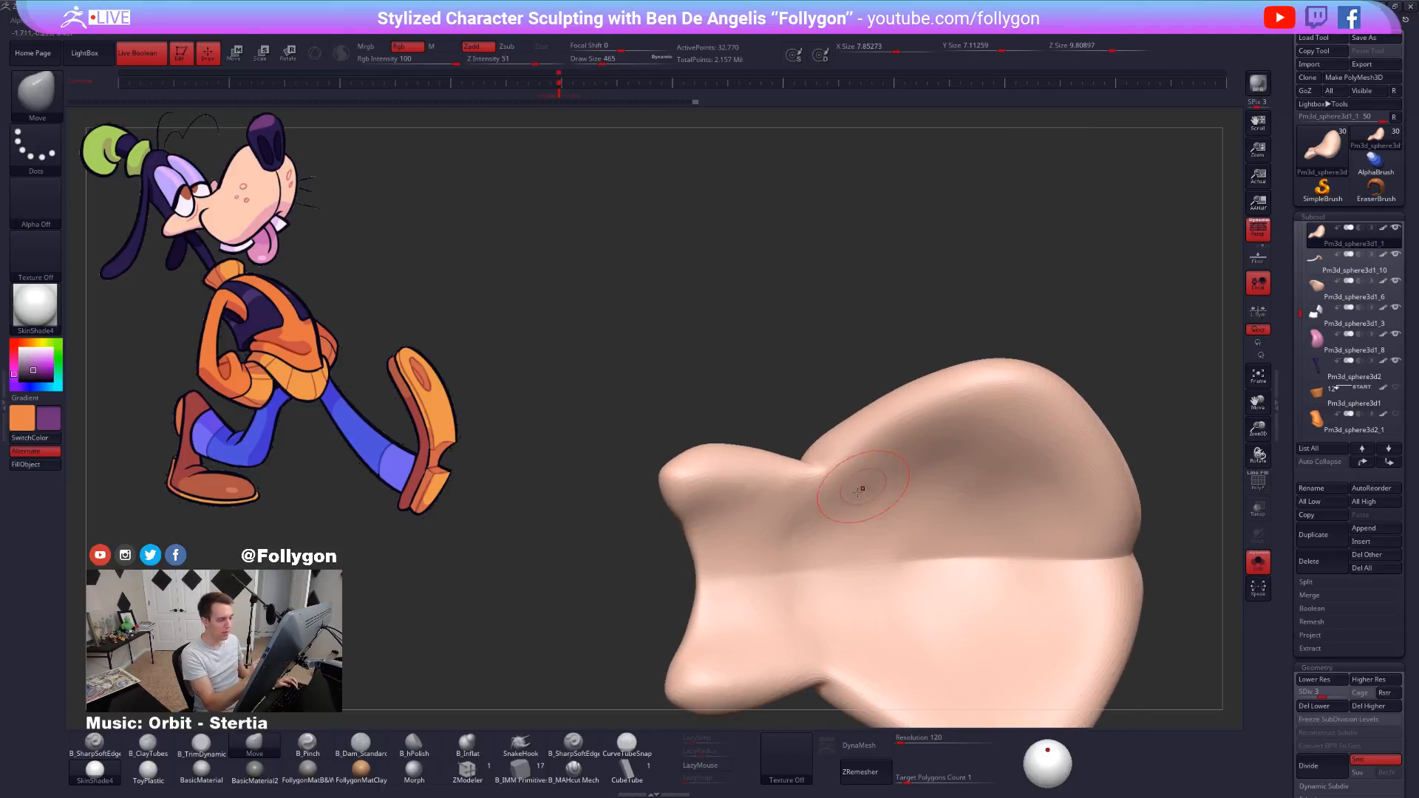
mouse_move(796, 517)
left_mouse_down("shift")
mouse_move(742, 492)
mouse_move(742, 510)
left_mouse_up("shift")
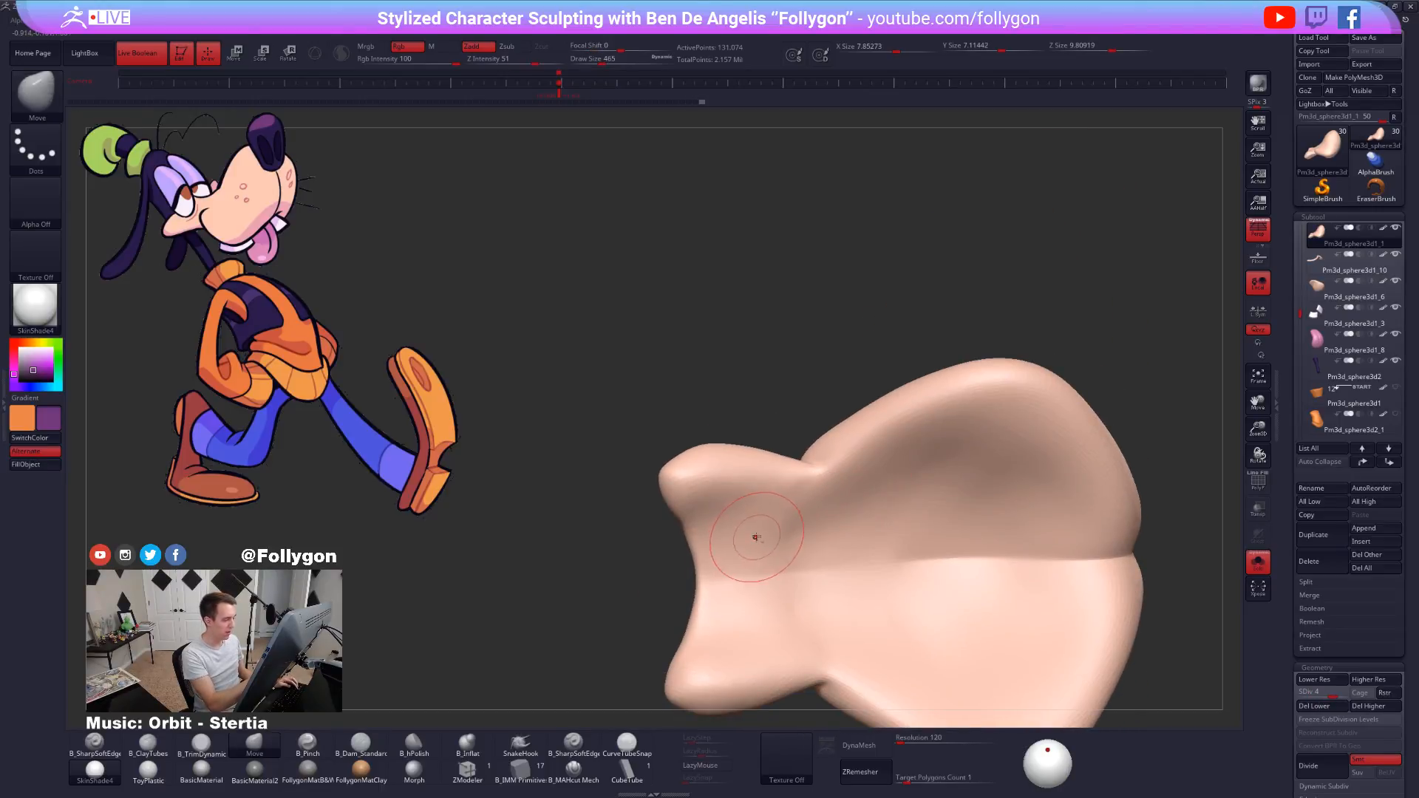
Lower the muzzle's subdivision by one level and smooth its underside between the cheek and the upper lip.
right_click_drag(754, 538, 790, 538, "alt")
key("shift+d")
left_click_drag(778, 534, 829, 518, "shift")
right_click_drag(844, 546, 791, 505, "alt")
left_click_drag(931, 409, 906, 444, "shift")
right_click_drag(903, 454, 860, 454, "alt")
Raise the muzzle to subdivision level 5, smooth its underside and show the whole head again.
key("d")
key("d")
left_click_drag(821, 433, 921, 412, "shift")
mouse_move(925, 409)
right_mouse_down()
mouse_move(907, 503)
mouse_move(919, 468)
mouse_move(767, 485)
mouse_move(822, 522)
mouse_move(884, 517)
mouse_move(864, 528)
mouse_move(861, 499)
mouse_move(899, 458)
mouse_move(912, 469)
right_mouse_up()
key("alt+s")
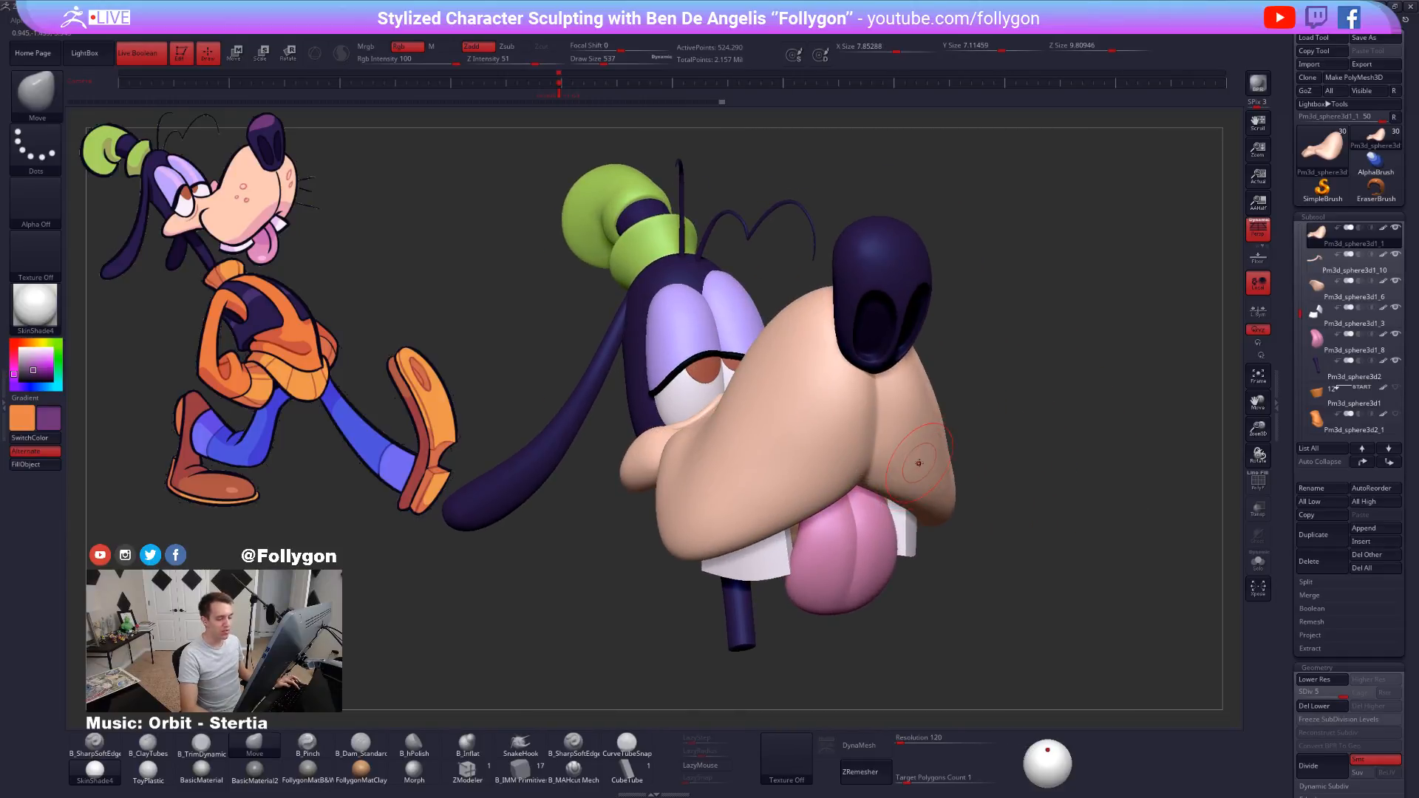
Select the under-eye strip, isolate it and set the Move brush's draw size to 366.
right_click(919, 463)
mouse_move(817, 412)
right_mouse_down()
mouse_move(875, 457)
mouse_move(834, 467)
mouse_move(930, 456)
right_mouse_up()
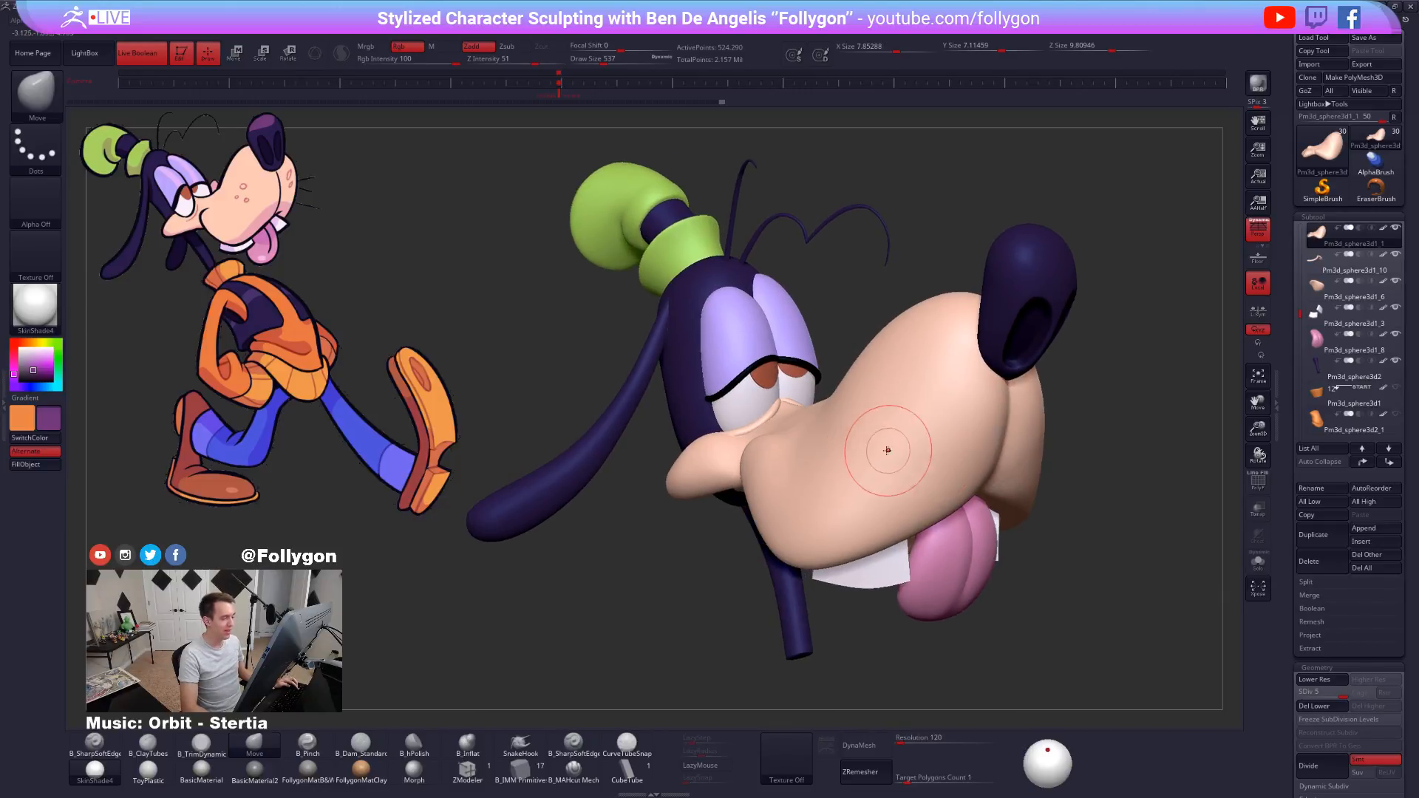
left_click(757, 425, "alt")
right_click_drag(782, 416, 825, 479, "ctrl")
key("alt+s")
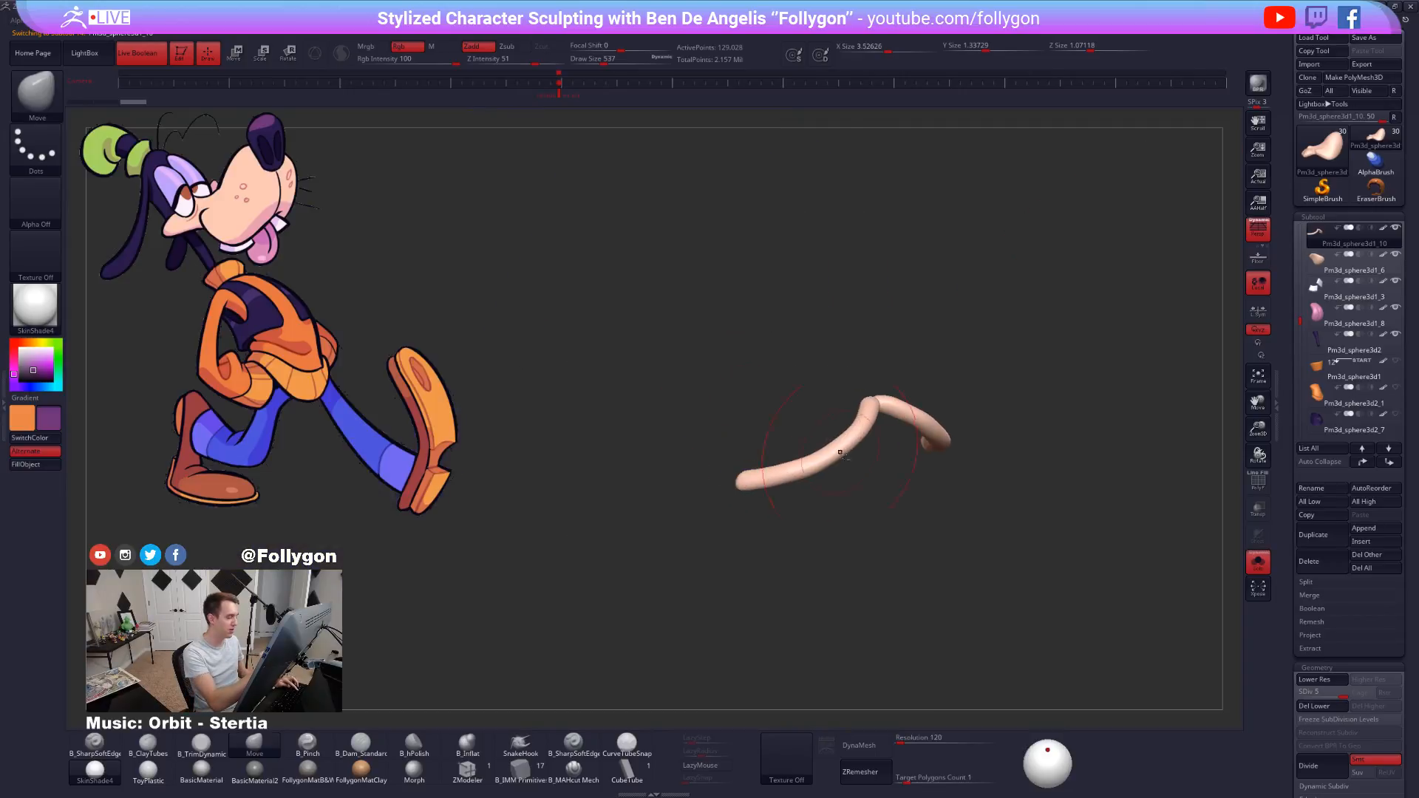
key("space")
left_click_drag(852, 455, 835, 457)
key("space")
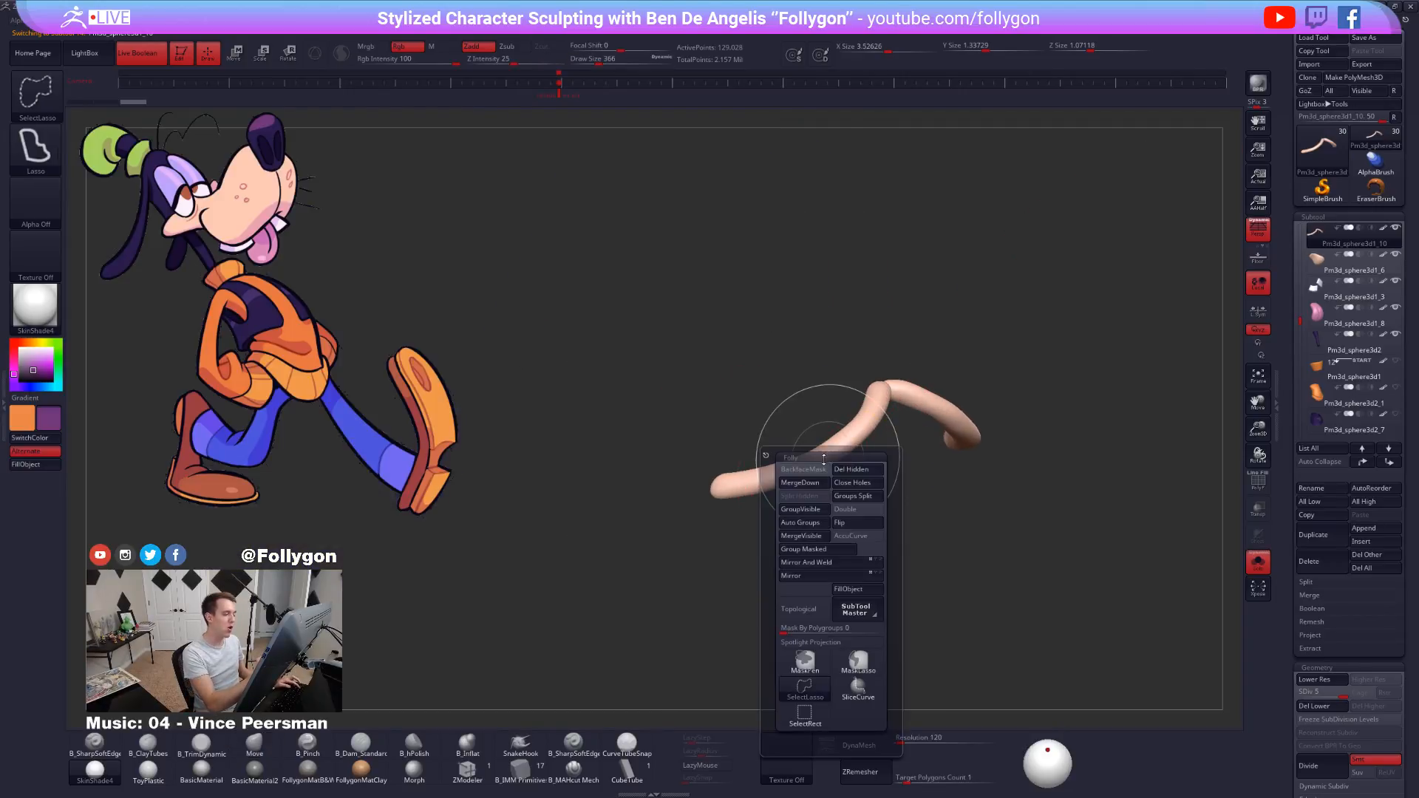
Show the whole head and nudge the under-eye strip toward the lower edge of the eye with the Move brush.
key("alt+s")
key("alt+s")
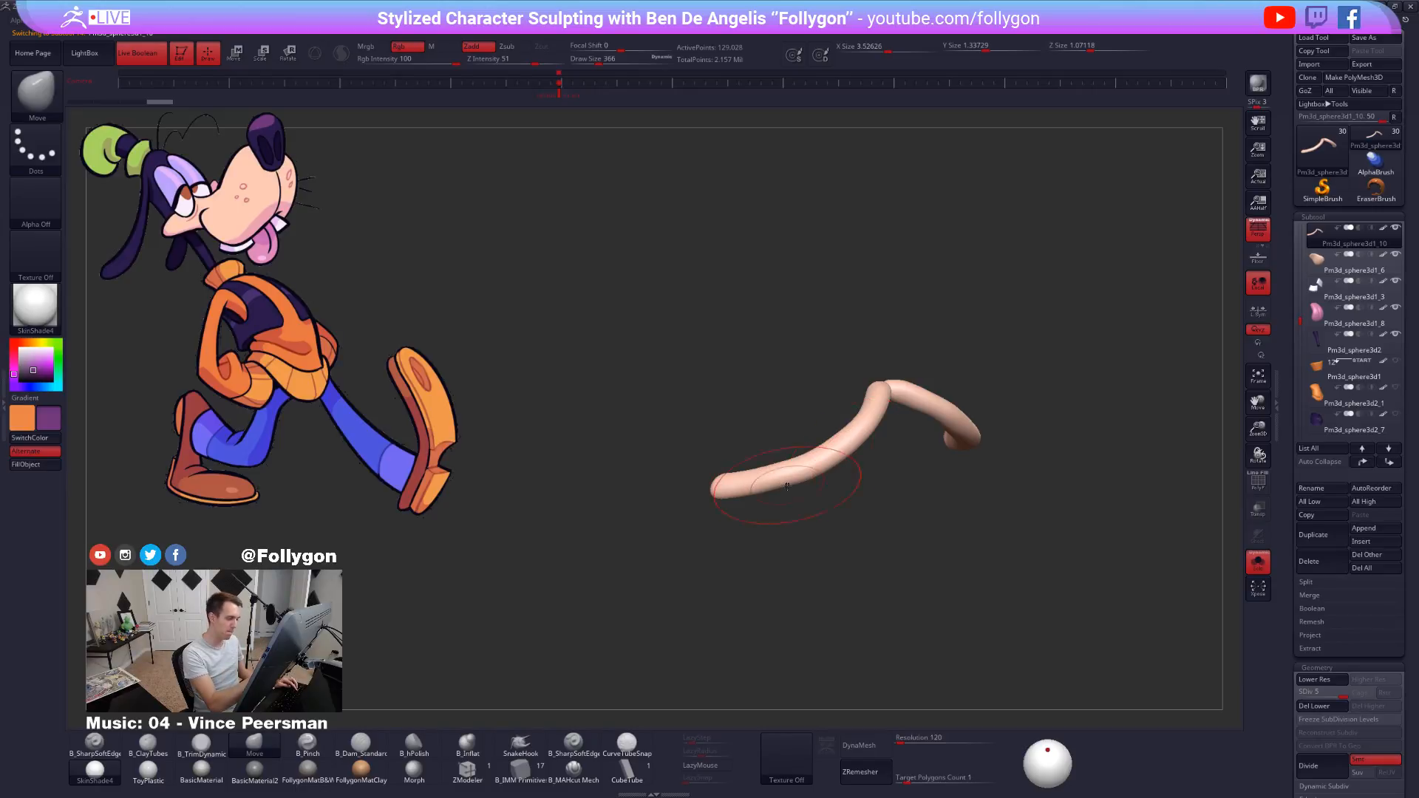
right_click_drag(789, 482, 878, 485)
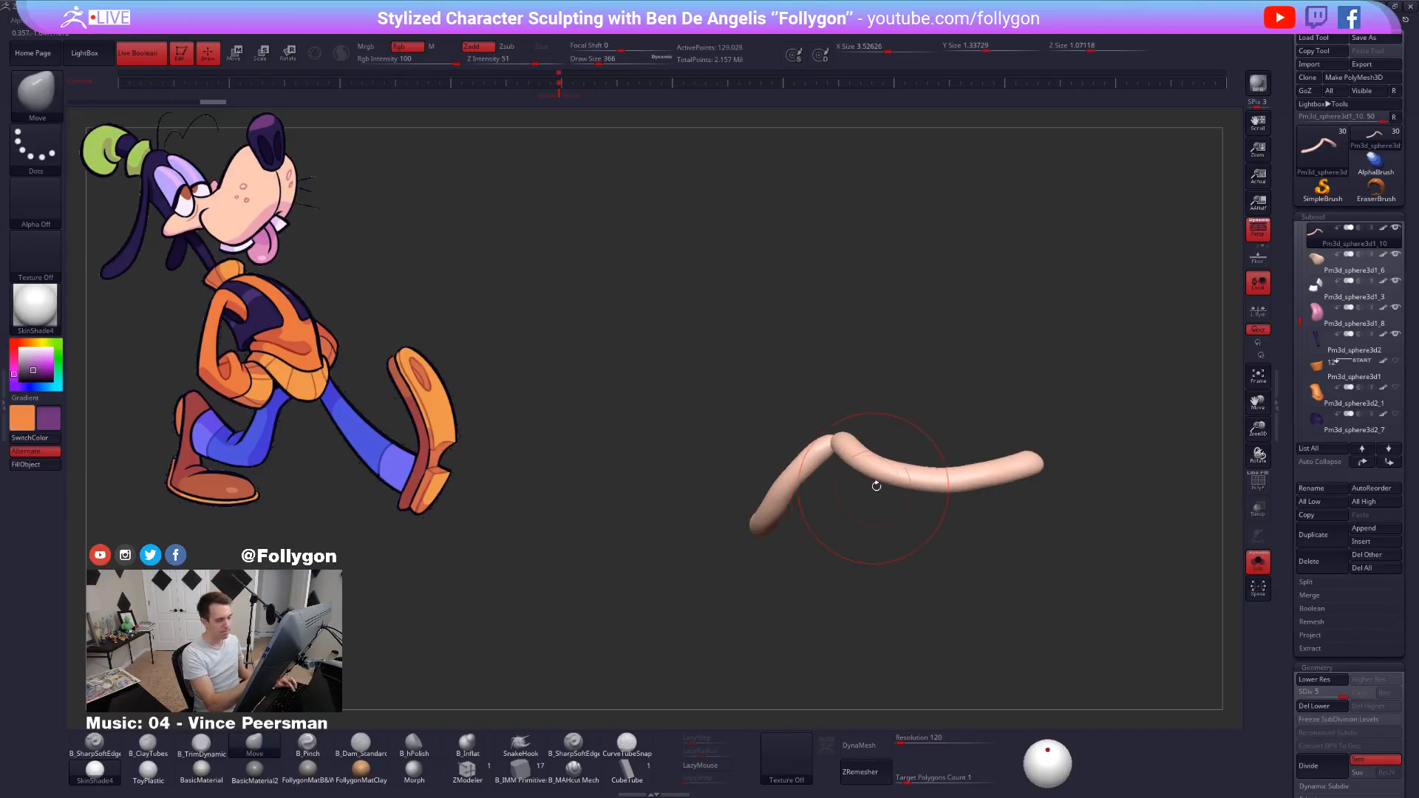
key("alt+s")
left_click_drag(913, 494, 918, 488)
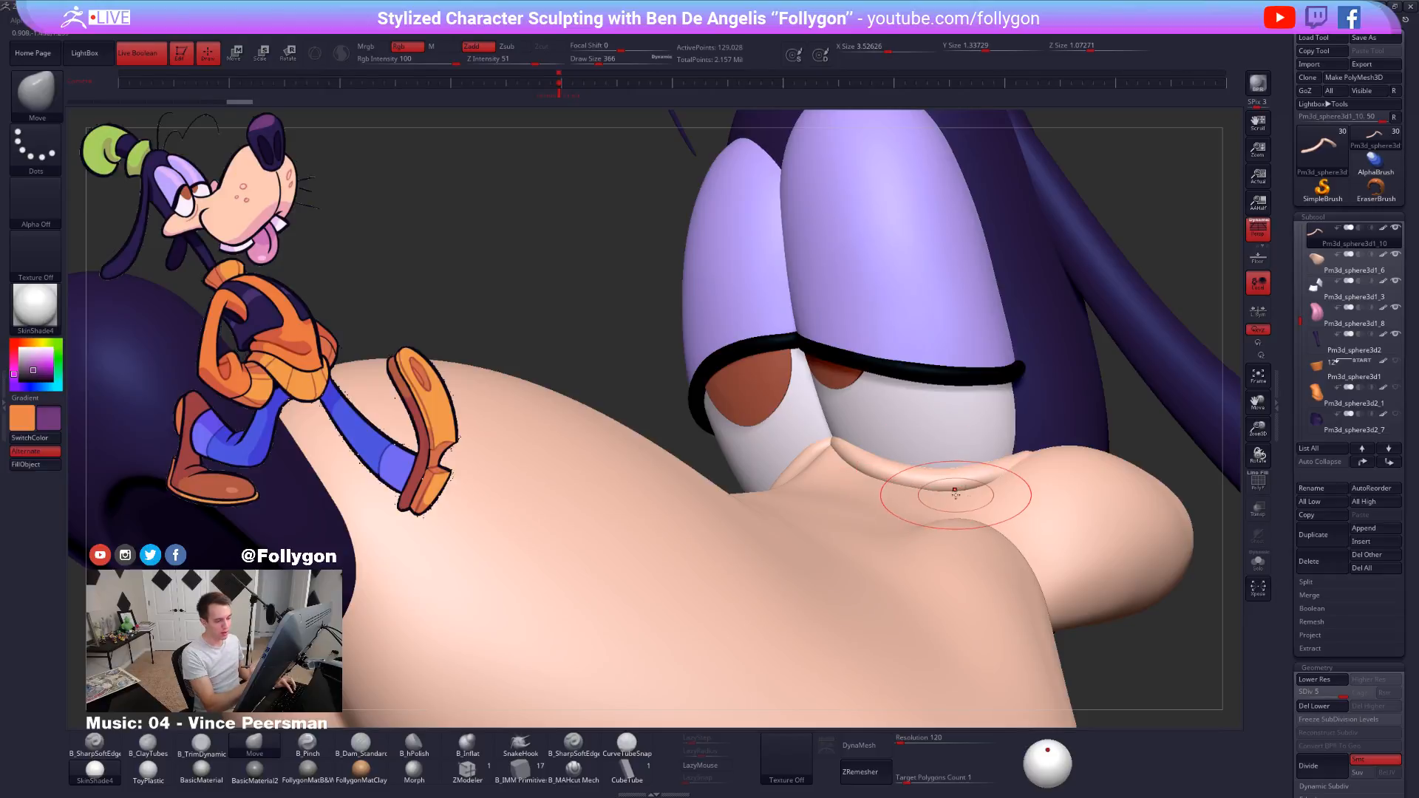
Isolate the under-eye strip, set the draw size to 160 and smooth both halves at subdivision level 3.
key("alt+s")
mouse_move(846, 459)
right_mouse_down()
mouse_move(840, 436)
mouse_move(813, 462)
right_mouse_up()
right_click(842, 449)
right_click(813, 462)
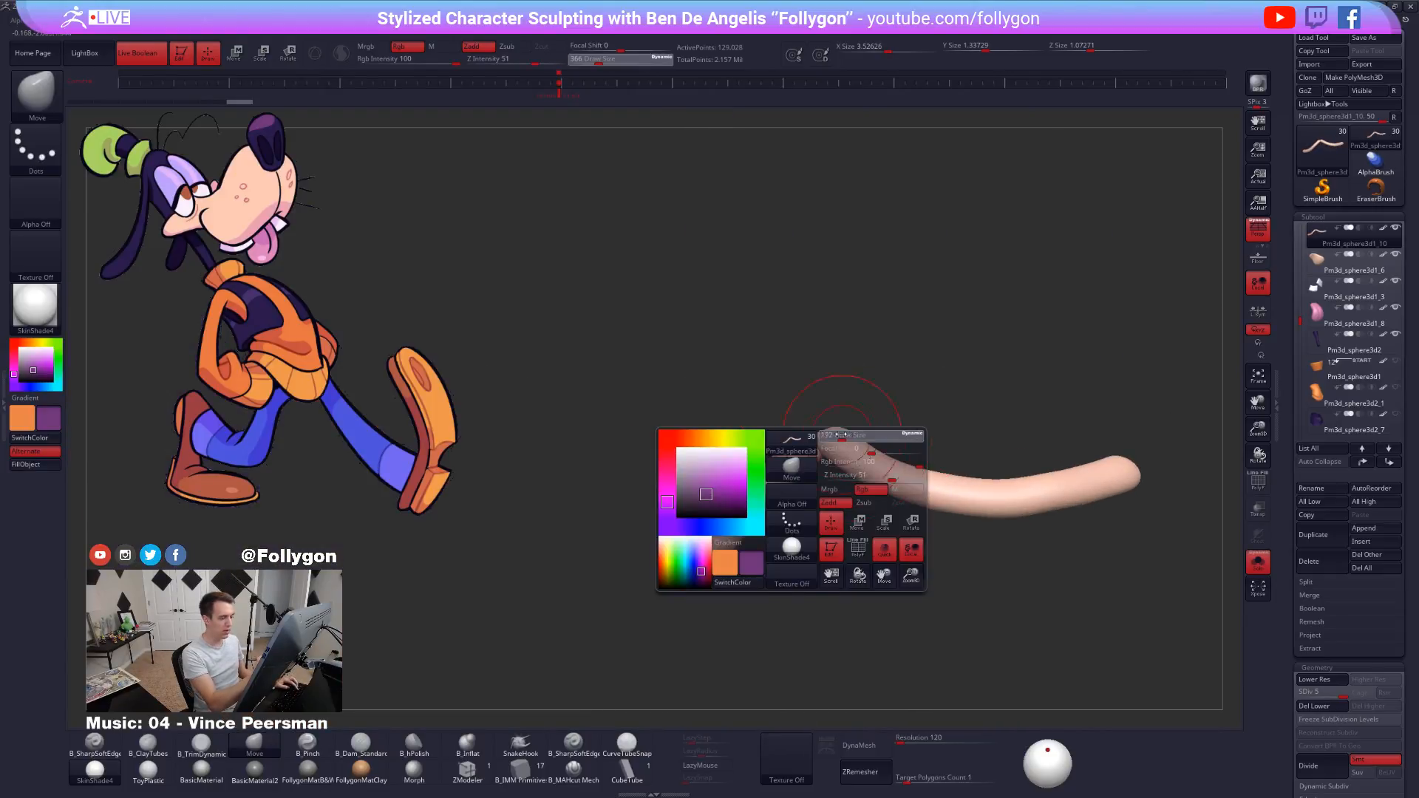
key("shift+d")
key("shift+d")
left_click_drag(813, 464, 769, 510, "shift")
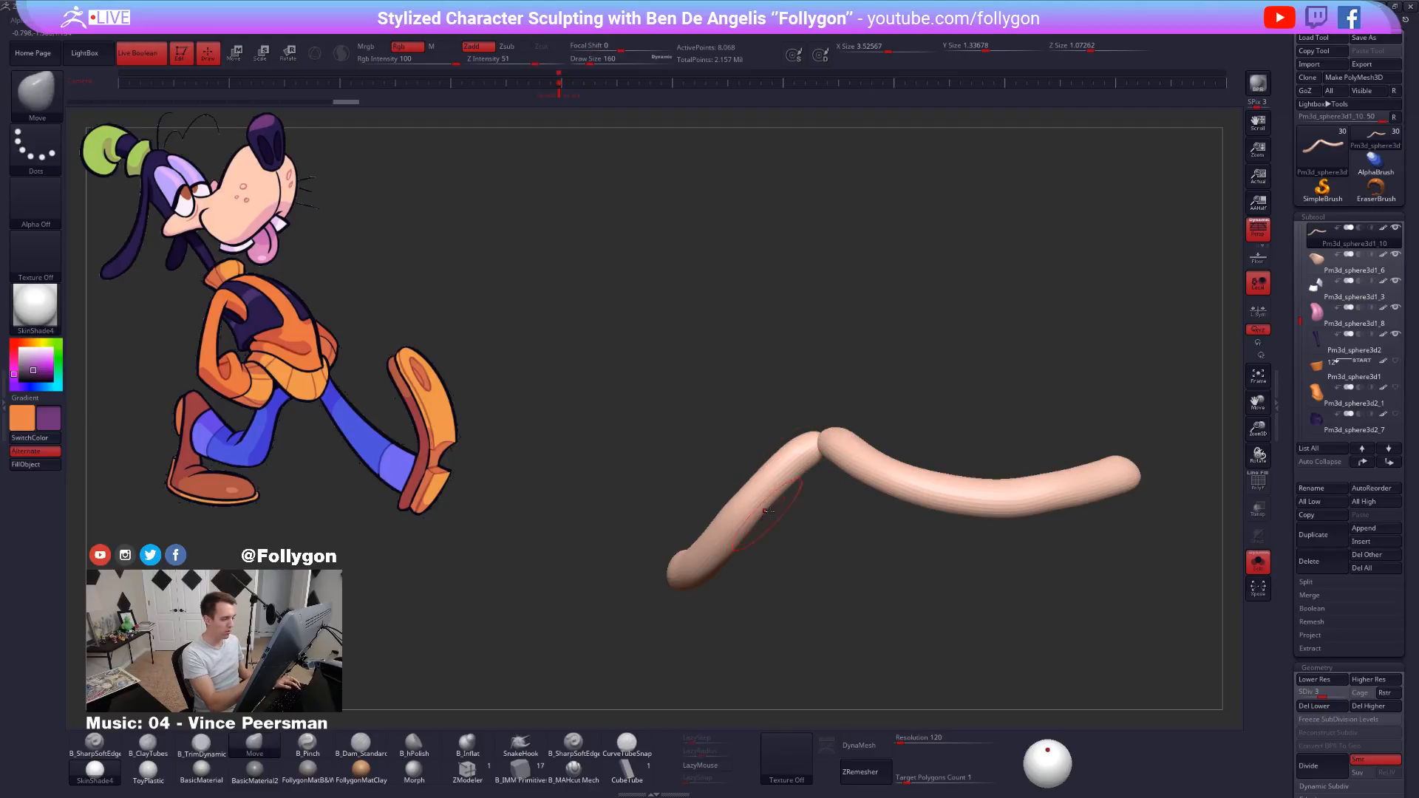
right_click_drag(783, 503, 849, 479)
key("shift")
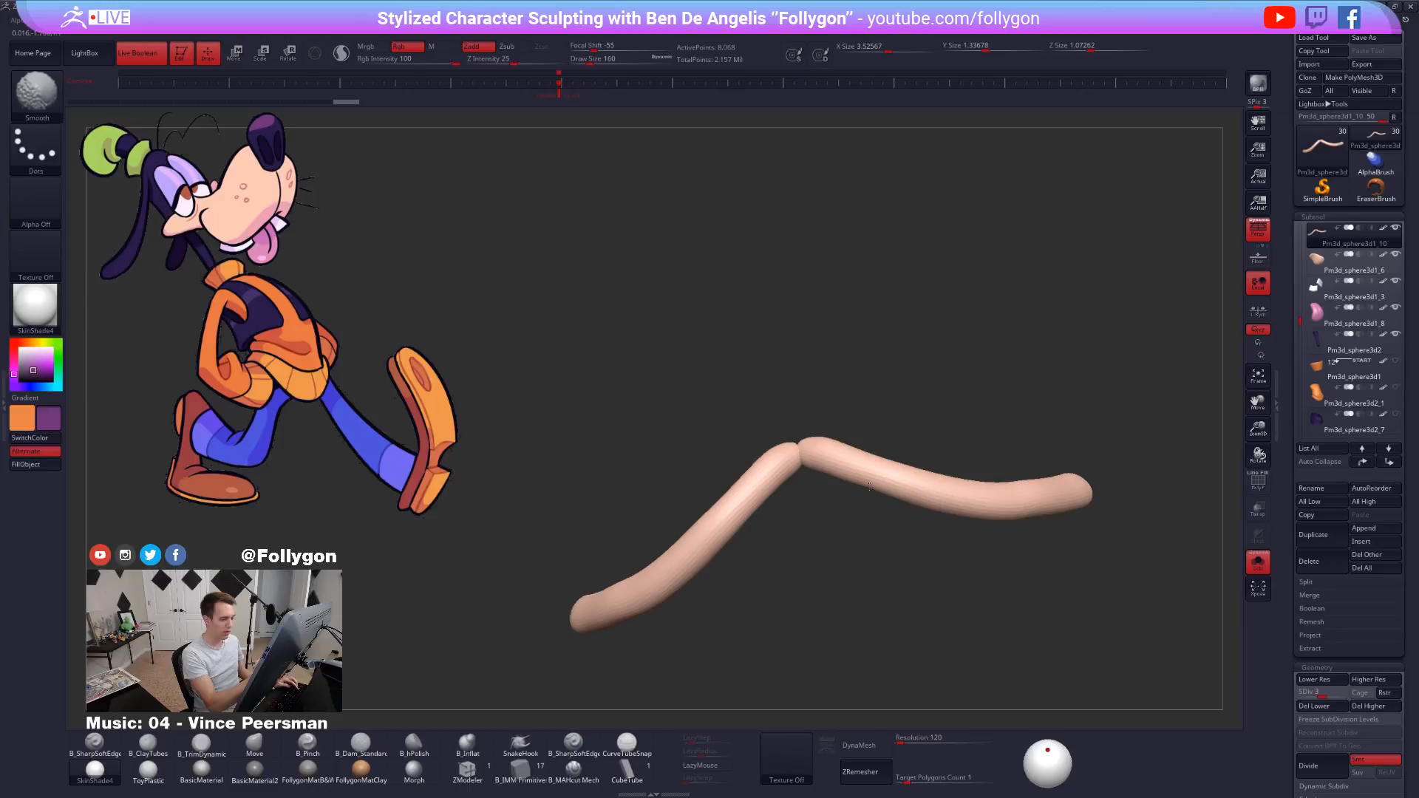
left_click_drag(869, 486, 888, 500, "shift")
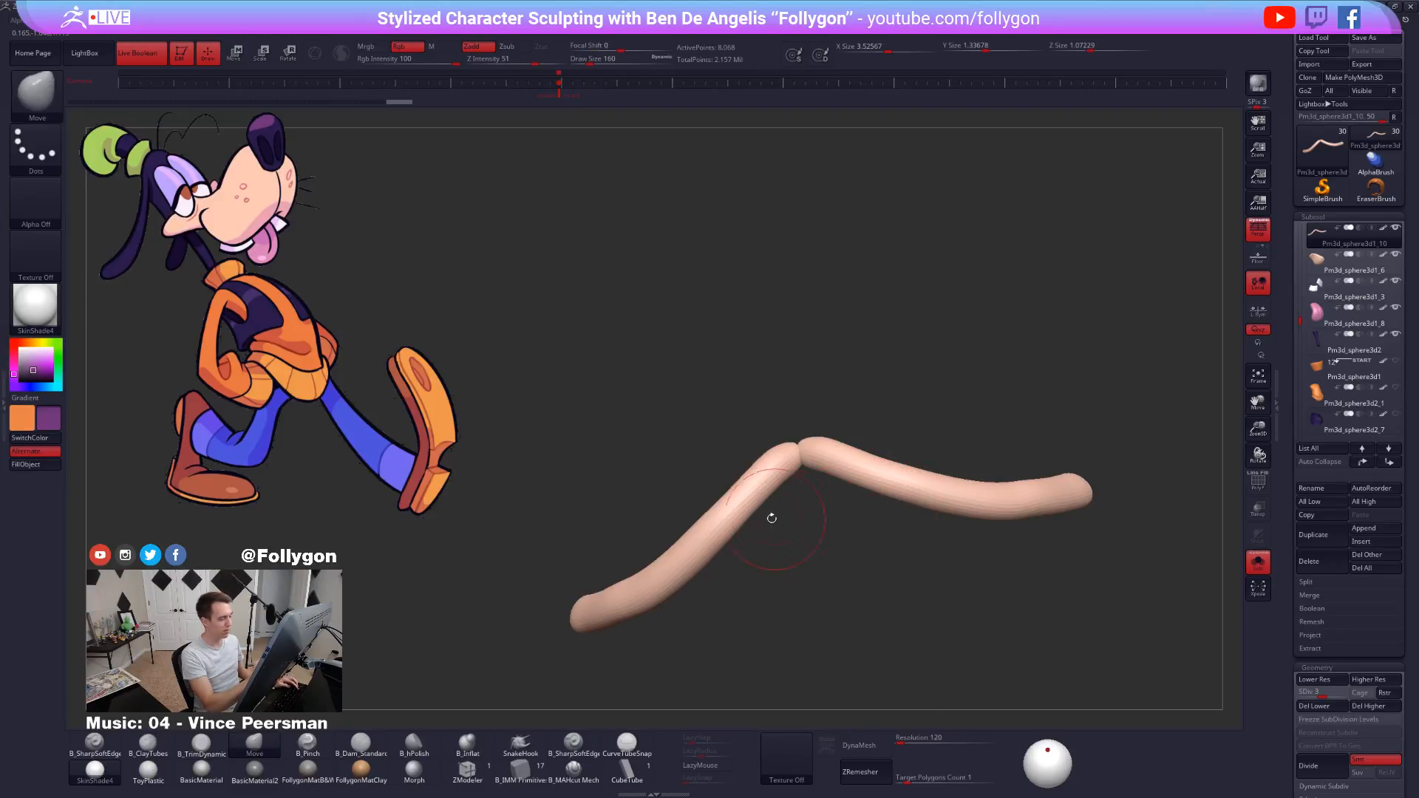
right_click_drag(762, 541, 757, 518, "alt")
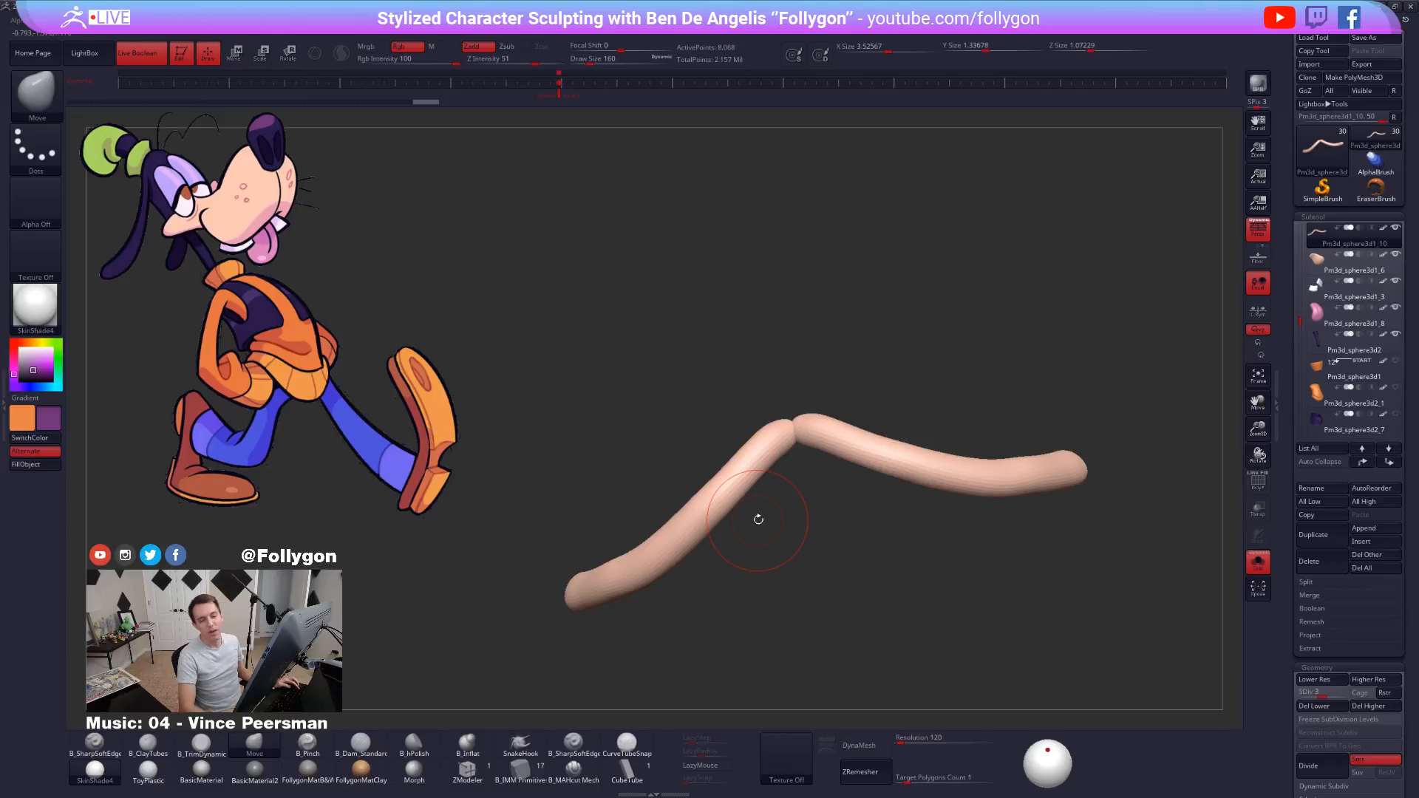
Raise the under-eye strip to subdivision level 4, smooth it and adjust its curve at draw size 150.
key("d")
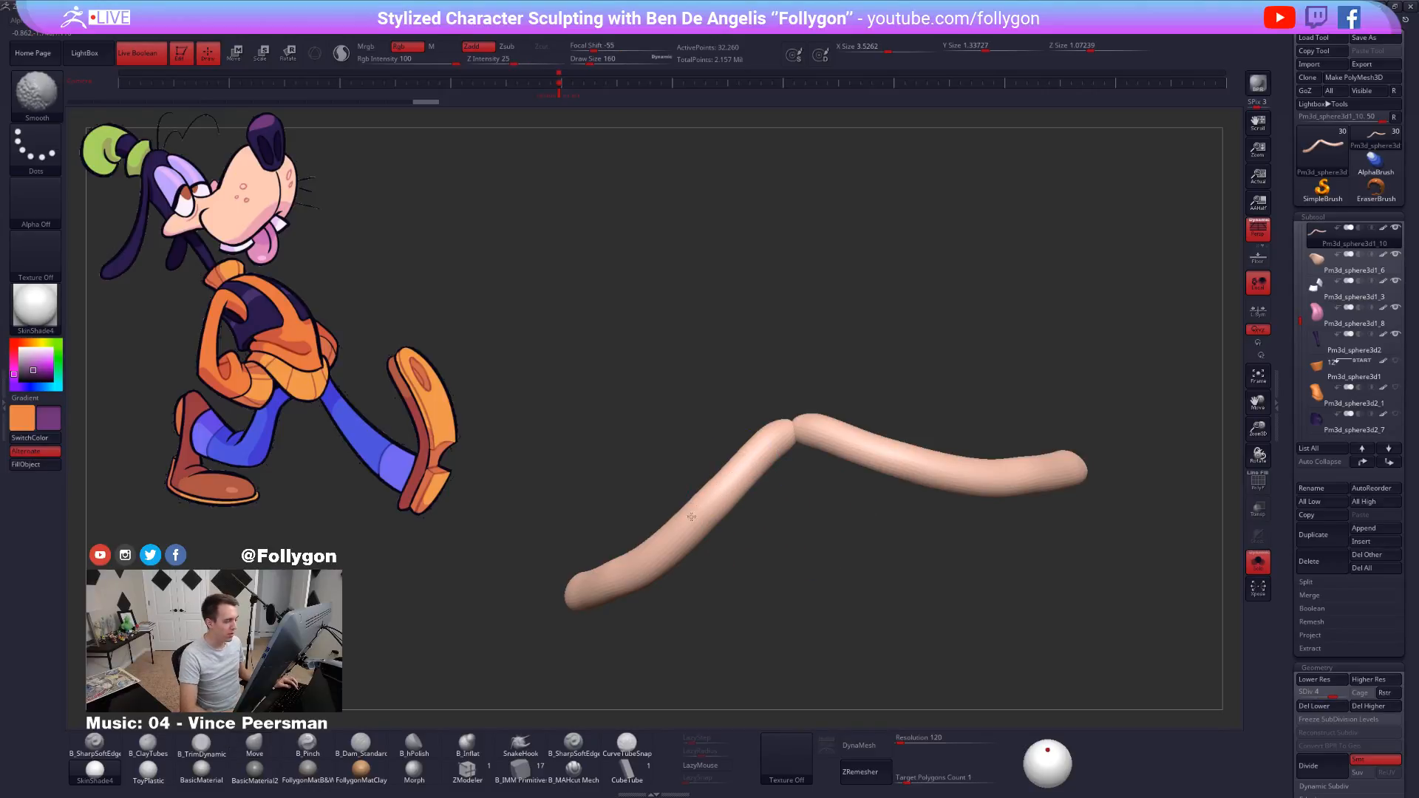
left_click_drag(839, 432, 876, 451, "shift")
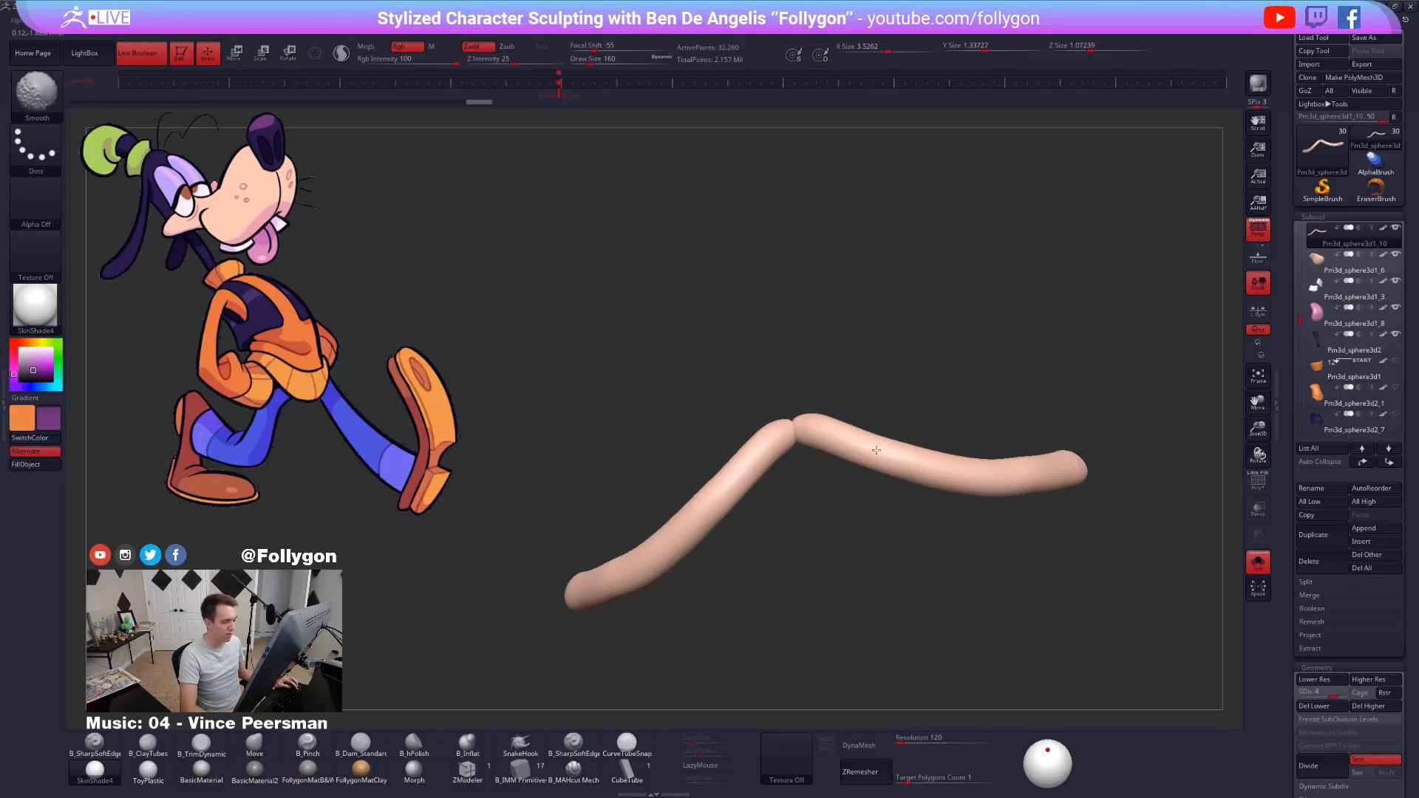
mouse_move(1018, 491)
left_mouse_down("shift")
mouse_move(1038, 495)
mouse_move(969, 528)
mouse_move(1057, 480)
left_mouse_up("shift")
key("space")
left_click(741, 535)
left_click_drag(754, 518, 708, 545)
key("shift")
Lower the under-eye strip to subdivision level 2 and set the draw size to 170.
key("shift+d")
key("shift+d")
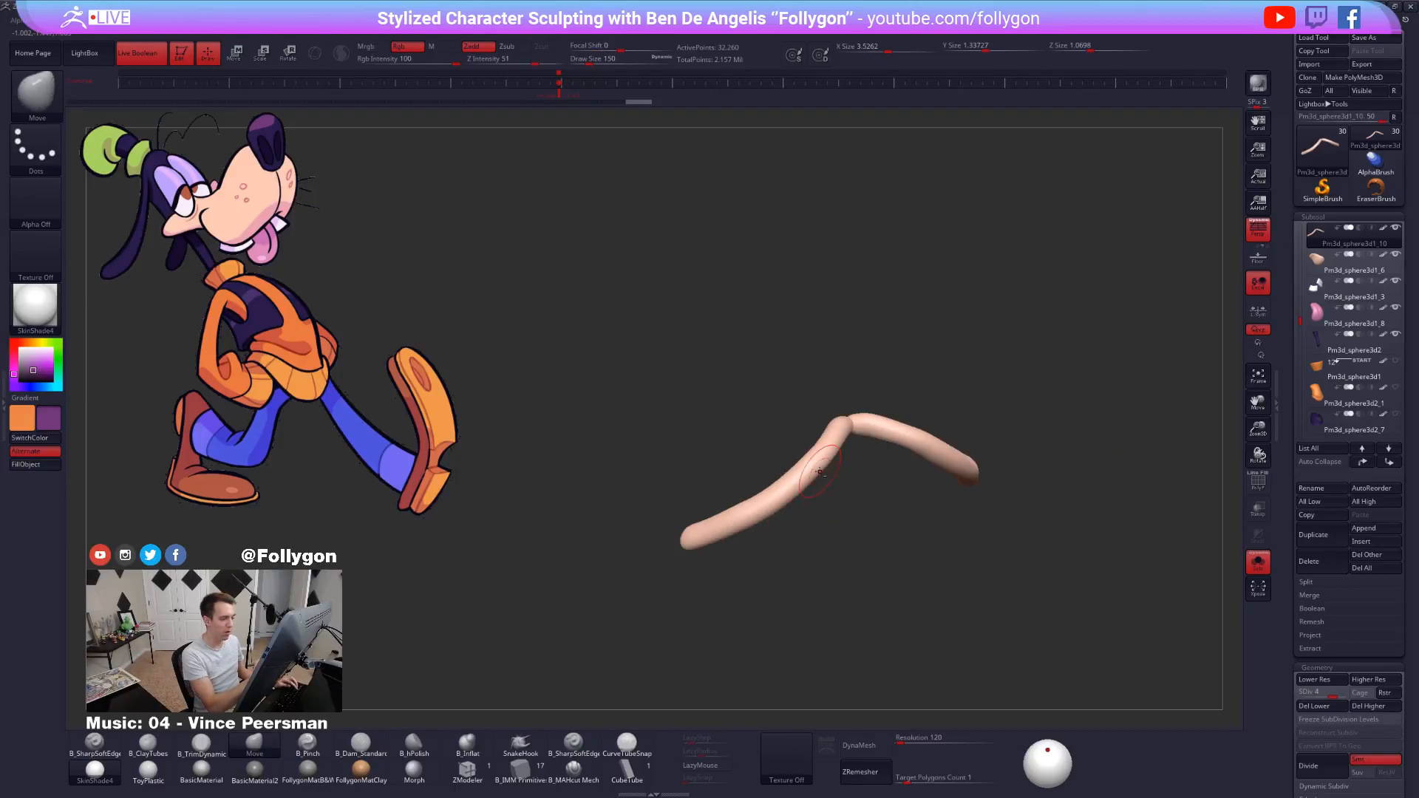
left_click_drag(883, 451, 820, 491, "alt")
key("space")
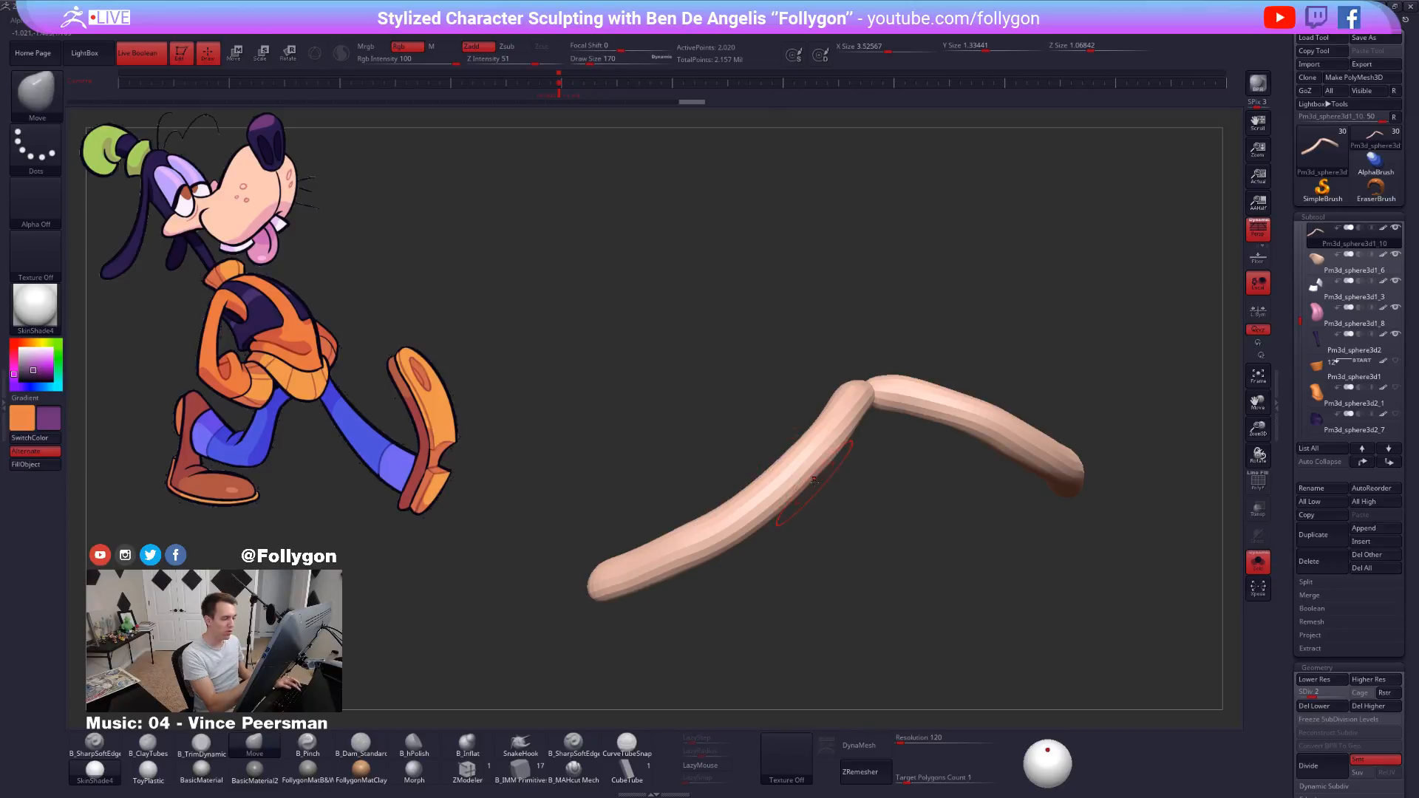
scroll(820, 491, "down", 2)
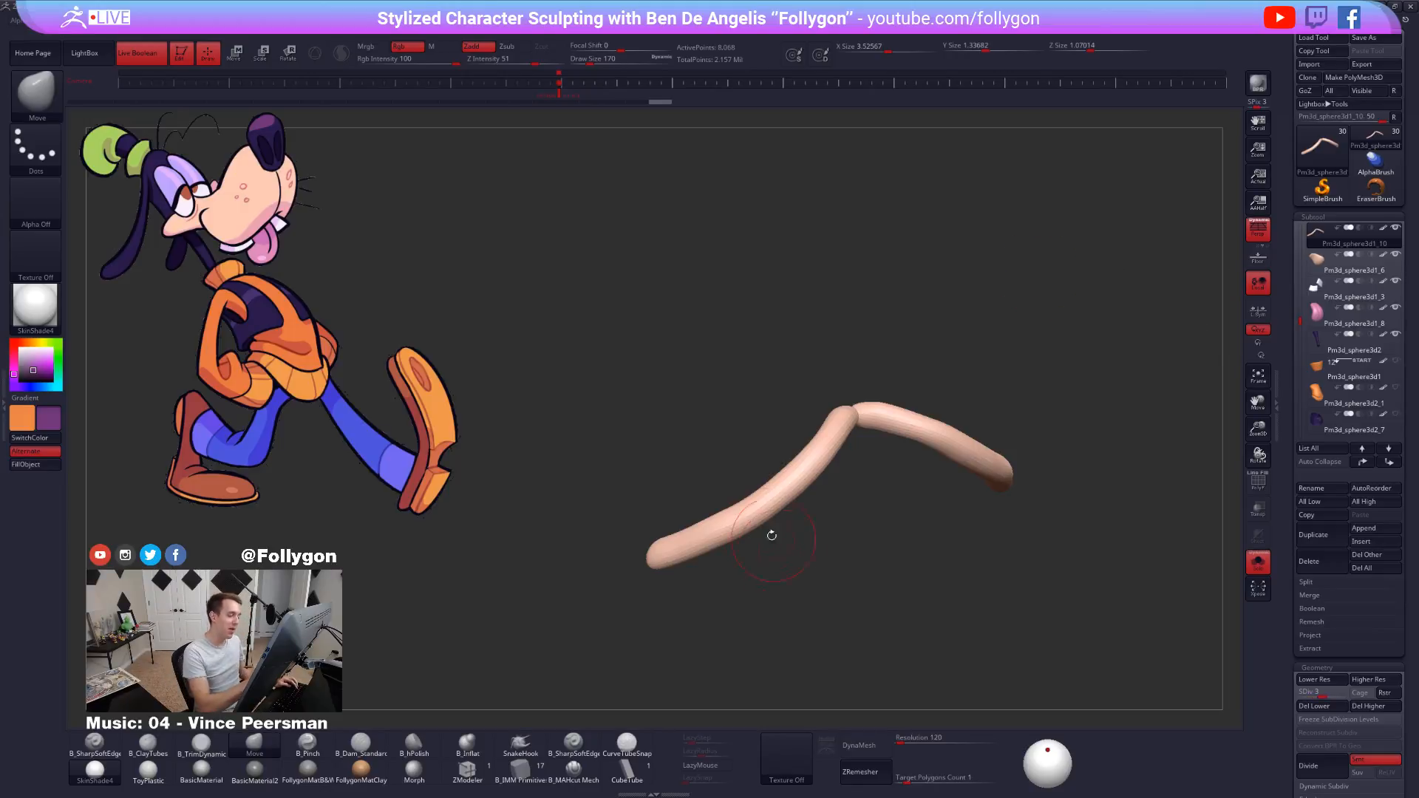
Even out the curve of the under-eye strip with Move and Smooth strokes at subdivision level 3.
left_click_drag(772, 535, 761, 481)
key("shift")
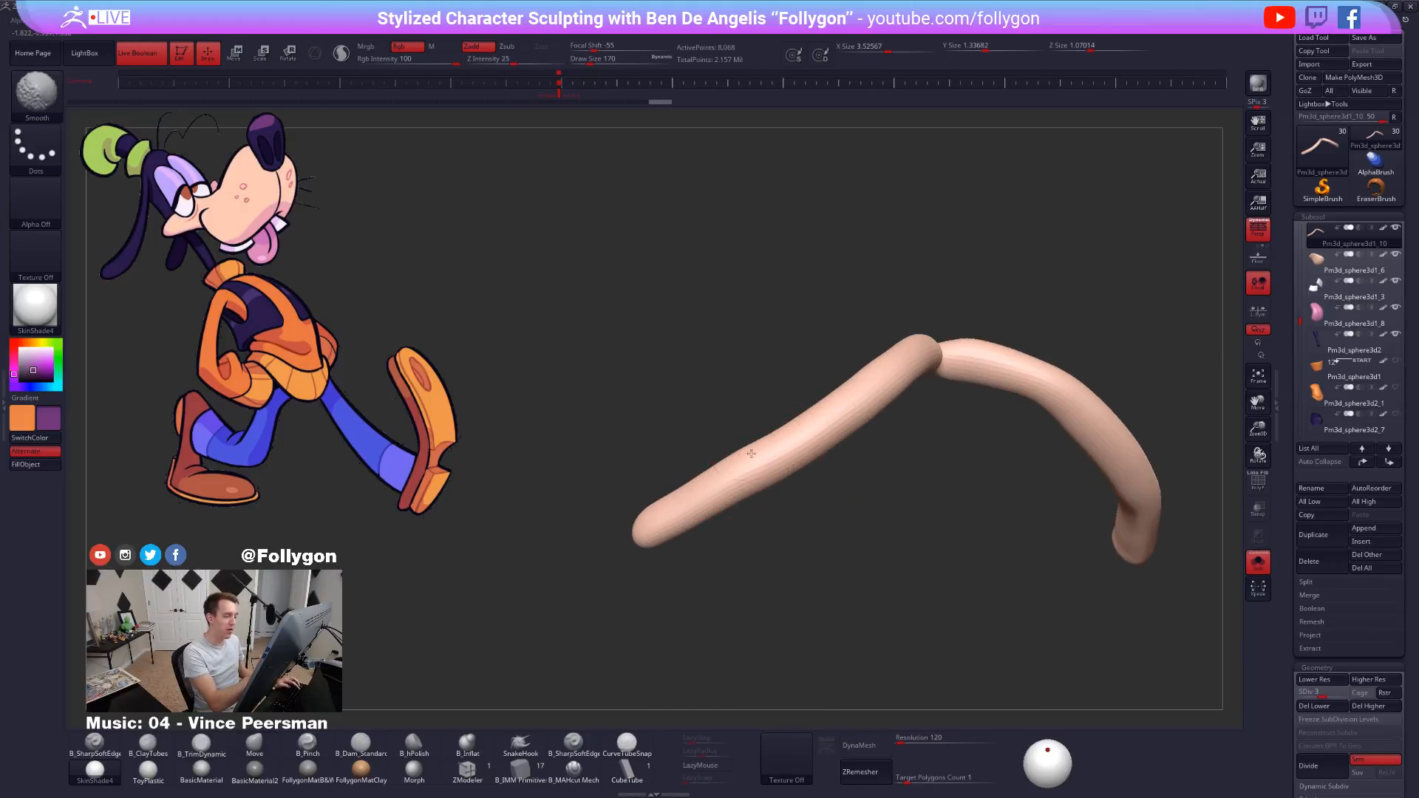
left_click_drag(754, 416, 784, 451)
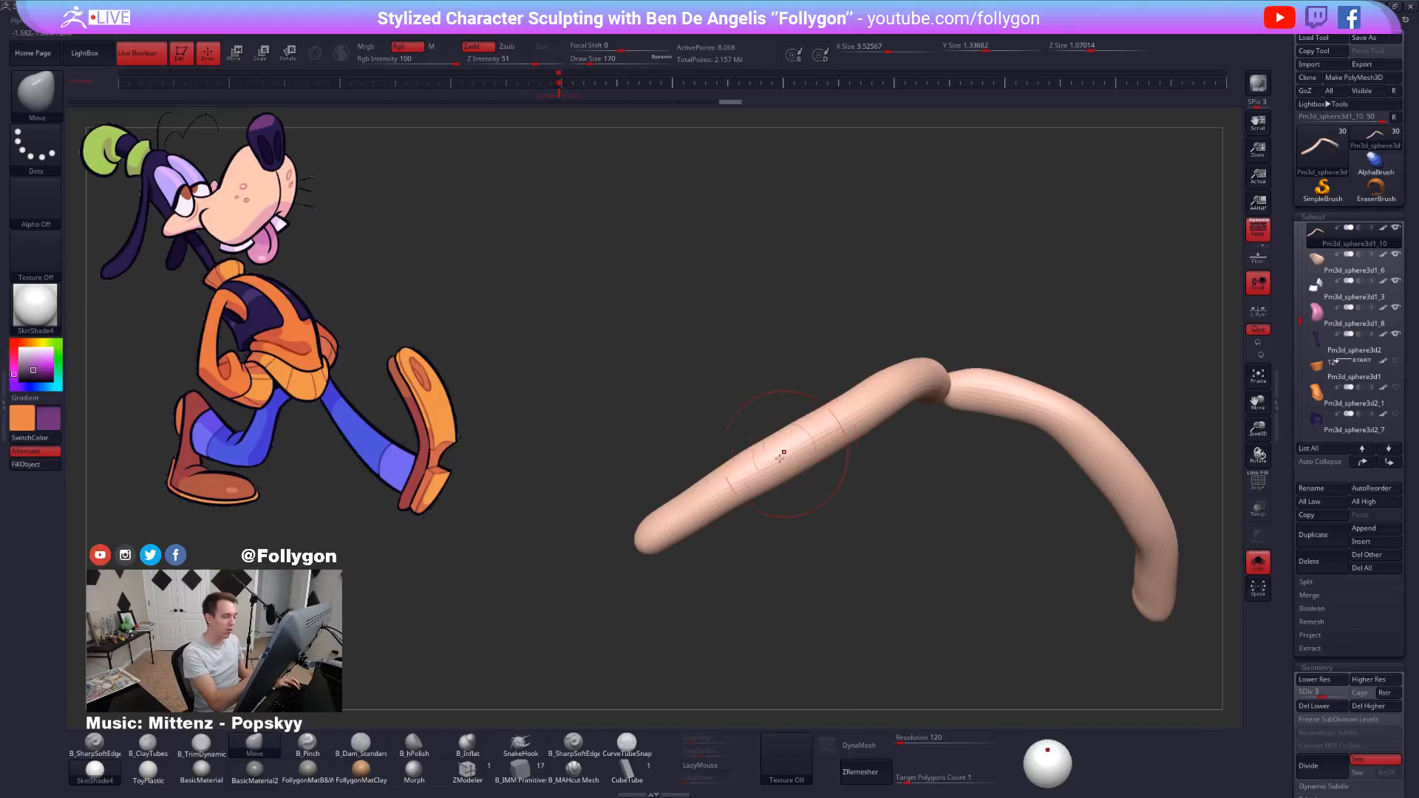
left_click_drag(680, 503, 681, 501)
mouse_move(698, 491)
left_mouse_down()
mouse_move(826, 424)
mouse_move(836, 403)
mouse_move(859, 495)
mouse_move(904, 476)
mouse_move(890, 469)
left_mouse_up()
key("shift")
Show the whole head and raise the under-eye strip to subdivision level 5.
key("alt+s")
right_click_drag(830, 505, 818, 601, "alt")
key("d")
left_click_drag(829, 449, 845, 466)
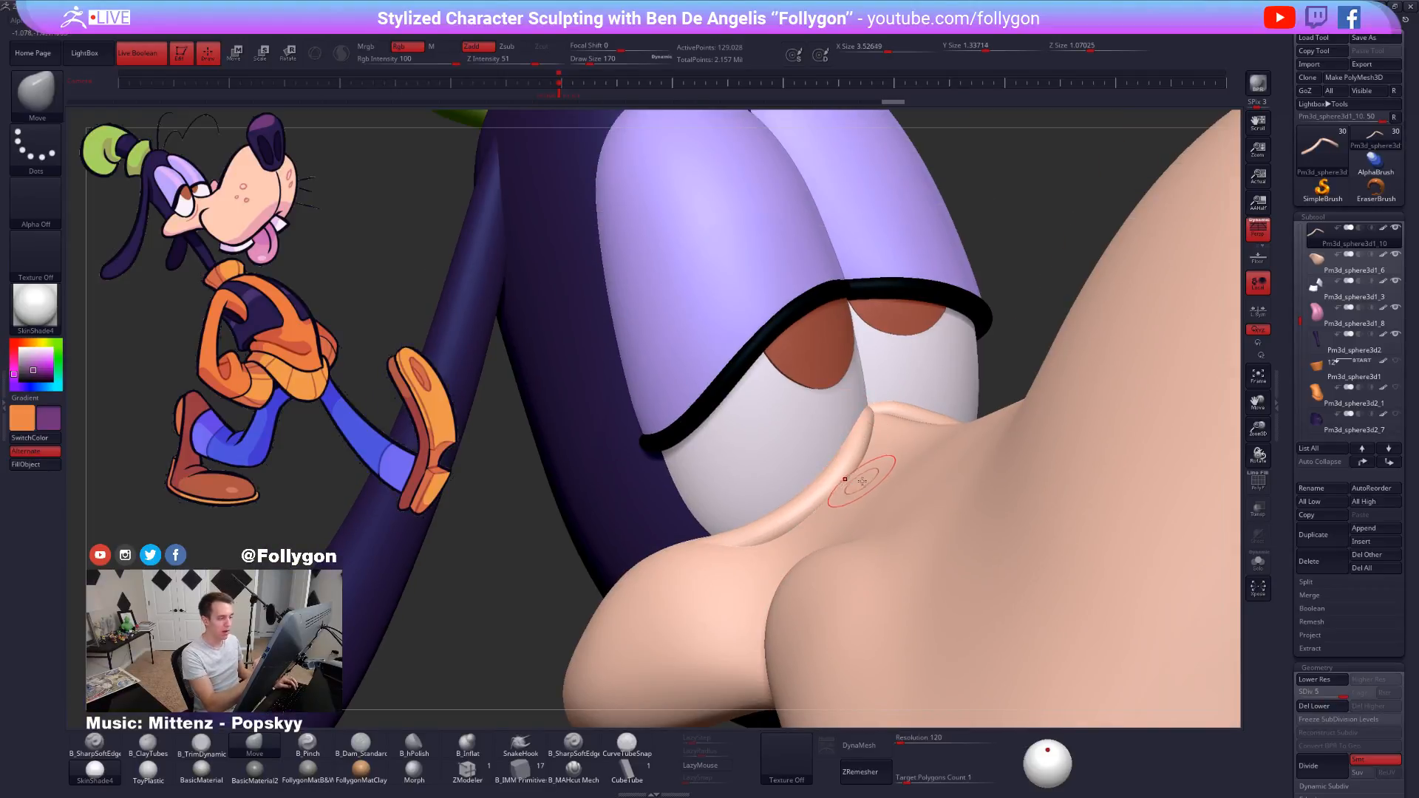
Check the under-eye strip alone and on the head, set the draw size to 160 and lower it to subdivision level 3.
key("shift+s")
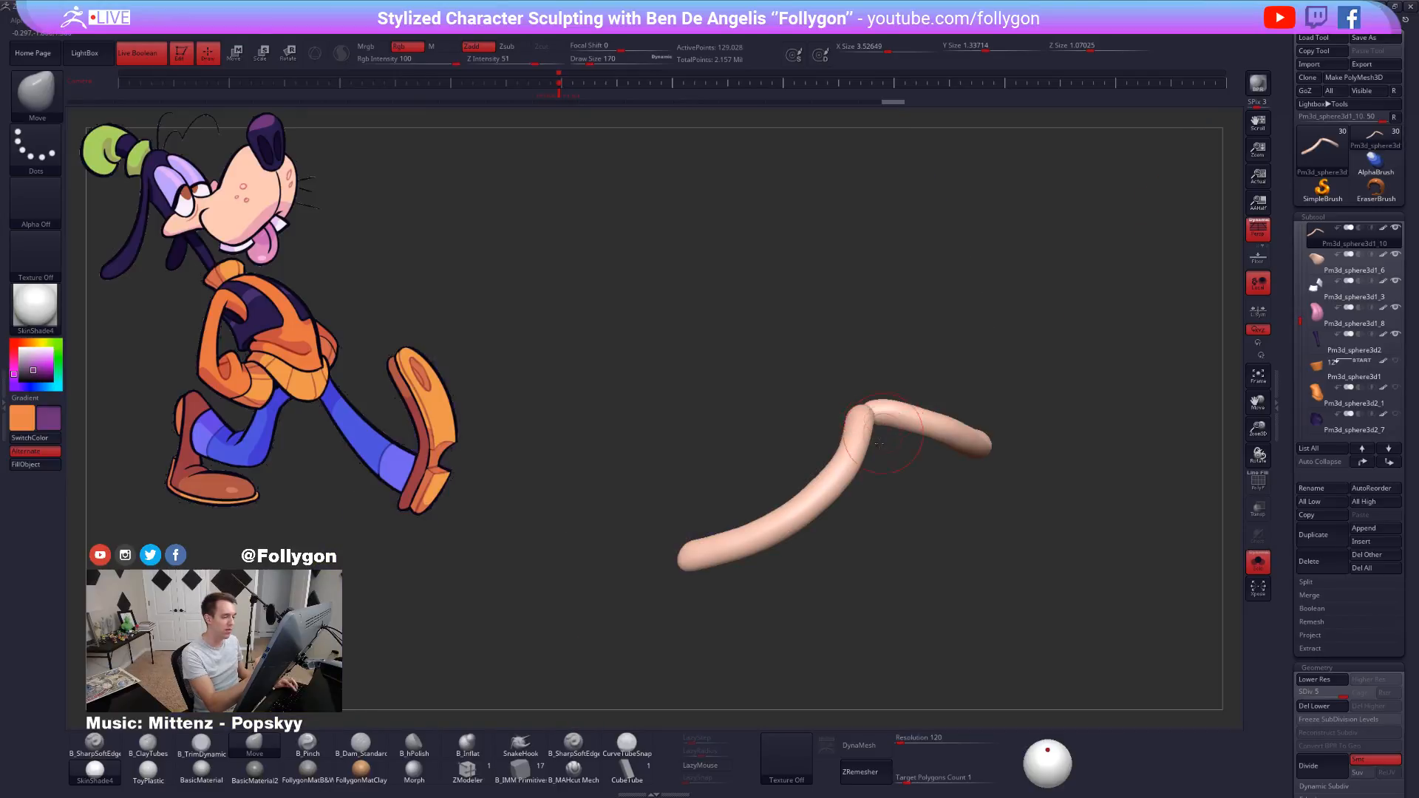
right_click_drag(867, 426, 802, 532)
key("shift+s")
key("space")
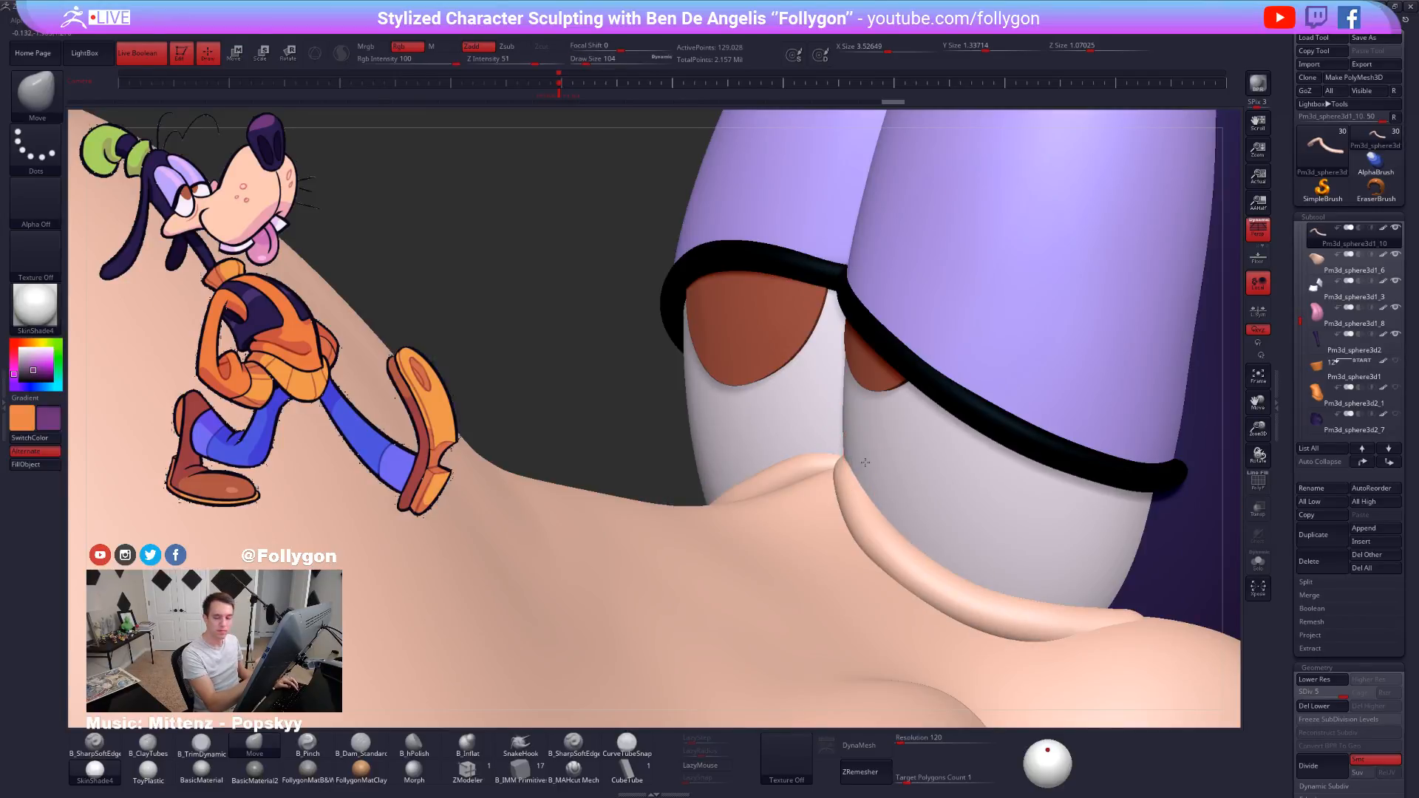
right_click_drag(851, 473, 823, 465)
key("shift+d")
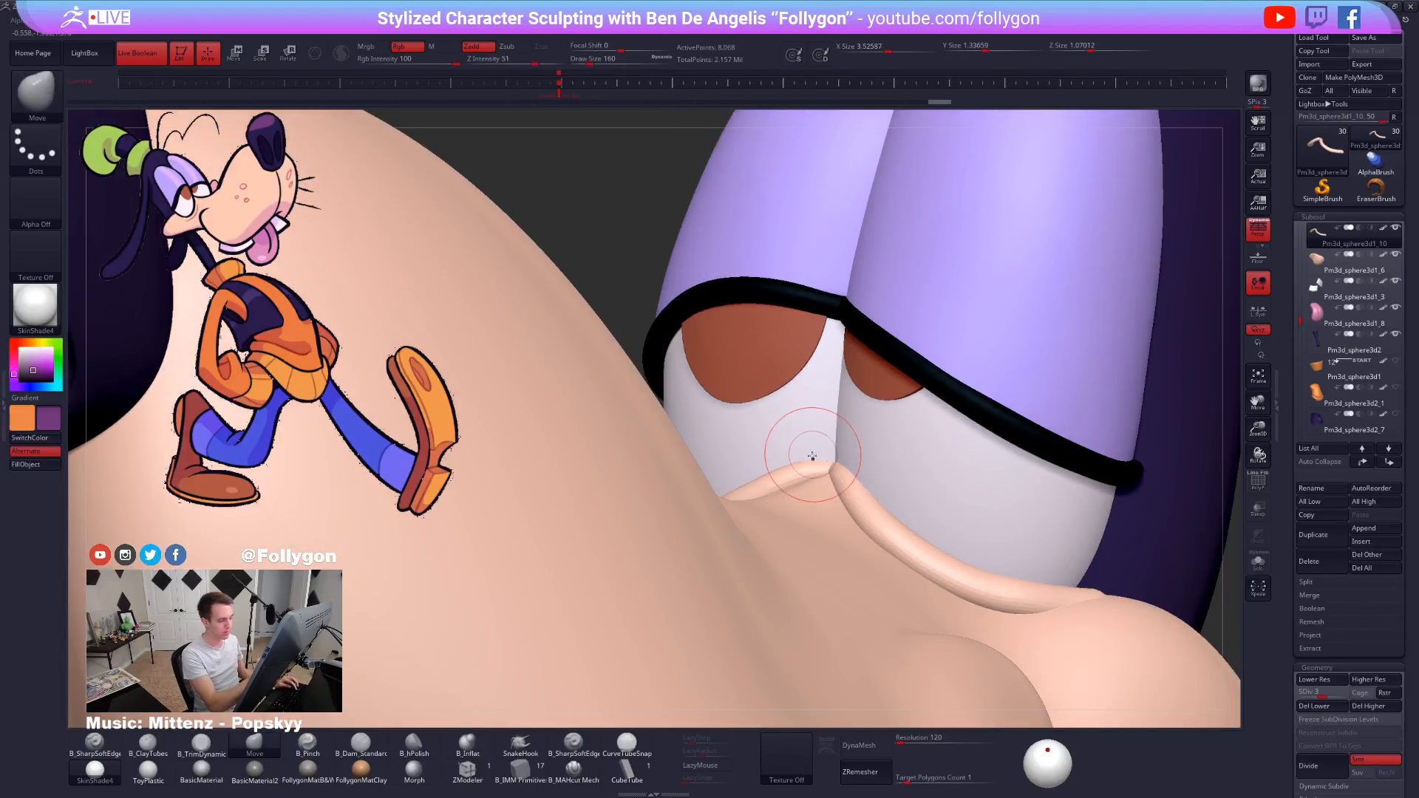
Isolate the under-eye strip and mask everything except its middle where the two halves meet.
key("shift+s")
left_click_drag(896, 431, 896, 431, "ctrl")
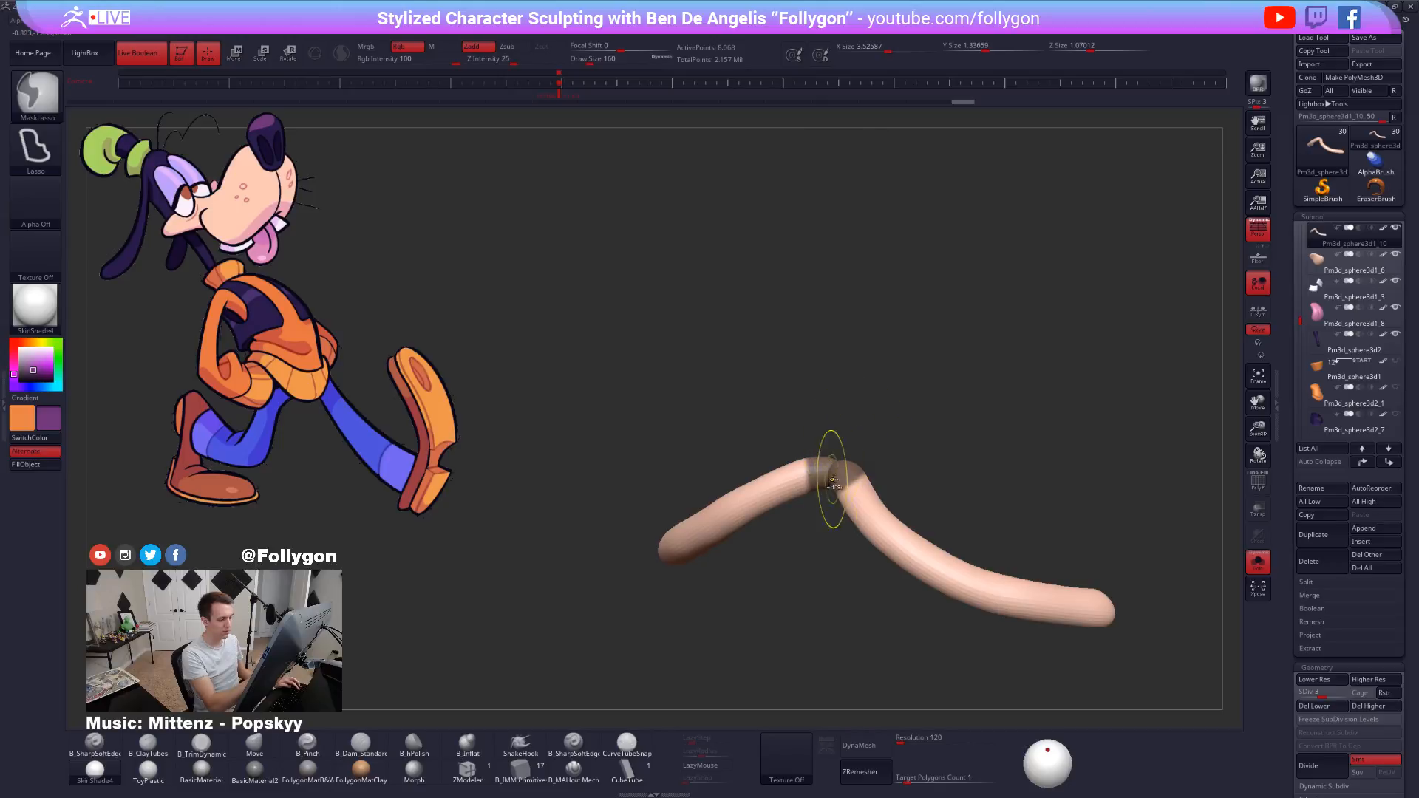
left_click(873, 475, "ctrl")
Place a Transpose move line down from the strip's unmasked middle and shift it slightly against the eyes.
key("w")
mouse_move(840, 507)
left_mouse_down()
mouse_move(826, 495)
mouse_move(886, 466)
left_mouse_up()
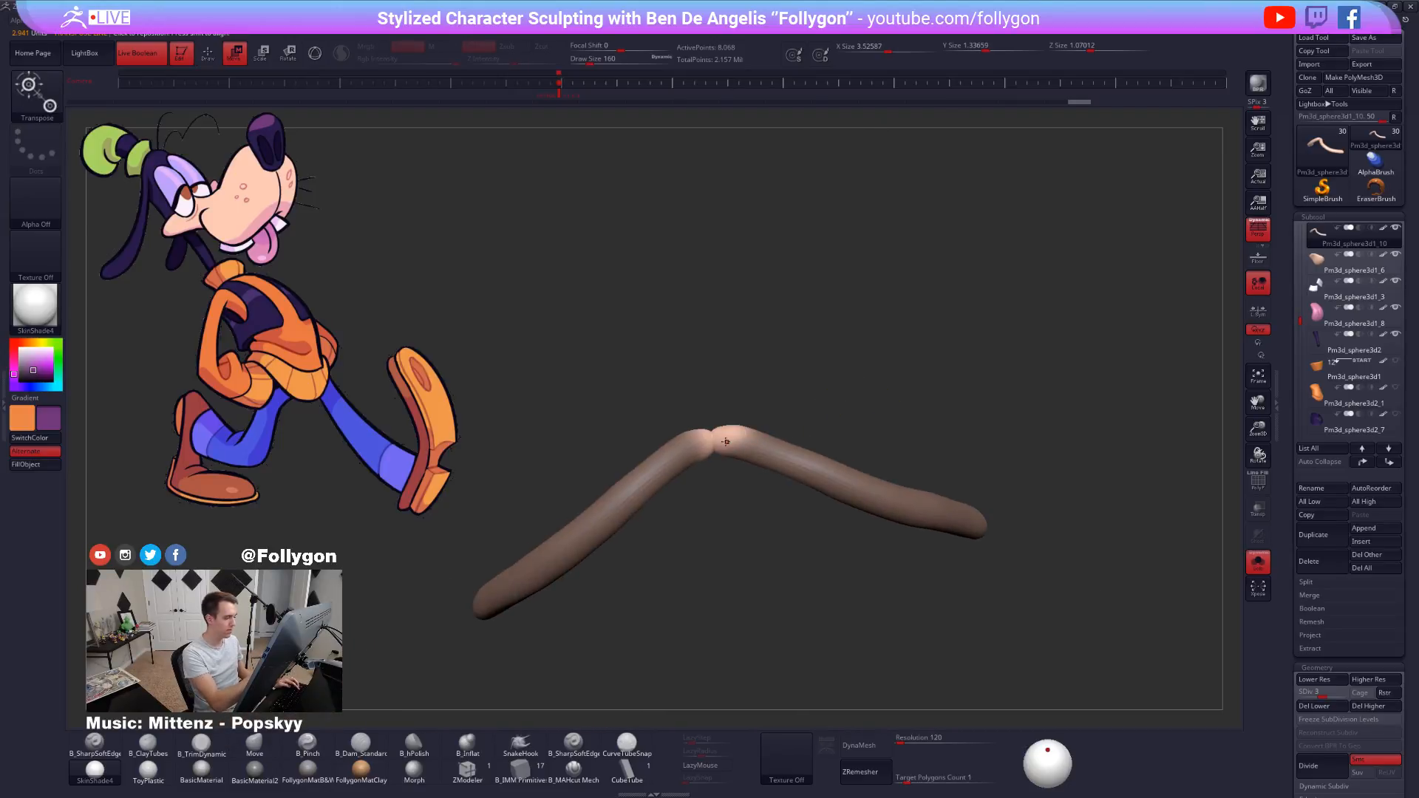
left_click_drag(714, 437, 732, 581)
left_click_drag(835, 599, 769, 598)
key("alt+s")
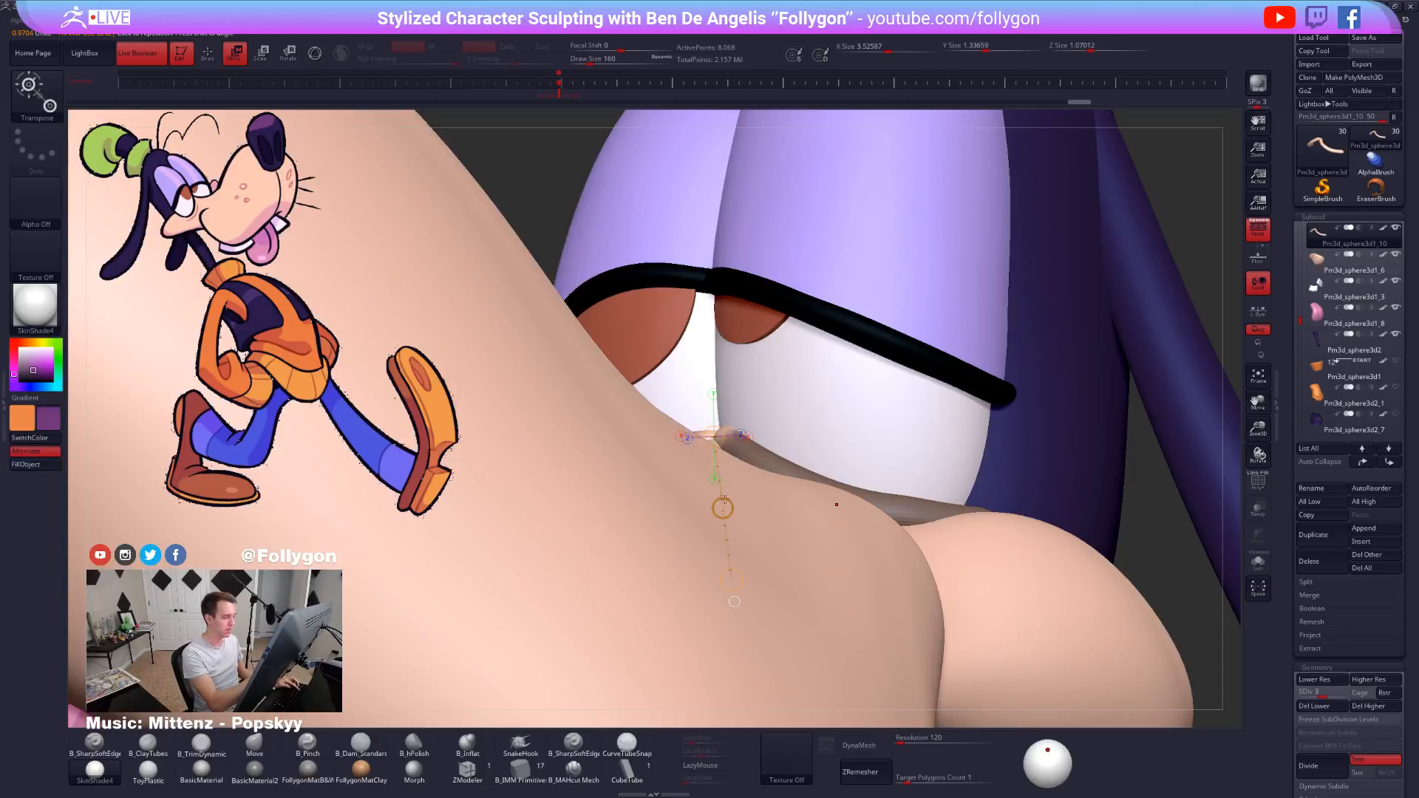
left_click_drag(723, 508, 723, 504)
Isolate the under-eye strip again, clear its mask and return to the Move brush.
key("alt+s")
left_click_drag(830, 503, 821, 553)
left_click_drag(821, 553, 794, 561)
key("q")
Smooth and reshape the under-eye strip at subdivision level 2, reduce the draw size to 140 and return to level 3.
key("shift+d")
key("shift+d")
key("d")
key("d")
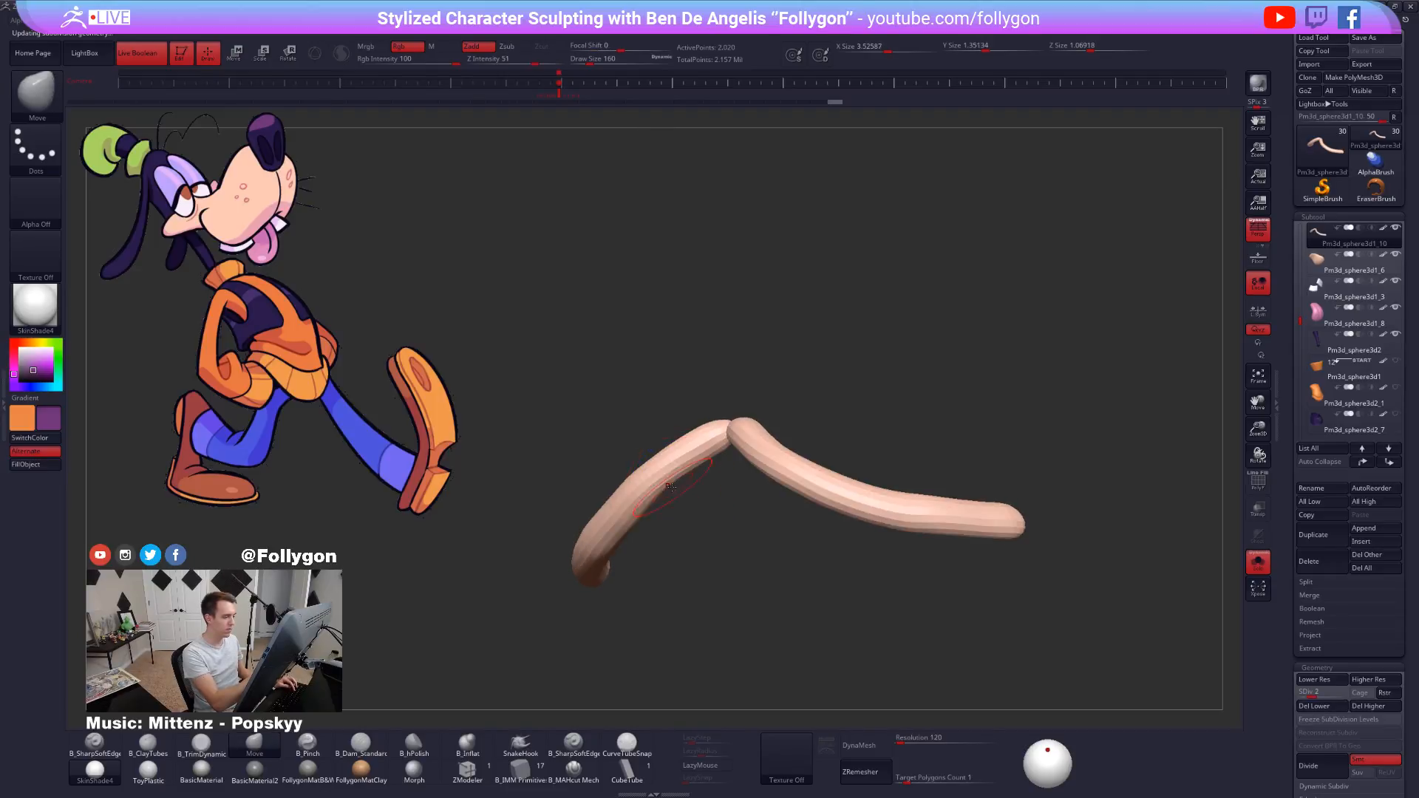
left_click_drag(665, 476, 616, 508, "shift")
key("[")
left_click_drag(657, 465, 660, 468)
left_click_drag(703, 481, 735, 463, "alt")
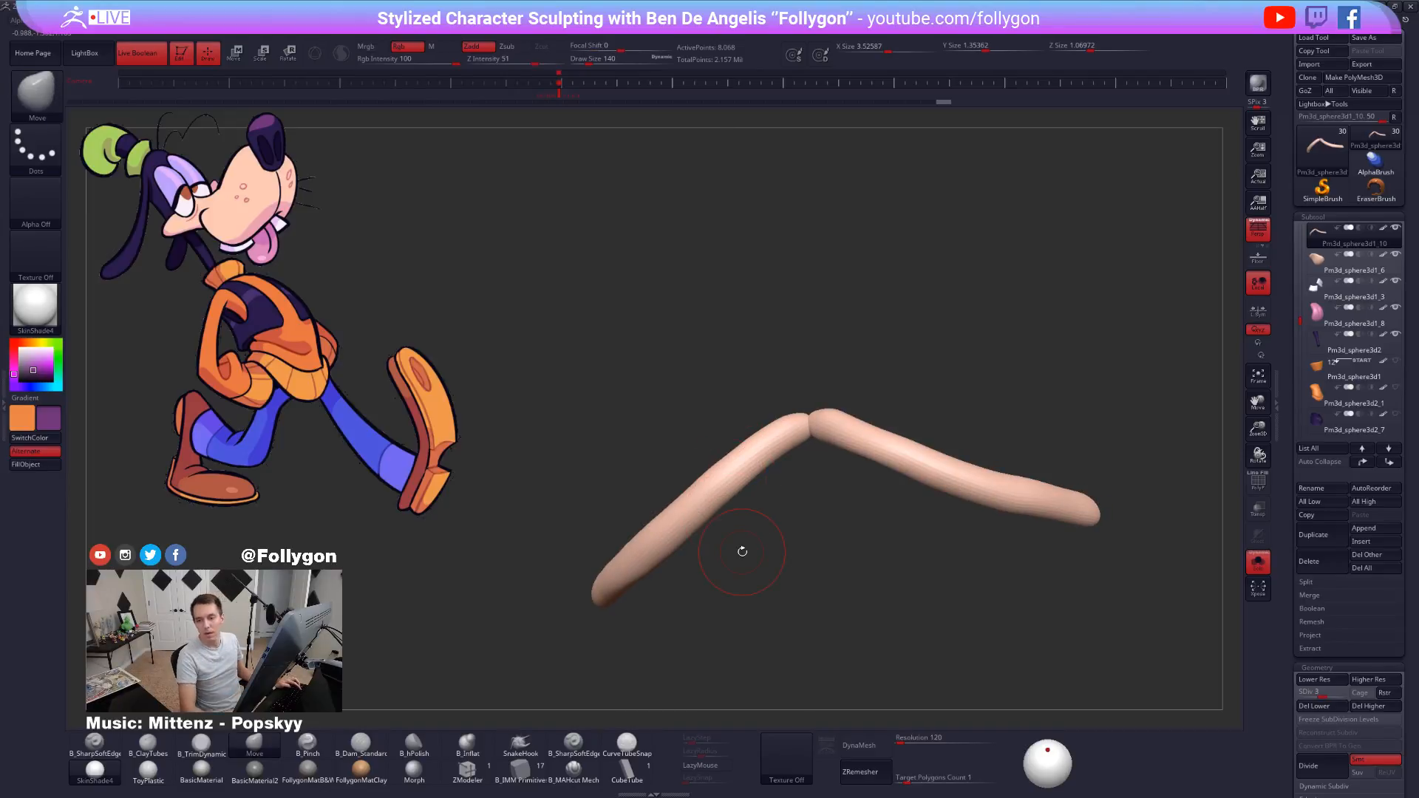
Set the draw size to 265 and adjust the outer part of the under-eye strip with the Move brush.
mouse_move(798, 513)
left_mouse_down("alt")
mouse_move(775, 406)
mouse_move(809, 406)
left_mouse_up("alt")
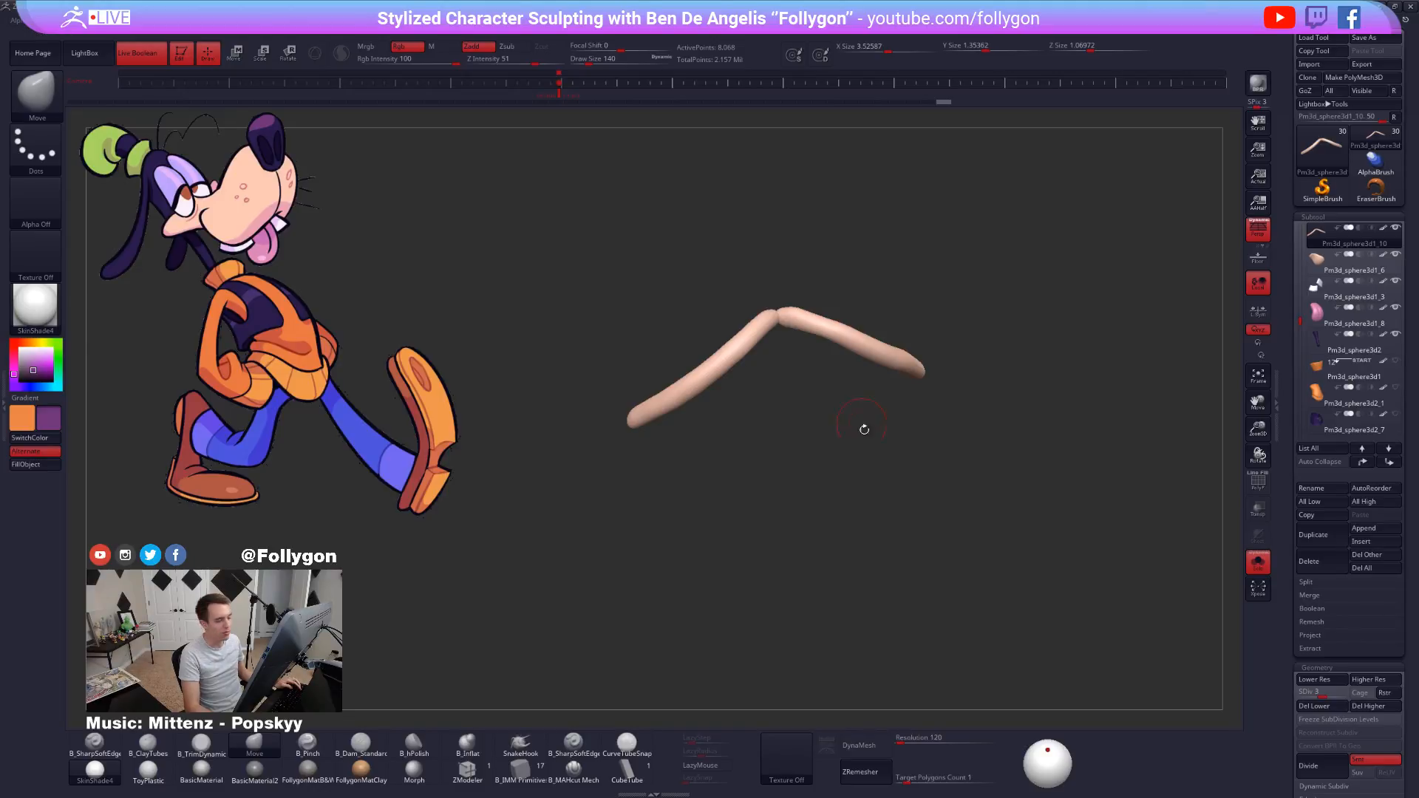
mouse_move(821, 386)
left_mouse_down("alt")
mouse_move(808, 441)
mouse_move(848, 408)
mouse_move(894, 439)
left_mouse_up("alt")
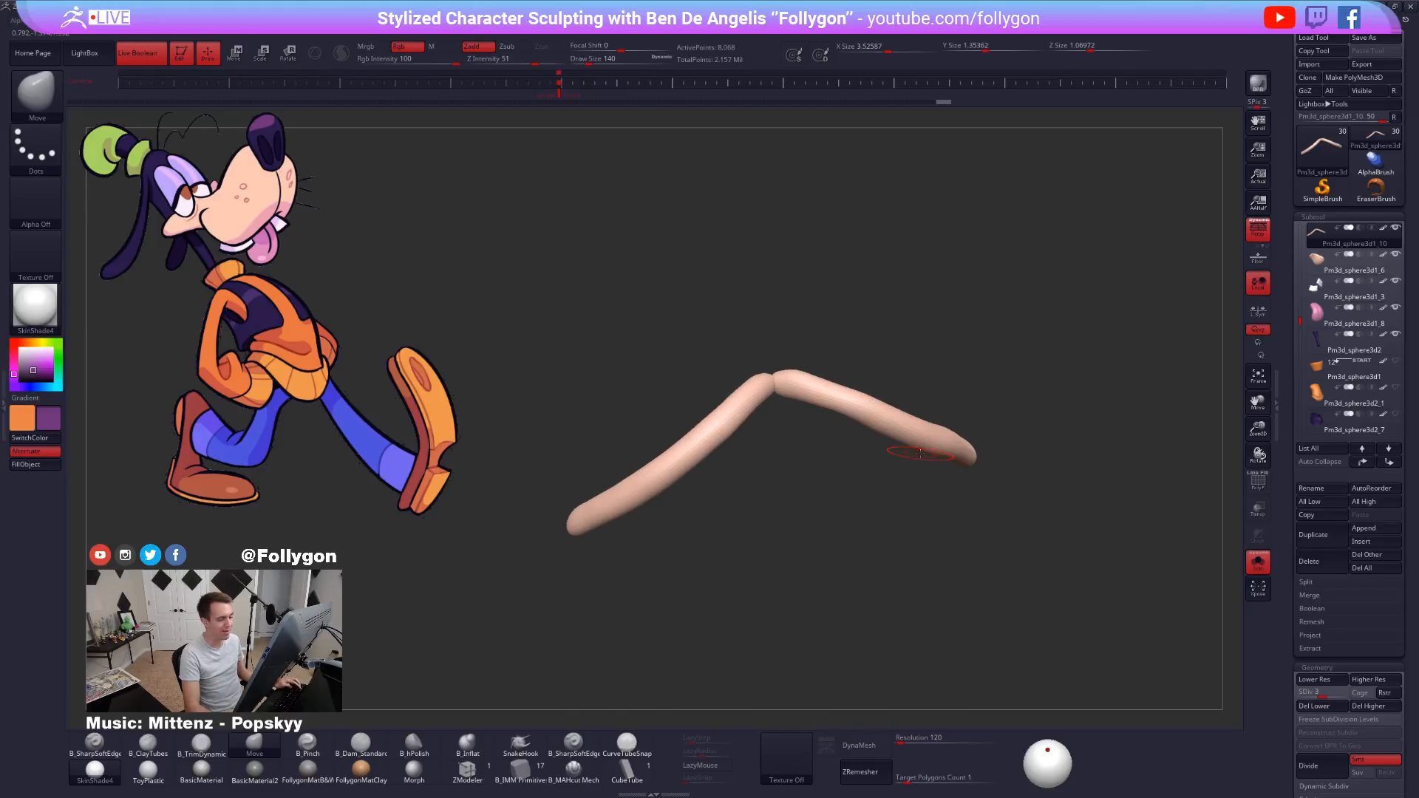
key("ctrl+1")
key("2")
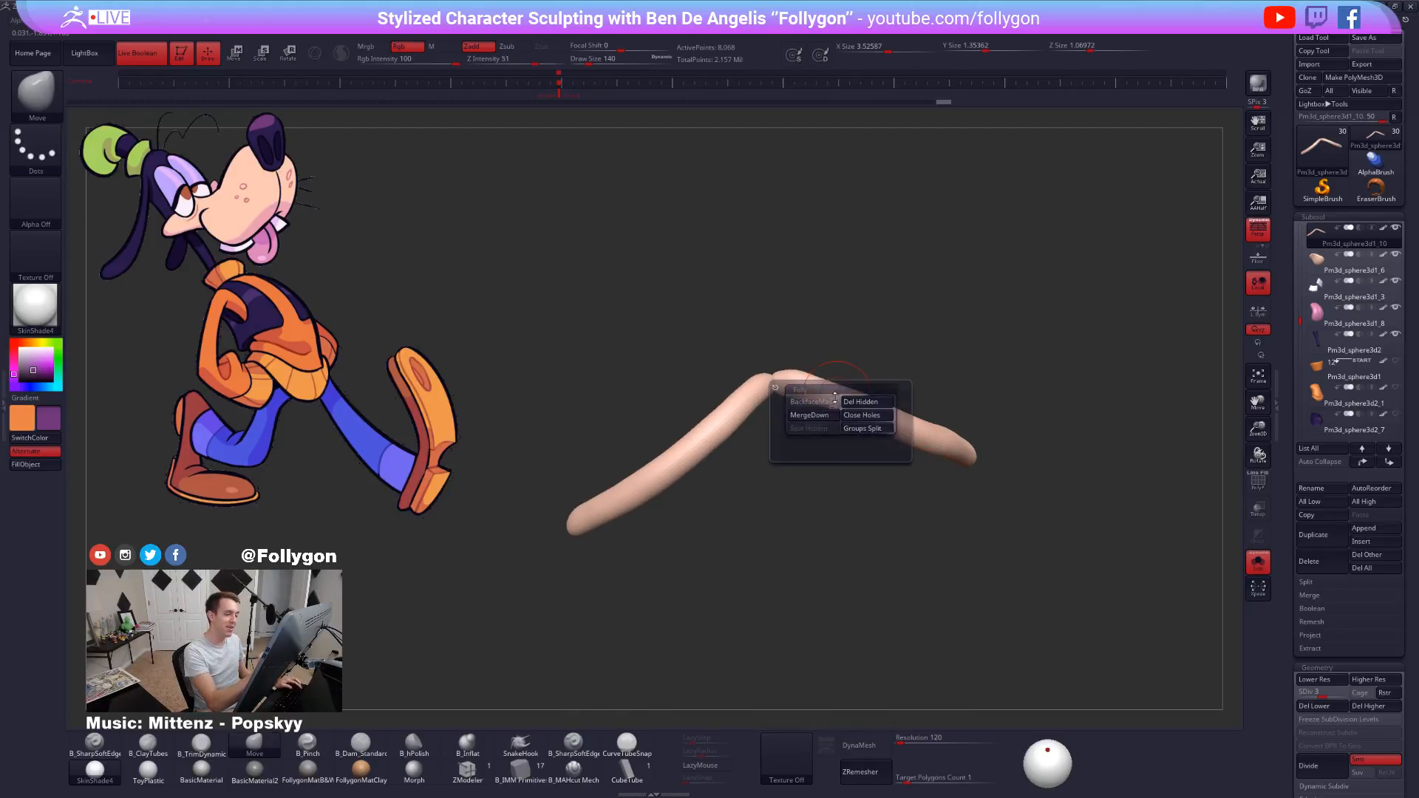
key("3")
key("4")
key("5")
key("space")
mouse_move(855, 381)
left_mouse_down()
mouse_move(869, 381)
mouse_move(857, 403)
mouse_move(903, 435)
left_mouse_up()
key("ctrl+4")
left_click(830, 407)
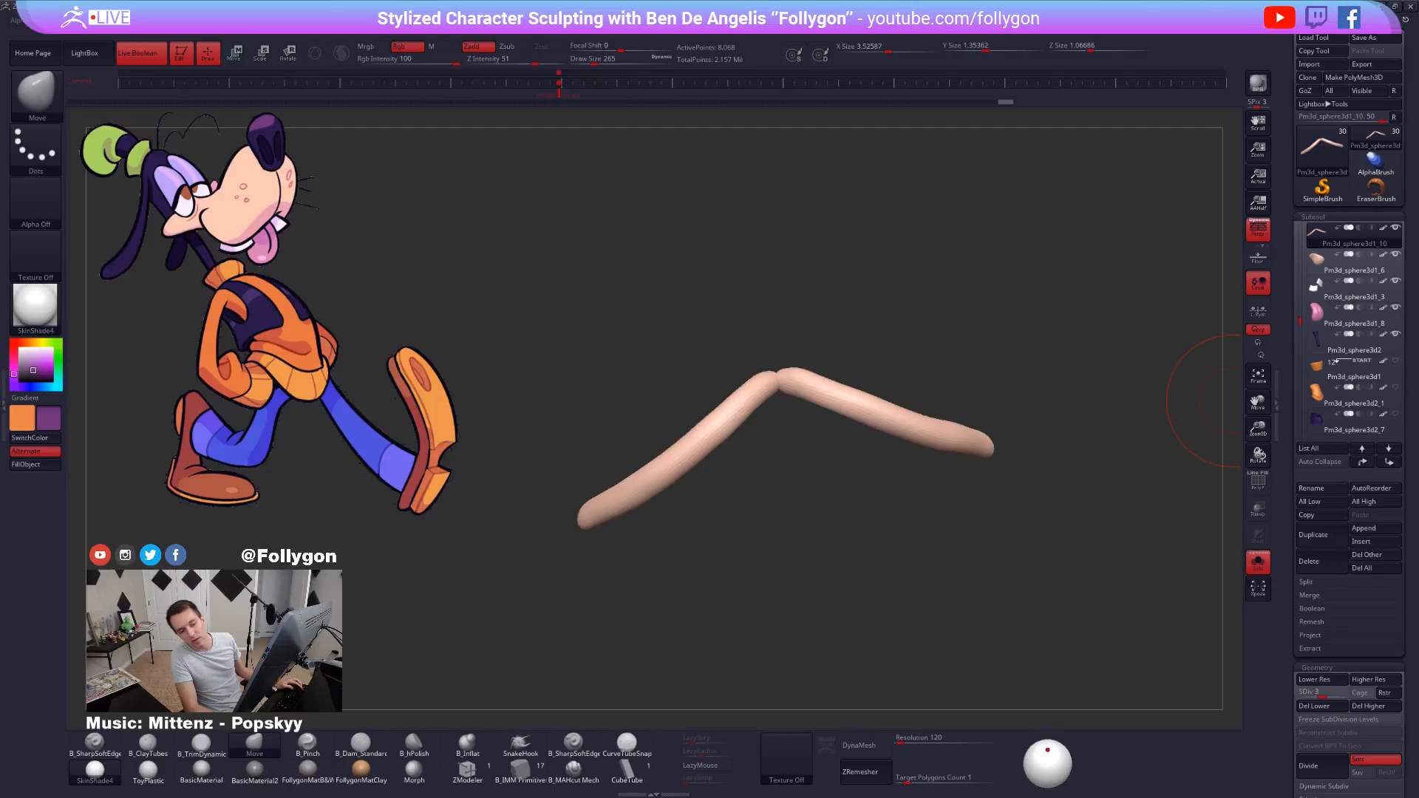
Switch to the web browser and open the Ergotron LX Sit-Stand monitor arm from the My Gear list on Follygon.com.
key("alt+Tab")
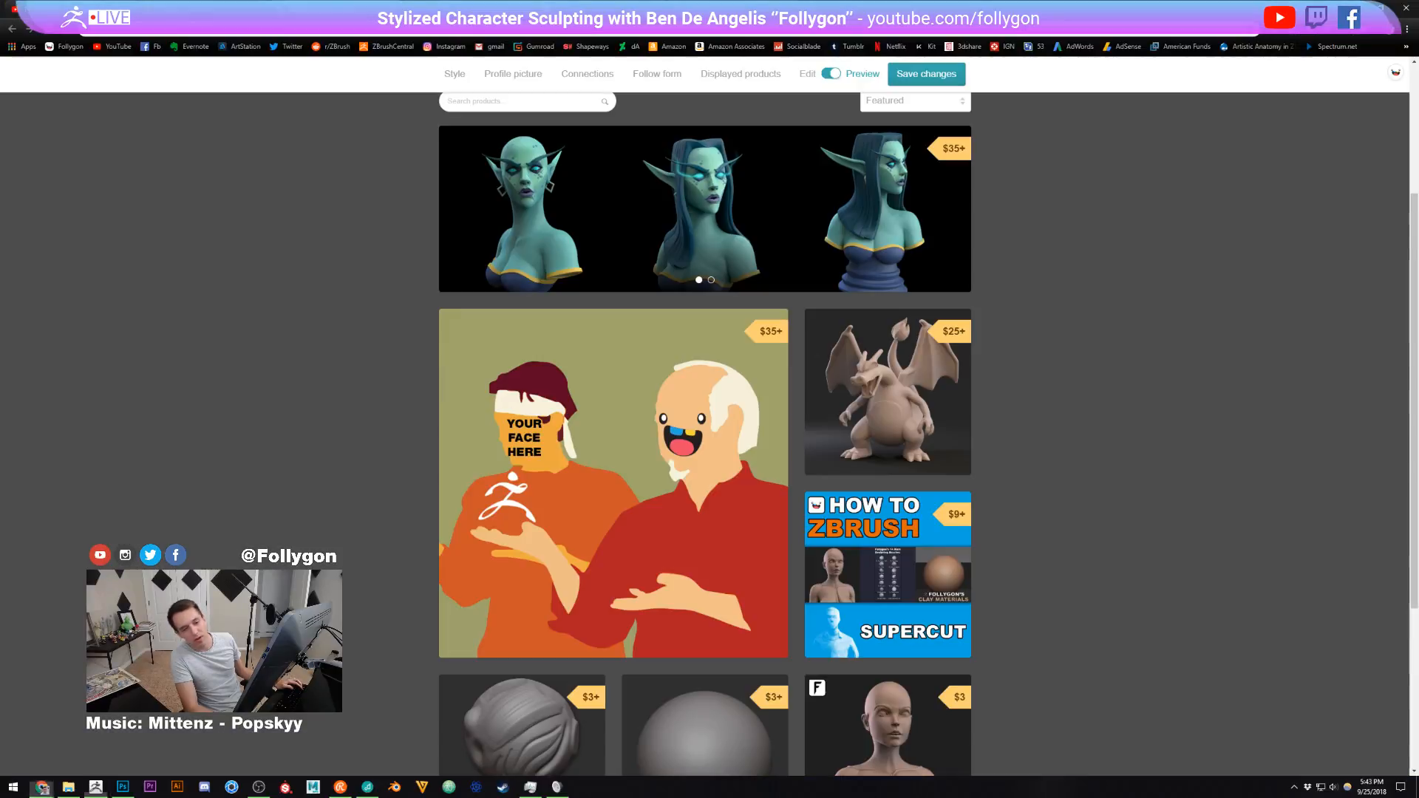
left_click(65, 46)
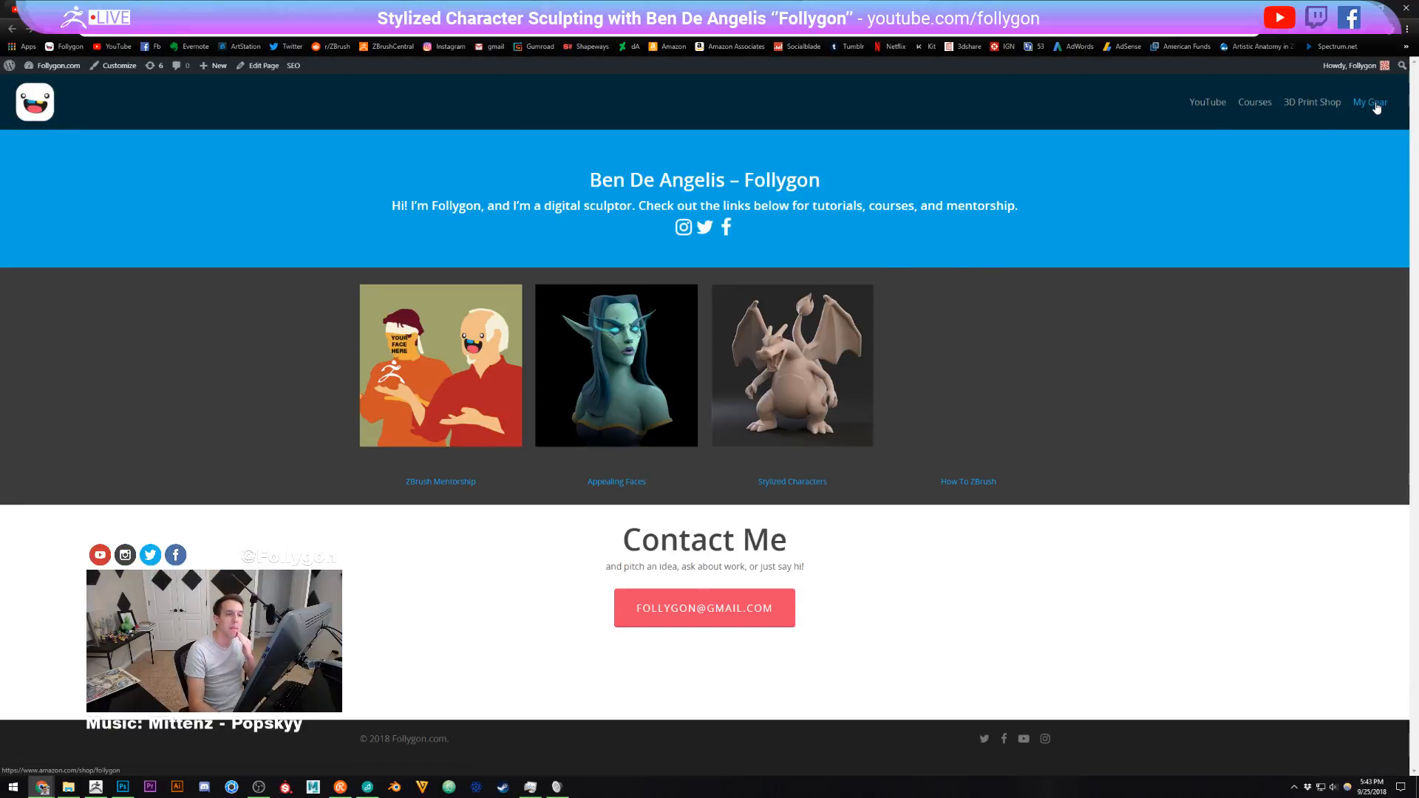
left_click(1375, 103)
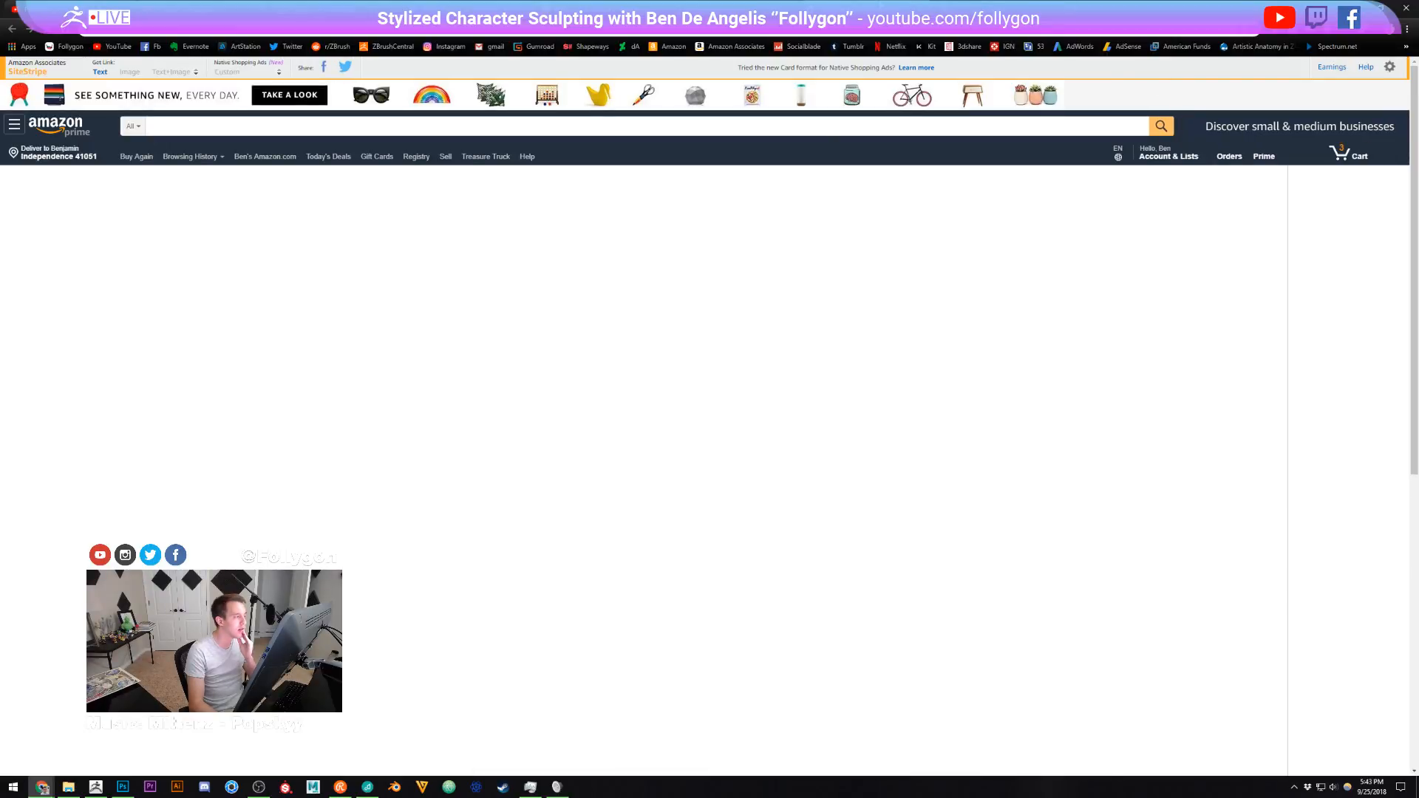
scroll(904, 363, "down", 5)
scroll(1004, 357, "down", 5)
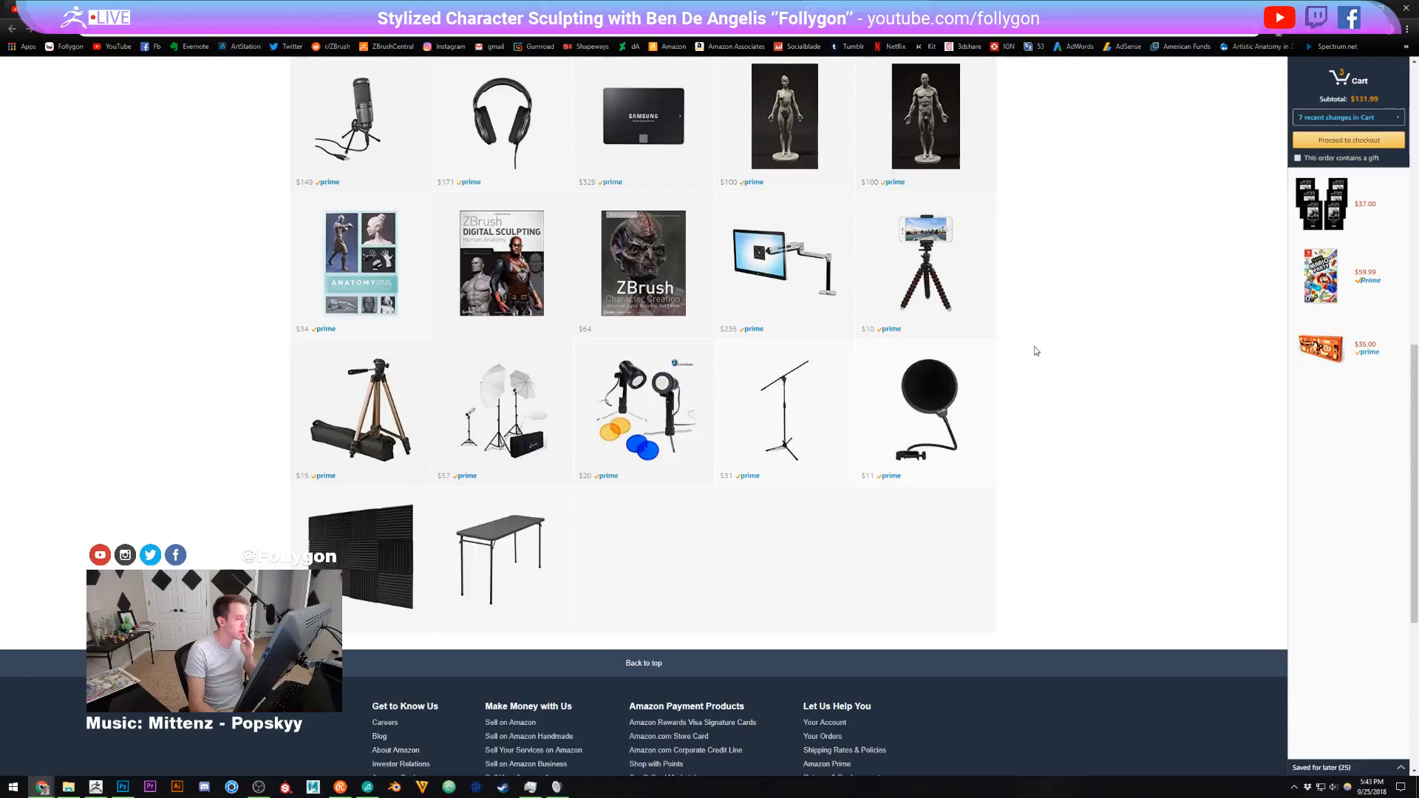
scroll(1054, 362, "up", 1)
left_click(793, 406)
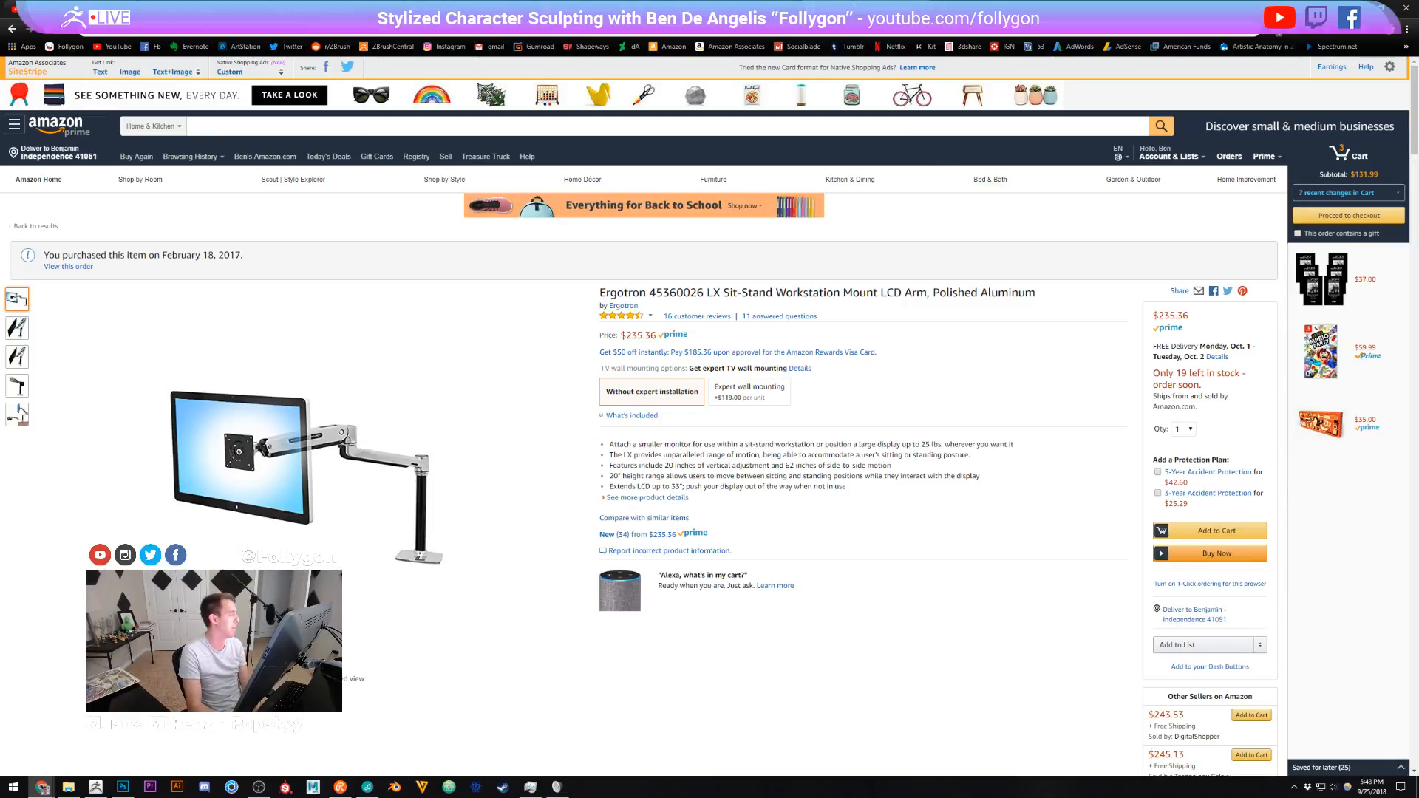
Bring up the Pixologic ZBrush videos page on YouTube and switch back to ZBrush.
left_click(621, 9)
left_click(1205, 9)
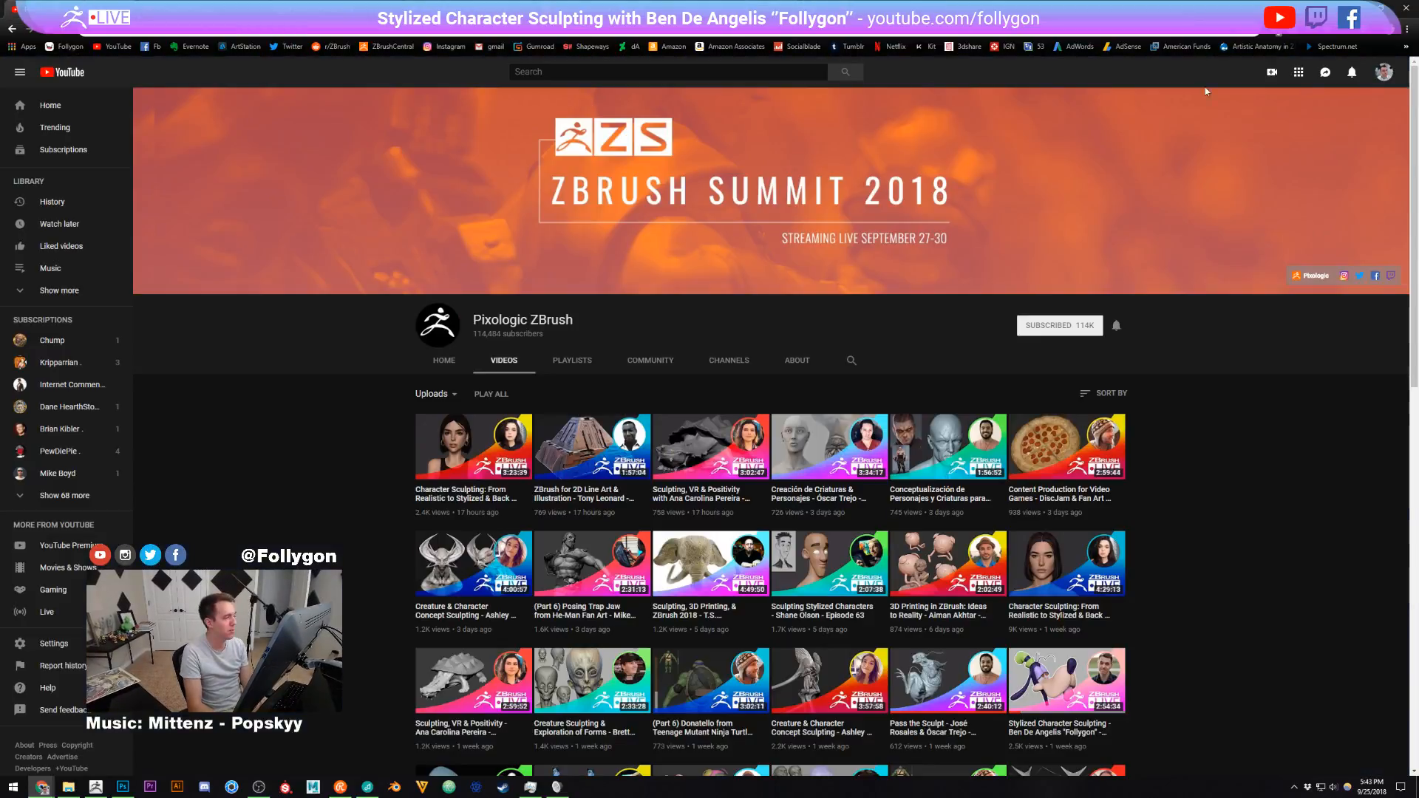
key("alt+Tab")
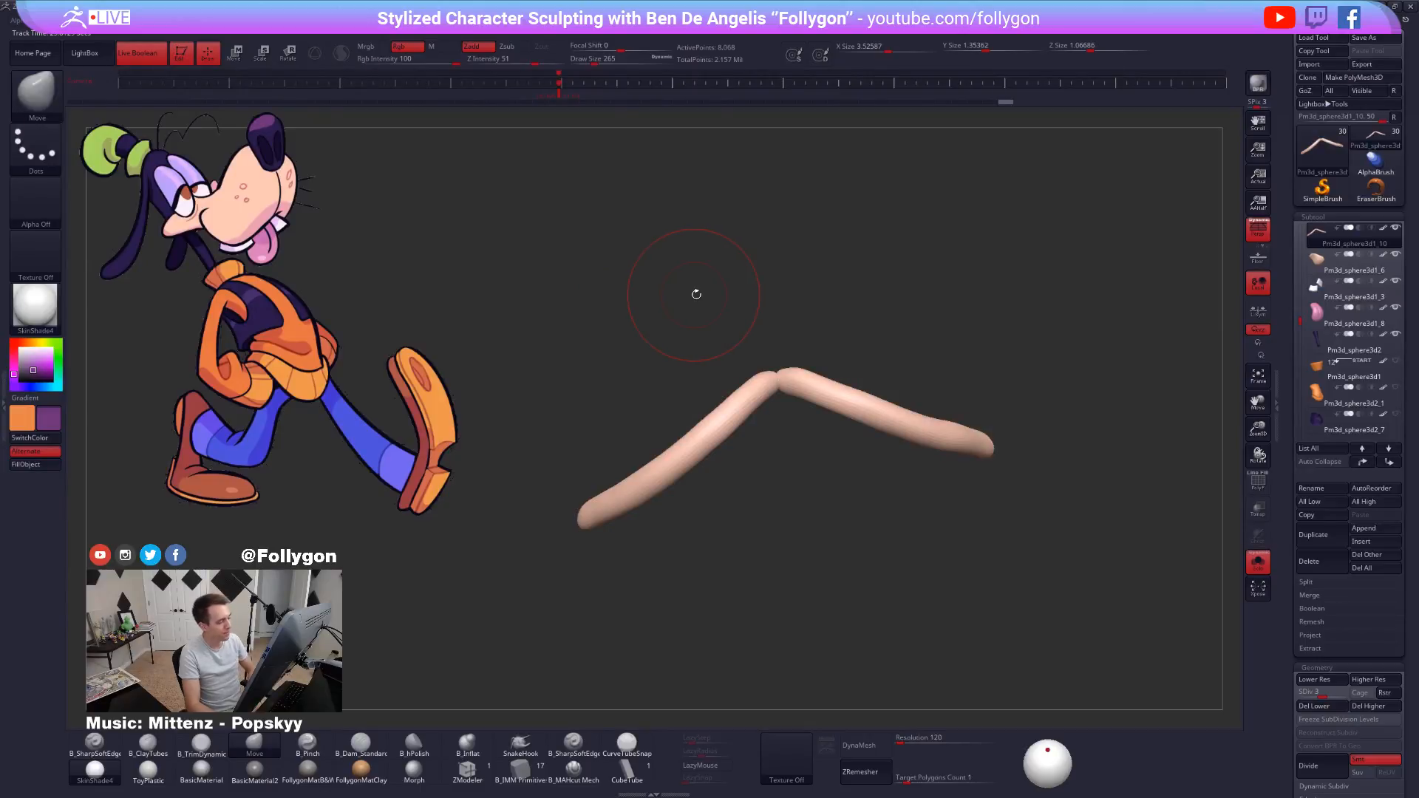
Smooth both halves of the under-eye strip and raise it to subdivision level 4.
mouse_move(723, 477)
right_mouse_down("alt")
mouse_move(817, 459)
mouse_move(713, 505)
right_mouse_up("alt")
left_click_drag(706, 484, 688, 501, "shift")
key("d")
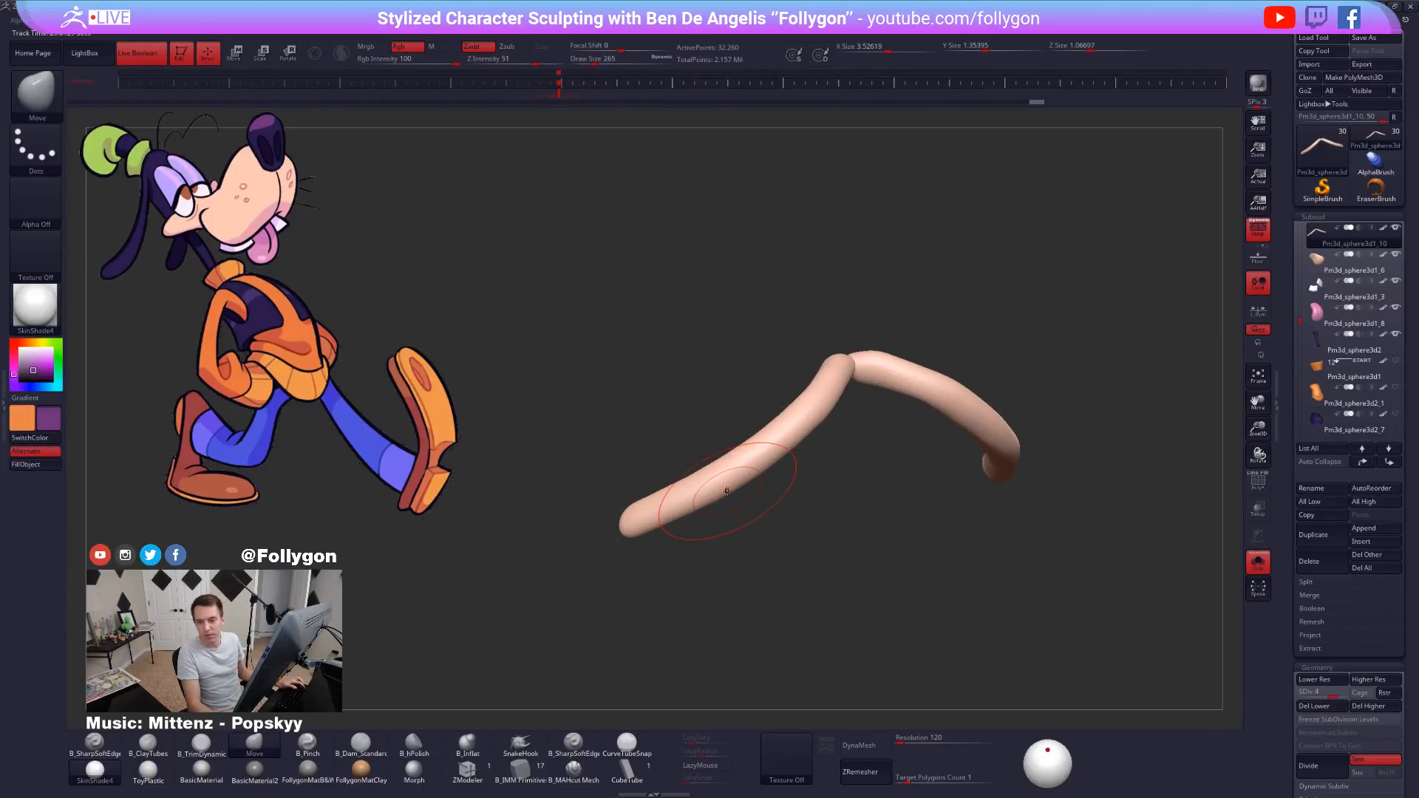
key("shift")
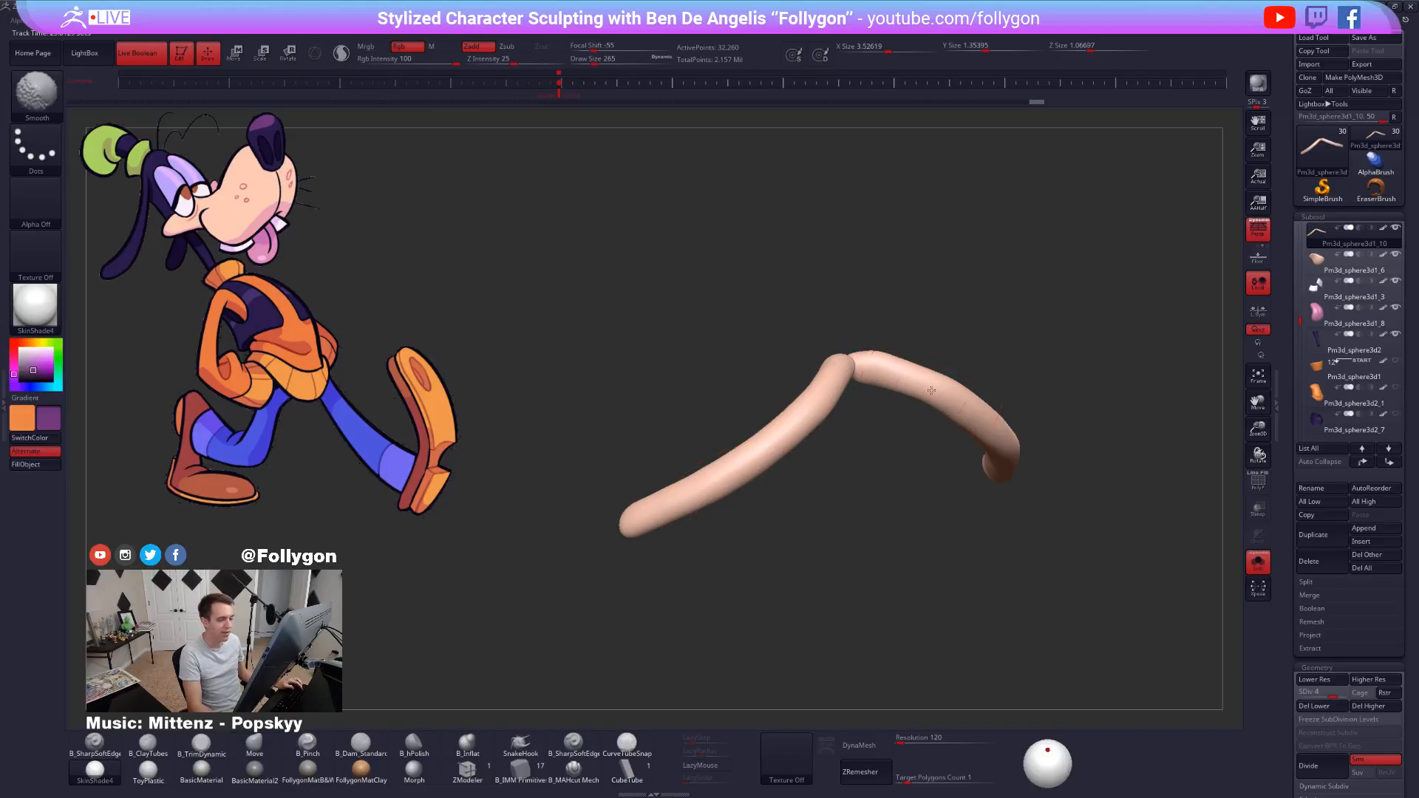
left_click_drag(932, 390, 930, 384, "shift")
right_click_drag(1010, 454, 993, 456, "alt")
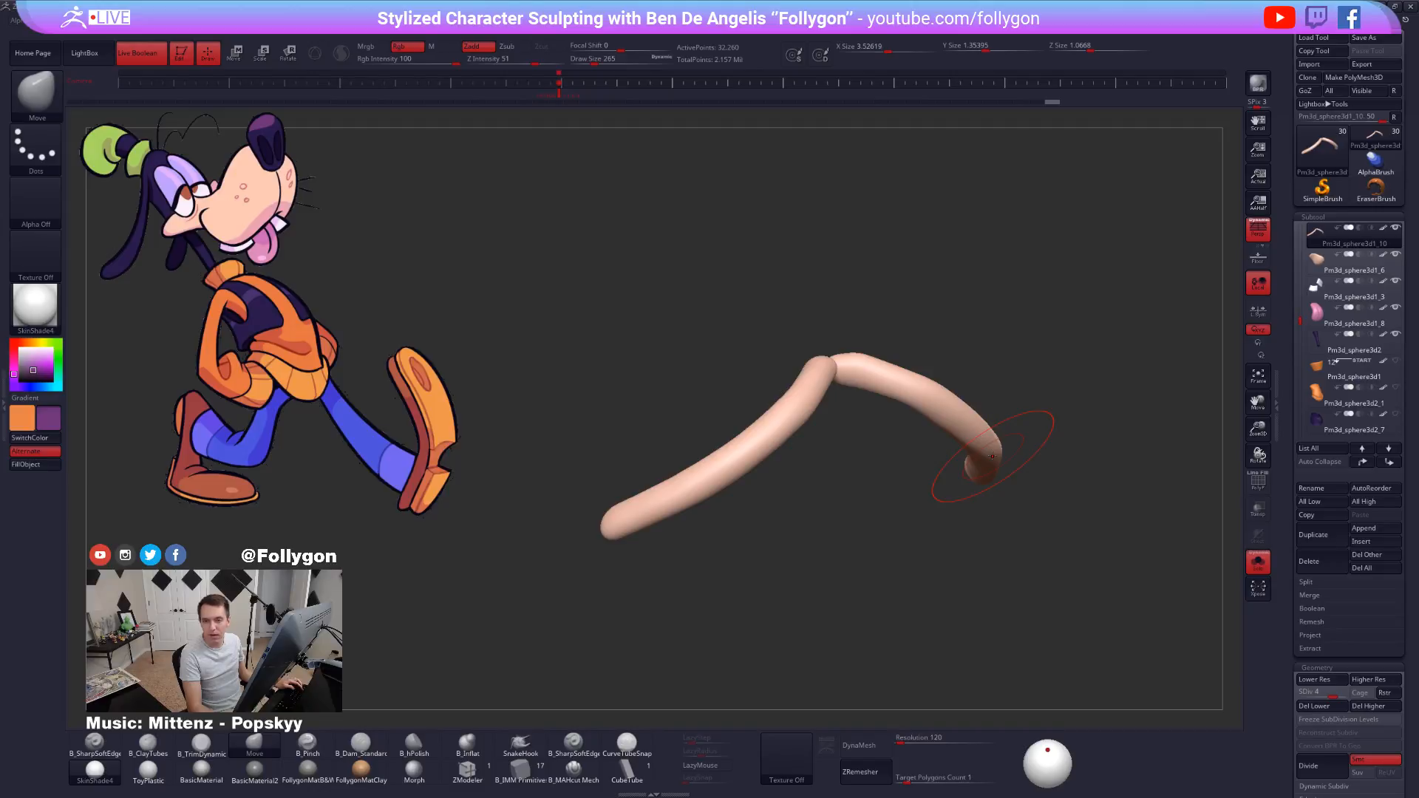
Reshape the under-eye strip at subdivision level 3 with the Move brush, reducing the draw size to 181.
mouse_move(992, 456)
right_mouse_down("alt")
mouse_move(955, 481)
mouse_move(980, 496)
right_mouse_up("alt")
key("shift+d")
key("space")
left_click_drag(820, 389, 809, 373)
key("ctrl+shift+f")
left_click(801, 398)
key("space")
right_click_drag(809, 385, 805, 393)
left_click_drag(806, 396, 810, 388)
key("space")
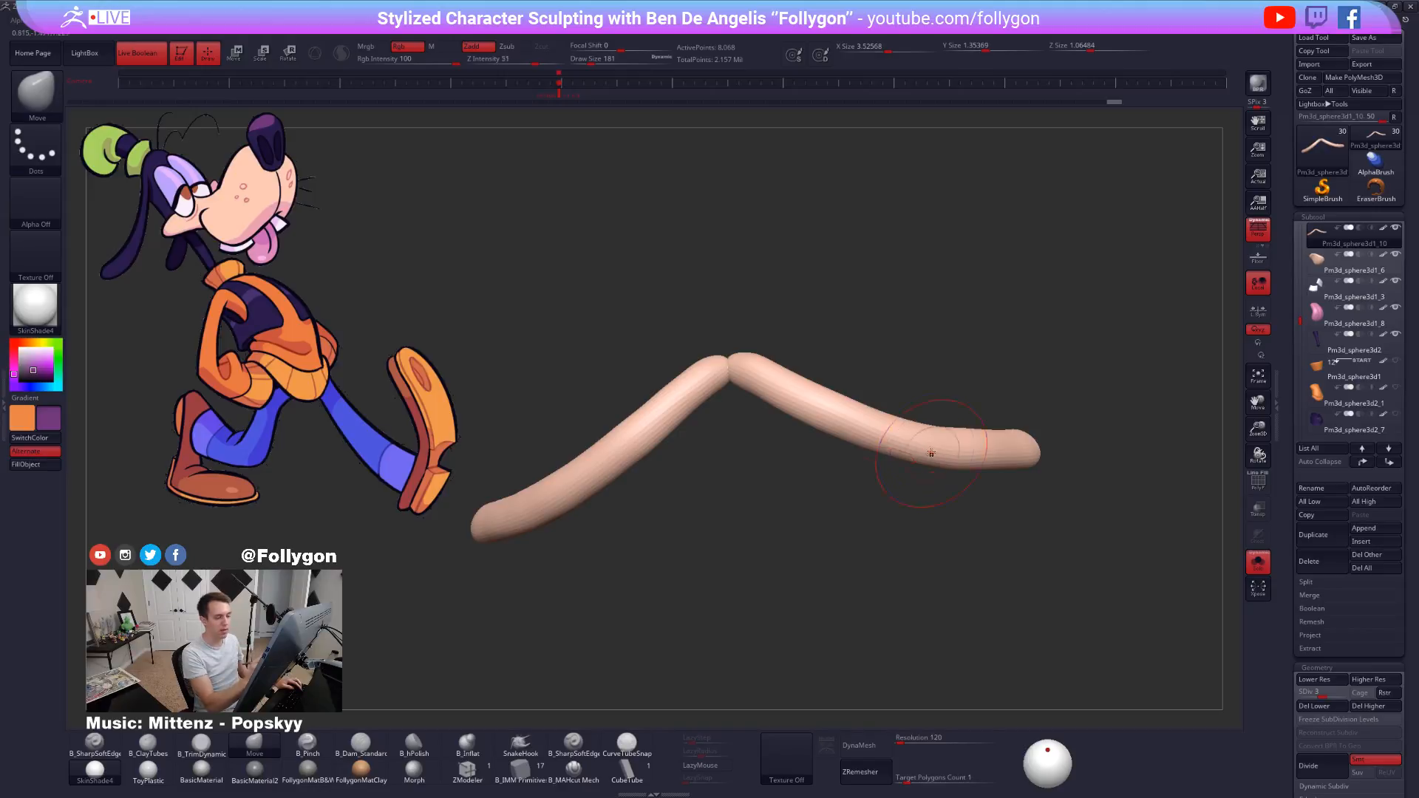
Smooth and adjust the outer part of the under-eye strip and increase its mesh to subdivision level 5.
left_click_drag(932, 452, 981, 460, "shift")
right_click_drag(980, 465, 1035, 462)
left_click_drag(963, 457, 1006, 453, "shift")
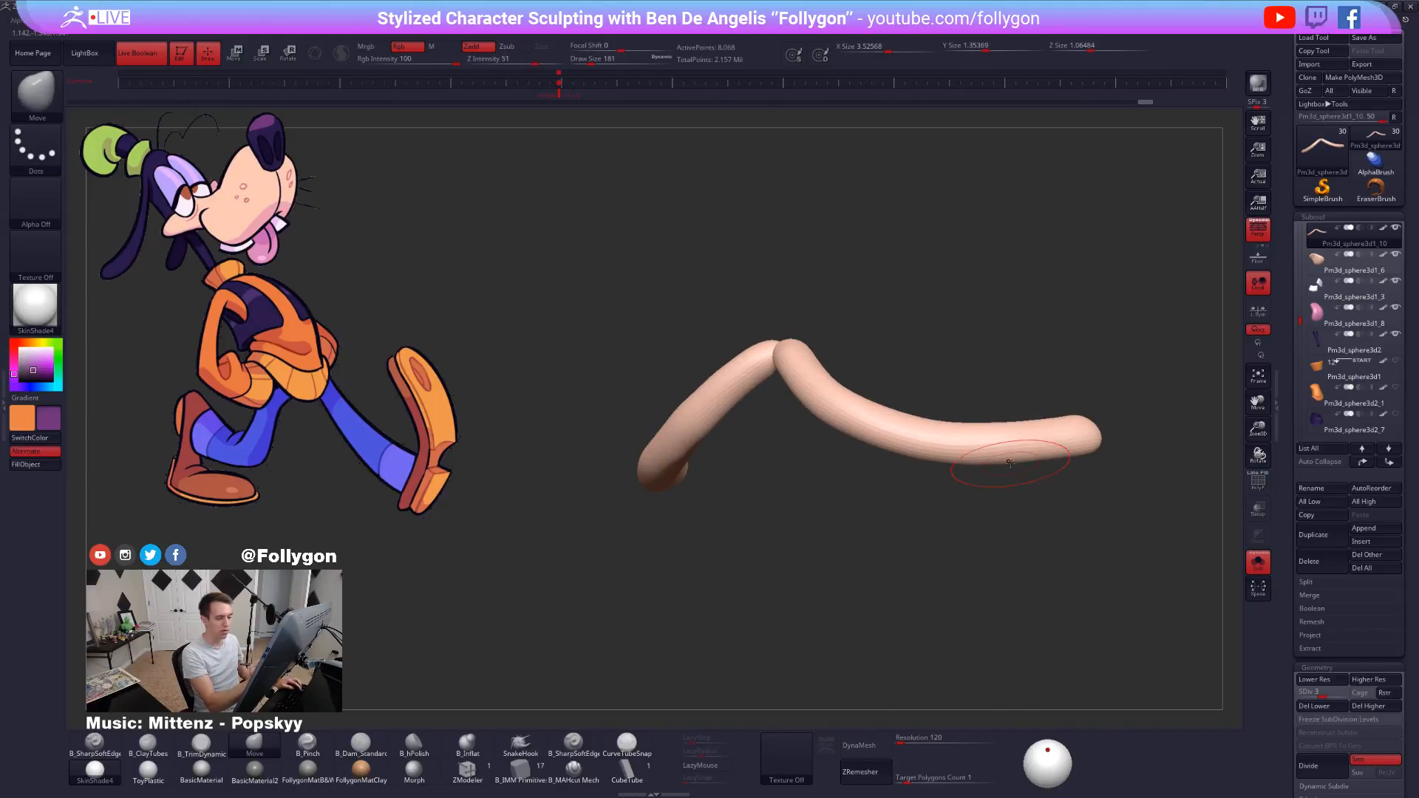
key("ctrl+d")
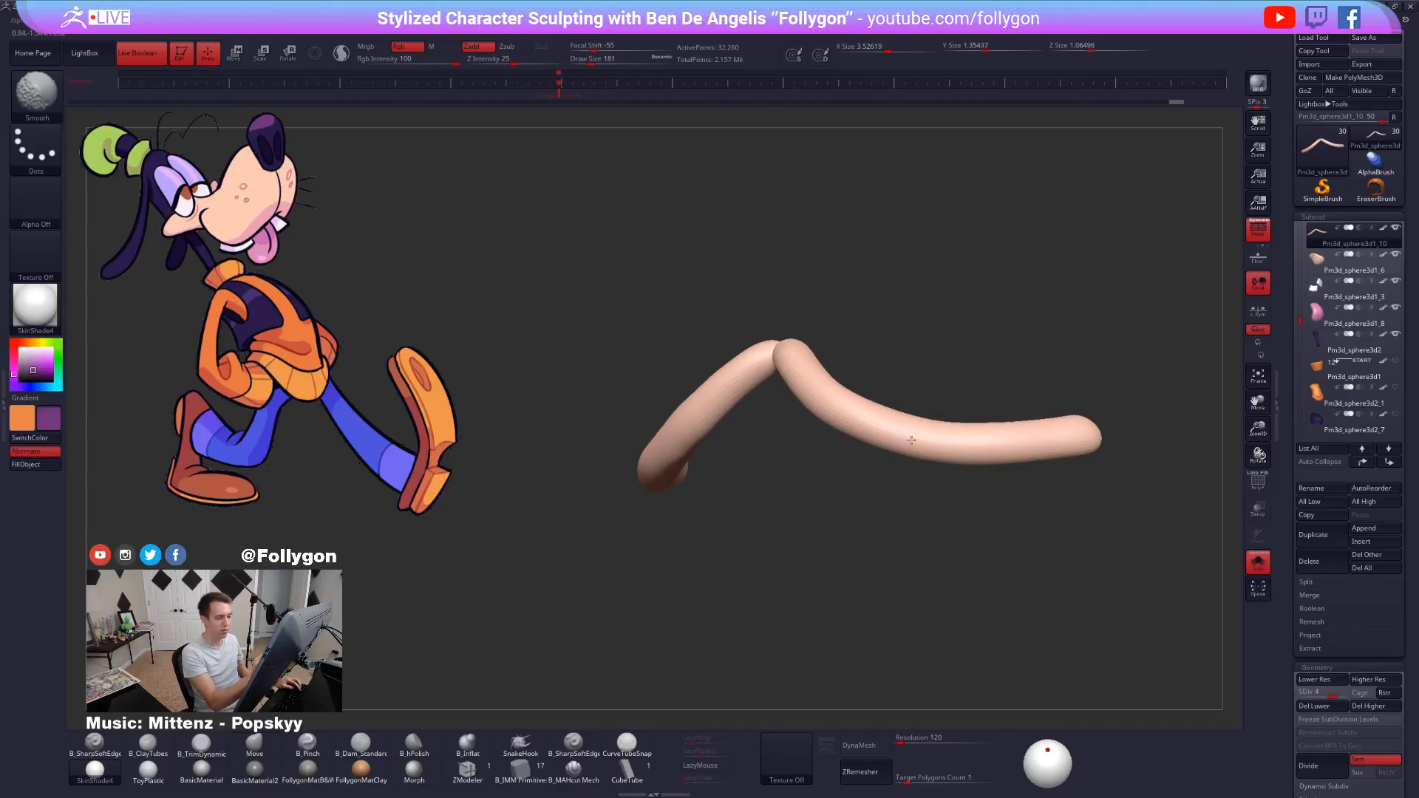
left_click_drag(910, 468, 864, 455)
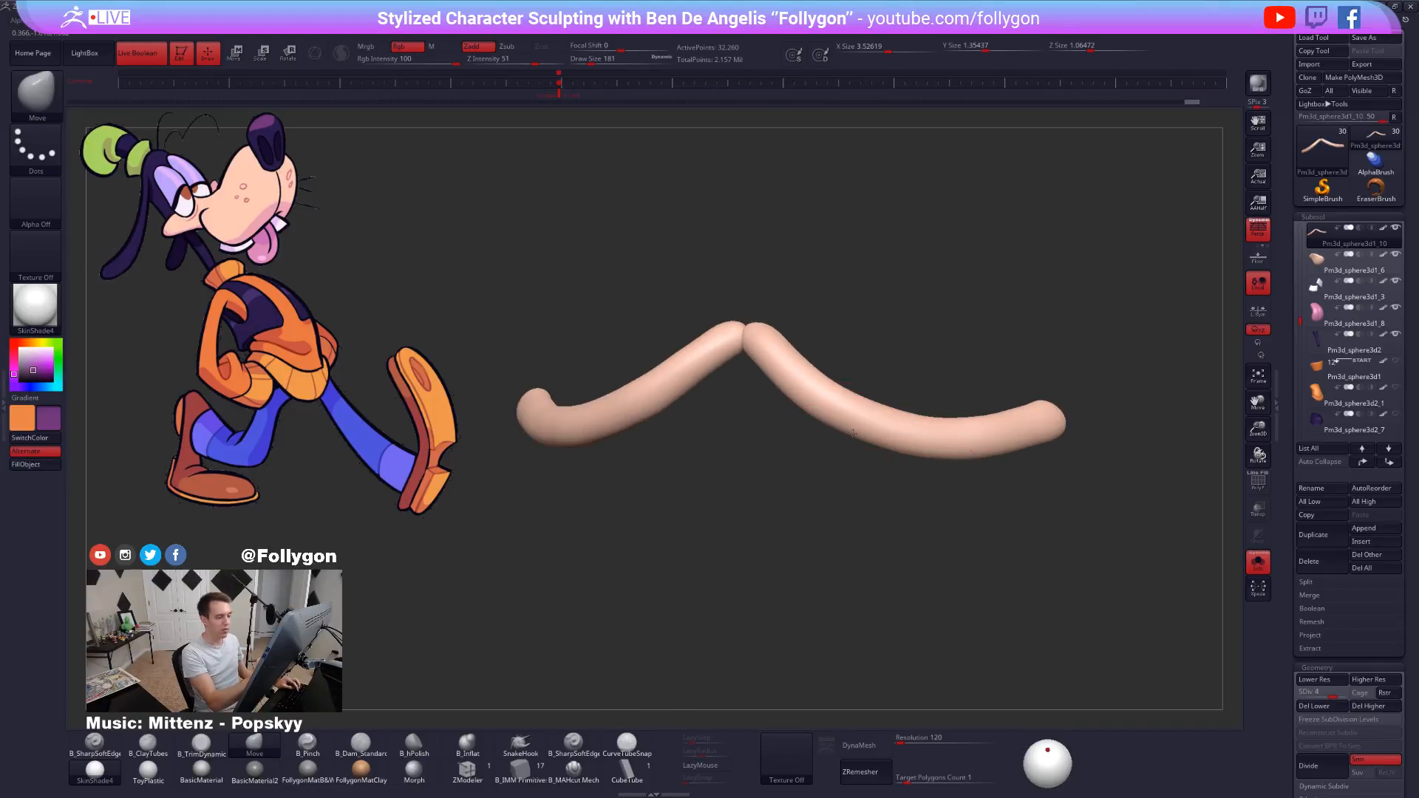
key("shift")
key("ctrl+d")
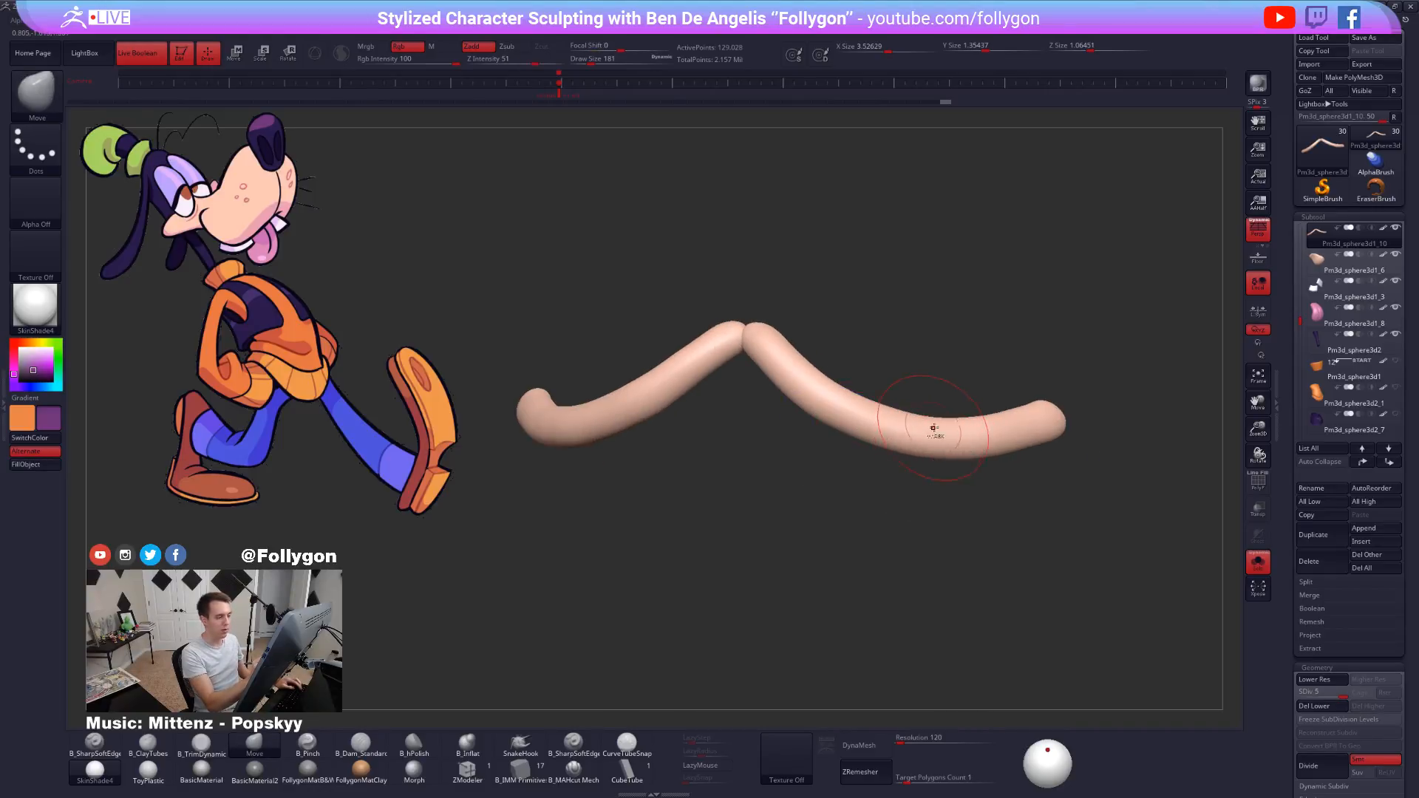
Set the draw size to 170 and smooth the under-eye strip while stepping down to subdivision level 3.
right_click(932, 435, "ctrl")
mouse_move(964, 437)
right_mouse_down("ctrl")
mouse_move(954, 377)
mouse_move(903, 427)
mouse_move(922, 402)
right_mouse_up("ctrl")
right_click(903, 427)
key("shift")
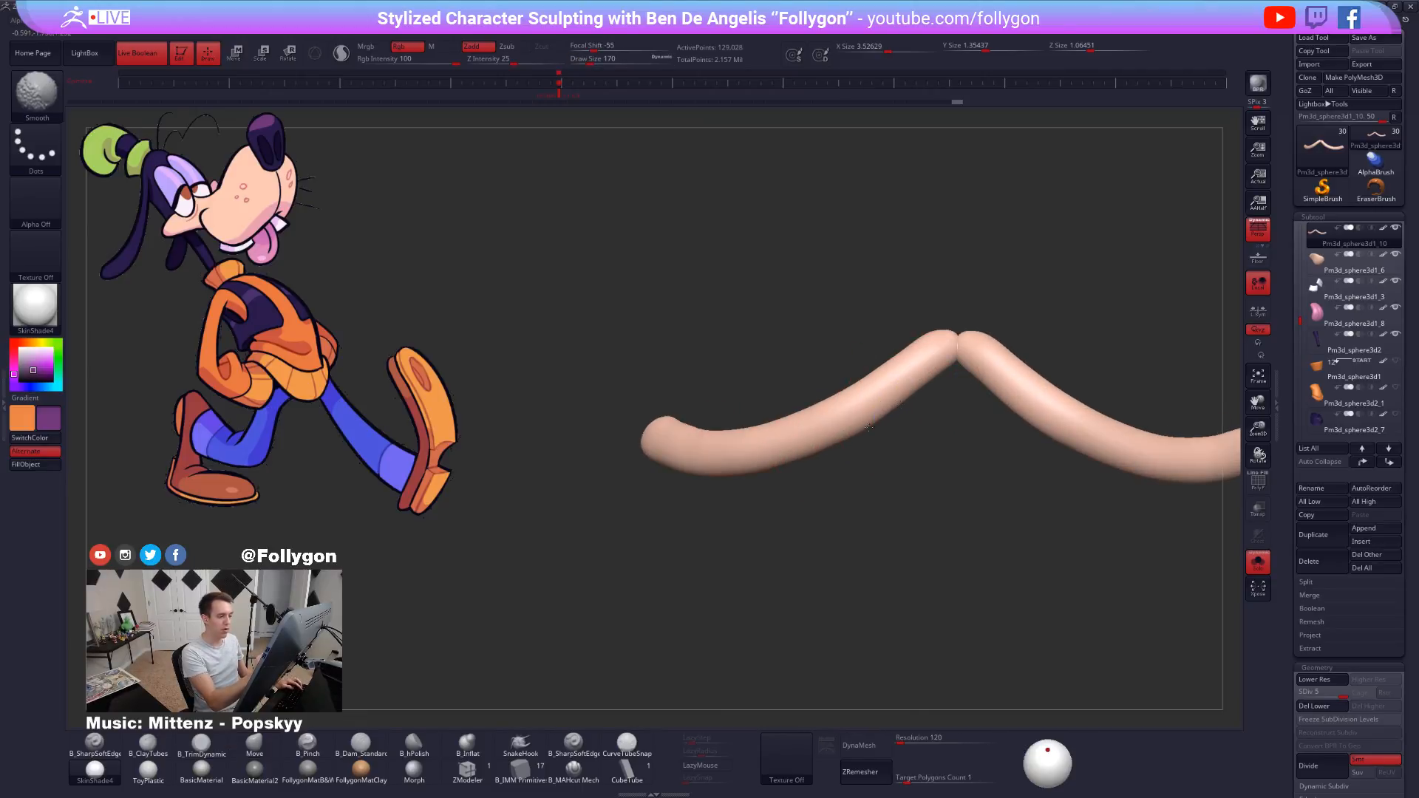
key("shift+d")
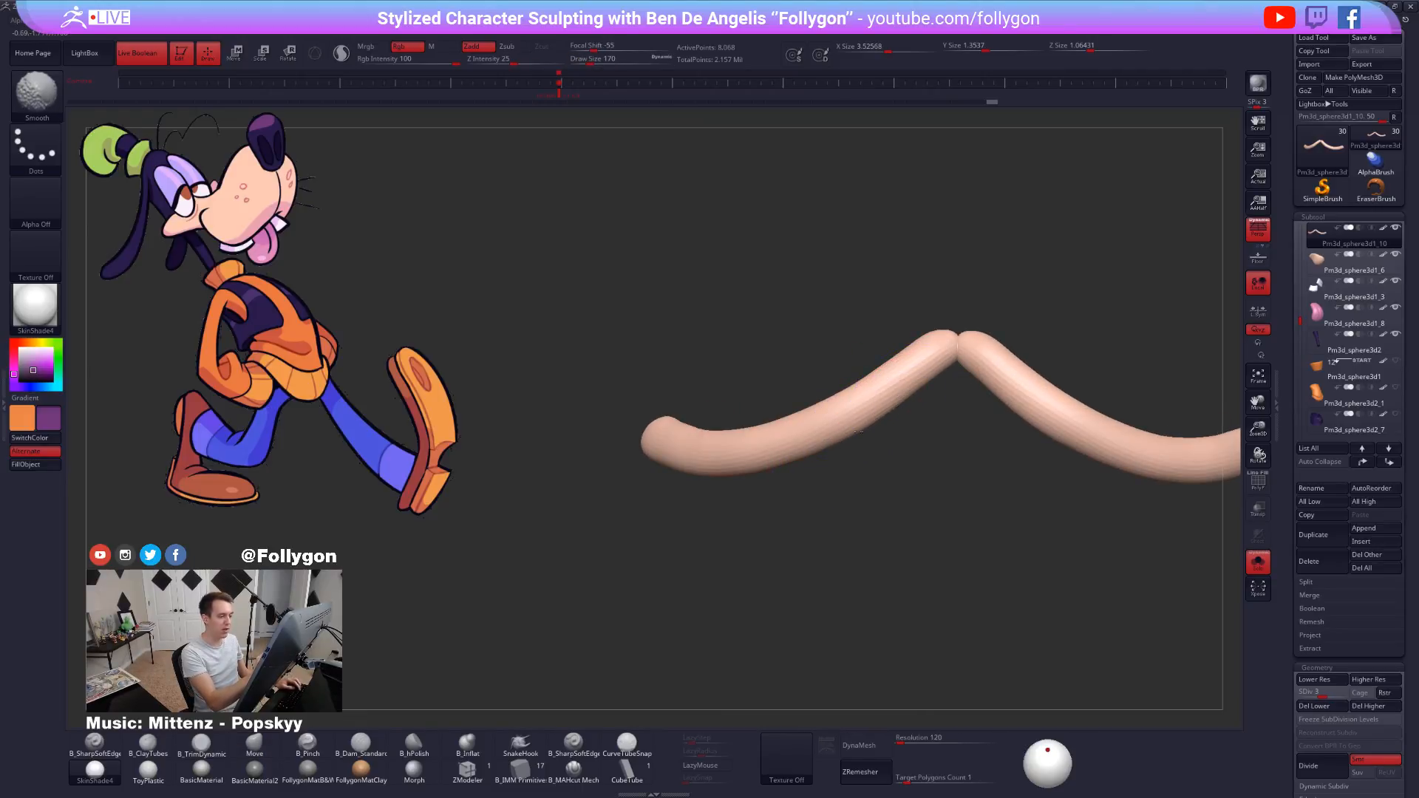
right_click_drag(860, 459, 875, 493, "ctrl")
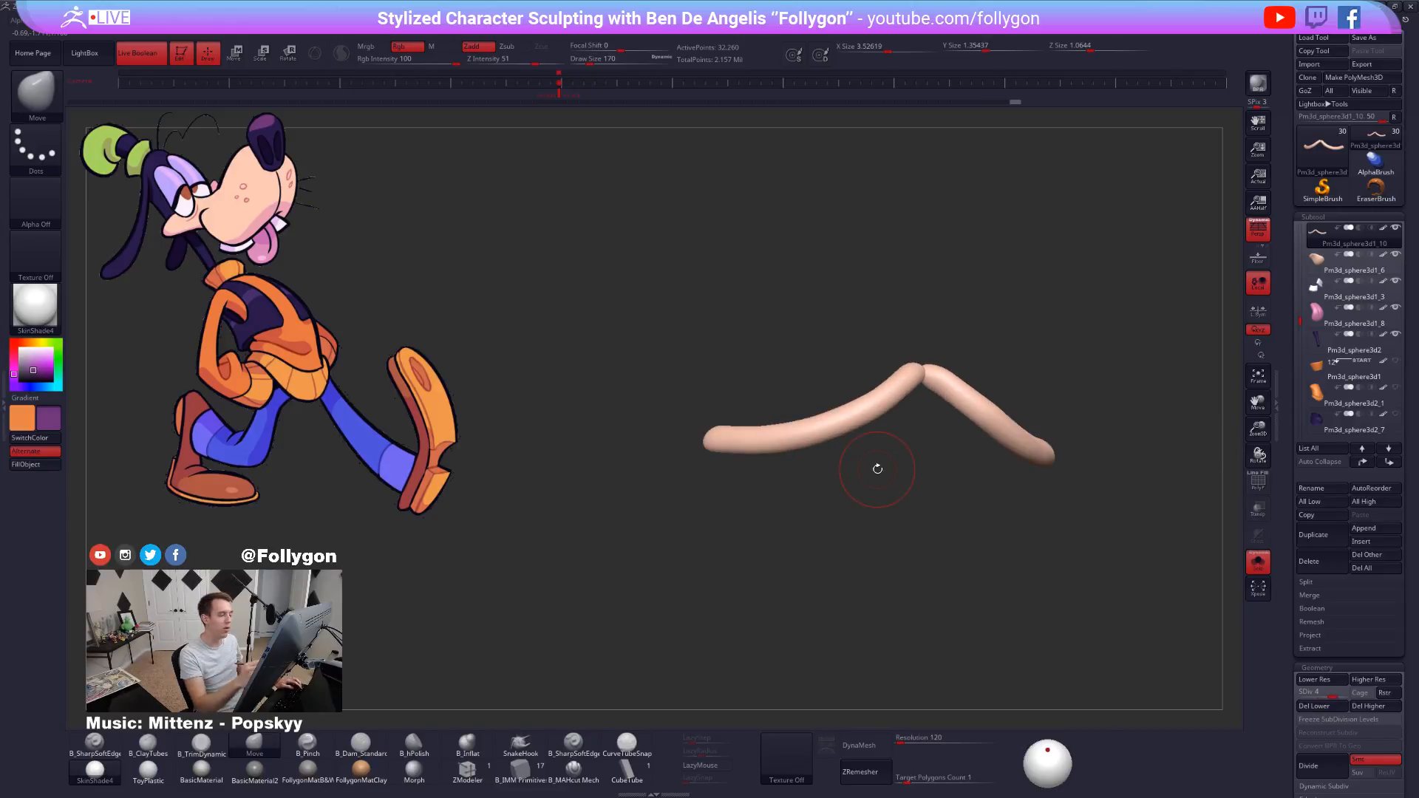
Move and smooth the under-eye strip's arms with a draw size of 215, restore level 5 and show the full model.
left_click_drag(878, 469, 883, 510, "alt")
key("space")
left_click_drag(830, 448, 813, 460)
mouse_move(714, 442)
left_mouse_down("shift")
mouse_move(799, 435)
mouse_move(830, 491)
left_mouse_up("shift")
left_click_drag(921, 425, 939, 442, "shift")
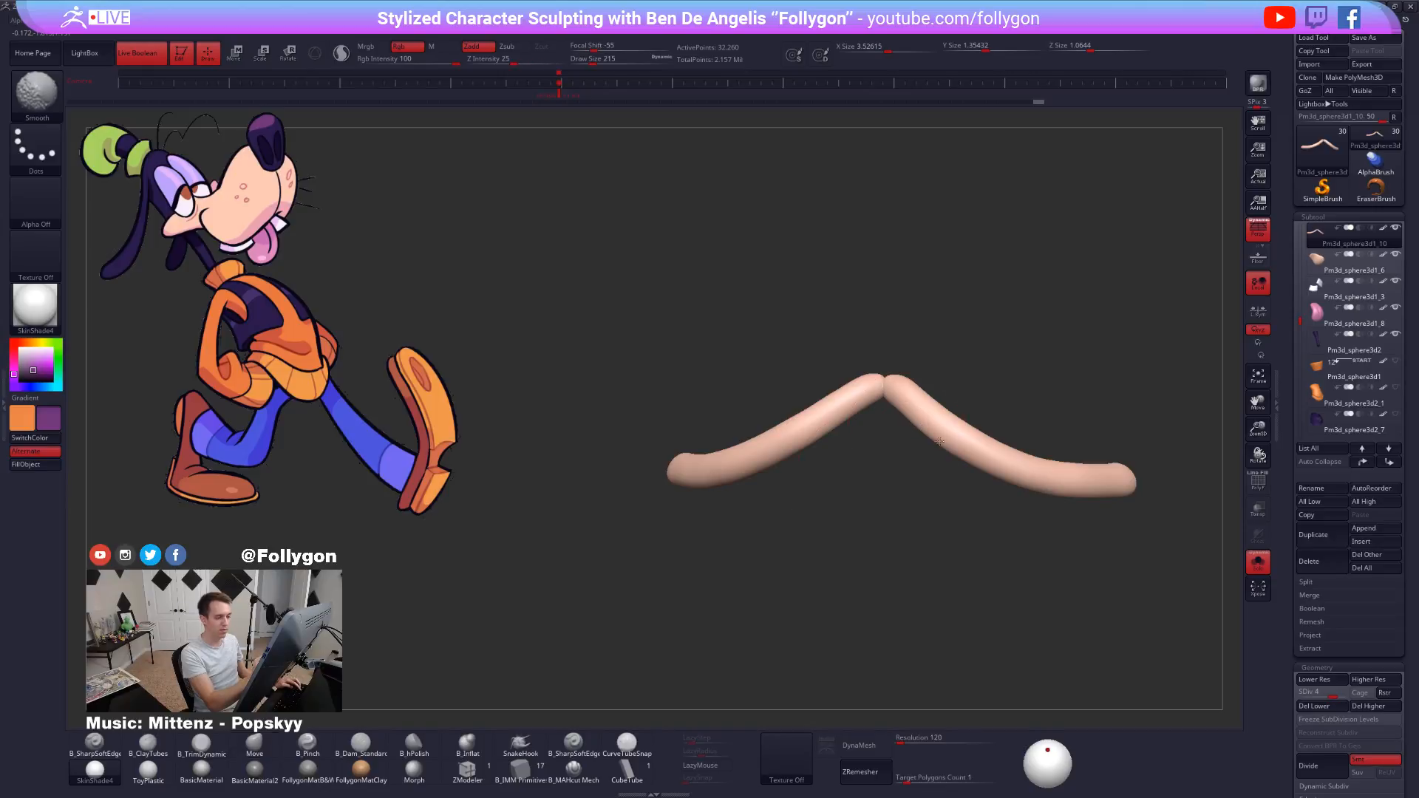
left_click_drag(1109, 494, 1003, 461)
key("d")
key("shift+s")
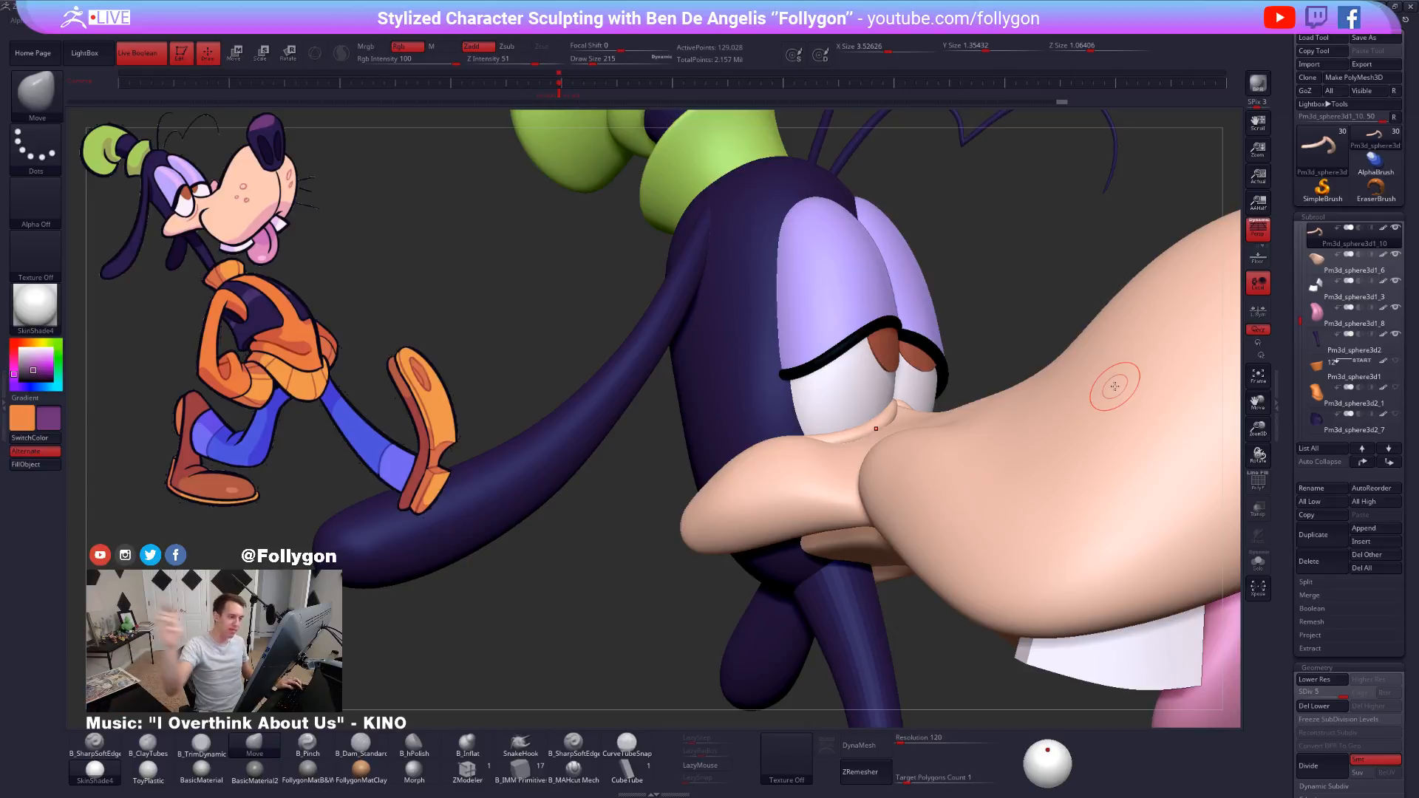
Set the draw size to 465, adjust the under-eye strip beside the muzzle at subdivision level 2 and return to level 5.
right_click_drag(903, 412, 818, 491)
right_click(818, 492)
key("shift")
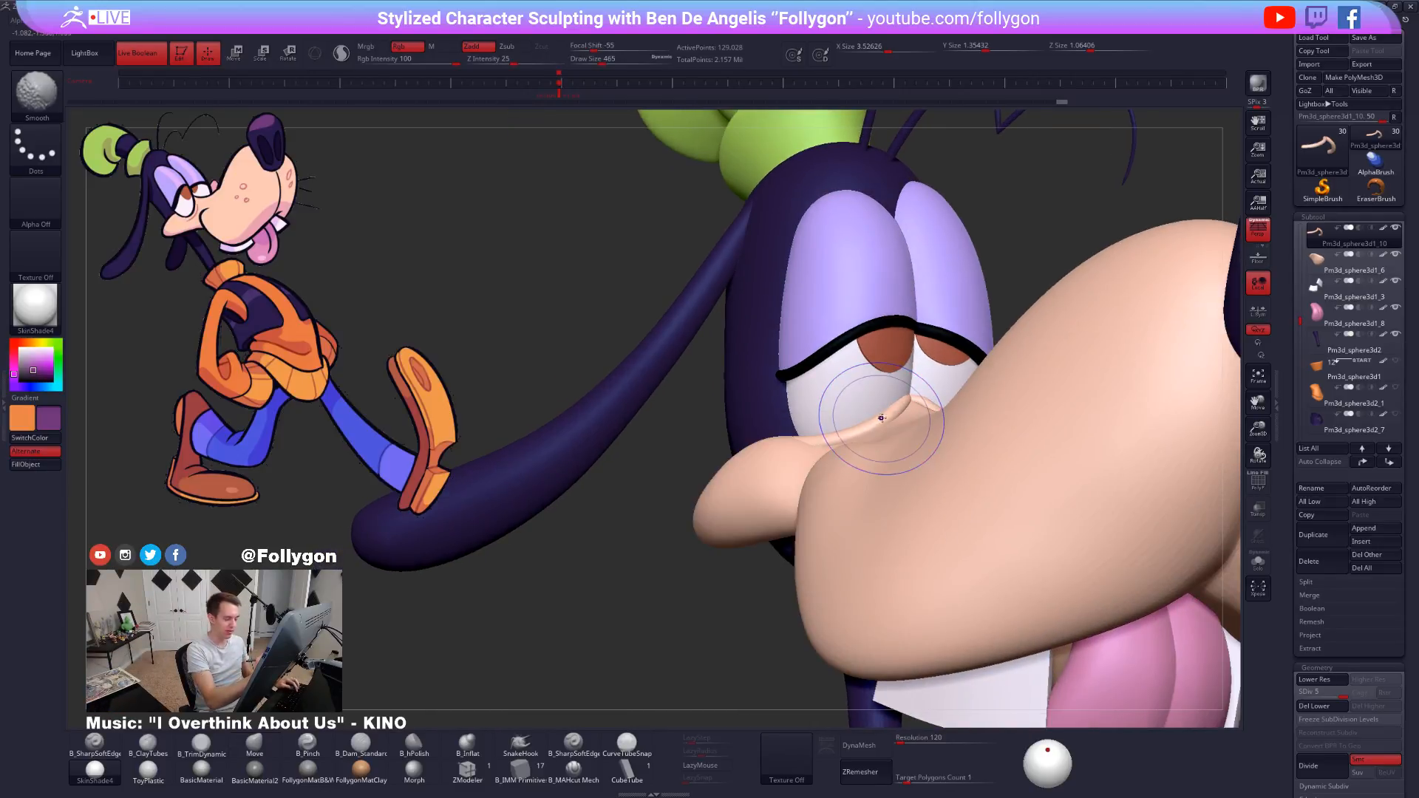
key("shift+d")
key("shift+d")
key("shift+d")
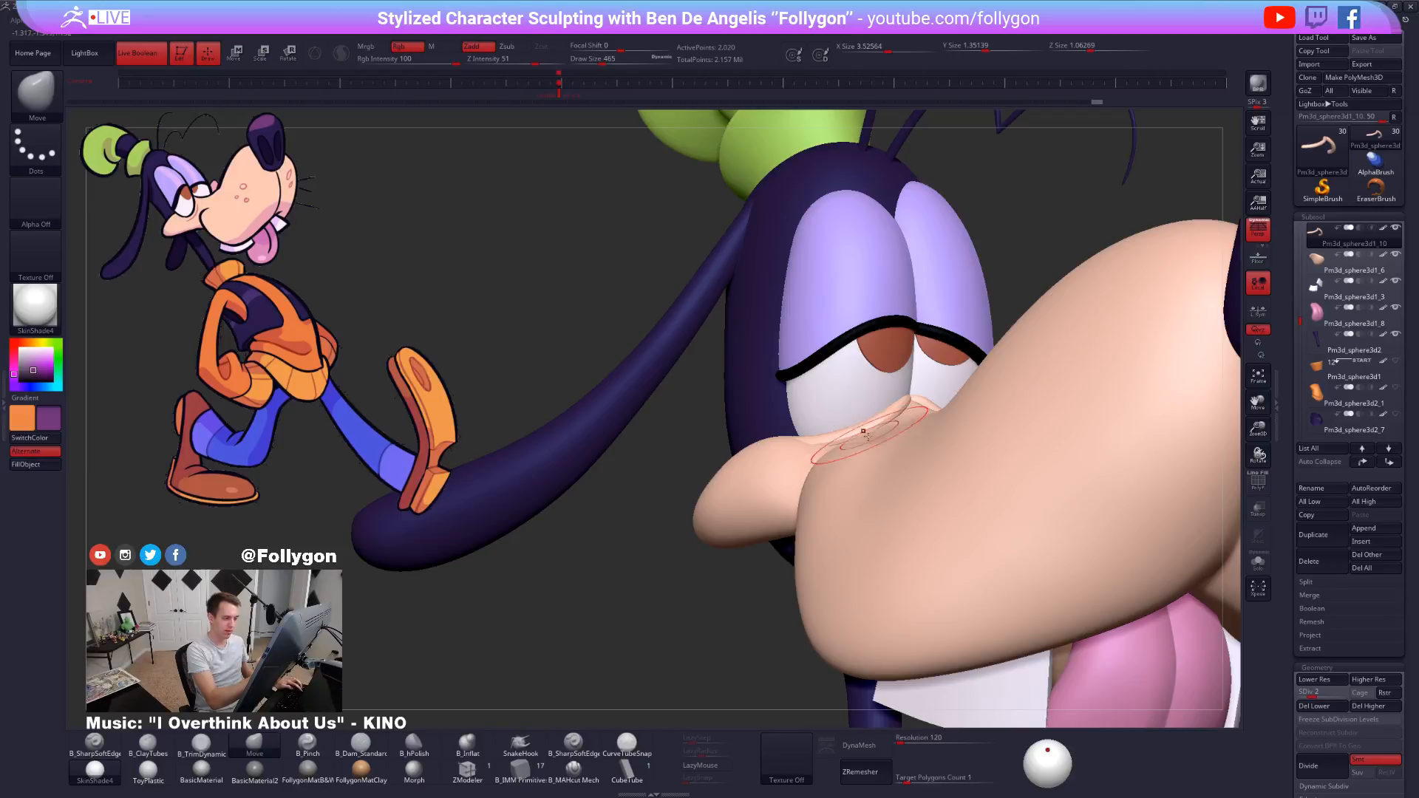
mouse_move(867, 437)
right_mouse_down()
mouse_move(1039, 451)
mouse_move(961, 518)
mouse_move(867, 442)
right_mouse_up()
key("d")
key("d")
key("d")
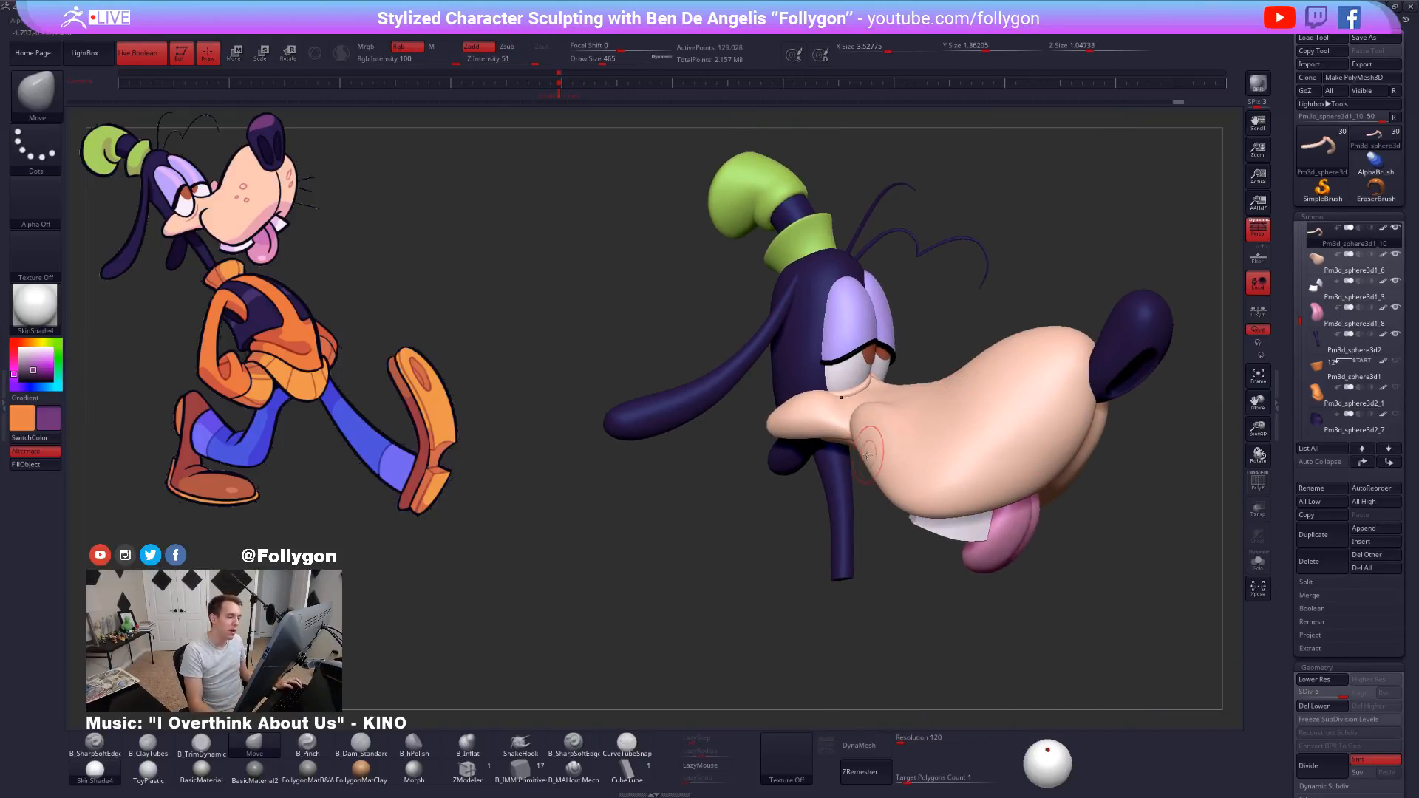
Examine the head from several angles and compare the whole character's pose with the reference drawing.
right_click_drag(921, 465, 1000, 474)
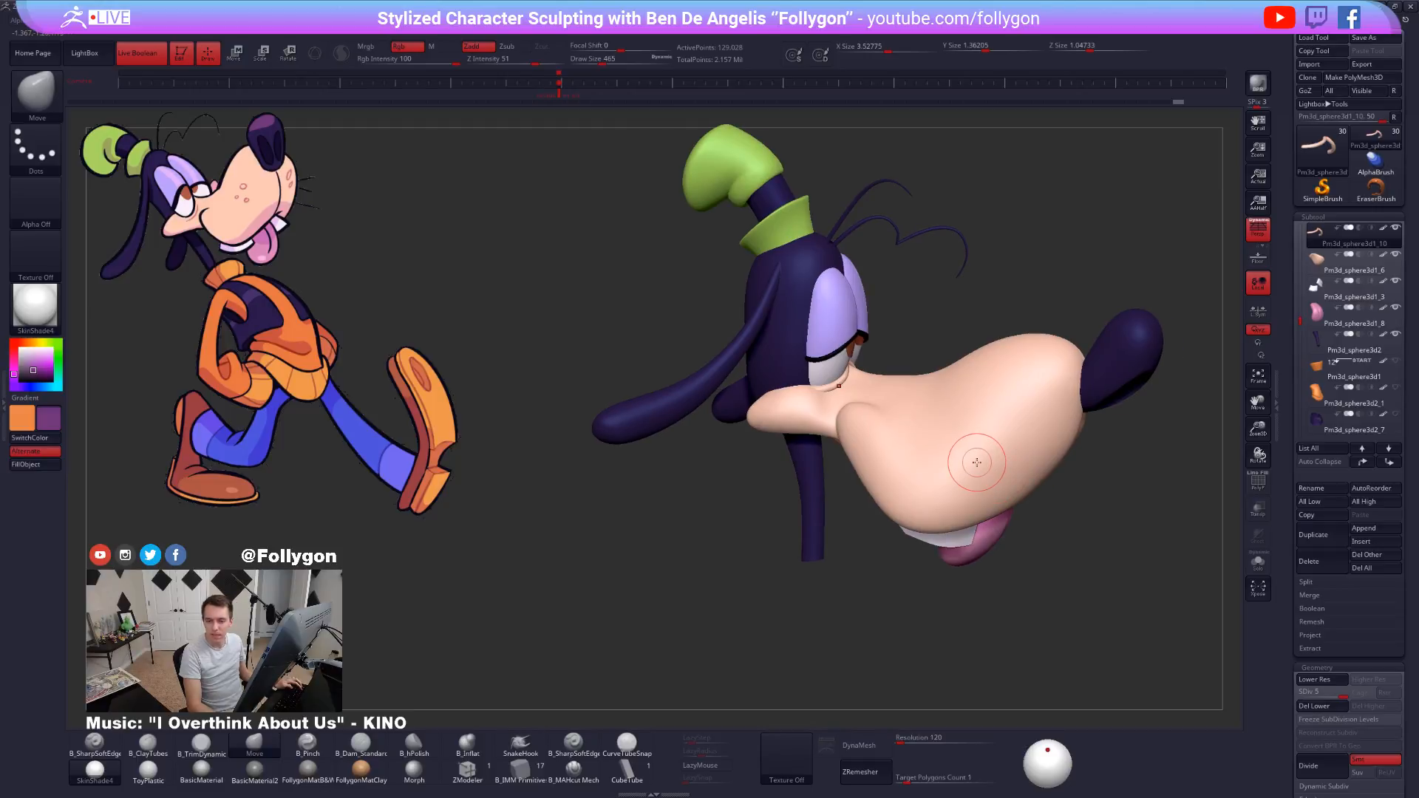
right_click_drag(1056, 413, 949, 476)
right_click(923, 419, "ctrl")
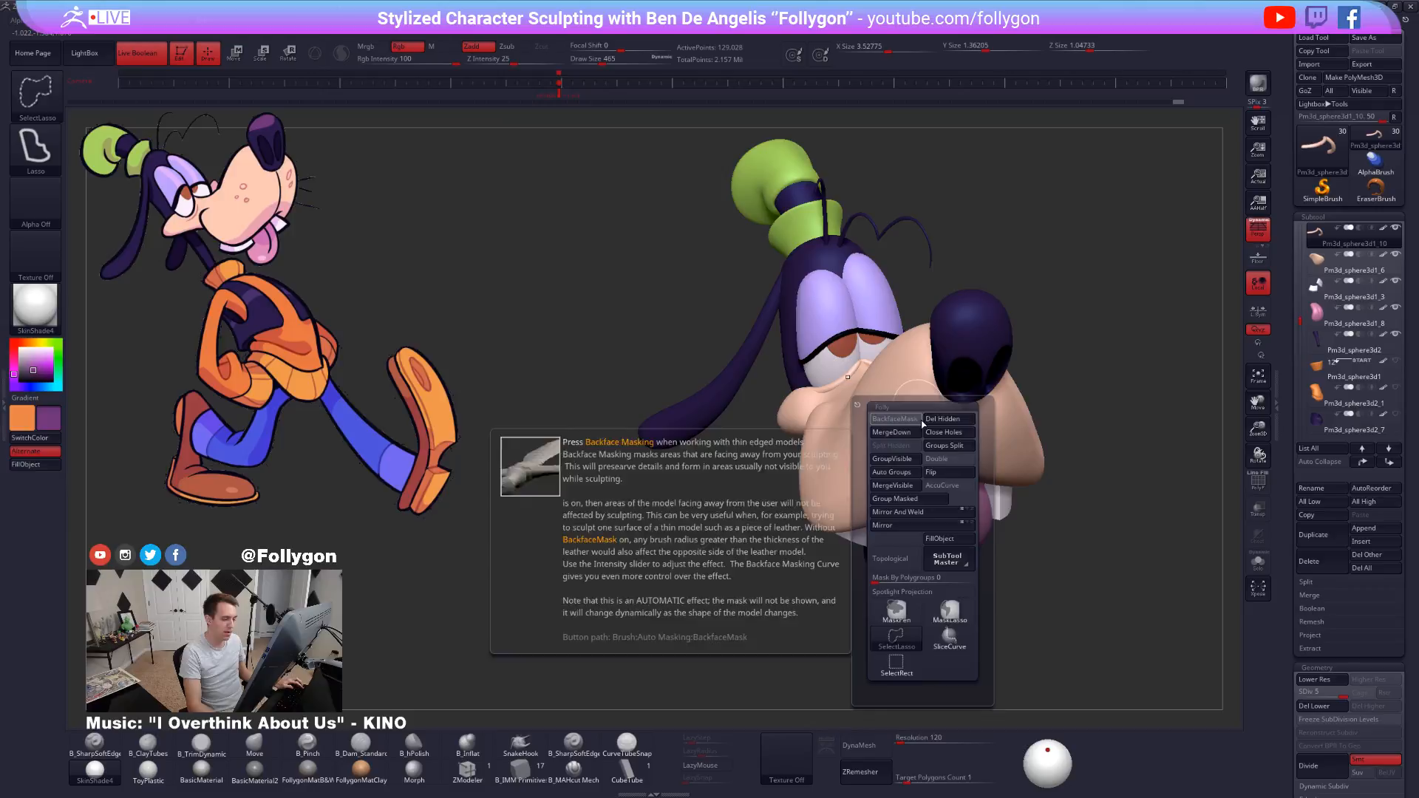
mouse_move(933, 336)
right_mouse_down()
mouse_move(944, 300)
mouse_move(1021, 292)
right_mouse_up()
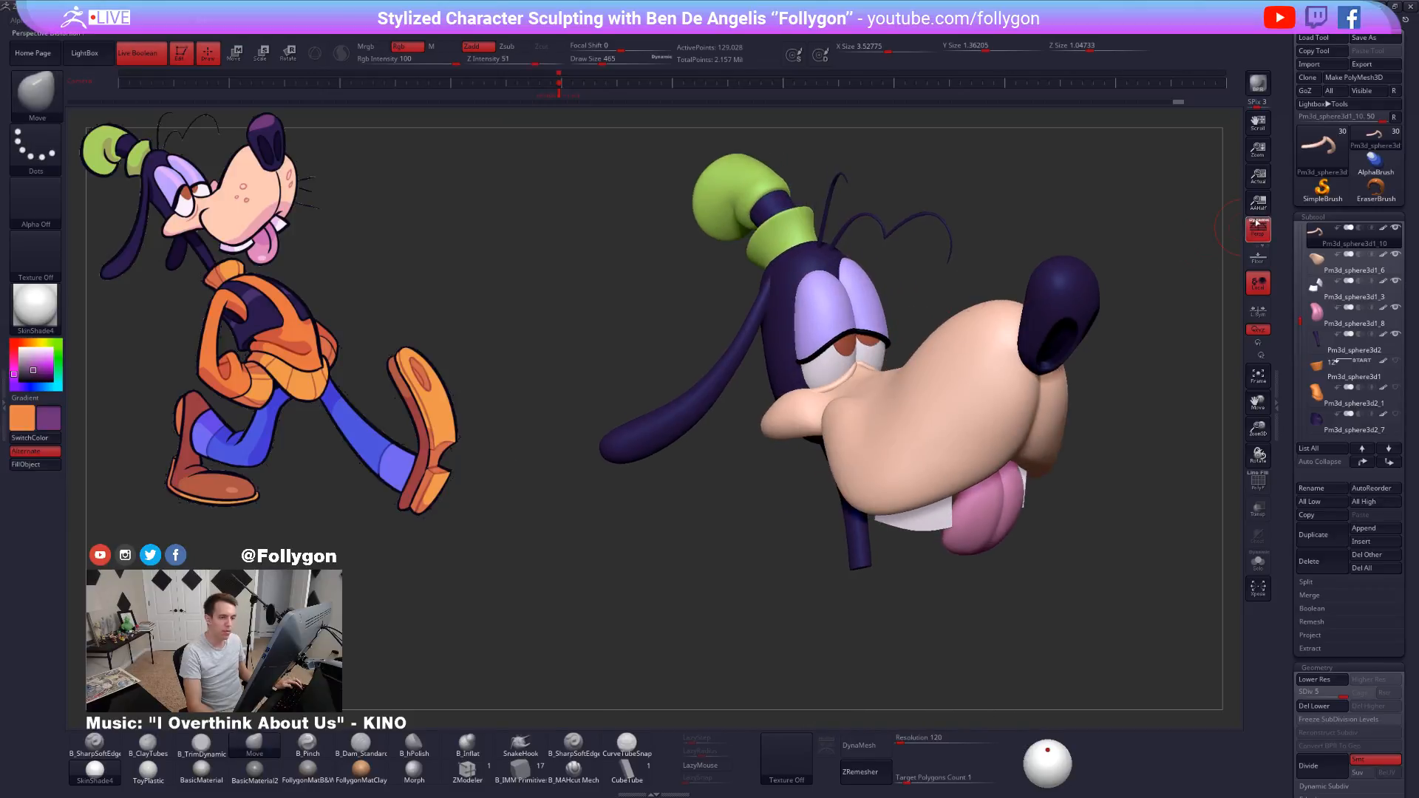
mouse_move(1307, 236)
key("f")
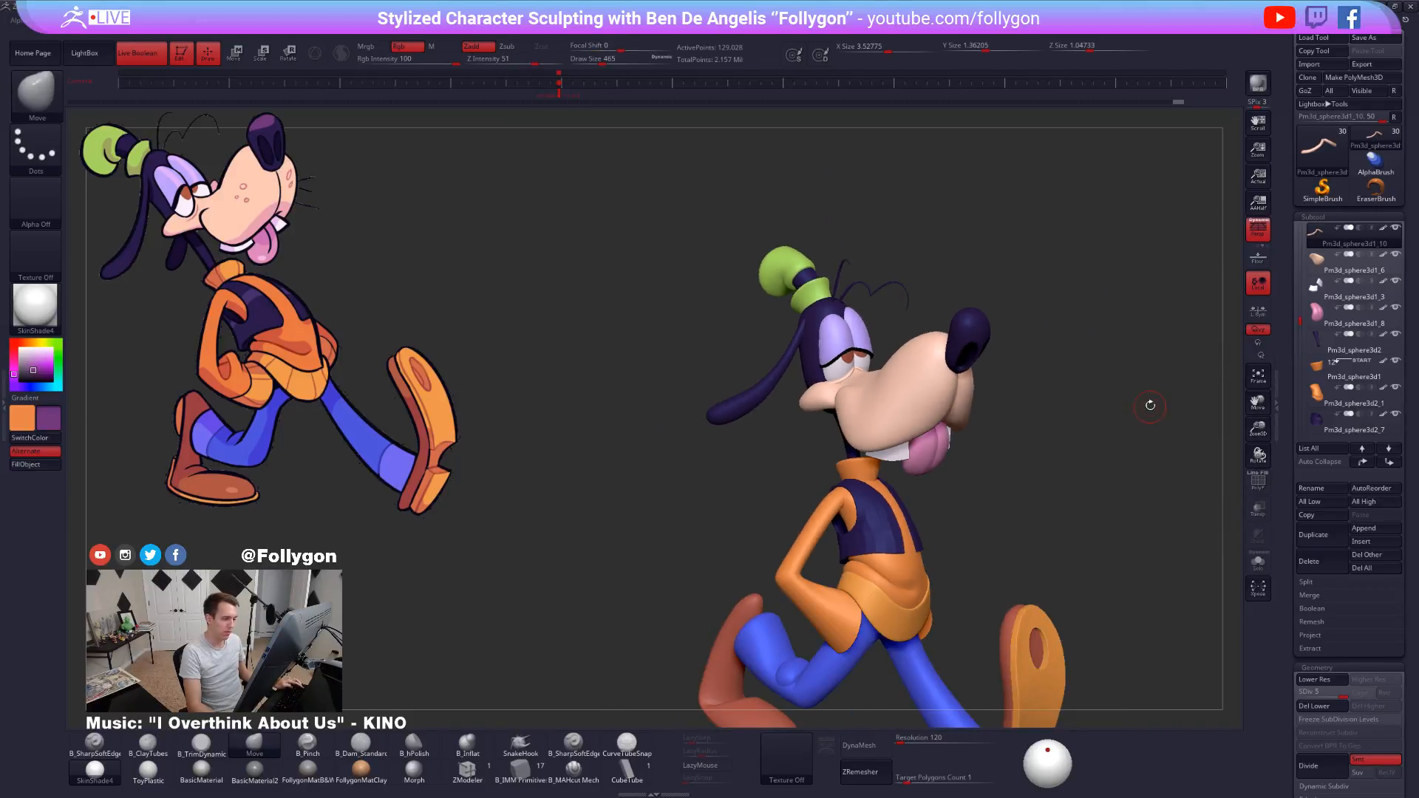
right_click_drag(1149, 405, 1063, 382)
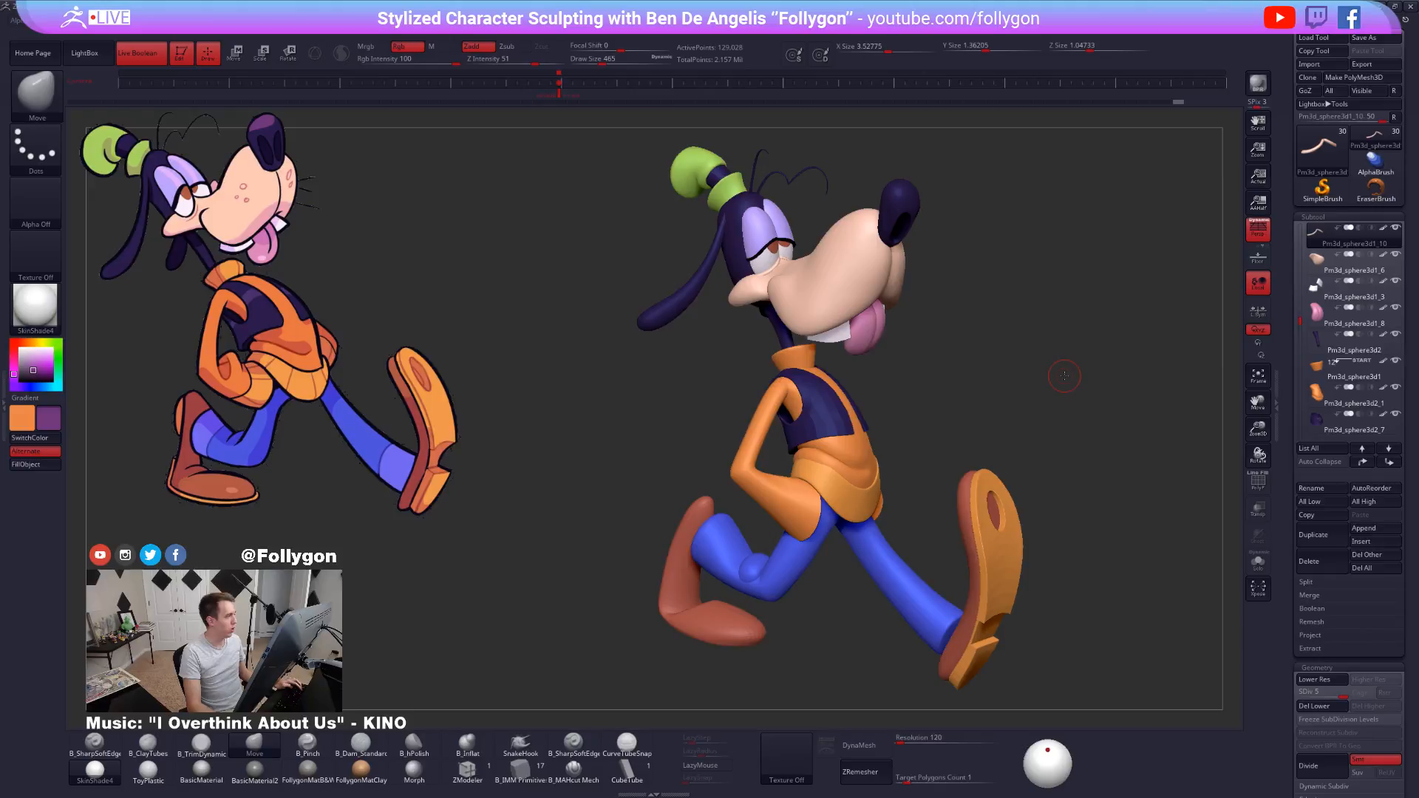
right_click_drag(1065, 375, 890, 336)
Try placing a Transpose Rotate line along the isolated nose, and return to drawing mode with the full character shown.
left_click(845, 275, "alt")
mouse_move(991, 296)
right_mouse_down("alt")
mouse_move(1009, 311)
mouse_move(1012, 380)
mouse_move(1017, 347)
right_mouse_up("alt")
key("r")
key("alt+shift+s")
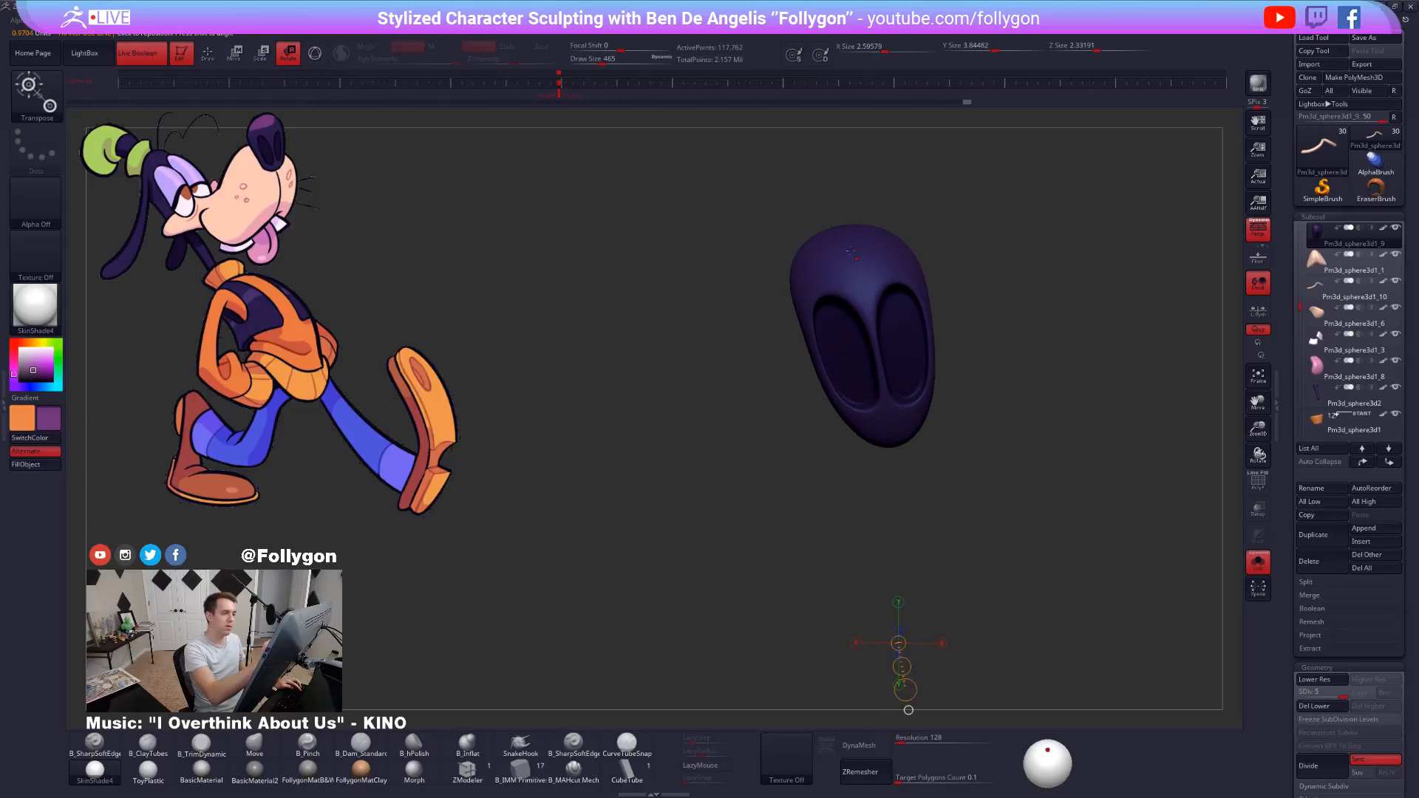
left_click_drag(845, 231, 886, 477)
mouse_move(917, 636)
right_mouse_down("alt")
mouse_move(915, 551)
mouse_move(902, 618)
right_mouse_up("alt")
key("q")
key("alt+shift+s")
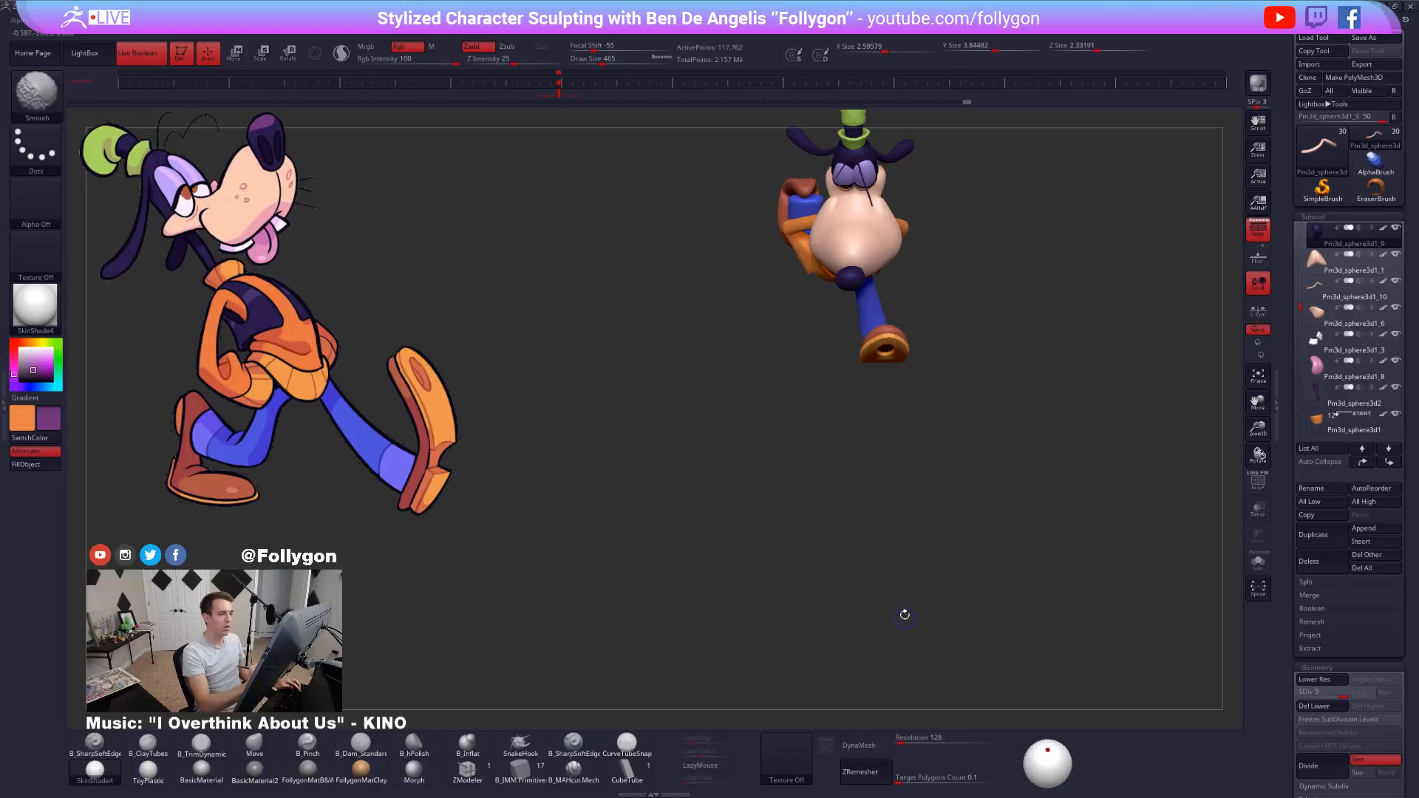
Hide the body subtools and create a Transpose Master TPoseMesh from the visible head, hat, ear and neck parts.
right_click_drag(902, 570, 841, 576)
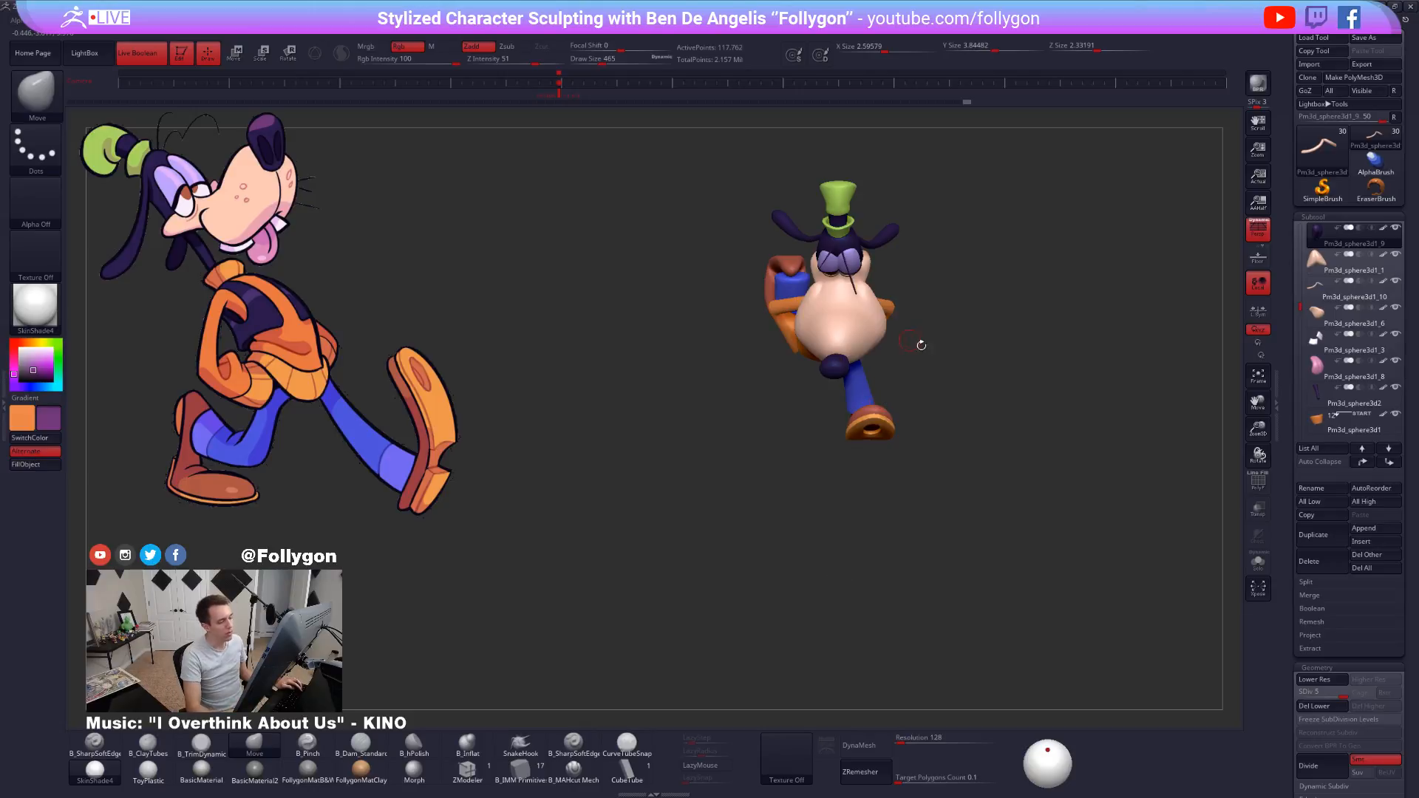
right_click_drag(921, 342, 885, 396)
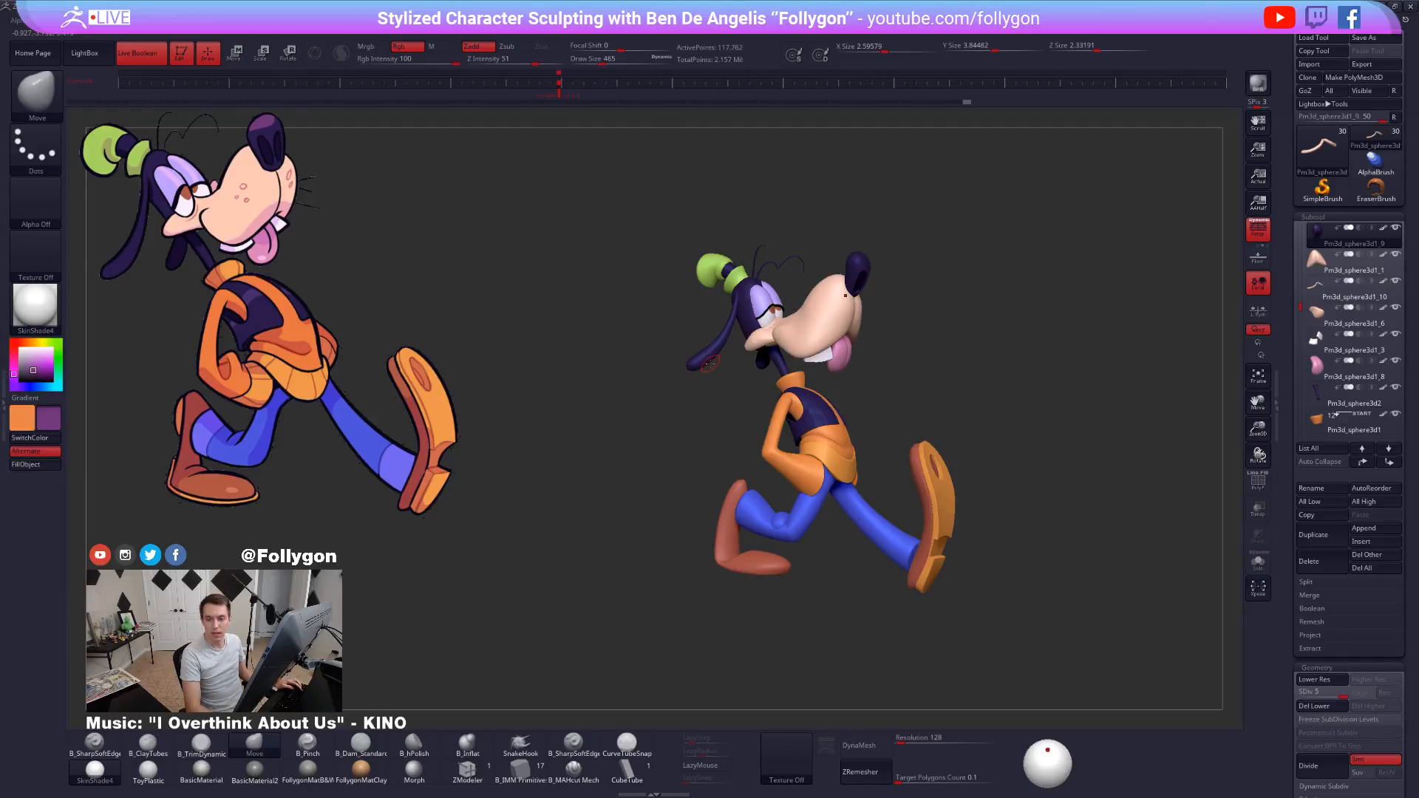
left_click(5, 392)
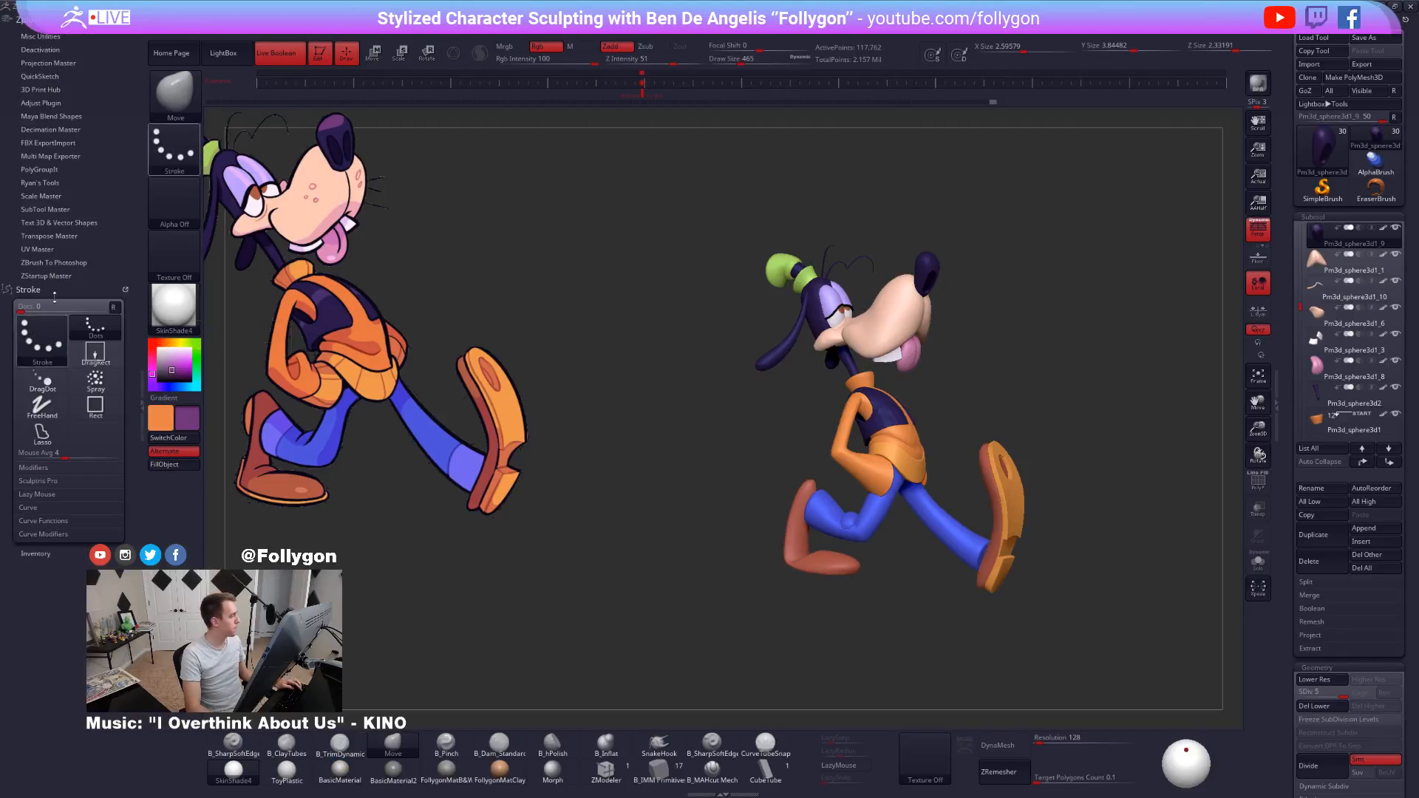
left_click(75, 235)
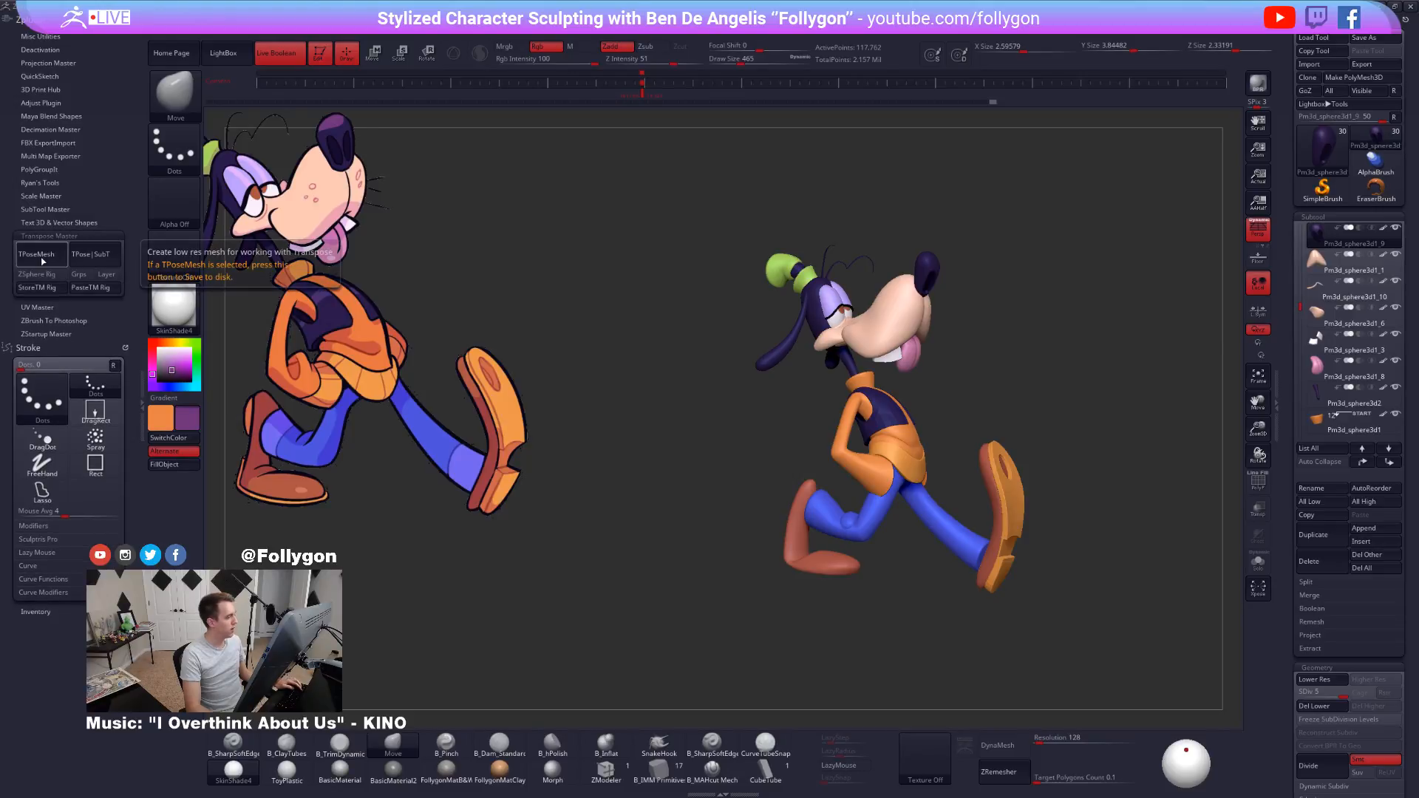
left_click_drag(1297, 309, 1319, 337)
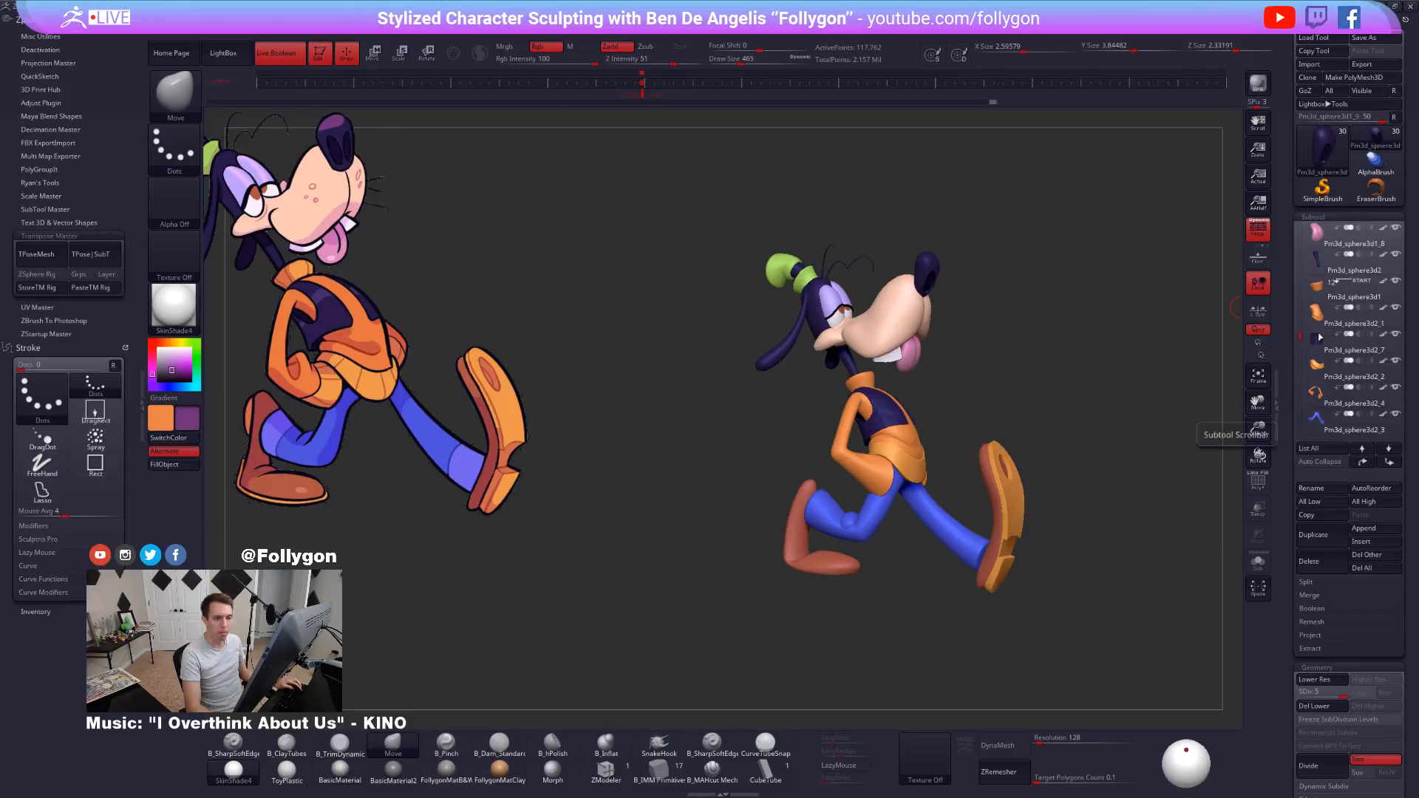
left_click(1396, 281)
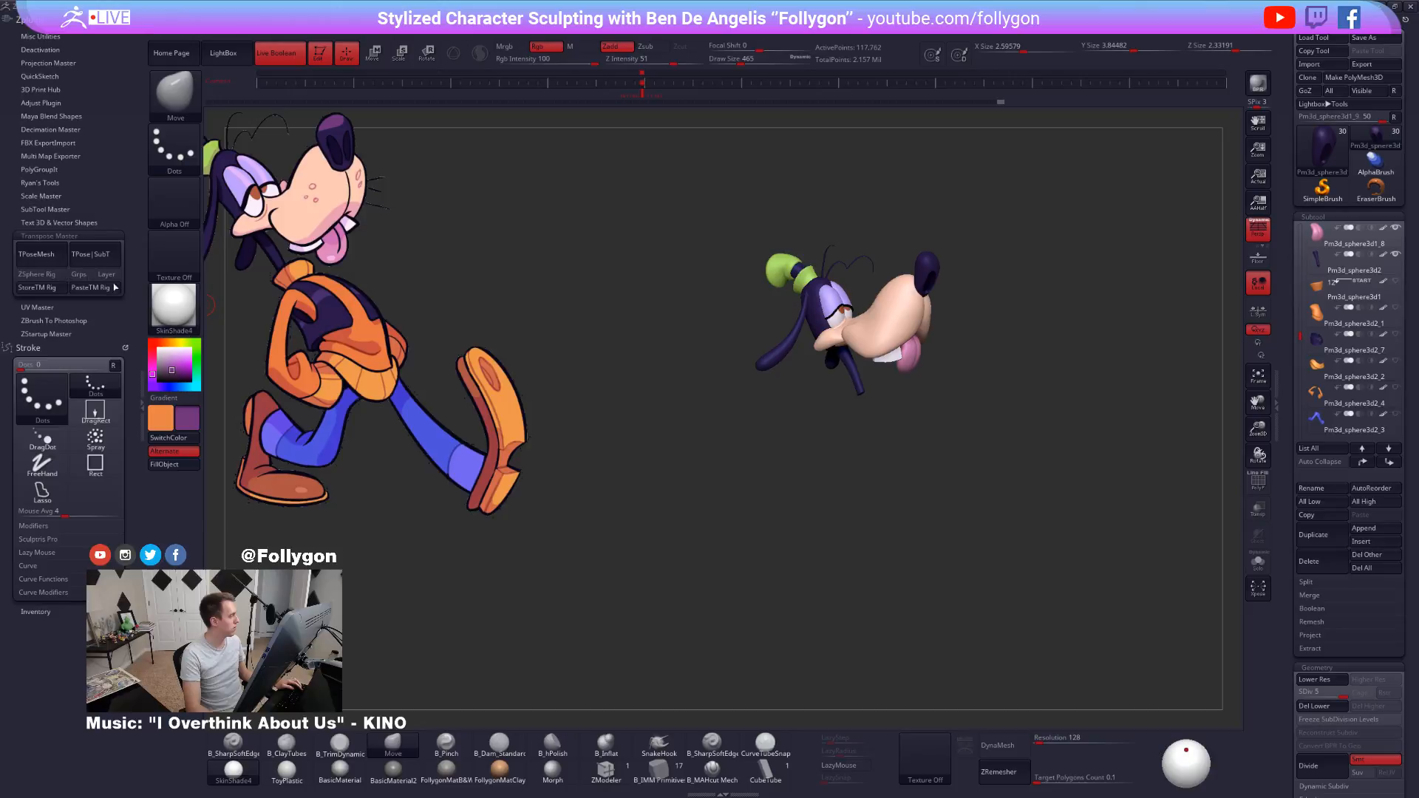
left_click(36, 254)
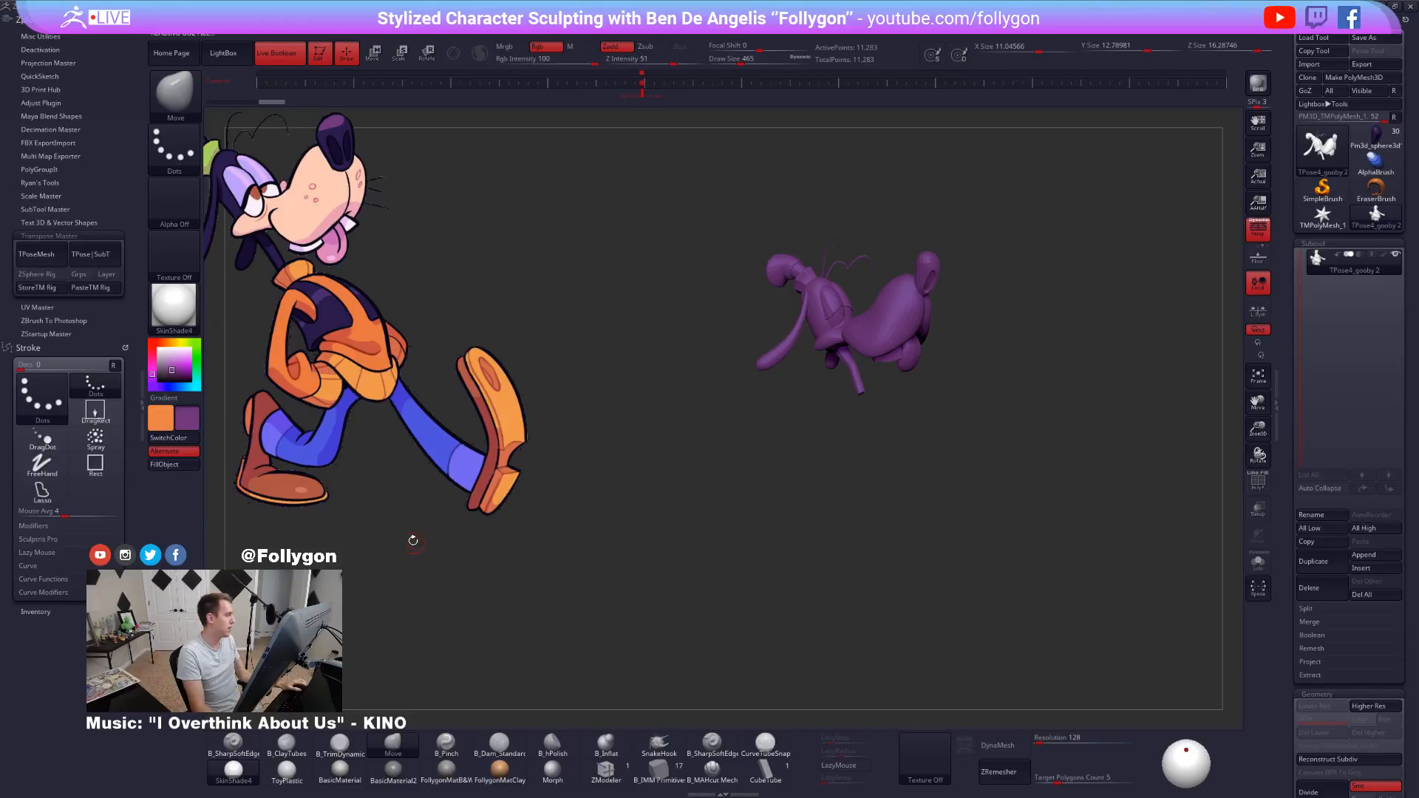
Set the TPoseMesh colour to white and assign it the grey FollygonMatB&W material.
left_click_drag(167, 362, 157, 346)
left_click_drag(922, 396, 858, 461, "alt")
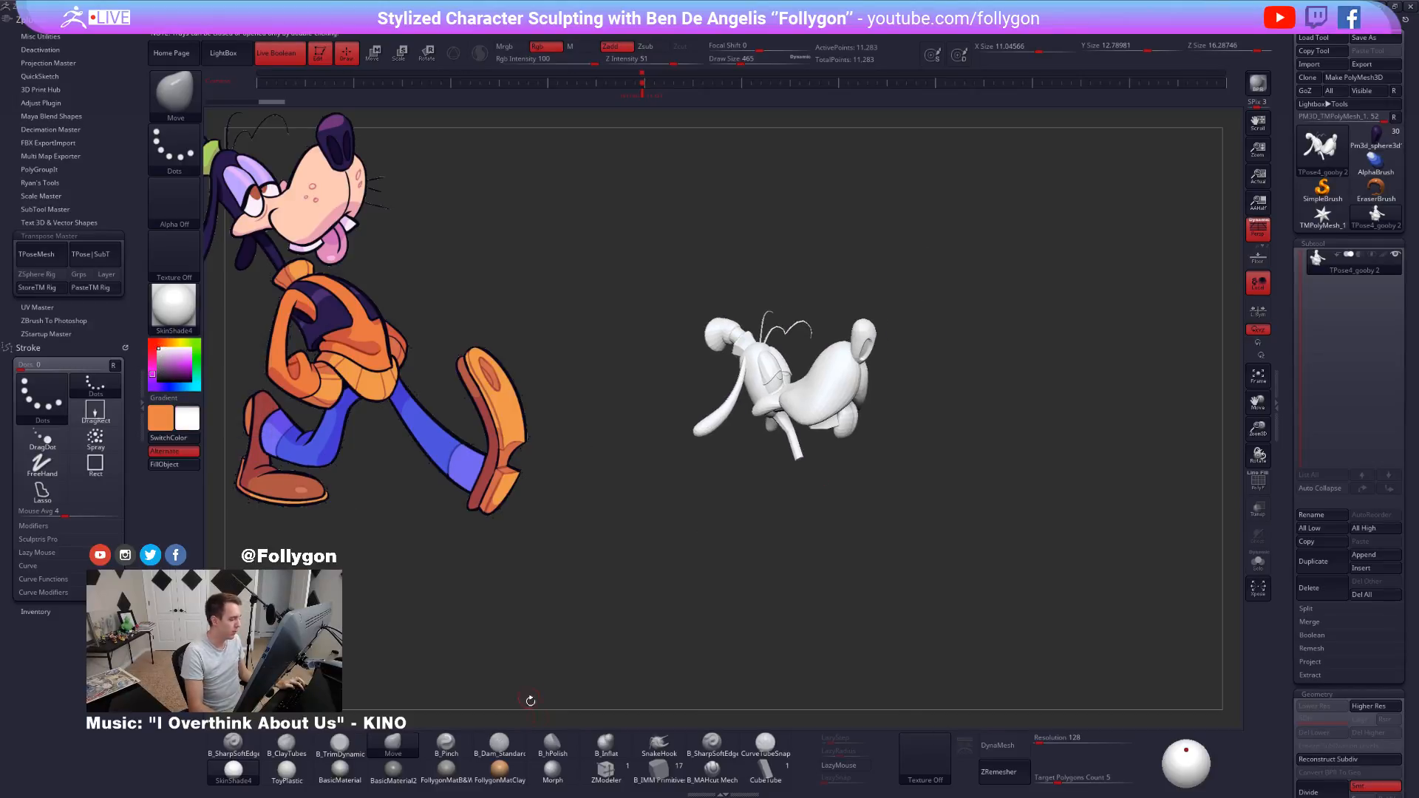
left_click(447, 769)
double_click(142, 398)
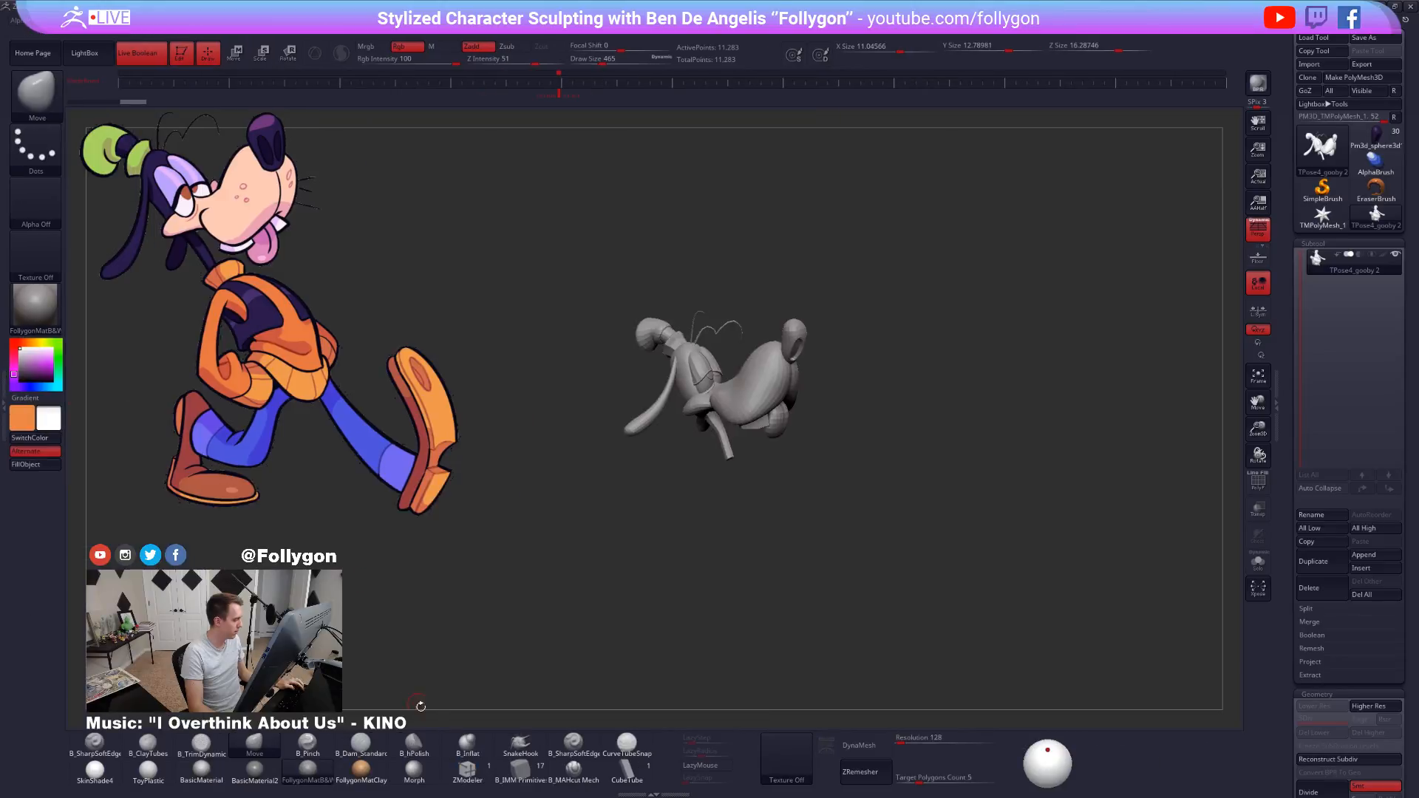
Mask the head behind the muzzle using MaskLasso, leaving the muzzle and nose unmasked.
mouse_move(770, 393)
right_mouse_down()
mouse_move(822, 425)
mouse_move(773, 469)
right_mouse_up()
mouse_move(721, 389)
left_mouse_down("ctrl")
mouse_move(753, 587)
mouse_move(968, 197)
mouse_move(916, 130)
left_mouse_up("ctrl")
right_click_drag(881, 504, 862, 423)
left_click(806, 489, "ctrl")
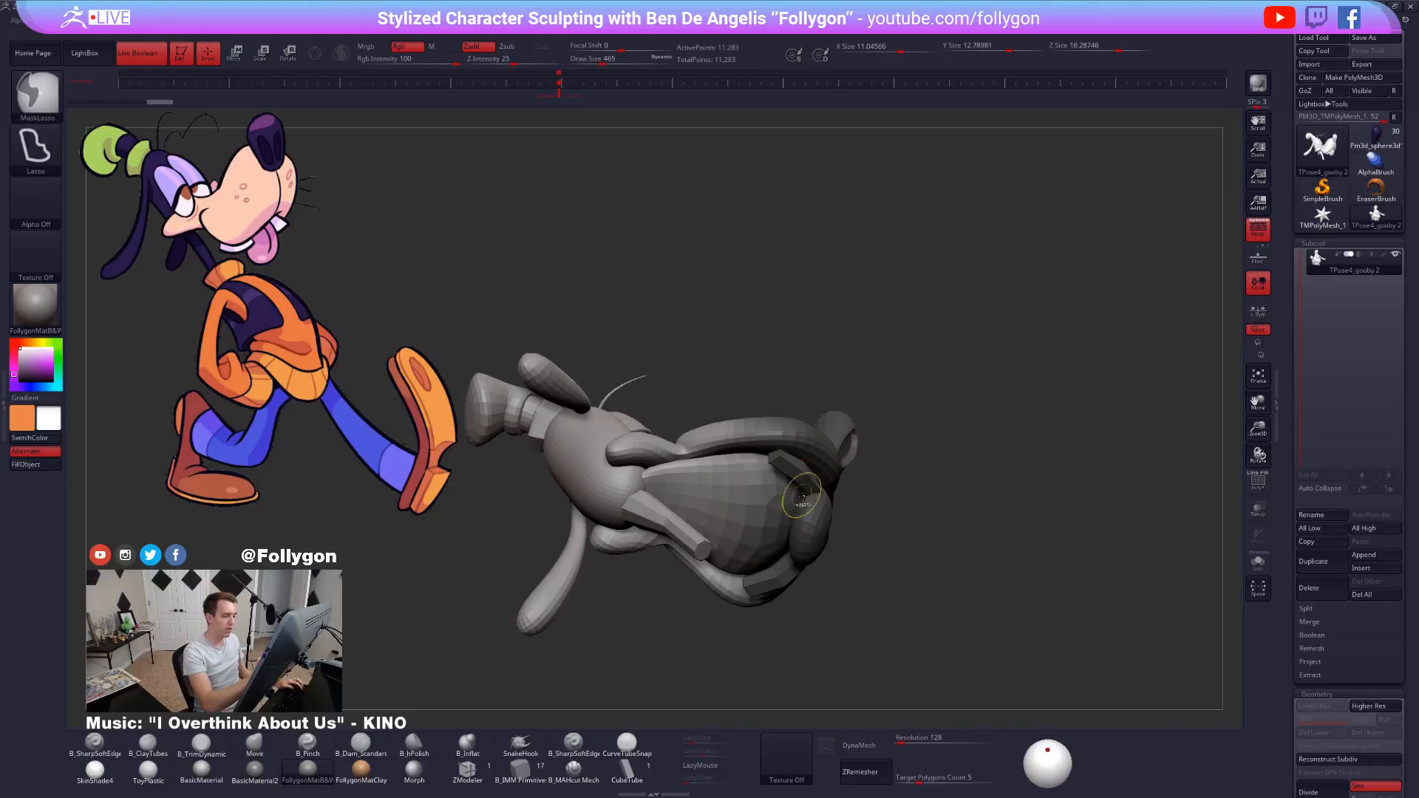
left_click(862, 511, "ctrl")
right_click_drag(817, 533, 858, 474)
Rotate the unmasked muzzle slightly with a Transpose line running from its base past the nose, and return to drawing mode.
key("r")
mouse_move(742, 496)
left_mouse_down()
mouse_move(946, 493)
mouse_move(975, 473)
left_mouse_up()
mouse_move(937, 521)
right_mouse_down()
mouse_move(922, 605)
mouse_move(932, 531)
right_mouse_up()
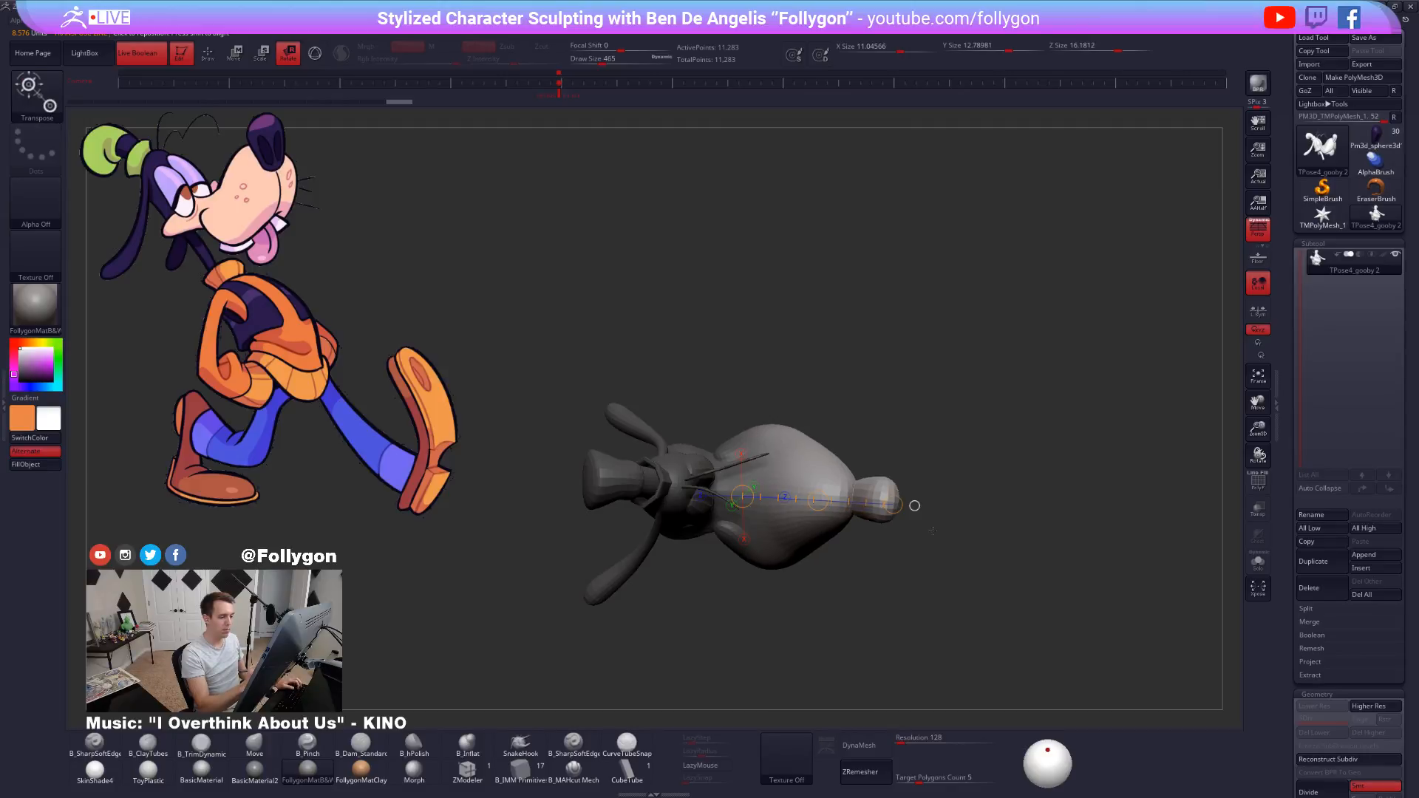
mouse_move(1124, 372)
right_mouse_down()
mouse_move(880, 576)
mouse_move(850, 564)
mouse_move(833, 602)
mouse_move(935, 550)
right_mouse_up()
key("q")
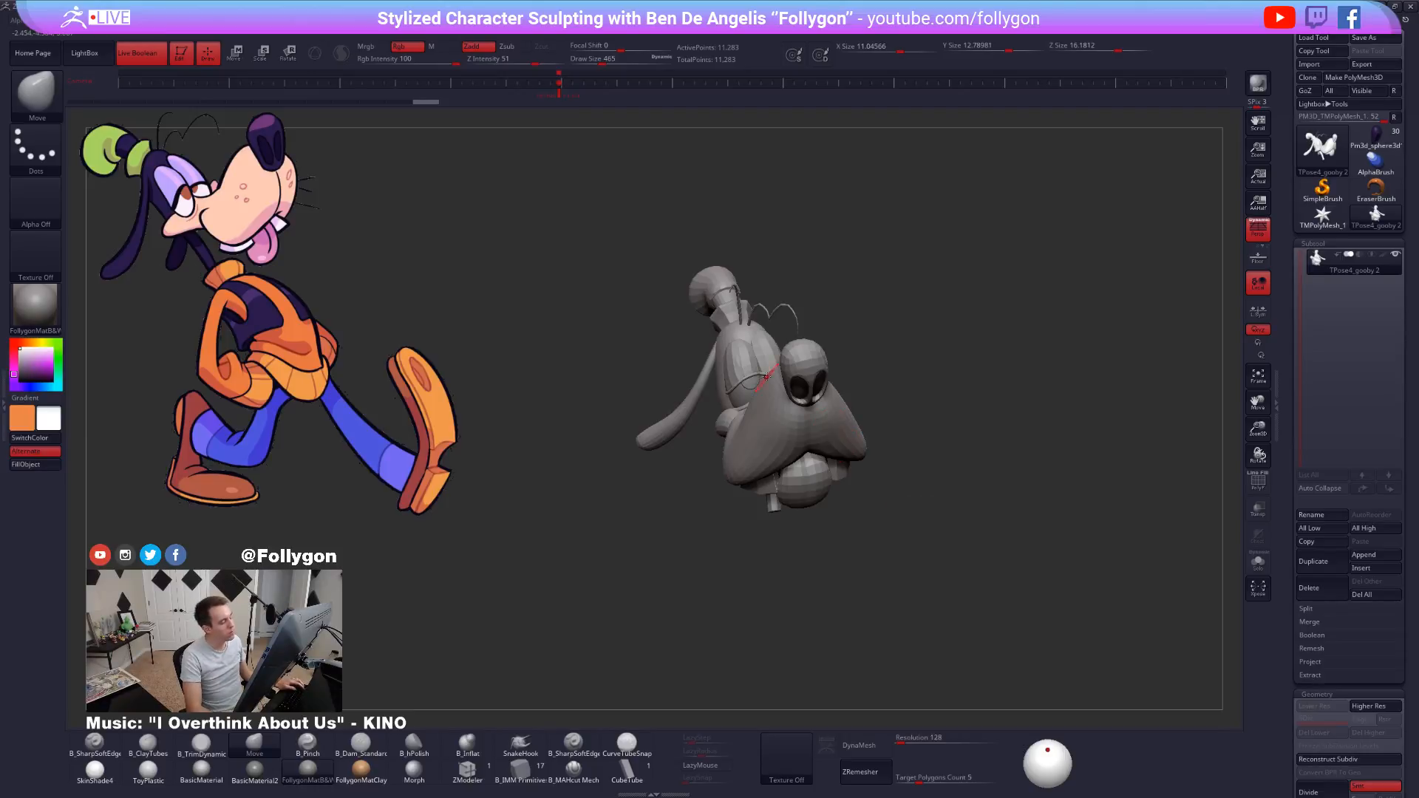
Enable the Gizmo, centre it on the unmasked muzzle and reset its orientation.
right_click_drag(766, 377, 907, 531)
mouse_move(1075, 532)
right_mouse_down()
mouse_move(935, 443)
mouse_move(977, 500)
right_mouse_up()
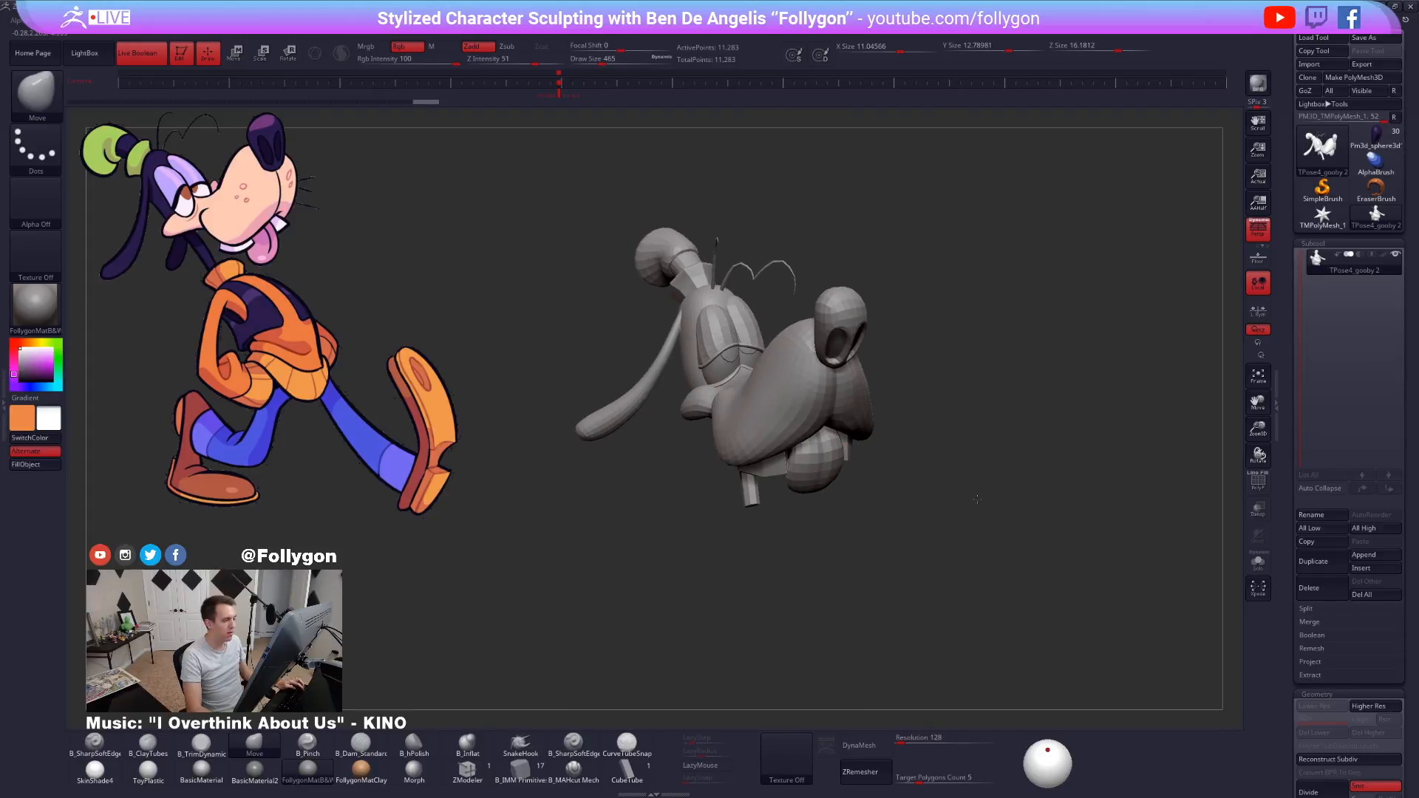
key("w")
left_click(324, 62)
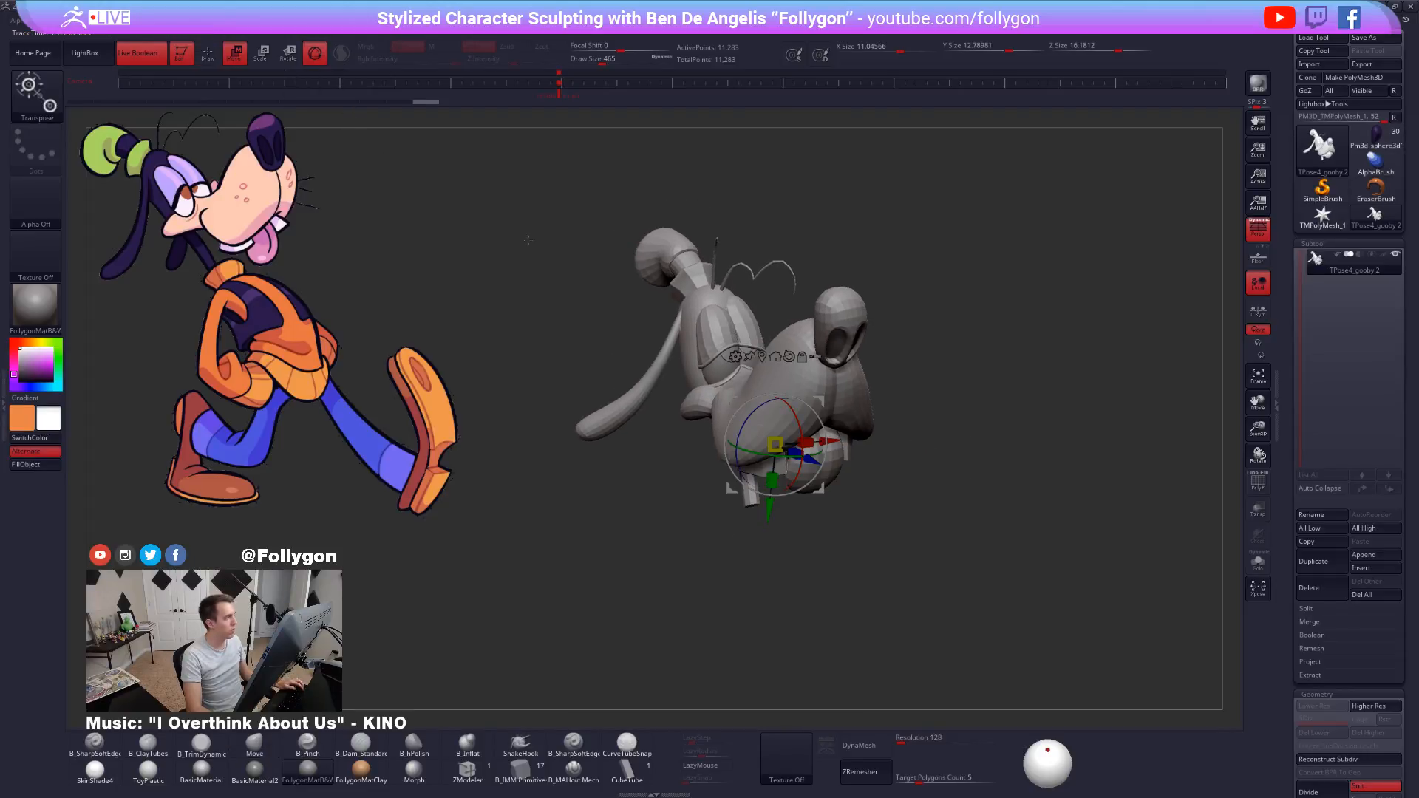
left_click(775, 359, "alt")
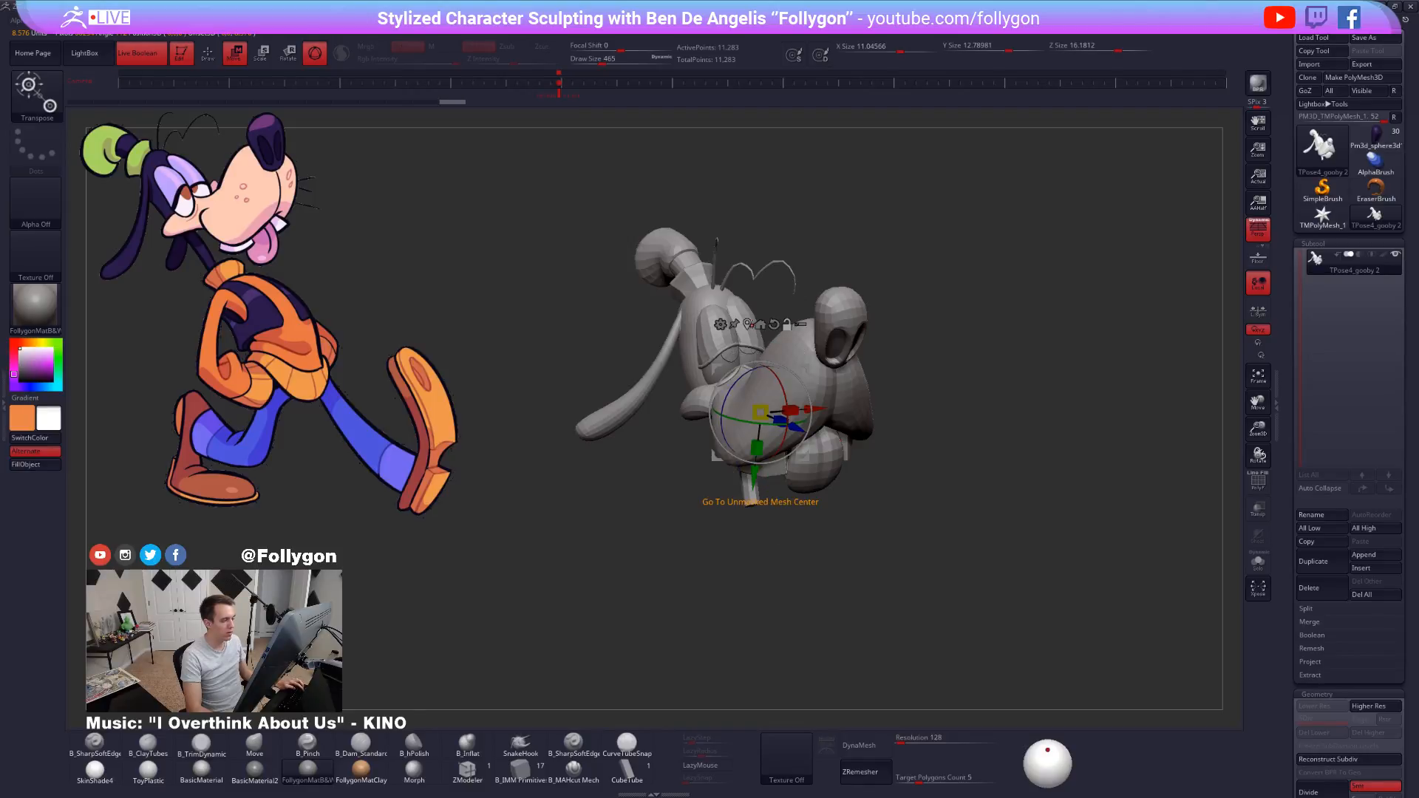
left_click(748, 326)
left_click(766, 290)
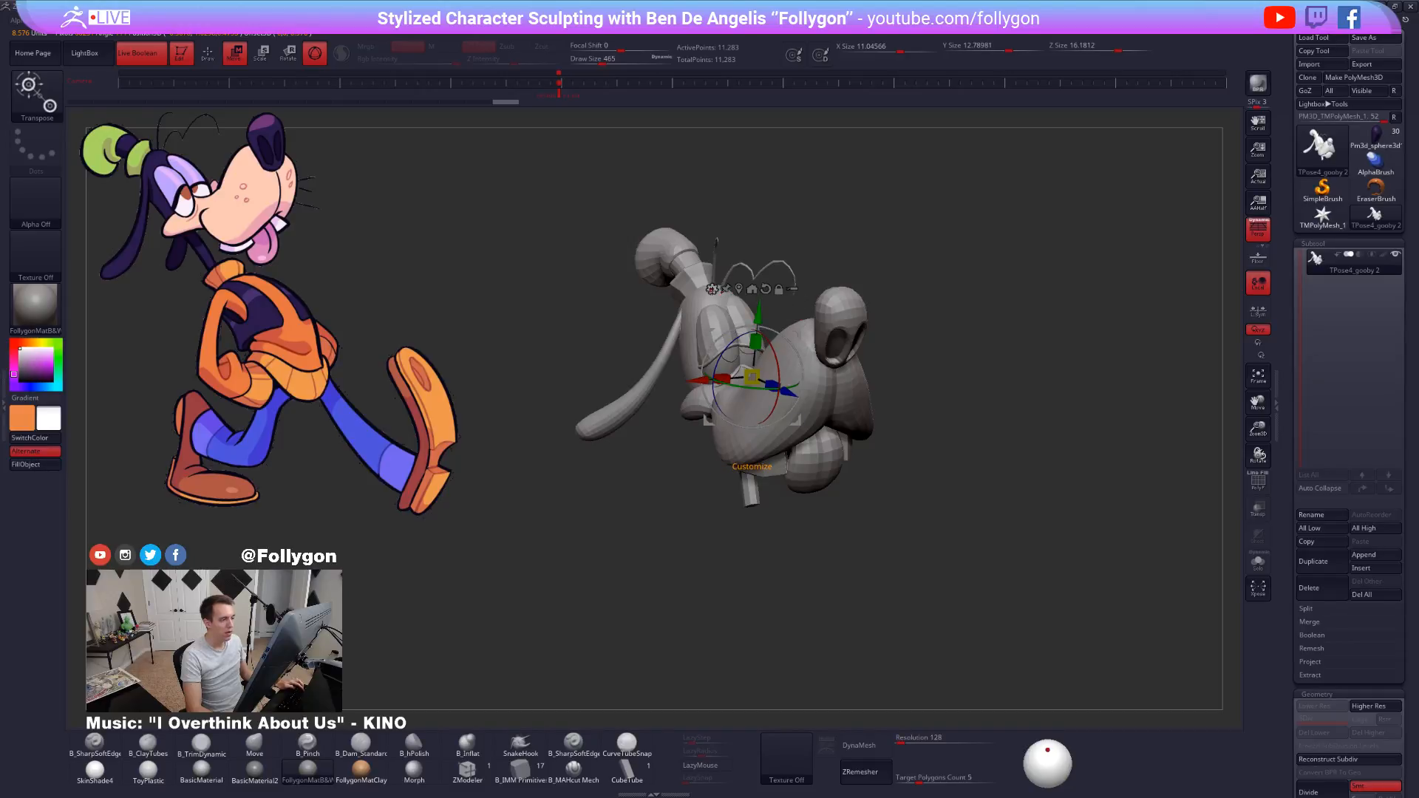
Apply the Bend Curve deformer to the muzzle and adjust its curve resolution.
left_click(712, 289)
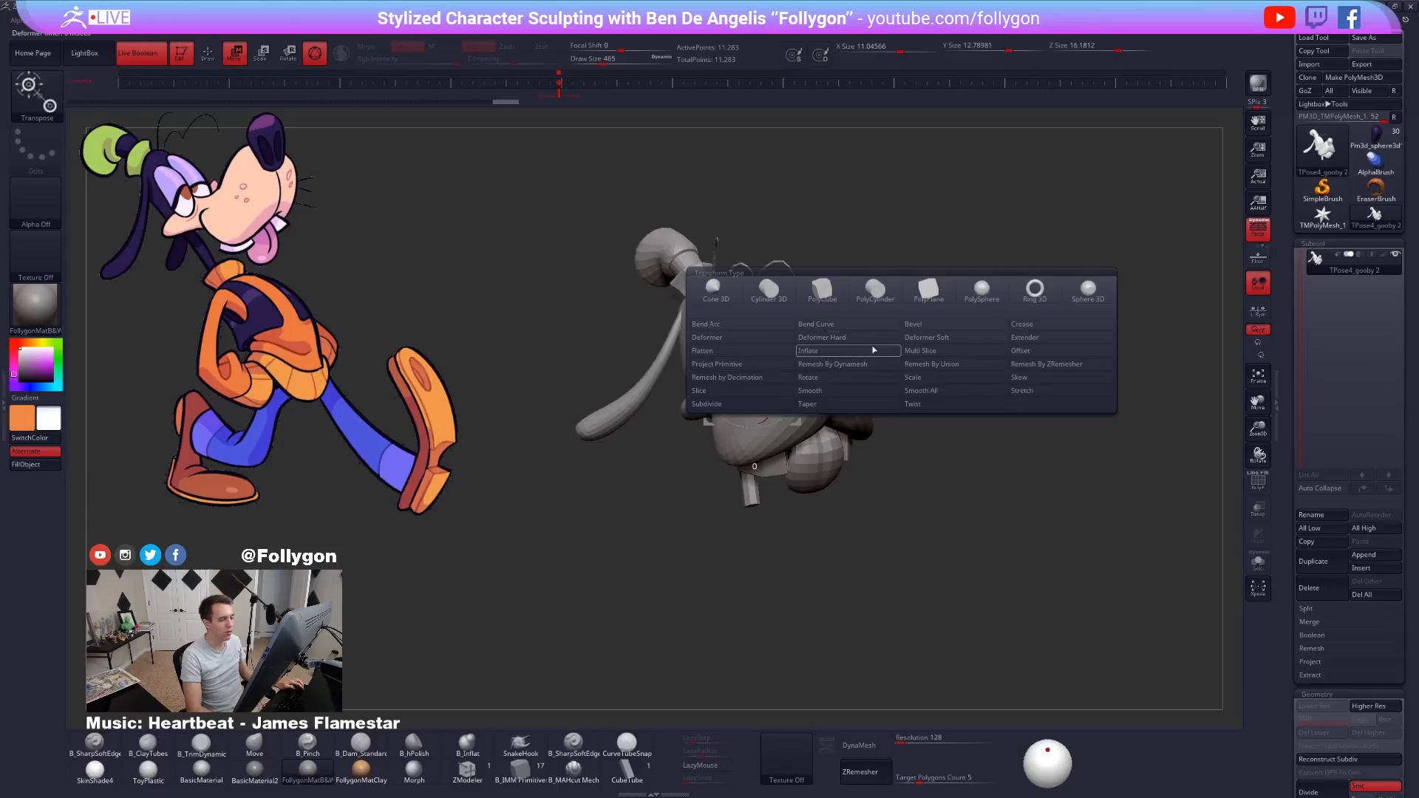
left_click(826, 326)
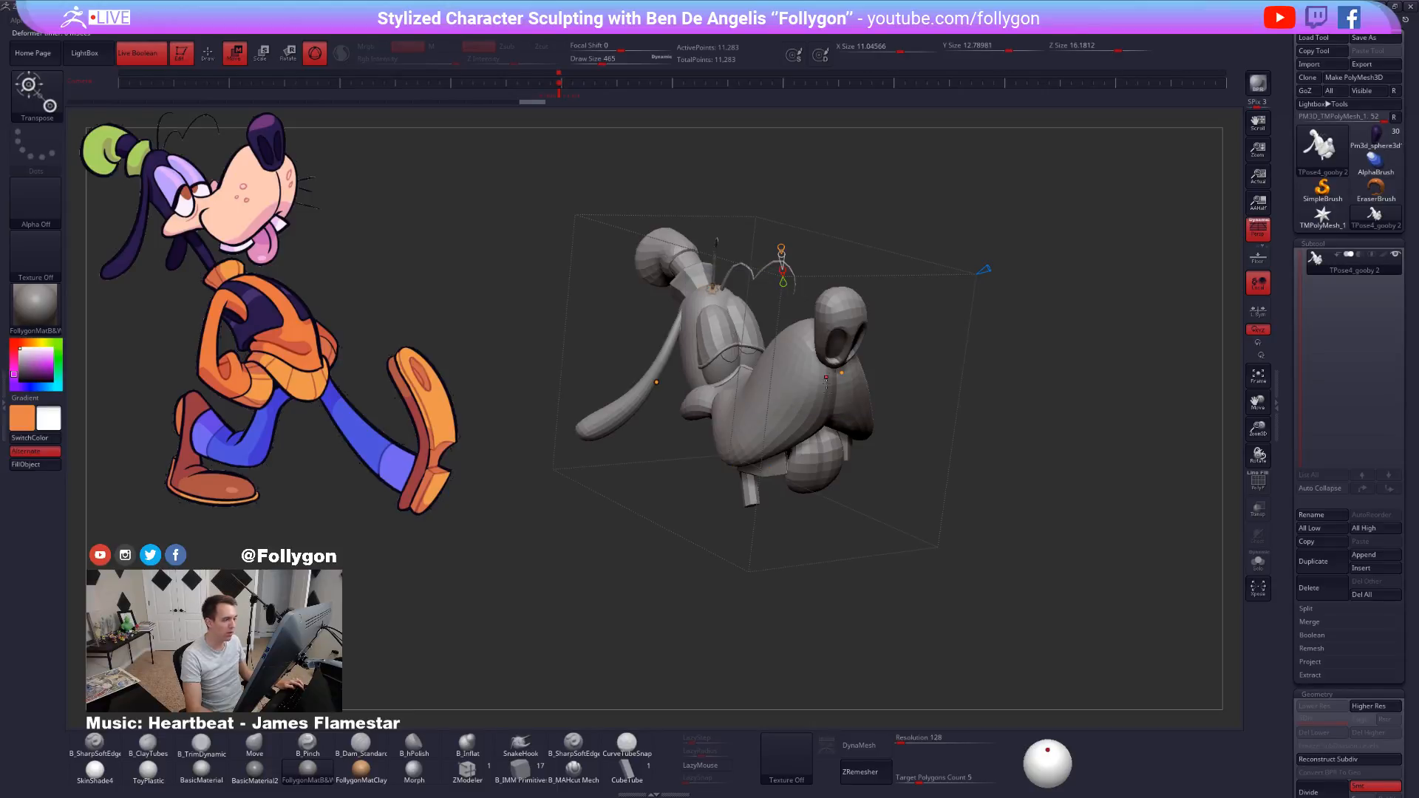
right_click_drag(873, 406, 864, 468)
mouse_move(697, 290)
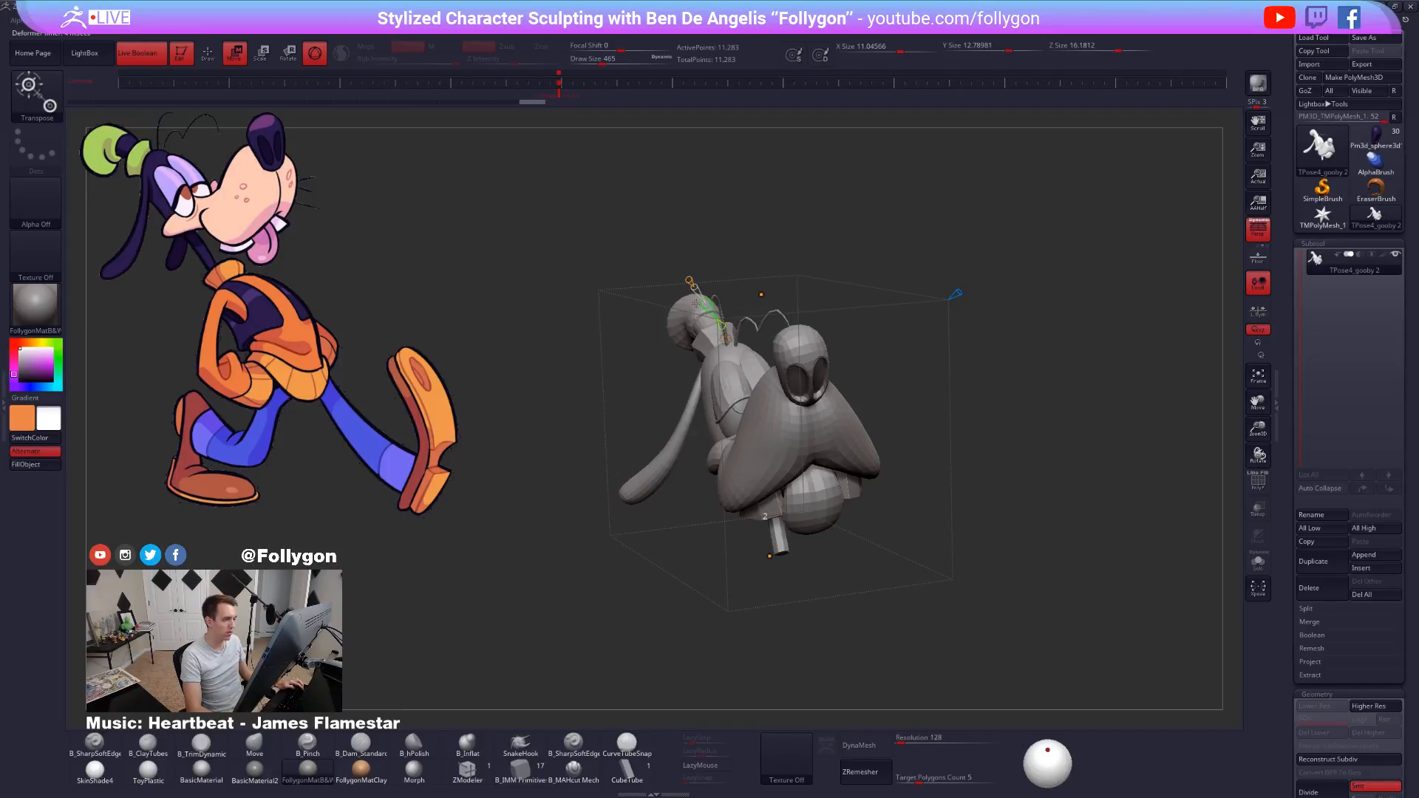
right_click_drag(695, 302, 704, 446)
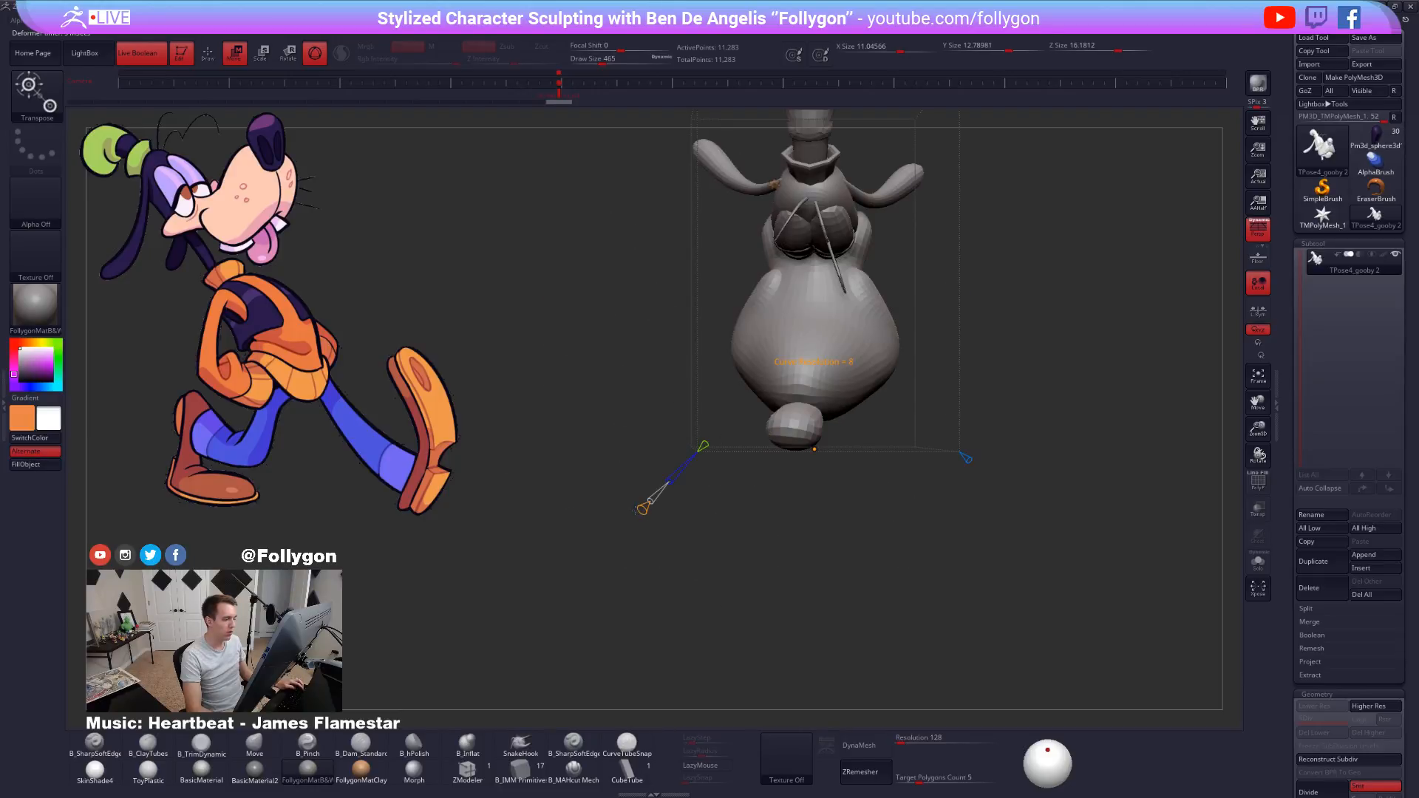
right_click_drag(813, 354, 776, 513, "alt")
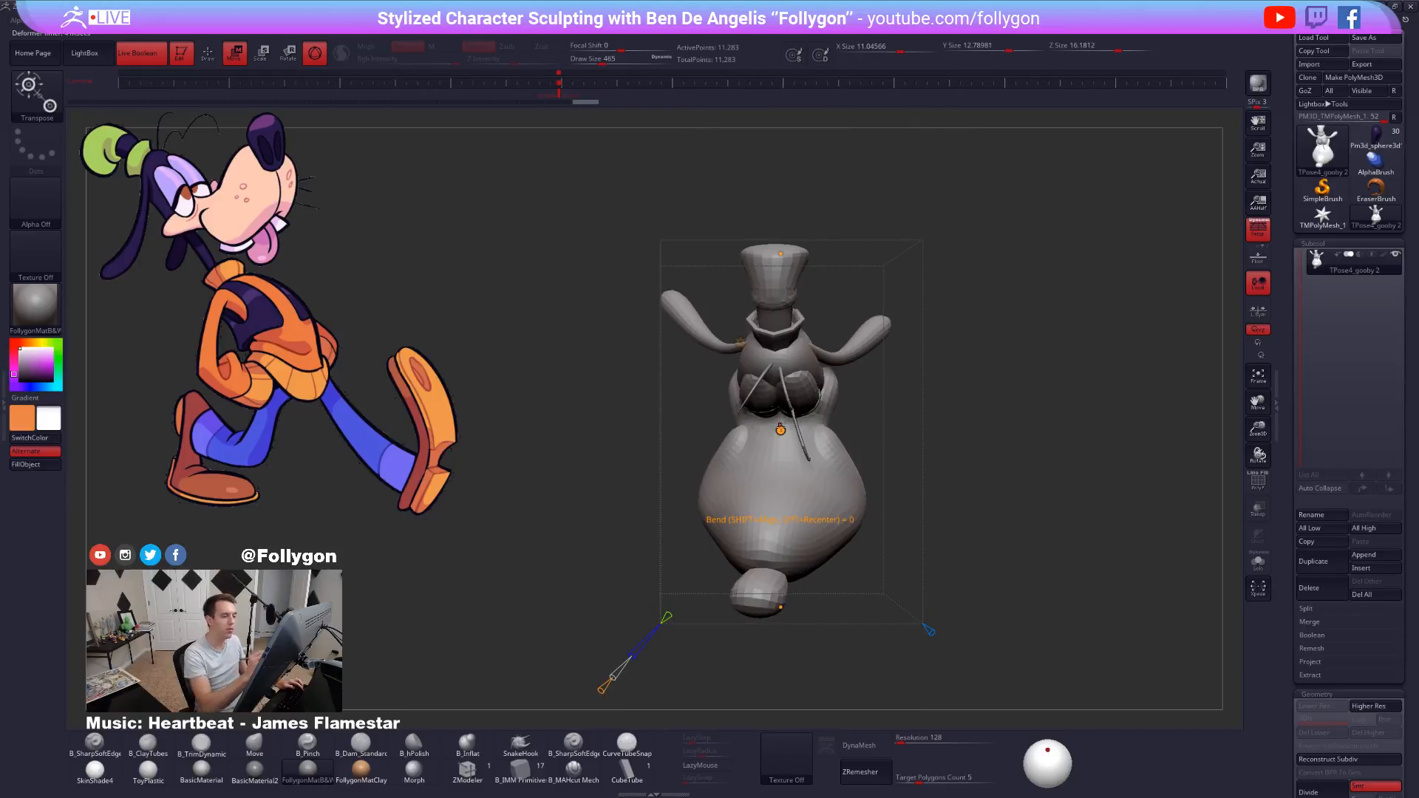
Turn off perspective and move the bend curve's middle point sideways to curve the muzzle.
key("p")
right_click_drag(916, 489, 919, 521, "ctrl")
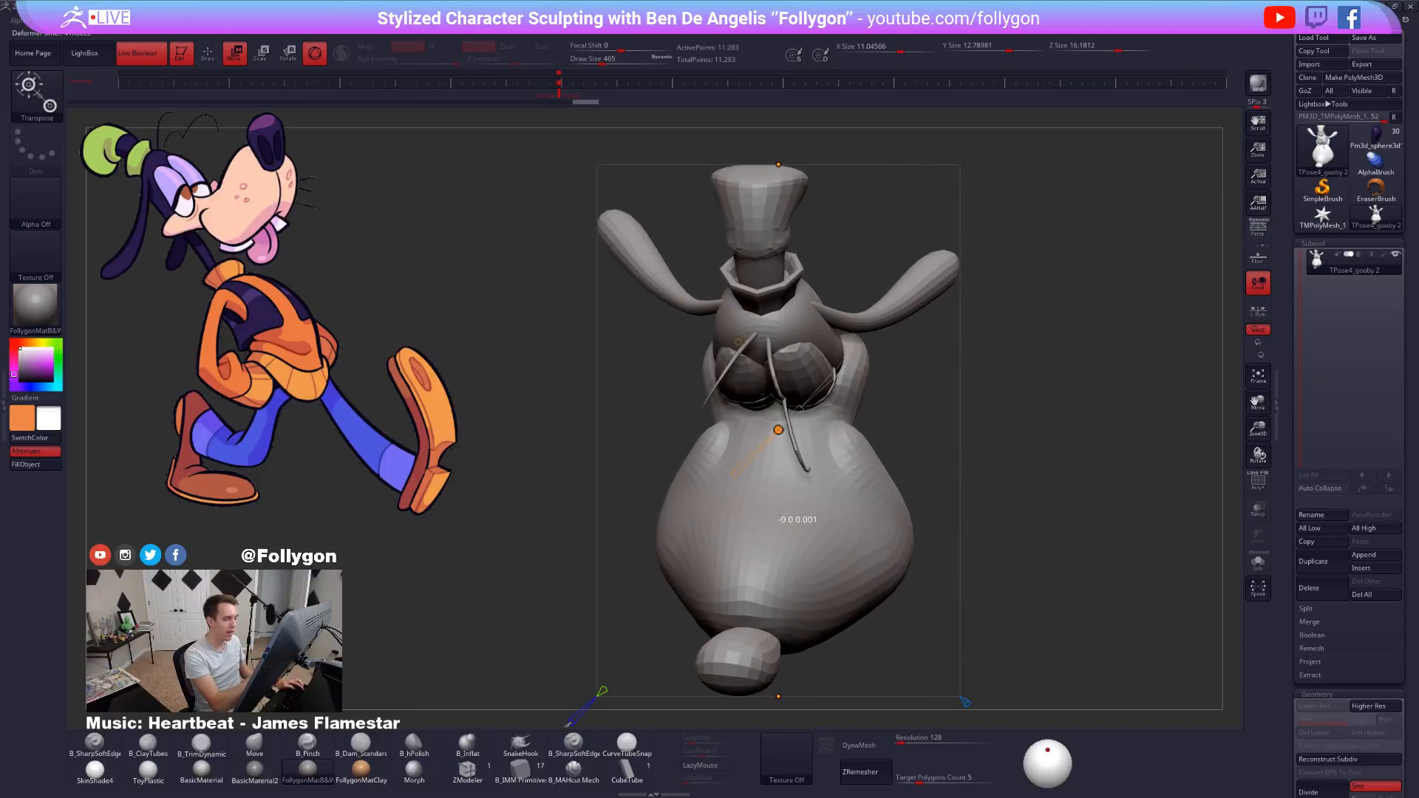
left_click_drag(779, 431, 822, 433)
right_click_drag(914, 565, 933, 521)
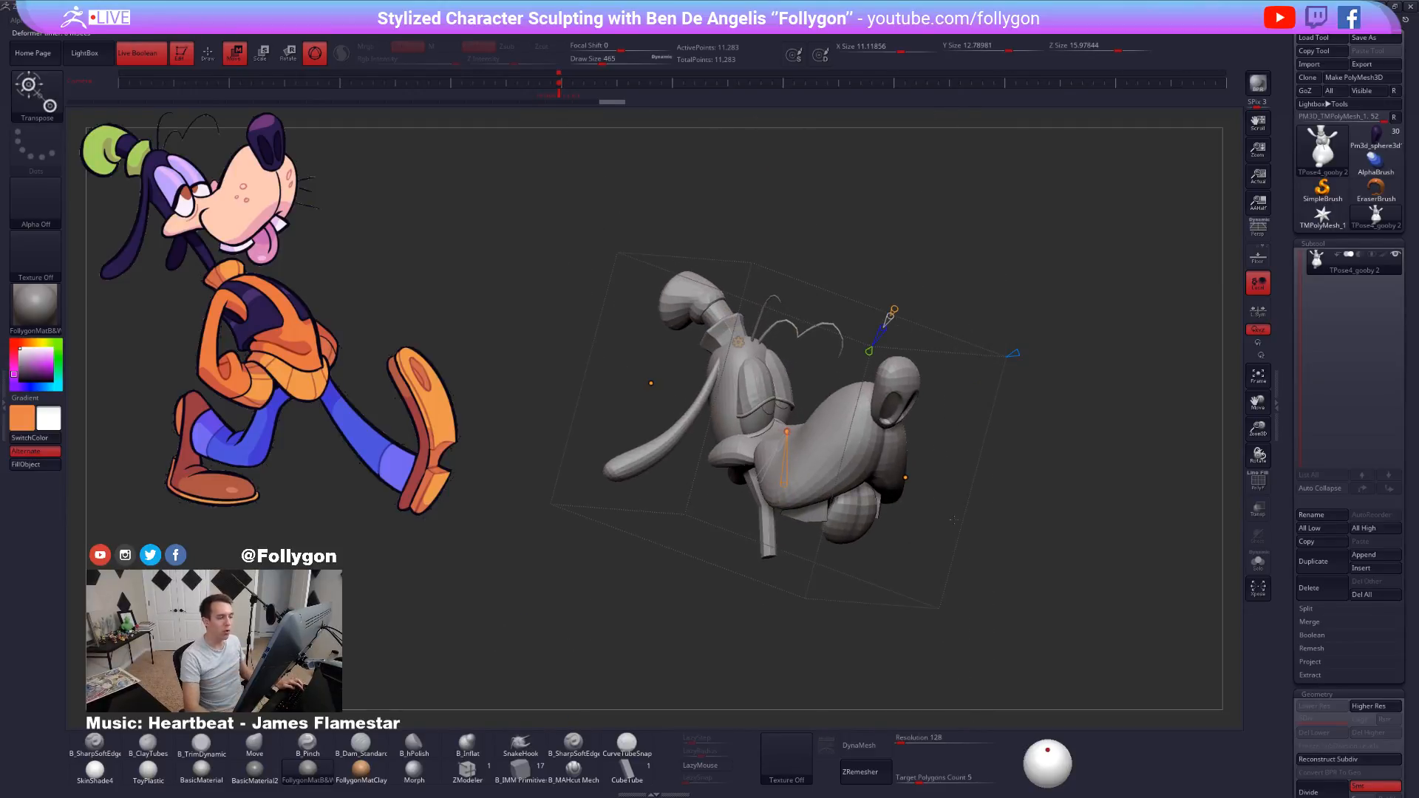
Accept the Bend Curve deformation, return to drawing mode and turn perspective back on.
key("y")
left_click(737, 342)
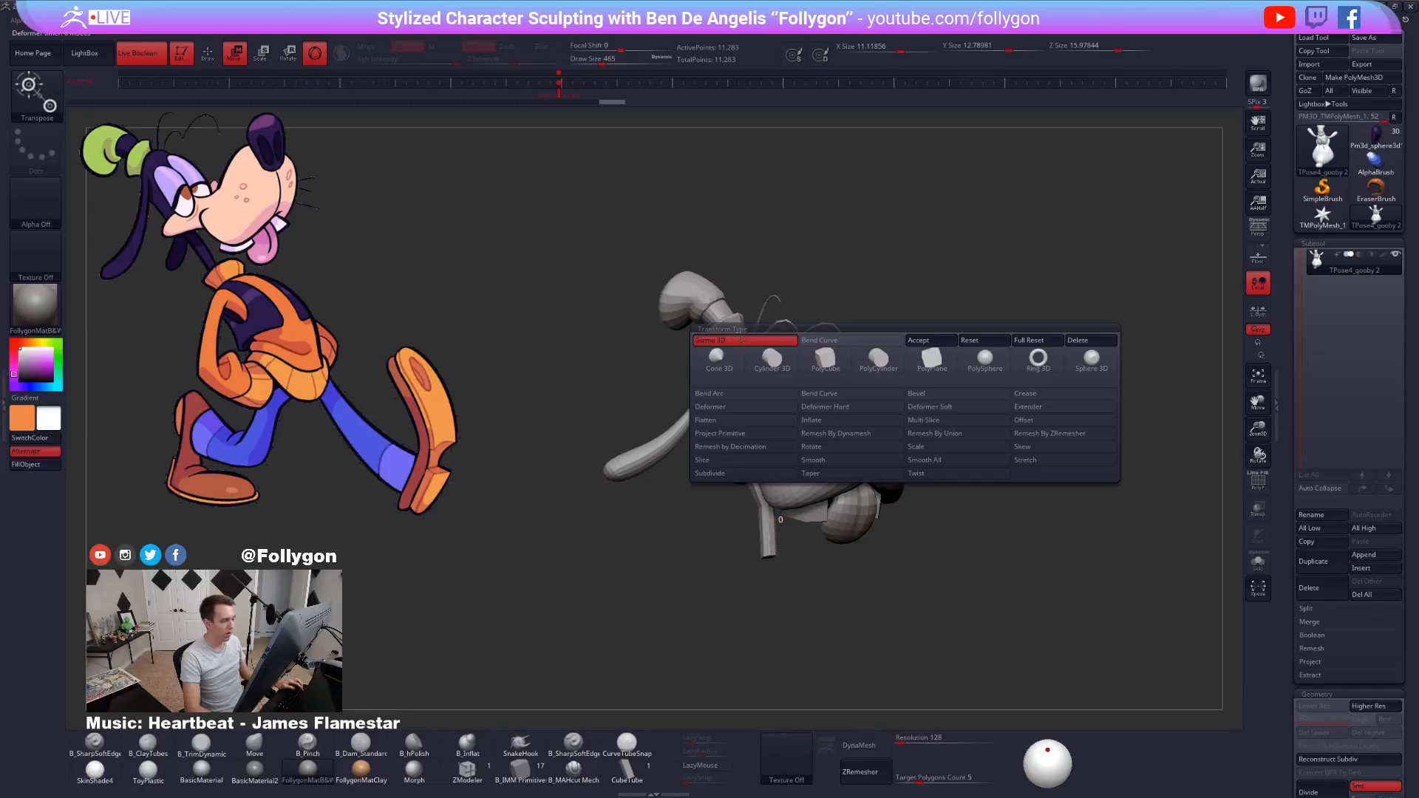
left_click(931, 340)
key("q")
mouse_move(941, 343)
left_mouse_down()
mouse_move(912, 462)
mouse_move(961, 436)
mouse_move(938, 522)
mouse_move(915, 463)
mouse_move(872, 452)
mouse_move(851, 399)
mouse_move(858, 377)
mouse_move(887, 482)
mouse_move(850, 511)
mouse_move(828, 491)
mouse_move(849, 477)
mouse_move(802, 432)
mouse_move(811, 565)
mouse_move(820, 540)
mouse_move(777, 512)
left_mouse_up()
left_click(1257, 238)
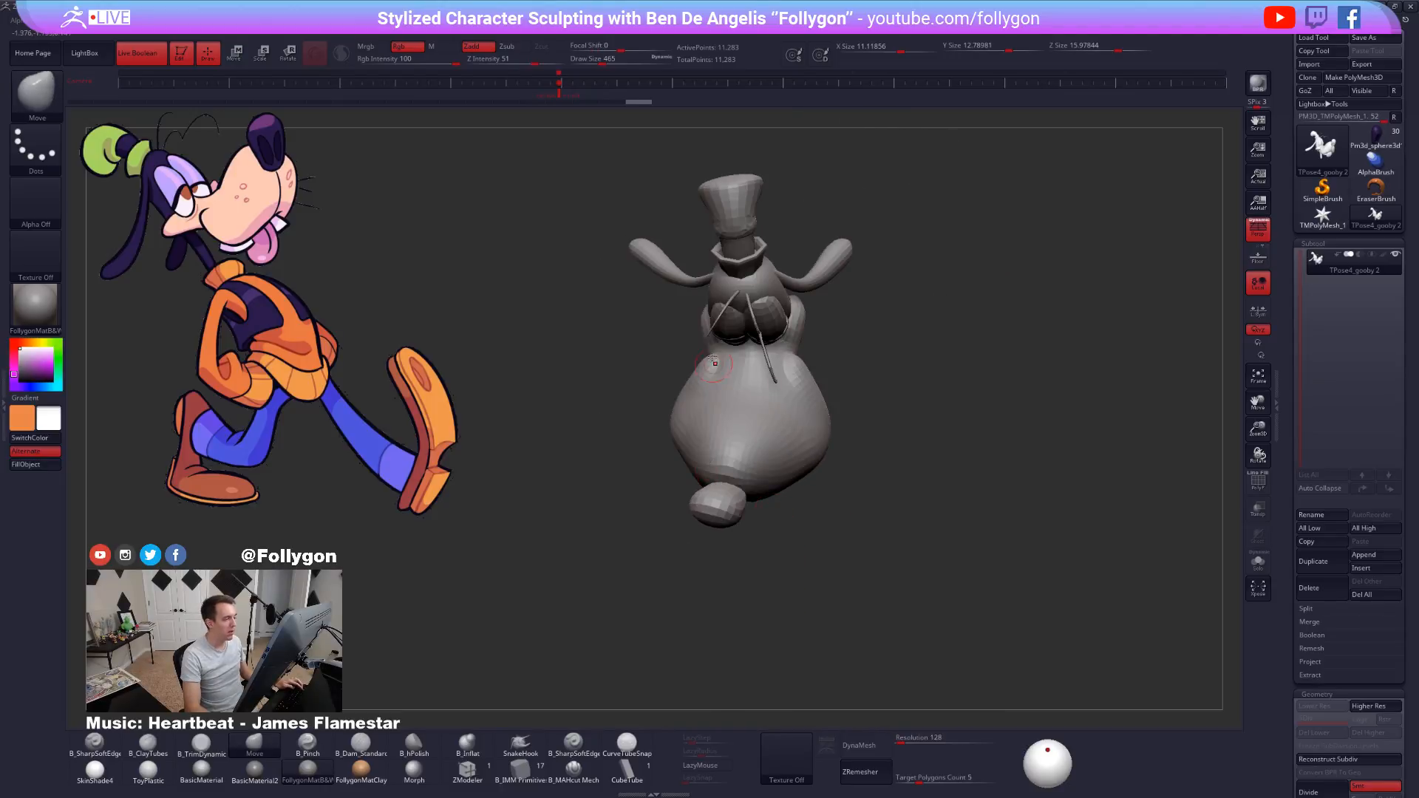
Switch the transform tools from the Gizmo to the Transpose line and return to drawing mode.
key("w")
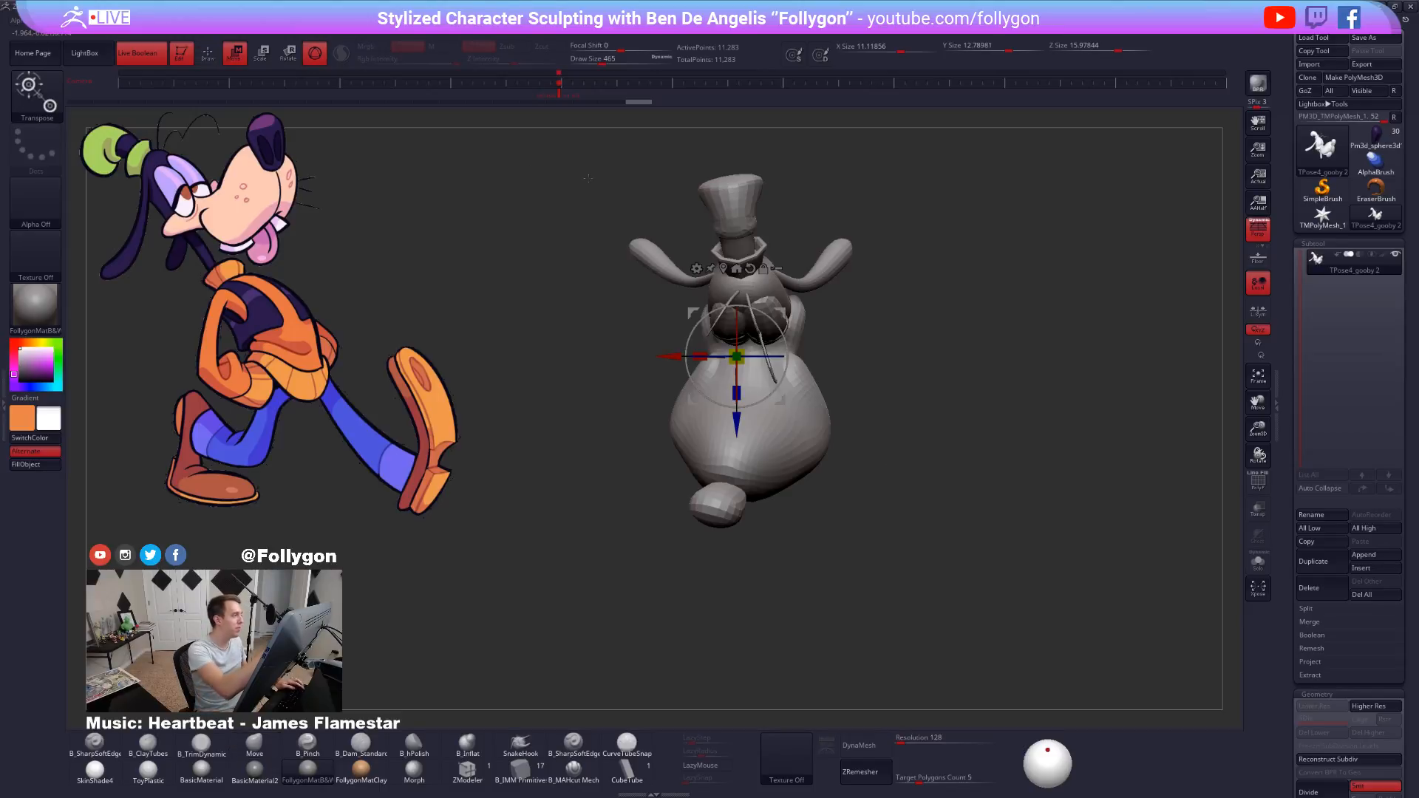
left_click(289, 54)
left_click(315, 54)
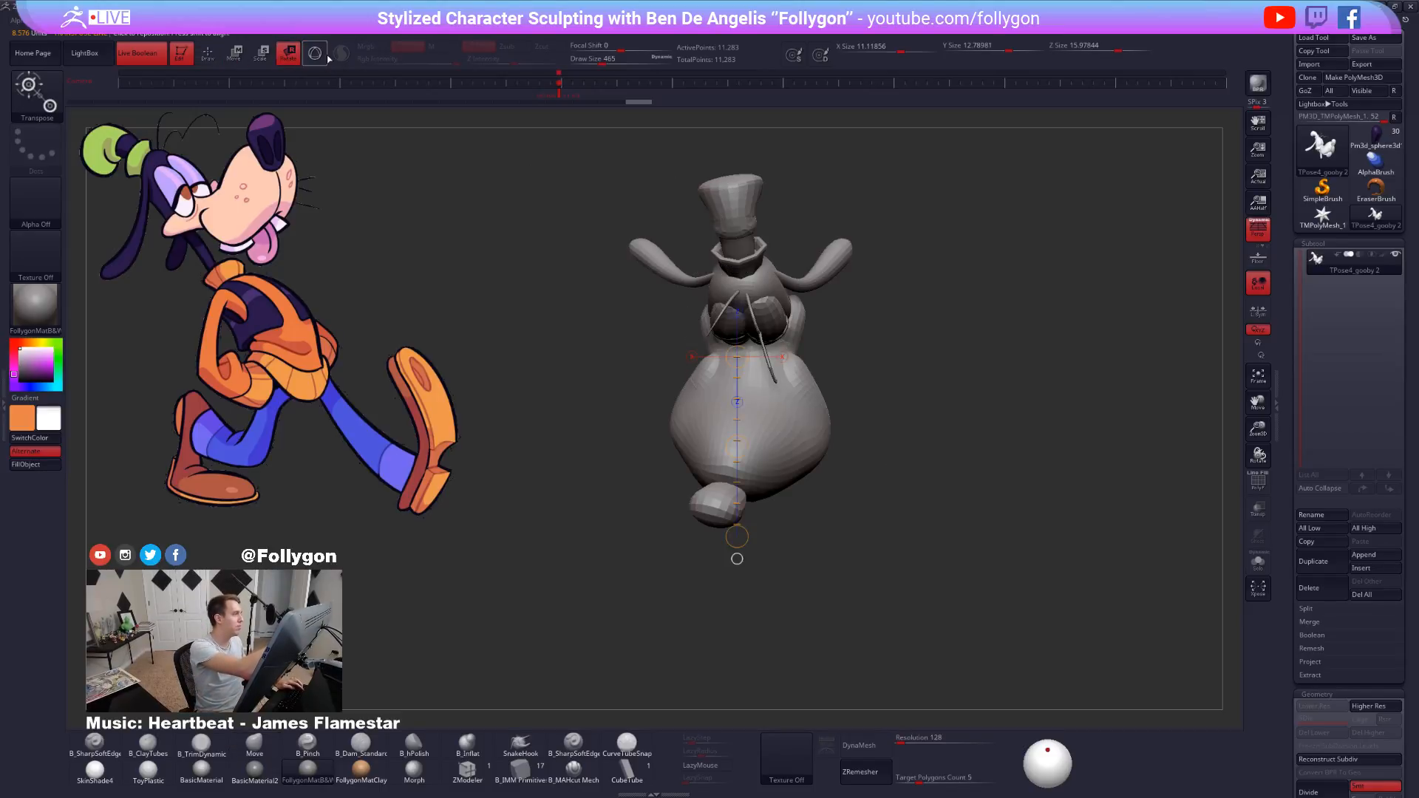
left_click(208, 53)
mouse_move(724, 170)
left_mouse_down()
mouse_move(782, 226)
mouse_move(788, 351)
mouse_move(640, 680)
mouse_move(333, 499)
left_mouse_up()
Isolate the teeth with the polyframe shown, try repositioning them with a Transpose Move line, and show the whole head without polyframe.
mouse_move(850, 624)
left_mouse_down()
mouse_move(894, 601)
mouse_move(888, 574)
mouse_move(893, 595)
mouse_move(909, 592)
mouse_move(911, 648)
mouse_move(1027, 621)
mouse_move(1065, 640)
mouse_move(960, 650)
mouse_move(1020, 666)
mouse_move(988, 663)
mouse_move(1001, 659)
mouse_move(992, 691)
left_mouse_up()
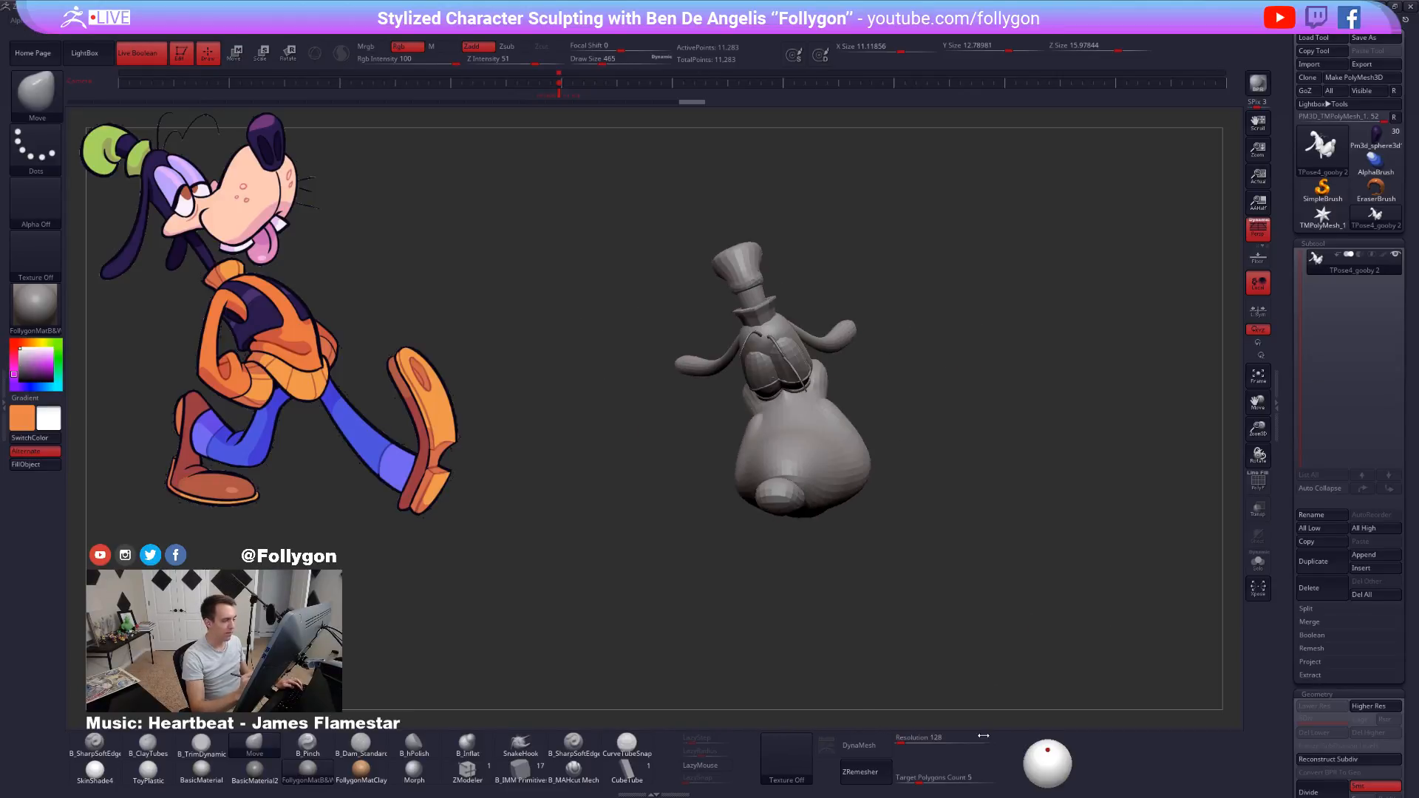
left_click_drag(962, 580, 845, 505)
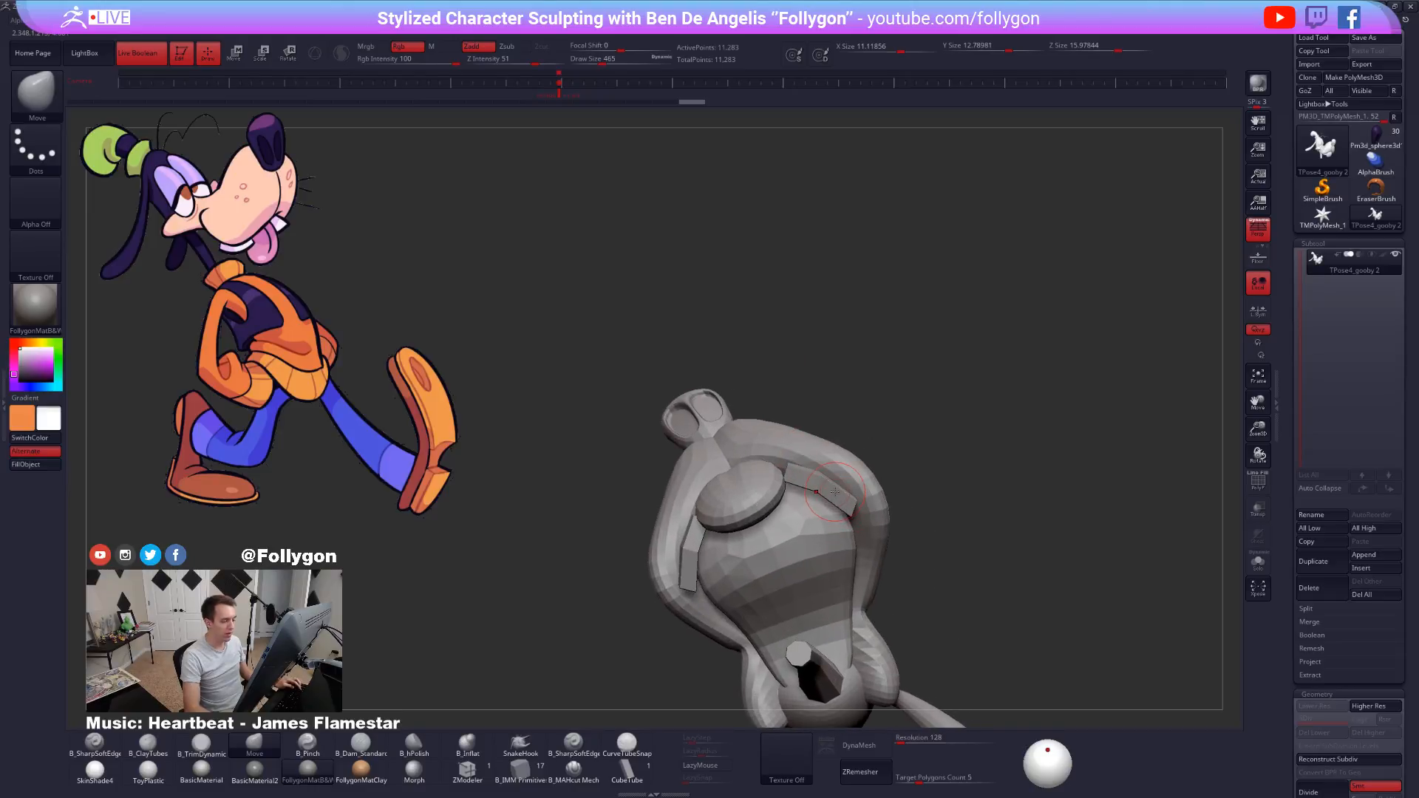
key("shift+f")
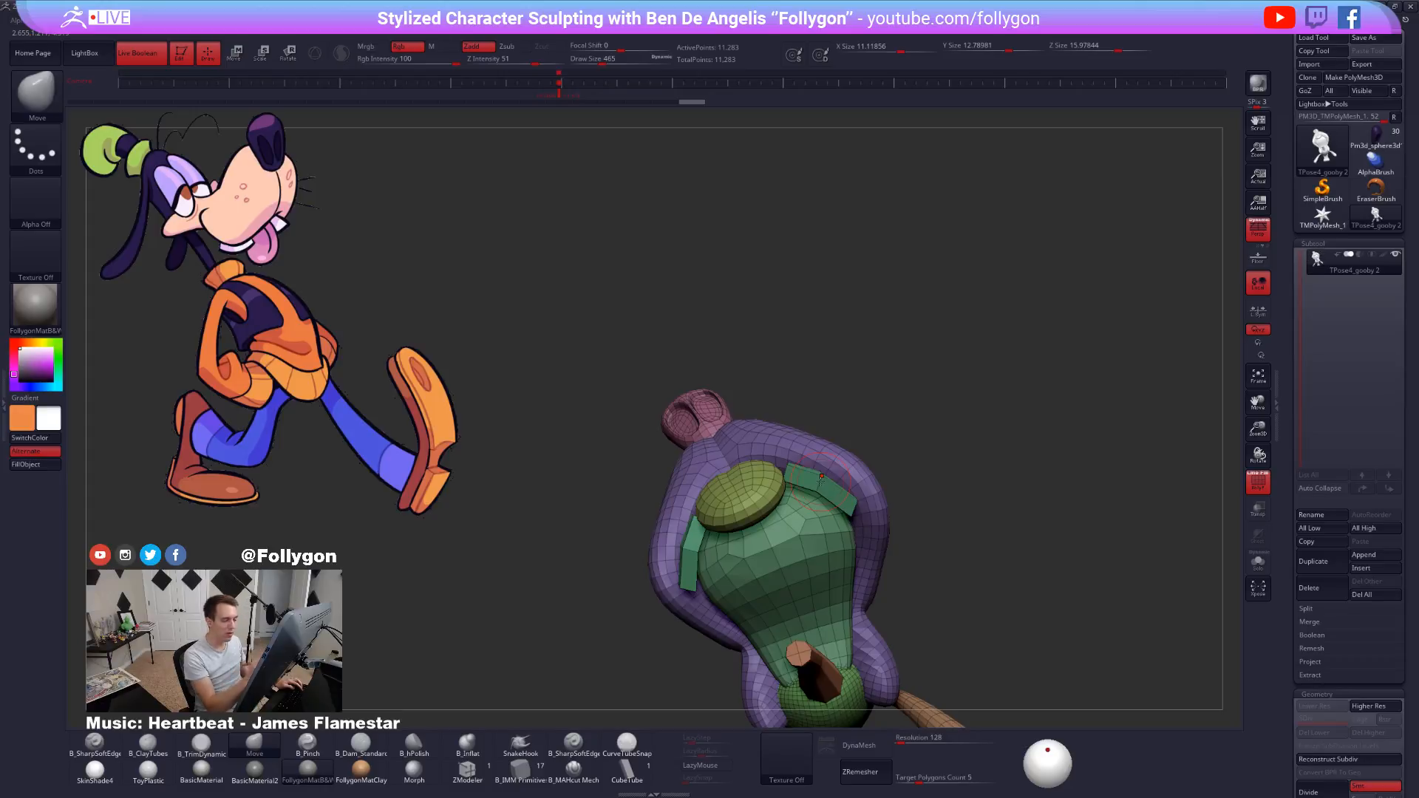
left_click(841, 479, "ctrl+shift")
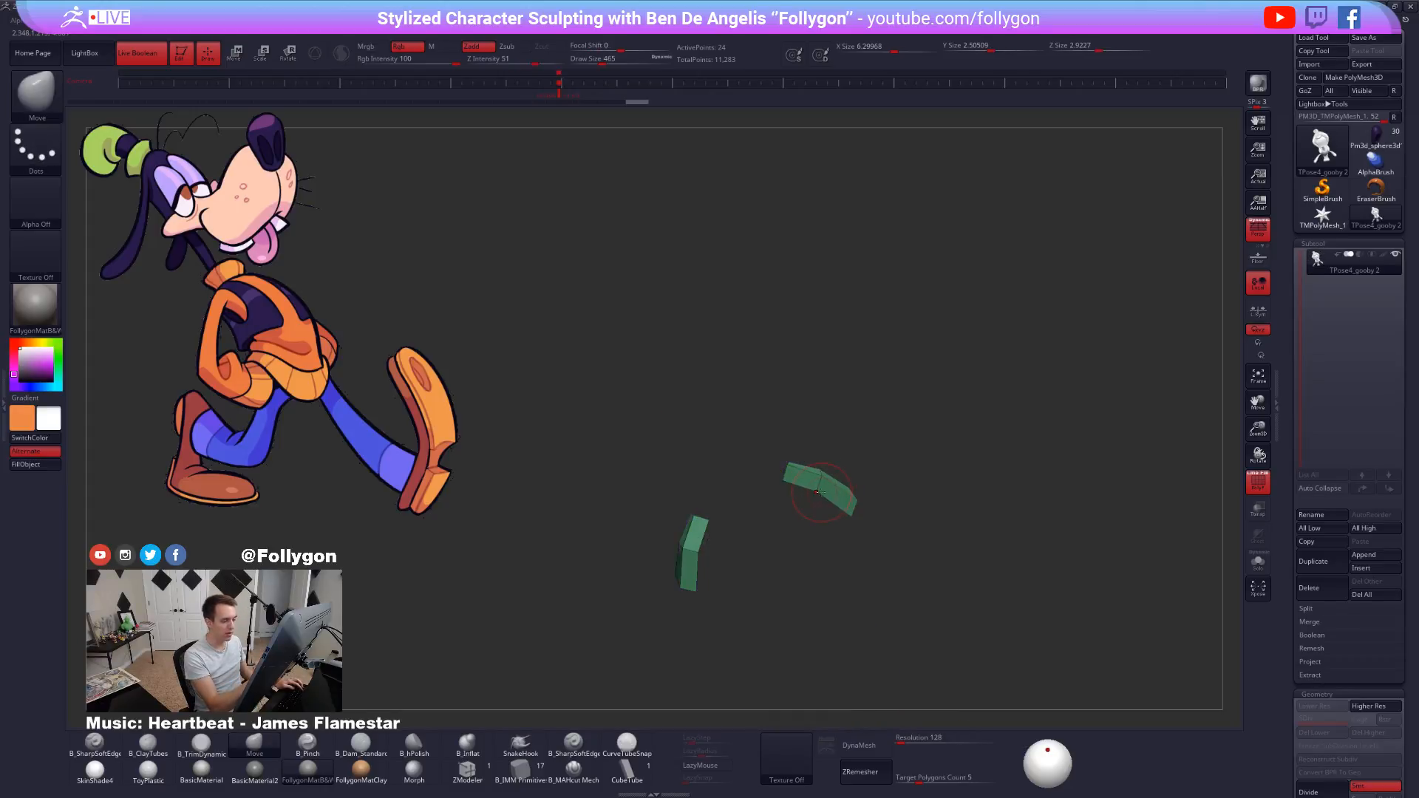
key("w")
mouse_move(817, 492)
left_mouse_down()
mouse_move(832, 441)
mouse_move(850, 436)
mouse_move(805, 433)
mouse_move(856, 503)
left_mouse_up()
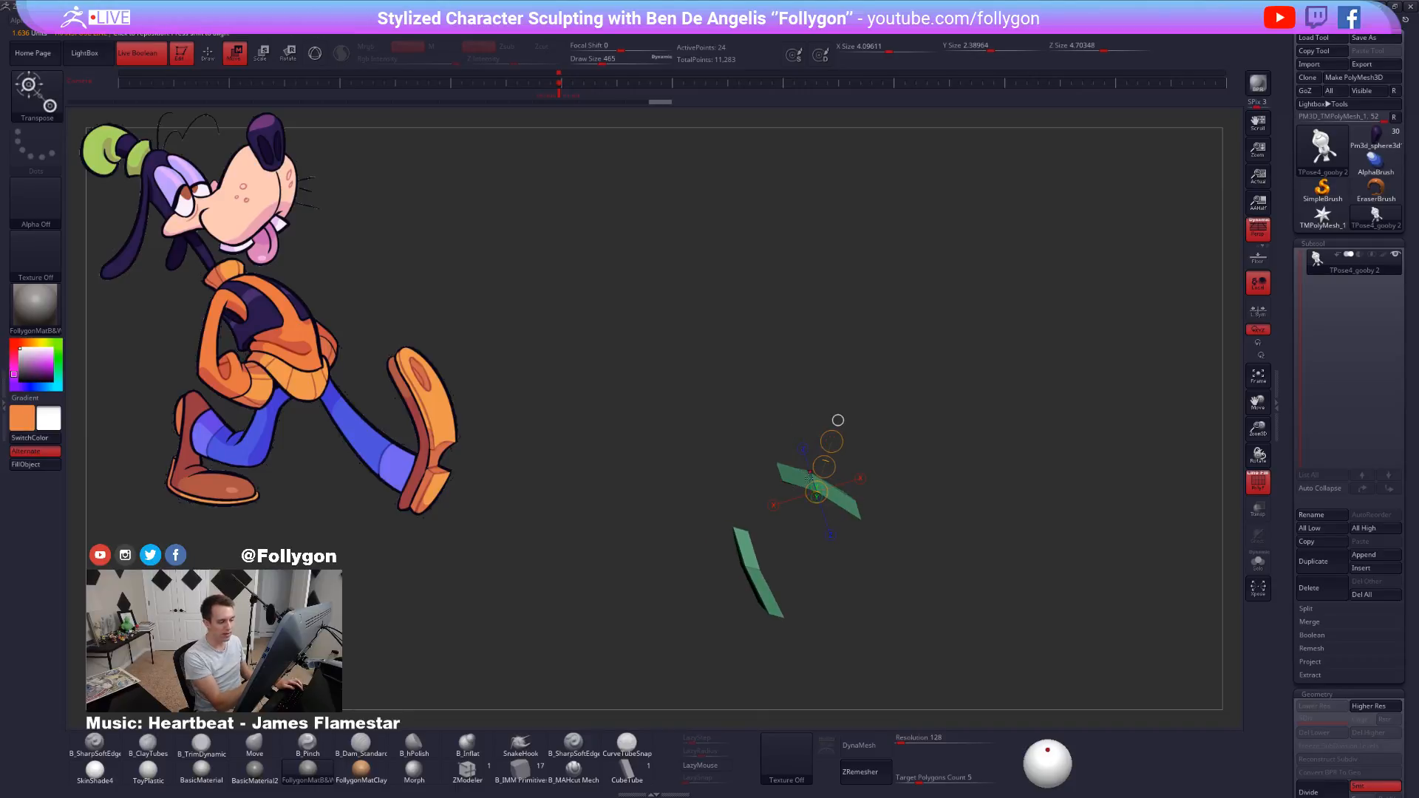
key("ctrl+z")
mouse_move(838, 421)
left_mouse_down()
mouse_move(915, 560)
mouse_move(875, 589)
mouse_move(919, 611)
mouse_move(890, 602)
mouse_move(912, 637)
mouse_move(918, 608)
mouse_move(1045, 643)
mouse_move(1036, 672)
mouse_move(1077, 643)
mouse_move(1078, 674)
mouse_move(1099, 681)
mouse_move(1059, 708)
mouse_move(1063, 658)
mouse_move(944, 656)
mouse_move(989, 678)
mouse_move(989, 738)
left_mouse_up()
key("q")
left_click(896, 546, "ctrl+shift")
key("shift+f")
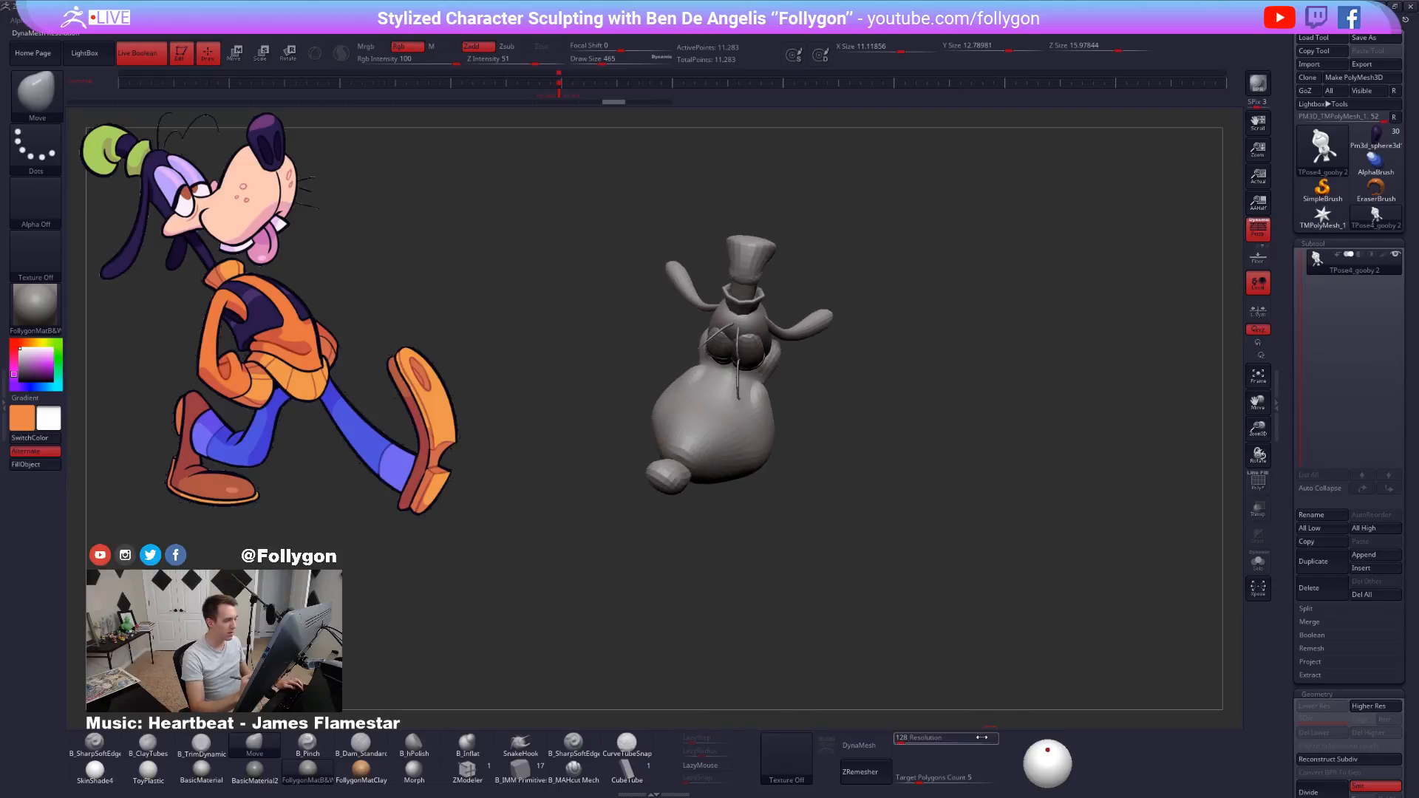
Transfer the posed head back to the original subtools with Transpose Master's TPose|SubT and view the full figure.
left_click_drag(989, 688, 1024, 706)
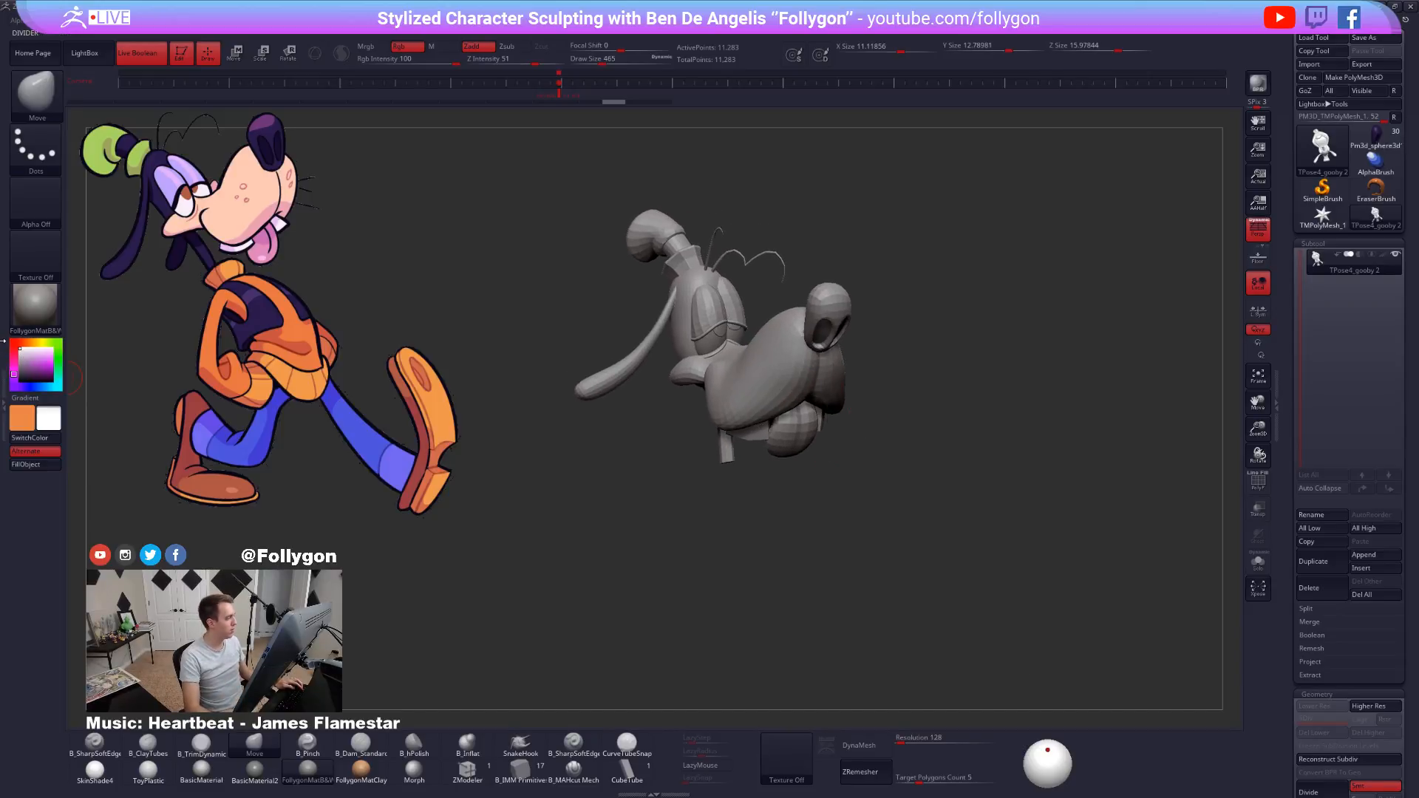
left_click(3, 340)
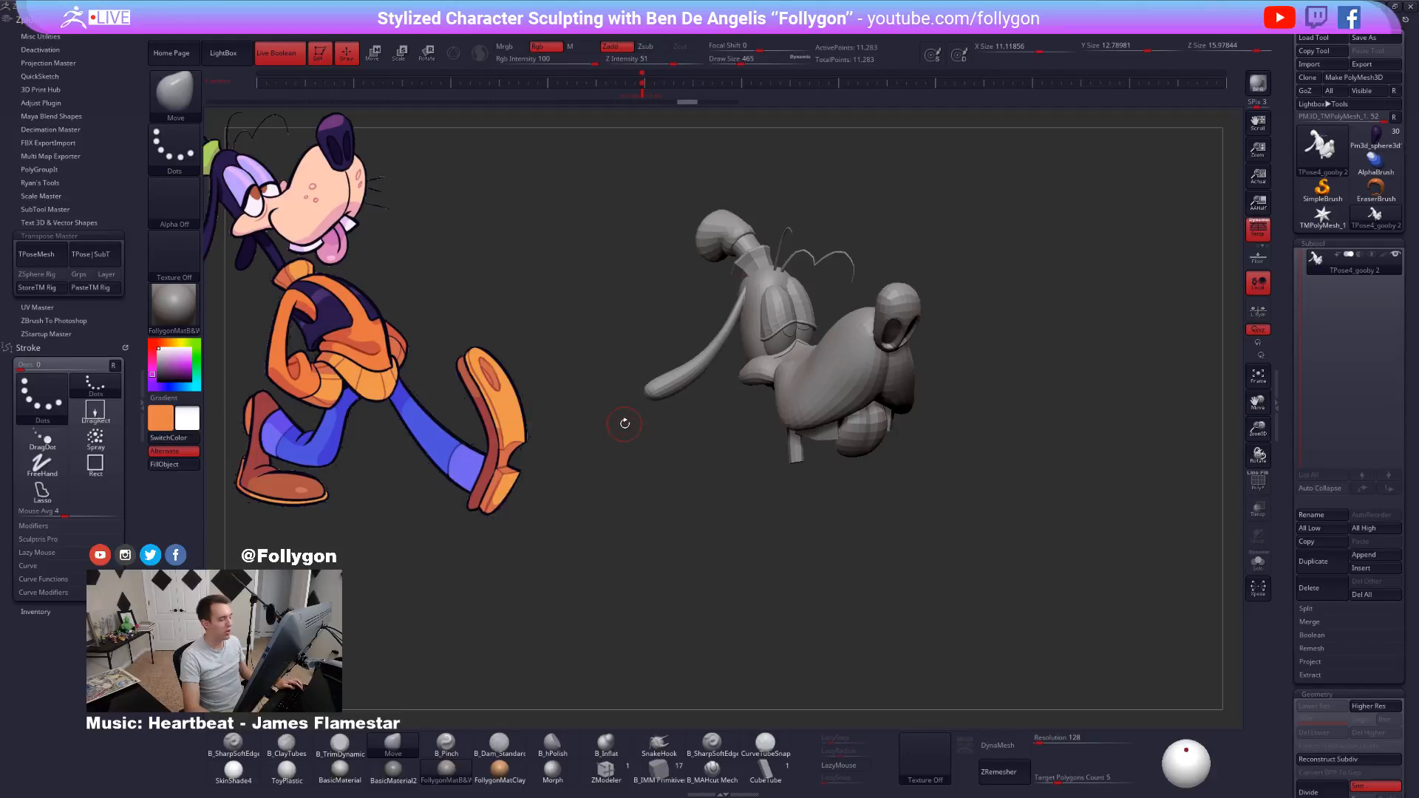
left_click(91, 254)
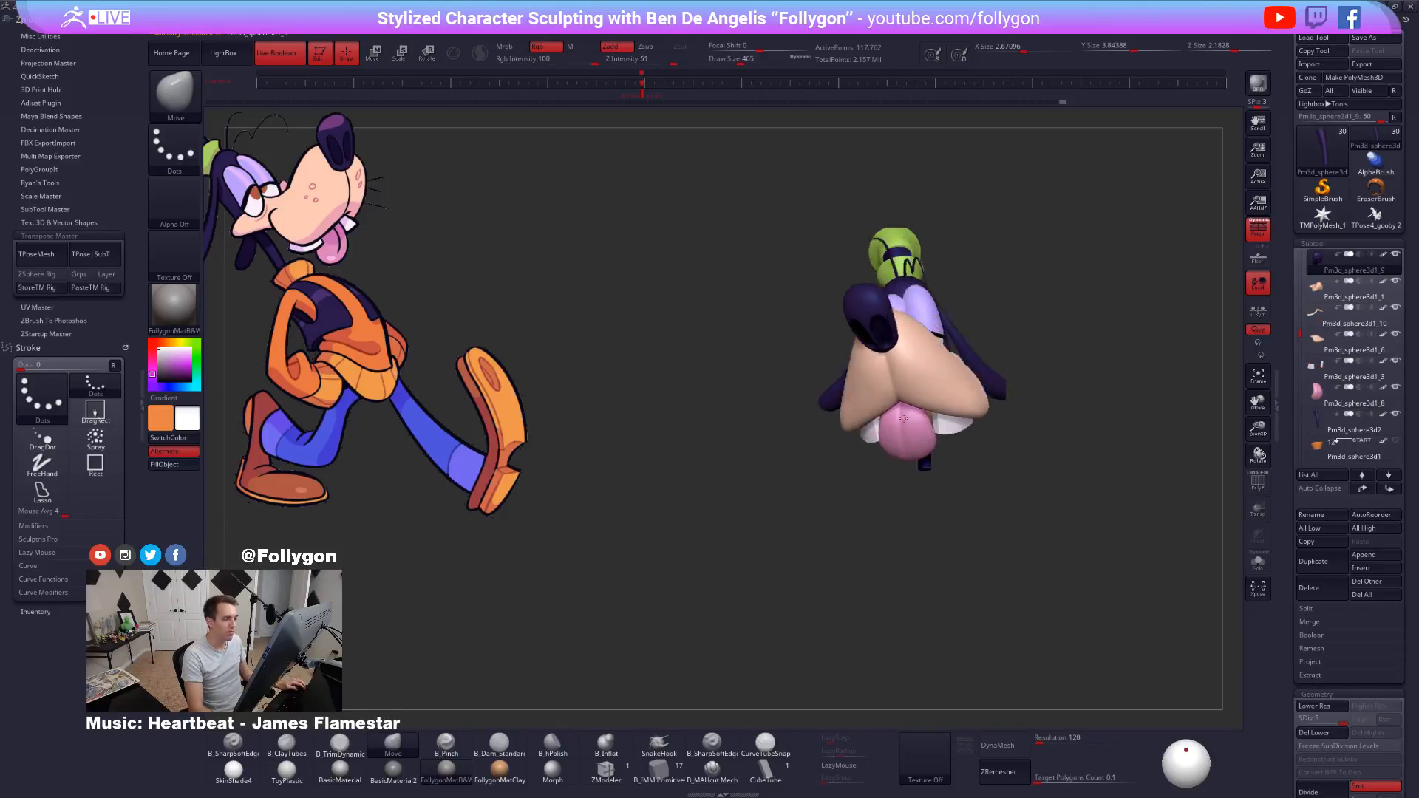
left_click_drag(1182, 325, 1020, 400, "alt")
mouse_move(1021, 400)
left_mouse_down()
mouse_move(869, 417)
mouse_move(883, 407)
mouse_move(1014, 443)
left_mouse_up()
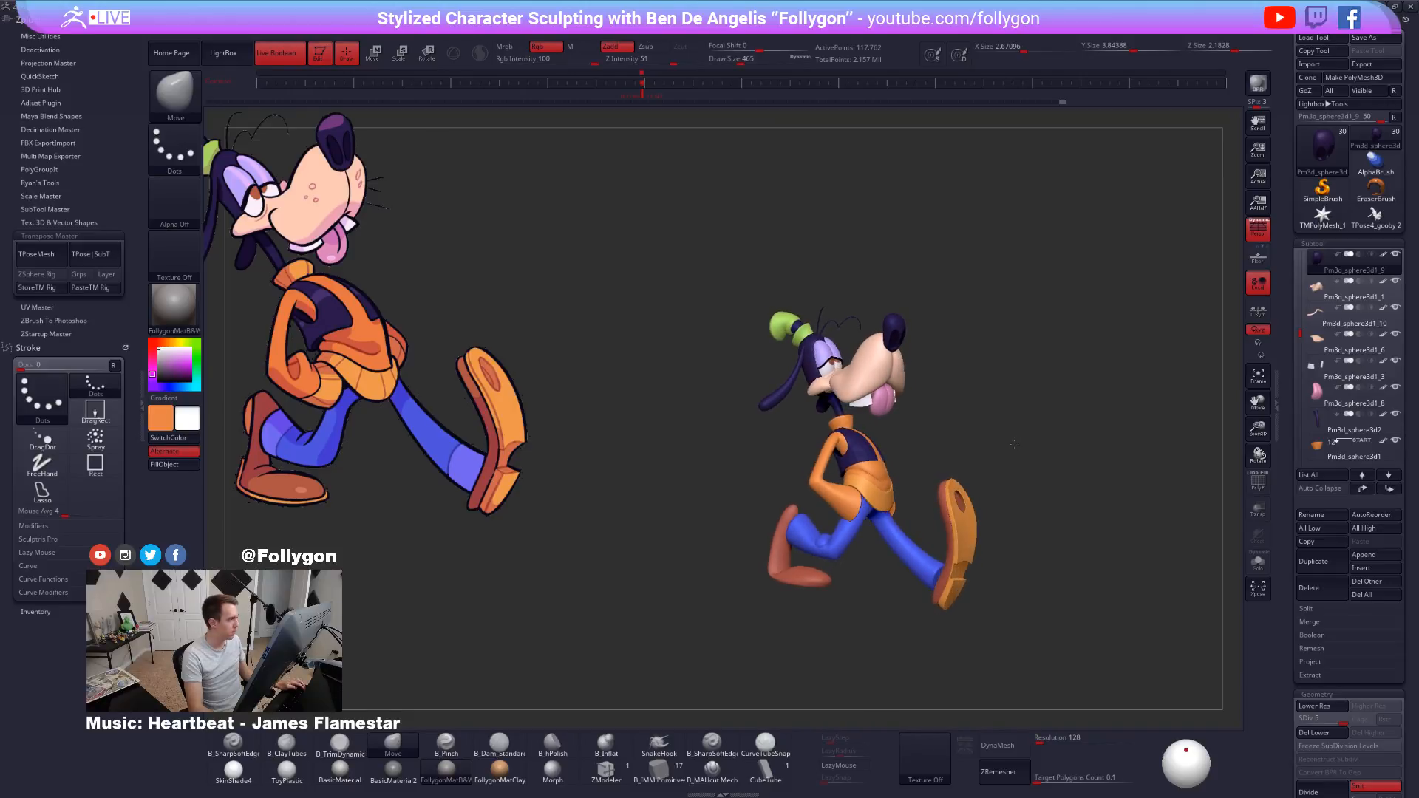
left_click(139, 409)
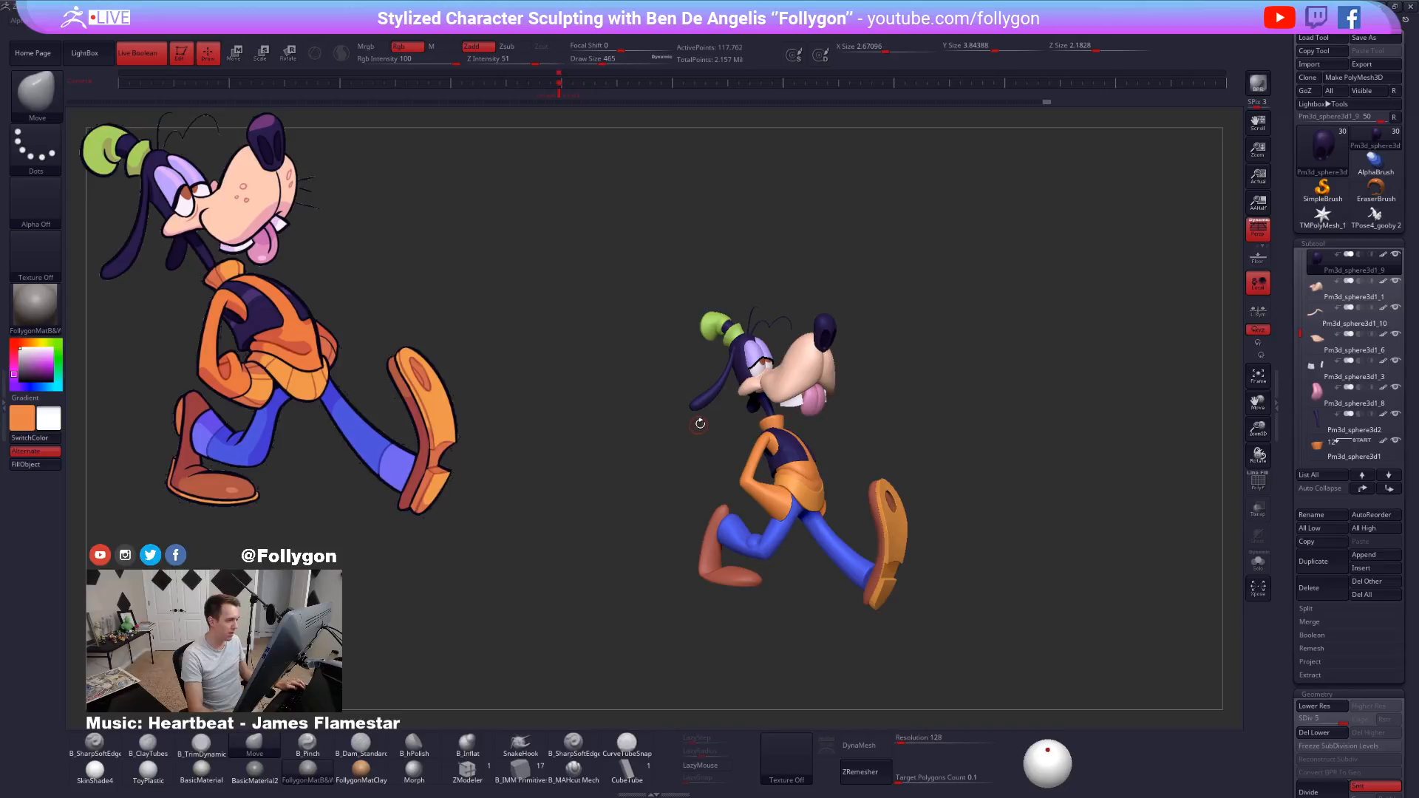
Switch to the leftover Transpose Master head mesh and delete it.
left_click_drag(700, 424, 893, 446)
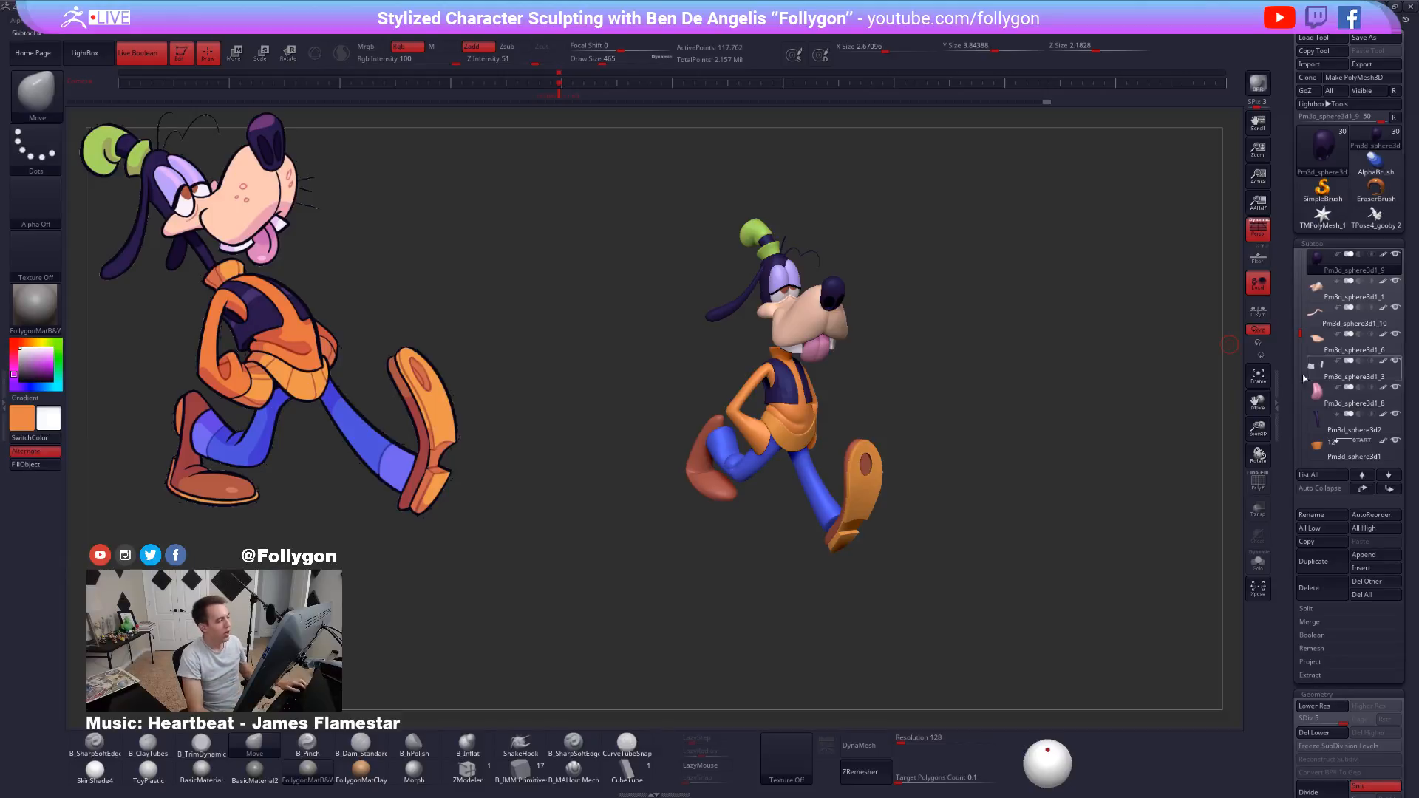
left_click_drag(933, 340, 935, 342, "alt")
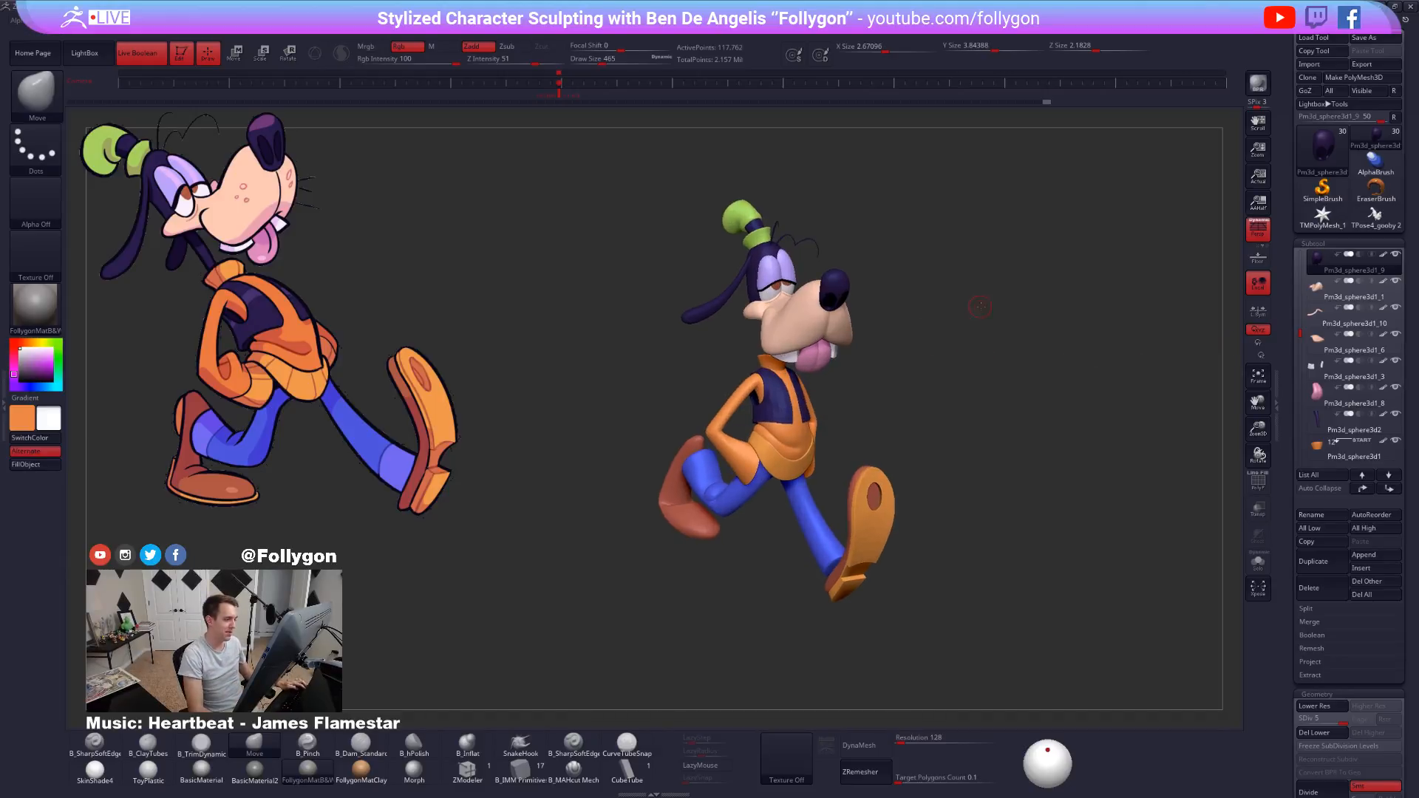
left_click_drag(976, 308, 943, 407)
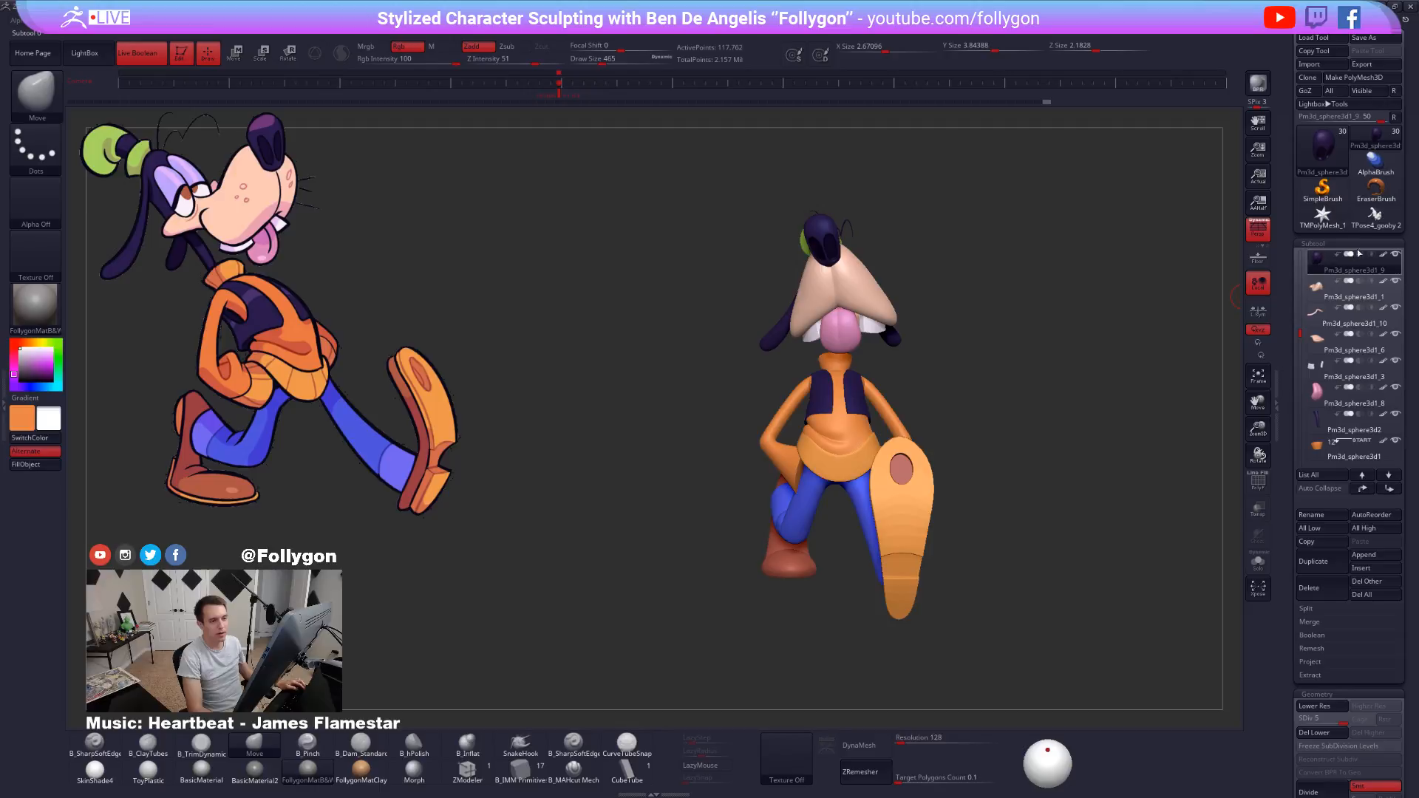
left_click(1377, 224)
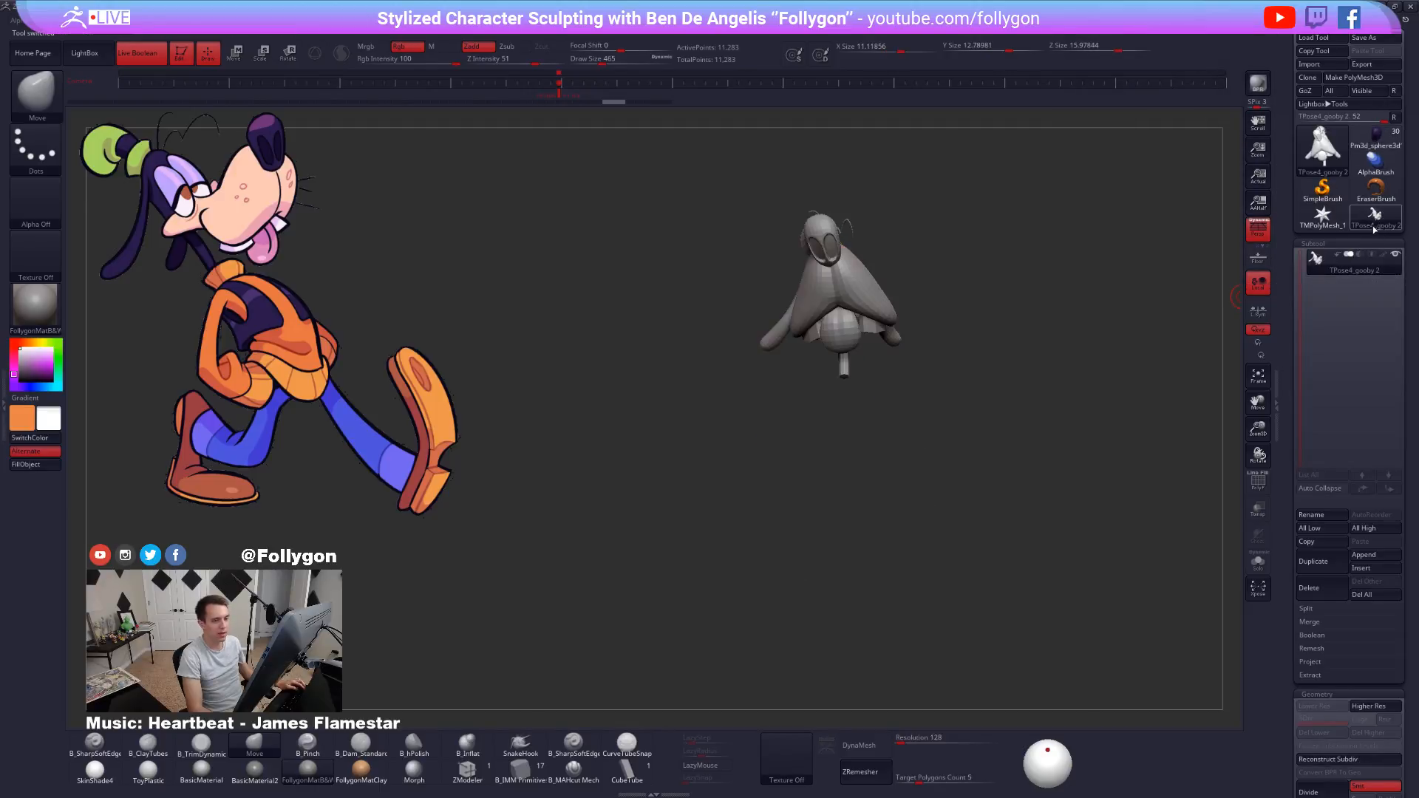
left_click(1318, 589)
left_click(1220, 610)
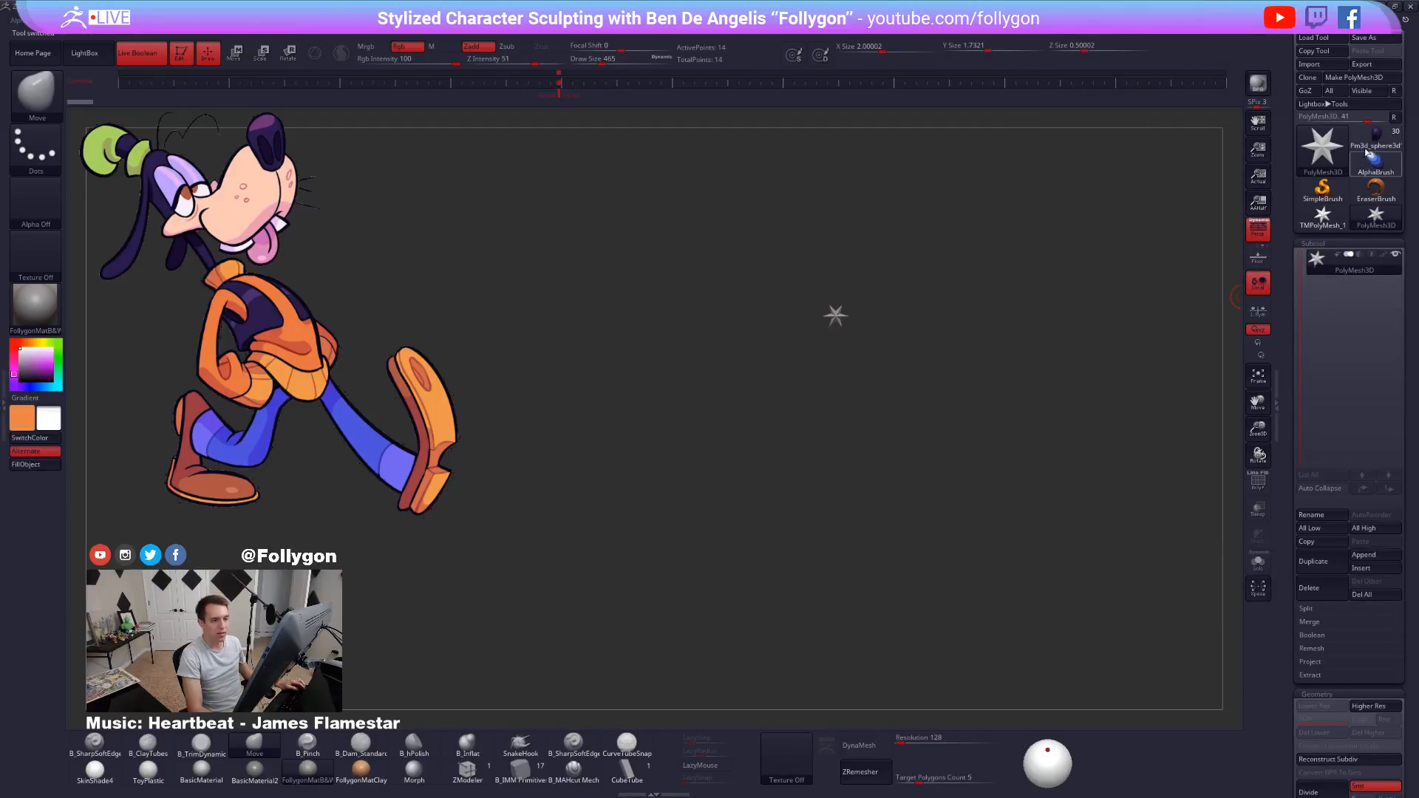
Return to the full coloured character and create a Transpose Master mesh of the whole figure with TPoseMesh.
left_click_drag(1170, 237, 1119, 266, "alt")
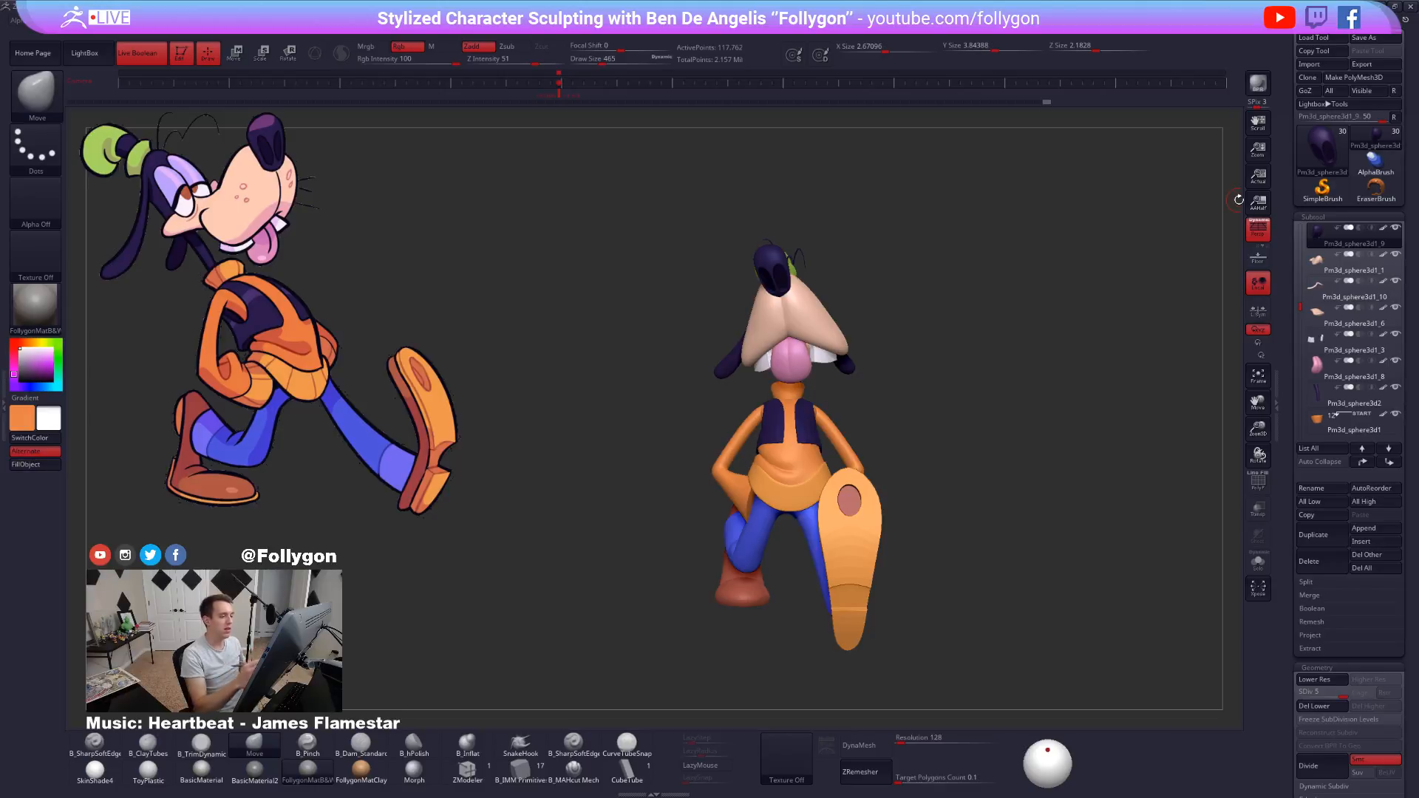
mouse_move(1239, 199)
left_mouse_down()
mouse_move(955, 570)
mouse_move(957, 657)
left_mouse_up()
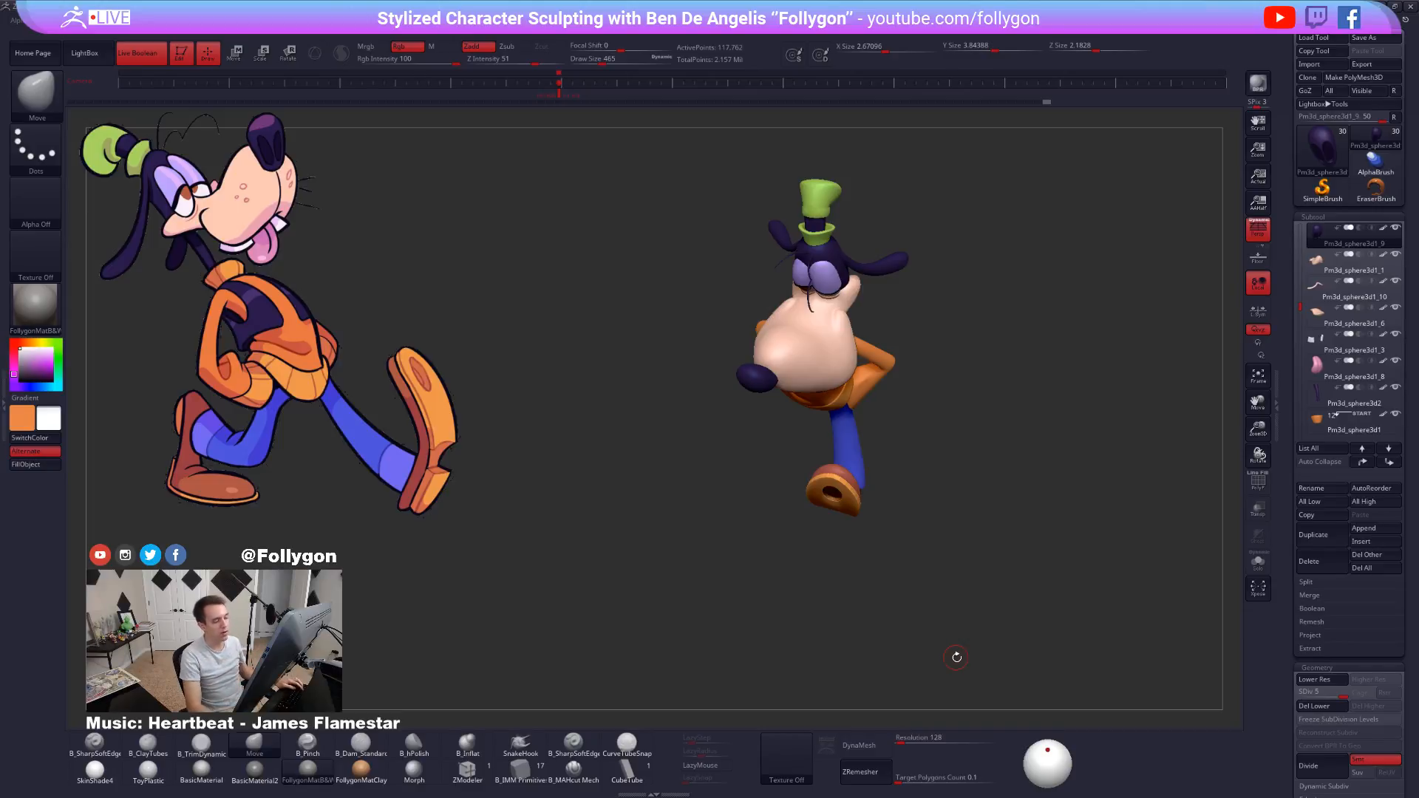
left_click_drag(976, 370, 614, 436, "alt")
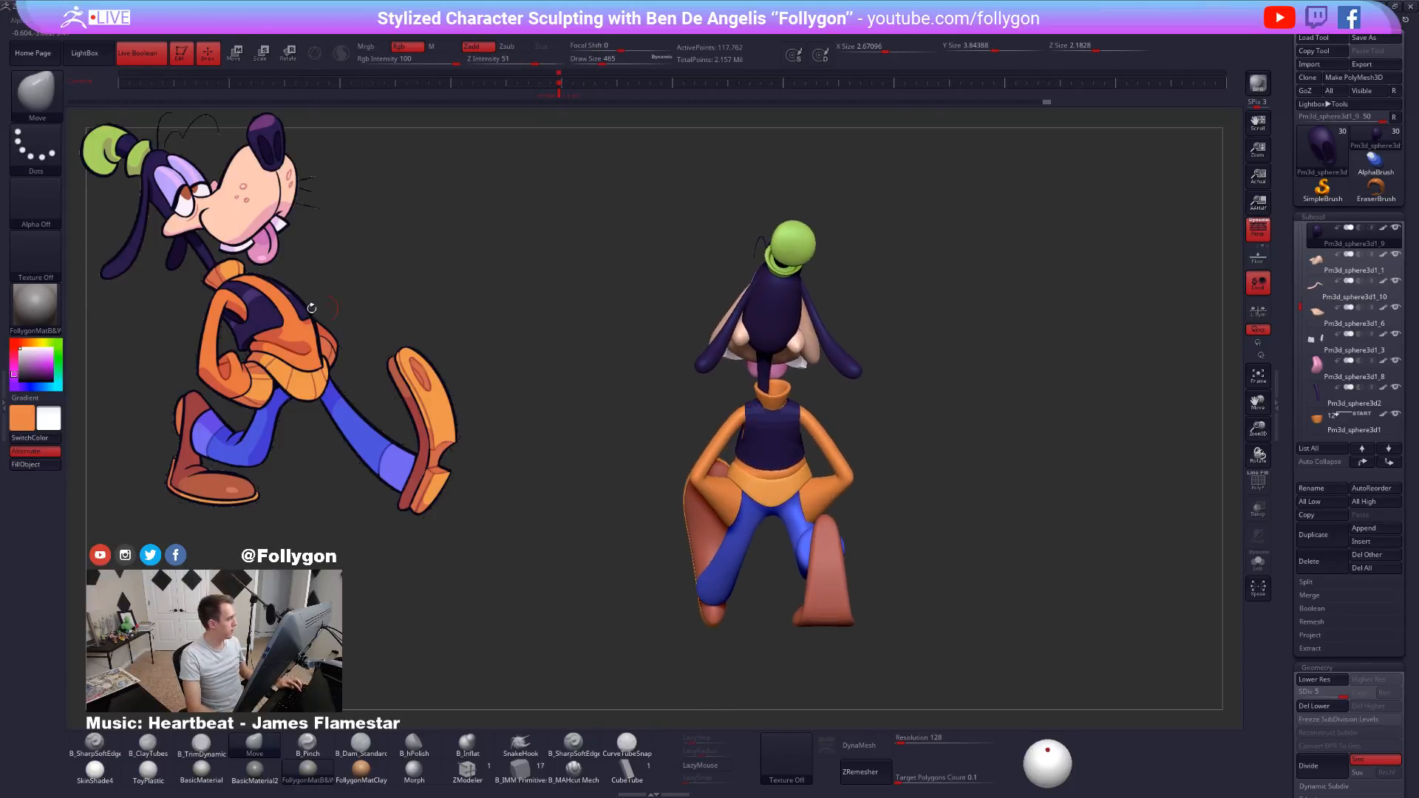
left_click(13, 353)
left_click(19, 347)
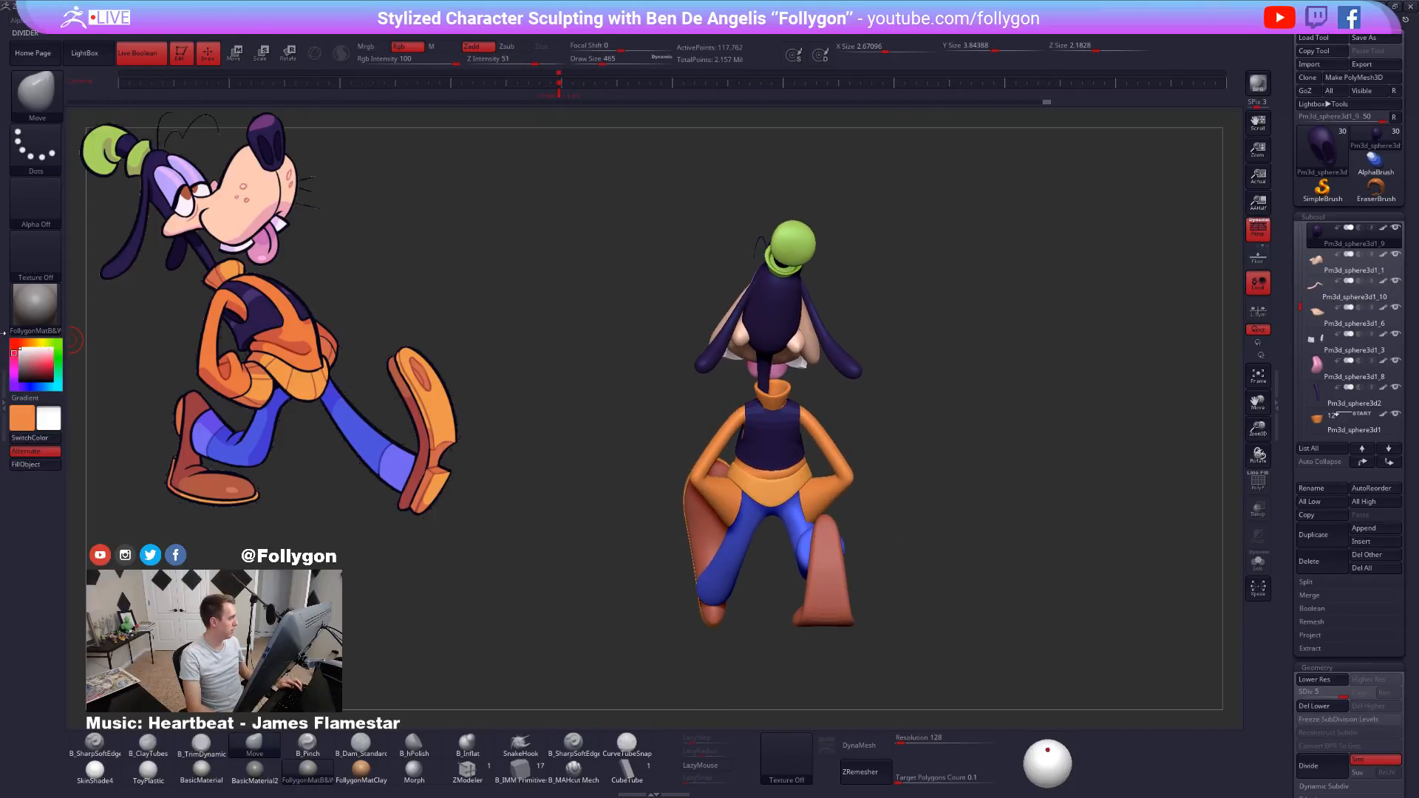
left_click(5, 407)
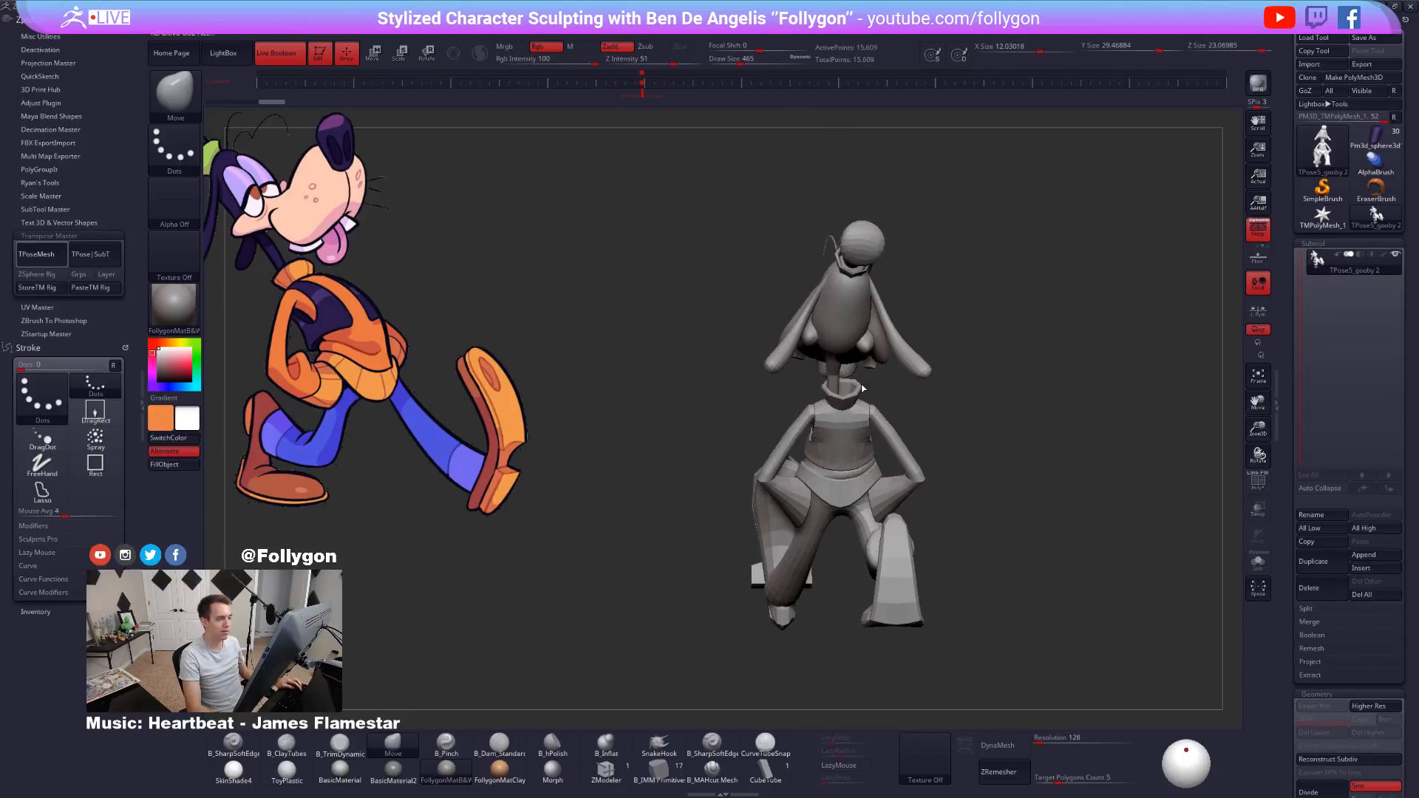
left_click_drag(919, 425, 873, 414)
Set the selection brush to SelectRect and hide every part of the head, hat and neck so only the body remains visible.
key("ctrl+shift+a")
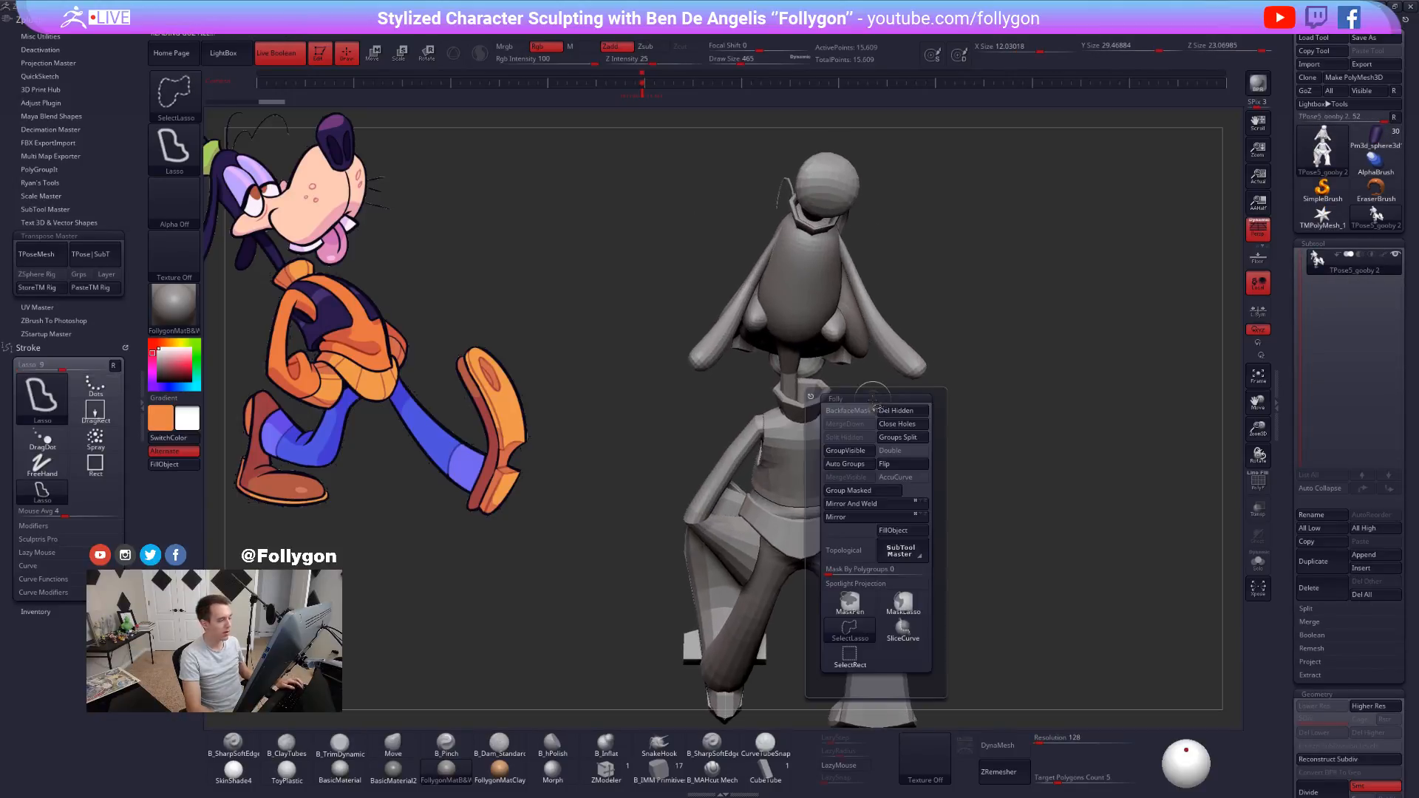
left_click(869, 654)
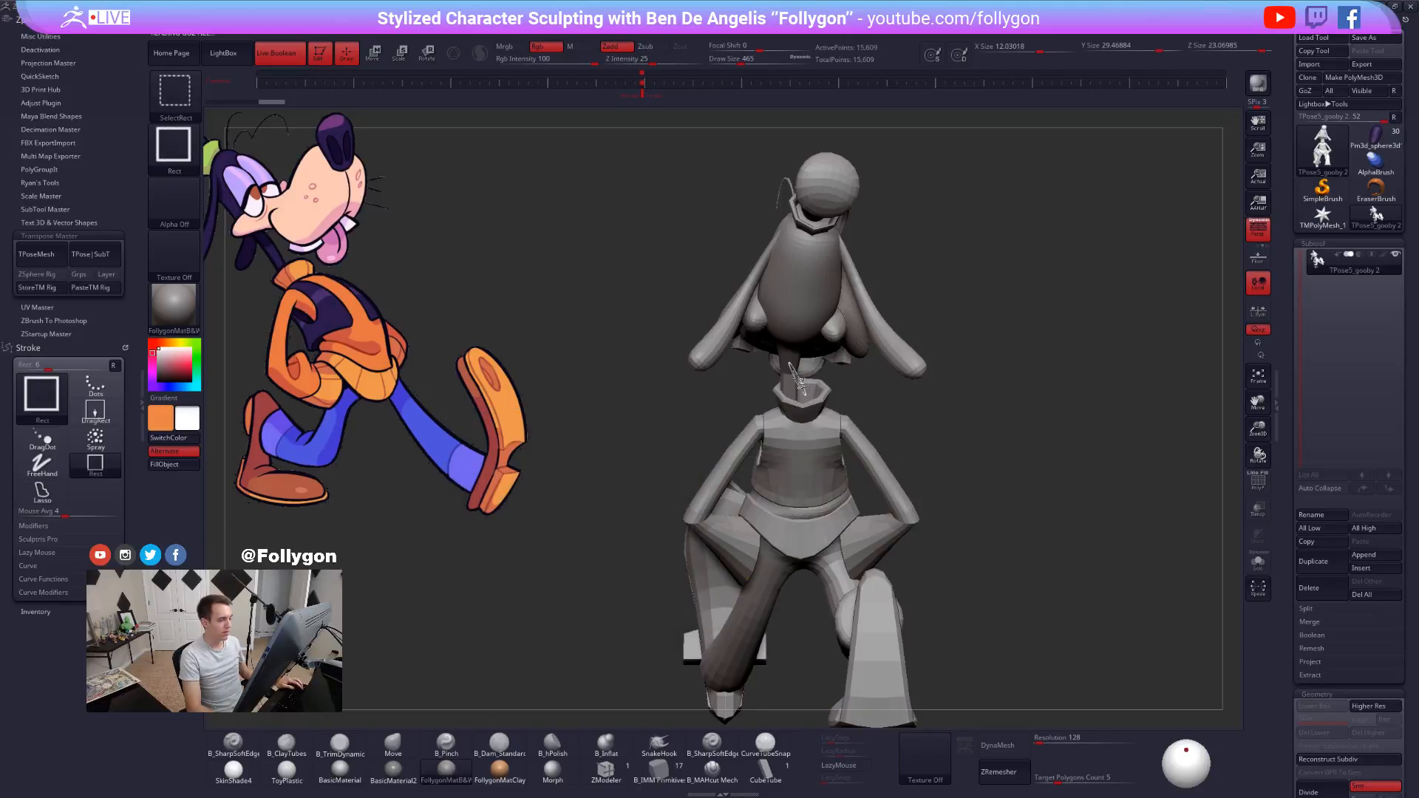
left_click(794, 373, "ctrl+shift")
left_click_drag(884, 391, 897, 403, "ctrl+shift")
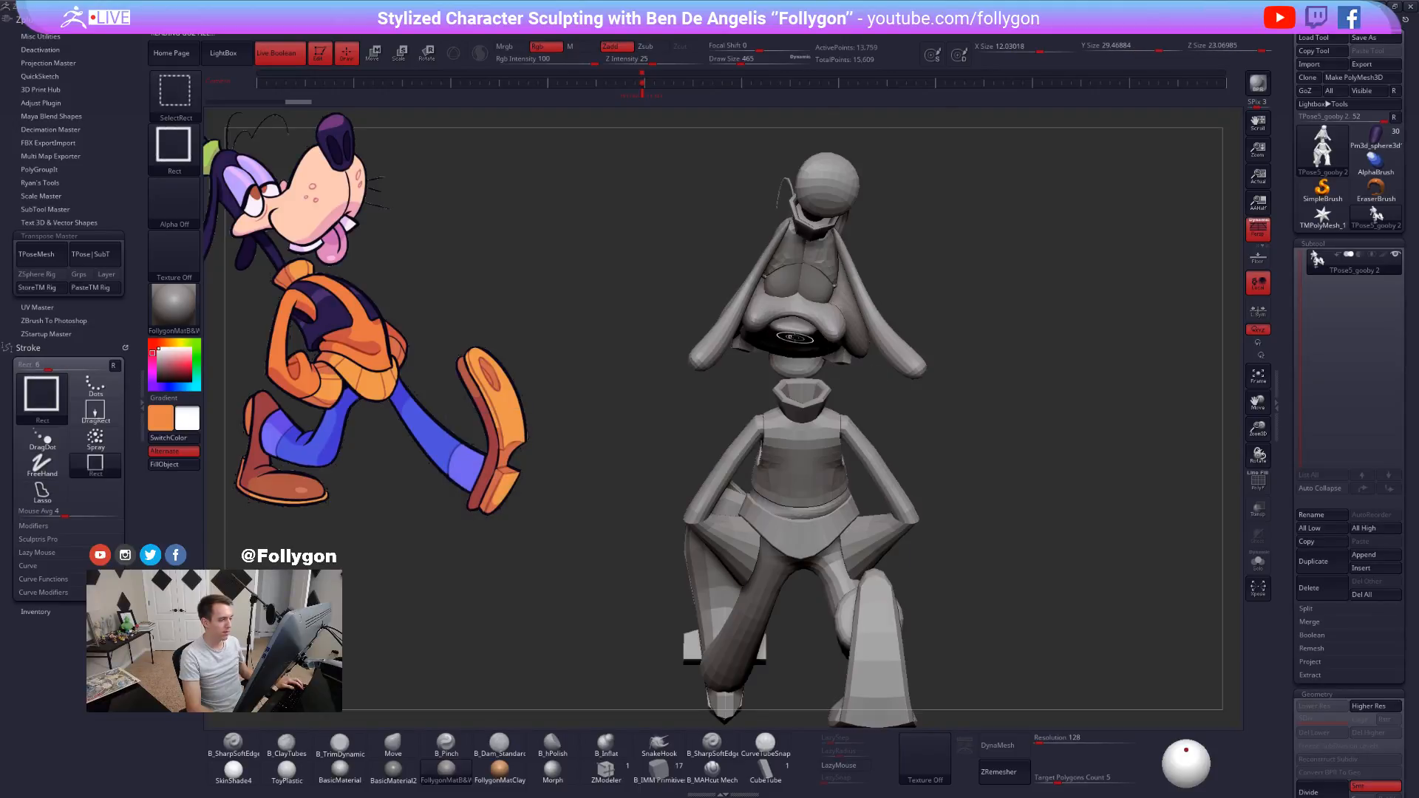
left_click(796, 336, "ctrl+shift")
key("ctrl+z")
left_click(803, 306, "ctrl+shift")
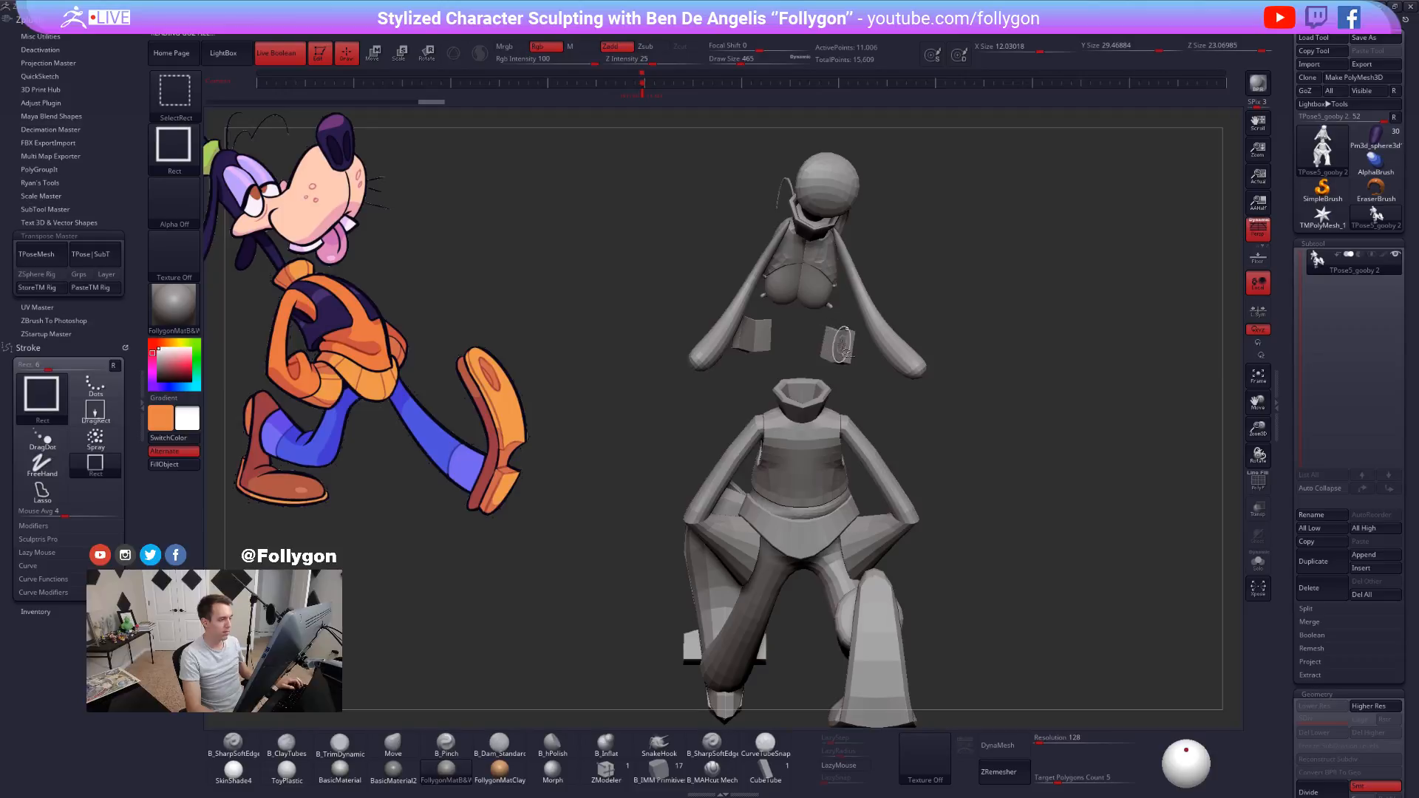
left_click(844, 350, "ctrl+shift")
left_click(811, 289, "ctrl+shift")
left_click(794, 254, "ctrl+alt+shift")
left_click(871, 294, "ctrl+alt+shift")
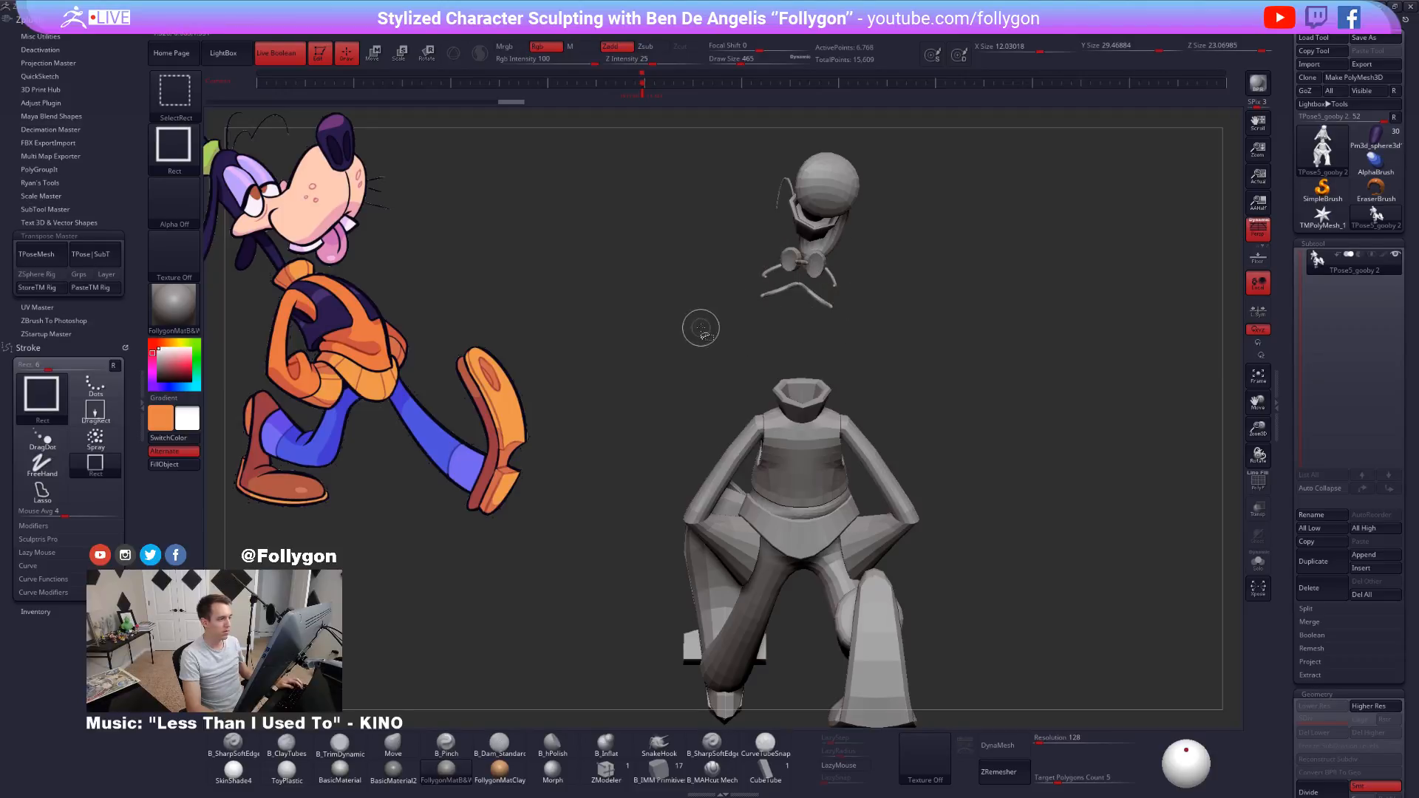
left_click_drag(697, 323, 1002, 127, "ctrl+alt+shift")
Mask the visible body, show the whole figure, and shift the unmasked head slightly sideways with a Transpose Move line.
left_click(1023, 283, "ctrl")
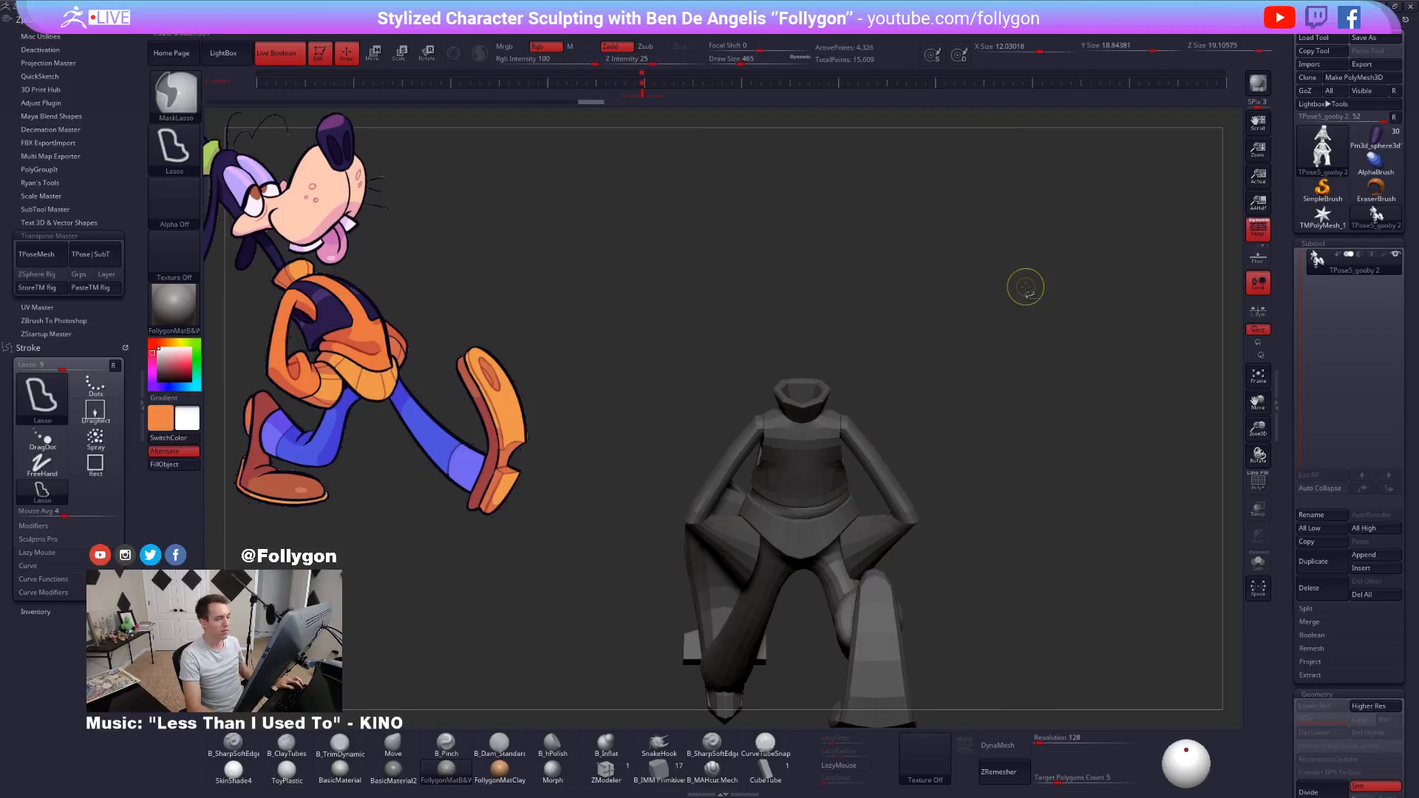
left_click(1025, 286, "ctrl+shift")
key("w")
mouse_move(789, 375)
left_mouse_down("shift")
mouse_move(928, 375)
mouse_move(869, 374)
left_mouse_up("shift")
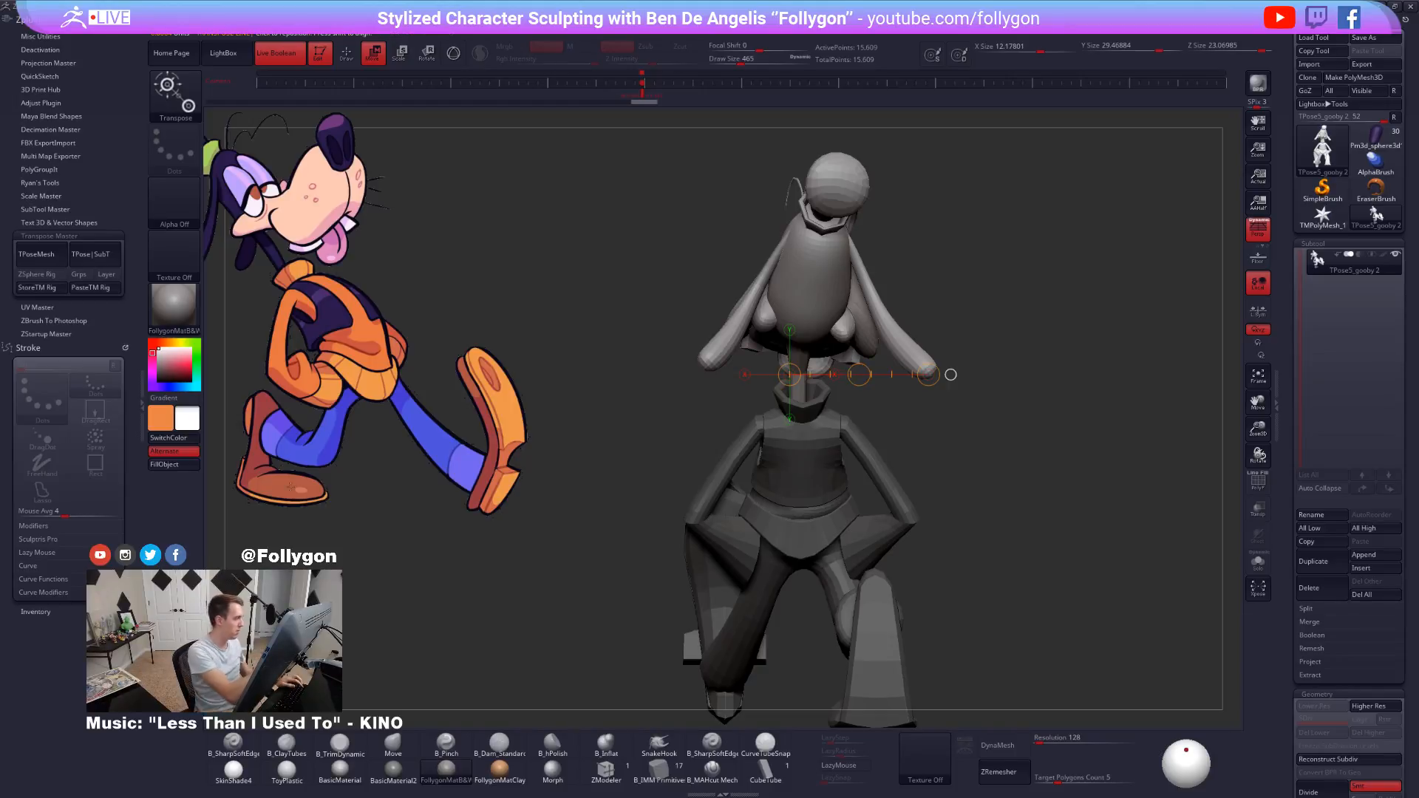
left_click_drag(290, 487, 293, 532, "alt")
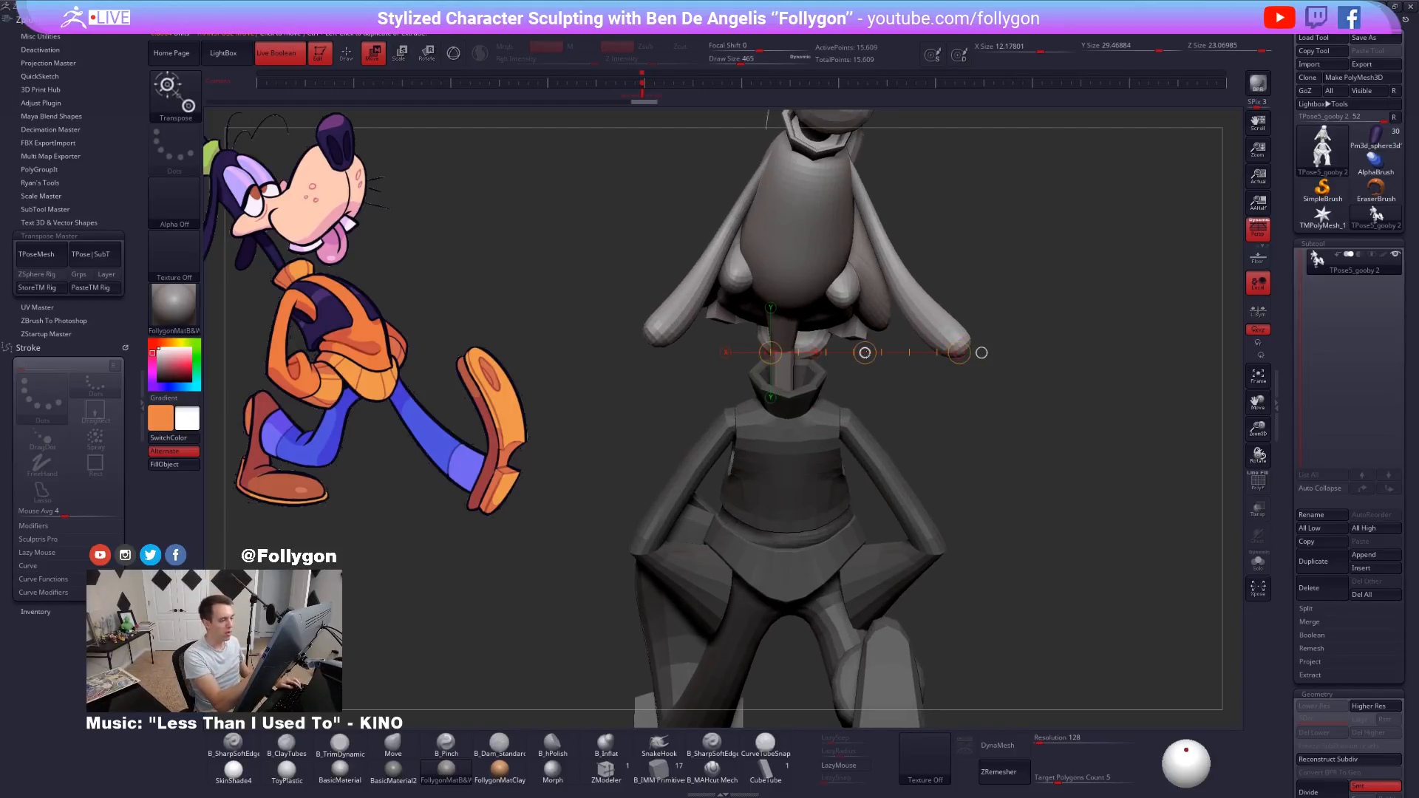
left_click_drag(865, 352, 867, 354)
left_click_drag(1012, 443, 880, 455, "shift")
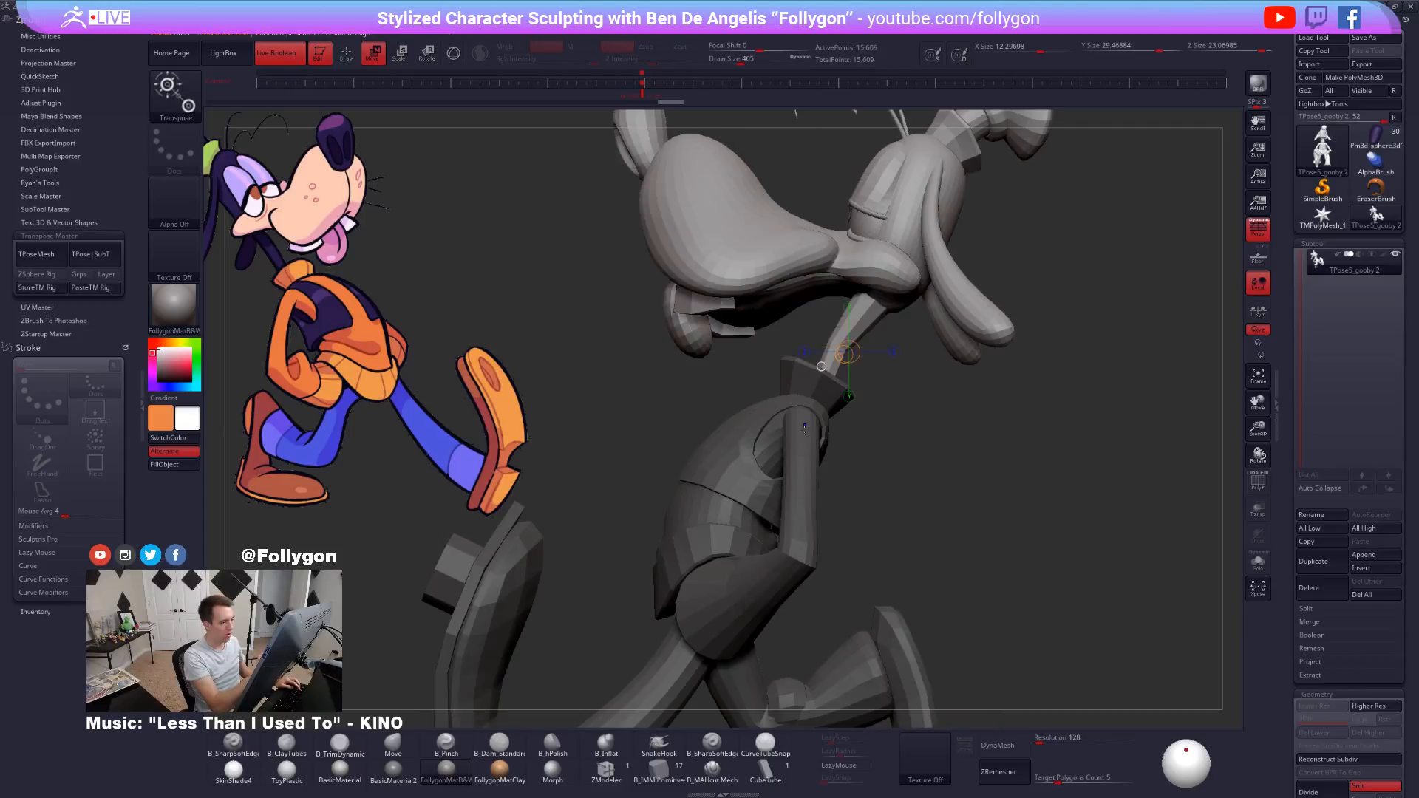
mouse_move(850, 511)
left_mouse_down("alt")
mouse_move(824, 455)
mouse_move(891, 448)
mouse_move(883, 512)
mouse_move(954, 562)
mouse_move(933, 515)
mouse_move(908, 517)
mouse_move(930, 556)
left_mouse_up("alt")
key("q")
left_click(138, 399)
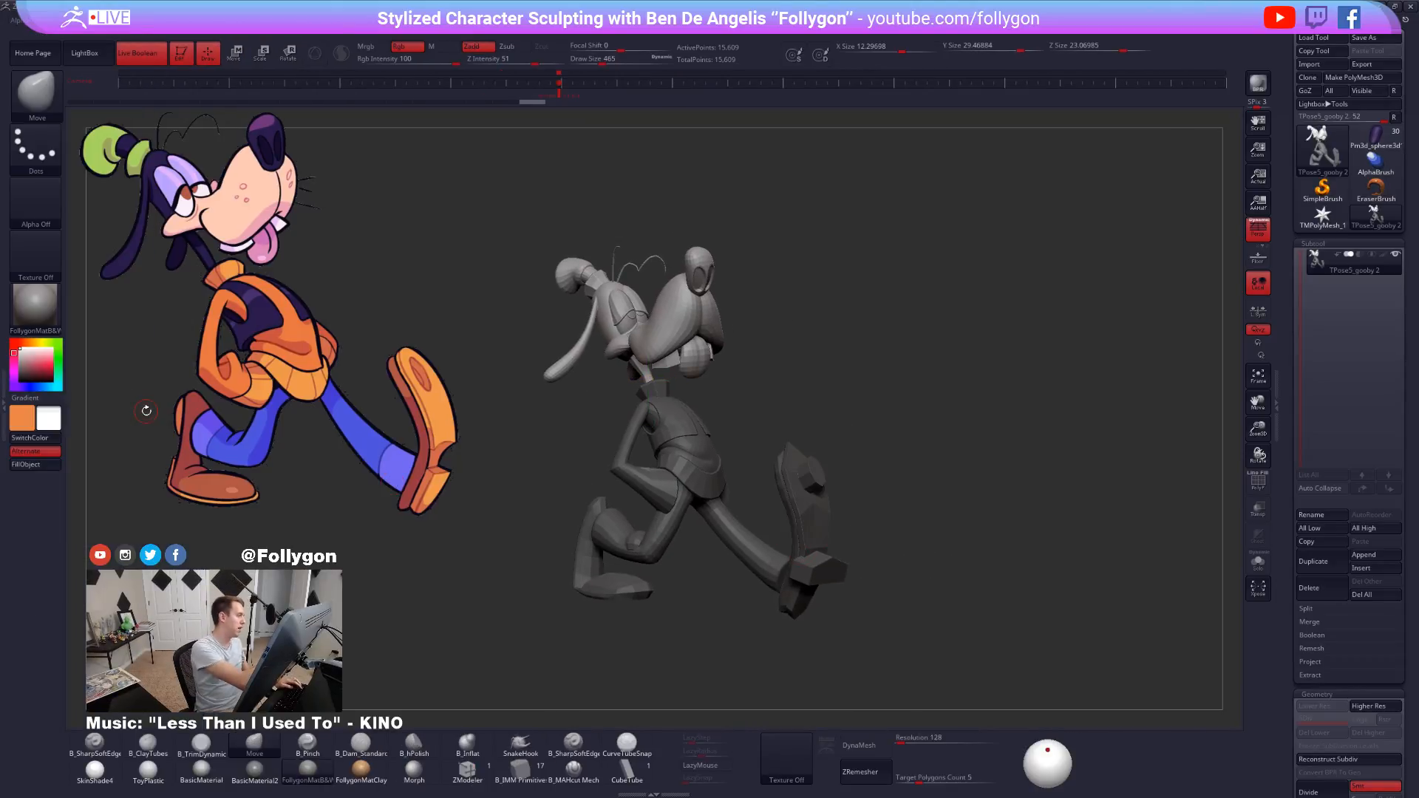
Reposition the head slightly over the neck from the side view with a Transpose Move line and return to drawing mode.
left_click_drag(718, 550, 817, 540, "alt")
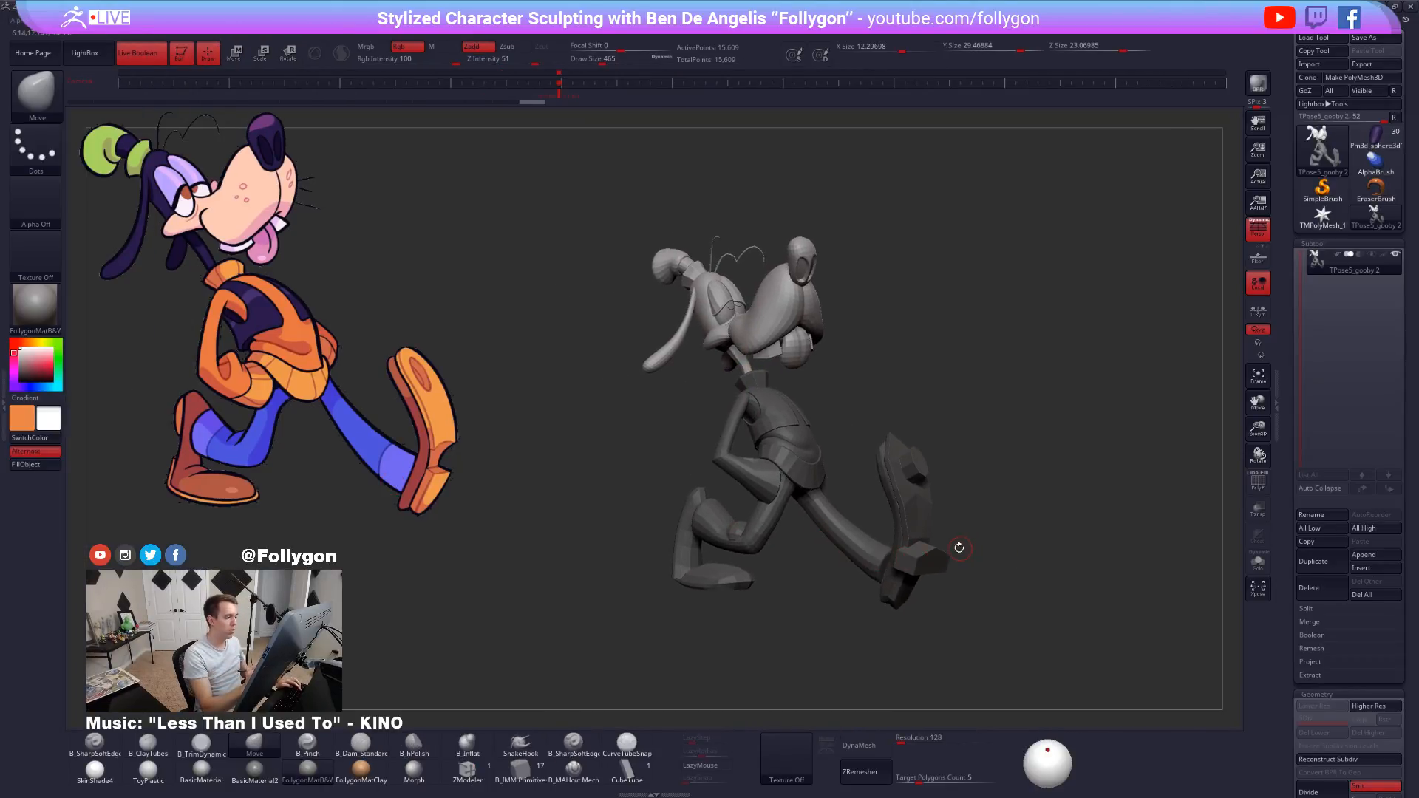
mouse_move(948, 545)
left_mouse_down()
mouse_move(778, 409)
mouse_move(1015, 271)
left_mouse_up()
key("w")
left_click_drag(889, 325, 887, 327)
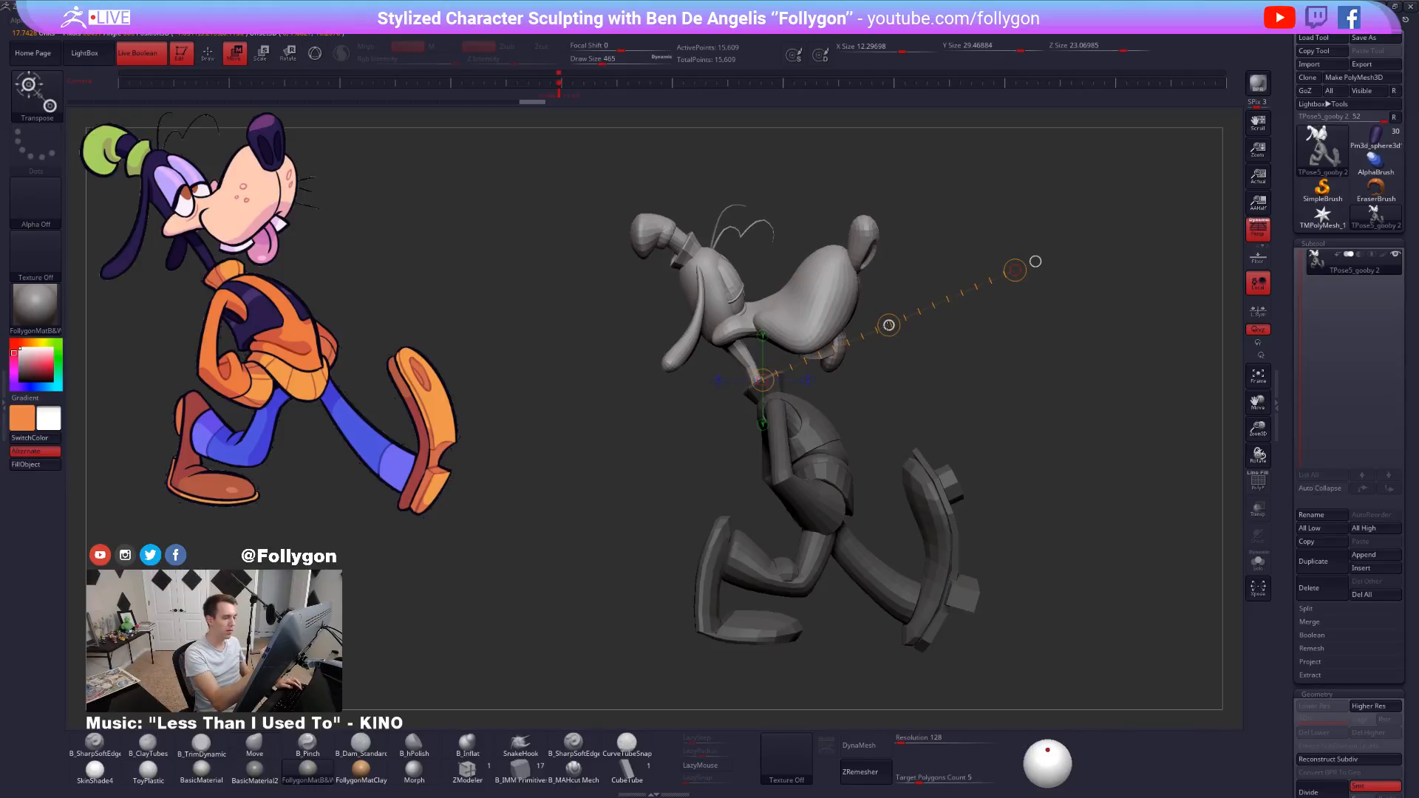
mouse_move(1042, 562)
left_mouse_down()
mouse_move(995, 568)
mouse_move(970, 510)
mouse_move(963, 530)
mouse_move(978, 512)
left_mouse_up()
key("q")
Clear the body mask and check the polygroups by showing and hiding the polyframe.
left_click(1253, 479)
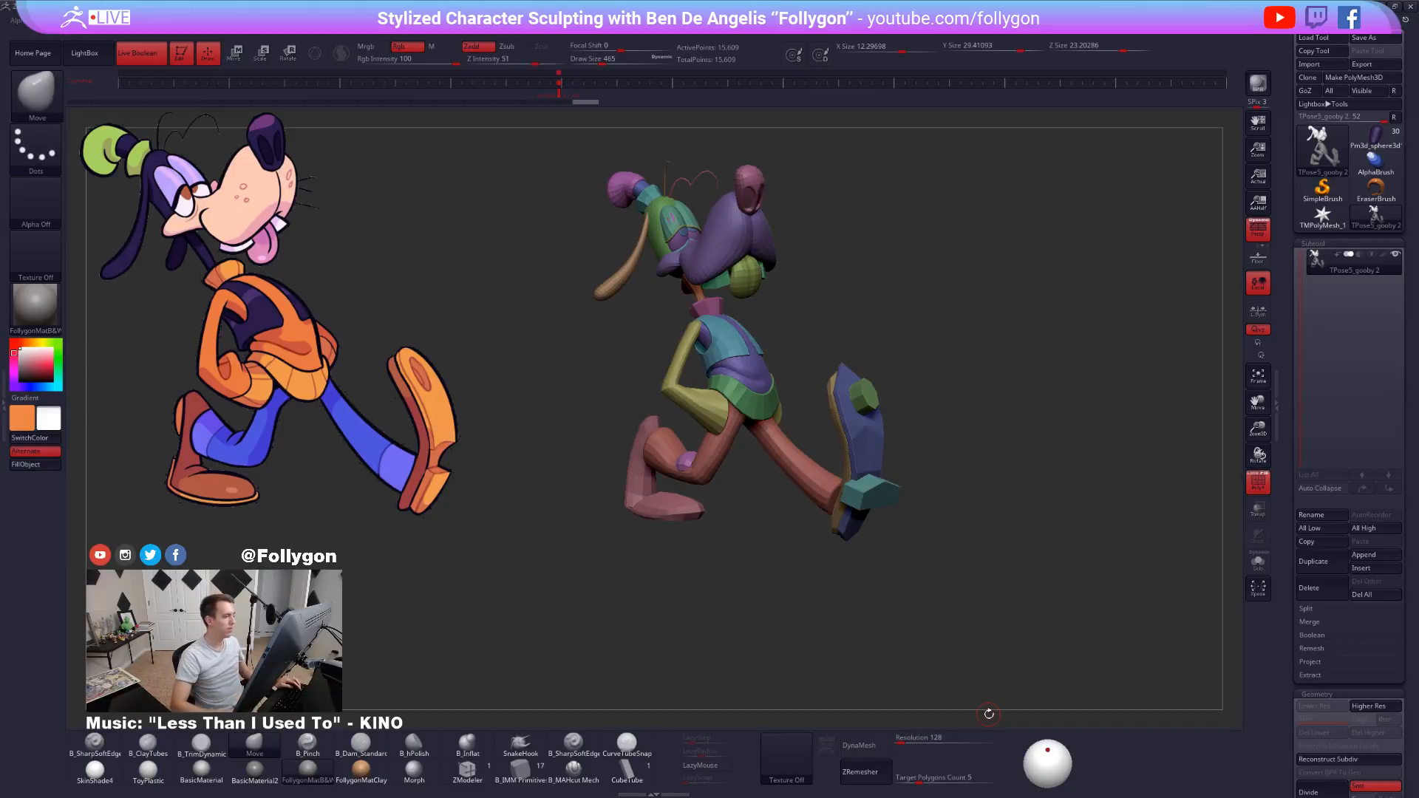
key("shift+f")
left_click_drag(969, 523, 952, 505, "alt")
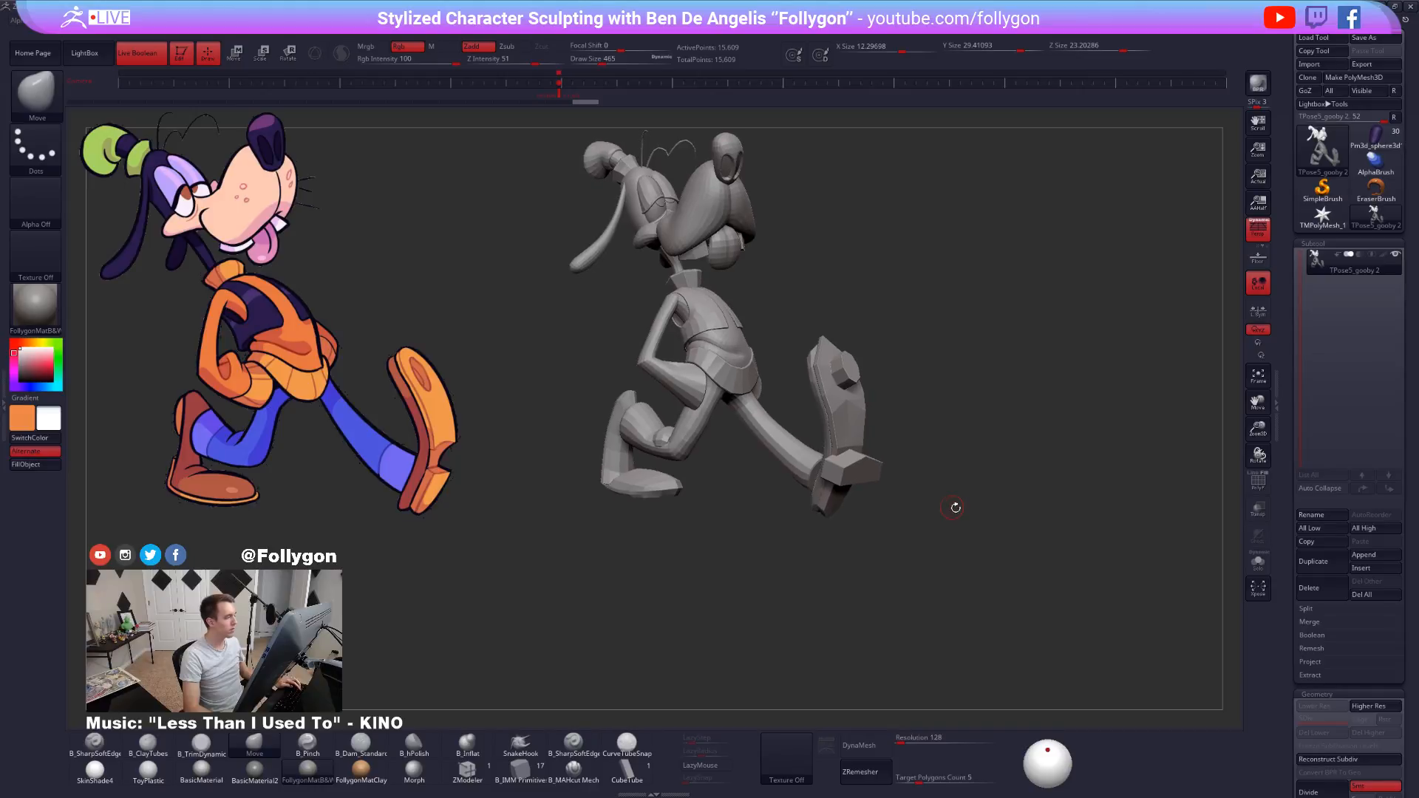
Sample the orange from the reference drawing and apply the SkinShade4 material to preview the figure in flat colour.
key("c")
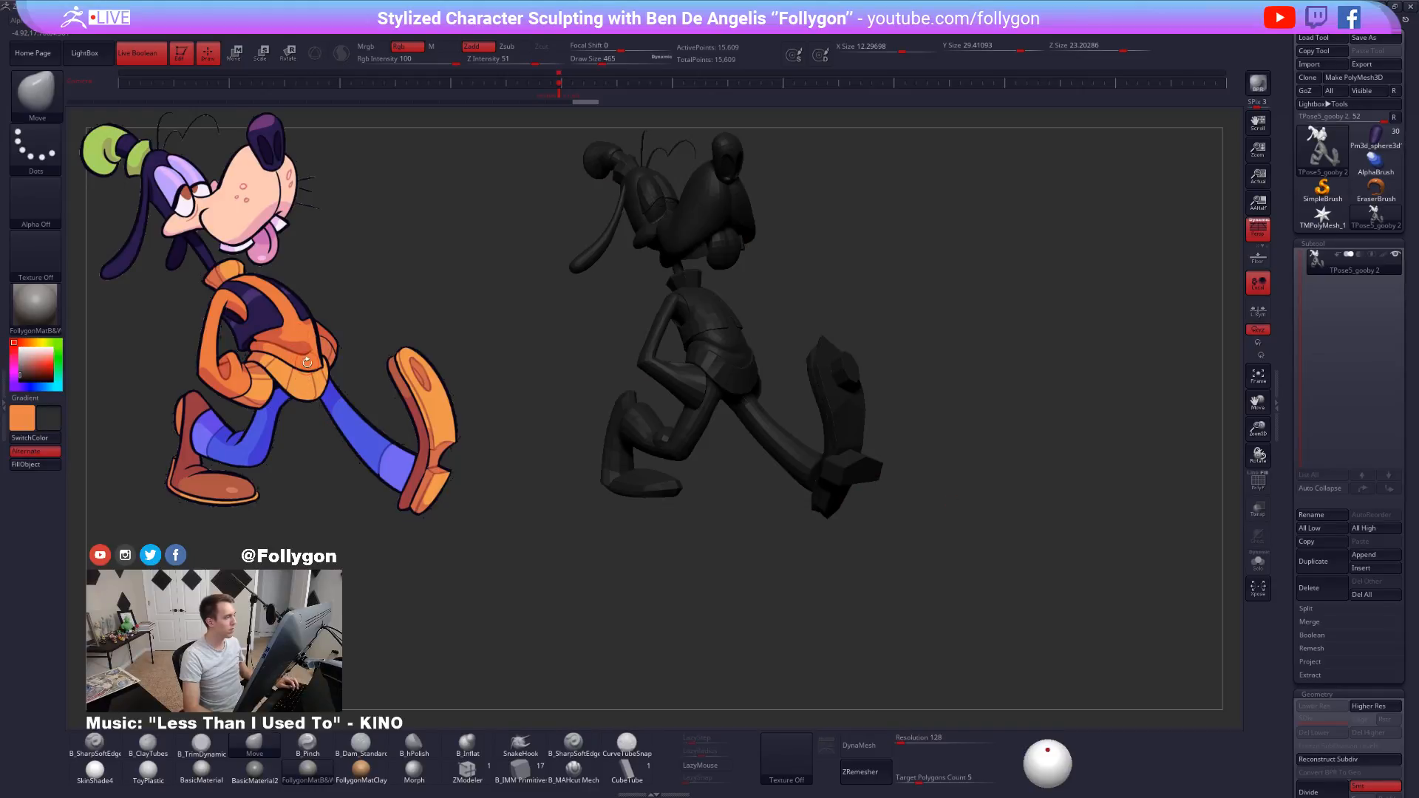
key("shift+z")
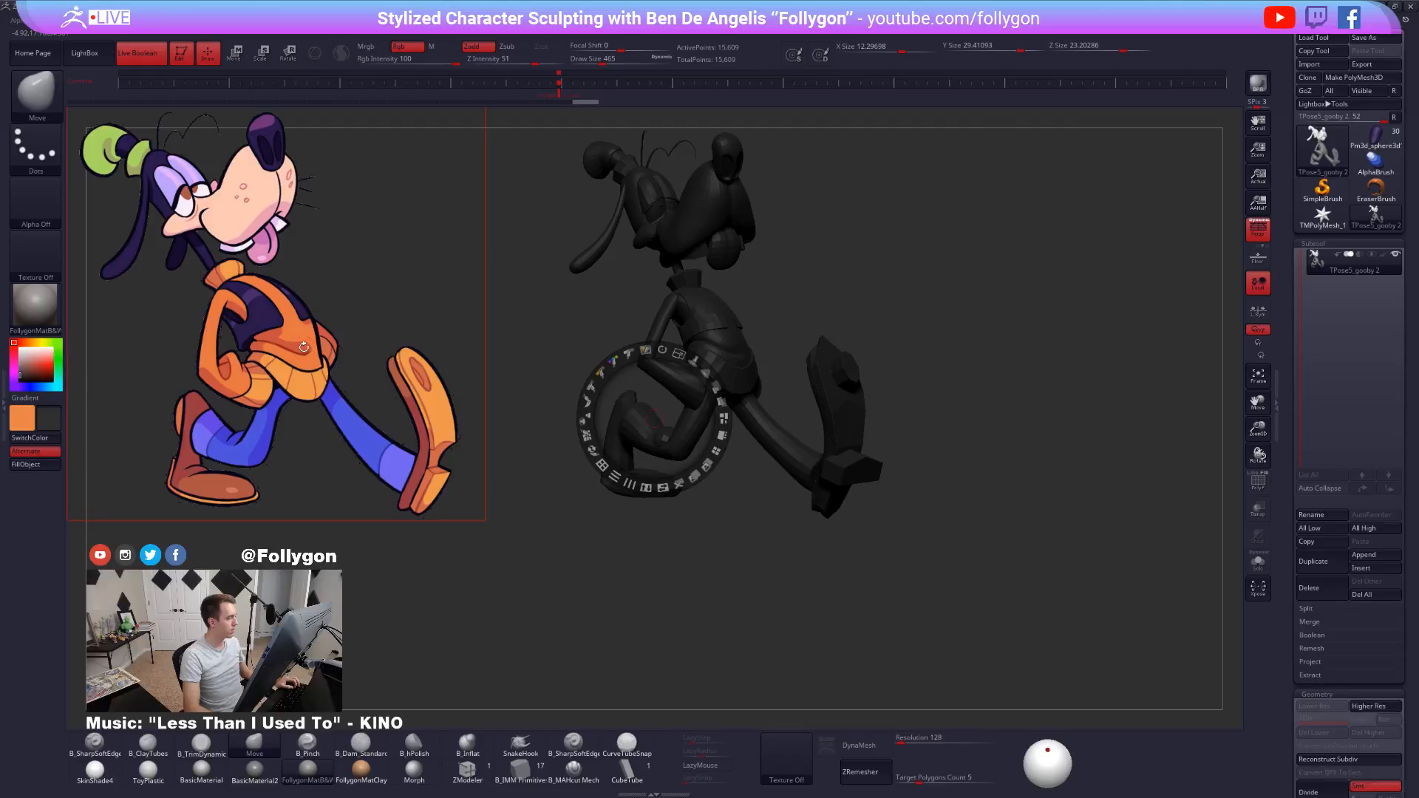
key("c")
left_click(94, 769)
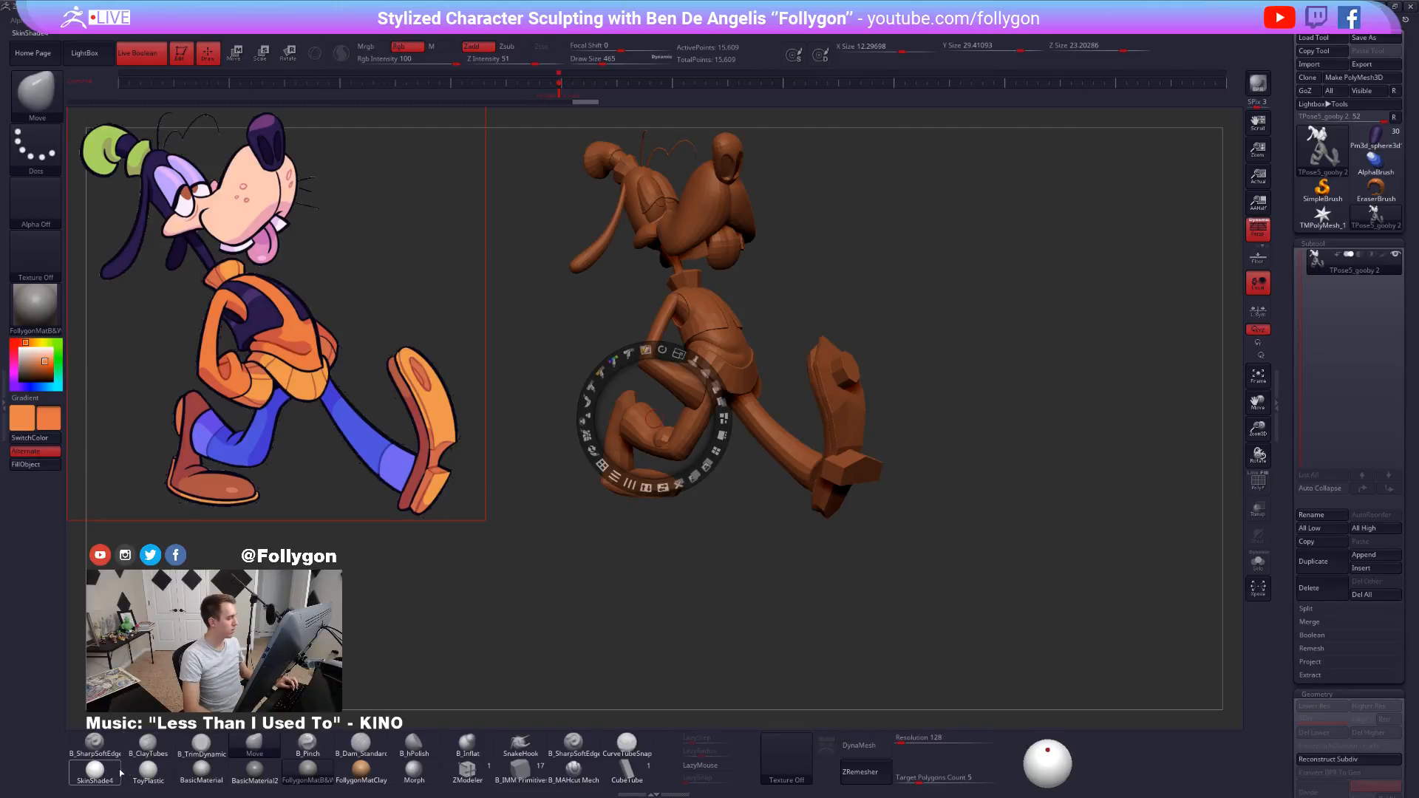
key("shift+z")
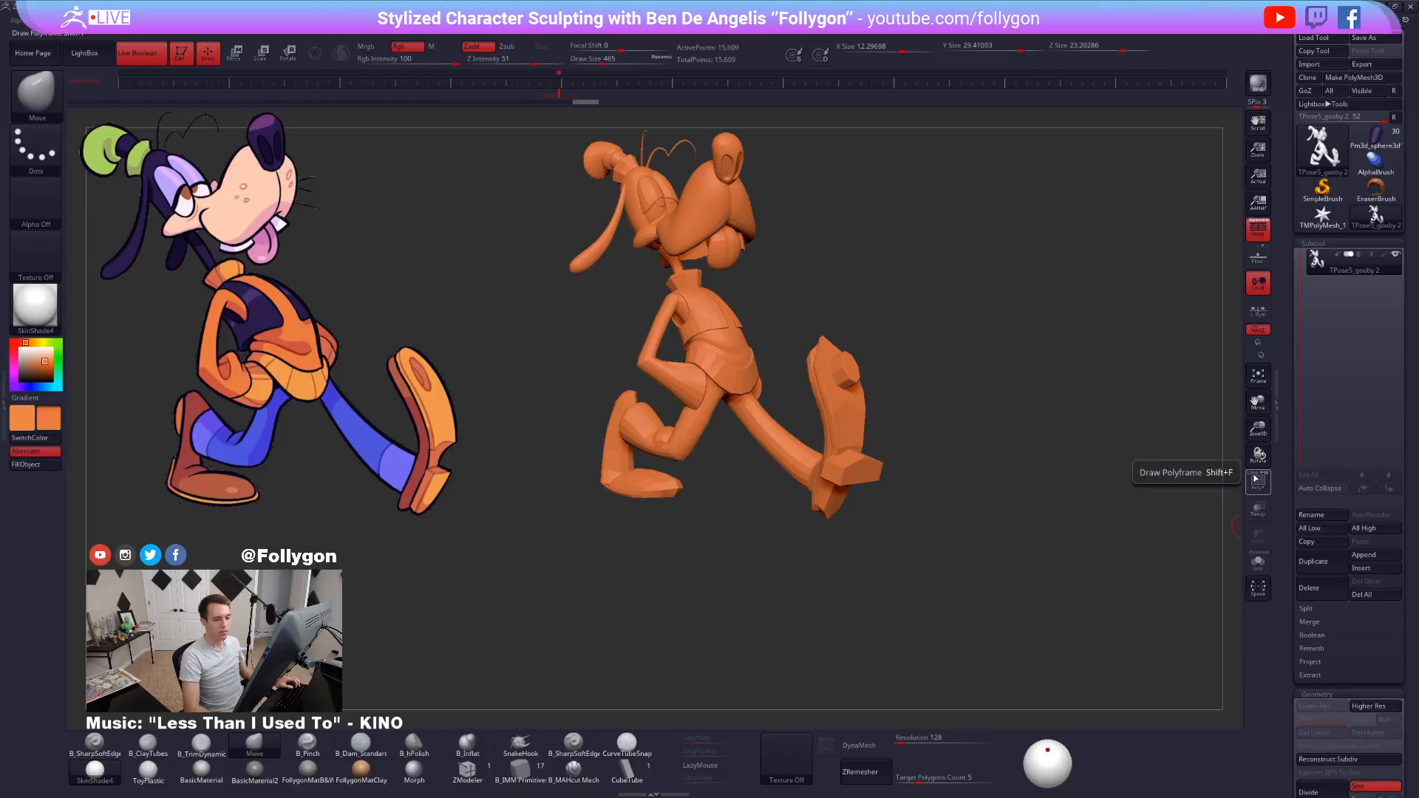
left_click_drag(1040, 371, 1041, 372)
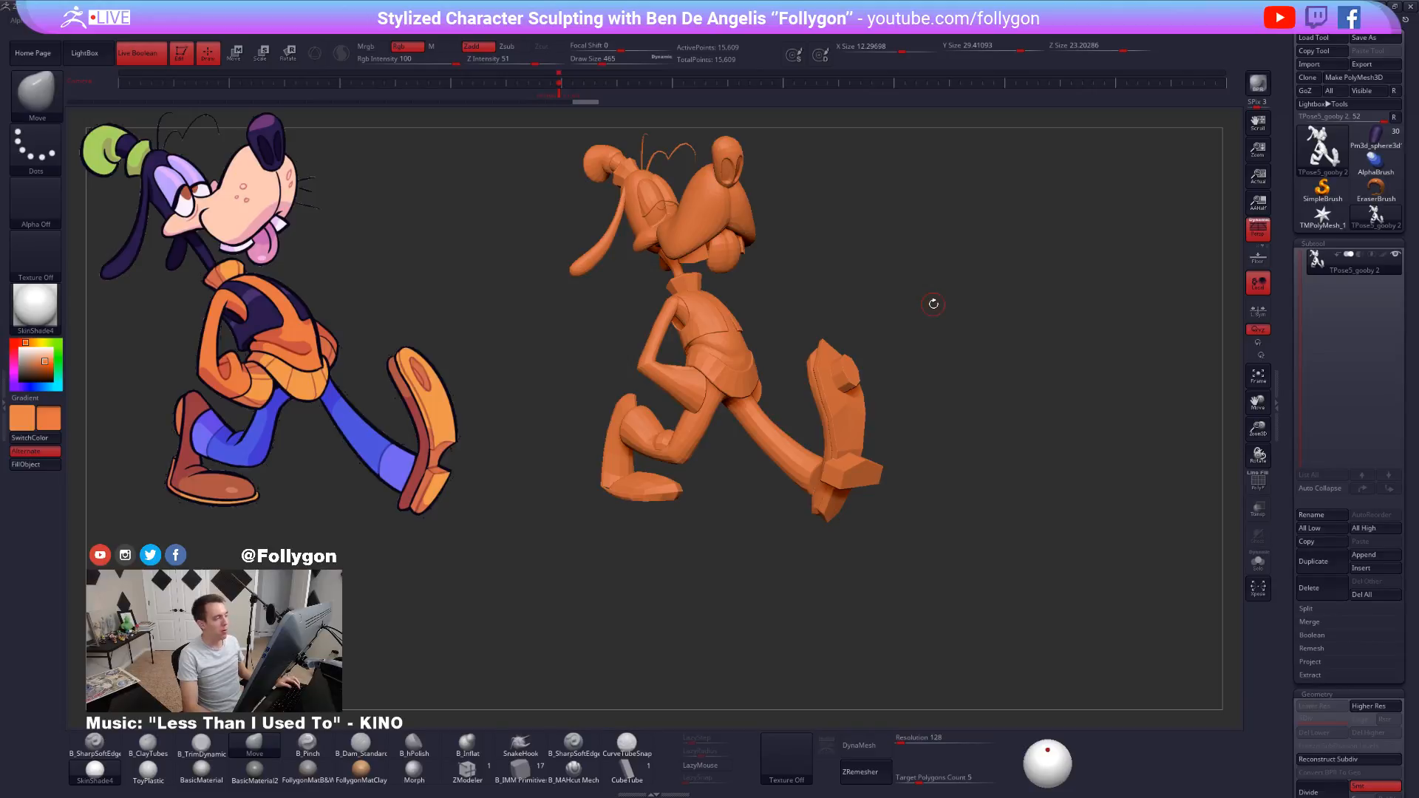
mouse_move(934, 304)
left_mouse_down()
mouse_move(991, 282)
mouse_move(947, 291)
left_mouse_up()
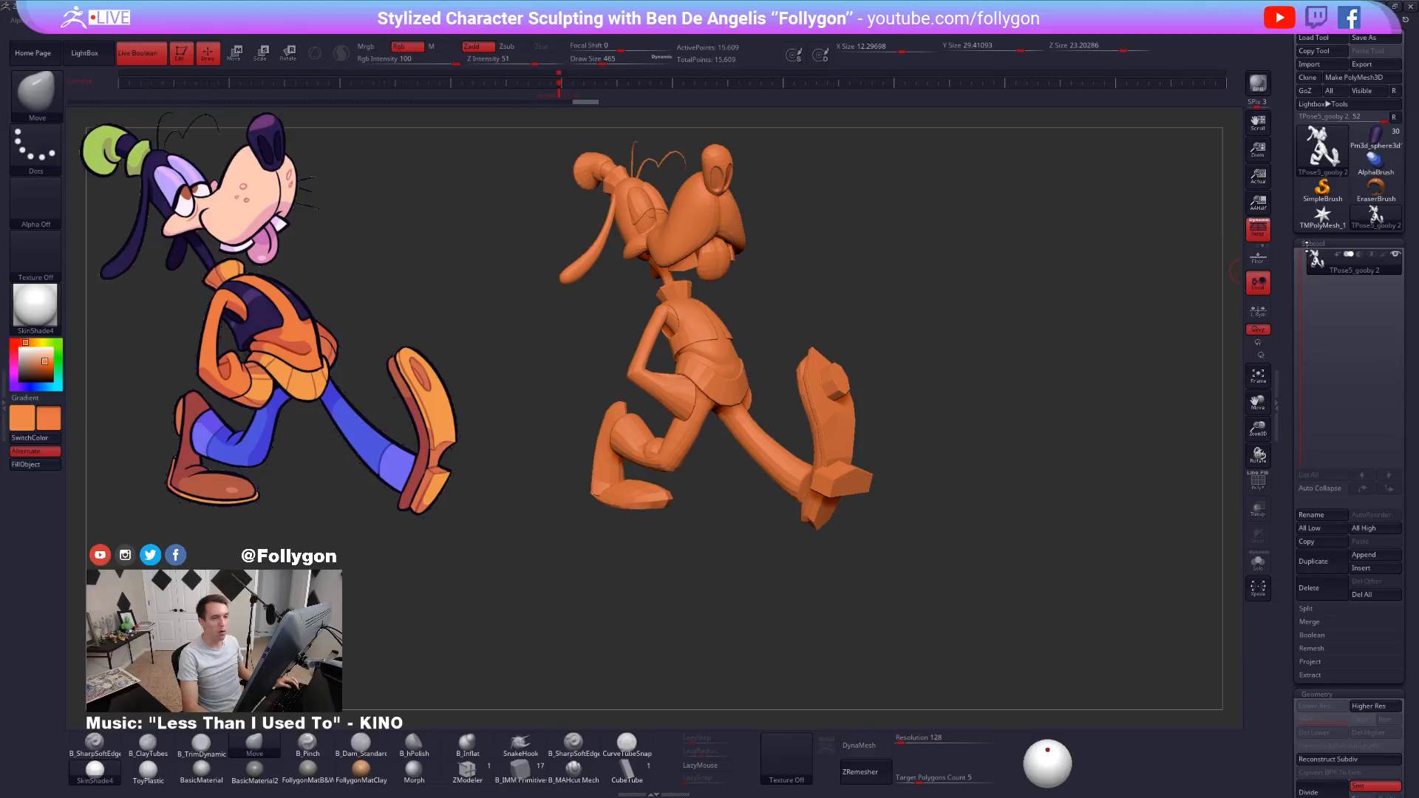
Switch from the Transpose Master mesh to the full-detail coloured figure and bring its hat into close view.
mouse_move(1387, 142)
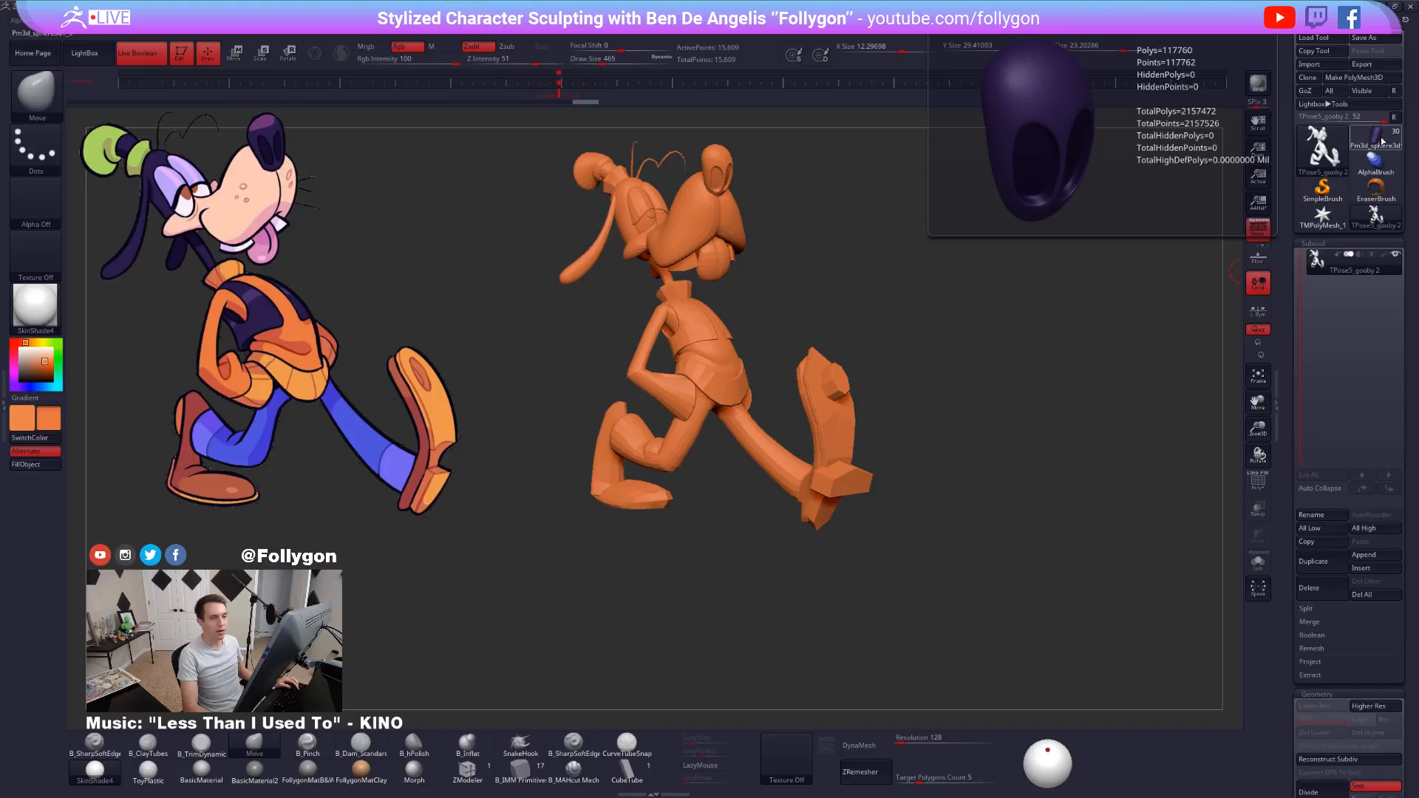
left_click(1382, 142)
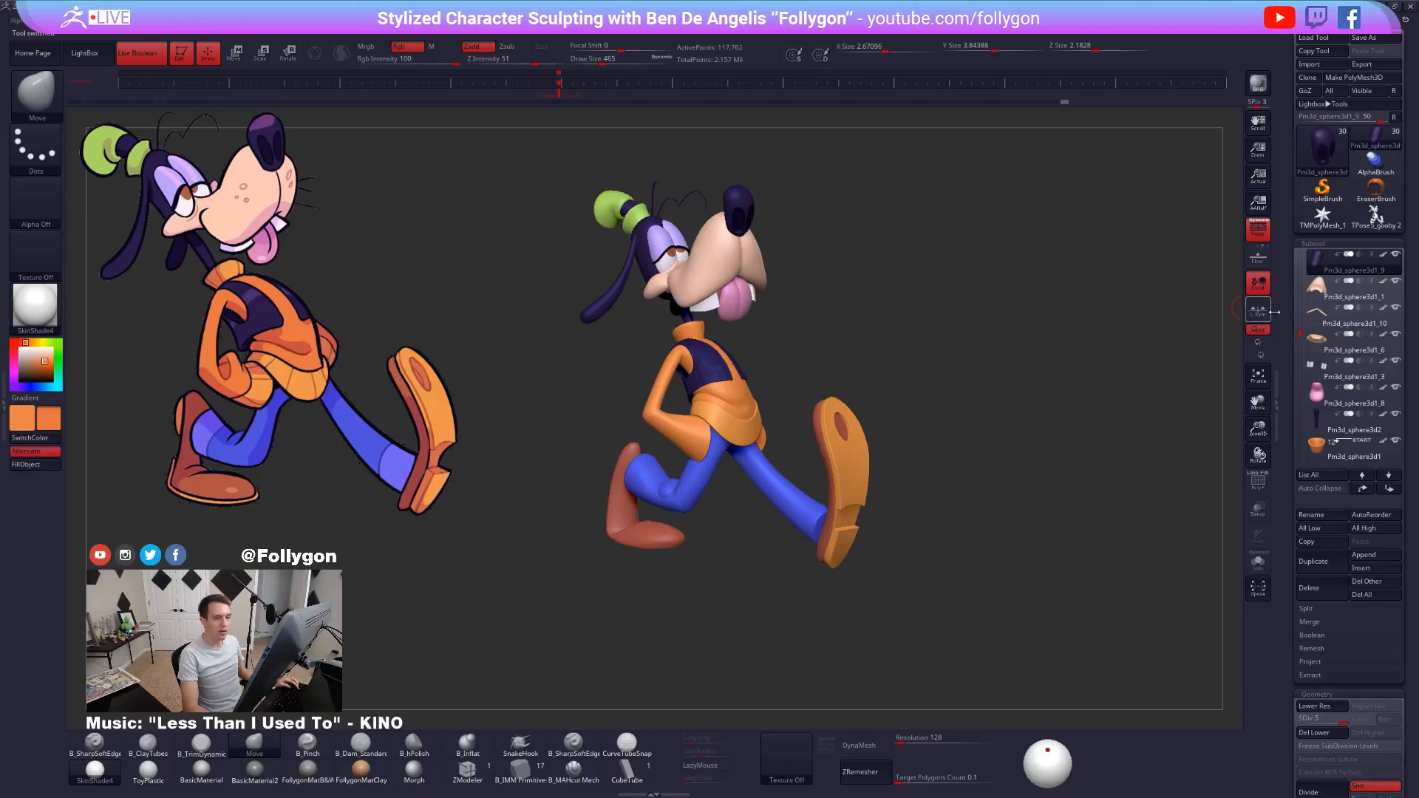
mouse_move(1301, 332)
left_mouse_down()
mouse_move(1313, 250)
mouse_move(1301, 355)
left_mouse_up()
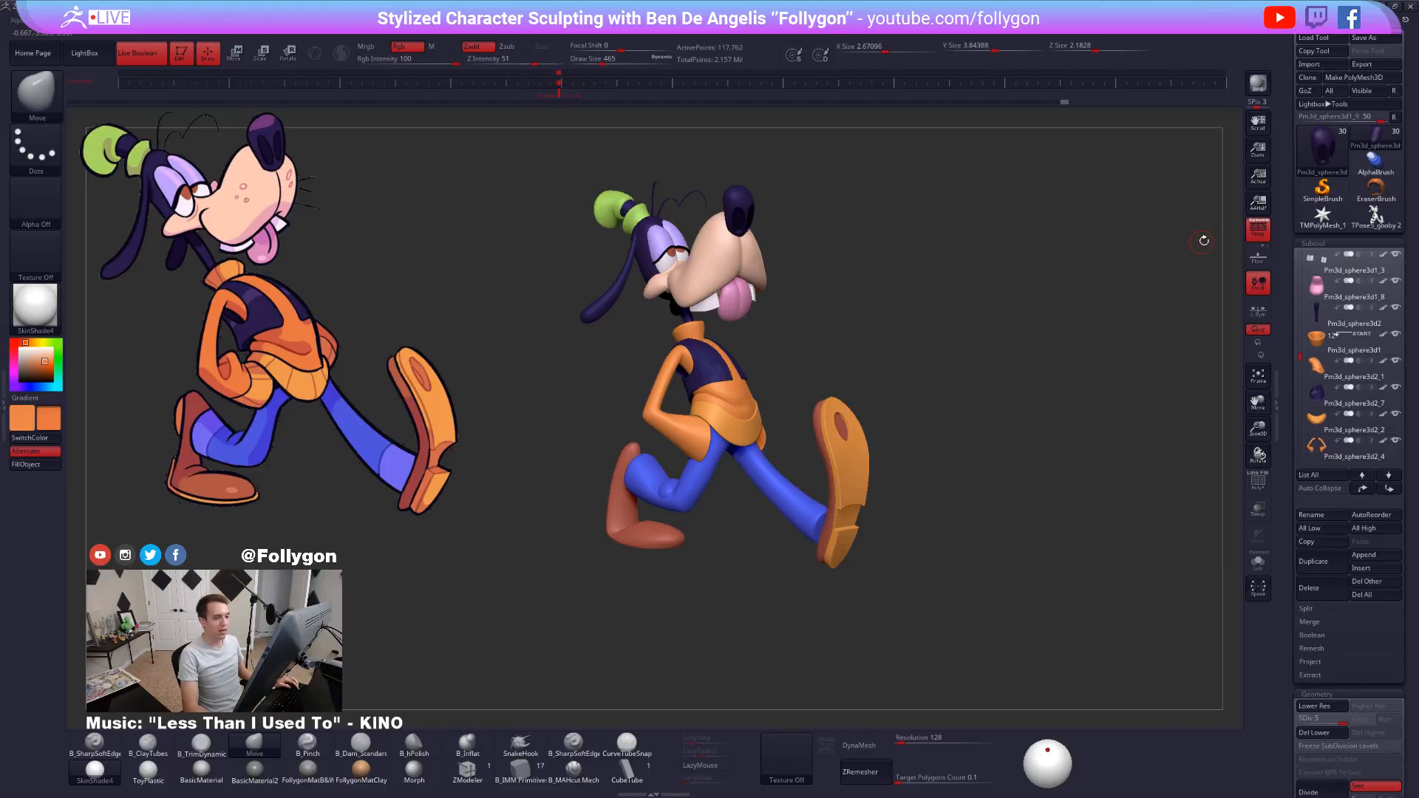
left_click_drag(802, 328, 801, 362)
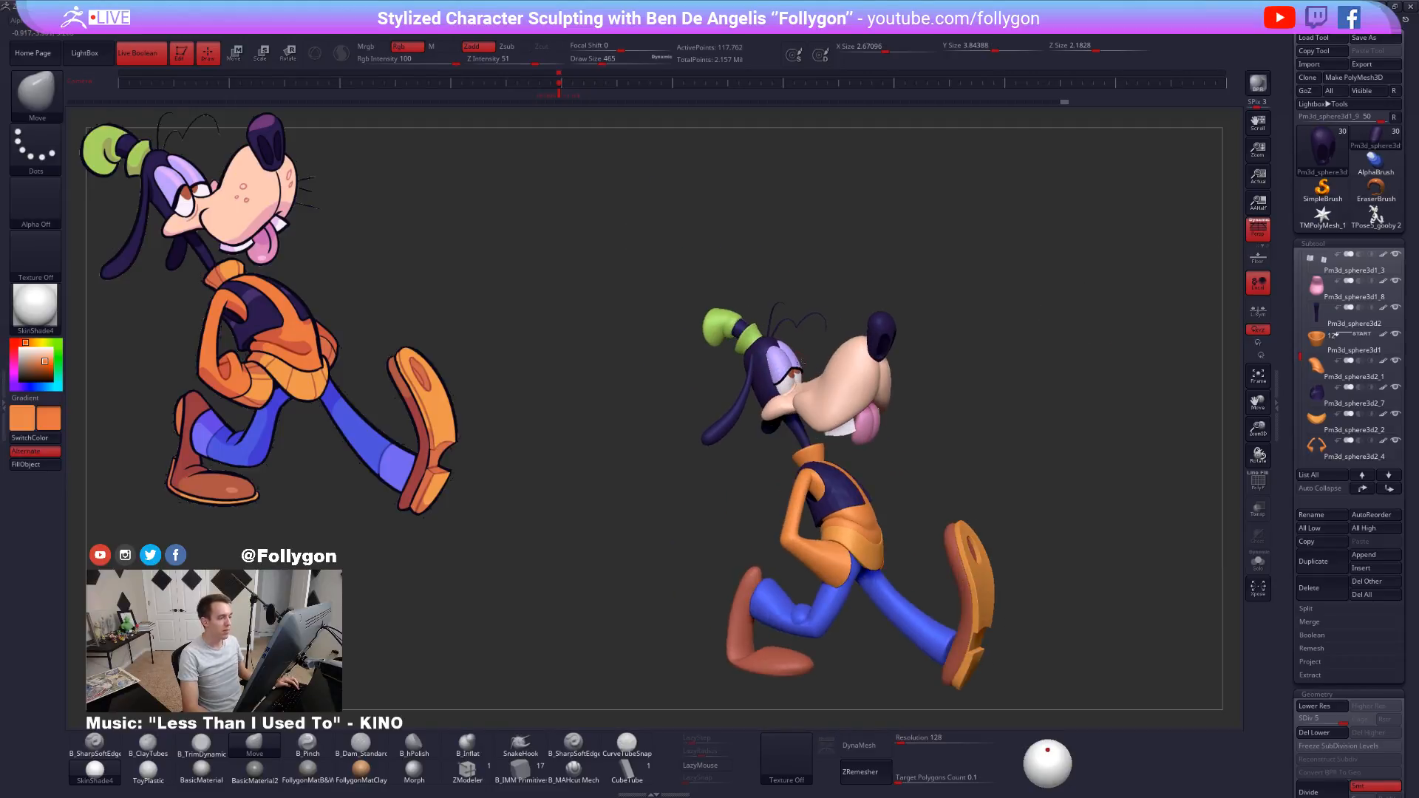
right_click_drag(726, 322, 884, 480, "ctrl")
right_click_drag(838, 421, 949, 384)
Select the green hat band and check the wireframes of the hat and its band with the polyframe.
key("shift+f")
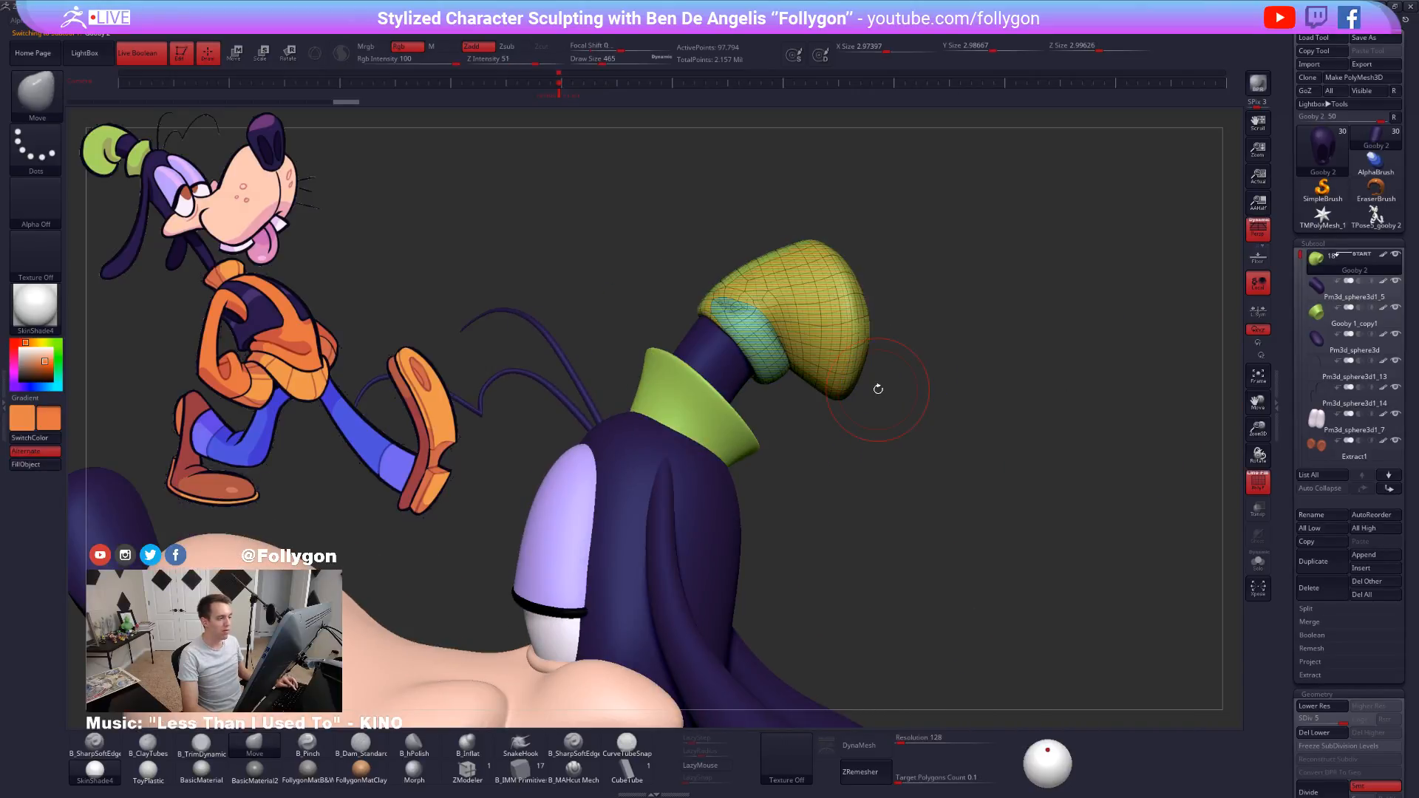
left_click(1345, 318)
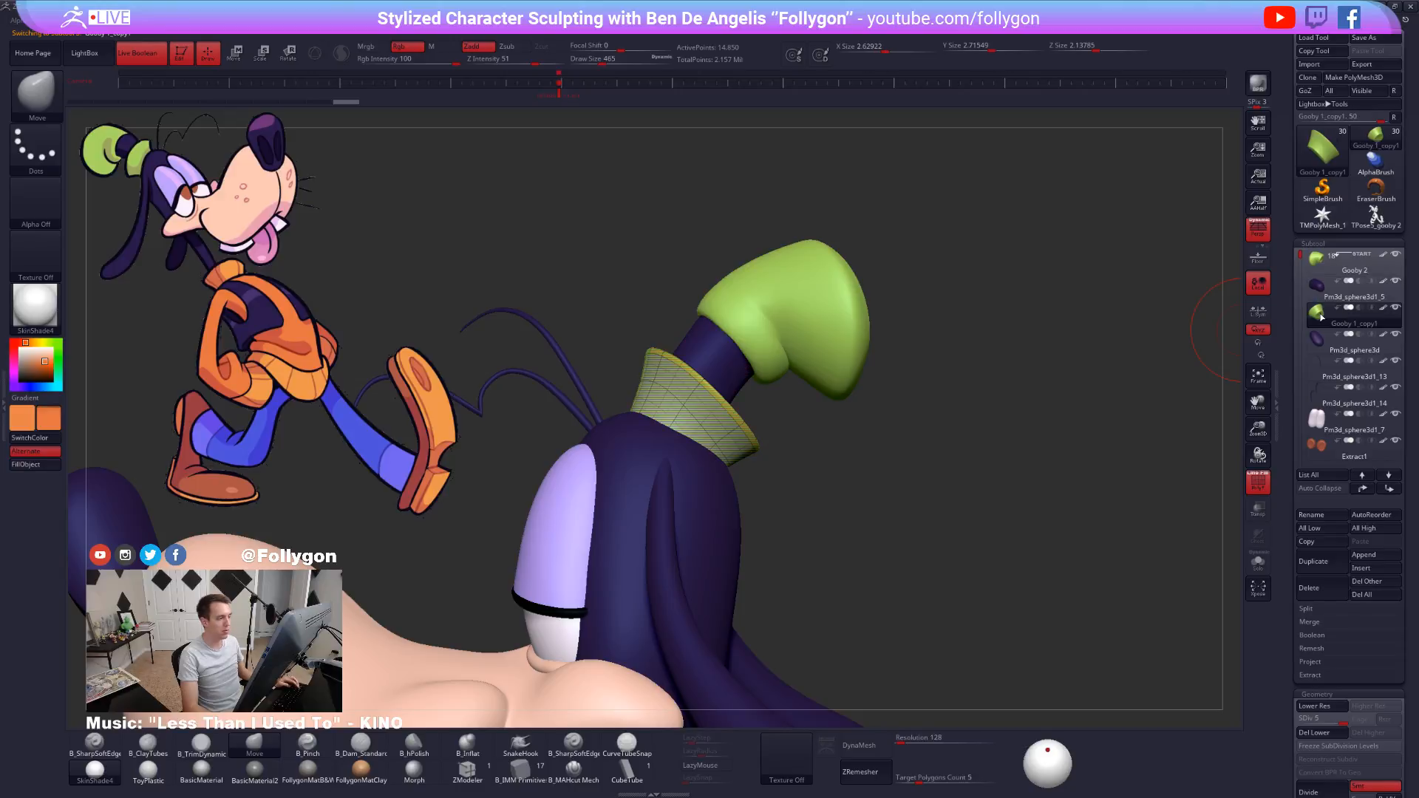
key("shift")
key("shift+f")
right_click_drag(952, 362, 897, 389)
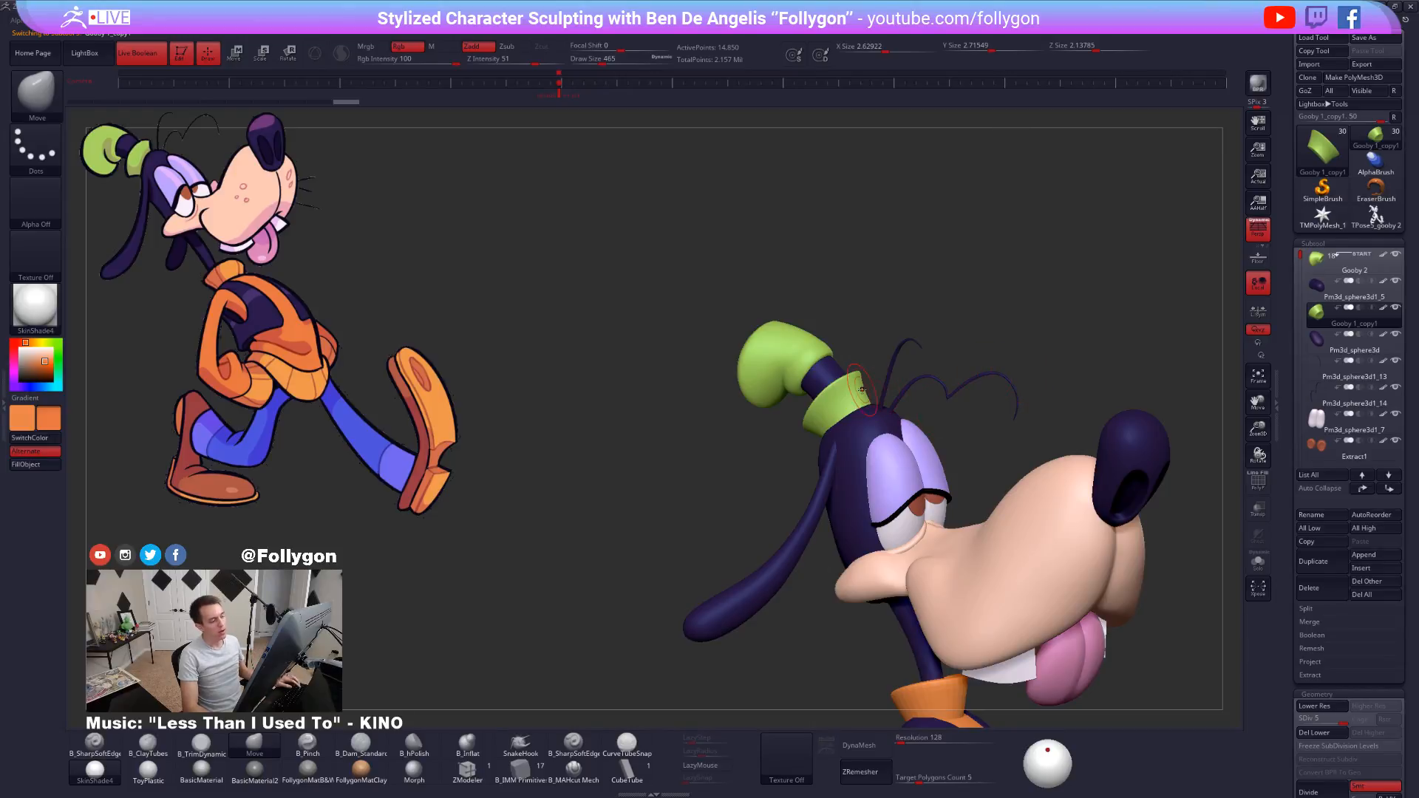
Select the orange shirt and examine the head, torso and legs against the reference drawing.
right_click_drag(910, 402, 901, 355)
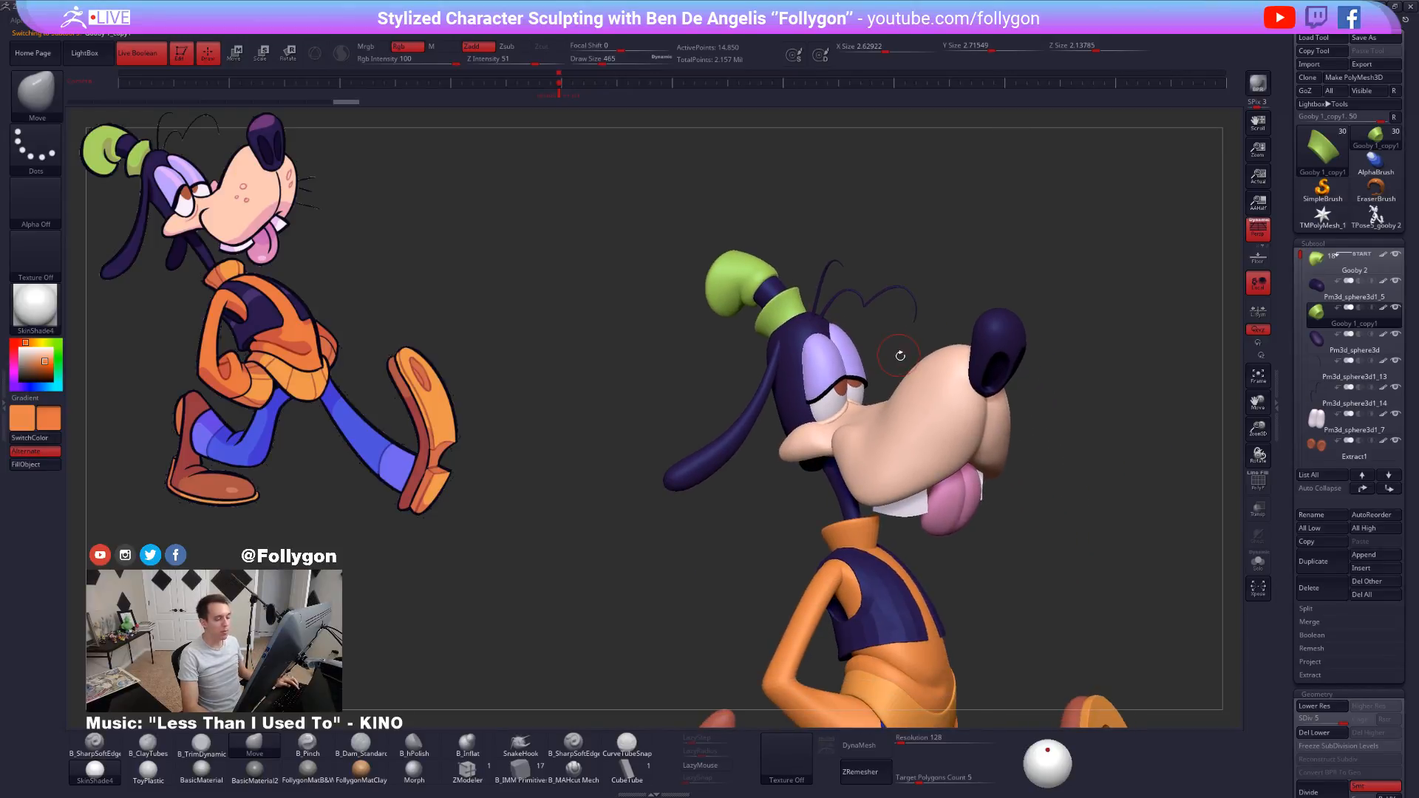
right_click_drag(980, 432, 906, 352)
right_click_drag(927, 443, 891, 388)
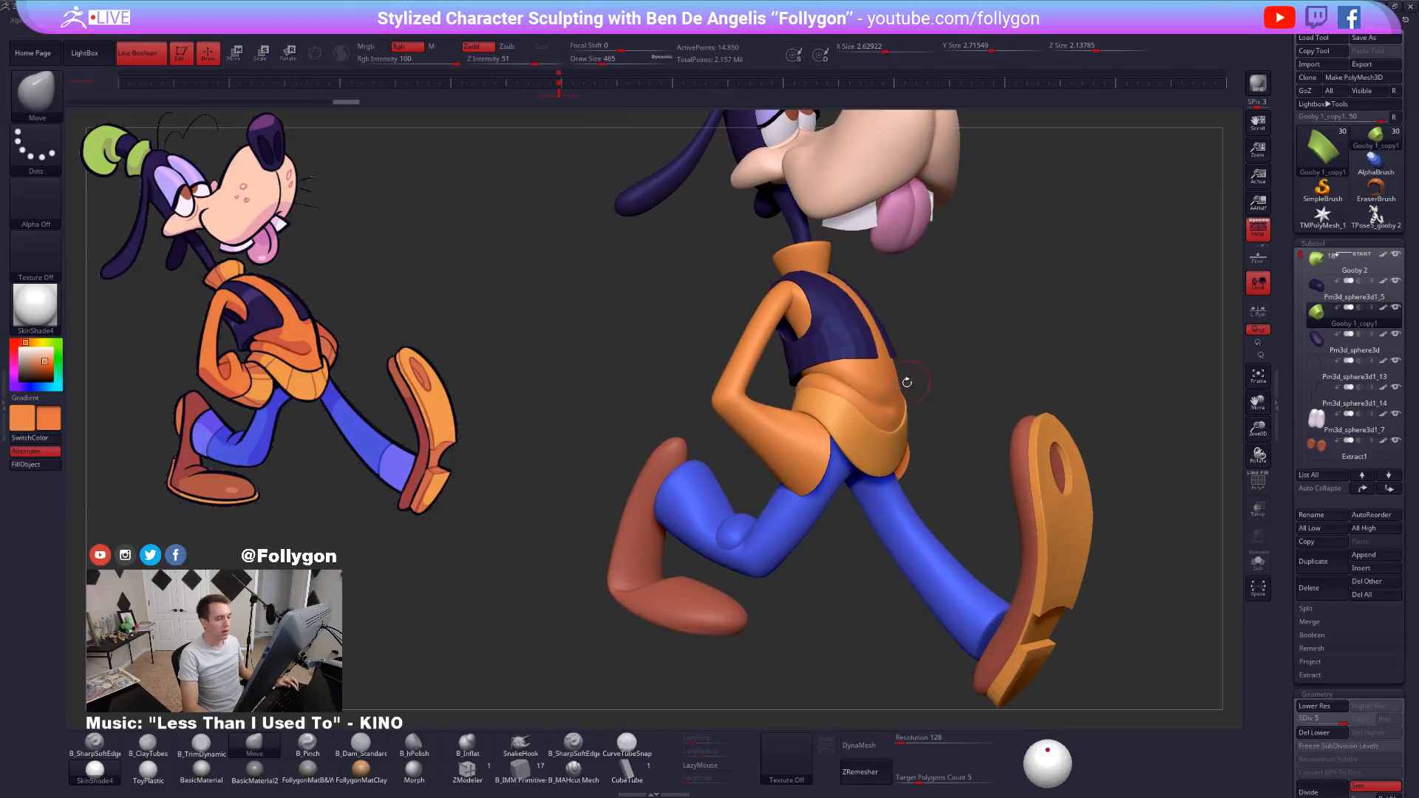
left_click(887, 394, "alt")
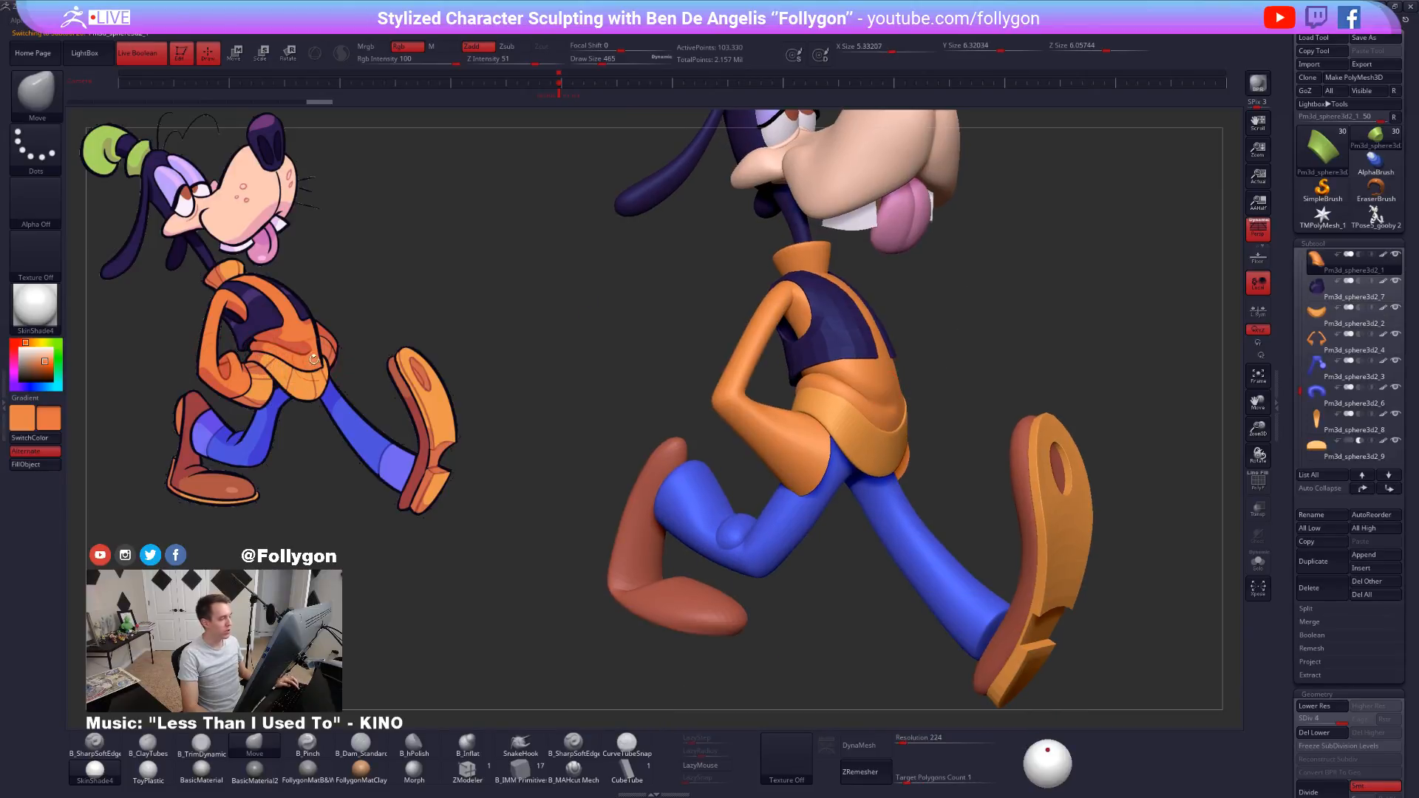
right_click_drag(863, 393, 811, 429)
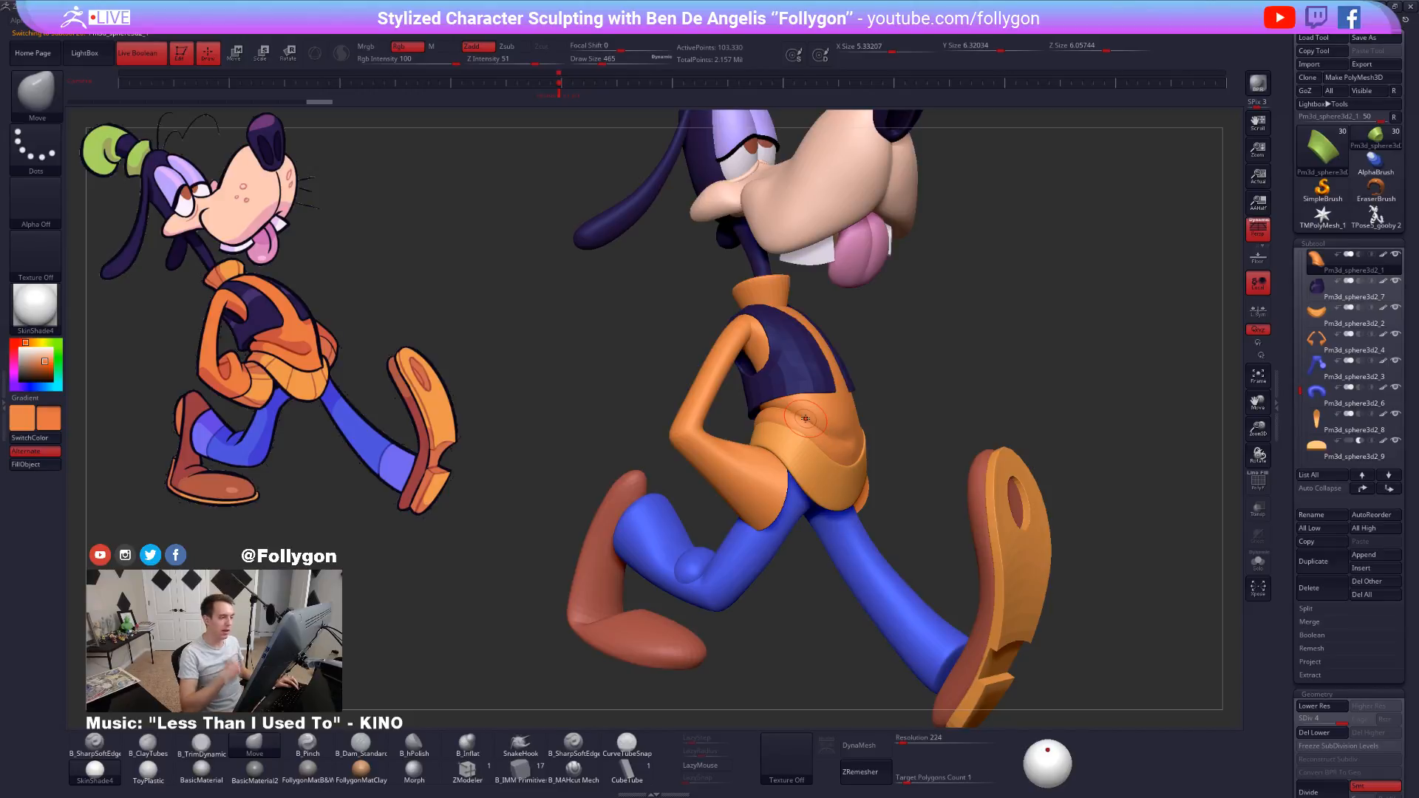
right_click_drag(852, 322, 855, 449)
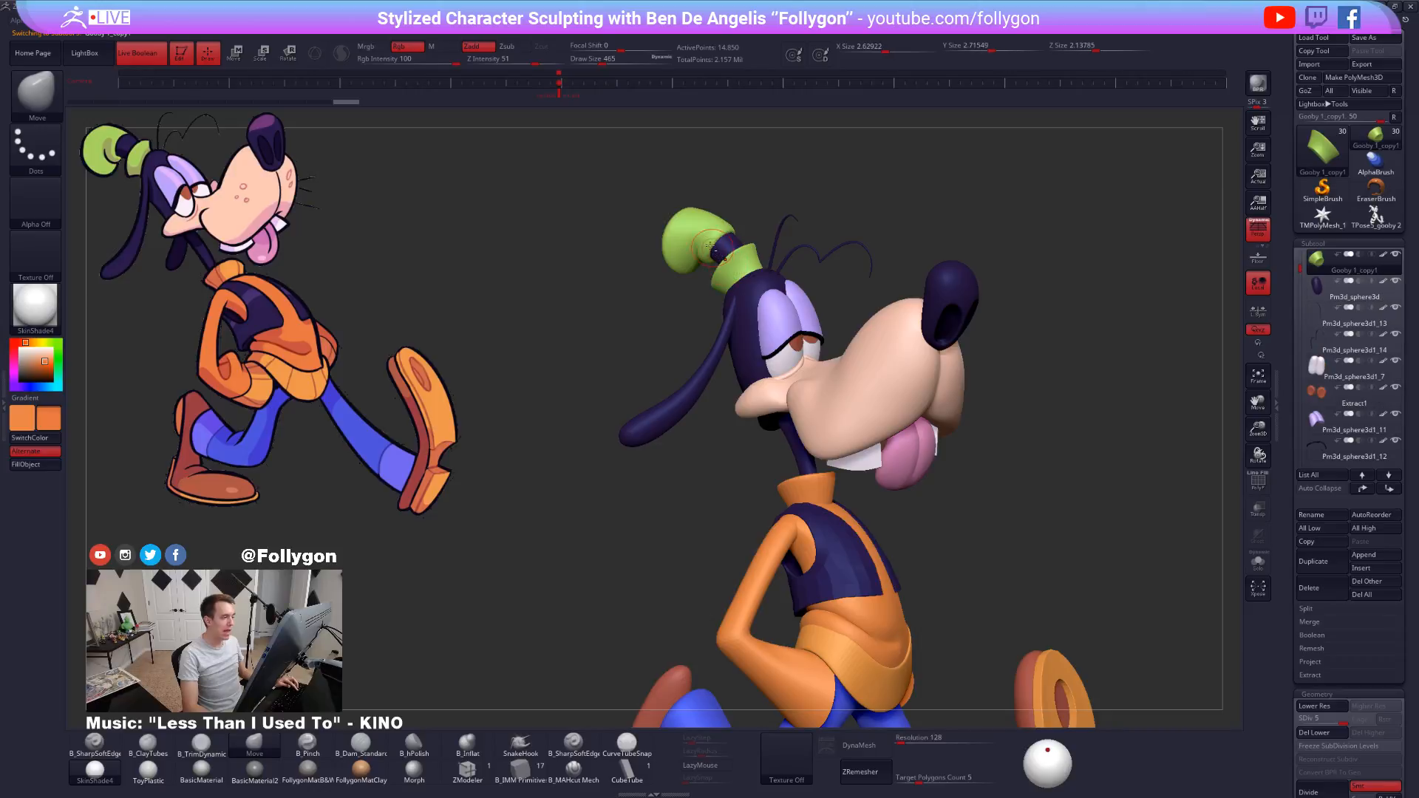
Isolate the green hat and lower its subdivision level to smooth the underside around its opening.
left_click(726, 259, "alt")
key("shift+s")
key("shift+d")
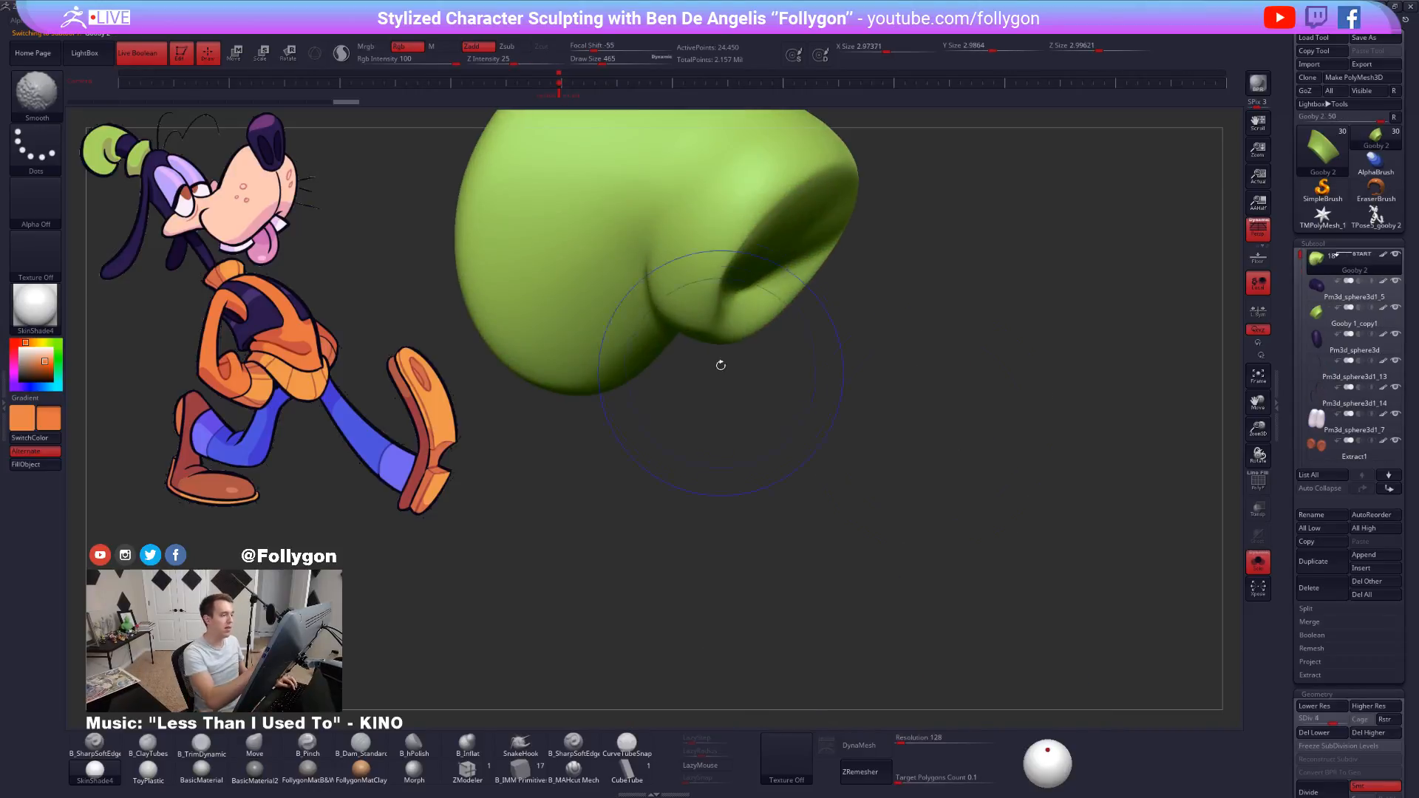
key("space")
mouse_move(720, 355)
right_mouse_down()
mouse_move(724, 270)
mouse_move(769, 370)
right_mouse_up()
key("b")
key("c")
key("t")
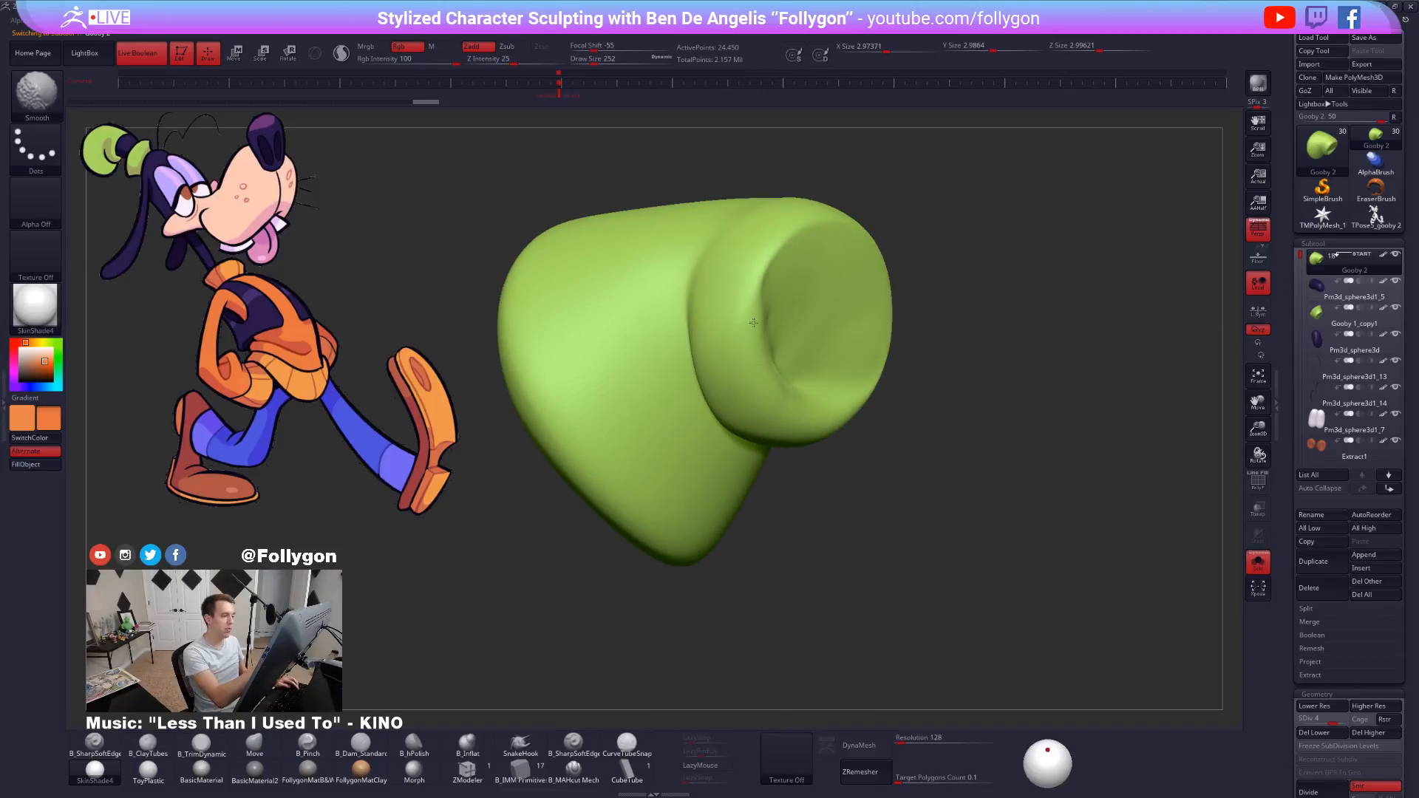
Smooth the rim of the hat's opening, return to subdivision level 5 with the Move brush, and show the whole figure.
right_click_drag(753, 322, 785, 390)
key("d")
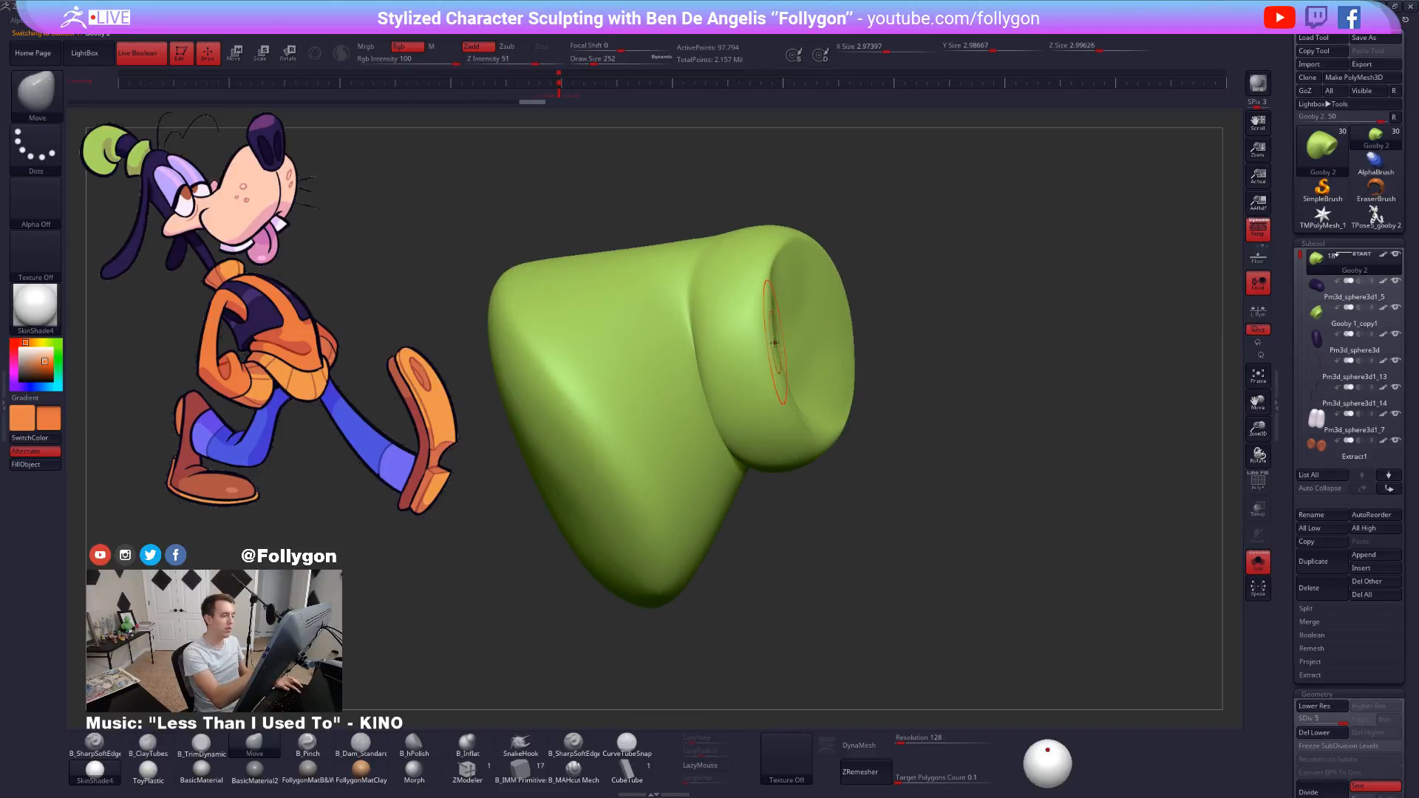
key("b")
key("m")
key("v")
right_click_drag(816, 388, 918, 520)
key("alt+shift+s")
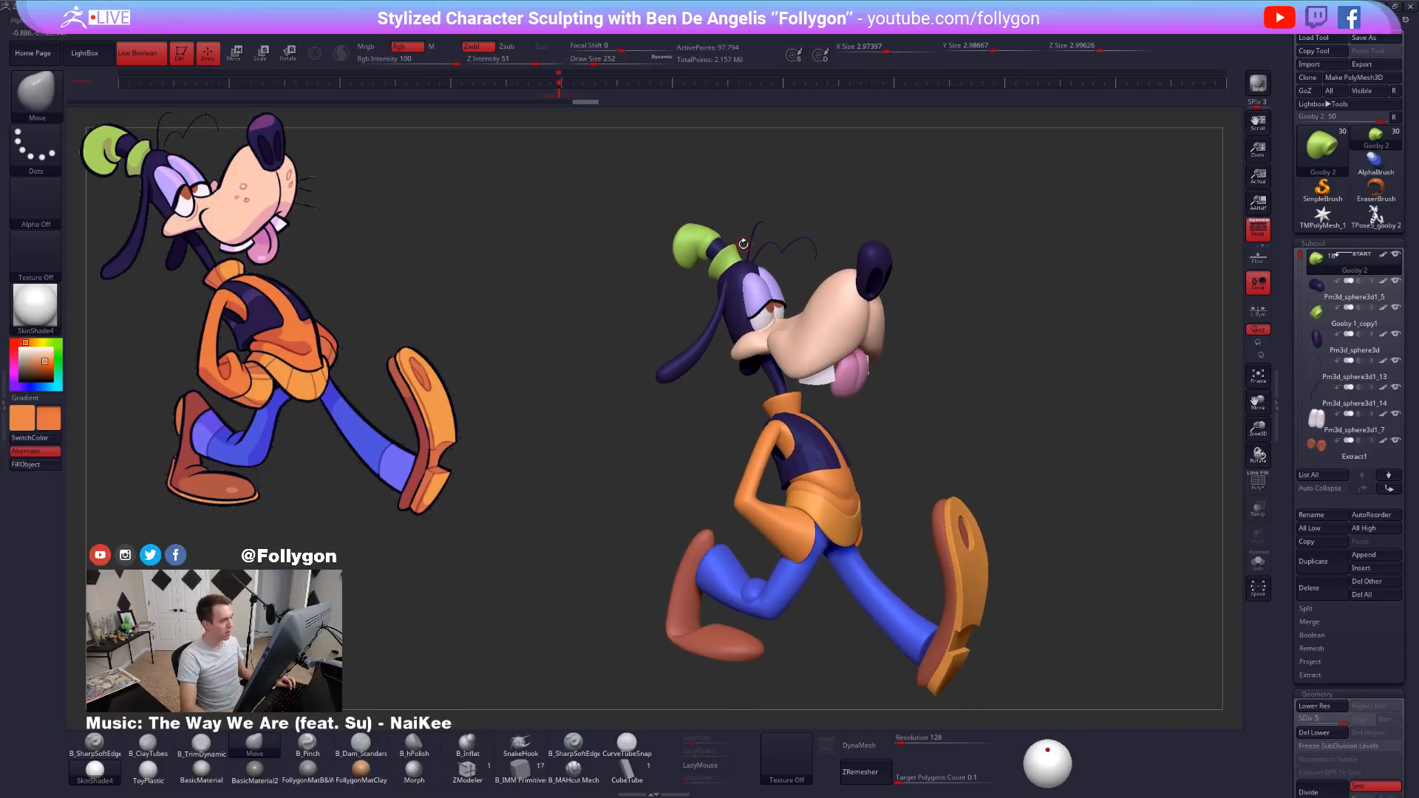
Sample the green from the hat and switch back to the single Transpose Master mesh of the figure.
key("c")
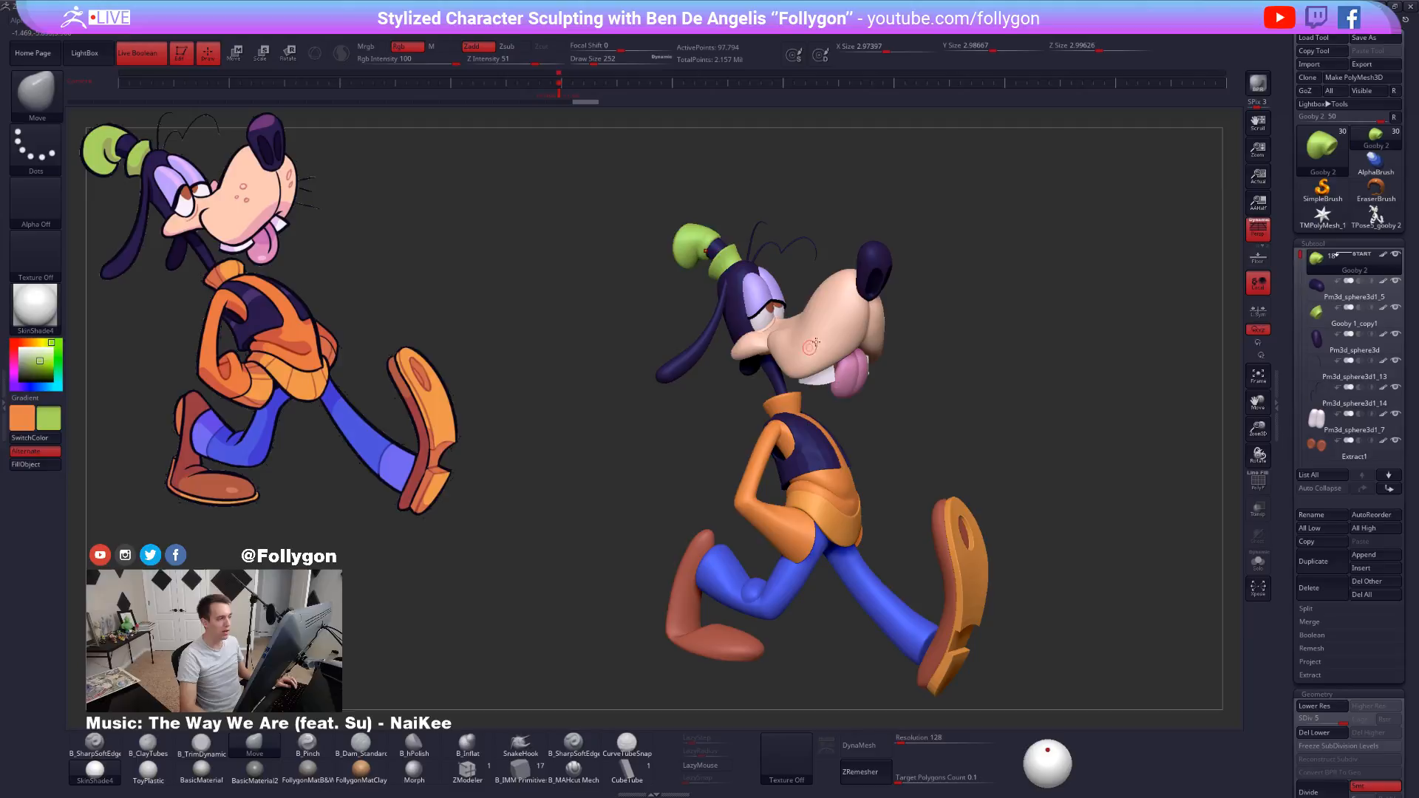
left_click(1375, 216)
mouse_move(1023, 248)
left_mouse_down()
mouse_move(938, 273)
mouse_move(924, 285)
mouse_move(934, 298)
mouse_move(910, 290)
mouse_move(914, 316)
mouse_move(932, 310)
mouse_move(914, 319)
mouse_move(947, 342)
left_mouse_up()
key("ctrl+shift")
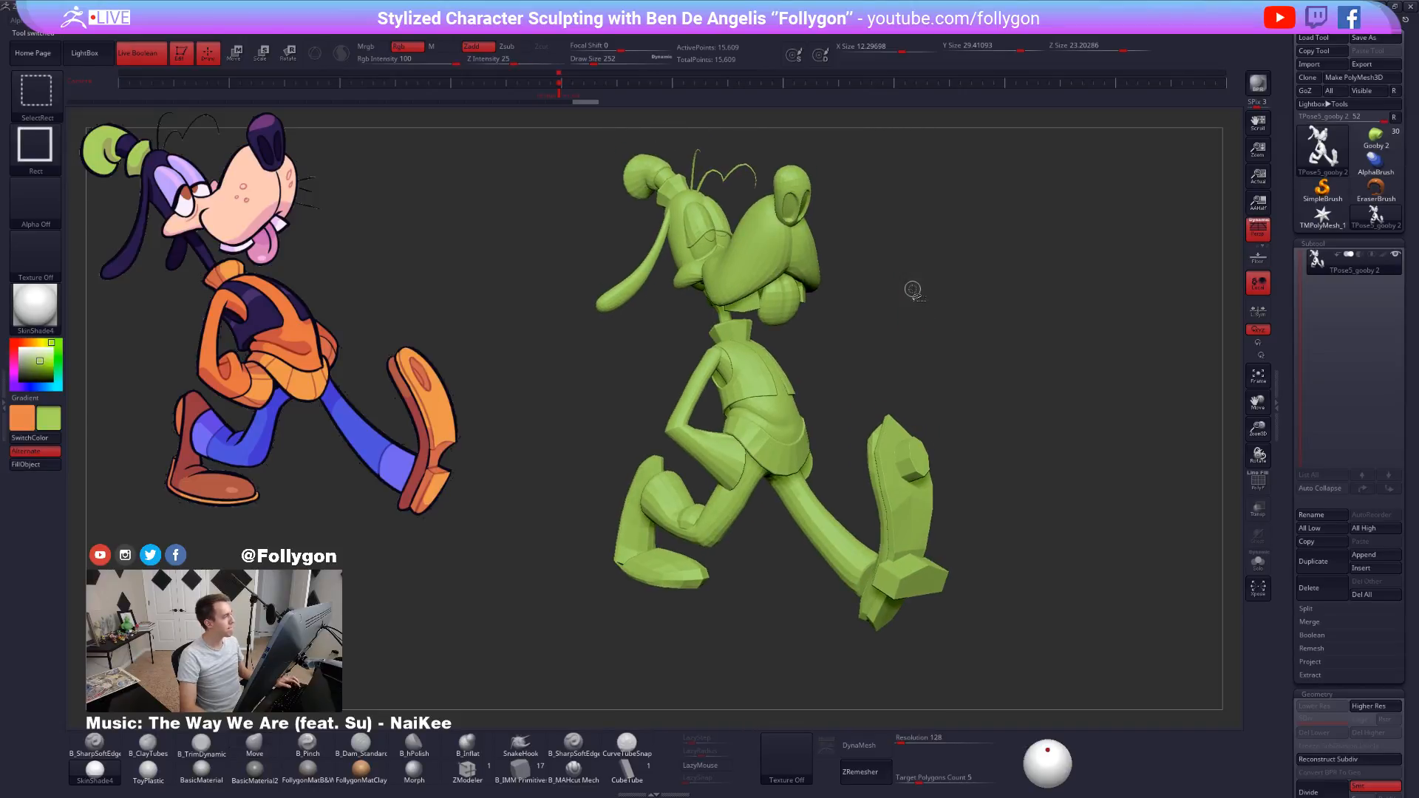
key("space")
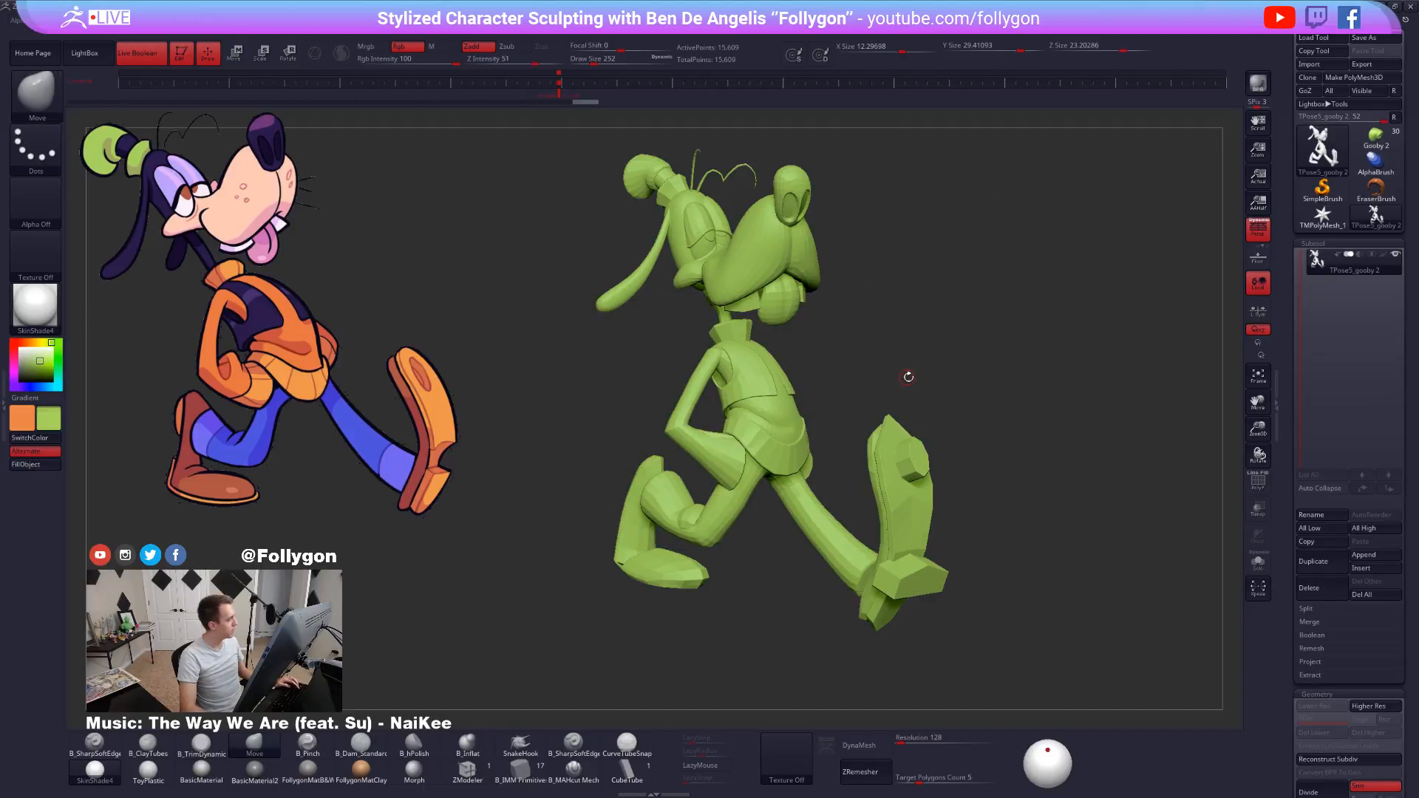
Preview the Transpose Master mesh with dynamic subdivision, then turn the smoothing preview off.
left_click_drag(908, 396, 901, 413)
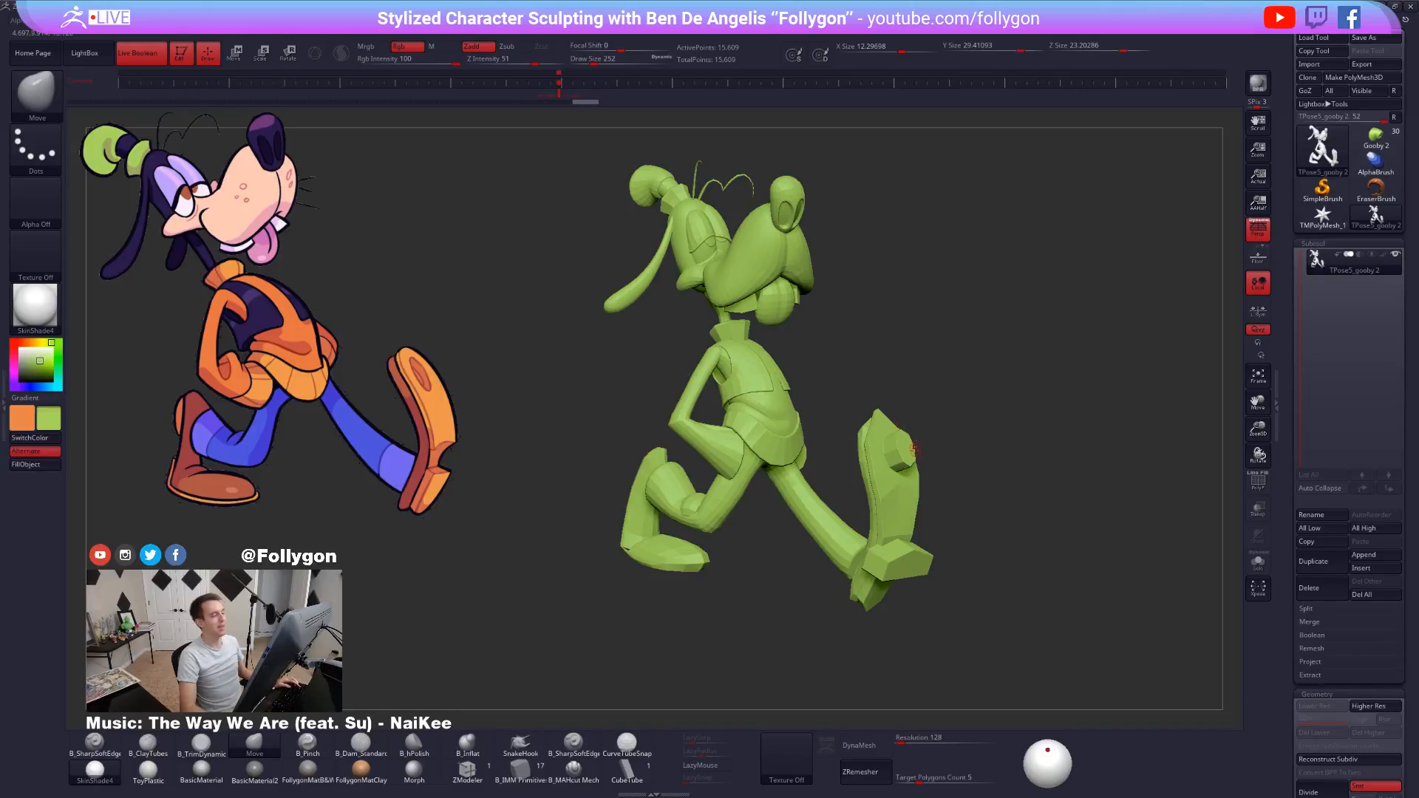
key("d")
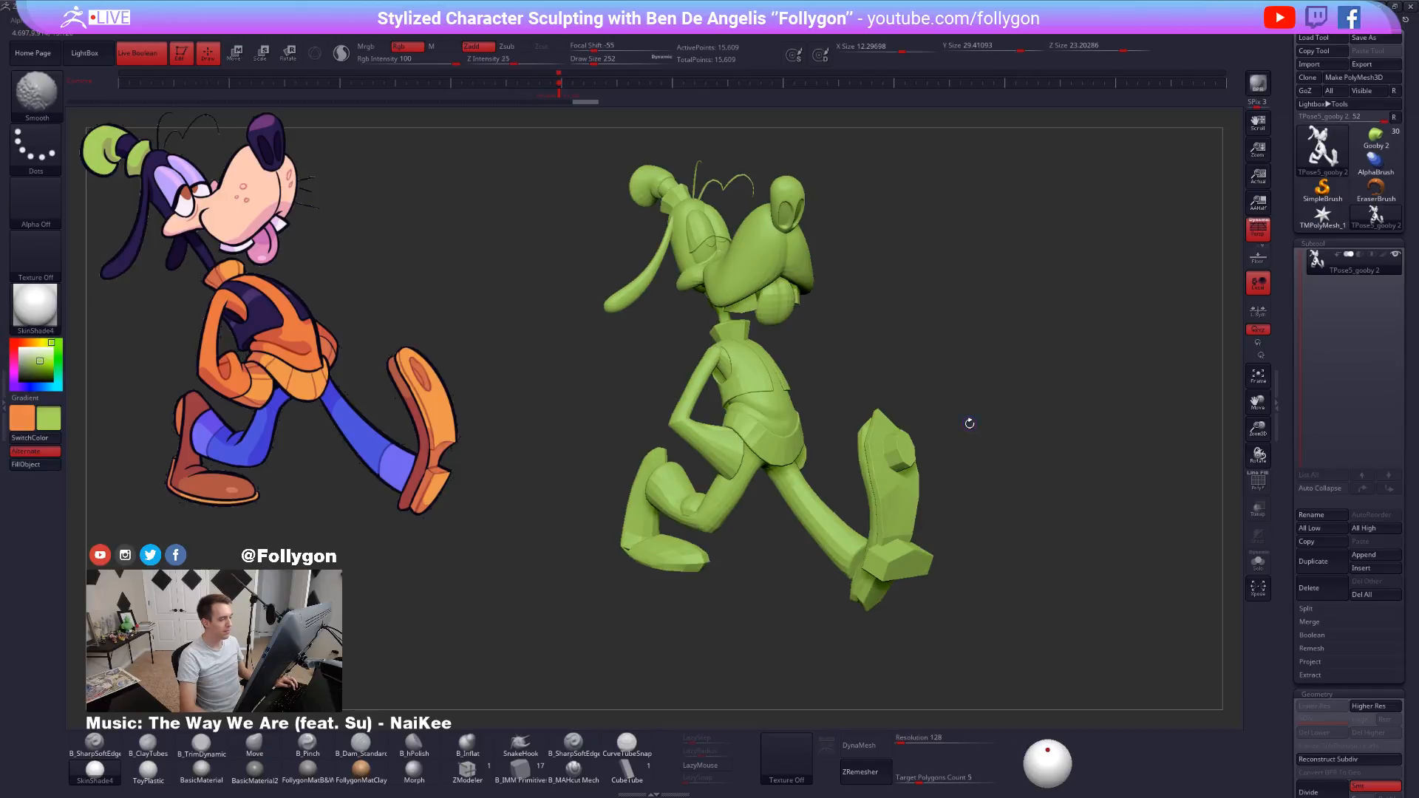
left_click_drag(947, 516, 941, 481)
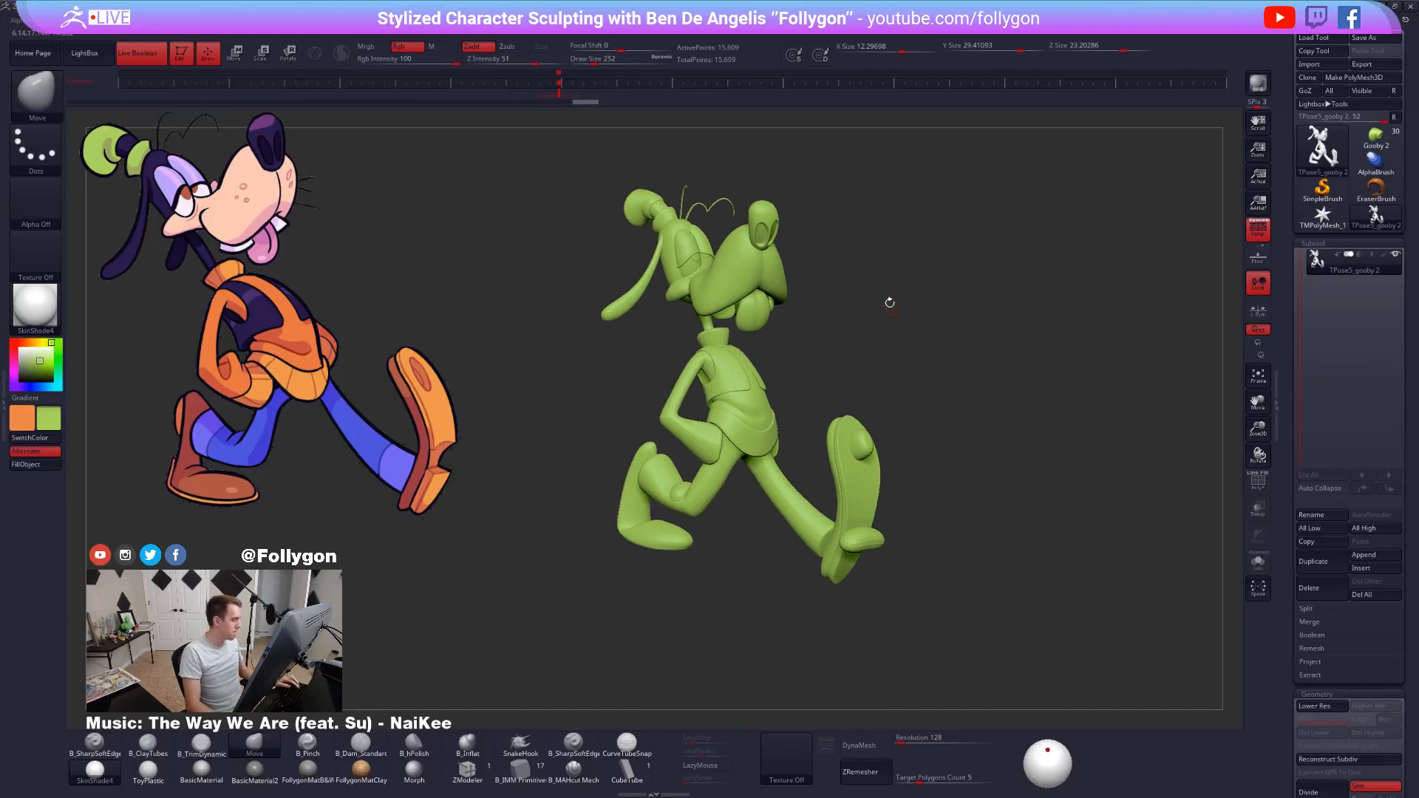
mouse_move(890, 303)
left_mouse_down()
mouse_move(909, 343)
mouse_move(833, 343)
mouse_move(864, 355)
left_mouse_up()
key("shift+d")
Show the polyframe, combine the head parts into one polygroup, and mask the body so only the head stays editable.
key("shift+f")
key("ctrl")
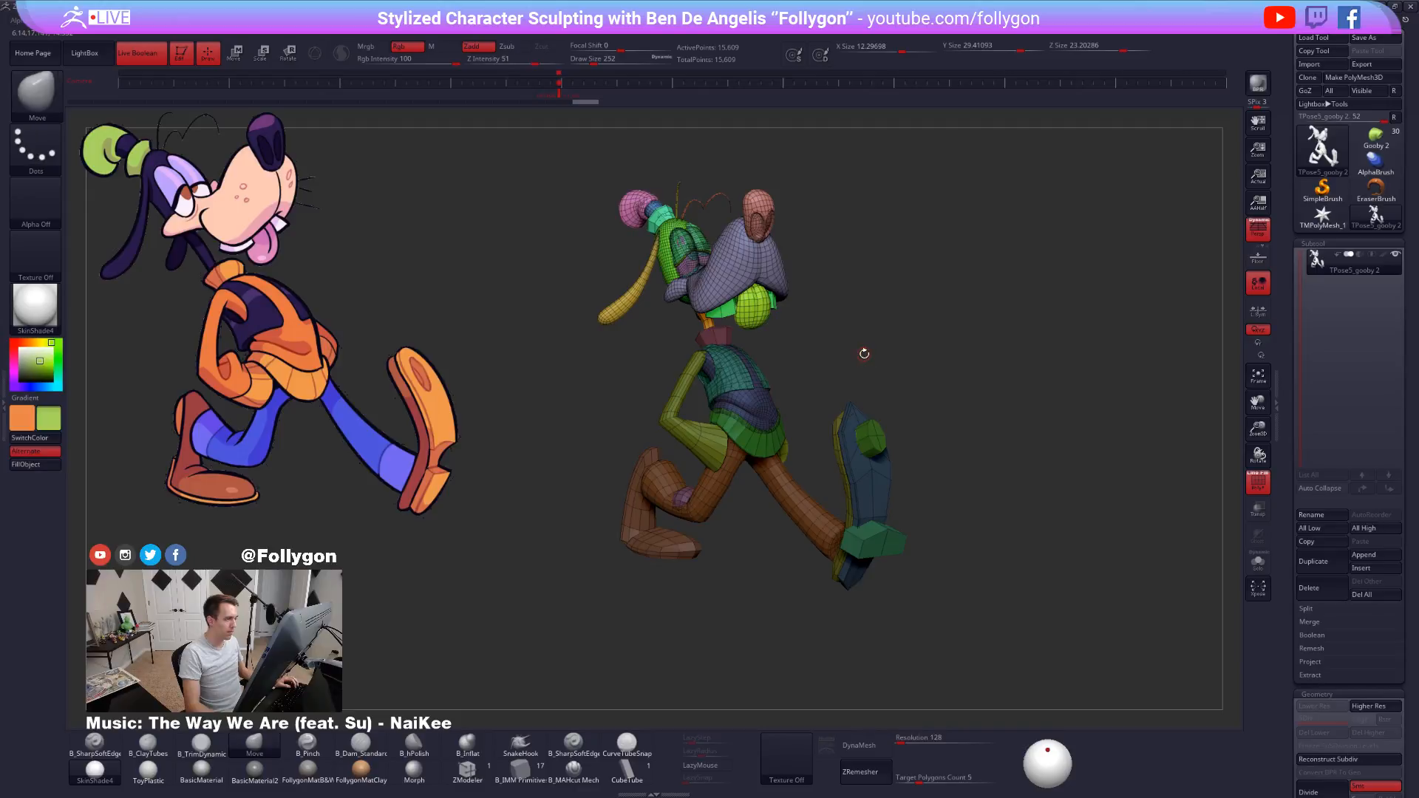
left_click(864, 354, "ctrl")
key("ctrl+w")
key("w")
left_click_drag(704, 334, 888, 230)
left_click(742, 283, "ctrl")
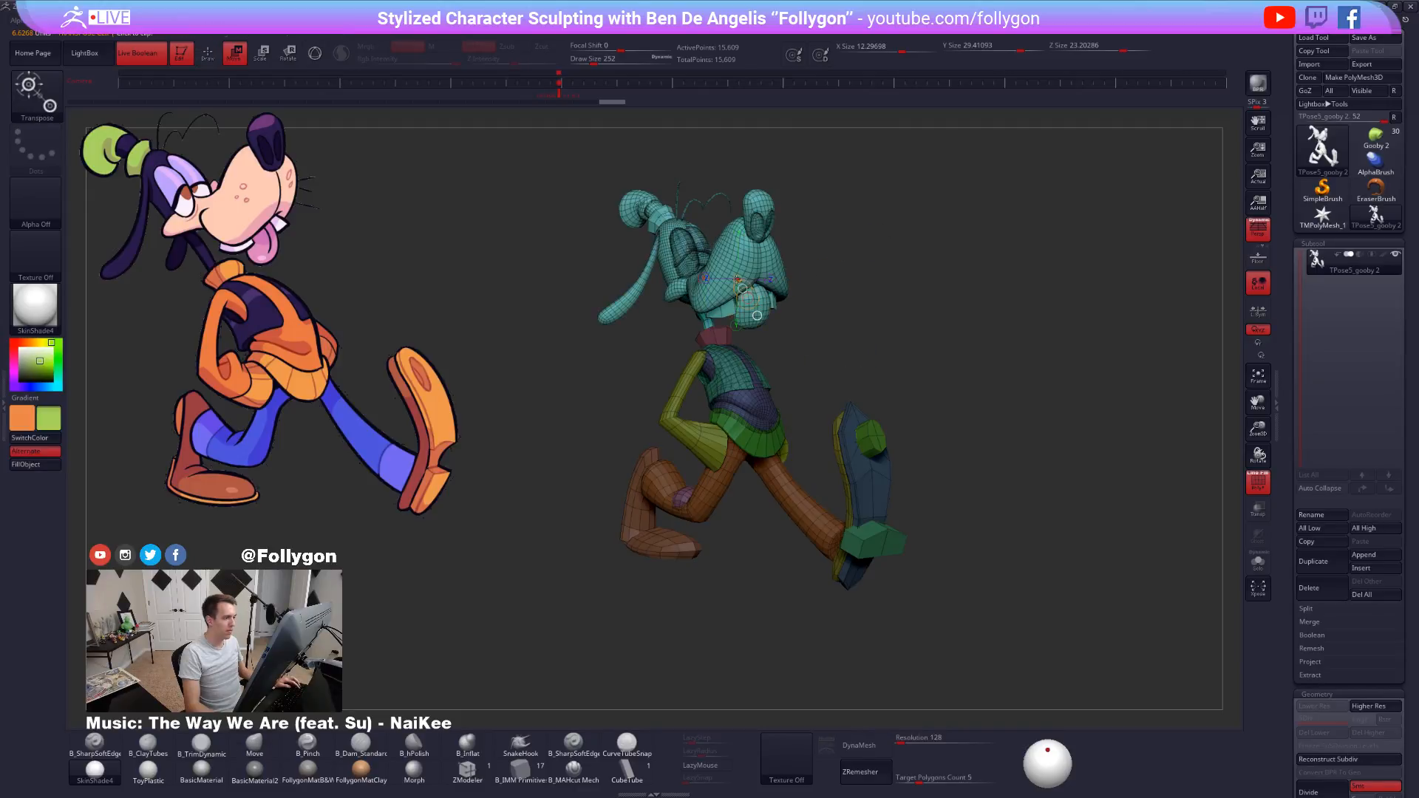
Draw a Transpose Rotate line from the neck up past the hat and tilt the unmasked head from the side view.
mouse_move(742, 285)
right_mouse_down("shift")
mouse_move(713, 343)
mouse_move(891, 392)
mouse_move(805, 399)
mouse_move(832, 400)
mouse_move(837, 418)
right_mouse_up("shift")
key("r")
left_click_drag(832, 368, 841, 109, "shift")
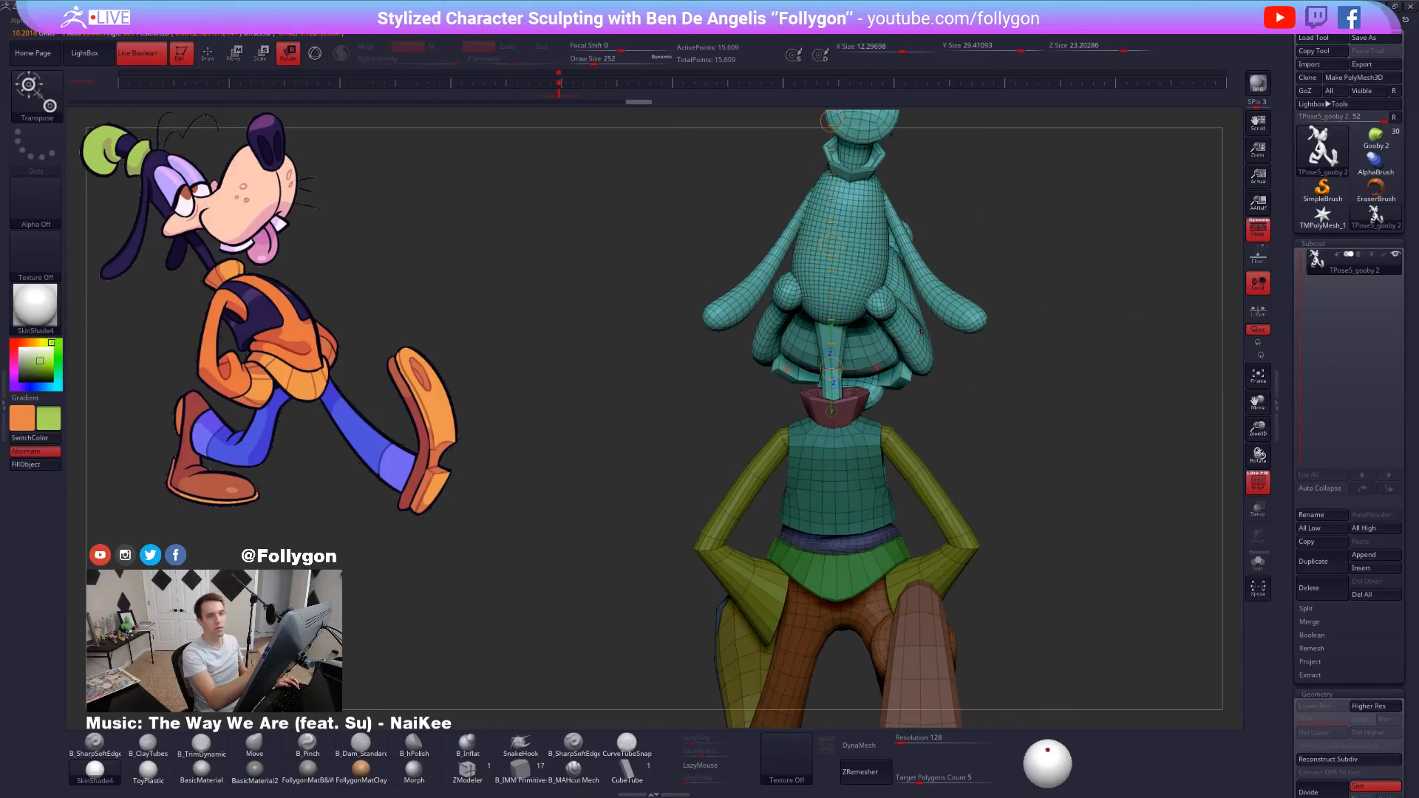
right_click_drag(945, 361, 888, 486)
left_click_drag(890, 260, 809, 483)
left_click_drag(892, 255, 950, 189)
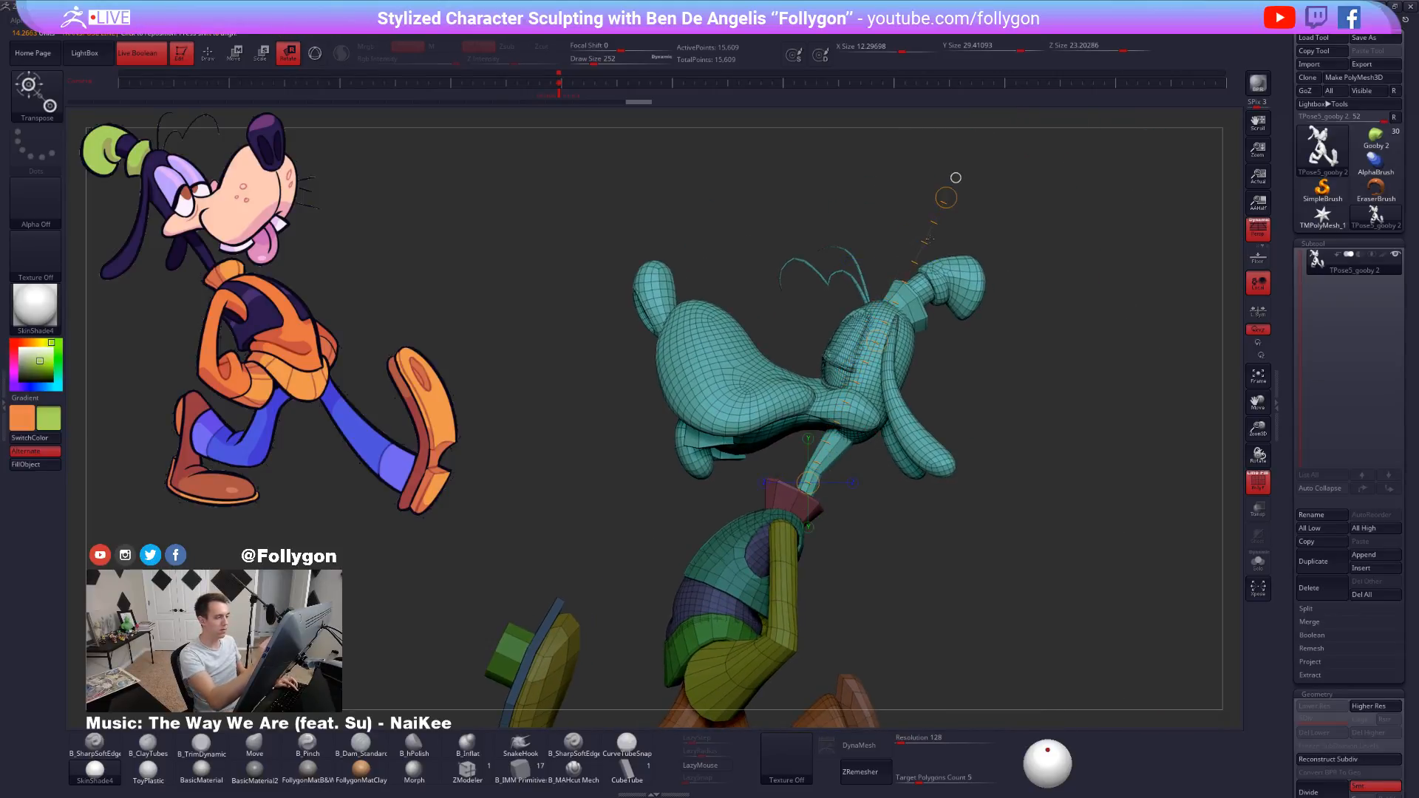
Twist the head slightly around the Transpose line from the front view and hide the polyframe to compare the pose.
right_click_drag(803, 377, 930, 373)
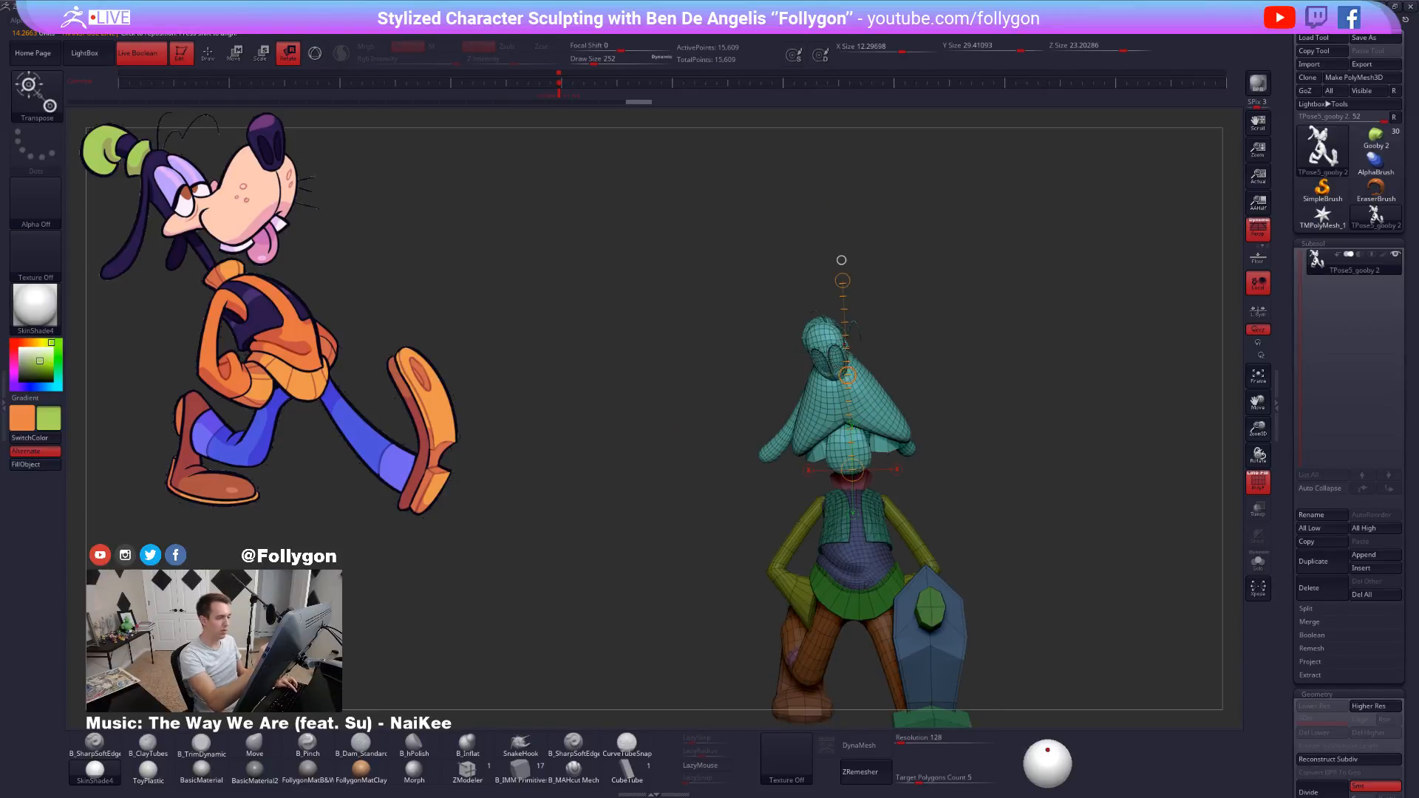
left_click_drag(848, 376, 854, 373)
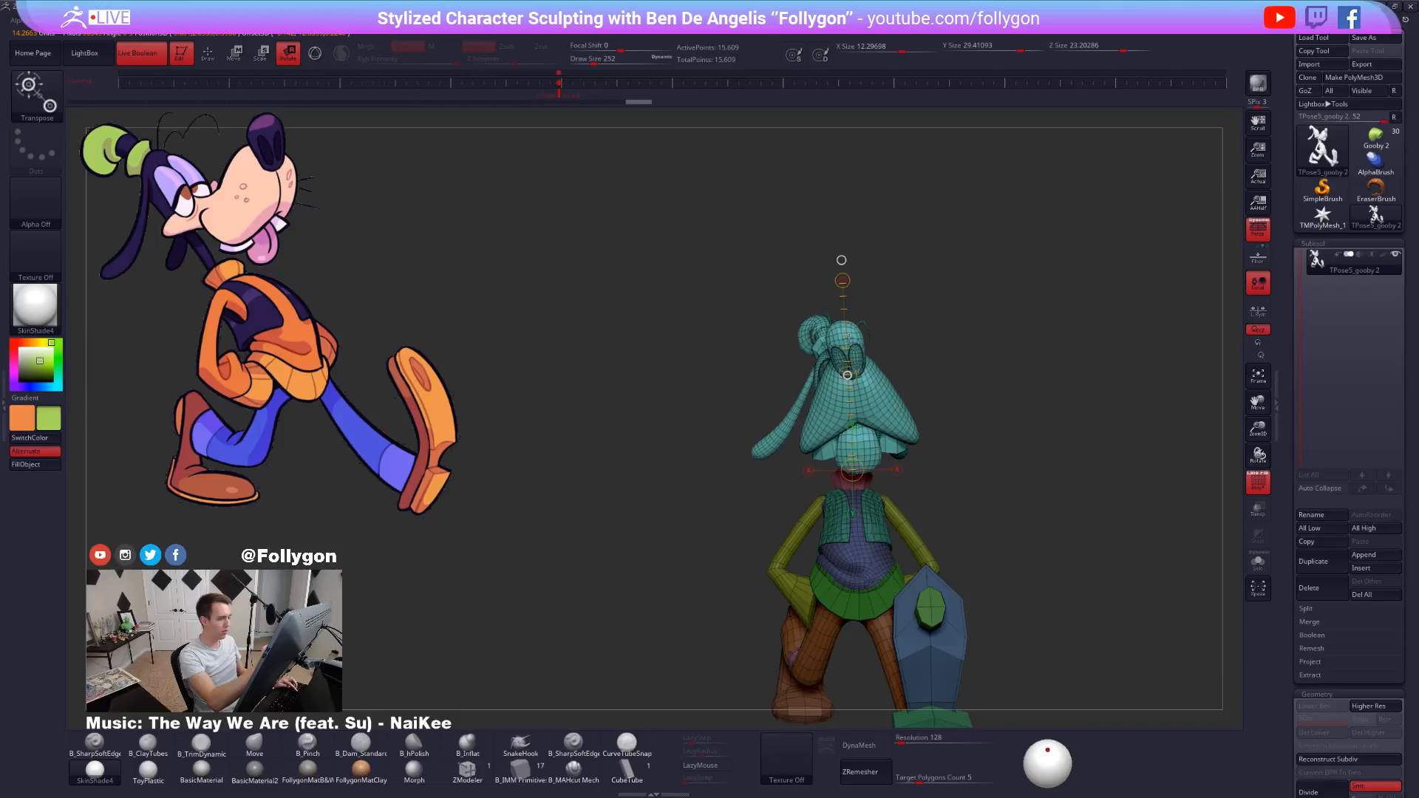
right_click_drag(905, 392, 924, 236)
key("shift+f")
right_click_drag(1103, 605, 1070, 607, "alt")
right_click_drag(996, 521, 985, 513, "alt")
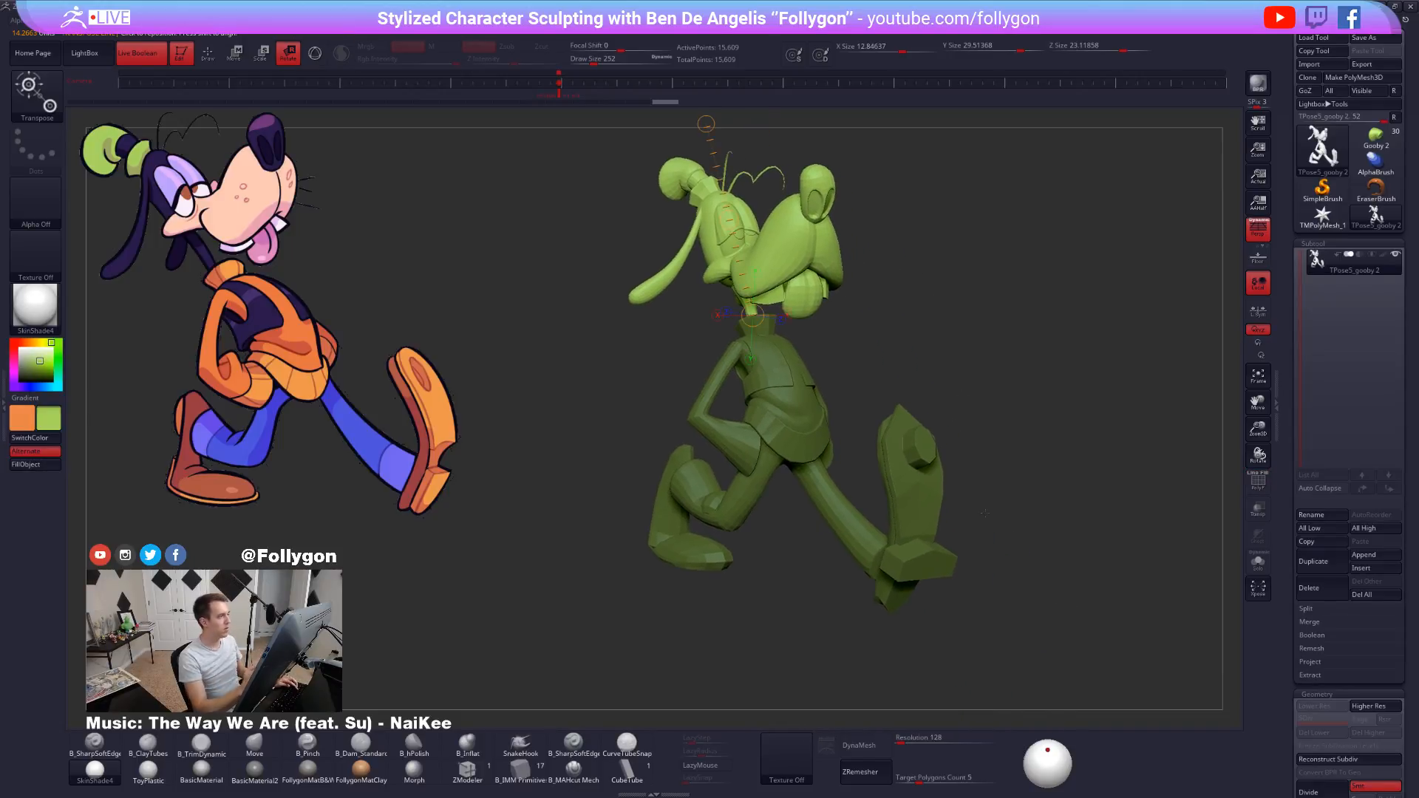
Store the current camera angle as the Cust1 view in the ZAppLink properties, then move the camera away from it.
left_click(559, 90)
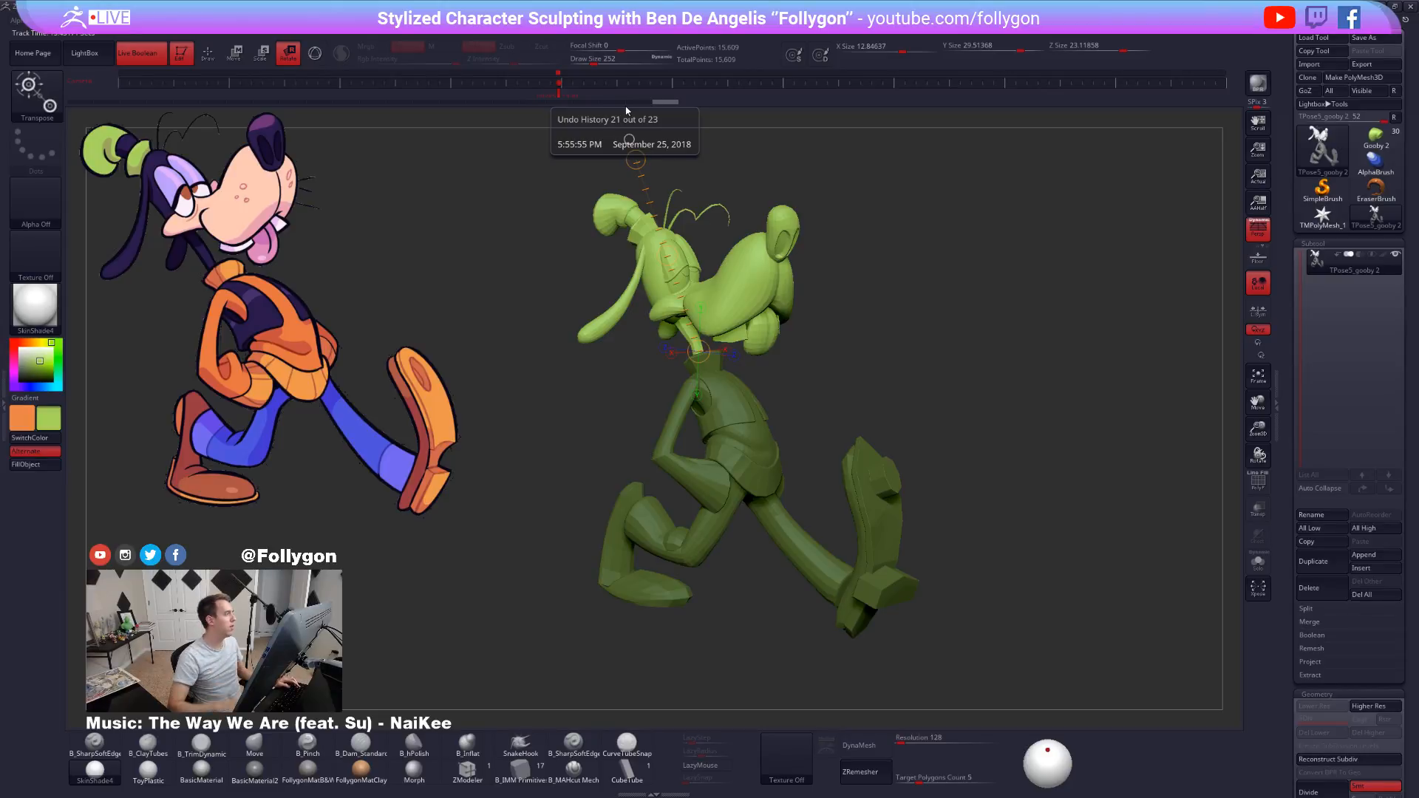
mouse_move(105, 20)
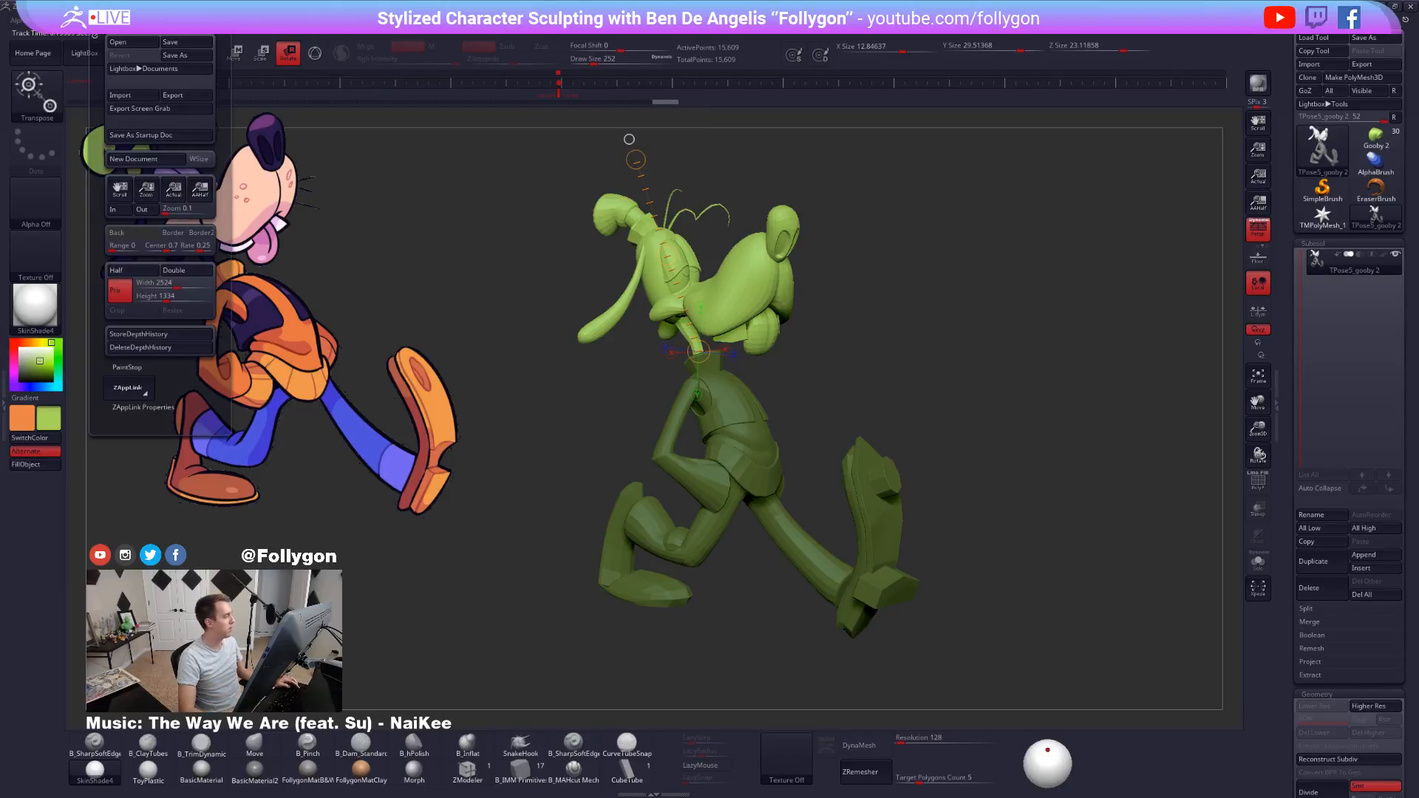
left_click(157, 405)
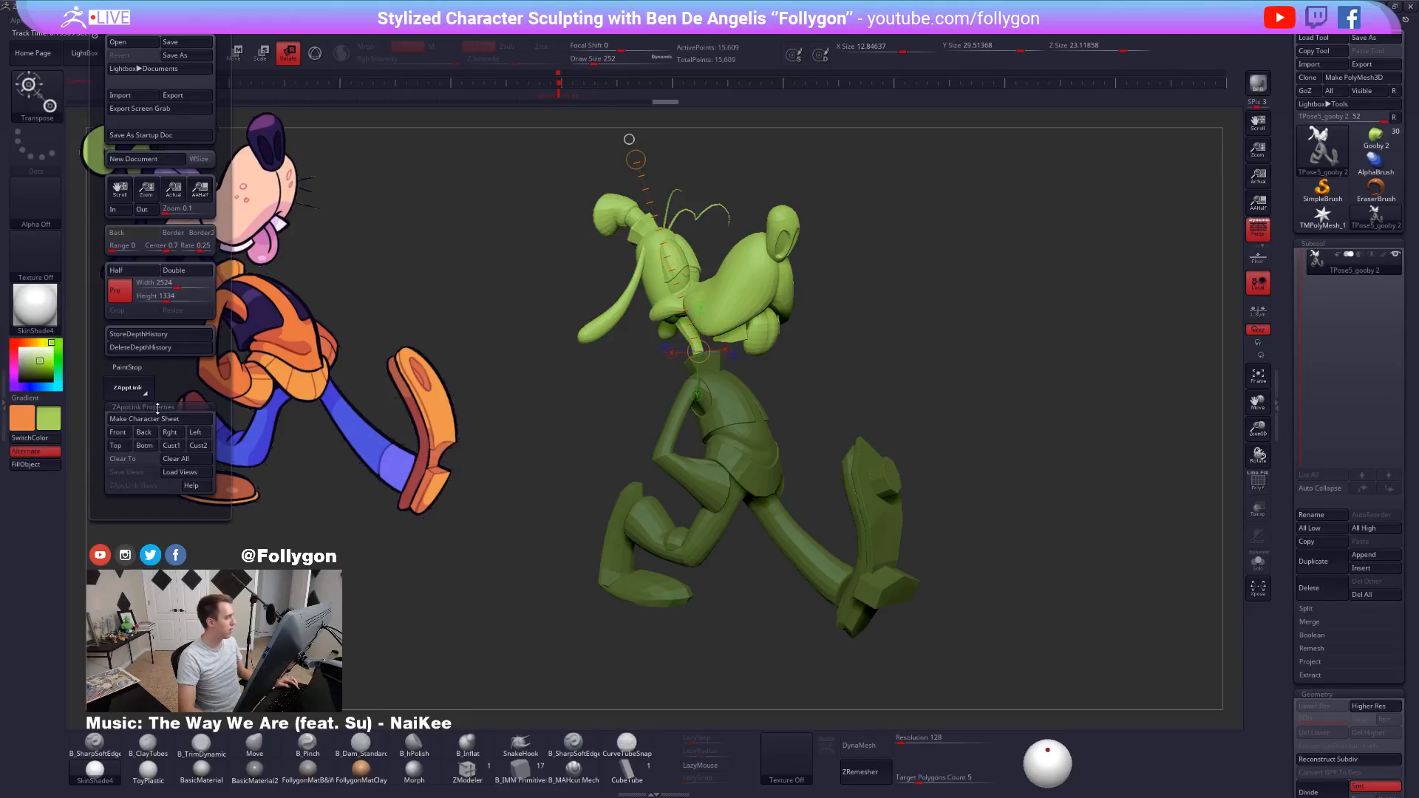
left_click(172, 446)
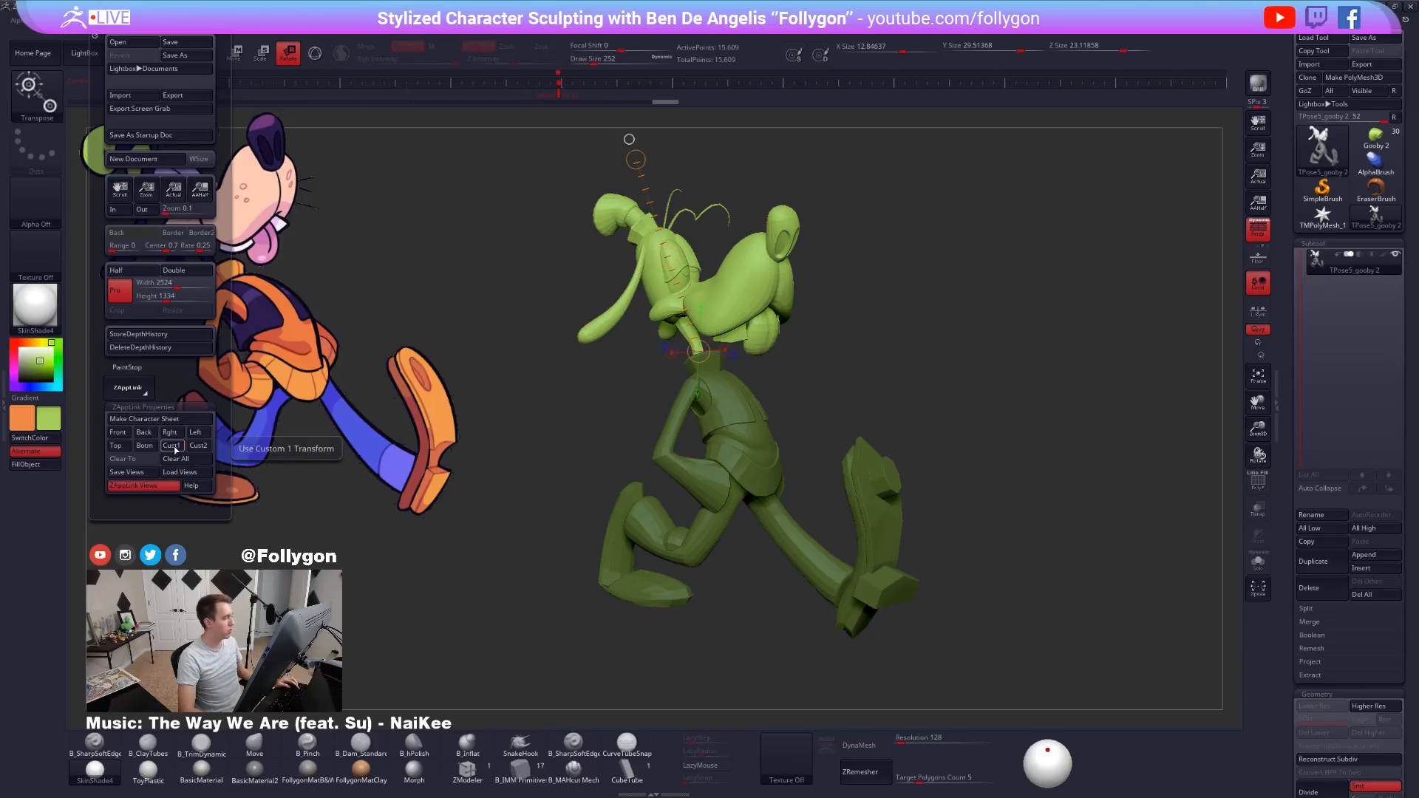
left_click(198, 446)
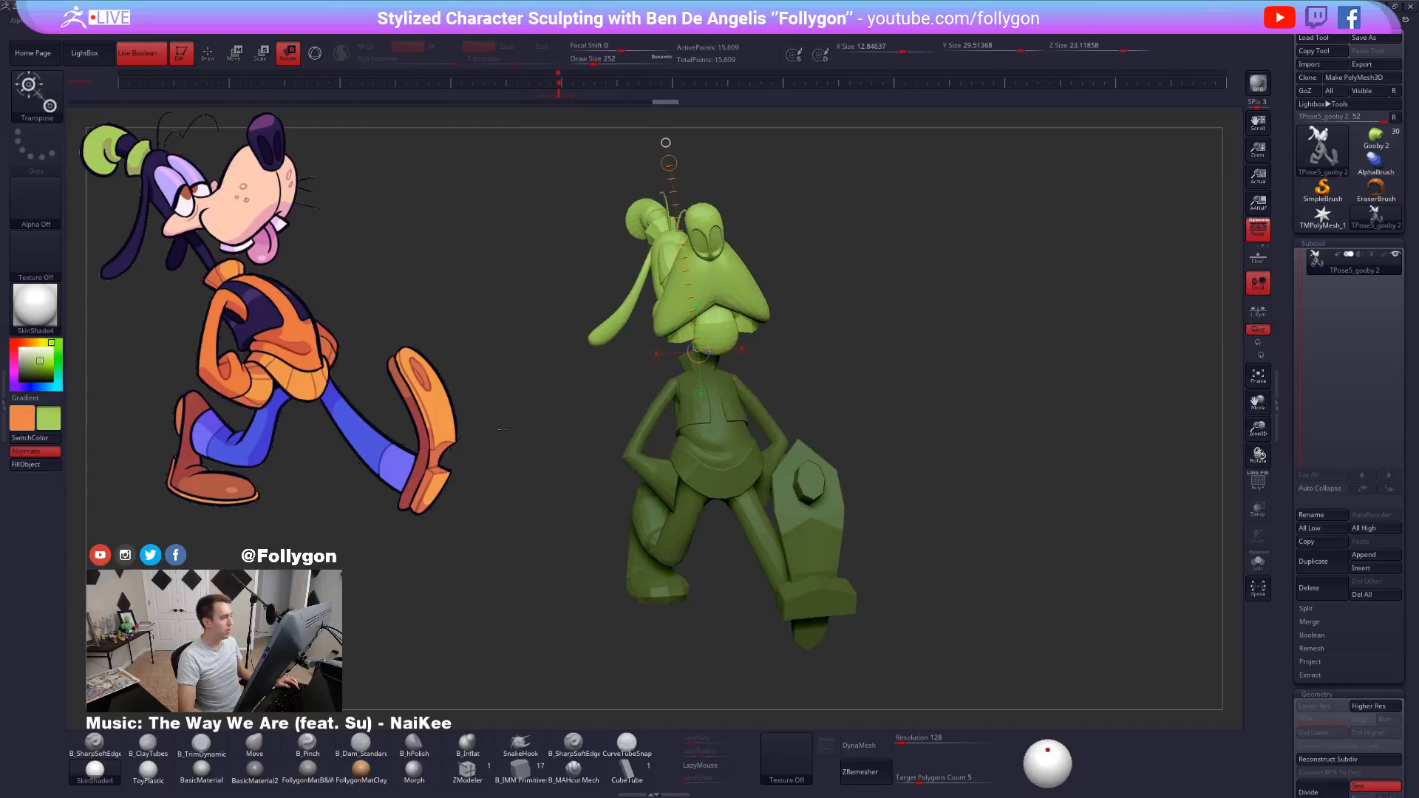
left_click_drag(420, 279, 390, 230, "alt")
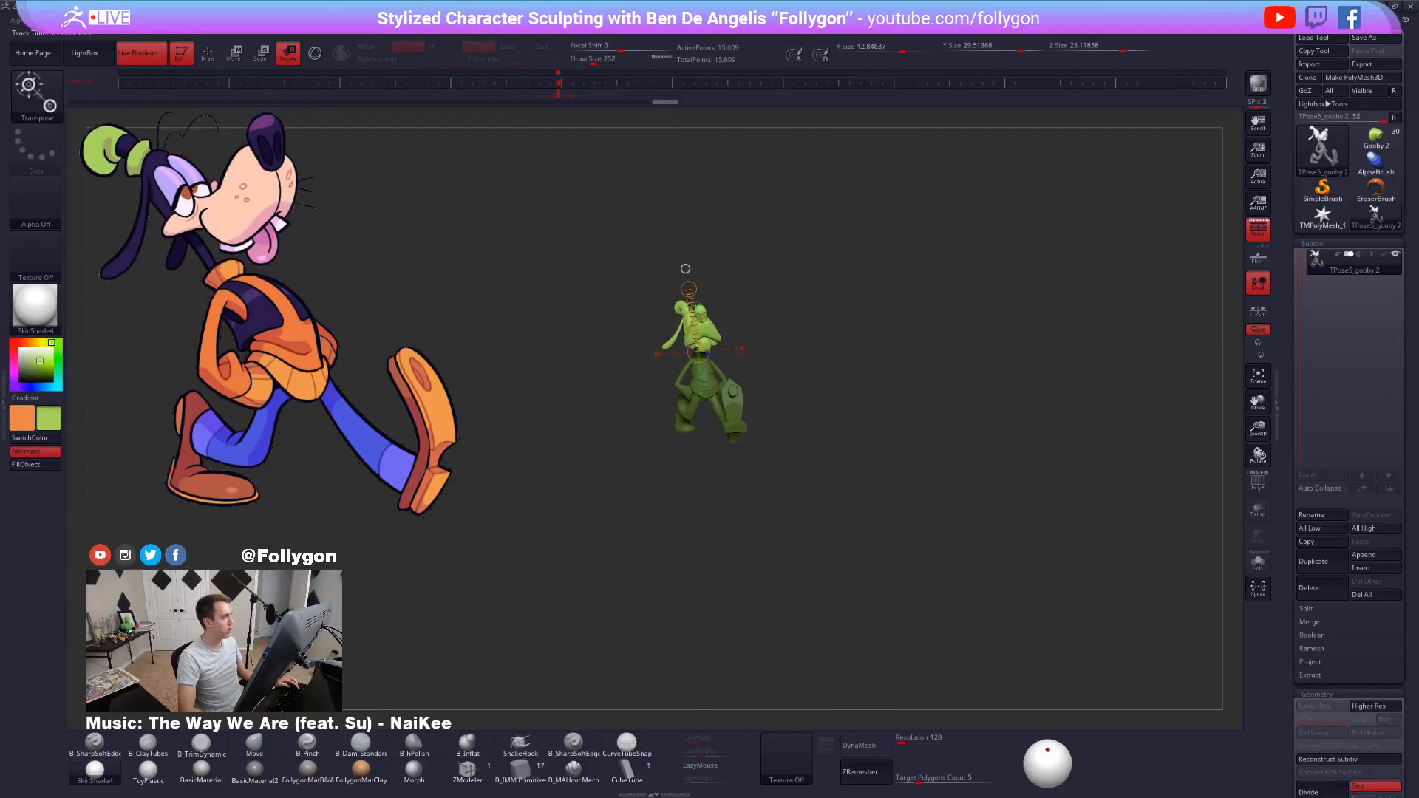
Recall the stored Cust1 view and scrub the timeline away and back to check the head pose from that camera angle.
left_click(132, 37)
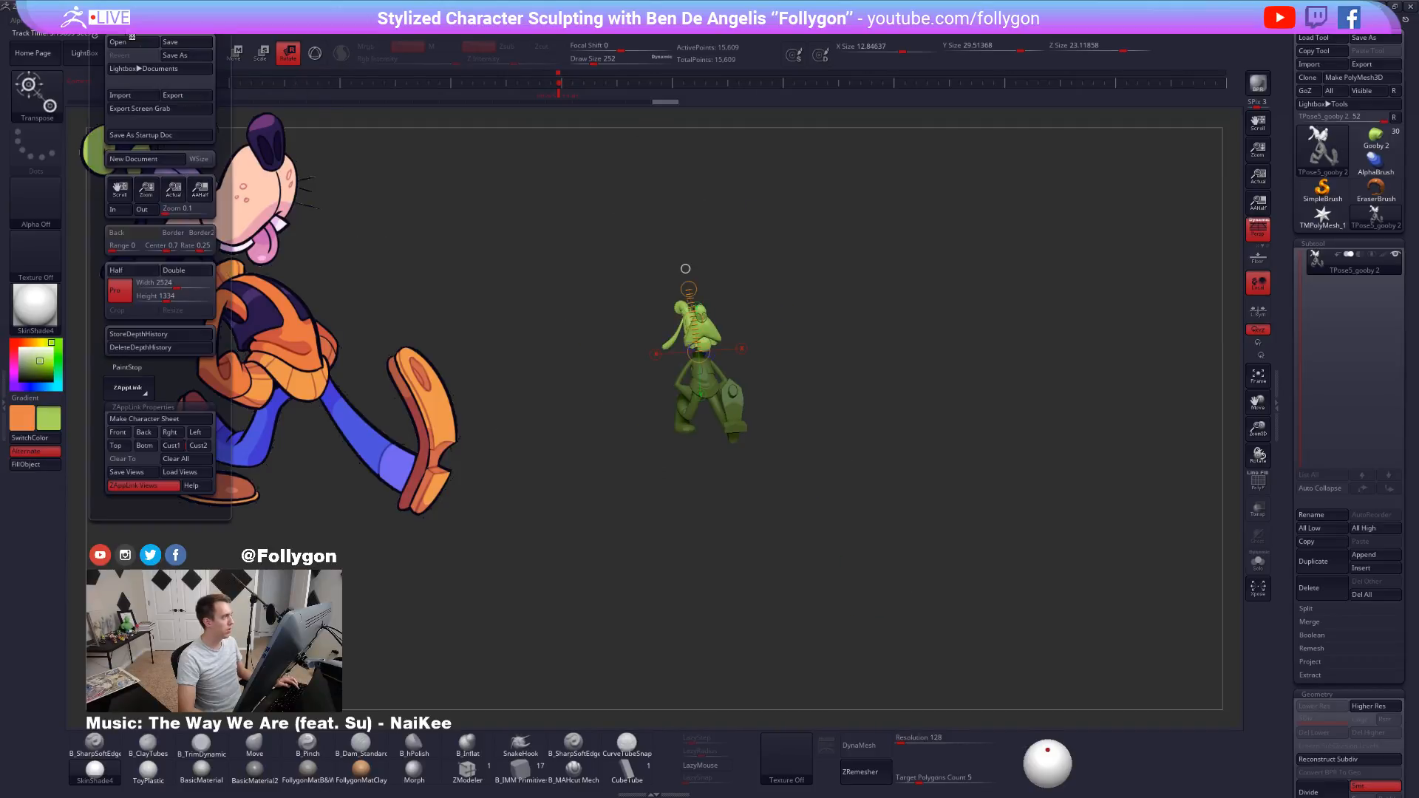
left_click(175, 449)
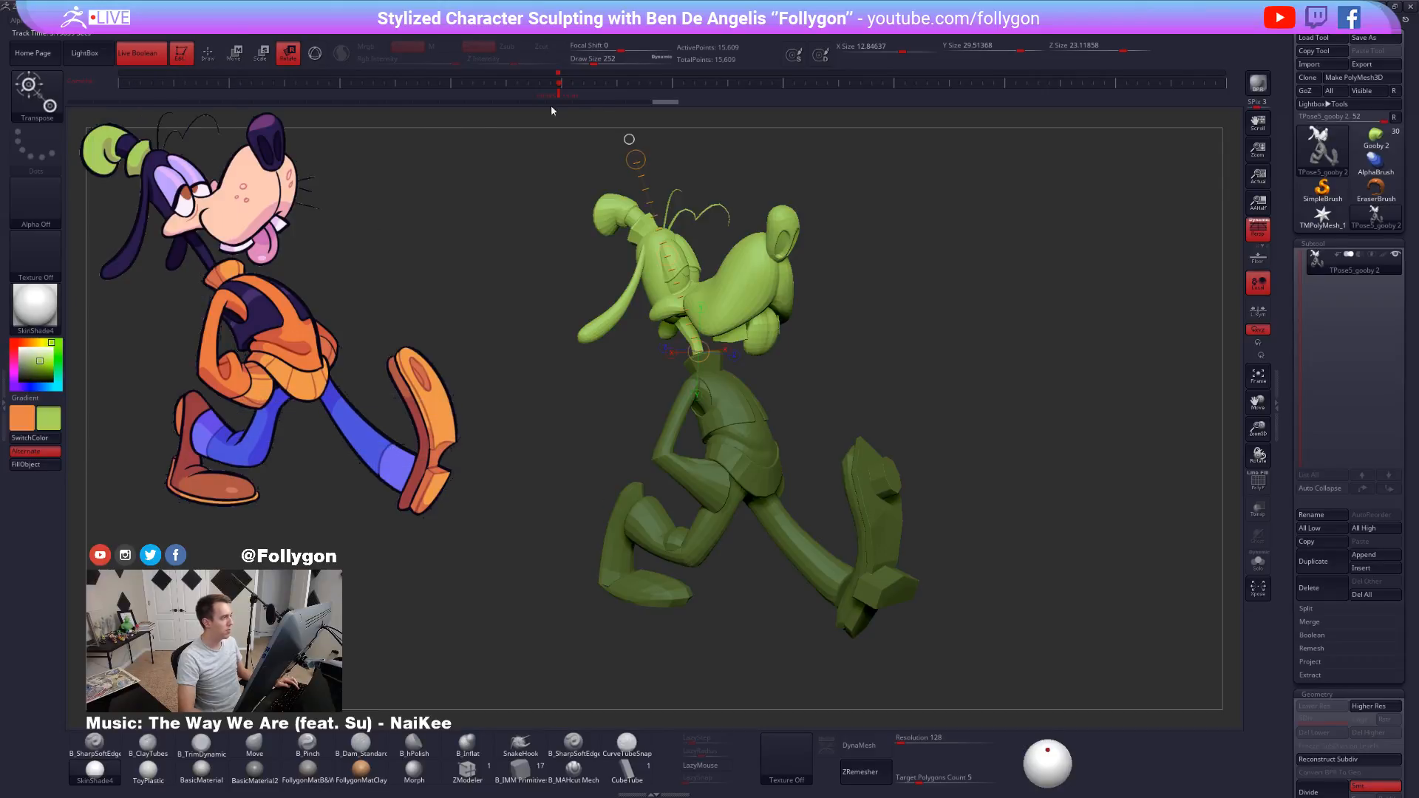
left_click_drag(934, 321, 1079, 330)
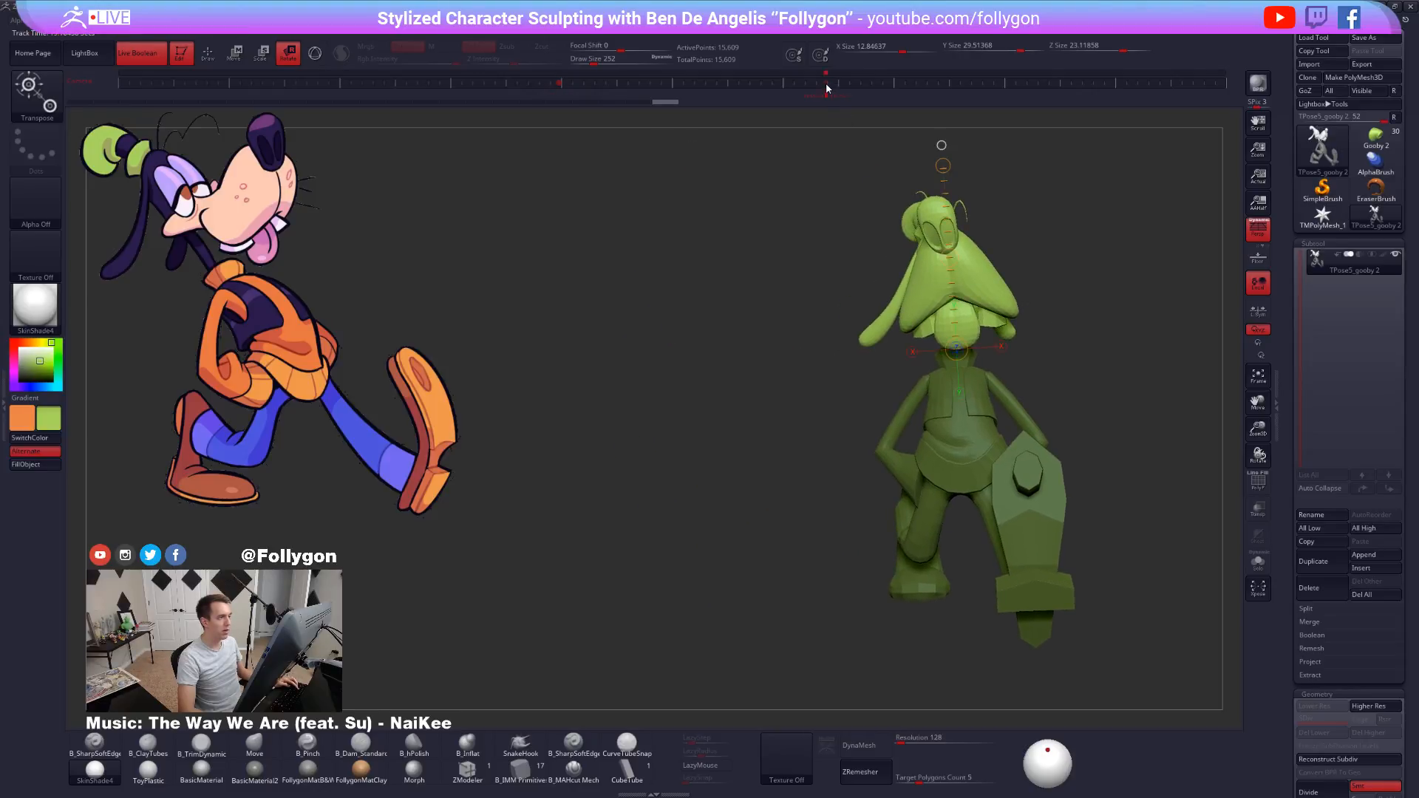
mouse_move(826, 92)
left_mouse_down()
mouse_move(649, 98)
mouse_move(813, 96)
mouse_move(543, 143)
left_mouse_up()
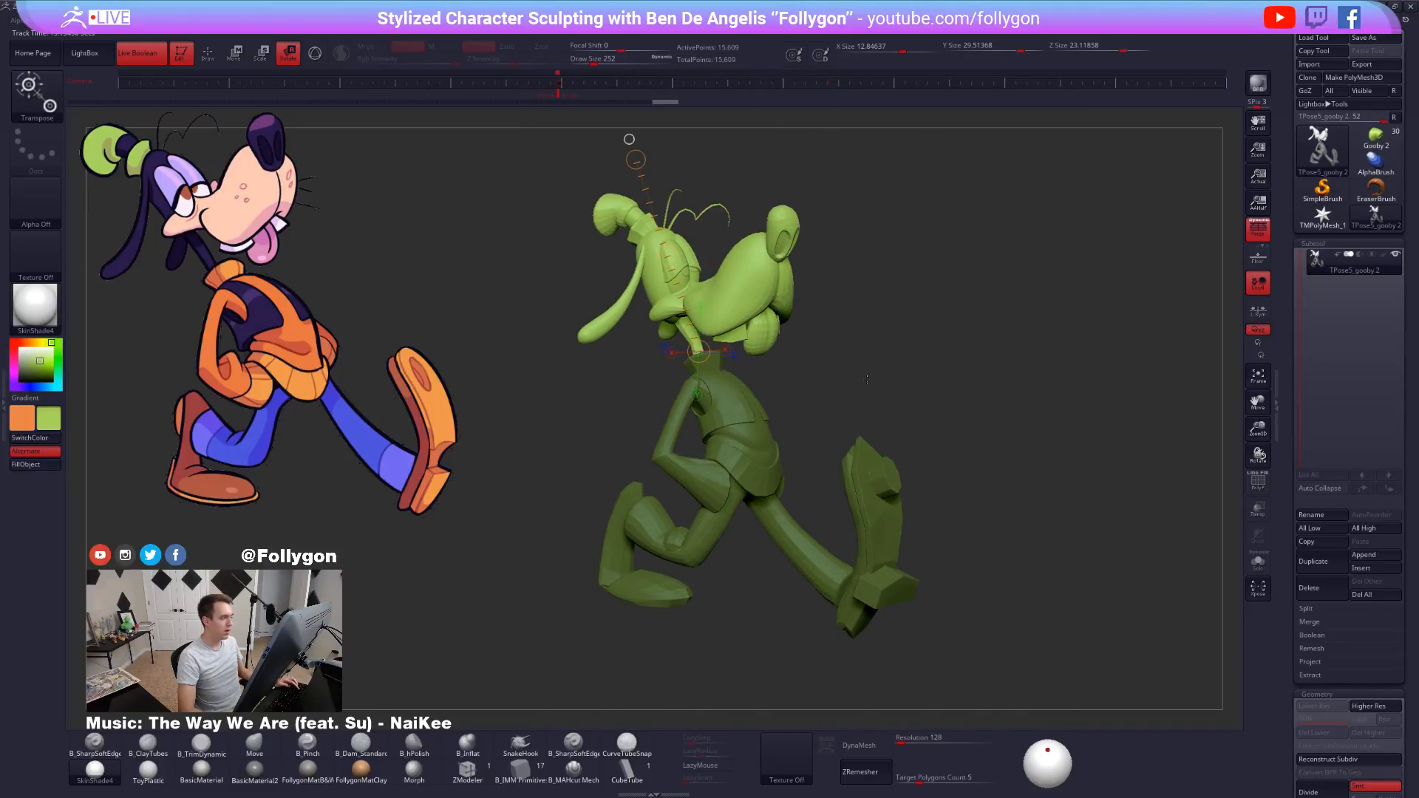
Check the character's polygroups with the polyframe, hide it again, and switch to the Move brush.
key("shift+f")
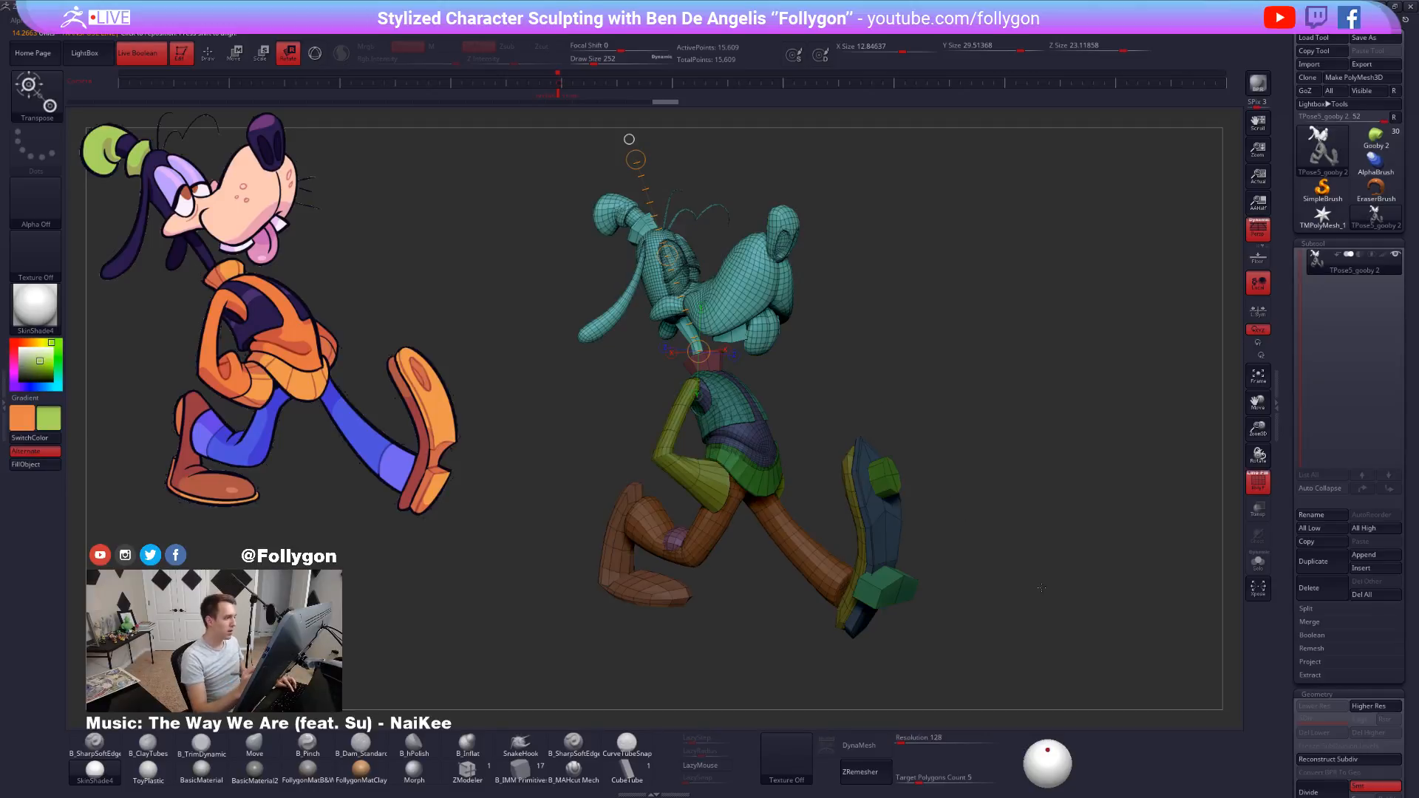
key("shift+f")
key("q")
key("b")
key("m")
key("v")
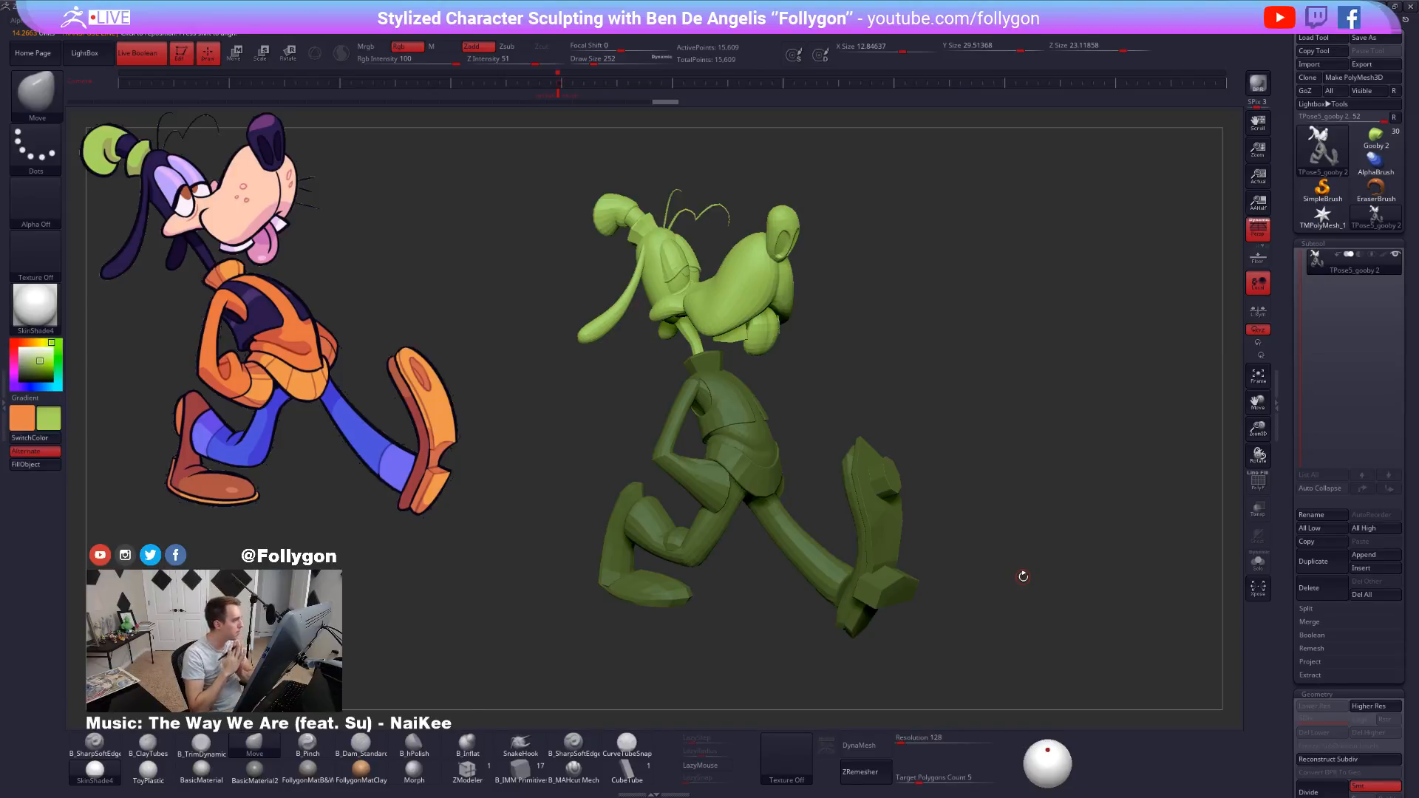
Clear the mask, show the polyframe, and assign separate polygroups to the hat's band and middle section using topology masks.
left_click_drag(846, 303, 891, 380, "ctrl")
key("shift+f")
key("w")
left_click_drag(647, 229, 690, 320, "ctrl")
key("ctrl+i")
key("ctrl+w")
key("ctrl+i")
key("ctrl+w")
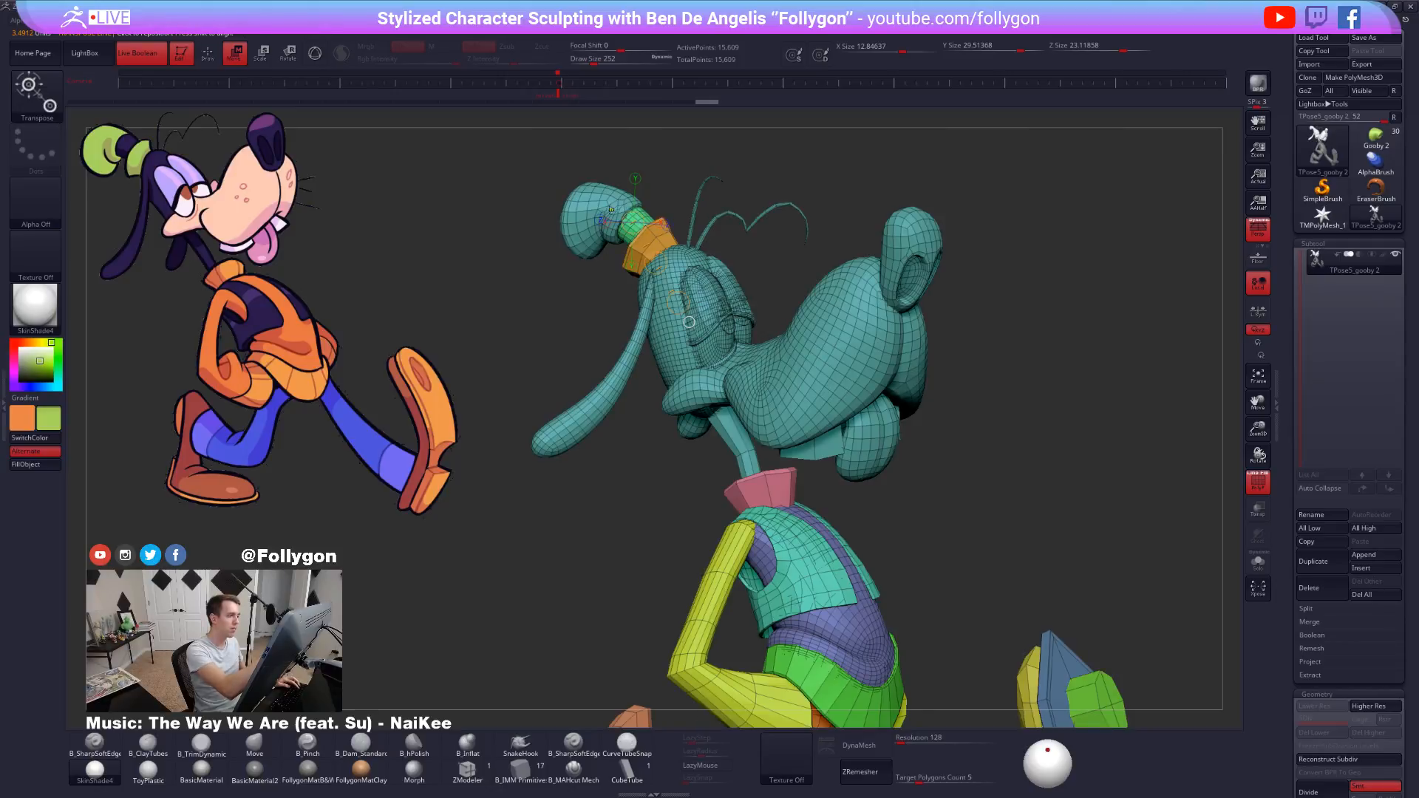
Mask the hat's rounded tip and assign it its own polygroup.
left_click_drag(607, 210, 689, 320, "ctrl")
key("ctrl+i")
key("ctrl+w")
key("q")
Isolate the hat's tip, middle section and band by visibility and merge them into a single polygroup.
left_click(642, 222, "ctrl+shift")
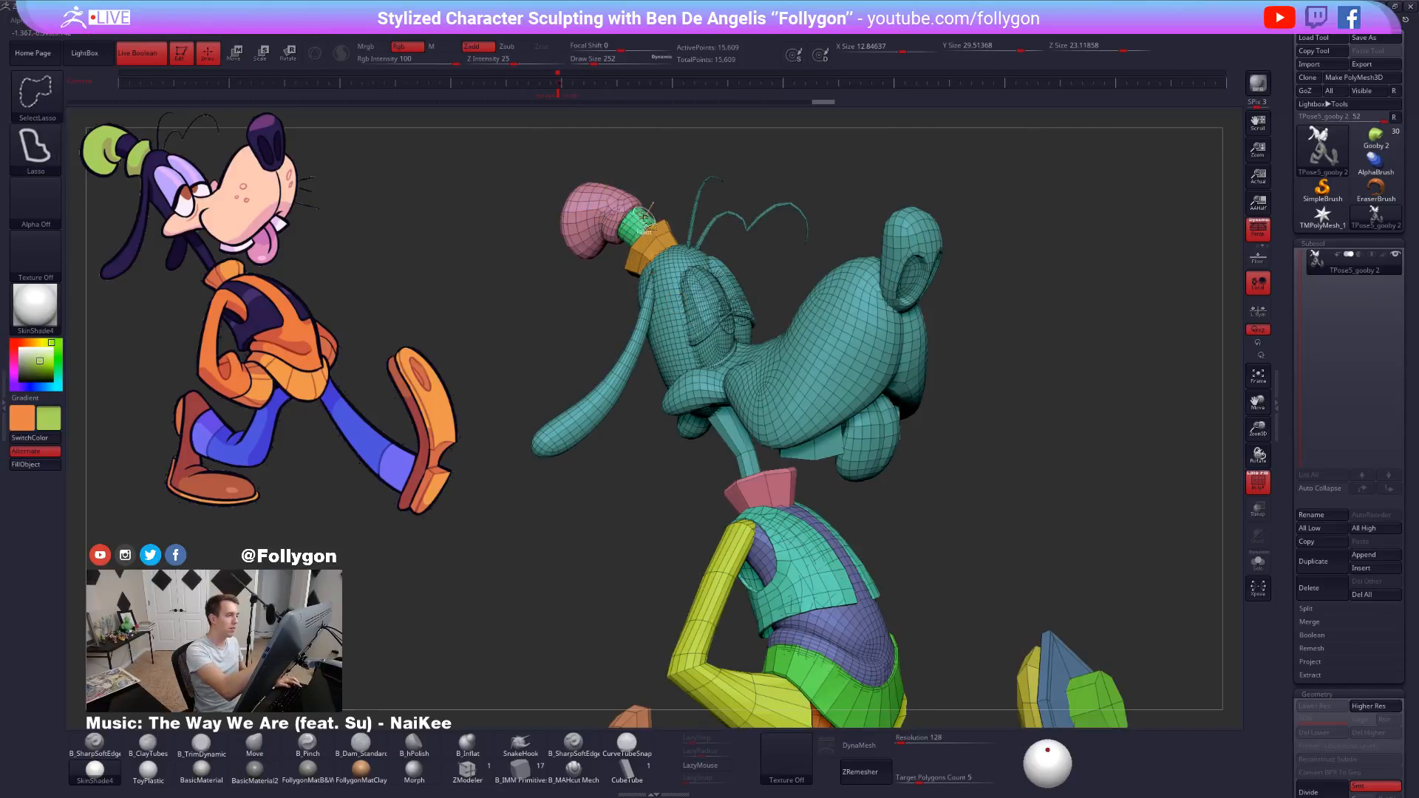
left_click(641, 224, "ctrl+shift")
left_click(652, 234, "ctrl+shift")
left_click(634, 223, "ctrl+shift")
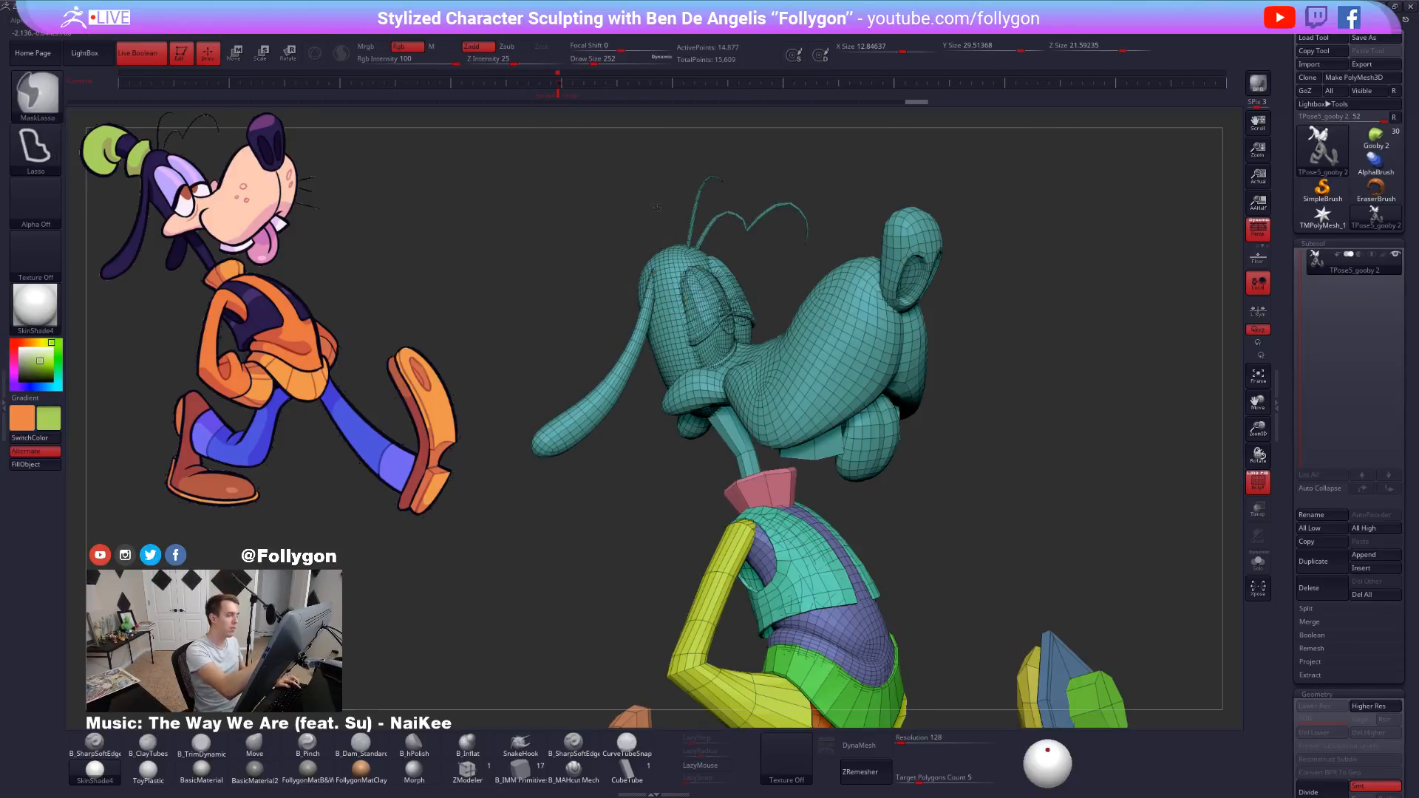
left_click(676, 195, "ctrl")
left_click(682, 191, "ctrl+shift")
key("ctrl+w")
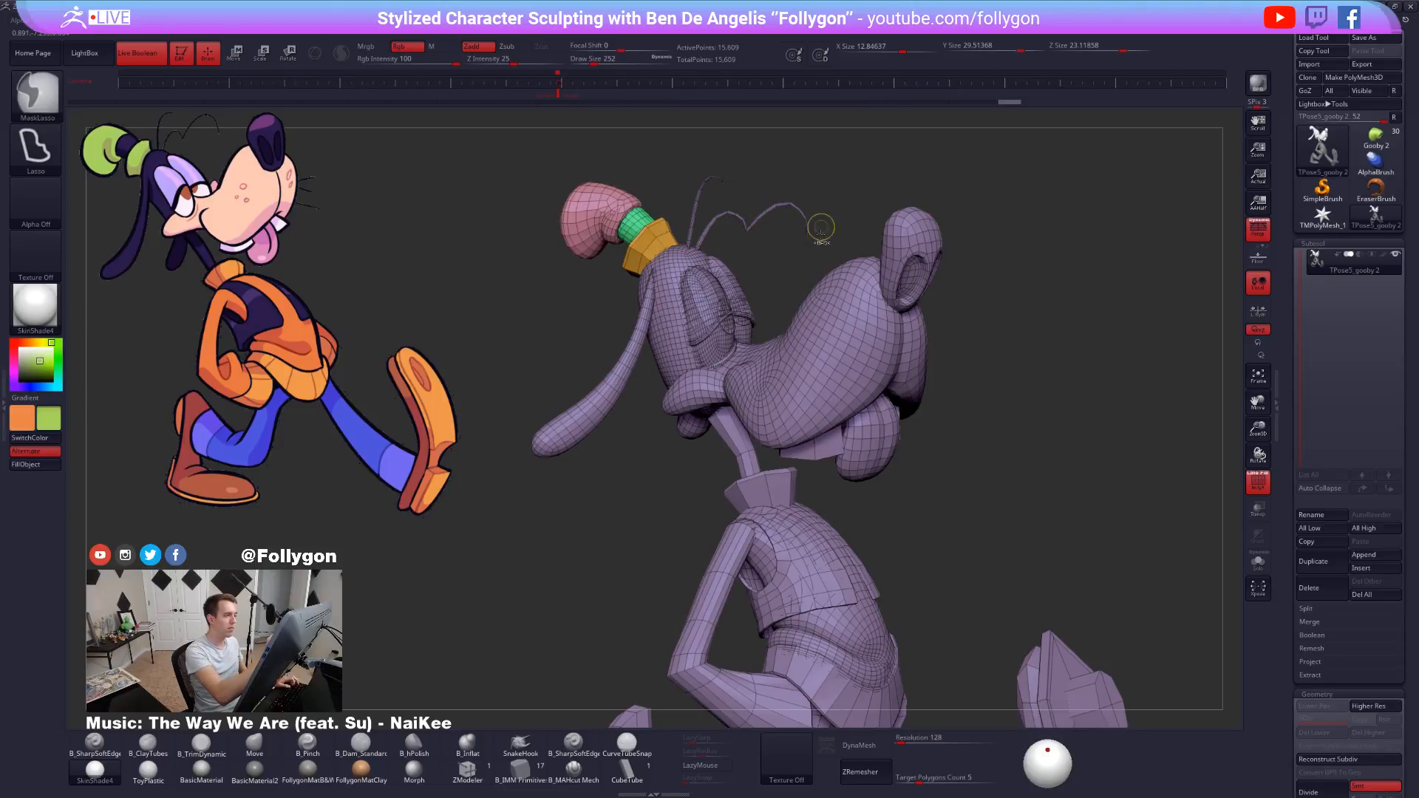
key("ctrl+z")
key("ctrl+w")
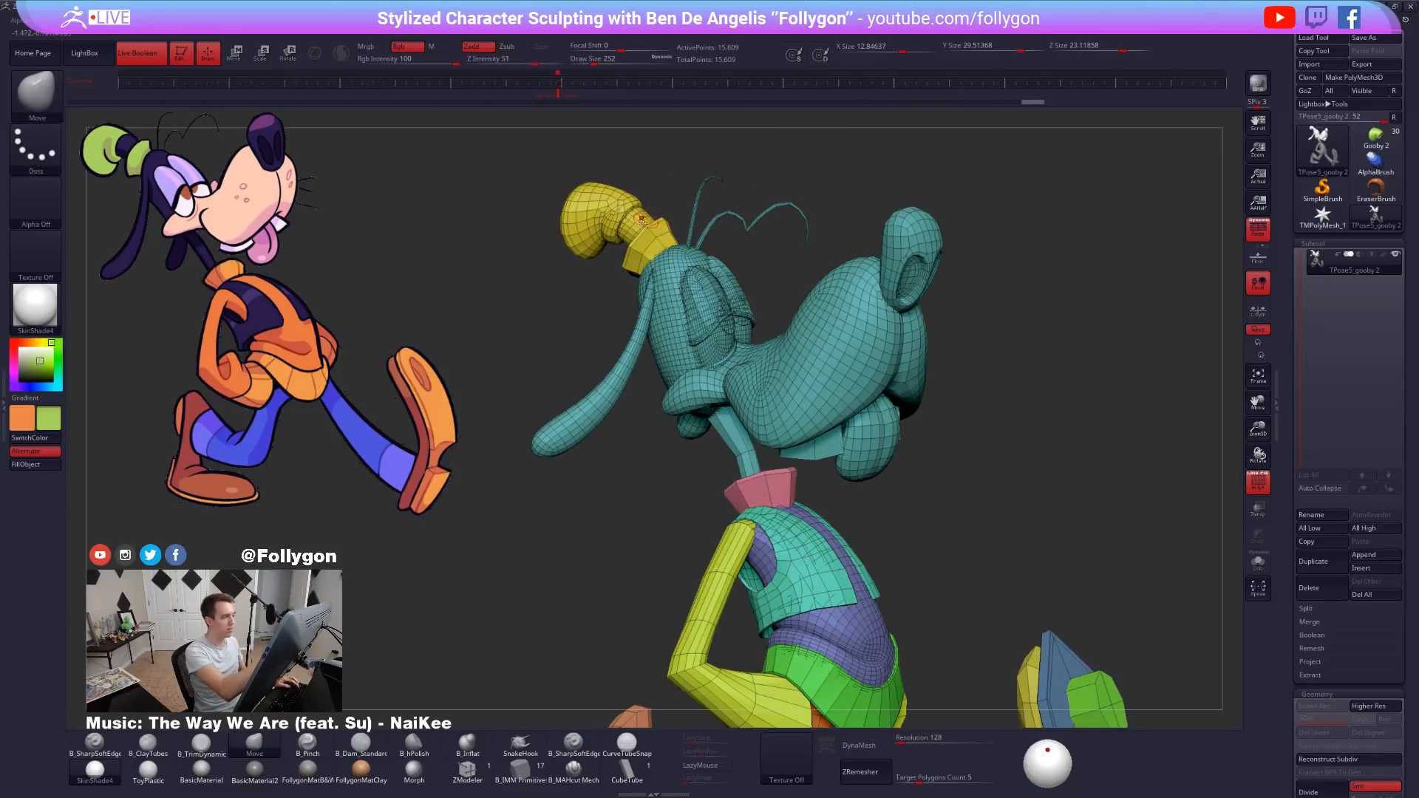
Mask everything except the hat and reposition the hat on the back of the head with the Transpose line.
key("w")
right_click_drag(703, 282, 770, 364, "alt")
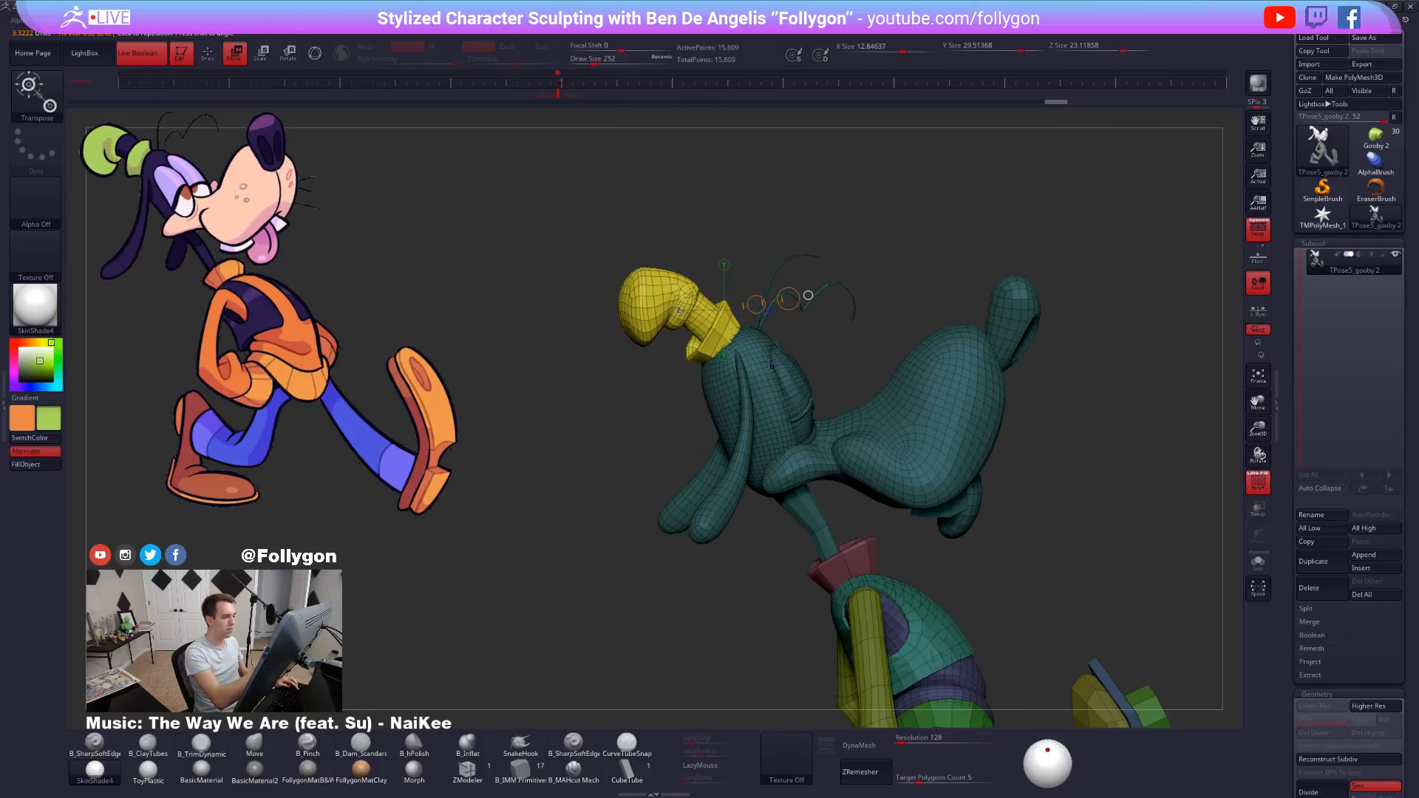
key("e")
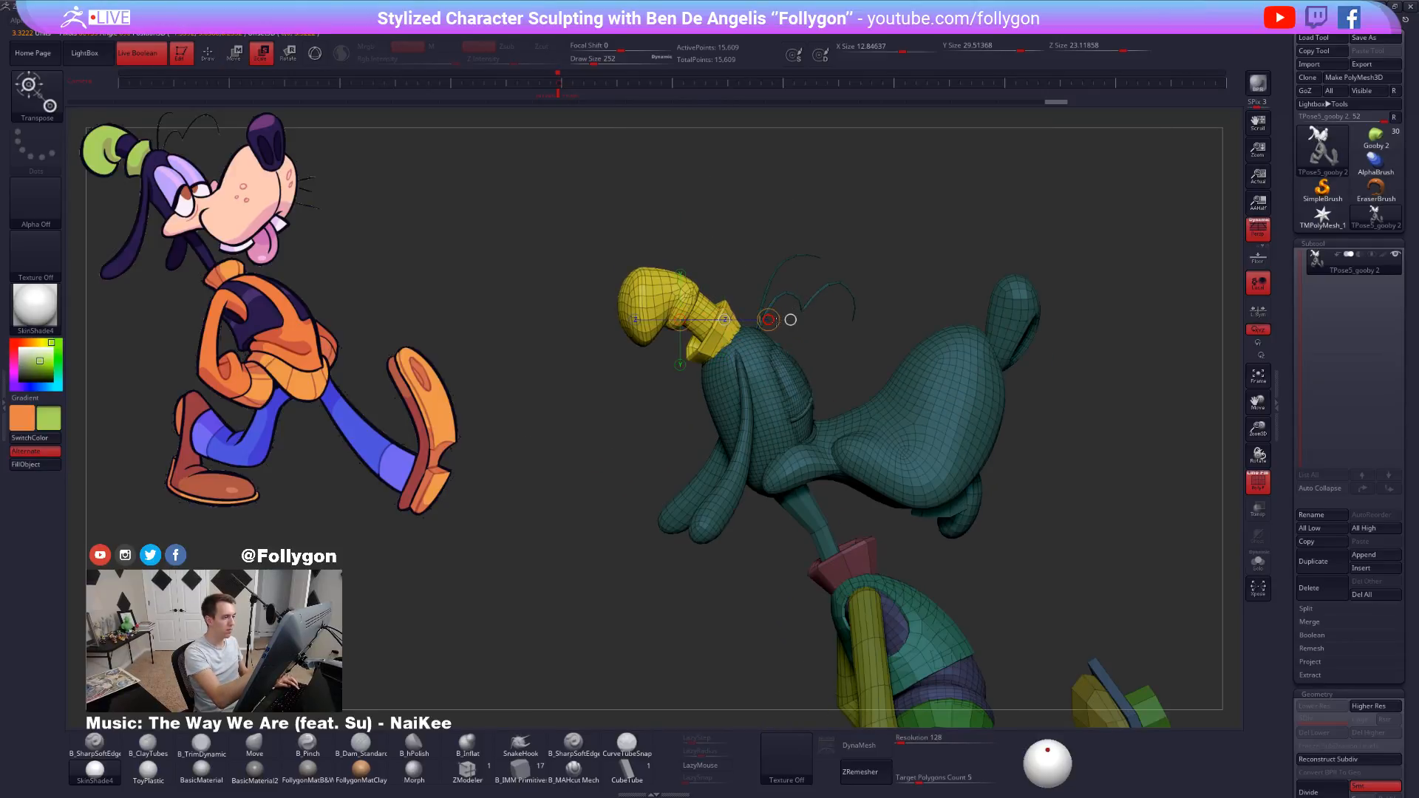
key("w")
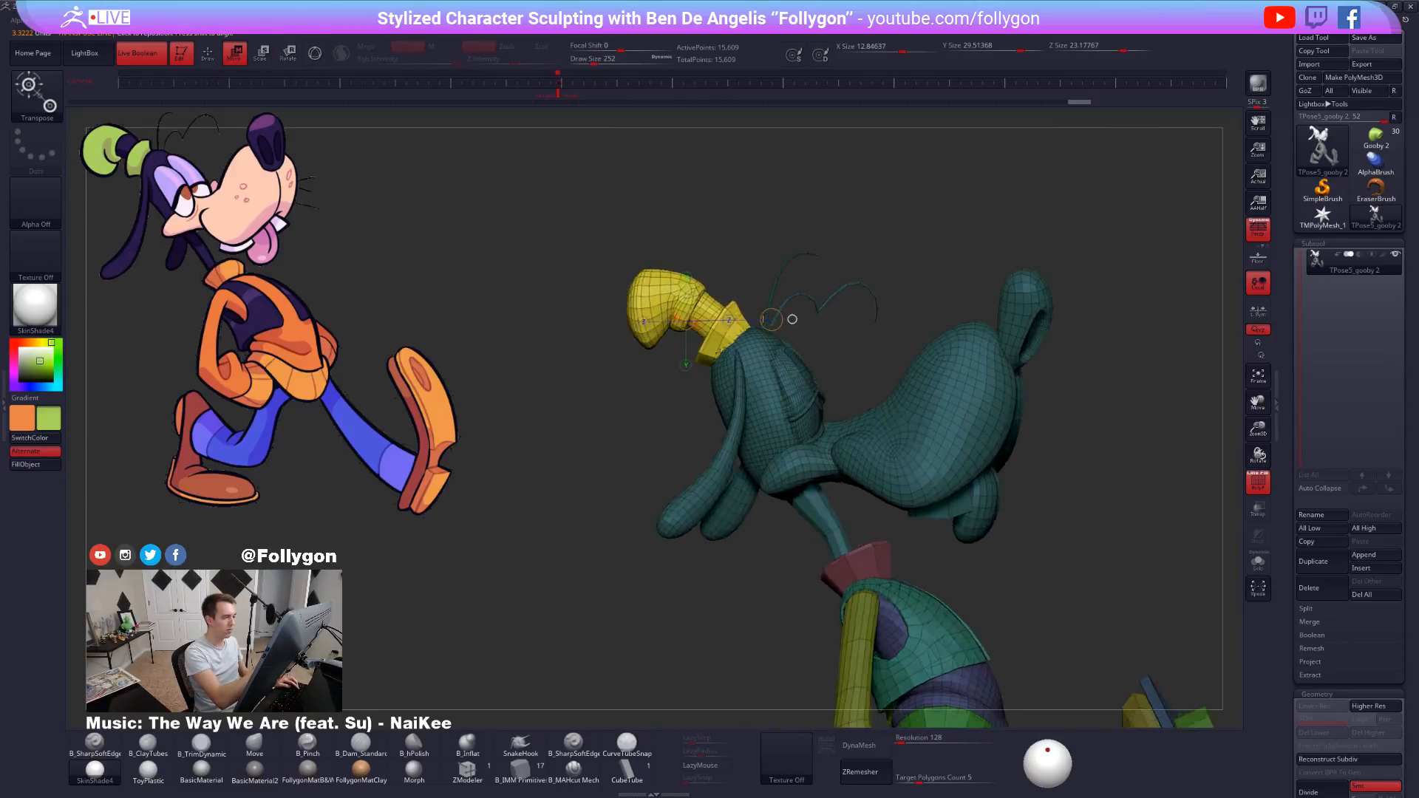
left_click_drag(723, 337, 813, 426)
left_click_drag(767, 382, 763, 380)
Rotate the hat with a Transpose line and adjust its placement on the head.
mouse_move(762, 380)
right_mouse_down()
mouse_move(722, 375)
mouse_move(806, 342)
right_mouse_up()
left_click(769, 336)
key("r")
mouse_move(743, 363)
left_mouse_down()
mouse_move(765, 412)
mouse_move(858, 266)
left_mouse_up()
key("w")
left_click_drag(796, 304, 795, 304)
Hide the polyframe, return to the reference-like view, and activate the Move brush.
key("shift+f")
mouse_move(983, 436)
right_mouse_down()
mouse_move(818, 445)
mouse_move(828, 535)
mouse_move(869, 550)
right_mouse_up()
key("q")
key("b")
key("m")
key("v")
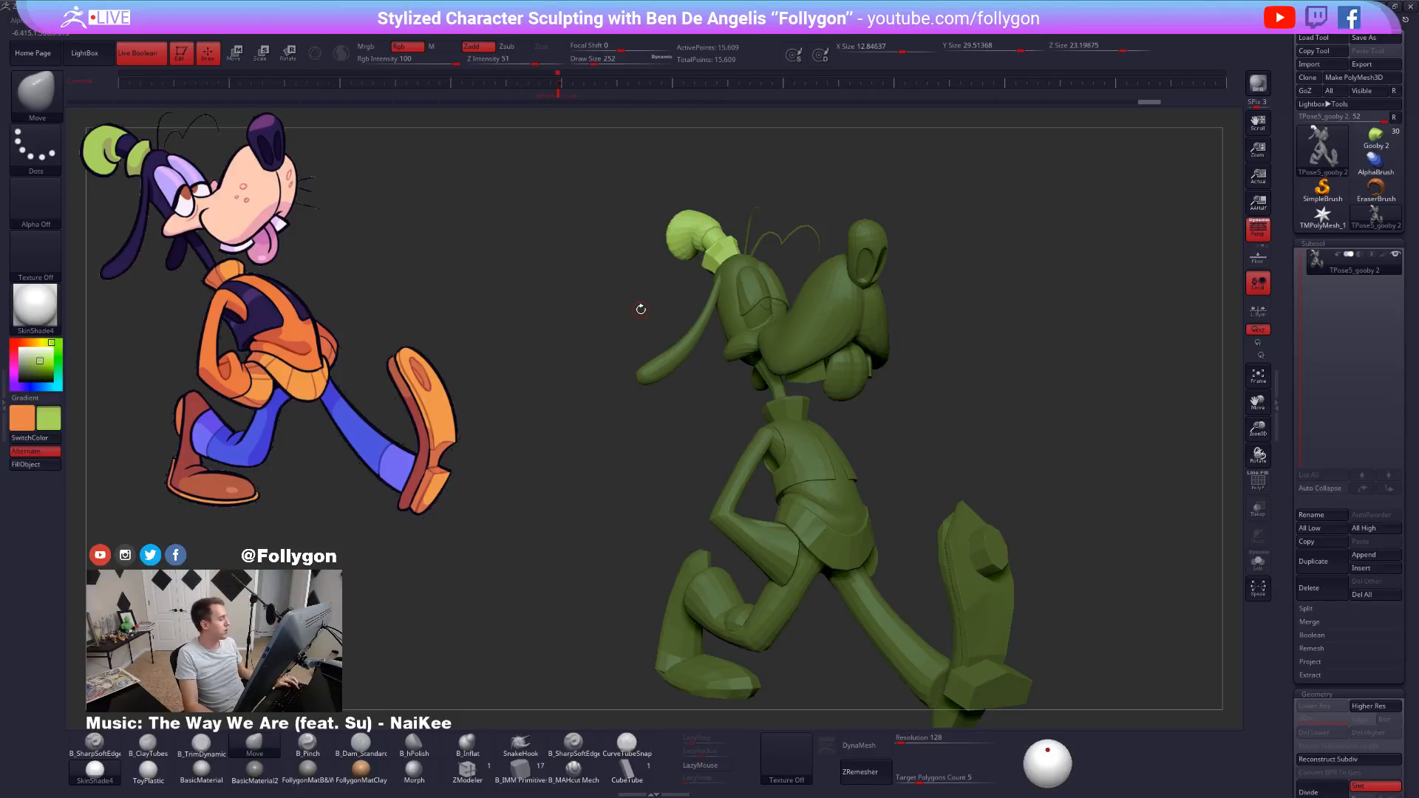
Turn on the dynamic subdivision preview and compare the smoothed hat and overall pose with the reference drawing.
left_click_drag(626, 315, 686, 296)
key("d")
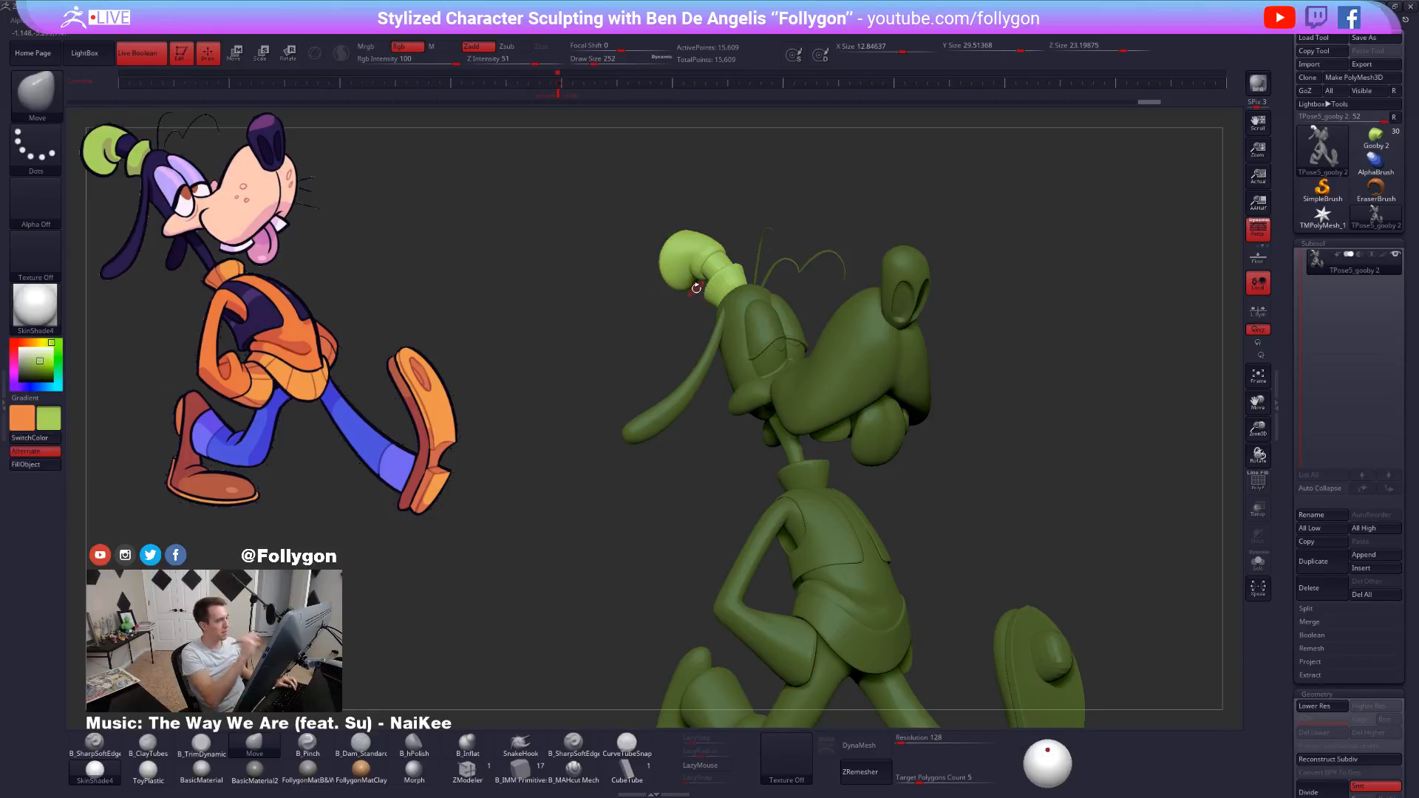
mouse_move(953, 485)
left_mouse_down("alt")
mouse_move(986, 502)
mouse_move(970, 500)
left_mouse_up("alt")
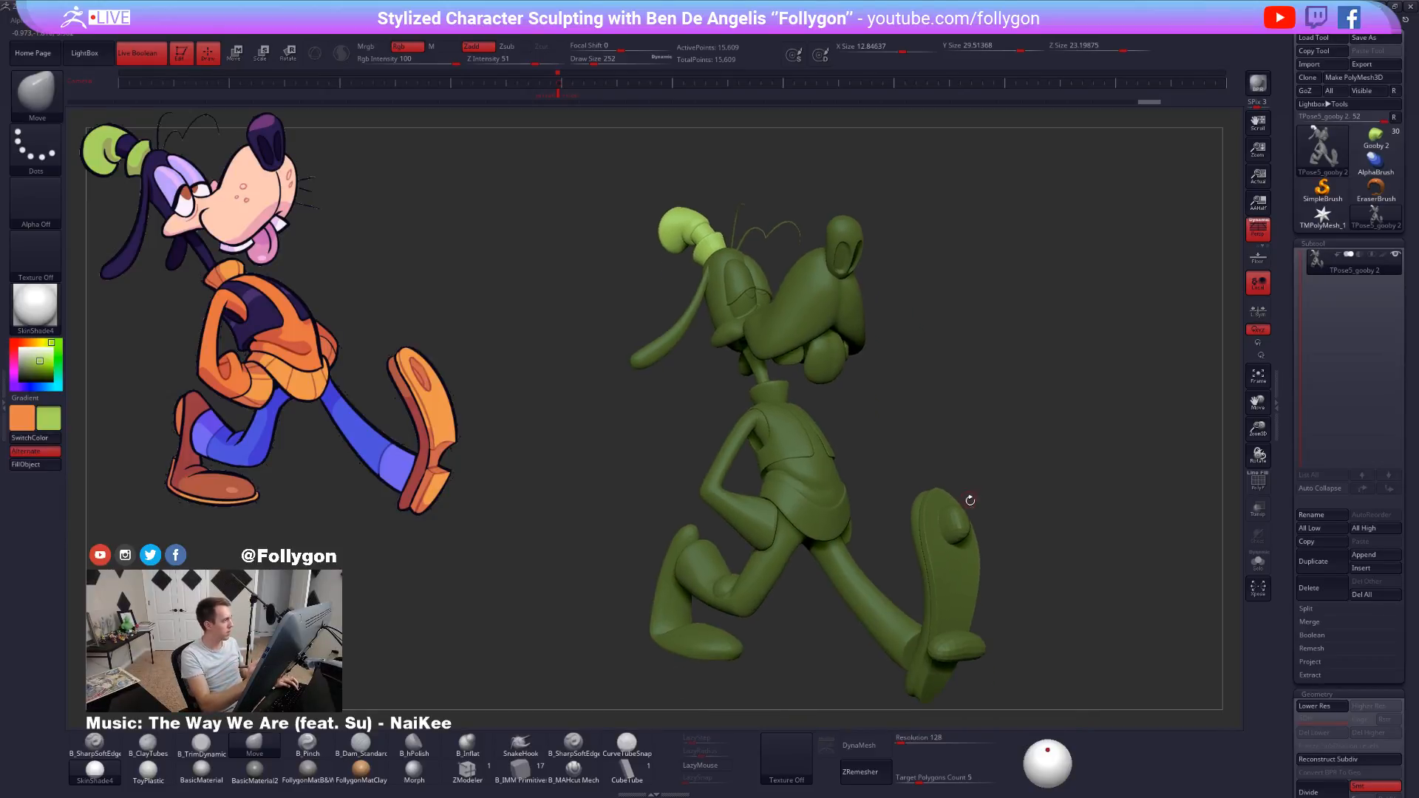
left_click_drag(1088, 648, 1072, 628, "alt")
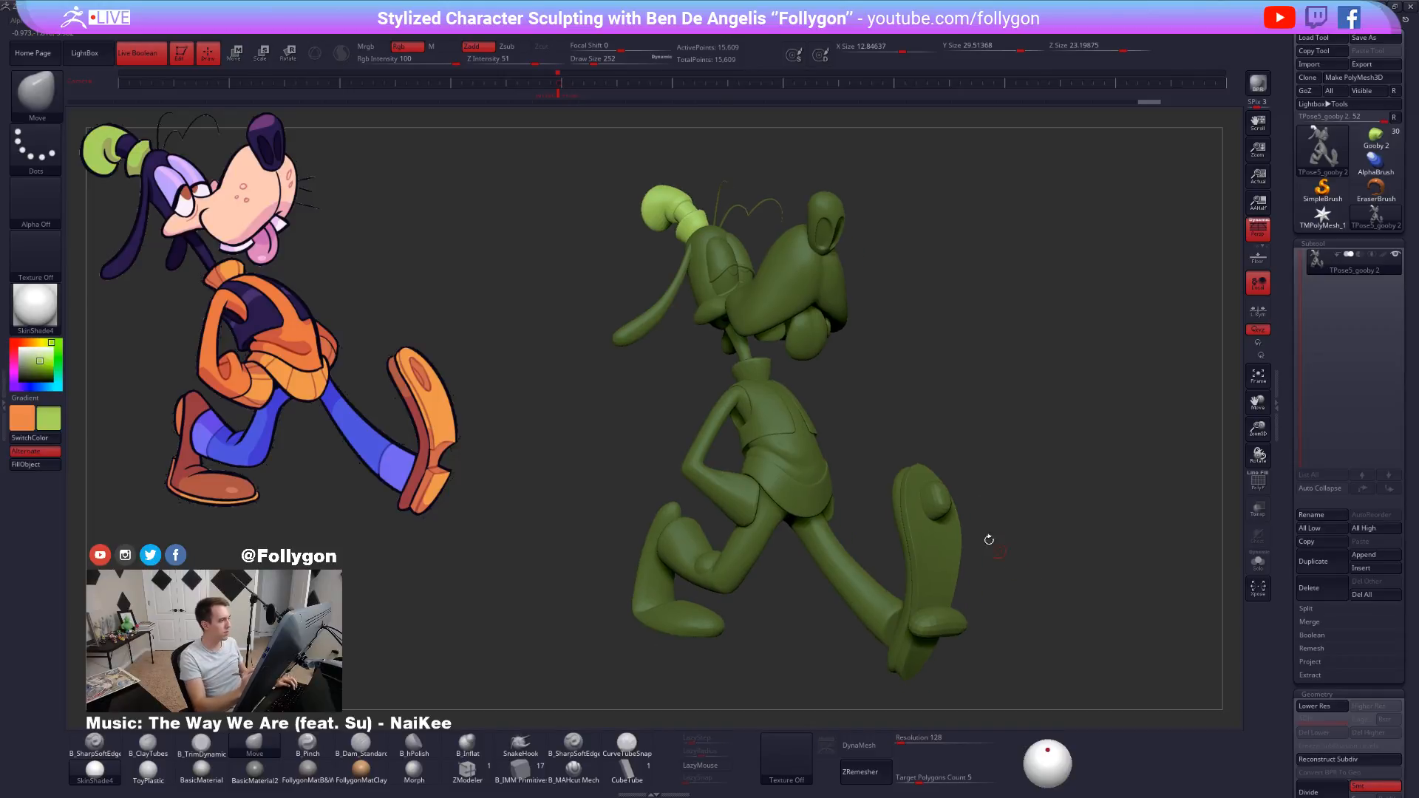
left_click_drag(770, 259, 914, 467, "alt")
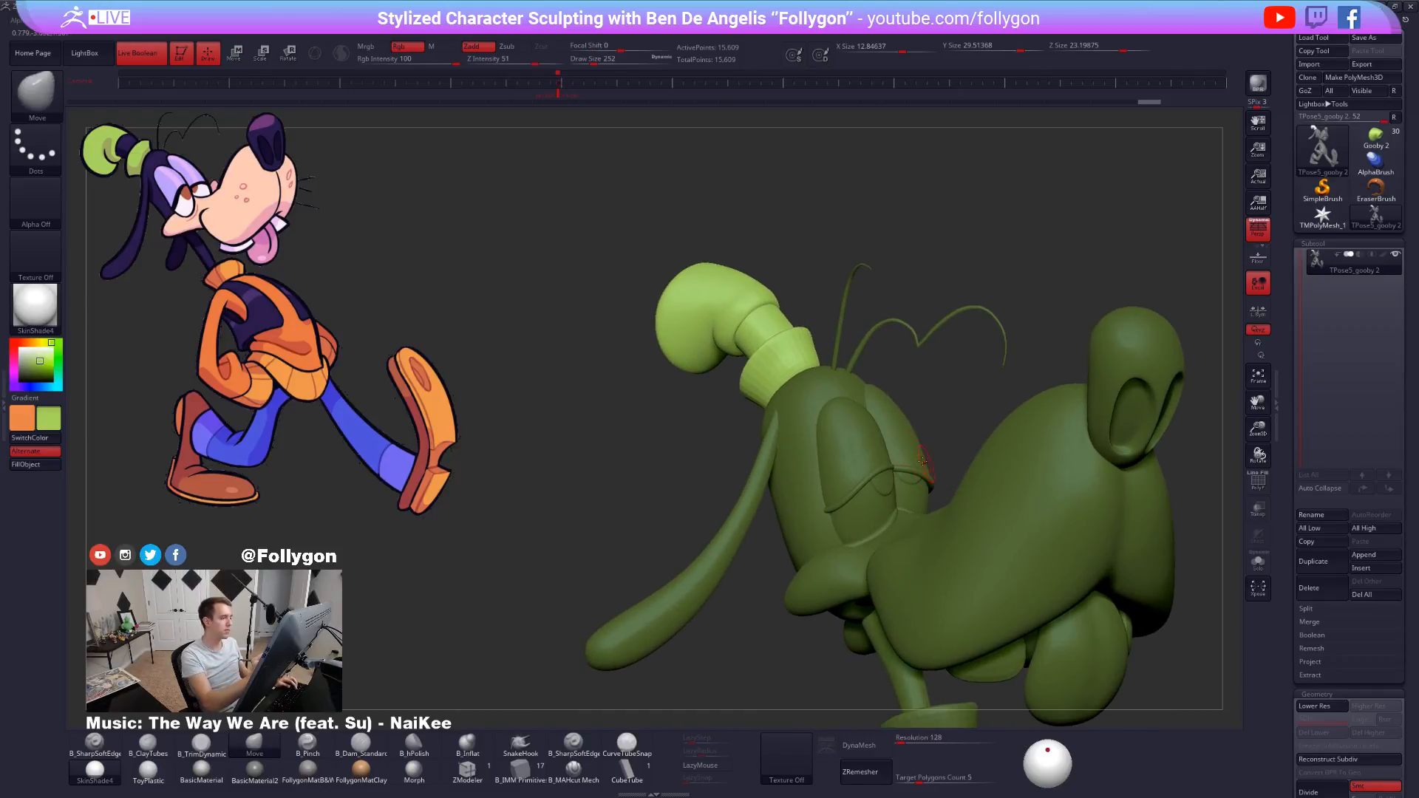
Turn off the smoothing preview, isolate the hat, and draw a Transpose Scale line from the centre of its base.
key("shift+d")
key("e")
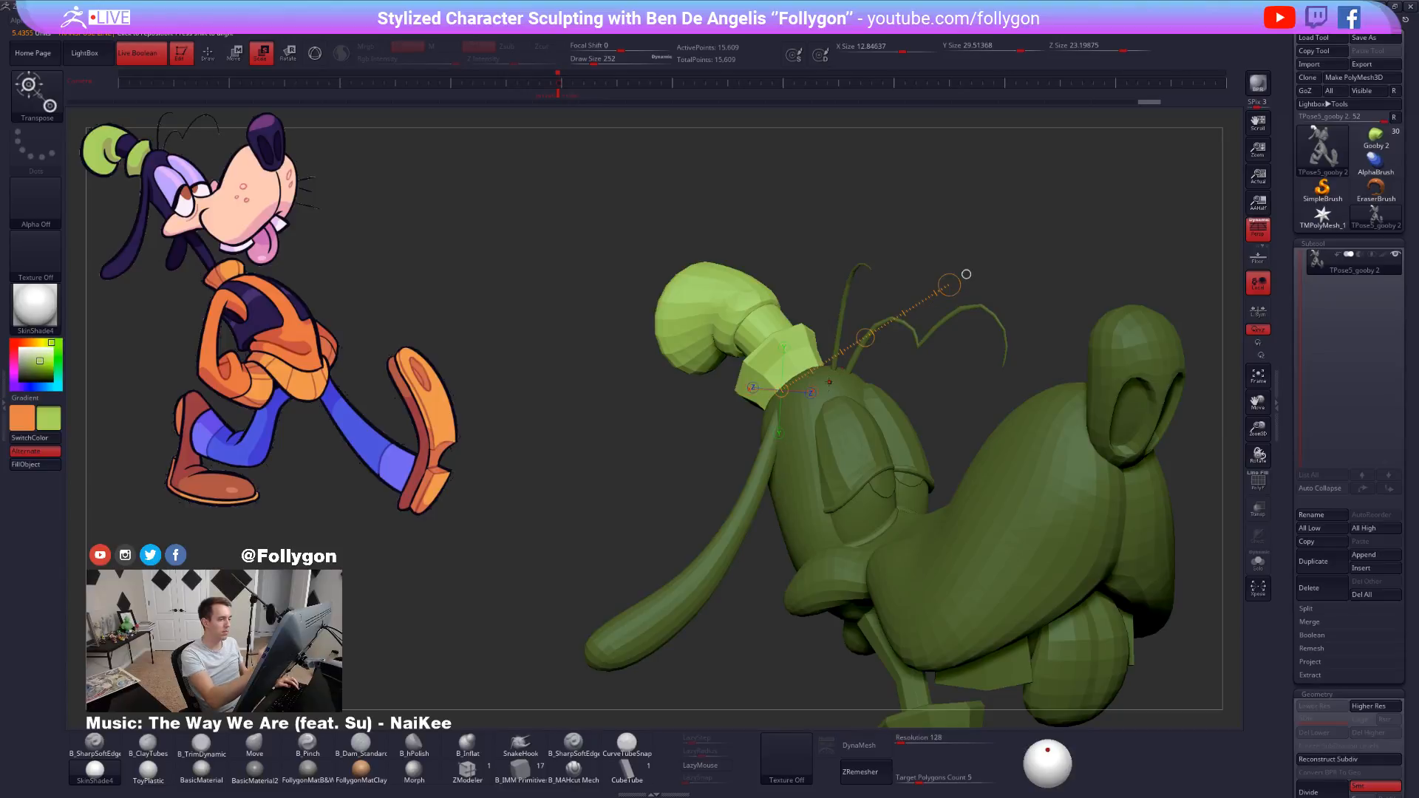
left_click(798, 365, "ctrl+shift")
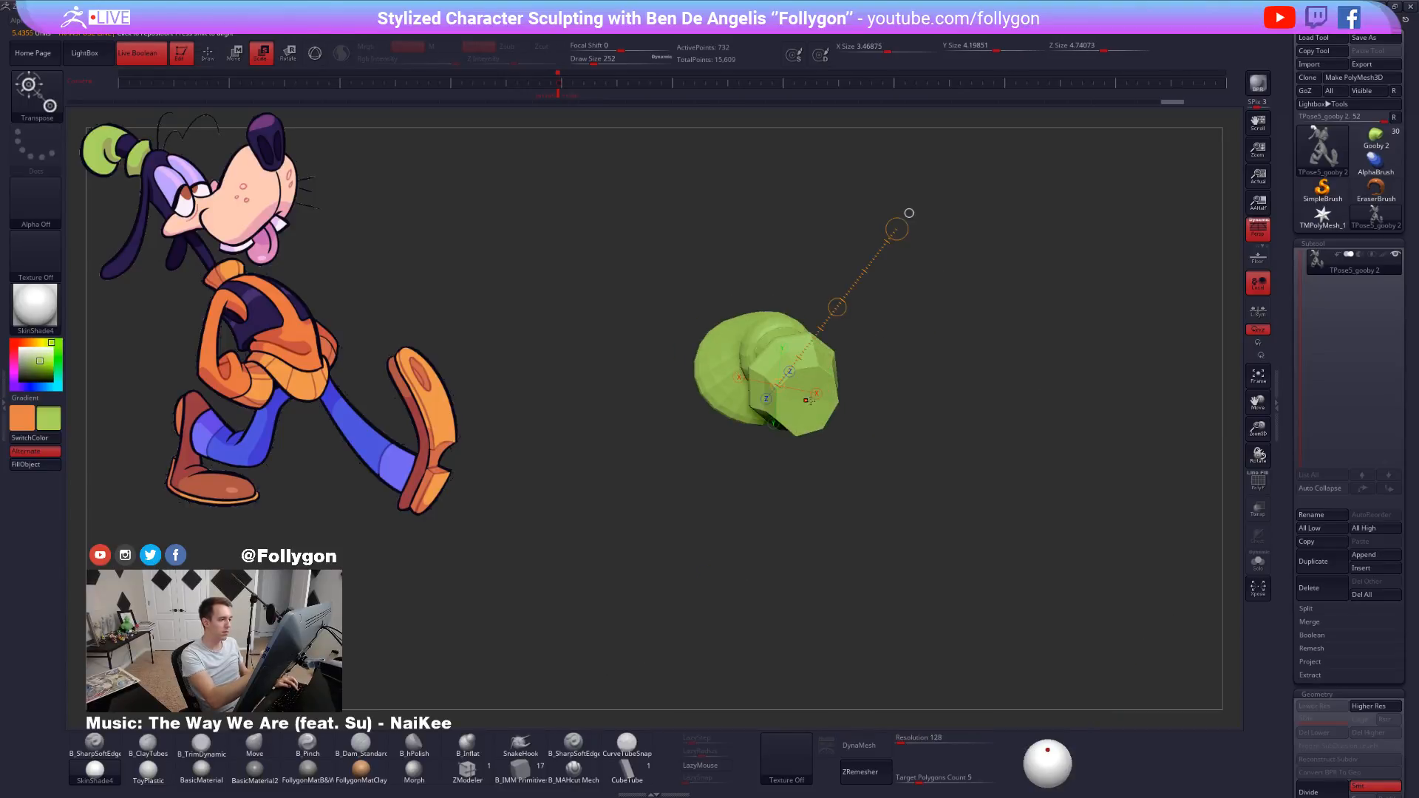
left_click(774, 389)
key("shift+f")
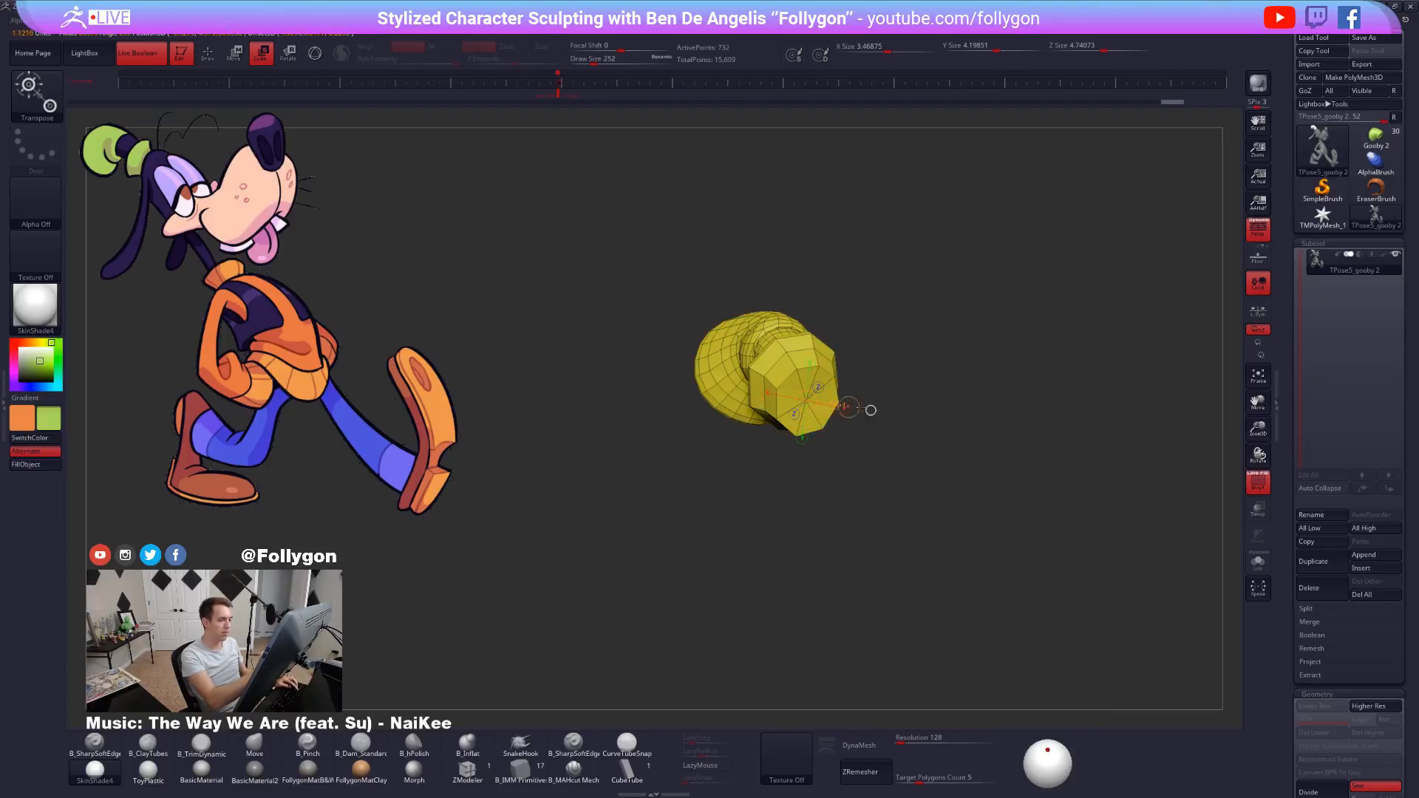
left_click_drag(869, 406, 915, 400)
key("shift+f")
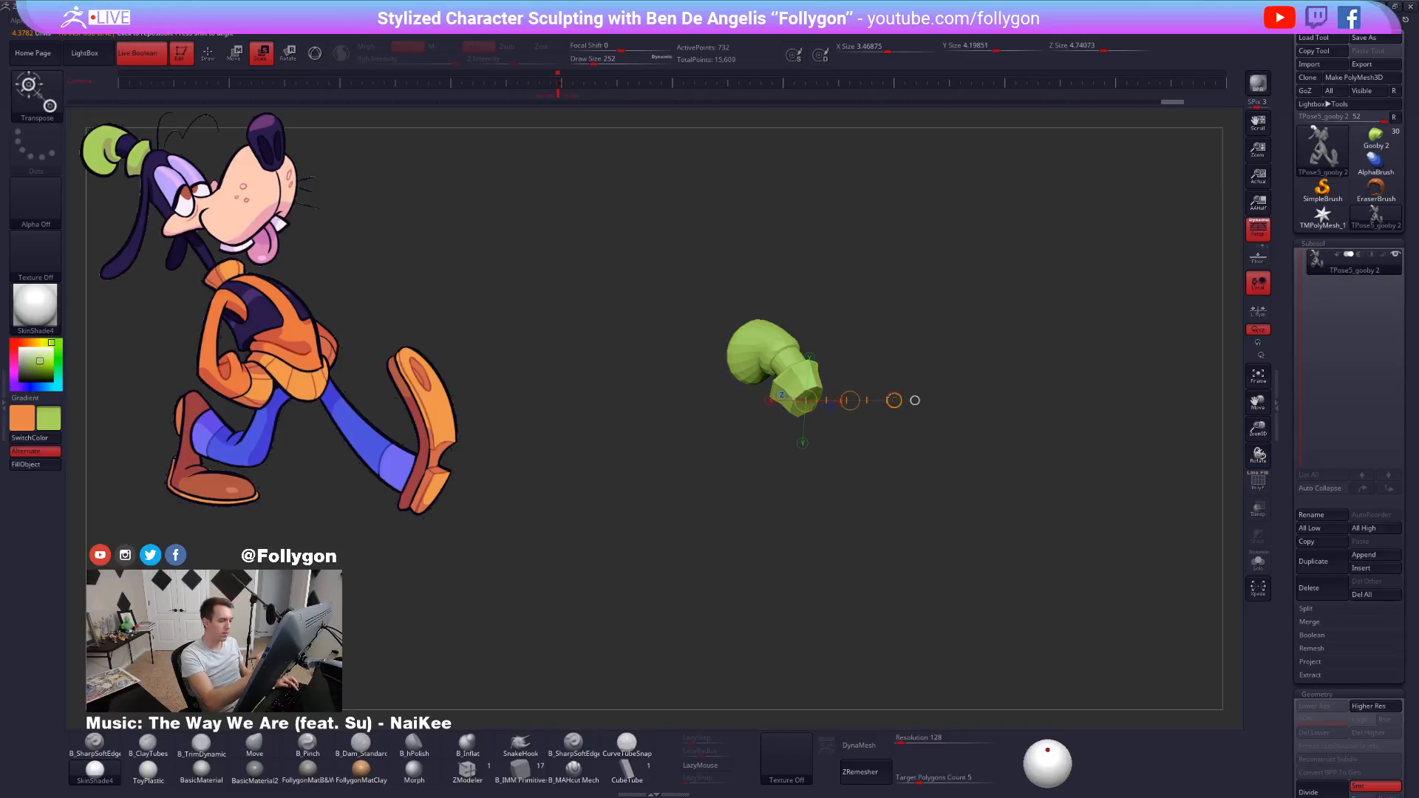
Show the whole model again and scale the unmasked hat up slightly from its base to match the reference proportions.
key("shift+s")
key("shift+s")
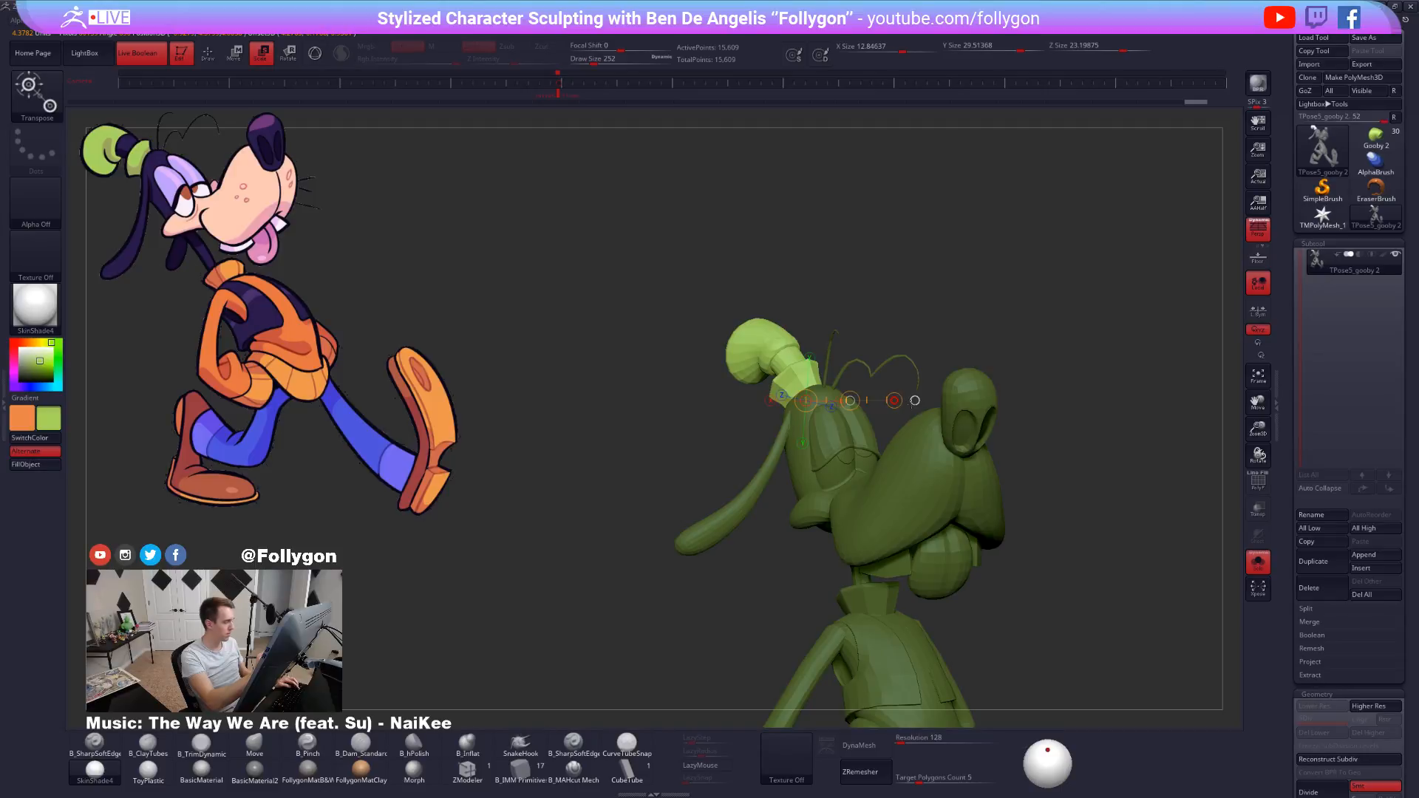
right_click_drag(929, 410, 1027, 566)
right_click_drag(1087, 627, 1088, 634)
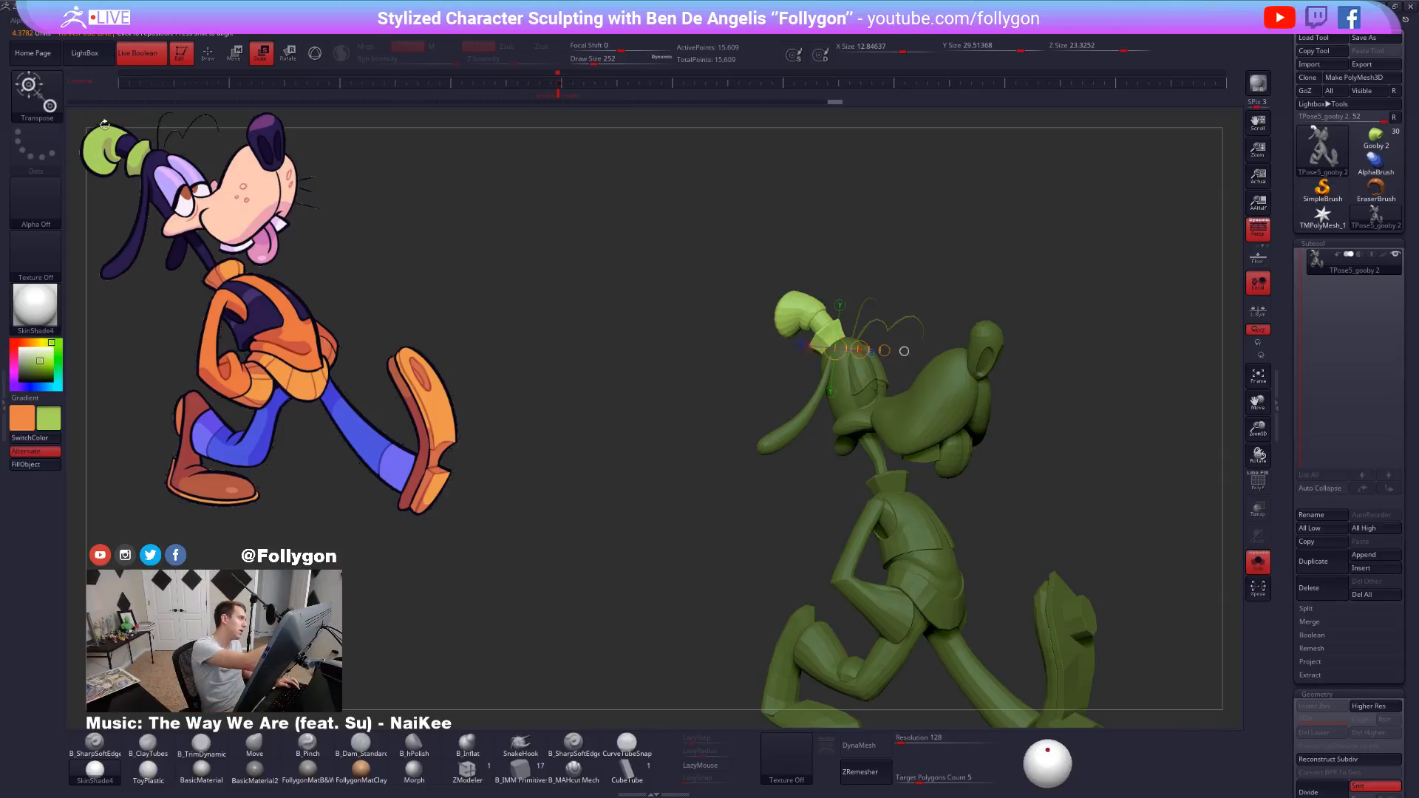
right_click_drag(802, 355, 830, 496, "ctrl")
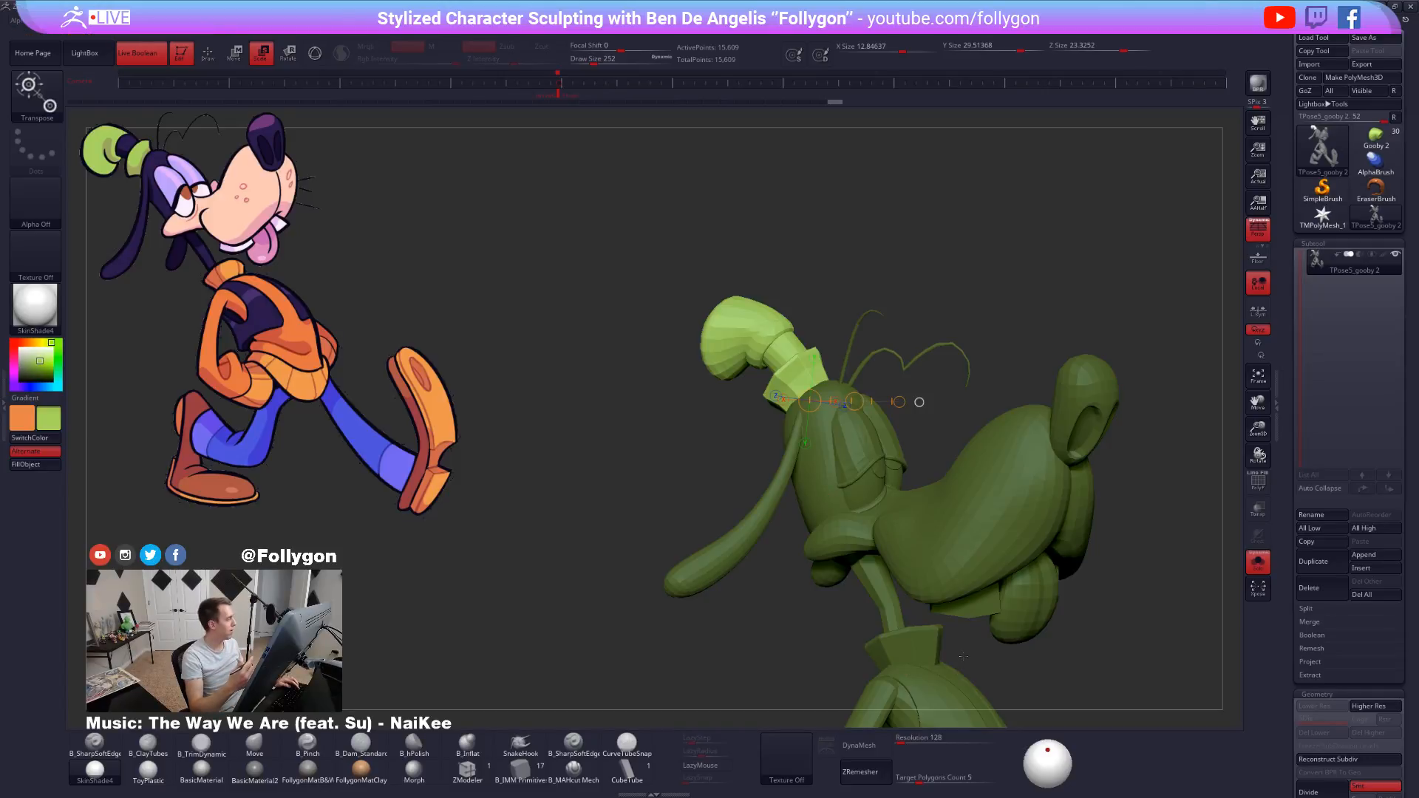
left_click(845, 407)
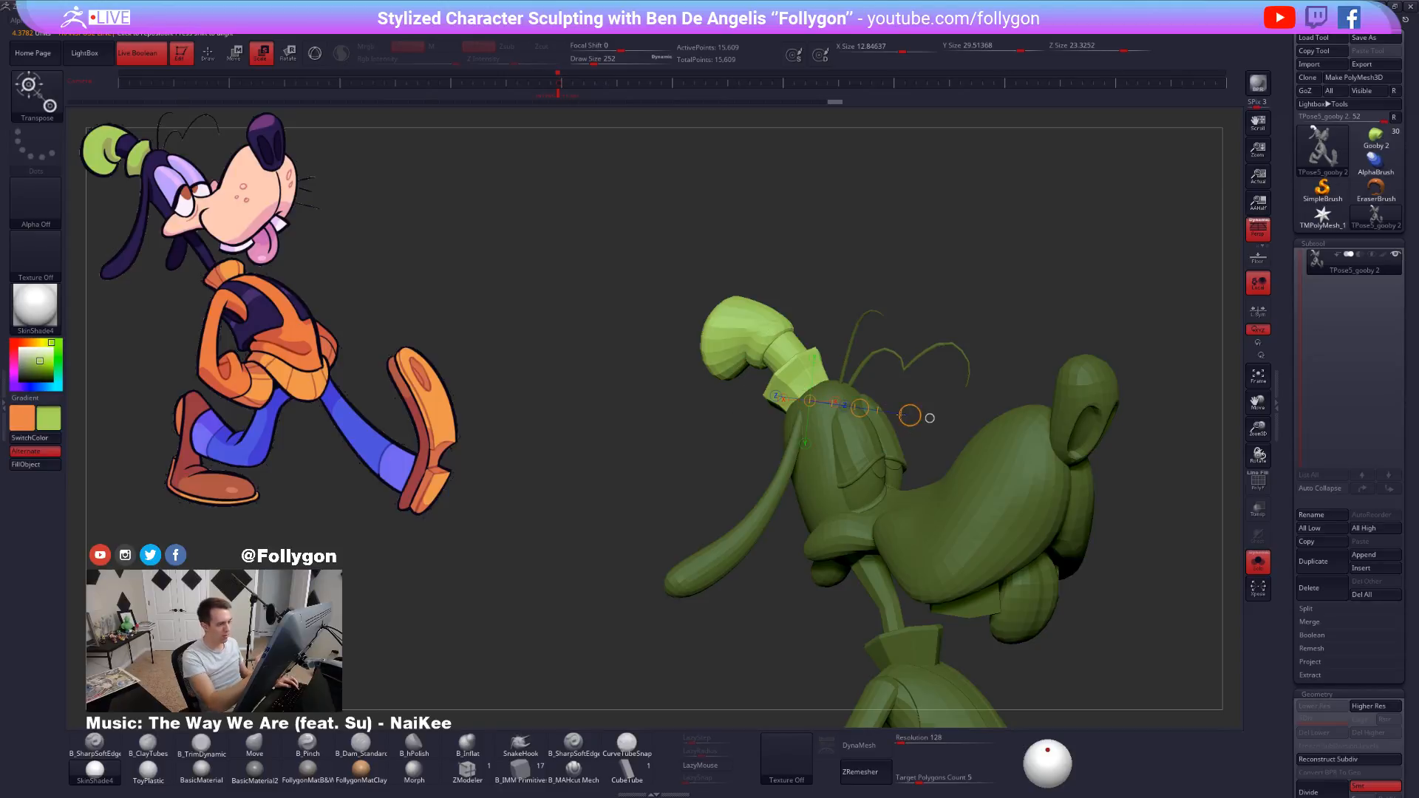
left_click_drag(925, 420, 970, 429)
Isolate the hat and mask its tip and middle section so only the band stays editable.
mouse_move(1094, 695)
left_mouse_down("alt")
mouse_move(1025, 617)
mouse_move(1039, 695)
left_mouse_up("alt")
key("q")
left_click_drag(510, 295, 650, 532, "alt")
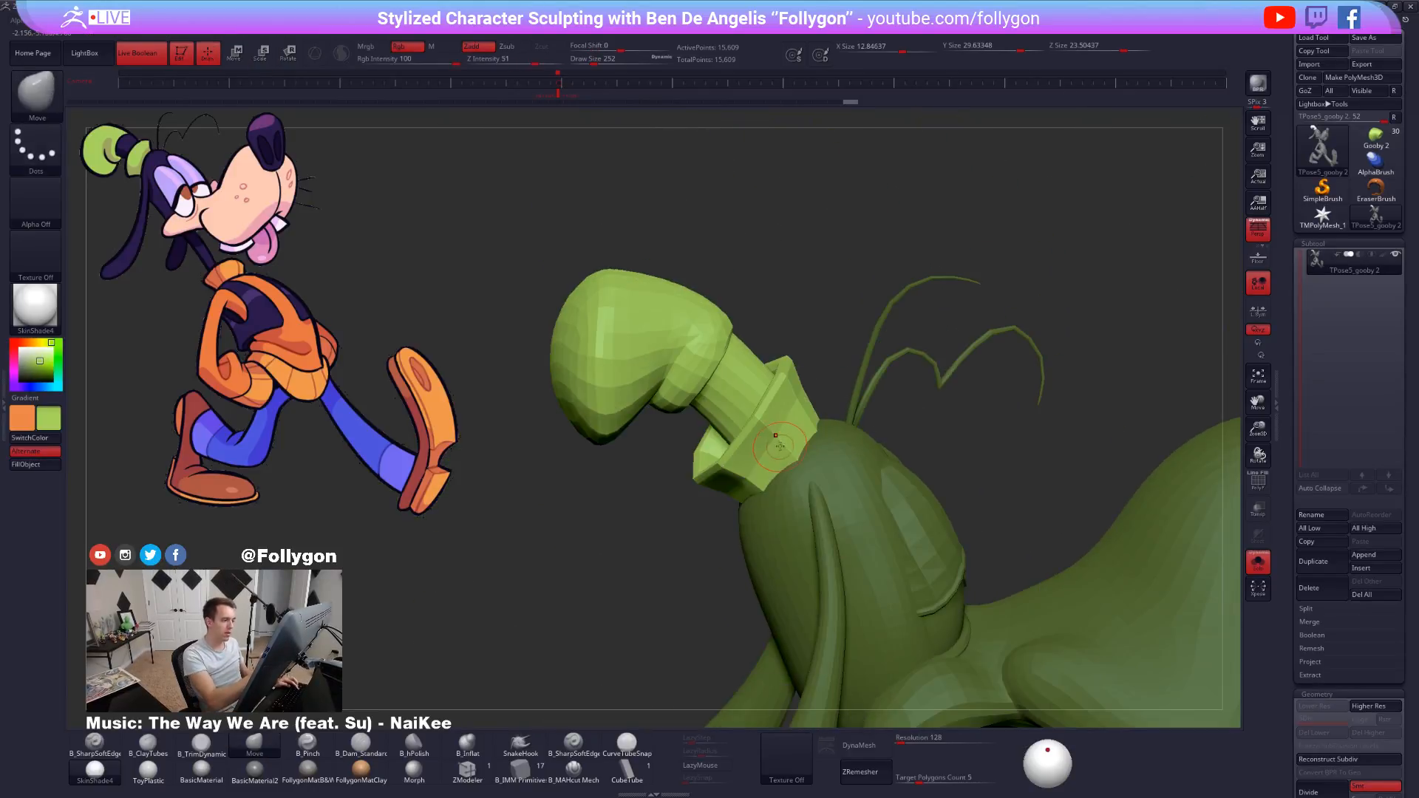
left_click(784, 447, "ctrl+shift")
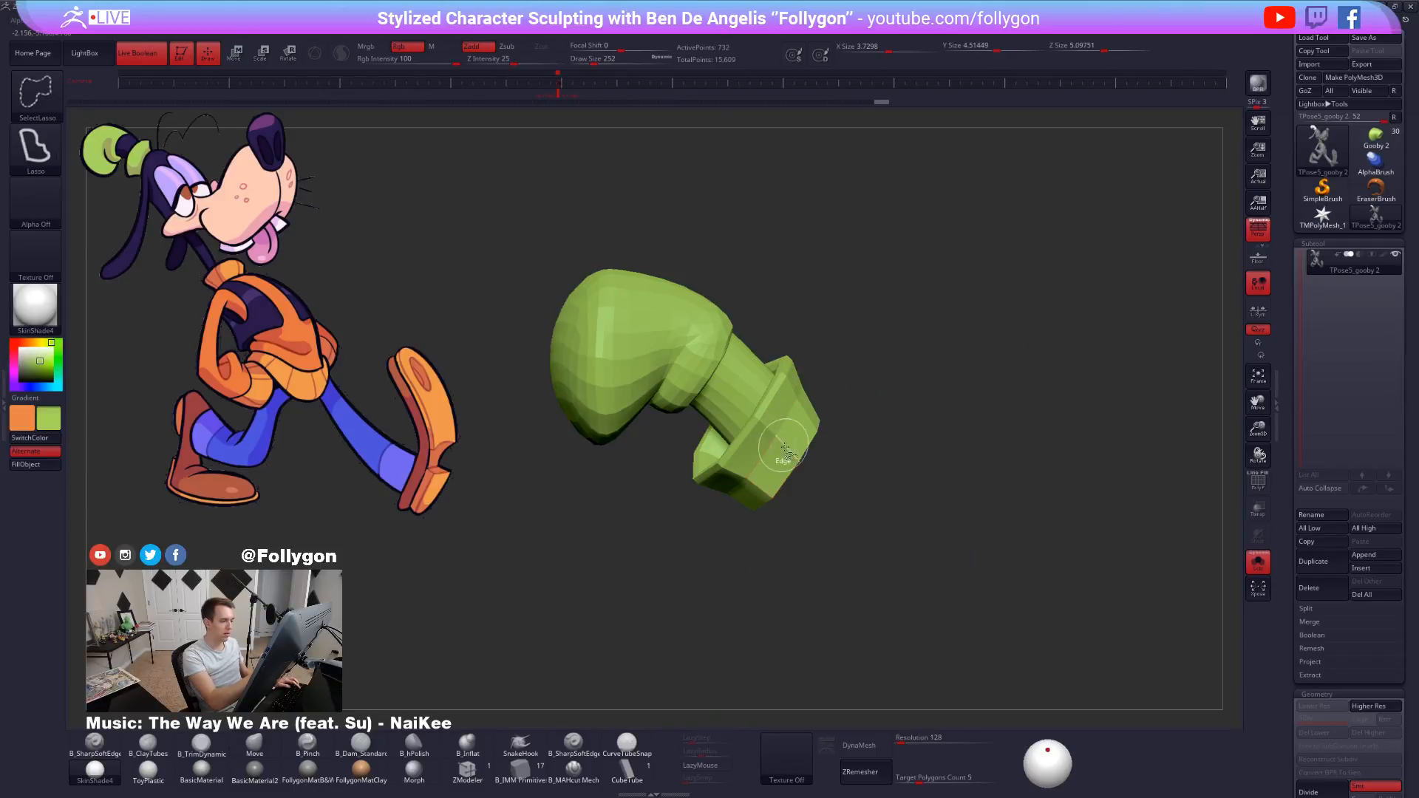
key("w")
left_click_drag(783, 447, 1035, 464, "ctrl")
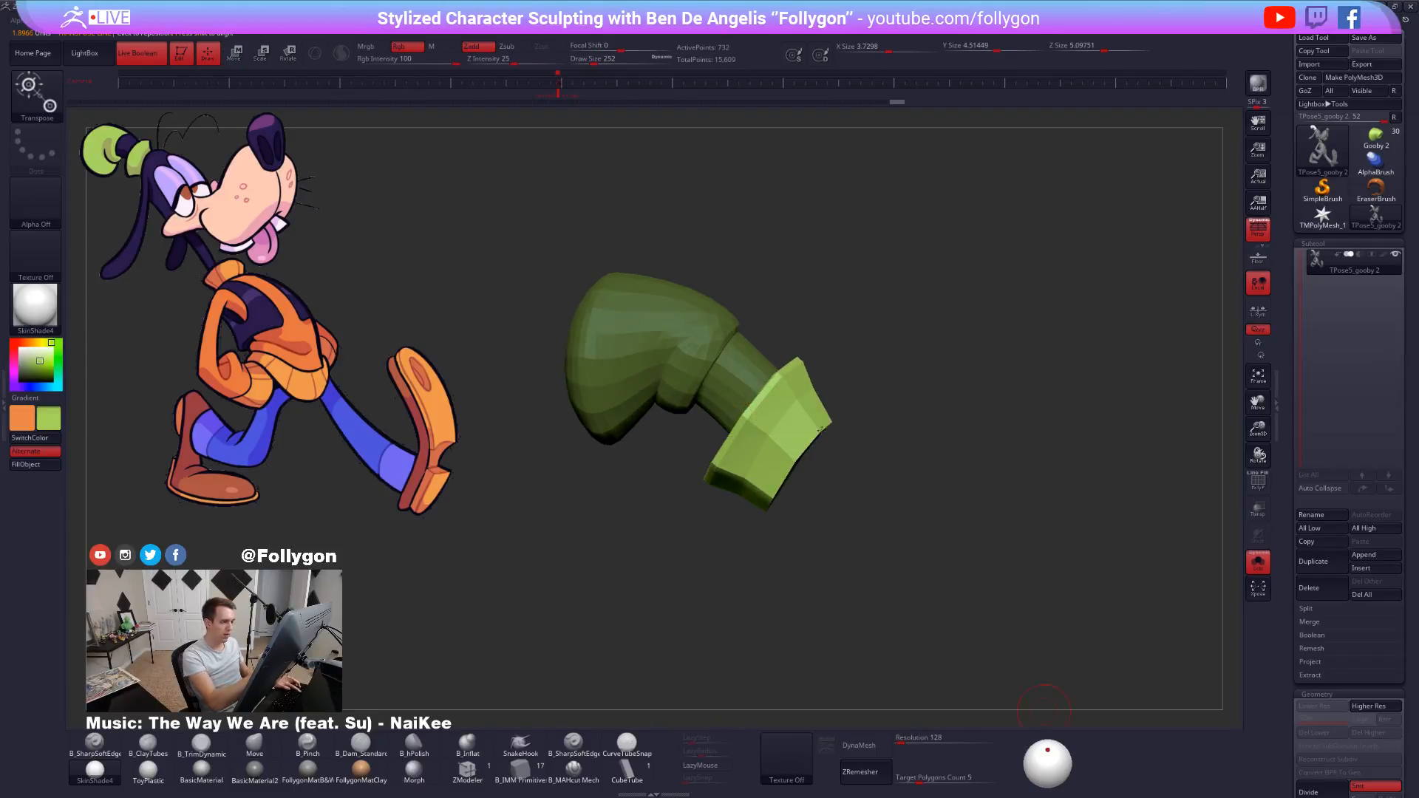
Mask the band's upper part and scale its lower edge with a Transpose Scale line.
key("q")
mouse_move(817, 432)
left_mouse_down()
mouse_move(806, 473)
mouse_move(813, 449)
left_mouse_up()
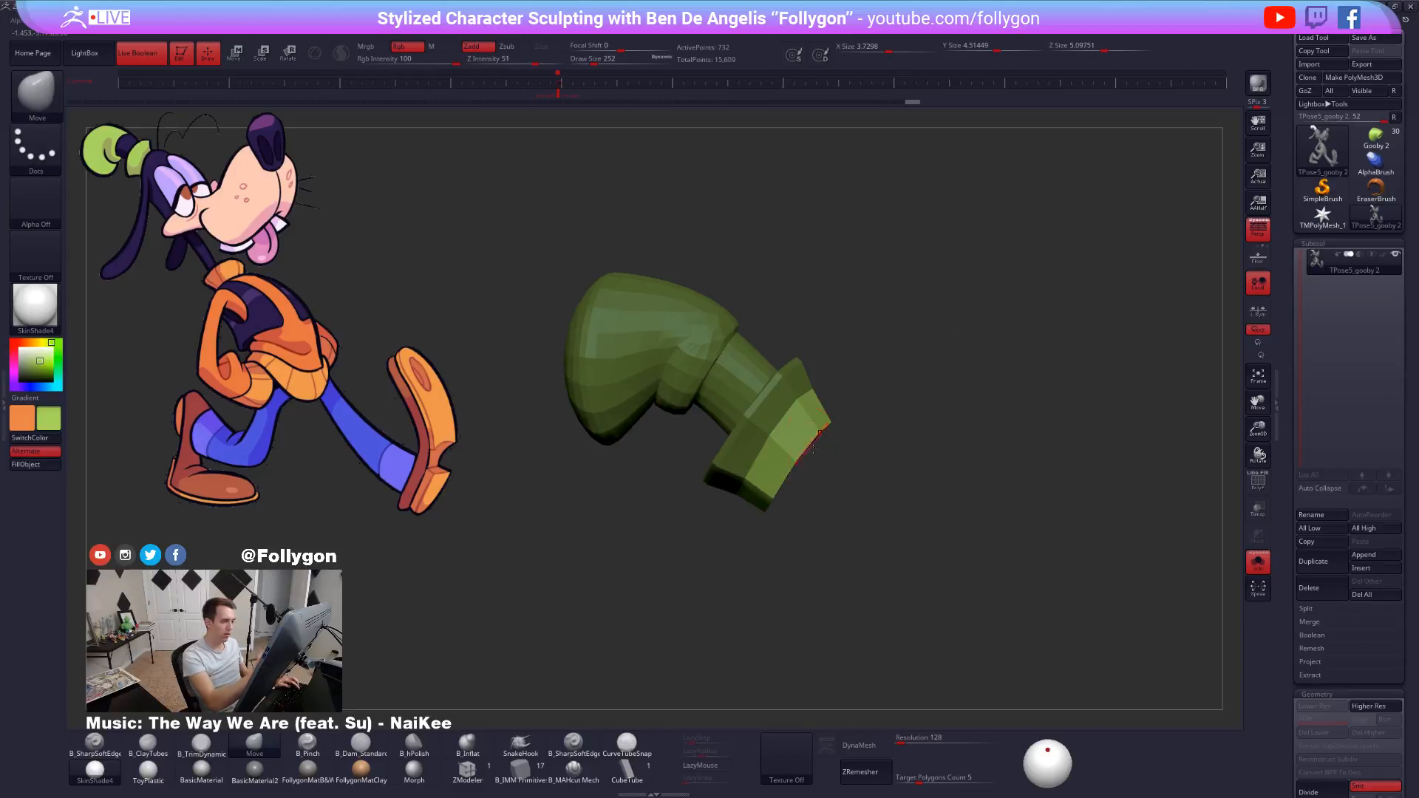
right_click_drag(813, 449, 811, 468)
key("e")
left_click_drag(811, 468, 947, 526)
right_click_drag(947, 526, 938, 520)
Adjust the band's mask, scale its middle inward to give it a concave profile, and preview it with dynamic subdivision.
key("q")
right_click_drag(847, 428, 850, 404)
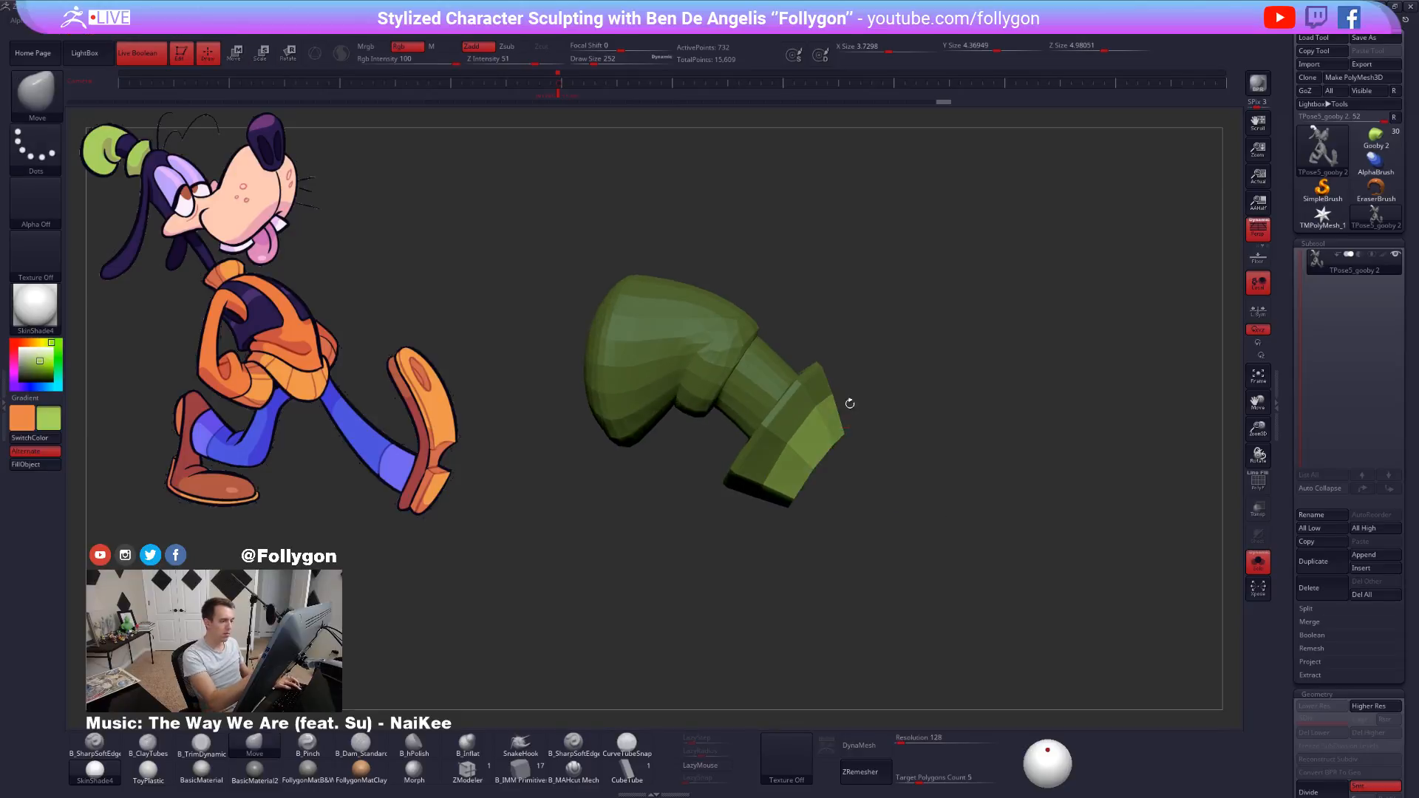
mouse_move(837, 380)
left_mouse_down("ctrl+alt")
mouse_move(739, 528)
mouse_move(831, 407)
left_mouse_up("ctrl+alt")
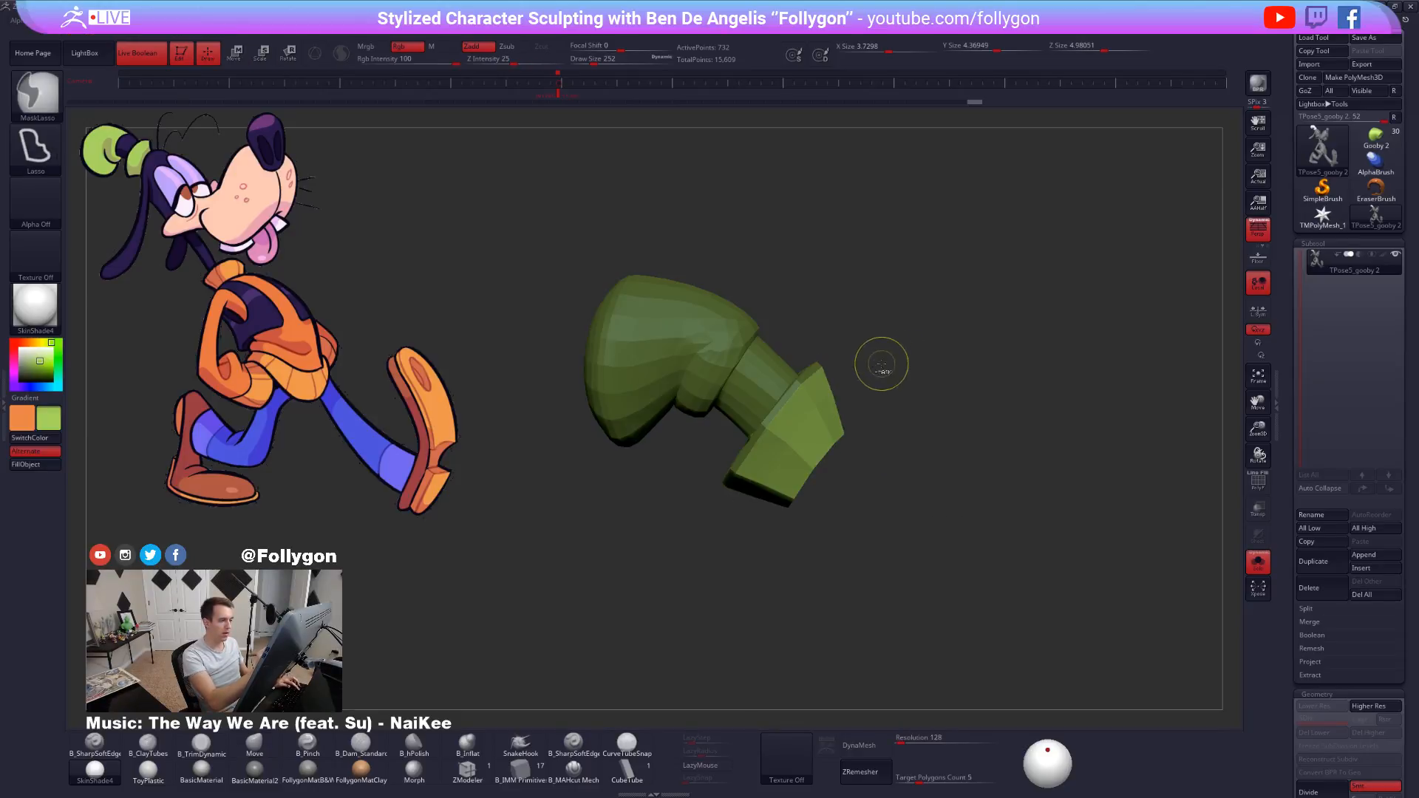
key("e")
left_click(933, 520)
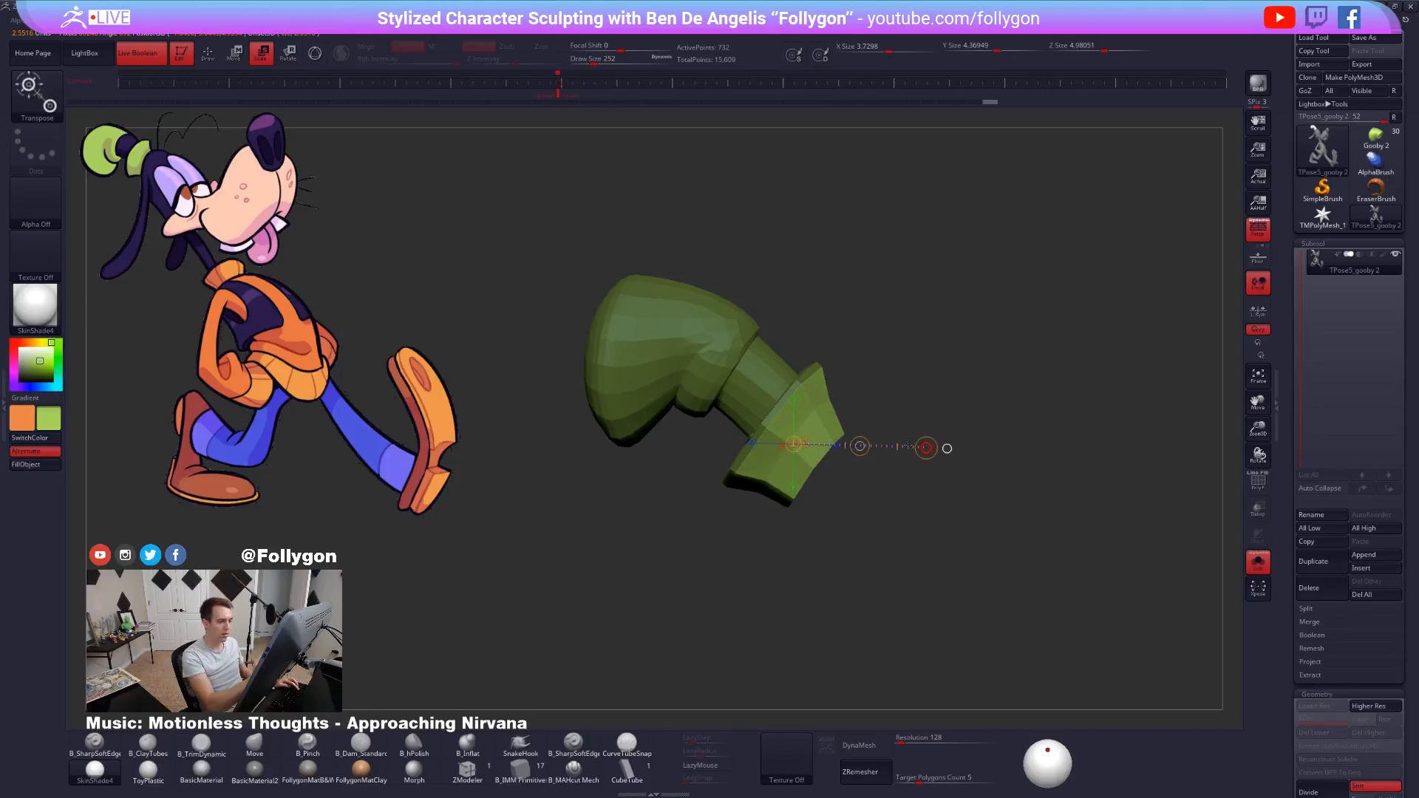
key("d")
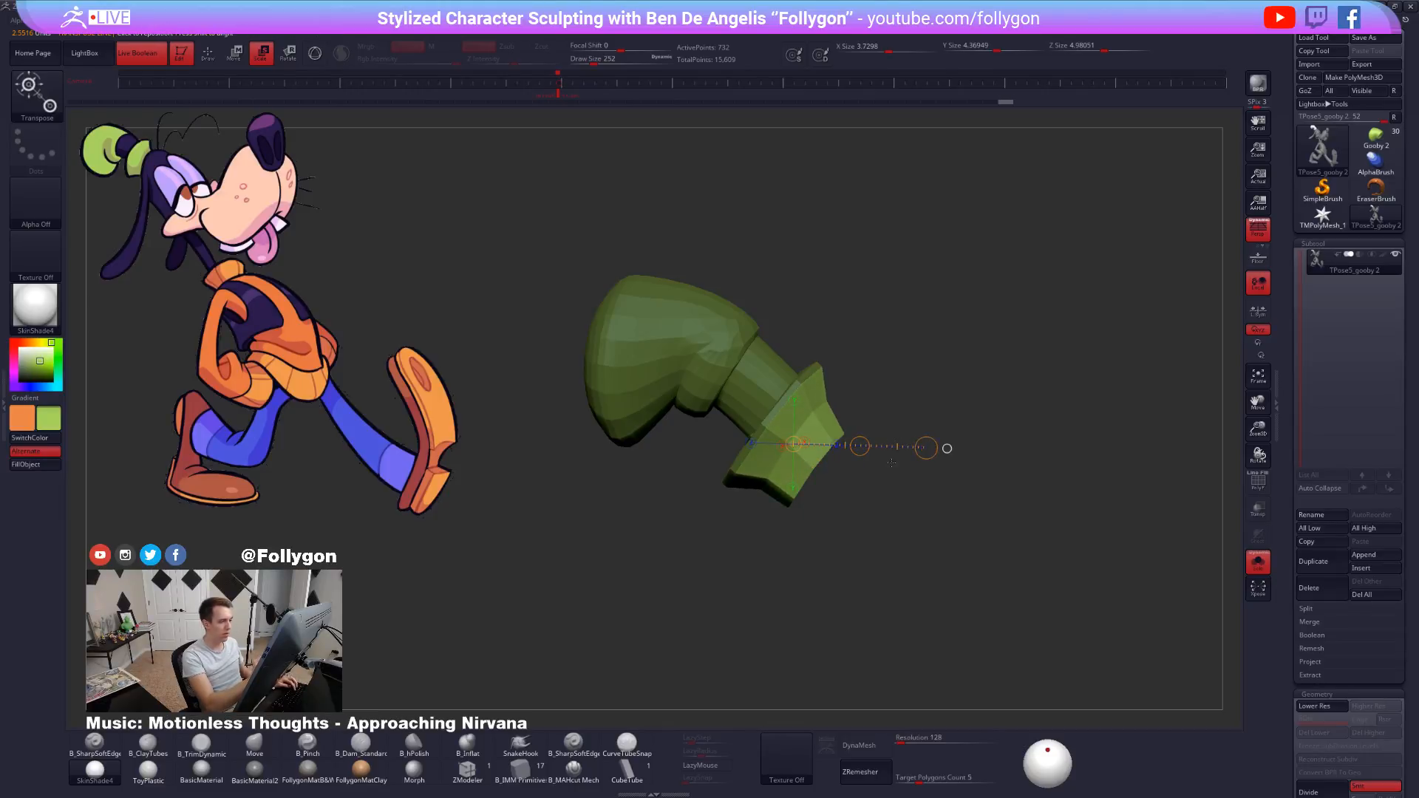
Rework the mask on the isolated hat band and adjust the unmasked part with a Transpose Scale line.
left_click(928, 429, "ctrl+shift")
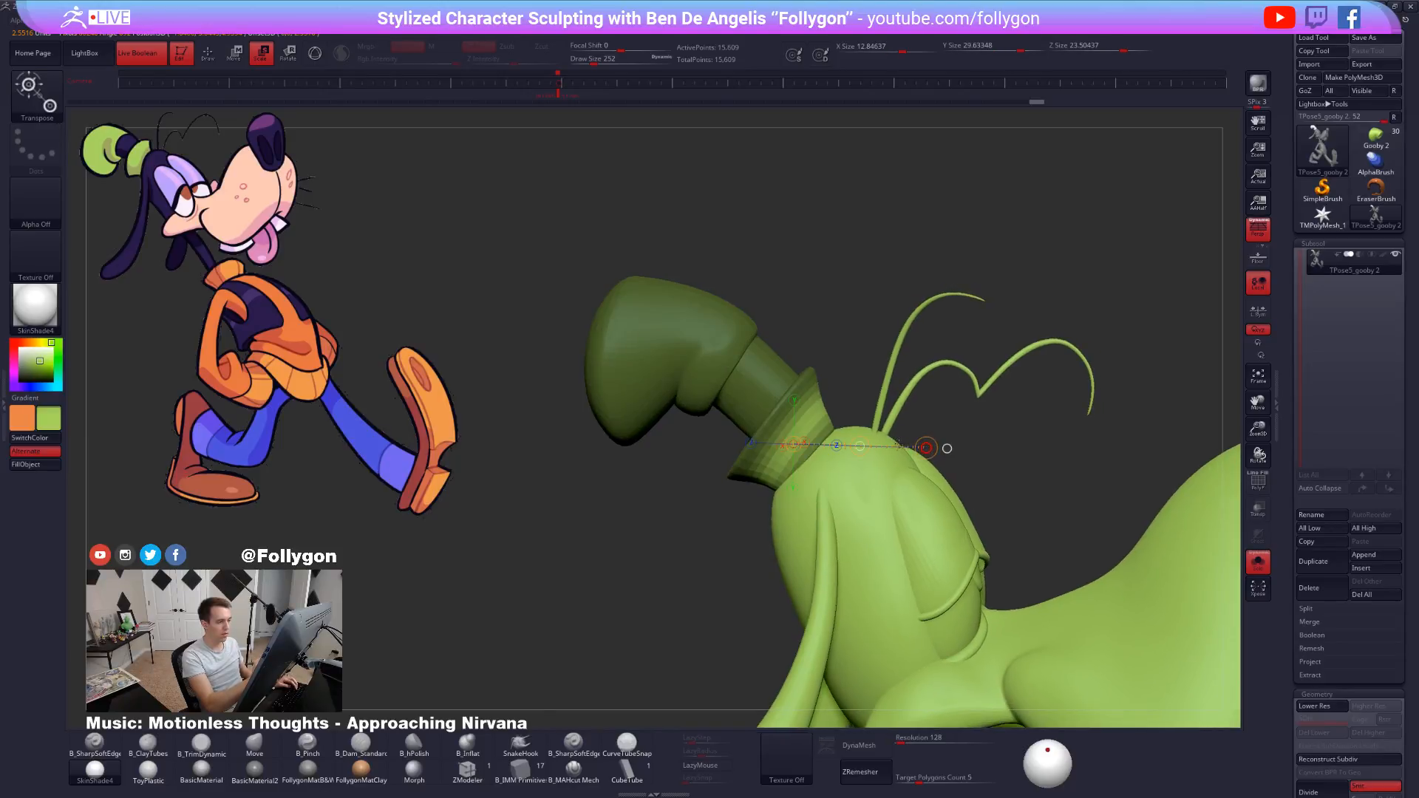
left_click(919, 447, "ctrl")
key("ctrl+z")
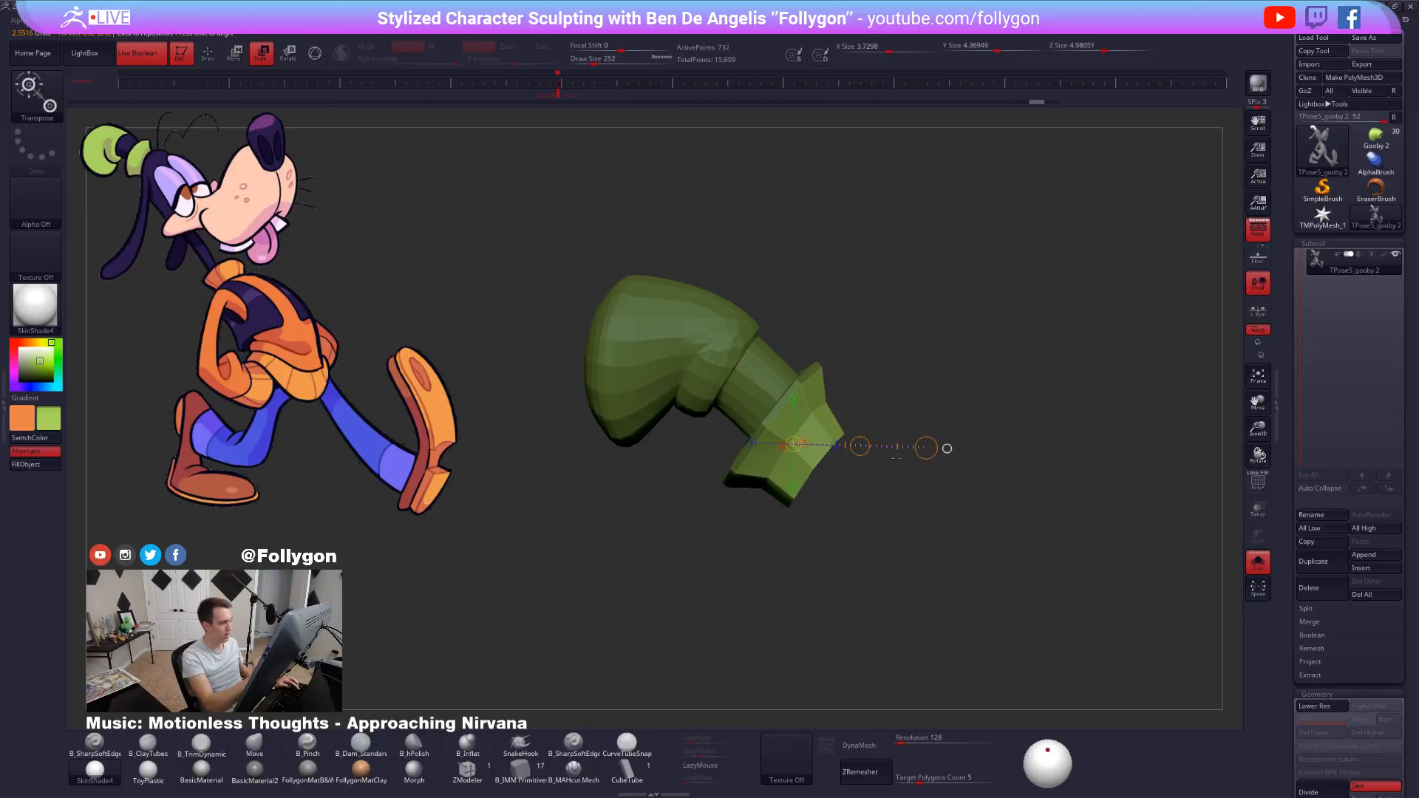
key("q")
mouse_move(861, 417)
left_mouse_down("ctrl")
mouse_move(756, 528)
mouse_move(879, 544)
mouse_move(961, 623)
mouse_move(887, 473)
left_mouse_up("ctrl")
left_click(938, 487, "ctrl")
key("e")
left_click(945, 449)
Show the whole model again, clear the mask and turn off the dynamic subdivision preview.
left_click(916, 480, "ctrl+shift")
key("q")
left_click_drag(976, 370, 931, 373)
left_click_drag(930, 439, 961, 414, "ctrl")
left_click_drag(961, 458, 938, 304, "alt")
left_click_drag(982, 697, 902, 588, "alt")
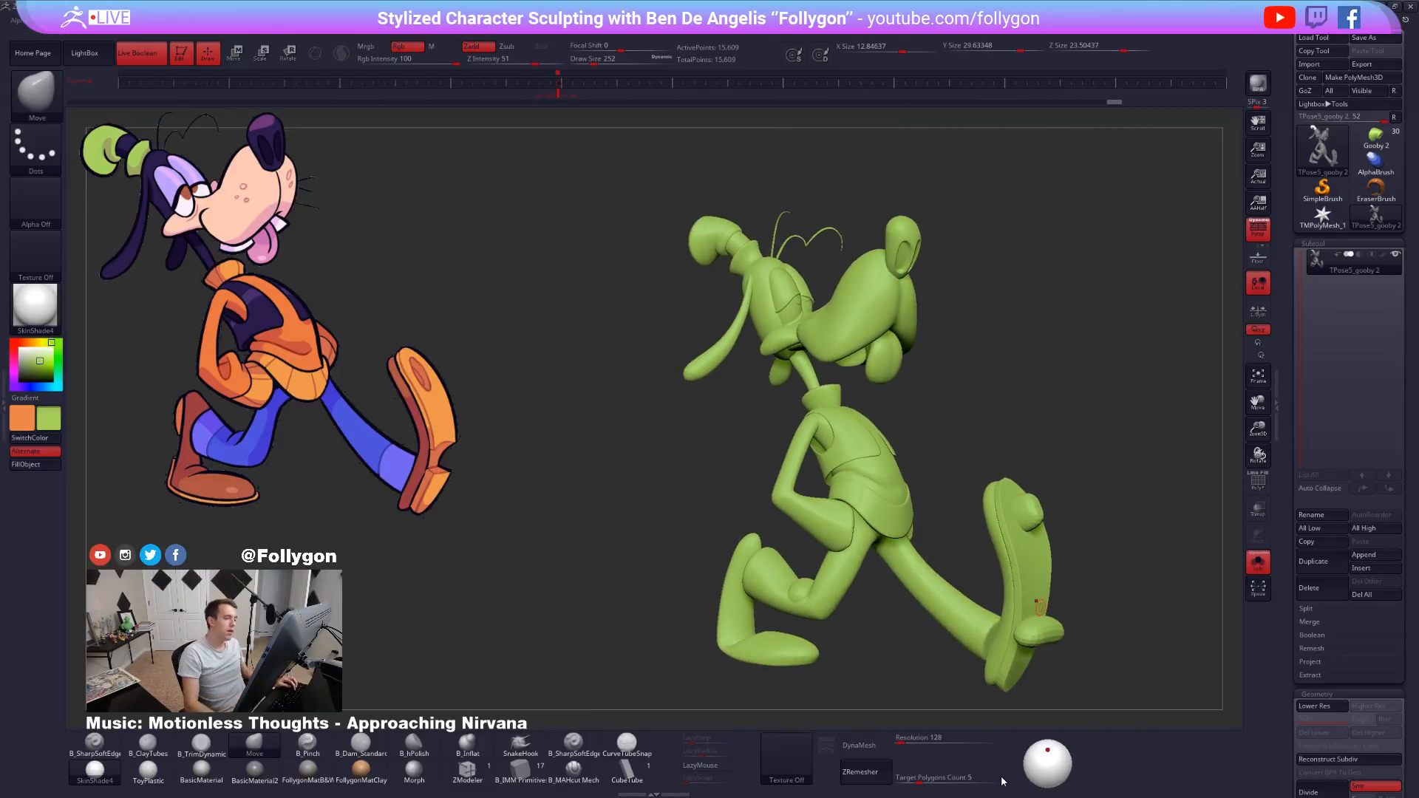
right_click_drag(841, 512, 776, 564, "alt")
key("shift+d")
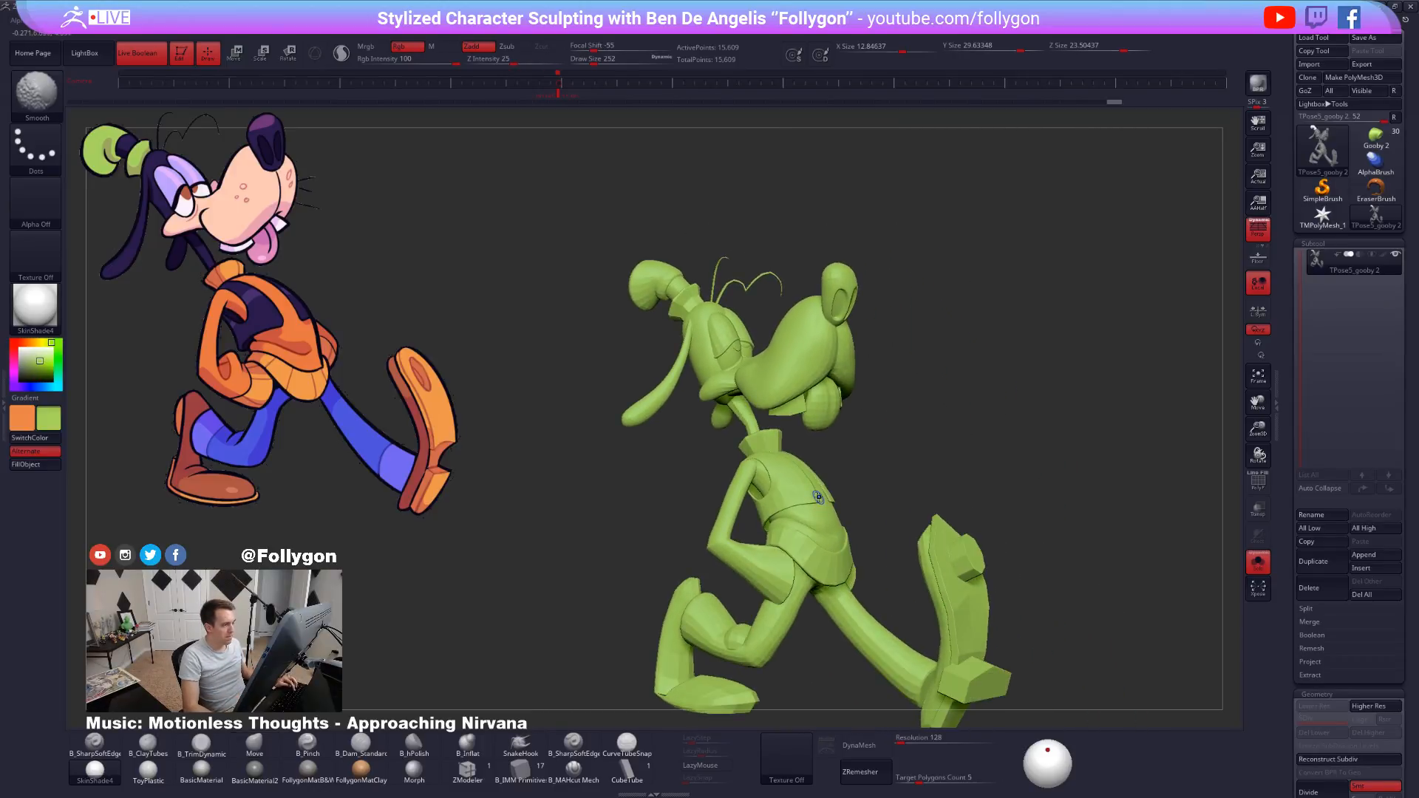
Display the polygroups, mask the head parts and turn the masked area into one polygroup.
key("shift+f")
right_click_drag(748, 423, 753, 510, "ctrl")
key("w")
left_click_drag(751, 420, 775, 531, "ctrl")
left_click(935, 485, "ctrl")
key("ctrl+w")
key("q")
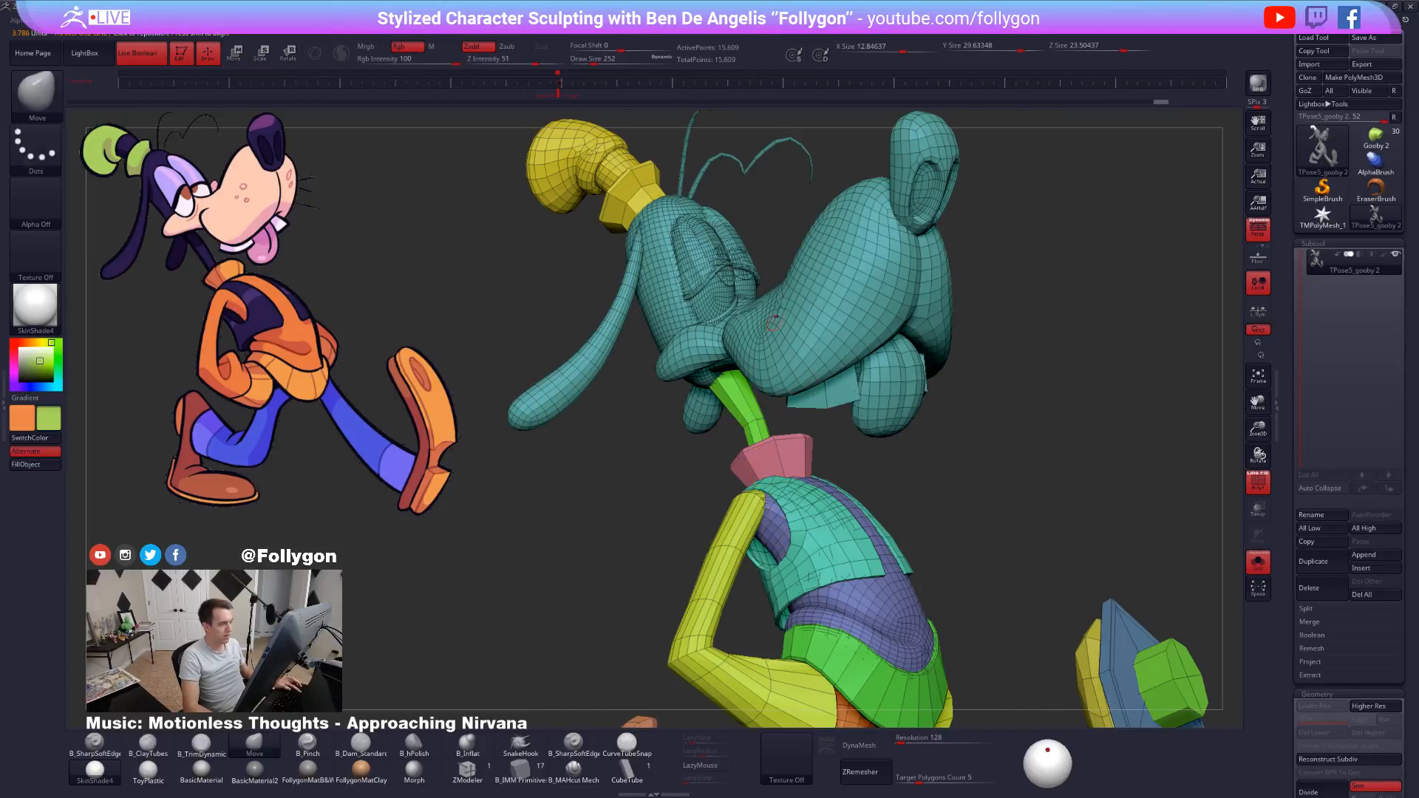
Hide the head and hat, mask the remaining neck and body, and show the full model again.
left_click(802, 352, "ctrl+shift")
right_click_drag(783, 481, 746, 417, "alt")
left_click_drag(577, 319, 606, 322, "ctrl+shift")
left_click(684, 314, "ctrl+shift")
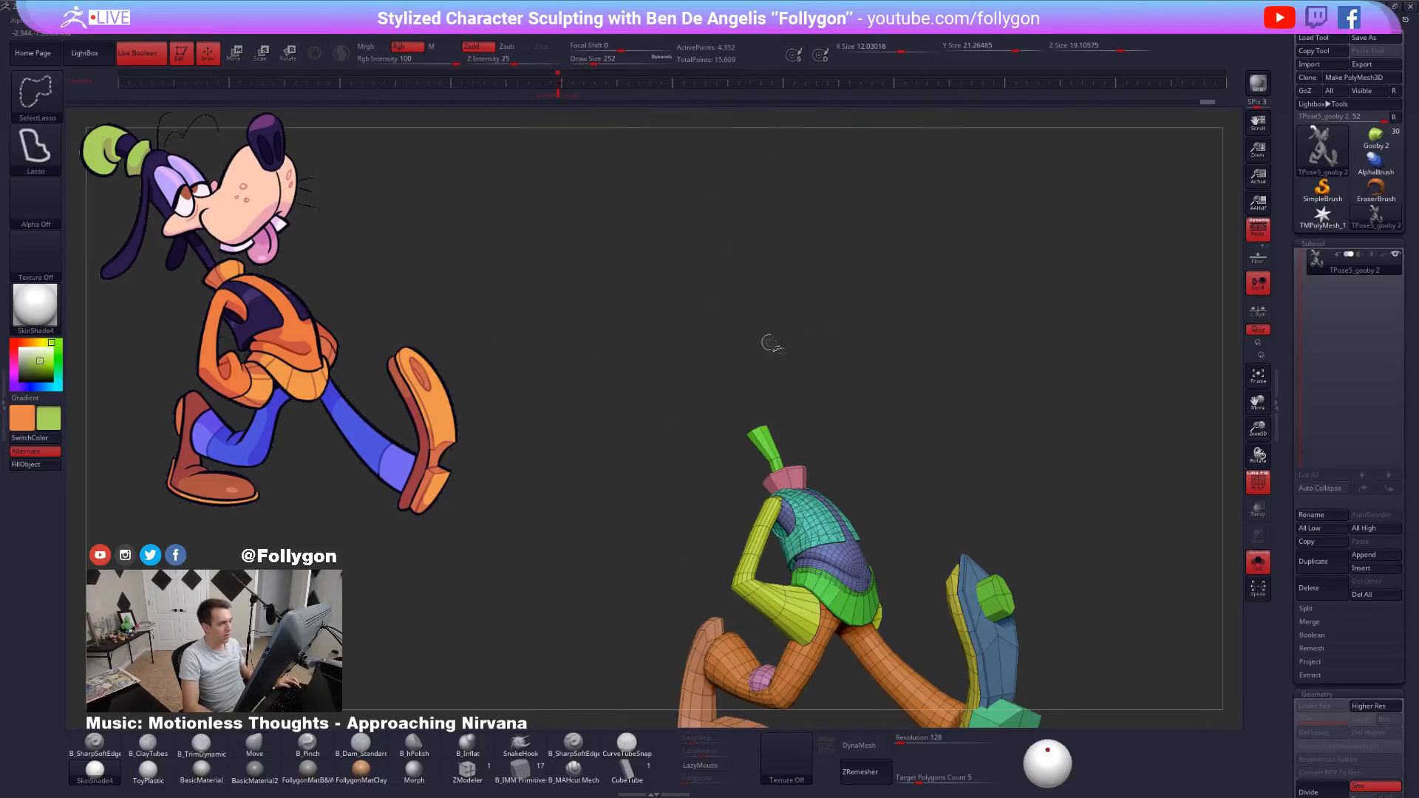
left_click(771, 343, "ctrl")
left_click(771, 342, "ctrl+shift")
Place a Transpose Rotate line from the neck out past the head and turn off the wireframe display.
right_click_drag(910, 403, 812, 534, "shift")
key("r")
right_click_drag(827, 481, 811, 462)
mouse_move(812, 457)
left_mouse_down()
mouse_move(950, 298)
mouse_move(959, 314)
left_mouse_up()
key("shift+f")
mouse_move(1035, 473)
right_mouse_down()
mouse_move(1038, 510)
mouse_move(1042, 473)
right_mouse_up()
mouse_move(1043, 473)
right_mouse_down()
mouse_move(914, 574)
mouse_move(994, 563)
mouse_move(982, 577)
right_mouse_up()
Tilt the unmasked head slightly around the neck in front view and clear the body mask.
key("q")
key("r")
left_click_drag(668, 315, 671, 317)
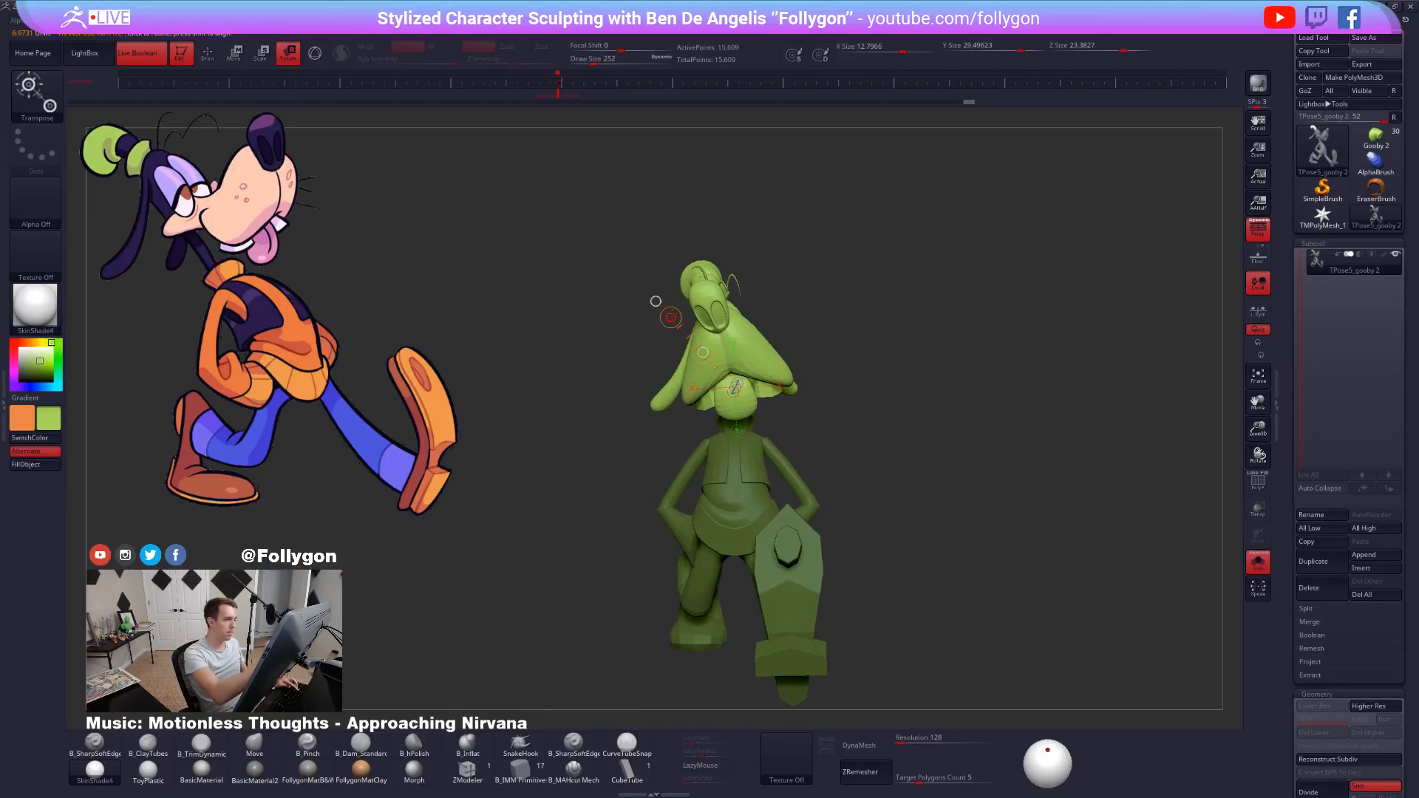
right_click_drag(821, 421, 887, 428)
key("q")
right_click_drag(969, 510, 984, 516)
mouse_move(985, 516)
right_mouse_down("alt")
mouse_move(972, 488)
mouse_move(982, 557)
mouse_move(948, 537)
mouse_move(947, 564)
mouse_move(991, 568)
mouse_move(951, 619)
mouse_move(958, 396)
mouse_move(979, 387)
mouse_move(828, 357)
right_mouse_up("alt")
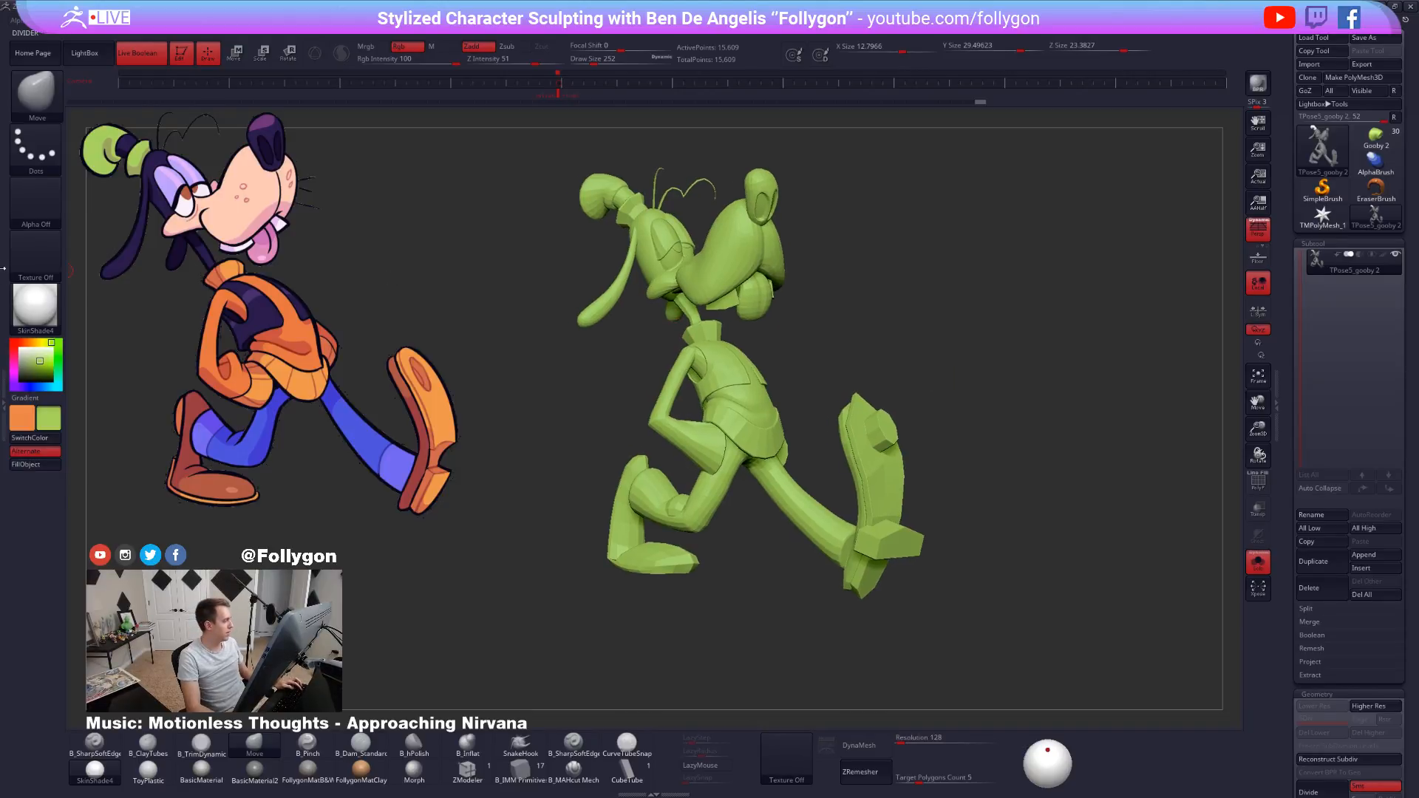
Transfer the Transpose Master pose back to the original high-resolution subtools.
left_click(3, 268)
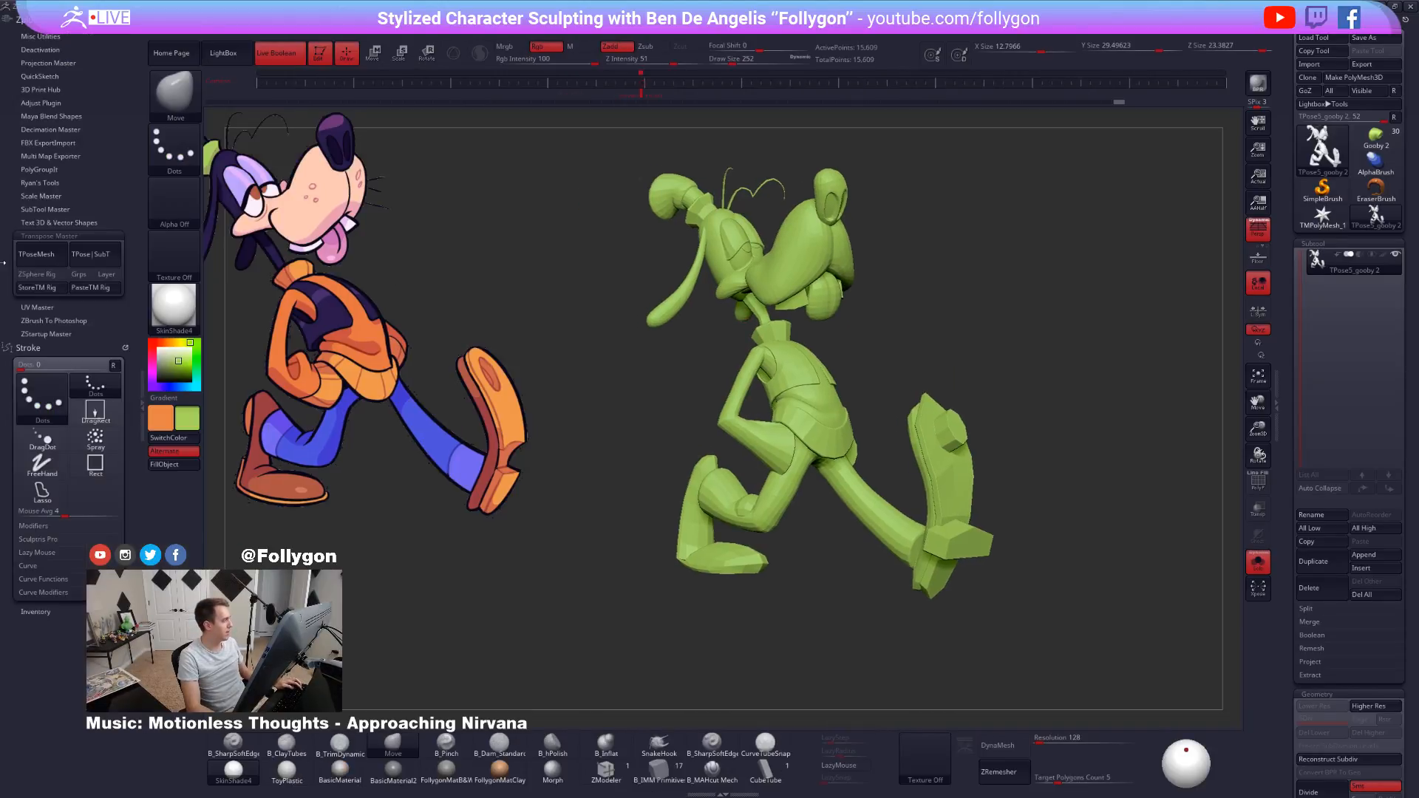
left_click(112, 265)
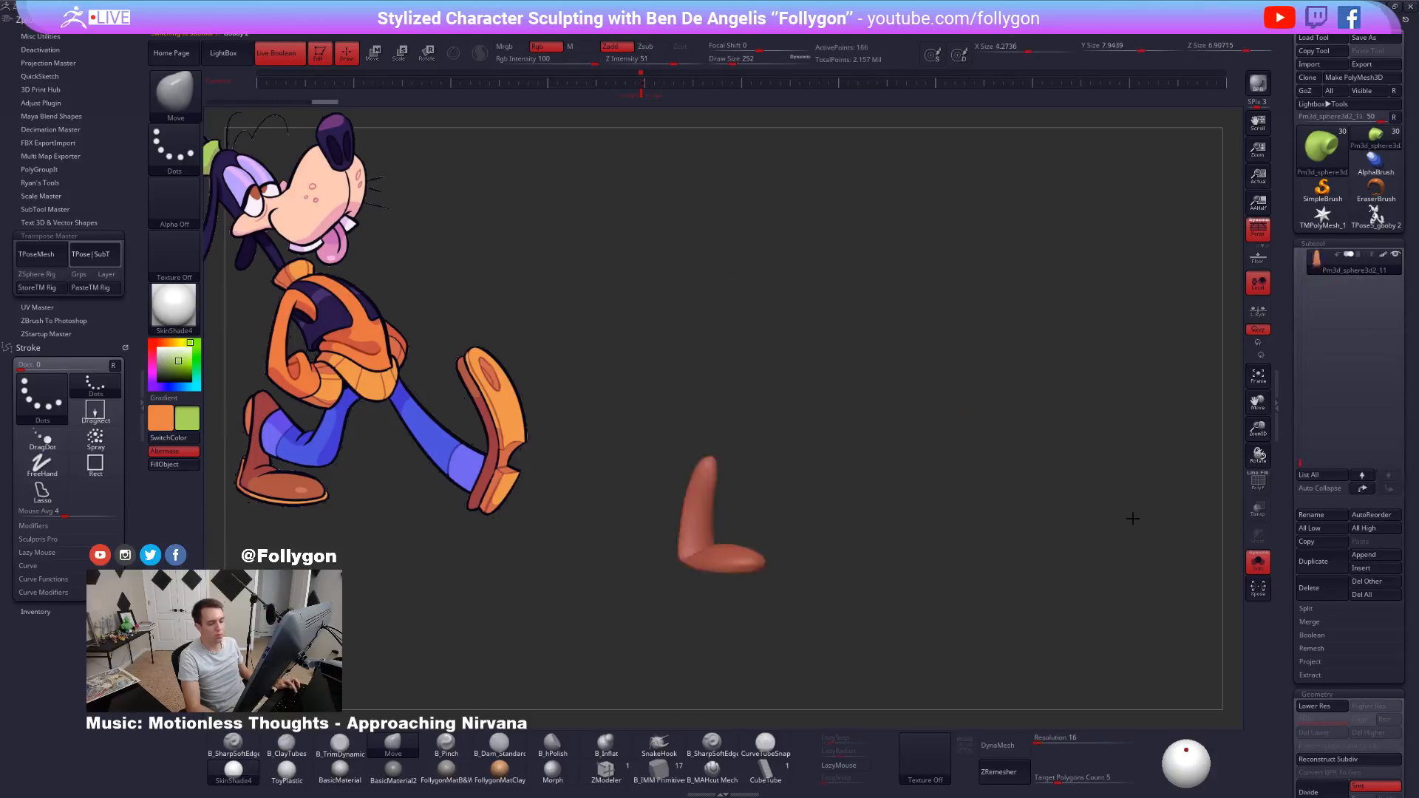
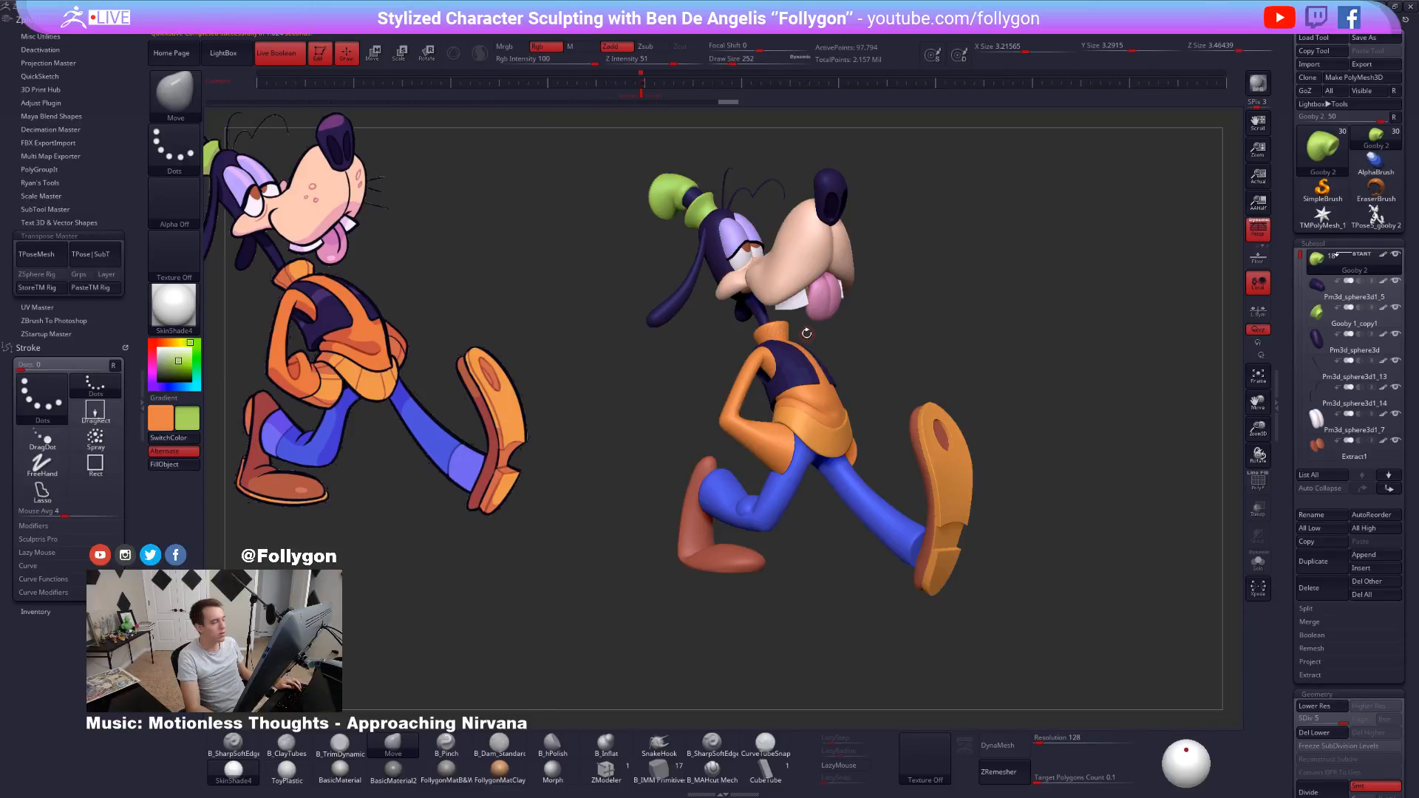
left_click_drag(824, 320, 875, 374)
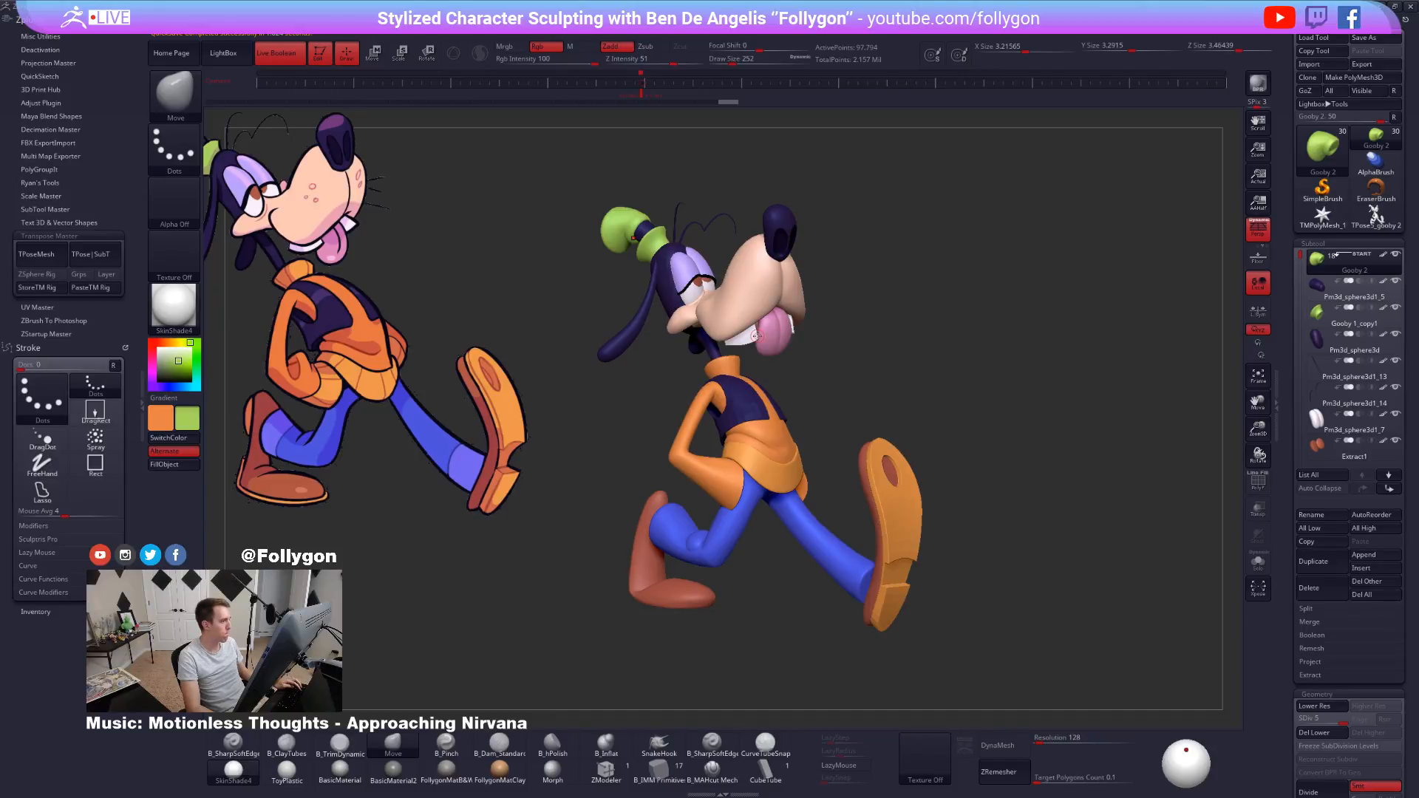
left_click(143, 370)
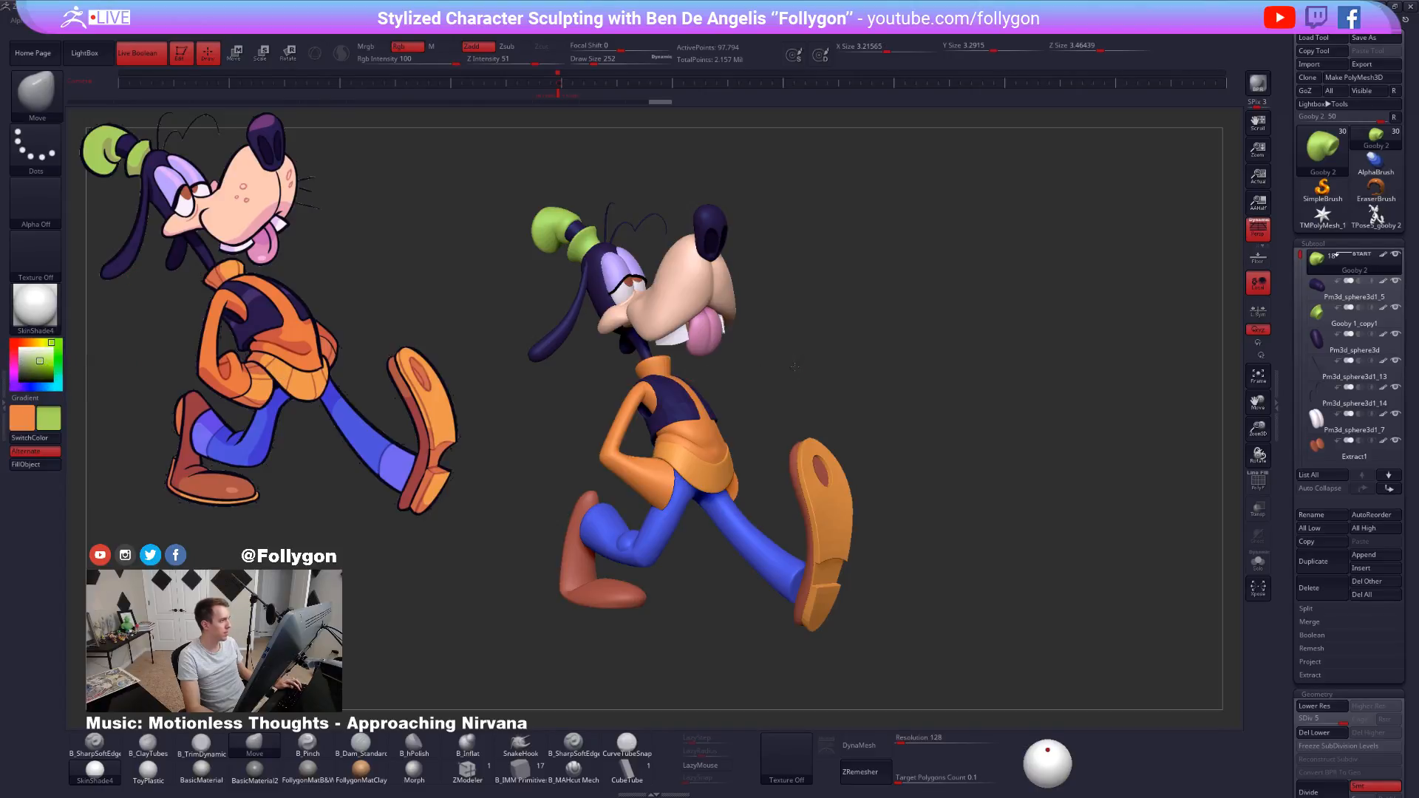
Frame the head closely and lower the hat's puffy top to subdivision level 2.
left_click_drag(795, 367, 875, 337, "alt")
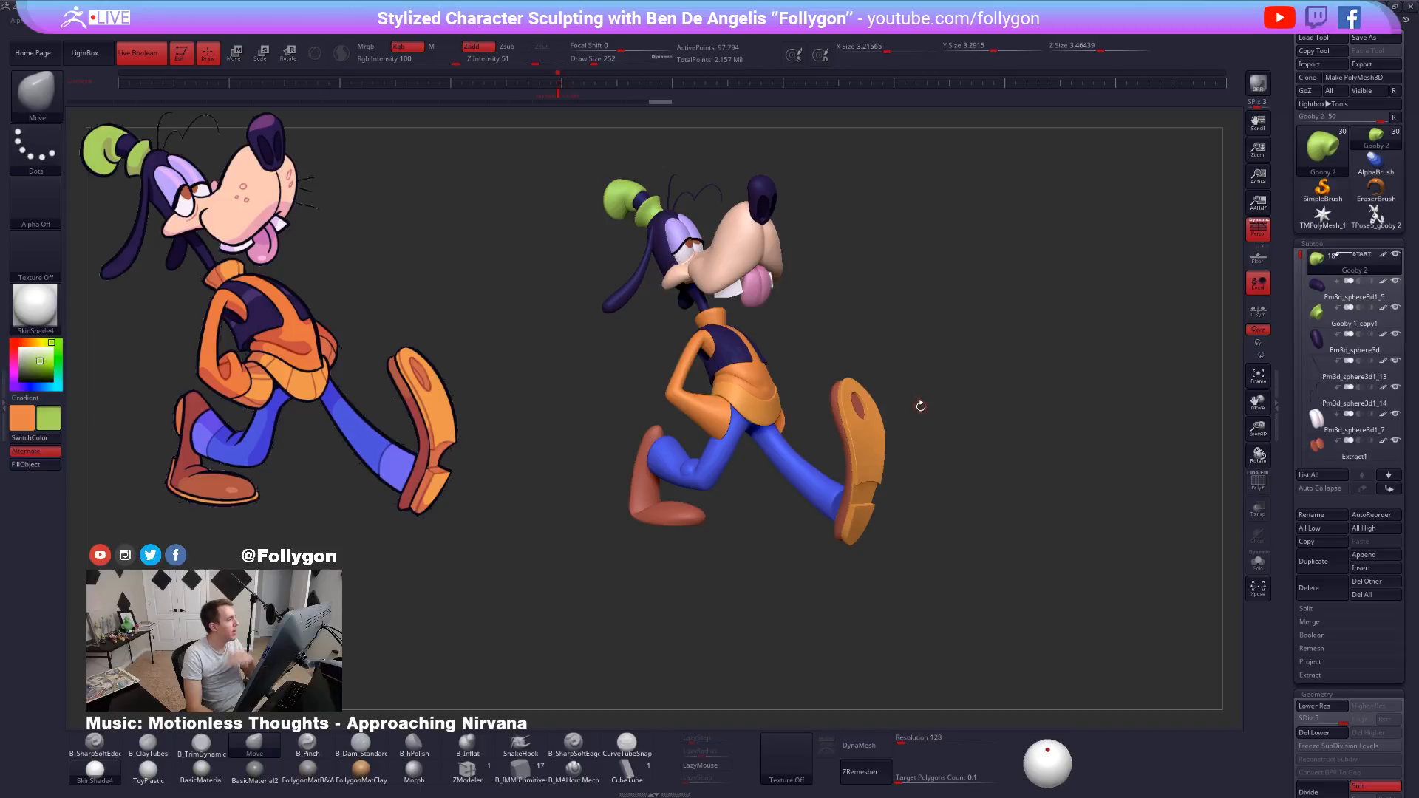
left_click_drag(811, 378, 854, 416, "alt")
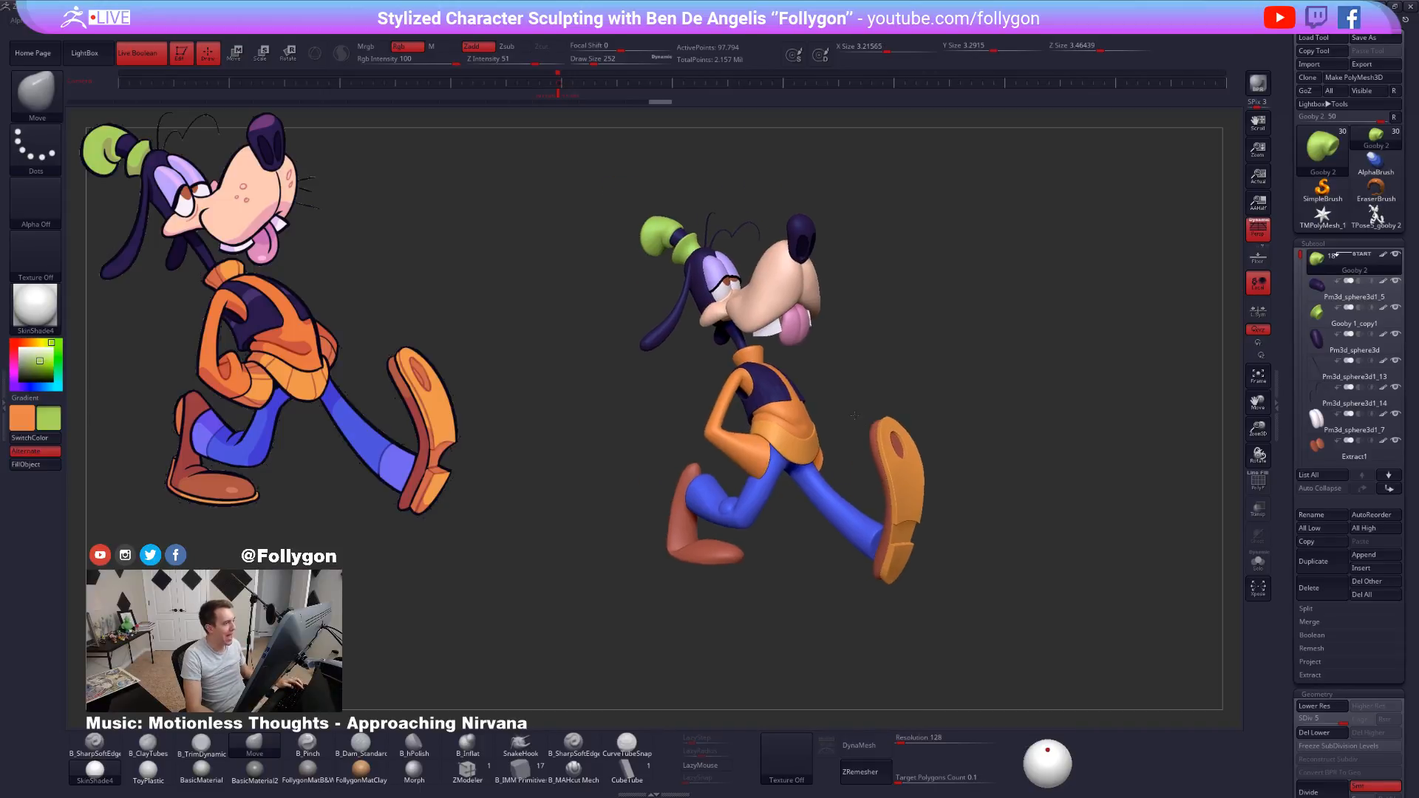
mouse_move(663, 242)
left_mouse_down("alt")
mouse_move(805, 365)
mouse_move(703, 331)
left_mouse_up("alt")
key("shift+f")
key("shift+f")
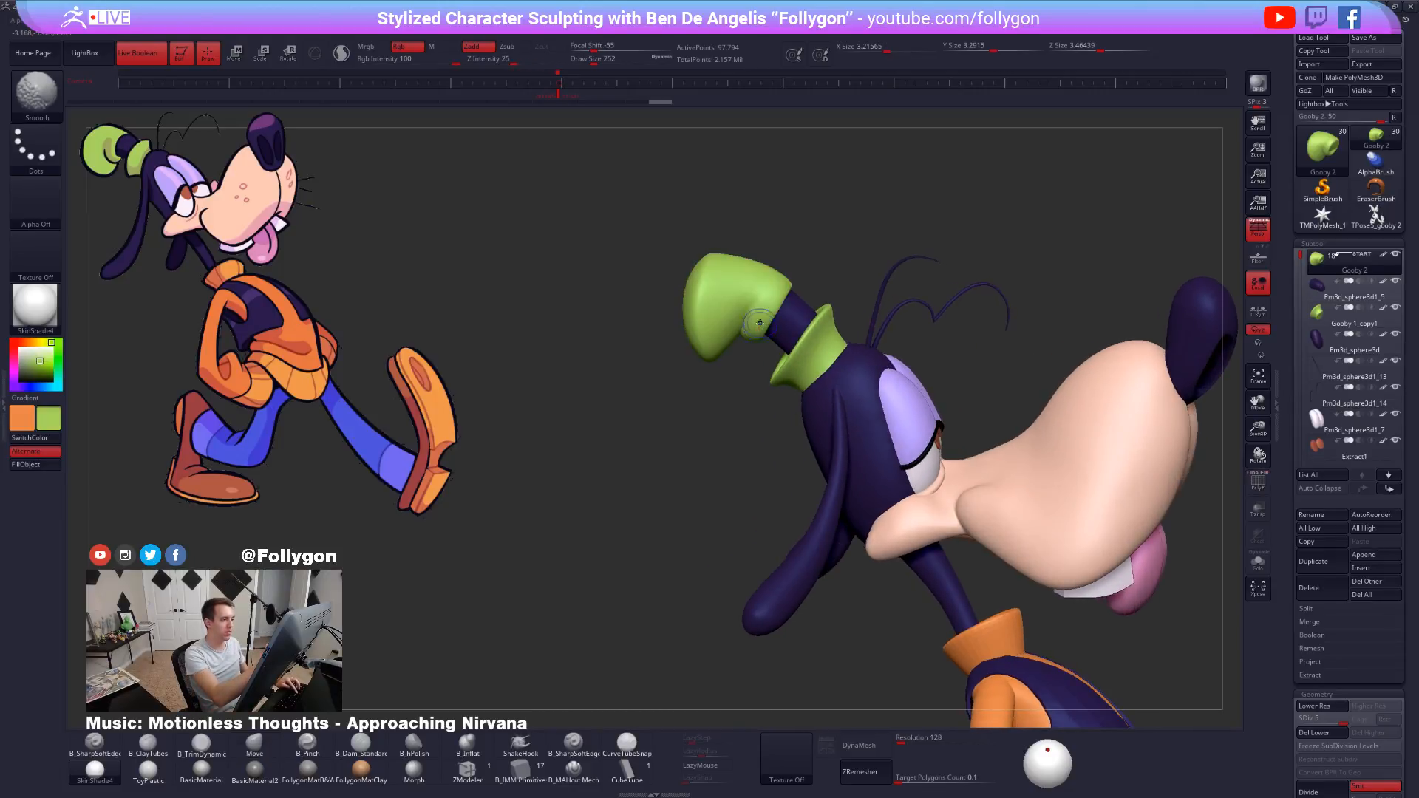
left_click_drag(739, 392, 699, 370)
key("shift+d")
key("shift+d")
key("shift+d")
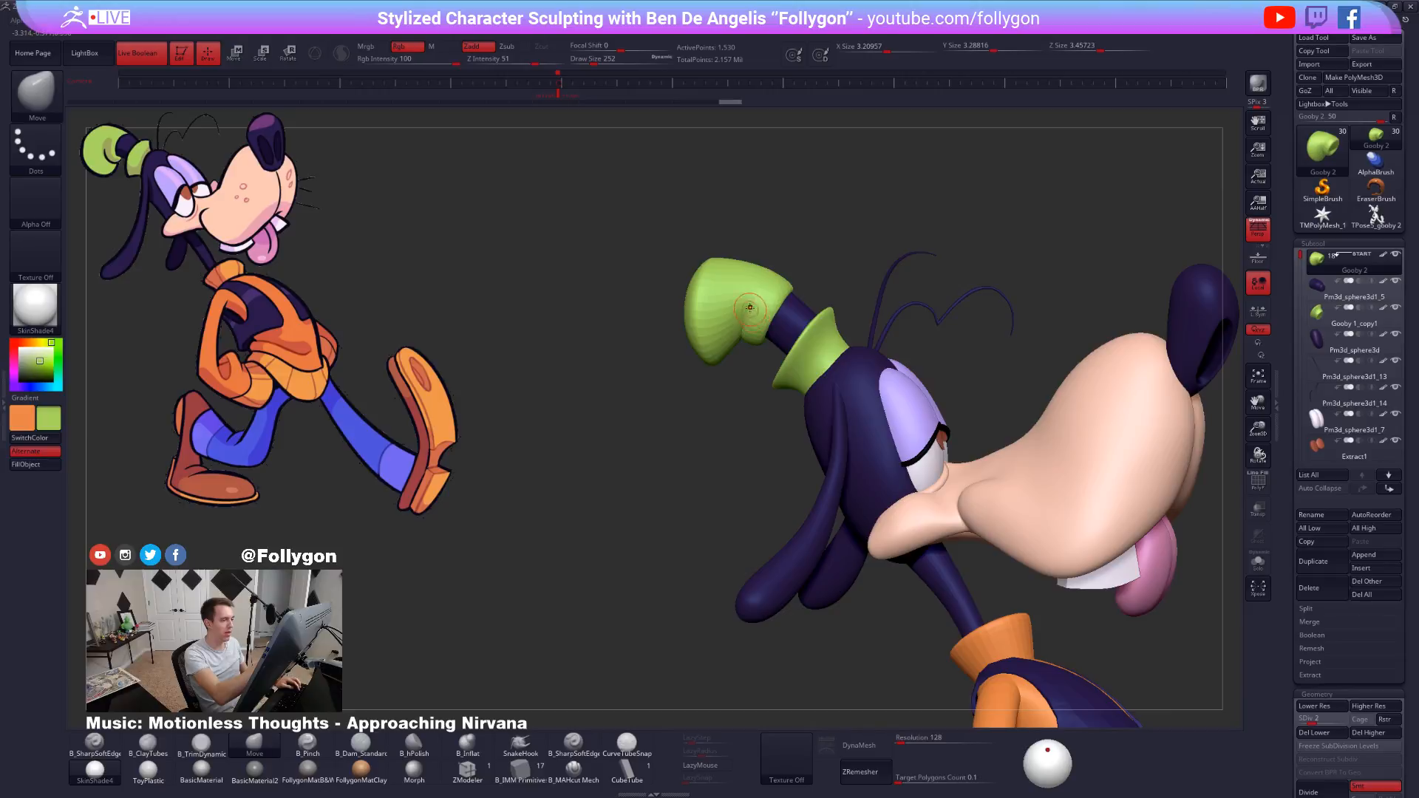
Enlarge the draw size to 905, lasso-mask the hat's drooping end, then soften and invert the mask.
key("space")
left_click_drag(758, 297, 774, 293)
mouse_move(745, 346)
left_mouse_down("ctrl")
mouse_move(744, 226)
mouse_move(716, 384)
left_mouse_up("ctrl")
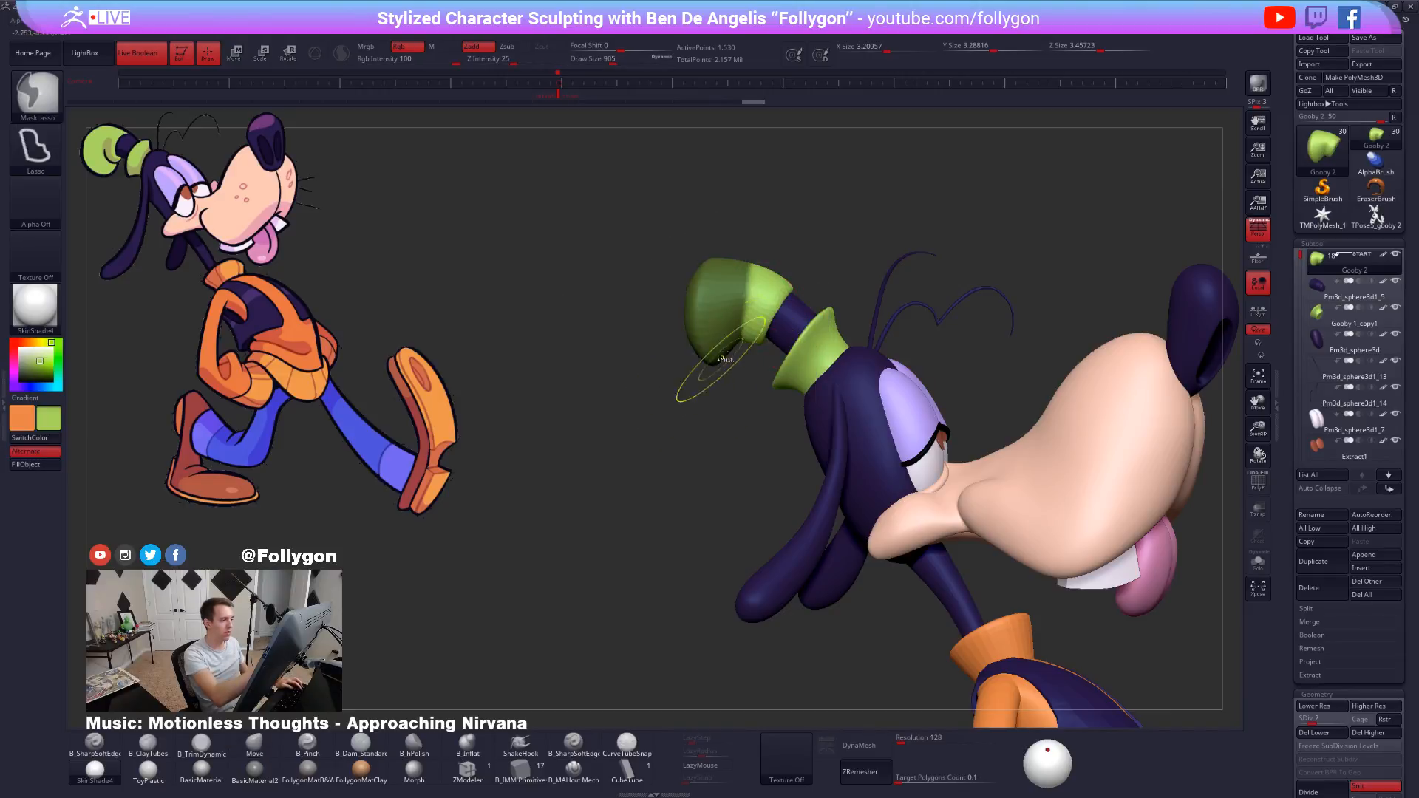
left_click(711, 350, "ctrl")
left_click(712, 351, "ctrl")
left_click(733, 360, "ctrl")
Rotate and shift the hat's drooping end slightly with a Transpose line.
key("r")
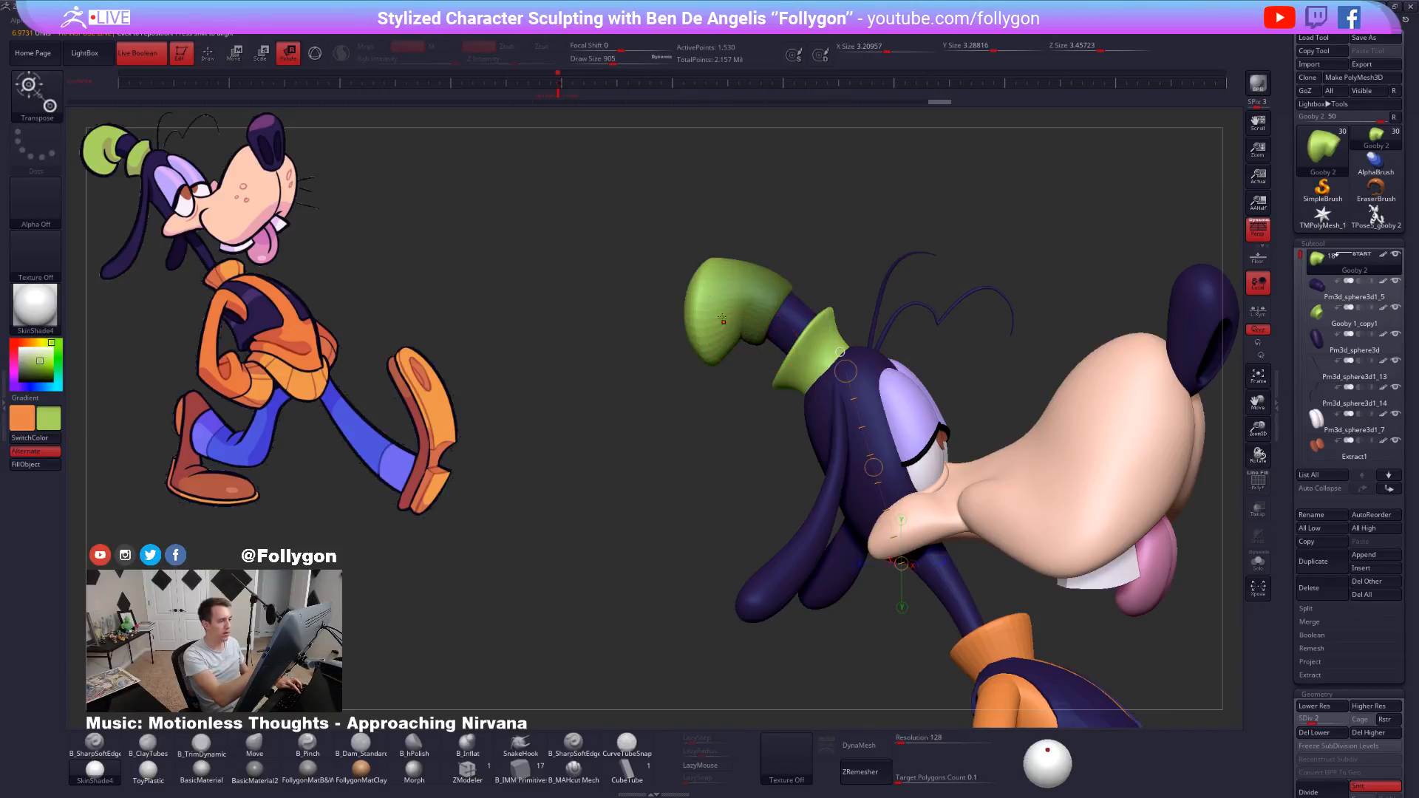
left_click_drag(628, 428, 640, 464)
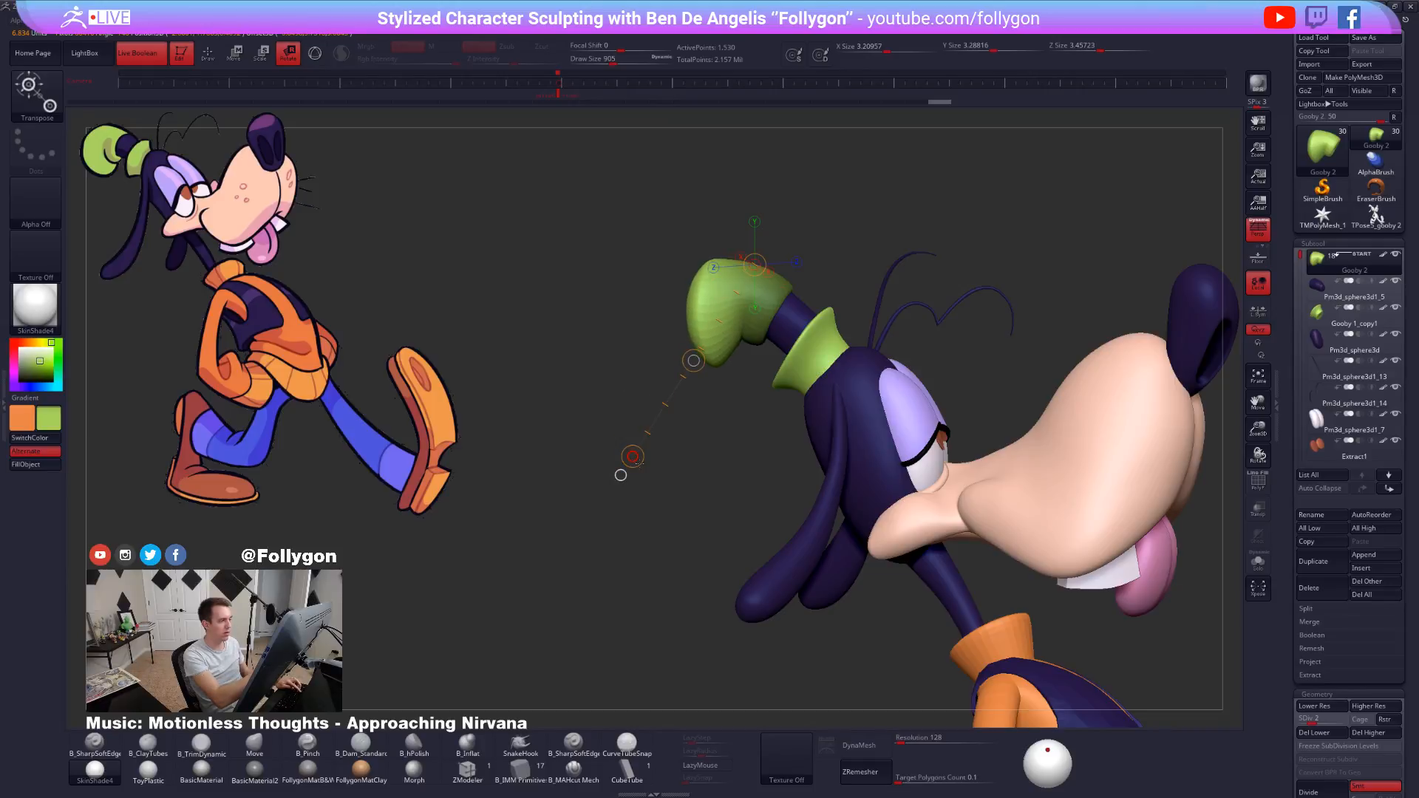
key("w")
mouse_move(693, 361)
left_mouse_down()
mouse_move(748, 365)
mouse_move(747, 329)
mouse_move(739, 387)
mouse_move(805, 295)
left_mouse_up()
key("q")
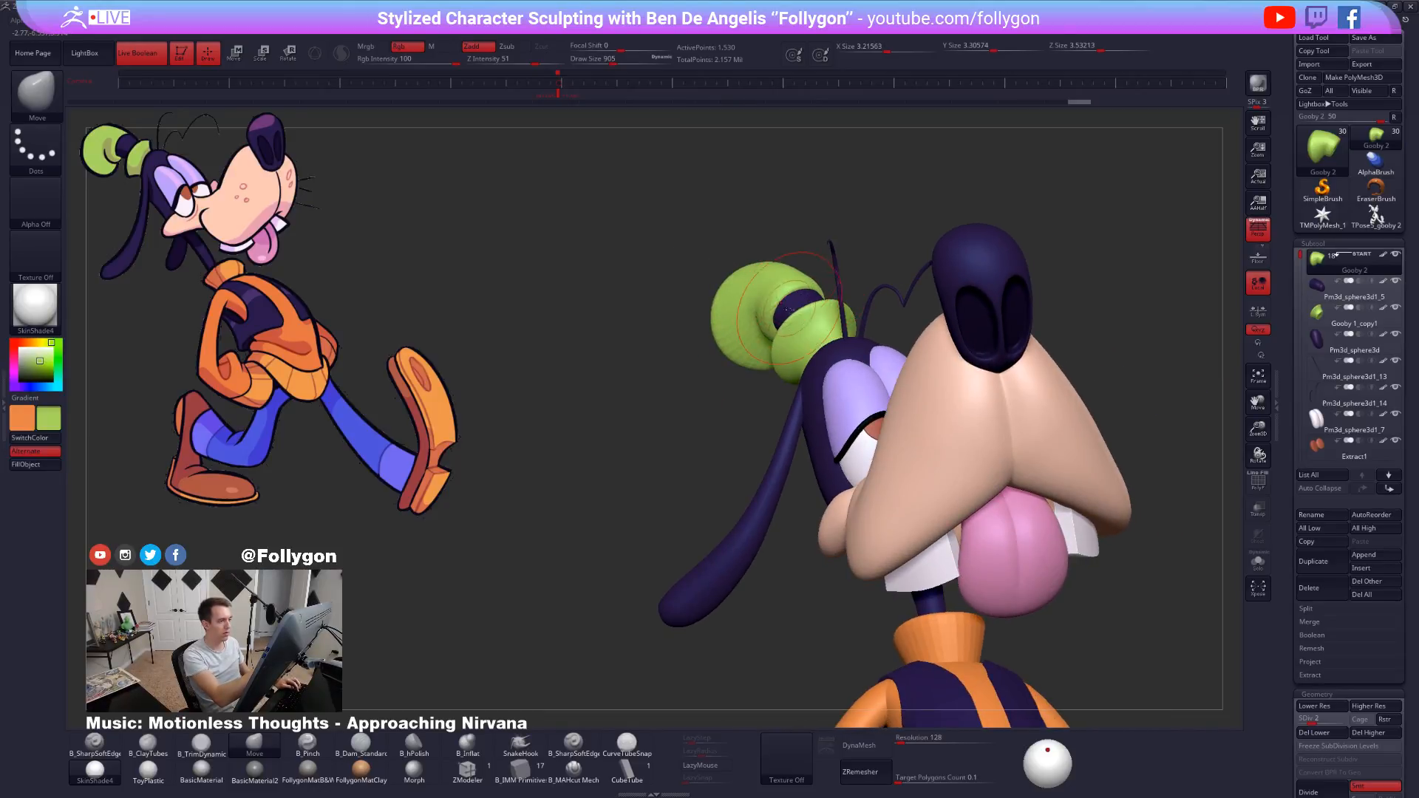
Reshape the hat top around its opening with the Move brush and return it to subdivision level 5.
right_click_drag(790, 309, 666, 340)
key("space")
left_click_drag(847, 314, 824, 315)
mouse_move(850, 325)
right_mouse_down()
mouse_move(814, 320)
mouse_move(845, 305)
right_mouse_up()
left_click_drag(817, 321, 829, 306)
mouse_move(822, 316)
right_mouse_down()
mouse_move(878, 334)
mouse_move(785, 320)
right_mouse_up()
key("d")
key("d")
key("d")
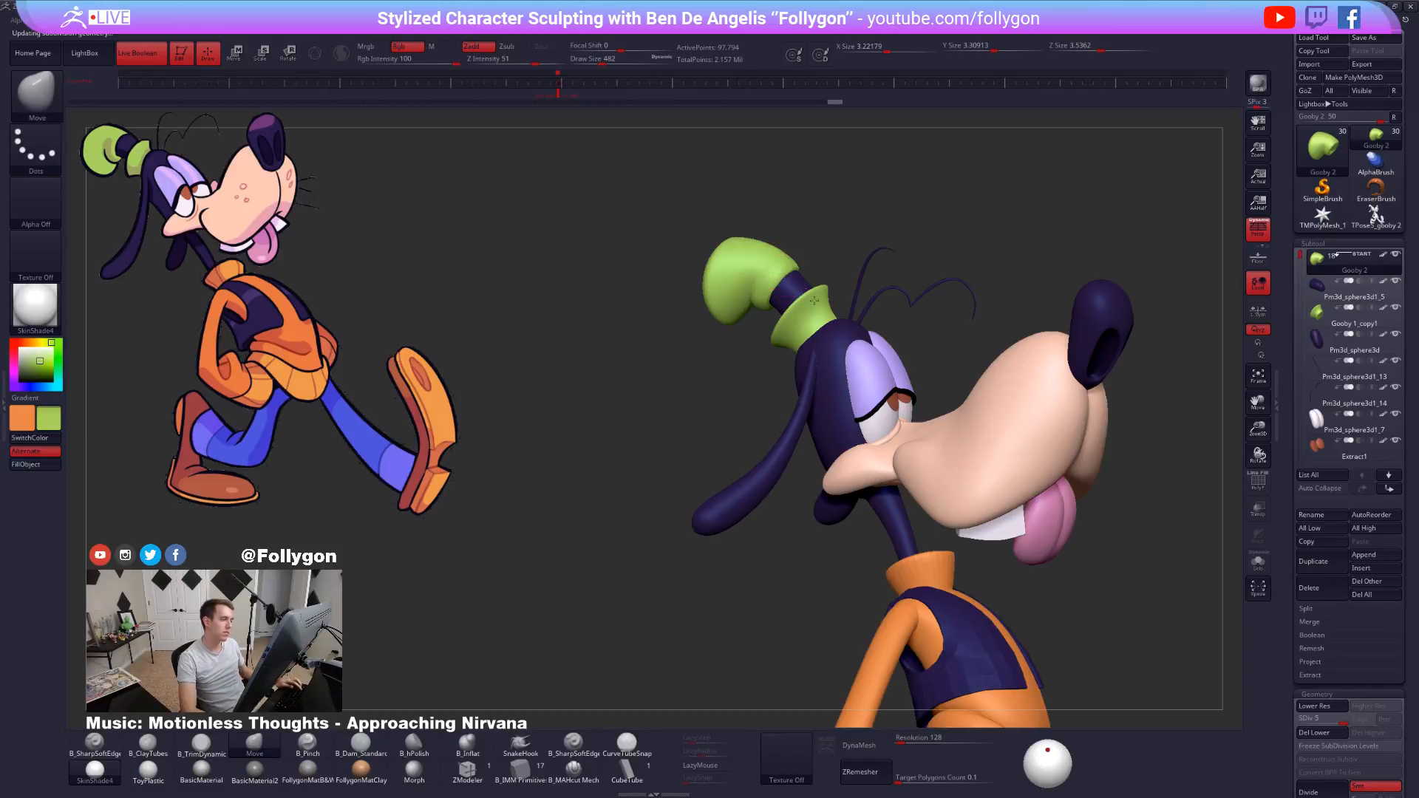
Isolate the hat top and flatten its recessed opening with a smaller TrimDynamic brush.
right_click_drag(814, 301, 909, 397, "ctrl")
left_click_drag(896, 398, 831, 370)
key("3")
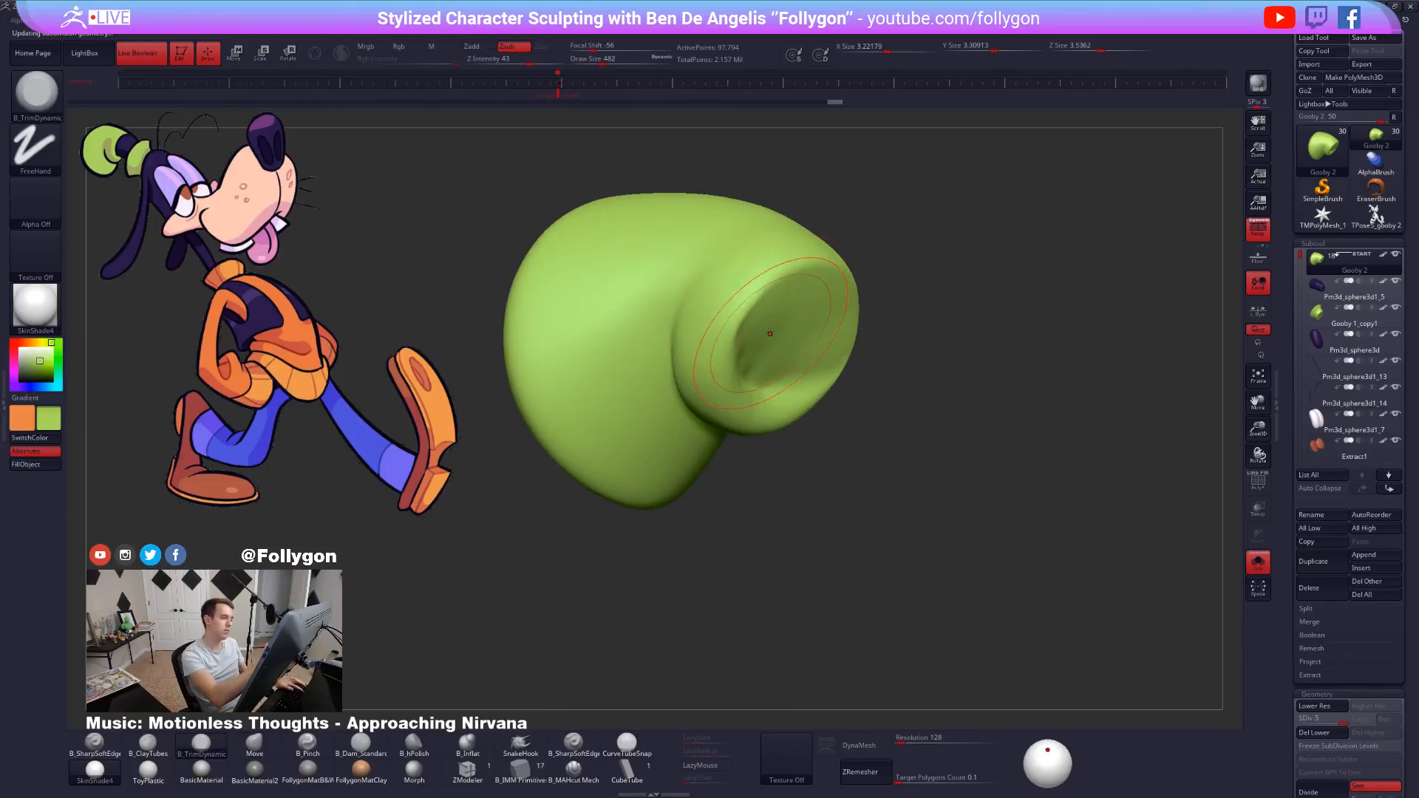
key("space")
left_click_drag(766, 336, 752, 338)
right_click_drag(754, 342, 740, 336)
key("space")
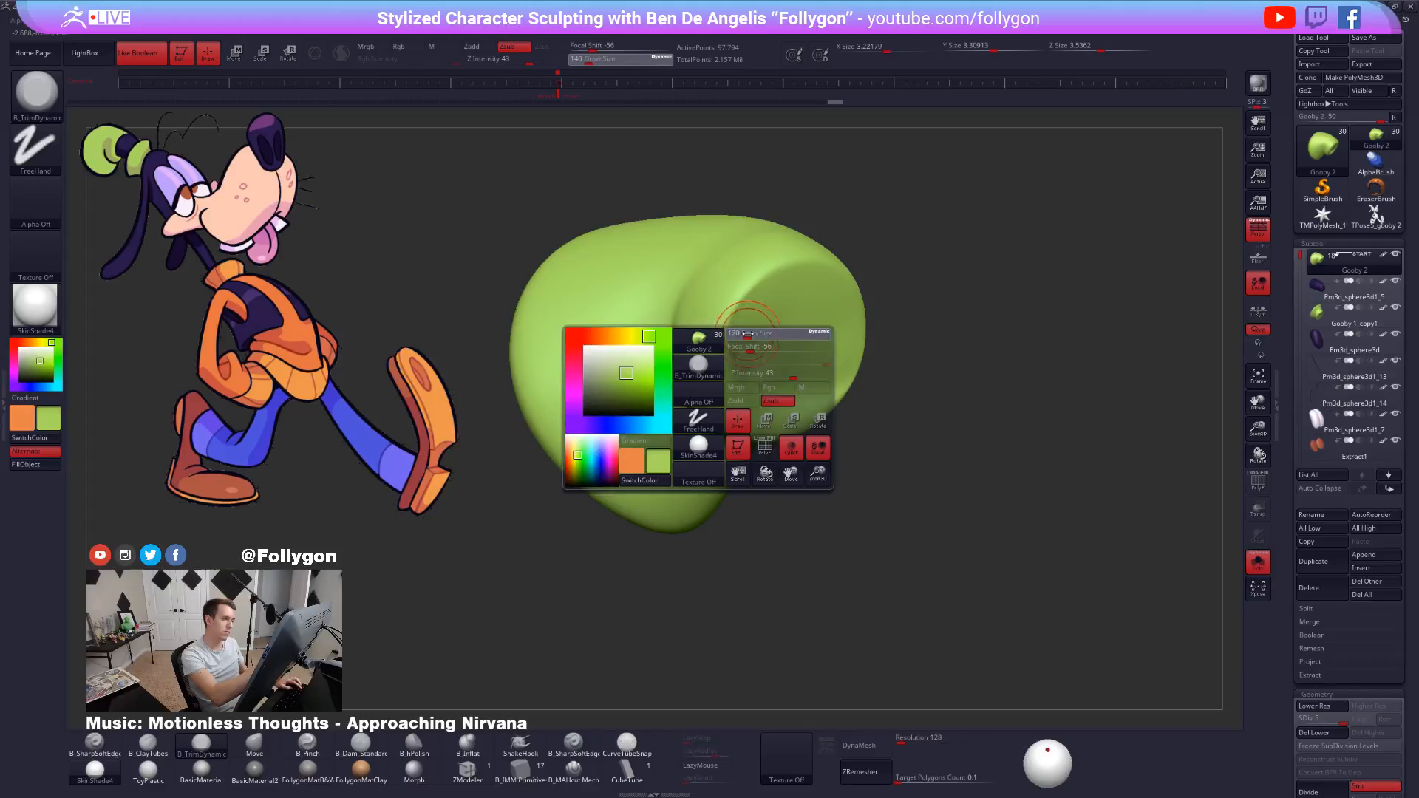
key("shift")
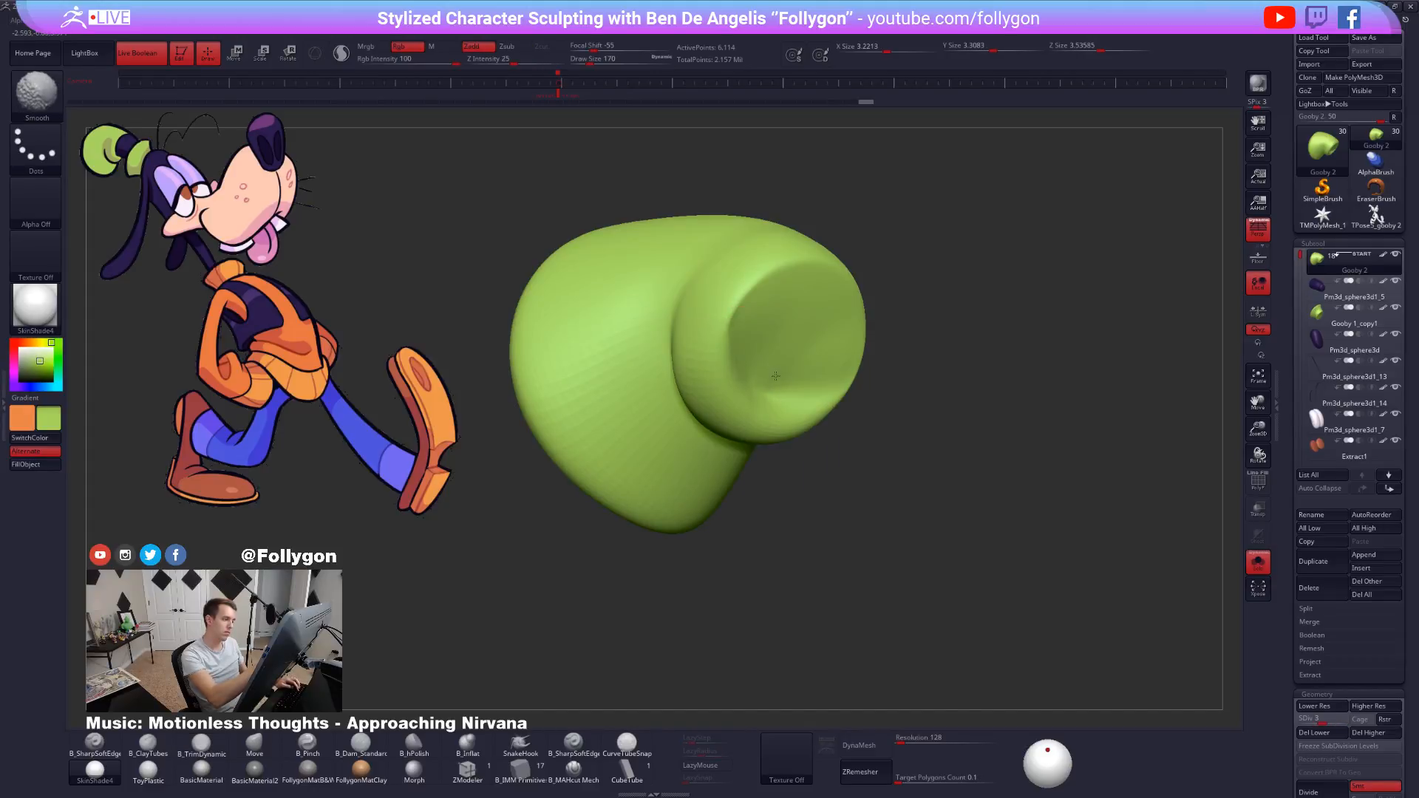
Trim the rim of the hat crown's round opening with the Trim Dynamic brush at size 192 on subdivision level 4.
key("d")
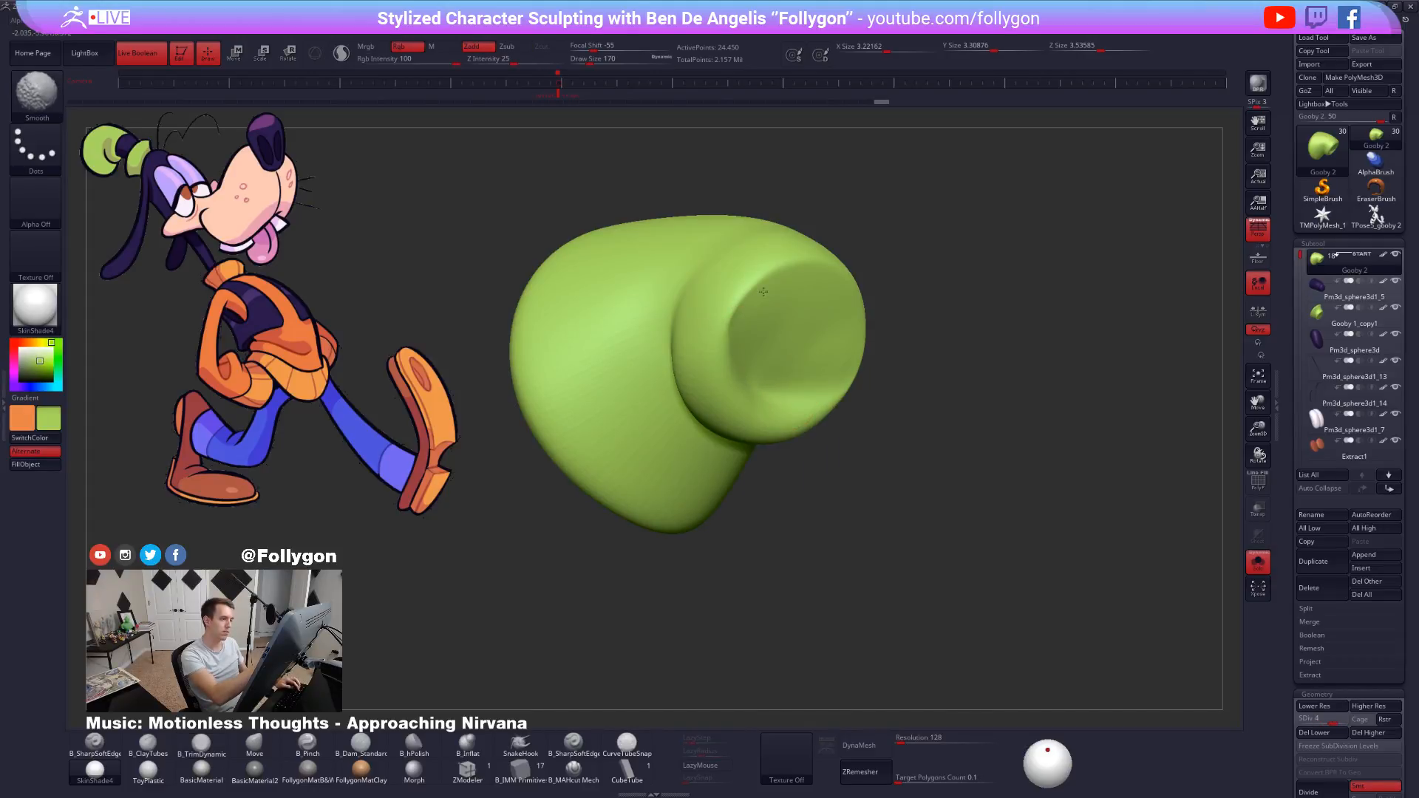
right_click_drag(764, 293, 760, 328)
key("space")
left_click_drag(758, 331, 748, 330)
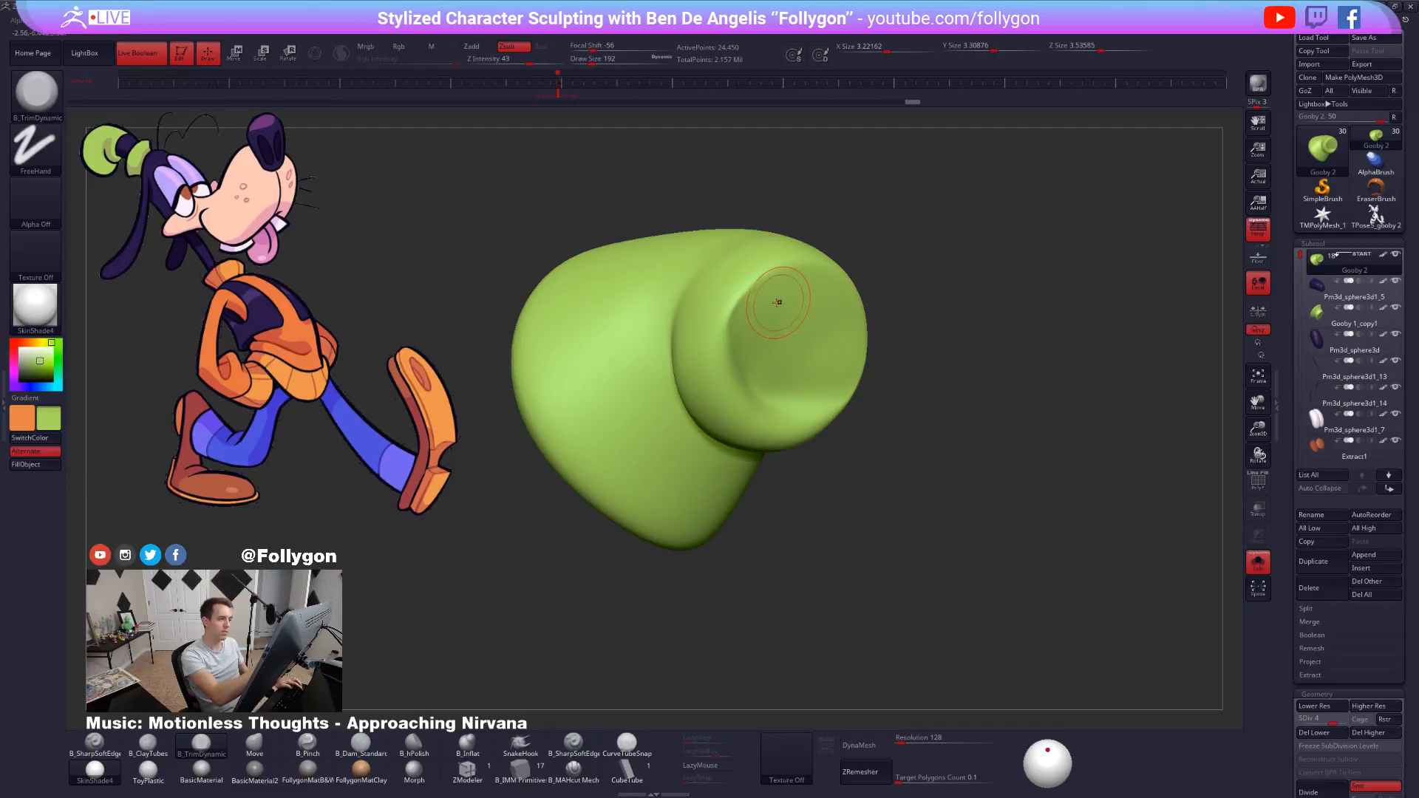
key("shift")
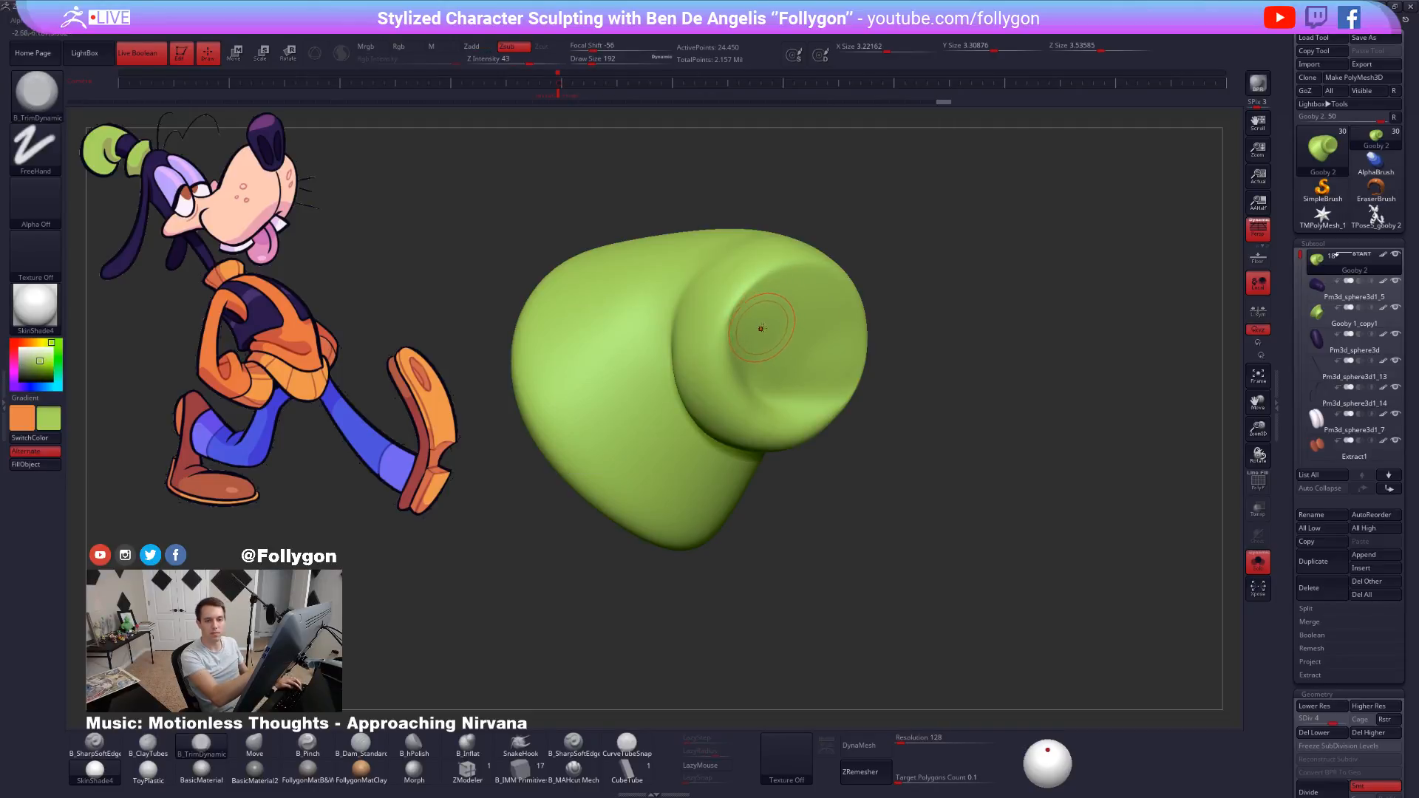
mouse_move(758, 319)
right_mouse_down()
mouse_move(808, 427)
mouse_move(871, 385)
mouse_move(878, 317)
mouse_move(826, 355)
mouse_move(769, 357)
mouse_move(849, 434)
mouse_move(769, 349)
right_mouse_up()
Lower the hat crown to subdivision level 2 and work its side crease with the Trim Dynamic brush at size 350.
key("d")
key("alt+s")
key("alt+s")
key("shift+d")
key("shift+d")
mouse_move(823, 403)
right_mouse_down("ctrl")
mouse_move(801, 333)
mouse_move(825, 350)
mouse_move(814, 363)
right_mouse_up("ctrl")
key("bracketright")
key("bracketright")
key("space")
left_click_drag(814, 363, 818, 364)
right_click_drag(818, 364, 805, 363)
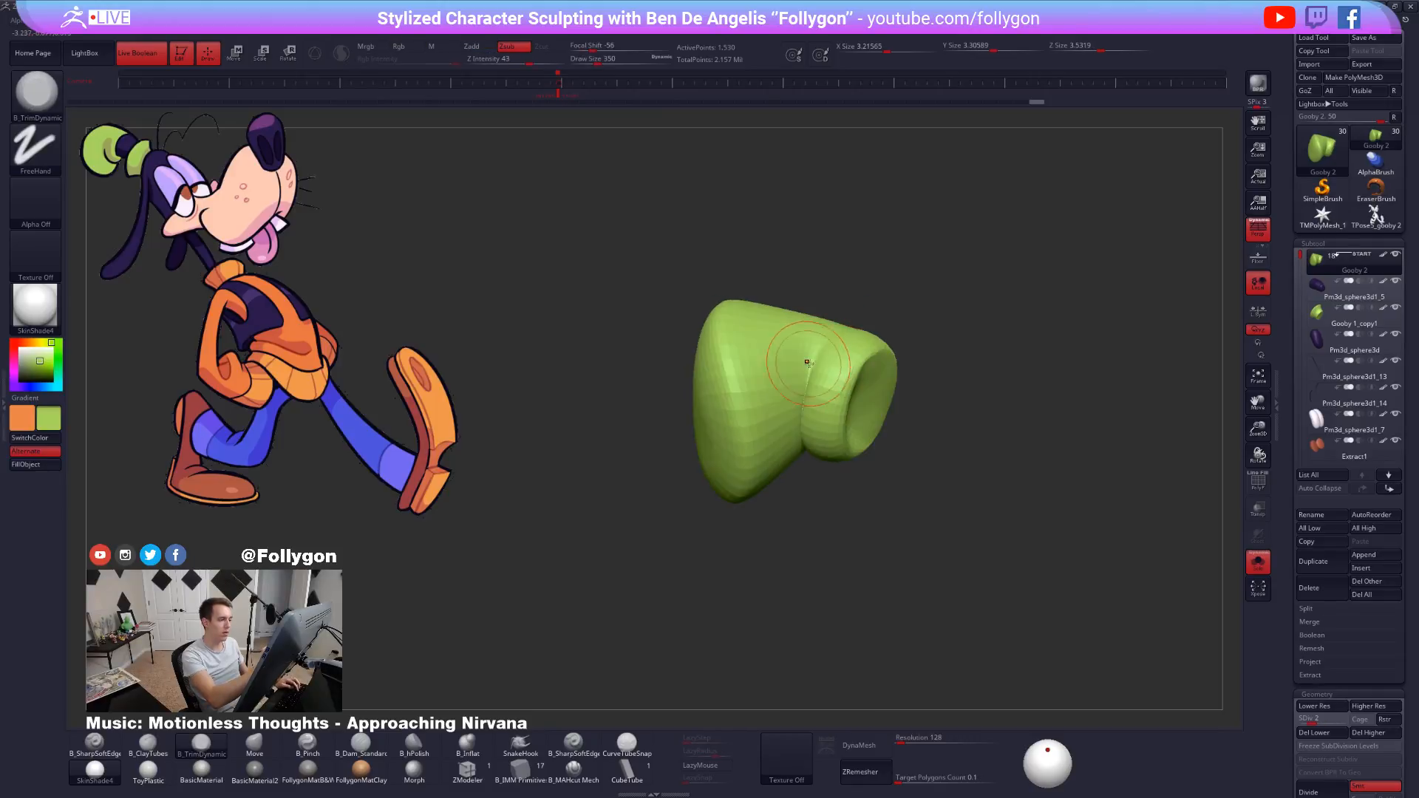
Smooth the crease between the hat crown's wide top and its narrow collar, including the underside.
left_click_drag(806, 384, 821, 357, "shift")
right_click_drag(814, 396, 798, 484)
left_click_drag(801, 466, 809, 510, "shift")
mouse_move(809, 532)
right_mouse_down()
mouse_move(840, 442)
mouse_move(820, 519)
mouse_move(830, 496)
right_mouse_up()
key("2")
left_click_drag(831, 500, 820, 556)
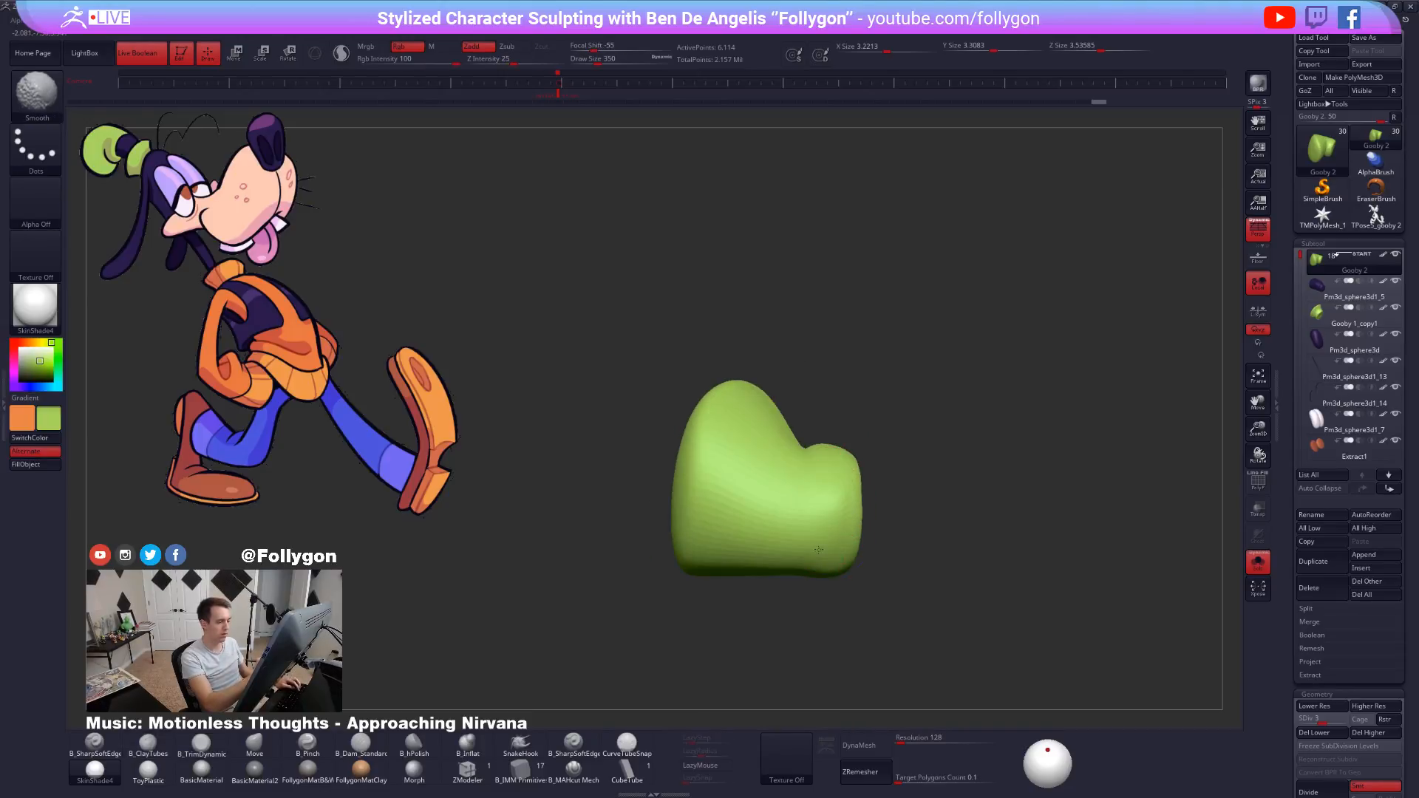
Reshape the underside bend of the hat crown on subdivision level 2 using the Move brush at size 465.
right_click_drag(819, 550, 808, 441)
key("4")
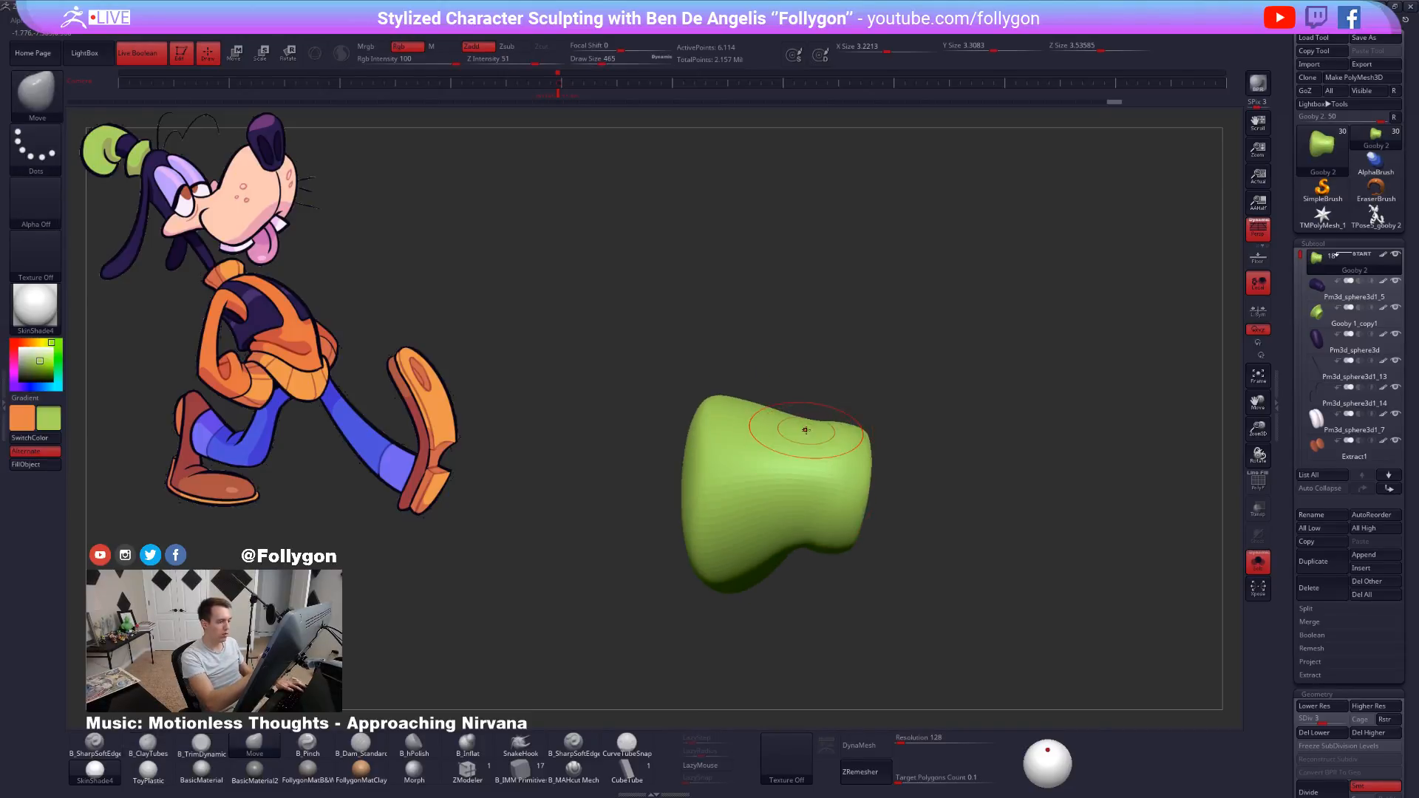
key("shift+d")
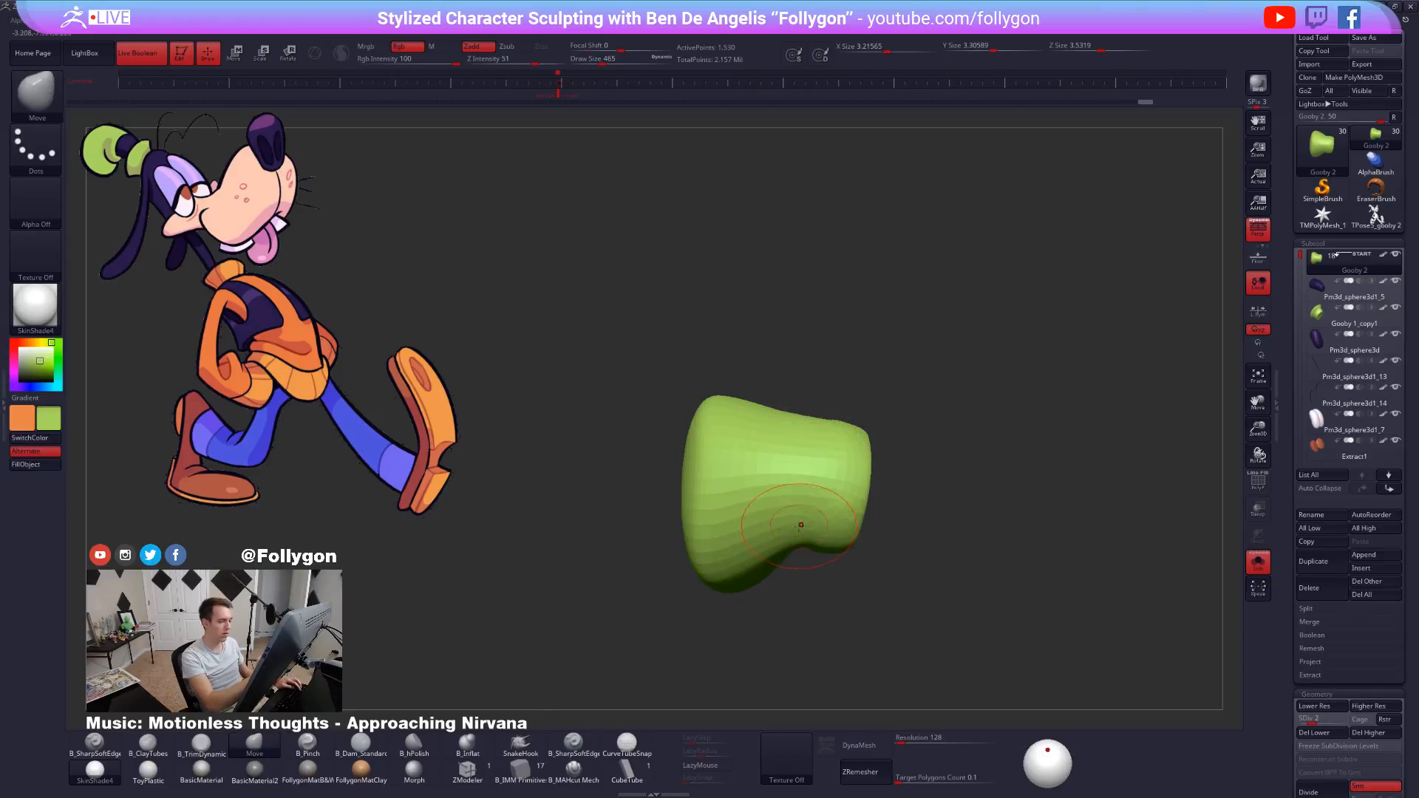
left_click_drag(801, 526, 806, 514)
key("d")
mouse_move(806, 514)
right_mouse_down()
mouse_move(813, 541)
mouse_move(880, 517)
mouse_move(903, 586)
mouse_move(891, 469)
mouse_move(908, 491)
mouse_move(901, 481)
right_mouse_up()
Build up the inner edge of the hat crown's opening with the Clay Tubes brush at size 279.
key("shift+s")
key("shift+s")
key("b")
key("c")
key("t")
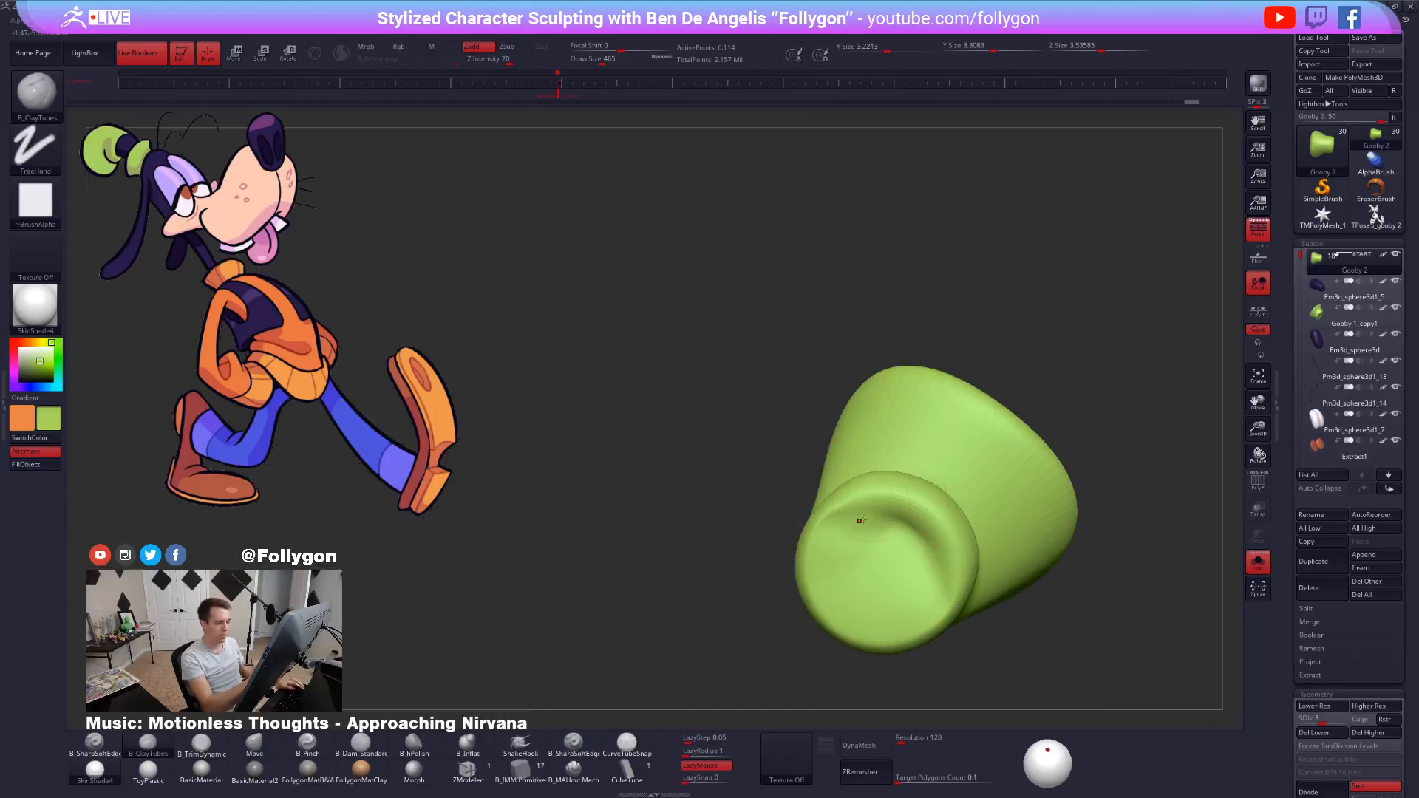
right_click_drag(912, 539, 903, 495, "alt")
key("space")
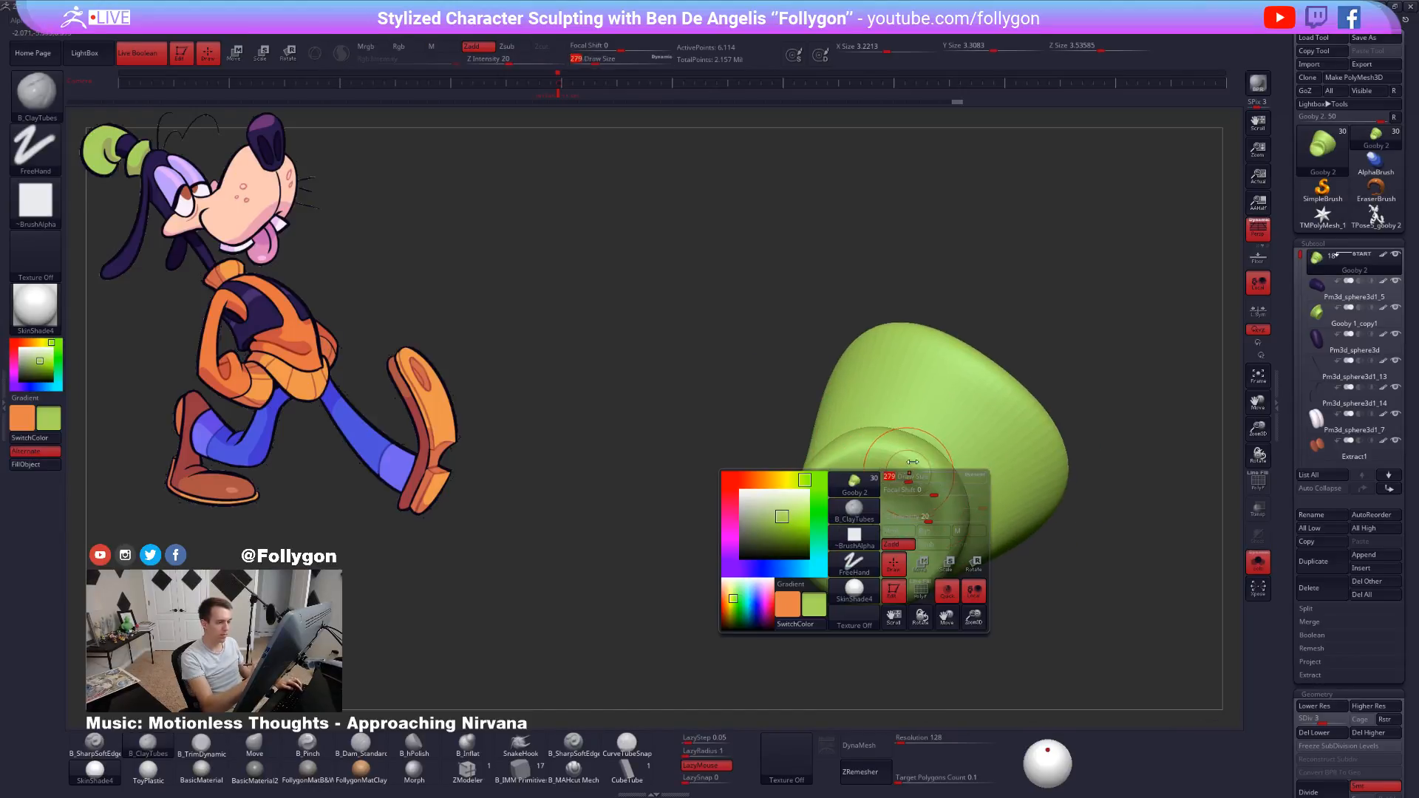
left_click_drag(933, 490, 922, 465)
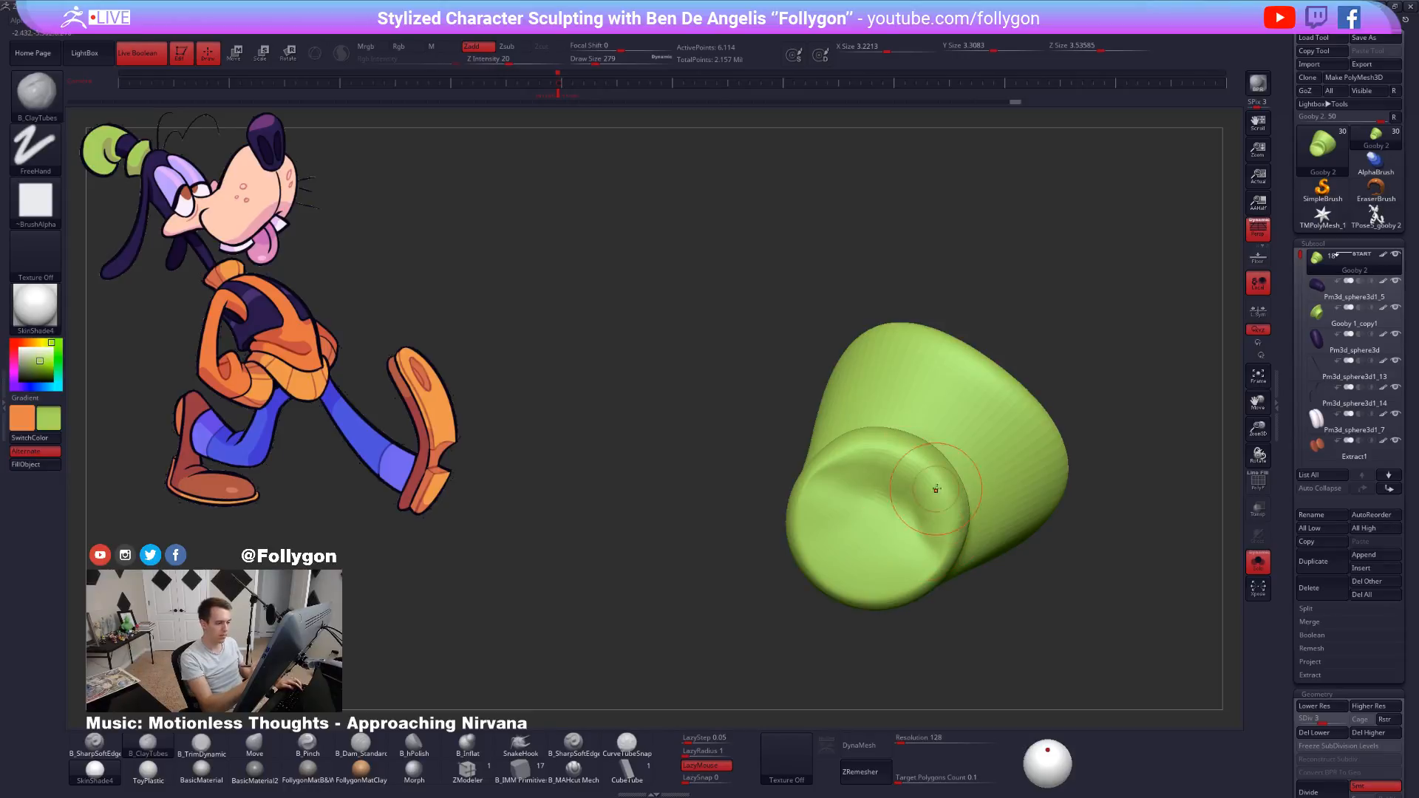
Smooth the recess in the hat crown's opening, then restore subdivision level 5 with the whole character shown.
key("shift")
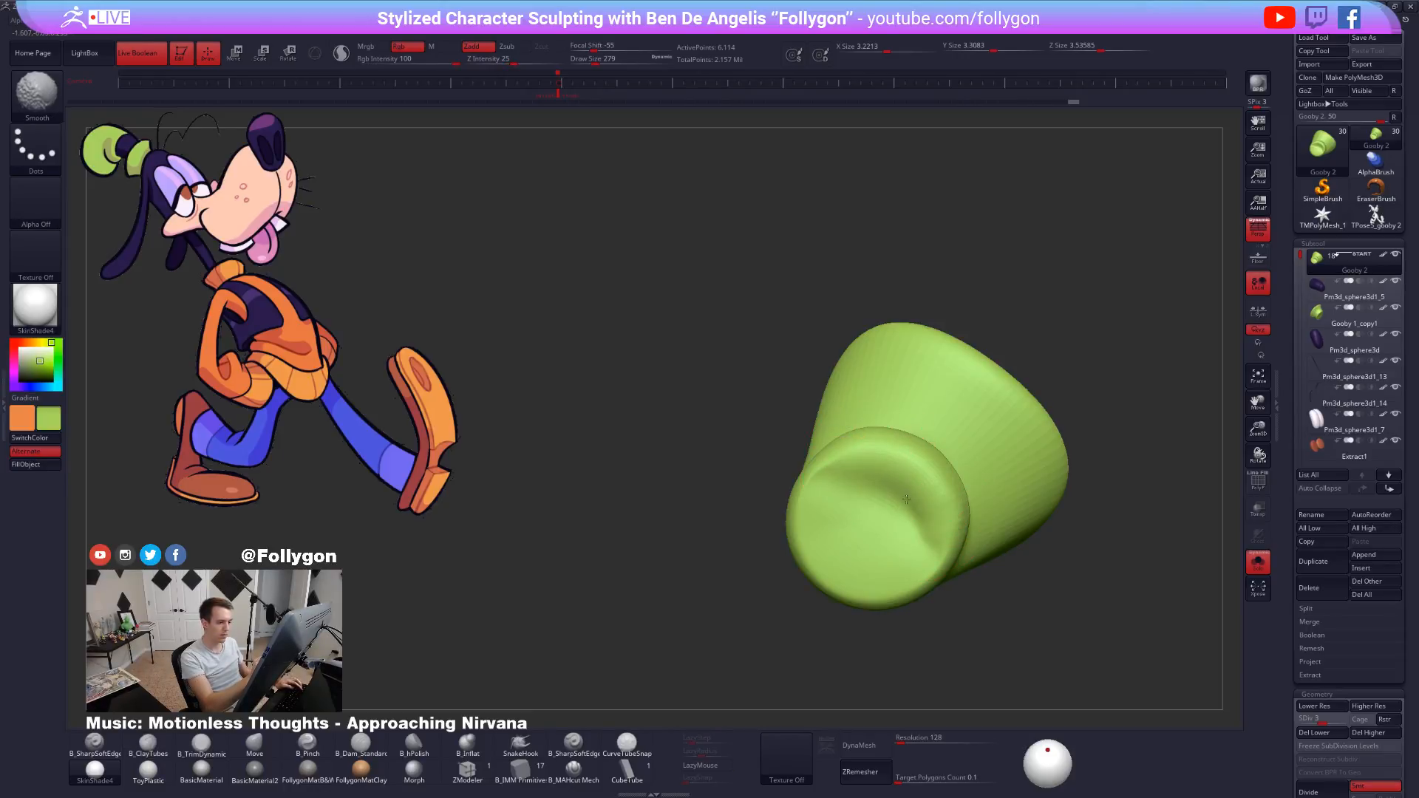
key("shift+d")
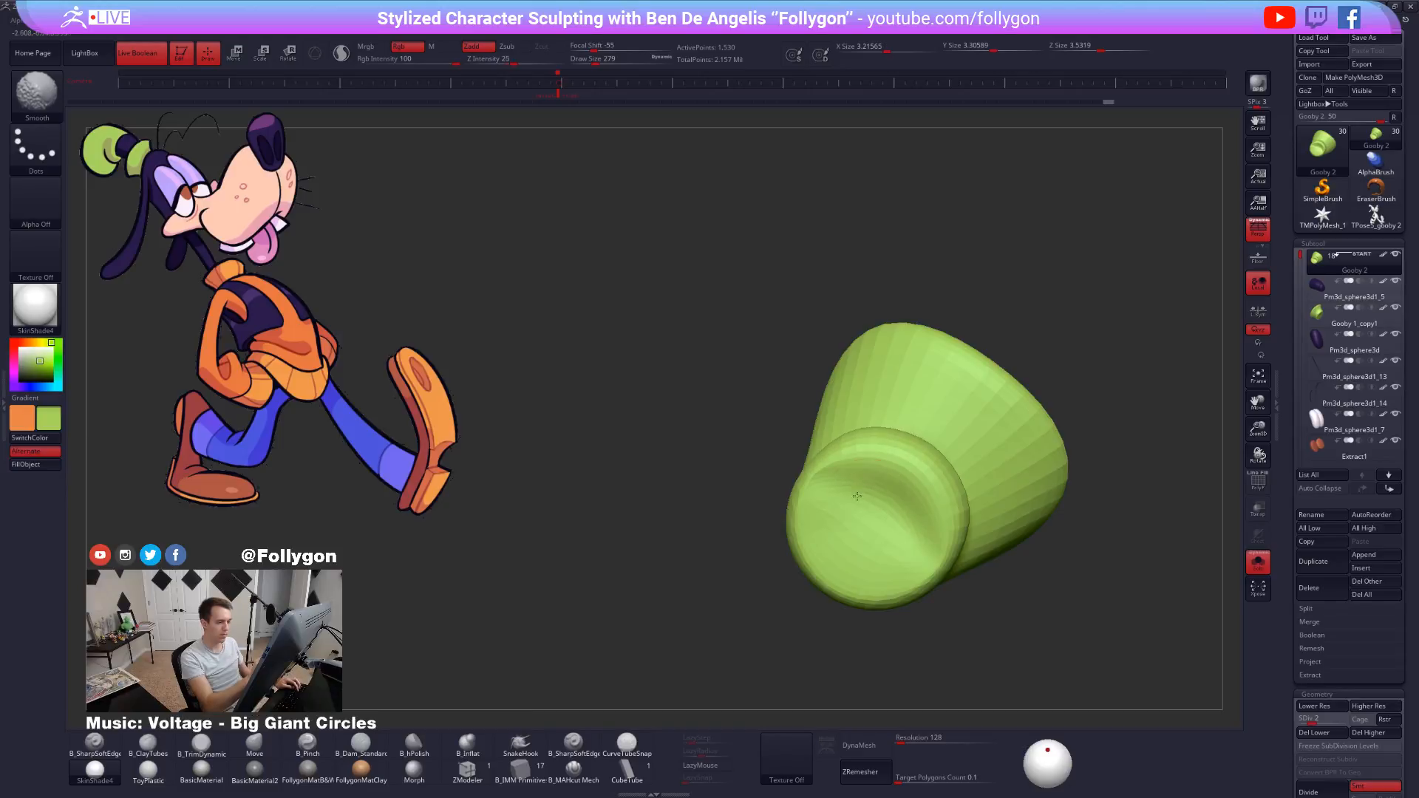
key("d")
key("d")
key("d")
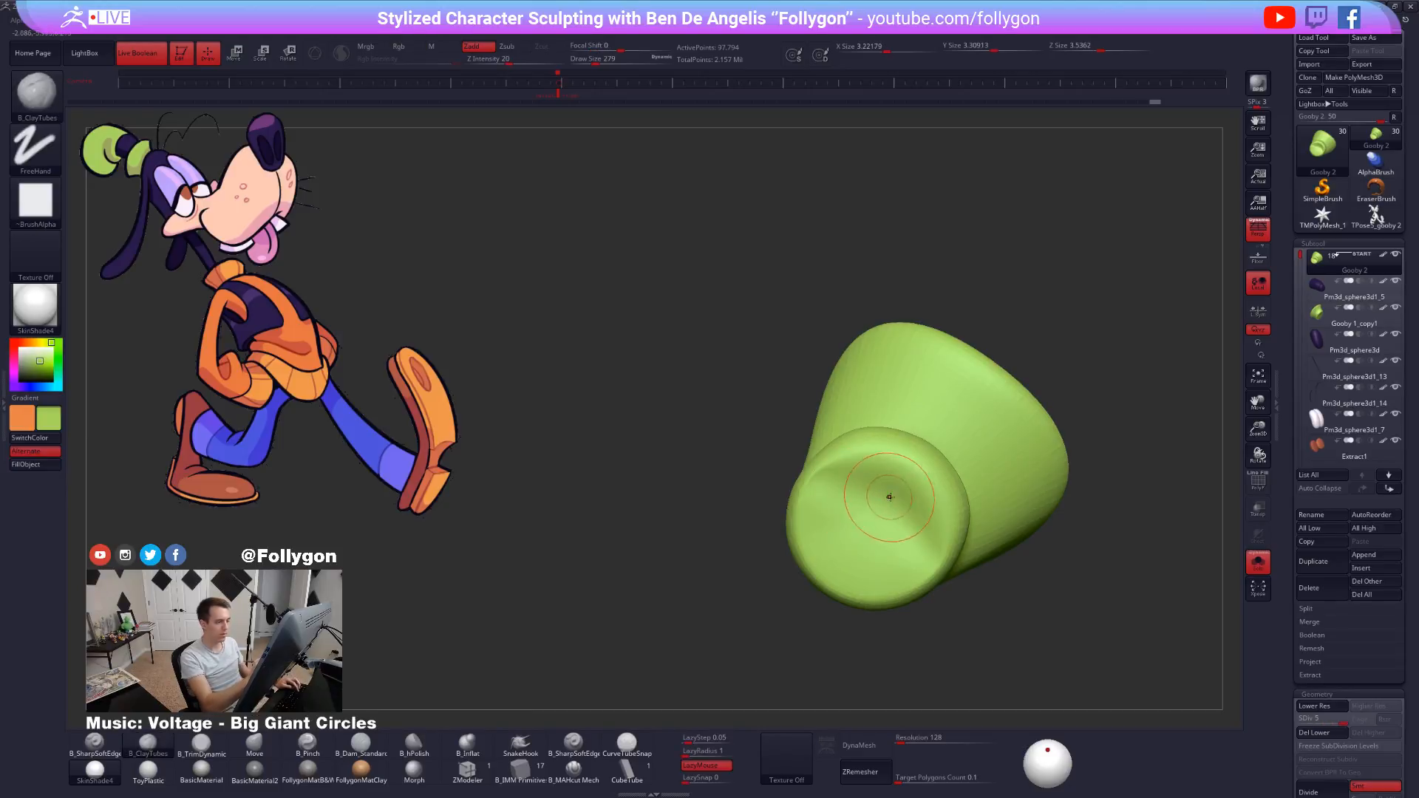
left_click_drag(863, 635, 880, 533)
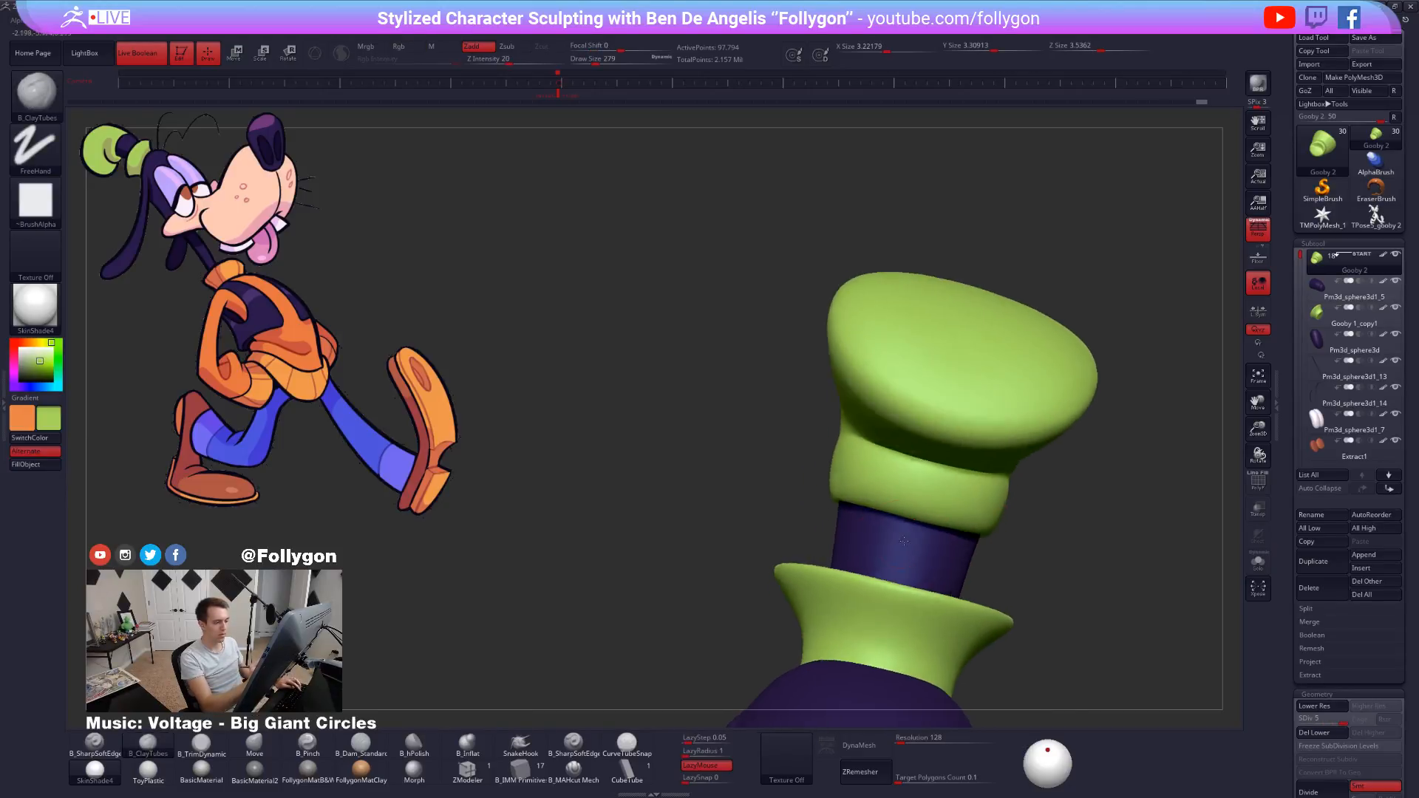
Adjust the hat crown's lower collar where it meets the dark band using the Move brush.
key("b")
key("m")
key("v")
key("space")
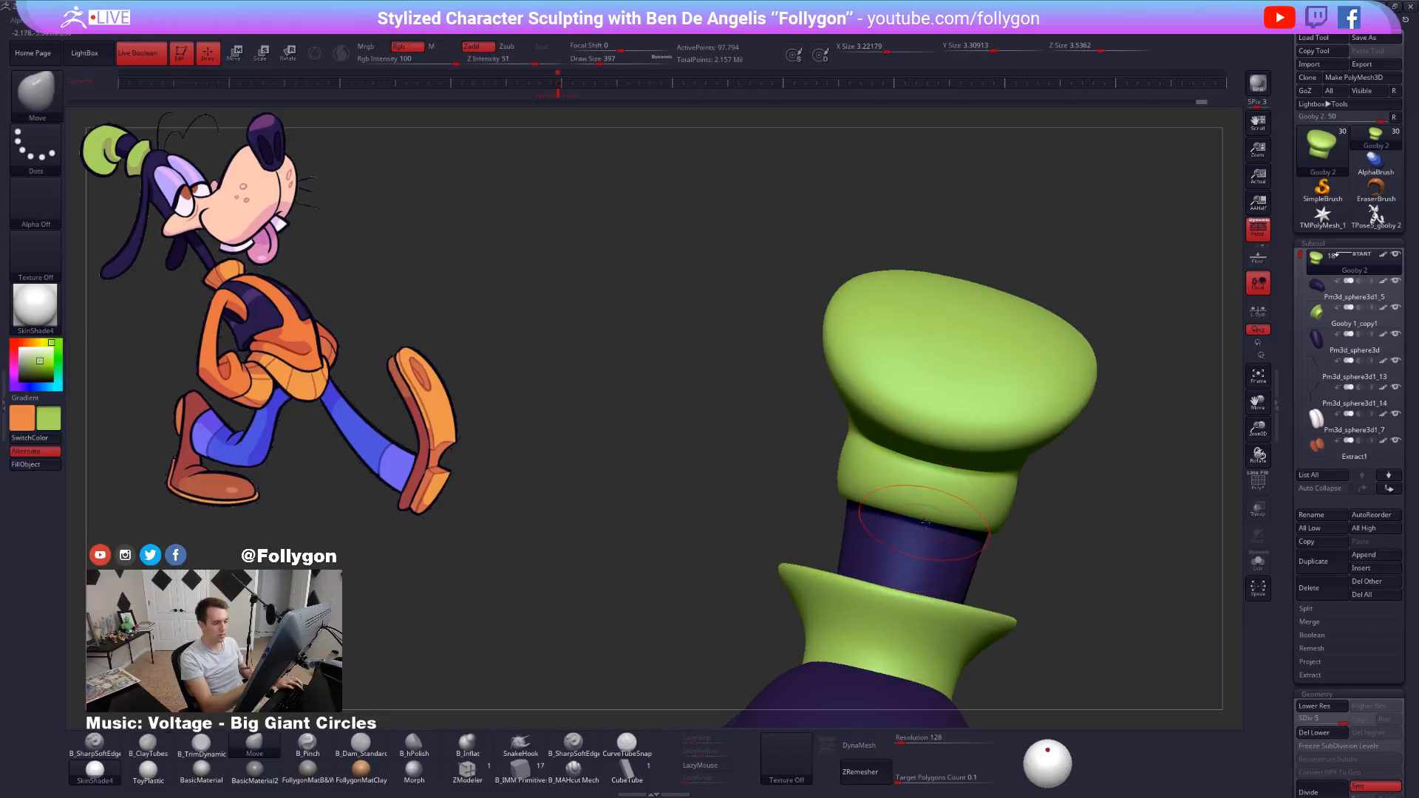
mouse_move(926, 523)
right_mouse_down()
mouse_move(1017, 528)
mouse_move(887, 511)
right_mouse_up()
key("space")
left_click_drag(914, 469, 922, 469)
Reshape the hat crown's front silhouette on subdivision level 2 with the Move brush at size 677.
right_click_drag(1017, 455, 891, 443)
key("shift+d")
key("shift+d")
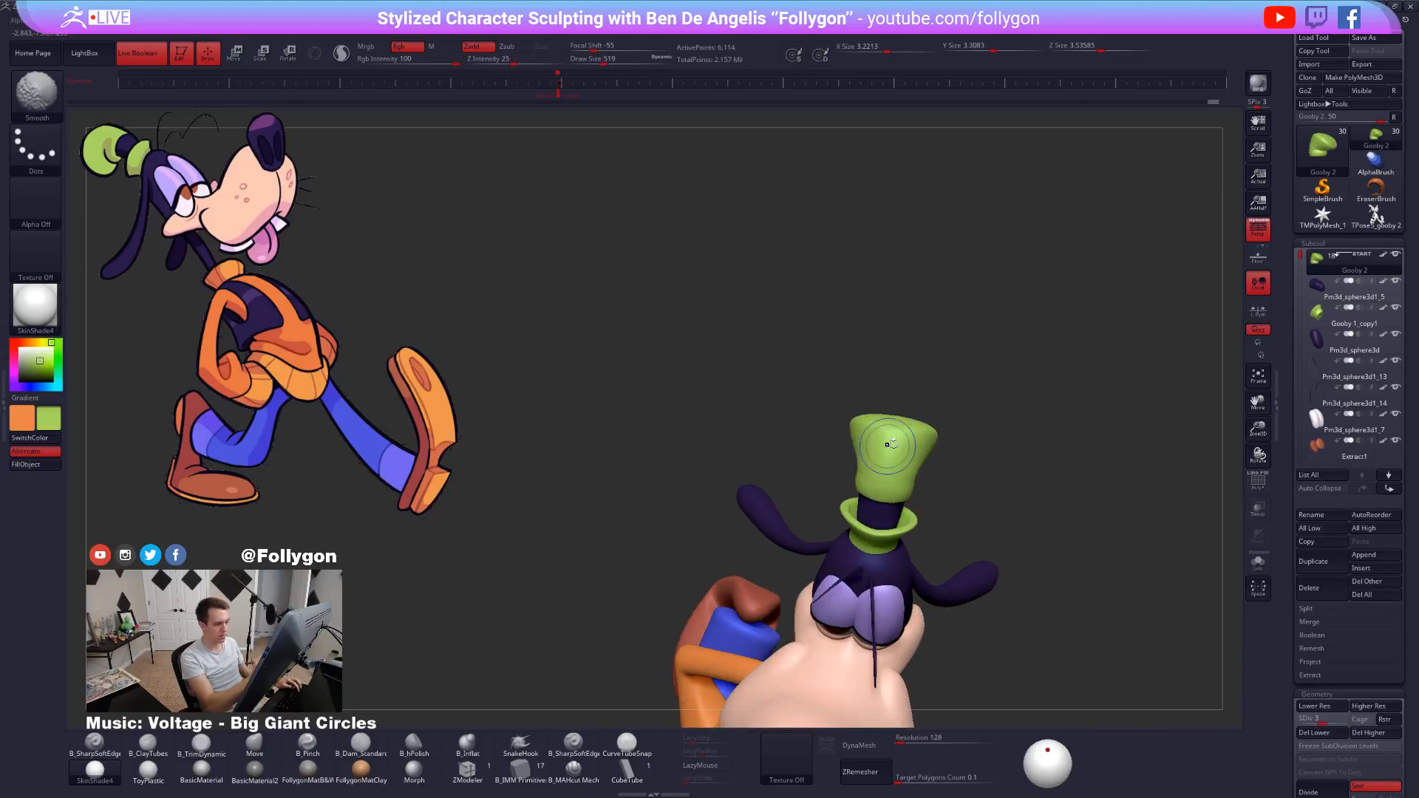
key("space")
key("b")
key("m")
key("v")
key("shift+d")
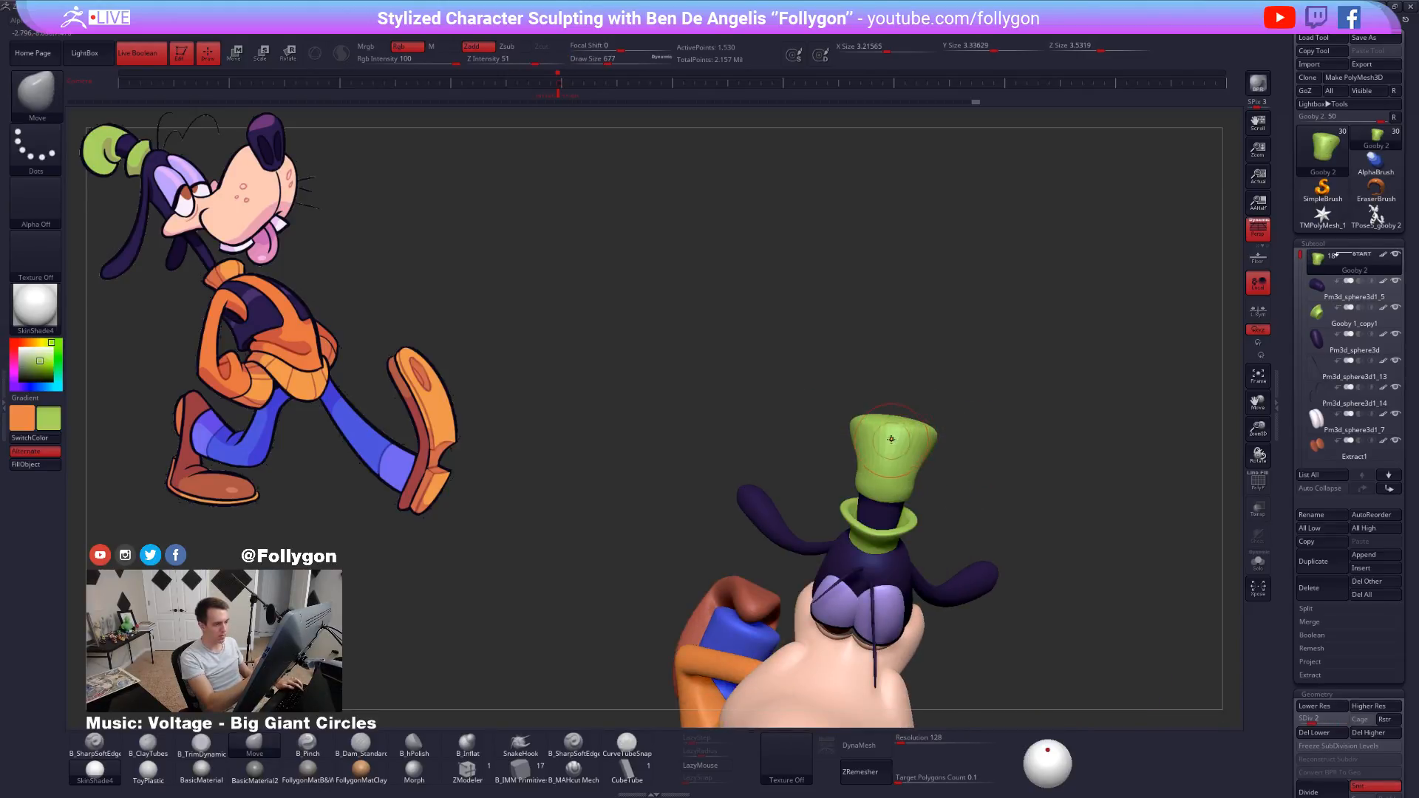
key("d")
Refine the hat crown's overall shape with the Move brush at lower subdivisions and return it to level 5.
right_click_drag(908, 491, 815, 475)
key("shift+d")
key("shift+d")
key("d")
key("d")
key("d")
key("d")
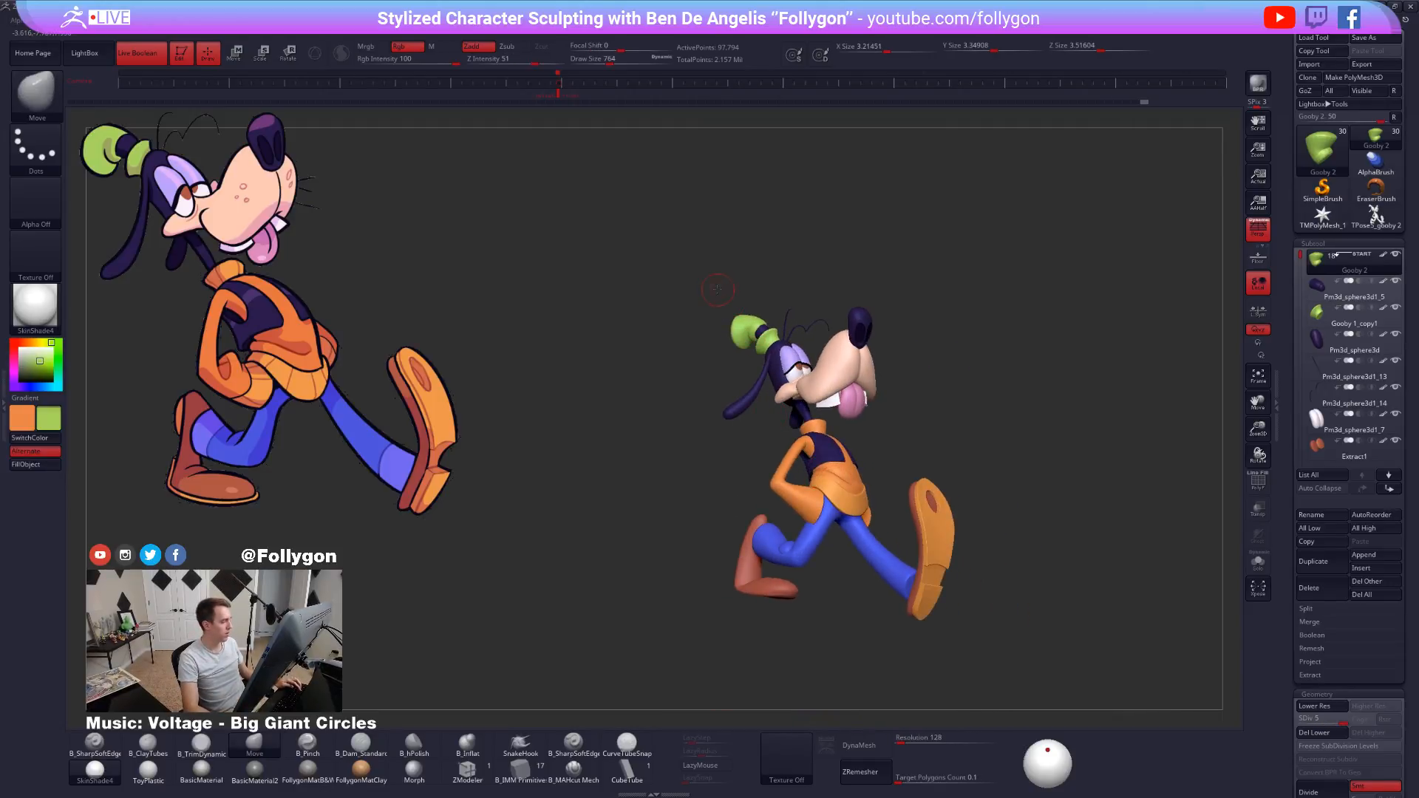
Select the hat's green brim, isolate it and lower it to subdivision level 1.
right_click_drag(718, 290, 836, 305, "ctrl")
left_click(873, 400, "alt")
key("shift+d")
key("shift+d")
key("shift+d")
key("alt+s")
right_click(828, 377)
key("shift+d")
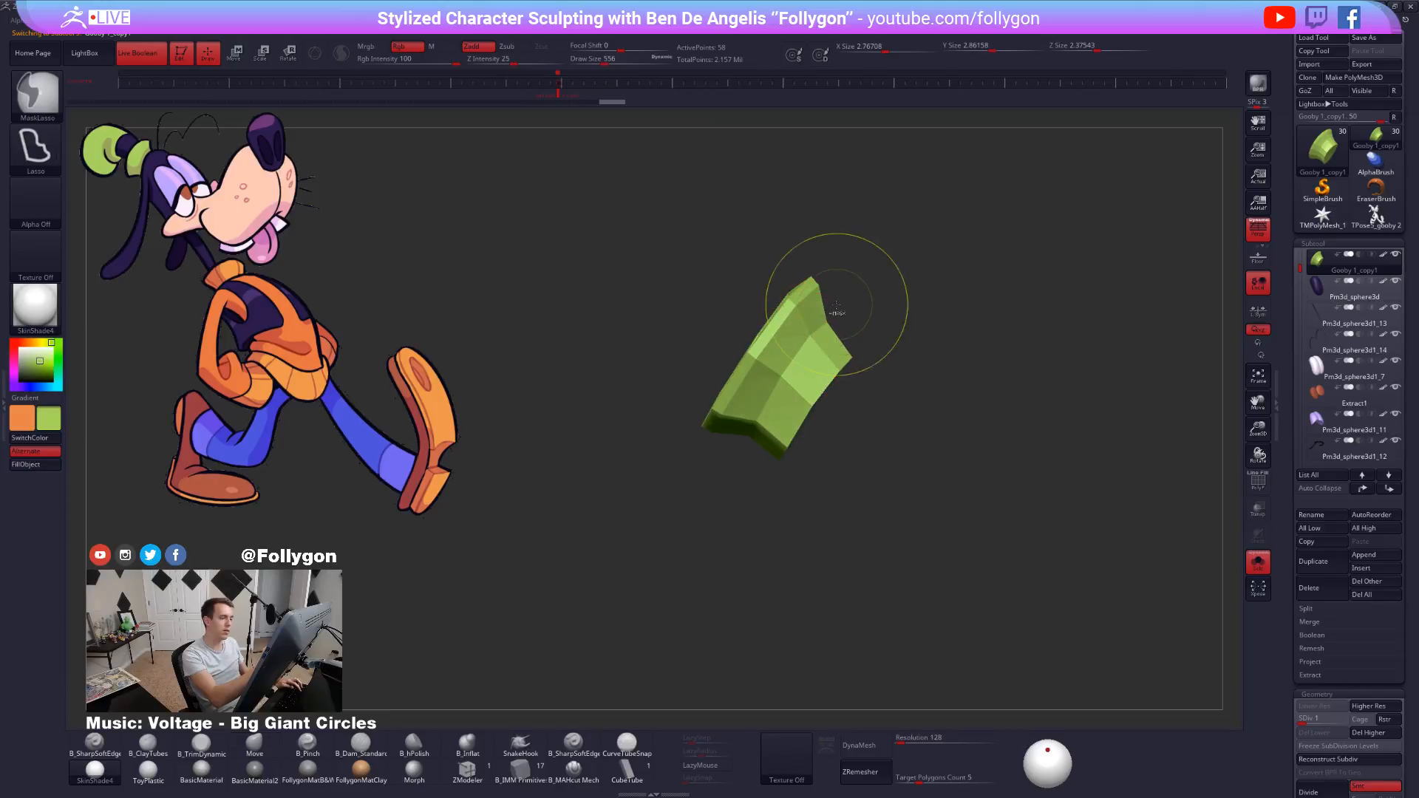
Mask the brim's flared edge and scale up its unmasked base with Transpose.
mouse_move(836, 306)
left_mouse_down("ctrl")
mouse_move(768, 379)
mouse_move(874, 471)
mouse_move(877, 443)
left_mouse_up("ctrl")
left_click(939, 365, "ctrl")
key("e")
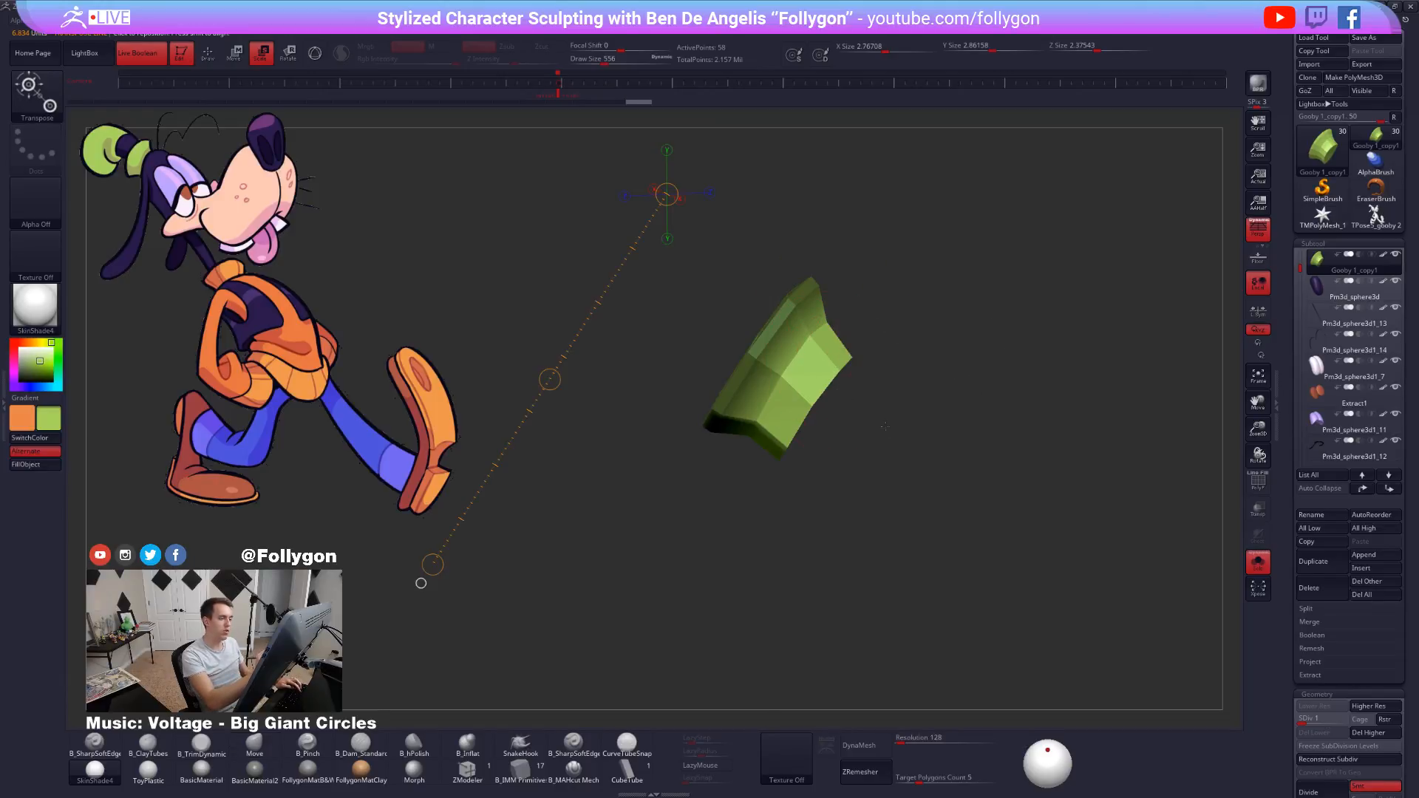
left_click(424, 585)
right_click_drag(976, 434, 887, 408, "ctrl")
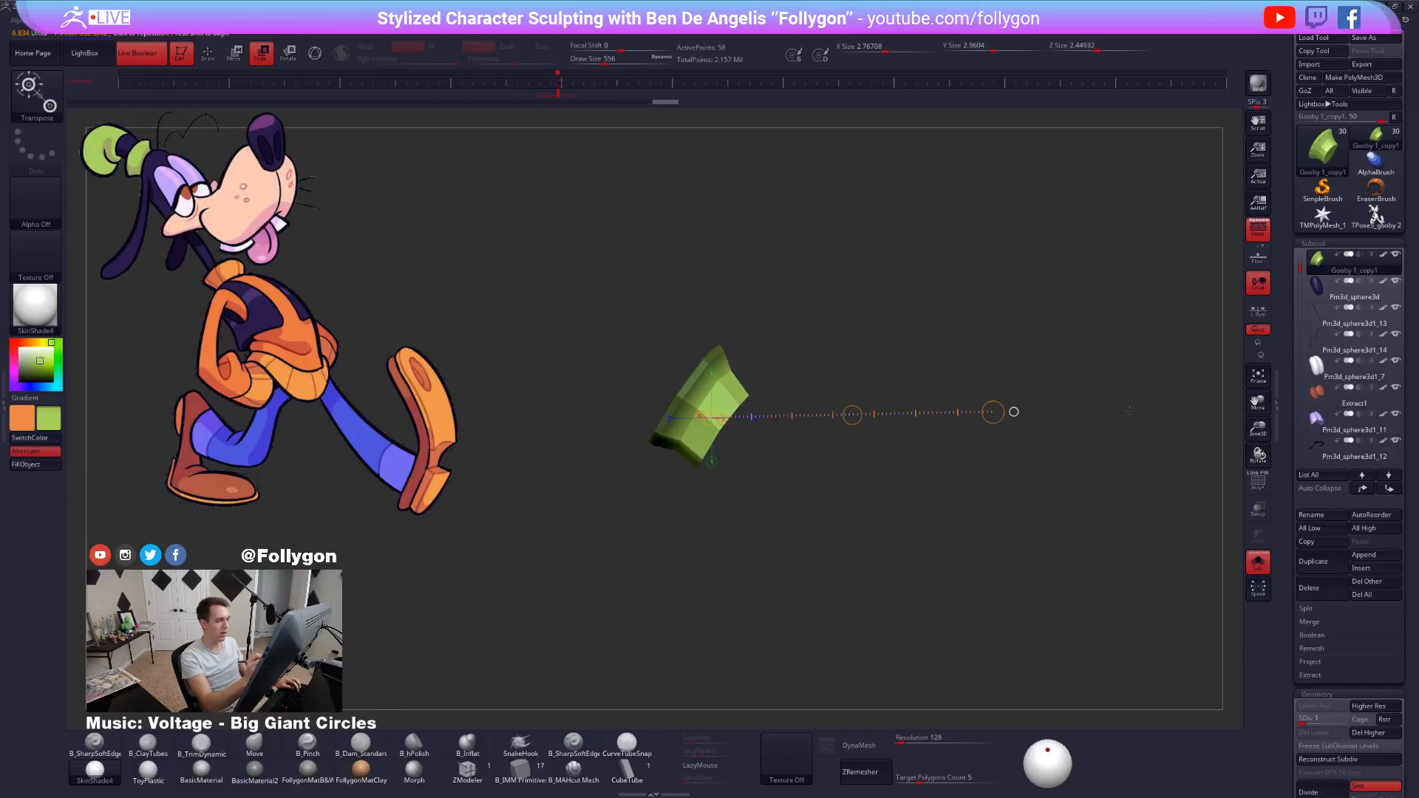
Show all the character's parts again and raise the hat brim to subdivision level 5.
key("d")
key("alt+s")
key("d")
key("d")
key("d")
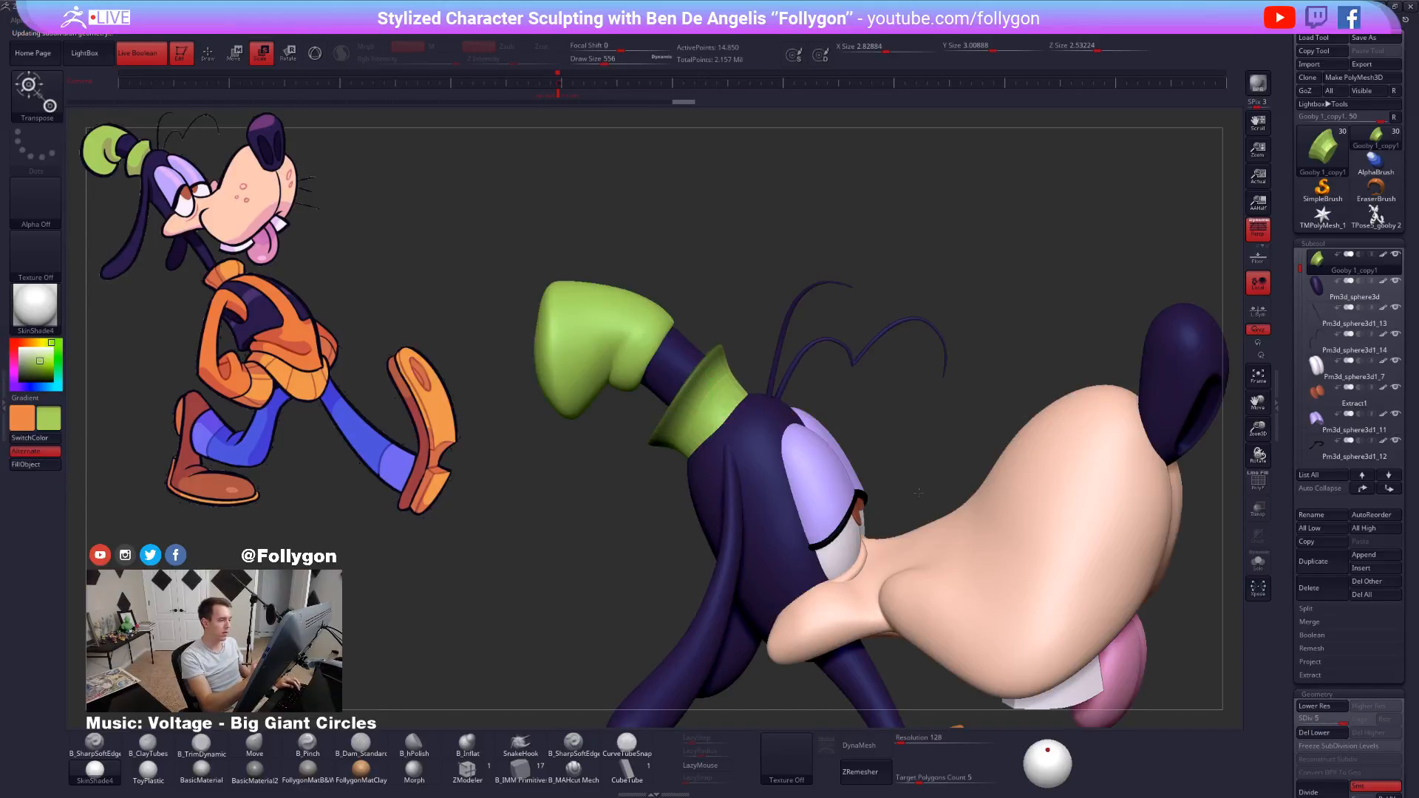
Nudge the upper edge of the hat brim using the Move brush at size 556.
right_click_drag(919, 494, 919, 456, "ctrl")
key("q")
right_click_drag(747, 355, 835, 367, "alt")
left_click_drag(805, 368, 811, 373)
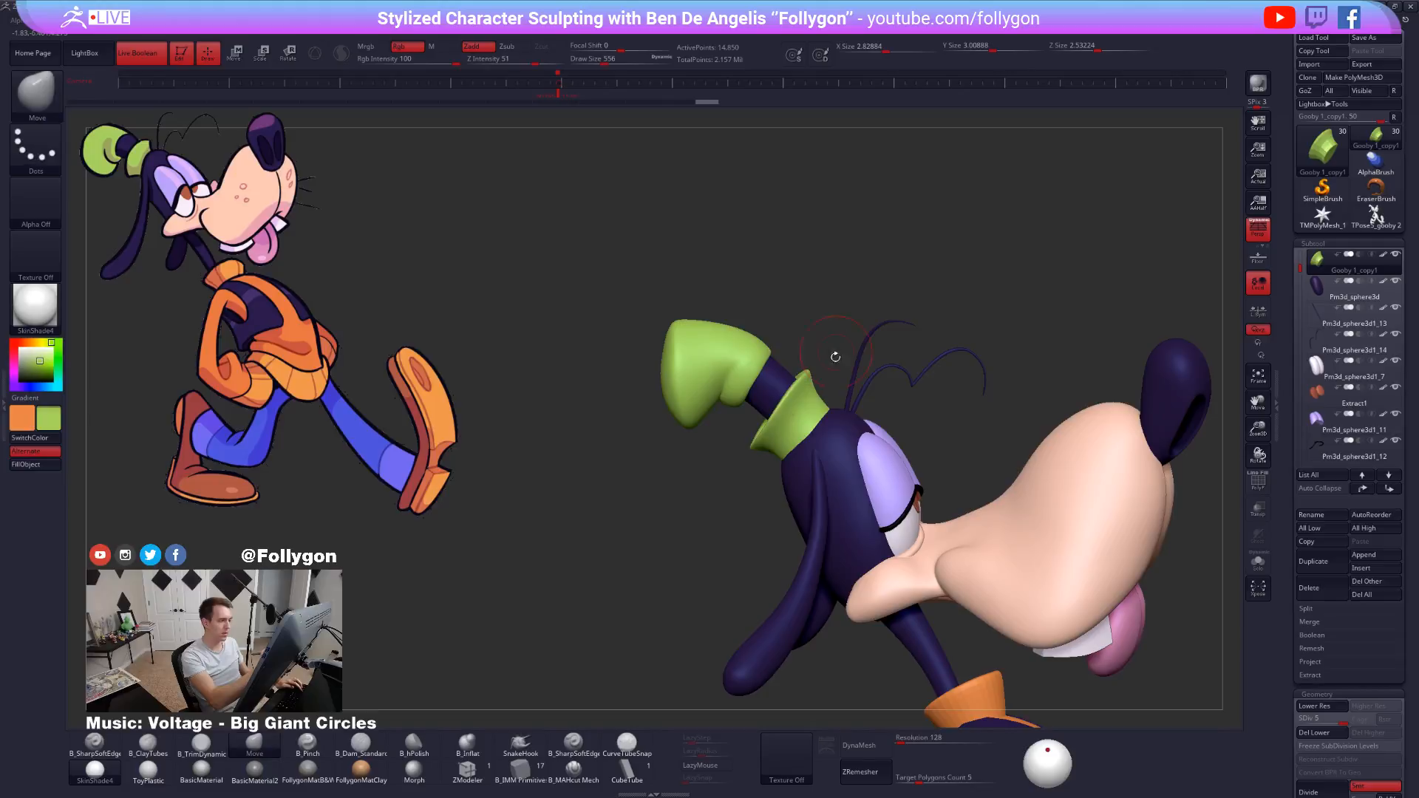
right_click_drag(836, 358, 840, 362)
mouse_move(840, 362)
right_mouse_down("alt")
mouse_move(855, 373)
mouse_move(850, 407)
right_mouse_up("alt")
Isolate the hat brim on subdivision level 1 and enlarge its base further with a Transpose scale.
key("alt+s")
key("space")
left_click_drag(848, 410, 840, 410)
key("shift+d")
key("shift+d")
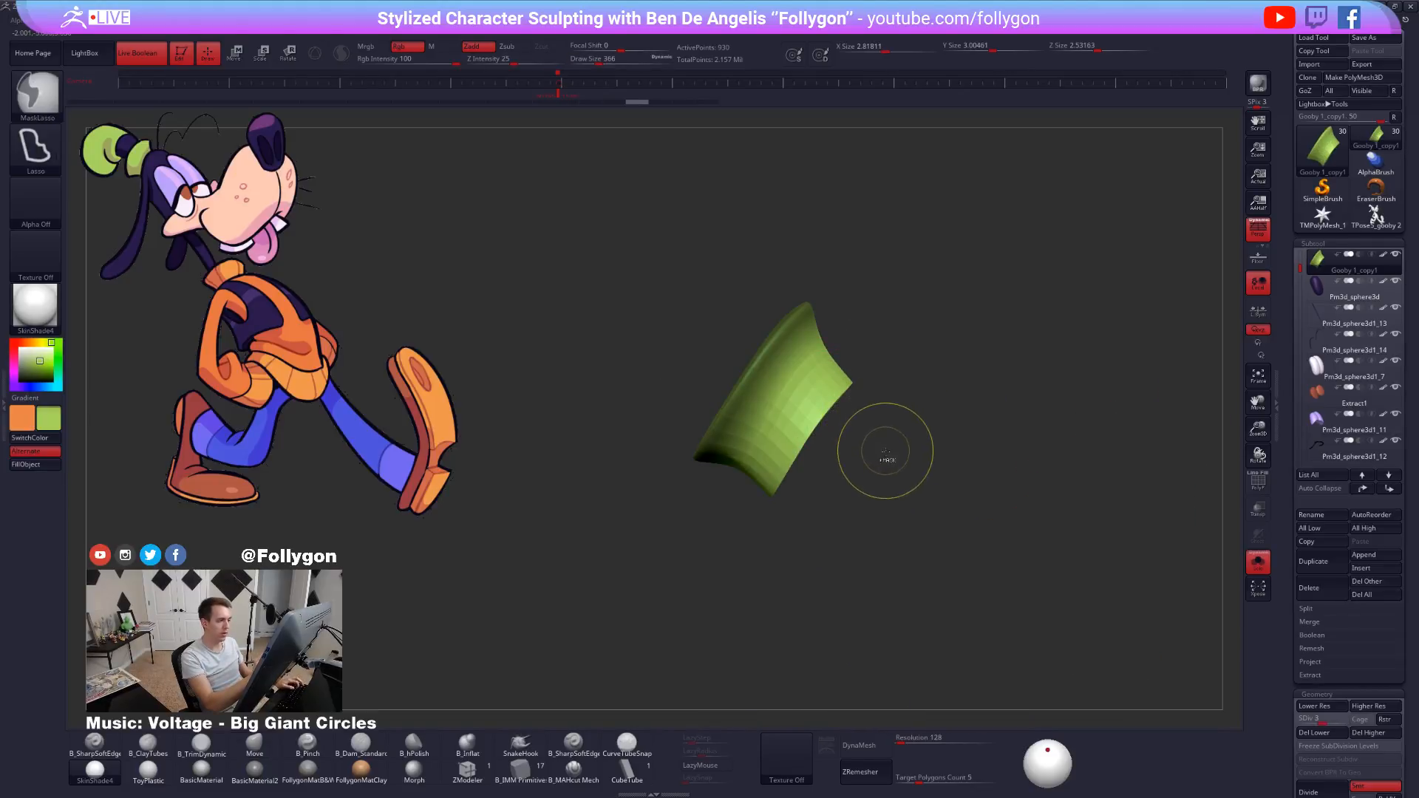
key("shift+d")
key("shift+d")
key("e")
right_click_drag(1006, 490, 1004, 458, "ctrl")
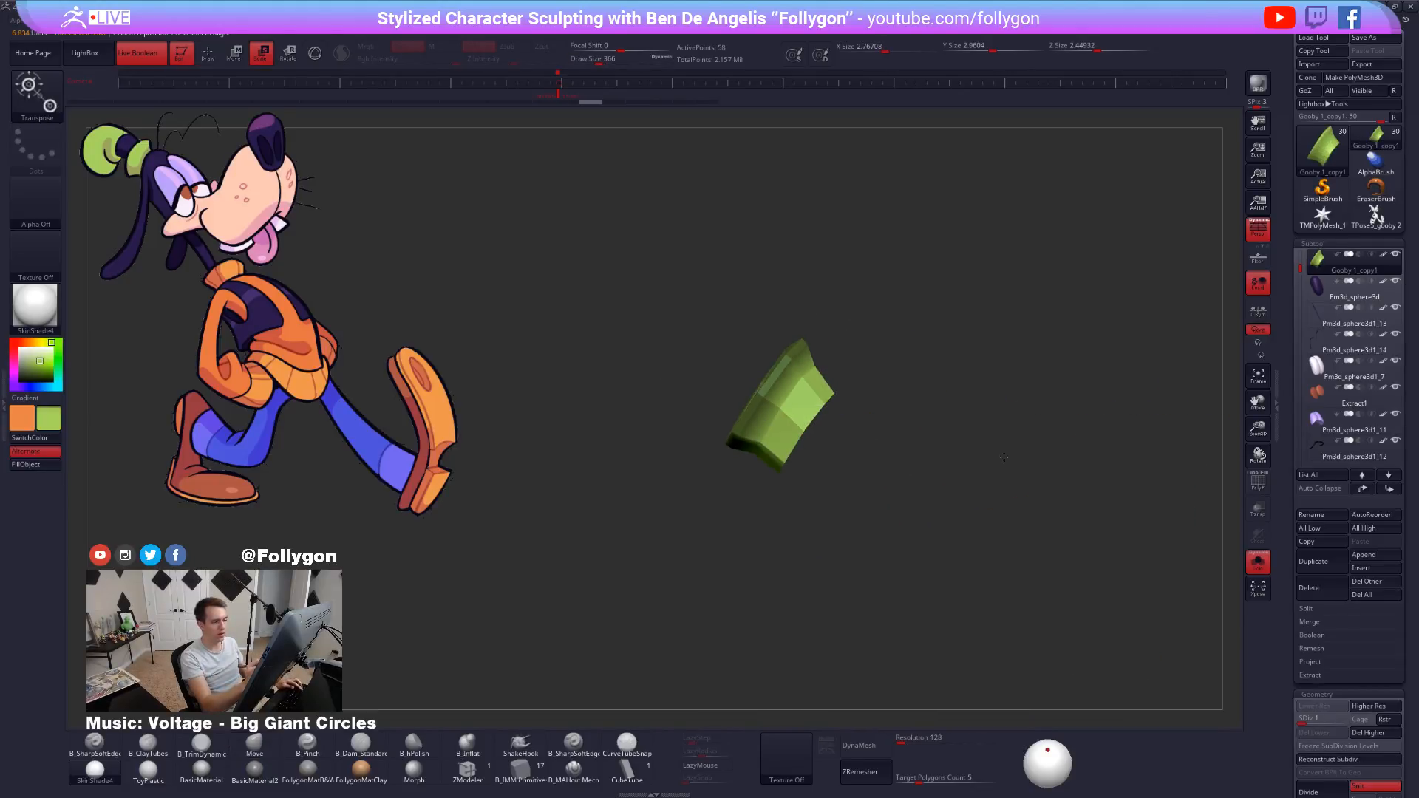
left_click_drag(835, 394, 898, 394)
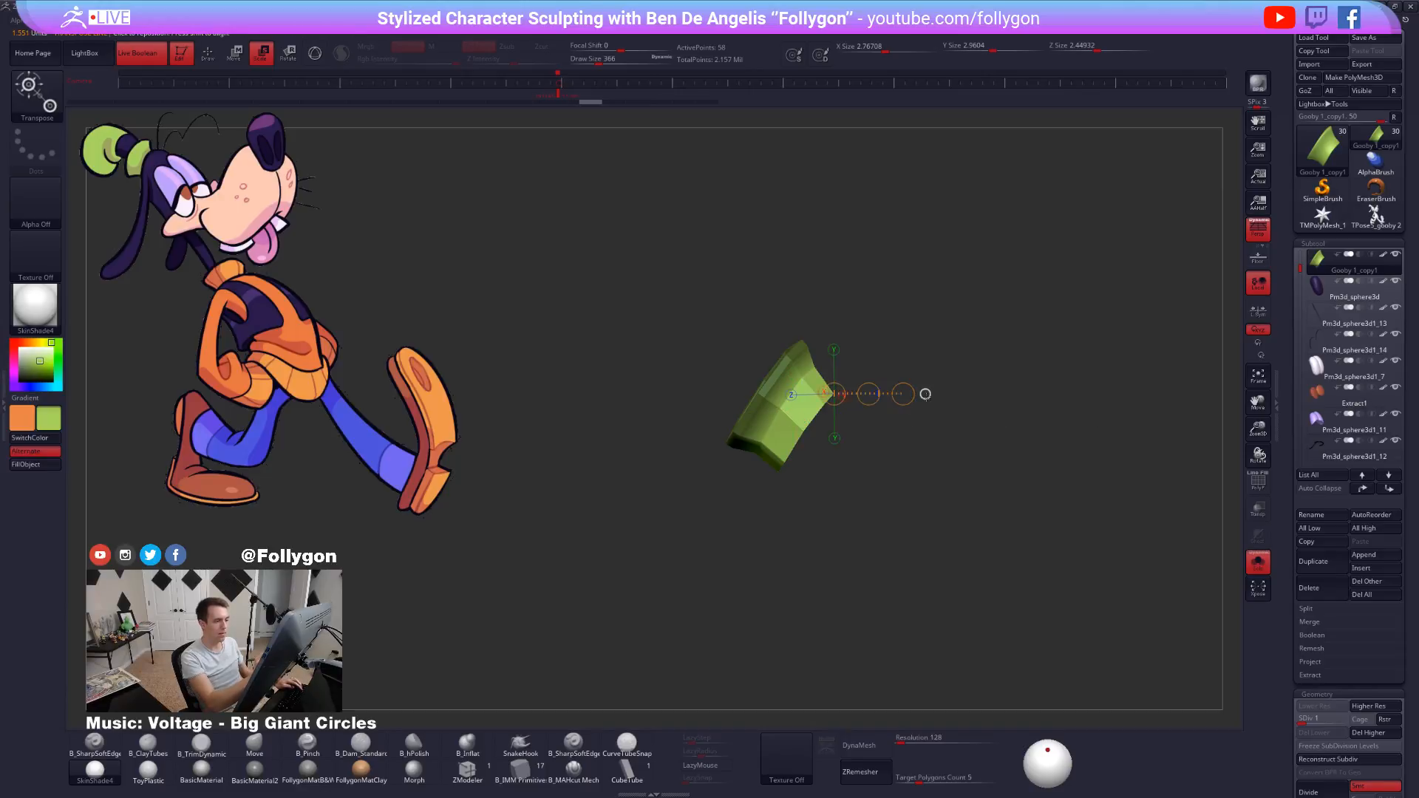
left_click(925, 395)
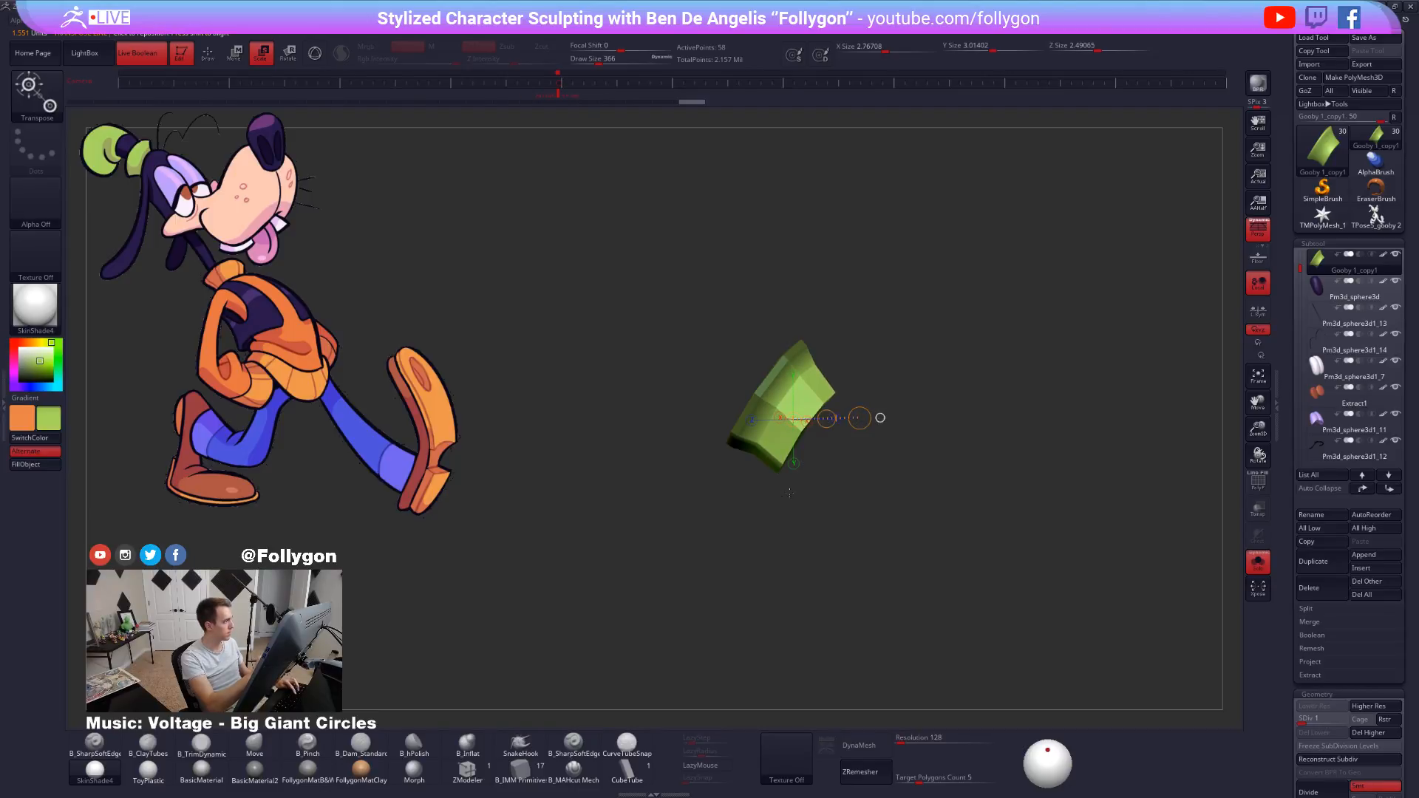
Bring back the rest of the character and return the enlarged brim to subdivision level 5.
key("alt+s")
key("d")
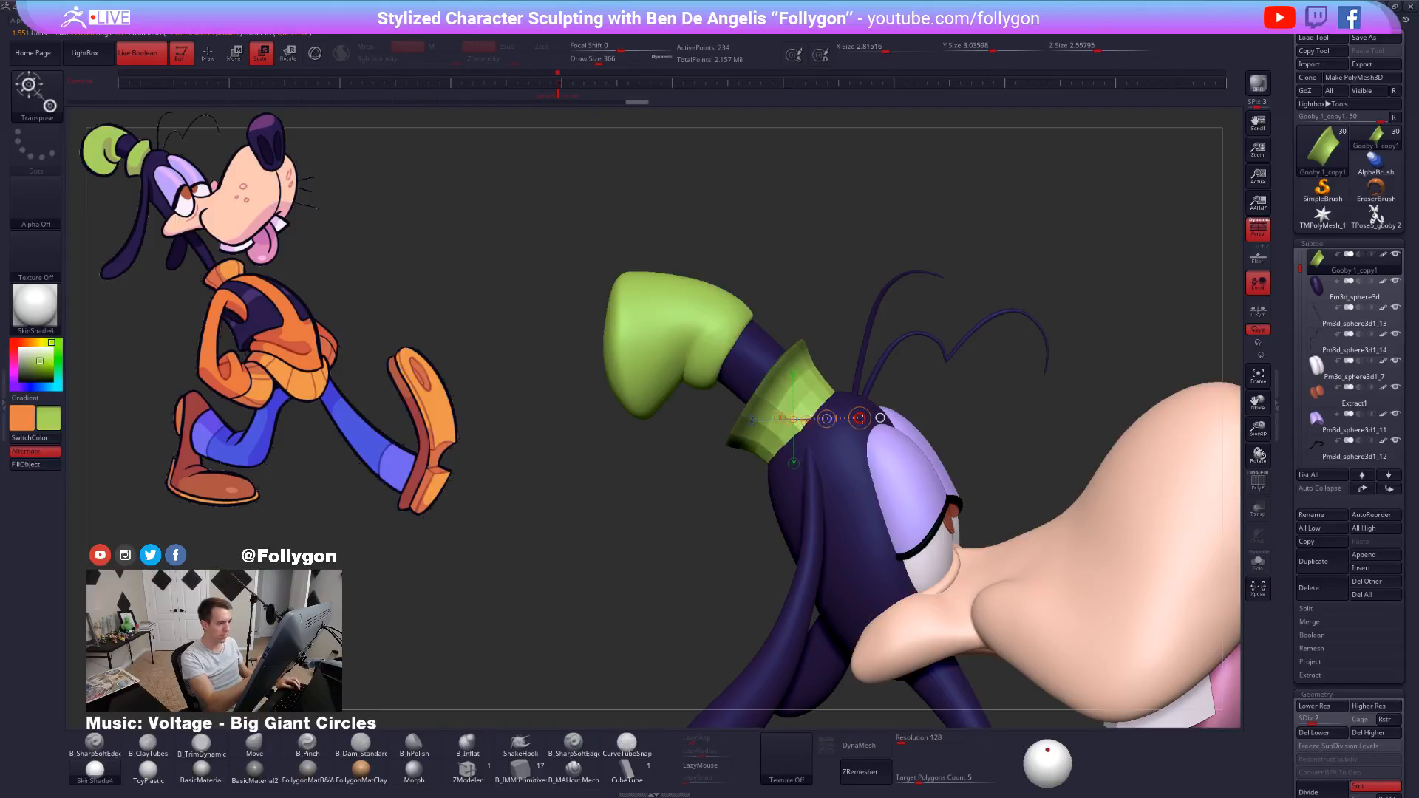
key("d")
Pull in the brim's flared back edge with the Move brush and smooth it at lower subdivision, size 537.
key("q")
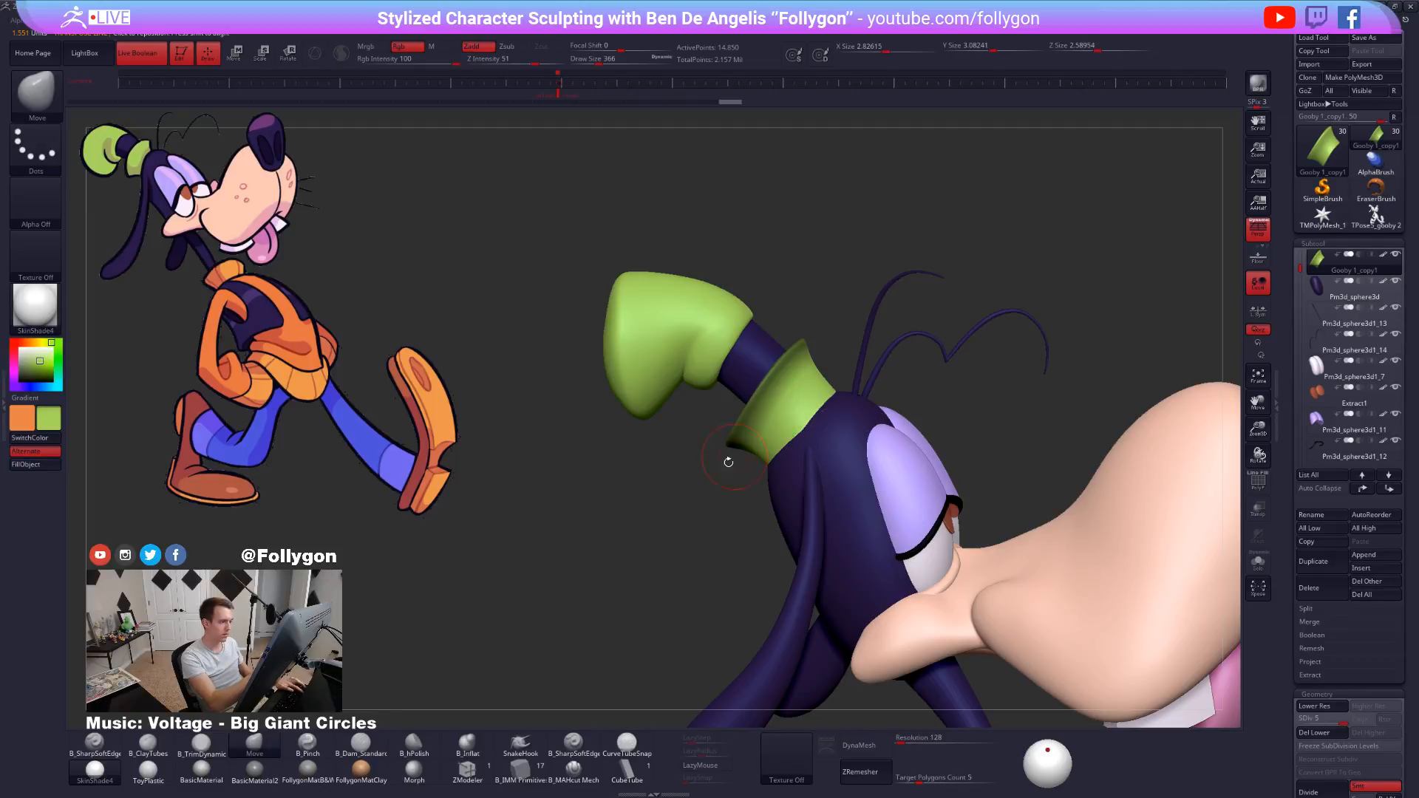
left_click_drag(725, 459, 753, 428, "ctrl")
key("s")
key("shift+d")
key("shift+d")
key("shift+d")
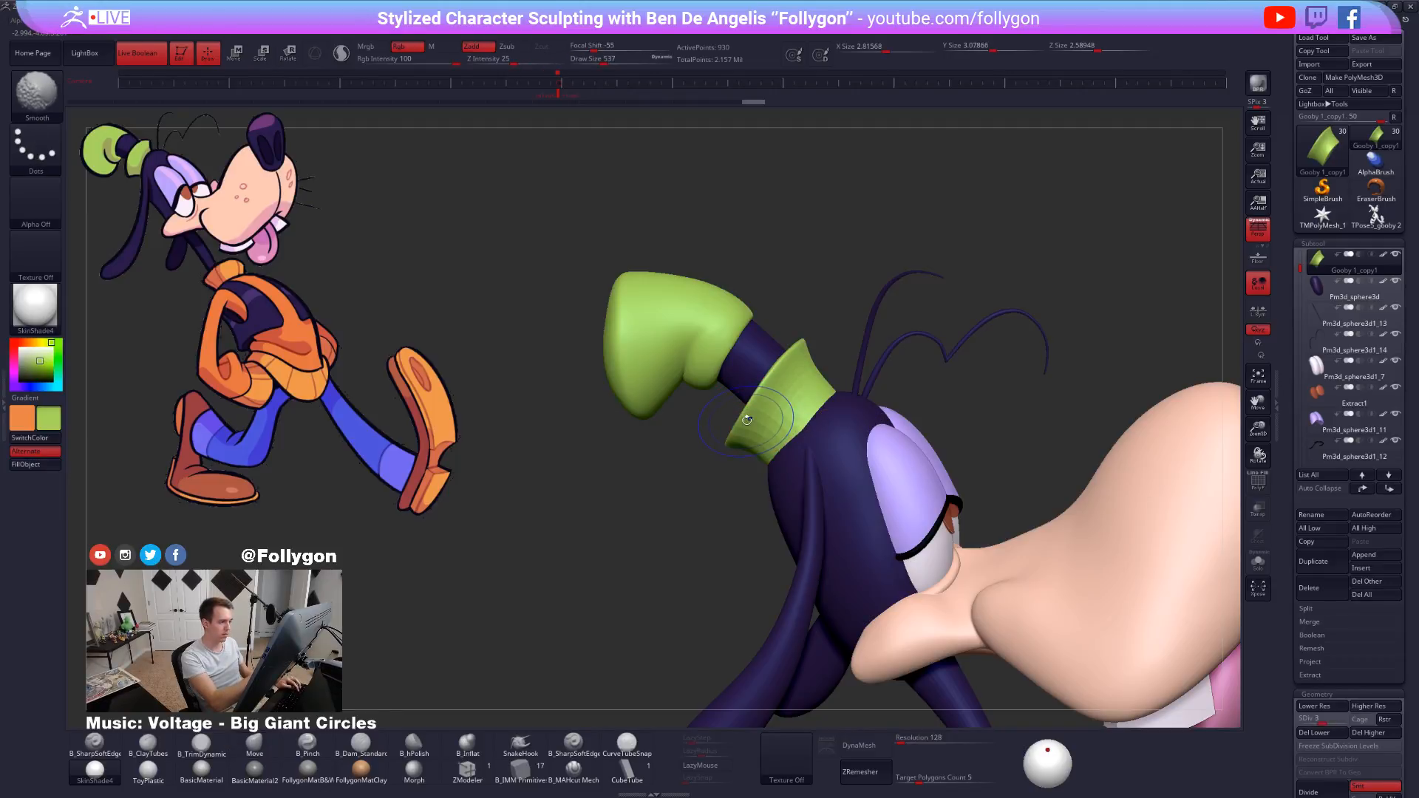
Reshape the far side of the hat brim on subdivision level 2 with the Move brush at size 636.
mouse_move(809, 451)
right_mouse_down("alt")
mouse_move(916, 480)
mouse_move(954, 414)
right_mouse_up("alt")
key("s")
left_click_drag(837, 446, 845, 446)
mouse_move(843, 446)
right_mouse_down()
mouse_move(843, 428)
mouse_move(813, 458)
mouse_move(829, 452)
right_mouse_up()
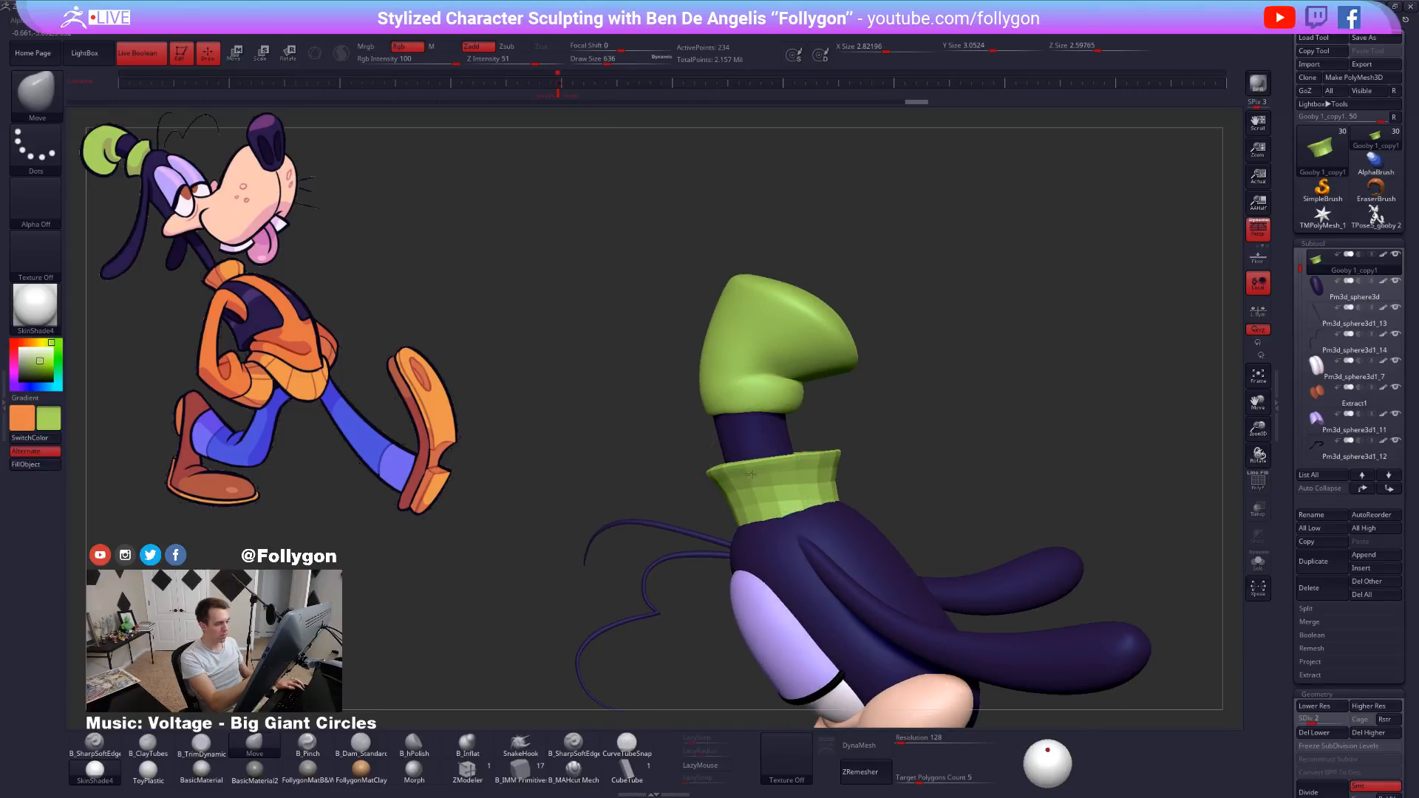
right_click_drag(805, 468, 769, 464)
key("space")
left_click_drag(769, 464, 770, 458)
right_click_drag(773, 459, 747, 473)
Adjust the brim's flared rim from behind with the Move brush at size 595 and raise it to subdivision level 5.
key("space")
left_click_drag(748, 473, 746, 473)
right_click_drag(742, 480, 773, 462)
key("d")
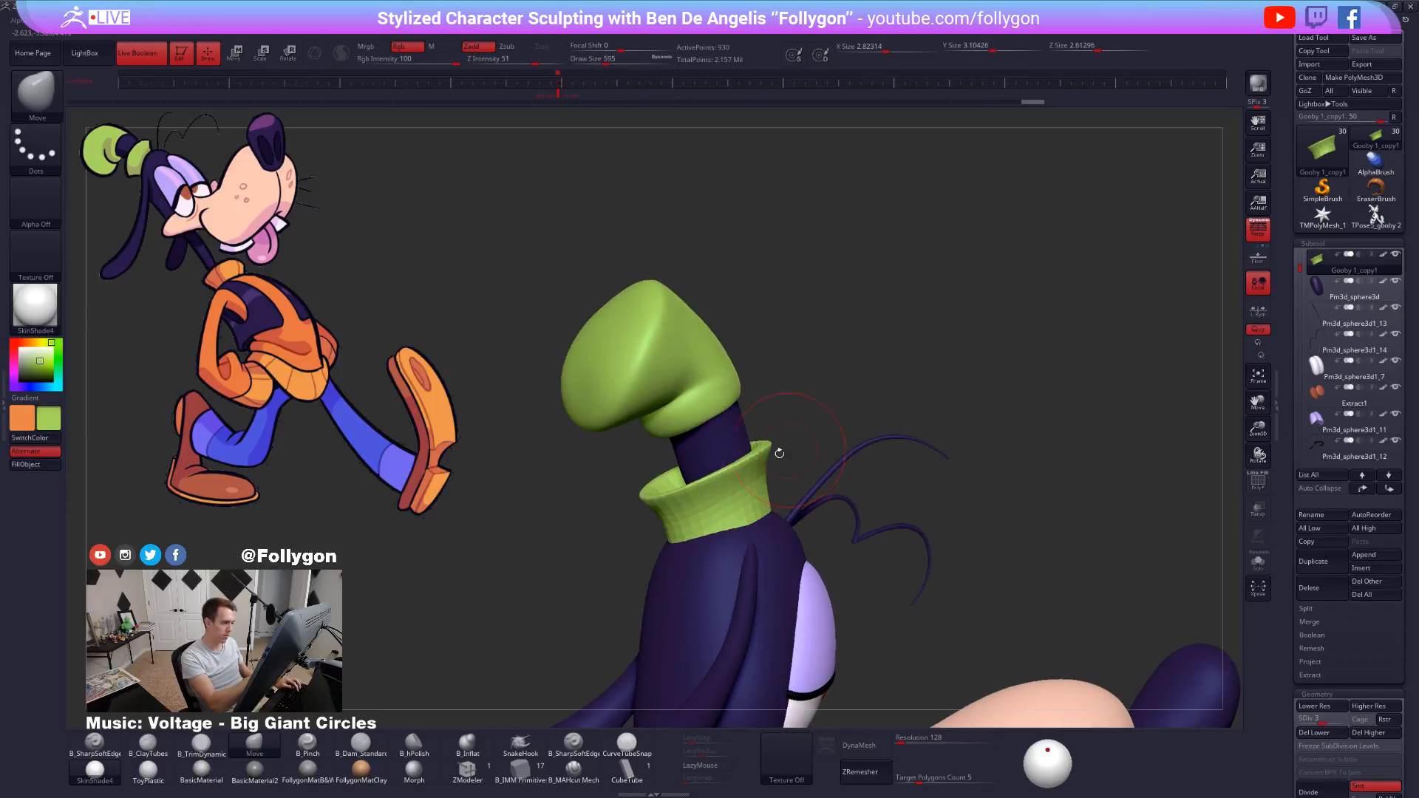
mouse_move(730, 506)
right_mouse_down()
mouse_move(706, 505)
mouse_move(916, 475)
mouse_move(874, 562)
mouse_move(767, 523)
mouse_move(816, 545)
mouse_move(779, 489)
mouse_move(789, 507)
right_mouse_up()
key("d")
key("d")
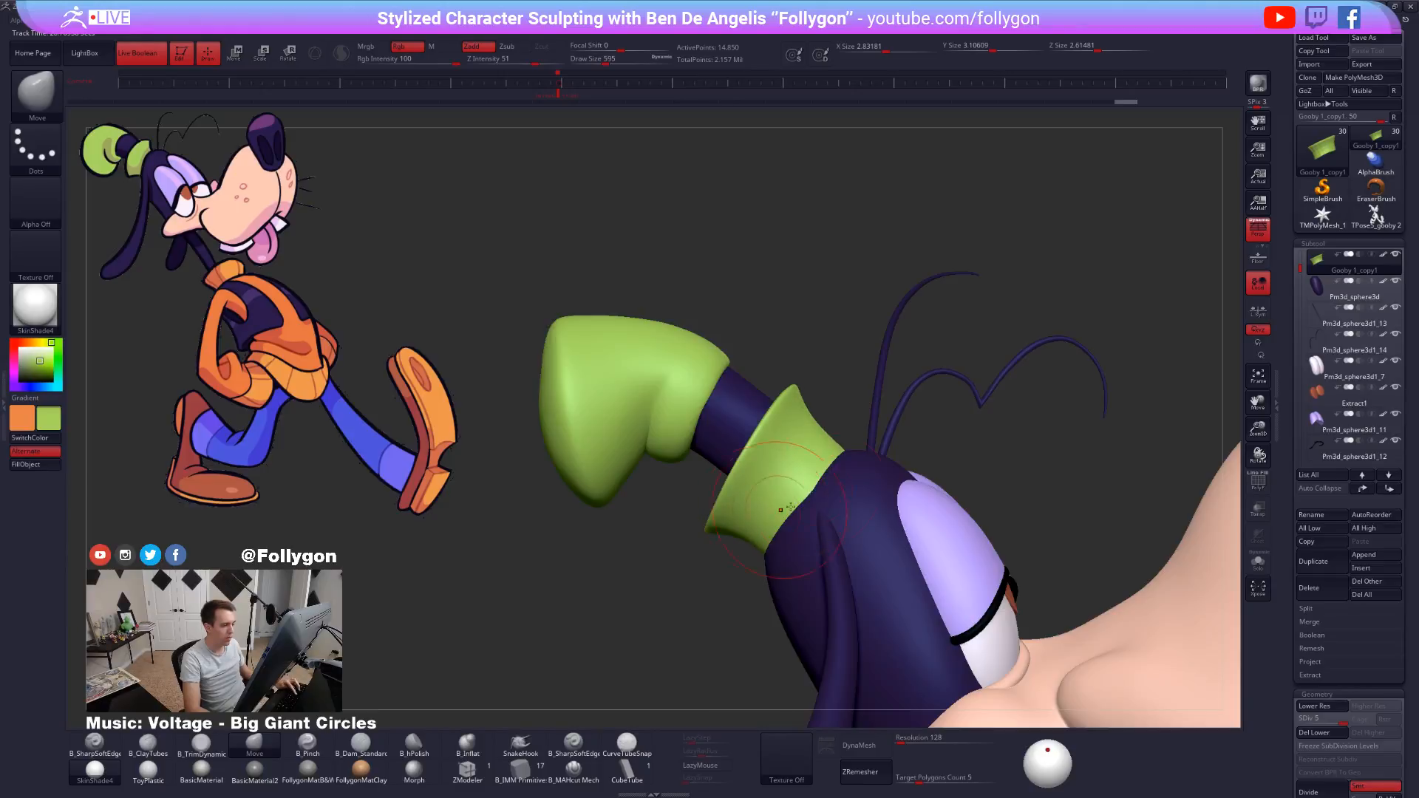
Divide the hat brim to subdivision level 6 and fit its base to the head with the Move brush.
mouse_move(879, 478)
right_mouse_down("ctrl")
mouse_move(889, 490)
mouse_move(826, 500)
right_mouse_up("ctrl")
key("ctrl+d")
left_click_drag(822, 488, 817, 494)
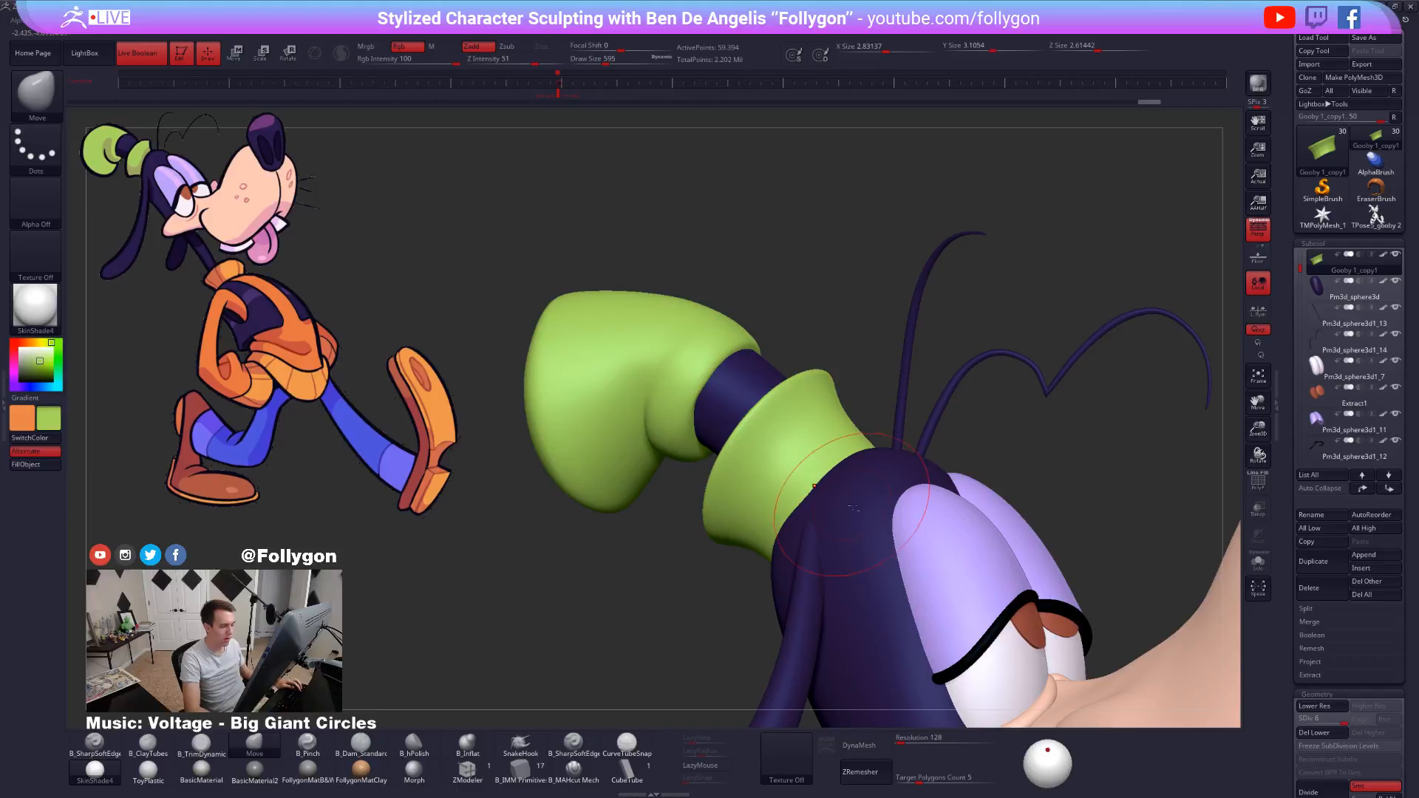
right_click_drag(850, 543, 847, 521, "ctrl")
mouse_move(847, 521)
right_mouse_down()
mouse_move(819, 551)
mouse_move(765, 521)
mouse_move(791, 546)
mouse_move(798, 469)
mouse_move(854, 482)
mouse_move(885, 475)
mouse_move(883, 458)
right_mouse_up()
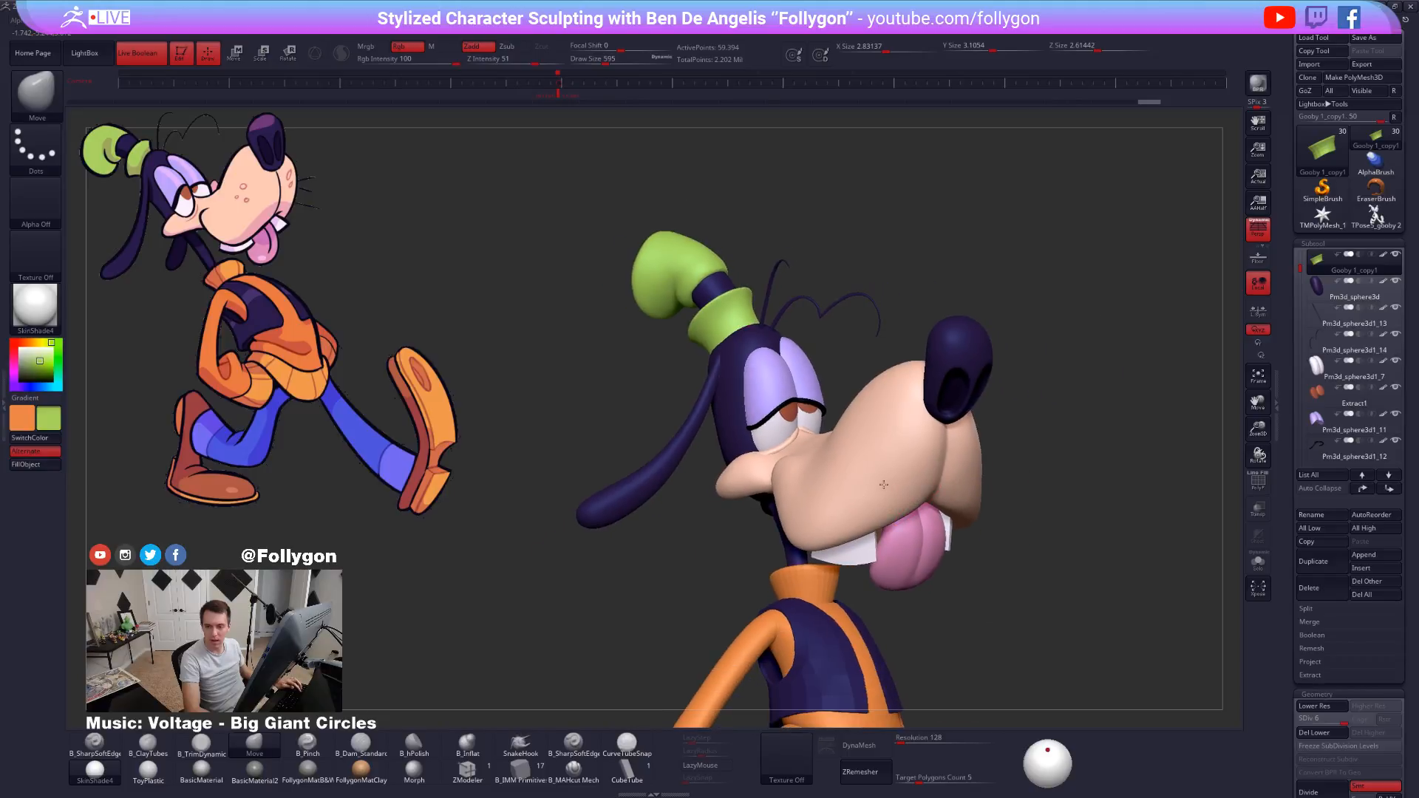
Hide the dog's muzzle to expose the eyes and select the lower eyelid strip.
right_click_drag(924, 521, 889, 489, "alt")
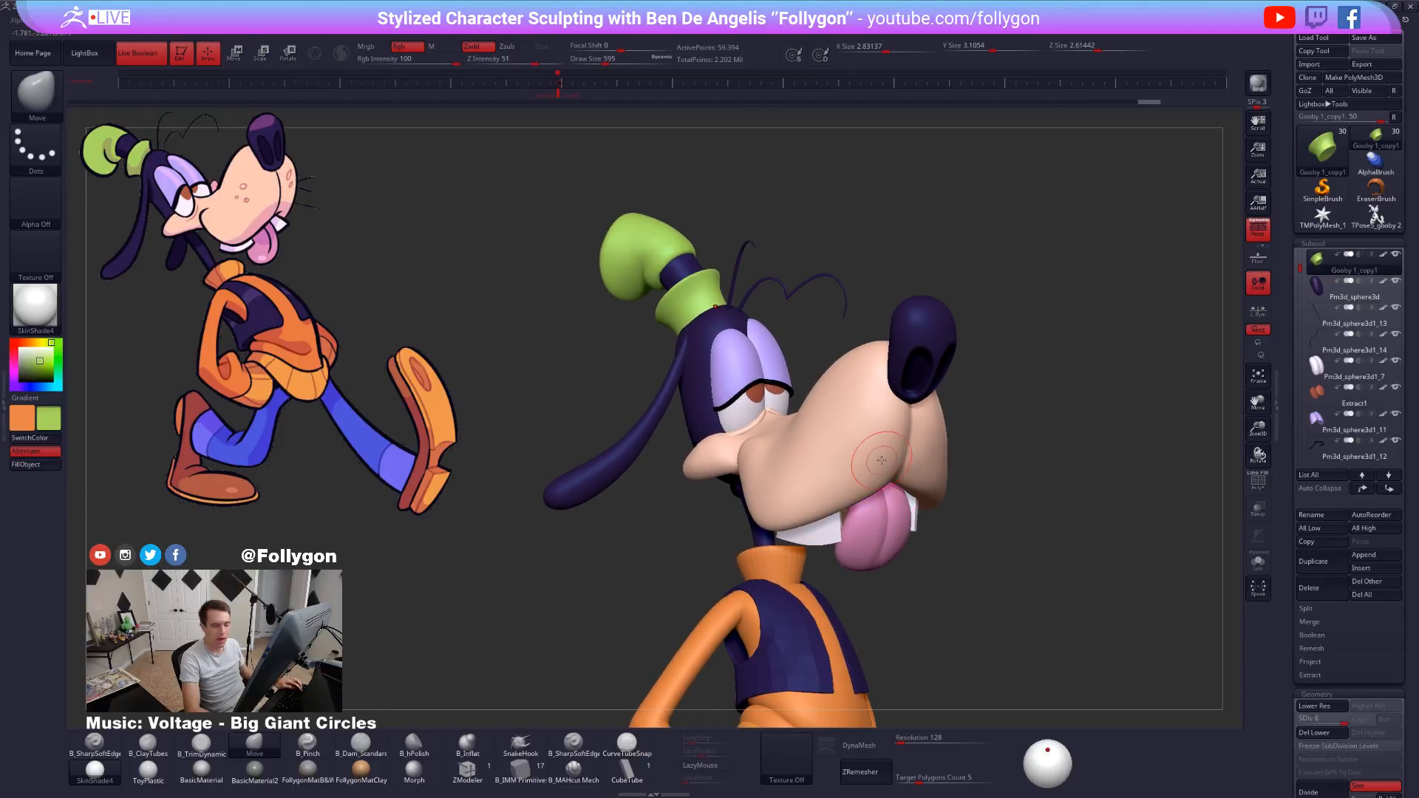
mouse_move(825, 438)
right_mouse_down()
mouse_move(818, 455)
mouse_move(791, 420)
right_mouse_up()
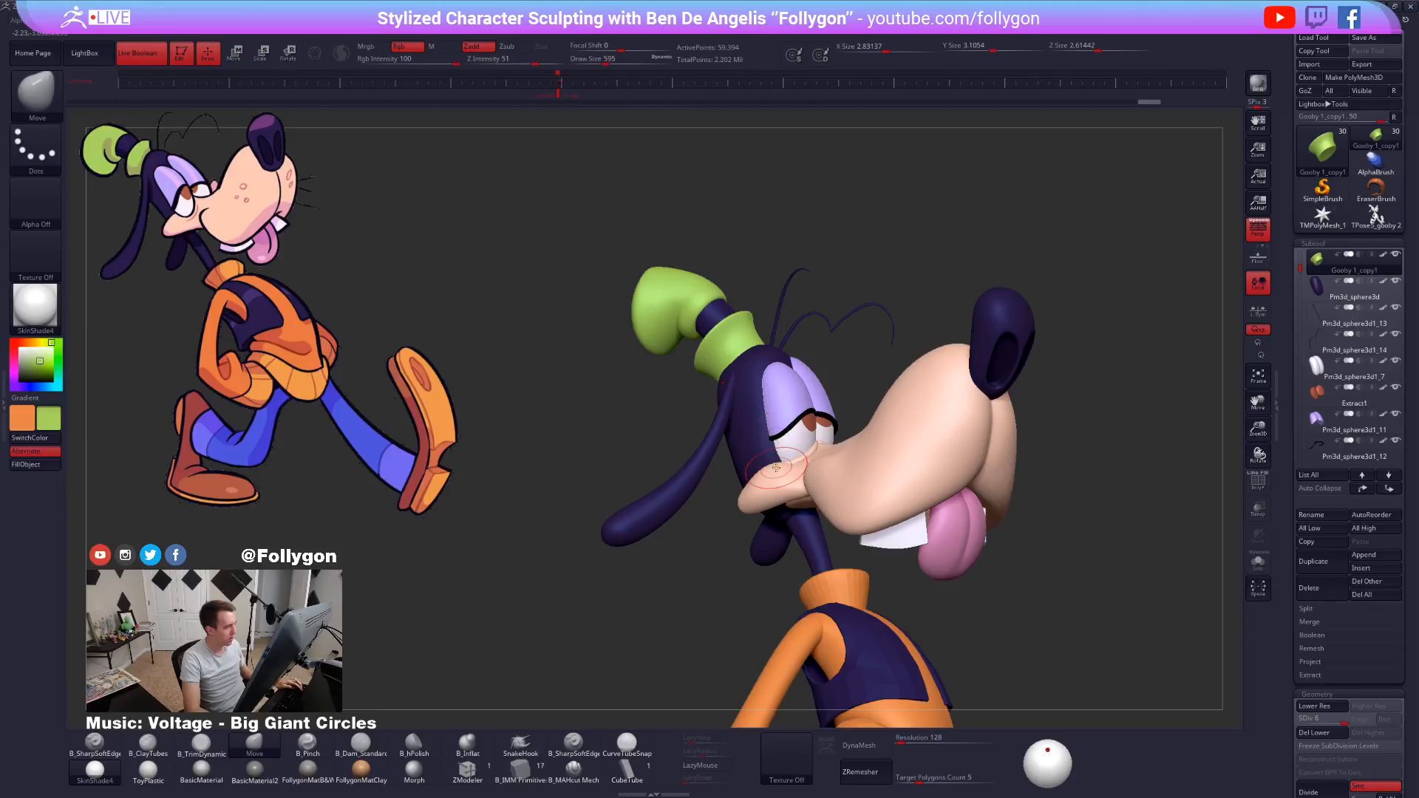
mouse_move(803, 497)
right_mouse_down()
mouse_move(771, 520)
mouse_move(816, 511)
mouse_move(854, 443)
mouse_move(788, 532)
right_mouse_up()
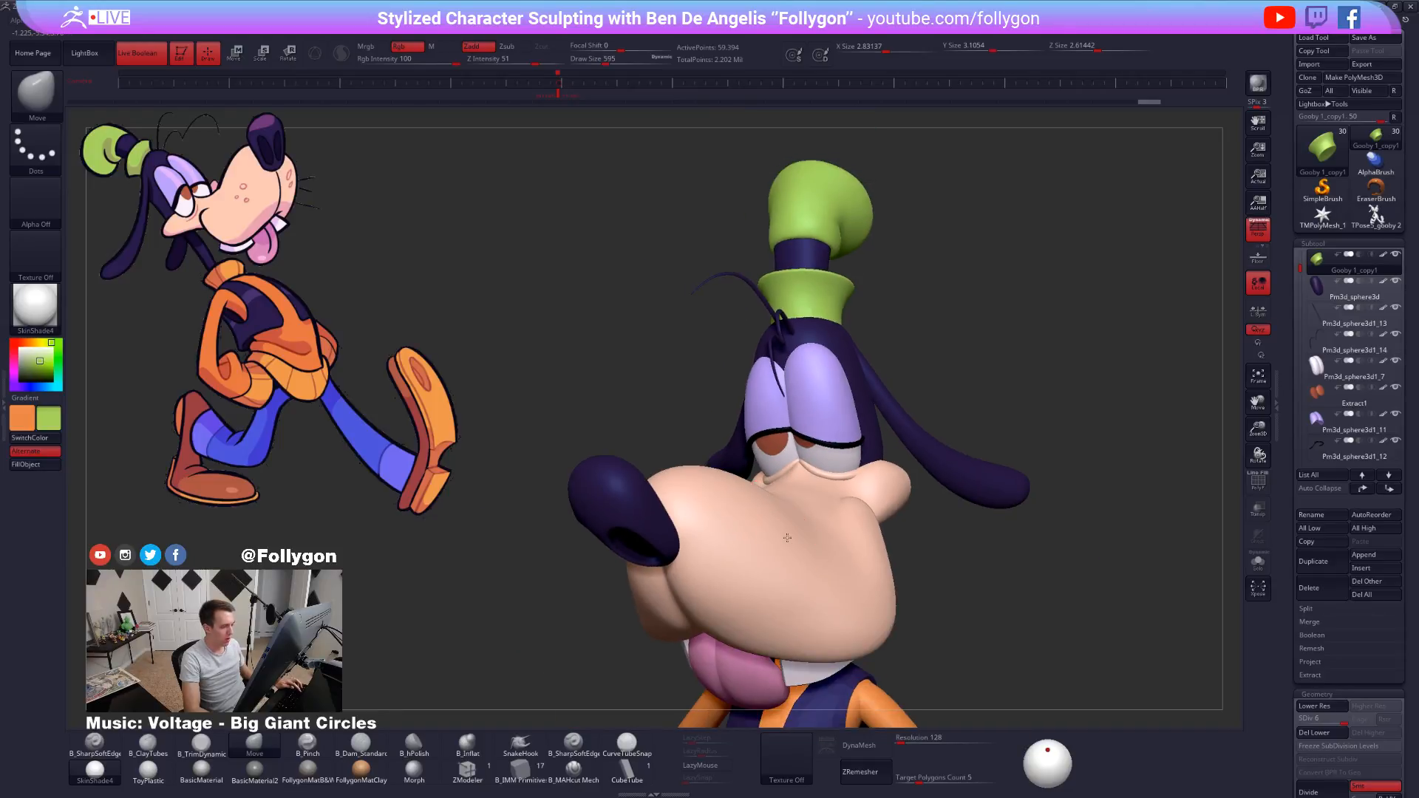
left_click(788, 534, "alt")
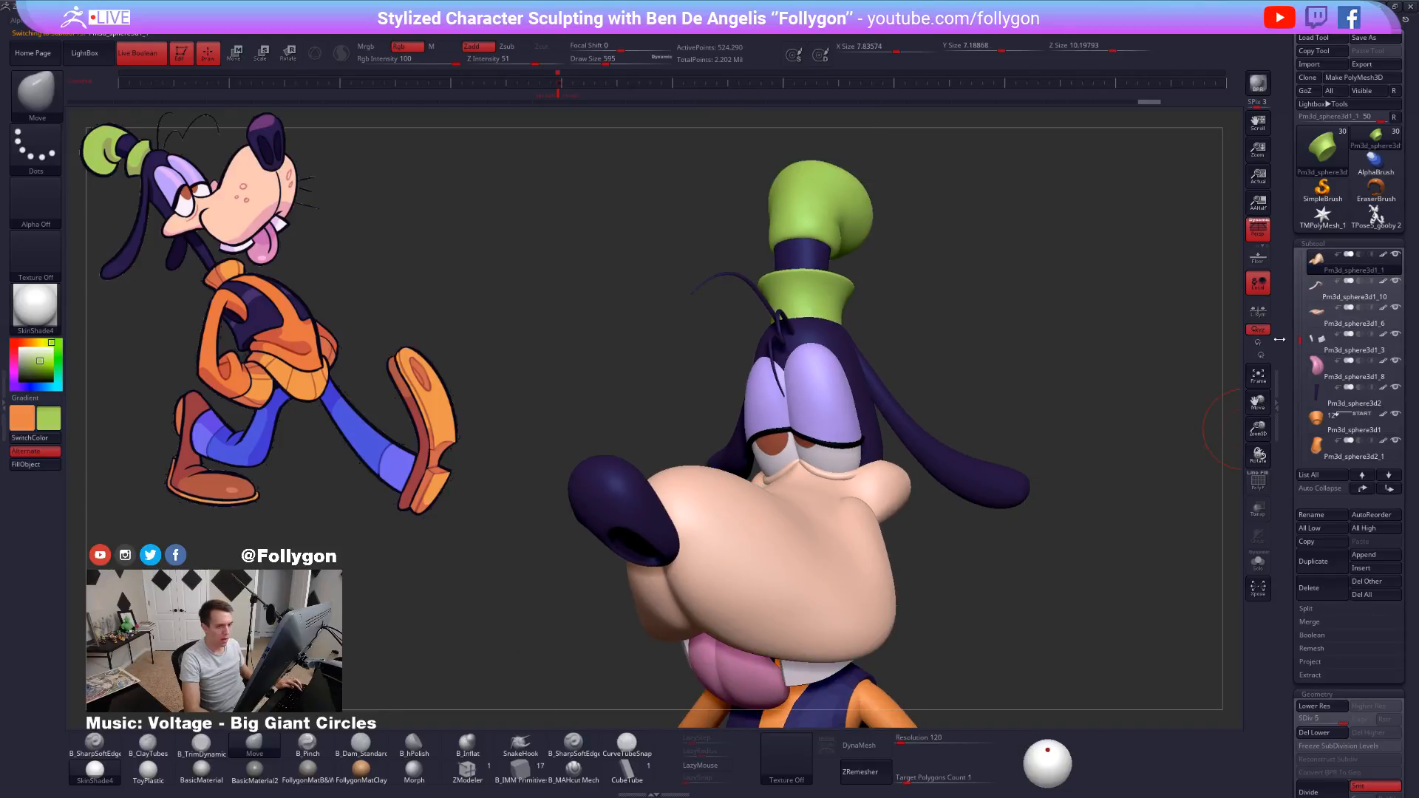
left_click(634, 519, "alt")
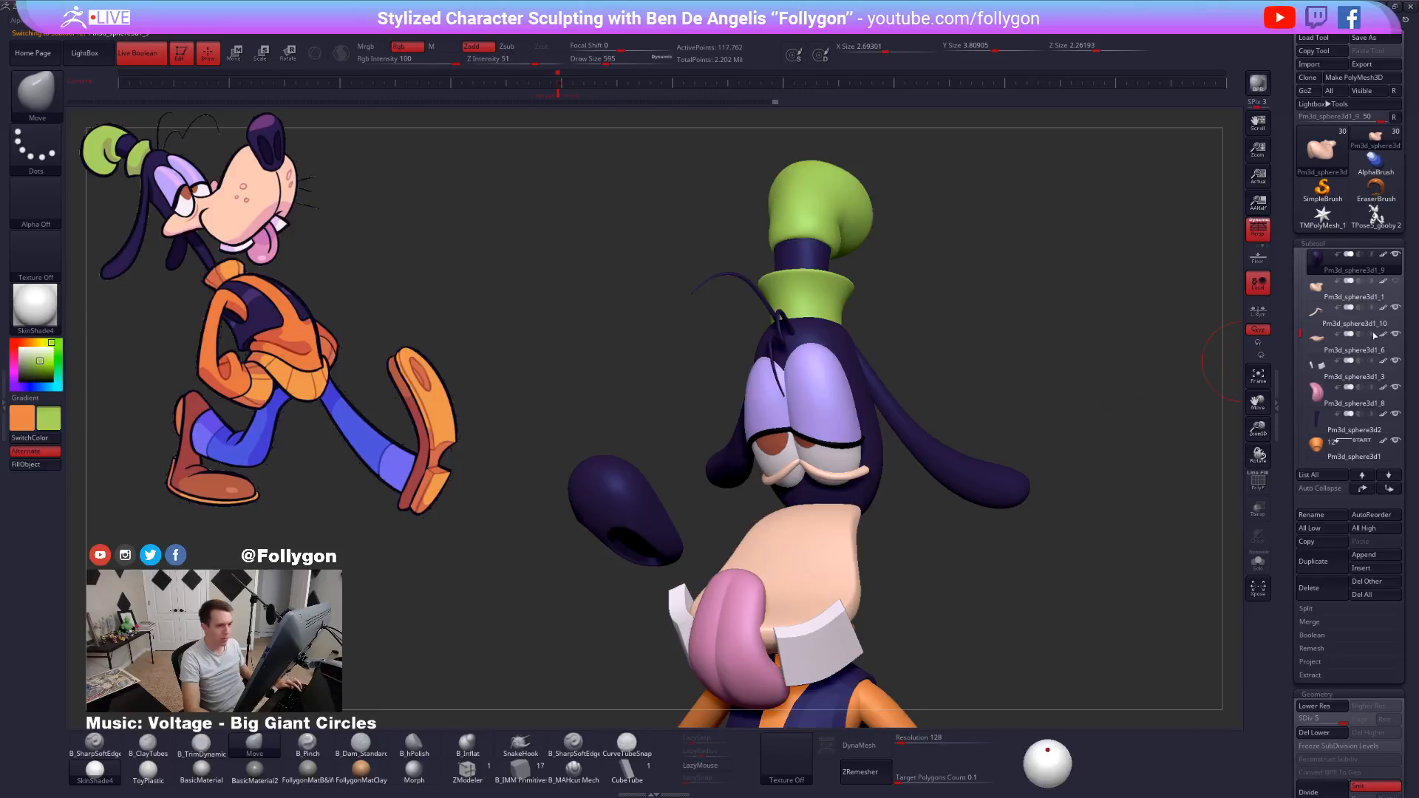
left_click(1315, 295)
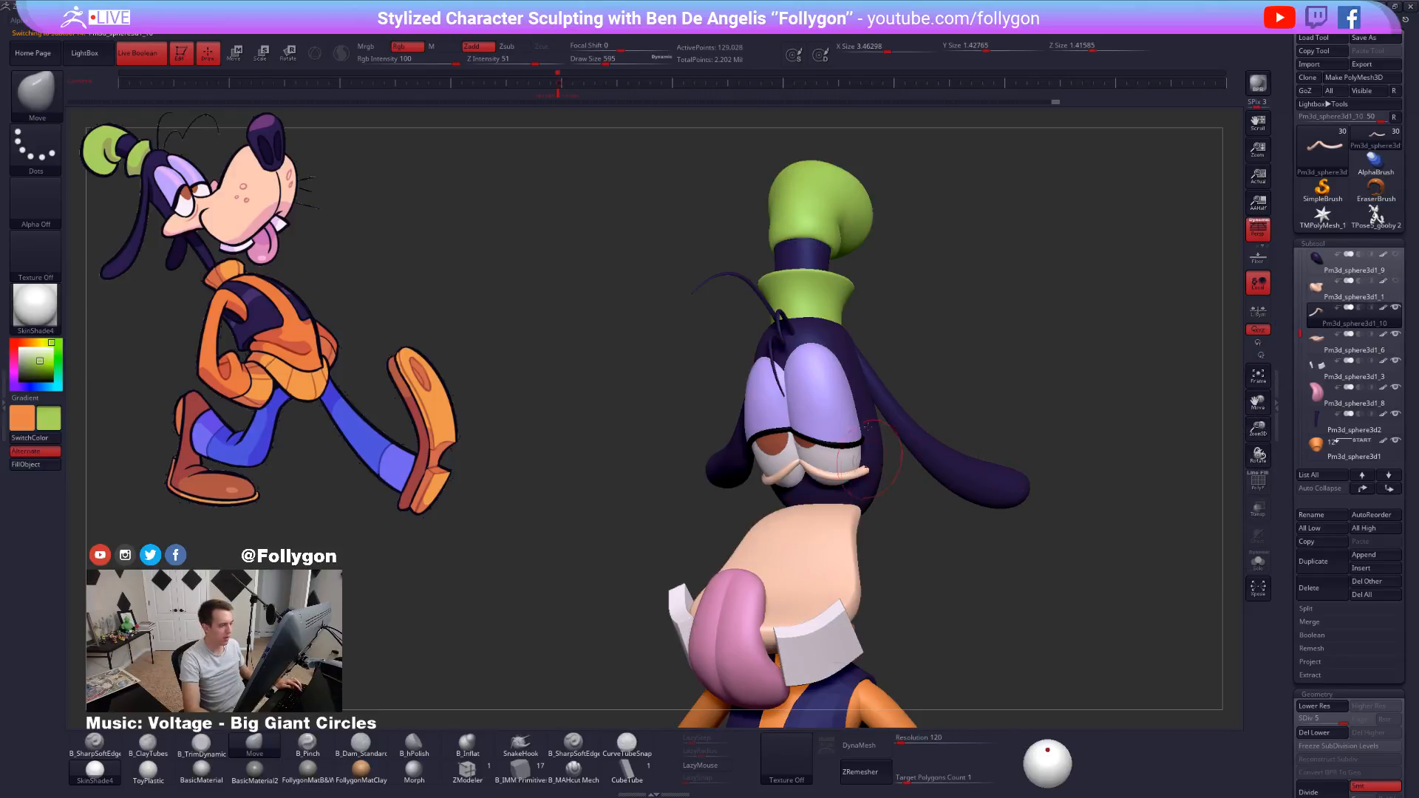
Select the purple upper eyelids, show their wireframe, and lower them to subdivision level 1 with the Move brush at size 720.
mouse_move(532, 517)
left_mouse_down()
mouse_move(806, 421)
mouse_move(853, 488)
left_mouse_up()
key("shift+f")
key("shift+d")
key("shift+d")
key("shift+d")
key("shift+d")
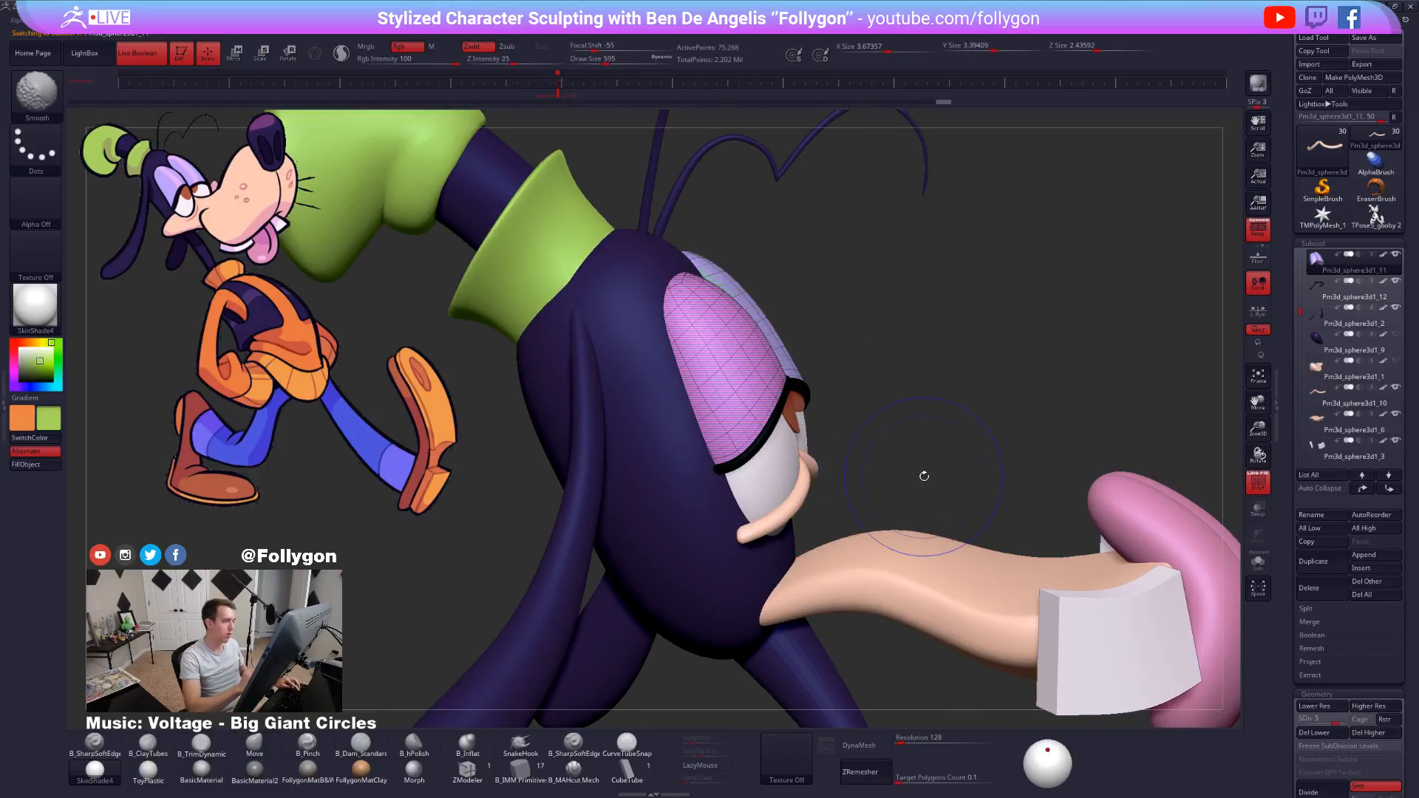
key("alt+s")
mouse_move(739, 469)
left_mouse_down()
mouse_move(785, 469)
mouse_move(807, 494)
left_mouse_up()
key("shift+d")
key("alt+s")
key("space")
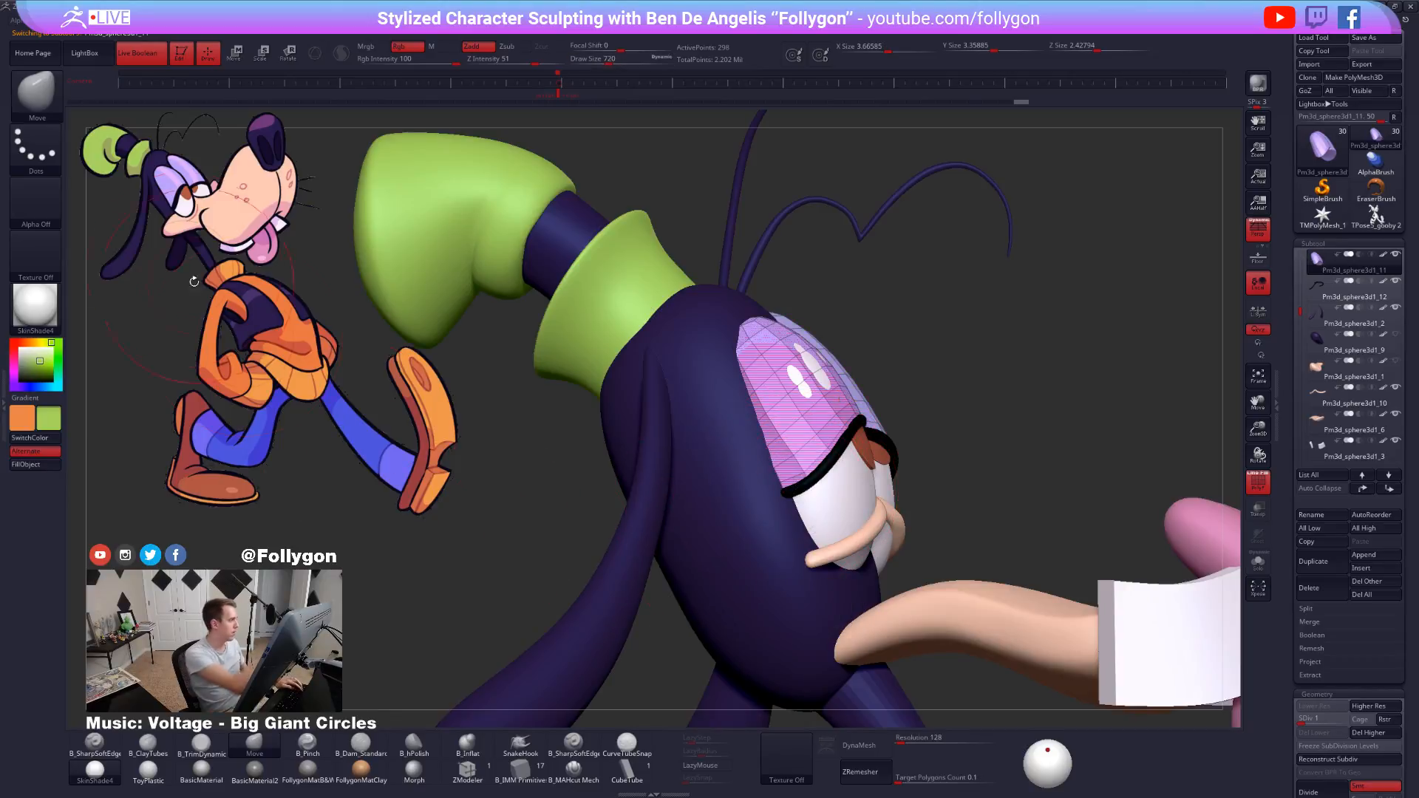
Pull the upper eyelid's outer lower corner downward with the Move brush, then raise the eyelids to subdivision level 6 at brush size 482.
key("alt+s")
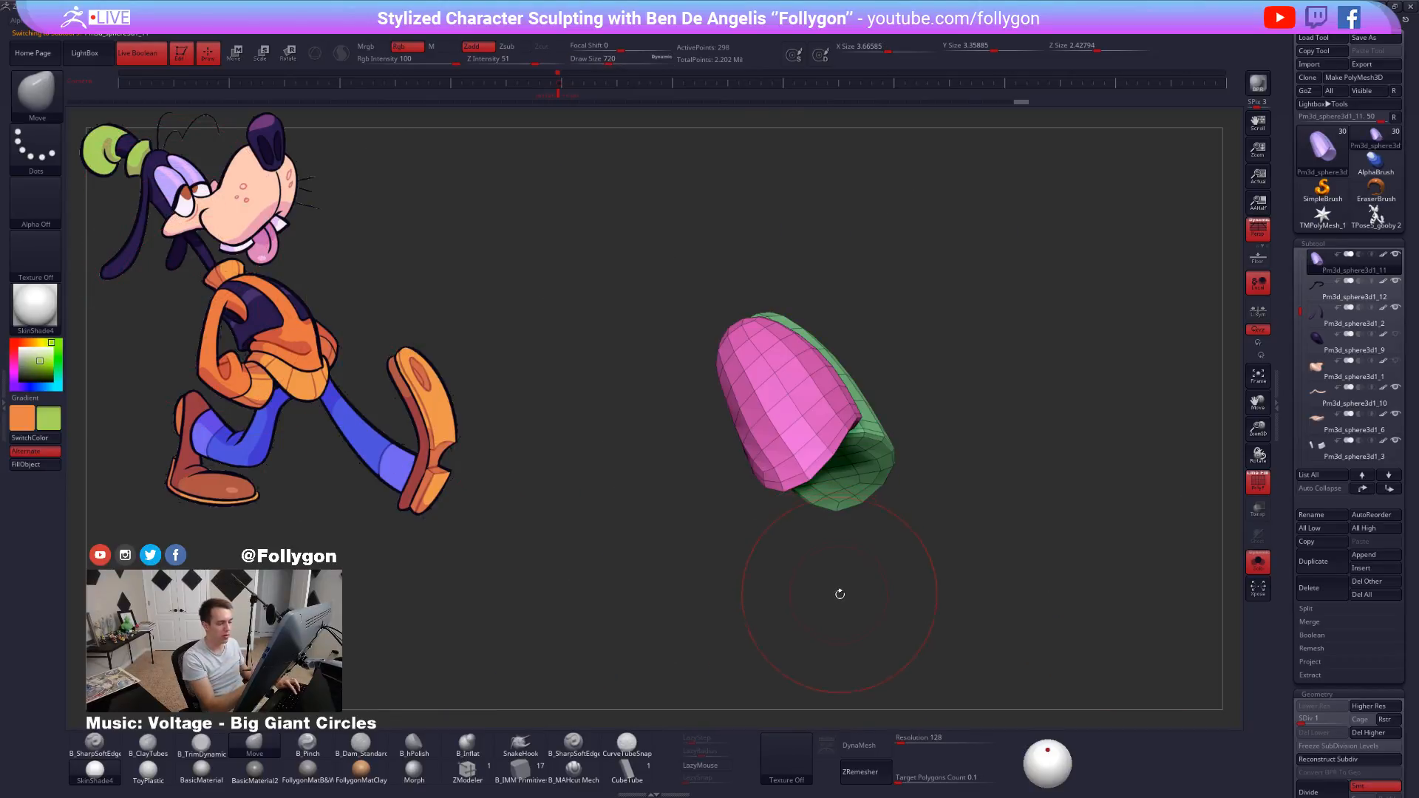
key("alt+s")
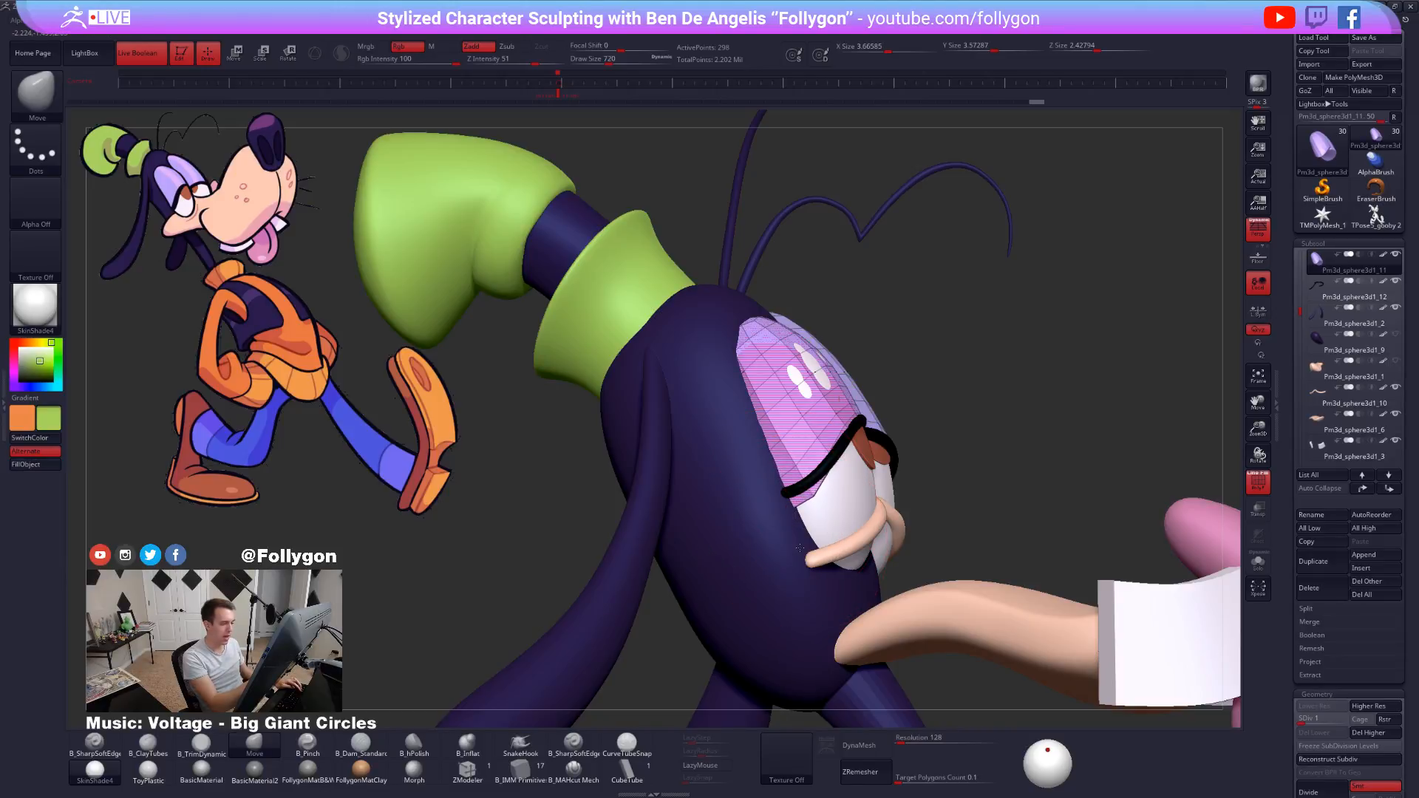
mouse_move(792, 545)
right_mouse_down()
mouse_move(768, 514)
mouse_move(802, 531)
right_mouse_up()
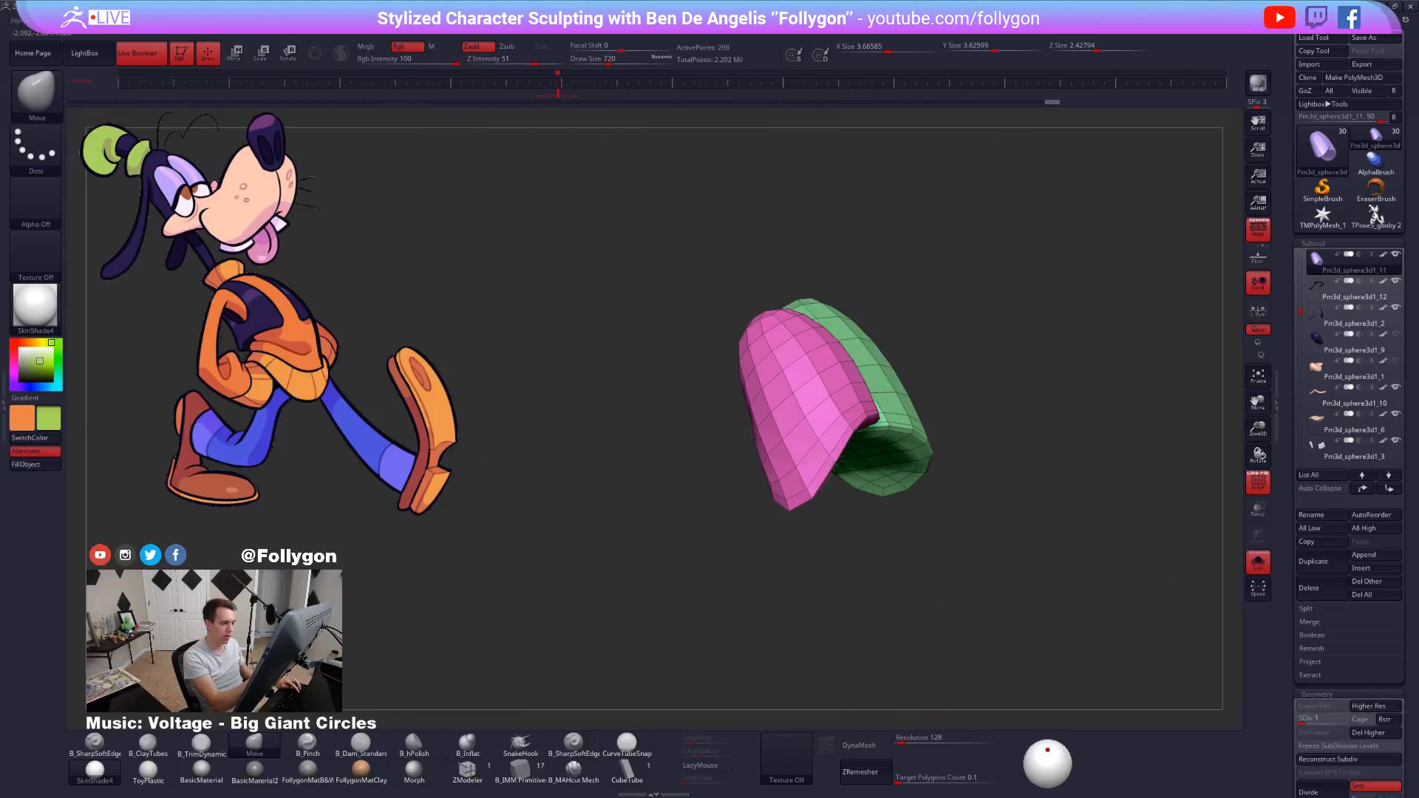
key("alt+s")
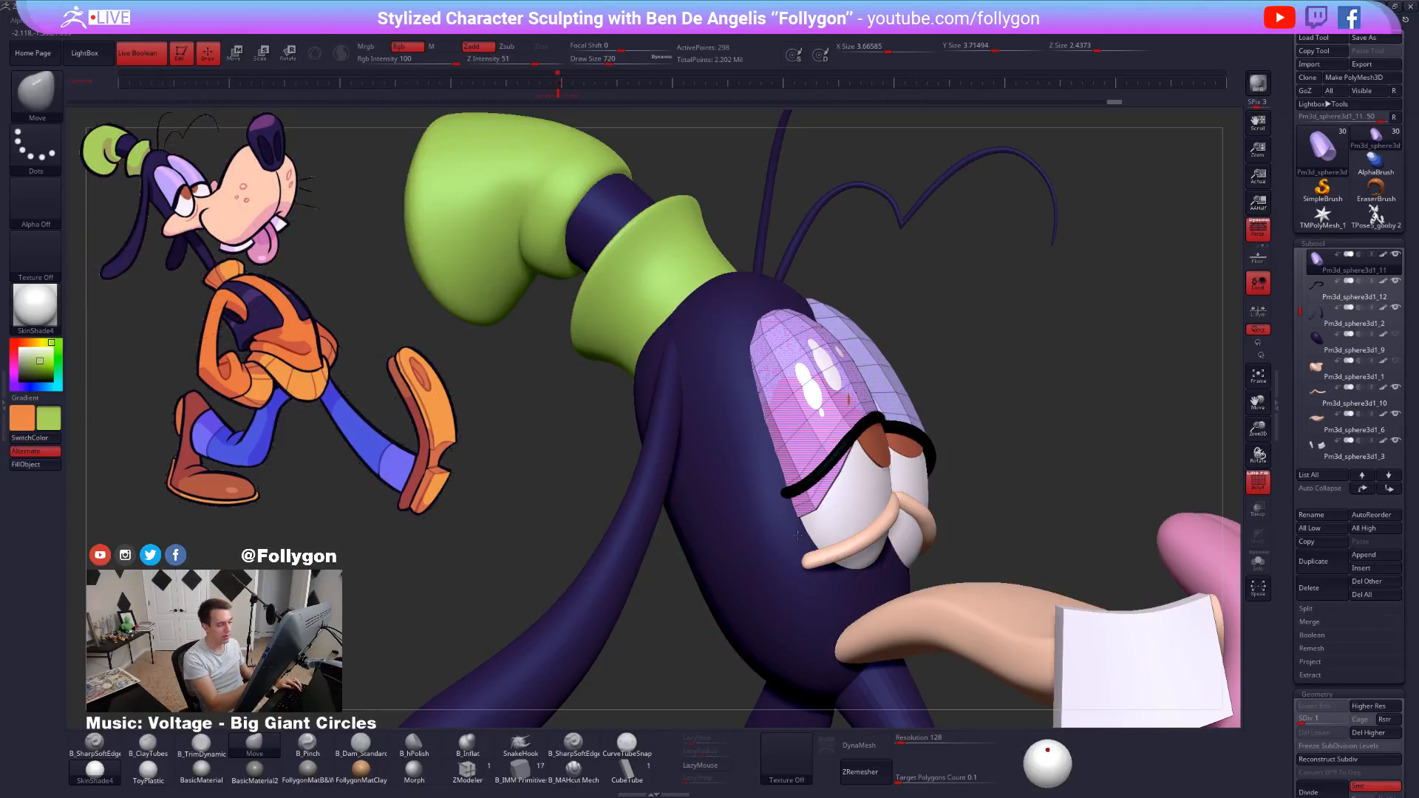
key("space")
key("d")
key("d")
key("d")
key("d")
key("d")
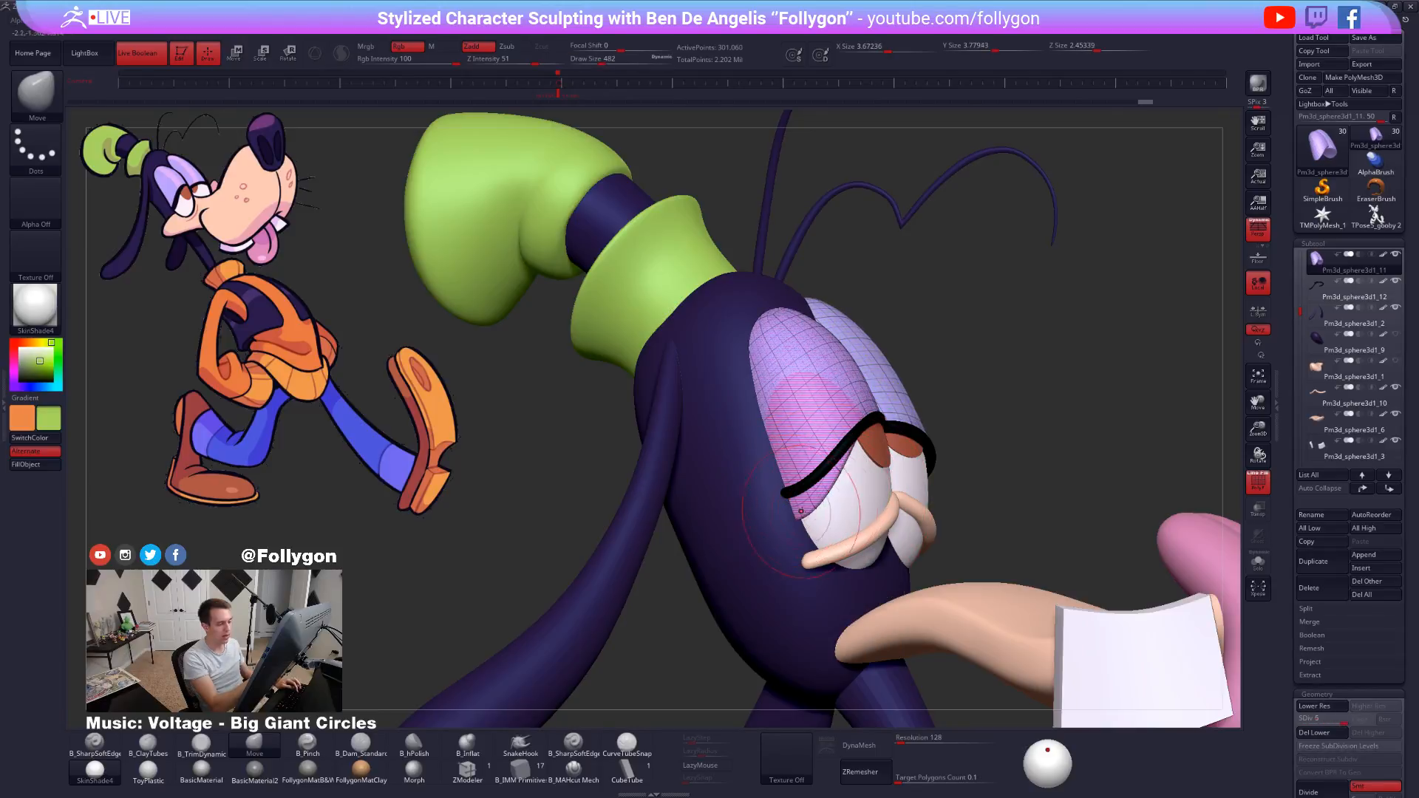
key("alt+s")
key("alt+s")
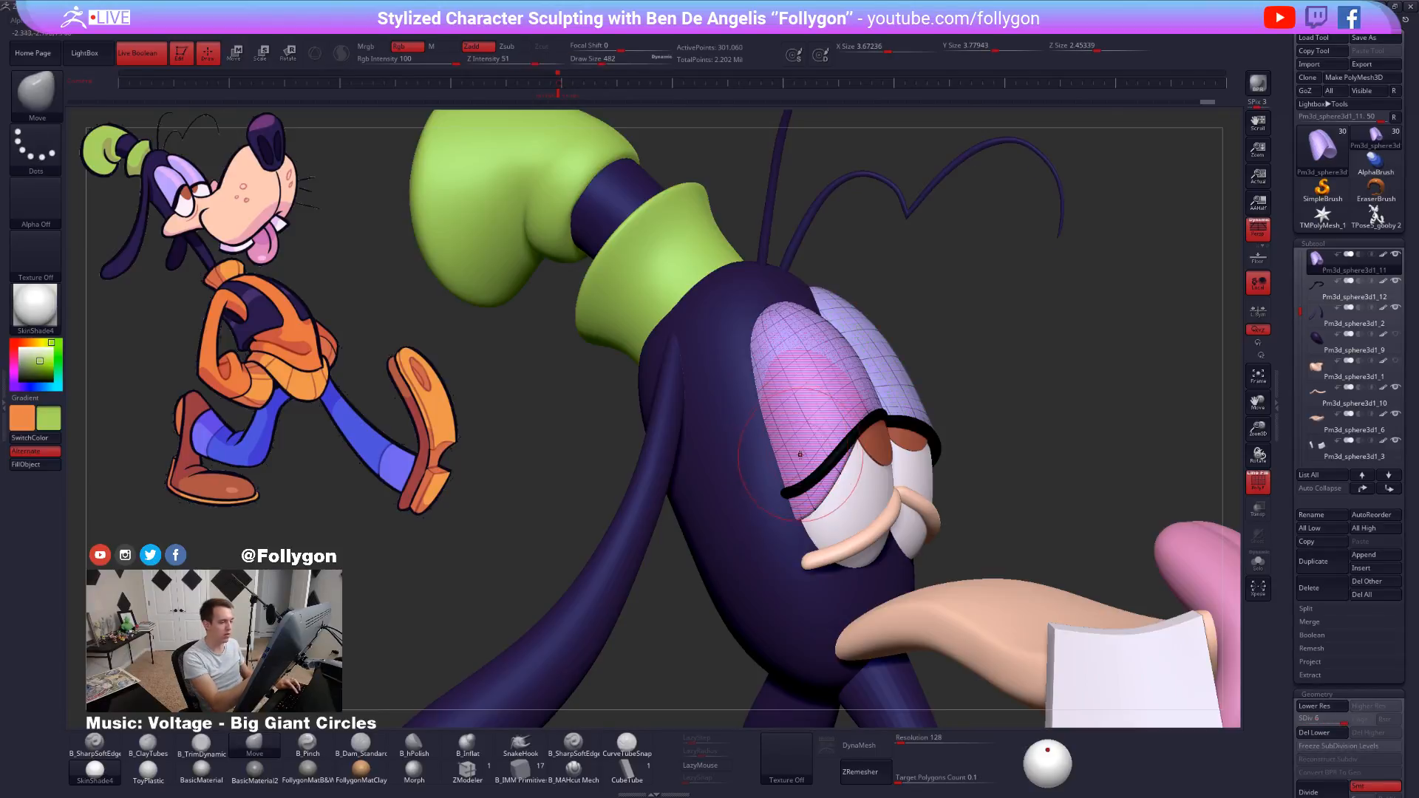
Select the black upper lash line, switch off its polypaint display, and hide the wireframe.
left_click(814, 477, "alt")
key("alt+s")
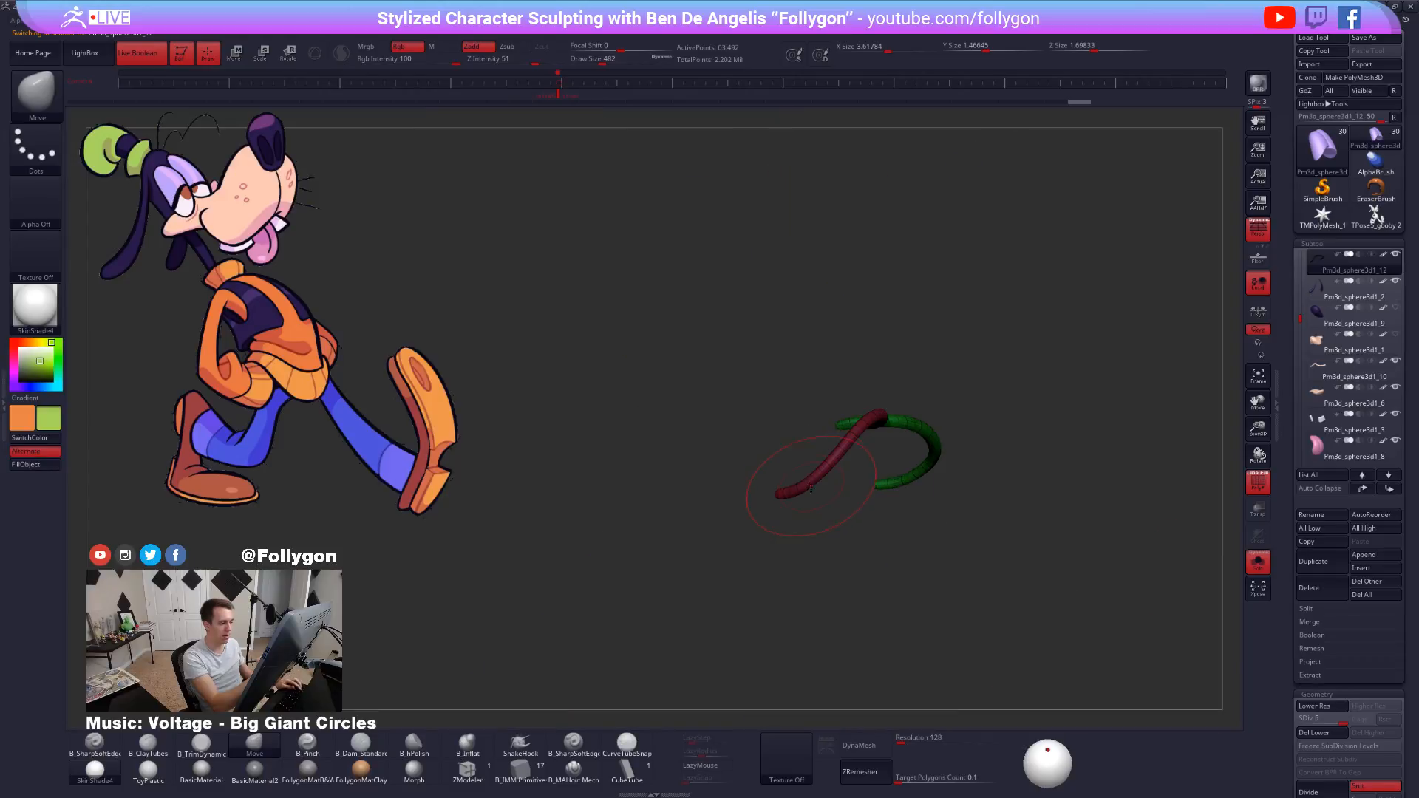
mouse_move(792, 491)
left_mouse_down("shift")
mouse_move(817, 522)
mouse_move(811, 502)
left_mouse_up("shift")
key("shift+f")
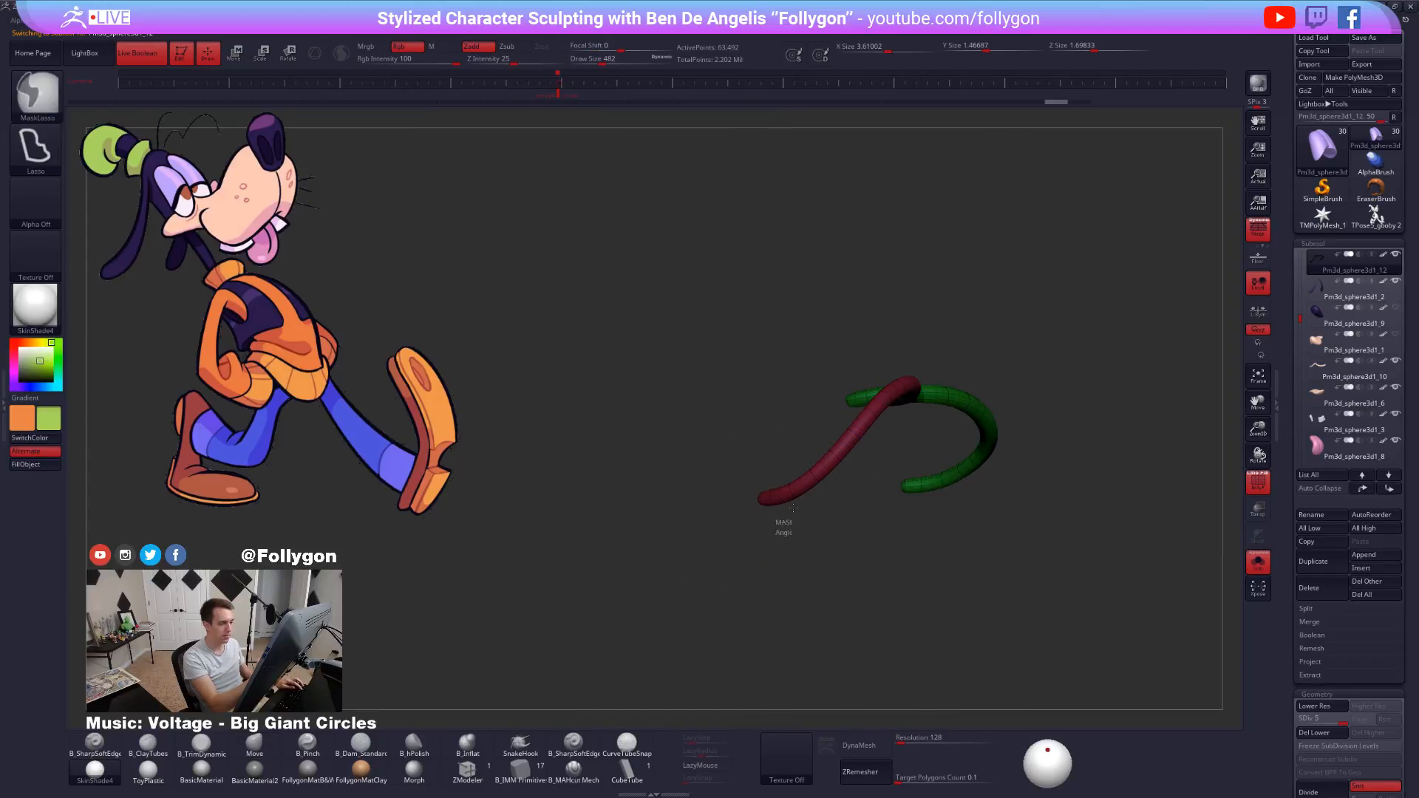
key("w")
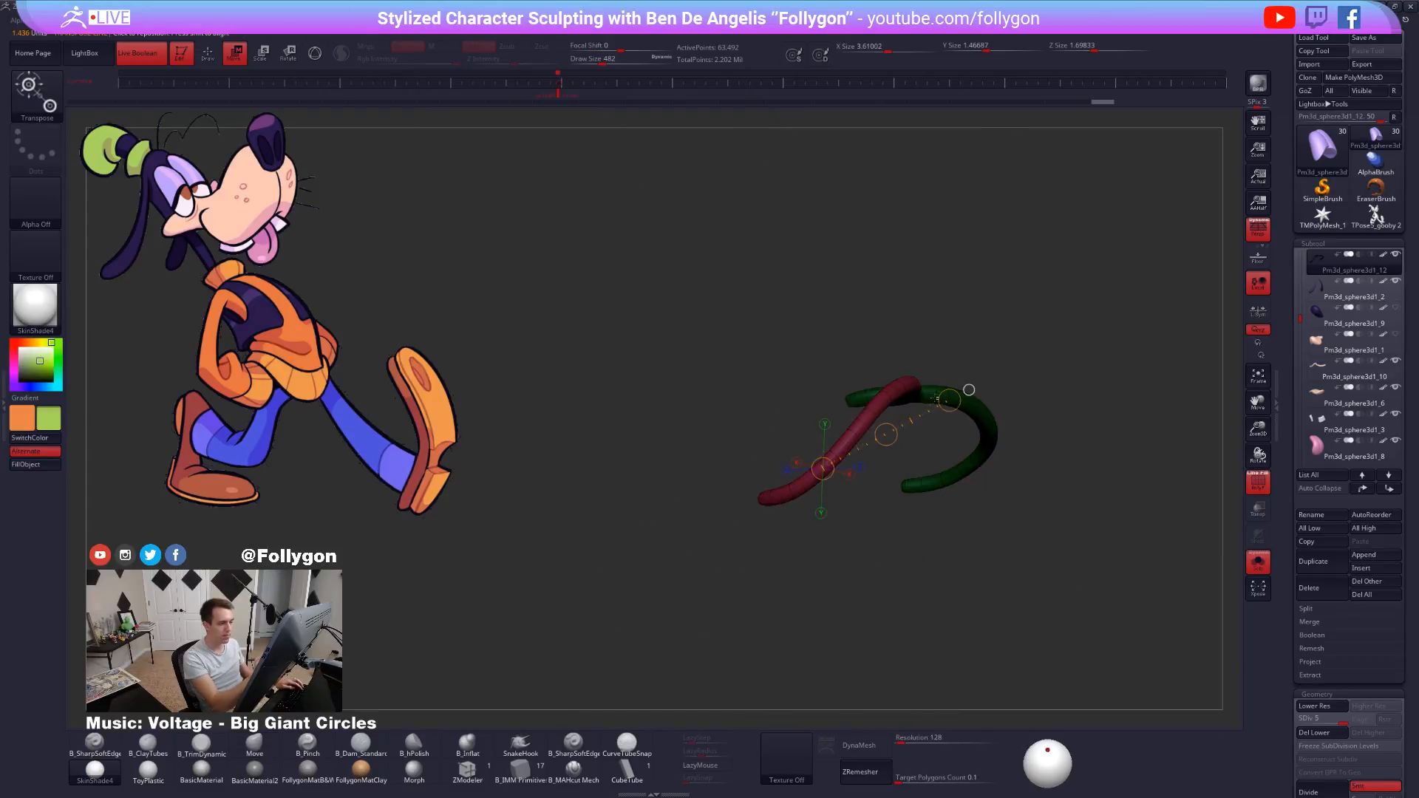
key("q")
left_click(1383, 254)
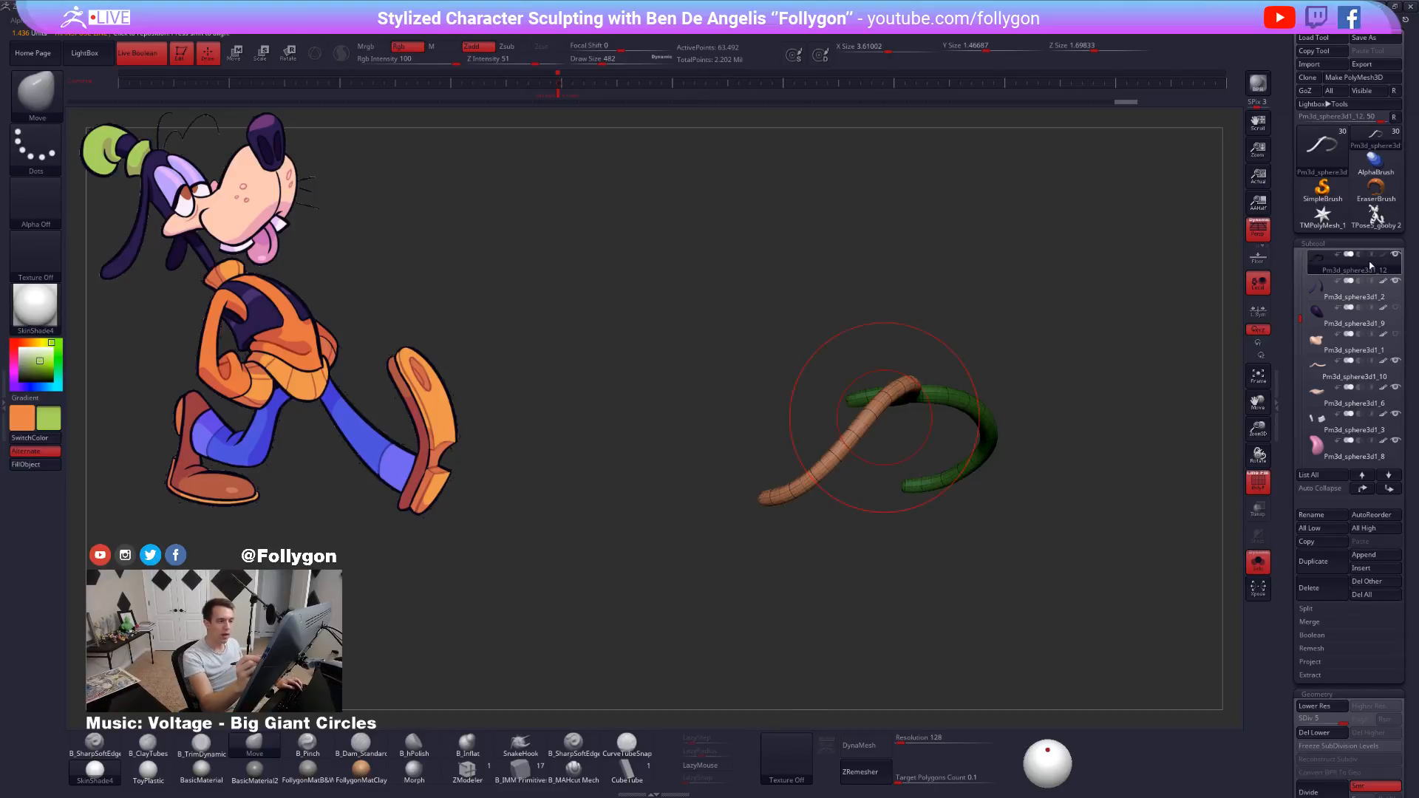
key("alt+s")
key("shift+f")
Reshape the lash line's outer end along the eyelid edge with the Move brush at size 699, going down to subdivision level 2.
key("space")
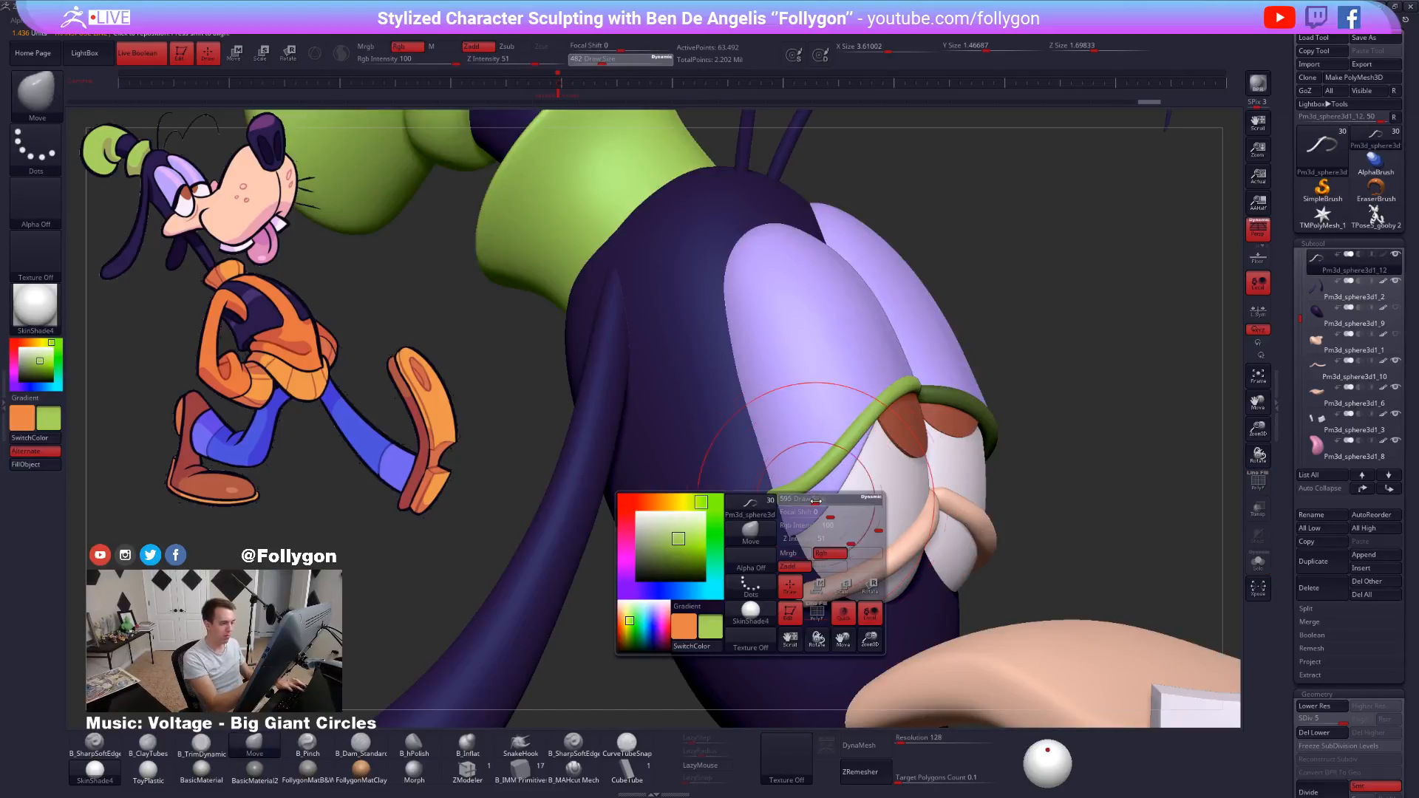
left_click_drag(800, 508, 814, 510)
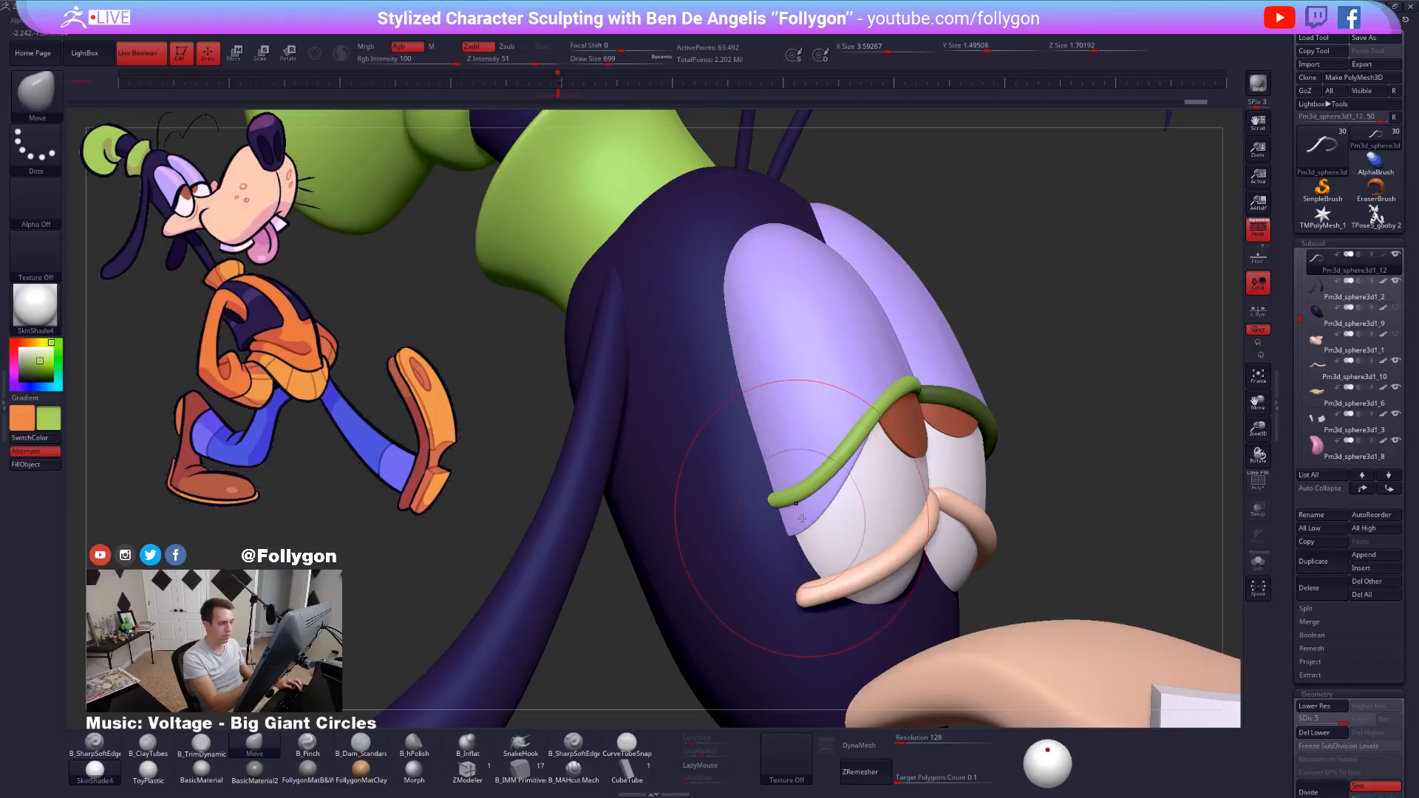
key("shift+d")
key("shift+d")
key("shift+d")
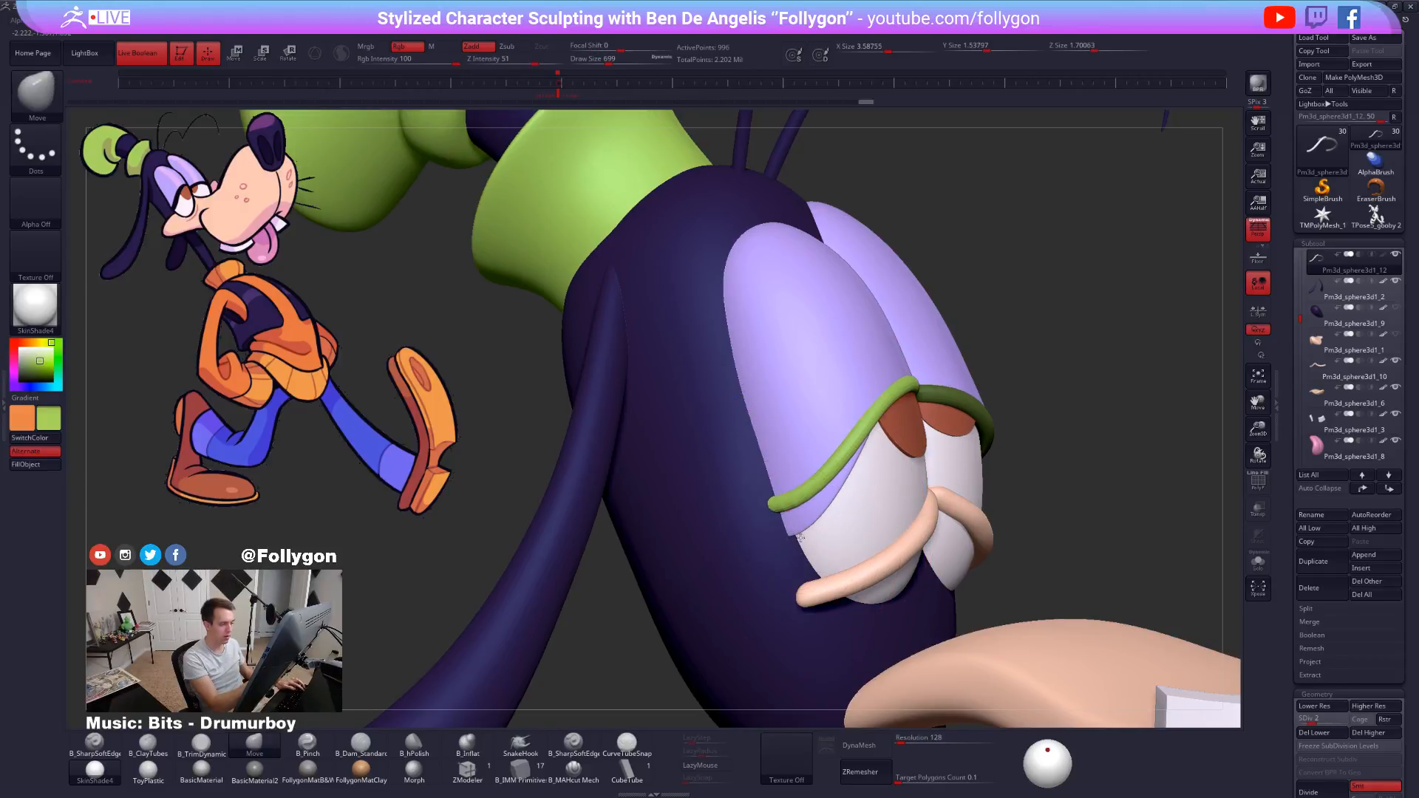
right_click_drag(787, 537, 794, 548)
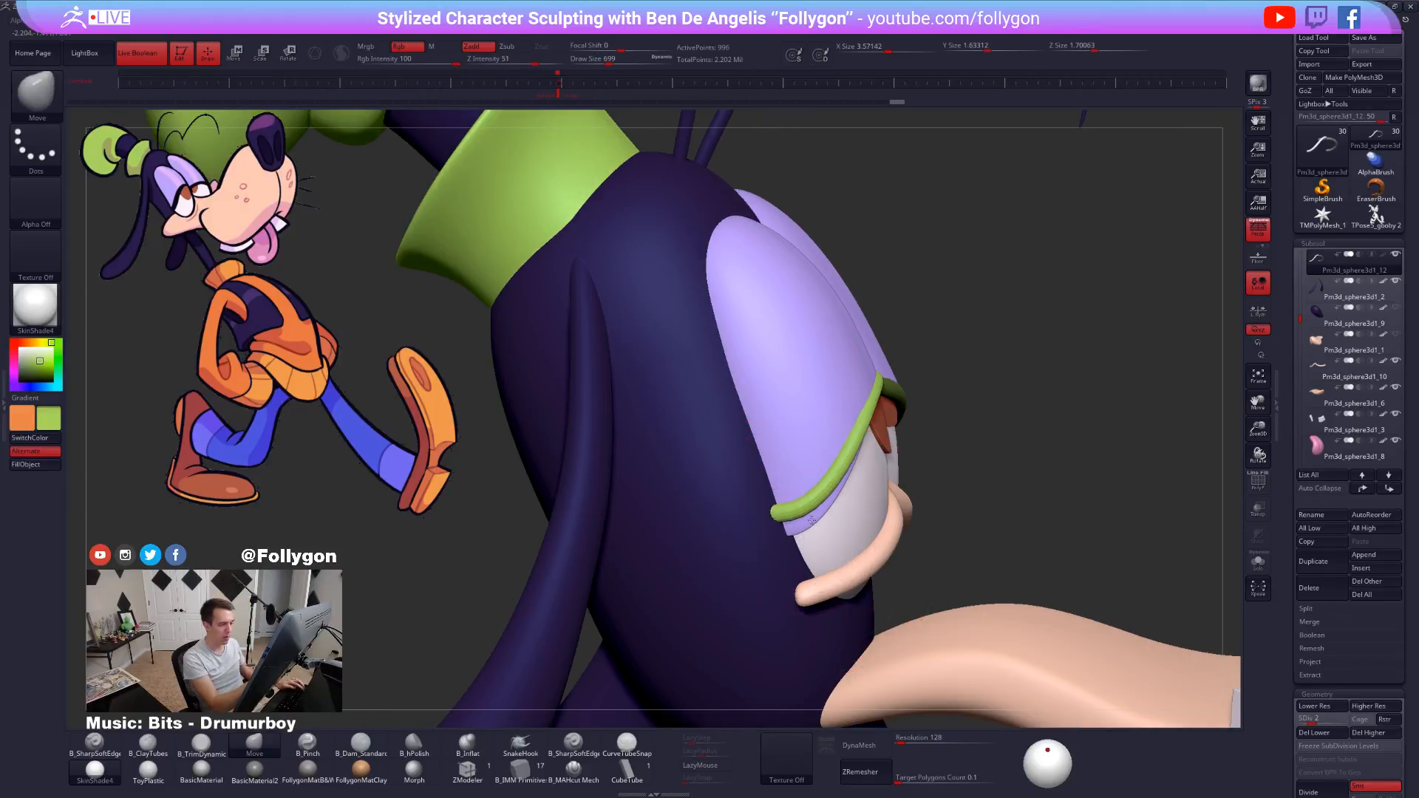
right_click_drag(812, 520, 877, 390)
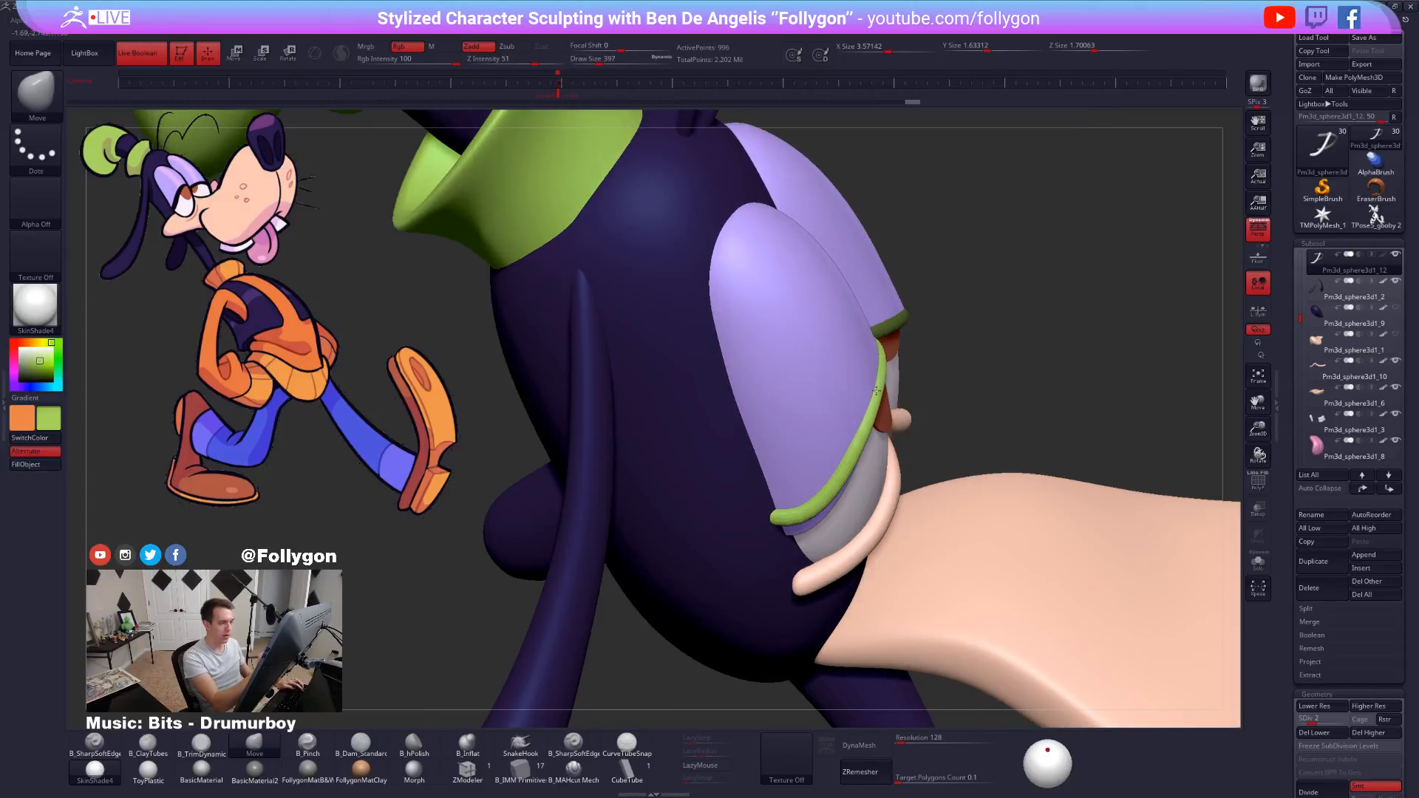
Fit the lash line's curve against the eyelid from the side with the Move brush at size 482.
key("space")
left_click_drag(871, 417, 875, 429)
right_click_drag(876, 429, 843, 494)
key("space")
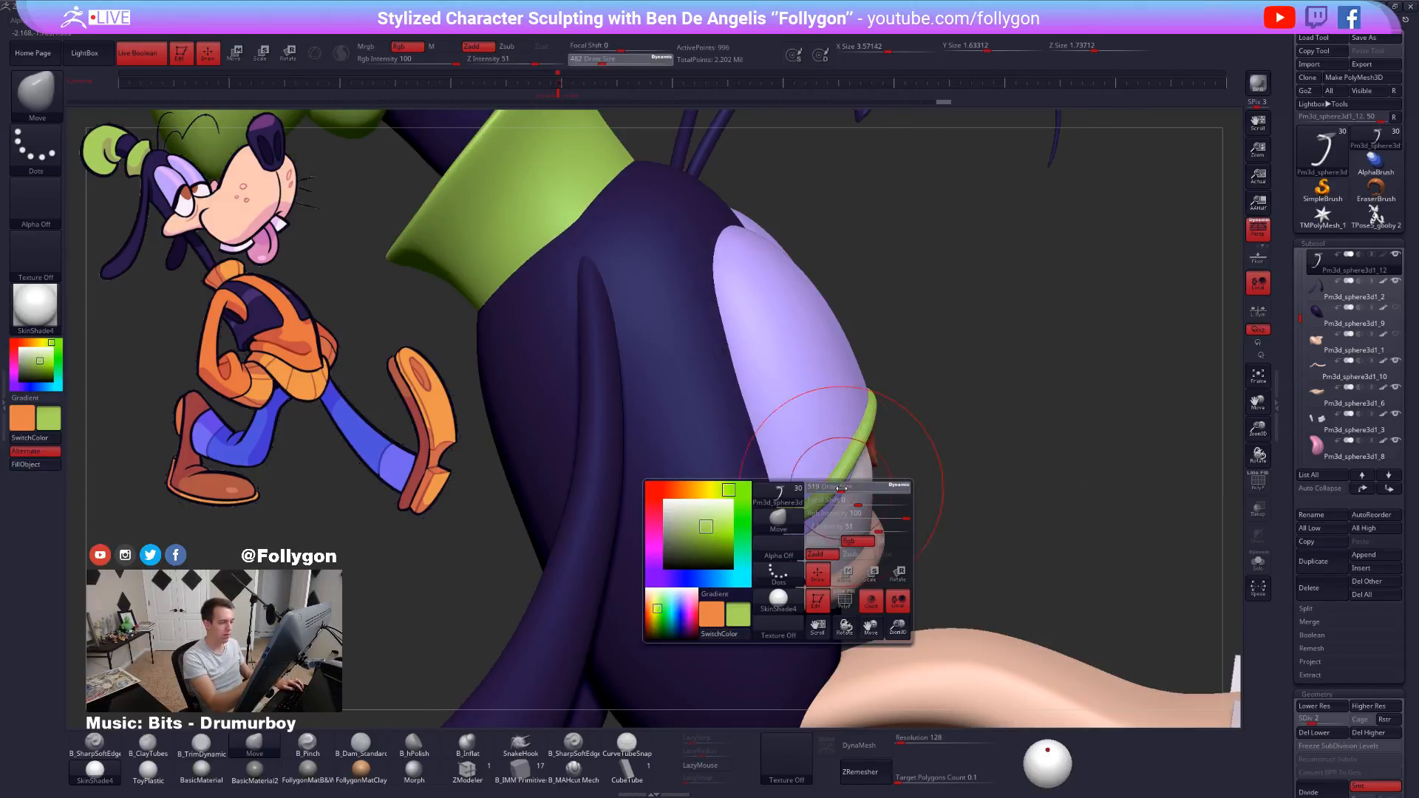
left_click_drag(841, 495, 851, 501)
mouse_move(851, 502)
right_mouse_down()
mouse_move(834, 473)
mouse_move(814, 519)
mouse_move(800, 510)
right_mouse_up()
Align the lash line with the eyelid's lower edge at subdivision level 2, using the Move brush at size 519.
key("space")
left_click_drag(856, 510, 848, 511)
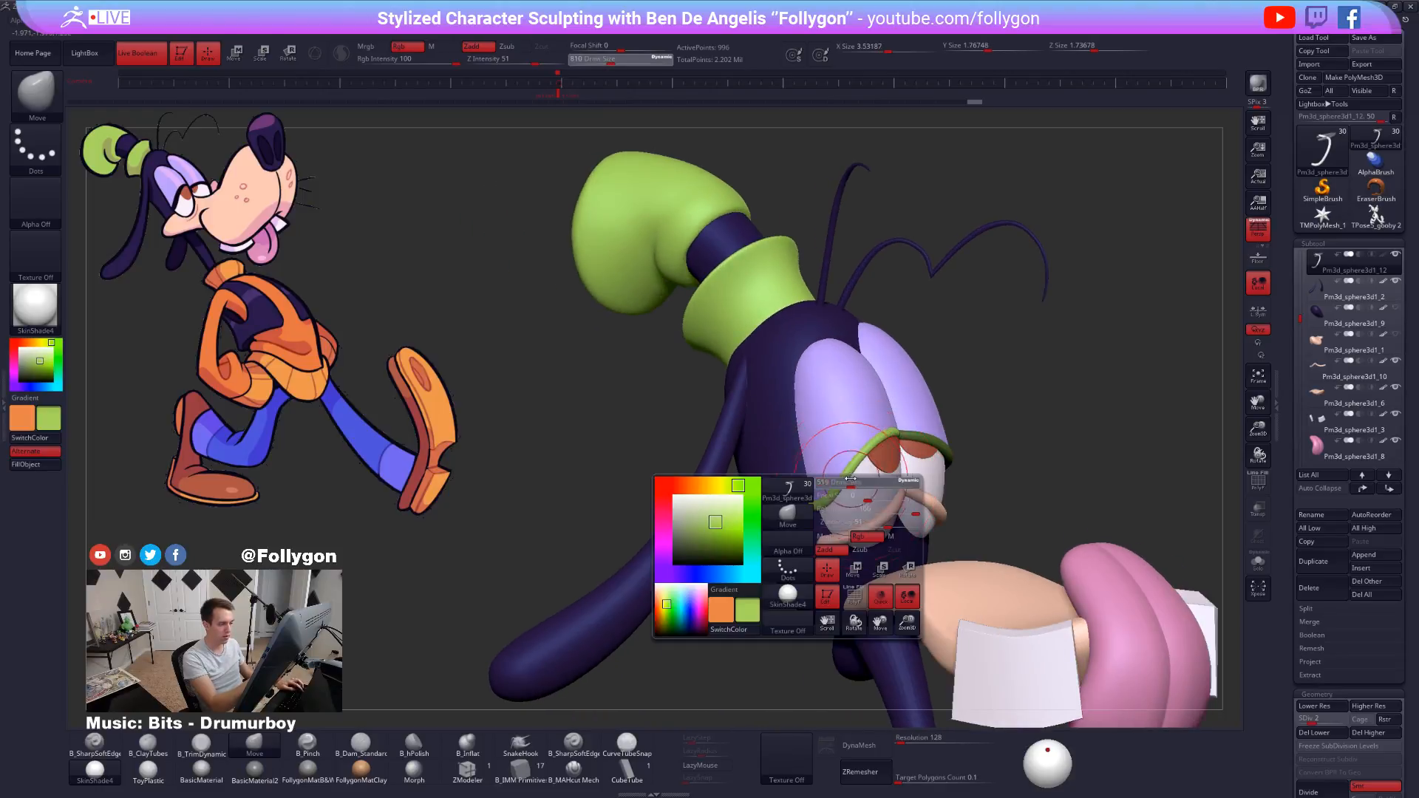
key("shift+d")
mouse_move(860, 475)
right_mouse_down()
mouse_move(809, 525)
mouse_move(835, 564)
mouse_move(824, 501)
mouse_move(857, 512)
mouse_move(930, 466)
mouse_move(894, 443)
right_mouse_up()
key("d")
right_click_drag(868, 525, 822, 494)
key("shift+s")
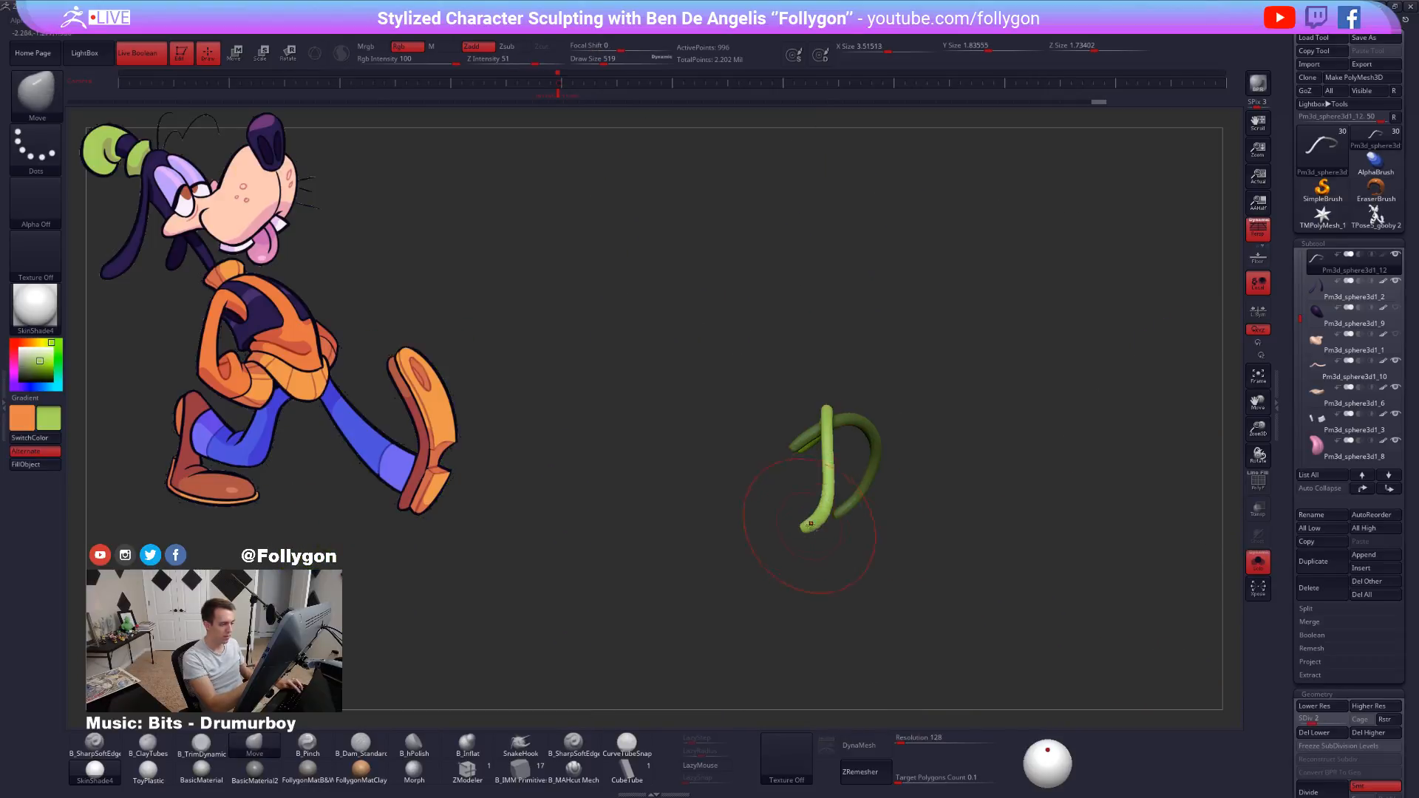
Adjust the isolated lash line's outer end at subdivision level 1 with the Move brush at size 252, then return to level 2.
key("shift+d")
key("shift+d")
key("space")
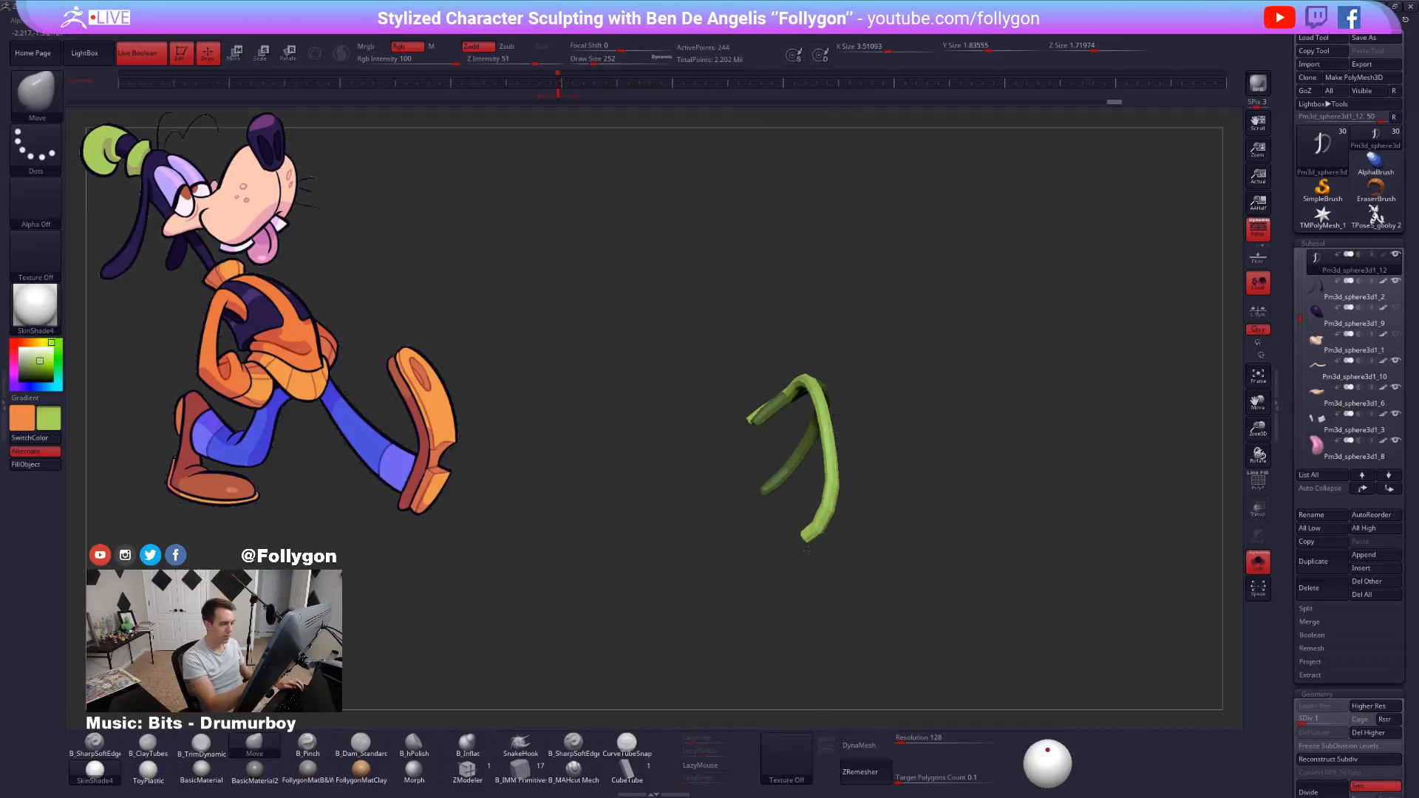
right_click_drag(810, 553, 828, 510)
key("d")
Smooth out the lash line's arc with the Move brush at size 465 and raise it to subdivision level 5.
key("space")
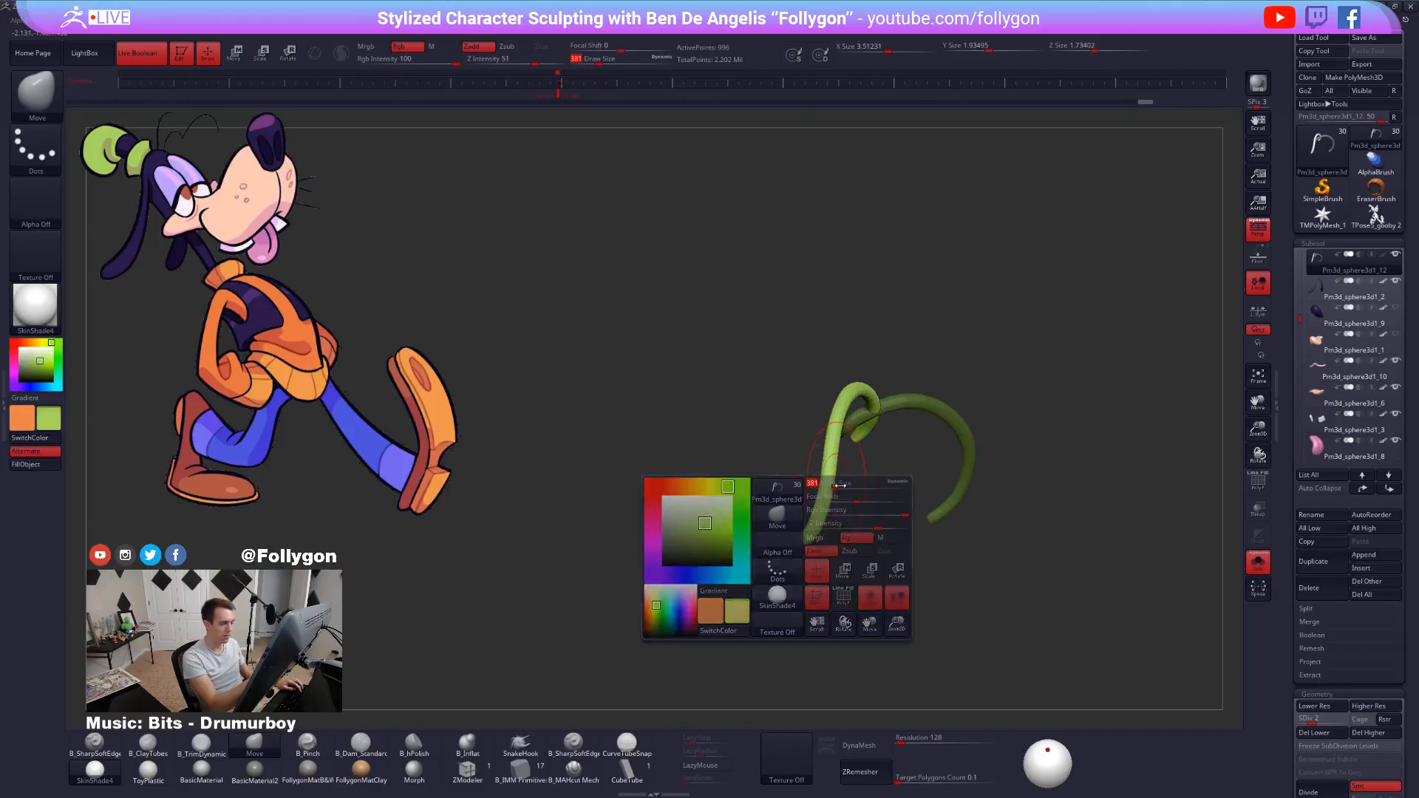
key("shift+s")
mouse_move(833, 500)
right_mouse_down()
mouse_move(850, 496)
mouse_move(823, 482)
right_mouse_up()
key("space")
left_click_drag(823, 482, 826, 482)
right_click_drag(826, 482, 833, 618)
key("shift+s")
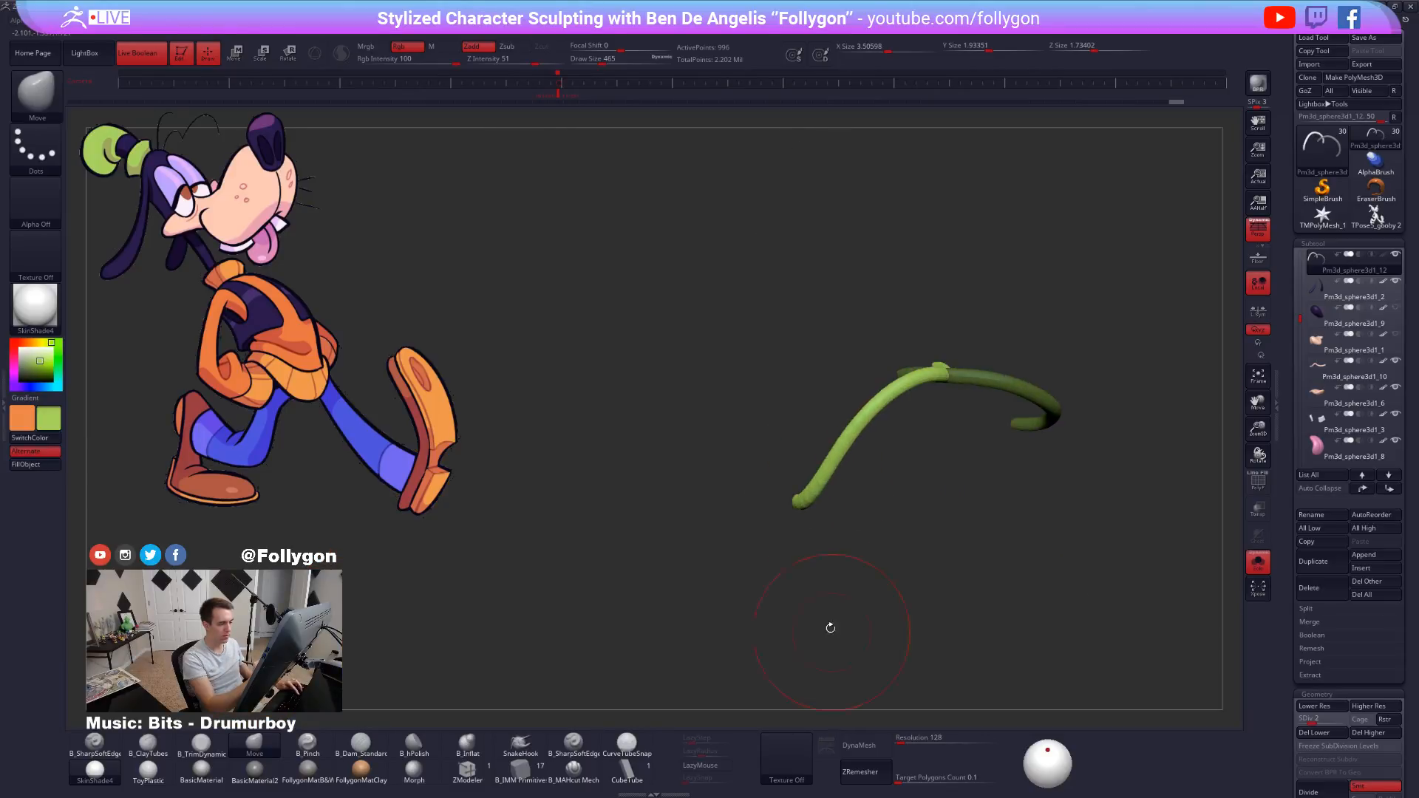
key("shift+s")
right_click_drag(839, 562, 849, 526)
key("d")
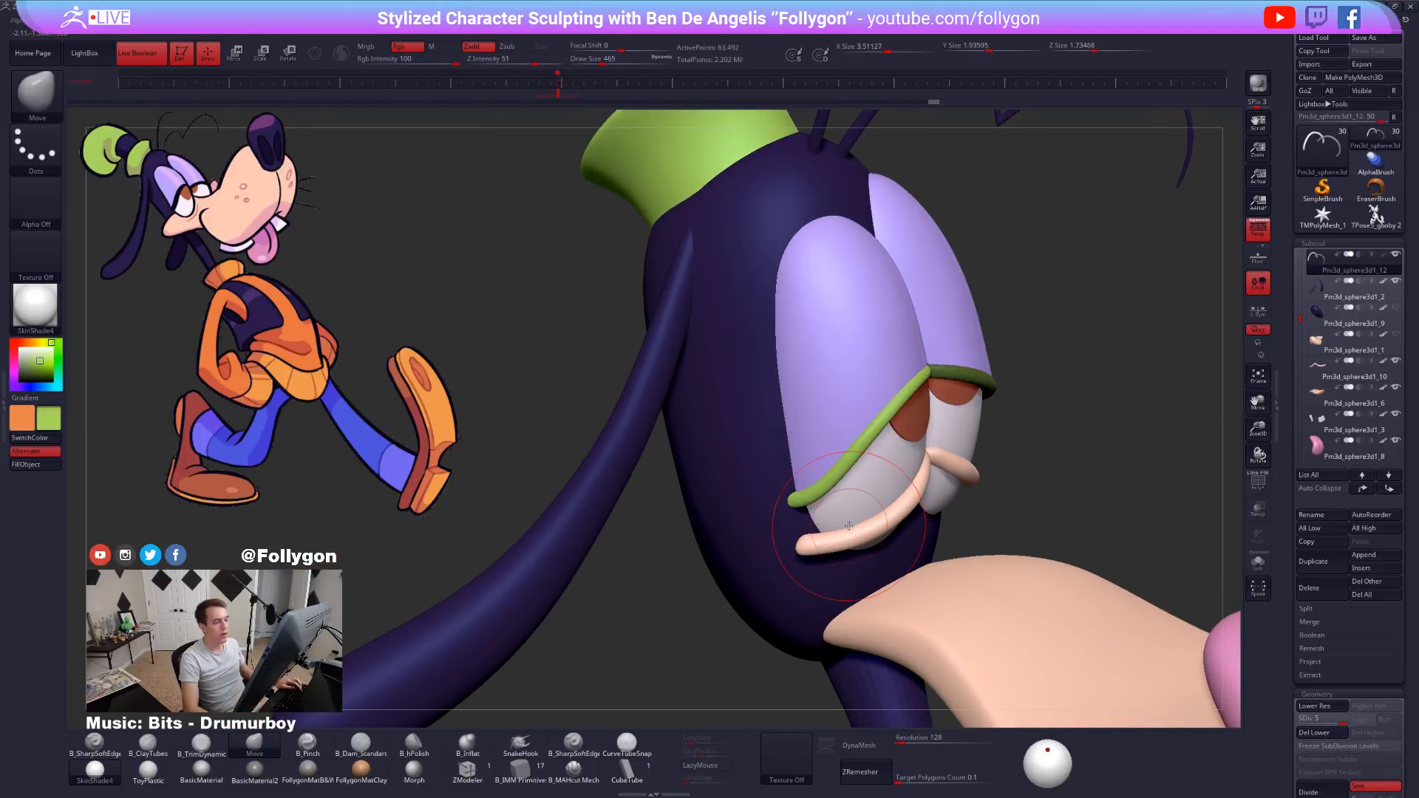
Turn the lash line's polypaint back on, delete the TPose5_gooby 2 tool, and return to the character tool.
mouse_move(1373, 259)
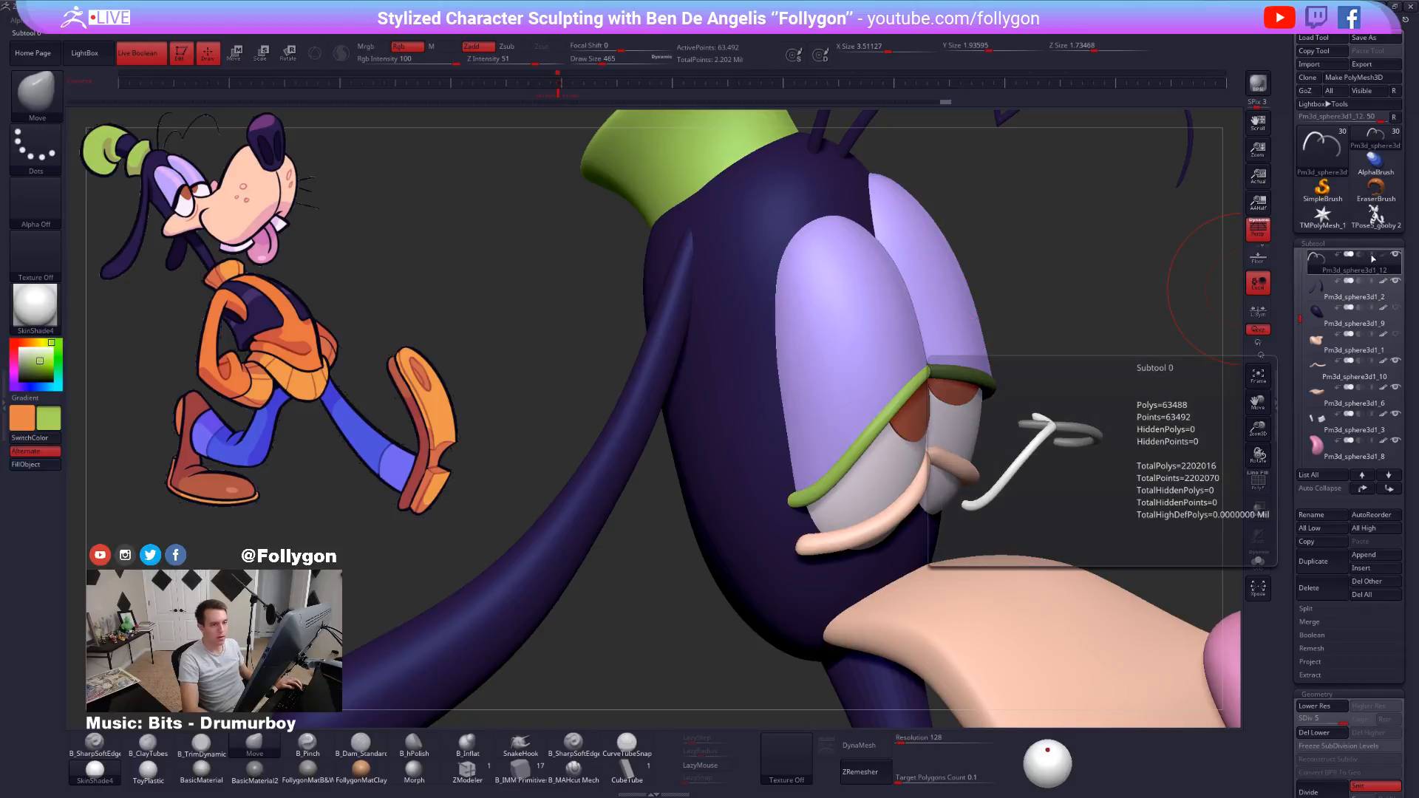
left_click(1375, 216)
left_click(1309, 588)
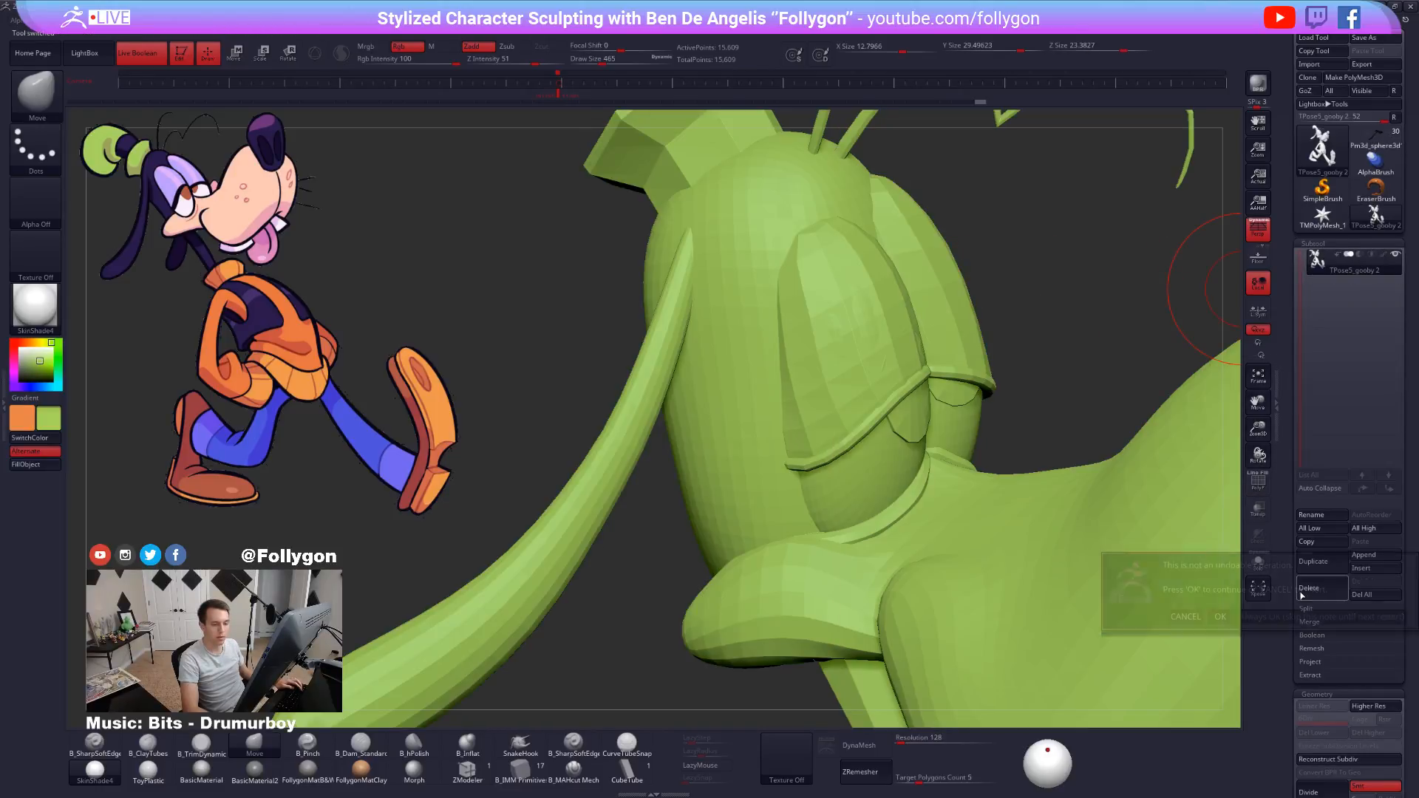
left_click(1228, 614)
left_click(1378, 145)
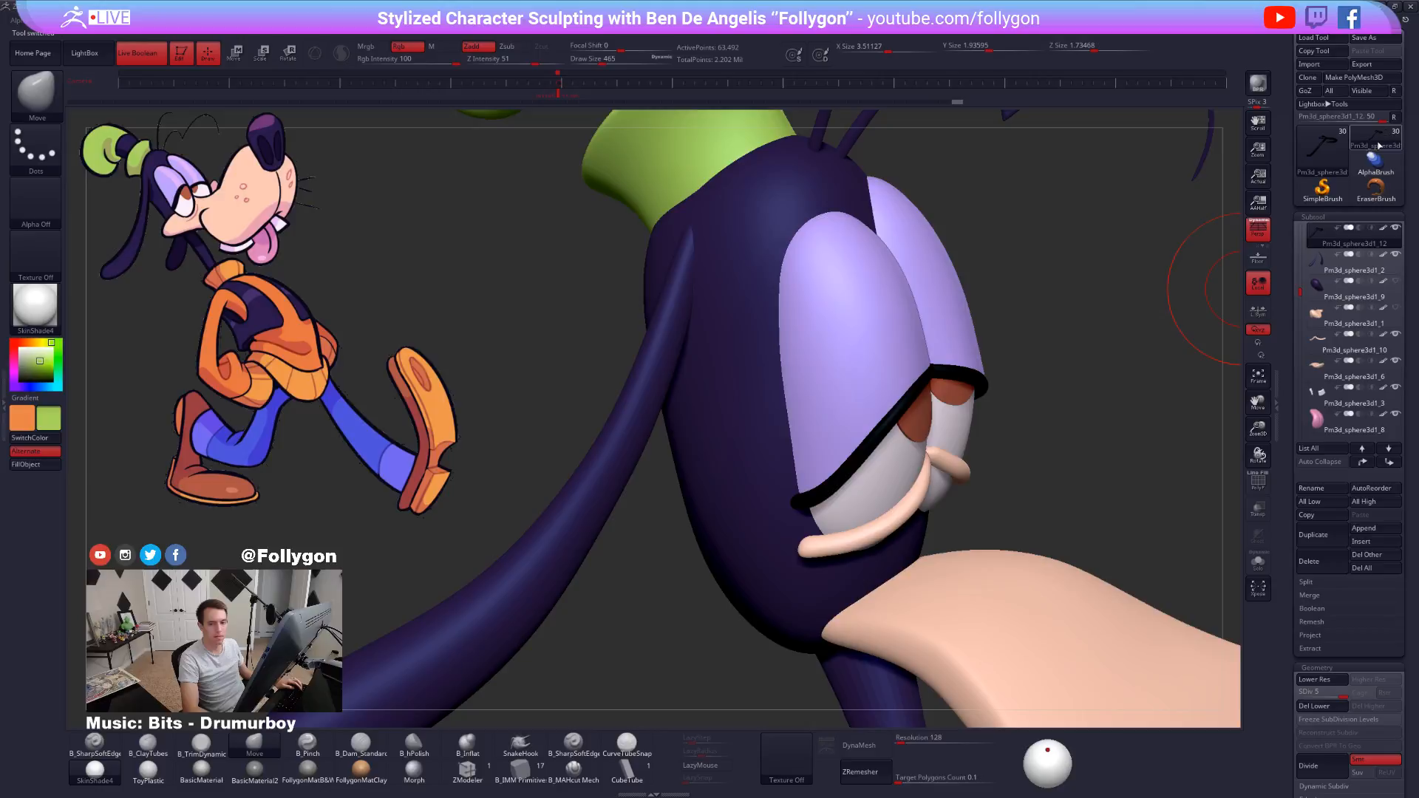
Touch up the lash line on the far eye with the Move brush at size 556.
mouse_move(1126, 277)
left_mouse_down()
mouse_move(994, 277)
mouse_move(954, 314)
left_mouse_up()
left_click_drag(1161, 318, 1010, 329)
key("space")
left_click_drag(921, 418, 927, 414)
mouse_move(729, 444)
left_mouse_down()
mouse_move(1039, 492)
mouse_move(960, 457)
left_mouse_up()
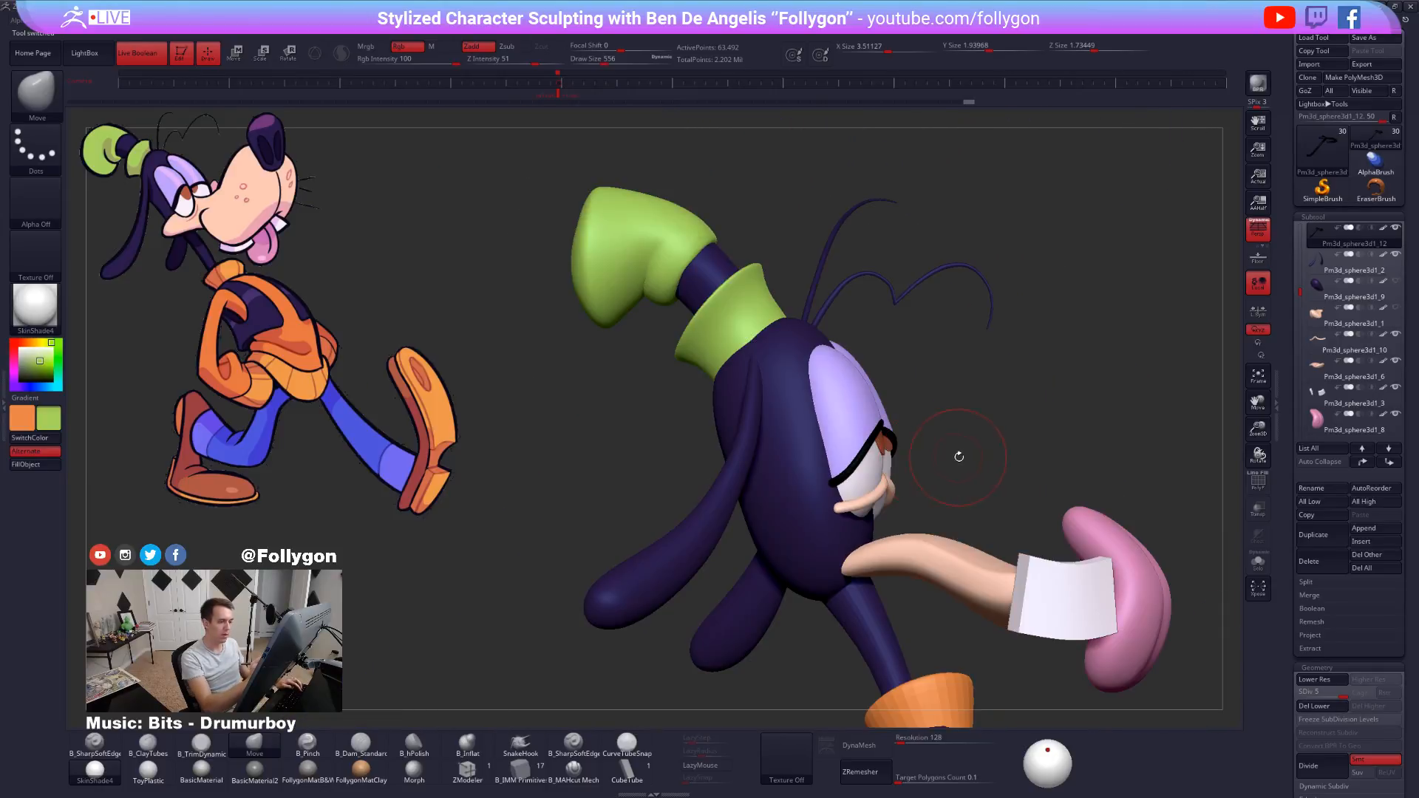
Isolate the lash line subtool briefly and restore the visibility of all the other subtools.
left_click_drag(1298, 243, 1299, 225)
left_click(1396, 228, "shift")
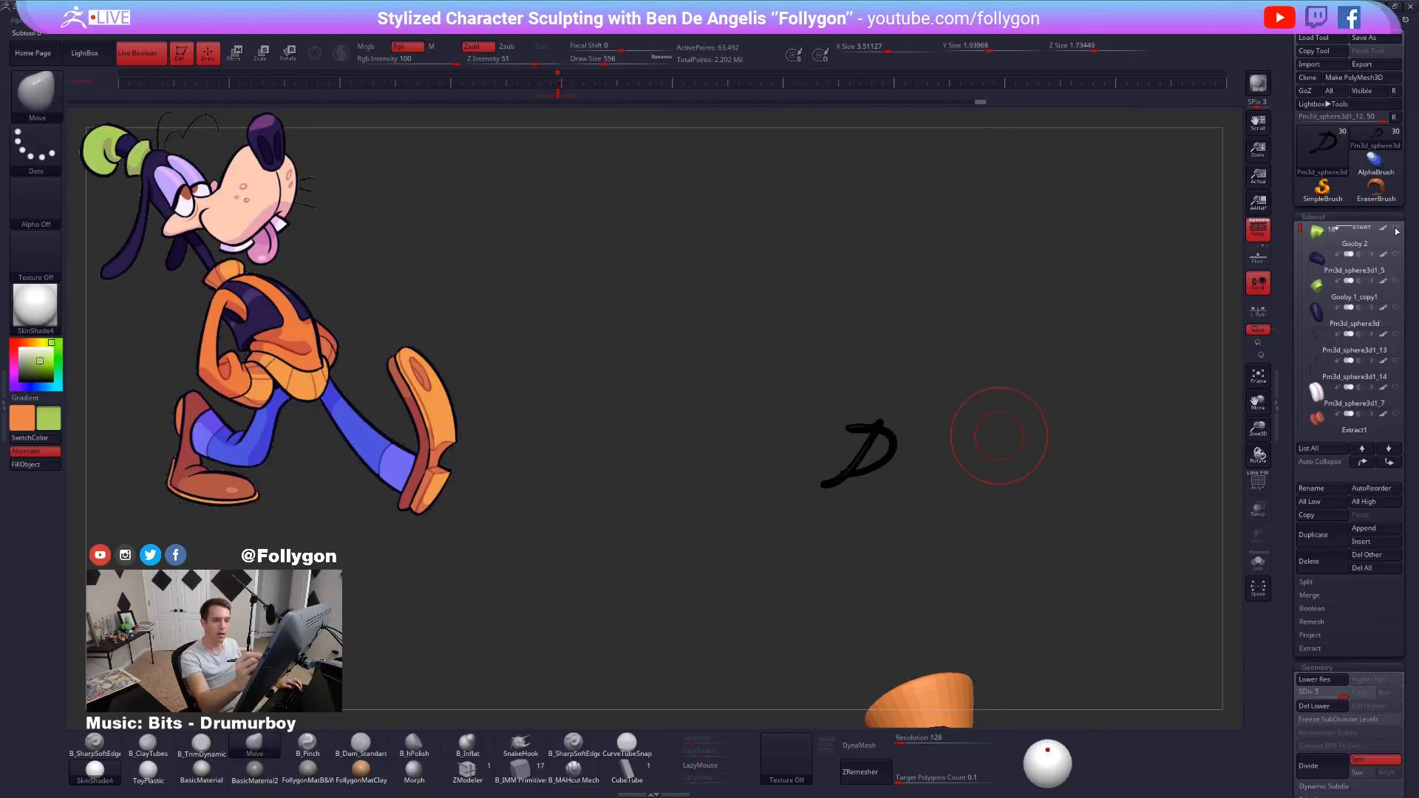
left_click(1396, 228, "shift")
left_click_drag(1090, 403, 1006, 418)
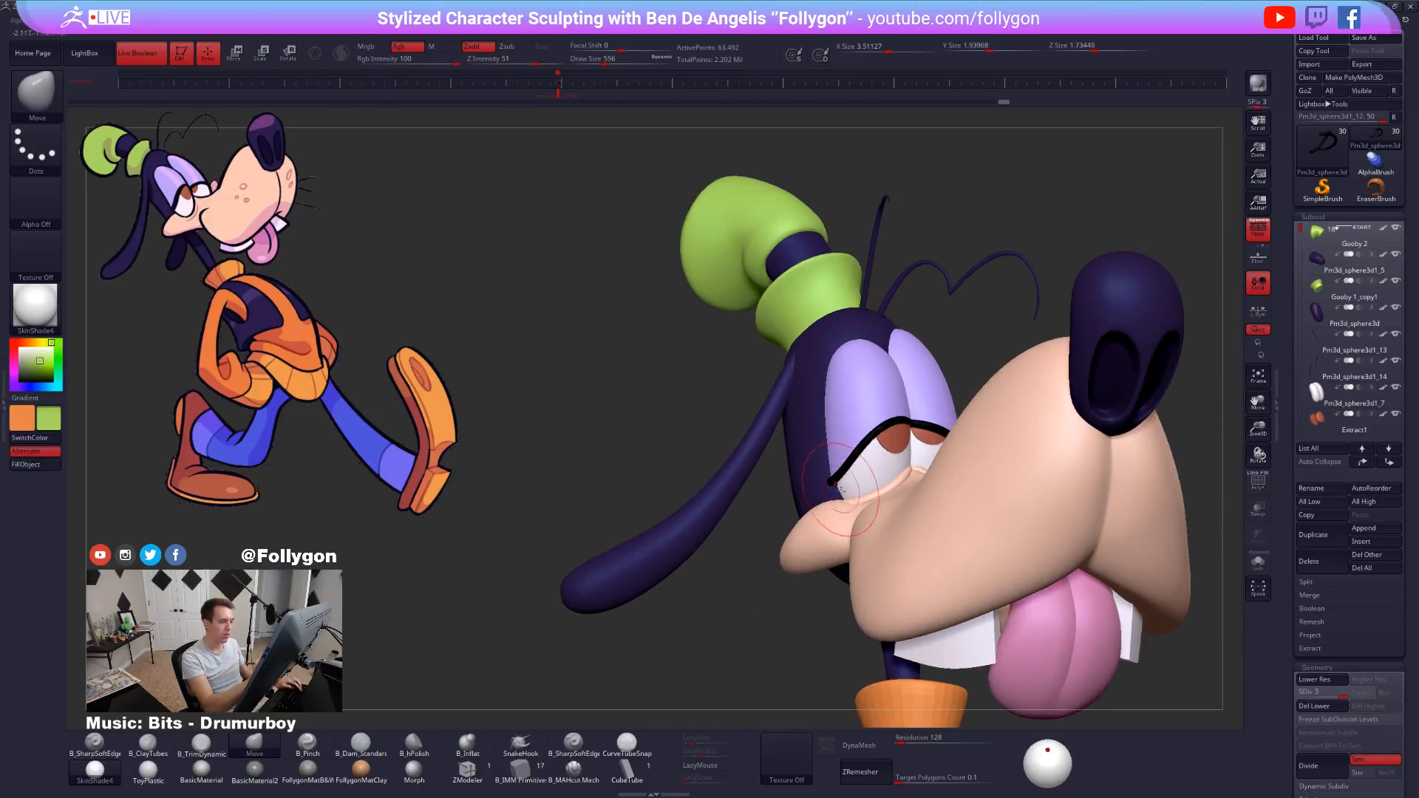
left_click_drag(473, 443, 414, 441)
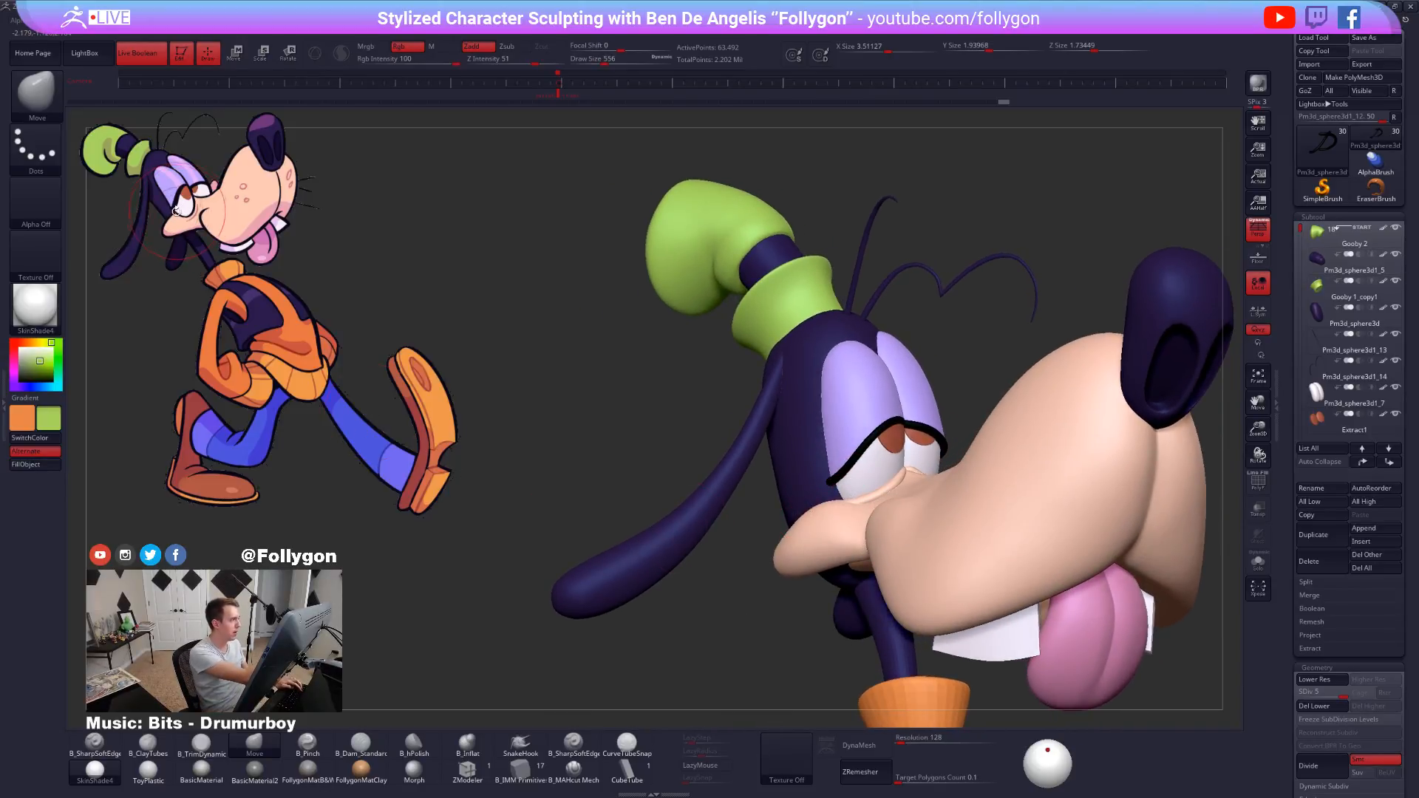
Select the cheek subtool Pm3d_sphere3d1_1, lower it to subdivision level 4, and set the Move brush to size 1368.
right_click_drag(853, 516, 902, 519)
left_click(824, 525, "alt")
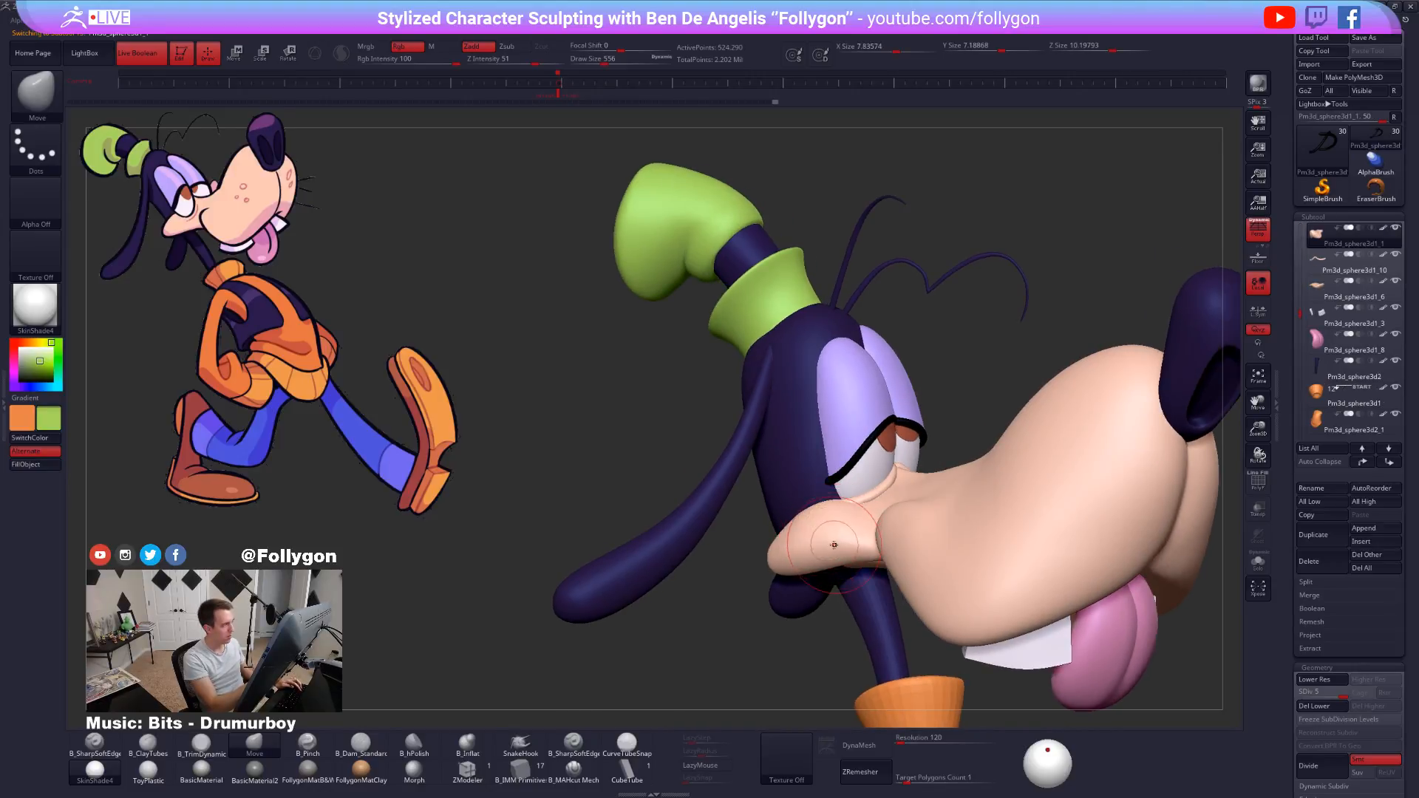
key("shift+d")
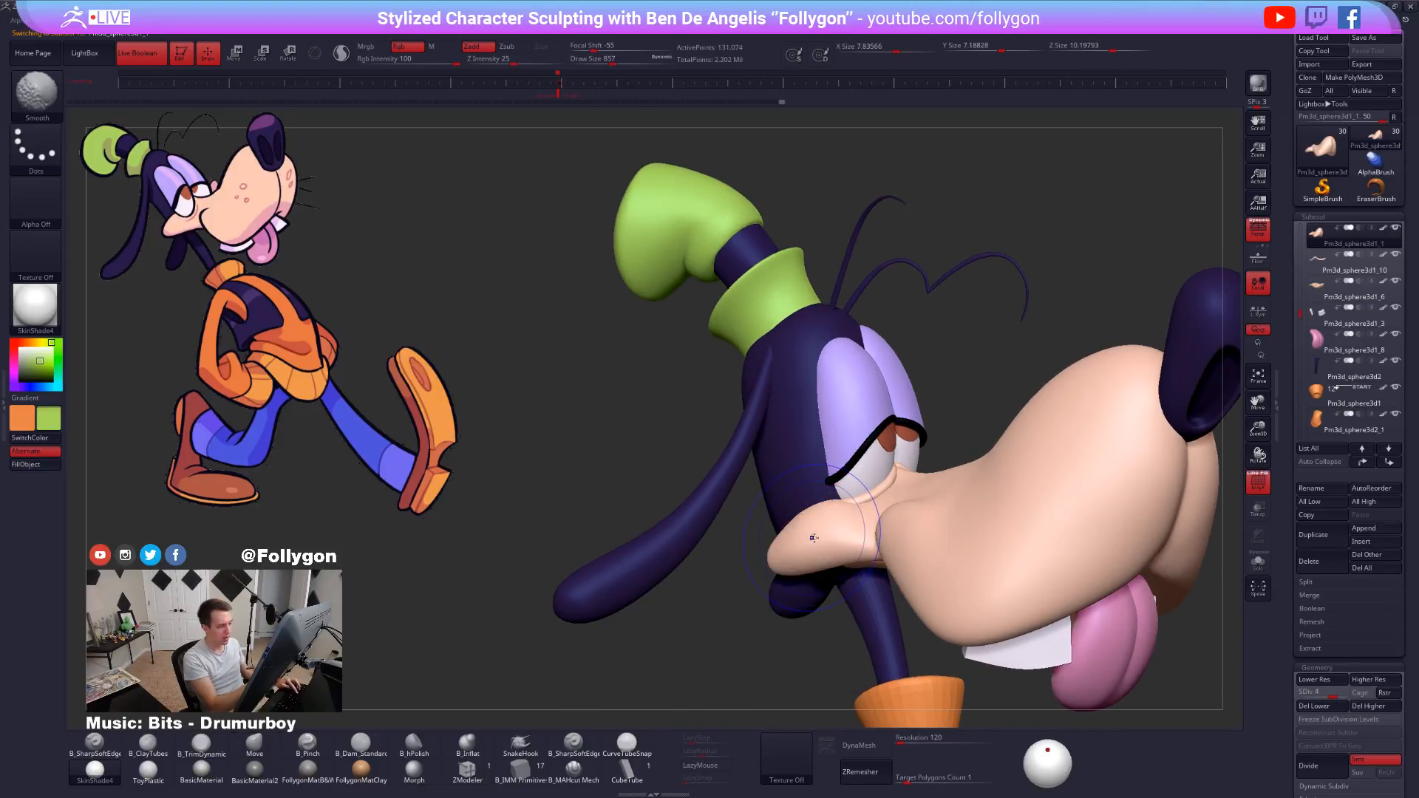
key("b")
key("m")
key("v")
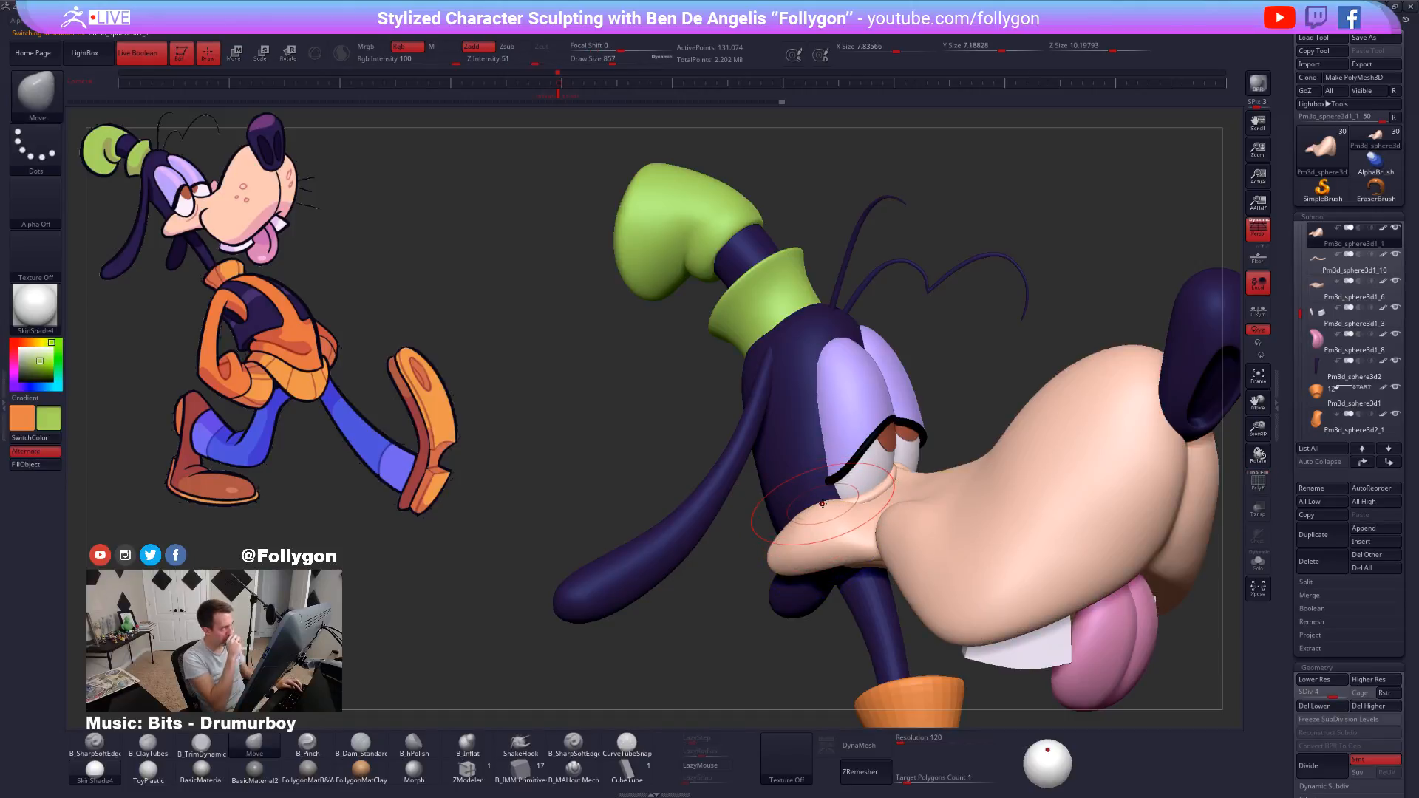
mouse_move(947, 570)
right_mouse_down("ctrl")
mouse_move(958, 615)
mouse_move(924, 584)
right_mouse_up("ctrl")
key("space")
left_click_drag(851, 529, 865, 529)
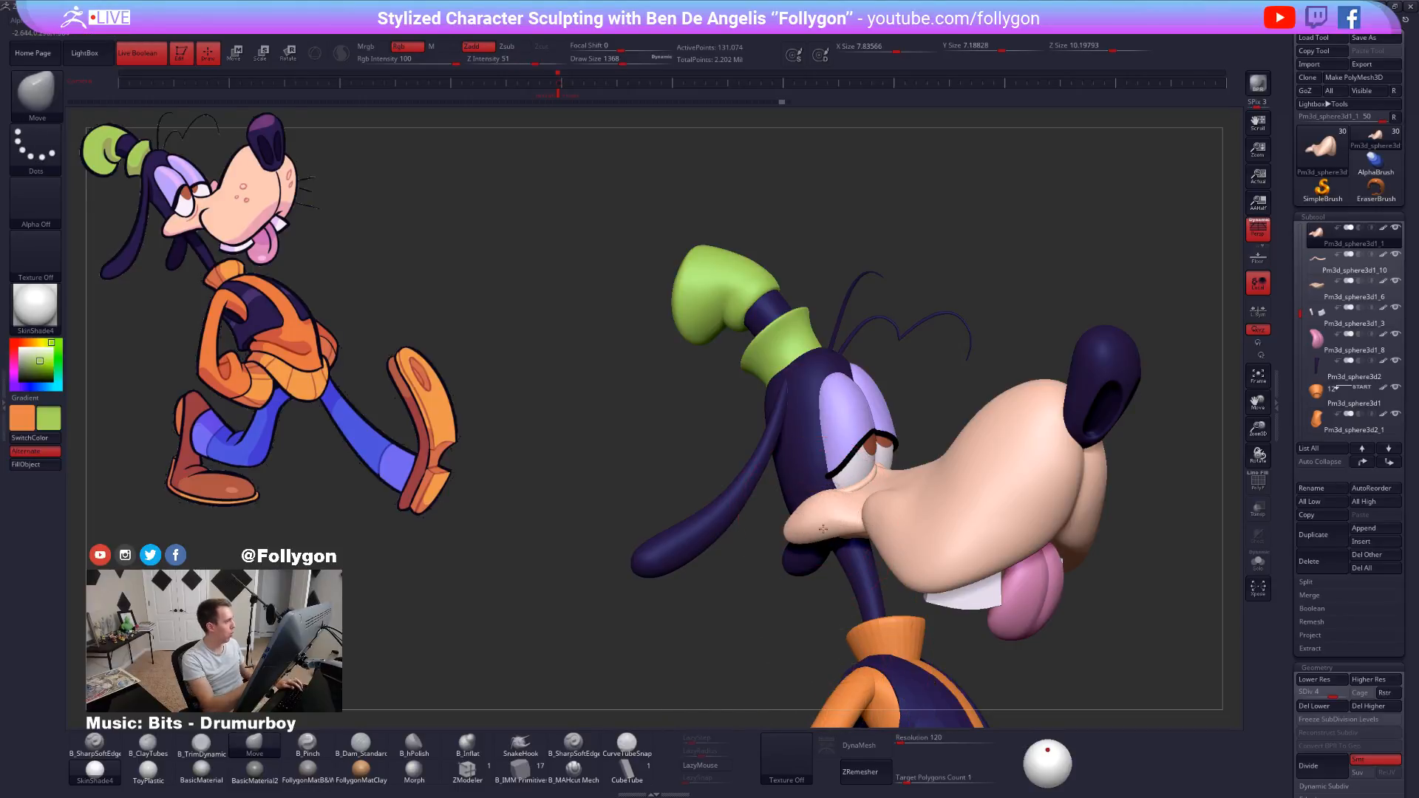
Compare the cheek, eyes and snout with the reference drawing from the side and in the full-body view.
scroll(823, 530, "up", 3)
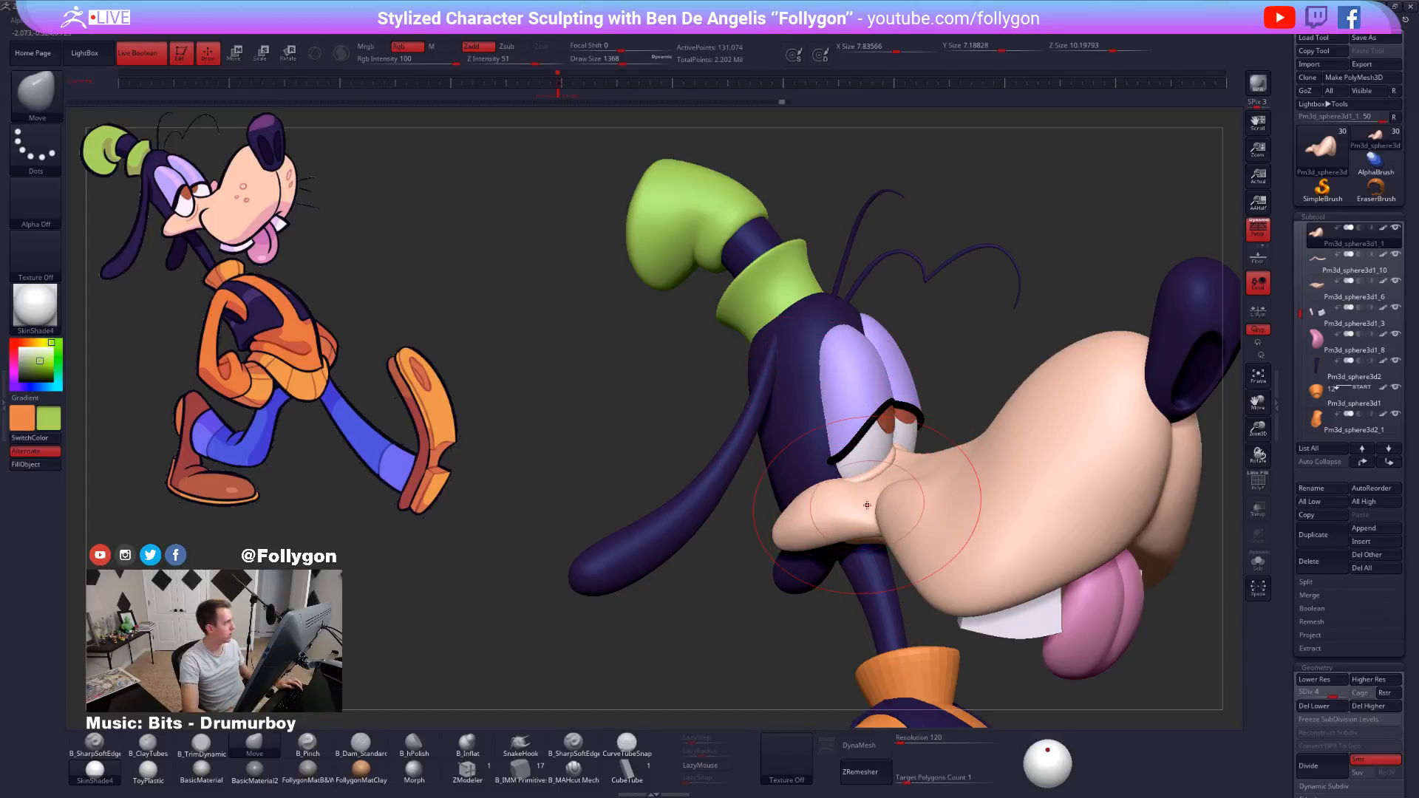
mouse_move(868, 506)
right_mouse_down()
mouse_move(855, 502)
mouse_move(894, 494)
mouse_move(890, 471)
right_mouse_up()
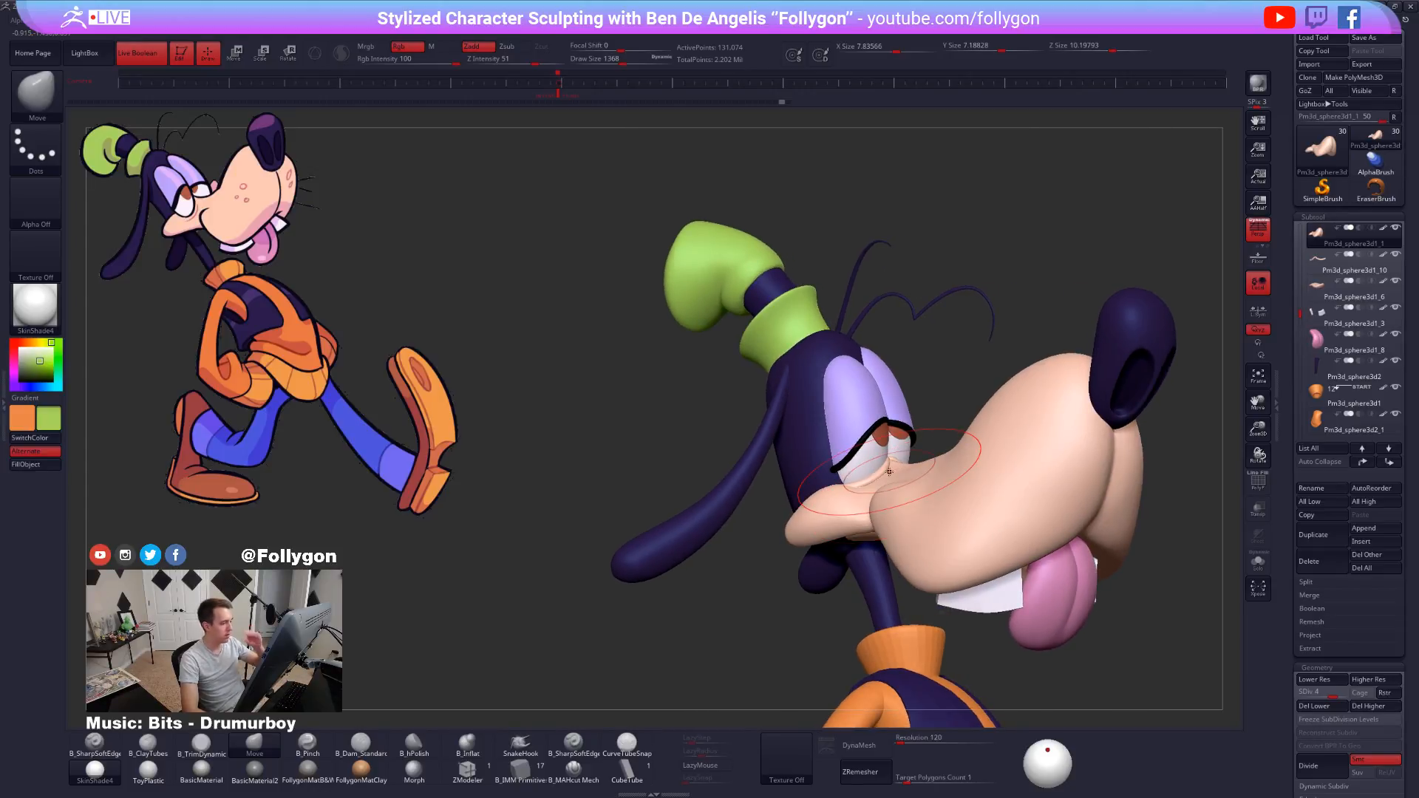
mouse_move(936, 470)
right_mouse_down()
mouse_move(844, 490)
mouse_move(832, 517)
mouse_move(849, 530)
mouse_move(871, 515)
mouse_move(873, 538)
mouse_move(780, 473)
right_mouse_up()
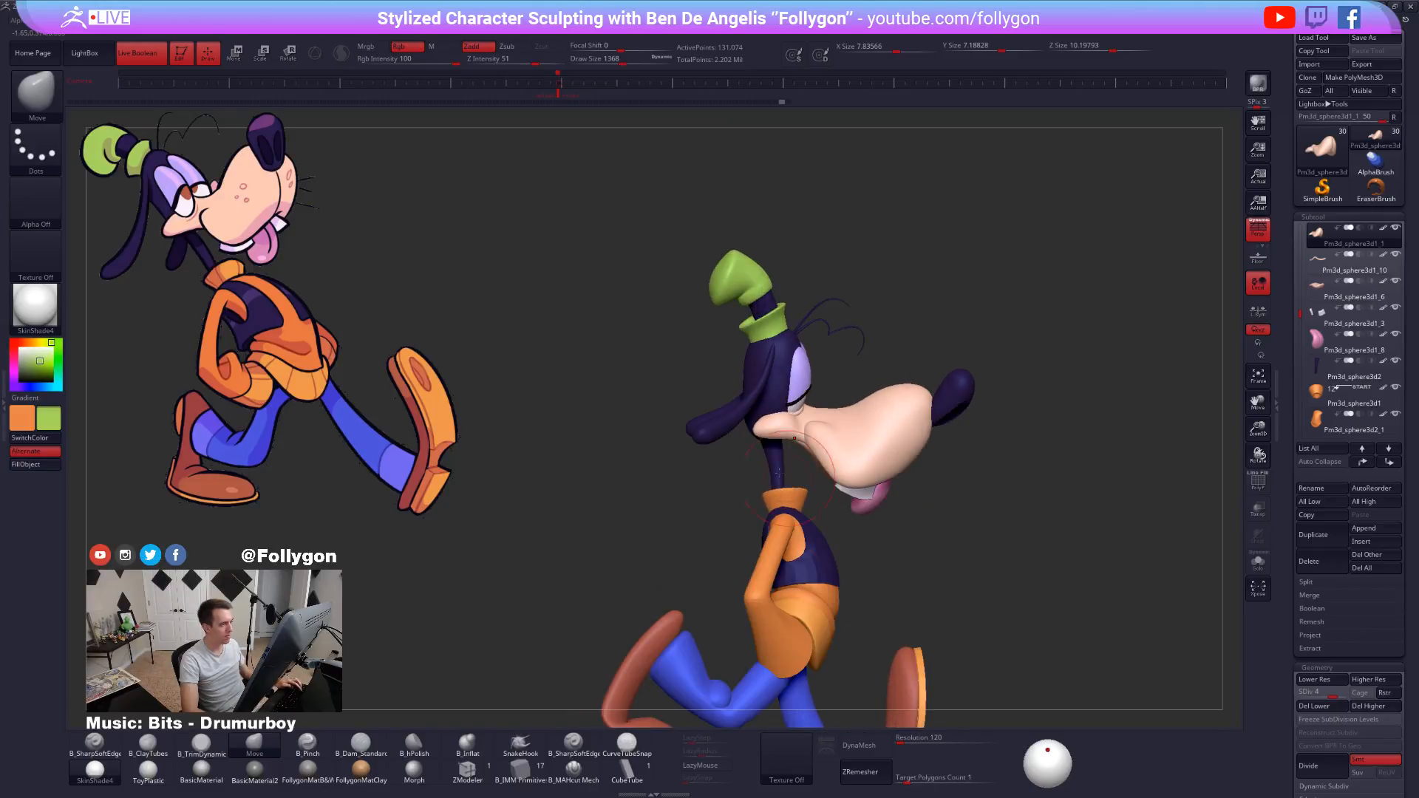
right_click_drag(747, 287, 799, 335, "ctrl")
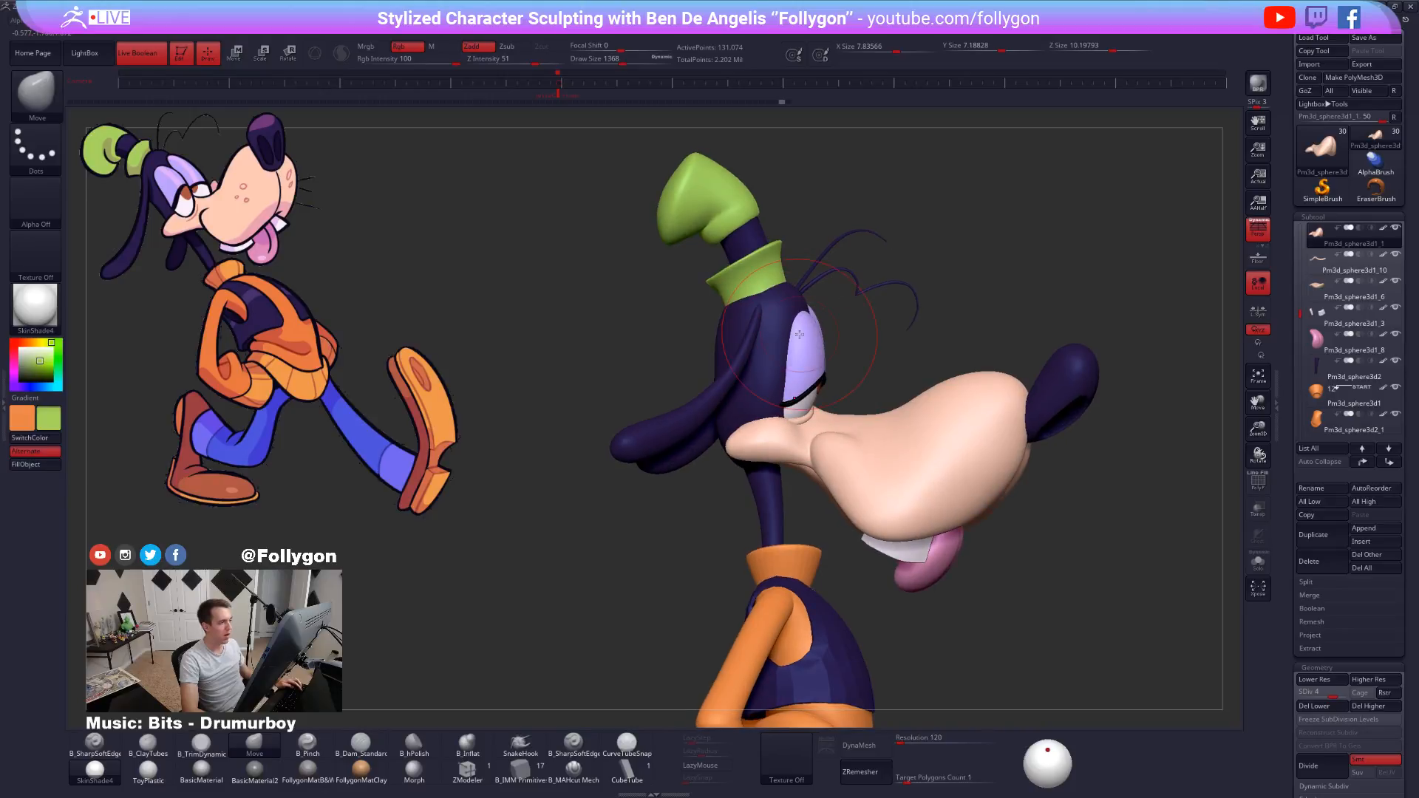
right_click_drag(831, 429, 844, 481, "ctrl")
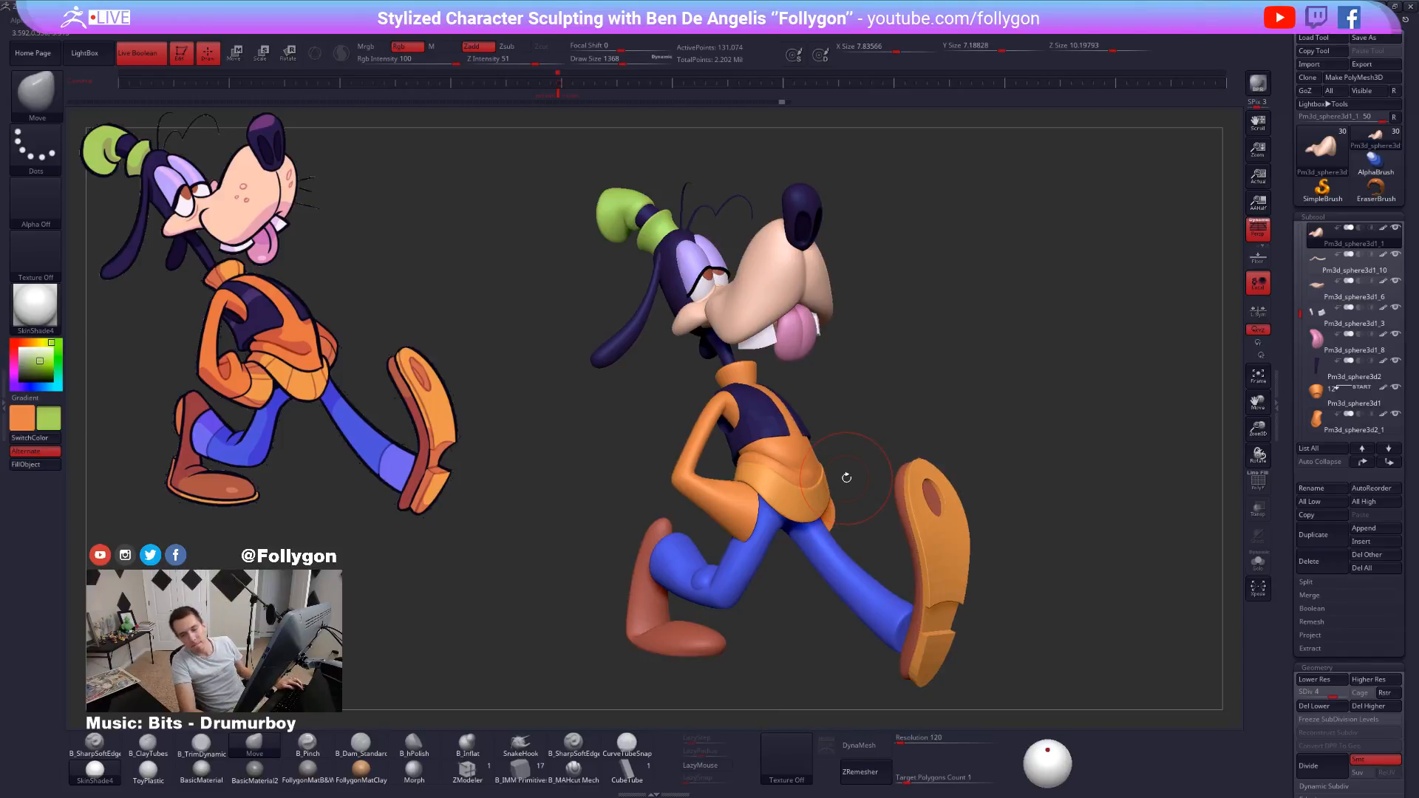
right_click_drag(749, 328, 733, 290, "ctrl")
mouse_move(733, 289)
right_mouse_down("alt")
mouse_move(903, 473)
mouse_move(881, 472)
mouse_move(862, 438)
mouse_move(870, 467)
right_mouse_up("alt")
Set the Move brush to size 699 and change the green paint color to white.
key("space")
left_click(886, 434)
left_click_drag(23, 360, 17, 349)
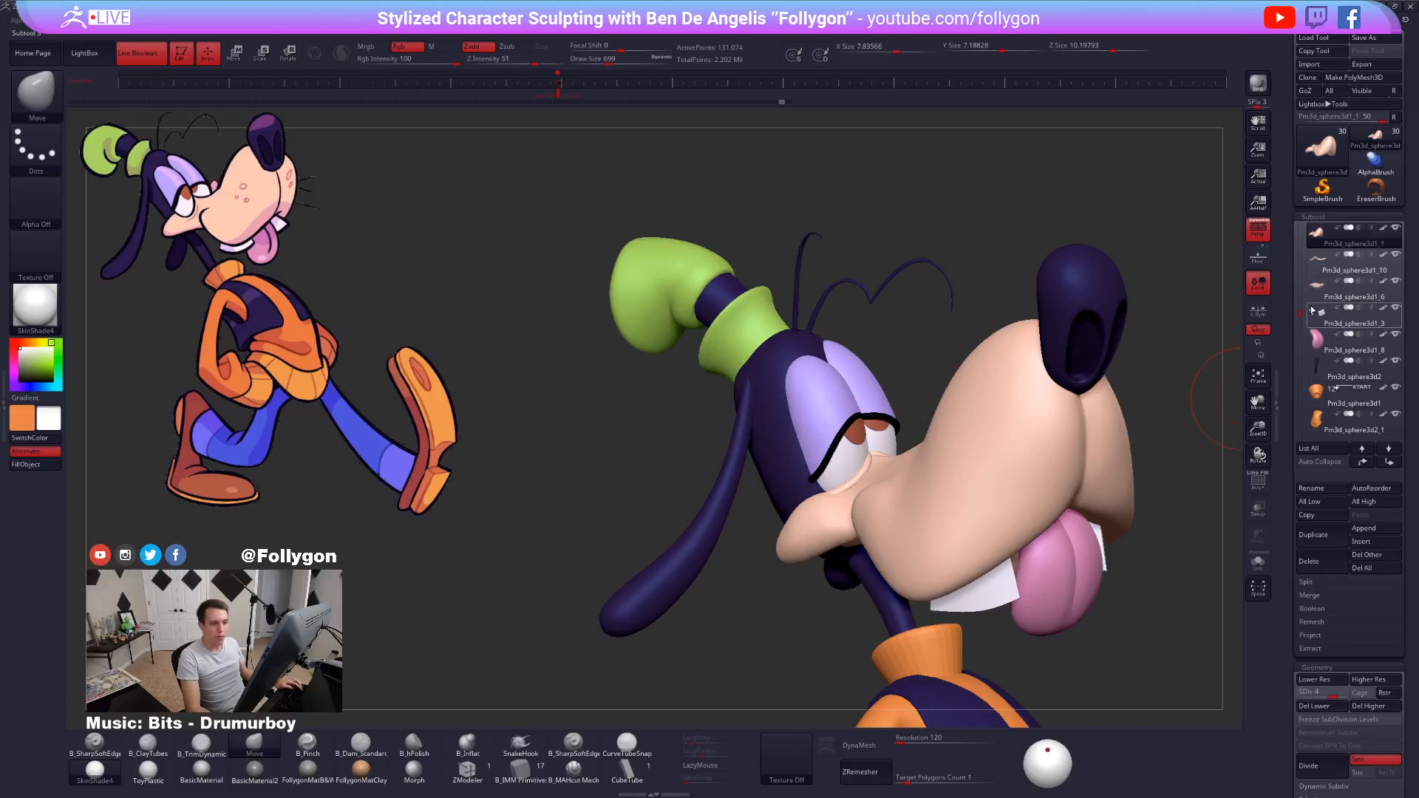
Hide the body subtools below the neck and create a combined TPoseMesh from the remaining head parts.
left_click_drag(1302, 308, 1303, 334)
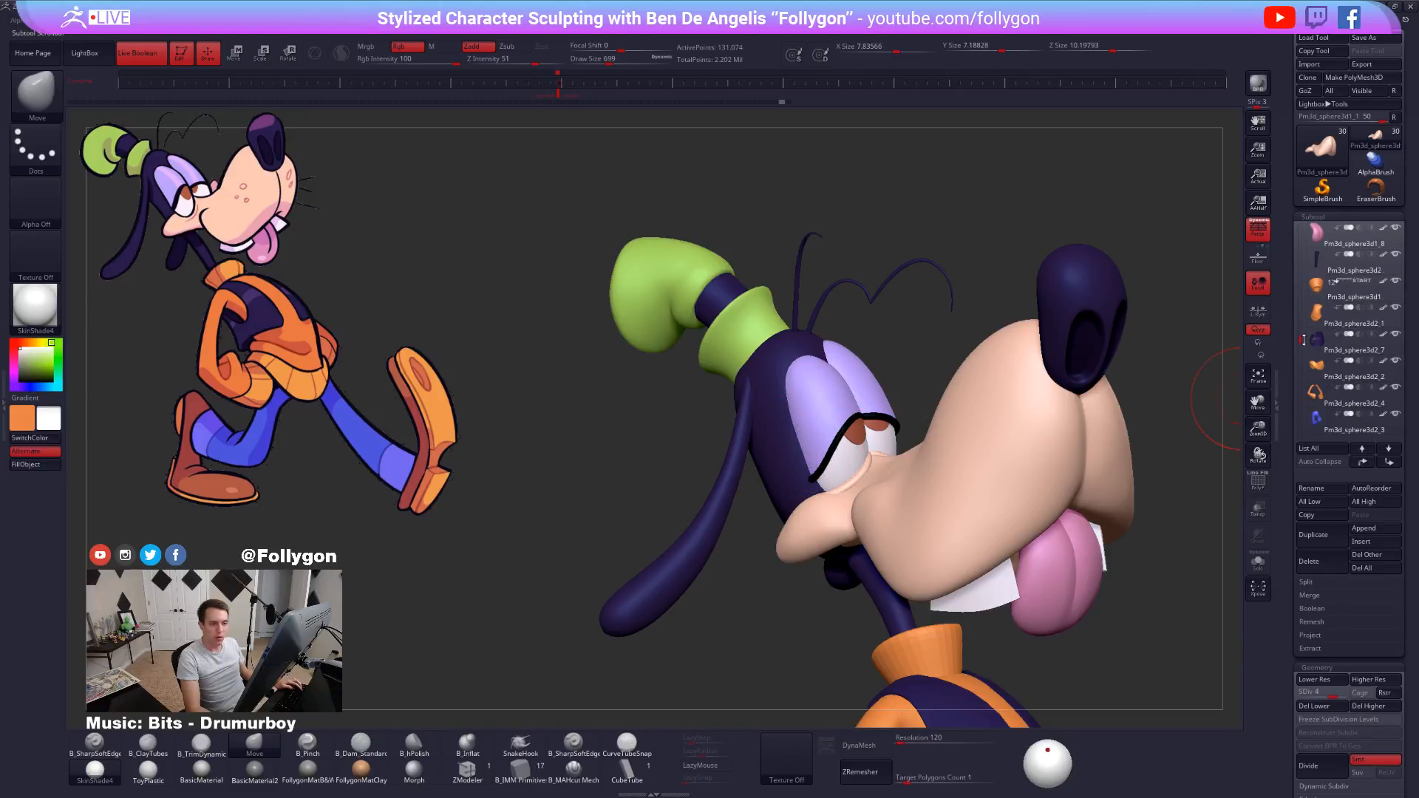
left_click(1395, 283)
left_click(4, 400)
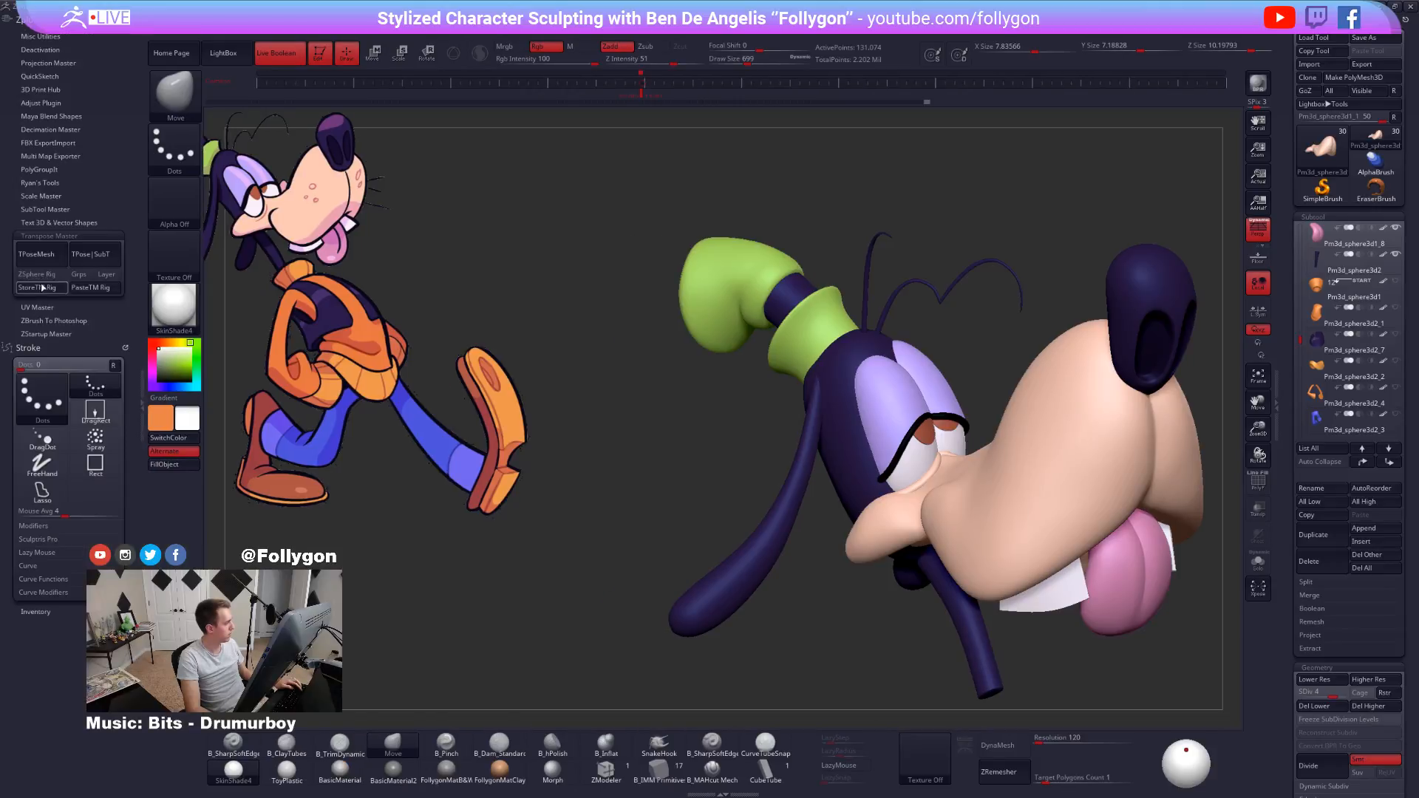
left_click(33, 256)
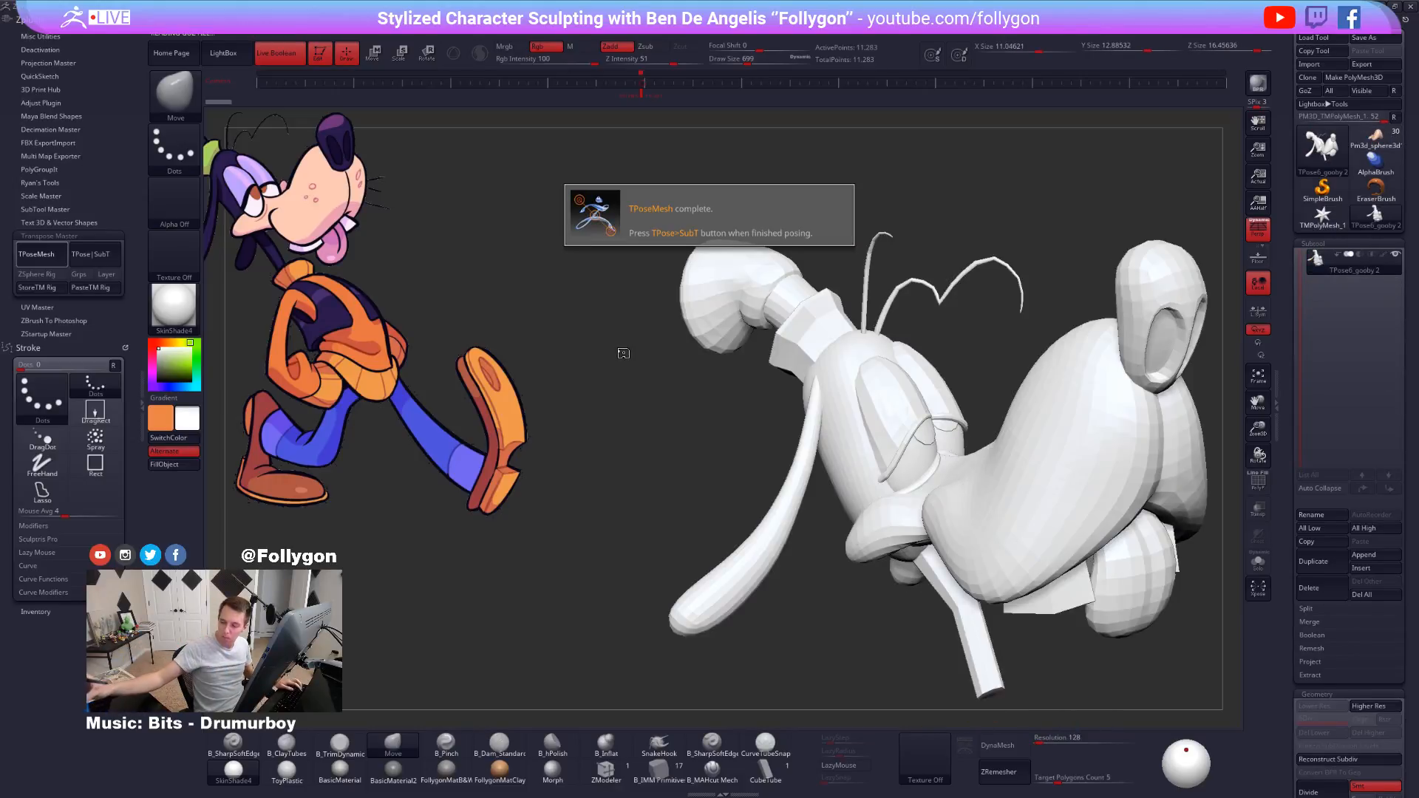
Hide the snout and nose on the combined posing mesh to expose the eye area.
left_click_drag(623, 353, 536, 304, "alt")
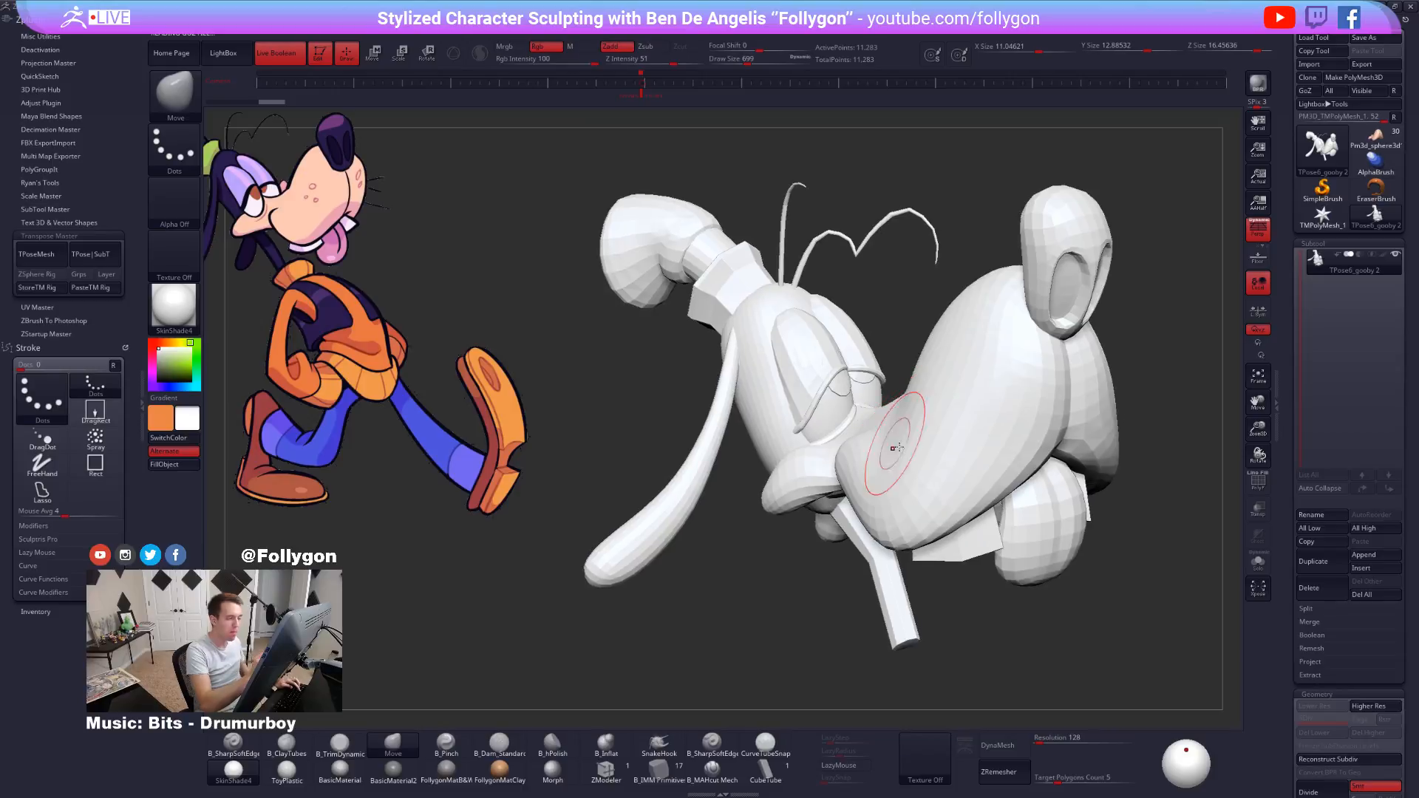
left_click(928, 463, "ctrl+shift")
right_click_drag(930, 463, 898, 492)
left_click_drag(854, 556, 862, 580, "ctrl+shift")
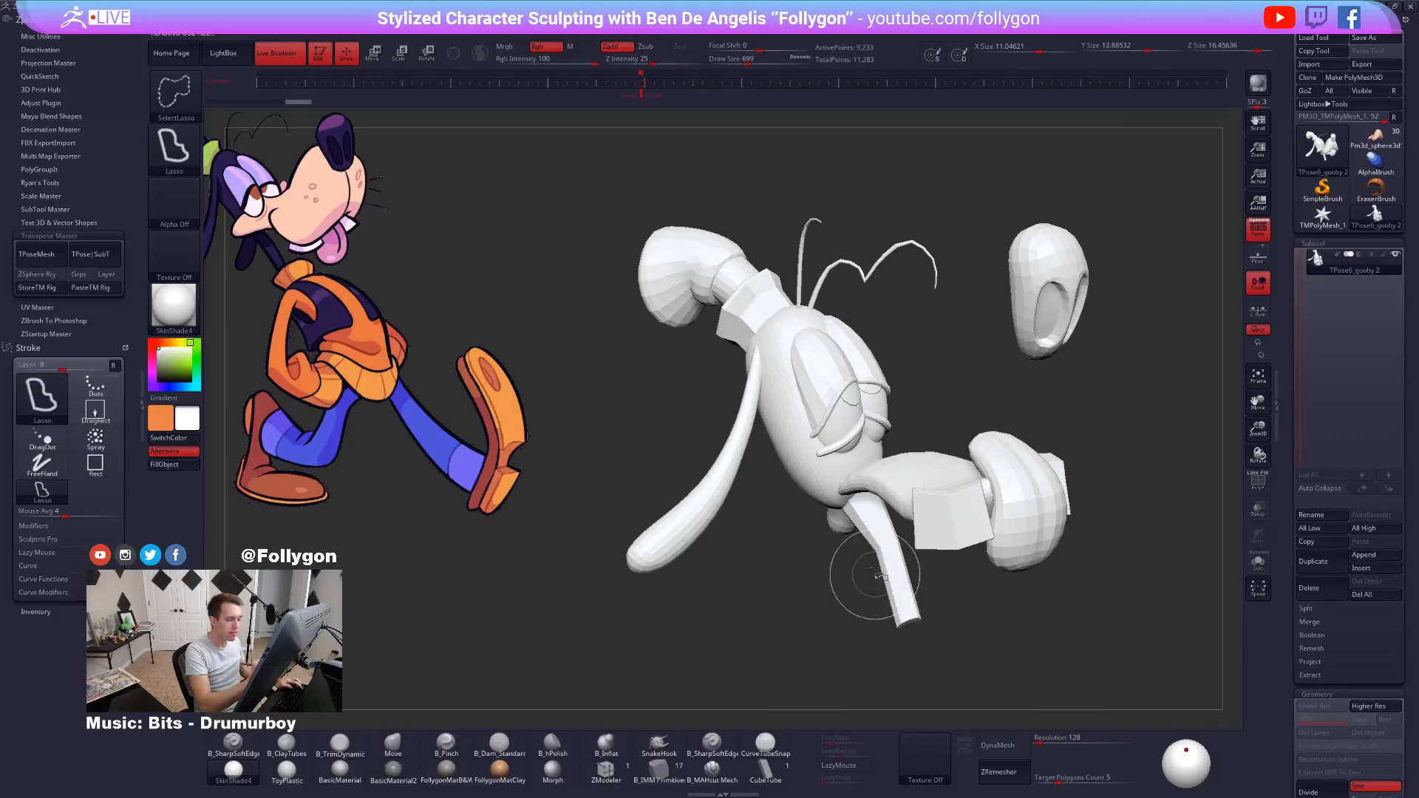
left_click(1037, 343, "ctrl+shift")
right_click_drag(965, 411, 872, 443)
mouse_move(872, 443)
right_mouse_down("alt")
mouse_move(740, 493)
mouse_move(877, 467)
right_mouse_up("alt")
key("shift+f")
key("shift+f")
left_click_drag(896, 467, 886, 448, "ctrl+shift")
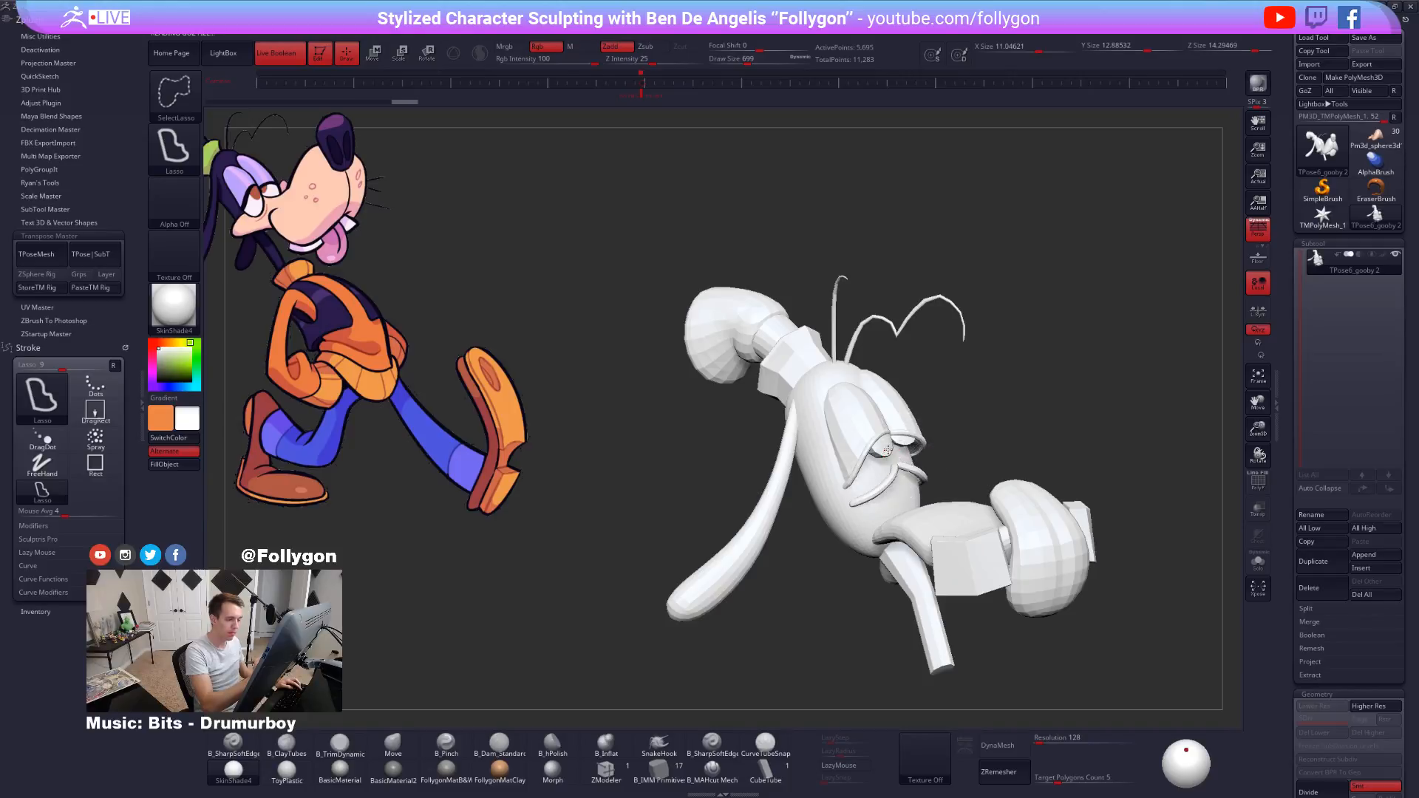
Isolate the eyeballs, eyelids and lash lines with the SelectRect brush and mask them.
key("space")
left_click(889, 693)
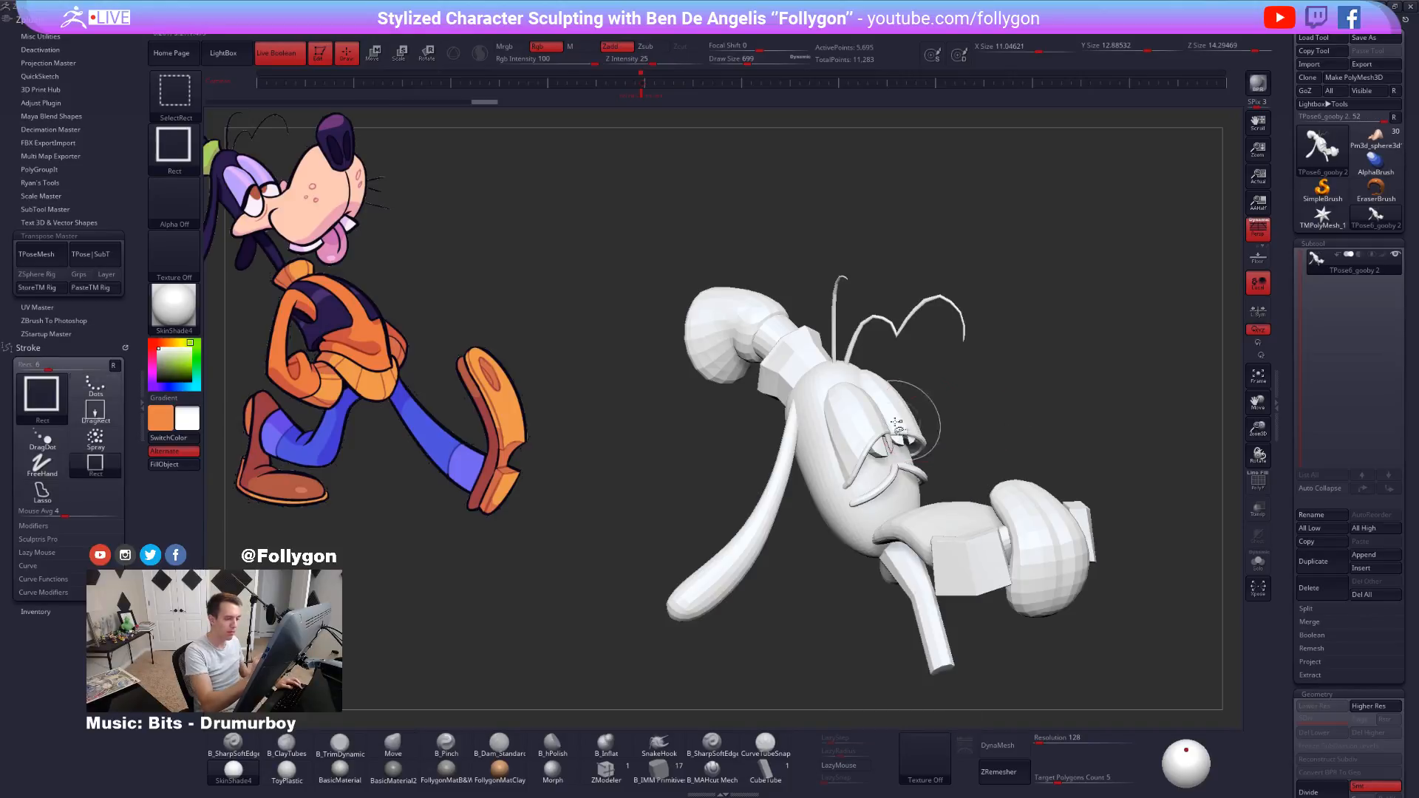
left_click(897, 419, "ctrl+shift")
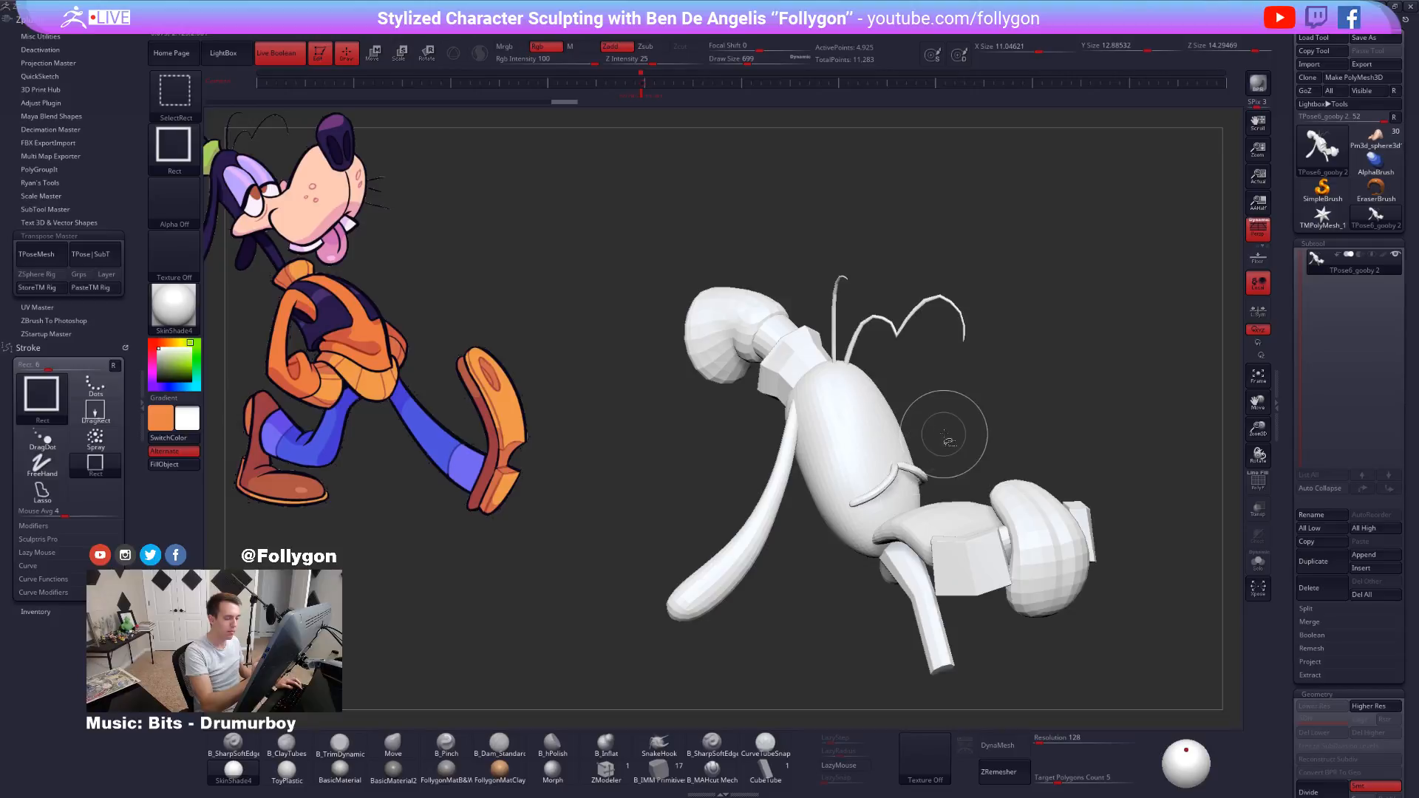
left_click_drag(944, 434, 968, 456, "ctrl+shift")
left_click(1001, 445, "ctrl+shift")
left_click(1045, 374, "ctrl+shift")
left_click(989, 468, "ctrl")
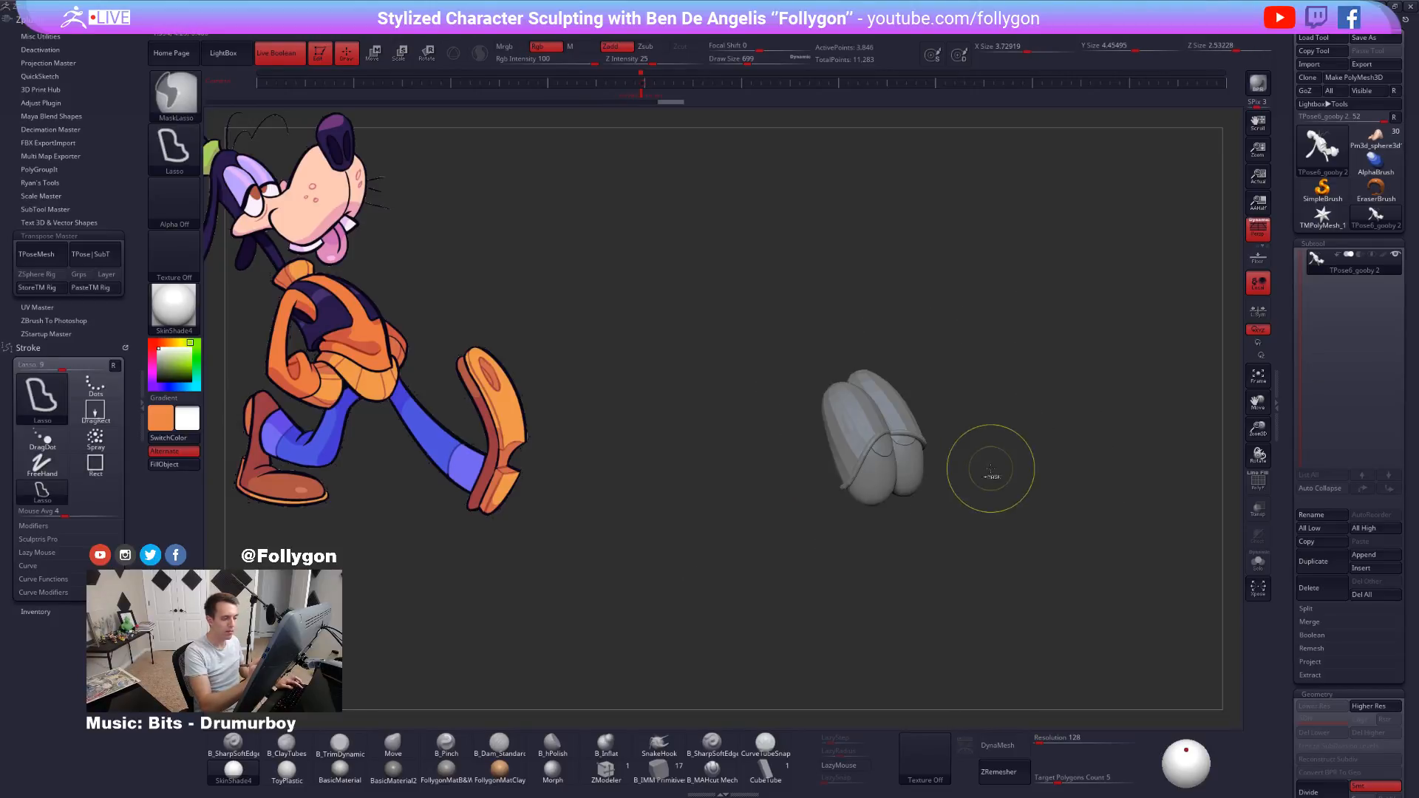
Unhide the surrounding head parts and invert the mask so only the eyes, eyelids and lash lines are free.
left_click(991, 470, "ctrl+shift")
left_click(956, 476, "ctrl+shift")
mouse_move(1071, 340)
left_mouse_down("ctrl+shift")
mouse_move(1123, 343)
mouse_move(1113, 388)
mouse_move(1016, 418)
mouse_move(1053, 495)
left_mouse_up("ctrl+shift")
left_click(1084, 339, "ctrl+shift")
left_click(1027, 458, "ctrl")
Nudge the unmasked eyes and eyelids slightly with the Transpose Move tool, then unhide the snout and nose.
key("w")
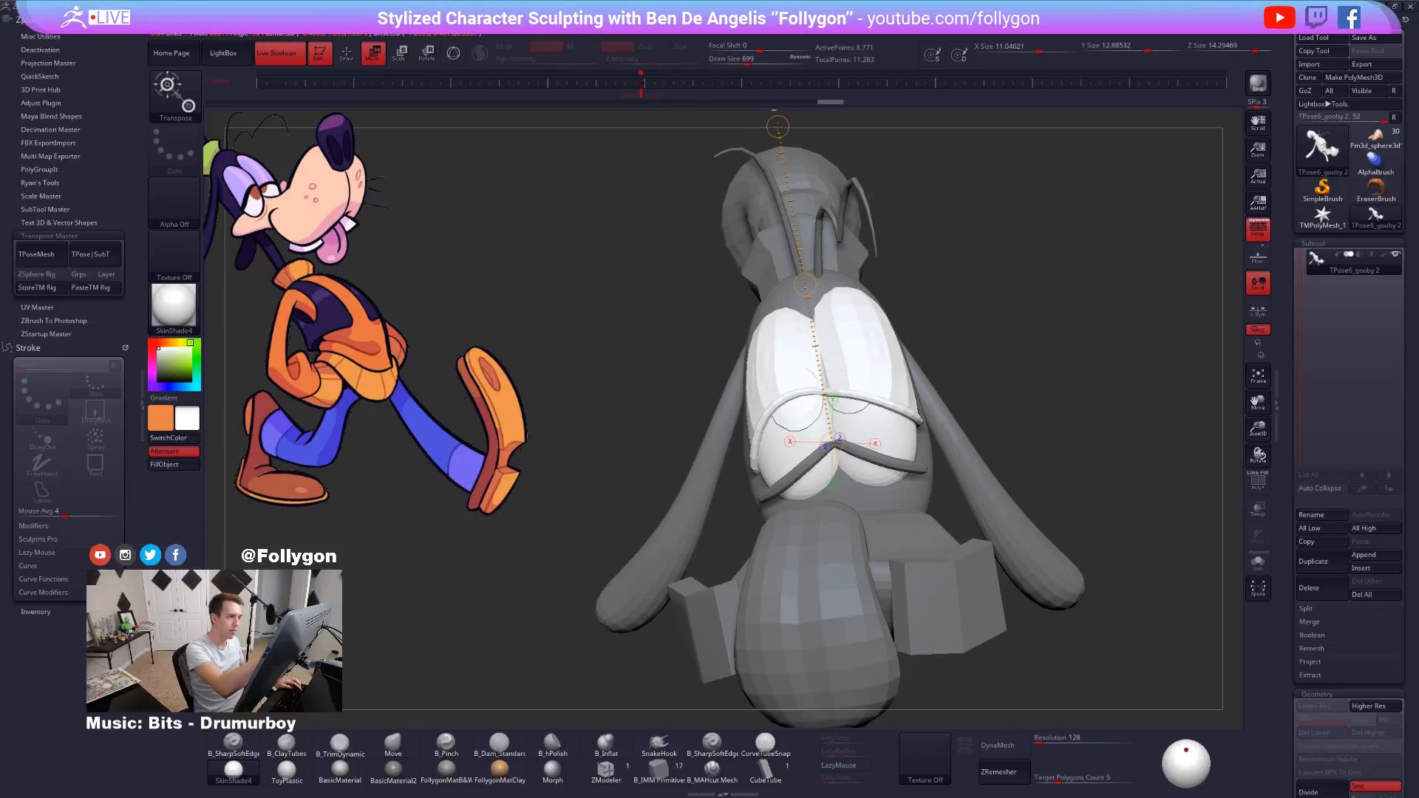
left_click_drag(810, 286, 812, 292)
right_click_drag(872, 433, 953, 400)
left_click(958, 400, "ctrl+shift")
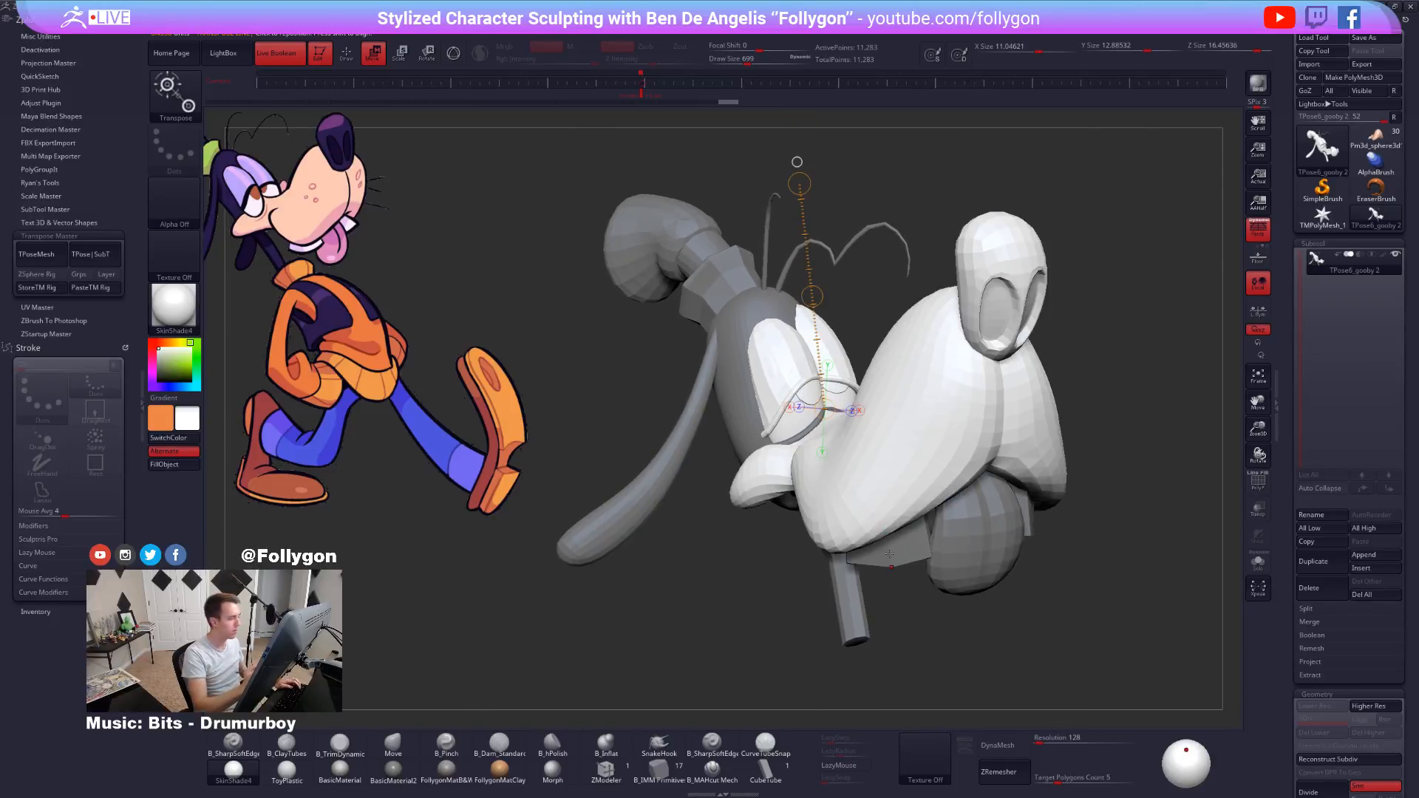
Clear the mask on the head and mask only the eyeballs, upper eyelids and lash lines.
right_click_drag(890, 556, 1029, 642)
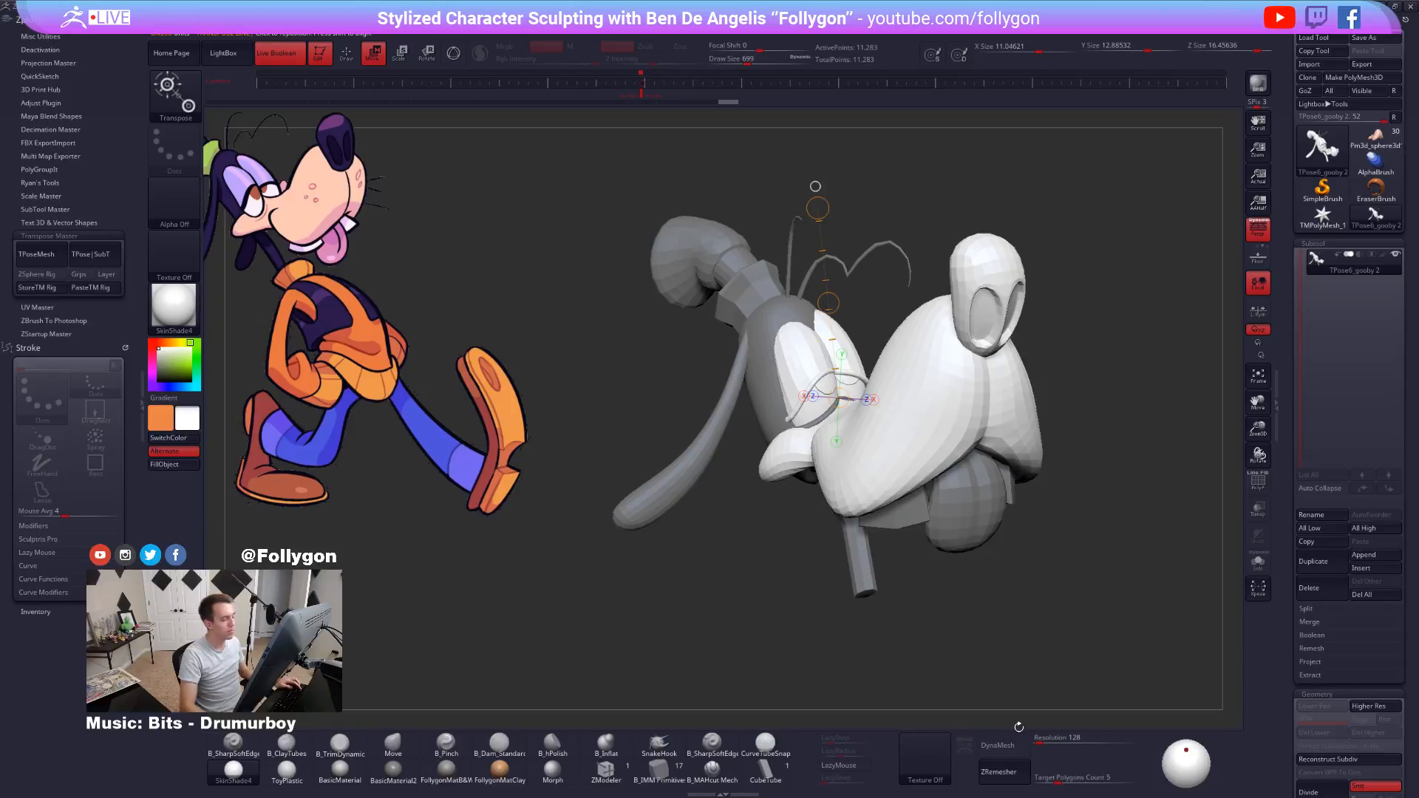
key("q")
left_click_drag(761, 575, 803, 640, "ctrl")
right_click_drag(798, 629, 777, 618, "alt")
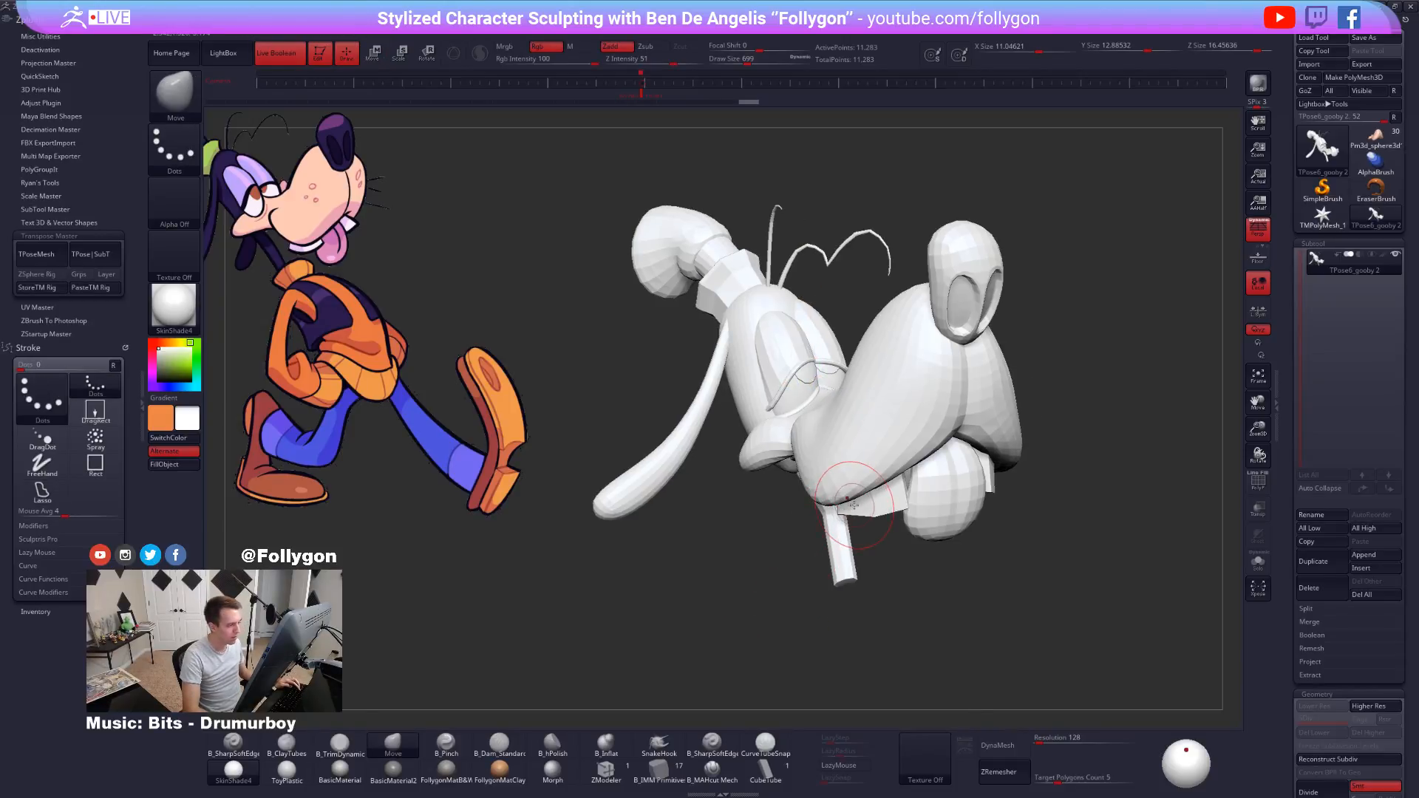
mouse_move(855, 505)
right_mouse_down()
mouse_move(896, 504)
mouse_move(852, 504)
mouse_move(892, 528)
right_mouse_up()
right_click_drag(869, 467, 880, 518, "ctrl")
key("w")
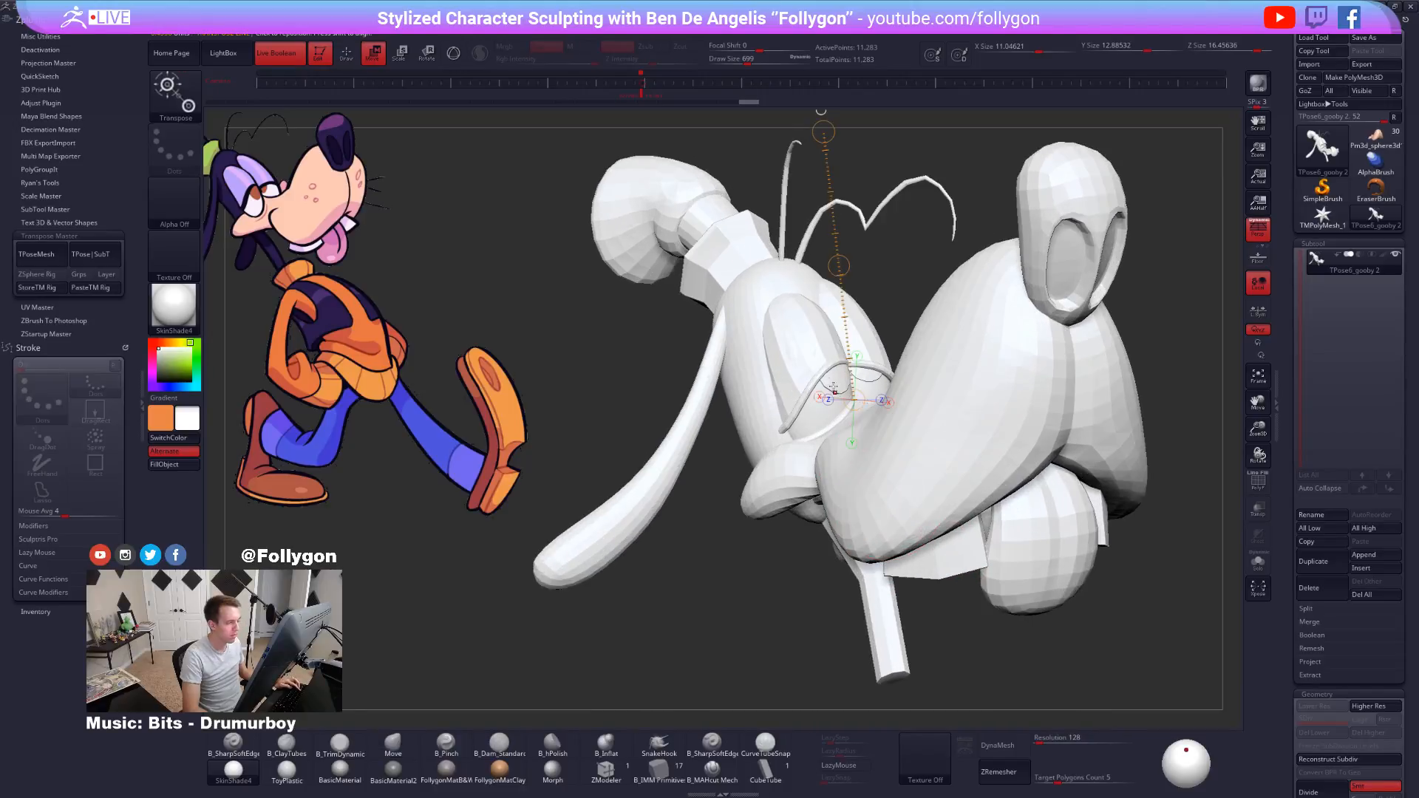
left_click(835, 391, "ctrl")
key("q")
left_click(734, 580, "ctrl")
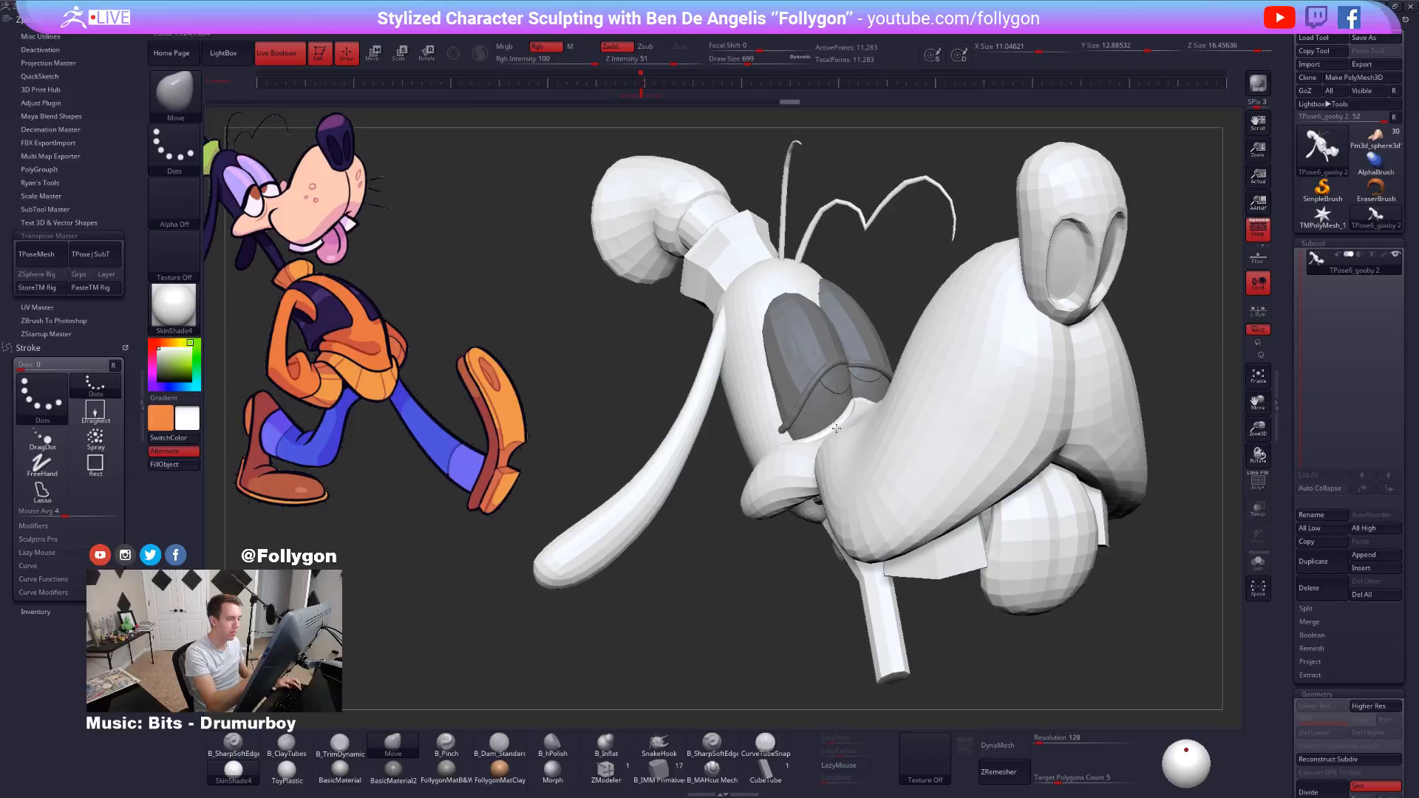
Adjust the lower eyelid rim under both eyes with the Move brush at size 699.
left_click_drag(836, 429, 837, 431)
mouse_move(823, 415)
right_mouse_down()
mouse_move(836, 427)
mouse_move(954, 385)
right_mouse_up()
right_click_drag(979, 378, 1007, 363)
left_click_drag(987, 376, 989, 380)
mouse_move(986, 380)
right_mouse_down()
mouse_move(913, 389)
mouse_move(898, 431)
right_mouse_up()
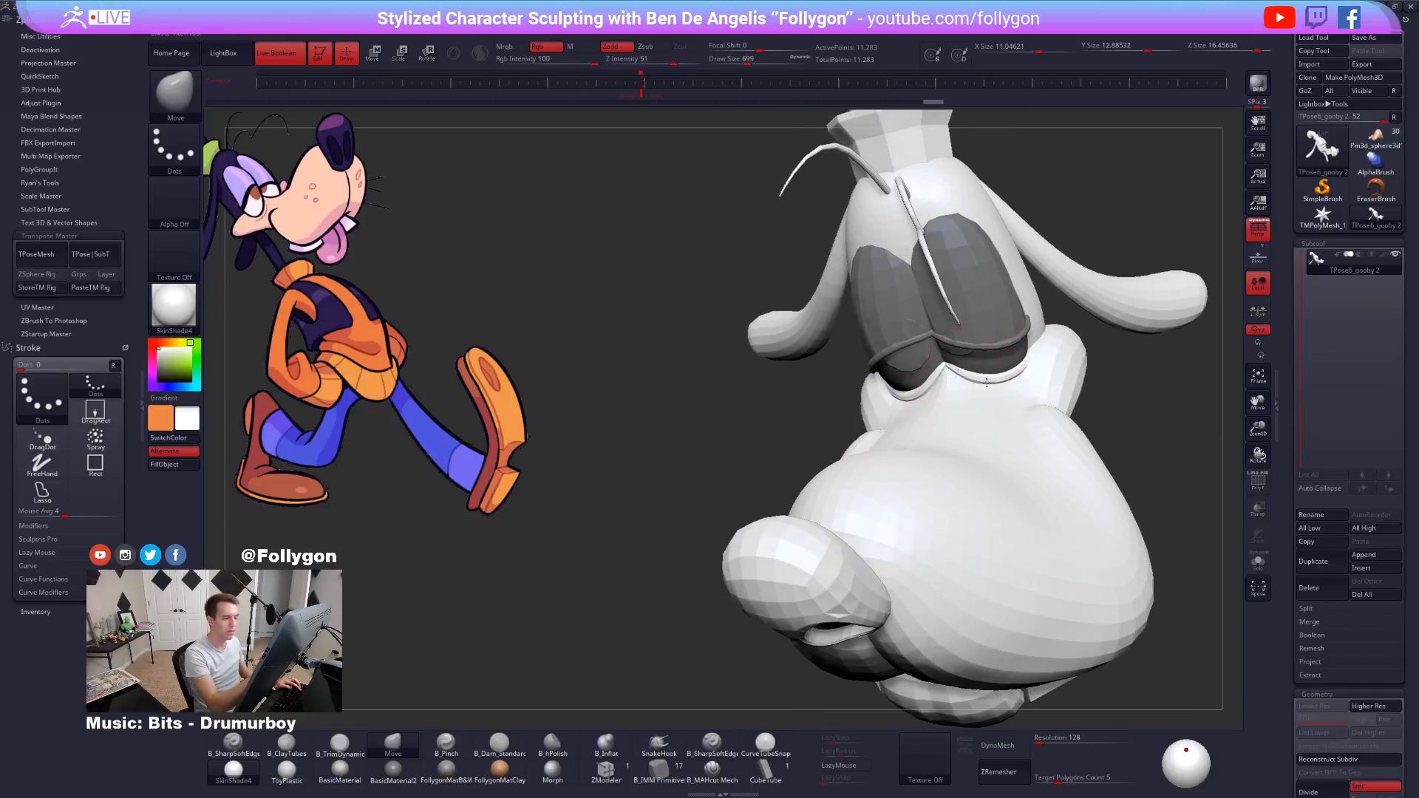
Clear the eye mask and transfer the adjusted pose back to the character's subtools with TPose|SubT.
mouse_move(1010, 387)
right_mouse_down()
mouse_move(930, 402)
mouse_move(919, 424)
mouse_move(956, 419)
mouse_move(893, 406)
right_mouse_up()
left_click_drag(777, 482, 789, 493, "ctrl")
mouse_move(880, 476)
right_mouse_down()
mouse_move(843, 481)
mouse_move(784, 519)
mouse_move(814, 541)
right_mouse_up()
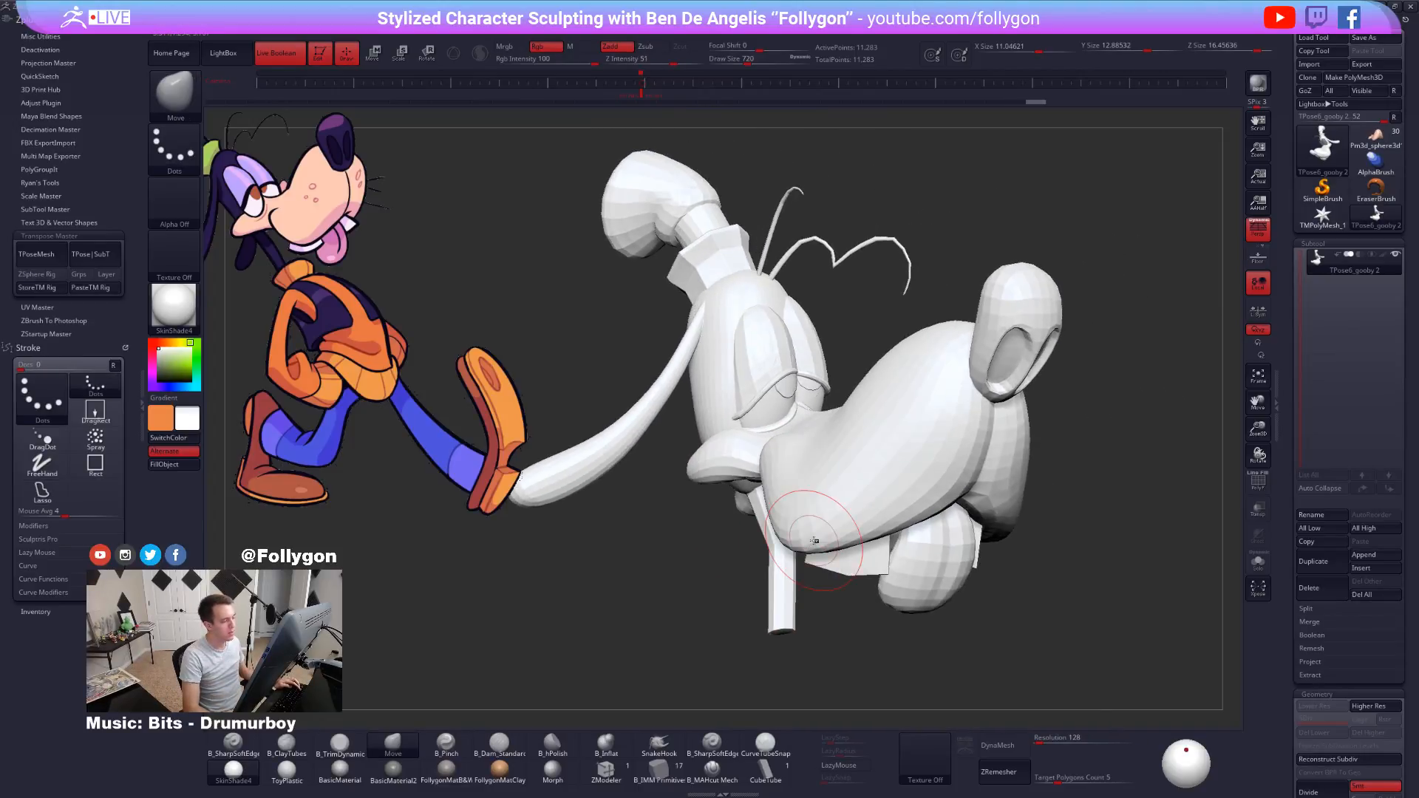
left_click(109, 253)
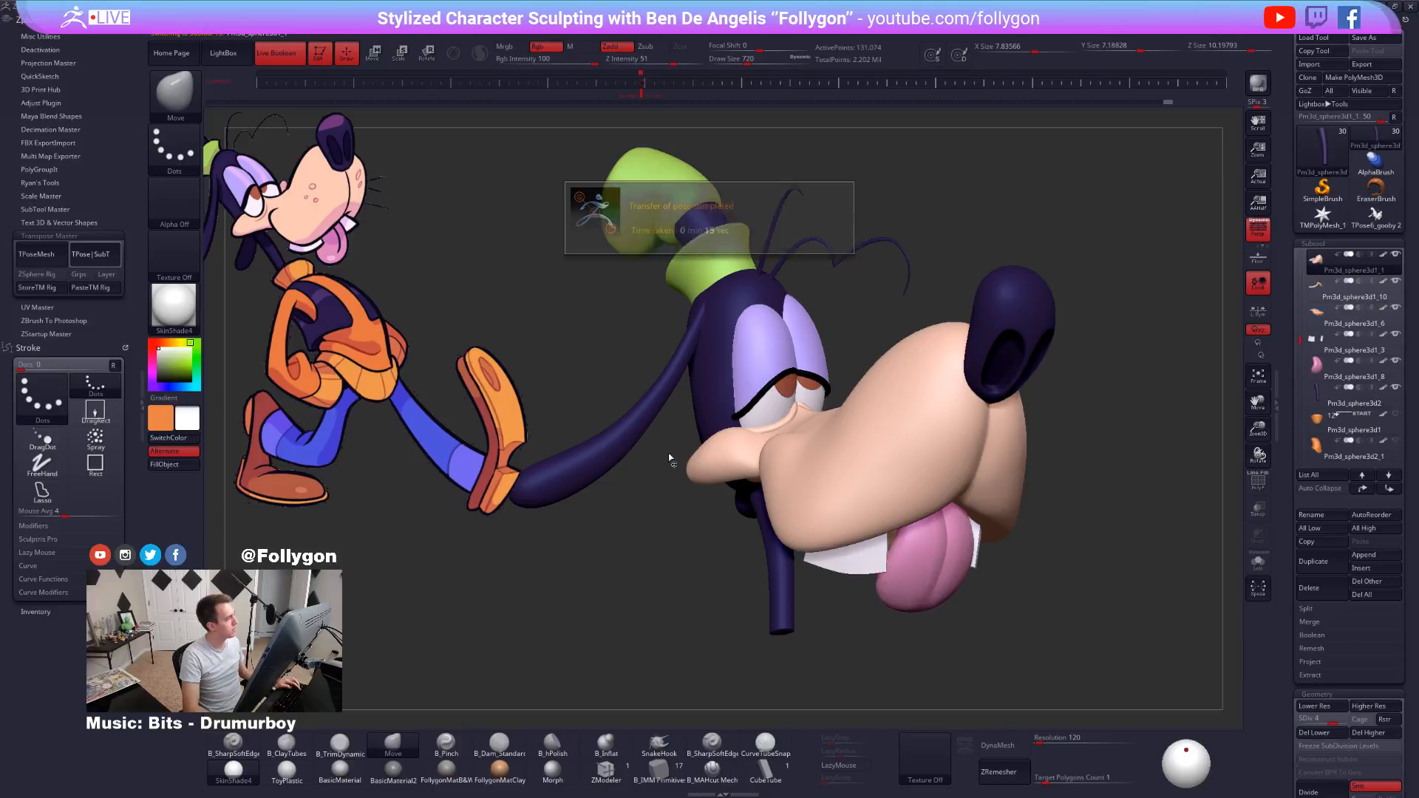
Select the iris subtool Extract1 in a close view of the eyes.
mouse_move(596, 523)
left_mouse_down("alt")
mouse_move(567, 454)
mouse_move(573, 533)
mouse_move(573, 477)
left_mouse_up("alt")
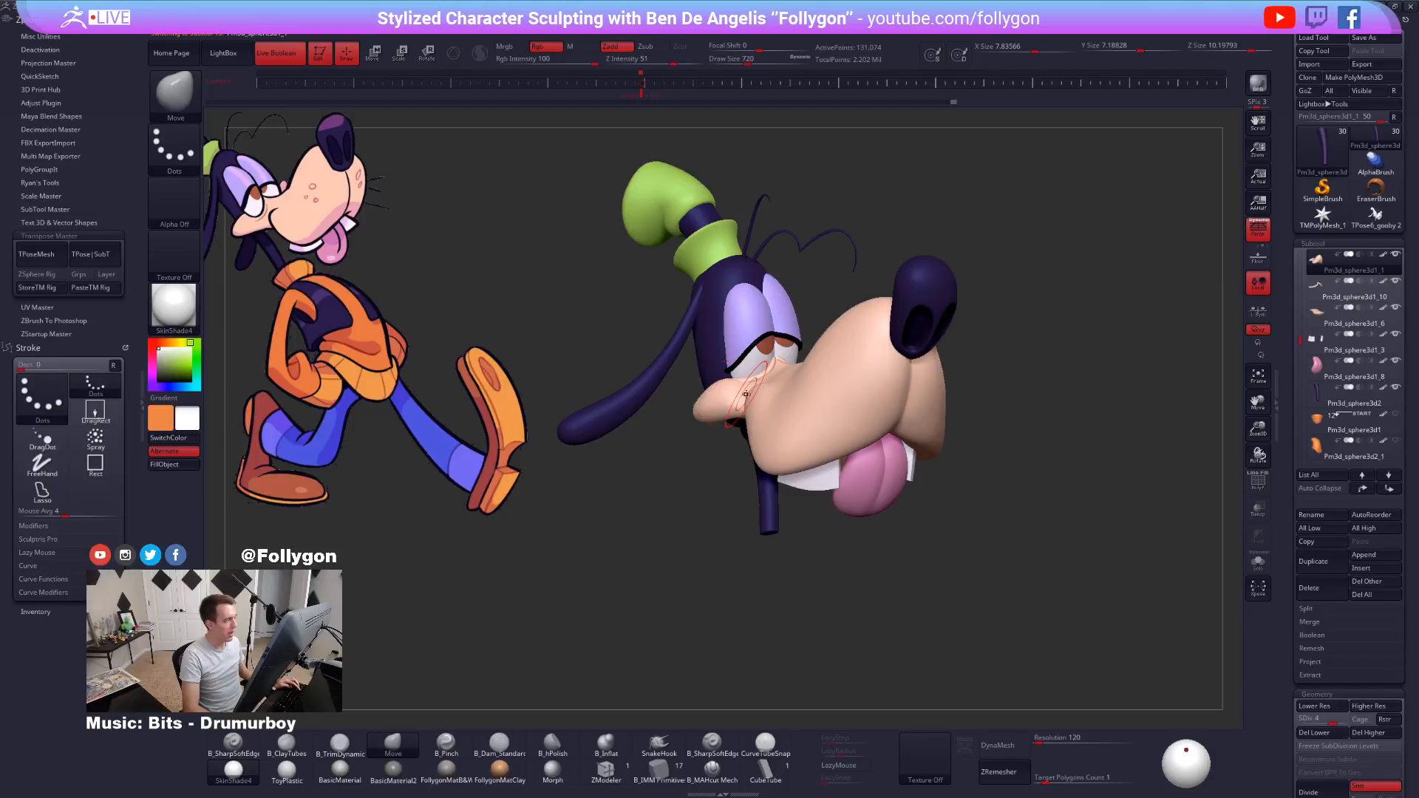
left_click_drag(798, 550, 806, 496, "alt")
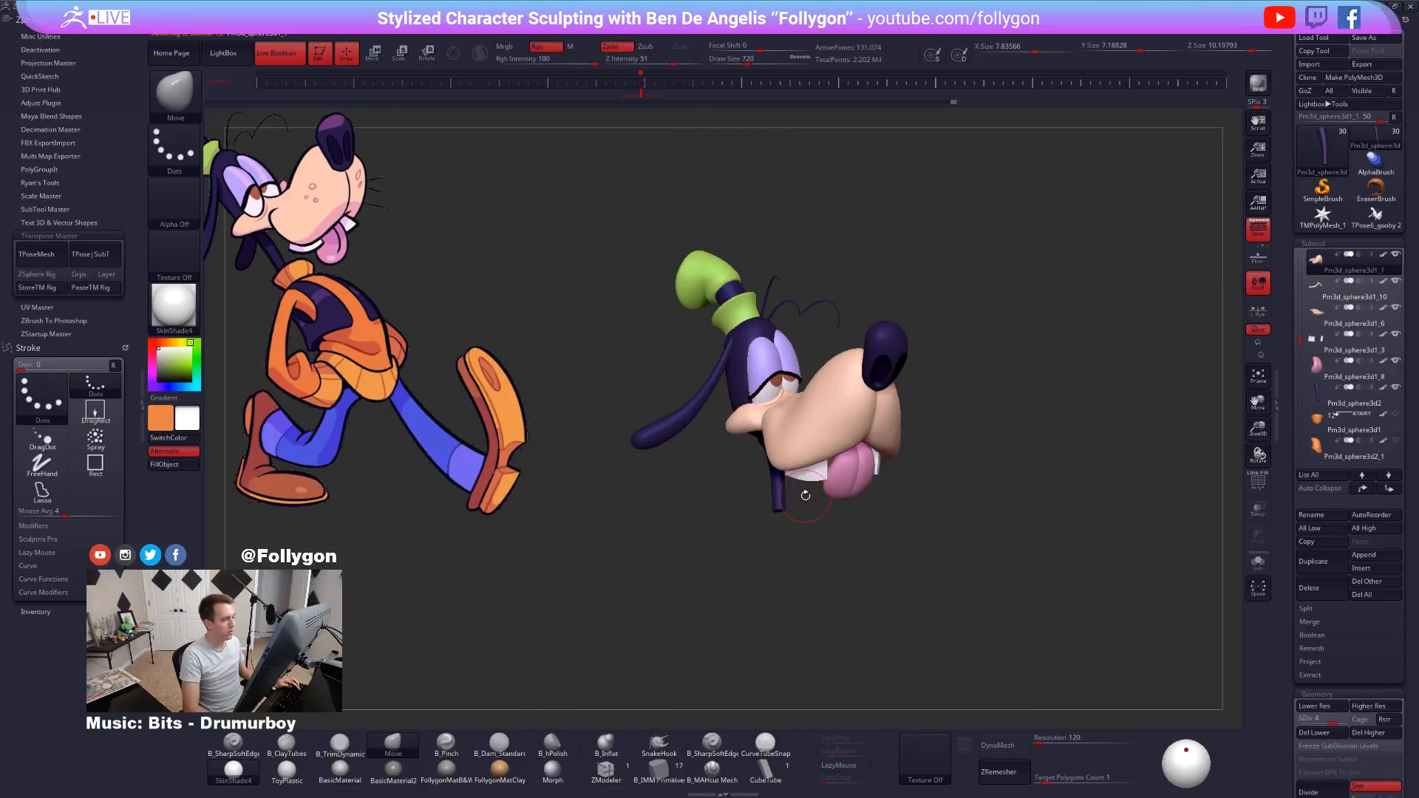
right_click_drag(768, 450, 780, 514, "ctrl")
right_click_drag(790, 426, 830, 514, "ctrl")
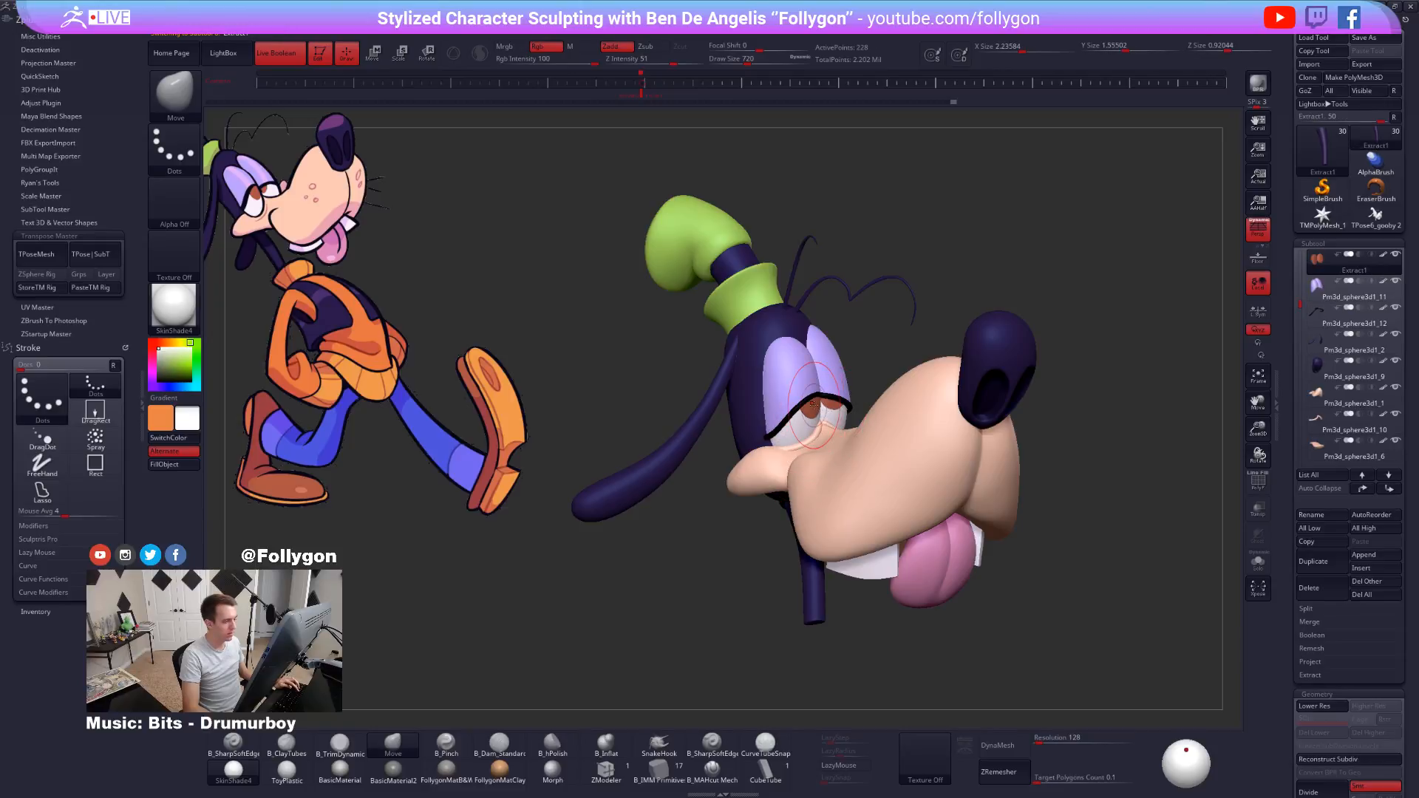
key("ctrl+e")
key("ctrl+shift+s")
key("ctrl+shift+s")
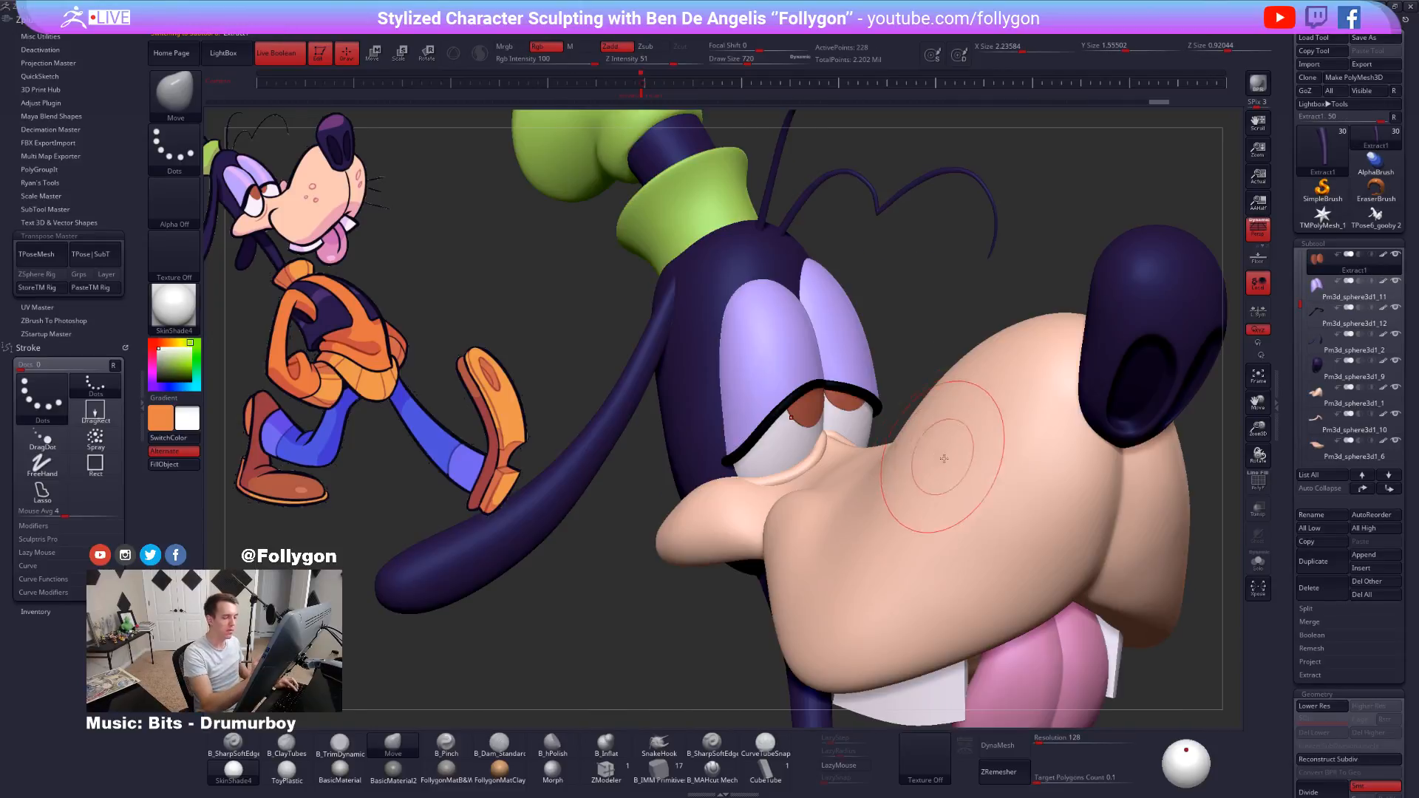
Hide the muzzle, keep the lower eyelid rim shown, and select the iris subtool in a front view.
left_click(962, 451, "alt")
left_click(1321, 312)
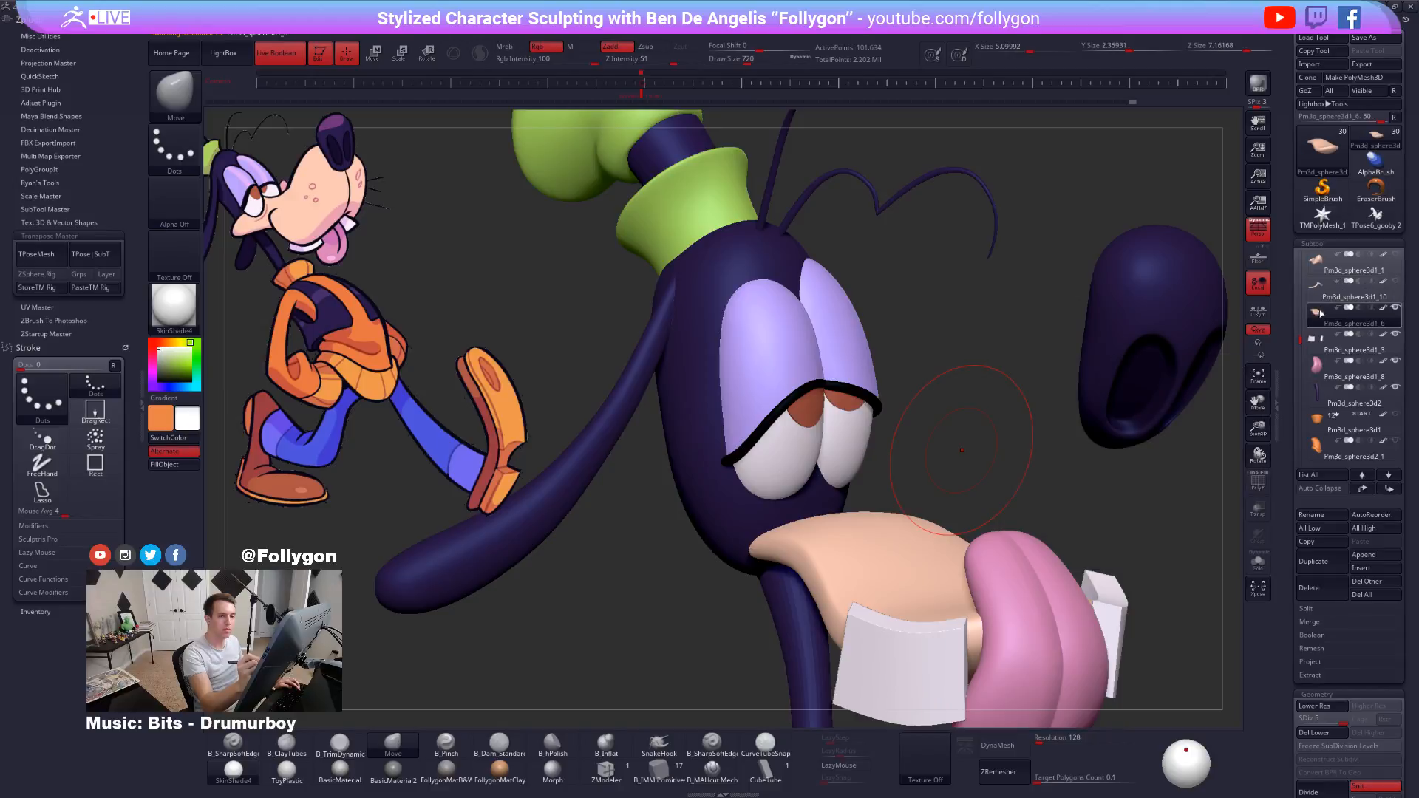
left_click(1200, 318, "alt")
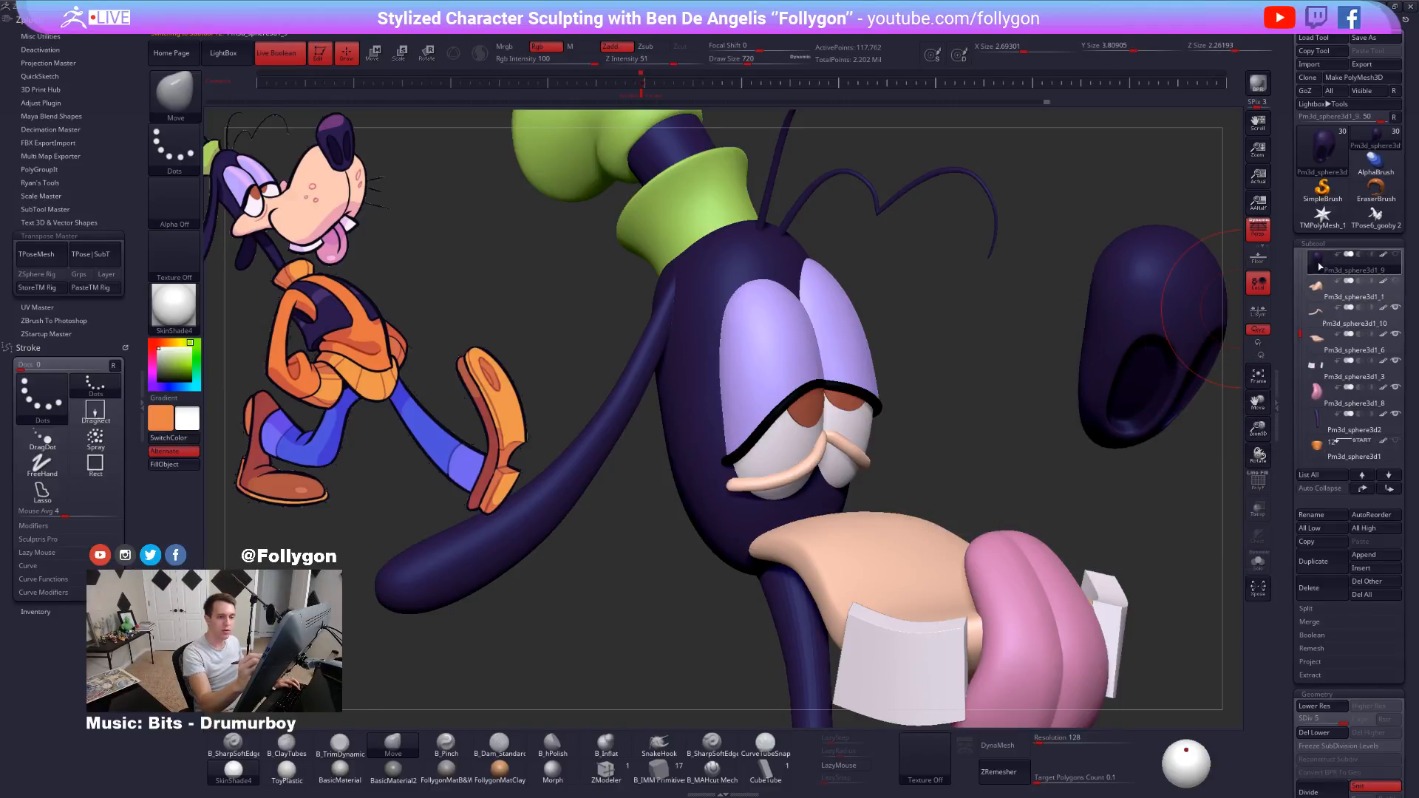
left_click(829, 403, "alt")
left_click_drag(1036, 414, 813, 421)
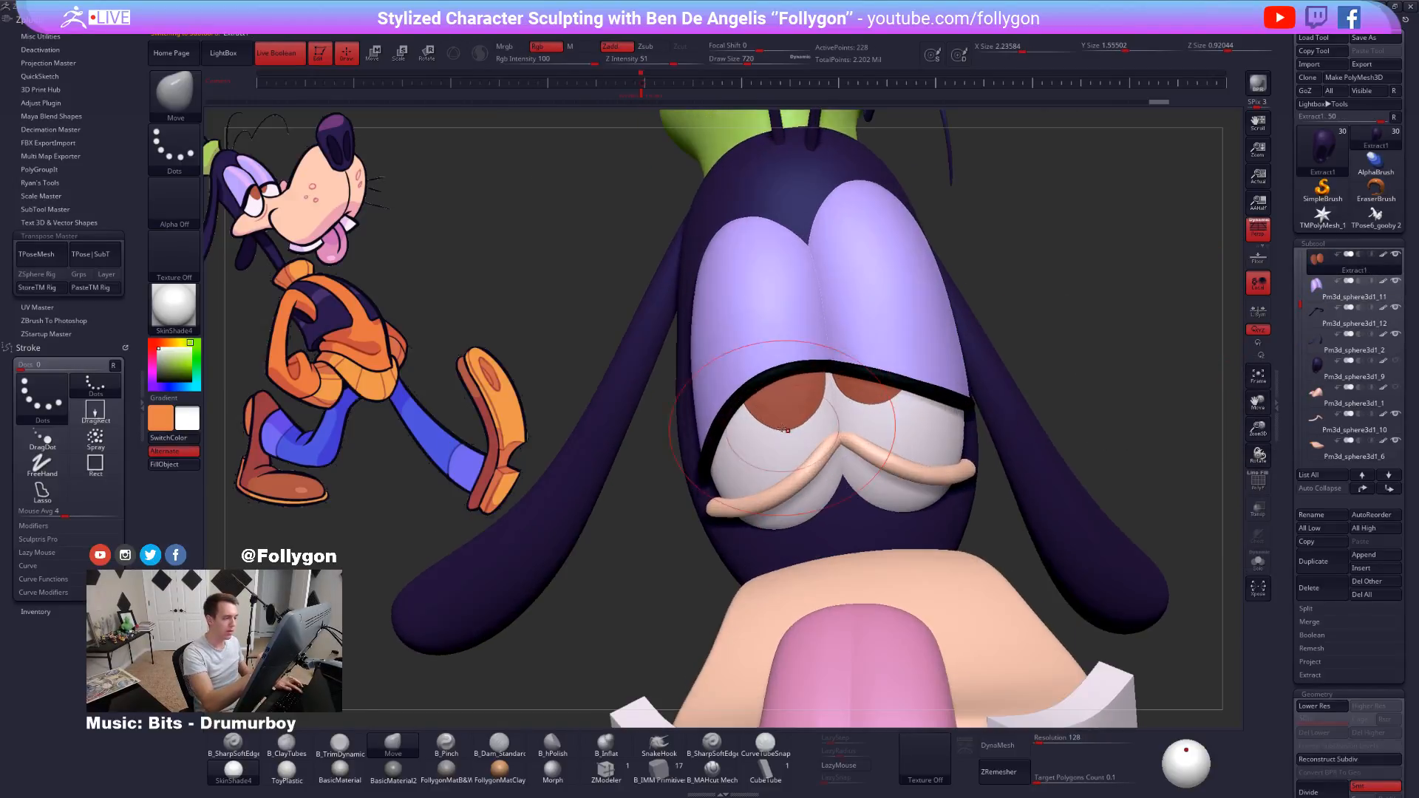
Mask the smaller iris and extend the lower edge of the other iris with the Move brush at size 381.
key("space")
key("w")
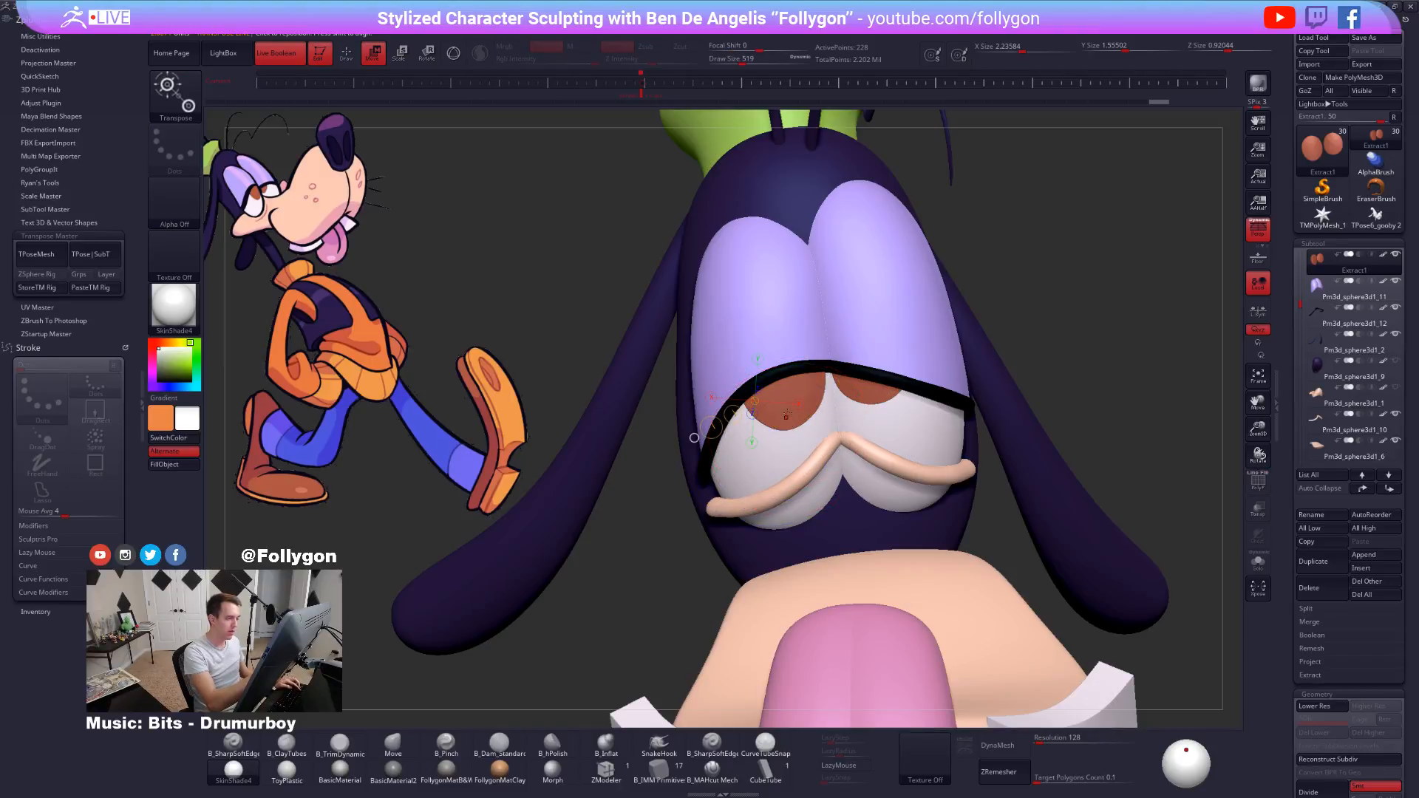
key("ctrl+shift+s")
key("ctrl+shift+s")
key("q")
key("space")
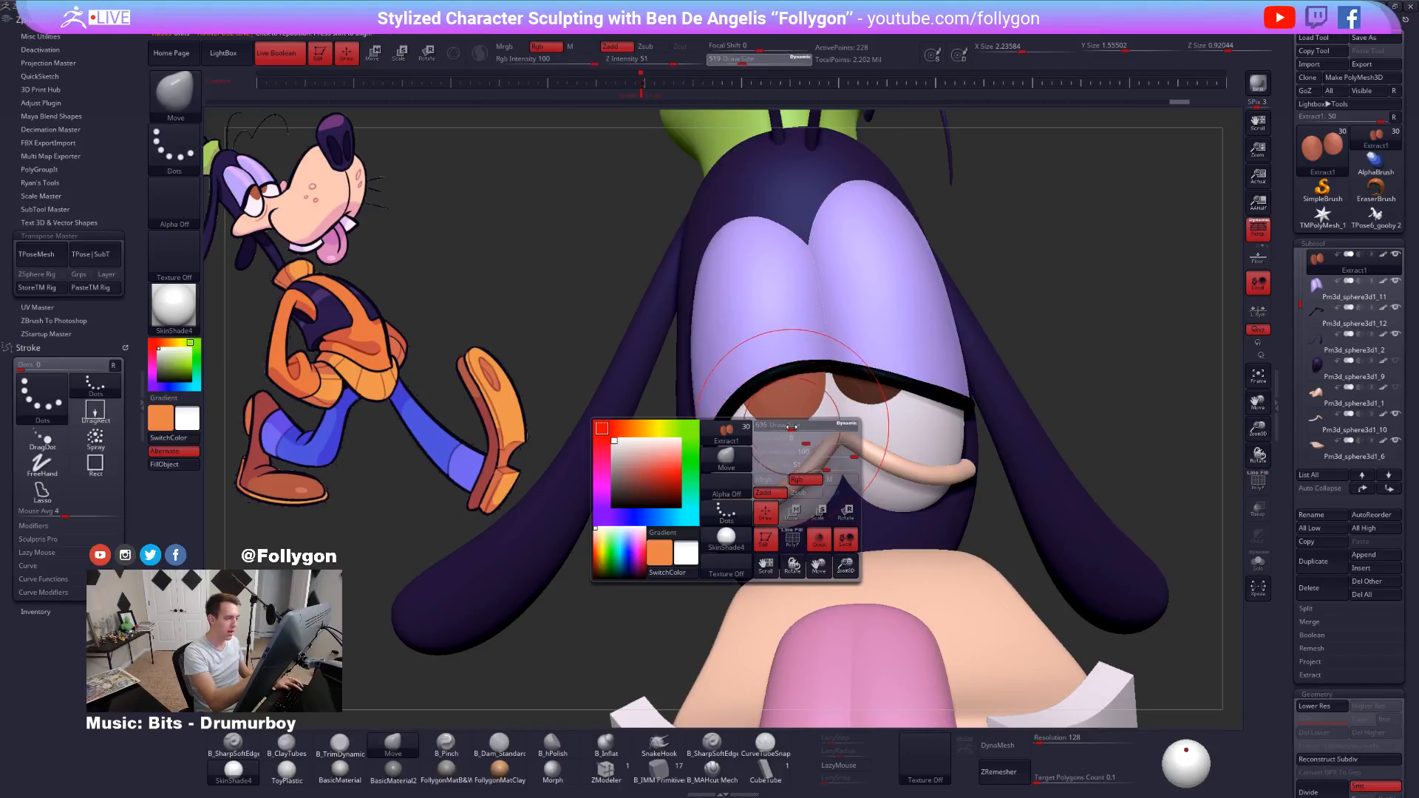
key("space")
left_click_drag(801, 443, 805, 444)
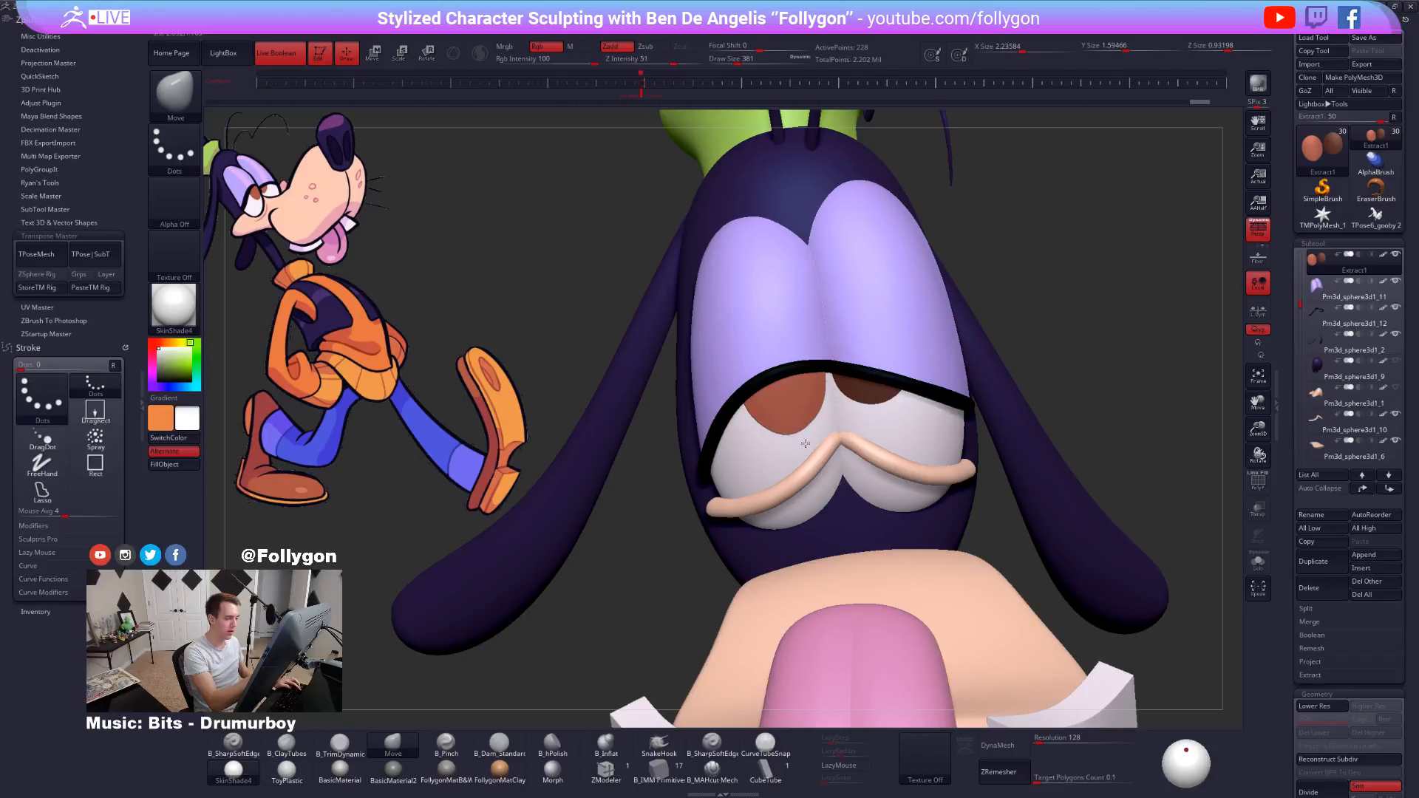
key("ctrl+shift+s")
key("ctrl+shift+s")
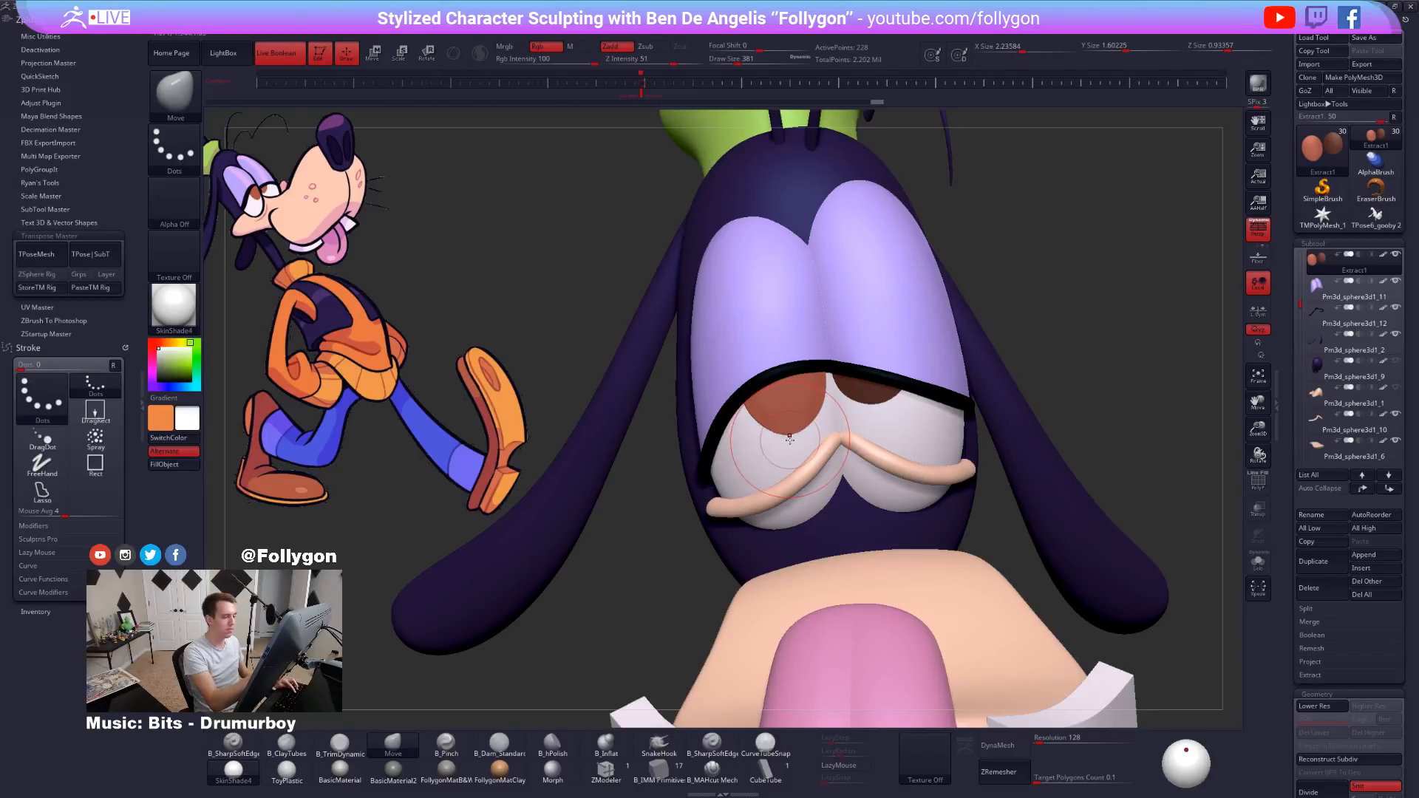
Refine the outline of the larger iris with the Move brush at size 366.
mouse_move(786, 437)
right_mouse_down()
mouse_move(857, 428)
mouse_move(872, 465)
mouse_move(807, 476)
right_mouse_up()
key("space")
left_click_drag(836, 488, 834, 488)
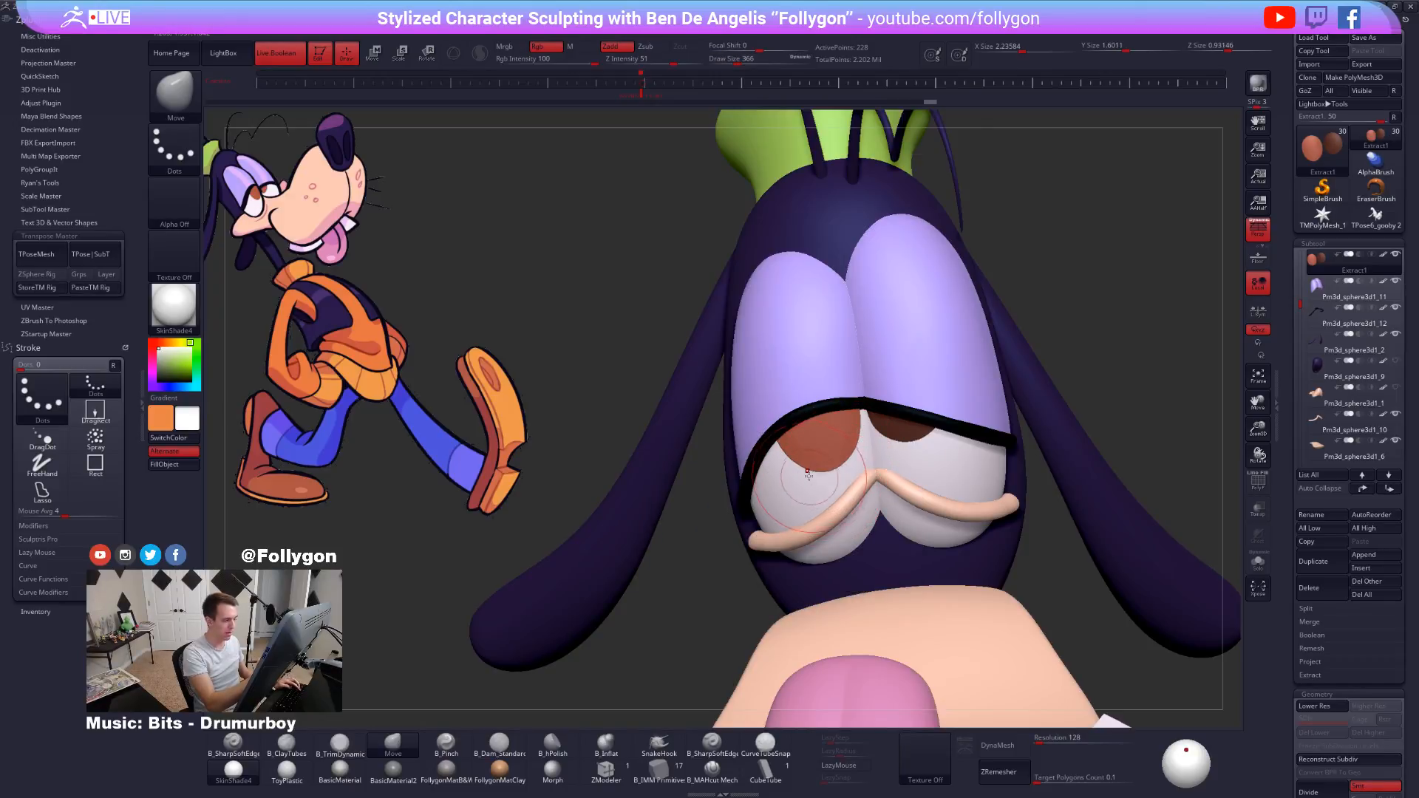
right_click_drag(815, 487, 815, 377)
key("ctrl+shift+s")
key("ctrl+shift+s")
right_click_drag(809, 527, 900, 412)
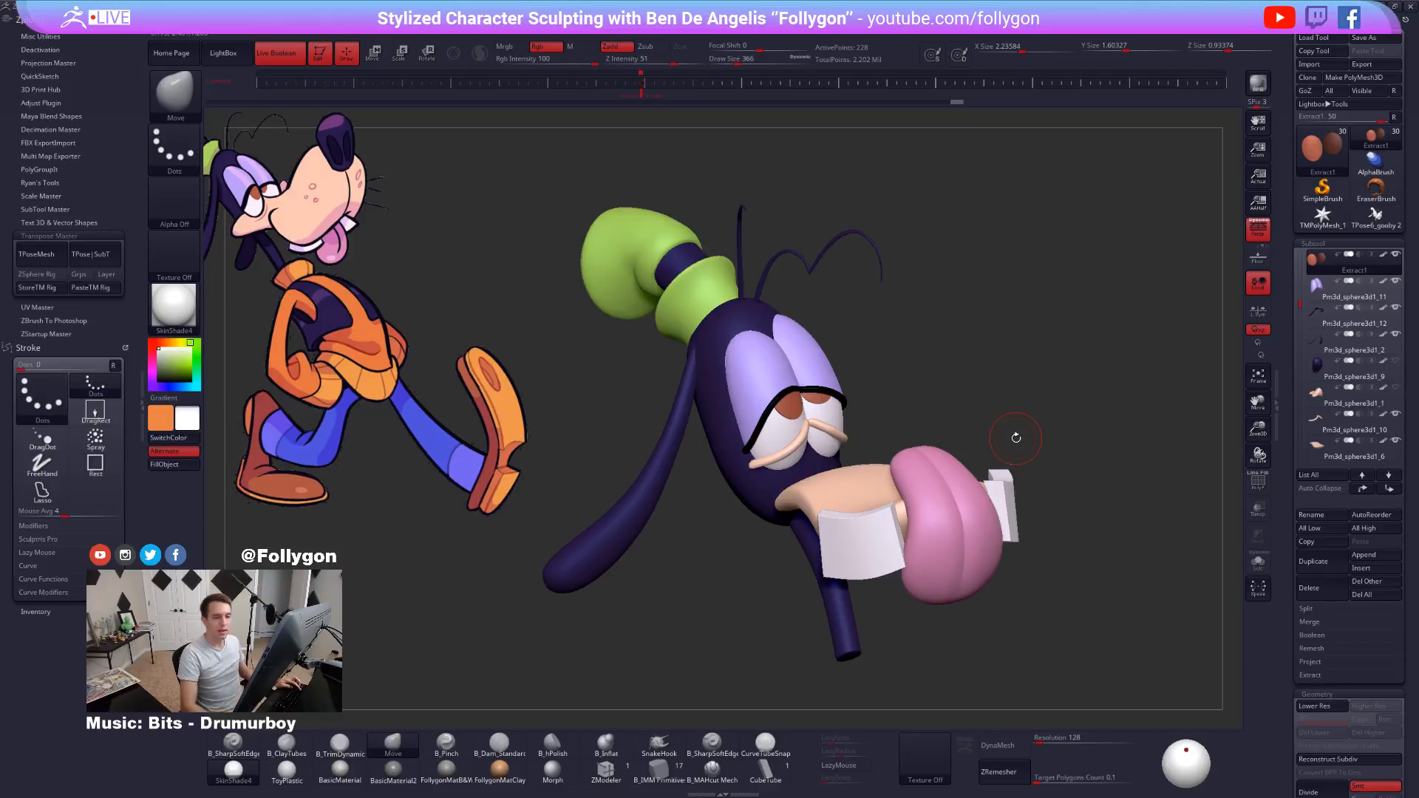
Delete the temporary TPose mesh and return to the character tool containing Extract1.
left_click(1368, 226)
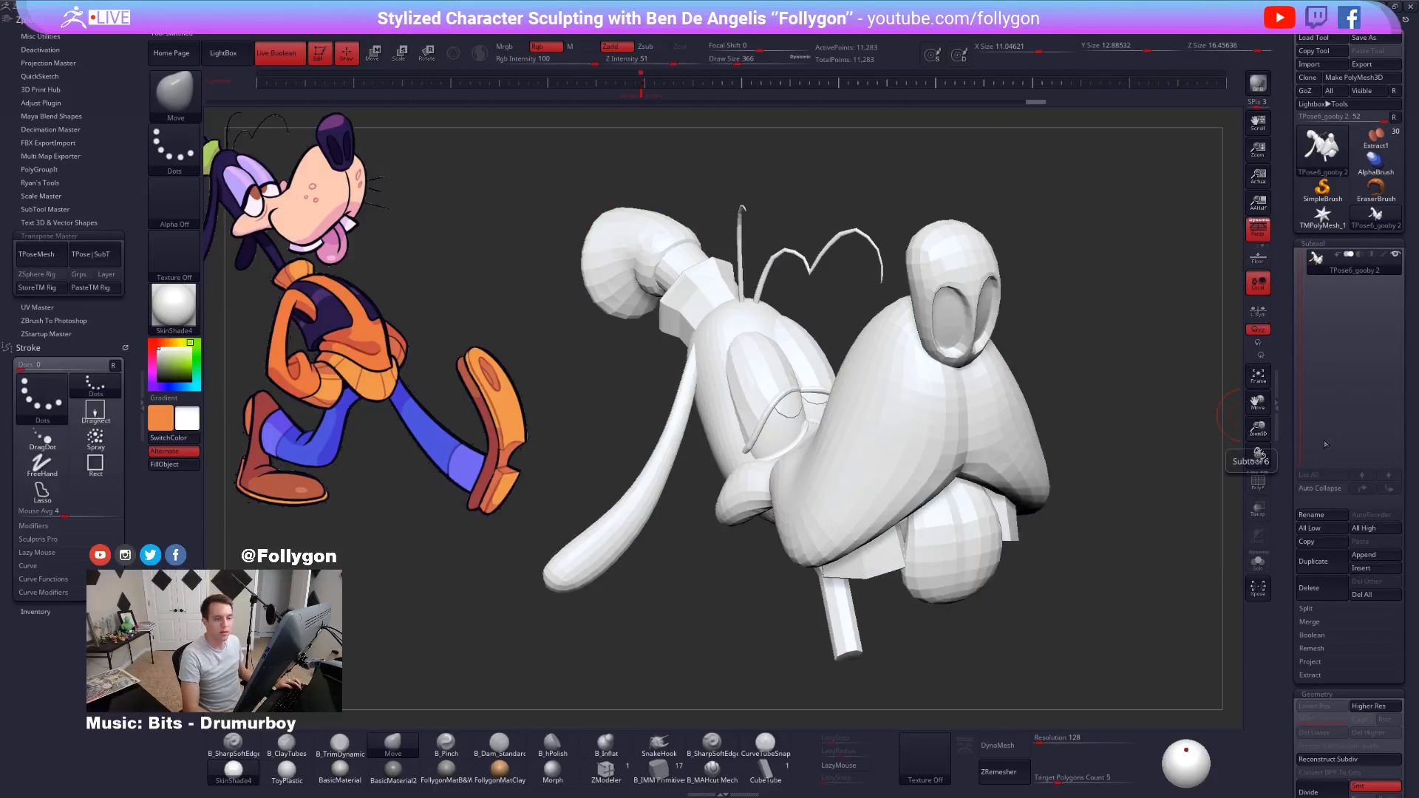
left_click(1316, 597)
left_click(1220, 624)
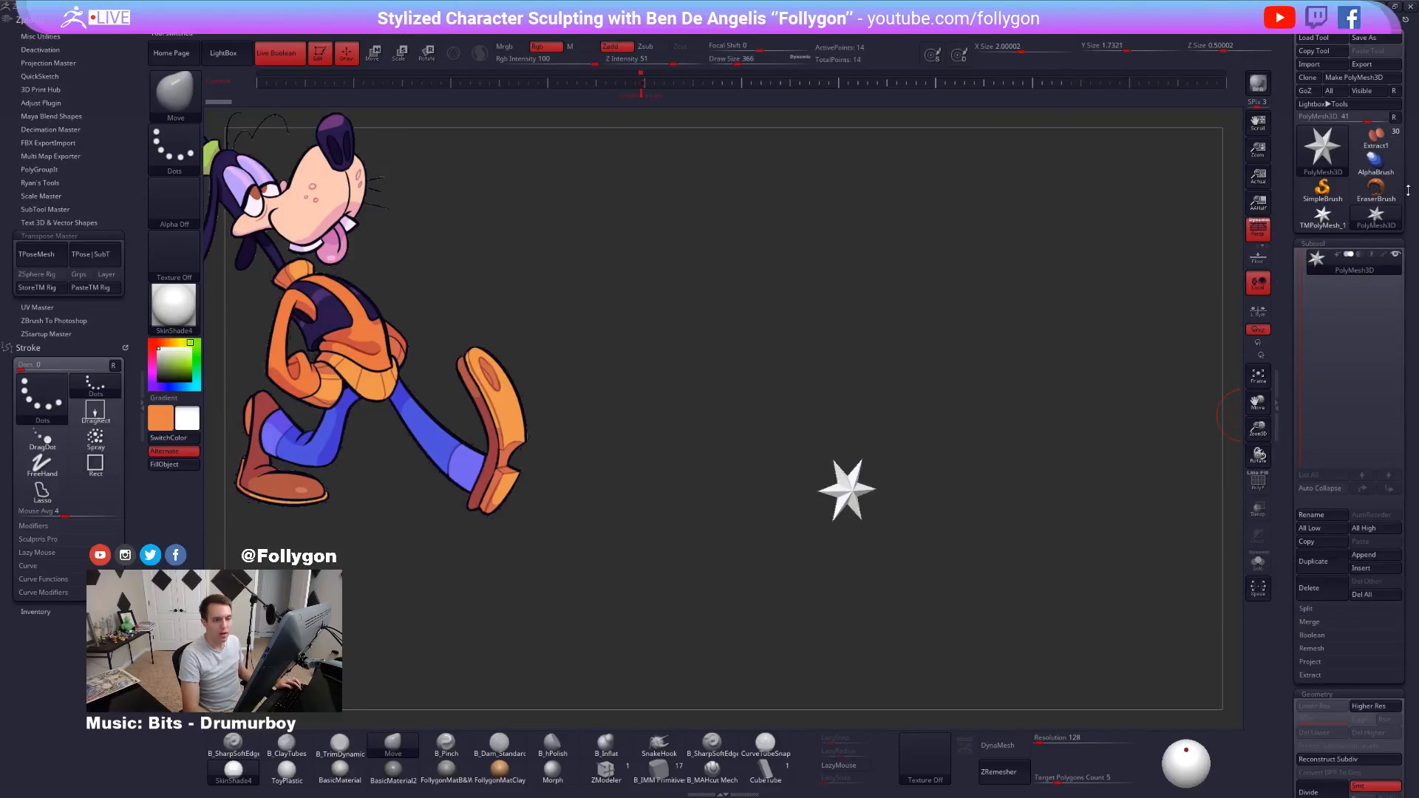
left_click(1382, 137)
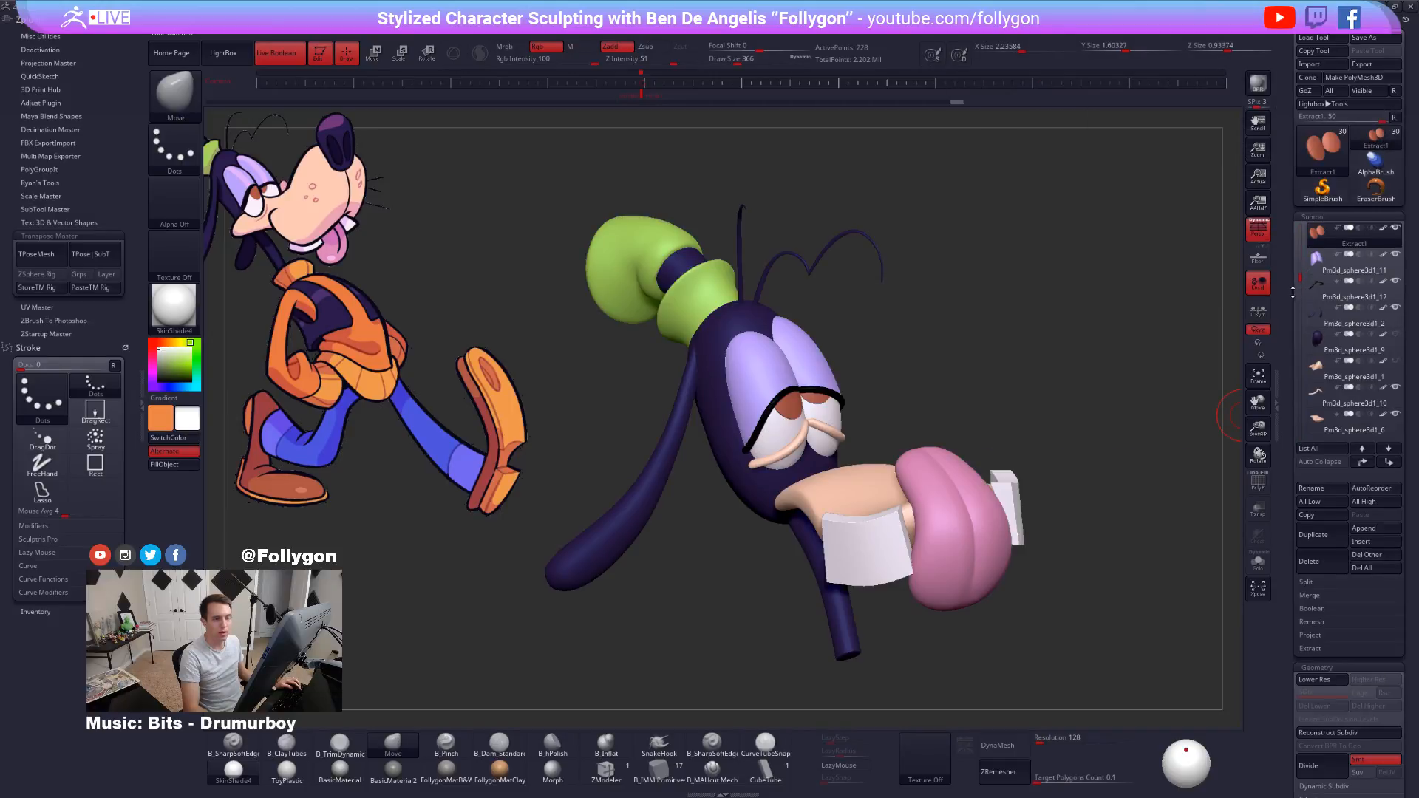
Make the muzzle and nose area visible again on the character's head.
left_click_drag(1300, 278, 1304, 217)
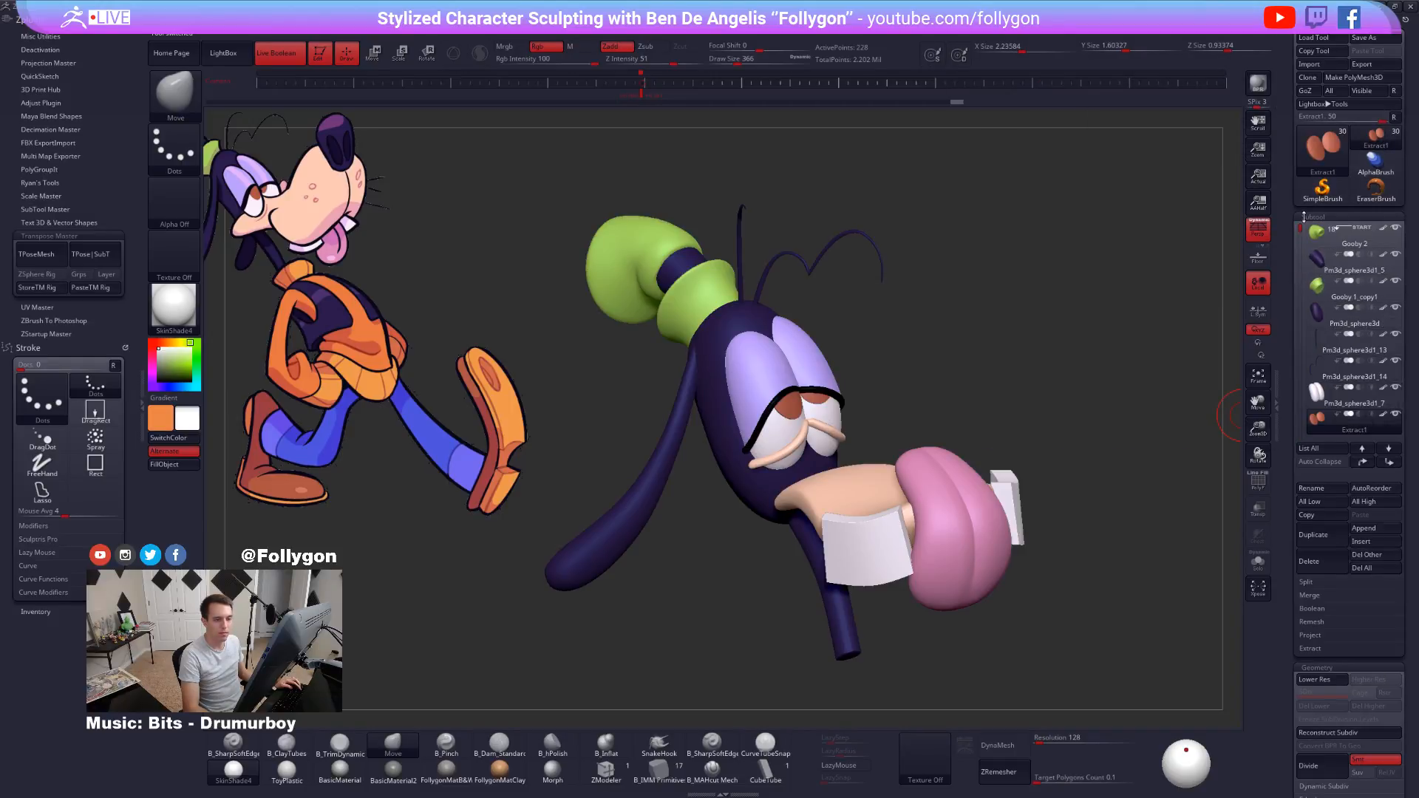
left_click(1395, 228)
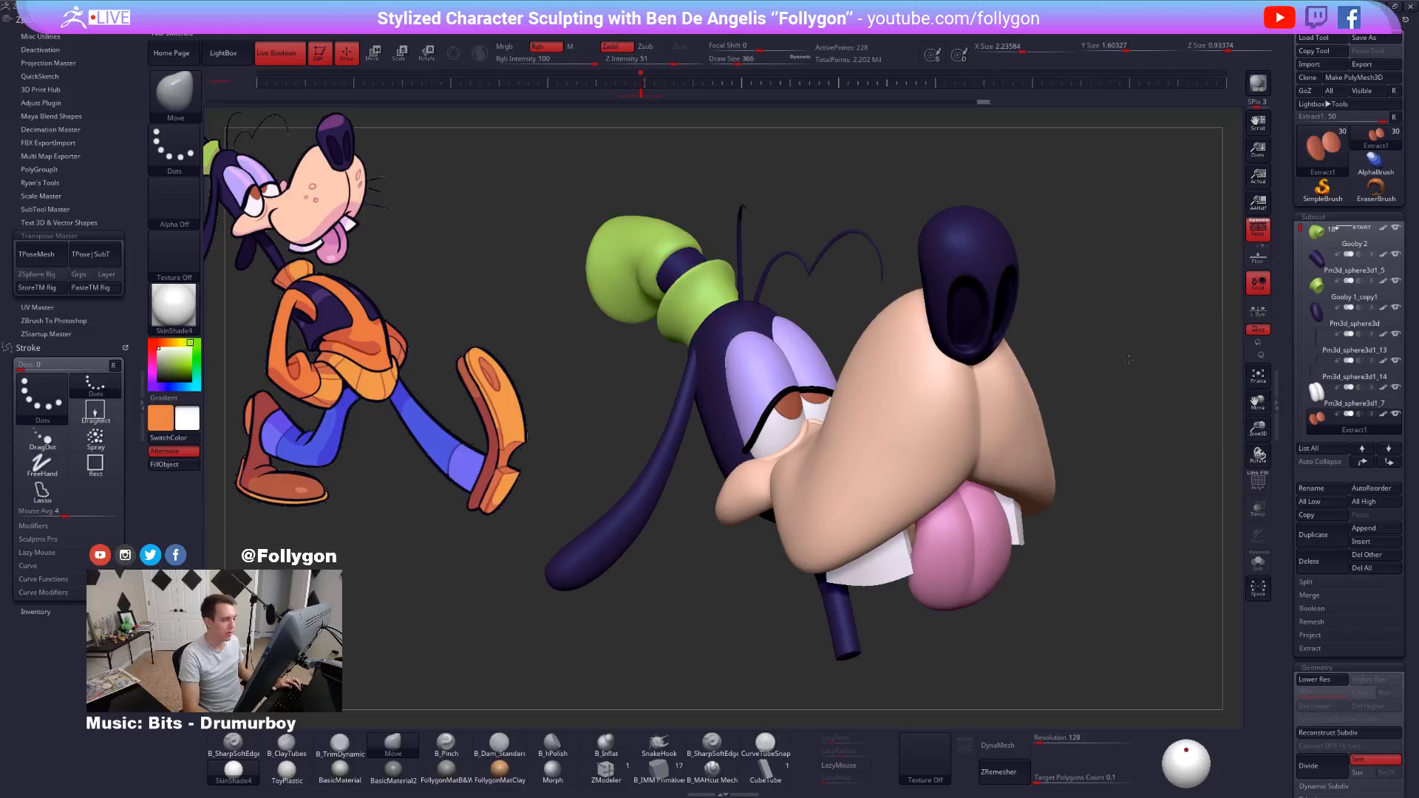
mouse_move(1129, 360)
left_mouse_down()
mouse_move(1062, 428)
mouse_move(830, 446)
left_mouse_up()
Select the lower eyelid rim in a close view, widen the canvas and isolate the rim.
left_click(807, 438, "alt")
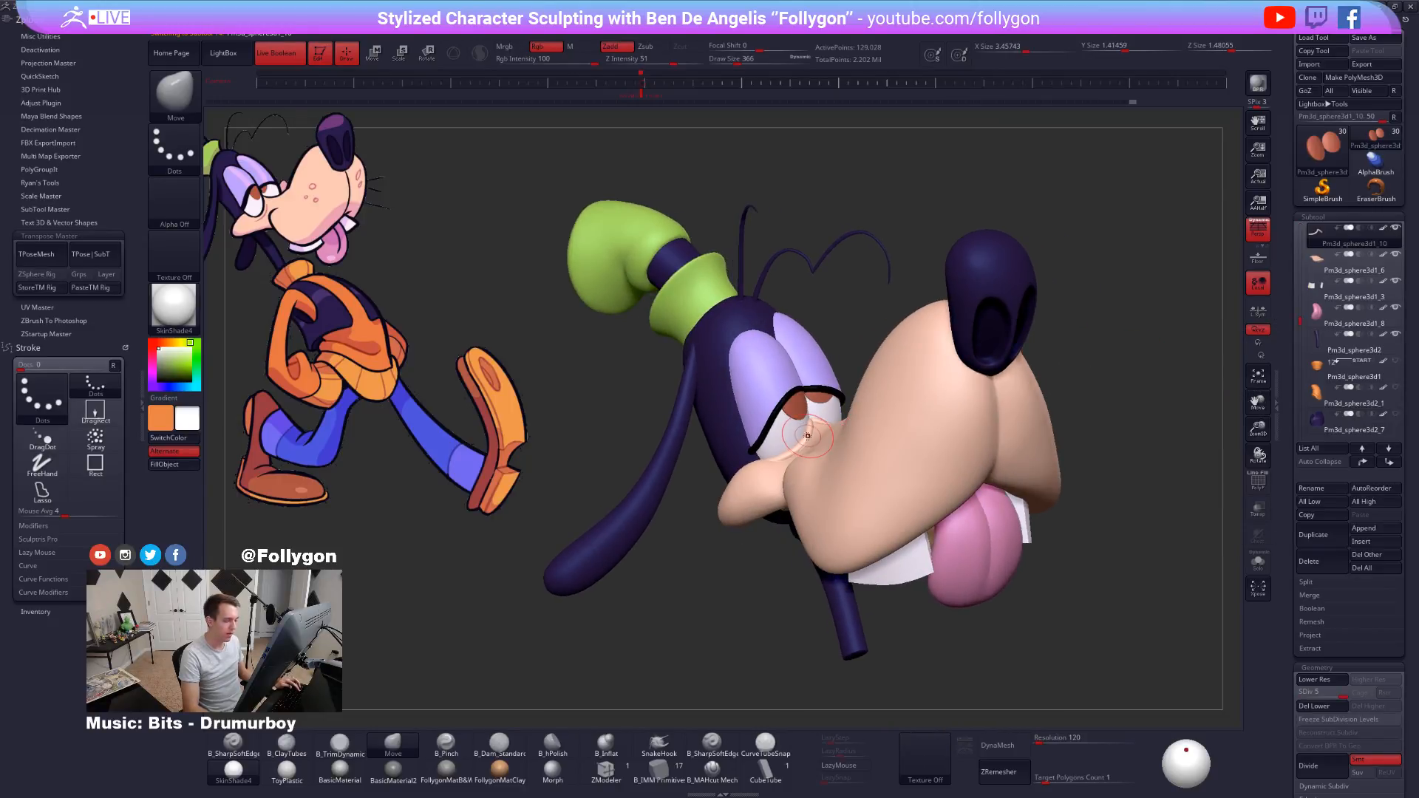
right_click_drag(807, 438, 916, 500, "alt")
key("shift+f")
key("shift+f")
key("b")
key("m")
key("v")
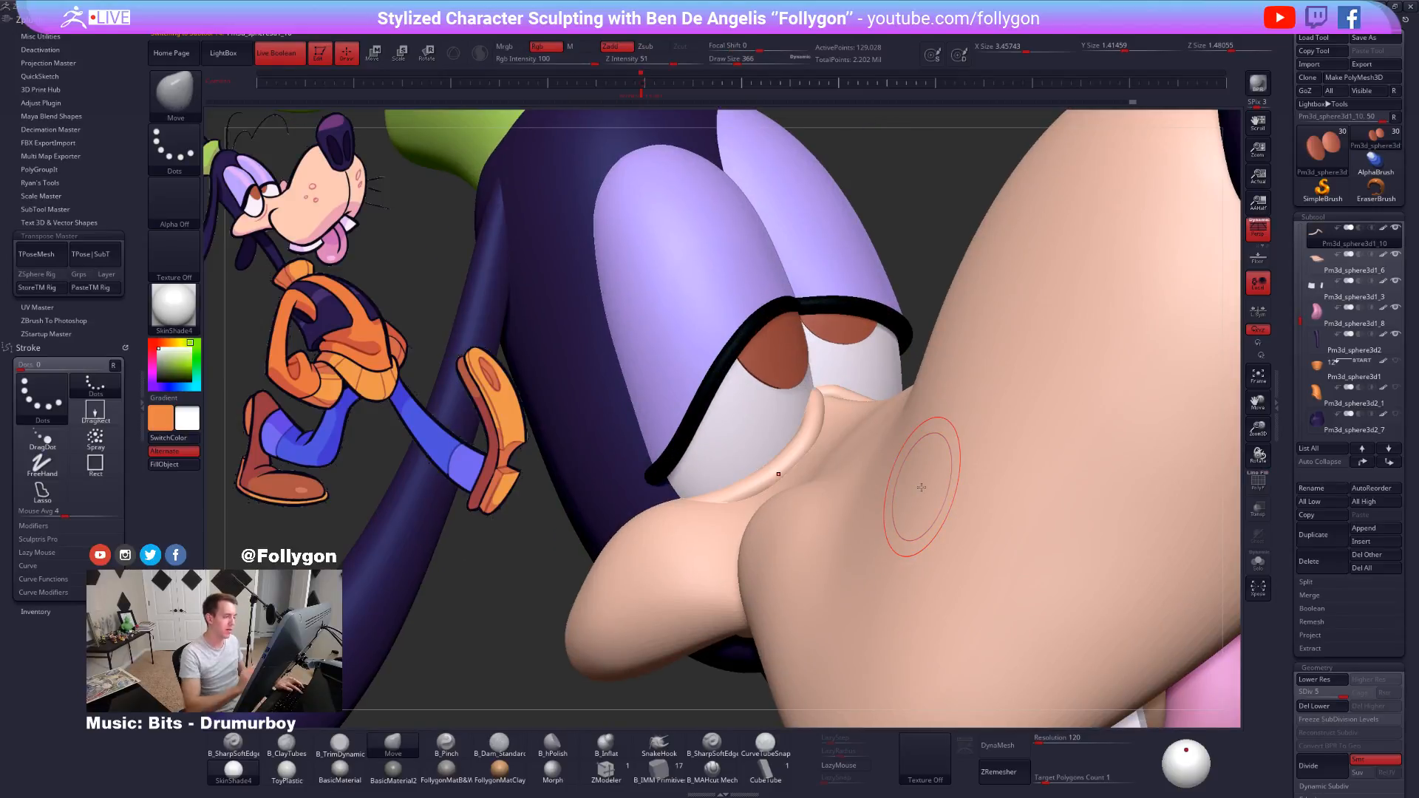
double_click(140, 404)
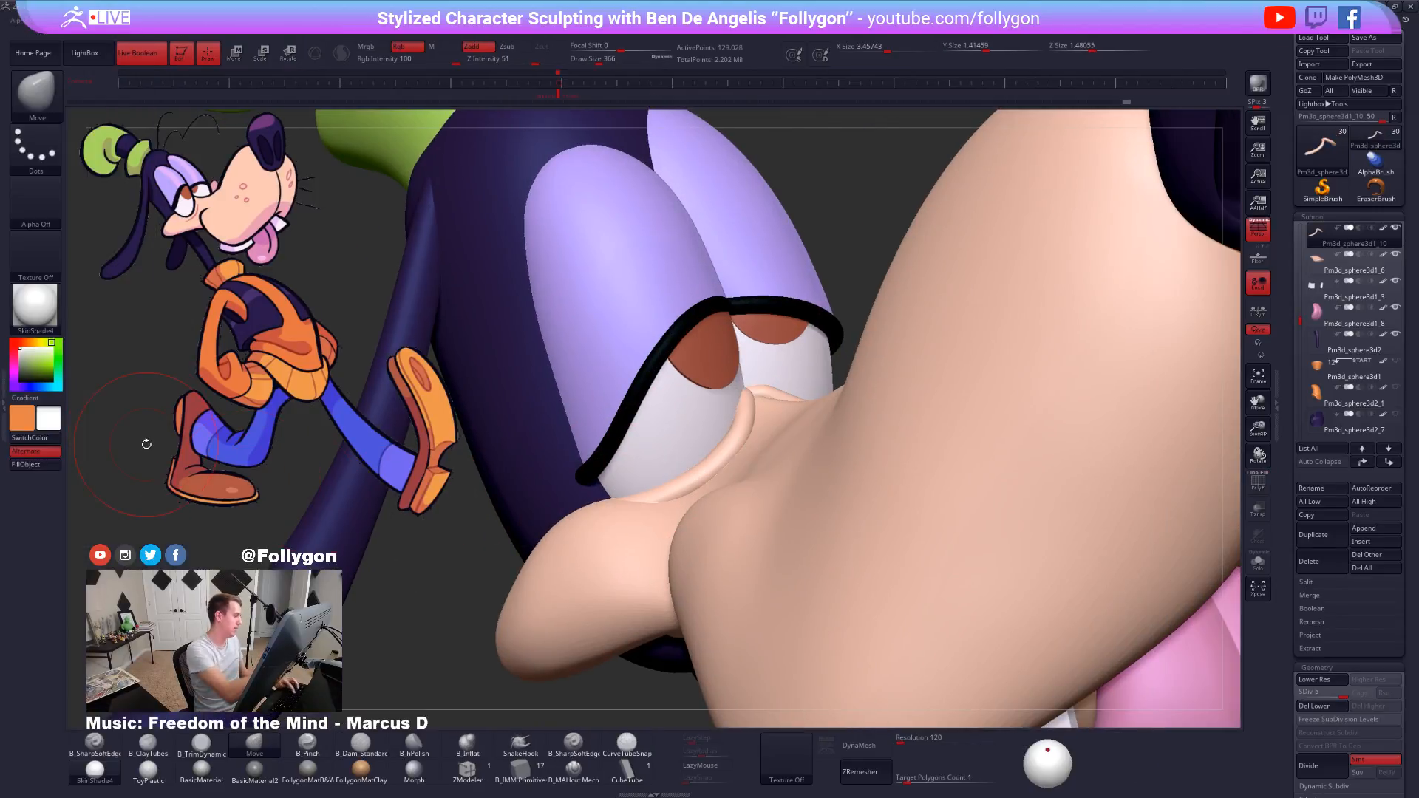
key("alt+s")
Mask the near half of the eyelid rim and reshape the far half's inner end at subdivision level 2 with the Move brush at size 447.
right_click_drag(814, 434, 868, 440, "ctrl")
key("shift+d")
key("shift+d")
key("space")
left_click_drag(774, 395, 705, 447)
key("w")
key("q")
key("space")
left_click(749, 395)
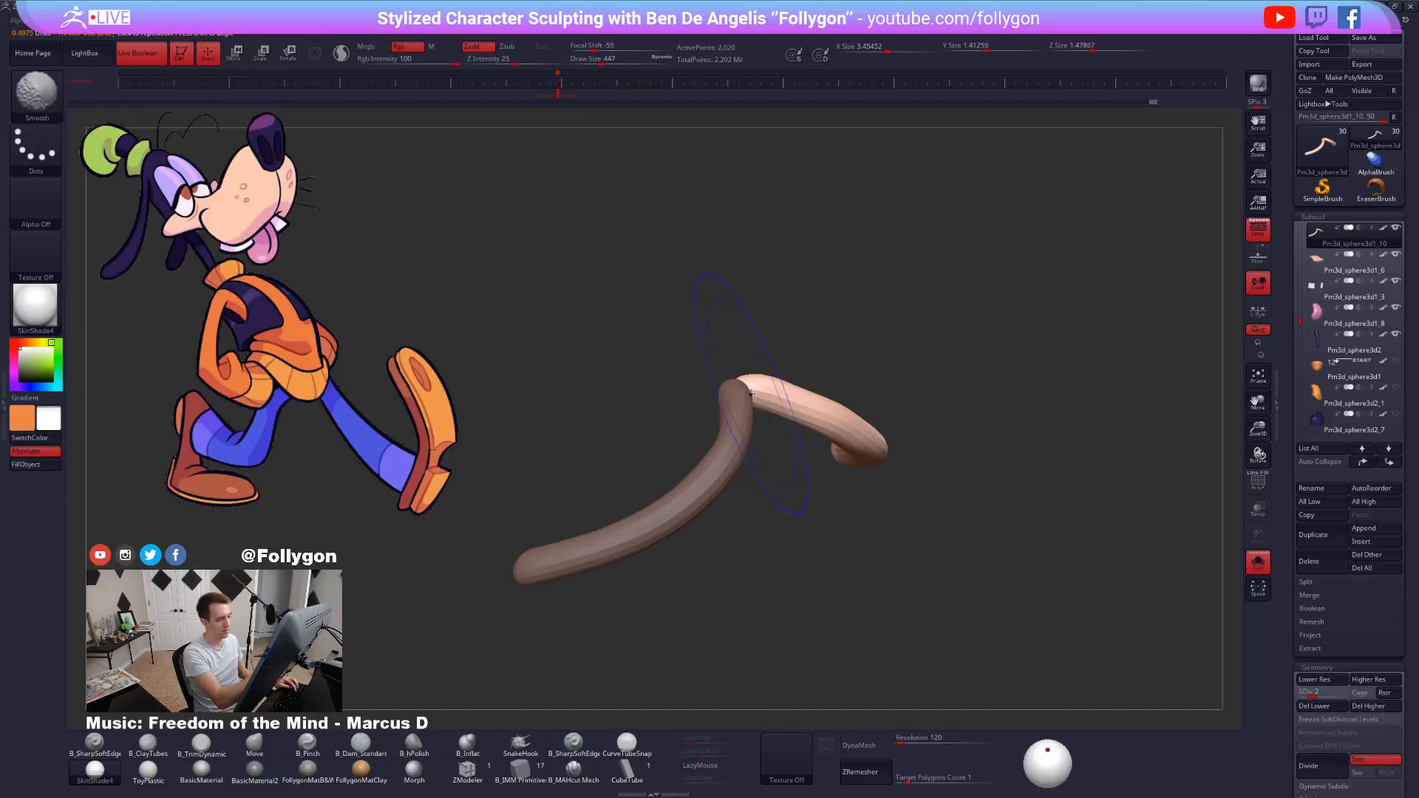
key("shift+d")
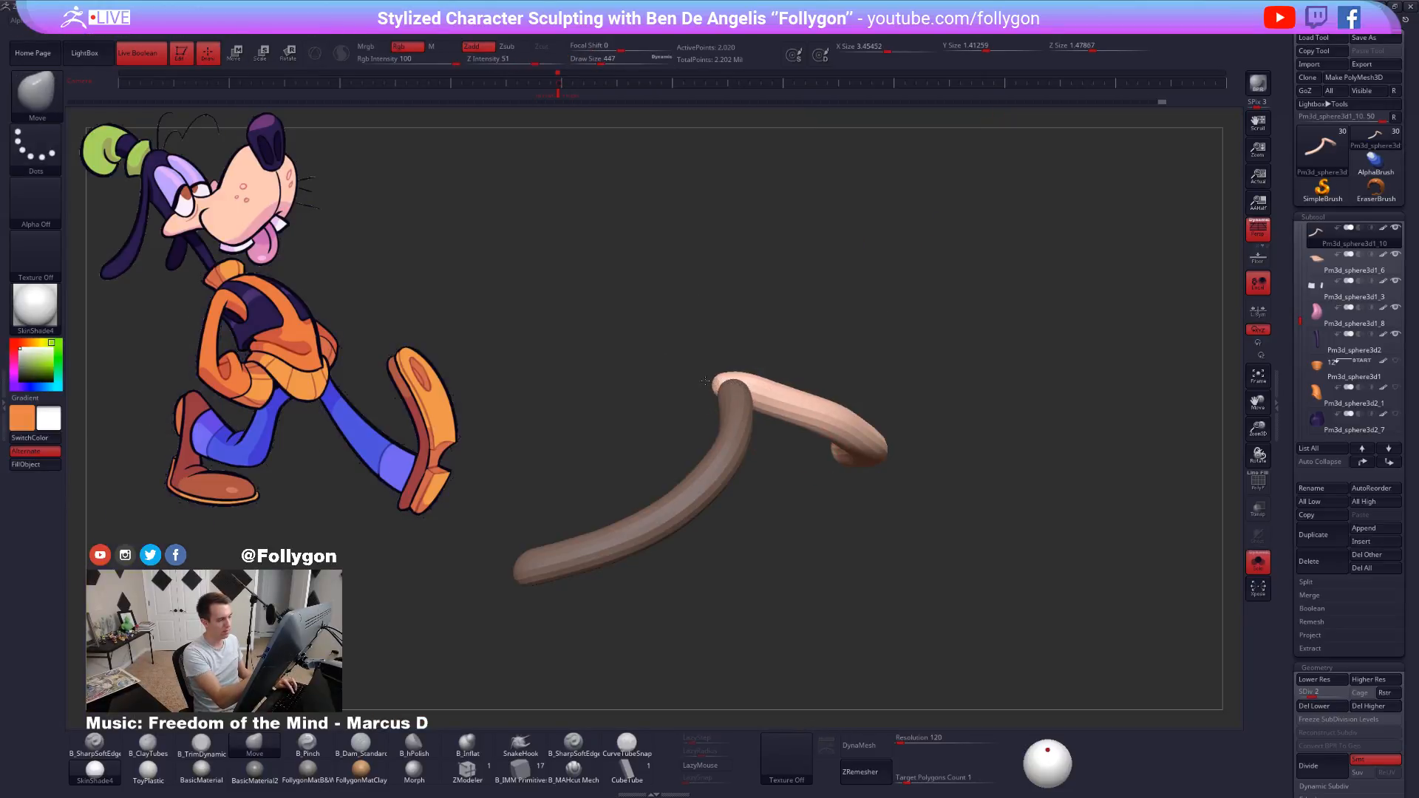
key("d")
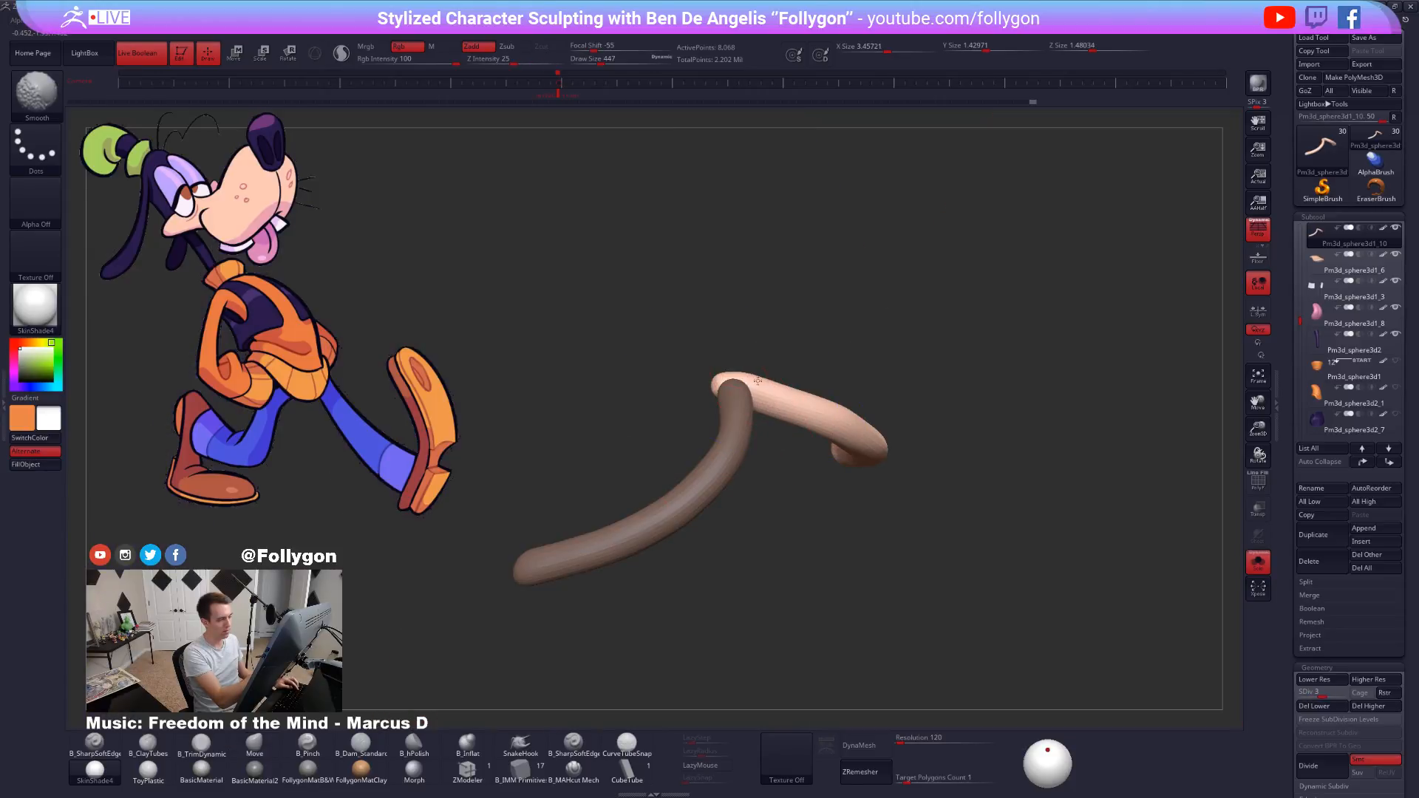
Smooth the rim's inner end at subdivision level 3, then invert the mask and adjust the opposite half's inner end.
left_click_drag(748, 380, 769, 386, "shift")
left_click_drag(592, 414, 757, 448)
left_click(763, 453, "ctrl")
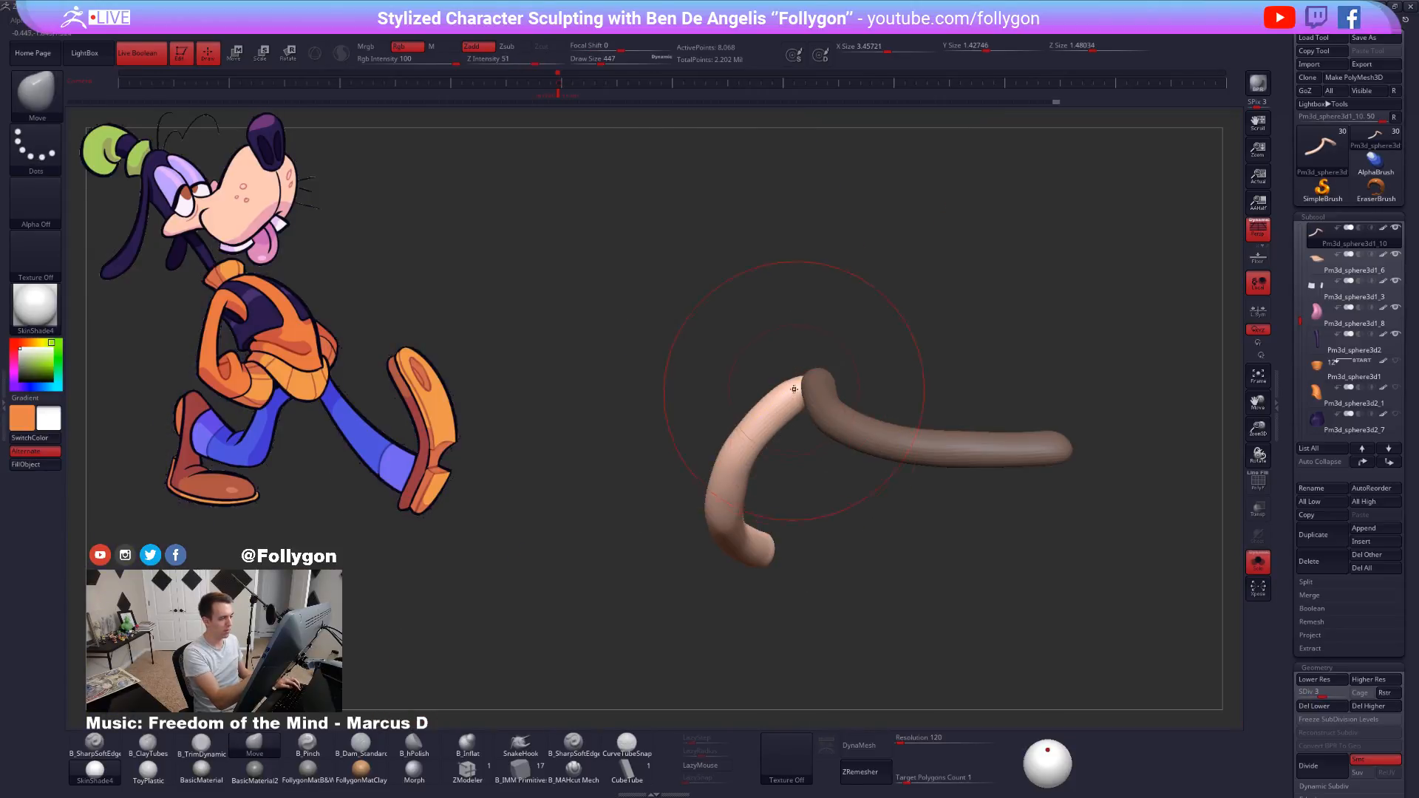
left_click_drag(813, 382, 799, 359)
key("alt+s")
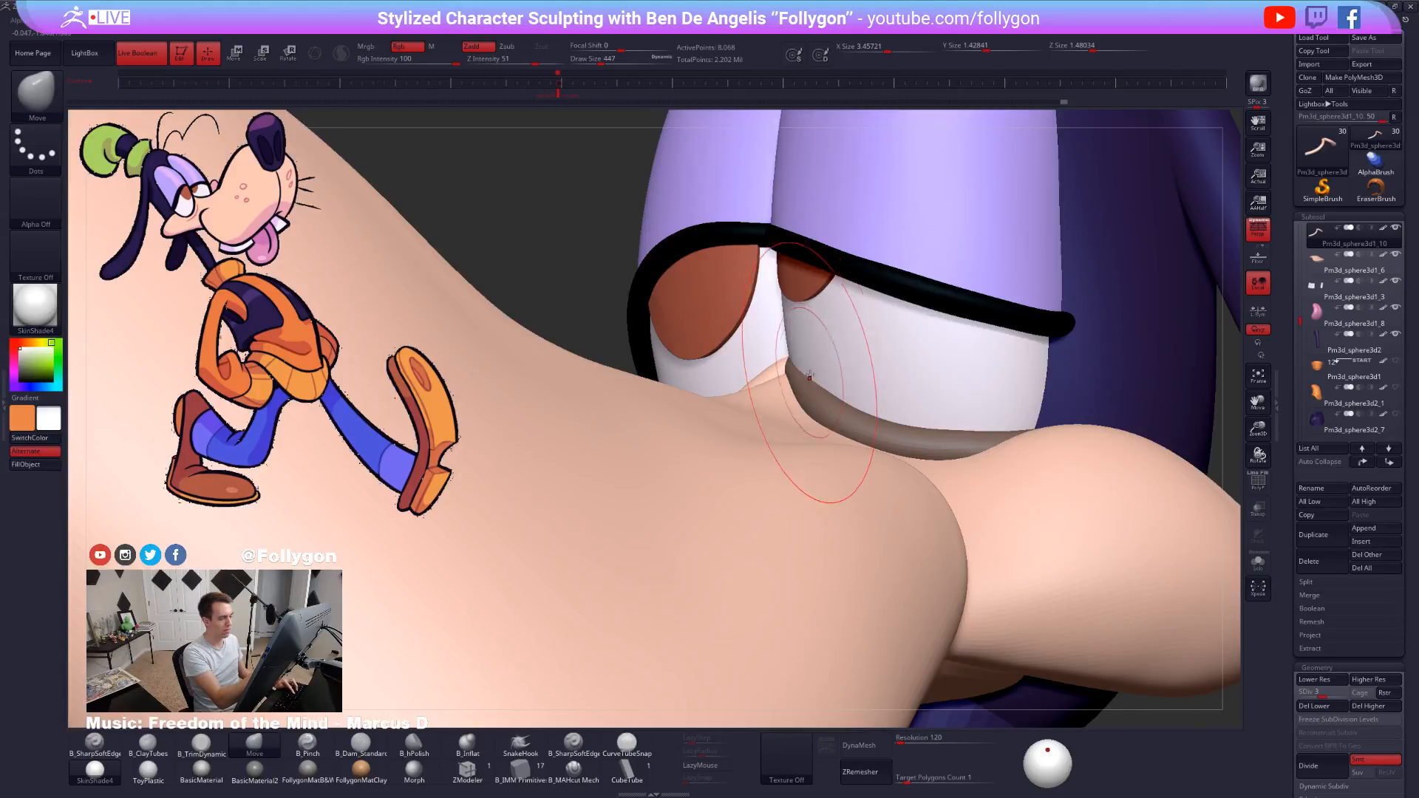
Invert the rim mask again and fit the inner tip where both halves meet with the Move brush at size 192.
mouse_move(784, 391)
right_mouse_down()
mouse_move(814, 383)
mouse_move(792, 399)
right_mouse_up()
key("alt+s")
left_click(788, 403, "ctrl")
key("space")
left_click(769, 399)
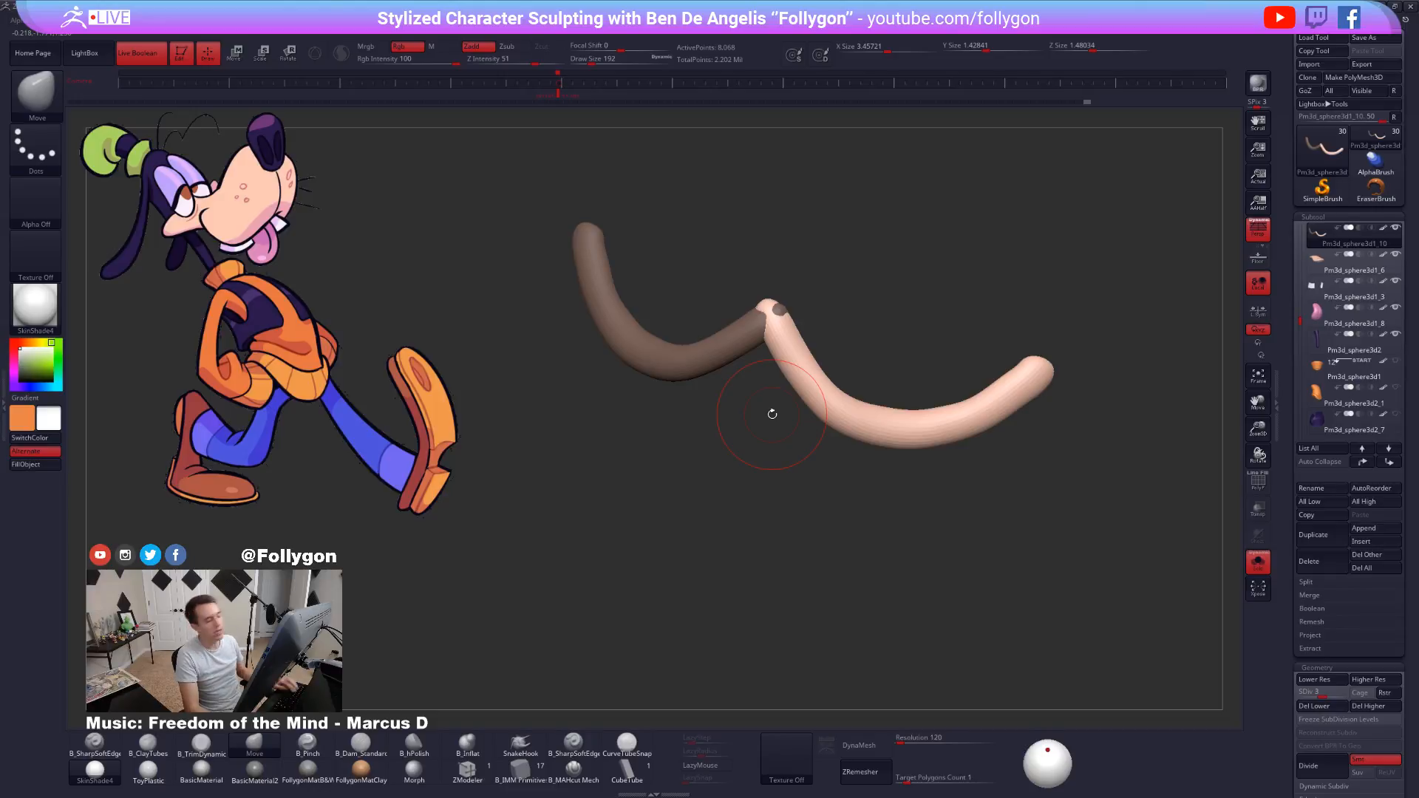
left_click_drag(773, 414, 888, 405, "alt")
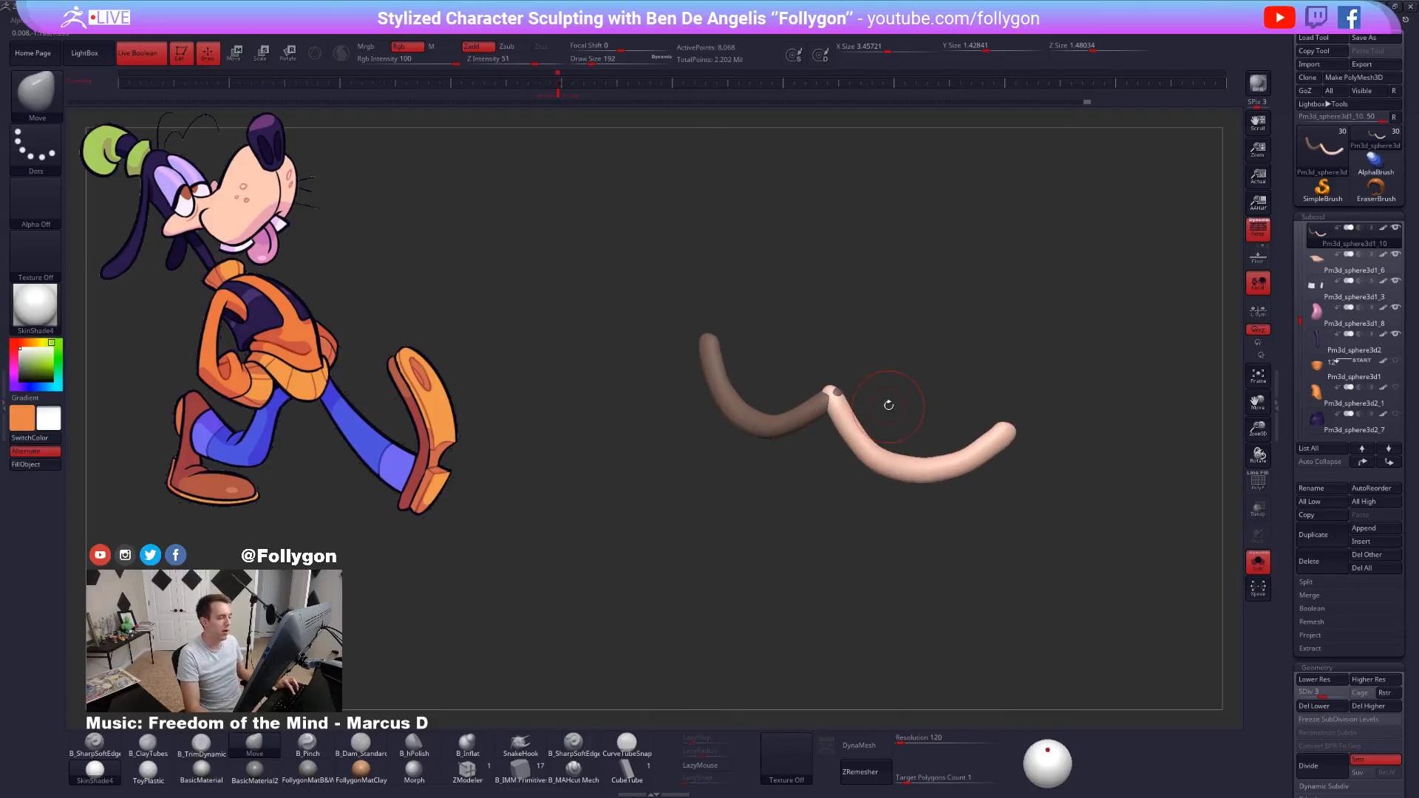
key("alt+s")
key("alt+s")
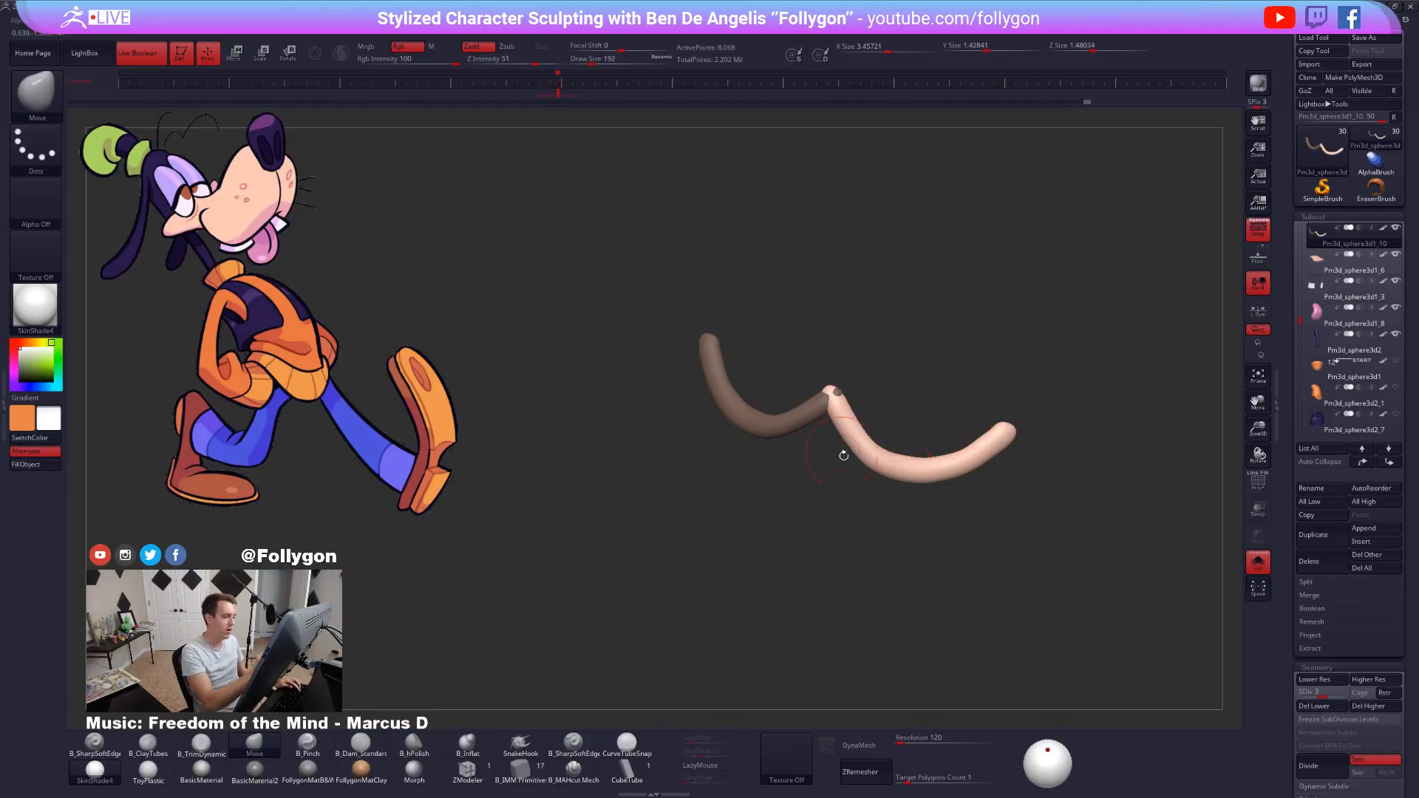
mouse_move(842, 454)
left_mouse_down("alt")
mouse_move(874, 501)
mouse_move(870, 473)
left_mouse_up("alt")
key("space")
left_click_drag(863, 468, 859, 462)
key("alt+s")
Fit the lower eyelid rim's curve against the eyeball and cheek with the Move brush at sizes 239 and 381.
key("space")
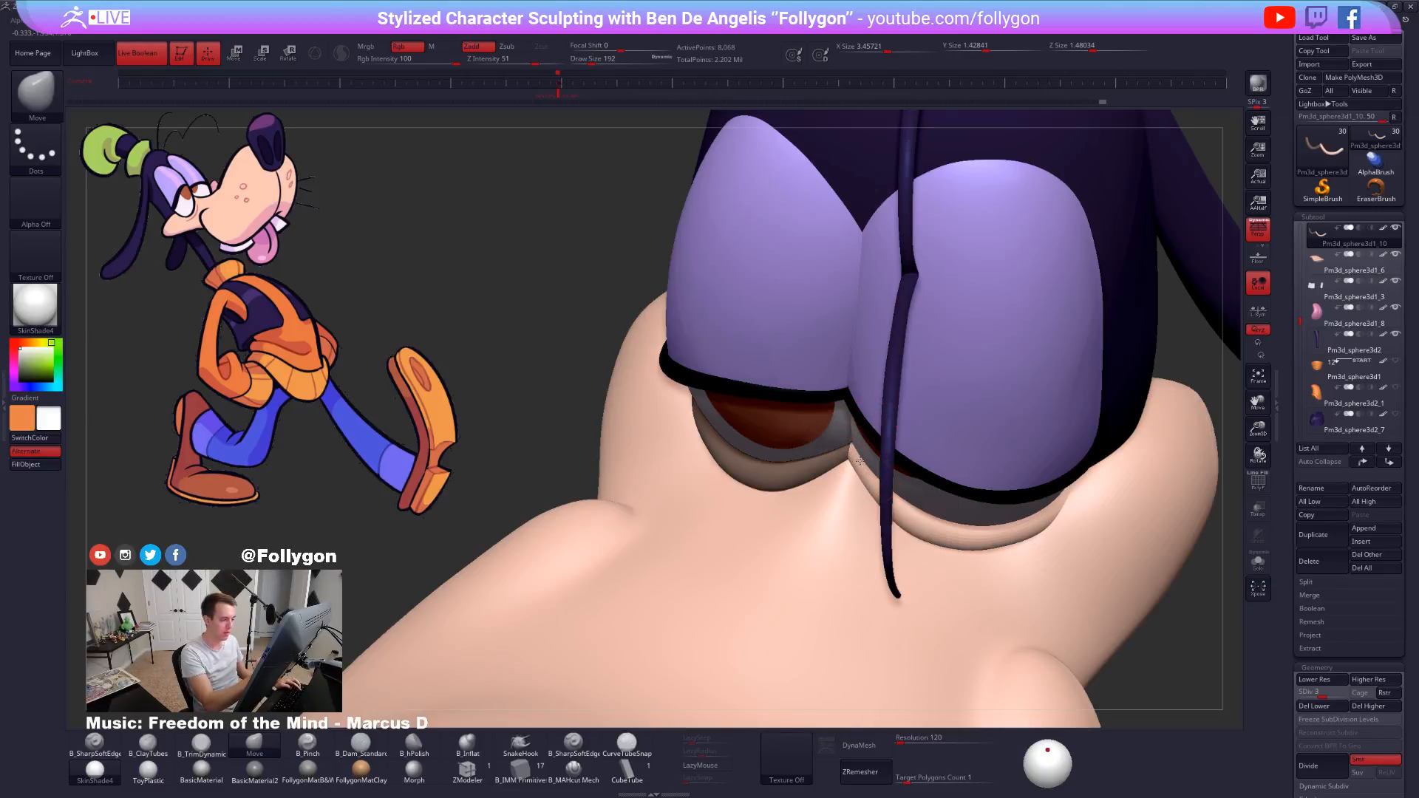
right_click_drag(869, 436, 880, 437)
key("space")
left_click_drag(861, 456, 868, 456)
right_click_drag(867, 456, 848, 460)
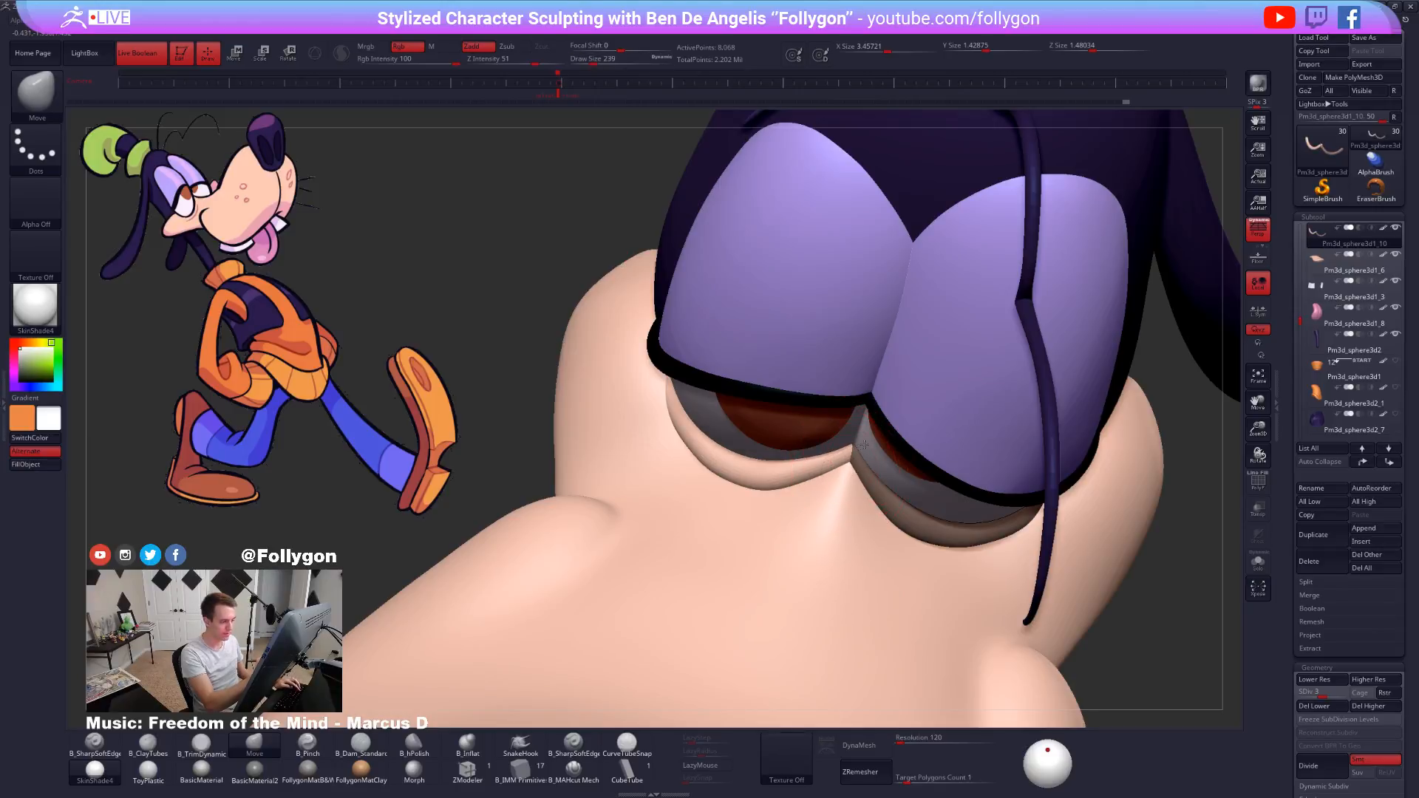
right_click_drag(827, 479, 765, 503)
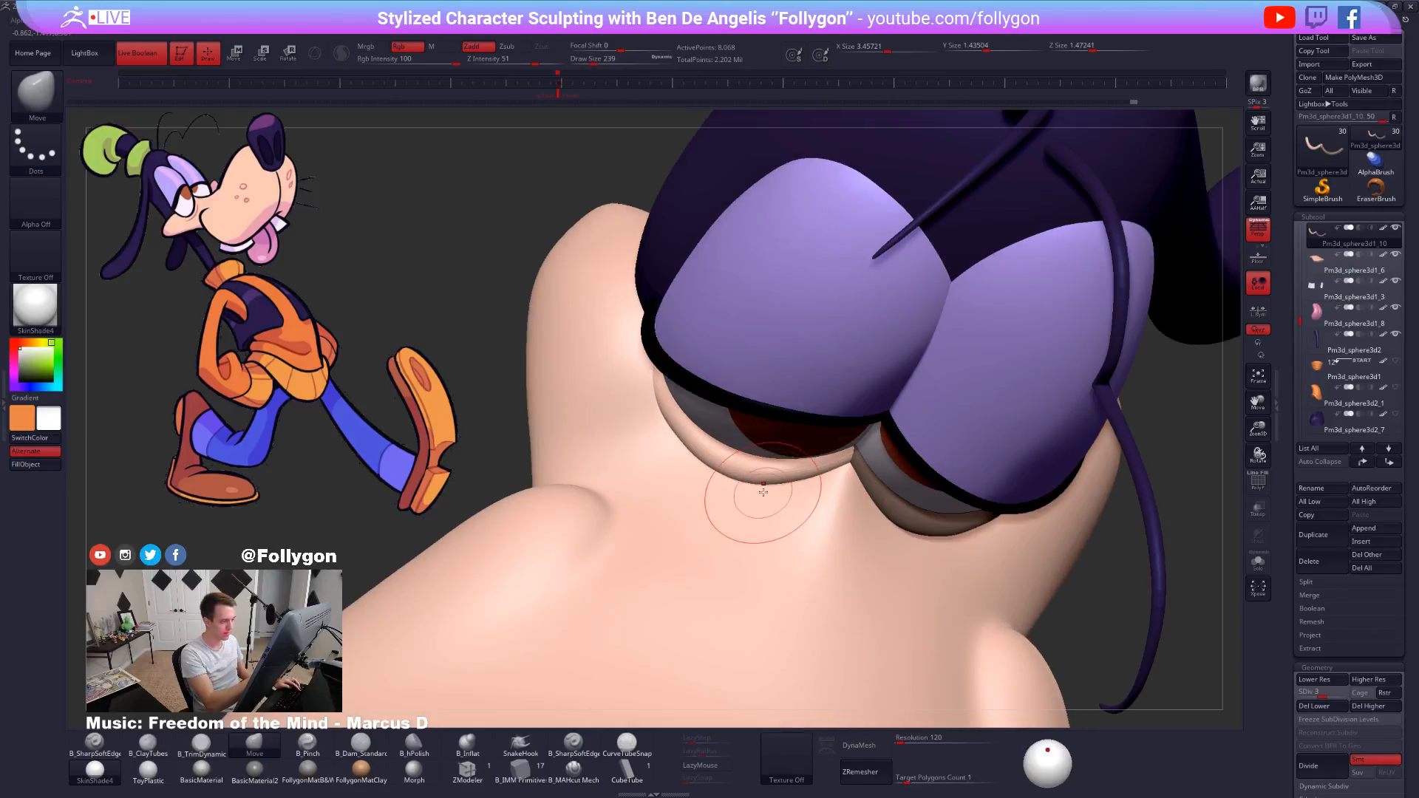
key("space")
left_click_drag(740, 500, 736, 496)
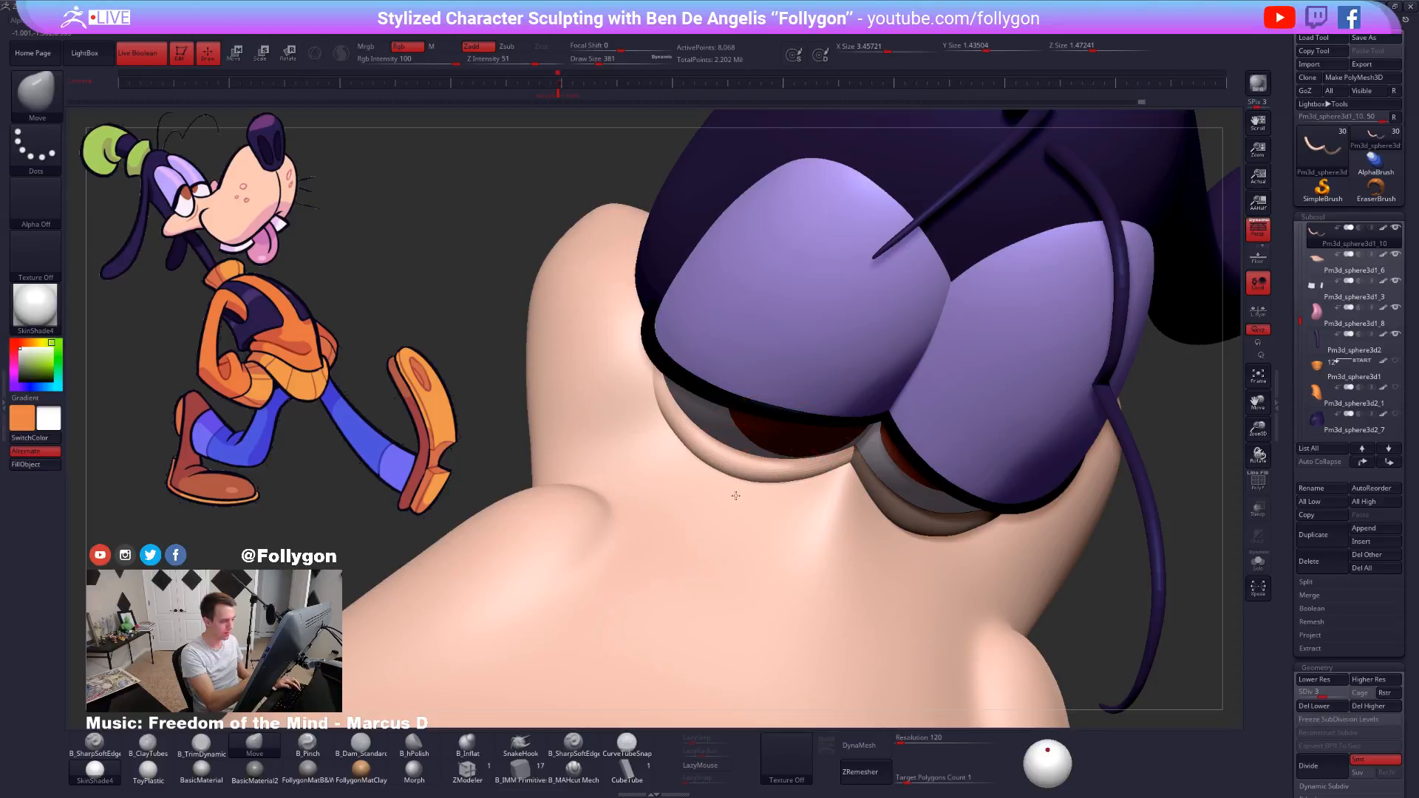
Clear the mask on the eyelid rim and return it to subdivision level 5.
left_click(1087, 592, "ctrl")
mouse_move(959, 571)
right_mouse_down()
mouse_move(880, 566)
mouse_move(1019, 545)
mouse_move(899, 493)
mouse_move(983, 505)
mouse_move(865, 484)
right_mouse_up()
key("d")
key("d")
right_click_drag(989, 641, 1026, 621, "ctrl")
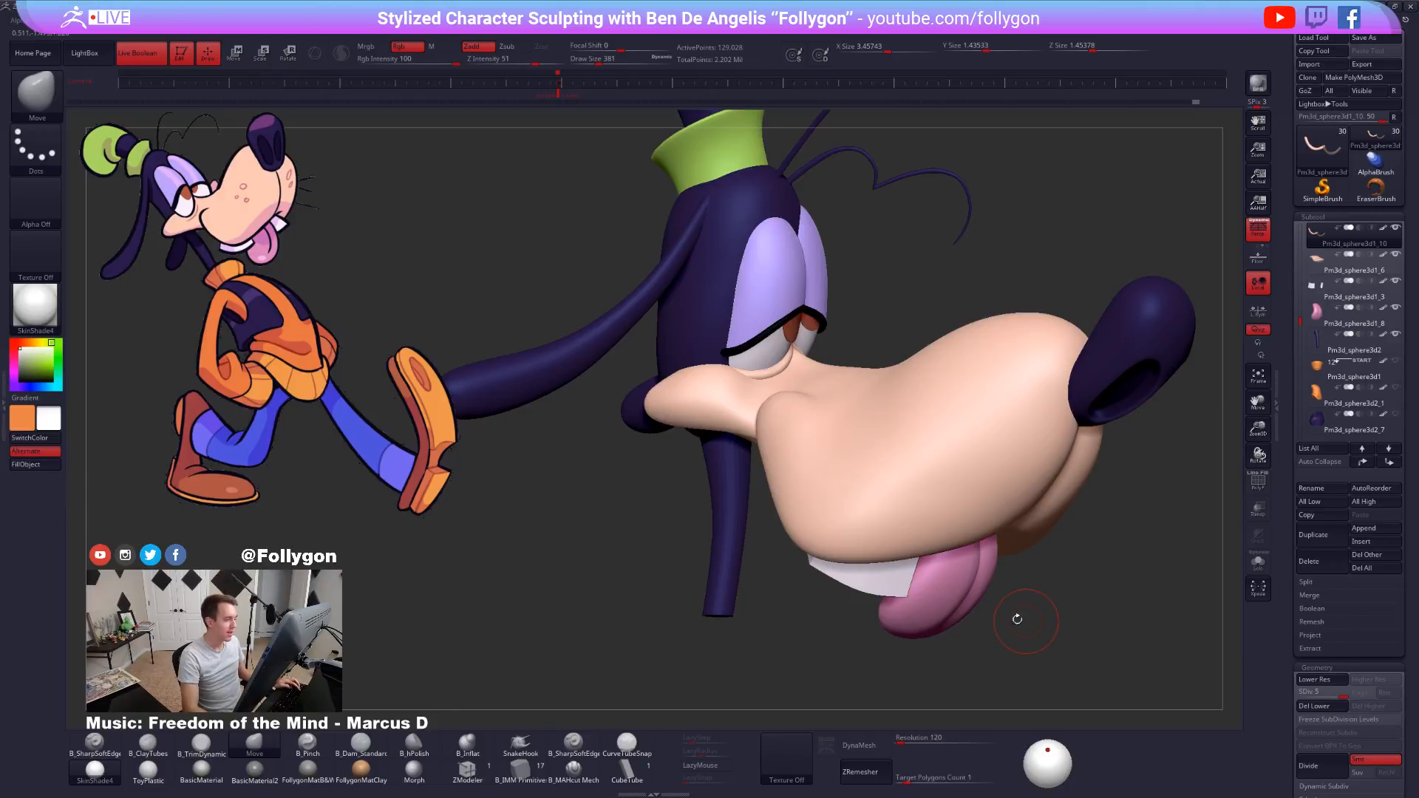
Select the muzzle, lower it to subdivision level 2 and smooth the tip of the cheek.
right_click_drag(767, 411, 755, 389)
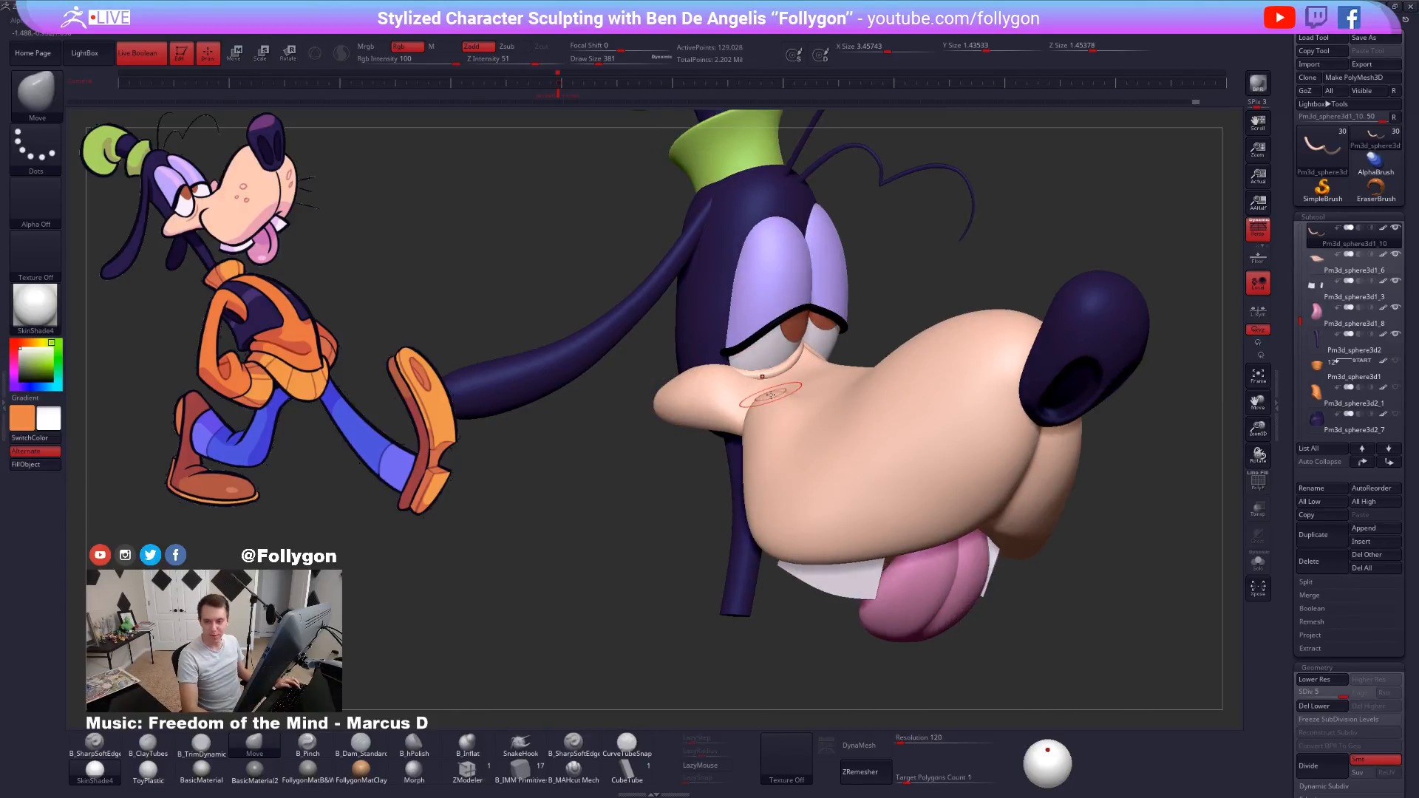
mouse_move(796, 382)
right_mouse_down()
mouse_move(776, 385)
mouse_move(773, 369)
right_mouse_up()
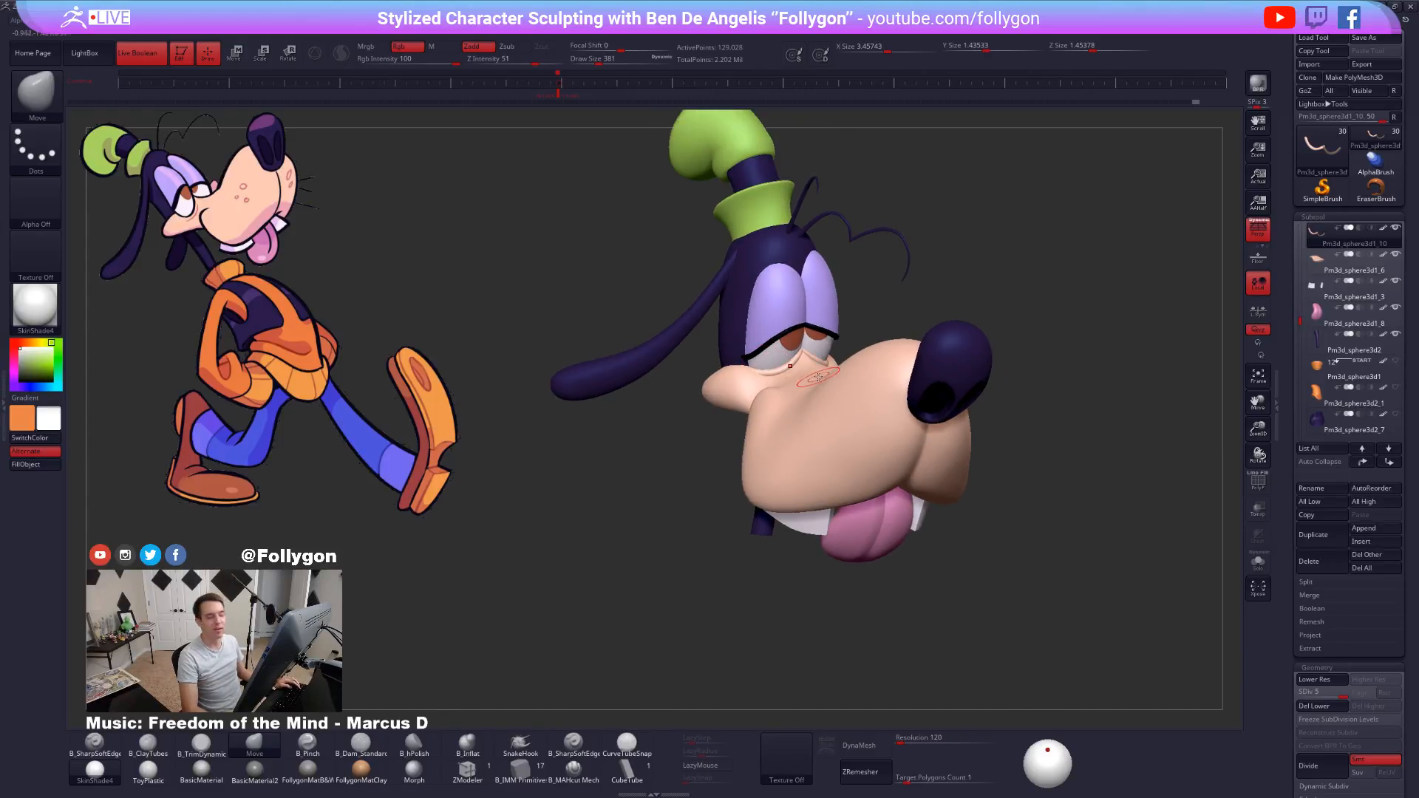
right_click_drag(758, 403, 806, 443)
left_click(742, 391, "alt")
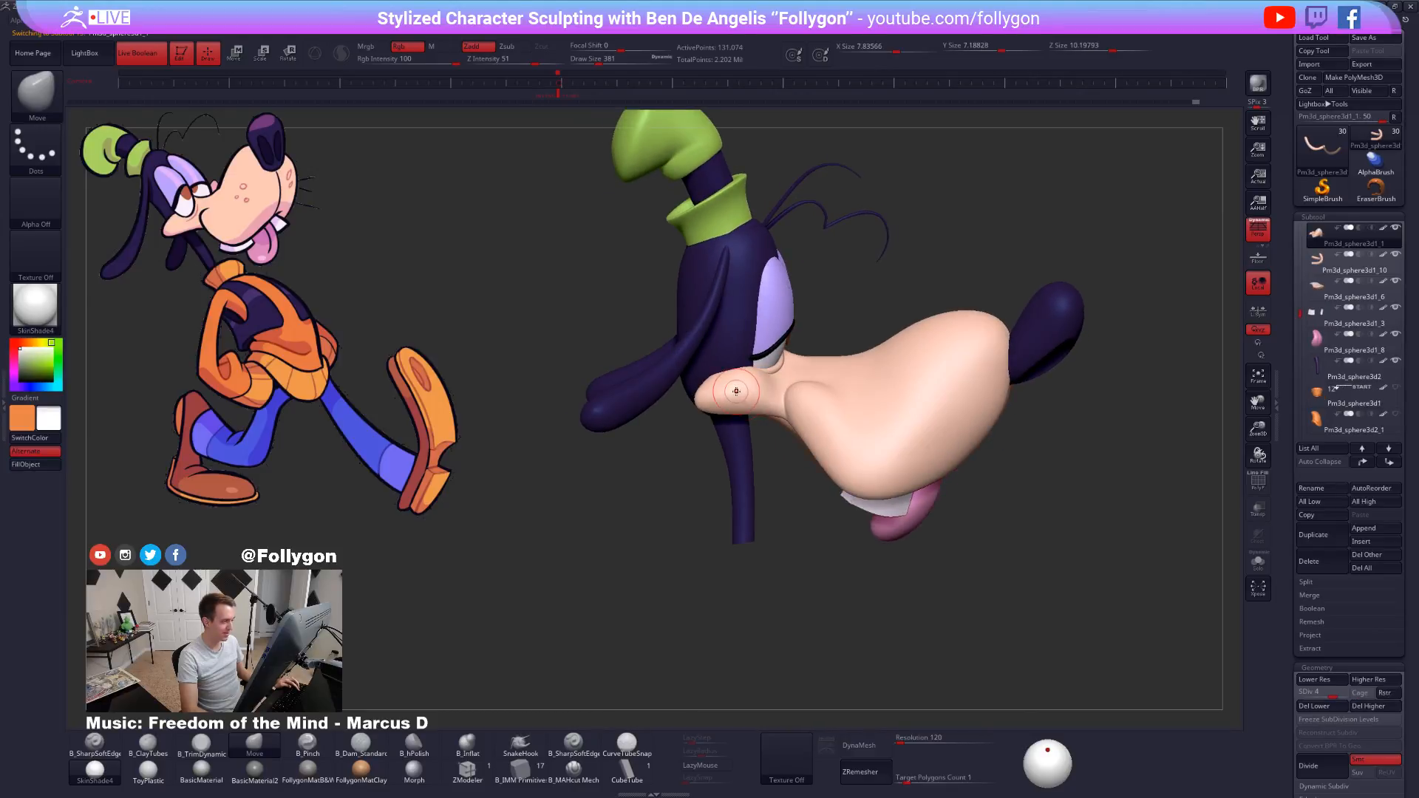
right_click_drag(747, 393, 856, 444, "ctrl")
key("shift+f")
key("shift+f")
key("shift+d")
key("shift+d")
key("shift+d")
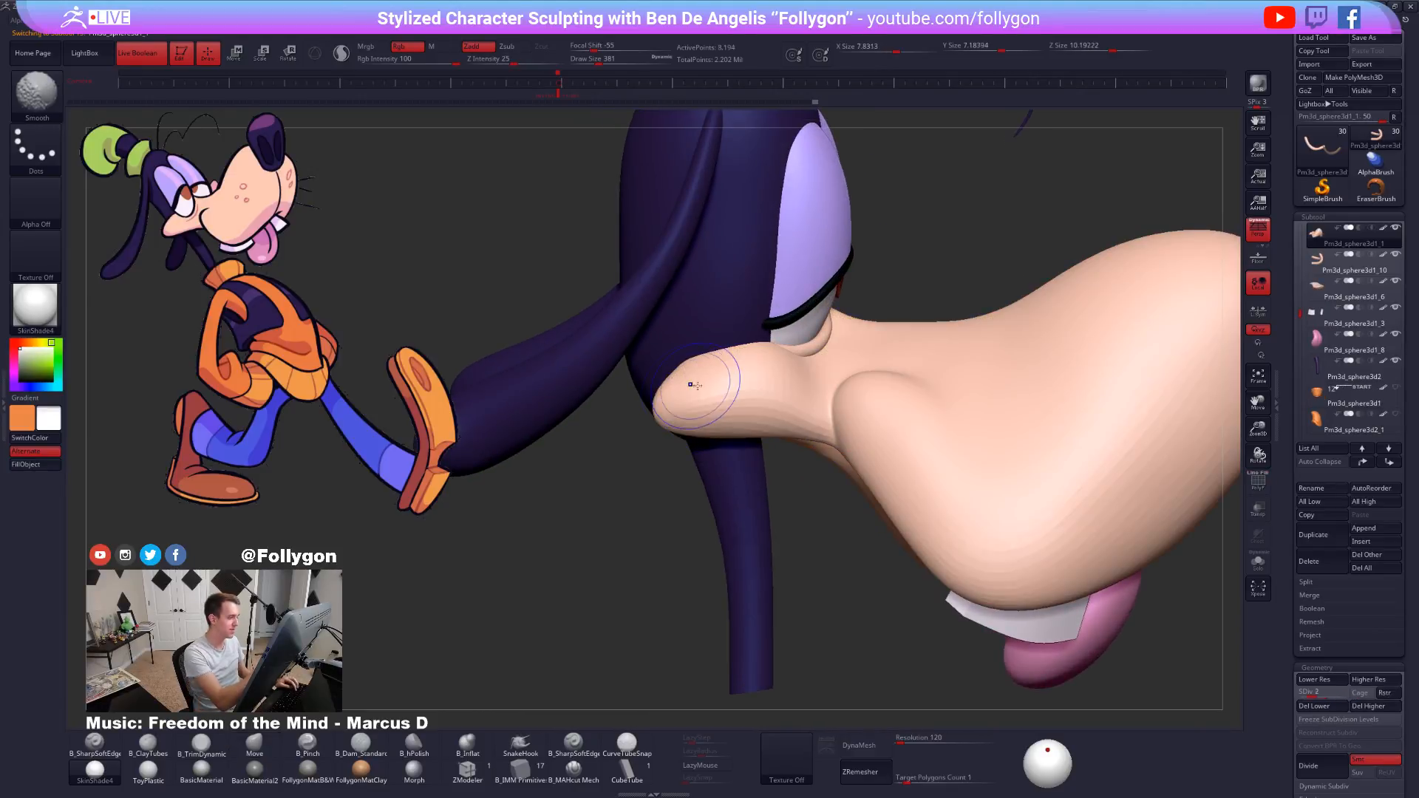
Isolate the muzzle, raise it to subdivision level 3 and set the Move brush size to 447 at the cheek tip.
key("alt+s")
key("d")
key("space")
left_click_drag(688, 364, 706, 386)
key("alt+s")
mouse_move(709, 398)
right_mouse_down("alt")
mouse_move(765, 446)
mouse_move(782, 434)
mouse_move(760, 498)
mouse_move(747, 469)
mouse_move(725, 481)
right_mouse_up("alt")
key("alt+s")
key("bracketleft")
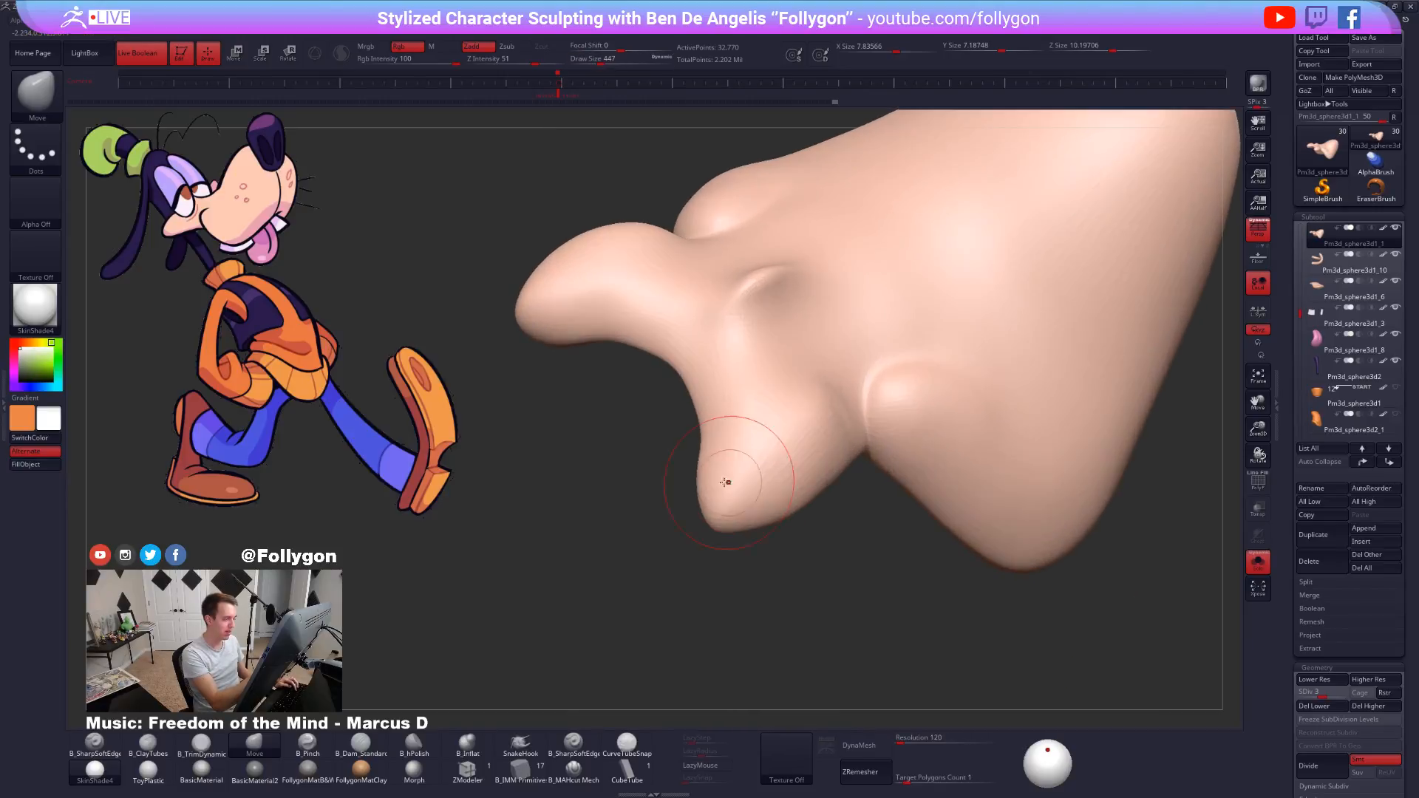
Raise the muzzle to subdivision level 5 and smooth the tip of the cheek.
key("d")
mouse_move(725, 482)
left_mouse_down("shift")
mouse_move(733, 456)
mouse_move(726, 478)
mouse_move(785, 489)
left_mouse_up("shift")
key("3")
key("space")
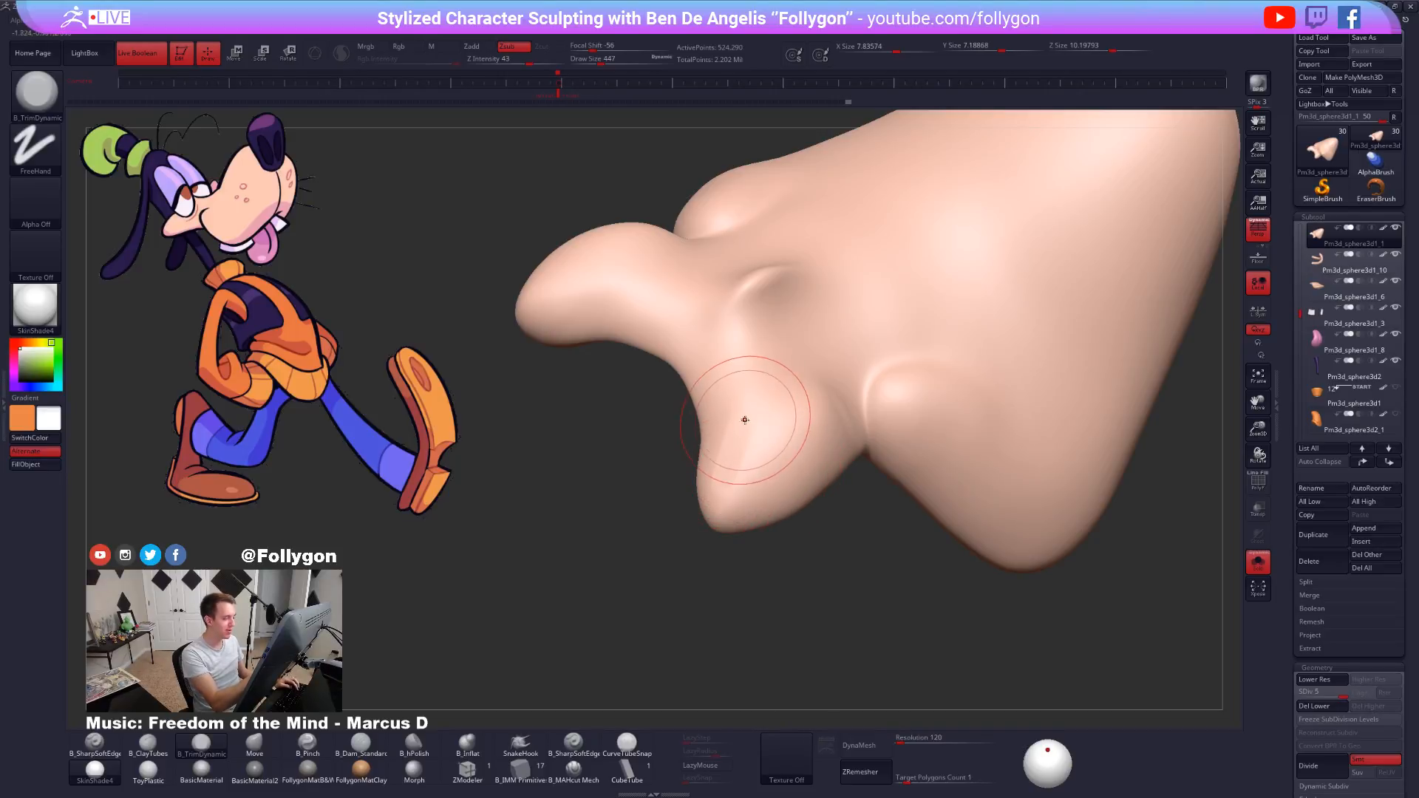
key("ctrl+z")
left_click_drag(748, 409, 731, 451, "shift")
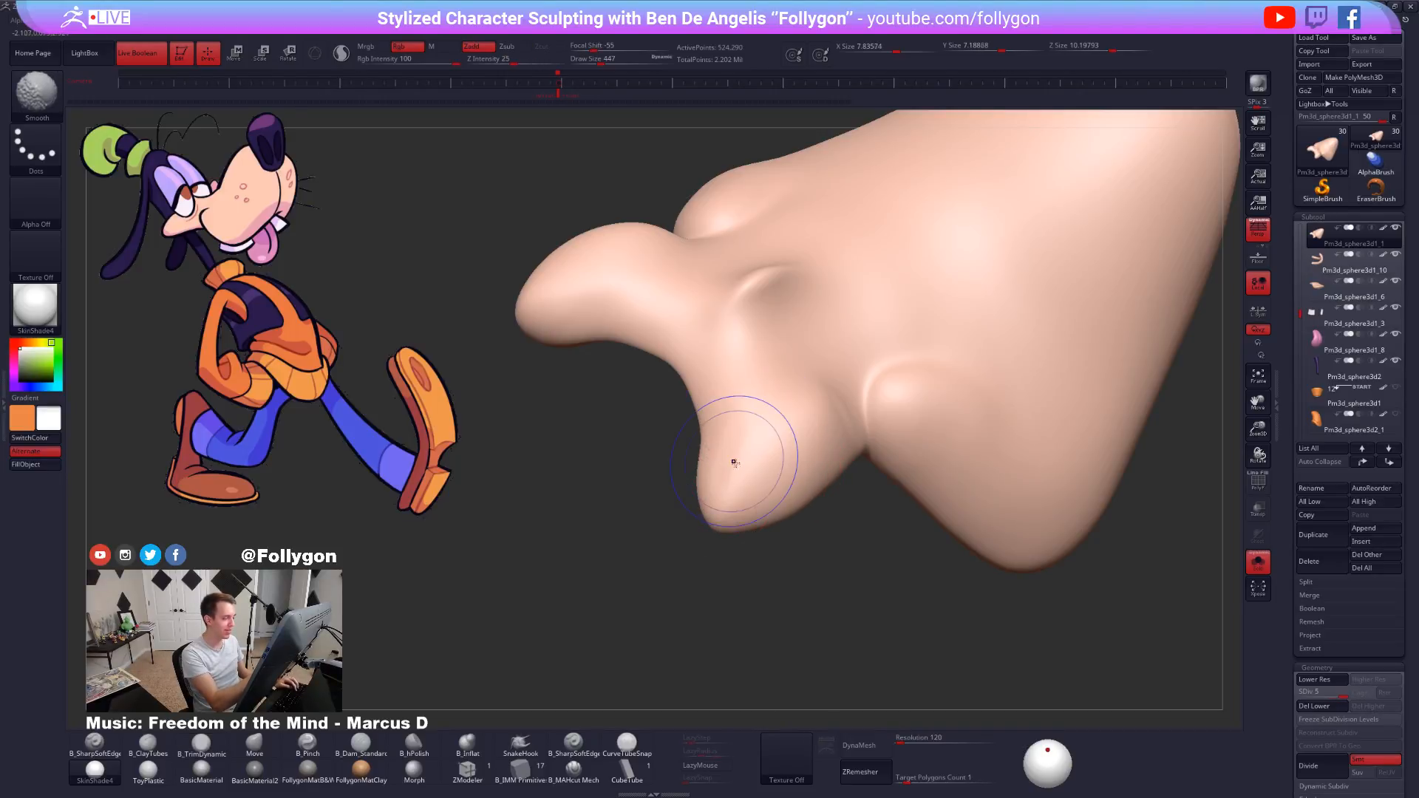
key("d")
key("d")
Examine the isolated muzzle's cheeks, front and underside from several angles, and show the other head parts again.
mouse_move(798, 481)
right_mouse_down("ctrl")
mouse_move(806, 422)
mouse_move(792, 443)
right_mouse_up("ctrl")
right_click_drag(791, 443, 800, 521, "ctrl")
left_click_drag(832, 449, 832, 448, "shift")
right_click_drag(832, 448, 839, 399)
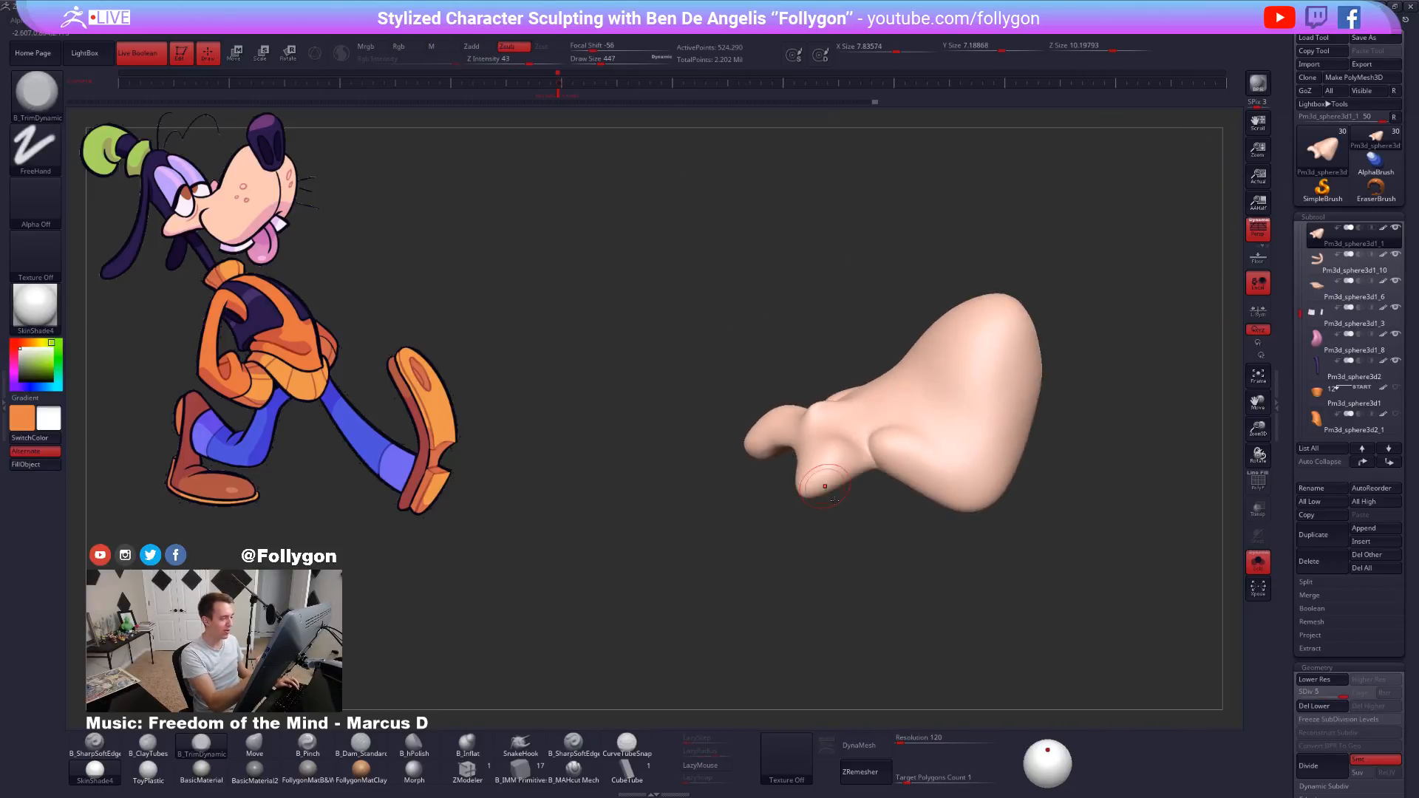
mouse_move(954, 458)
right_mouse_down()
mouse_move(849, 481)
mouse_move(855, 538)
right_mouse_up()
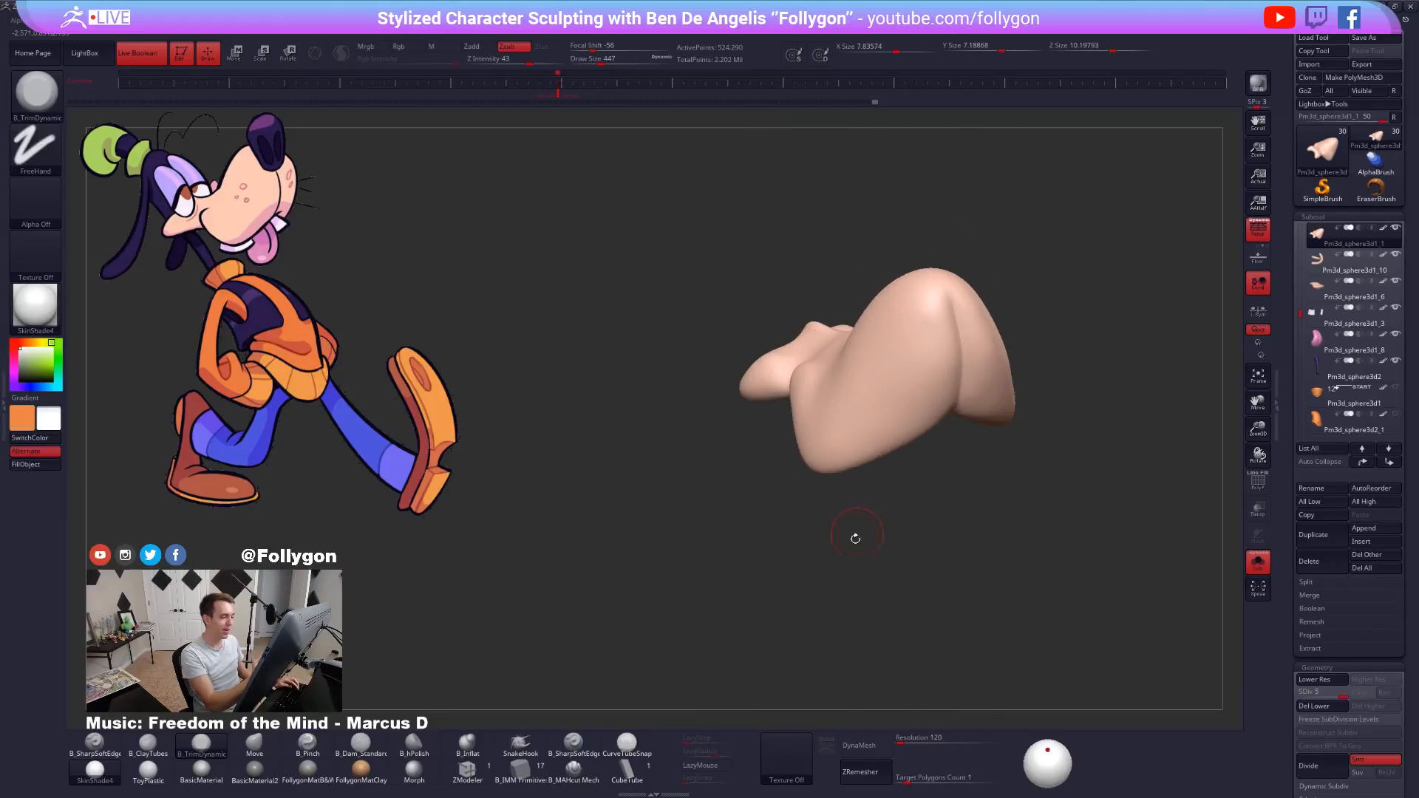
right_click_drag(837, 465, 859, 573)
mouse_move(935, 545)
right_mouse_down()
mouse_move(944, 561)
mouse_move(916, 557)
mouse_move(909, 525)
mouse_move(849, 542)
right_mouse_up()
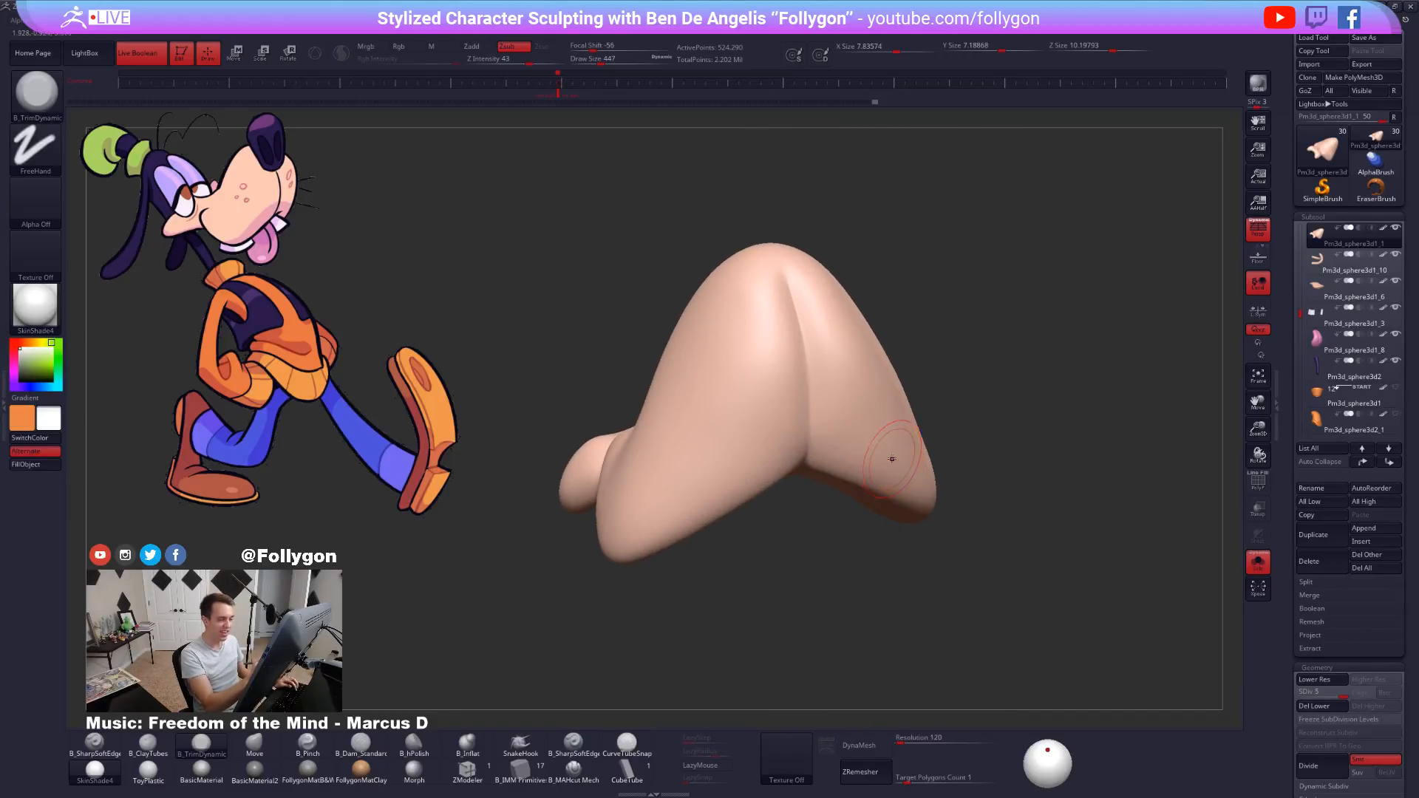
key("shift+d")
key("shift+d")
right_click_drag(924, 474, 809, 481)
mouse_move(900, 429)
right_mouse_down()
mouse_move(941, 481)
mouse_move(880, 473)
mouse_move(862, 450)
mouse_move(860, 489)
right_mouse_up()
key("d")
key("d")
key("alt+s")
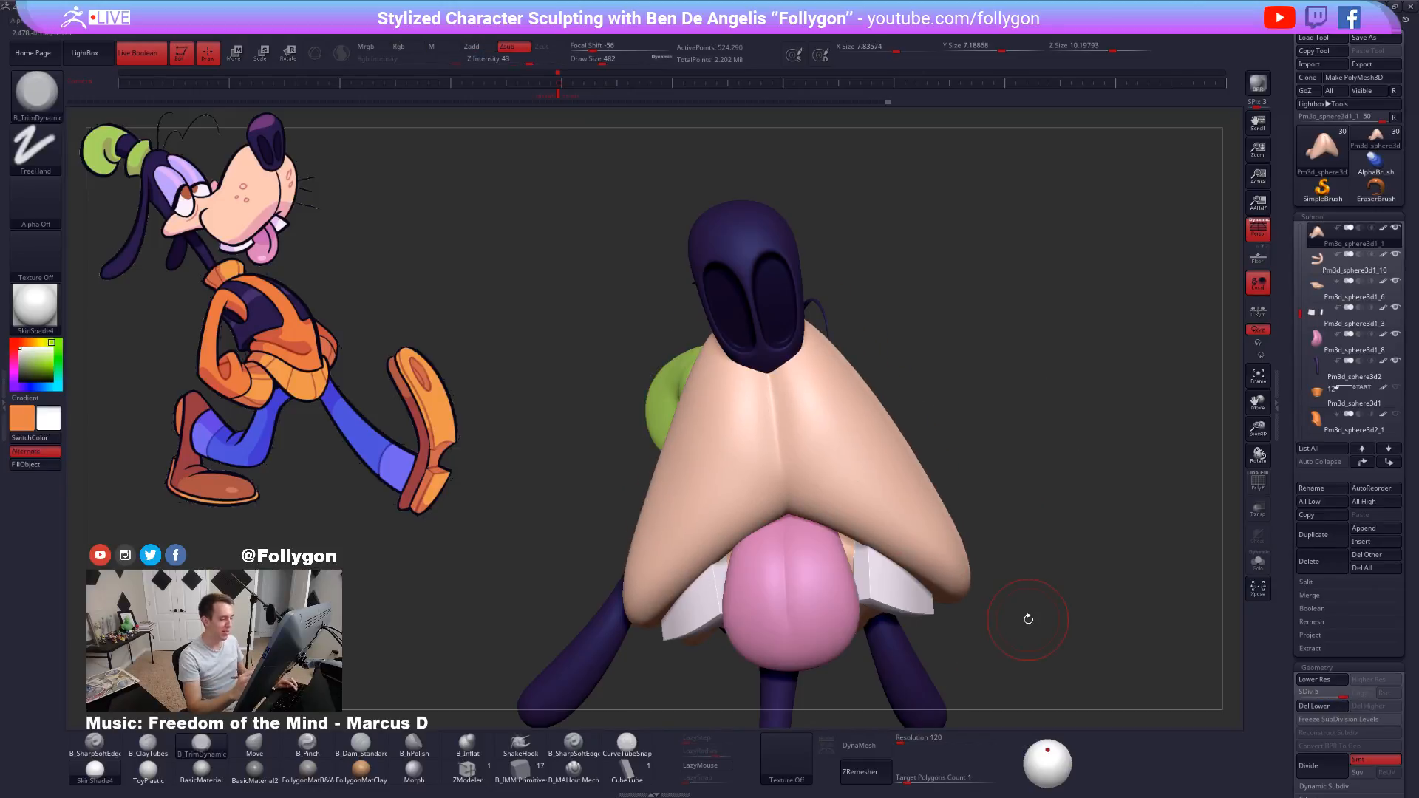
Lower the muzzle to subdivision level 3 and soften its front centre below the nose with the Smooth brush at size 955.
right_click_drag(1028, 619, 992, 585, "ctrl")
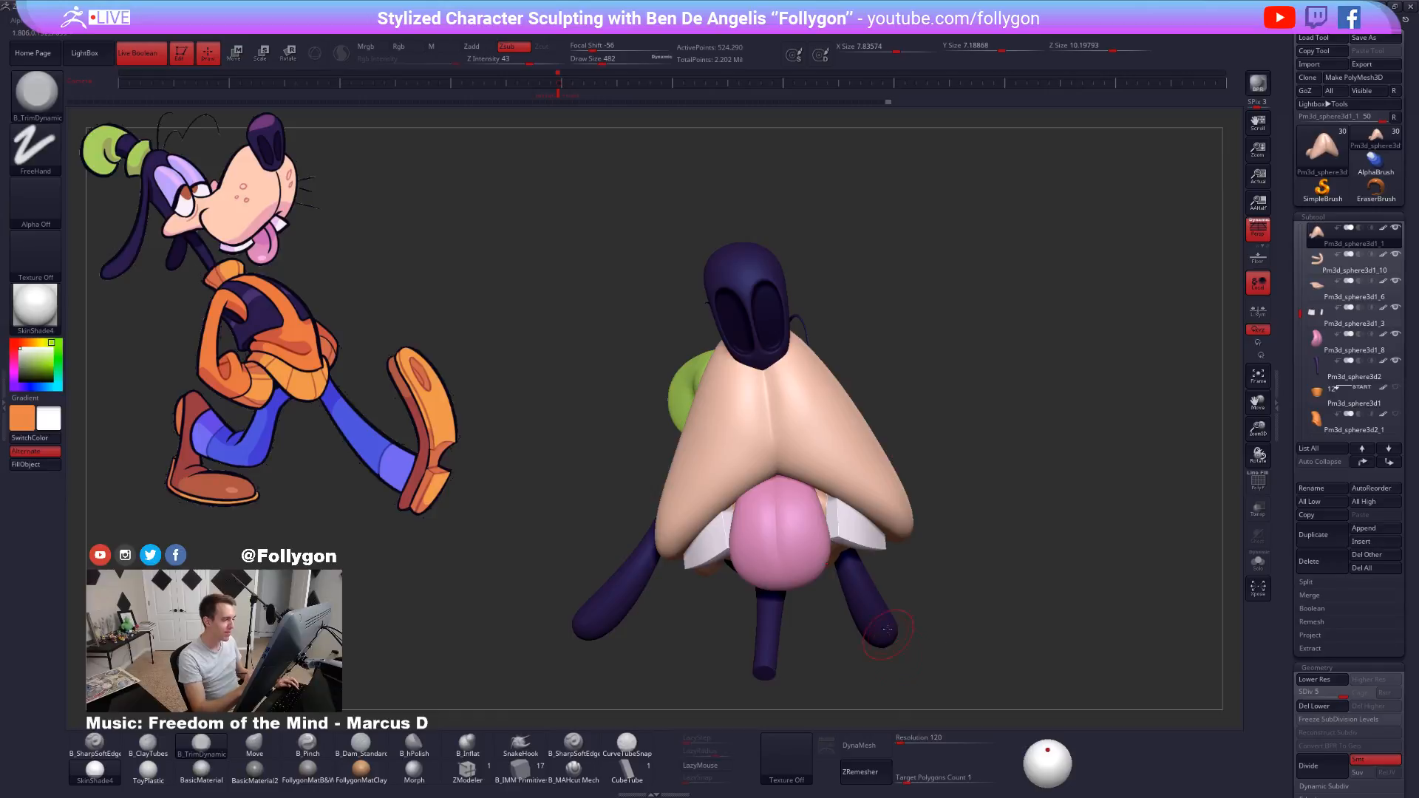
key("space")
left_click_drag(803, 455, 814, 456)
key("shift+d")
key("shift+d")
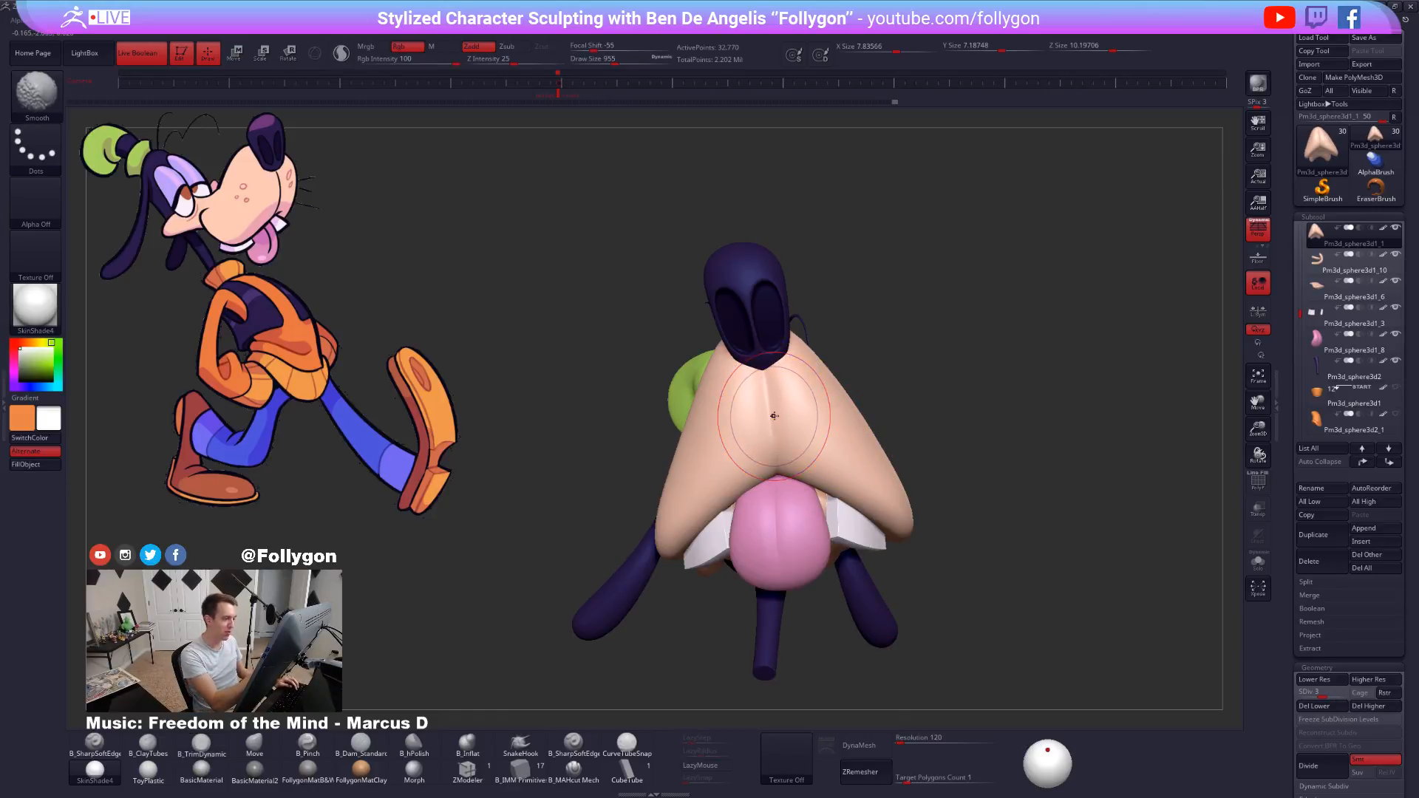
right_click_drag(774, 416, 763, 428, "ctrl")
key("space")
left_click_drag(777, 453, 773, 452)
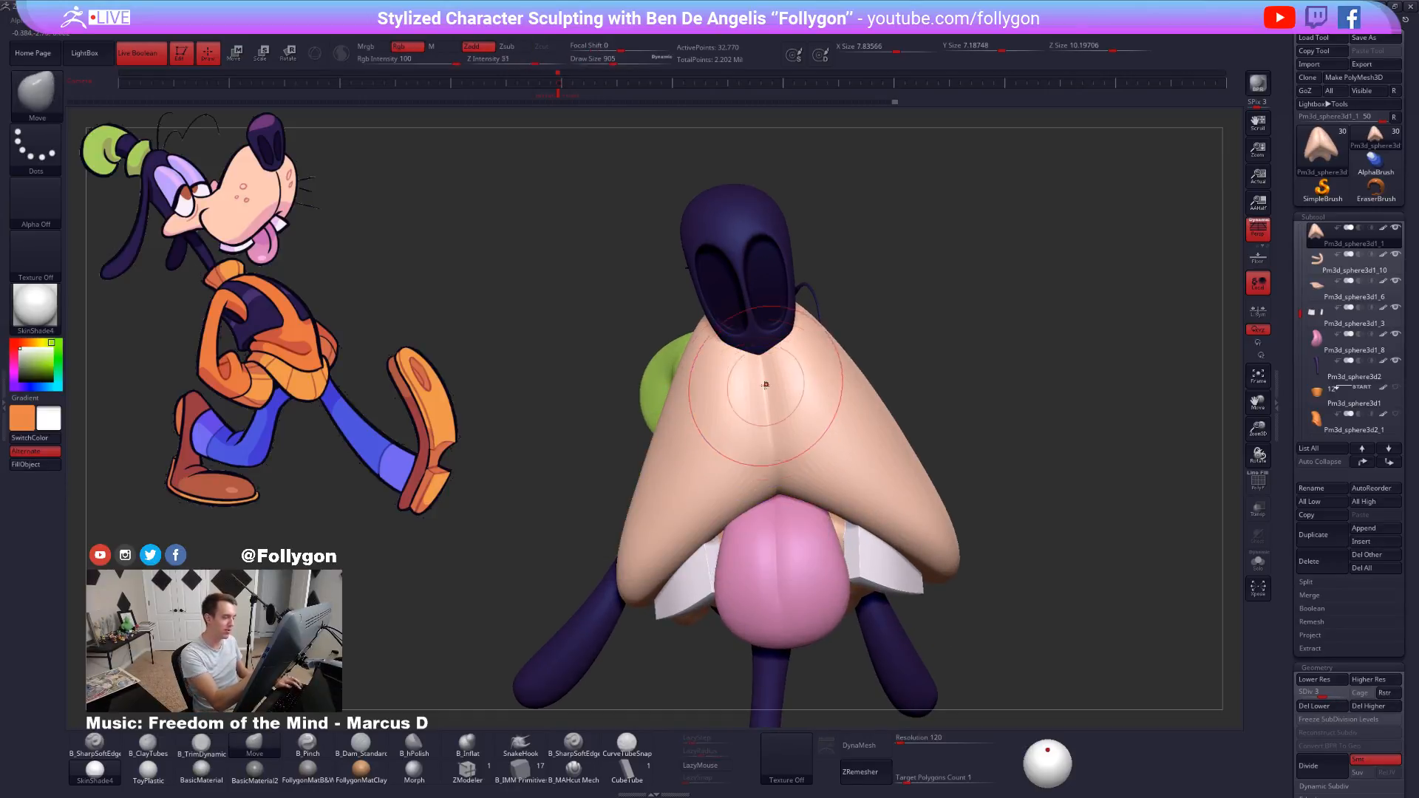
Reshape the muzzle's front centre above the tongue at subdivision level 2 with the Move brush at sizes 955 and 1111, and return to level 5.
key("shift+d")
key("space")
left_click_drag(763, 399, 766, 399)
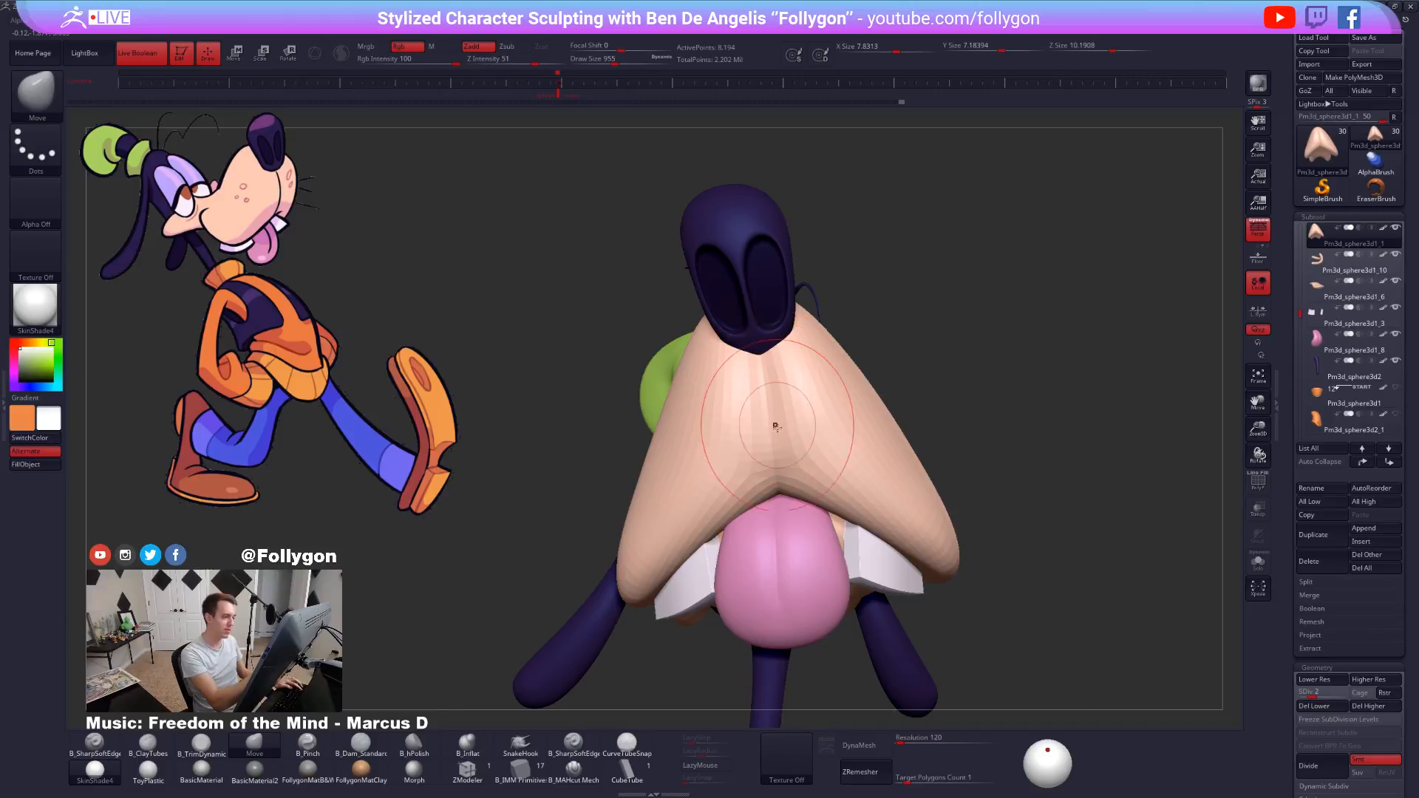
left_click_drag(787, 512, 788, 513)
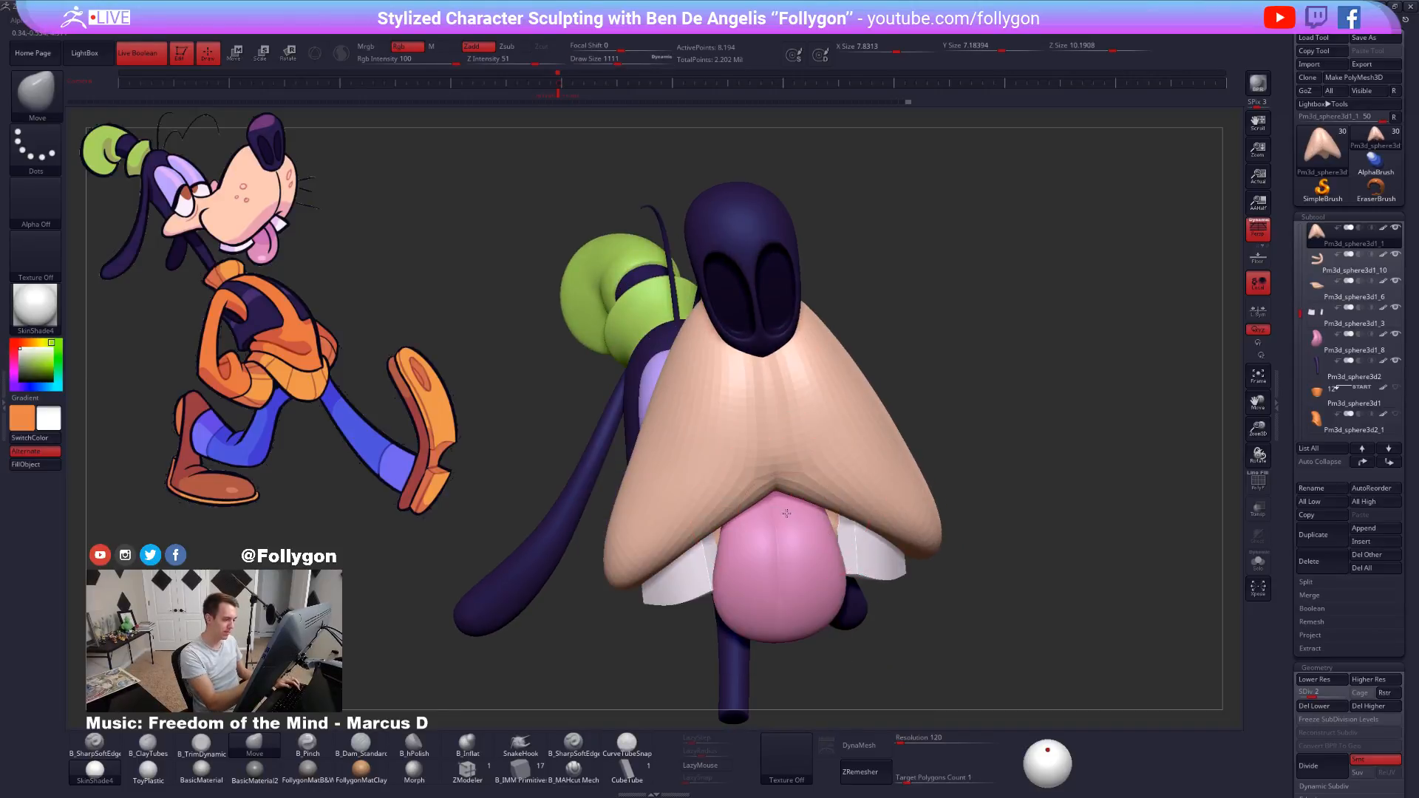
right_click_drag(796, 548, 771, 535, "ctrl")
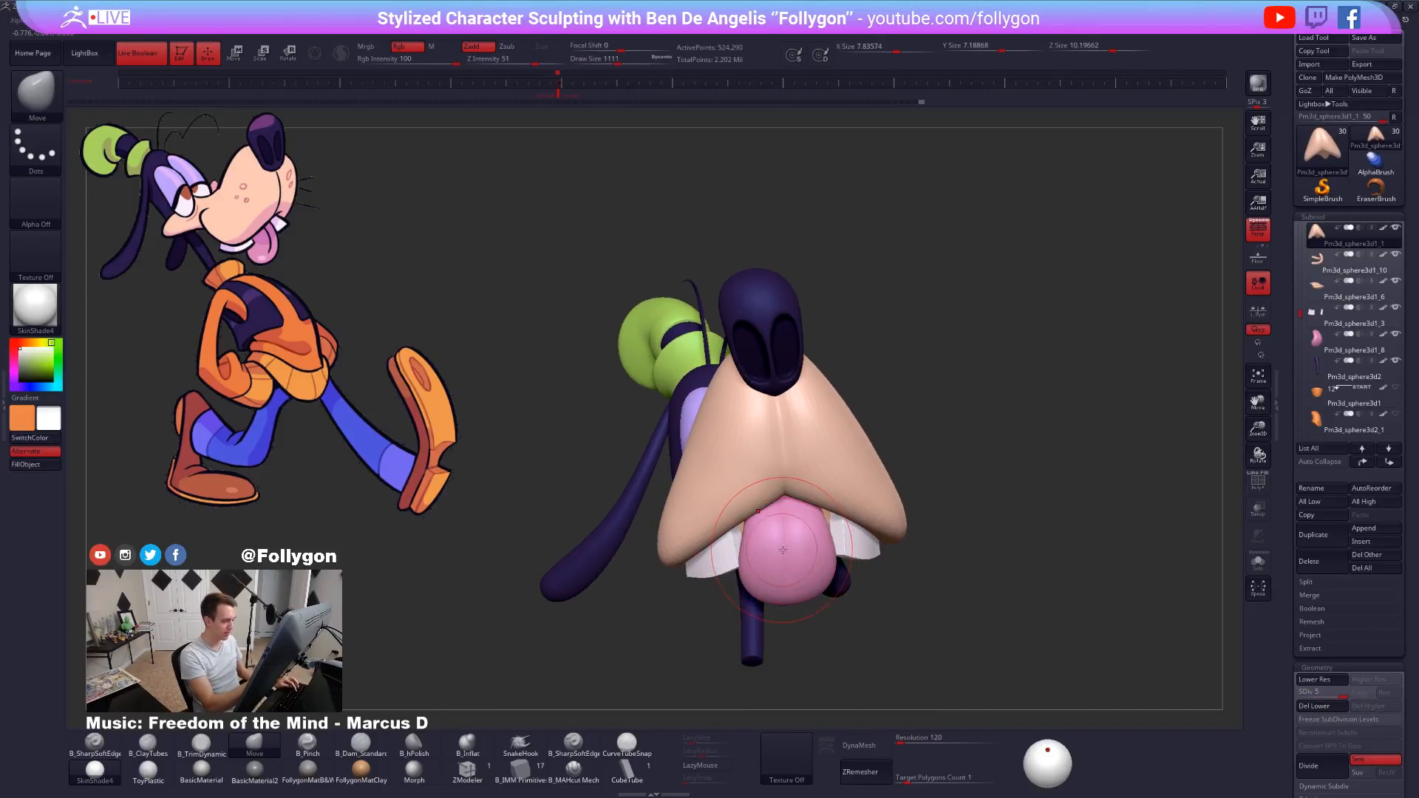
Select the tongue and adjust its shape under the muzzle with the Move brush at size 1523.
left_click(791, 558, "alt")
right_click_drag(795, 567, 790, 540, "ctrl")
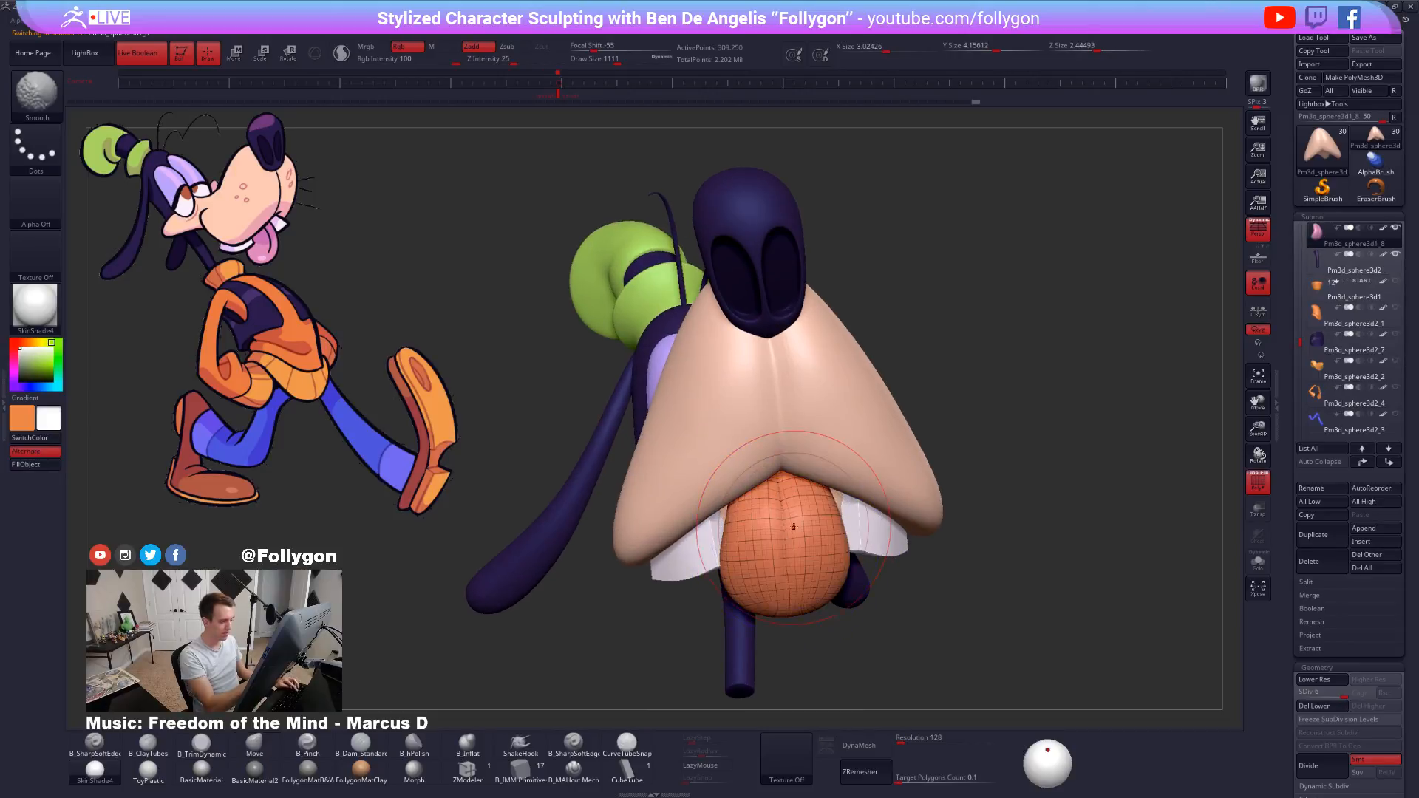
key("space")
left_click_drag(787, 508, 813, 507)
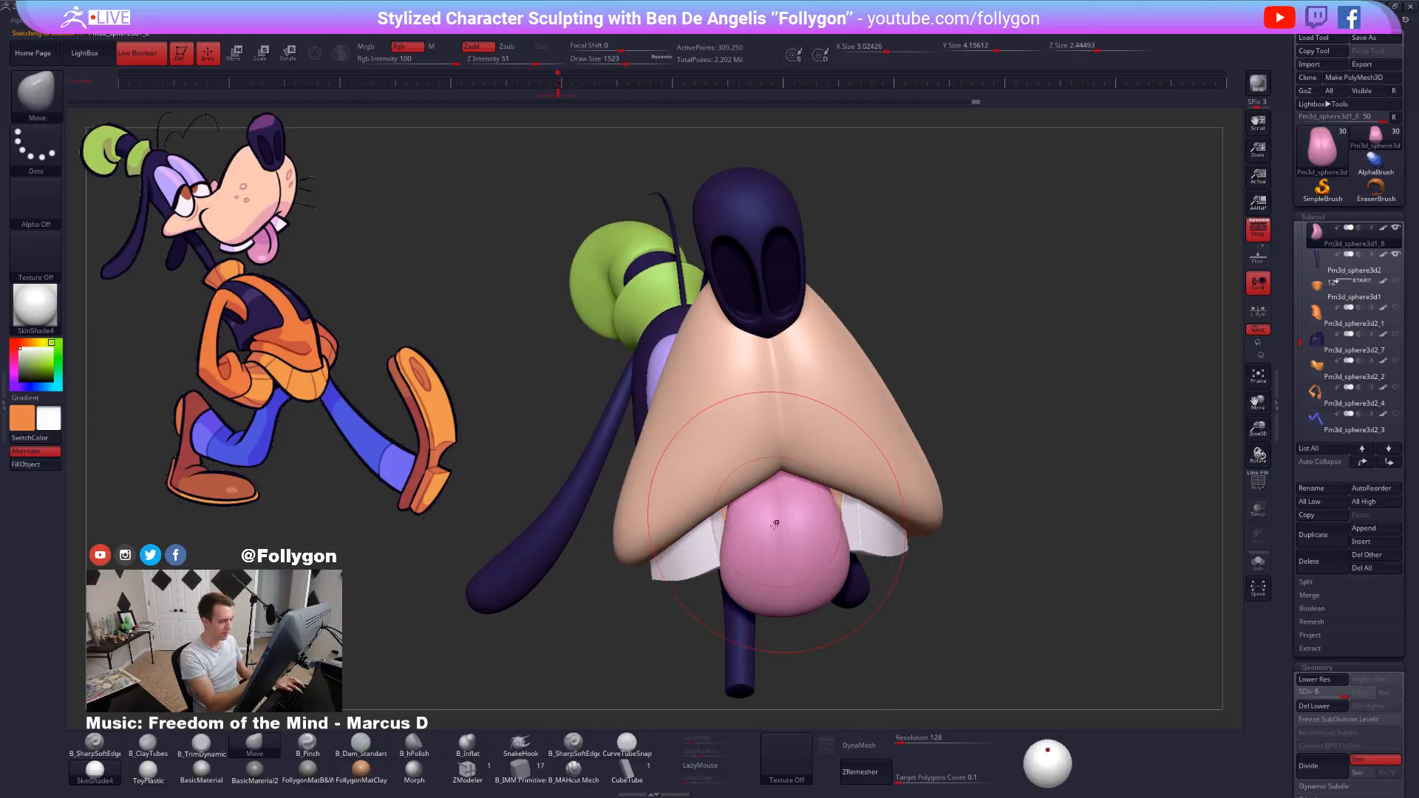
right_click_drag(798, 503, 787, 498)
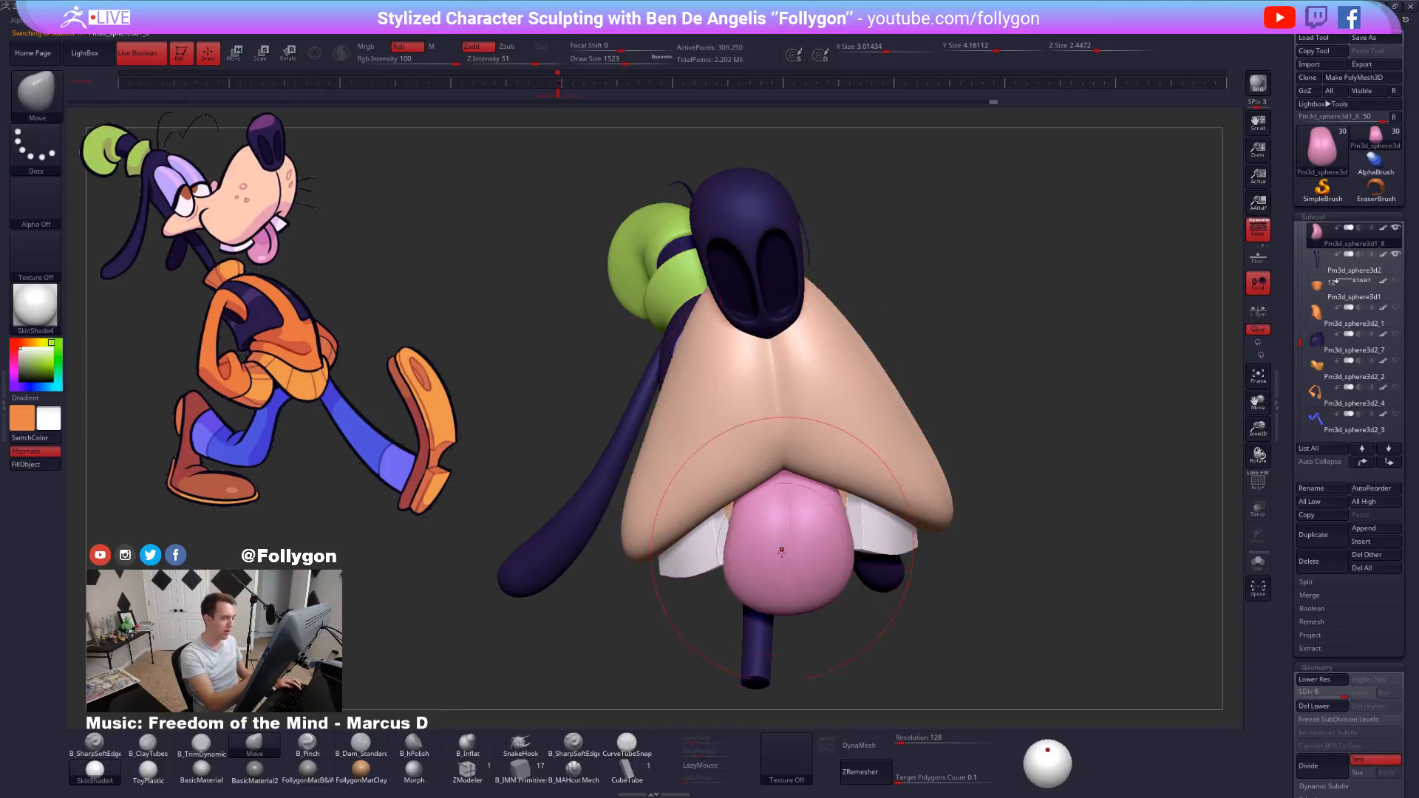
key("ctrl")
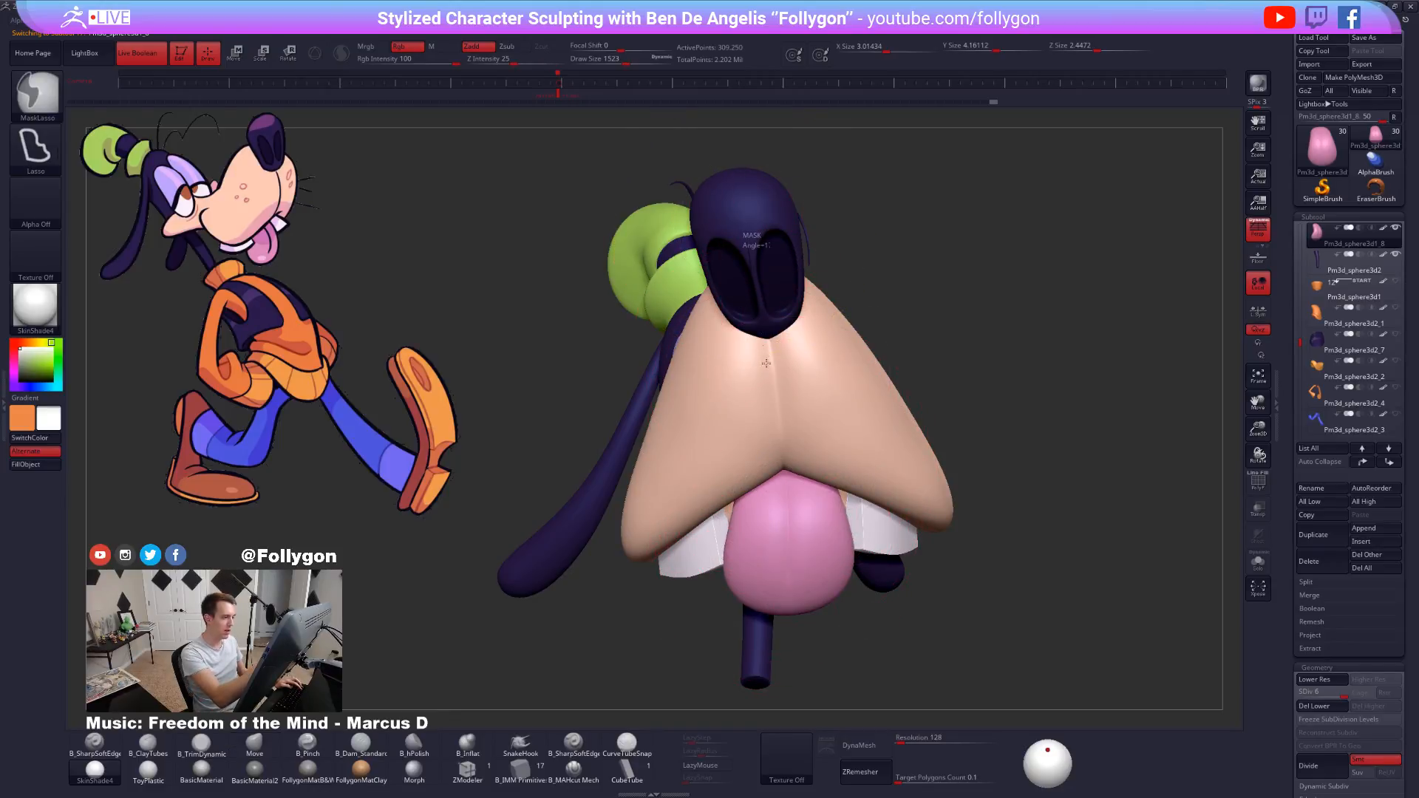
mouse_move(752, 665)
left_mouse_down("ctrl")
mouse_move(644, 533)
mouse_move(761, 650)
left_mouse_up("ctrl")
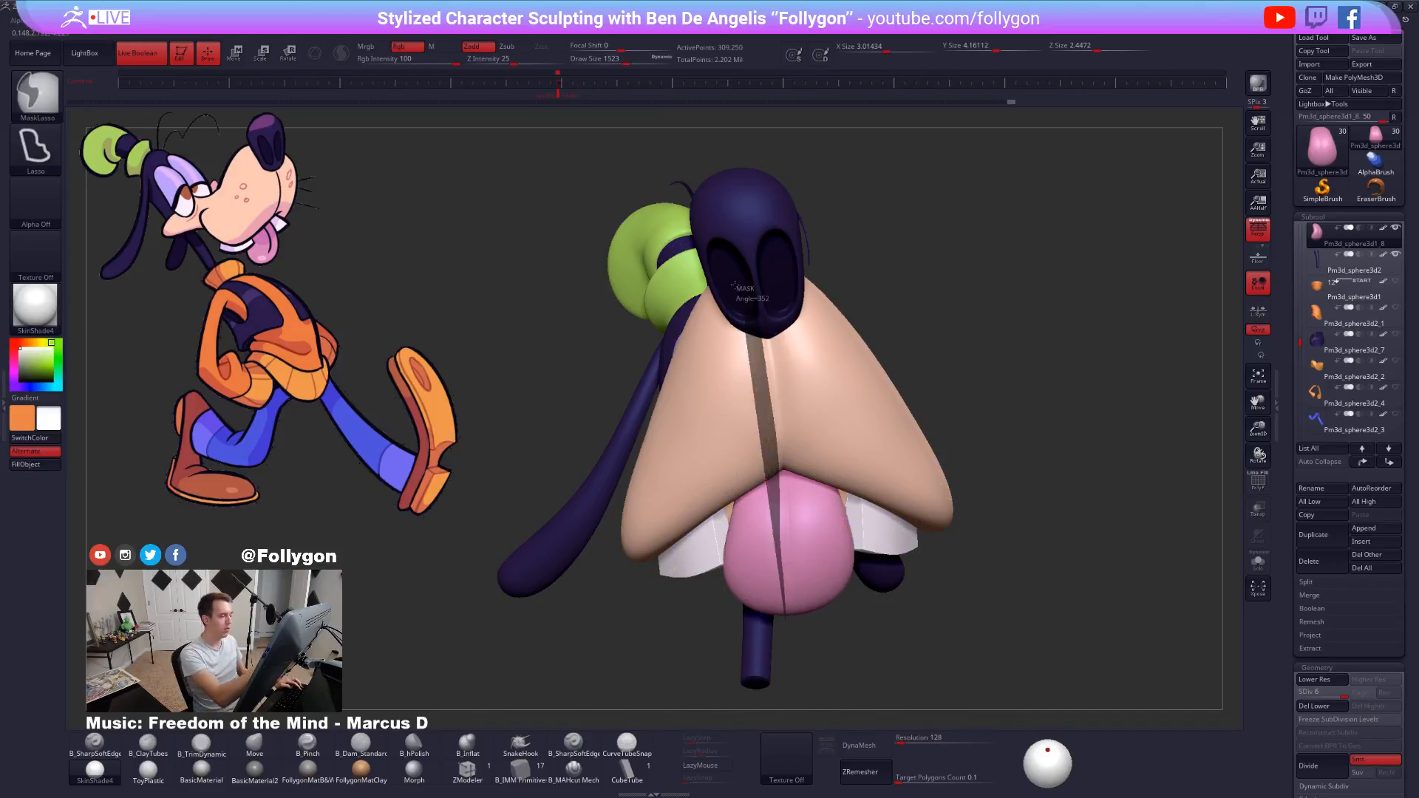
left_click_drag(736, 285, 665, 629, "ctrl")
left_click_drag(983, 547, 1099, 546, "ctrl")
Isolate the tongue, reduce the brush size to 933 and lower the tongue to subdivision level 2.
left_click_drag(947, 595, 961, 515, "alt")
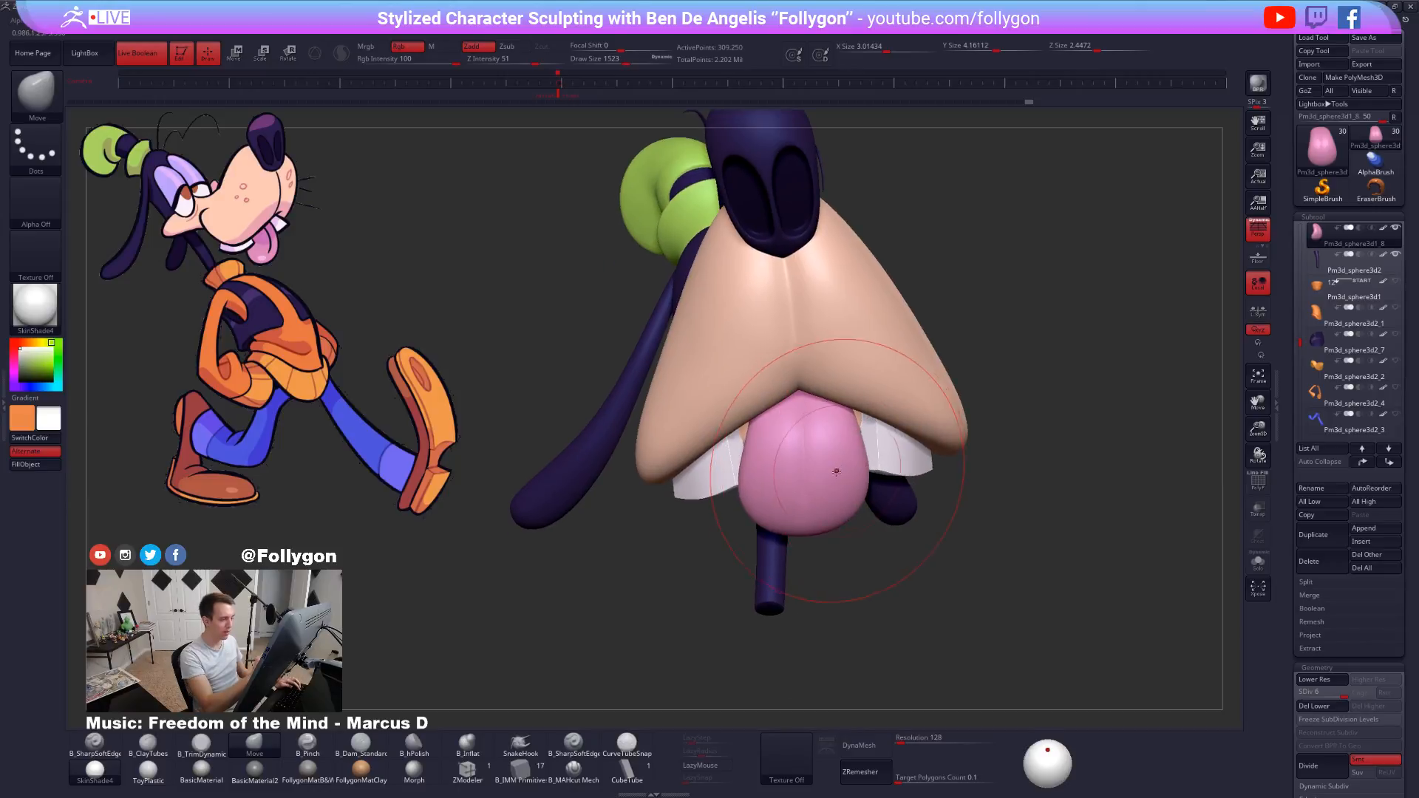
right_click_drag(836, 472, 809, 392)
key("space")
left_click_drag(805, 445, 794, 445)
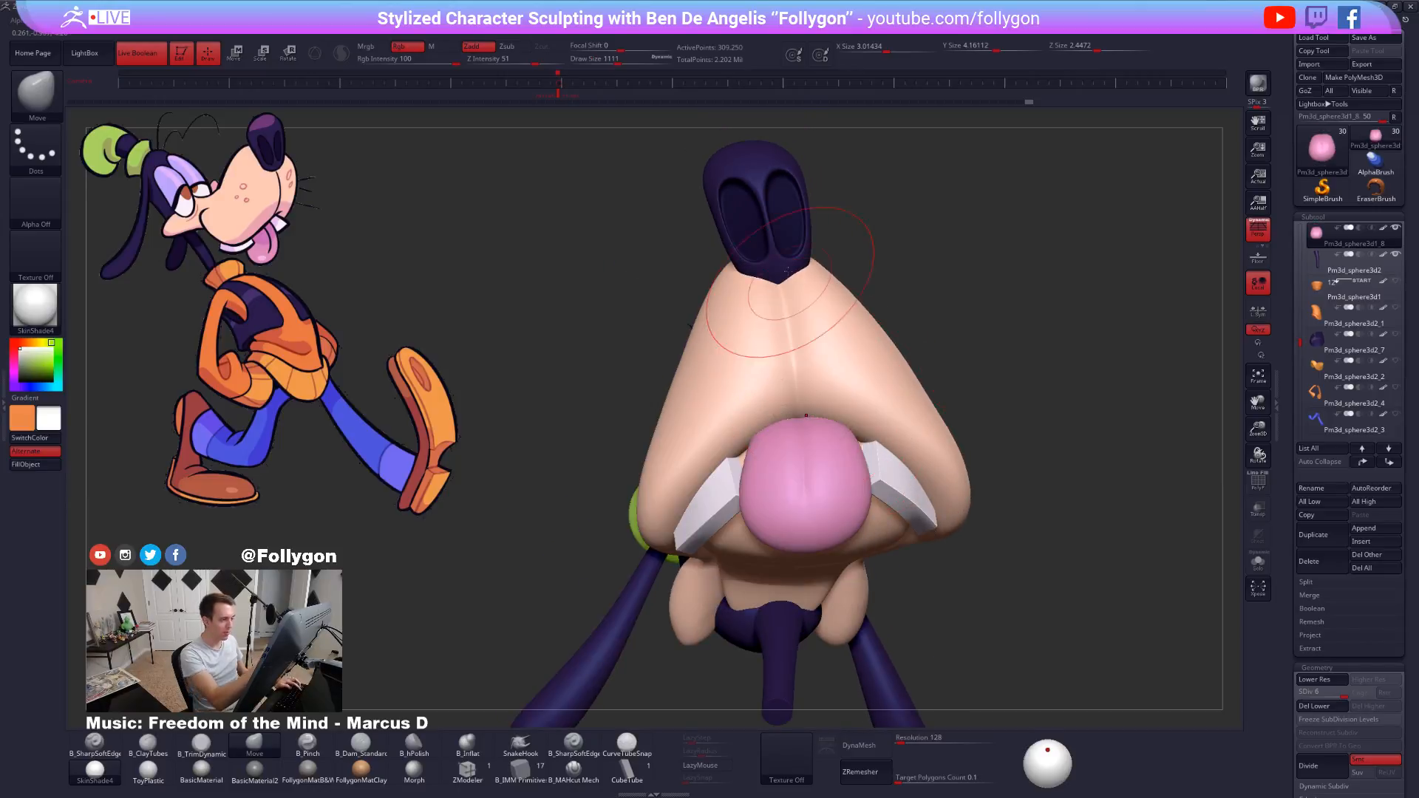
right_click_drag(802, 467, 840, 491)
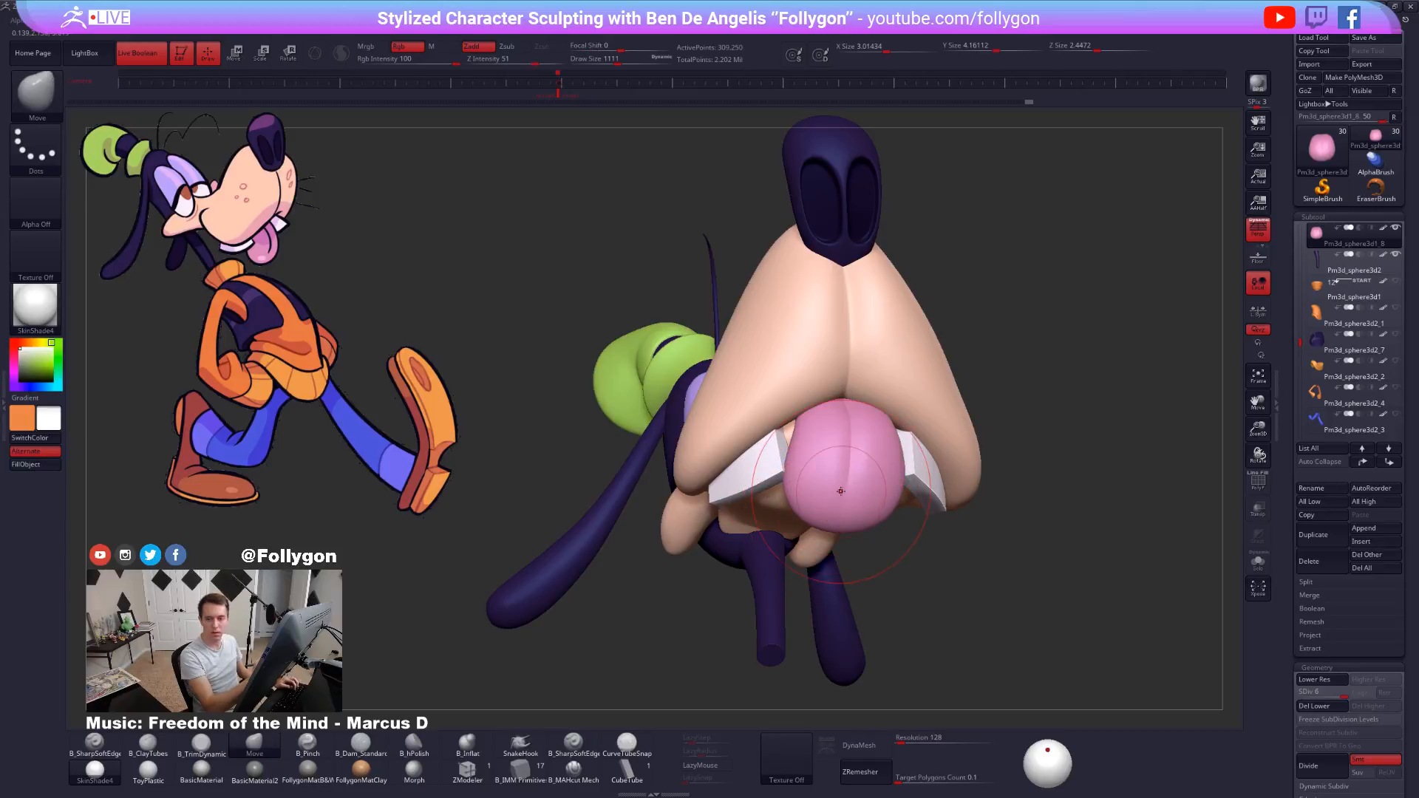
key("ctrl+shift+s")
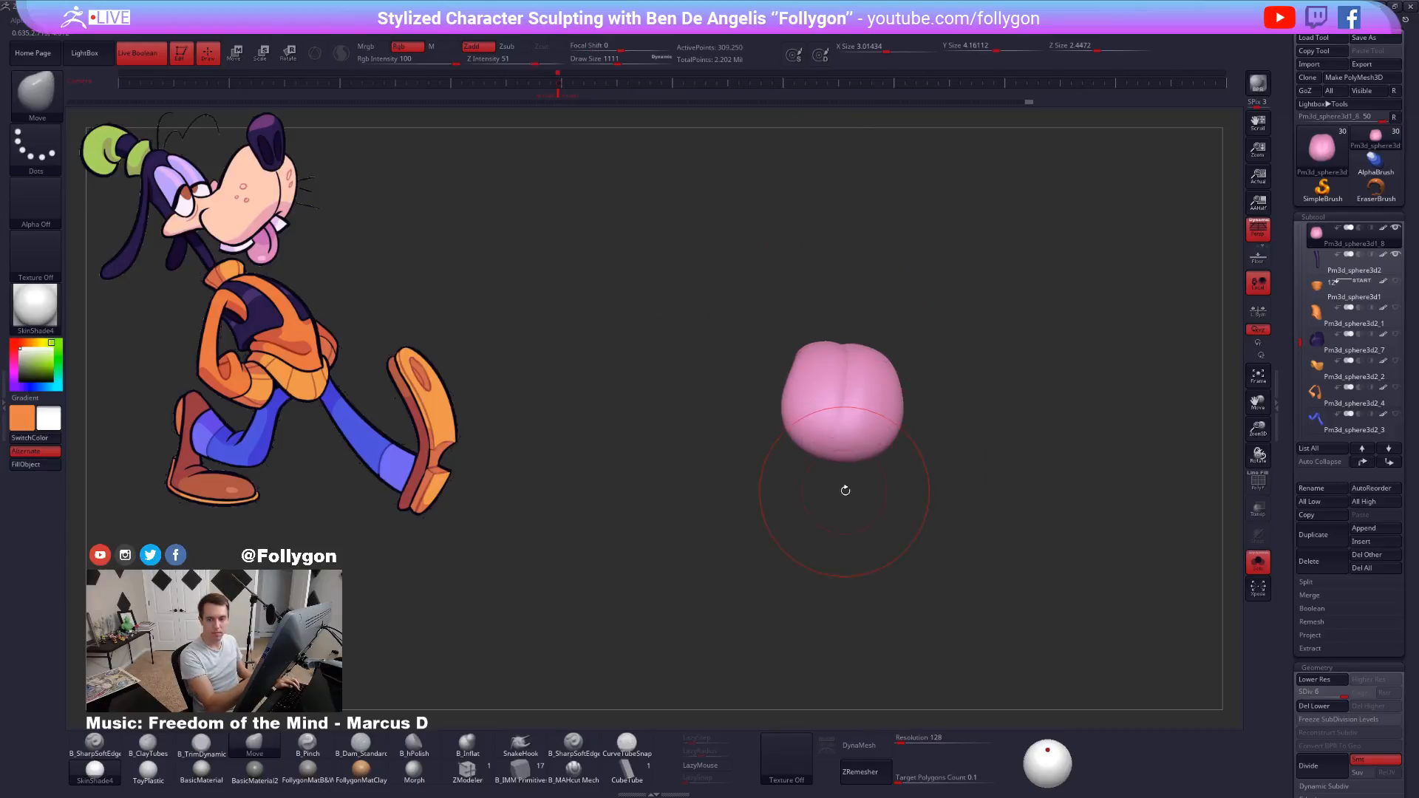
left_click_drag(871, 440, 867, 442)
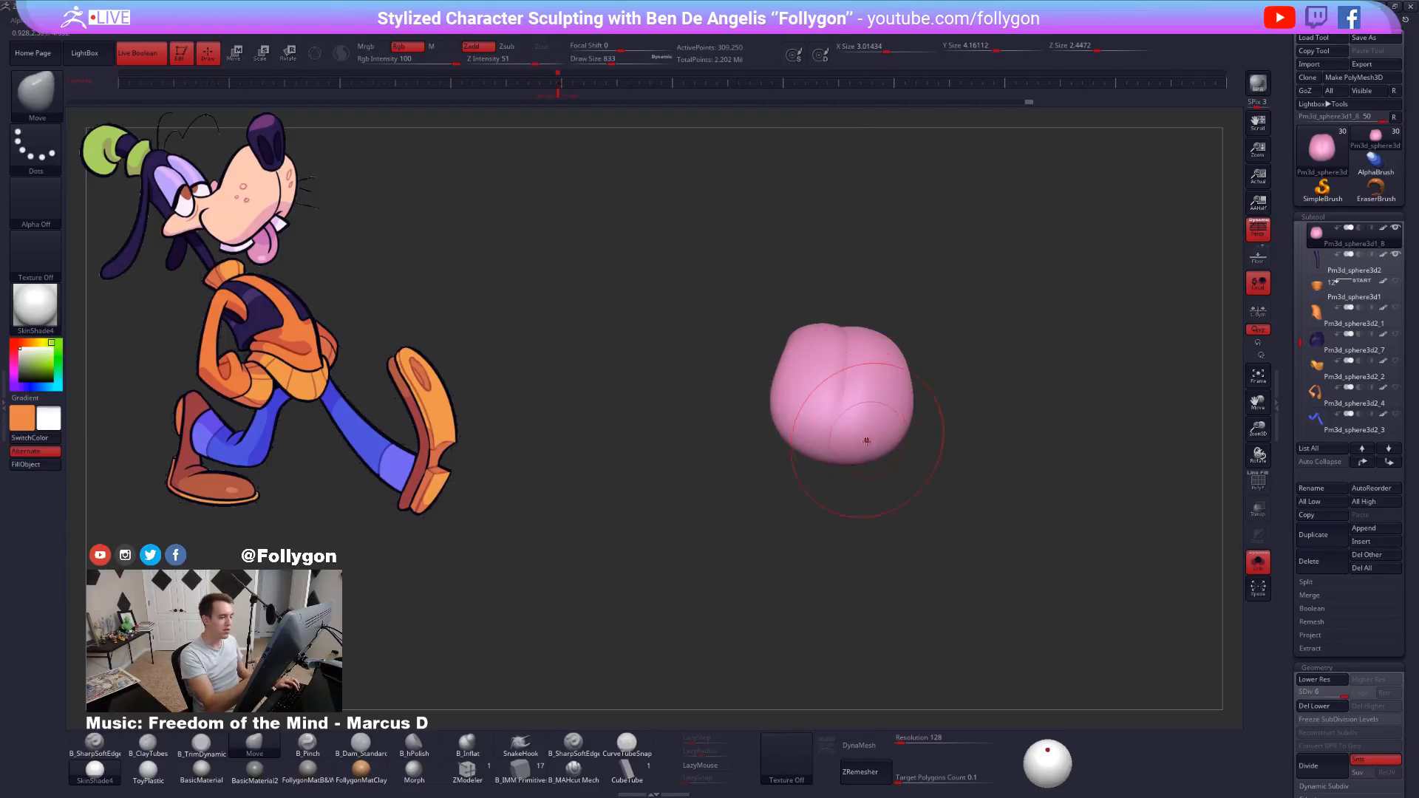
key("shift+d")
key("shift+d")
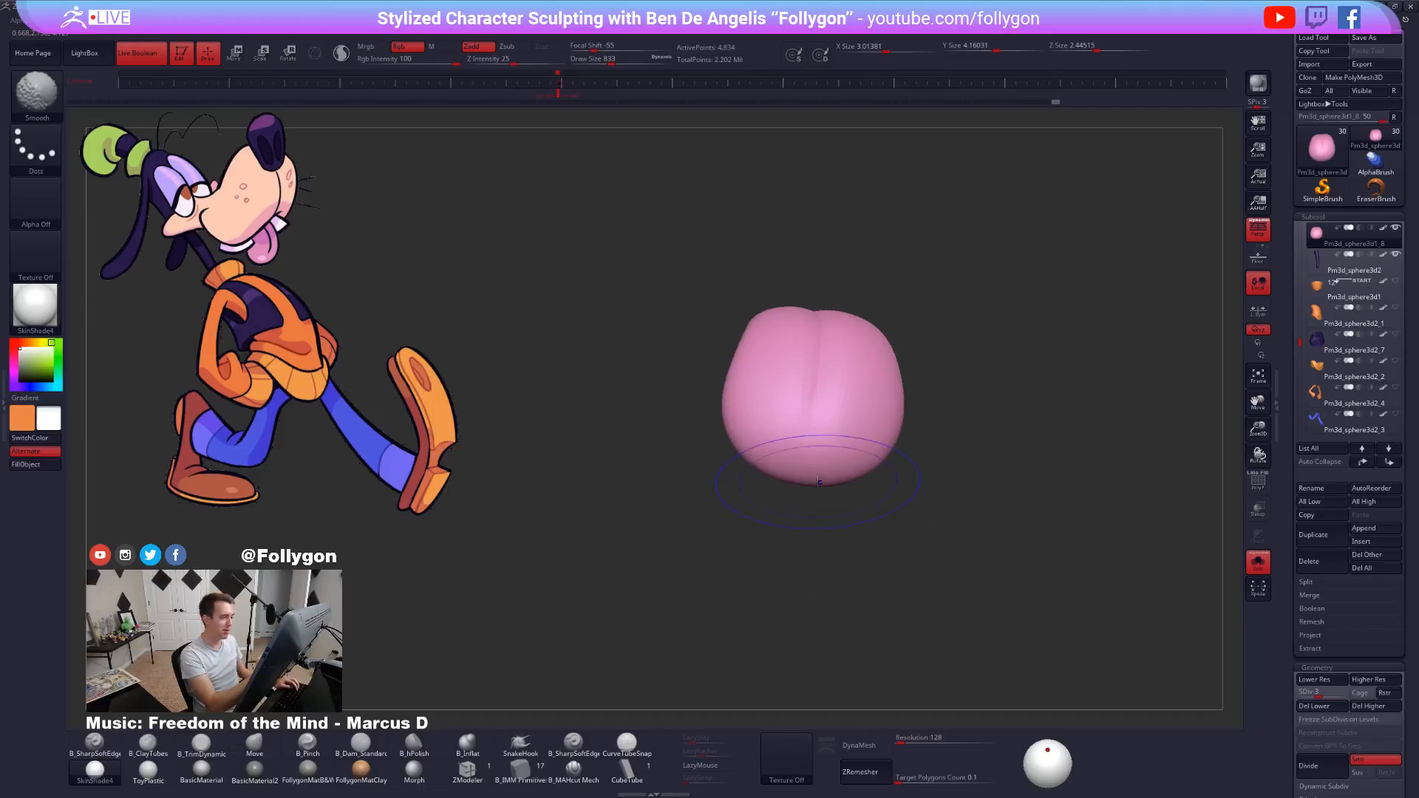
key("shift+d")
left_click_drag(819, 482, 818, 446)
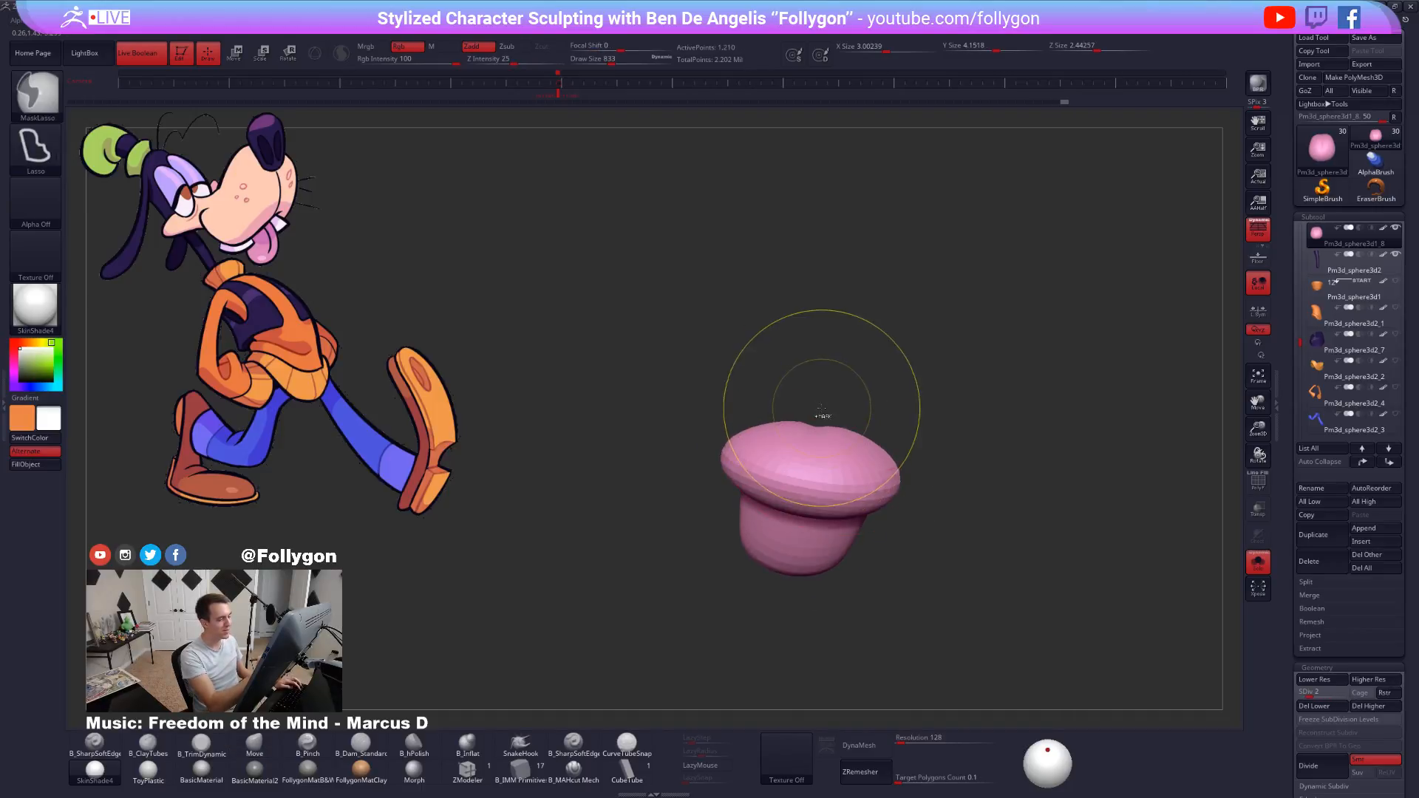
Mask one half of the tongue with a lasso, blur the mask and invert it.
left_click_drag(793, 527, 794, 526, "ctrl")
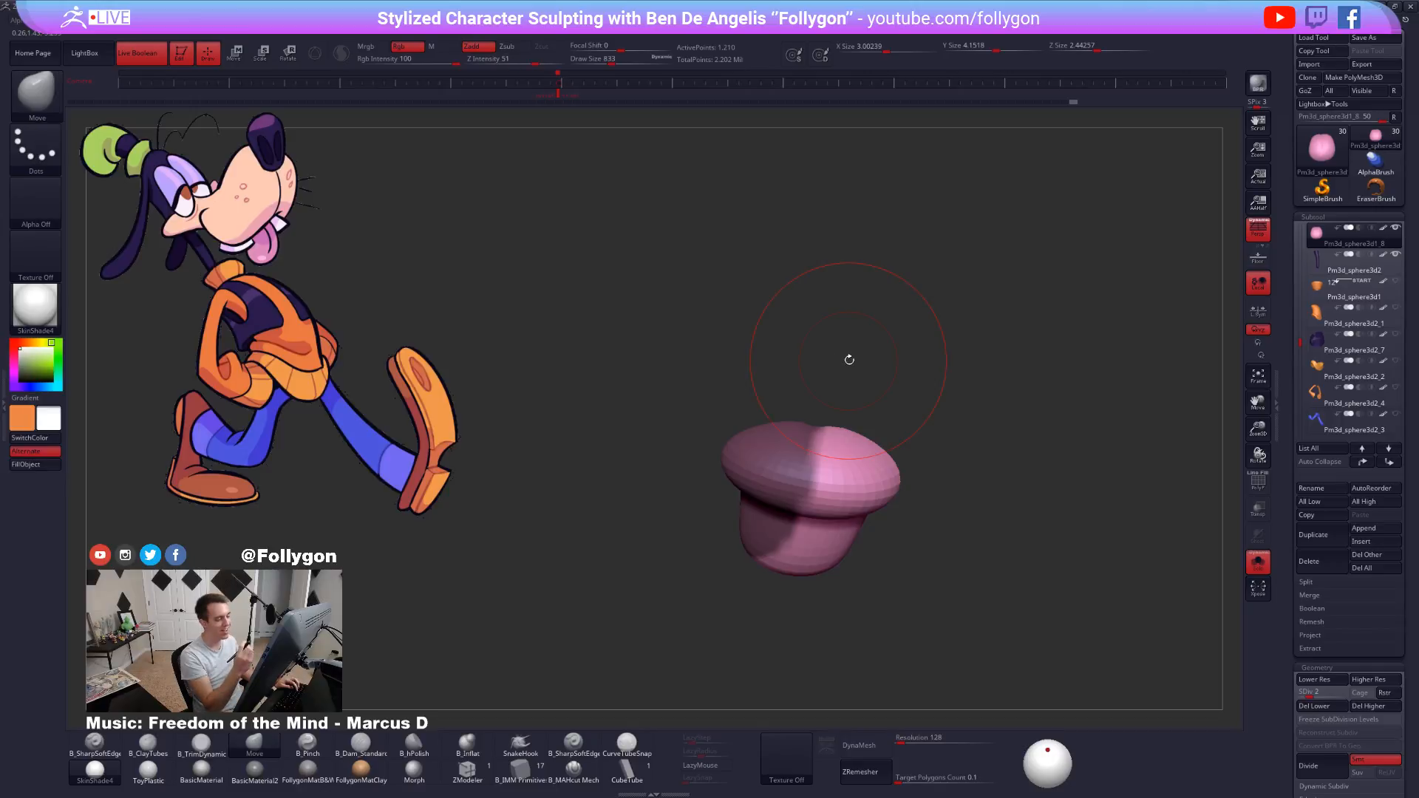
left_click(825, 501, "ctrl")
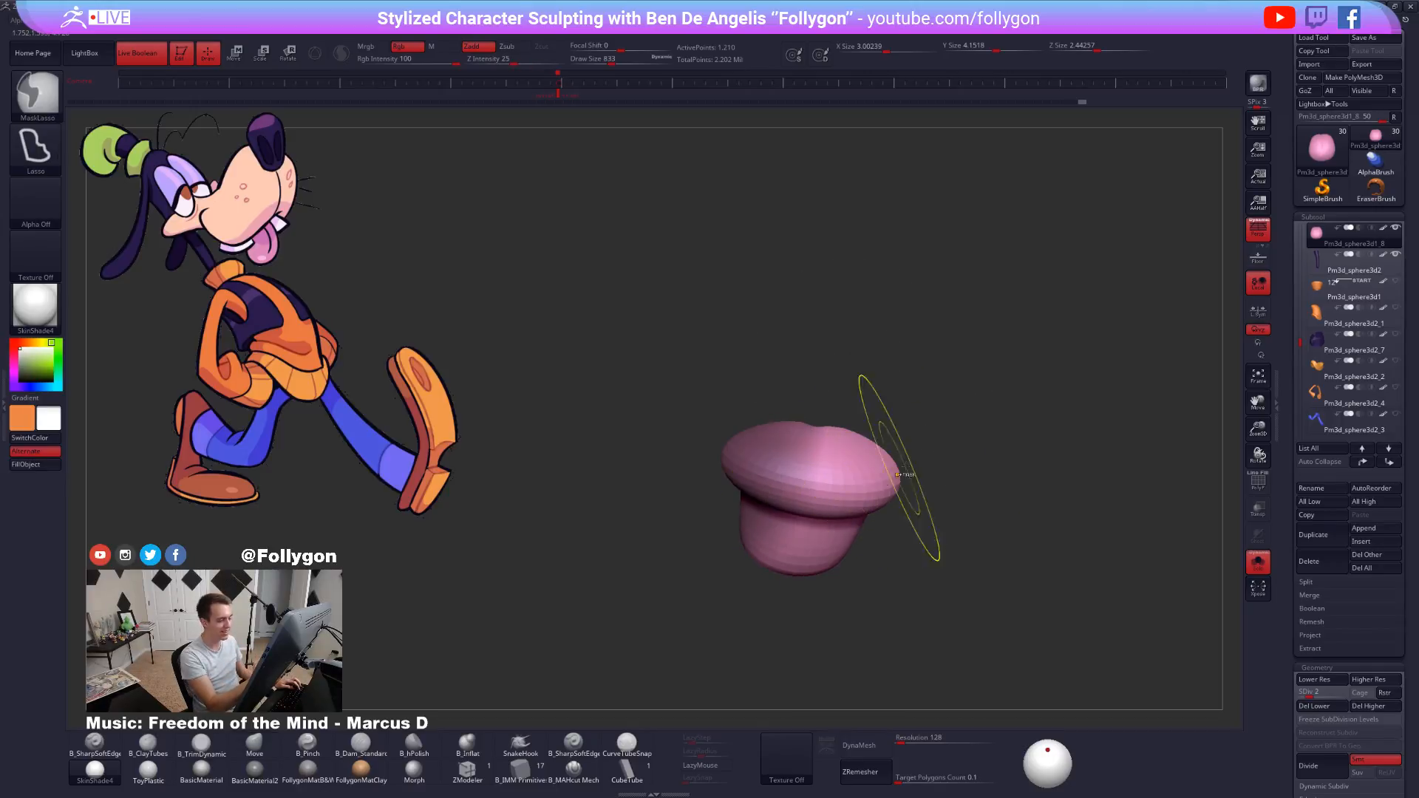
left_click(932, 460, "ctrl")
mouse_move(814, 443)
right_mouse_down()
mouse_move(836, 500)
mouse_move(813, 418)
right_mouse_up()
Show the full head, lower the tongue to subdivision level 1 and push its unmasked side inward with the Move brush at size 1084.
key("space")
left_click_drag(814, 417, 826, 417)
key("shift+alt+s")
key("space")
key("space")
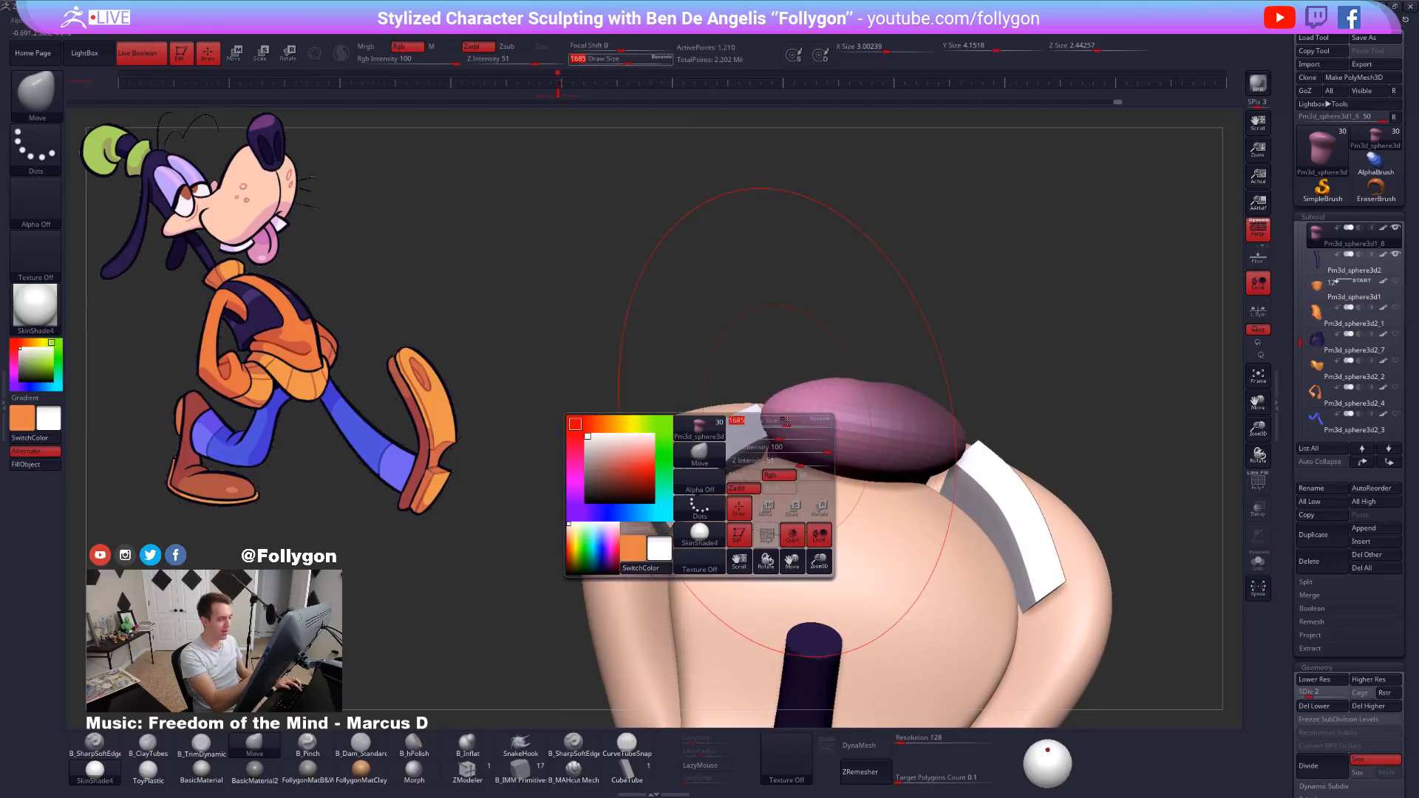
key("shift+d")
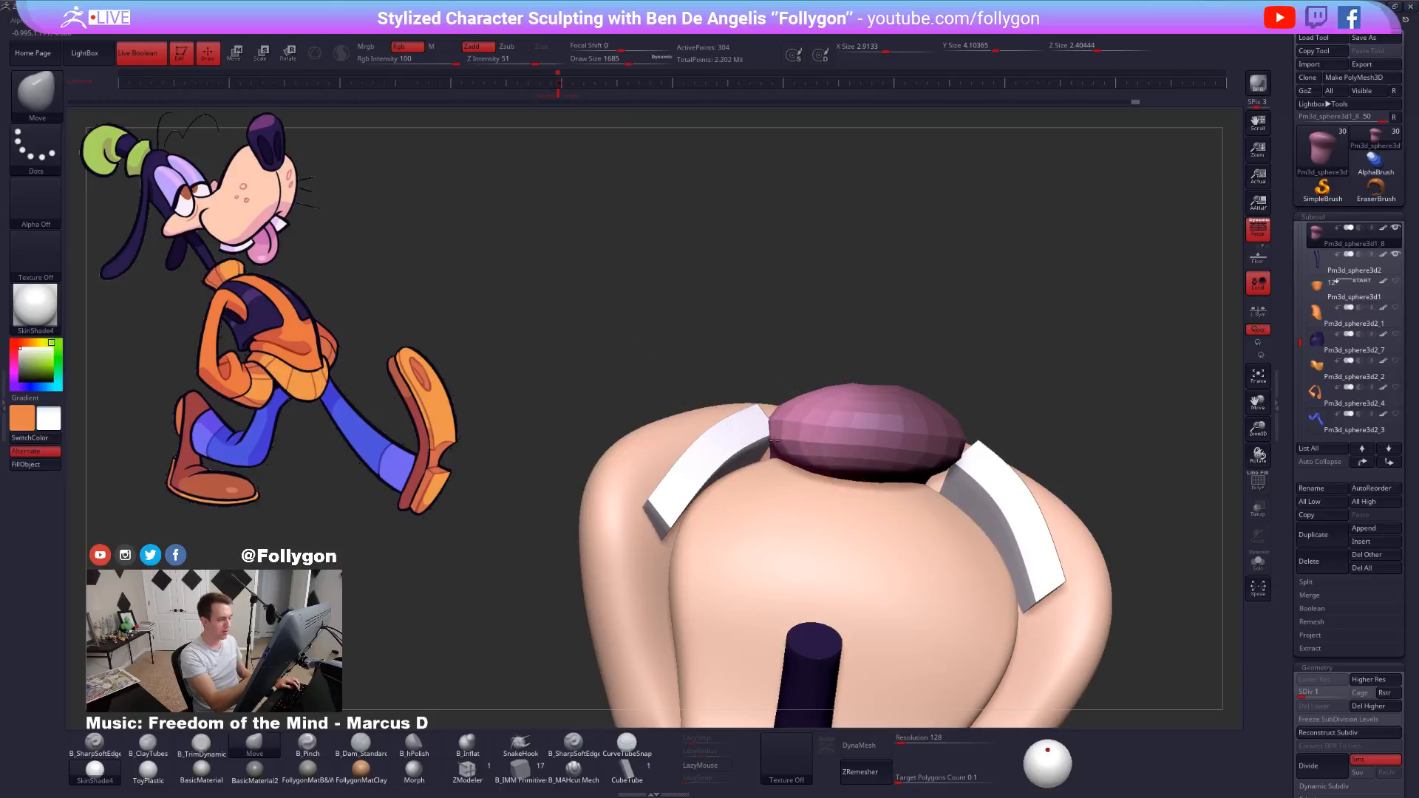
key("space")
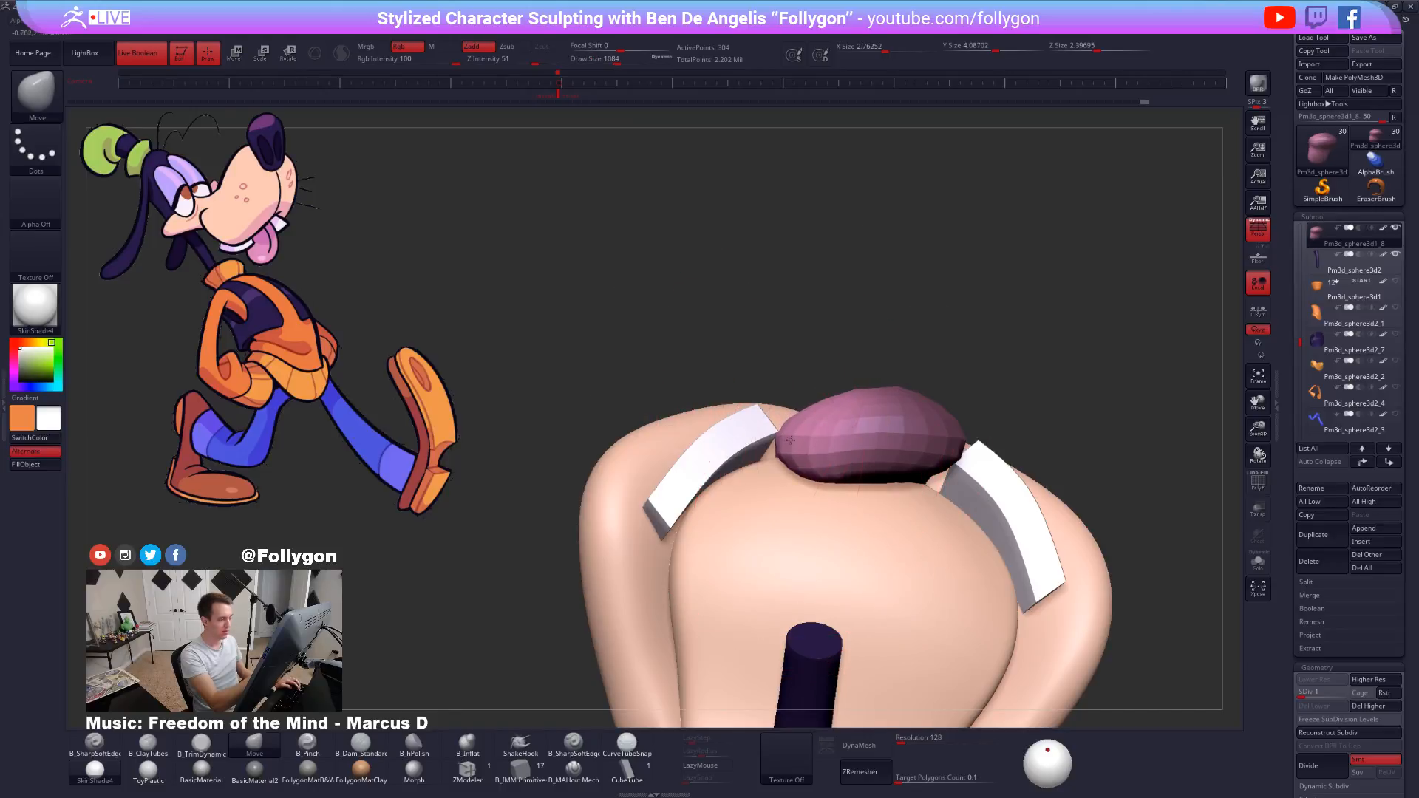
mouse_move(740, 585)
right_mouse_down()
mouse_move(838, 480)
mouse_move(816, 528)
mouse_move(848, 572)
right_mouse_up()
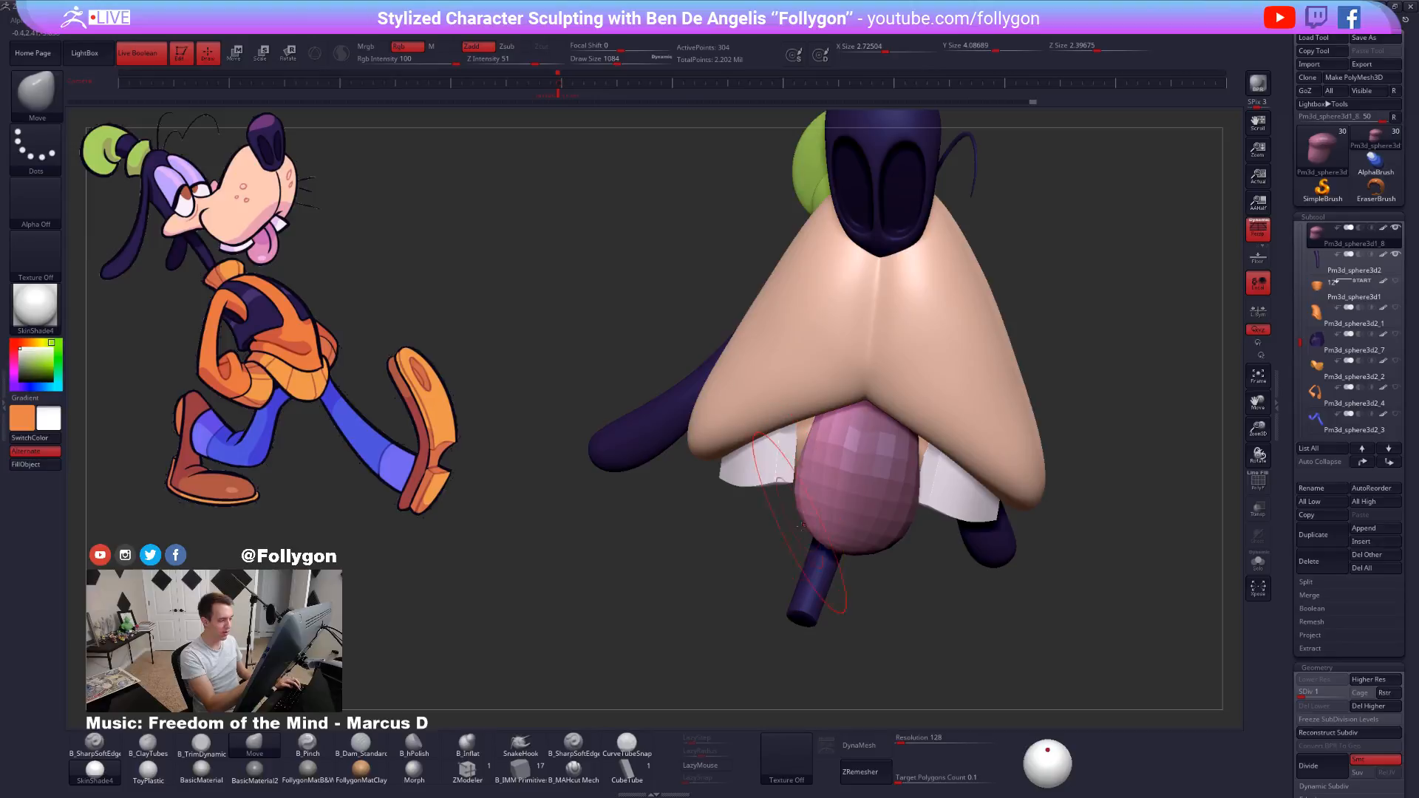
right_click_drag(799, 525, 755, 521)
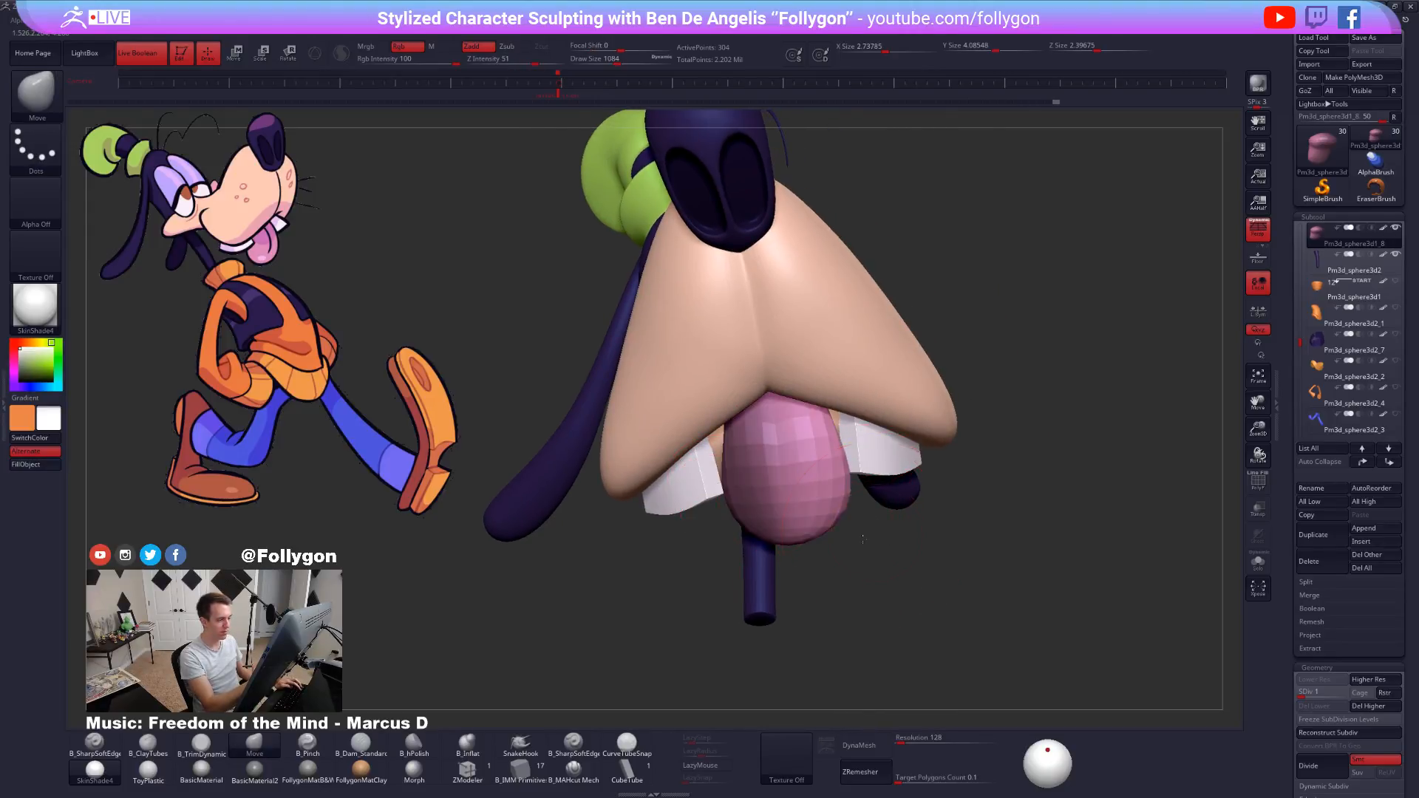
Refine the tongue's side next to the teeth with the Move brush at size 881.
mouse_move(876, 529)
right_mouse_down()
mouse_move(776, 498)
mouse_move(816, 503)
right_mouse_up()
key("bracketright")
key("space")
left_click_drag(817, 500, 806, 499)
right_click_drag(802, 503, 782, 510)
left_click_drag(761, 499, 765, 503)
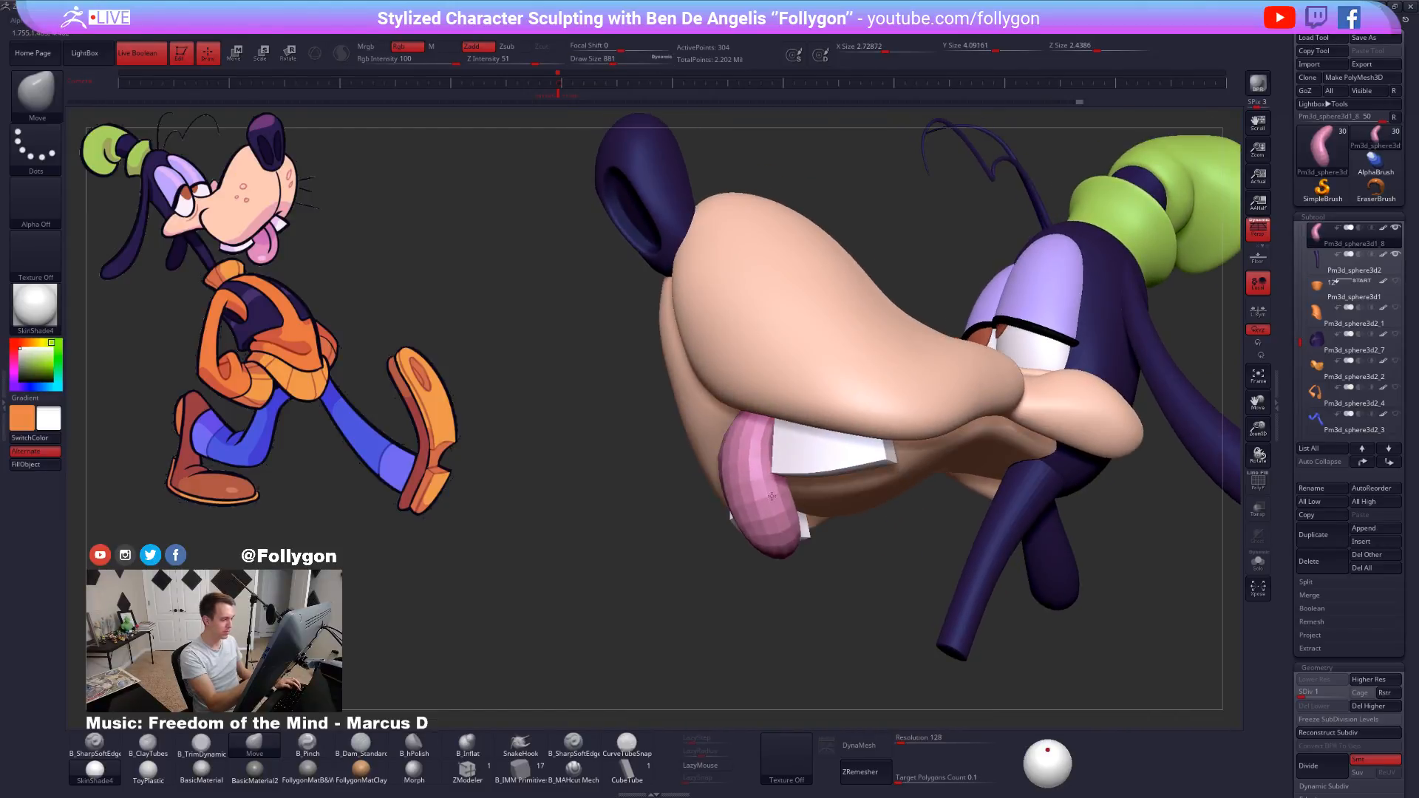
Clear the mask on the tongue and return it to its highest subdivision level.
mouse_move(769, 499)
right_mouse_down()
mouse_move(823, 498)
mouse_move(800, 456)
mouse_move(748, 523)
mouse_move(893, 545)
right_mouse_up()
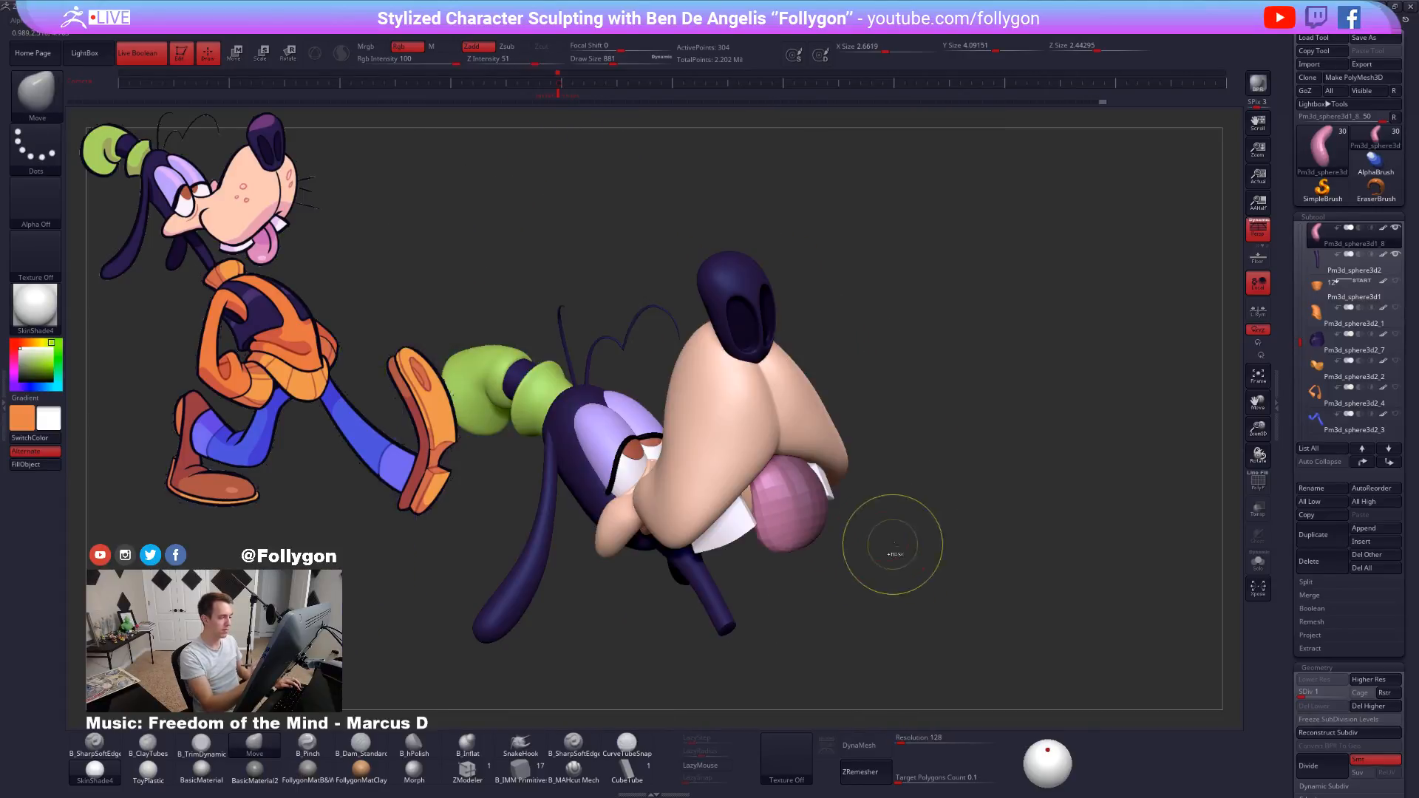
key("d")
key("d")
key("d")
key("d")
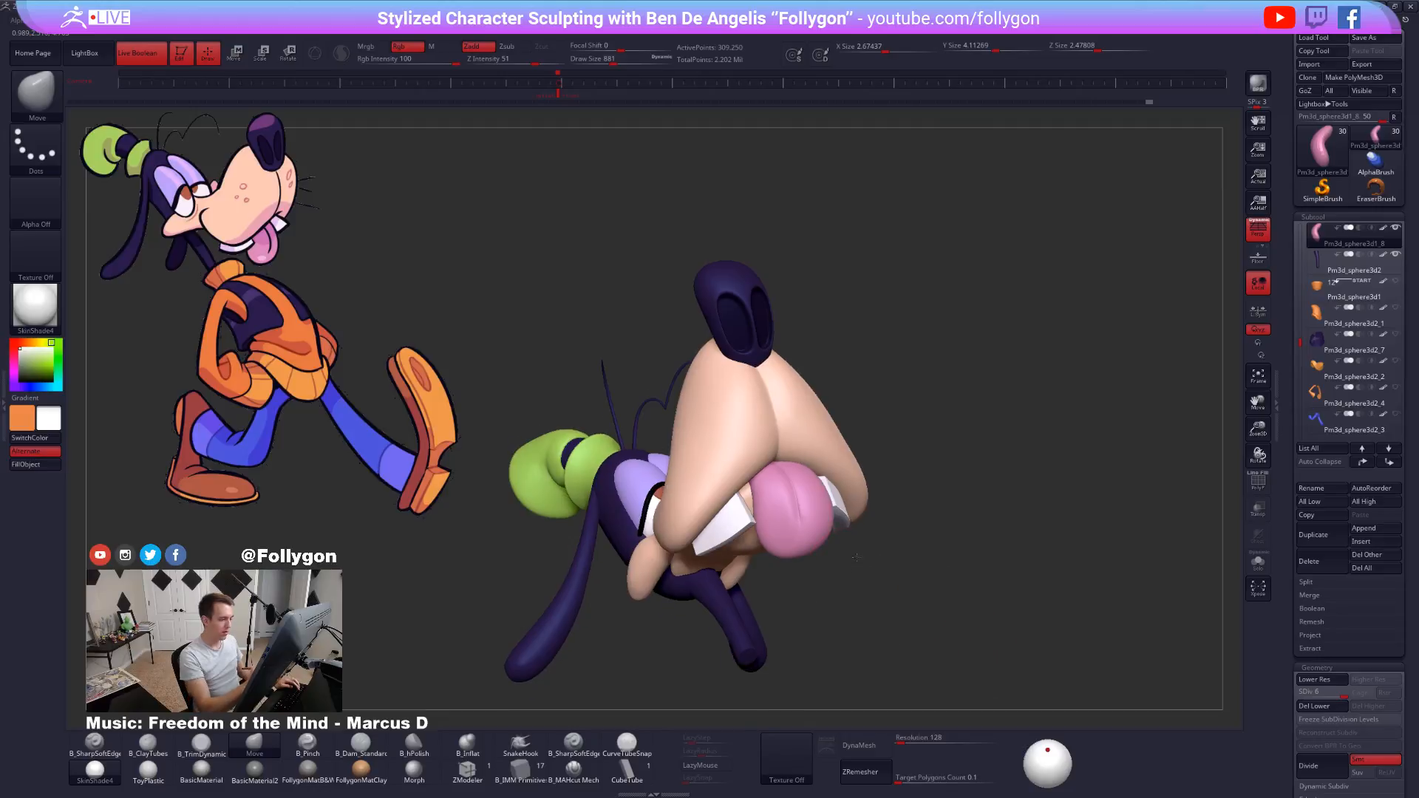
Isolate the tongue and lower it to subdivision level 2.
key("ctrl+shift+s")
mouse_move(808, 517)
right_mouse_down()
mouse_move(820, 561)
mouse_move(817, 532)
right_mouse_up()
key("shift+d")
key("shift+d")
key("shift+d")
key("space")
left_click_drag(806, 550, 793, 551)
key("shift+d")
Smooth the underside of the tongue at brush size 720, switching from the Move brush to ClayTubes.
key("b")
key("m")
key("v")
mouse_move(769, 539)
right_mouse_down()
mouse_move(744, 532)
mouse_move(768, 564)
mouse_move(791, 562)
right_mouse_up()
key("b")
key("c")
key("t")
mouse_move(769, 573)
left_mouse_down("shift")
mouse_move(799, 535)
mouse_move(796, 574)
left_mouse_up("shift")
key("space")
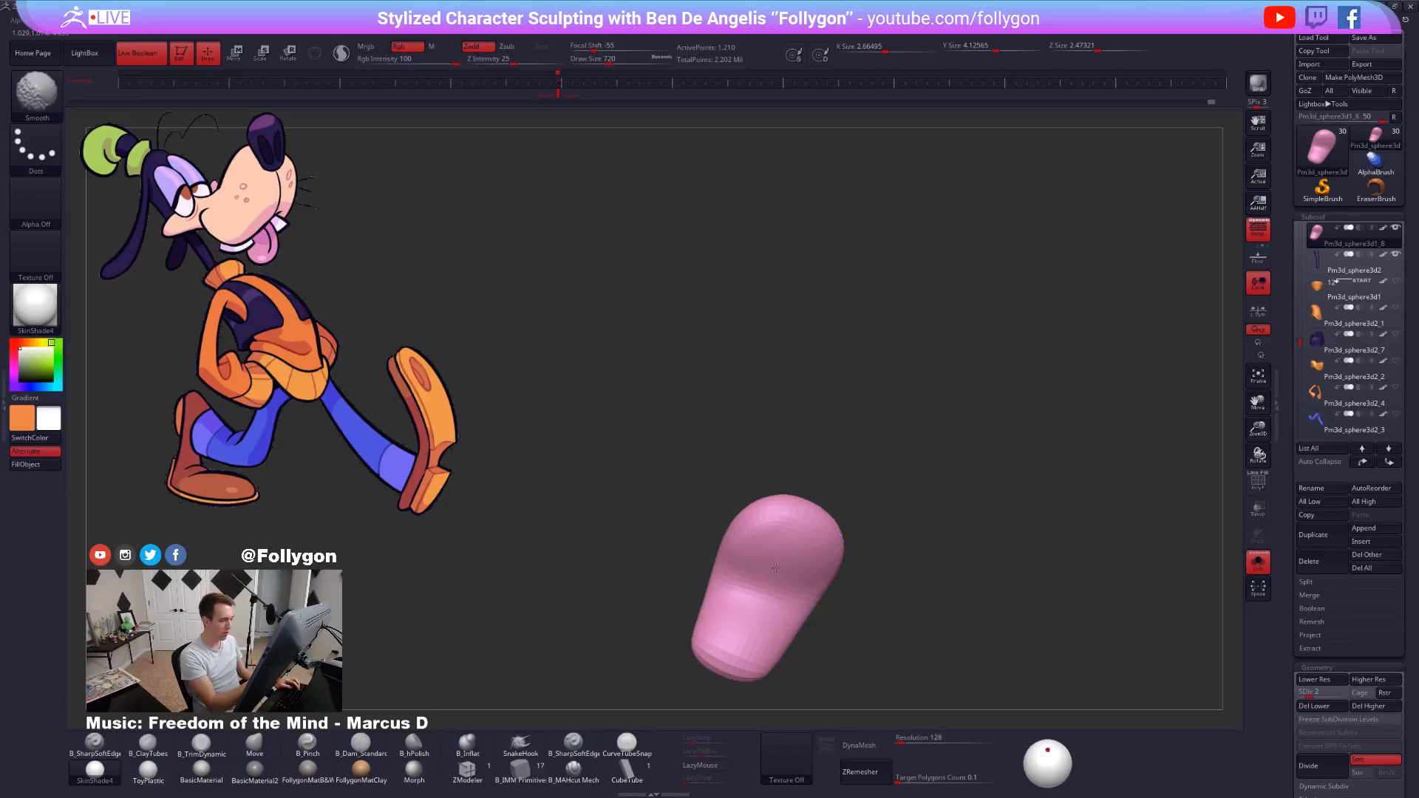
right_click_drag(776, 568, 850, 527)
left_click_drag(835, 566, 854, 564, "shift")
right_click_drag(847, 550, 828, 549)
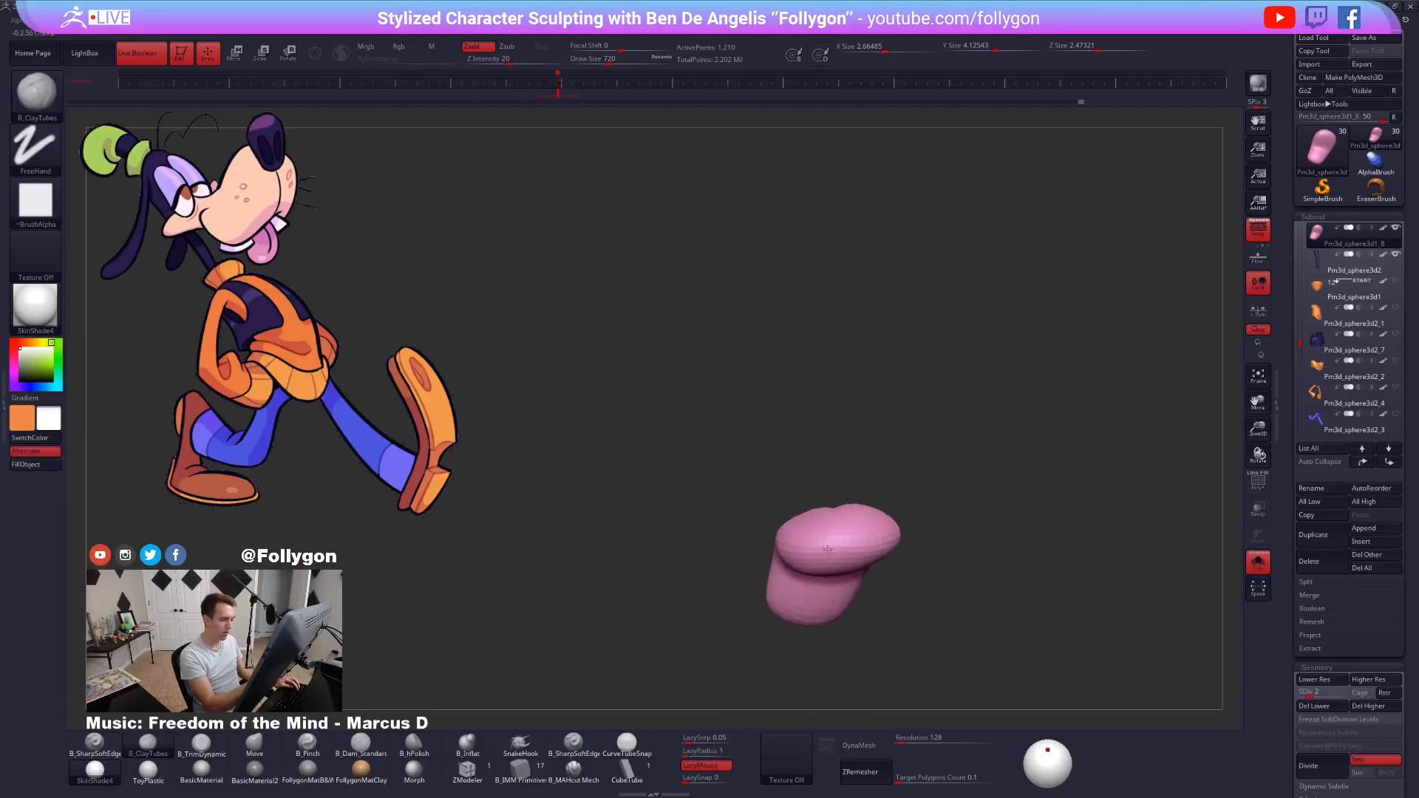
Reshape the tongue's underside and tip with the Move brush at size 576 and smooth the surface.
key("b")
key("m")
key("v")
key("space")
left_click_drag(802, 592, 825, 539)
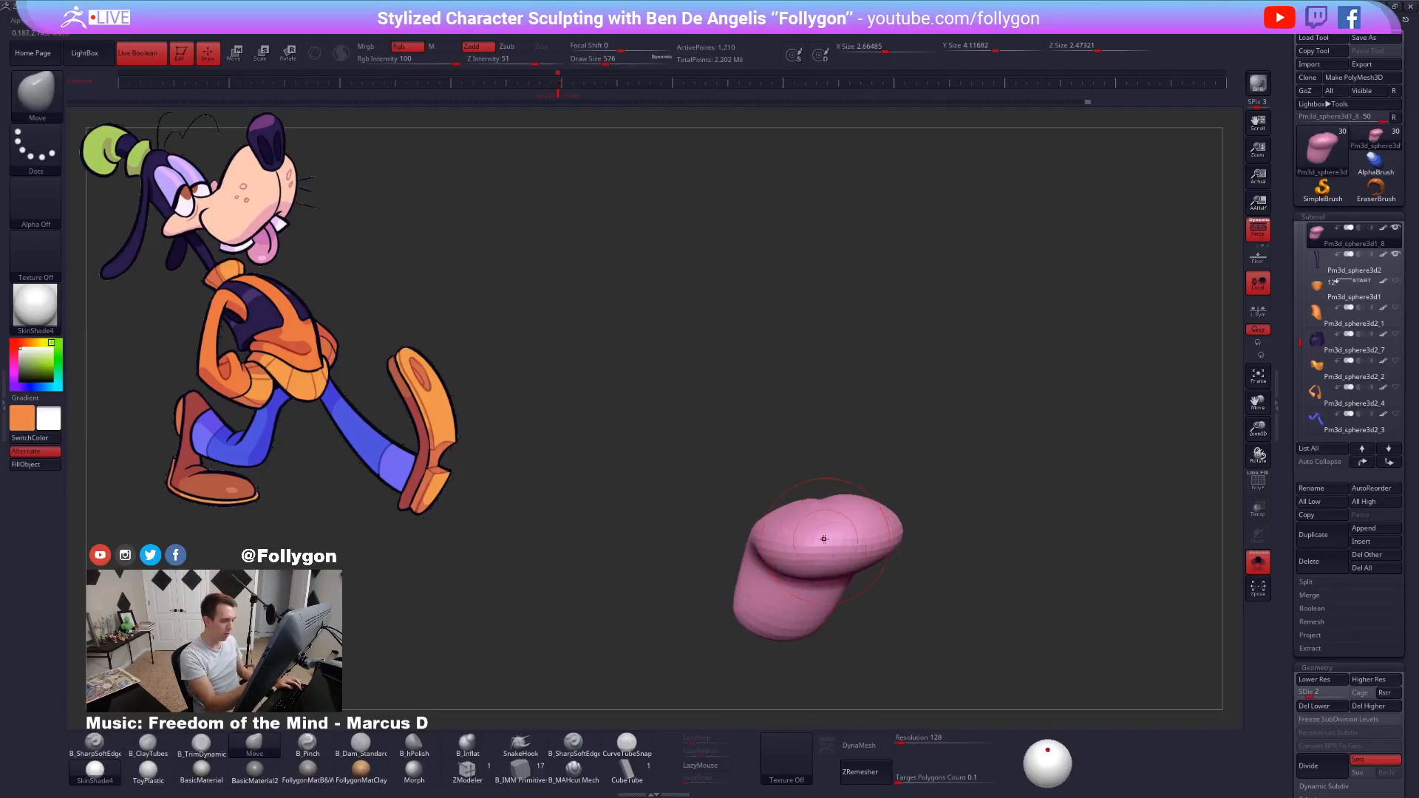
mouse_move(825, 539)
right_mouse_down()
mouse_move(773, 515)
mouse_move(850, 522)
mouse_move(831, 557)
right_mouse_up()
key("space")
mouse_move(851, 484)
right_mouse_down()
mouse_move(896, 473)
mouse_move(843, 484)
right_mouse_up()
left_click_drag(850, 443, 842, 469, "shift")
Raise the tongue to subdivision level 3 and build up its top beside the groove with ClayTubes at size 500.
key("d")
key("2")
key("space")
left_click(848, 403)
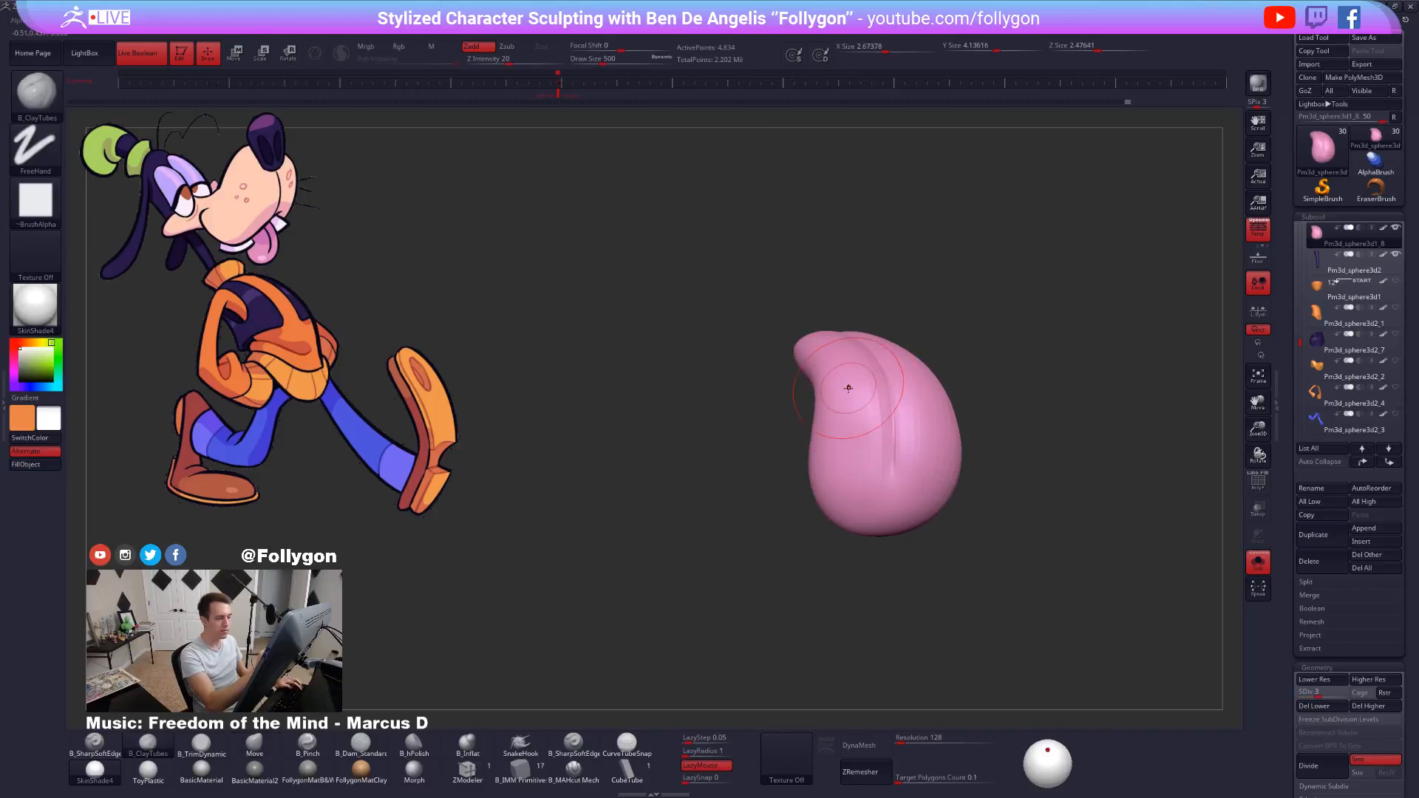
right_click_drag(854, 464, 883, 462)
left_click_drag(876, 429, 872, 496)
right_click_drag(872, 458, 843, 437)
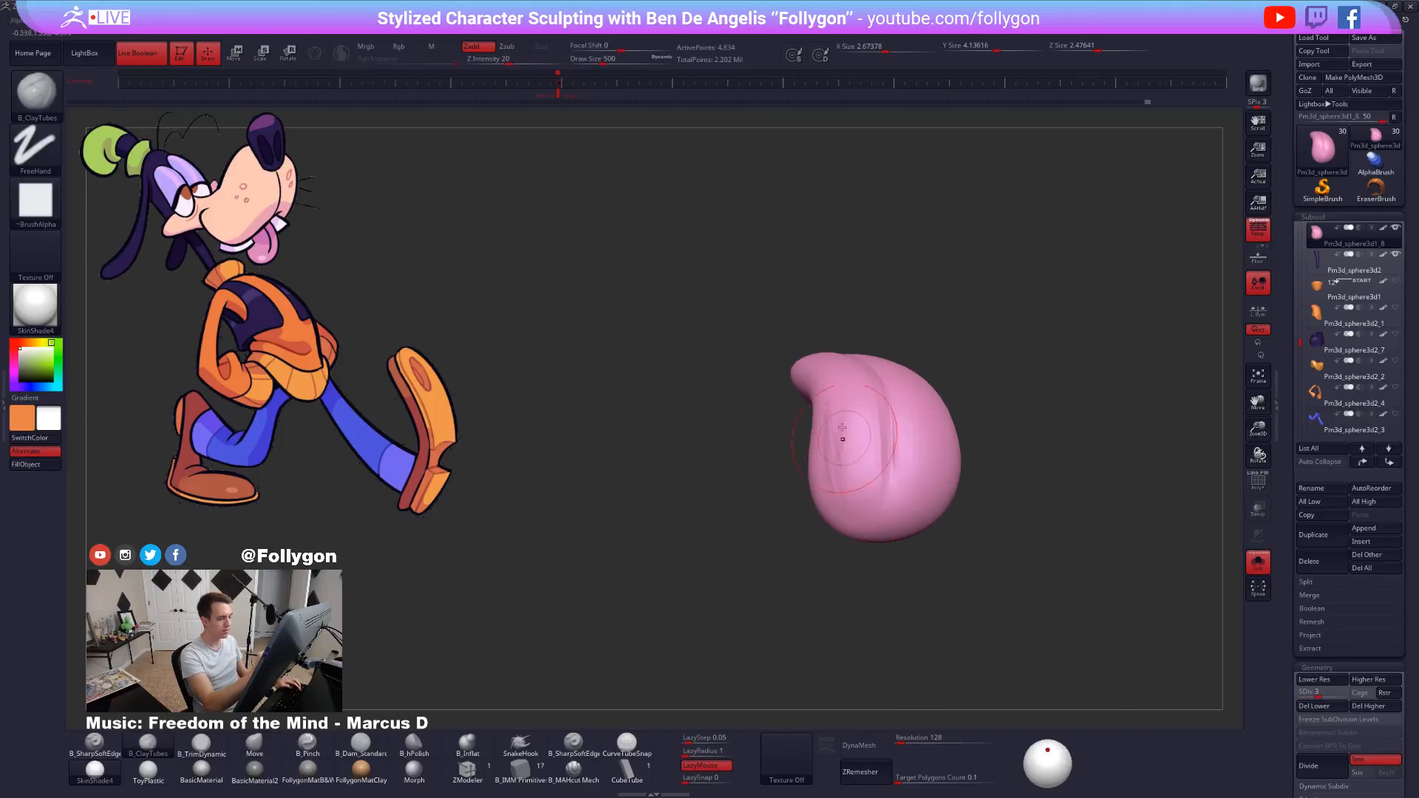
Raise the tongue to subdivision level 4 and smooth its top surface at brush size 381.
mouse_move(846, 510)
right_mouse_down()
mouse_move(862, 434)
mouse_move(855, 522)
right_mouse_up()
key("d")
right_click_drag(821, 385, 830, 411)
left_click_drag(824, 411, 826, 423, "shift")
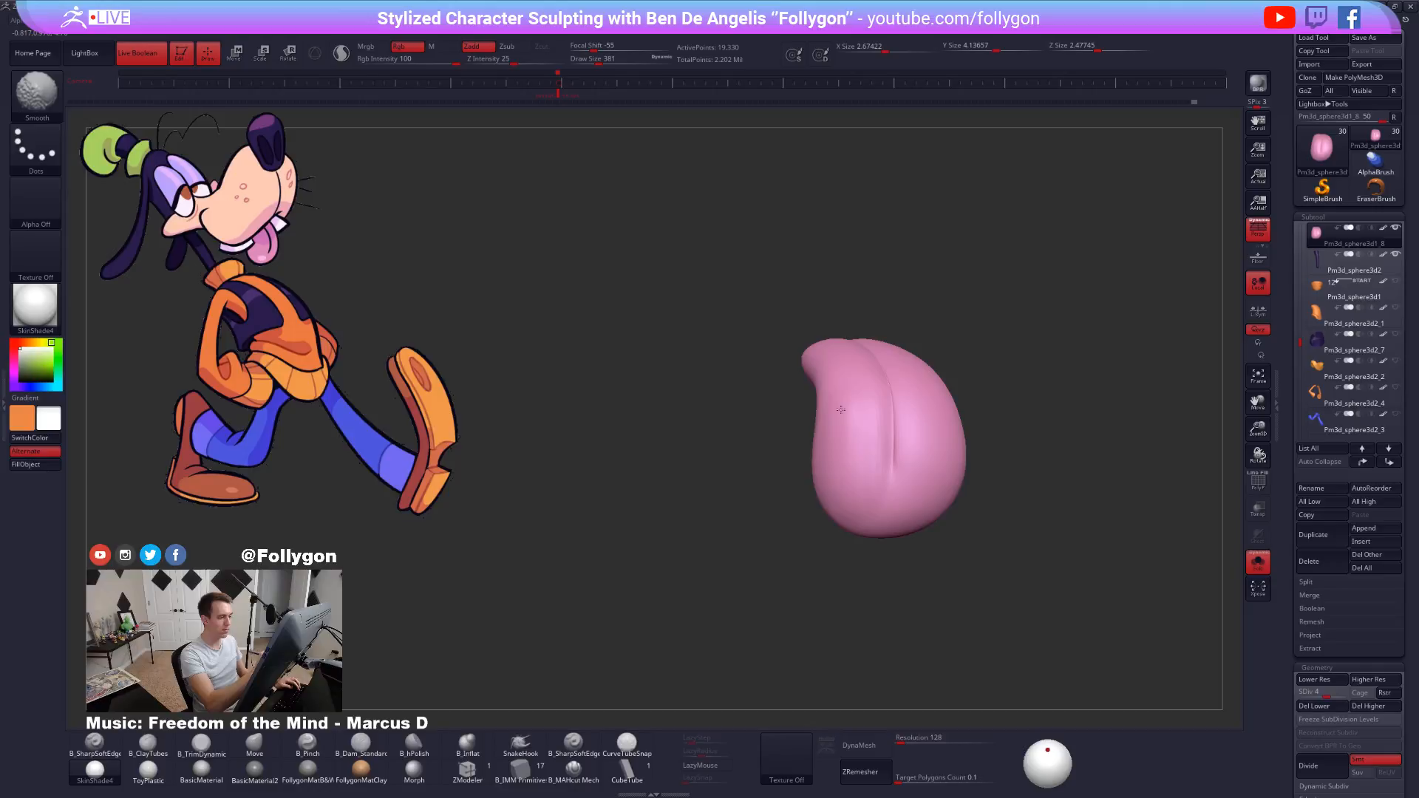
mouse_move(854, 428)
right_mouse_down()
mouse_move(908, 519)
mouse_move(885, 473)
right_mouse_up()
Lower the tongue to subdivision level 2, mask its upper surface with a lasso and blur the mask.
key("shift+d")
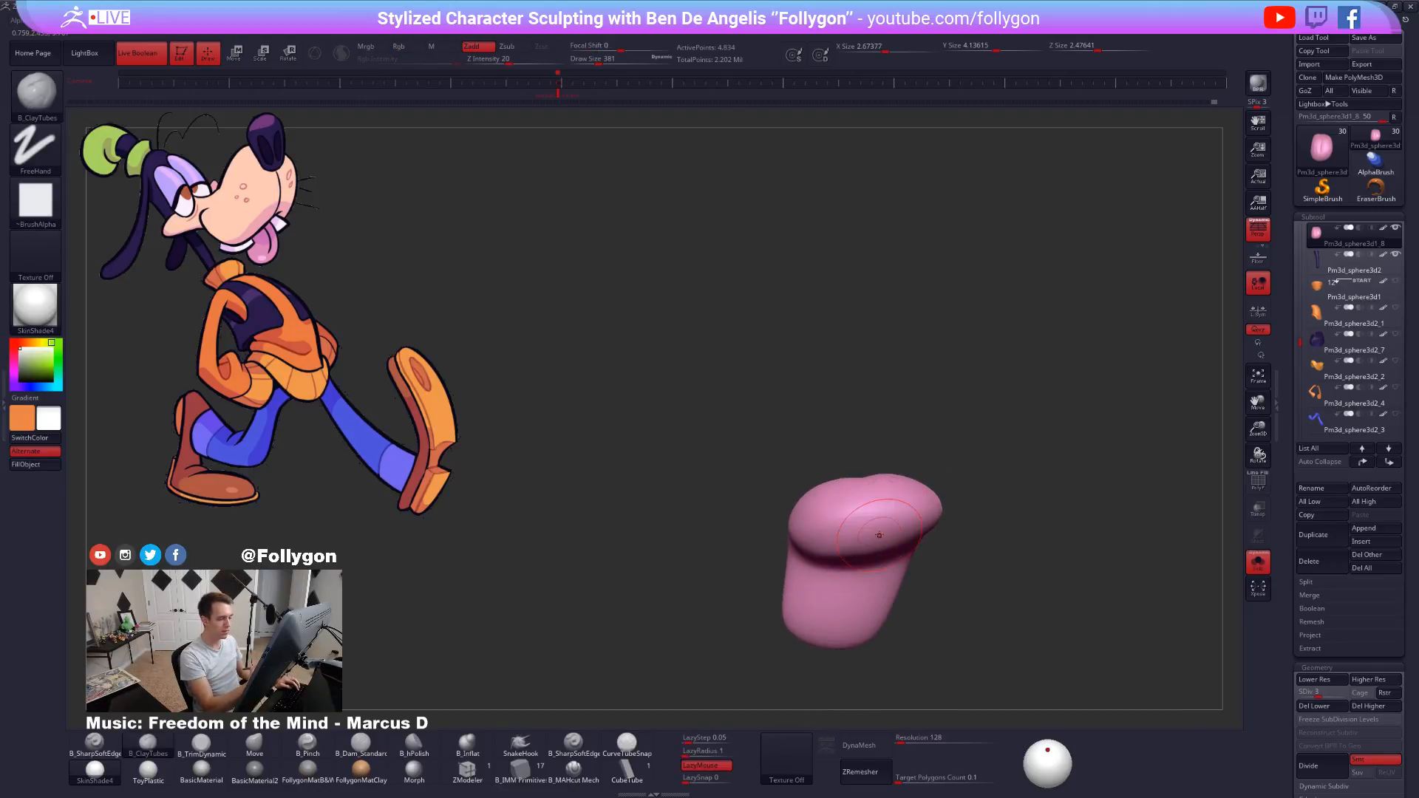
key("s")
left_click_drag(877, 539, 894, 539)
key("shift+d")
right_click_drag(895, 539, 857, 538)
mouse_move(869, 540)
left_mouse_down()
mouse_move(917, 528)
mouse_move(732, 452)
mouse_move(851, 455)
left_mouse_up()
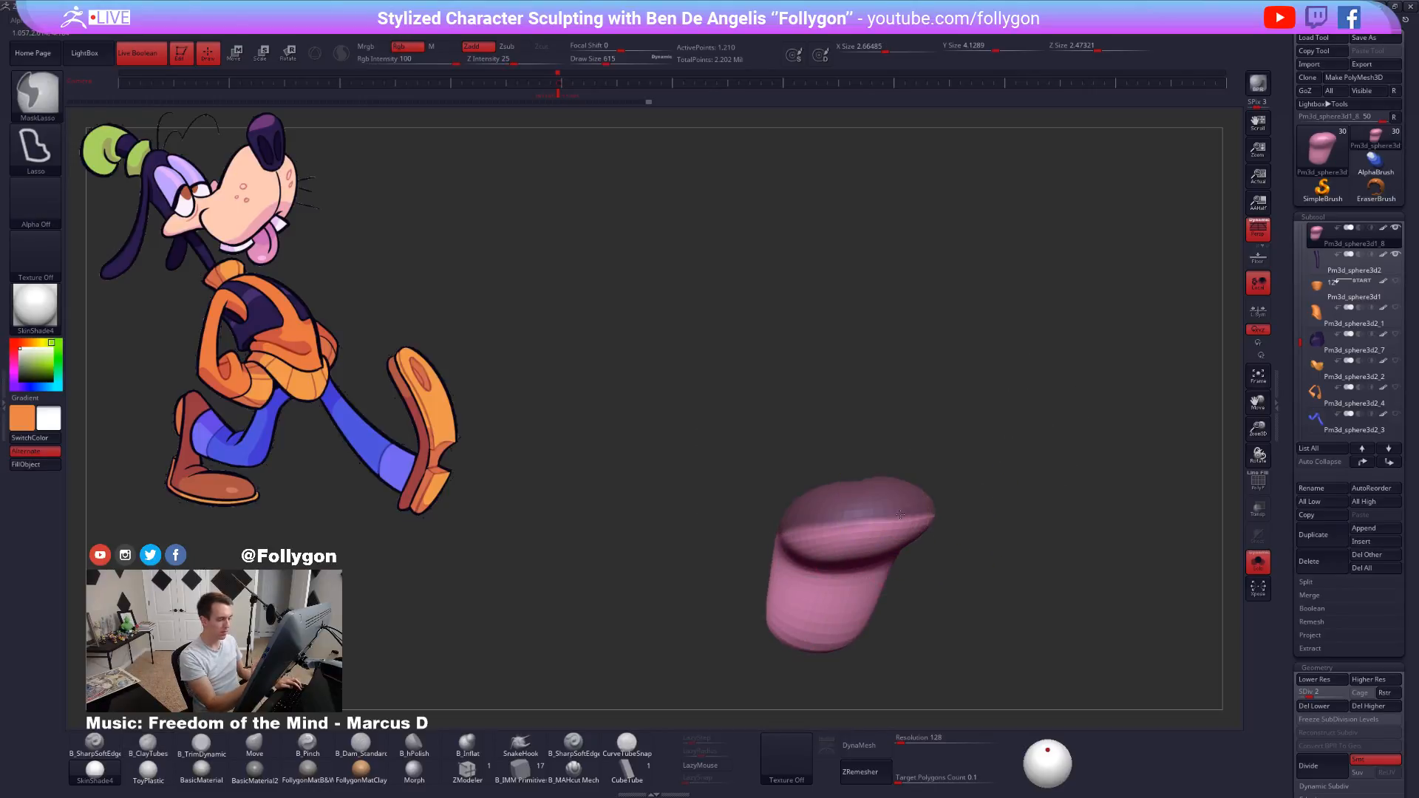
mouse_move(924, 528)
right_mouse_down()
mouse_move(880, 514)
mouse_move(832, 533)
mouse_move(854, 541)
mouse_move(847, 486)
mouse_move(816, 482)
mouse_move(858, 494)
right_mouse_up()
left_click(869, 528, "ctrl")
left_click(850, 543, "ctrl")
Lower the tongue to subdivision level 1 and adjust the unmasked underside with the Move brush, resizing it to 857 and 636.
key("shift+d")
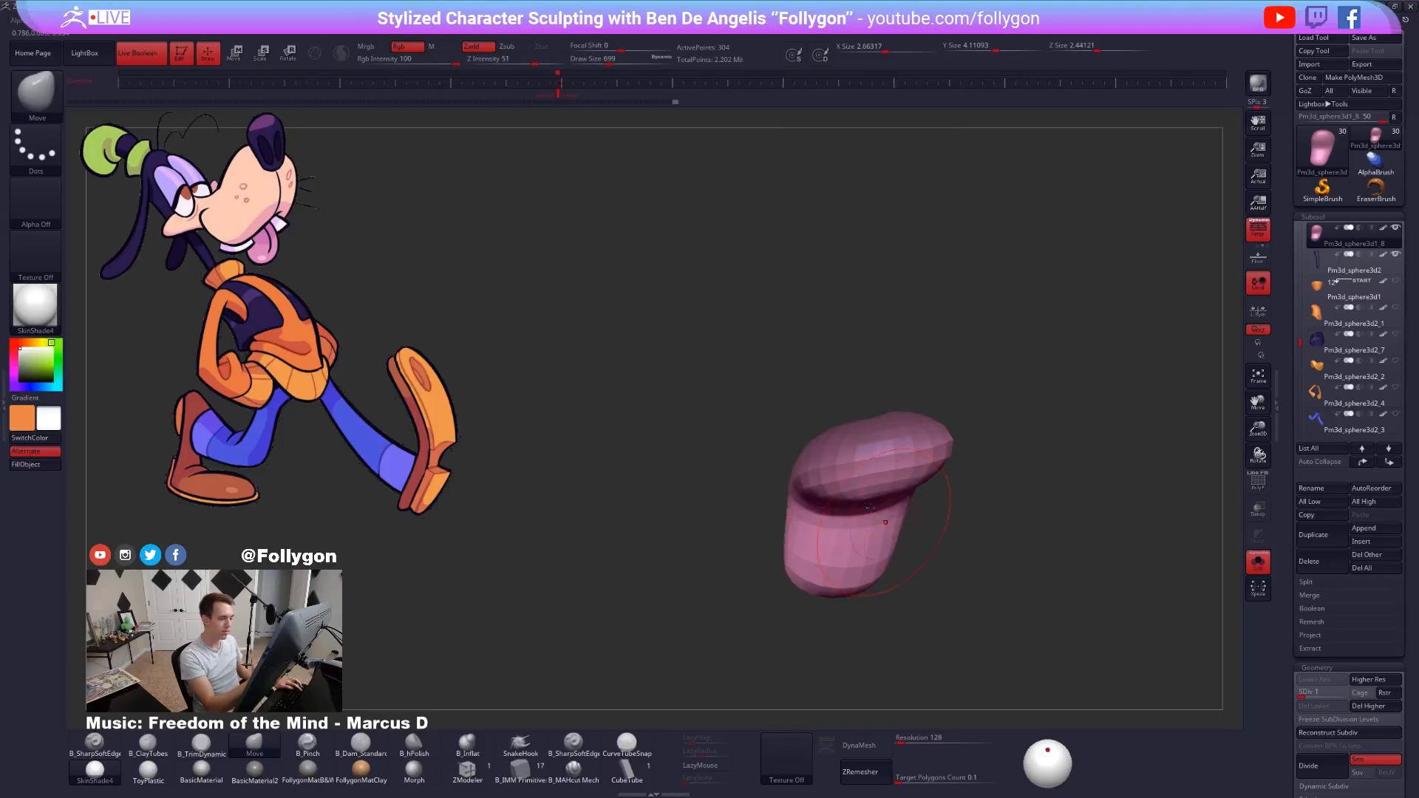
key("space")
left_click_drag(865, 493, 871, 492)
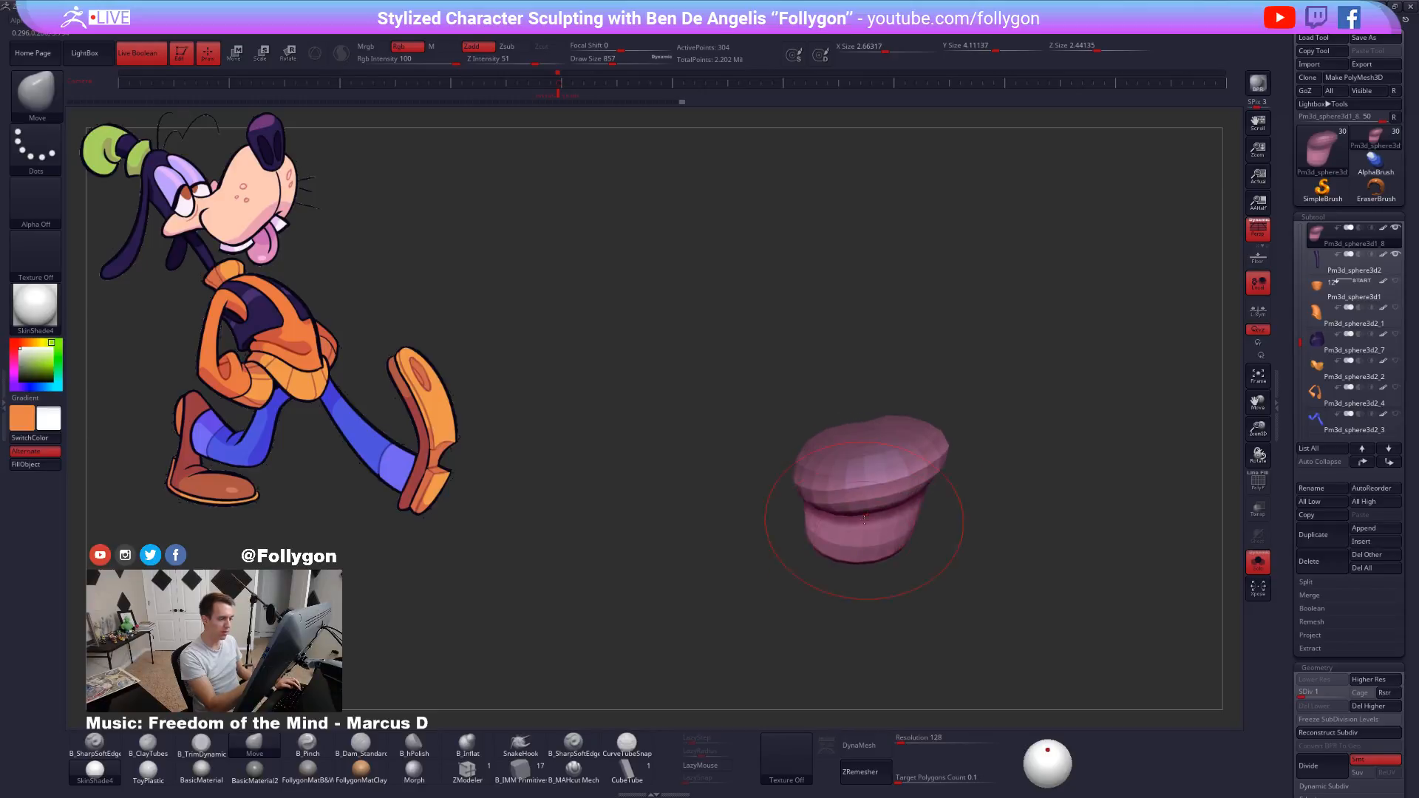
key("space")
left_click_drag(904, 512, 896, 512)
right_click_drag(896, 511, 857, 506, "alt")
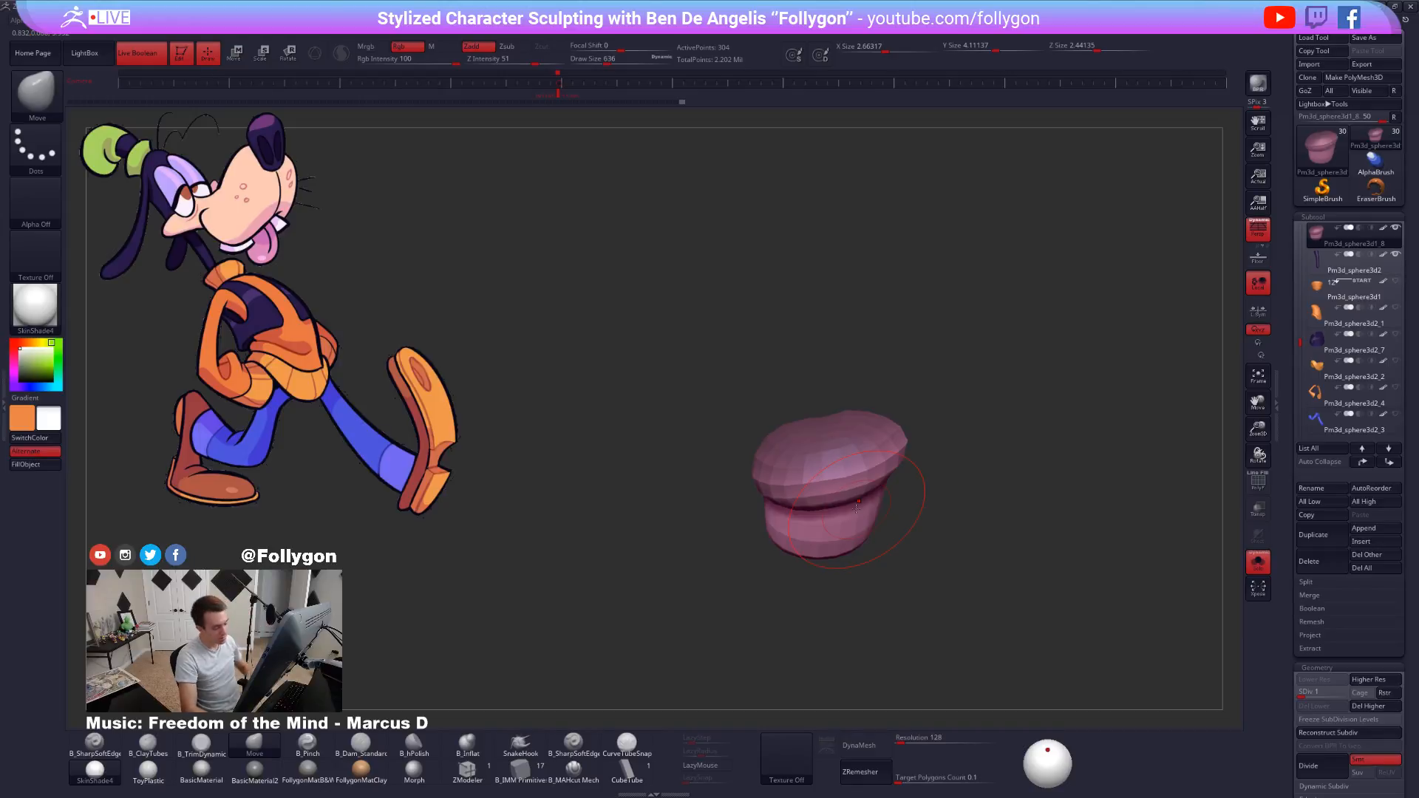
Adjust the tongue's tip from the opposite side with the Move brush at size 857.
right_click_drag(856, 467, 885, 494, "ctrl")
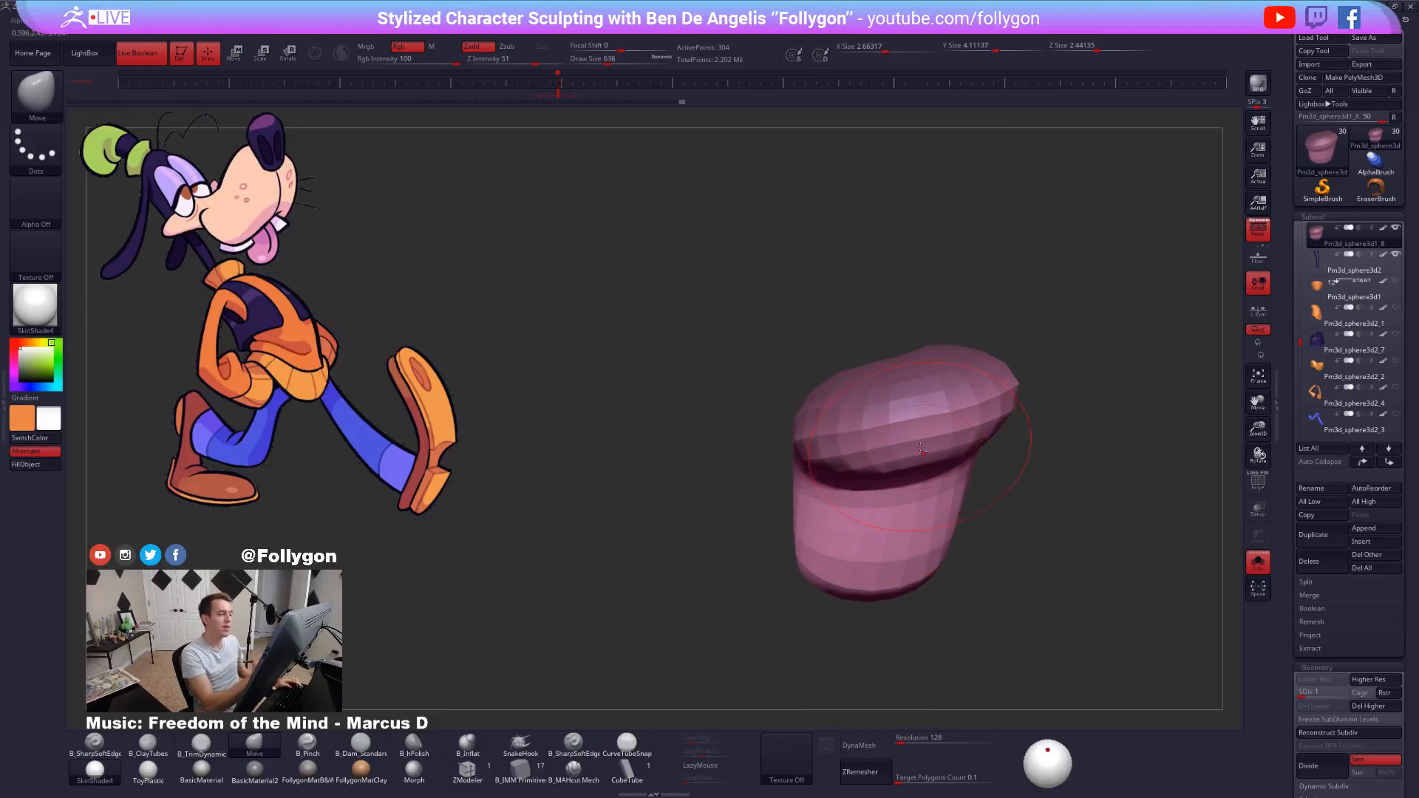
right_click_drag(922, 449, 921, 475, "ctrl")
mouse_move(921, 474)
right_mouse_down("alt")
mouse_move(878, 490)
mouse_move(925, 495)
mouse_move(850, 481)
right_mouse_up("alt")
left_click_drag(845, 443, 845, 430)
key("s")
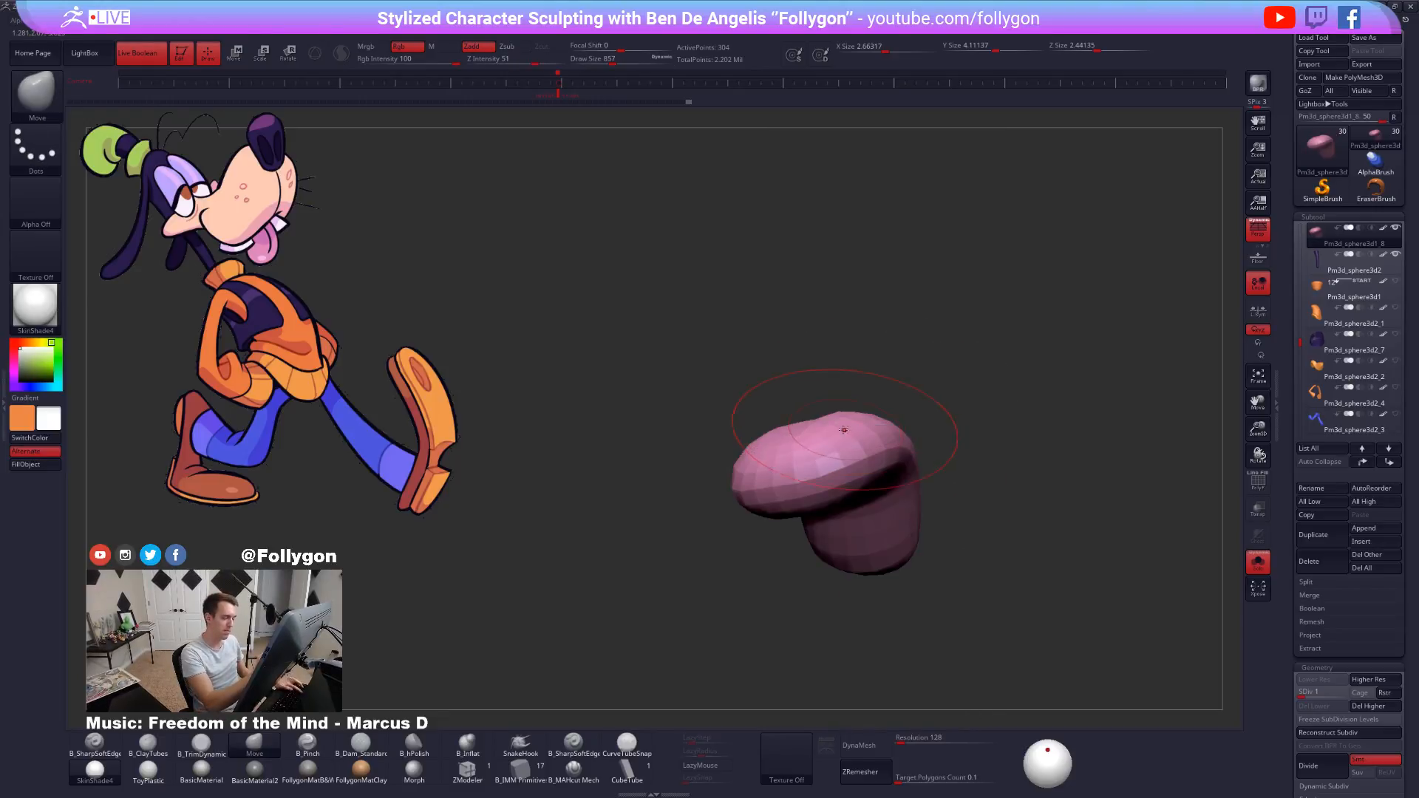
Return the tongue to its highest subdivision level and check it against the full head.
right_click_drag(839, 426, 872, 484)
key("alt+s")
key("d")
key("d")
key("d")
key("d")
key("d")
right_click_drag(1010, 597, 1074, 584)
Isolate the tongue and refine its outline with the Move brush at size 430.
key("alt+s")
key("s")
left_click_drag(843, 474, 834, 474)
left_click_drag(839, 462, 834, 473)
mouse_move(834, 473)
right_mouse_down()
mouse_move(817, 481)
mouse_move(836, 466)
right_mouse_up()
key("s")
left_click_drag(837, 467, 826, 469)
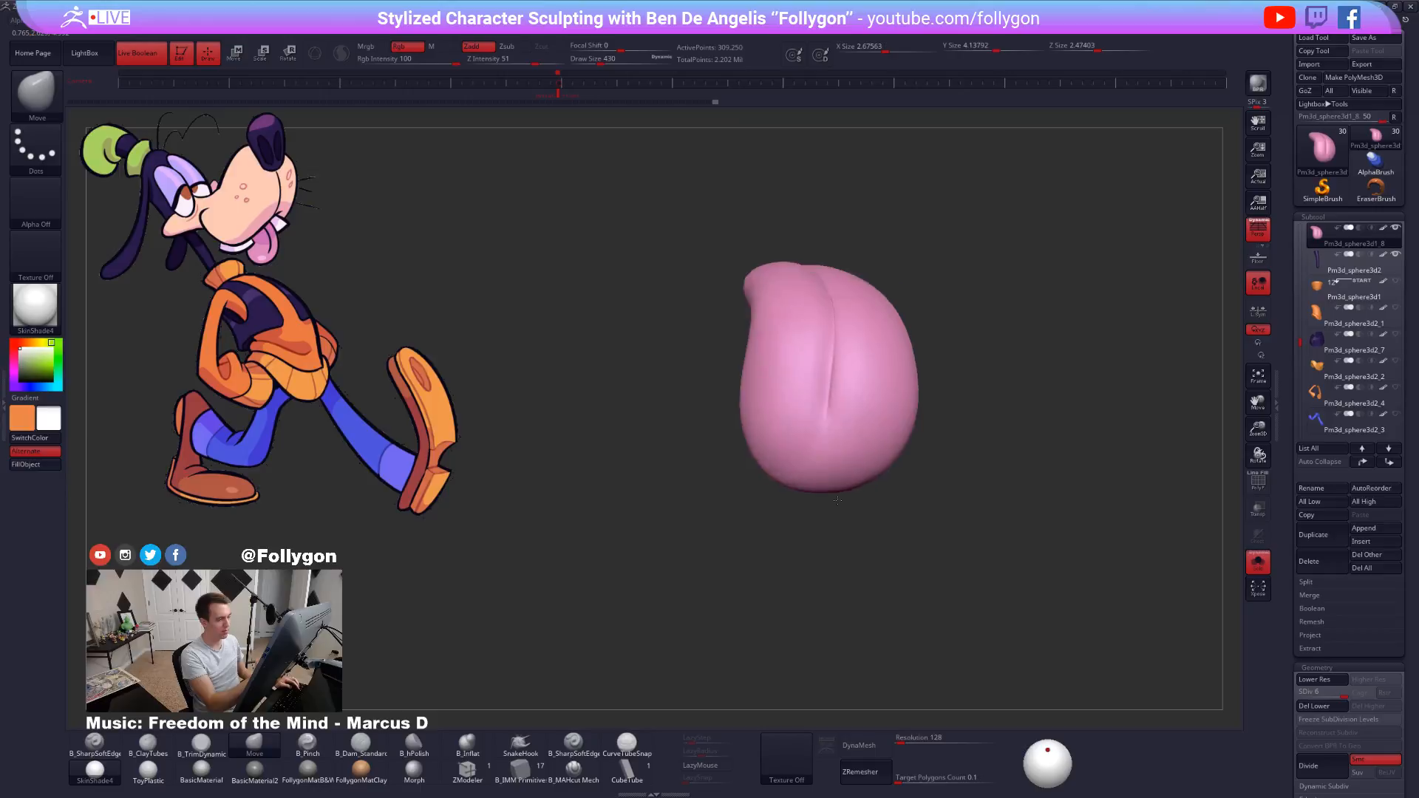
Check the tongue against the full head, lower it to subdivision level 3 and set the Move brush to size 556.
right_click_drag(831, 481, 849, 522)
key("alt+s")
right_click_drag(964, 566, 988, 611, "ctrl")
key("alt+s")
right_click_drag(828, 454, 851, 440)
key("shift+d")
key("shift+d")
key("s")
left_click_drag(845, 449, 865, 453)
right_click_drag(872, 469, 831, 466)
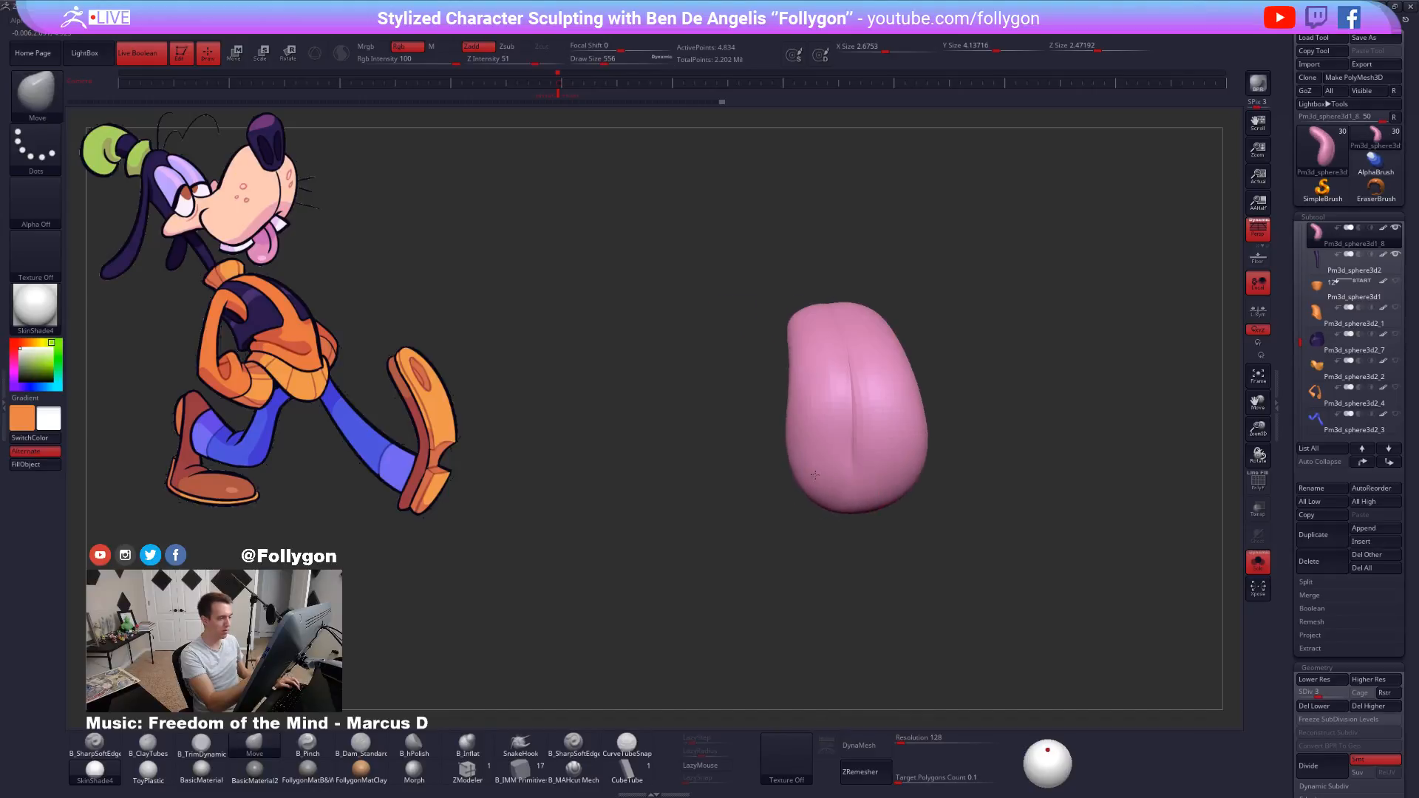
Mask one half of the tongue with a lasso and reshape it at subdivision level 2 with the Move brush at size 1006.
mouse_move(855, 408)
left_mouse_down("ctrl")
mouse_move(647, 510)
mouse_move(774, 481)
left_mouse_up("ctrl")
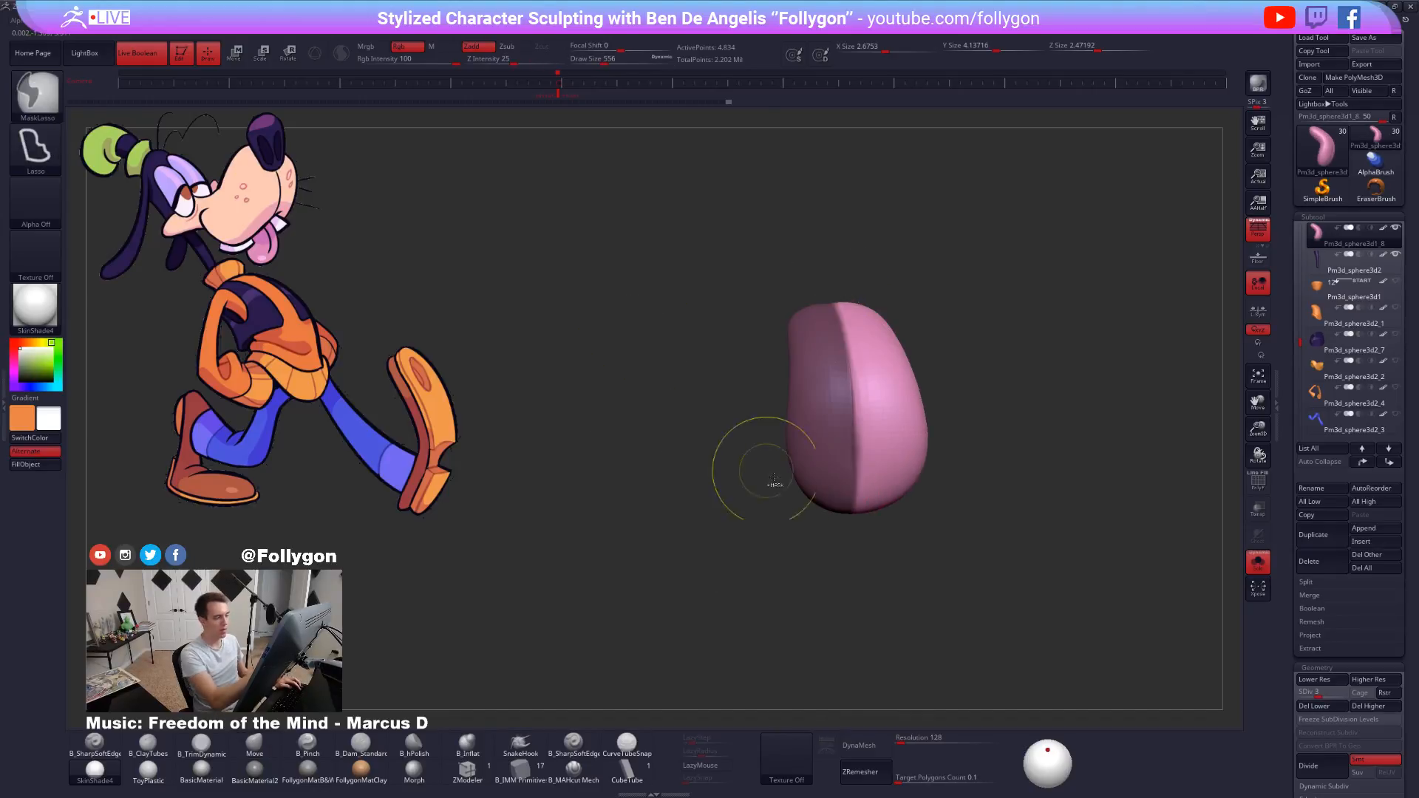
key("shift+d")
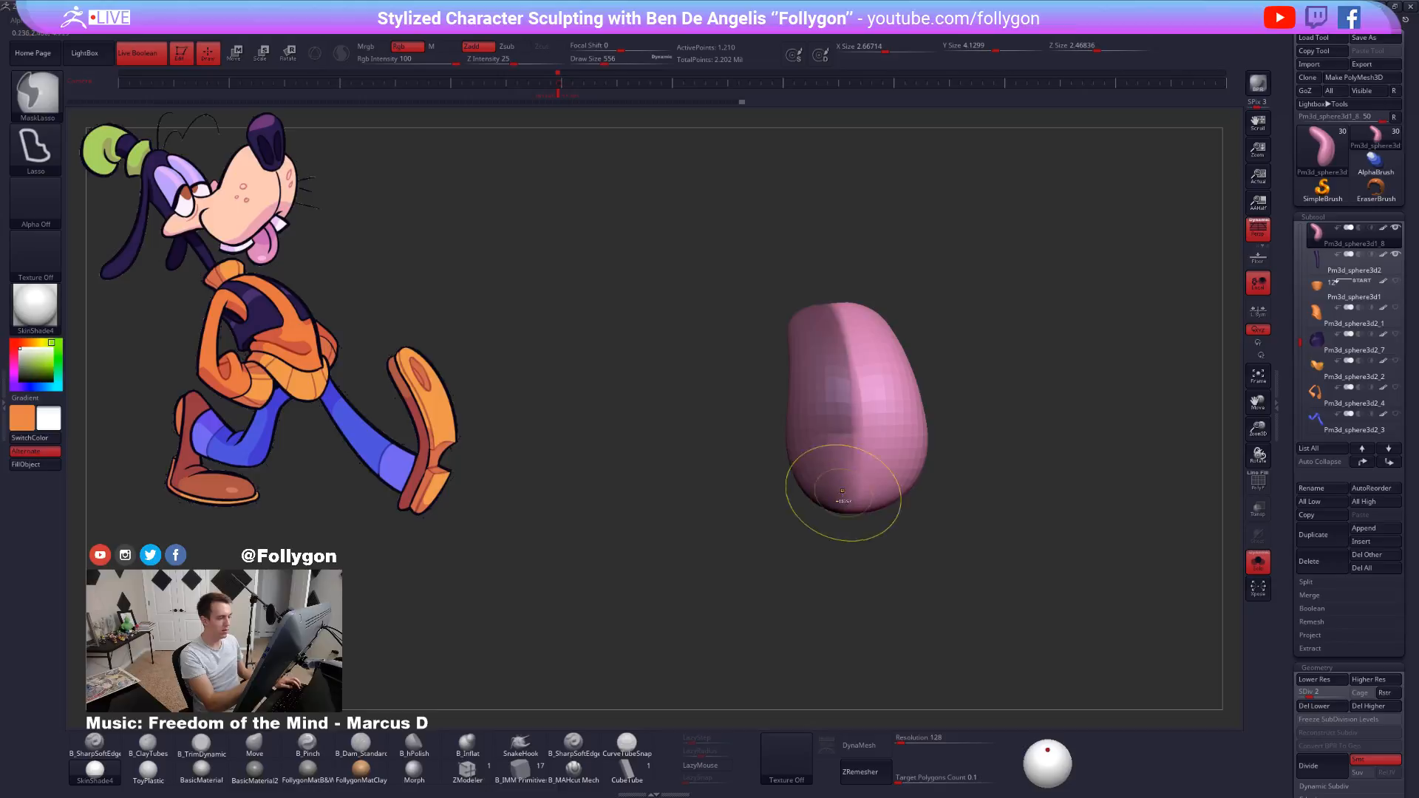
left_click_drag(837, 500, 876, 507)
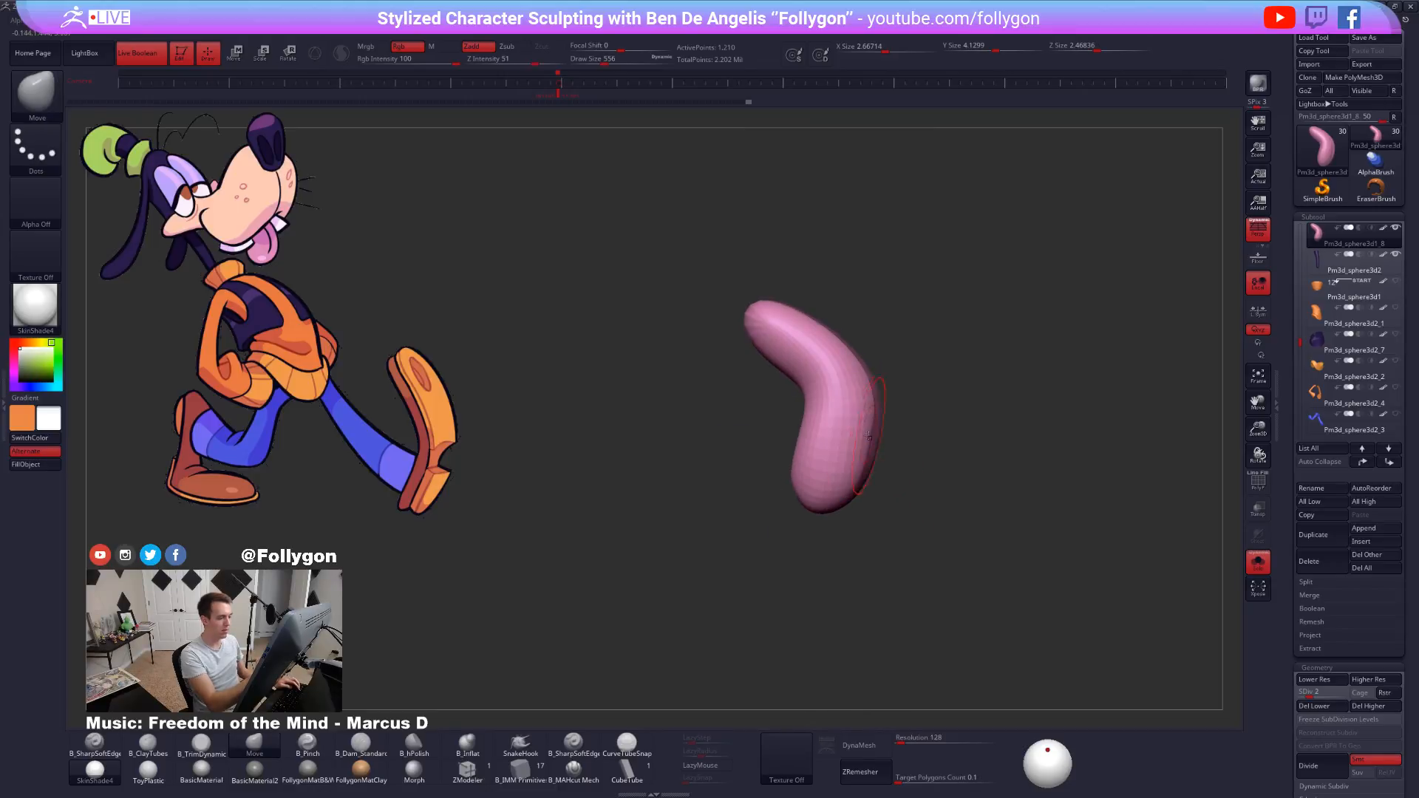
key("space")
left_click_drag(870, 436, 941, 403)
key("ctrl+space")
key("space")
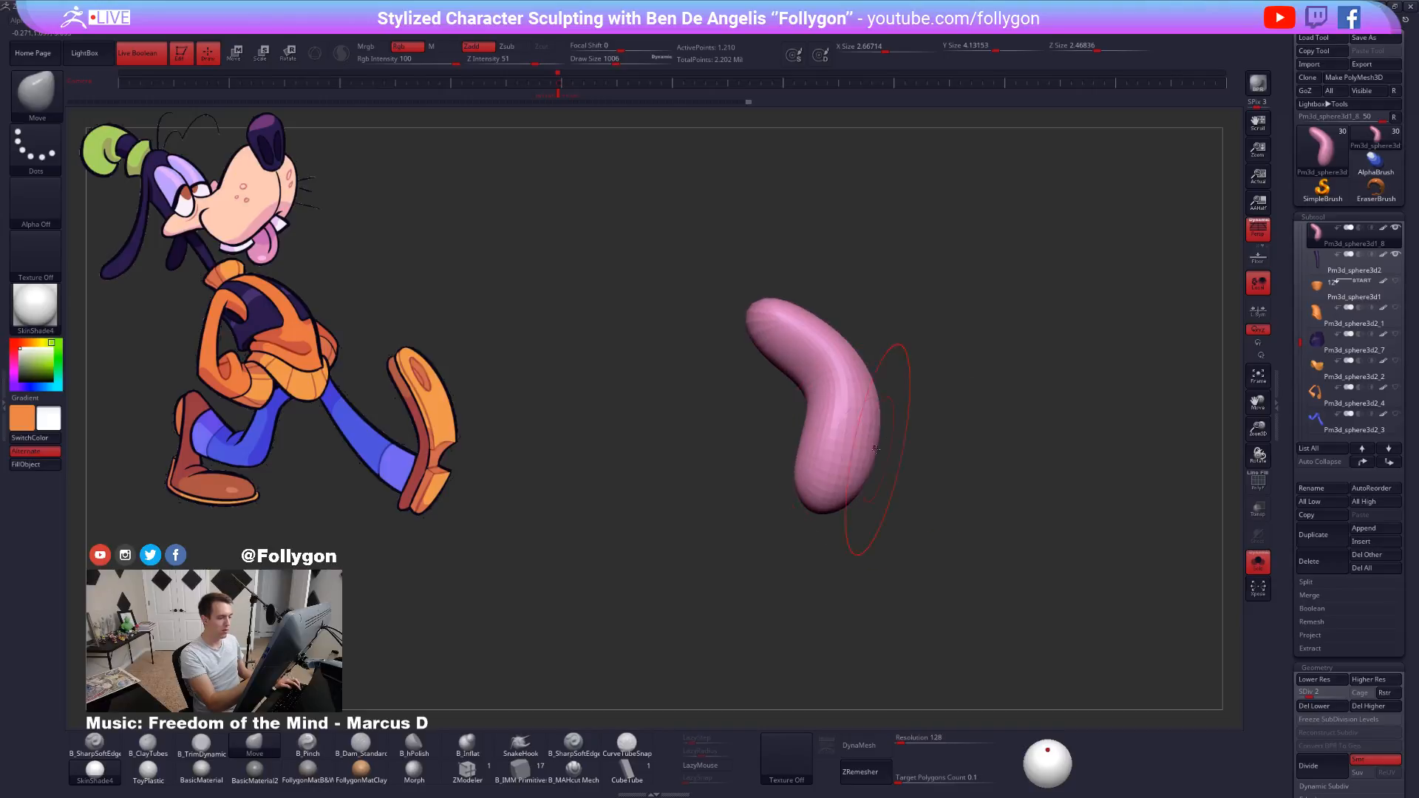
left_click_drag(909, 491, 909, 446)
Return the tongue to its highest subdivision level and smooth along its centre groove.
key("d")
key("space")
mouse_move(909, 446)
right_mouse_down()
mouse_move(931, 449)
mouse_move(890, 446)
mouse_move(909, 403)
mouse_move(894, 497)
mouse_move(909, 500)
right_mouse_up()
right_click_drag(891, 385, 911, 458)
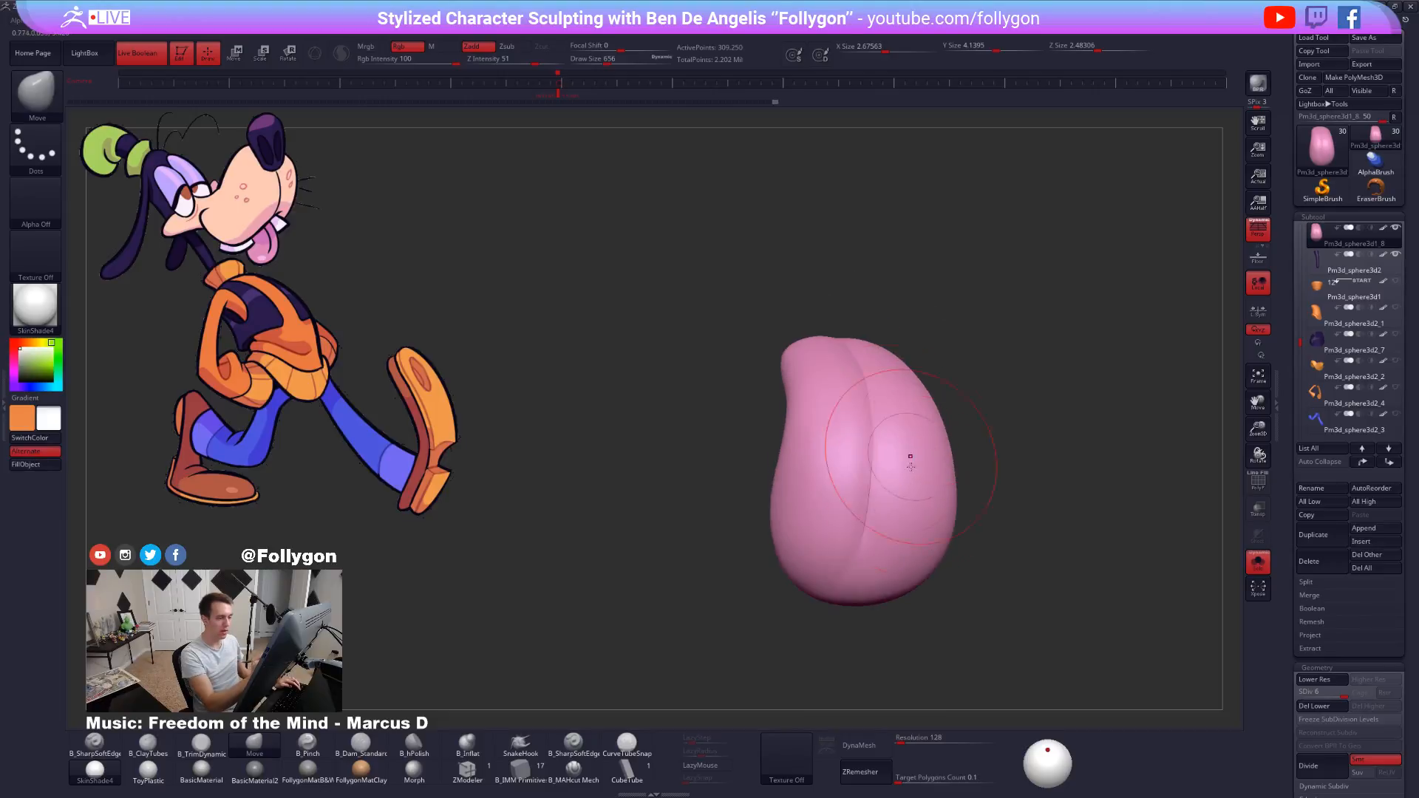
left_click_drag(871, 512, 885, 477, "shift")
key("ctrl+space")
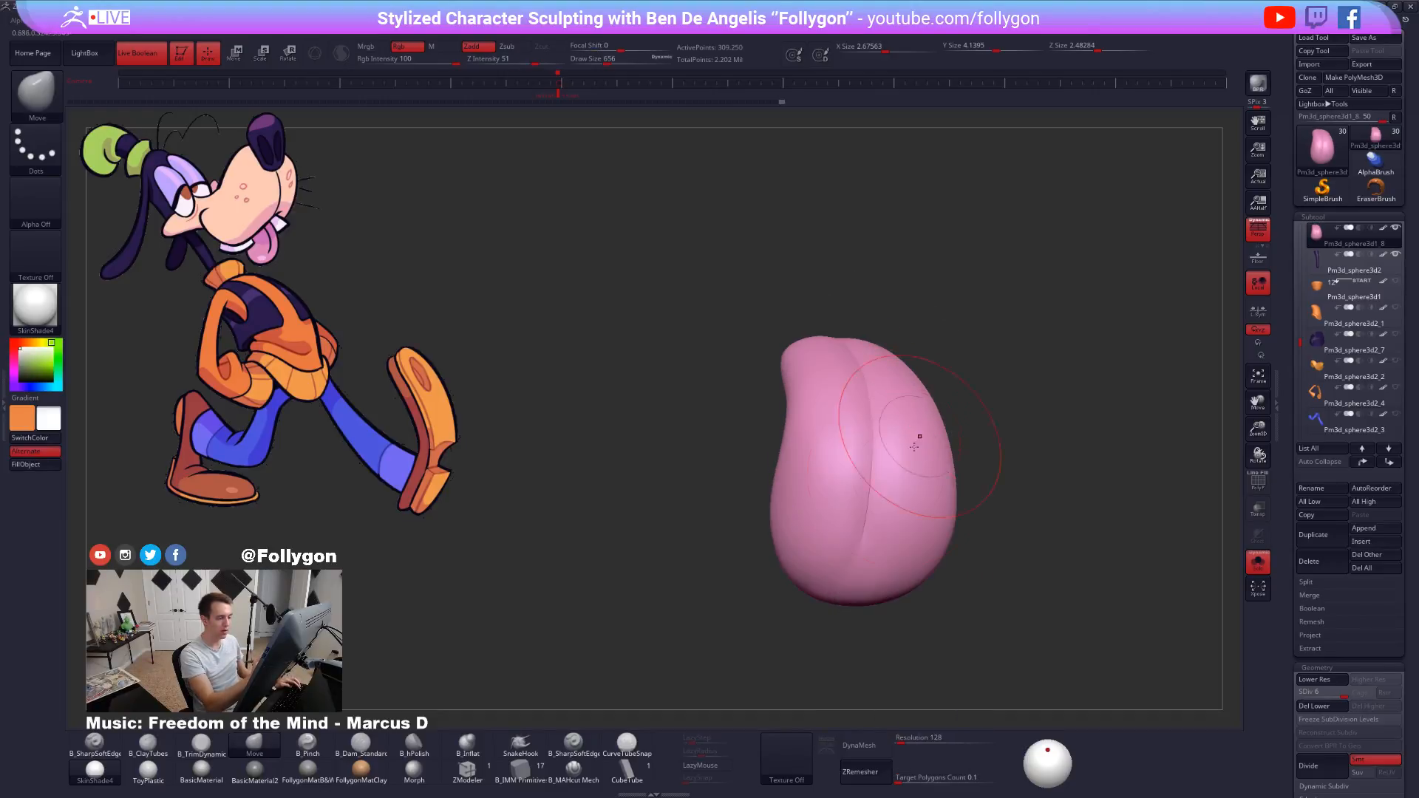
Lower the tongue to subdivision level 4 and adjust its shape with the Move brush at size 535.
right_click_drag(919, 437, 913, 352, "alt")
key("space")
left_click_drag(882, 407, 871, 406)
key("shift+d")
right_click_drag(871, 409, 862, 339)
key("shift+d")
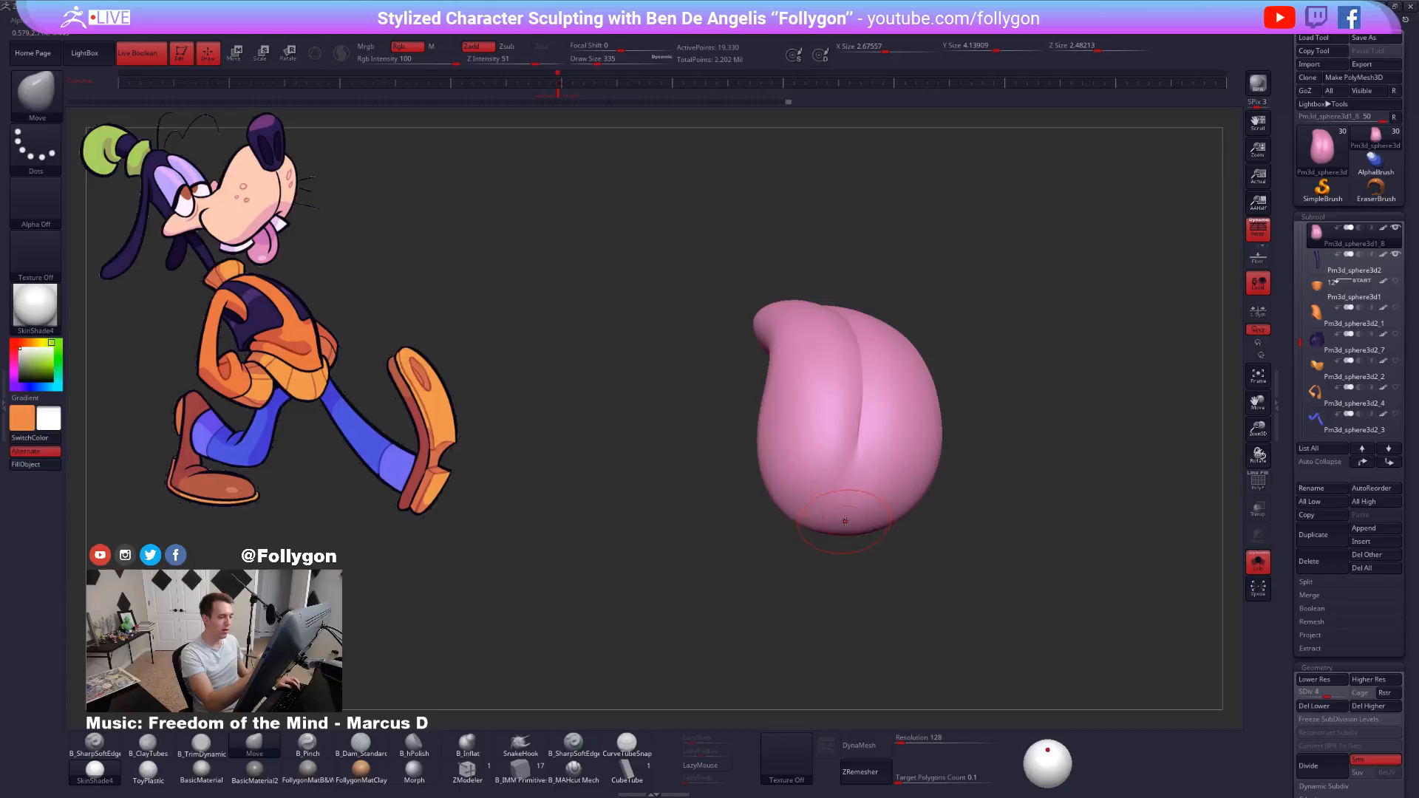
Refine the lower end of the tongue's groove with the Move brush at size 350 and smooth it.
right_click_drag(849, 513, 866, 468)
key("space")
left_click_drag(868, 468, 868, 468)
right_click_drag(869, 474, 840, 481)
left_click_drag(839, 482, 850, 466, "shift")
right_click_drag(845, 477, 890, 462)
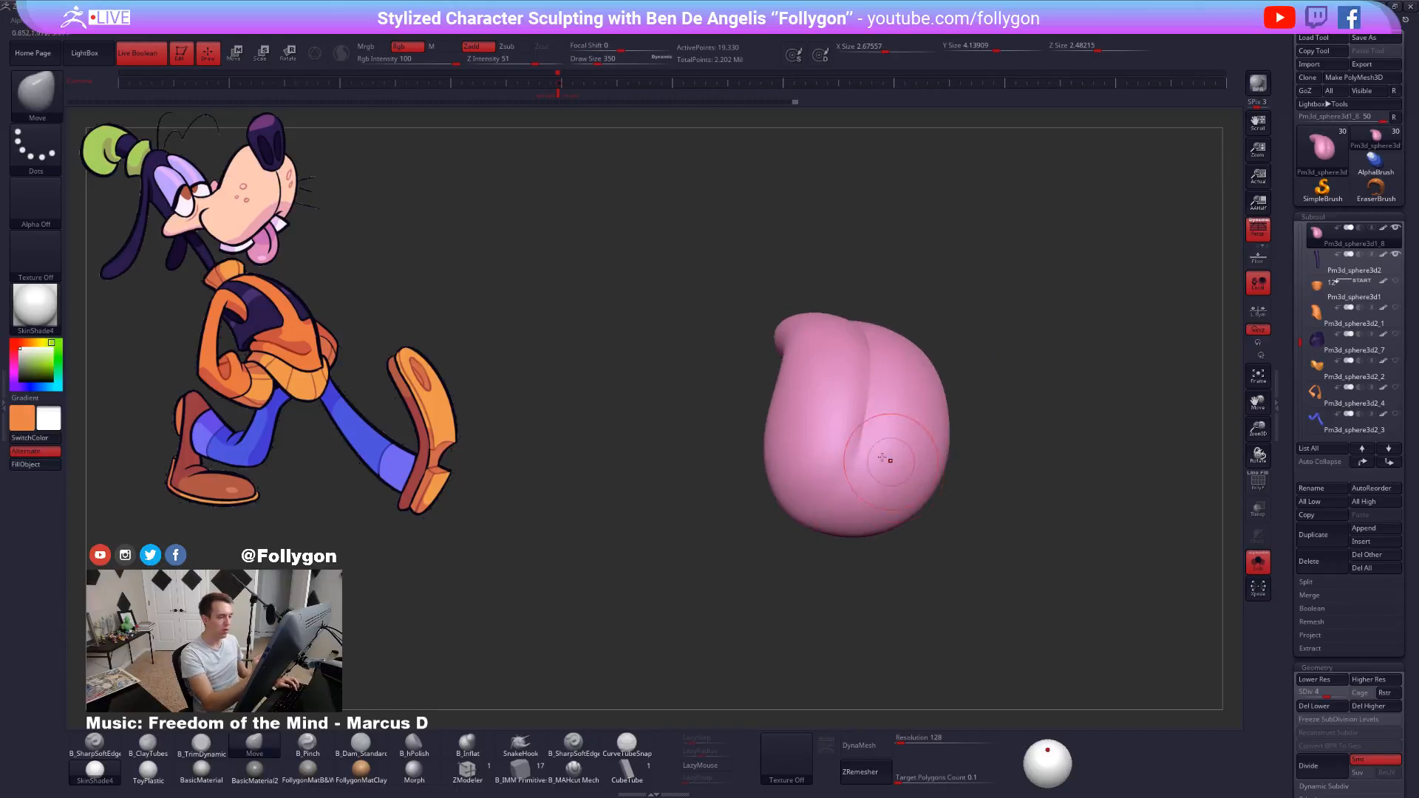
Raise the tongue's subdivision level and smooth the rounded tip below the groove.
key("d")
right_click_drag(862, 510, 862, 484)
left_click_drag(862, 484, 849, 476, "shift")
right_click_drag(862, 451, 847, 495)
mouse_move(851, 484)
left_mouse_down("shift")
mouse_move(811, 503)
mouse_move(853, 517)
left_mouse_up("shift")
key("space")
Build up the tongue's tip with ClayTubes at size 397, working from subdivision level 3 to 4.
key("shift+d")
key("2")
key("shift+d")
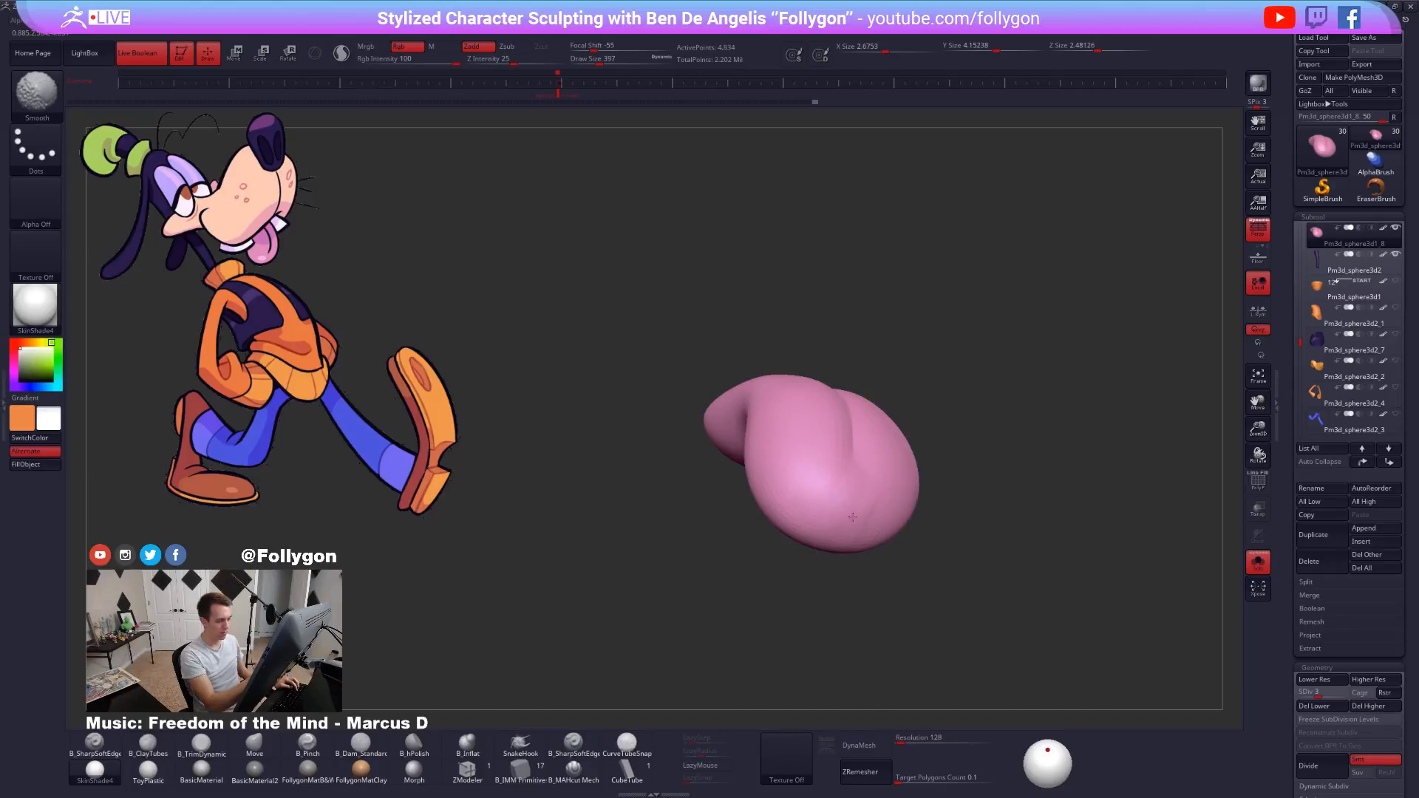
right_click_drag(917, 533, 888, 481, "alt")
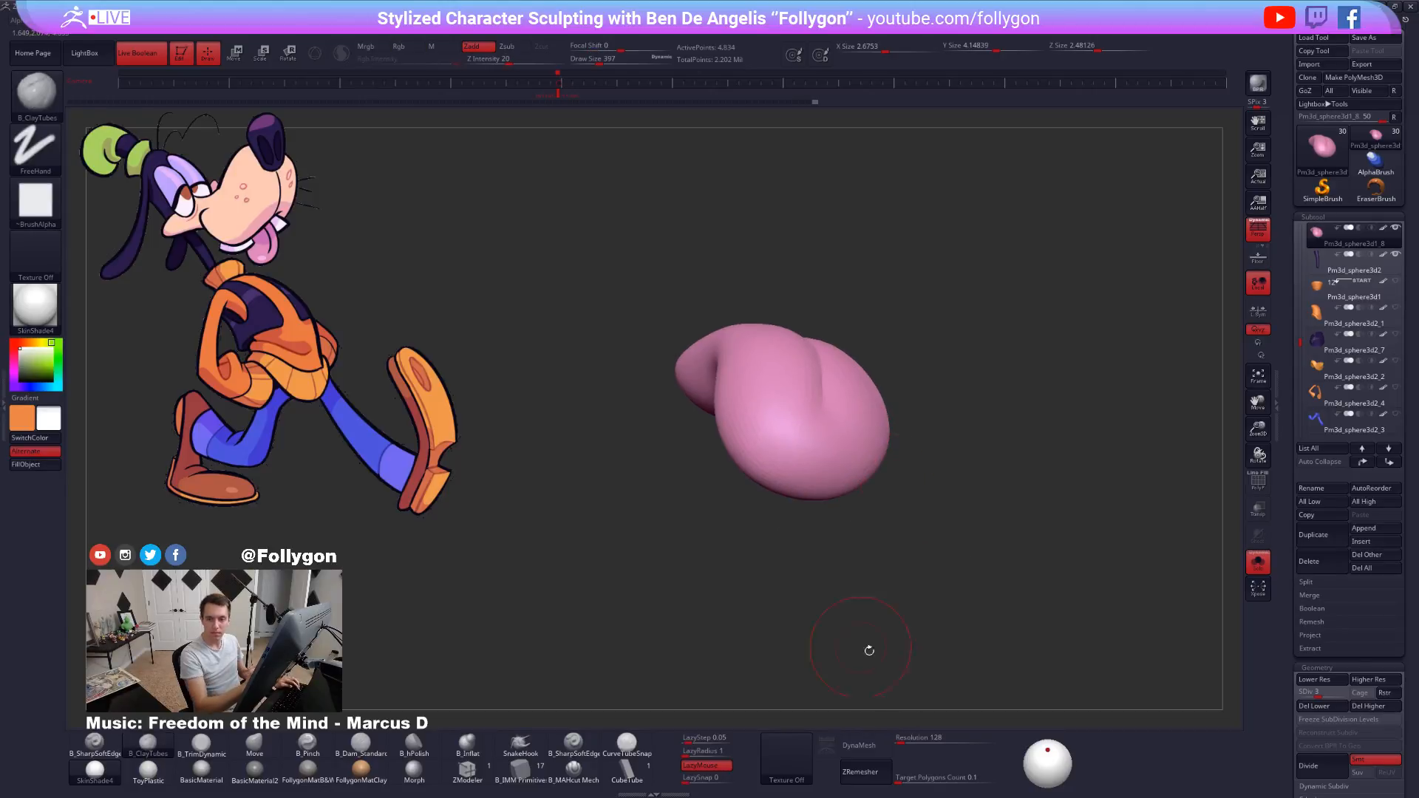
left_click_drag(995, 612, 1013, 657)
left_click_drag(902, 426, 830, 448)
key("d")
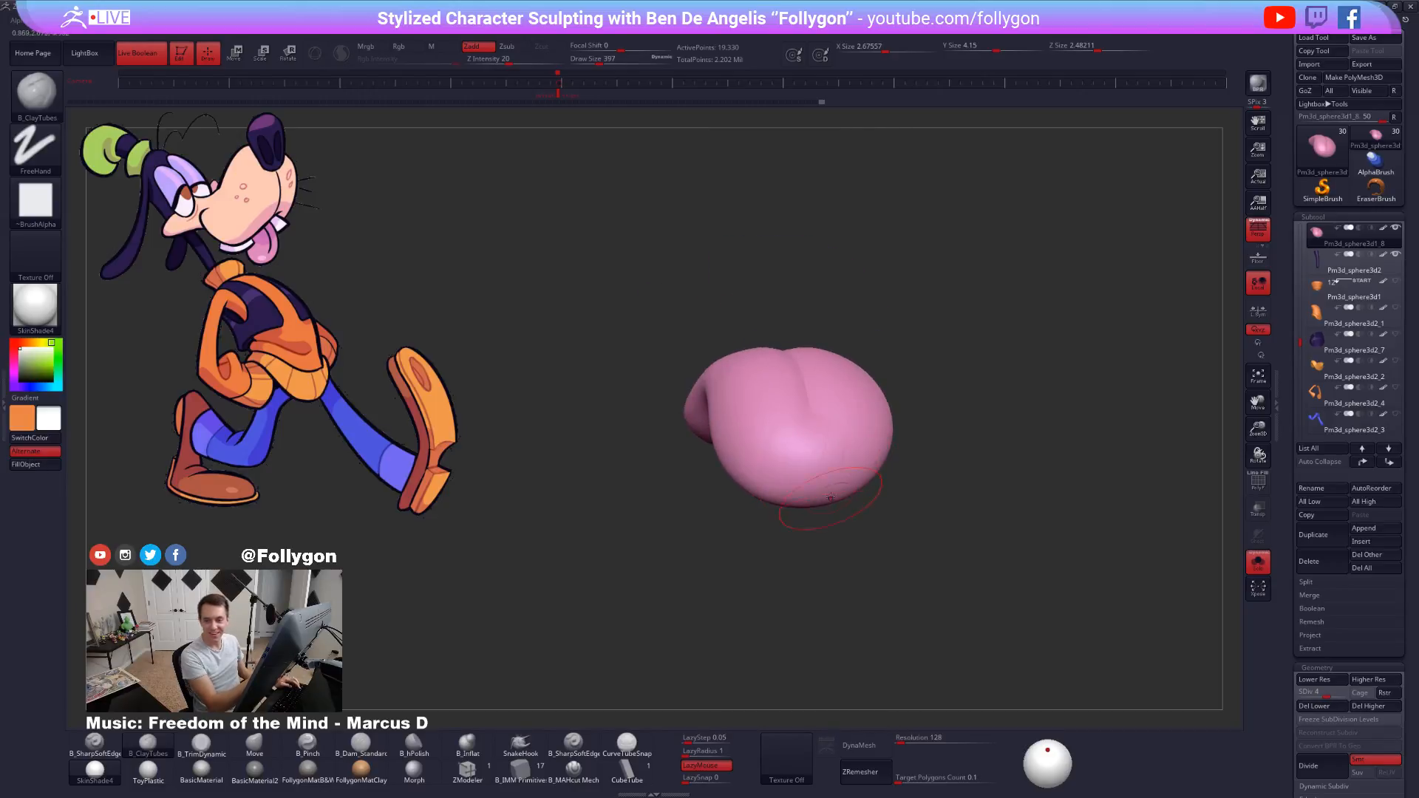
left_click_drag(831, 498, 842, 510)
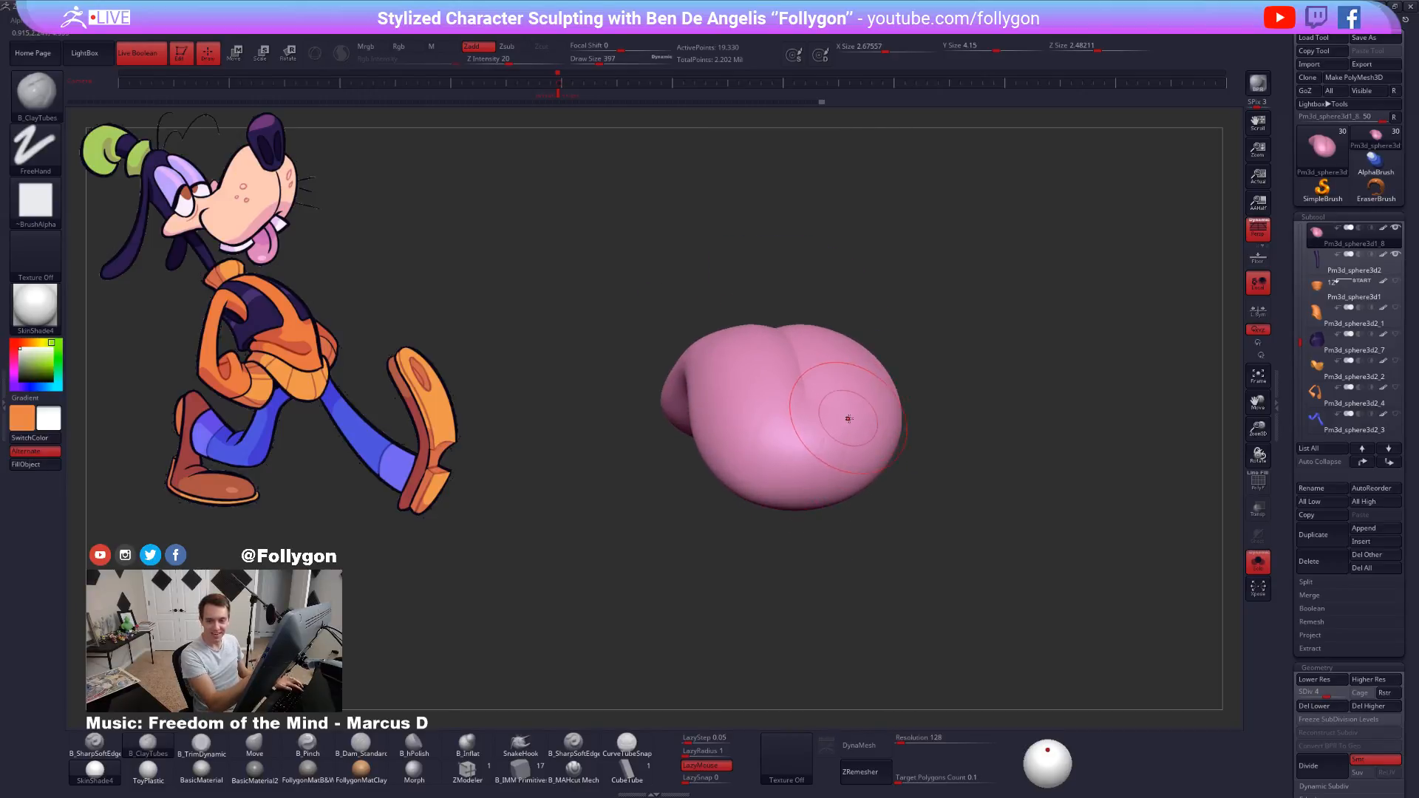
Smooth the built-up tip of the tongue at brush size 350.
key("shift")
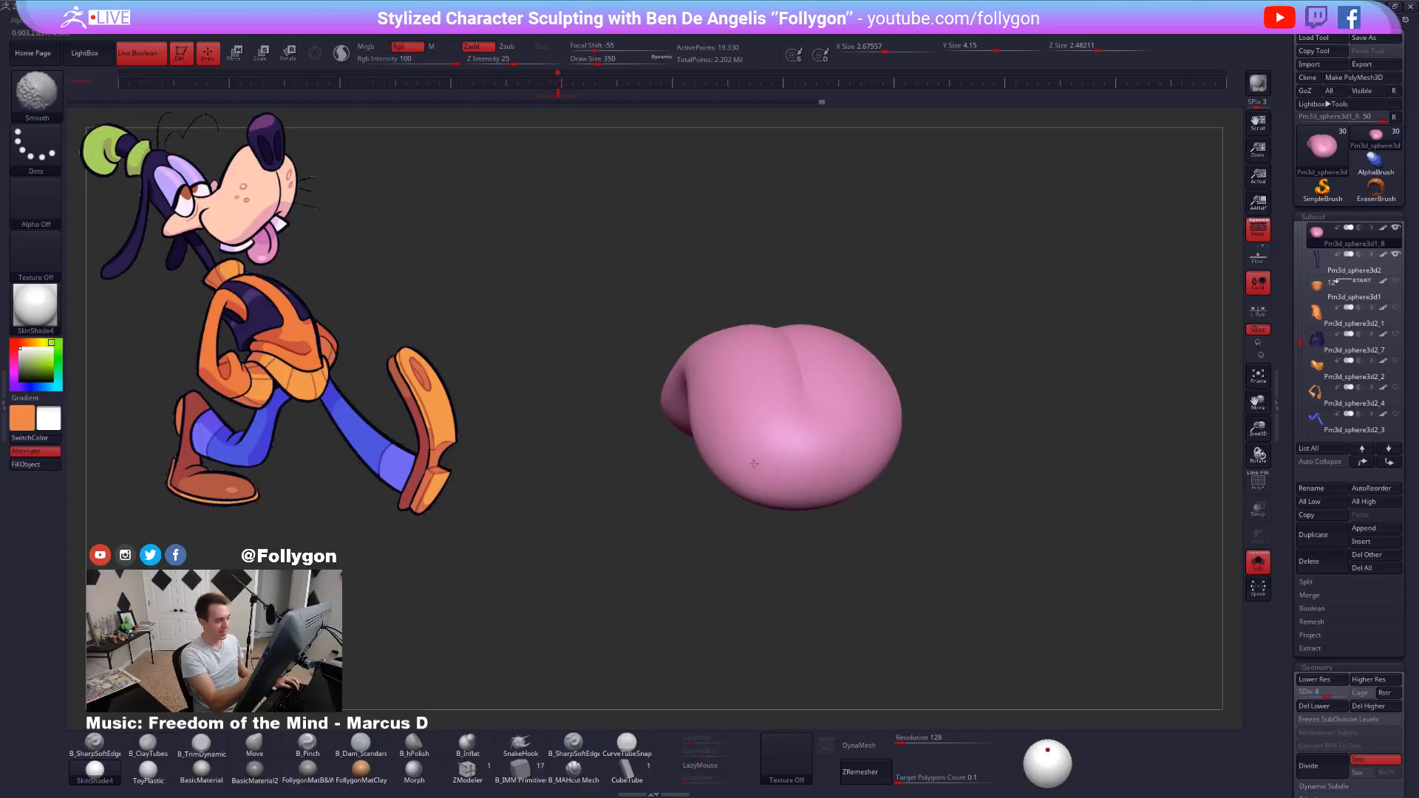
left_click_drag(755, 465, 758, 470, "shift")
mouse_move(762, 473)
right_mouse_down()
mouse_move(791, 507)
mouse_move(830, 497)
mouse_move(830, 533)
right_mouse_up()
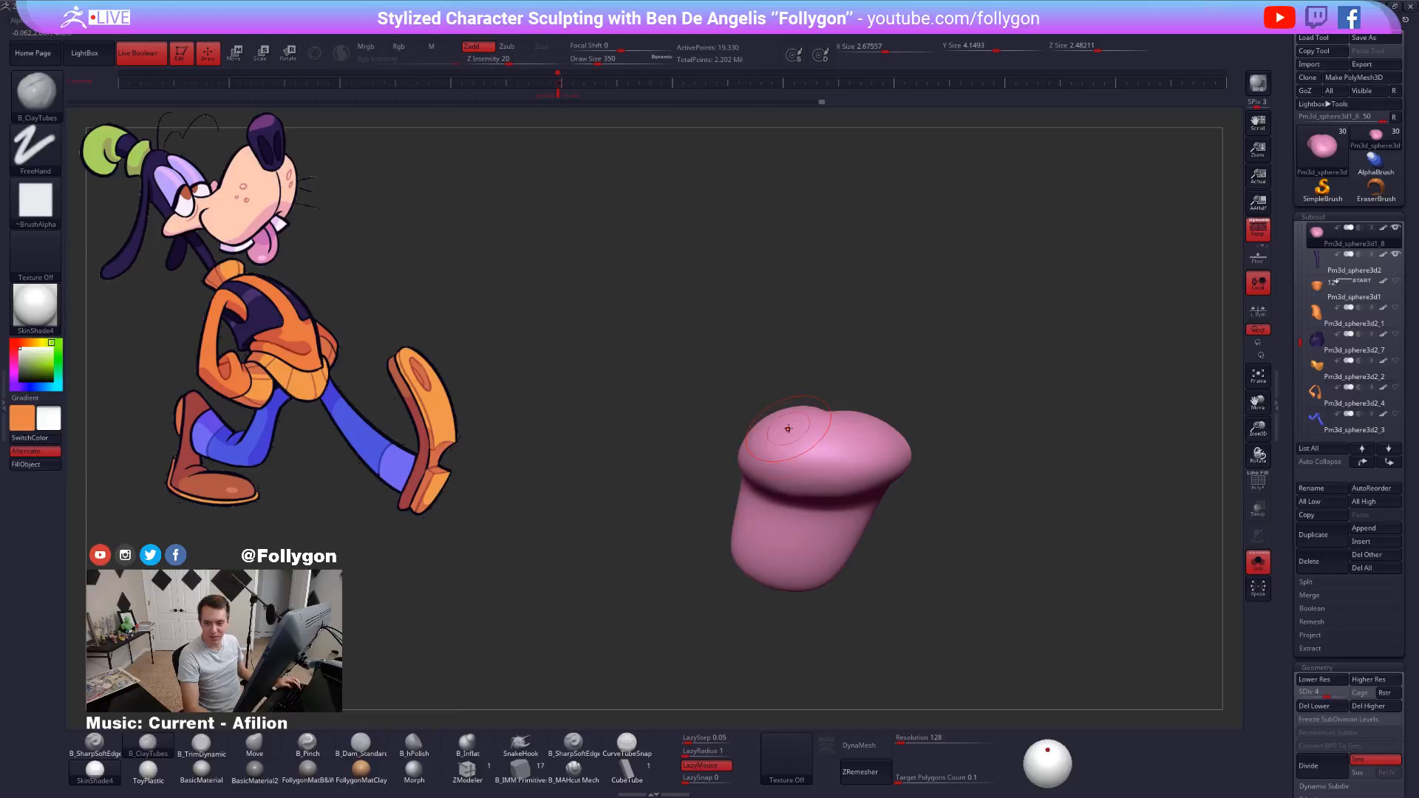
mouse_move(826, 477)
right_mouse_down()
mouse_move(874, 485)
mouse_move(906, 452)
mouse_move(953, 473)
right_mouse_up()
Lower the tongue to subdivision level 3 and adjust the front of its tip with the Move brush at size 537.
key("shift+d")
key("m")
key("space")
left_click_drag(845, 510, 862, 511)
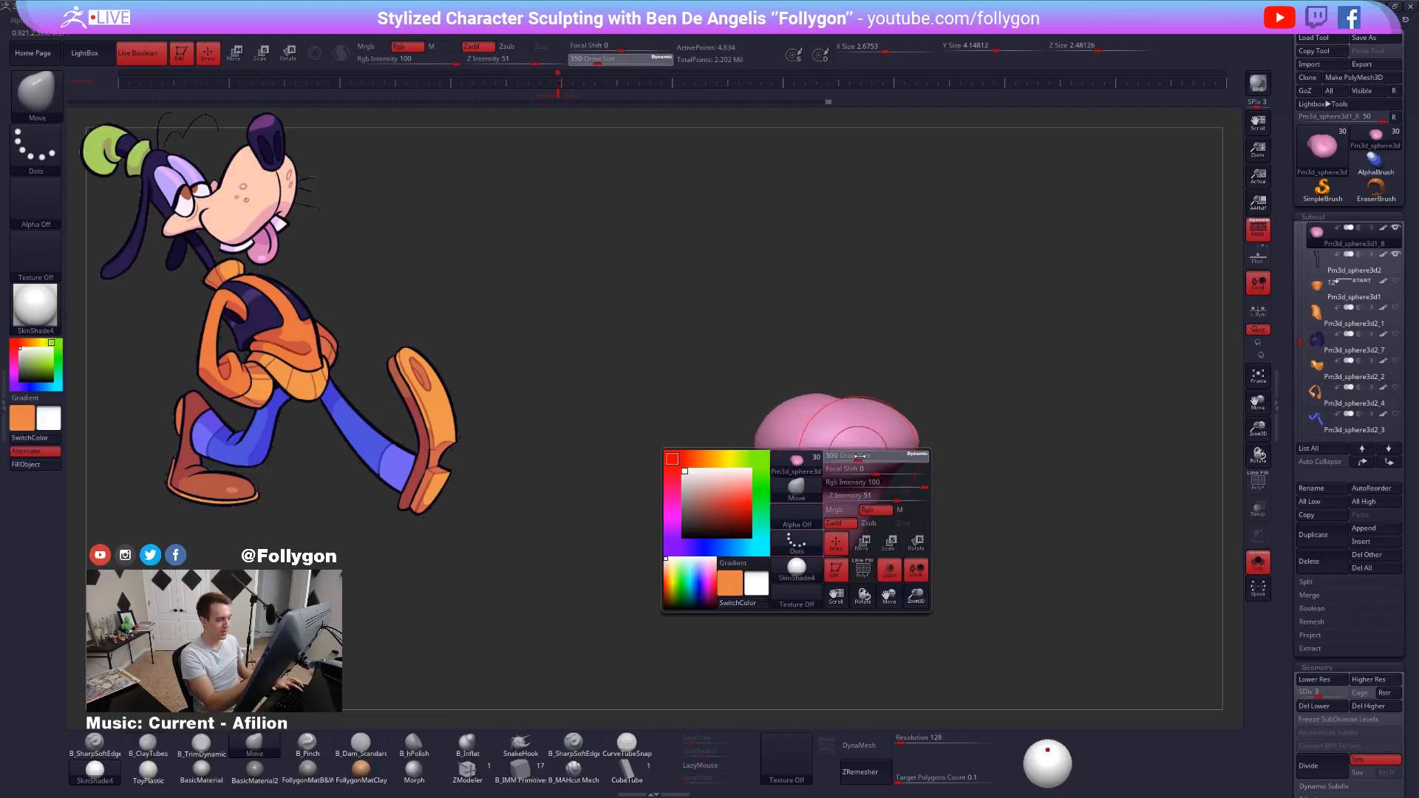
left_click_drag(861, 442, 865, 452)
right_click_drag(867, 449, 895, 416)
right_click(836, 564)
mouse_move(867, 517)
right_mouse_down()
mouse_move(836, 564)
mouse_move(884, 453)
mouse_move(783, 462)
right_mouse_up()
Try flattening the tongue's underside with TrimDynamic at size 537 and undo the stroke.
key("3")
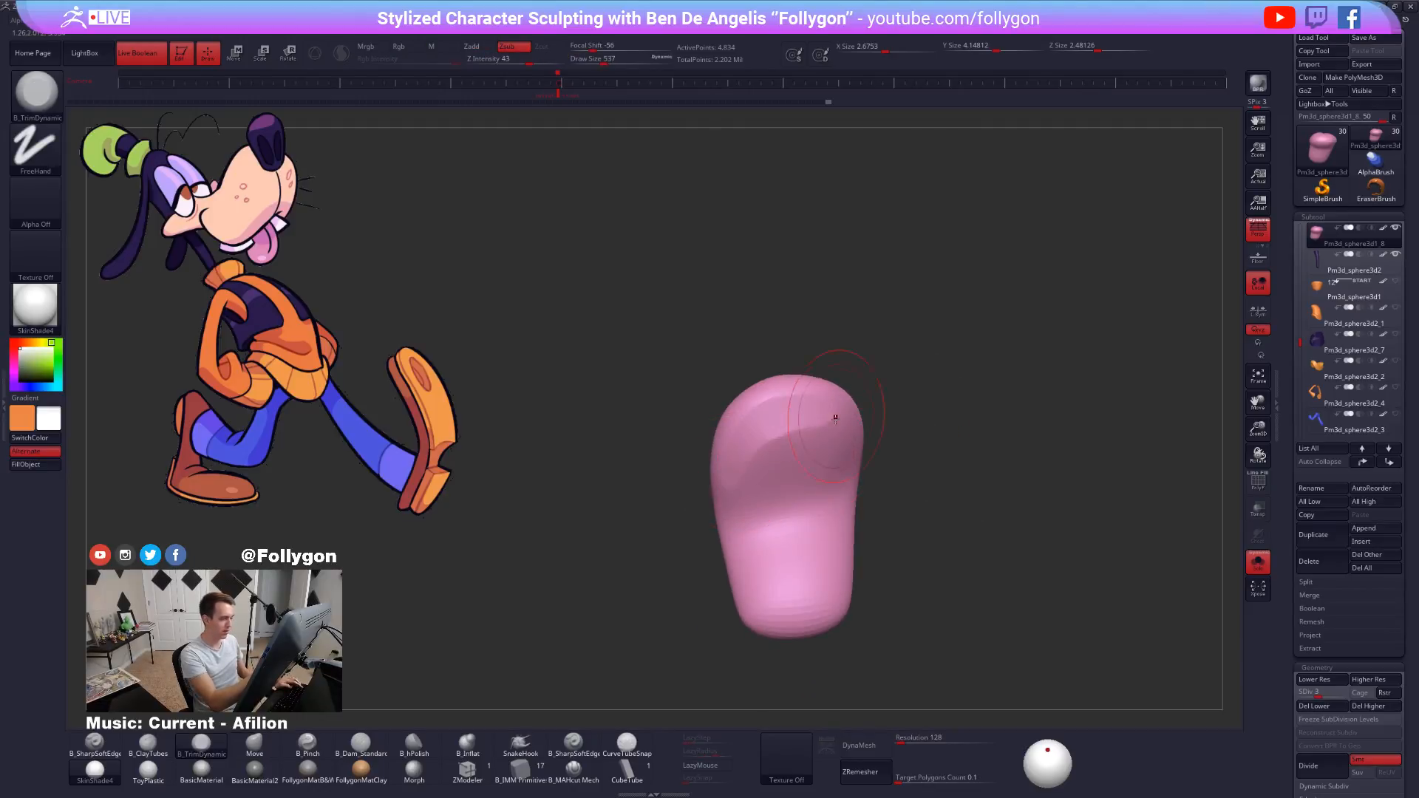
left_click_drag(835, 419, 796, 449)
key("ctrl+z")
Lower the tongue to subdivision level 2, mask the inner curve of its underside with a lasso and invert the mask.
key("space")
key("shift+d")
right_click_drag(795, 441, 865, 443)
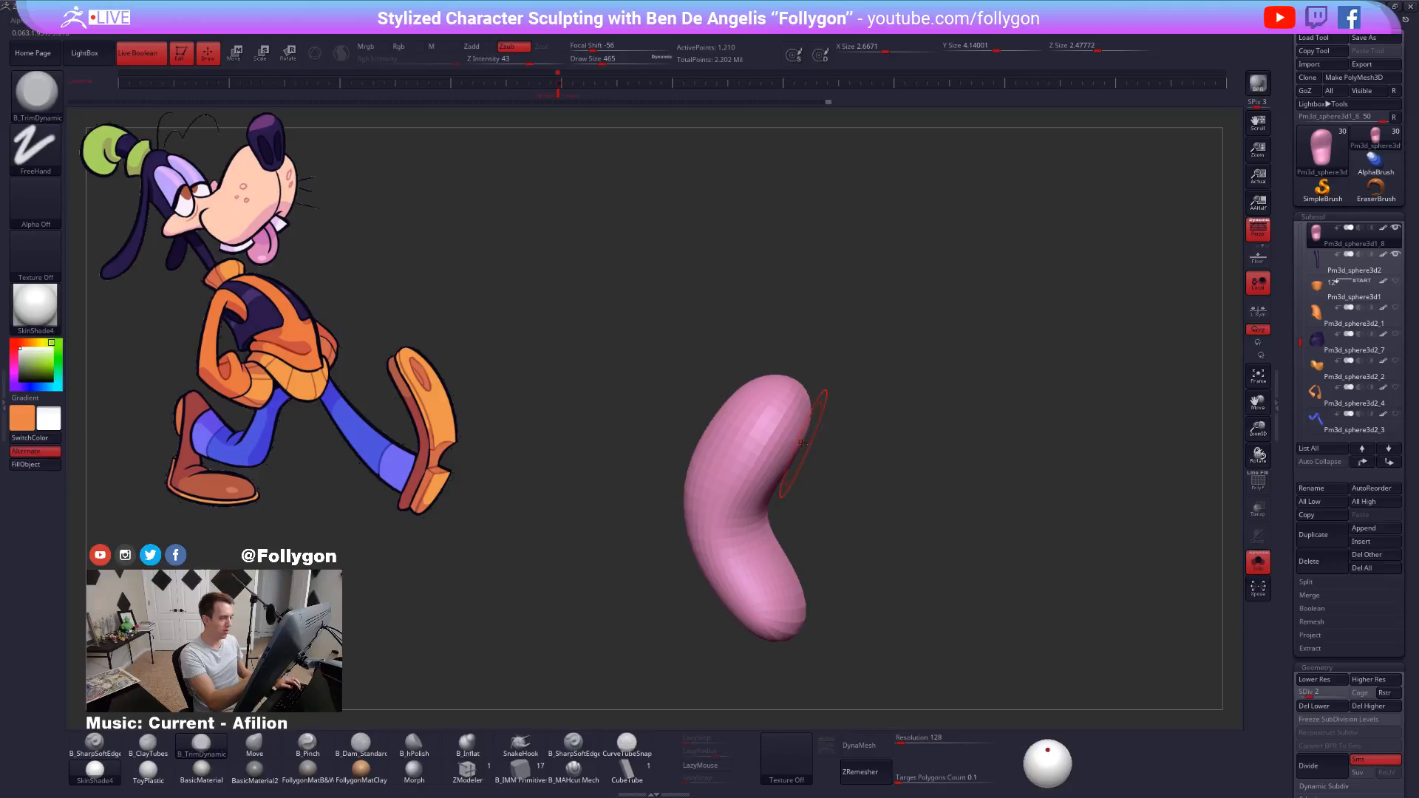
key("ctrl")
left_click_drag(730, 505, 949, 389, "ctrl")
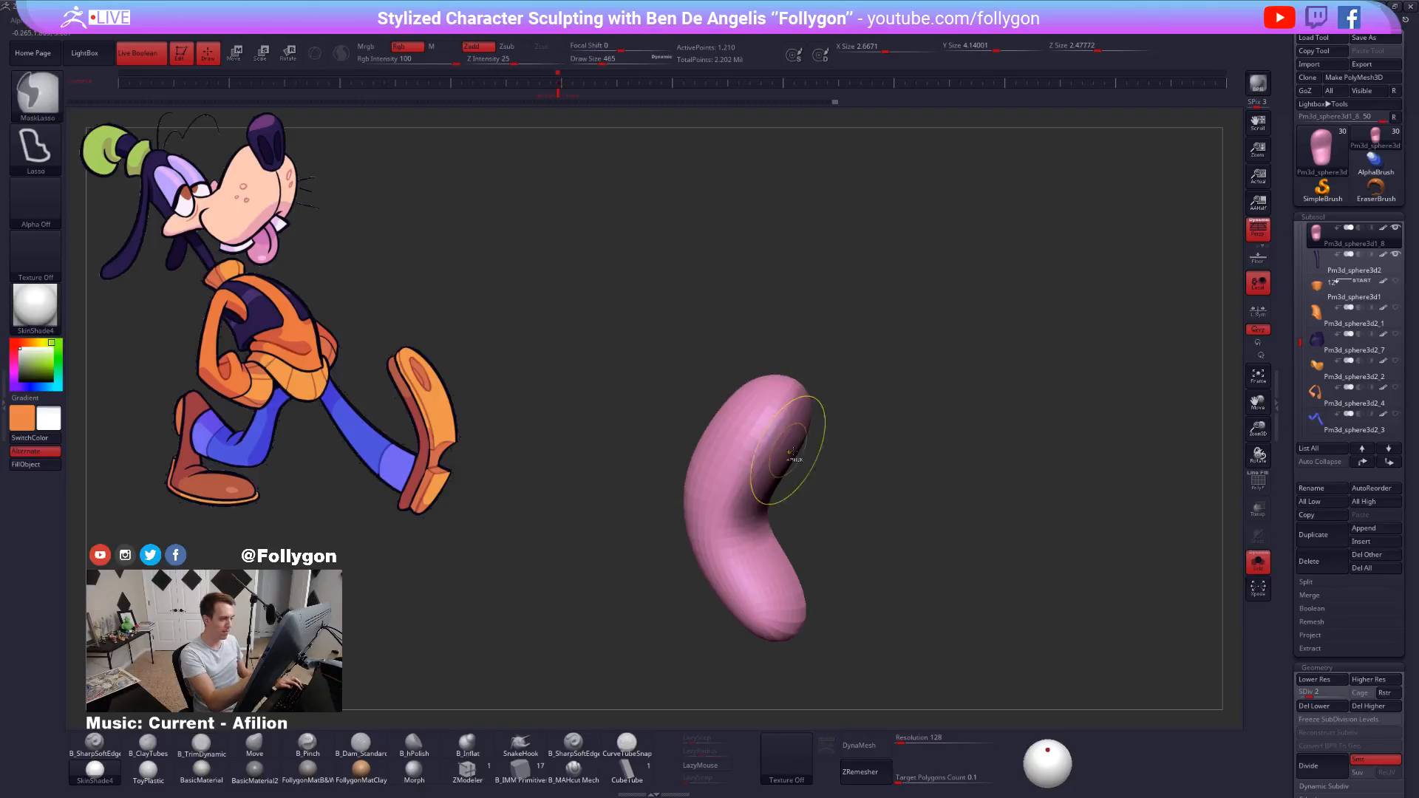
key("ctrl+i")
Move the unmasked inner curve of the tongue's underside with the Move brush at size 910.
key("2")
key("space")
left_click_drag(801, 454, 819, 435)
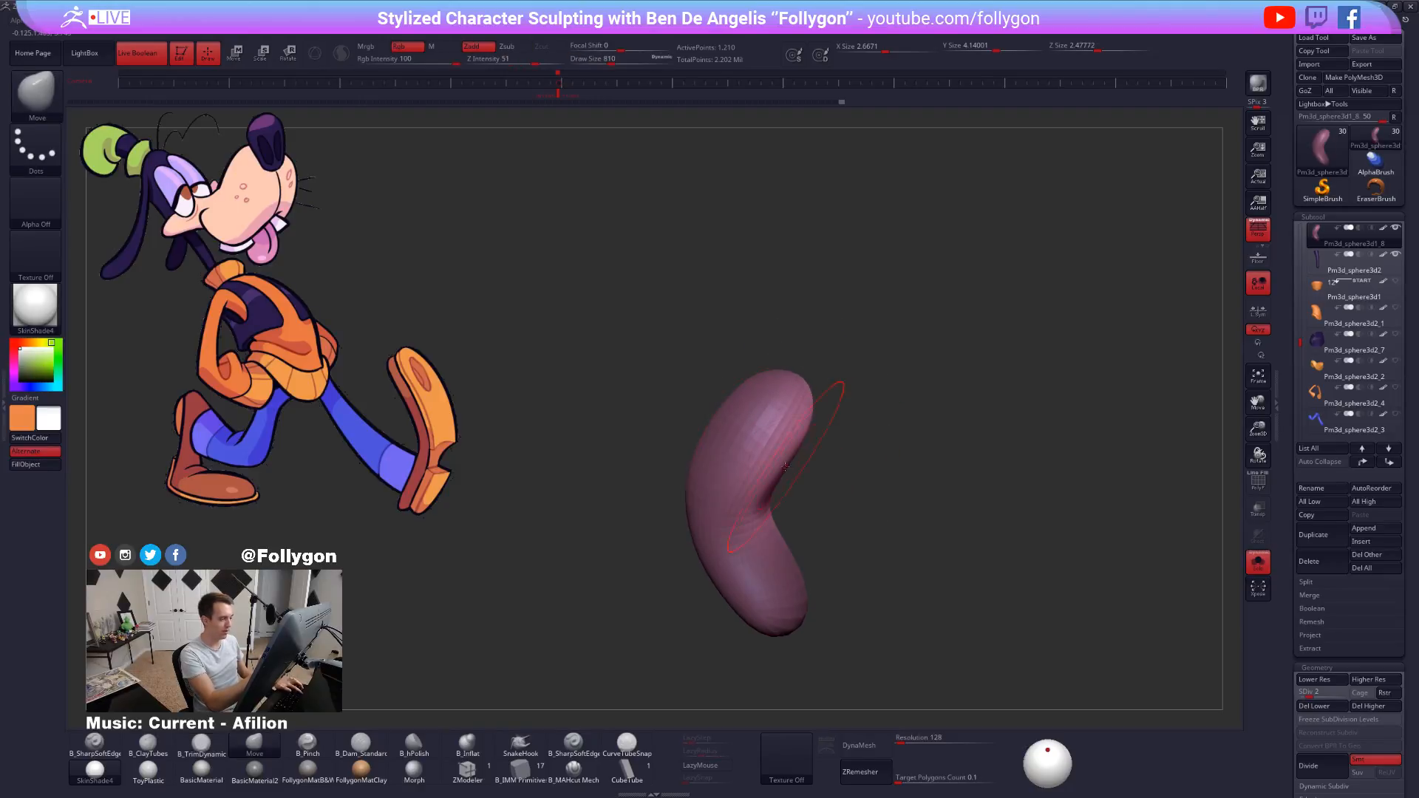
mouse_move(831, 473)
right_mouse_down()
mouse_move(769, 518)
mouse_move(775, 482)
mouse_move(806, 481)
right_mouse_up()
Refine the tongue's underside near the tip with the Move brush at size 595.
key("space")
left_click_drag(828, 479, 816, 479)
right_click_drag(831, 448, 821, 444)
left_click_drag(812, 453, 809, 442)
mouse_move(809, 447)
right_mouse_down()
mouse_move(805, 465)
mouse_move(811, 443)
mouse_move(912, 491)
mouse_move(839, 303)
right_mouse_up()
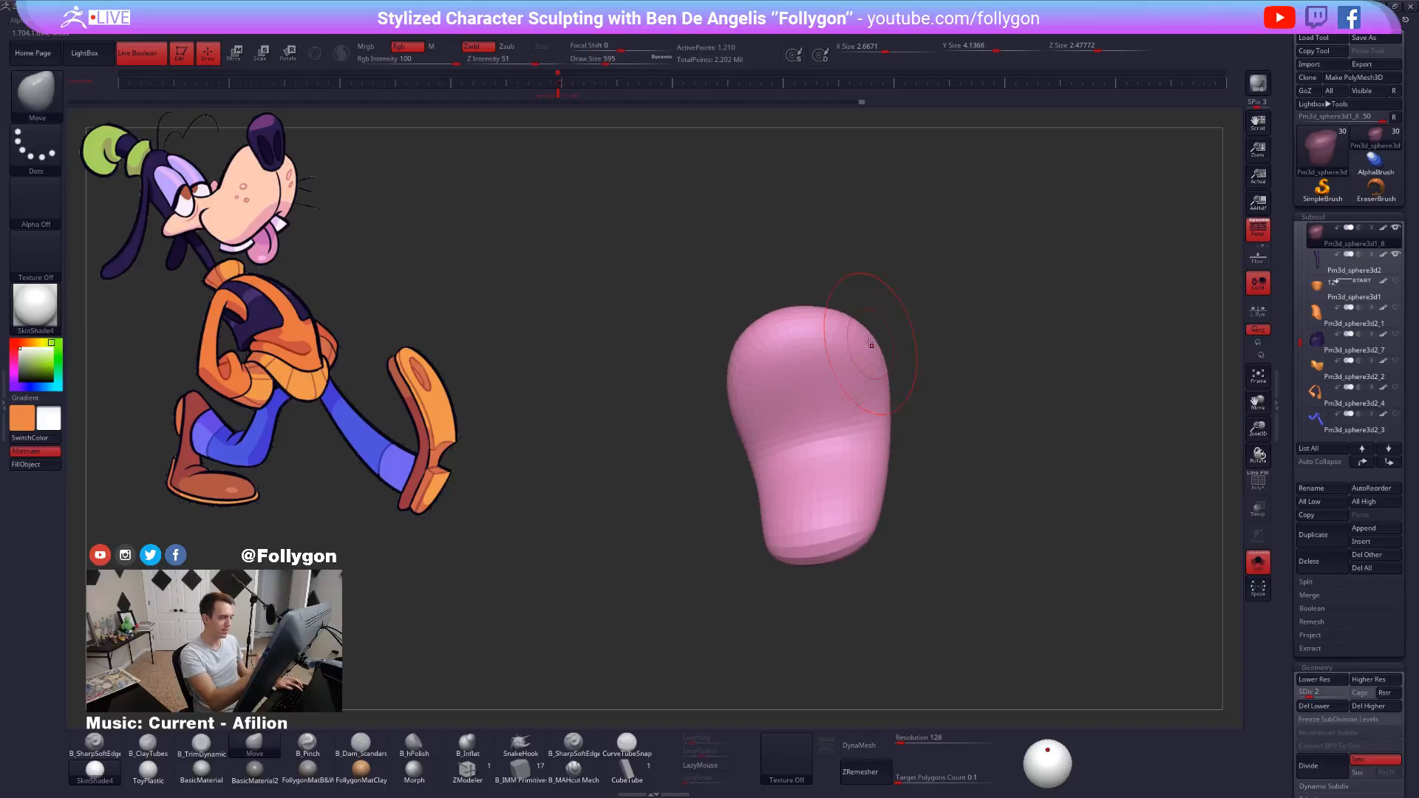
Raise the tongue to subdivision level 3, refine its shape with the Move brush at size 537 and check it within the head.
key("space")
left_click_drag(832, 339, 820, 339)
mouse_move(823, 531)
right_mouse_down()
mouse_move(856, 535)
mouse_move(846, 483)
mouse_move(868, 487)
right_mouse_up()
key("alt+s")
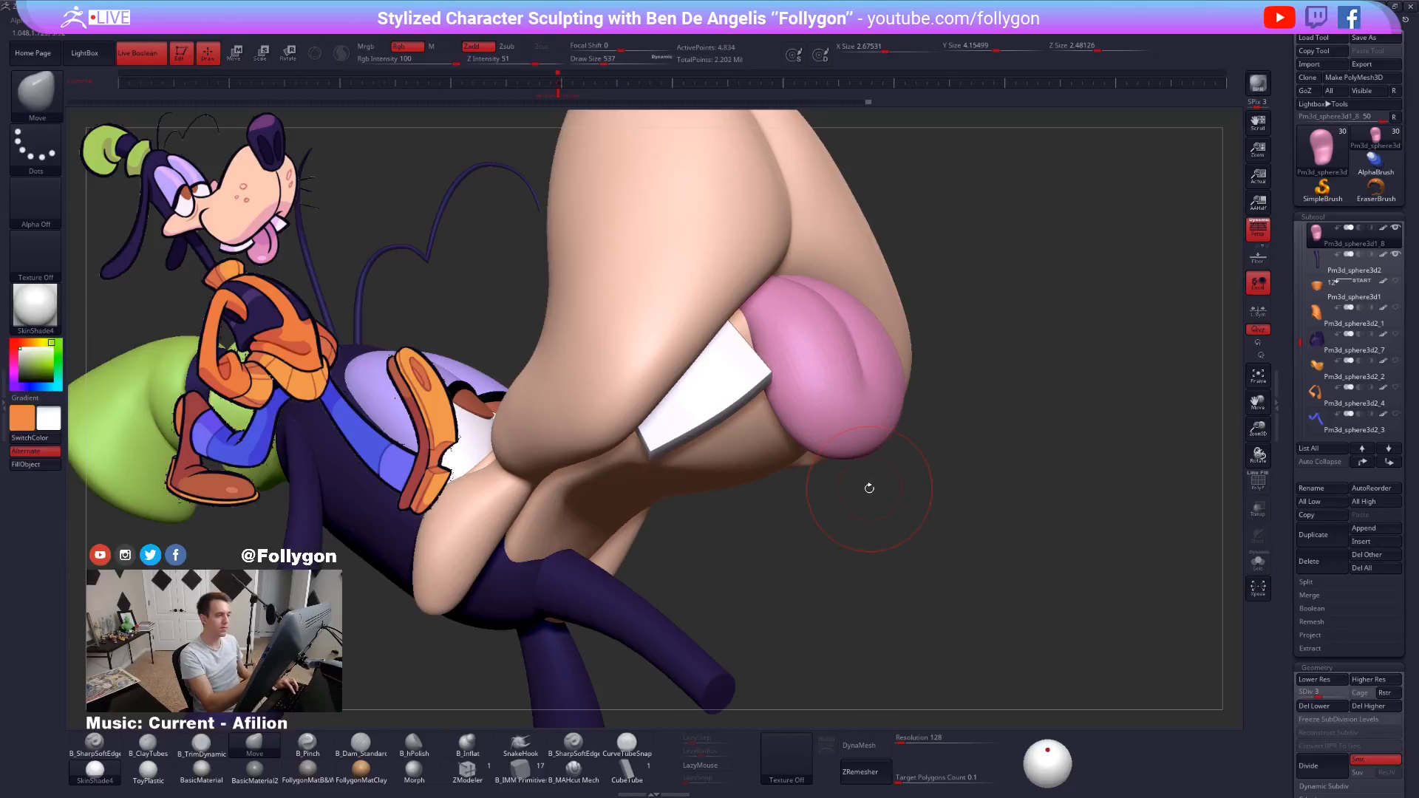
right_click_drag(876, 570, 989, 659, "ctrl")
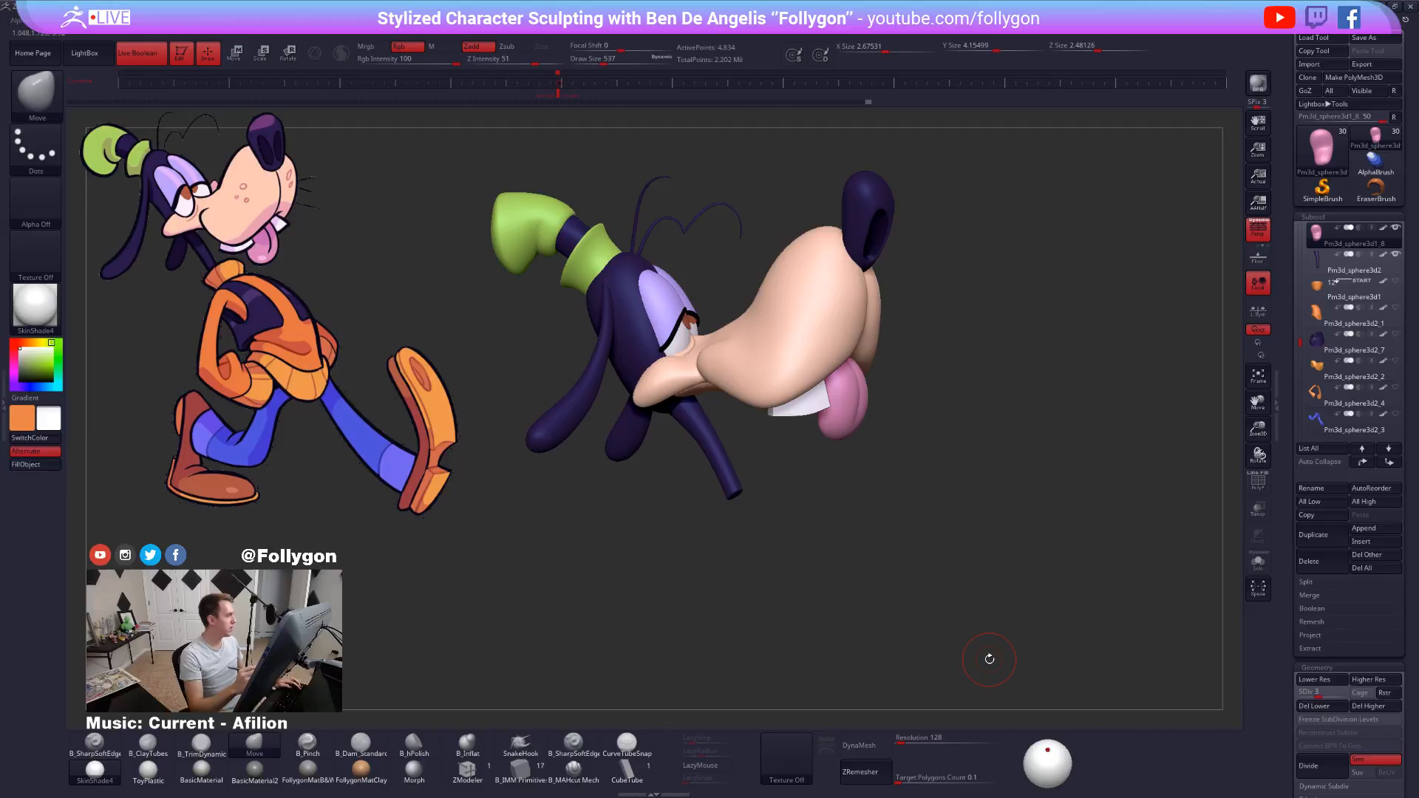
mouse_move(990, 659)
right_mouse_down()
mouse_move(863, 406)
mouse_move(897, 373)
mouse_move(919, 422)
mouse_move(812, 497)
right_mouse_up()
Build up the front surface of the isolated tongue with ClayTubes at size 447 on subdivision level 4 and smooth its tip.
key("alt+s")
key("alt+s")
key("alt+s")
key("space")
key("shift")
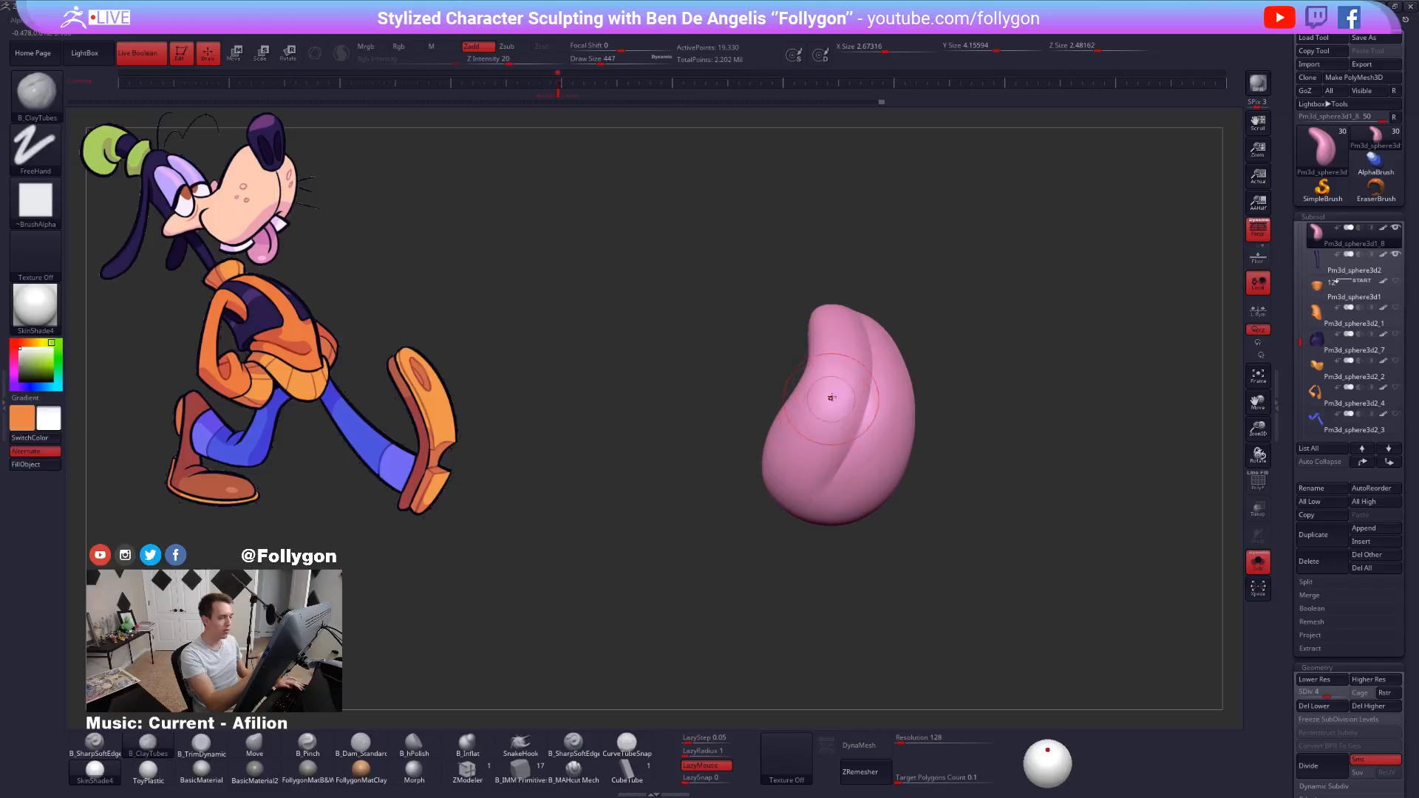
left_click_drag(832, 398, 828, 427)
right_click_drag(796, 429, 792, 400)
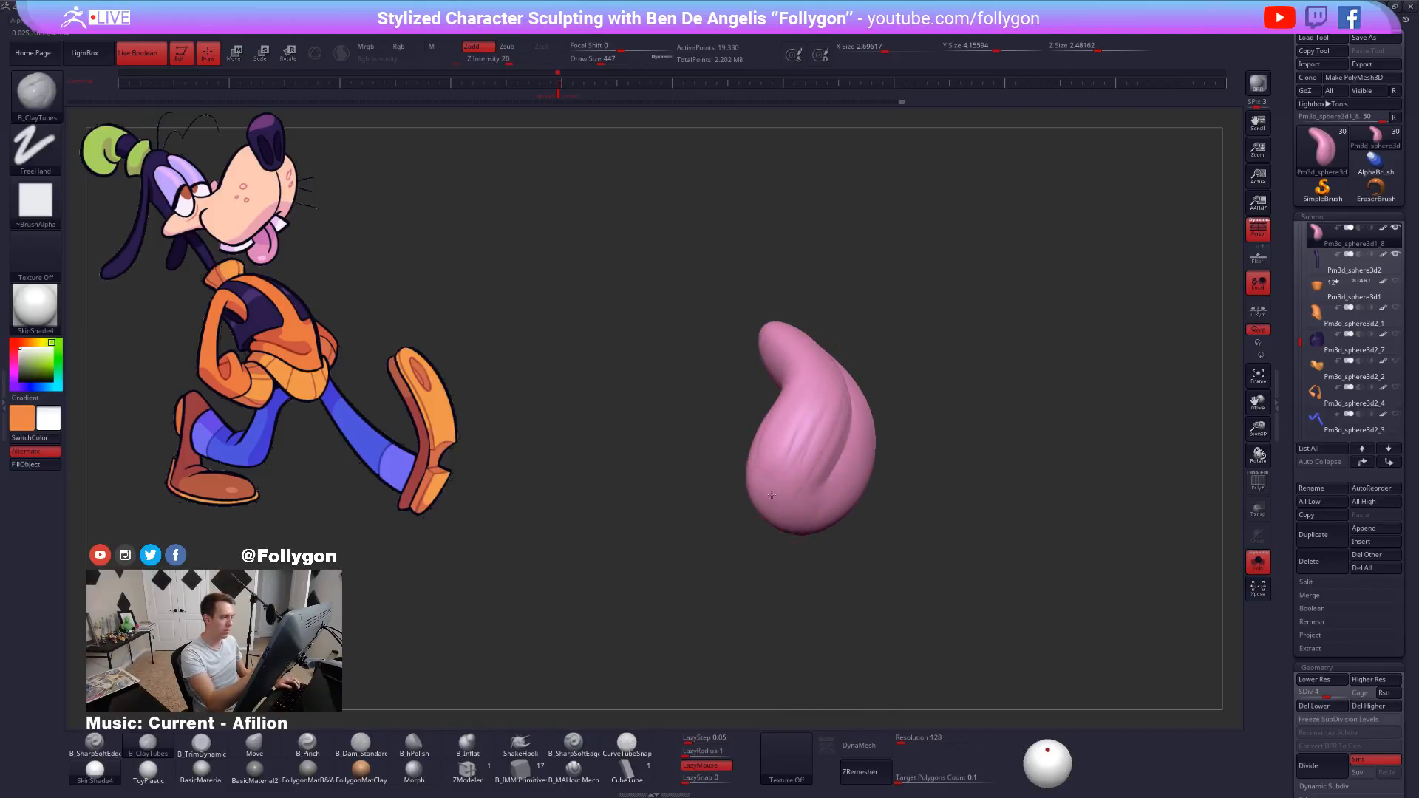
mouse_move(772, 495)
right_mouse_down()
mouse_move(766, 524)
mouse_move(793, 529)
right_mouse_up()
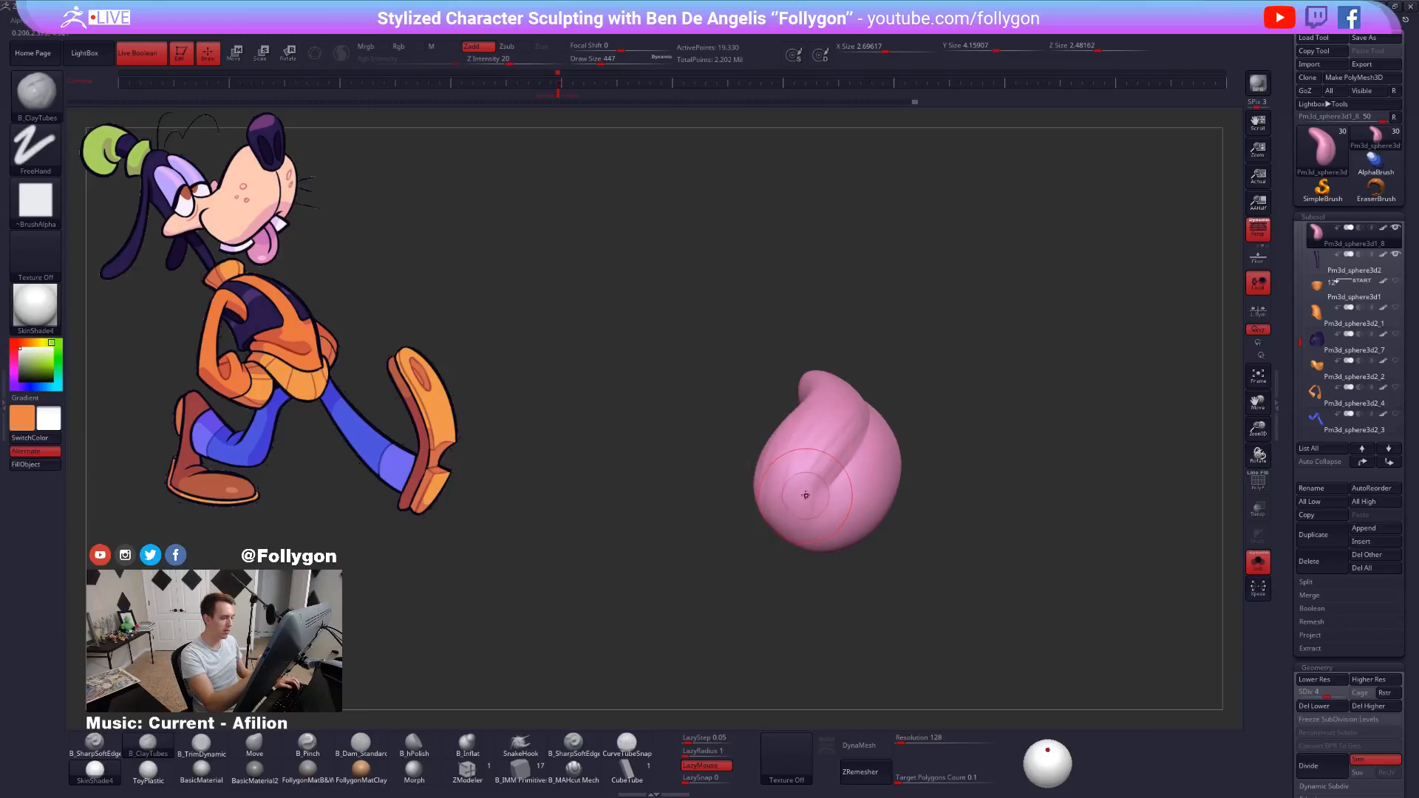
key("shift")
mouse_move(772, 512)
right_mouse_down()
mouse_move(829, 444)
mouse_move(802, 522)
mouse_move(778, 455)
mouse_move(769, 491)
mouse_move(934, 620)
mouse_move(855, 561)
mouse_move(820, 507)
mouse_move(828, 536)
mouse_move(801, 557)
mouse_move(1040, 600)
mouse_move(1022, 706)
mouse_move(1038, 627)
mouse_move(1058, 648)
mouse_move(1008, 627)
mouse_move(840, 491)
right_mouse_up()
key("shift")
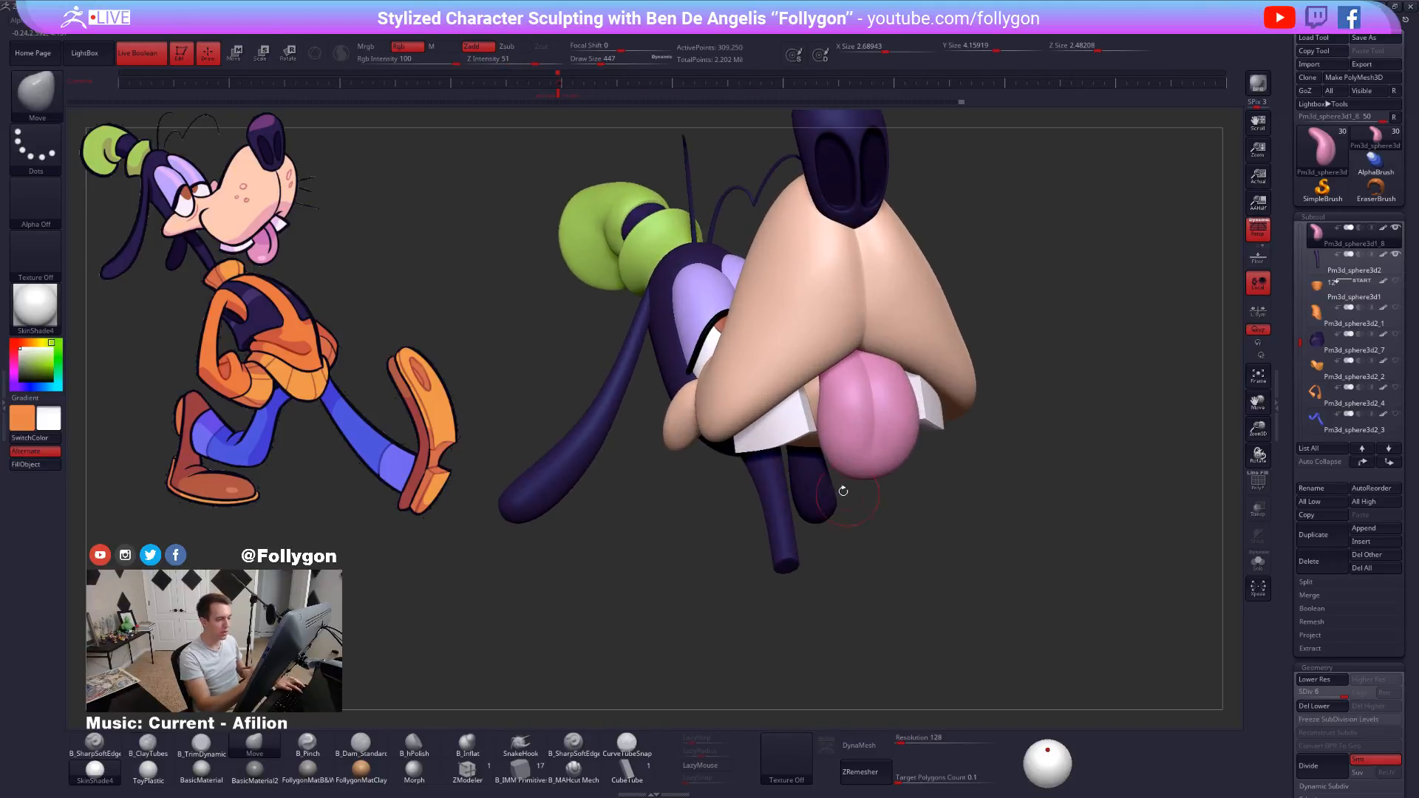
Adjust the tongue's outline below the muzzle with the Move brush at size 905.
key("space")
left_click_drag(838, 449, 873, 449)
mouse_move(872, 449)
right_mouse_down()
mouse_move(908, 437)
mouse_move(903, 468)
mouse_move(843, 510)
mouse_move(871, 572)
right_mouse_up()
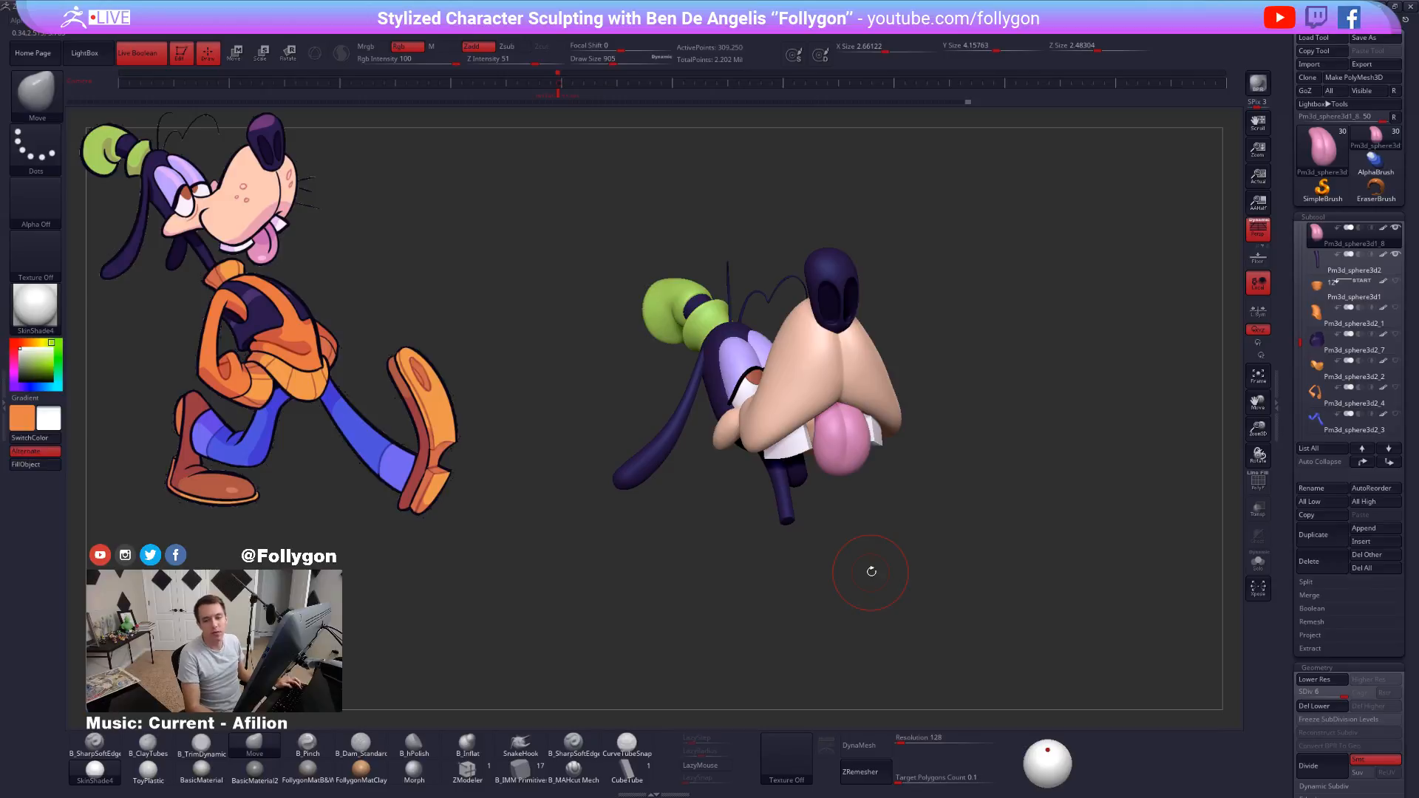
Show the hidden body parts and compare the full figure with the reference drawing.
left_click_drag(997, 415, 960, 369, "alt")
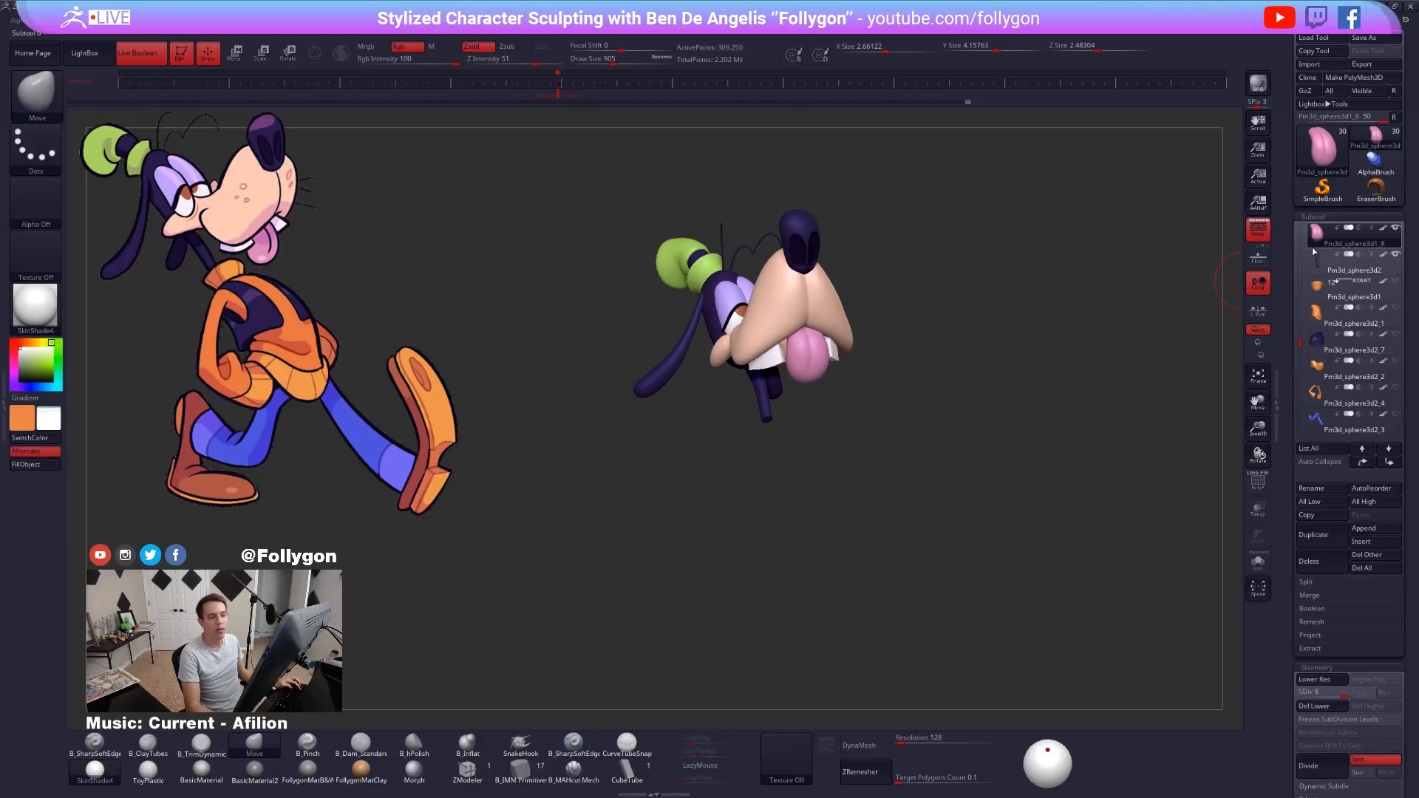
mouse_move(1323, 246)
left_click_drag(1176, 414, 944, 442)
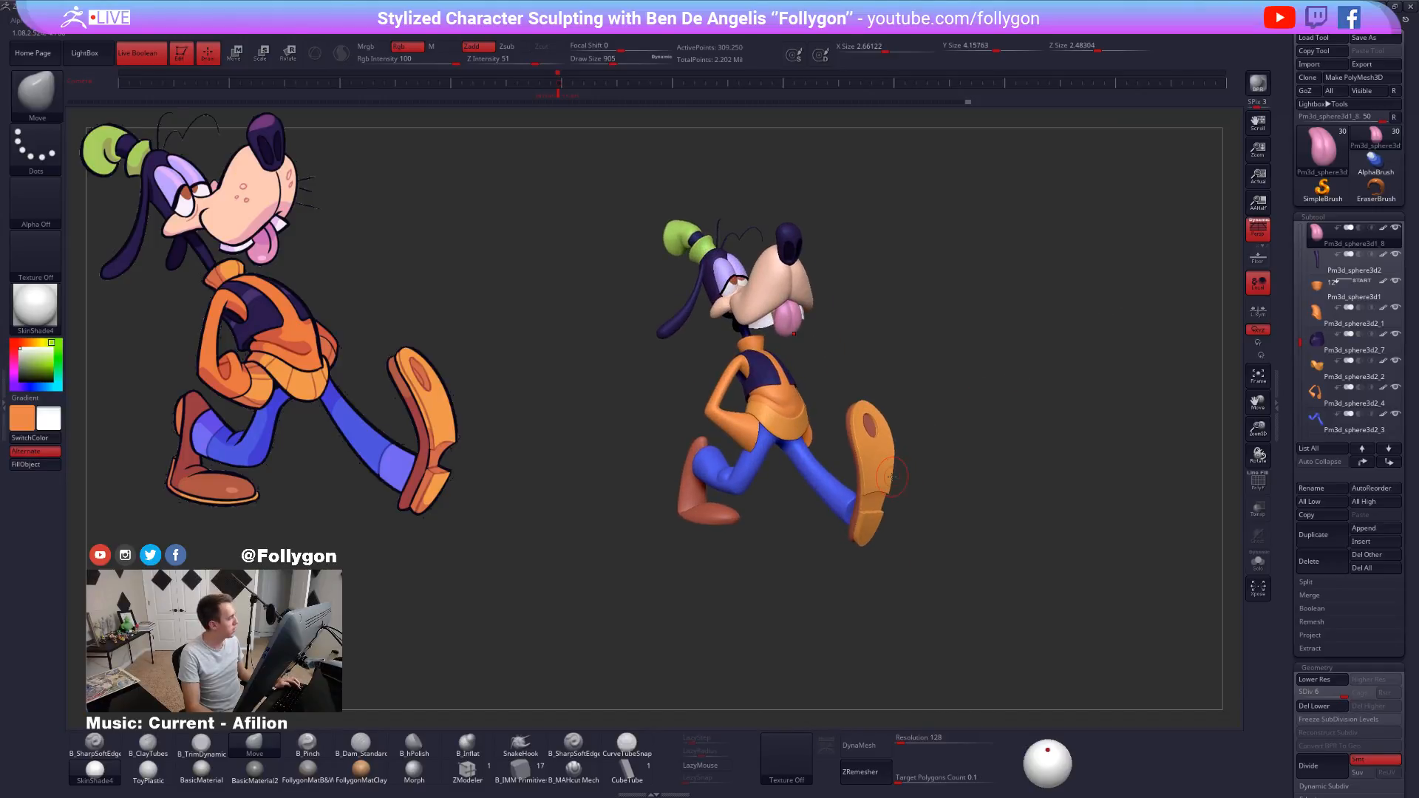
mouse_move(946, 469)
left_mouse_down()
mouse_move(1057, 466)
mouse_move(1013, 466)
left_mouse_up()
mouse_move(773, 338)
left_mouse_down()
mouse_move(873, 396)
mouse_move(853, 375)
left_mouse_up()
Select the raised shoe's sole and examine the shoes and legs from the side and front.
left_click(874, 445, "alt")
left_click_drag(910, 503, 891, 453, "alt")
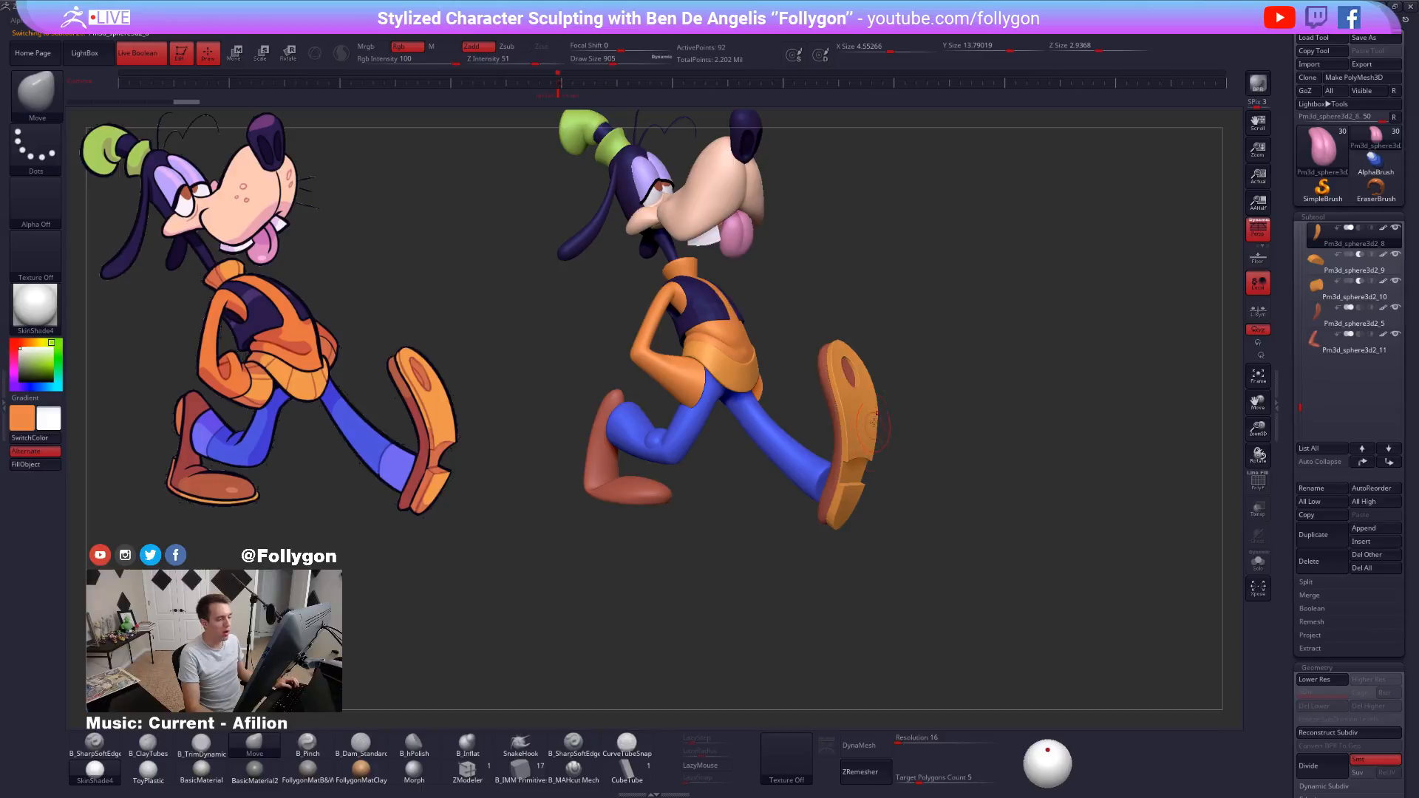
left_click_drag(857, 438, 868, 448)
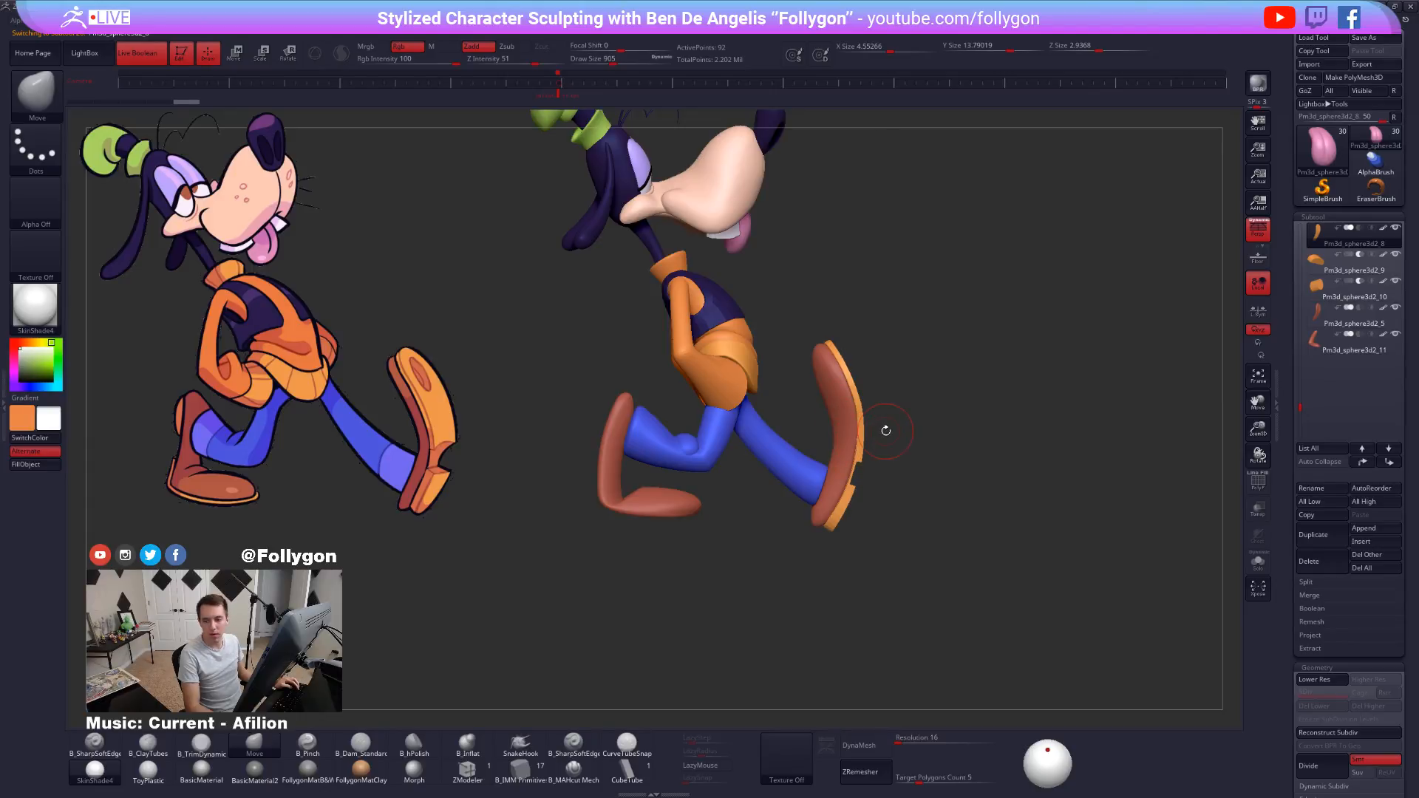
key("shift+f")
key("shift+f")
mouse_move(884, 429)
left_mouse_down("alt")
mouse_move(860, 454)
mouse_move(779, 441)
mouse_move(683, 450)
left_mouse_up("alt")
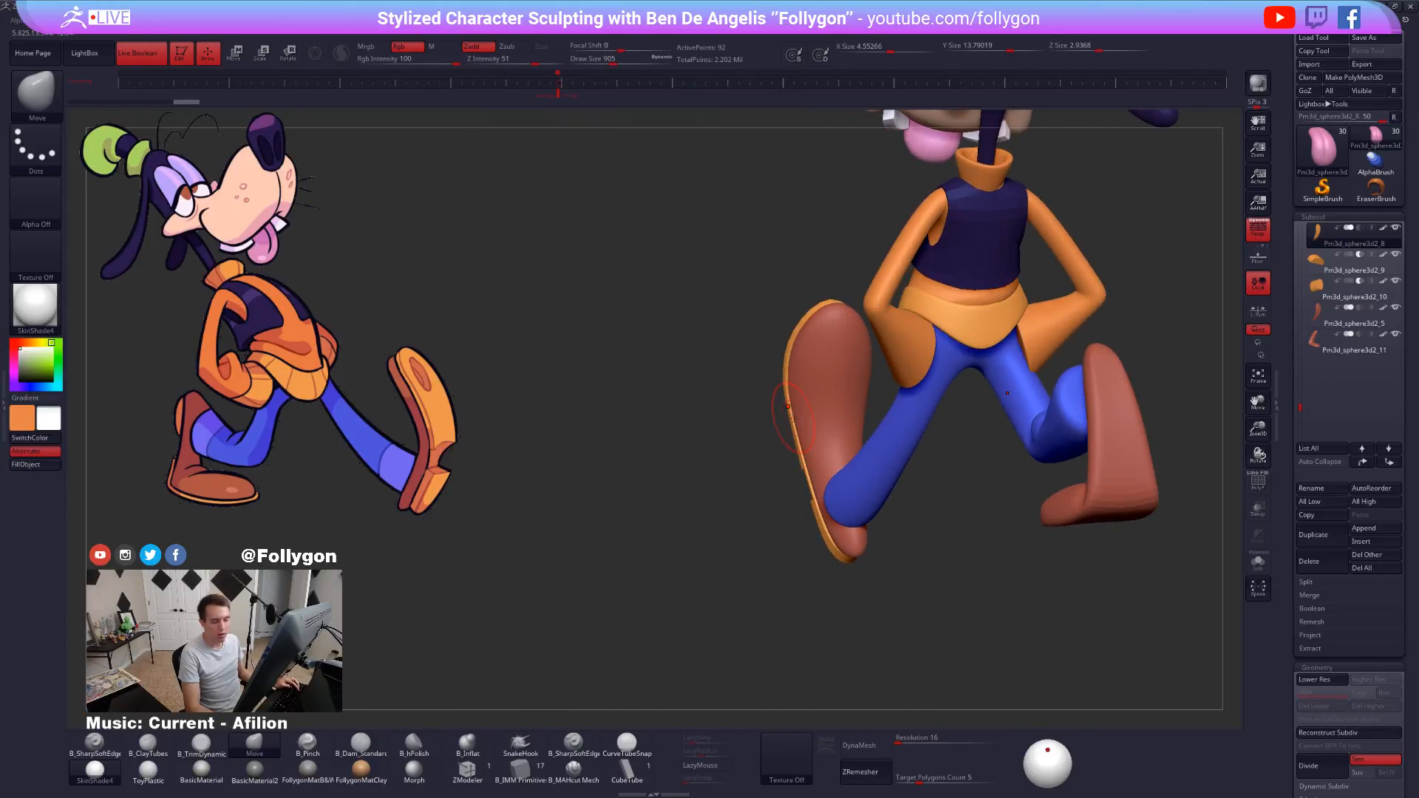
mouse_move(687, 437)
left_mouse_down()
mouse_move(941, 424)
mouse_move(719, 402)
mouse_move(836, 479)
mouse_move(861, 455)
mouse_move(792, 442)
mouse_move(881, 468)
mouse_move(870, 460)
left_mouse_up()
Hide the body parts below the head and isolate the tongue.
left_click_drag(1302, 403, 1307, 330)
left_click(1395, 308, "shift")
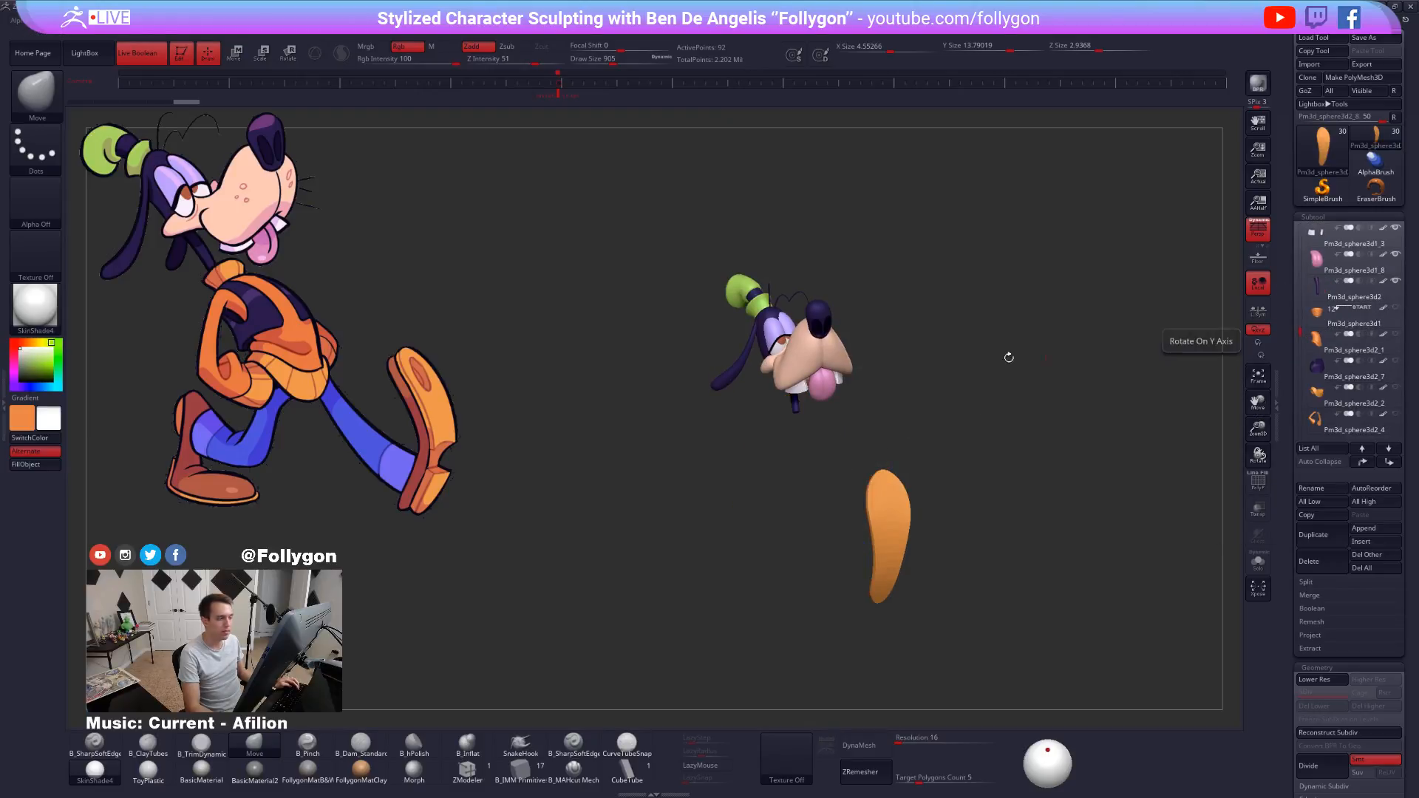
left_click(828, 382, "alt")
left_click_drag(899, 381, 932, 444, "alt")
key("shift+f")
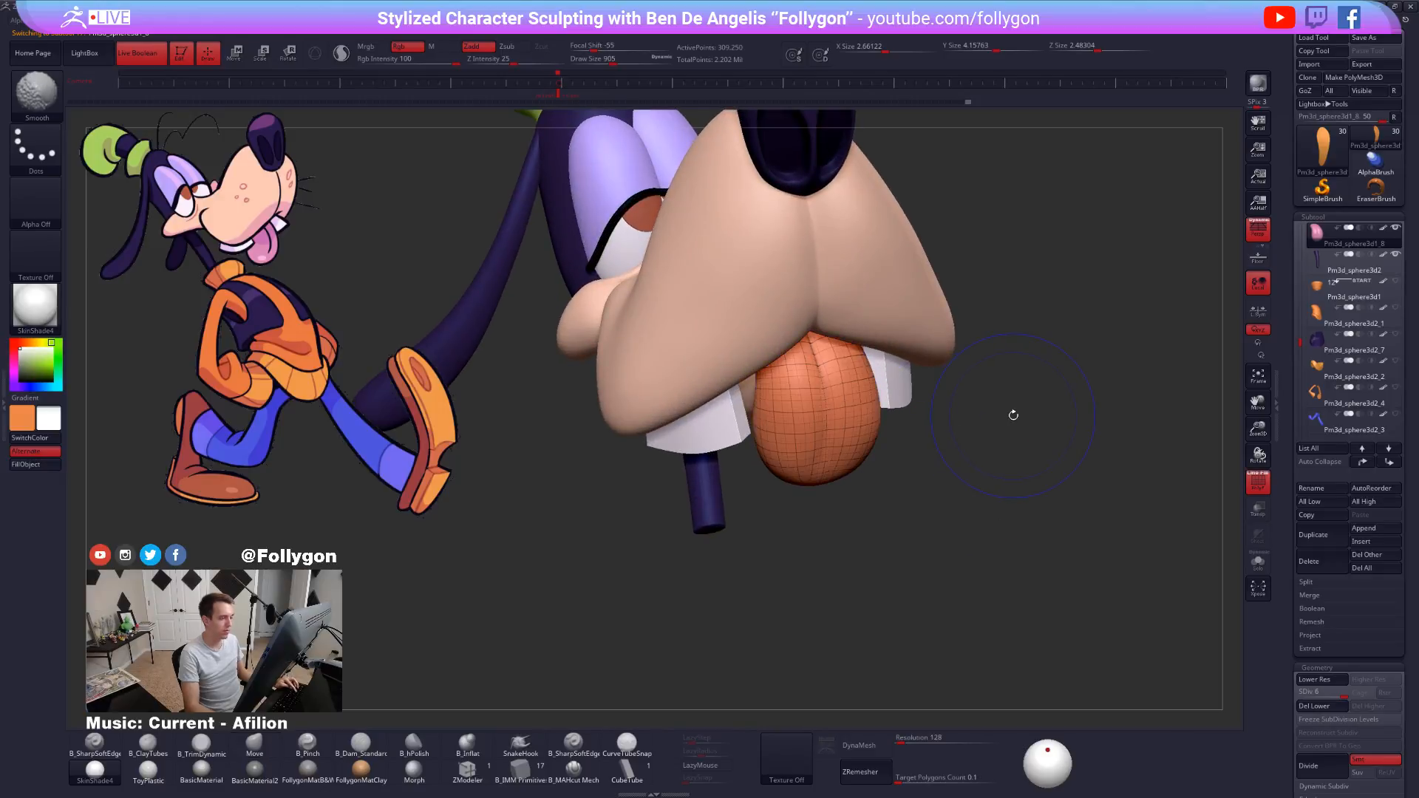
key("shift+f")
key("alt+s")
mouse_move(1014, 415)
left_mouse_down()
mouse_move(1057, 443)
mouse_move(1046, 436)
left_mouse_up()
Reshape the tongue with the Move brush at size 414 and smooth its rounded tip at subdivision level 4.
key("space")
left_click_drag(837, 465, 823, 465)
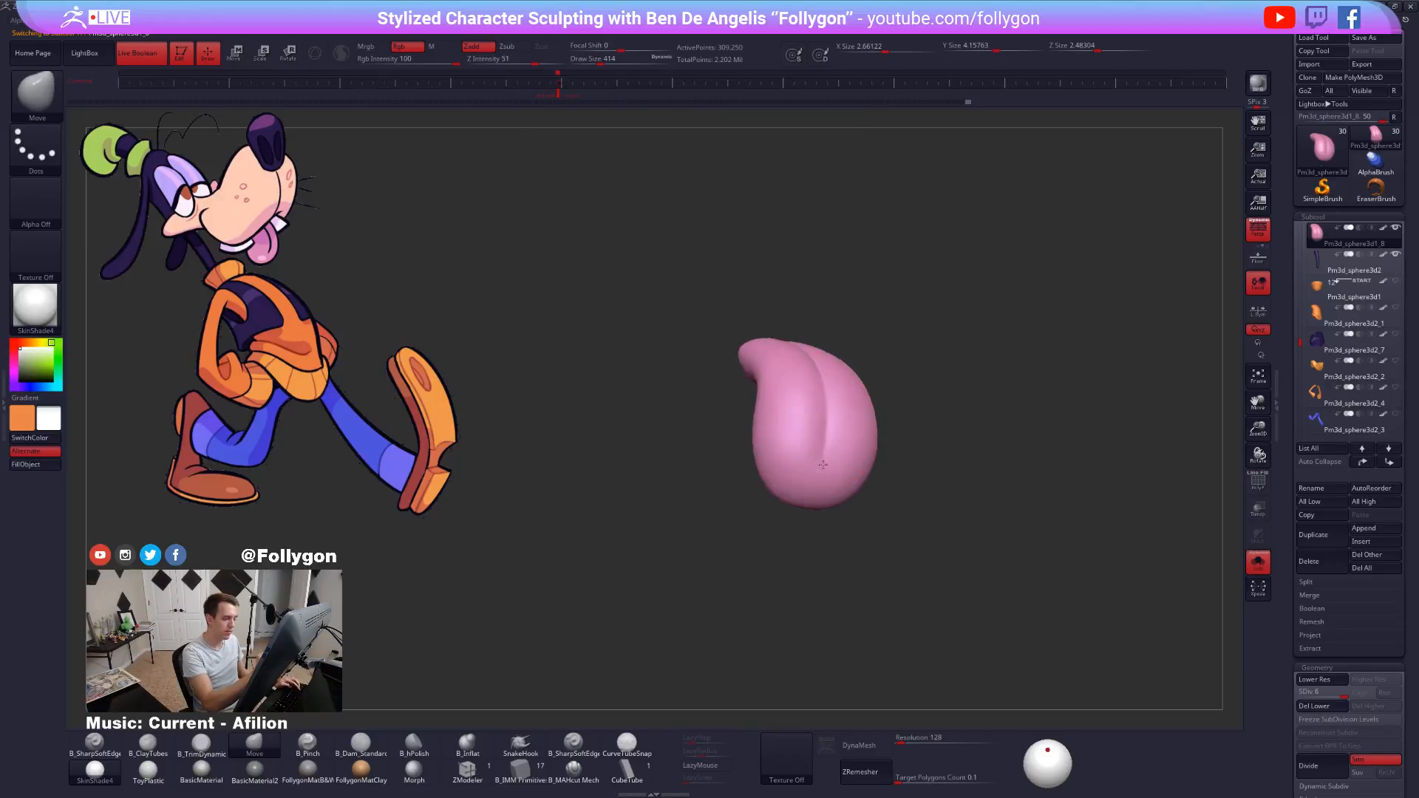
mouse_move(823, 465)
right_mouse_down()
mouse_move(843, 525)
mouse_move(827, 478)
mouse_move(851, 473)
mouse_move(833, 450)
right_mouse_up()
key("shift+d")
left_click_drag(833, 451, 855, 426)
right_click_drag(856, 425, 858, 469)
key("shift+d")
left_click_drag(859, 469, 845, 483, "shift")
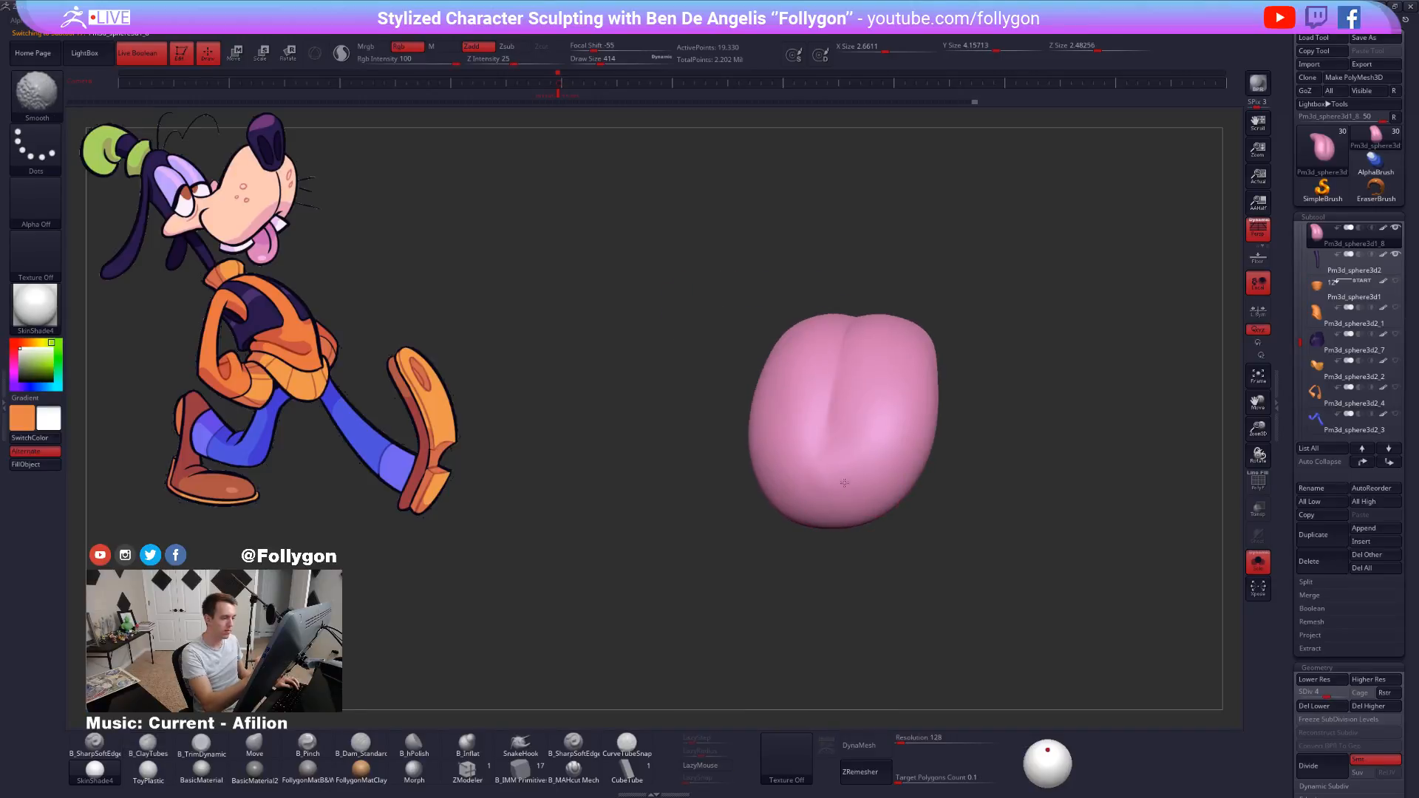
right_click_drag(844, 483, 805, 450)
right_click_drag(792, 526, 805, 556)
mouse_move(805, 473)
left_mouse_down("shift")
mouse_move(784, 477)
mouse_move(789, 500)
left_mouse_up("shift")
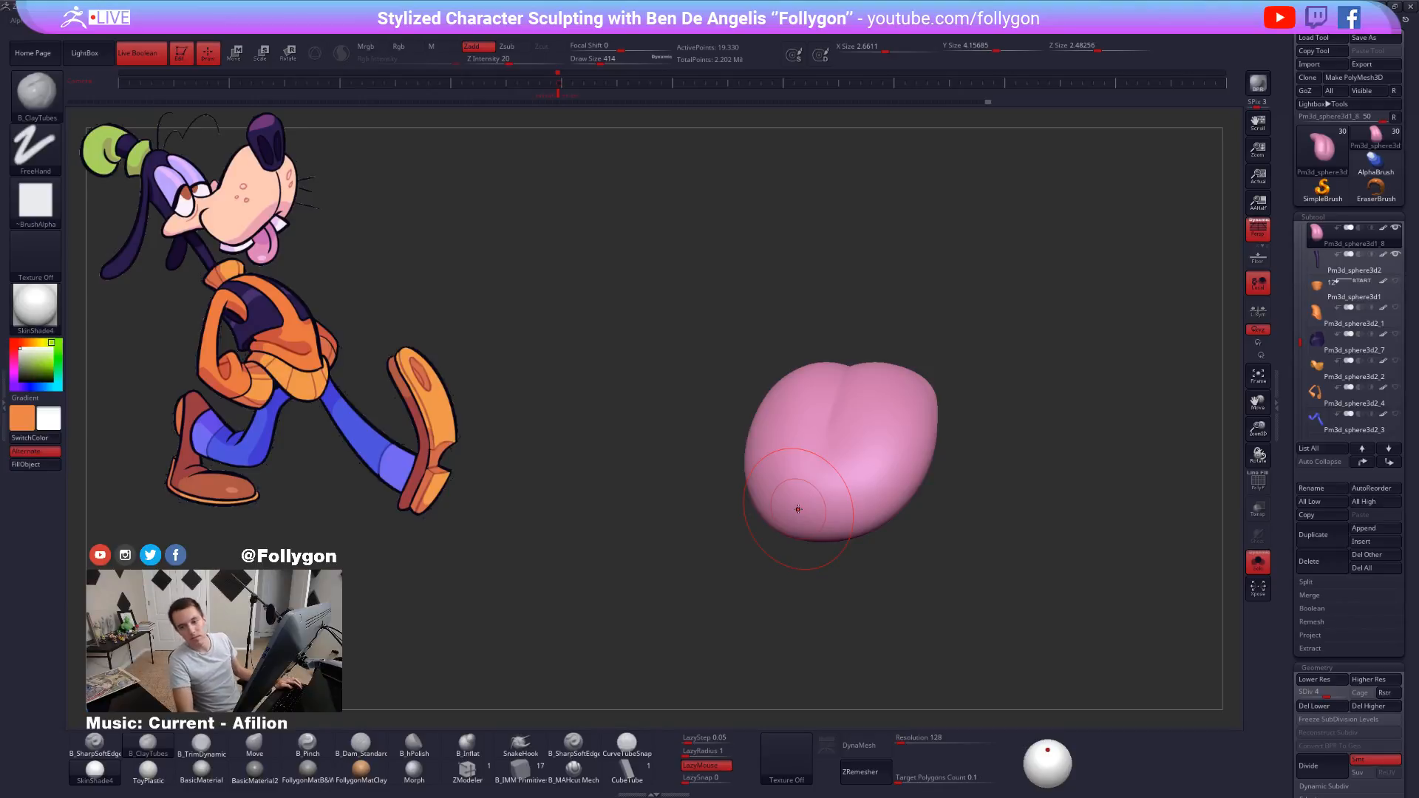
Set the brush size to 252, raise the tongue's subdivision level and check its shape within the head.
right_click_drag(1065, 406, 1063, 441)
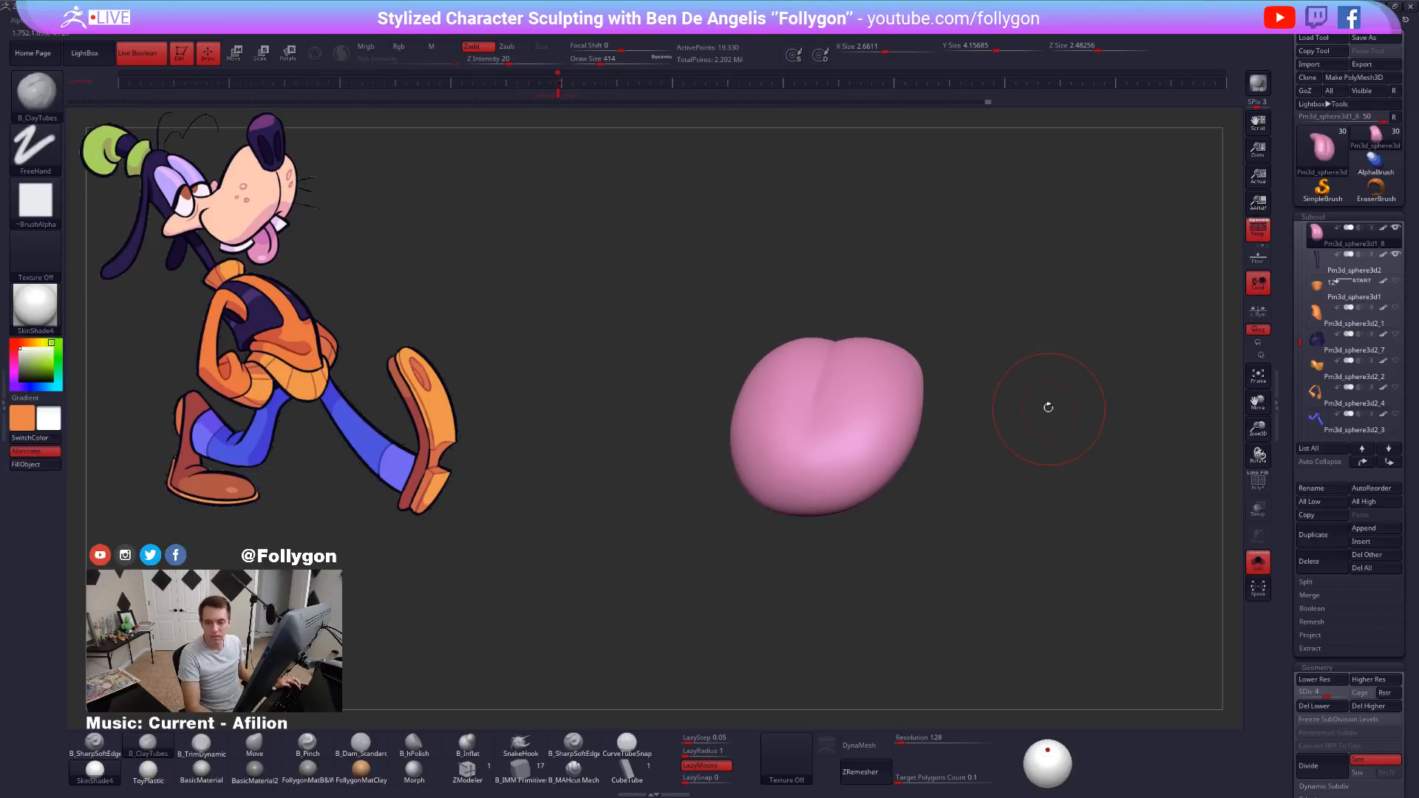
key("space")
left_click_drag(1049, 407, 1040, 408)
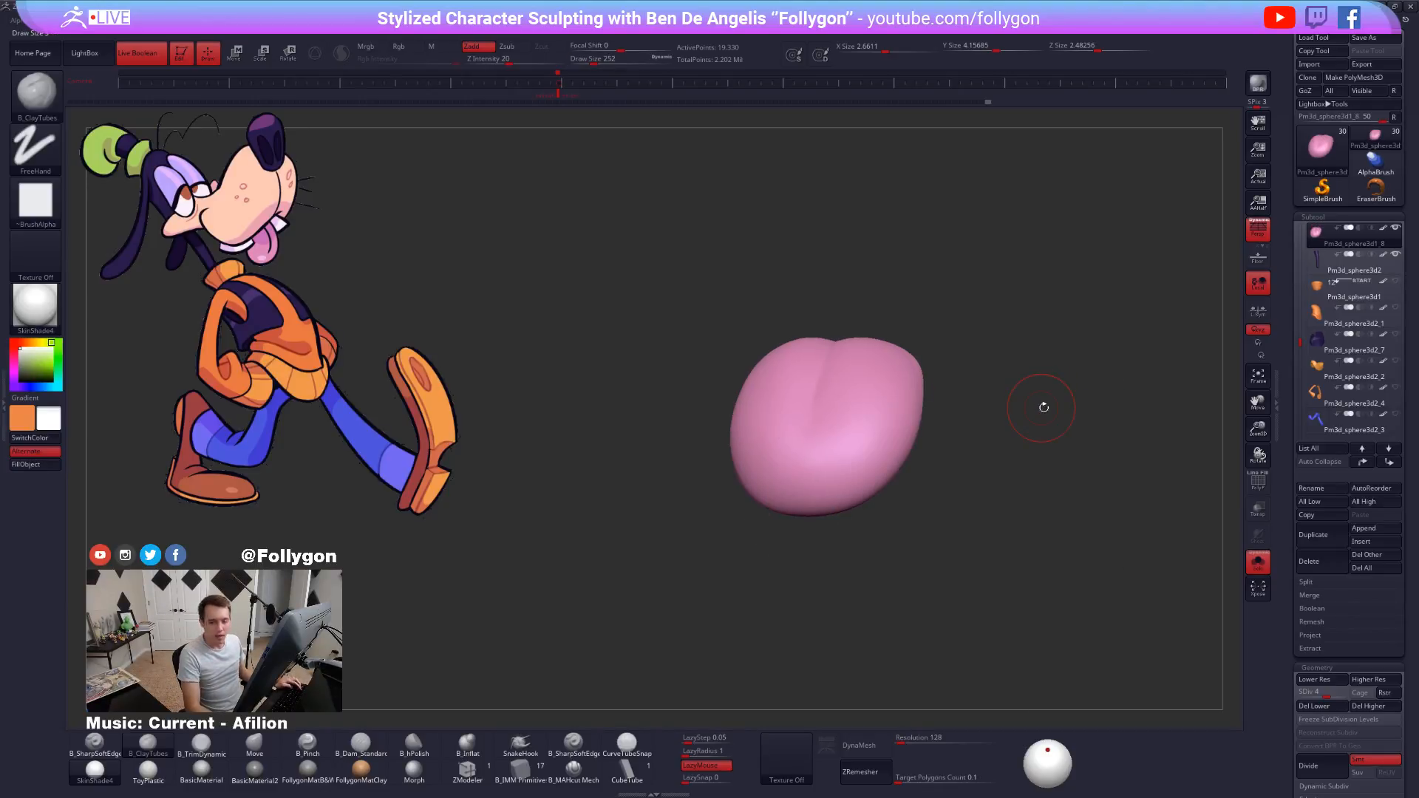
right_click_drag(886, 363, 962, 474)
key("d")
key("alt+s")
key("d")
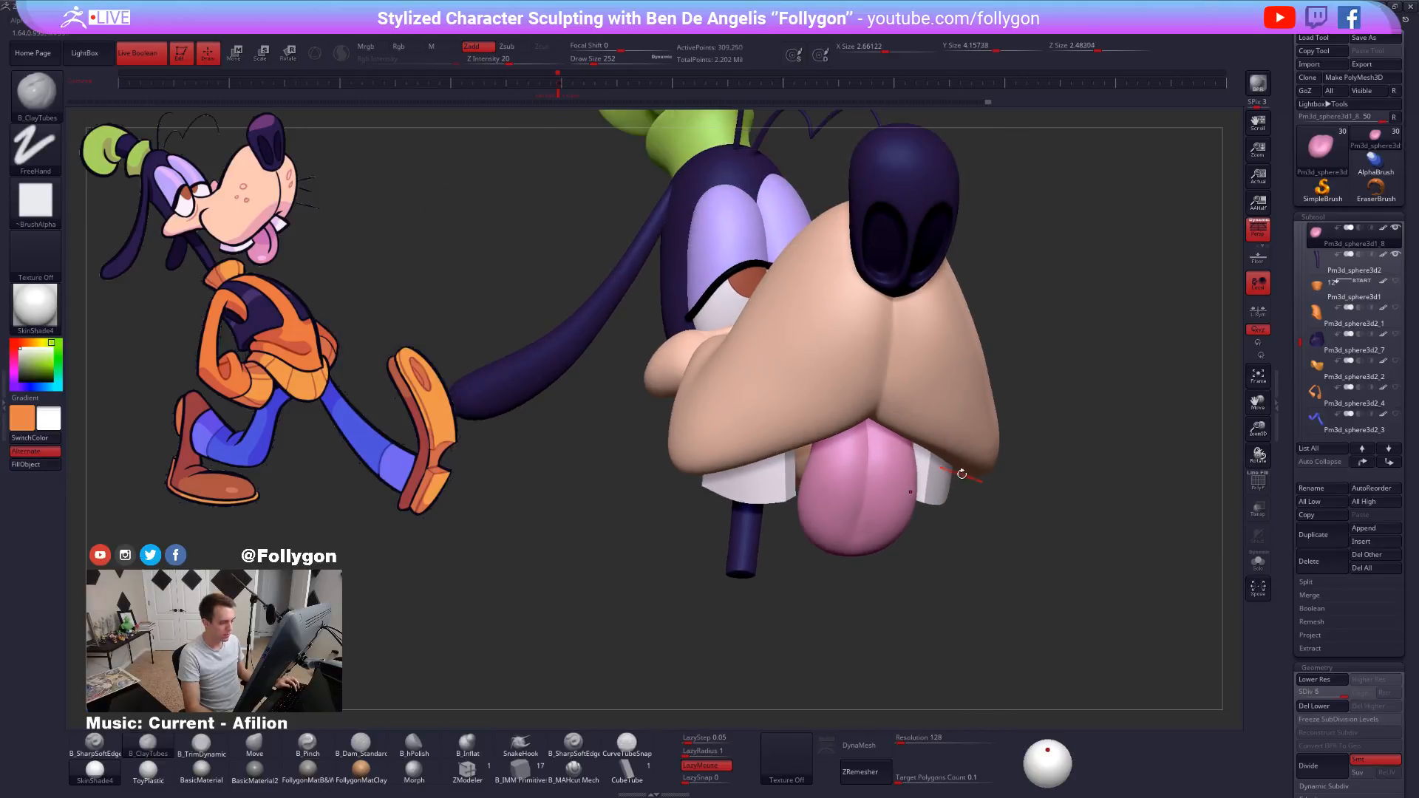
key("alt+s")
Lower the tongue to subdivision level 3 and smooth its upper surface around the center groove at brush size 335.
mouse_move(872, 560)
right_mouse_down("ctrl")
mouse_move(870, 612)
mouse_move(874, 490)
mouse_move(858, 476)
mouse_move(906, 464)
right_mouse_up("ctrl")
key("shift+d")
key("shift+d")
left_click_drag(906, 464, 912, 374, "shift")
right_click_drag(912, 374, 830, 522)
key("shift+d")
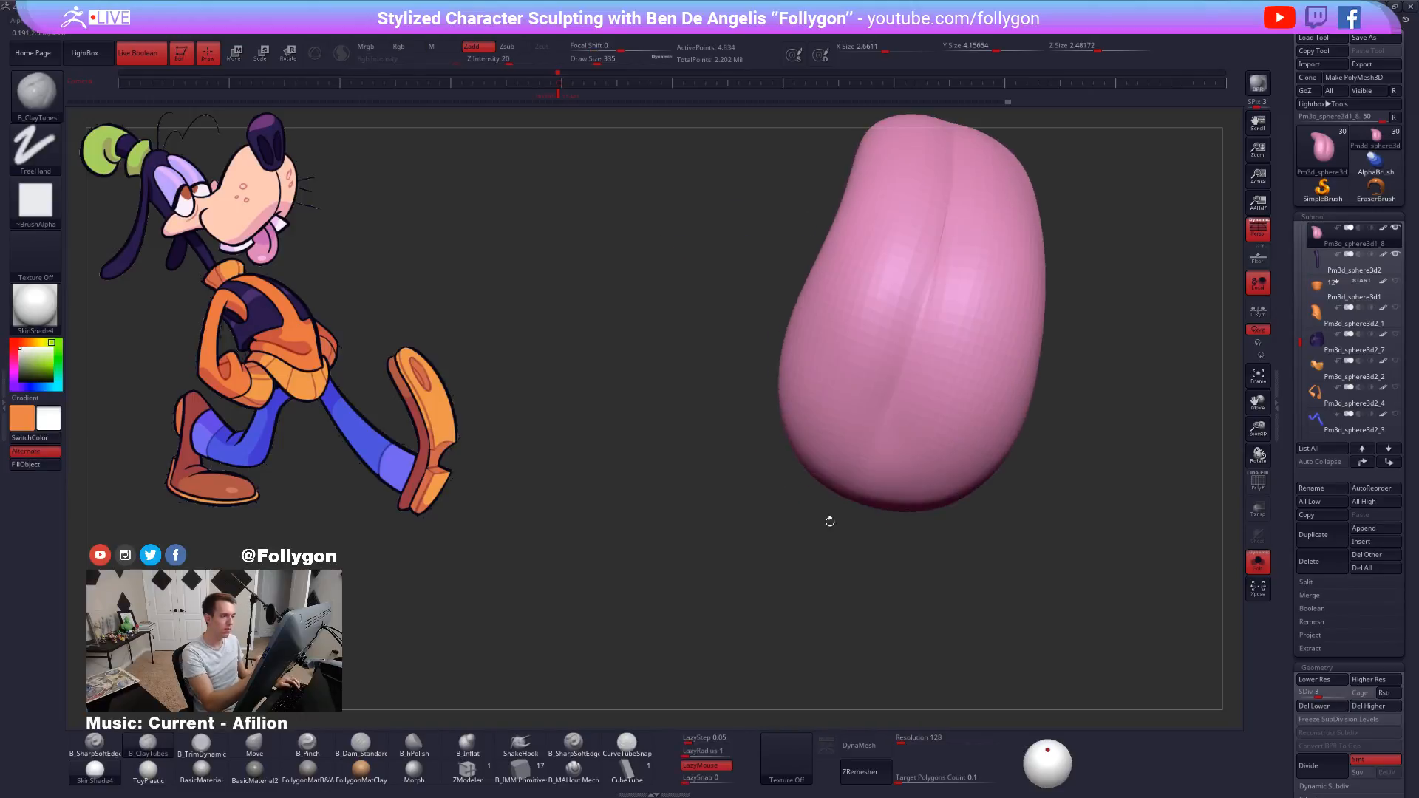
key("d")
End the tongue's isolation and show the whole figure with all body parts.
mouse_move(896, 399)
right_mouse_down()
mouse_move(891, 446)
mouse_move(905, 384)
mouse_move(897, 399)
mouse_move(935, 441)
mouse_move(936, 474)
mouse_move(1036, 618)
mouse_move(1043, 606)
mouse_move(1035, 630)
mouse_move(1056, 569)
mouse_move(1027, 589)
mouse_move(1027, 564)
mouse_move(1035, 710)
mouse_move(1002, 687)
right_mouse_up()
key("shift")
key("alt+s")
right_click_drag(1001, 687, 973, 559)
left_click(1395, 228)
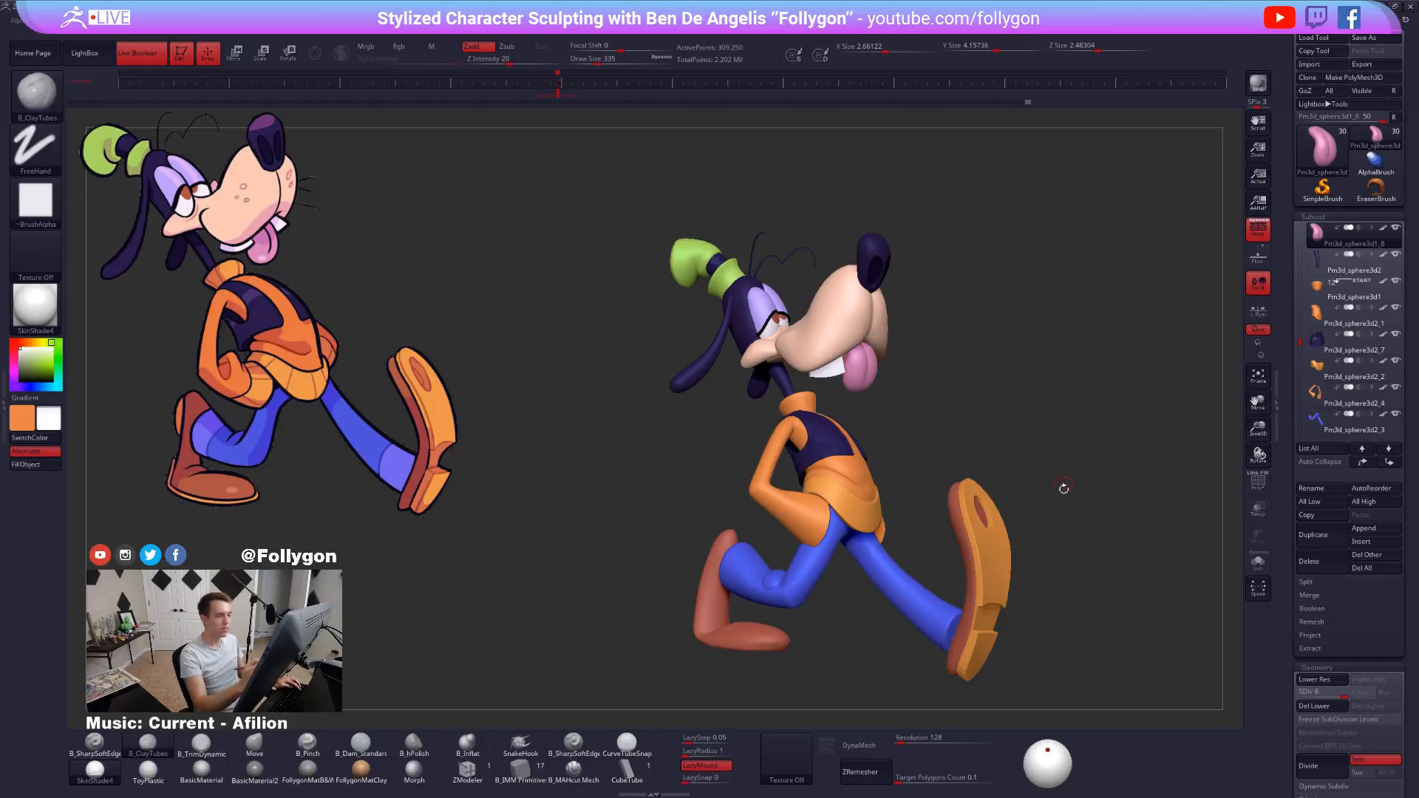
Compare the full figure with the reference drawing from the stored camera view, the side and above.
right_click_drag(1065, 488, 1015, 573)
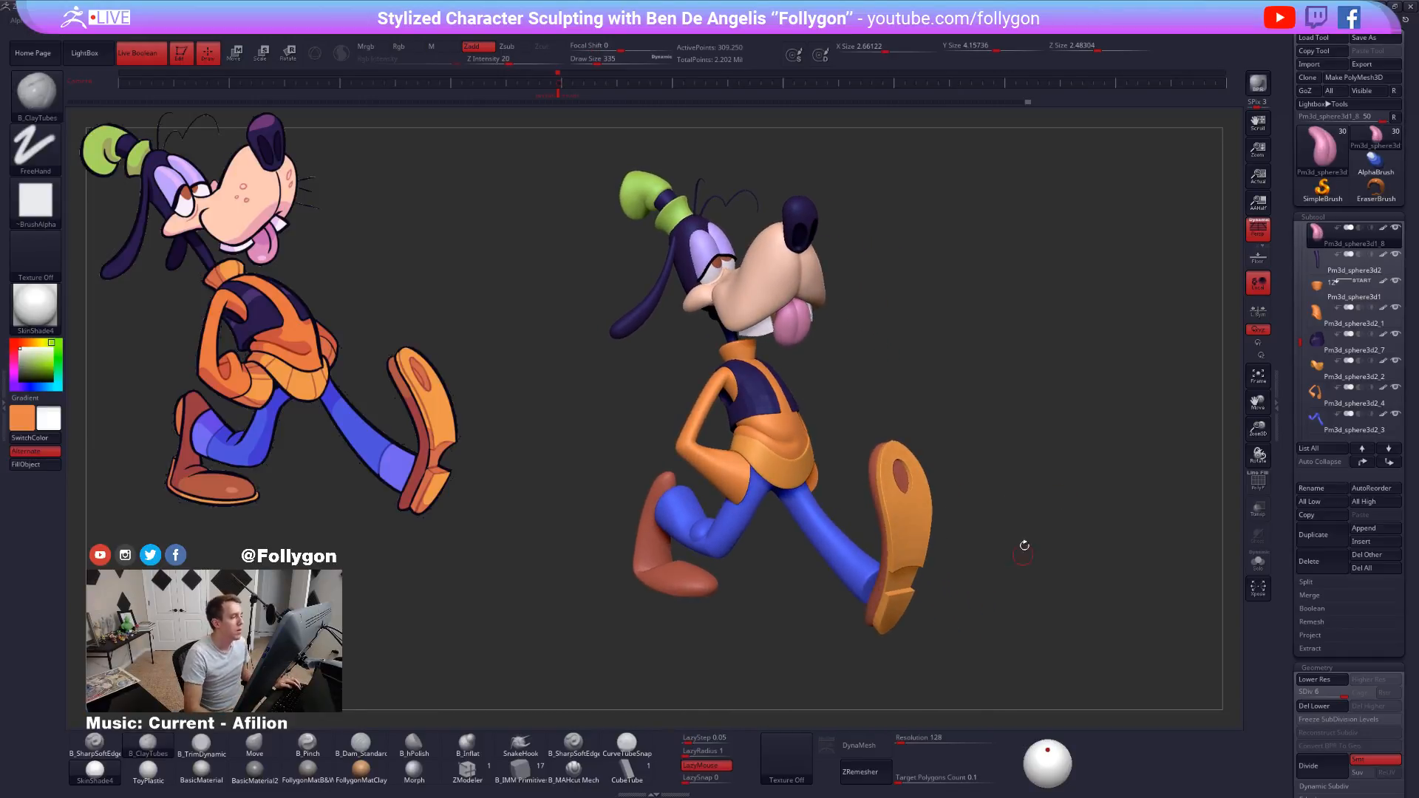
right_click_drag(1071, 493, 1093, 491)
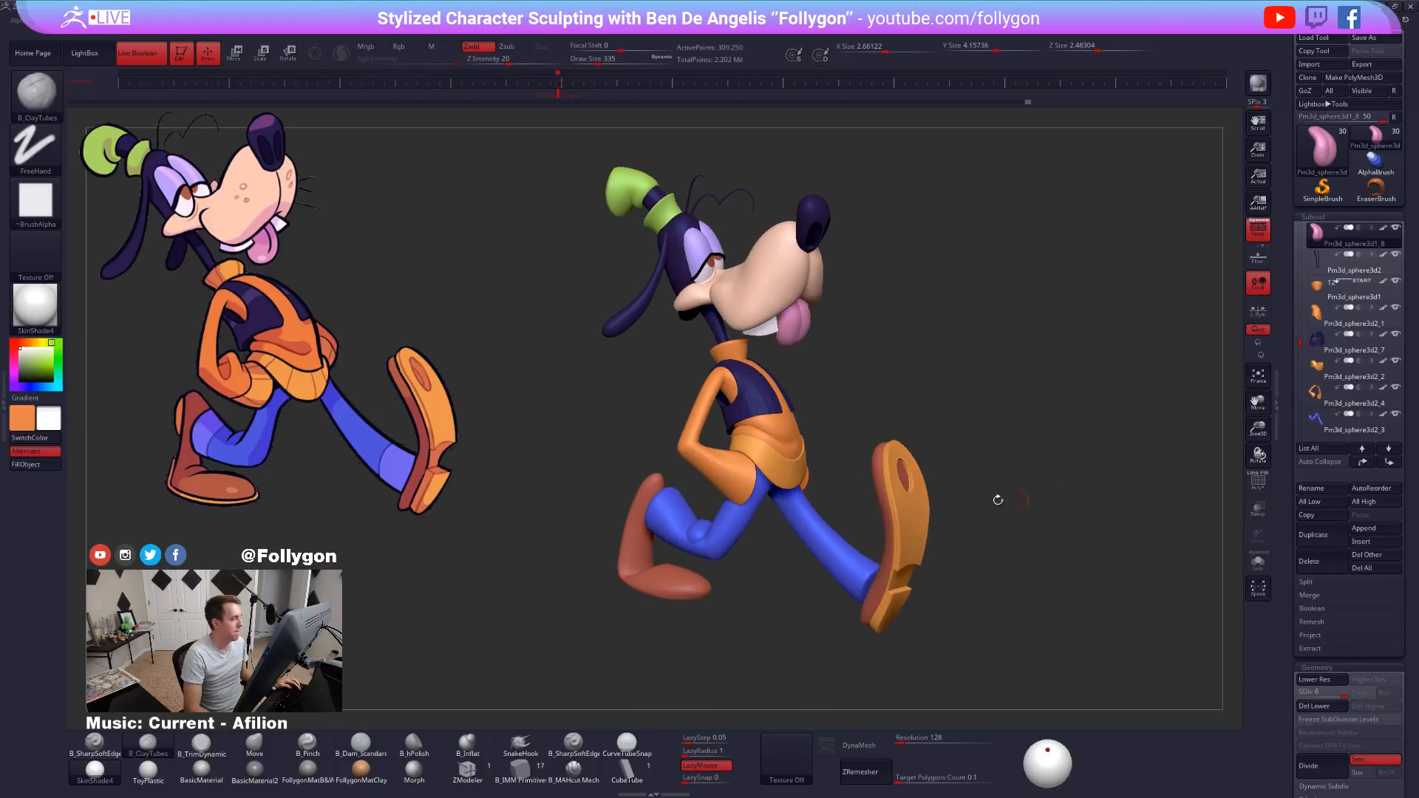
right_click_drag(937, 442, 961, 451, "alt")
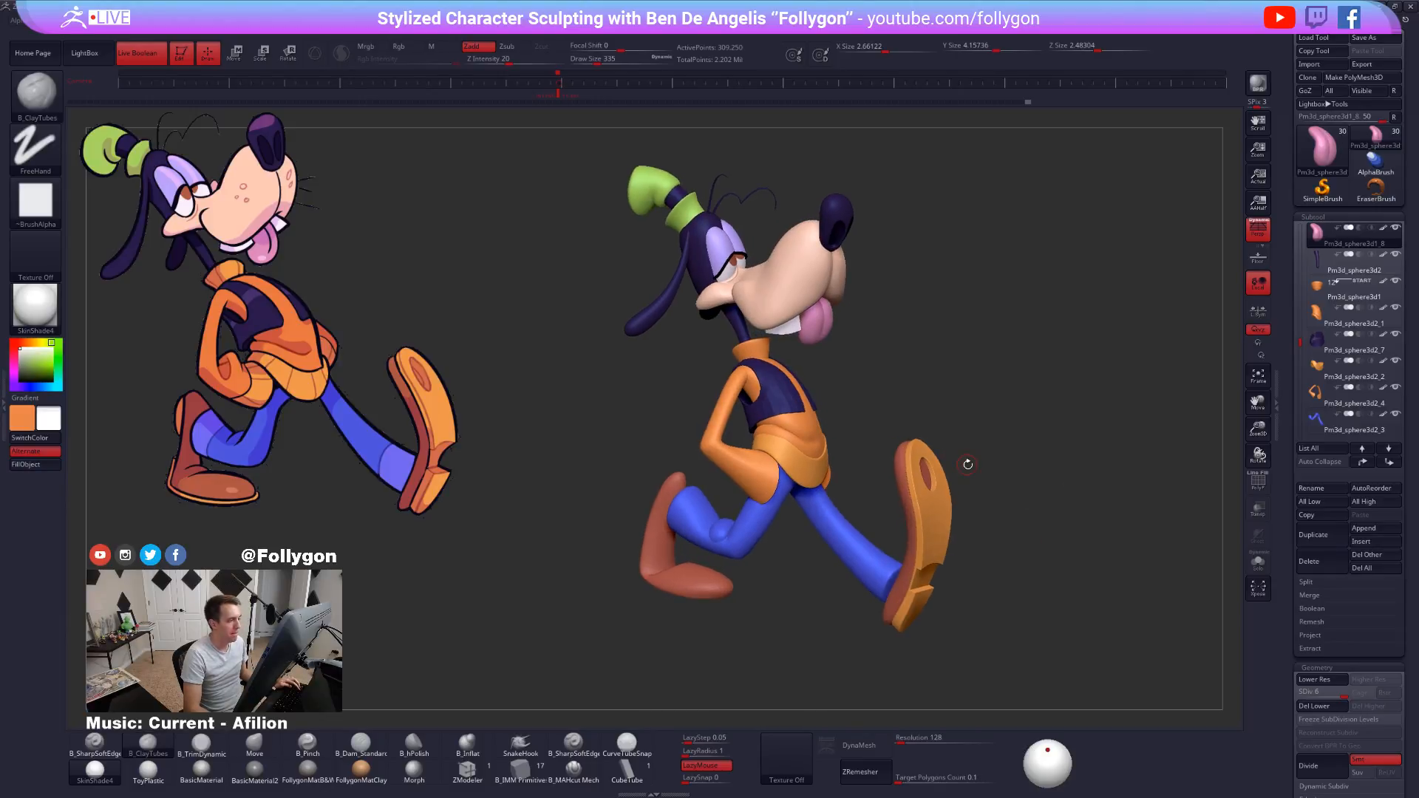
left_click(558, 97)
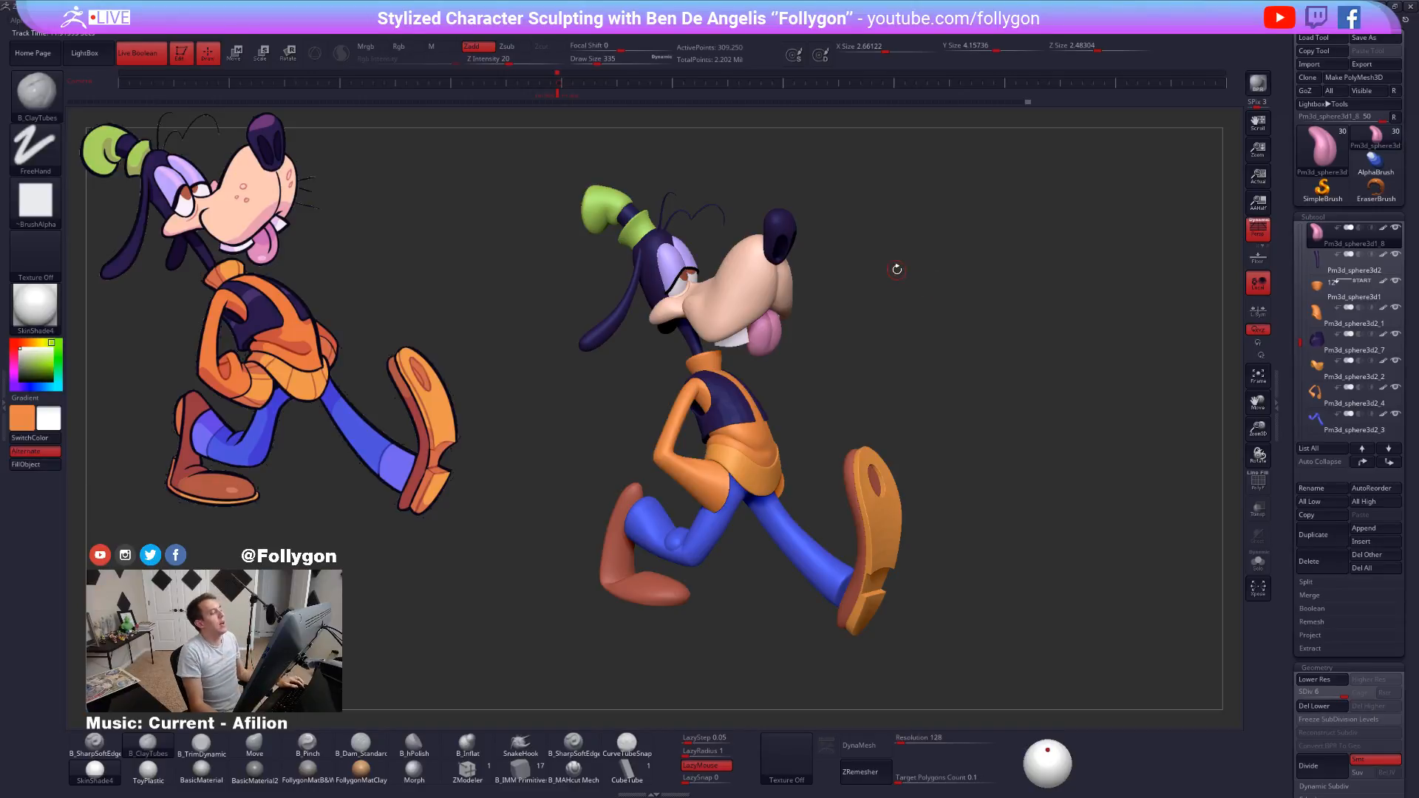
left_click_drag(880, 242, 886, 407)
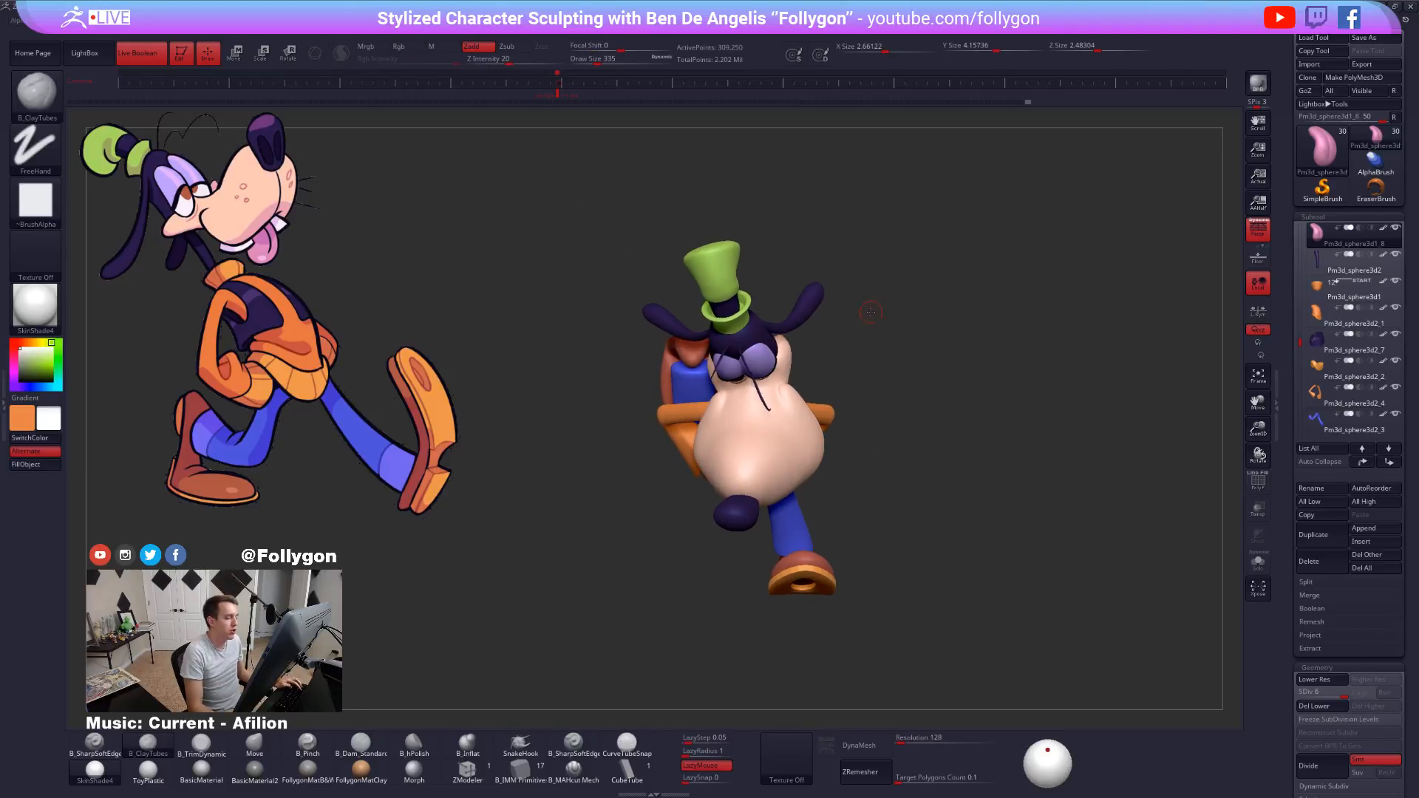
right_click_drag(739, 441, 819, 385)
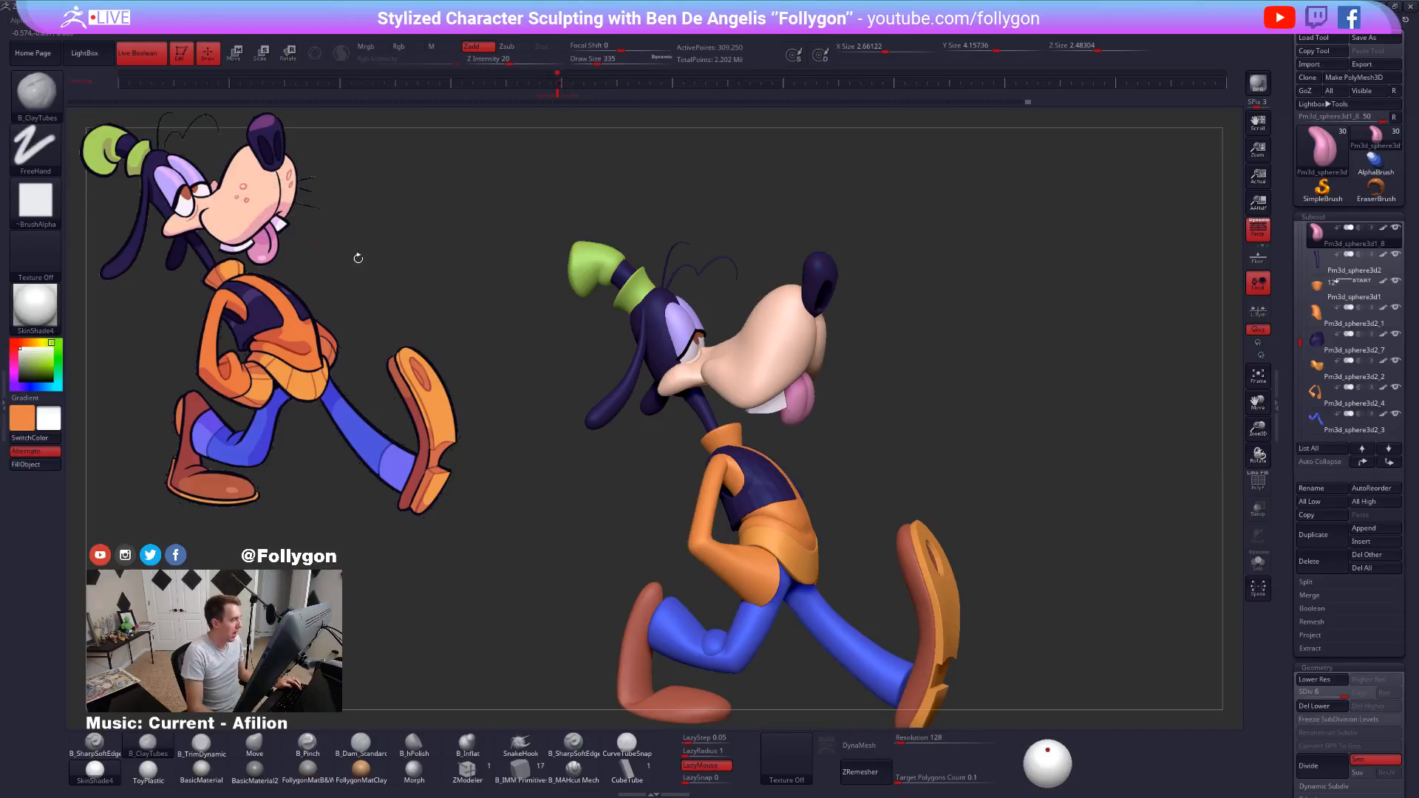
left_click_drag(711, 348, 752, 317)
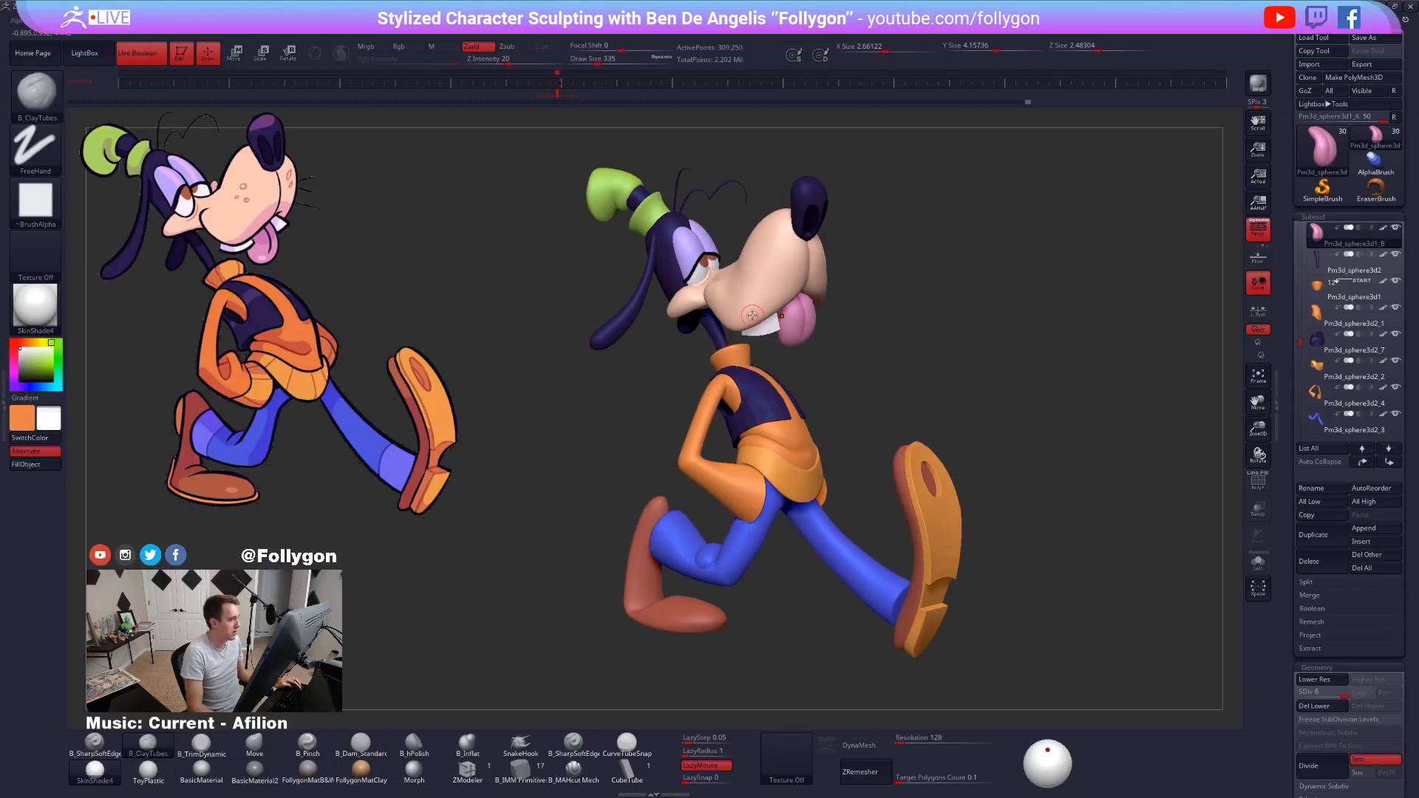
left_click(561, 95)
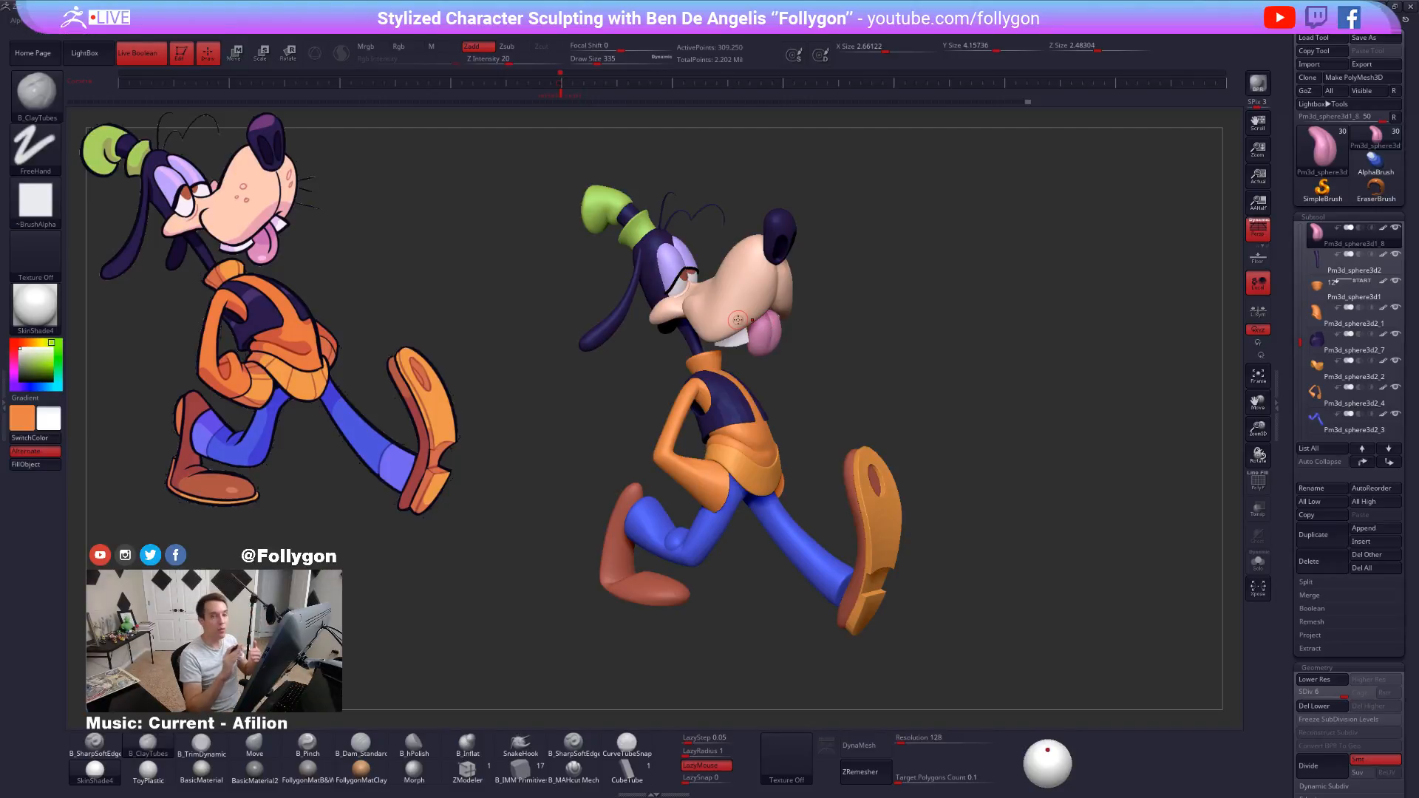
right_click_drag(736, 356, 784, 476, "alt")
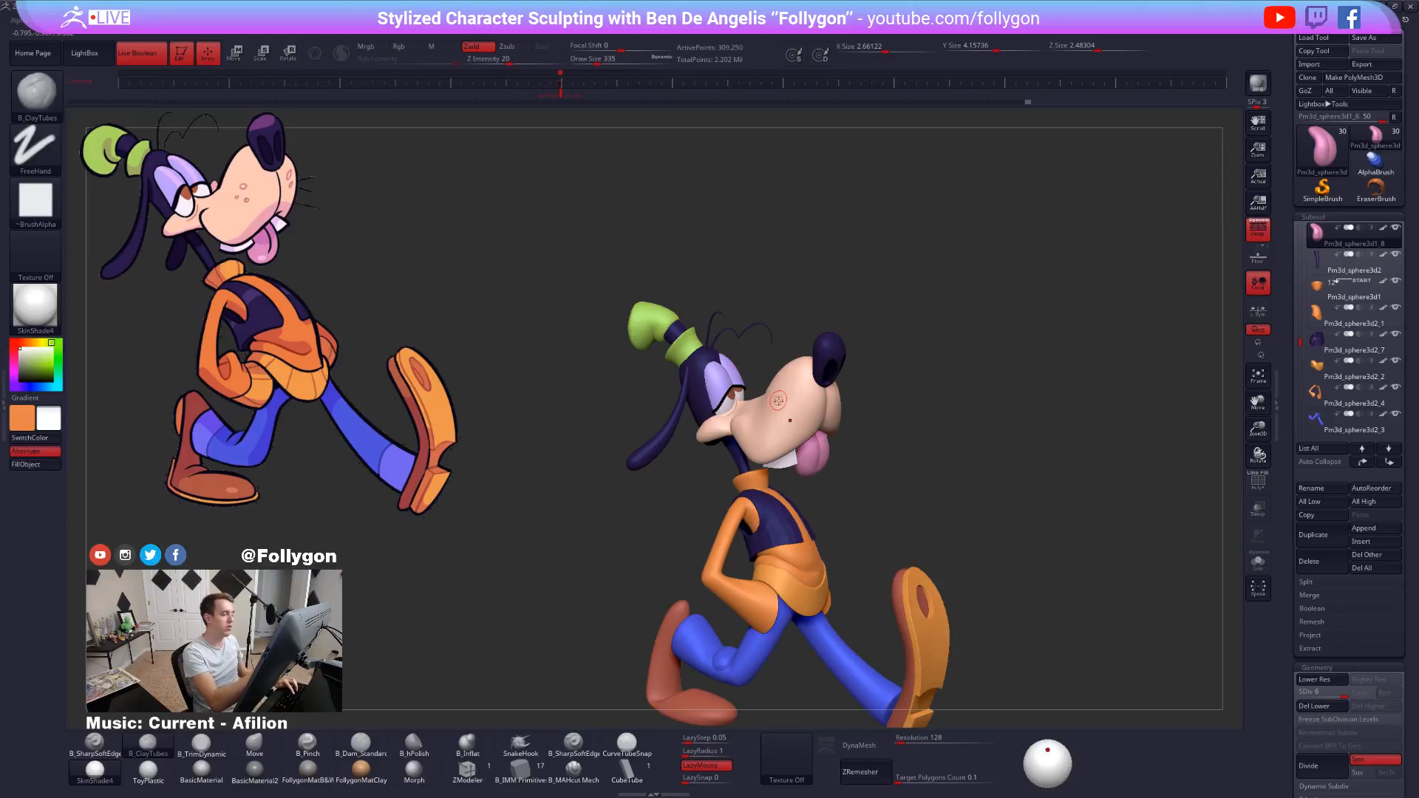
Isolate the muzzle, lower it to subdivision level 2 and smooth the bridge behind its broad front.
left_click(786, 405, "alt")
right_click_drag(789, 409, 809, 473, "ctrl")
right_click_drag(810, 473, 785, 513)
key("shift+d")
key("shift+d")
right_click_drag(775, 451, 782, 520, "ctrl")
key("shift+d")
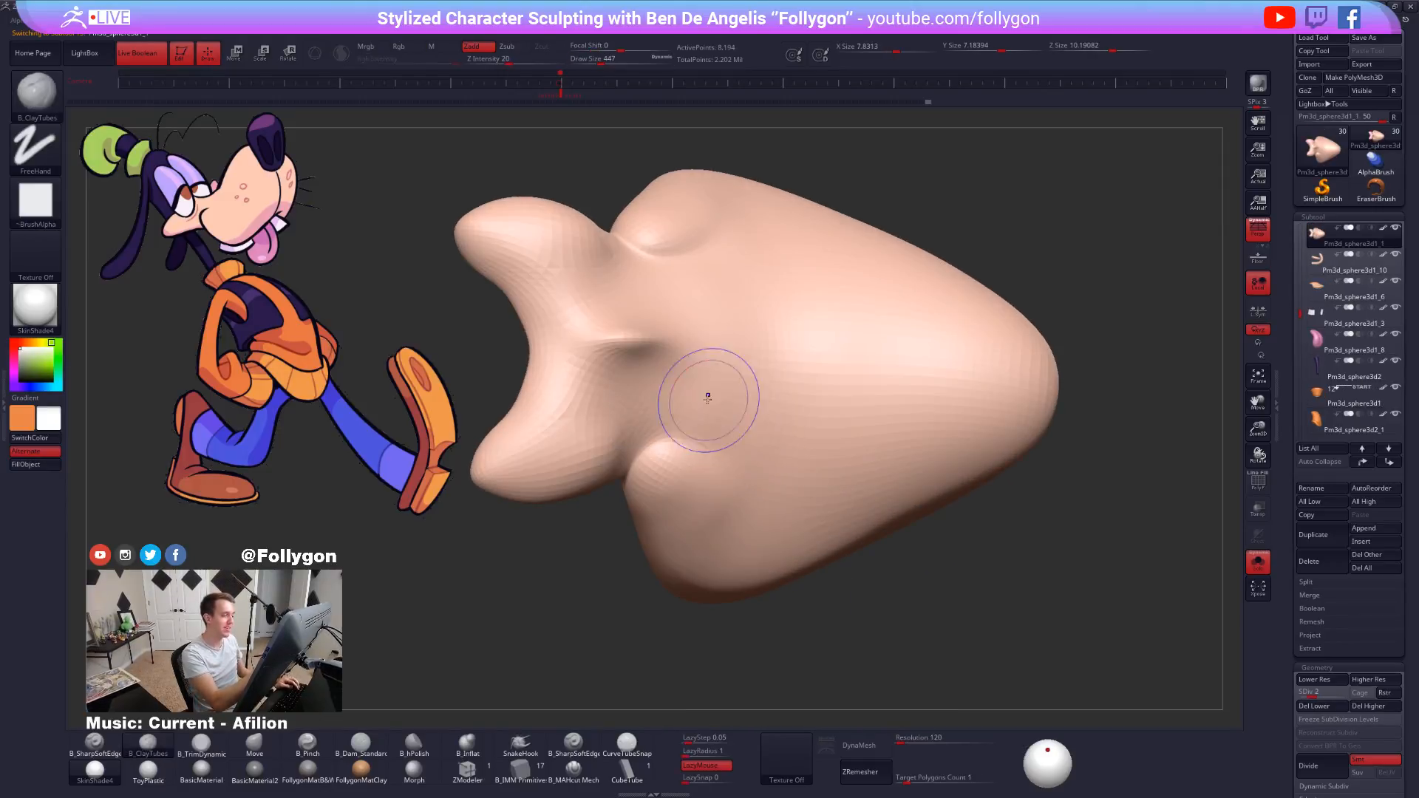
mouse_move(711, 399)
left_mouse_down("shift")
mouse_move(745, 412)
mouse_move(769, 372)
left_mouse_up("shift")
Raise the muzzle to subdivision level 5 and bring back the rest of the figure.
mouse_move(778, 403)
right_mouse_down()
mouse_move(665, 383)
mouse_move(830, 570)
mouse_move(878, 573)
mouse_move(890, 538)
right_mouse_up()
key("d")
key("ctrl+shift+s")
key("d")
key("d")
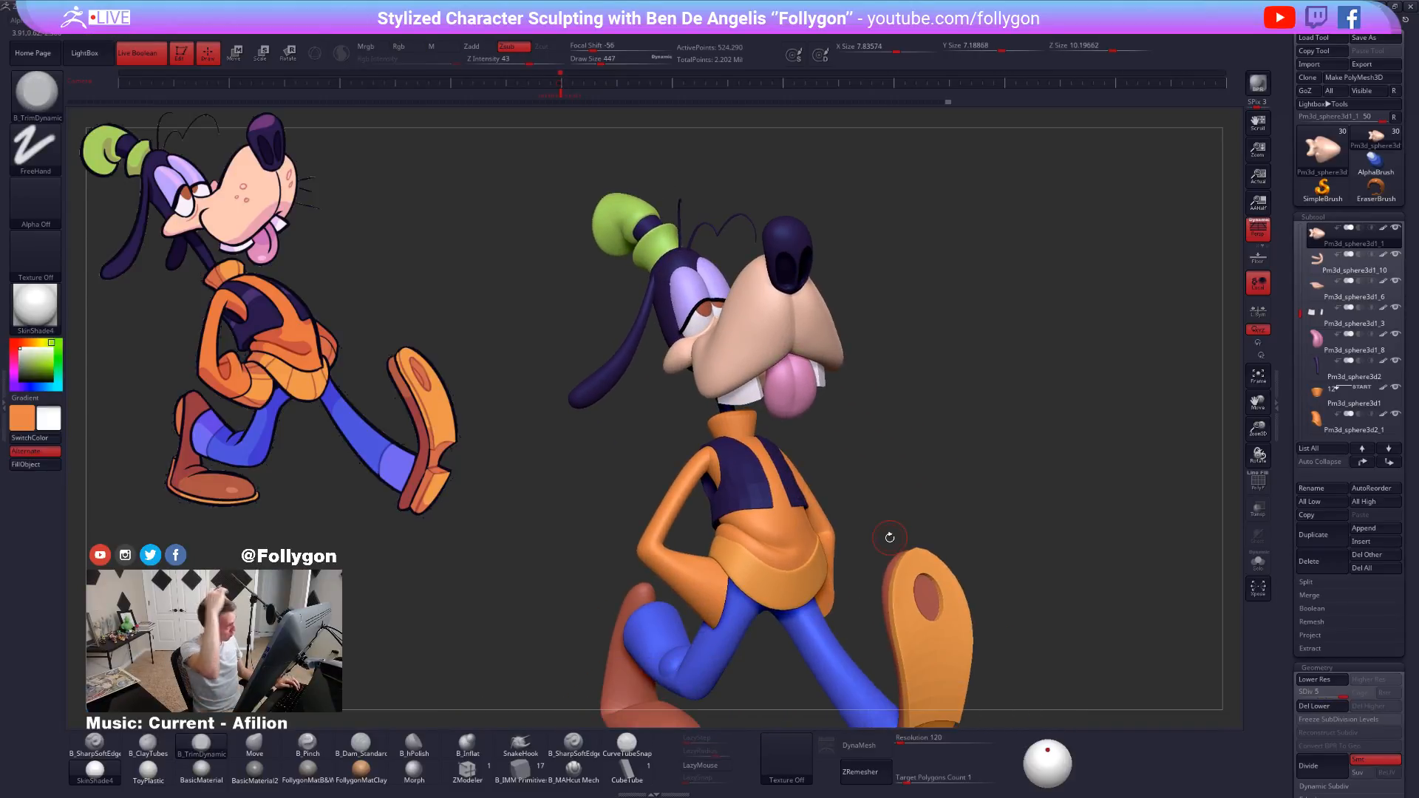
Isolate the muzzle and lower it to subdivision level 3.
mouse_move(961, 372)
right_mouse_down("ctrl")
mouse_move(920, 335)
mouse_move(916, 368)
mouse_move(917, 356)
mouse_move(802, 322)
mouse_move(820, 349)
right_mouse_up("ctrl")
key("alt+s")
key("shift+d")
key("shift+d")
right_click_drag(765, 273, 789, 348, "alt")
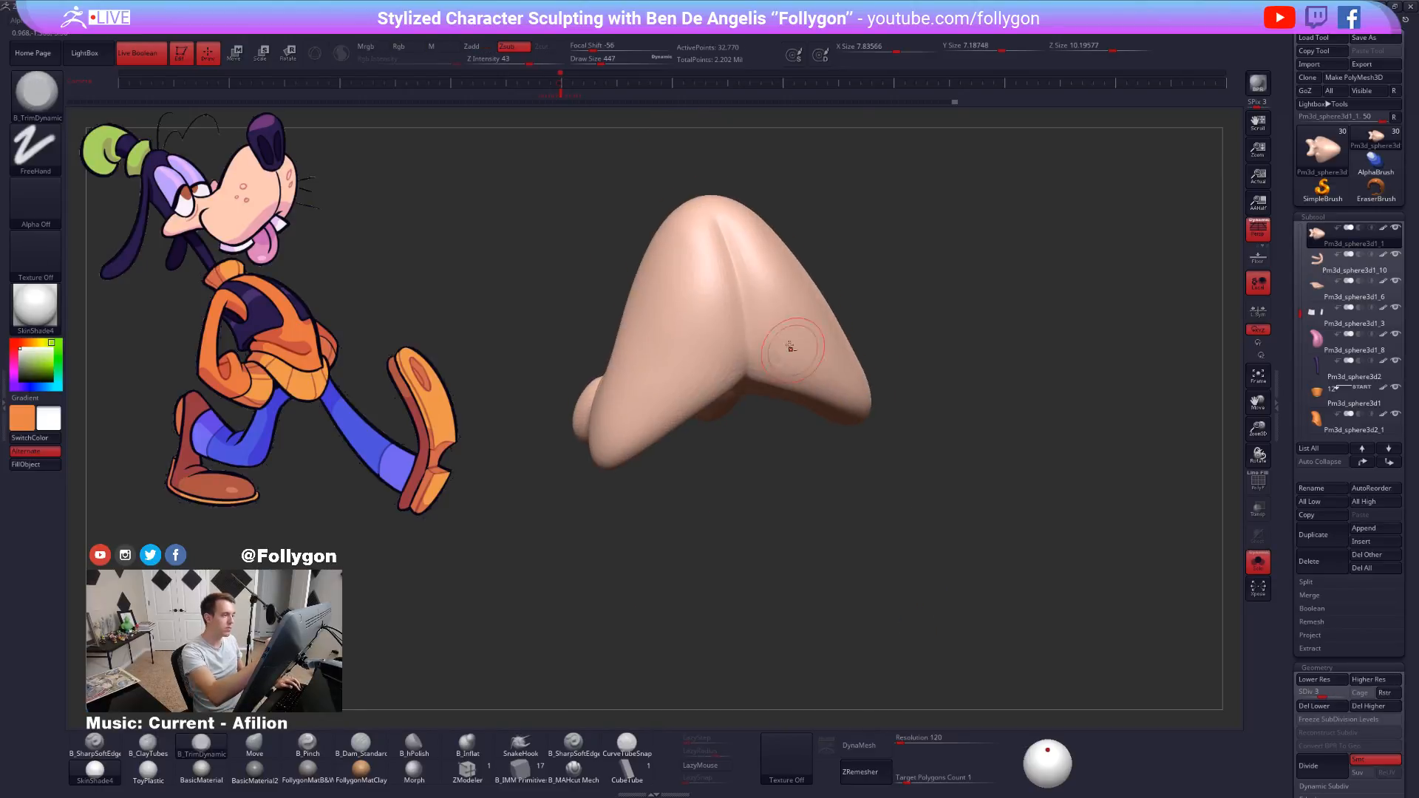
Build up the side of the muzzle's broad front with the ClayTubes brush and smooth the added volume.
key("space")
left_click_drag(788, 323, 791, 323)
right_click_drag(792, 323, 786, 290)
key("2")
mouse_move(769, 291)
left_mouse_down()
mouse_move(781, 361)
mouse_move(806, 374)
left_mouse_up()
left_click_drag(785, 305, 790, 327, "shift")
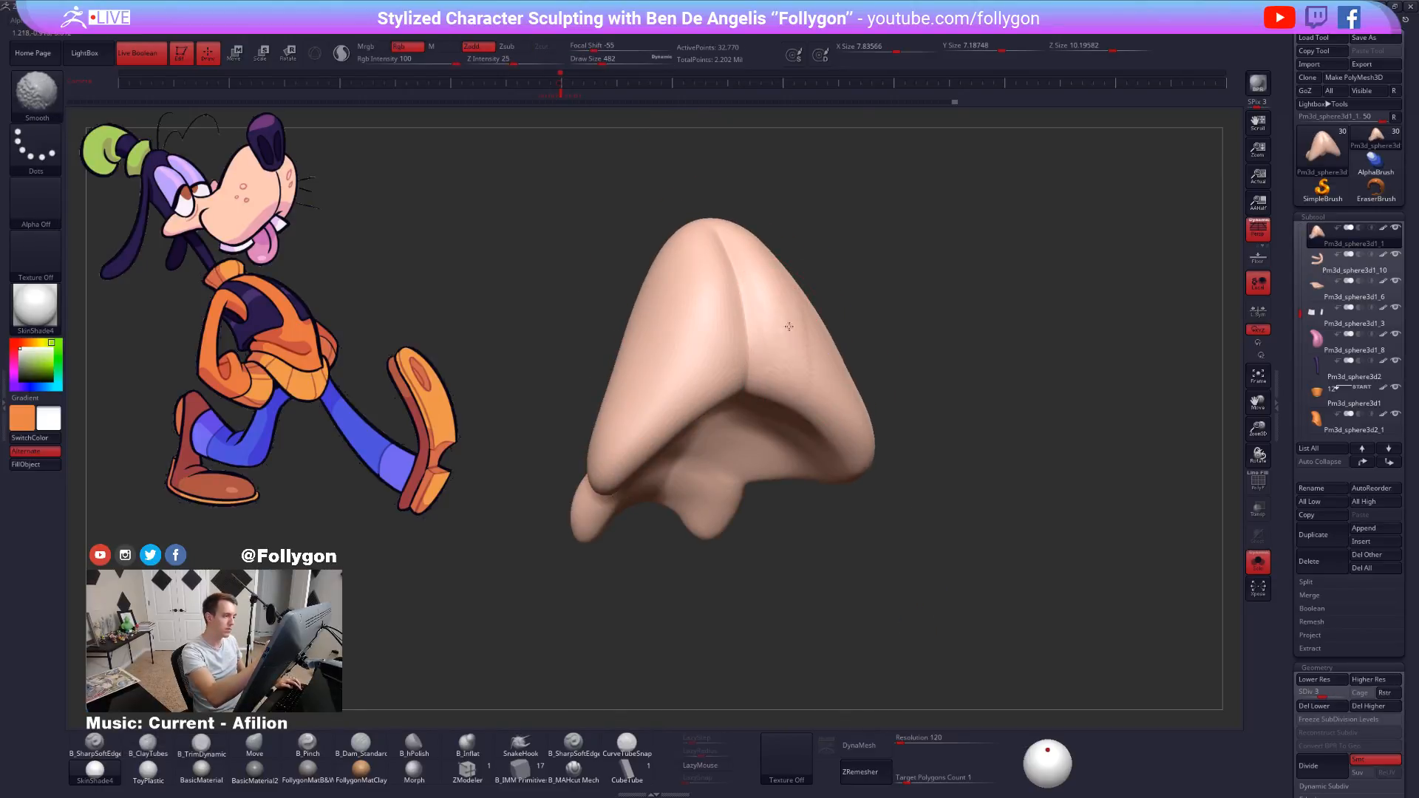
left_click_drag(816, 380, 820, 388, "shift")
left_click_drag(792, 320, 830, 389, "shift")
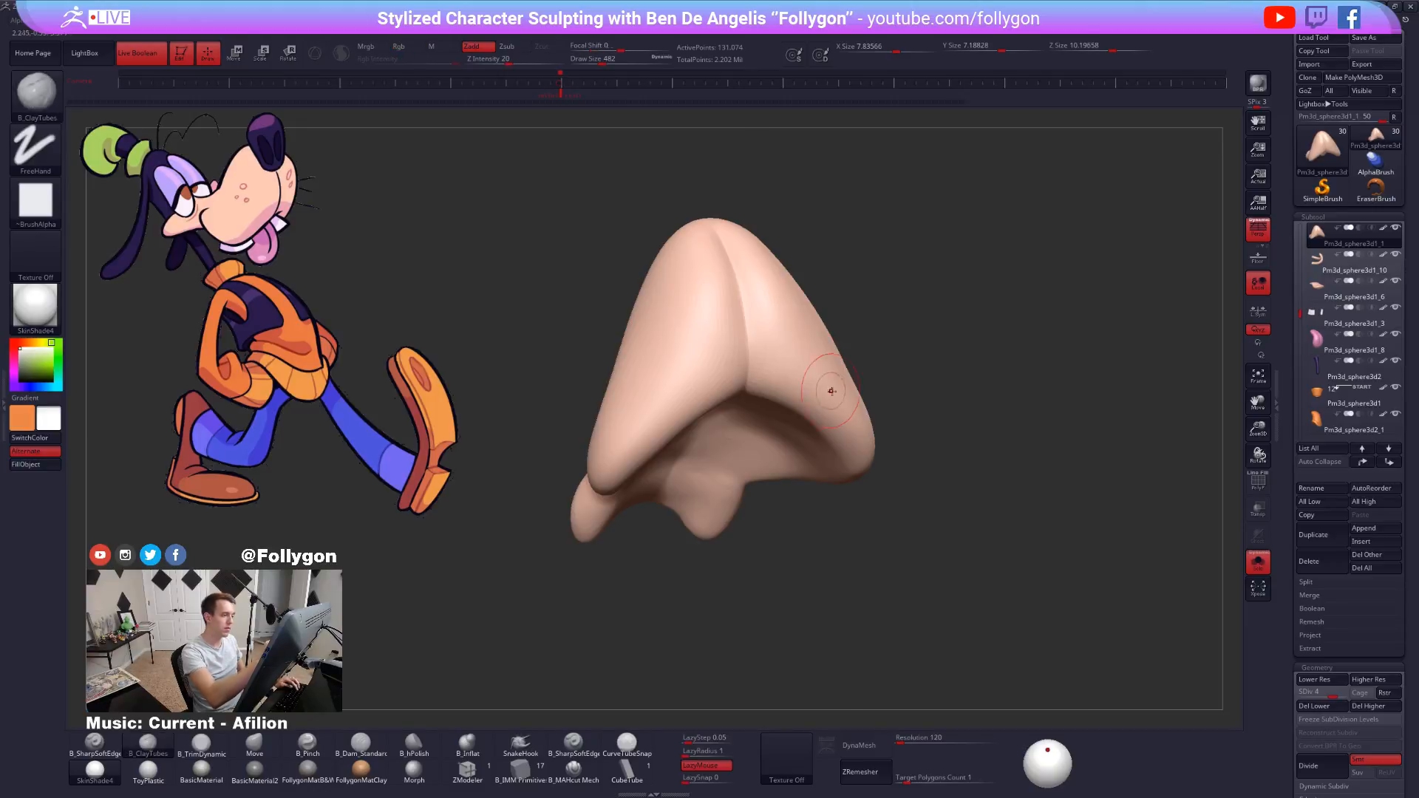
Bring back the rest of the figure with the muzzle at subdivision level 4 and check the pose against the reference.
key("alt+s")
key("d")
mouse_move(834, 393)
right_mouse_down()
mouse_move(775, 367)
mouse_move(859, 523)
right_mouse_up()
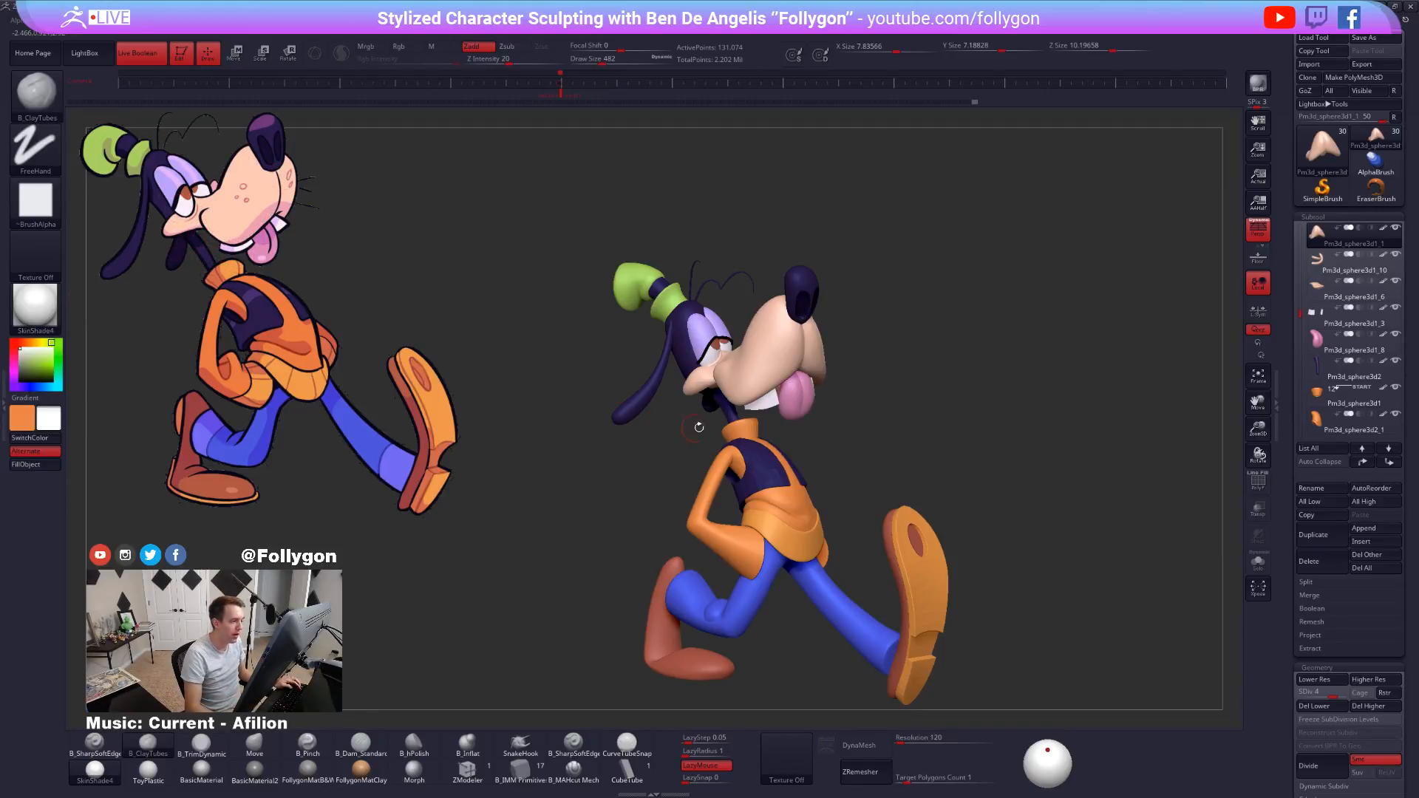
right_click_drag(796, 464, 795, 424)
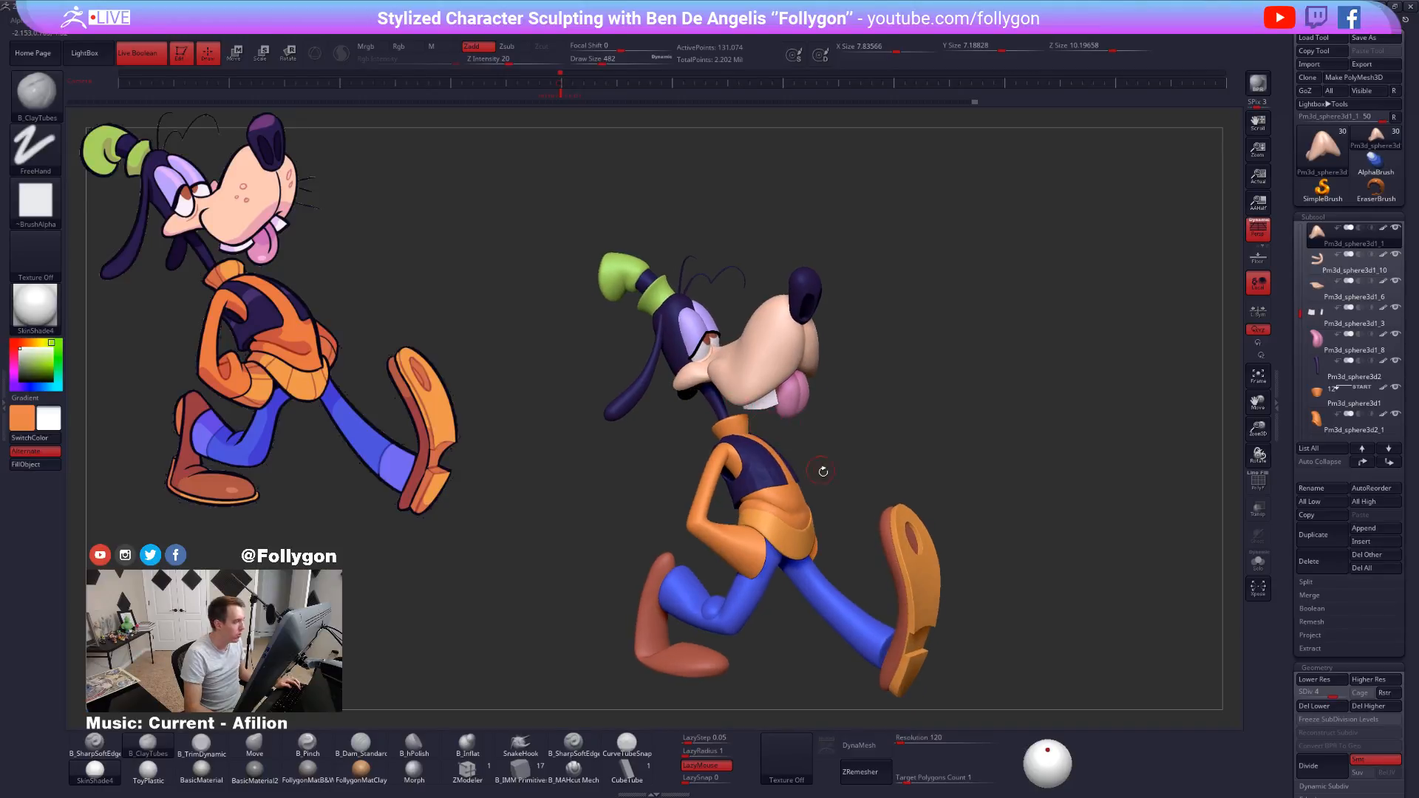
right_click_drag(820, 478, 740, 451)
Create a combined Transpose Master pose mesh of the whole figure and apply the grey FollygonMatB&W material.
left_click(3, 281)
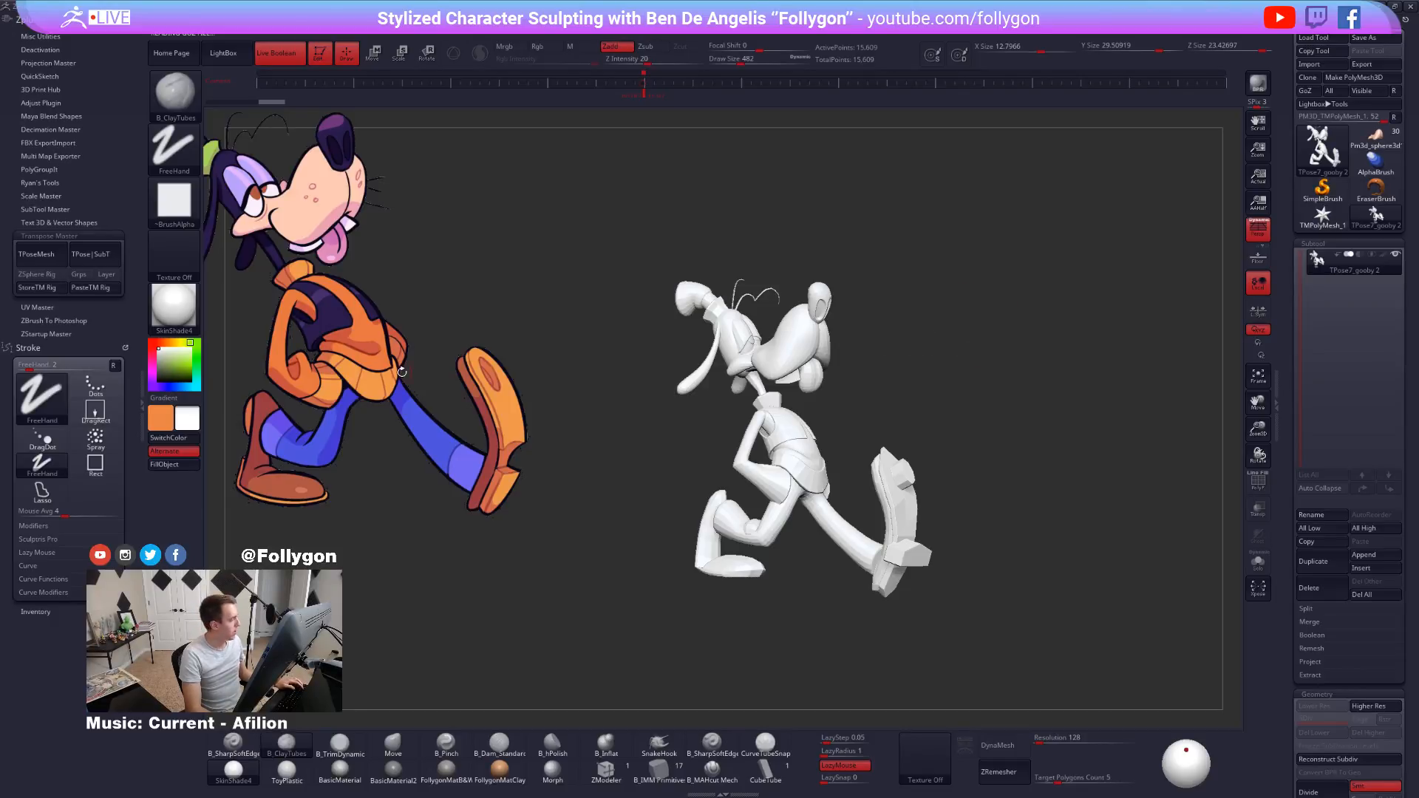
left_click(447, 770)
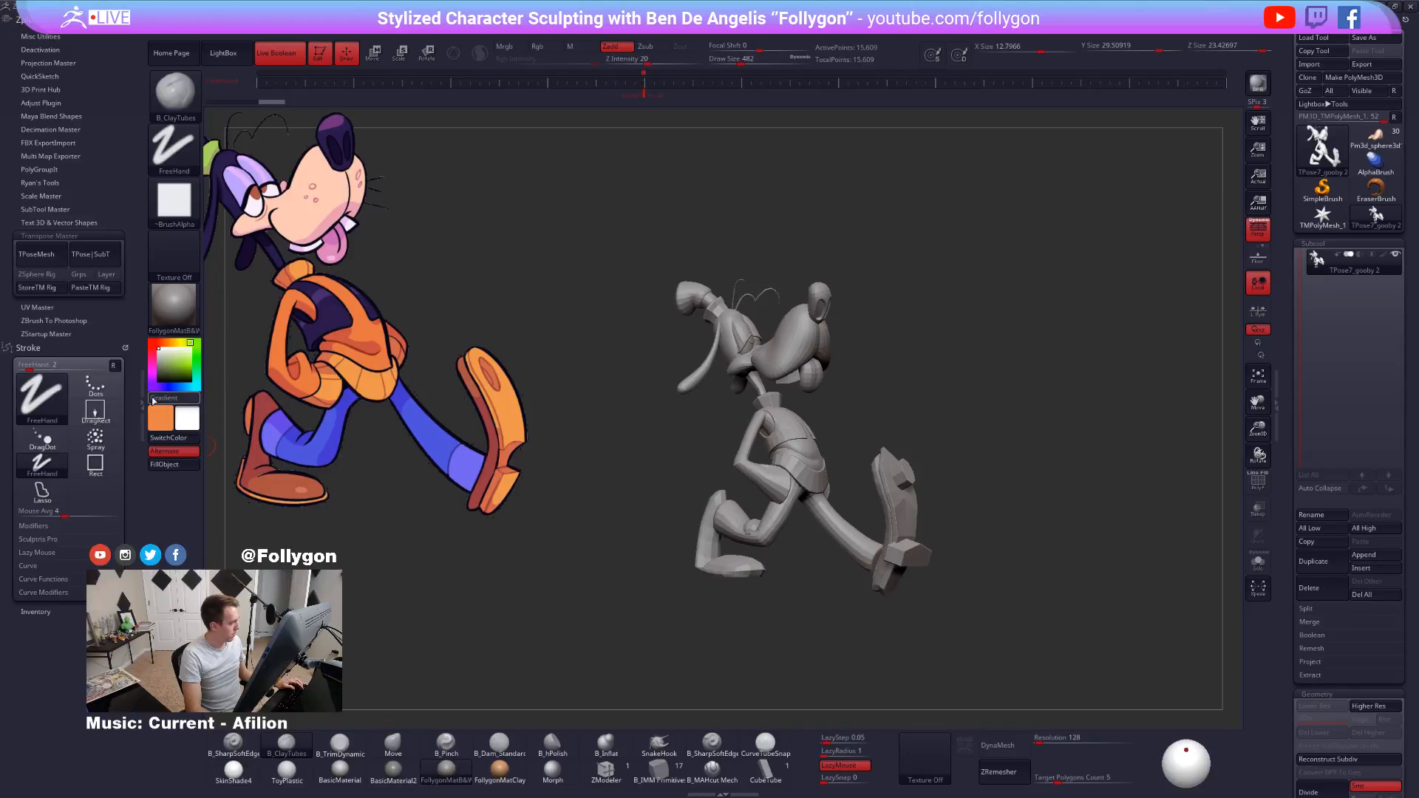
left_click(143, 400)
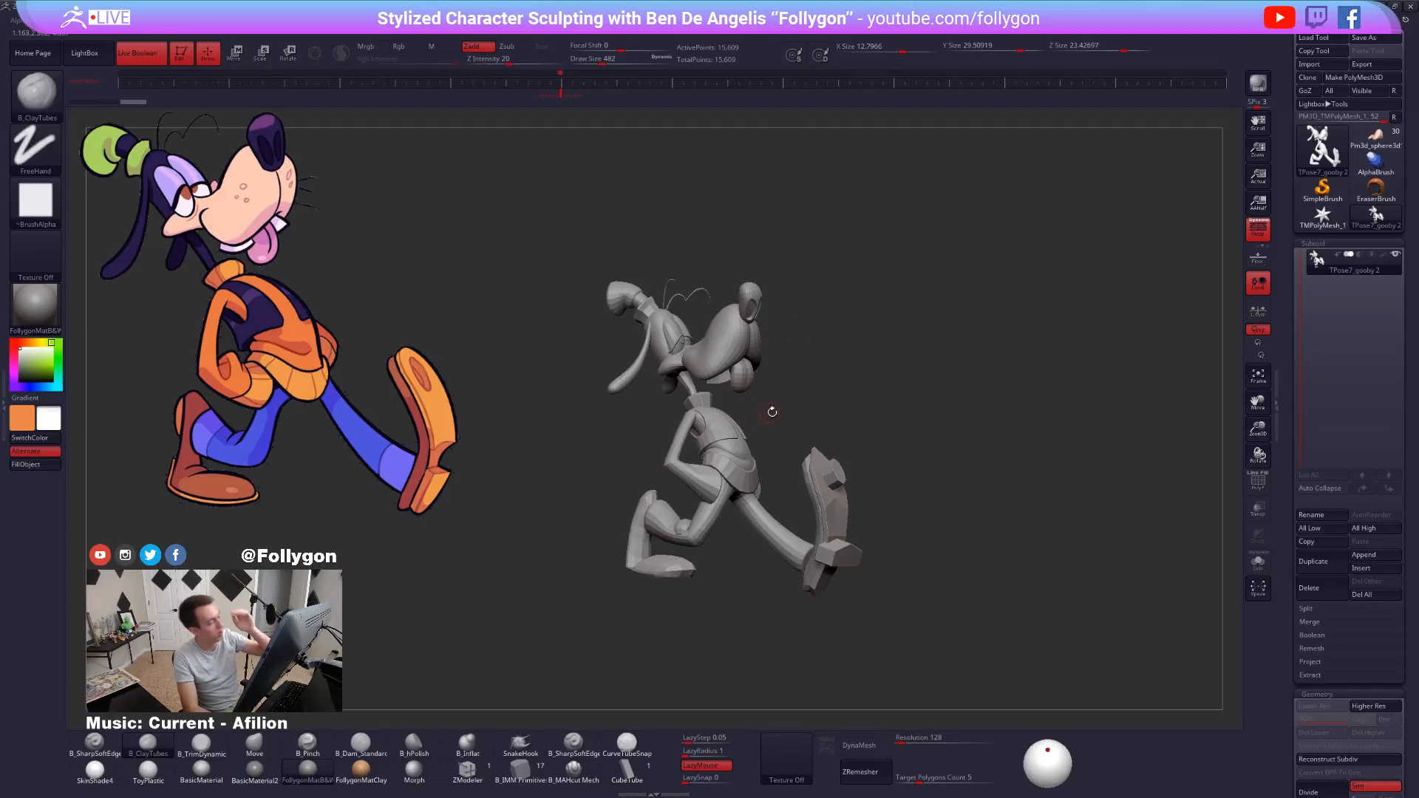
Mask the figure so that only the muzzle area stays editable, with a softened mask edge.
mouse_move(725, 426)
right_mouse_down()
mouse_move(742, 423)
mouse_move(748, 383)
right_mouse_up()
mouse_move(749, 382)
right_mouse_down("alt")
mouse_move(804, 436)
mouse_move(805, 526)
mouse_move(810, 437)
mouse_move(787, 509)
mouse_move(736, 443)
right_mouse_up("alt")
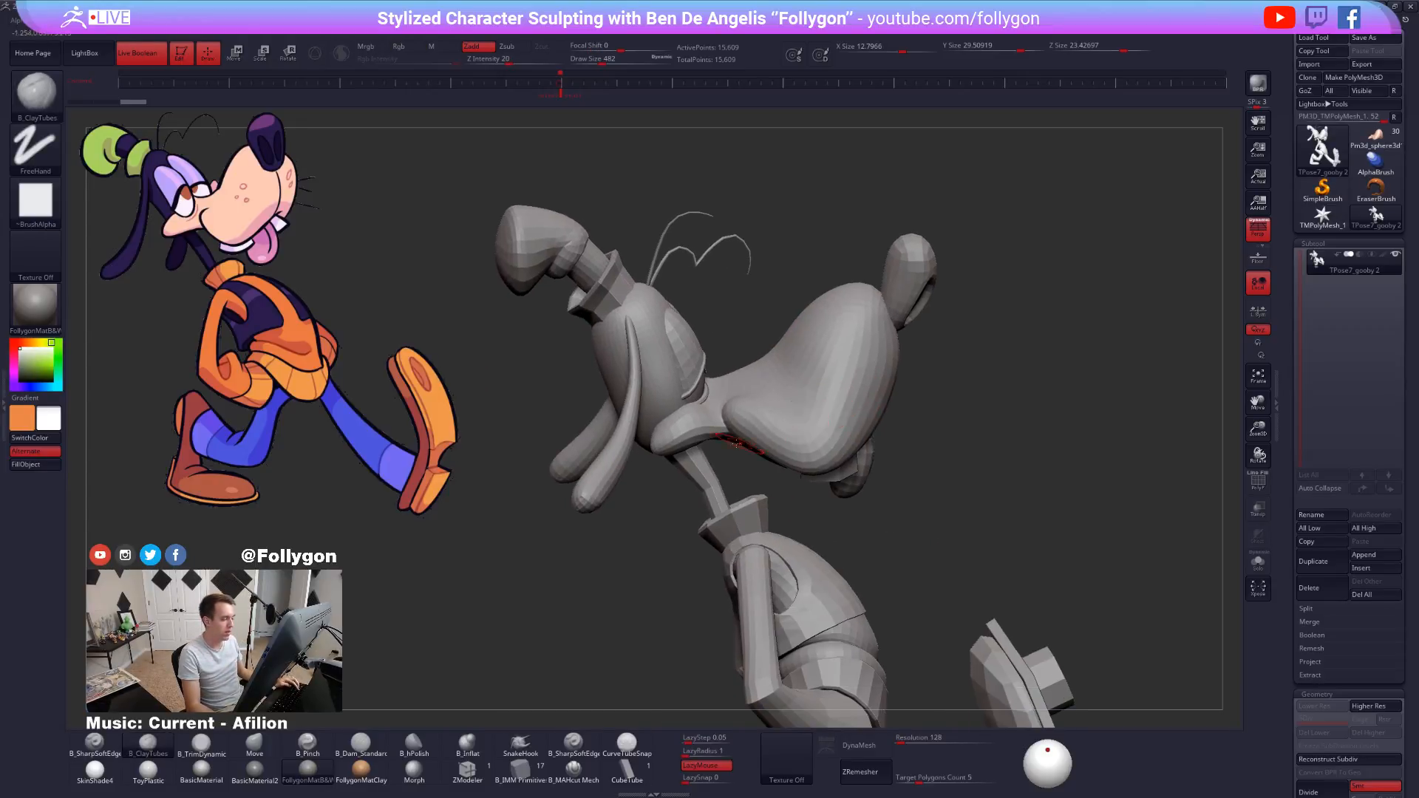
mouse_move(734, 466)
left_mouse_down("ctrl")
mouse_move(947, 510)
mouse_move(909, 194)
mouse_move(763, 284)
mouse_move(736, 444)
left_mouse_up("ctrl")
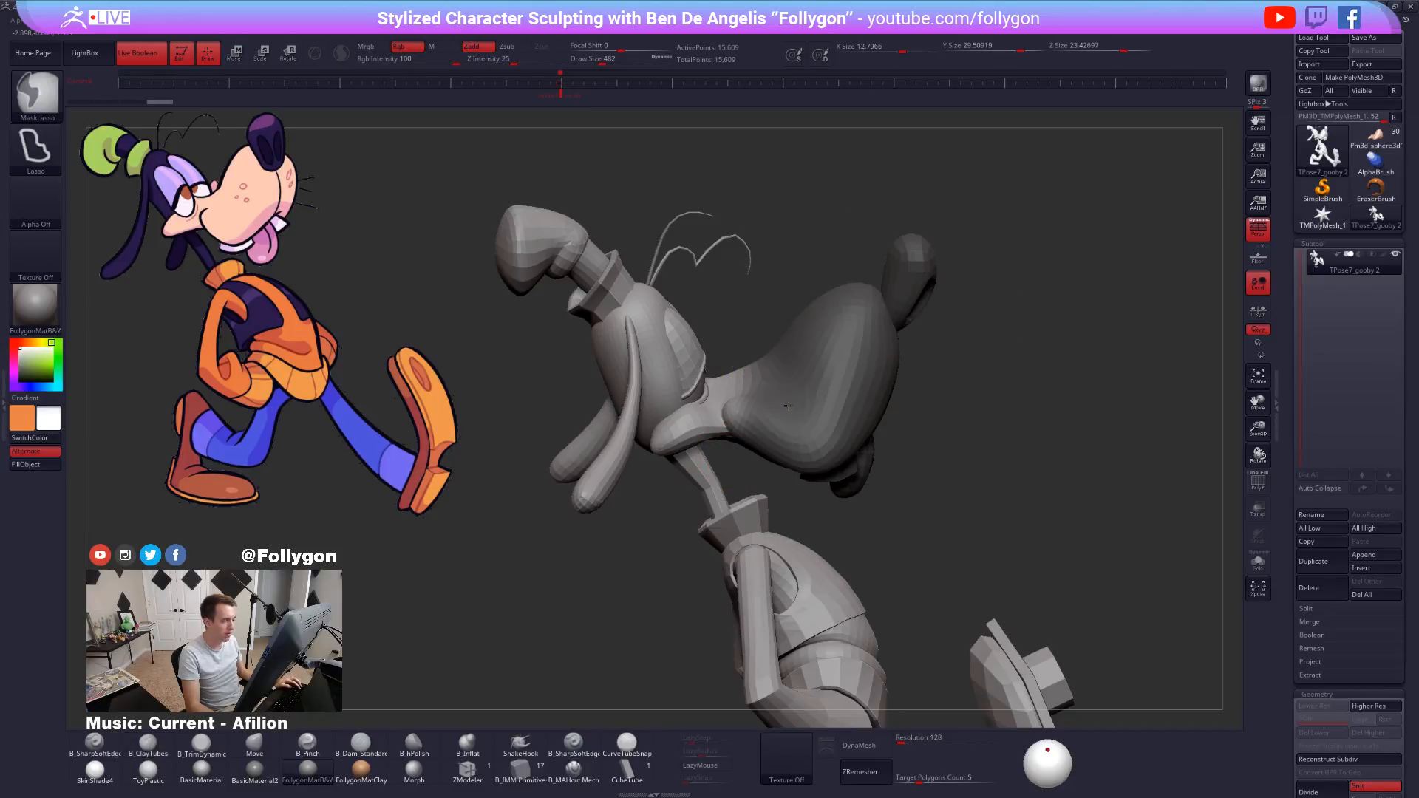
left_click(1041, 419, "ctrl")
left_click(863, 398, "ctrl")
Rotate the muzzle with a transpose line drawn from its base out past the nose.
right_click_drag(858, 392, 869, 481)
key("r")
left_click_drag(740, 344, 1109, 379)
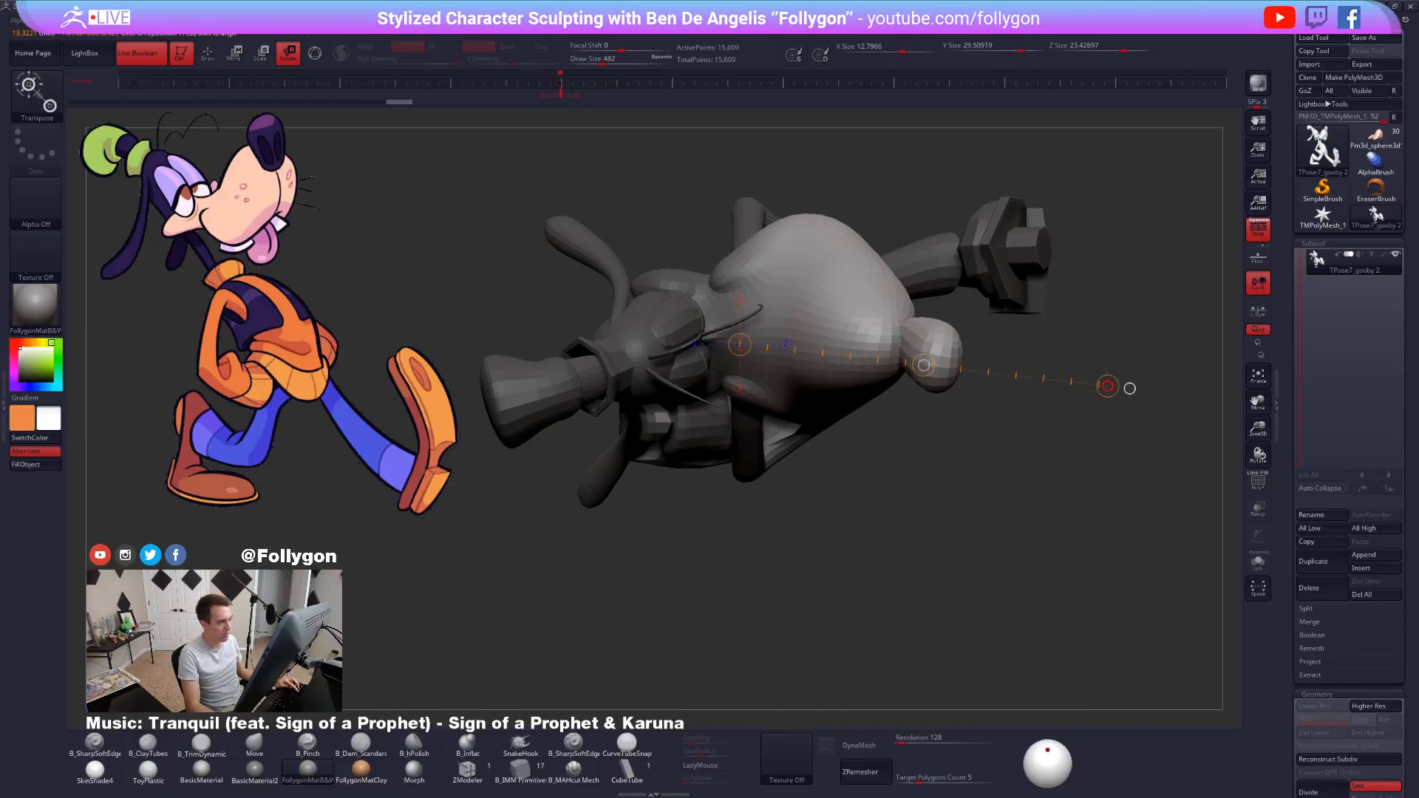
right_click_drag(1015, 503, 1018, 360)
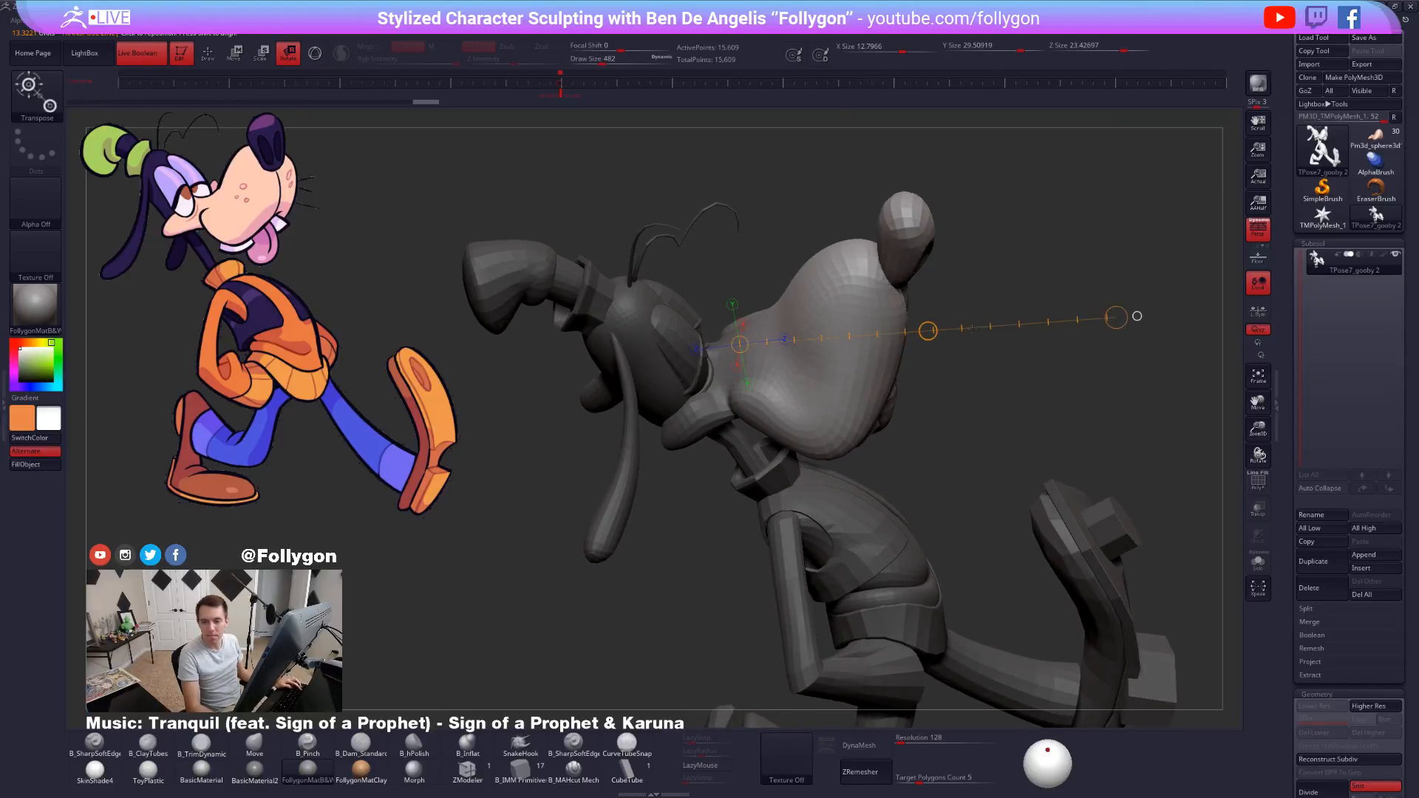
right_click_drag(973, 328, 861, 466)
key("q")
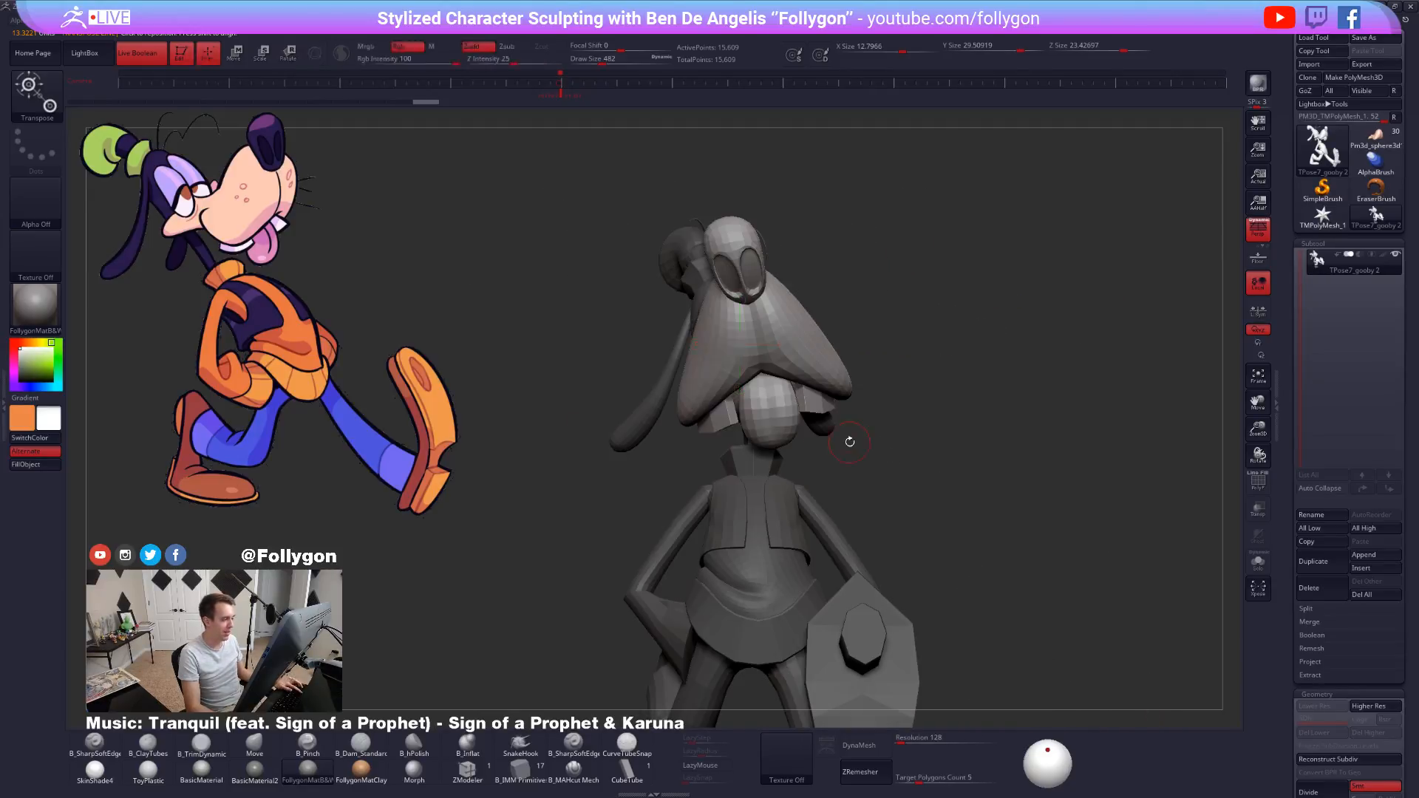
Clear the muzzle mask and hide the muzzle, mouth parts, nose and ears of the pose mesh.
left_click_drag(851, 442, 905, 421, "ctrl")
key("ctrl+shift+f")
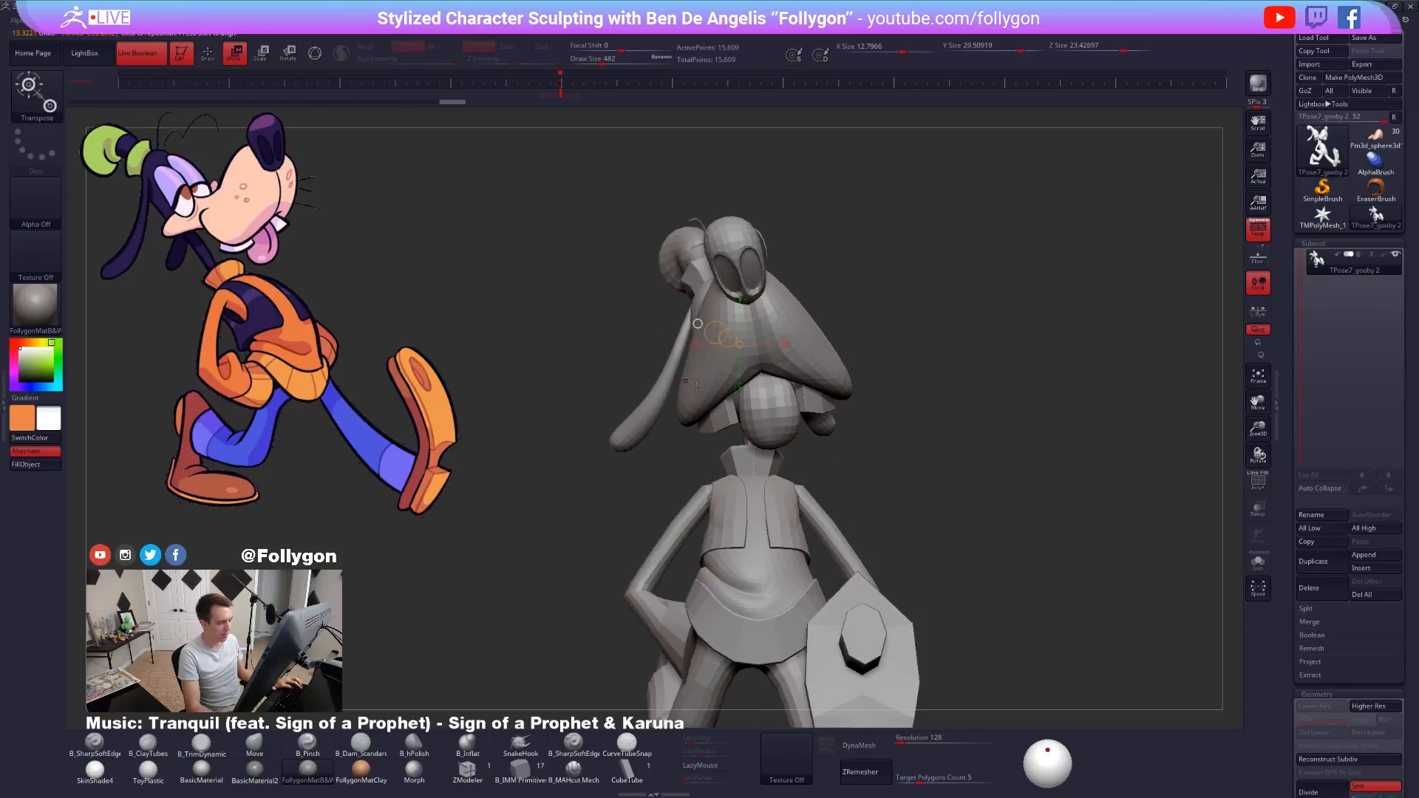
right_click_drag(876, 414, 961, 421)
left_click(735, 442, "ctrl+shift")
left_click_drag(620, 442, 652, 472, "ctrl+shift")
left_click(767, 424, "ctrl+shift")
left_click(773, 419, "ctrl+shift")
left_click(825, 418, "ctrl+shift")
left_click(832, 421, "ctrl+shift")
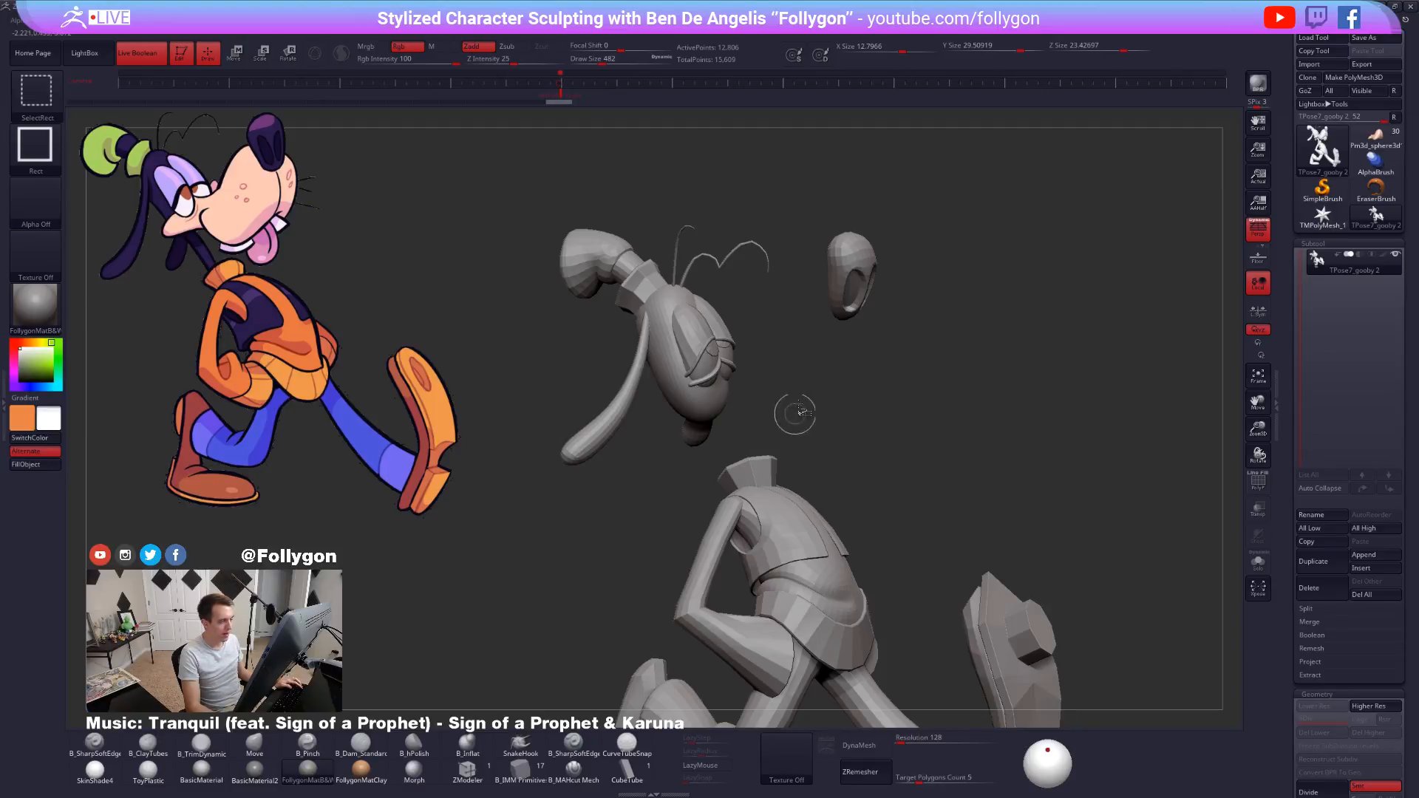
left_click(843, 296, "ctrl+shift")
left_click(600, 444, "ctrl+shift")
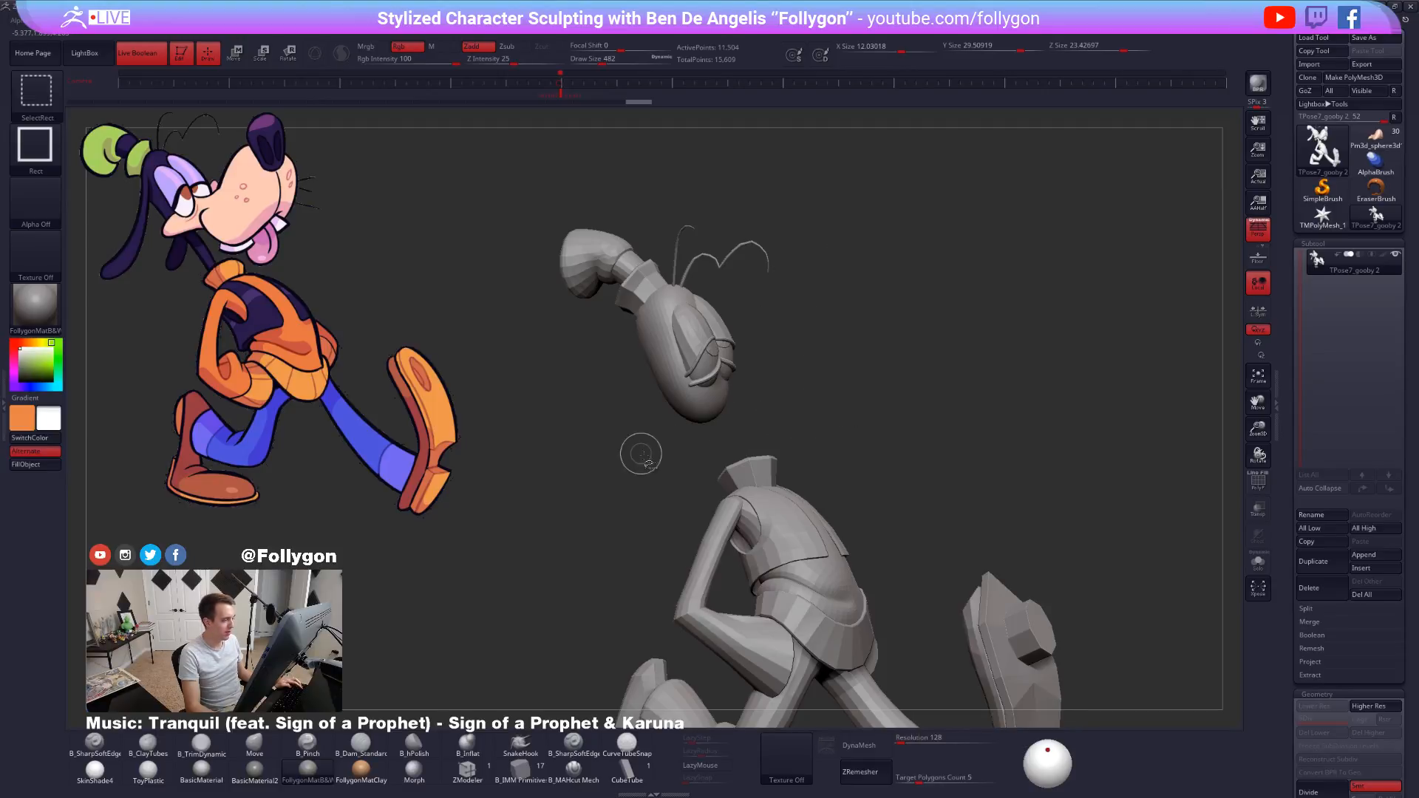
Hide the remaining head parts, invert the visibility to isolate the head and hide the collar.
left_click_drag(519, 471, 836, 145, "ctrl+alt+shift")
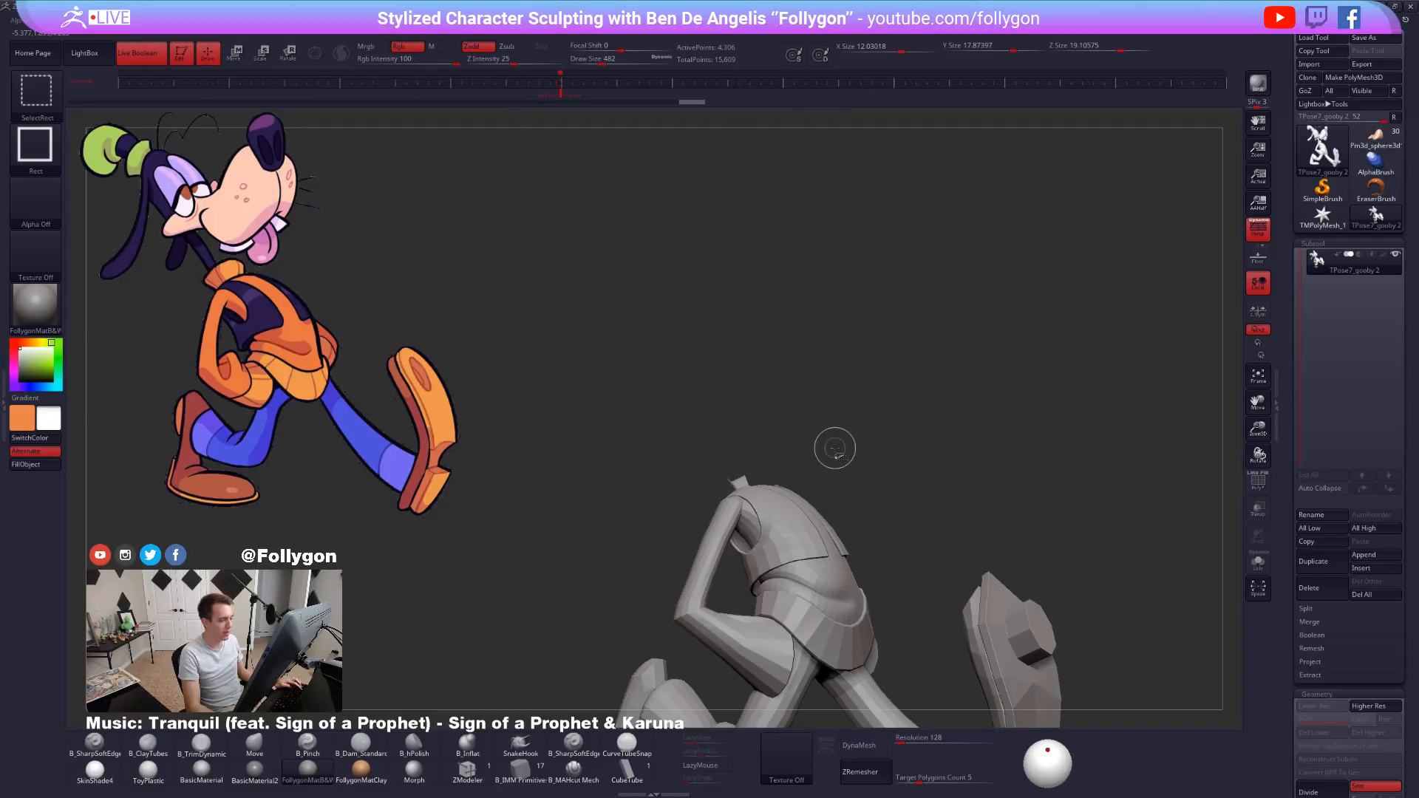
left_click_drag(838, 413, 856, 457, "ctrl+shift")
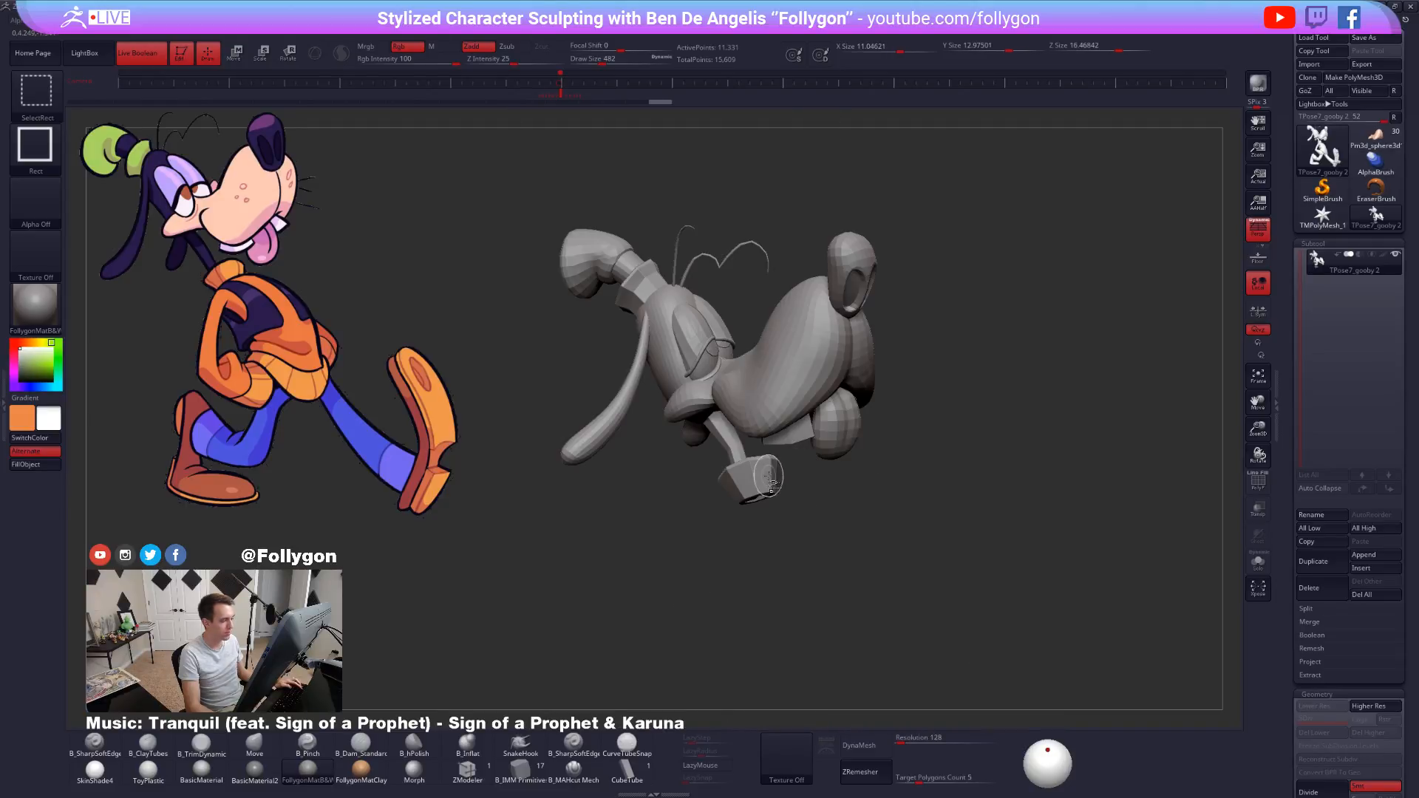
left_click(769, 479, "ctrl+shift")
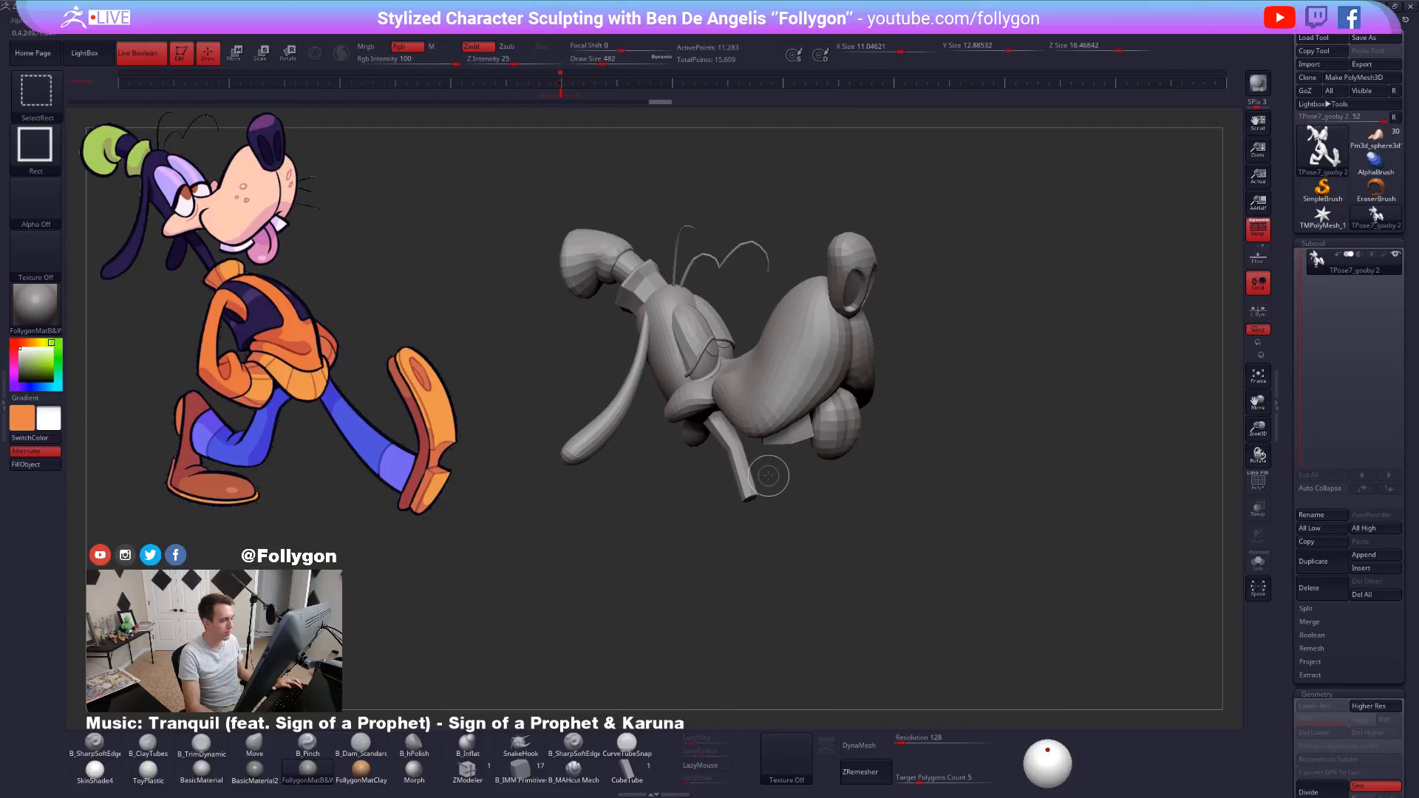
Show the whole figure again with the body and collar masked and the head and neck left free.
left_click(954, 403, "ctrl+shift")
left_click_drag(951, 400, 814, 576)
right_click_drag(821, 558, 811, 443)
mouse_move(762, 687)
right_mouse_down("alt")
mouse_move(755, 455)
mouse_move(771, 452)
right_mouse_up("alt")
key("r")
key("q")
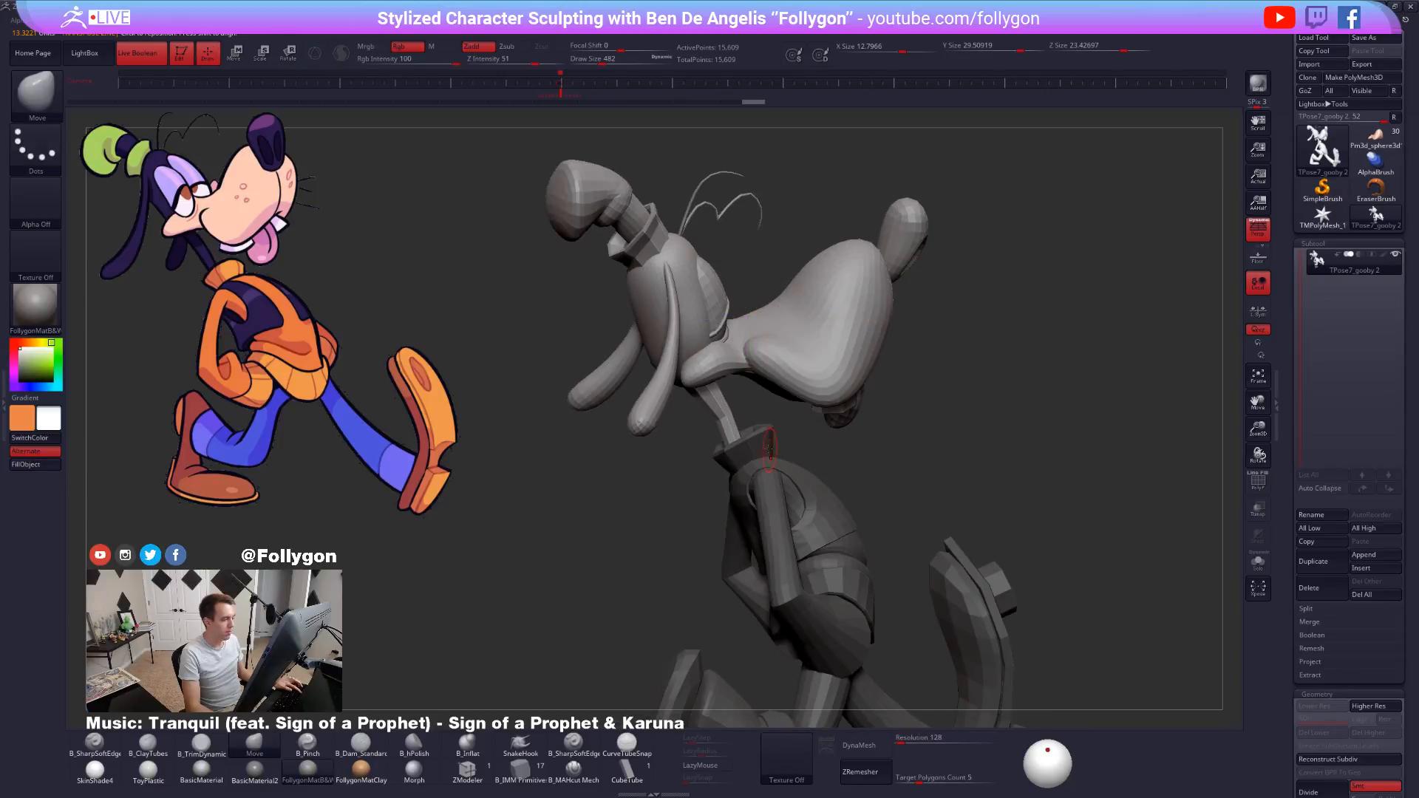
Isolate the neck, display its polygon edges and mask its lower end.
left_click(737, 449, "ctrl+shift")
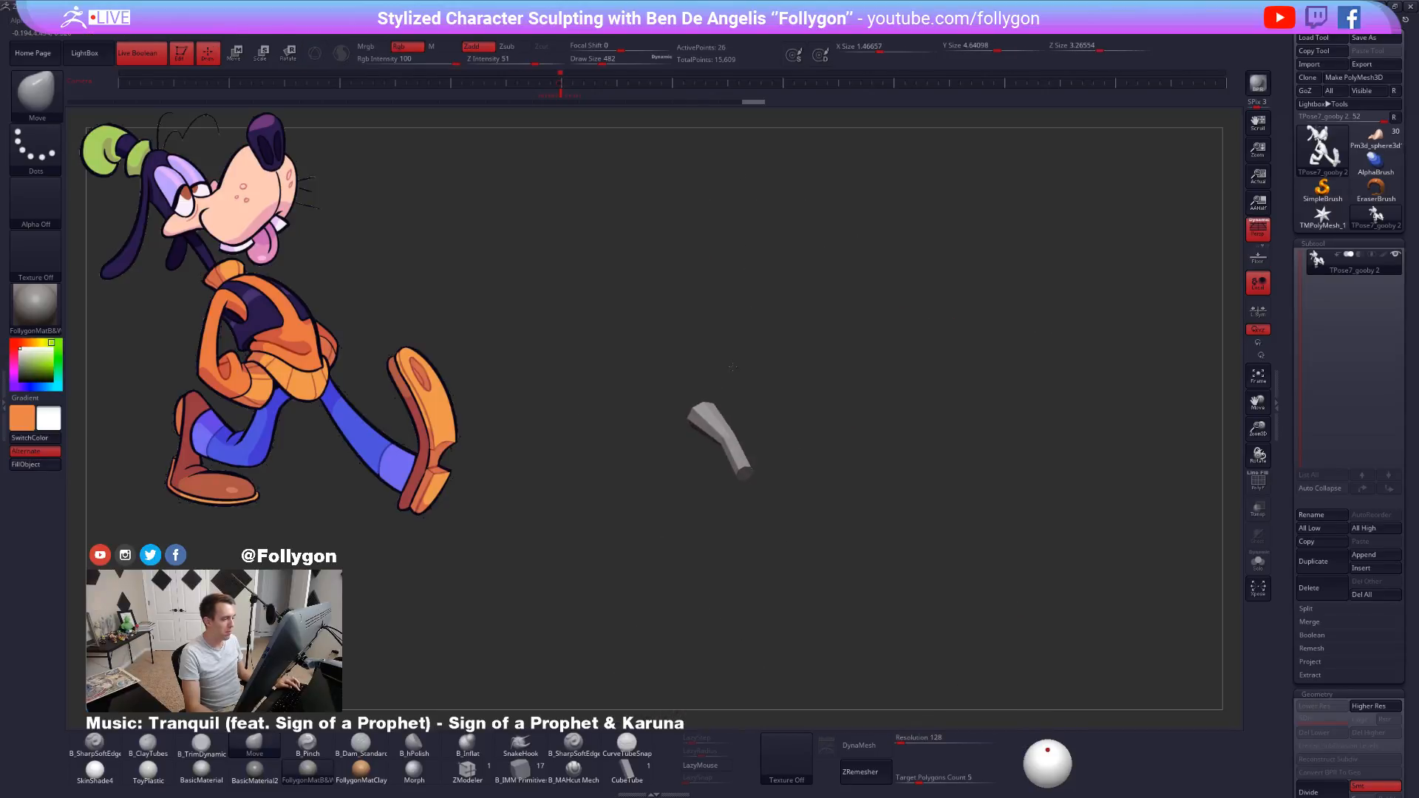
key("r")
right_click_drag(749, 482, 770, 495, "ctrl")
key("shift+f")
left_click_drag(751, 479, 794, 544)
mouse_move(802, 546)
right_mouse_down("alt")
mouse_move(738, 481)
mouse_move(732, 443)
right_mouse_up("alt")
Restore the full figure, rotate the unmasked head about the neck and save the project.
left_click(882, 510, "ctrl+shift")
mouse_move(882, 511)
right_mouse_down("alt")
mouse_move(912, 453)
mouse_move(1014, 455)
right_mouse_up("alt")
left_click_drag(800, 451, 820, 461)
right_click_drag(823, 473, 911, 480)
key("q")
mouse_move(977, 517)
right_mouse_down("alt")
mouse_move(902, 449)
mouse_move(948, 494)
mouse_move(951, 549)
right_mouse_up("alt")
key("shift+f")
mouse_move(941, 637)
right_mouse_down()
mouse_move(996, 656)
mouse_move(1005, 681)
mouse_move(1010, 614)
mouse_move(1059, 615)
right_mouse_up()
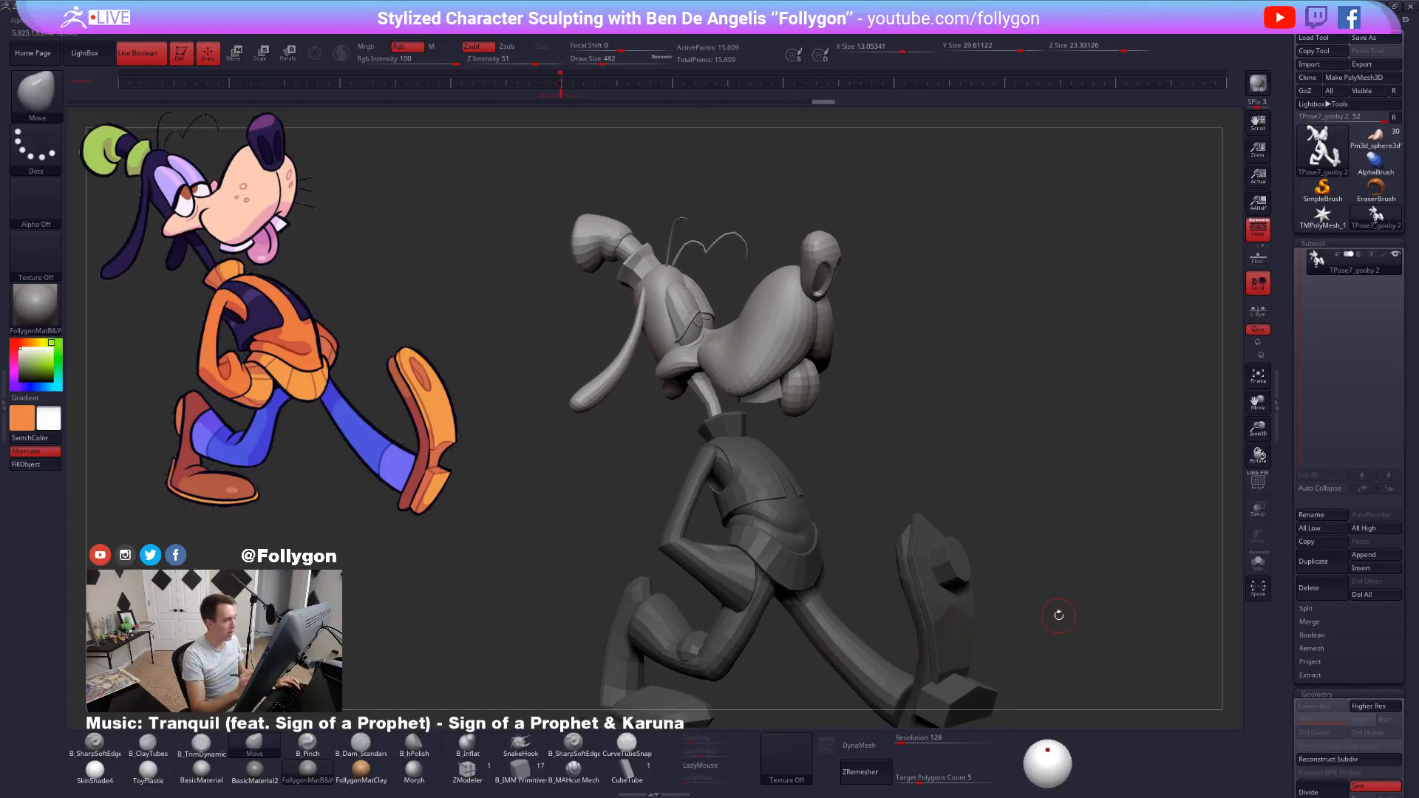
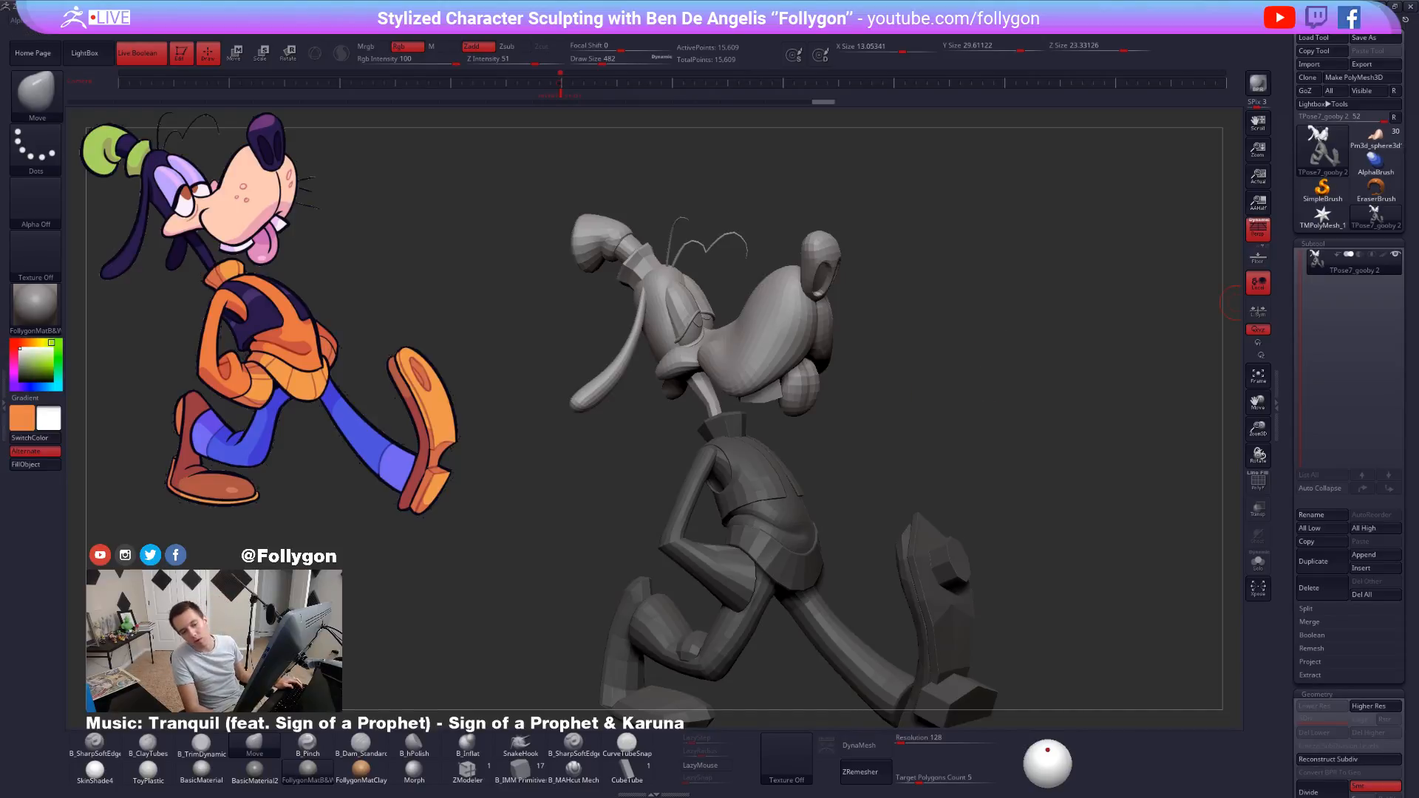
key("ctrl+s")
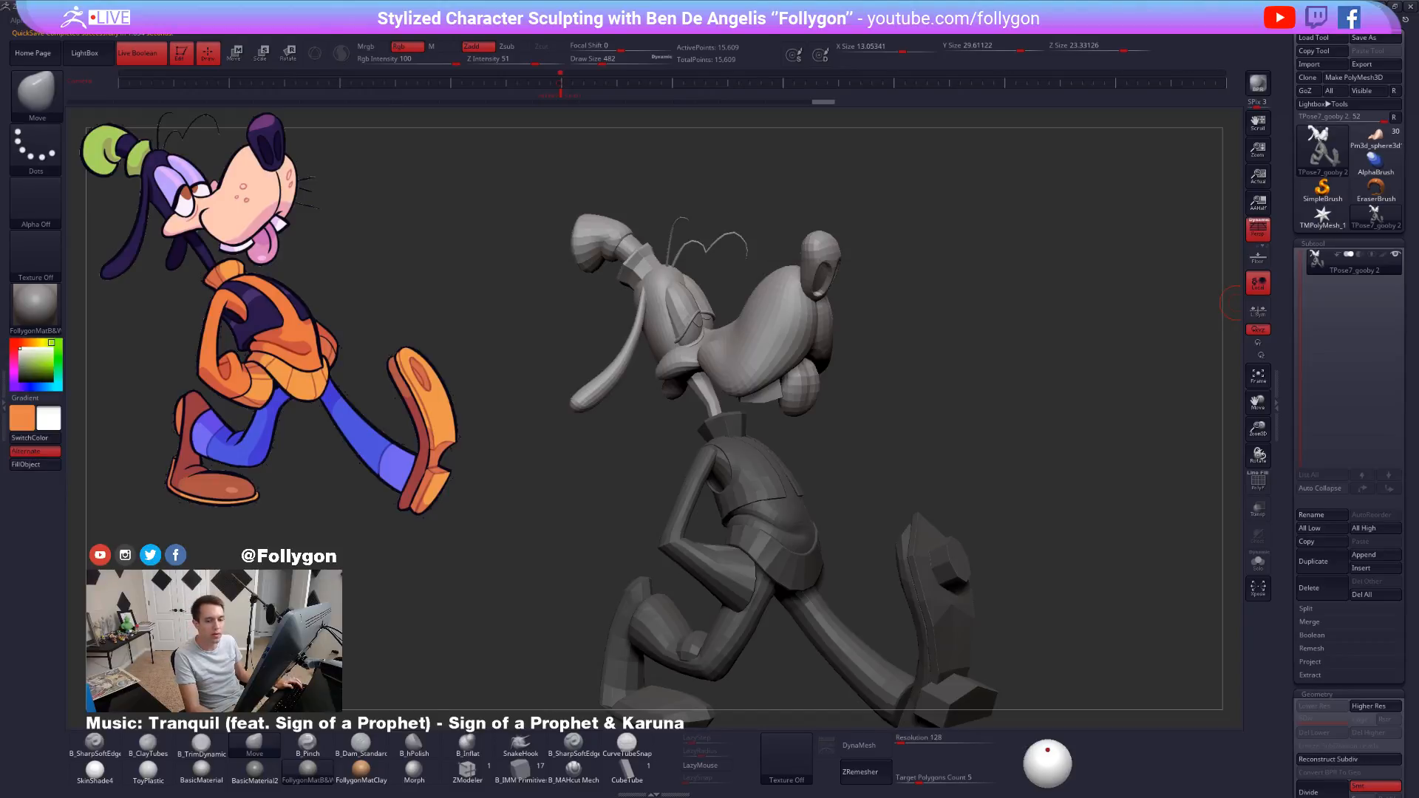
Switch to the browser, look over the Follygon product page and return to ZBrush.
key("alt+Tab")
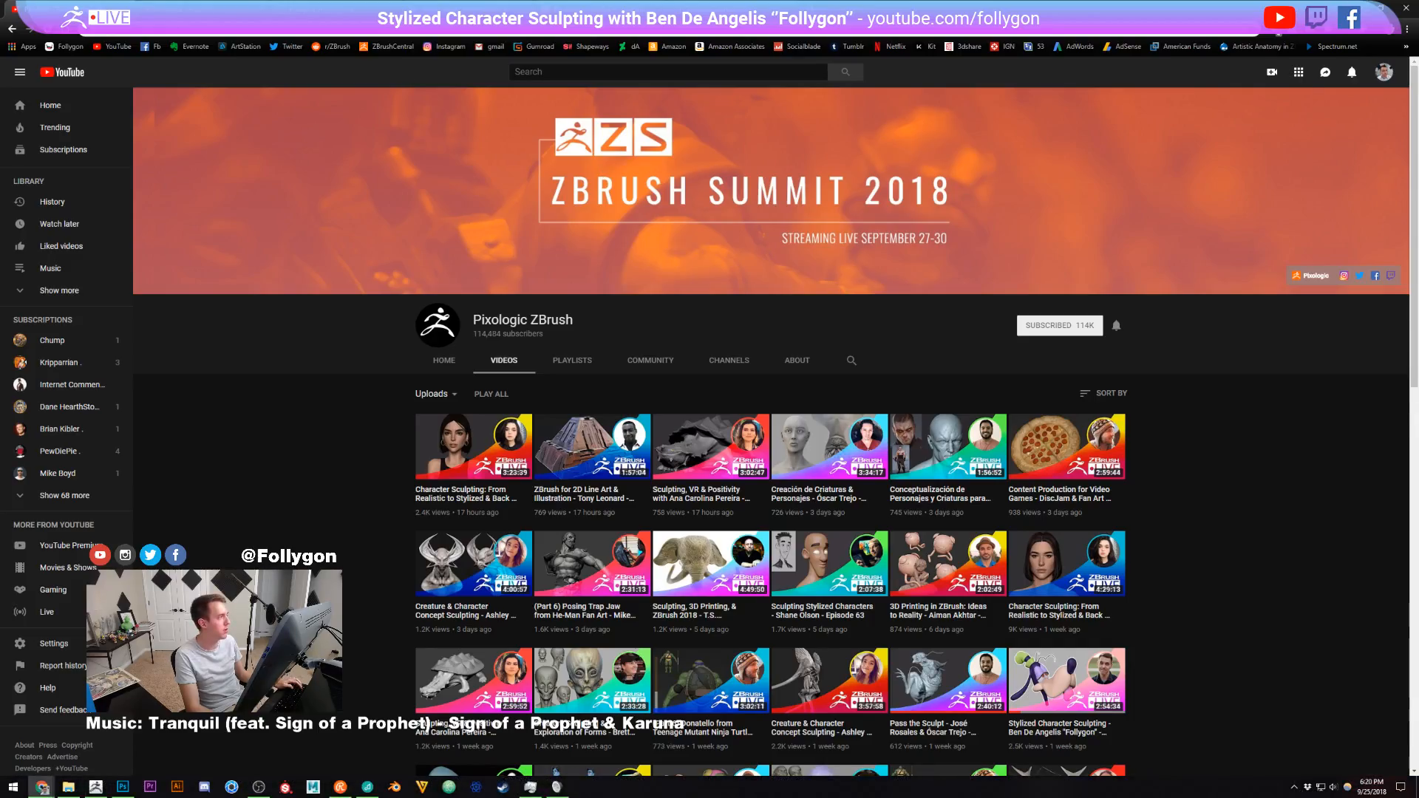
left_click(236, 11)
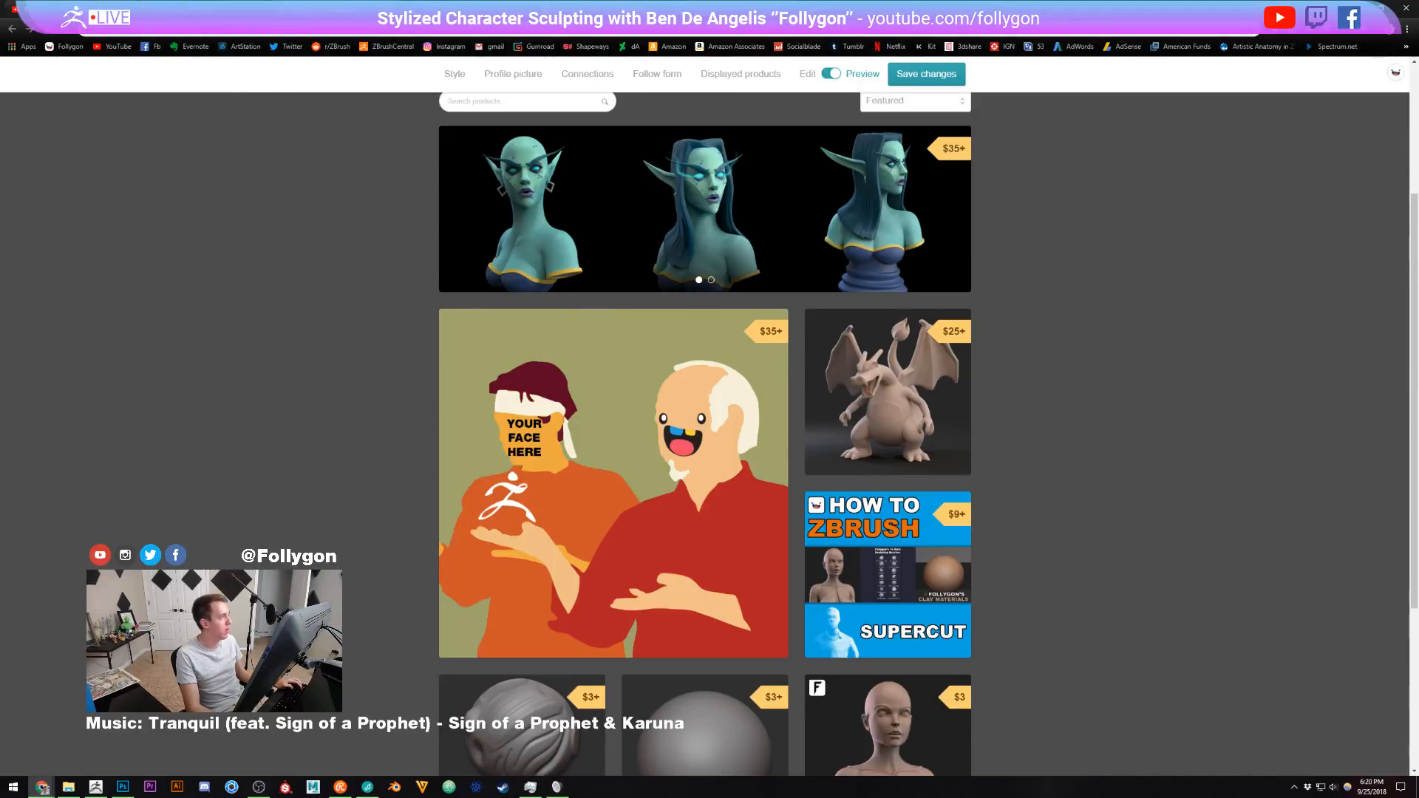
scroll(334, 454, "down", 2)
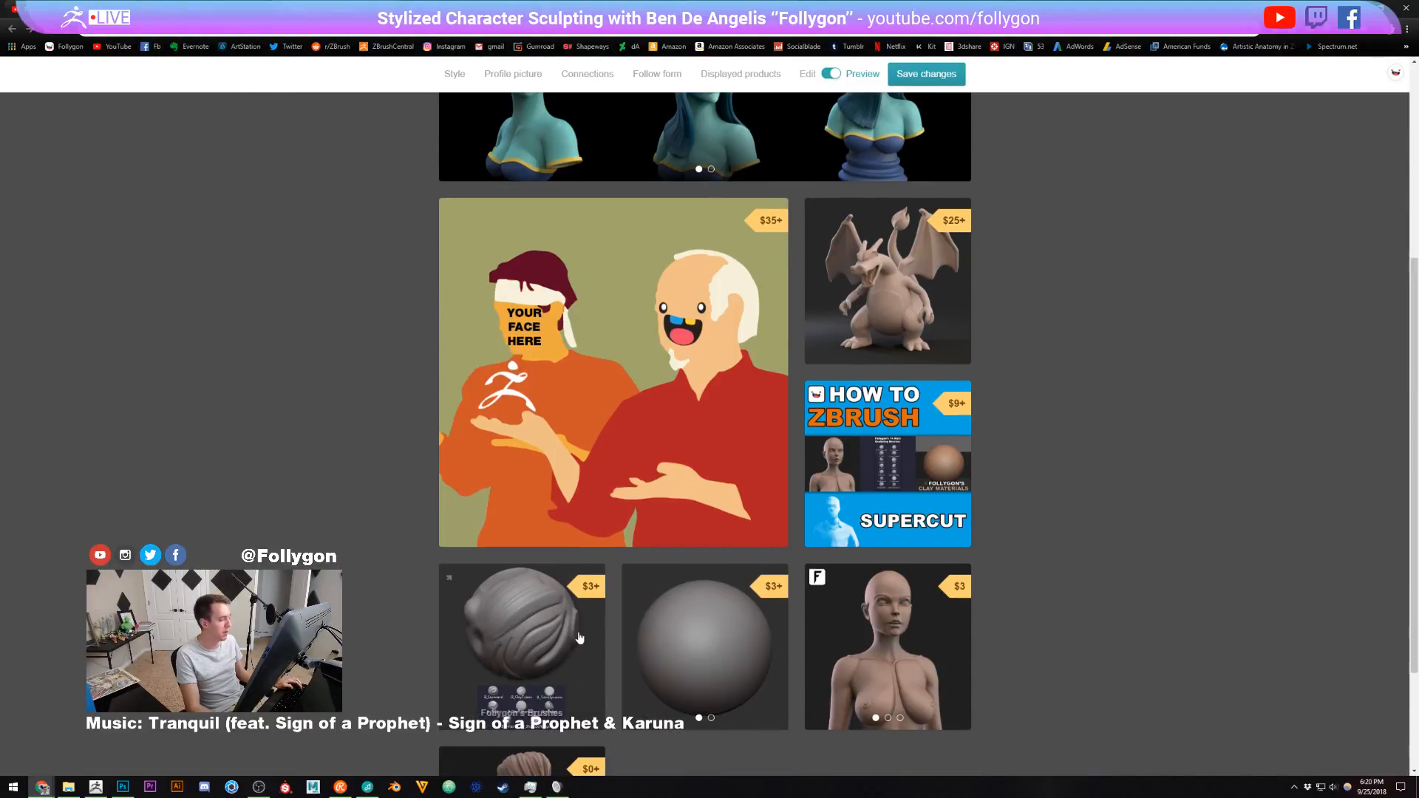
scroll(334, 454, "up", 4)
scroll(705, 435, "up", 1)
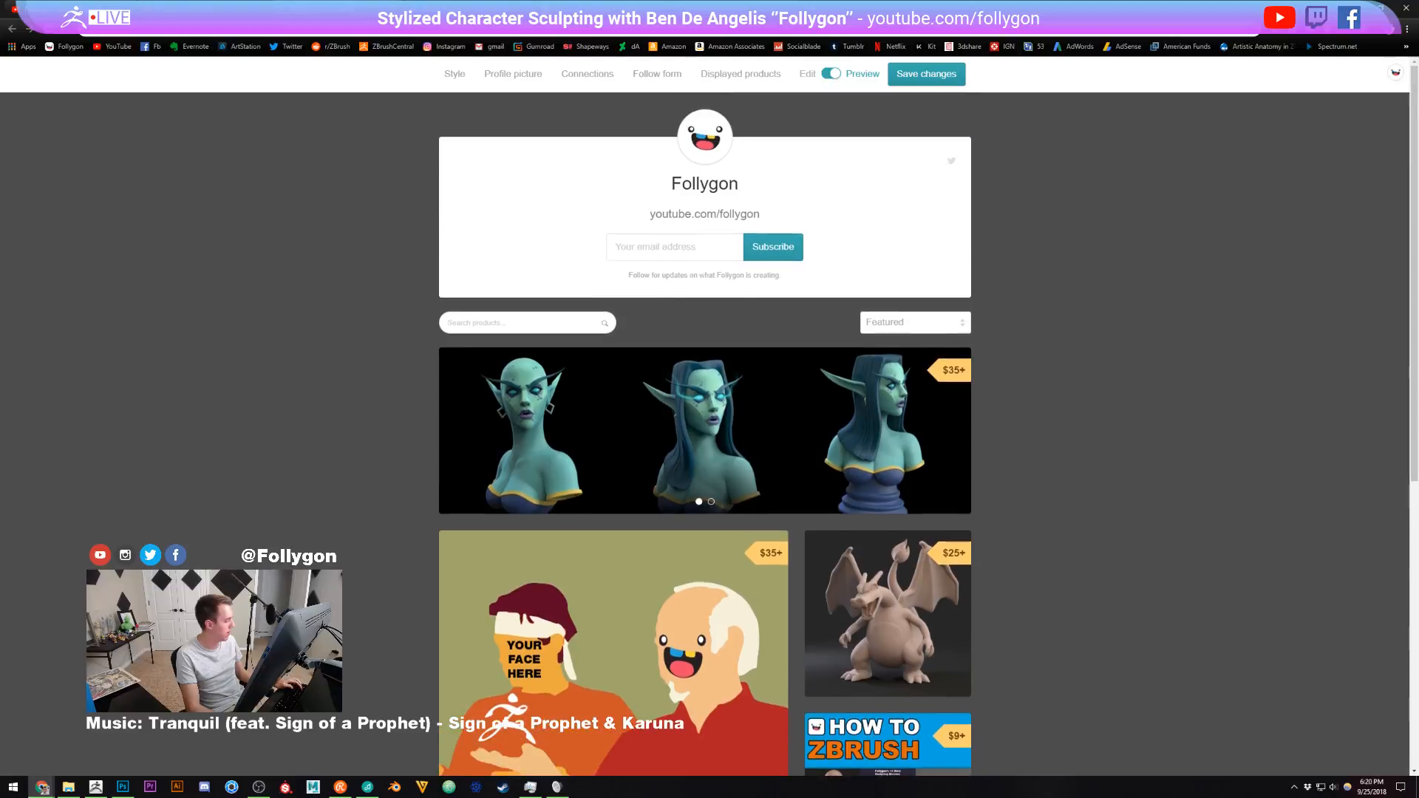
mouse_move(96, 788)
left_click(94, 735)
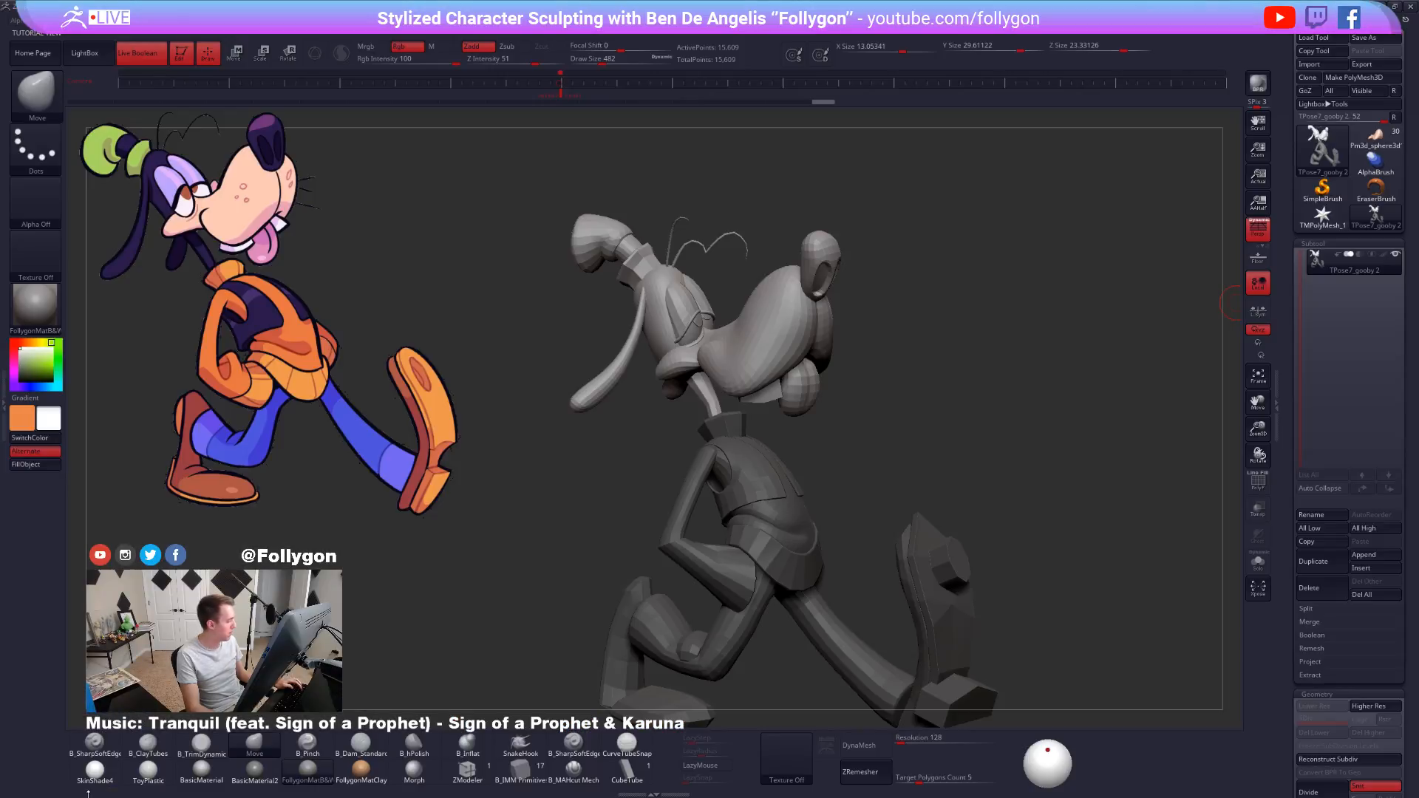
Preview the pose mesh with dynamic subdivision smoothing from the side and switch the smoothing off again.
right_click_drag(741, 425, 747, 431)
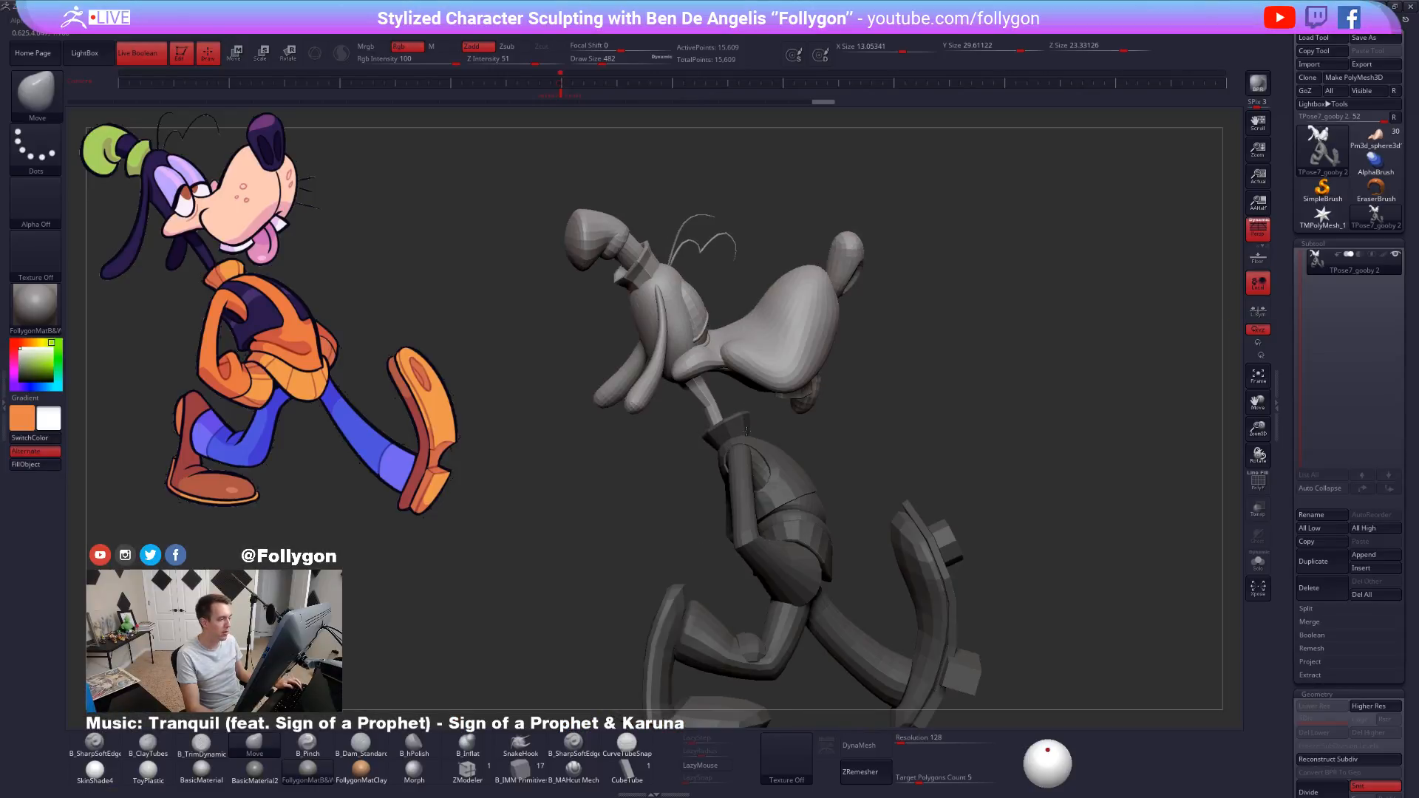
key("d")
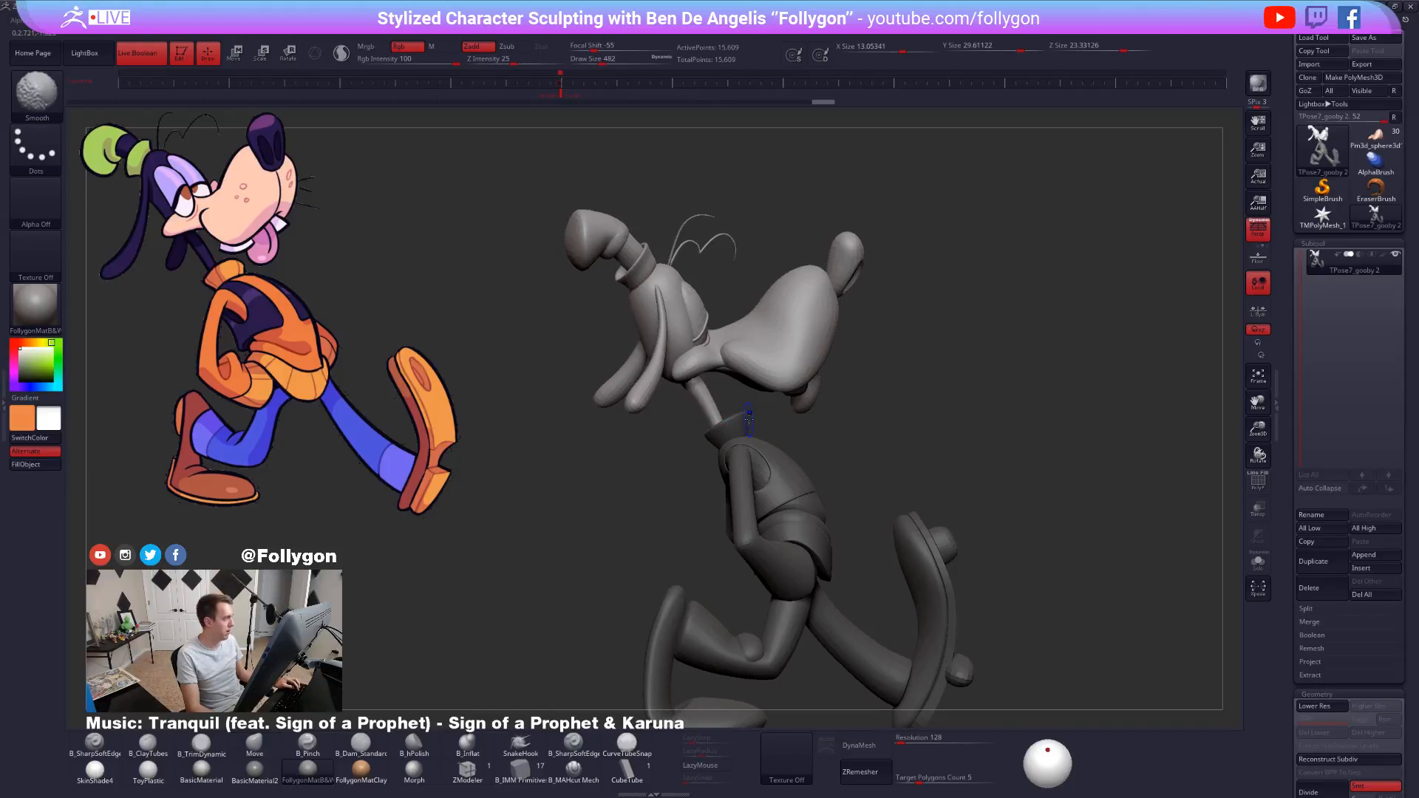
key("shift+d")
right_click_drag(796, 432, 847, 475, "alt")
mouse_move(841, 447)
left_mouse_down("ctrl+shift")
mouse_move(635, 592)
mouse_move(1045, 634)
mouse_move(1041, 601)
left_mouse_up("ctrl+shift")
right_click_drag(987, 595, 973, 535, "ctrl")
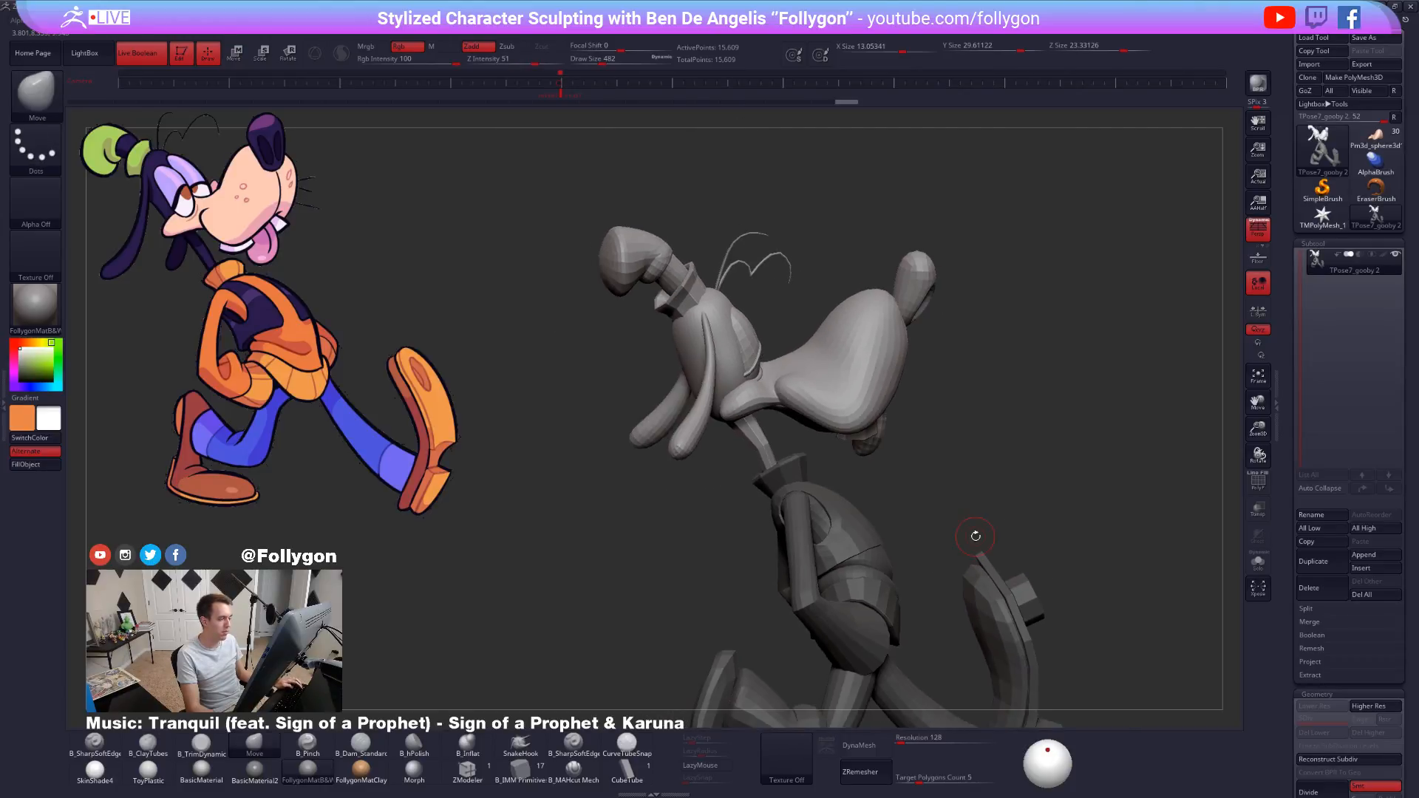
Move the head slightly upward with a transpose line along the neck and torso, and clear the mask.
key("w")
left_click_drag(764, 446, 873, 657)
left_click_drag(811, 542, 812, 538)
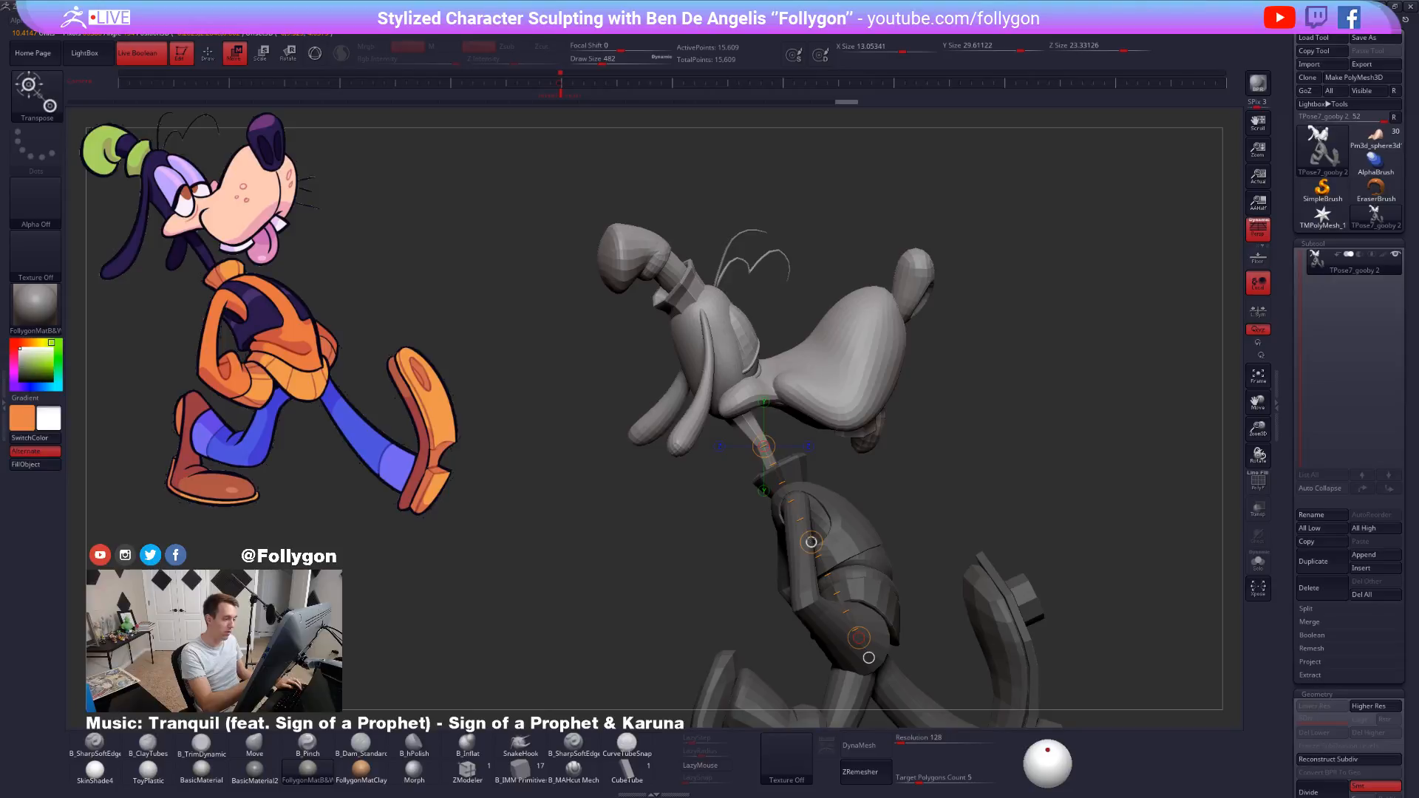
key("q")
left_click(939, 535, "ctrl")
left_click_drag(928, 538, 966, 412)
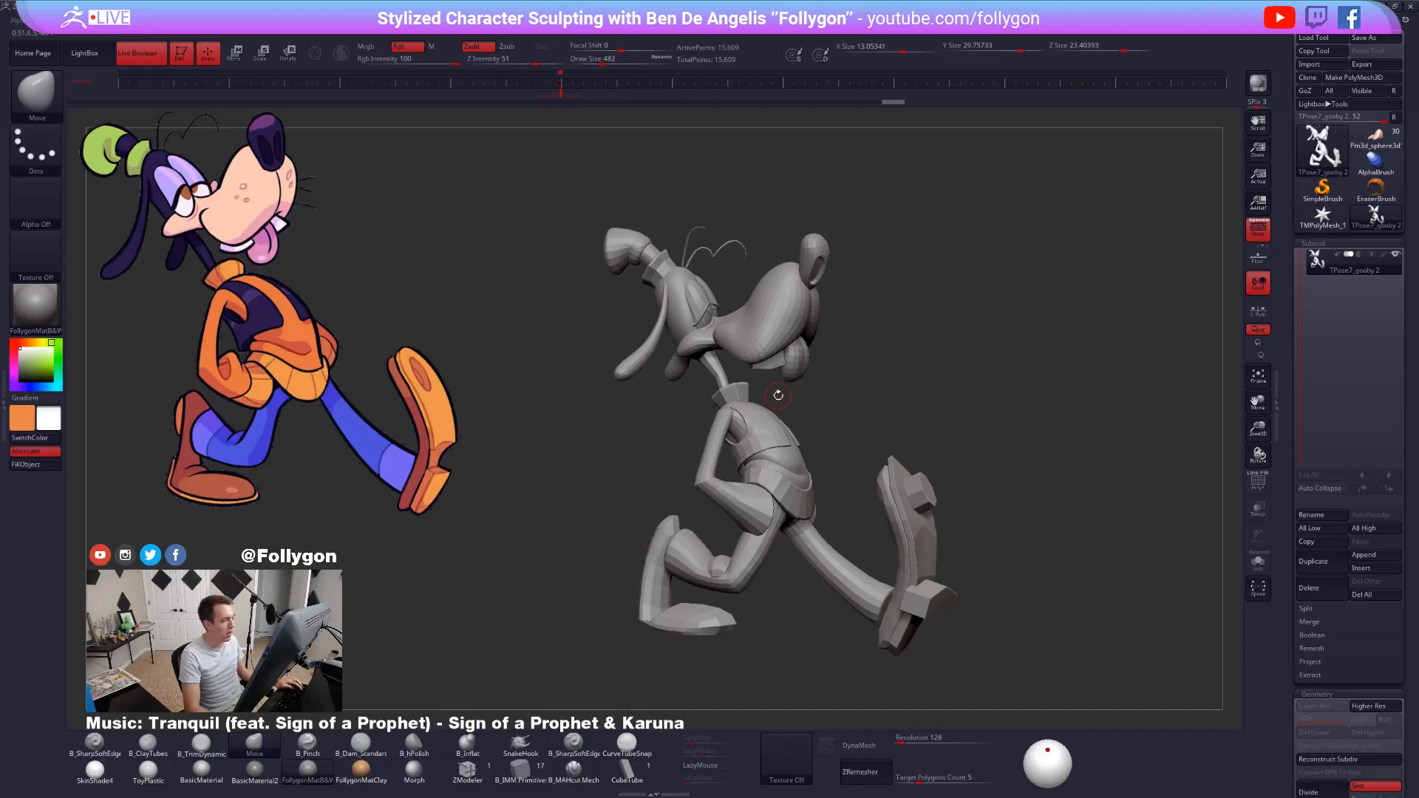
mouse_move(749, 395)
right_mouse_down()
mouse_move(734, 394)
mouse_move(759, 402)
right_mouse_up()
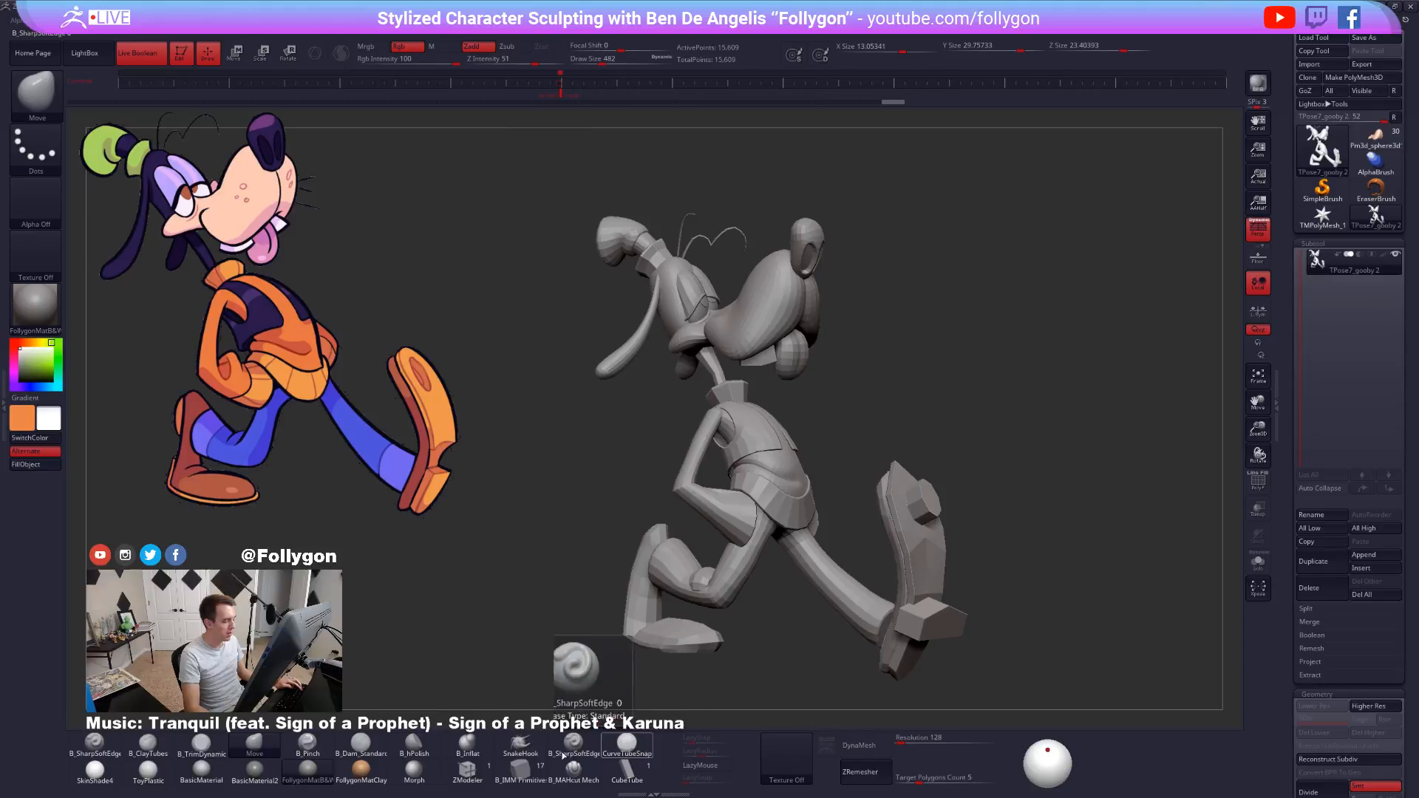
Try inserting a Point Sphere from the IMM Primitives brush beside the figure, and undo the insertion.
left_click(541, 788)
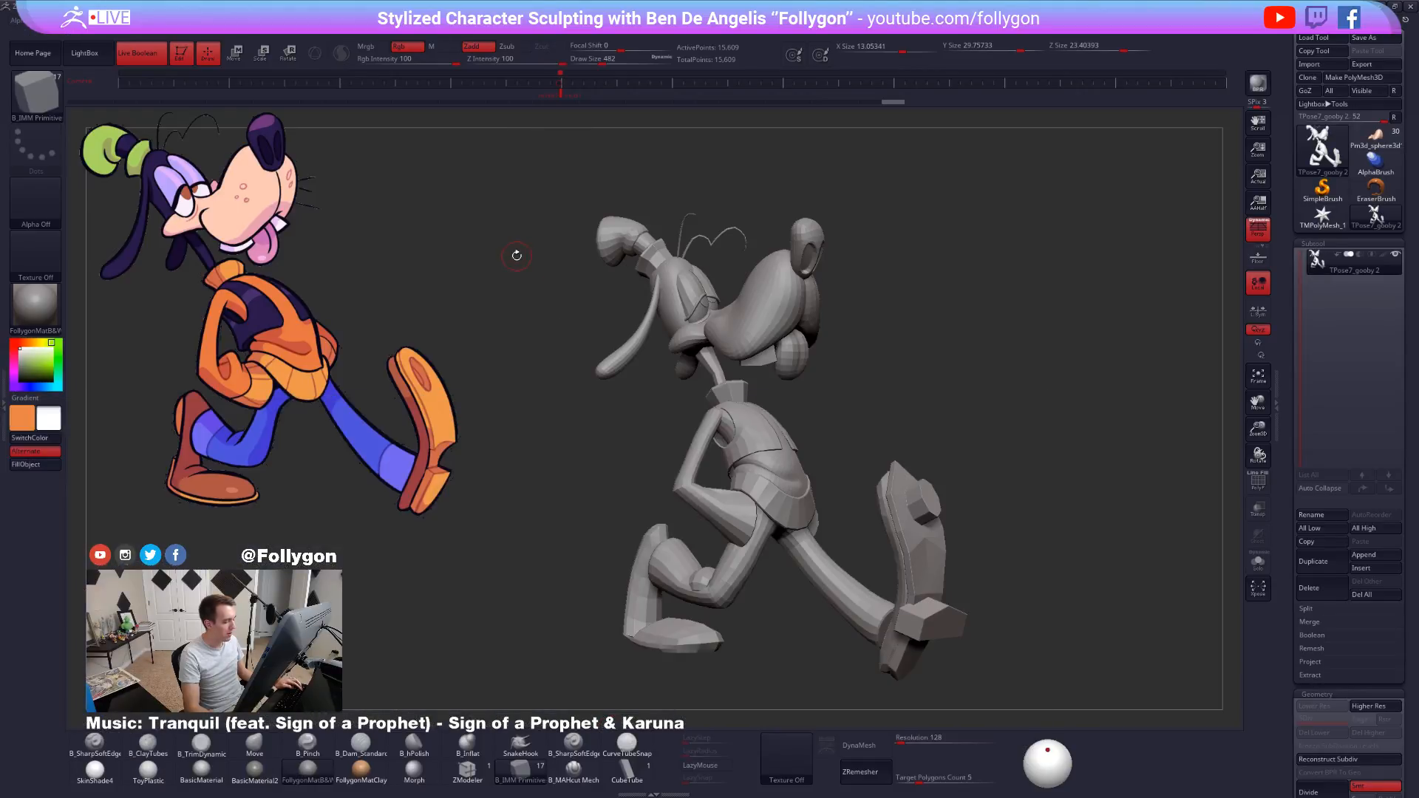
key("m")
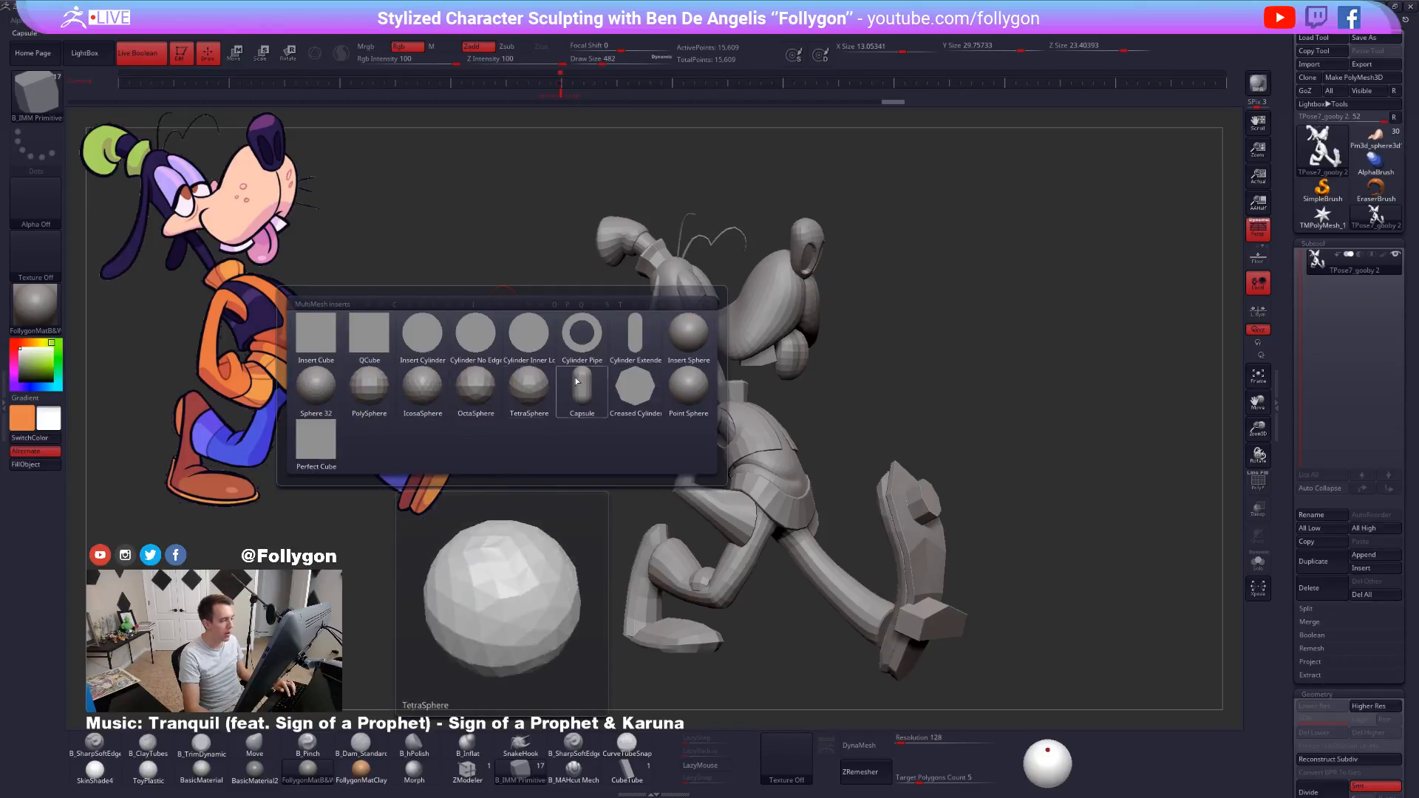
left_click(689, 392)
left_click_drag(891, 336, 938, 433)
key("shift+f")
mouse_move(937, 433)
right_mouse_down()
mouse_move(850, 337)
mouse_move(821, 348)
mouse_move(865, 423)
right_mouse_up()
key("ctrl+z")
key("shift+f")
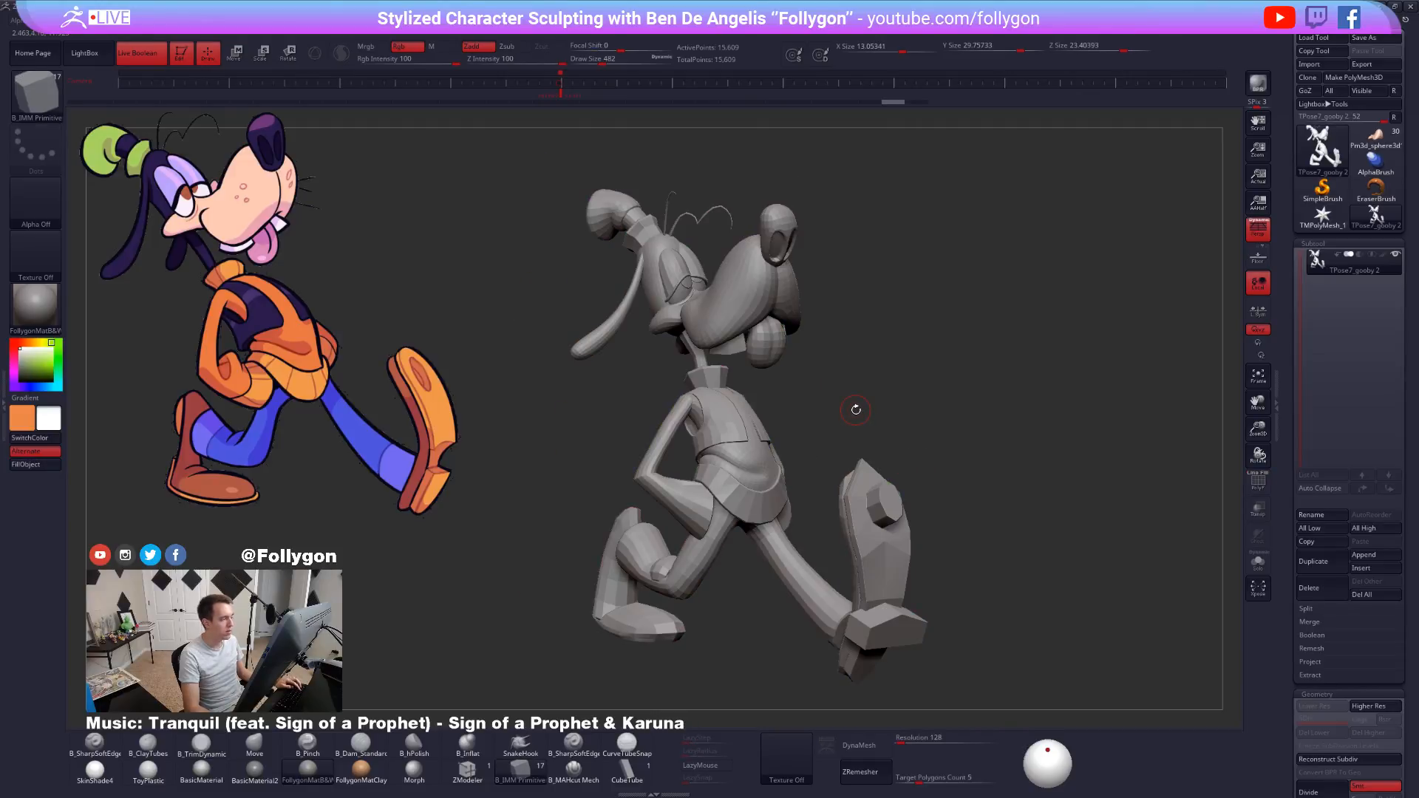
key("b")
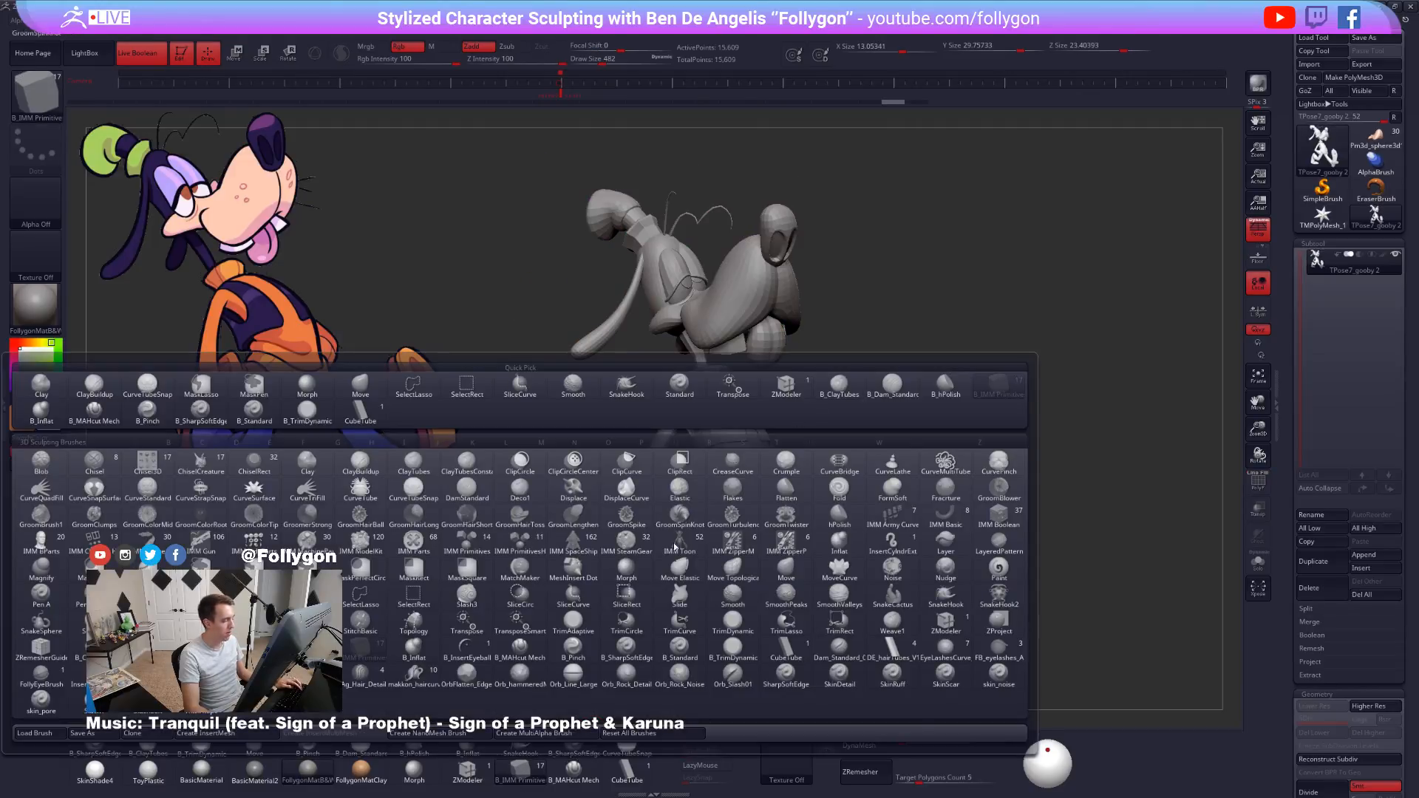
left_click(574, 743)
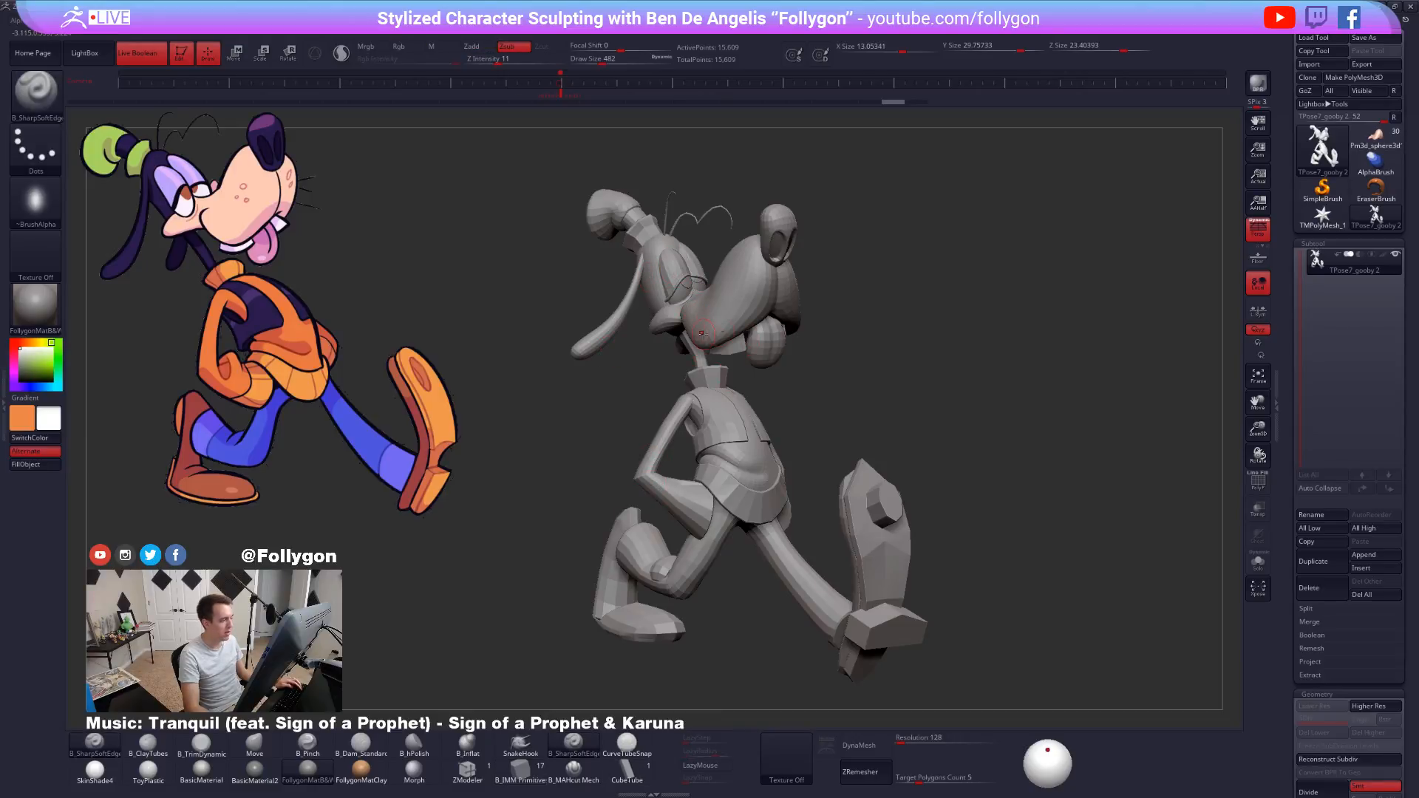
Set the Move brush to a draw size of 1166 and check the head's polygroups and dynamic subdivision preview.
right_click_drag(744, 383, 808, 443, "alt")
key("b")
key("m")
key("v")
key("space")
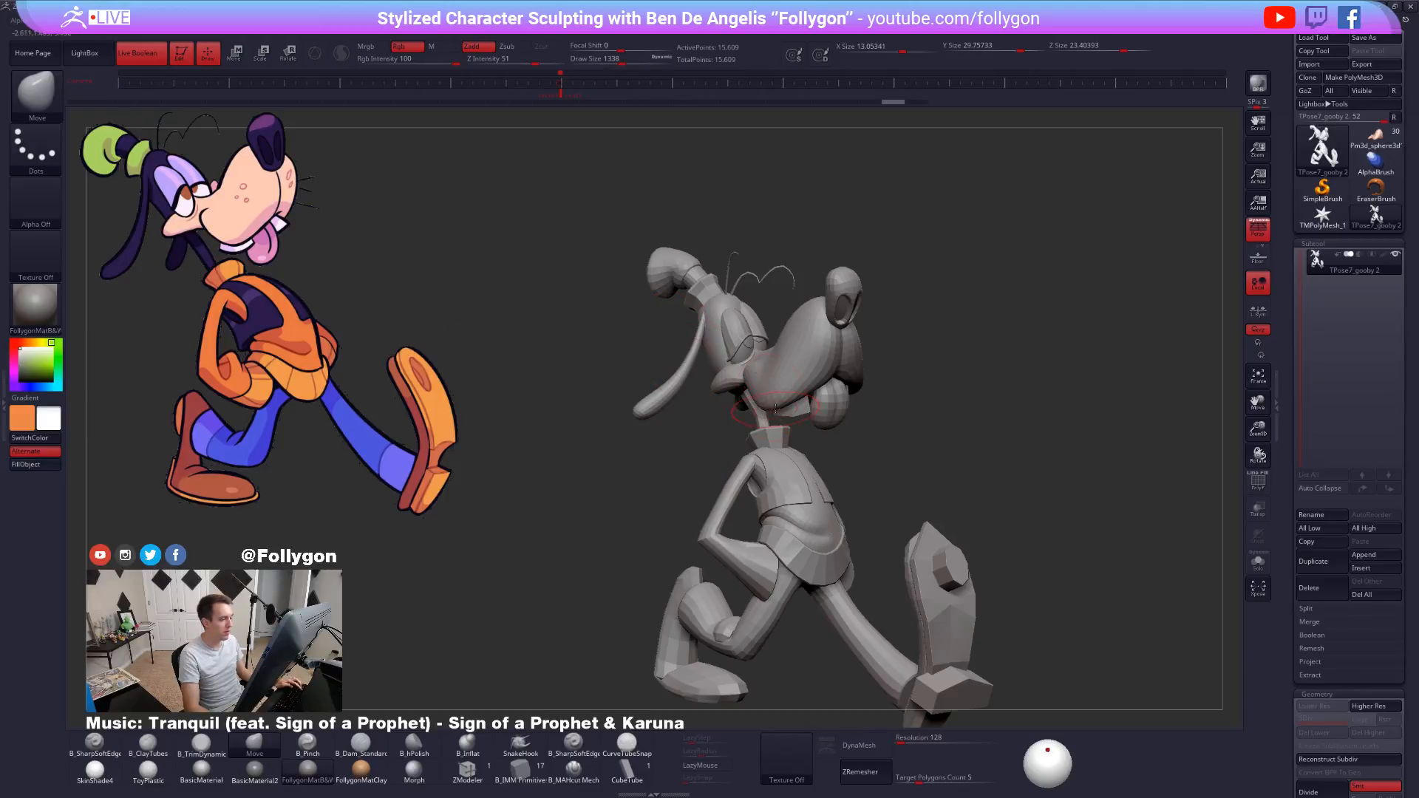
right_click_drag(775, 408, 757, 374, "alt")
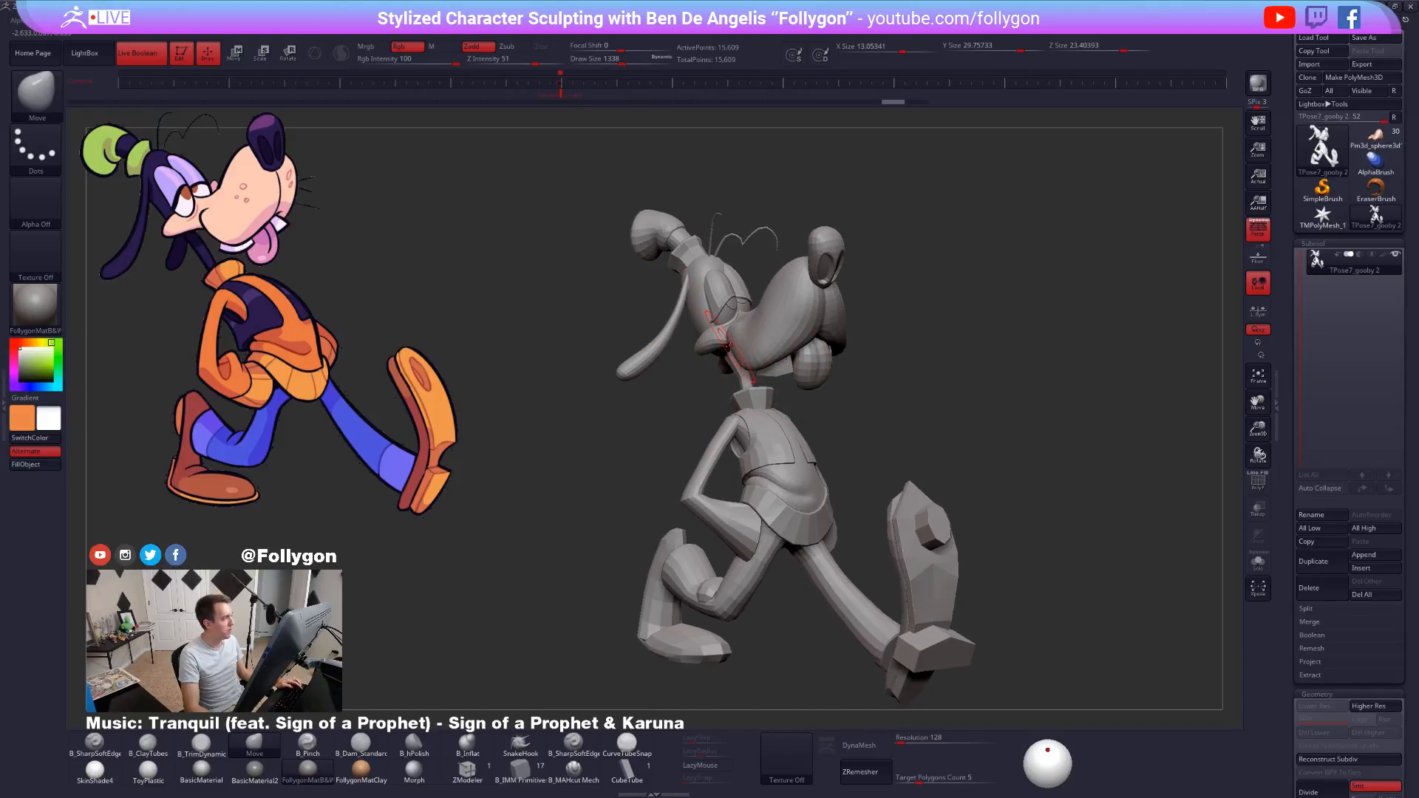
right_click_drag(727, 323, 697, 296, "alt")
right_click_drag(562, 245, 657, 287)
key("space")
left_click_drag(656, 286, 651, 282)
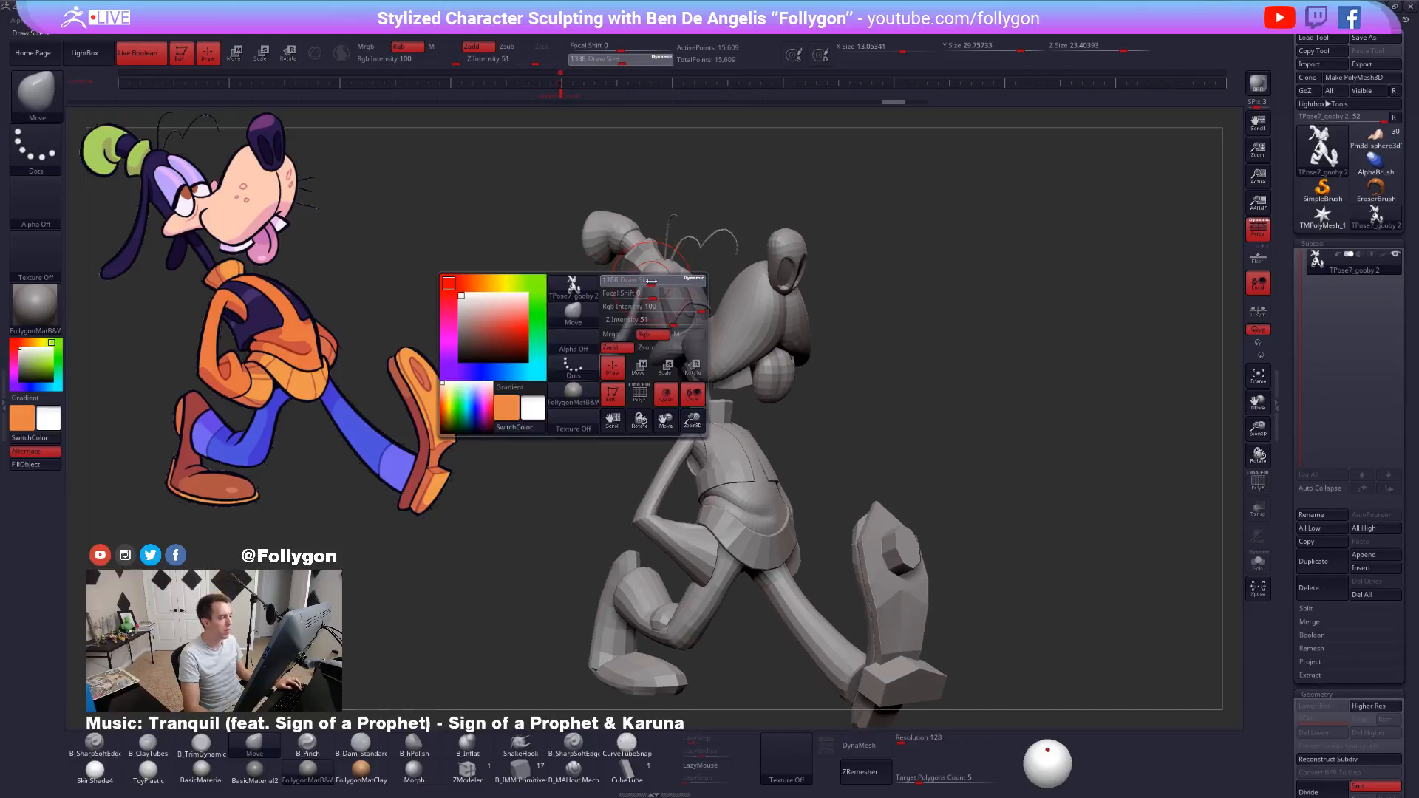
right_click_drag(652, 282, 688, 318, "ctrl")
key("shift+f")
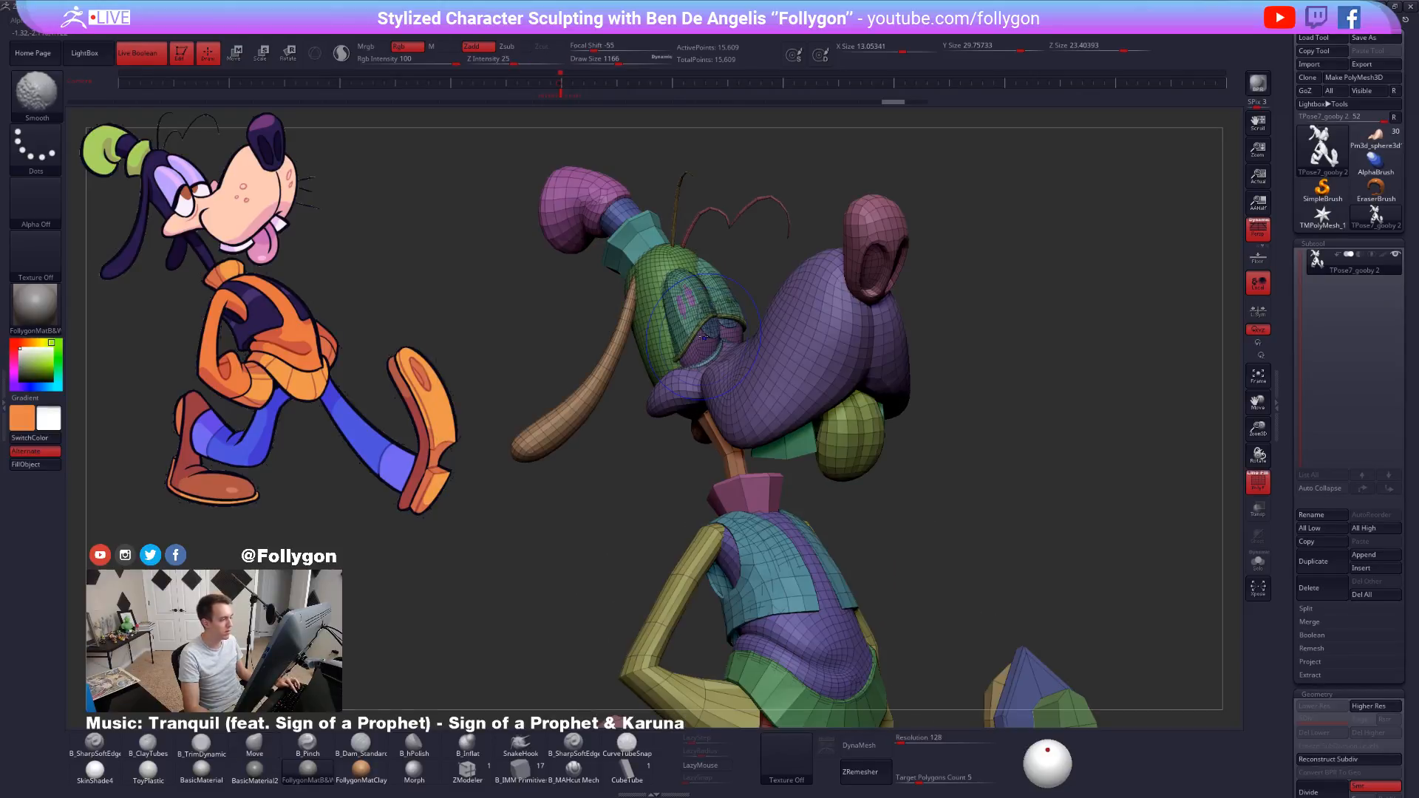
key("shift+f")
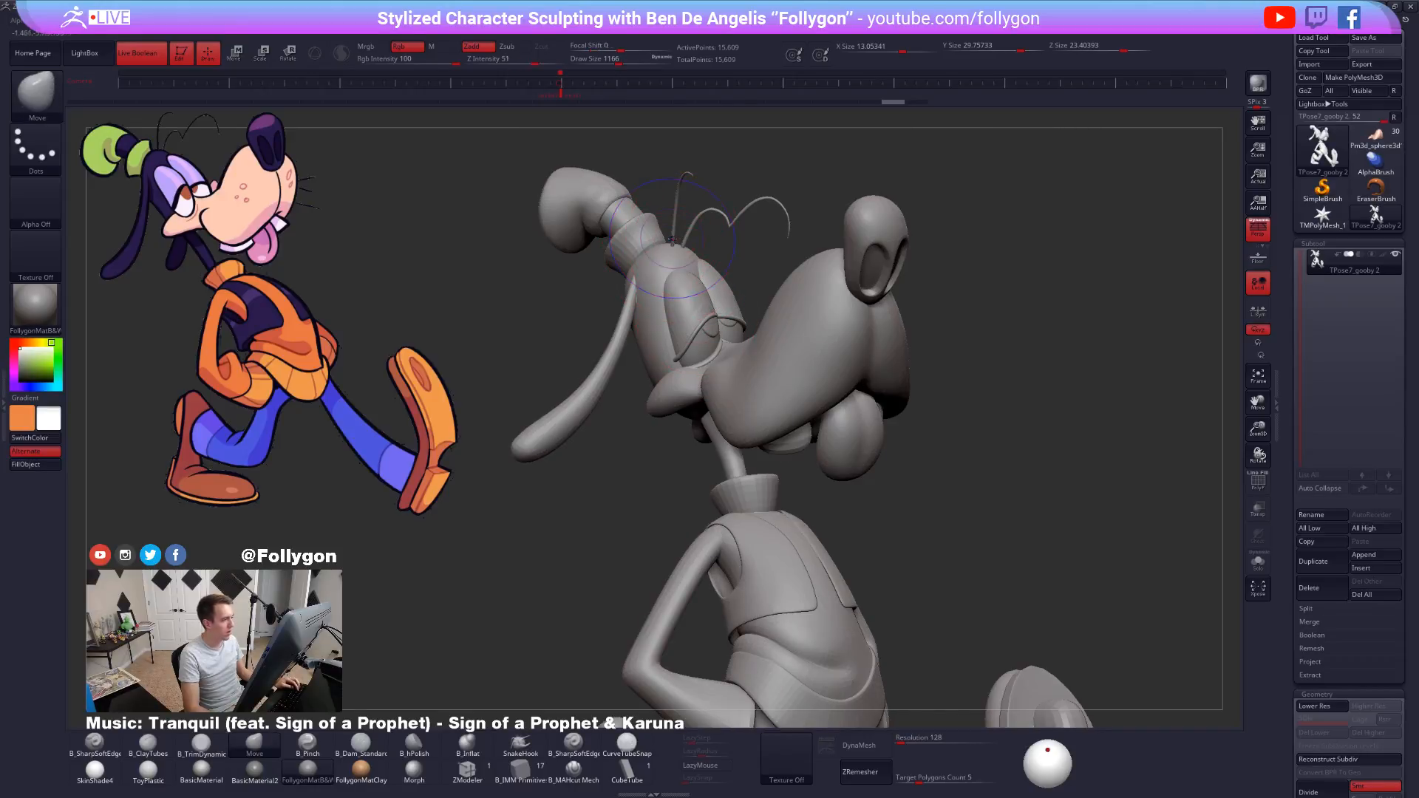
Switch off the smoothed preview, check the polygroups and mask everything except the muzzle.
key("shift+d")
key("space")
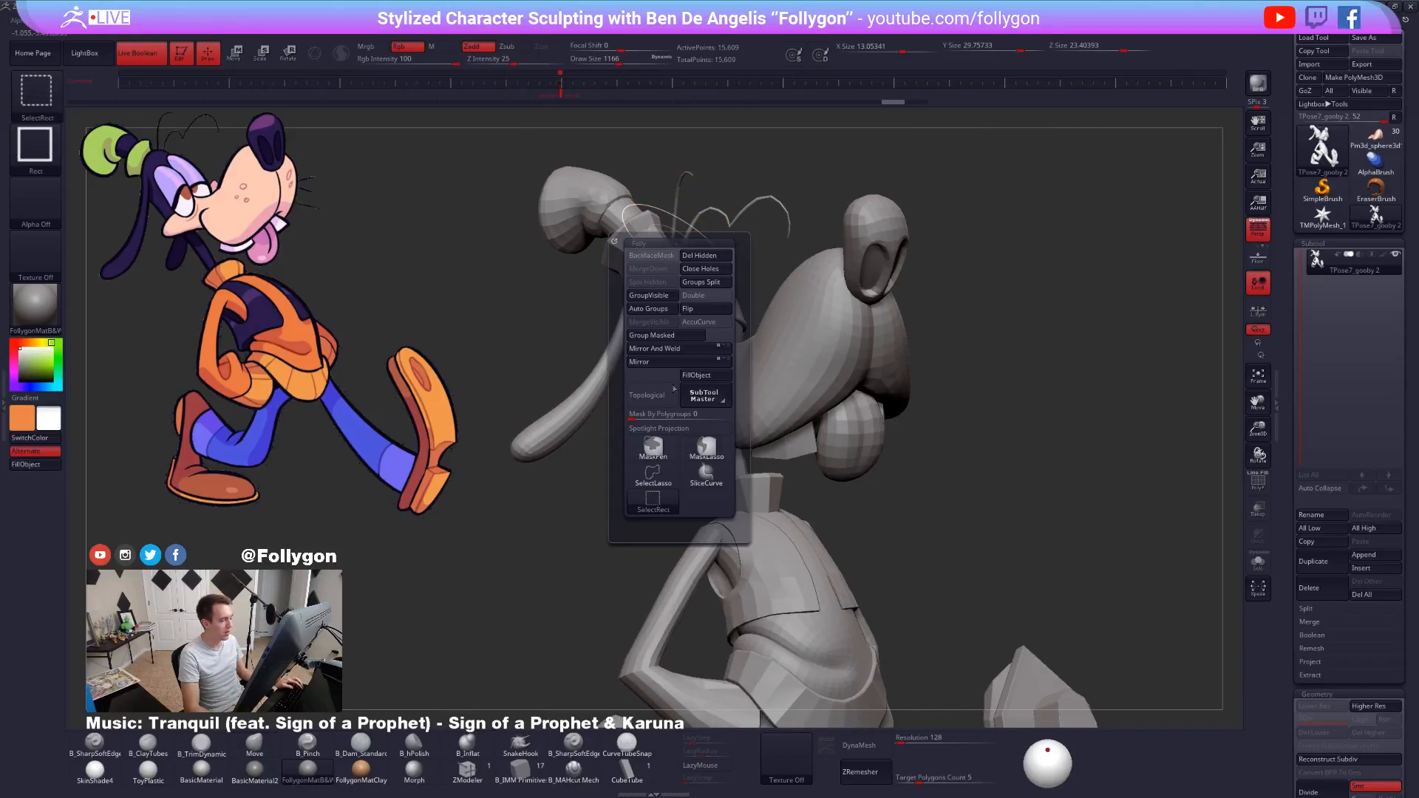
left_click(653, 475)
key("shift+f")
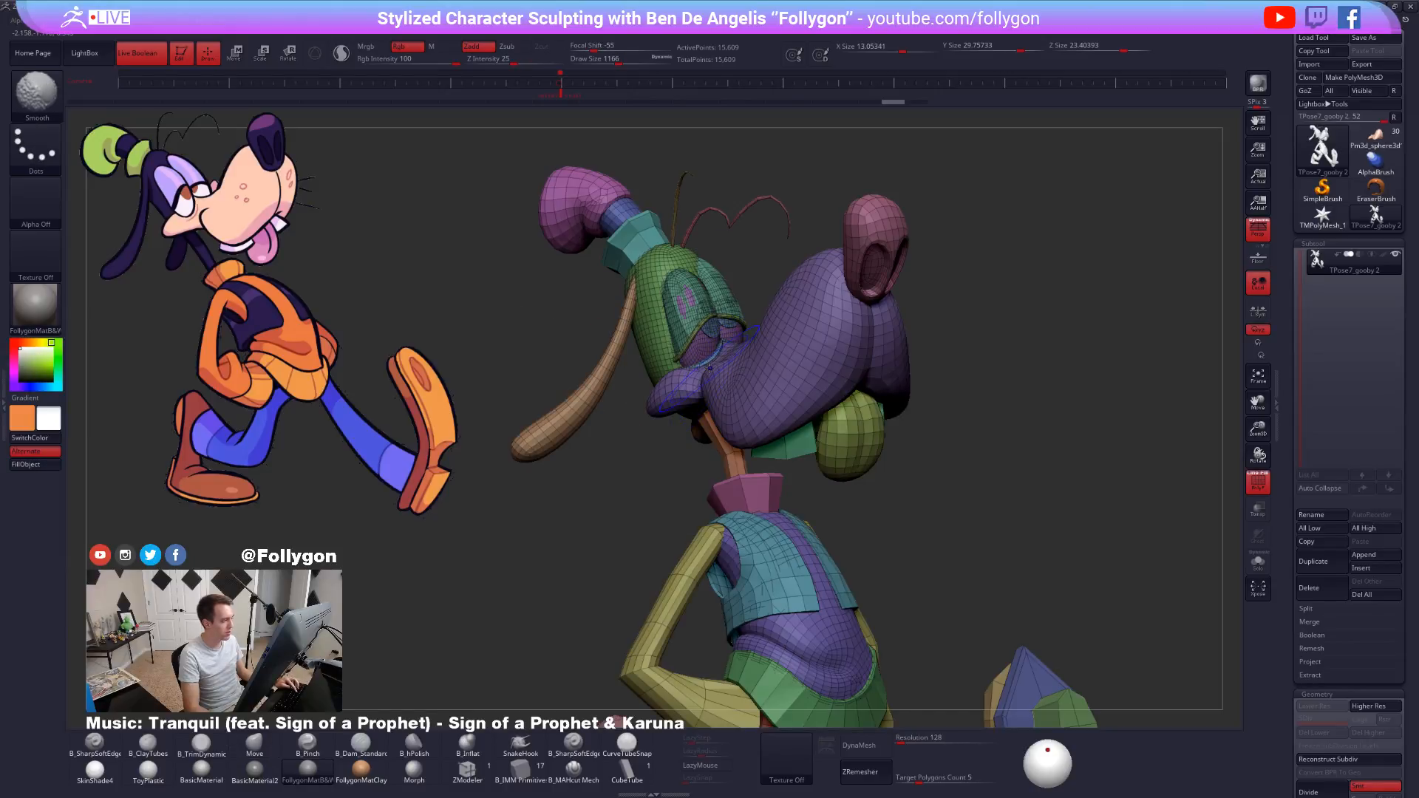
key("shift+f")
mouse_move(677, 362)
right_mouse_down()
mouse_move(695, 368)
mouse_move(684, 405)
right_mouse_up()
key("w")
left_click(685, 406, "ctrl")
key("q")
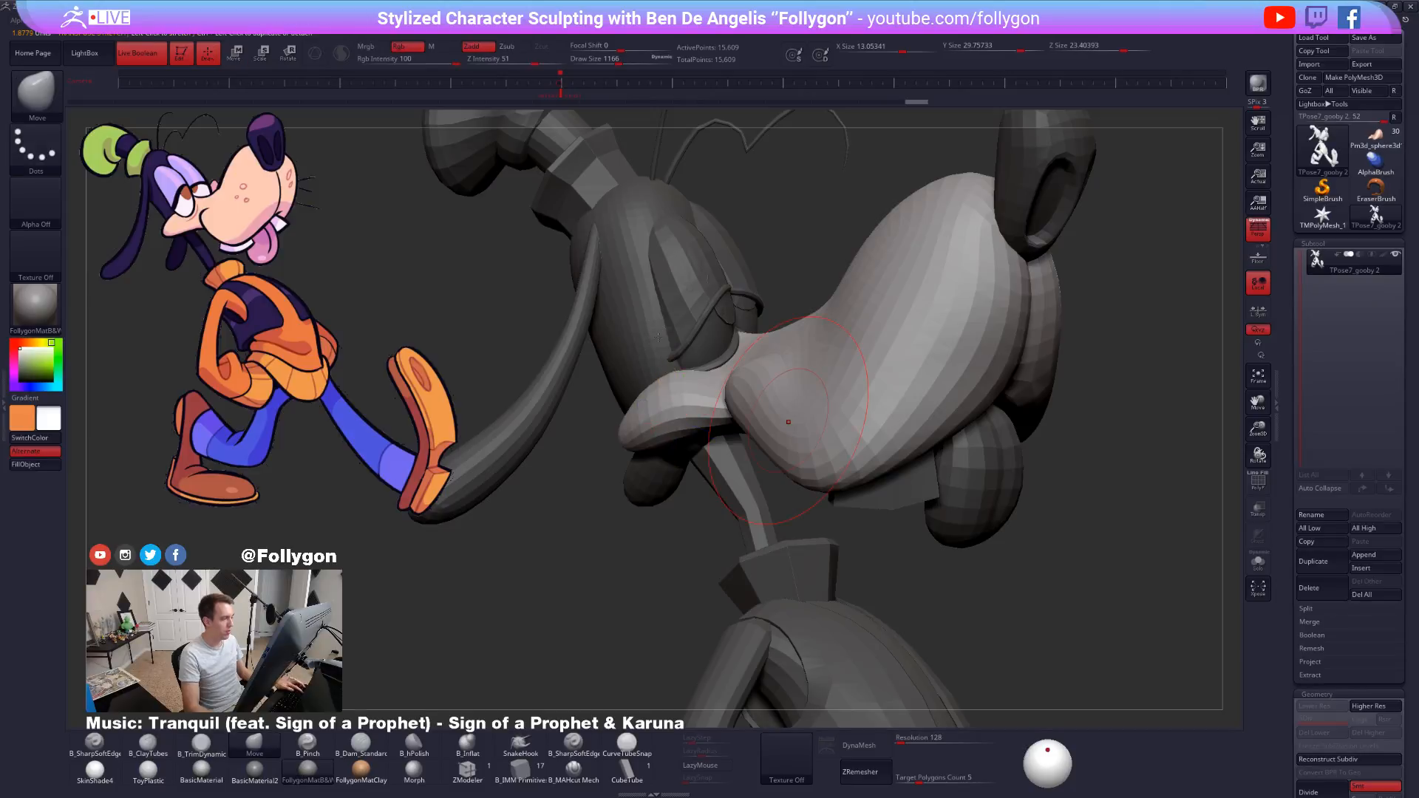
Pull the muzzle's rear cheek corner slightly upward with the Move brush, reducing the draw size to 810.
key("space")
left_click_drag(664, 395, 656, 394)
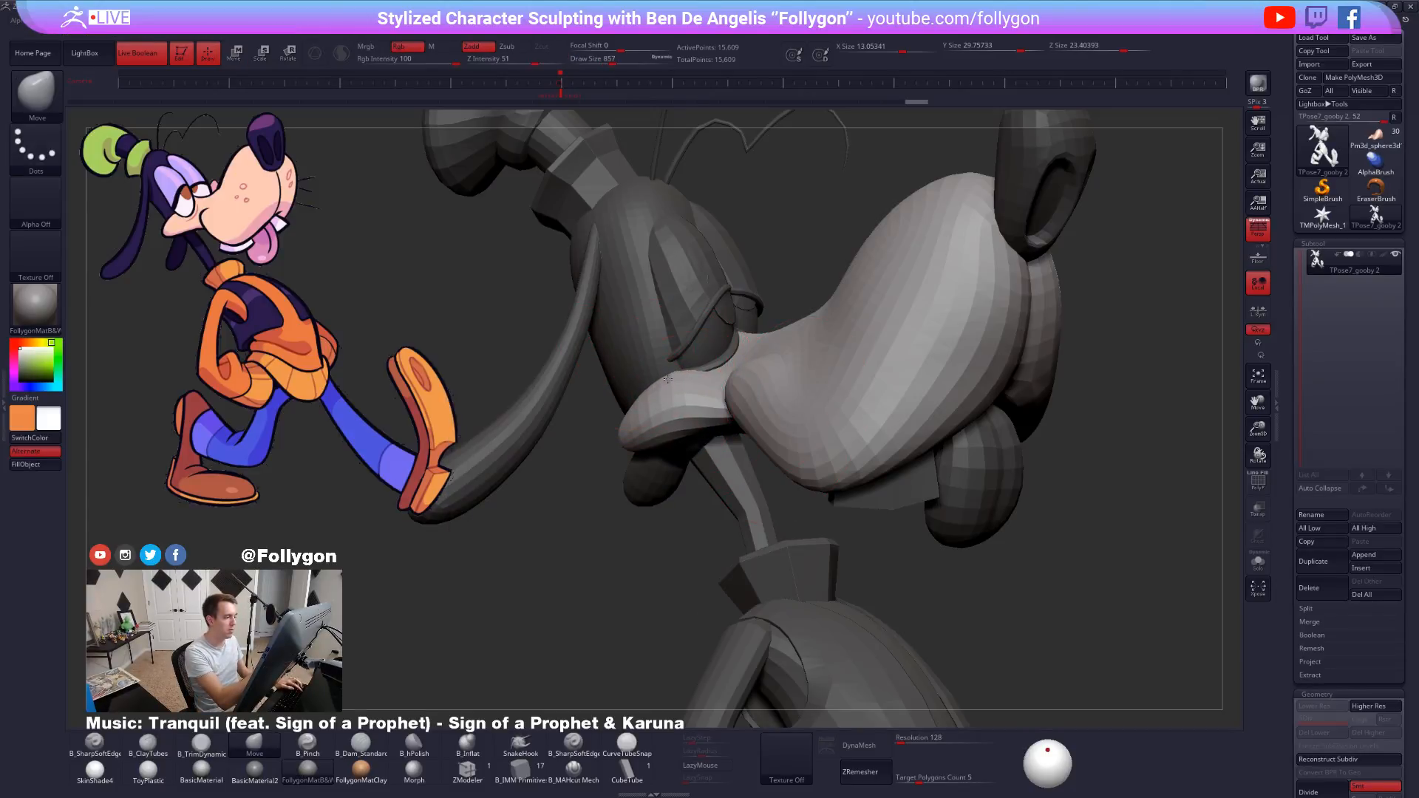
right_click_drag(678, 393, 671, 401)
mouse_move(648, 422)
left_mouse_down()
mouse_move(640, 430)
mouse_move(656, 391)
left_mouse_up()
key("space")
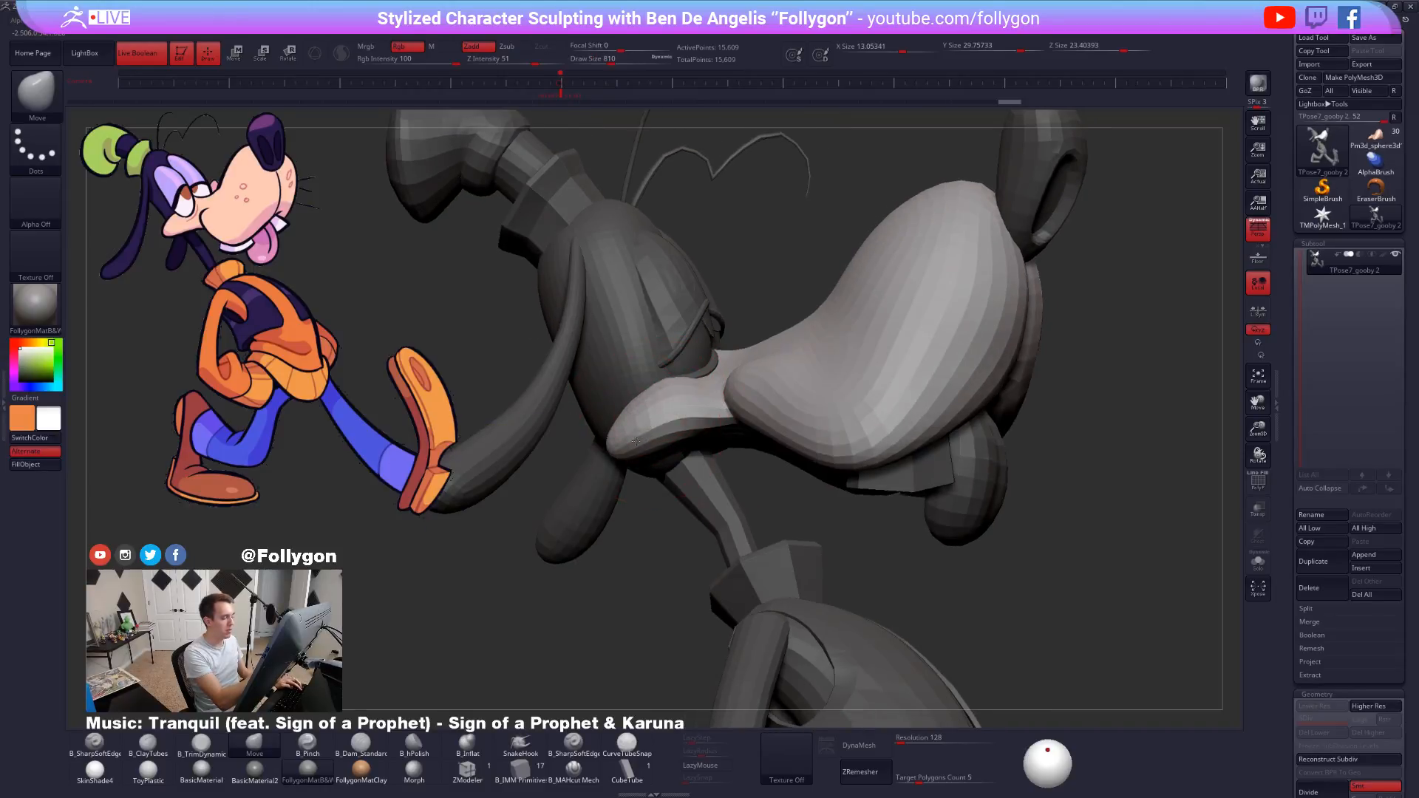
Mask everything except the thin strip under the eye, clear the mask again and reframe the full figure.
right_click_drag(663, 391, 710, 381)
key("w")
key("q")
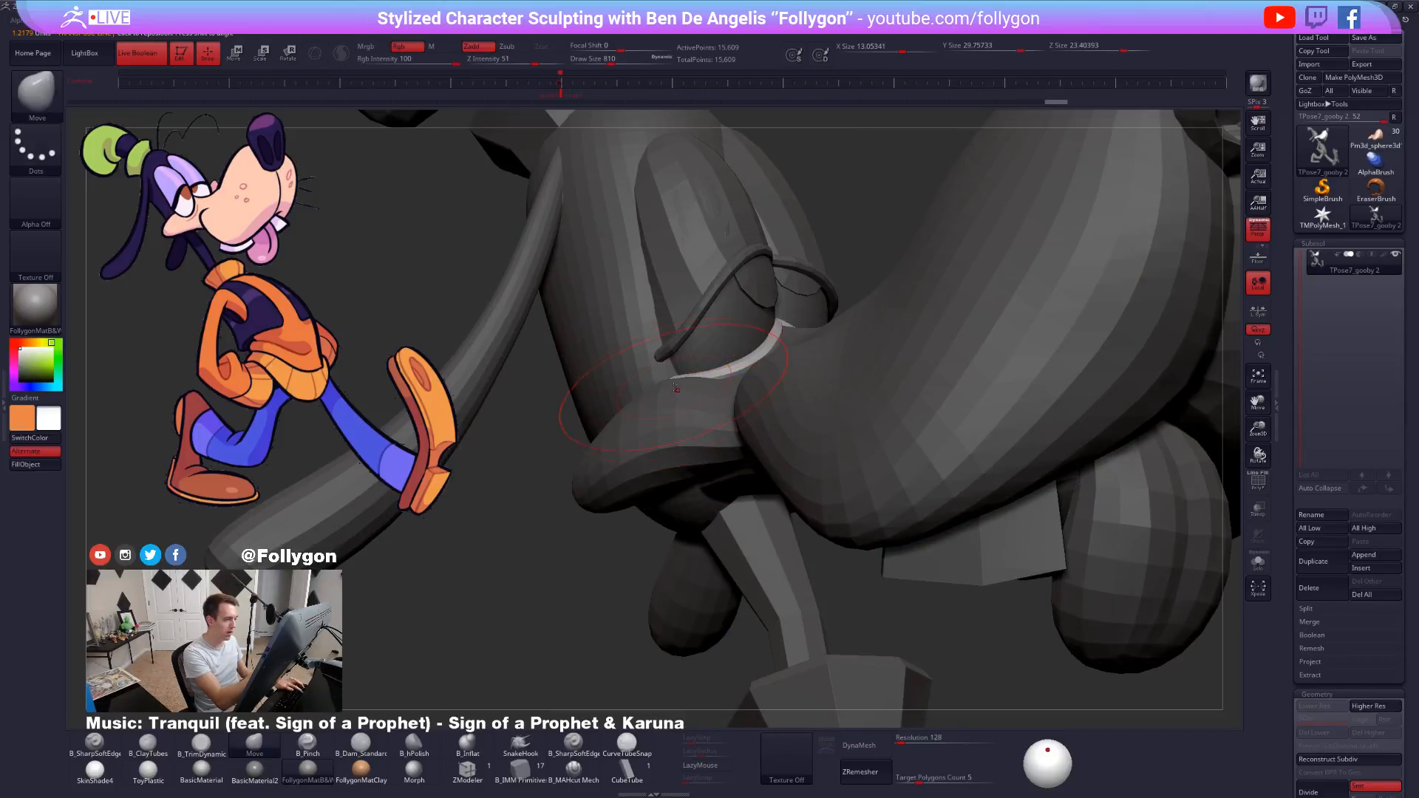
key("f")
right_click_drag(584, 478, 622, 379)
right_click_drag(770, 452, 833, 482, "ctrl")
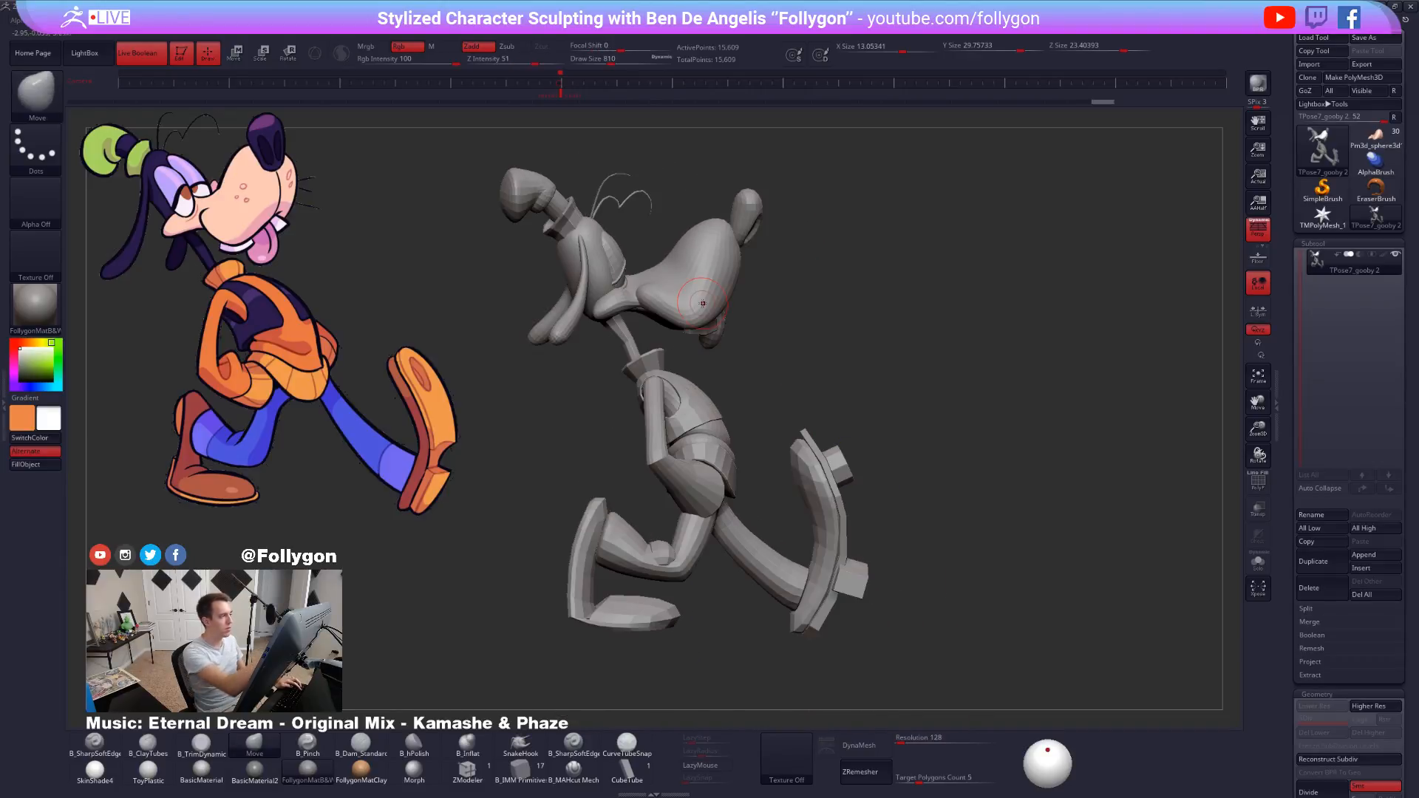
Mask everything except the neck, lay a rotation transpose line from the neck into the torso, and clear the mask.
left_click(562, 95)
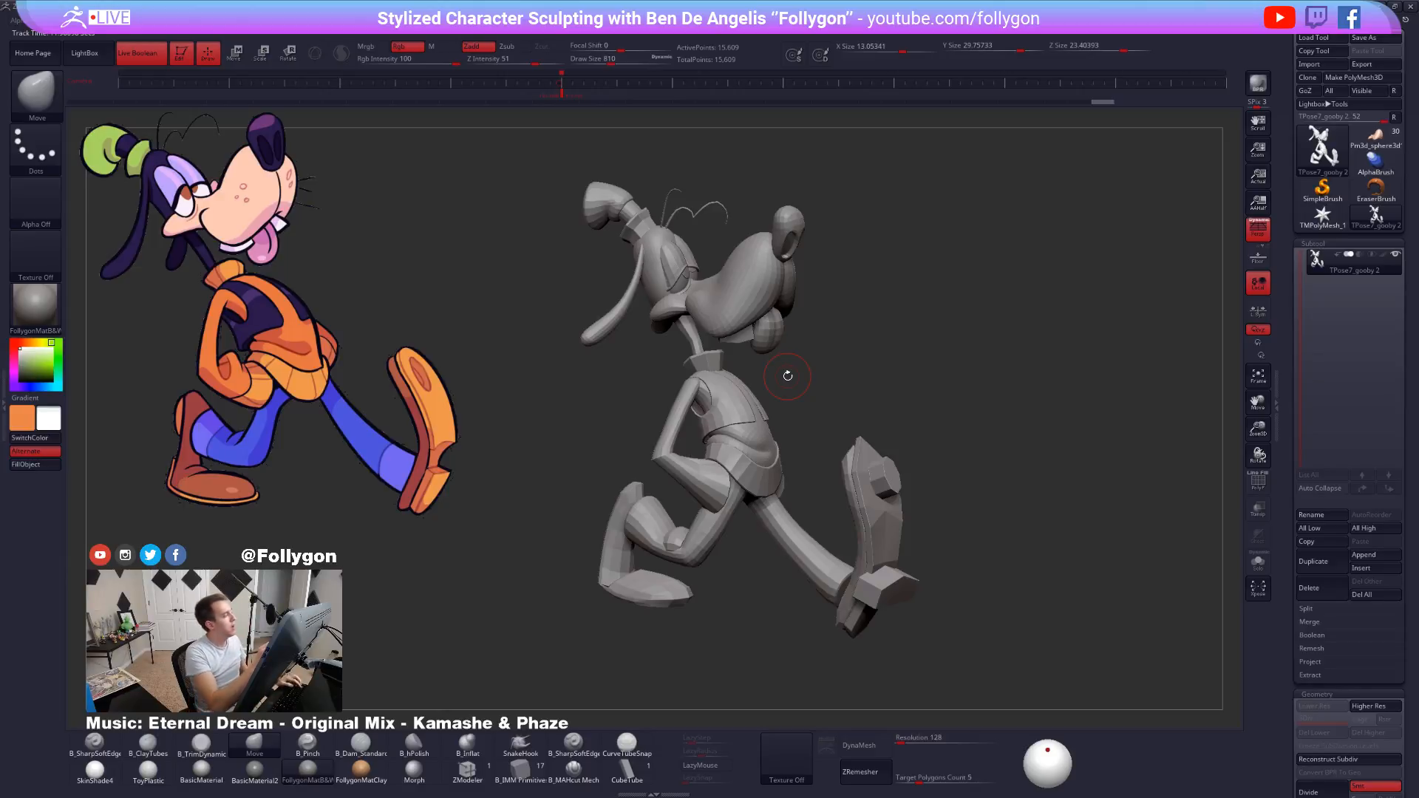
right_click_drag(797, 354, 786, 369)
right_click_drag(786, 369, 808, 415, "alt")
right_click_drag(717, 355, 769, 372)
key("w")
left_click(710, 364, "ctrl")
key("r")
mouse_move(688, 337)
left_mouse_down()
mouse_move(740, 423)
mouse_move(742, 462)
mouse_move(758, 462)
left_mouse_up()
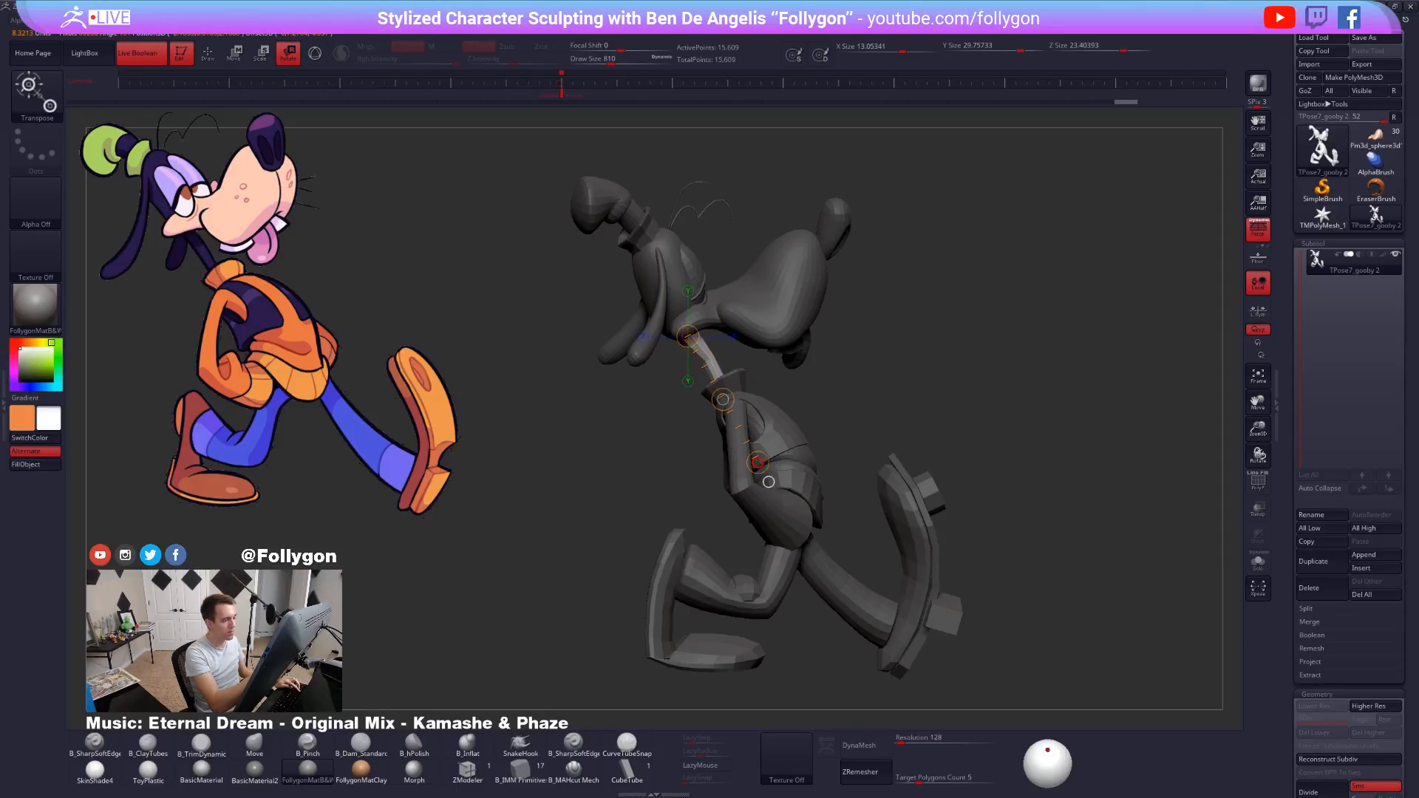
key("q")
mouse_move(823, 447)
right_mouse_down()
mouse_move(867, 469)
mouse_move(848, 472)
right_mouse_up()
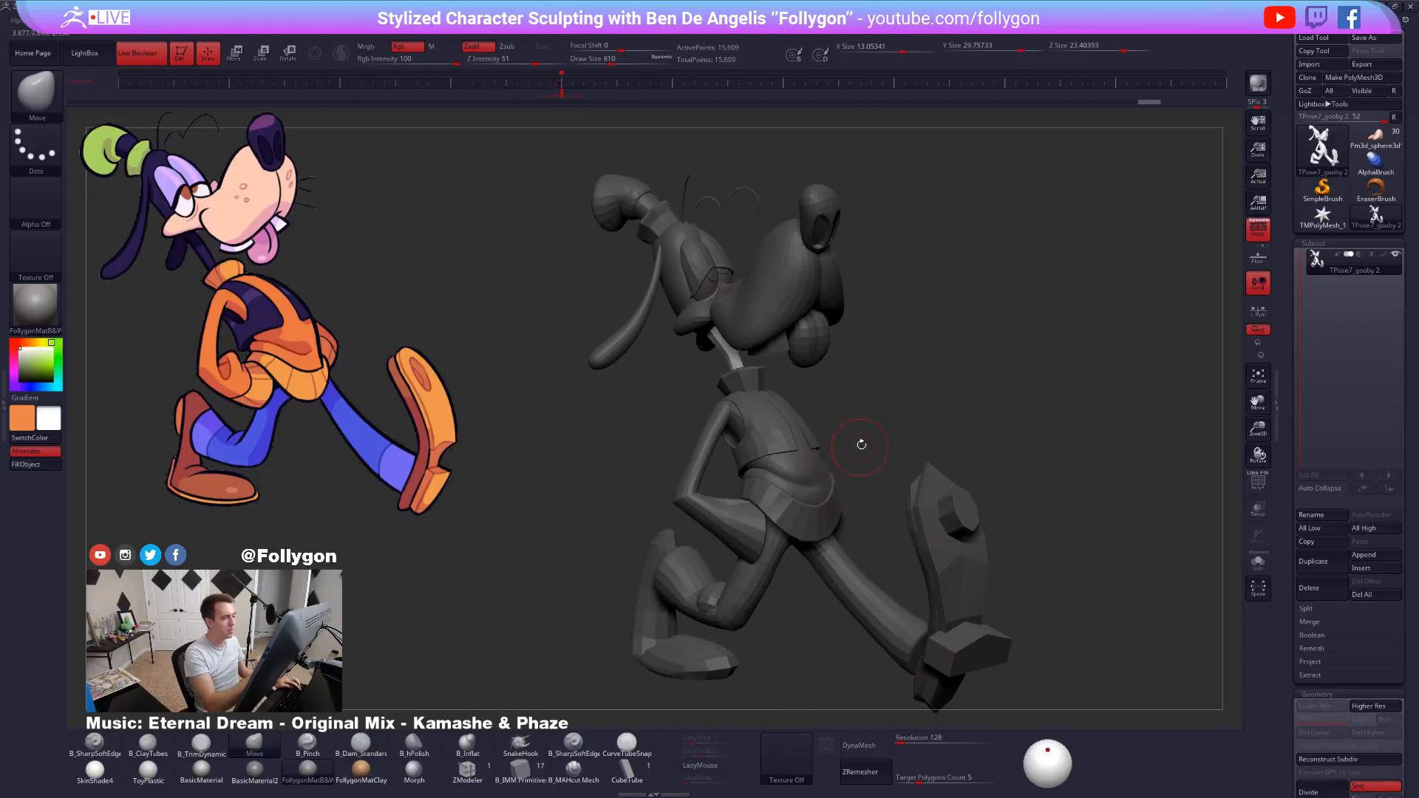
left_click_drag(862, 444, 906, 437, "ctrl")
right_click_drag(907, 436, 838, 382, "ctrl")
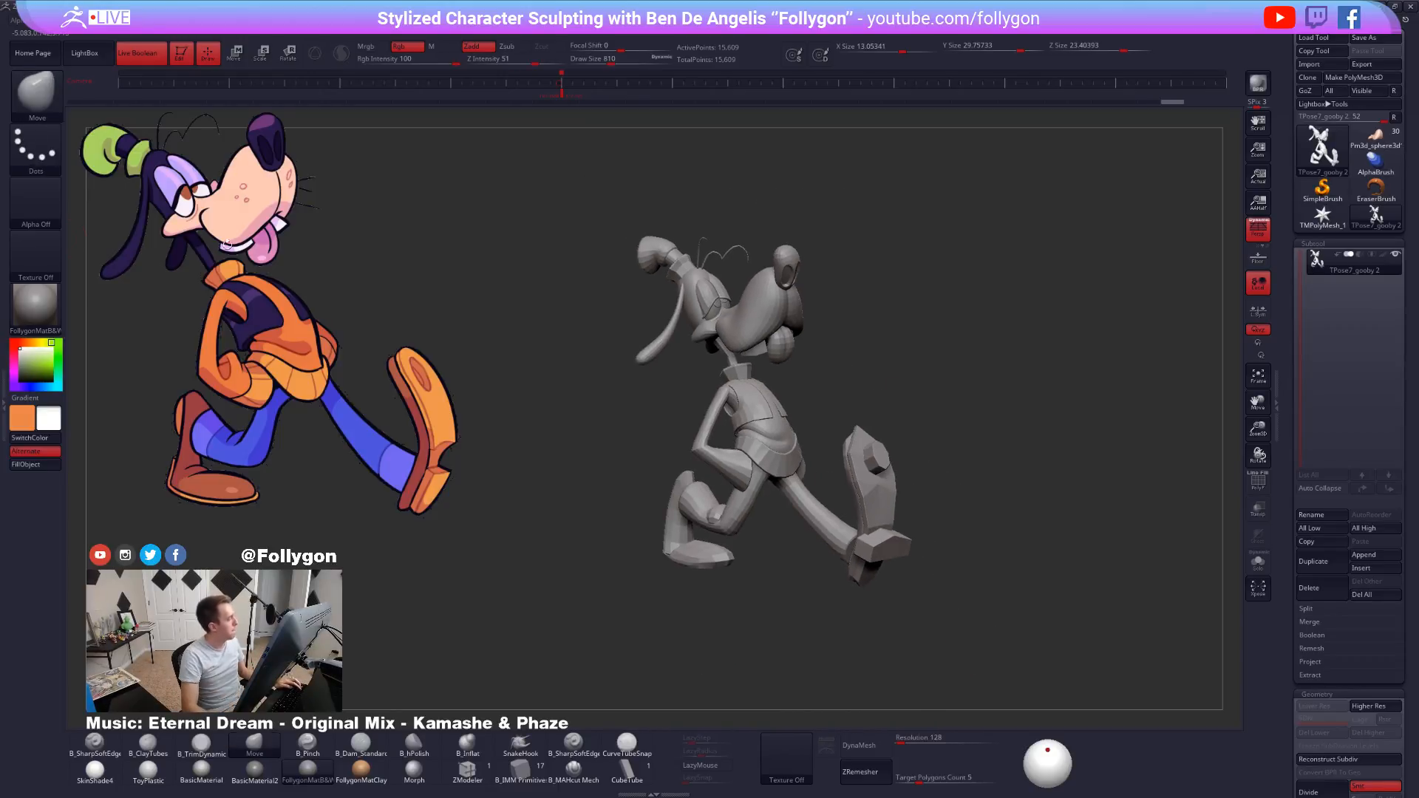
Transfer the posed Transpose Master mesh back to the character's subtools.
left_click(4, 407)
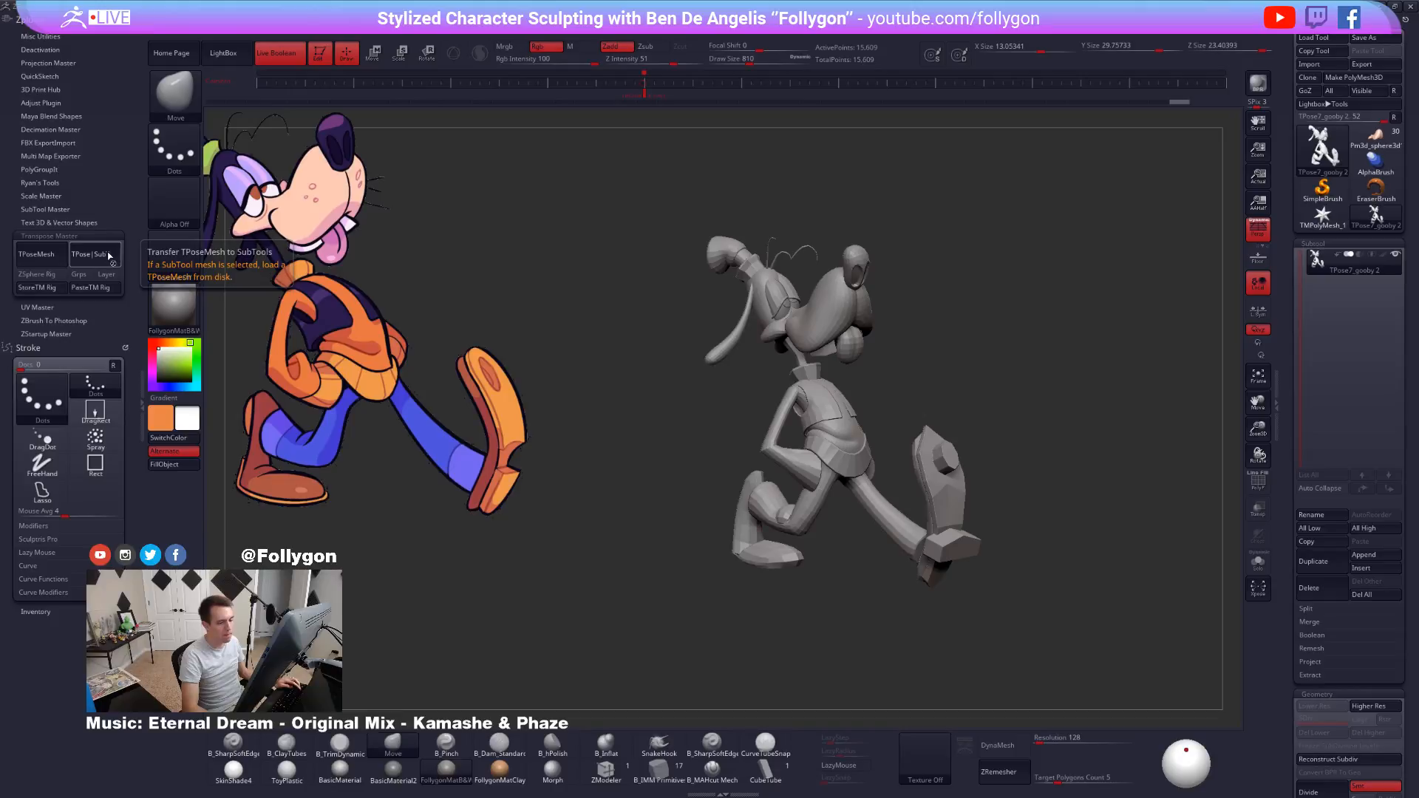
left_click(109, 255)
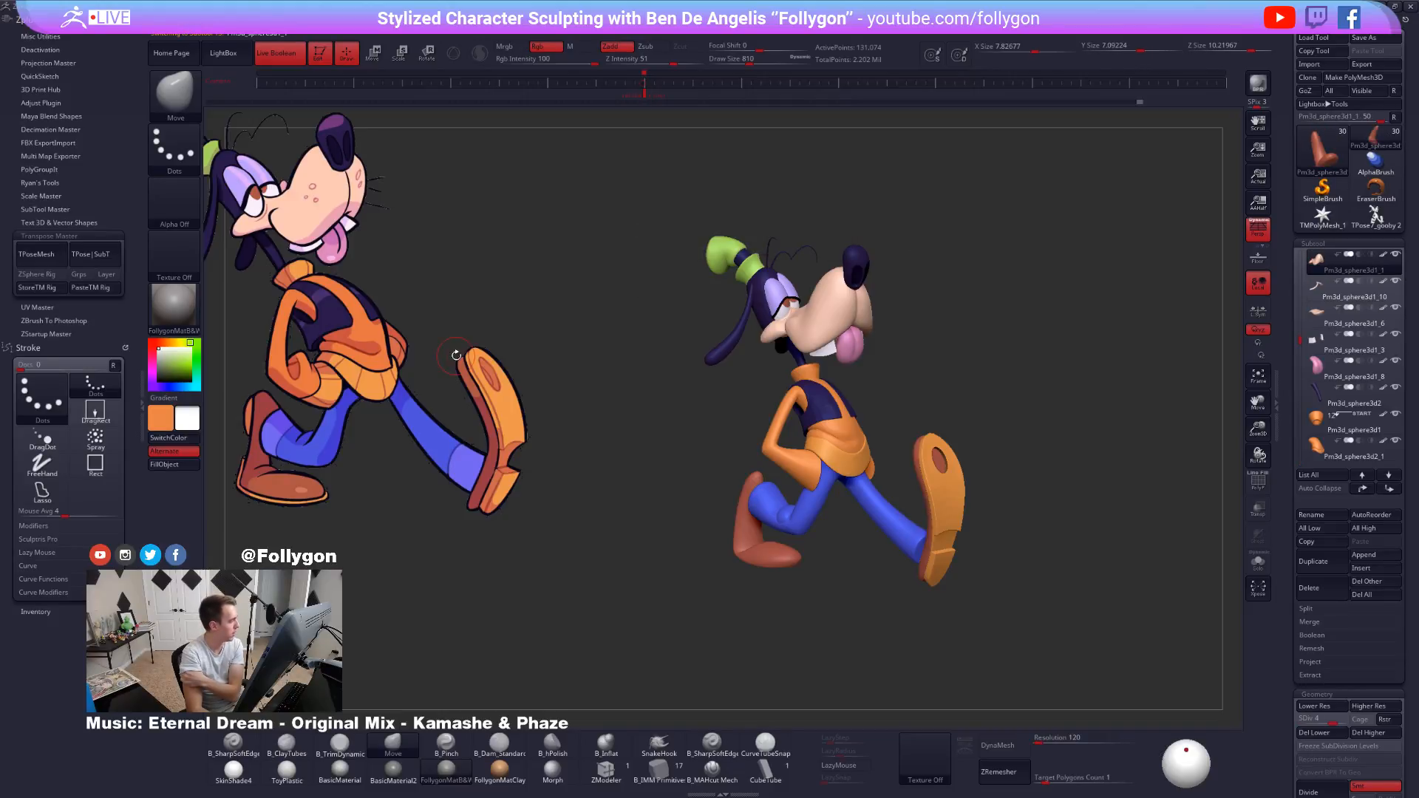
left_click(139, 414)
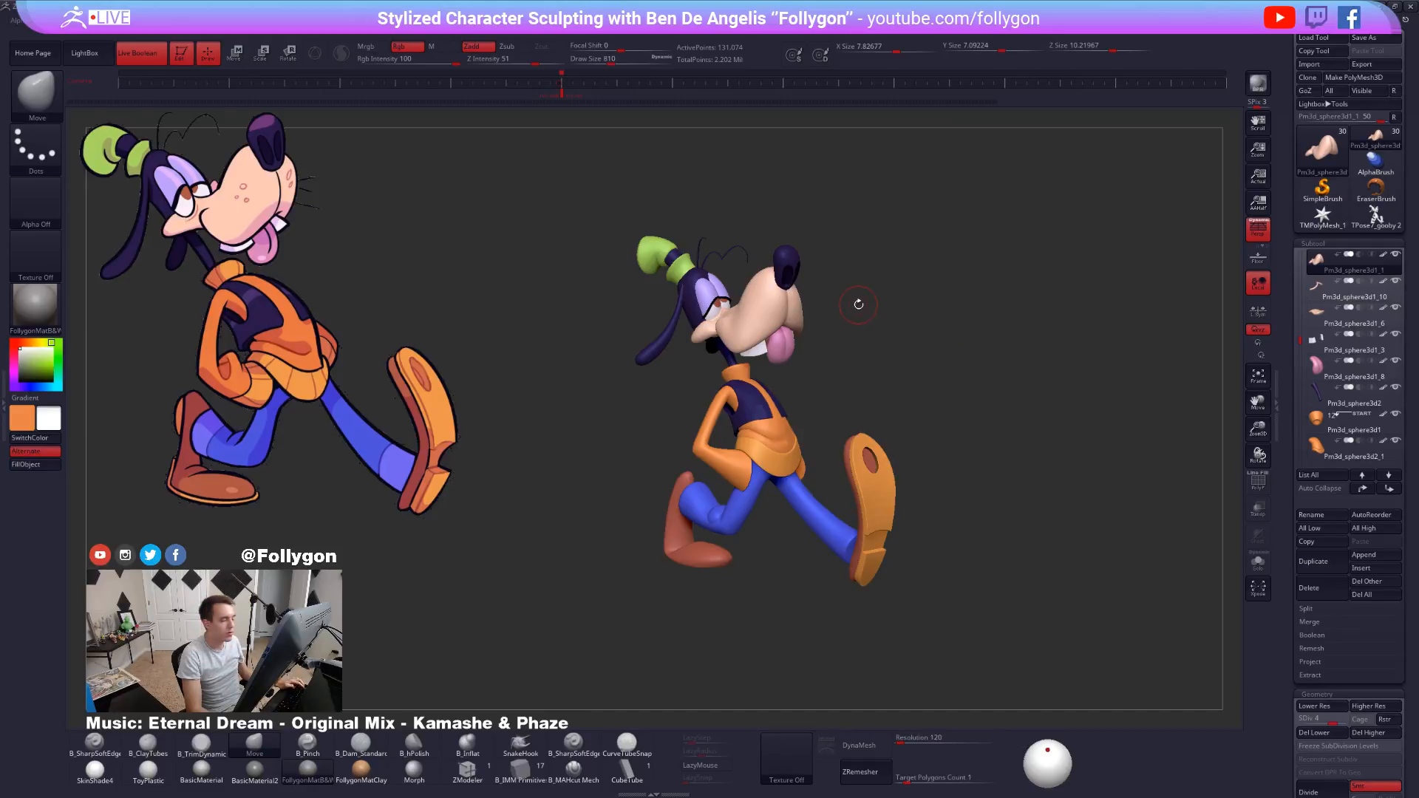
Save the project and check the coloured figure against the reference from the side.
mouse_move(862, 312)
left_mouse_down("alt")
mouse_move(876, 322)
mouse_move(896, 283)
mouse_move(905, 291)
left_mouse_up("alt")
right_click(893, 326, "ctrl")
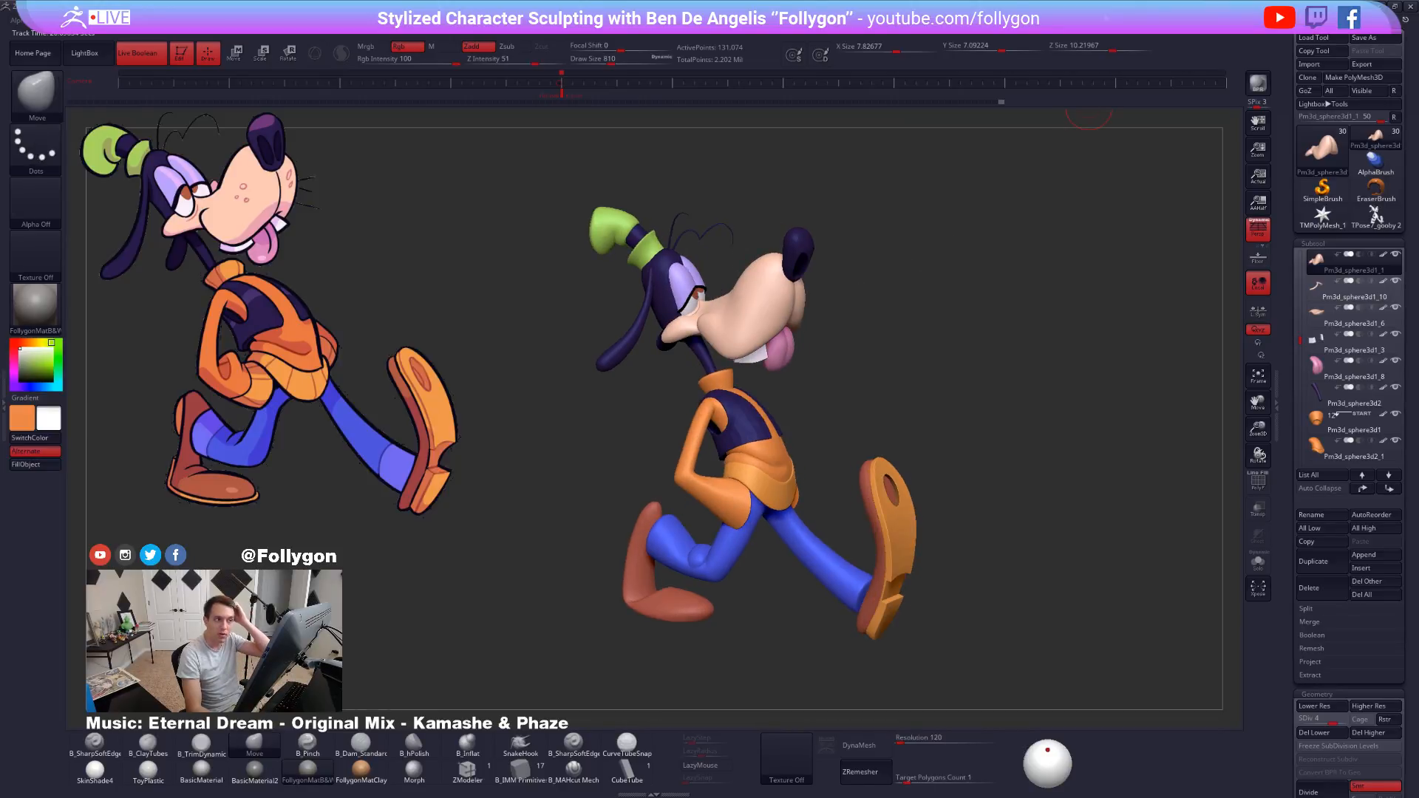
key("ctrl+s")
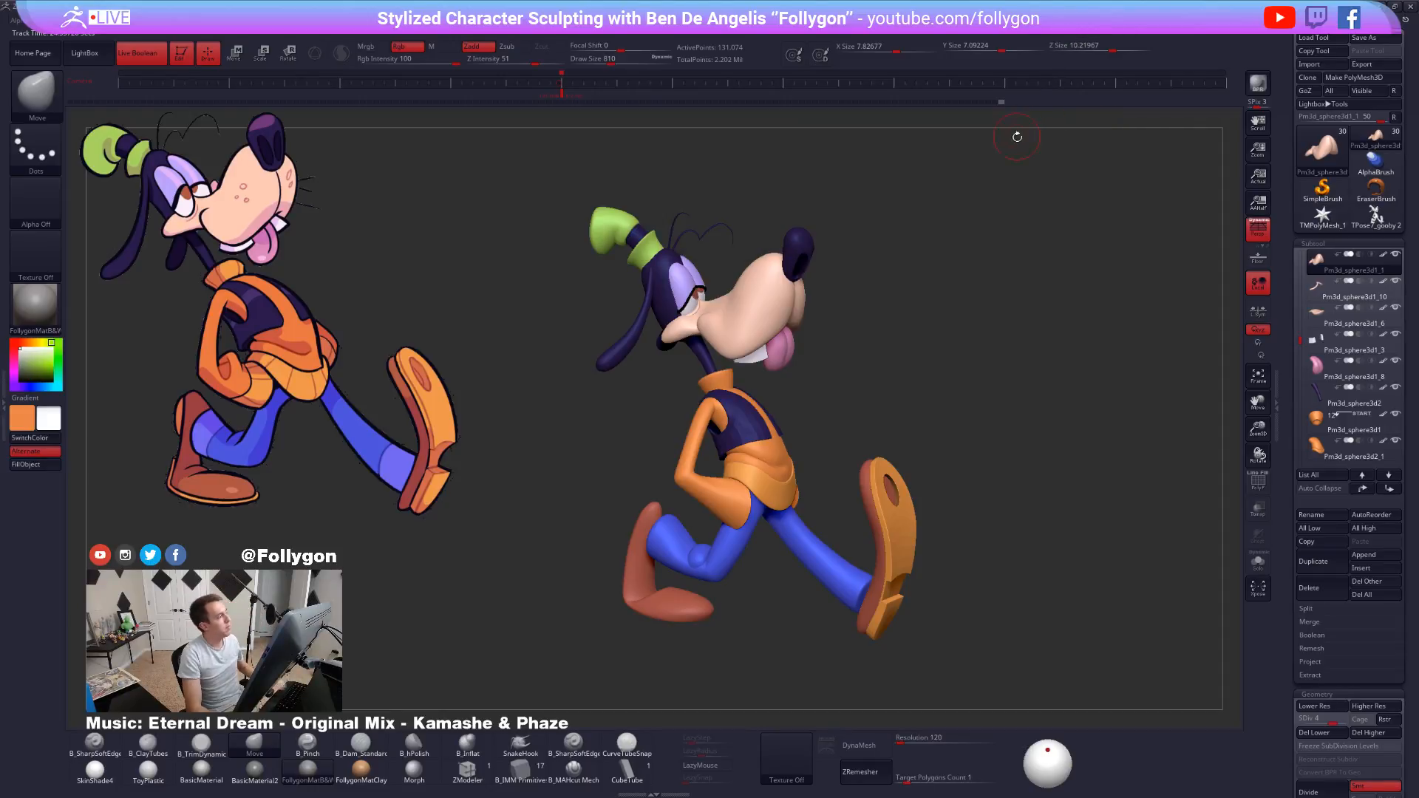
mouse_move(937, 261)
left_mouse_down()
mouse_move(887, 296)
mouse_move(883, 320)
mouse_move(883, 282)
left_mouse_up()
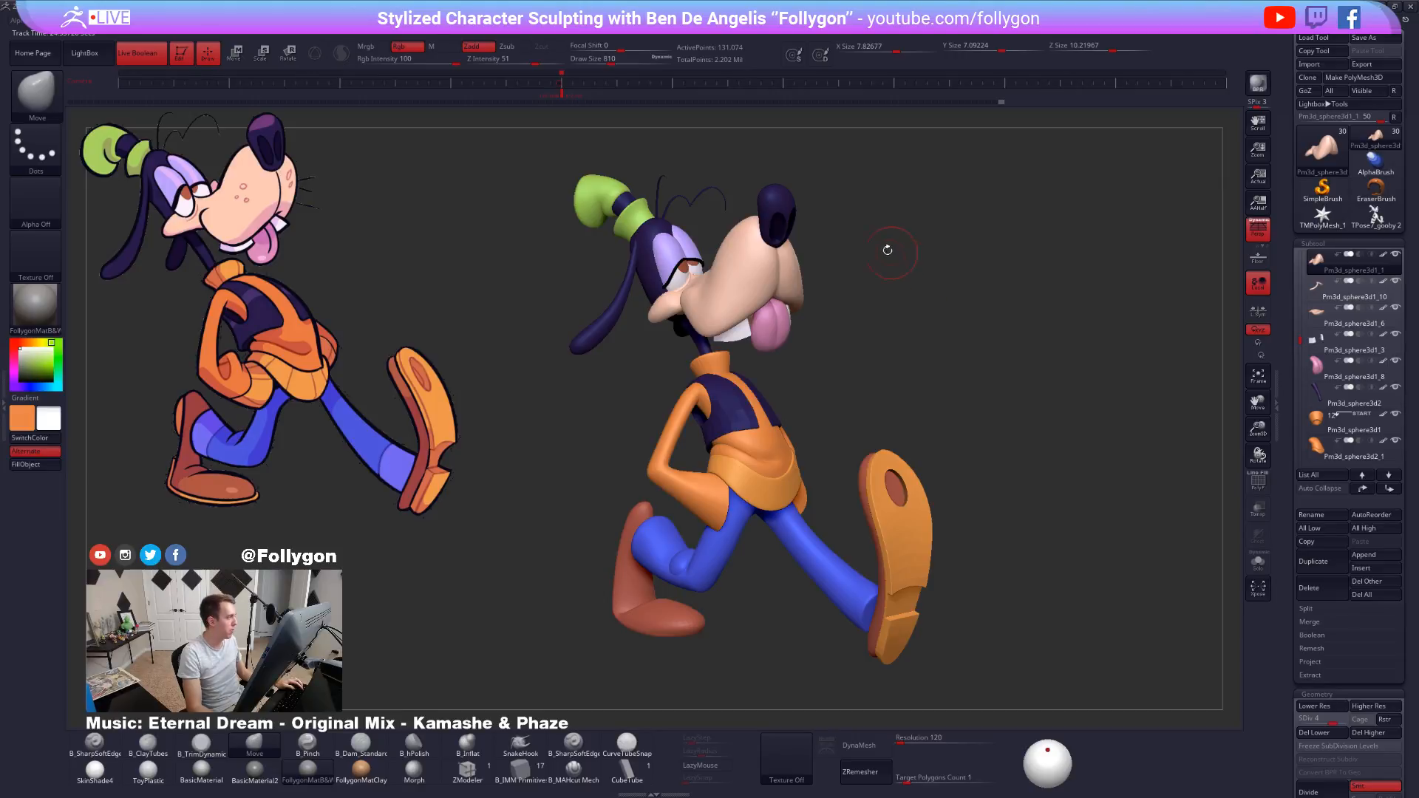
Select the green hat tip, shrink the brush and lower the piece to subdivision level 2.
left_click(606, 192, "alt")
right_click_drag(605, 192, 837, 403, "ctrl")
right_click_drag(773, 318, 799, 340, "ctrl")
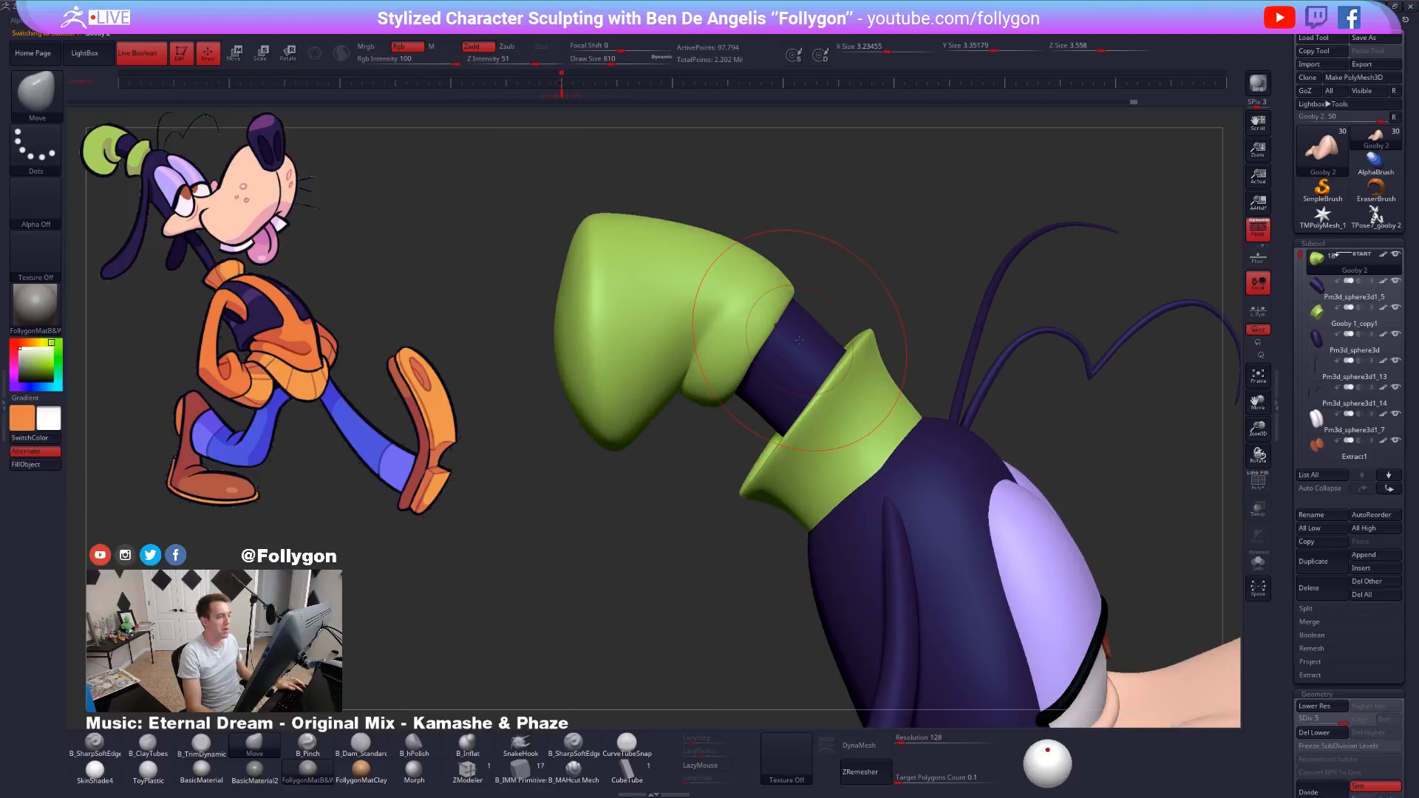
key("space")
left_click_drag(767, 347, 753, 348)
key("shift+d")
key("shift+d")
key("shift+d")
Adjust the hat tip's edge where it meets the purple band, using the Move brush at draw size 414.
key("space")
left_click_drag(782, 338, 777, 339)
mouse_move(751, 376)
right_mouse_down()
mouse_move(764, 361)
mouse_move(726, 370)
mouse_move(776, 368)
right_mouse_up()
key("space")
left_click_drag(776, 368, 779, 368)
right_click_drag(758, 374, 780, 343)
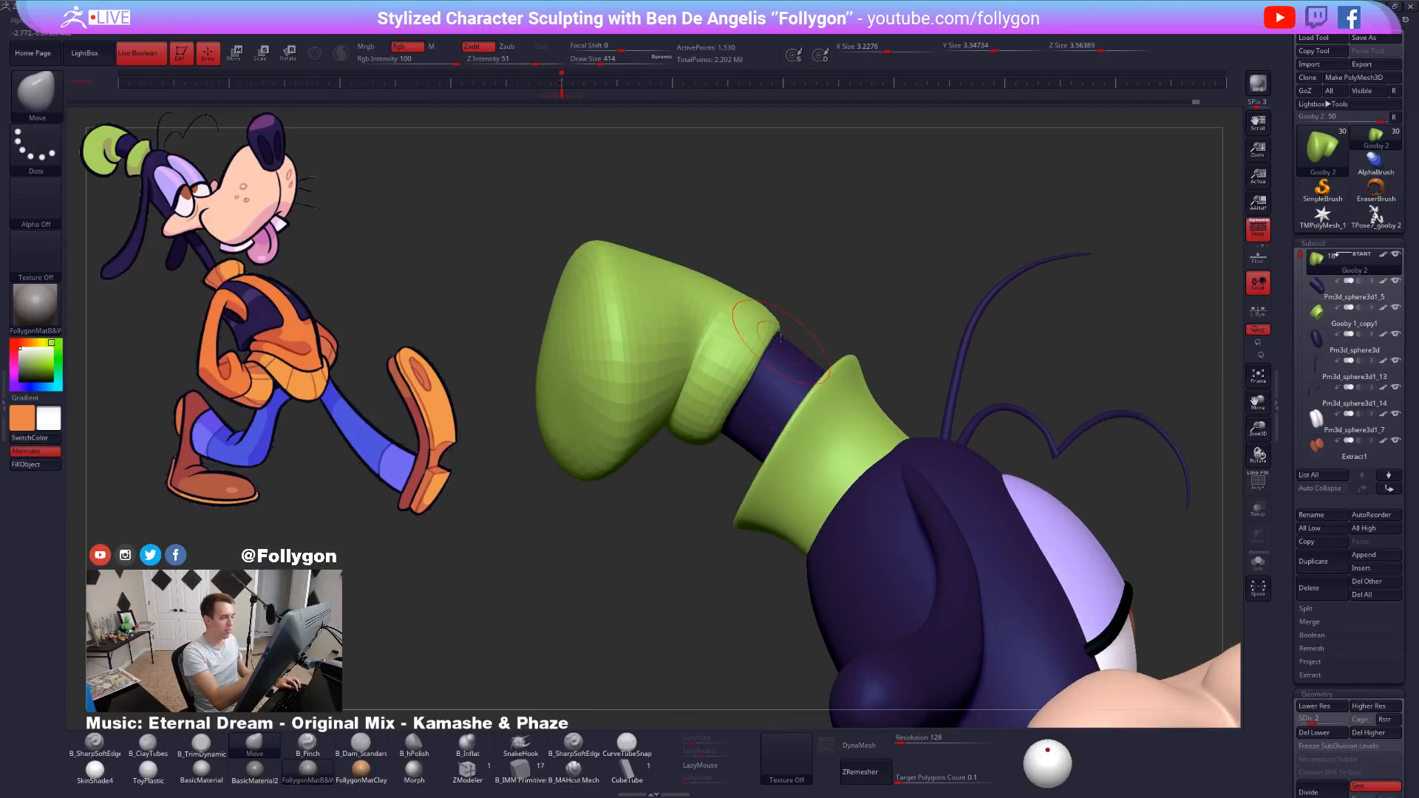
Reshape the hat tip's end from several angles with the Move brush, isolate the piece and raise it to subdivision level 3.
mouse_move(750, 403)
right_mouse_down()
mouse_move(726, 416)
mouse_move(744, 390)
mouse_move(729, 393)
mouse_move(643, 502)
right_mouse_up()
key("space")
left_click_drag(671, 461, 680, 462)
mouse_move(724, 457)
right_mouse_down("alt")
mouse_move(804, 403)
mouse_move(706, 484)
right_mouse_up("alt")
key("space")
left_click_drag(768, 452, 764, 452)
right_click_drag(767, 414, 704, 461)
mouse_move(777, 449)
right_mouse_down()
mouse_move(802, 433)
mouse_move(781, 458)
mouse_move(792, 413)
mouse_move(763, 420)
mouse_move(795, 436)
mouse_move(780, 445)
mouse_move(792, 463)
right_mouse_up()
key("space")
key("space")
key("alt+s")
key("d")
Fill the hollow in the hat tip's end face with ClayTubes at draw size 335 and smooth it.
key("space")
key("b")
key("c")
key("t")
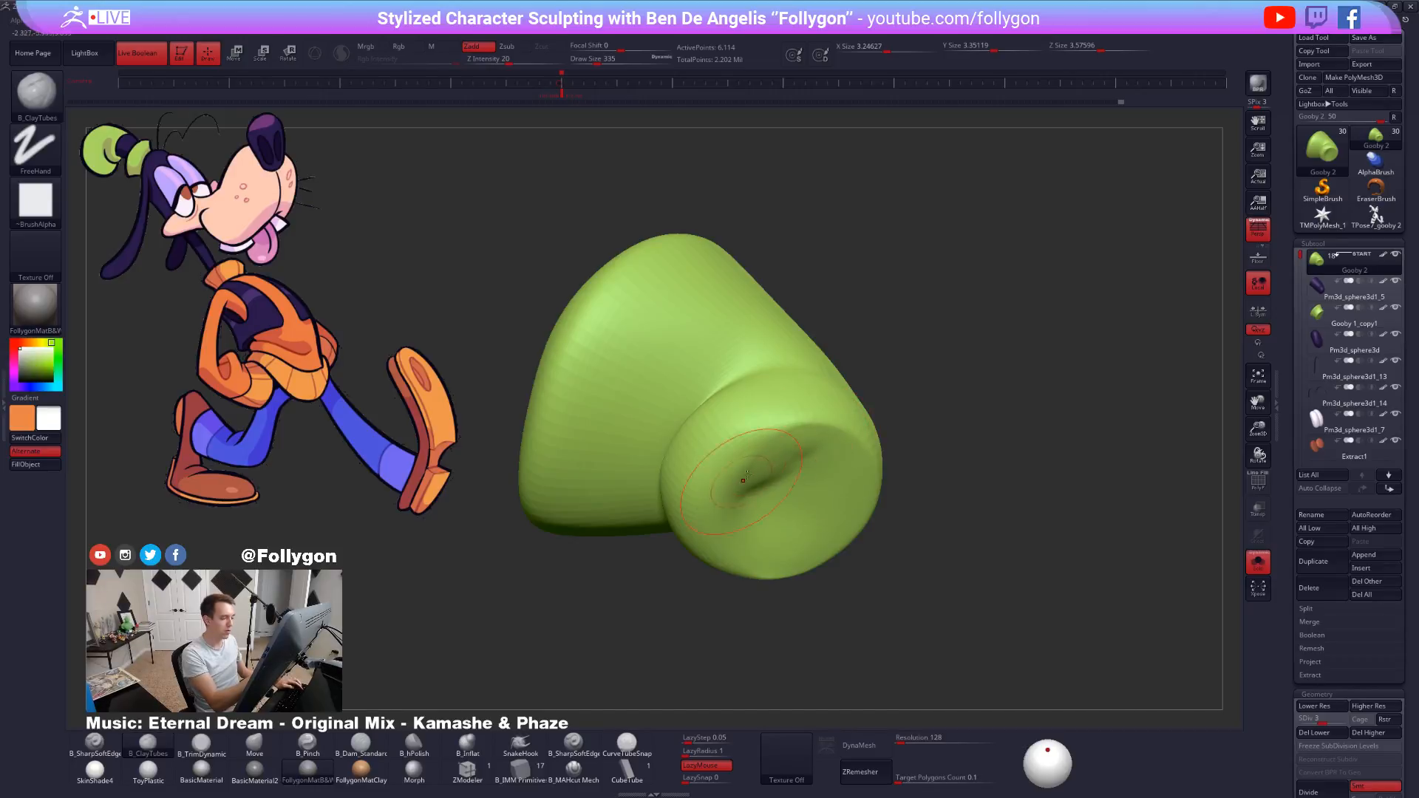
key("shift")
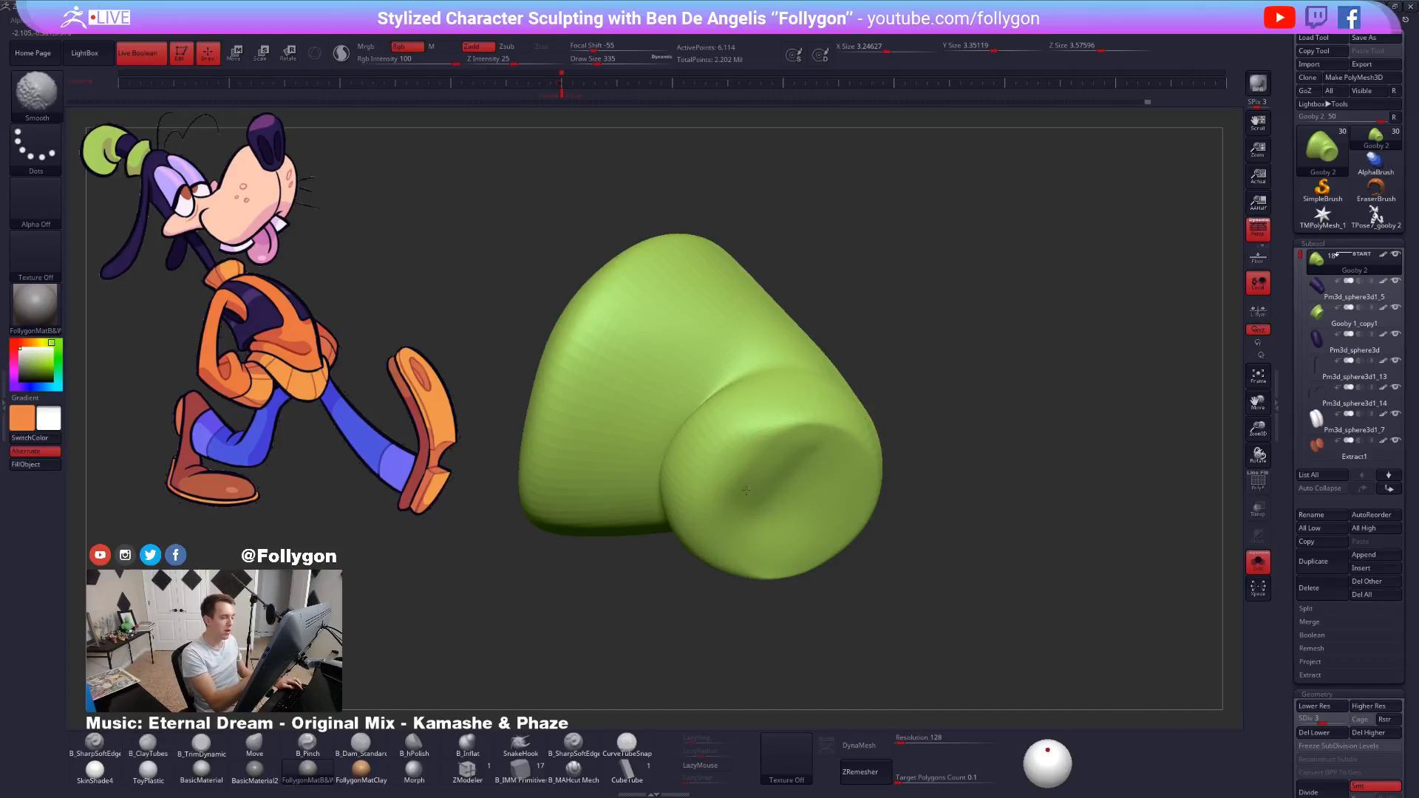
left_click_drag(769, 470, 778, 480, "shift")
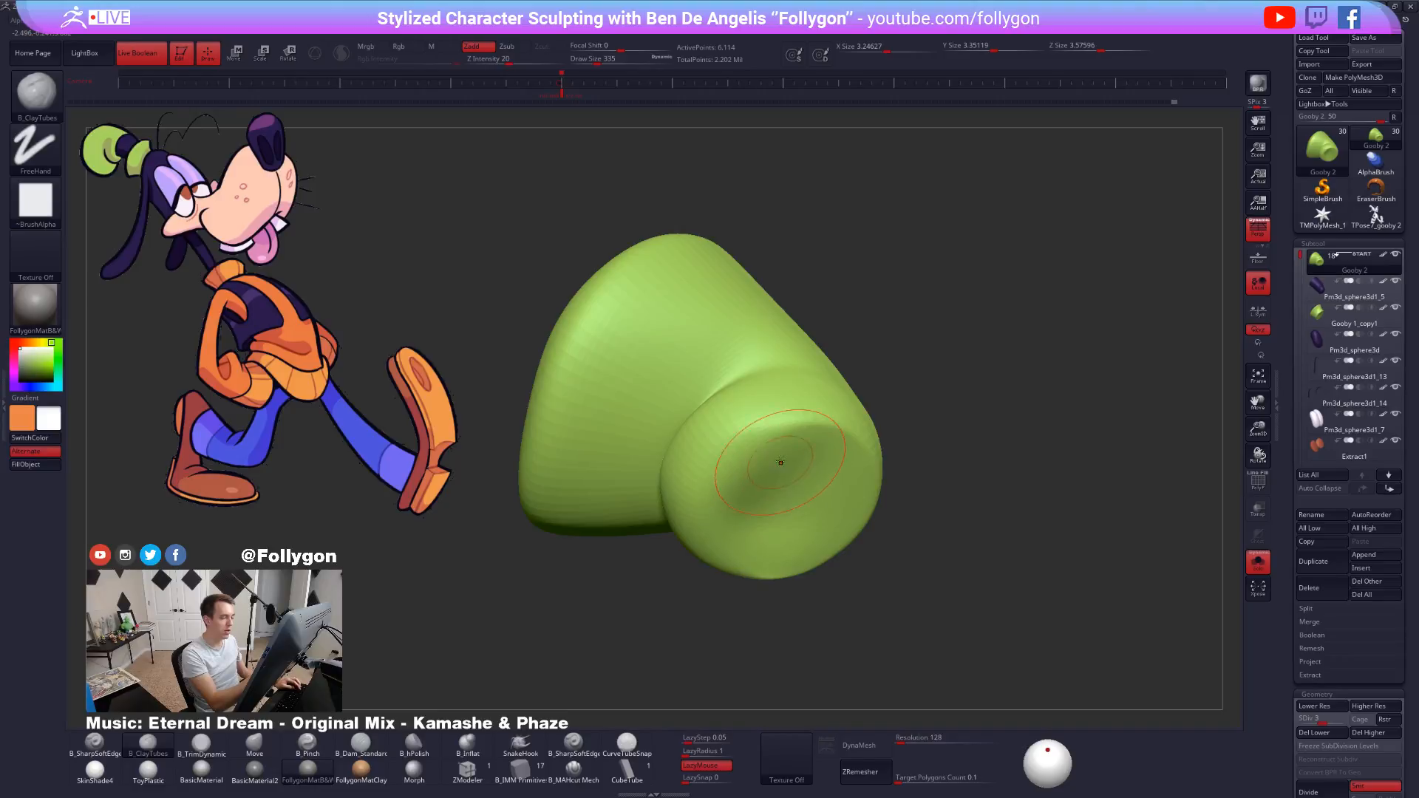
Show the full figure to touch up the hat tip with the Move brush, and isolate the piece again.
key("alt+s")
mouse_move(811, 431)
right_mouse_down()
mouse_move(797, 444)
mouse_move(828, 438)
mouse_move(713, 453)
mouse_move(679, 390)
right_mouse_up()
key("b")
key("m")
key("v")
key("alt+s")
Even out the remaining dent near the end face's rim with the TrimDynamic brush and smoothing.
key("b")
key("t")
key("d")
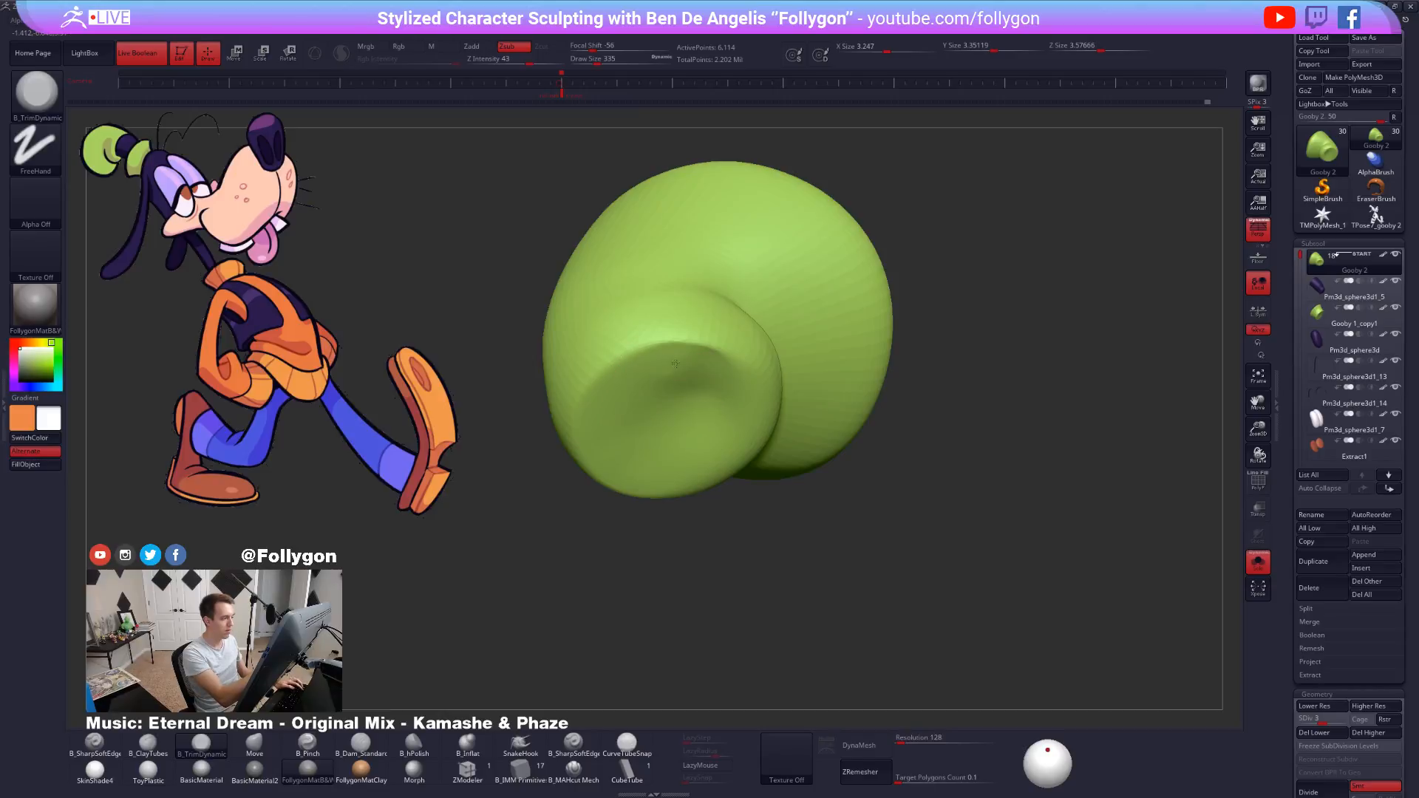
key("shift")
mouse_move(672, 364)
left_mouse_down("shift")
mouse_move(681, 377)
mouse_move(659, 390)
left_mouse_up("shift")
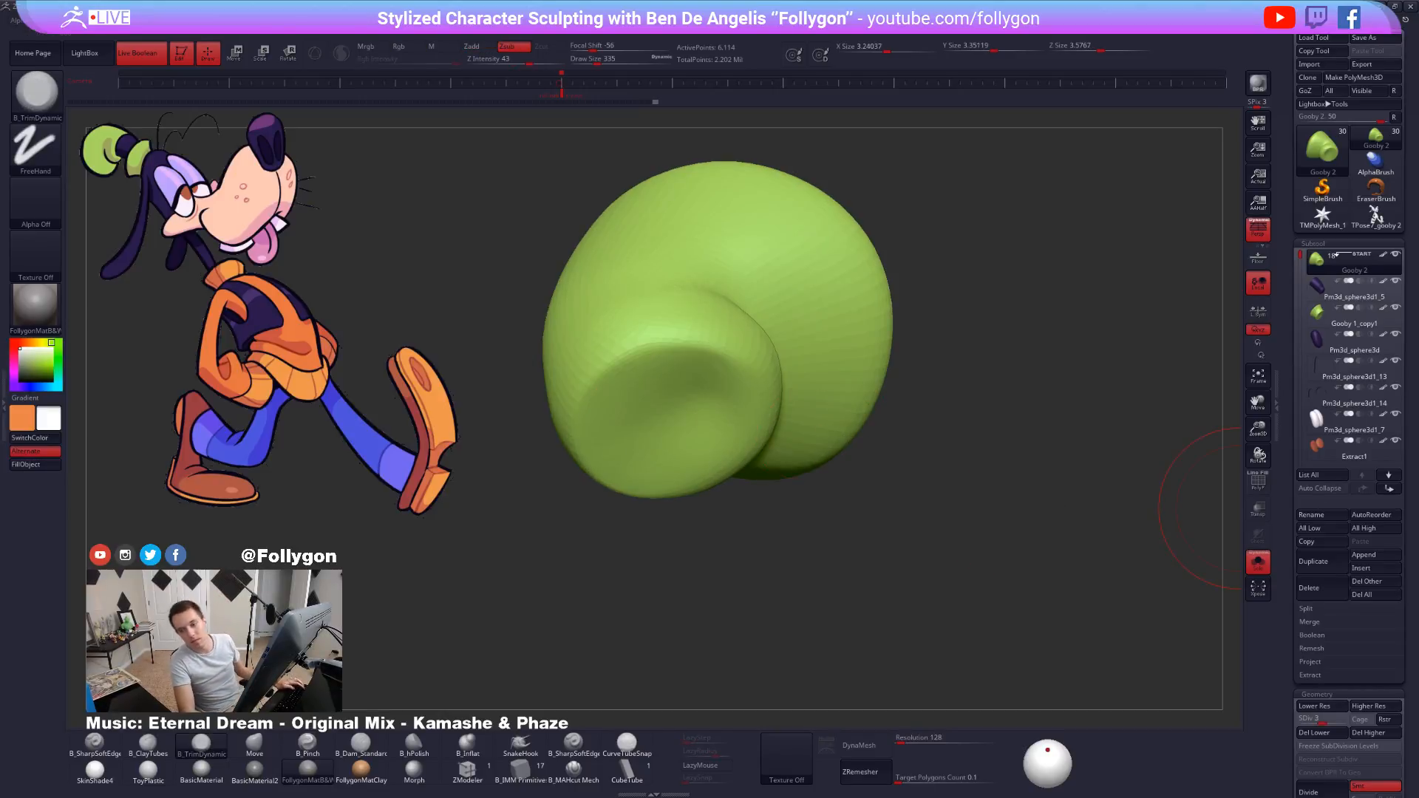
key("d")
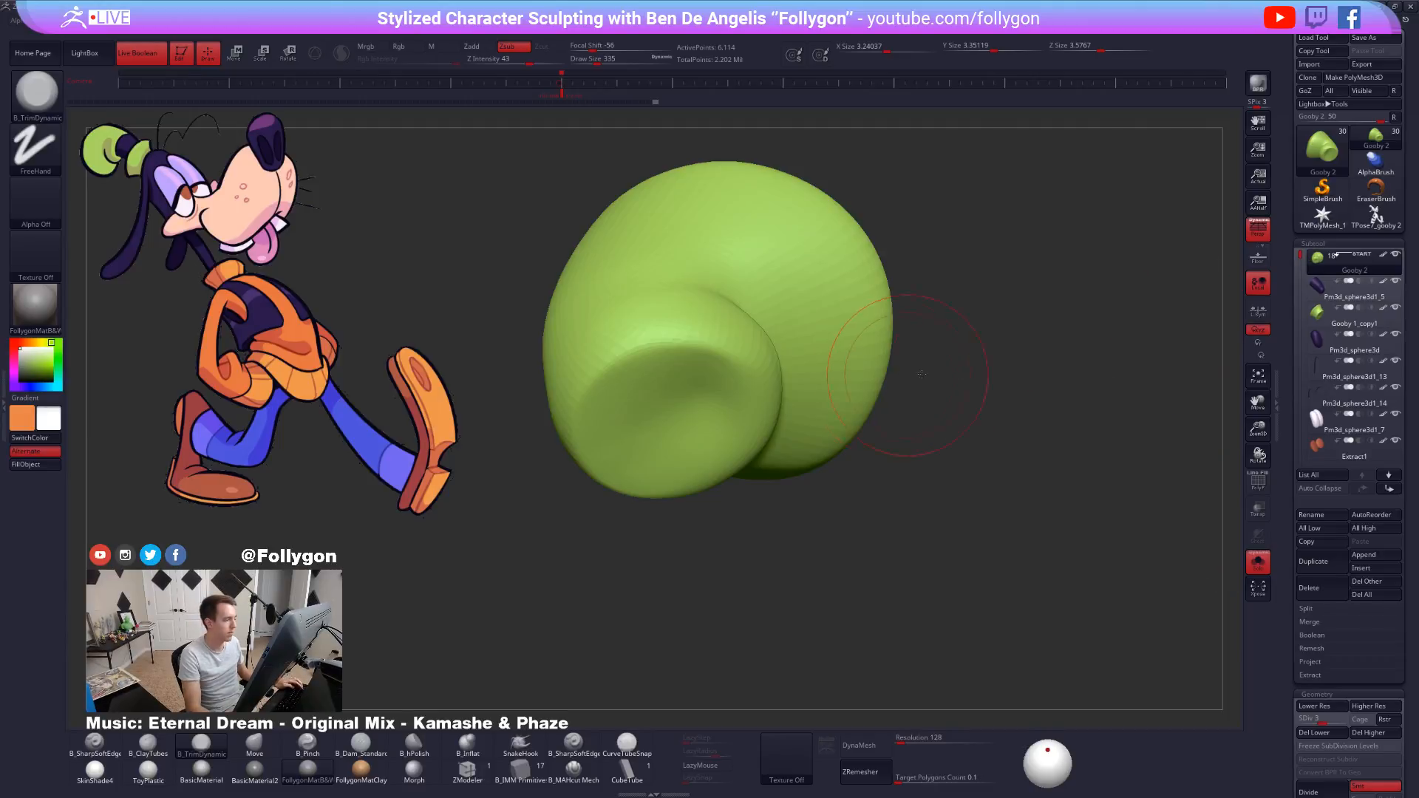
Show the full figure around the hat tip, switch to the Move brush and raise the tip to subdivision level 5.
left_click_drag(954, 385, 1063, 386, "alt")
key("alt+s")
key("space")
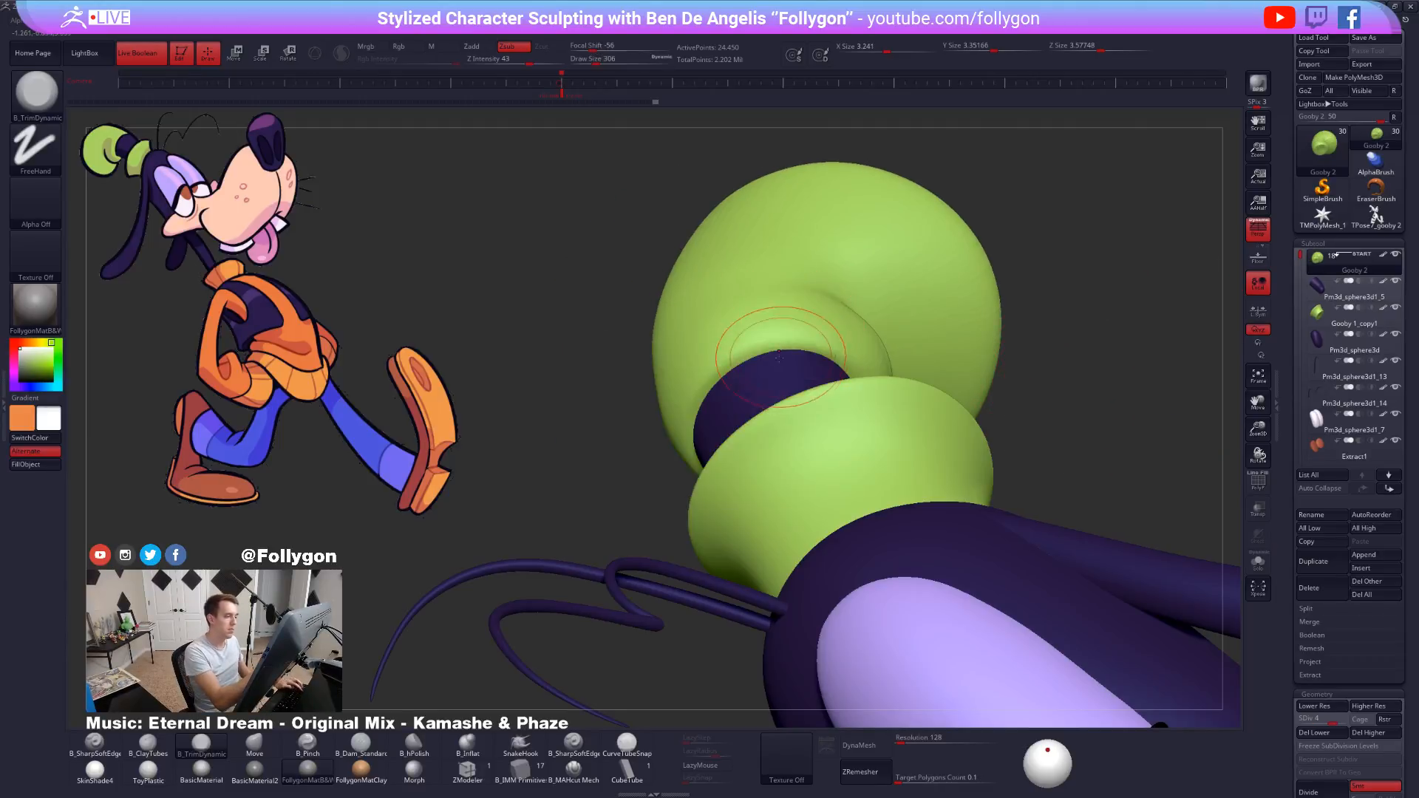
key("b")
key("m")
key("v")
key("alt+s")
mouse_move(757, 380)
right_mouse_down()
mouse_move(741, 366)
mouse_move(818, 453)
right_mouse_up()
key("d")
key("alt+s")
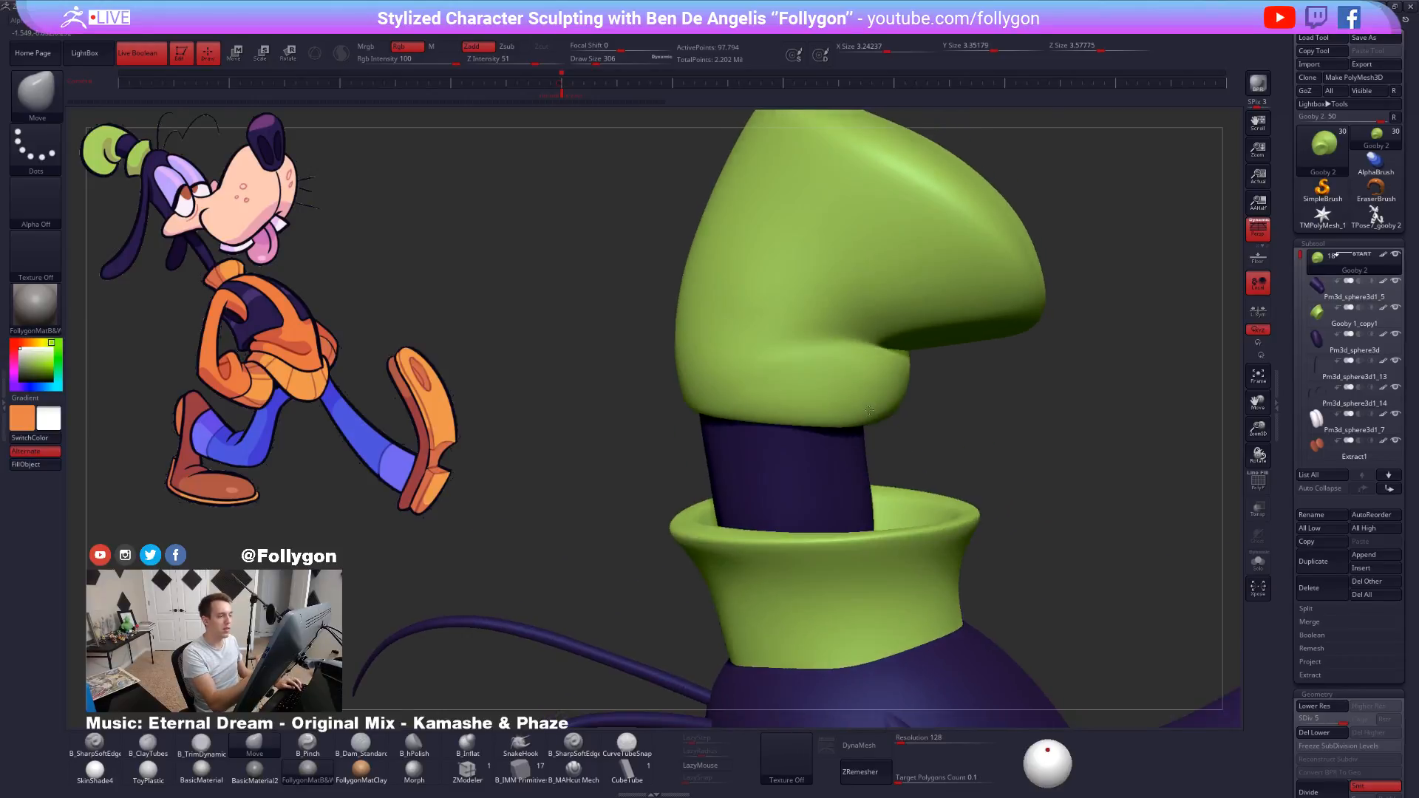
Delete the hat tip's lower subdivision levels and rebuild them with Reconstruct Subdiv.
key("shift+f")
key("shift+f")
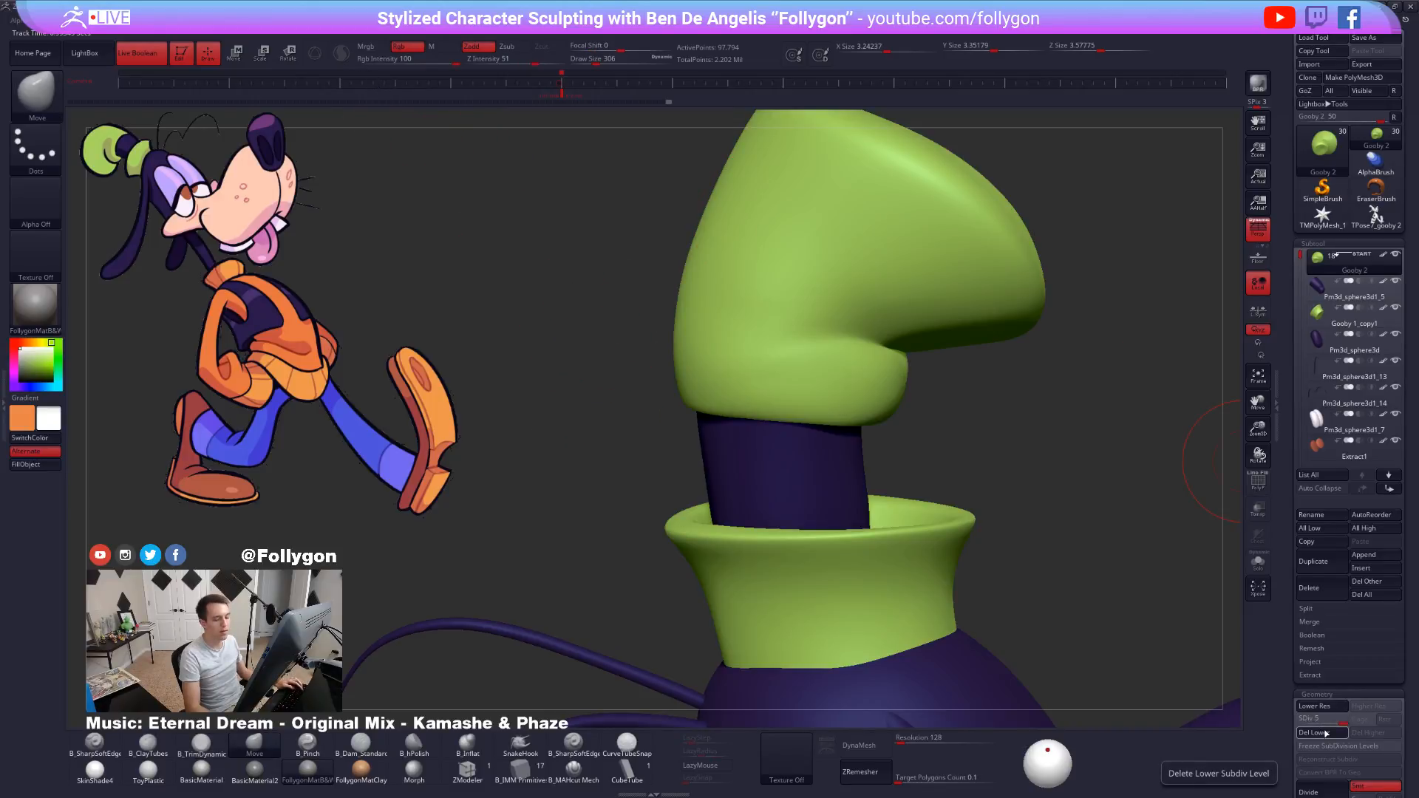
key("shift+d")
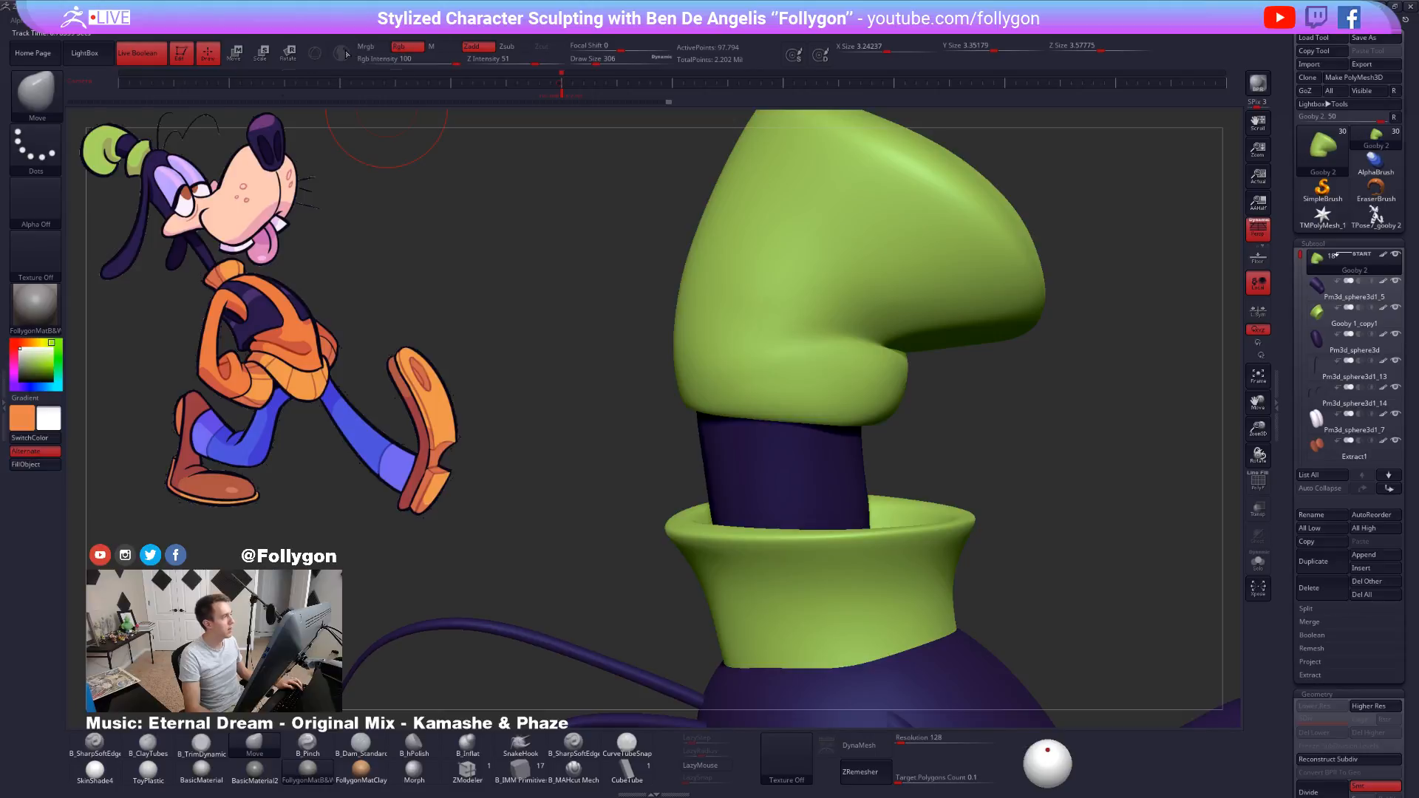
key("space")
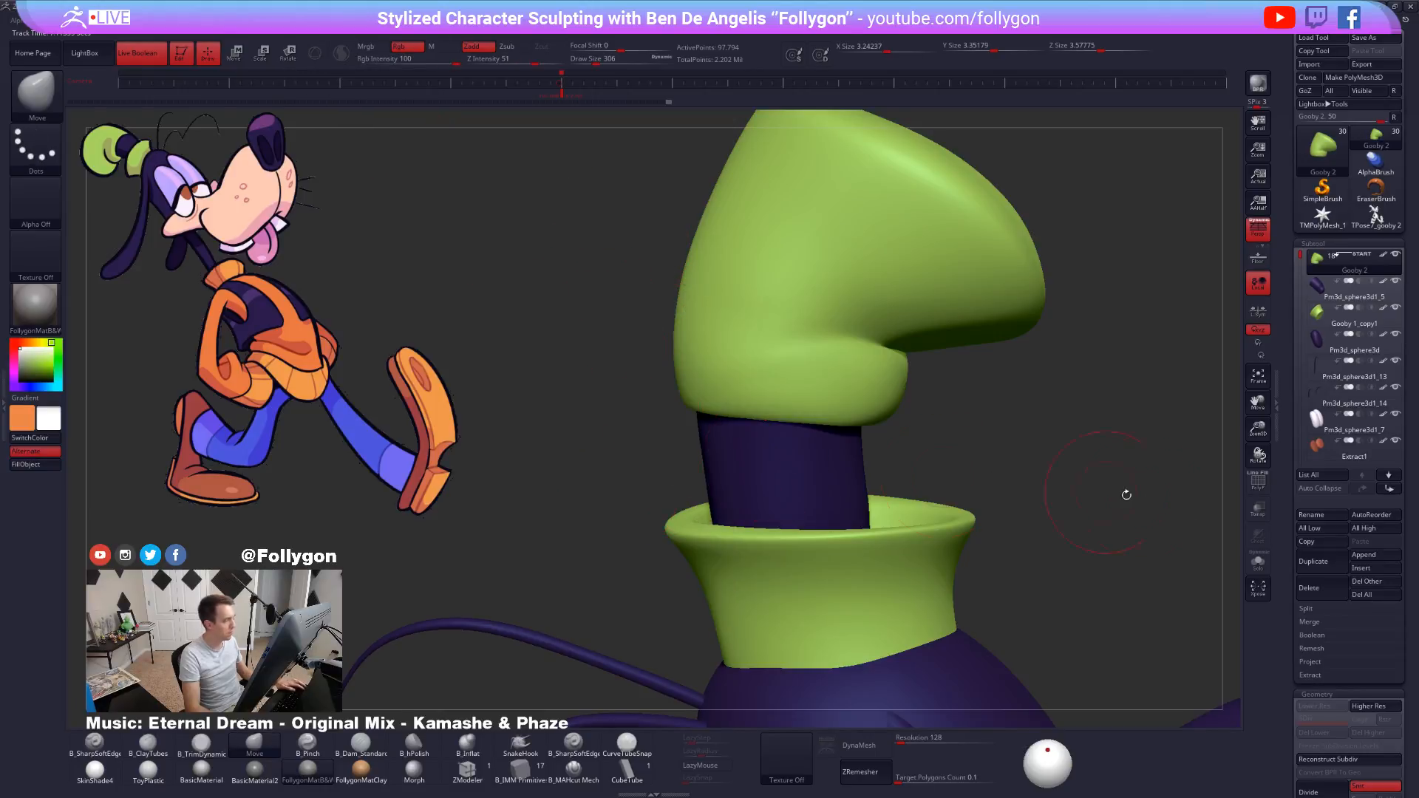
left_click(1351, 759)
mouse_move(788, 372)
right_mouse_down("alt")
mouse_move(801, 444)
mouse_move(869, 448)
mouse_move(873, 414)
mouse_move(873, 517)
mouse_move(844, 495)
mouse_move(868, 510)
right_mouse_up("alt")
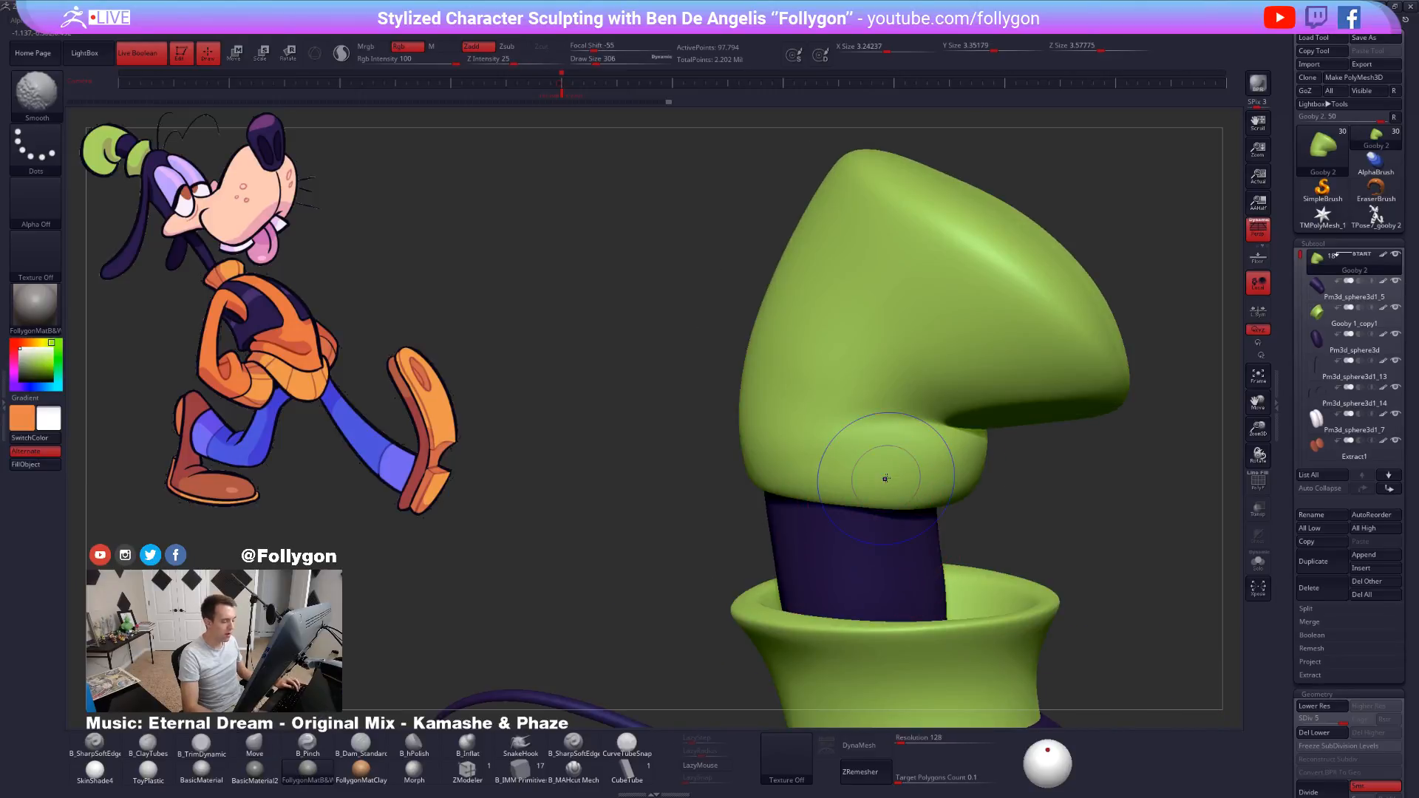
Smooth and adjust the fold at the hat tip's open end at subdivision level 3, and return it to level 5.
key("shift+d")
key("shift+d")
right_click(851, 449)
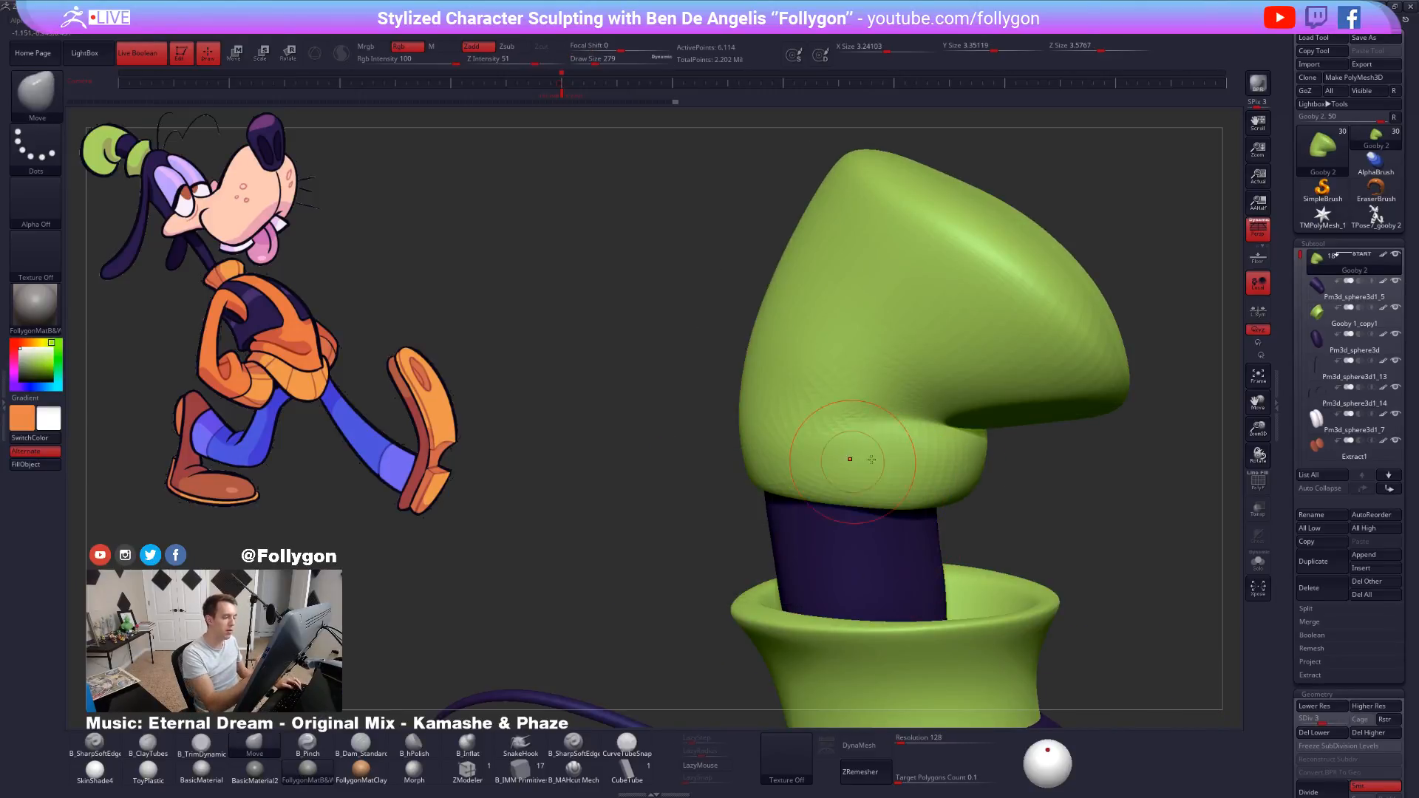
right_click_drag(849, 459, 824, 468)
key("d")
key("shift")
mouse_move(819, 390)
right_mouse_down("ctrl")
mouse_move(856, 434)
mouse_move(879, 281)
right_mouse_up("ctrl")
right_click(832, 410)
key("shift+d")
key("shift+d")
key("d")
right_click_drag(976, 520, 1006, 617)
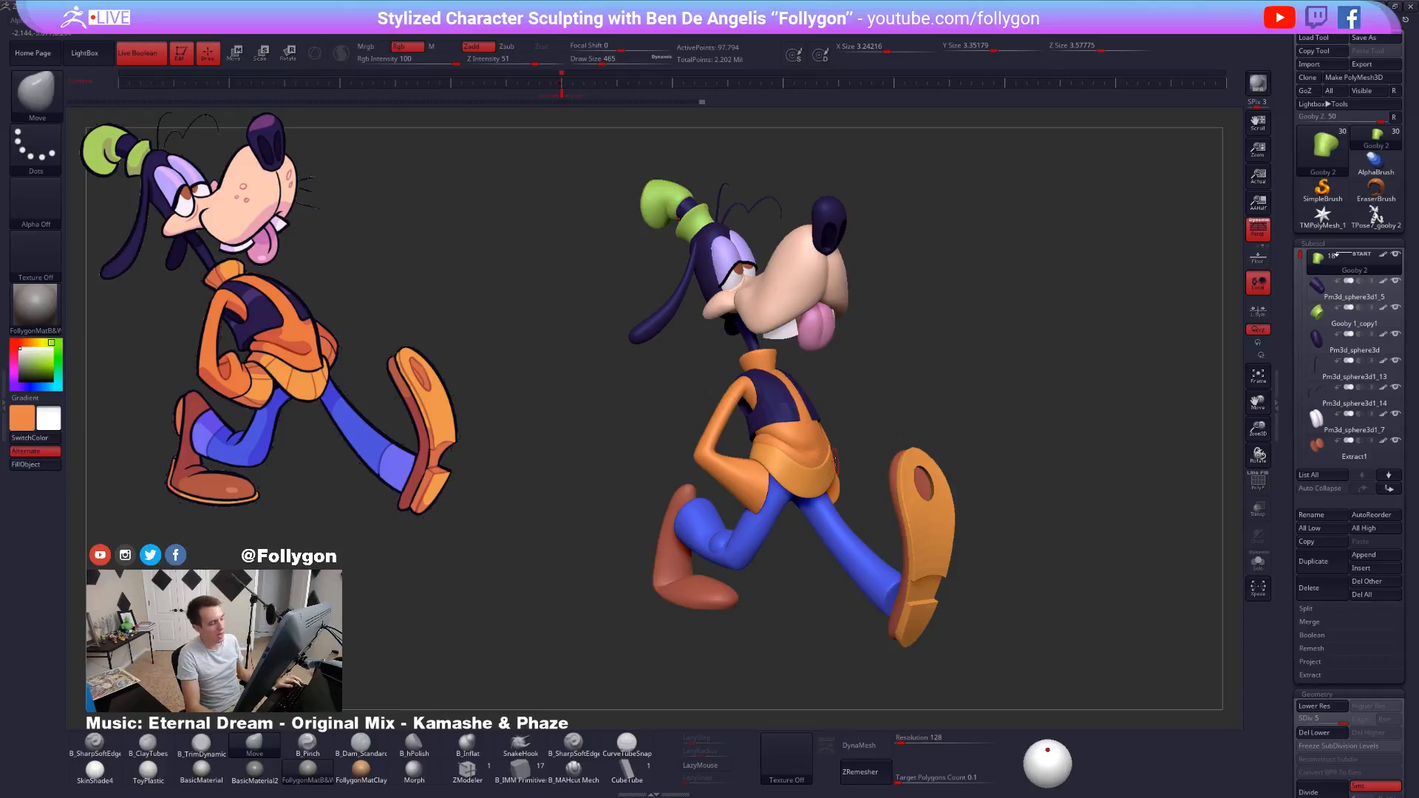
Hide the reference drawing, turn off Live Boolean and select the cylinder subtool on the raised shoe's sole.
key("shift")
right_click_drag(950, 458, 841, 444)
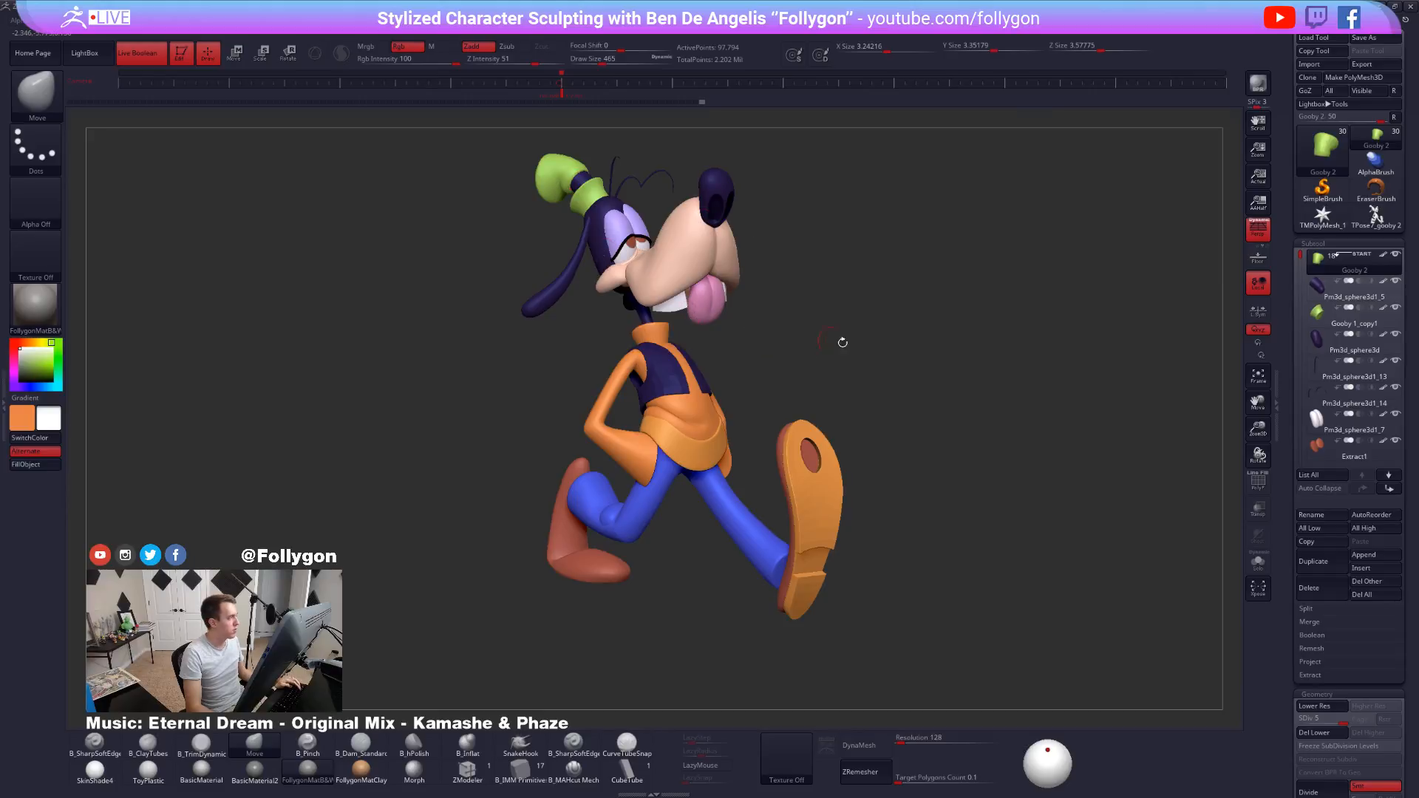
key("space")
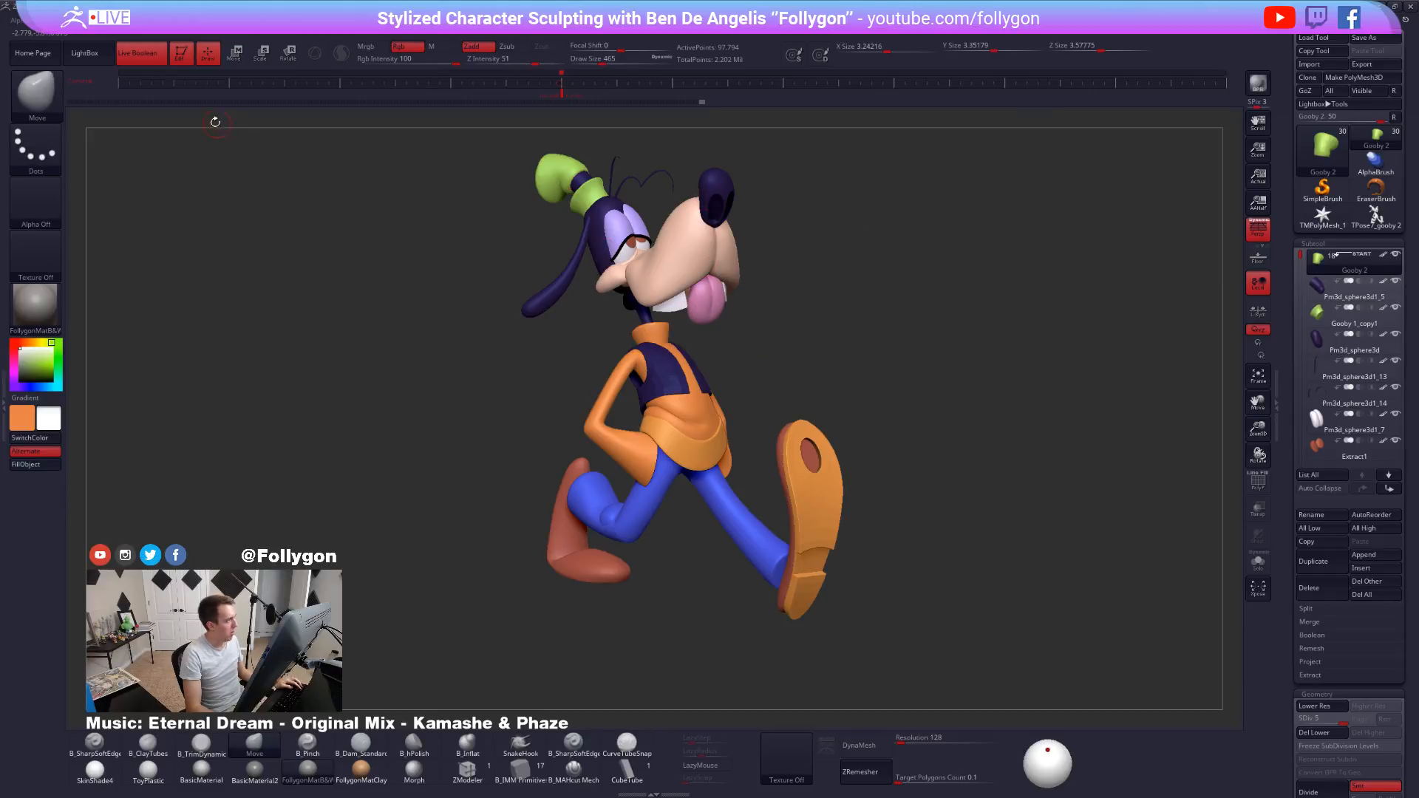
left_click(148, 57)
left_click(816, 461, "alt")
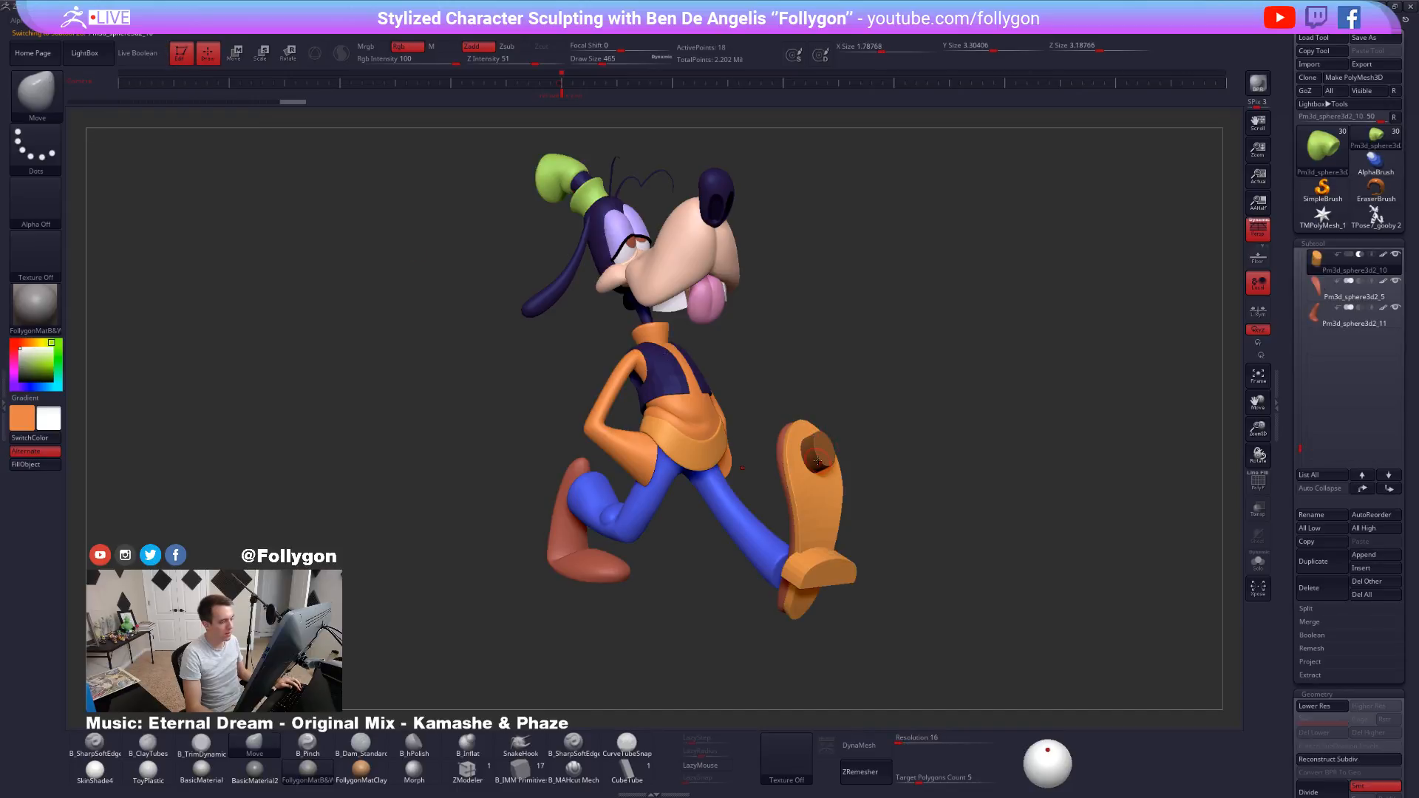
Switch to the Standard brush and choose the zbro_Paint material.
key("b")
key("s")
key("t")
key("c")
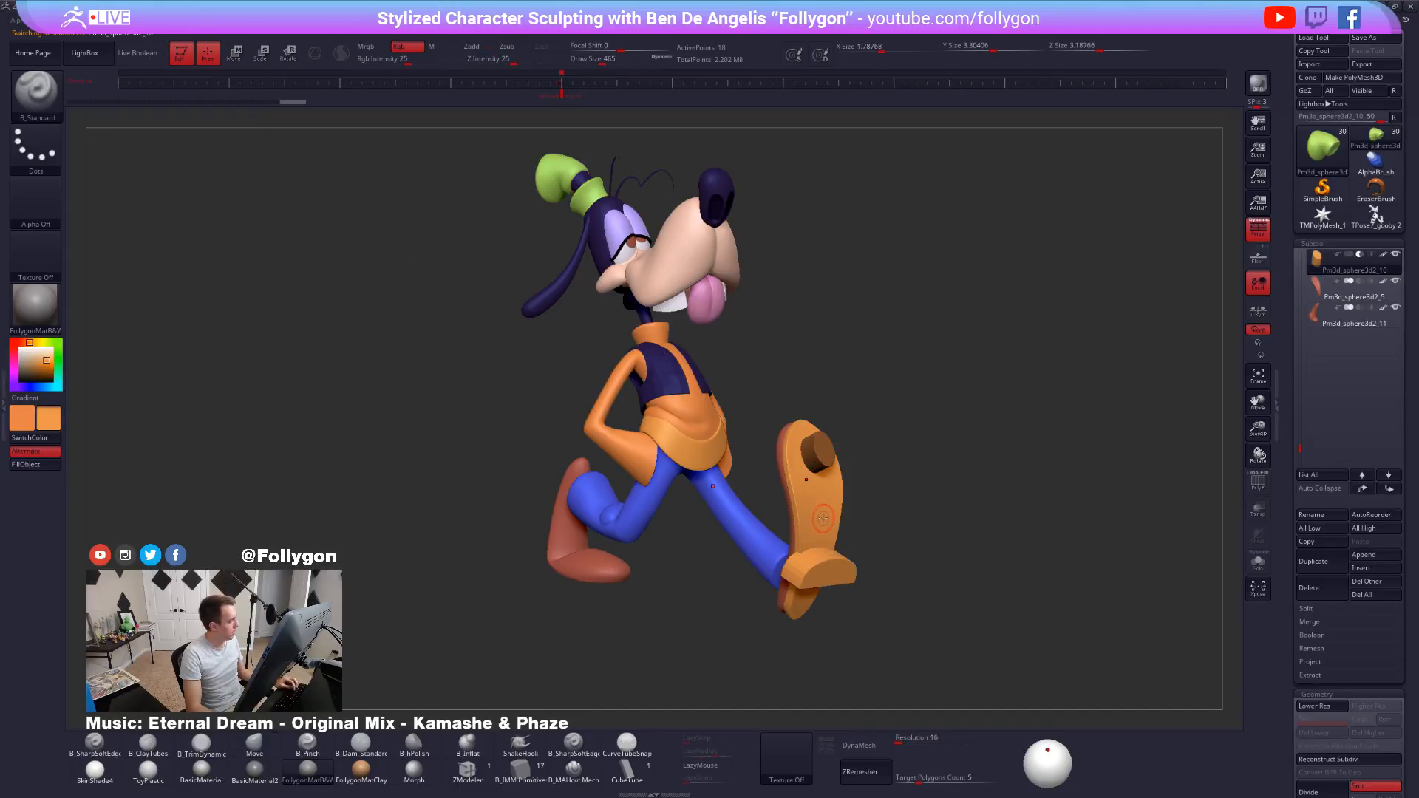
left_click(106, 775)
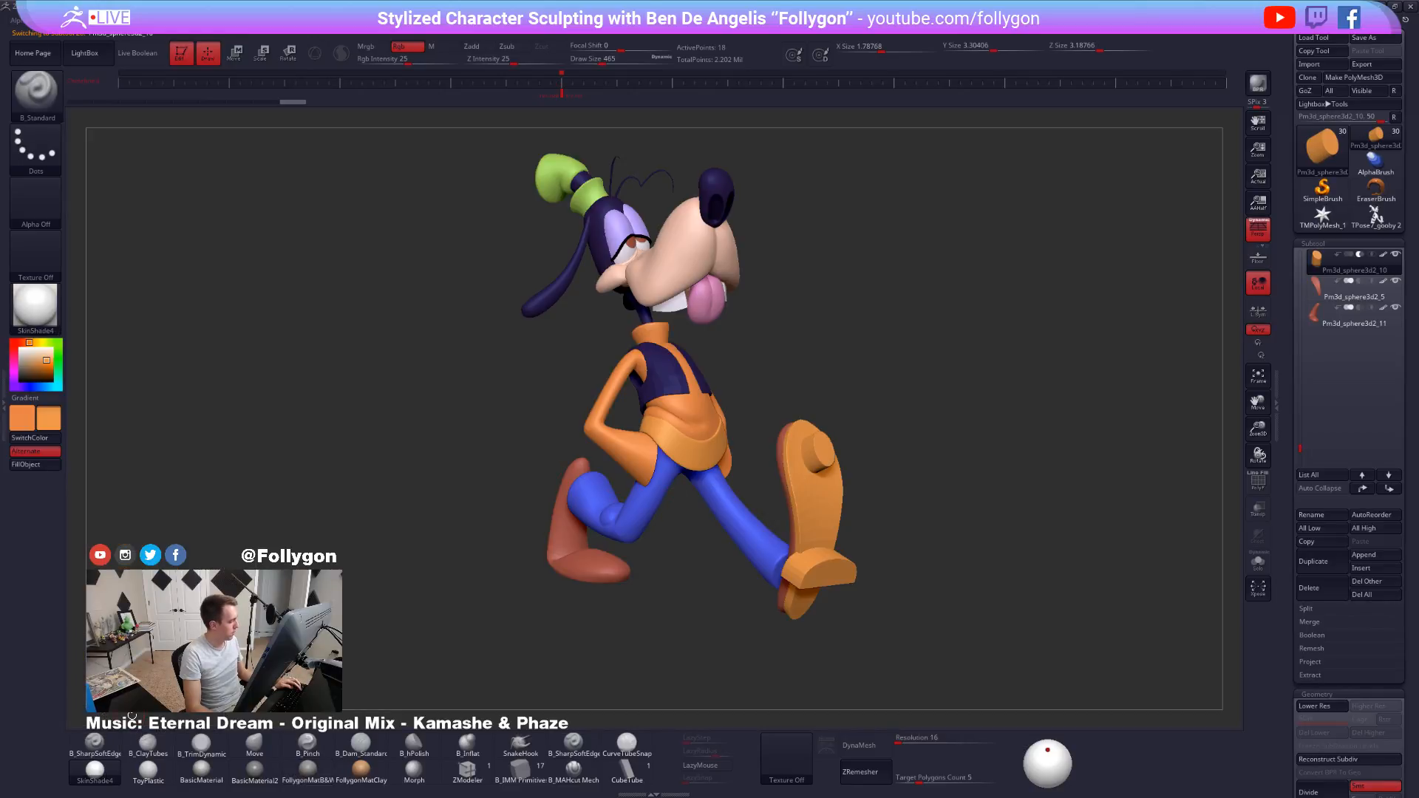
left_click(99, 779)
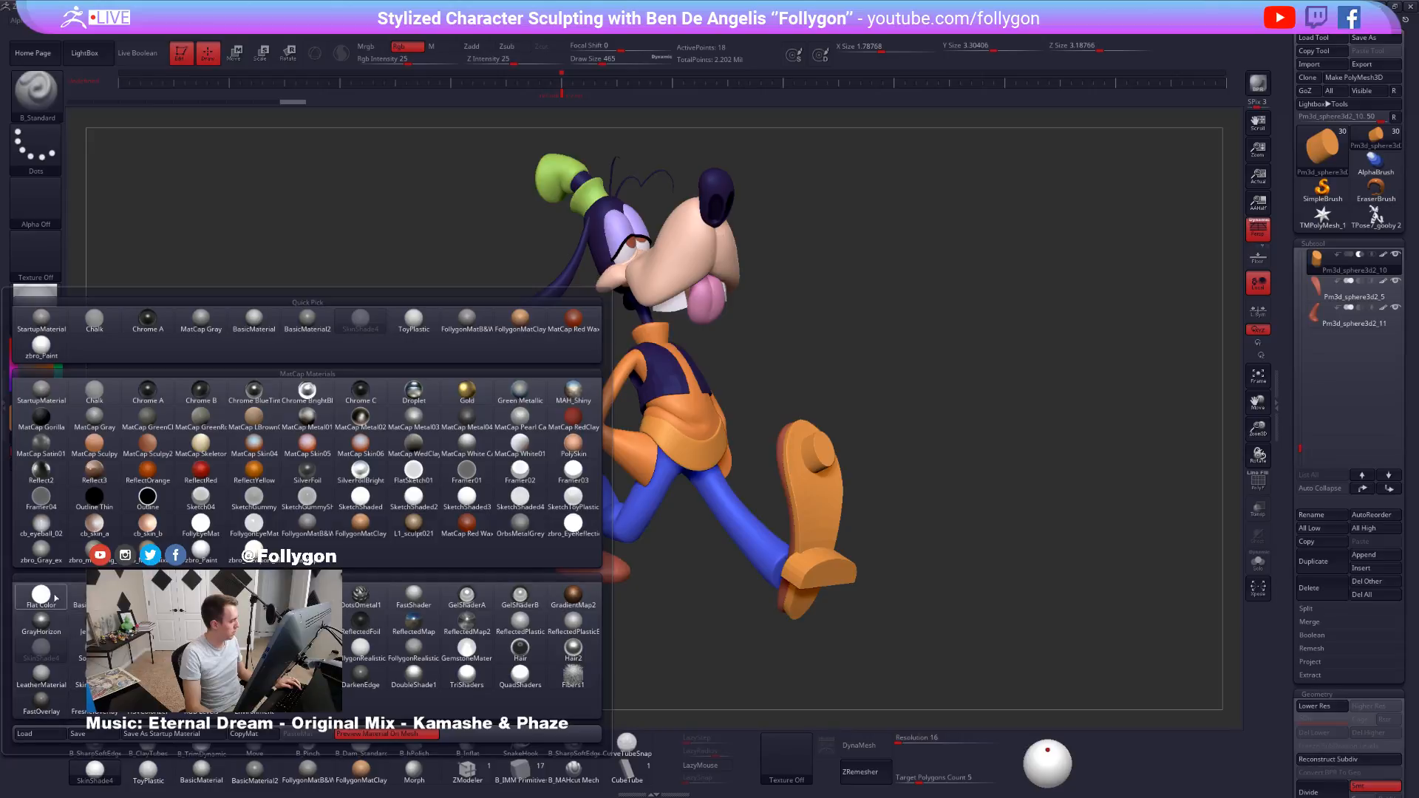
left_click(196, 556)
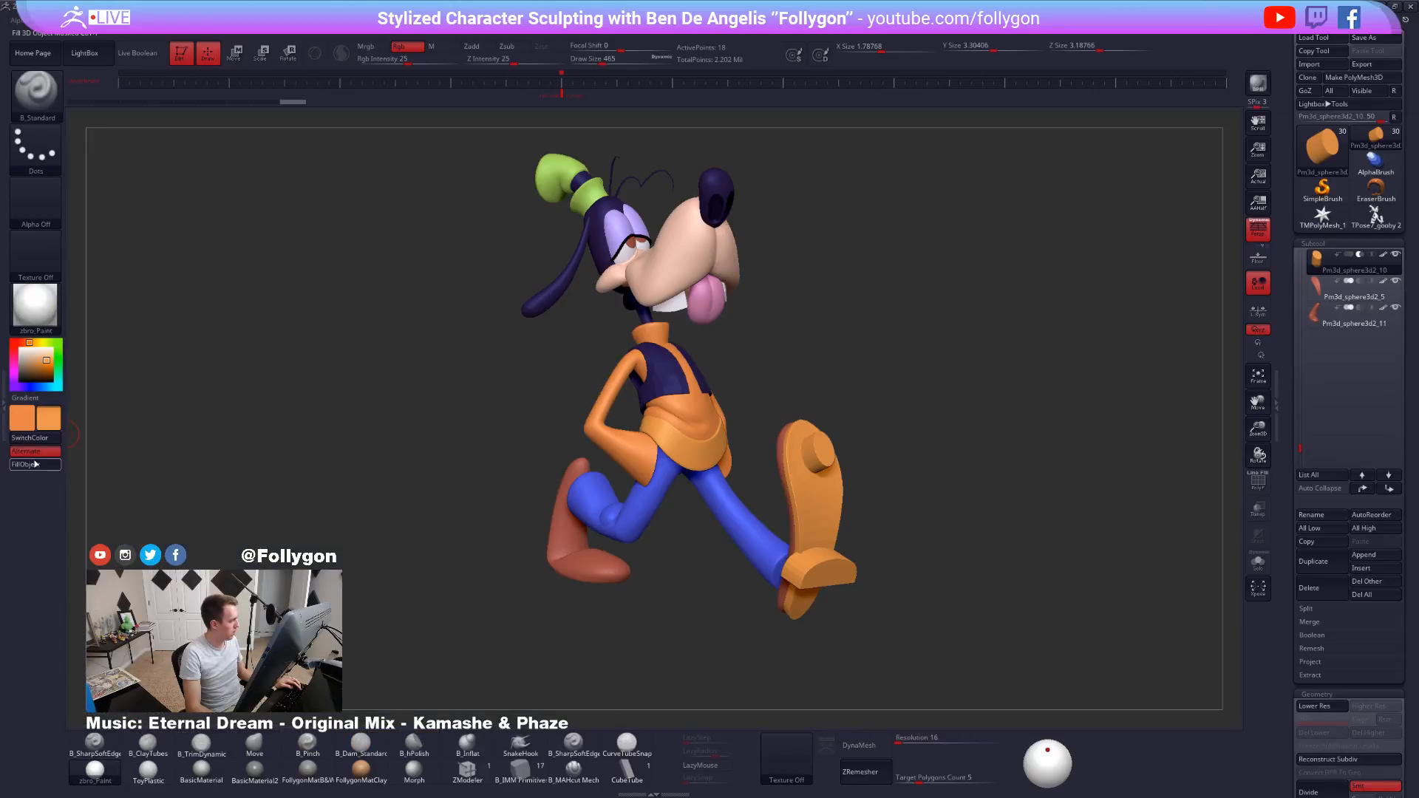
Fill the subtools with the current material through SubTool Master, using the Material option.
key("ctrl+shift+f")
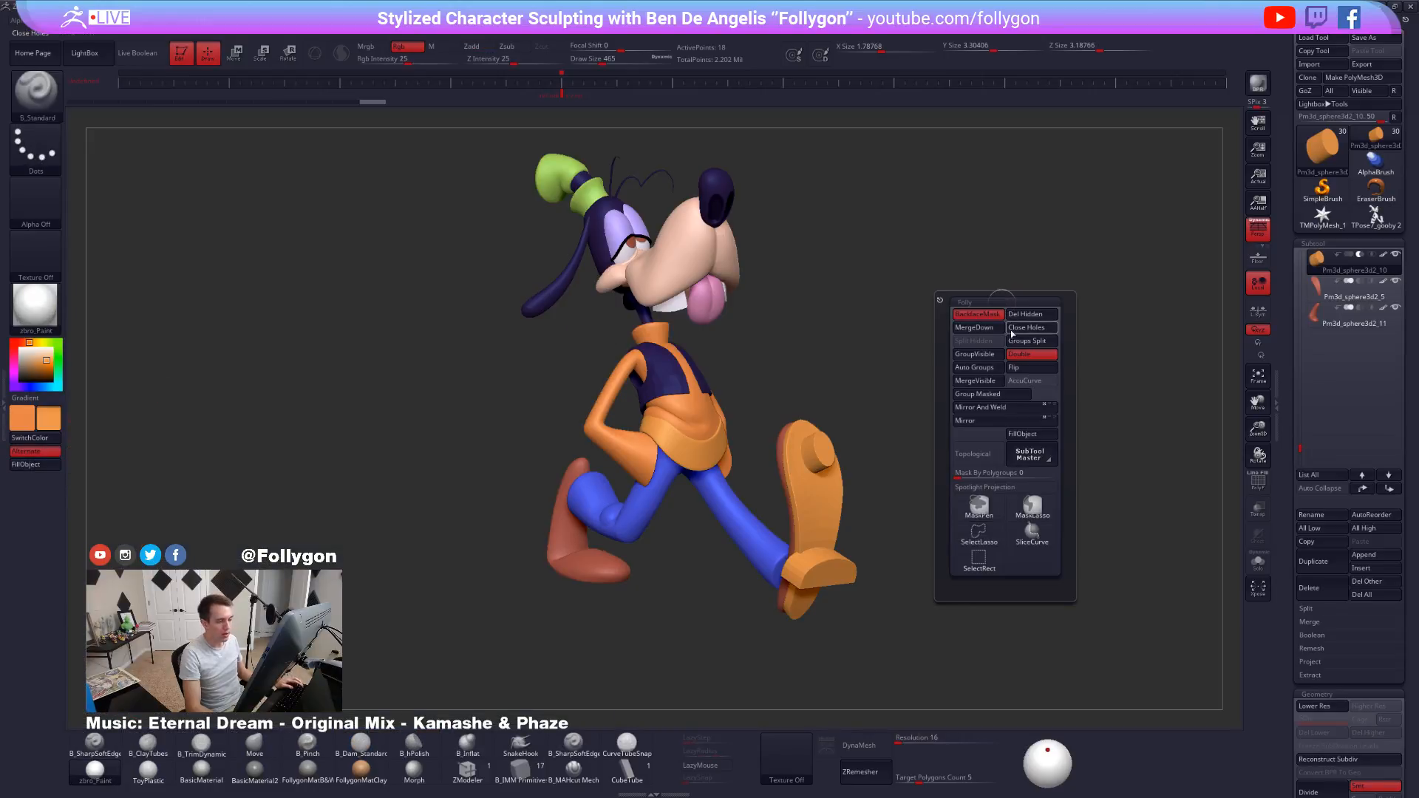
left_click(1038, 459)
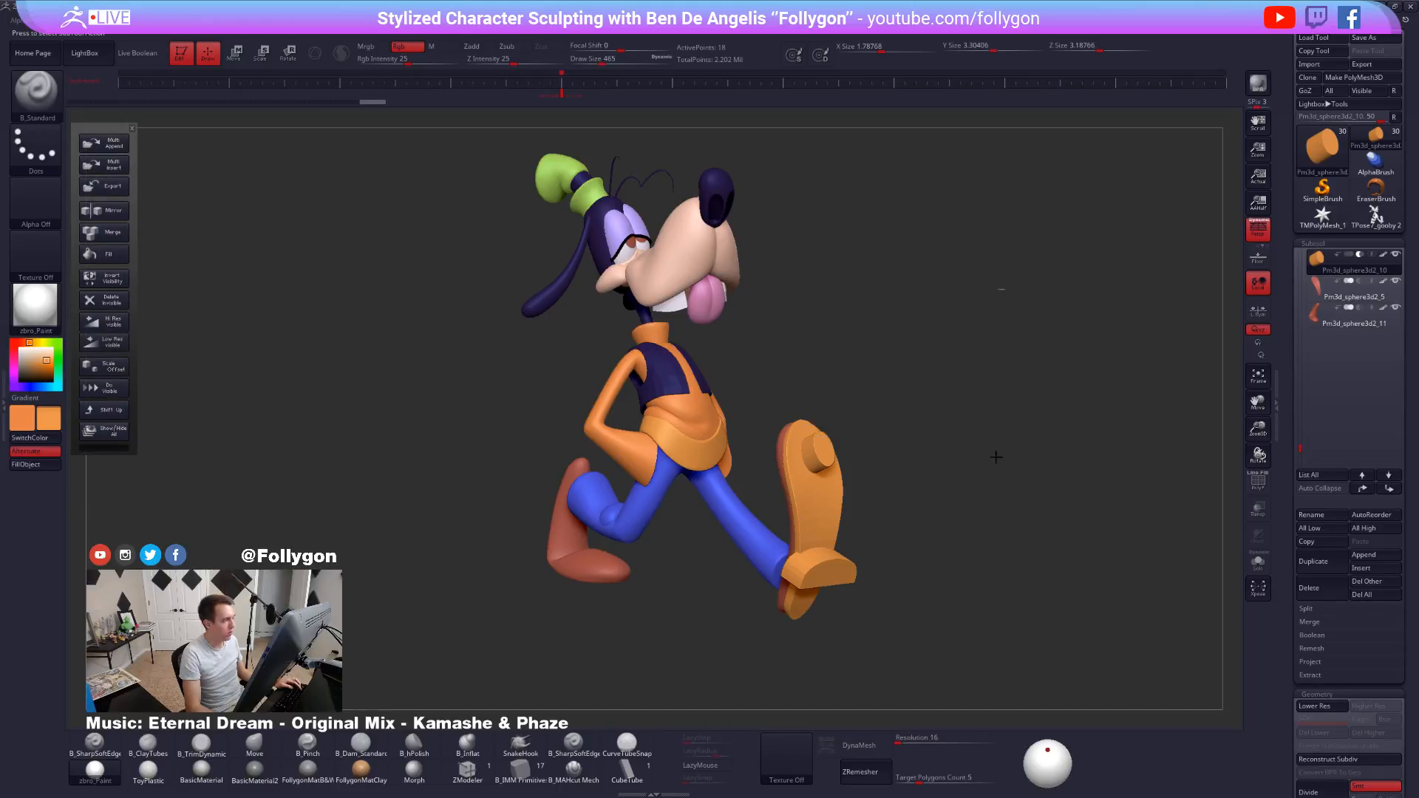
left_click(104, 256)
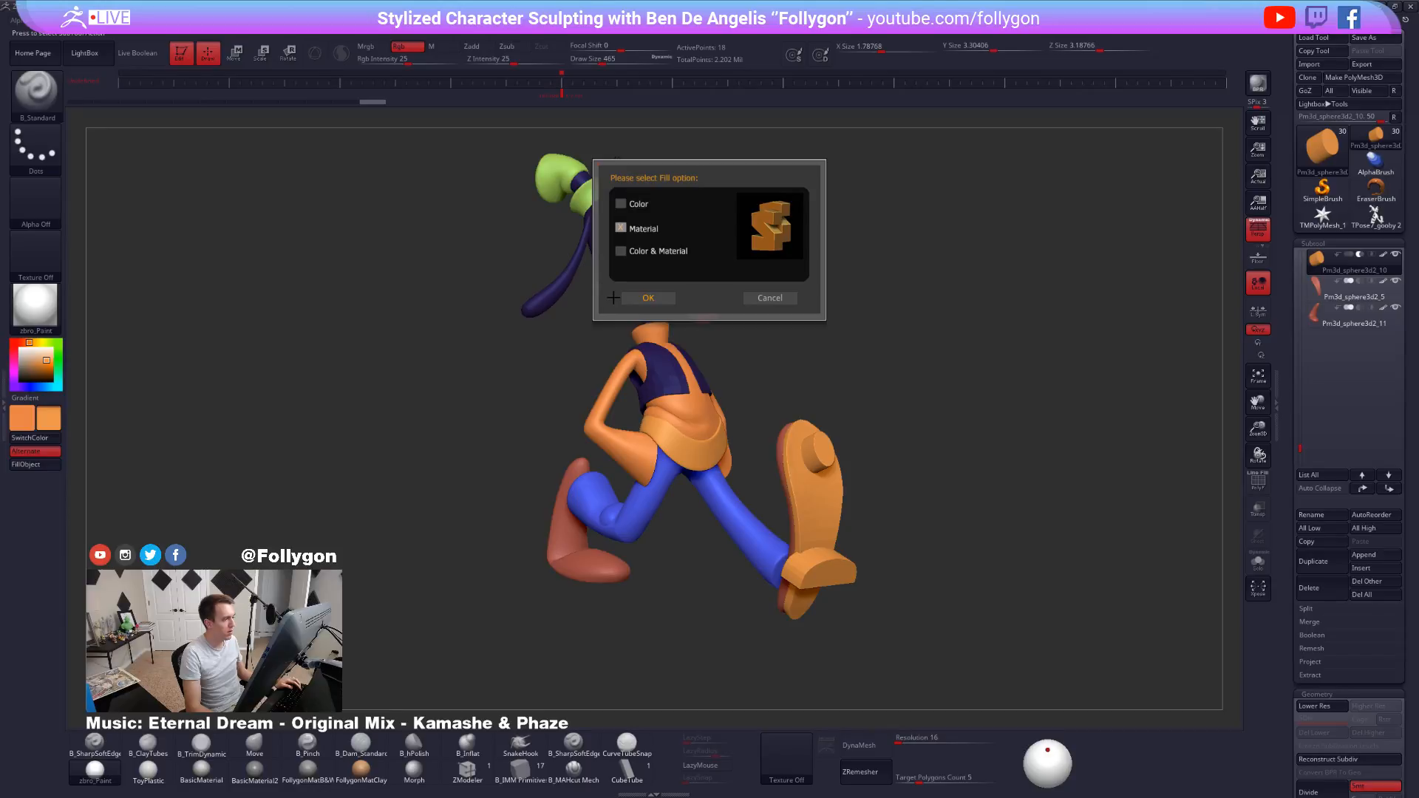
left_click(648, 298)
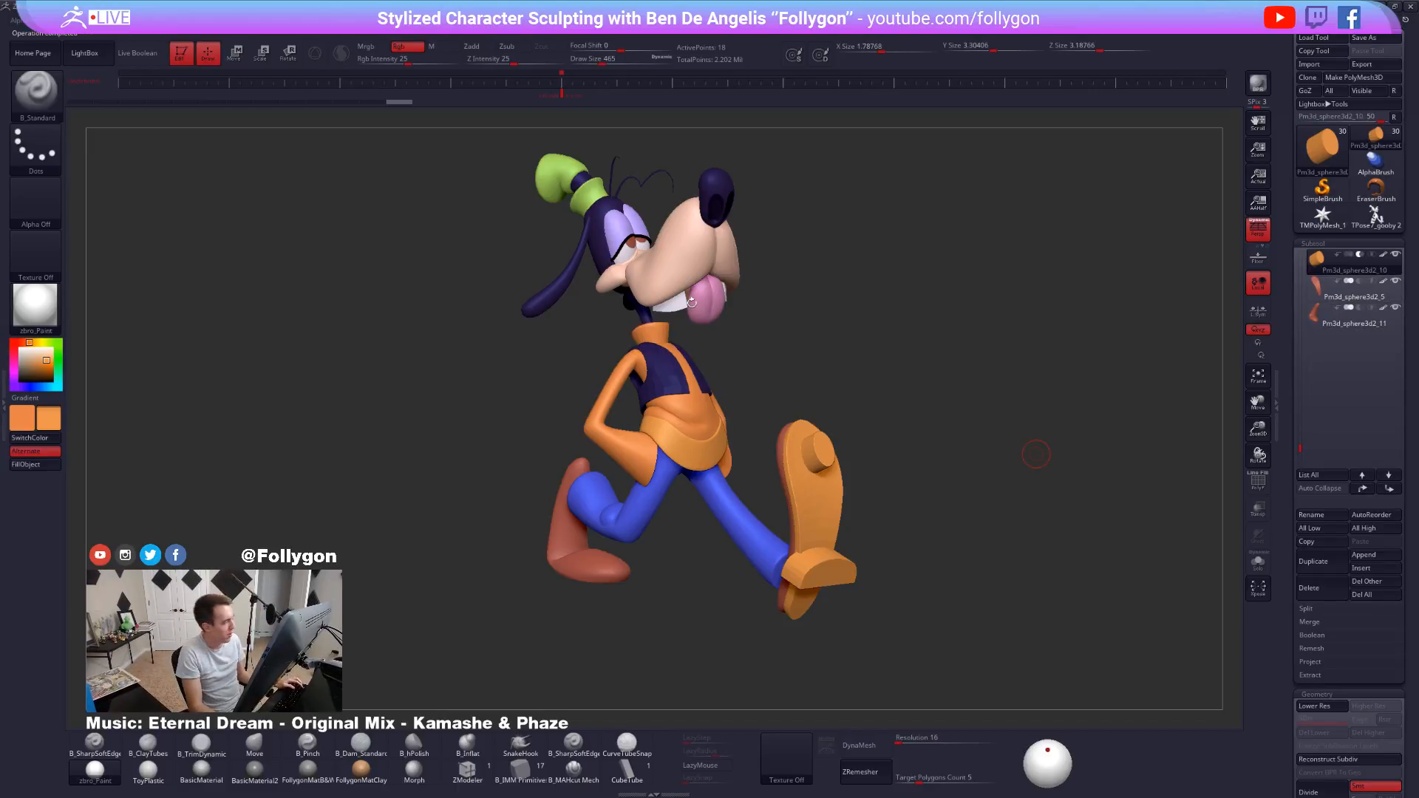
Switch to the Move brush at draw size 1194 and set the active colour to white.
key("b")
key("m")
key("v")
key("space")
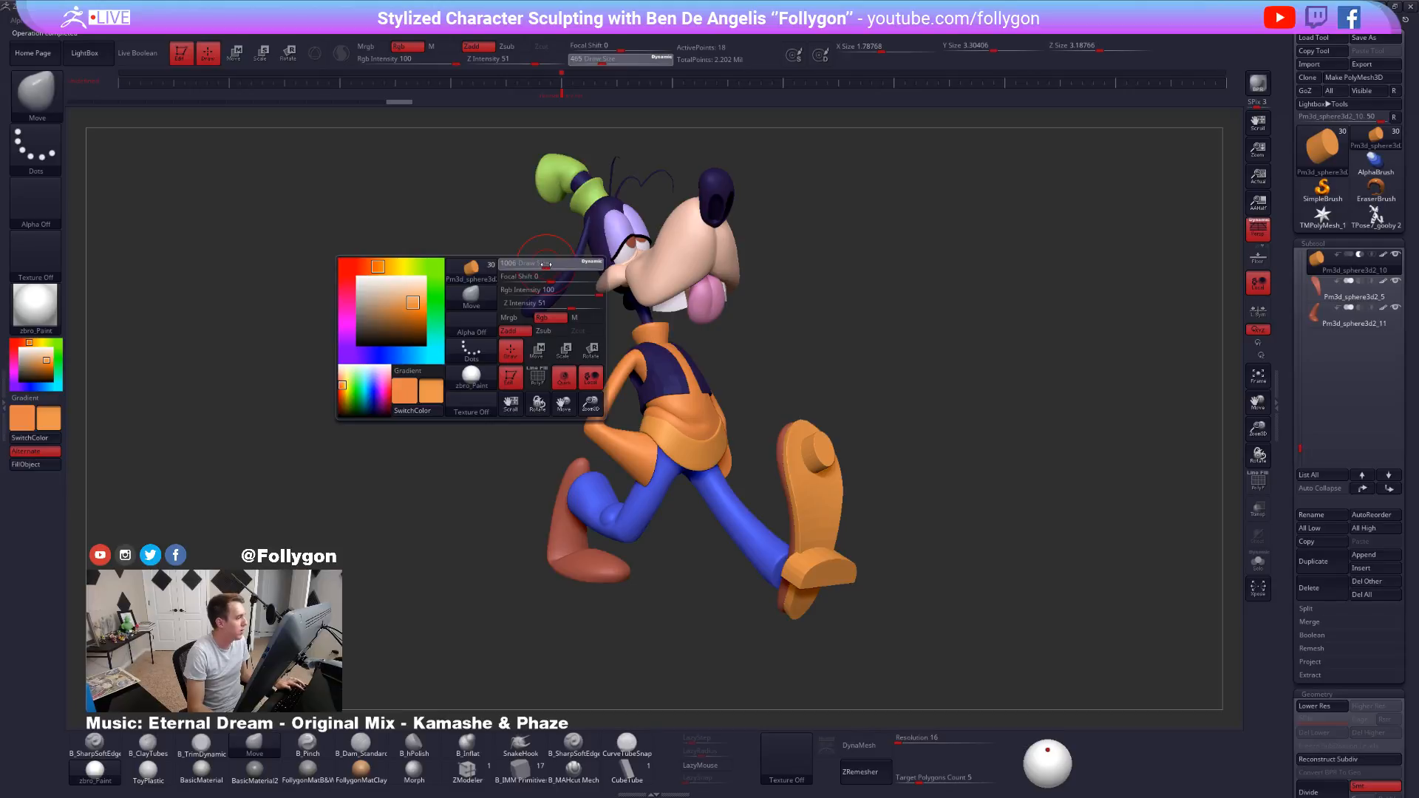
left_click_drag(43, 361, 28, 346)
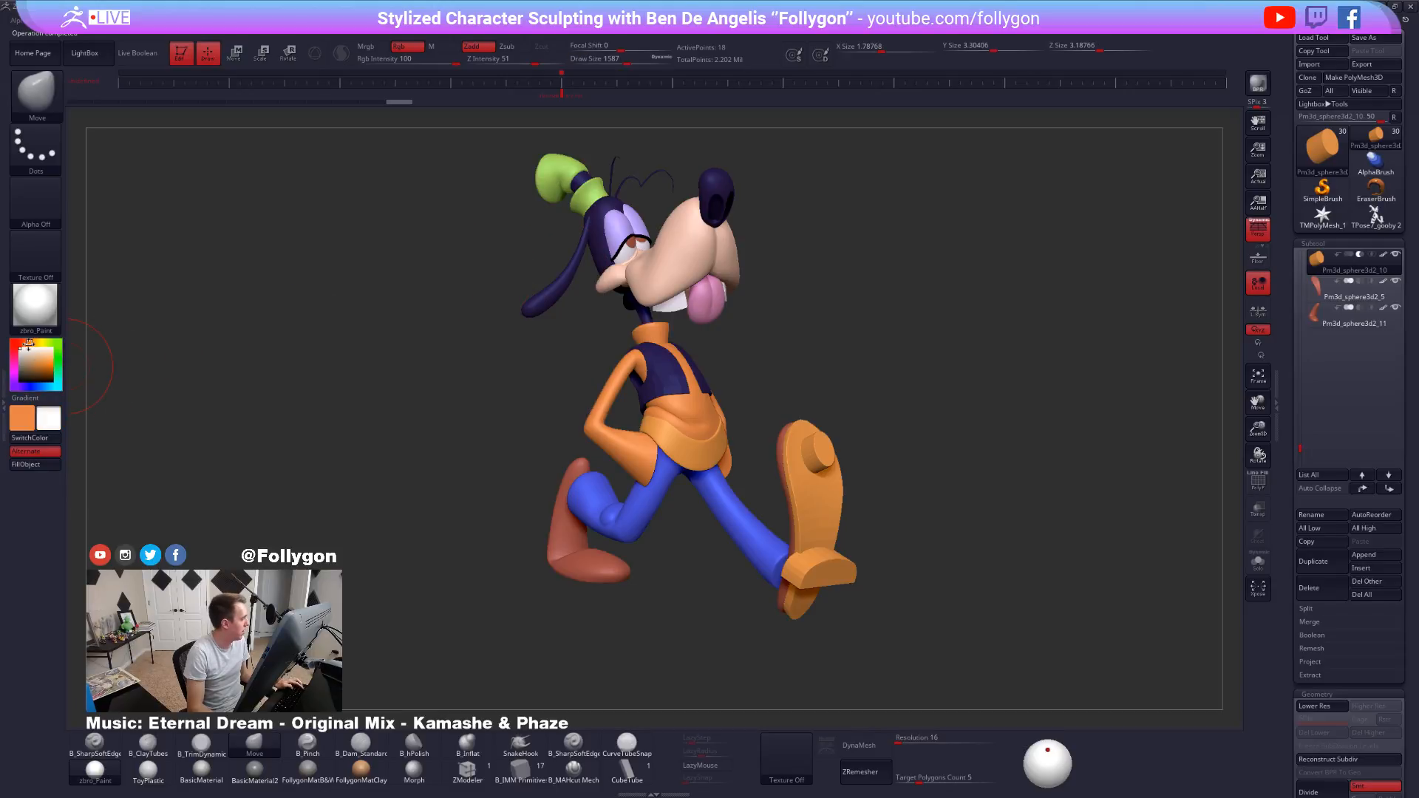
left_click_drag(813, 330, 856, 332, "alt")
key("space")
left_click_drag(897, 280, 888, 281)
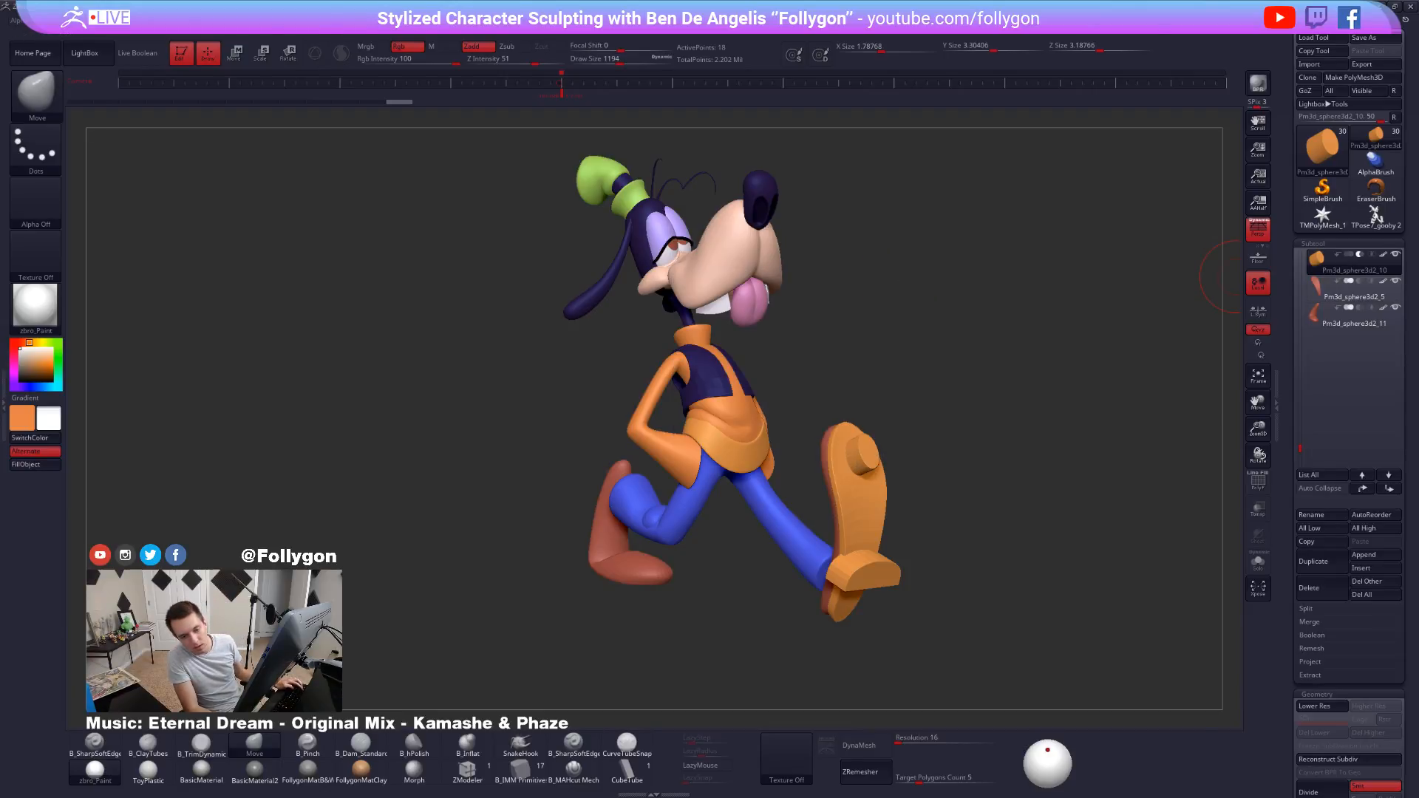
Switch to the web browser to view the broadcast calendar and the ZBrush Summit 2018 page, and return to ZBrush.
key("alt+Tab")
left_click(384, 7)
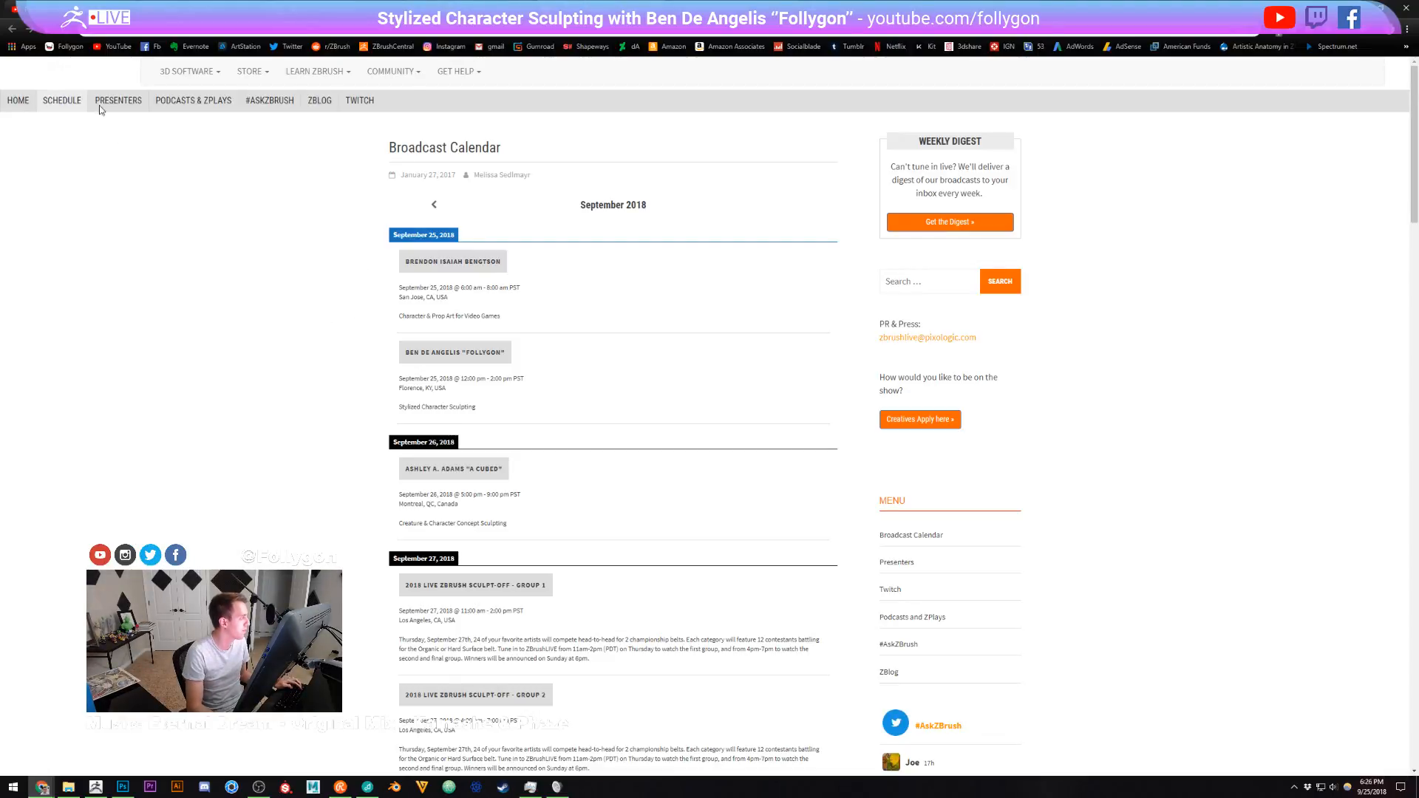
left_click(49, 44)
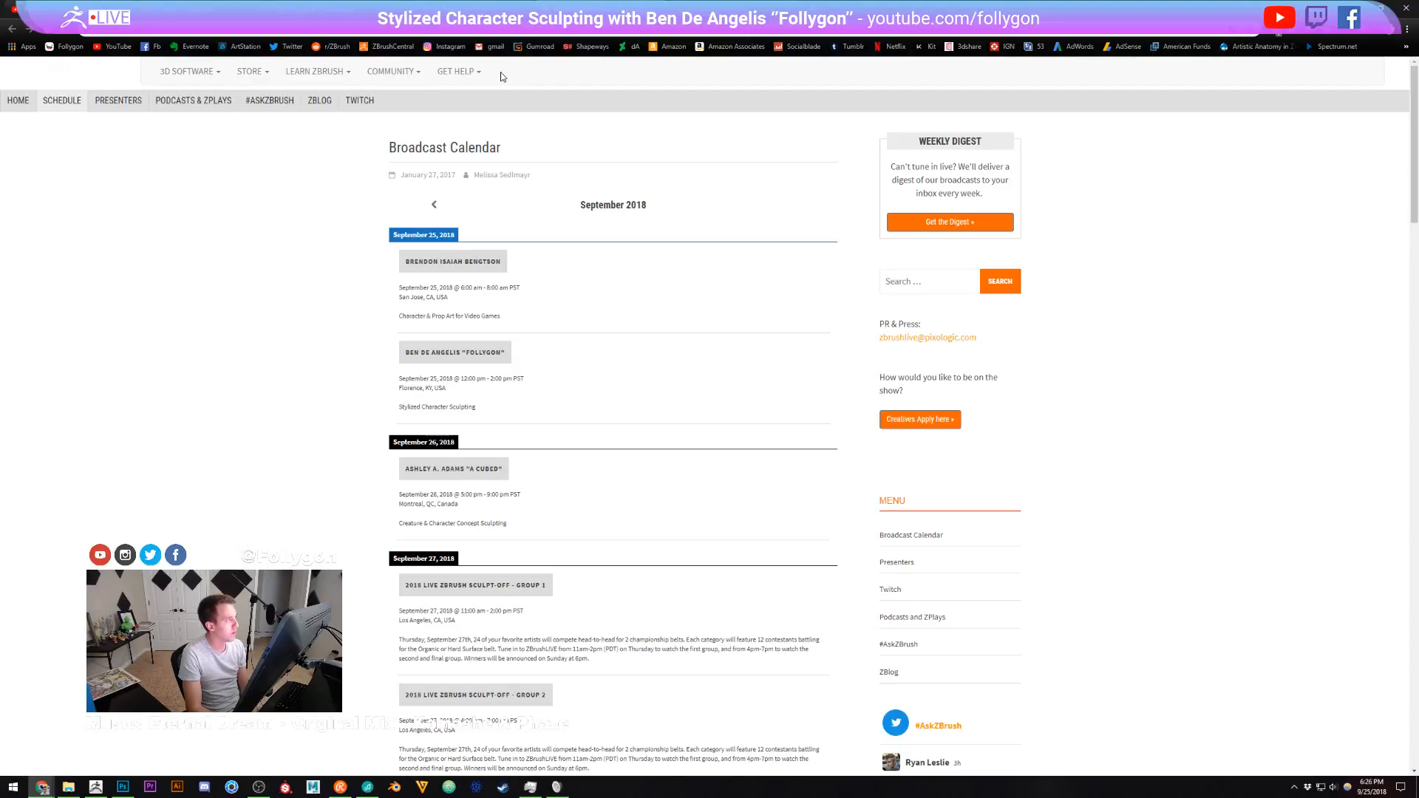
left_click(603, 9)
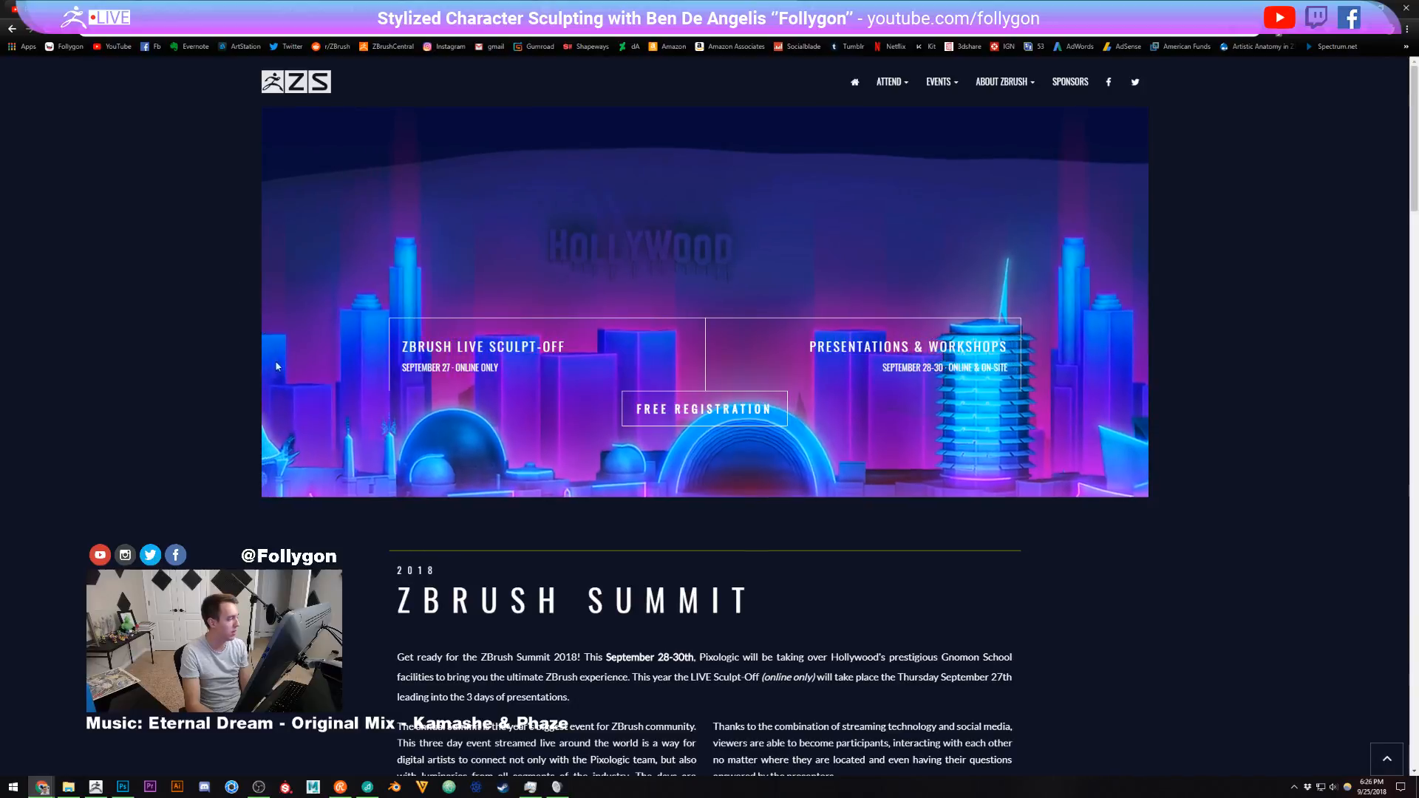
left_click(95, 787)
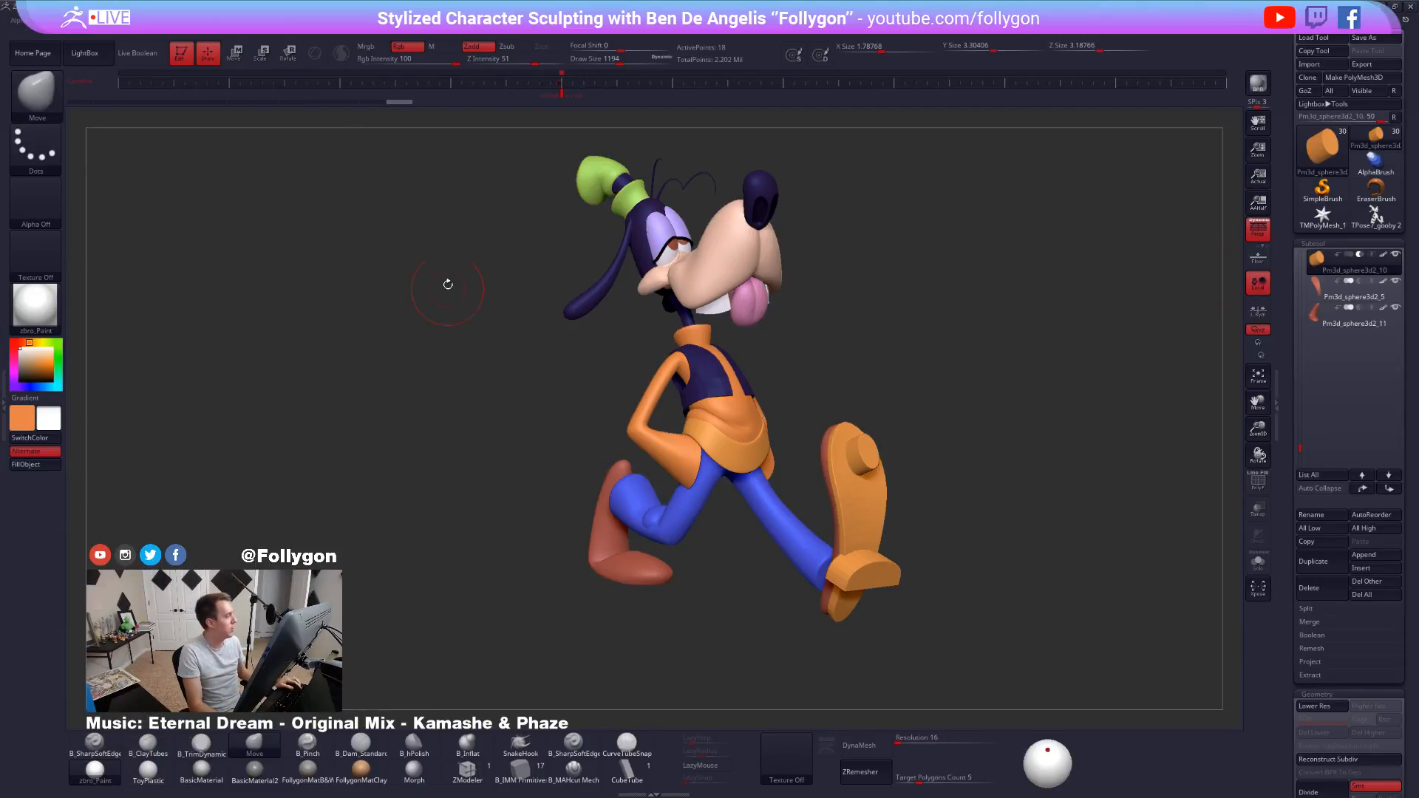
Delete the TPose7_gooby 2 transpose mesh tool and go back to the coloured character tool.
key("space")
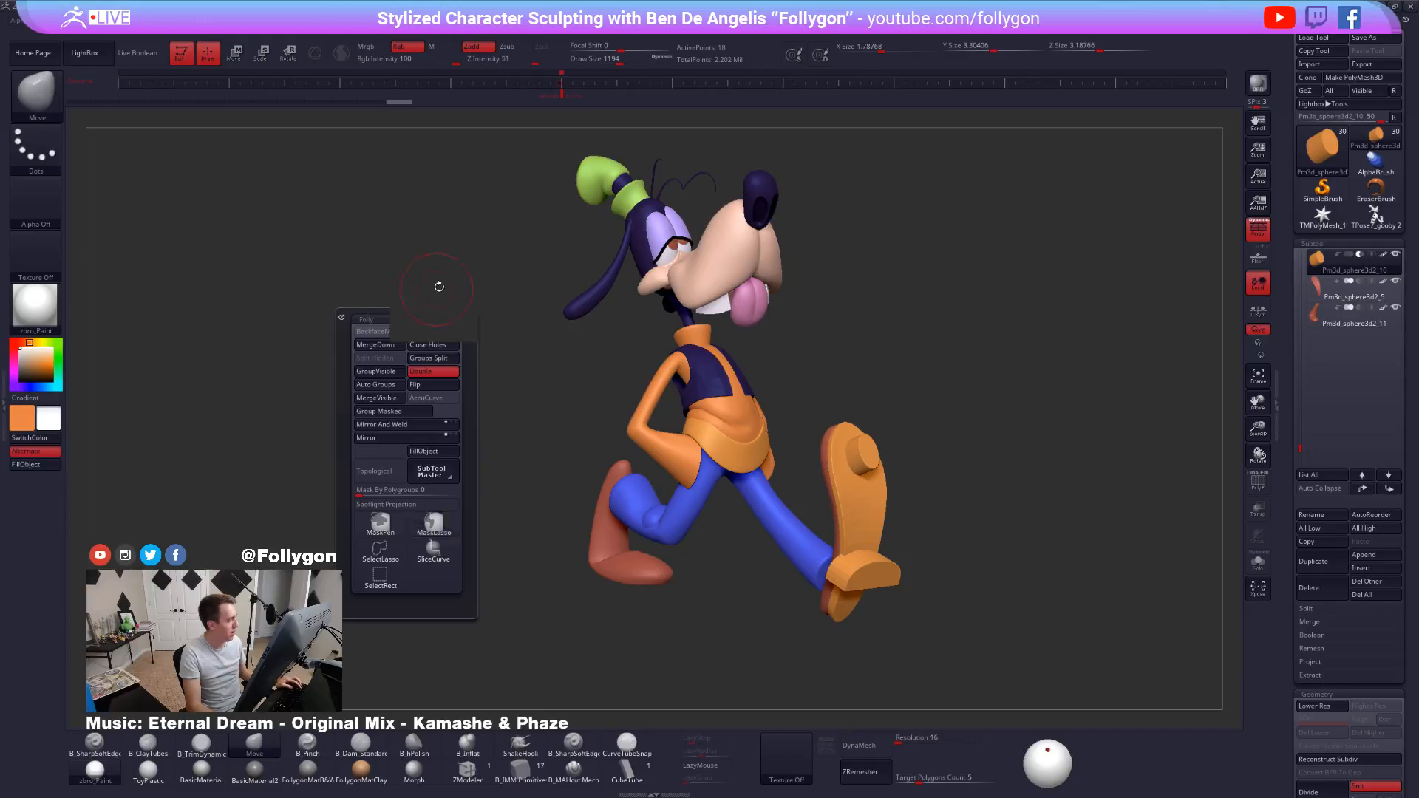
left_click_drag(852, 334, 872, 334)
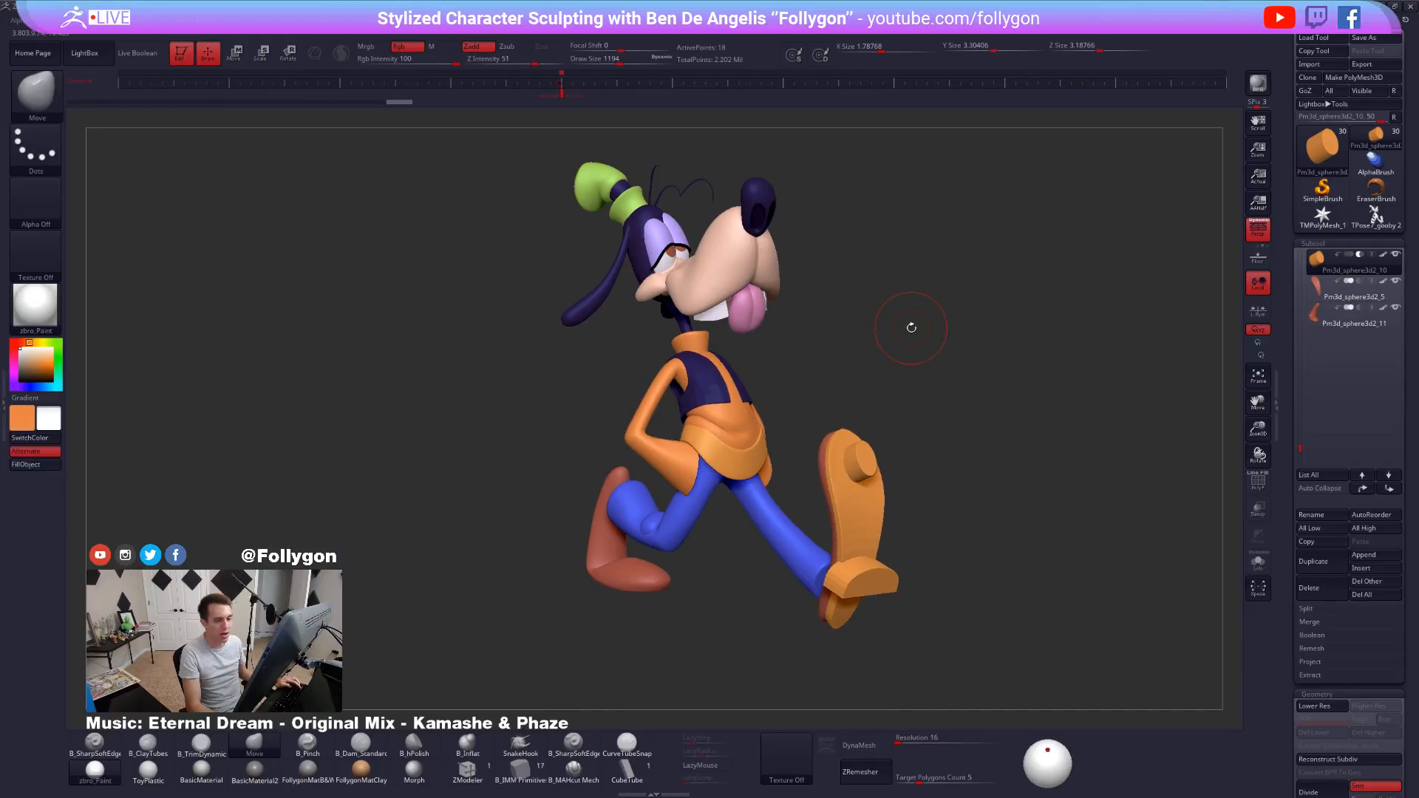
left_click(1376, 218)
left_click(1331, 591)
left_click(1225, 615)
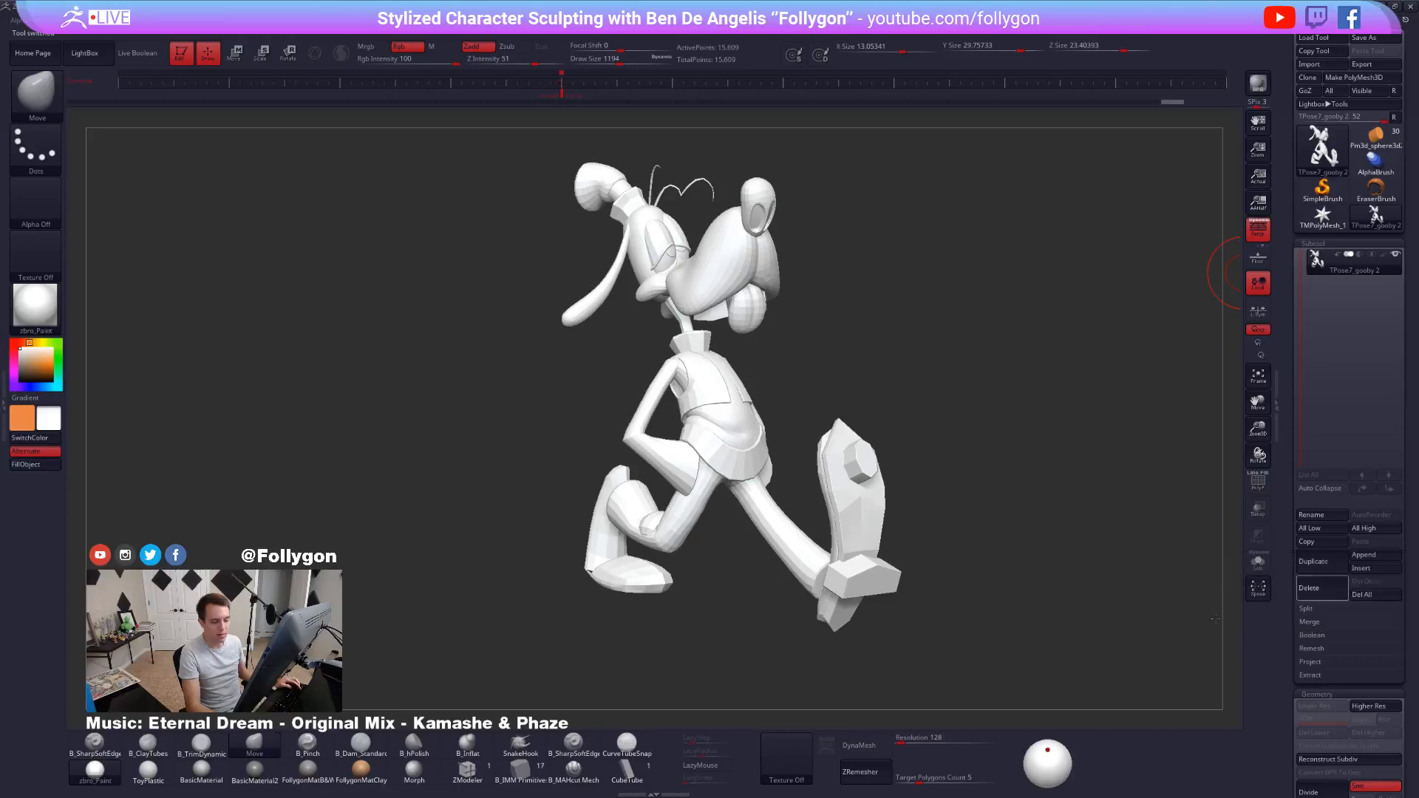
left_click(1375, 137)
left_click(1323, 148)
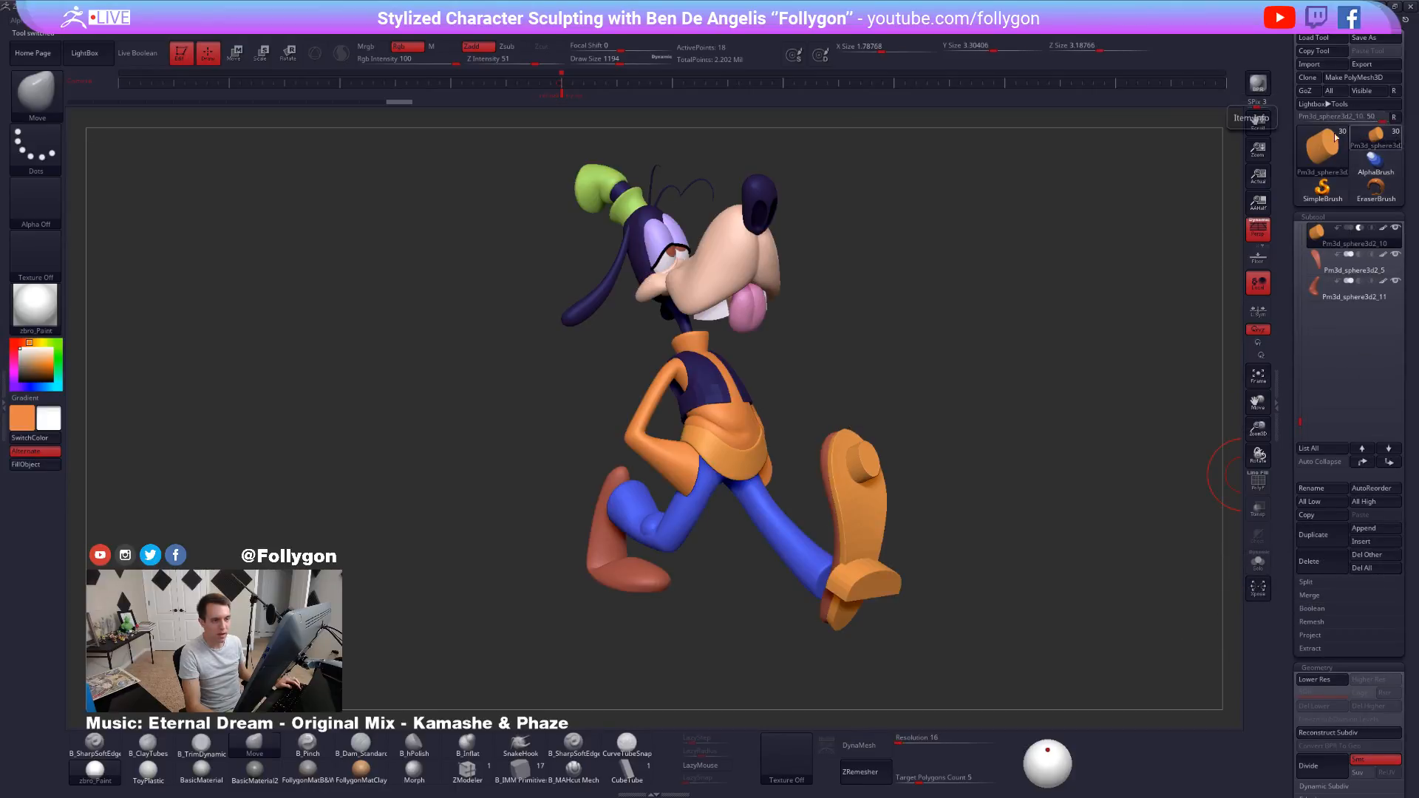
Show the reference drawing beside the character again and turn Live Boolean back on.
left_click_drag(1083, 221, 1055, 225, "alt")
key("shift+z")
left_click_drag(827, 377, 783, 328)
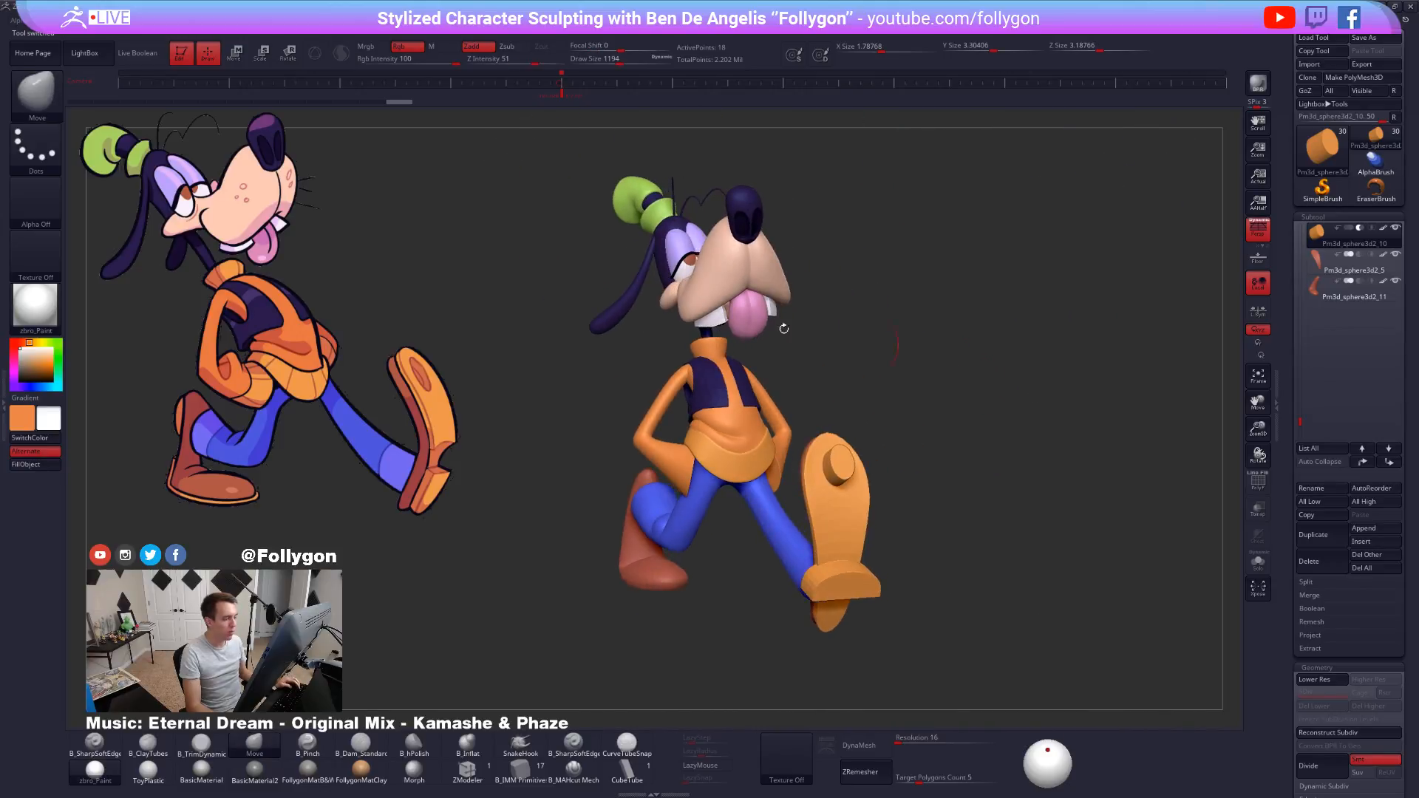
left_click(151, 57)
Compare the figure with the reference drawing from the side and select the bent blue trouser leg subtool.
left_click(741, 411, "alt")
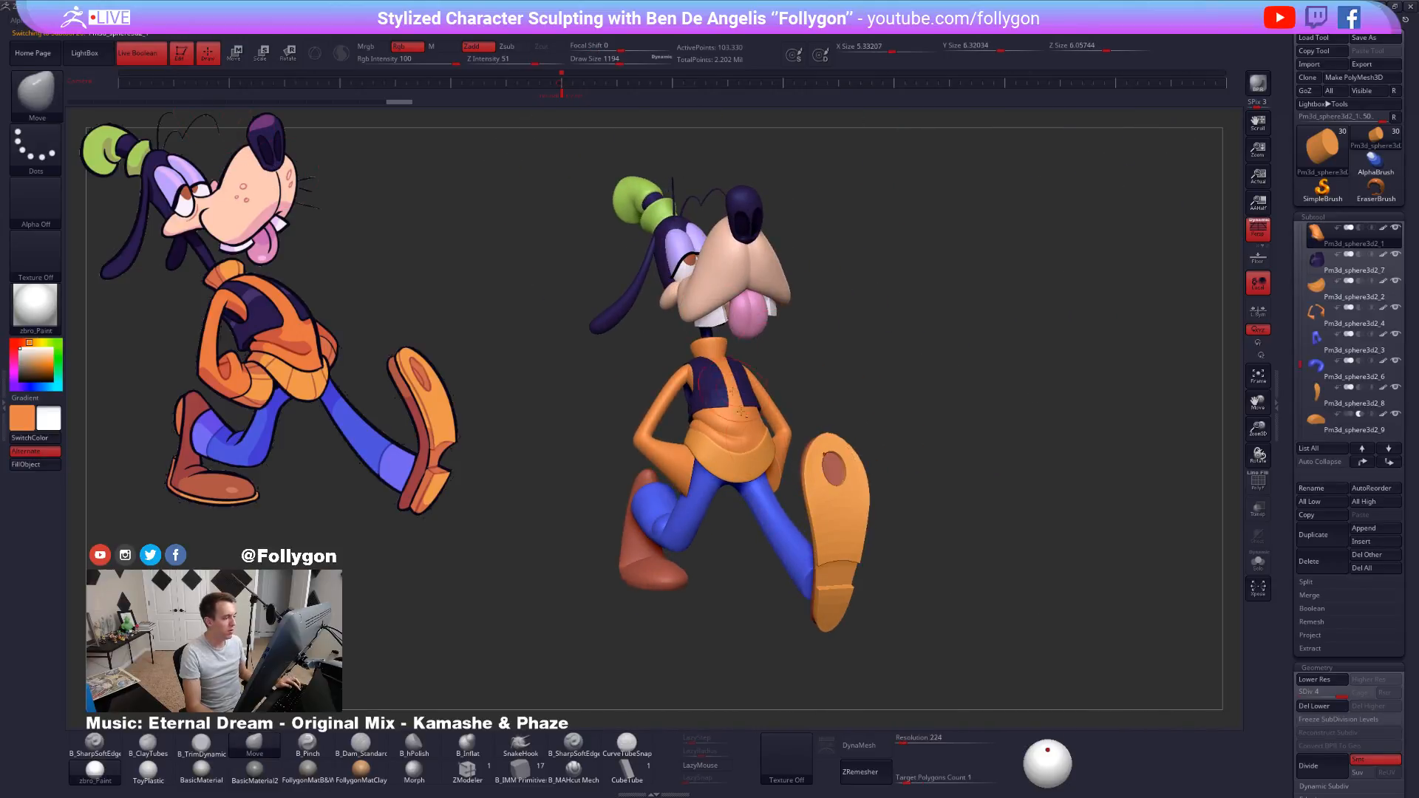
left_click_drag(796, 417, 673, 458)
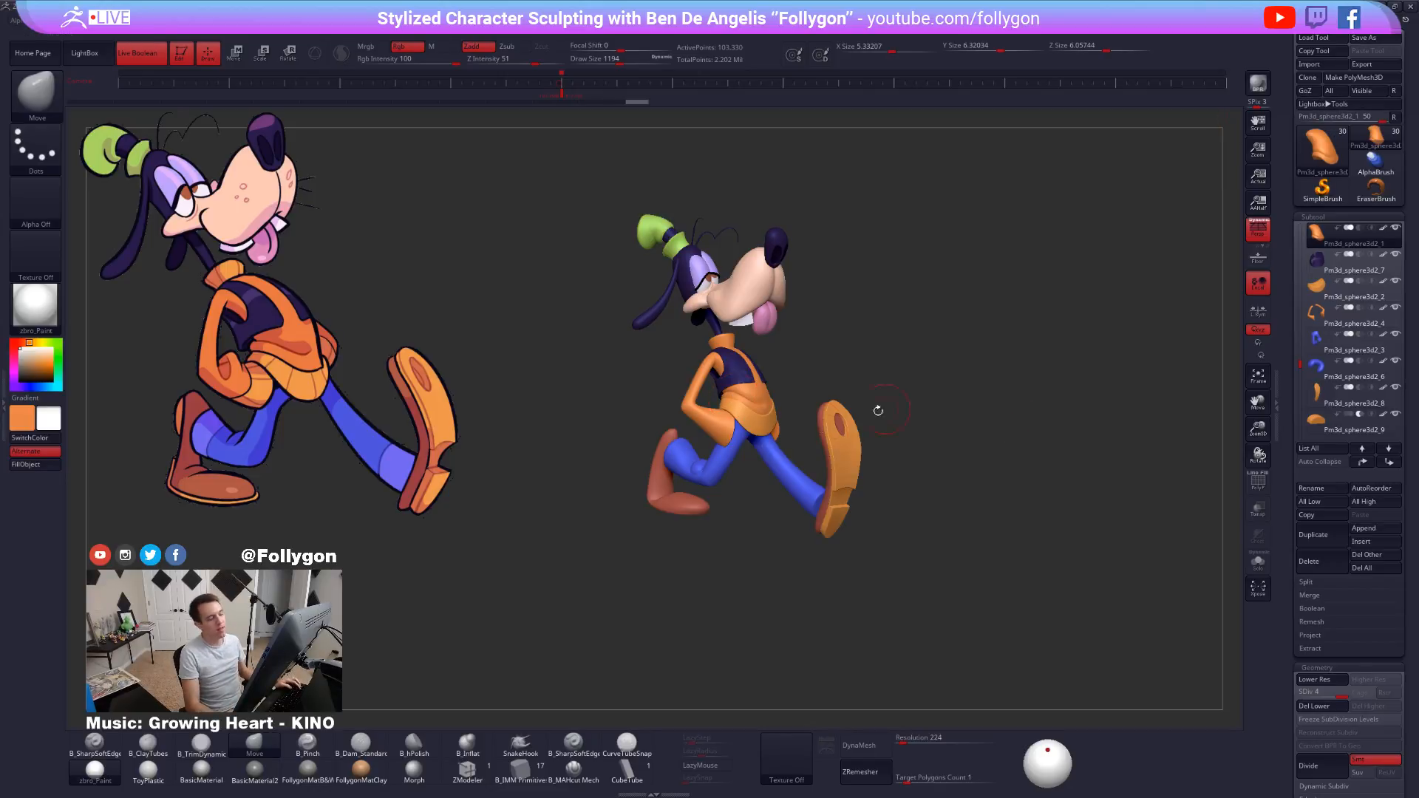
left_click(696, 477, "alt")
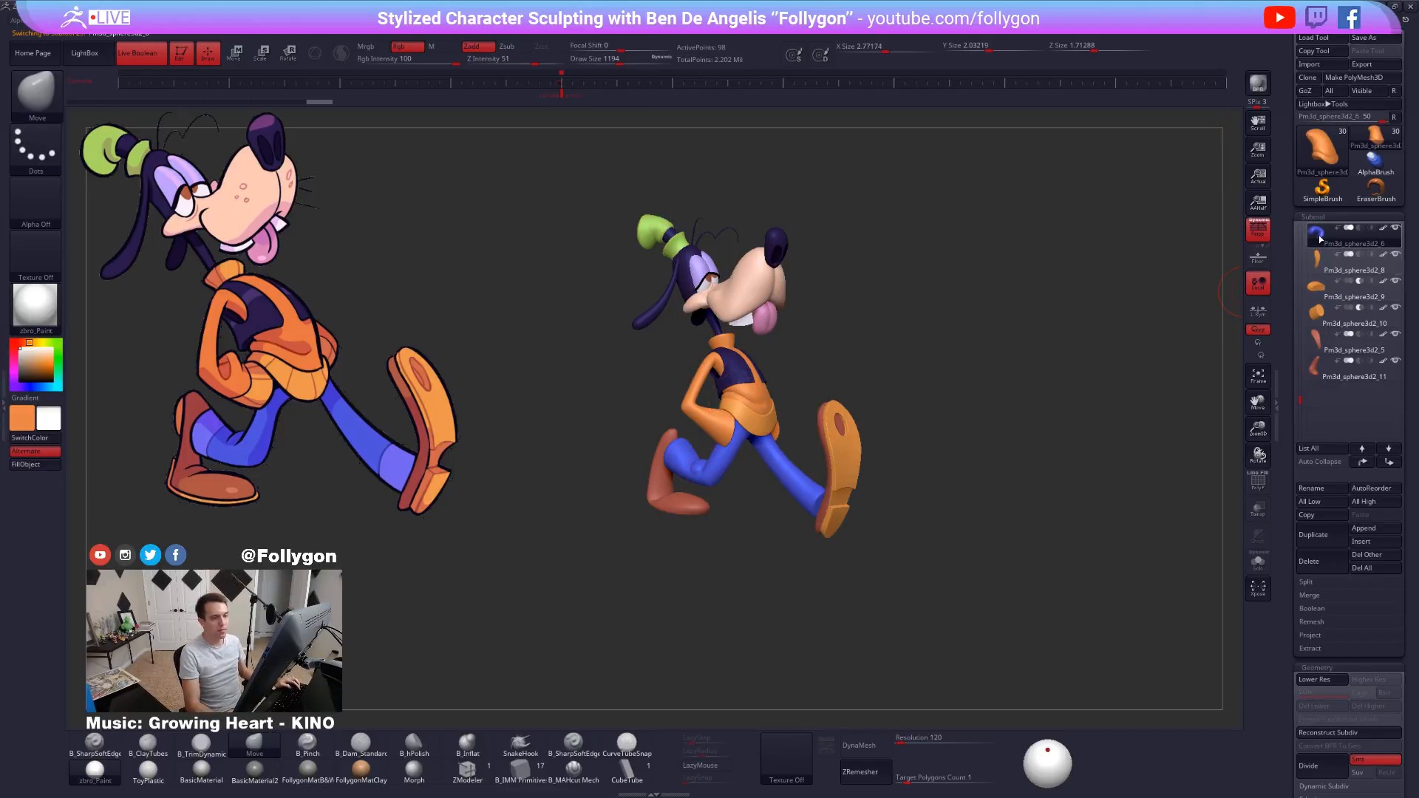
mouse_move(1322, 241)
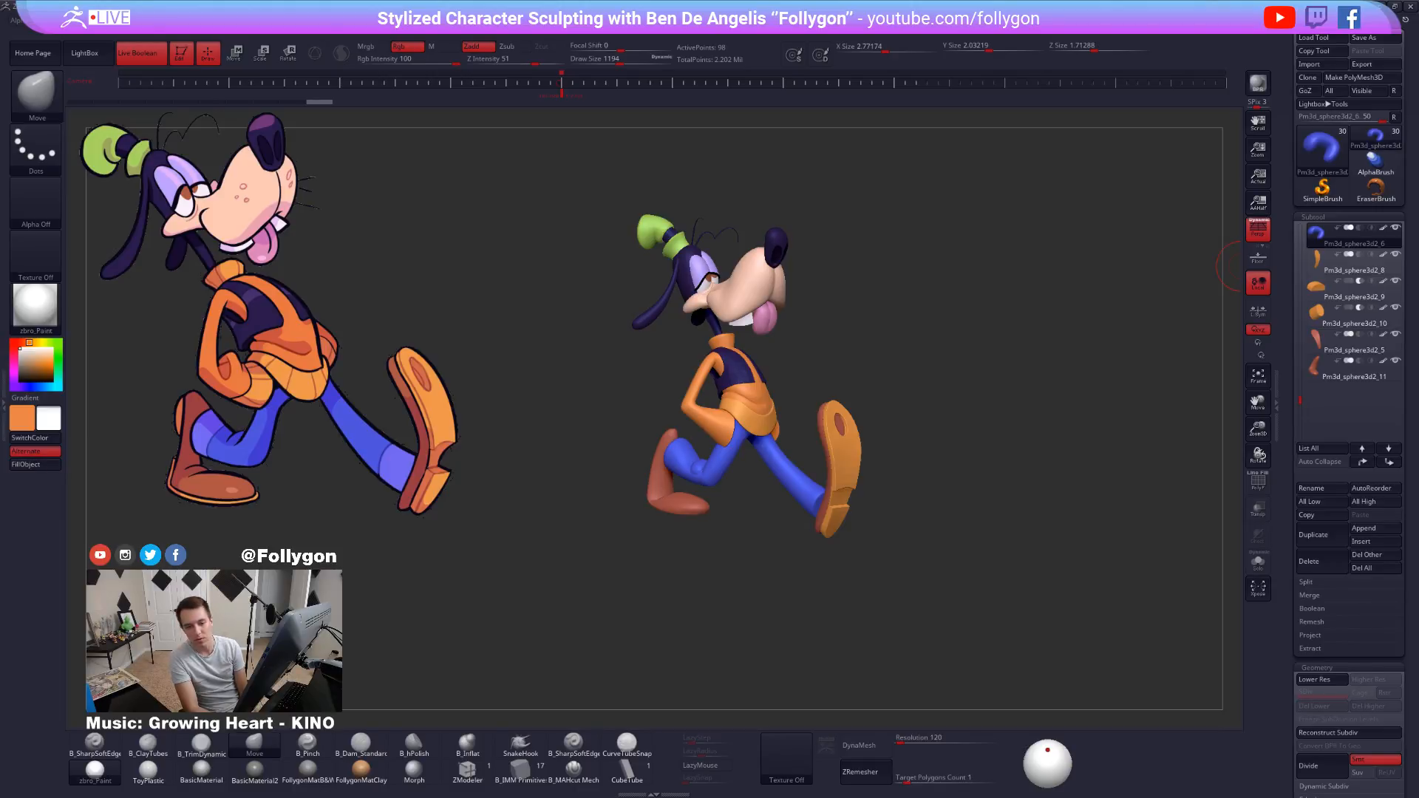
Switch to the web browser and look through the Follygon YouTube channel's uploads, live streams and tutorial playlists.
key("alt+Tab")
left_click(81, 10)
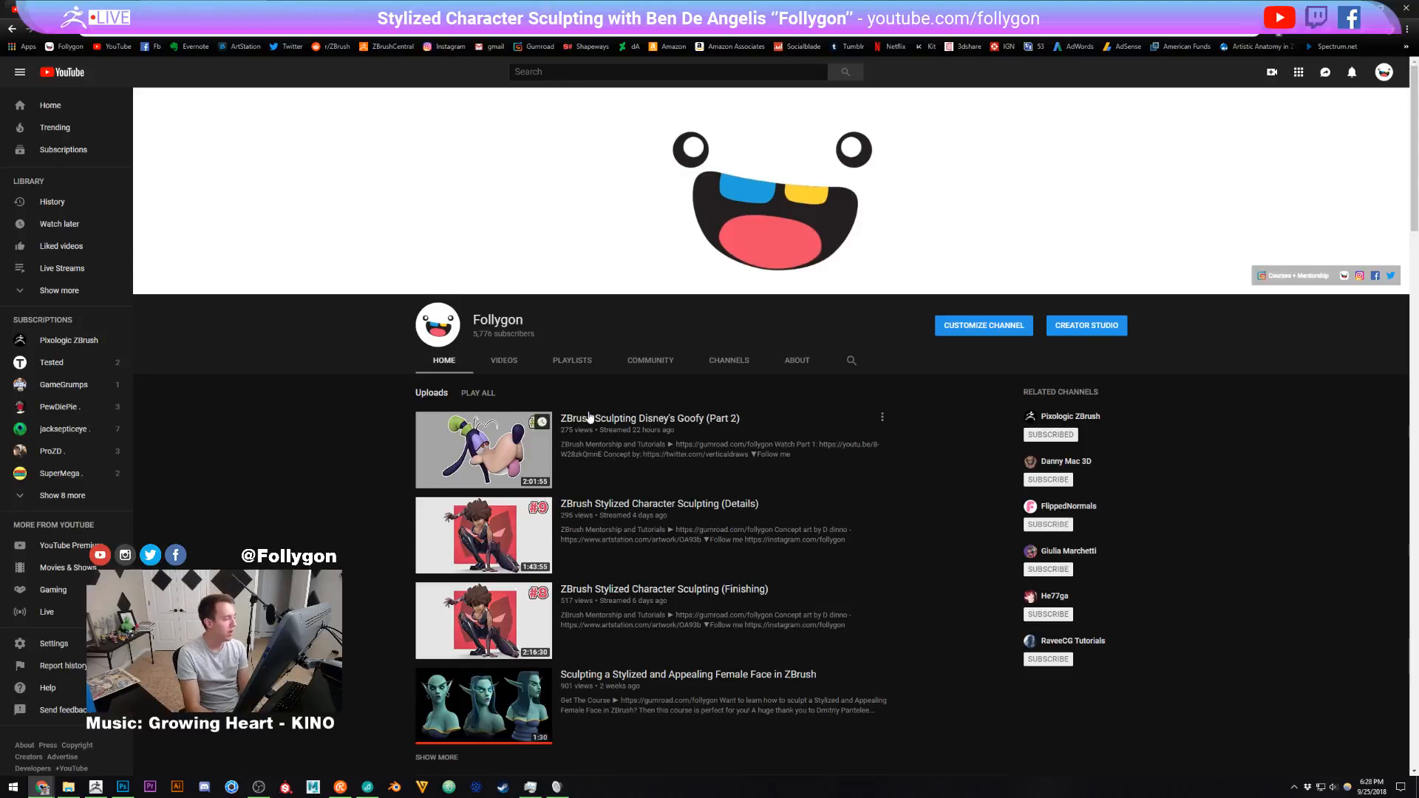
scroll(502, 399, "down", 6)
scroll(508, 394, "down", 15)
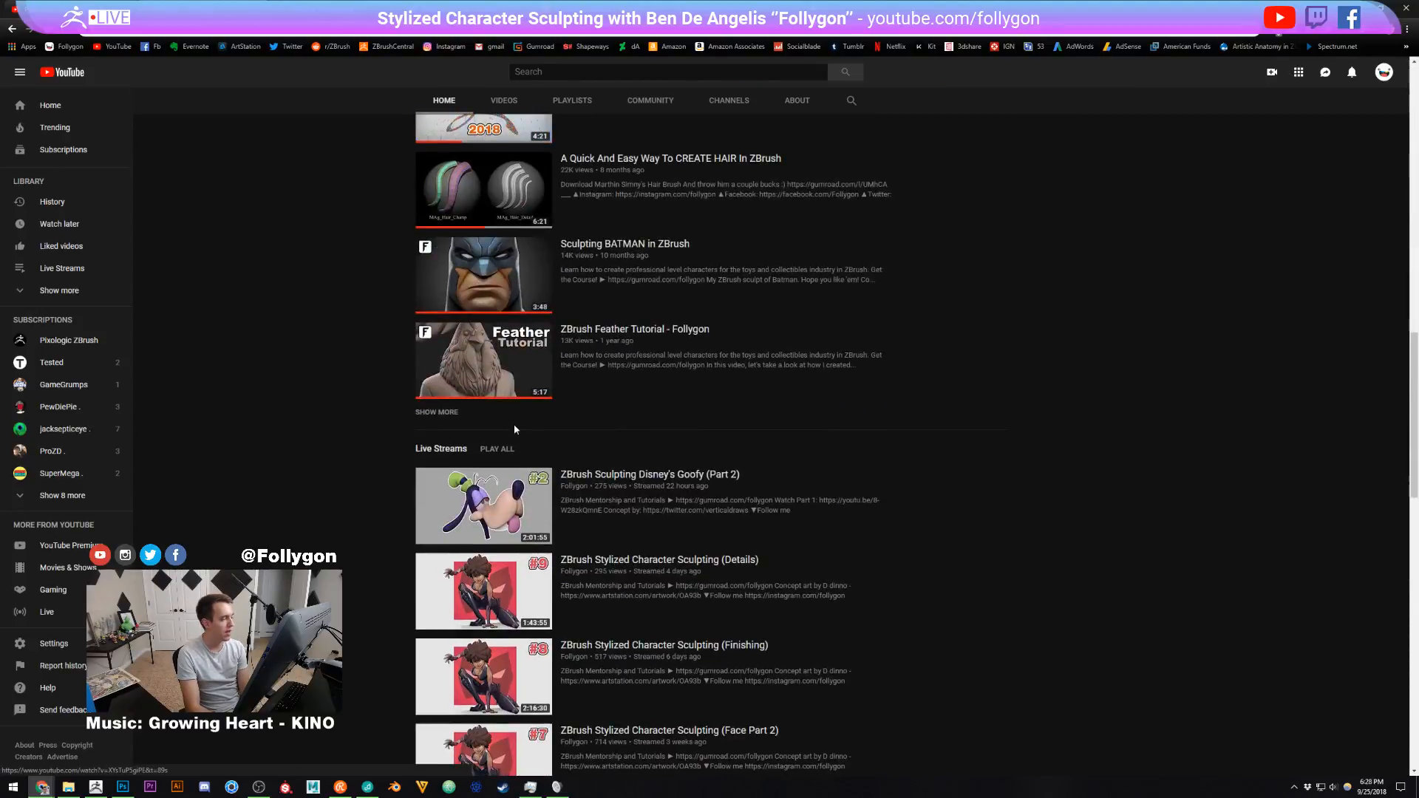
scroll(518, 454, "down", 6)
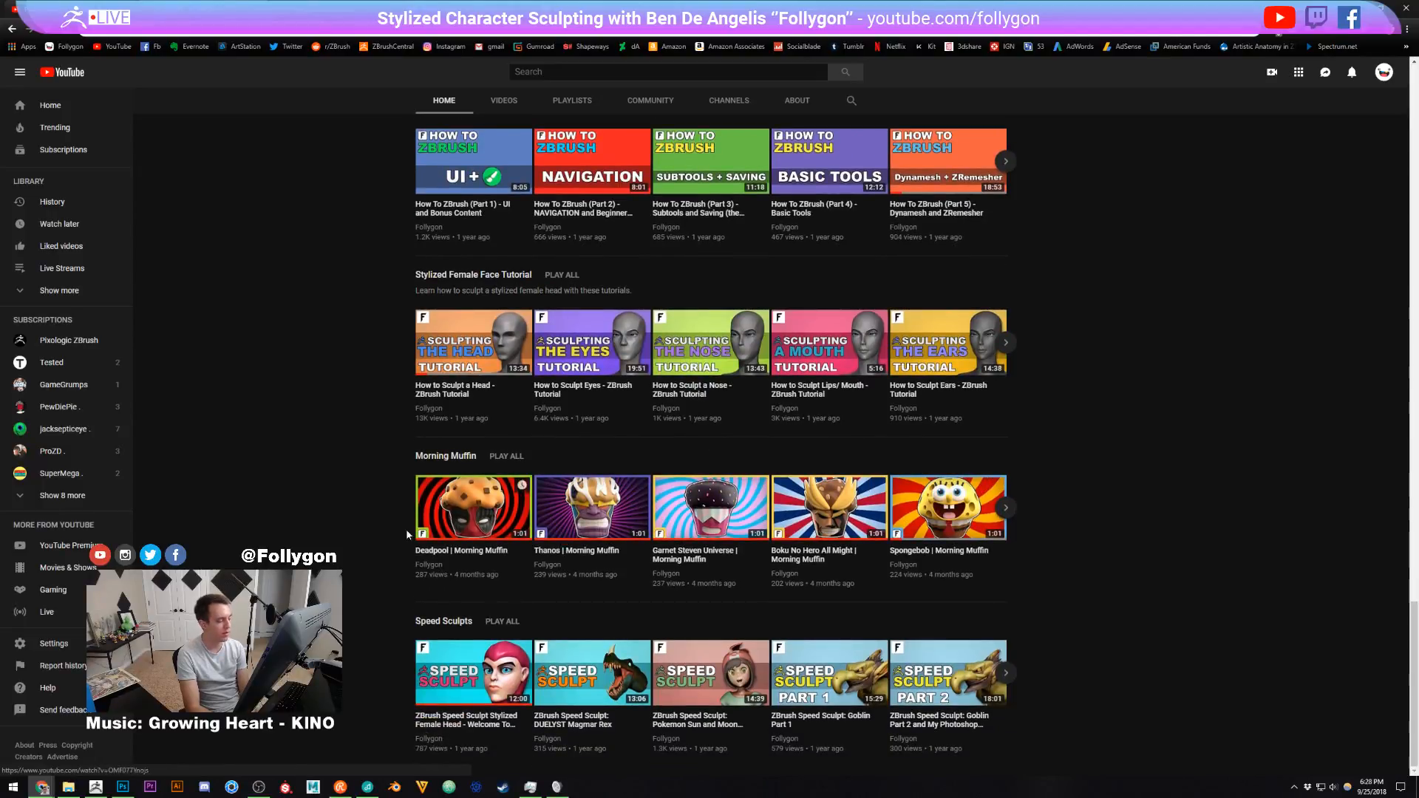
scroll(763, 516, "up", 4)
scroll(349, 423, "up", 15)
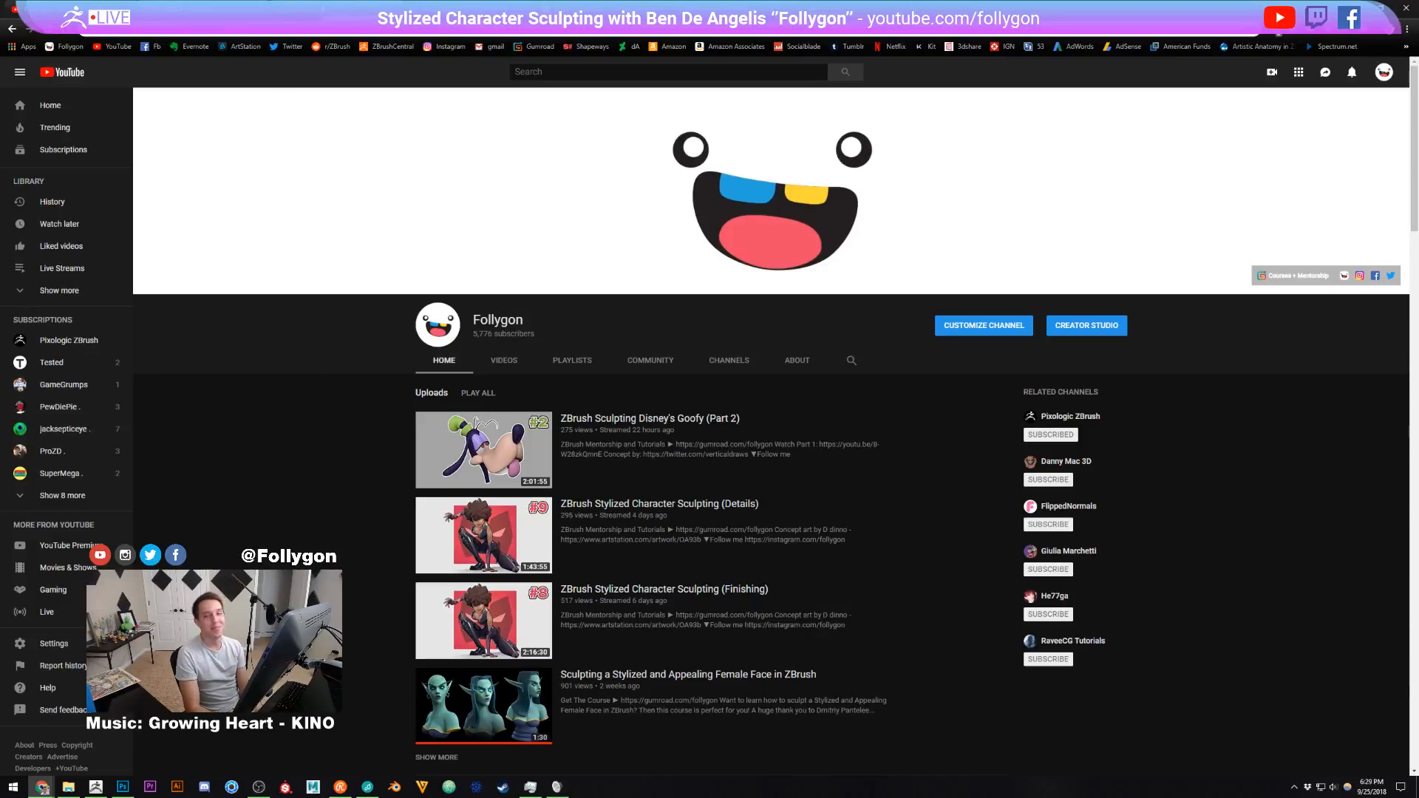
View the Follygon online store page and look over its featured sculpting courses and products.
left_click(259, 8)
scroll(803, 343, "down", 3)
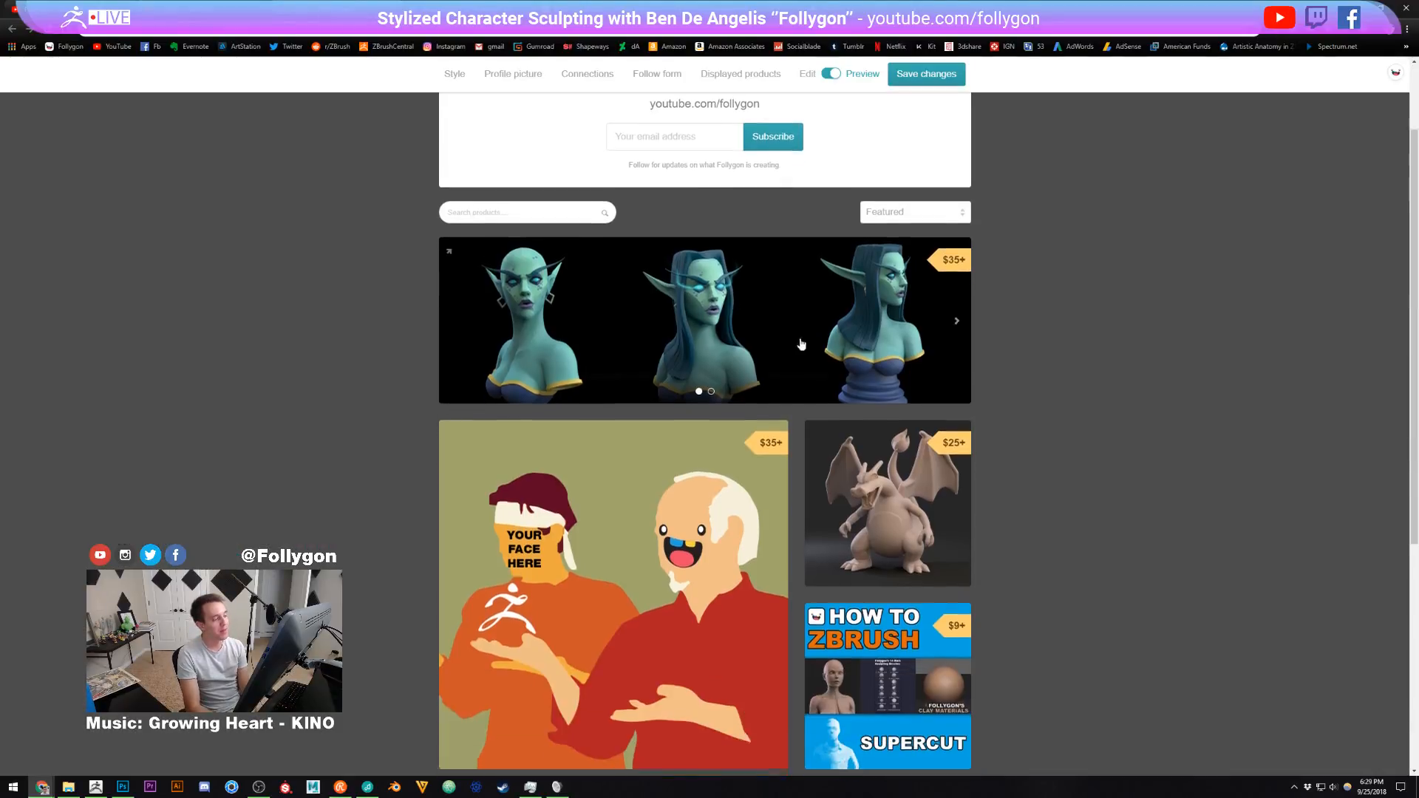
scroll(816, 349, "down", 1)
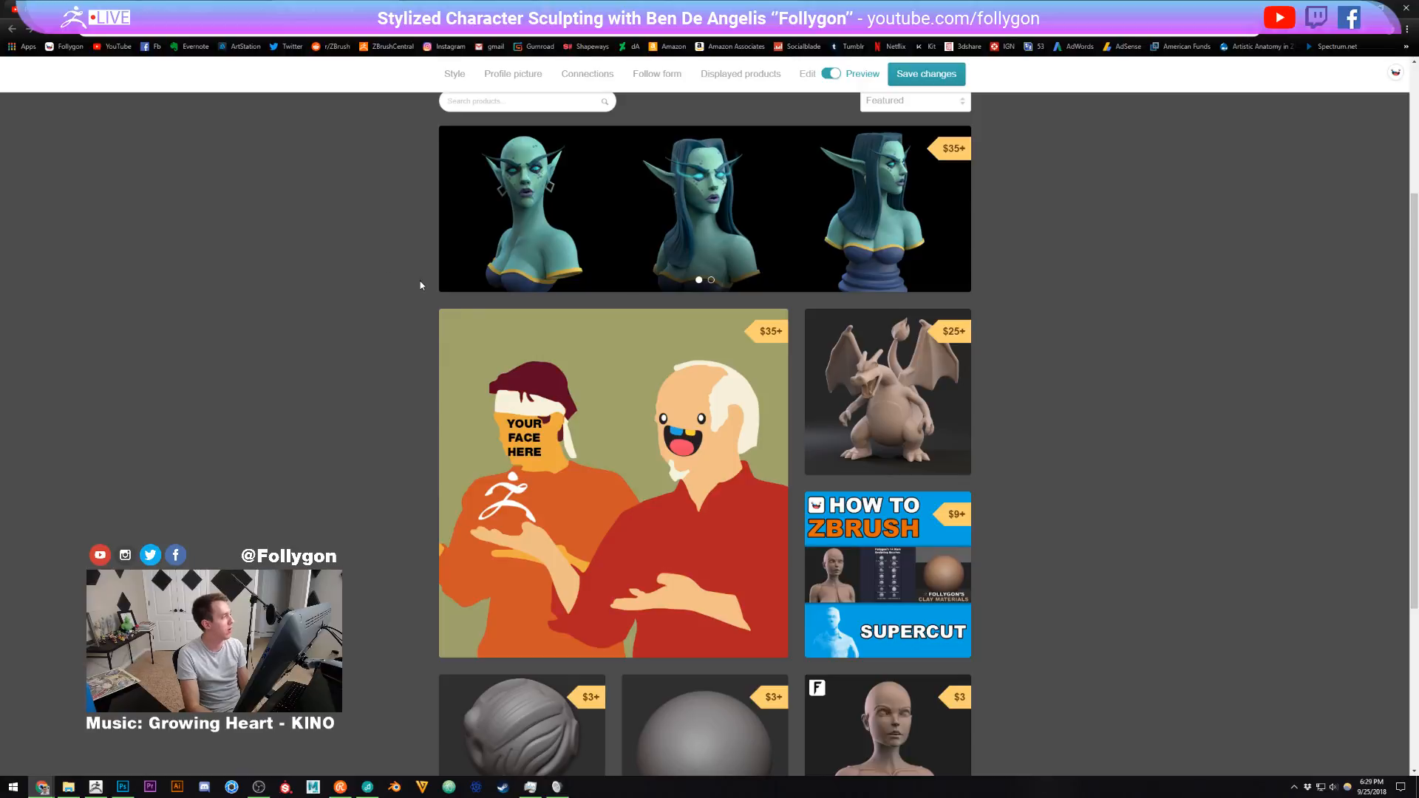
View the Pixologic ZBrush channel's videos, return to ZBrush and show the character larger beside the reference drawing.
left_click(281, 9)
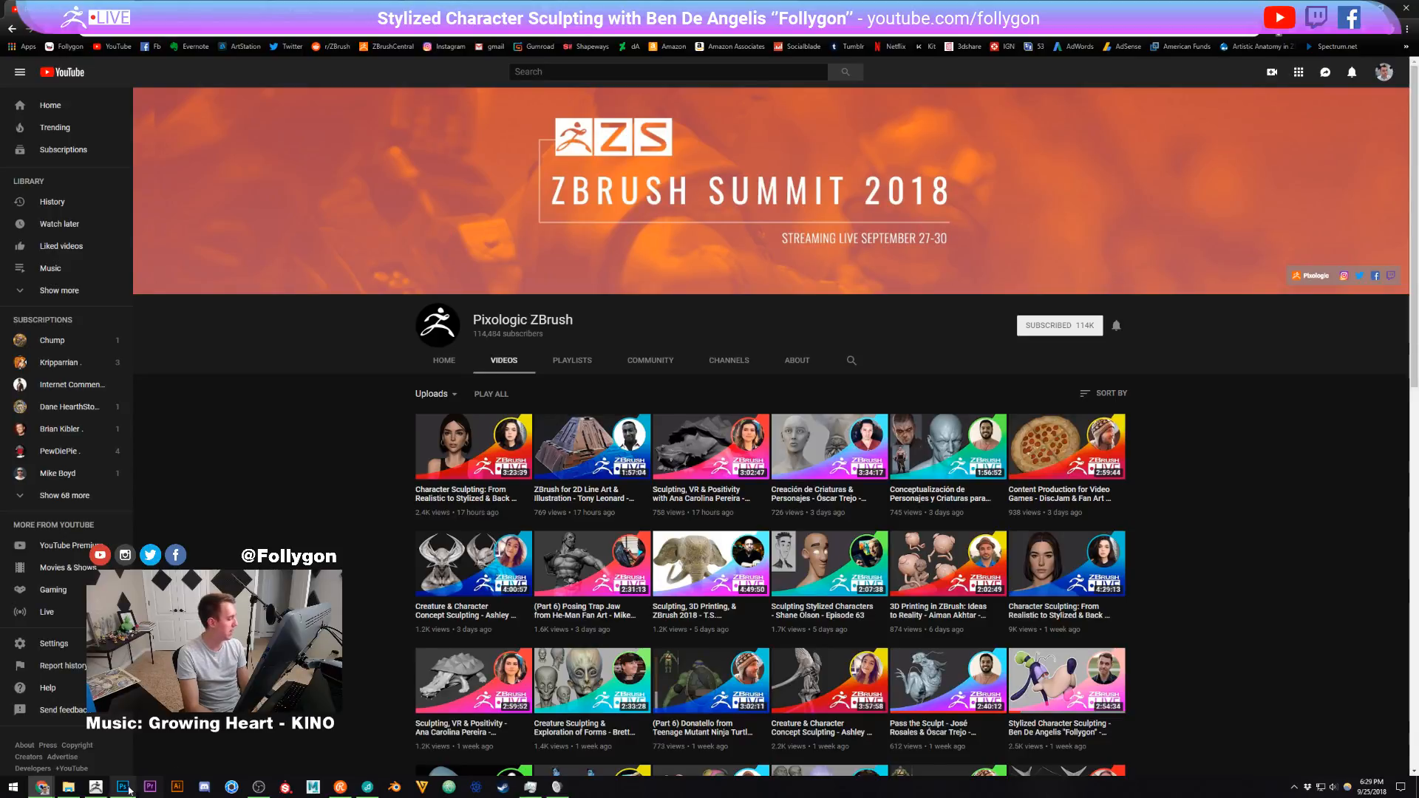
left_click(95, 788)
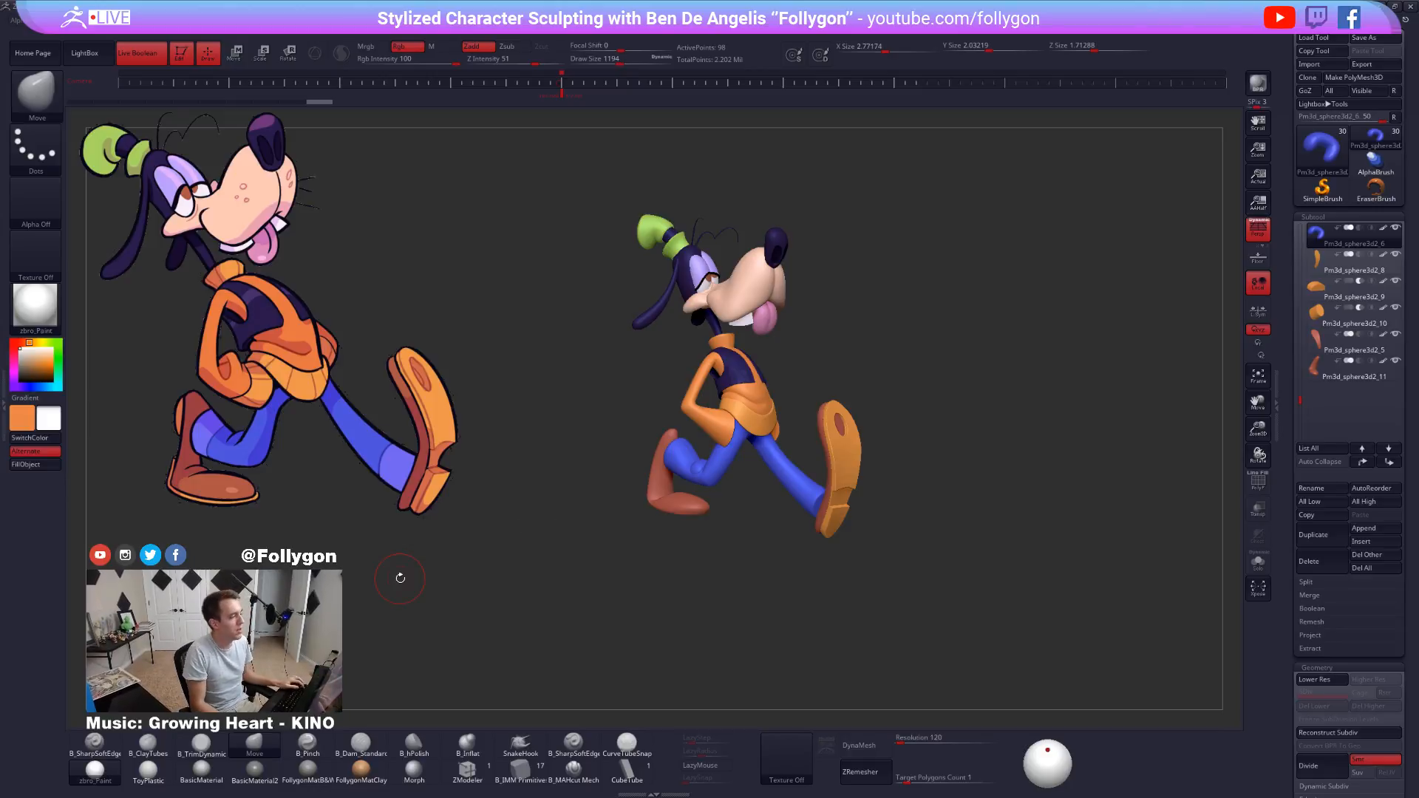
mouse_move(613, 390)
left_mouse_down("alt")
mouse_move(593, 365)
mouse_move(605, 351)
mouse_move(617, 350)
mouse_move(615, 379)
left_mouse_up("alt")
key("ctrl+shift+space")
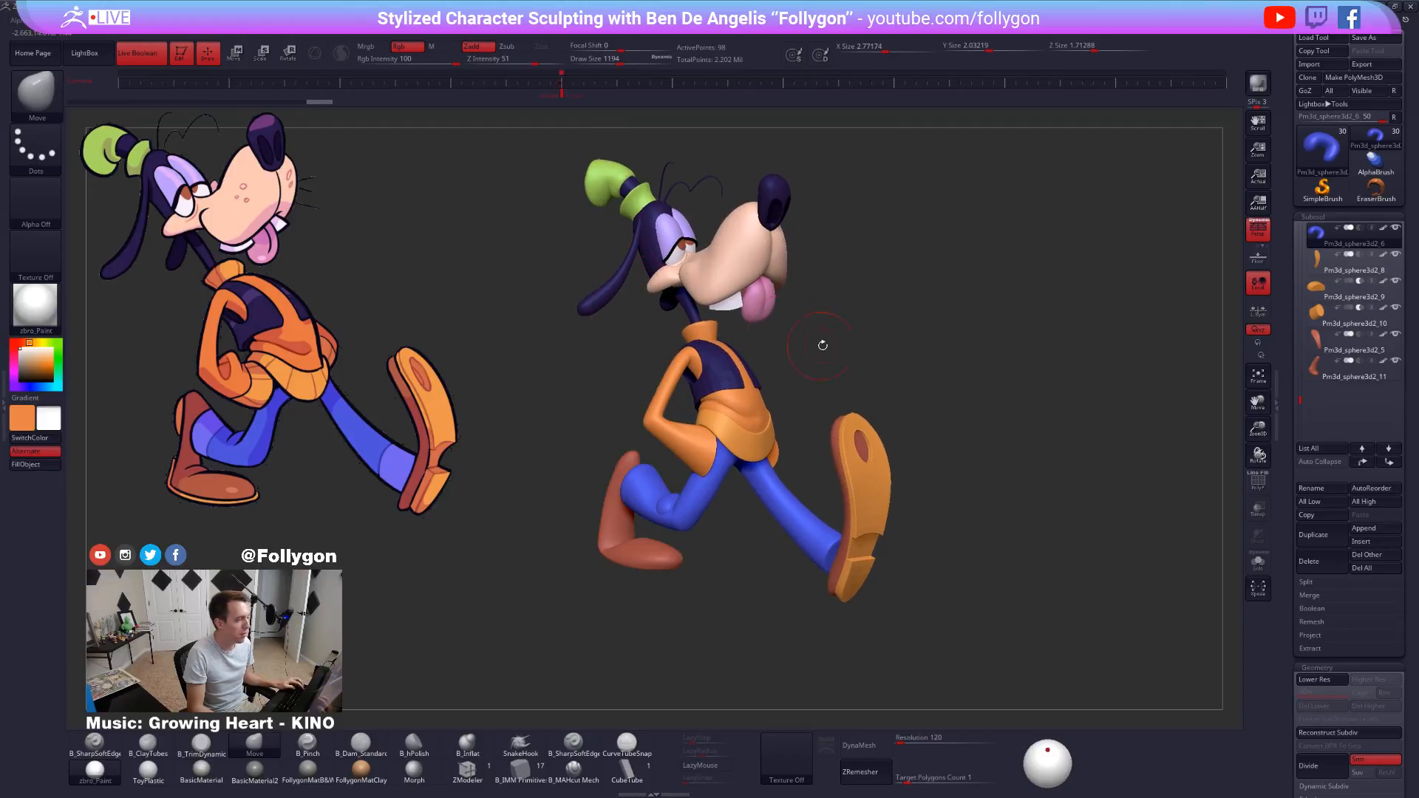